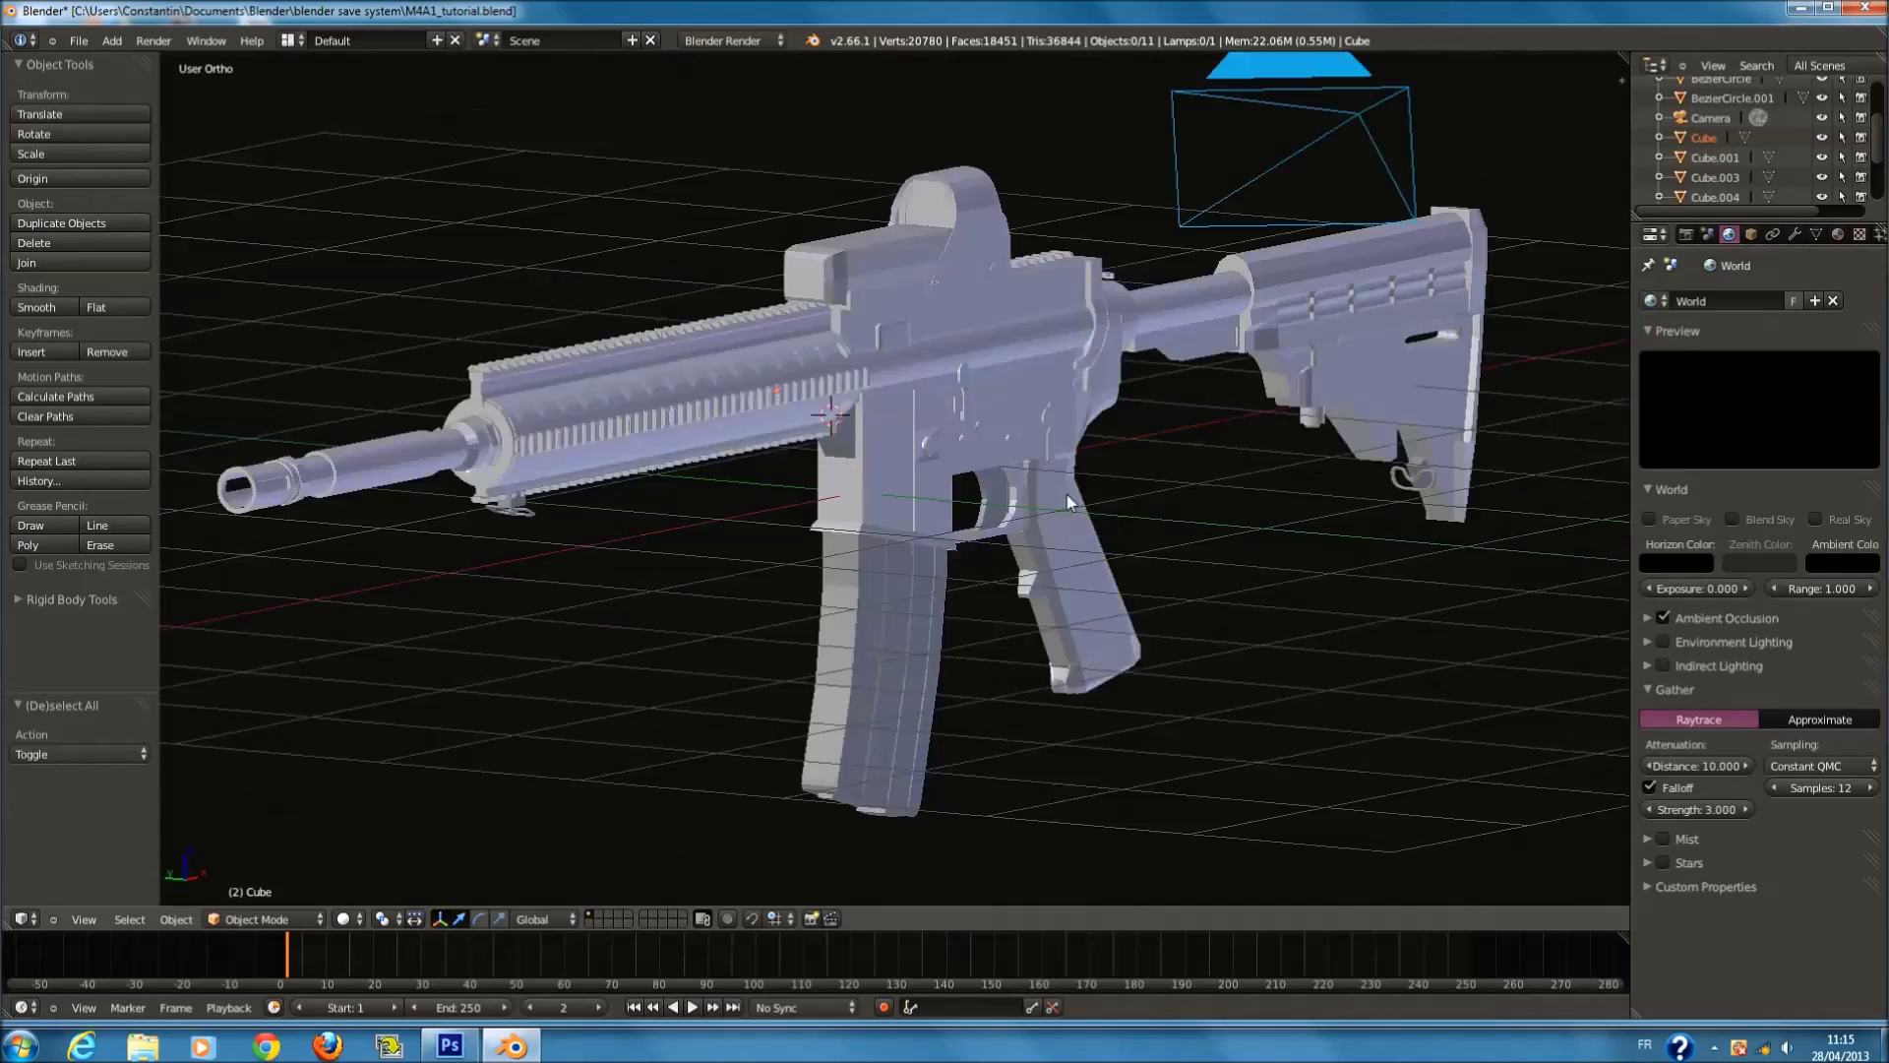
Examine the whole rifle model in front orthographic view, from the barrel to the buttstock.
key("KP_1")
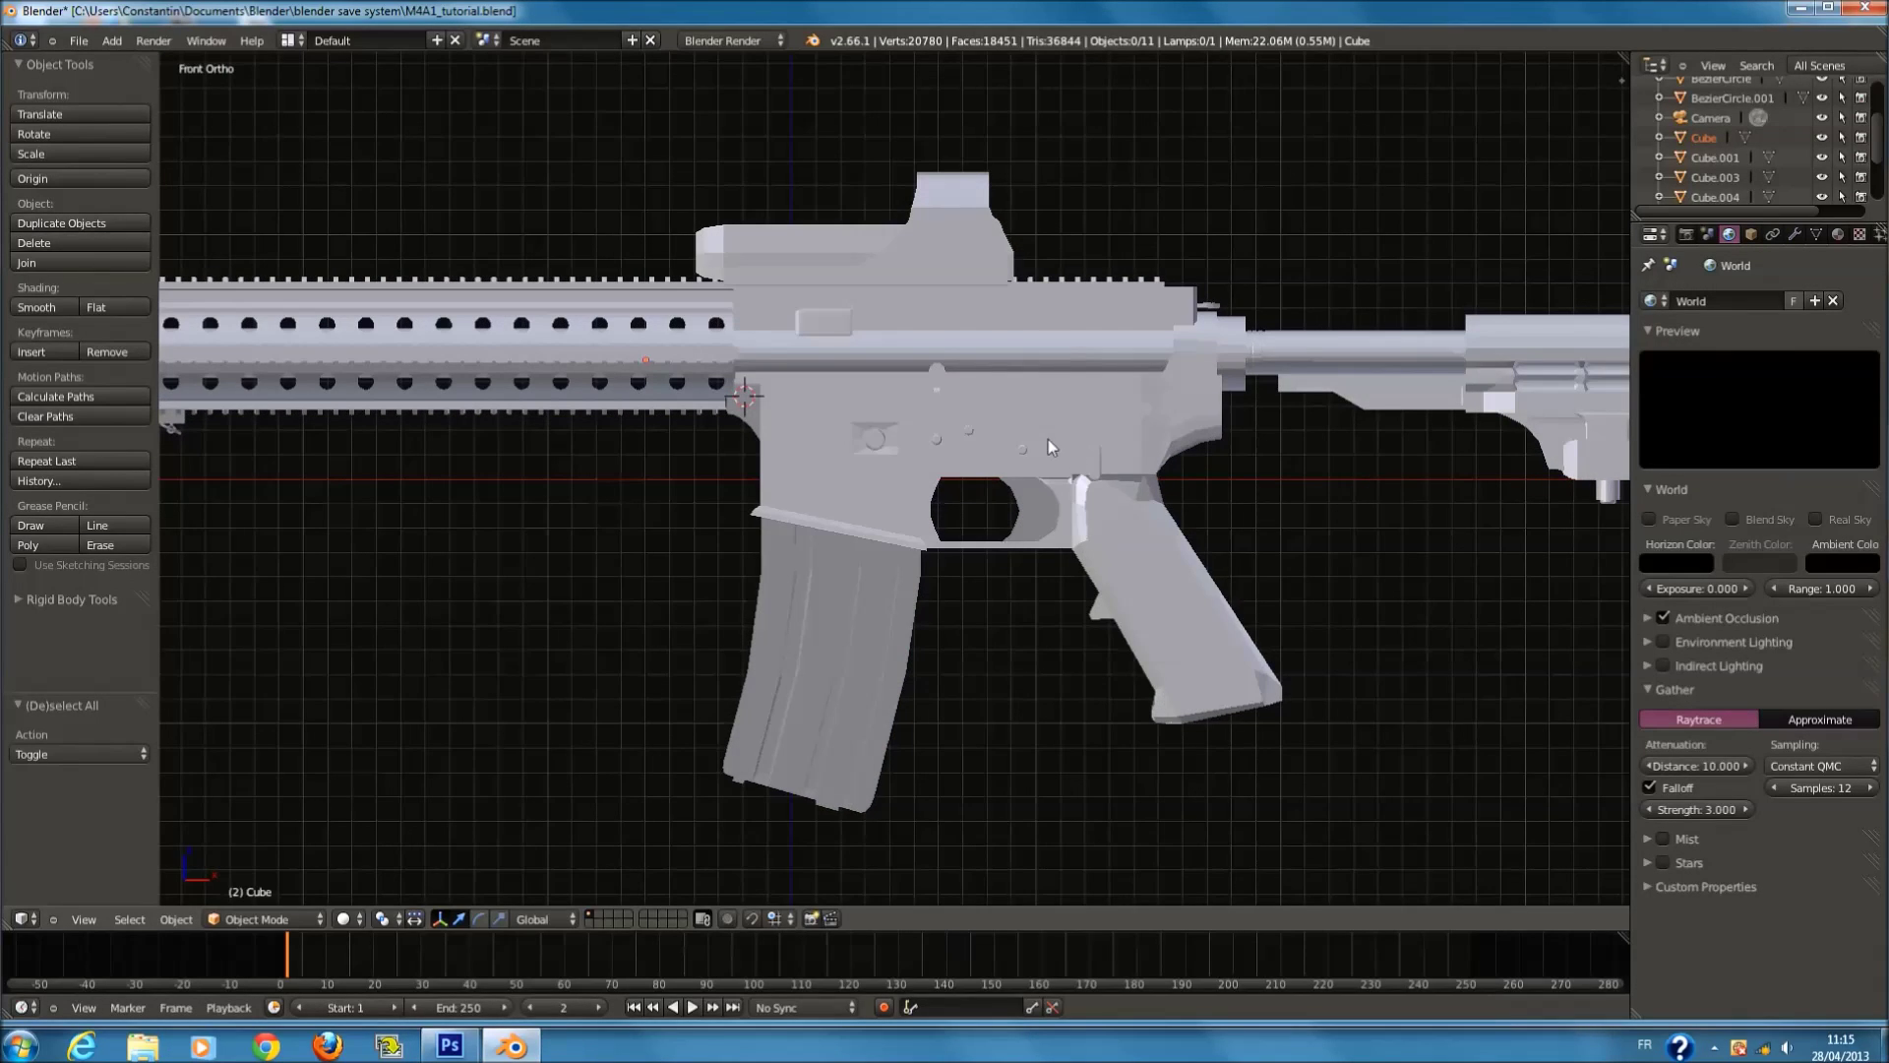
scroll(984, 433, "down", 2)
scroll(836, 439, "up", 2)
scroll(765, 451, "down", 2)
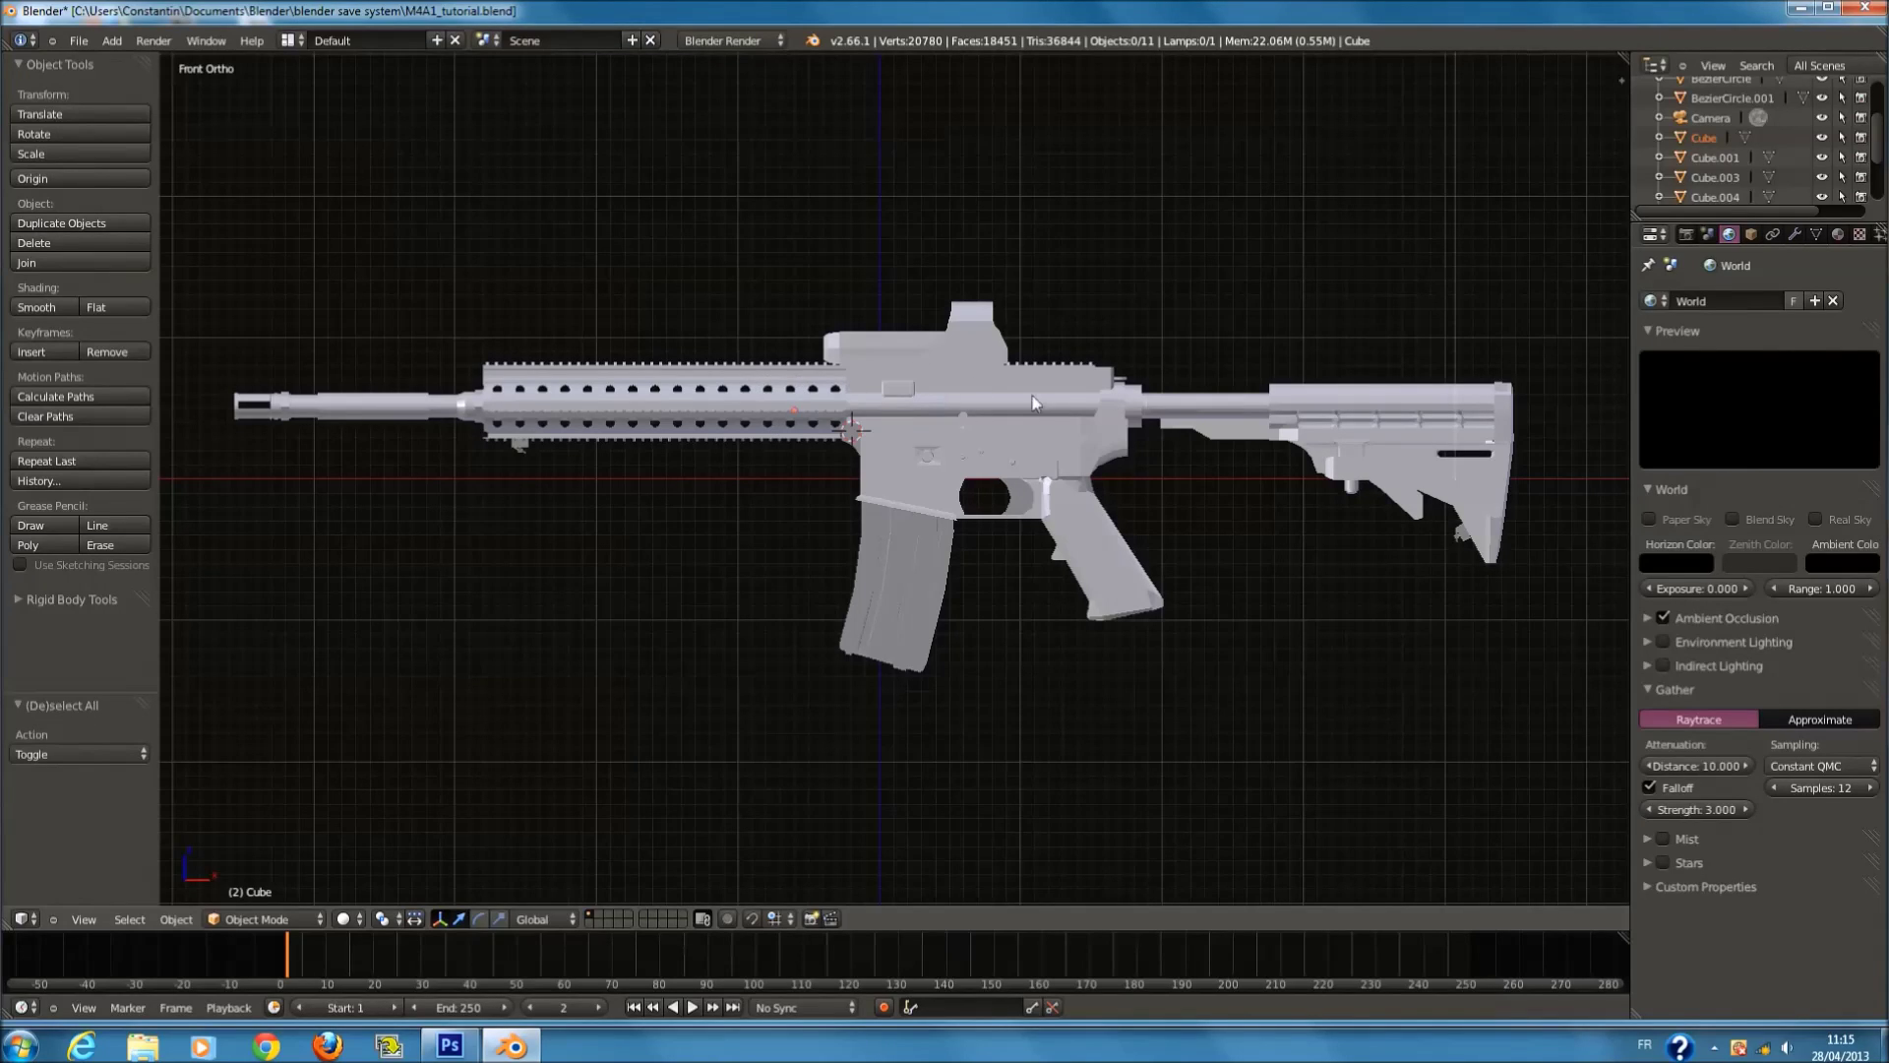
scroll(852, 450, "up", 1)
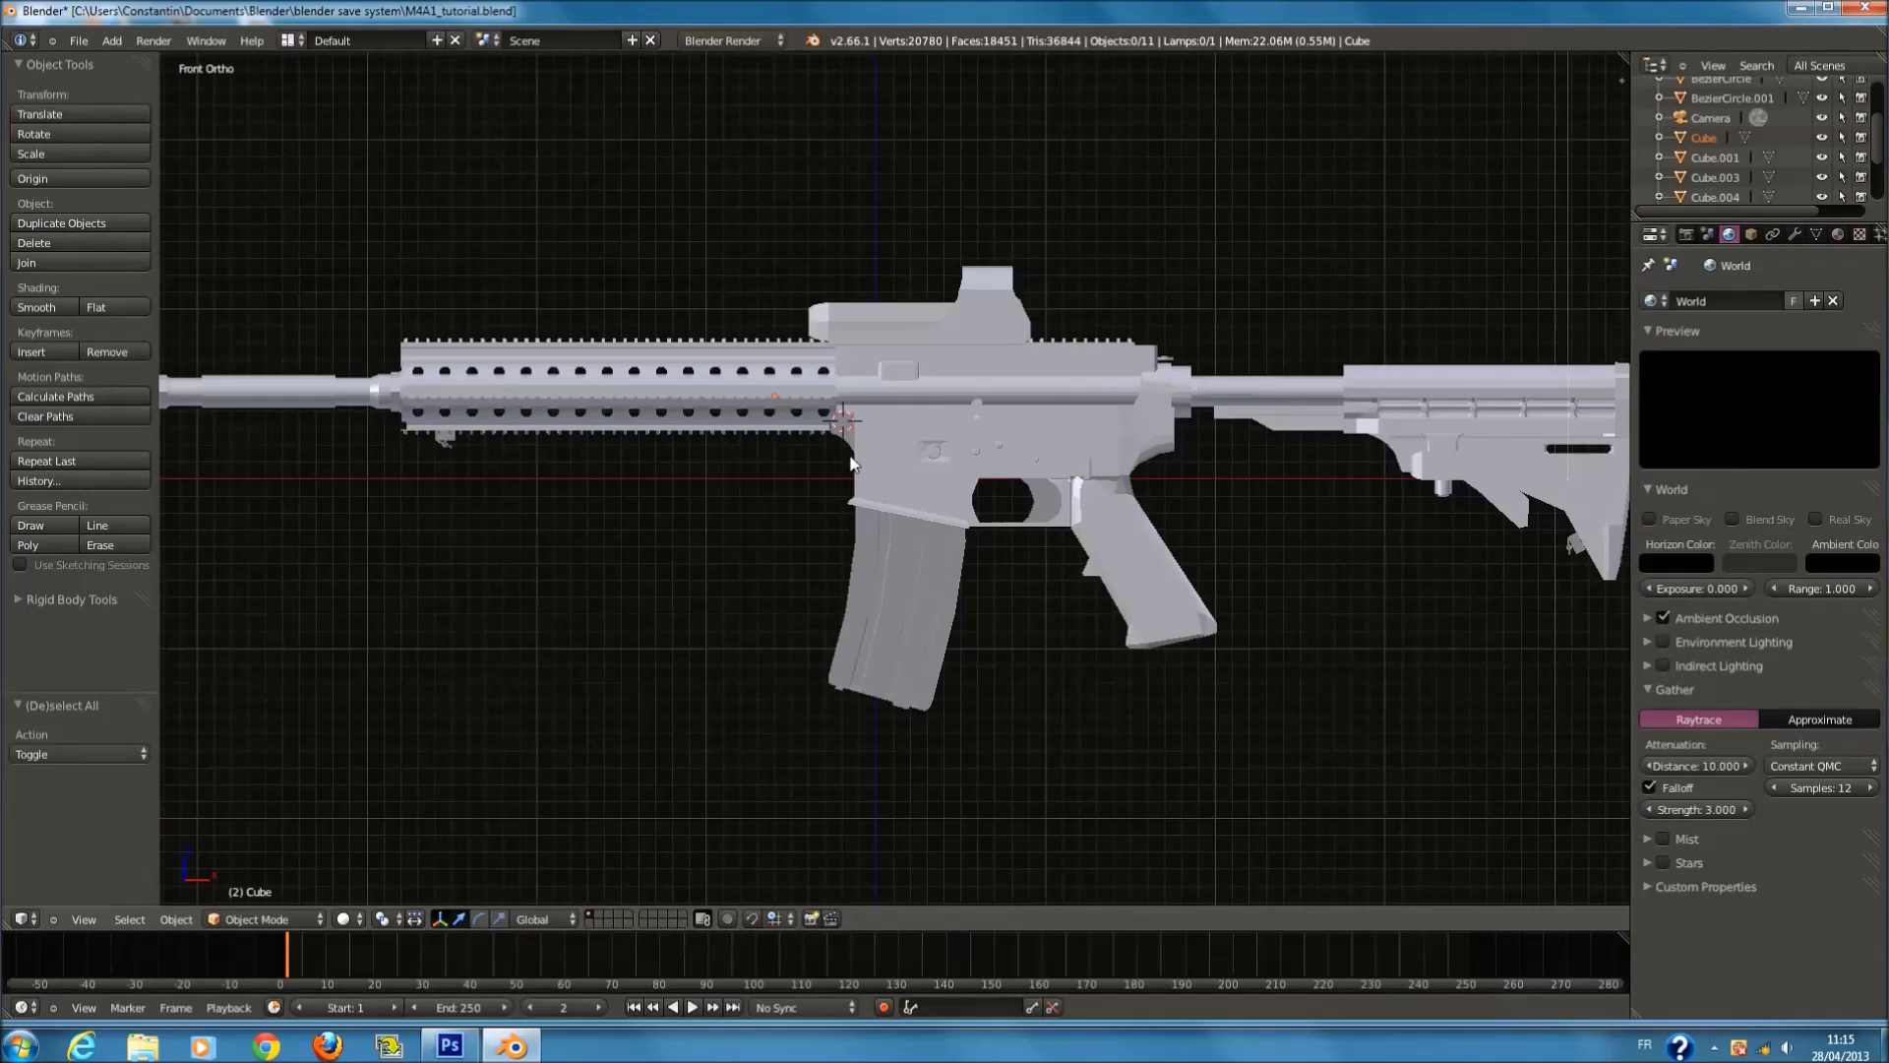
scroll(862, 484, "down", 1)
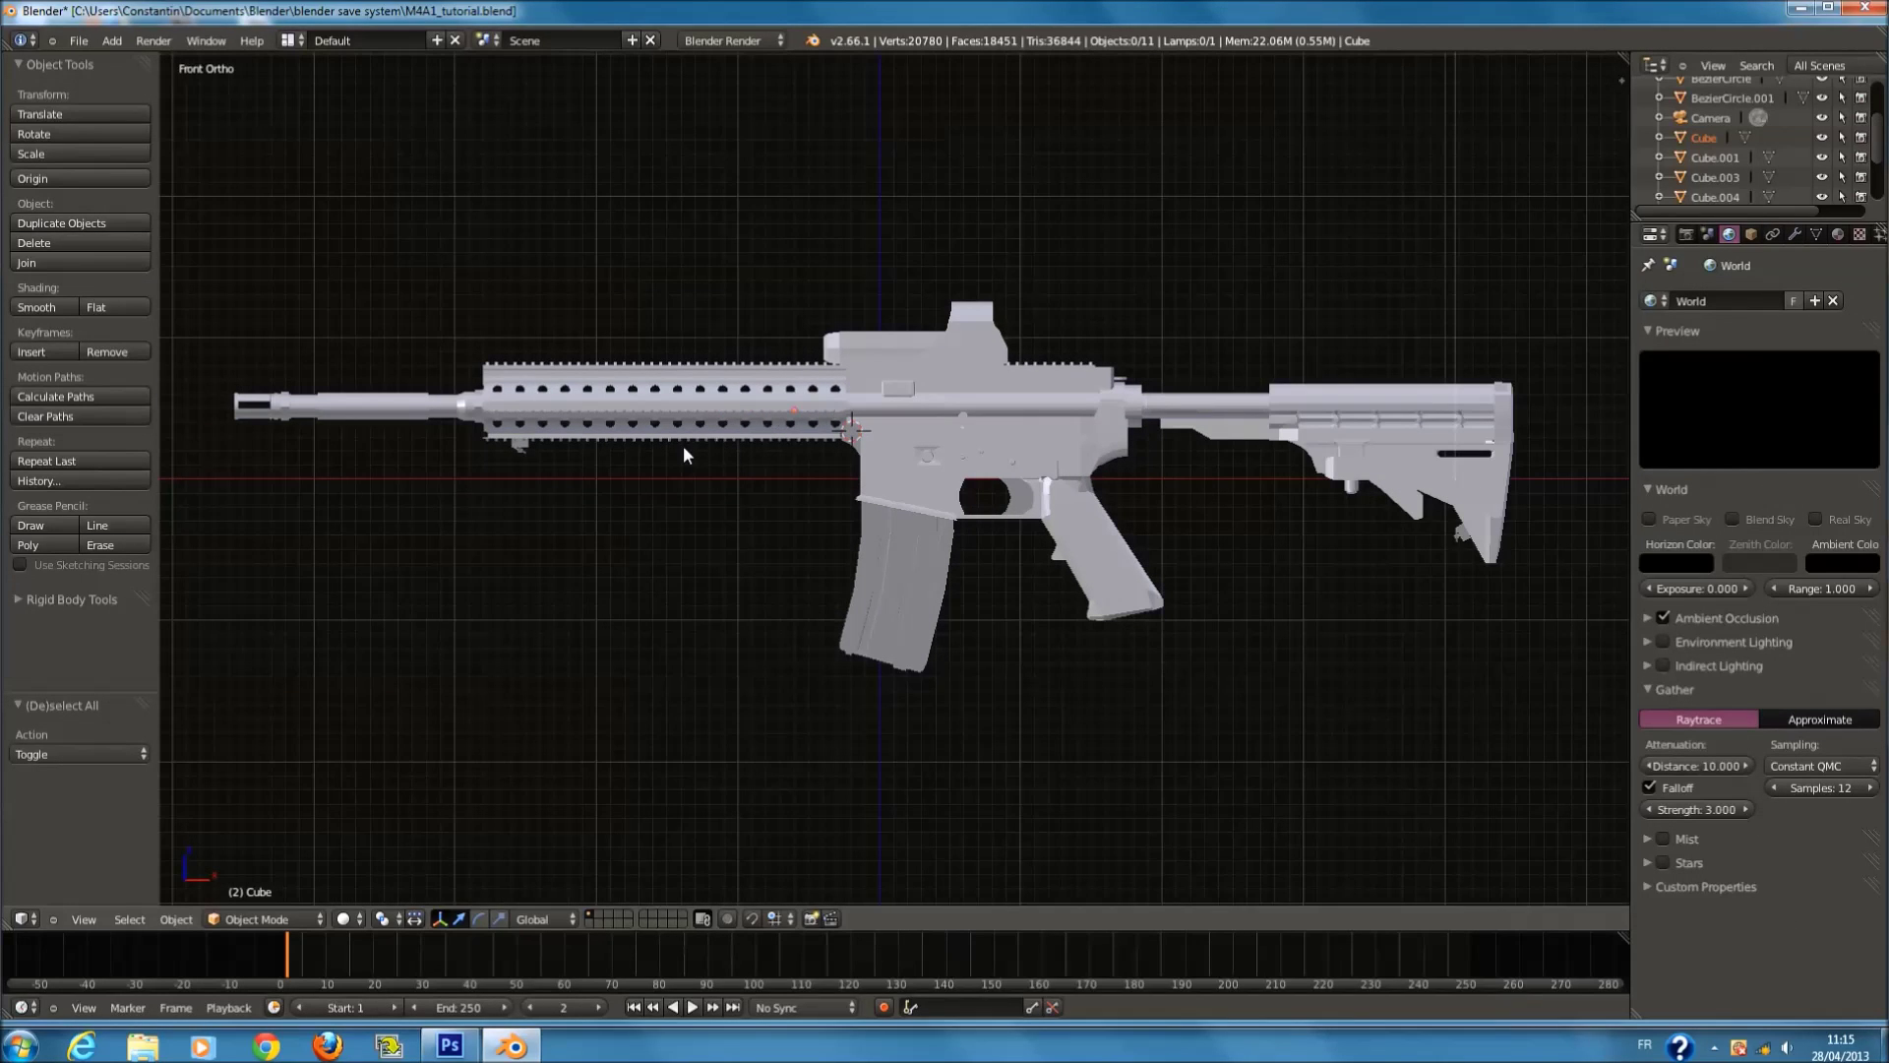
scroll(834, 415, "up", 3)
scroll(828, 423, "down", 3)
scroll(1161, 606, "up", 1)
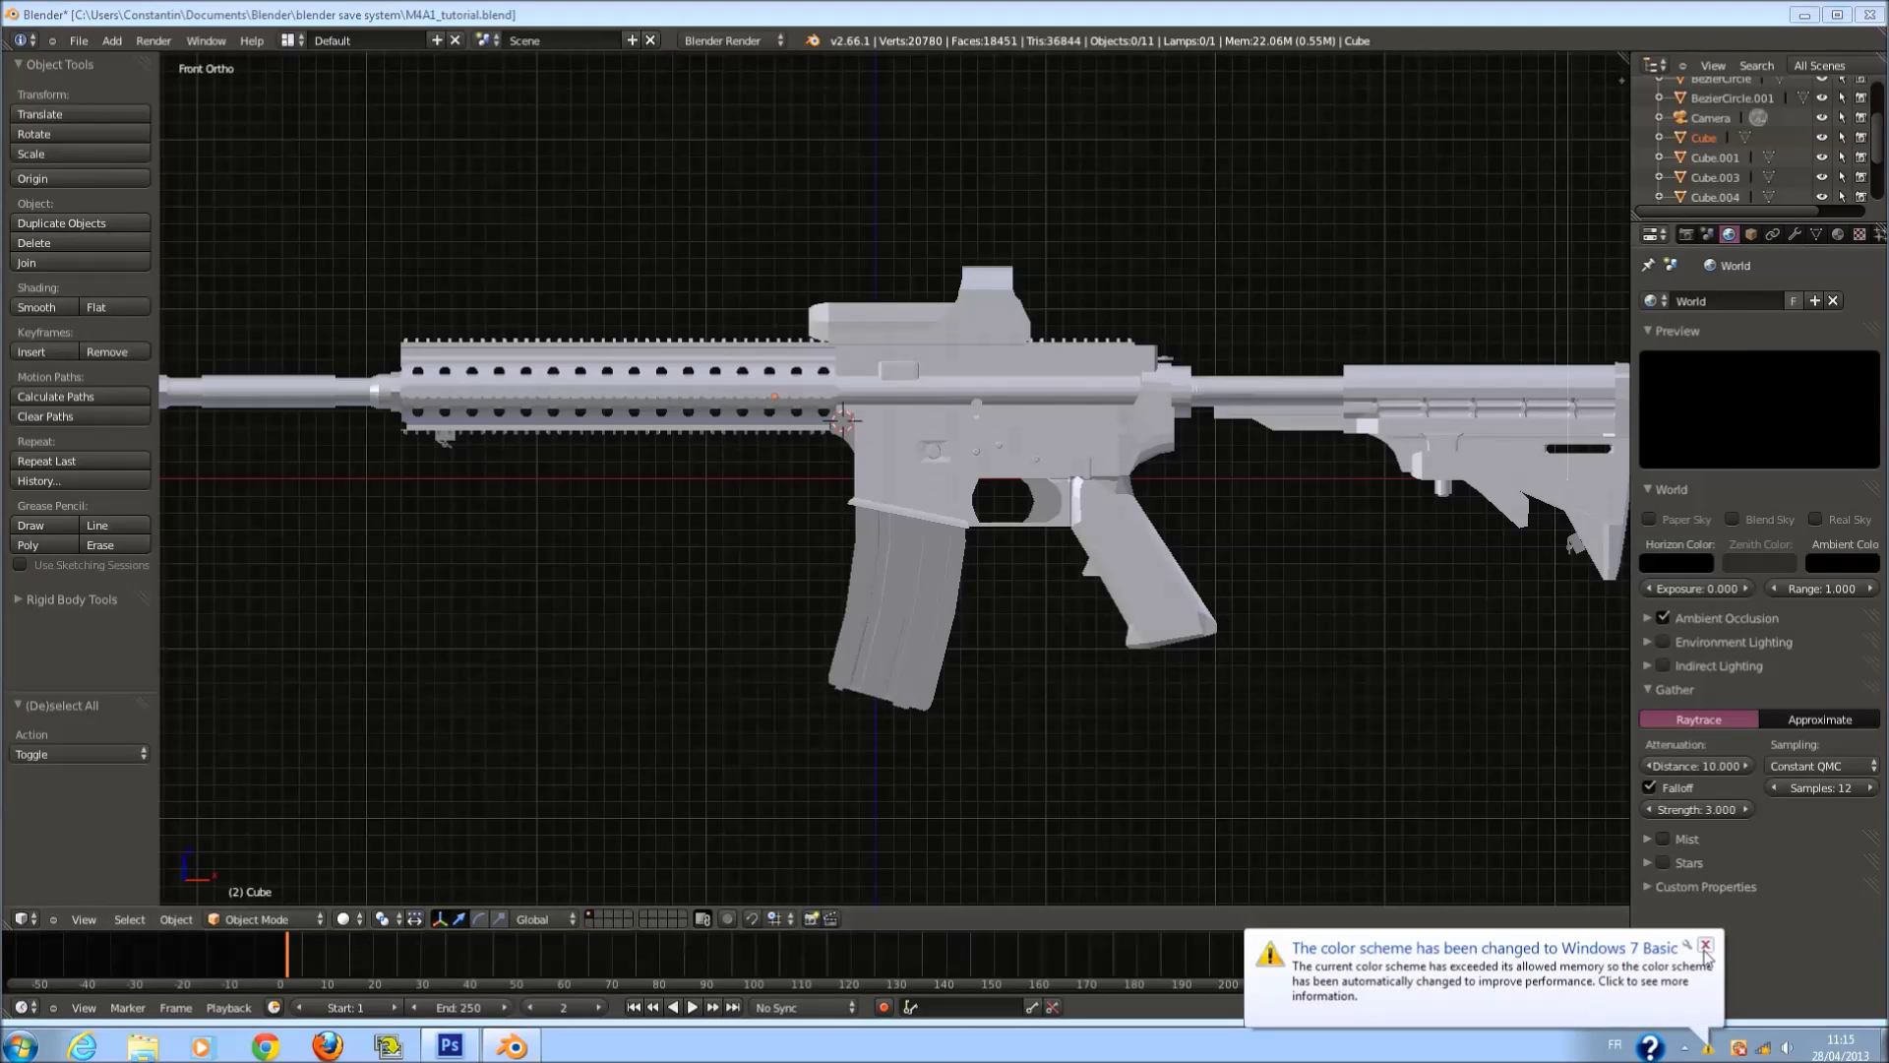
left_click(1705, 946)
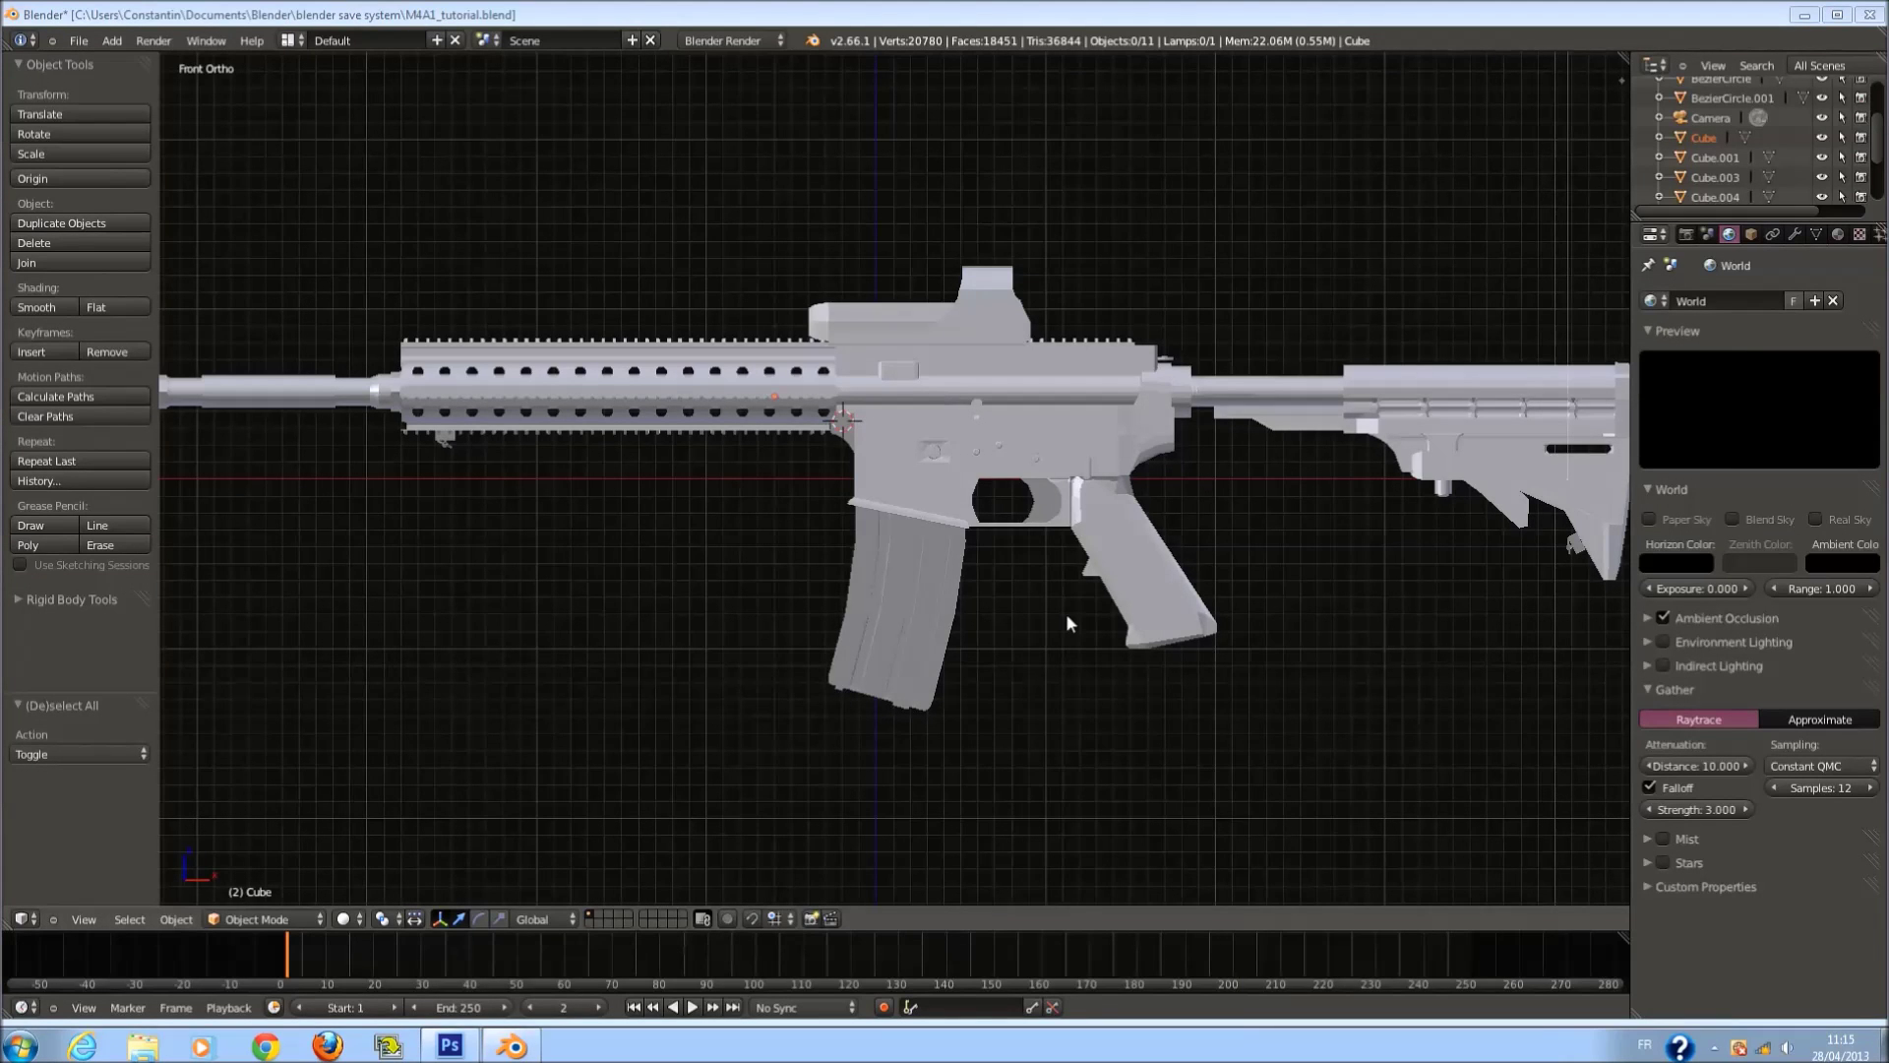
scroll(1065, 630, "down", 3)
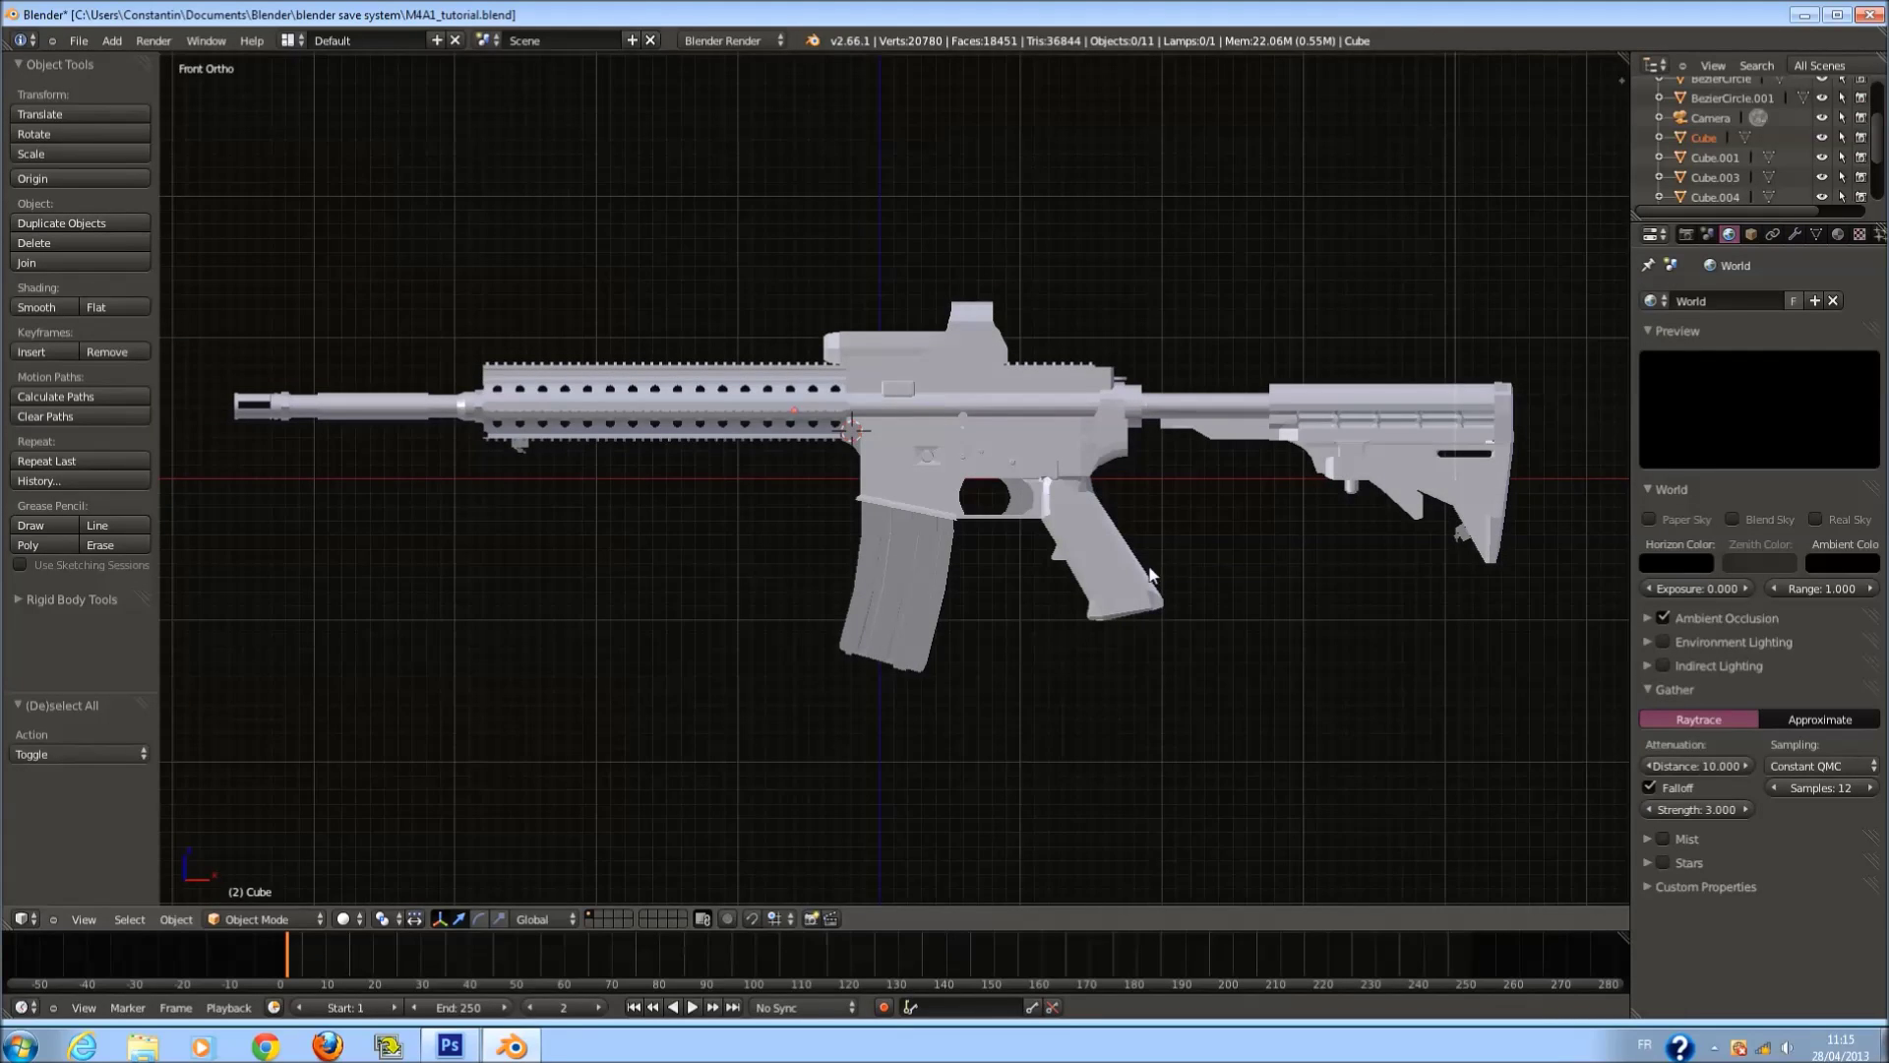
Select the main rifle mesh, split the 3D view into two areas, and turn the new area into a UV/Image Editor.
right_click(706, 390)
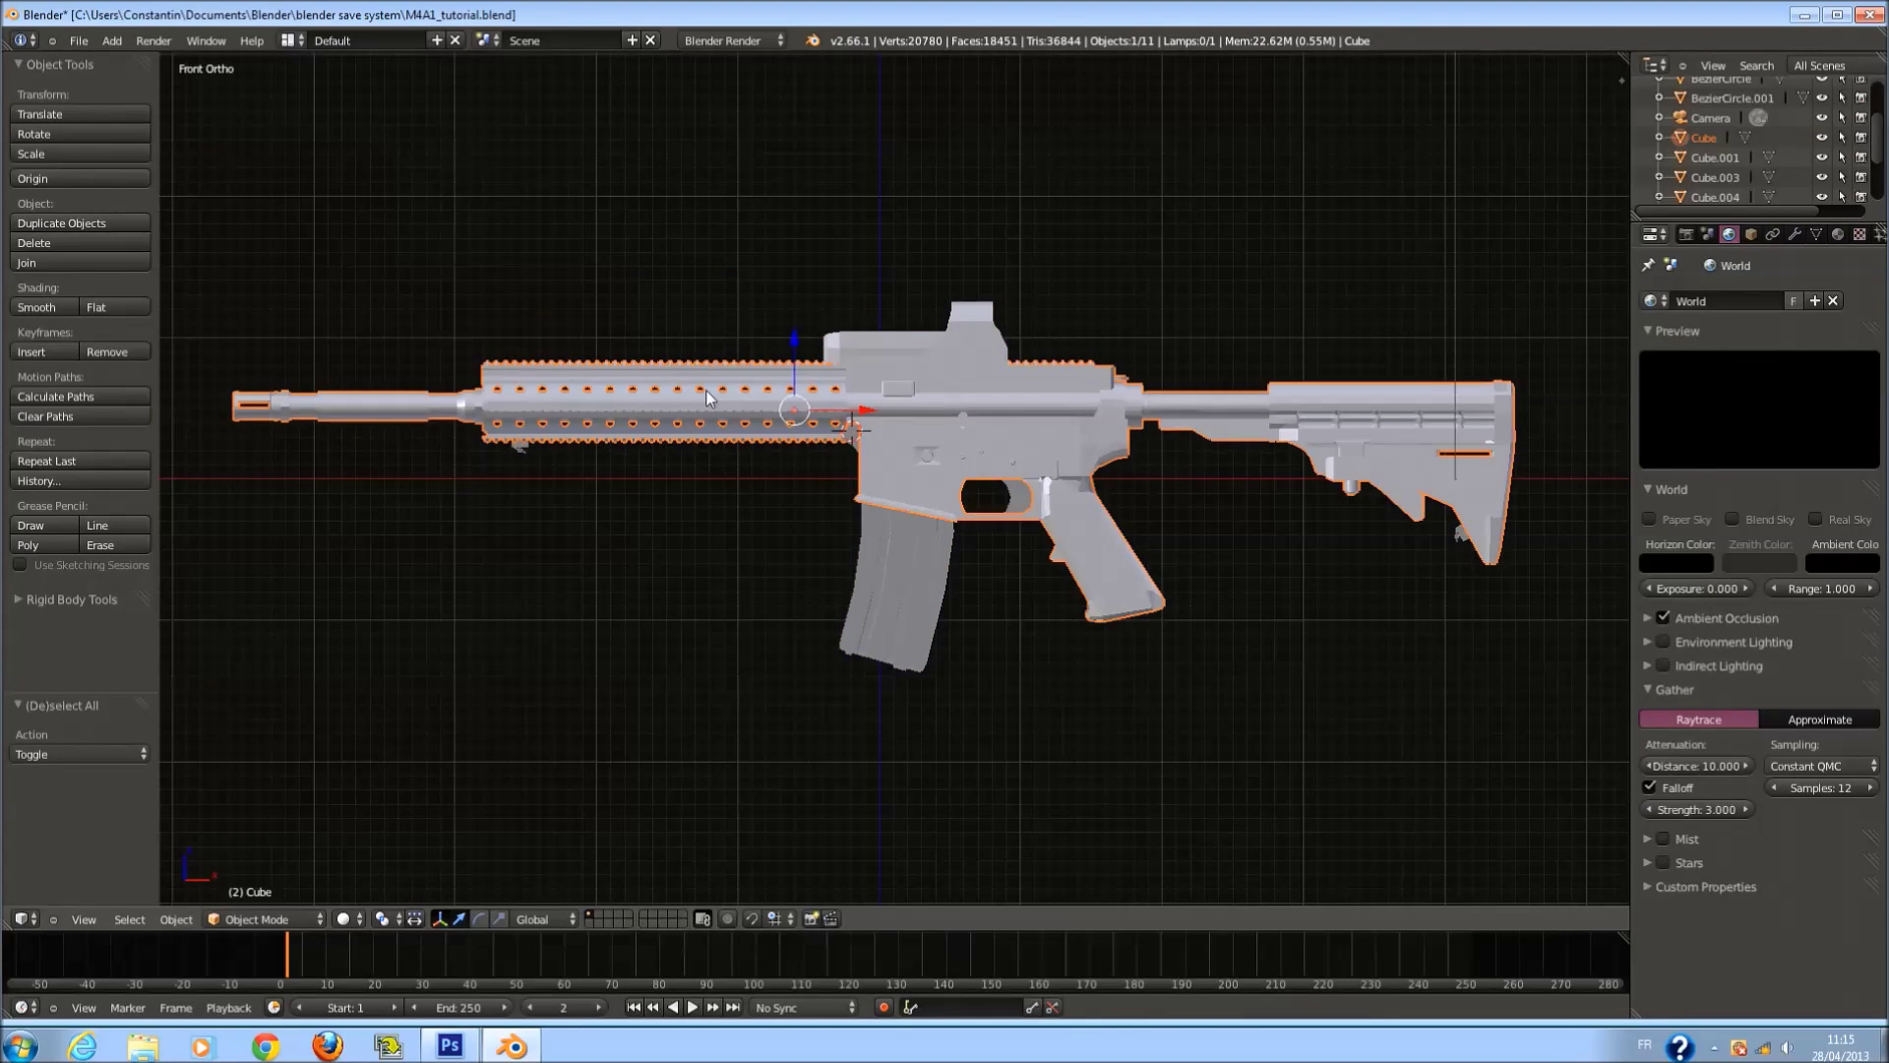
left_click_drag(1619, 78, 979, 255)
key("t")
left_click(1001, 919)
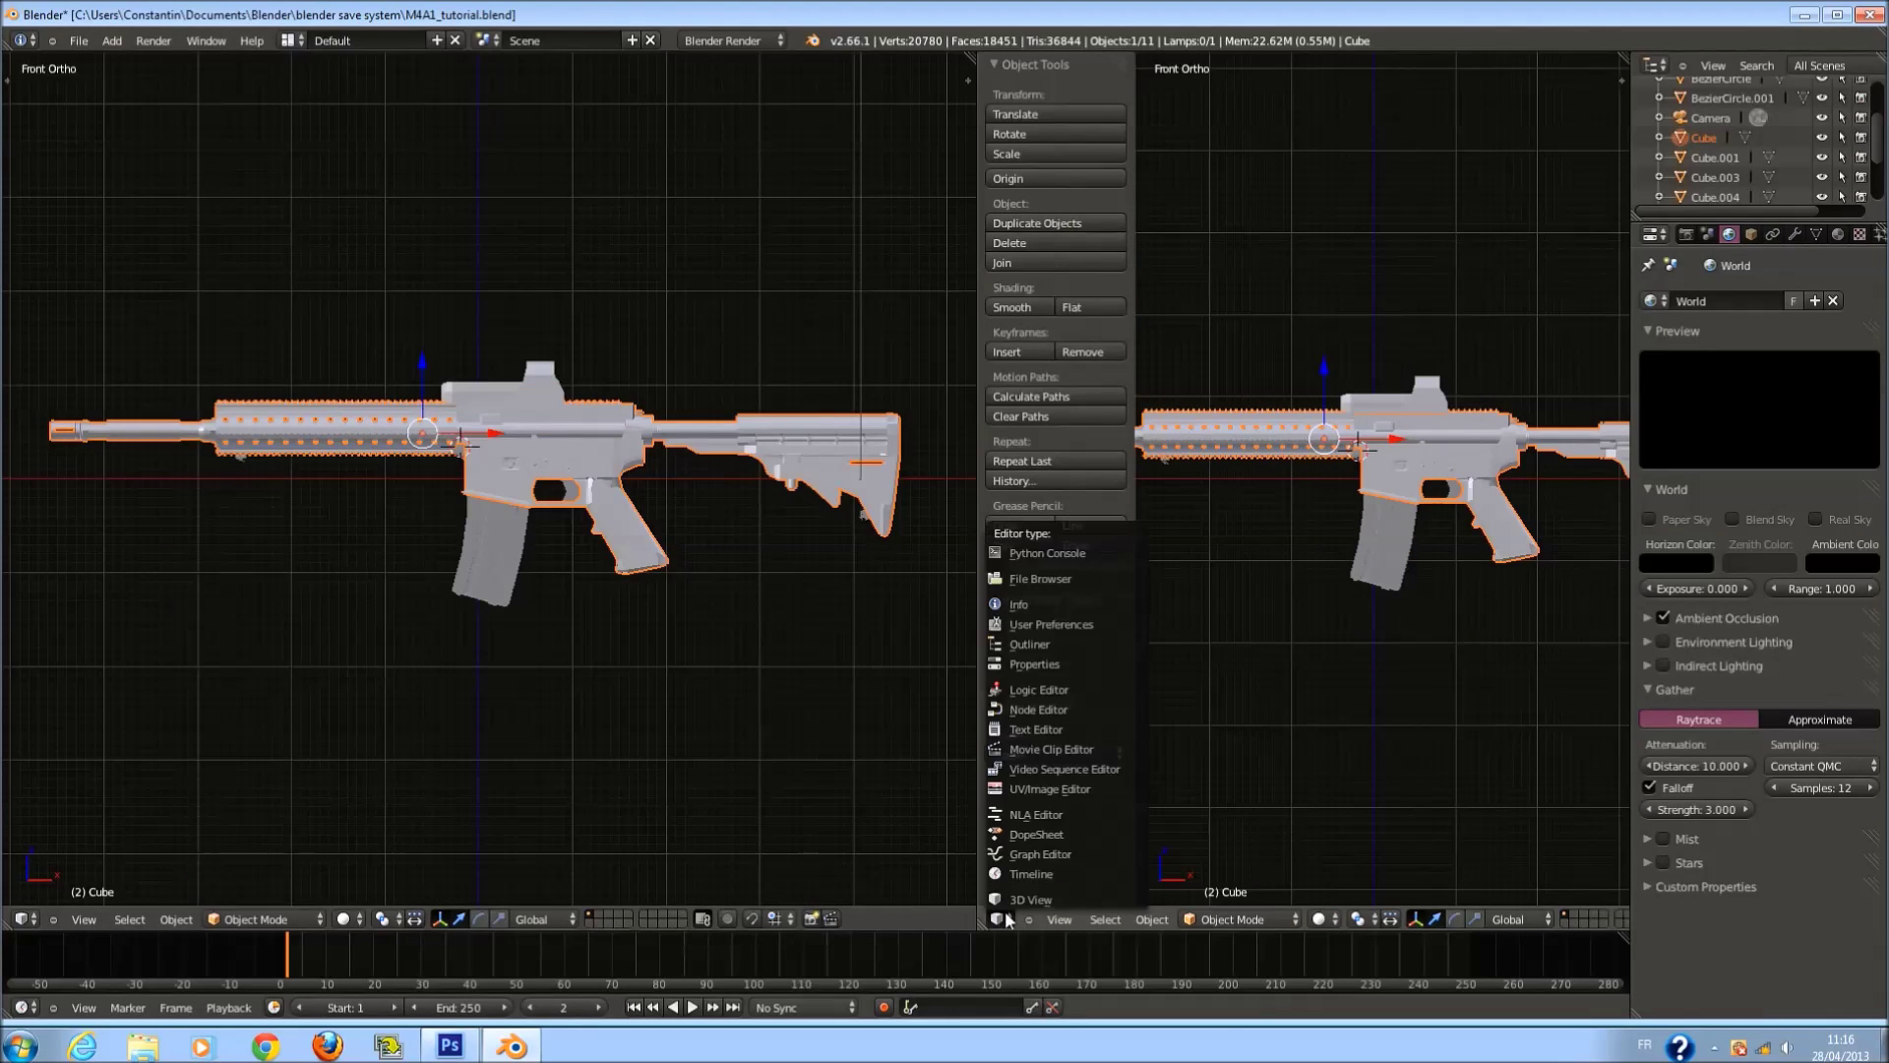
left_click(1061, 793)
In Edit Mode, select the linked geometry of the buttstock, including its lever and the small pin underneath.
key("Tab")
key("a")
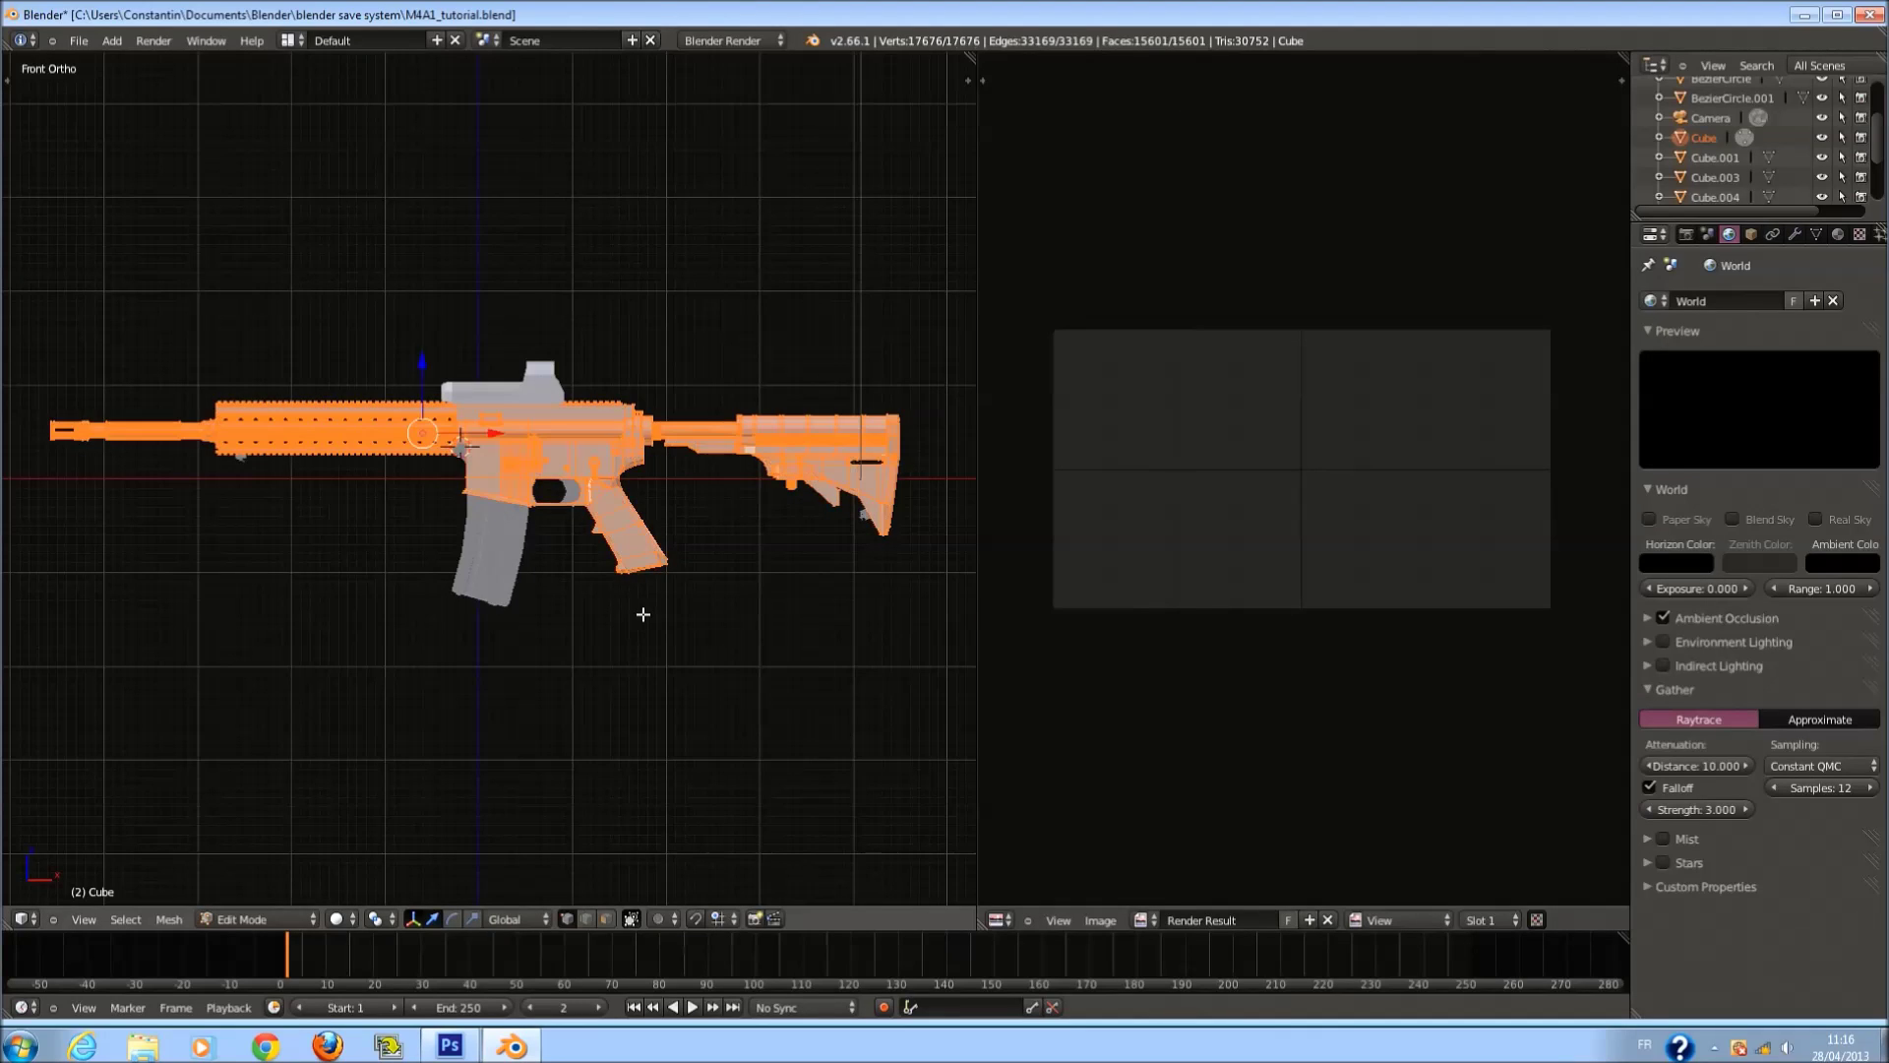
scroll(650, 610, "up", 1)
scroll(1147, 624, "down", 1)
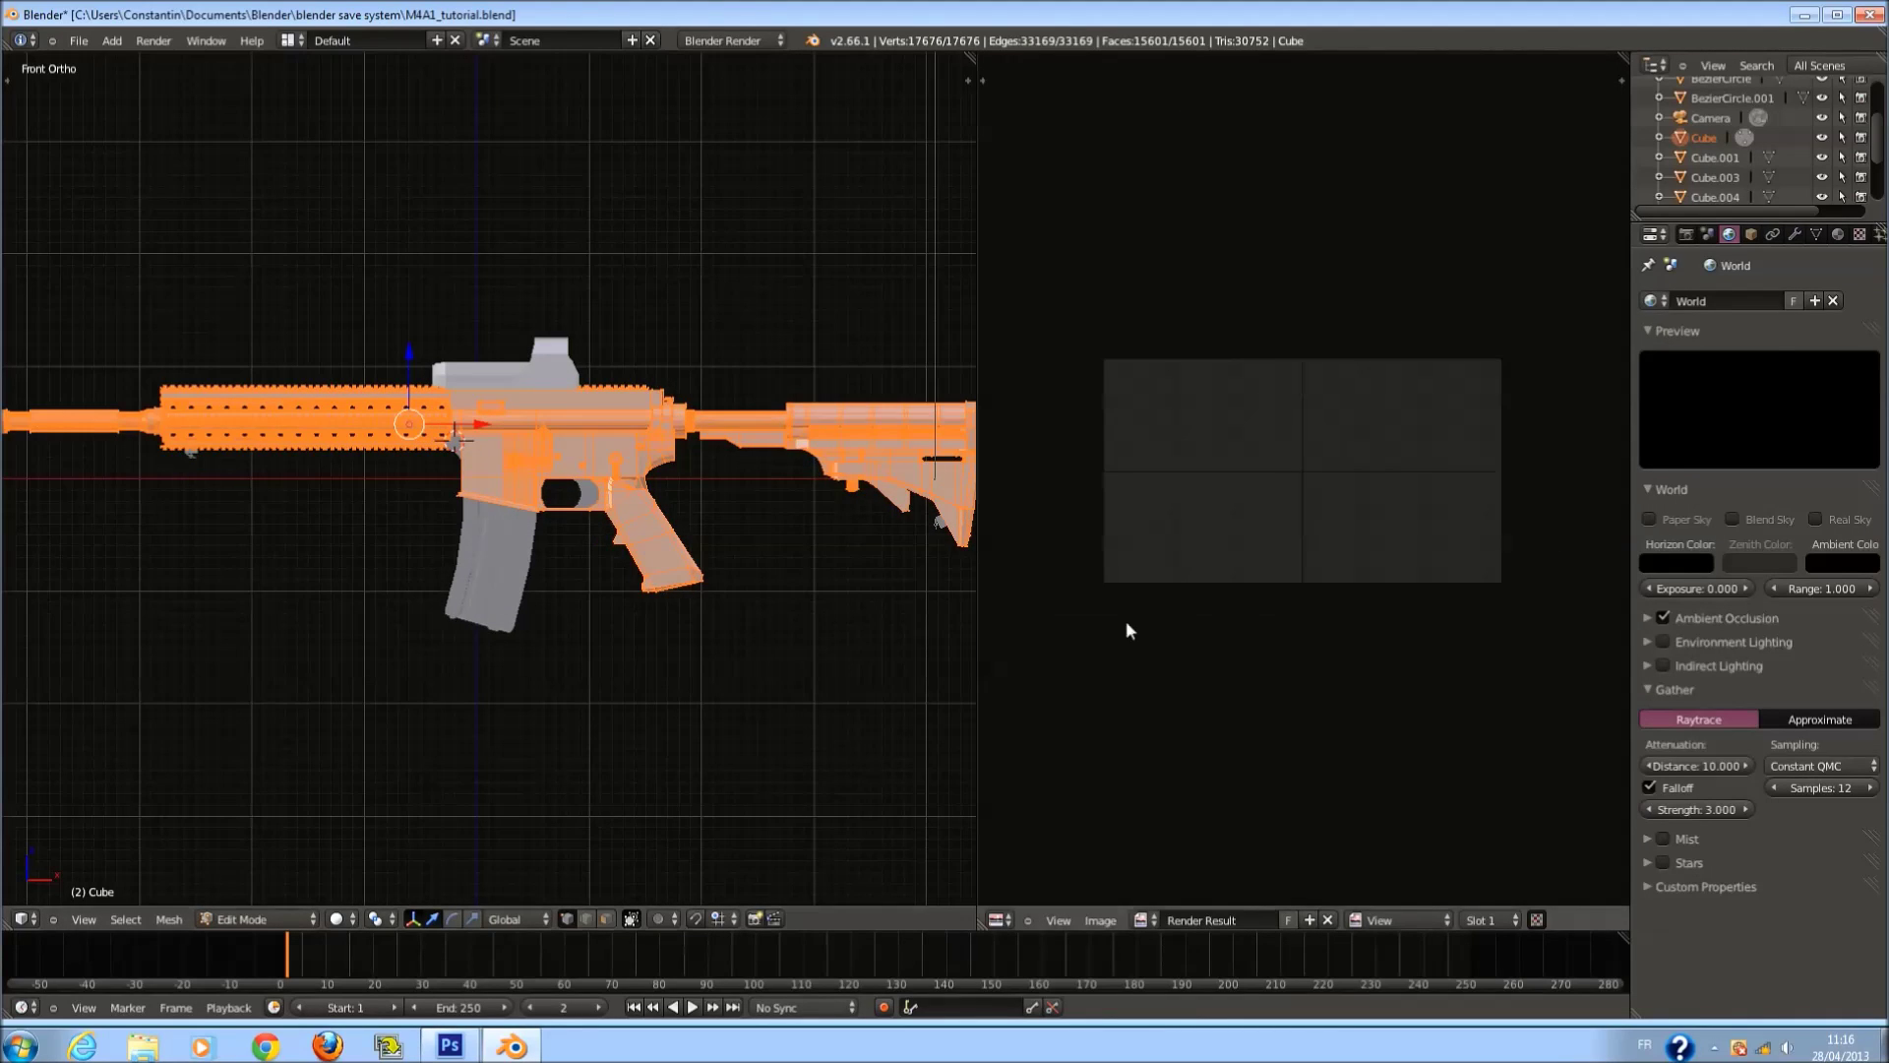
scroll(759, 625, "up", 2)
scroll(746, 623, "up", 14, "ctrl")
scroll(685, 542, "up", 2)
scroll(671, 501, "down", 1)
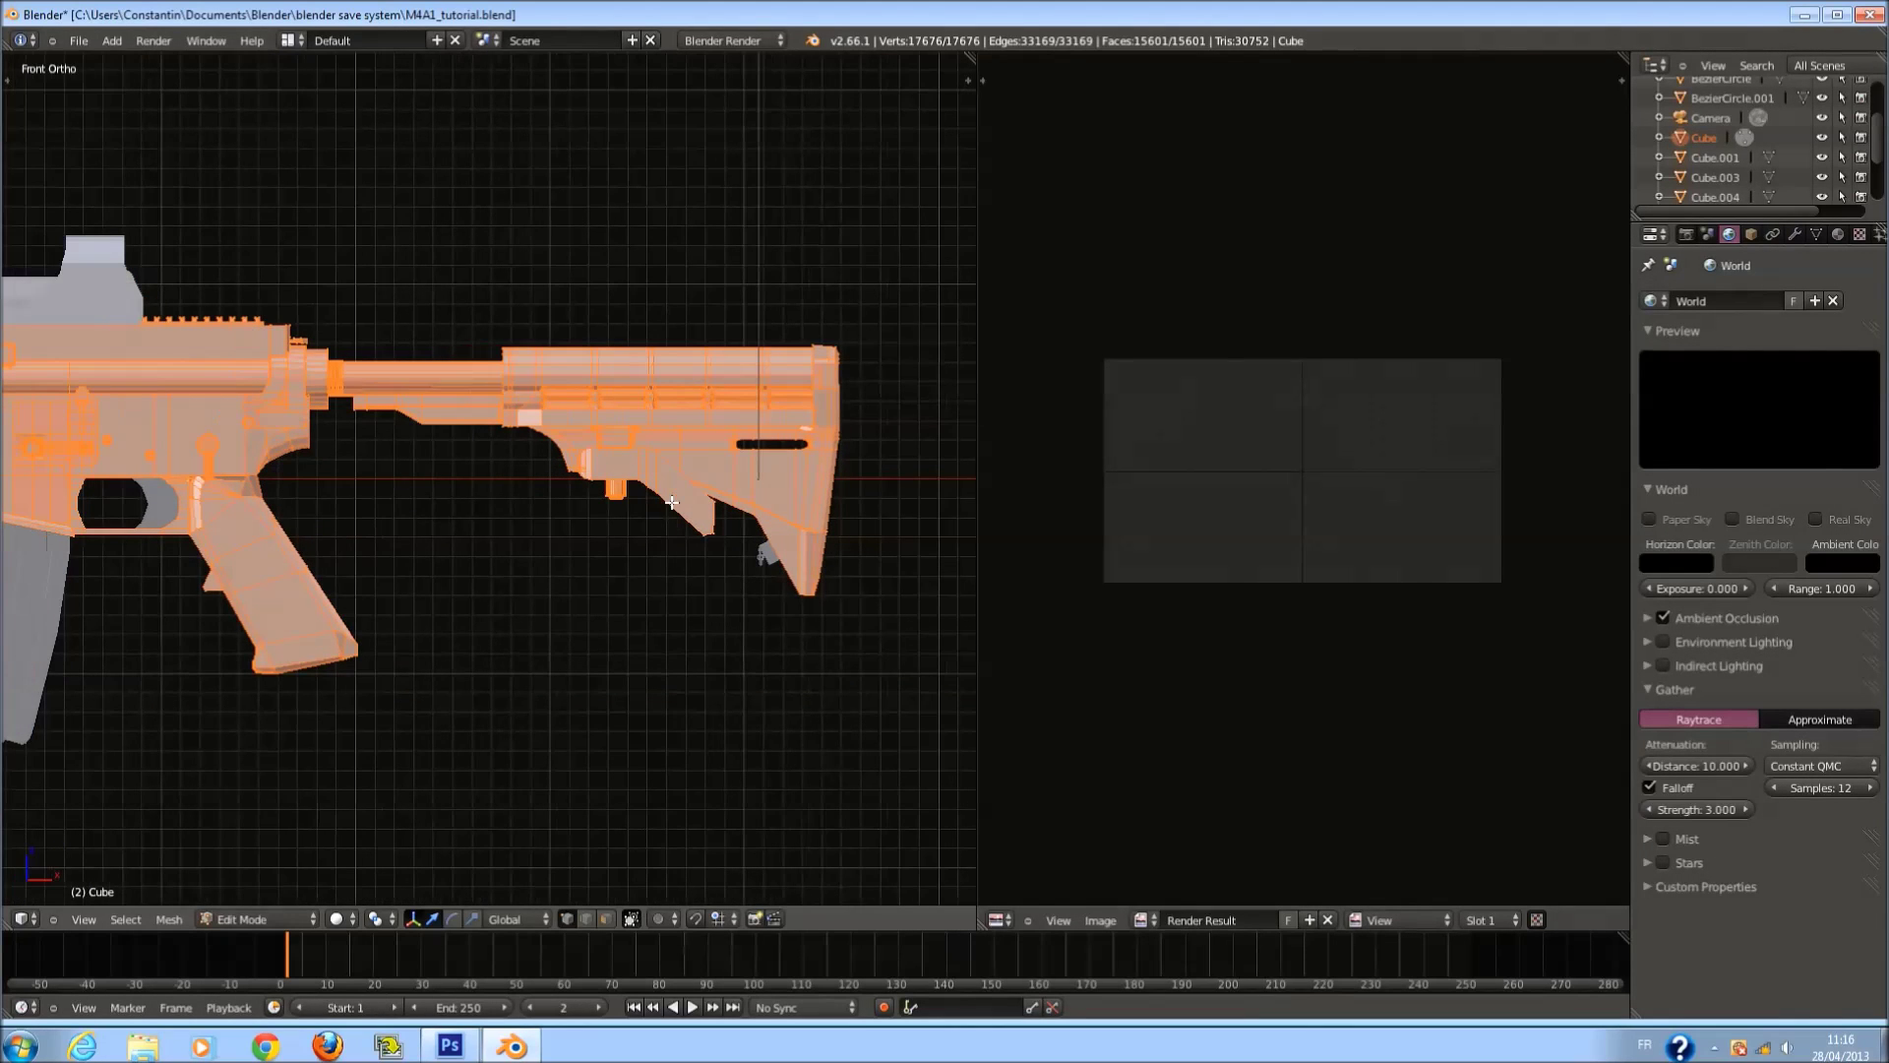
scroll(669, 497, "up", 2)
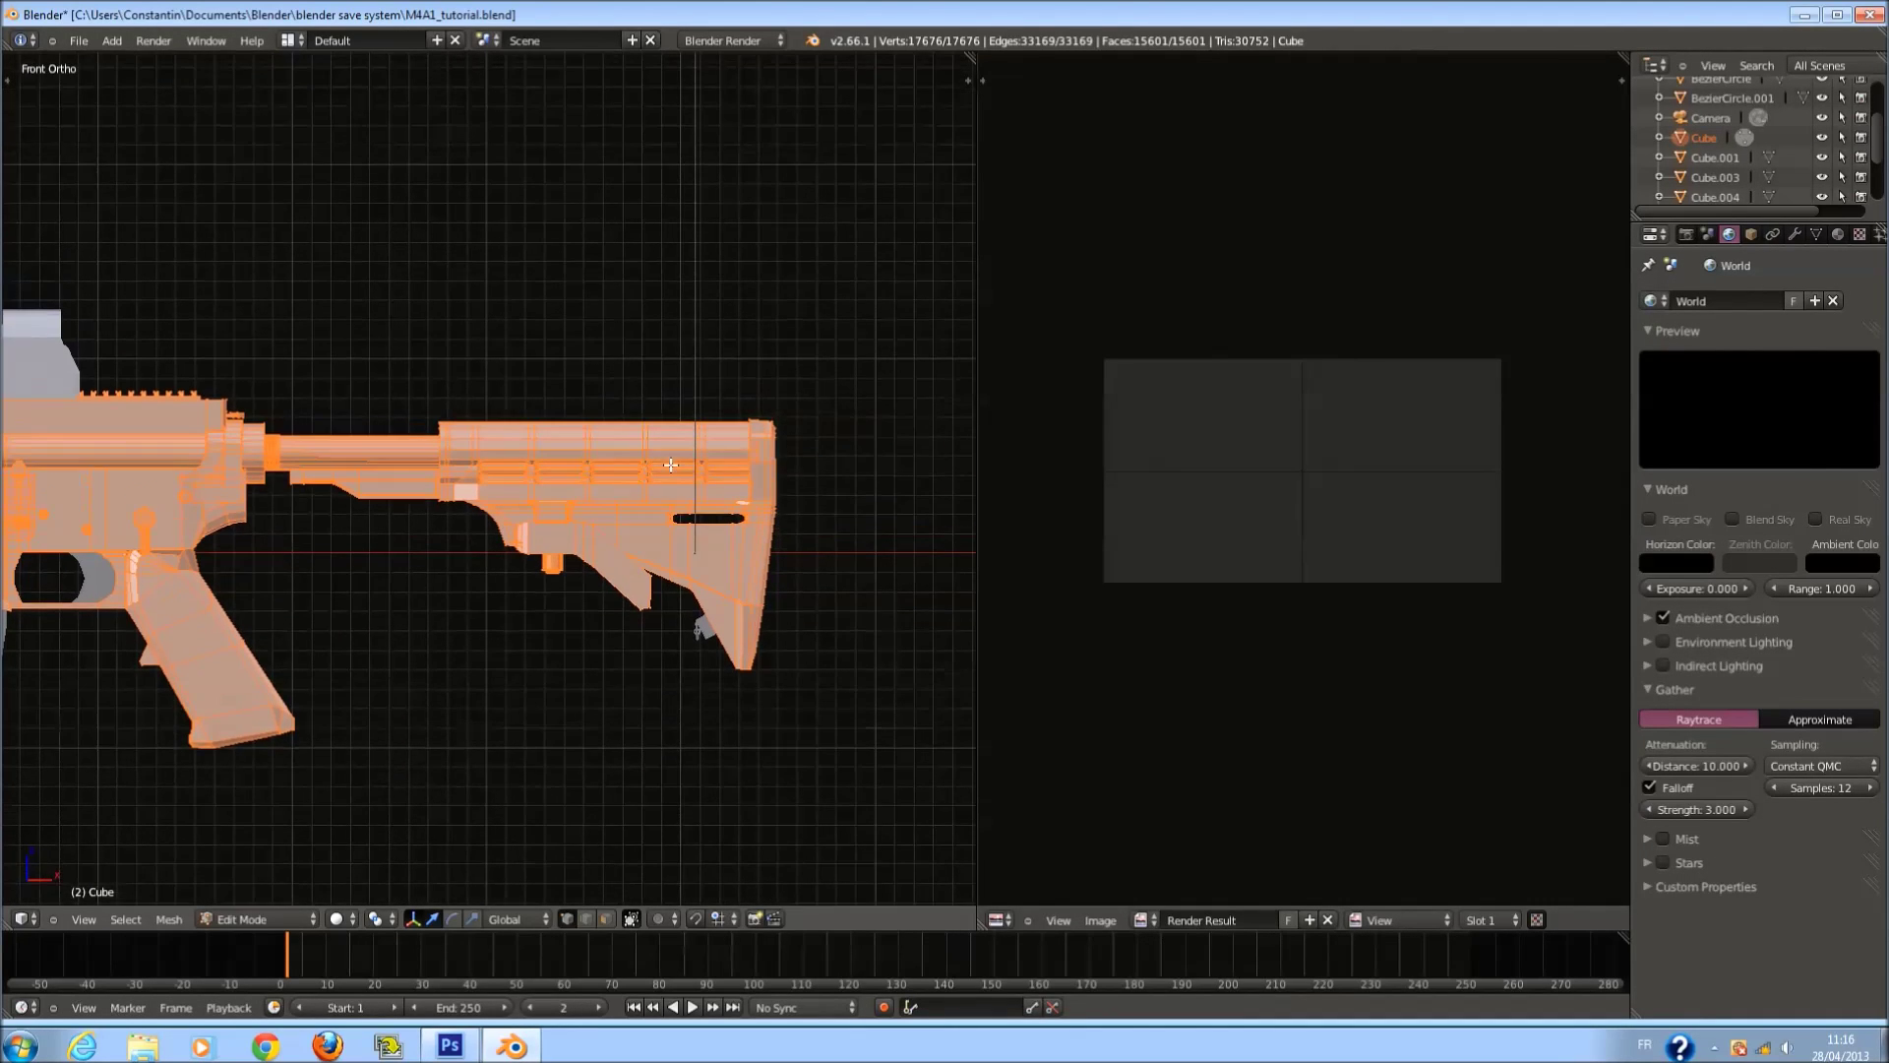
right_click(564, 423)
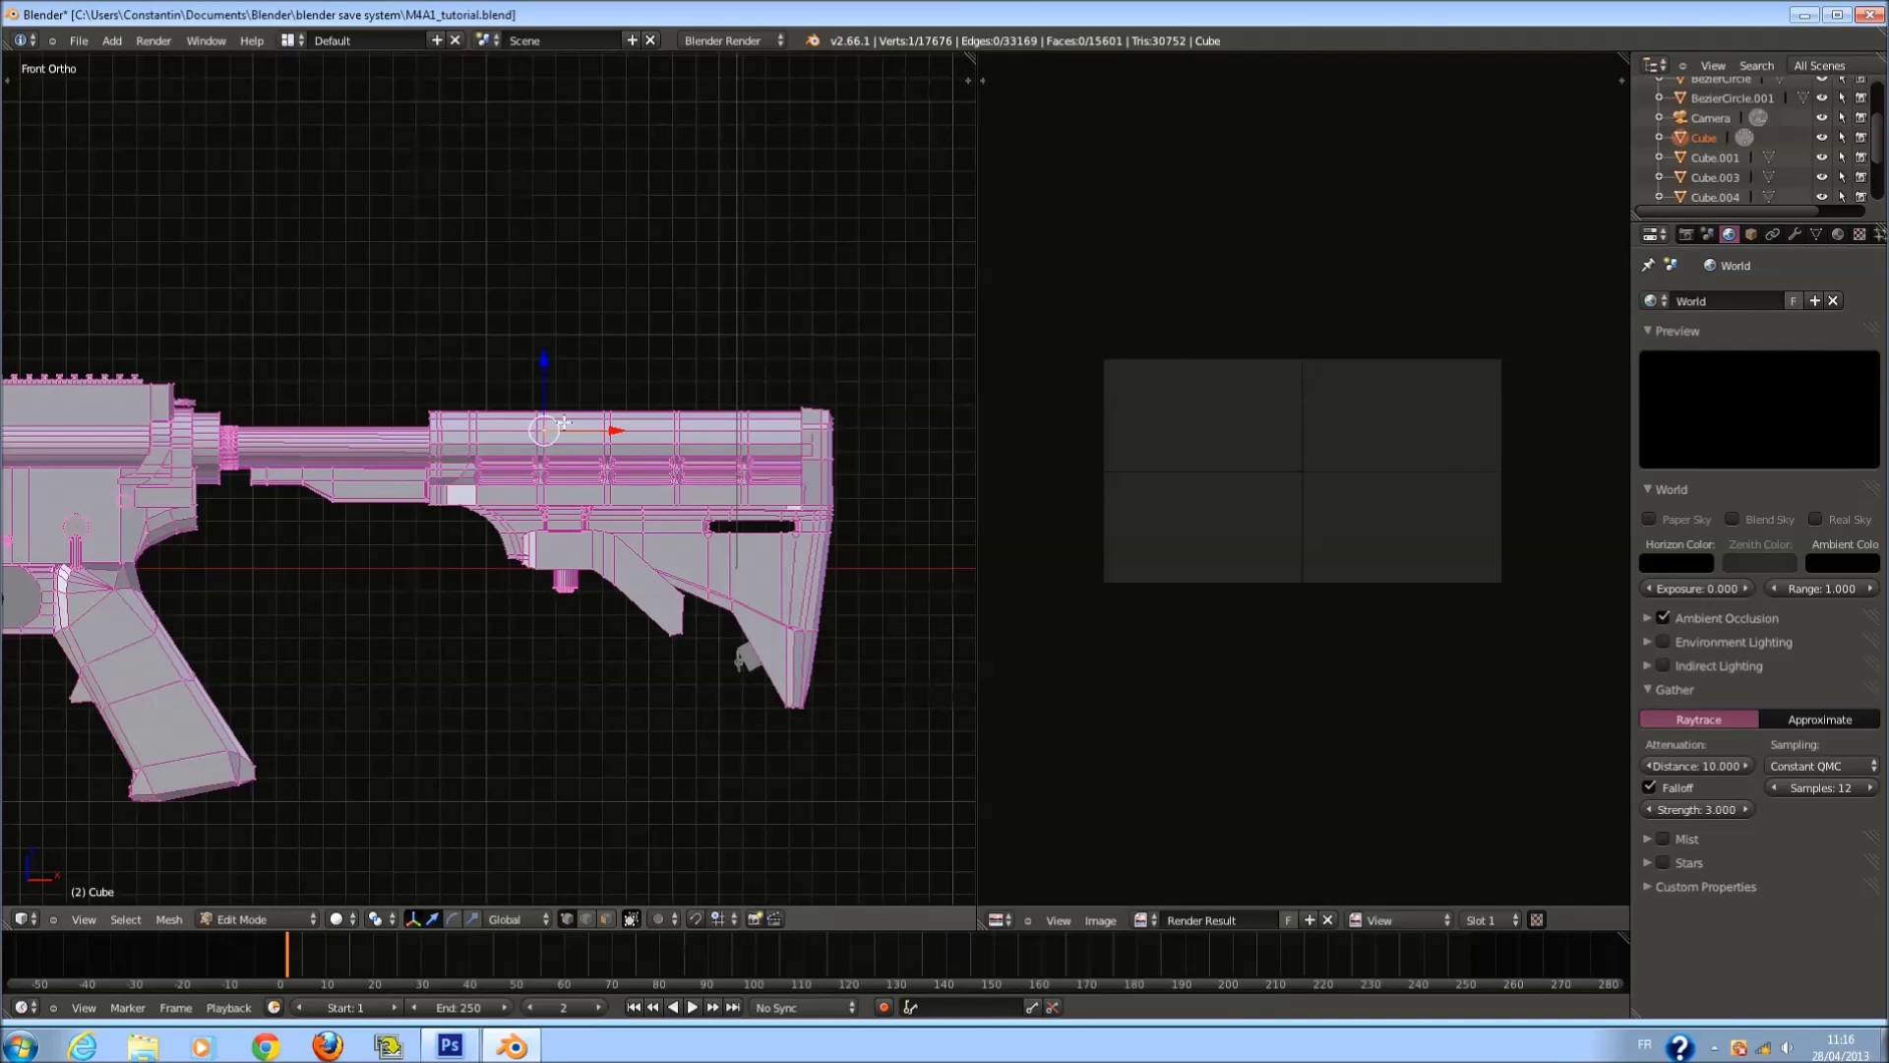
key("ctrl+l")
key("l")
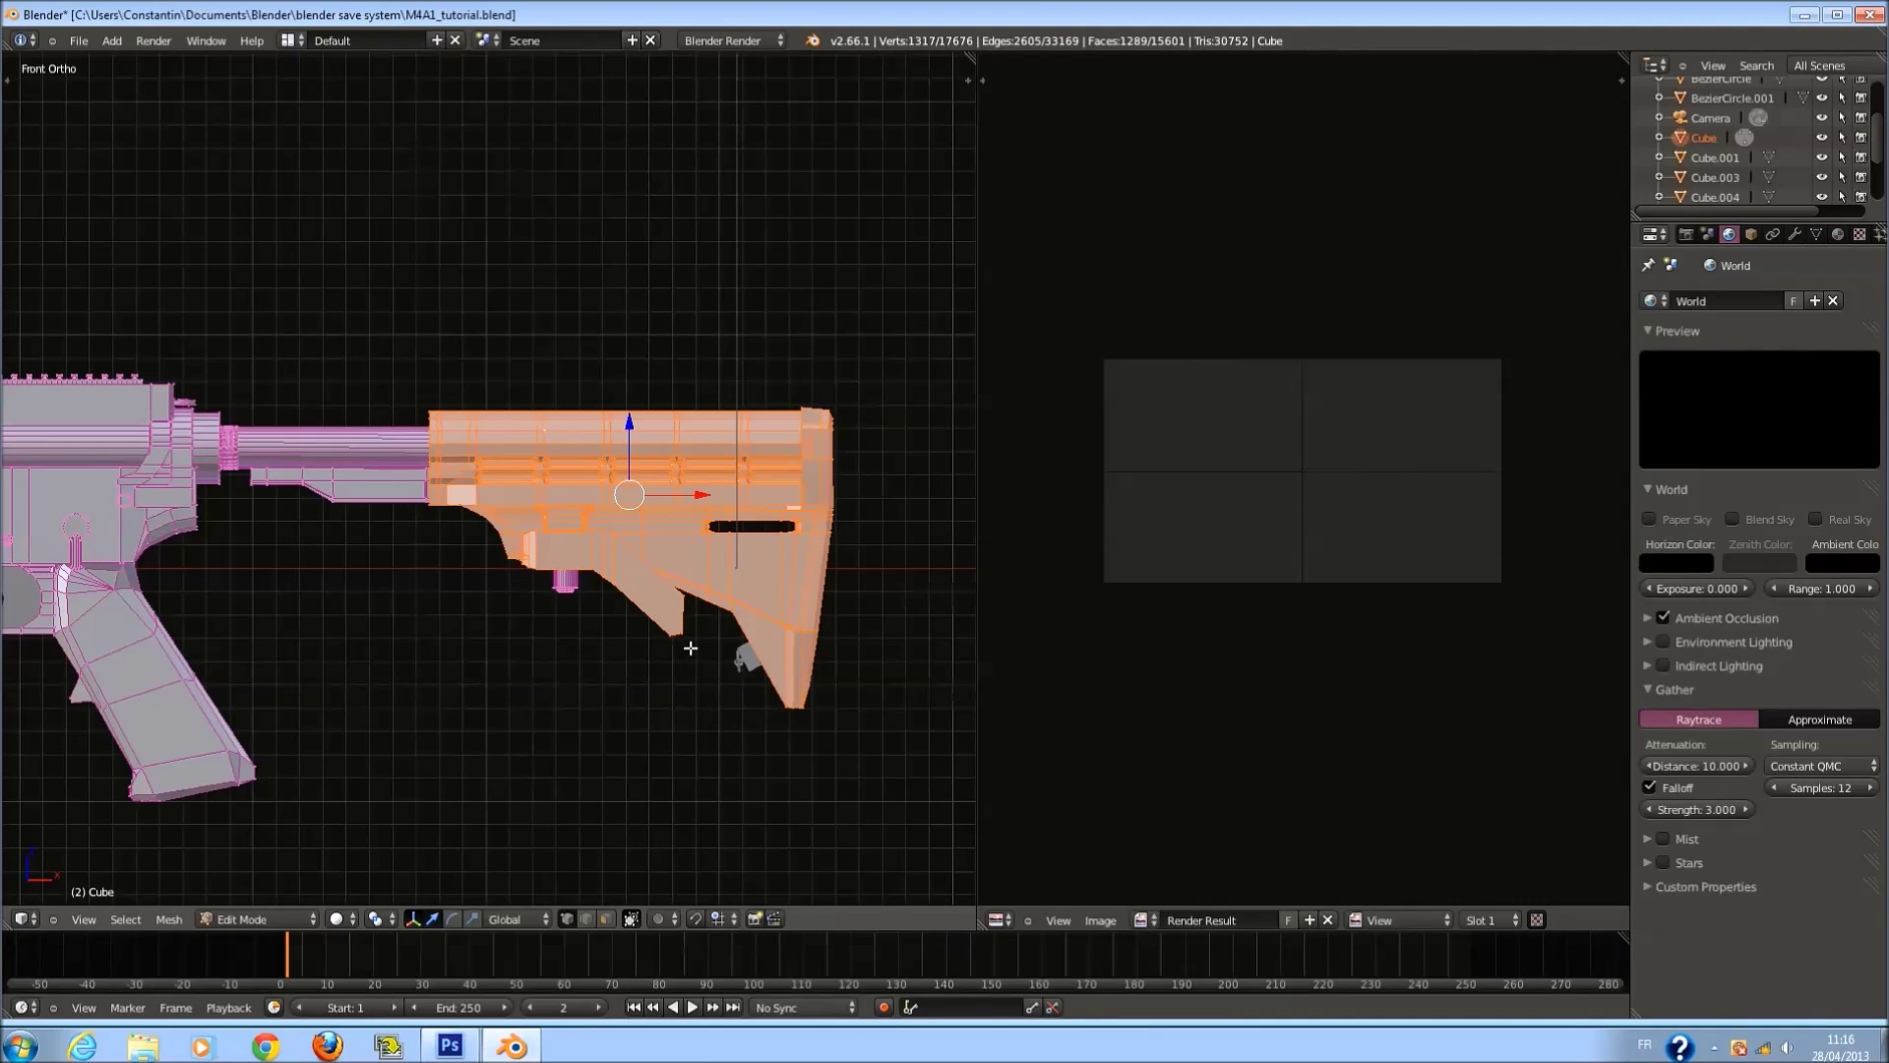
key("l")
Apply a Sphere Projection to the selected stock and unlink the Render Result image from the UV editor.
key("u")
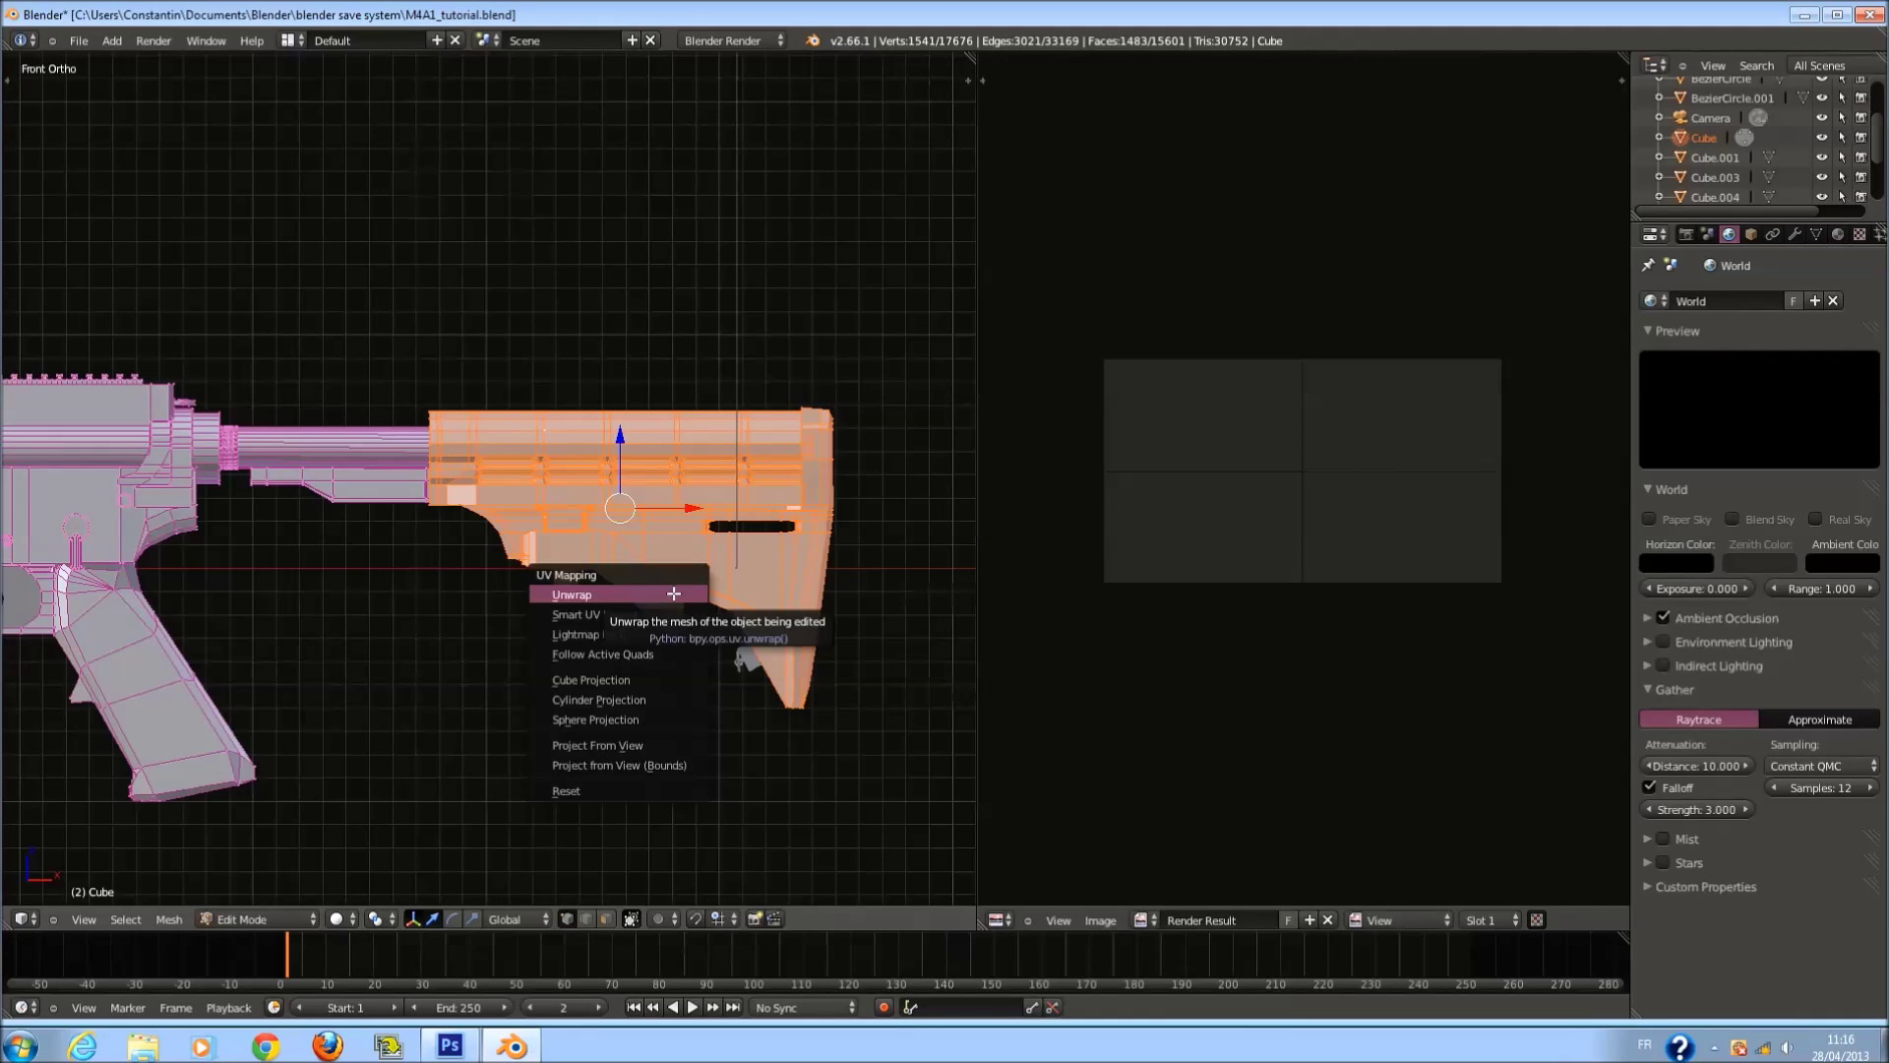
left_click(658, 719)
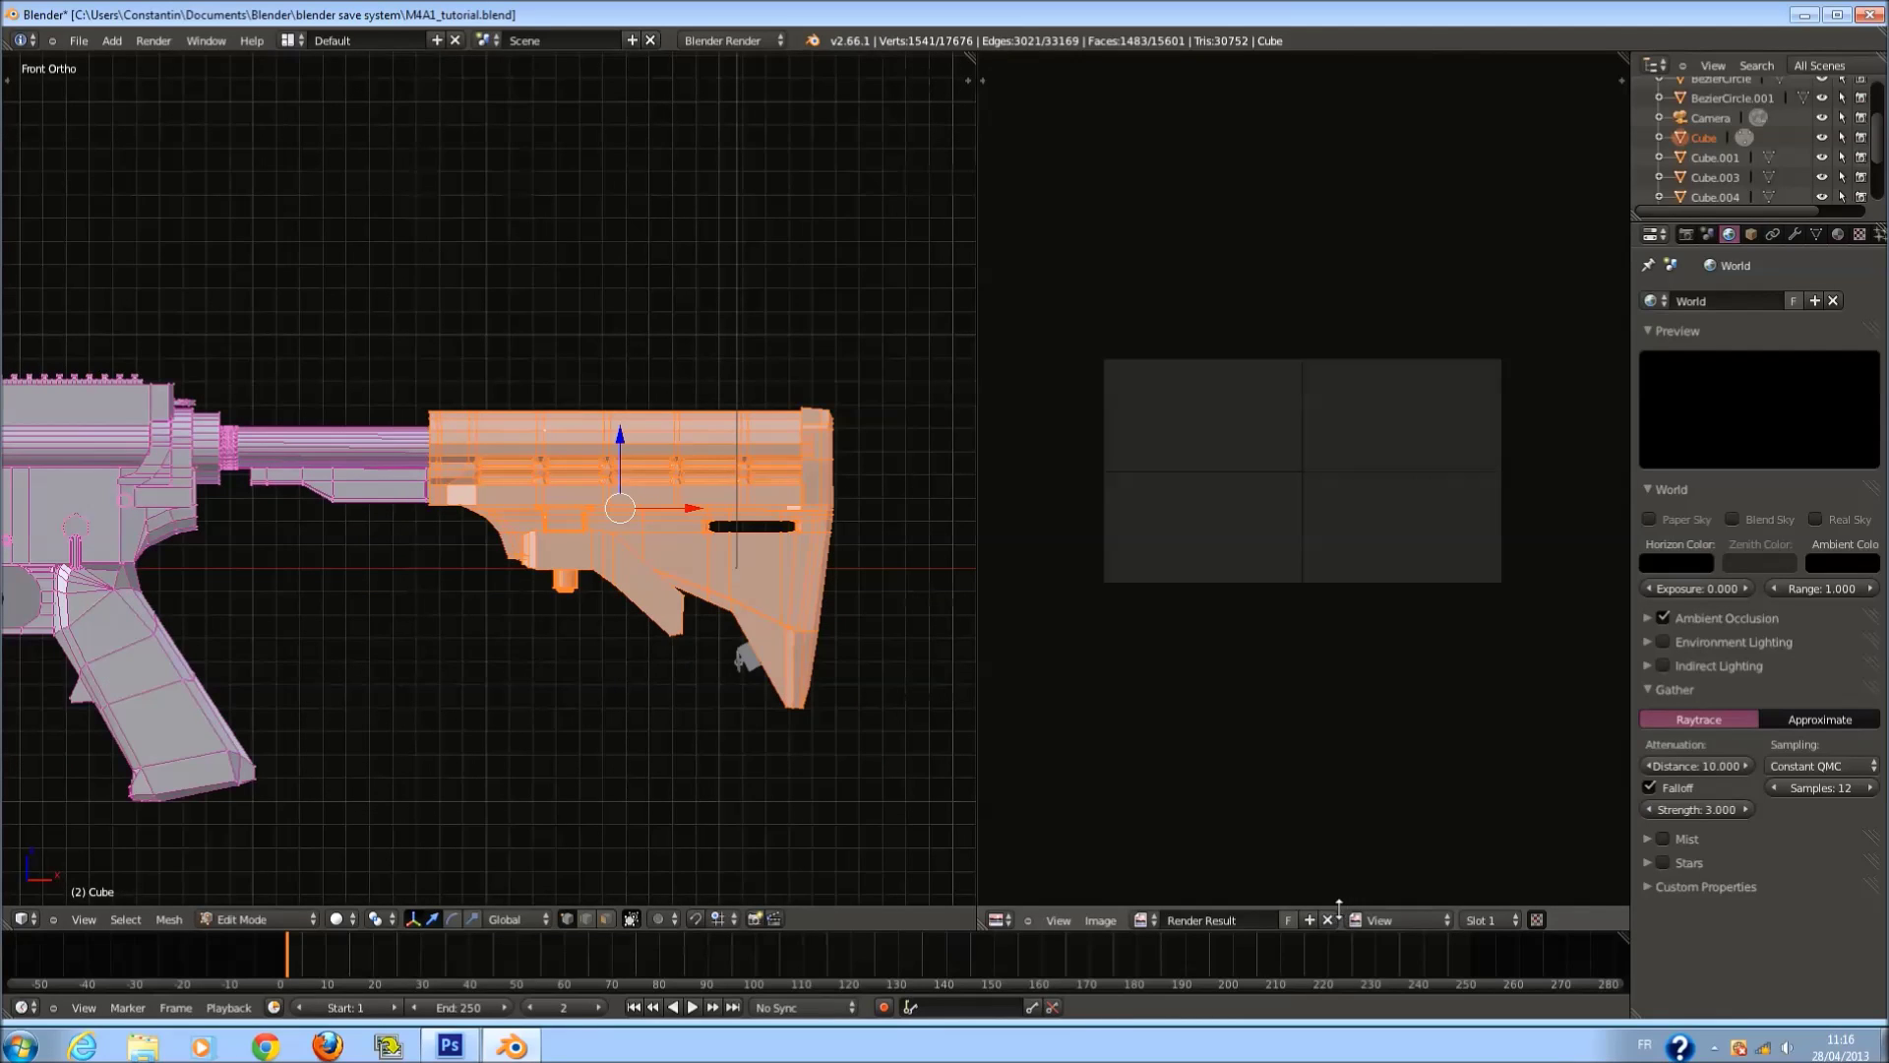
left_click(1325, 919)
scroll(1395, 595, "up", 3)
scroll(1395, 595, "down", 1)
Reselect the stock geometry and try the Cylinder and Cube projections on it.
key("a")
key("a")
key("l")
key("u")
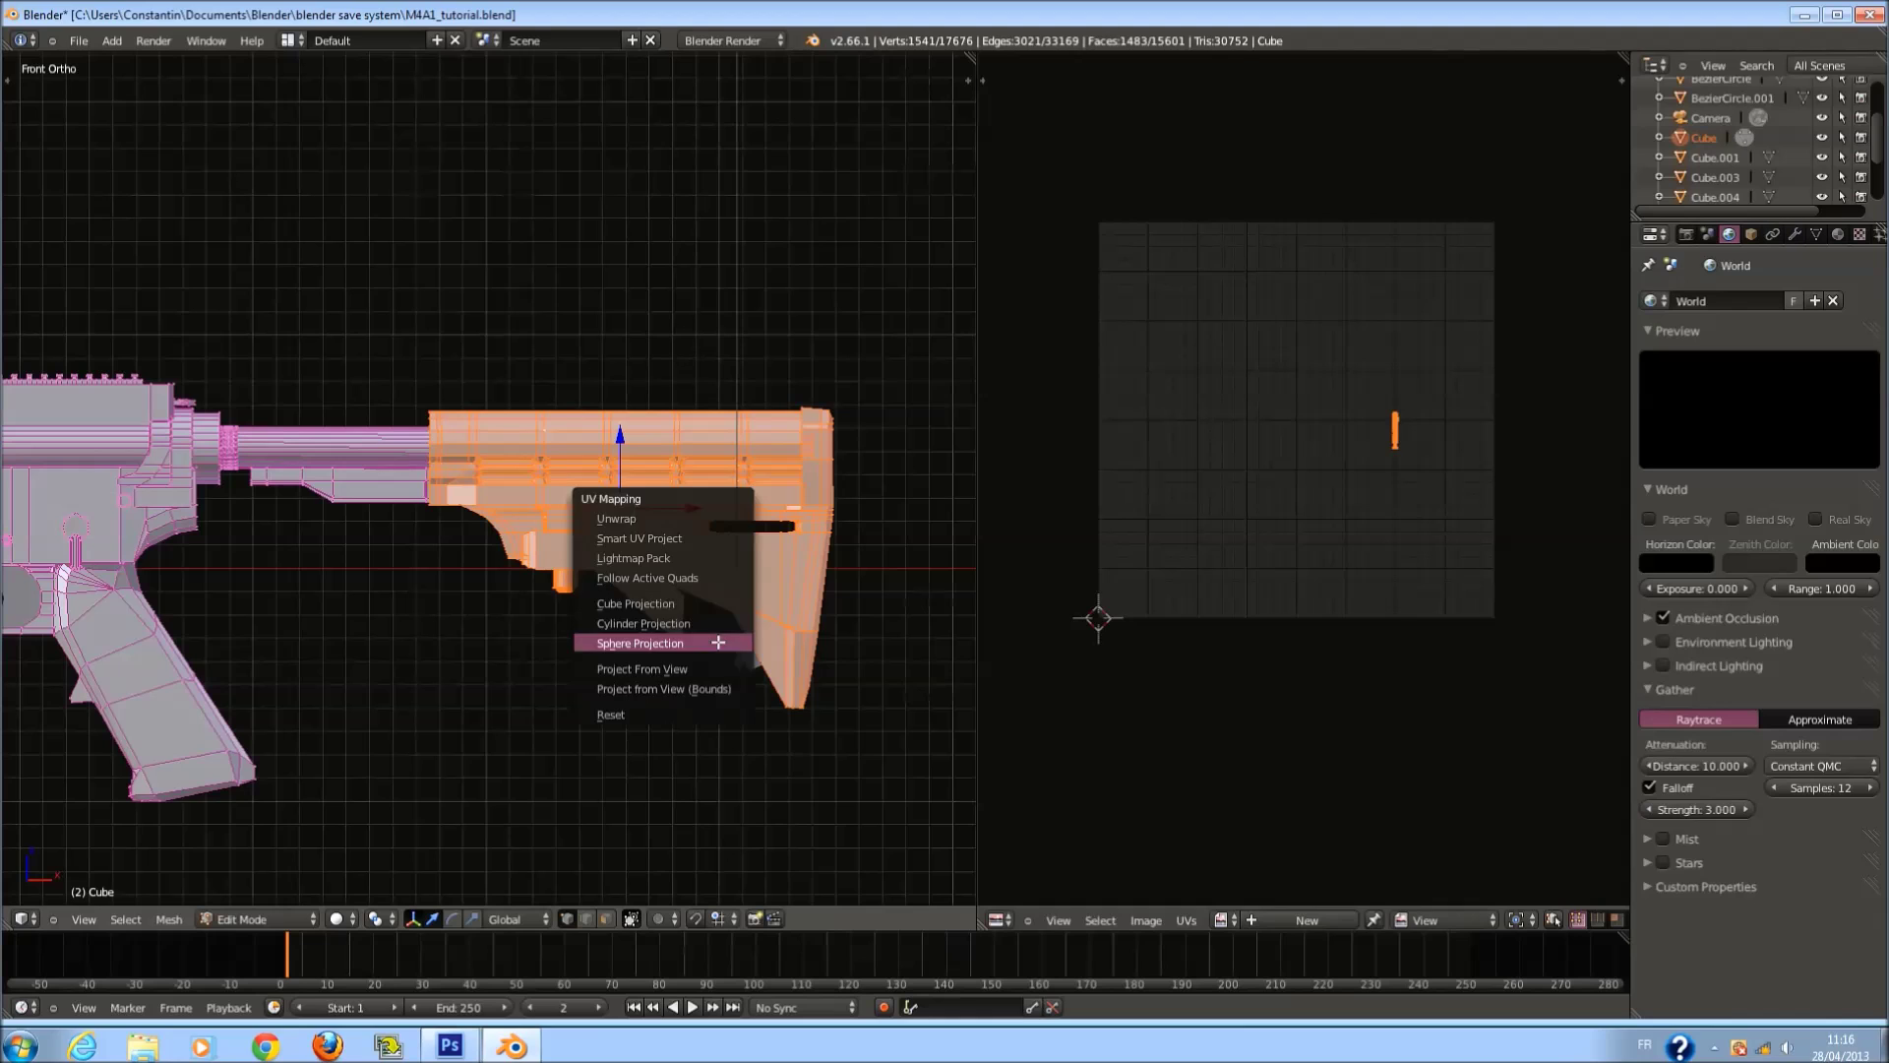
left_click(709, 628)
key("u")
left_click(675, 654)
Map the stock from the front with Project from View (Bounds), and try Follow Active Quads on it.
key("u")
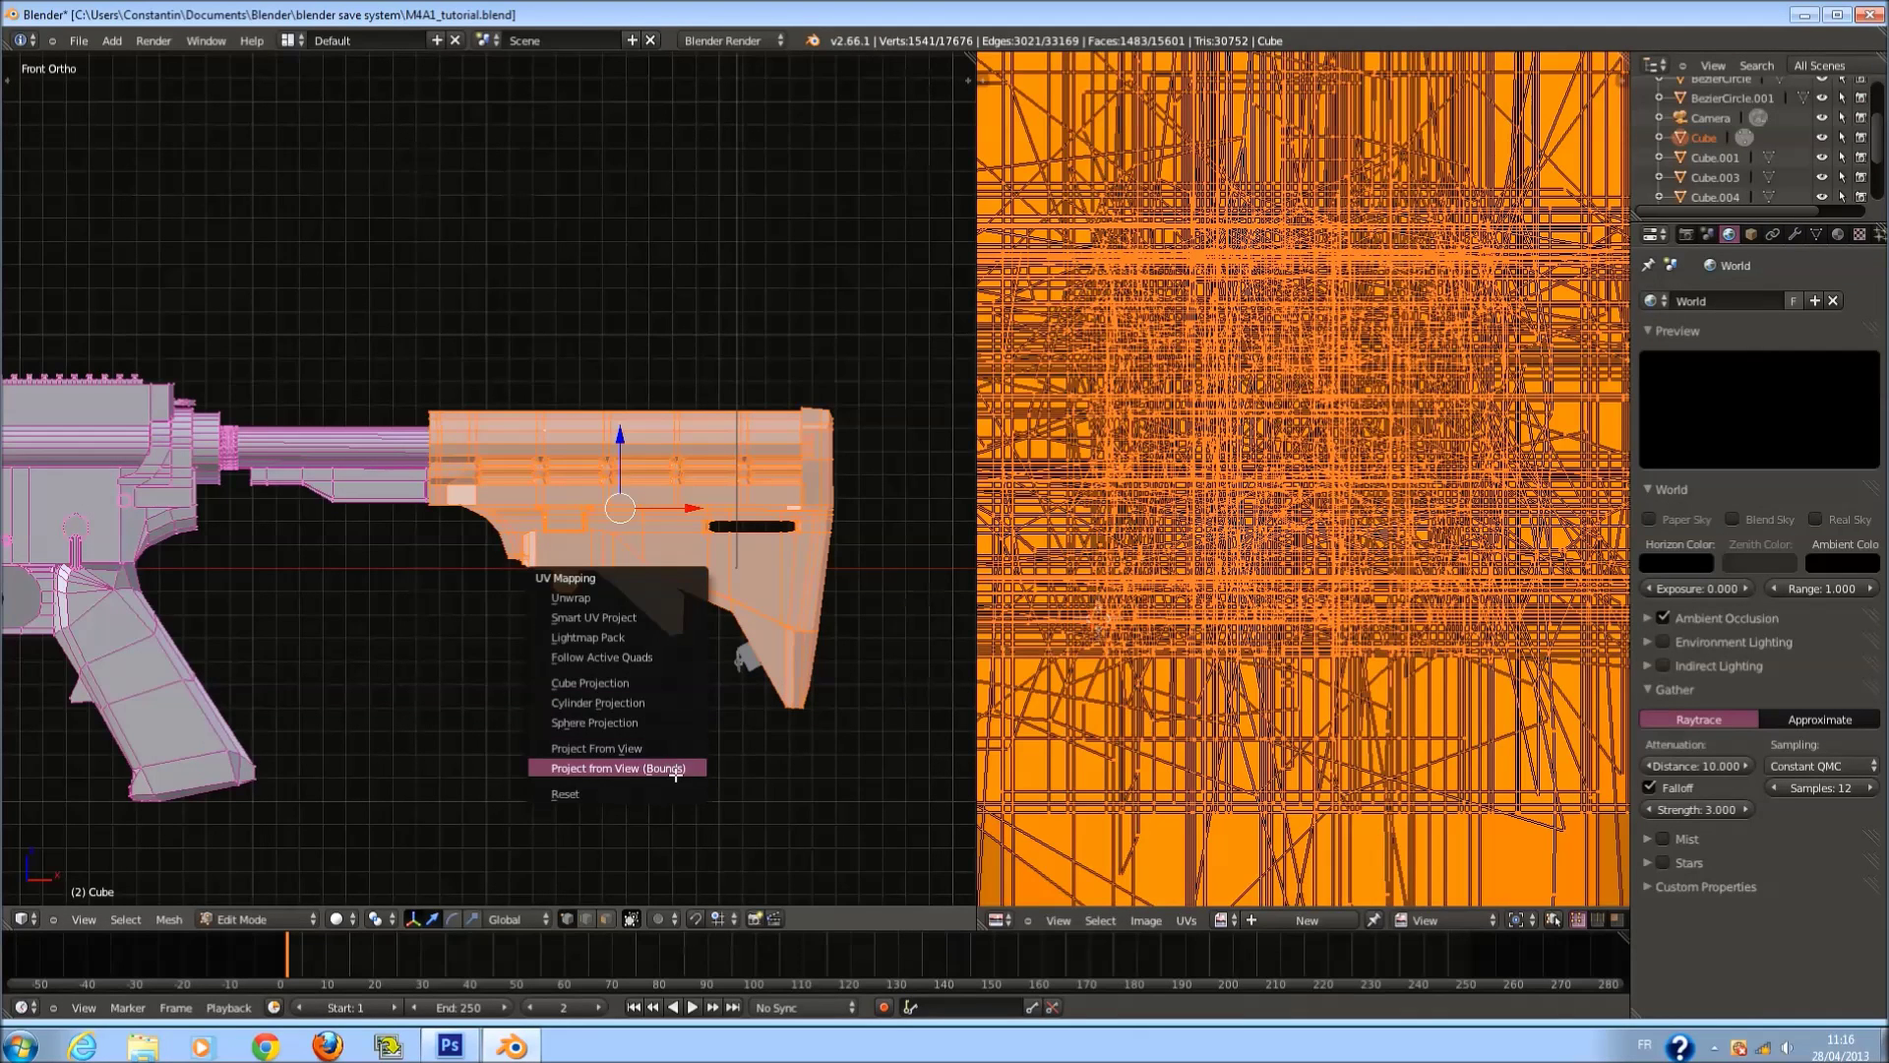
left_click(675, 768)
key("u")
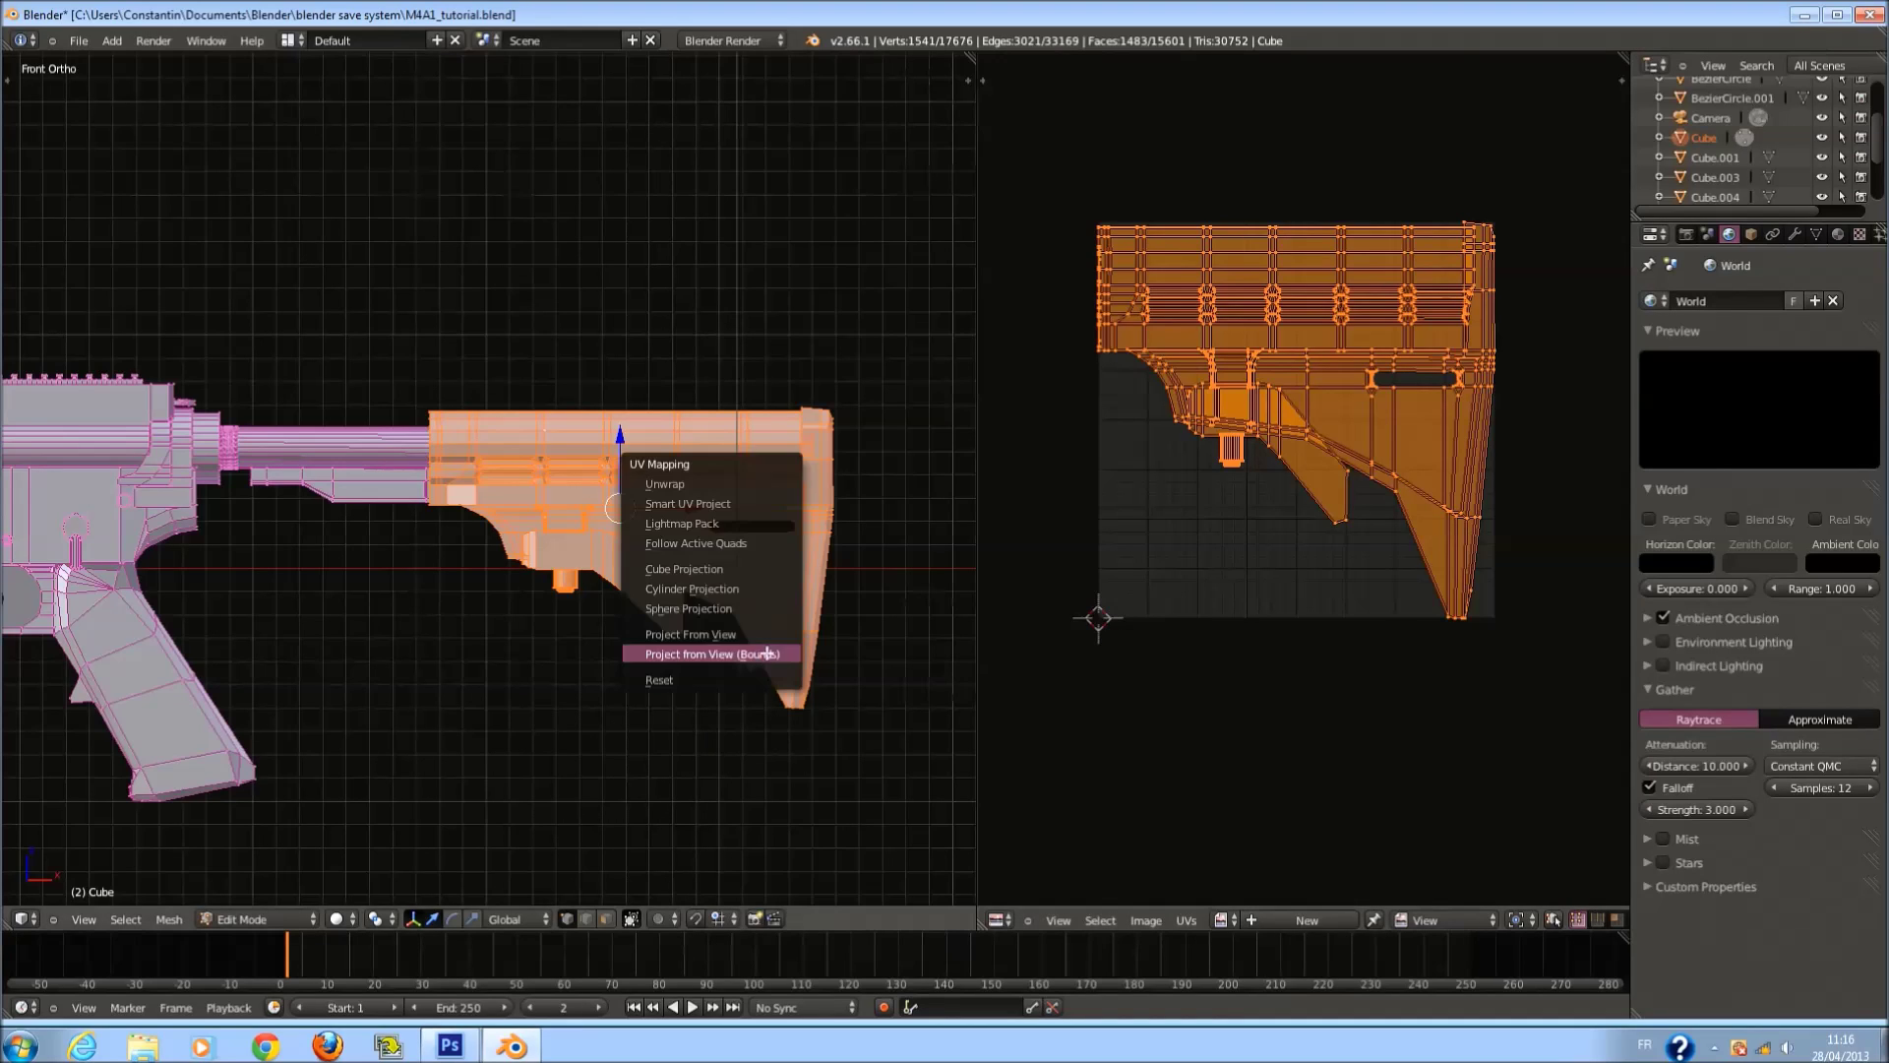
left_click(728, 543)
left_click(741, 598)
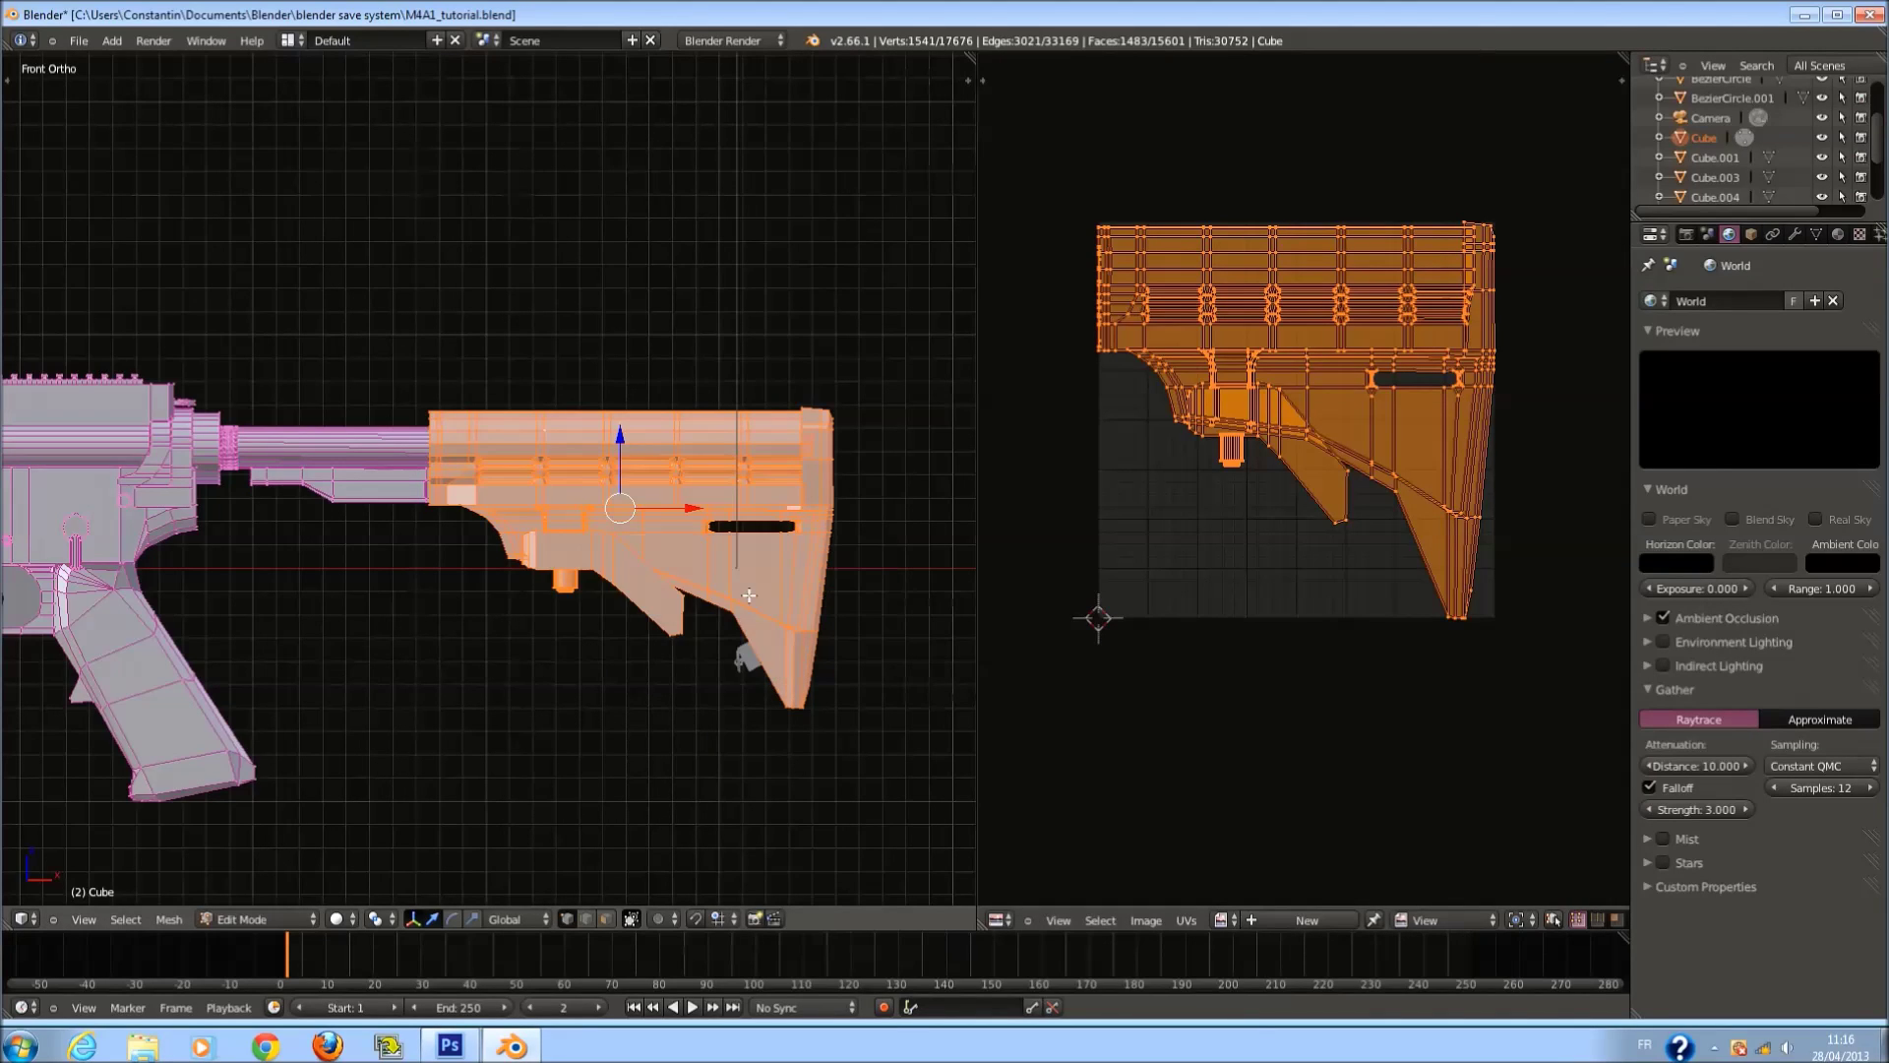
Try Unwrap and Smart UV Project on the whole stock, and compare the resulting UV islands with the model.
key("u")
left_click(737, 539)
key("u")
left_click(764, 652)
left_click(774, 755)
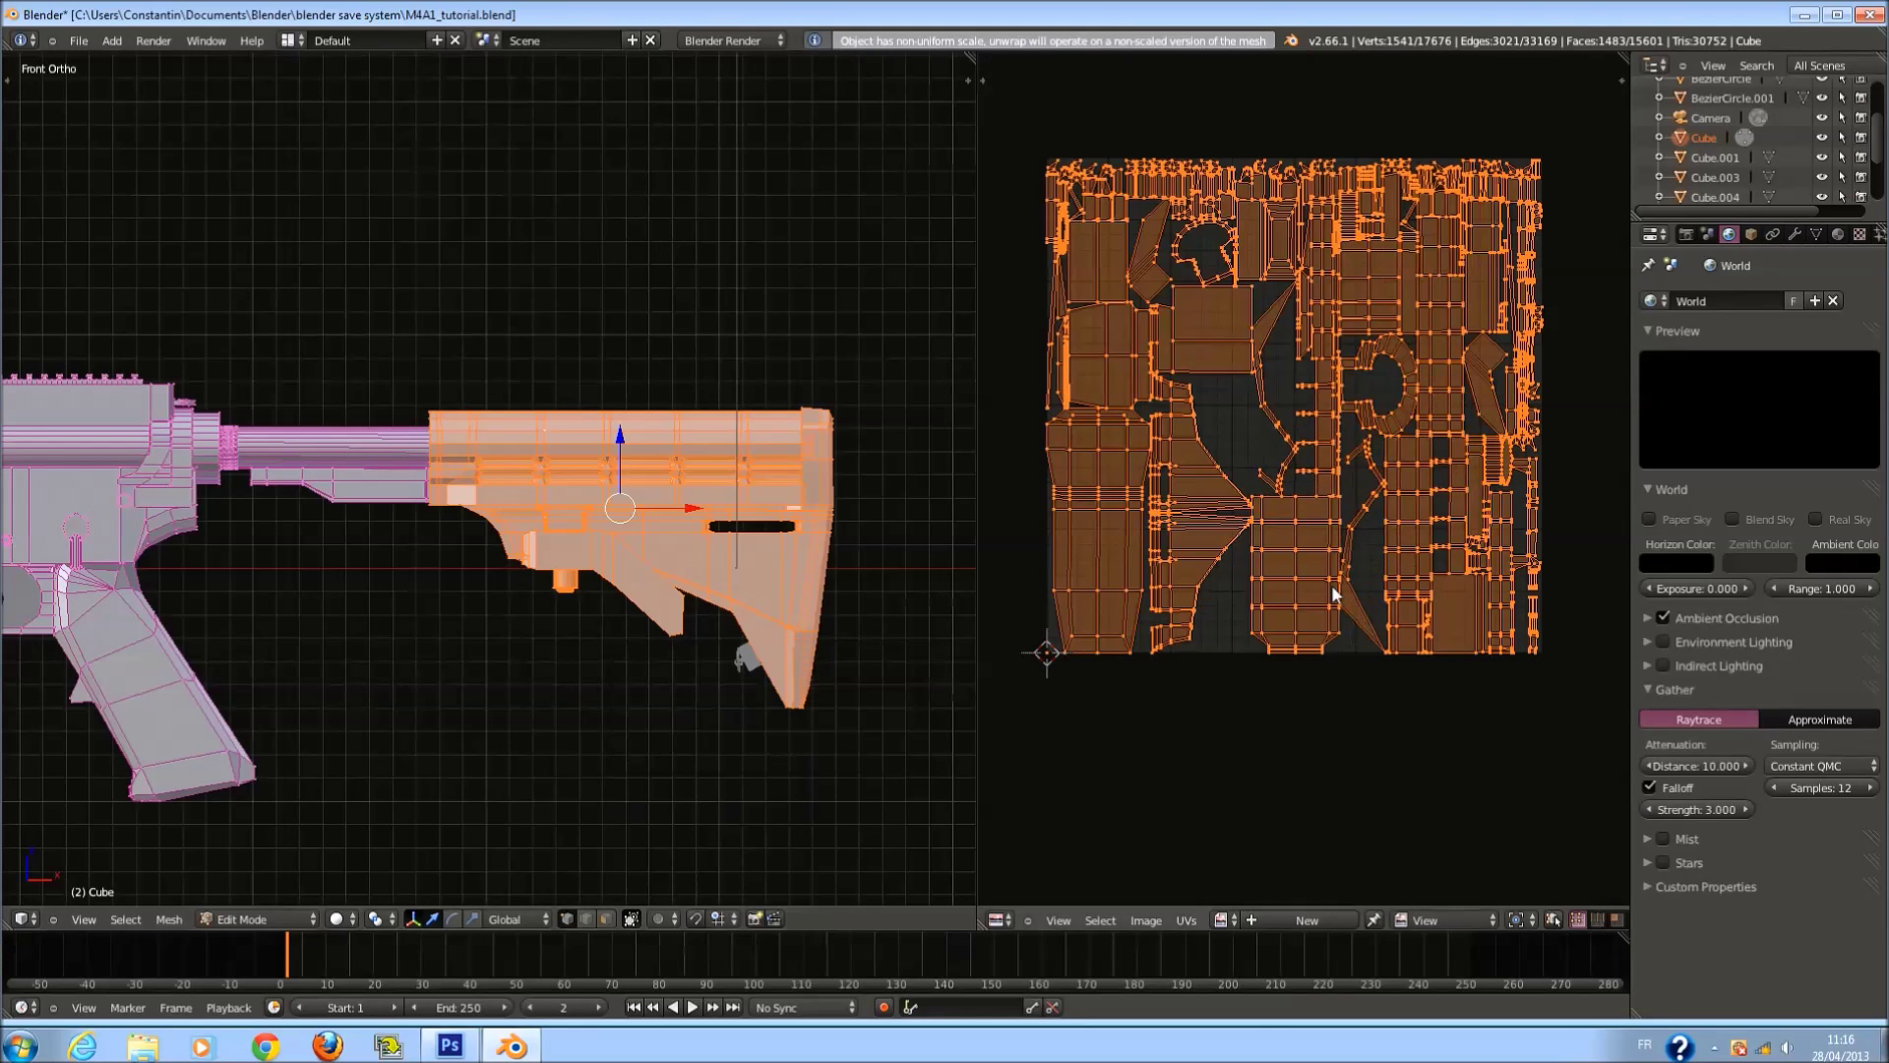
scroll(1331, 584, "up", 1)
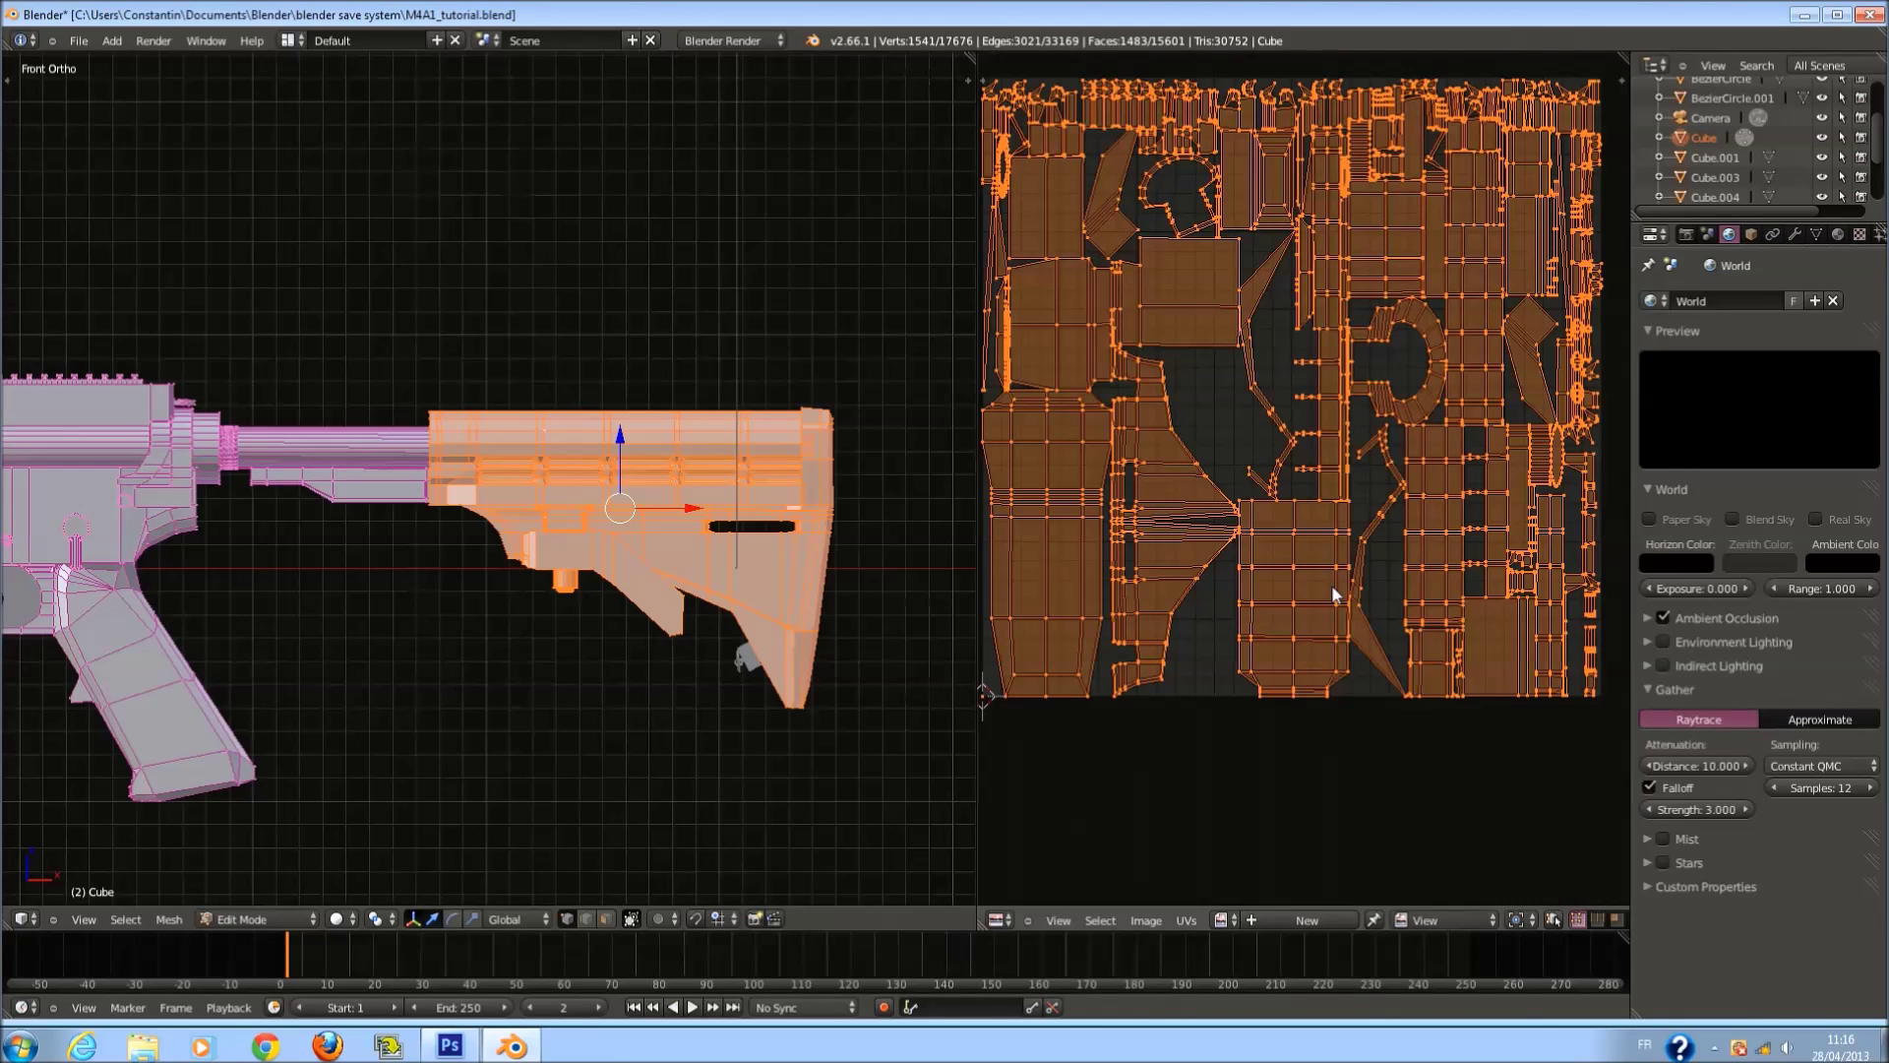
scroll(596, 584, "up", 3)
middle_click_drag(616, 587, 728, 641)
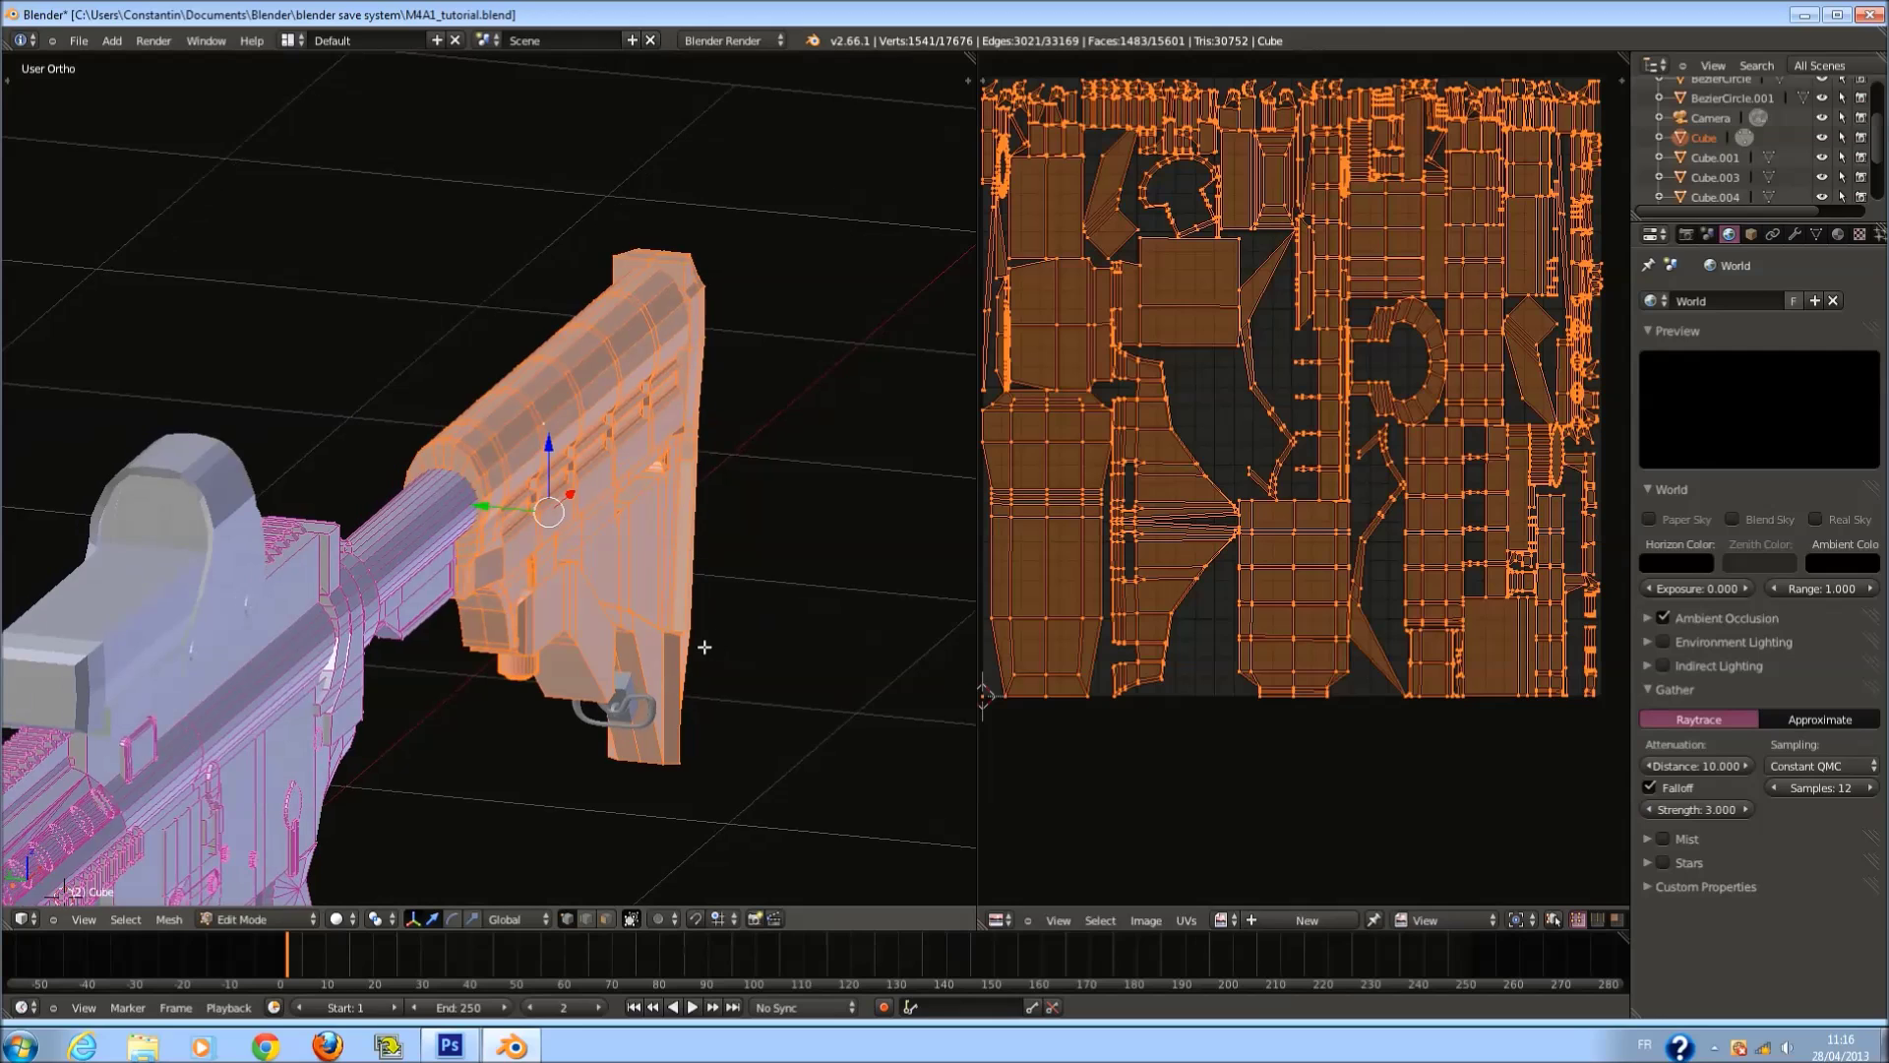
Reselect all linked parts of the stock in front view and map them with Project from View (Bounds).
key("KP_1")
key("a")
scroll(750, 560, "down", 2)
key("a")
key("a")
key("l")
key("l")
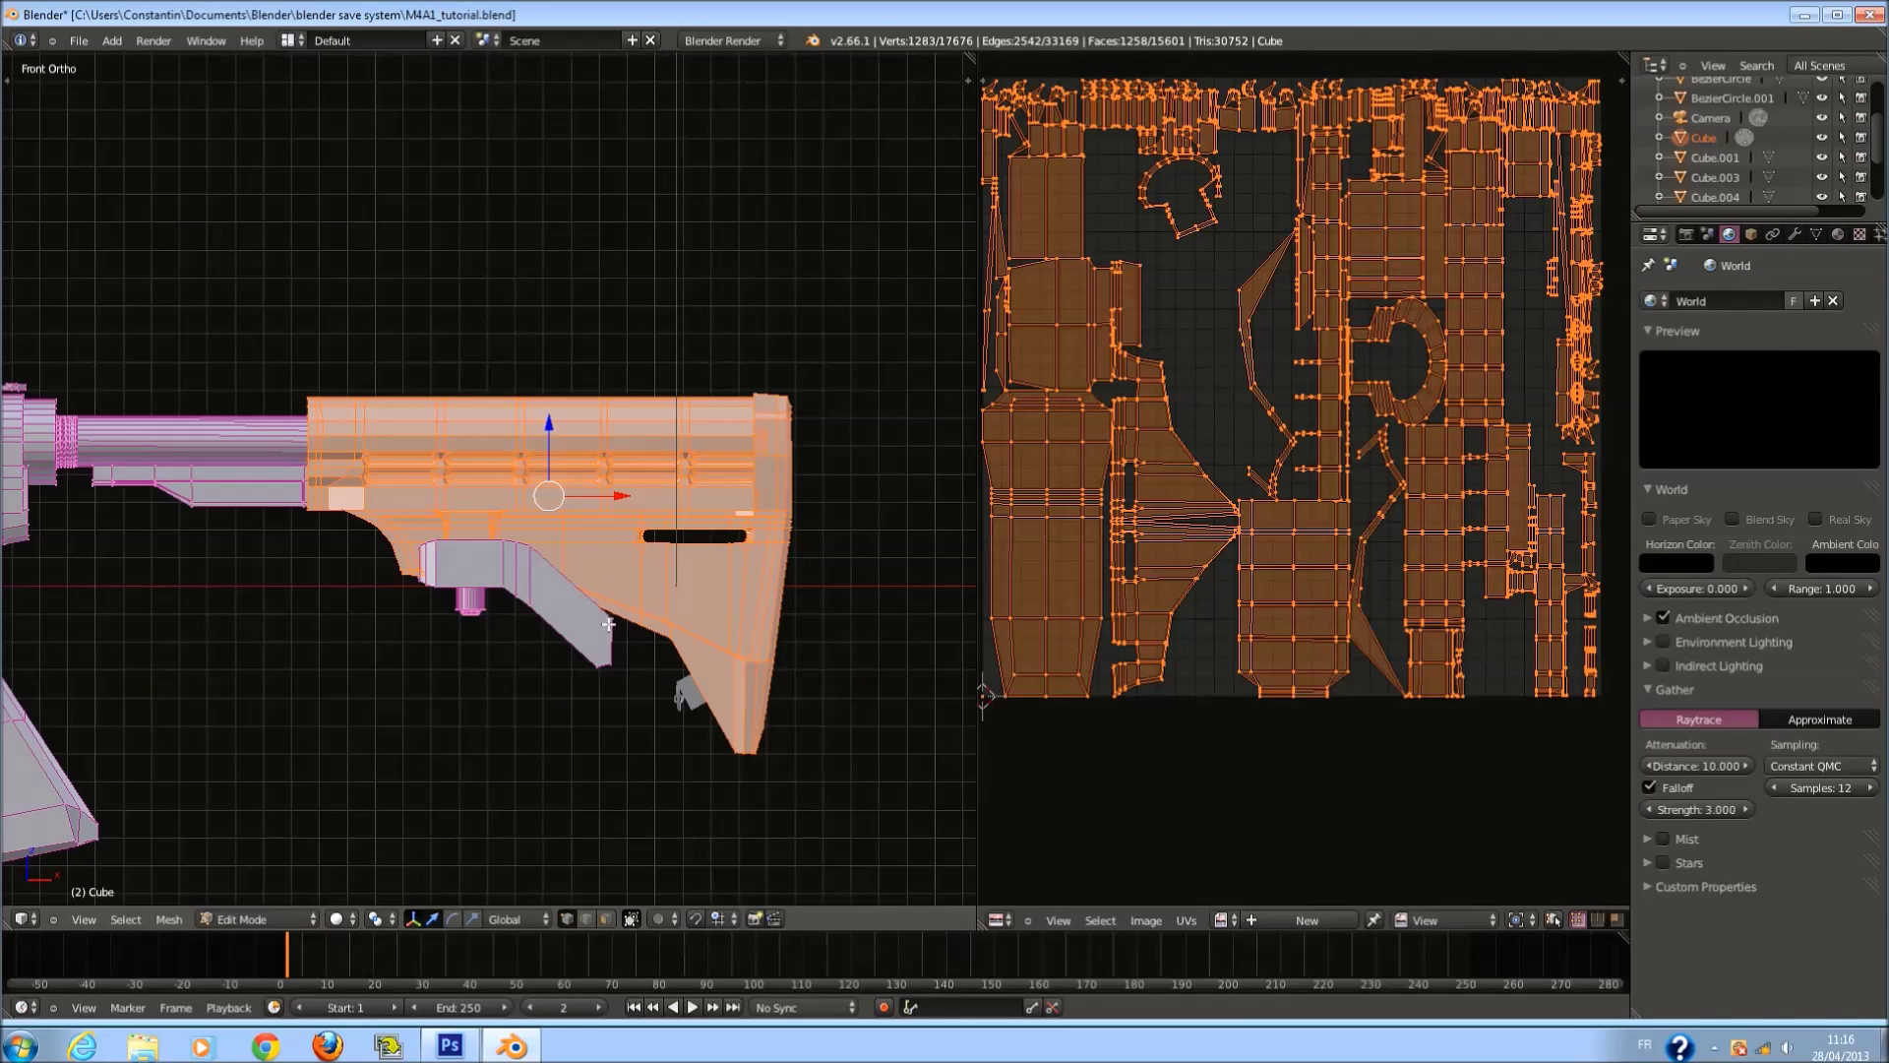
key("l")
key("l")
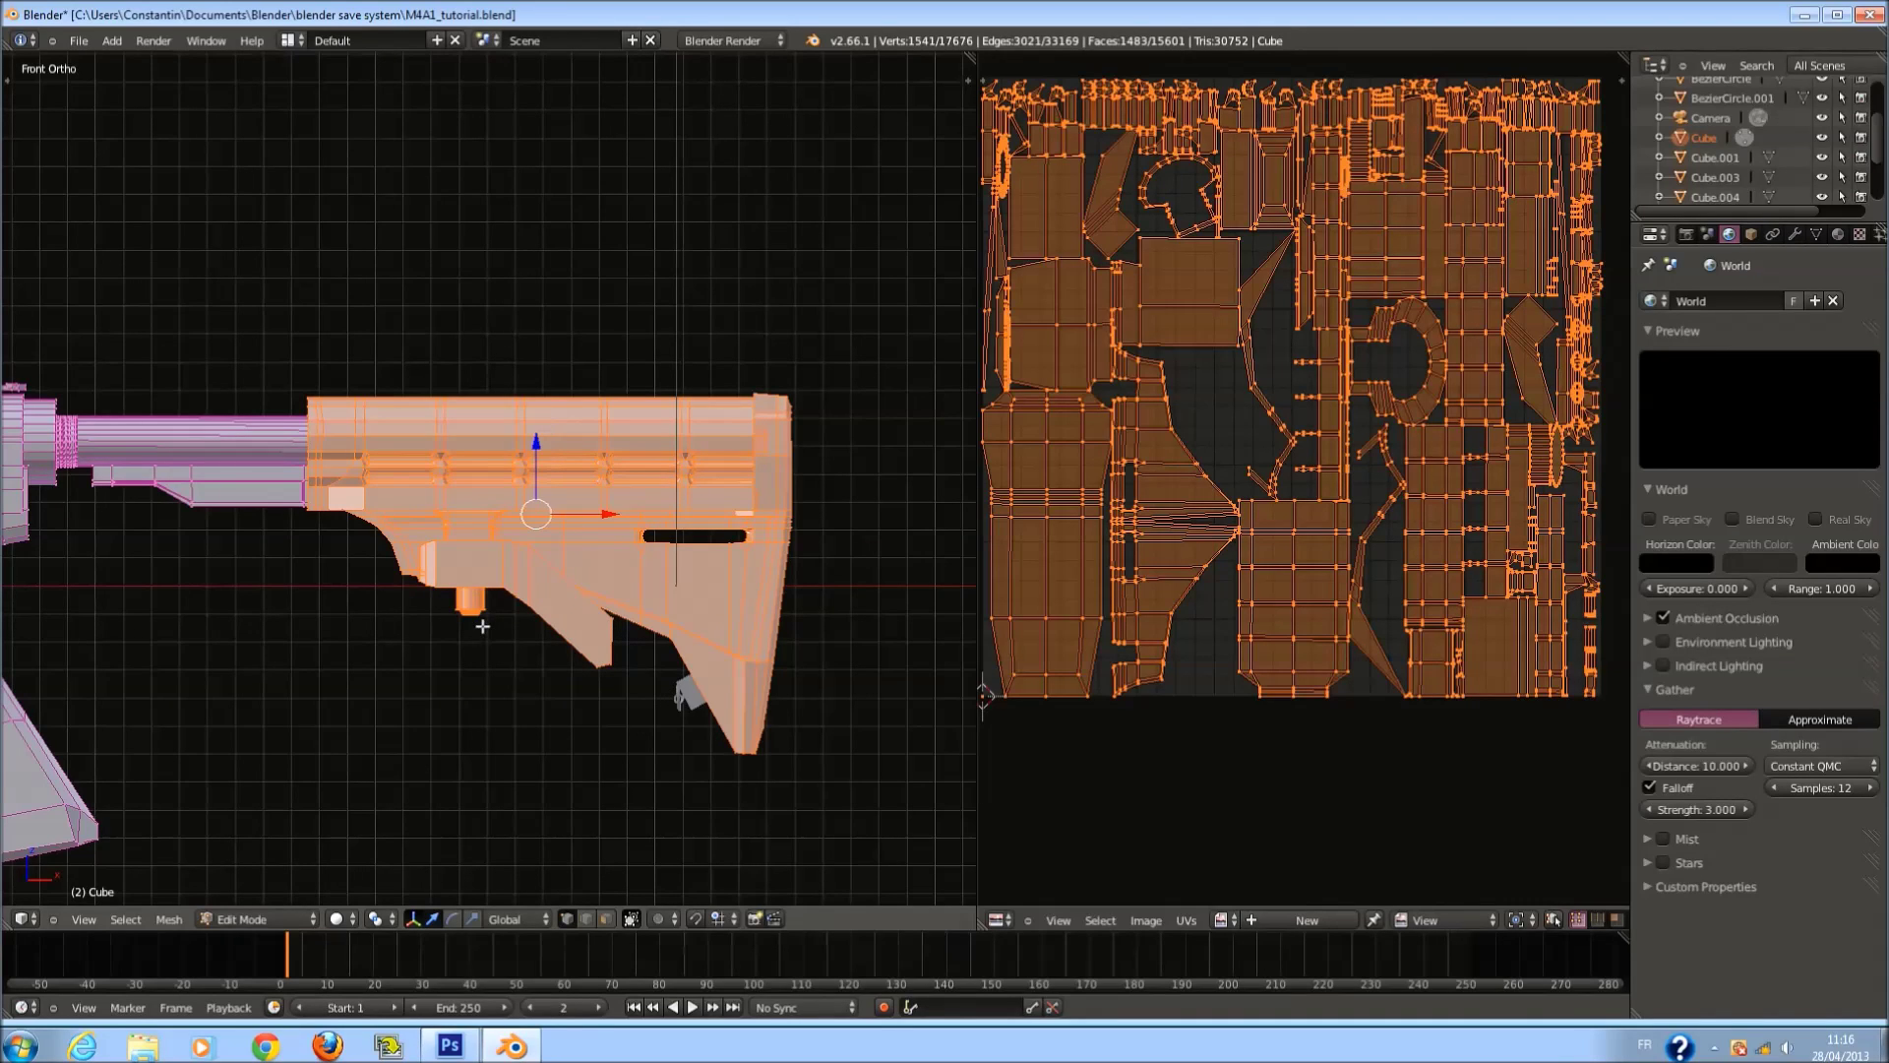
key("u")
left_click(470, 778)
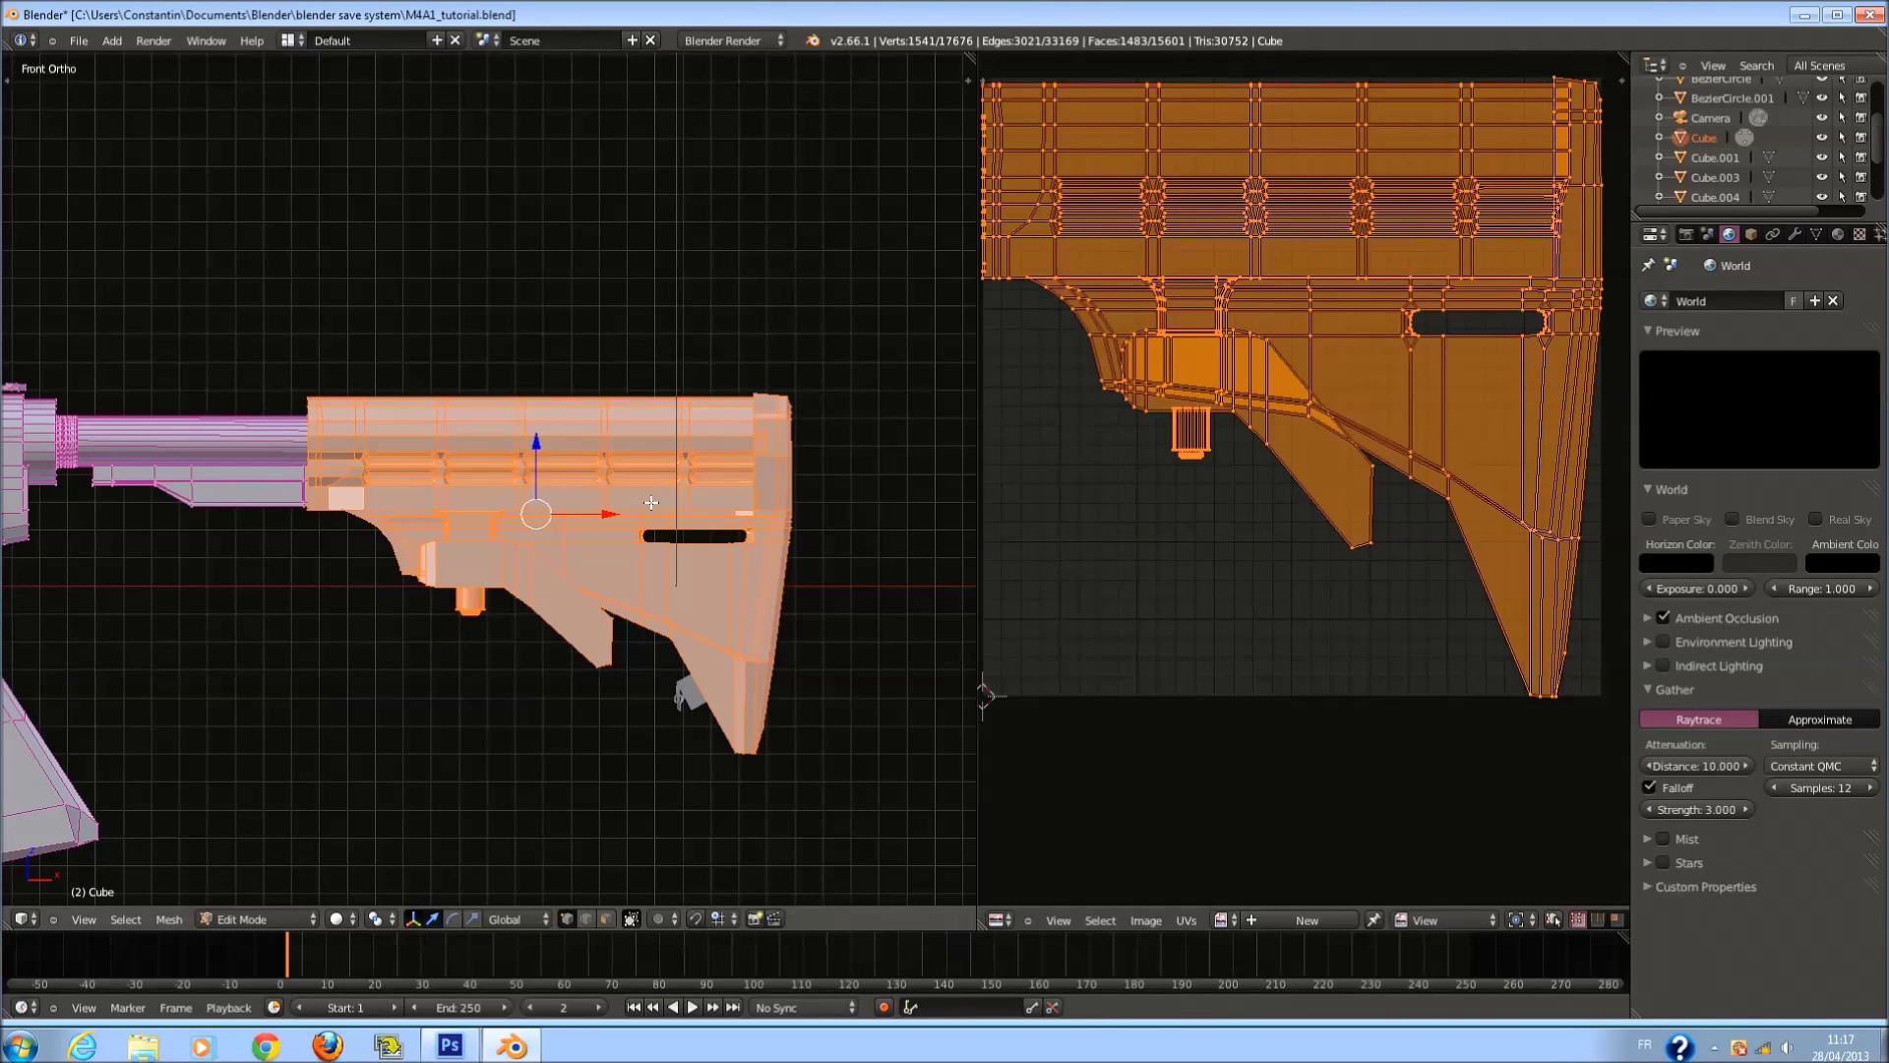
Switch to face selection, clear the selection, and select the ring of faces on the stock's front end around the buffer tube.
scroll(651, 522, "up", 3)
middle_click_drag(651, 522, 384, 879)
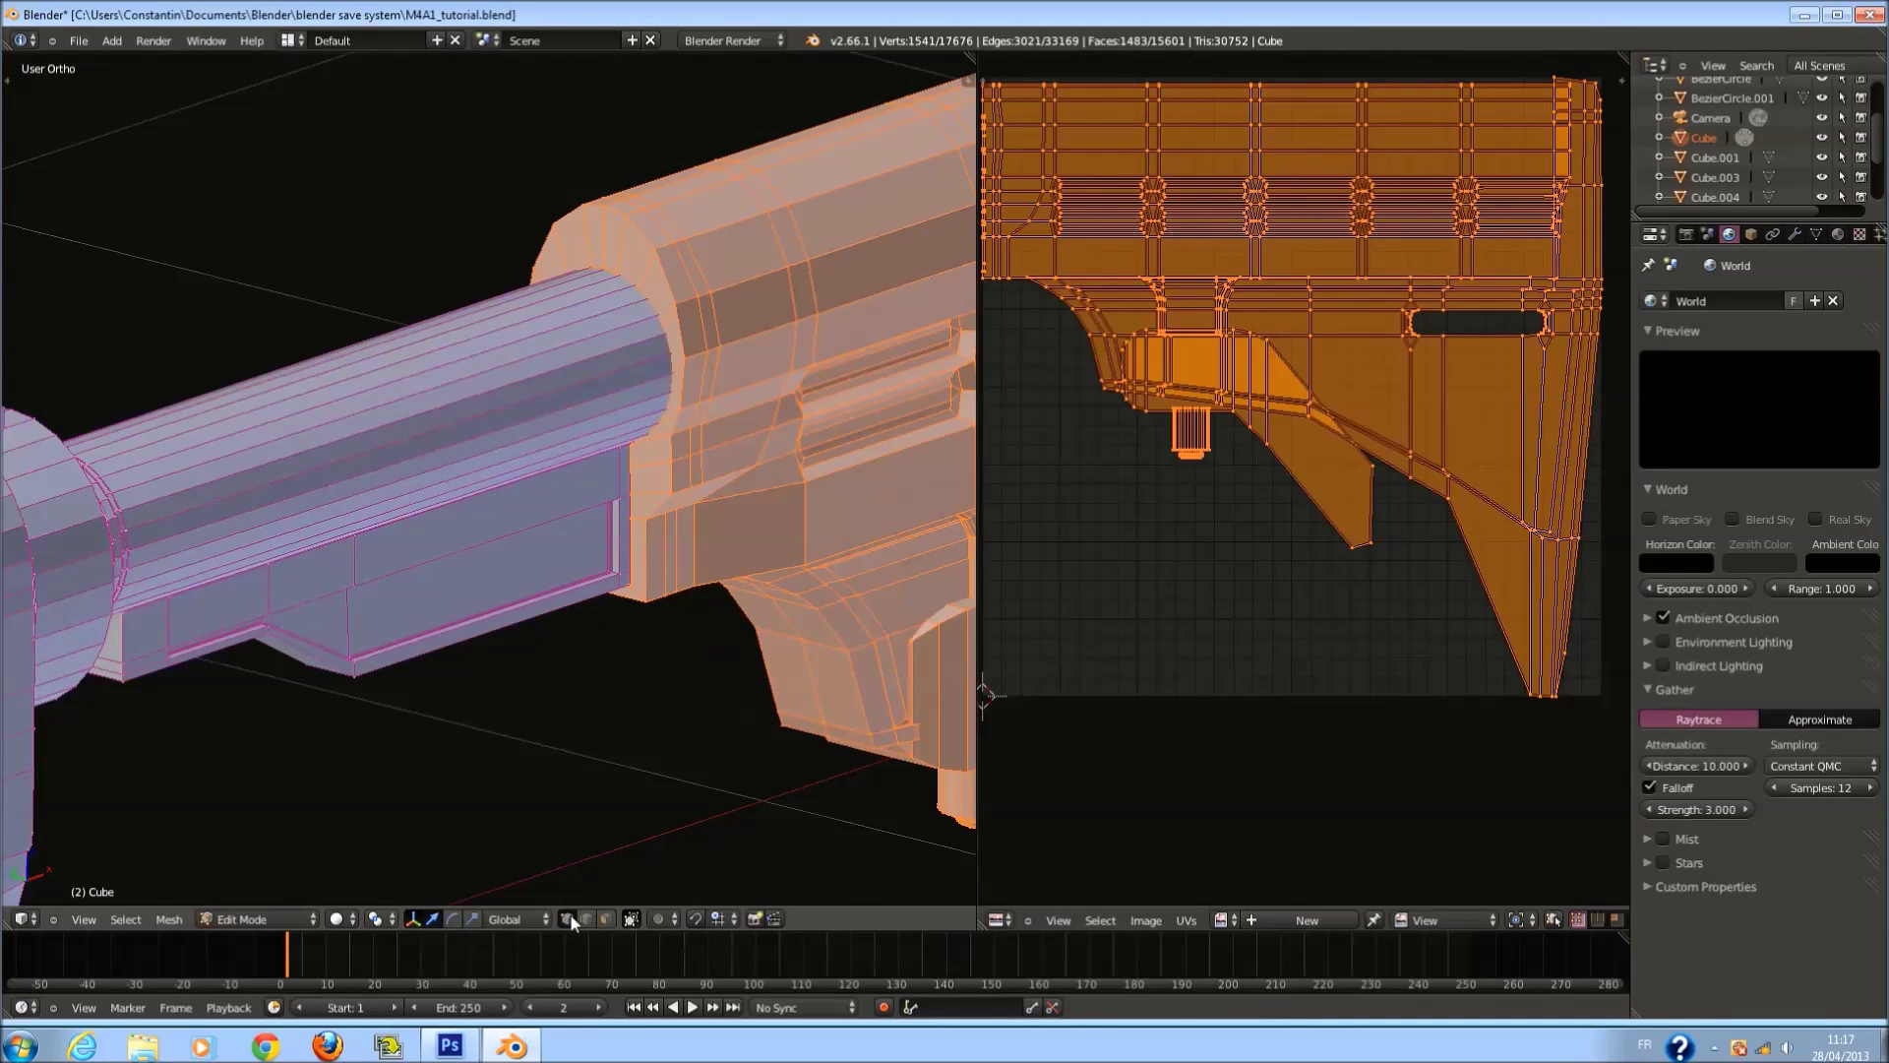
left_click(604, 919)
key("a")
scroll(641, 590, "up", 4)
right_click(682, 336)
right_click(518, 371)
right_click(497, 387)
right_click(485, 477)
right_click(726, 669)
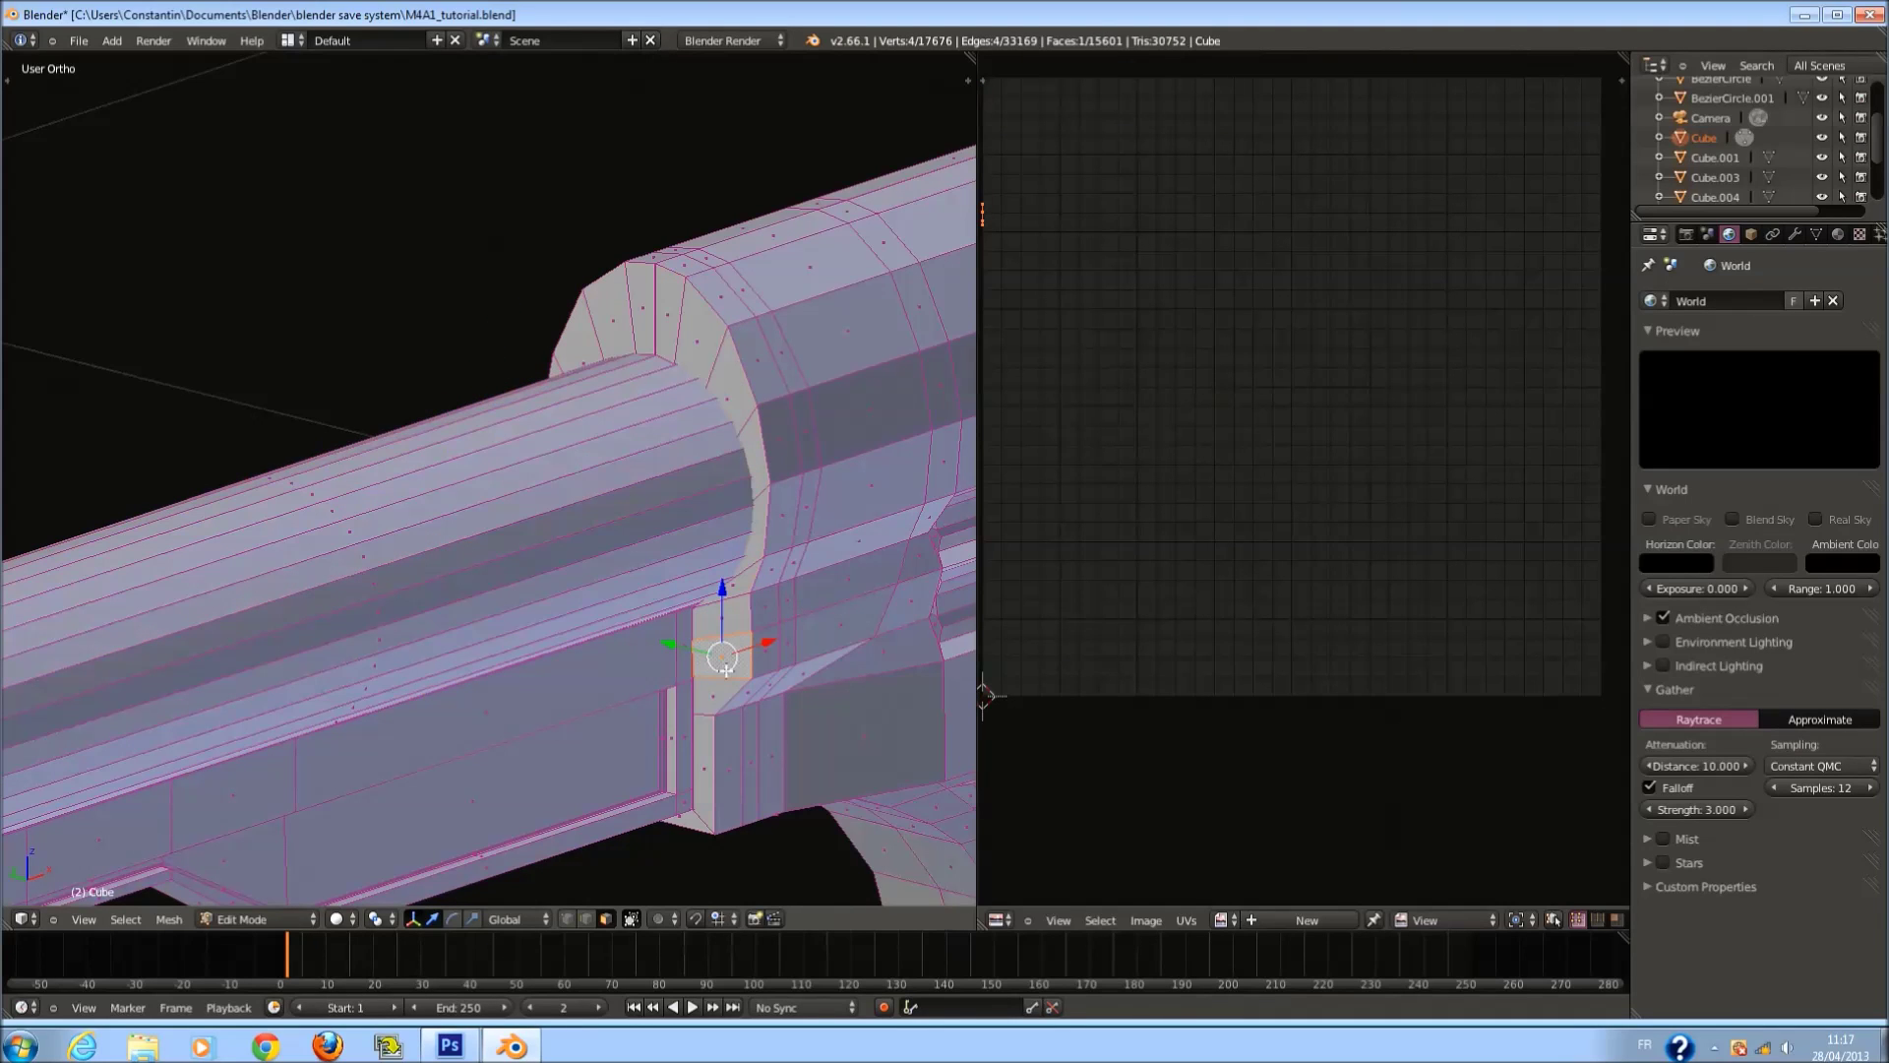
right_click(707, 357, "alt")
Map the selected front-end faces of the stock from the right side view with Project from View (Bounds).
middle_click_drag(708, 365, 769, 404)
scroll(894, 391, "up", 2)
key("KP_3")
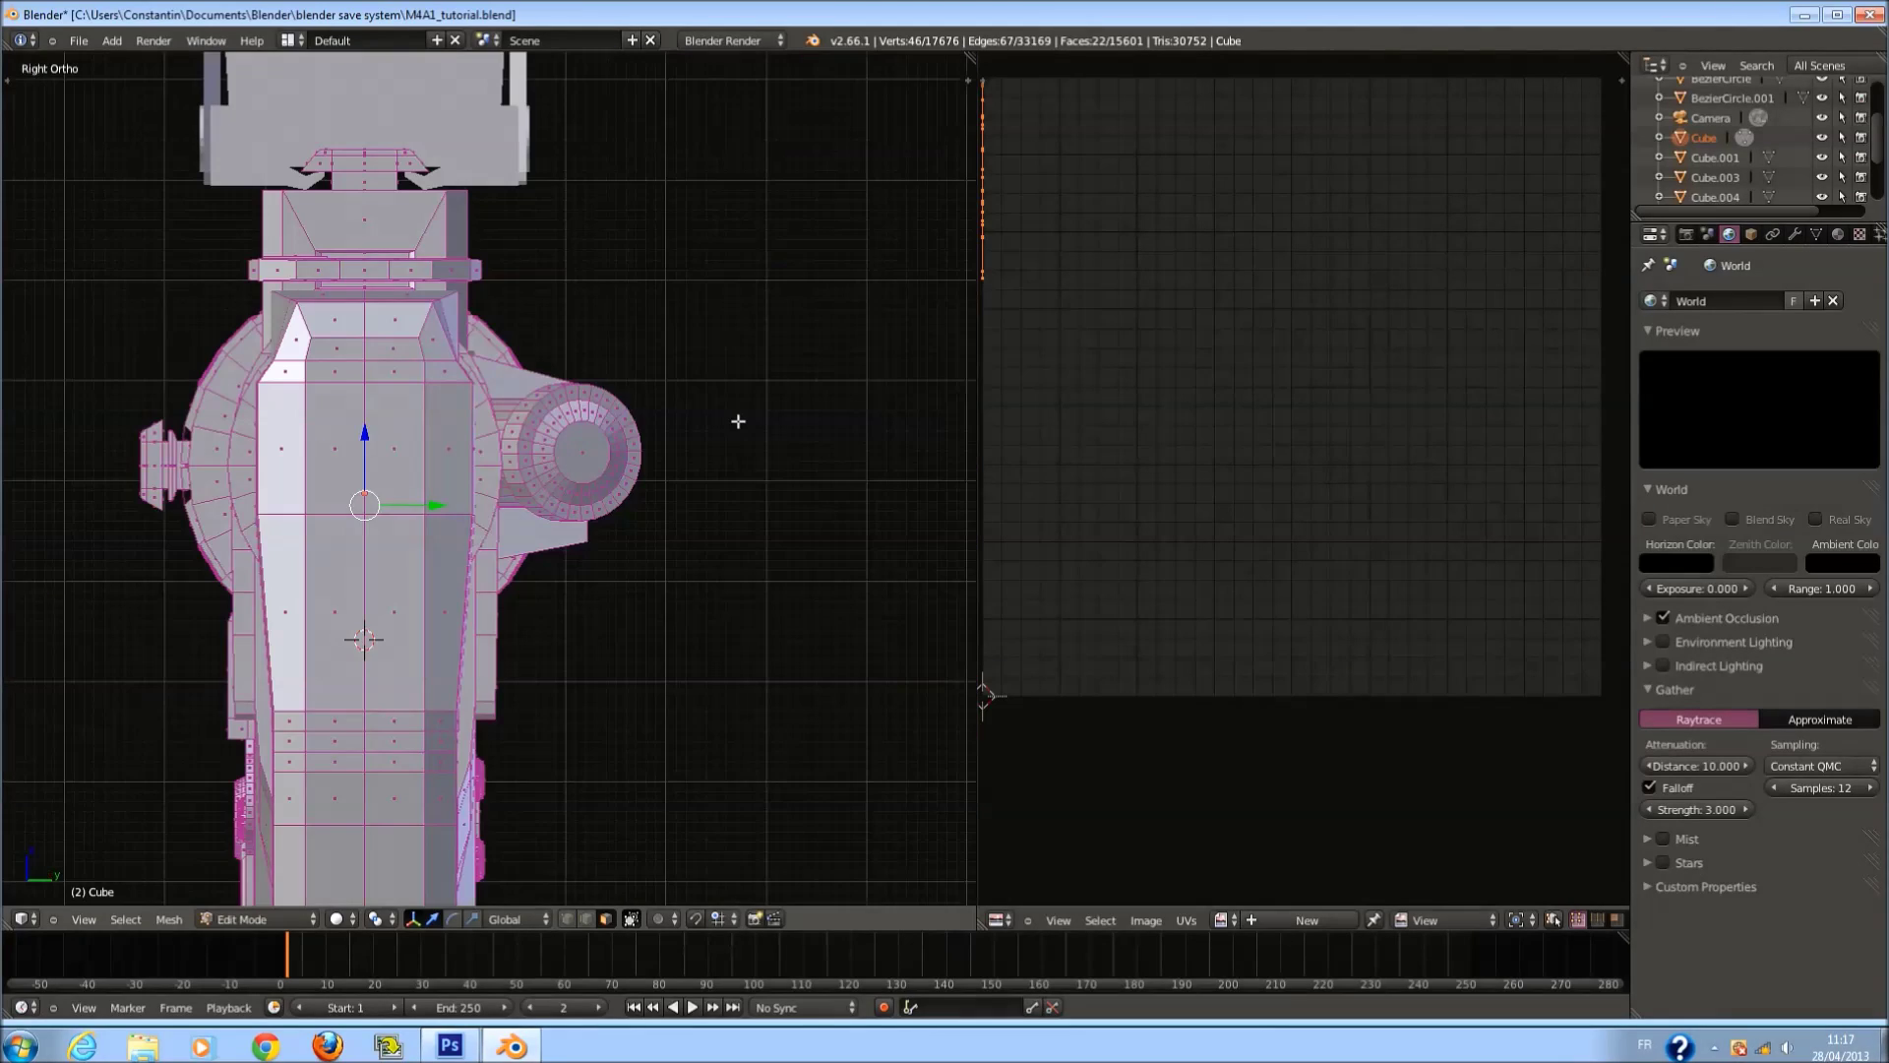
key("u")
left_click(591, 531)
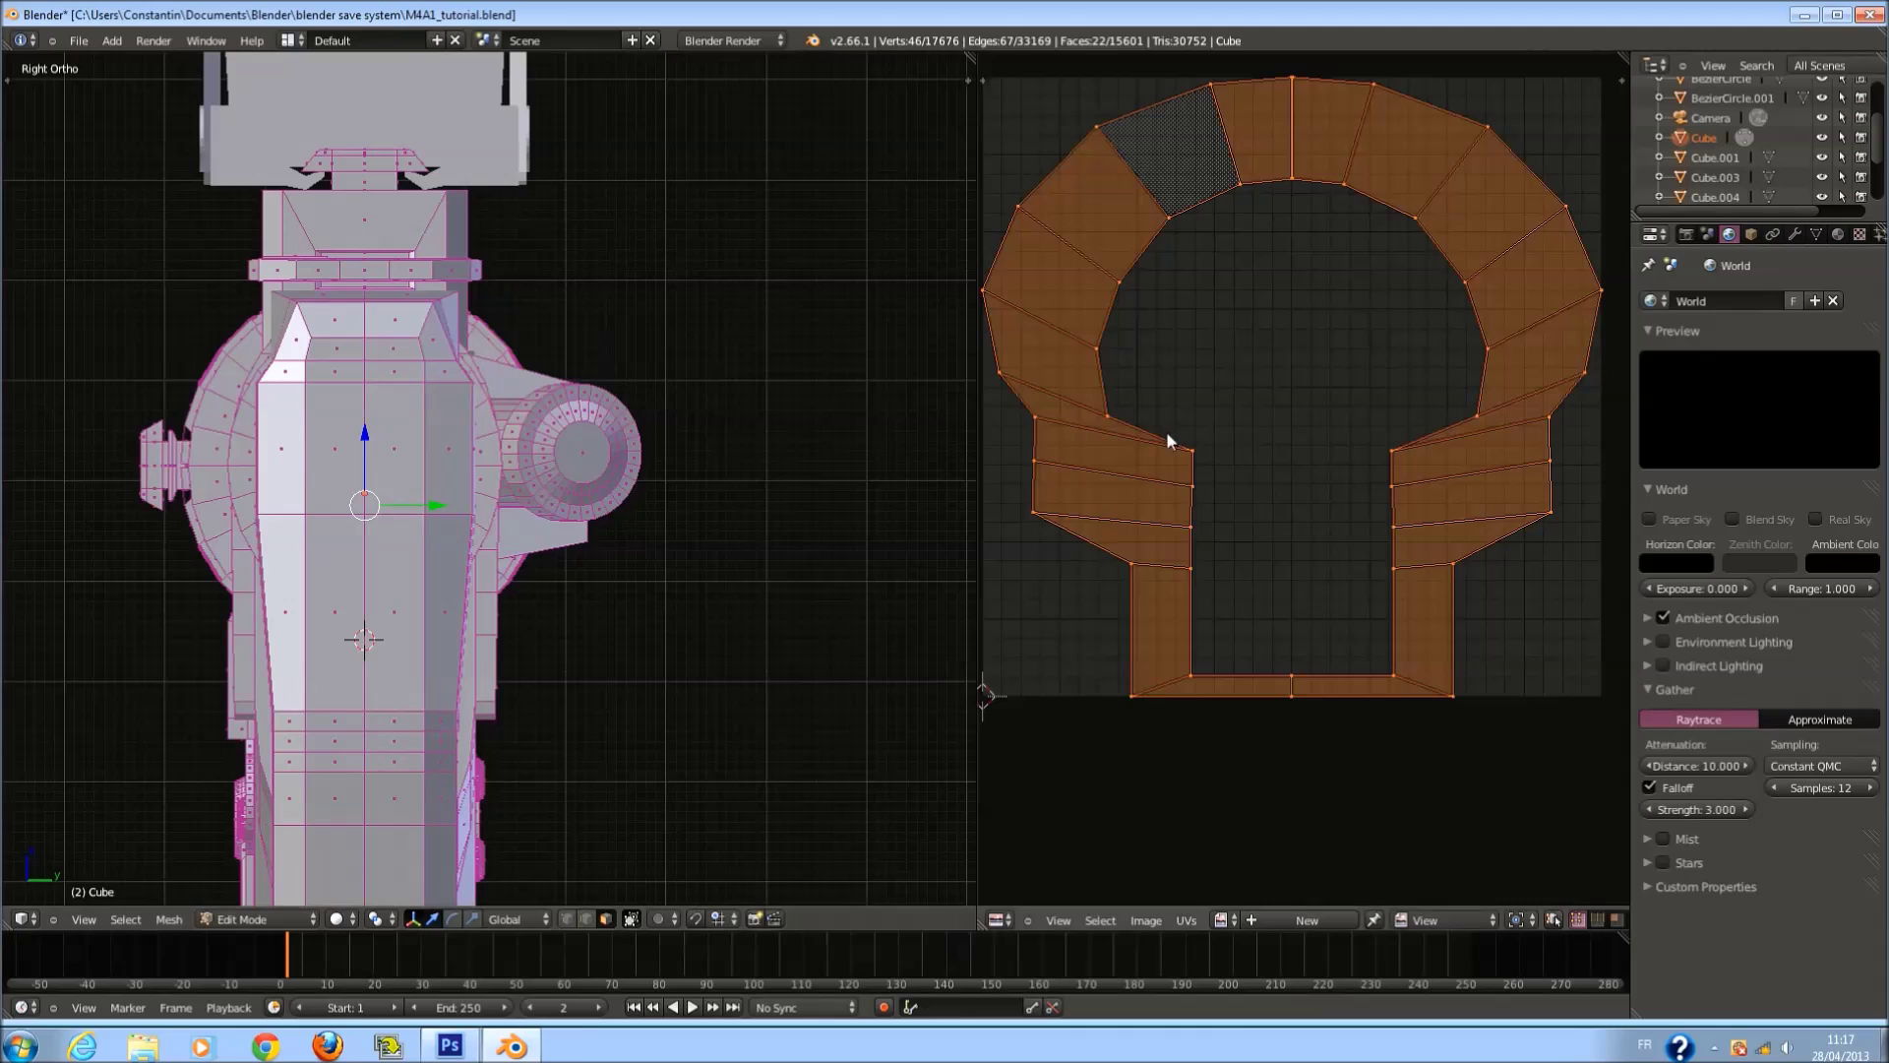
Select the face loops that make up the rear end of the stock, from its bottom tip to its upper edge.
scroll(1167, 434, "down", 1)
scroll(571, 551, "down", 4)
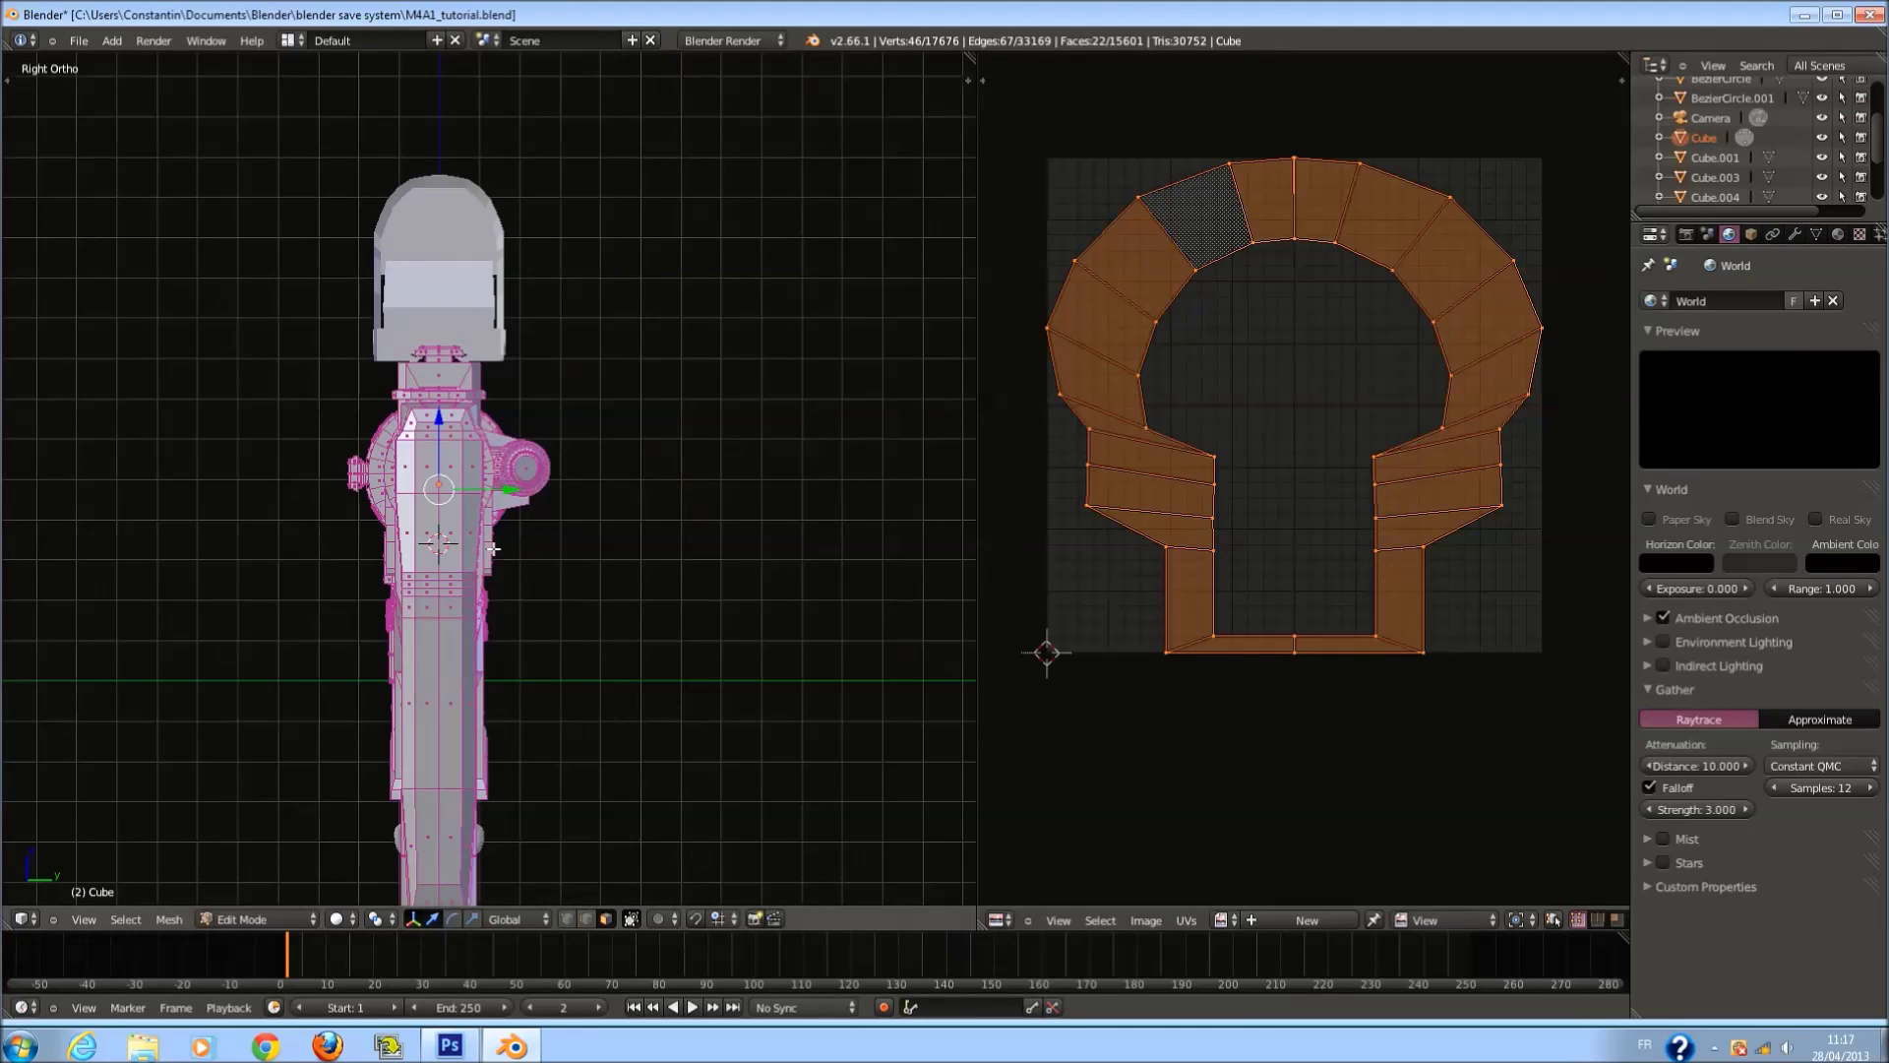
middle_click_drag(415, 679, 491, 554, "shift")
key("ctrl+KP_4")
right_click(595, 526)
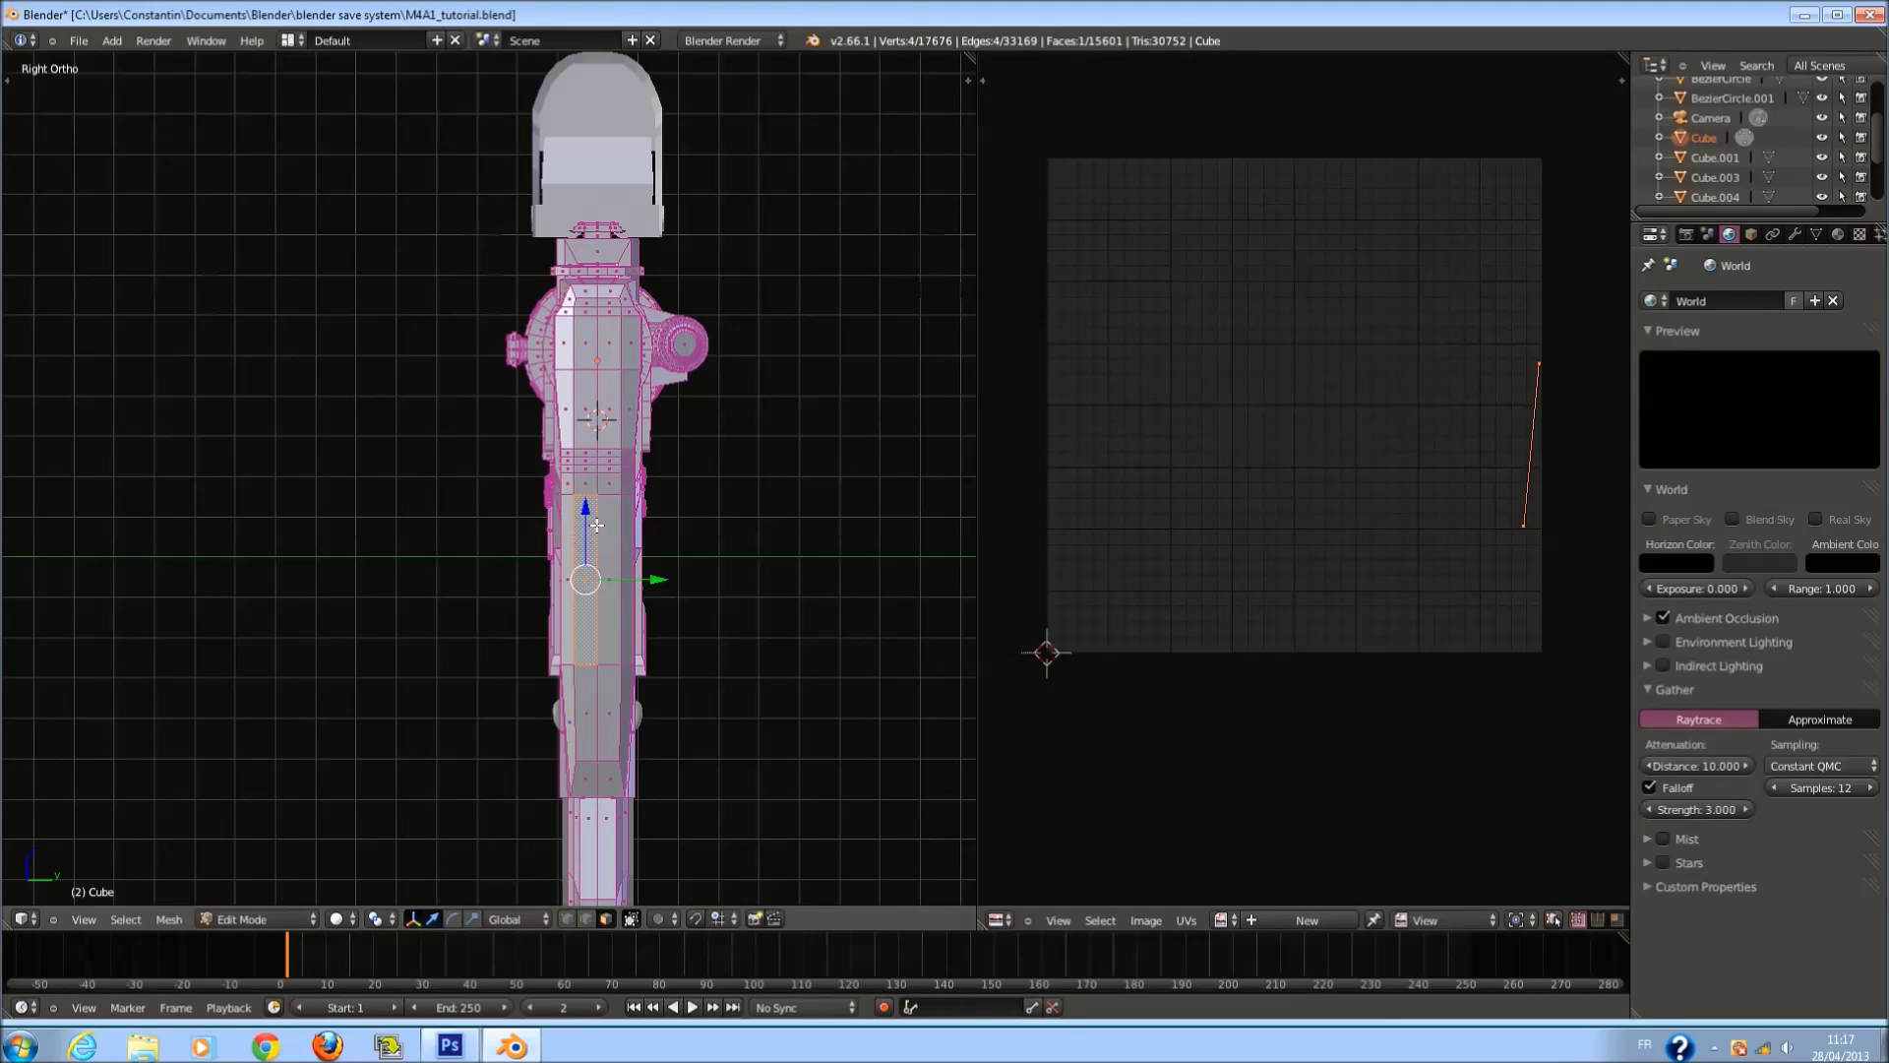
right_click(610, 525, "alt")
middle_click_drag(610, 525, 652, 485)
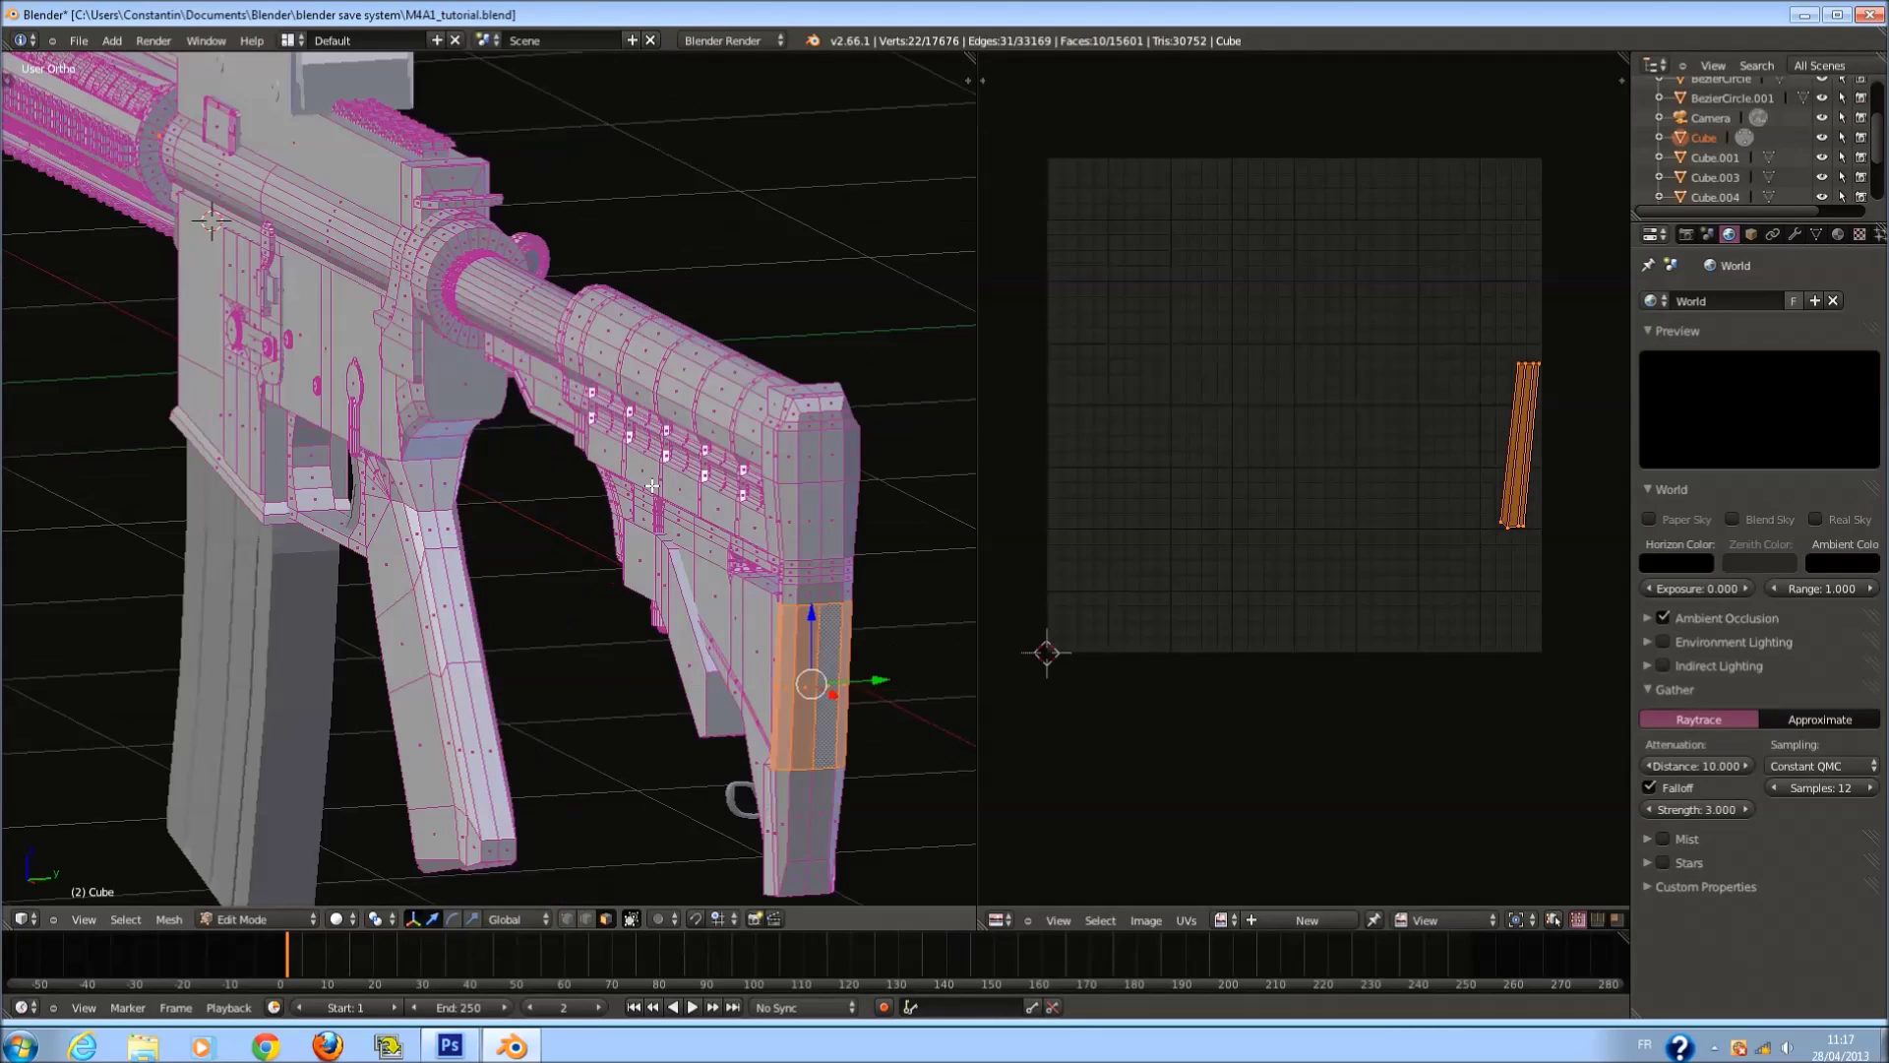
right_click(823, 562, "alt+shift")
right_click(815, 519, "alt+shift")
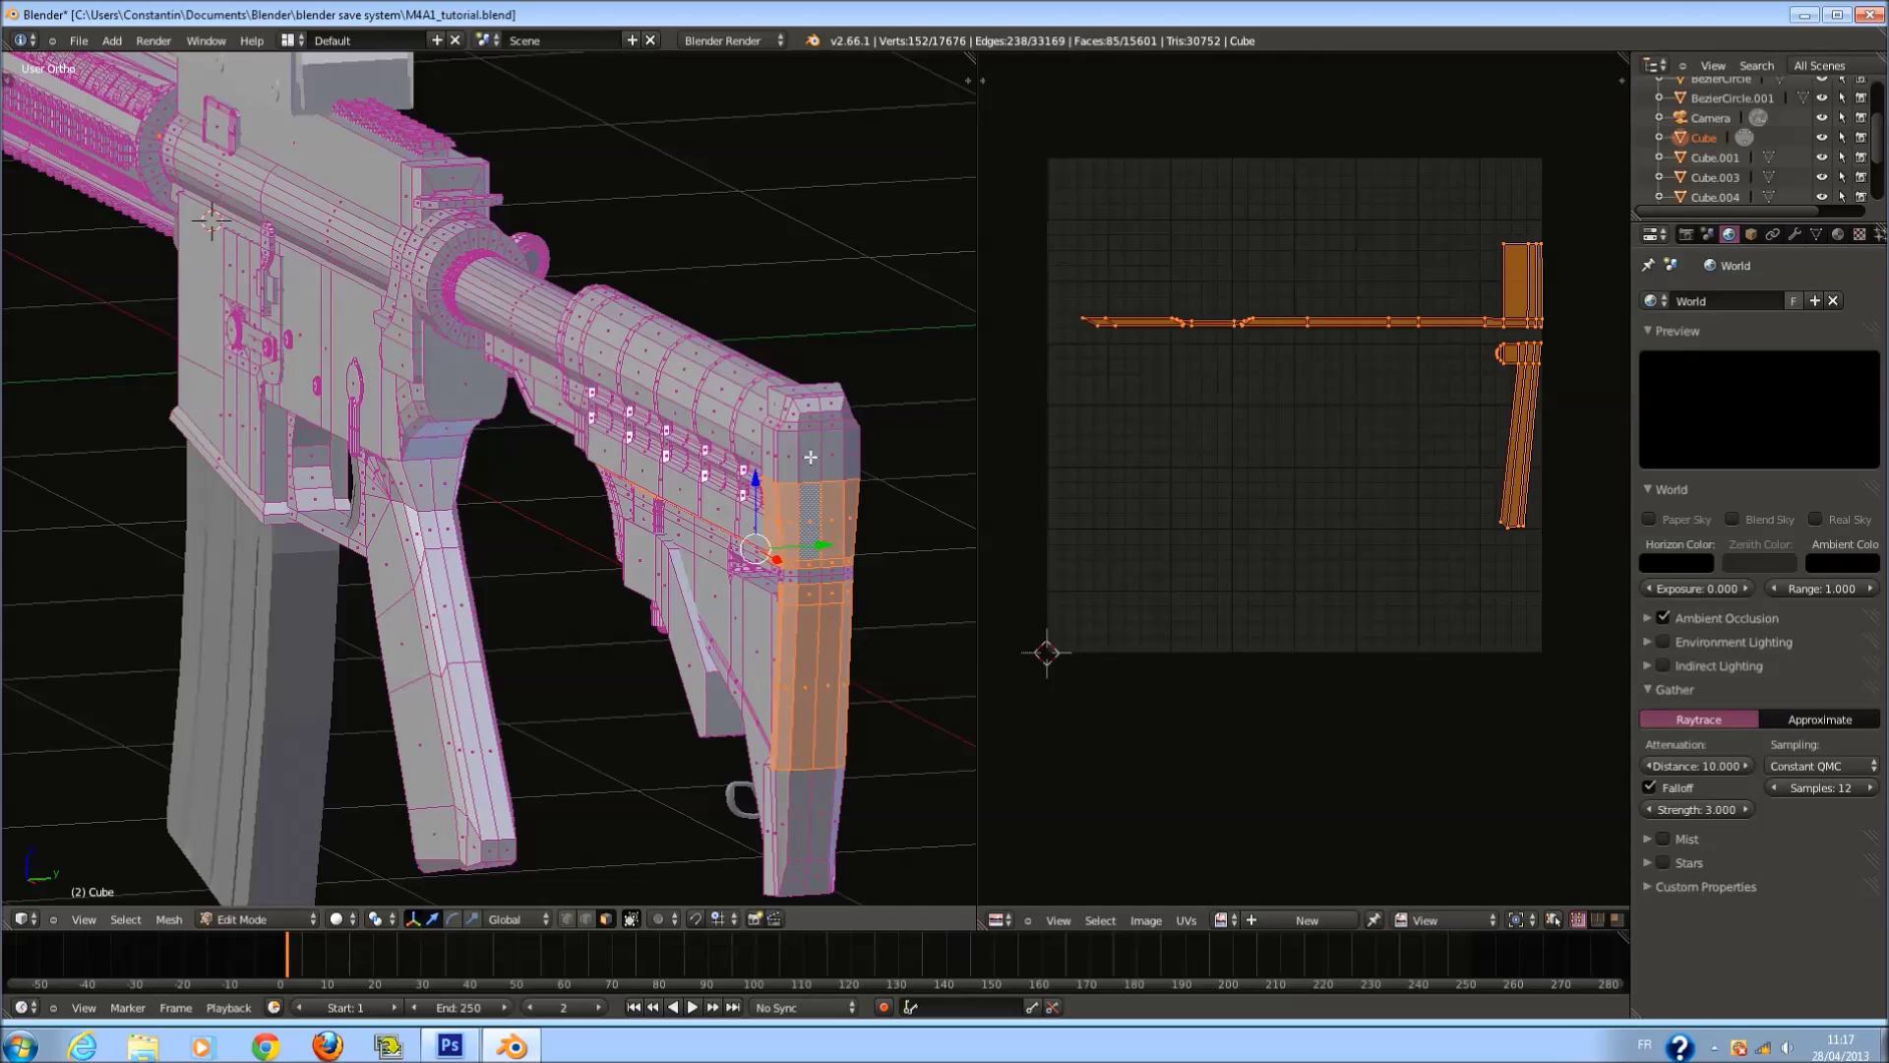
right_click(810, 455, "alt+shift")
right_click(791, 428, "alt+shift")
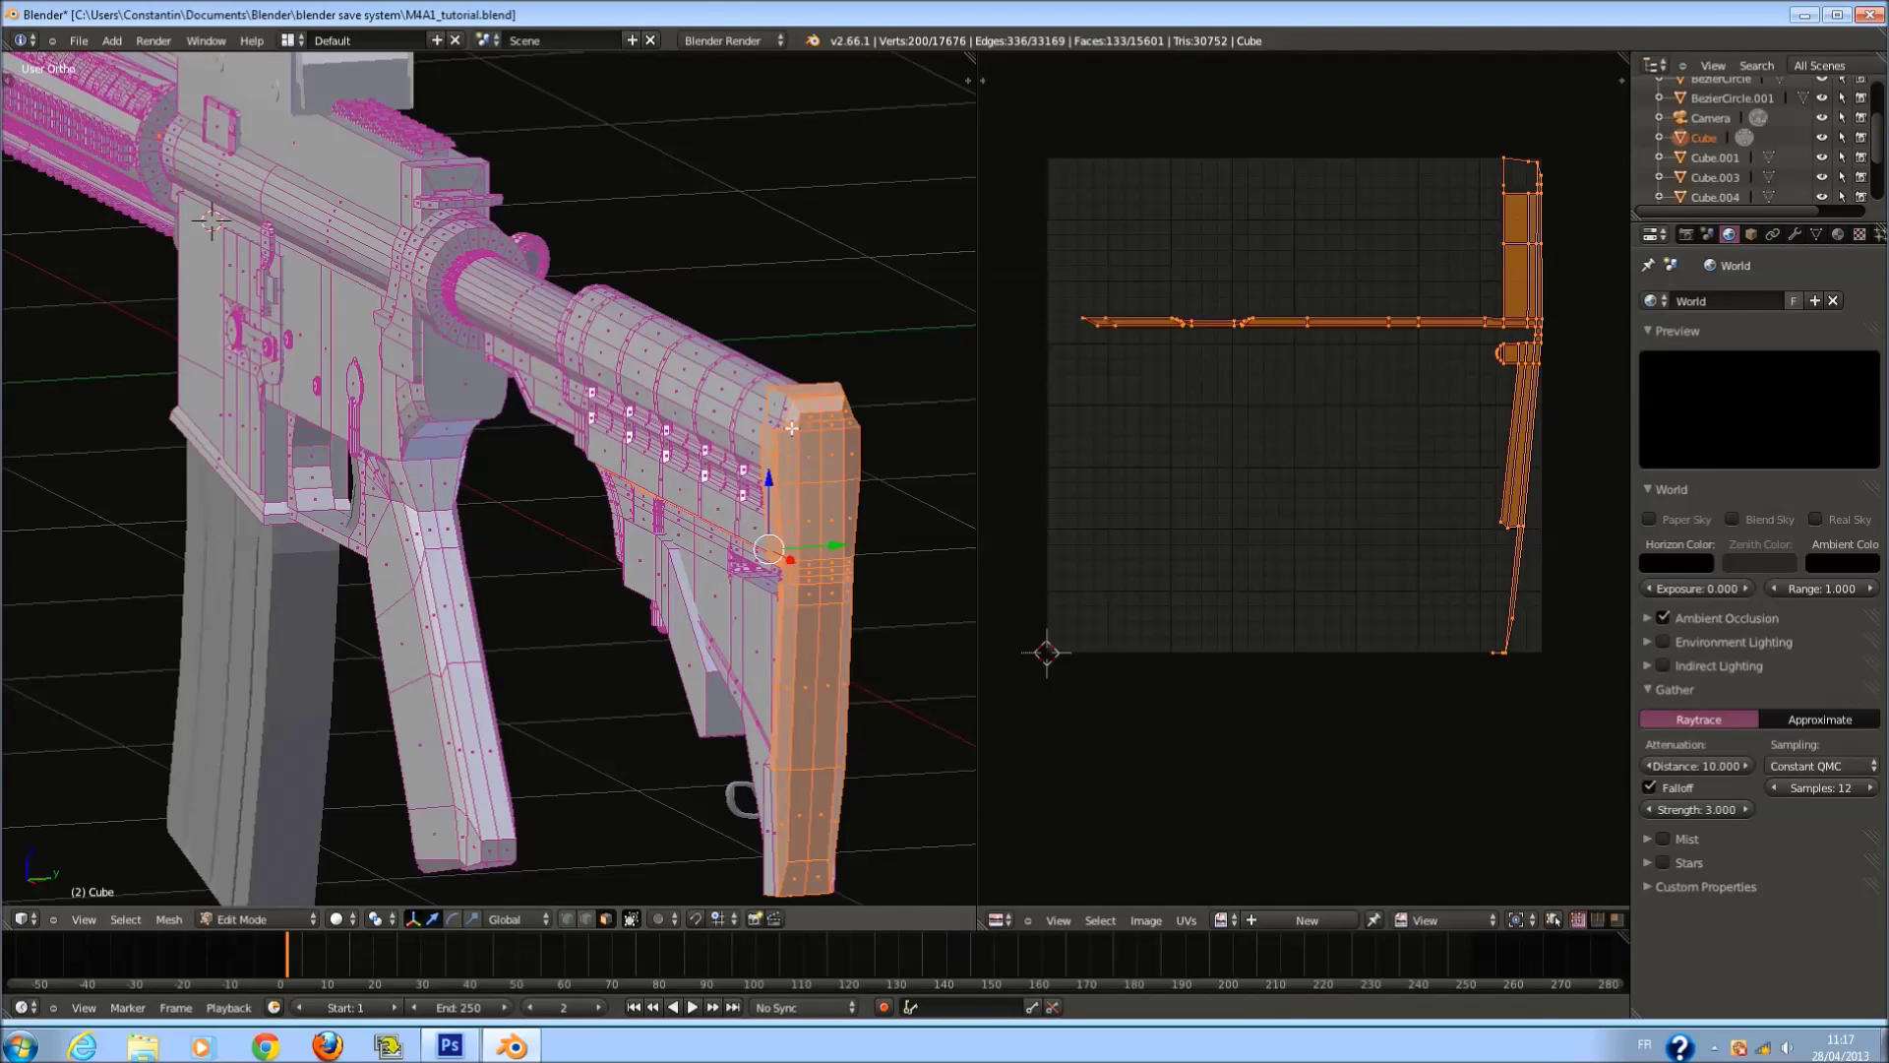
Deselect the side faces with Circle Select in front wireframe view, leaving only the rearmost butt faces of the stock selected.
middle_click_drag(830, 887, 847, 721)
key("KP_1")
key("z")
scroll(845, 673, "up", 3)
key("c")
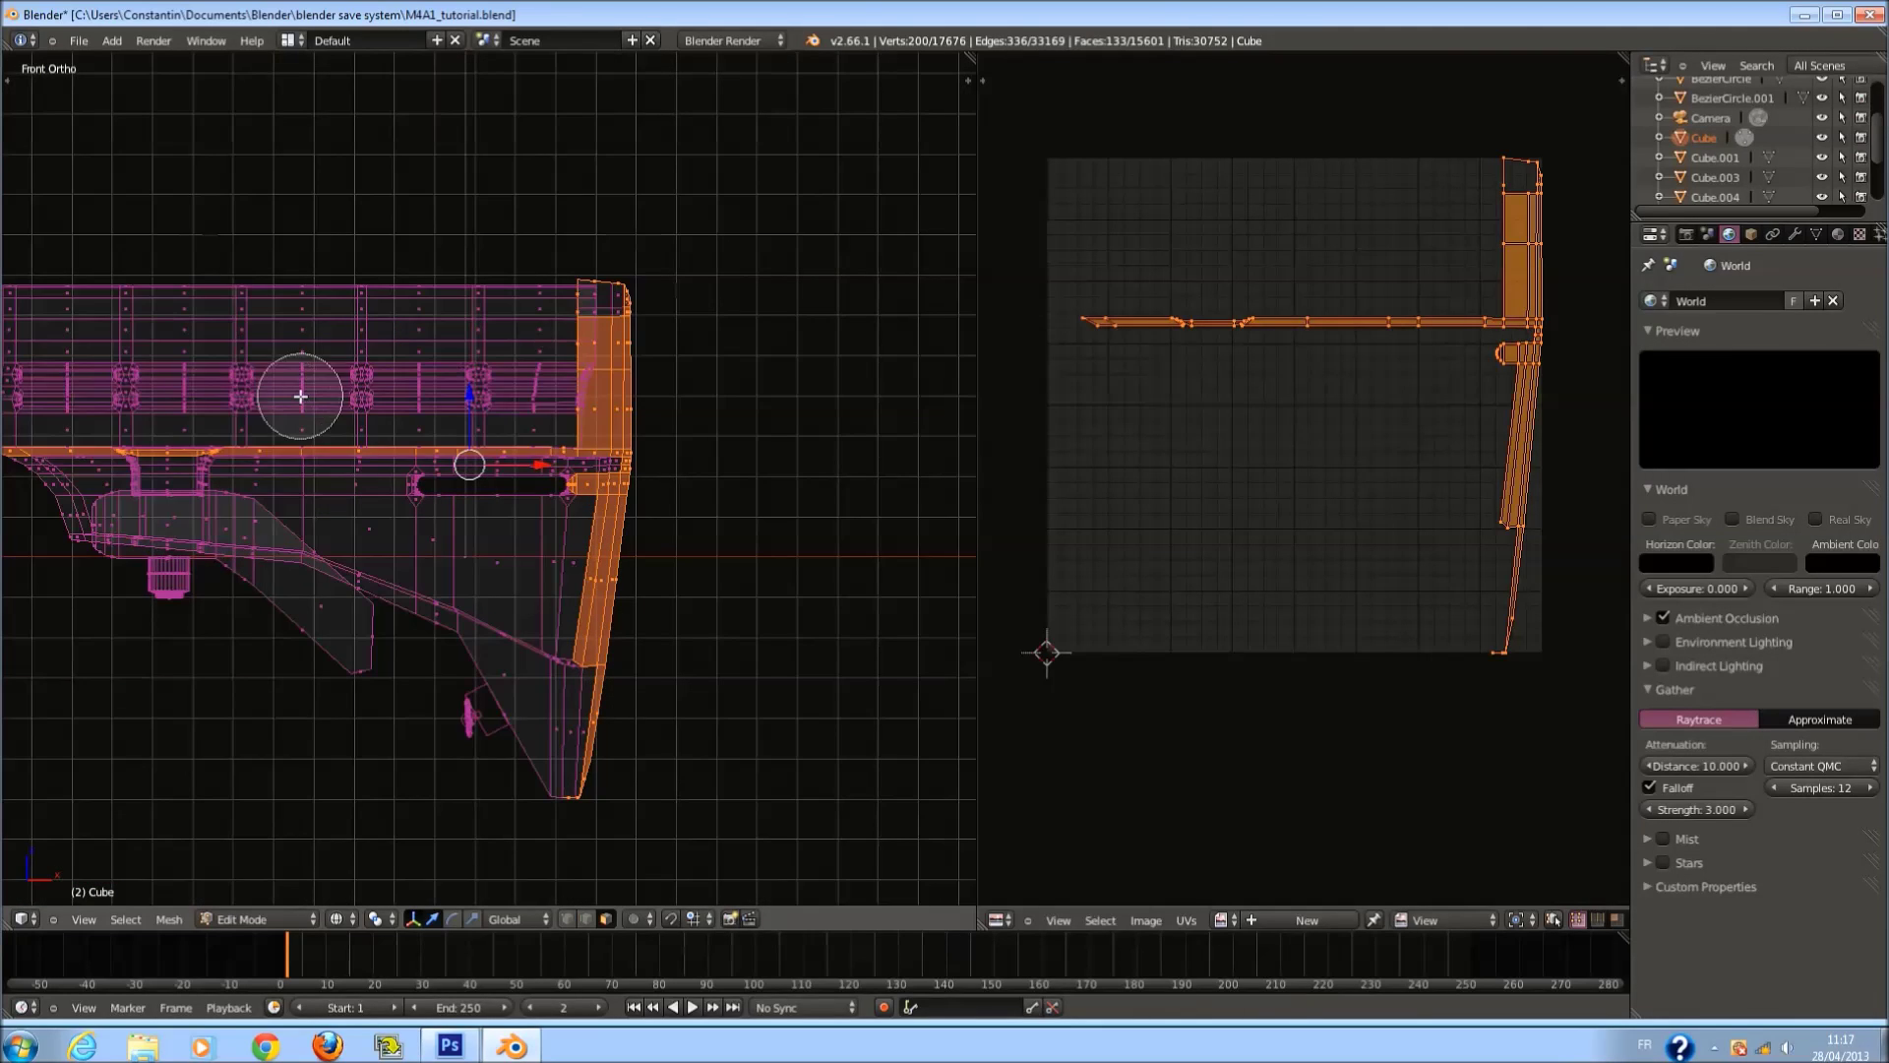
scroll(211, 371, "down", 4)
mouse_move(110, 412)
middle_mouse_down()
mouse_move(429, 442)
mouse_move(442, 384)
mouse_move(410, 609)
mouse_move(445, 570)
mouse_move(455, 316)
mouse_move(438, 378)
mouse_move(456, 449)
middle_mouse_up()
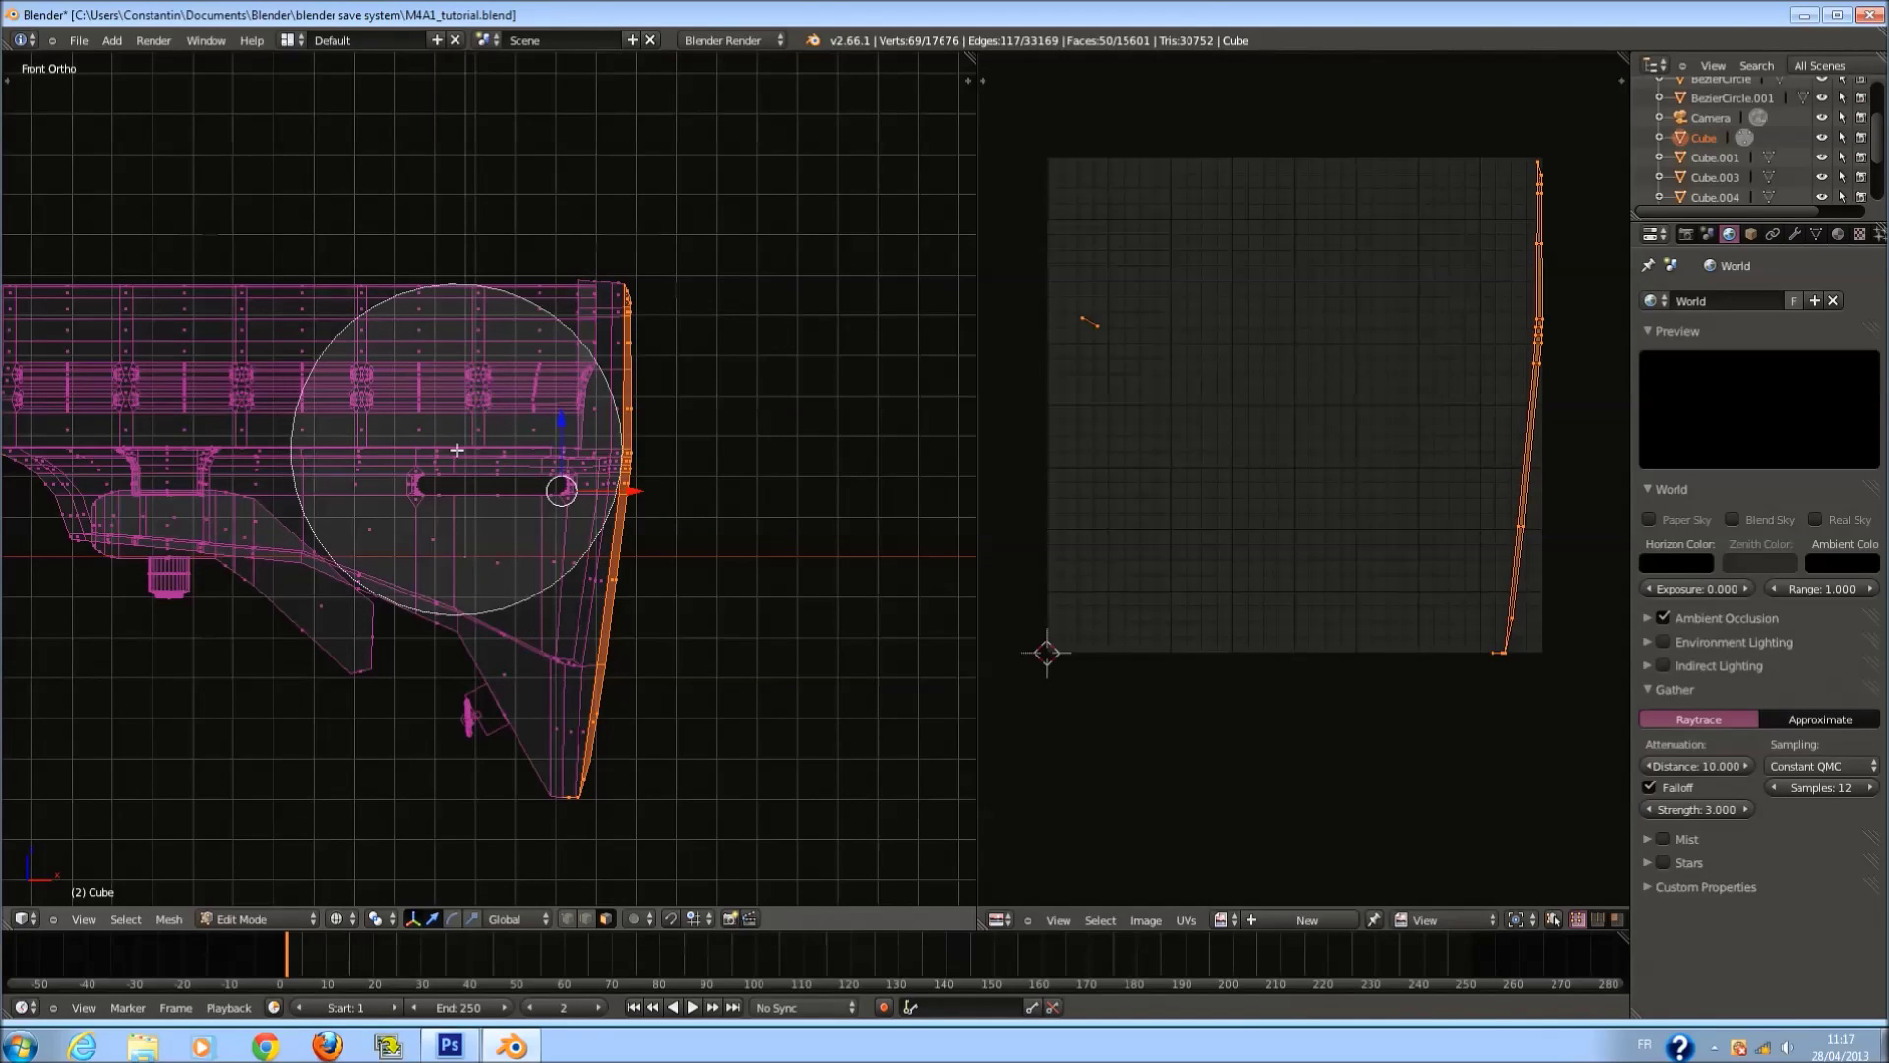
right_click(448, 512)
key("c")
middle_click_drag(418, 787, 477, 717)
right_click(477, 717)
scroll(498, 709, "up", 1)
key("c")
right_click(624, 831)
Map the selected butt faces of the stock from the right side view with Project from View (Bounds).
key("KP_3")
scroll(682, 602, "down", 1)
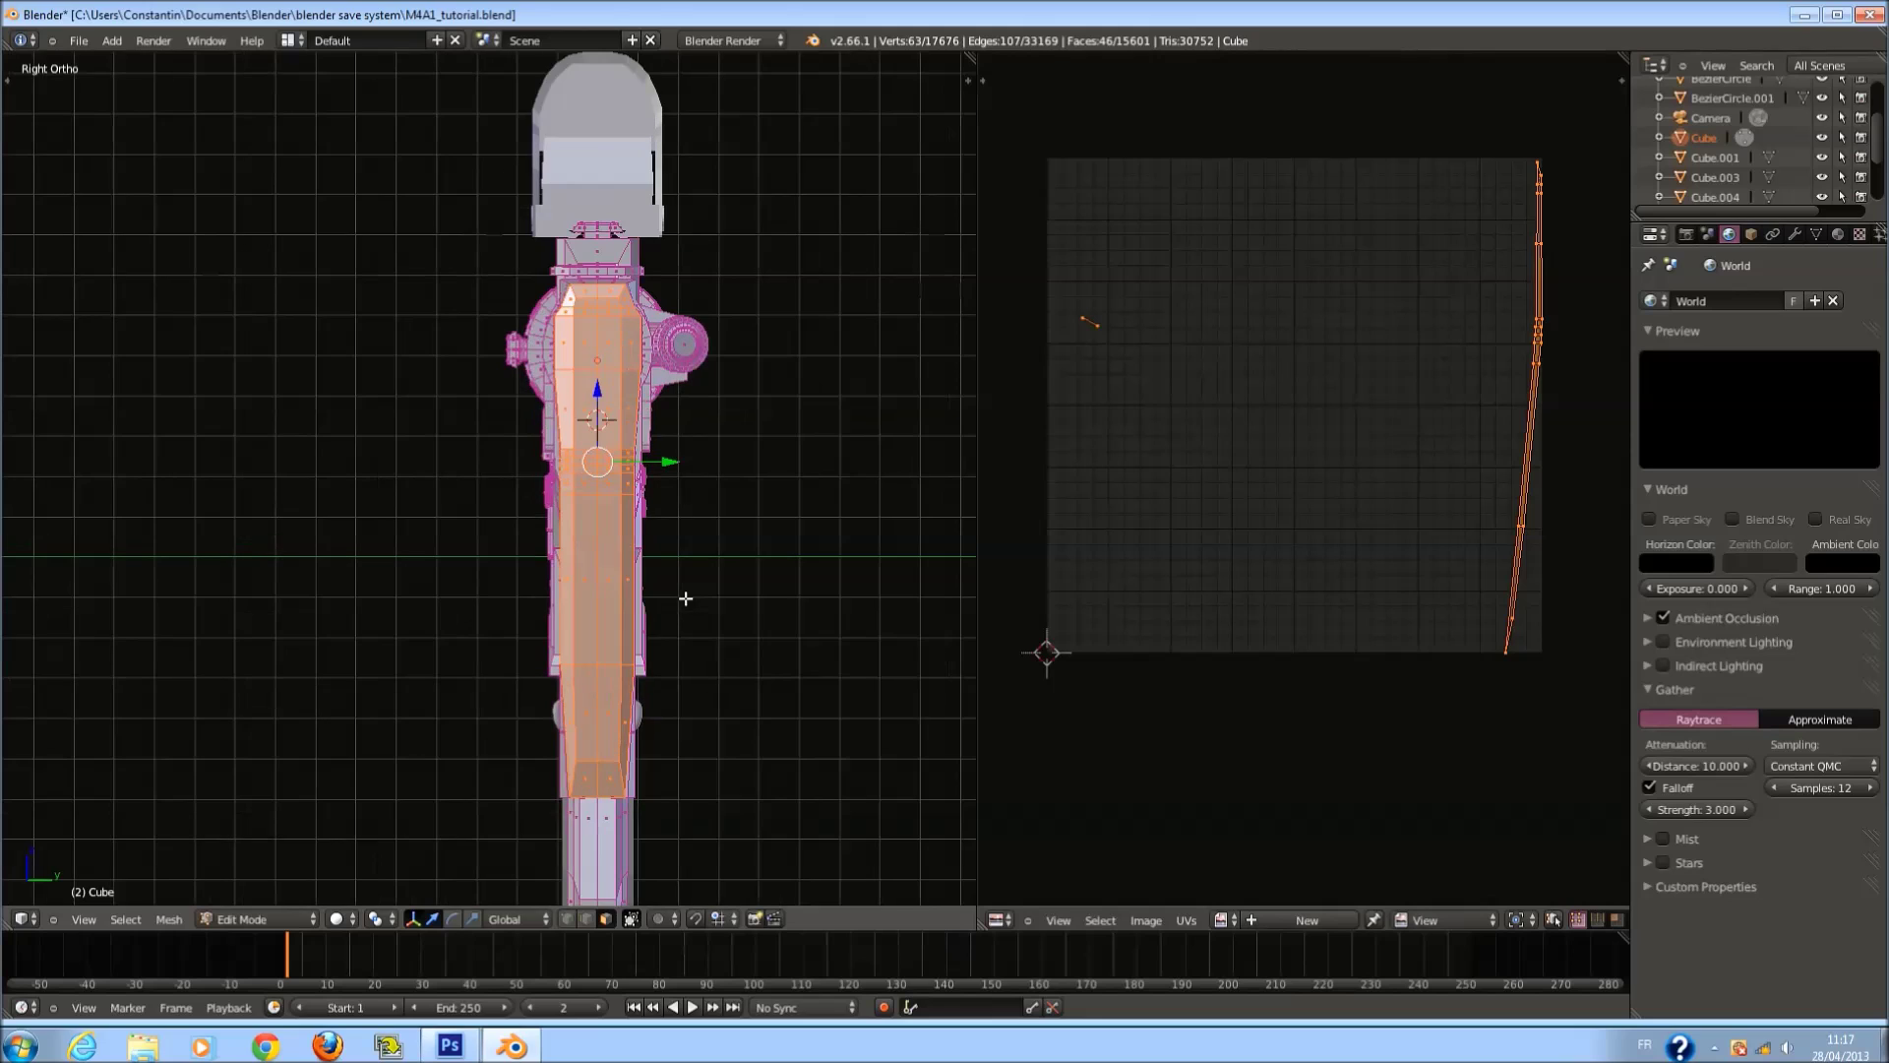
key("u")
left_click(686, 598)
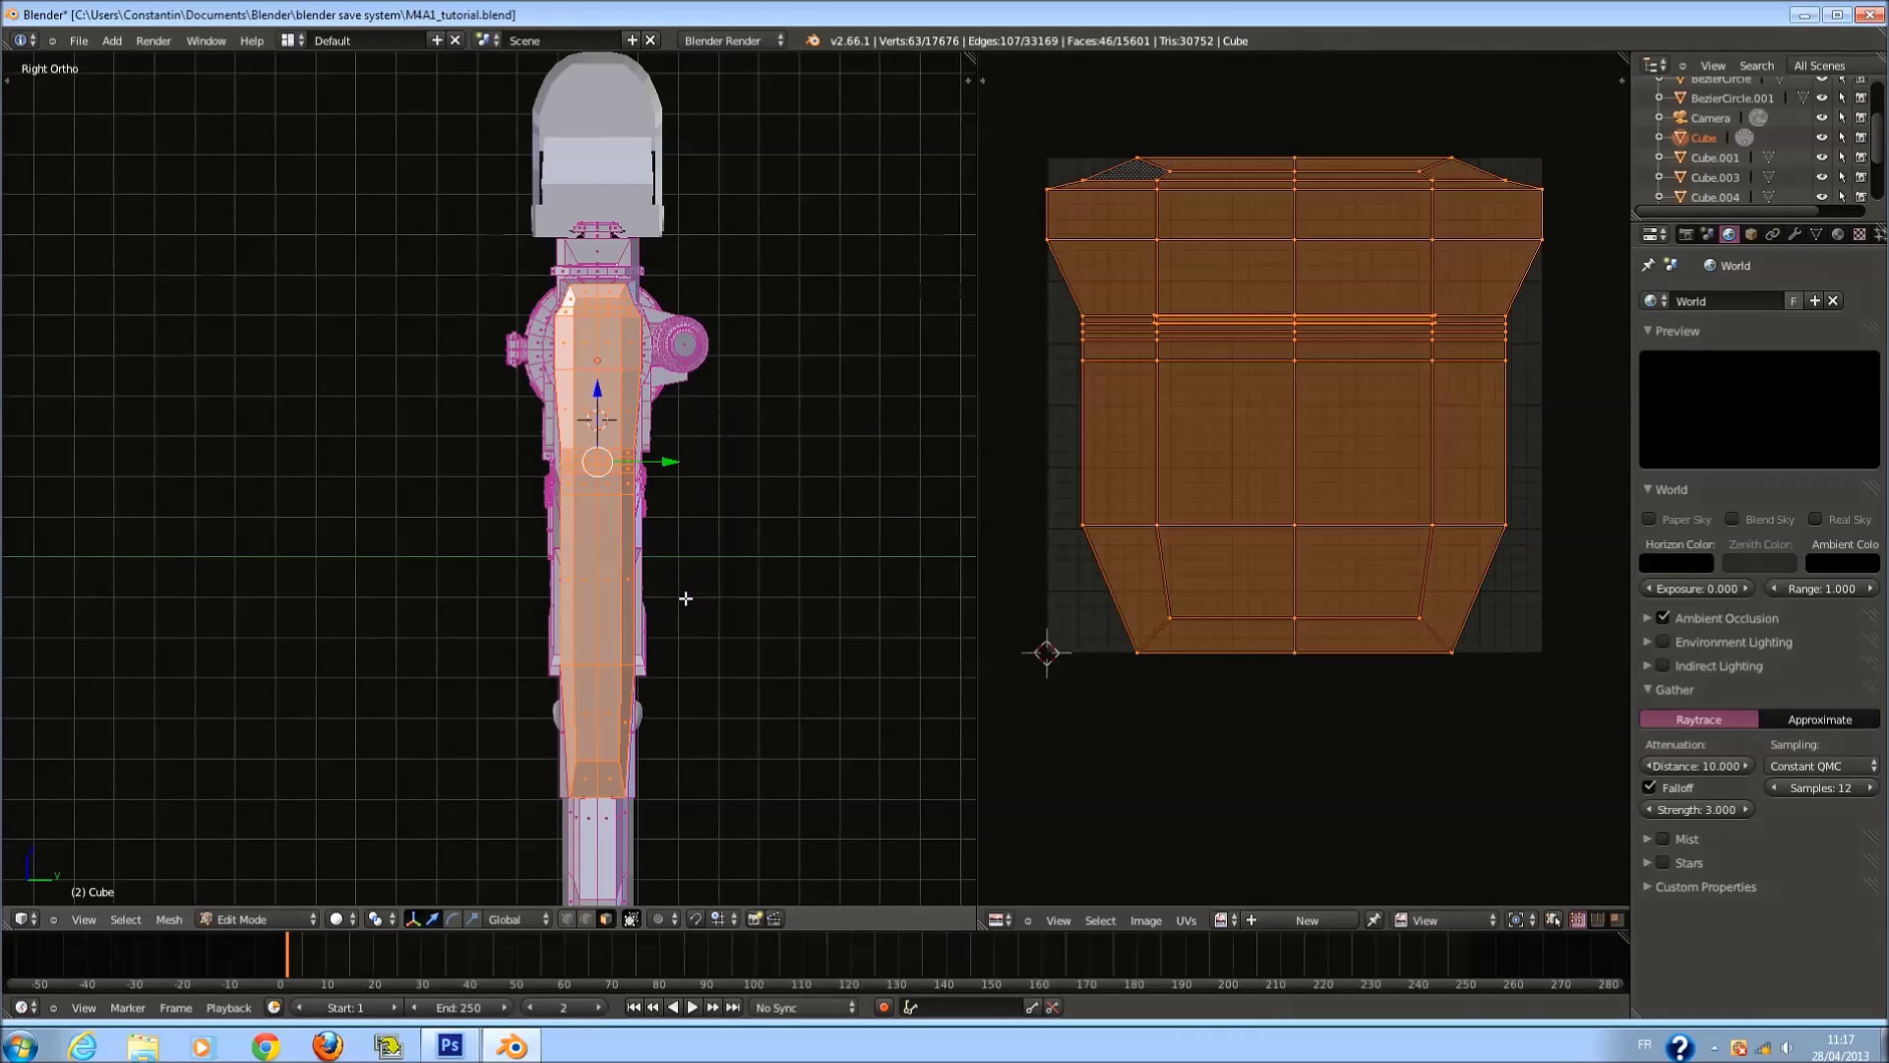
View the stock from below and clear the face selection.
key("KP_1")
key("ctrl+KP_7")
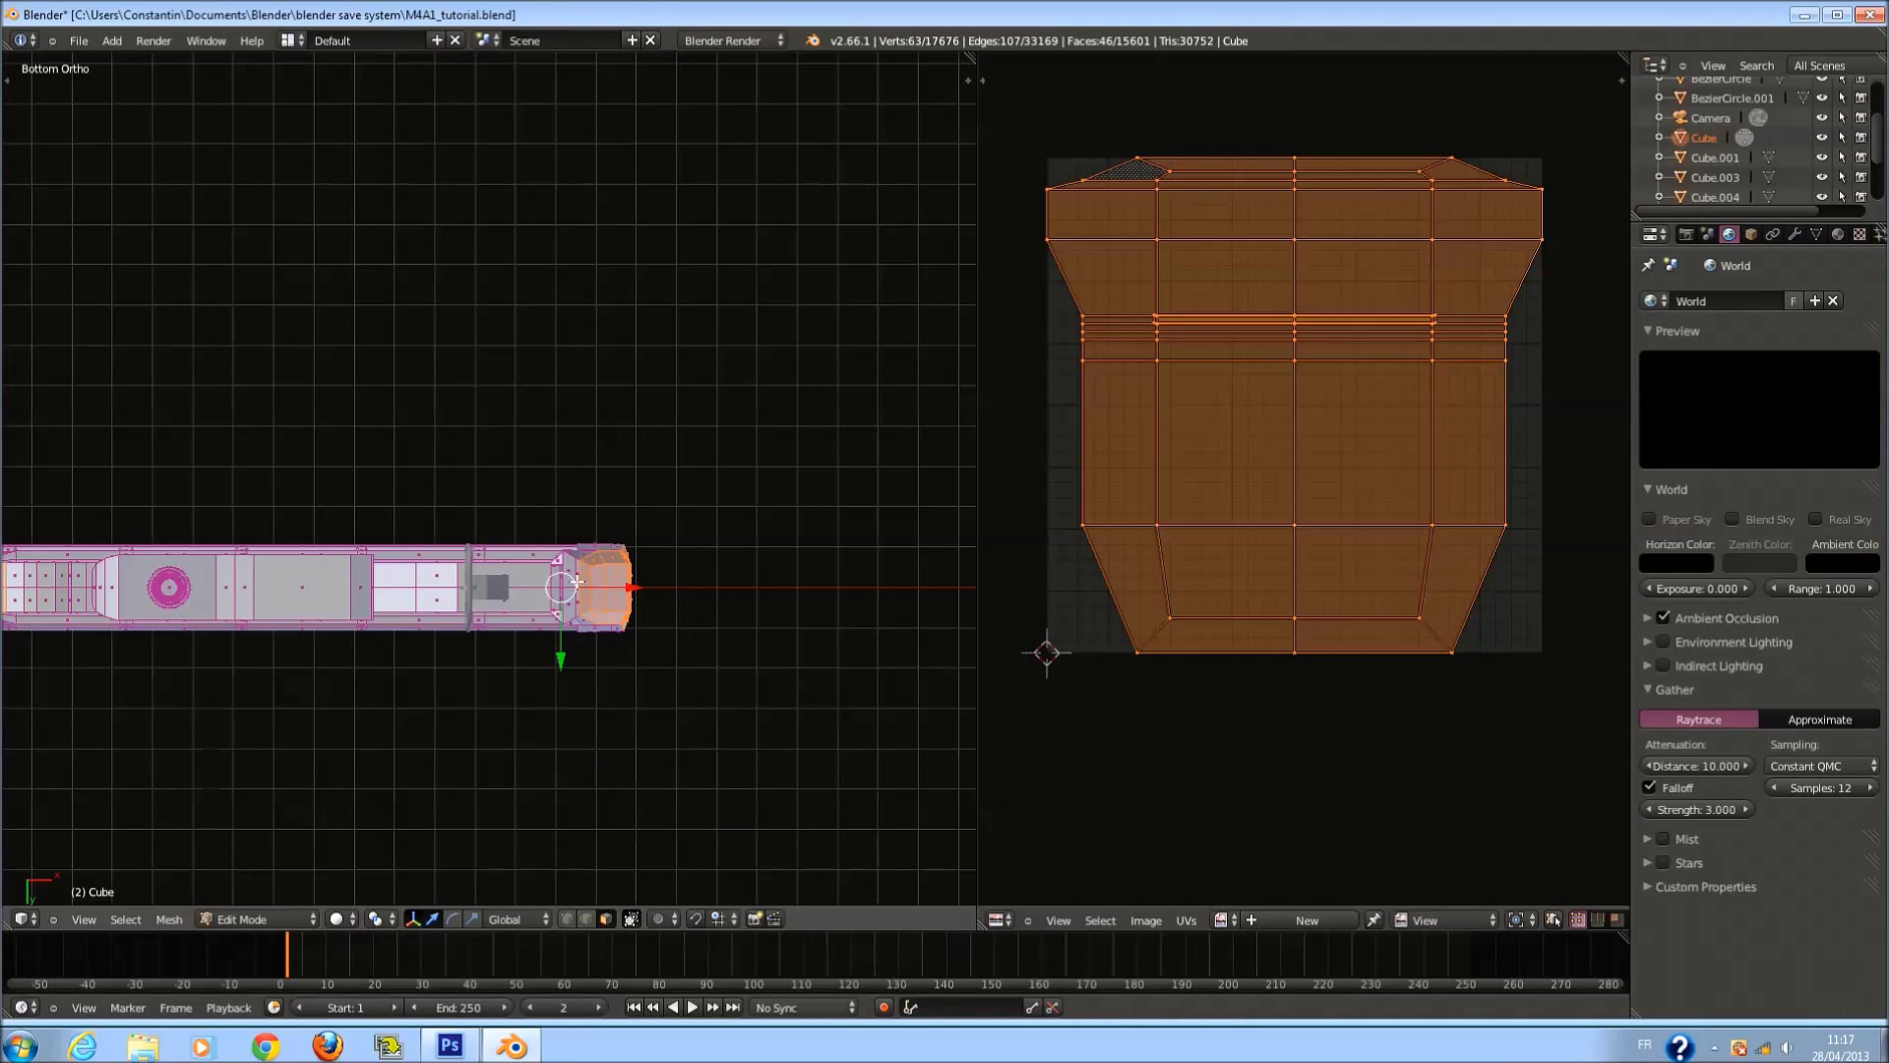
scroll(551, 550, "up", 3, "ctrl")
key("a")
key("c")
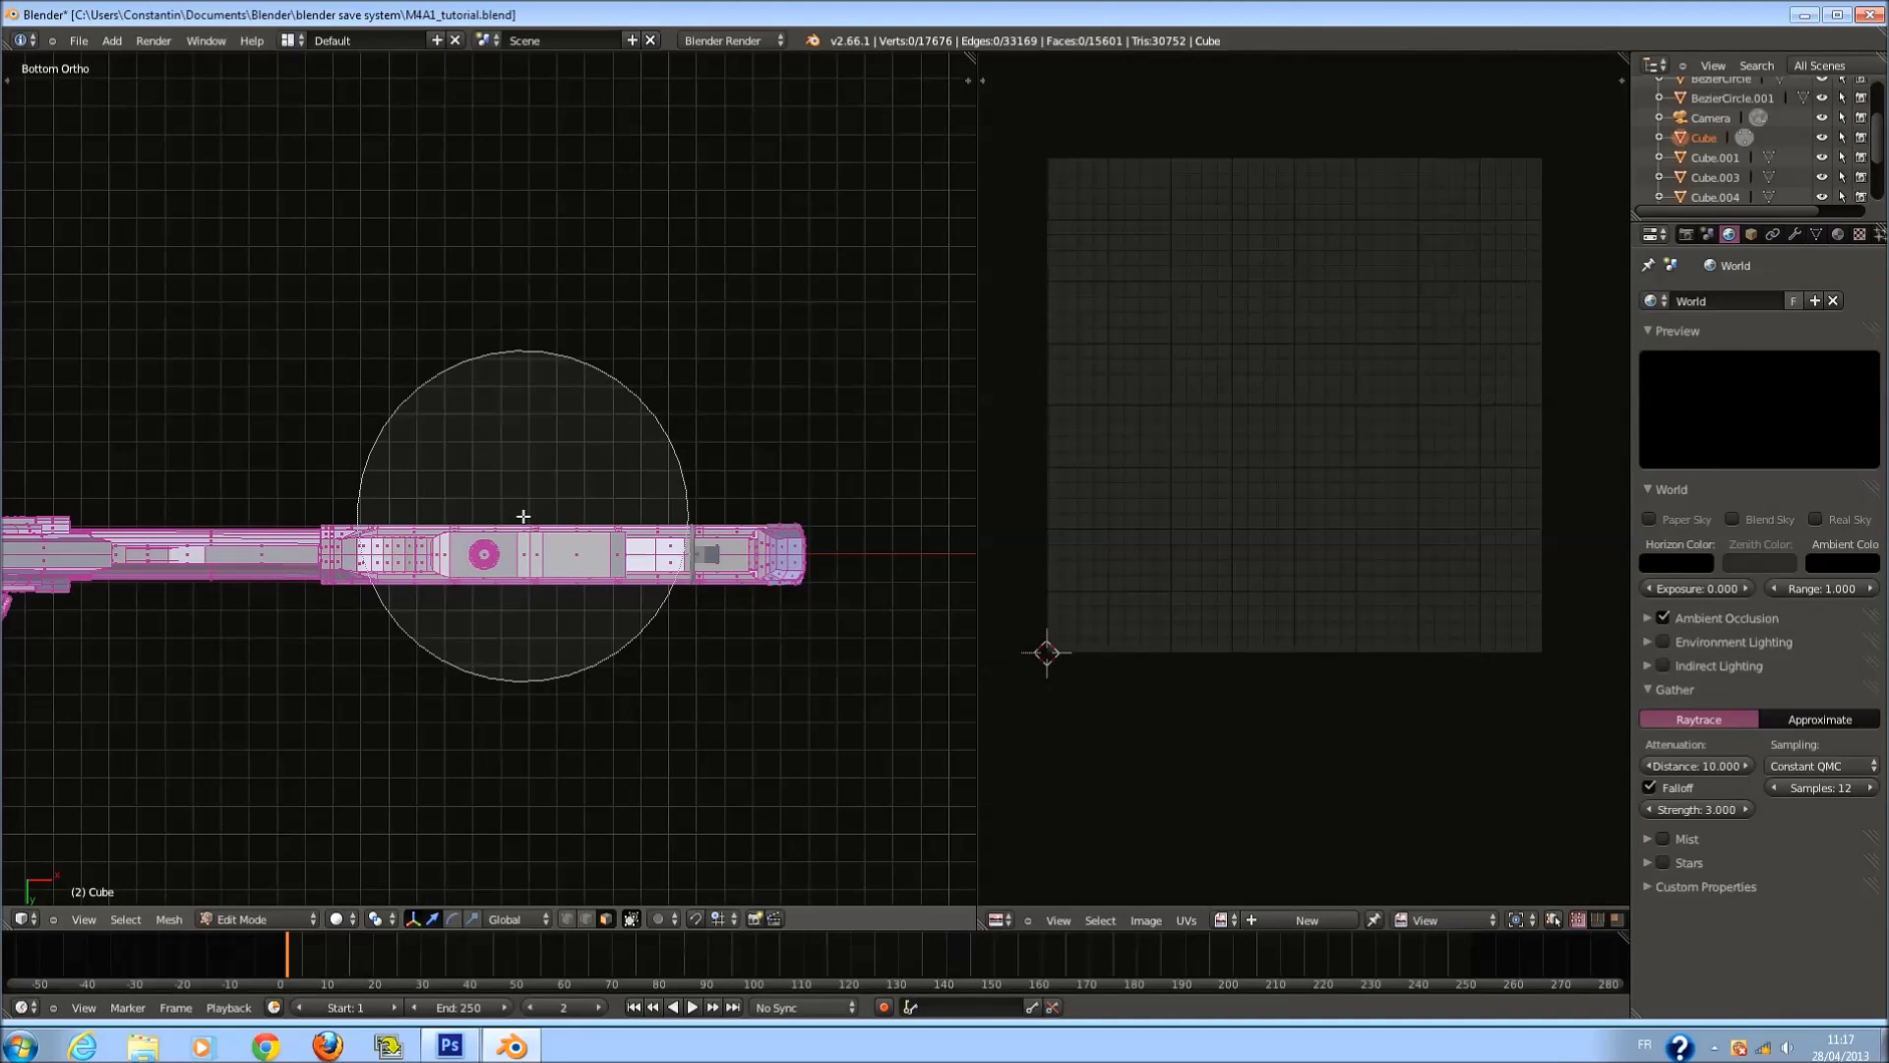
scroll(564, 544, "down", 2)
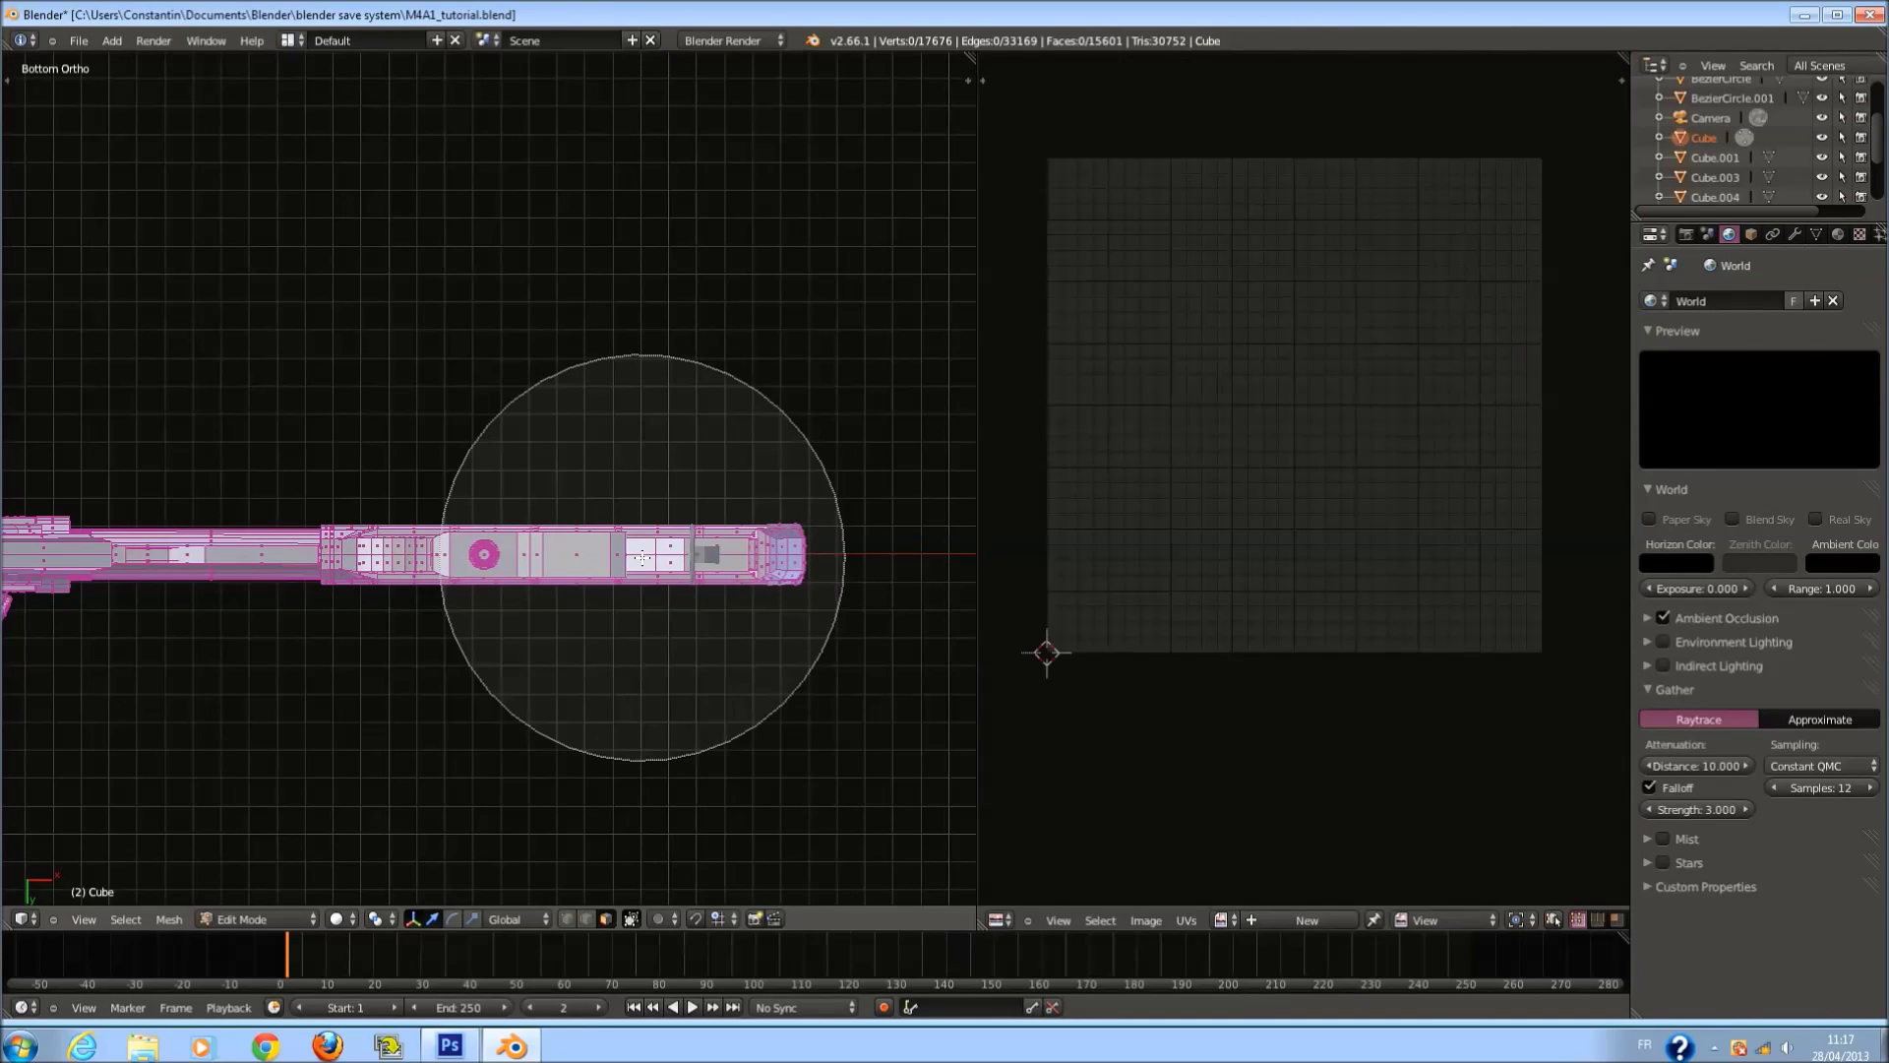
left_click(641, 558)
right_click(644, 560)
key("a")
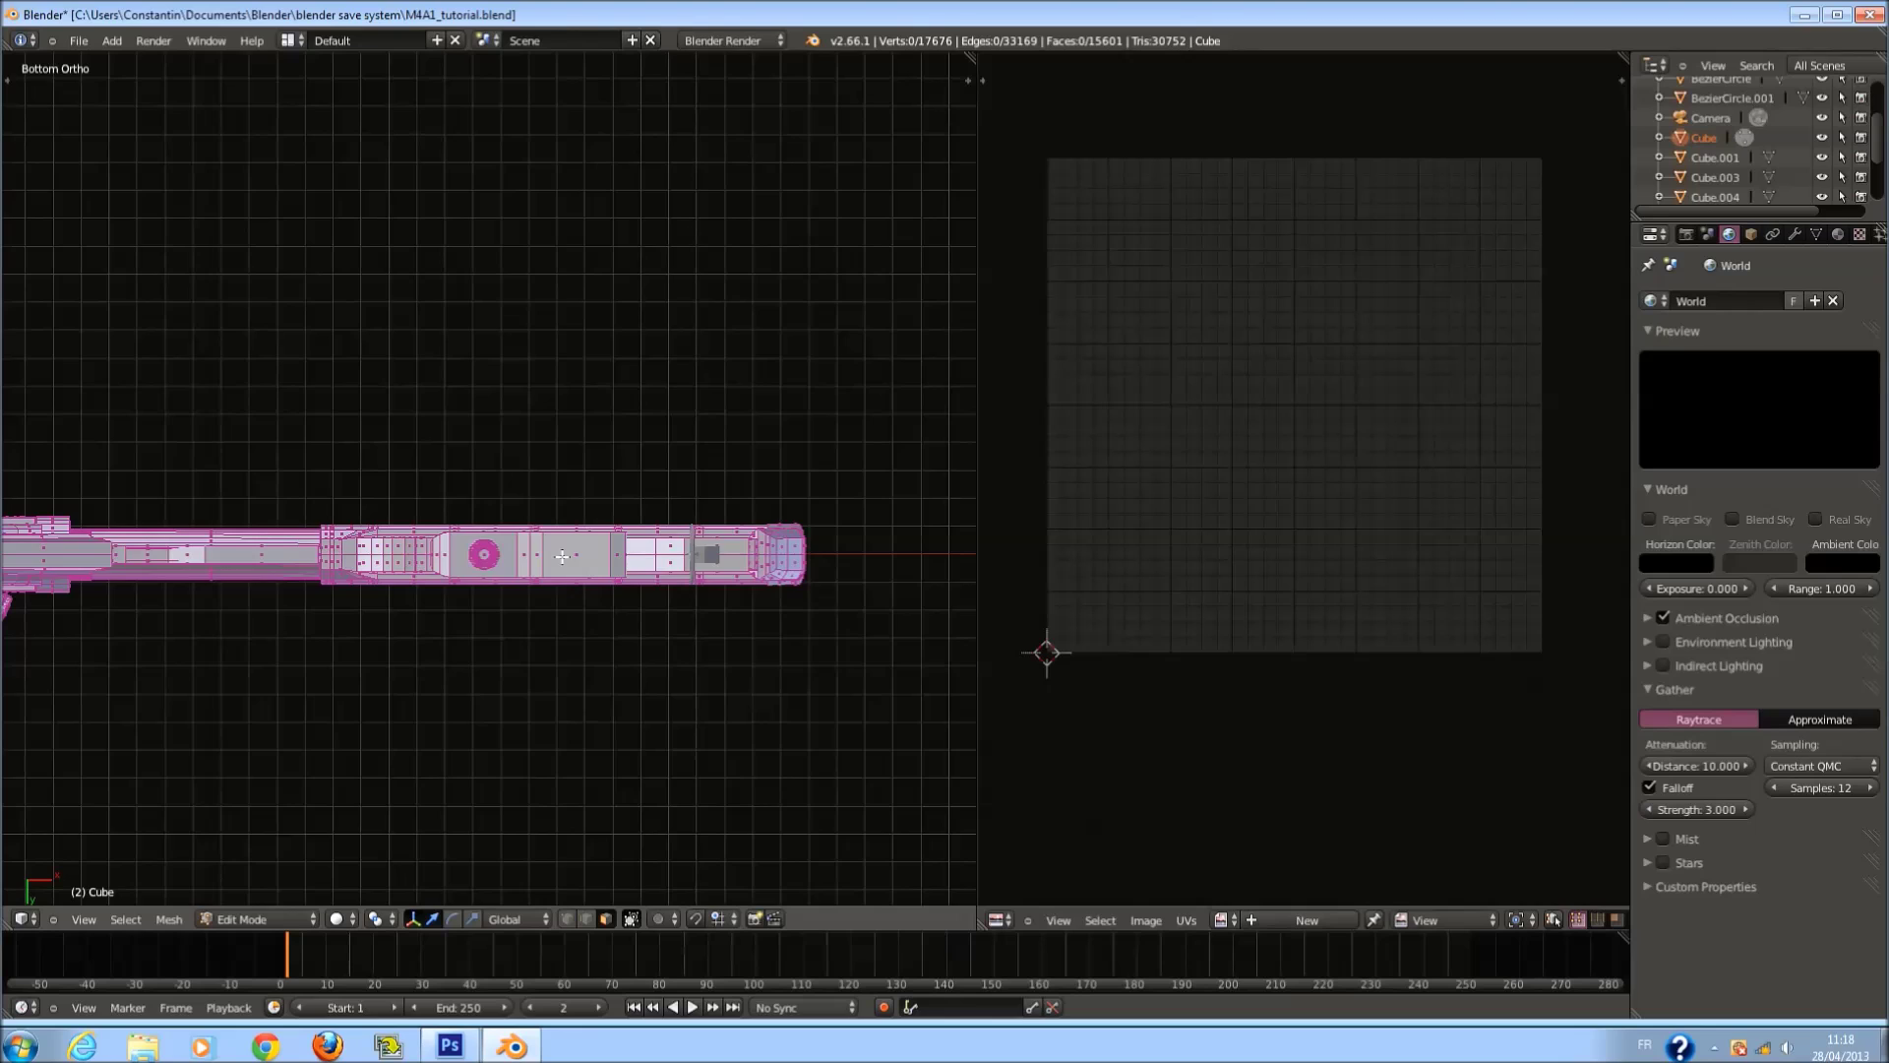
Select the downward-facing faces of the stock in bottom view with Circle Select, from its front end up to the butt.
scroll(562, 556, "up", 2)
scroll(562, 557, "up", 3, "ctrl")
key("c")
scroll(564, 571, "up", 3)
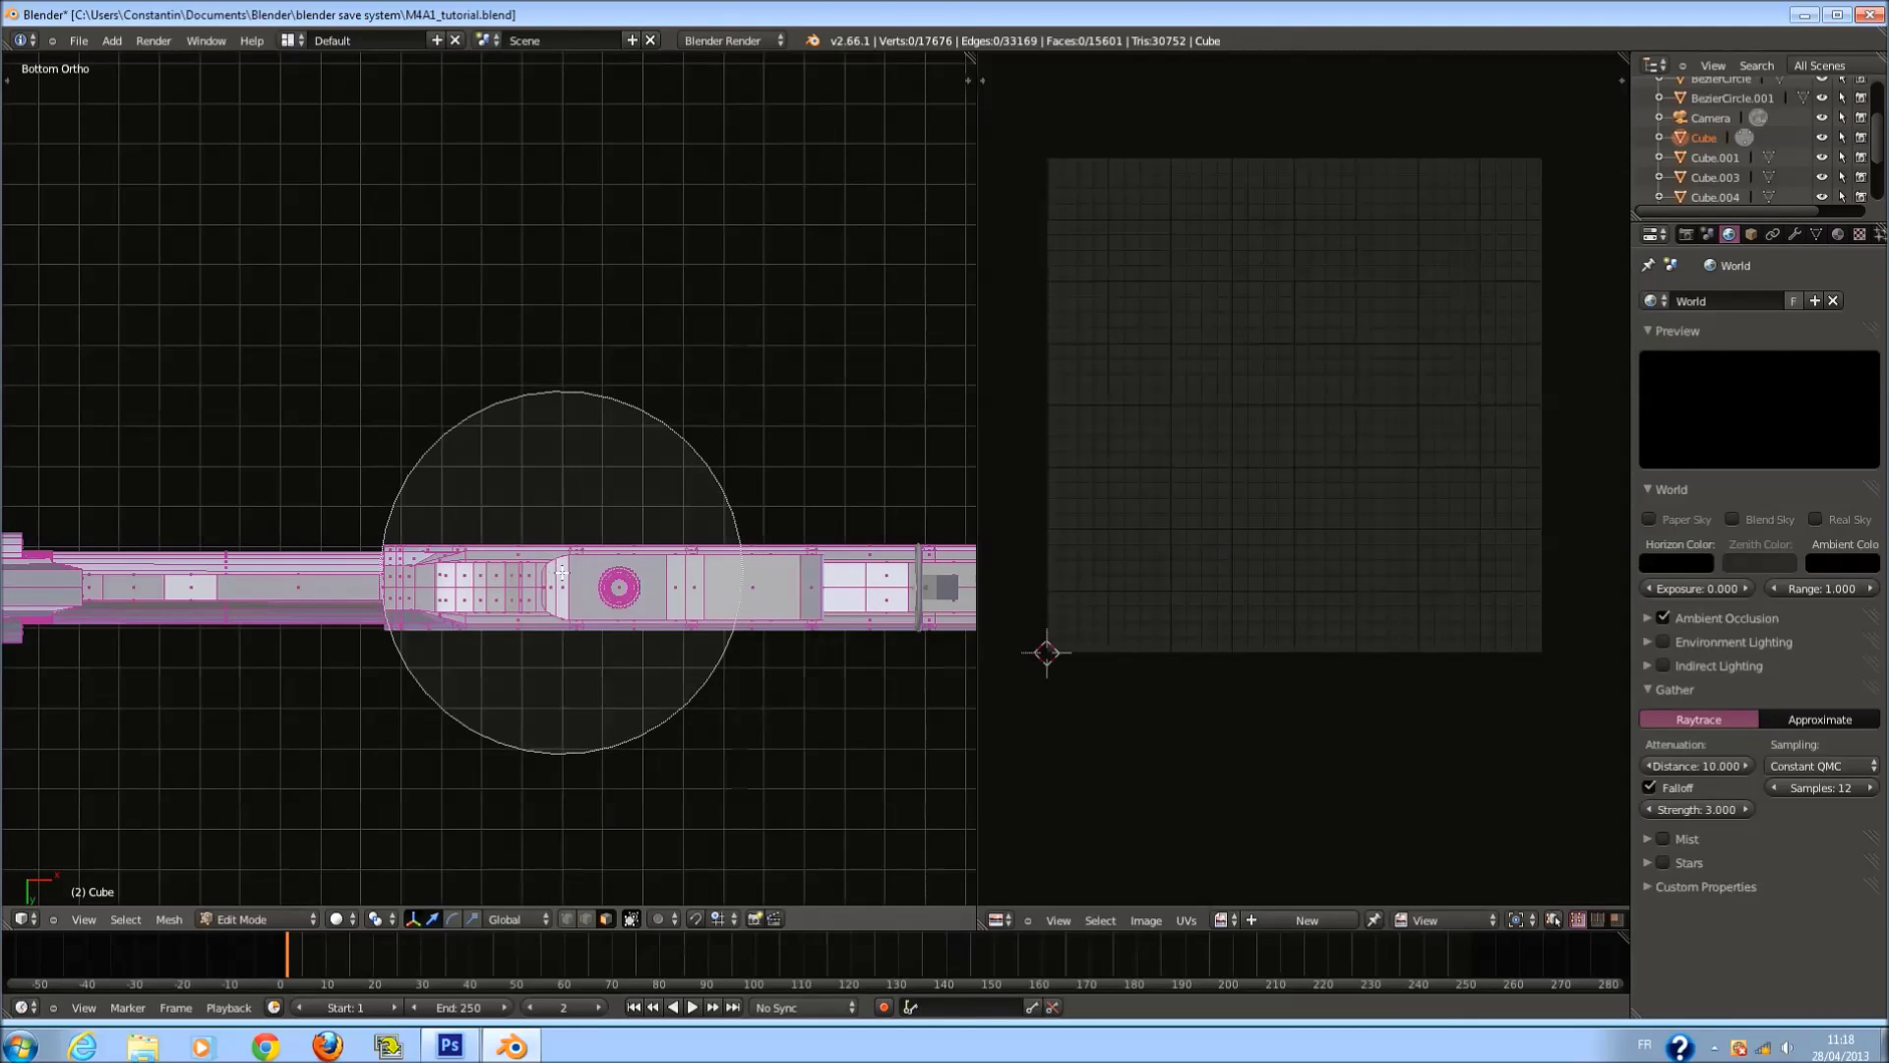
left_click(564, 573)
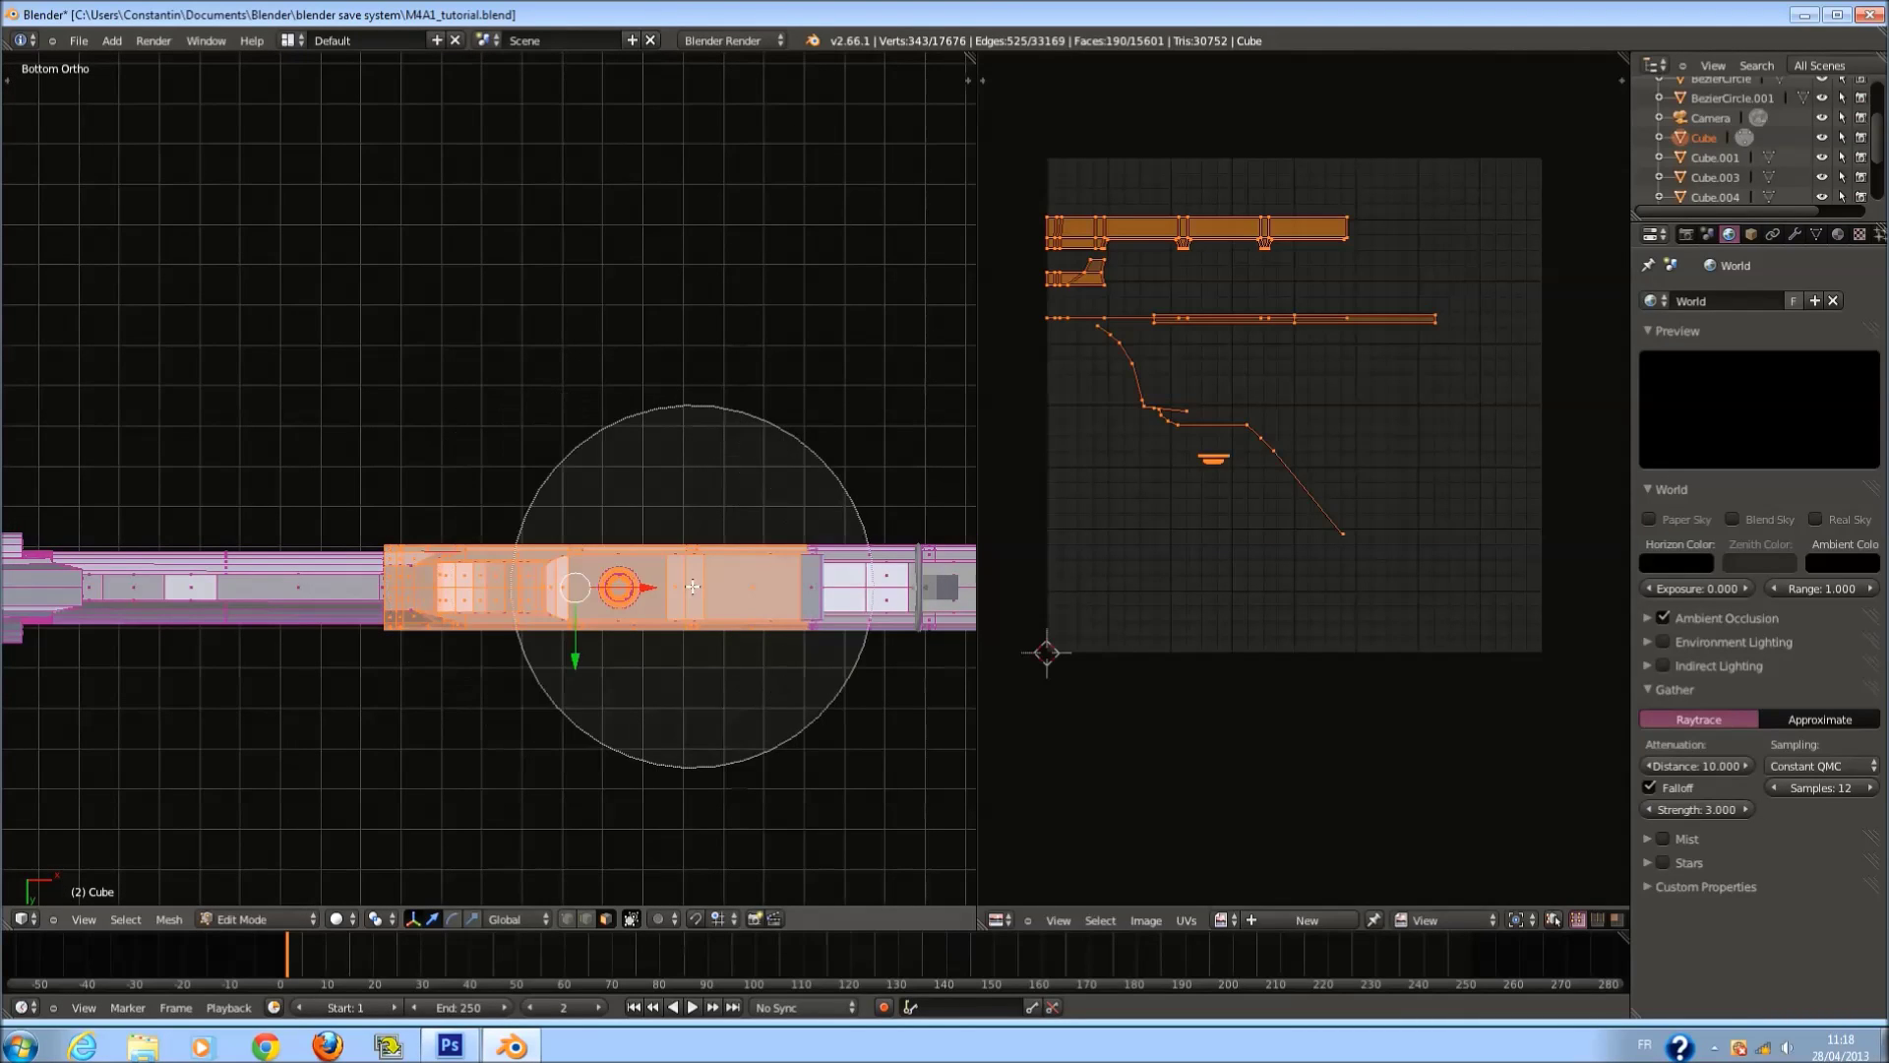
right_click(725, 590)
scroll(696, 587, "down", 1, "ctrl")
scroll(696, 586, "down", 3, "ctrl")
key("c")
left_click(619, 587)
right_click(619, 586)
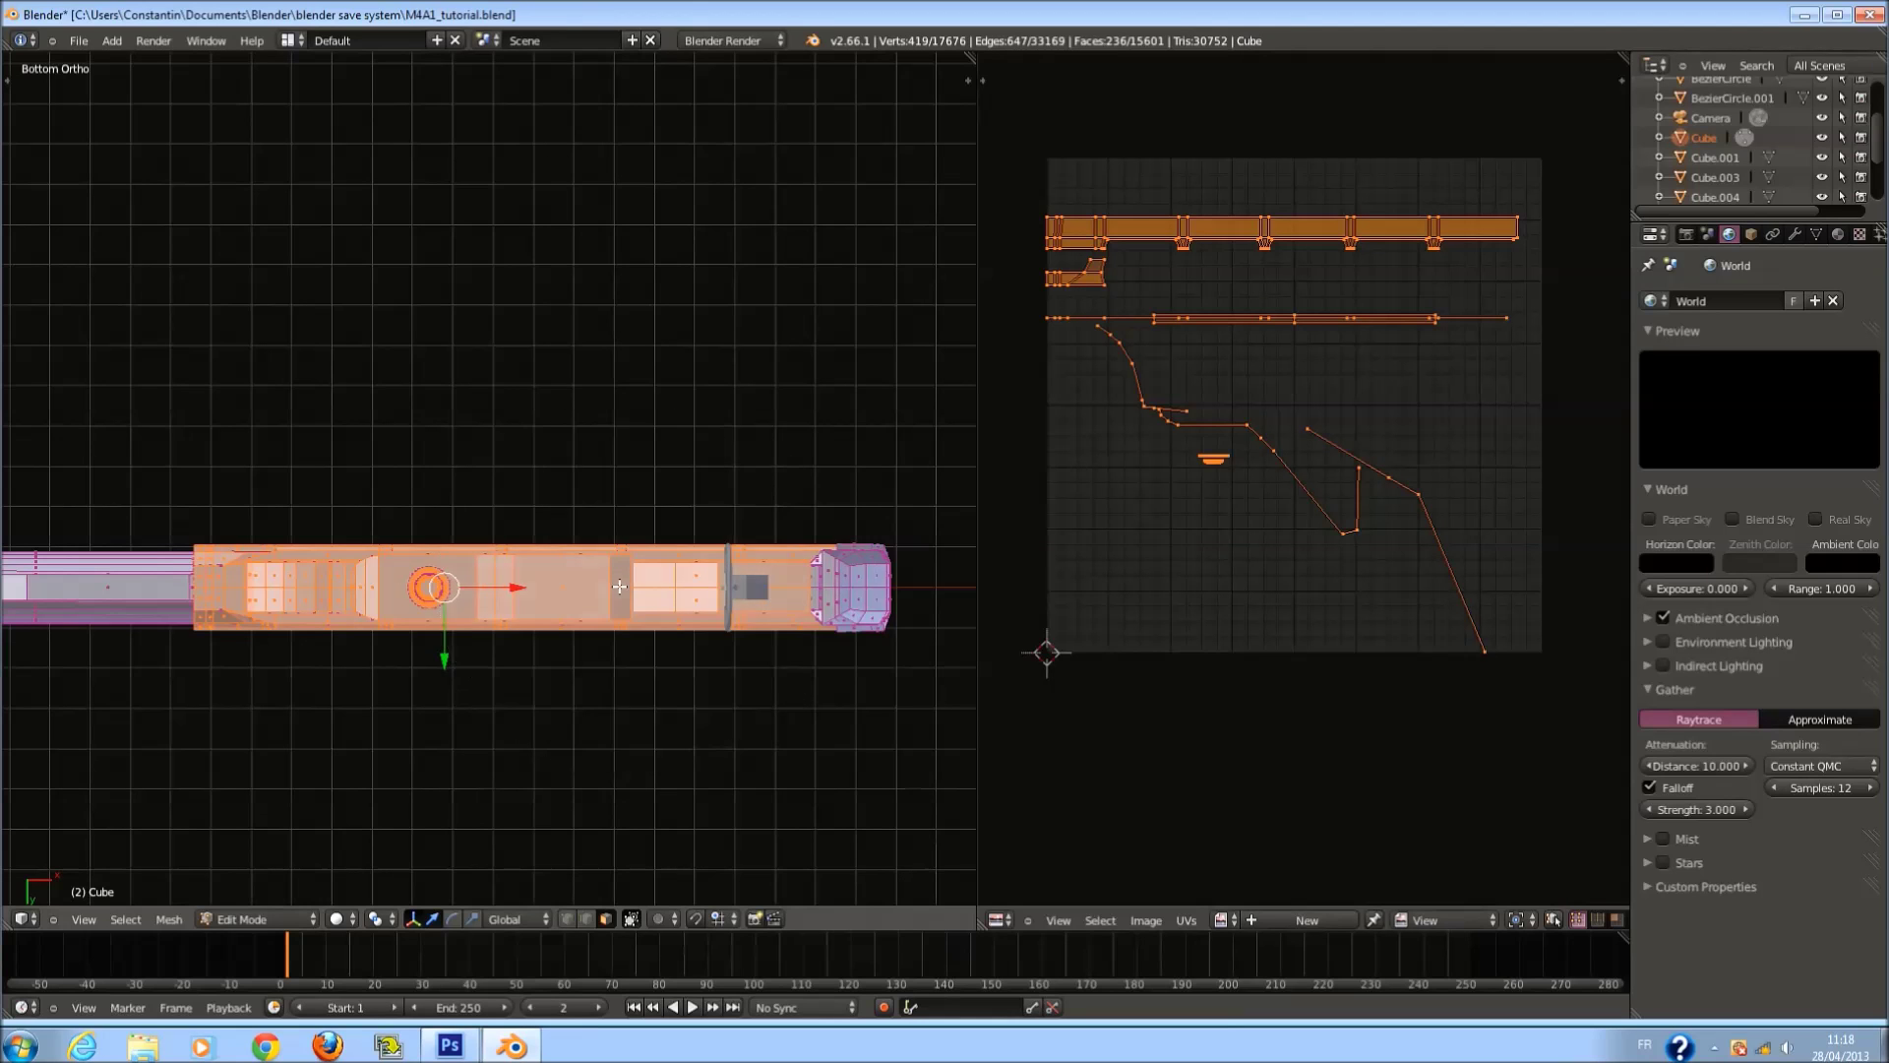
Check the selected faces from an angle and show the stock as wireframe in front view.
scroll(619, 587, "down", 3, "ctrl")
mouse_move(619, 586)
middle_mouse_down()
mouse_move(653, 661)
mouse_move(619, 773)
middle_mouse_up()
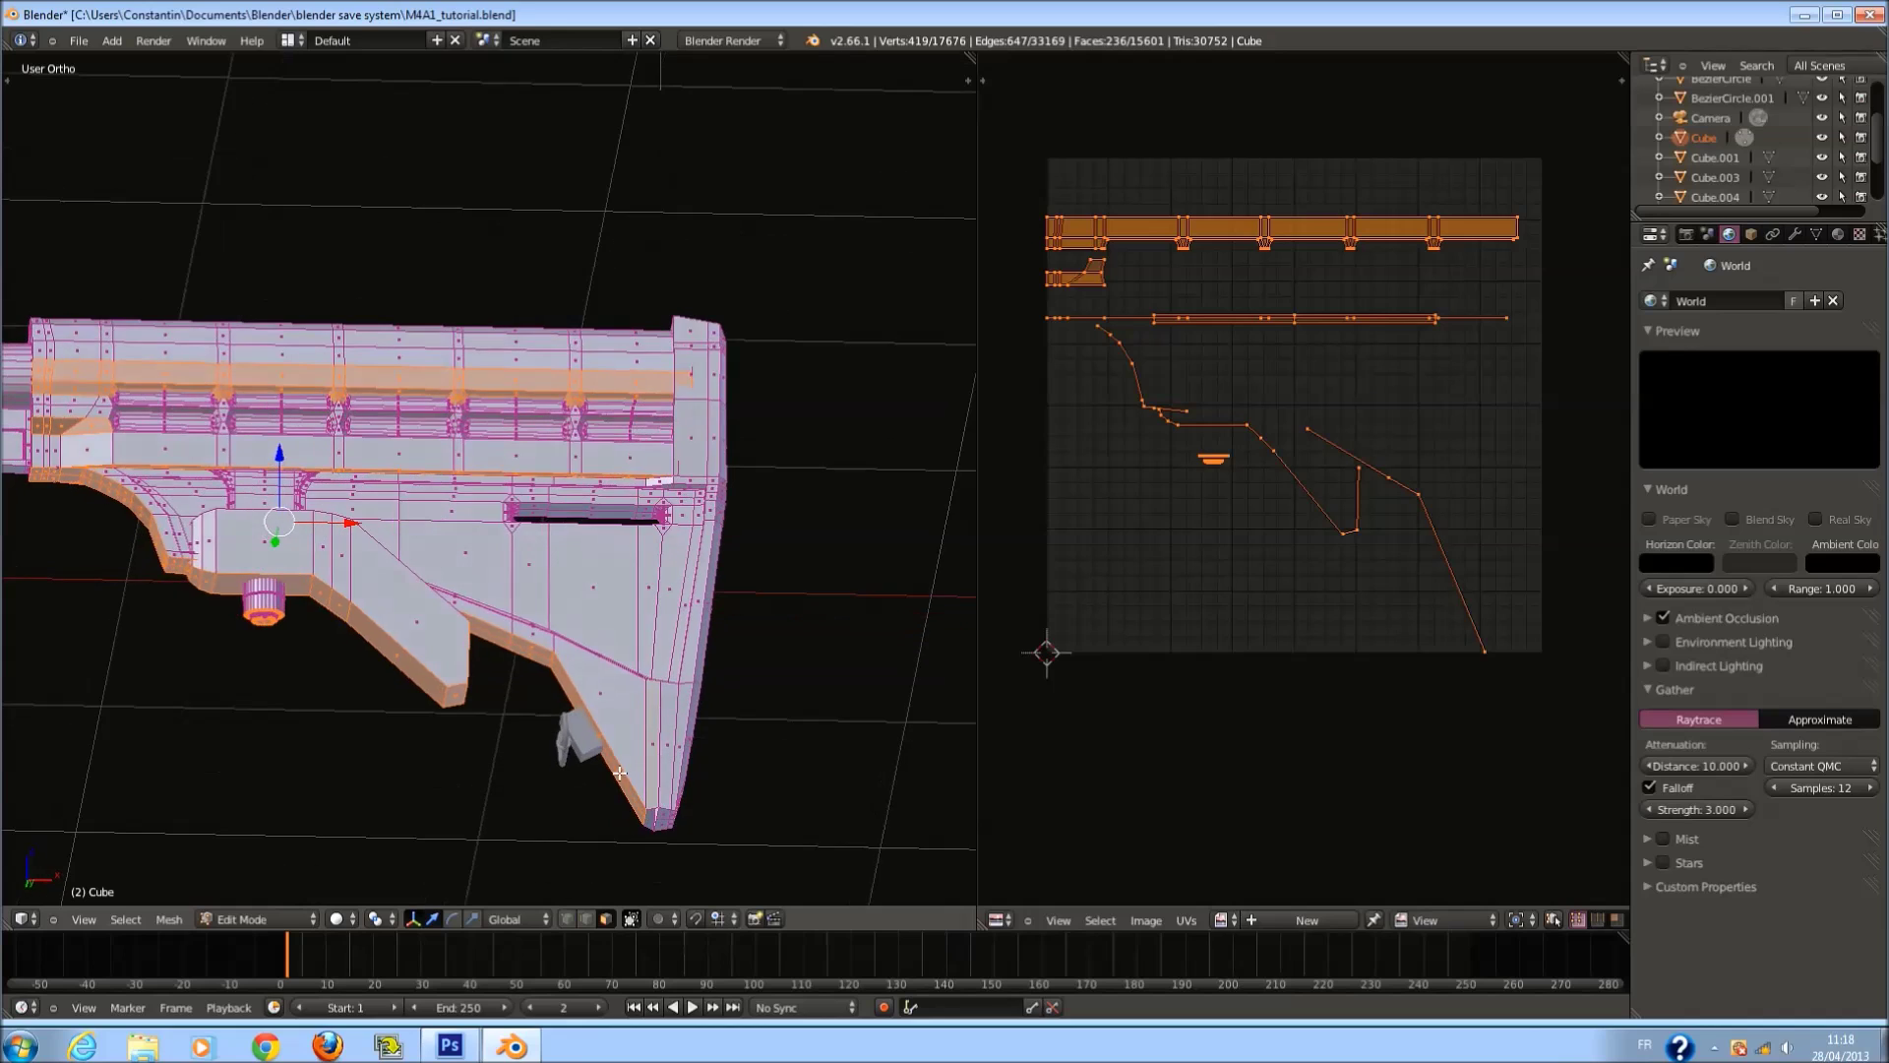
key("KP_1")
key("z")
Try to deselect the faces in the upper half of the stock with Circle Select, and undo the deselection.
key("c")
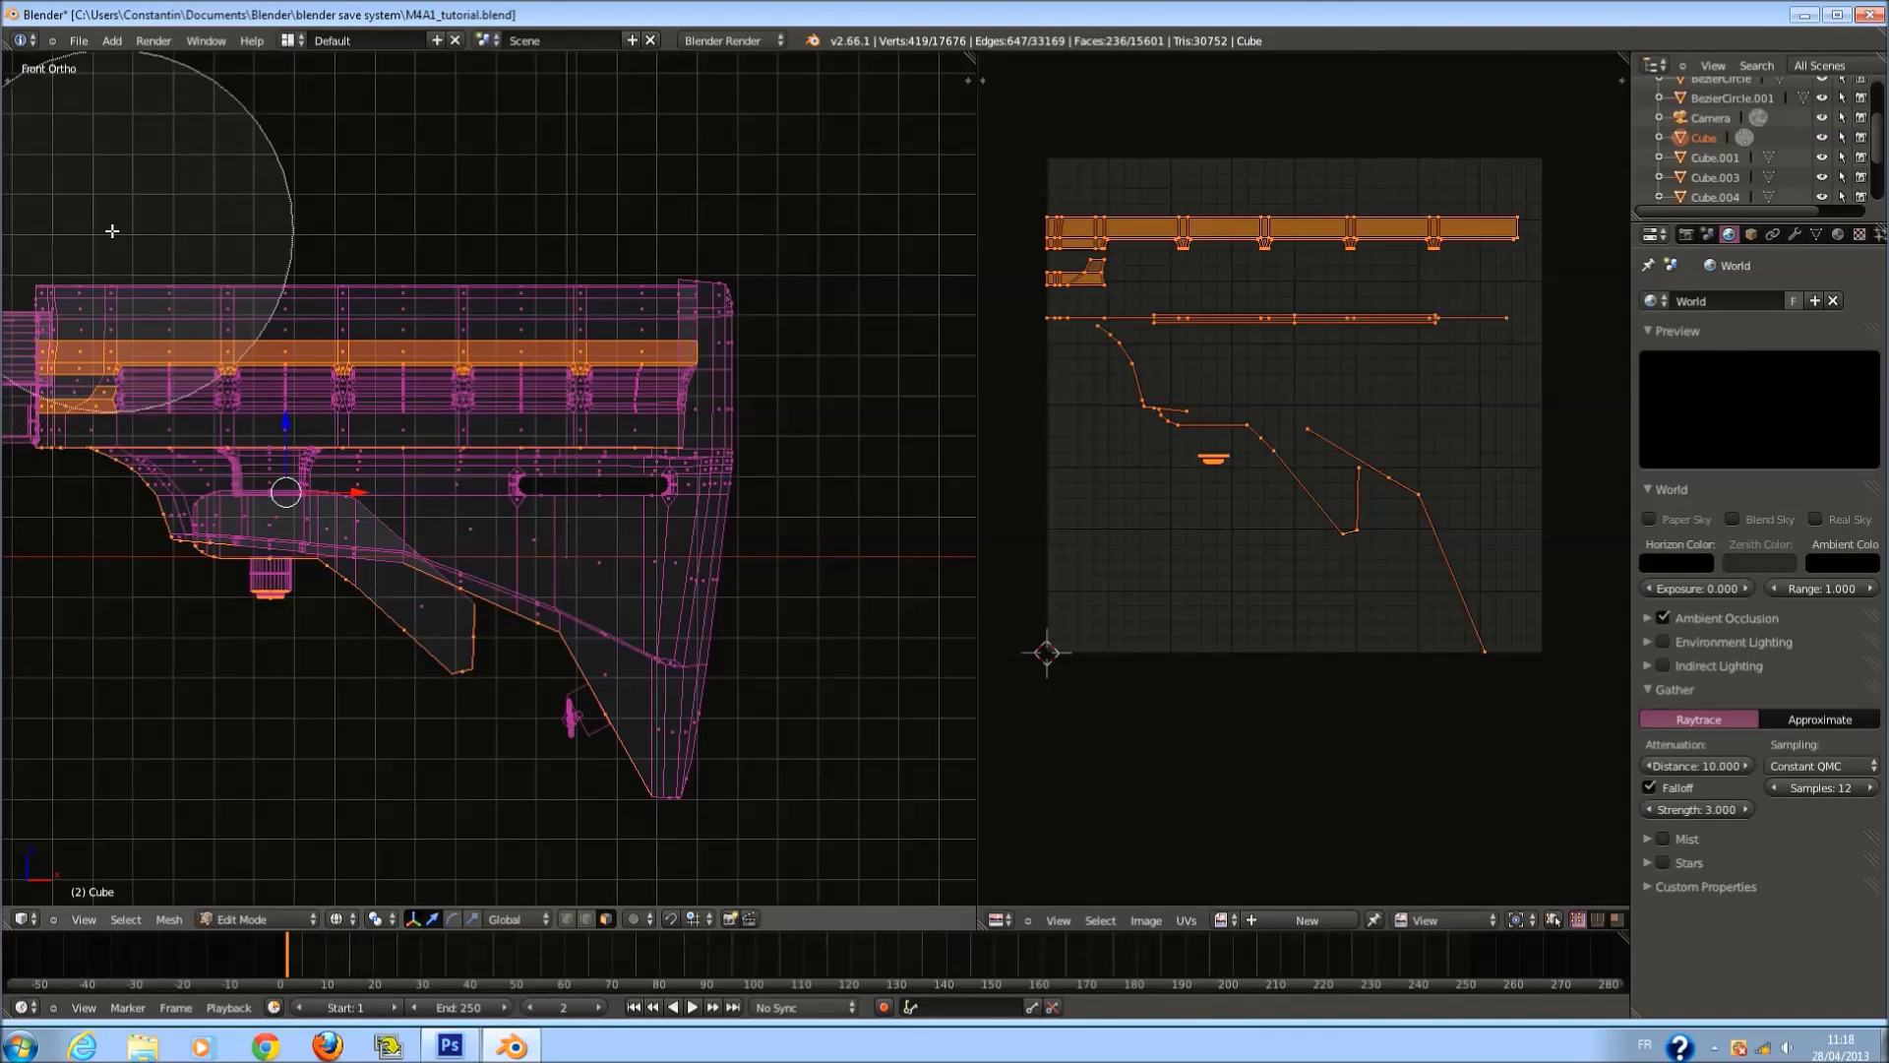
mouse_move(98, 237)
middle_mouse_down()
mouse_move(564, 210)
mouse_move(663, 240)
mouse_move(422, 304)
mouse_move(21, 198)
middle_mouse_up()
key("Escape")
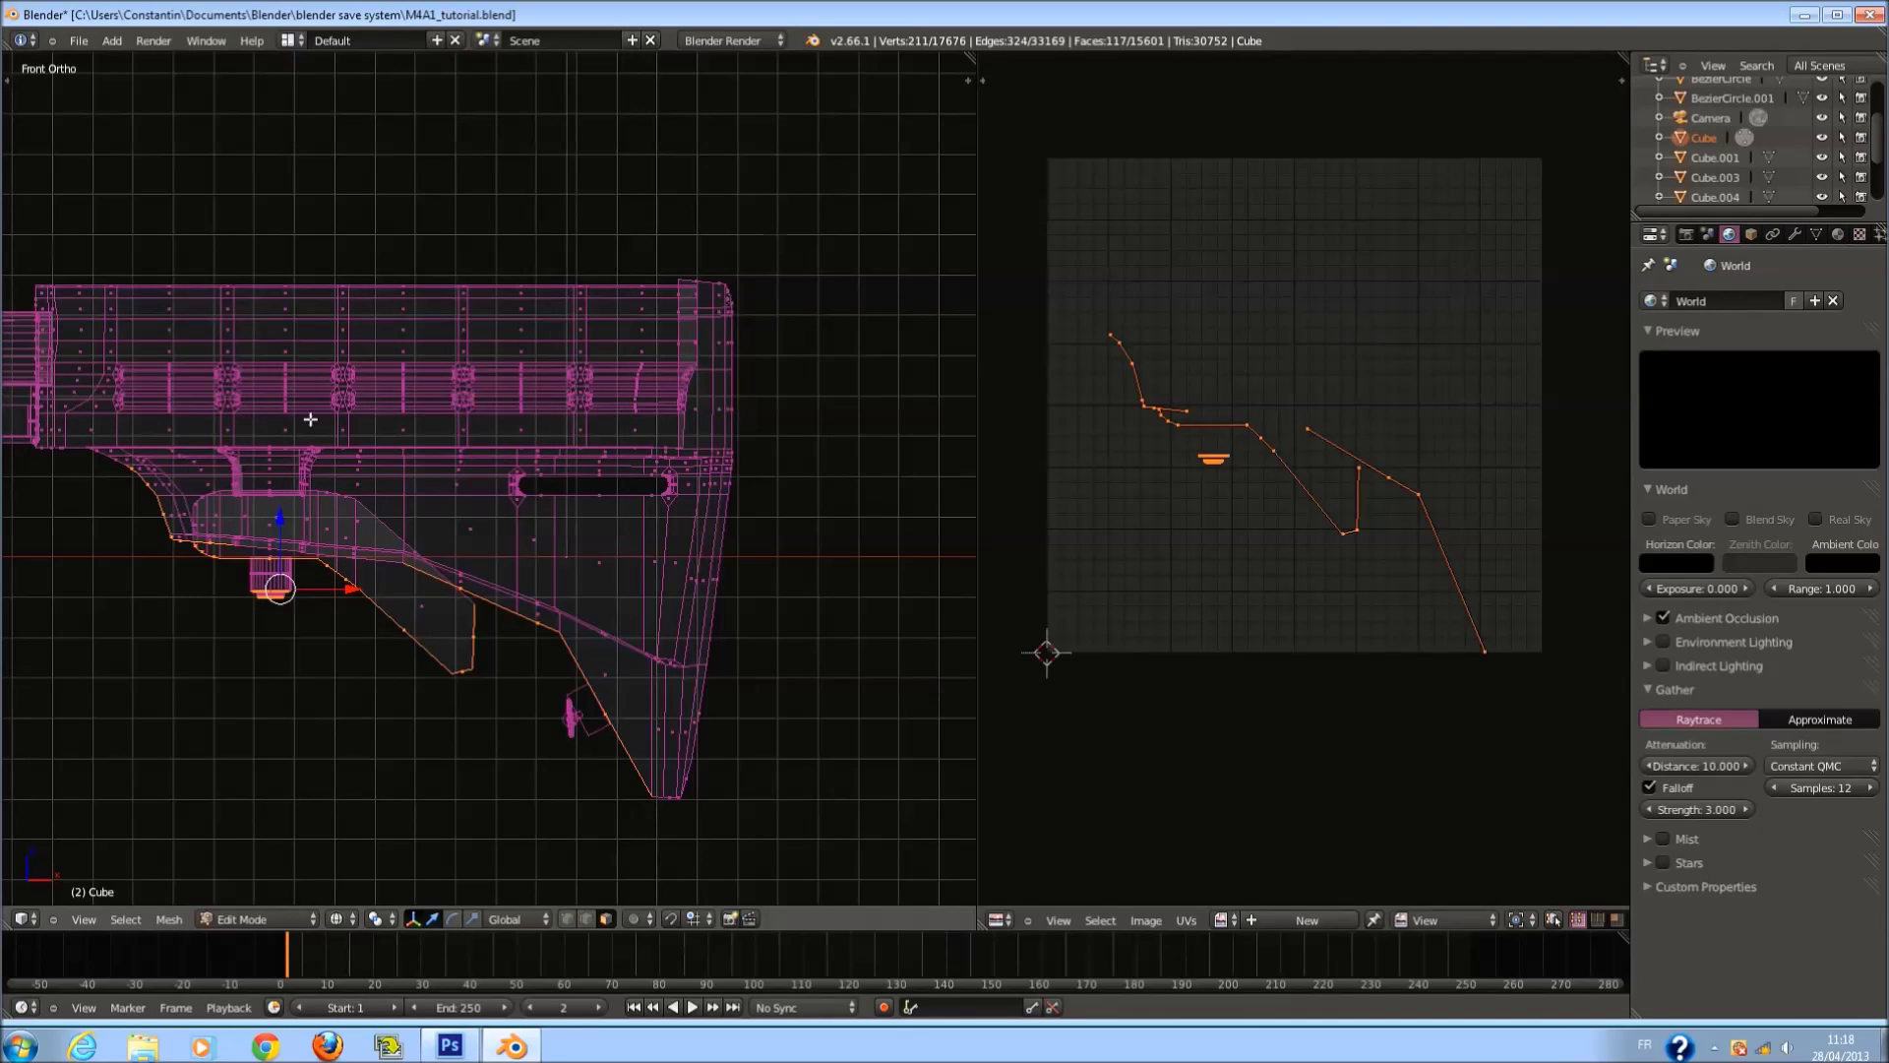
key("ctrl+z")
Deselect only the upper side faces of the stock with Circle Select, keeping the faces along its underside selected.
key("c")
mouse_move(76, 245)
middle_mouse_down()
mouse_move(688, 253)
mouse_move(207, 297)
mouse_move(165, 284)
middle_mouse_up()
key("Escape")
key("c")
mouse_move(164, 283)
left_mouse_down()
mouse_move(190, 334)
mouse_move(260, 320)
left_mouse_up()
middle_click(260, 321)
right_click(261, 321)
Examine the remaining underside selection of the stock up close in wireframe and solid shading.
middle_click_drag(260, 321, 577, 270)
key("z")
key("z")
scroll(320, 431, "up", 8)
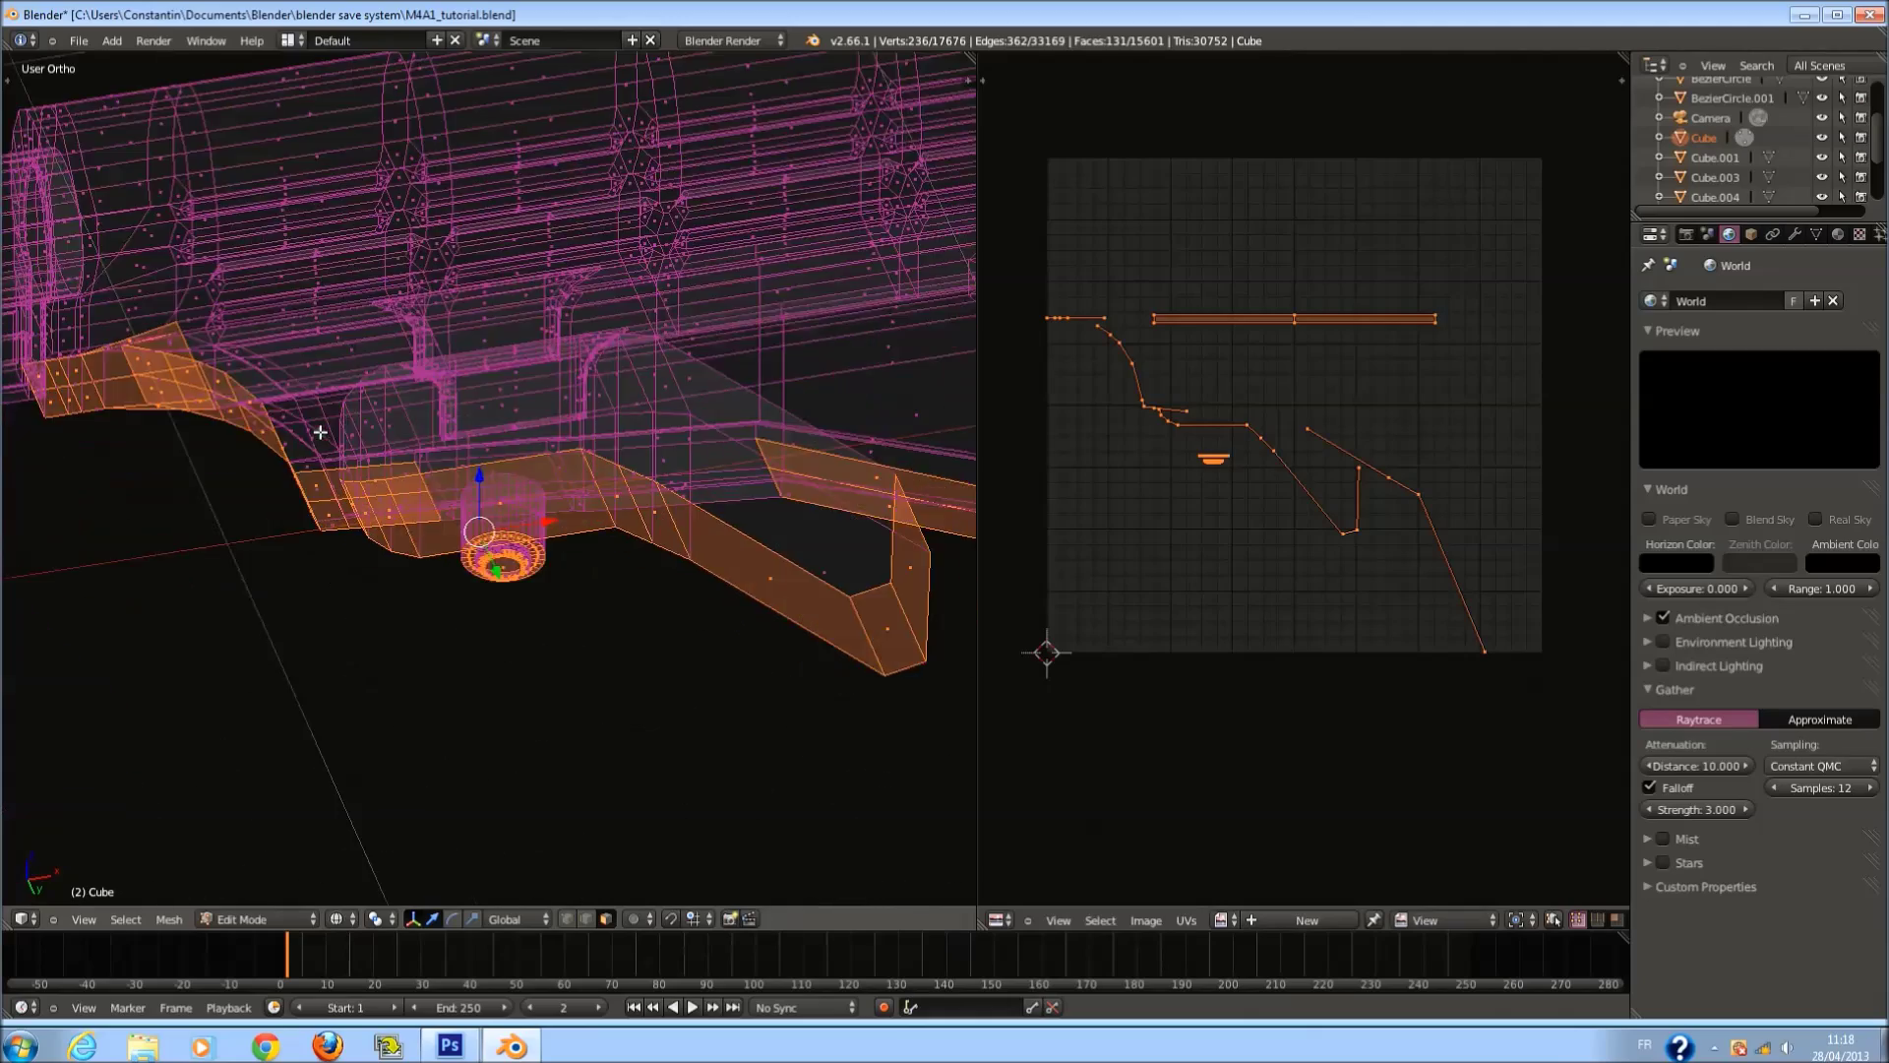
scroll(316, 347, "up", 6)
mouse_move(442, 489)
middle_mouse_down()
mouse_move(444, 437)
mouse_move(502, 504)
mouse_move(454, 598)
middle_mouse_up()
key("z")
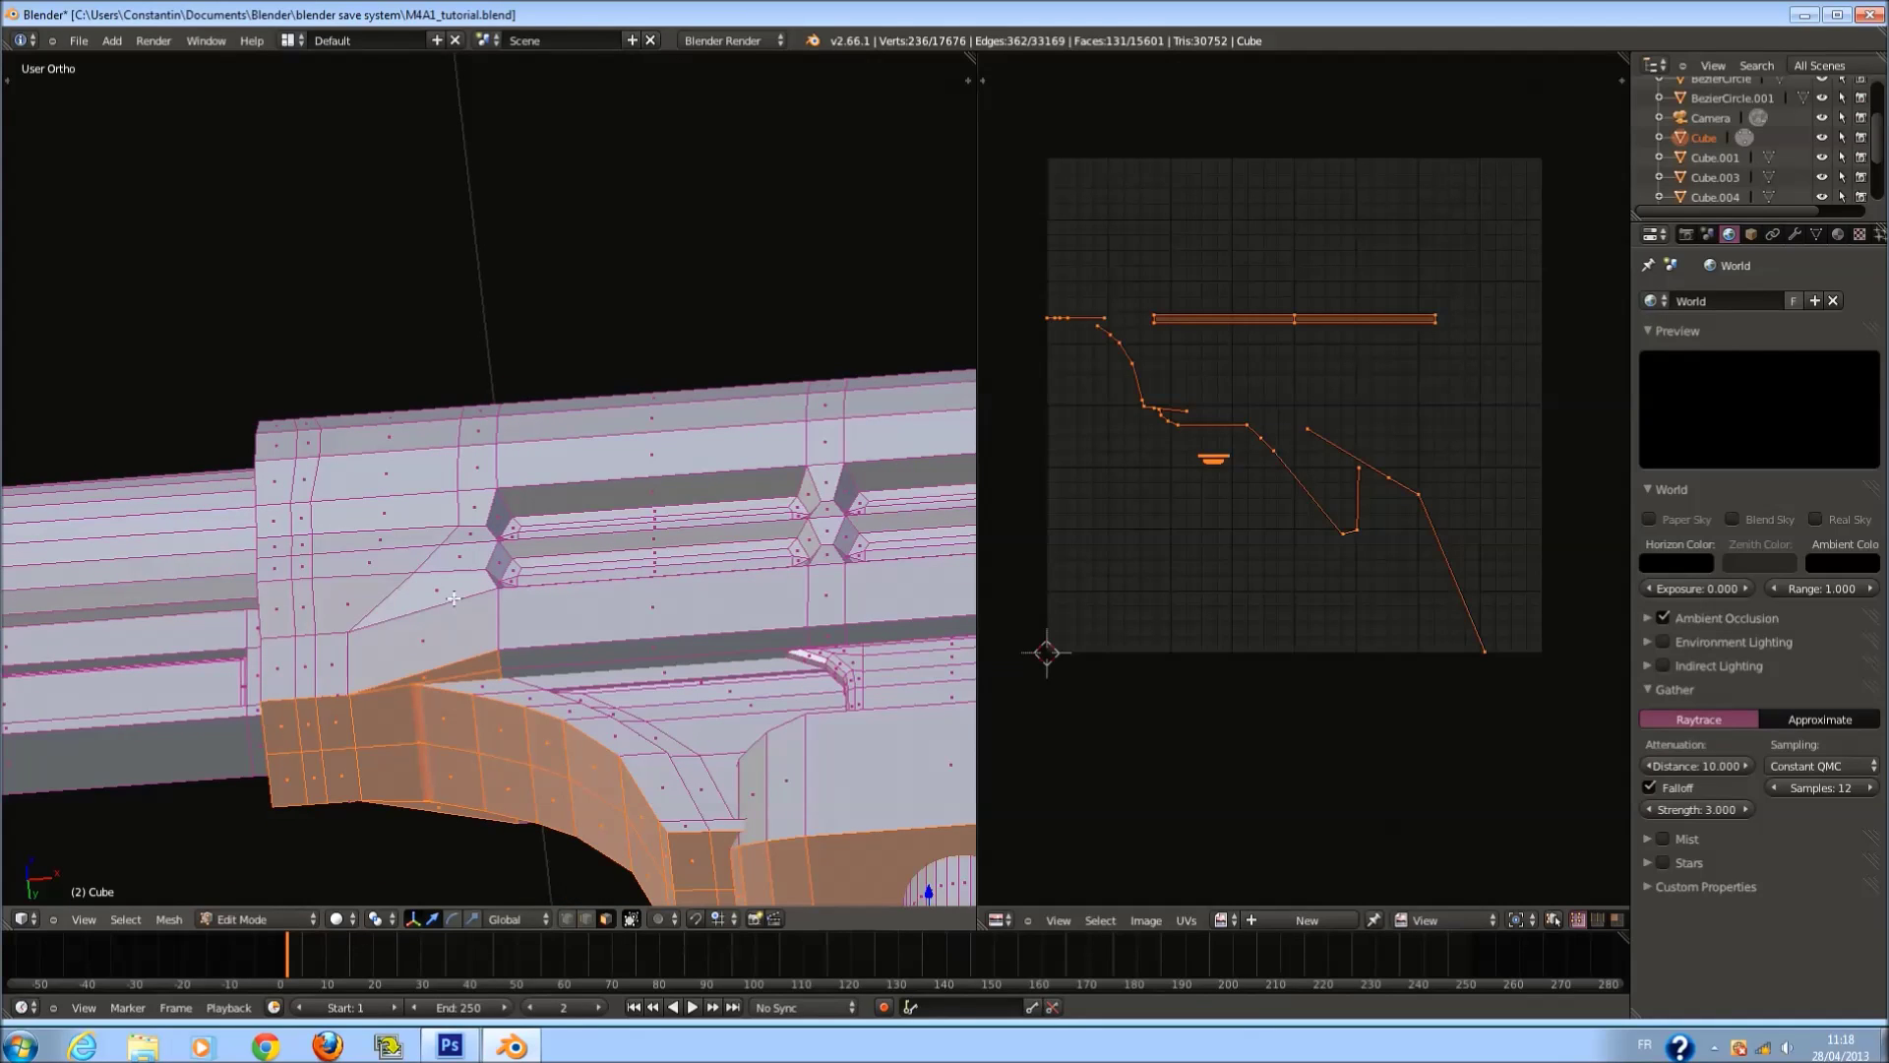
Map the selected underside faces of the stock from the bottom view with Project from View (Bounds).
key("ctrl+KP_7")
scroll(624, 552, "down", 3)
scroll(649, 590, "down", 2, "ctrl")
key("u")
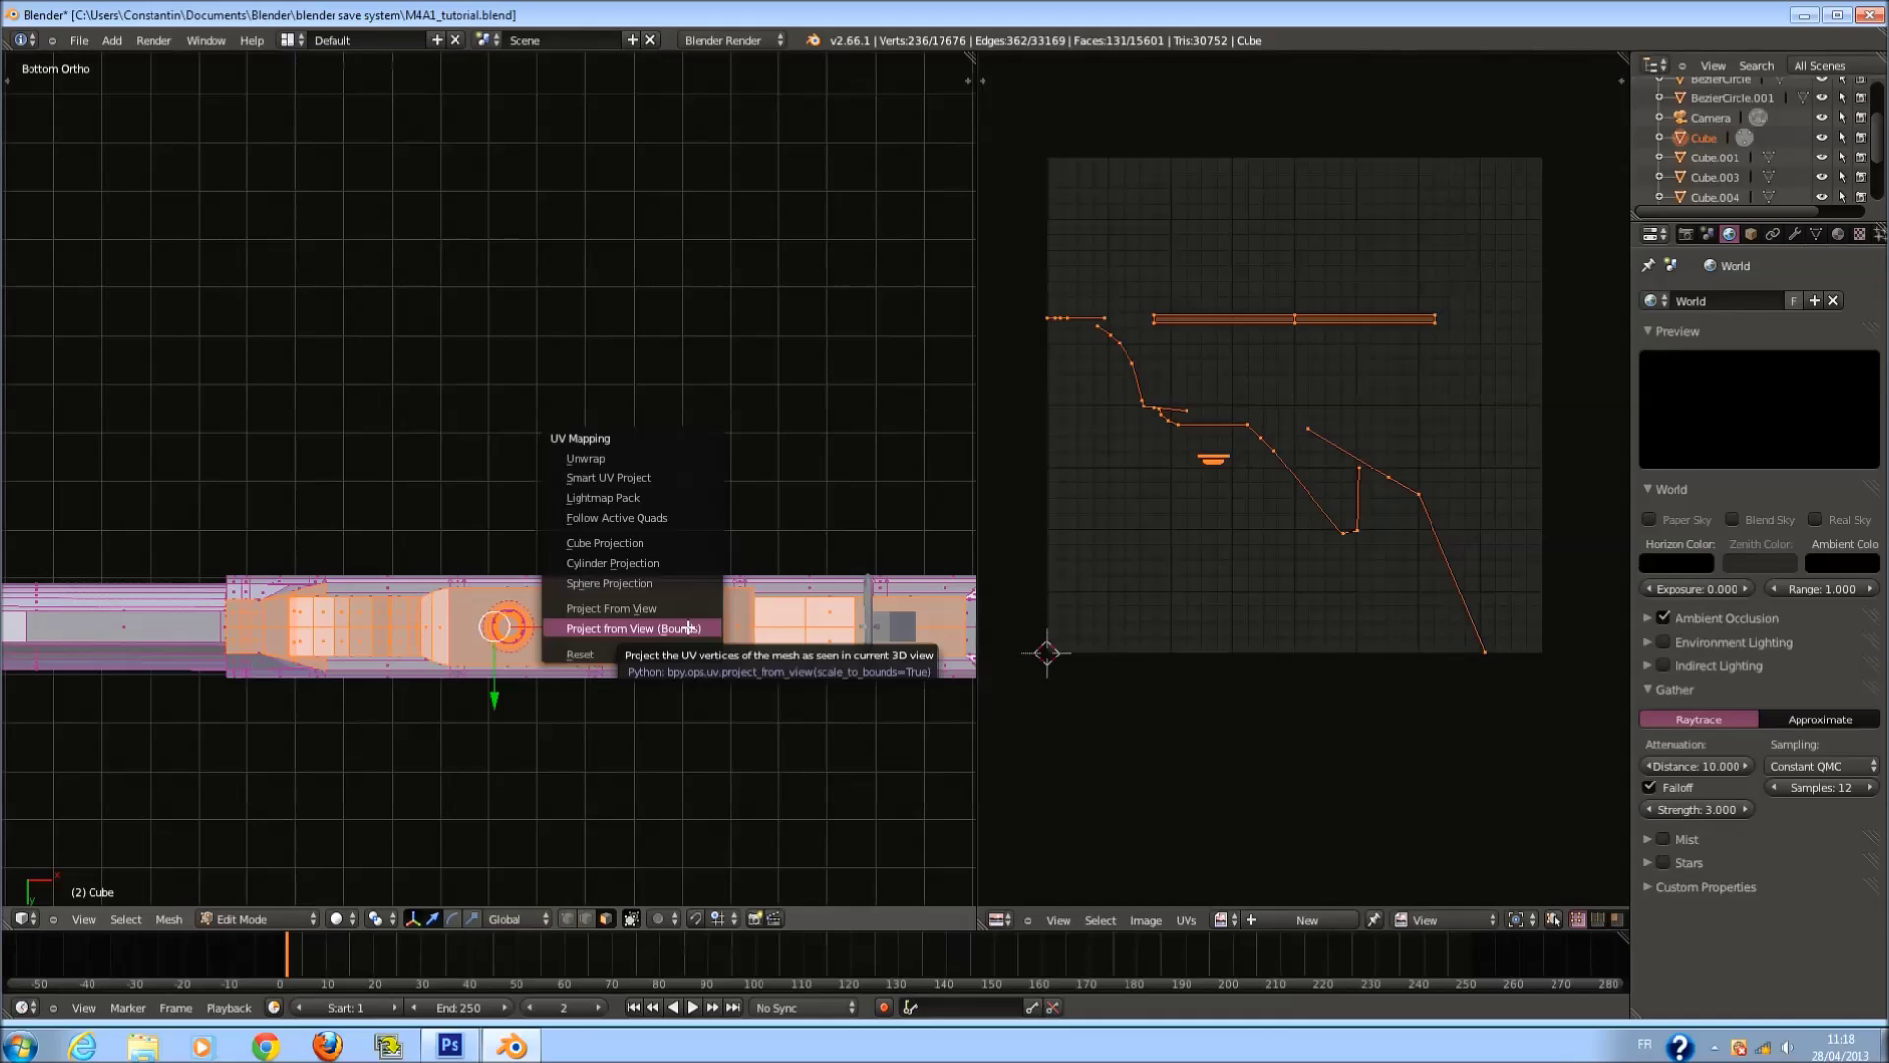
left_click(687, 627)
scroll(712, 617, "up", 1)
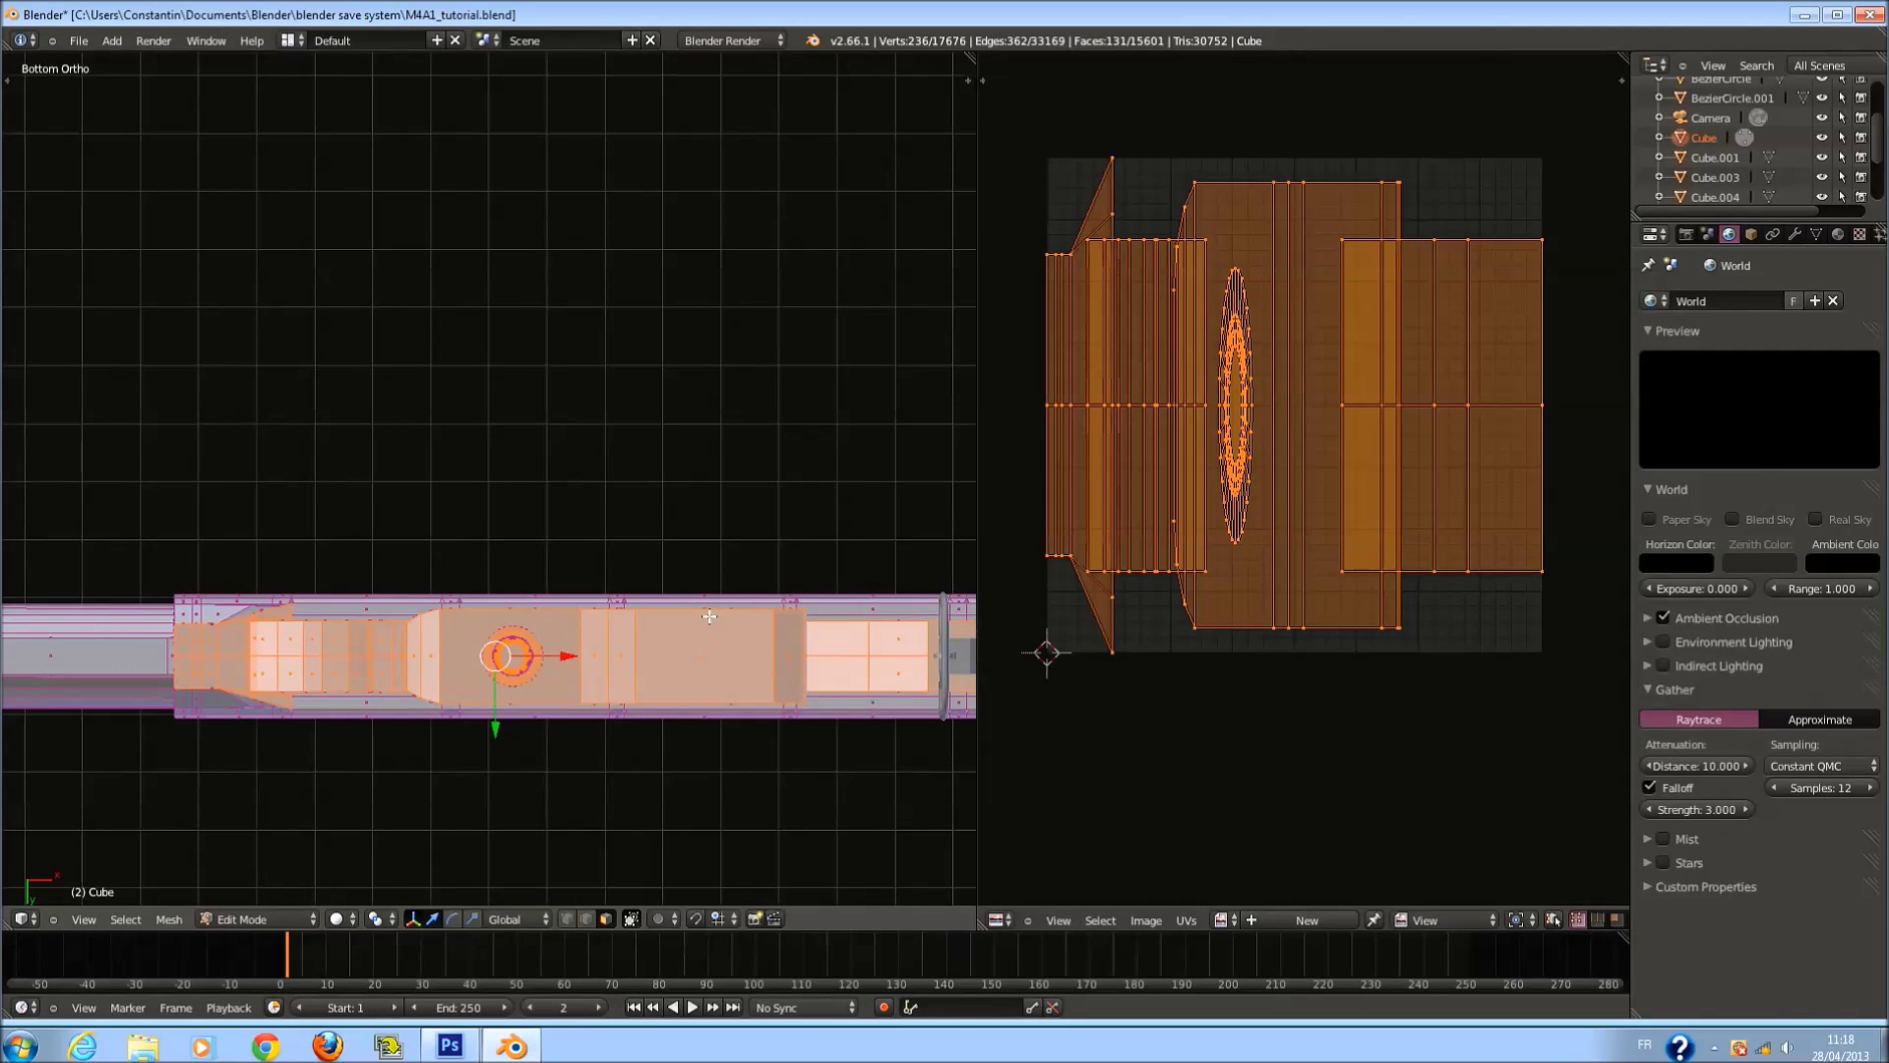
Clear the selection and select all linked faces of the small cylindrical knob under the stock in front view.
key("KP_1")
scroll(538, 613, "up", 5)
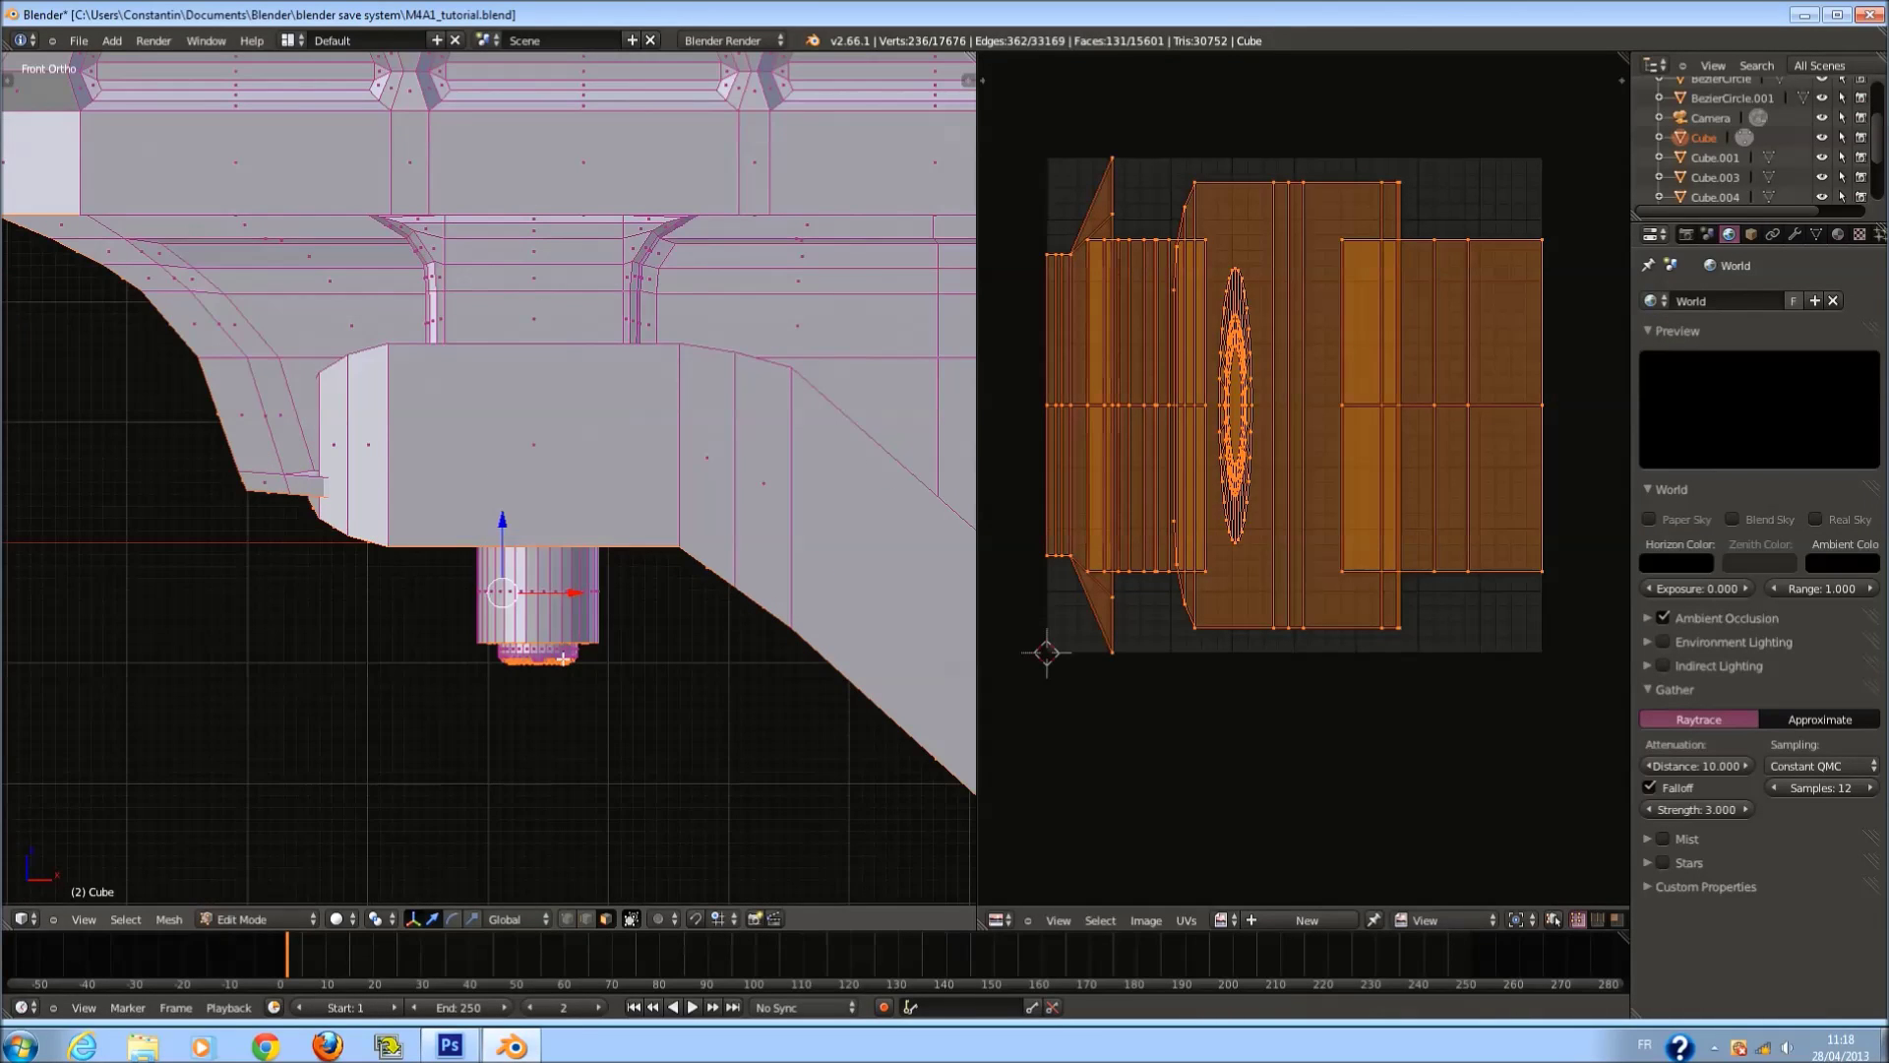
key("a")
right_click(549, 647)
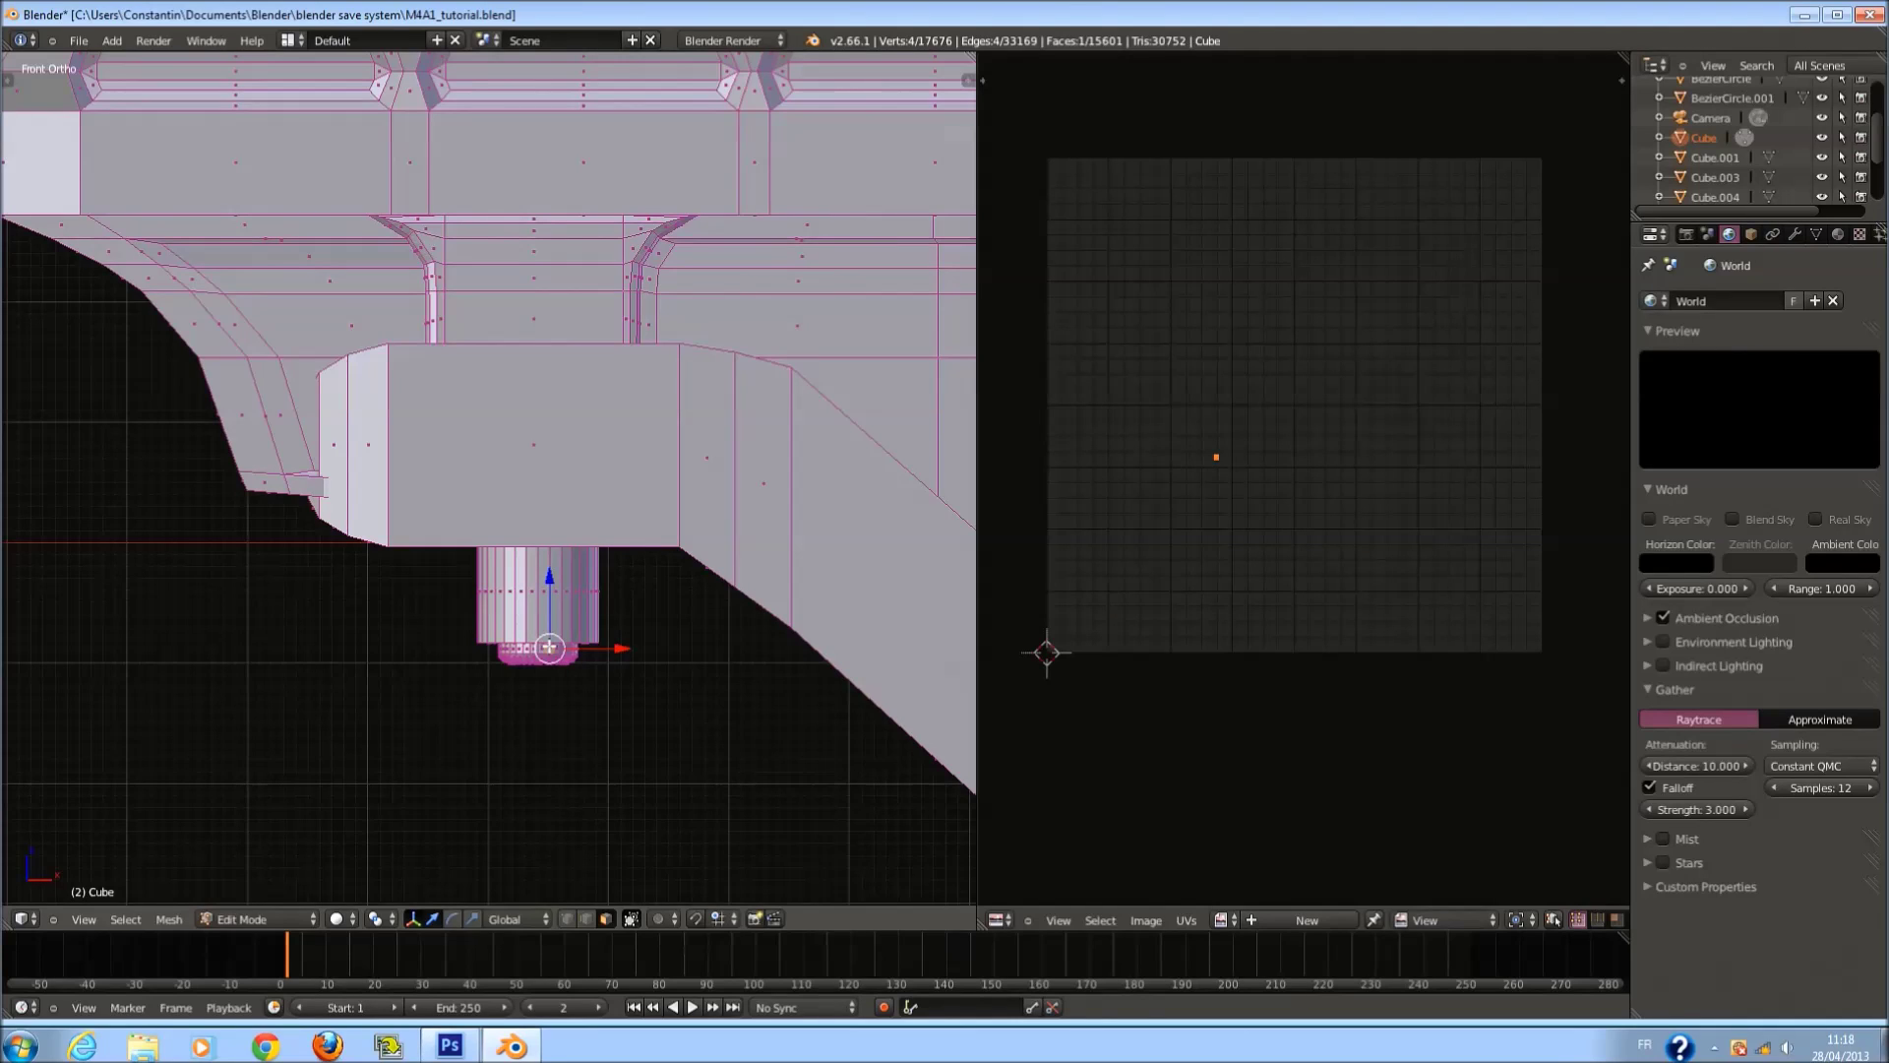
right_click(576, 590)
scroll(576, 587, "up", 1)
key("ctrl+l")
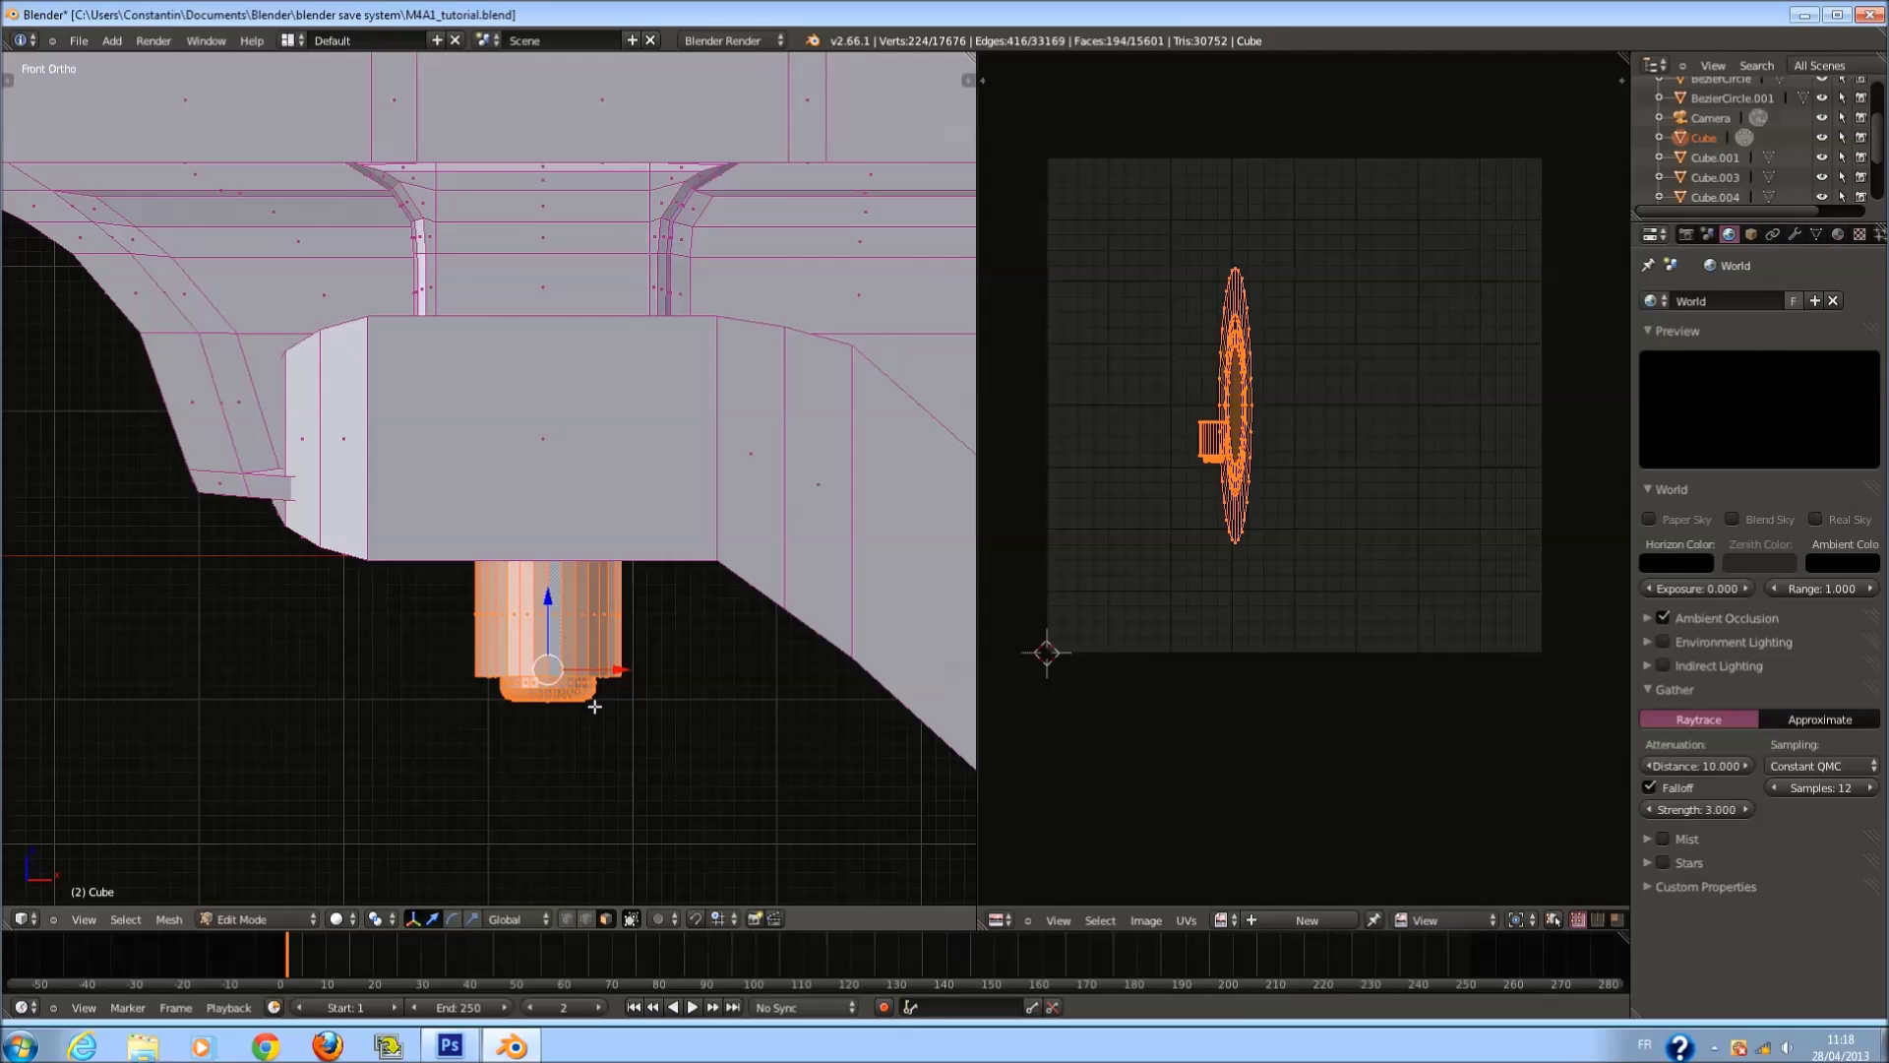
Try Cylinder Projection and Cube Projection on the selected knob, and compare the resulting UV islands.
key("u")
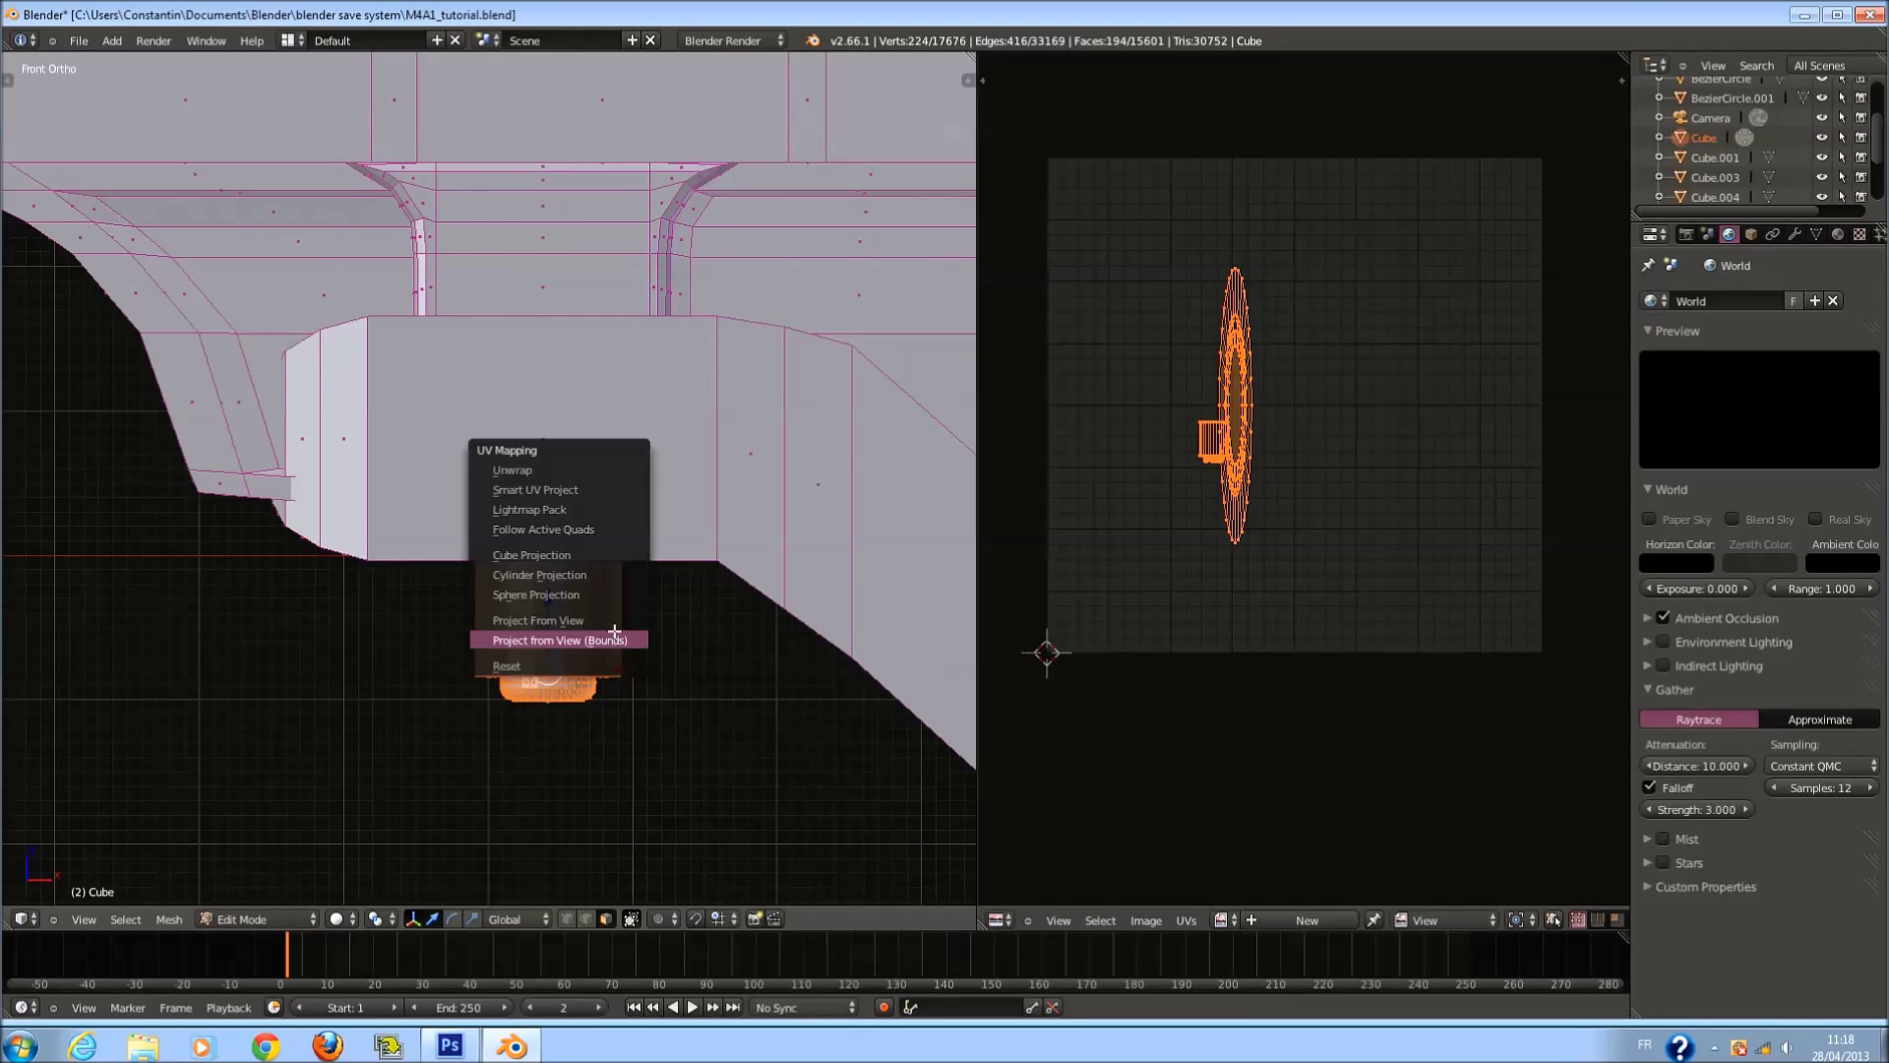
left_click(604, 575)
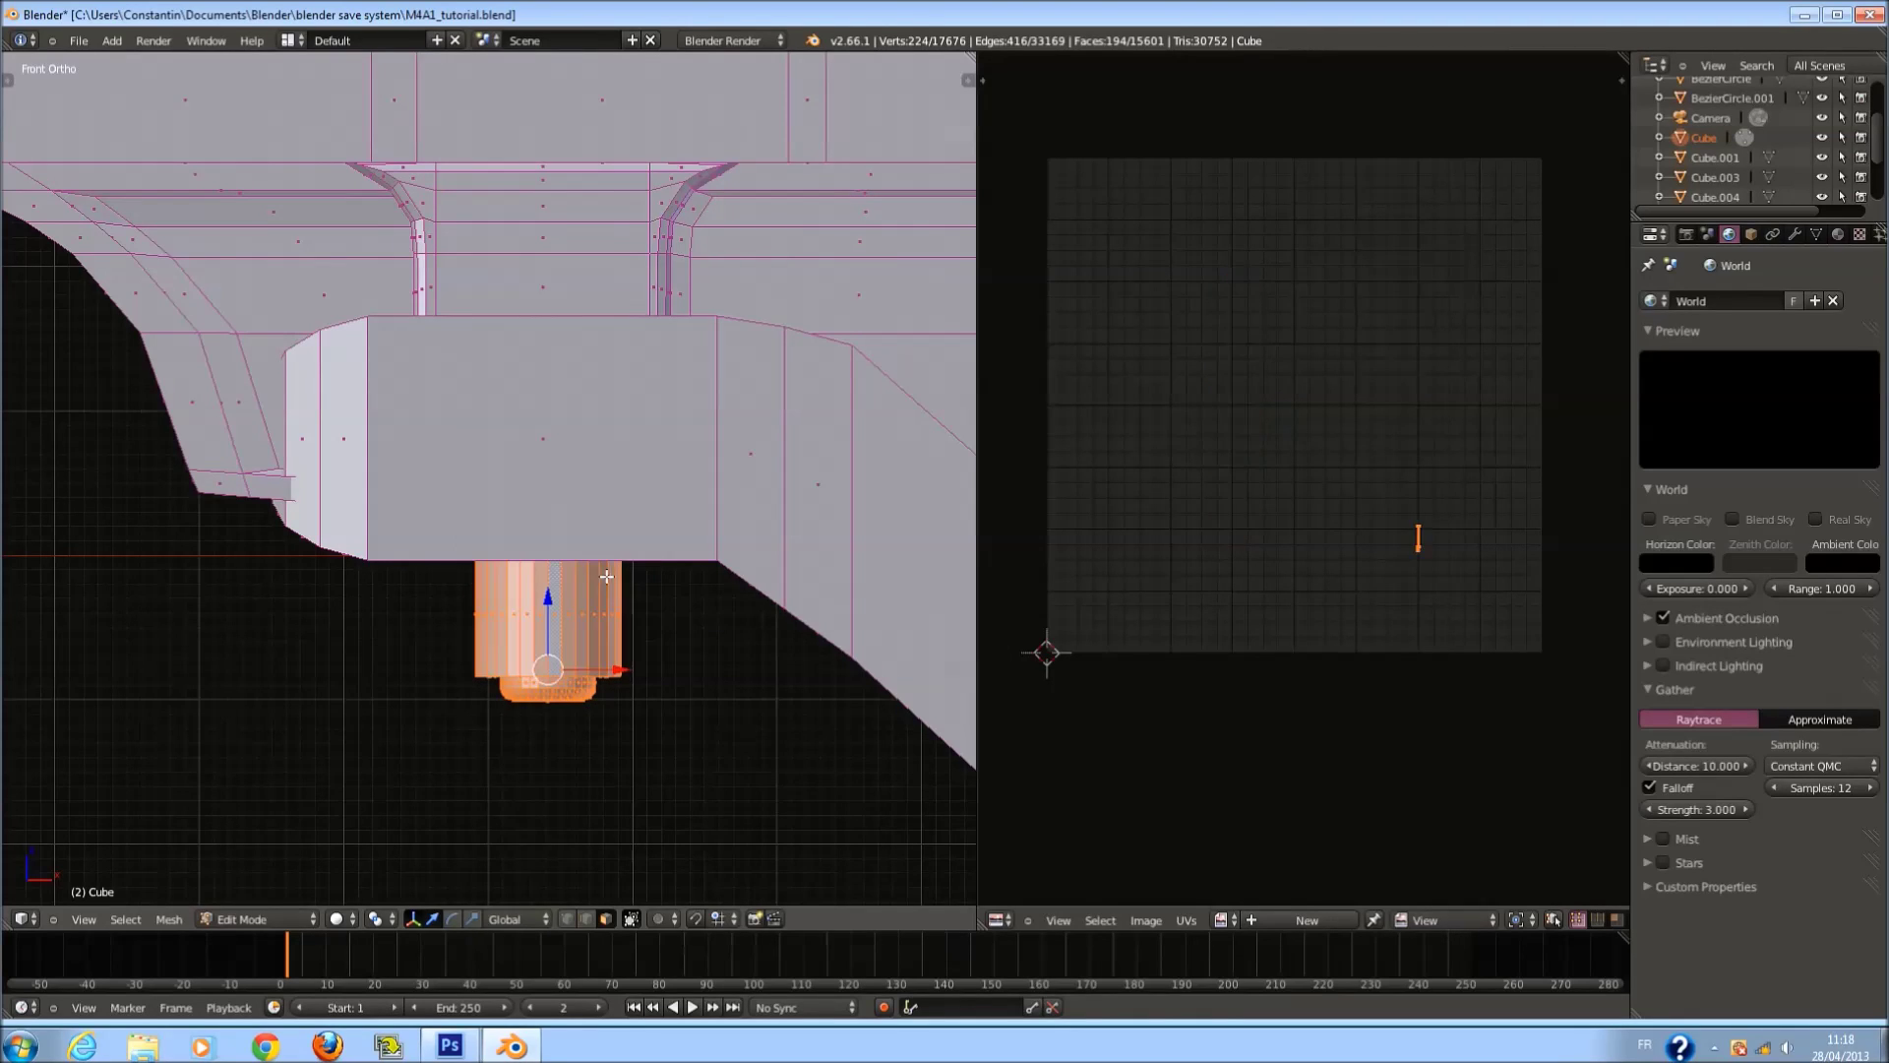
scroll(1343, 596, "up", 5)
scroll(1299, 591, "up", 1)
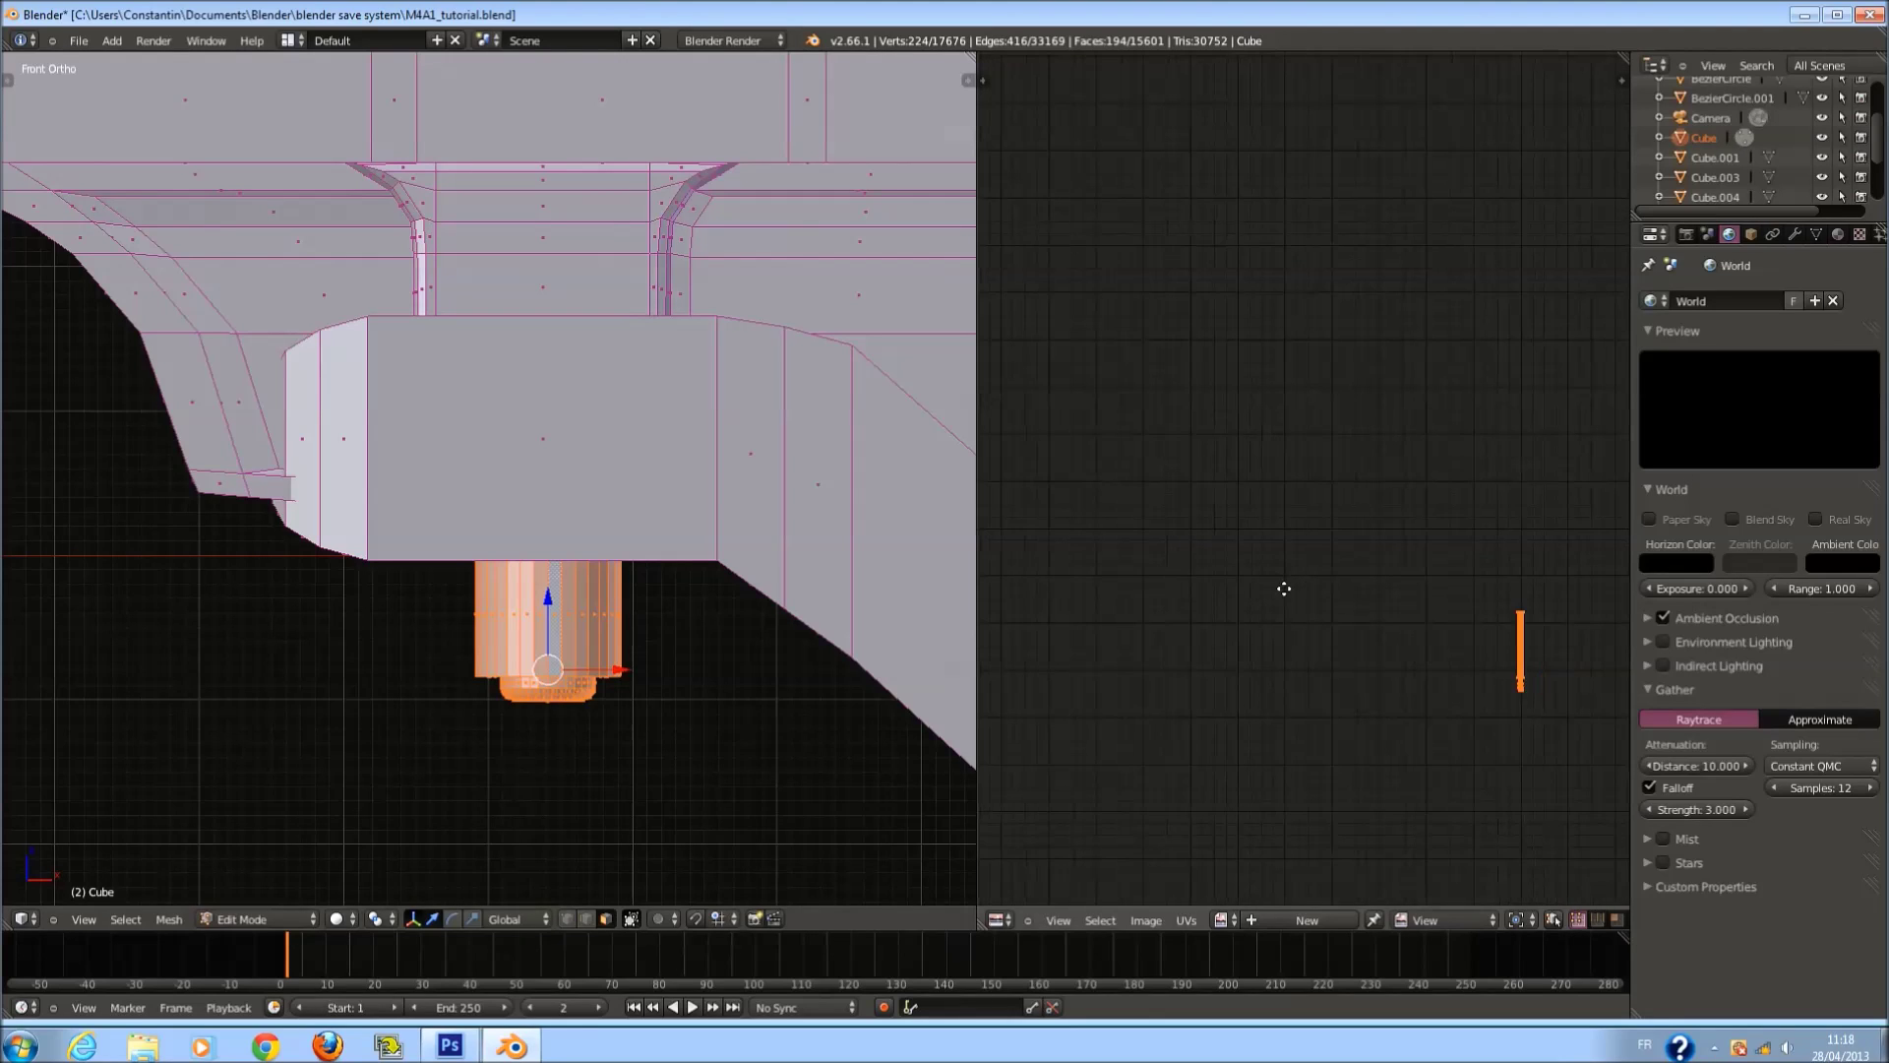
key("u")
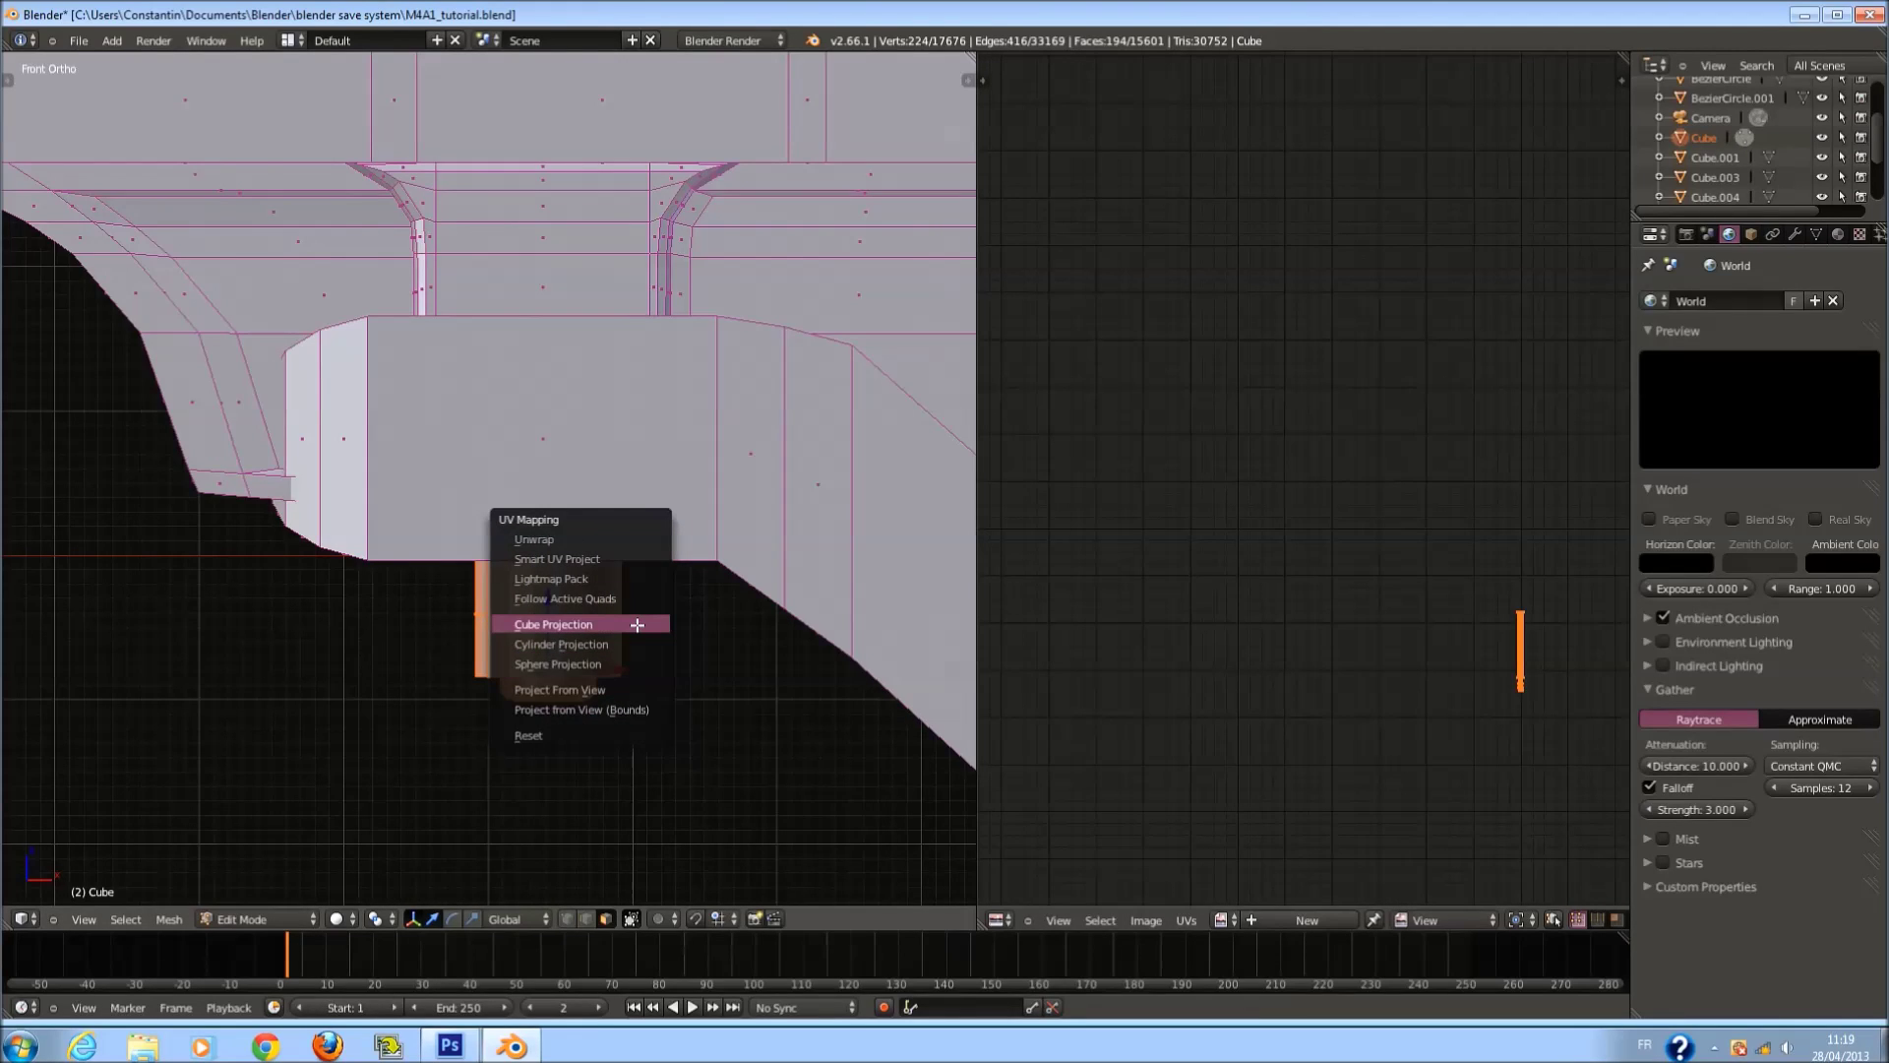
left_click(637, 624)
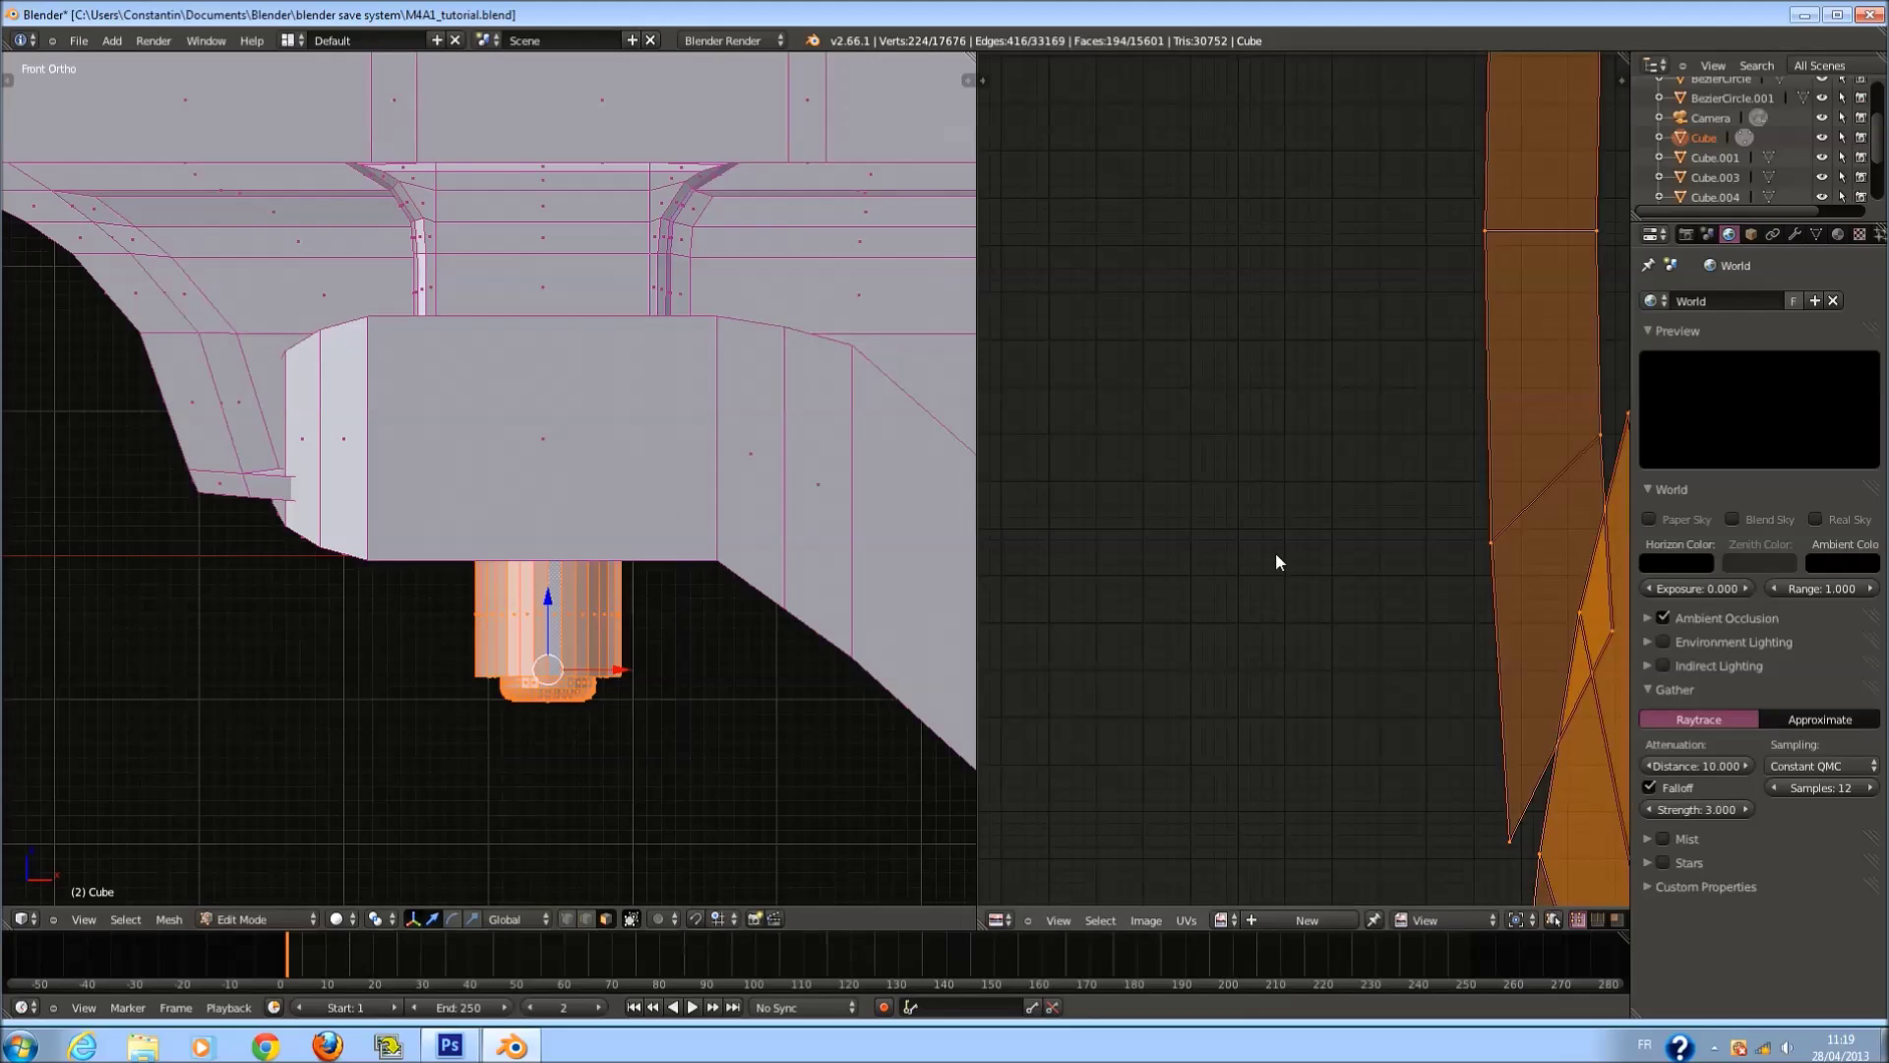
left_click(1802, 16)
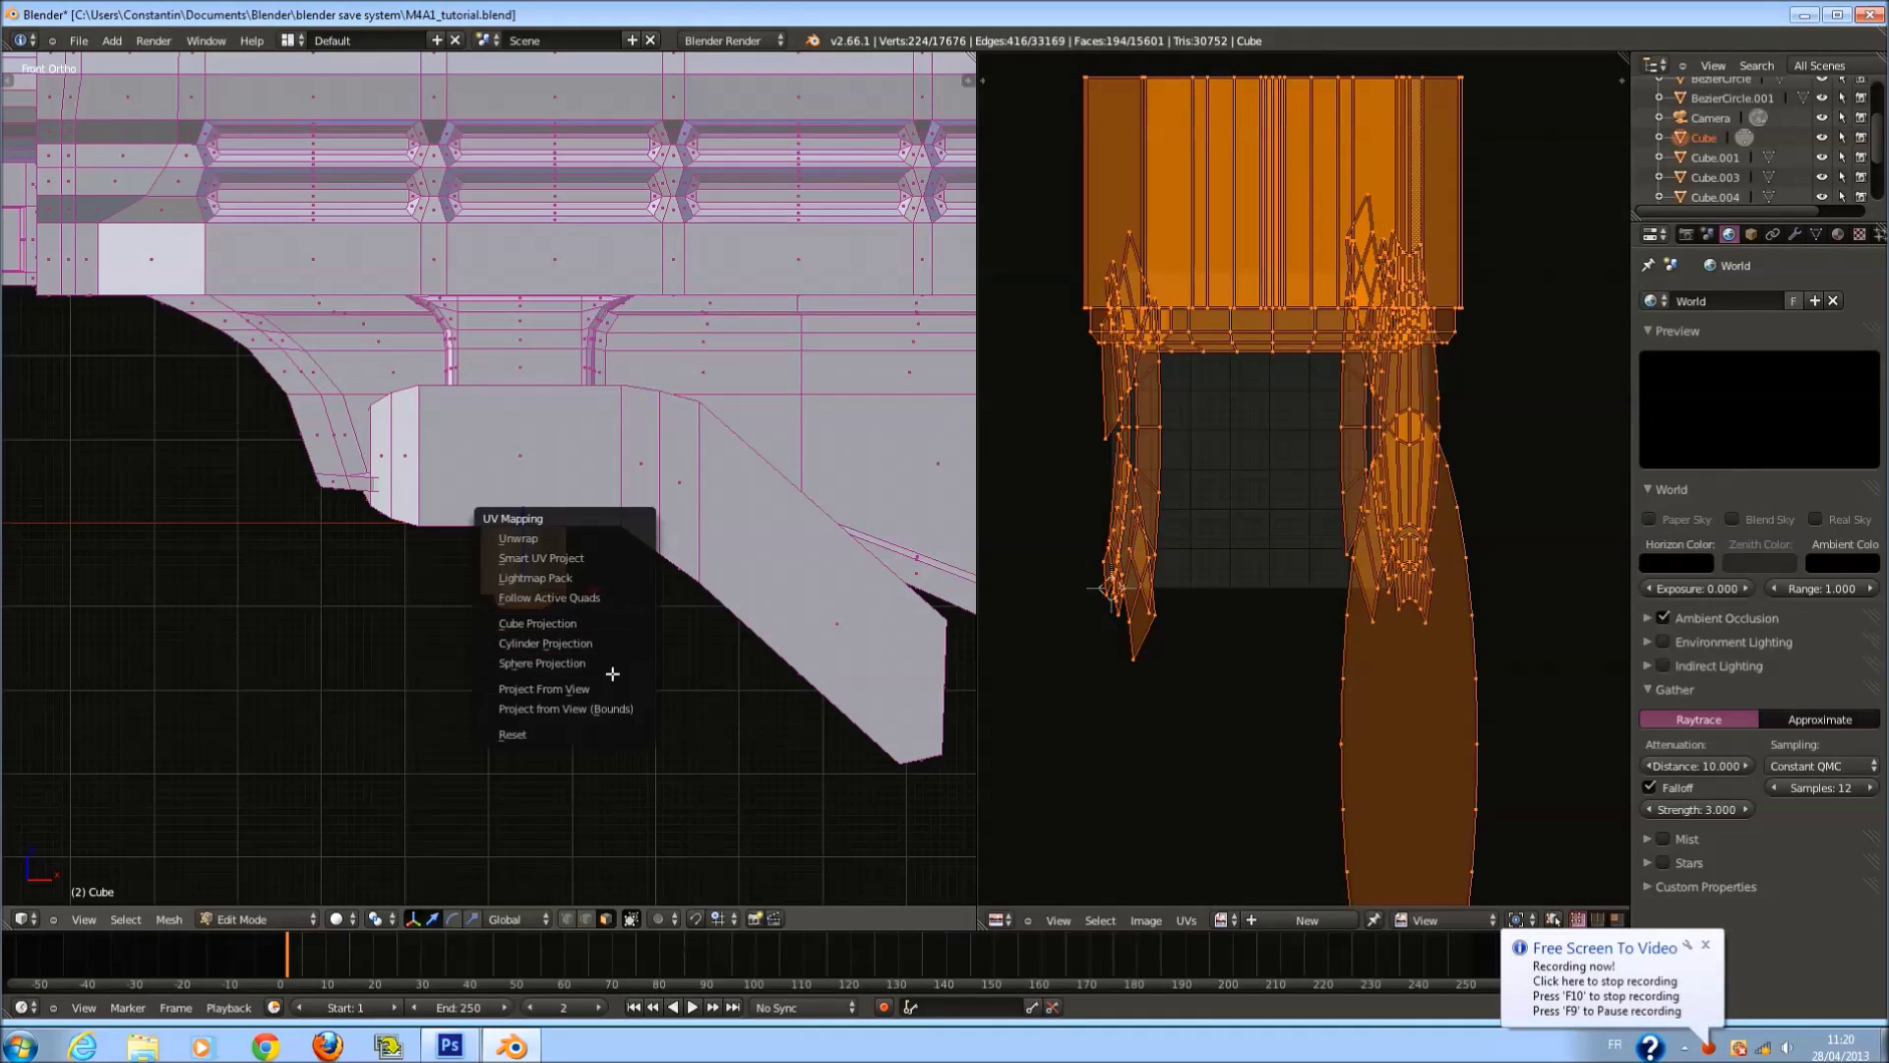
Try Project from View (Bounds) and Project From View on the knob from the front.
left_click(618, 709)
key("u")
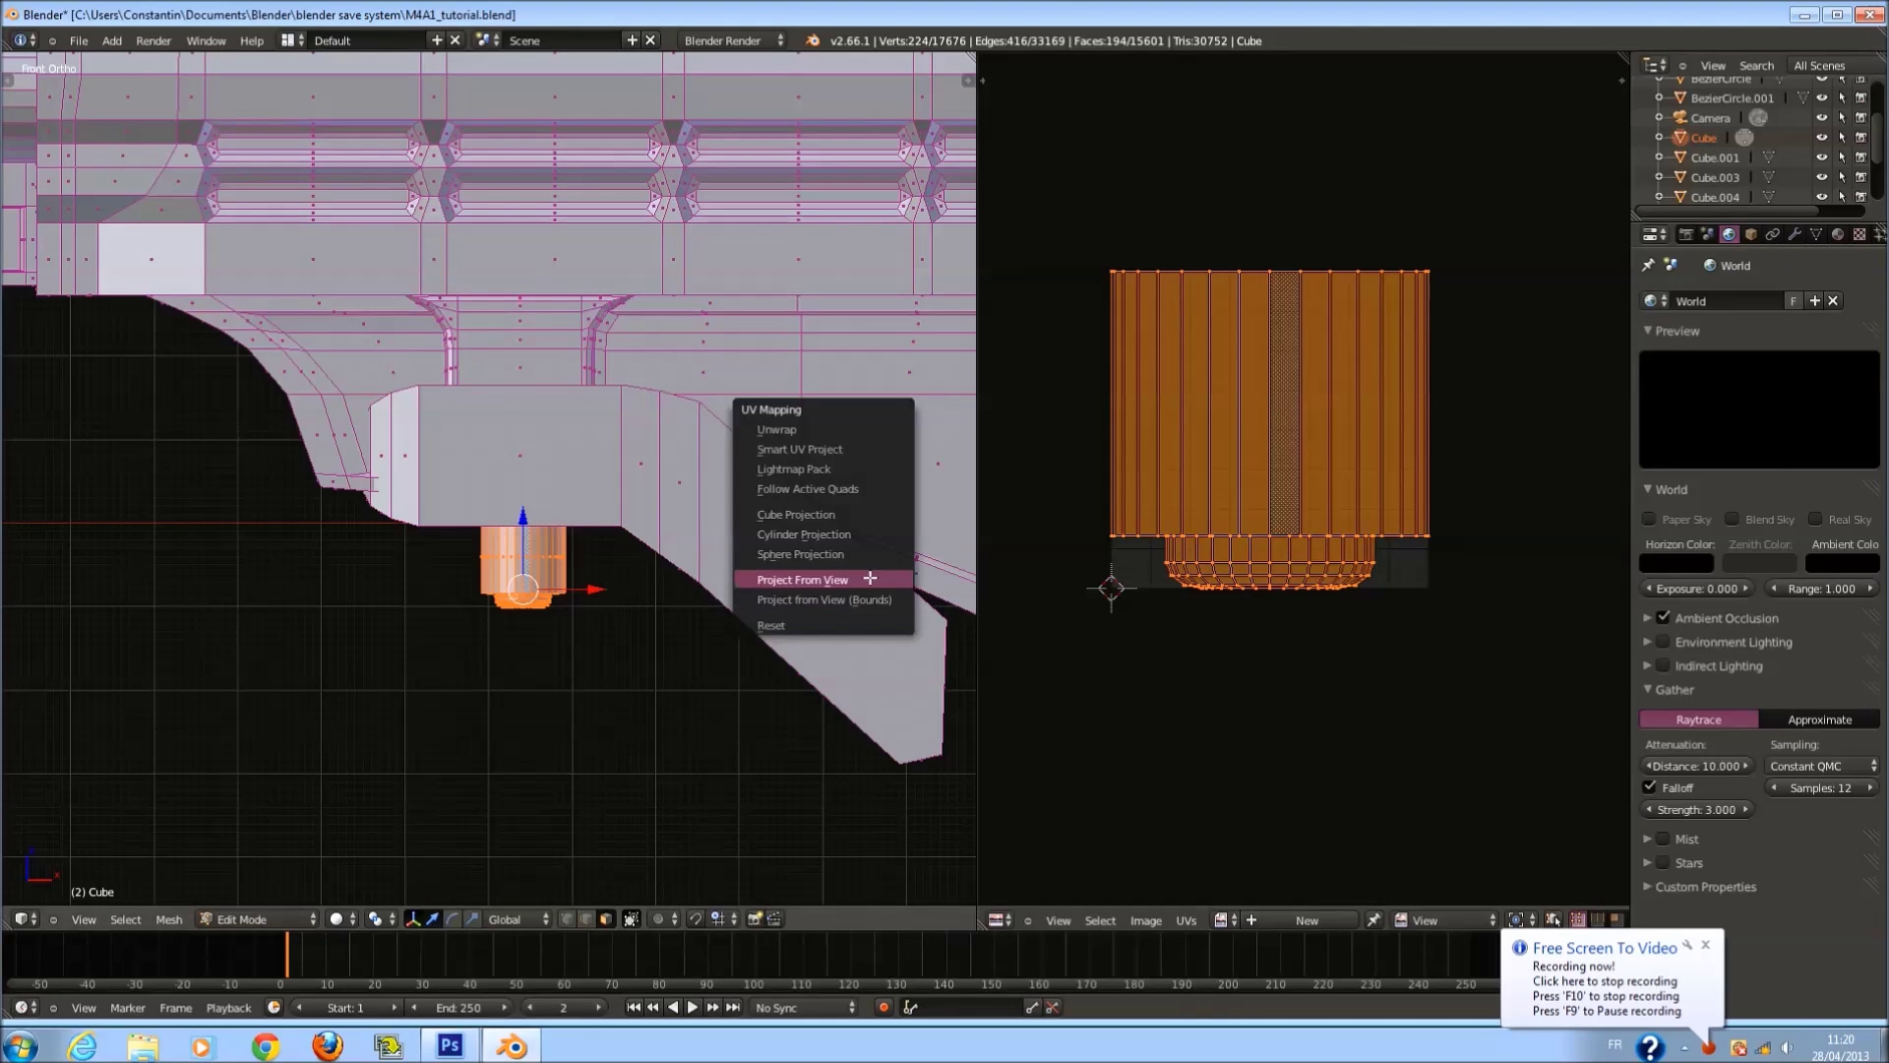
left_click(842, 579)
Map the knob with Sphere Projection and examine its UV island up close.
key("u")
left_click(842, 553)
scroll(1236, 540, "up", 6)
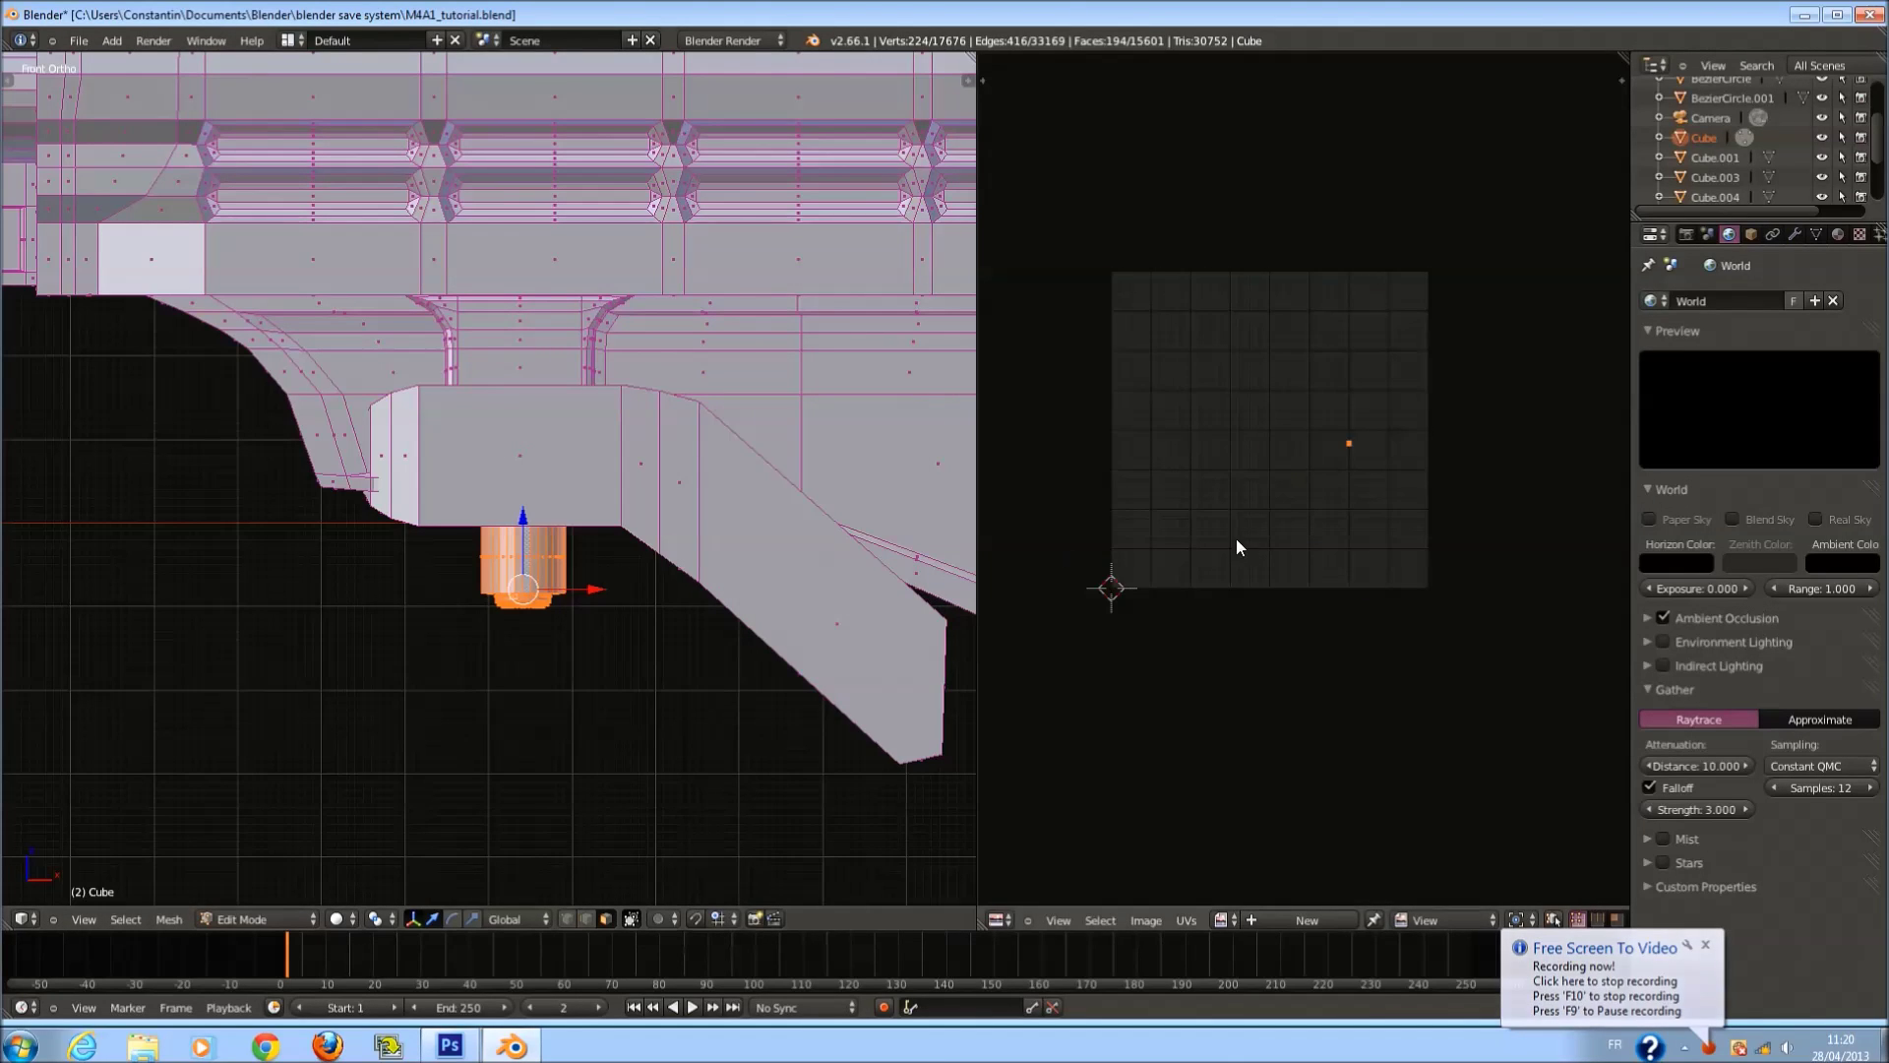
scroll(1466, 530, "up", 5)
middle_click_drag(1574, 317, 1236, 409)
scroll(1236, 408, "up", 5)
middle_click_drag(1301, 285, 1419, 718)
scroll(1301, 421, "up", 5)
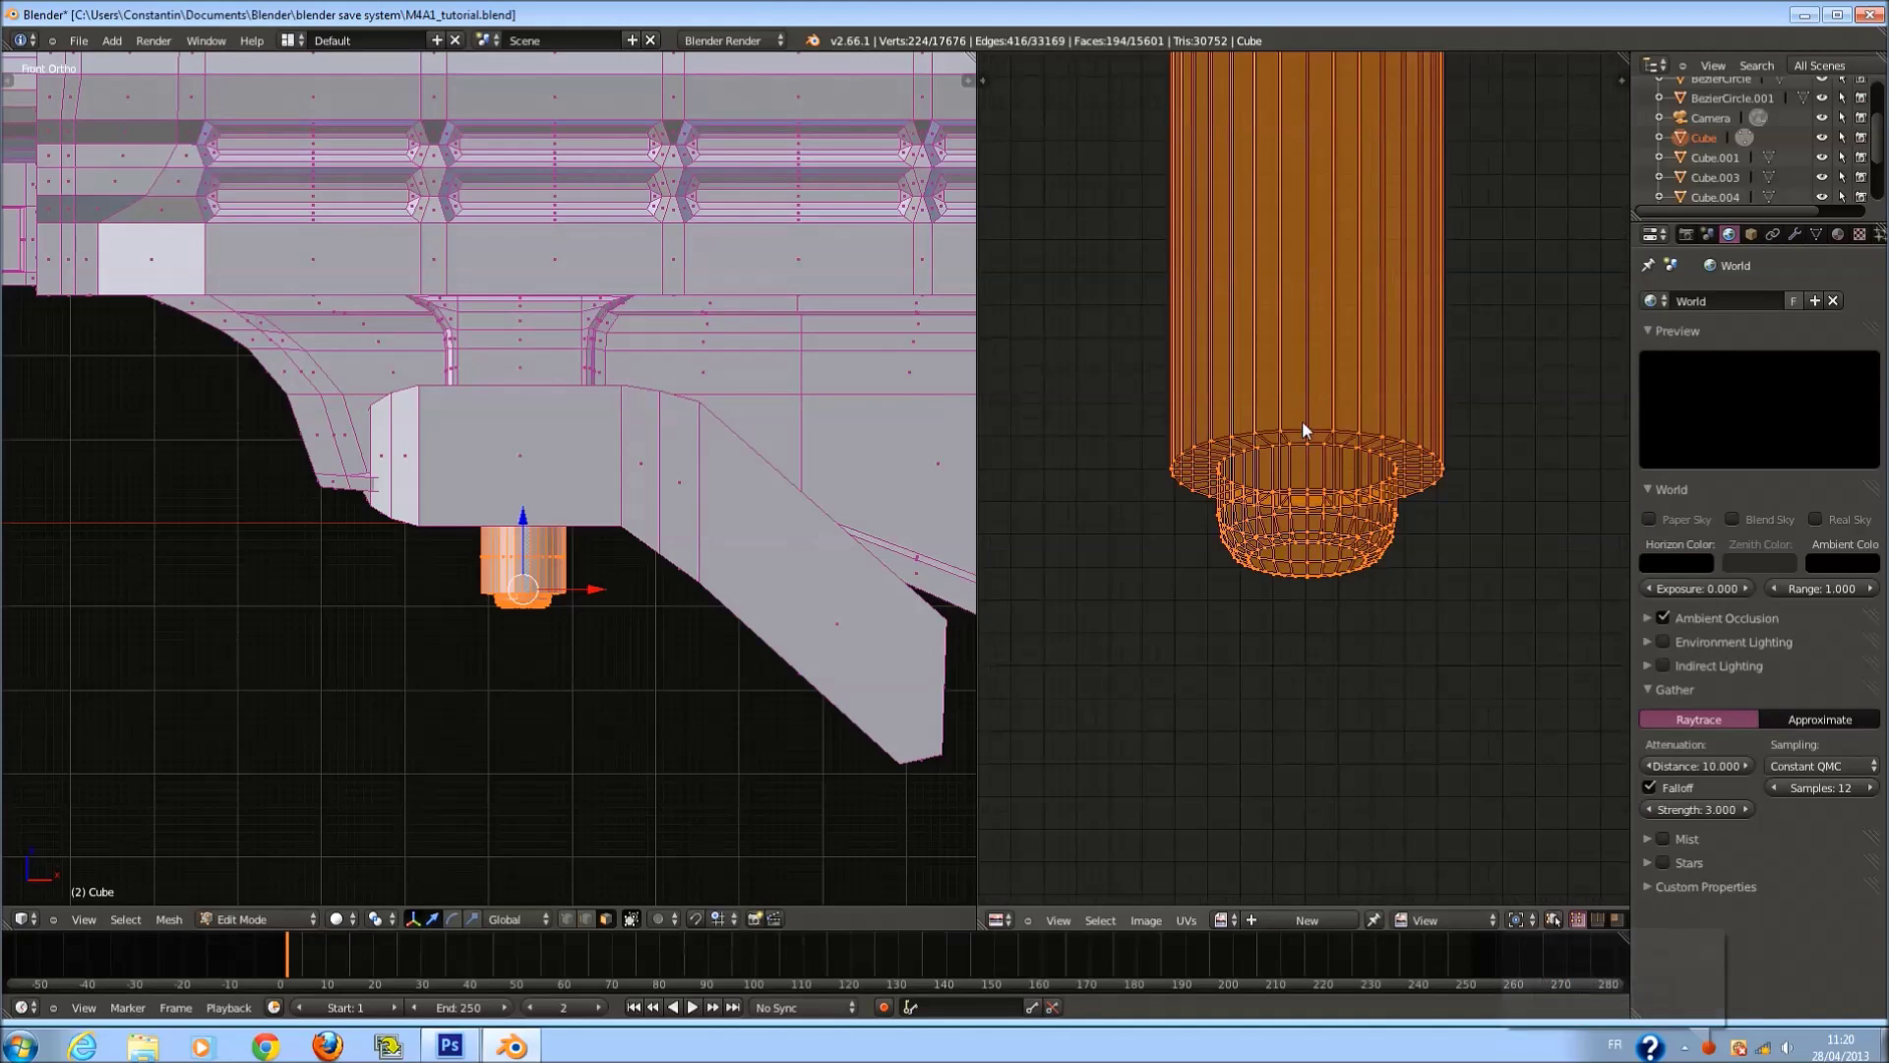
Try Follow Active Quads and Lightmap Pack on the knob's faces, and compare the resulting UV layouts.
scroll(1302, 421, "down", 5)
key("u")
left_click(800, 526)
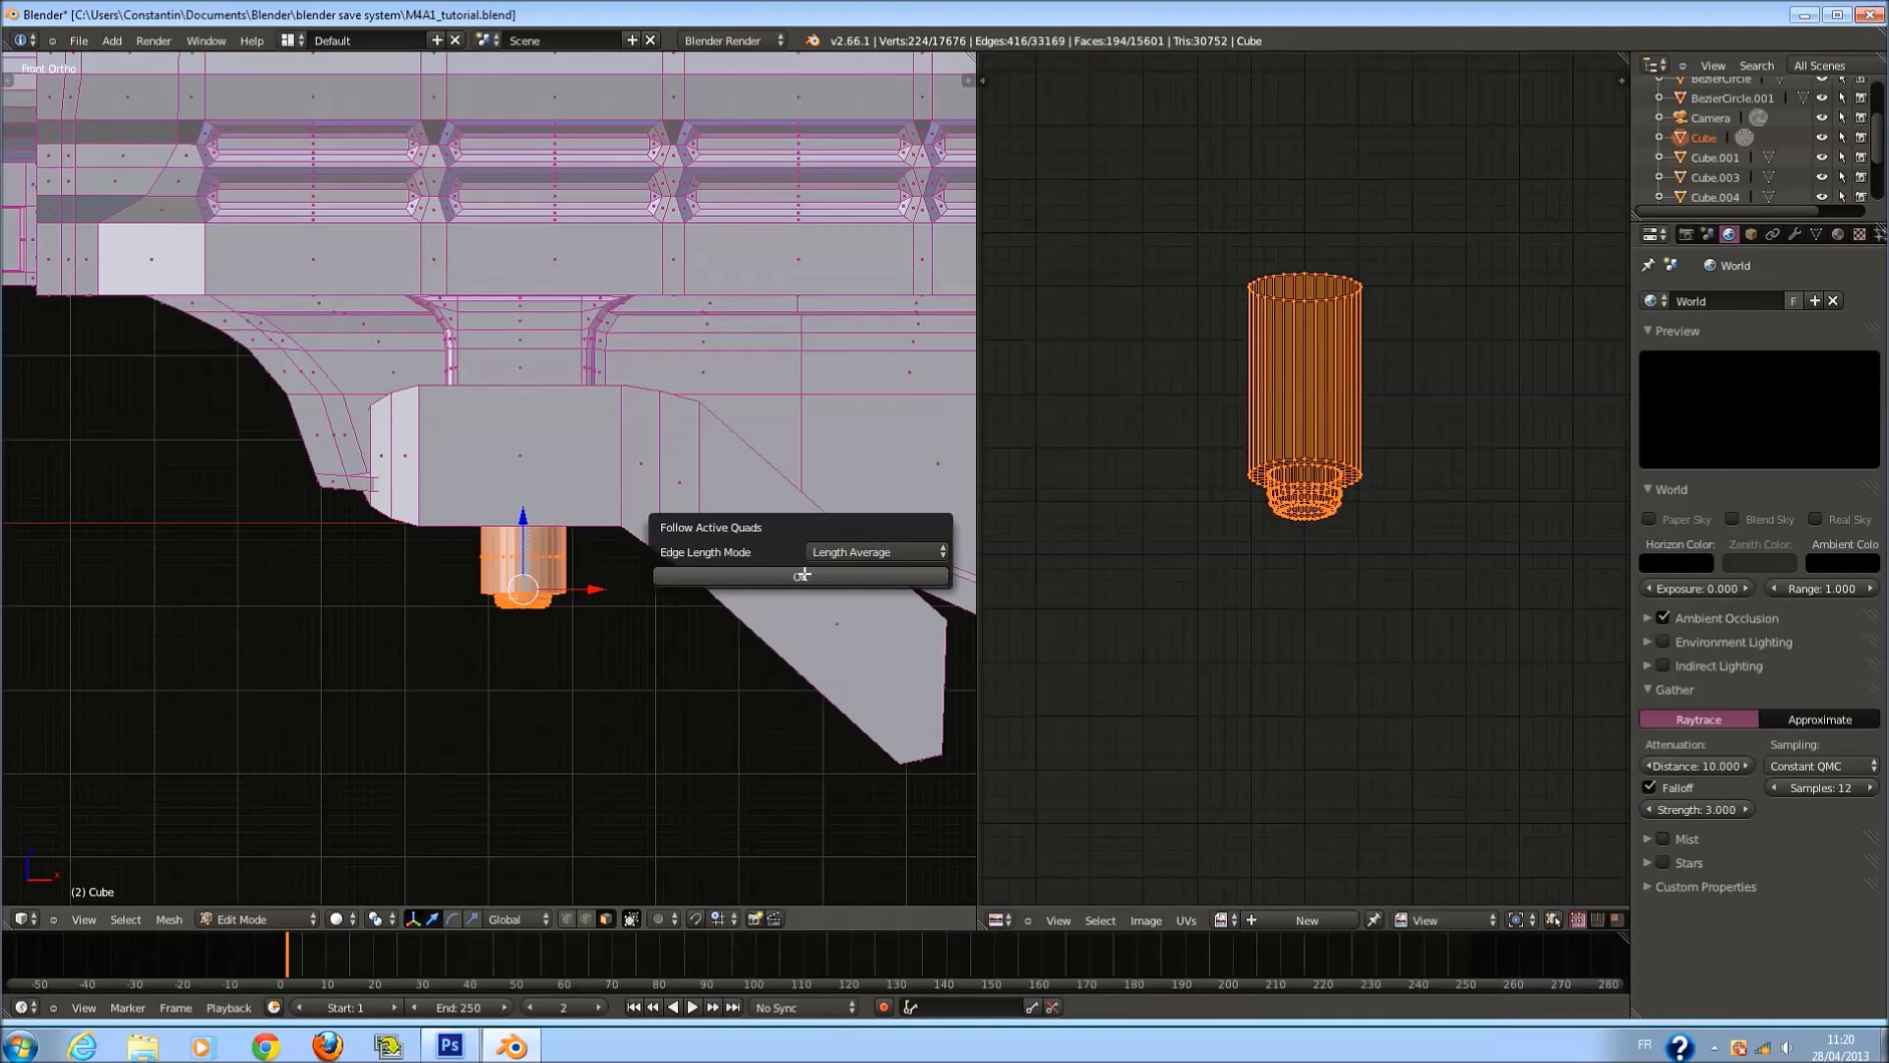
left_click(802, 575)
key("u")
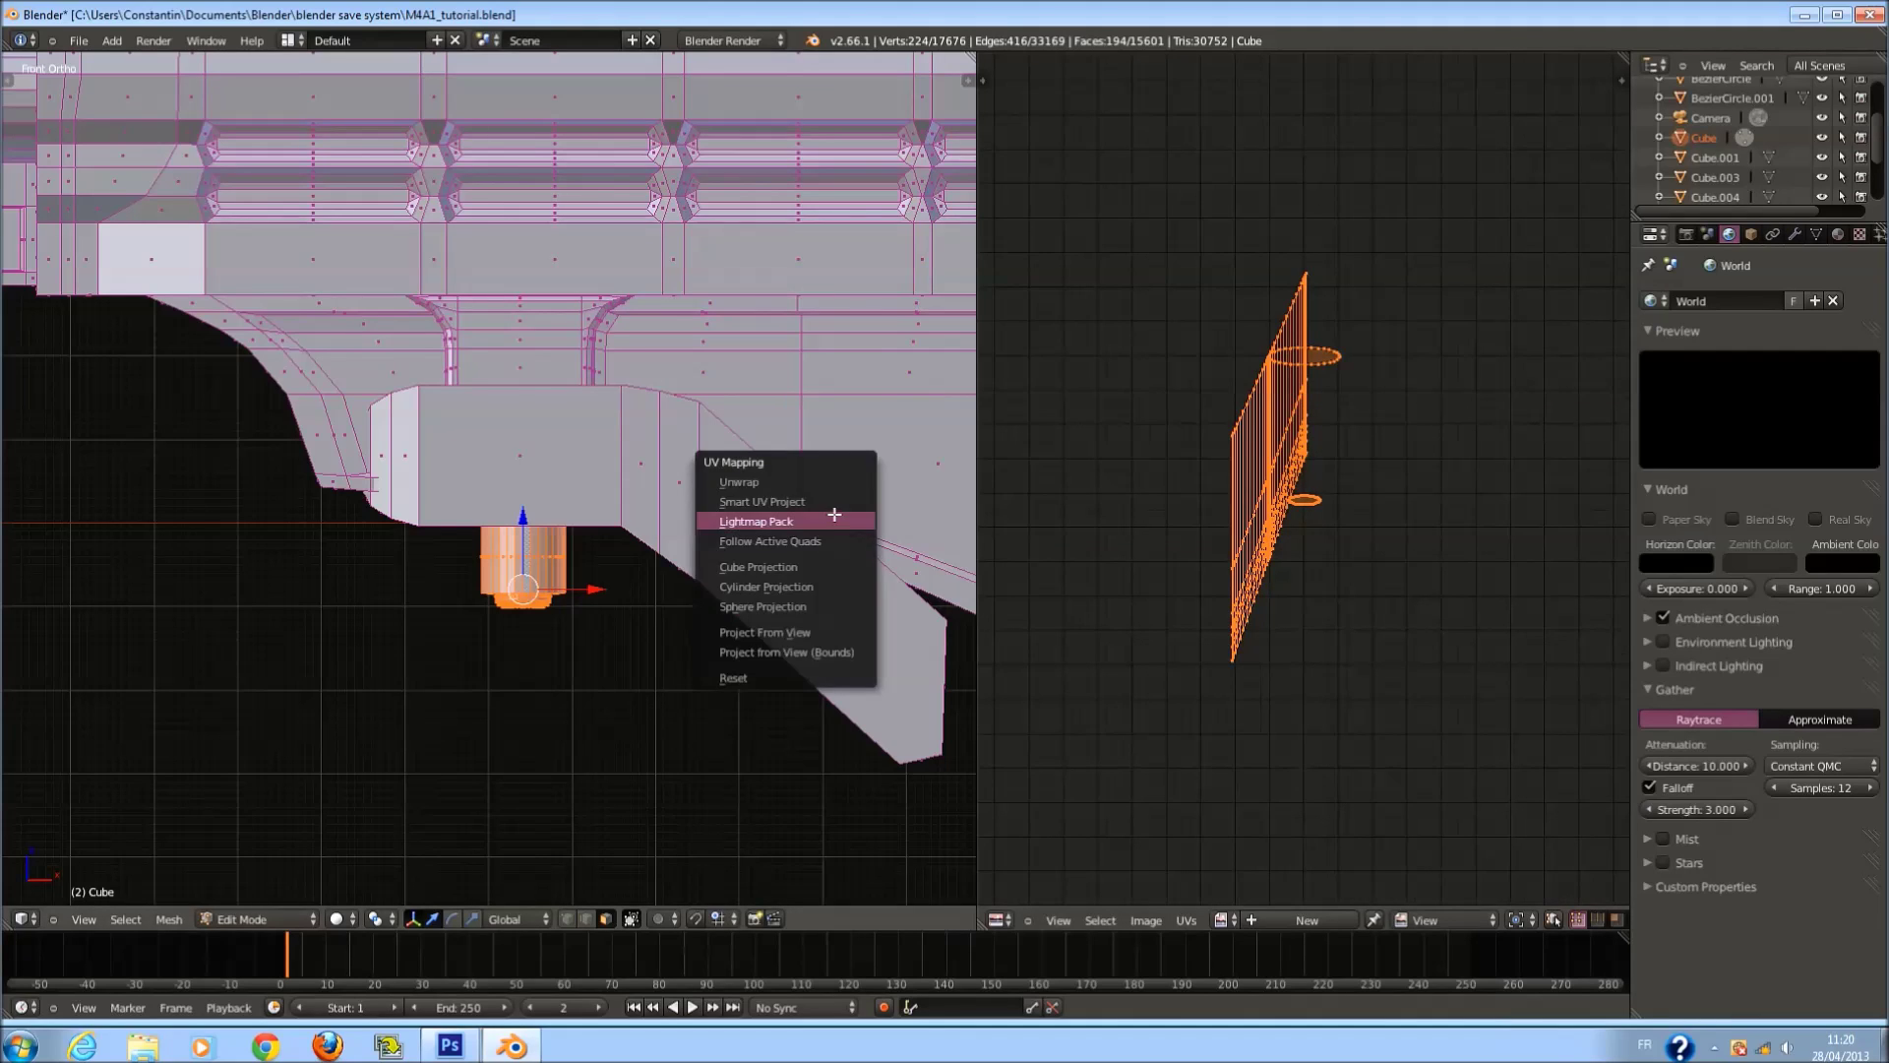
left_click(831, 521)
left_click(831, 713)
scroll(1290, 585, "down", 4)
scroll(1302, 585, "down", 3)
scroll(1303, 585, "up", 2)
Unwrap the knob and straighten its UV strip with Follow Active Quads, using the Length Average edge length mode.
key("u")
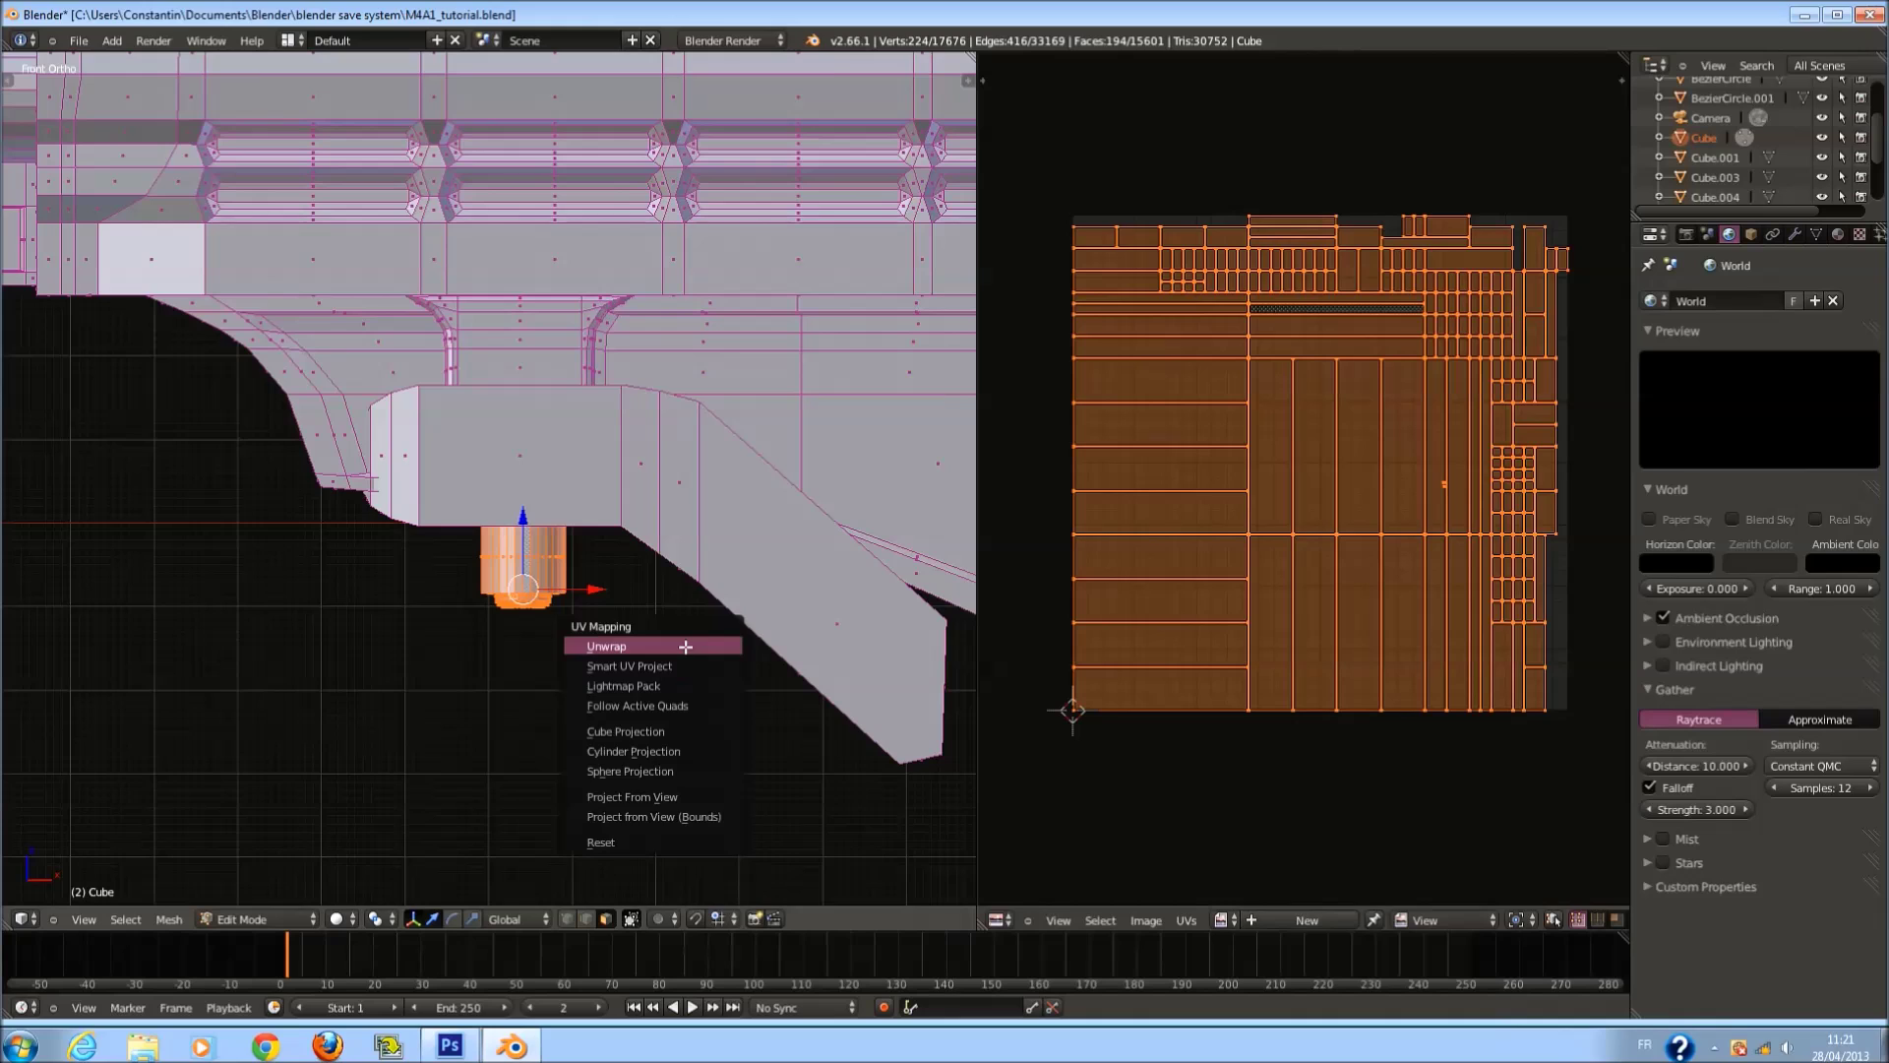
left_click(686, 647)
key("u")
left_click(679, 768)
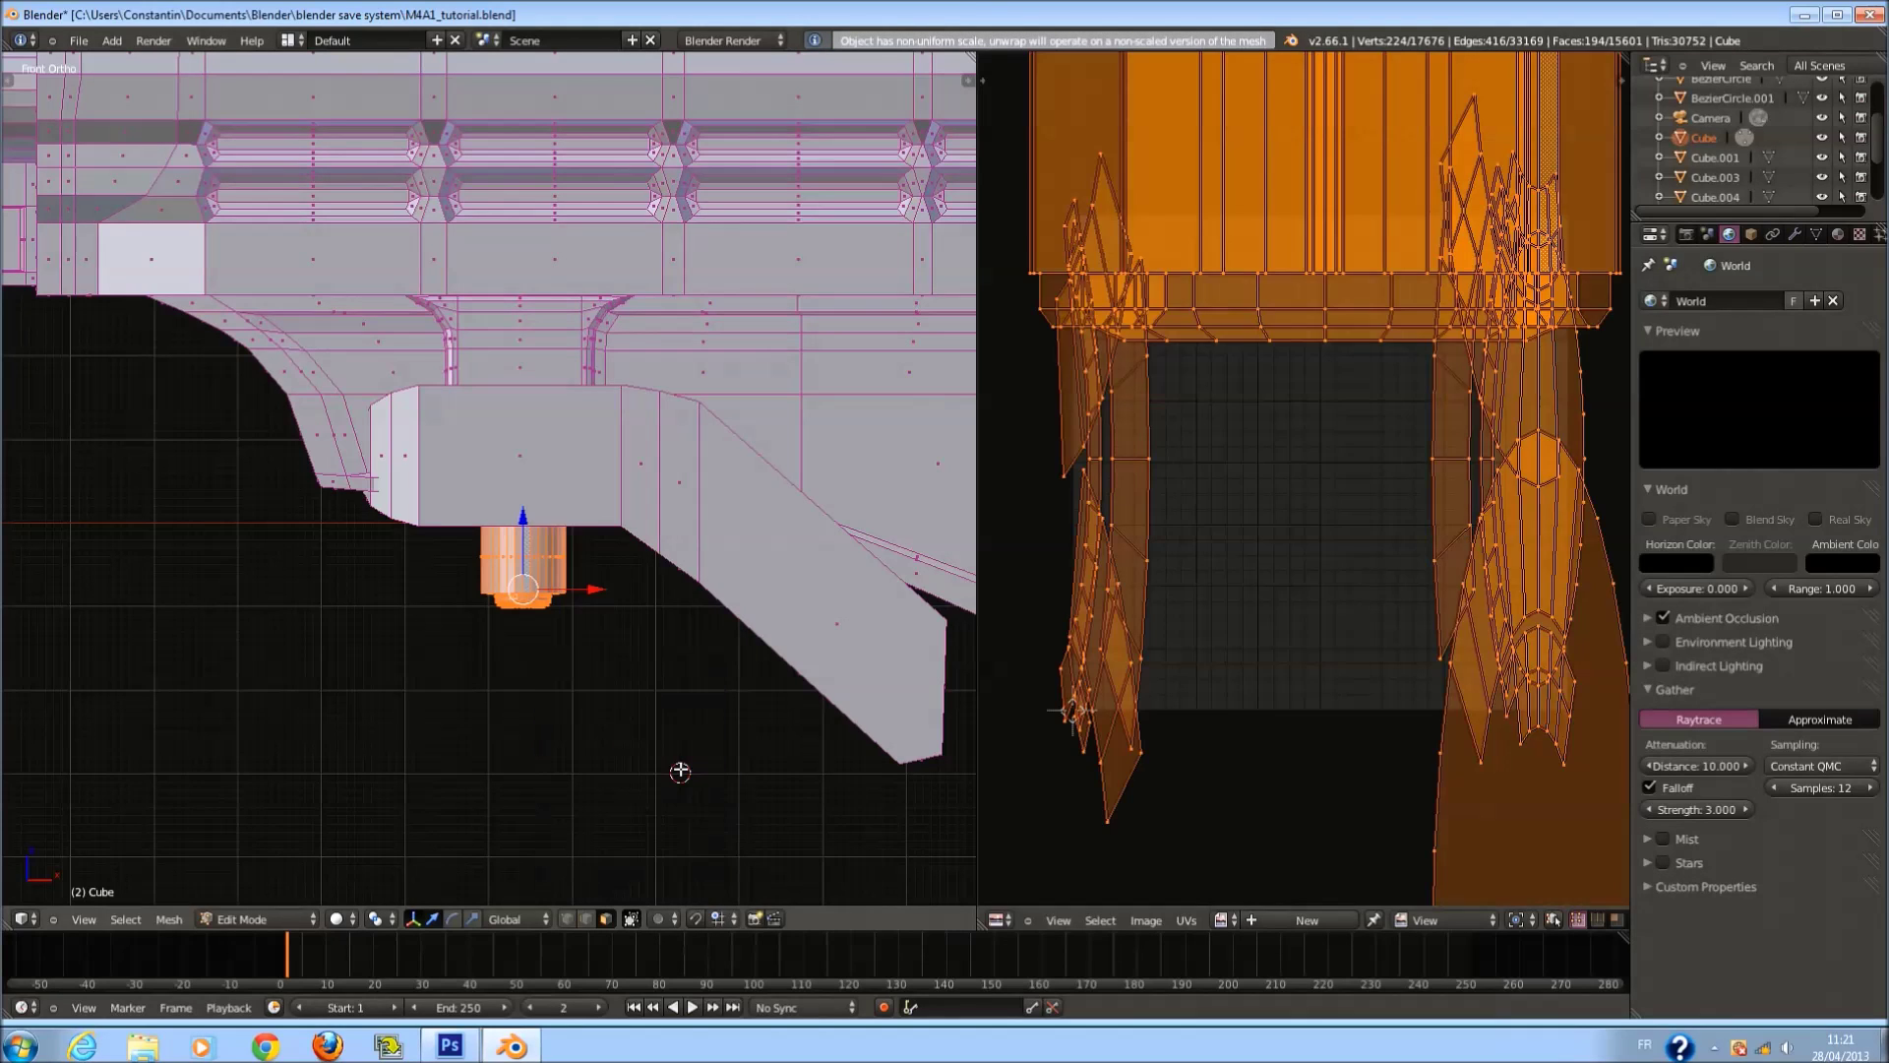
key("u")
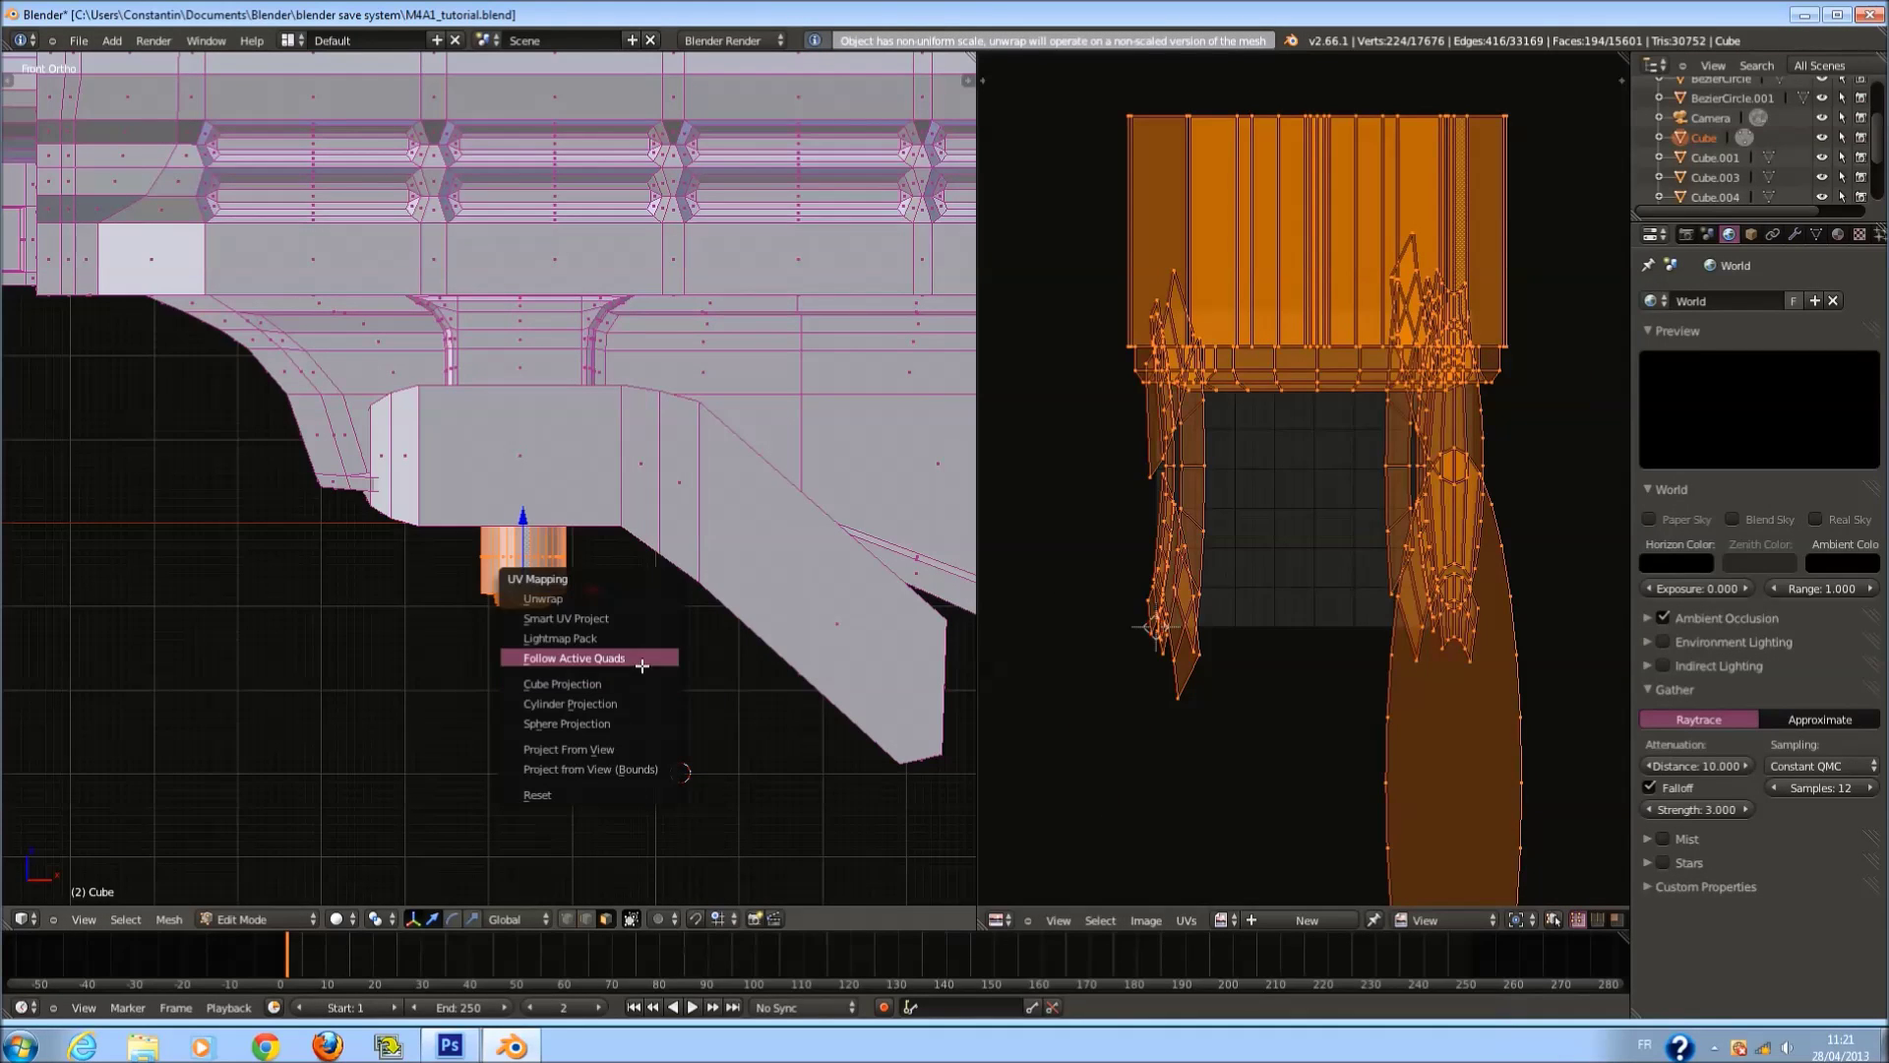
left_click(642, 665)
left_click(640, 716)
scroll(1231, 623, "down", 3)
key("u")
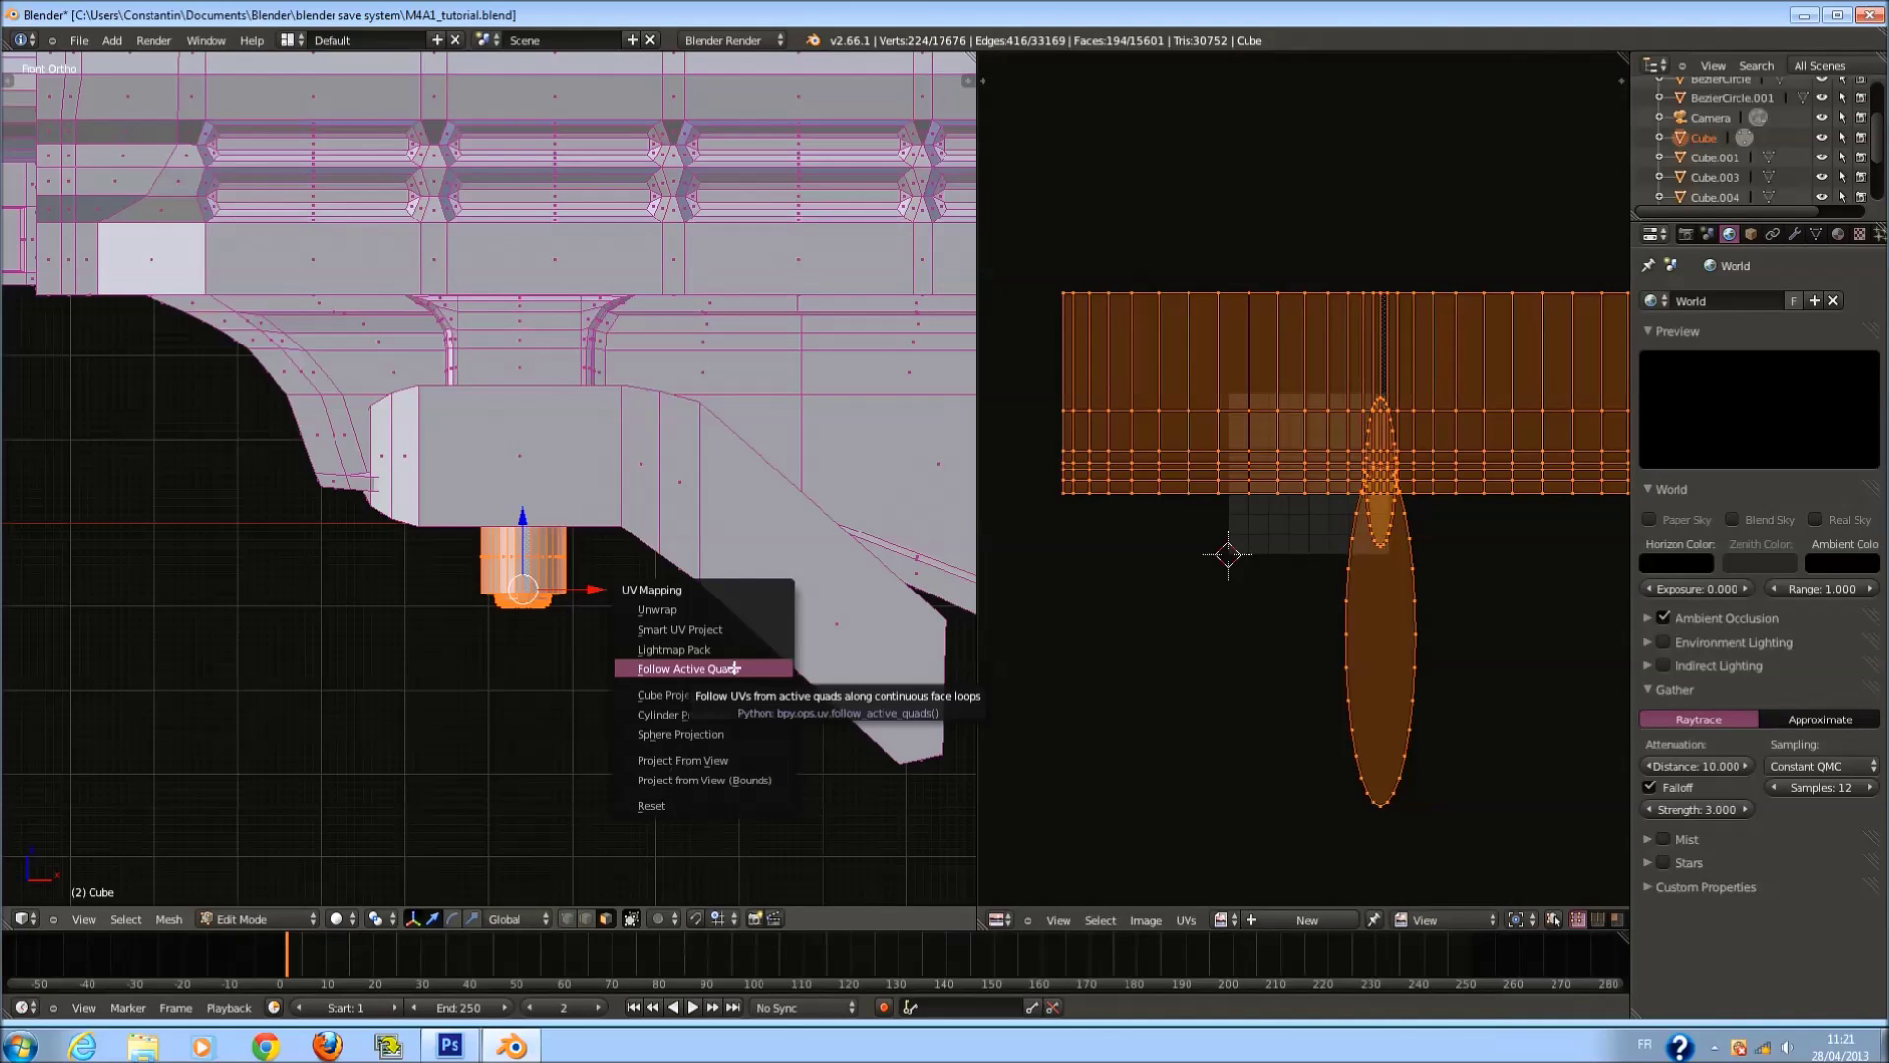
left_click(735, 668)
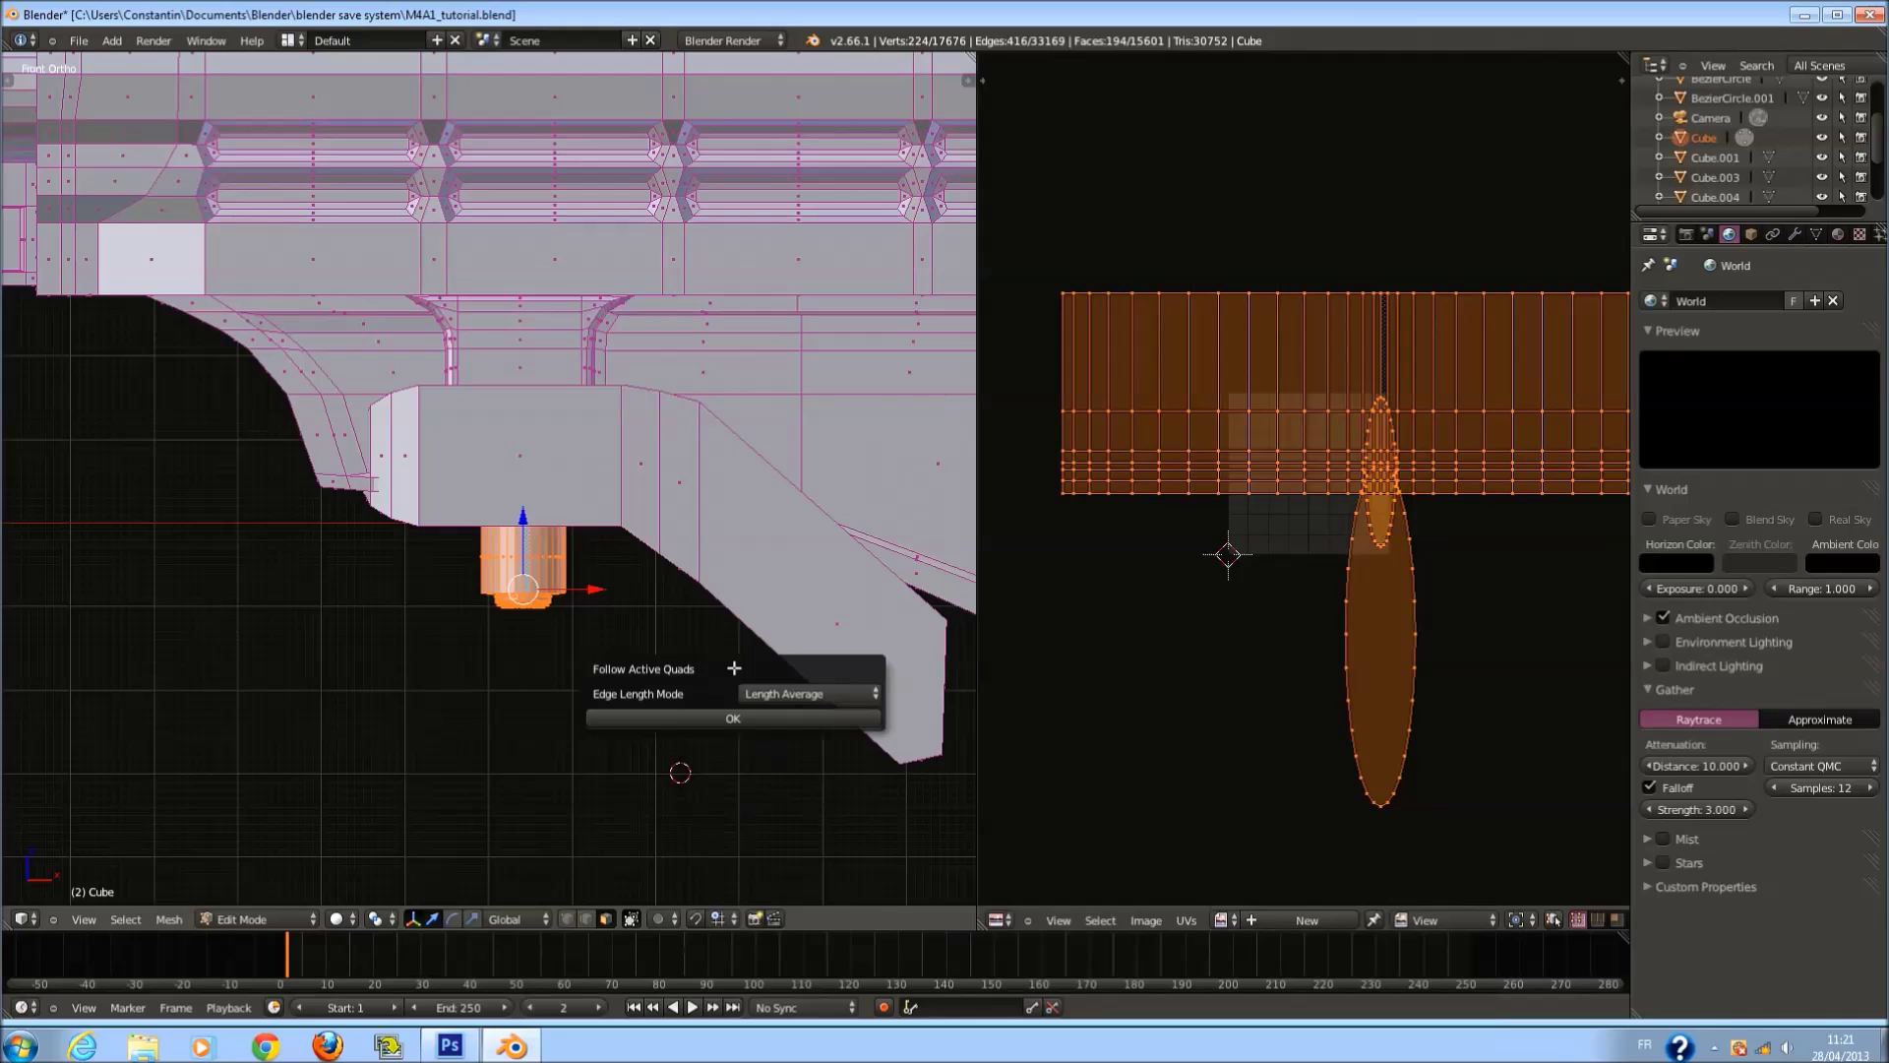
left_click(713, 729)
Select only the knob's flat bottom face and project it from the bottom view to fill the UV bounds.
scroll(631, 714, "up", 2)
middle_click_drag(630, 708, 570, 738)
scroll(571, 738, "up", 4)
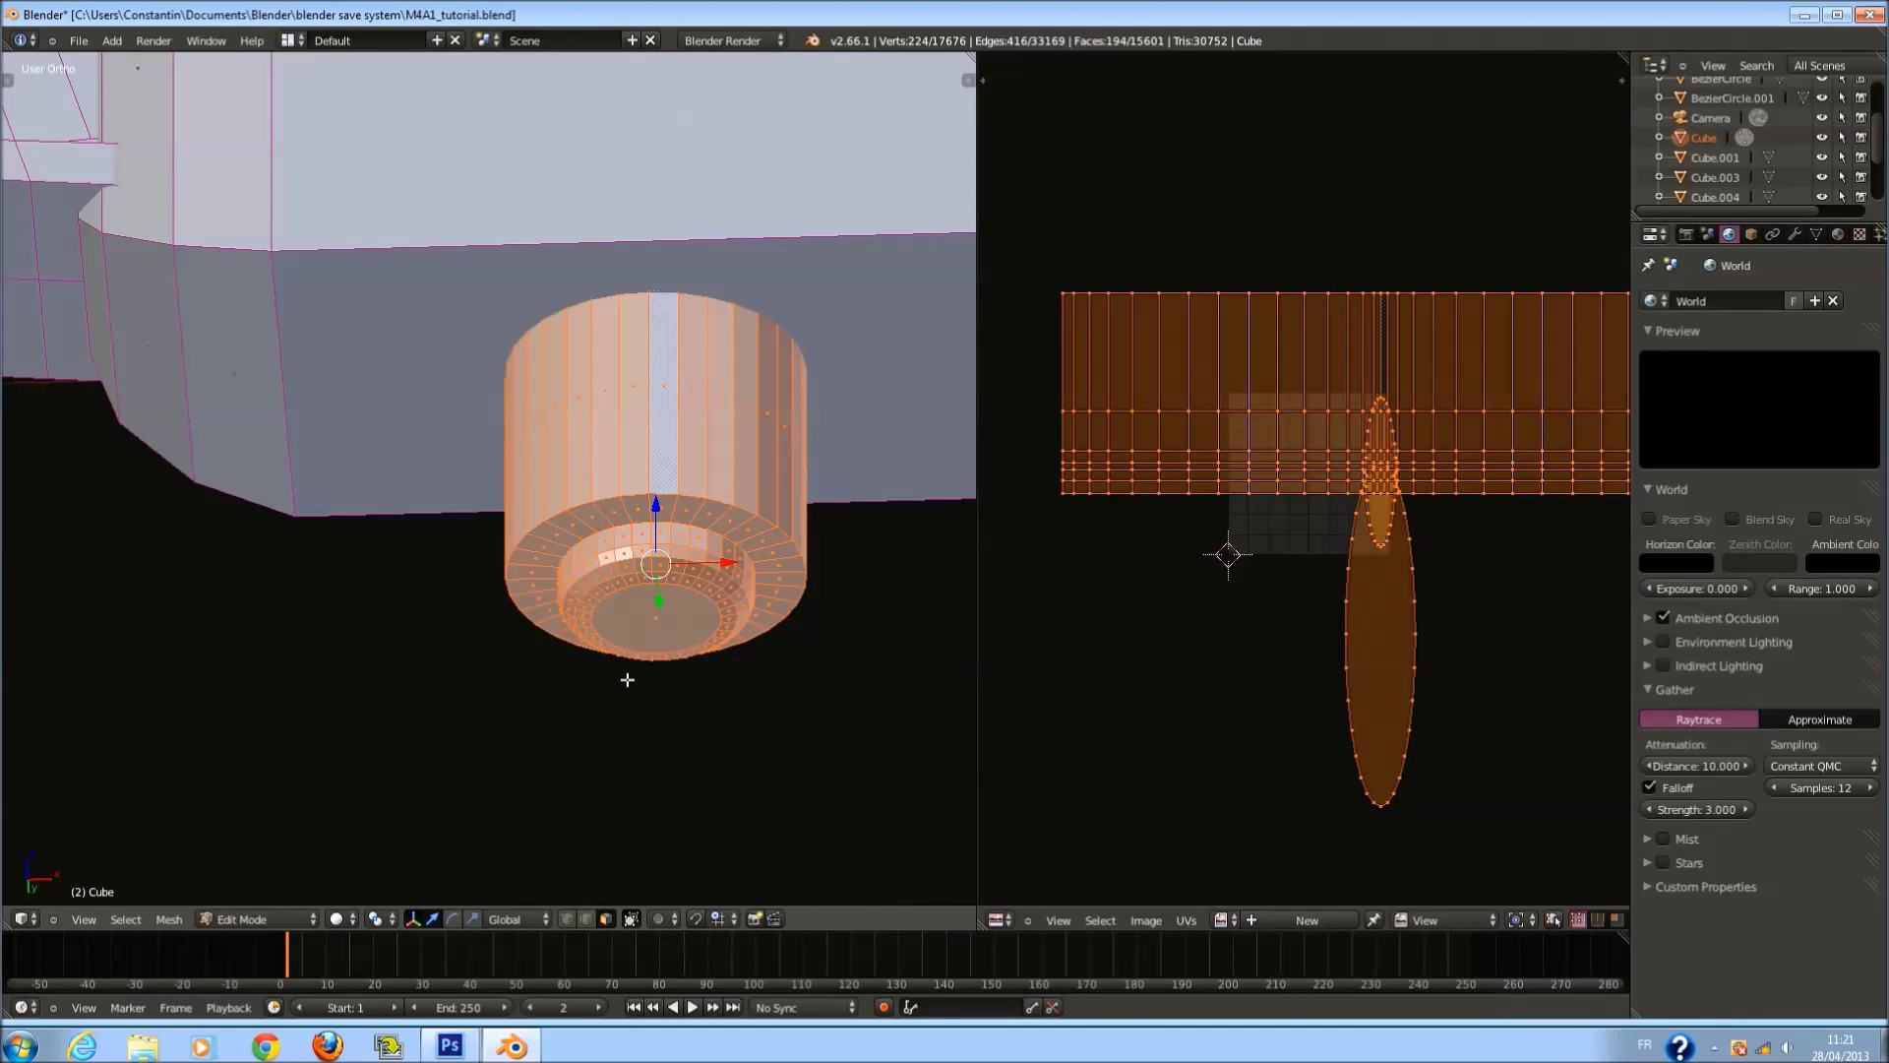
key("z")
mouse_move(653, 662)
middle_mouse_down()
mouse_move(660, 397)
mouse_move(698, 460)
middle_mouse_up()
key("z")
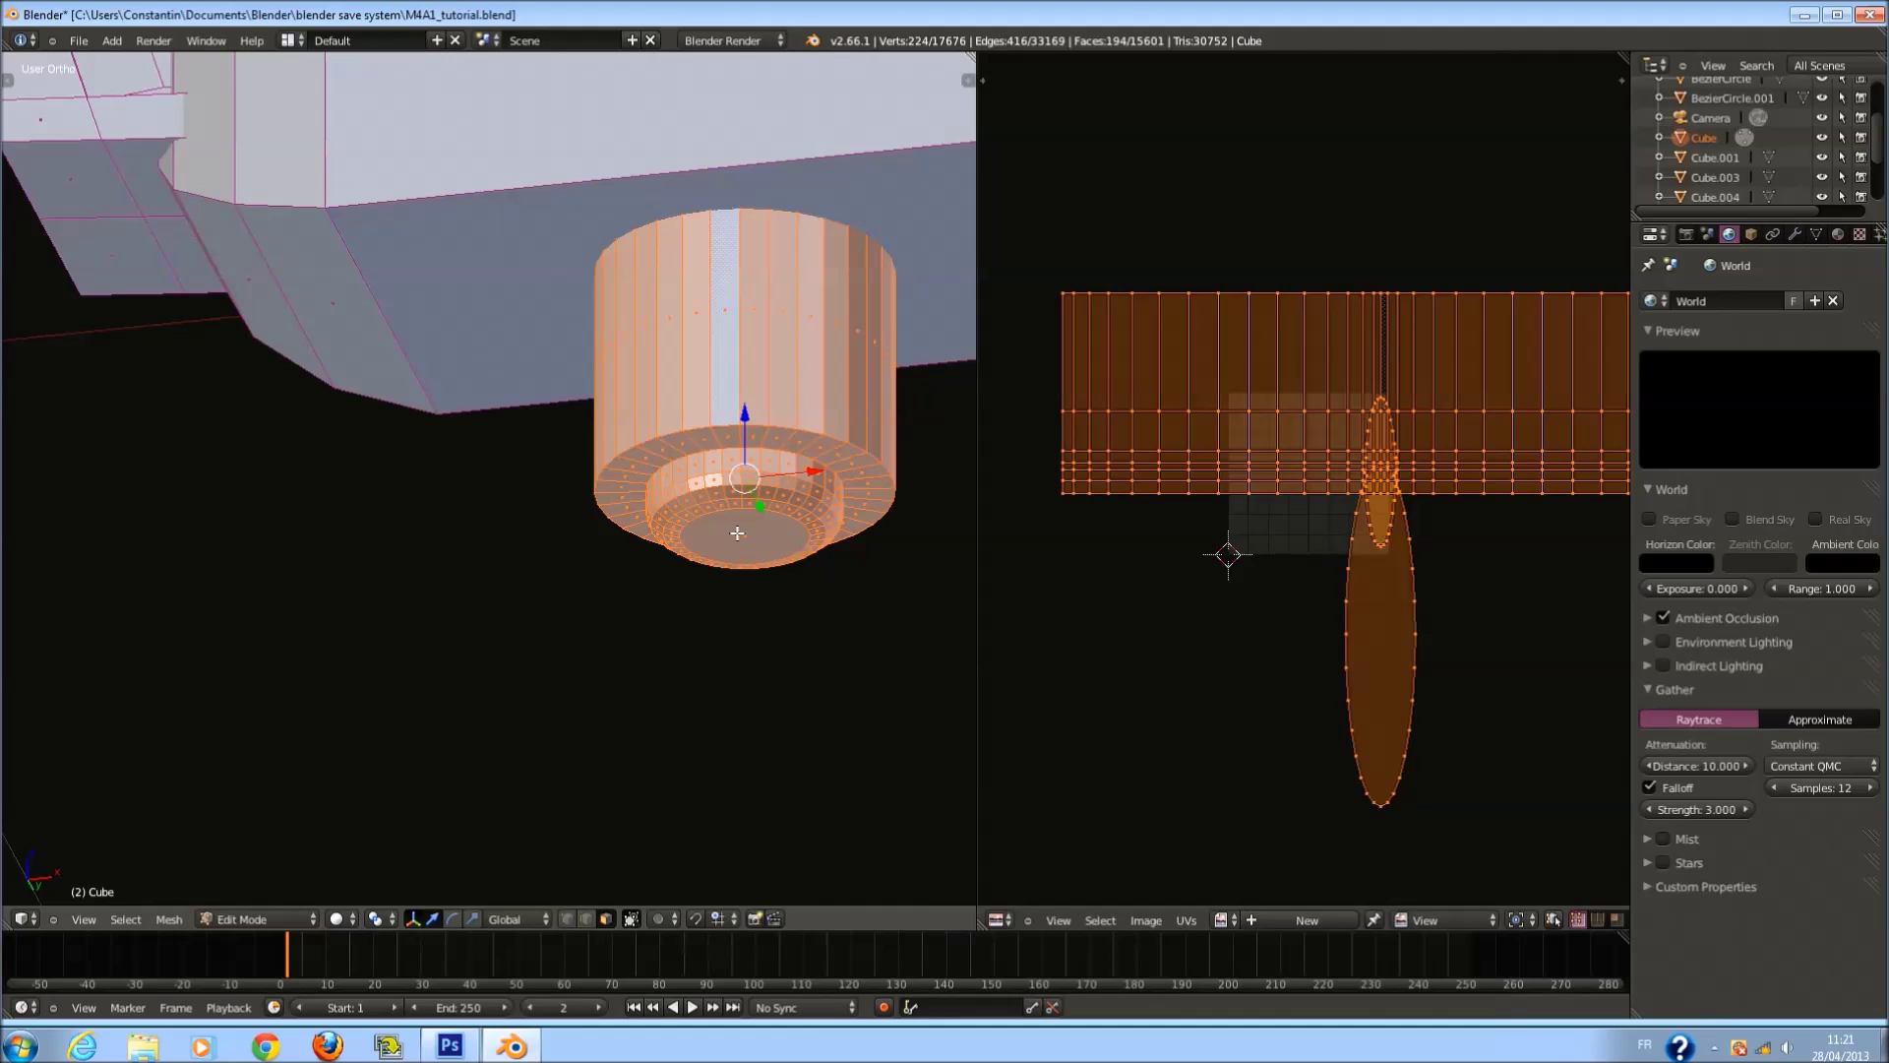
right_click(738, 535)
key("ctrl+KP_7")
scroll(678, 516, "down", 3)
key("u")
left_click(701, 624)
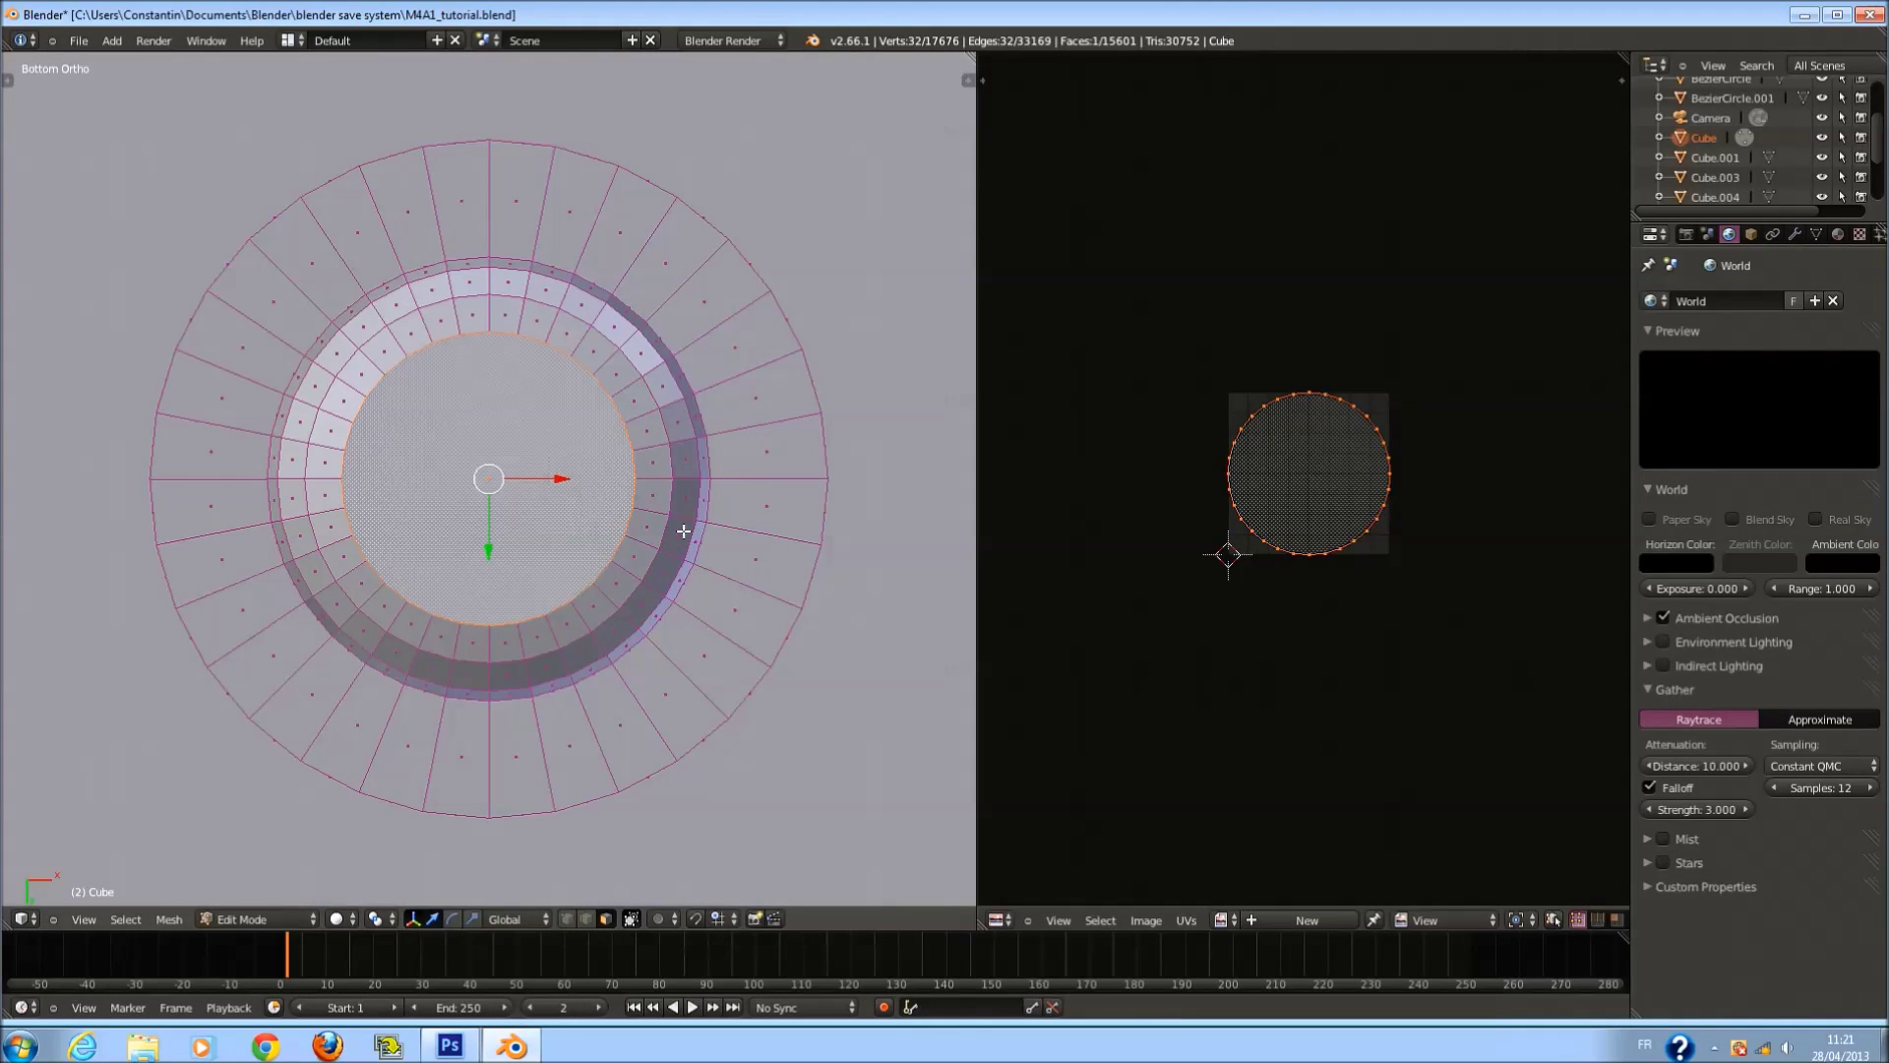
In wireframe, select the knob's hidden upper cap face and project it from the top view.
key("z")
middle_click_drag(650, 472, 536, 299)
right_click(503, 212)
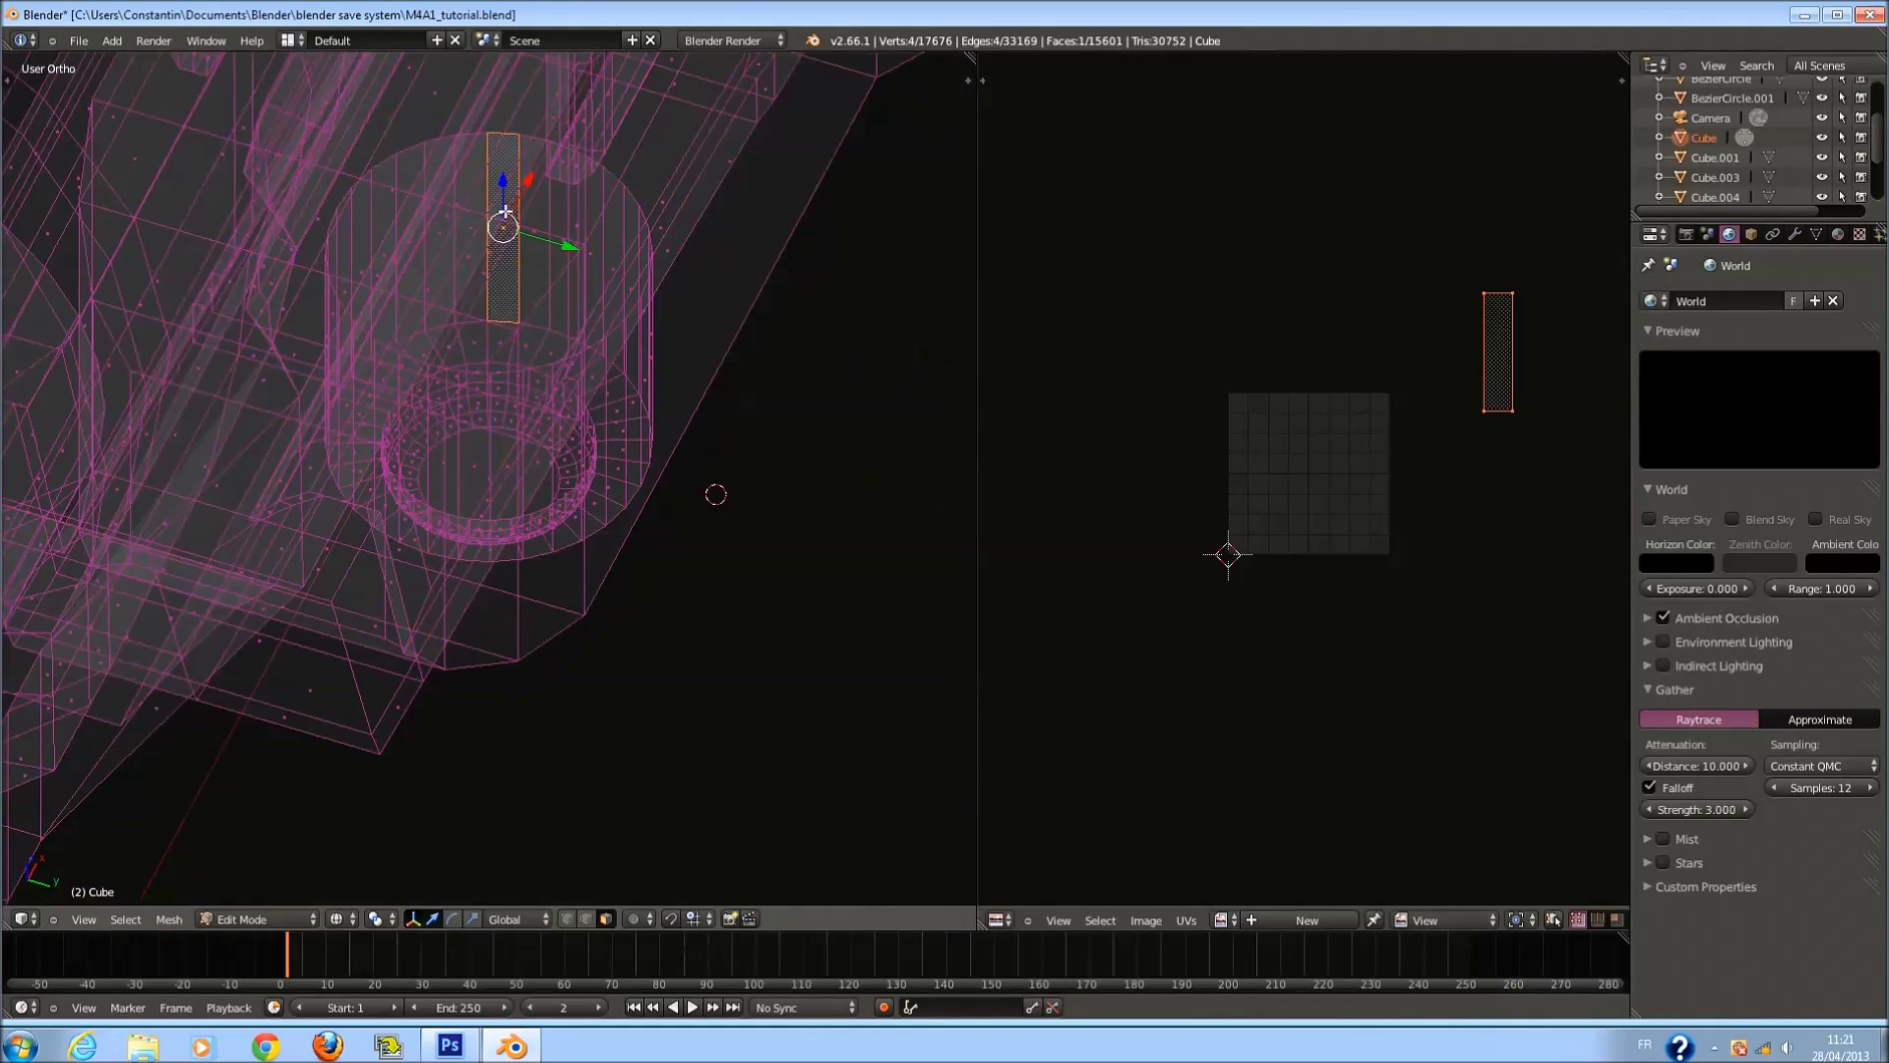
middle_click_drag(489, 211, 528, 253)
right_click(522, 236)
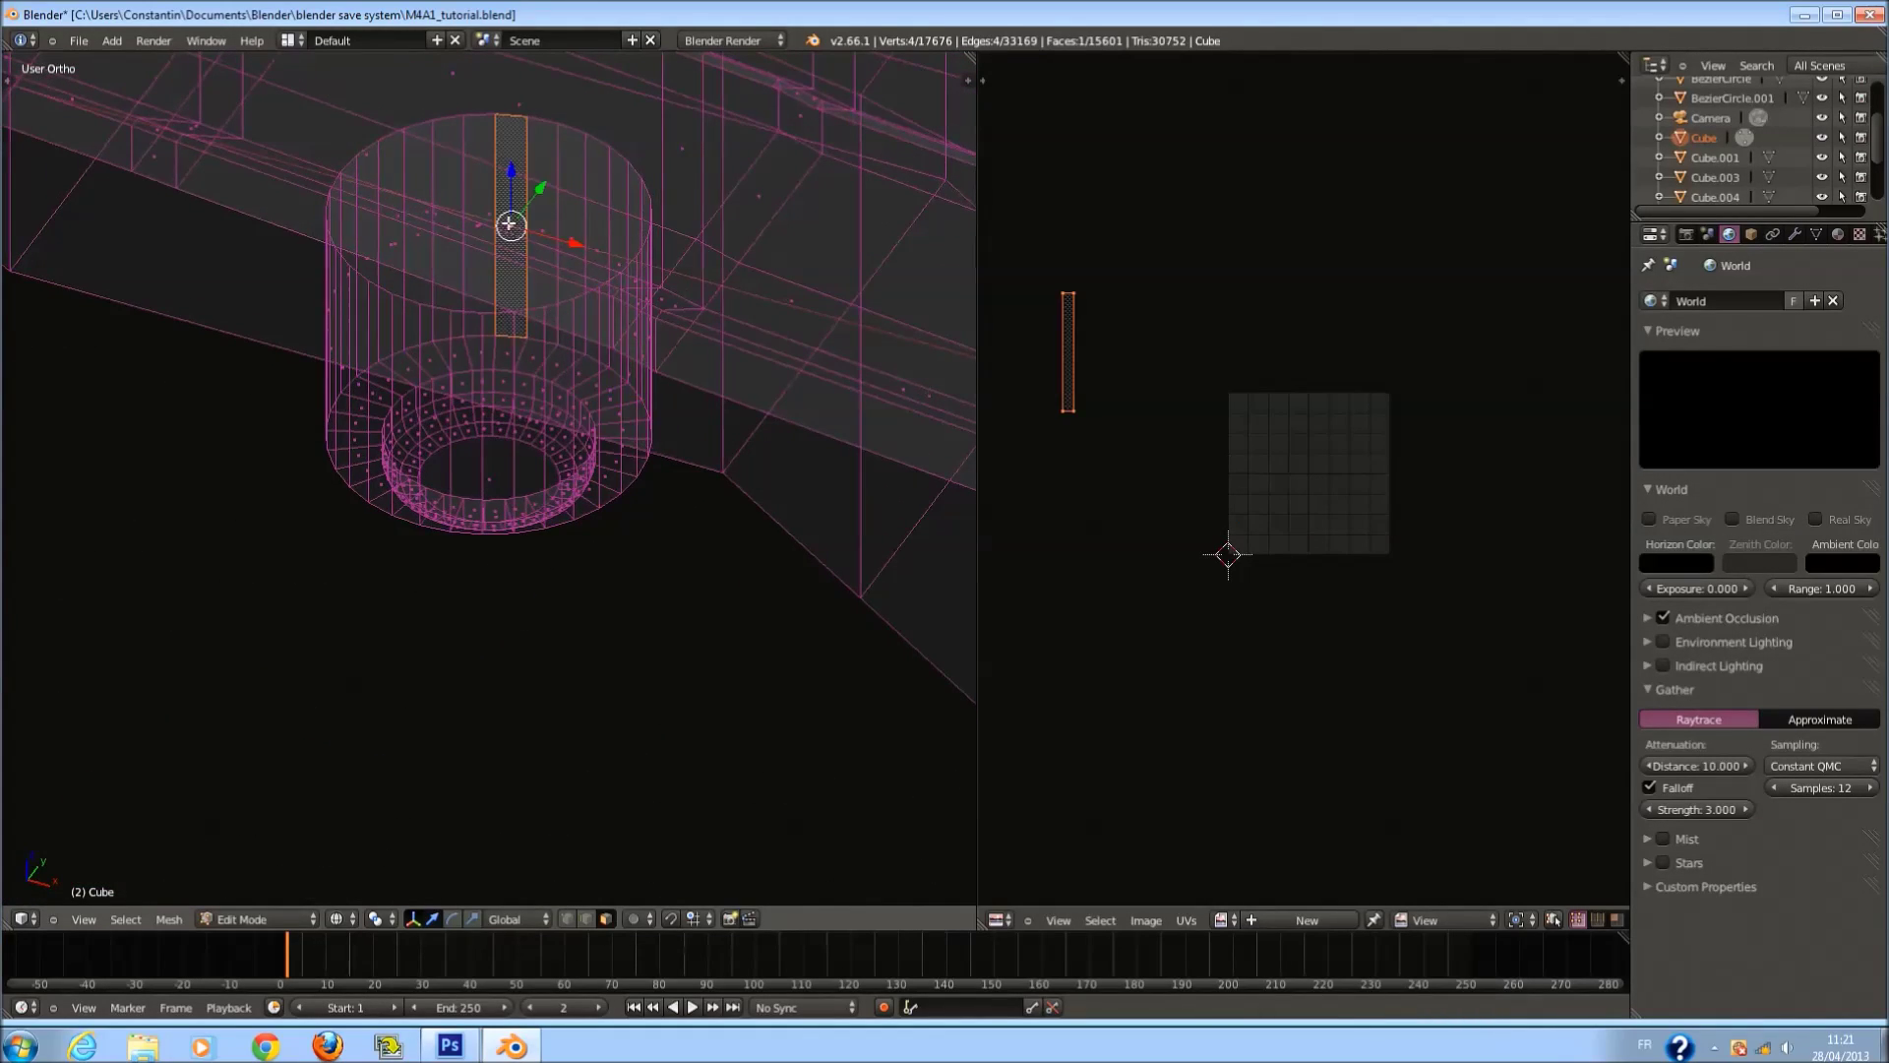
right_click(592, 238)
key("g")
key("x")
right_click(546, 223)
key("KP_7")
key("u")
left_click(547, 220)
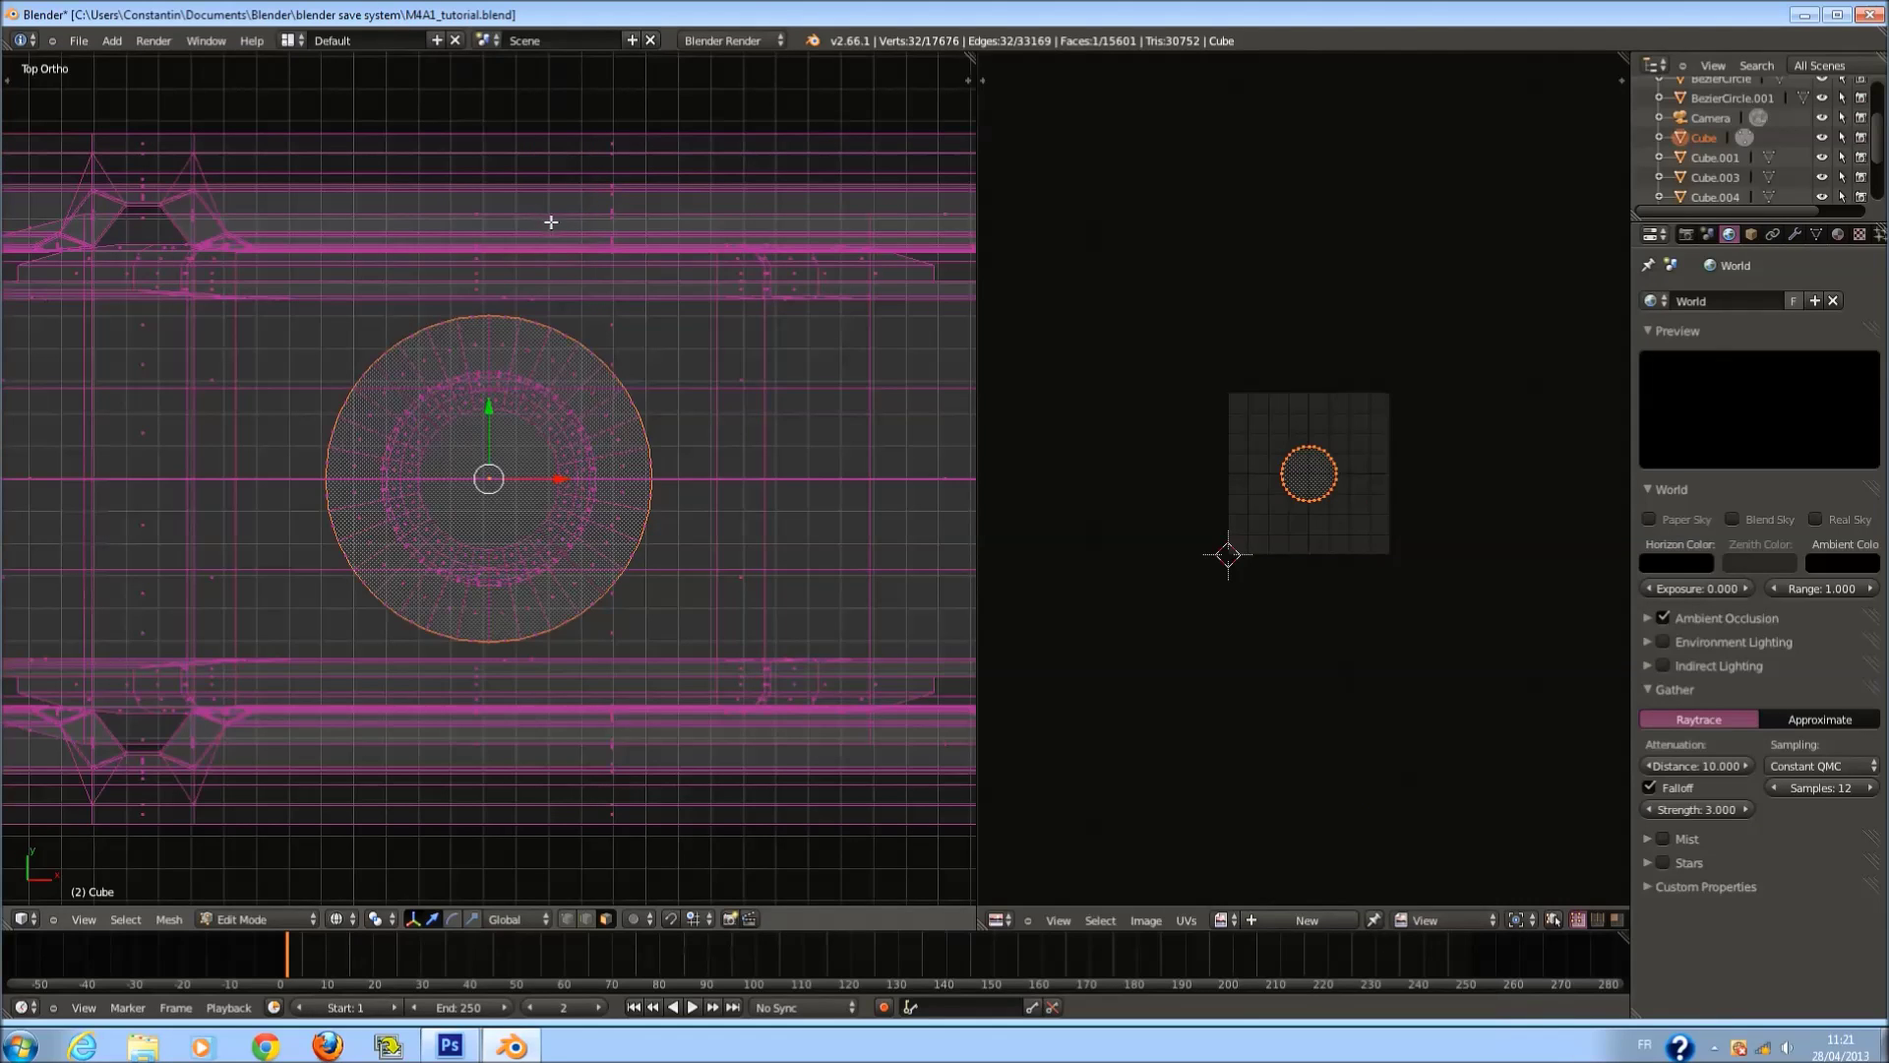
left_click(1797, 15)
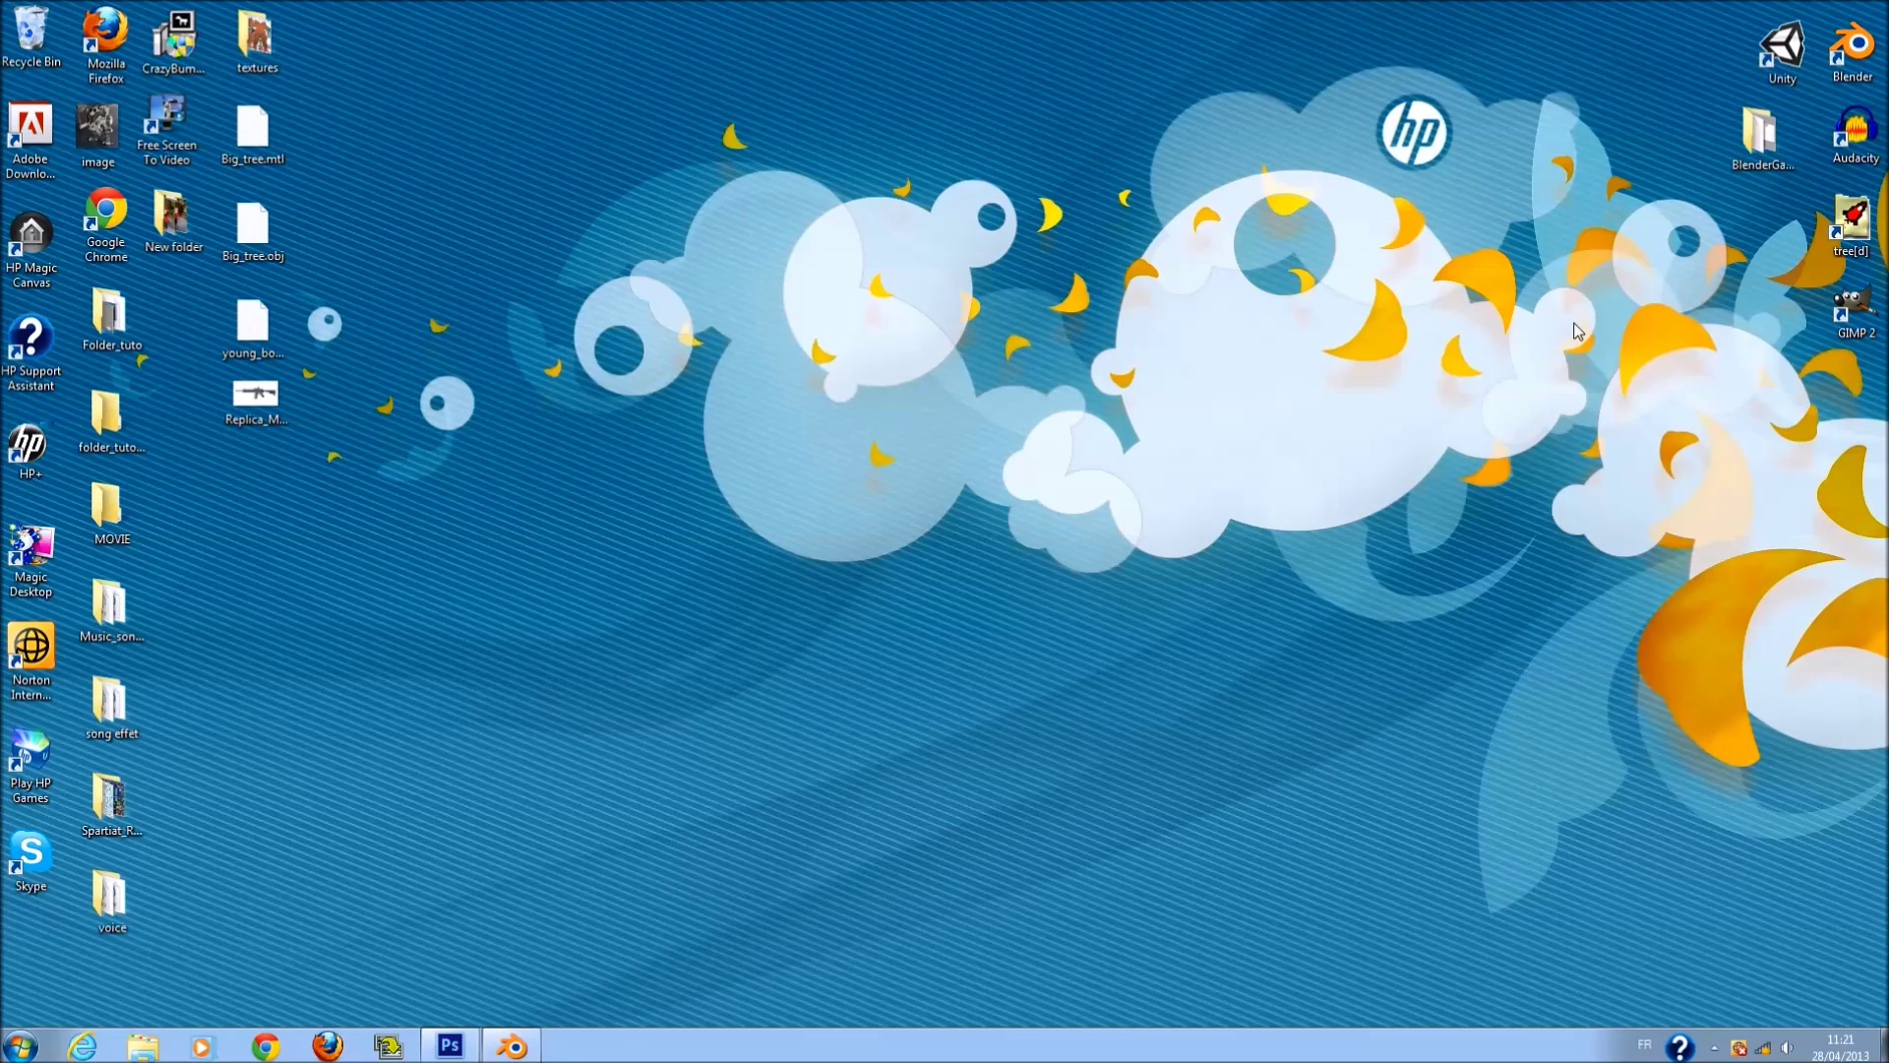
left_click(512, 1046)
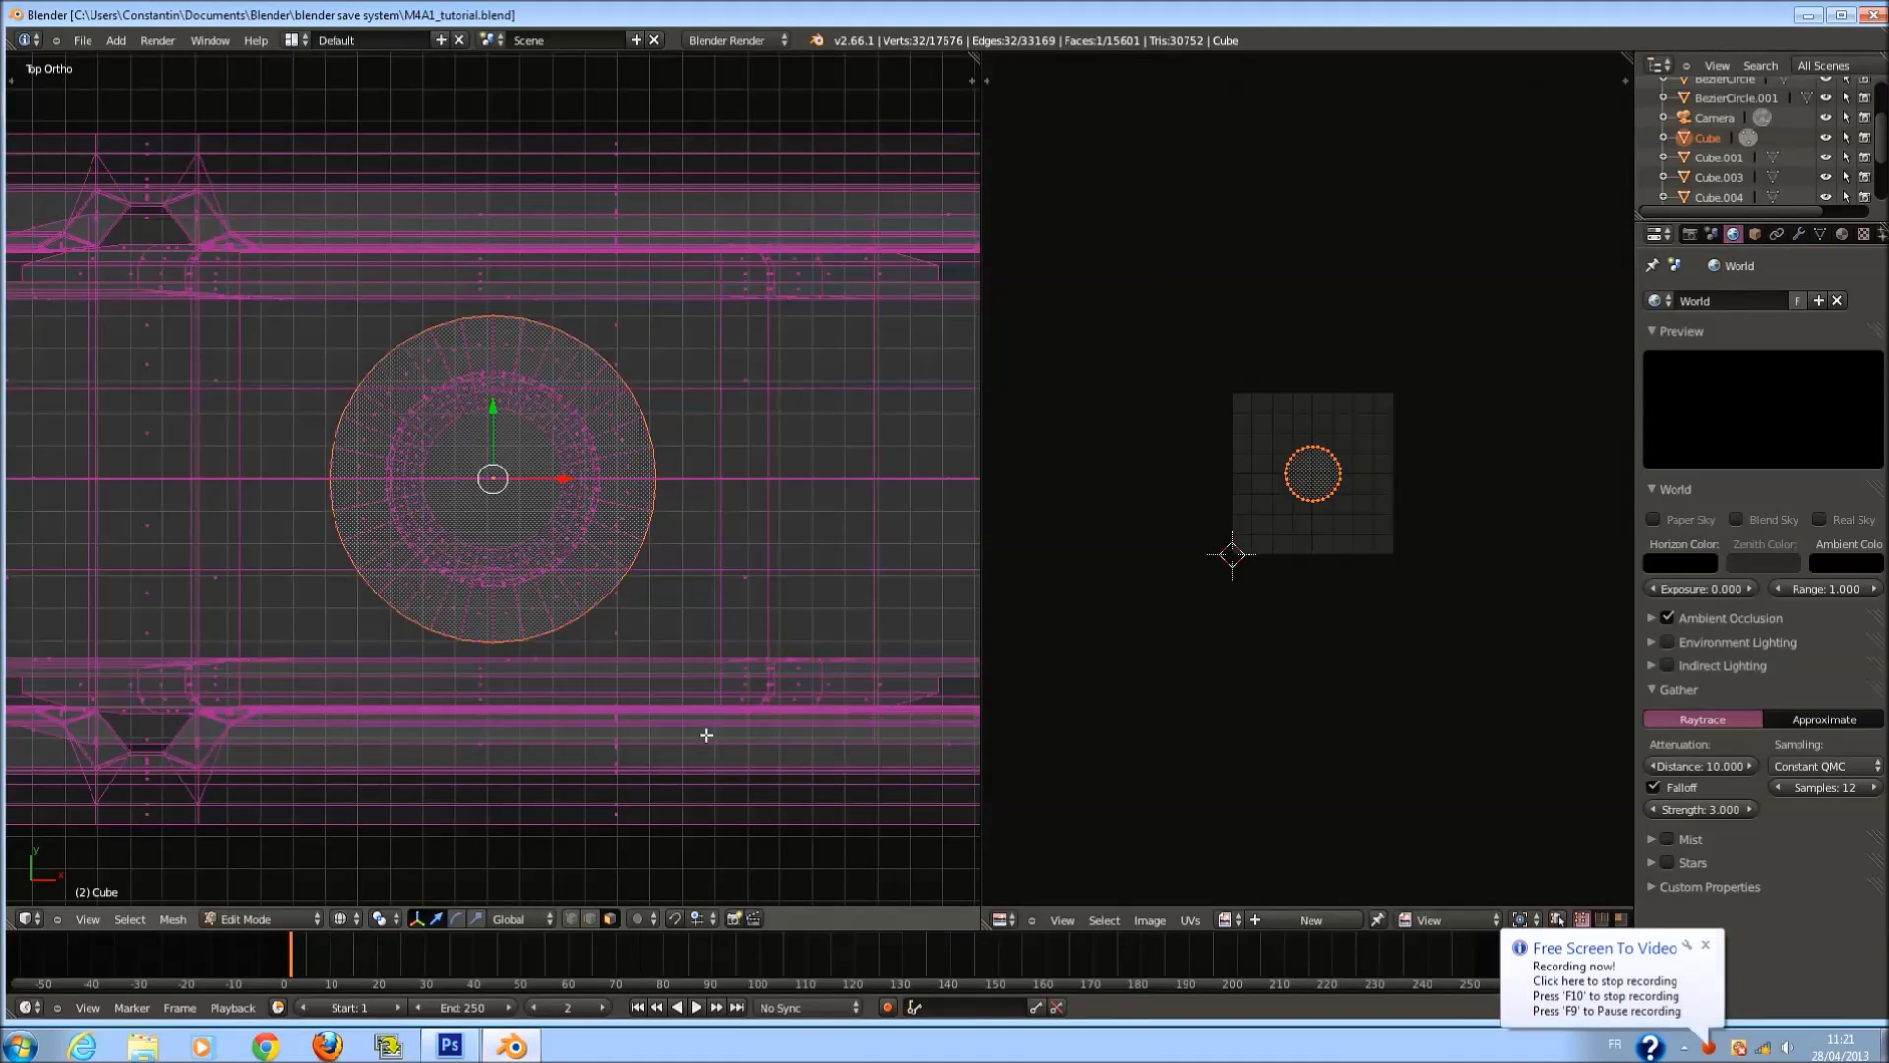
Select all linked faces of the knob in front view and pack its UV islands inside the UV square.
key("KP_1")
scroll(707, 743, "down", 6)
key("a")
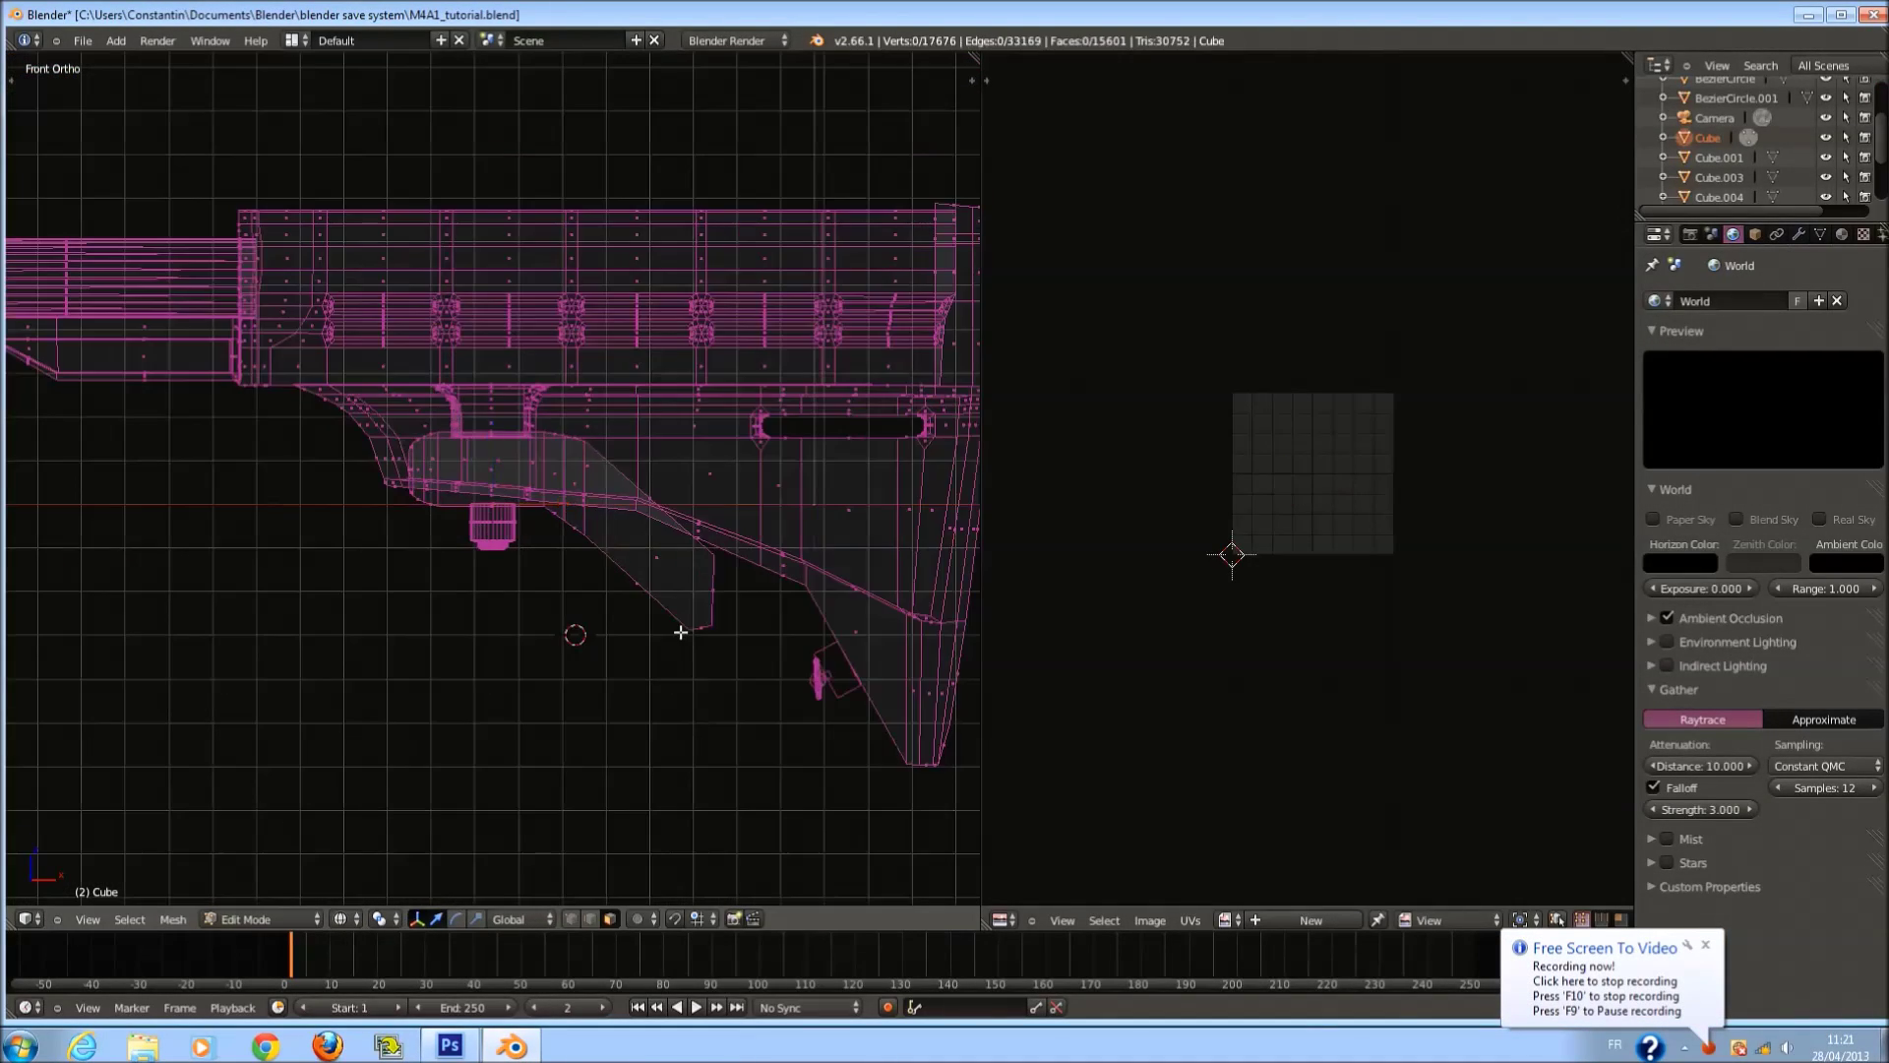
scroll(583, 591, "up", 3)
key("l")
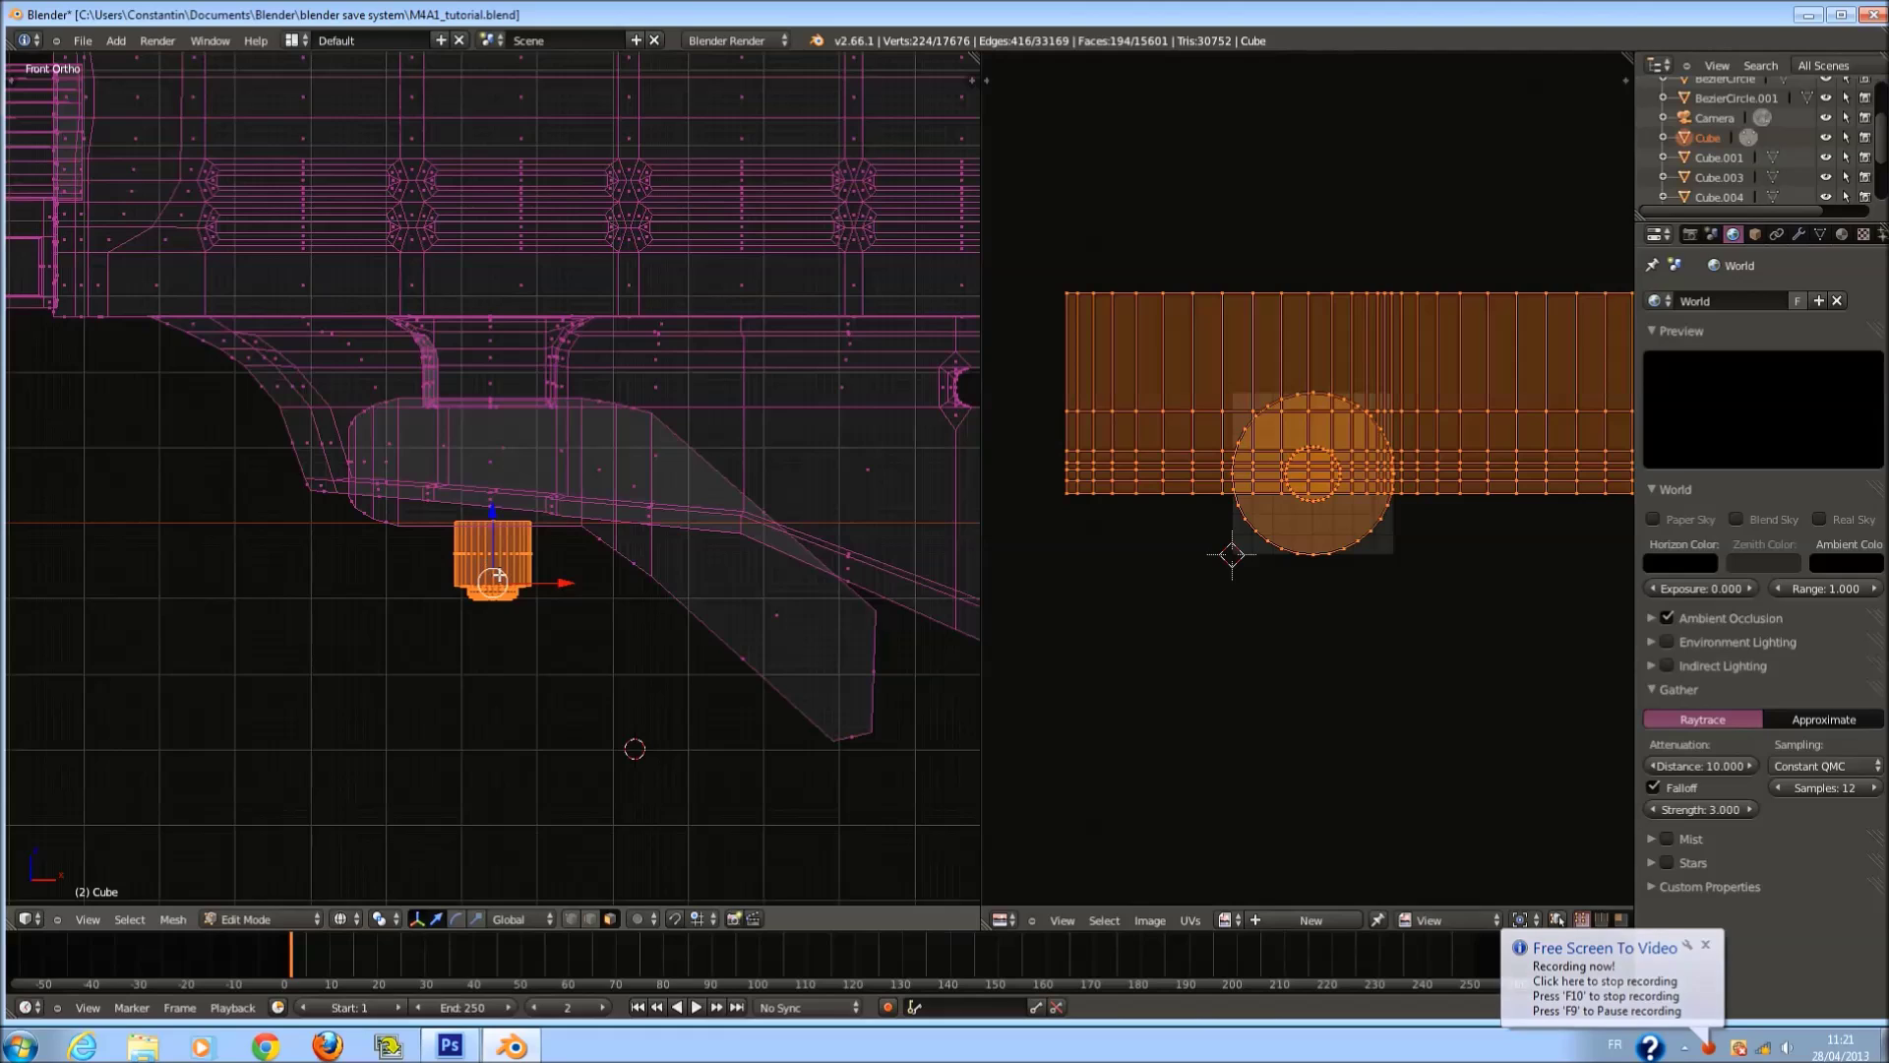
left_click(1159, 920)
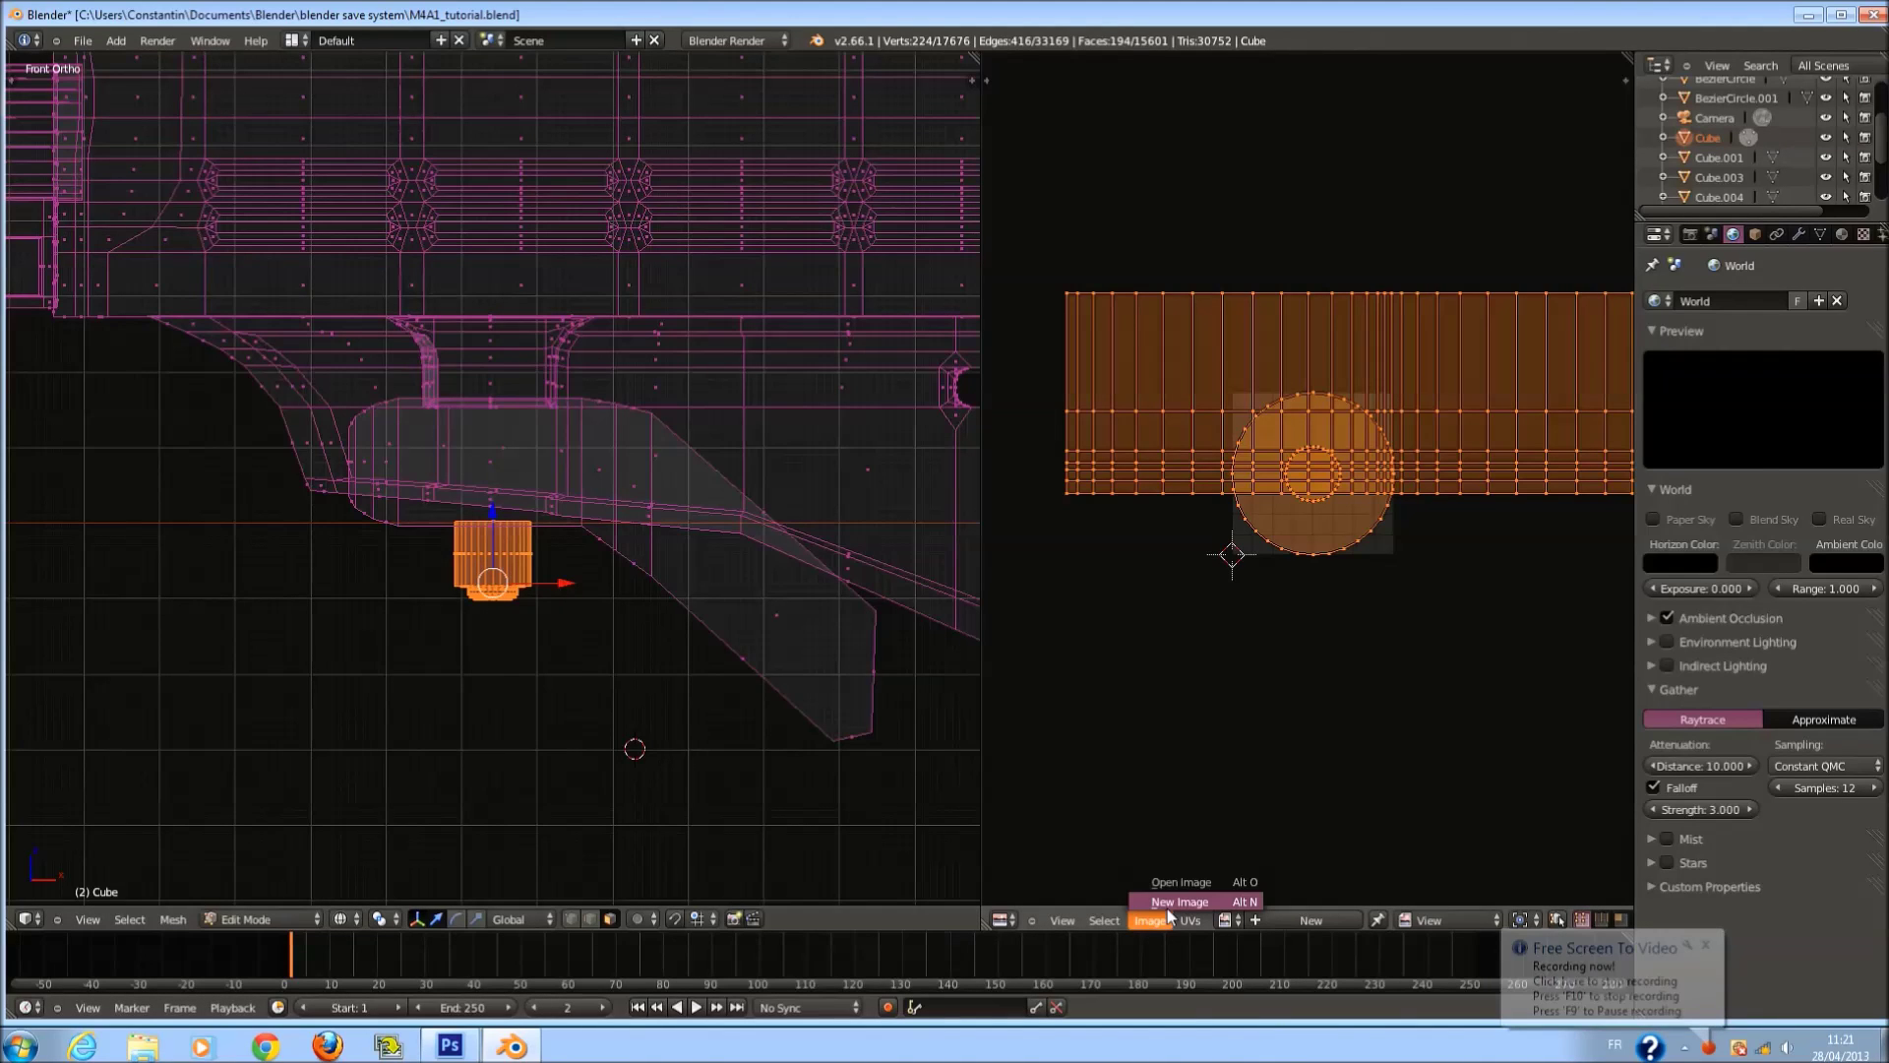
left_click(1190, 920)
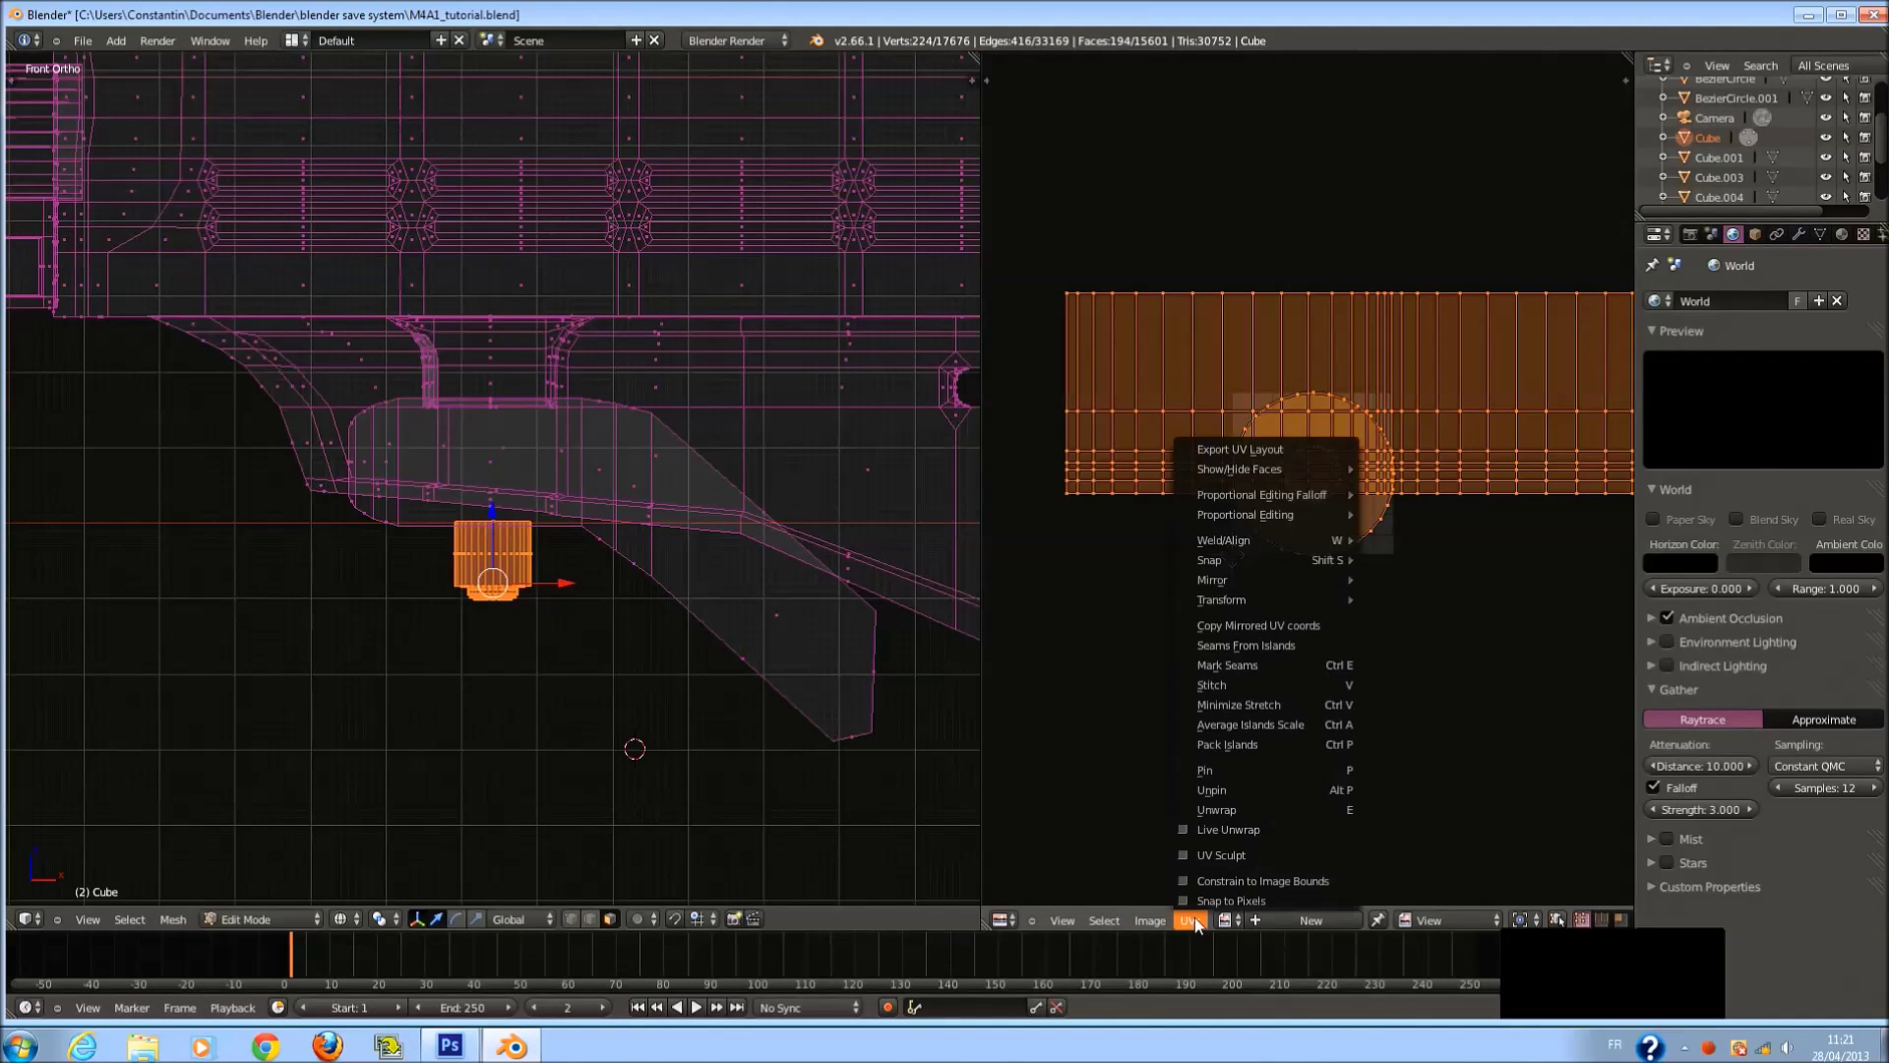
left_click(1186, 922)
left_click(1186, 922)
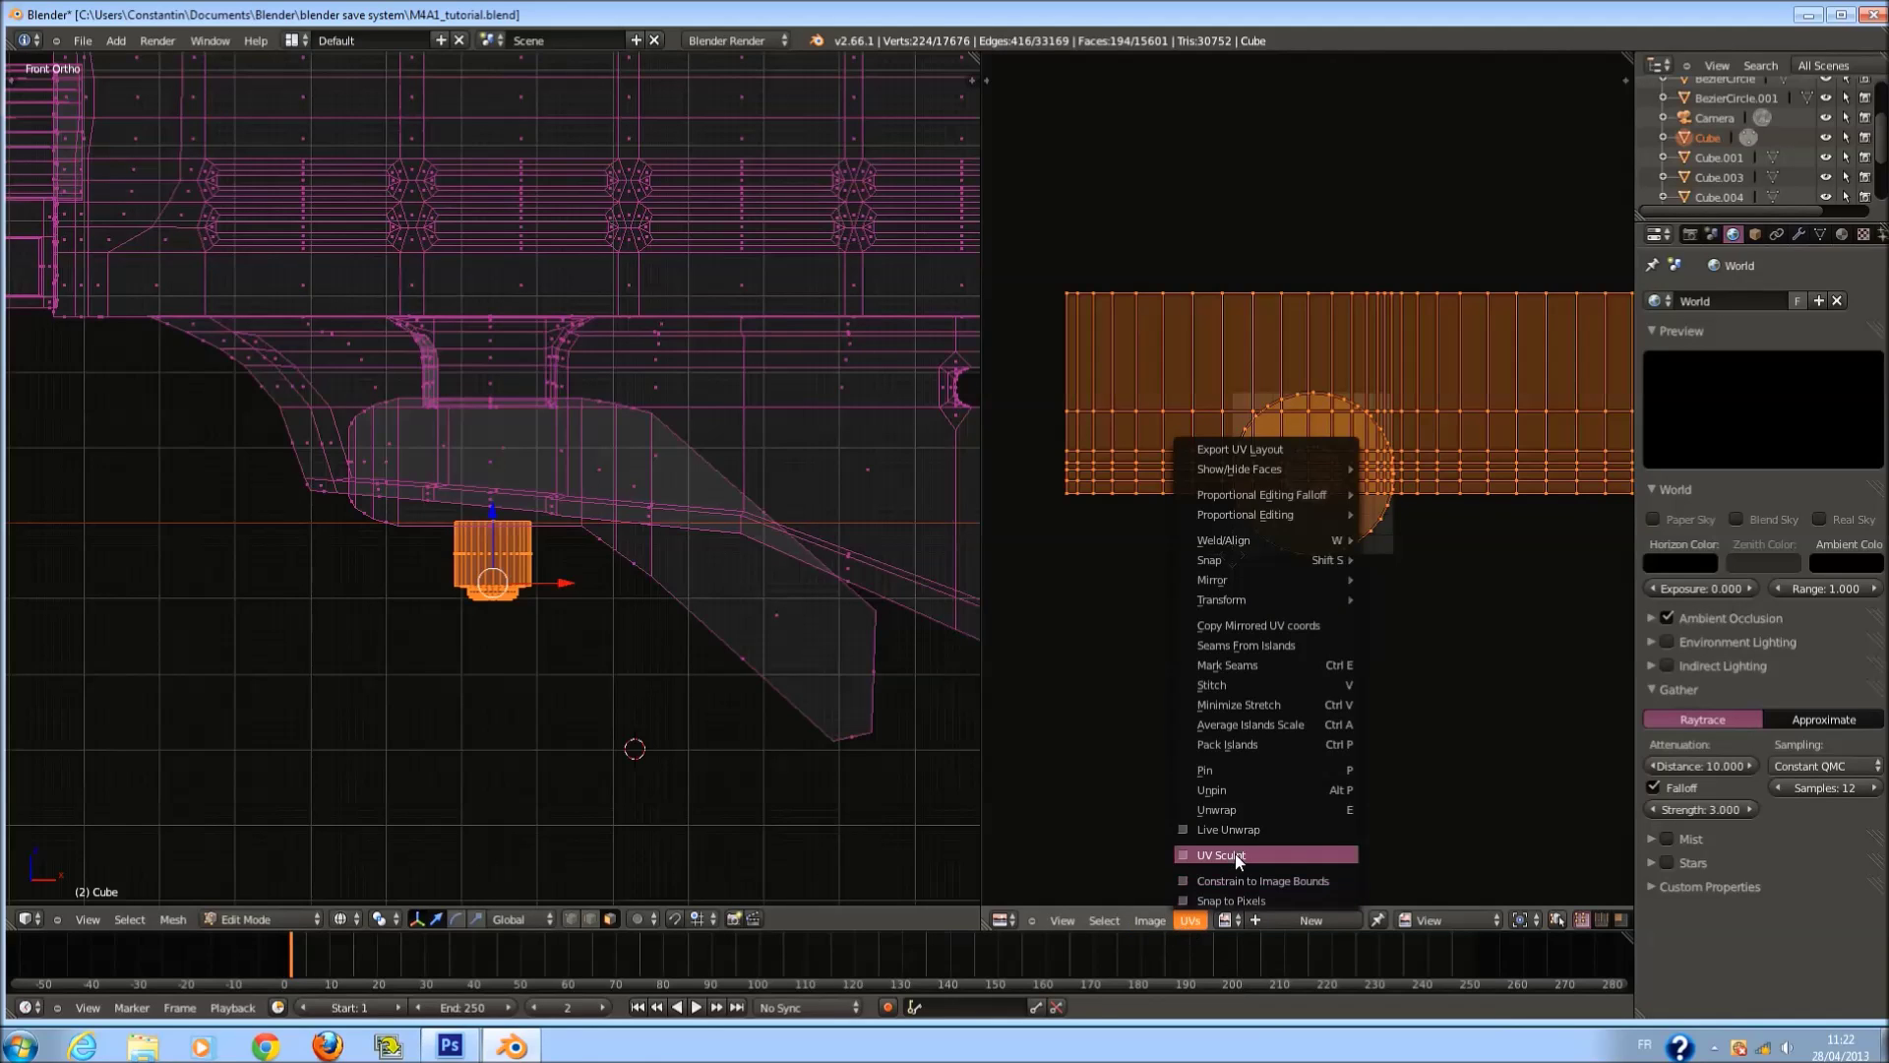
left_click(1277, 747)
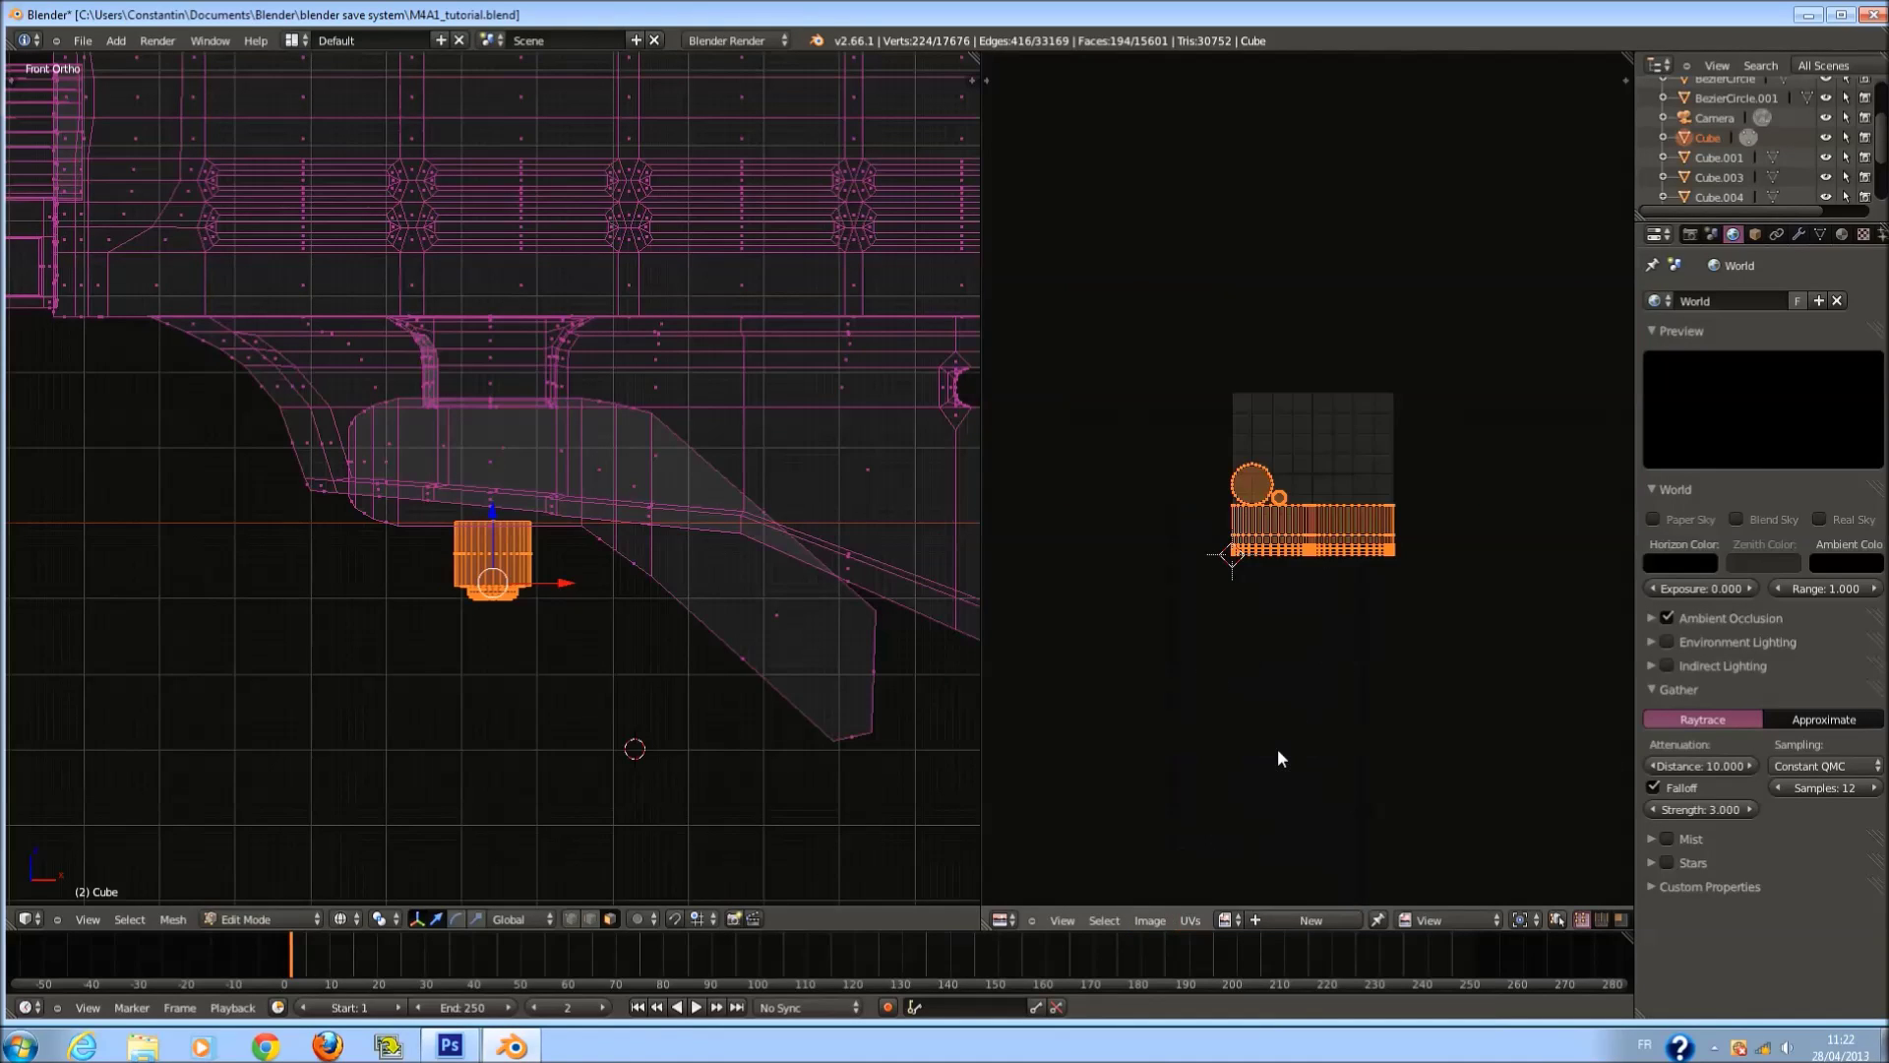
scroll(1420, 634, "up", 3)
Save the file over the existing one and return to Object Mode with solid shading.
key("ctrl+s")
left_click(1418, 637)
key("Tab")
key("z")
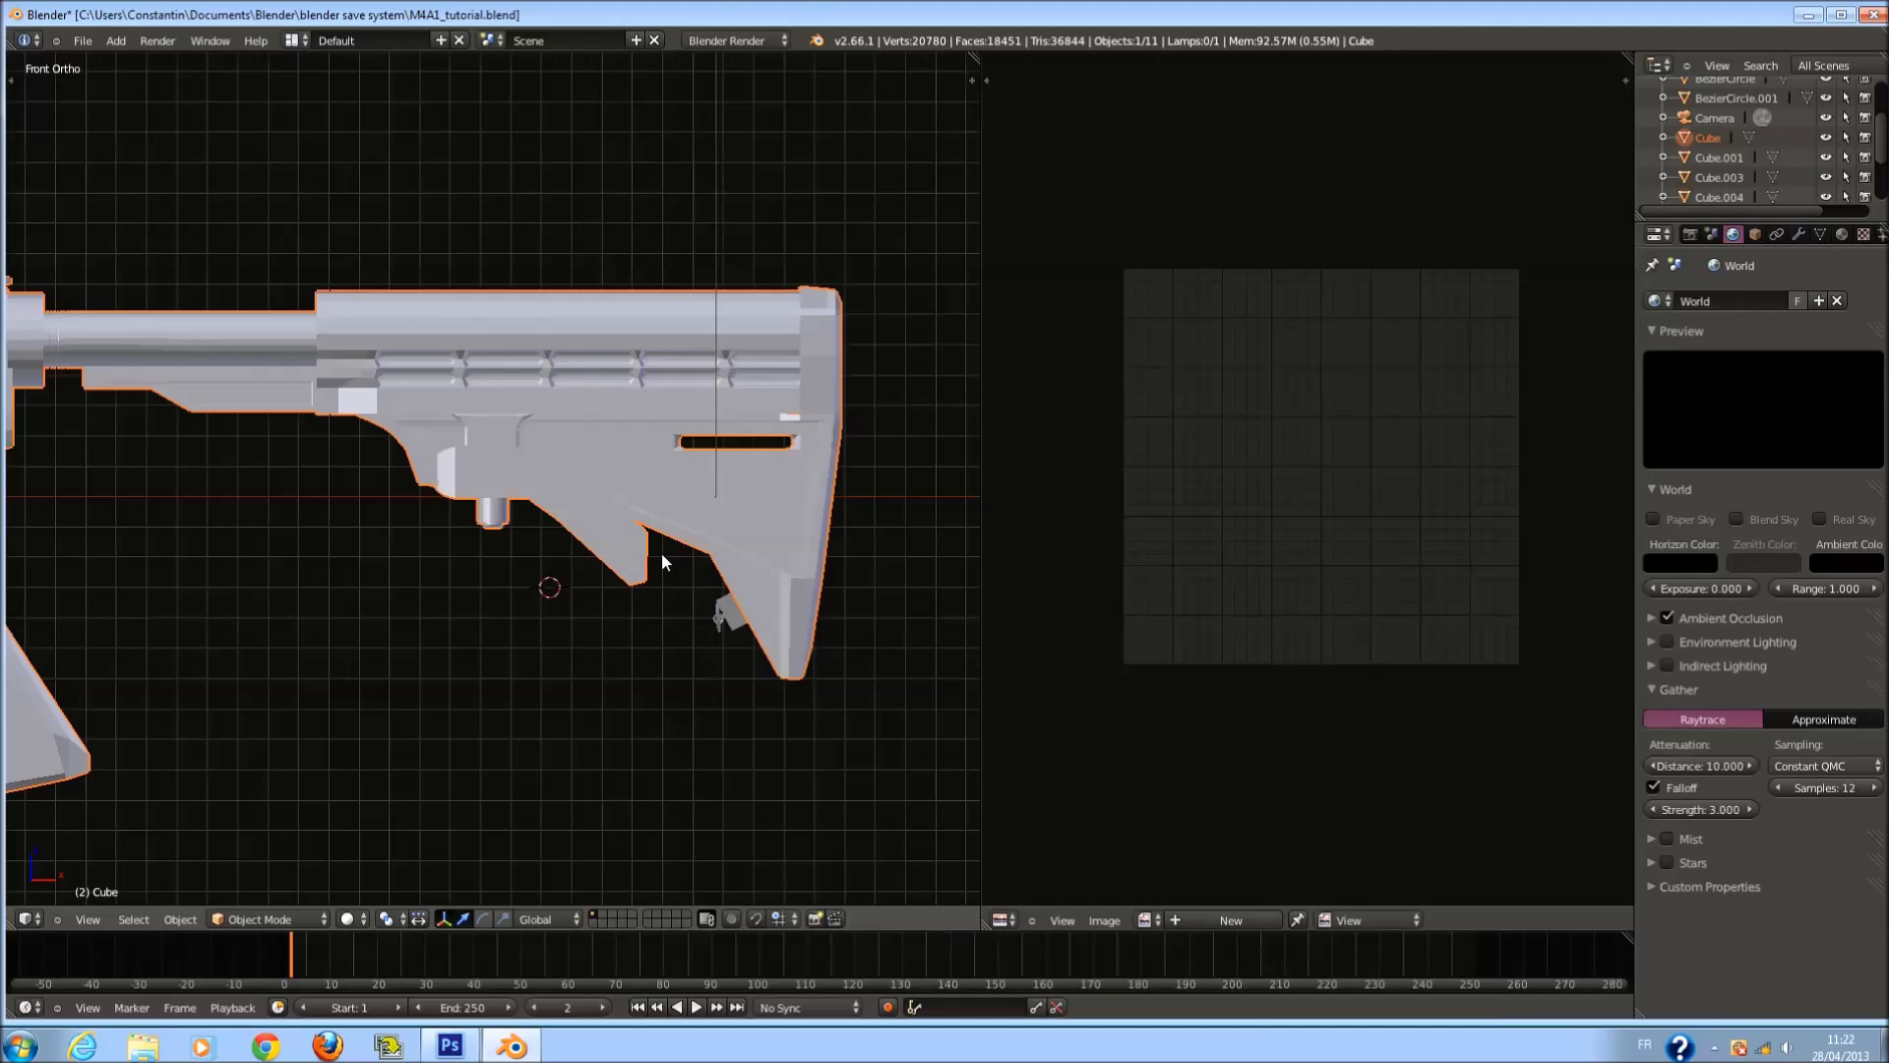
scroll(654, 577, "up", 2)
scroll(409, 591, "up", 2)
scroll(434, 581, "down", 1)
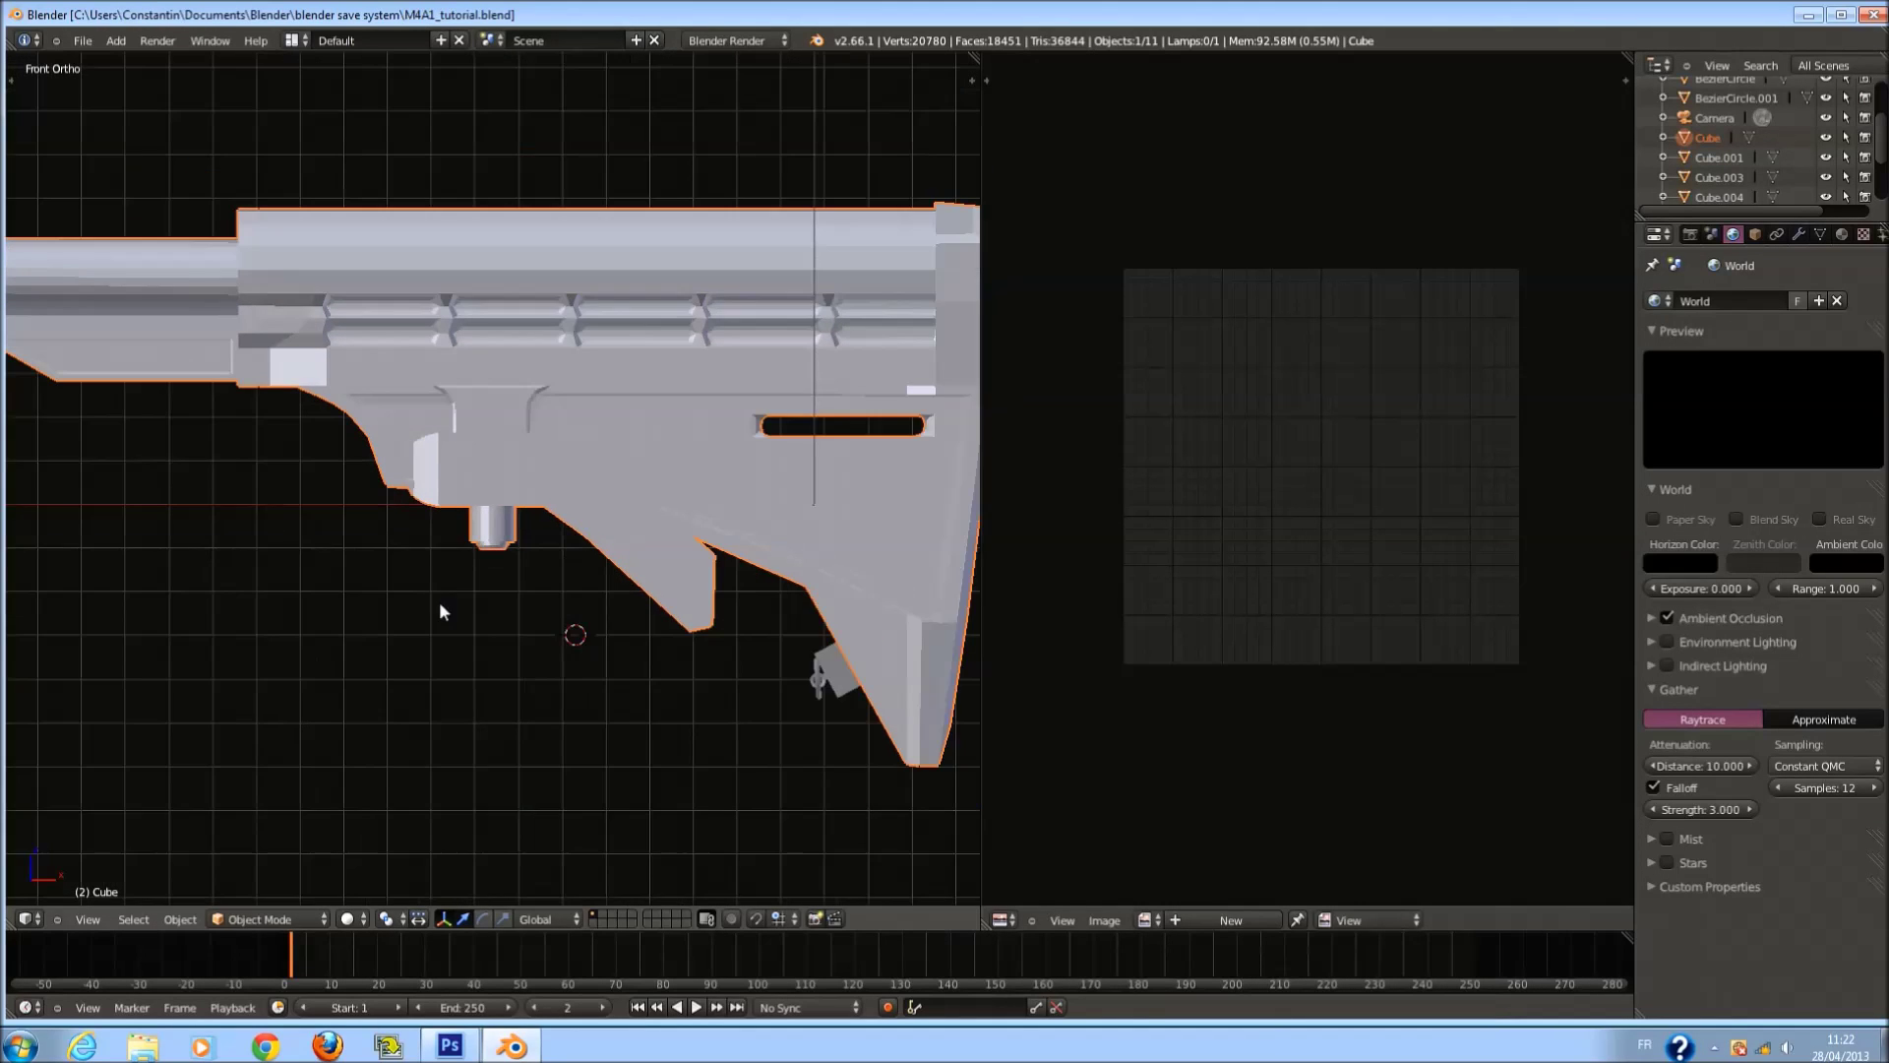
scroll(521, 711, "up", 2)
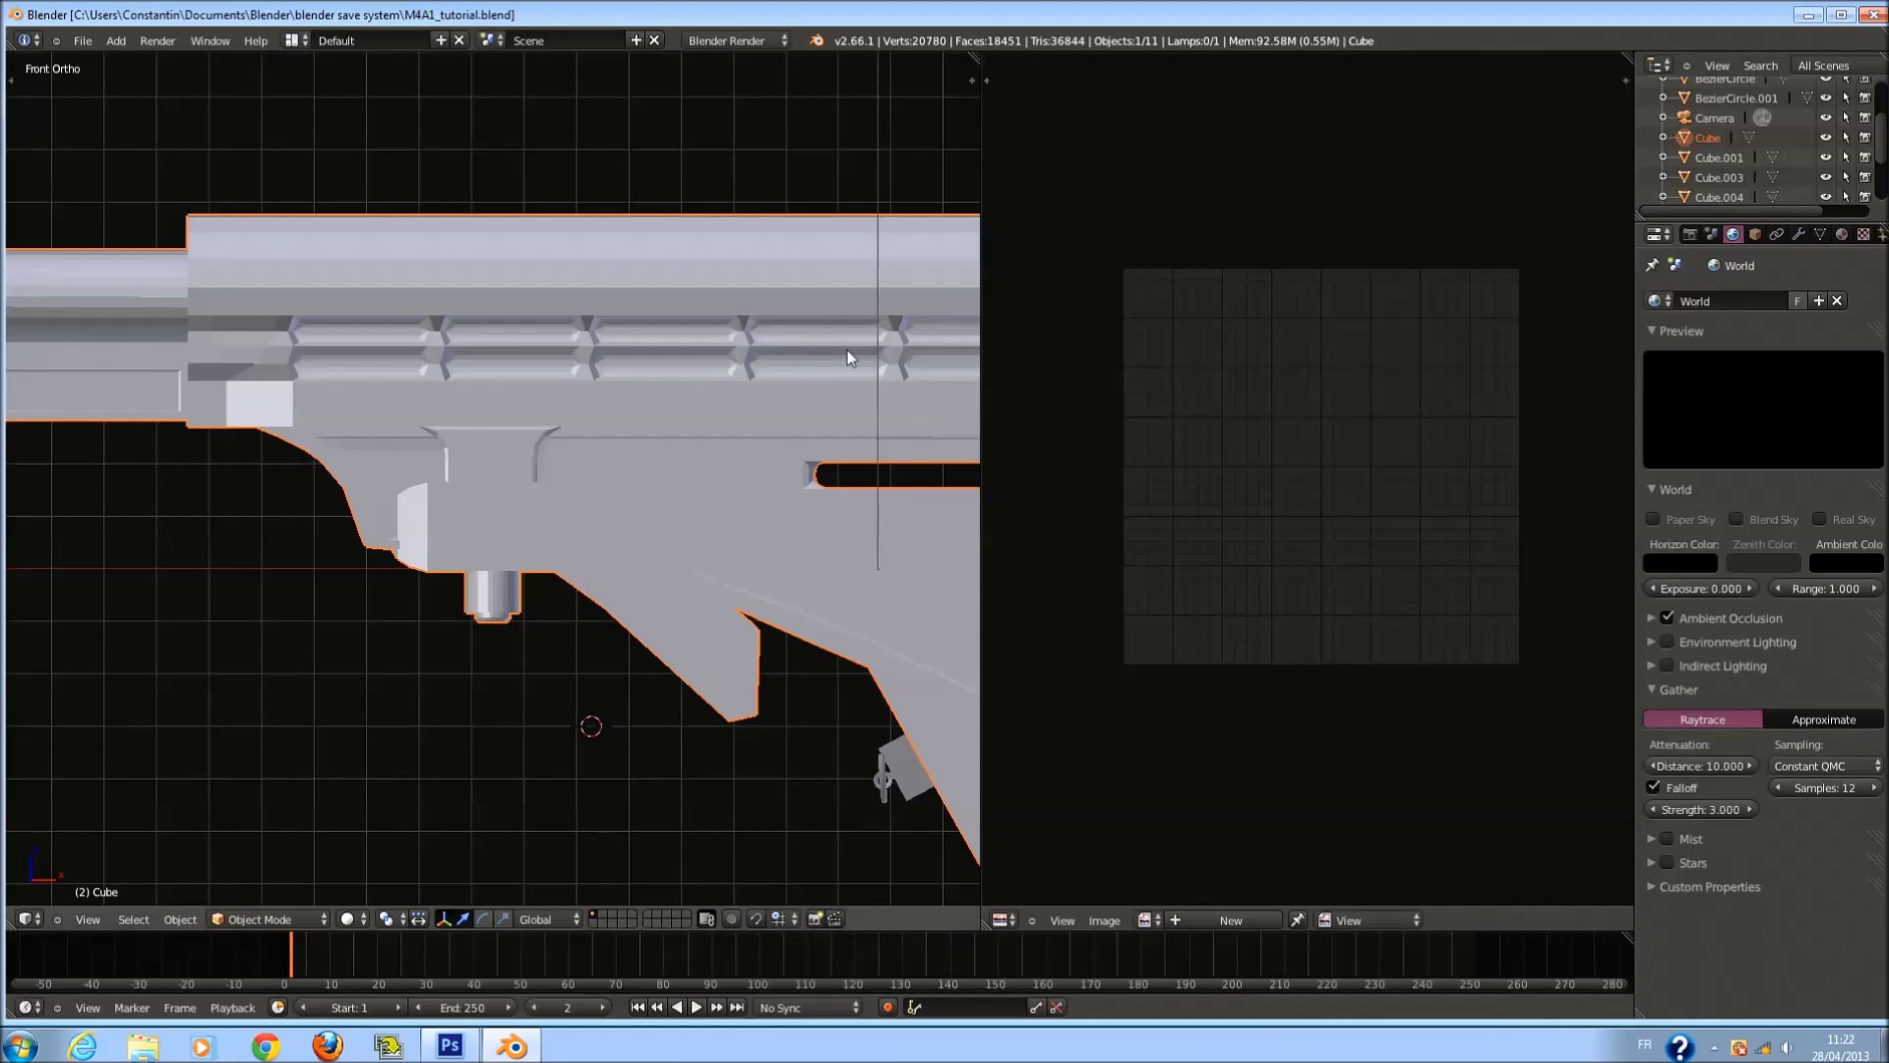
scroll(292, 513, "down", 4)
scroll(482, 531, "up", 8)
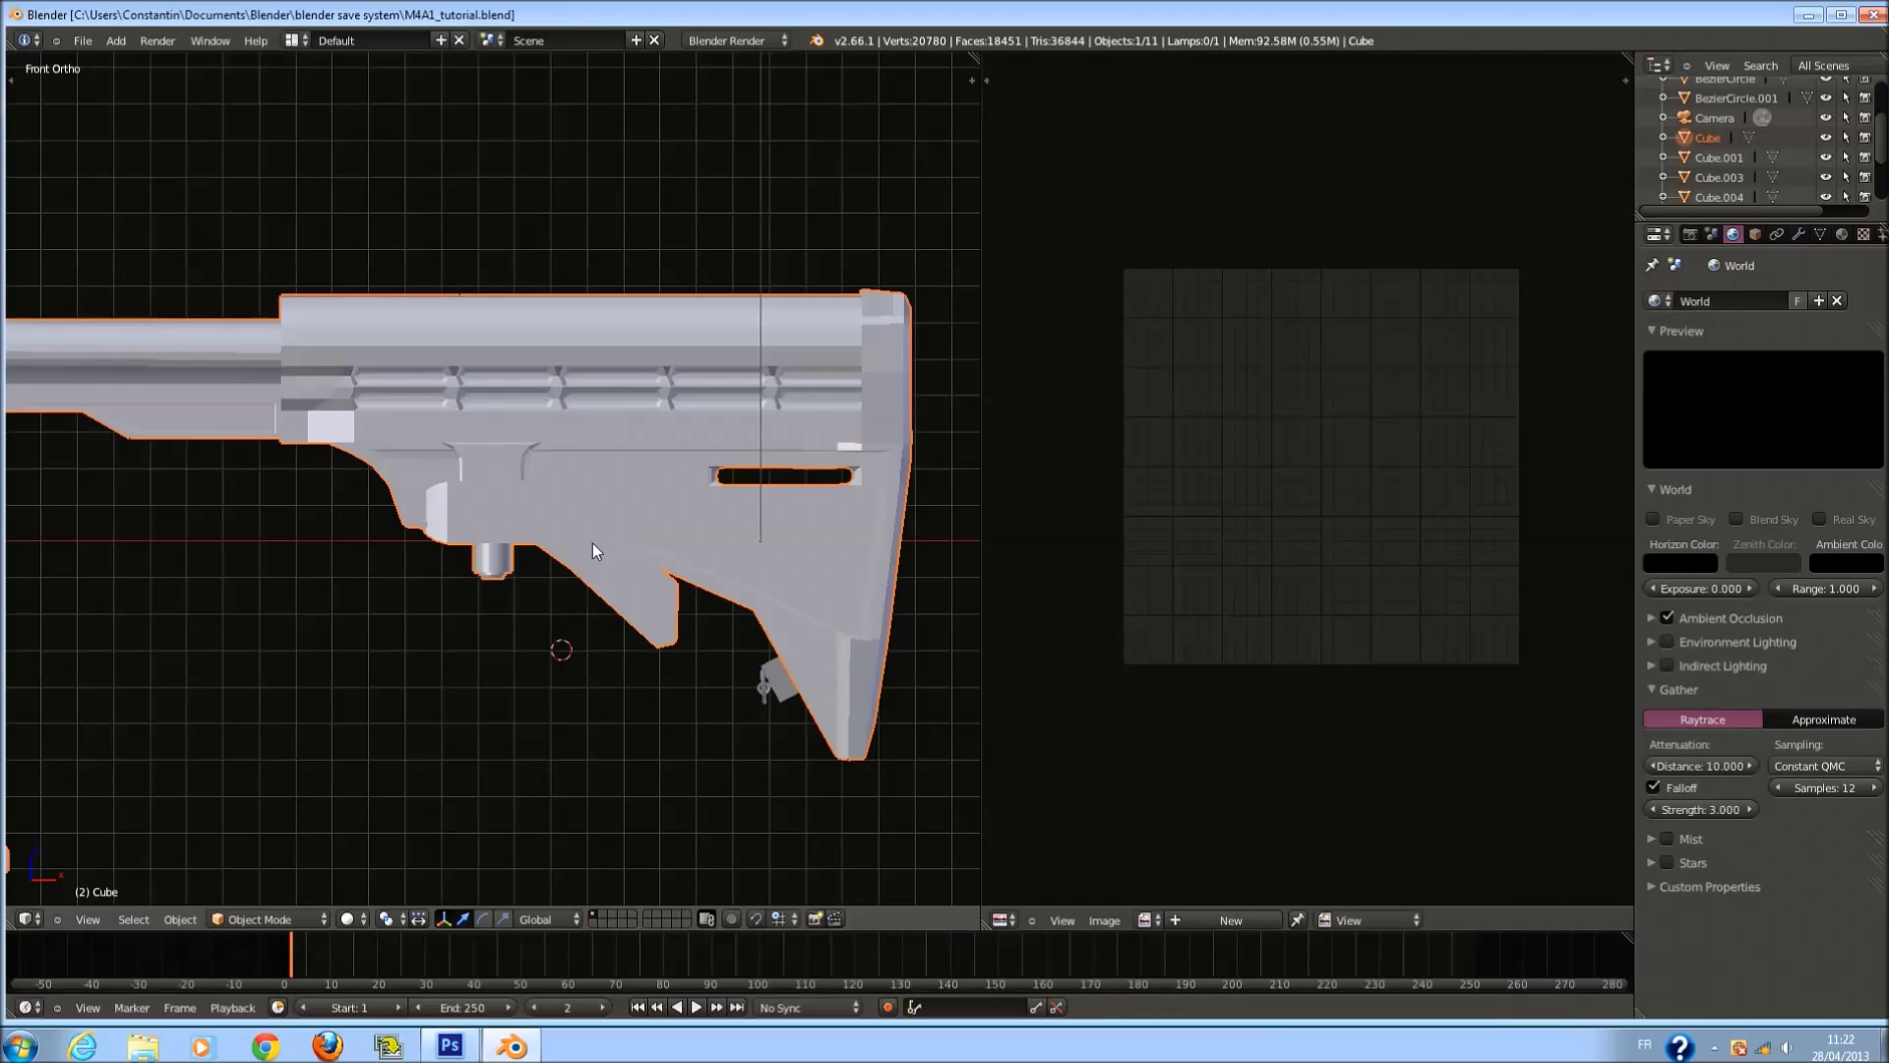
Back in Edit Mode, add a second material slot with a new material named bolt.
left_click(1840, 235)
scroll(748, 528, "up", 2)
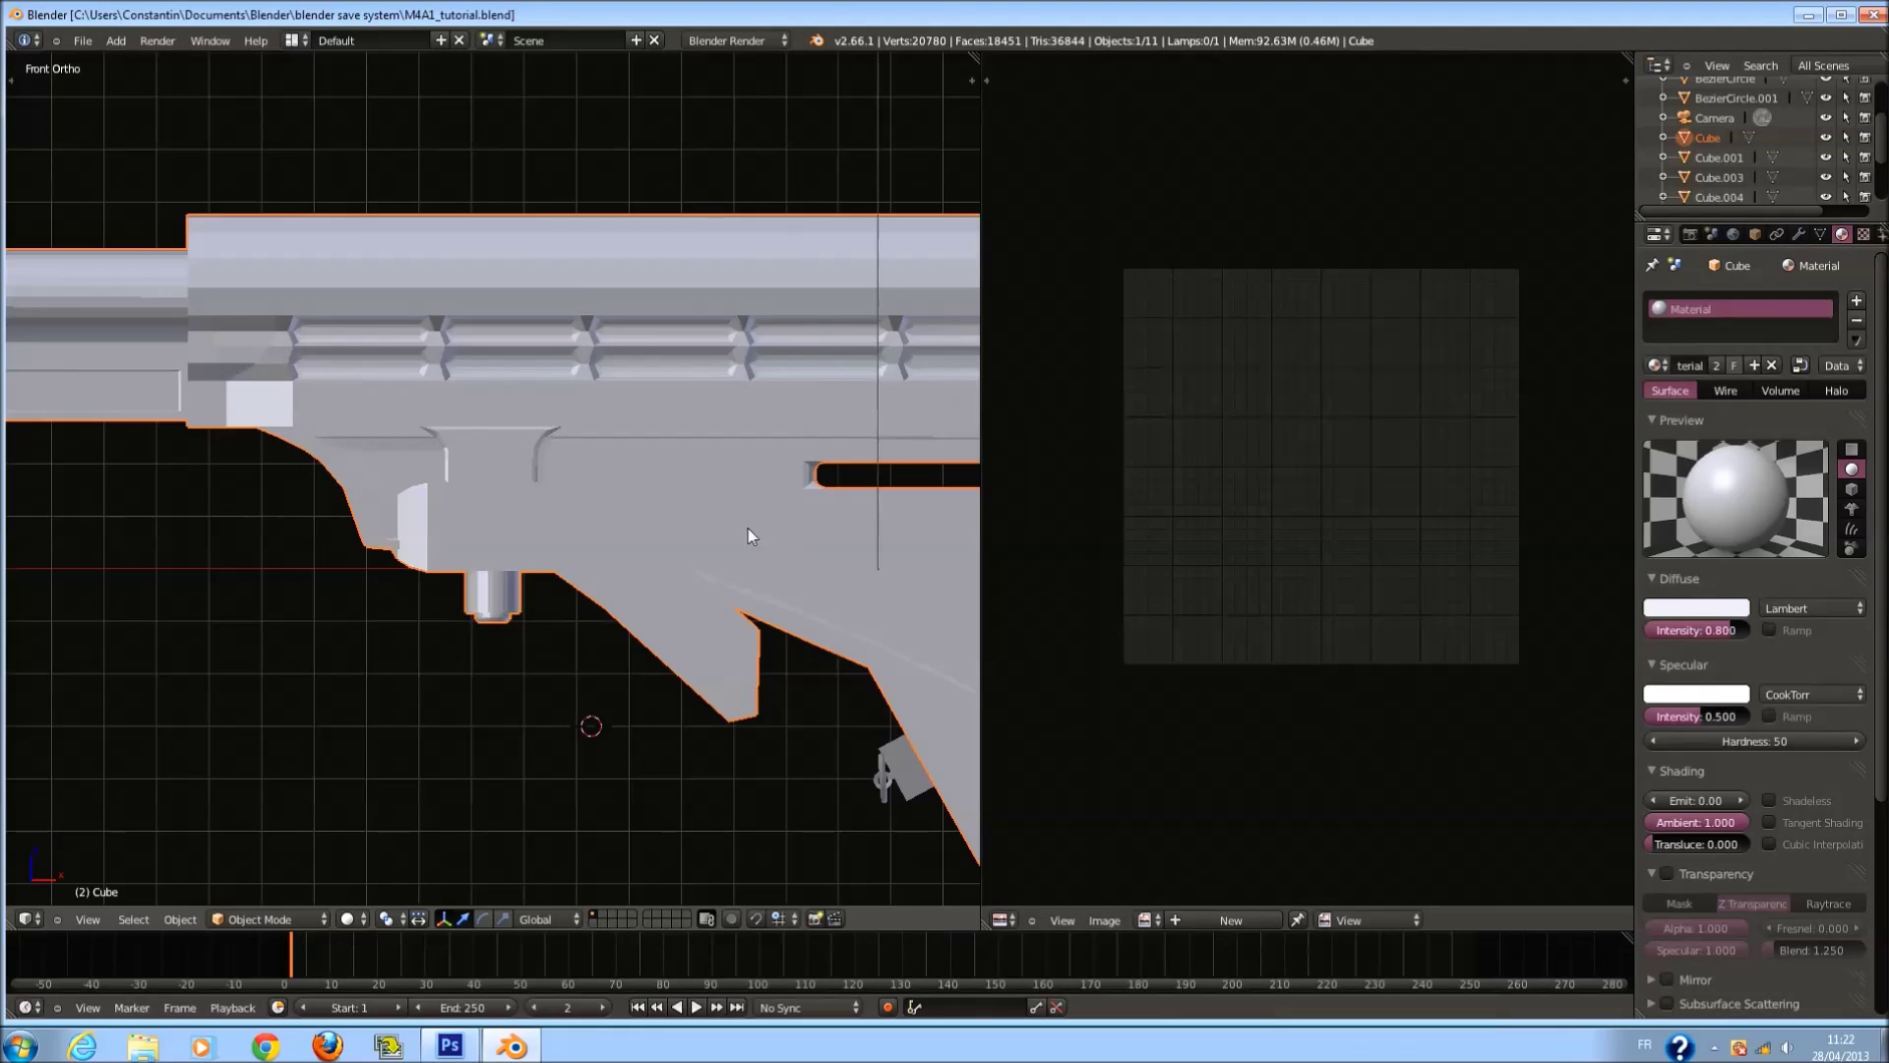
key("Tab")
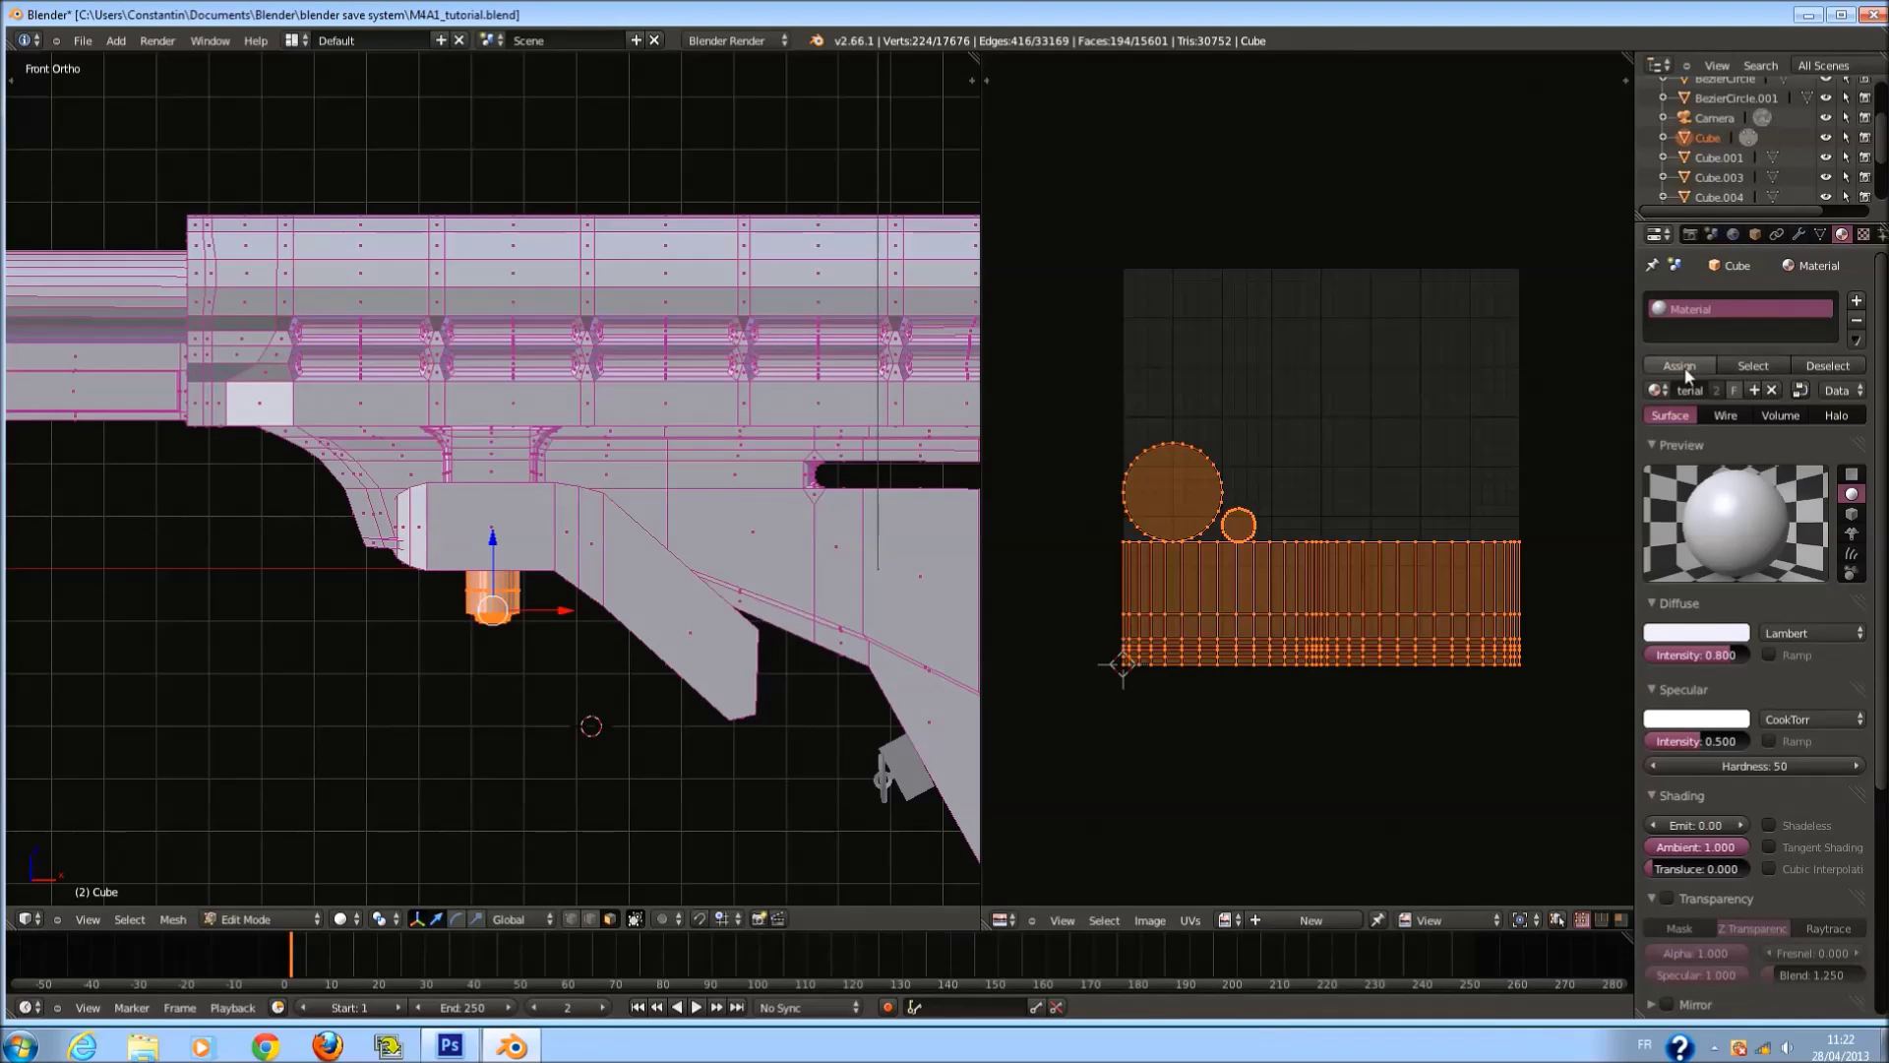
left_click(1859, 301)
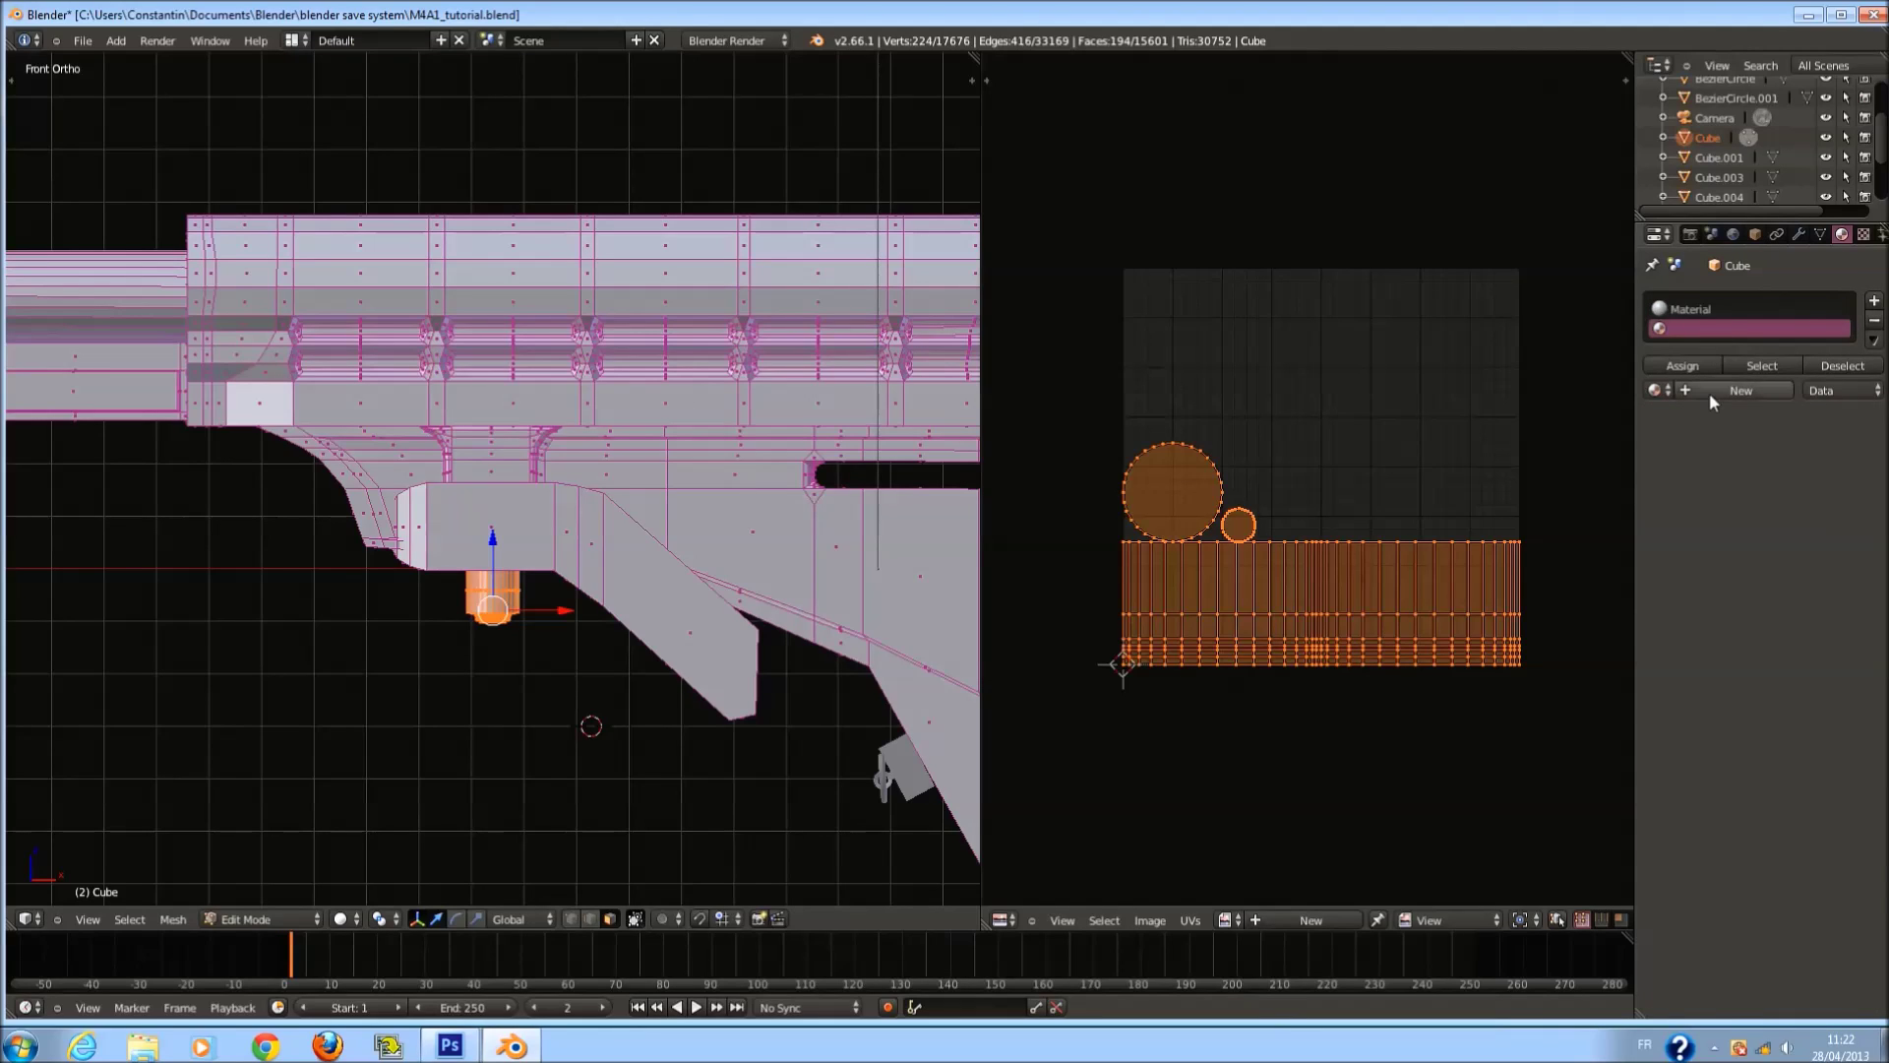
left_click(1709, 393)
left_click(1695, 390)
type("b")
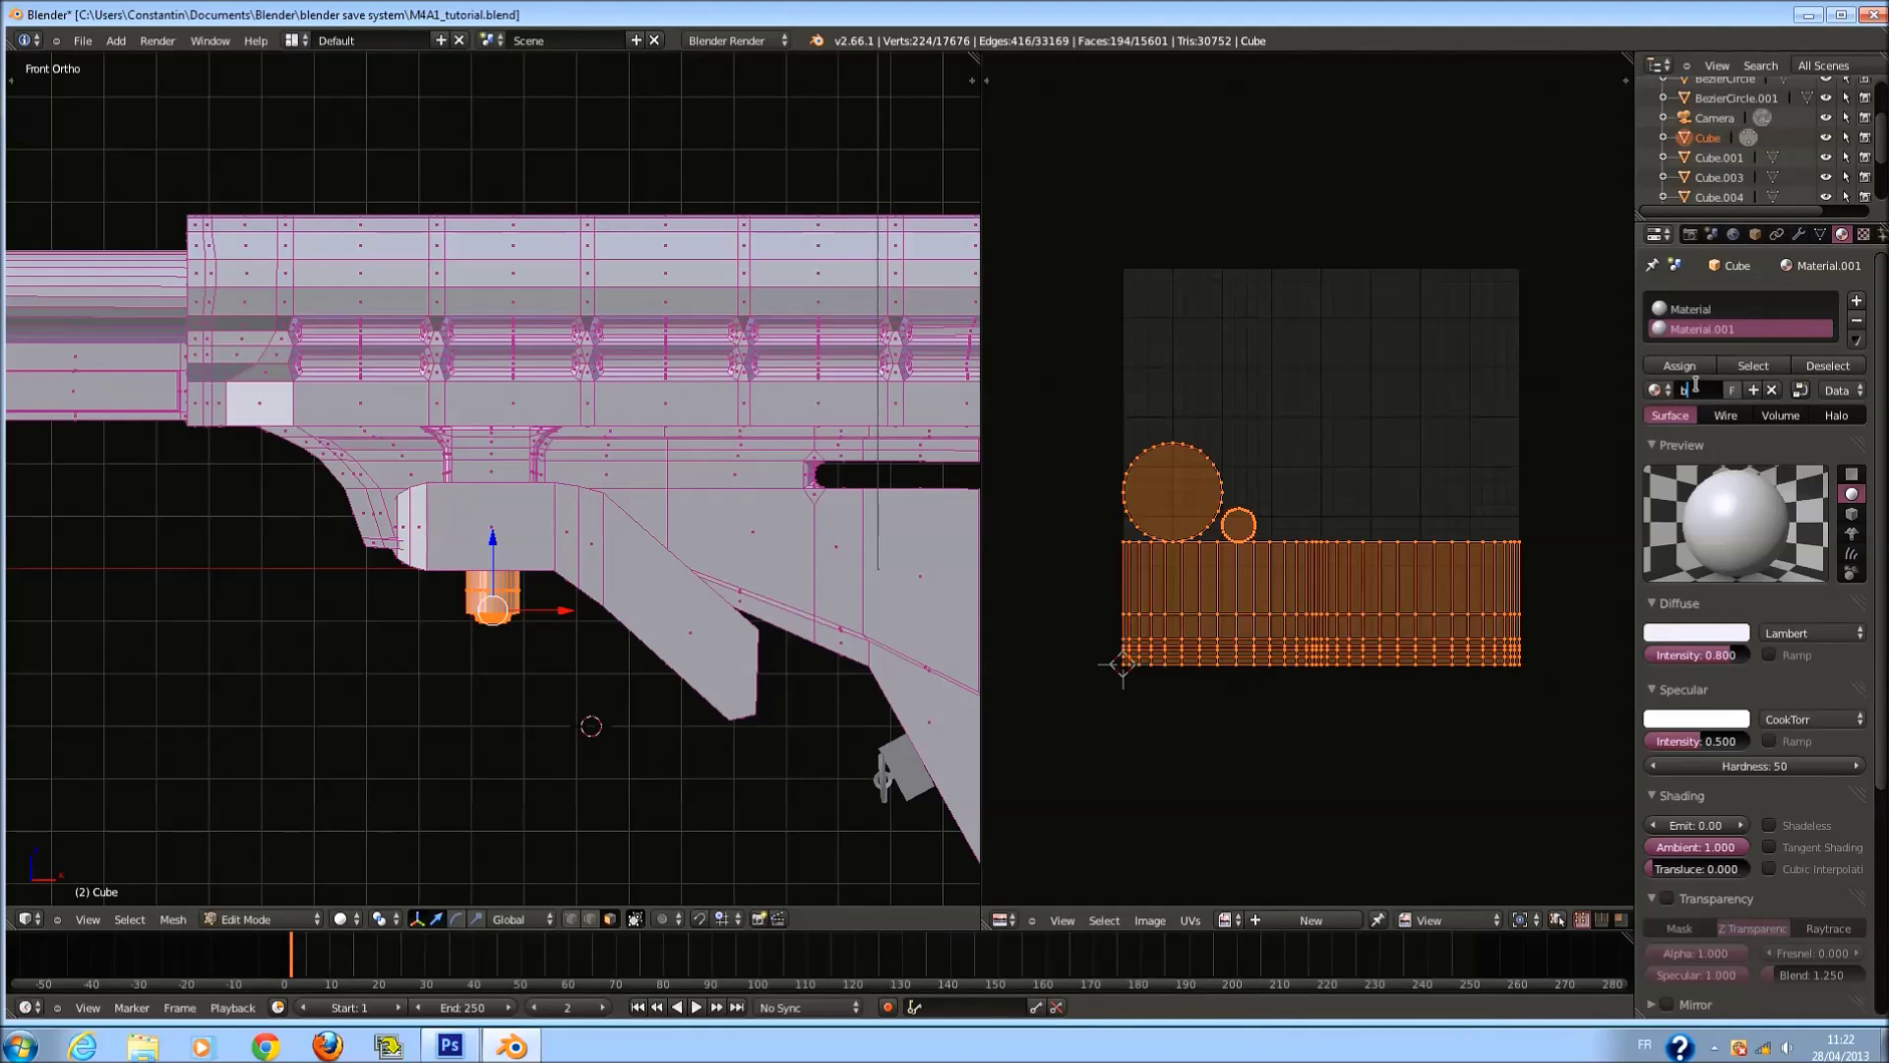
type("olt")
key("Return")
Set the bolt material's diffuse color to orange and assign it to the knob's selected faces.
left_click(1696, 632)
left_click(1761, 423)
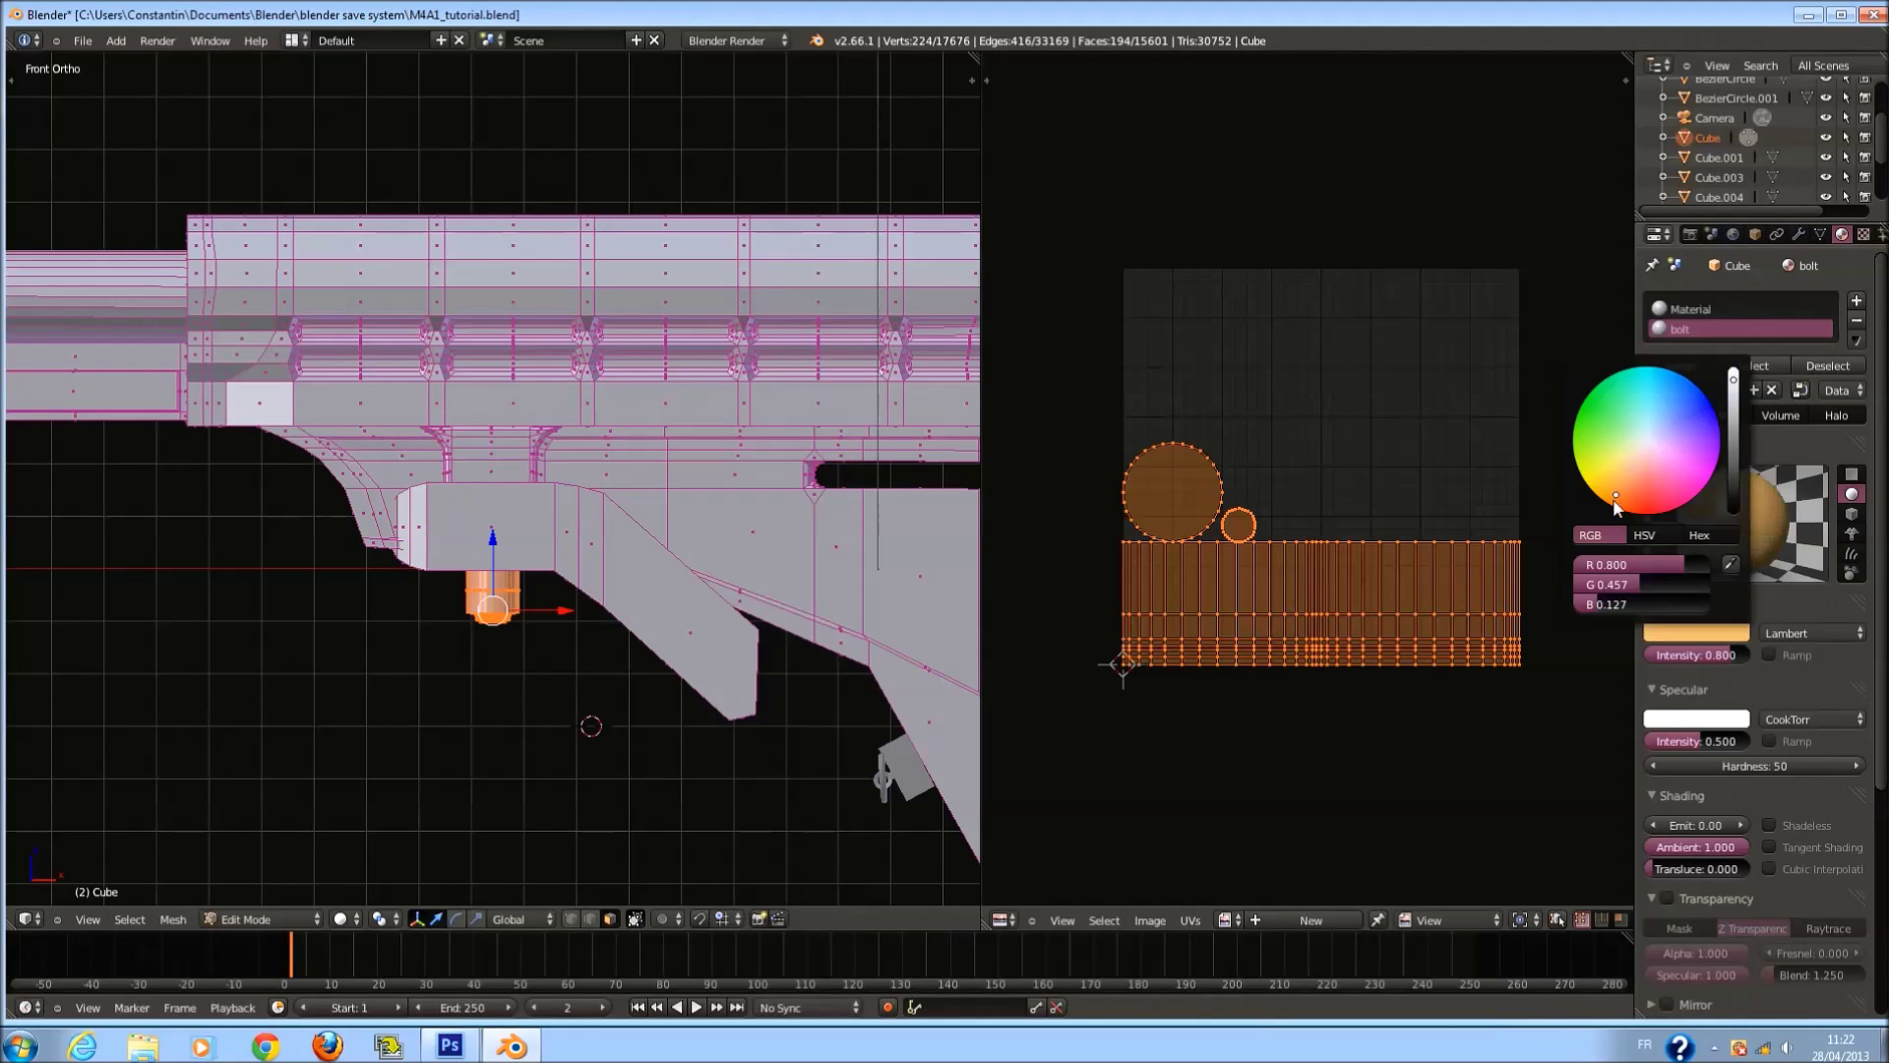
left_click(1679, 365)
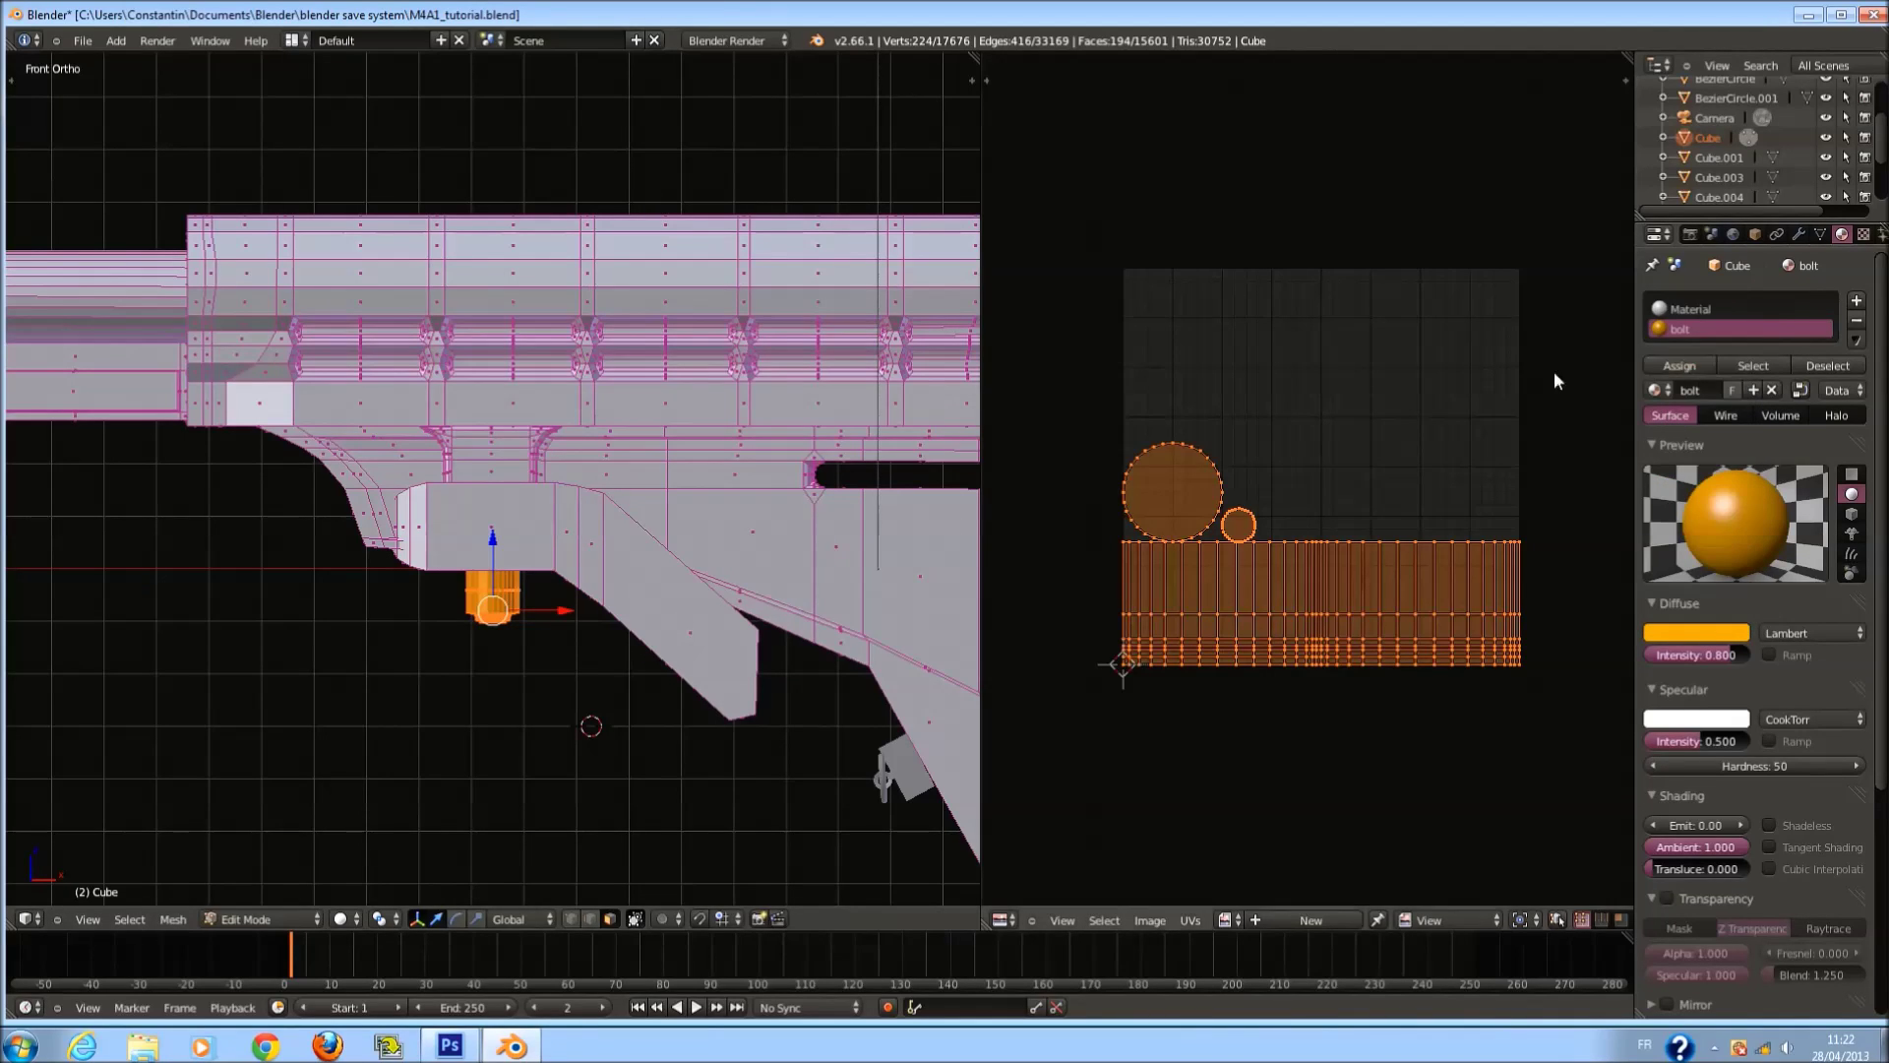
key("Tab")
key("Tab")
Clear the selection, select all linked faces of the lower buttstock body, and pack its UV islands.
scroll(787, 591, "down", 2)
key("a")
right_click(735, 581)
scroll(735, 581, "up", 1)
key("ctrl+l")
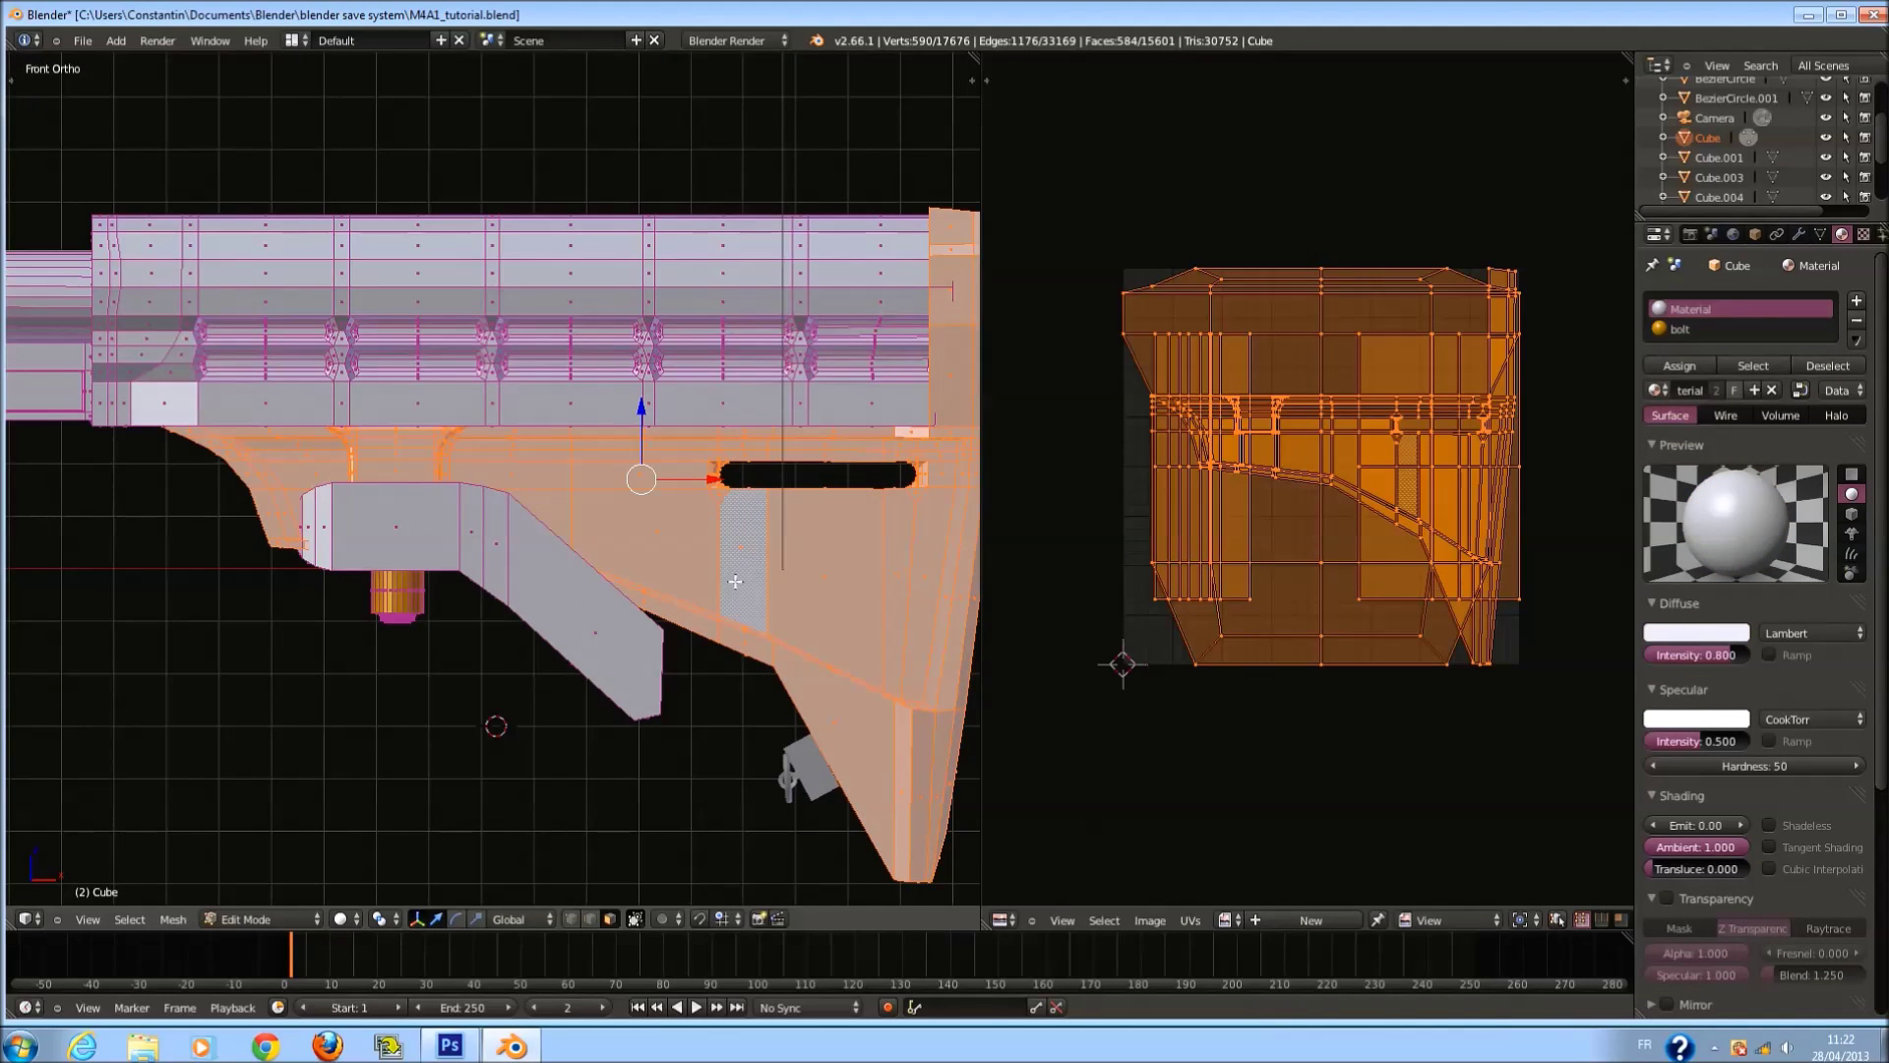
scroll(734, 581, "down", 1)
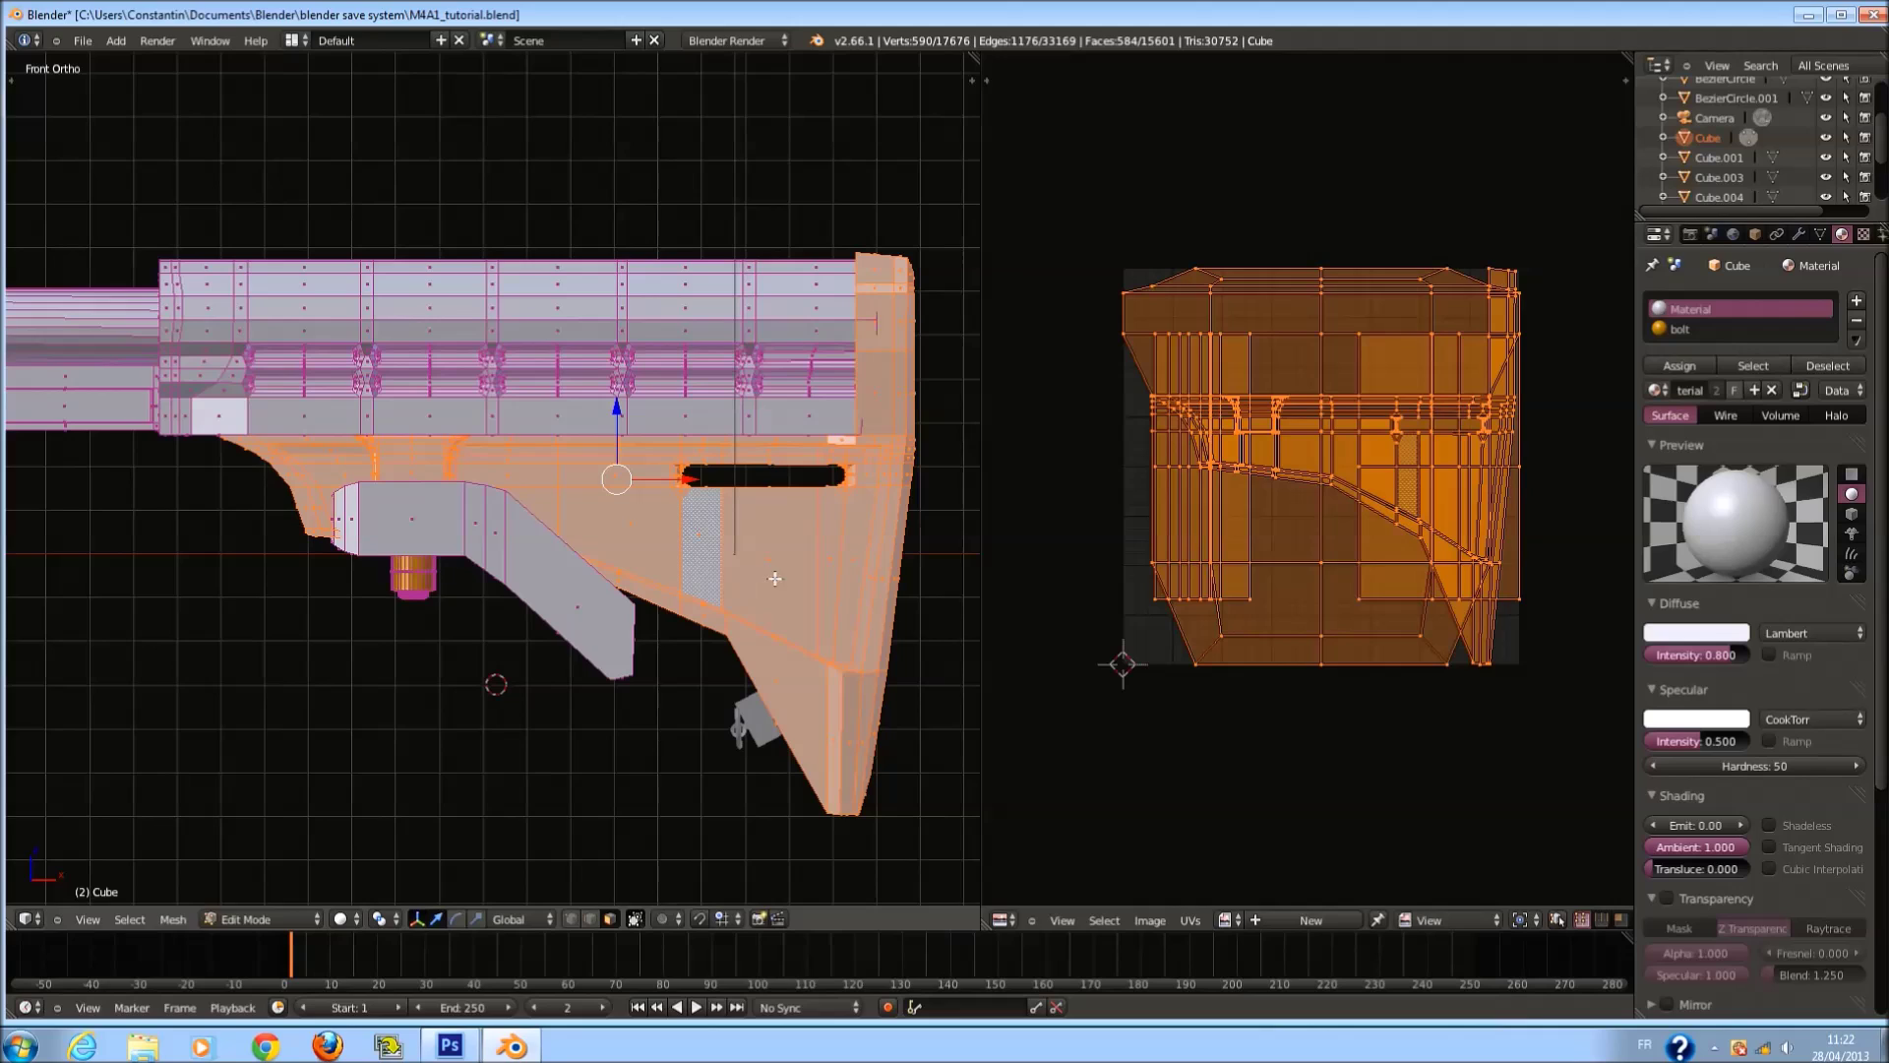
left_click(1193, 919)
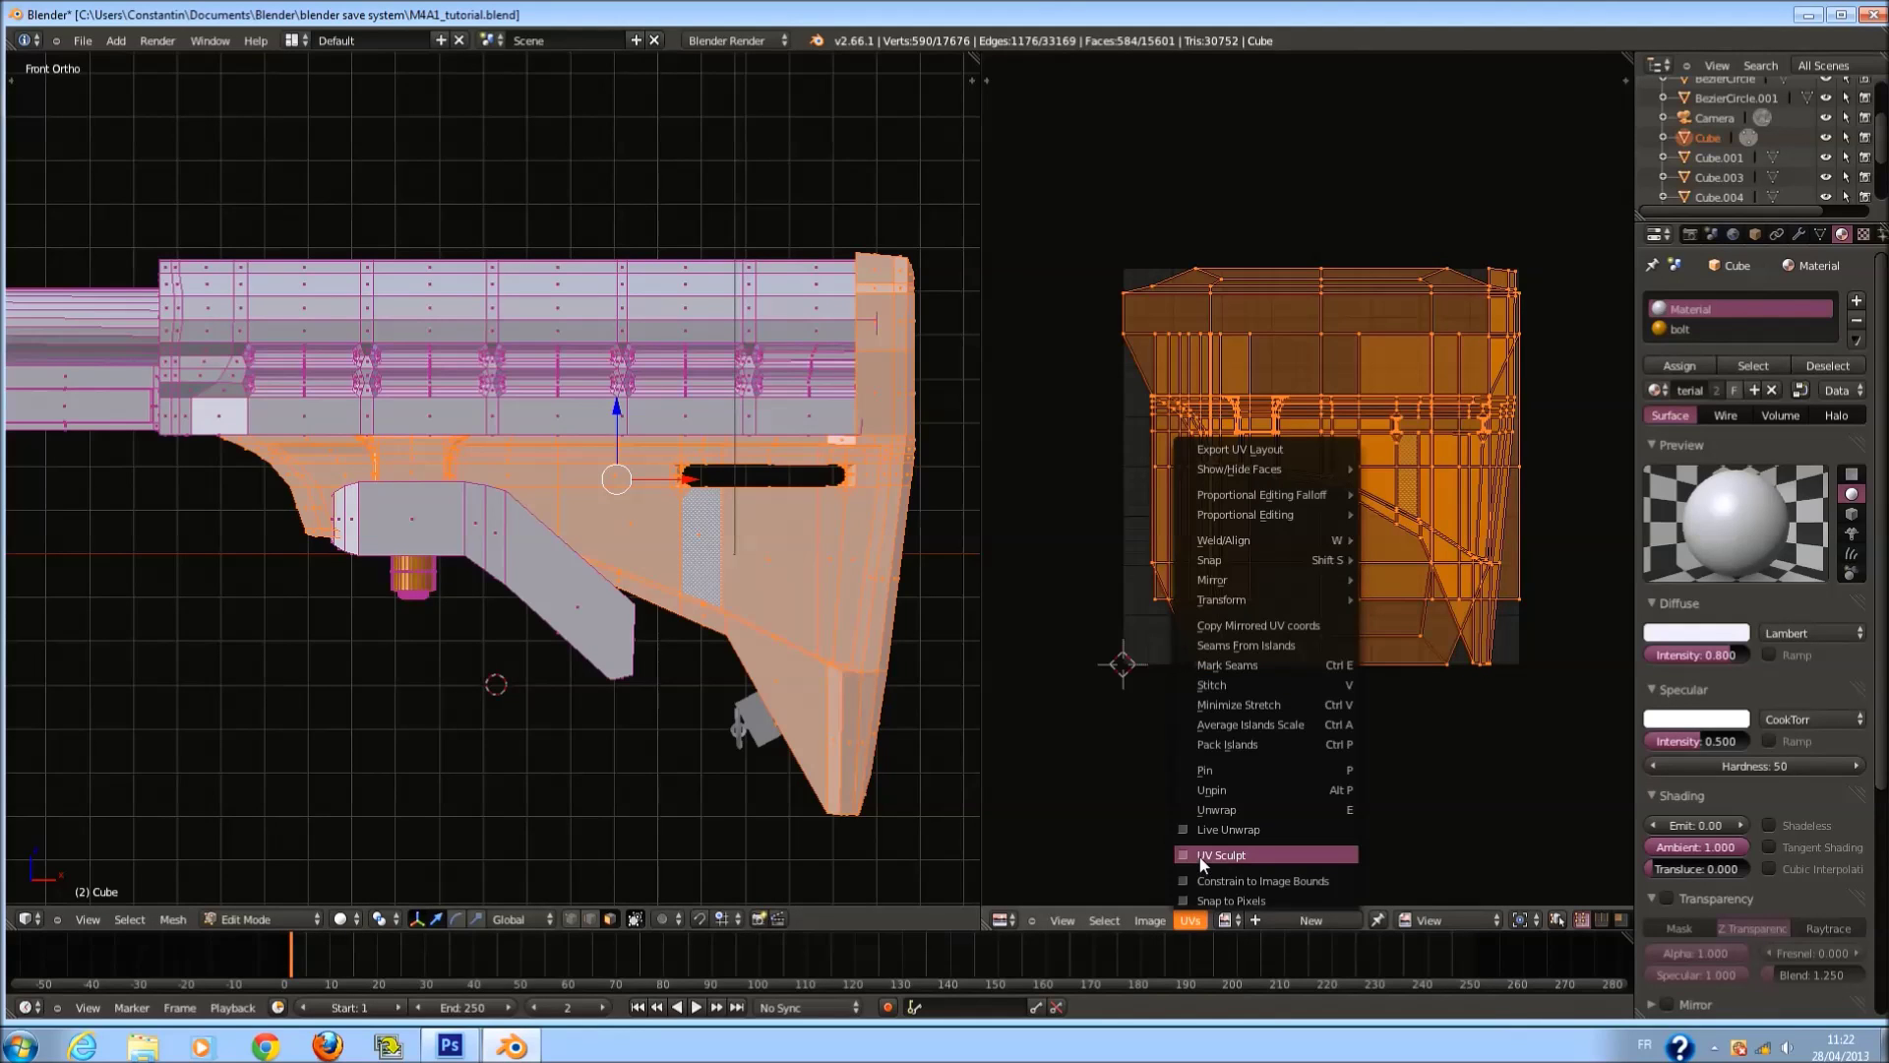
left_click(1238, 744)
scroll(1273, 717, "up", 2)
middle_click_drag(1282, 718, 1229, 718)
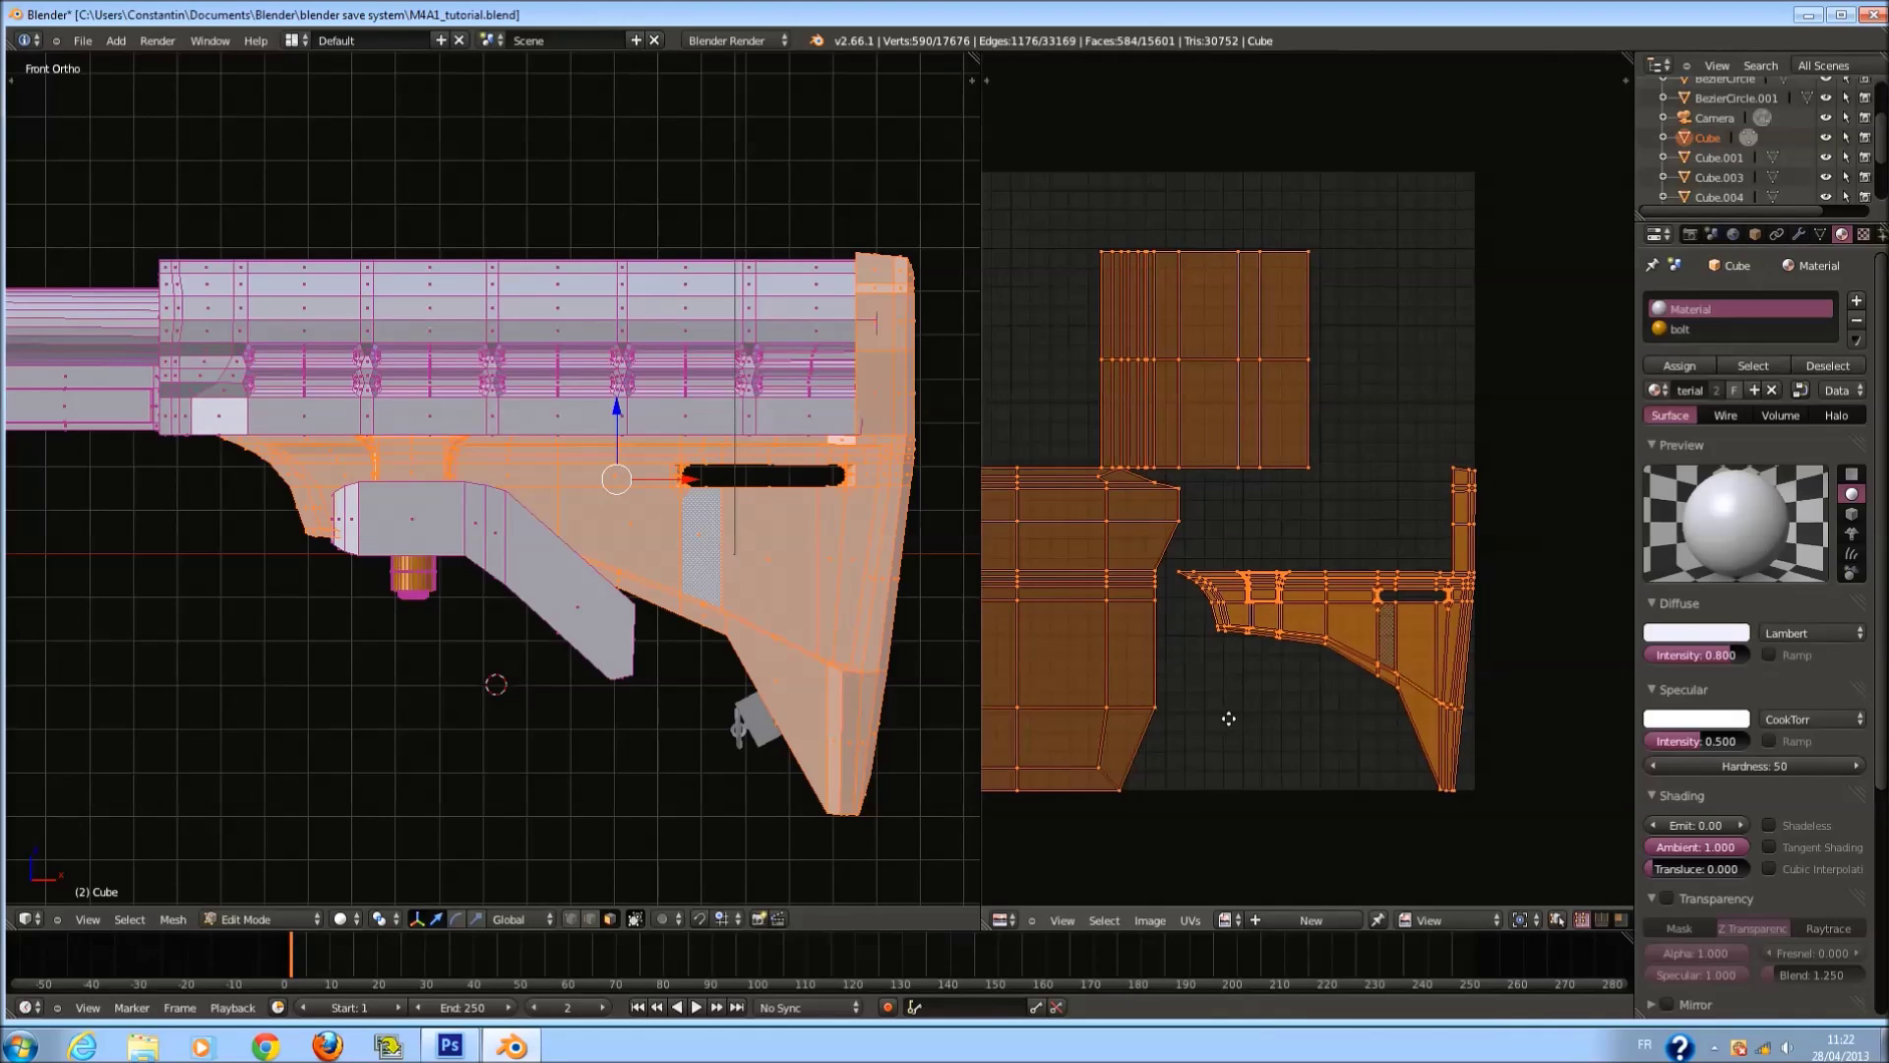
Clear the UV selection and reselect all linked faces of the lower buttstock body from a face on its butt end.
key("a")
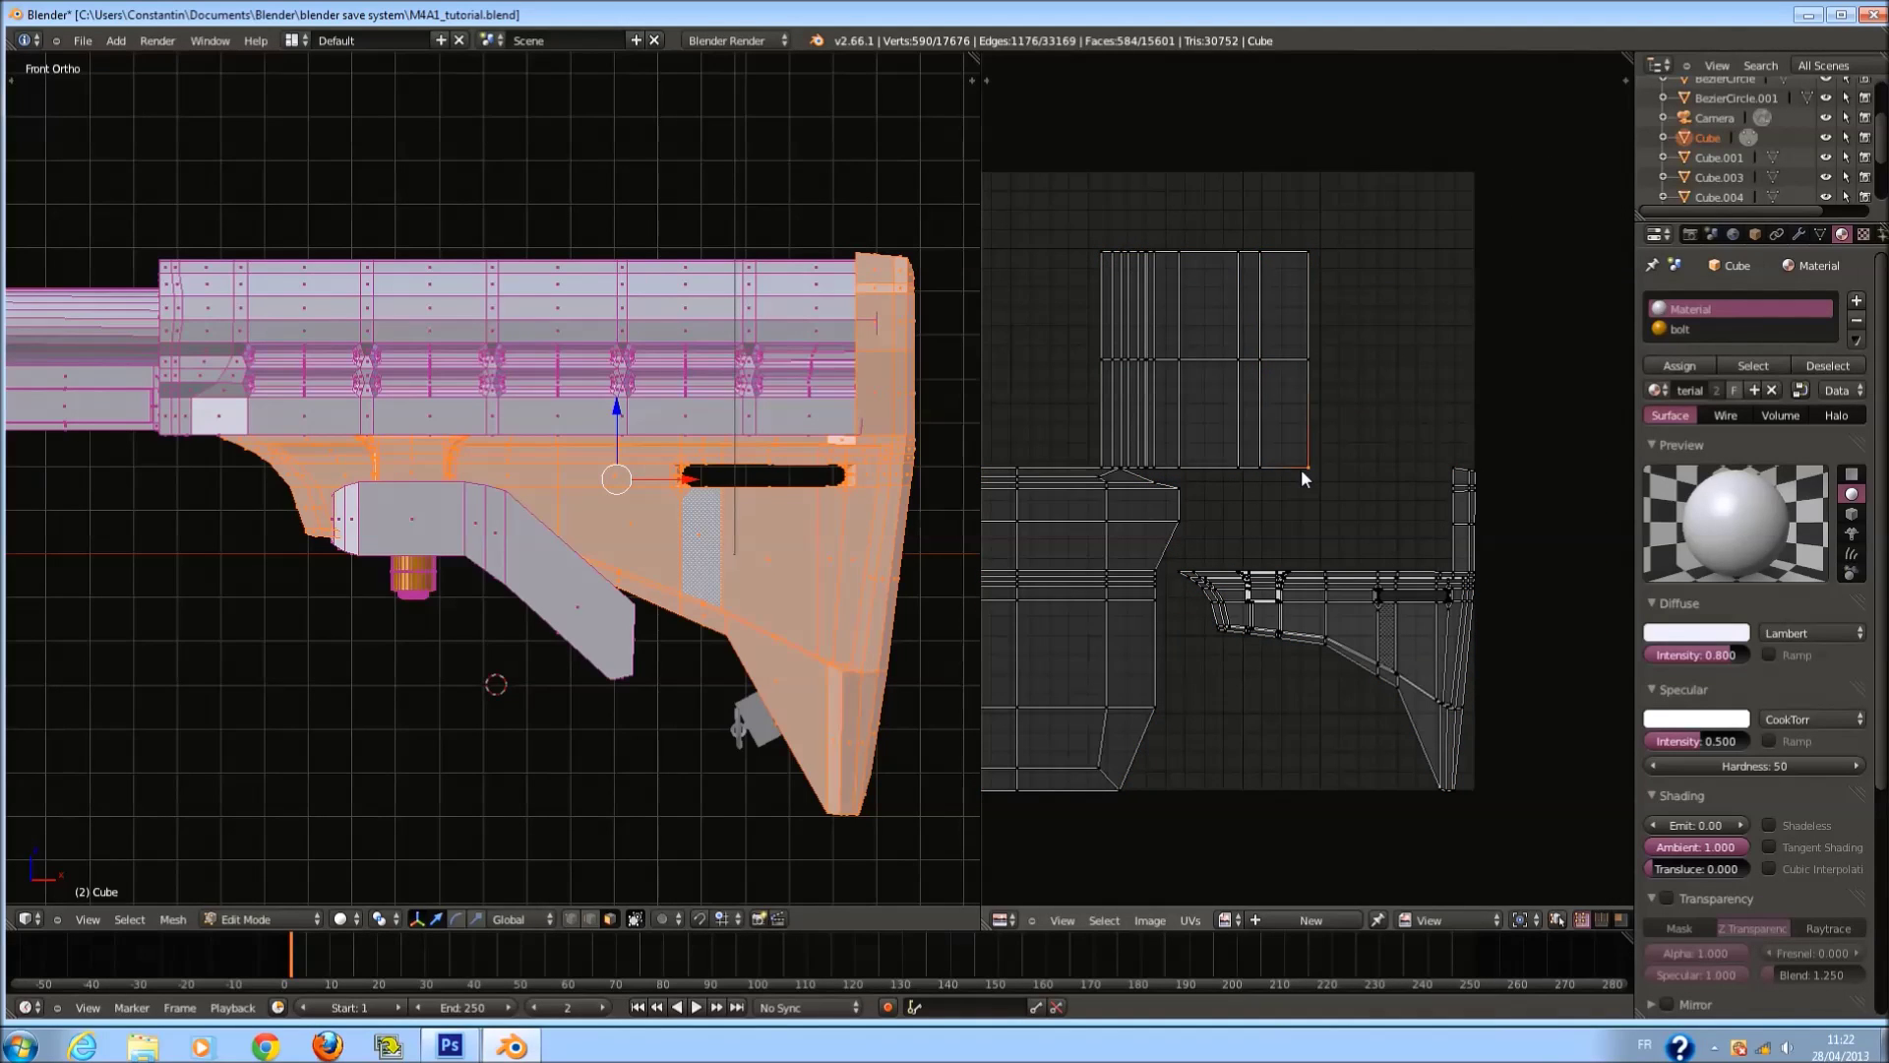
key("ctrl+l")
scroll(906, 414, "down", 1)
middle_click_drag(906, 414, 746, 461)
scroll(728, 482, "up", 1)
right_click(665, 539)
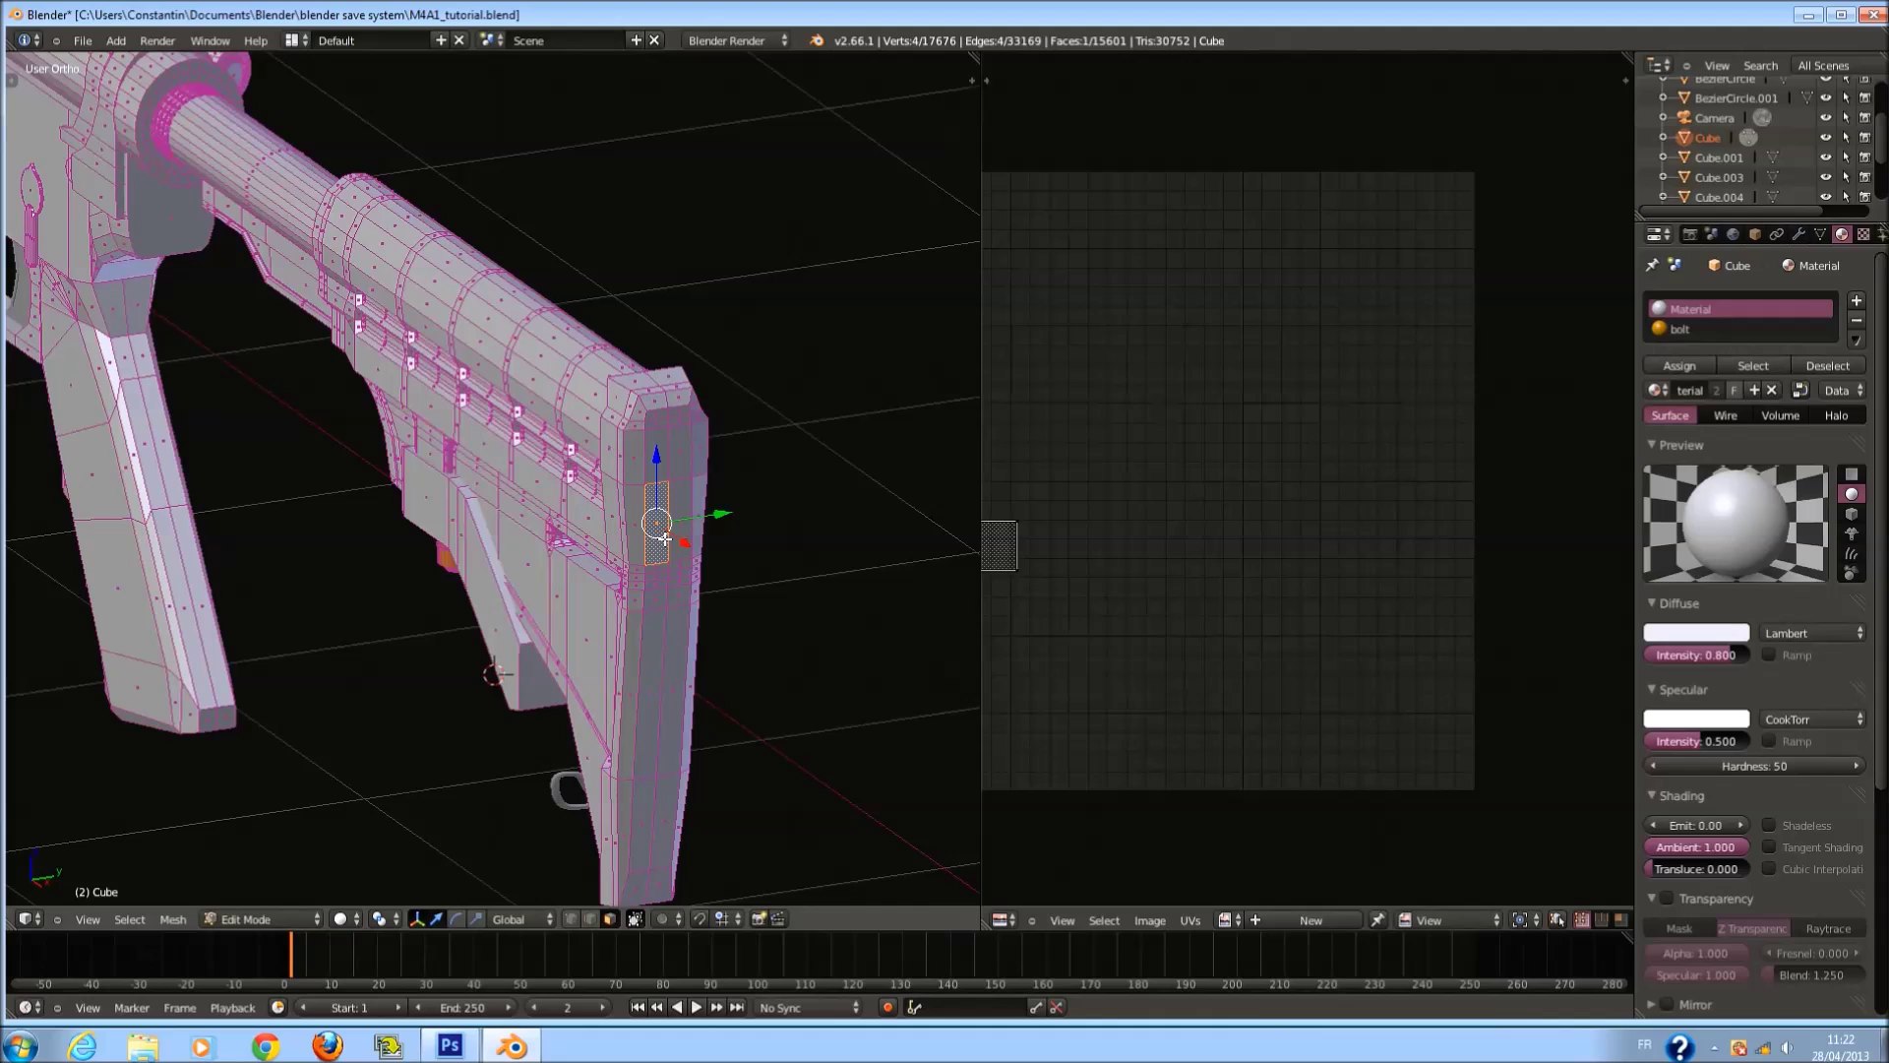
key("ctrl+l")
middle_click_drag(665, 539, 836, 531)
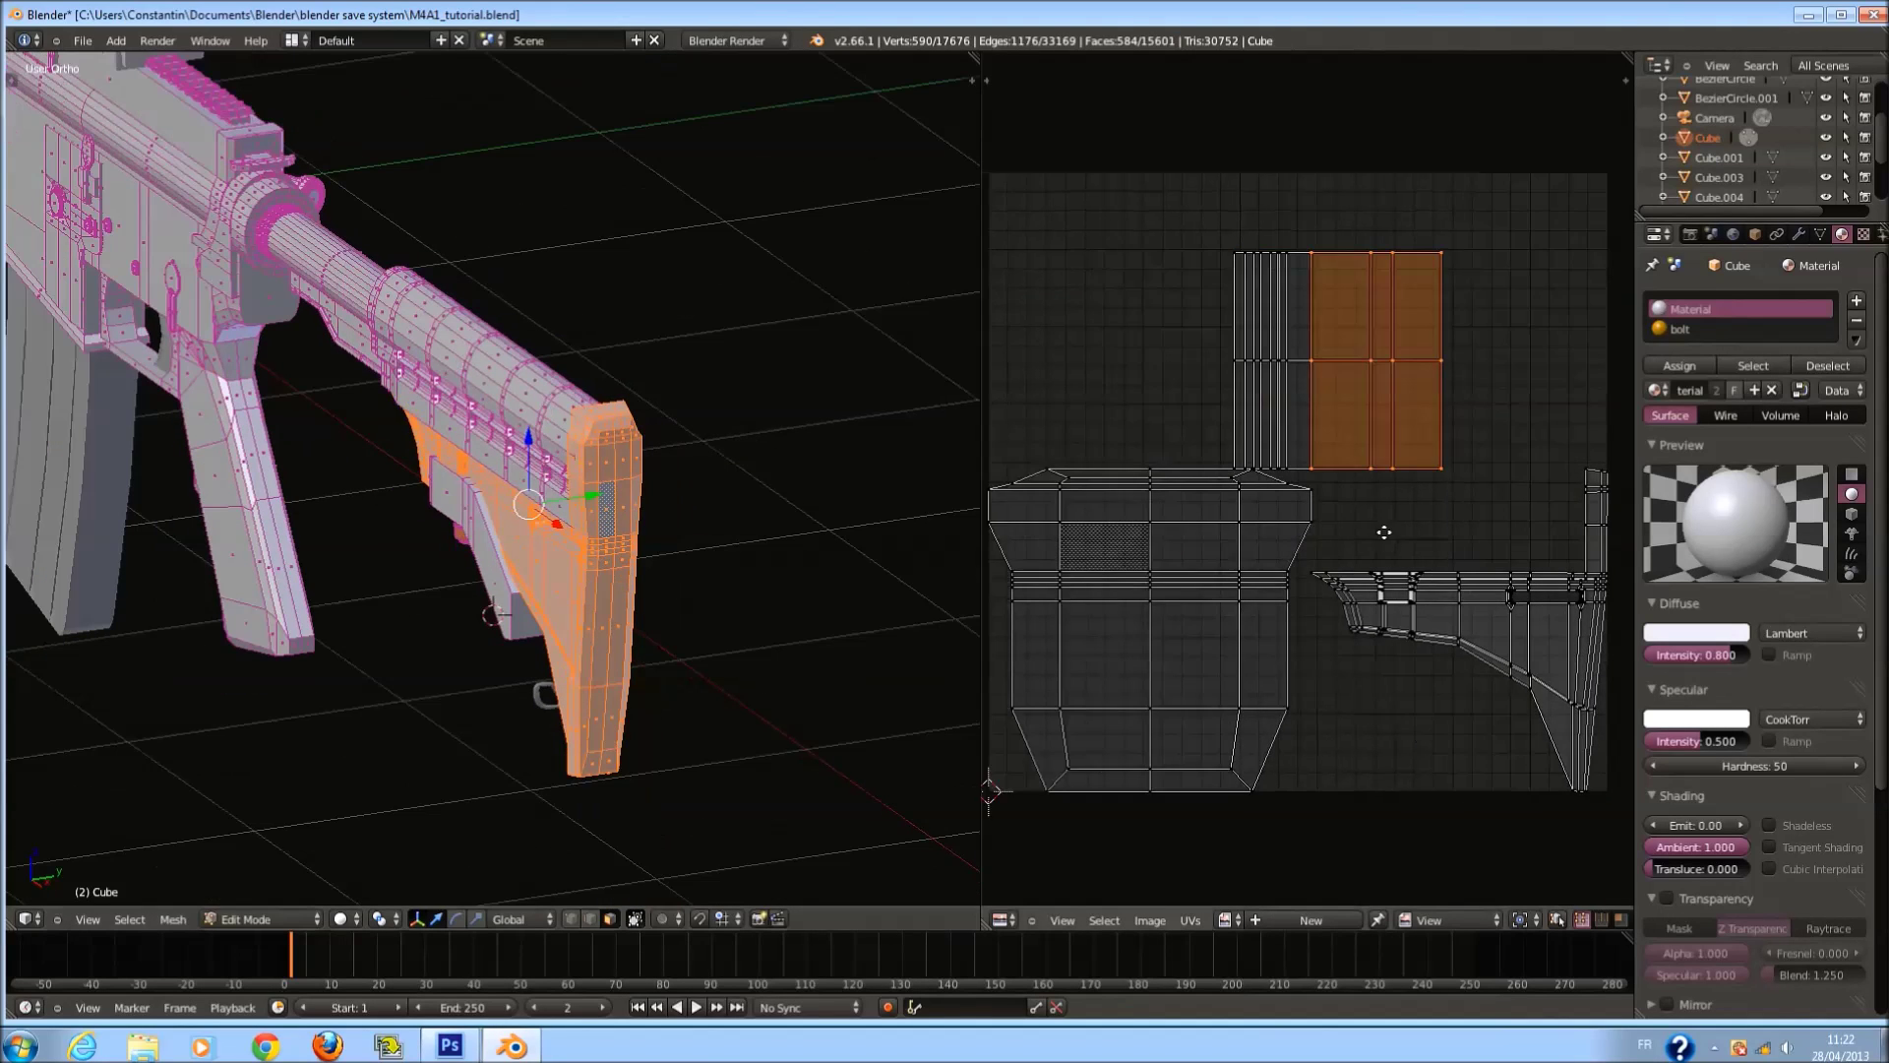
Select the whole butt-plate UV island and scale it along the X axis to about half its width.
scroll(1359, 683, "up", 1)
right_click(1310, 736)
scroll(1298, 730, "down", 1)
key("ctrl+l")
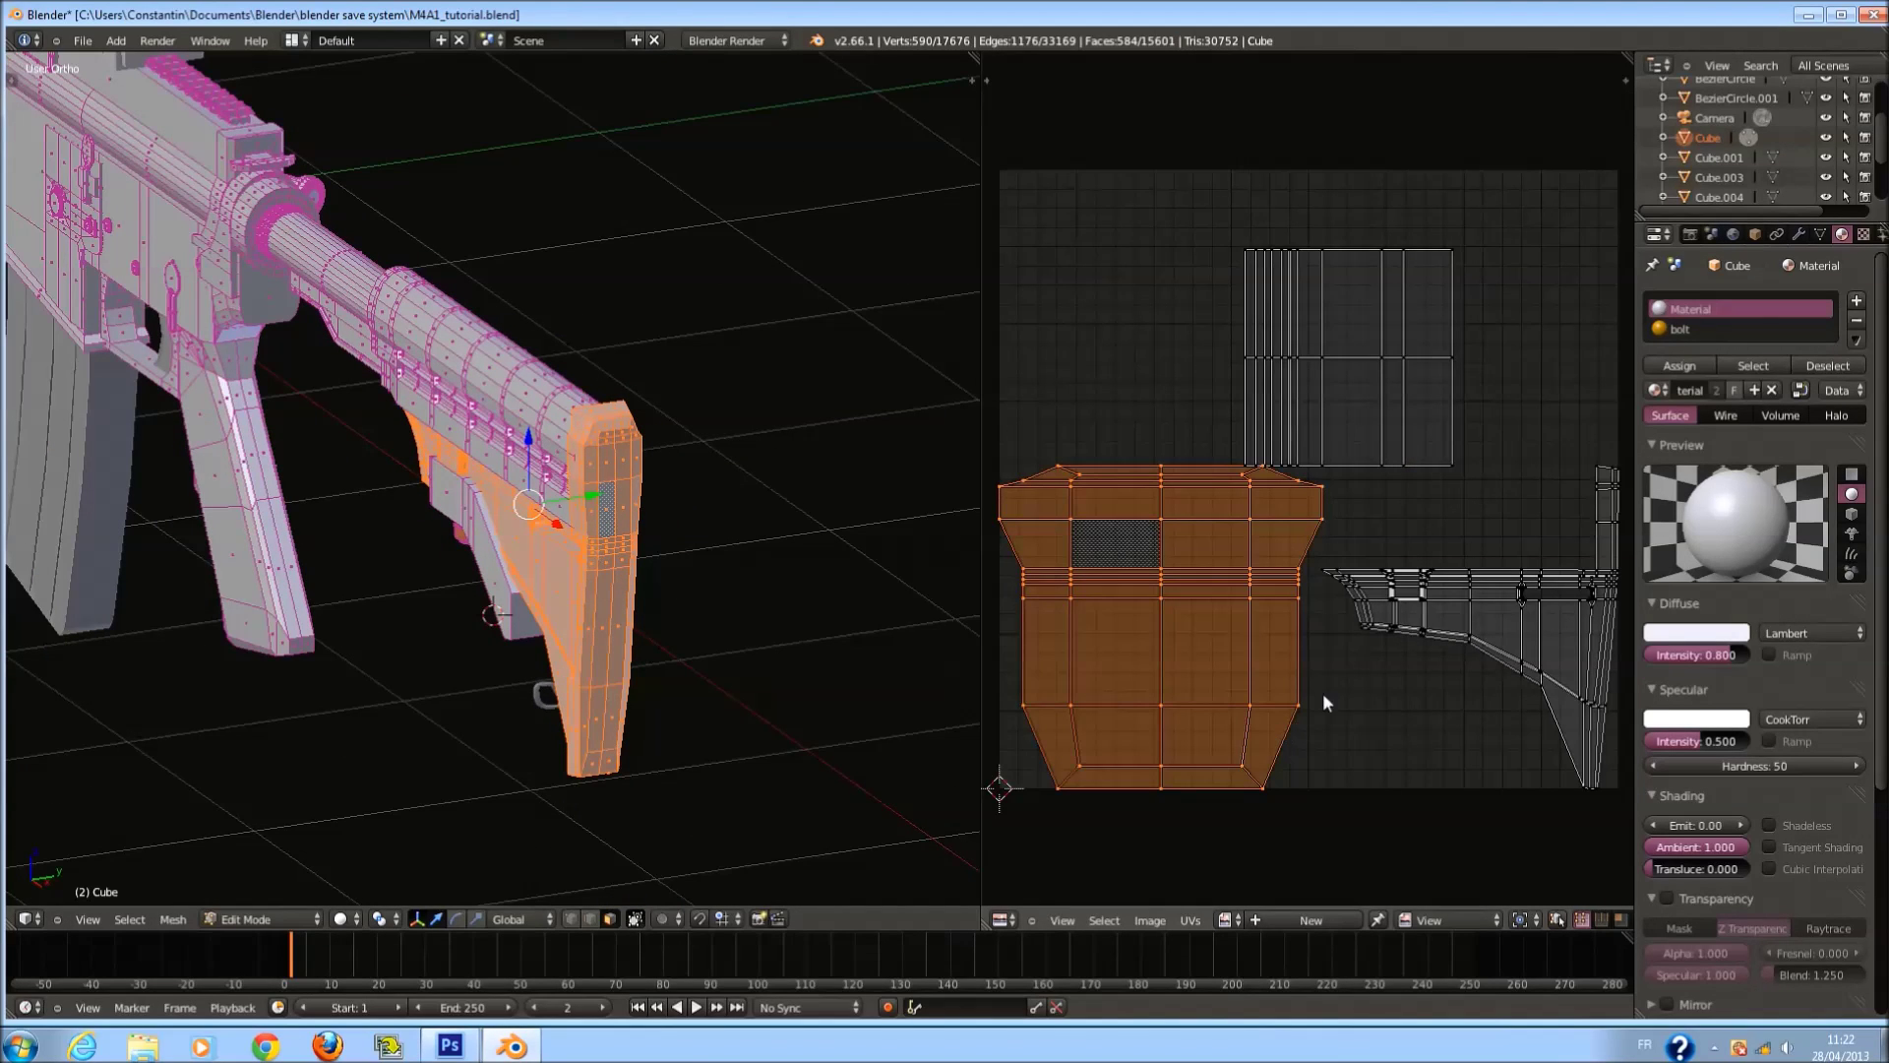
key("s")
key("x")
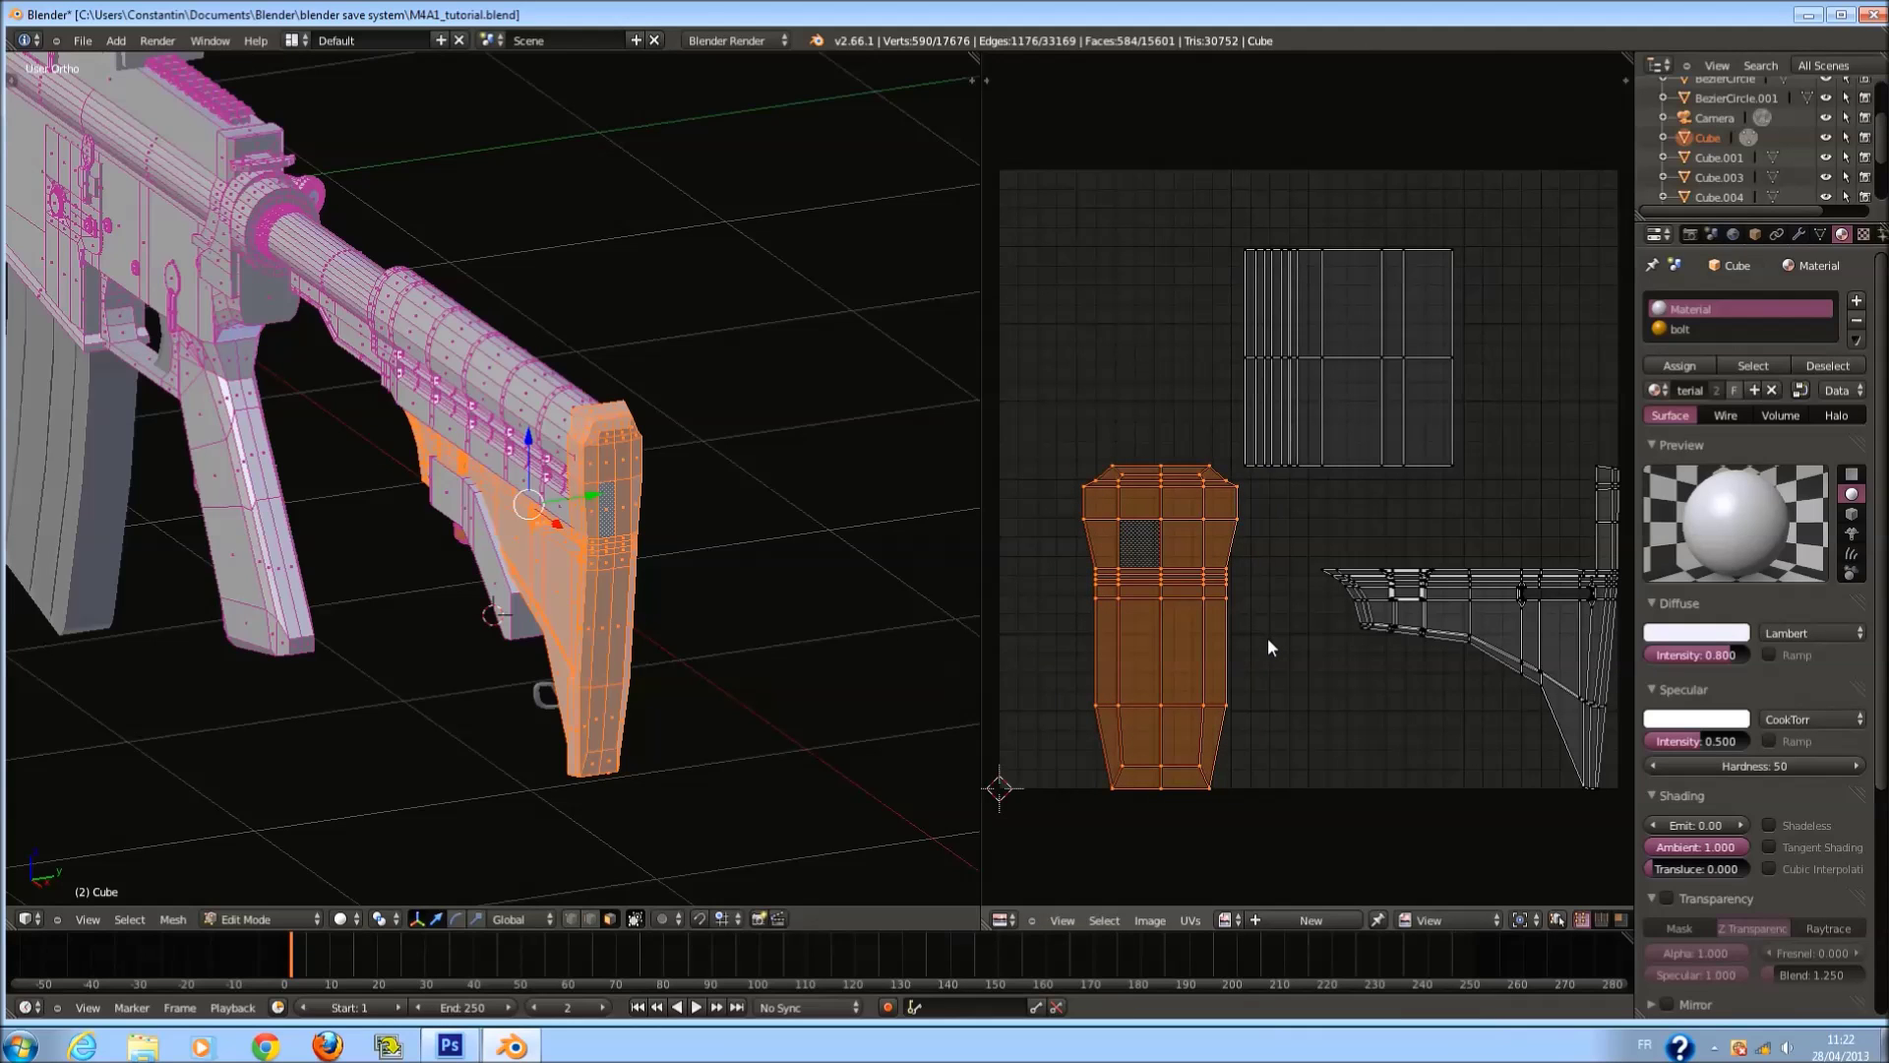
left_click(1269, 638)
Move the butt-plate island along X to the left edge of the UV space and save over the existing file.
key("g")
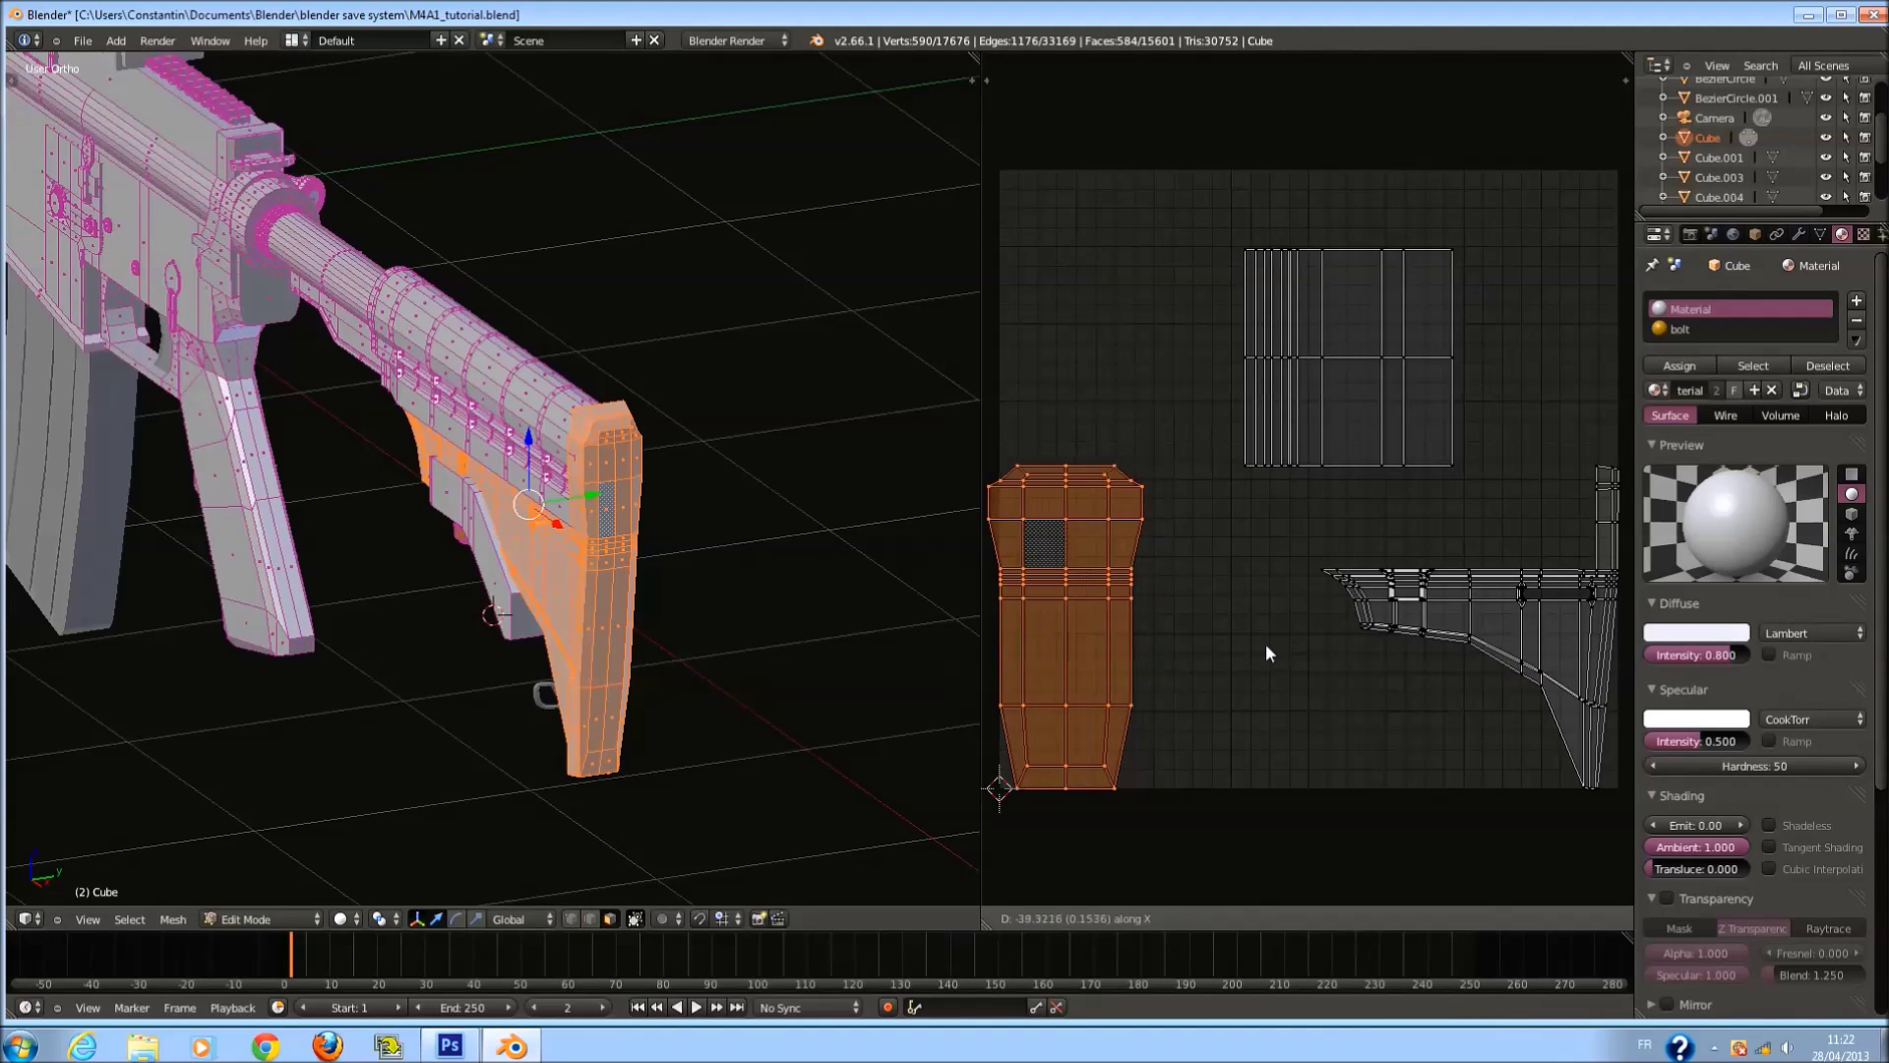
left_click(1247, 638)
scroll(1244, 638, "down", 1)
key("g")
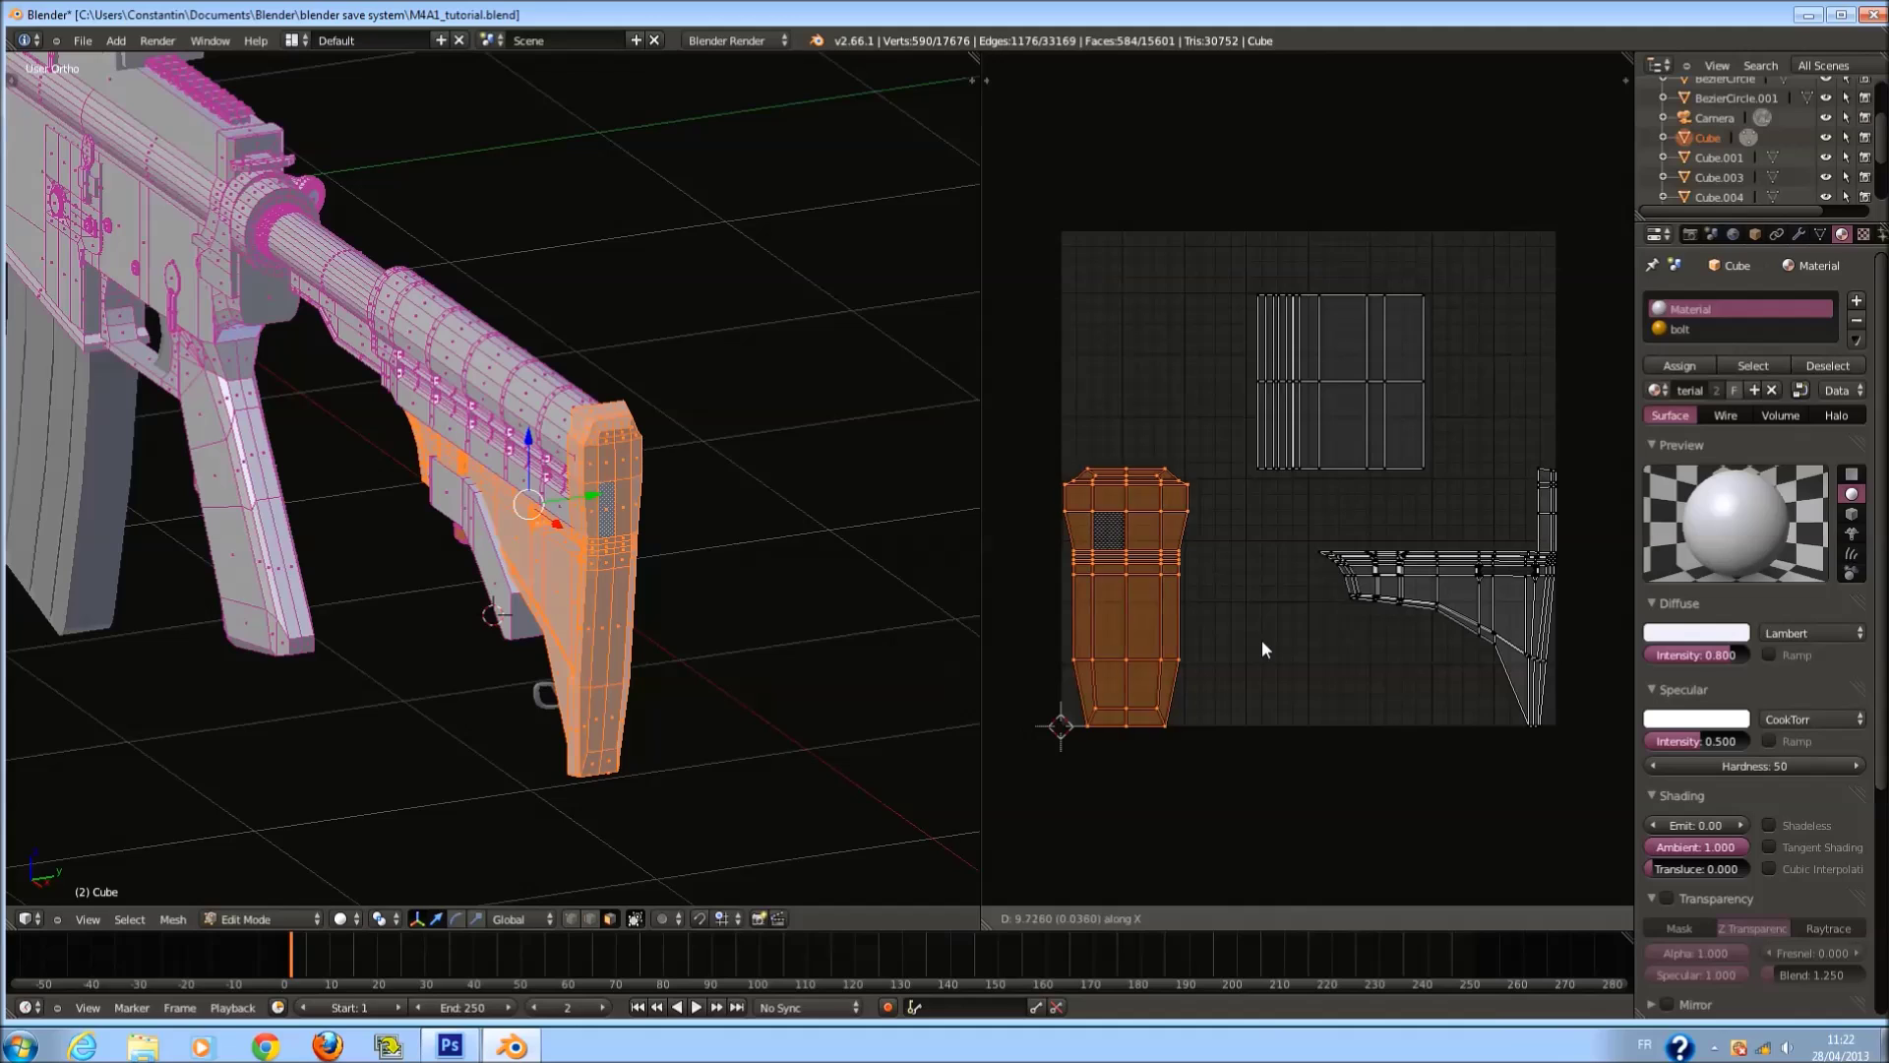
left_click(1261, 640)
key("ctrl+s")
key("Return")
Try to move the stock's side-profile UV island along the X axis.
key("a")
scroll(1405, 669, "up", 1)
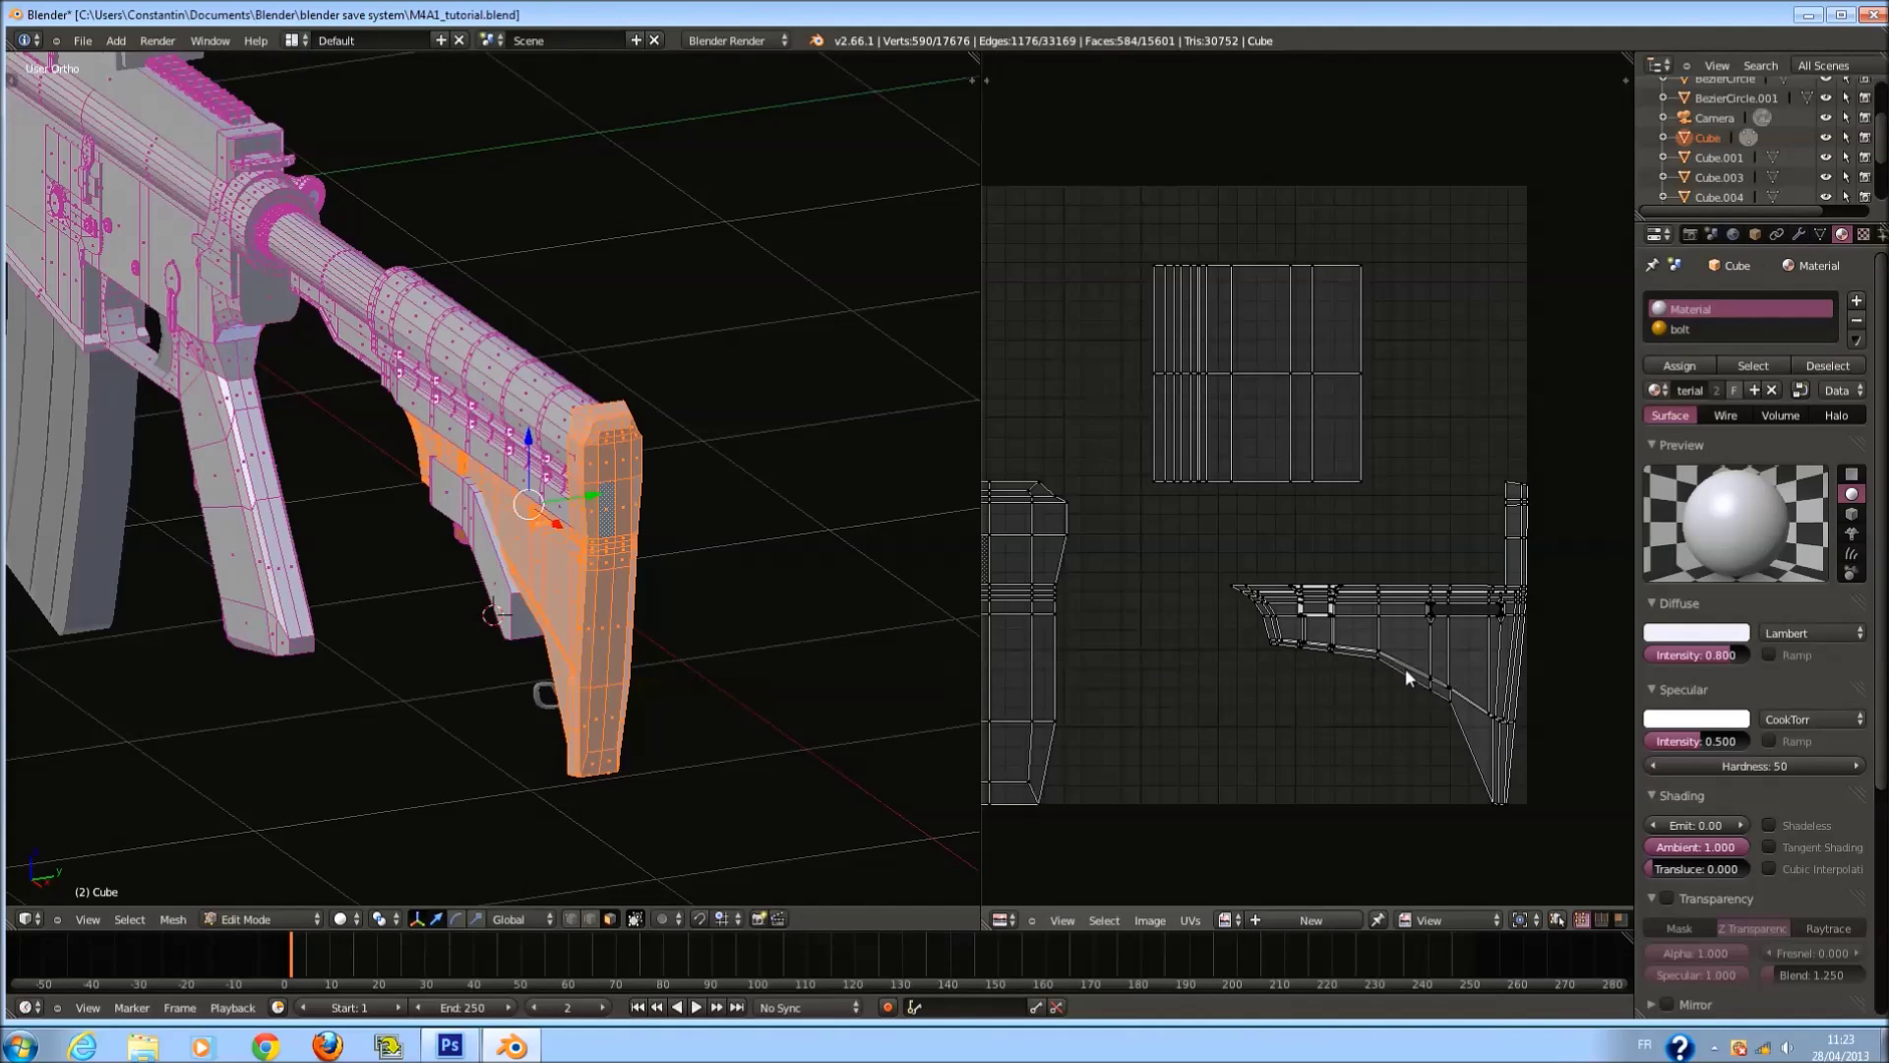
key("l")
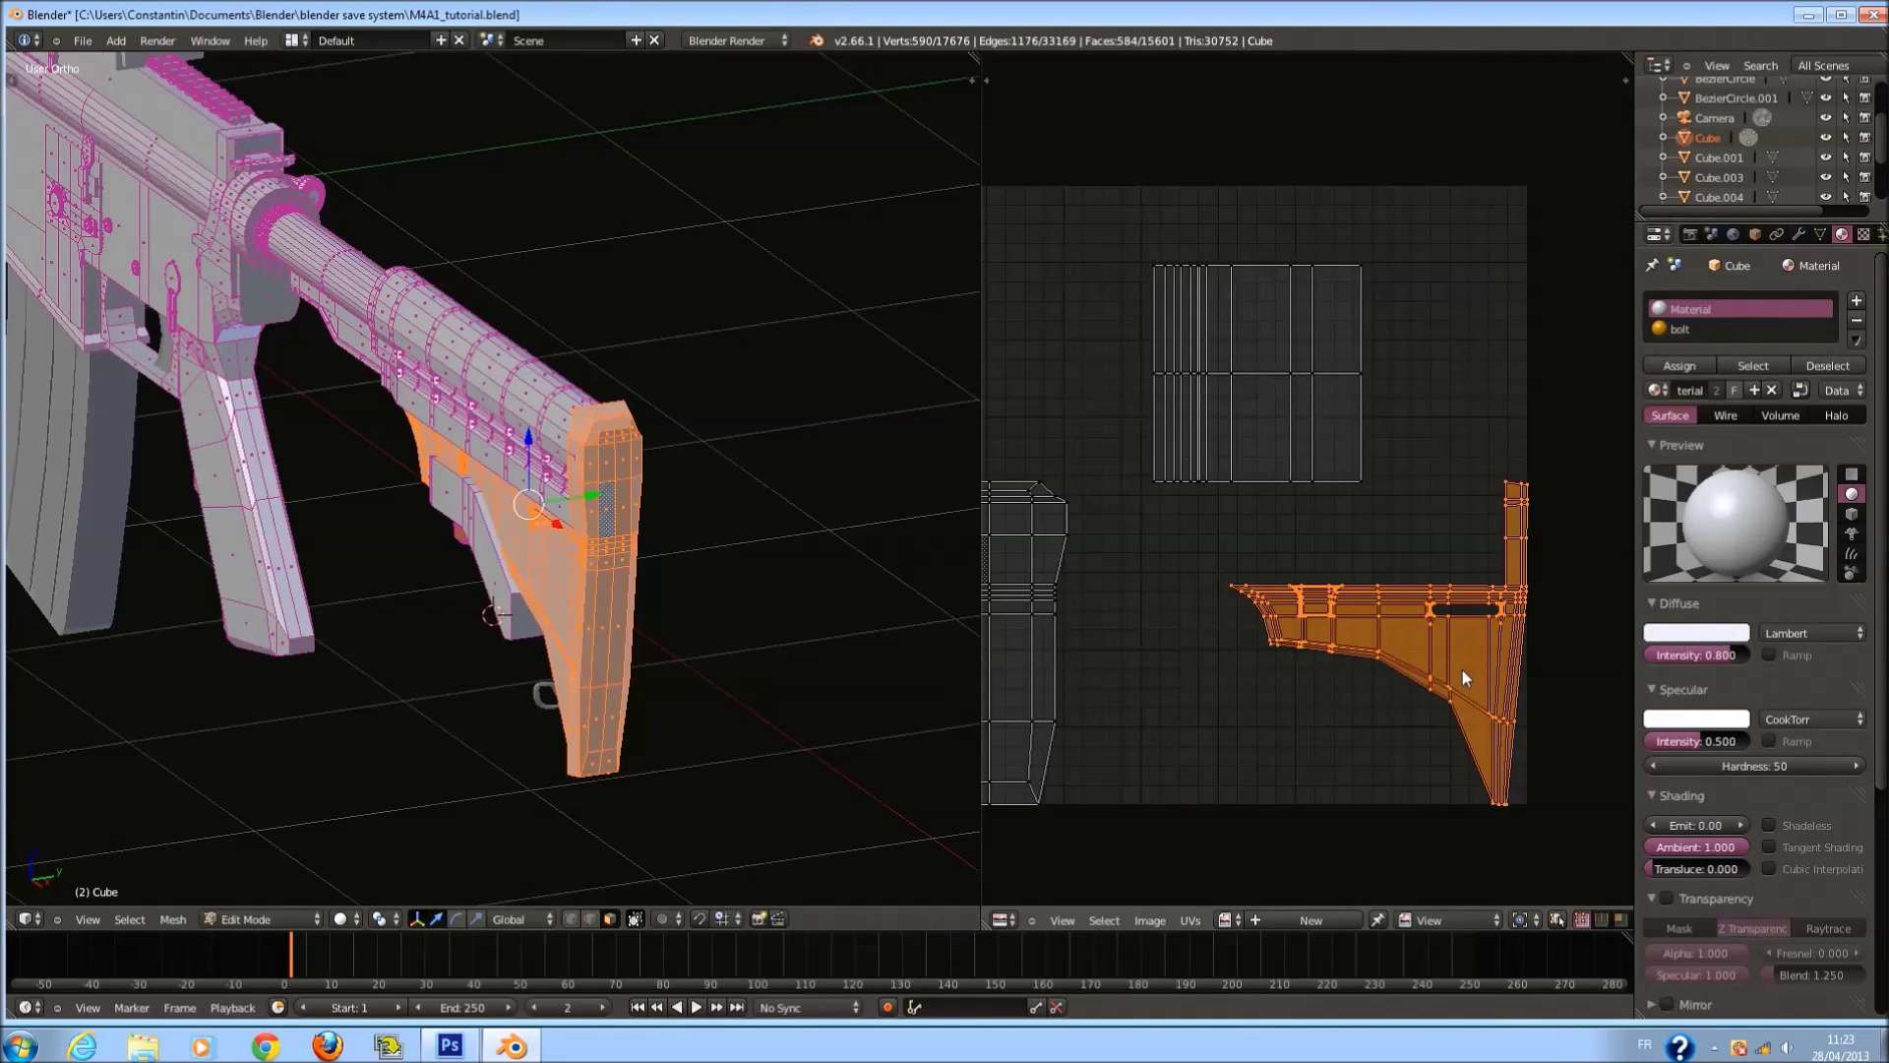
key("g")
key("x")
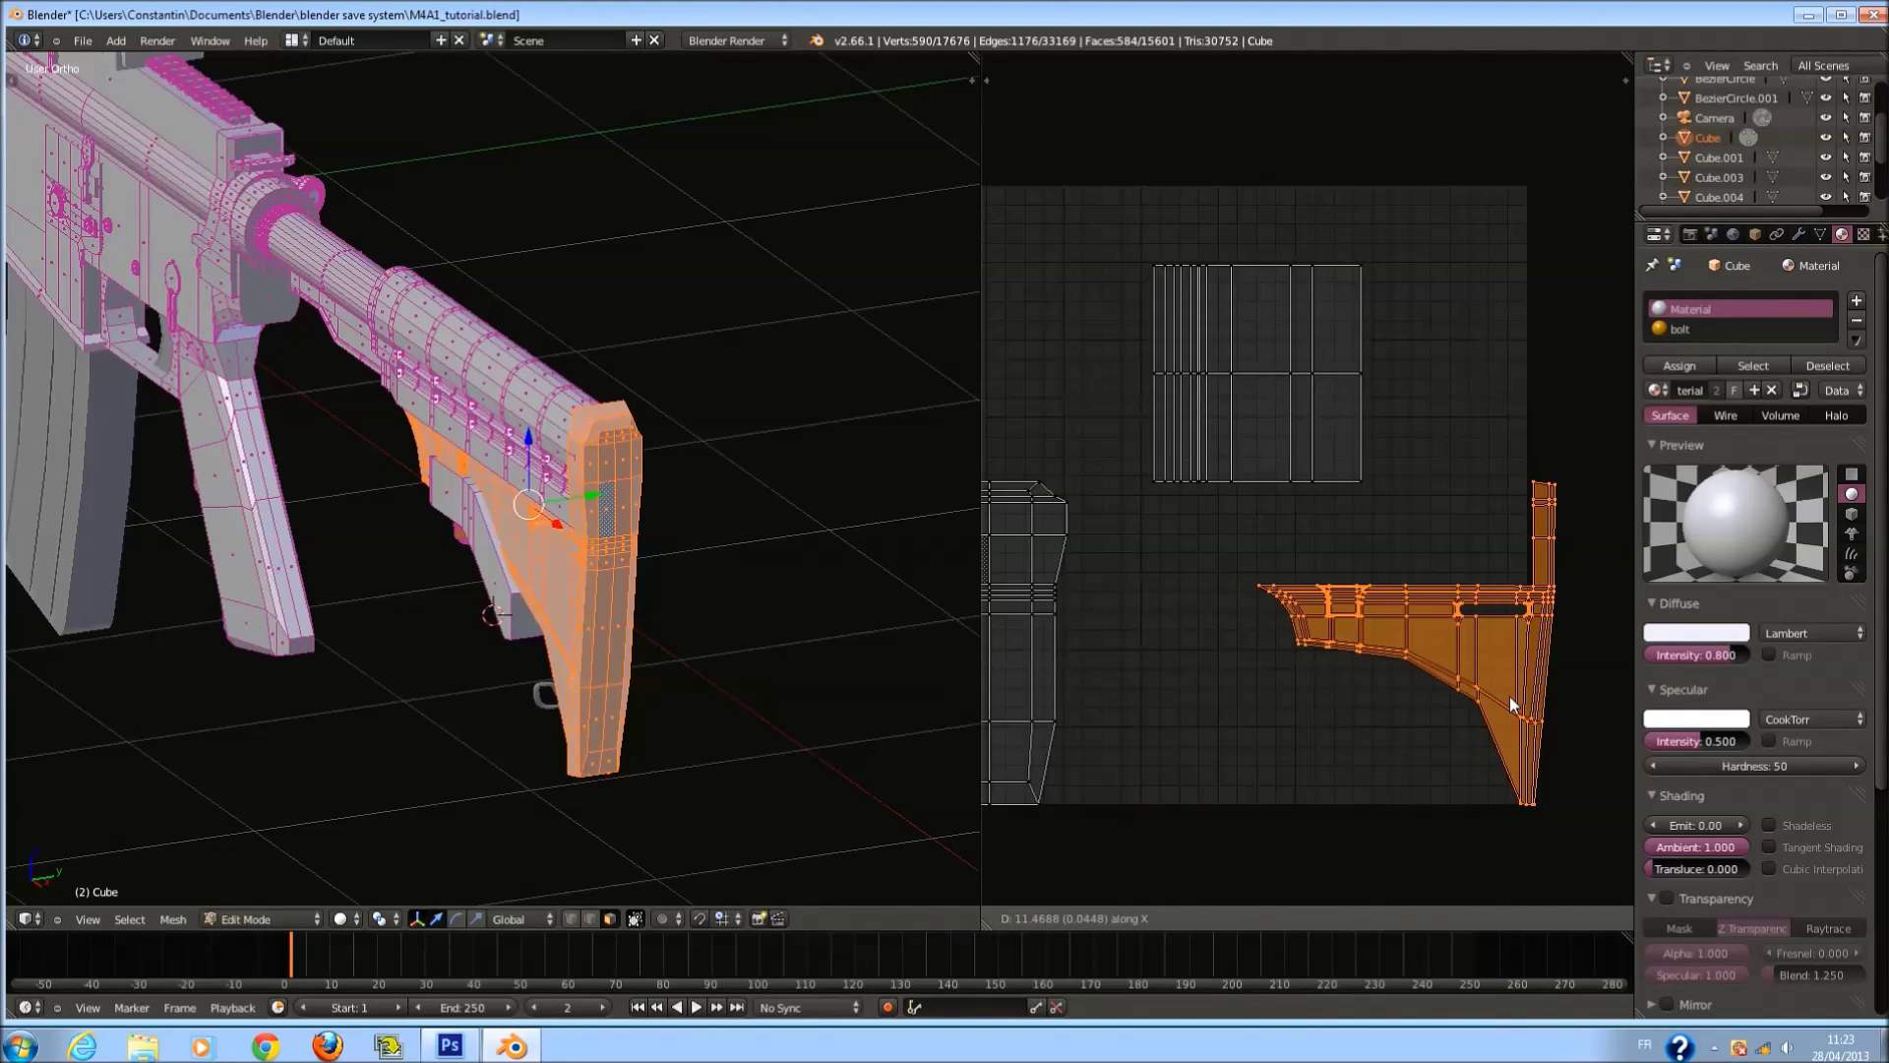
left_click(1472, 694)
View the upper stock section's UV layout by selecting its linked faces, and return to the lower stock's linked faces.
key("KP_1")
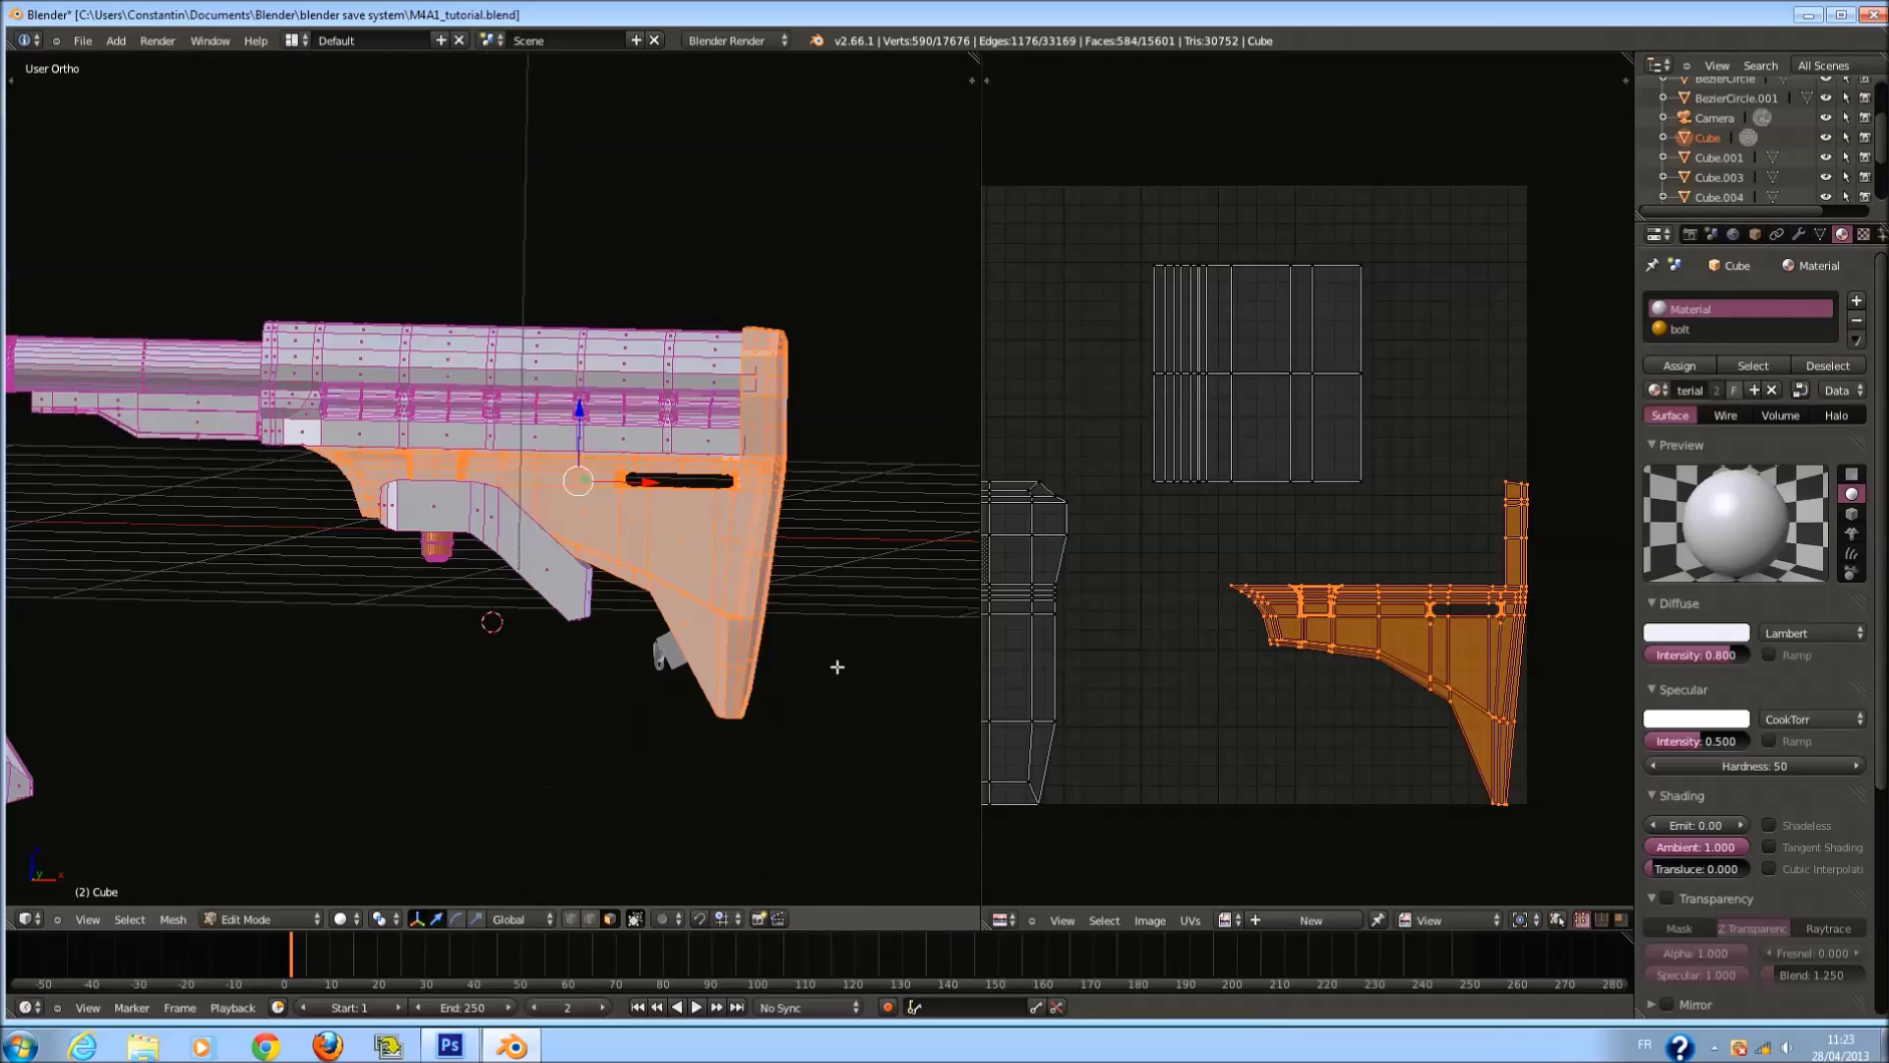
right_click(633, 344)
key("ctrl+l")
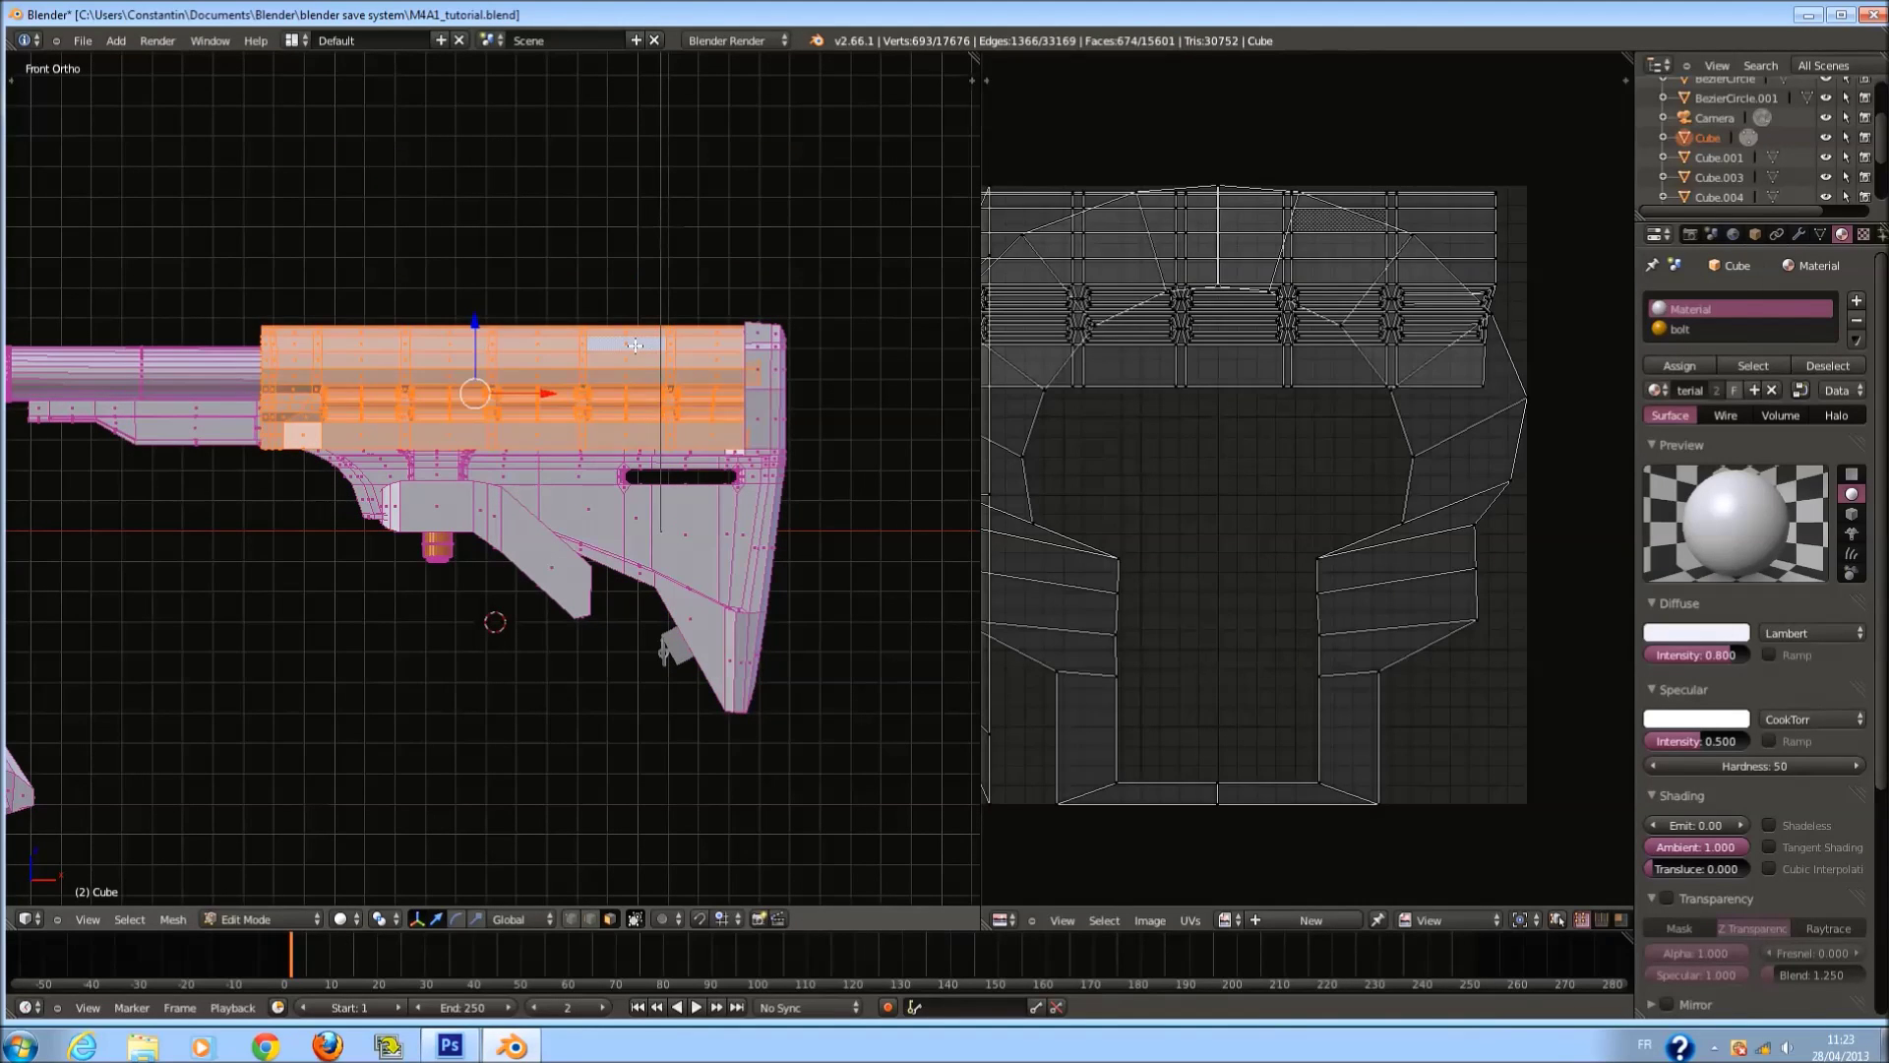
right_click(668, 529)
key("ctrl+l")
Examine the lower stock from the side and rear and compare its side-profile UV island with the mesh.
middle_click_drag(770, 546, 819, 429)
key("KP_1")
scroll(854, 423, "up", 4)
key("KP_3")
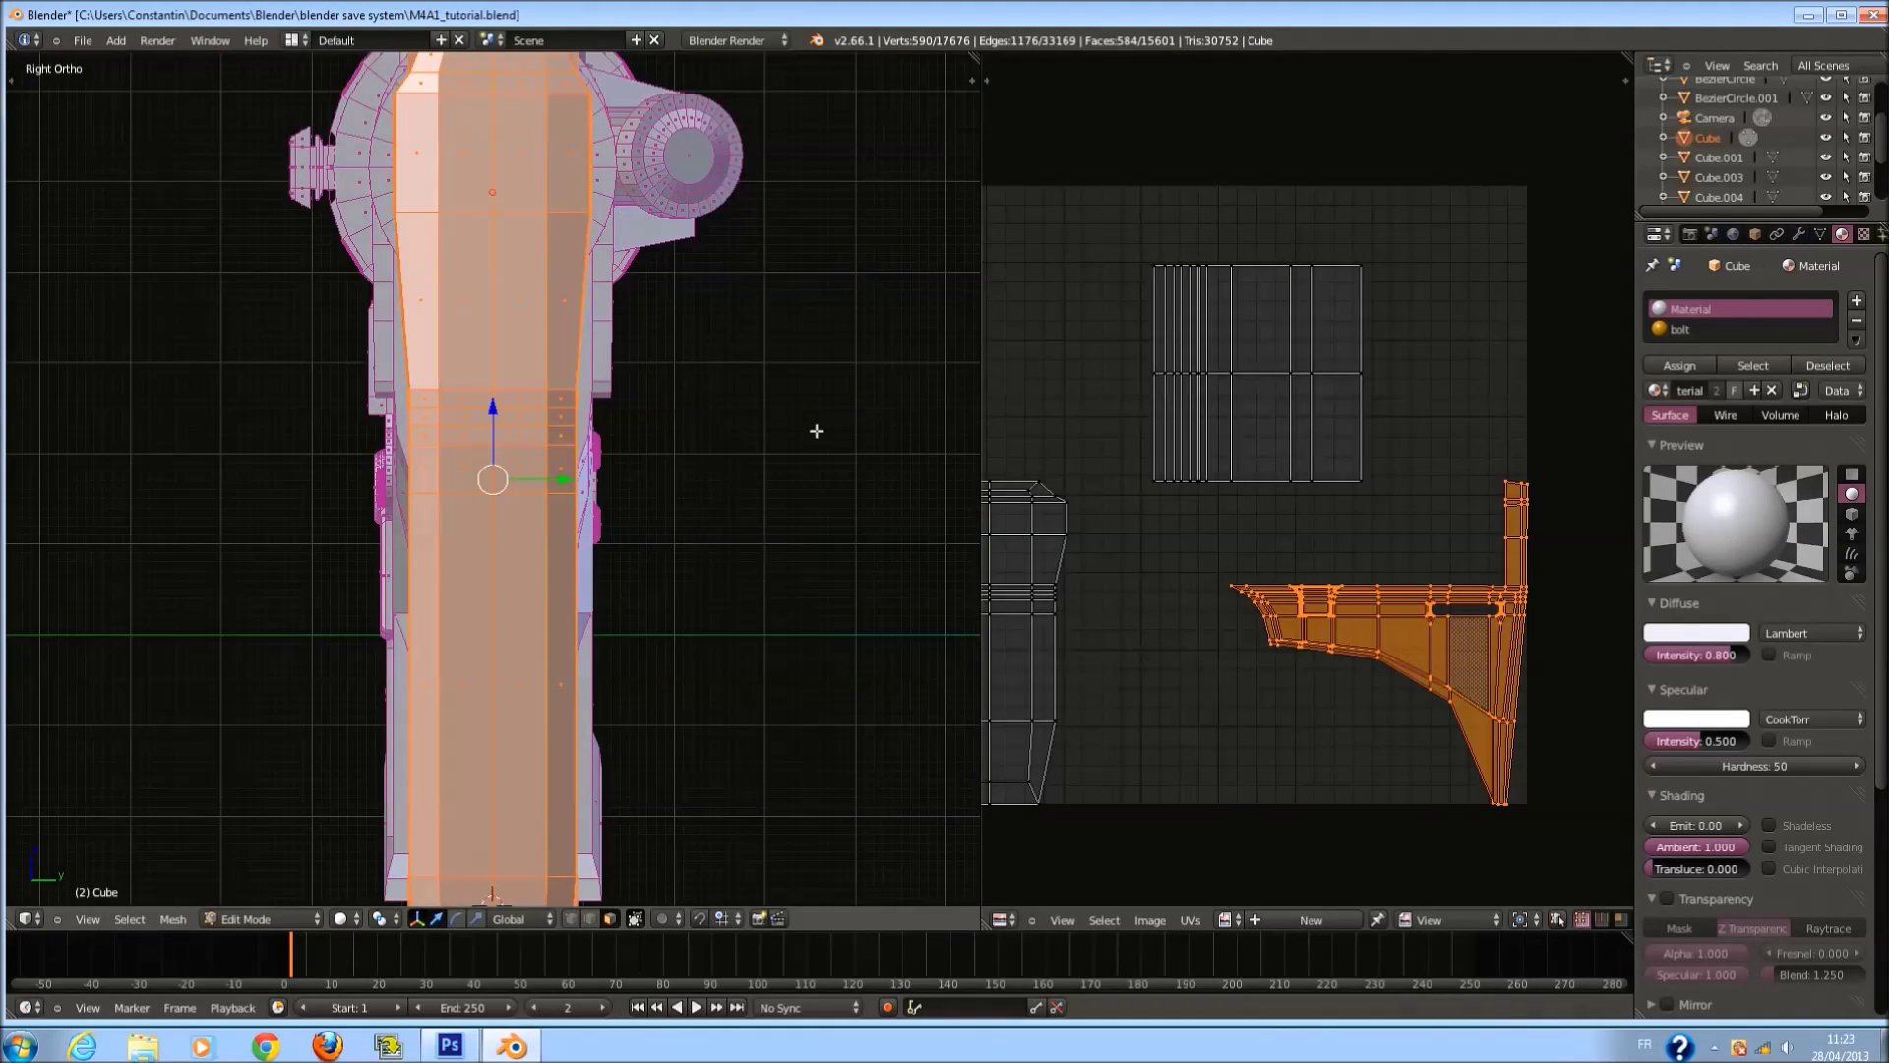
key("KP_1")
scroll(654, 551, "down", 2)
scroll(688, 538, "down", 2, "ctrl")
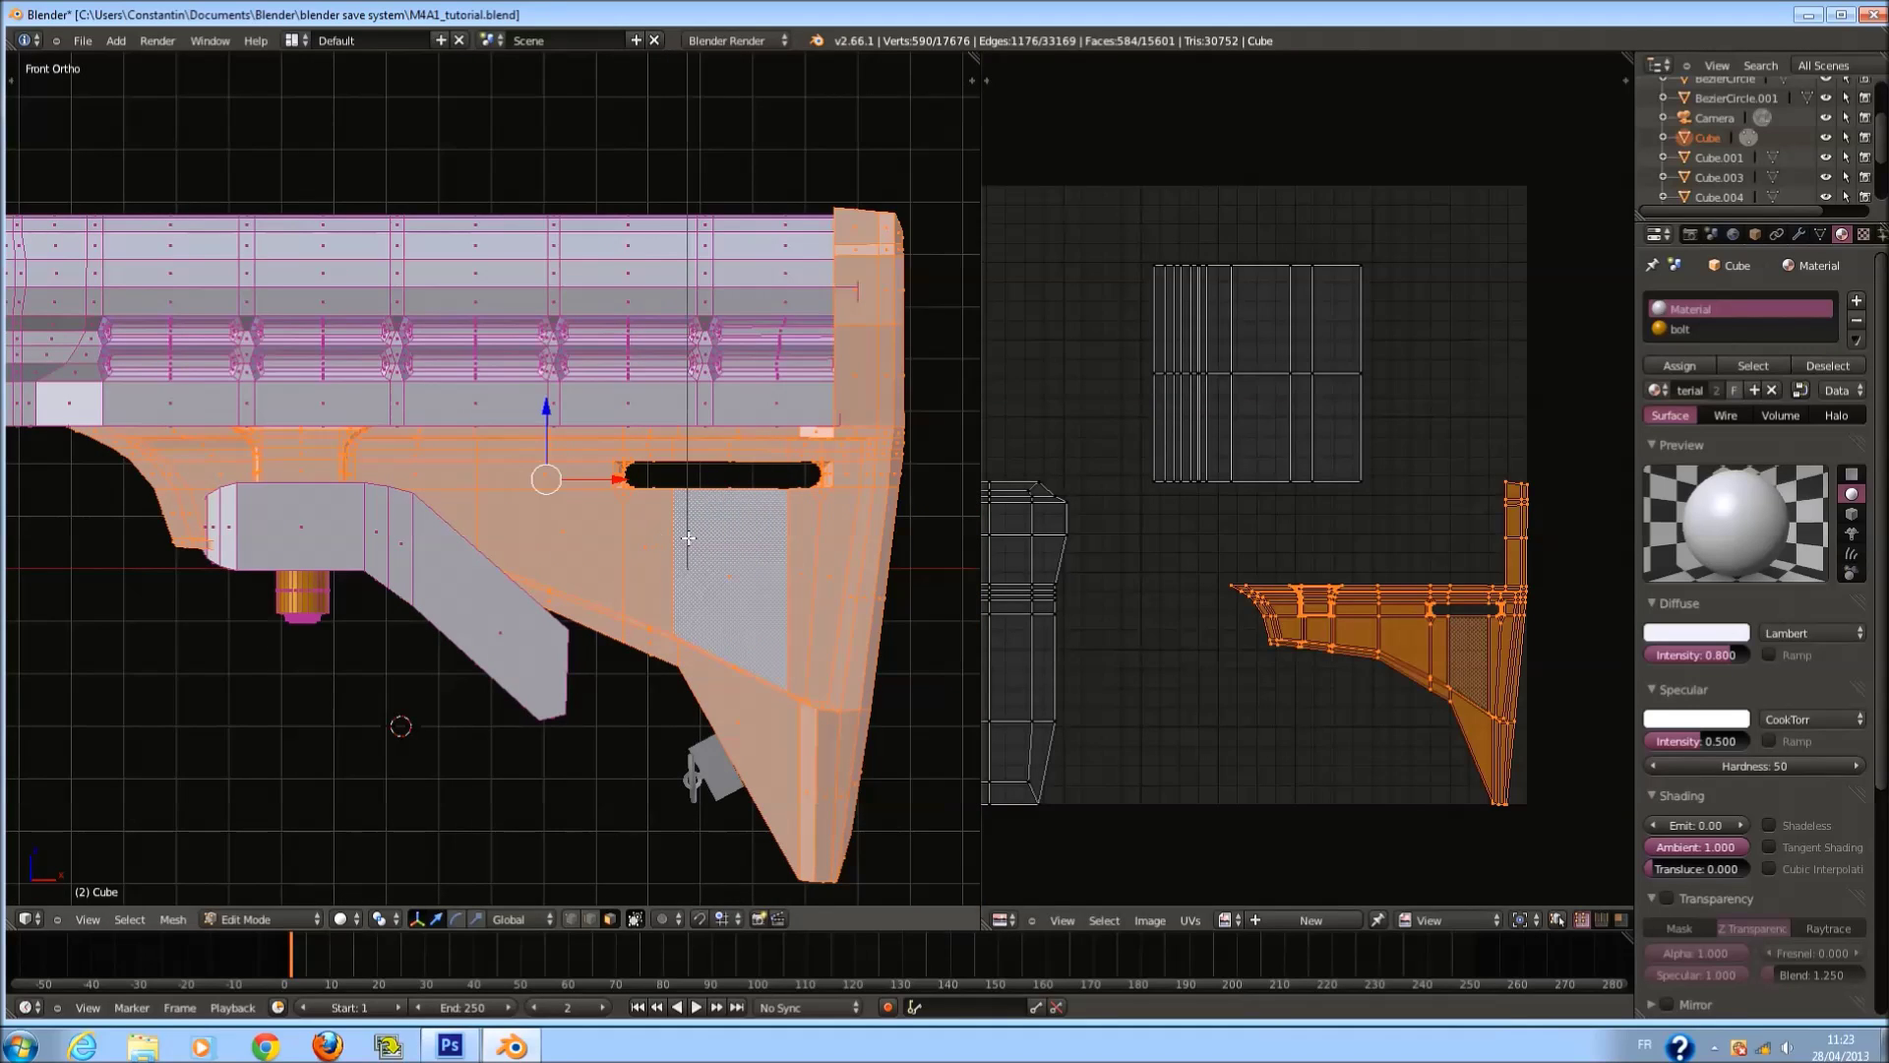
scroll(1399, 654, "up", 2)
middle_click_drag(1399, 653, 1205, 187)
scroll(1336, 487, "up", 3)
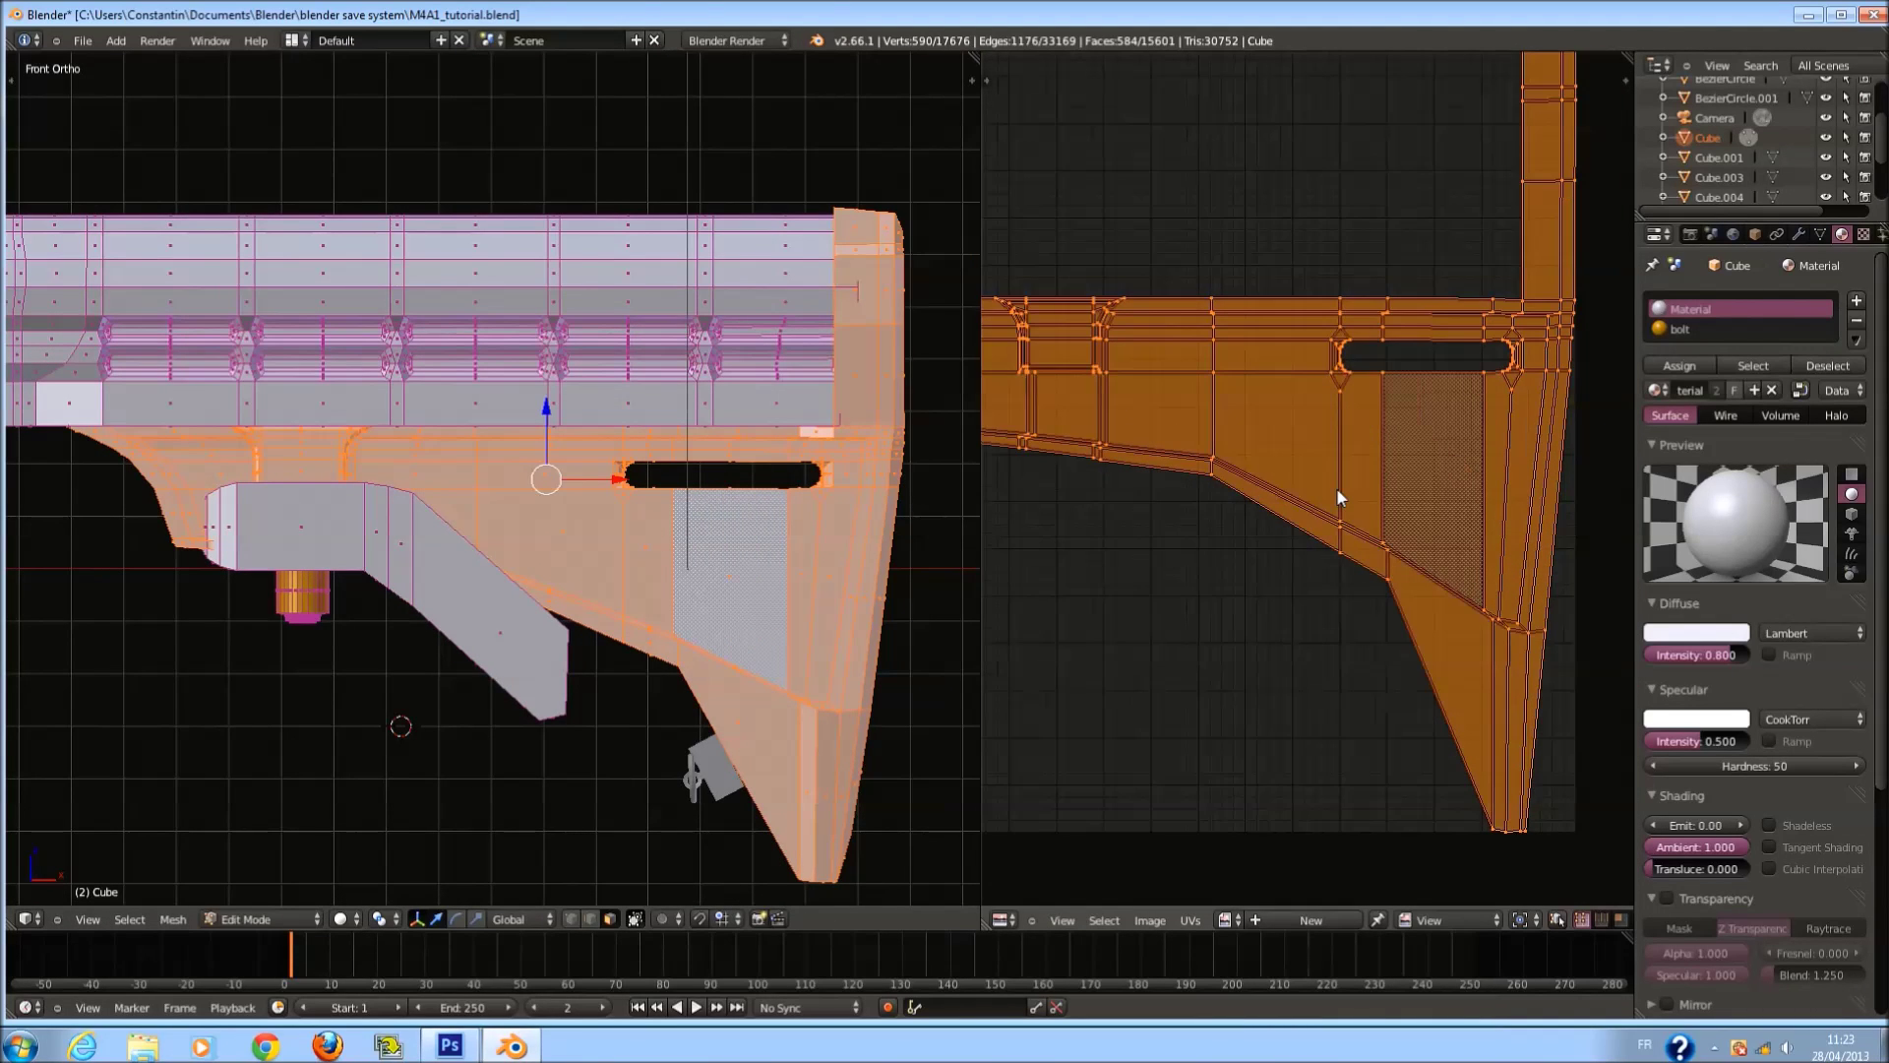
scroll(1336, 487, "down", 4)
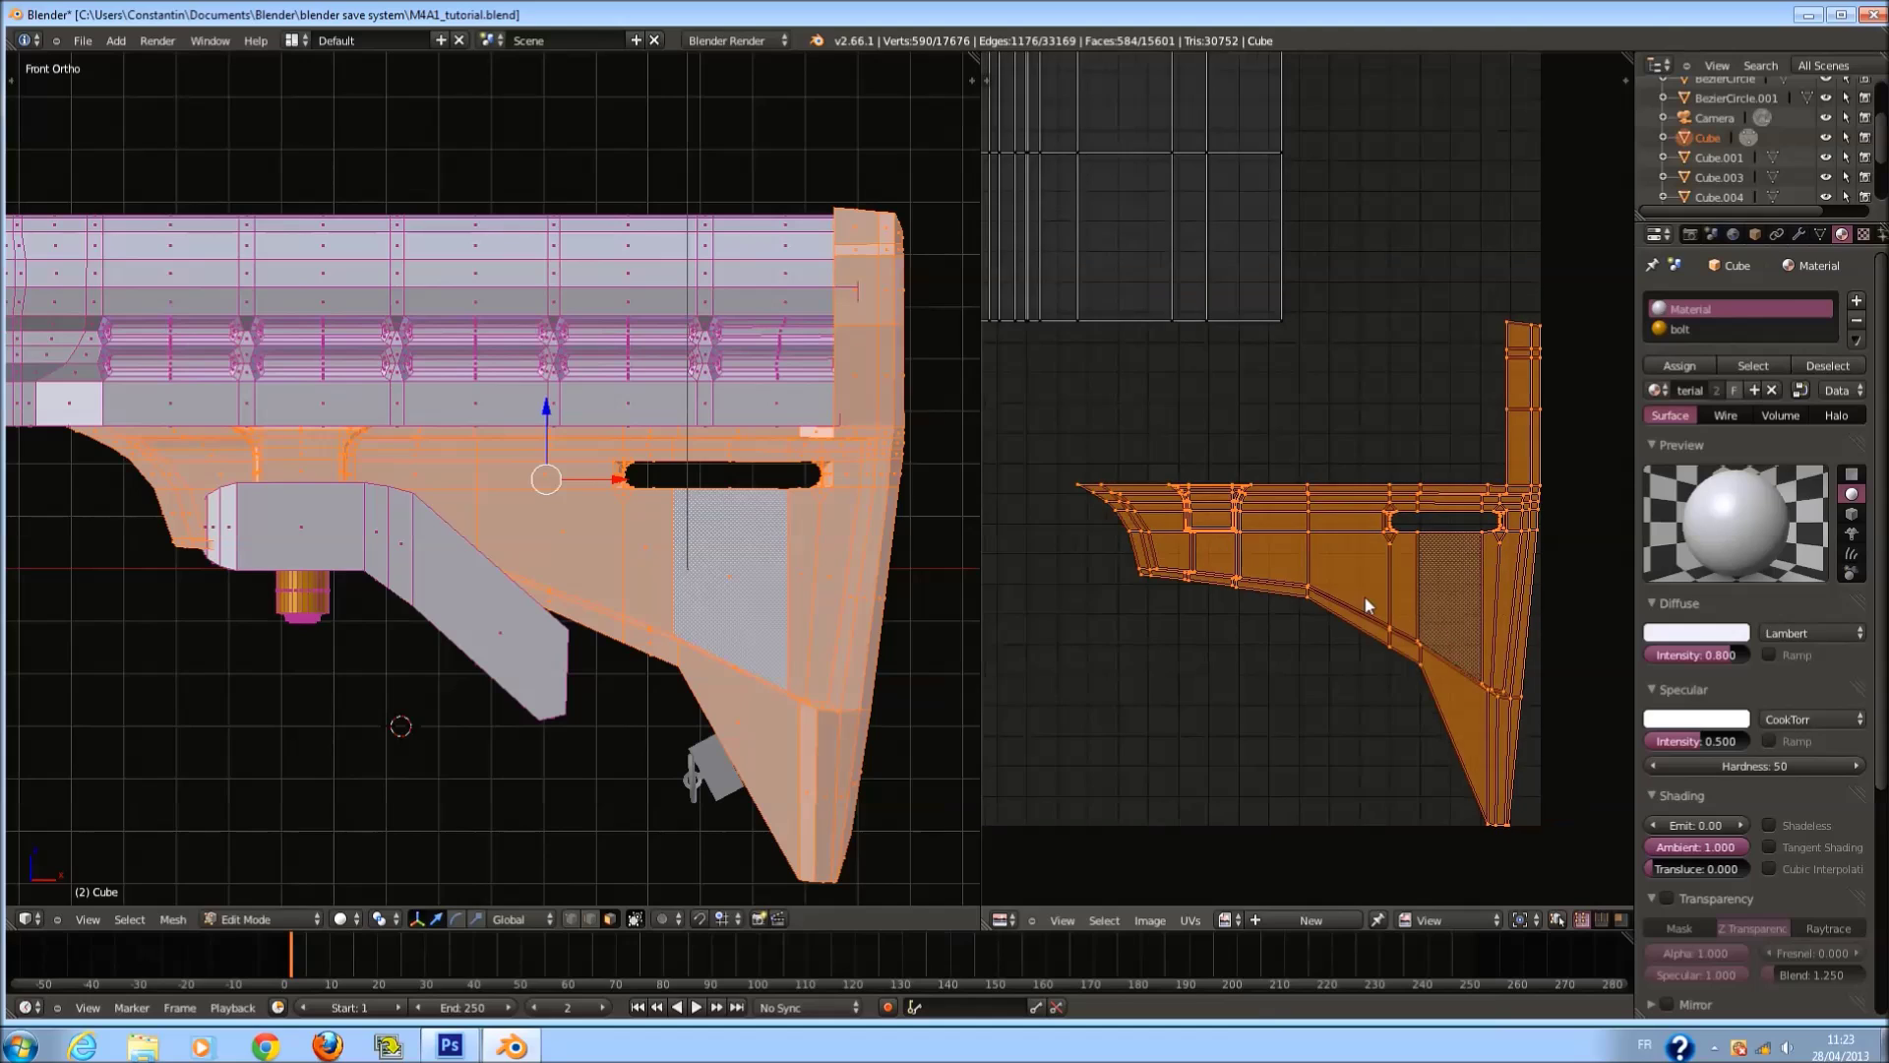
scroll(882, 598, "down", 1)
scroll(858, 578, "up", 2, "shift")
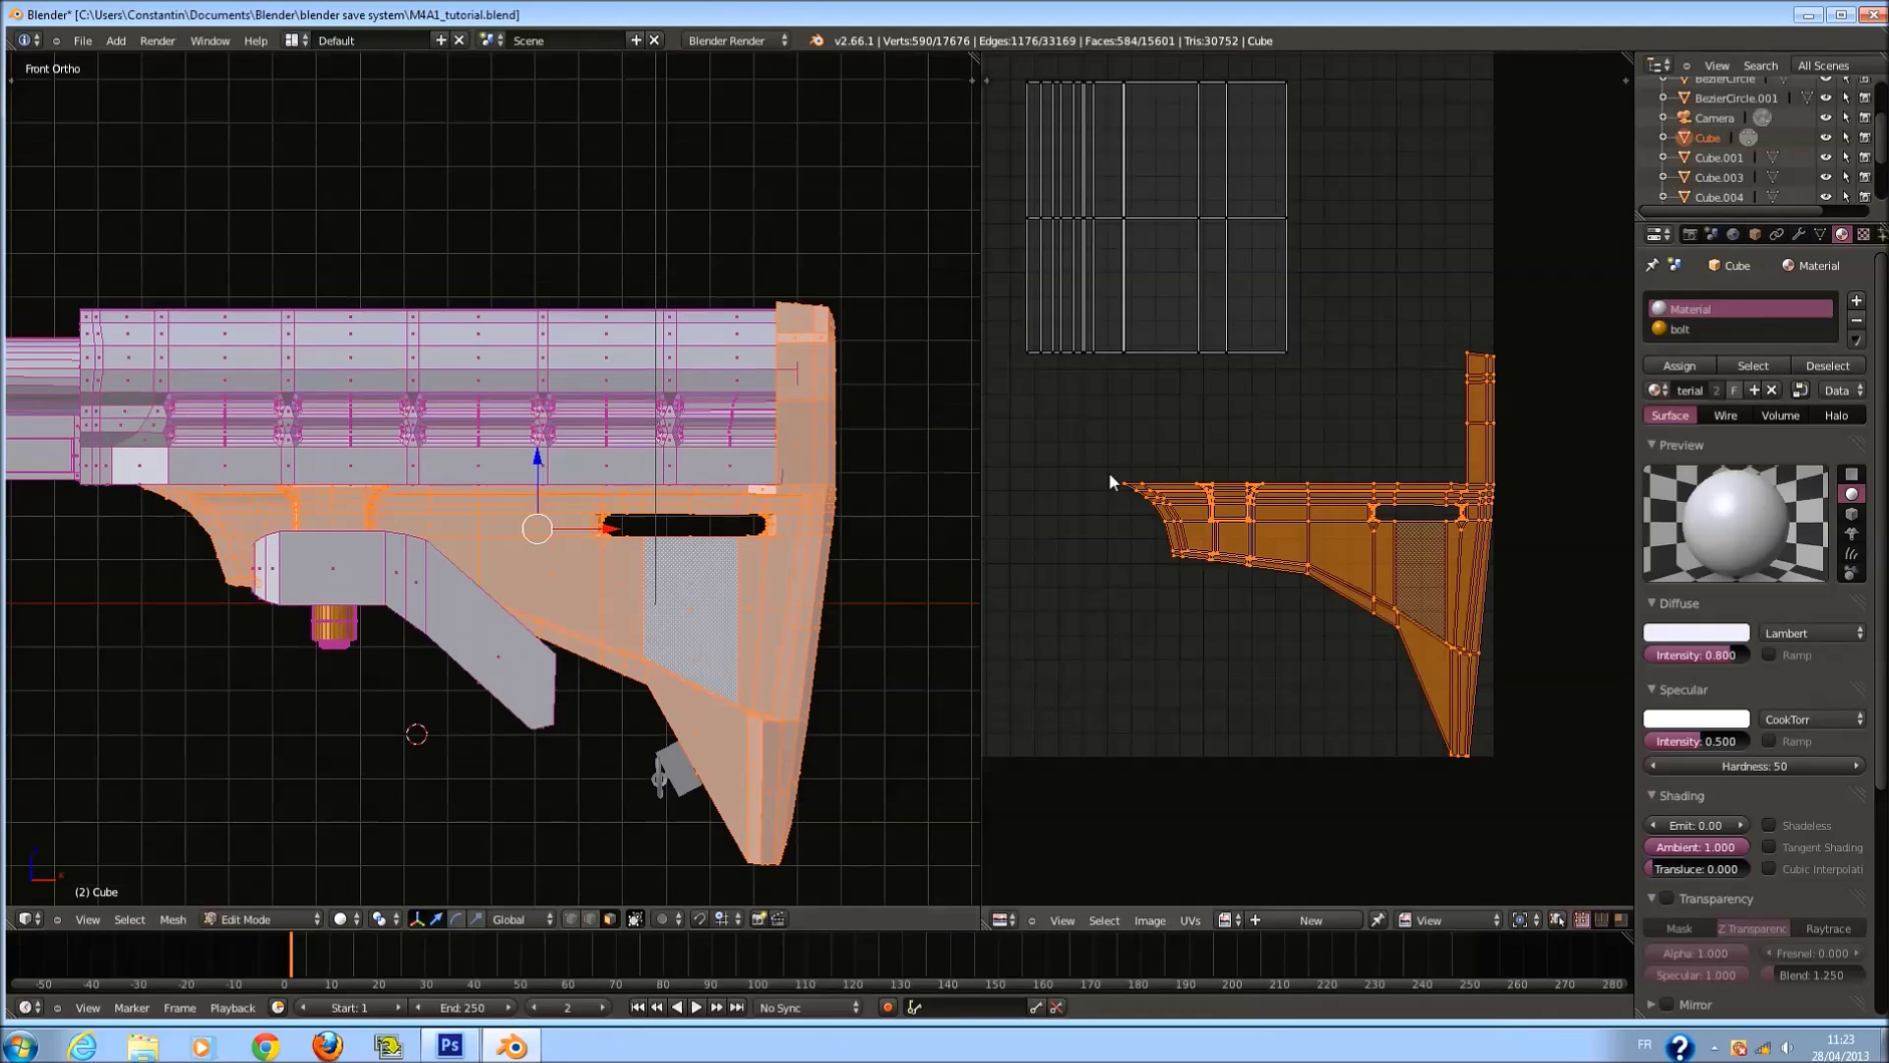
Select the two rectangular UV islands in turn and check where a face on the stock's underside maps.
key("a")
key("l")
scroll(1158, 394, "down", 1)
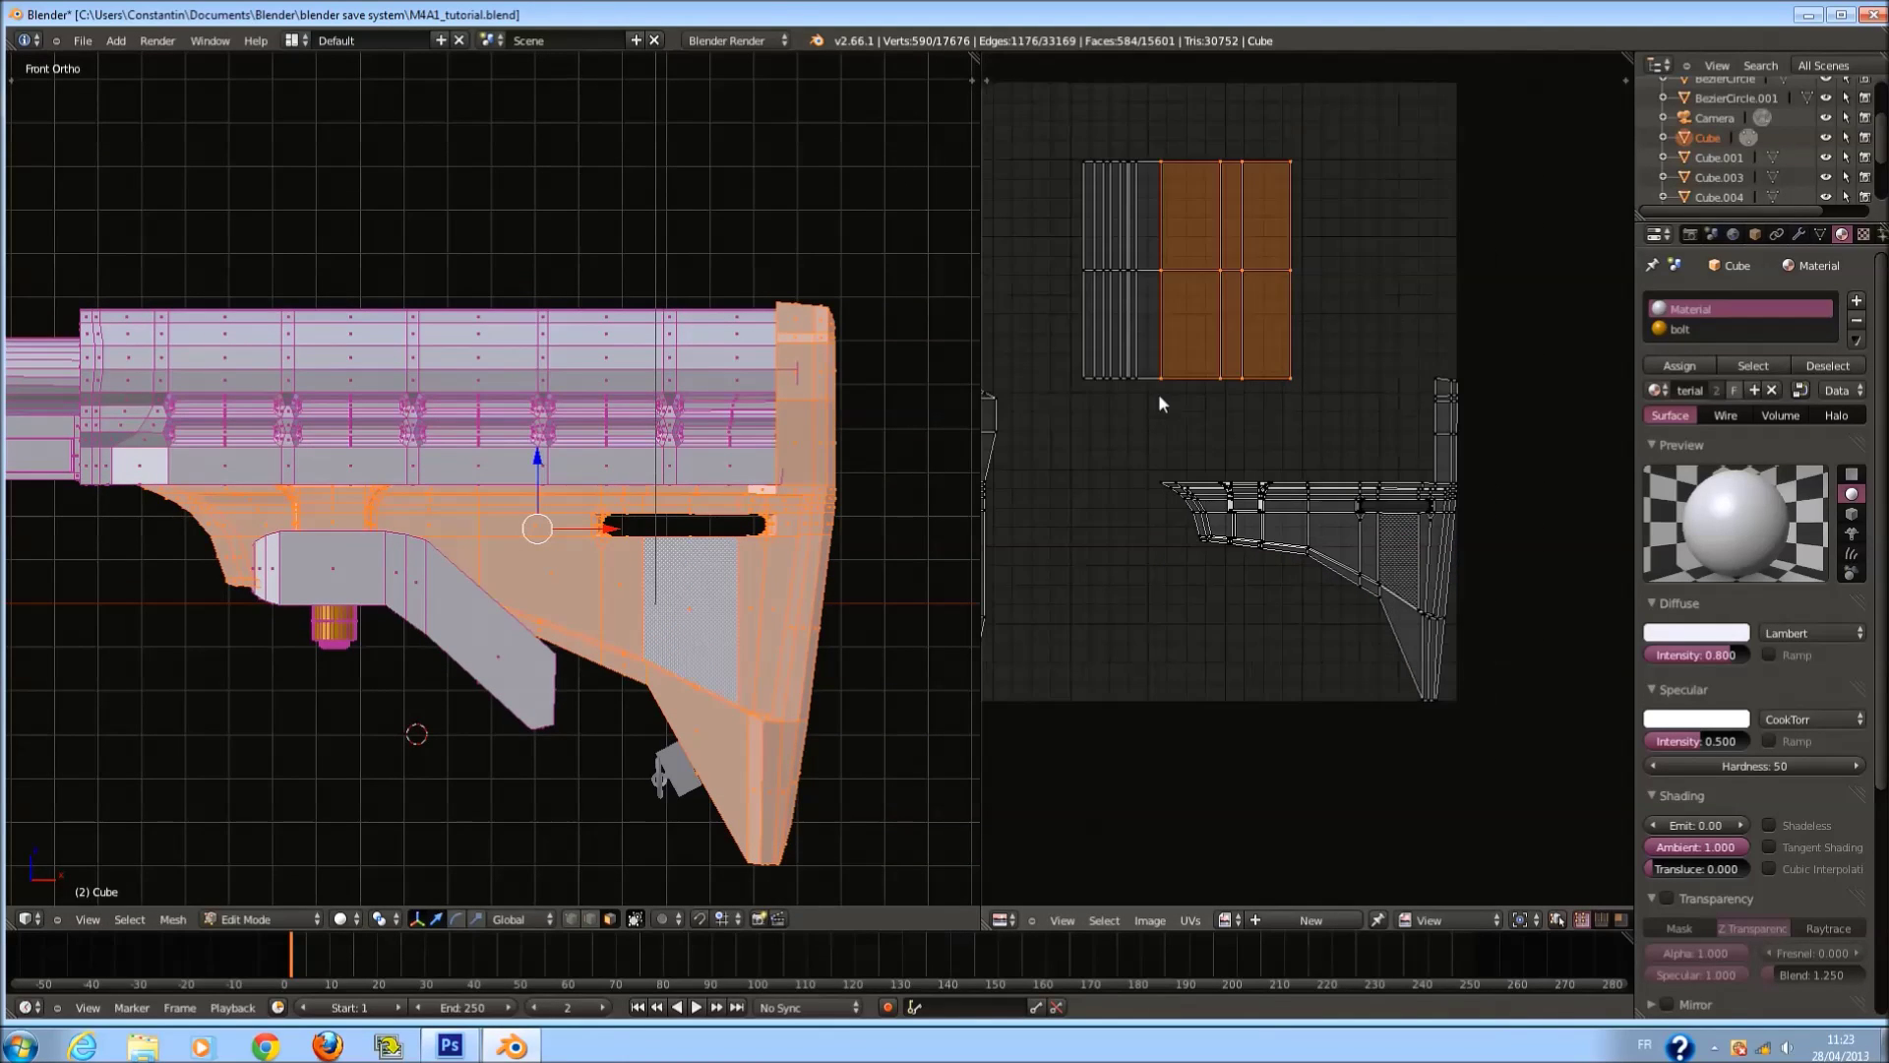
key("a")
key("l")
middle_click_drag(757, 569, 616, 382)
right_click(557, 451)
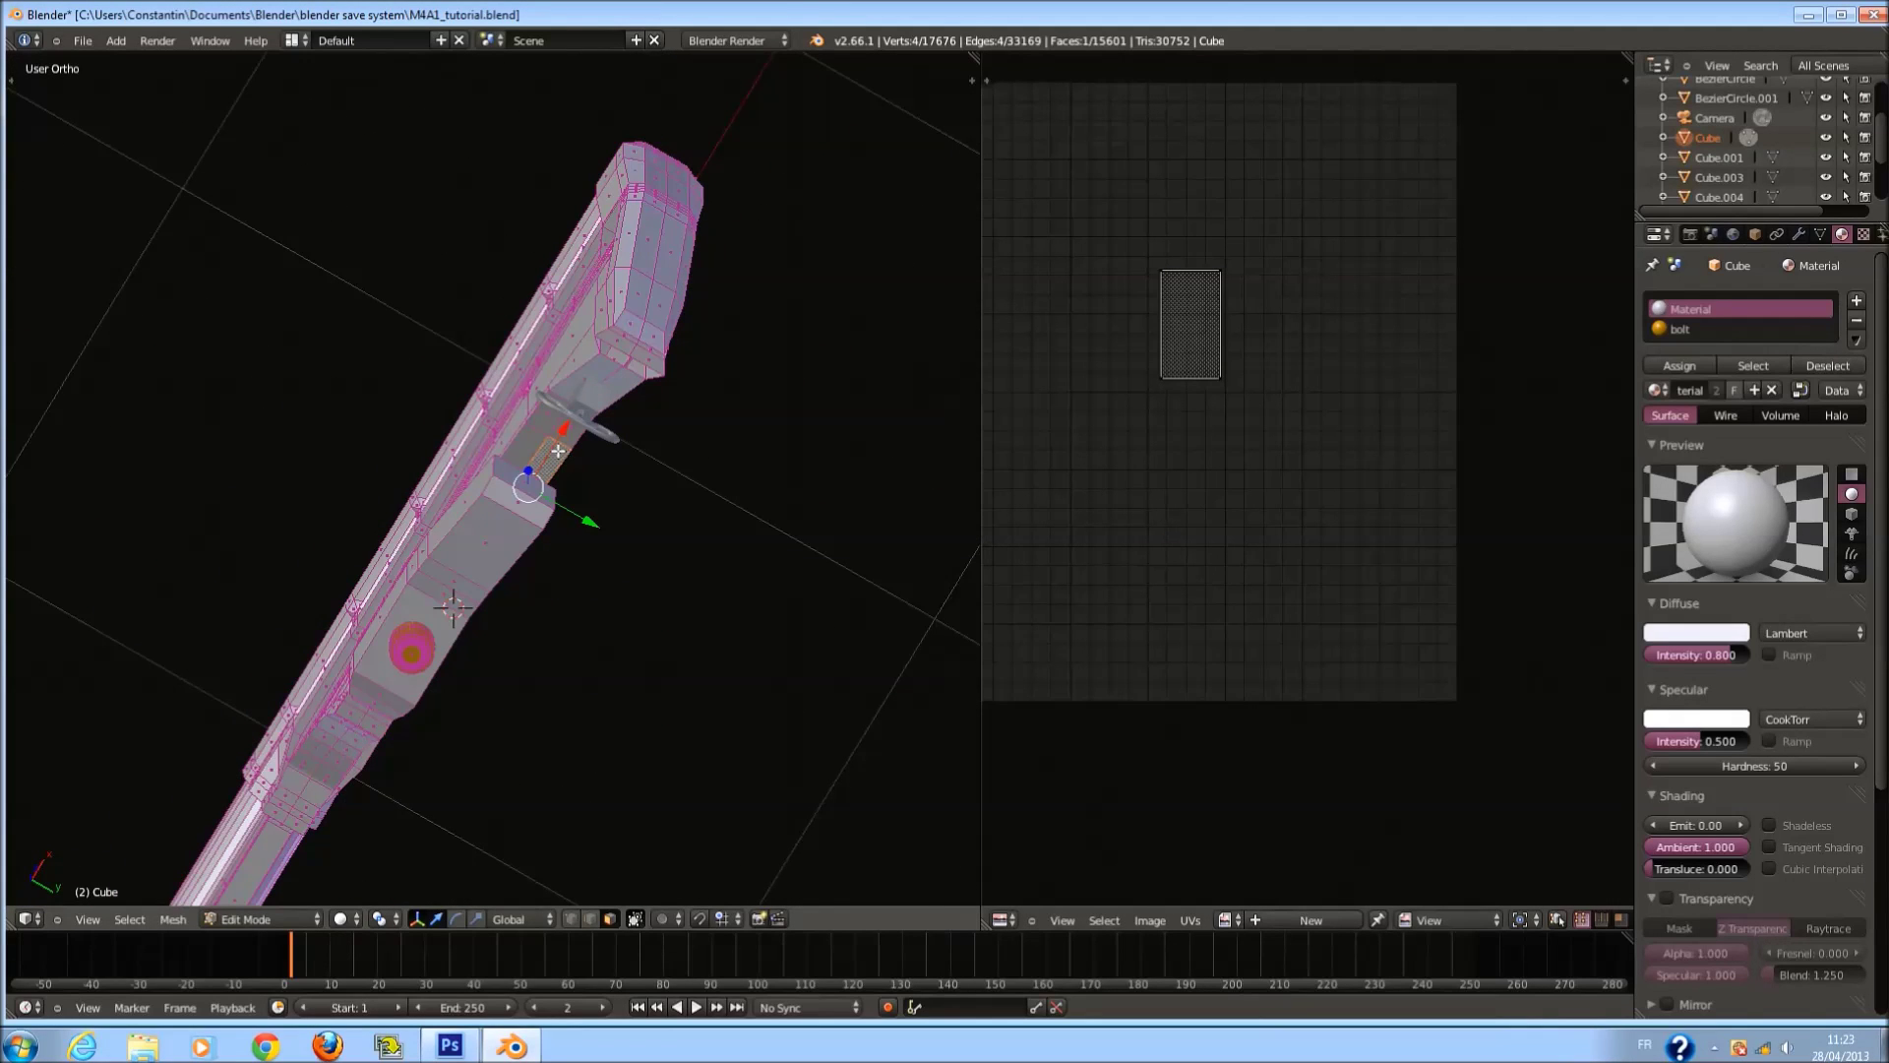
Clear the selection and reselect the lower stock's linked faces from its underside to inspect the matching UV island.
key("a")
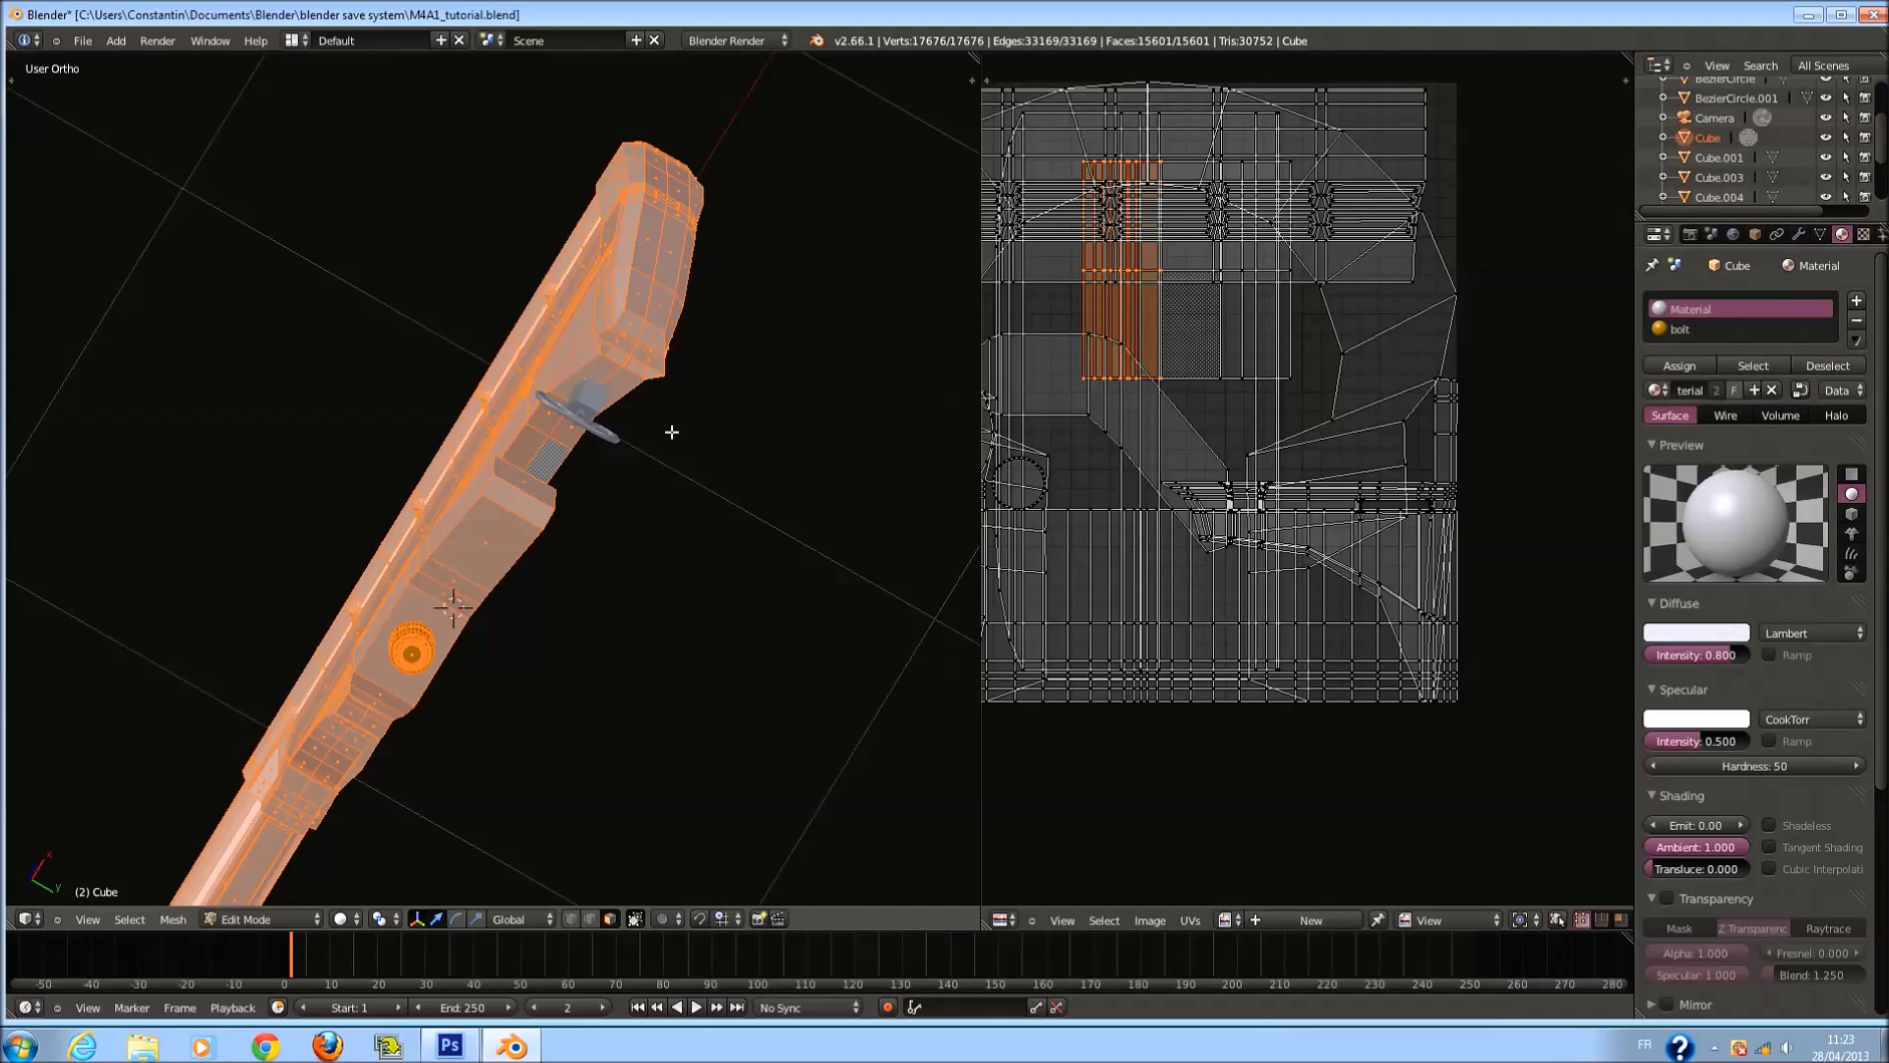
key("a")
right_click(590, 424)
key("ctrl+l")
middle_click_drag(590, 423, 688, 420)
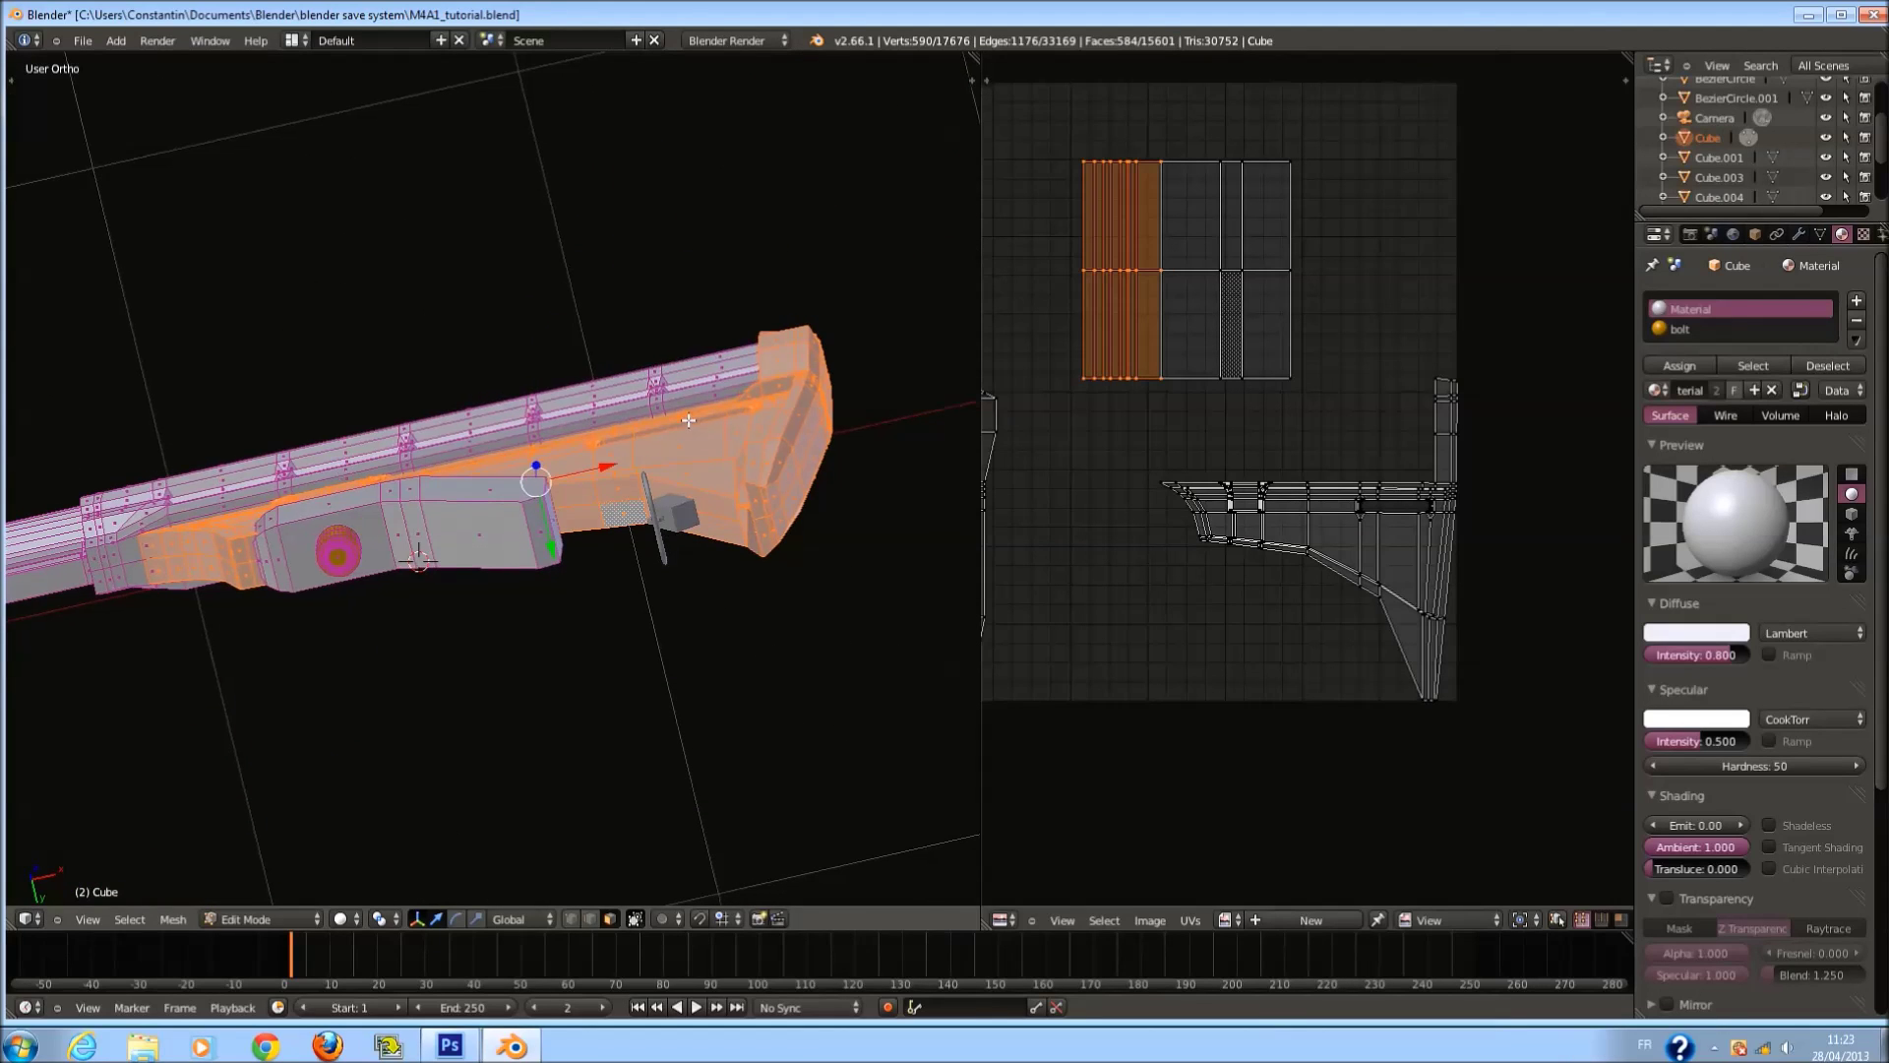
Try to circle-select the faces along the lower stock's underside and side.
right_click(1244, 269)
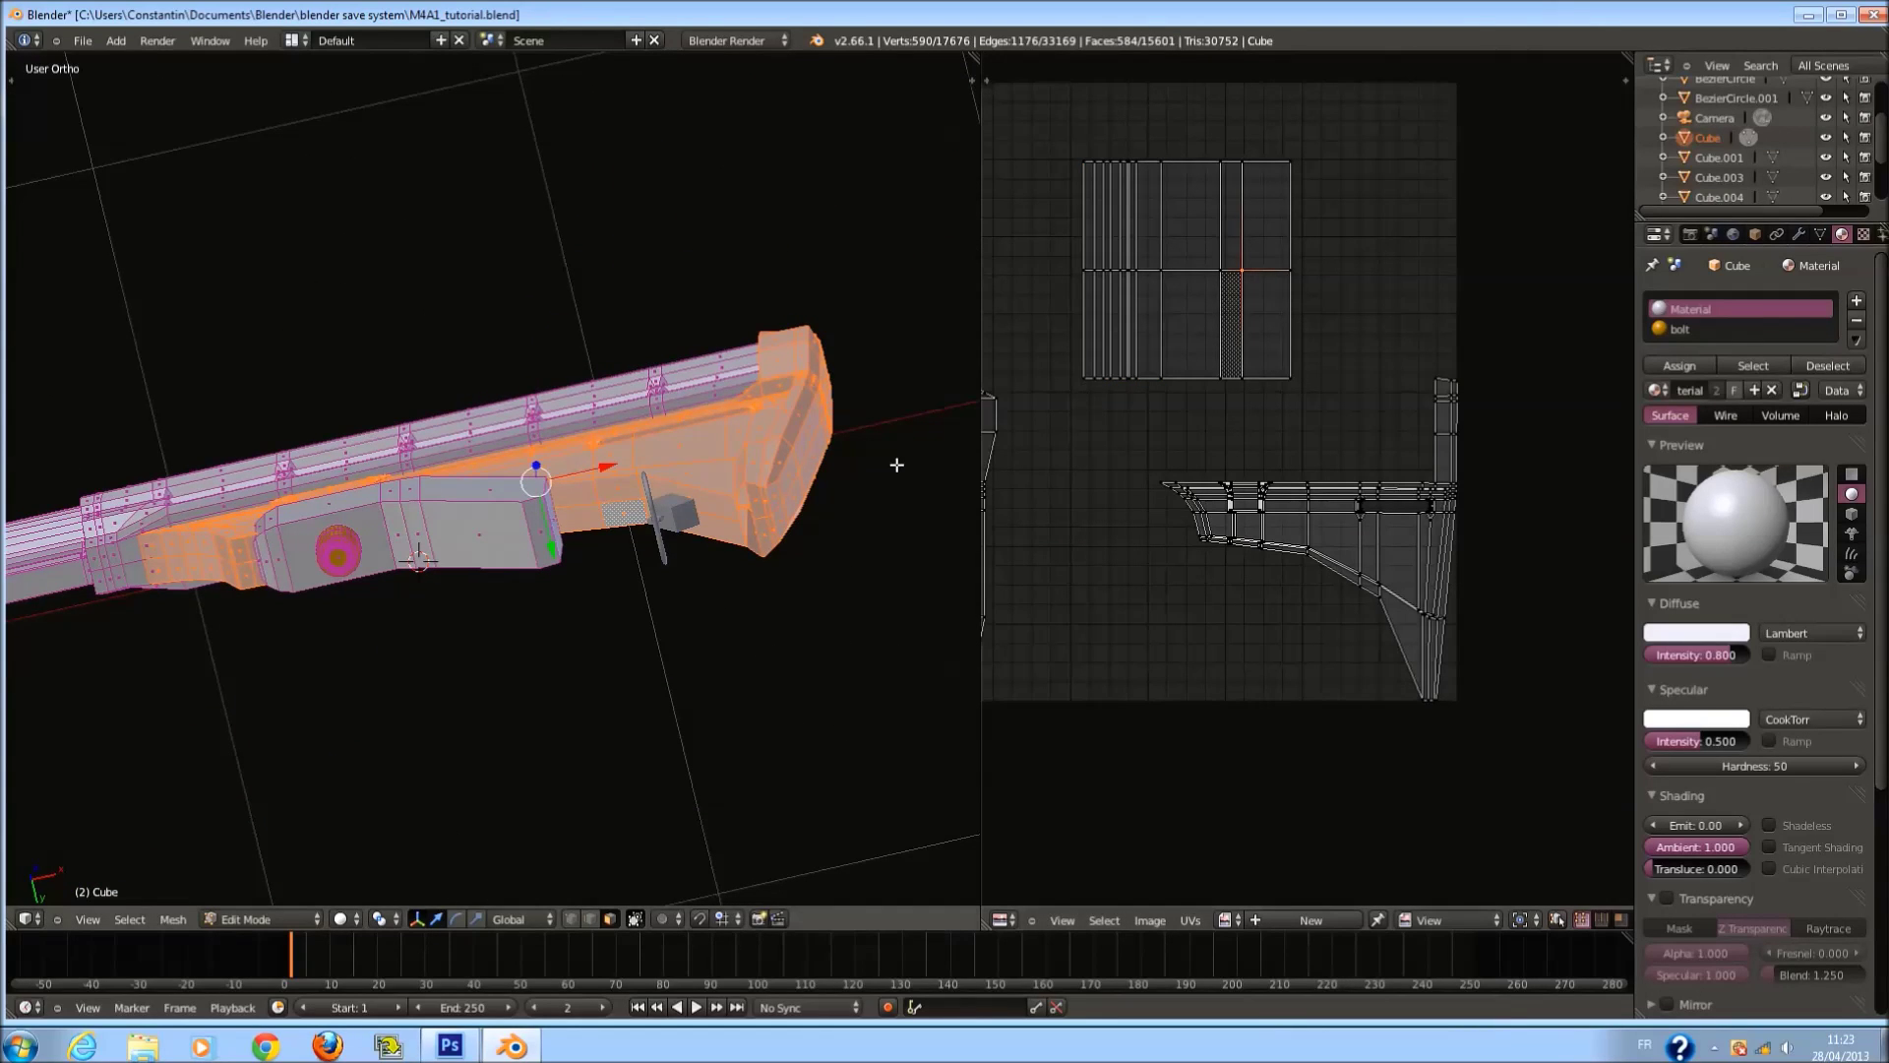
key("a")
key("a")
key("a")
key("a")
key("c")
key("a")
mouse_move(473, 512)
left_mouse_down()
mouse_move(422, 506)
mouse_move(831, 423)
mouse_move(777, 374)
mouse_move(503, 415)
mouse_move(458, 486)
left_mouse_up()
right_click(462, 486)
key("a")
key("c")
left_click_drag(591, 455, 712, 463)
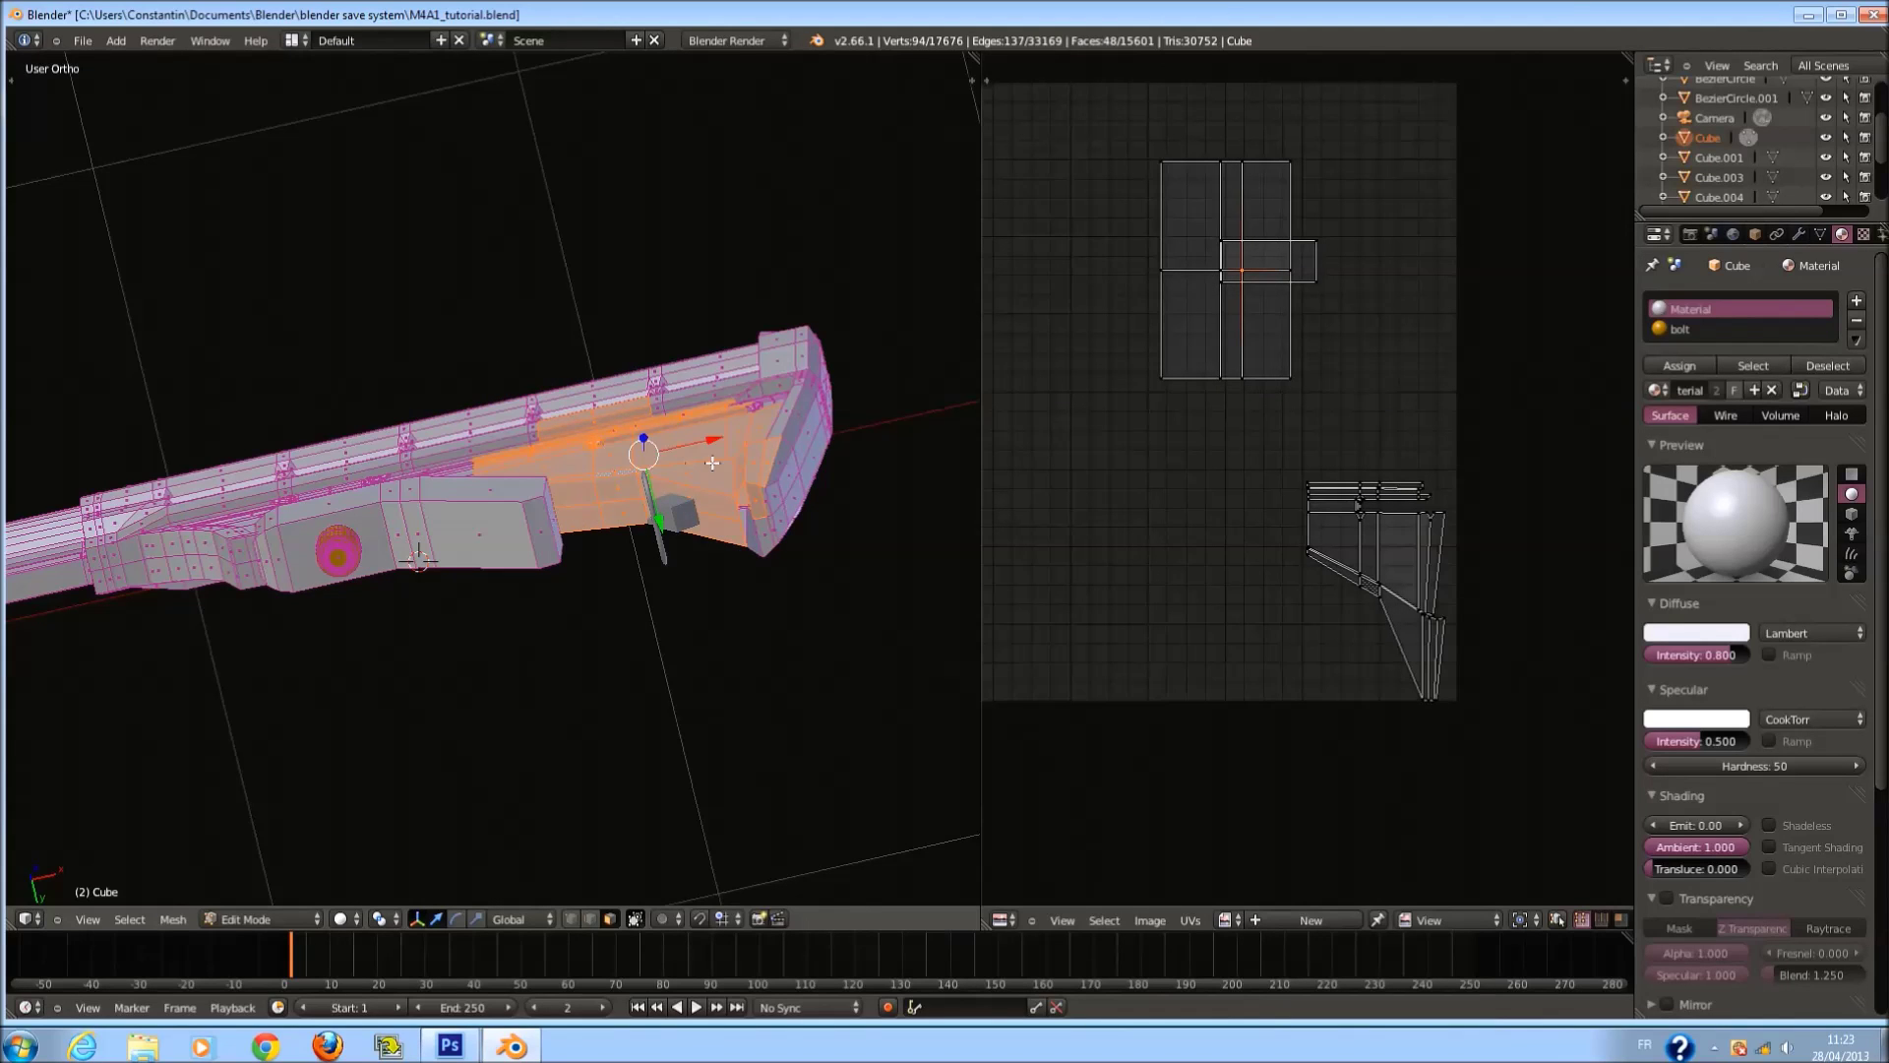
right_click(712, 462)
middle_click_drag(712, 462, 639, 462)
key("a")
key("c")
mouse_move(640, 462)
left_mouse_down()
mouse_move(787, 472)
mouse_move(551, 438)
mouse_move(628, 423)
left_mouse_up()
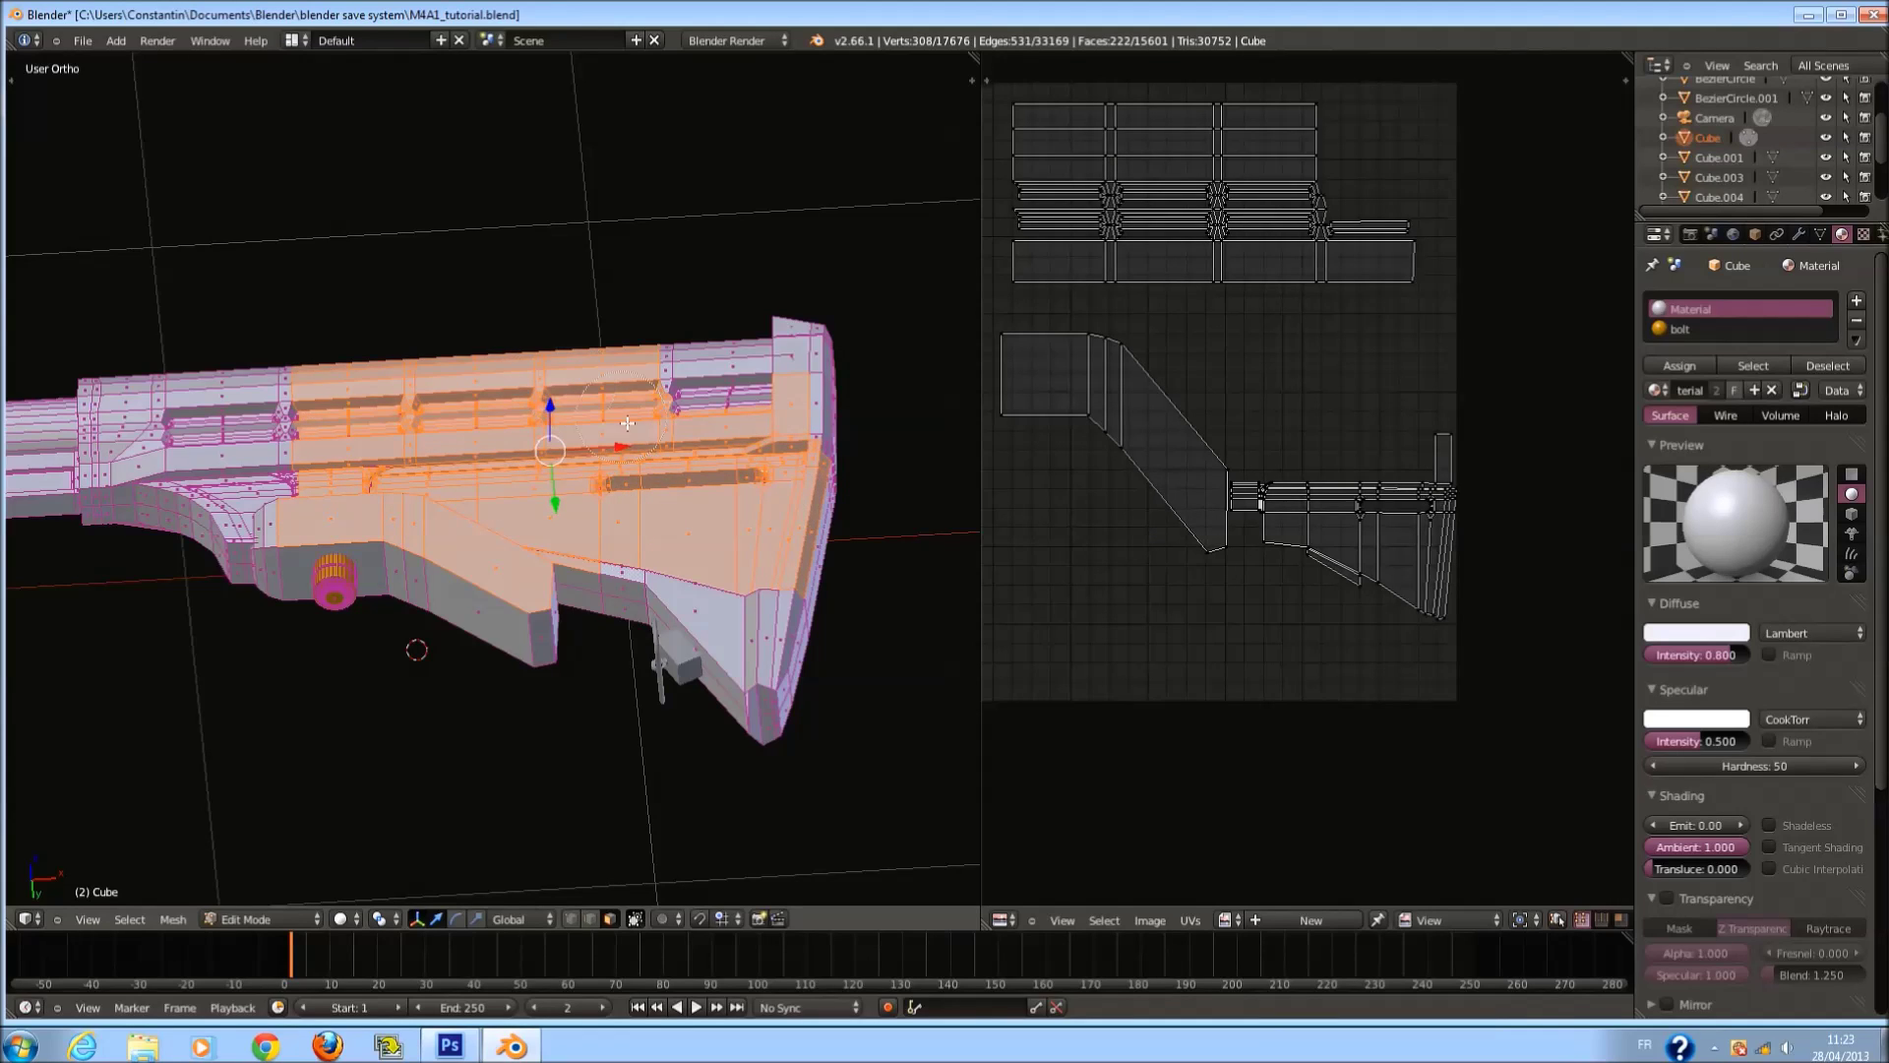
Clear the selection and, in front view, select all linked faces of the lower stock with all their UVs.
key("a")
key("KP_1")
right_click(611, 602)
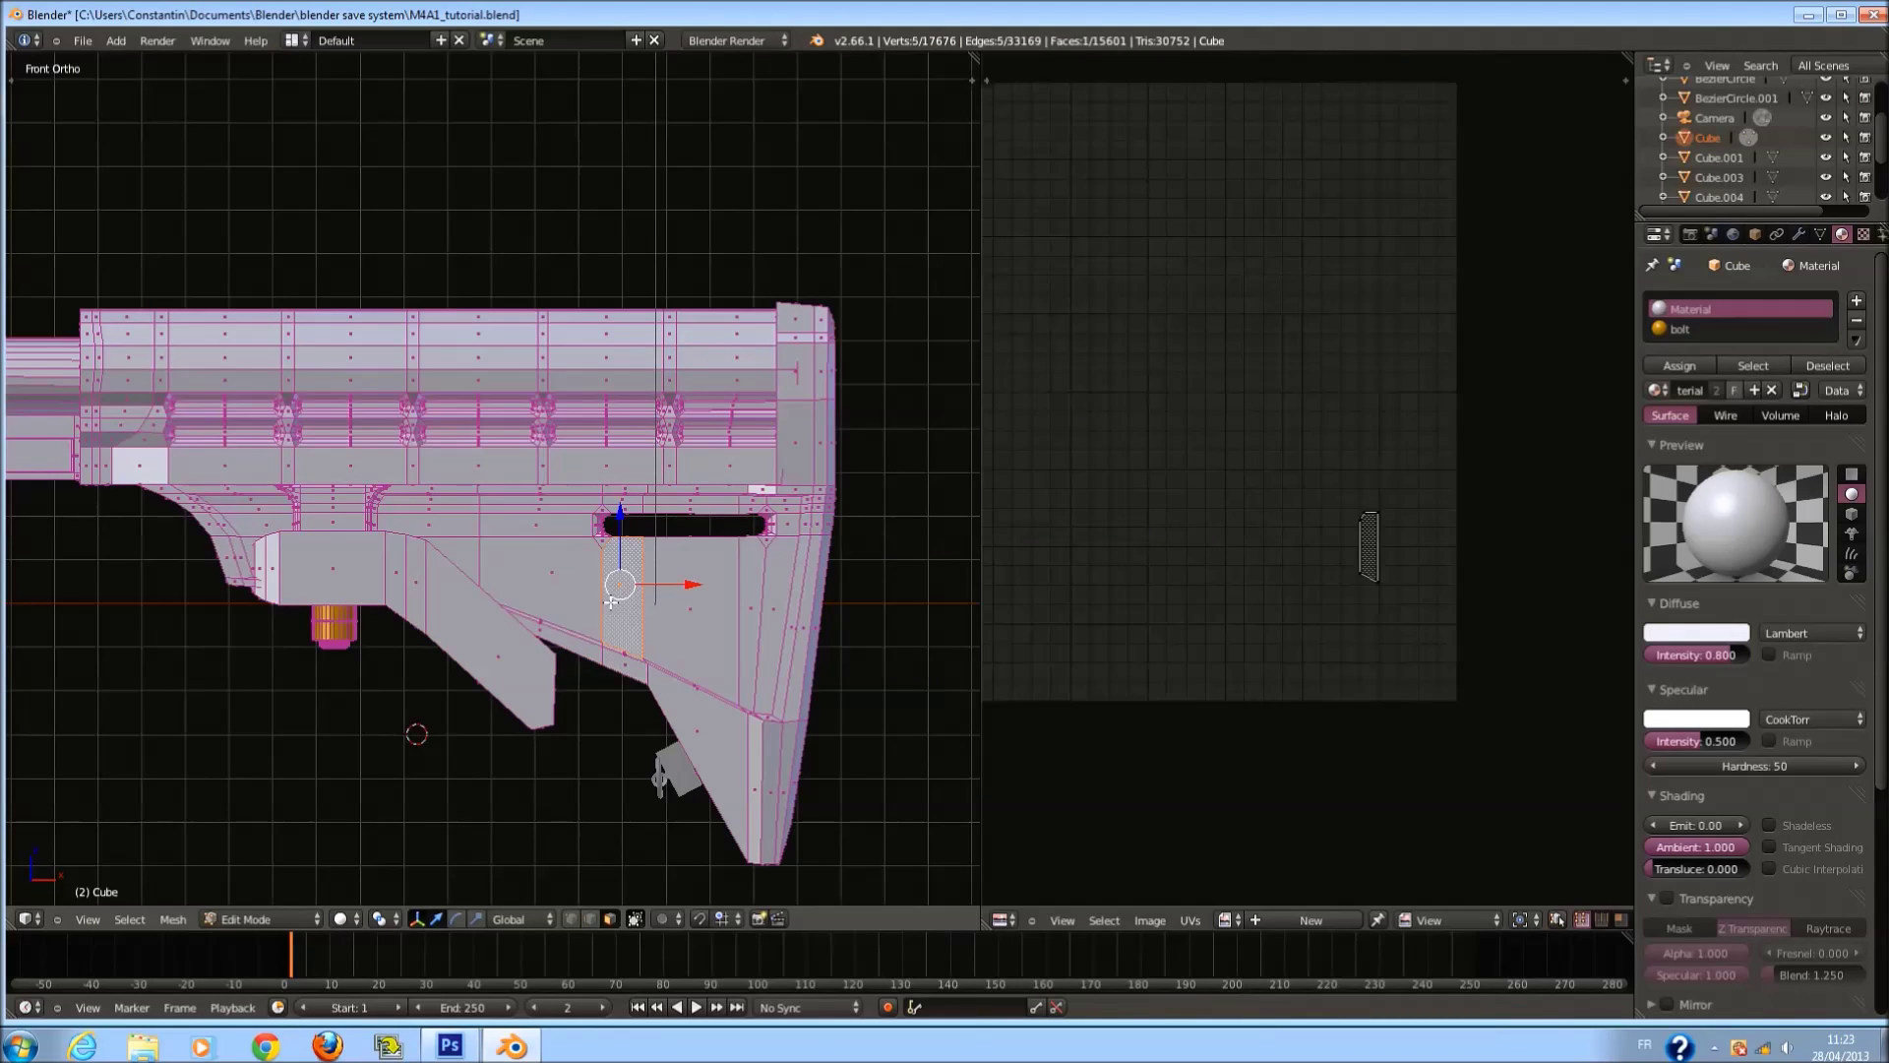
key("ctrl+l")
key("a")
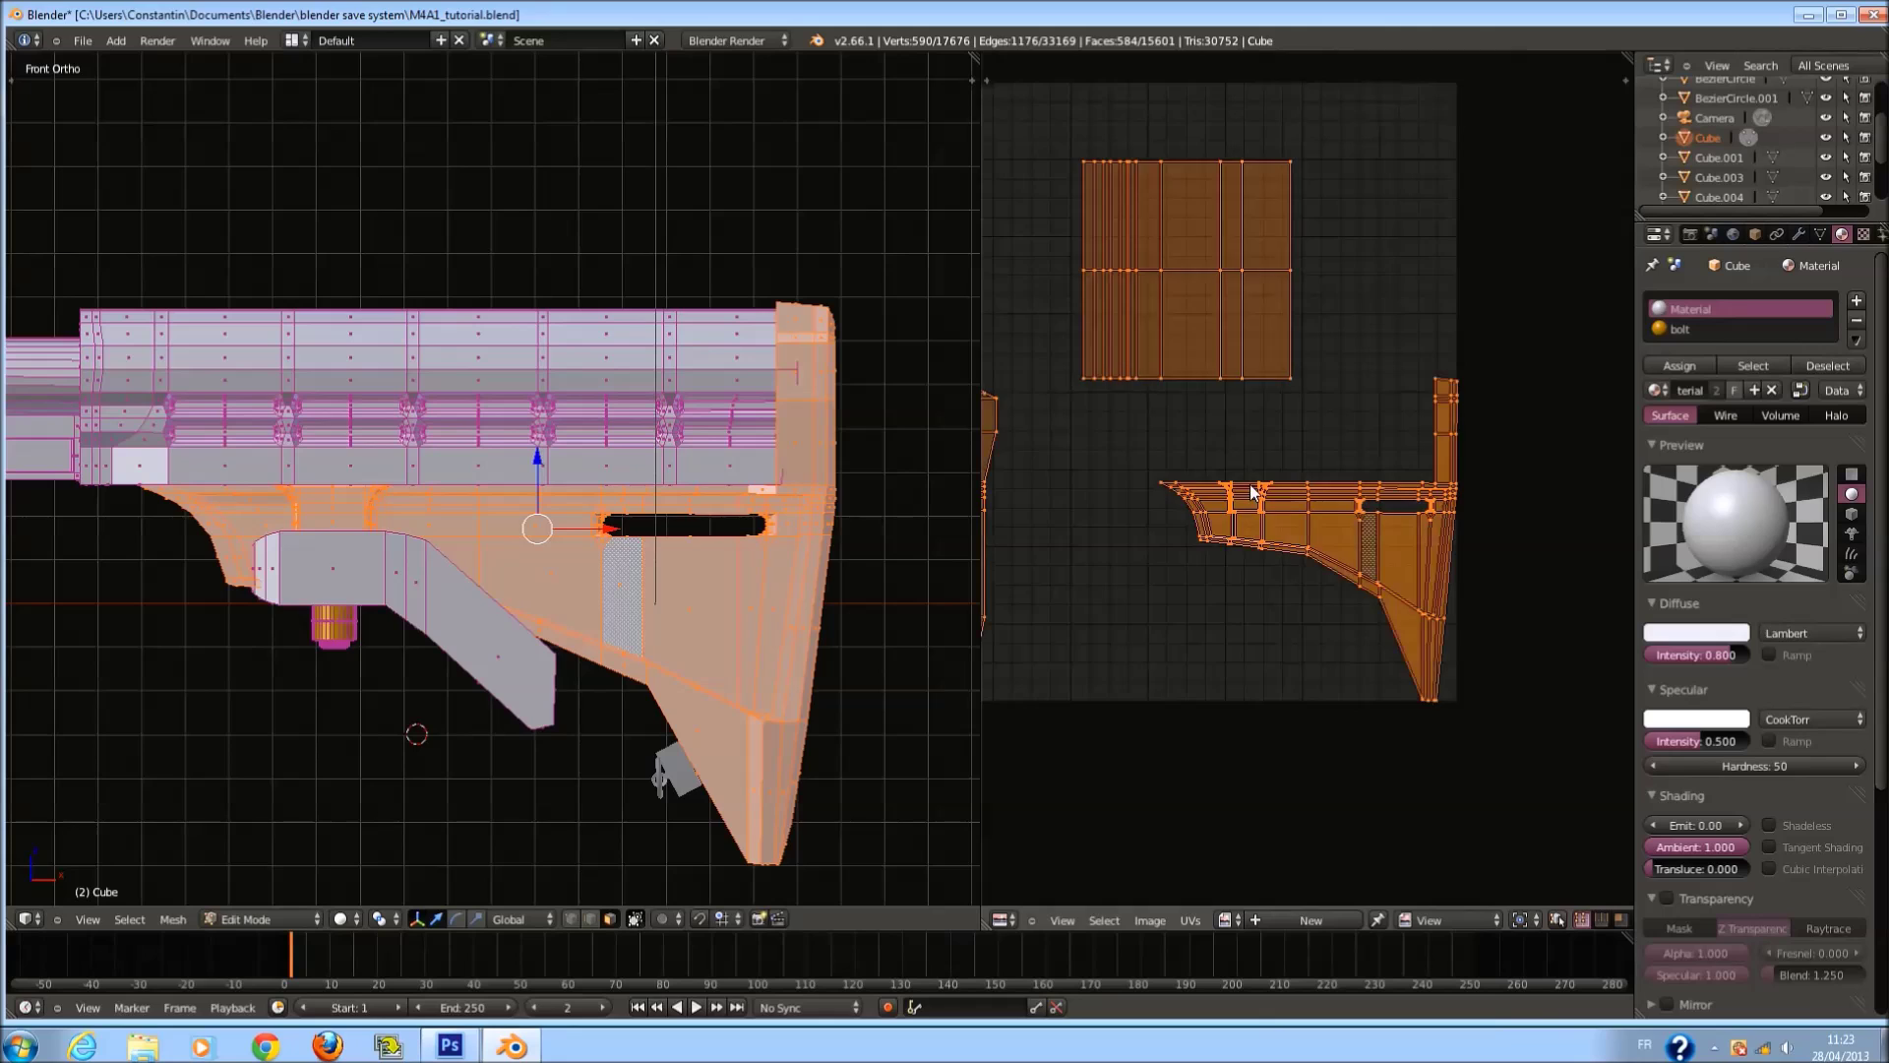
Pack the lower stock's UV islands within the UV space.
scroll(1334, 606, "down", 1)
key("ctrl+p")
left_click(1190, 920)
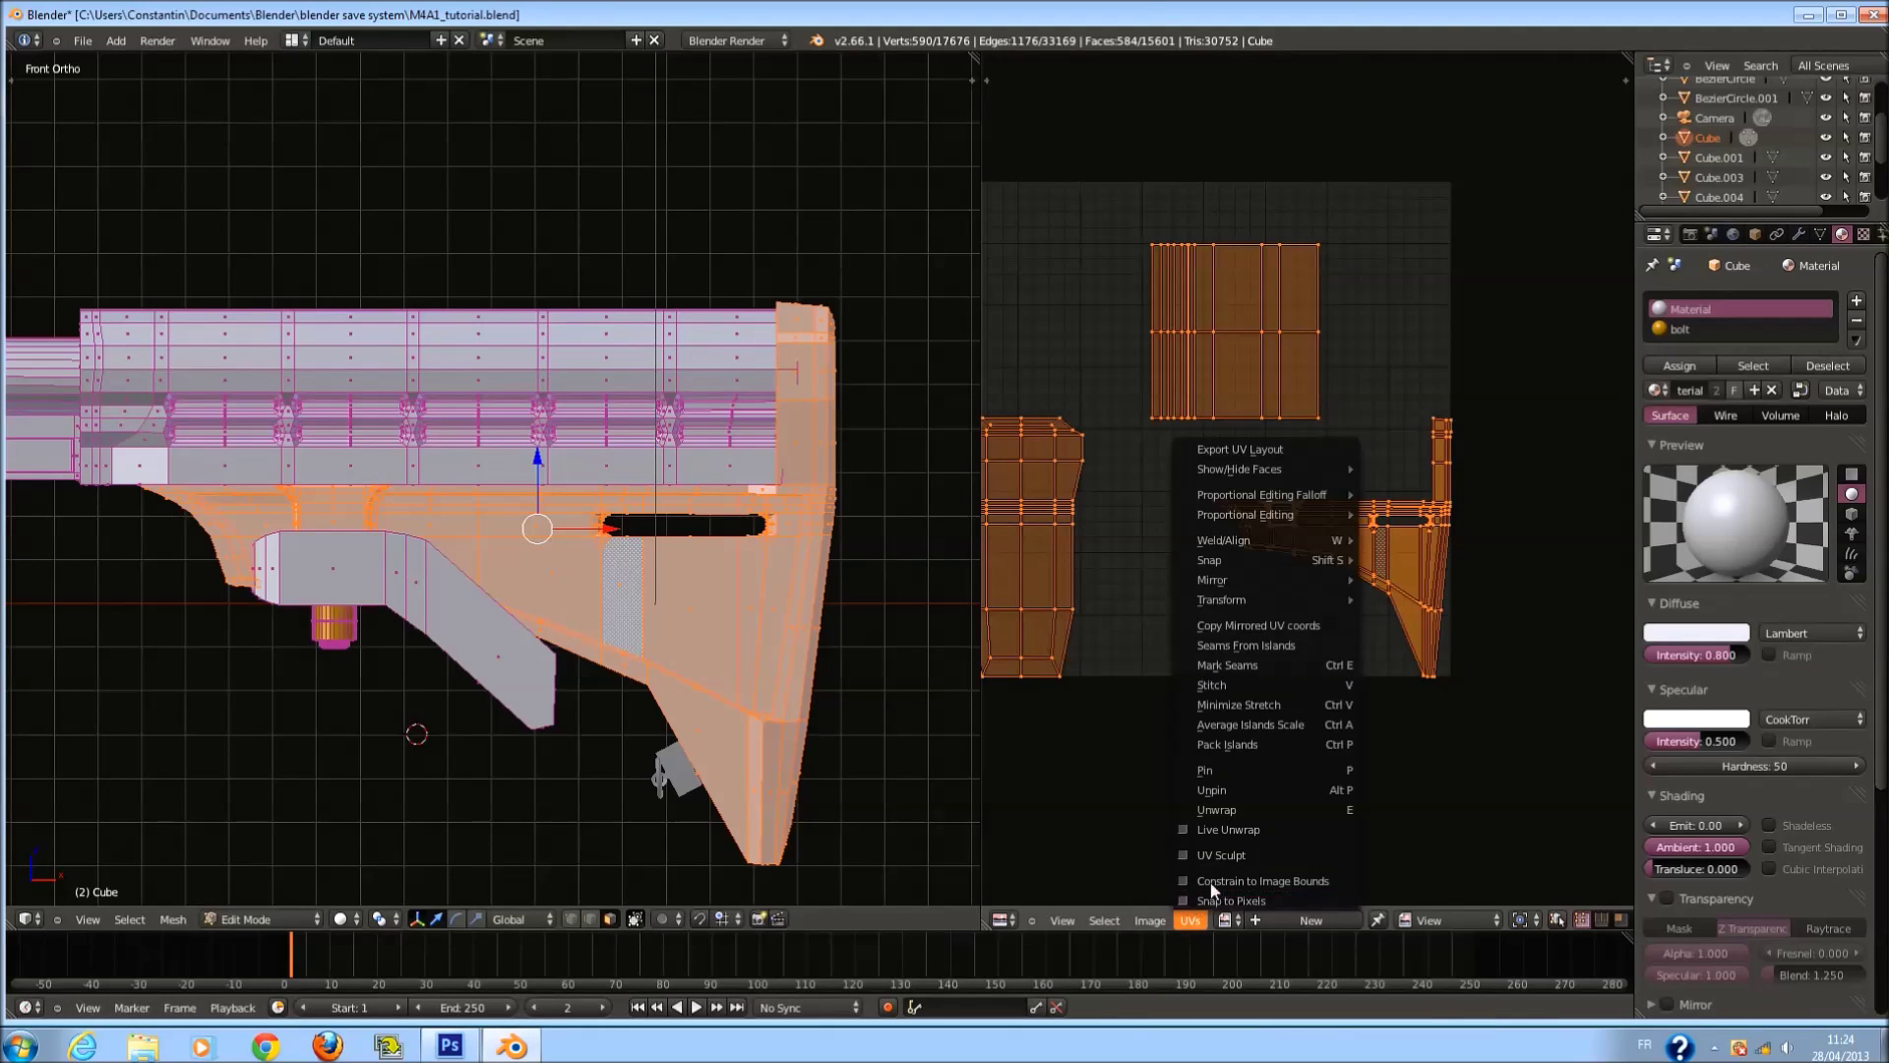
left_click(1373, 652)
scroll(1374, 651, "up", 1)
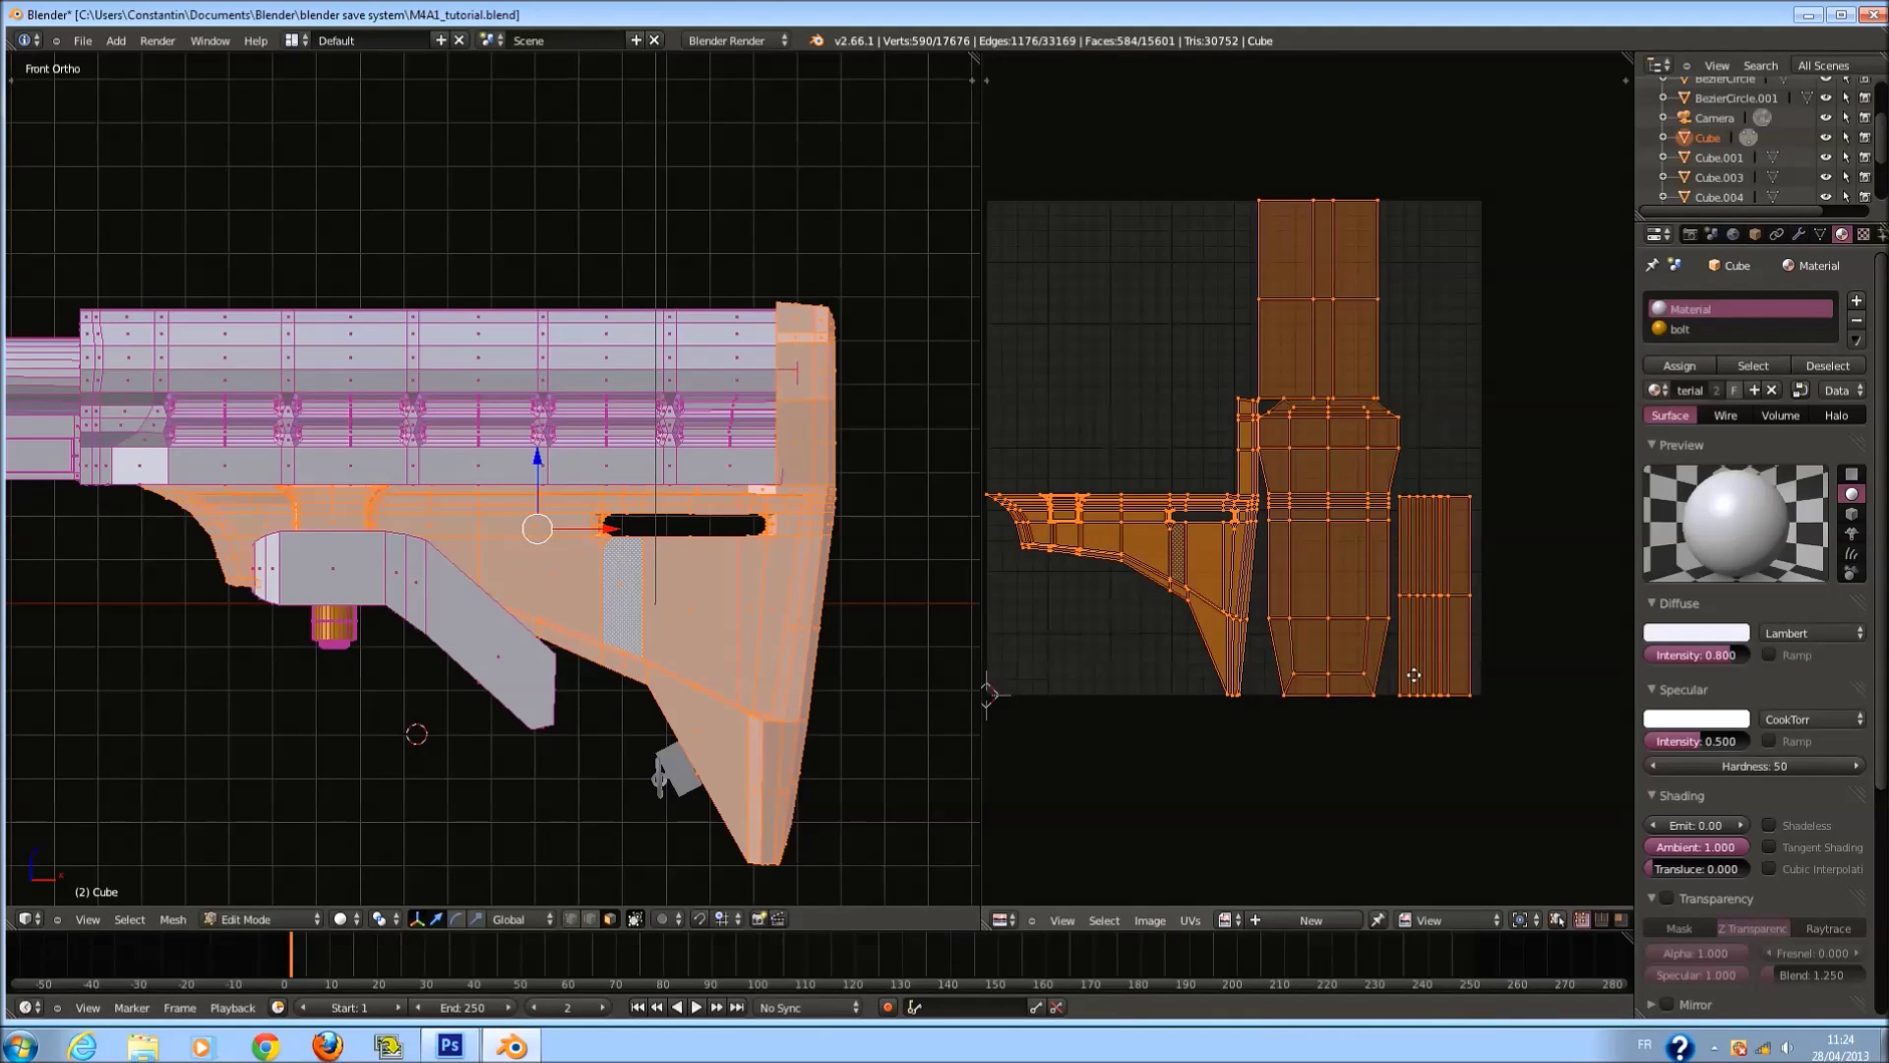
scroll(1374, 657, "down", 3)
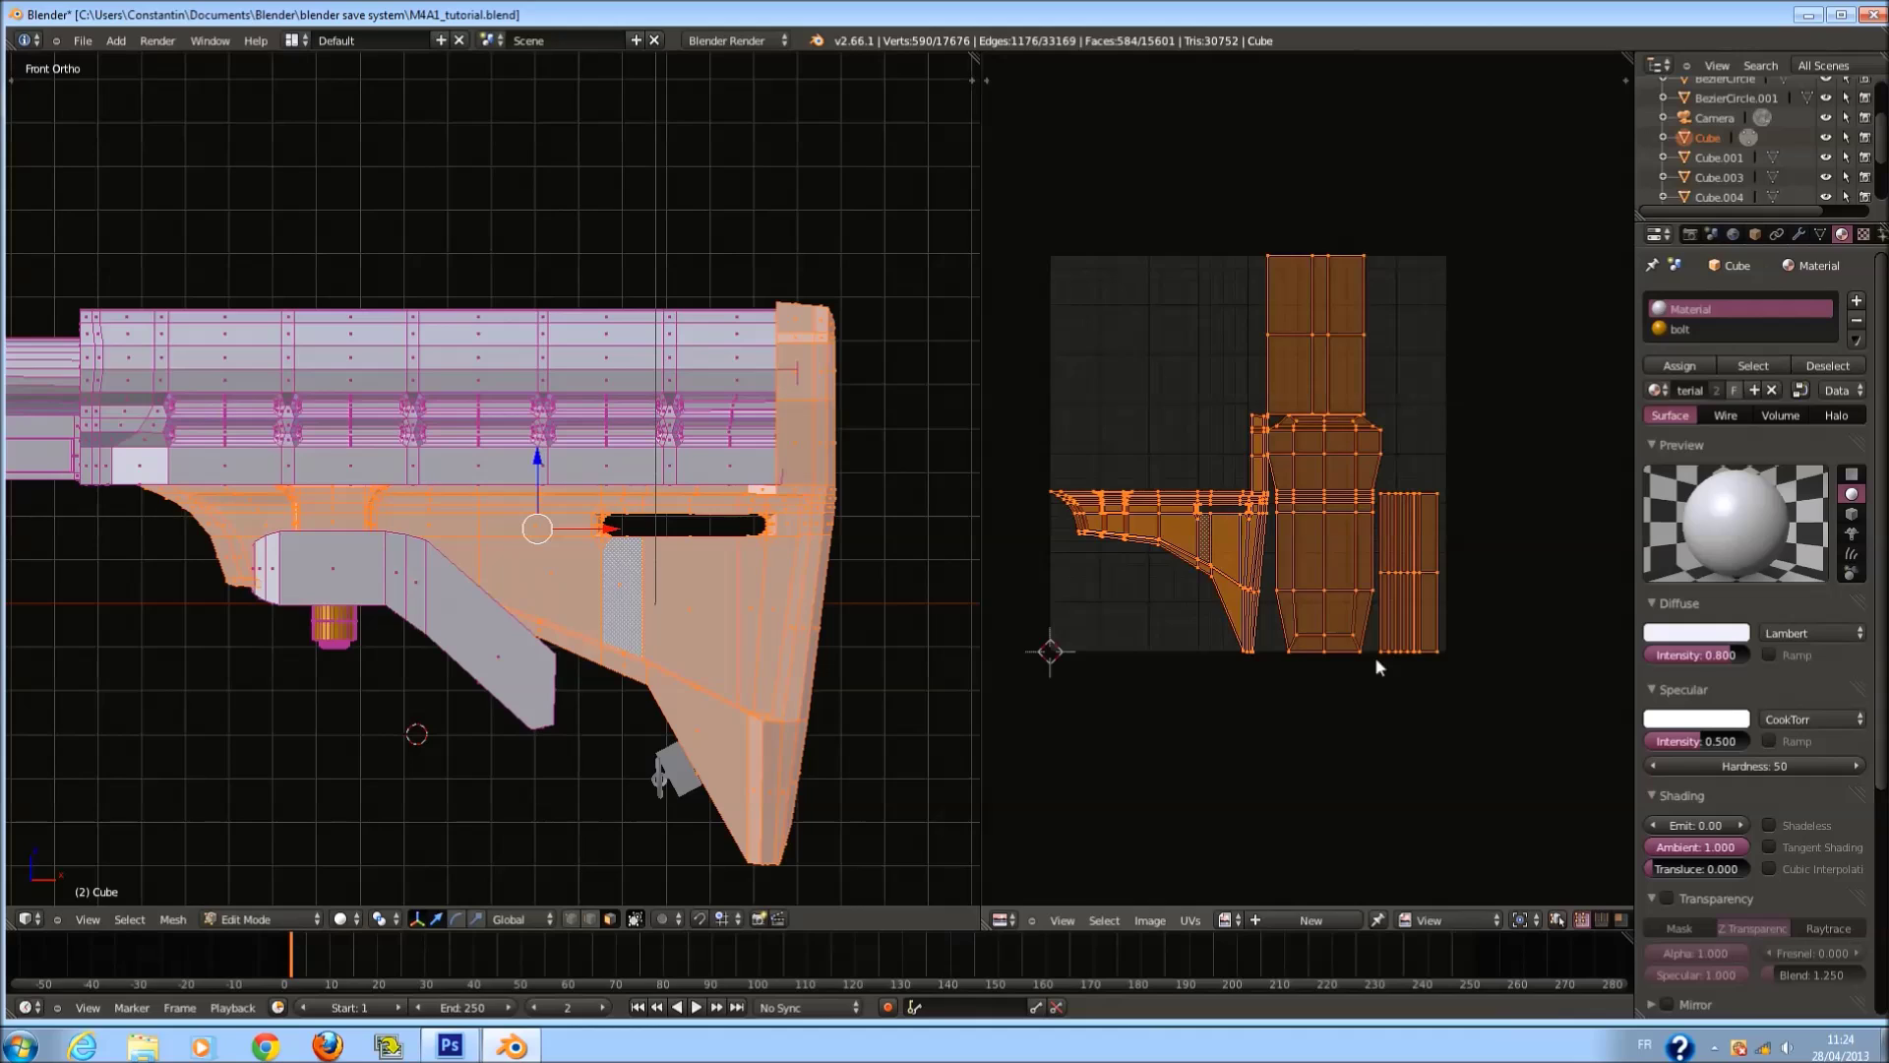
Add a third material slot with a new material named cross_lower.
left_click(1857, 302)
left_click(1712, 404)
key("BackSpace")
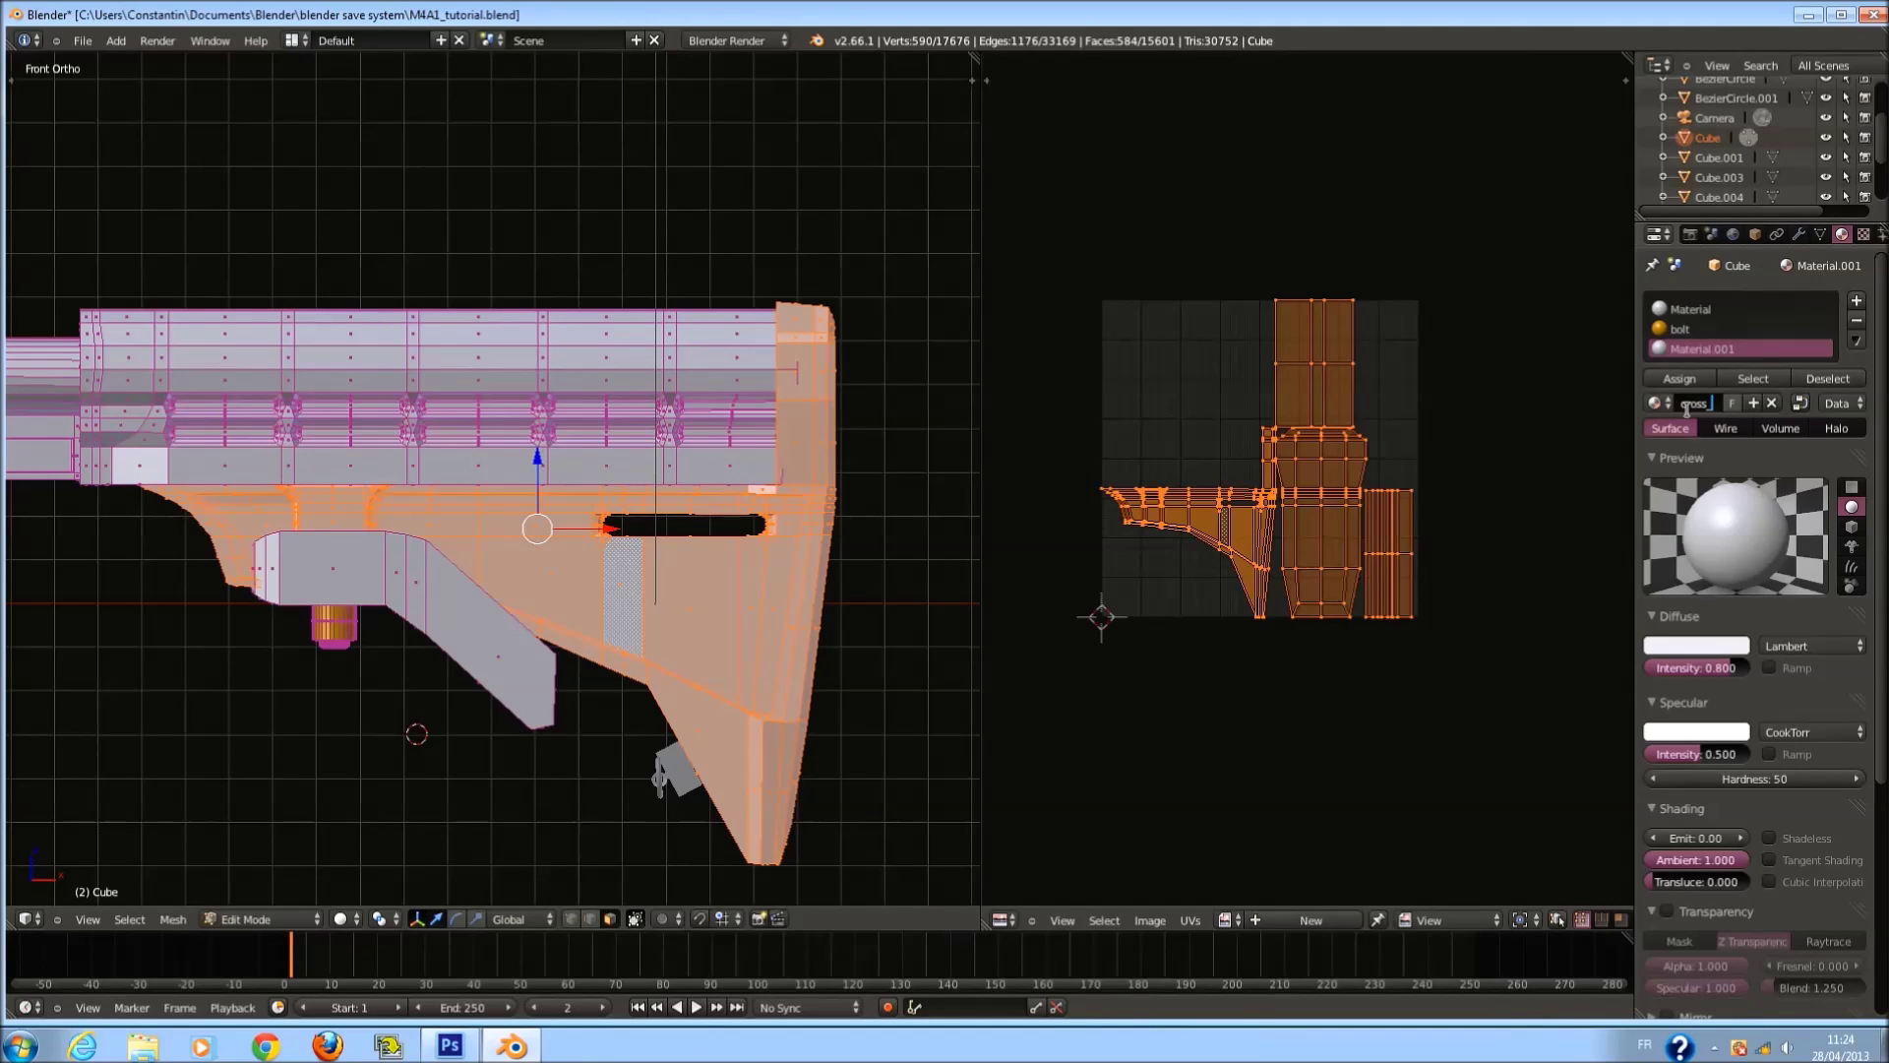
type("cross_lower")
key("Return")
Set the cross_lower material's diffuse color to blue (RGB 0.000, 0.166, 0.800) and assign it to the lower stock's selected faces.
left_click(1722, 646)
left_click_drag(1643, 432, 1697, 399)
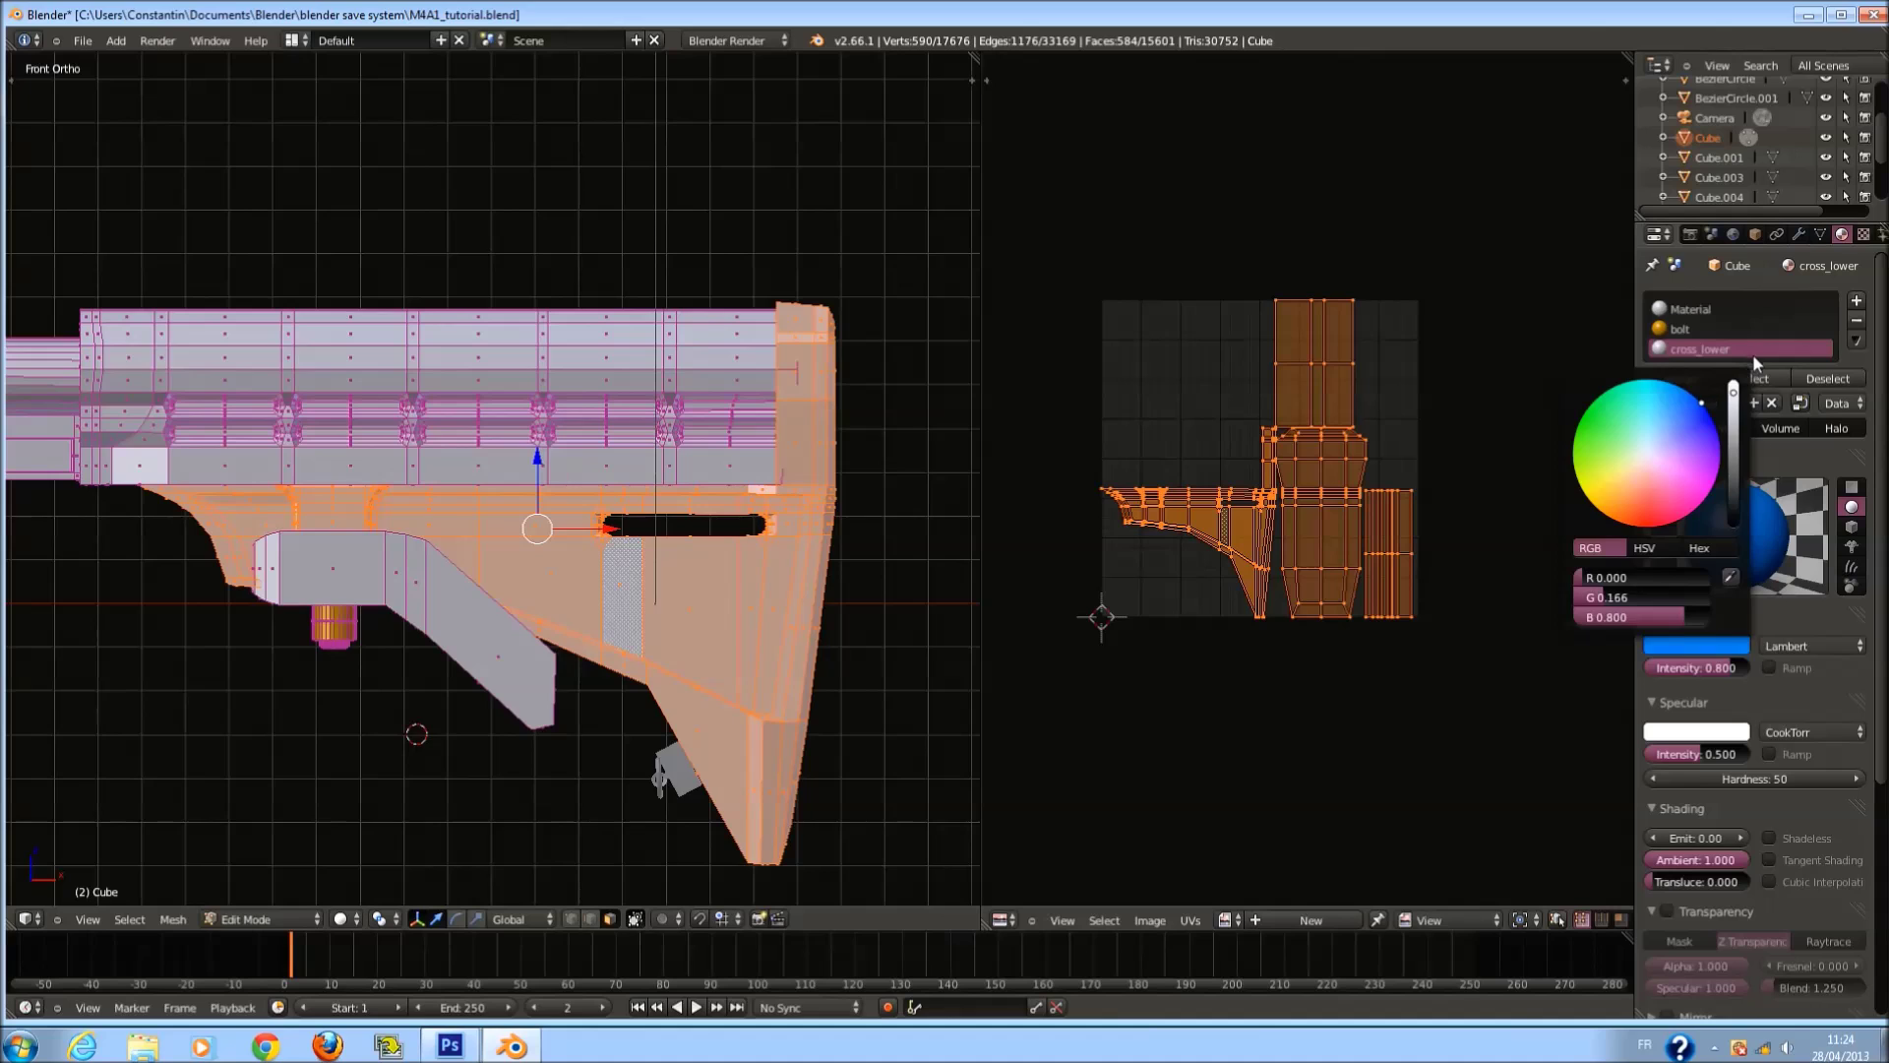
scroll(866, 608, "down", 1)
scroll(865, 608, "down", 2, "ctrl")
key("ctrl+s")
left_click(860, 602)
scroll(858, 600, "down", 1, "ctrl")
left_click(1702, 380)
Return to Object Mode and save over the existing file.
key("Tab")
scroll(452, 730, "up", 3)
key("ctrl+s")
left_click(454, 733)
scroll(600, 610, "down", 1)
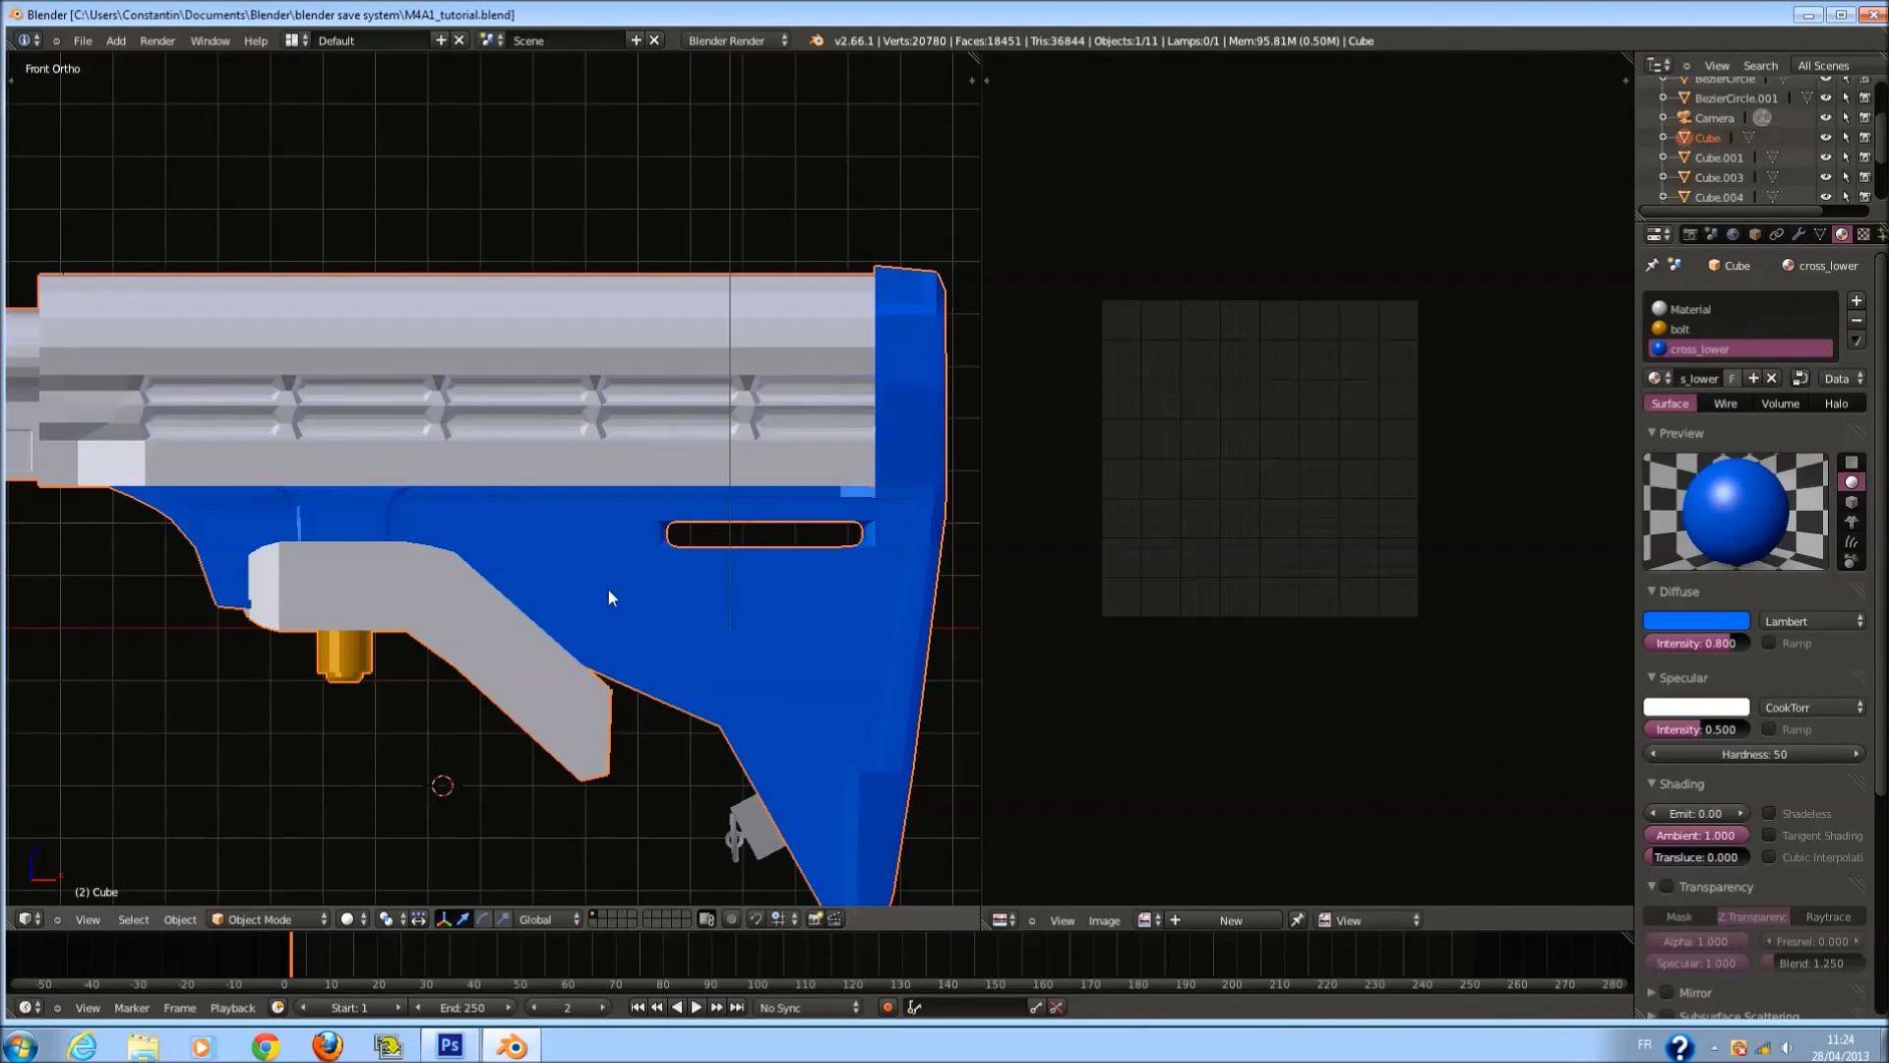
scroll(641, 474, "down", 1)
Back in Edit Mode, select all linked faces of the upper stock section and all their UVs.
key("Tab")
right_click(669, 409)
key("k")
key("Escape")
key("l")
middle_click_drag(480, 403, 599, 427)
key("KP_1")
key("a")
key("a")
key("a")
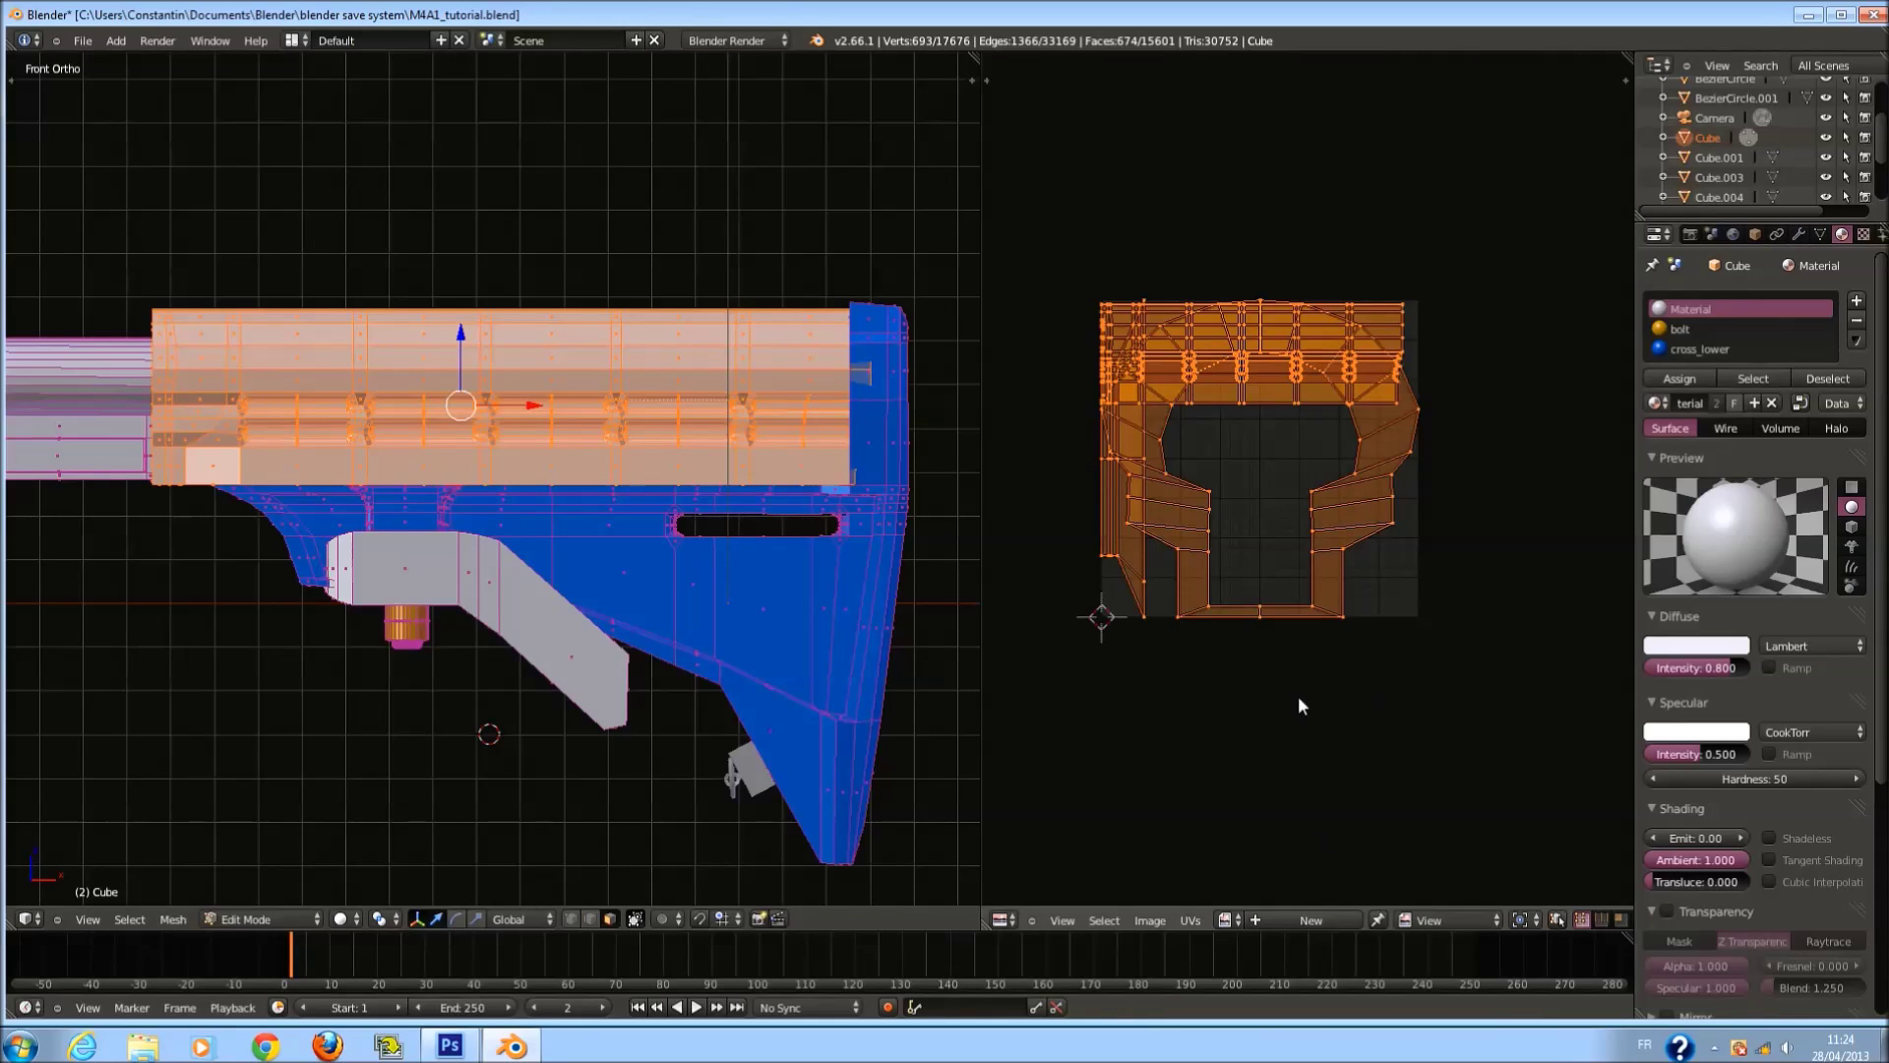
Pack the upper stock section's UV islands and save the file.
left_click(1190, 920)
left_click(1257, 748)
scroll(1293, 736, "up", 3)
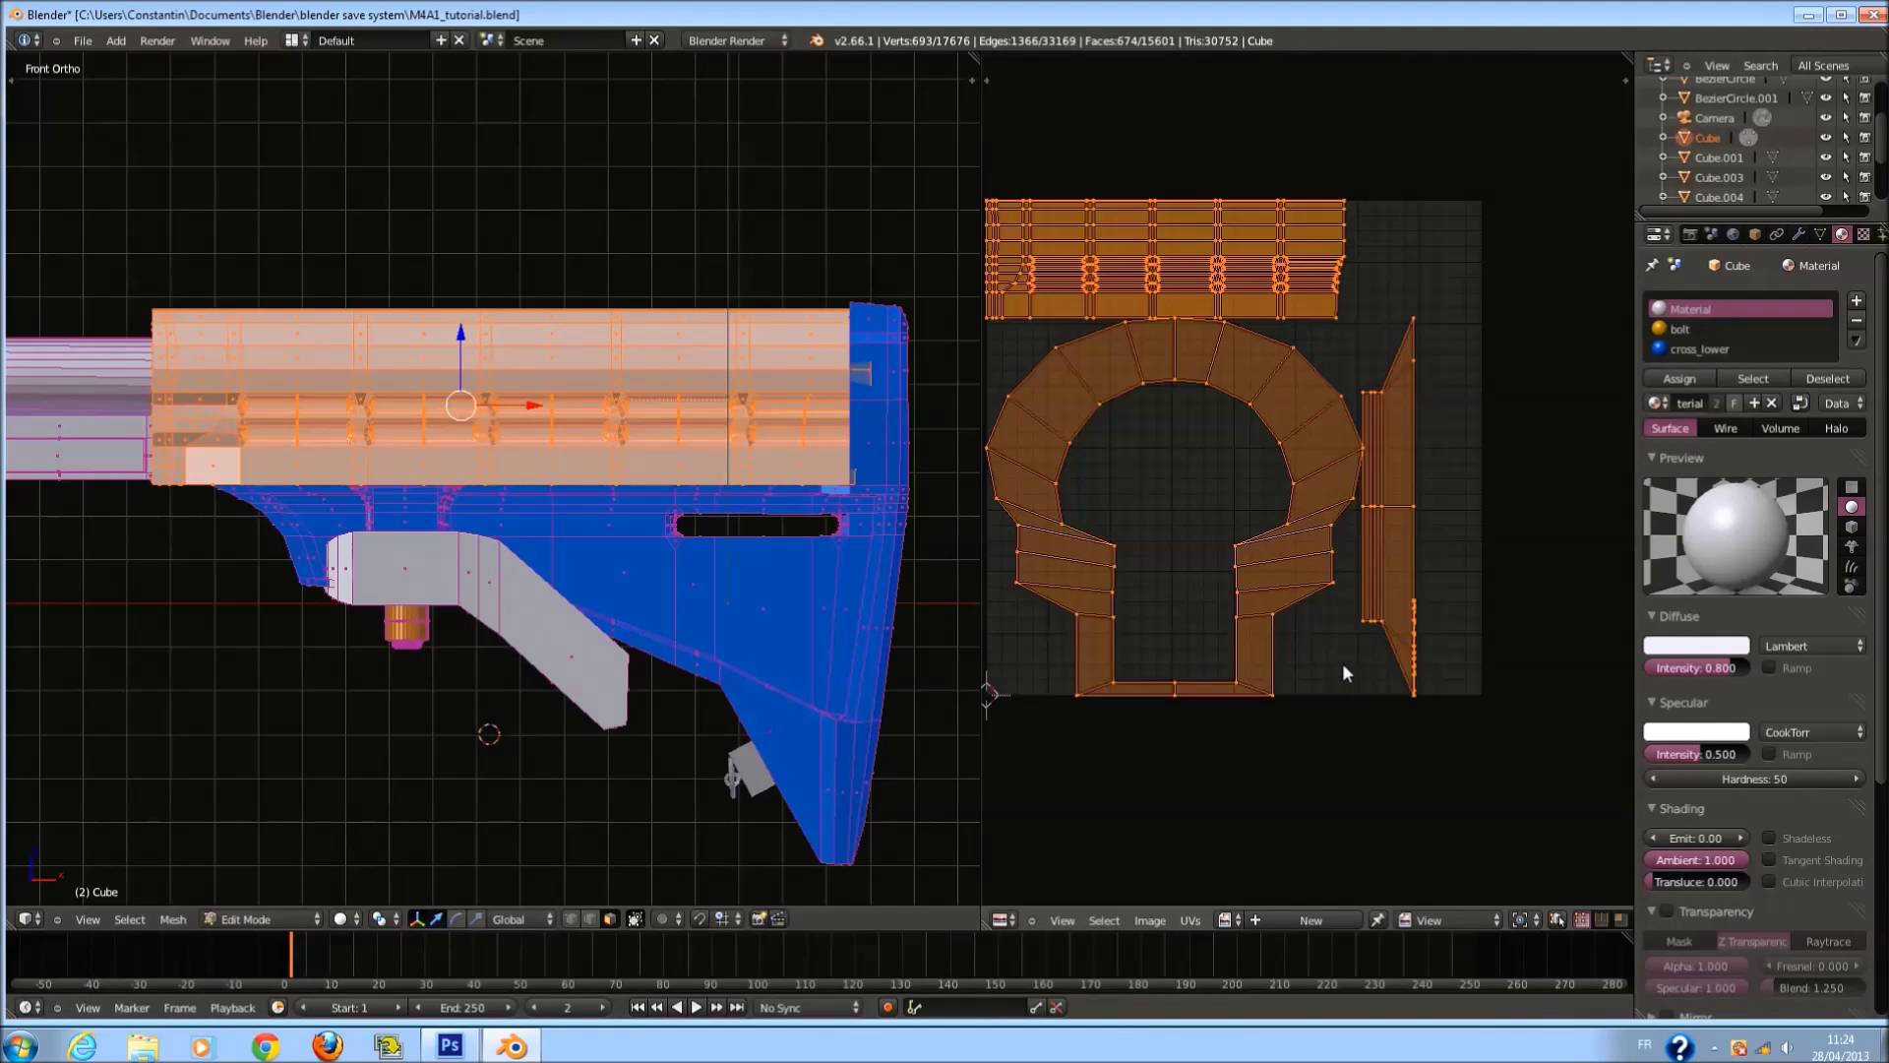
scroll(1299, 384, "down", 2)
scroll(1332, 532, "up", 1)
key("ctrl+s")
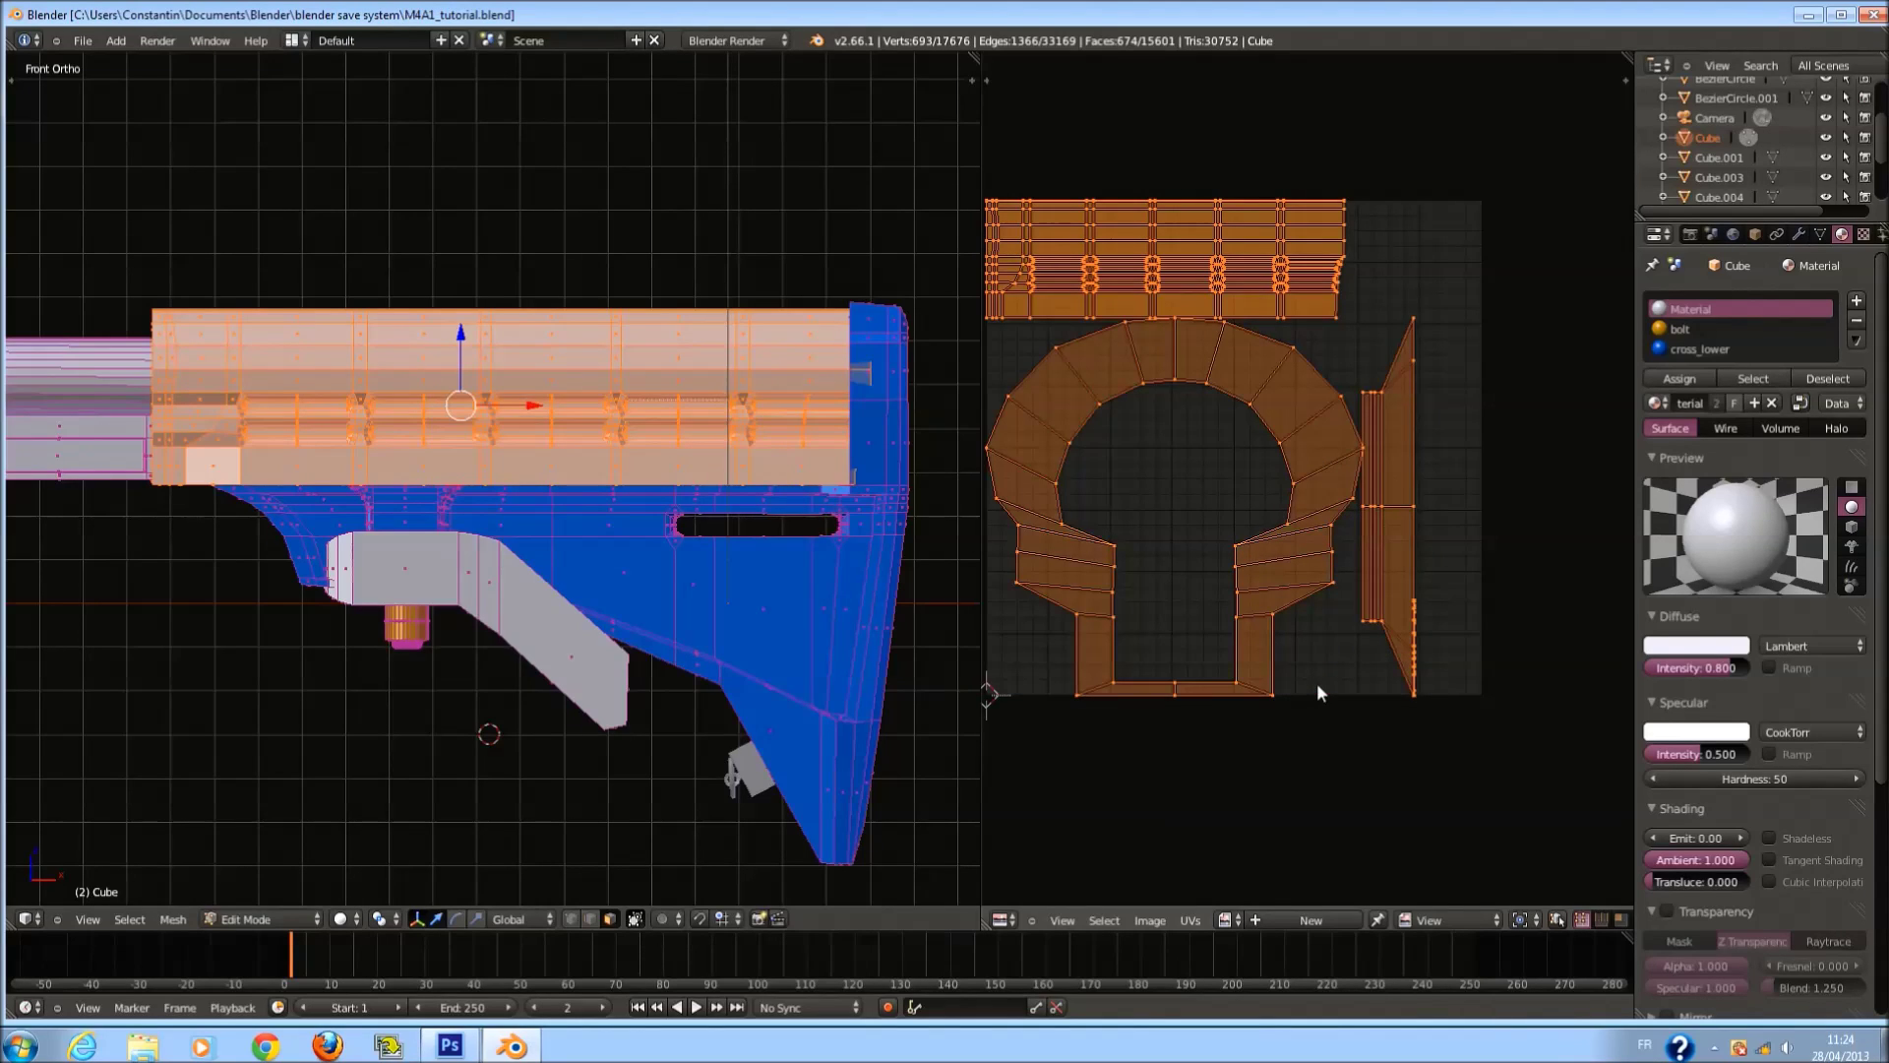
Add a new material slot with a new material named cross_upper.
left_click(1856, 308)
left_click(1716, 427)
left_click(1704, 423)
type("cross_u")
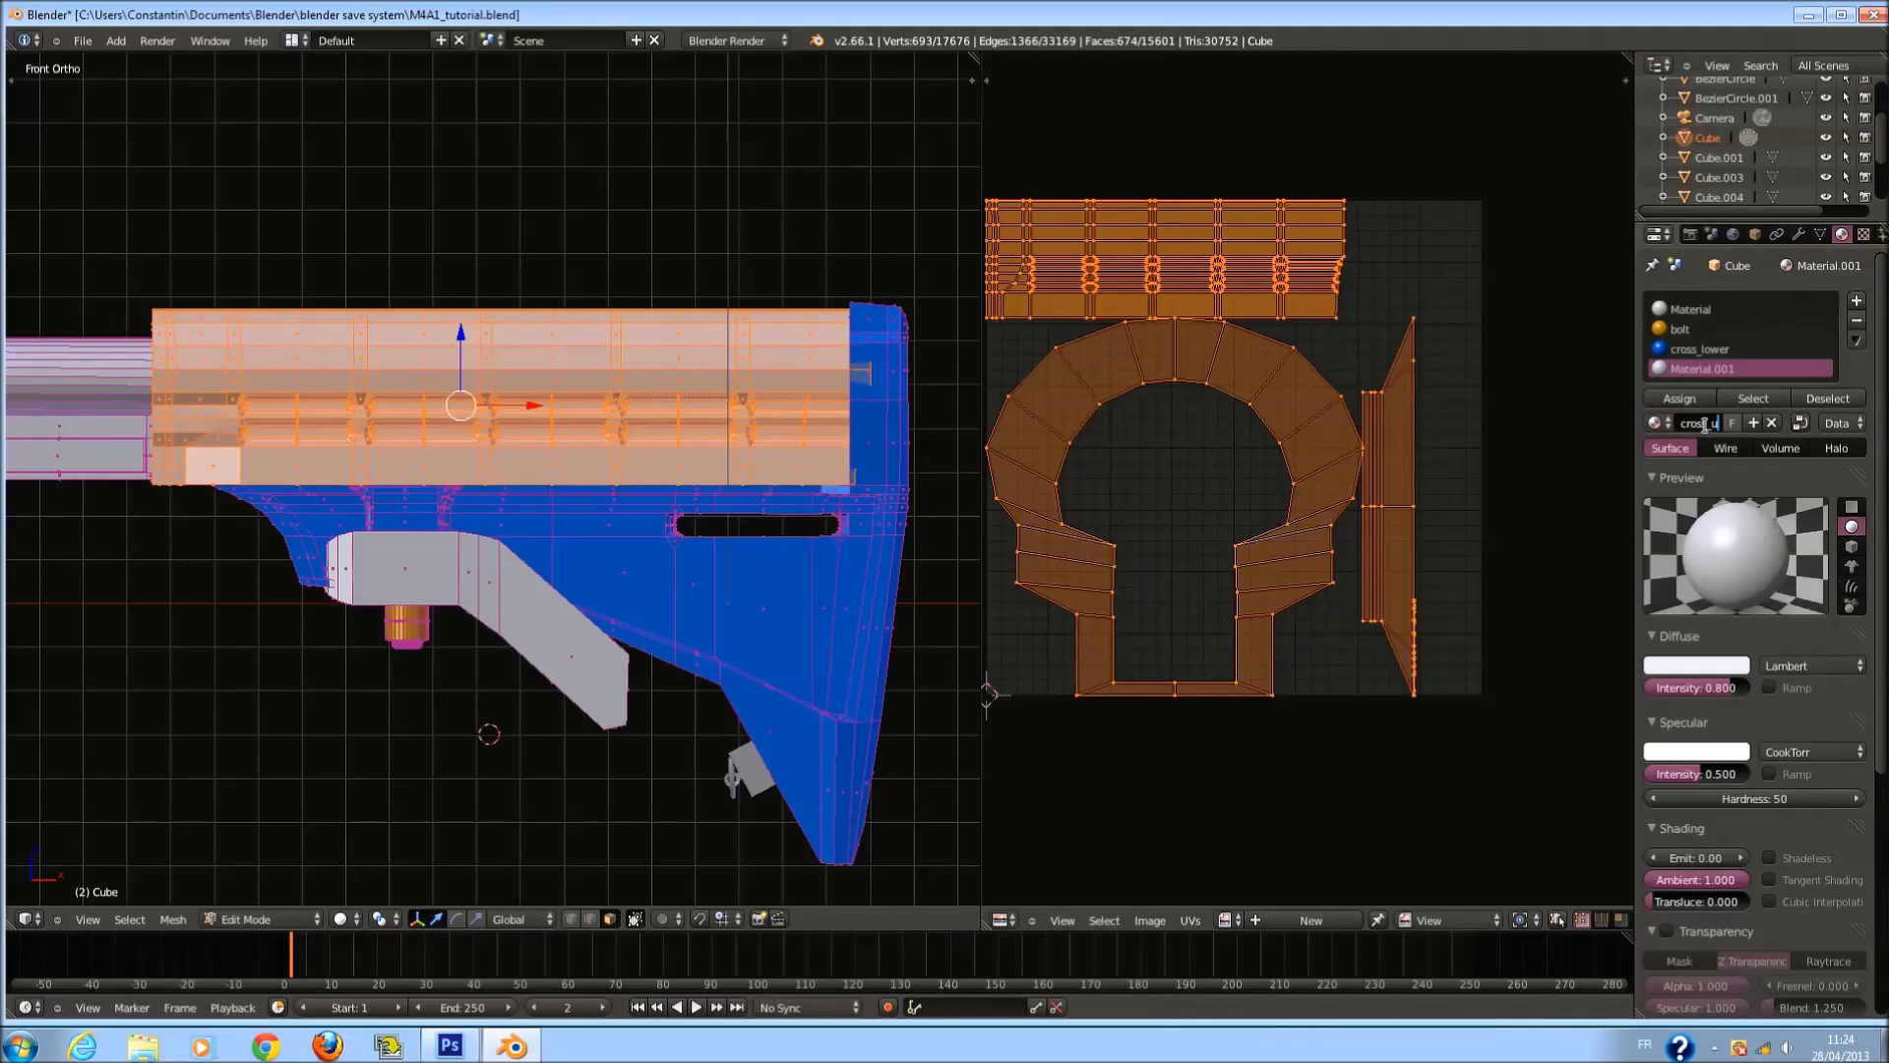
type("pper")
key("Return")
Set the cross_upper material's diffuse color to dark blue and assign it to the upper stock section's selected faces.
left_click(1729, 666)
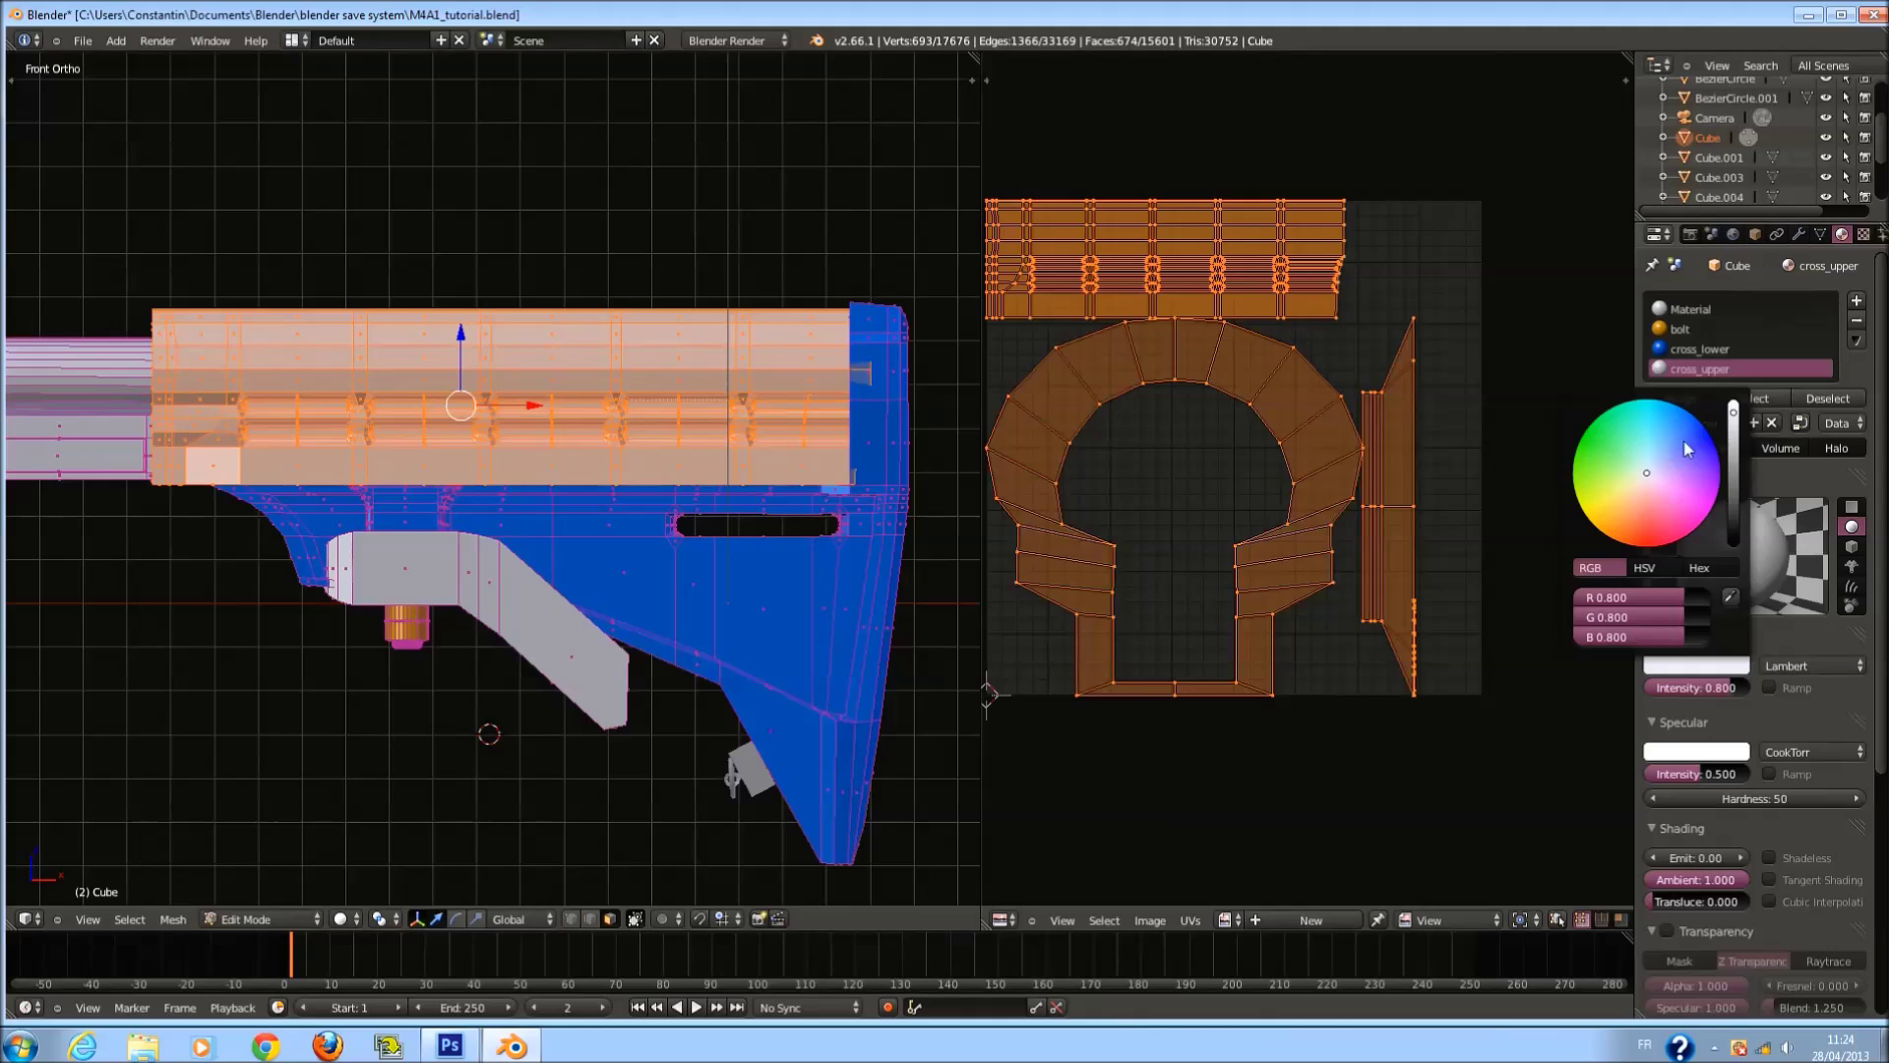
left_click_drag(1684, 442, 1782, 396)
left_click_drag(1734, 456, 1734, 469)
key("ctrl+s")
left_click(1017, 617)
left_click(1708, 399)
key("Tab")
scroll(469, 605, "down", 1)
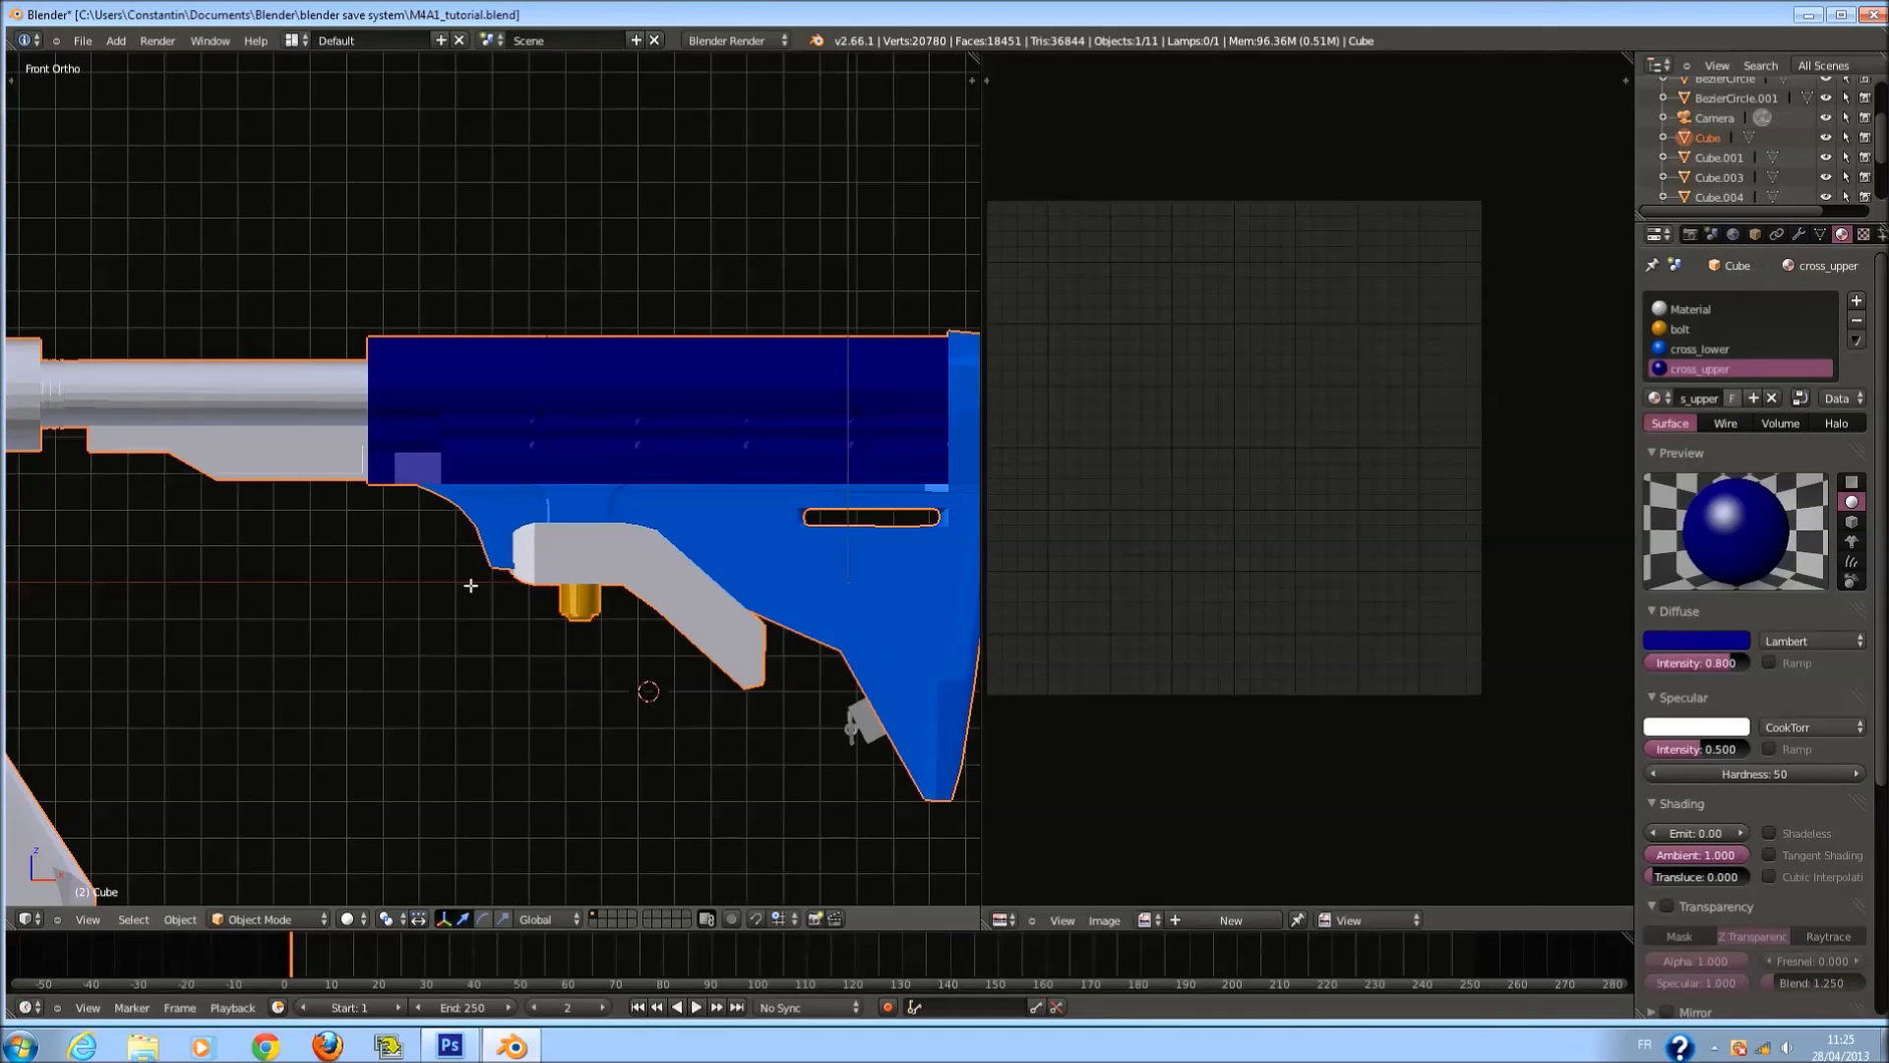
Return the mesh to solid-shaded Object Mode and save over the existing file.
key("Tab")
scroll(467, 565, "up", 3)
key("z")
key("z")
key("Tab")
scroll(456, 512, "down", 1)
middle_click_drag(455, 511, 483, 575)
key("ctrl+s")
left_click(623, 557)
scroll(687, 564, "down", 2)
key("ctrl+s")
left_click(483, 575)
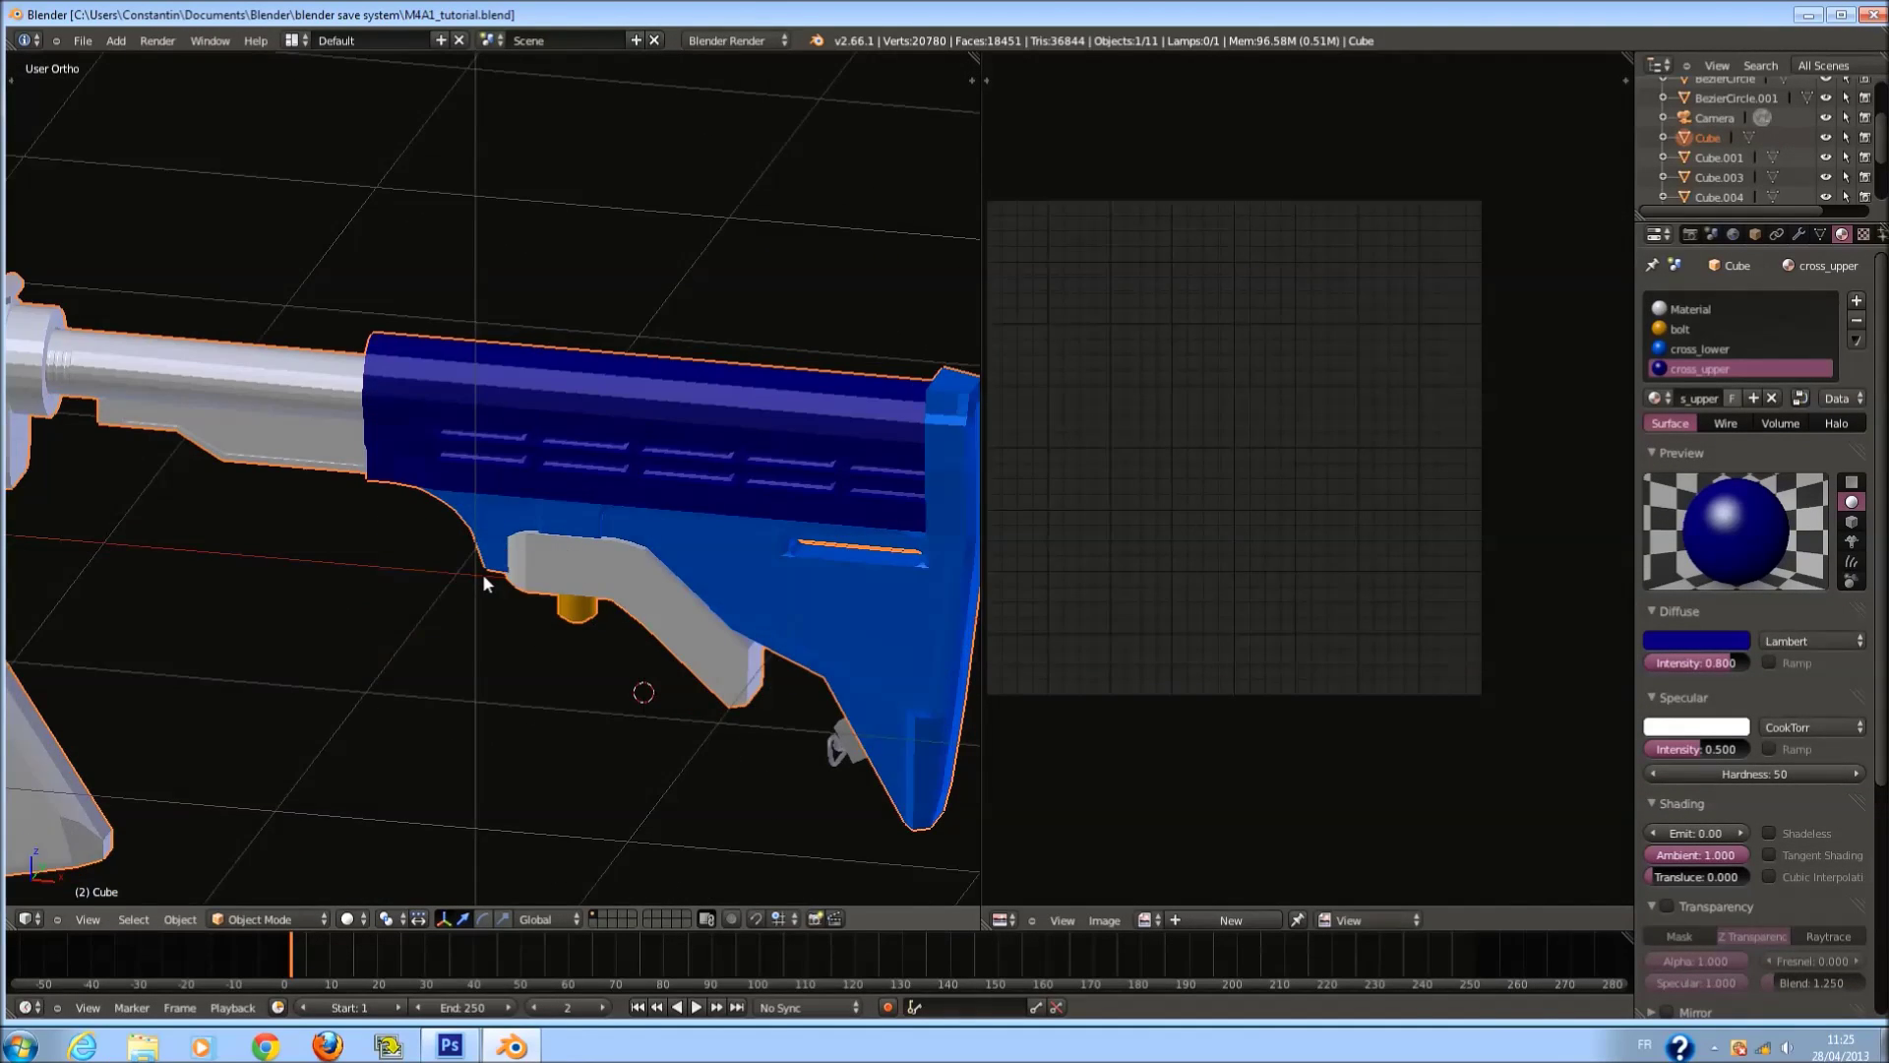
In Edit Mode from the front view, select all linked faces of the angled lever under the stock and save the file.
key("Tab")
key("KP_1")
key("a")
key("a")
key("a")
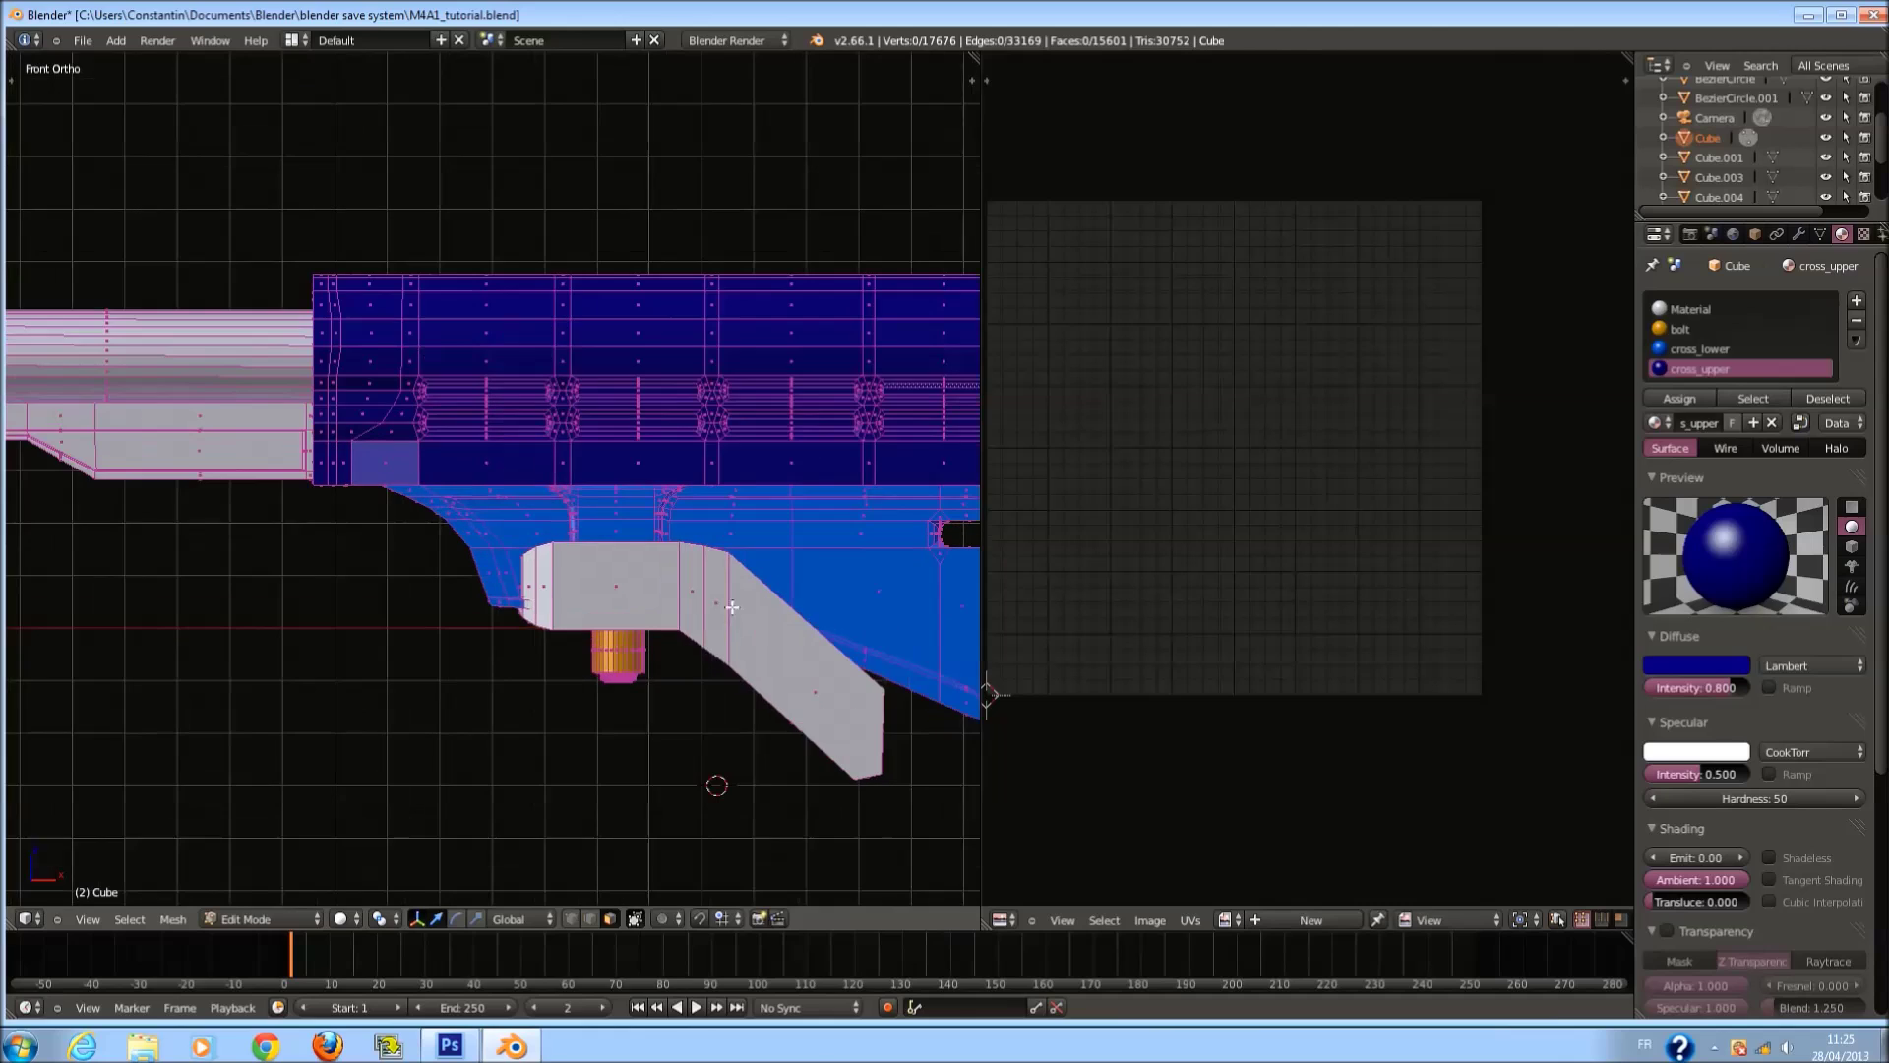
right_click(732, 607)
key("ctrl+l")
scroll(740, 631, "up", 3, "ctrl")
key("ctrl+s")
left_click(754, 640)
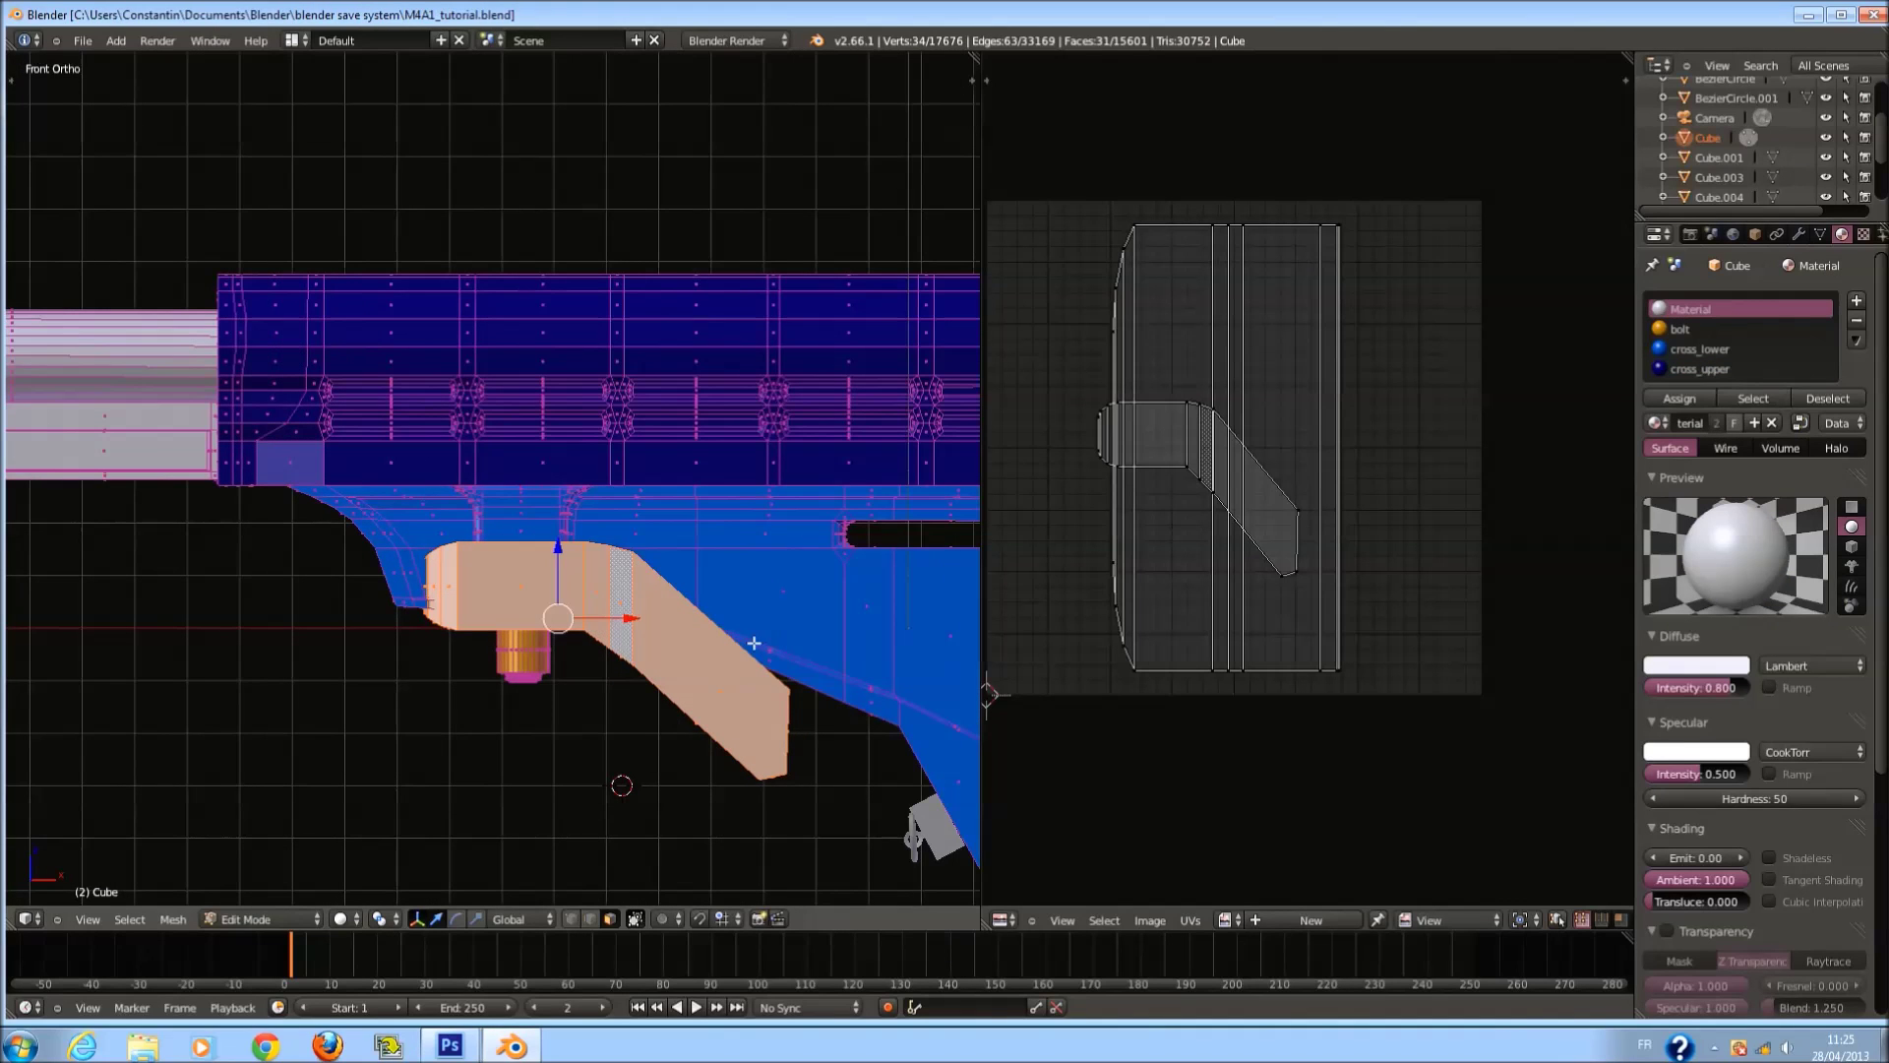
Unwrap the lever from the front view with Project from View (Bounds).
scroll(744, 664, "down", 2, "shift")
scroll(743, 666, "up", 1)
key("u")
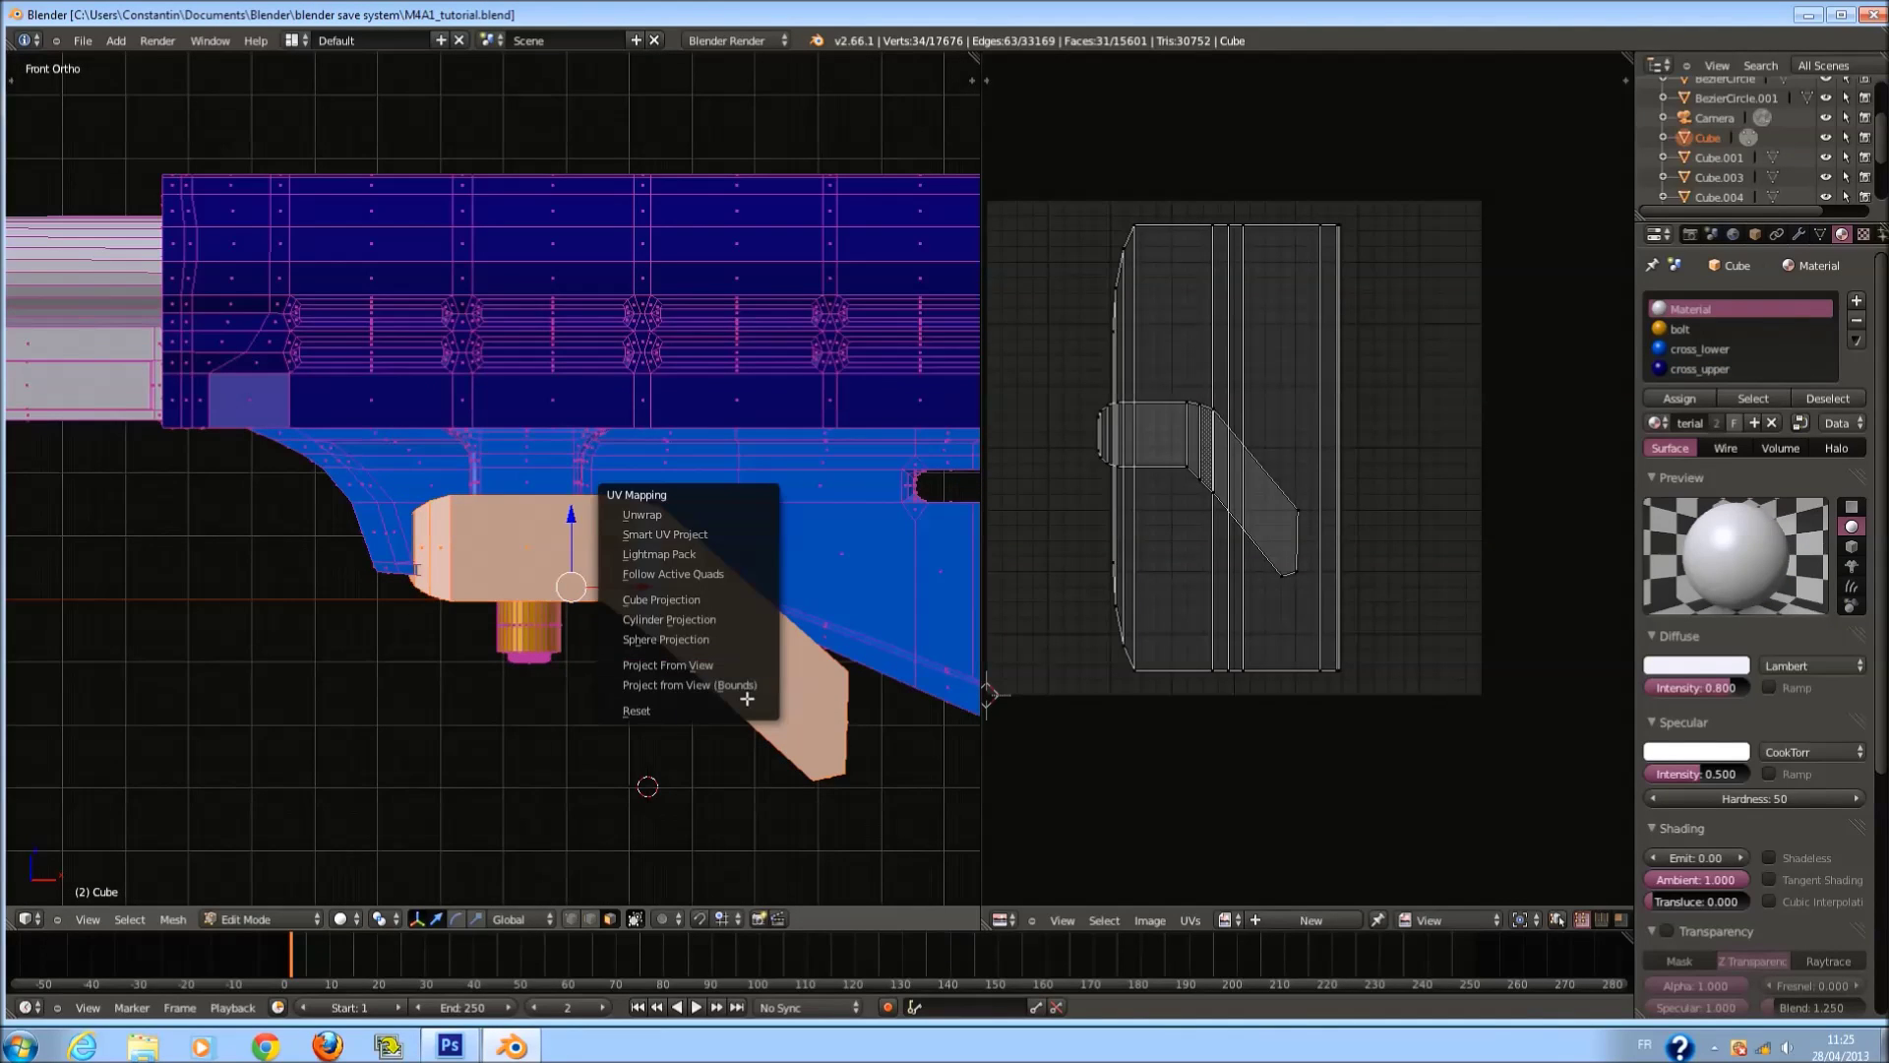
left_click(742, 686)
From the bottom view, clear the selection and select only the faces along the lever's underside.
middle_click_drag(745, 689, 765, 646)
key("KP_3")
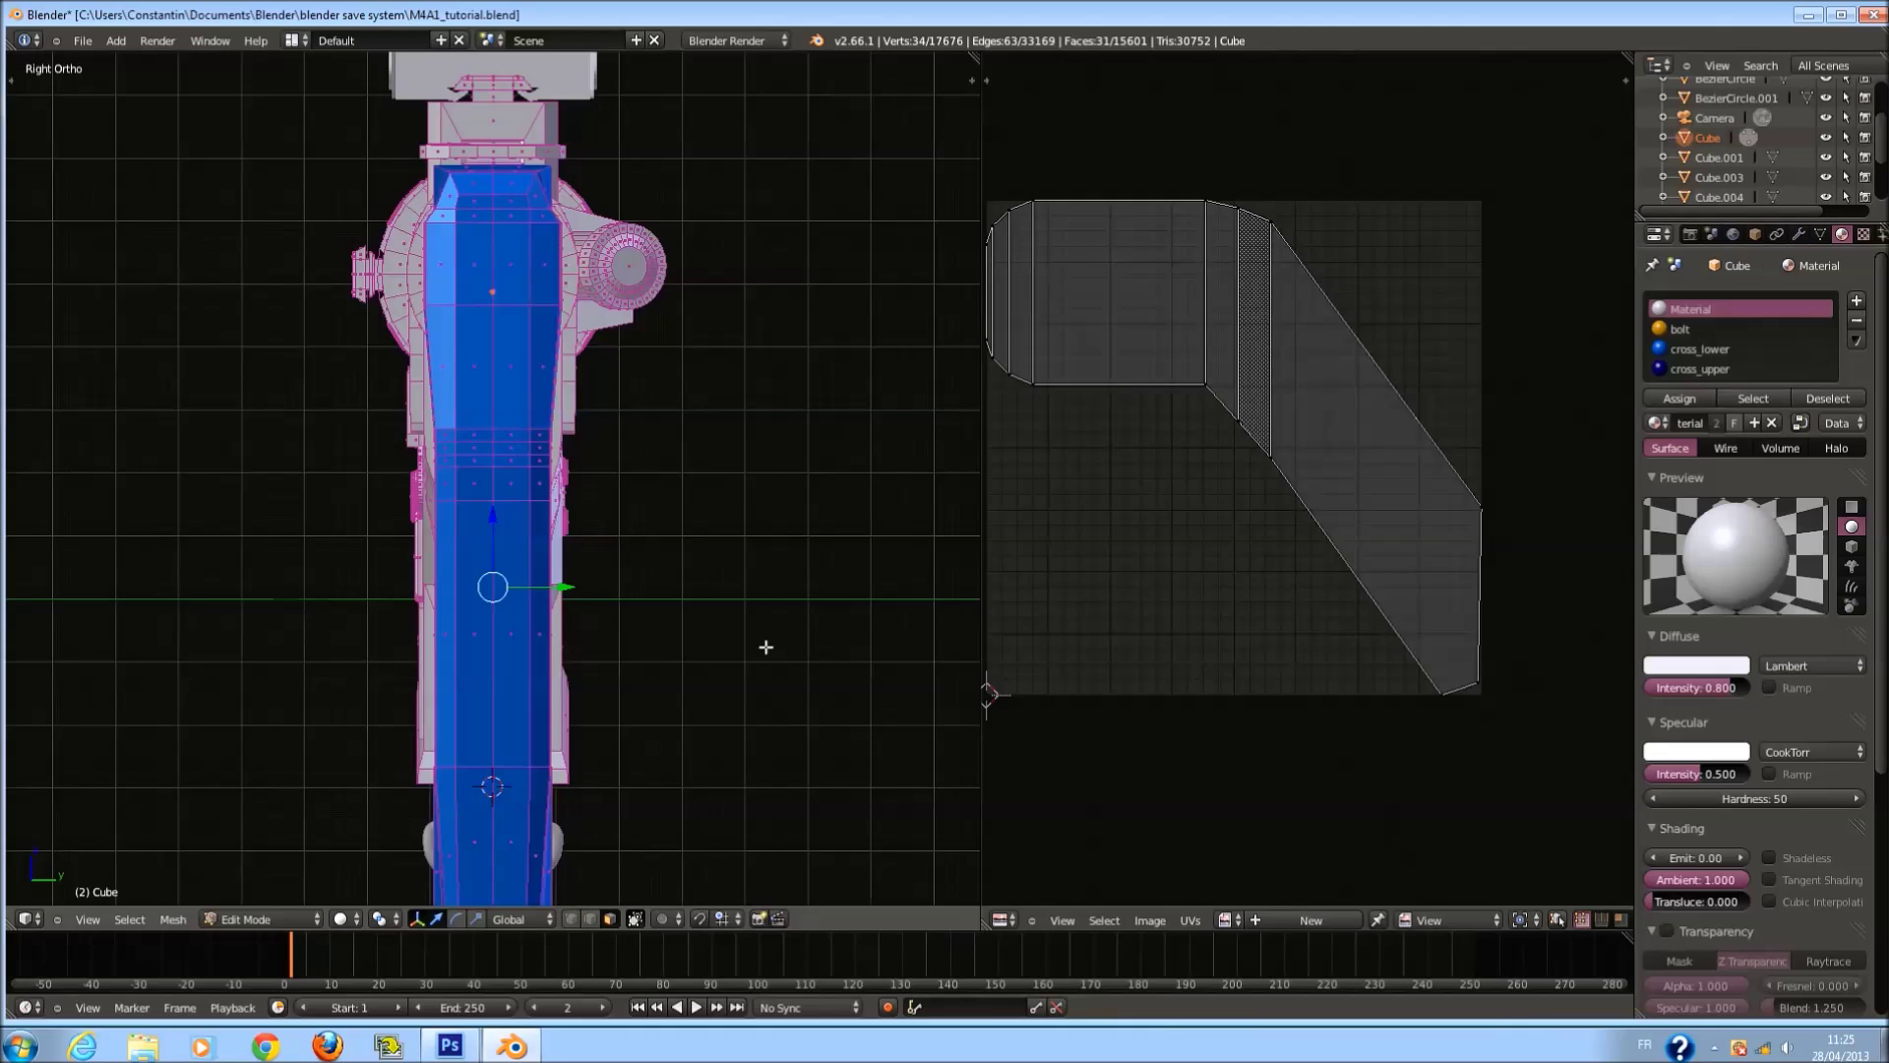
key("ctrl+KP_7")
key("a")
key("c")
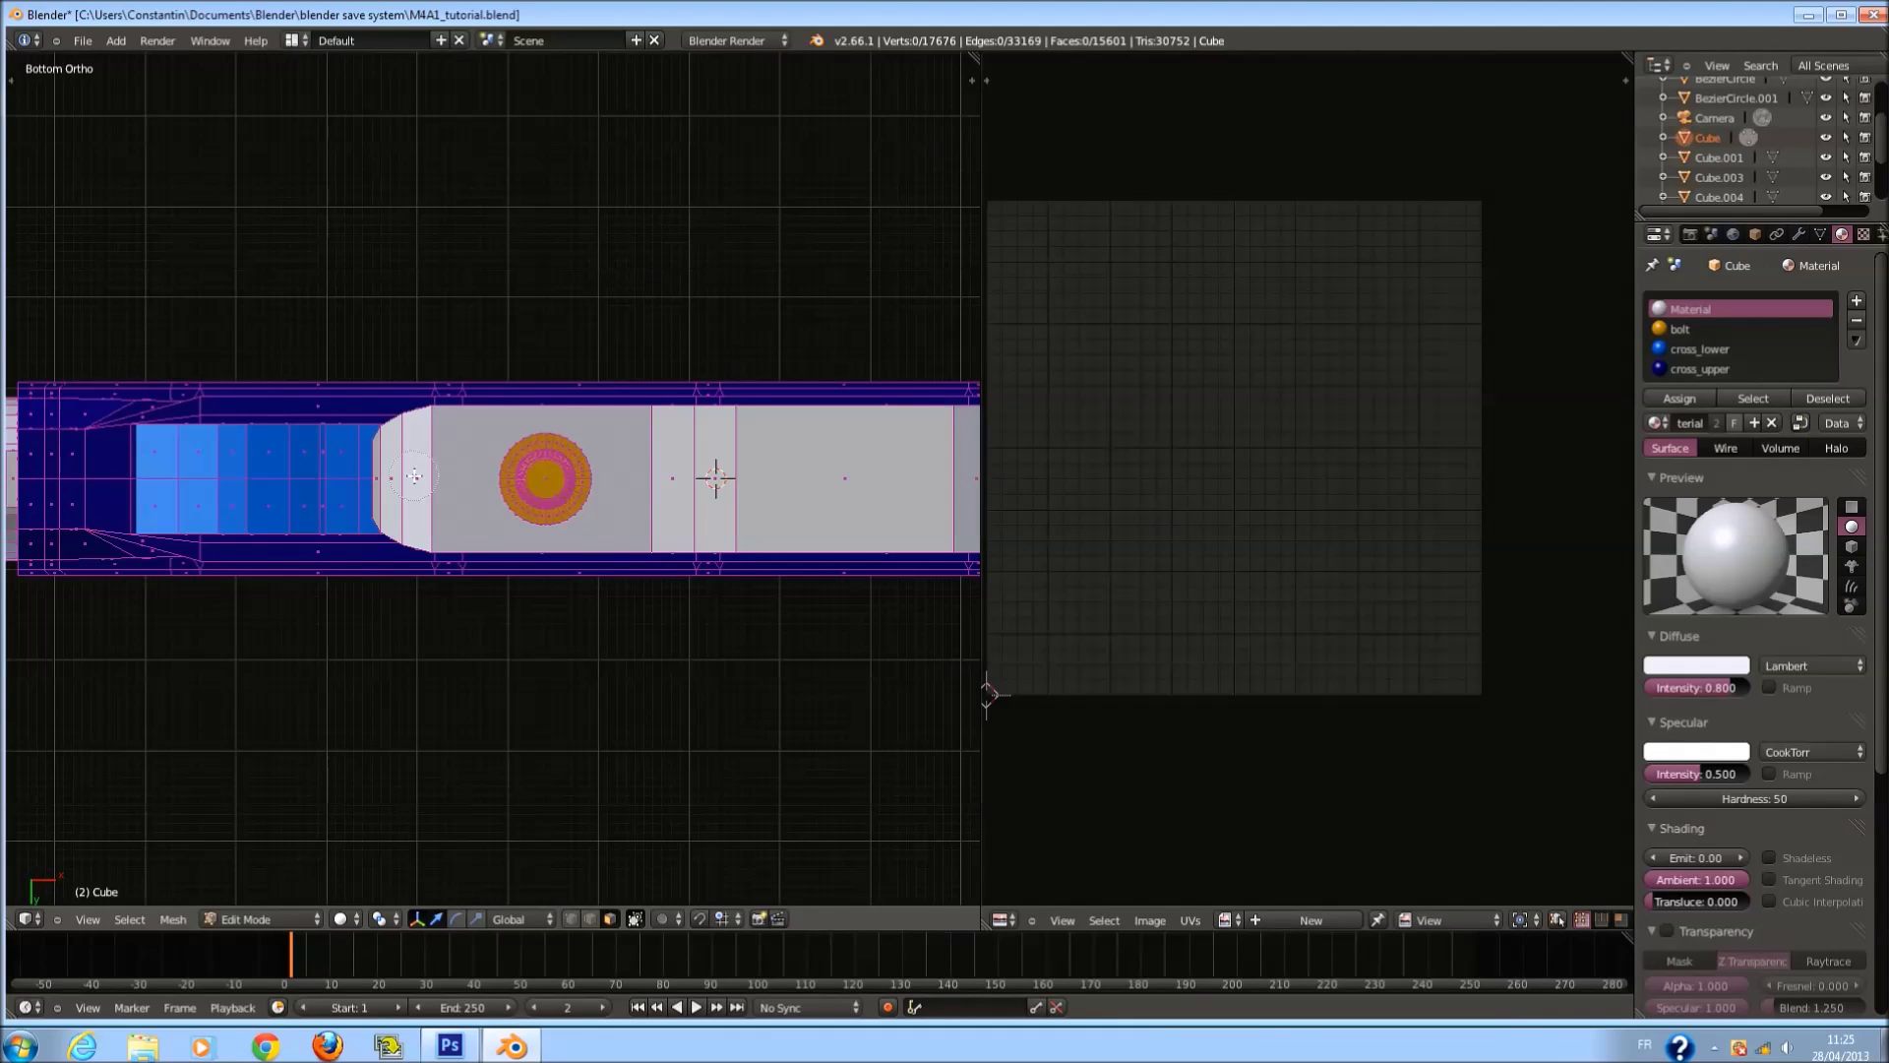
left_click_drag(414, 477, 398, 478)
left_click_drag(678, 482, 767, 488)
right_click(885, 493)
mouse_move(893, 493)
middle_mouse_down("shift")
mouse_move(689, 492)
mouse_move(627, 622)
middle_mouse_up("shift")
right_click(689, 497, "shift")
Unwrap the lever's underside faces from the bottom view with Project from View (Bounds).
key("ctrl+KP_7")
key("u")
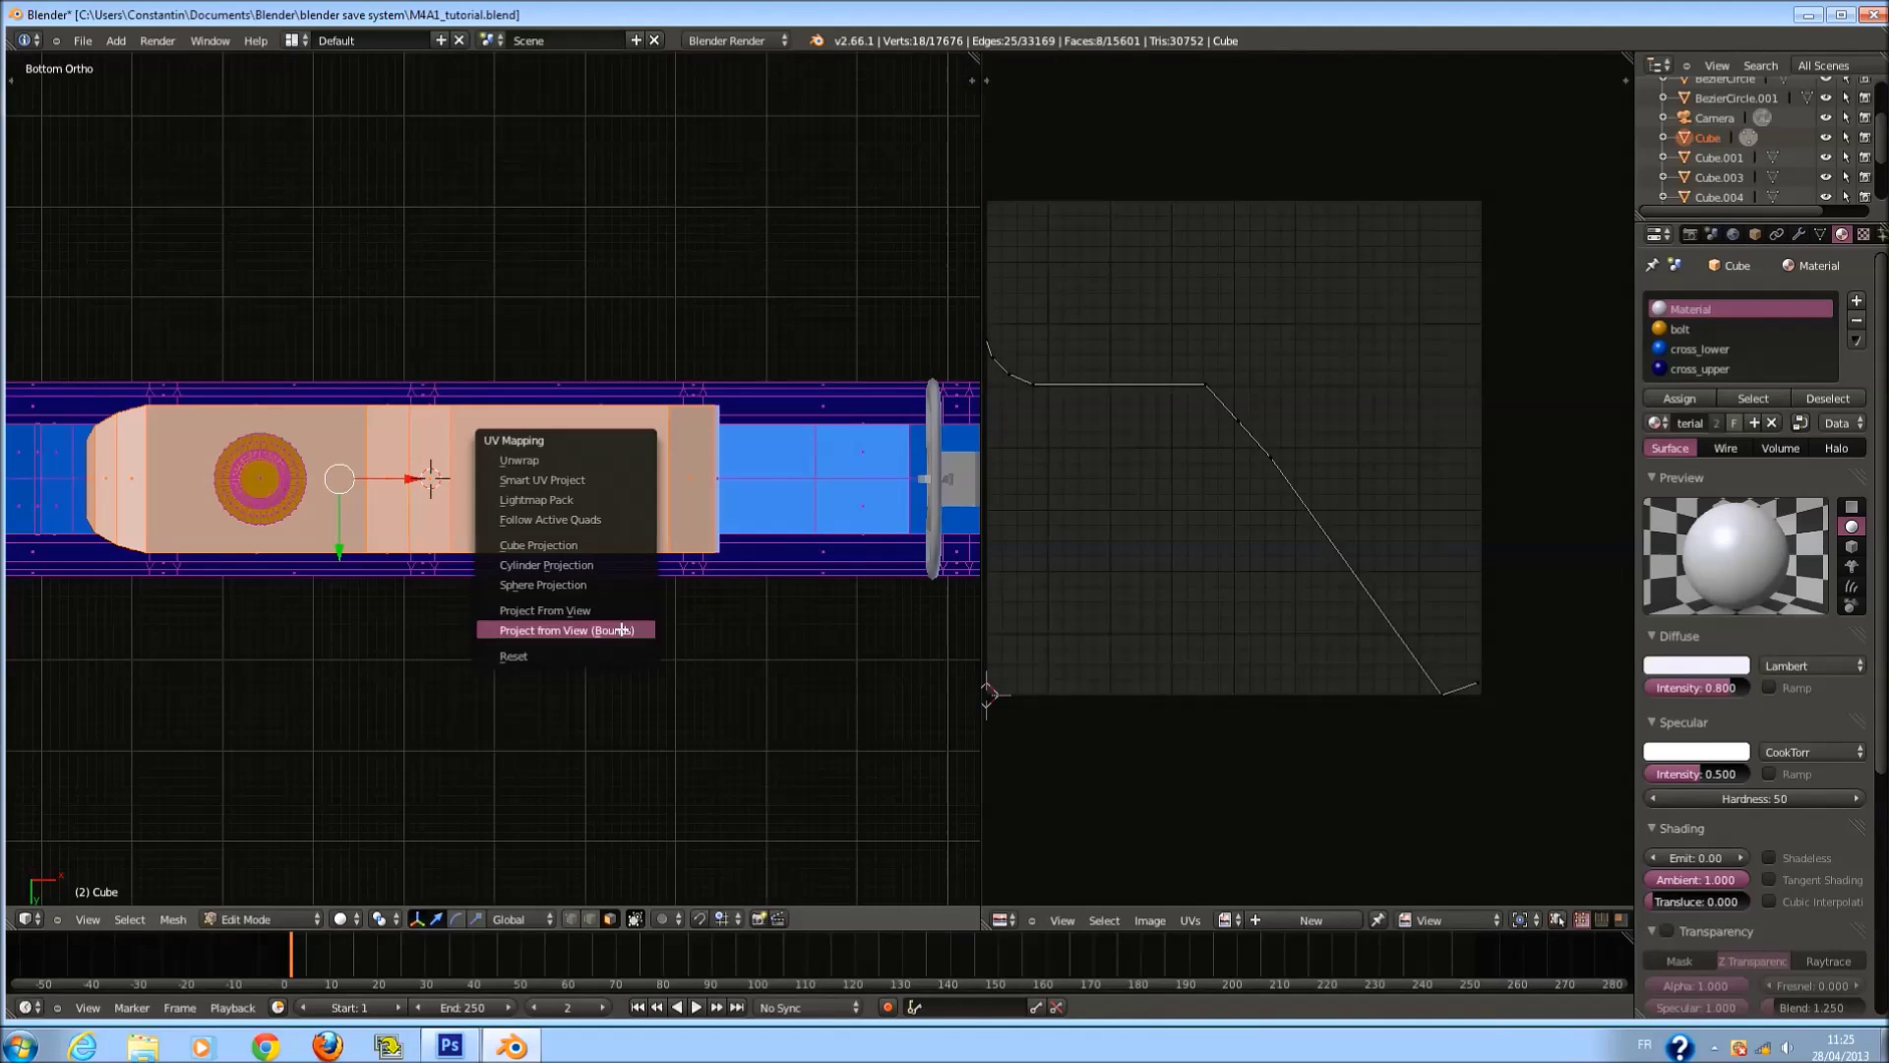
left_click(623, 628)
Select the whole linked lever with all its UVs and pack its UV islands.
key("KP_1")
key("ctrl+l")
key("u")
left_click(746, 671)
scroll(1247, 600, "down", 2)
key("a")
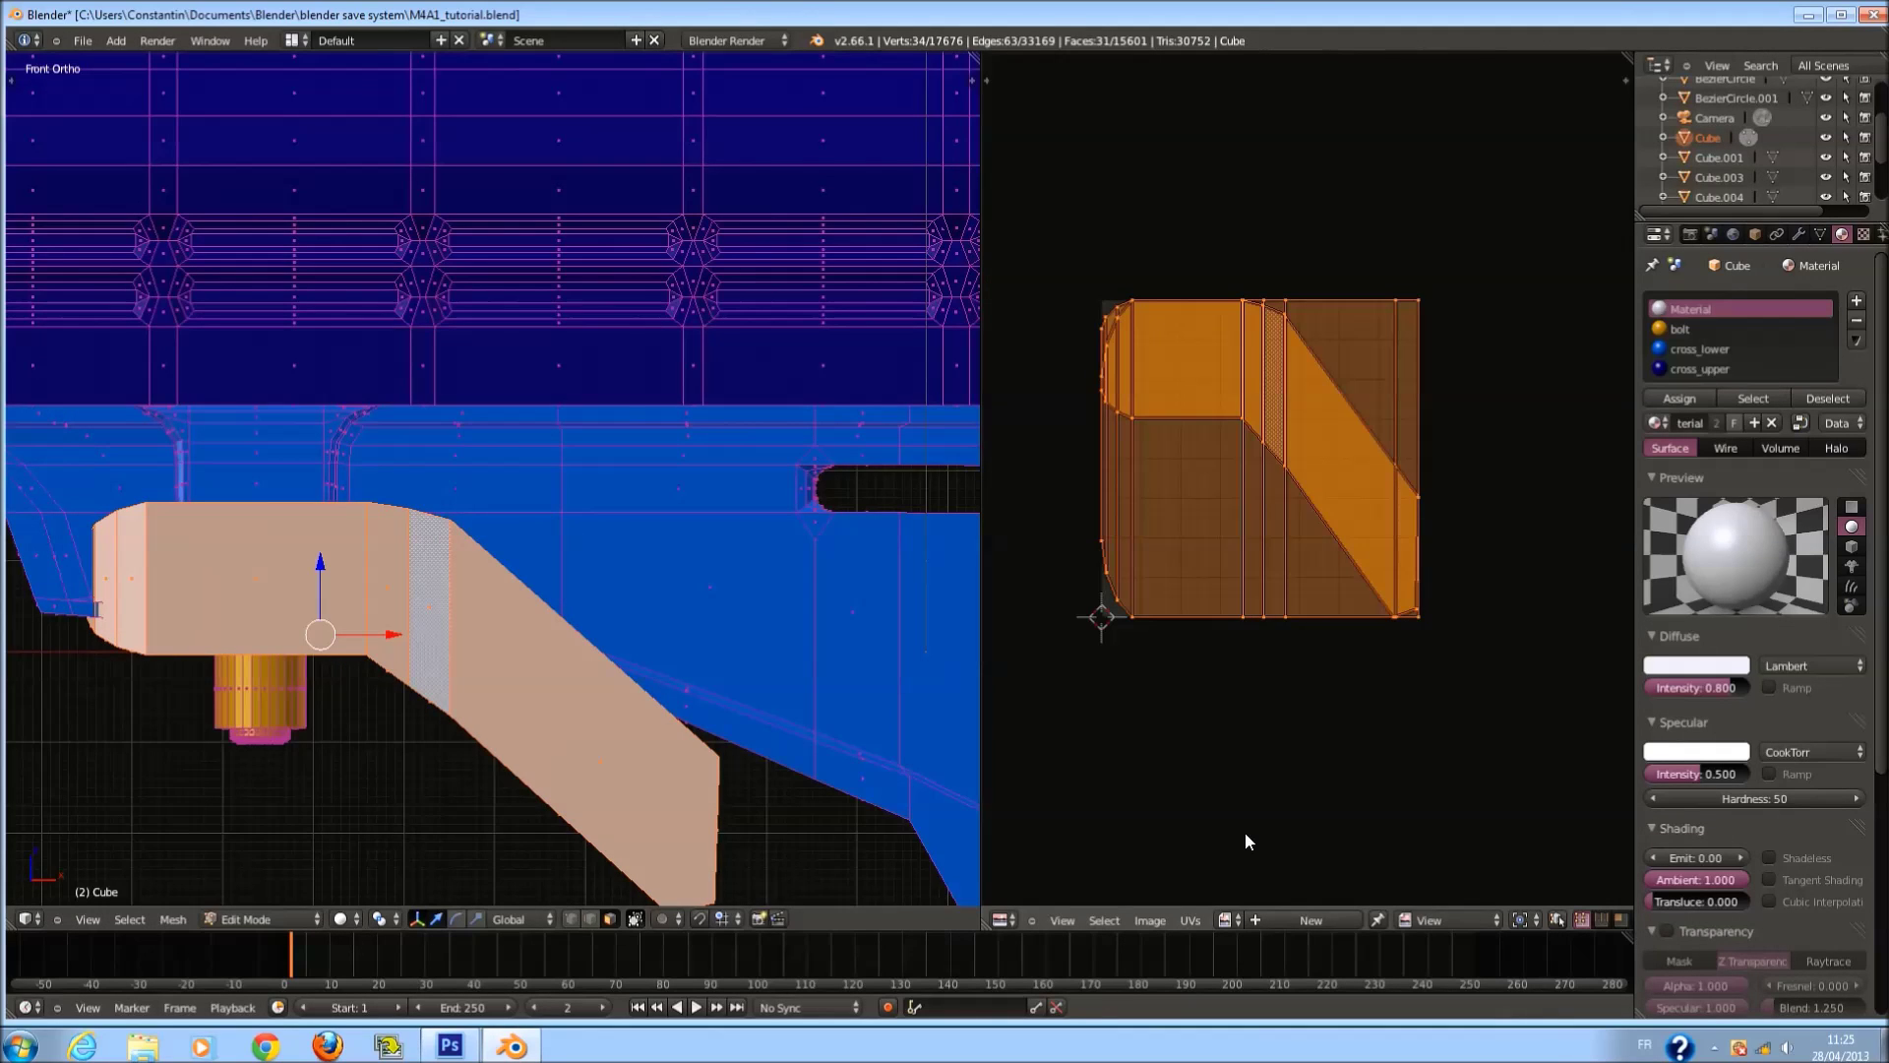
left_click(1190, 920)
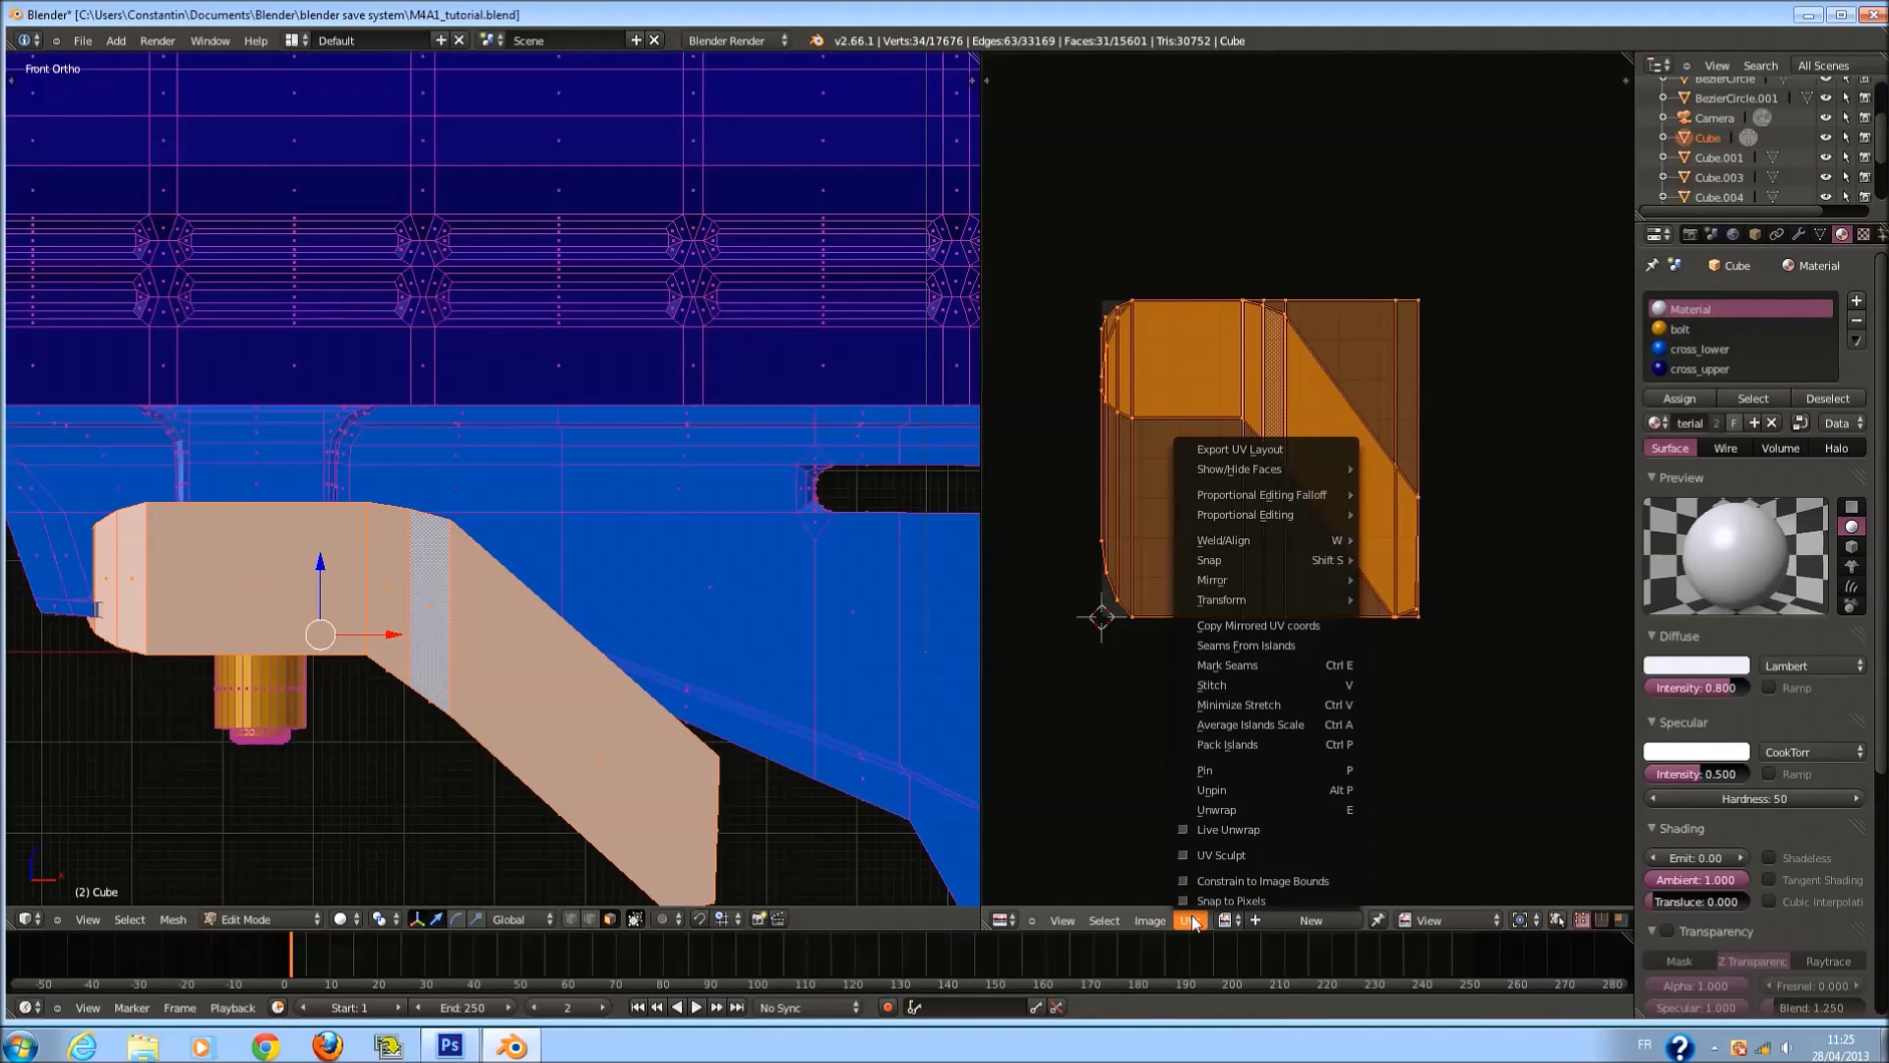
left_click(1238, 752)
key("a")
Return to Object Mode and save the packed lever UVs over the existing file.
key("ctrl+s")
scroll(682, 685, "down", 6)
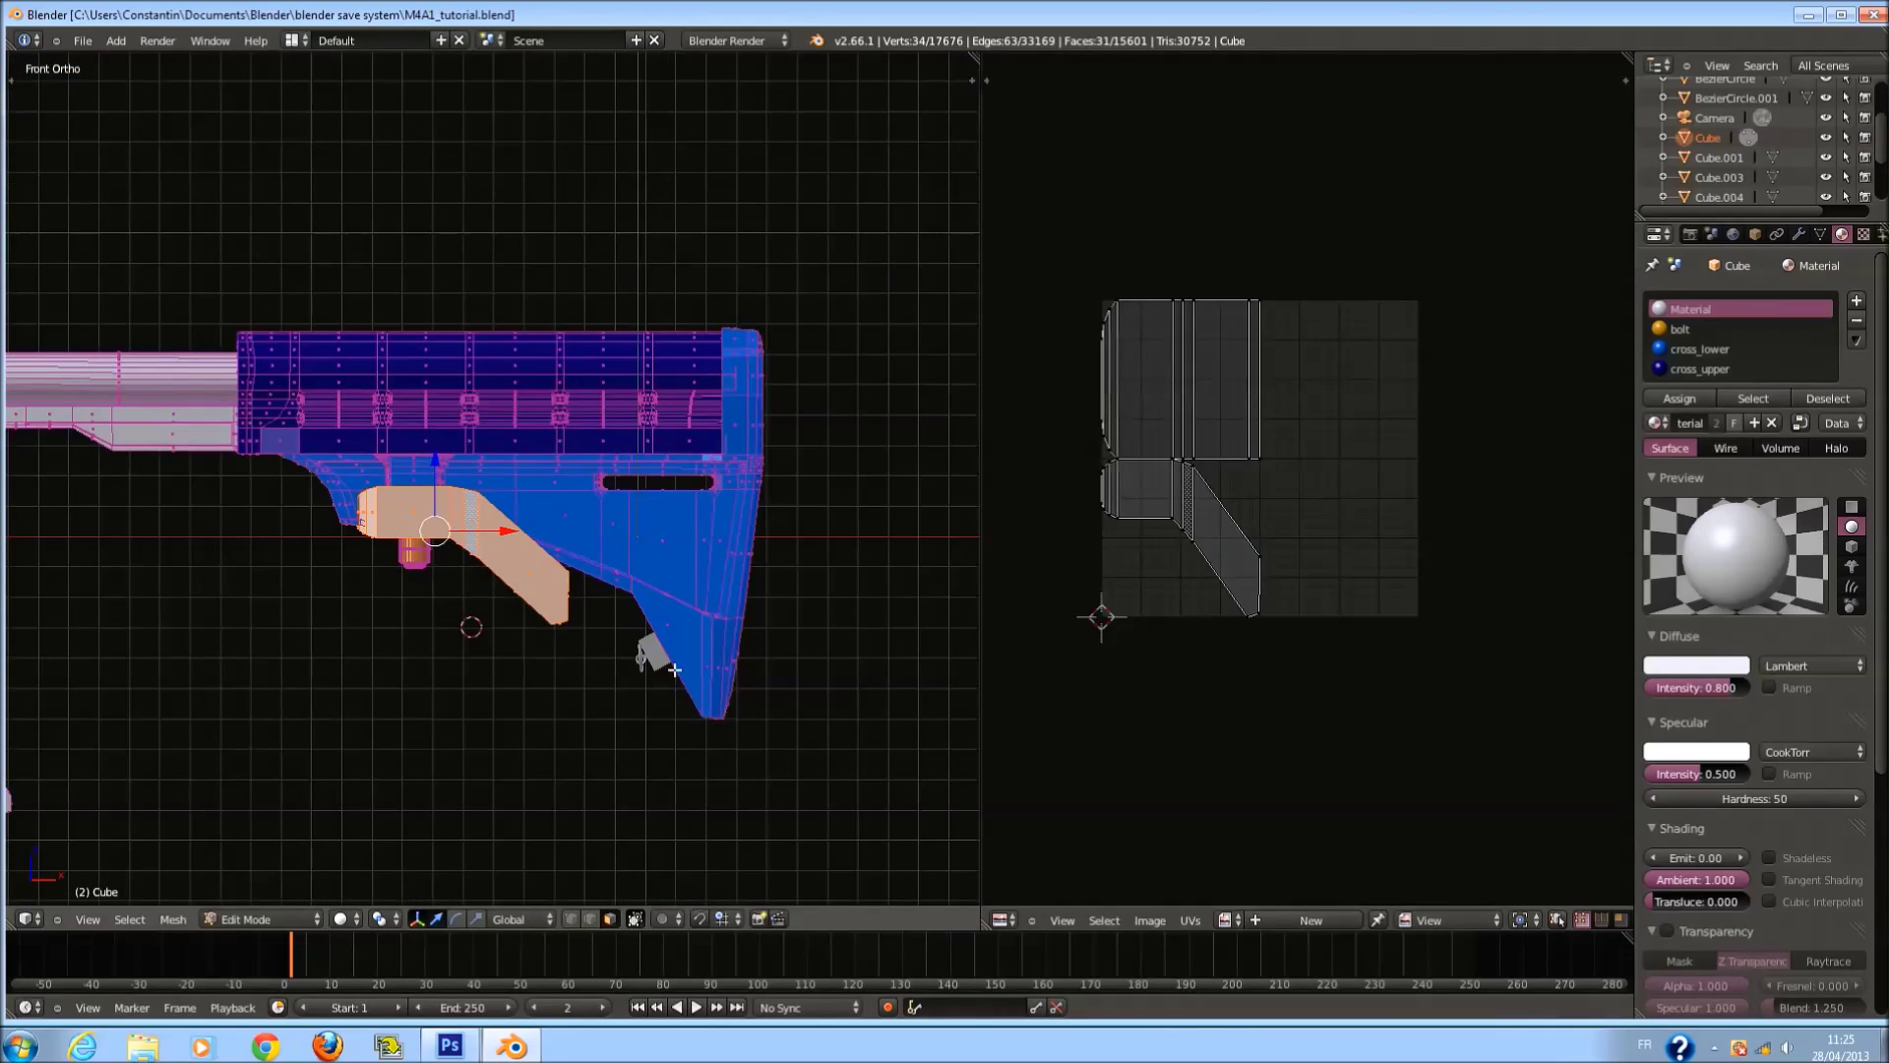
key("Tab")
key("ctrl+s")
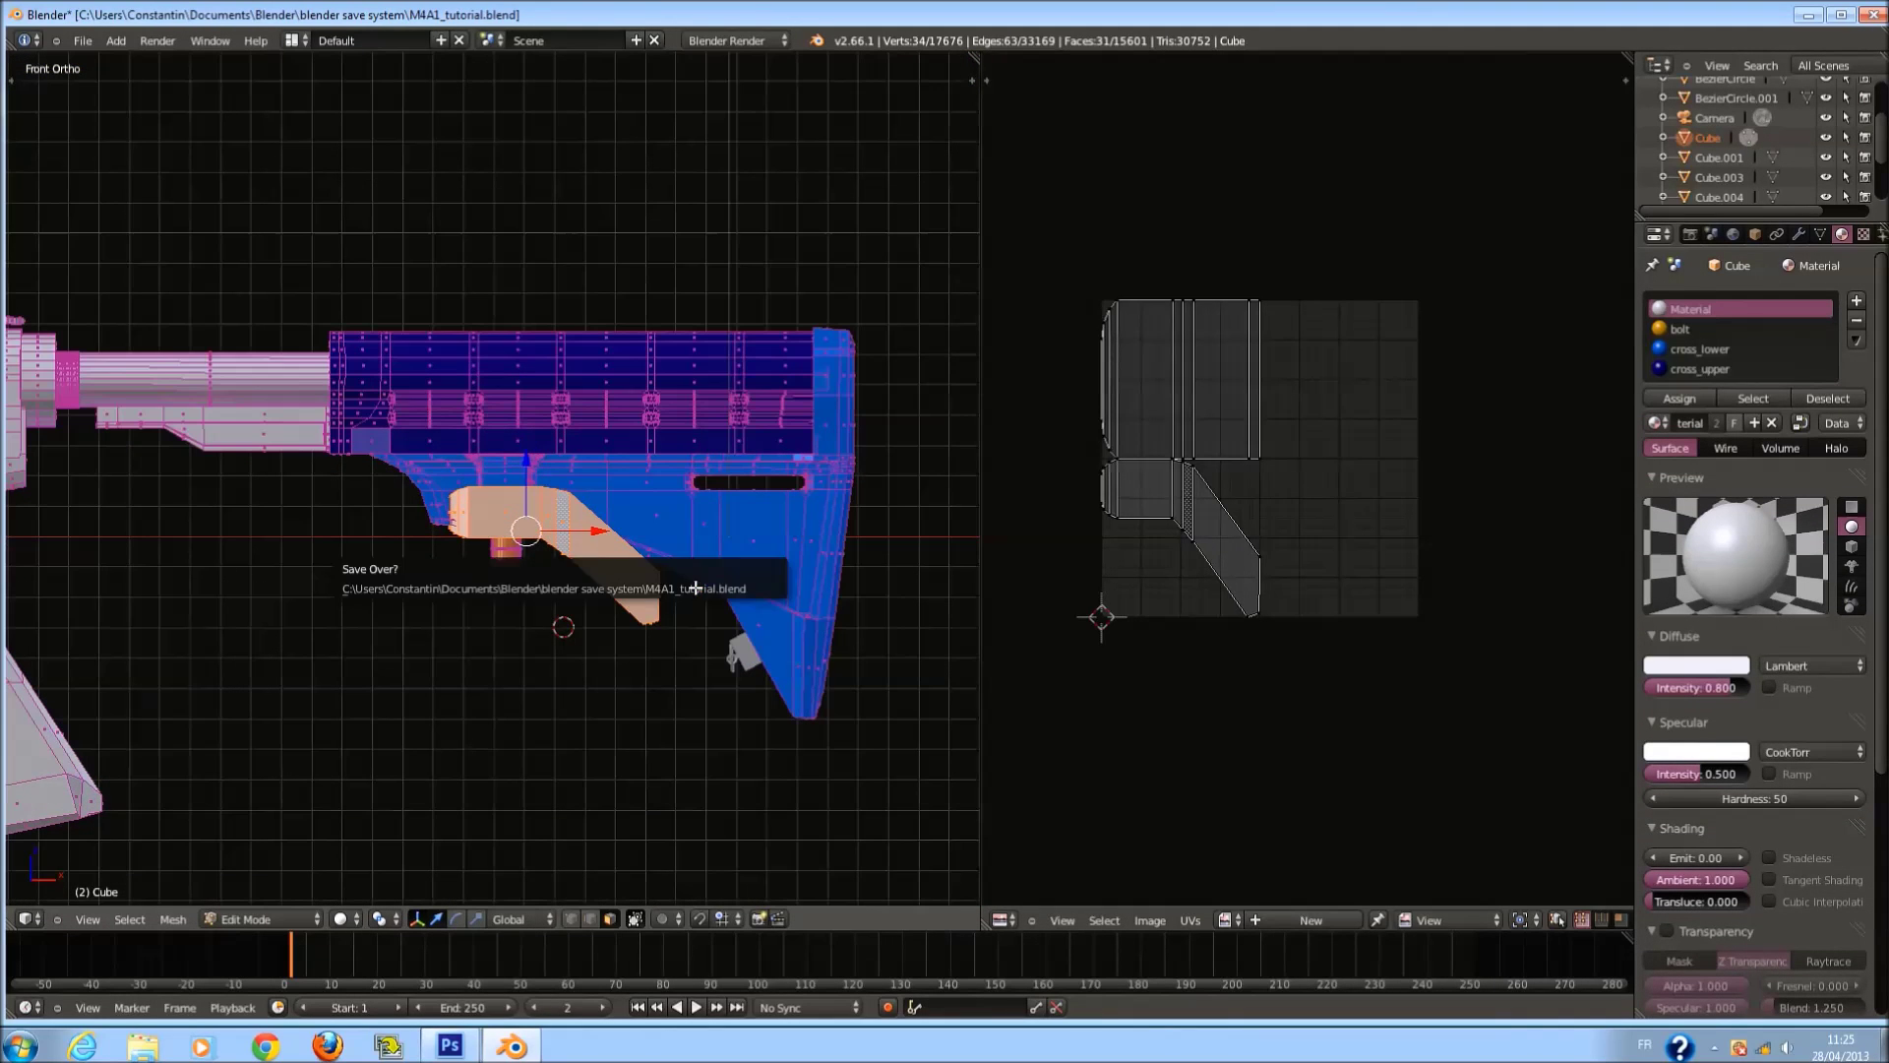
left_click(571, 589)
key("Tab")
key("ctrl+s")
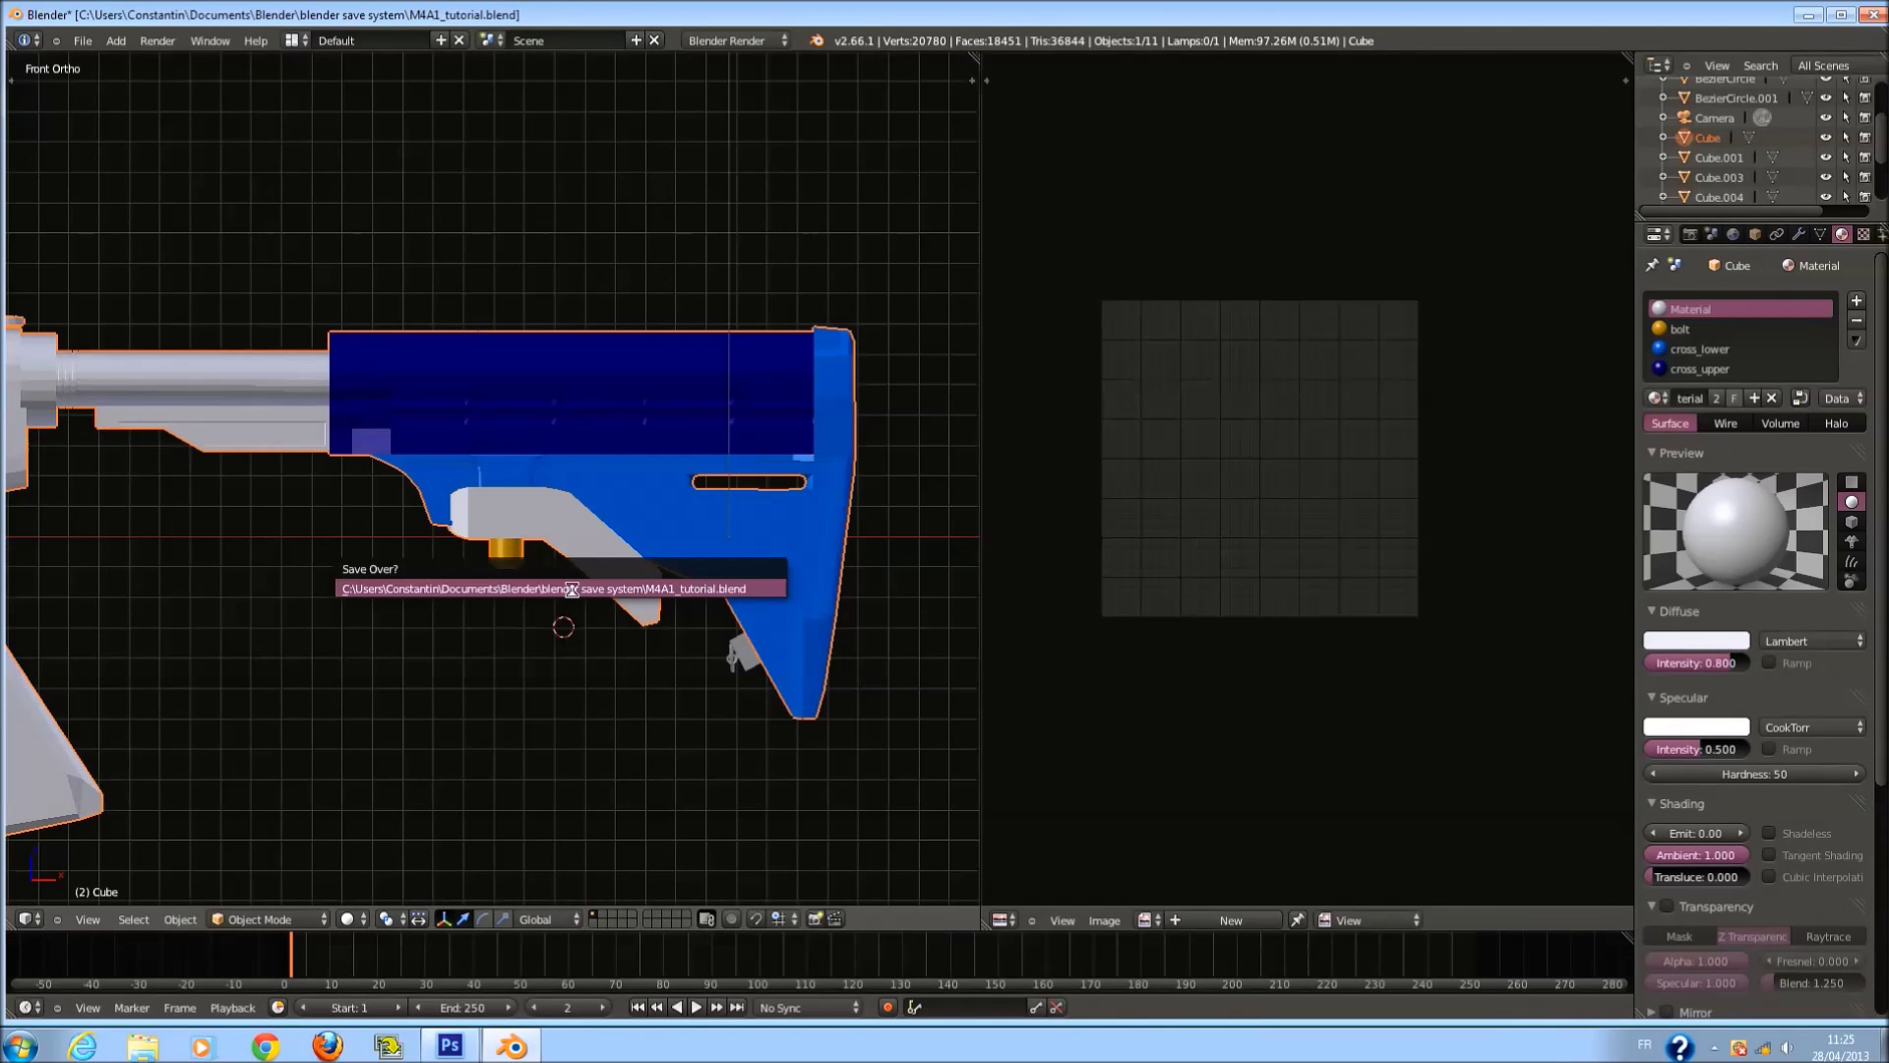
Go back into Edit Mode with all linked faces of the lever selected.
scroll(548, 620, "down", 6)
scroll(539, 587, "up", 8)
key("ctrl+s")
key("Tab")
right_click(659, 576)
key("ctrl+l")
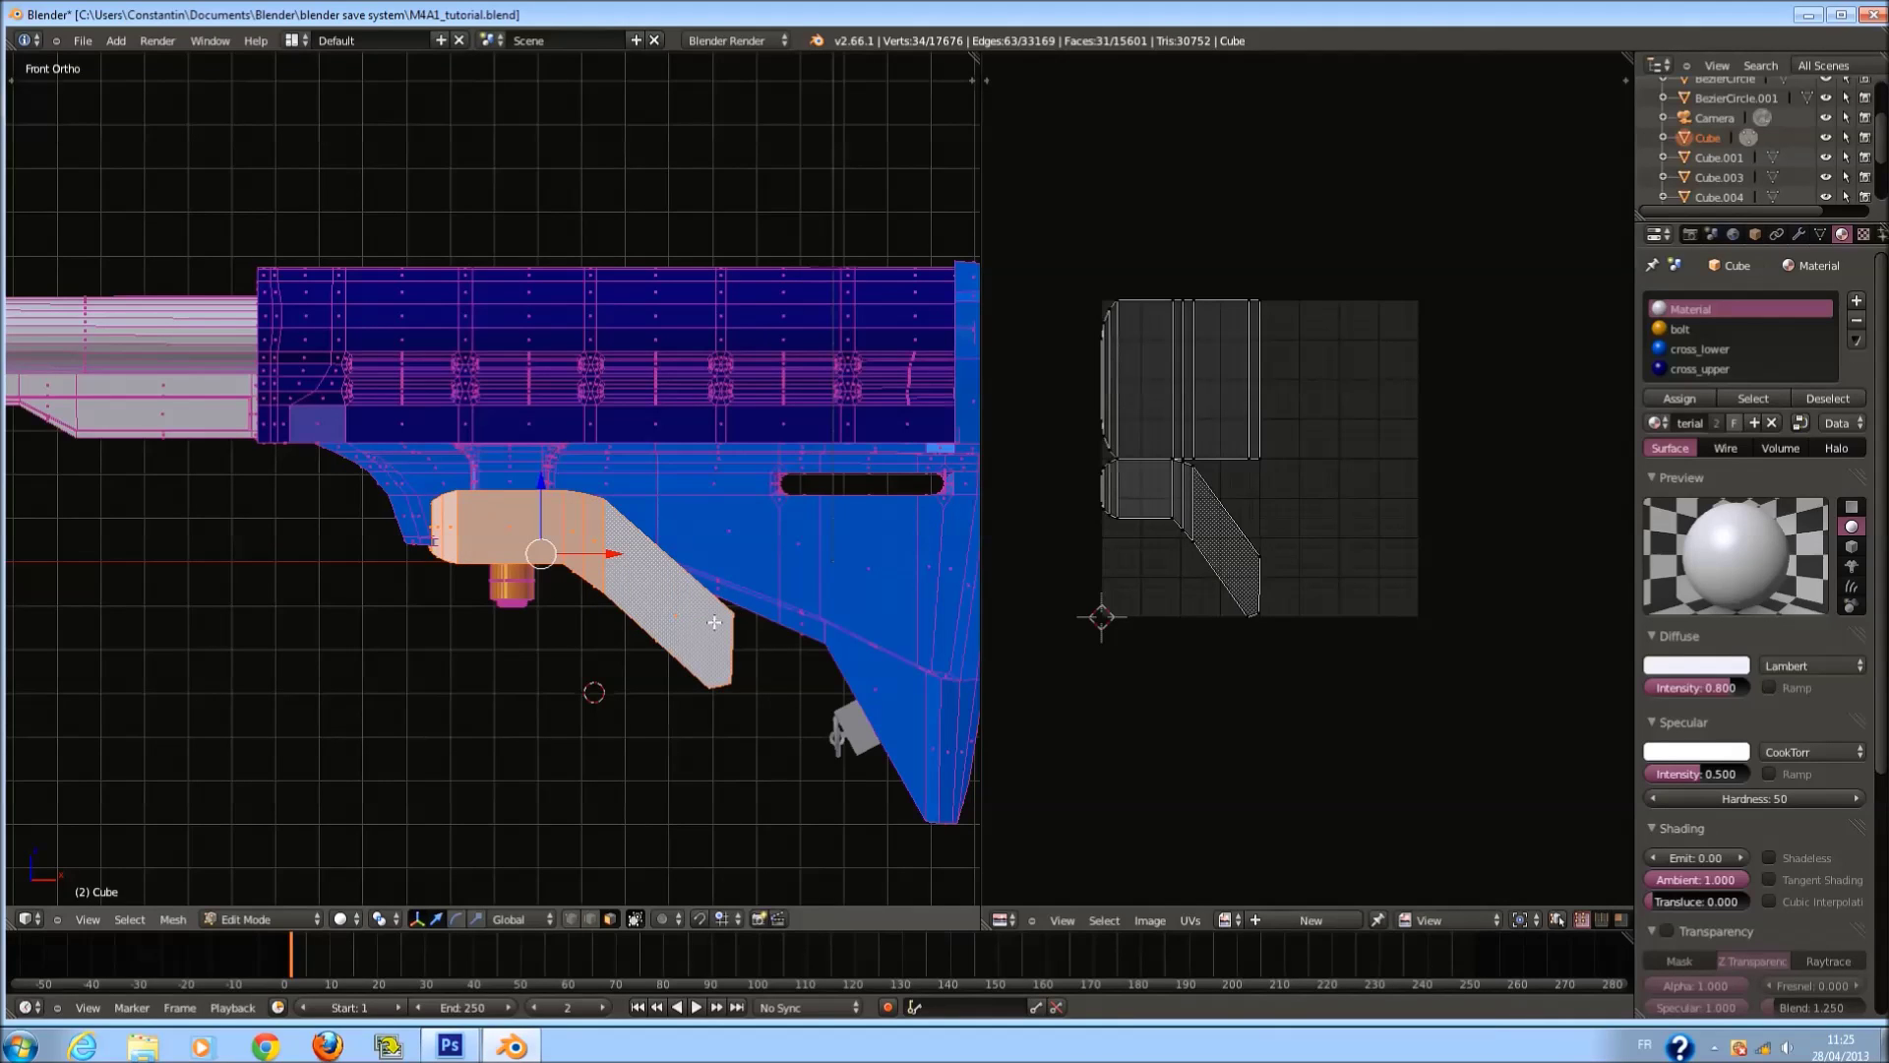
Add a new material slot with a new material named metal_piece.
left_click(1856, 301)
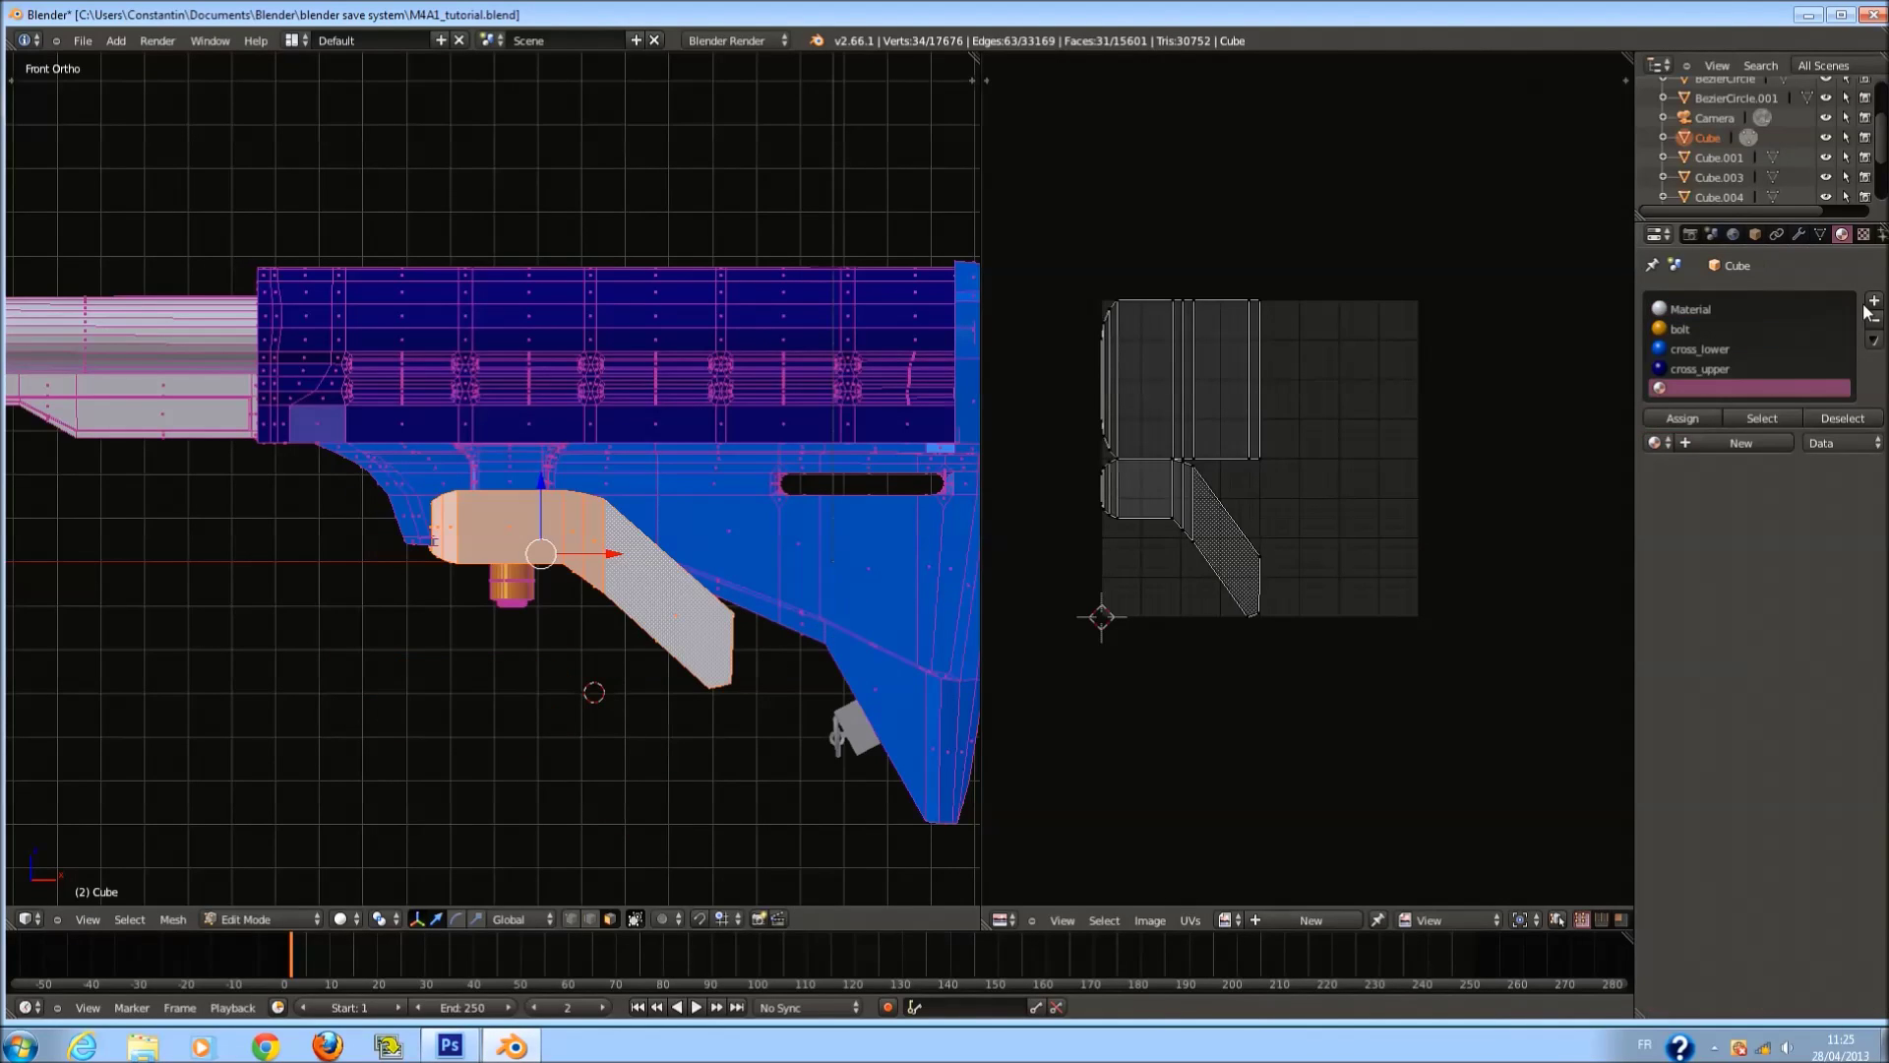
left_click(1756, 444)
left_click(1713, 442)
type("metal_piece")
key("Return")
key("ctrl+s")
Set the metal_piece material's diffuse color to purple, assign it to the lever, and return to Object Mode.
left_click(1715, 681)
left_click_drag(1662, 531, 1613, 560)
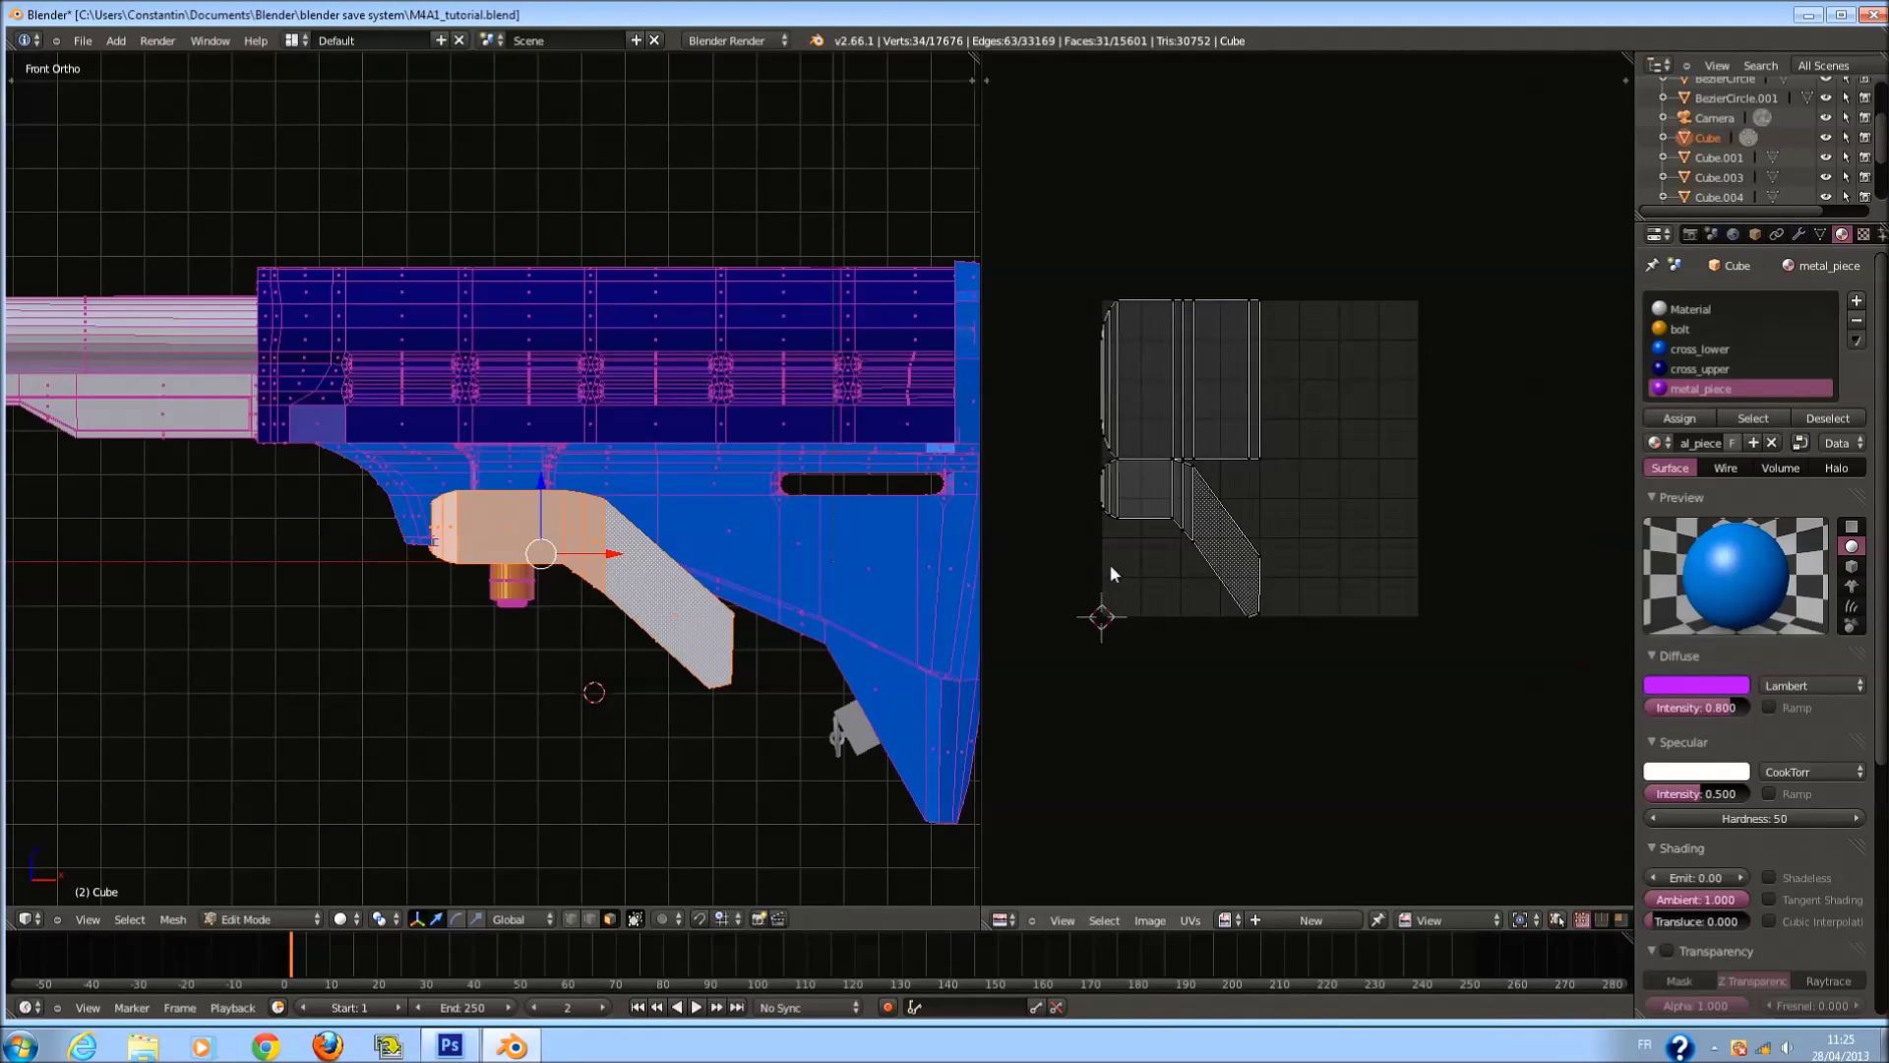
key("Tab")
scroll(819, 604, "down", 2)
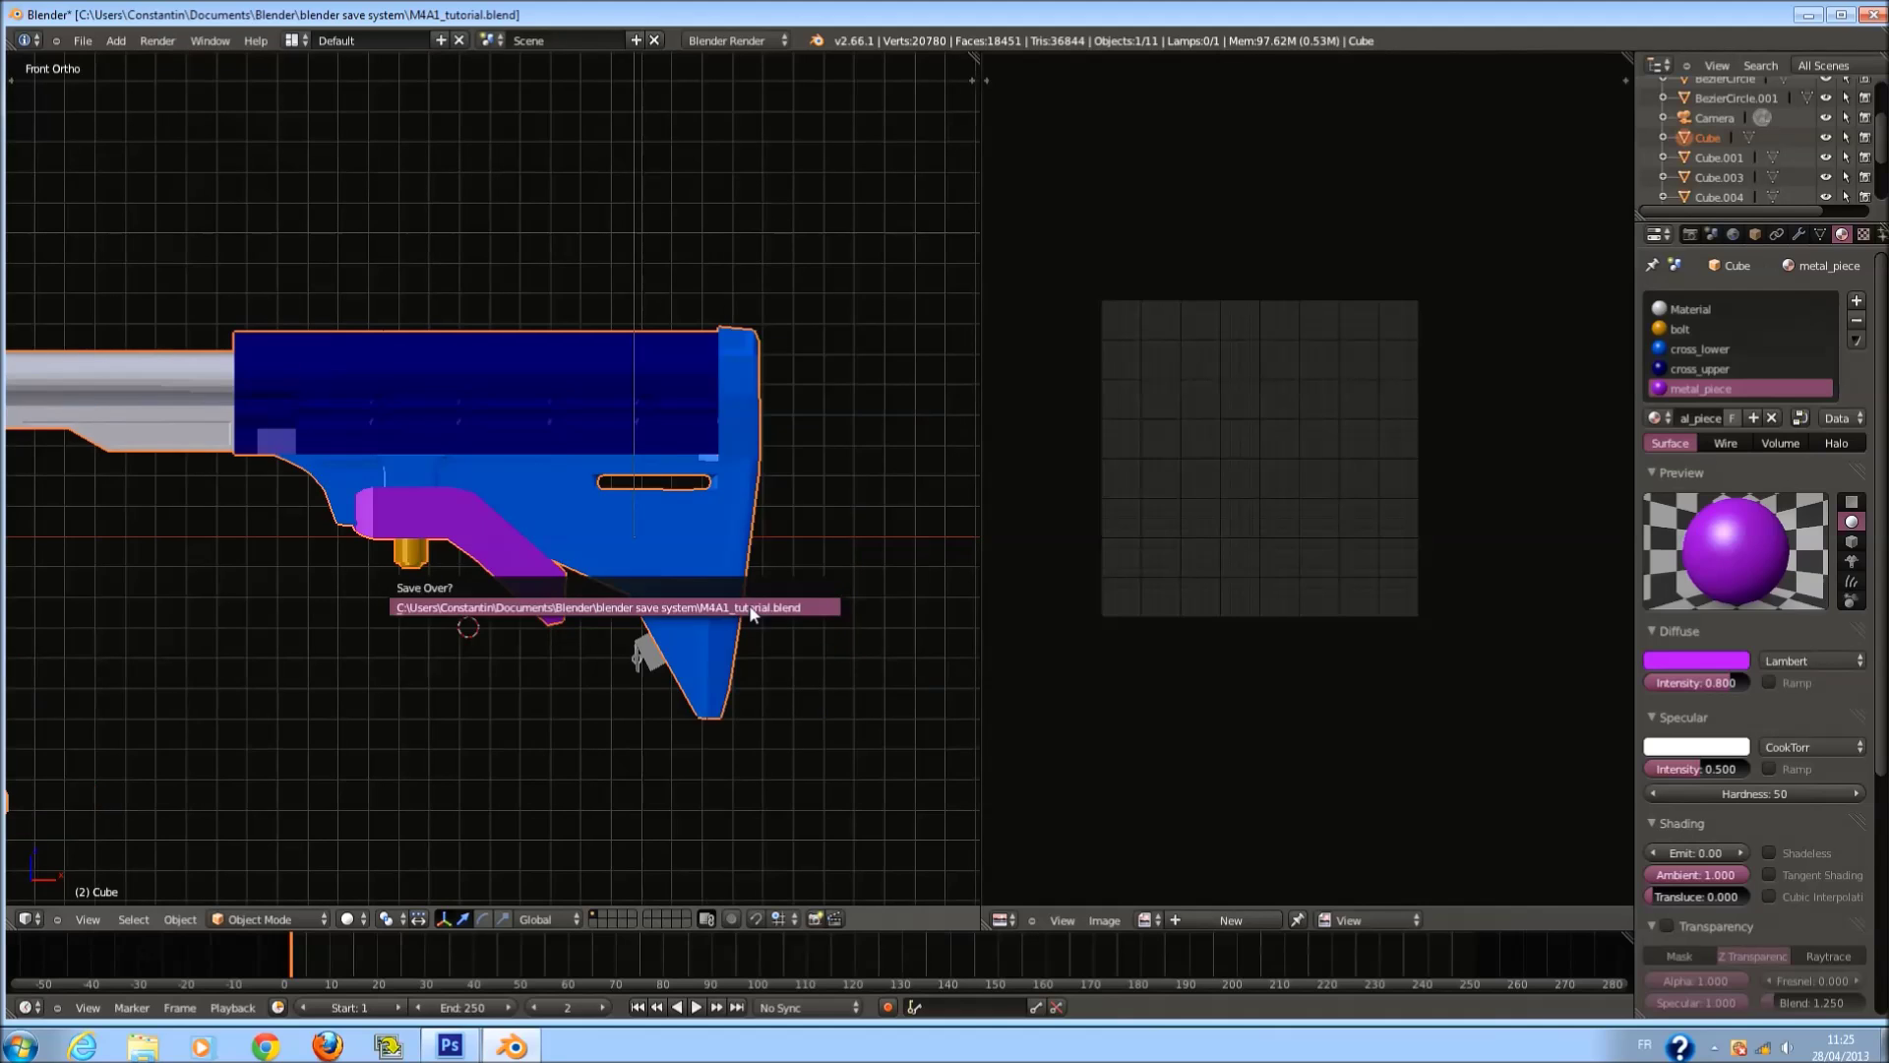
Clear the face selection and look over the colored stock parts and the rest of the rifle in Object Mode.
key("Tab")
scroll(701, 463, "up", 1)
key("a")
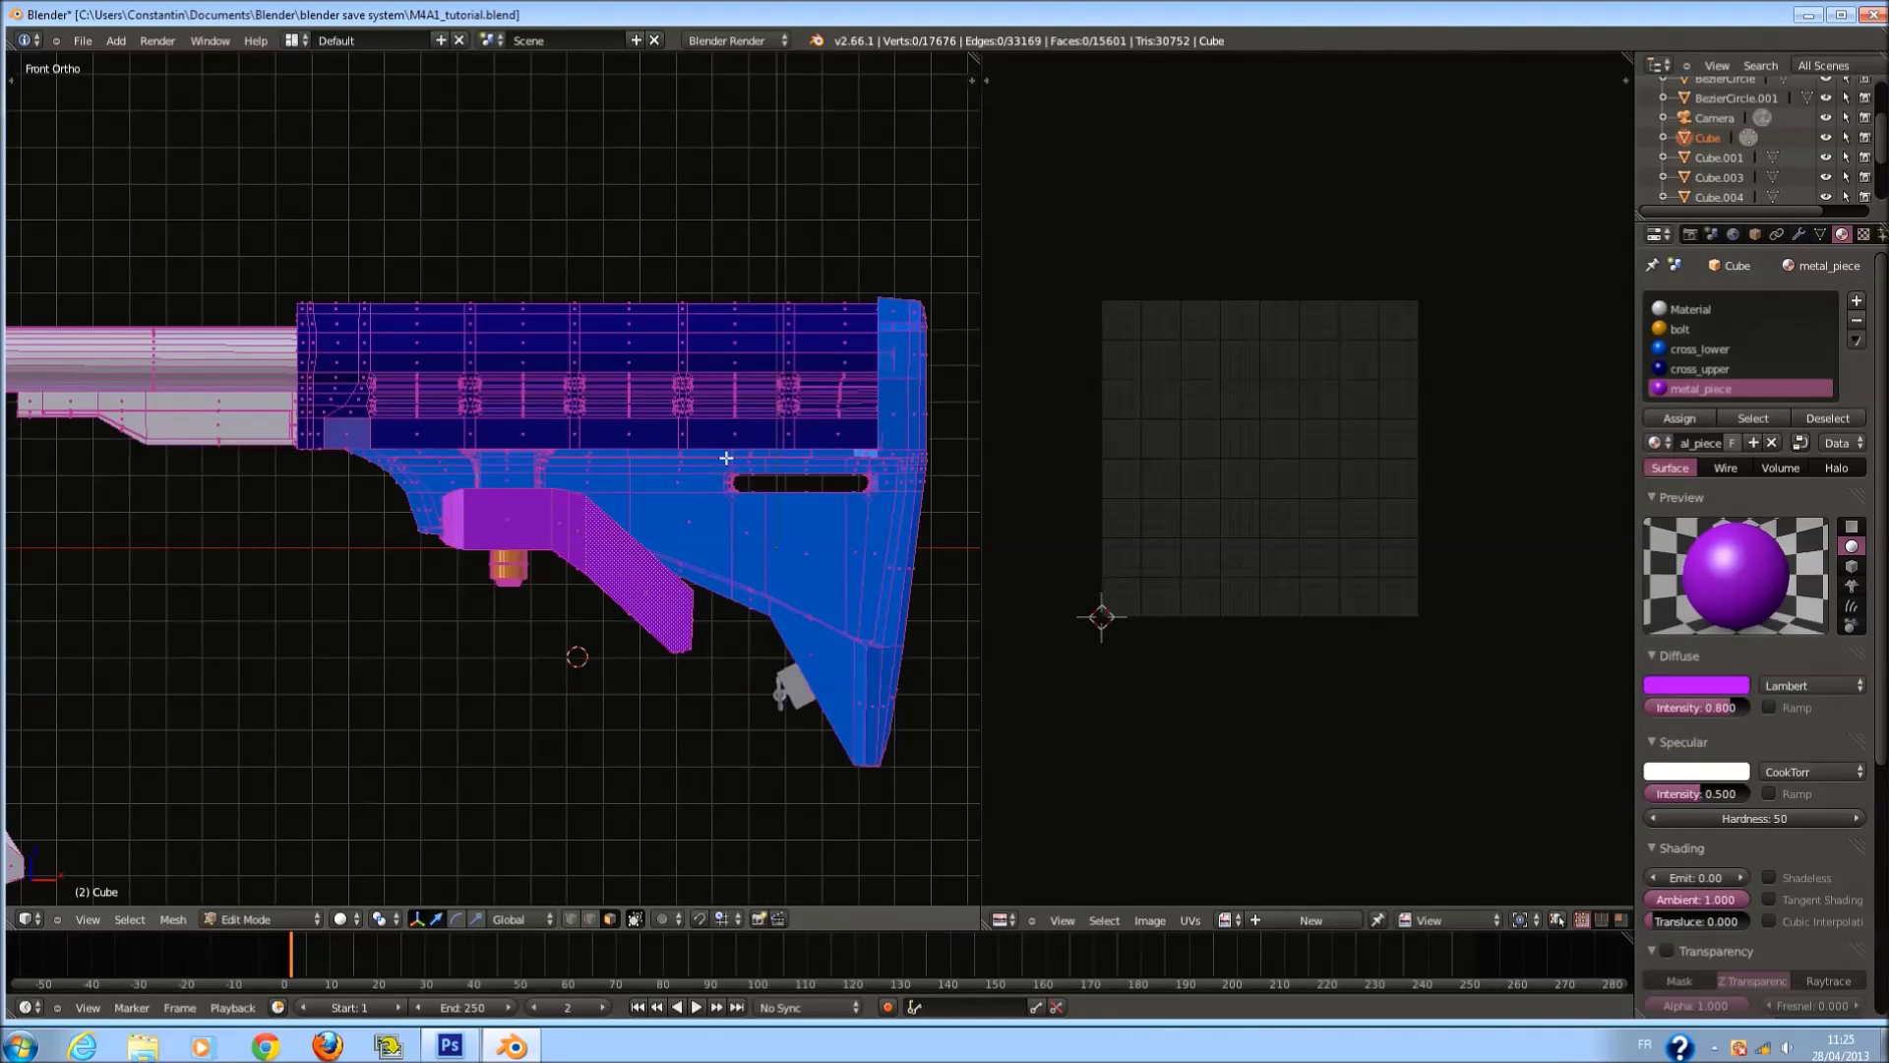
scroll(562, 397, "down", 2)
key("Tab")
middle_click_drag(522, 464, 650, 464, "shift")
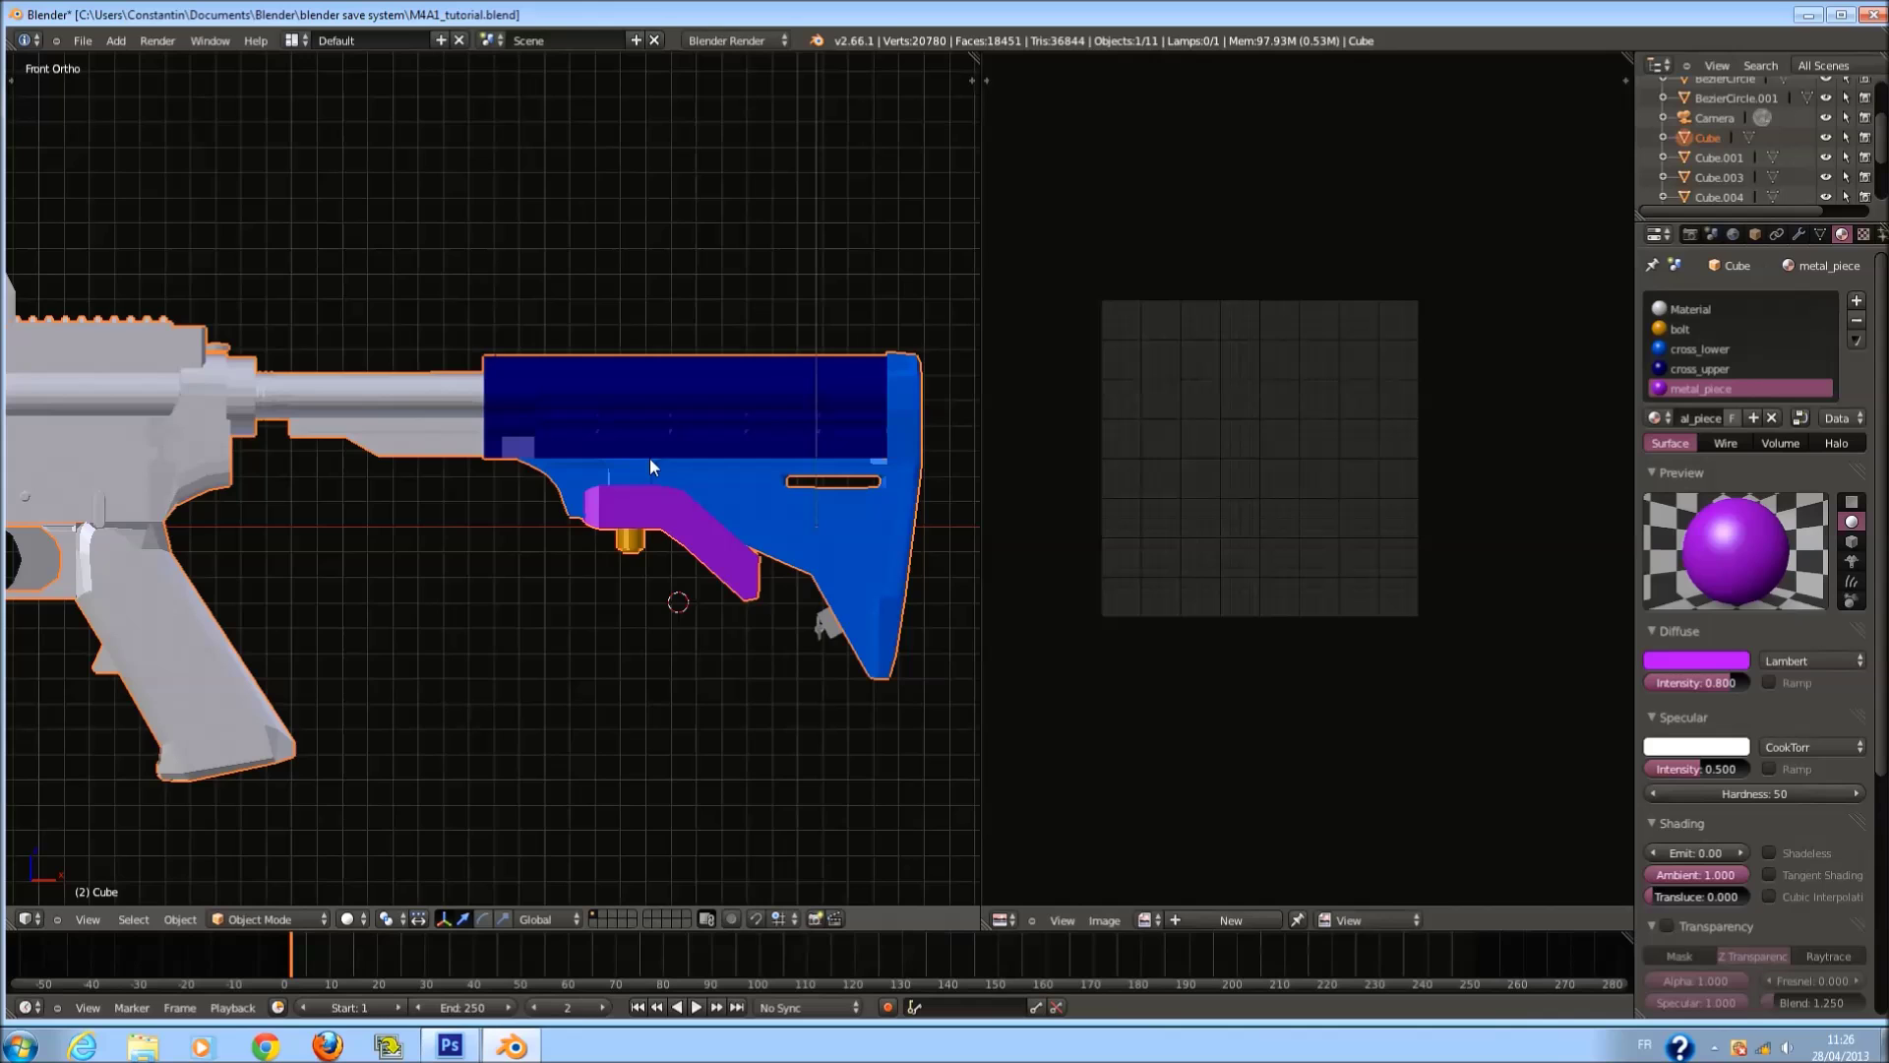
scroll(669, 456, "up", 10, "ctrl")
scroll(748, 492, "down", 2)
scroll(747, 481, "up", 3, "ctrl")
scroll(689, 481, "down", 3, "ctrl")
scroll(679, 492, "up", 5)
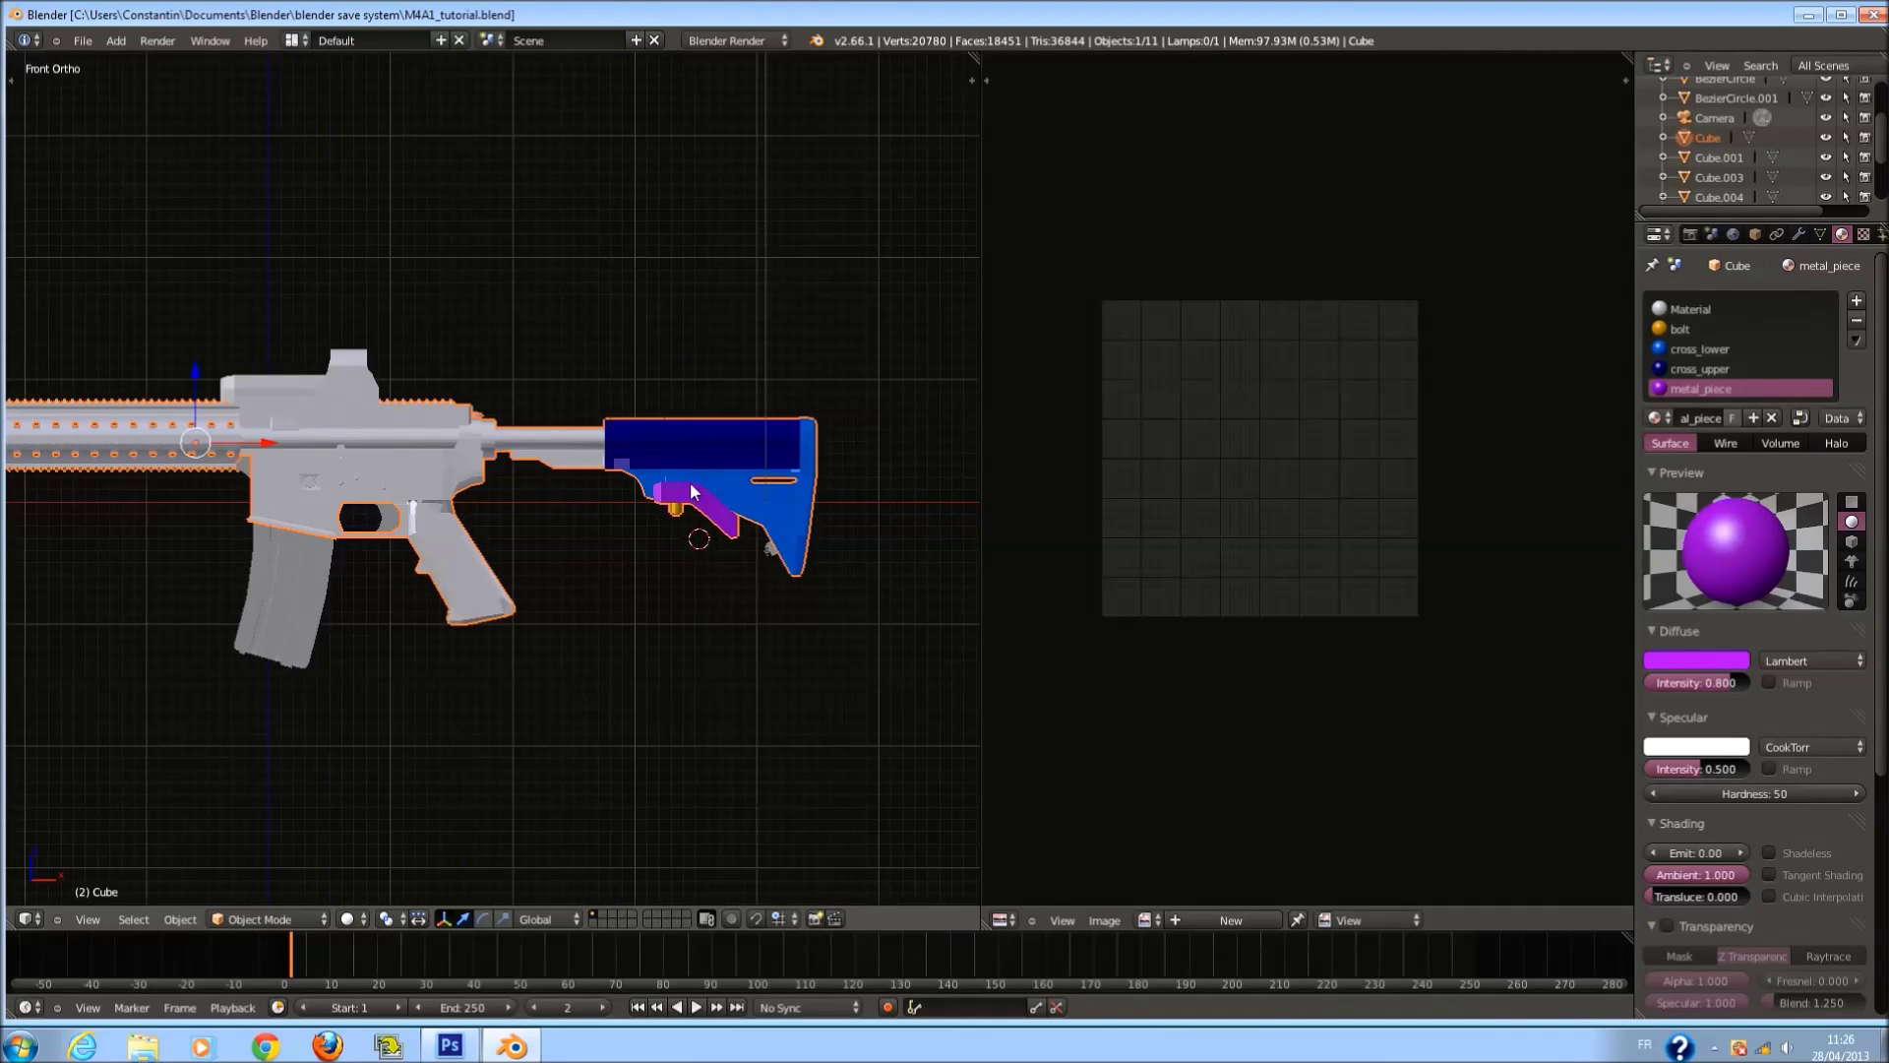
Select the linked lower stock section in Edit Mode and move its UV islands outside the UV square, to the lower right.
key("Tab")
scroll(646, 509, "down", 3, "ctrl")
right_click(669, 529)
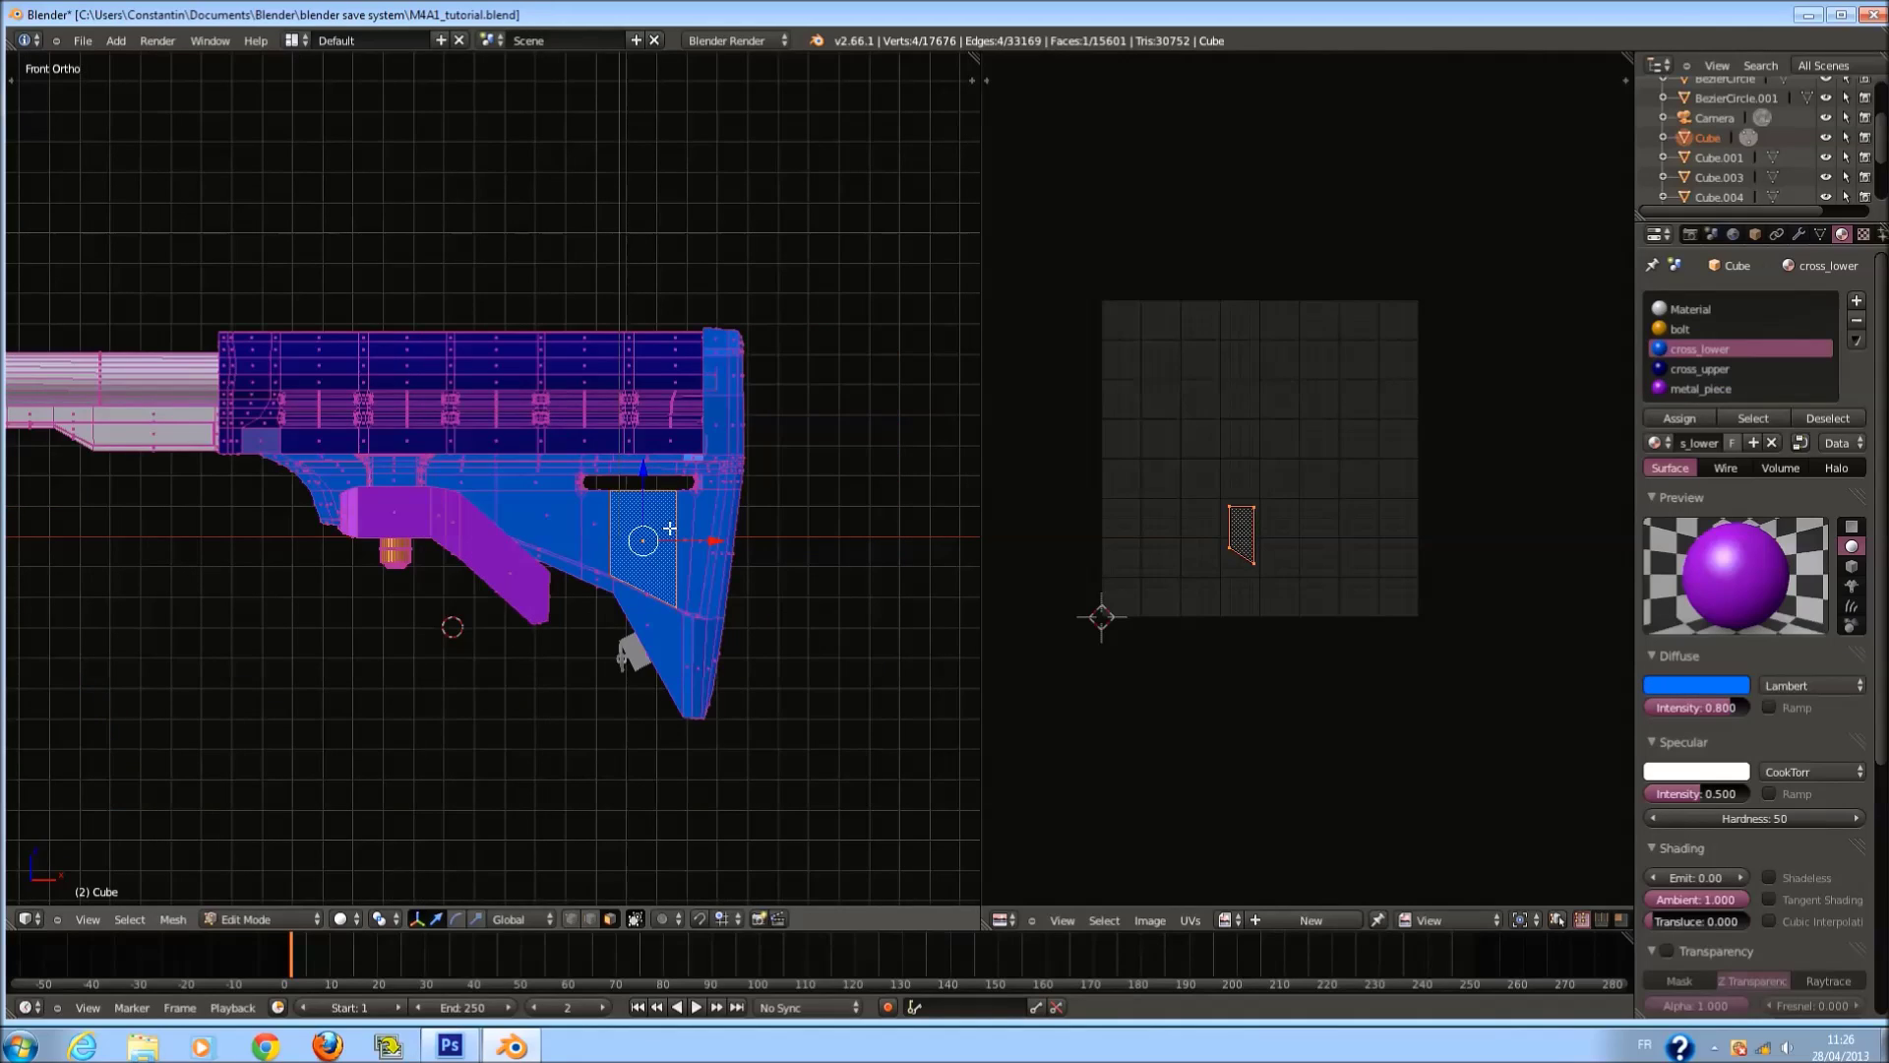
key("ctrl+l")
scroll(1299, 543, "up", 1)
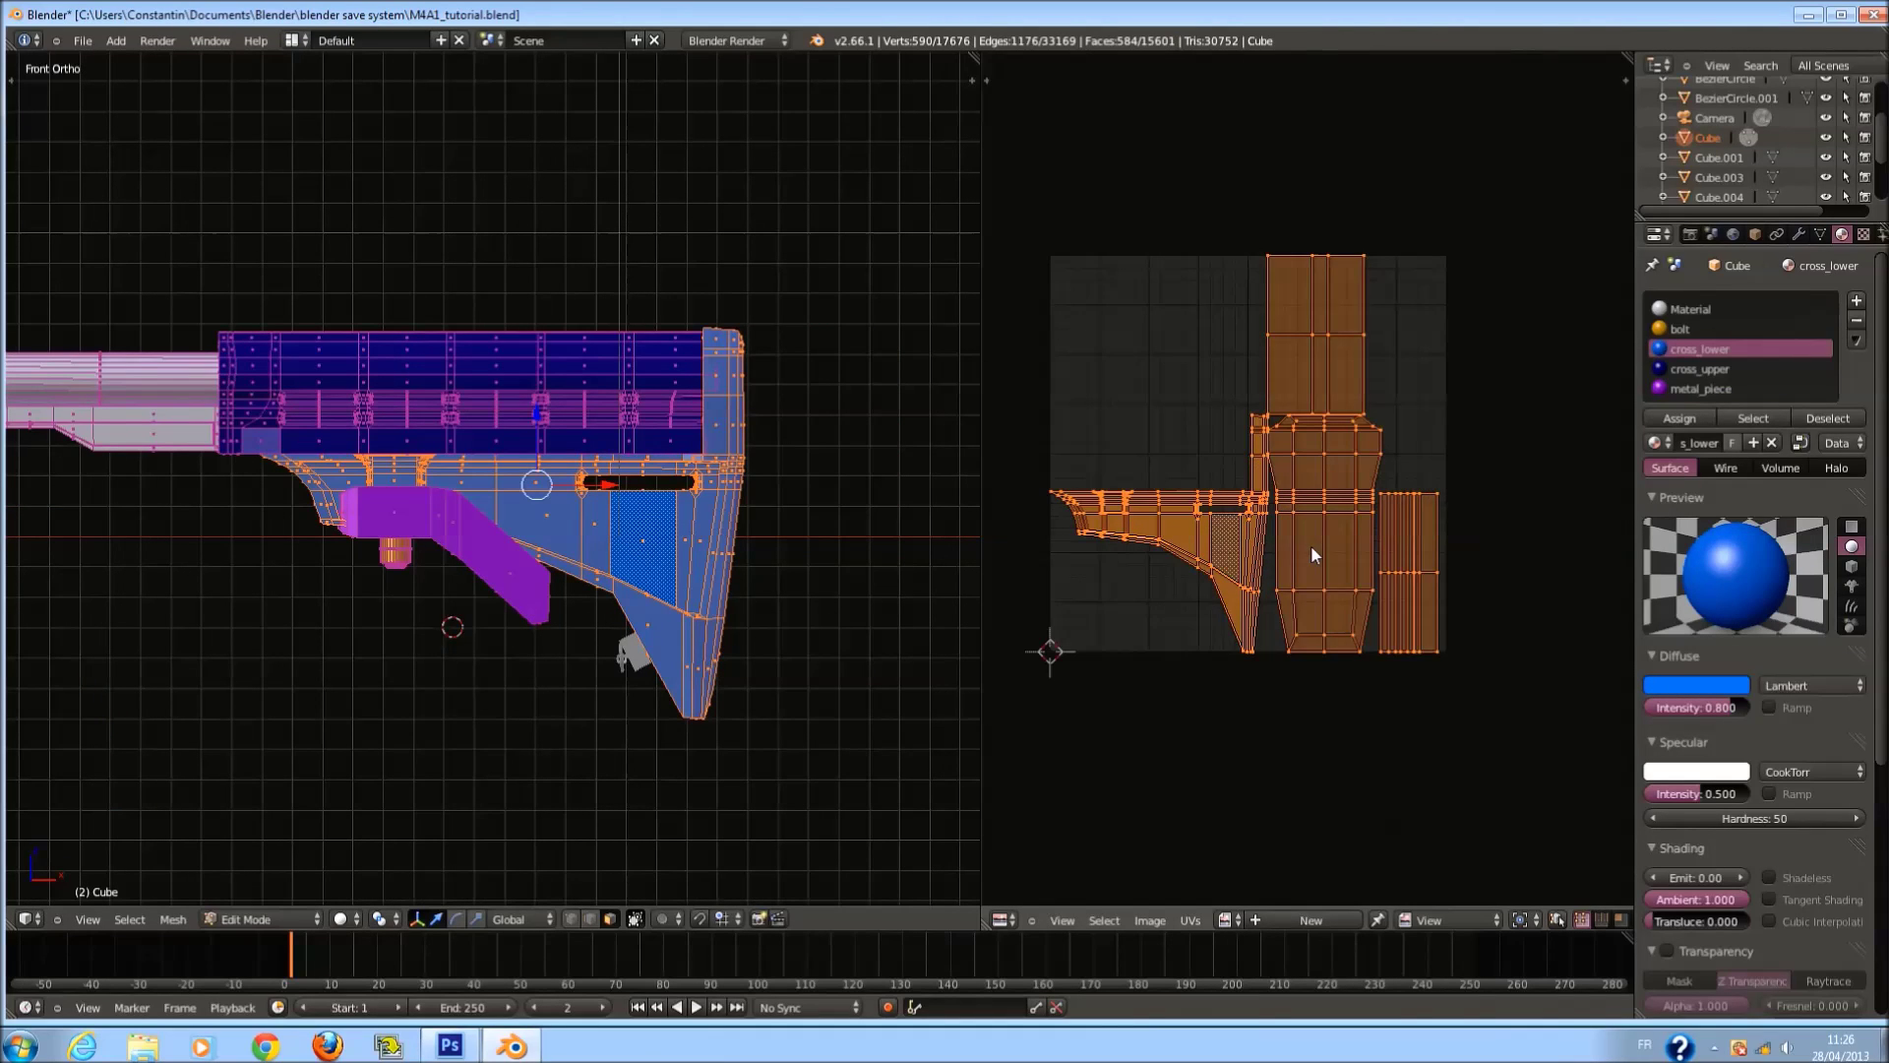
scroll(1319, 546, "up", 1)
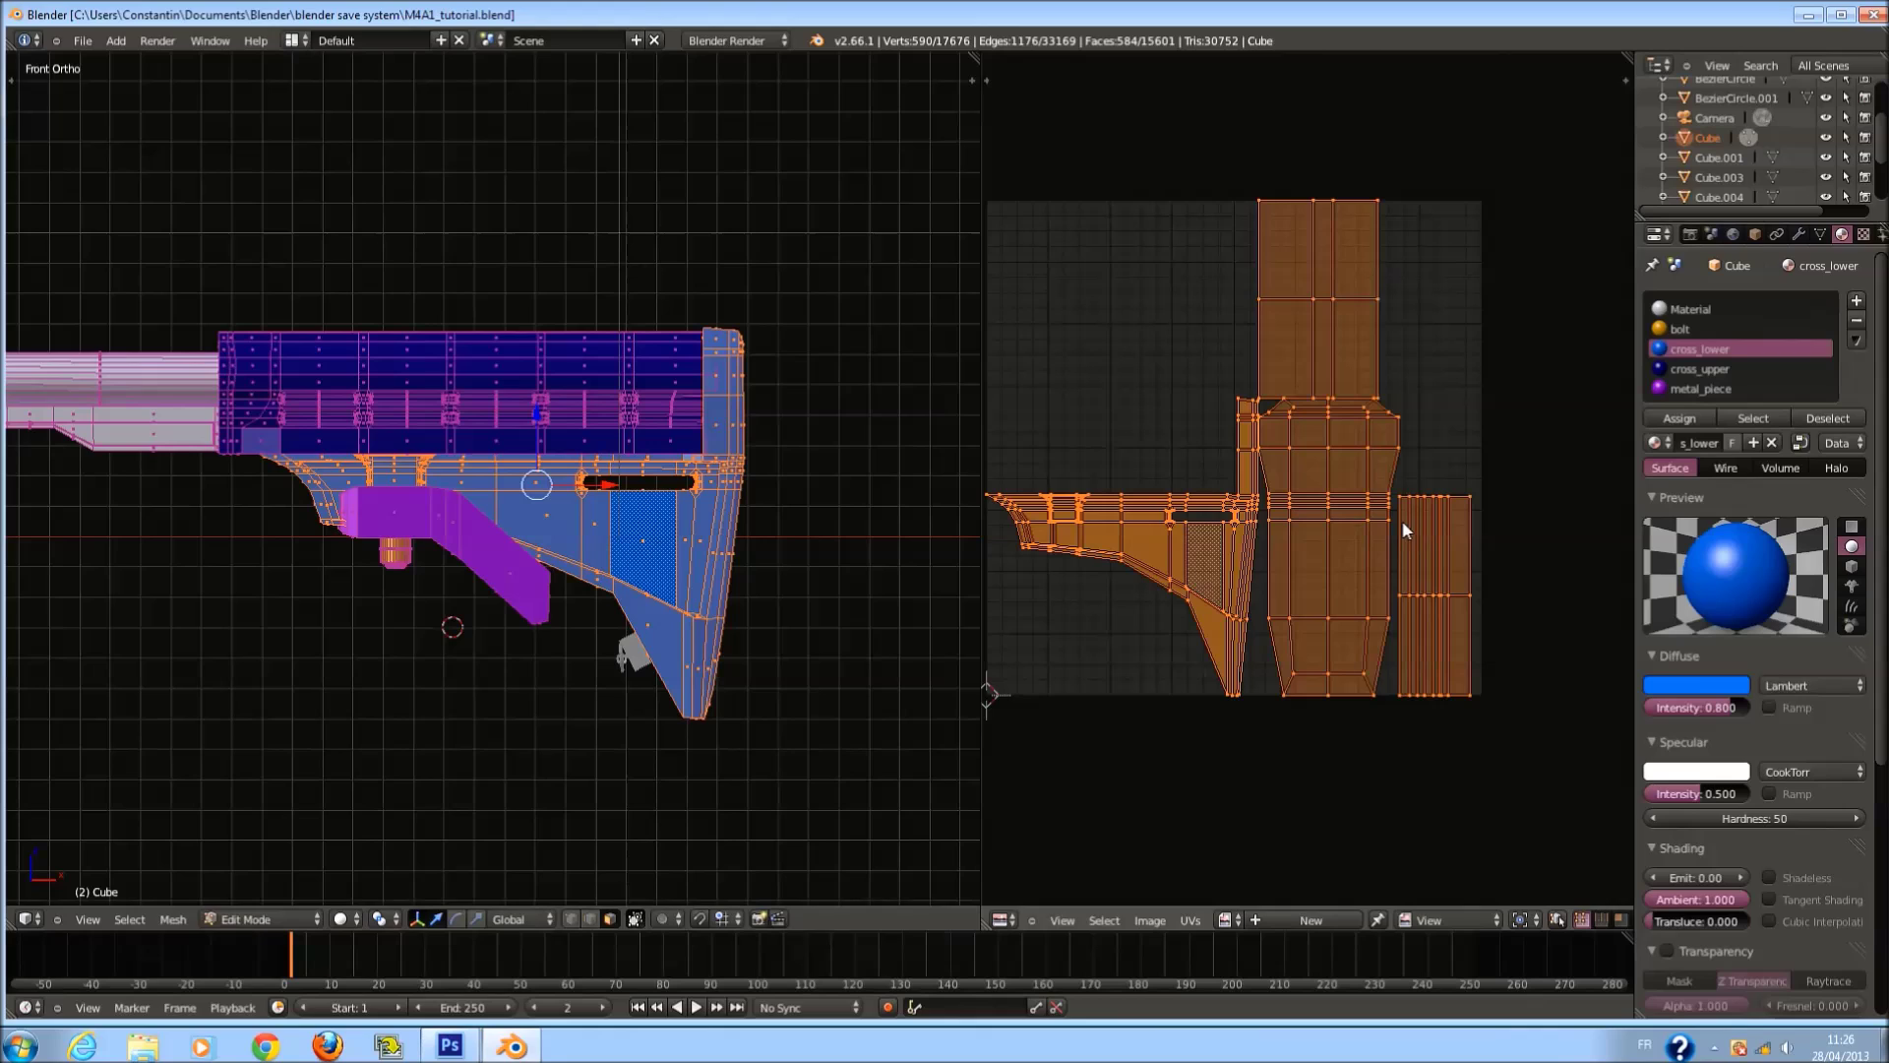
scroll(1324, 450, "down", 2)
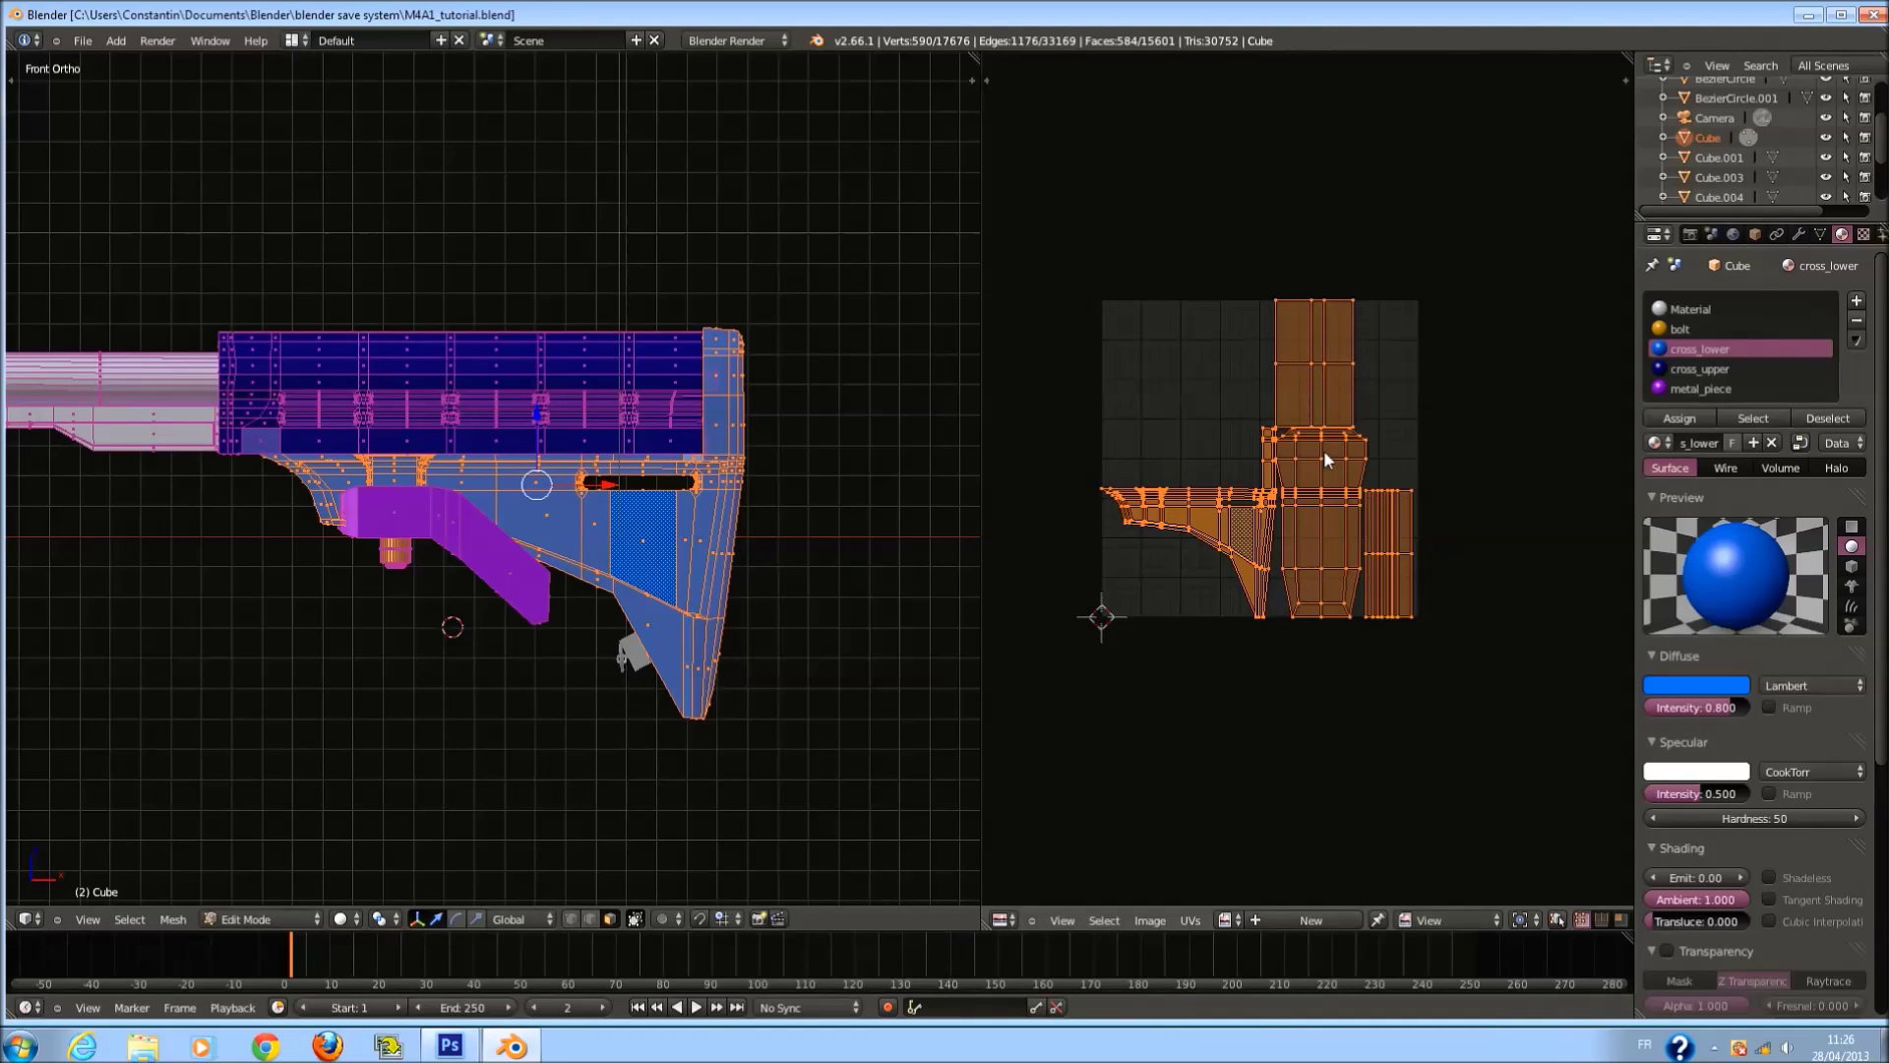
key("g")
left_click(1291, 604)
key("a")
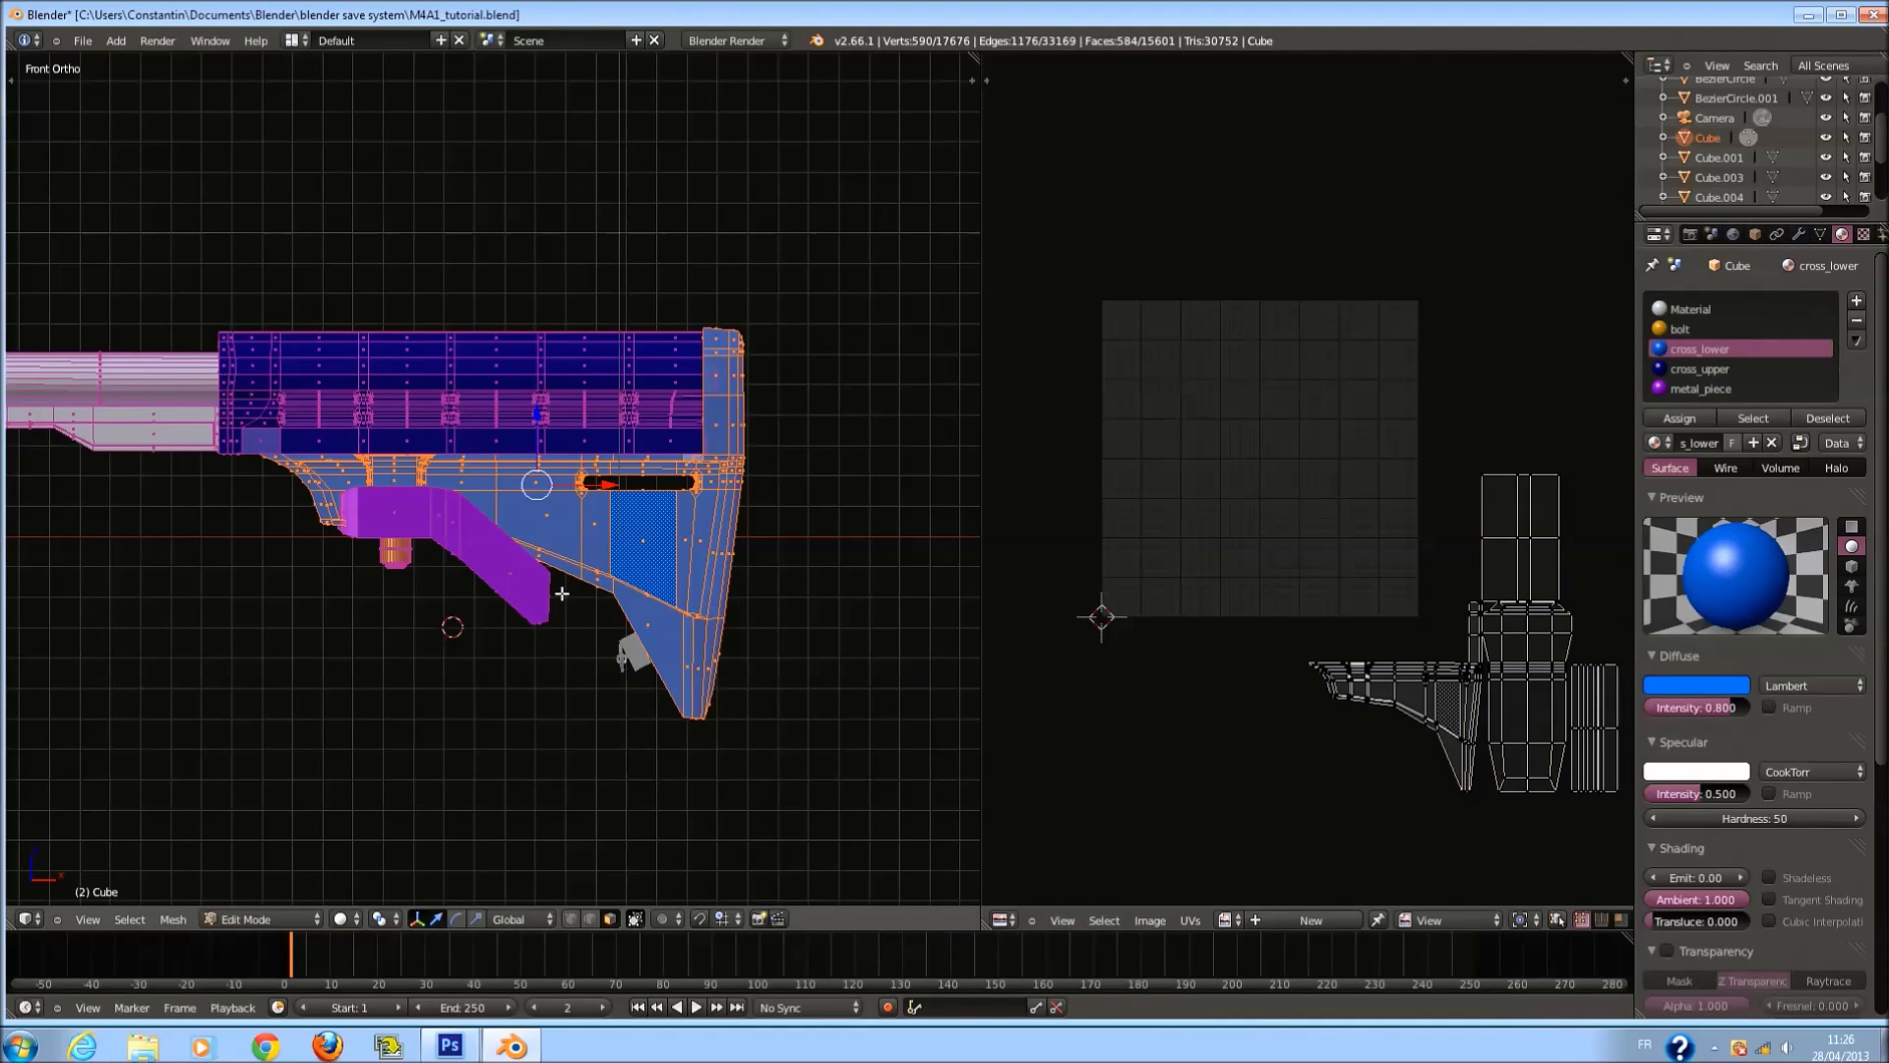
Select the linked upper stock section and move its UV islands outside the UV square, to the upper left.
right_click(474, 384)
key("l")
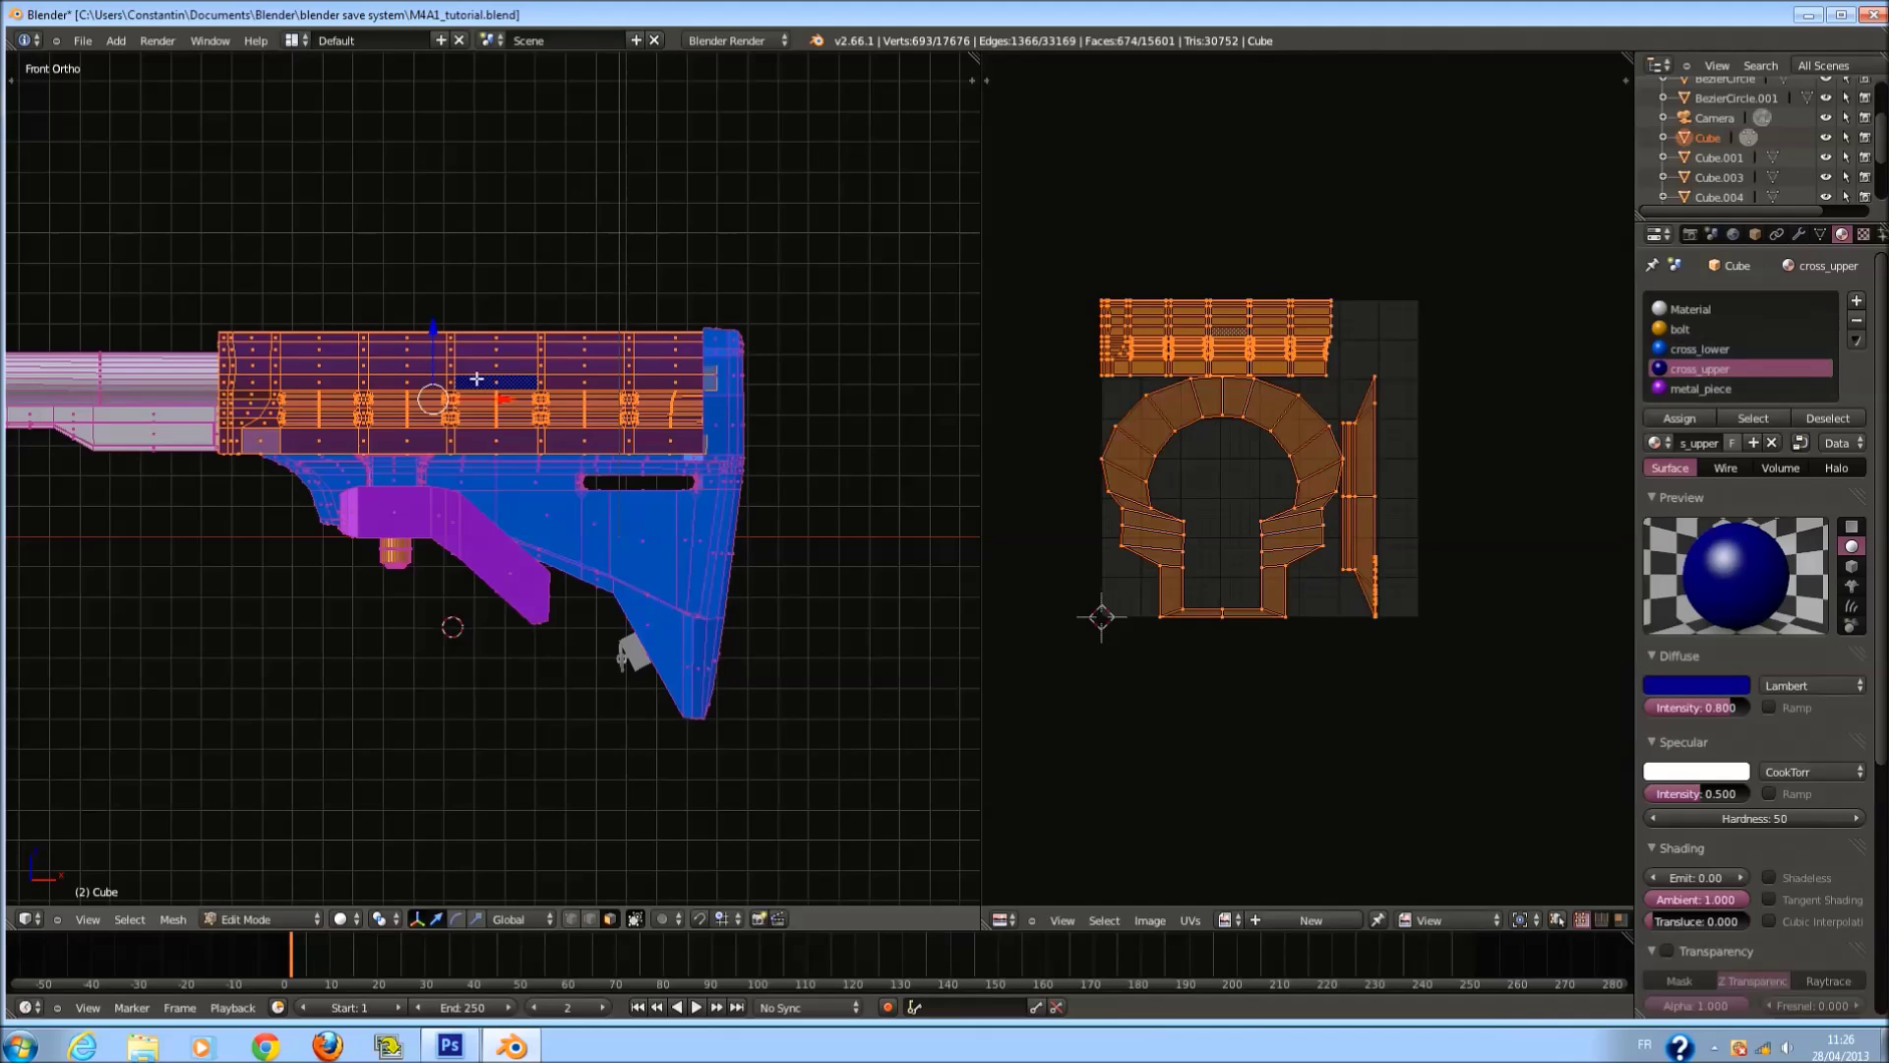
key("g")
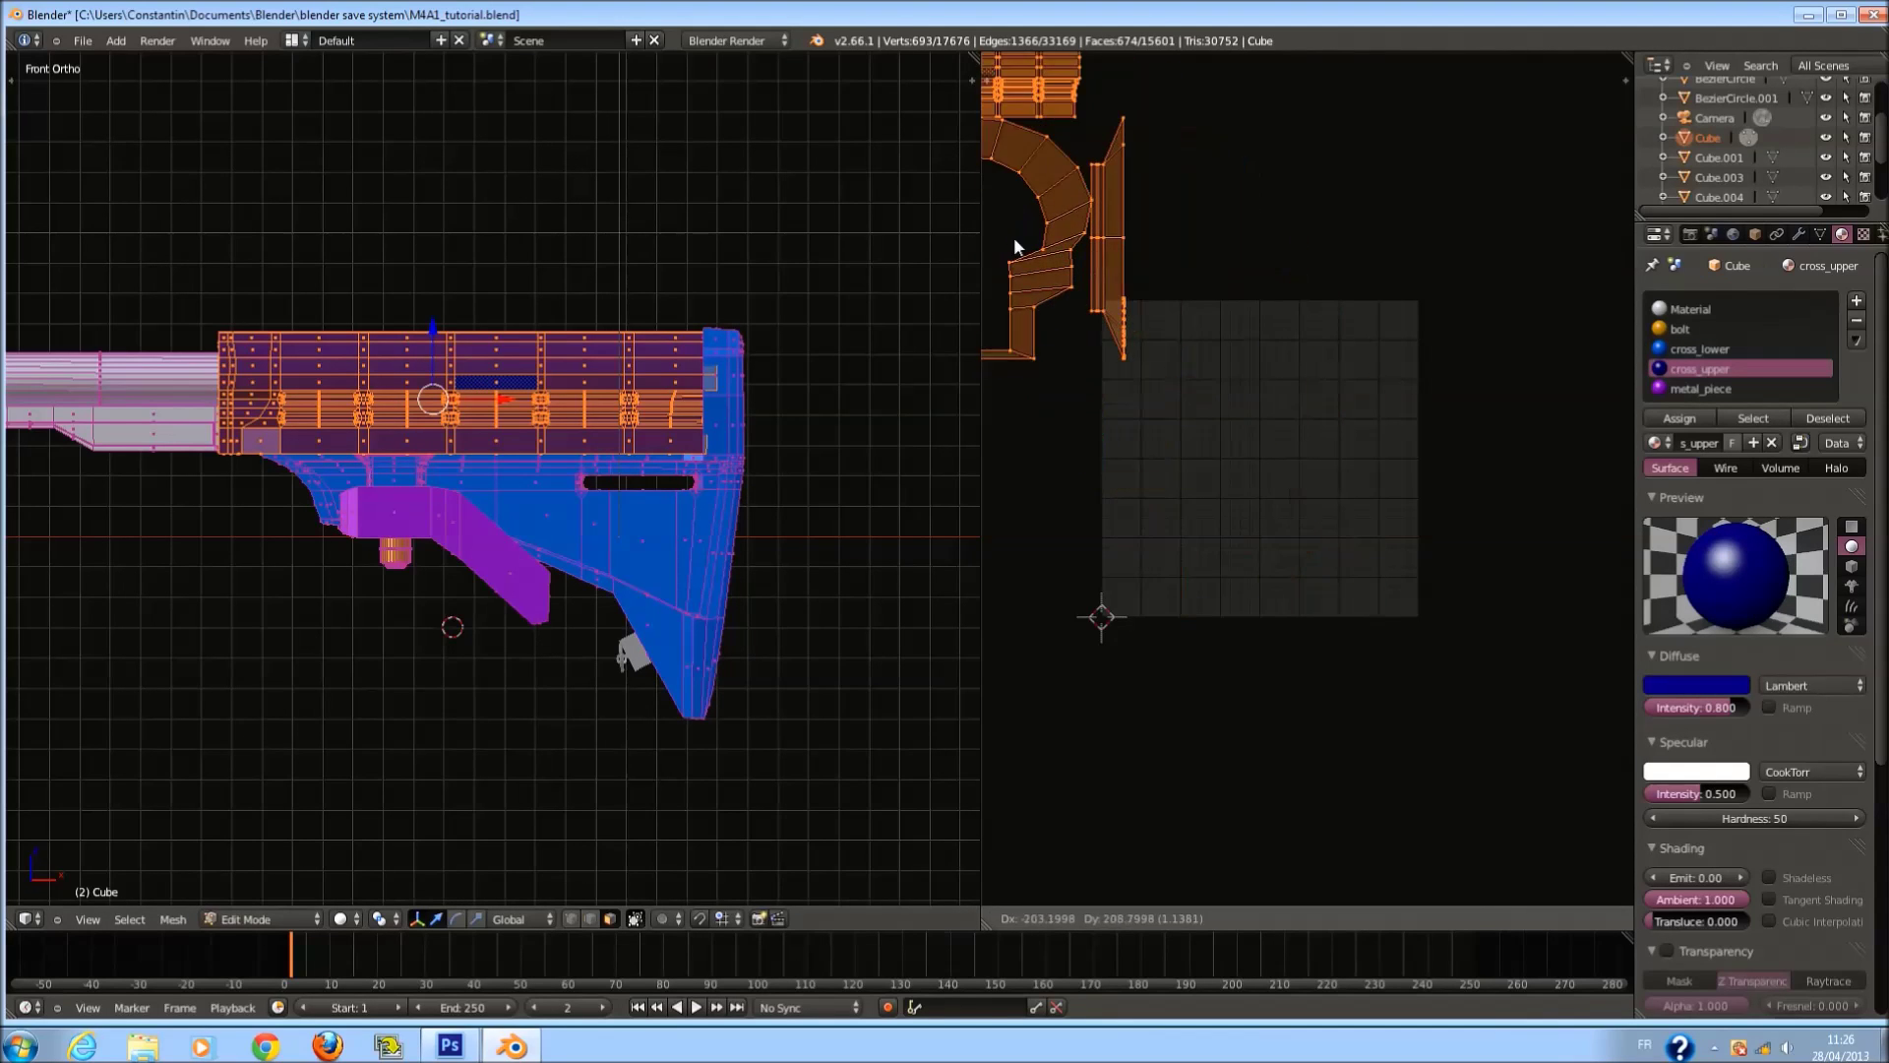
left_click(1072, 168)
key("a")
Reselect the linked lower stock section to check where its UV islands lie, and clear the selection.
scroll(475, 521, "up", 2)
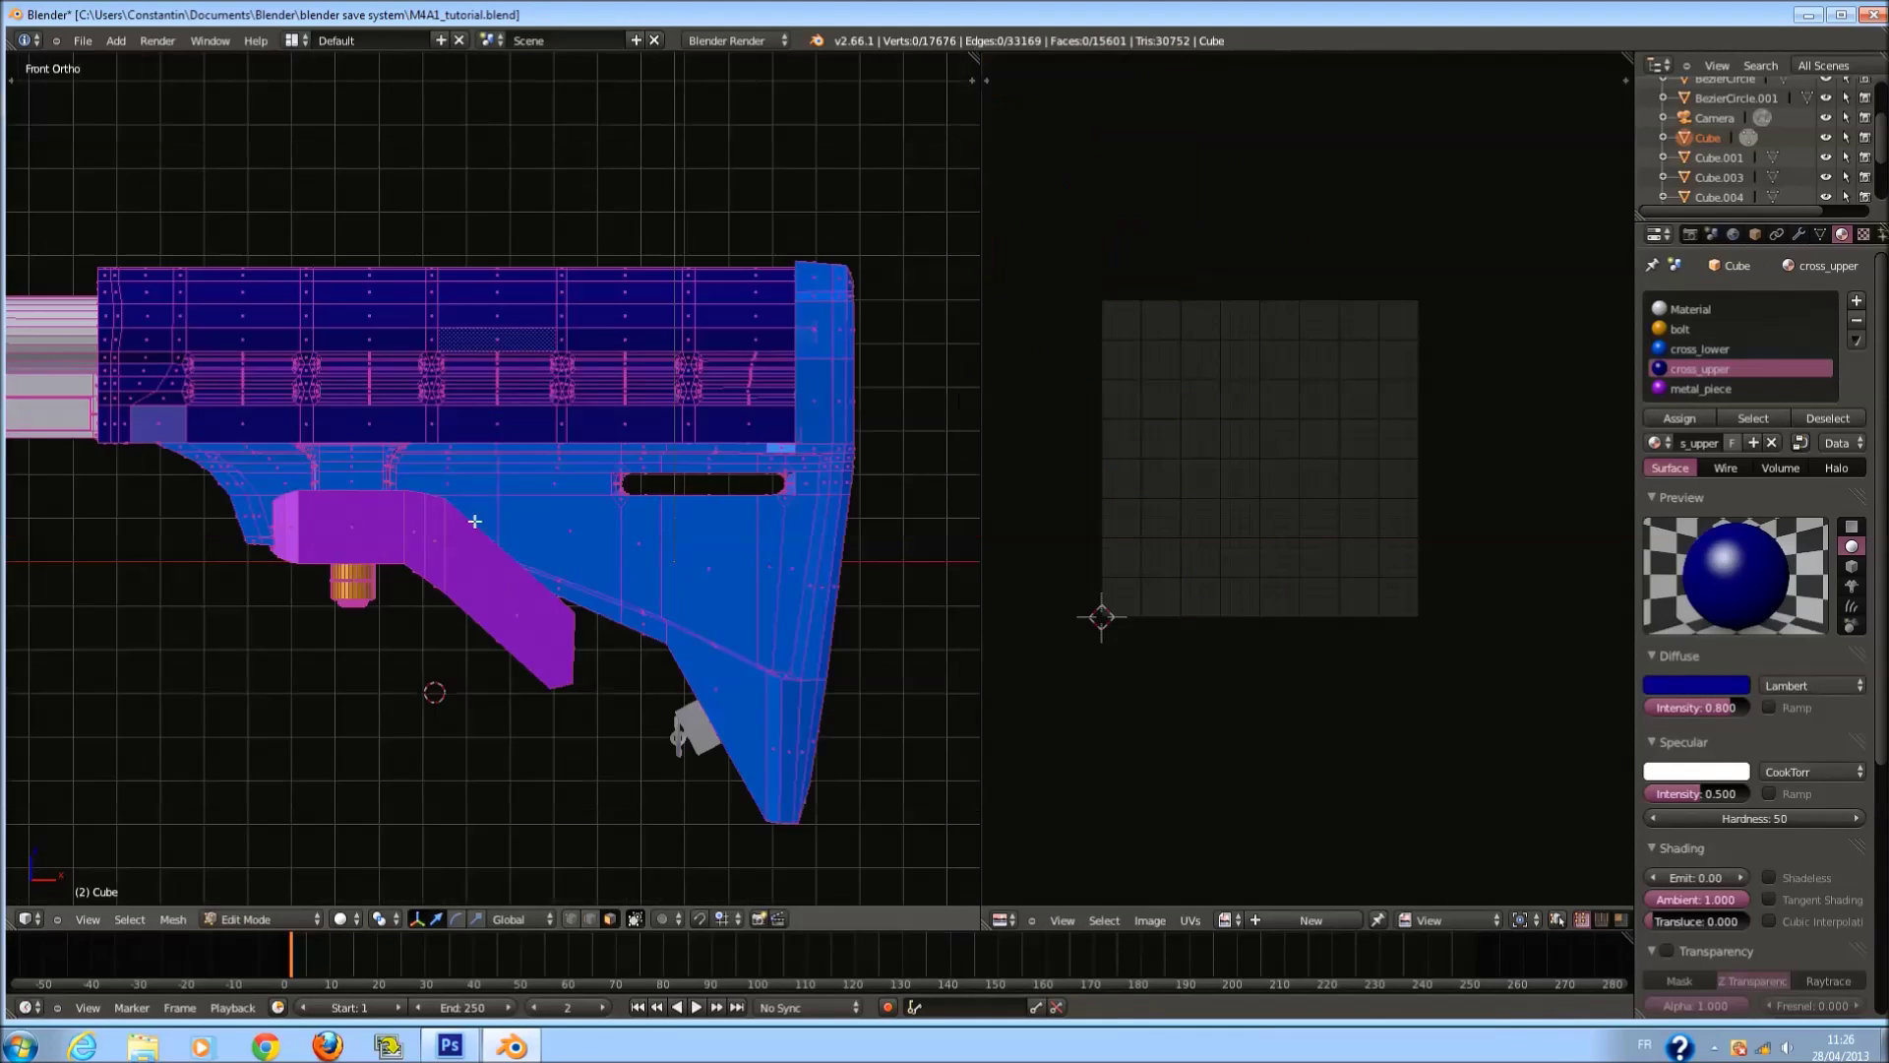
right_click(700, 582)
key("l")
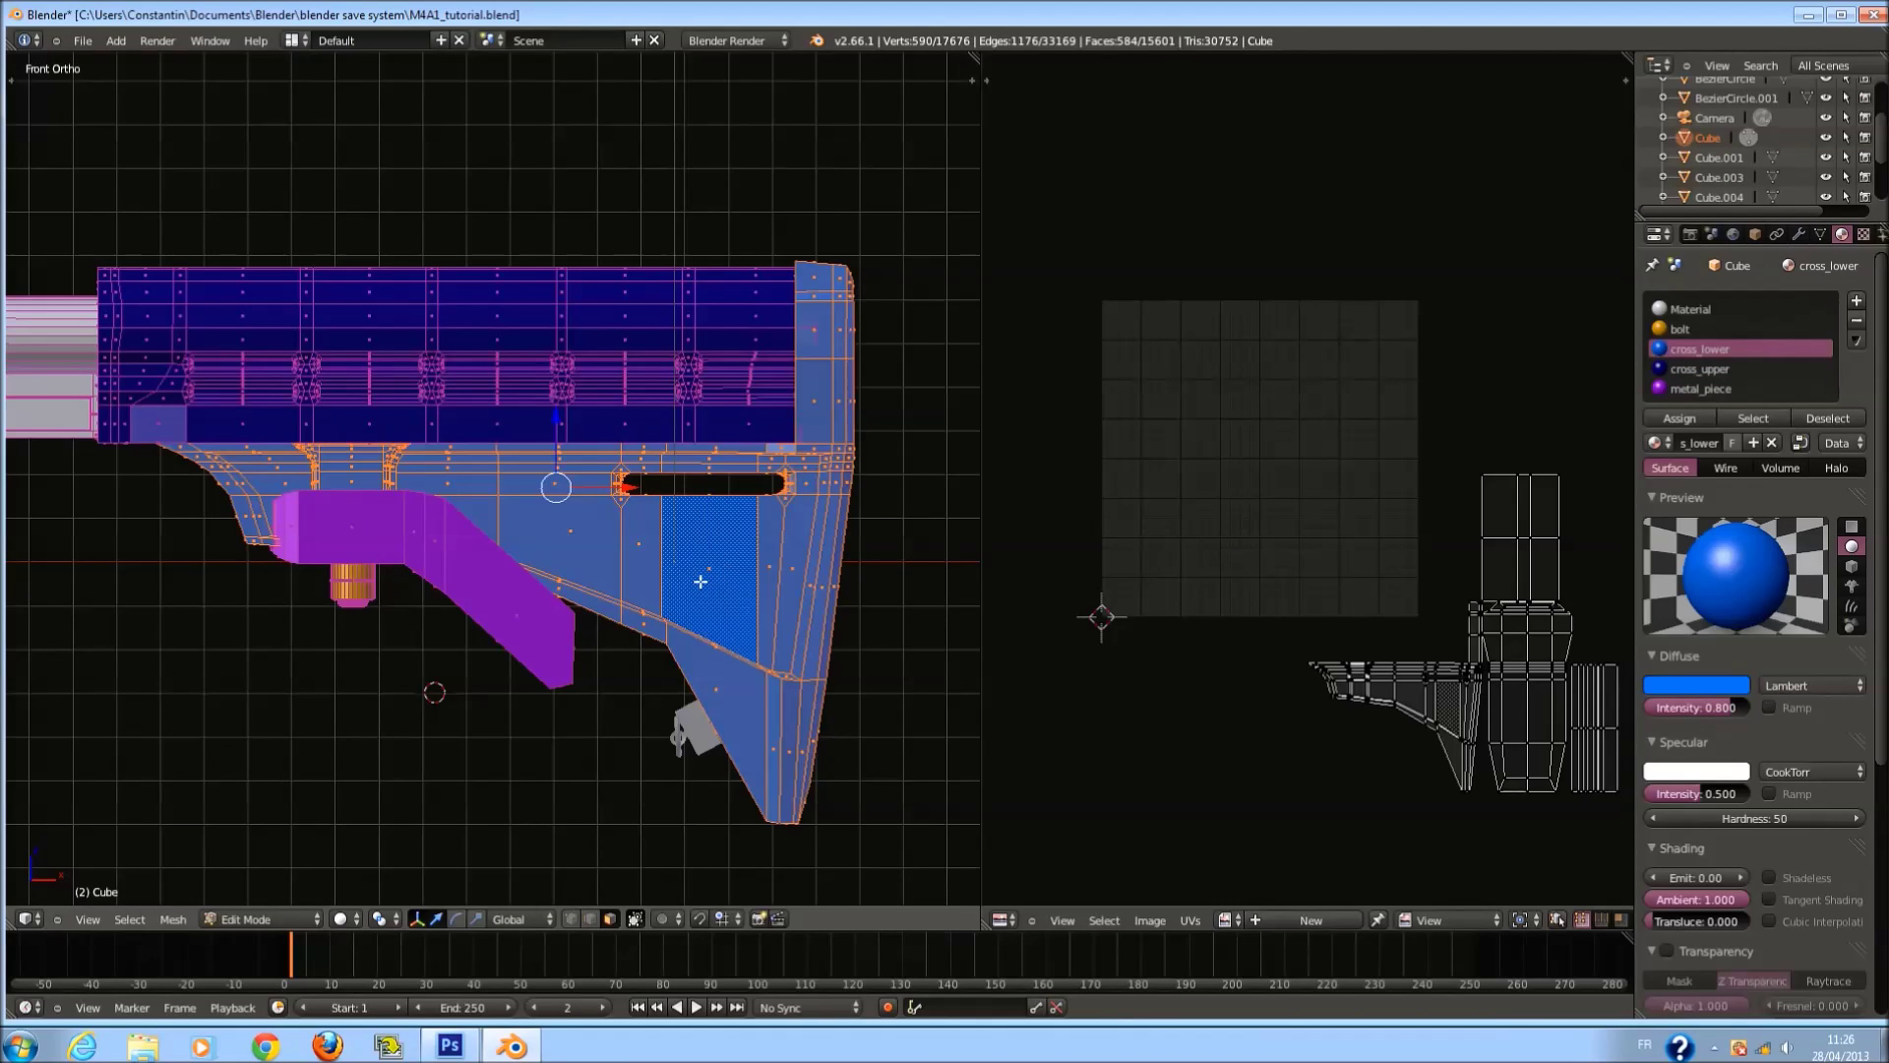
key("a")
Select the linked lever with all its UVs and move its islands toward the left, away from their packed position.
right_click(531, 608)
key("l")
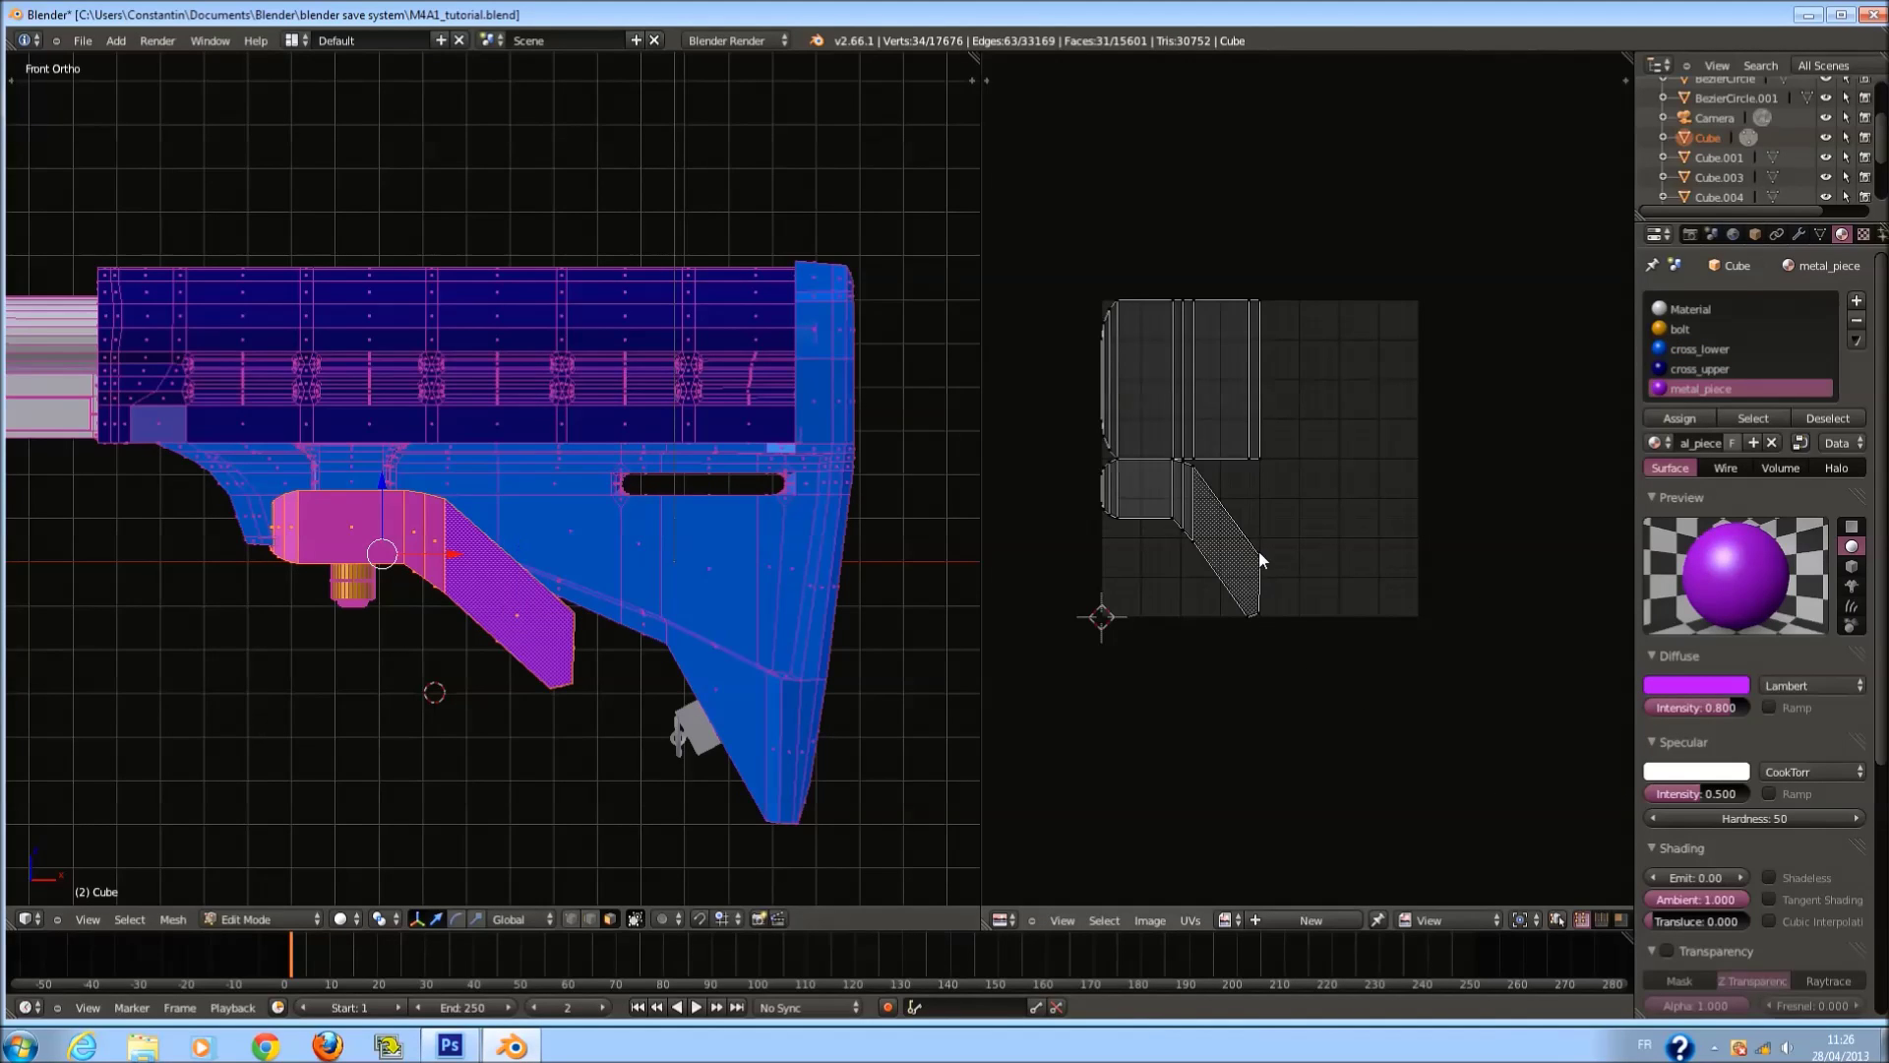
key("a")
key("g")
left_click(1041, 624)
key("a")
Select the linked bolt with all its UVs and move its islands below the UV square.
middle_click_drag(737, 679, 944, 679, "shift")
right_click(627, 626)
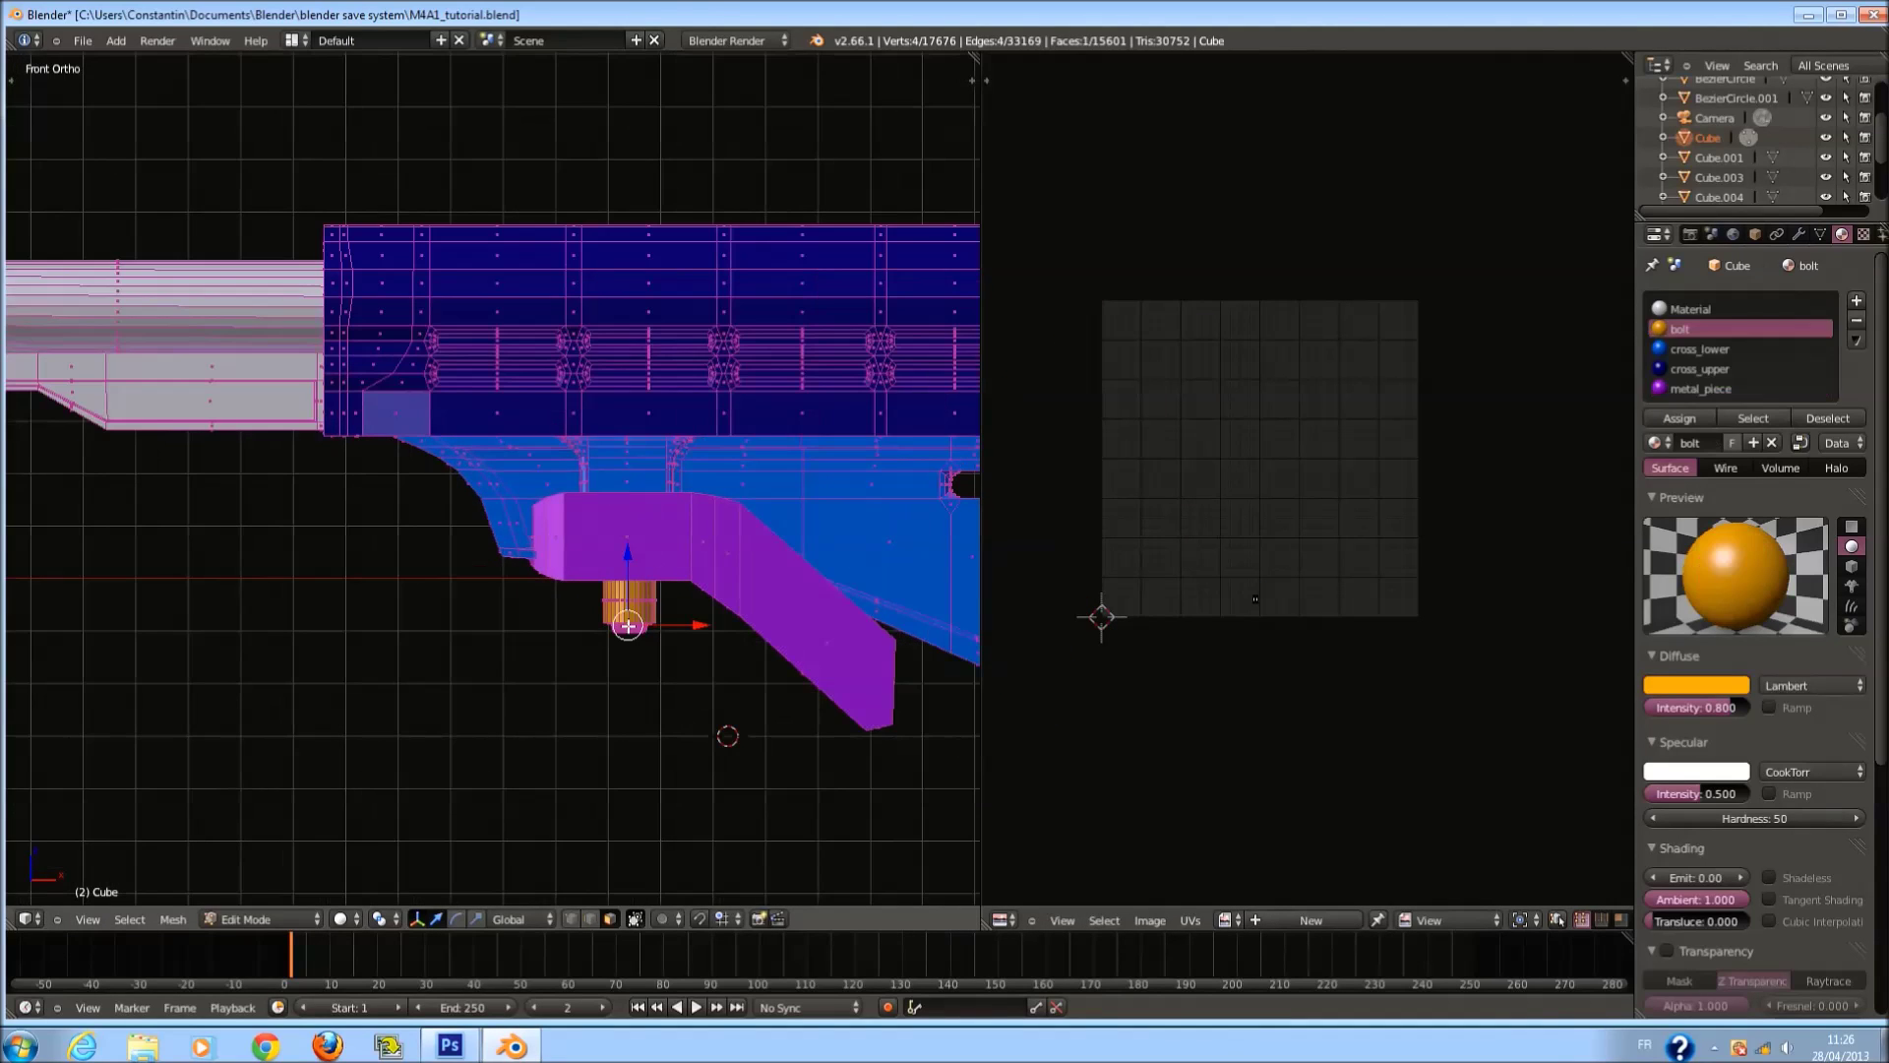
key("l")
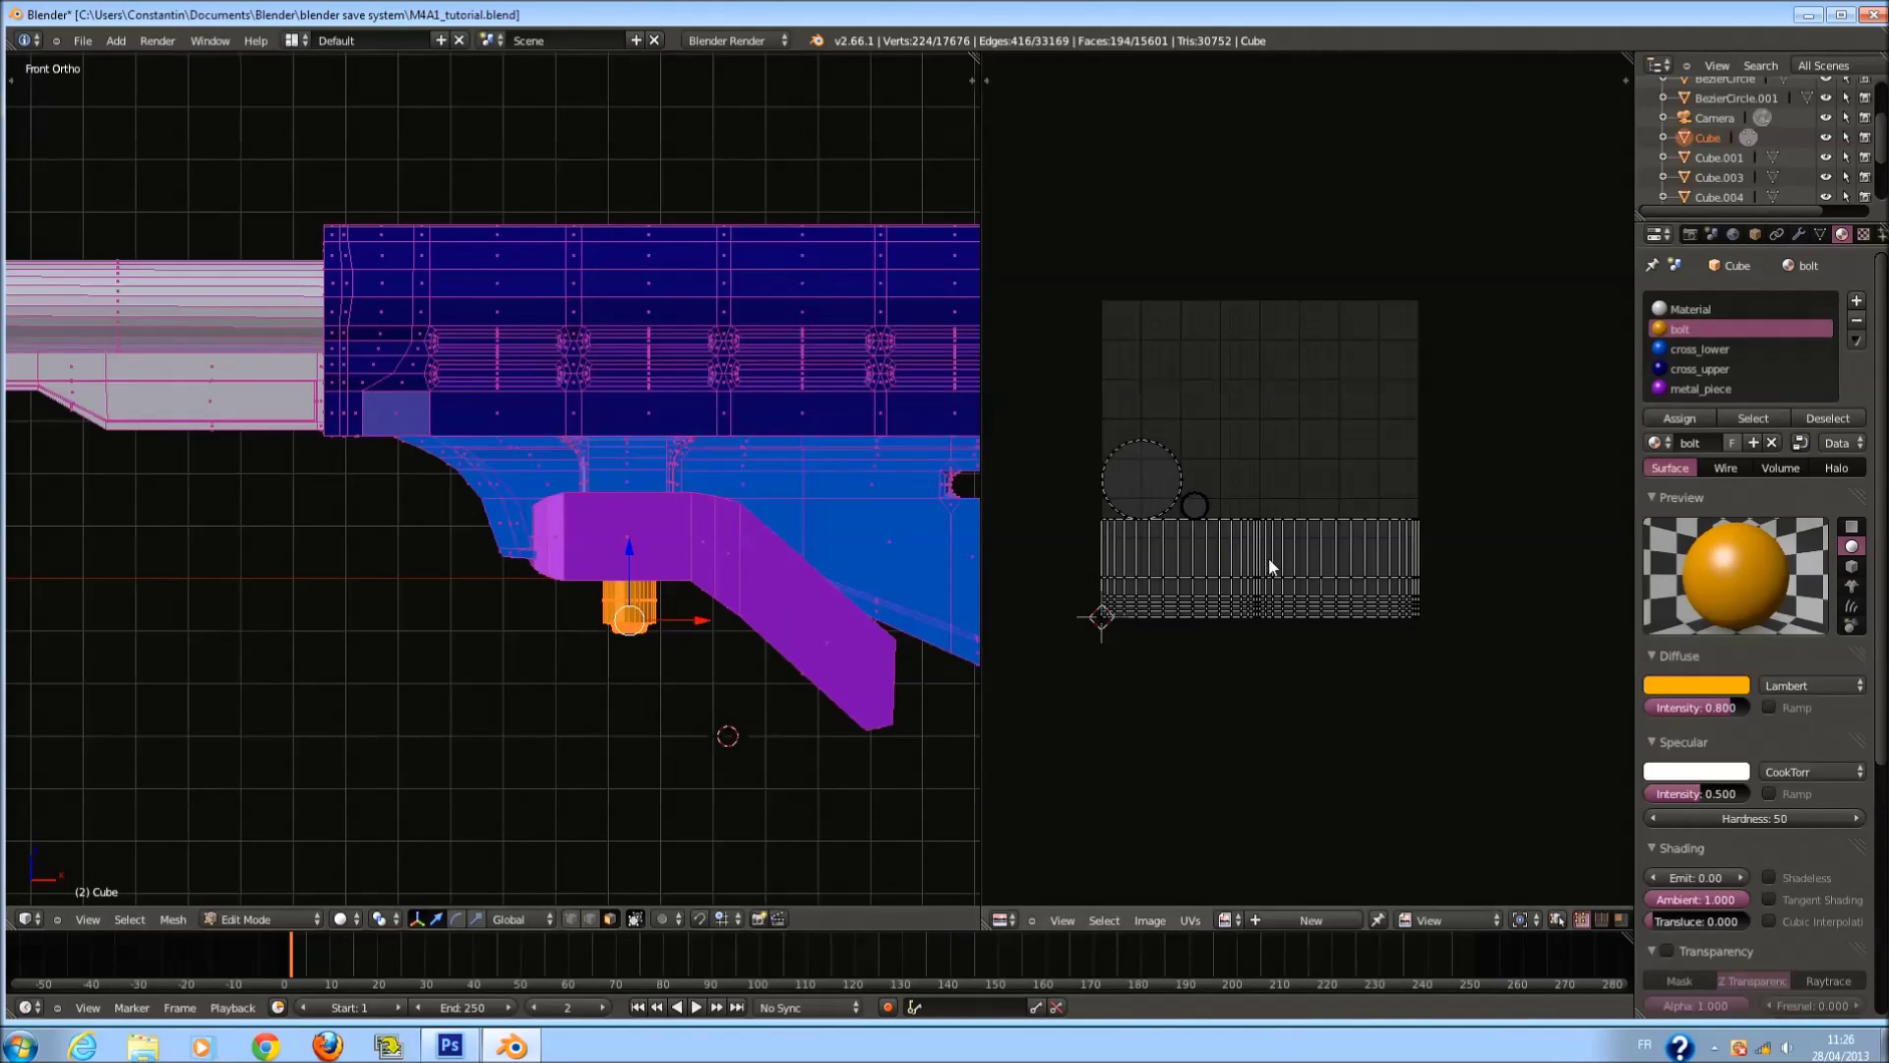
key("a")
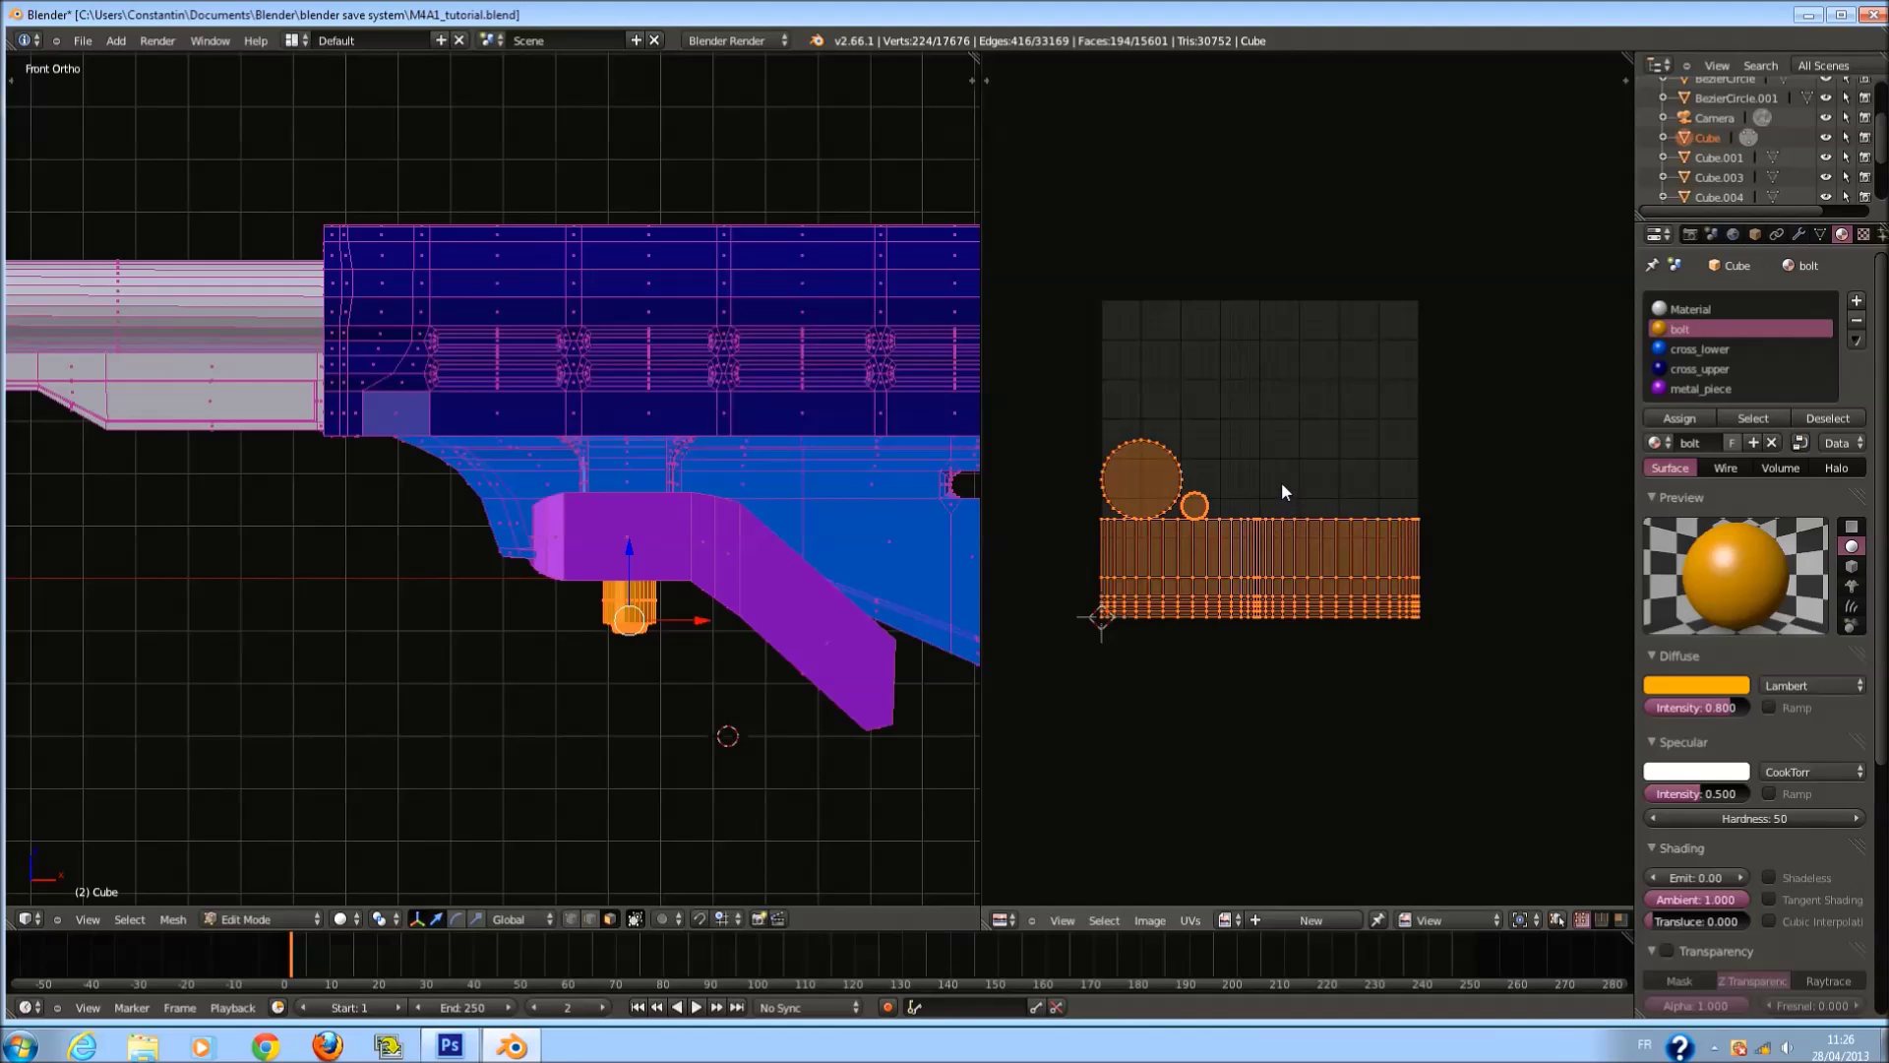
key("g")
left_click(1283, 687)
Leave Edit Mode and save the file over the existing one.
key("Tab")
key("ctrl+s")
scroll(640, 443, "down", 2)
scroll(610, 497, "down", 3)
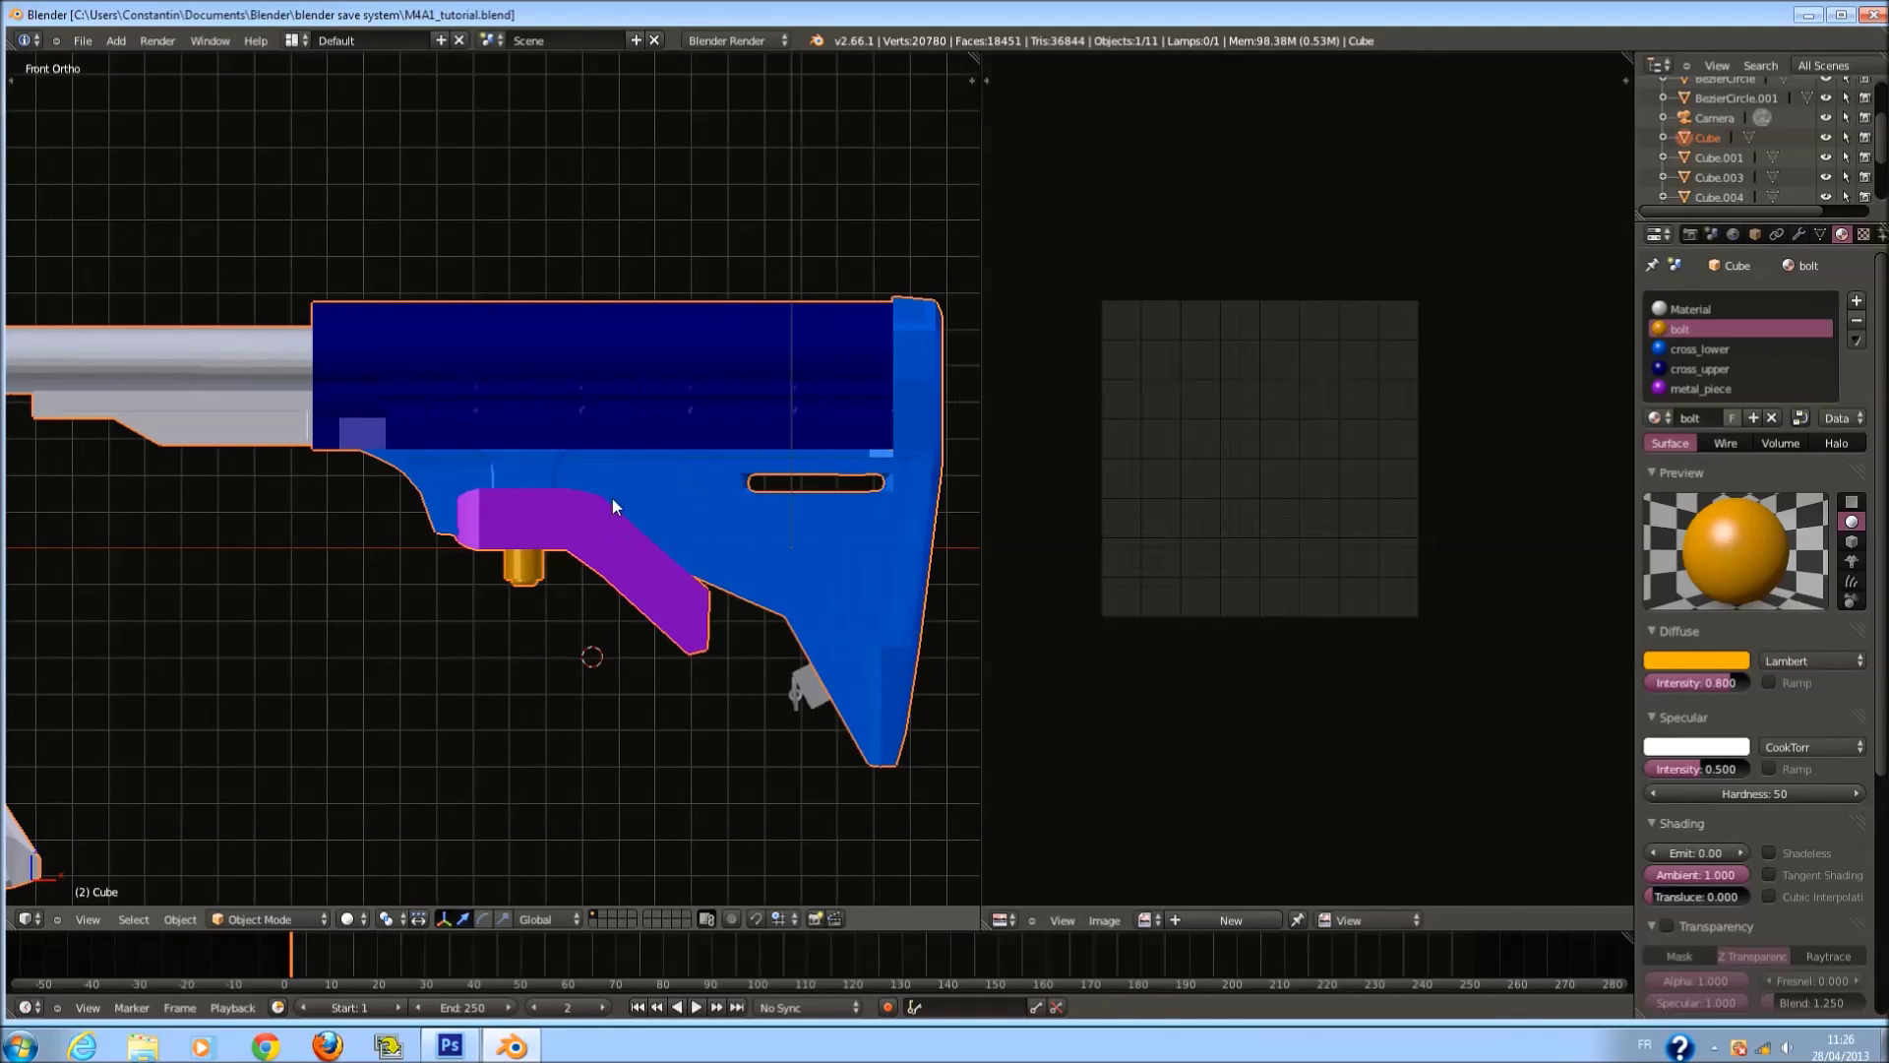
key("ctrl+s")
left_click(686, 511)
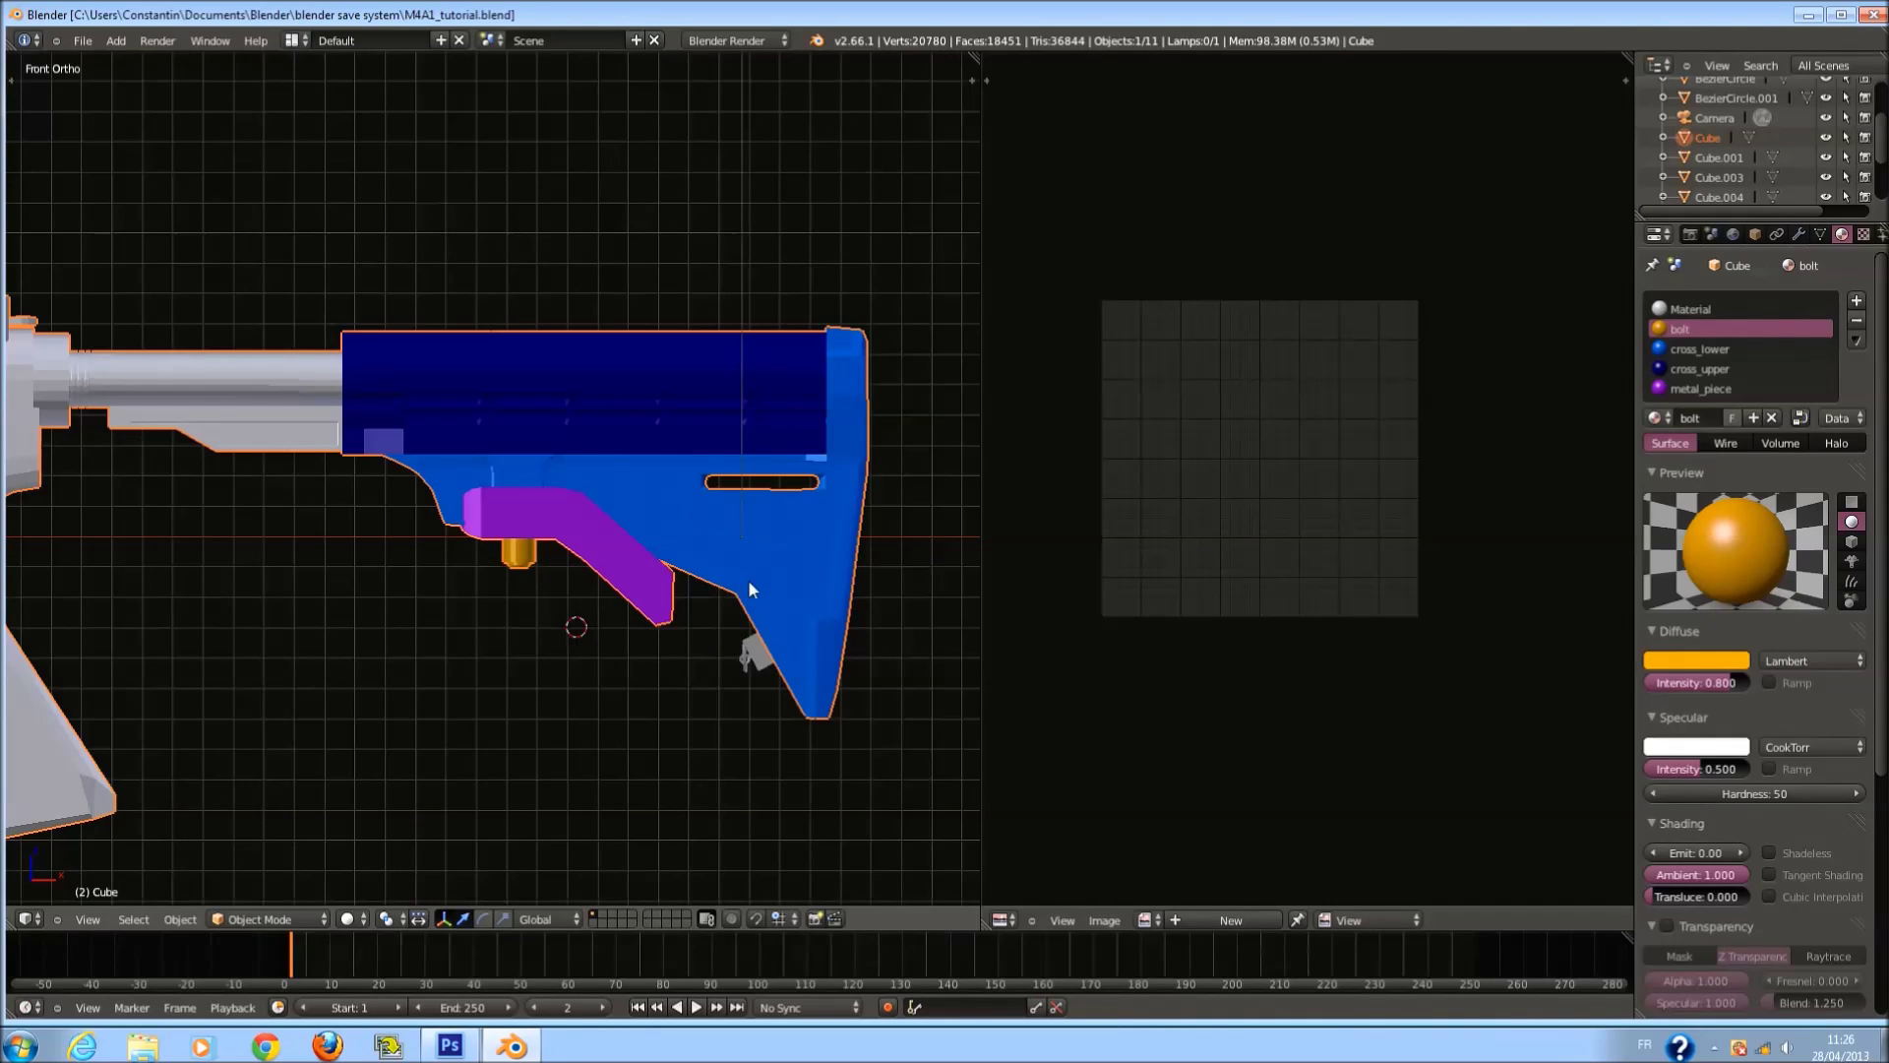
Return to Edit Mode, select the linked lower stock section and save the file again.
key("Tab")
scroll(748, 580, "up", 1)
key("a")
right_click(751, 527)
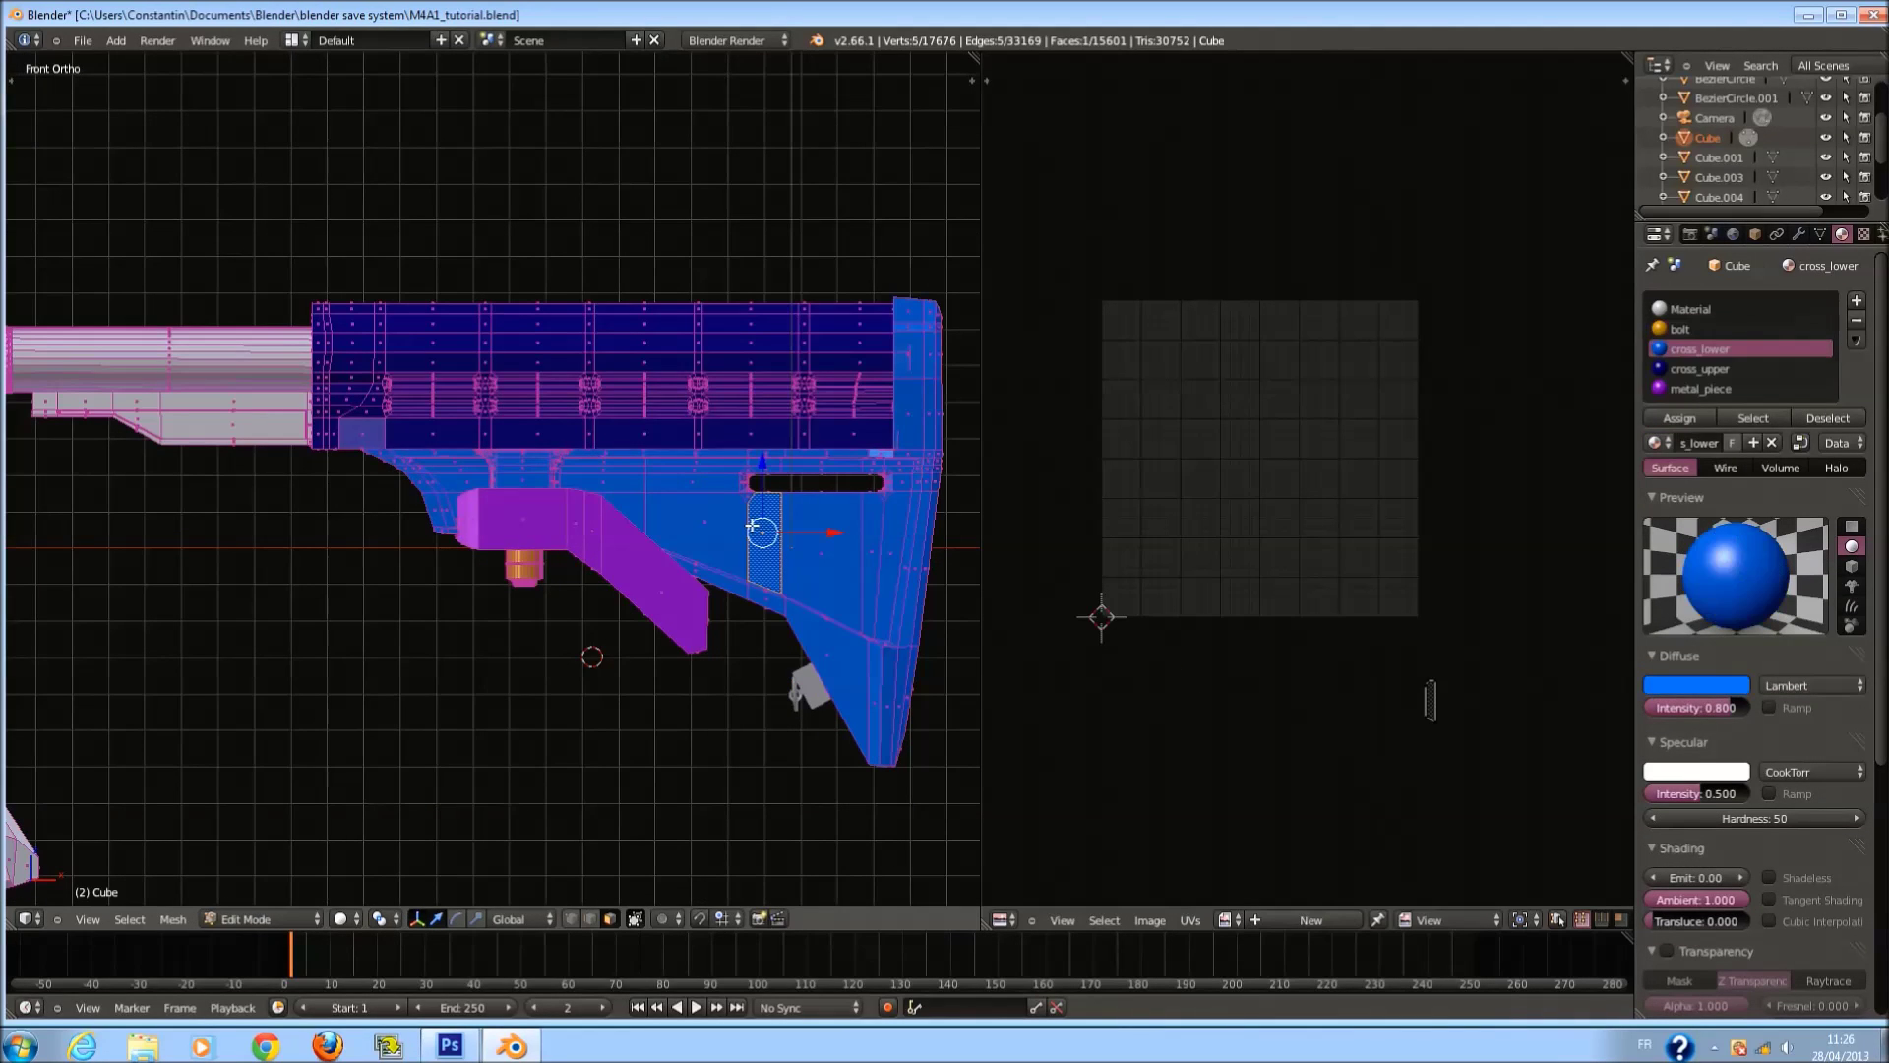
key("ctrl+l")
scroll(751, 526, "down", 3, "ctrl")
key("ctrl+s")
left_click(669, 531)
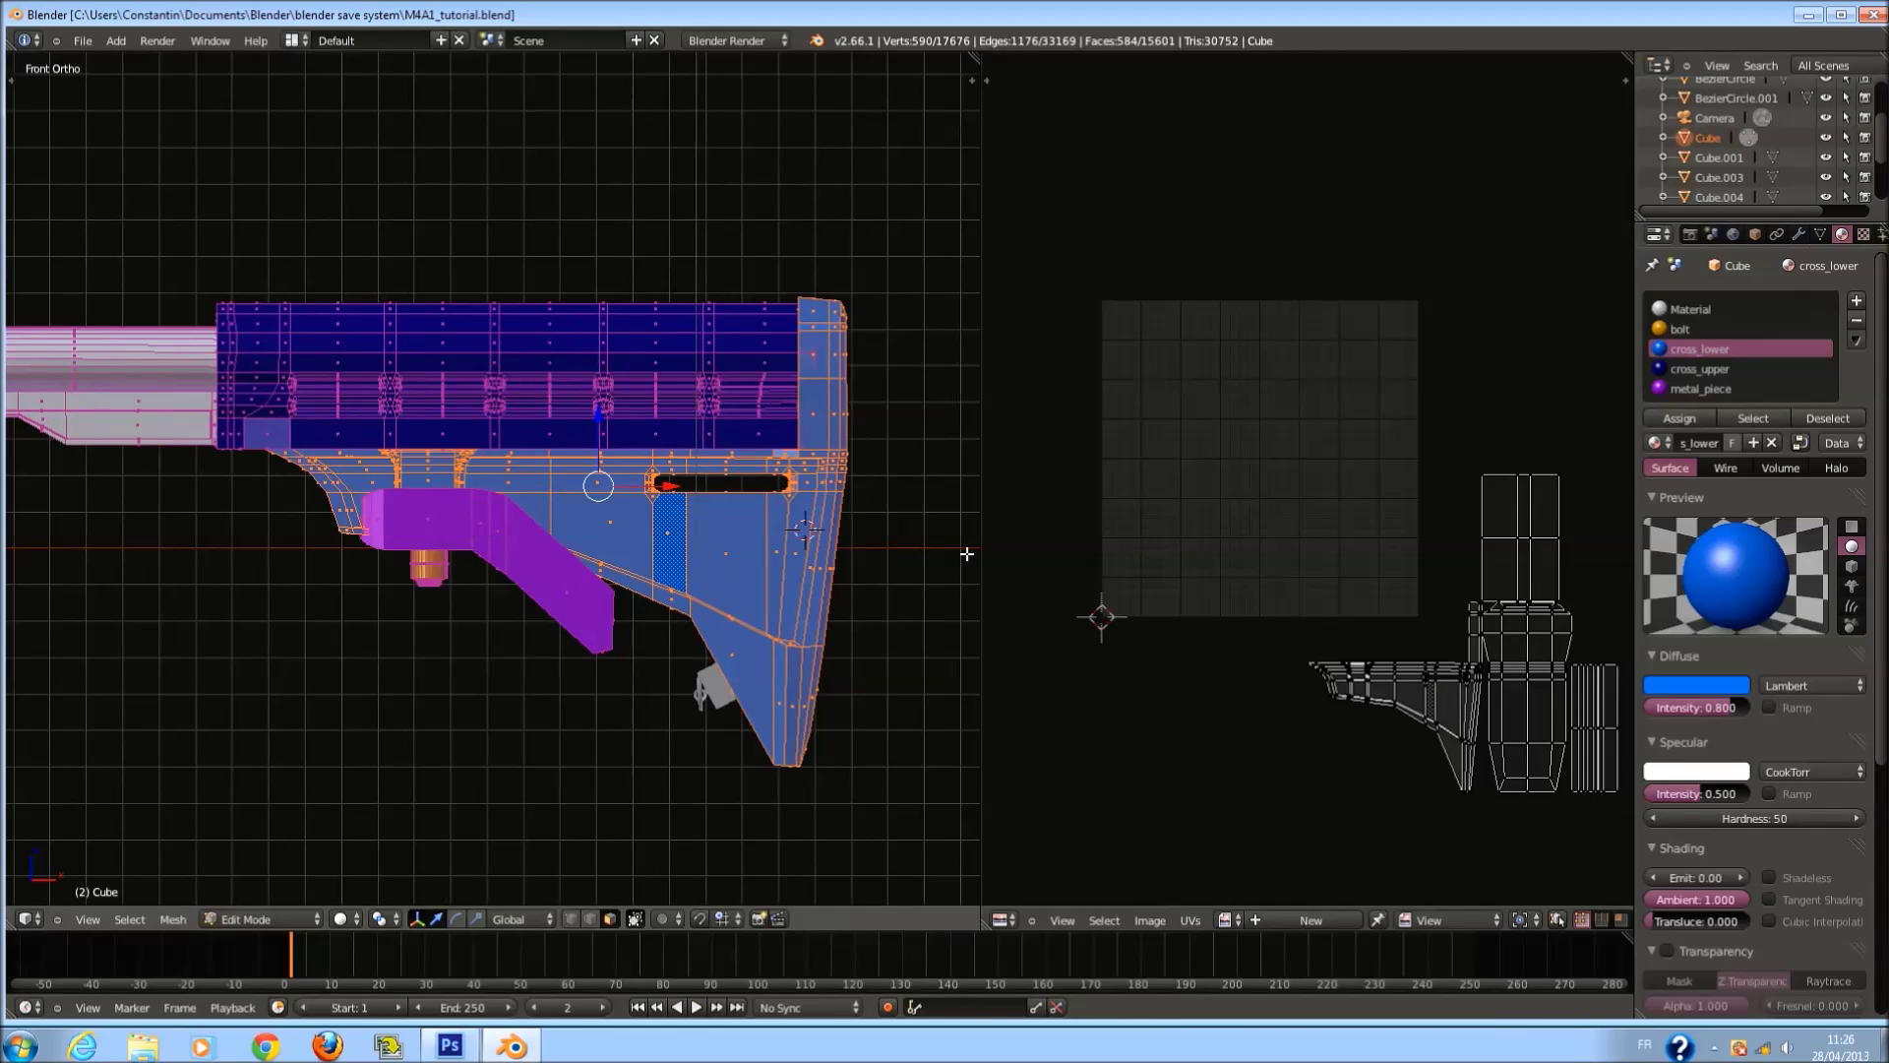
Select all UVs of the lower stock section and add the linked upper section, lever and bolt to the selection.
key("a")
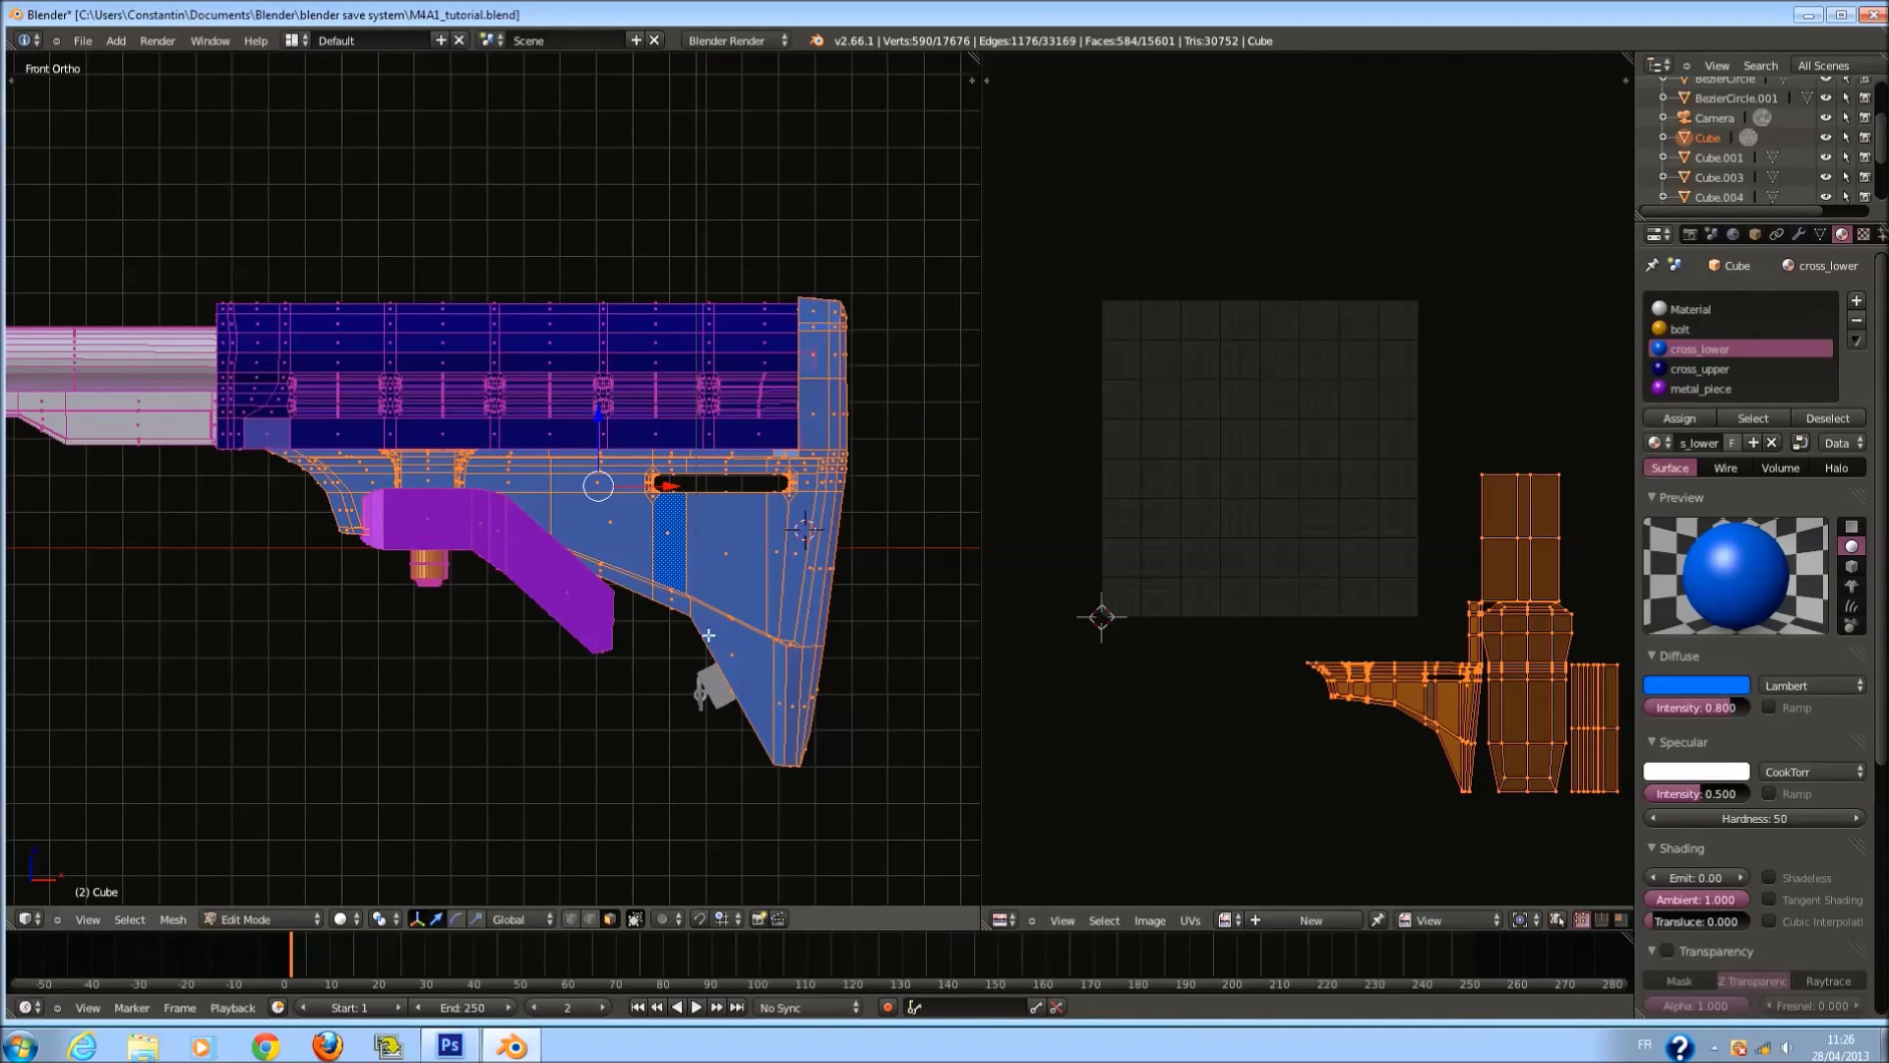
key("a")
right_click(704, 502)
key("ctrl+l")
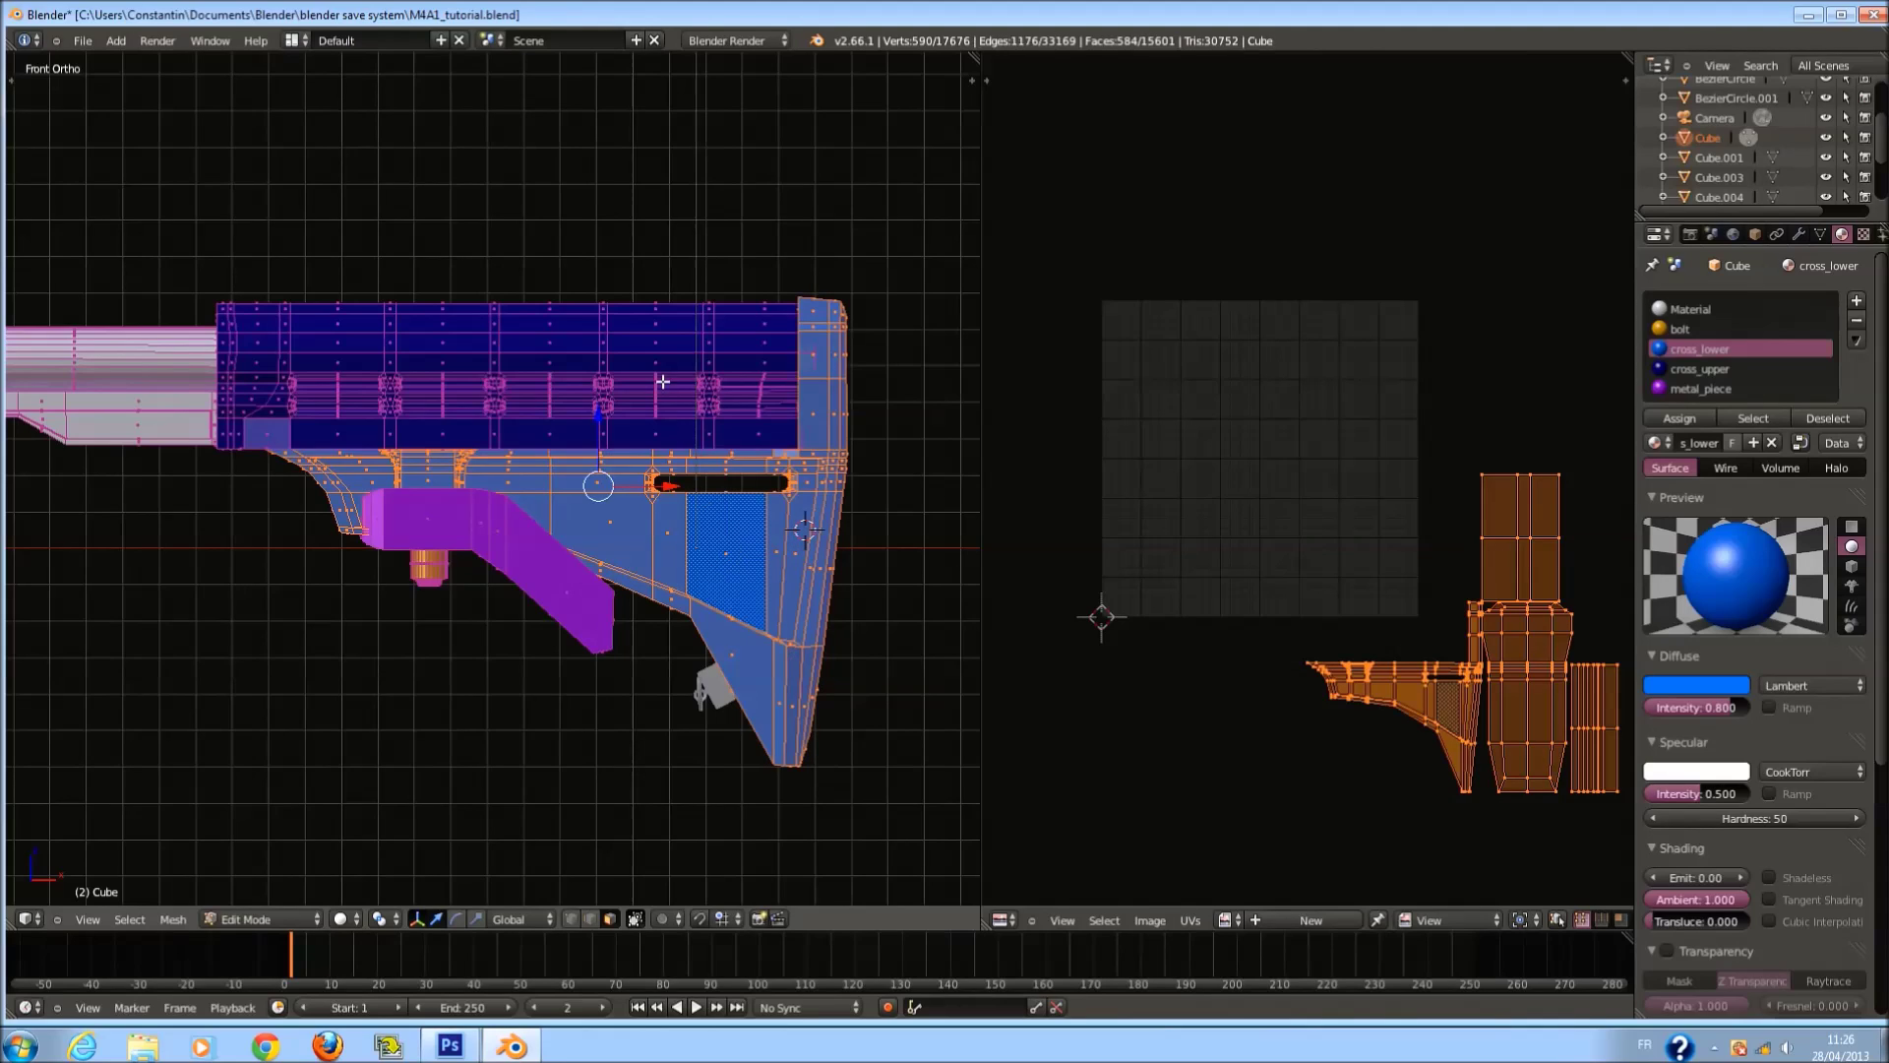
key("l")
key("l")
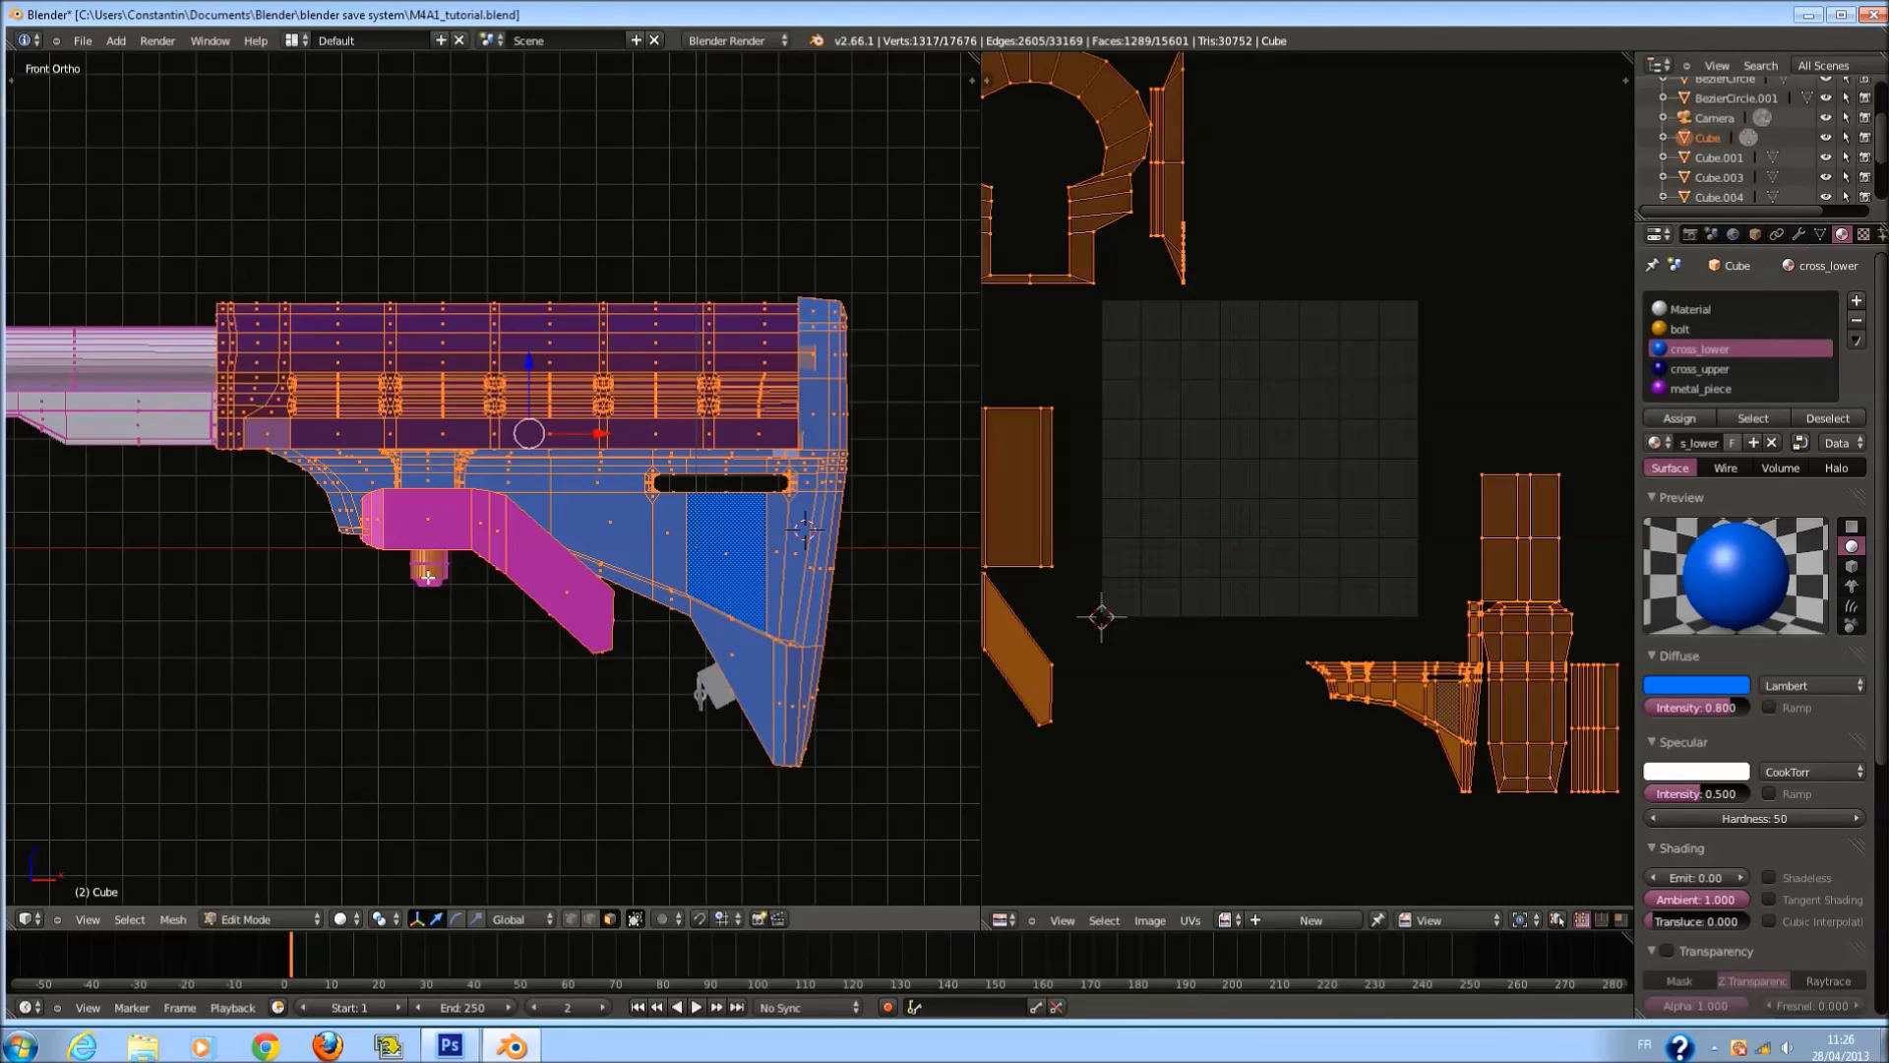
key("l")
scroll(621, 568, "down", 1)
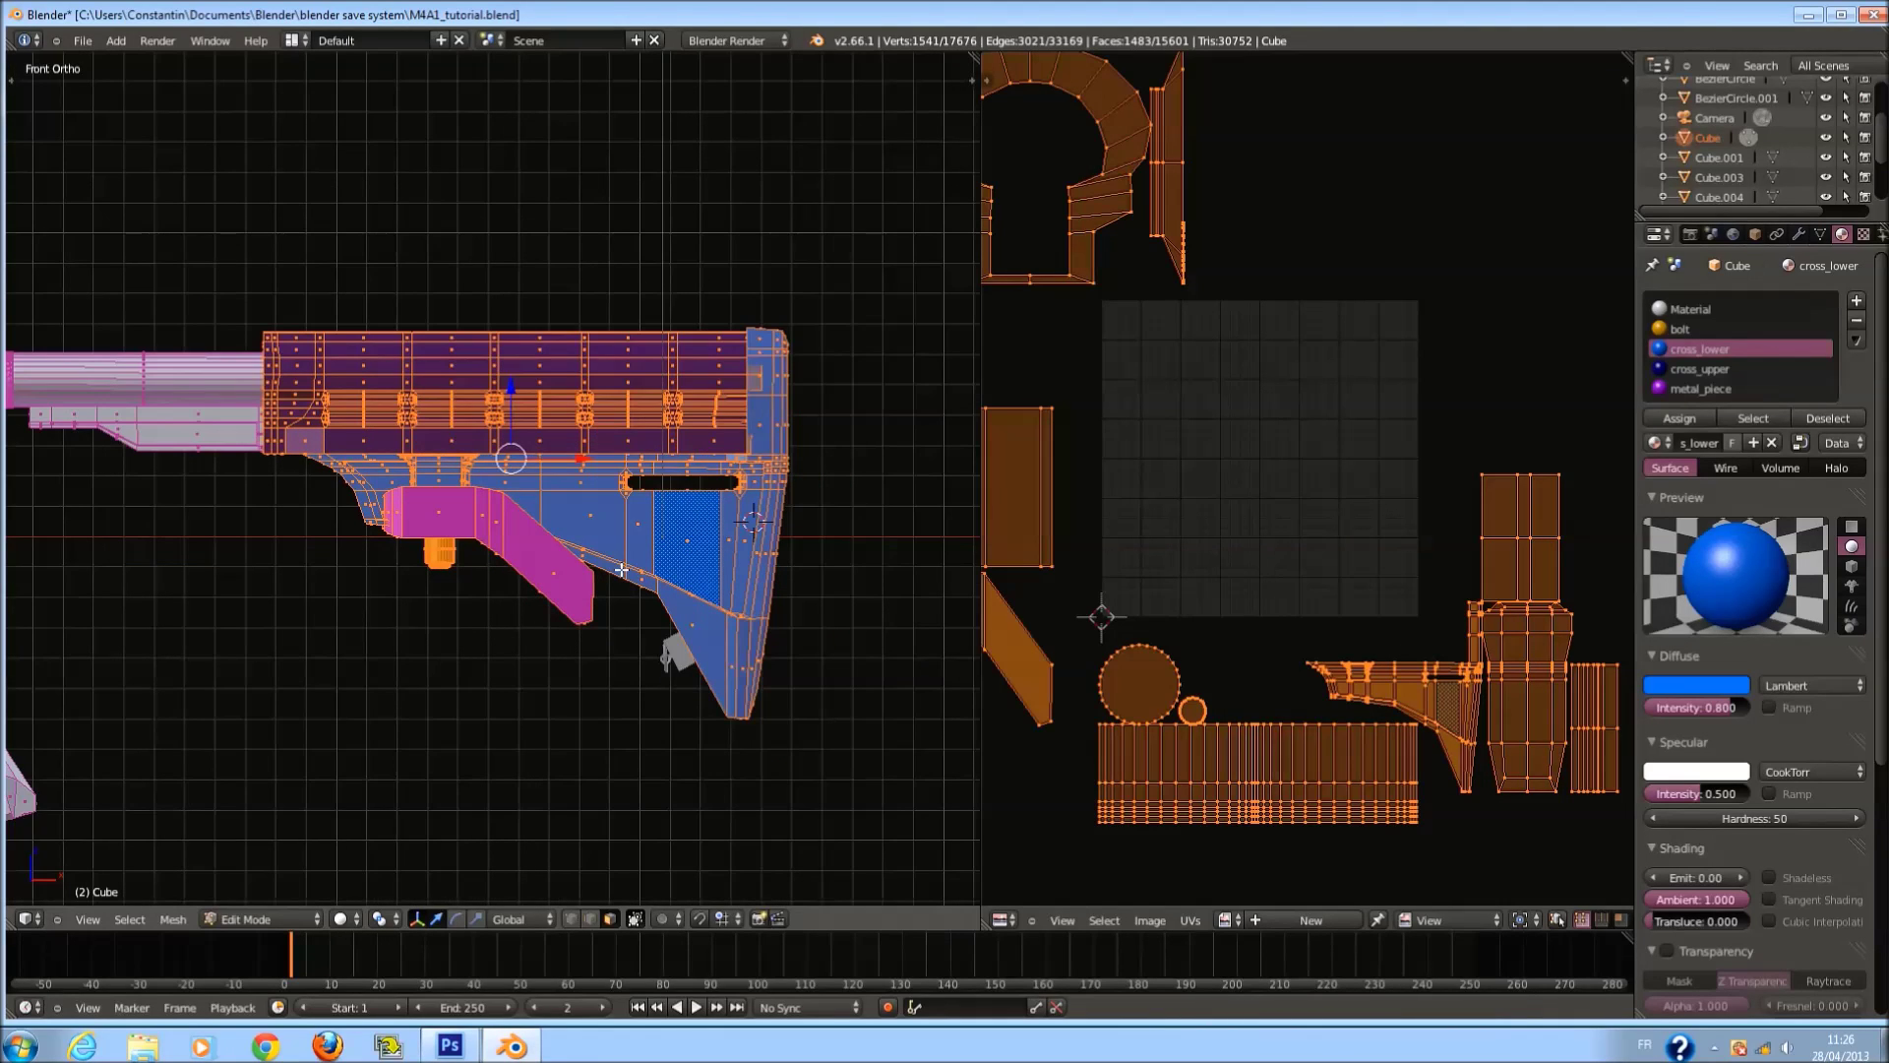
Pack the UV islands of all selected buttstock parts into the UV square and widen the UV editor.
scroll(1448, 594, "down", 3)
scroll(1356, 682, "up", 2)
left_click(1190, 920)
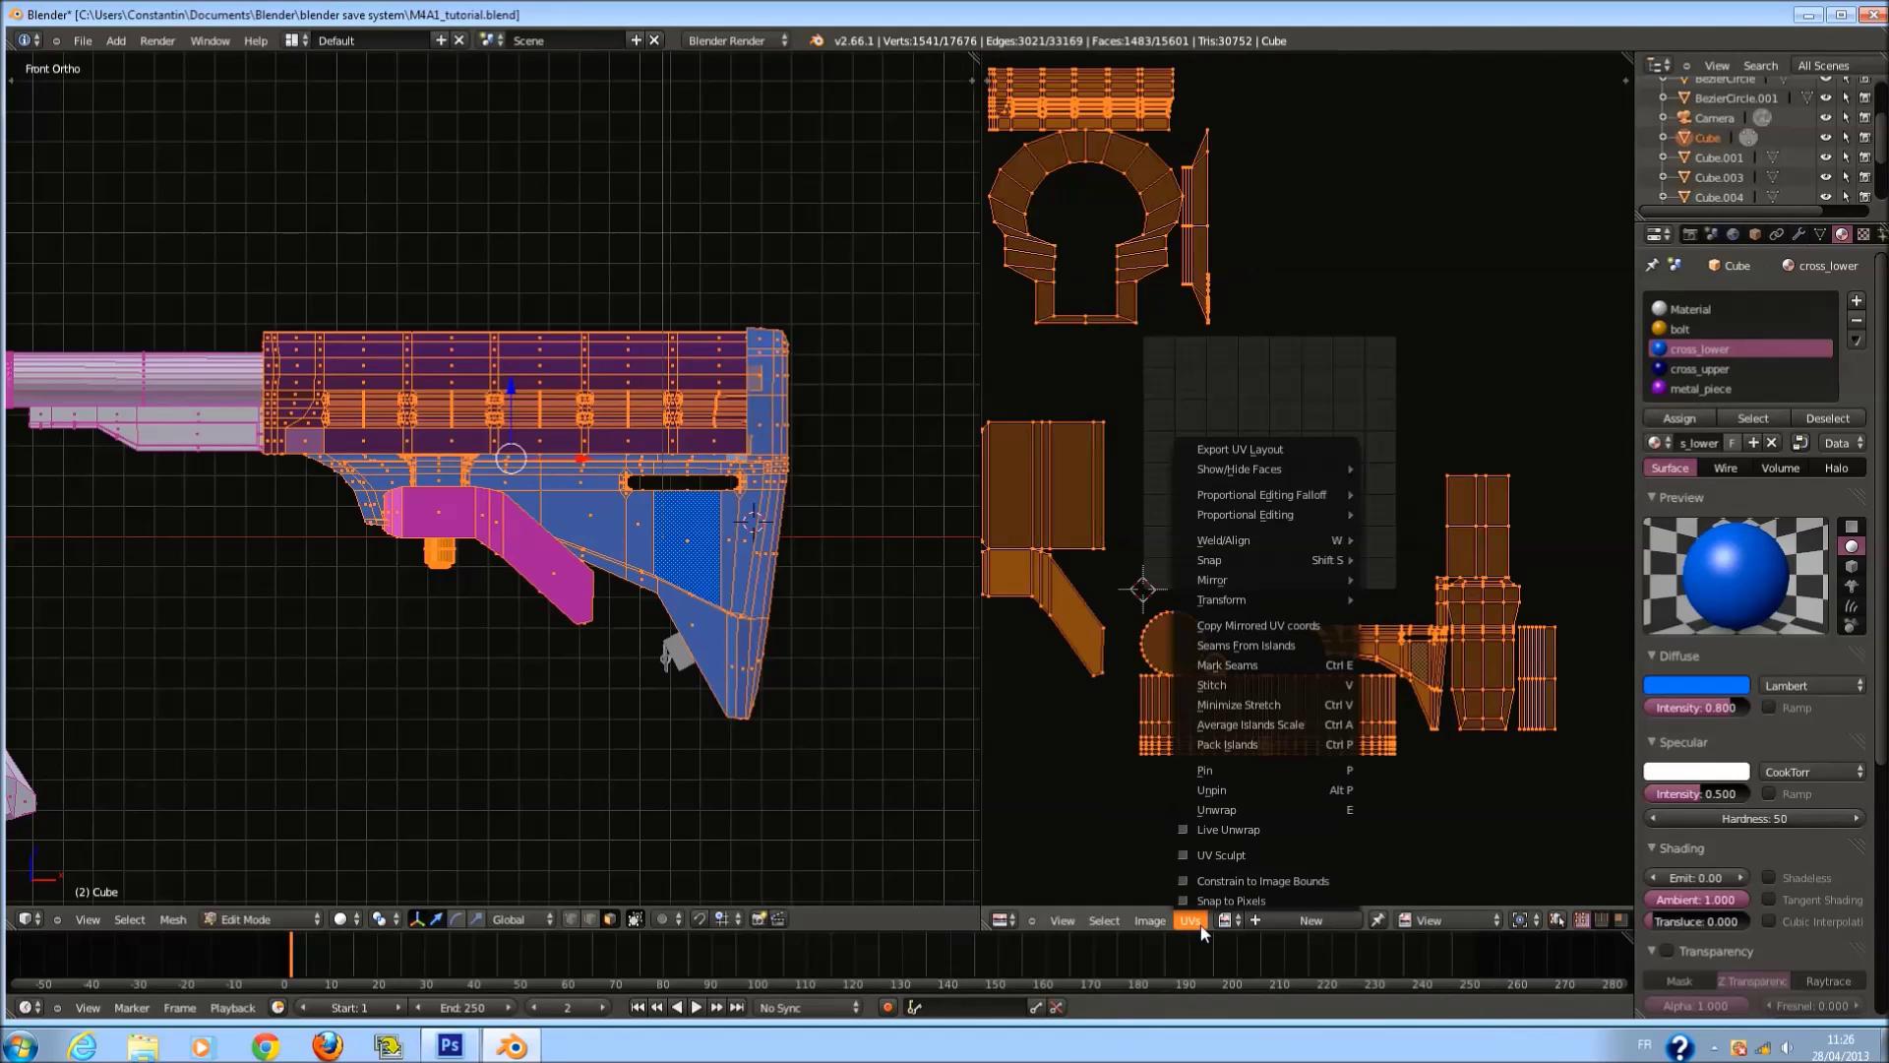
left_click(1255, 747)
scroll(1356, 635, "up", 3)
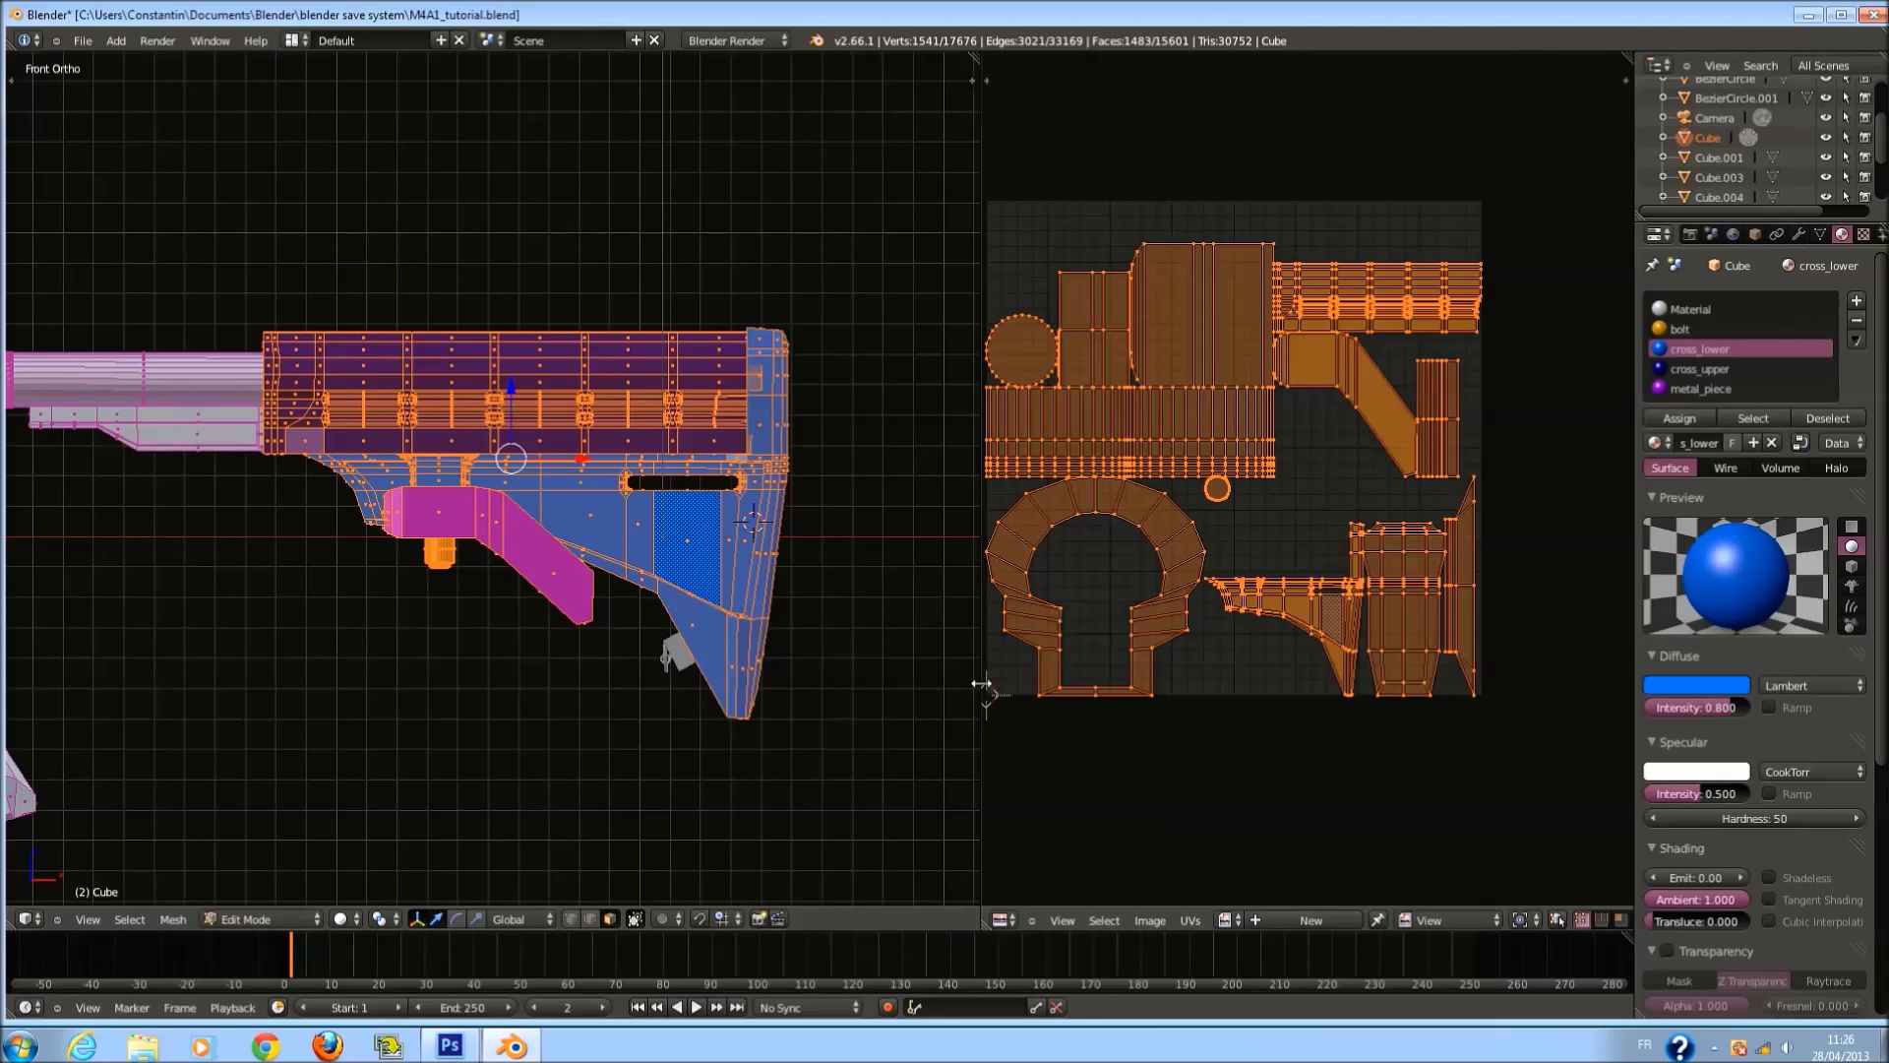
left_click_drag(979, 681, 720, 669)
scroll(1130, 580, "up", 3)
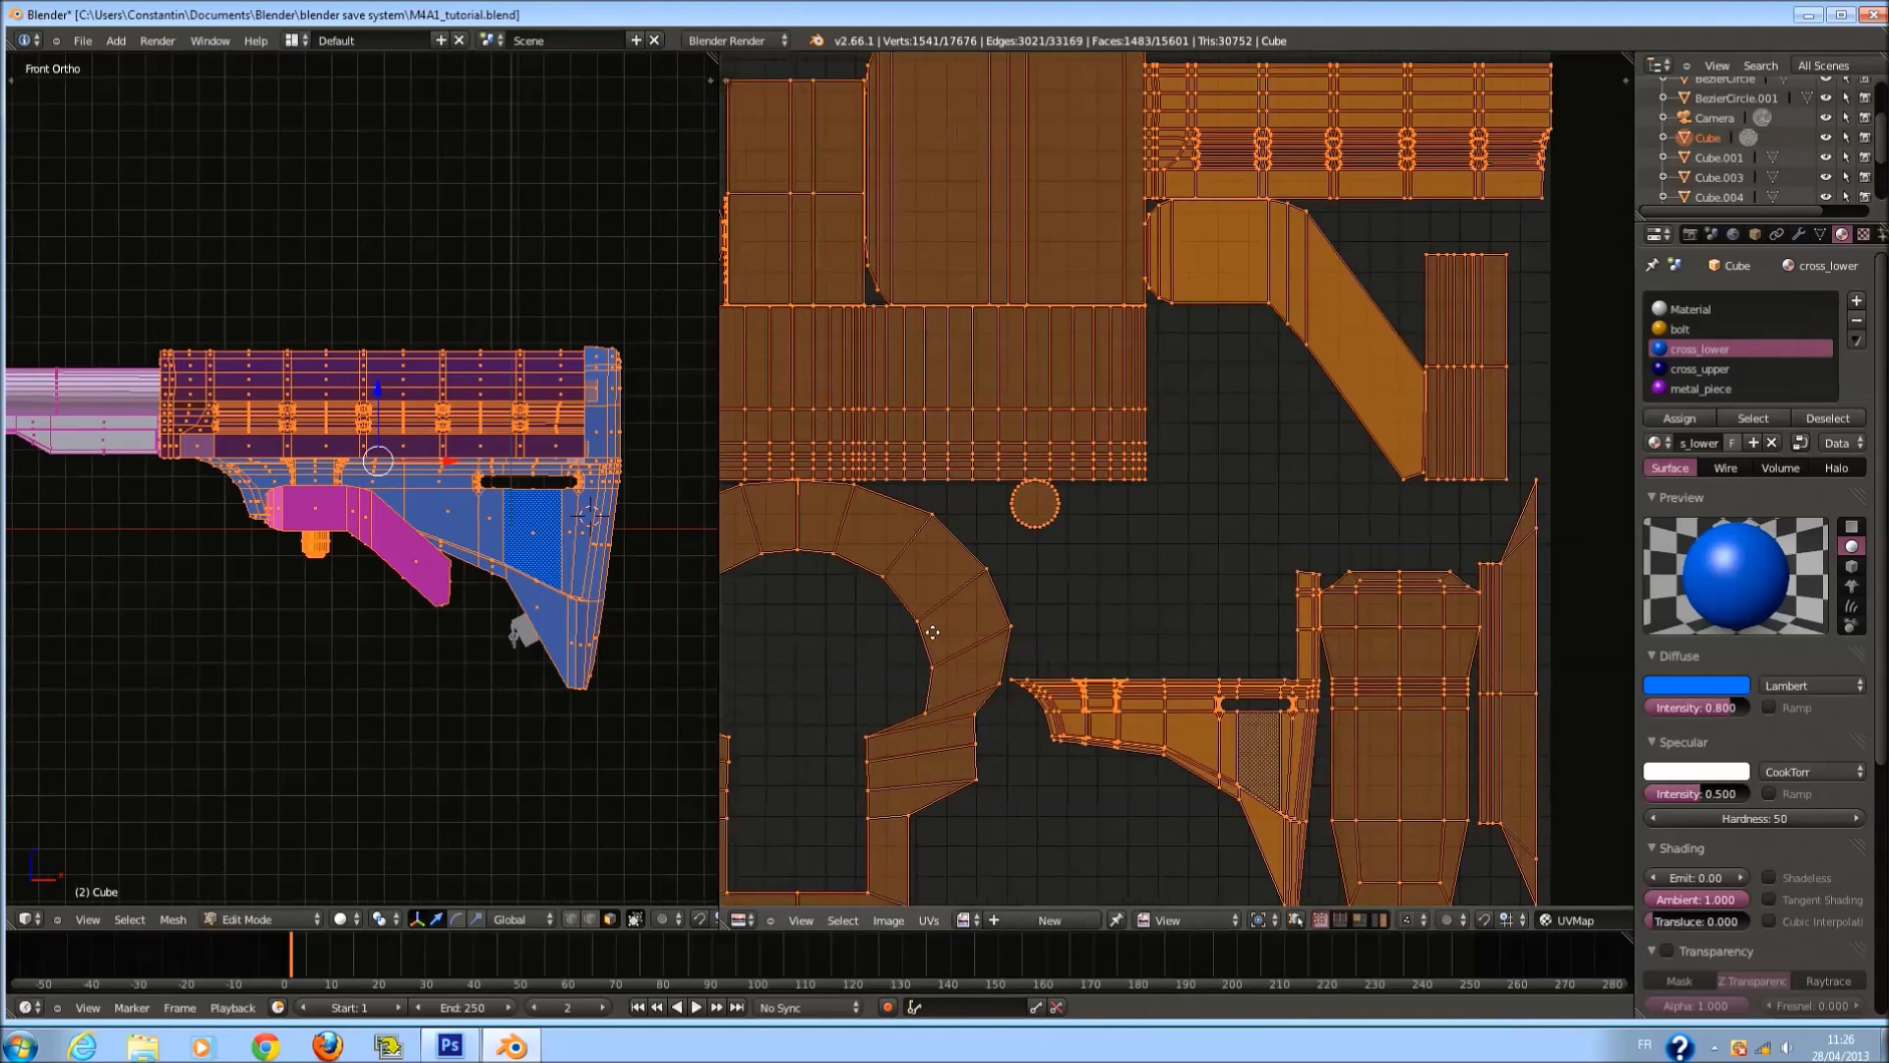
Shrink the linked ring-shaped UV island, place it in the lower-left corner of the UV square, and save the file.
right_click(1176, 682)
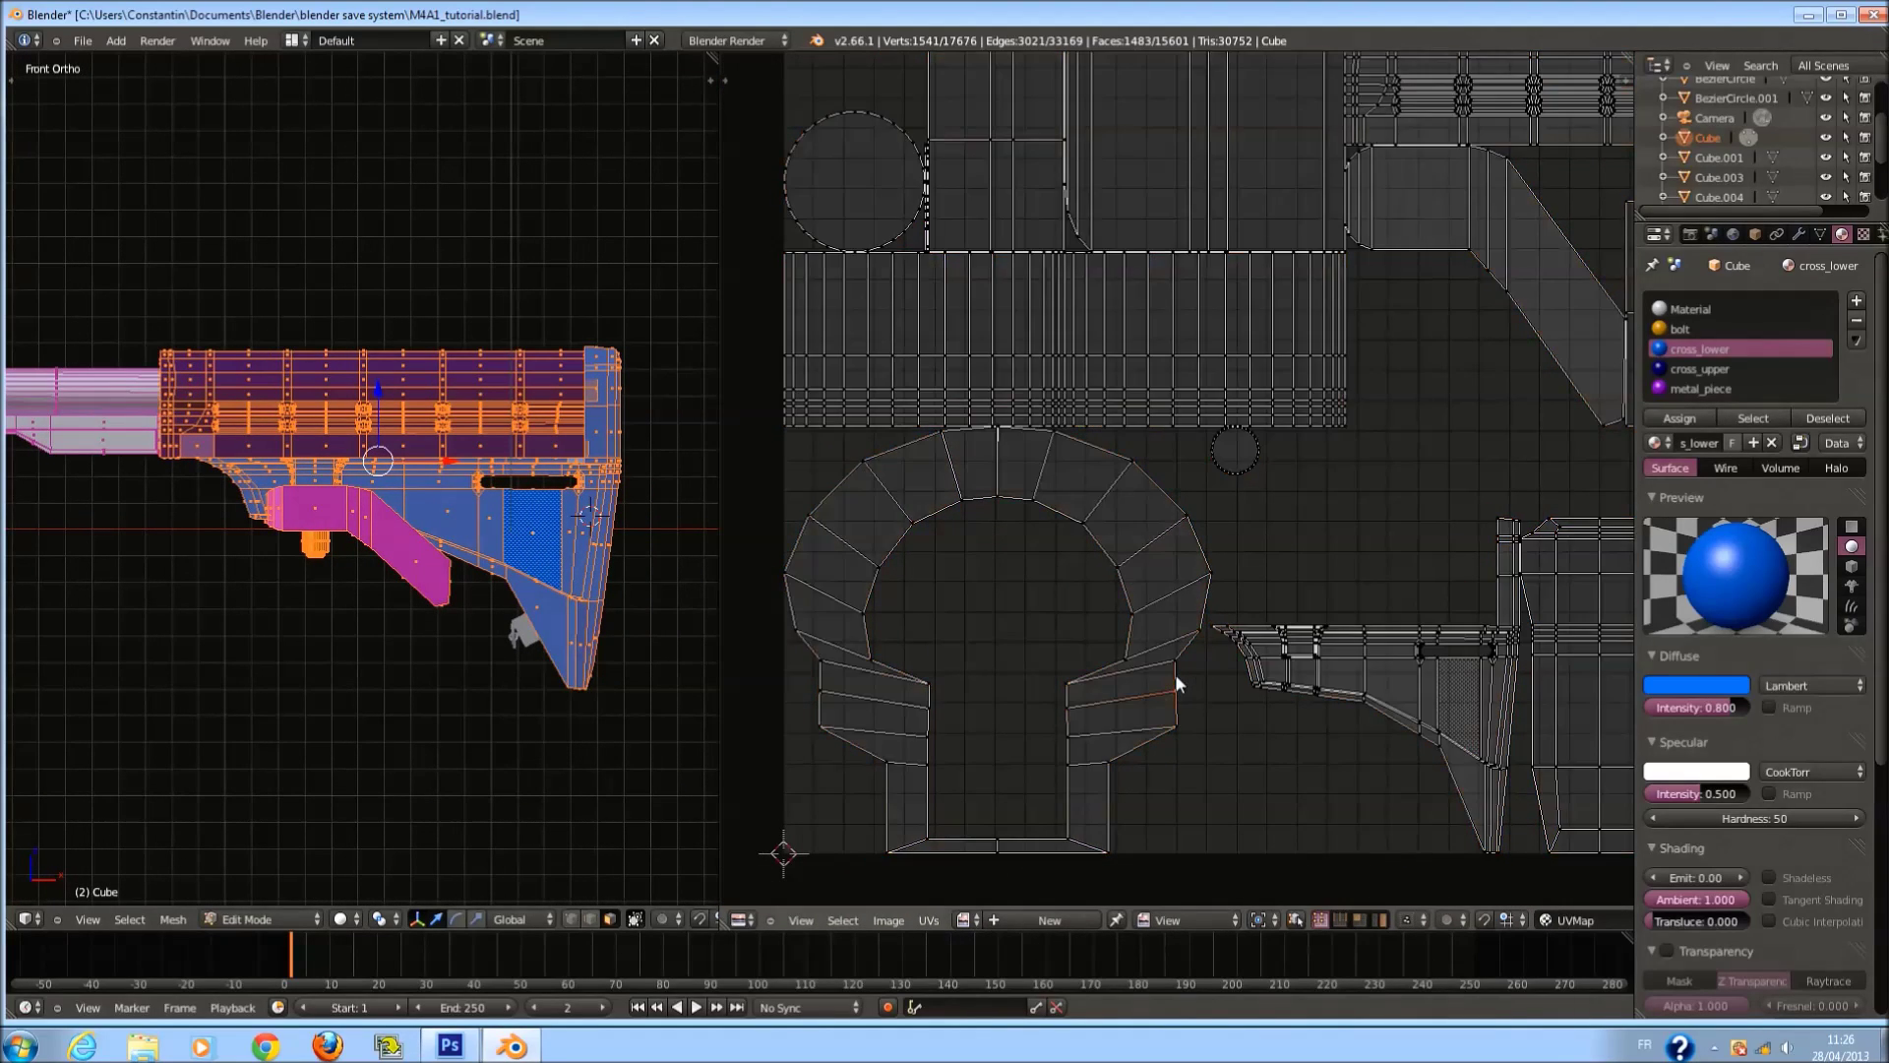
key("ctrl+l")
key("s")
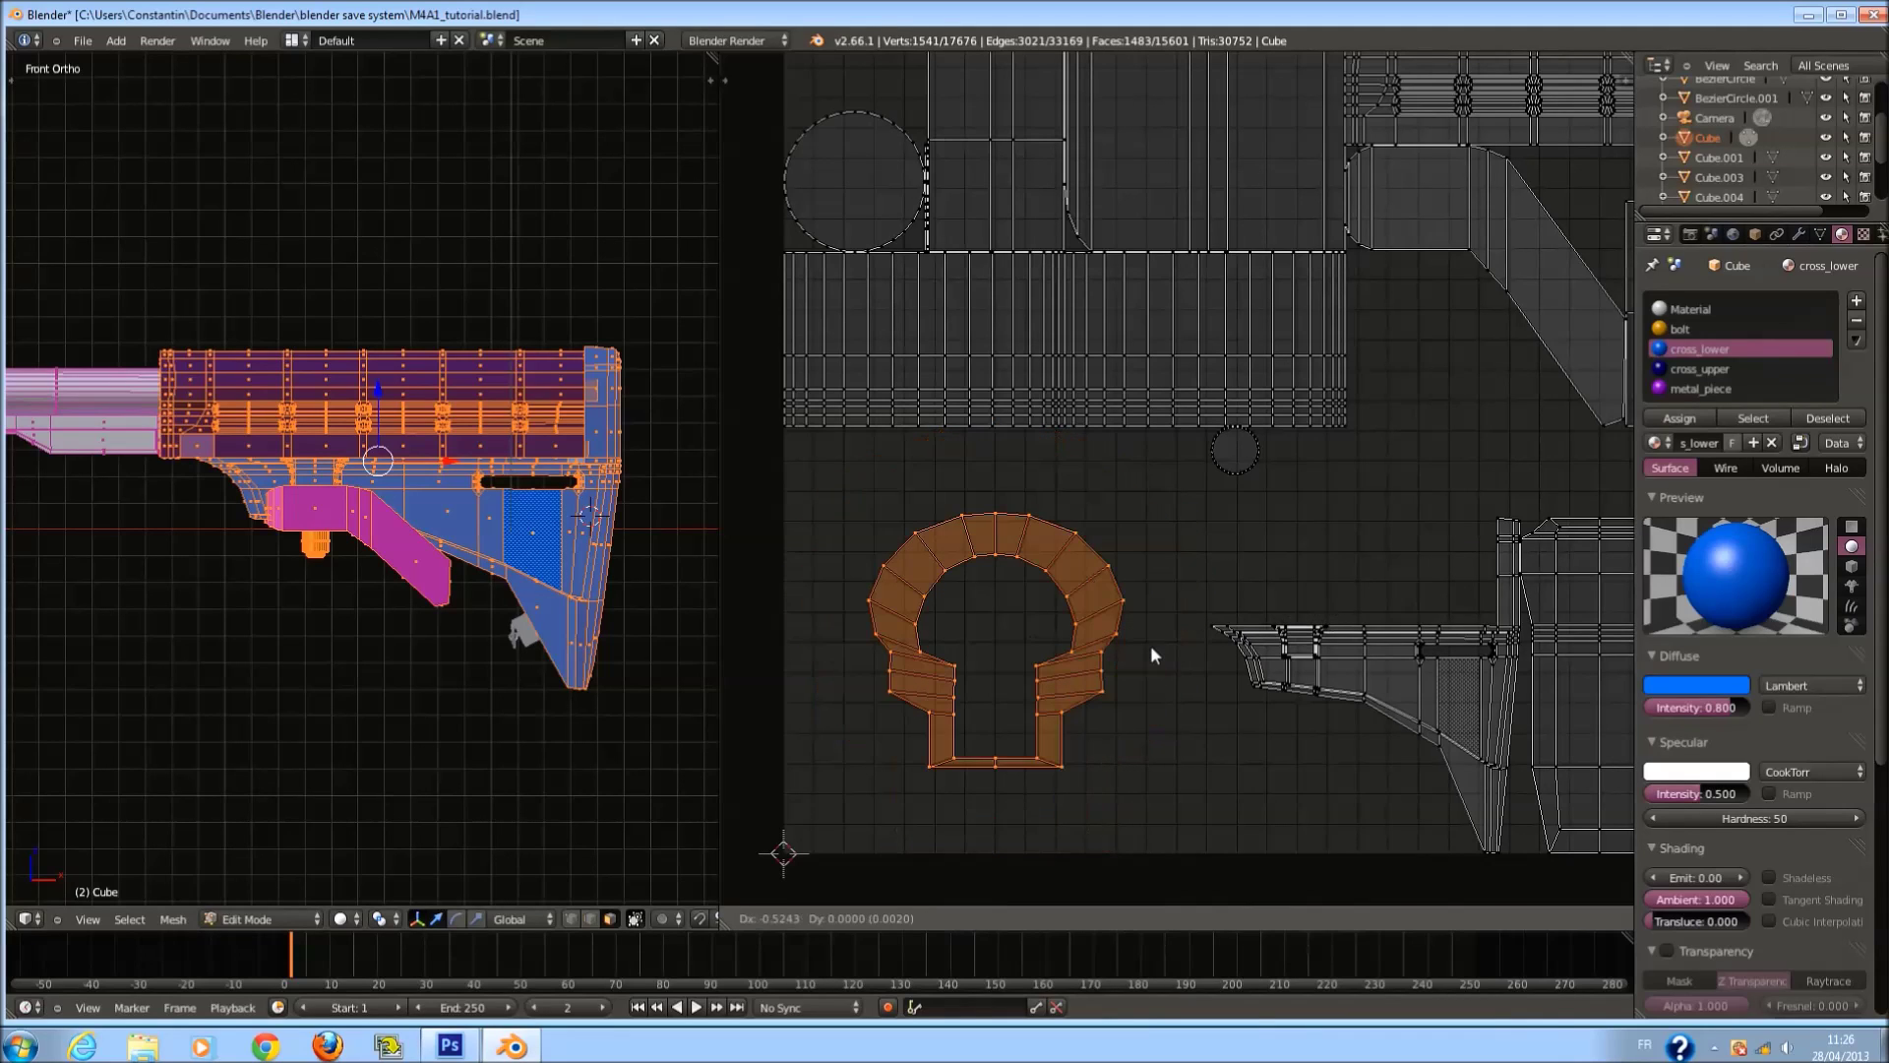
left_click(1090, 698)
key("s")
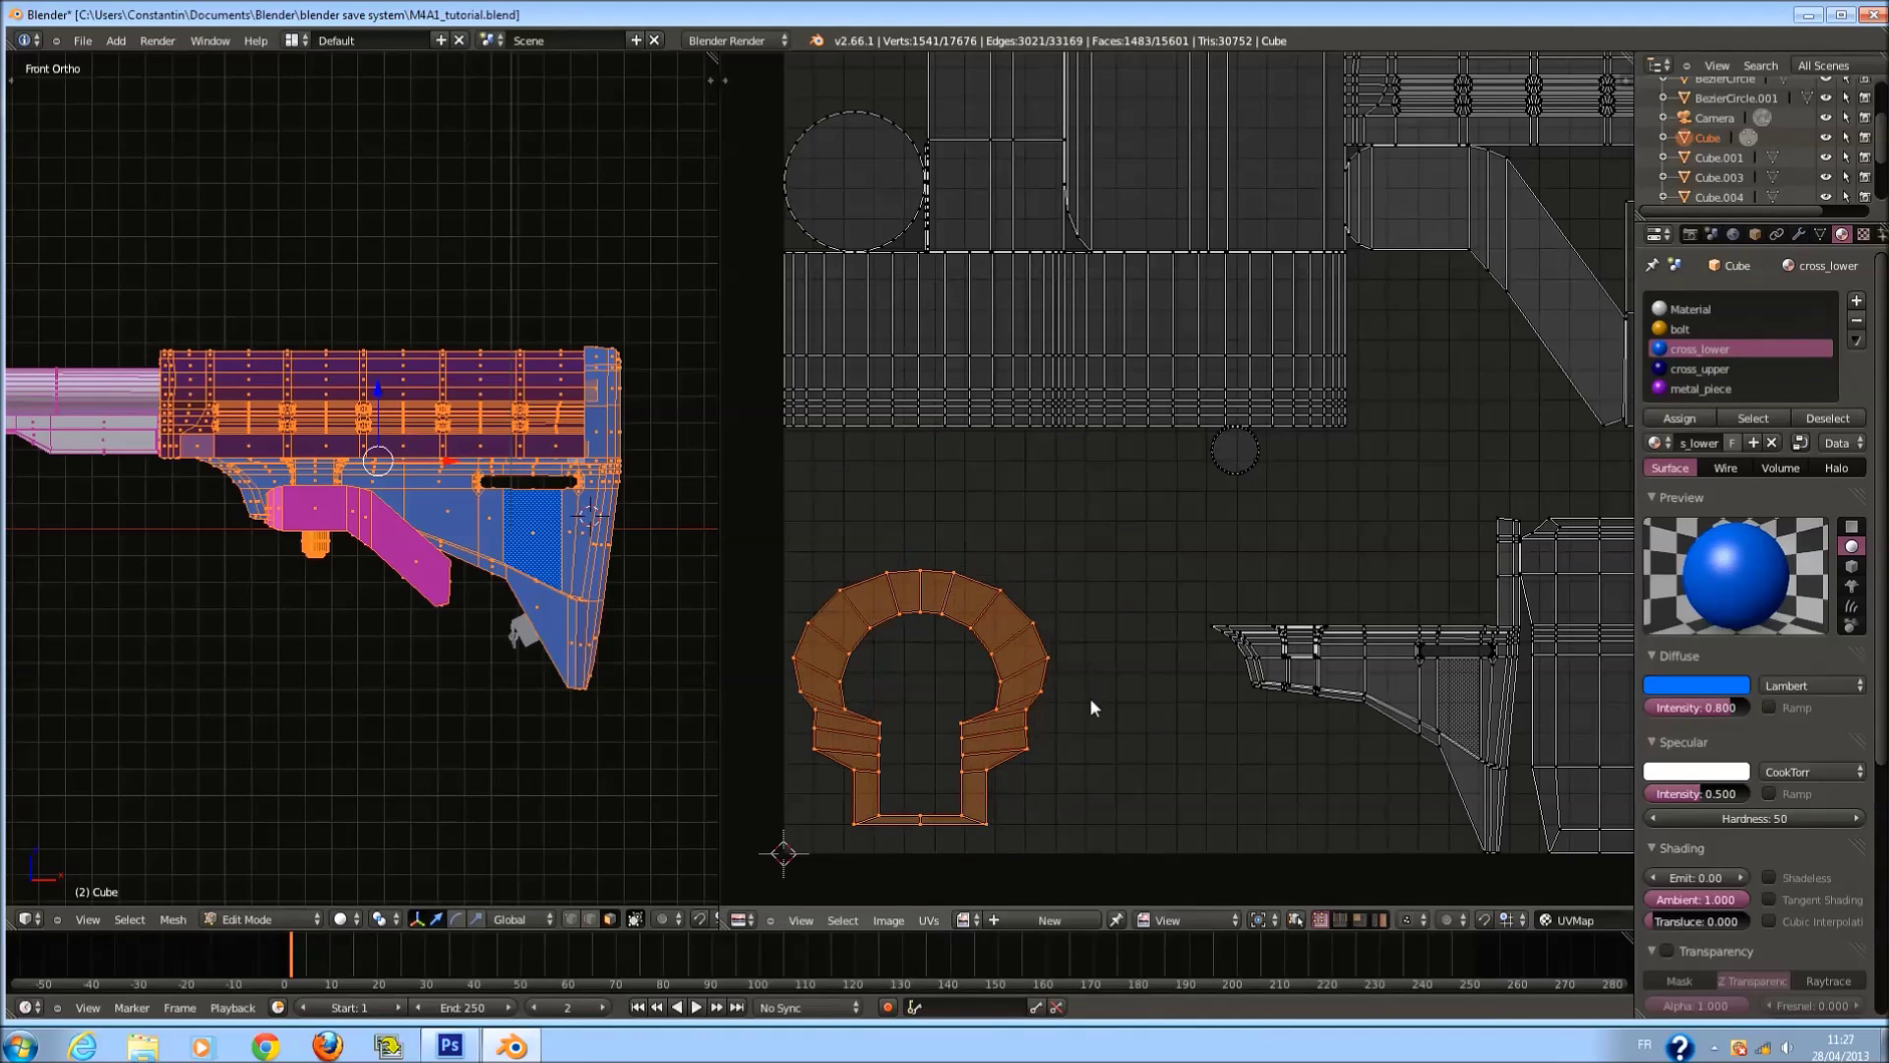
left_click(1037, 730)
key("g")
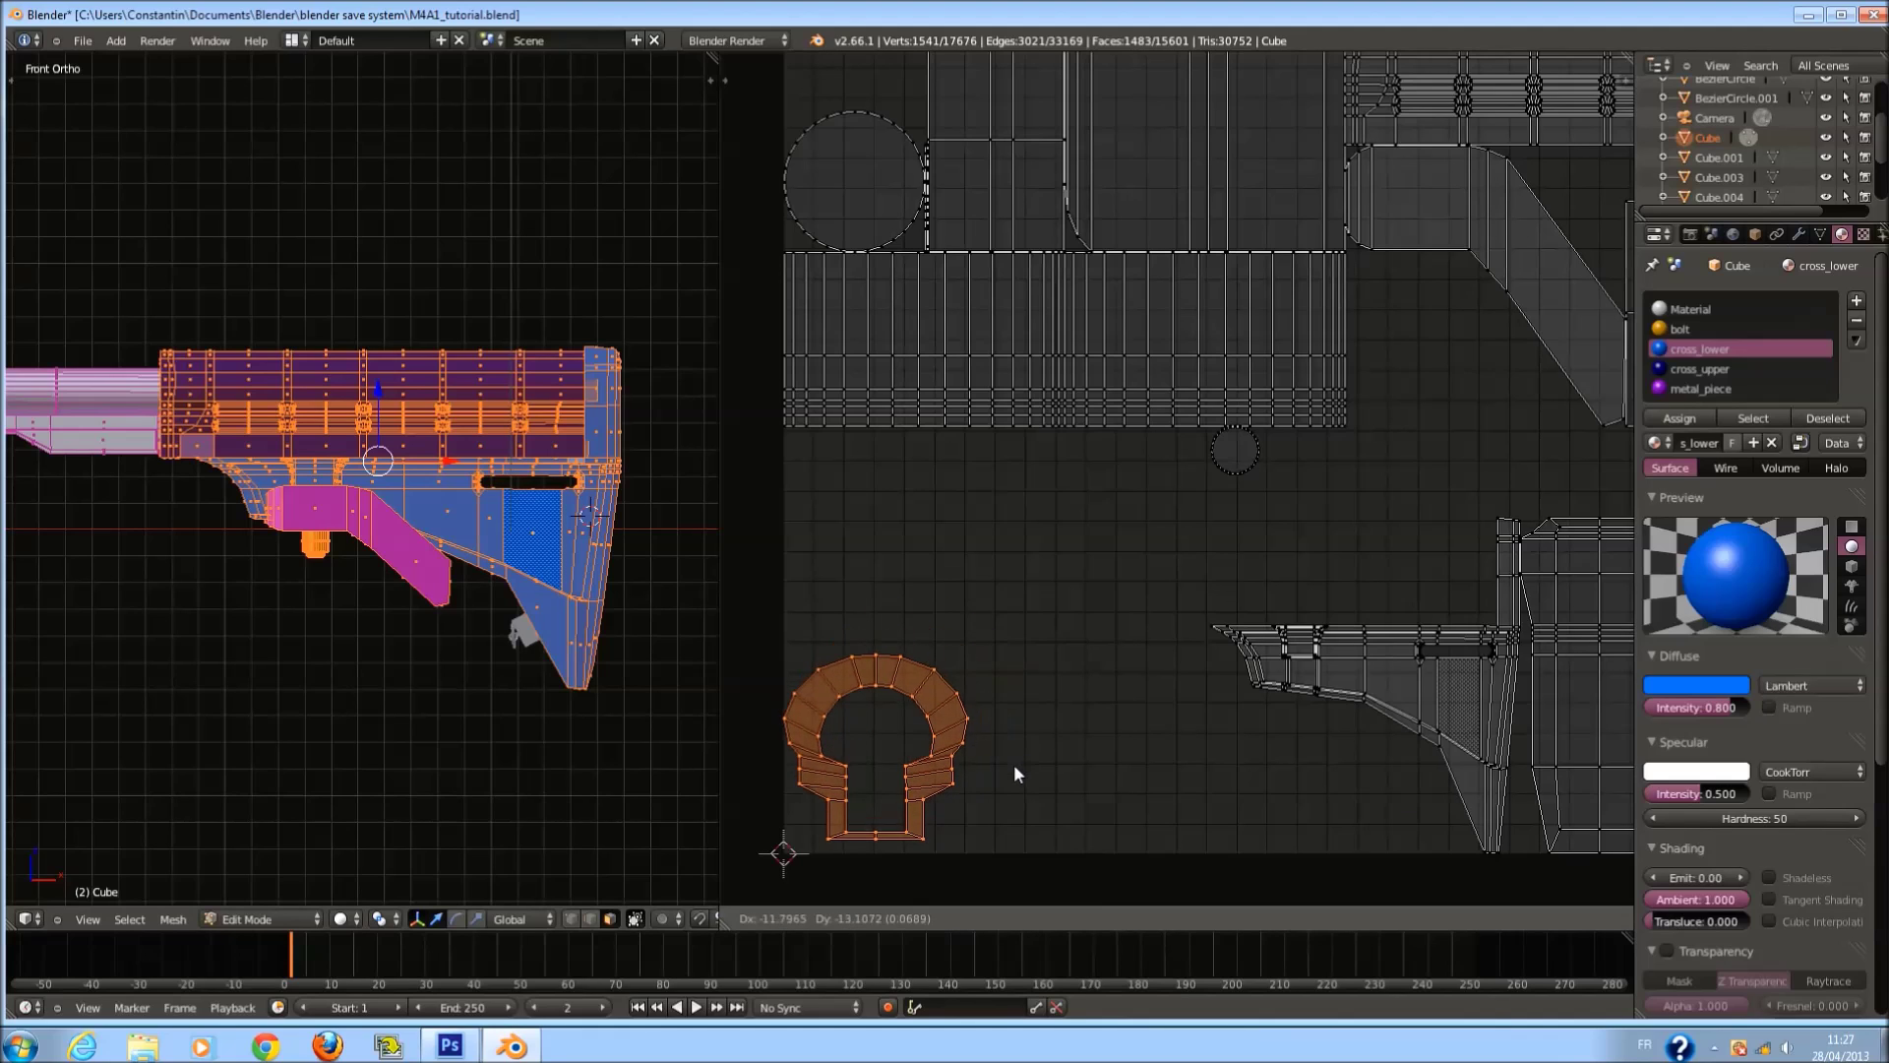
left_click(1066, 757)
key("ctrl+s")
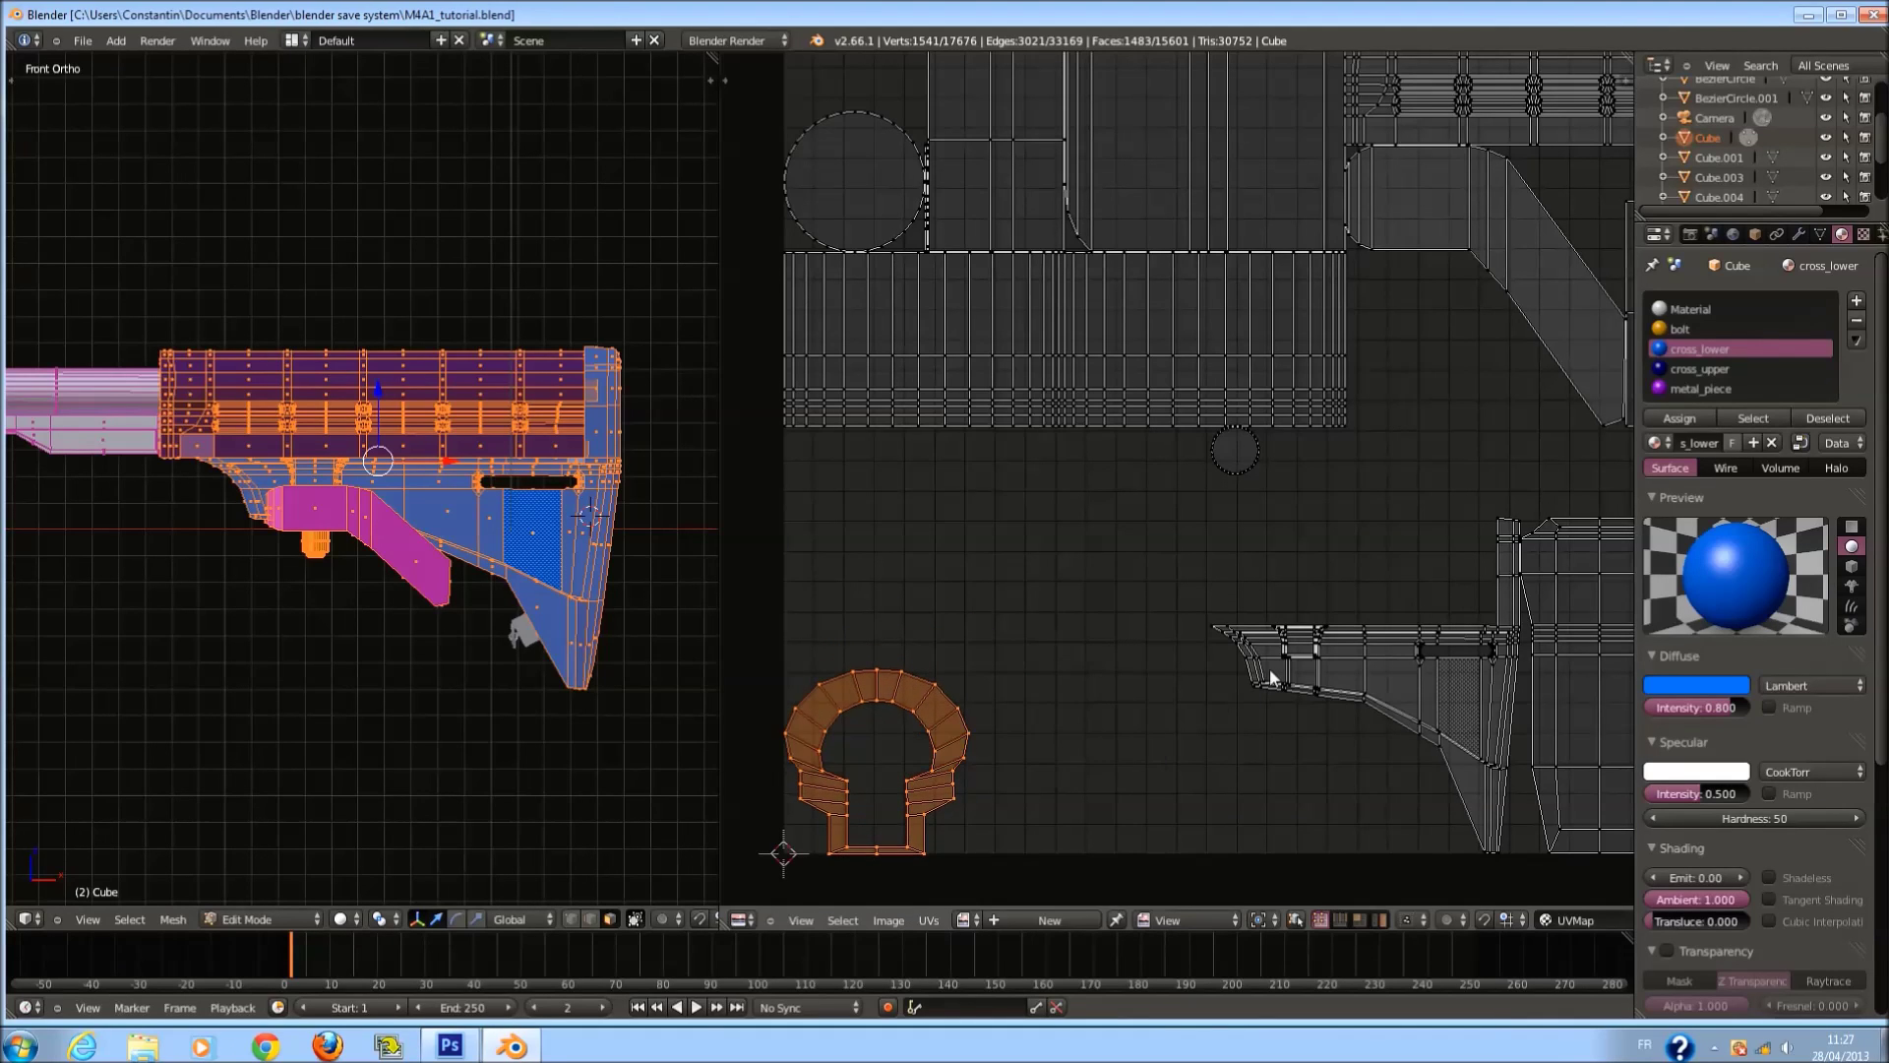
Select the linked side-profile island of the lower stock in the UV editor and enlarge it slightly.
middle_click_drag(1066, 757, 959, 742)
middle_click_drag(1188, 671, 1171, 659)
right_click(1171, 659)
scroll(1170, 659, "down", 2)
key("l")
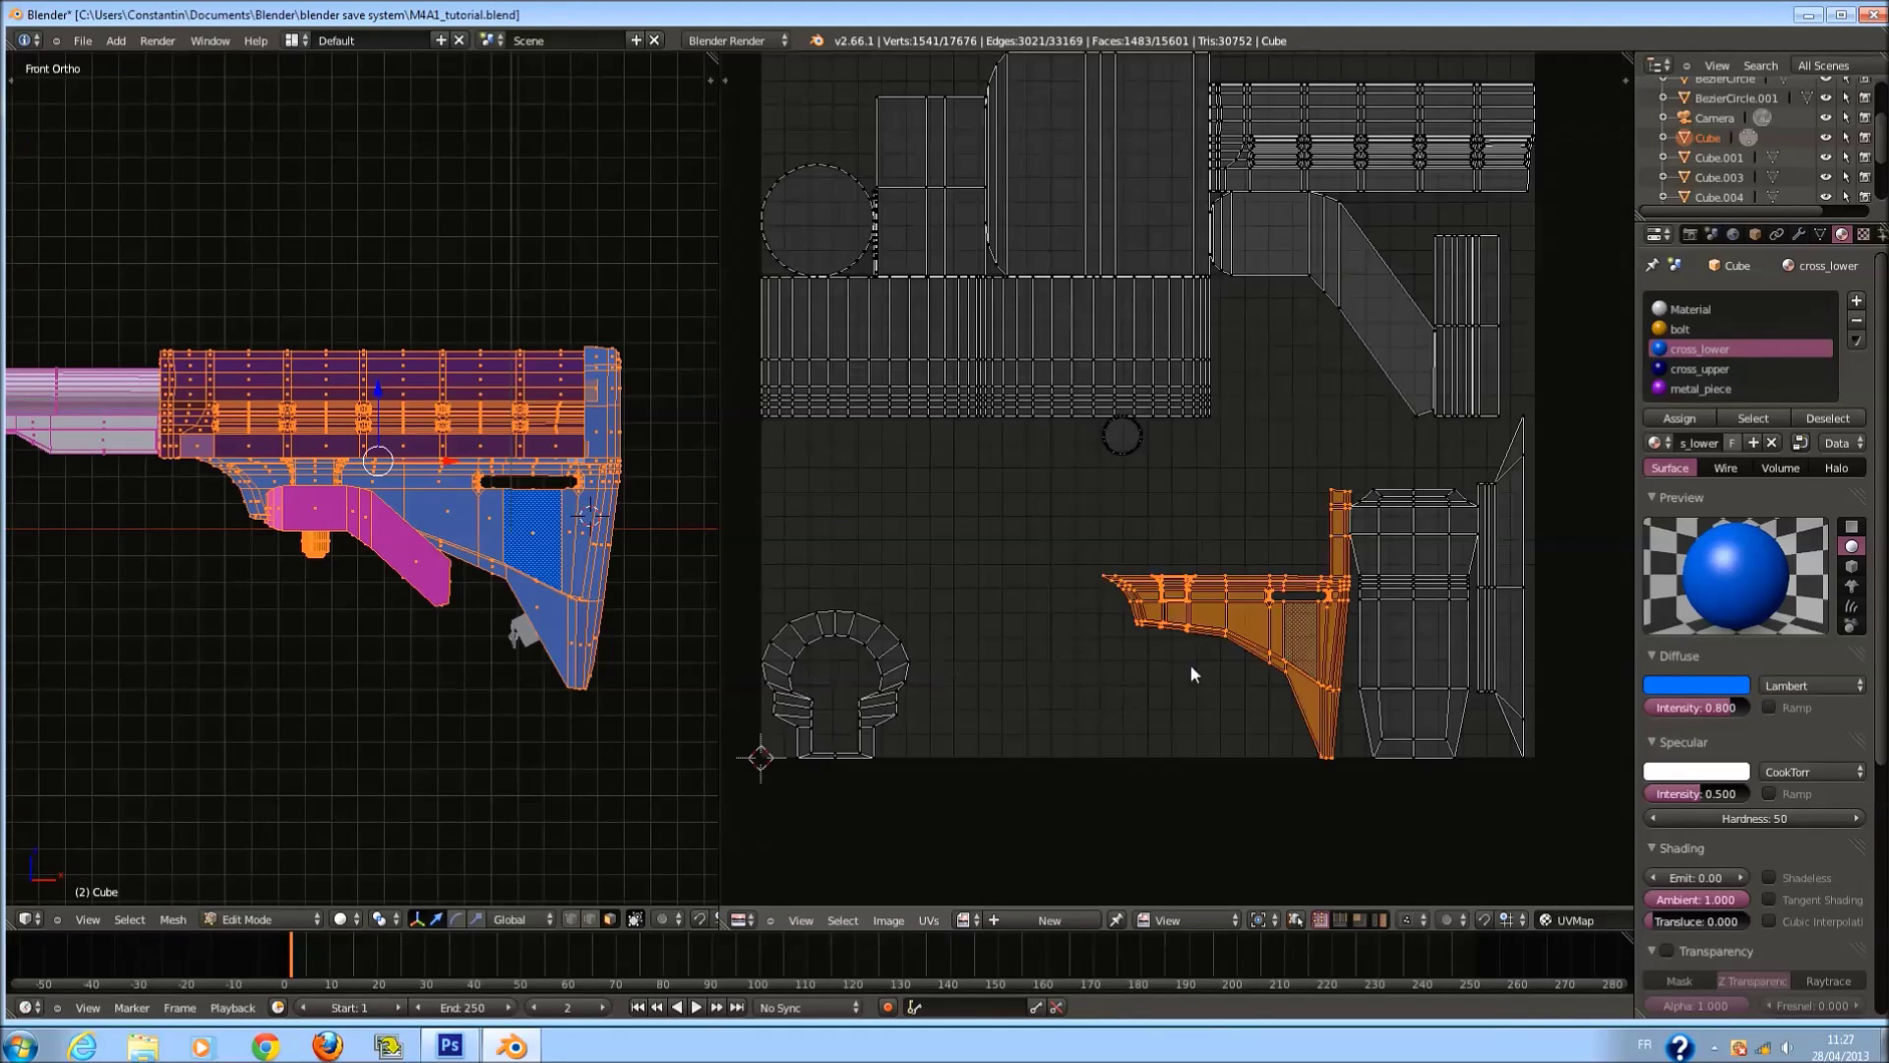
key("s")
left_click(1251, 697)
key("ctrl+z")
Move the side-profile island over beside and above the ring-shaped island, enlarge it a little more, and save the file.
key("g")
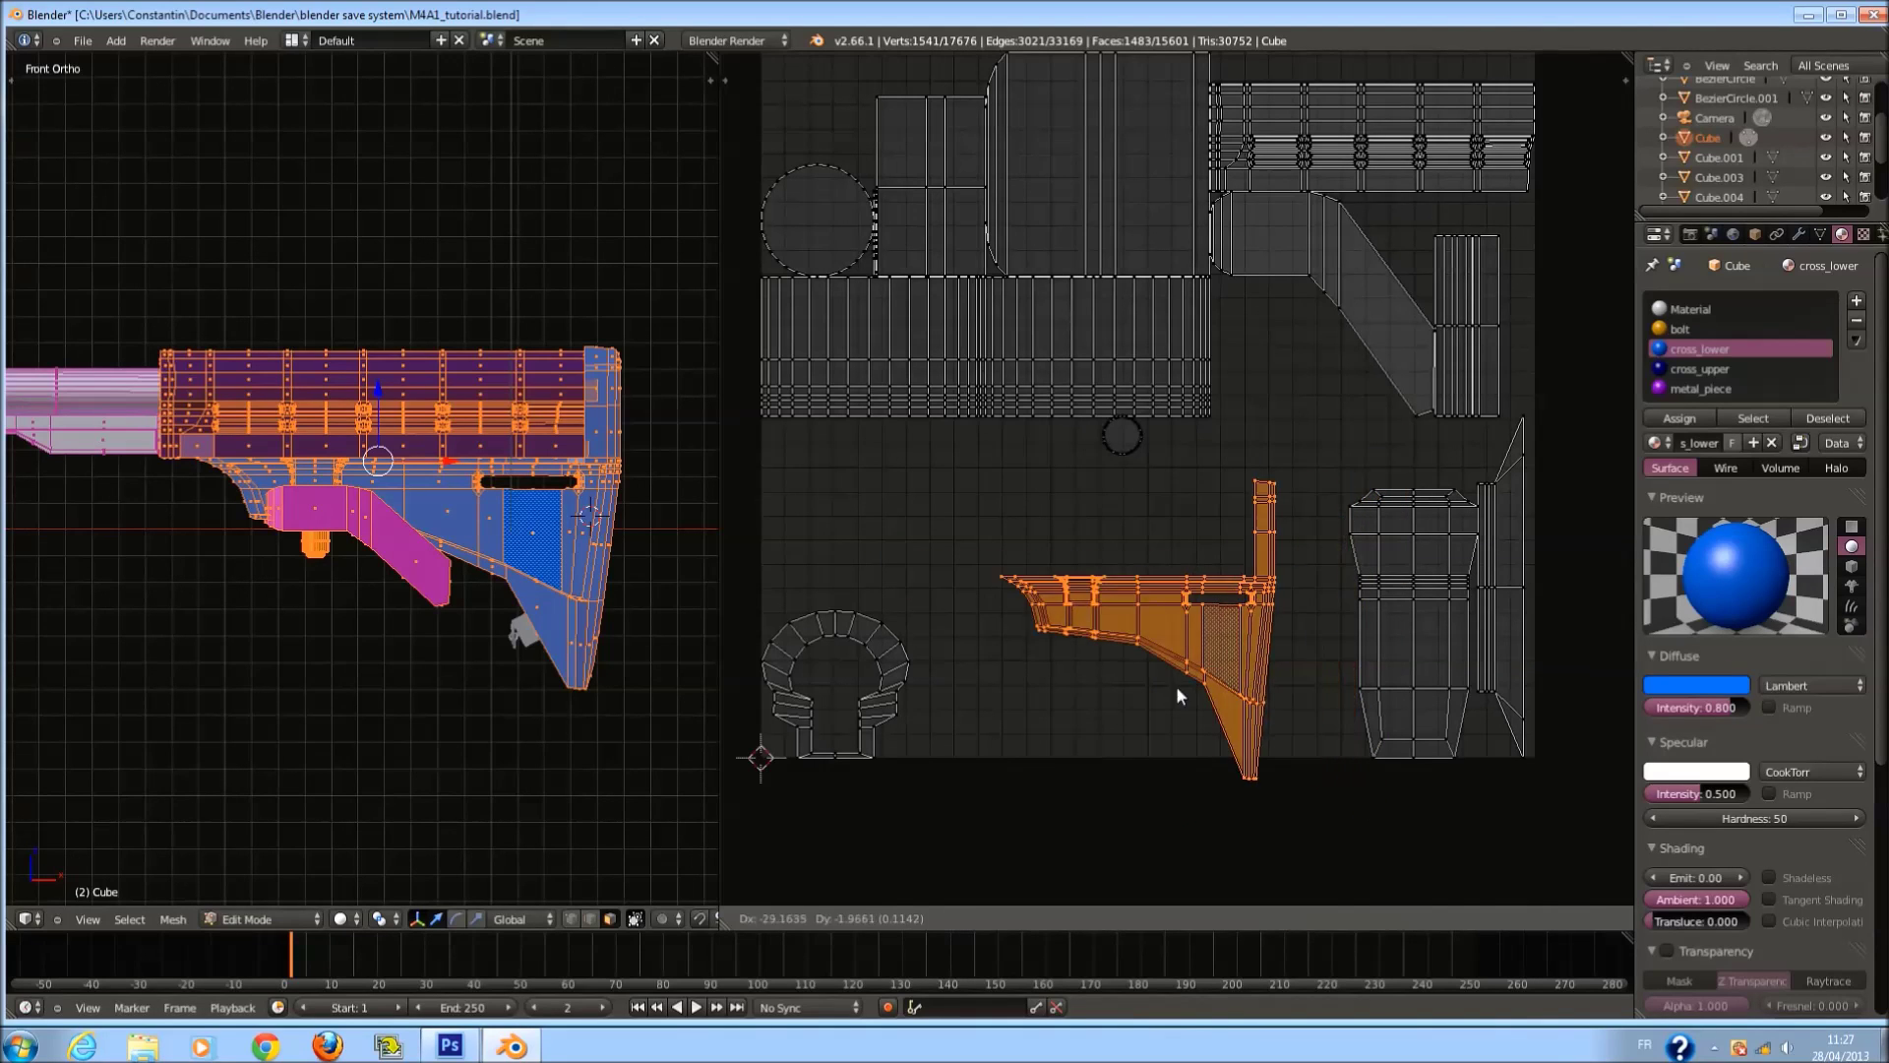
left_click(948, 645)
key("s")
left_click(1054, 670)
key("g")
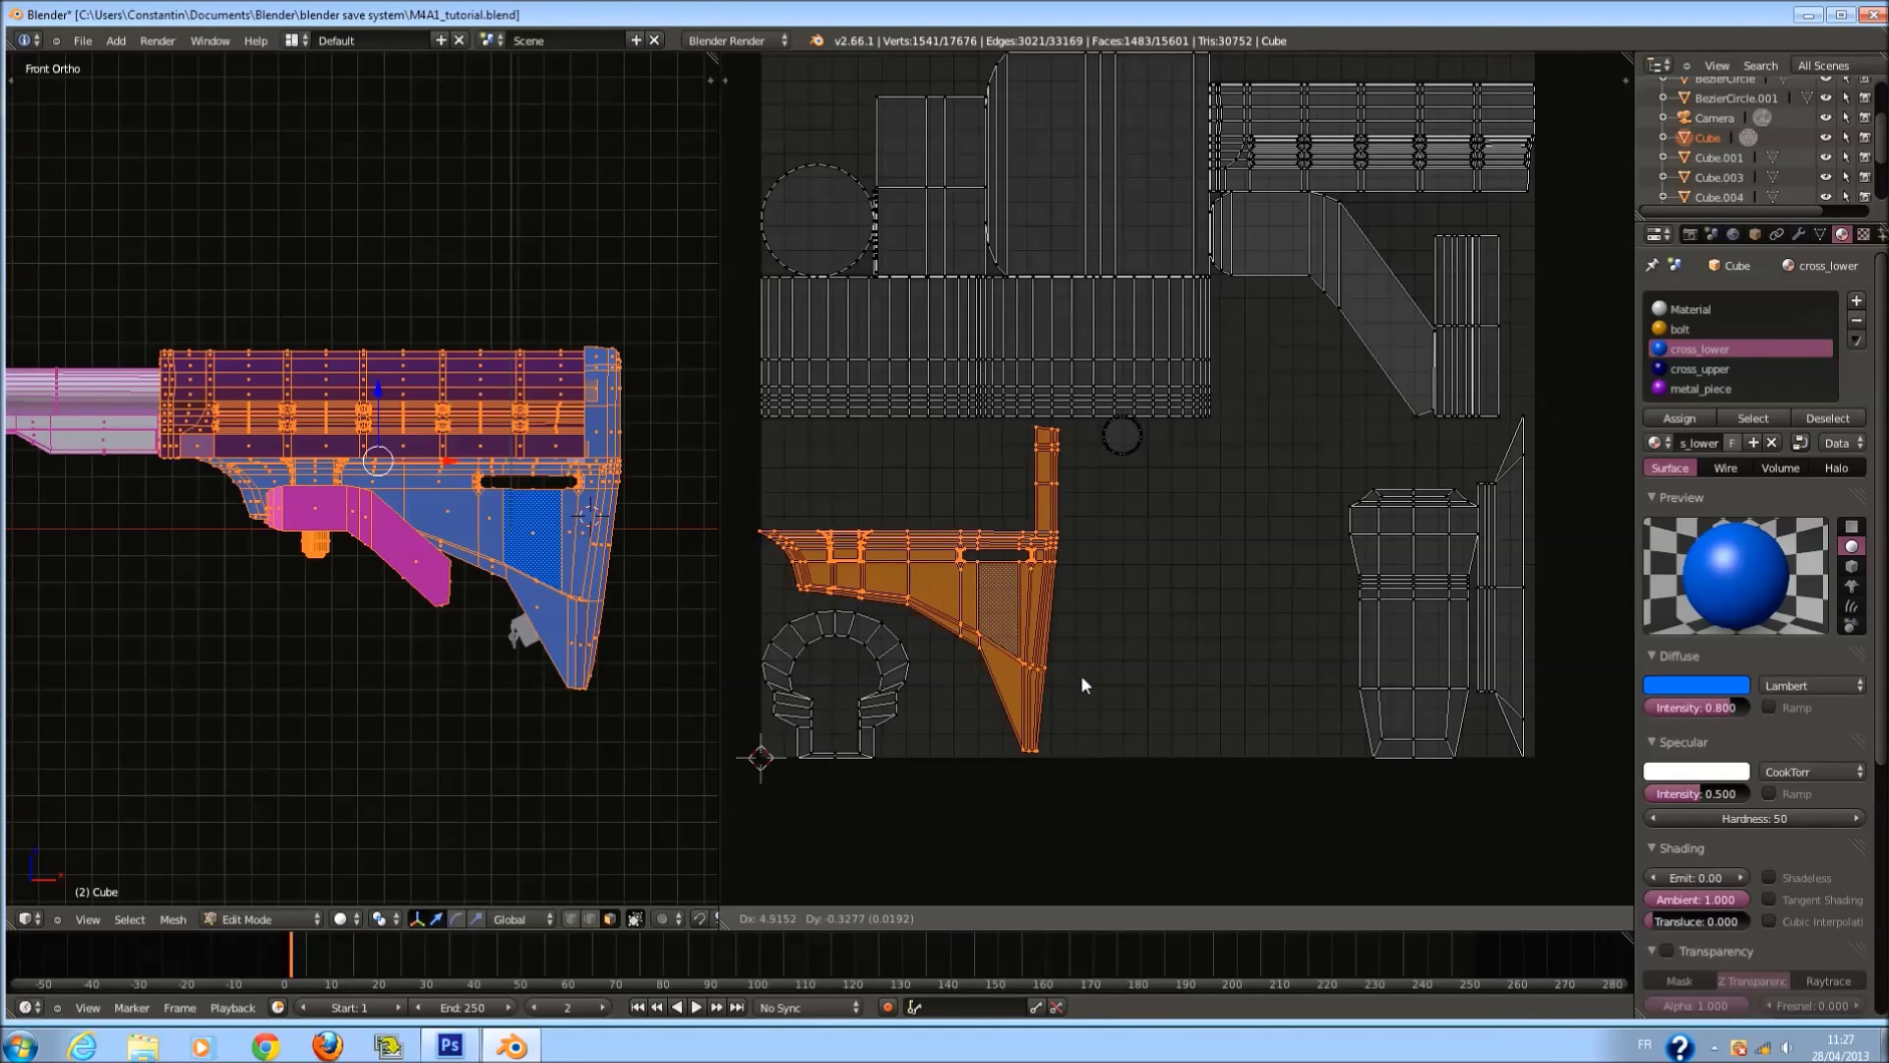
left_click(1087, 676)
key("ctrl+s")
left_click(1086, 676)
Select the linked tall island, narrow it, and move it along X next to the stock's side-profile island.
key("a")
key("a")
key("a")
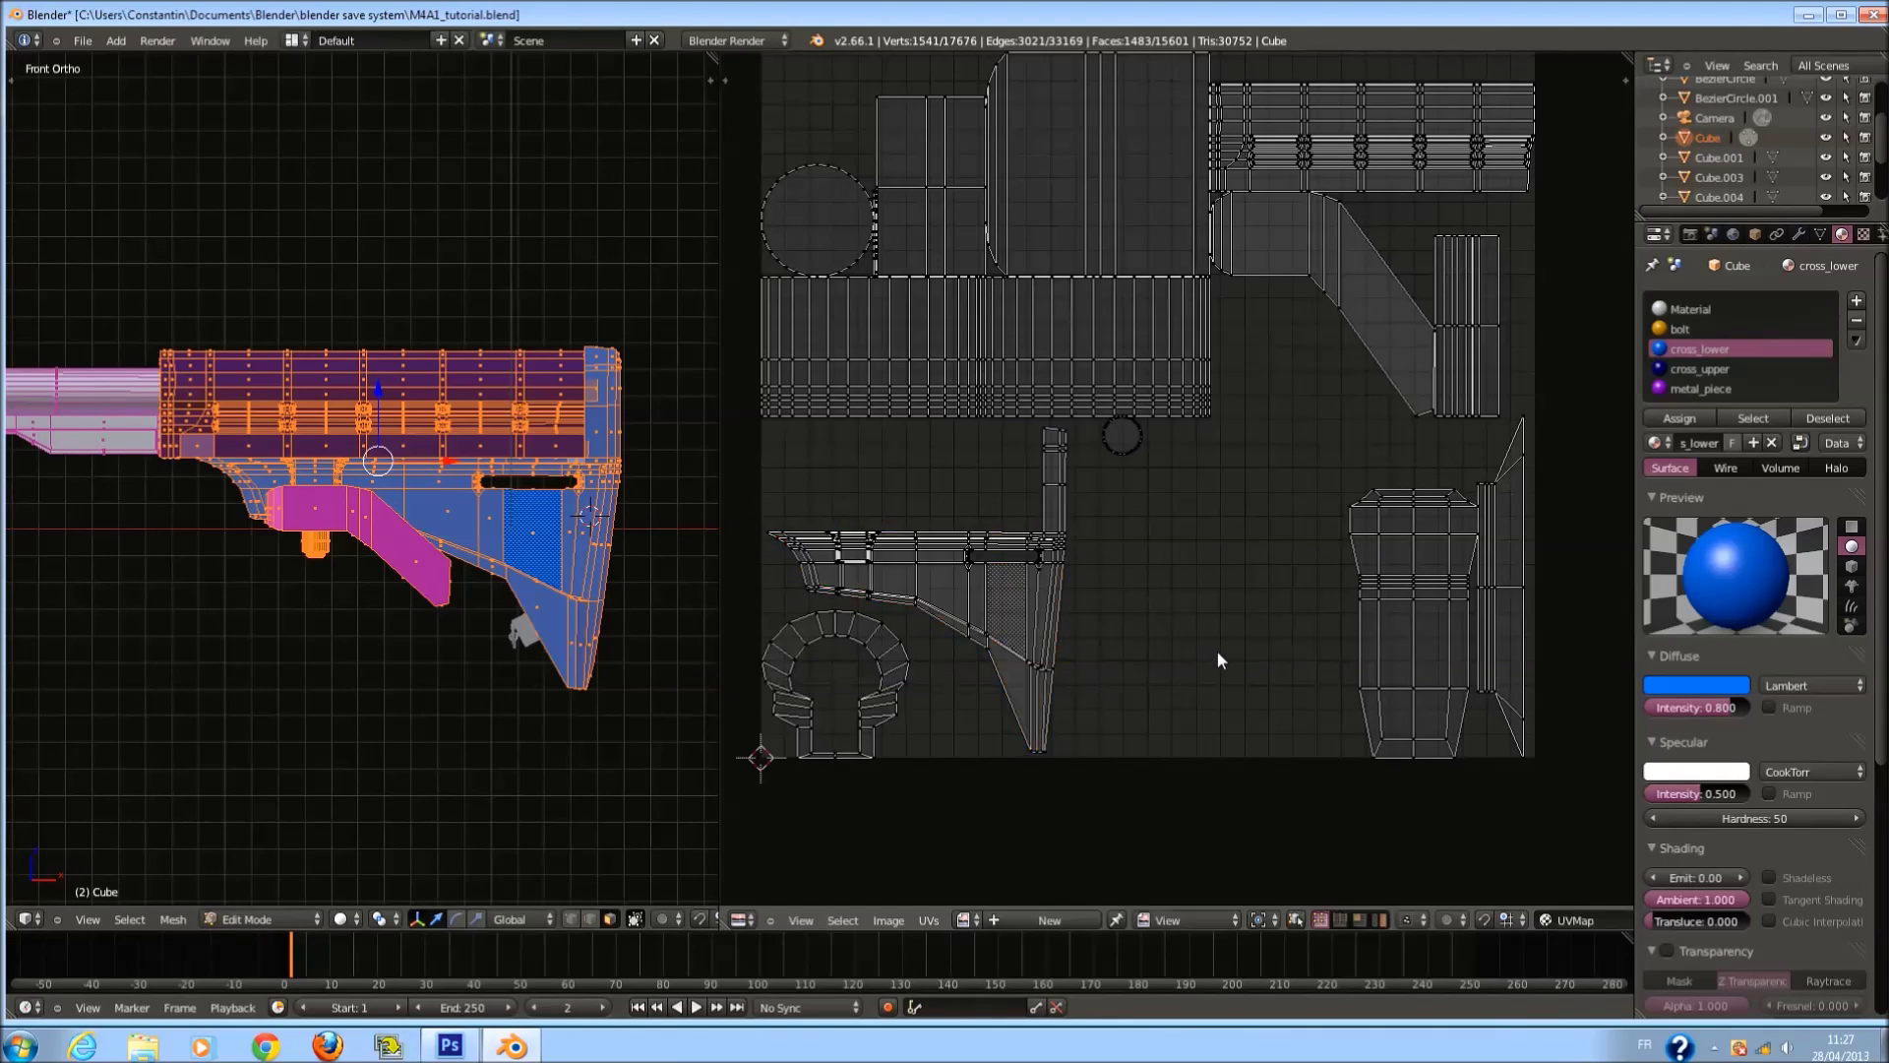
key("l")
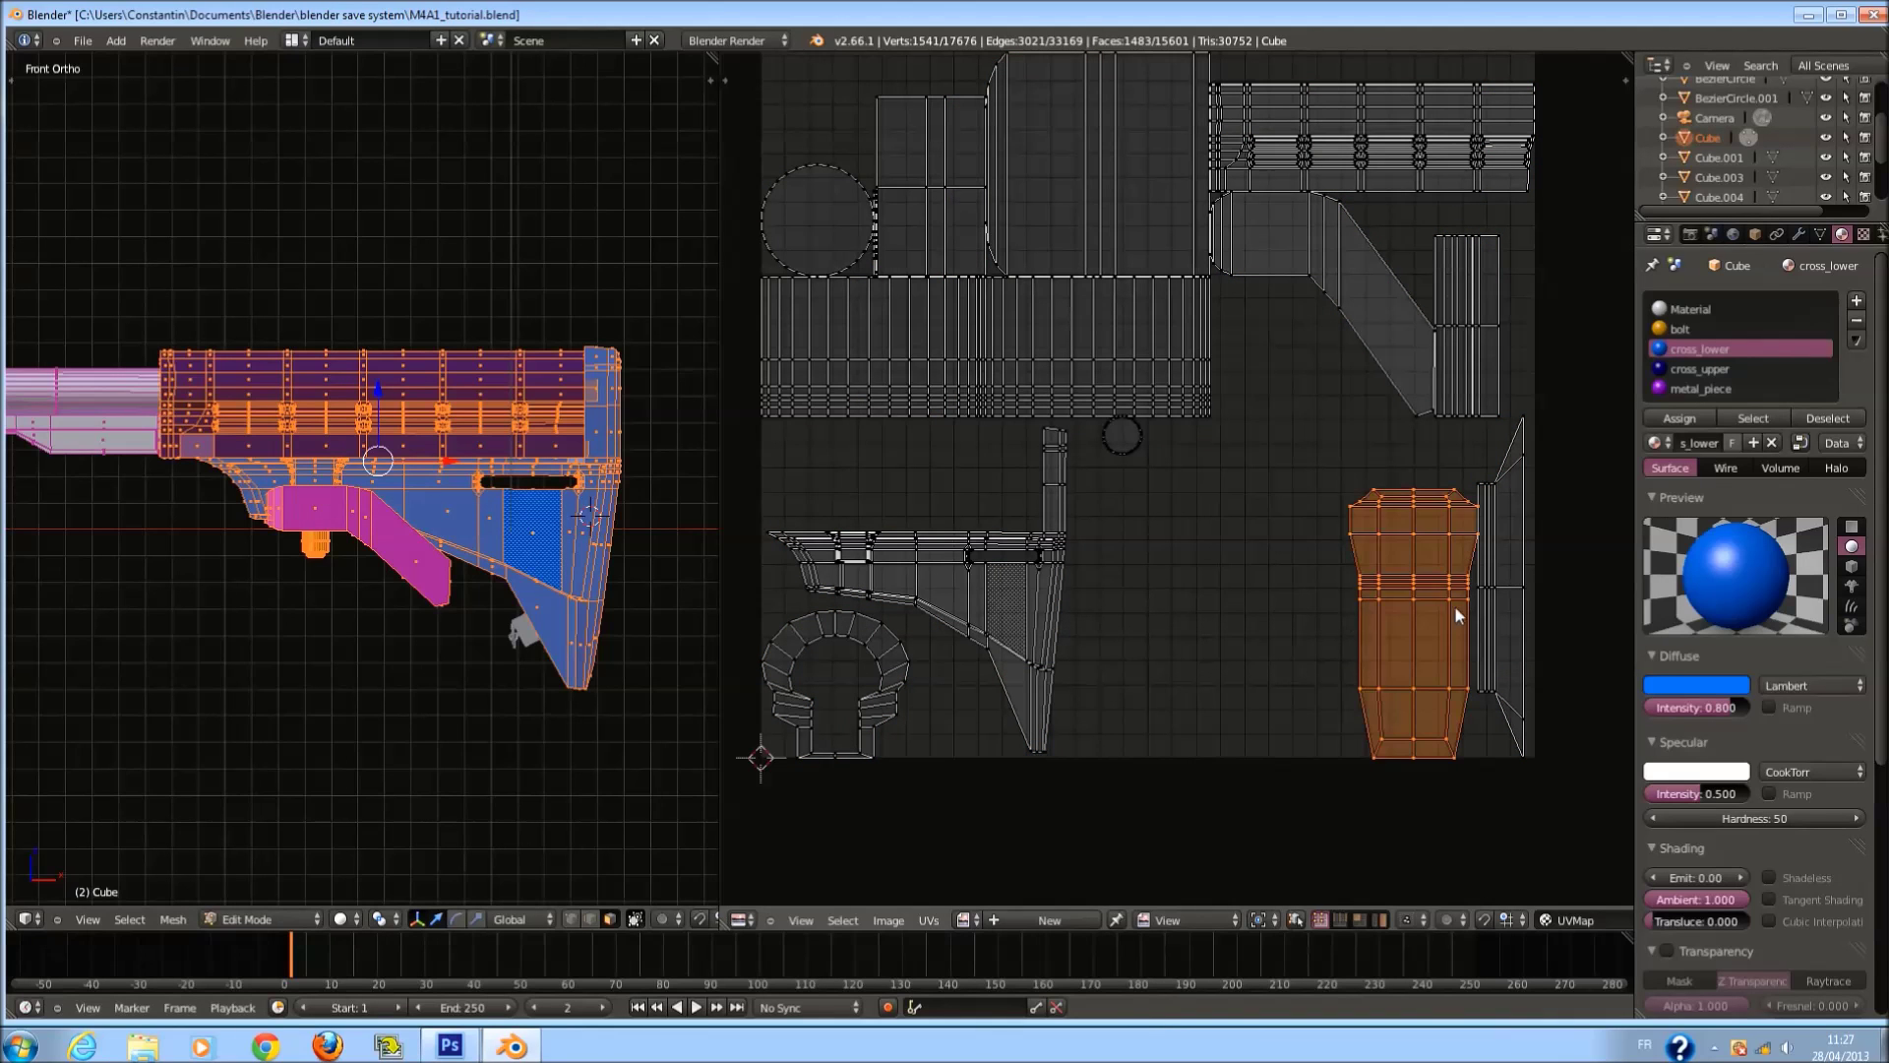
key("g")
key("x")
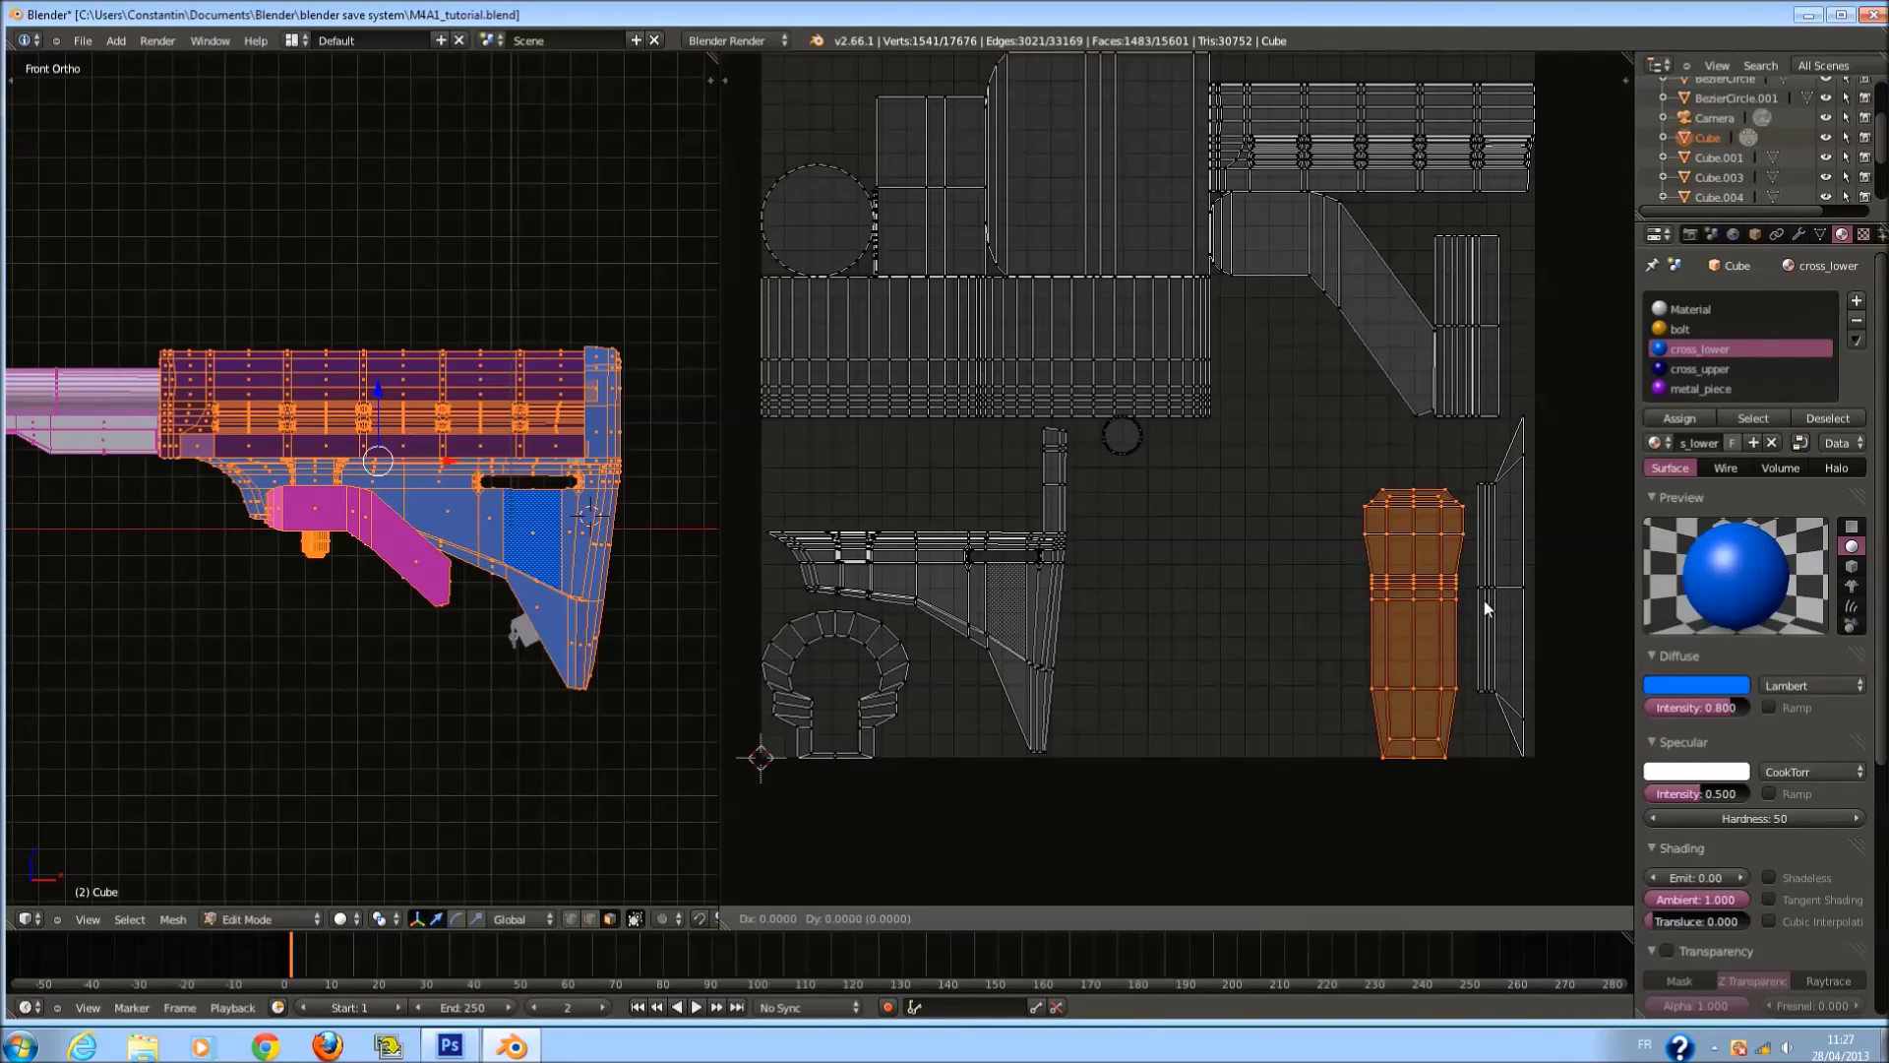
left_click(1194, 610)
Check the stock from an angle, return to the front view, and narrow the tall UV island further along X.
middle_click_drag(722, 526, 513, 484)
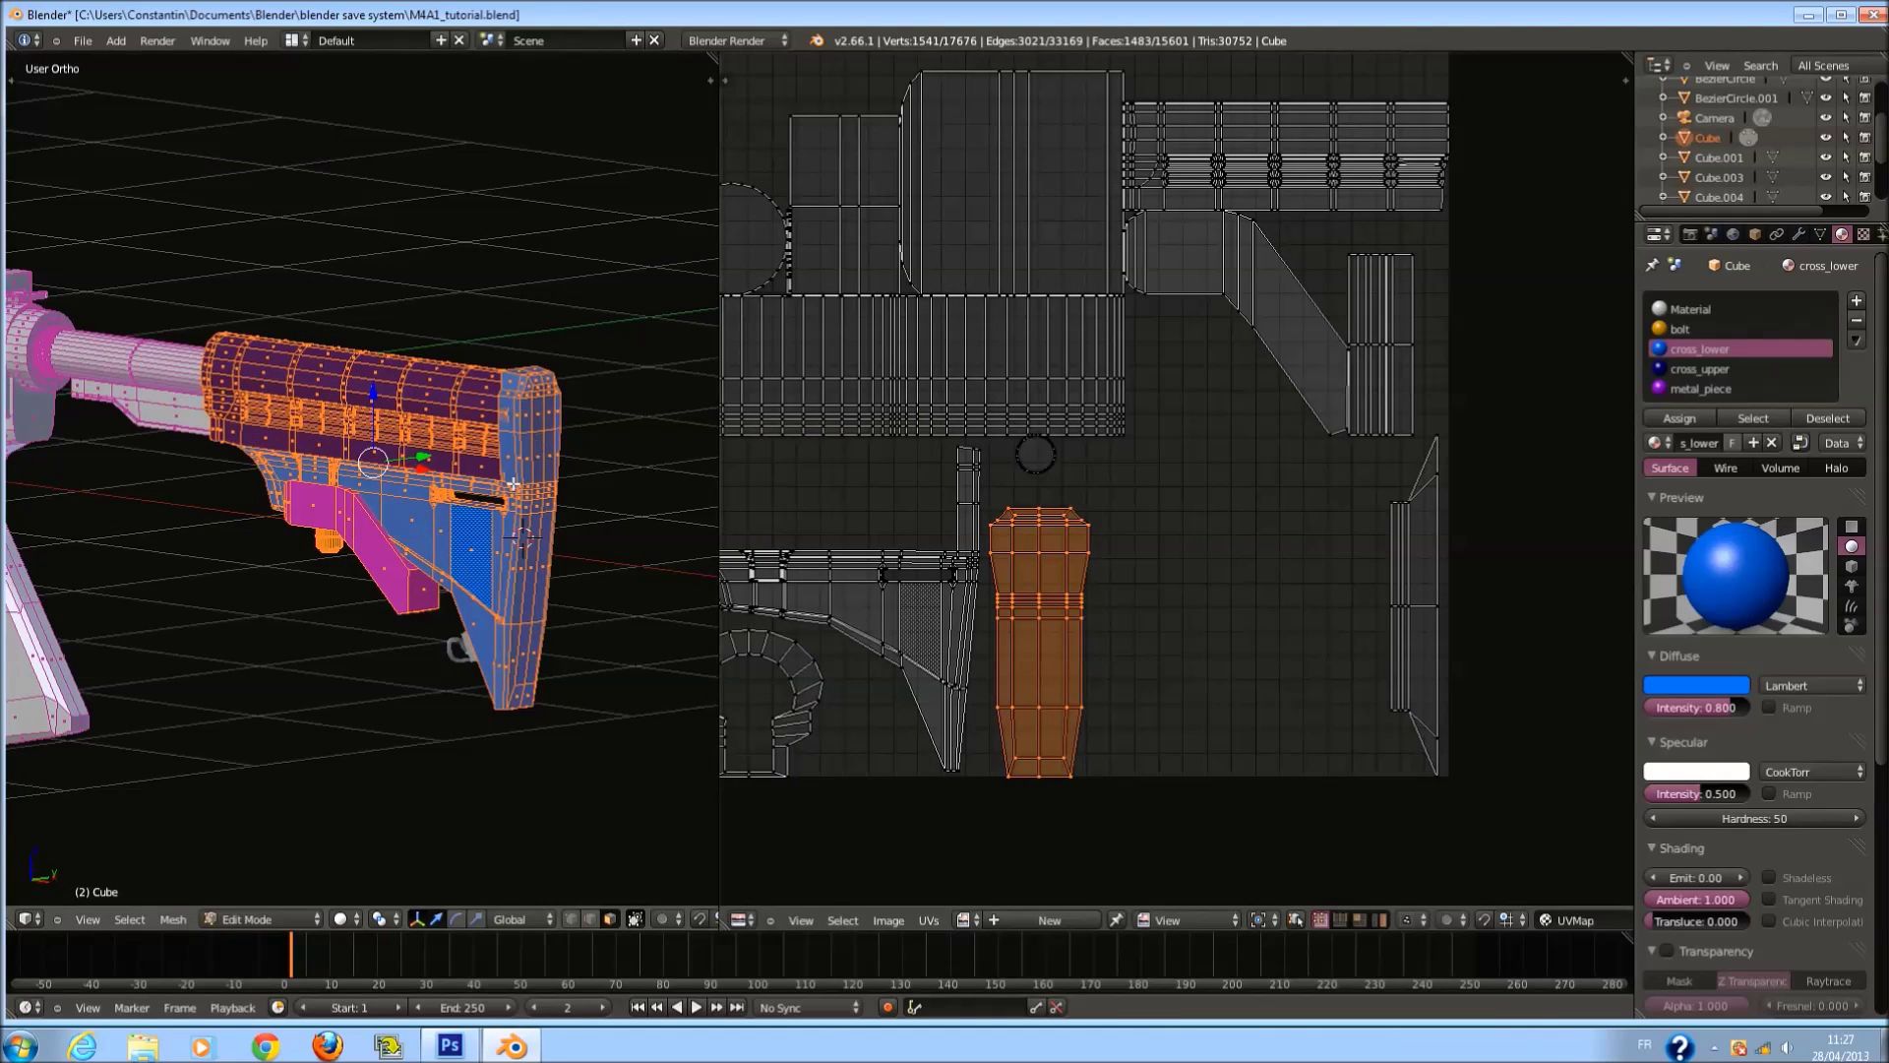
key("KP_1")
middle_click_drag(1138, 616, 1212, 623)
key("s")
key("x")
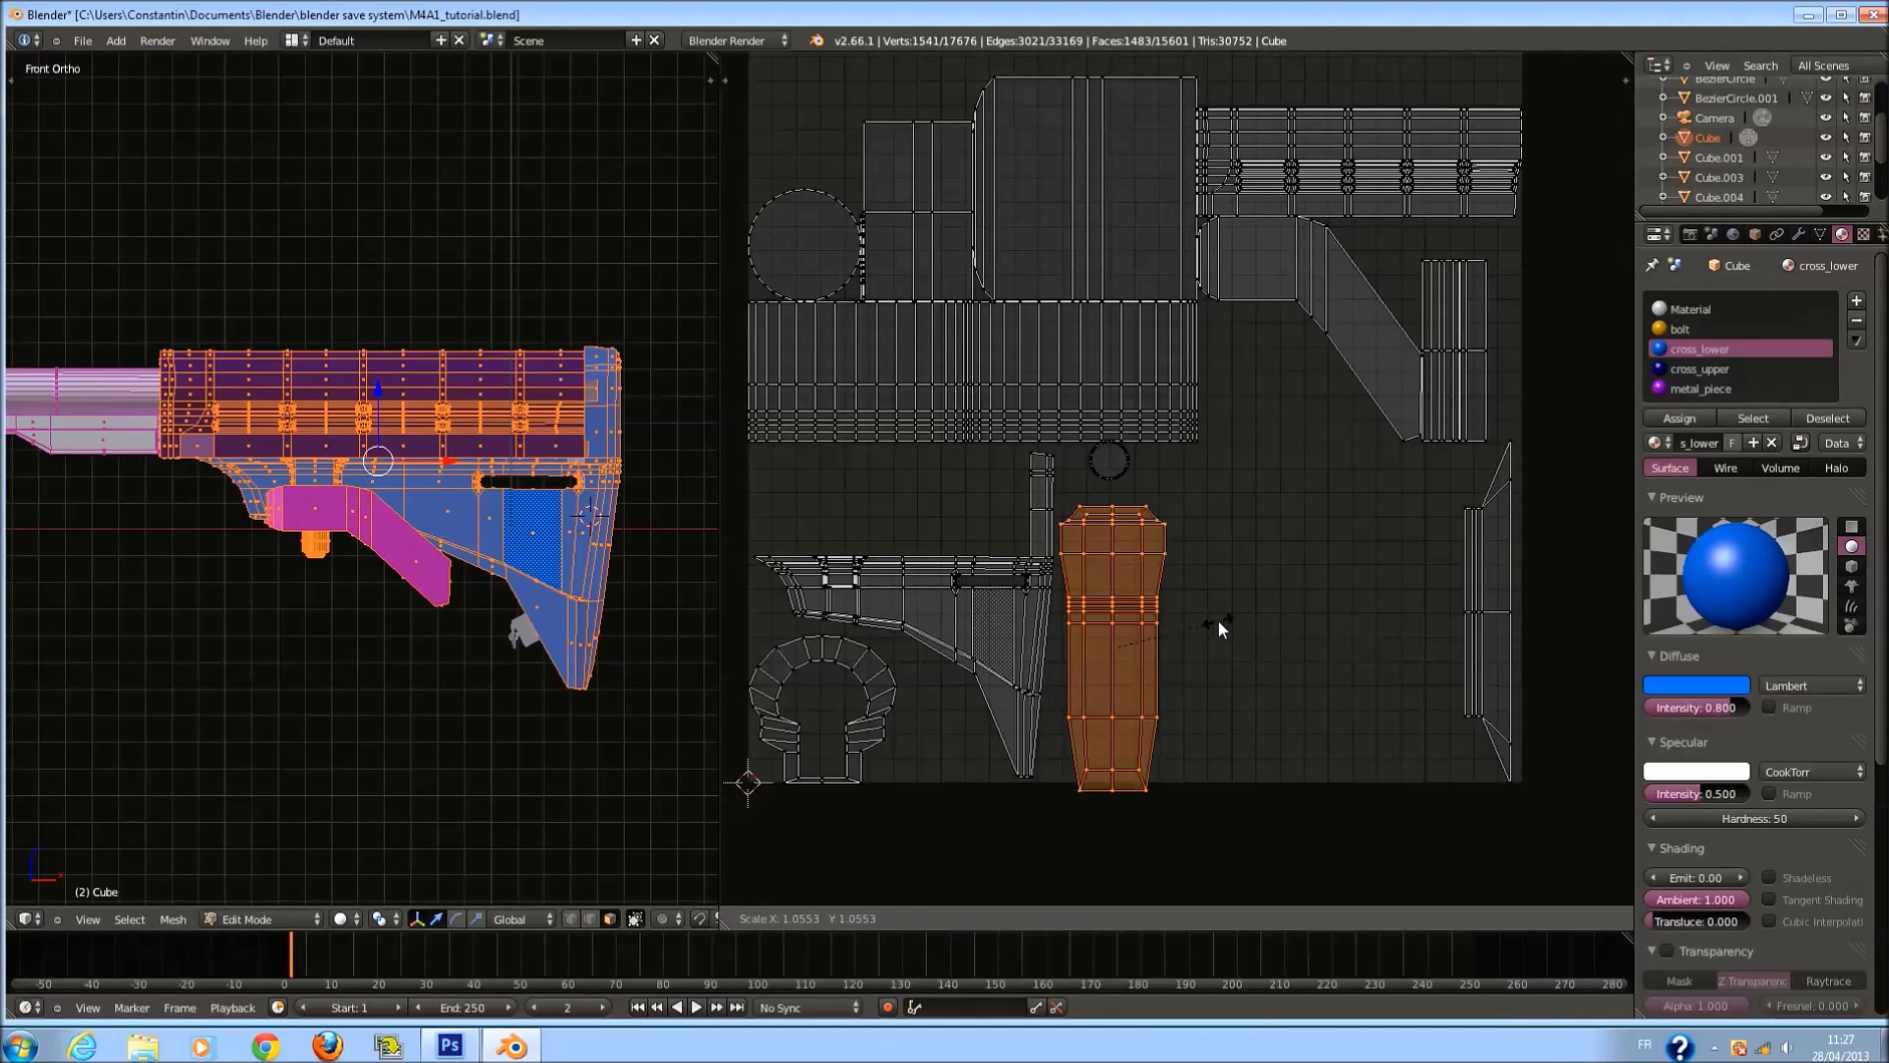
left_click(1183, 616)
Shrink the linked thin trapezoidal UV island and move it next to the tall island.
key("a")
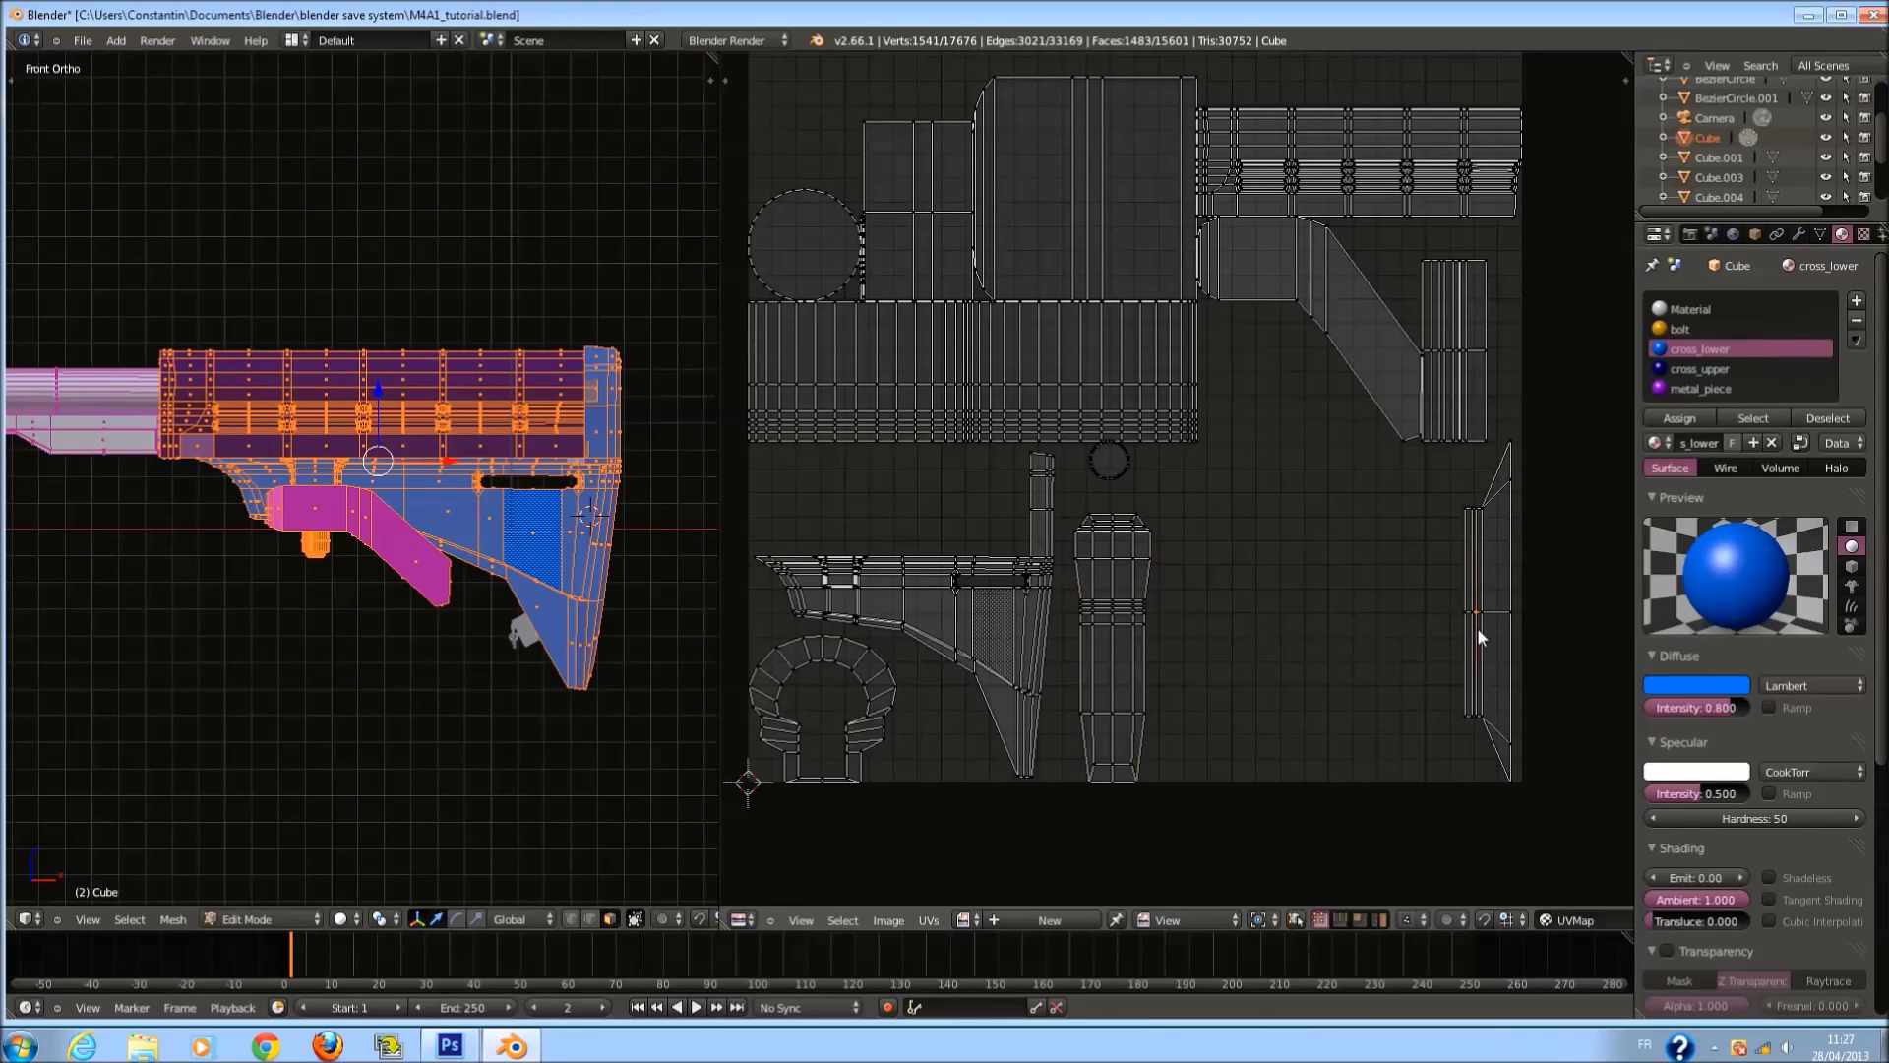
key("l")
key("s")
left_click(1508, 677)
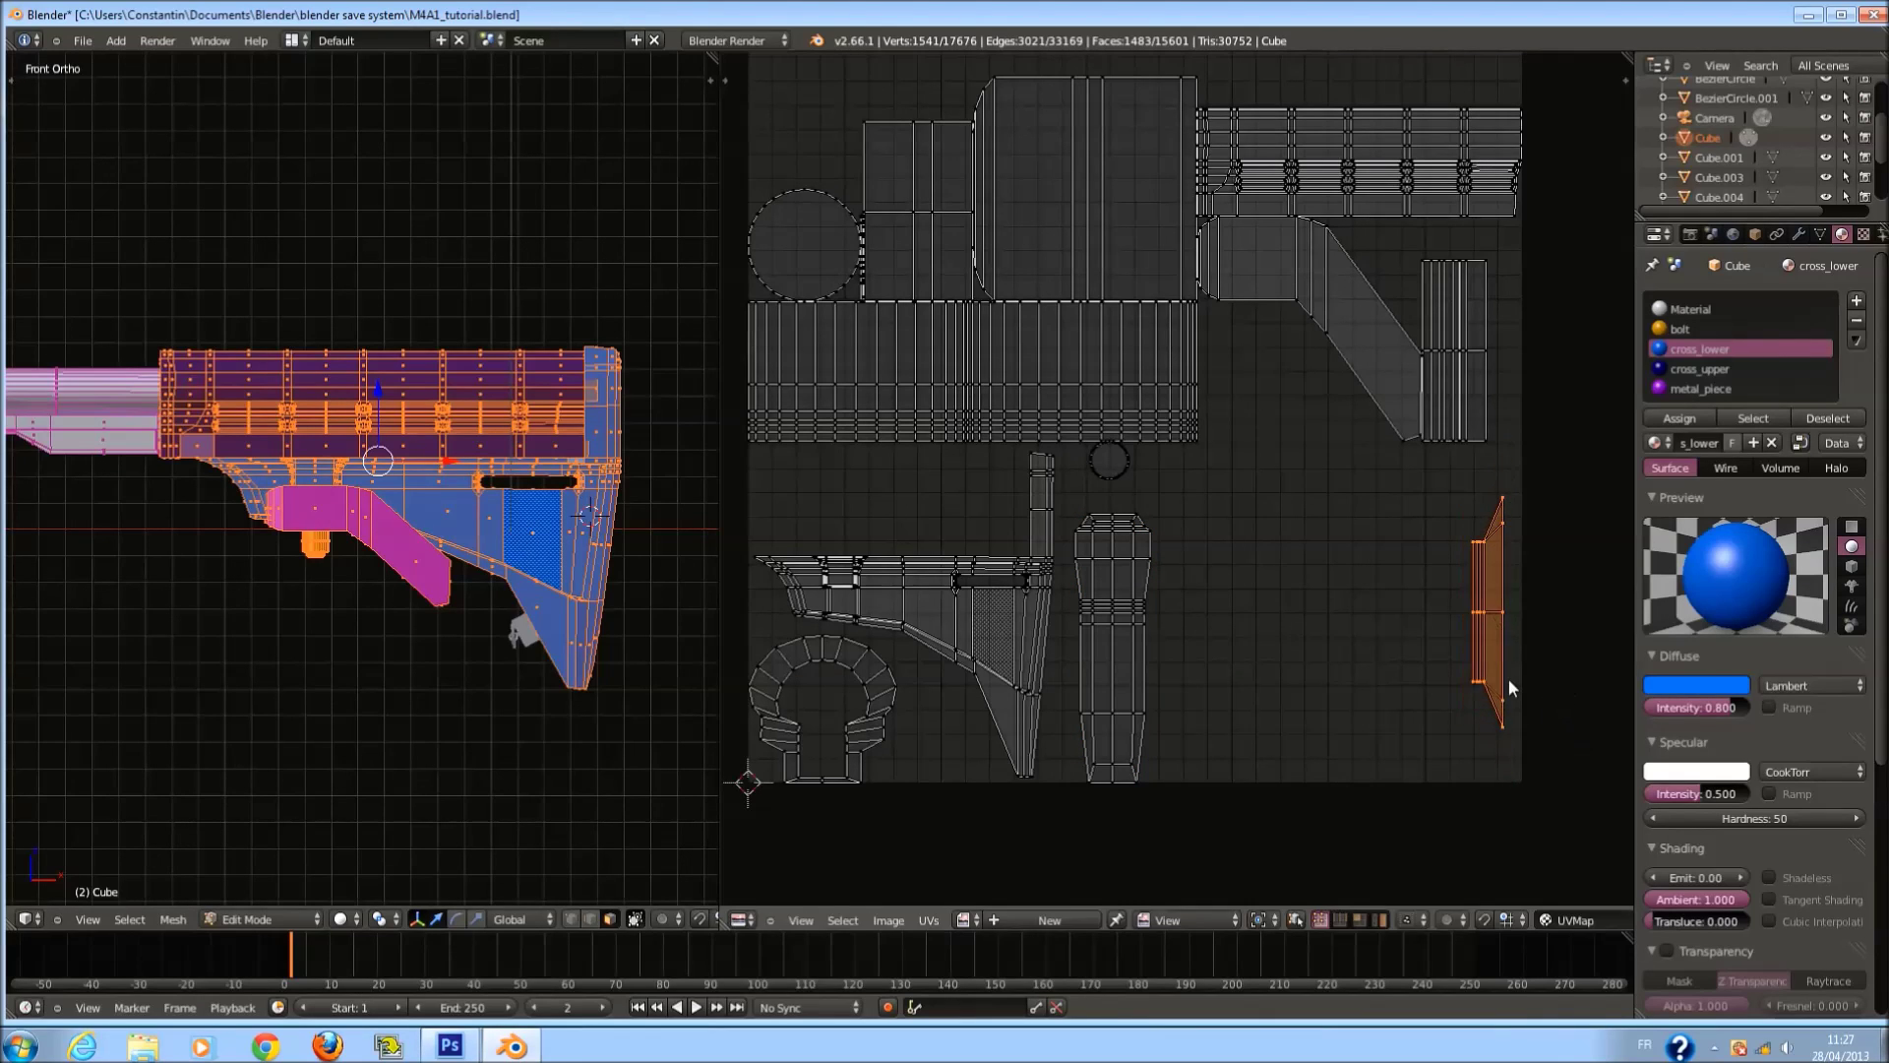
key("g")
left_click(1202, 707)
scroll(625, 425, "up", 1)
Clear the selection and circle-select faces on the lower stock to check which UV islands they belong to.
key("a")
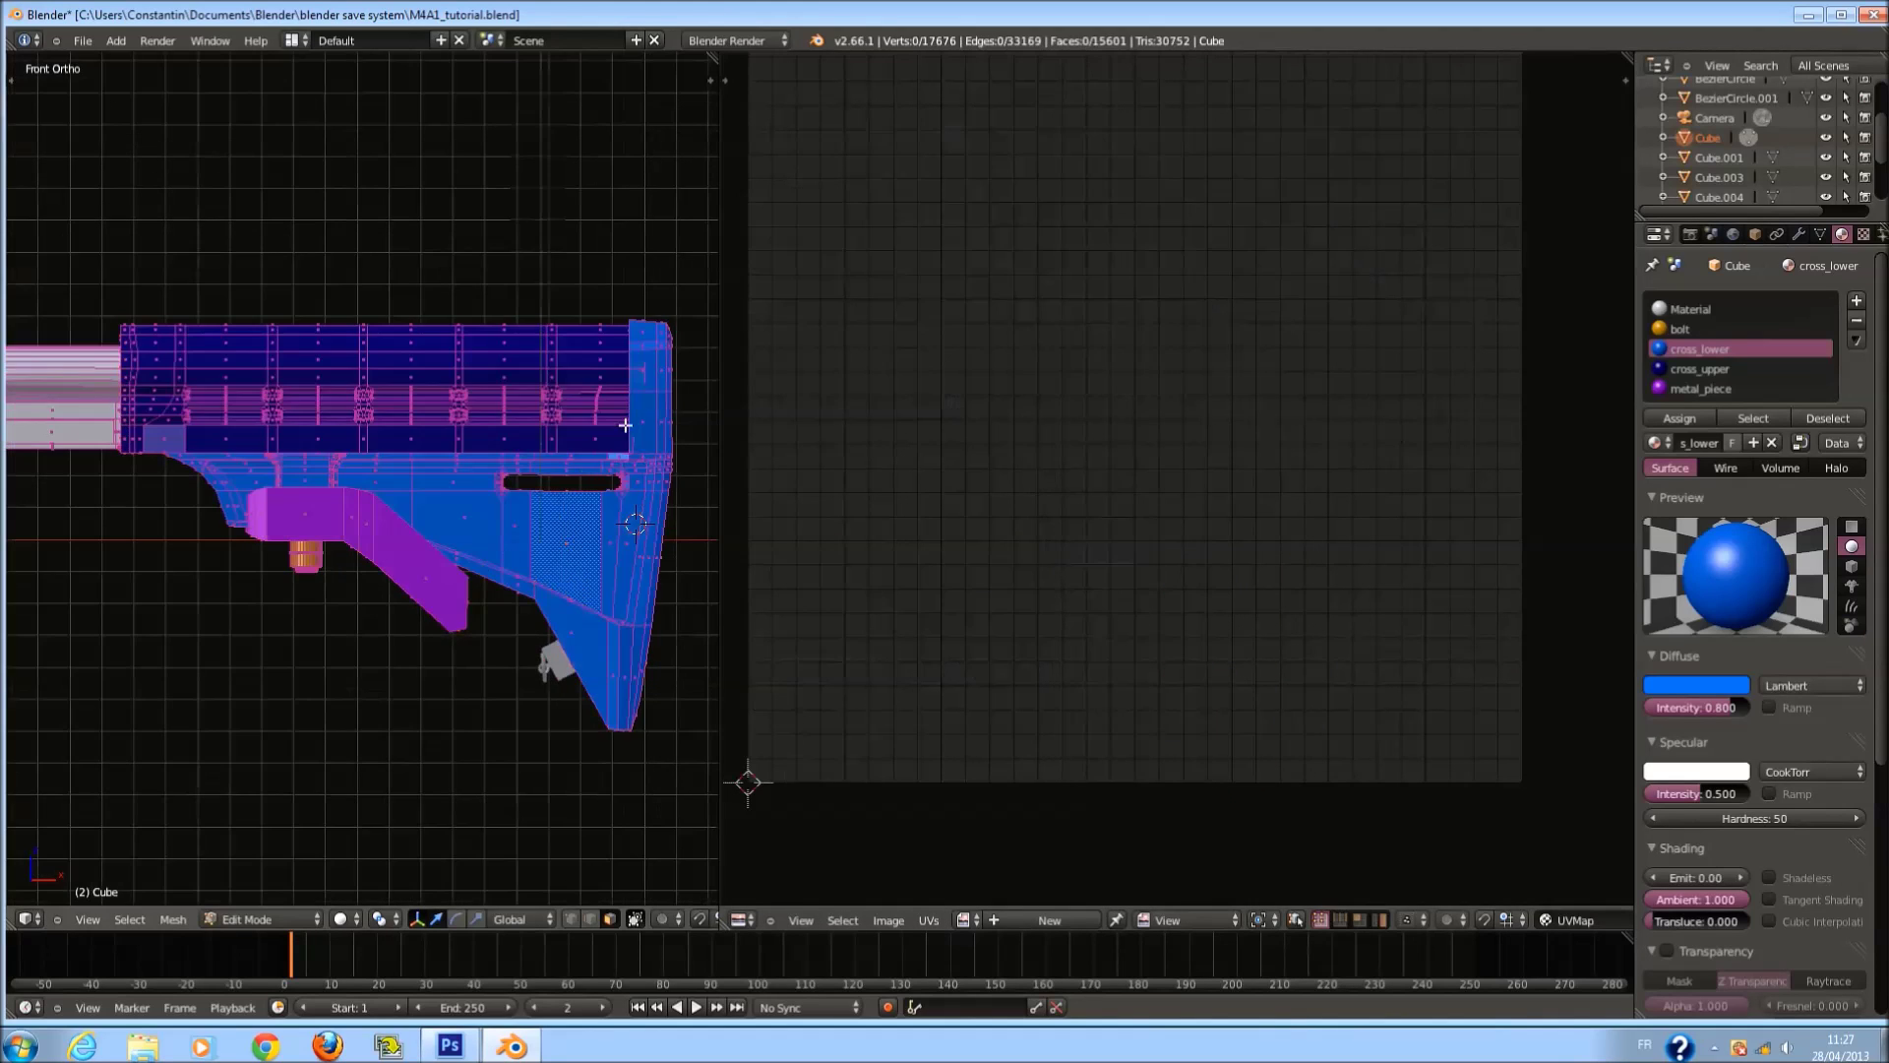
scroll(625, 425, "down", 1)
key("c")
scroll(595, 378, "down", 3)
mouse_move(577, 579)
left_mouse_down()
mouse_move(567, 602)
mouse_move(290, 420)
mouse_move(489, 641)
left_mouse_up()
right_click(620, 592)
key("a")
Switch to wireframe and circle-select faces along the joint and front of the stock to check their matching UV islands.
key("z")
key("c")
mouse_move(601, 426)
left_mouse_down()
mouse_move(542, 606)
mouse_move(413, 285)
mouse_move(358, 286)
mouse_move(275, 337)
mouse_move(314, 493)
left_mouse_up()
right_click(313, 493)
key("a")
key("c")
scroll(251, 370, "up", 5)
left_click_drag(264, 345, 237, 478)
right_click(237, 478)
key("a")
Circle-select faces at the front end of the upper stock section to locate them in the UV layout.
key("c")
left_click_drag(207, 334, 201, 462)
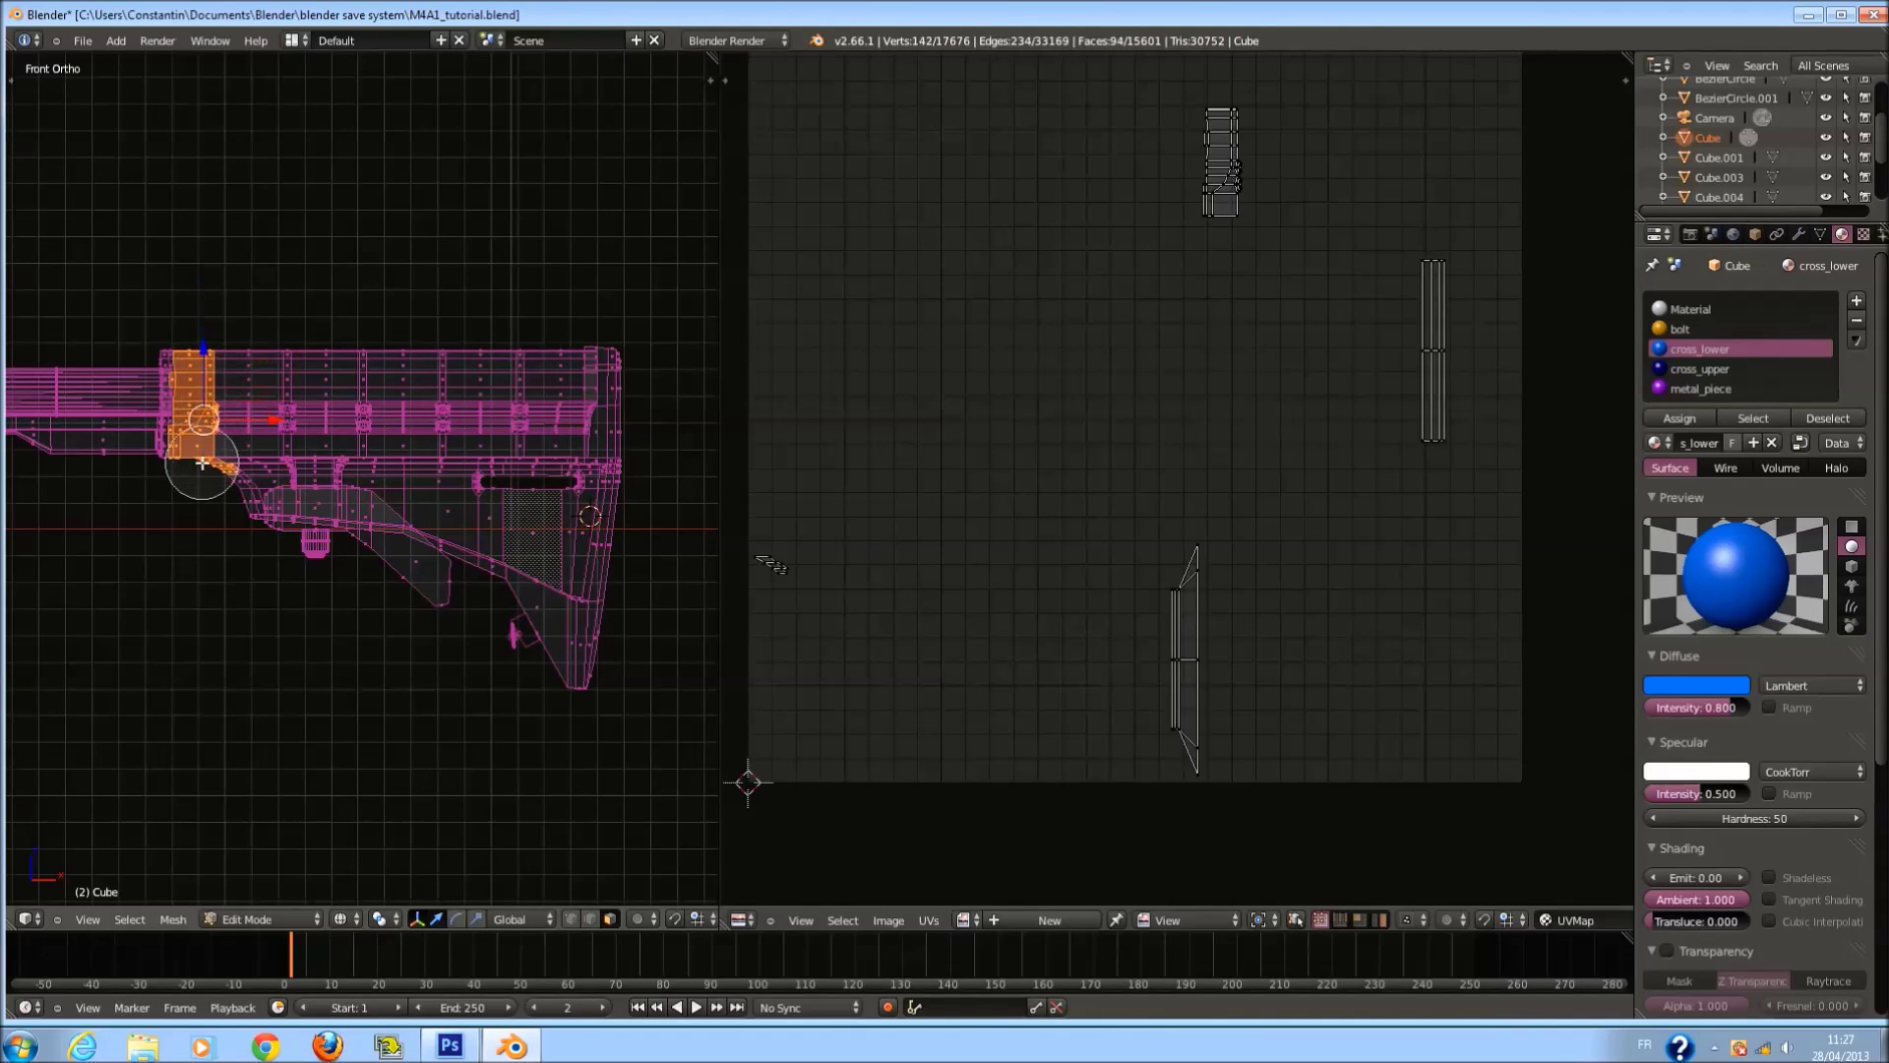
right_click(201, 463)
right_click(193, 444)
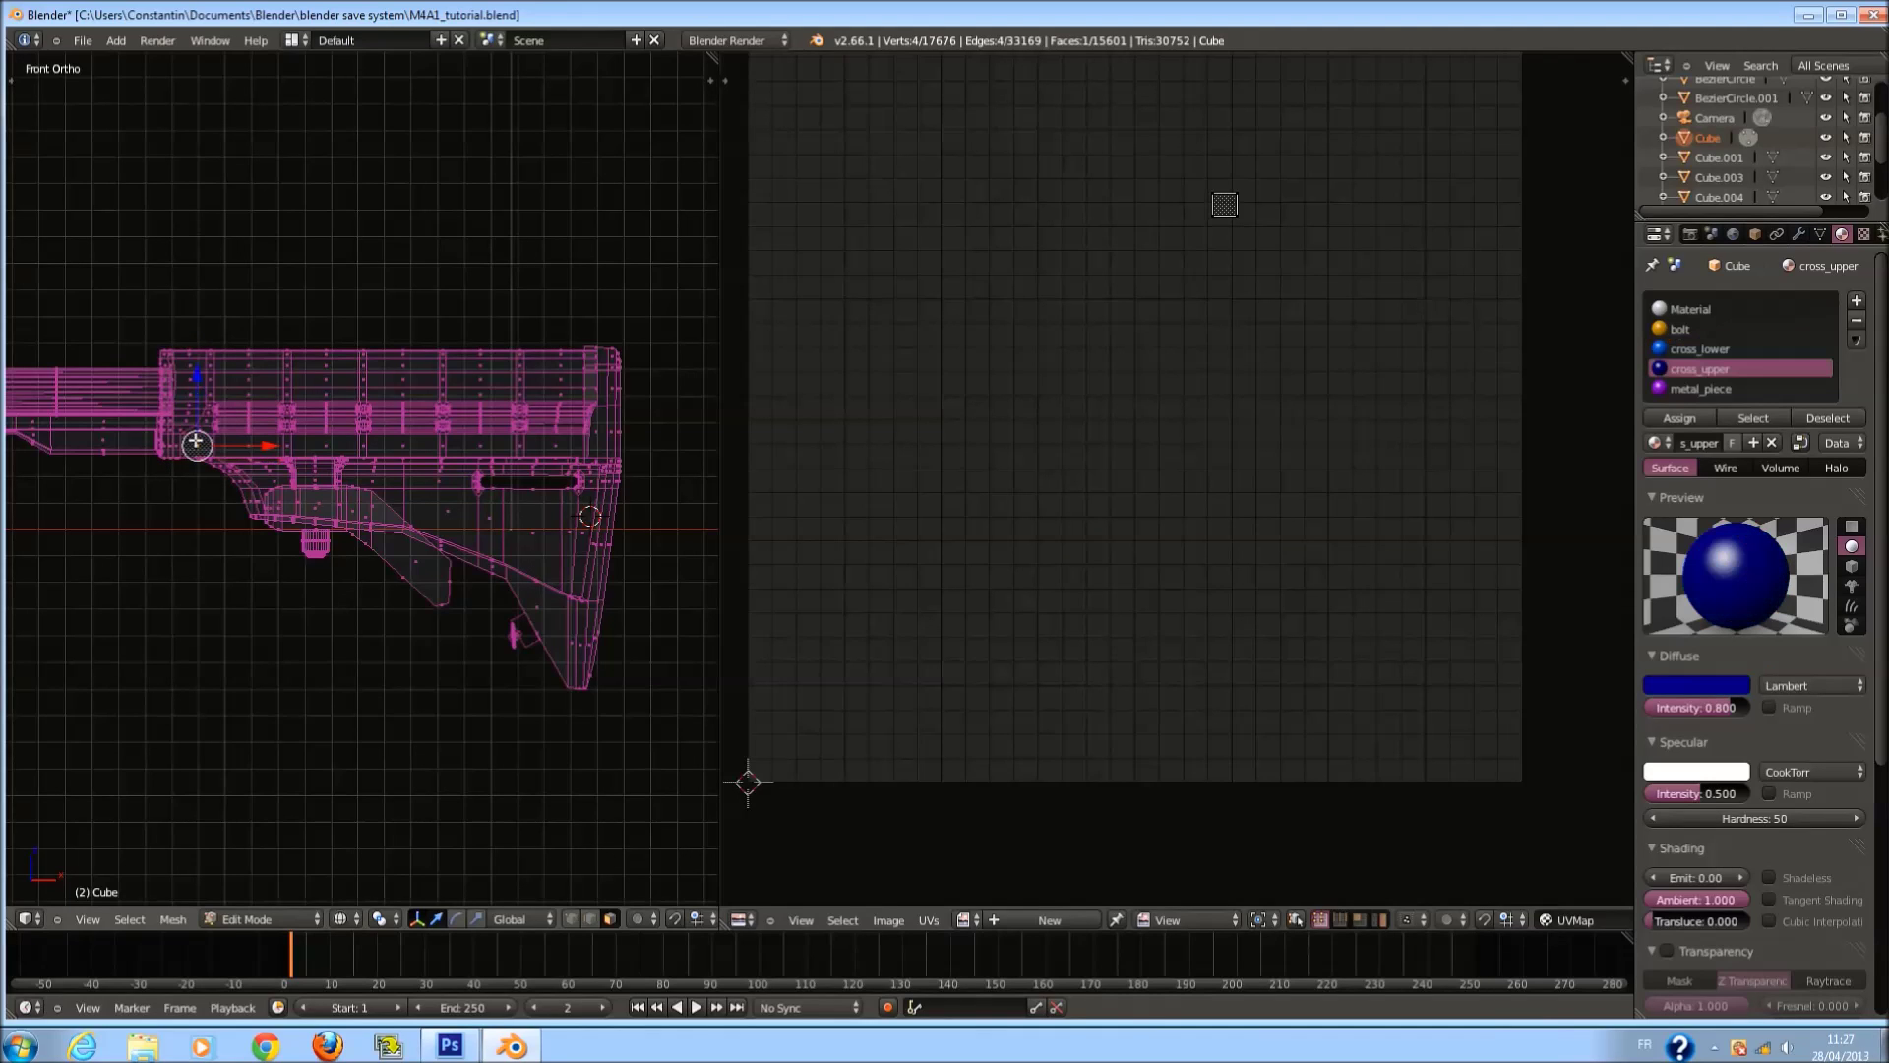
key("c")
left_click_drag(218, 384, 227, 443)
key("a")
Circle-select the faces around the stock's curved front underside to find their UVs, clear them, and select the whole mesh.
scroll(231, 452, "up", 1)
key("c")
mouse_move(329, 507)
left_mouse_down()
mouse_move(339, 488)
mouse_move(394, 531)
mouse_move(399, 457)
mouse_move(369, 410)
mouse_move(321, 453)
left_mouse_up()
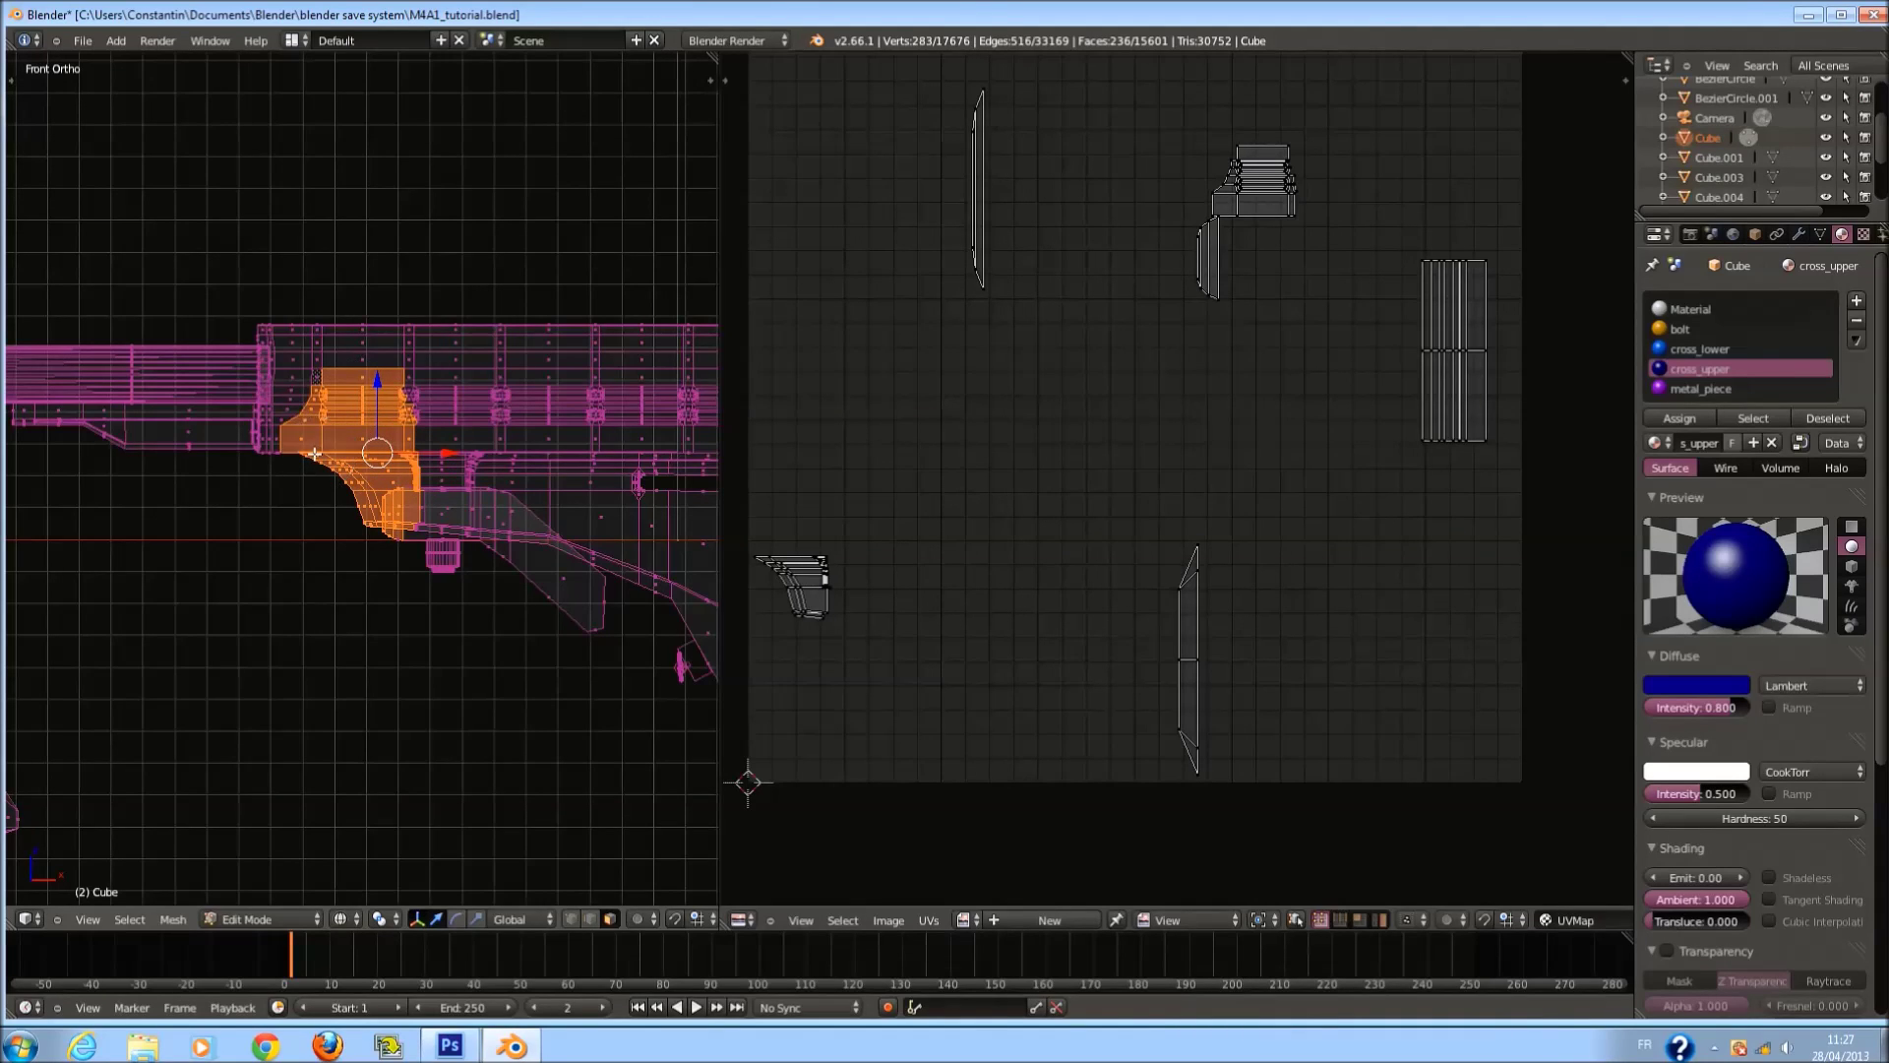
scroll(315, 451, "up", 5)
key("a")
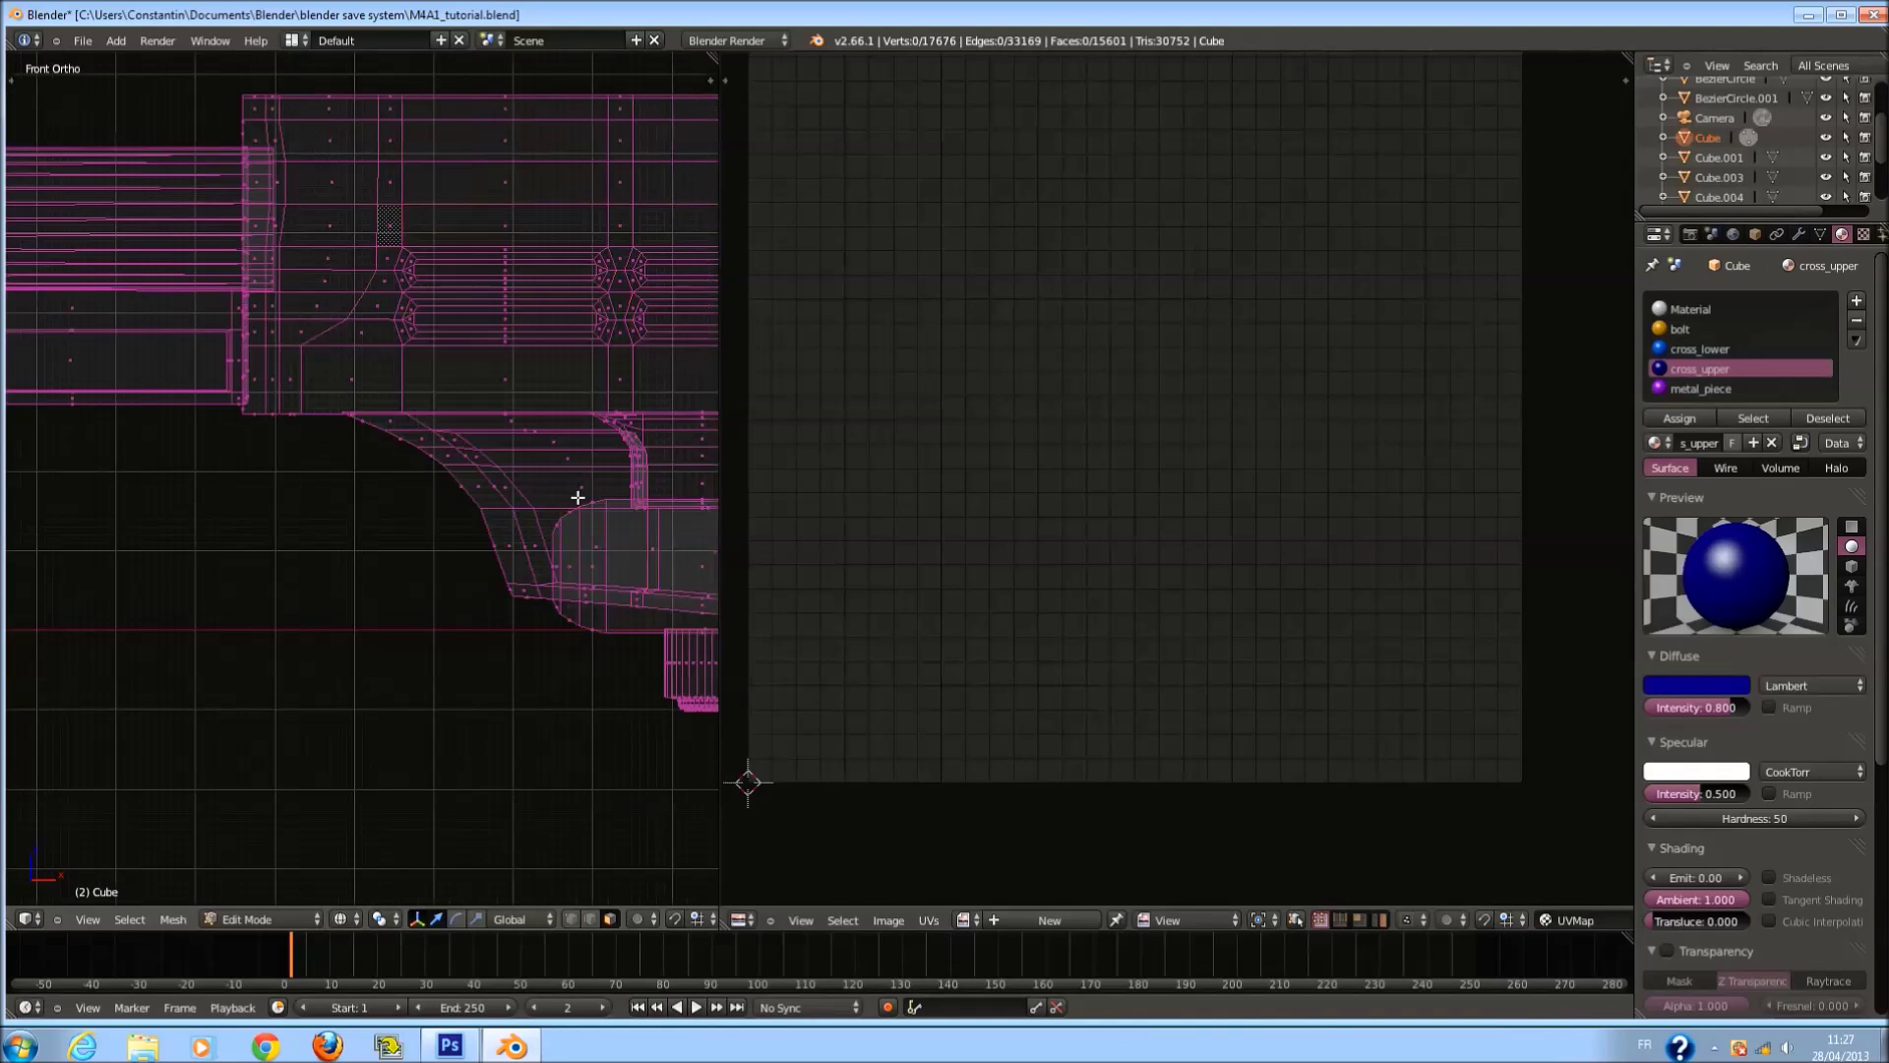
key("a")
scroll(320, 360, "up", 3)
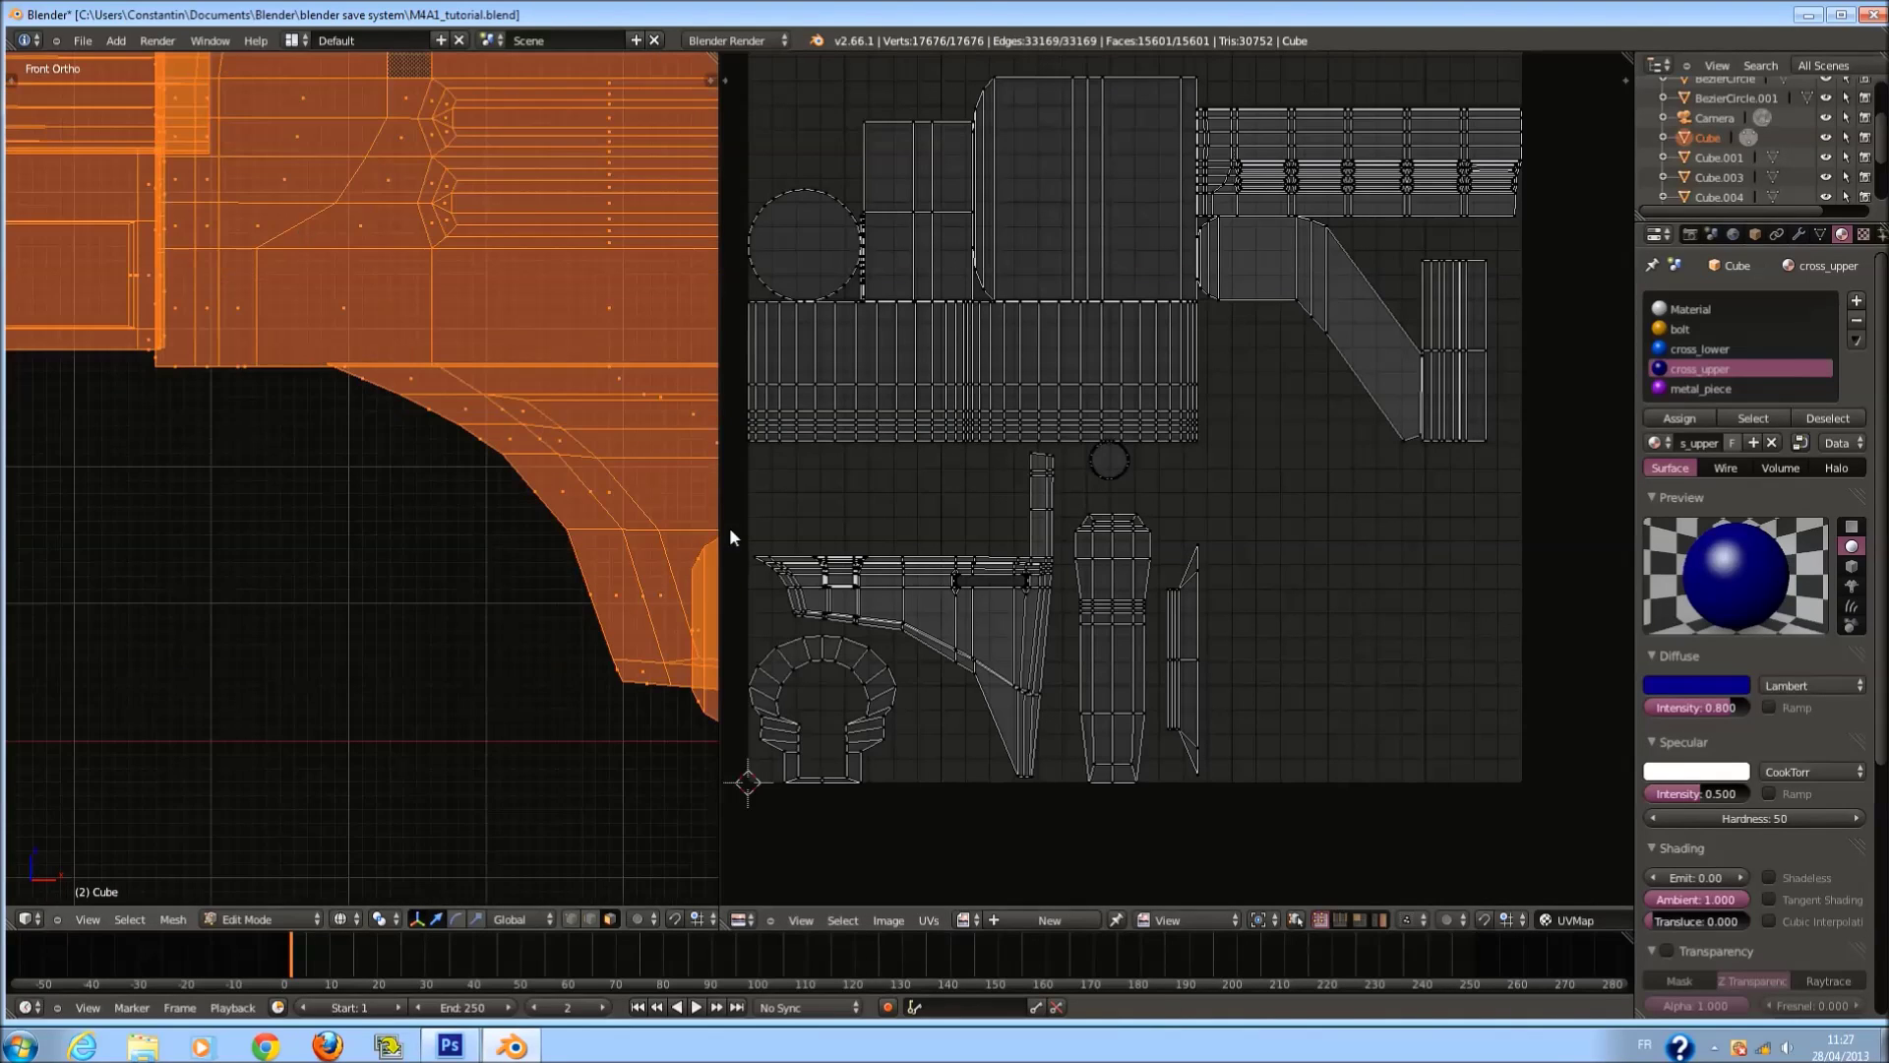
Shrink the narrow trapezoidal UV island and place it beside the base of the tall tapered island.
key("l")
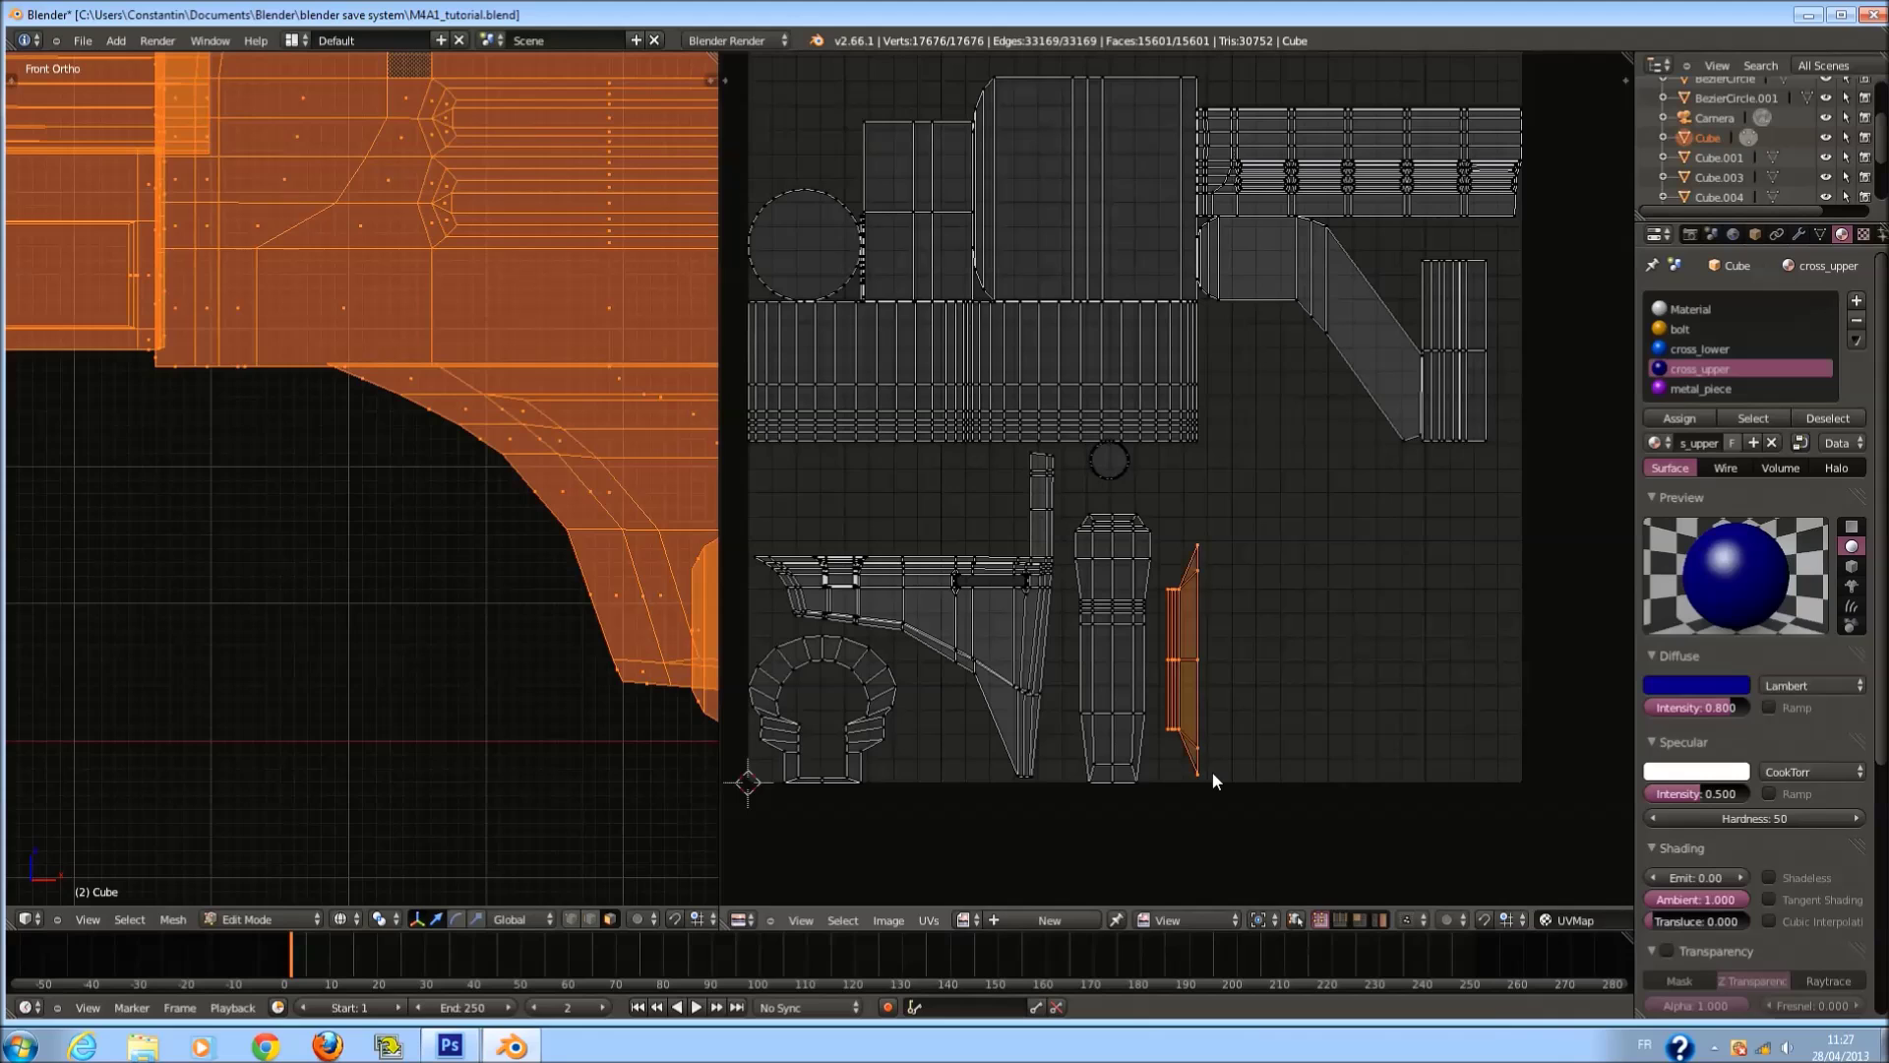
scroll(1218, 770, "up", 3)
scroll(1218, 769, "down", 4)
scroll(1245, 784, "up", 2)
key("s")
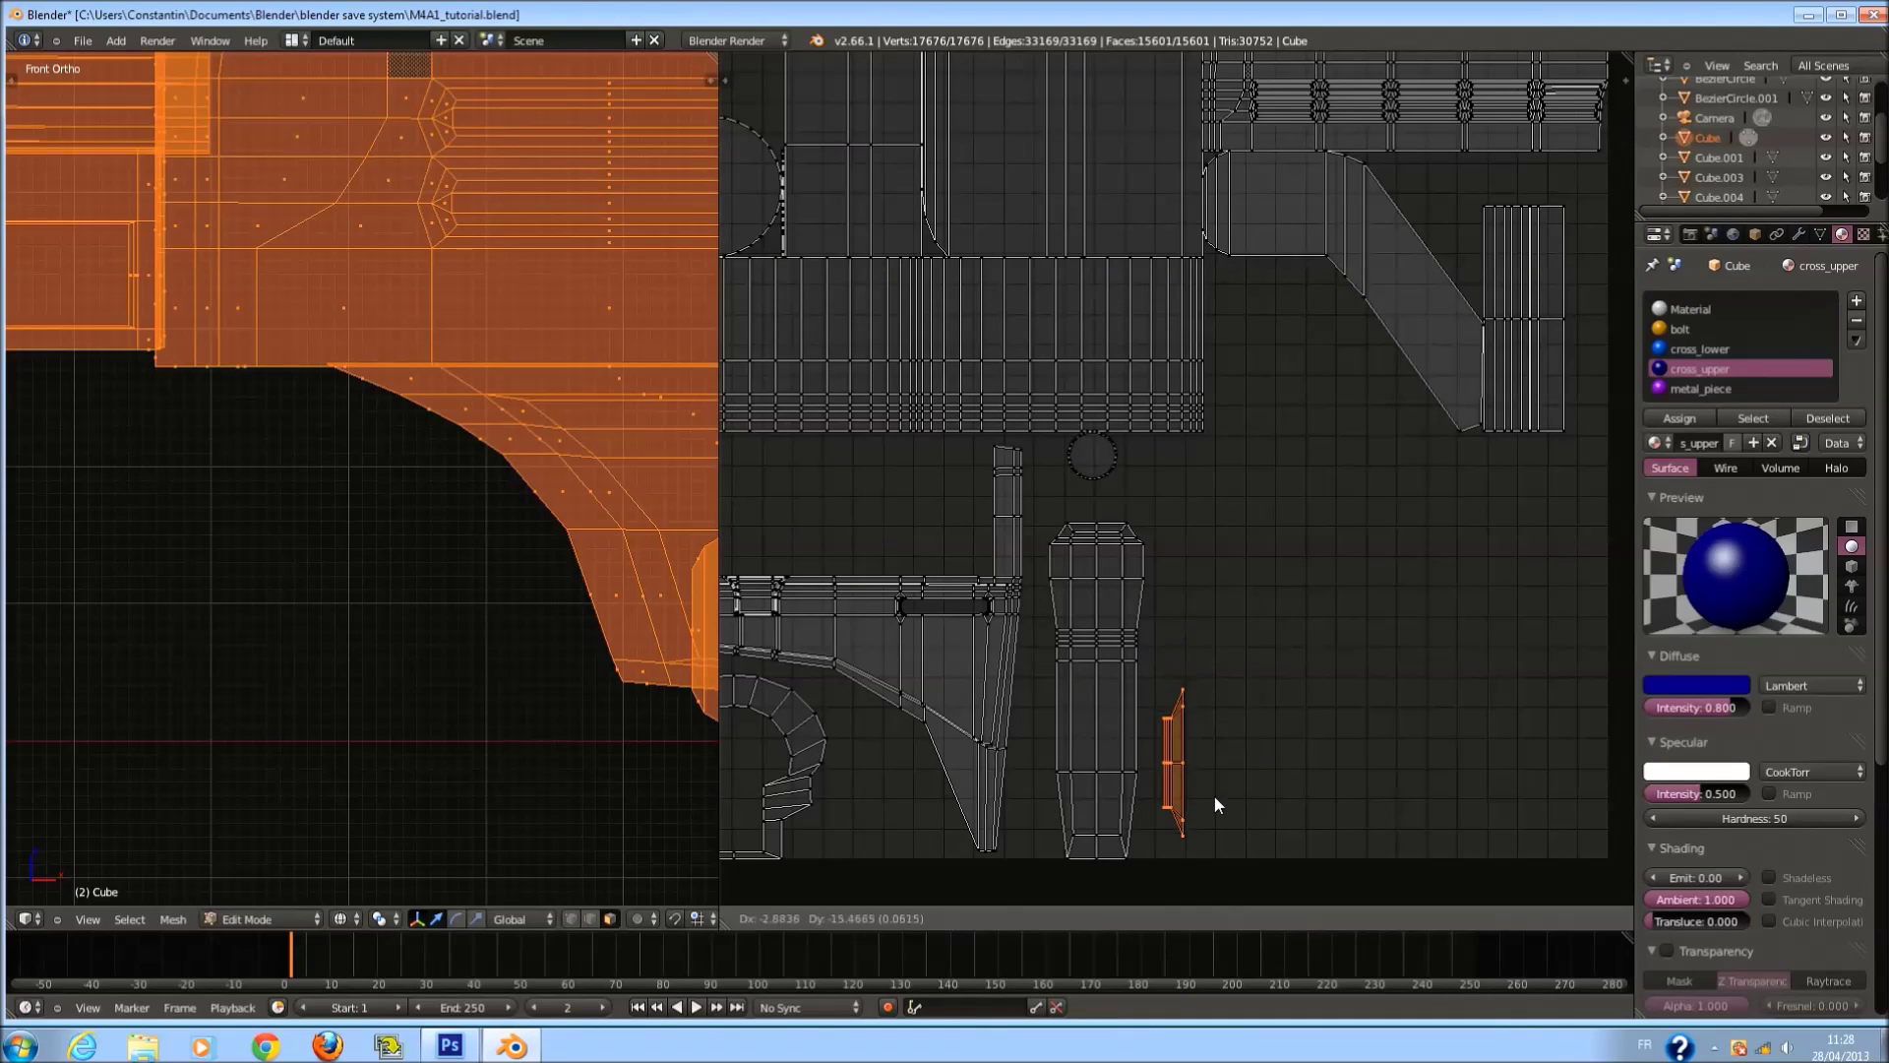
left_click(1214, 799)
key("Home")
key("a")
Enlarge the small circular UV island, save the file, and move the circle onto the larger circular island.
scroll(1104, 462, "up", 3)
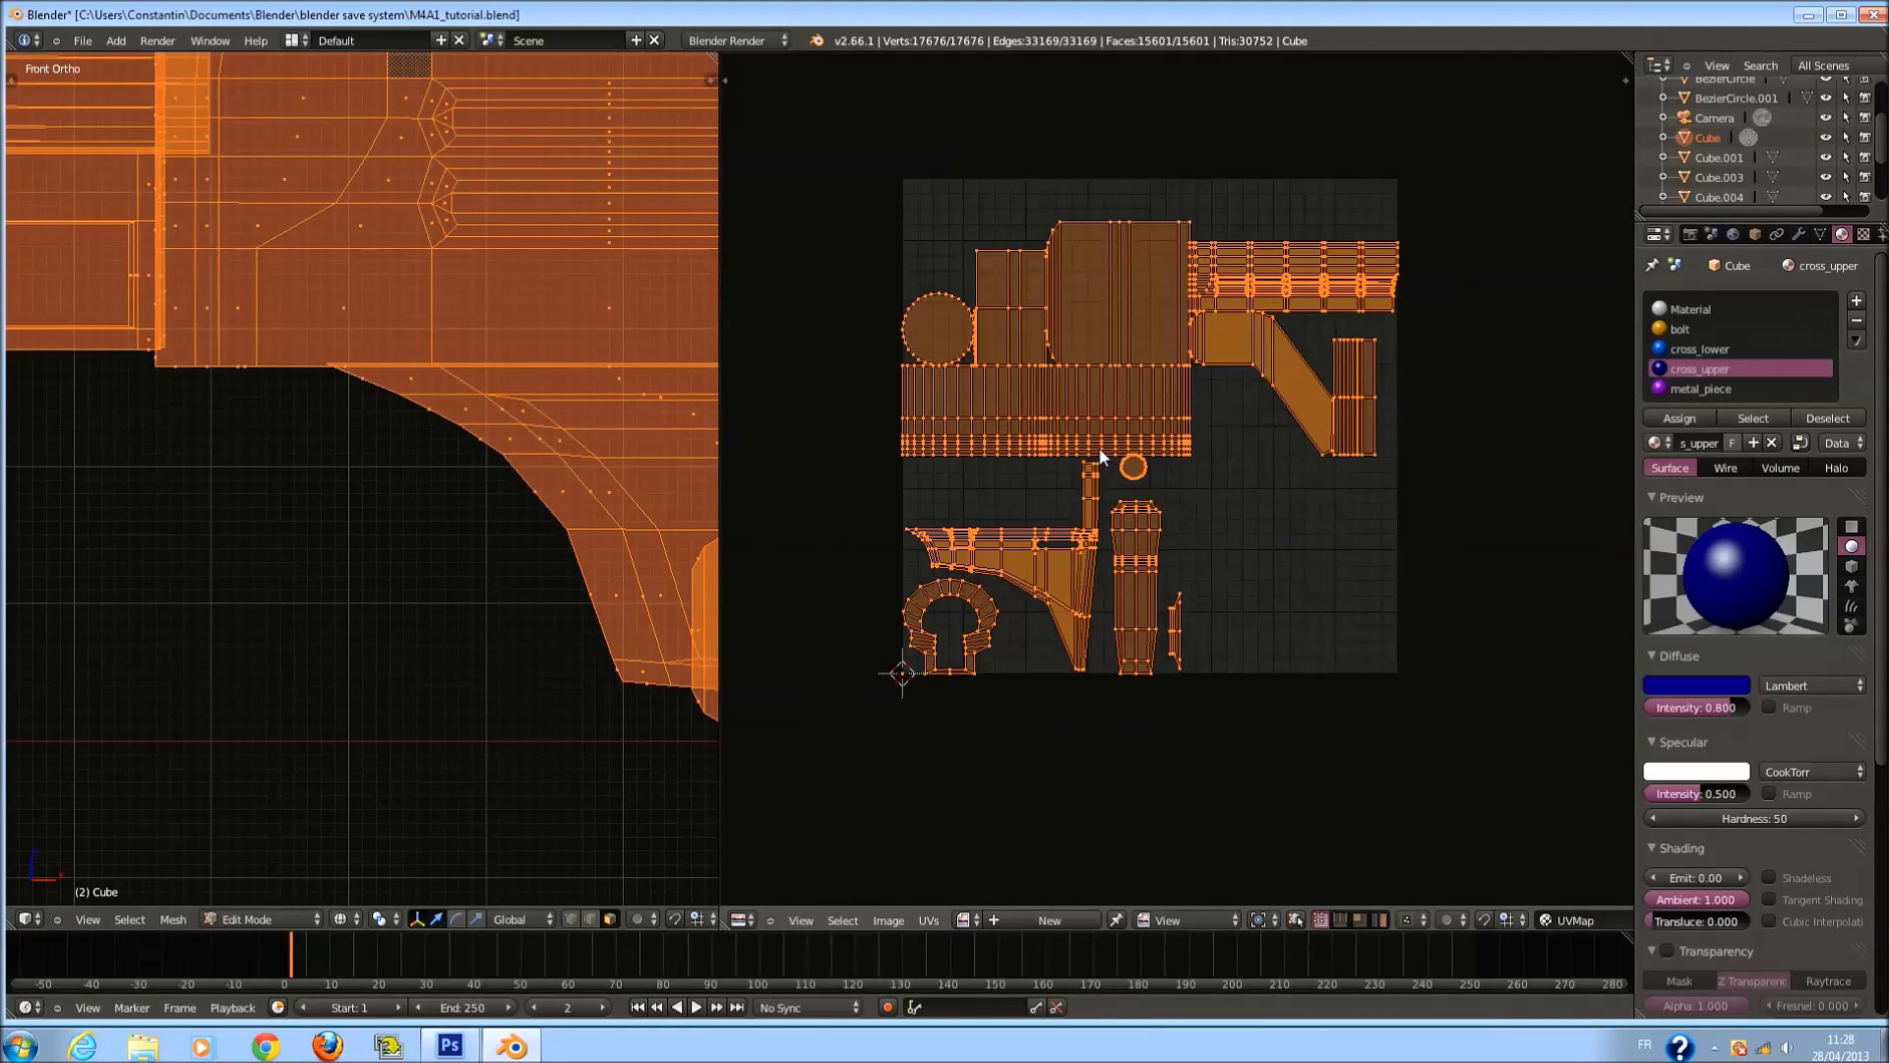
key("a")
key("ctrl+l")
scroll(1115, 464, "up", 1)
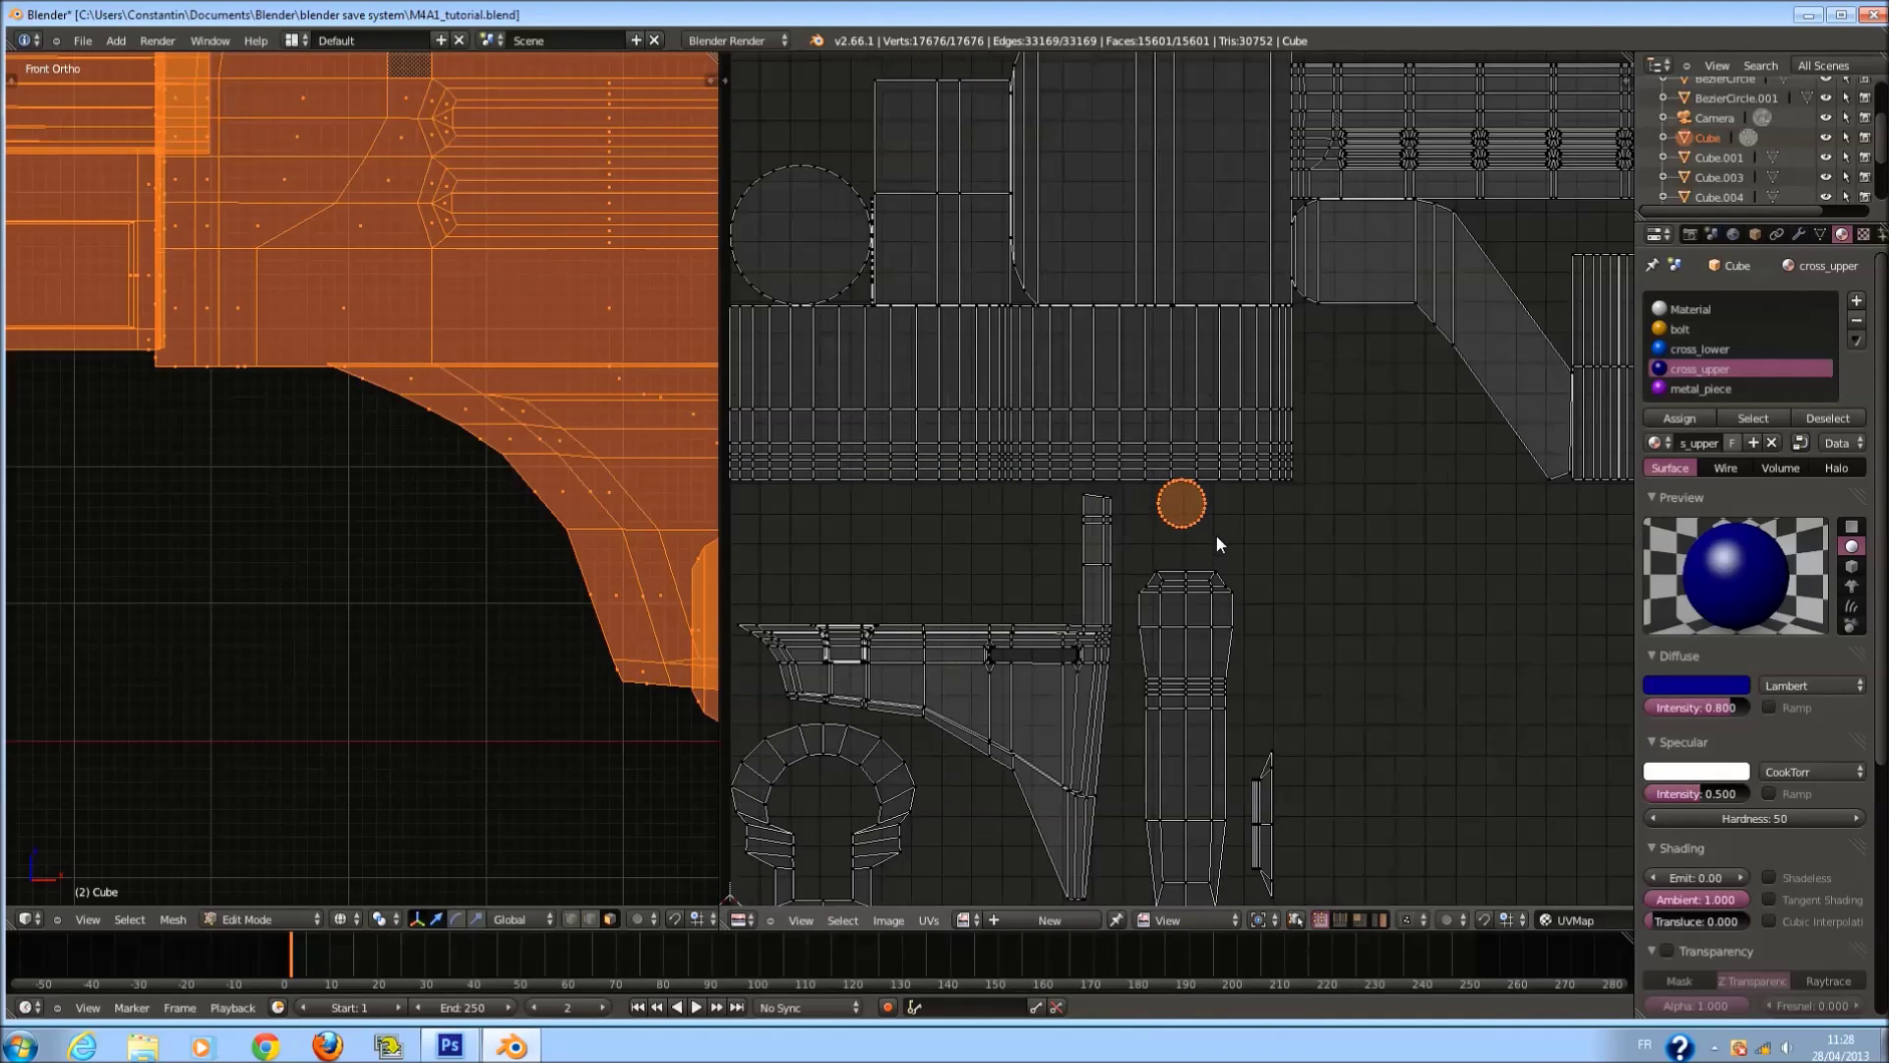
key("s")
left_click(1307, 583)
key("ctrl+s")
middle_click_drag(1276, 586, 1389, 653, "shift")
key("g")
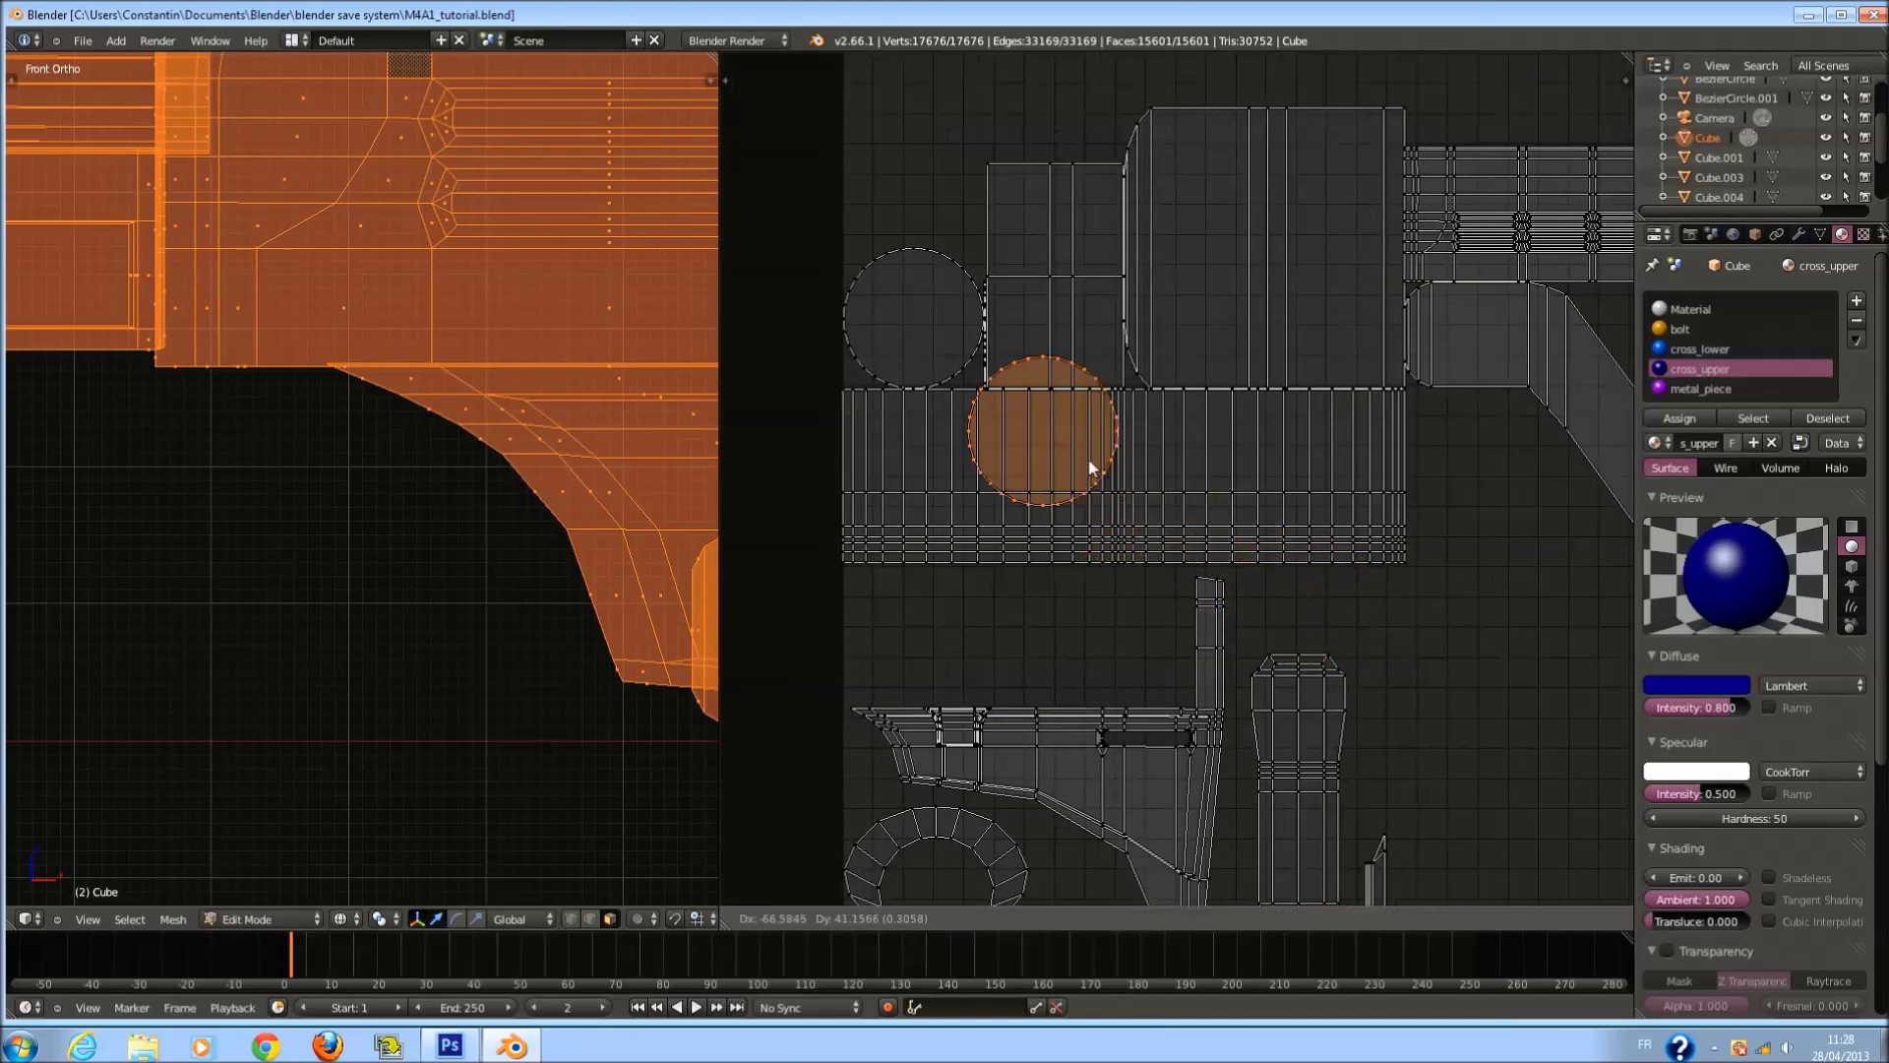
left_click(989, 382)
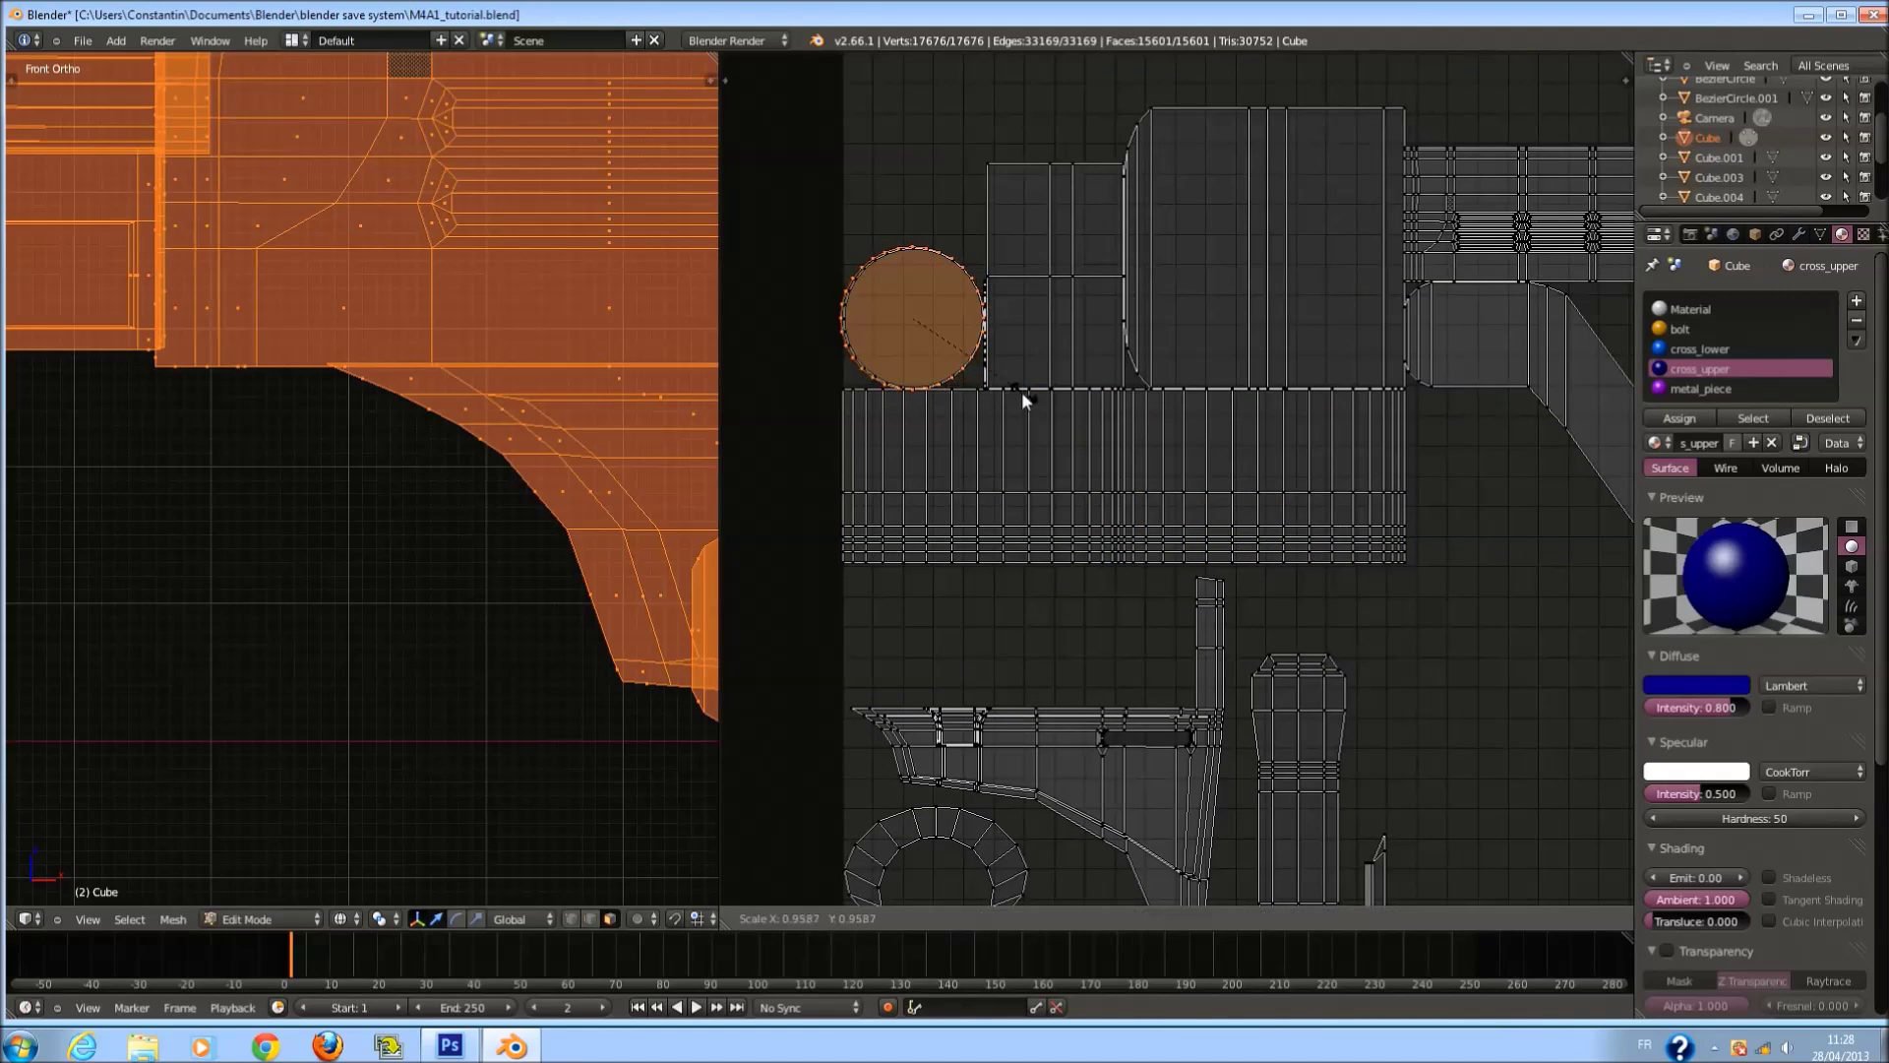
Fine-tune the scale and position of the moved circle to match the circular island beneath it, and save the file.
middle_click_drag(1019, 391, 1070, 440, "shift")
key("ctrl+s")
left_click(1070, 440)
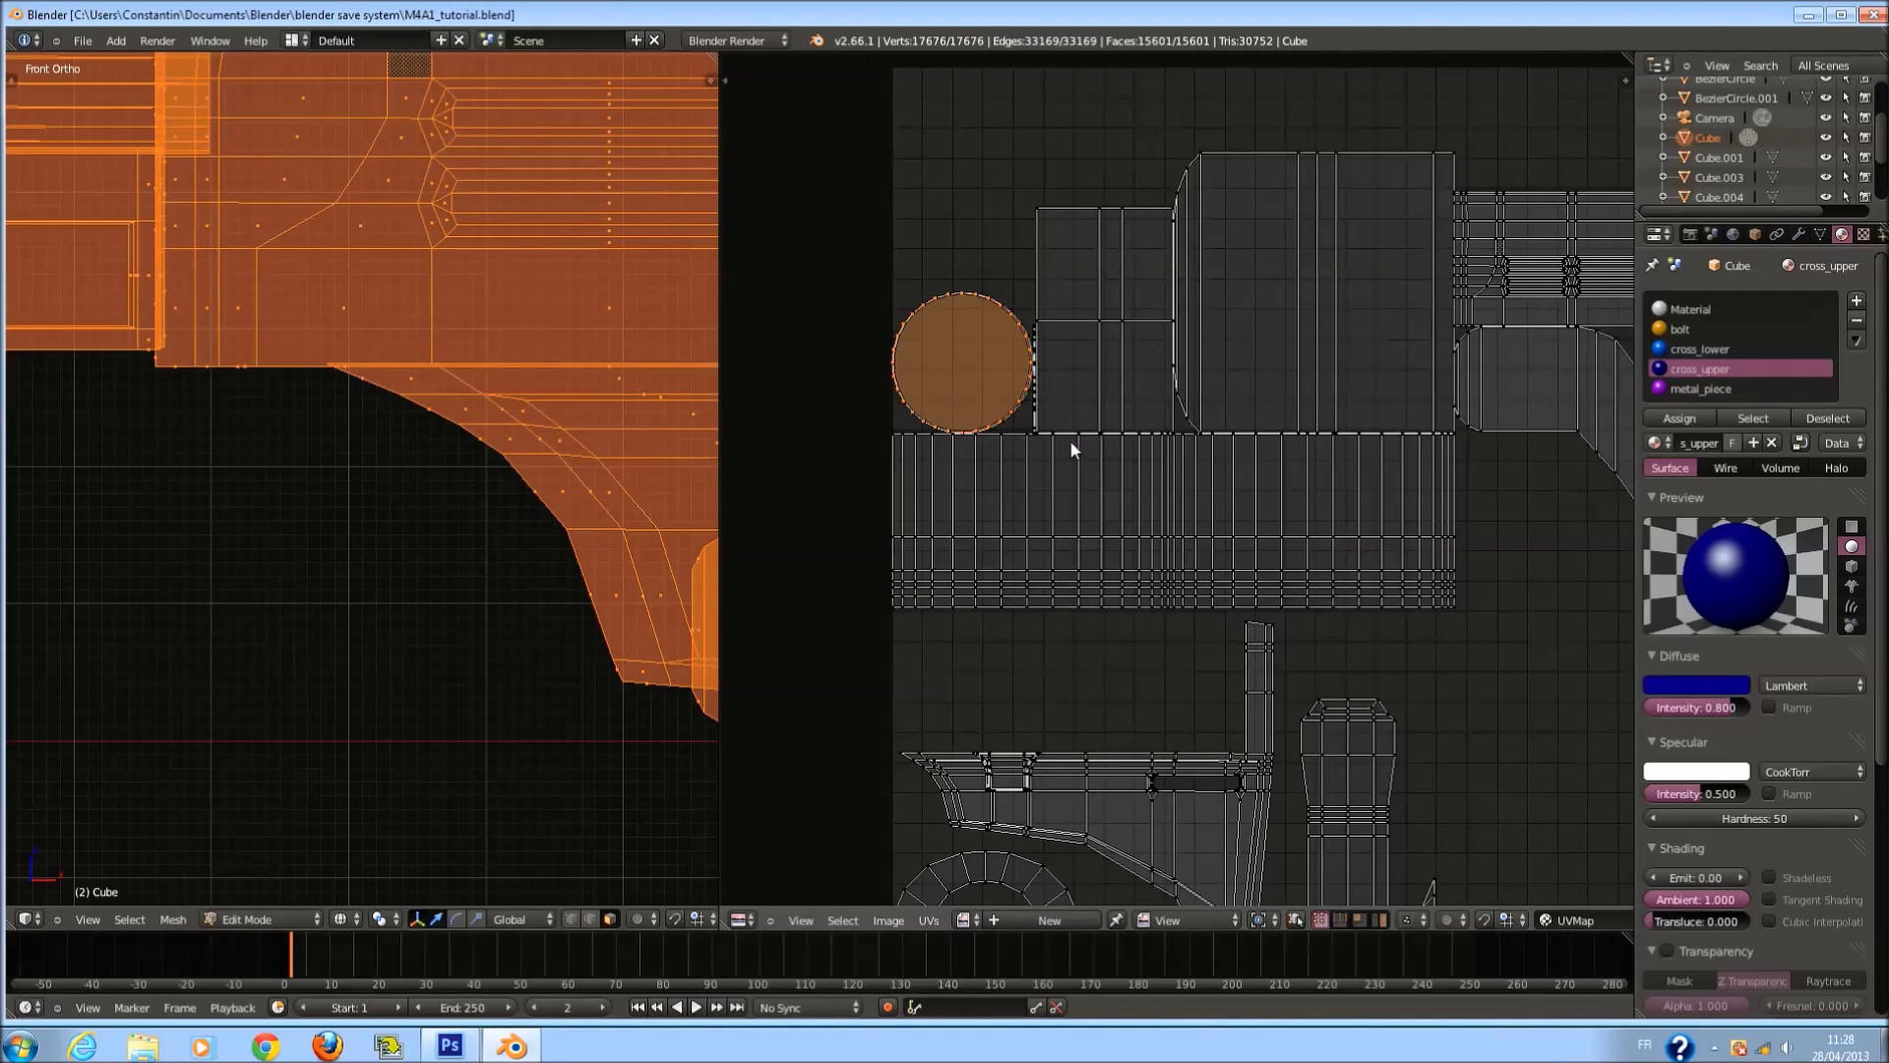
key("g")
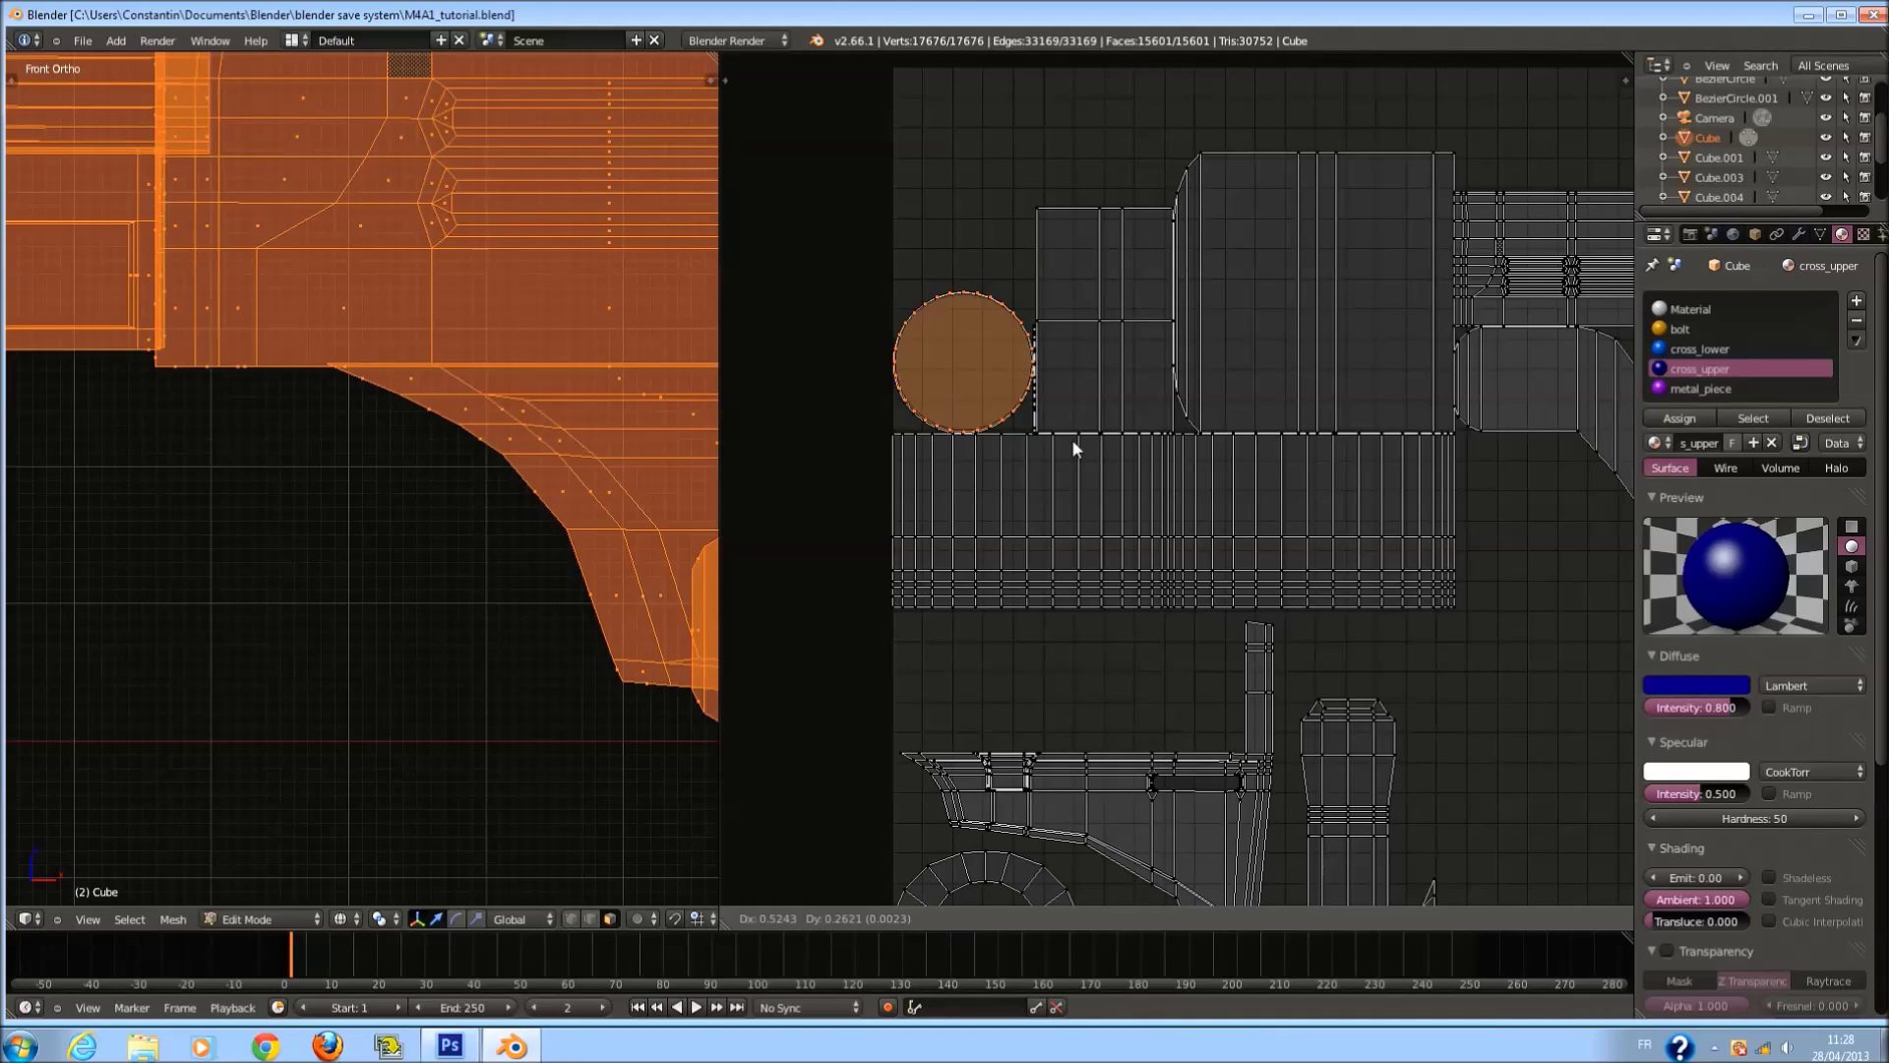
left_click(1071, 440)
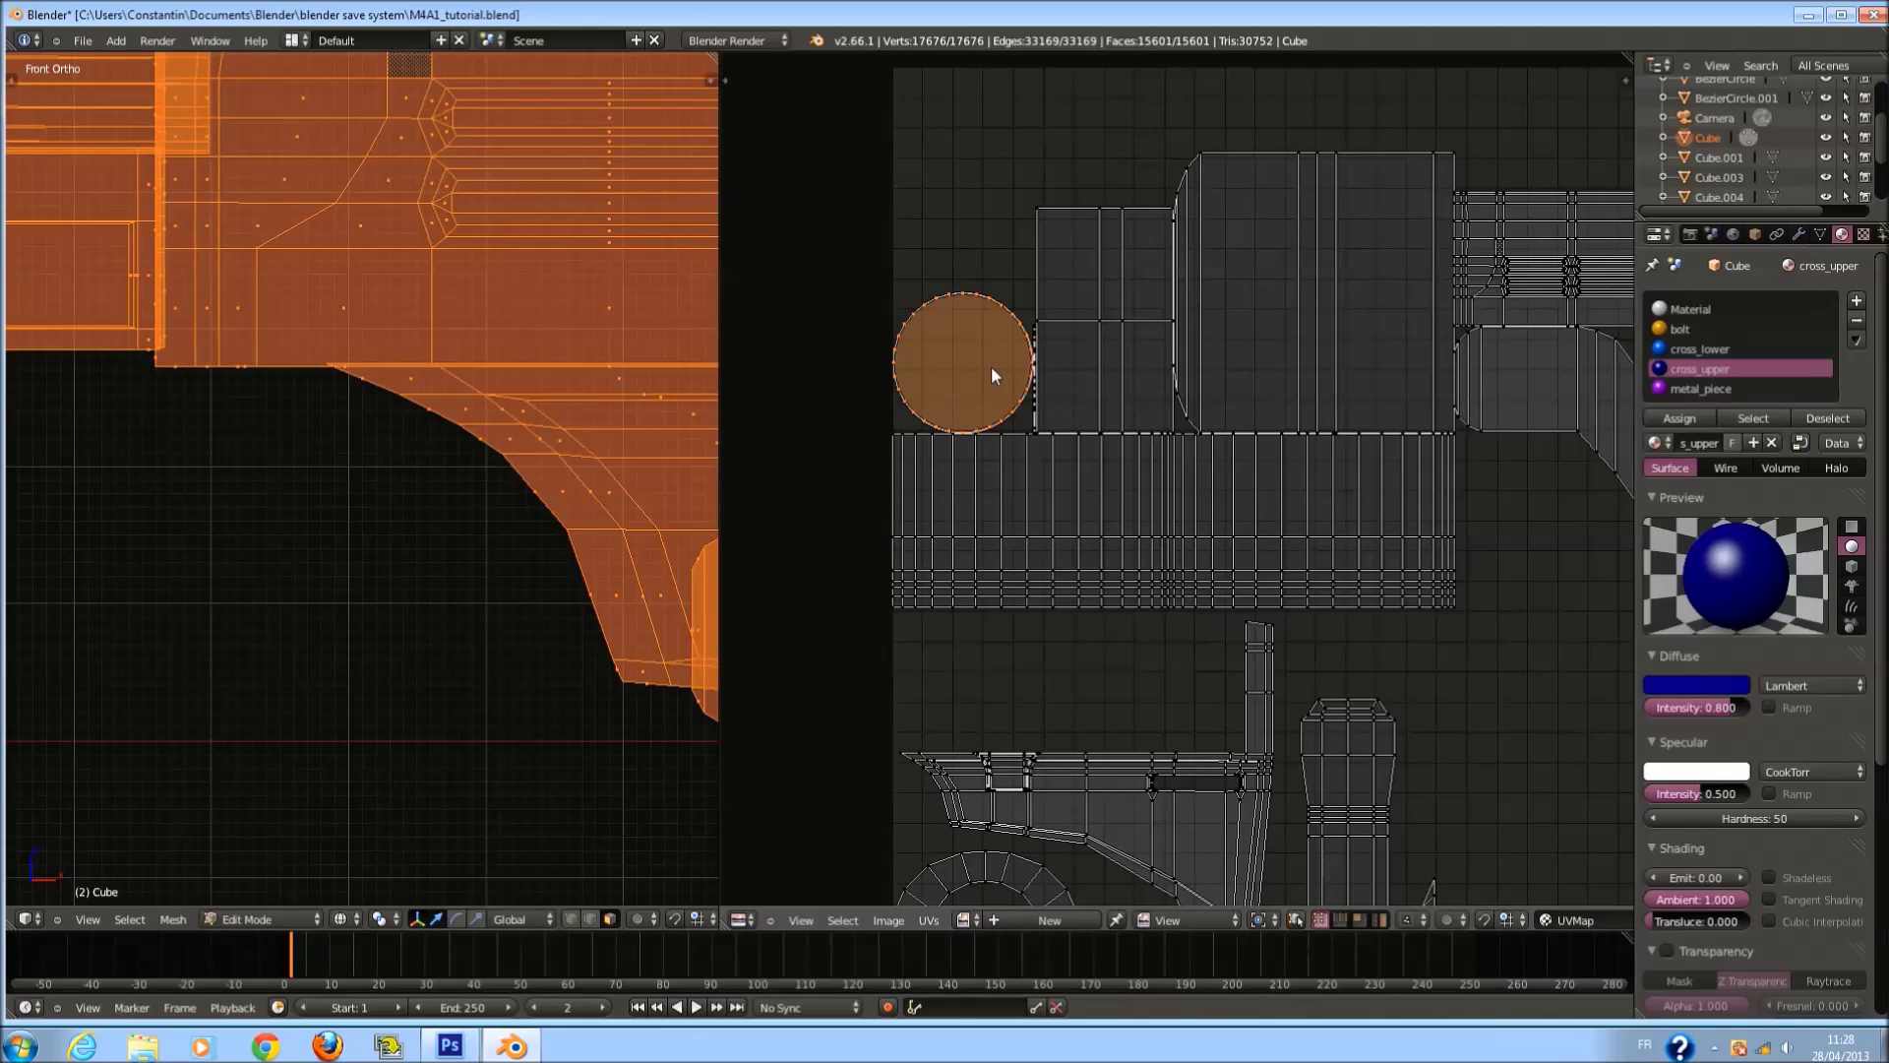
Shrink the stacked circular UV islands, place them between the curved stock island and the ring-shaped island, and save the file.
key("a")
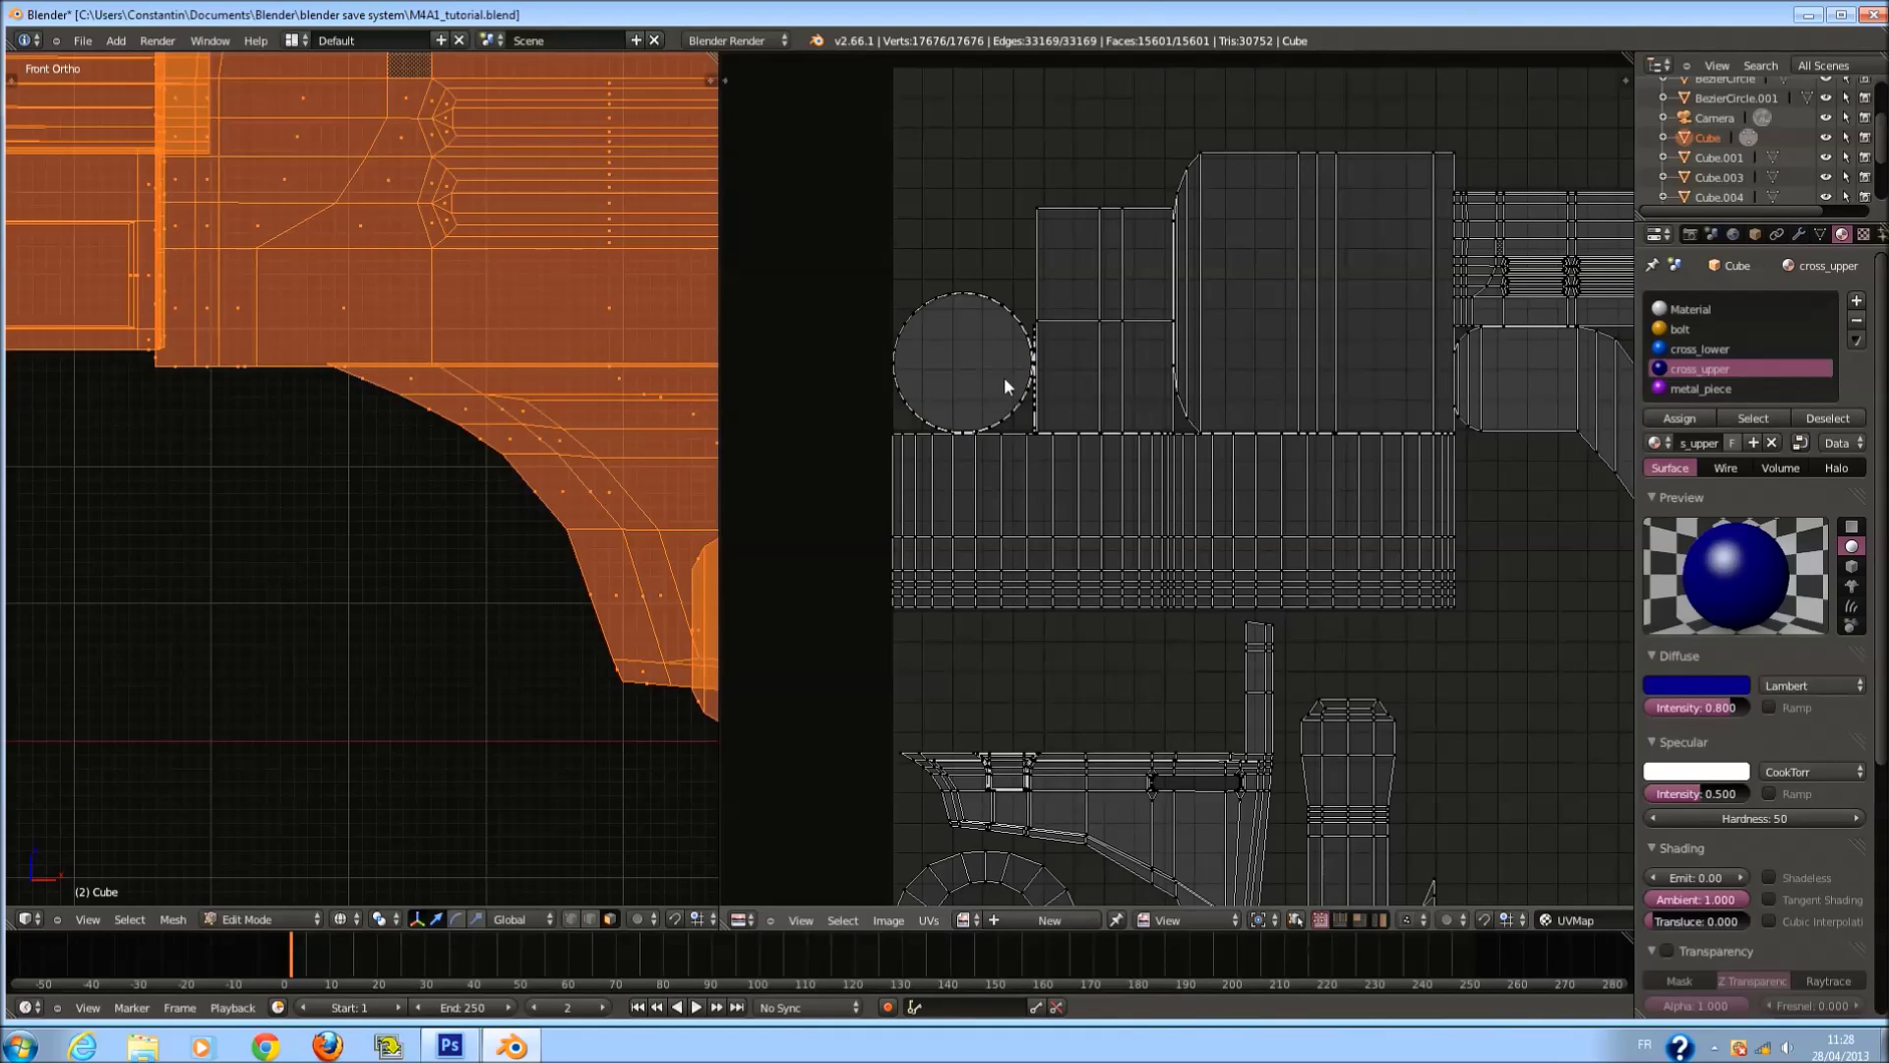
key("l")
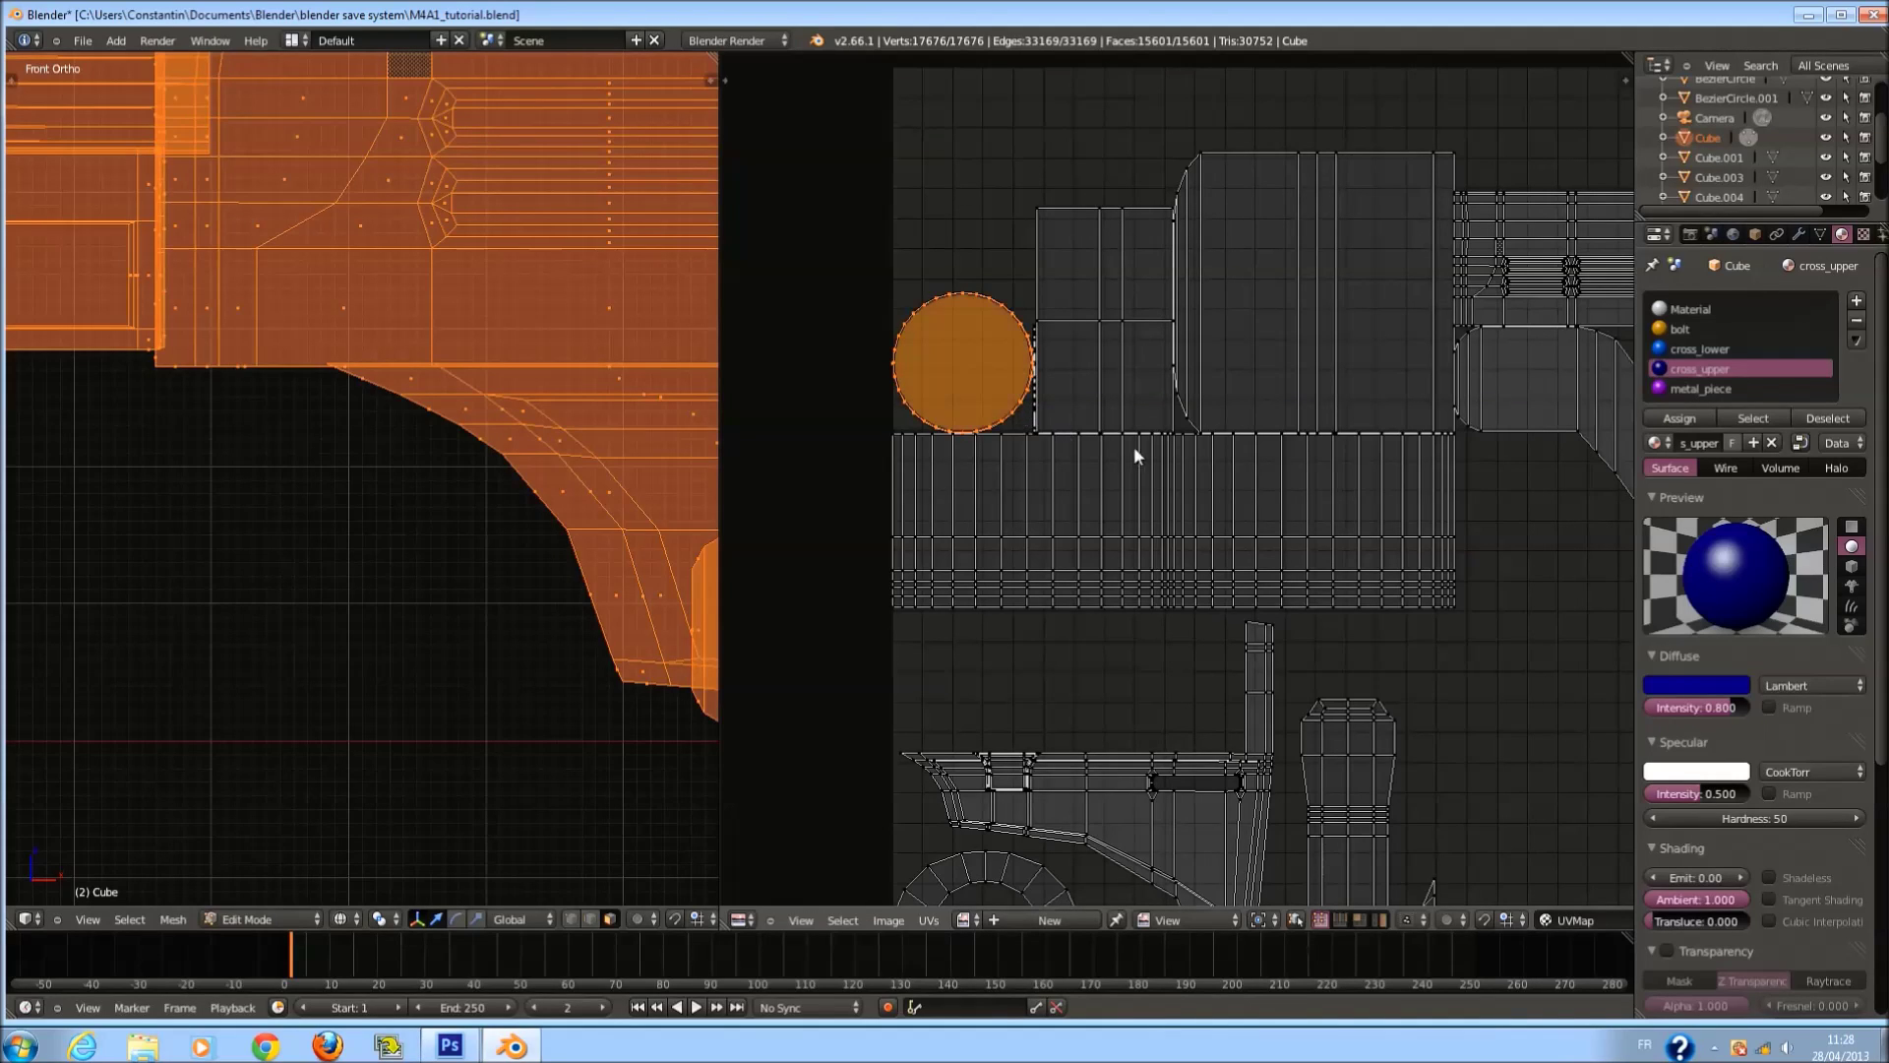
key("g")
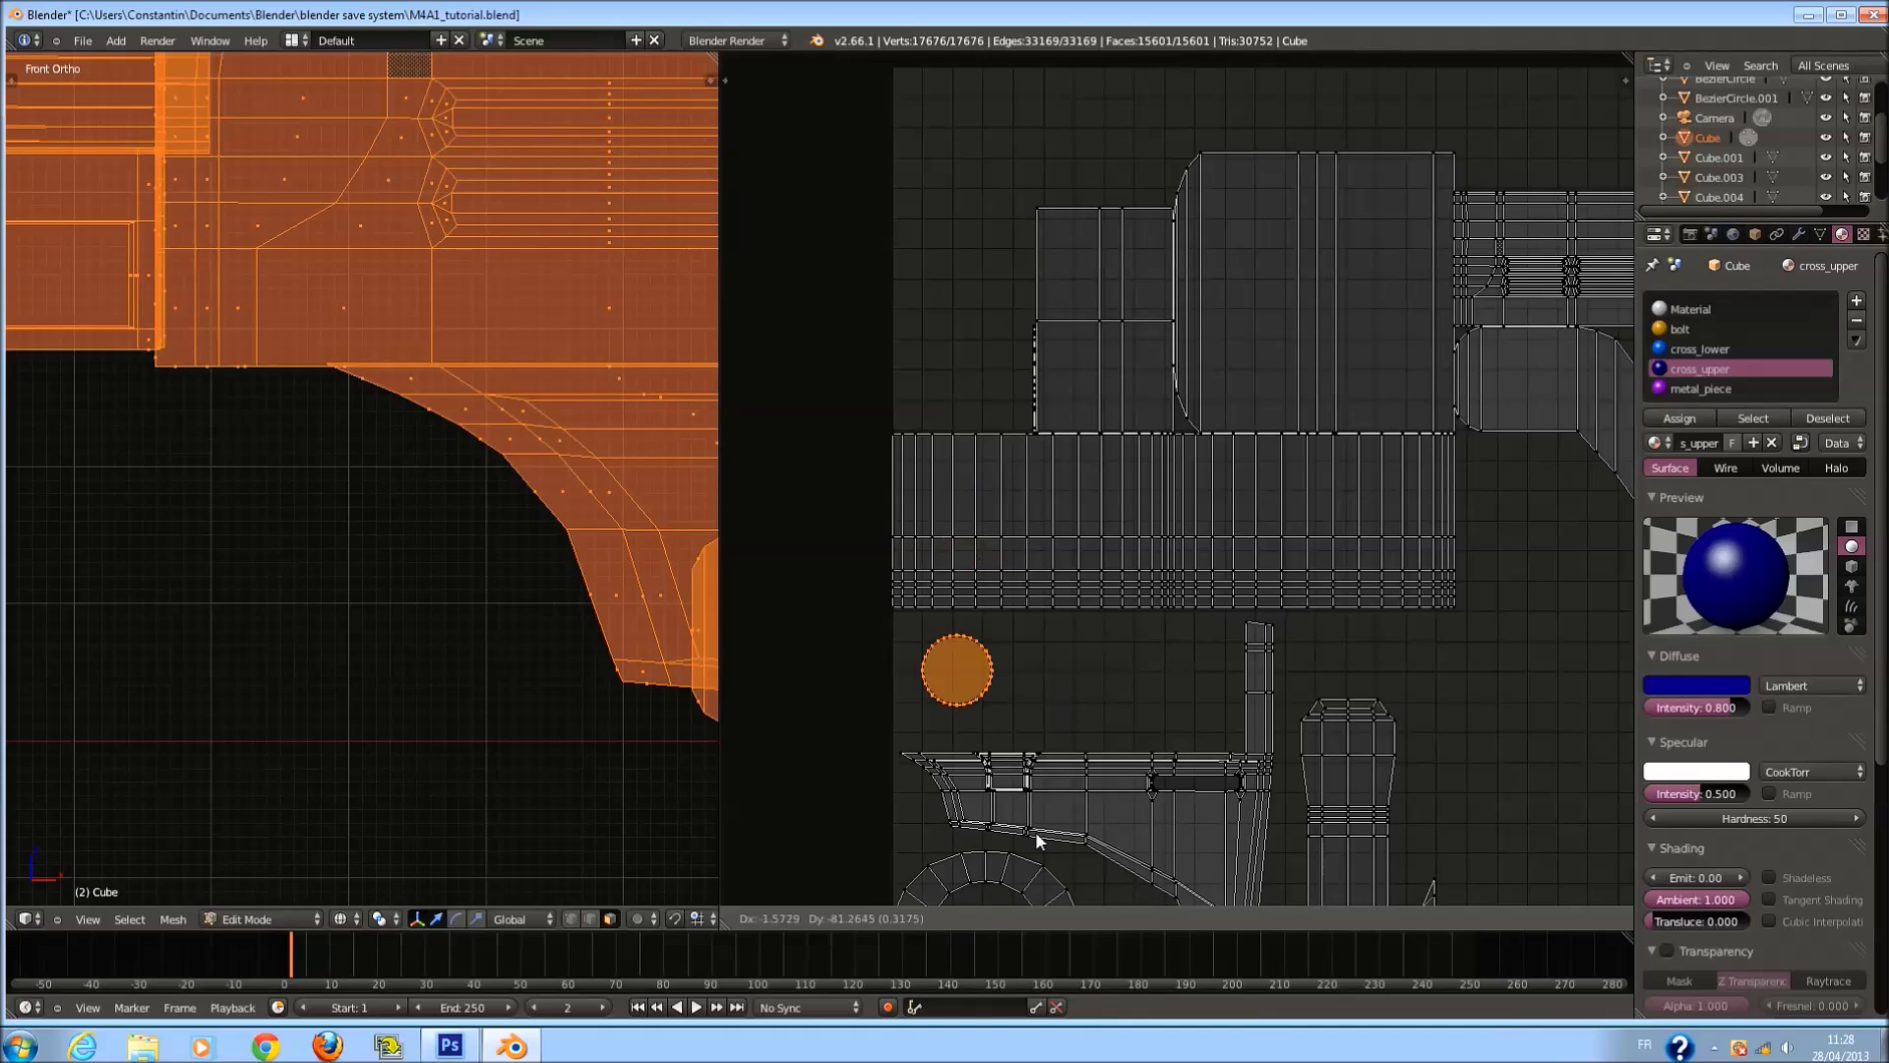
left_click(1078, 832)
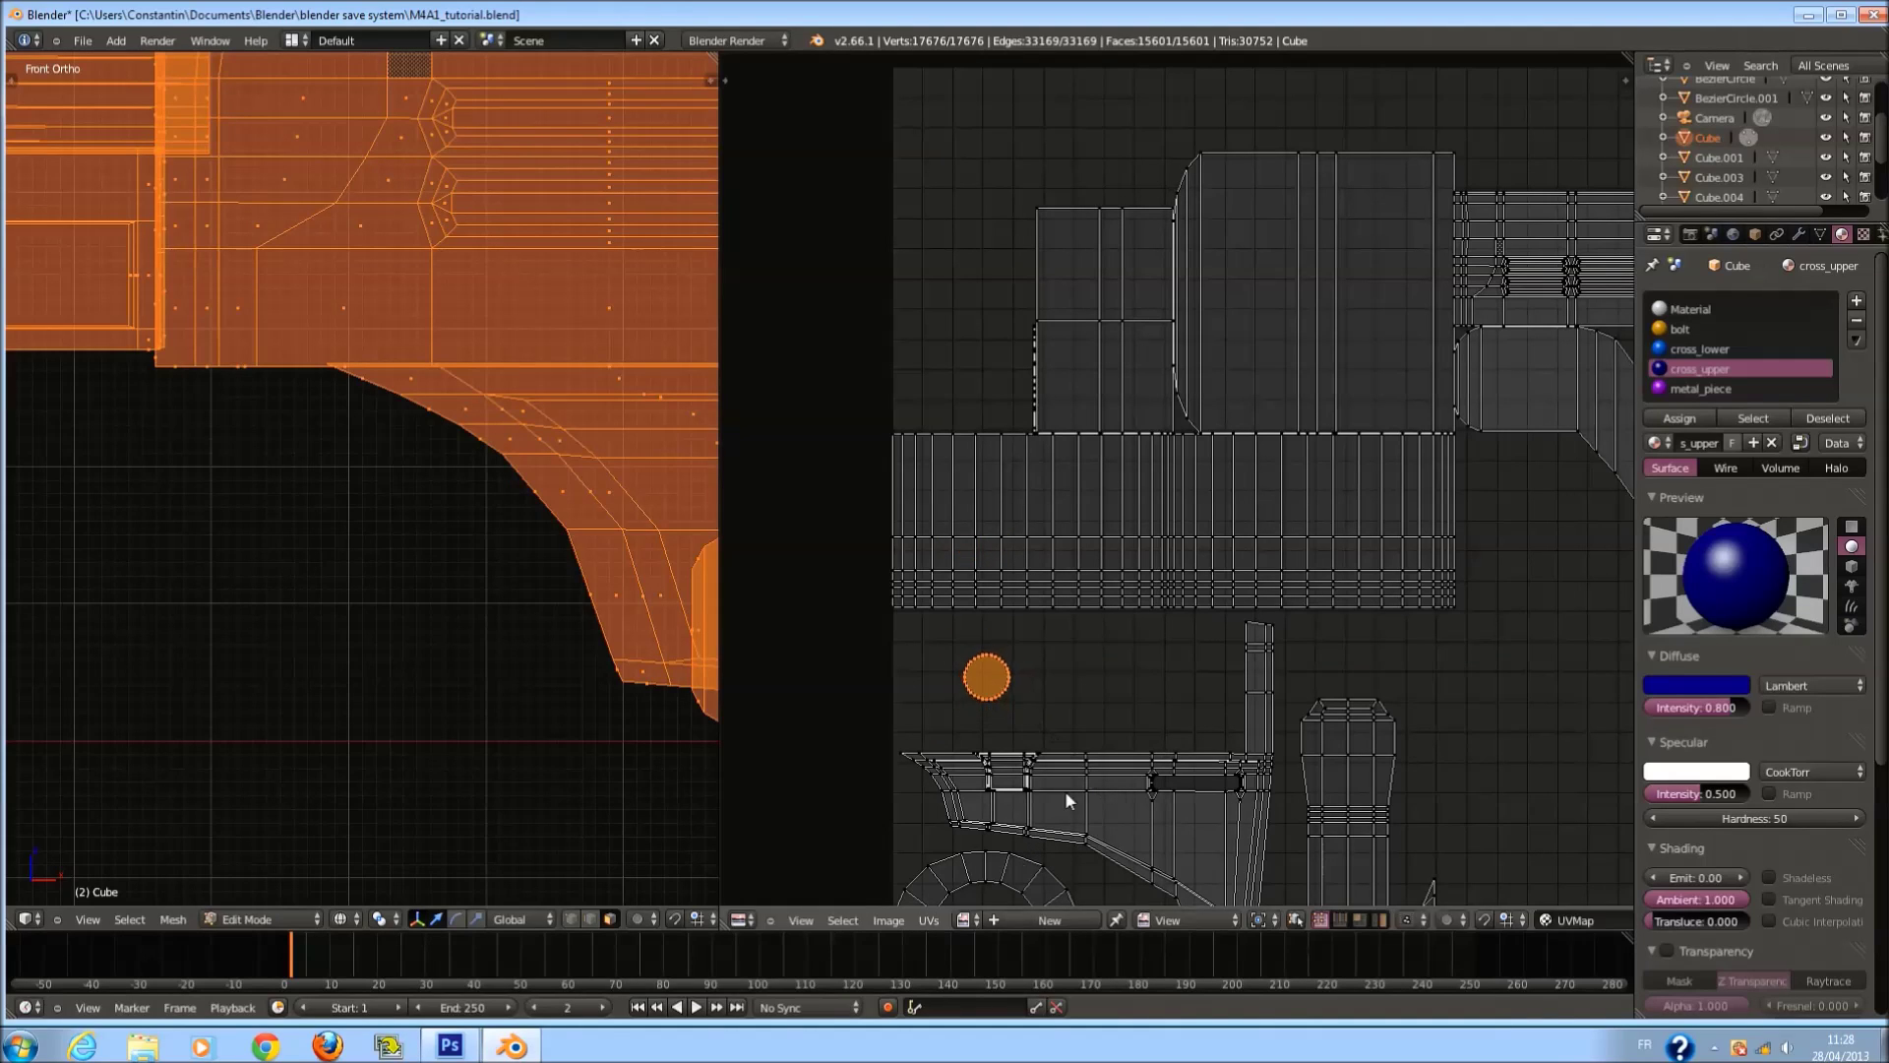
key("g")
left_click(1012, 922)
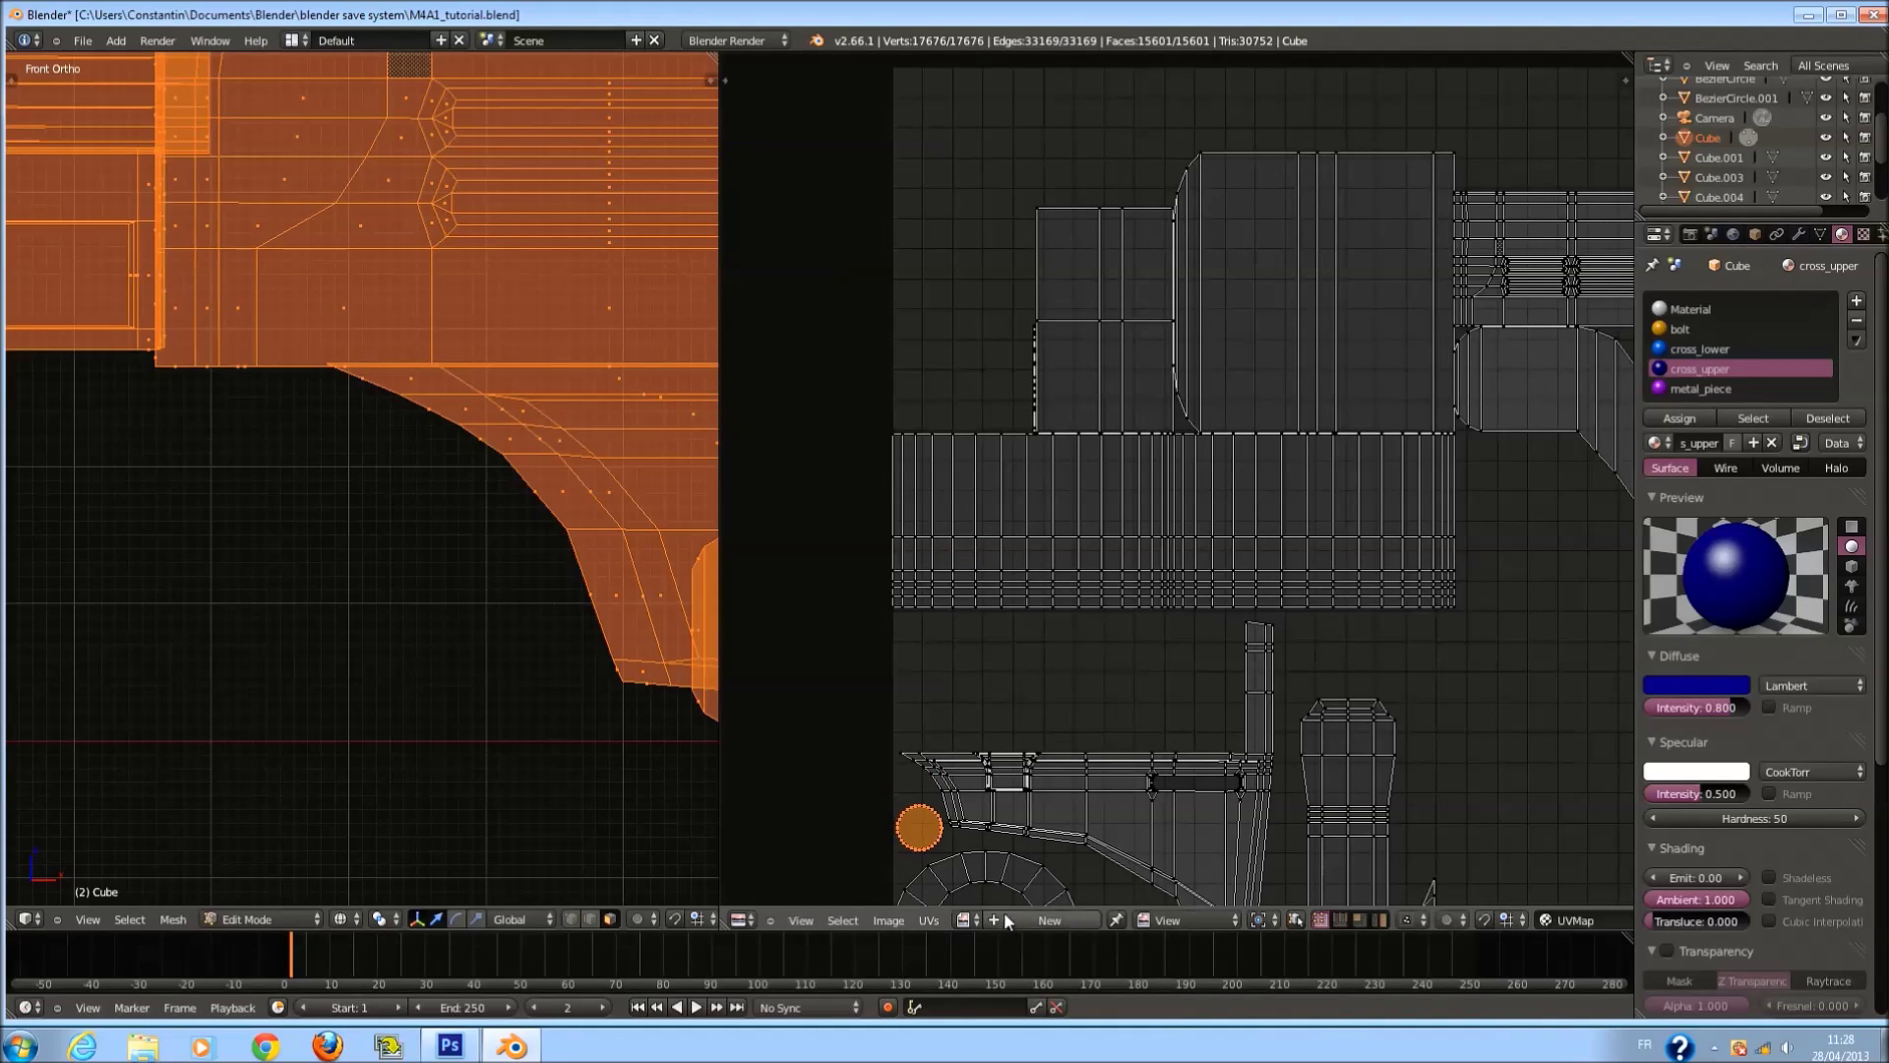
scroll(1238, 564, "down", 2)
key("a")
key("a")
middle_click_drag(1232, 581, 1082, 606)
key("a")
key("ctrl+s")
Shrink the angled arm island and the large rounded island together and move them into the empty lower area of the layout.
scroll(1314, 588, "up", 1)
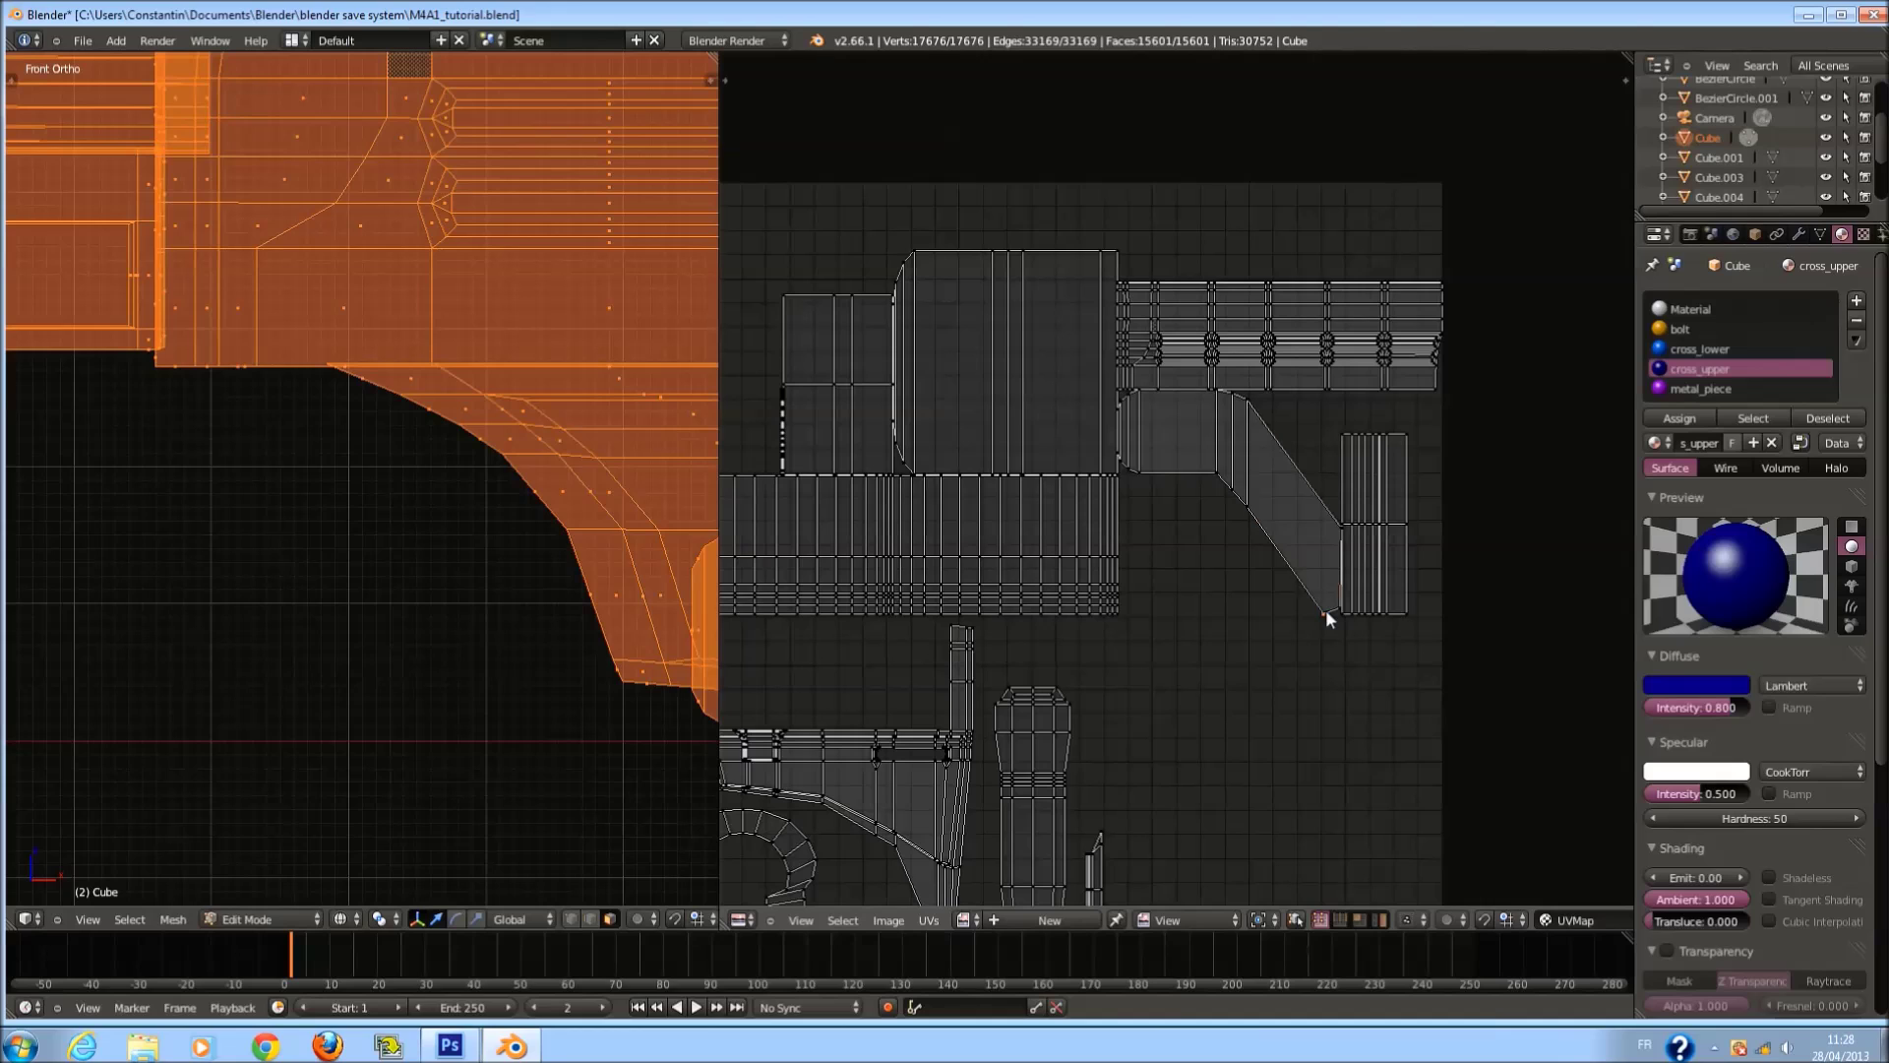
key("l")
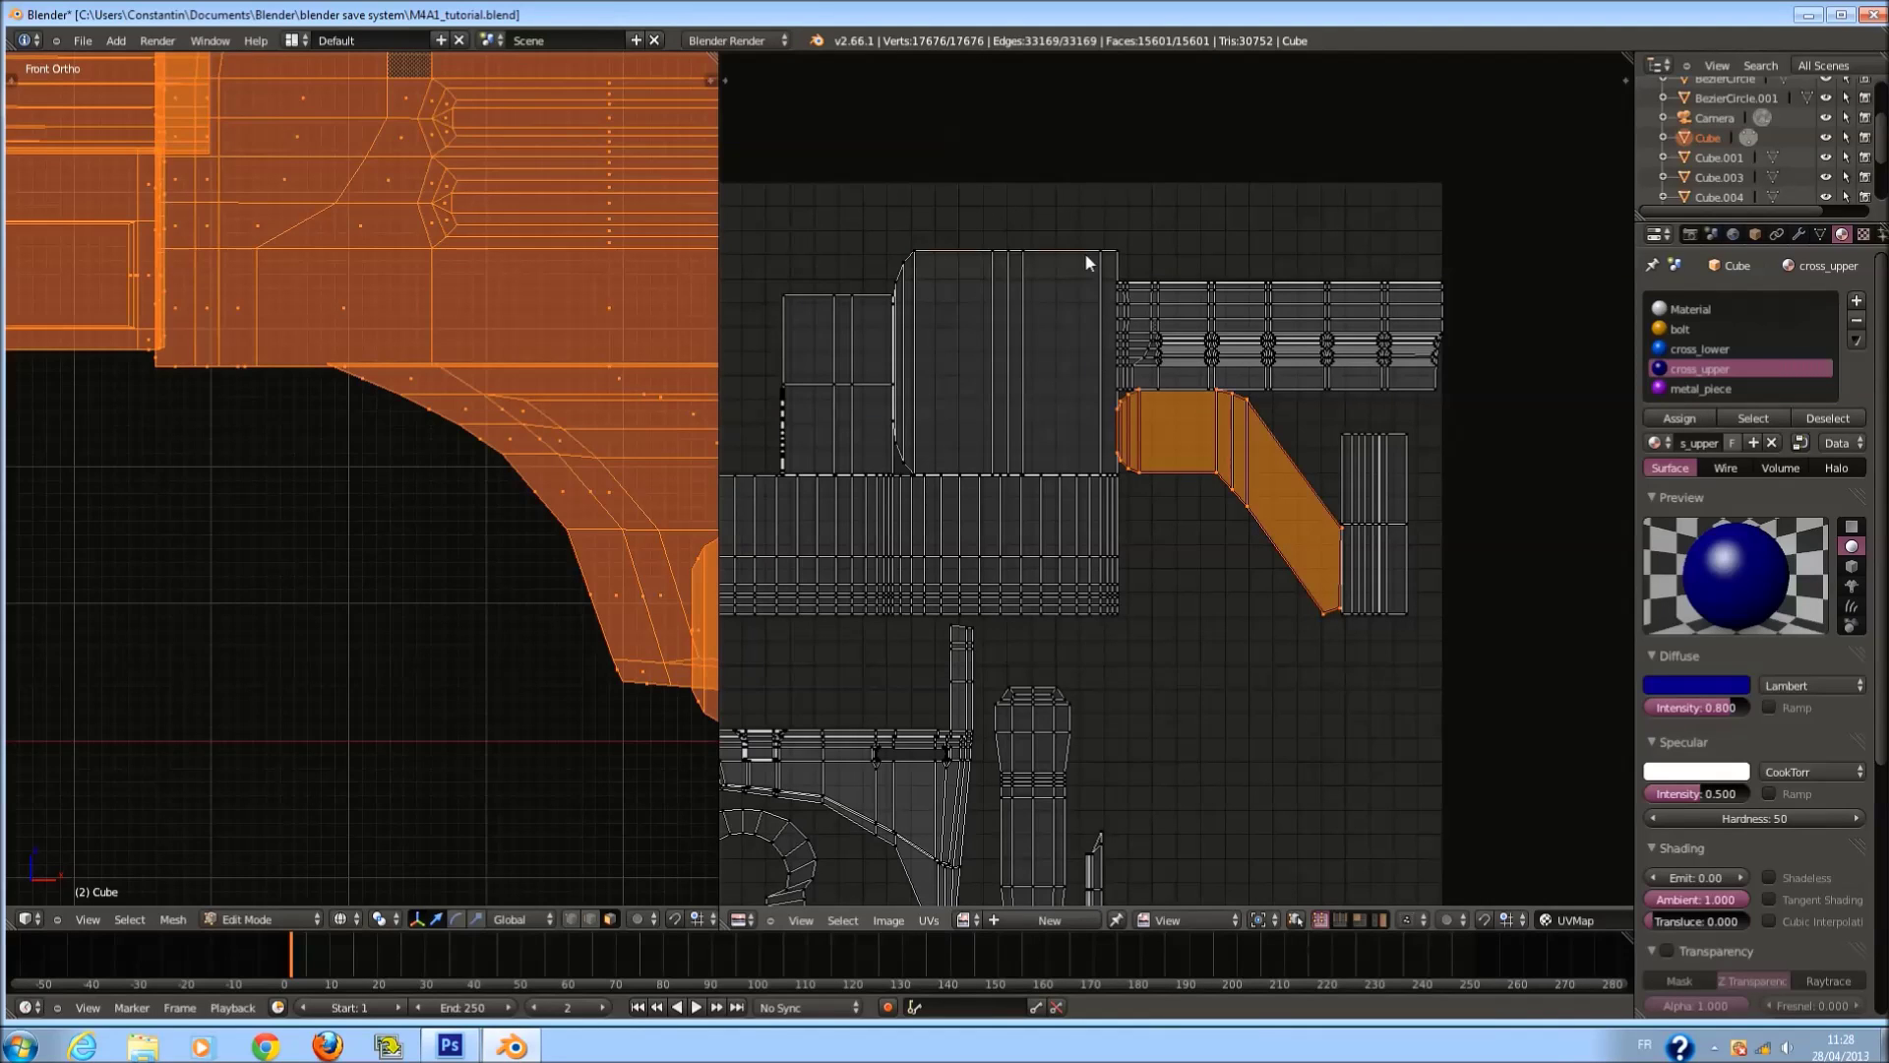
key("l")
scroll(1147, 352, "down", 1)
key("s")
left_click(1204, 484)
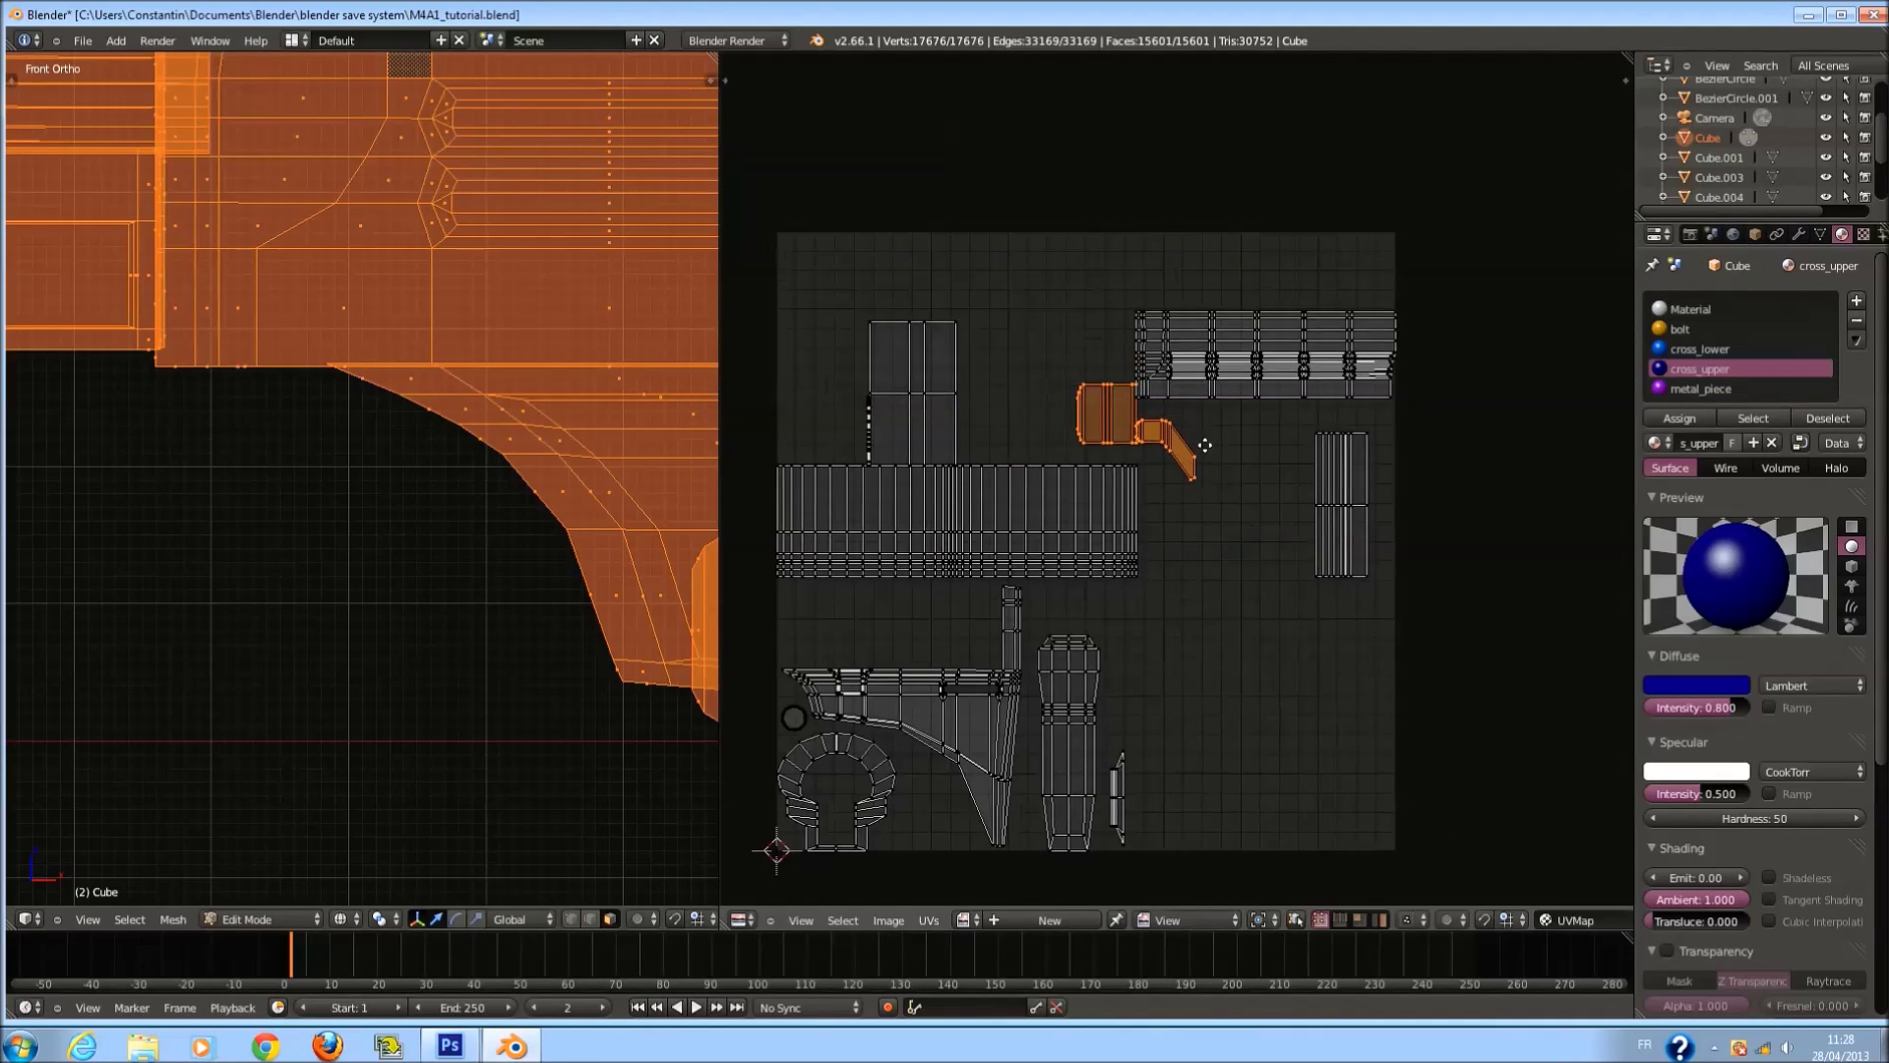
scroll(1230, 610, "down", 3, "shift")
key("g")
left_click(1288, 669)
Flatten the rounded UV island along Y and move it vertically in line with the angled arm island.
scroll(1302, 678, "up", 1)
scroll(1301, 675, "up", 3)
key("a")
key("l")
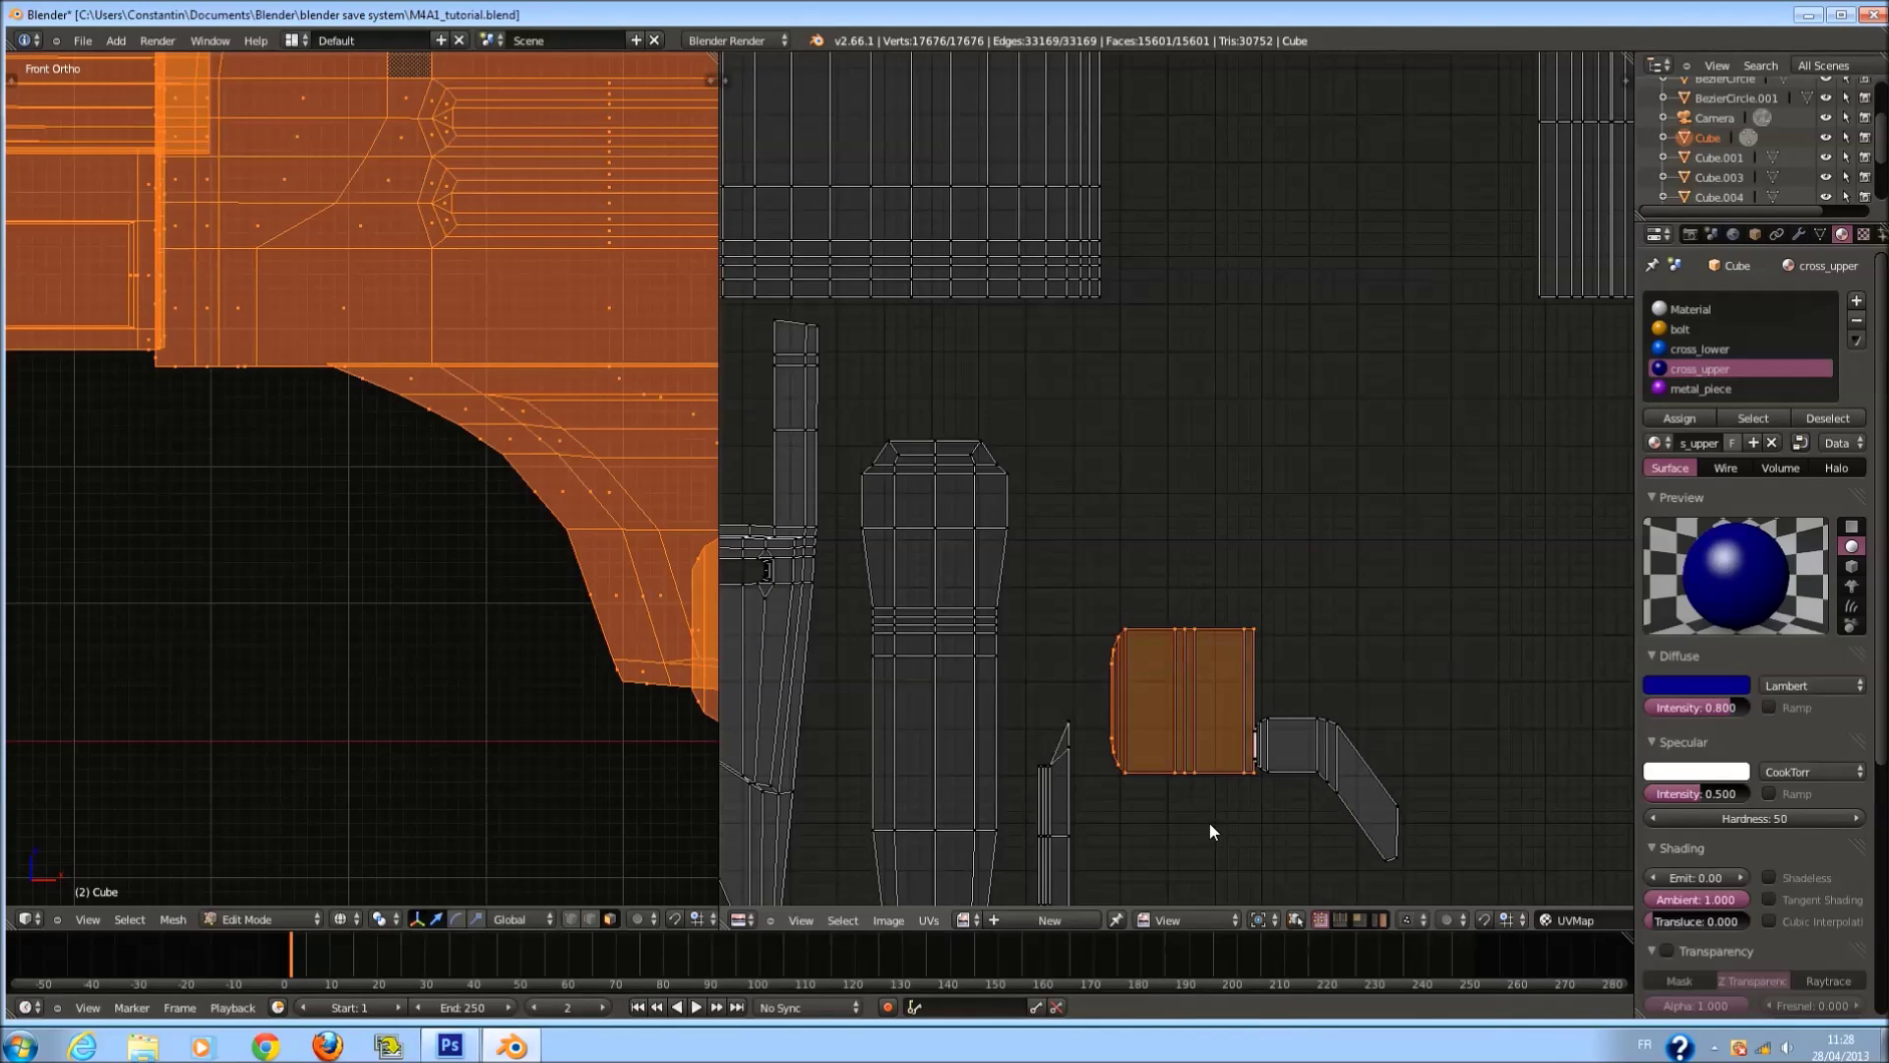
key("s")
key("y")
left_click(1207, 724)
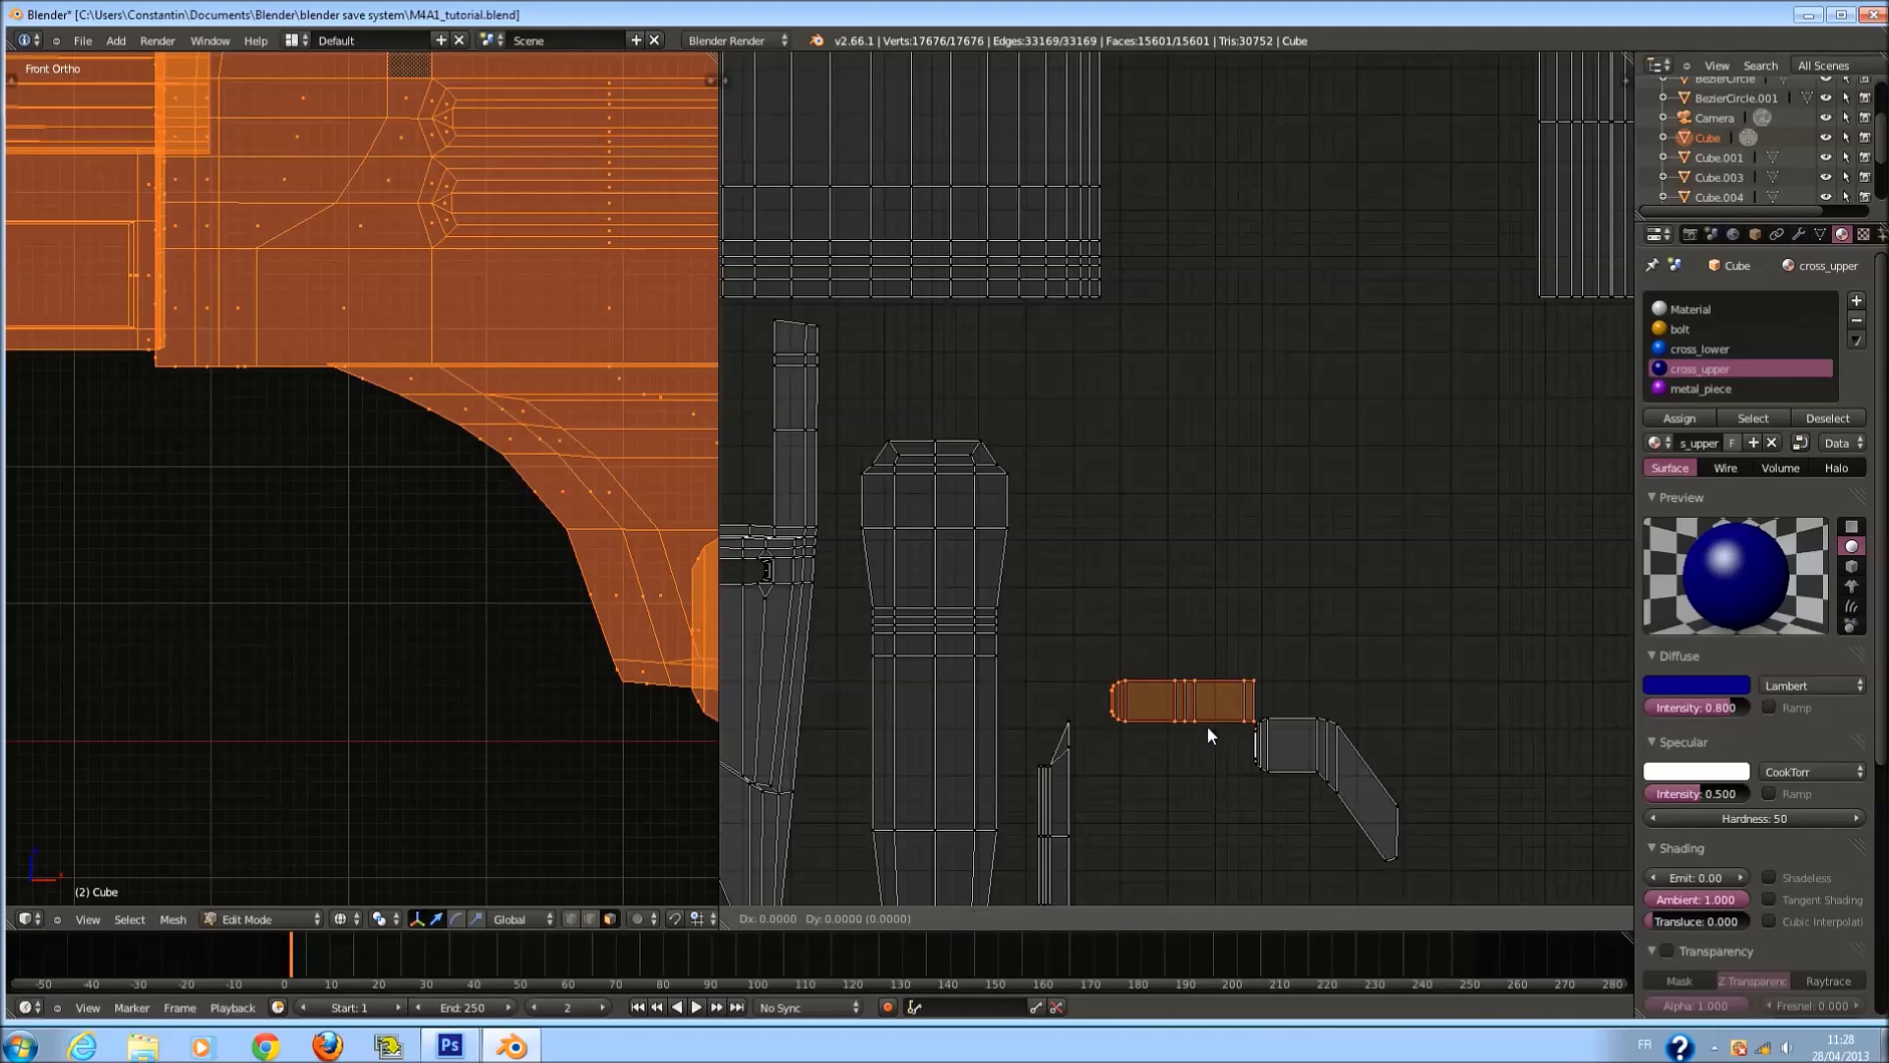
key("g")
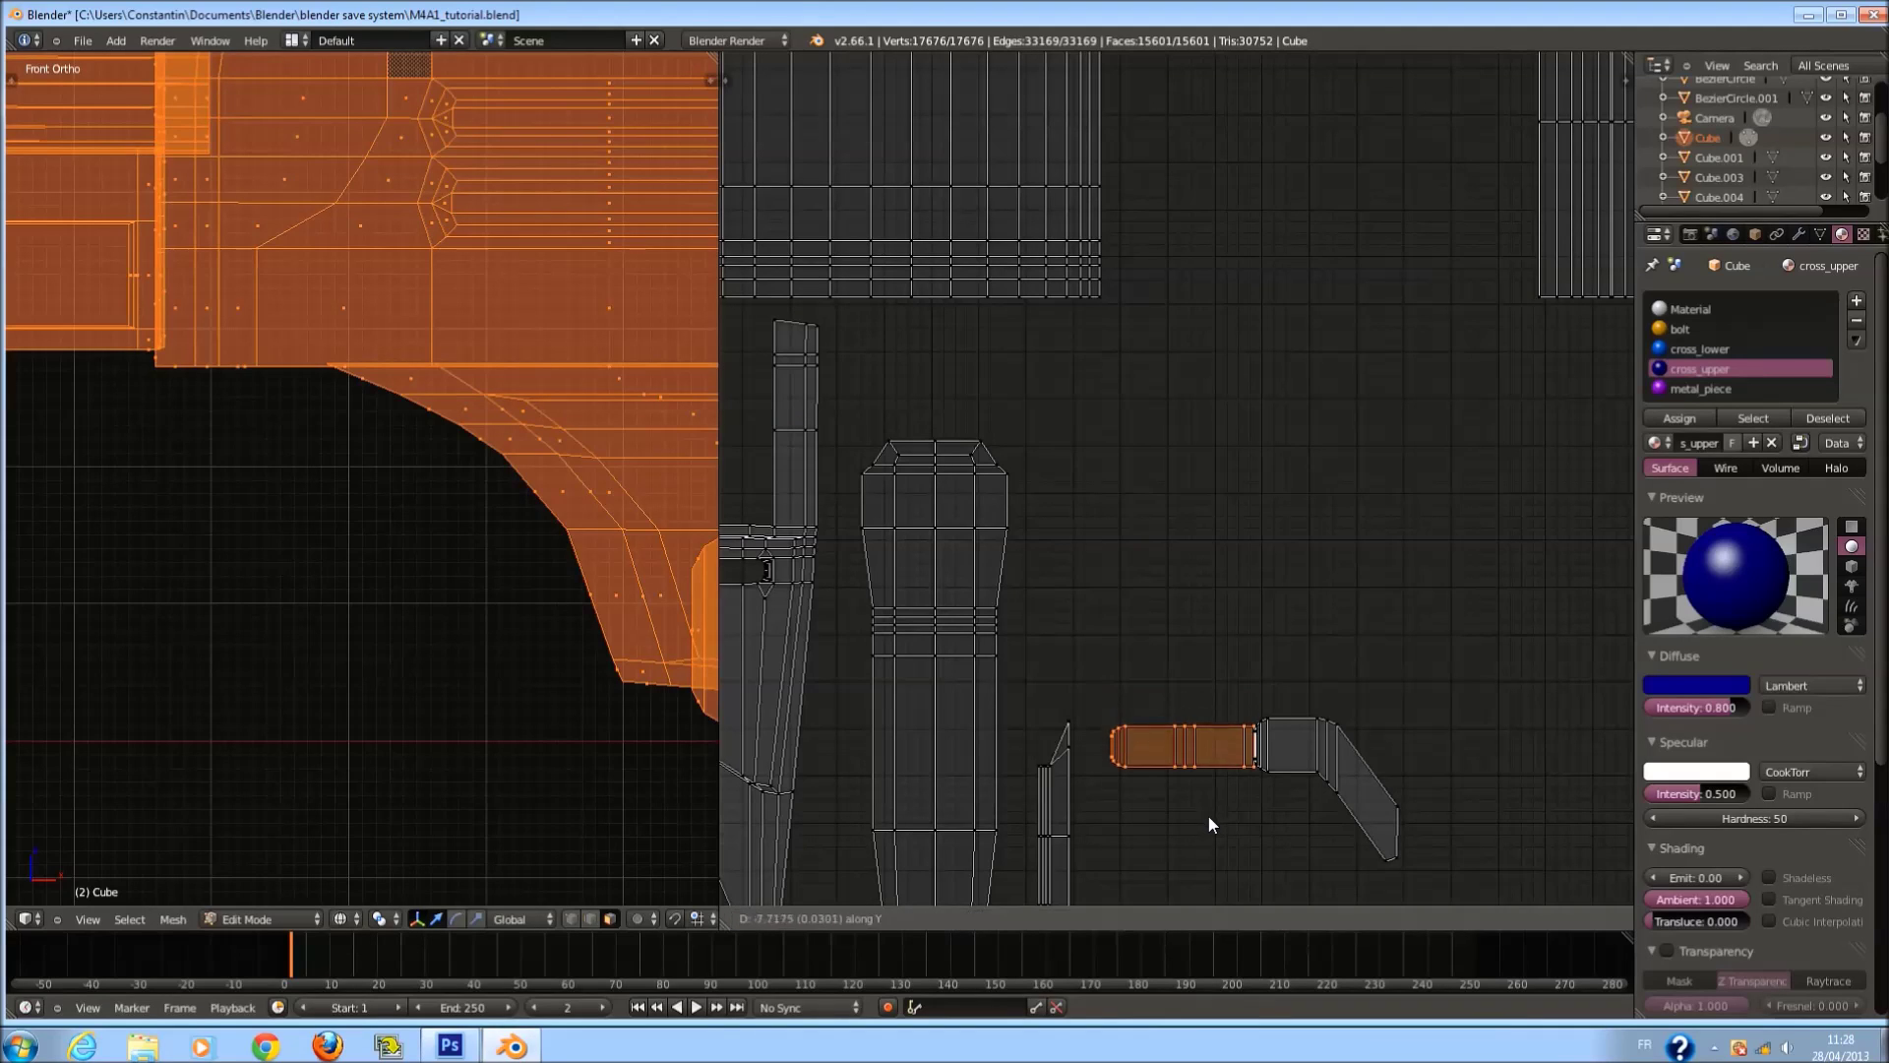
left_click(1212, 808)
Fine-tune the rounded island's Y scale and vertical position to match the arm island's end, and save the file.
key("s")
key("y")
left_click(1239, 813)
key("g")
key("y")
left_click(1239, 811)
key("ctrl+s")
Move the rounded island and the angled arm island together into the lower-right corner of the UV square.
scroll(1269, 787, "down", 2)
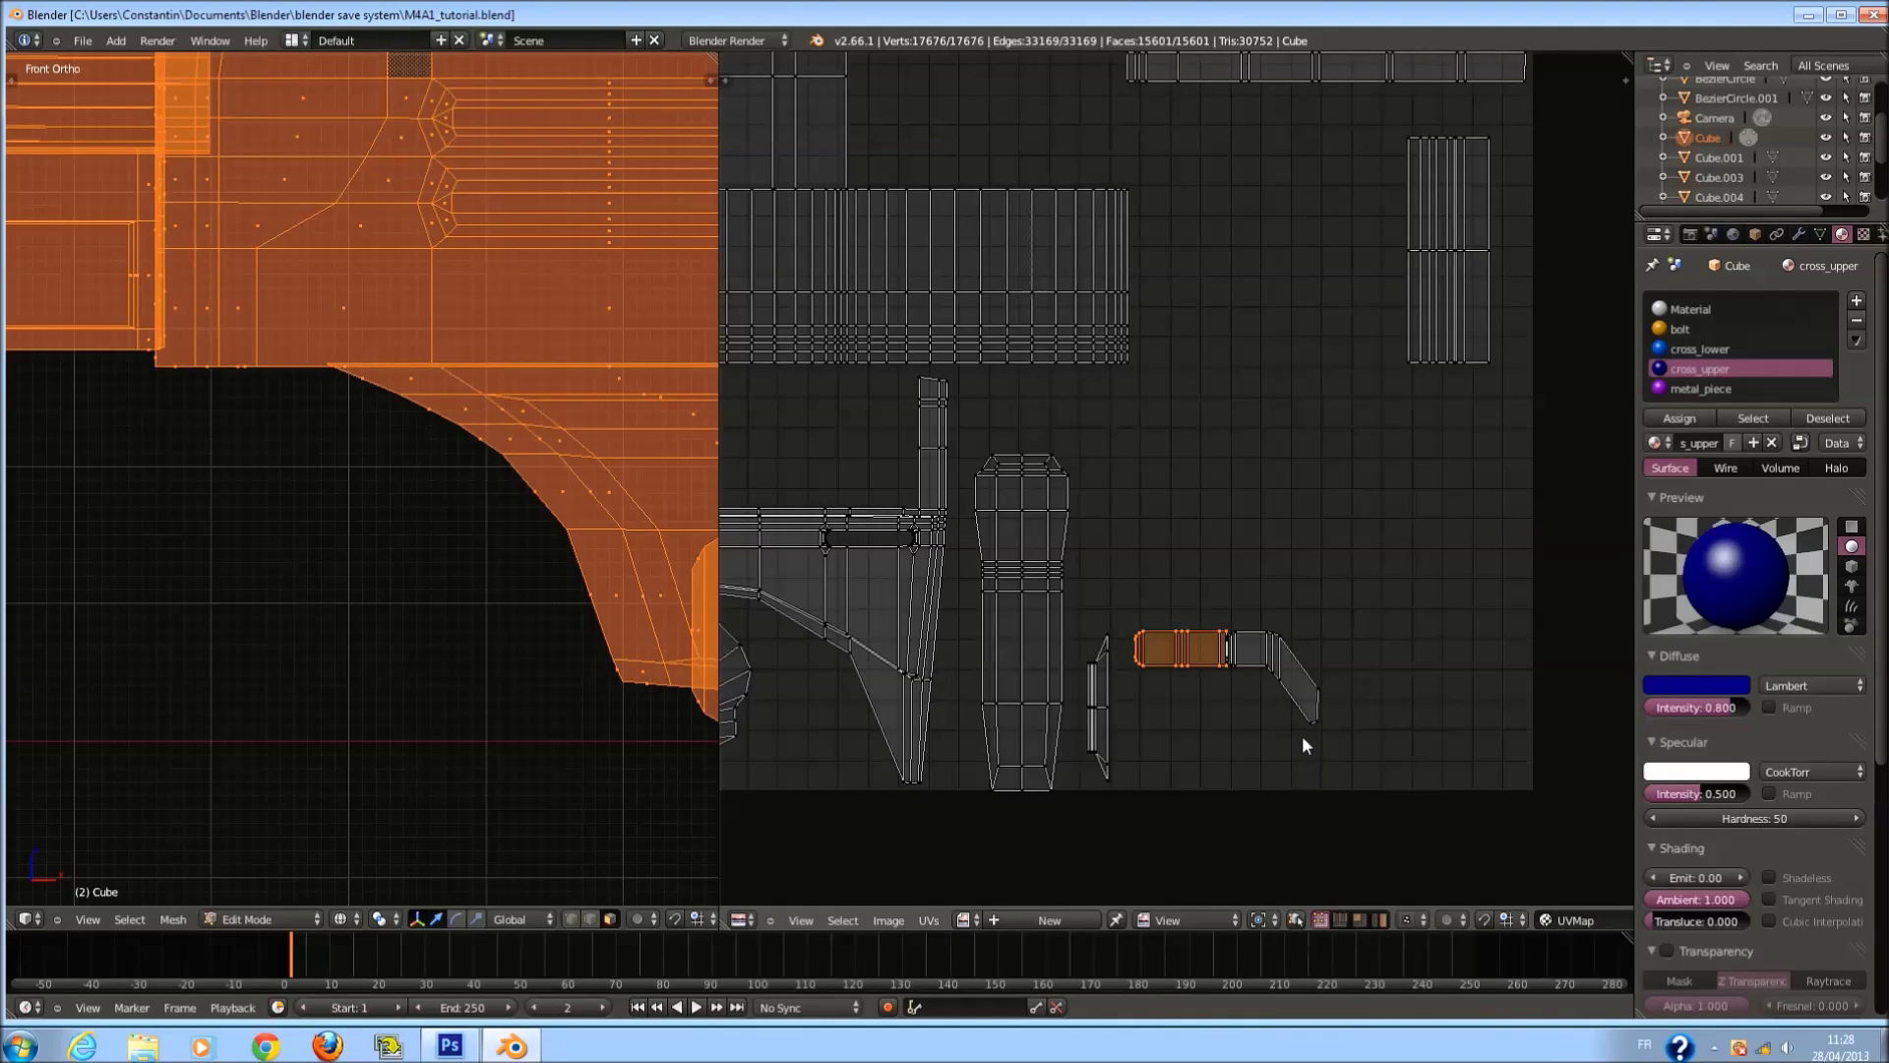
key("l")
key("g")
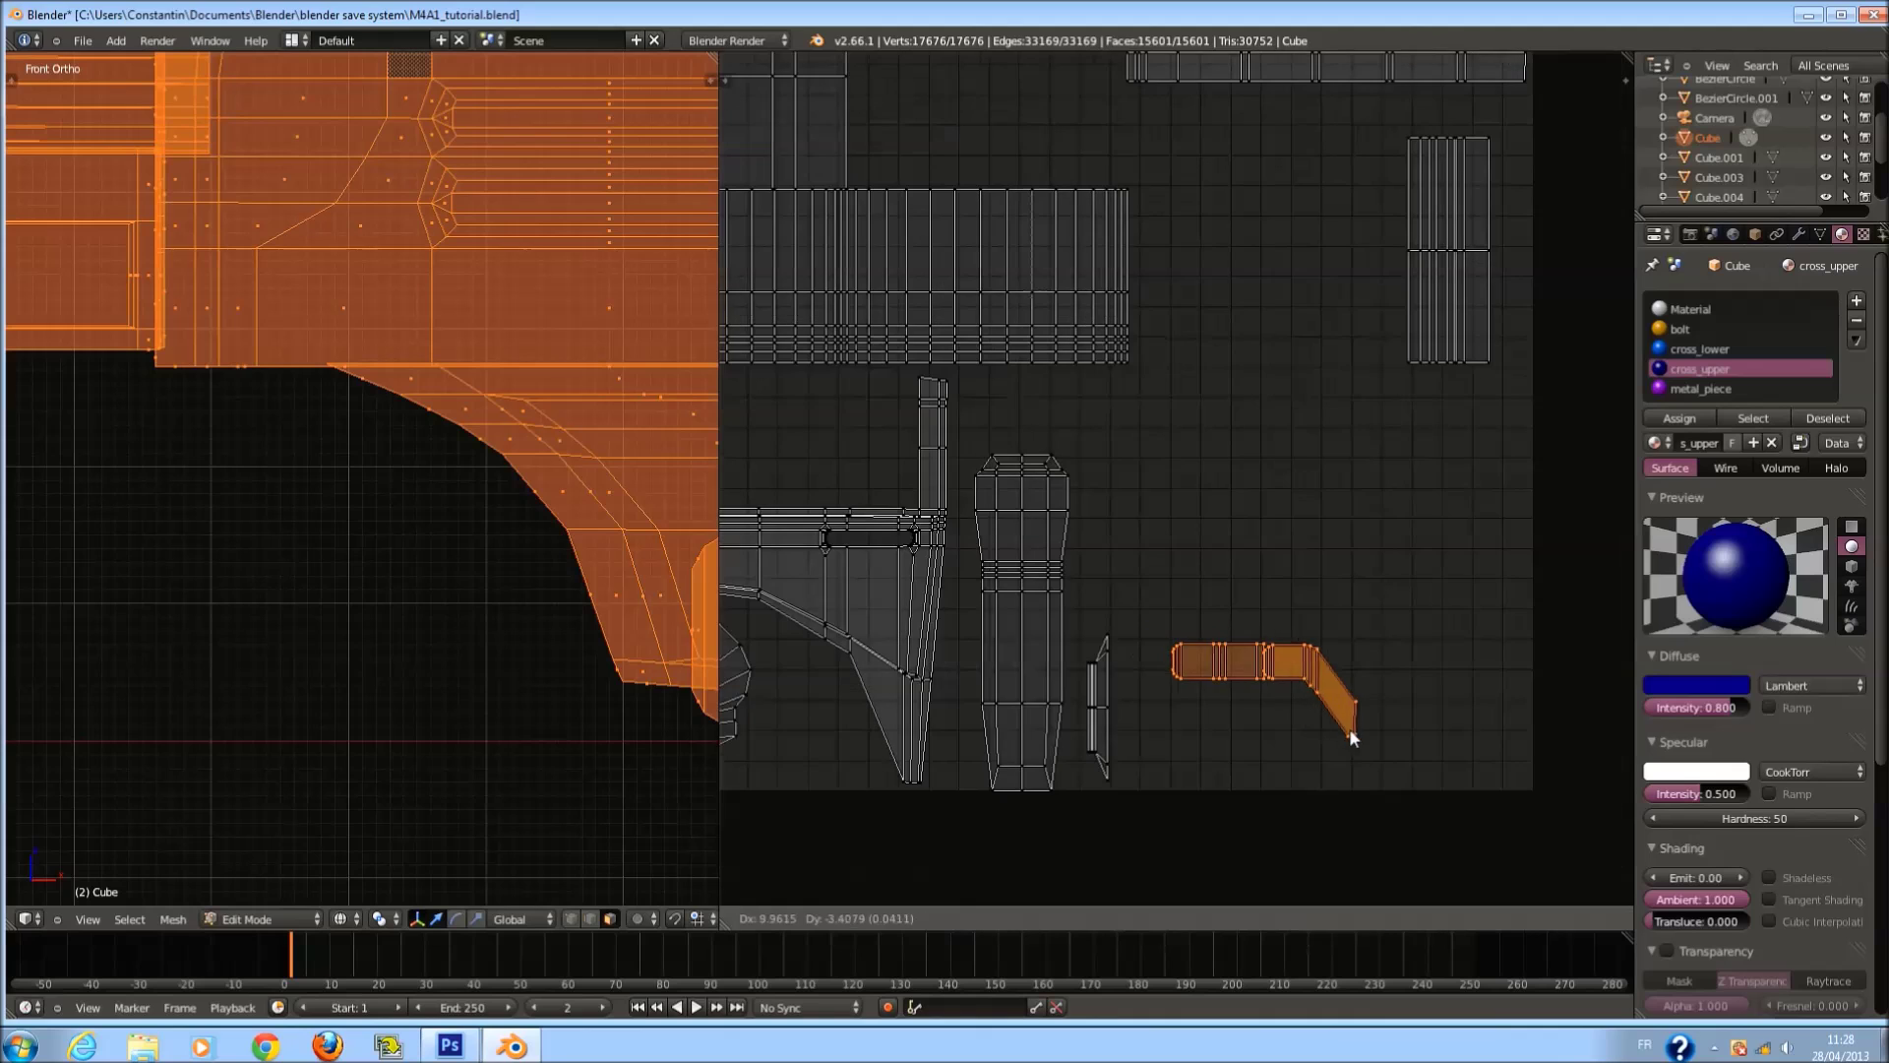
left_click(1513, 776)
key("a")
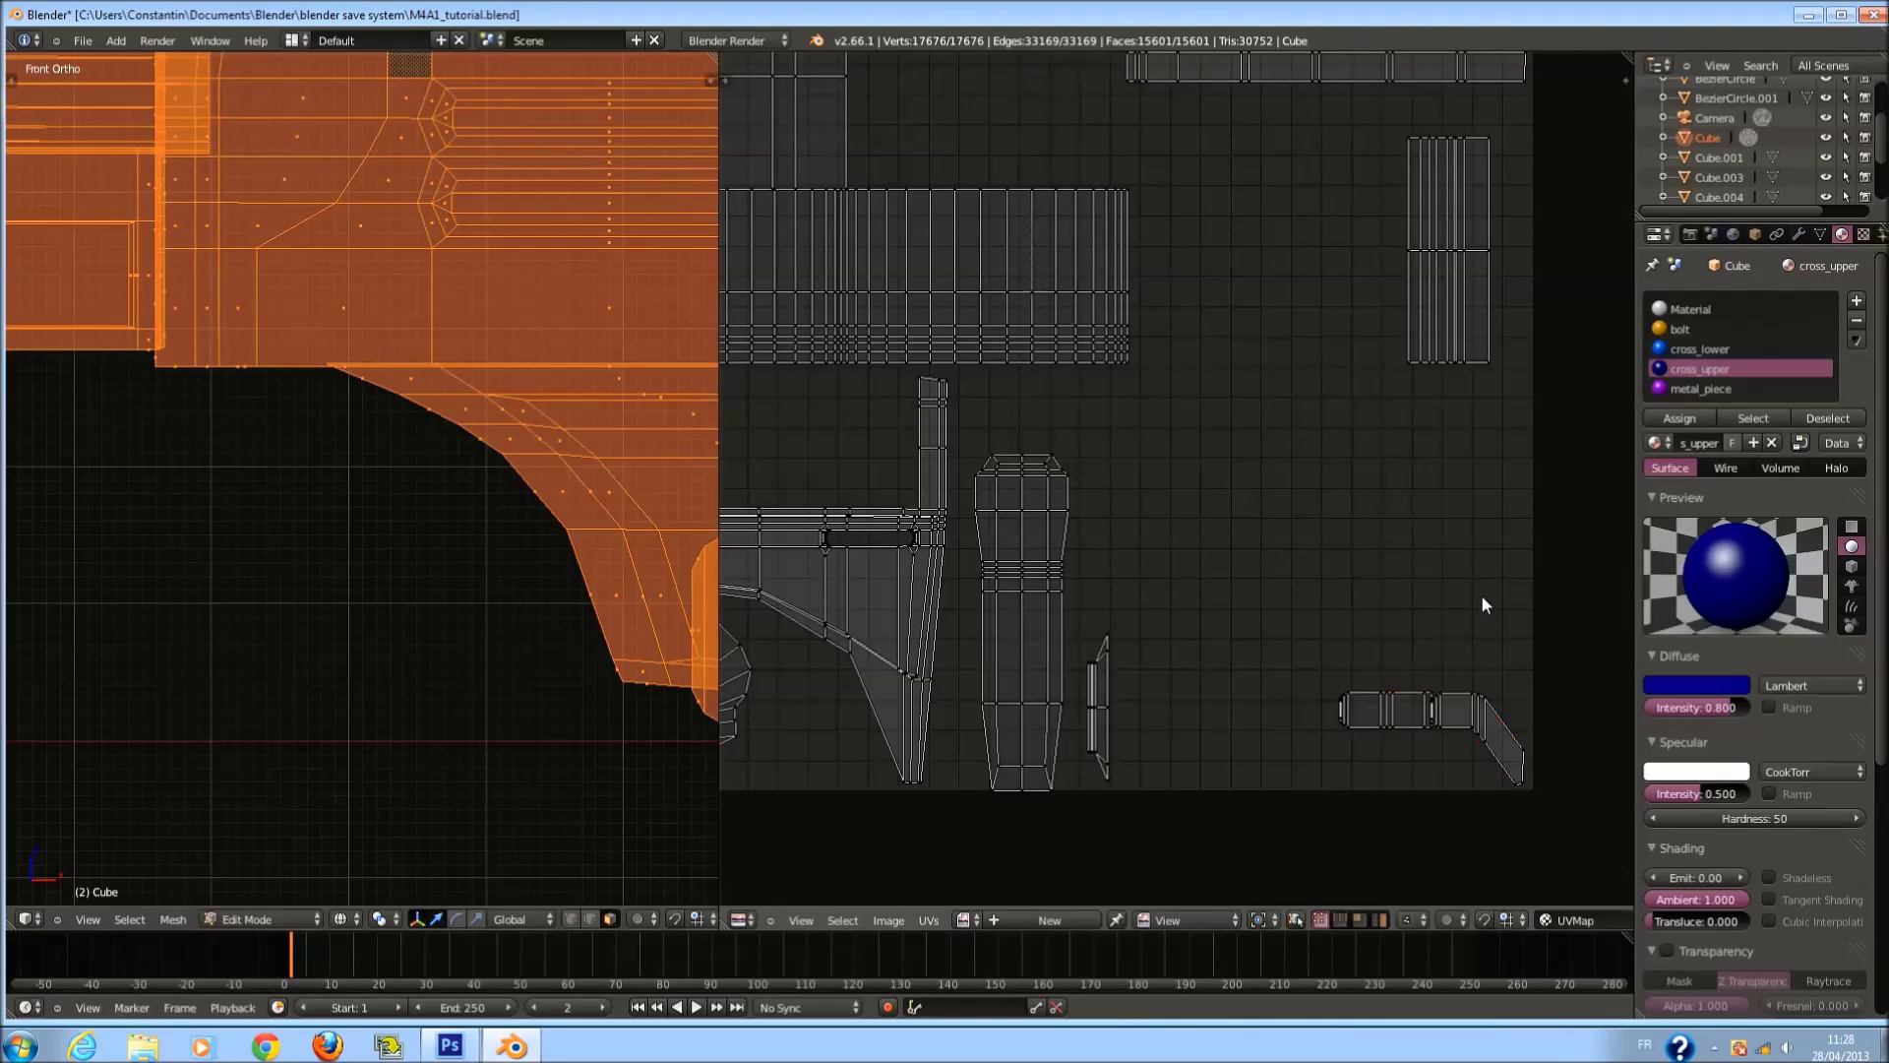
Shrink the wide striped UV island and place it just above the curved stock island.
scroll(1480, 594, "down", 1)
middle_click_drag(1202, 540, 1214, 559)
scroll(1200, 461, "down", 1)
scroll(1208, 459, "up", 1)
key("l")
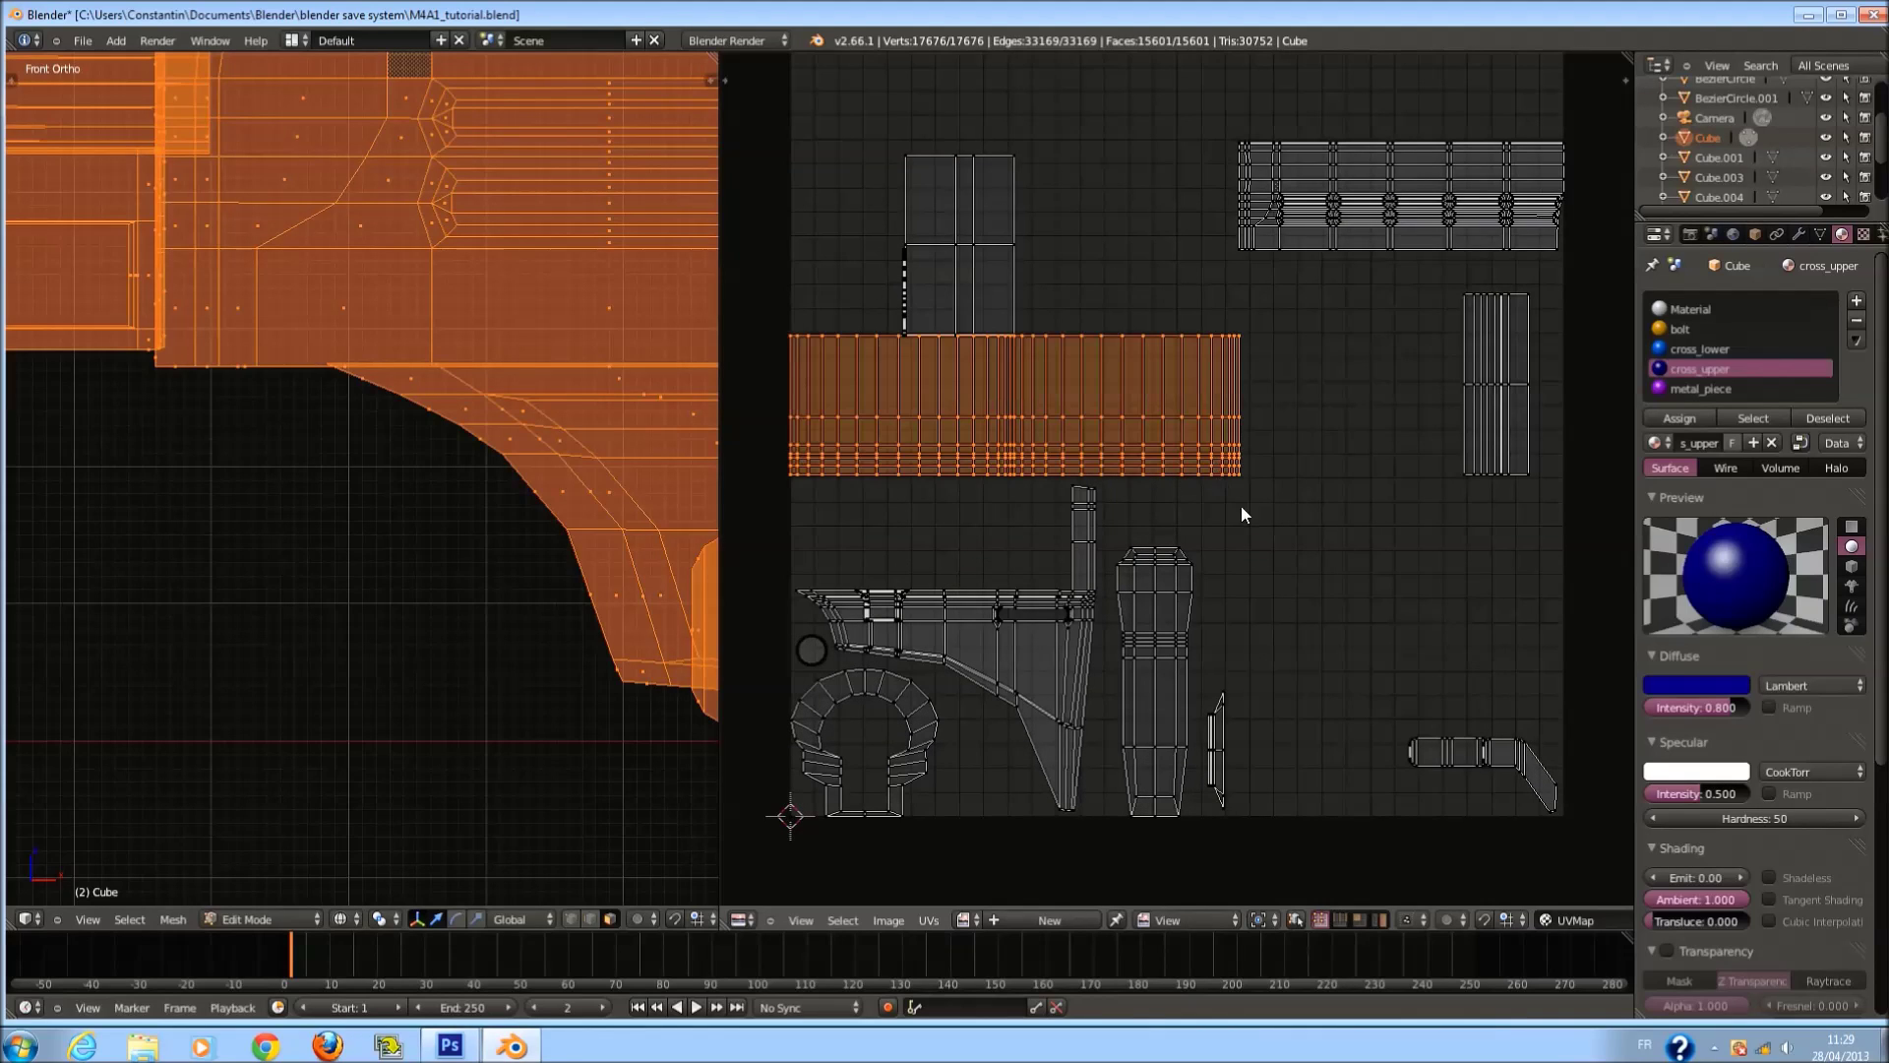
key("s")
left_click(1071, 410)
key("g")
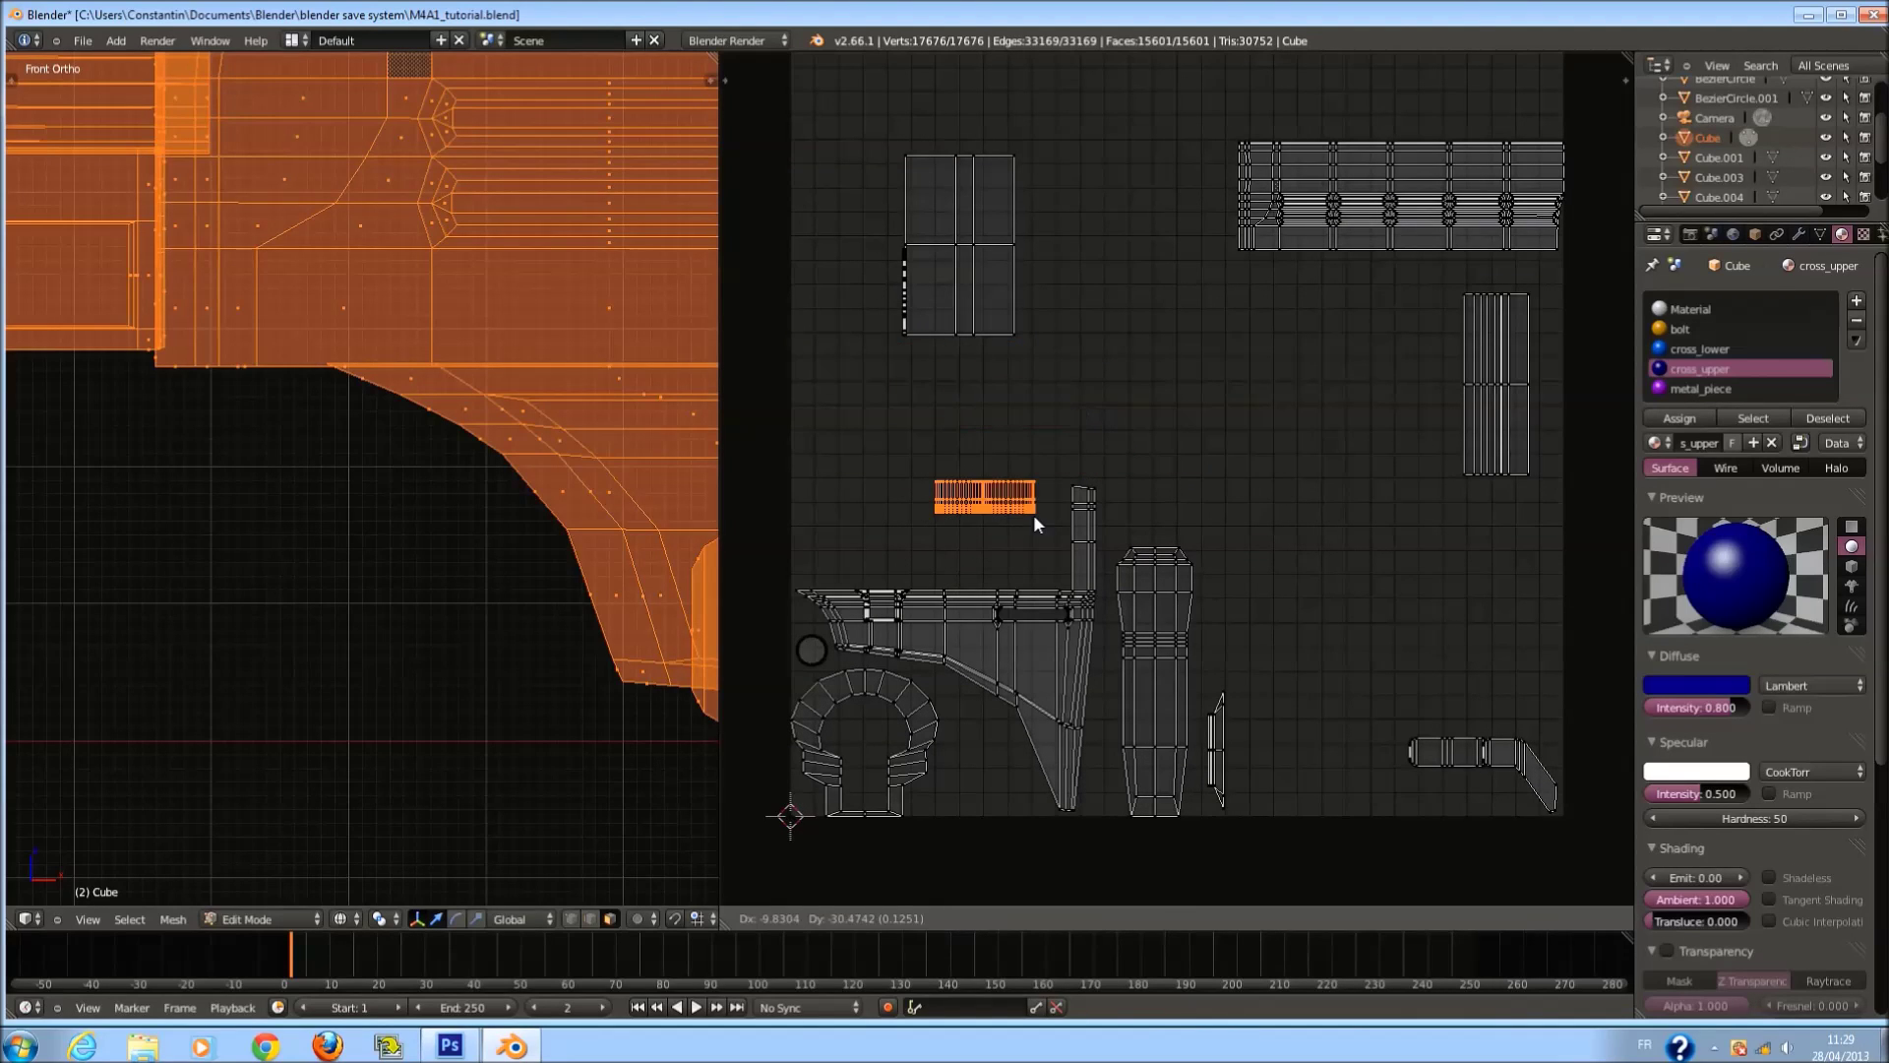
left_click(1033, 514)
Scale the striped UV island down further and clear the selection.
scroll(1401, 460, "up", 4)
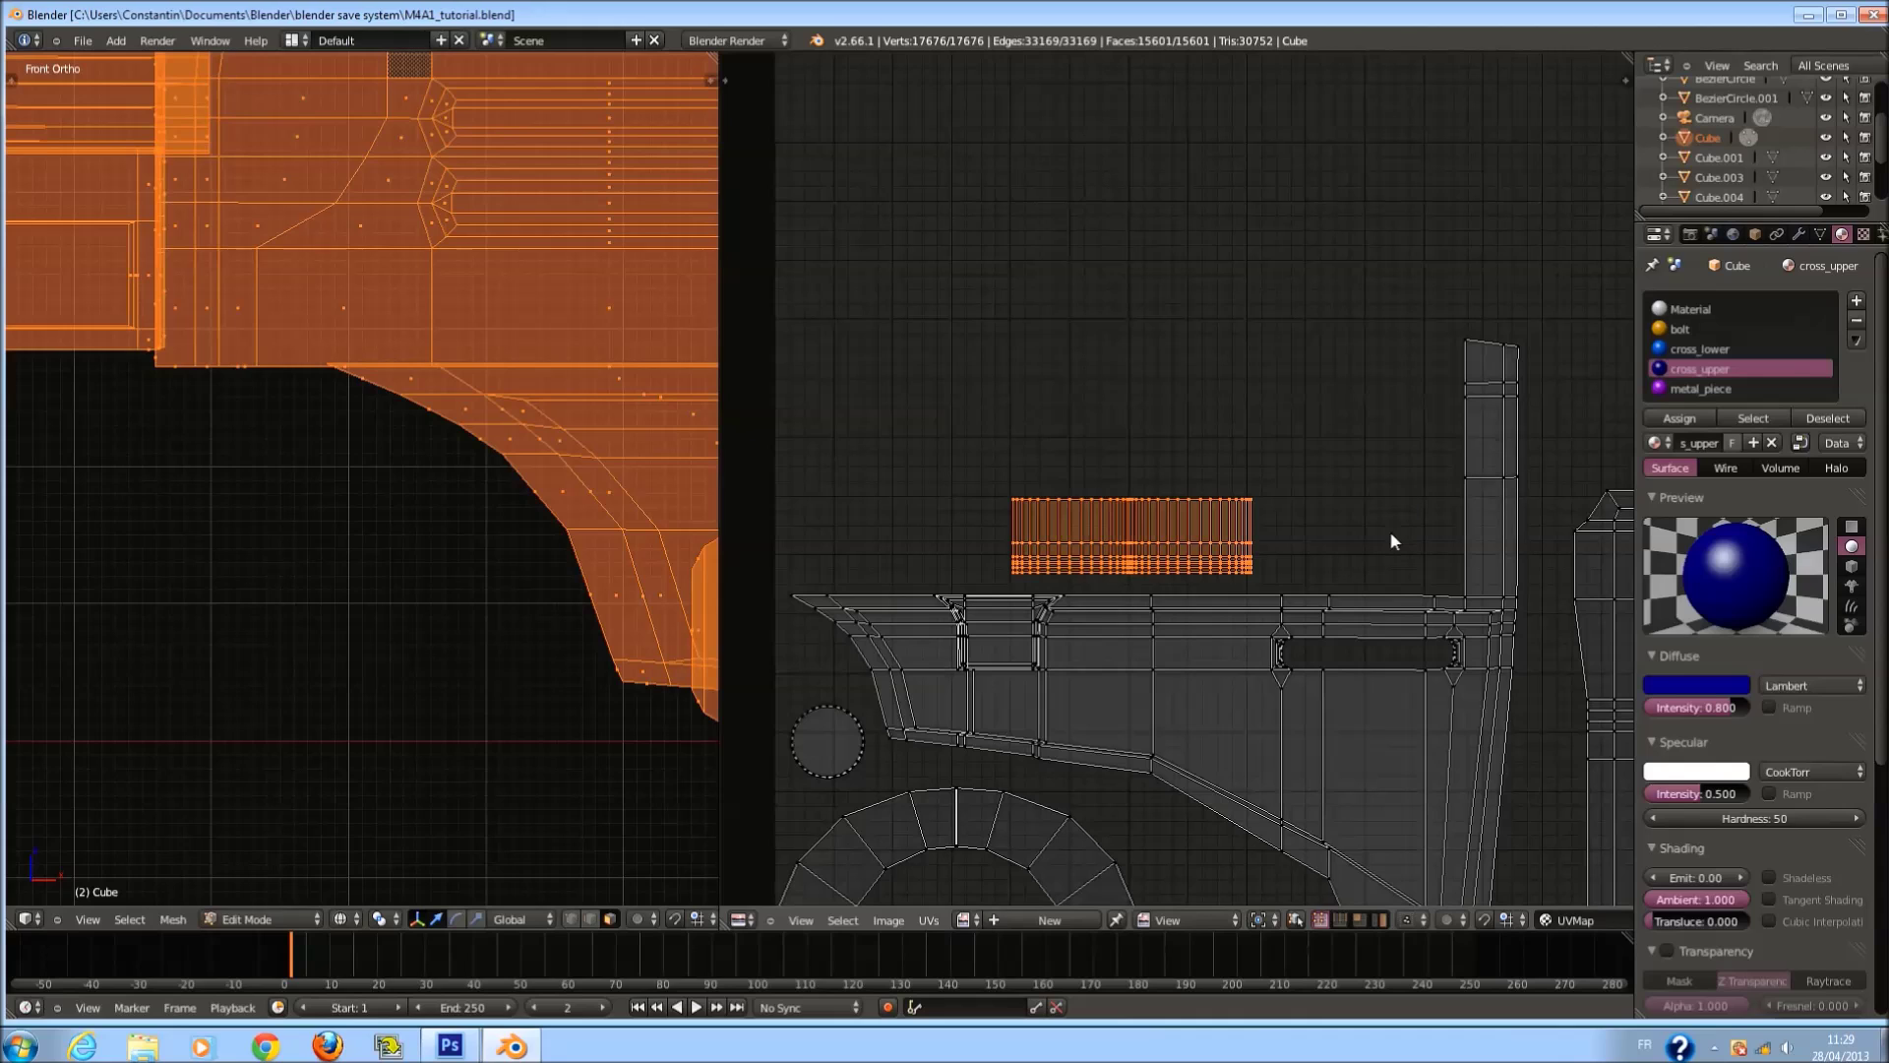
key("s")
left_click(1299, 543)
key("a")
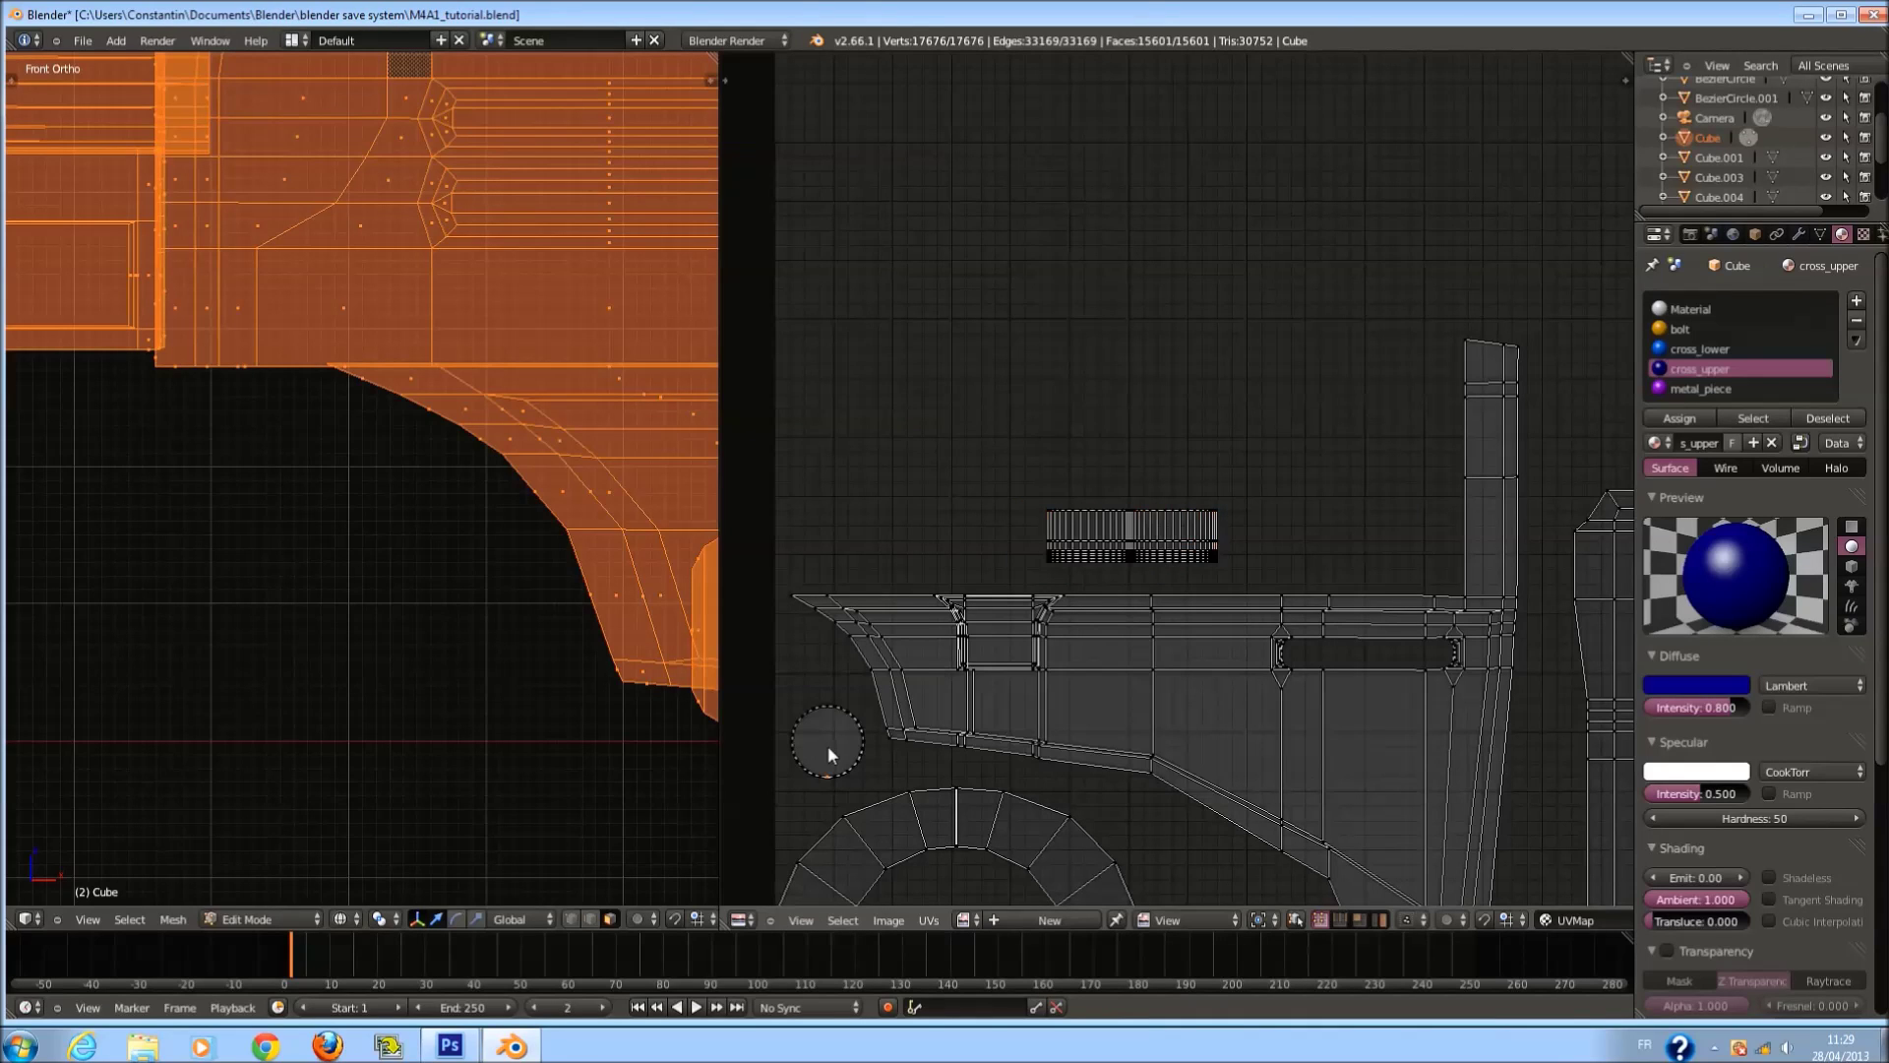
Scale down the stacked circular islands and move them beside the small striped island above the stock.
middle_click_drag(828, 745, 1124, 588)
scroll(1094, 614, "up", 3)
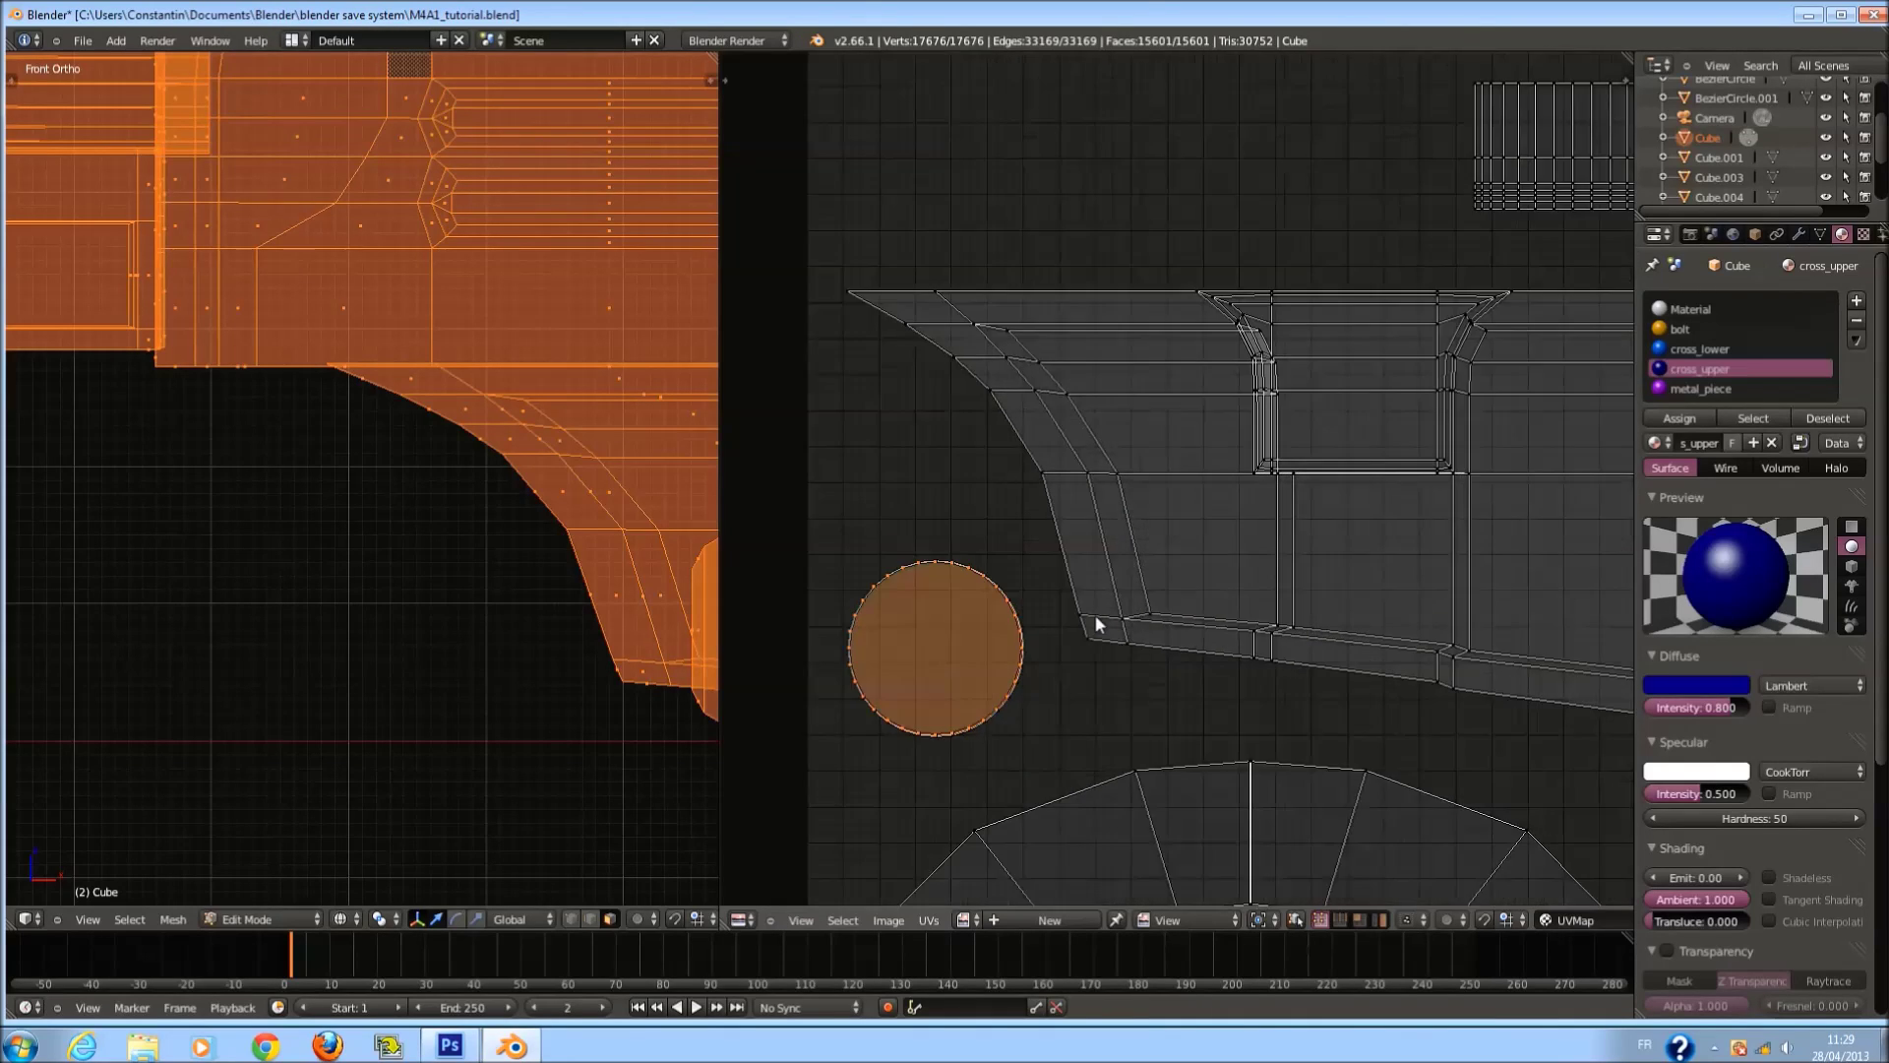
key("a")
key("a")
scroll(1112, 640, "down", 2)
key("s")
left_click(1128, 641)
key("g")
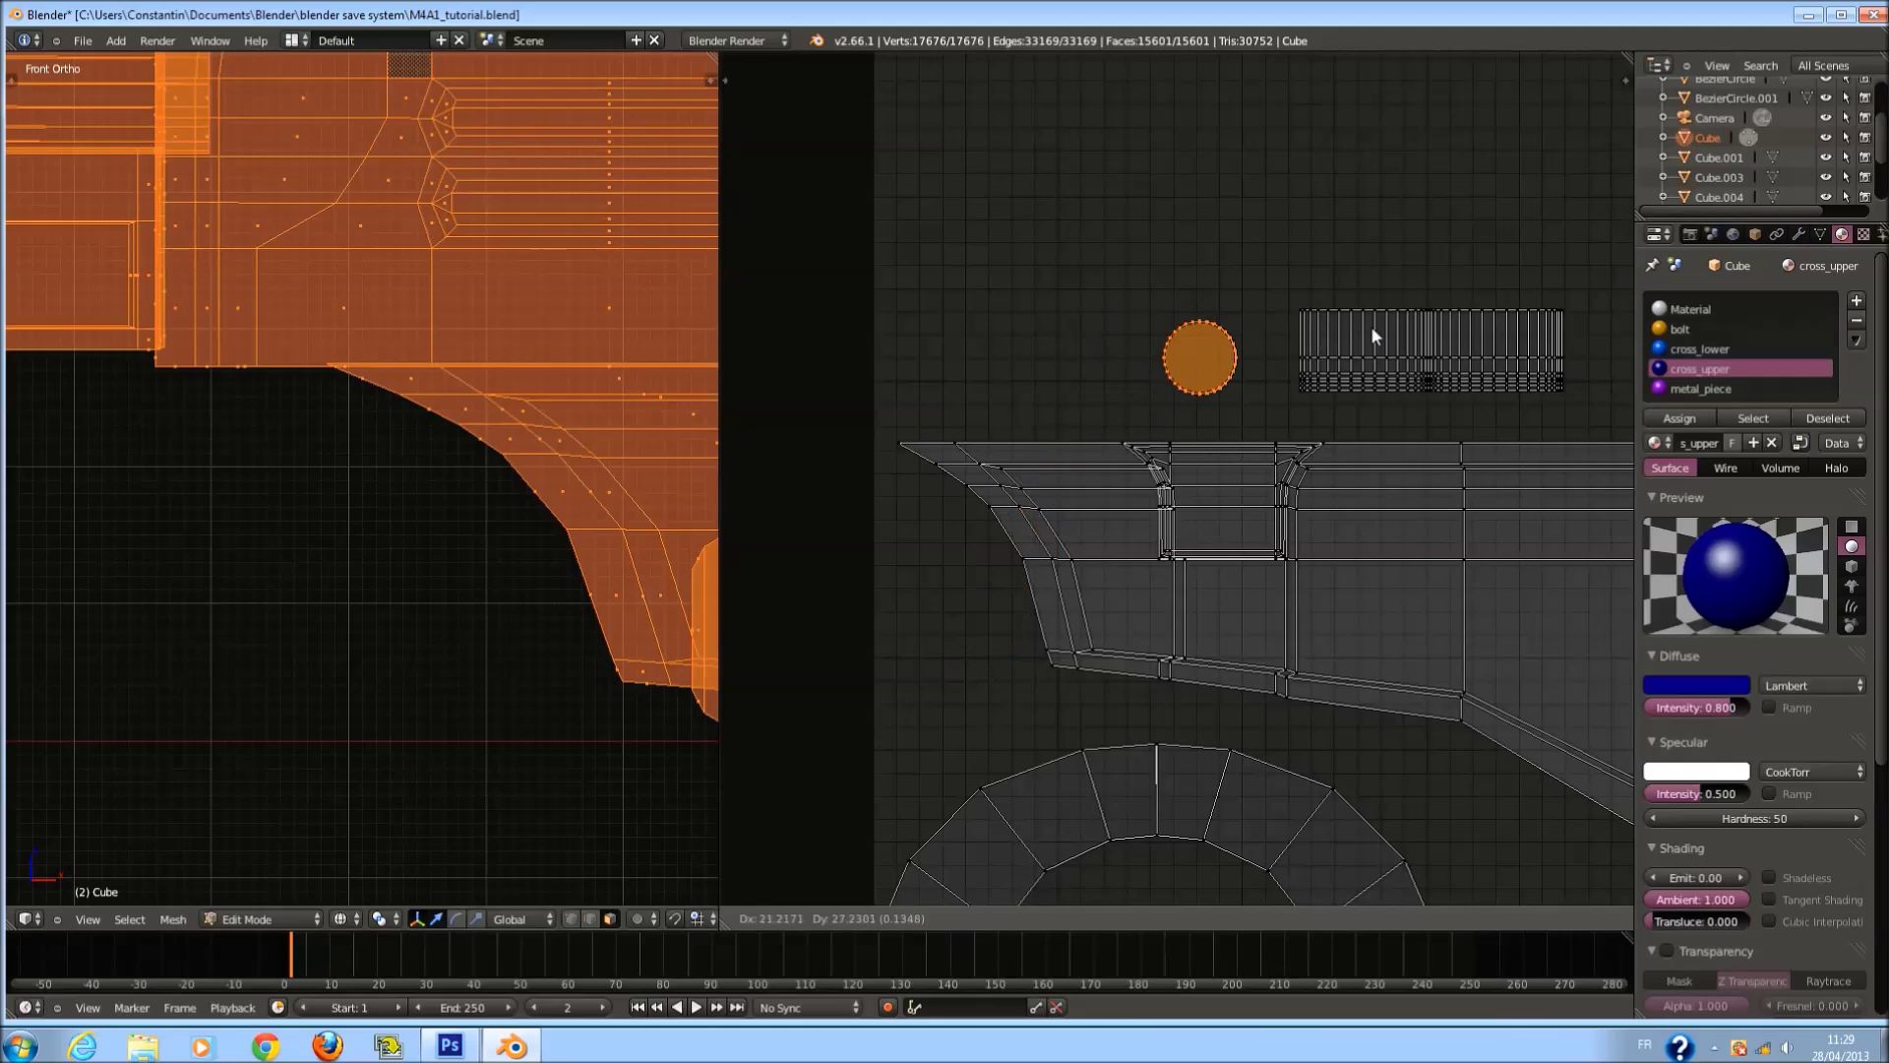
left_click(1379, 327)
Save the file and nudge the circular islands closer to the striped island.
key("ctrl+s")
middle_click_drag(1379, 327, 1126, 451)
key("g")
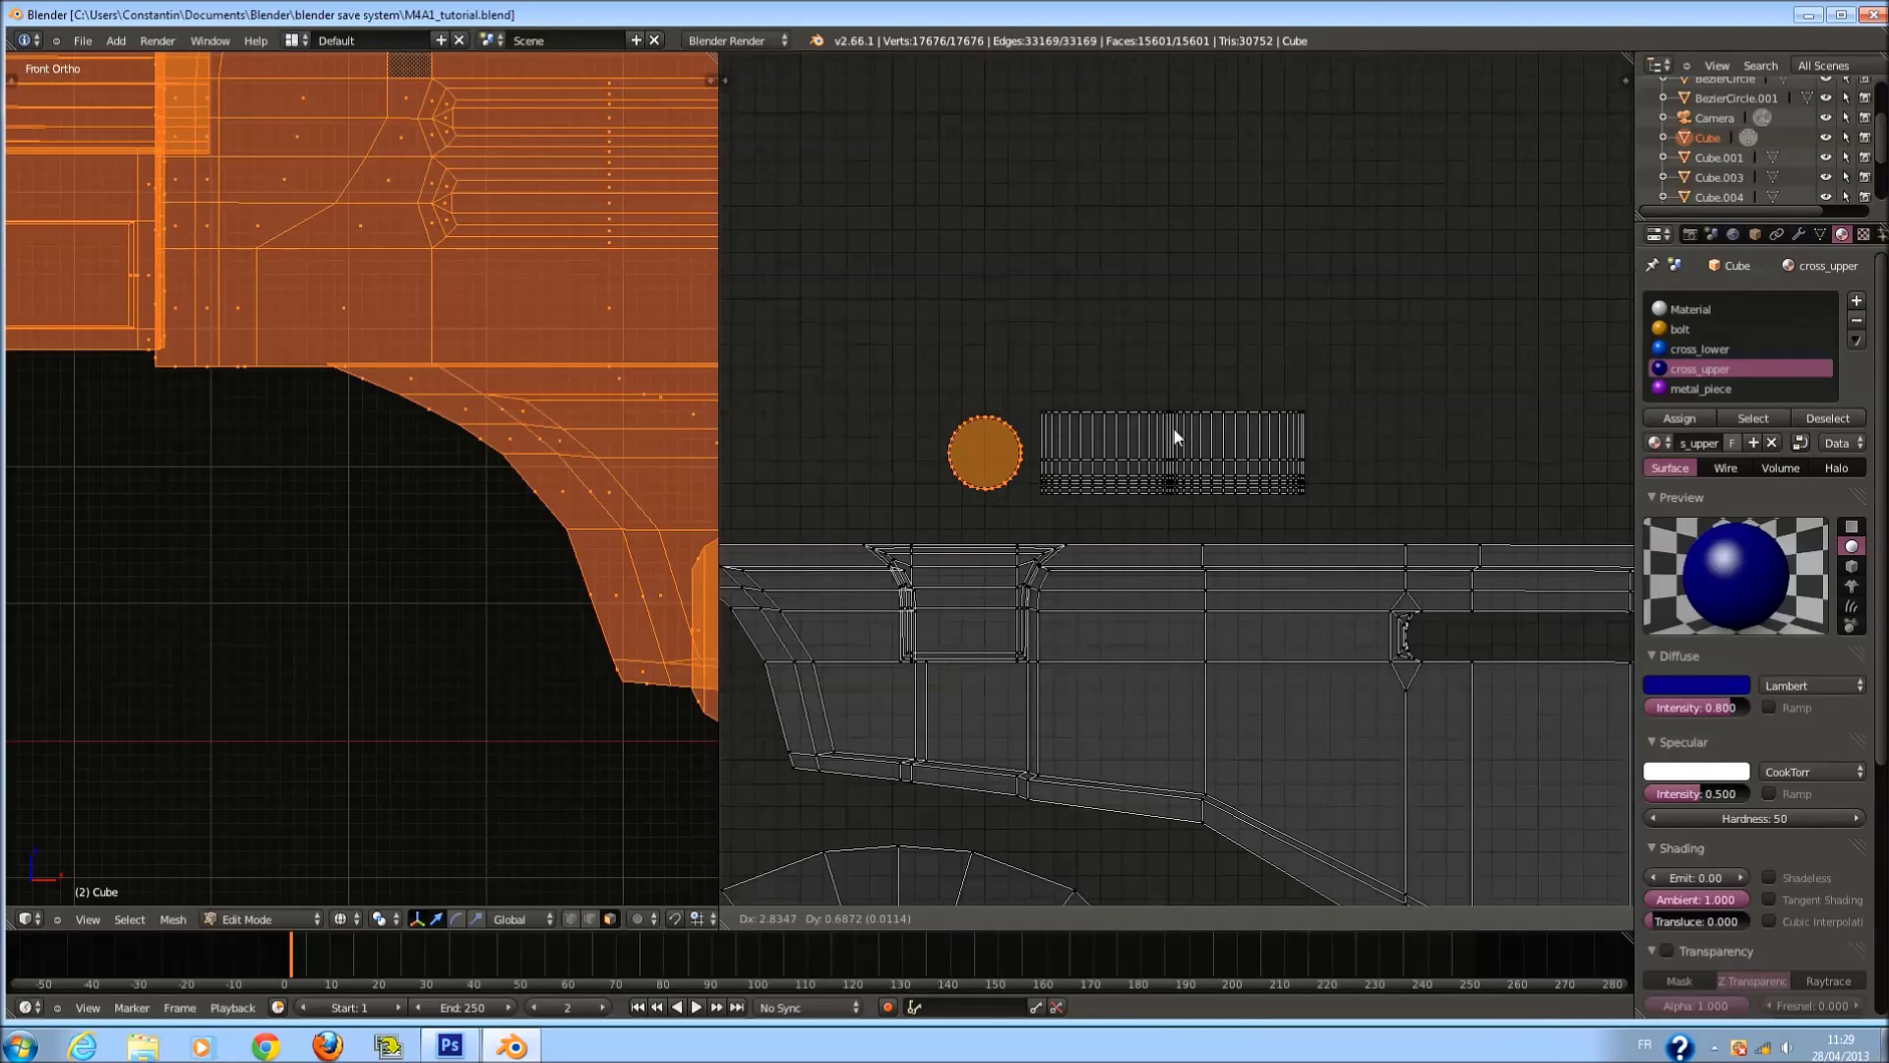
left_click(1173, 429)
Box-select the circular and striped islands, move them to the UV square's left edge above the stock island, and save the file.
key("a")
key("a")
key("a")
key("b")
mouse_move(922, 379)
left_mouse_down()
mouse_move(1180, 472)
mouse_move(1383, 506)
left_mouse_up()
middle_click_drag(1438, 528, 1483, 543)
key("ctrl+s")
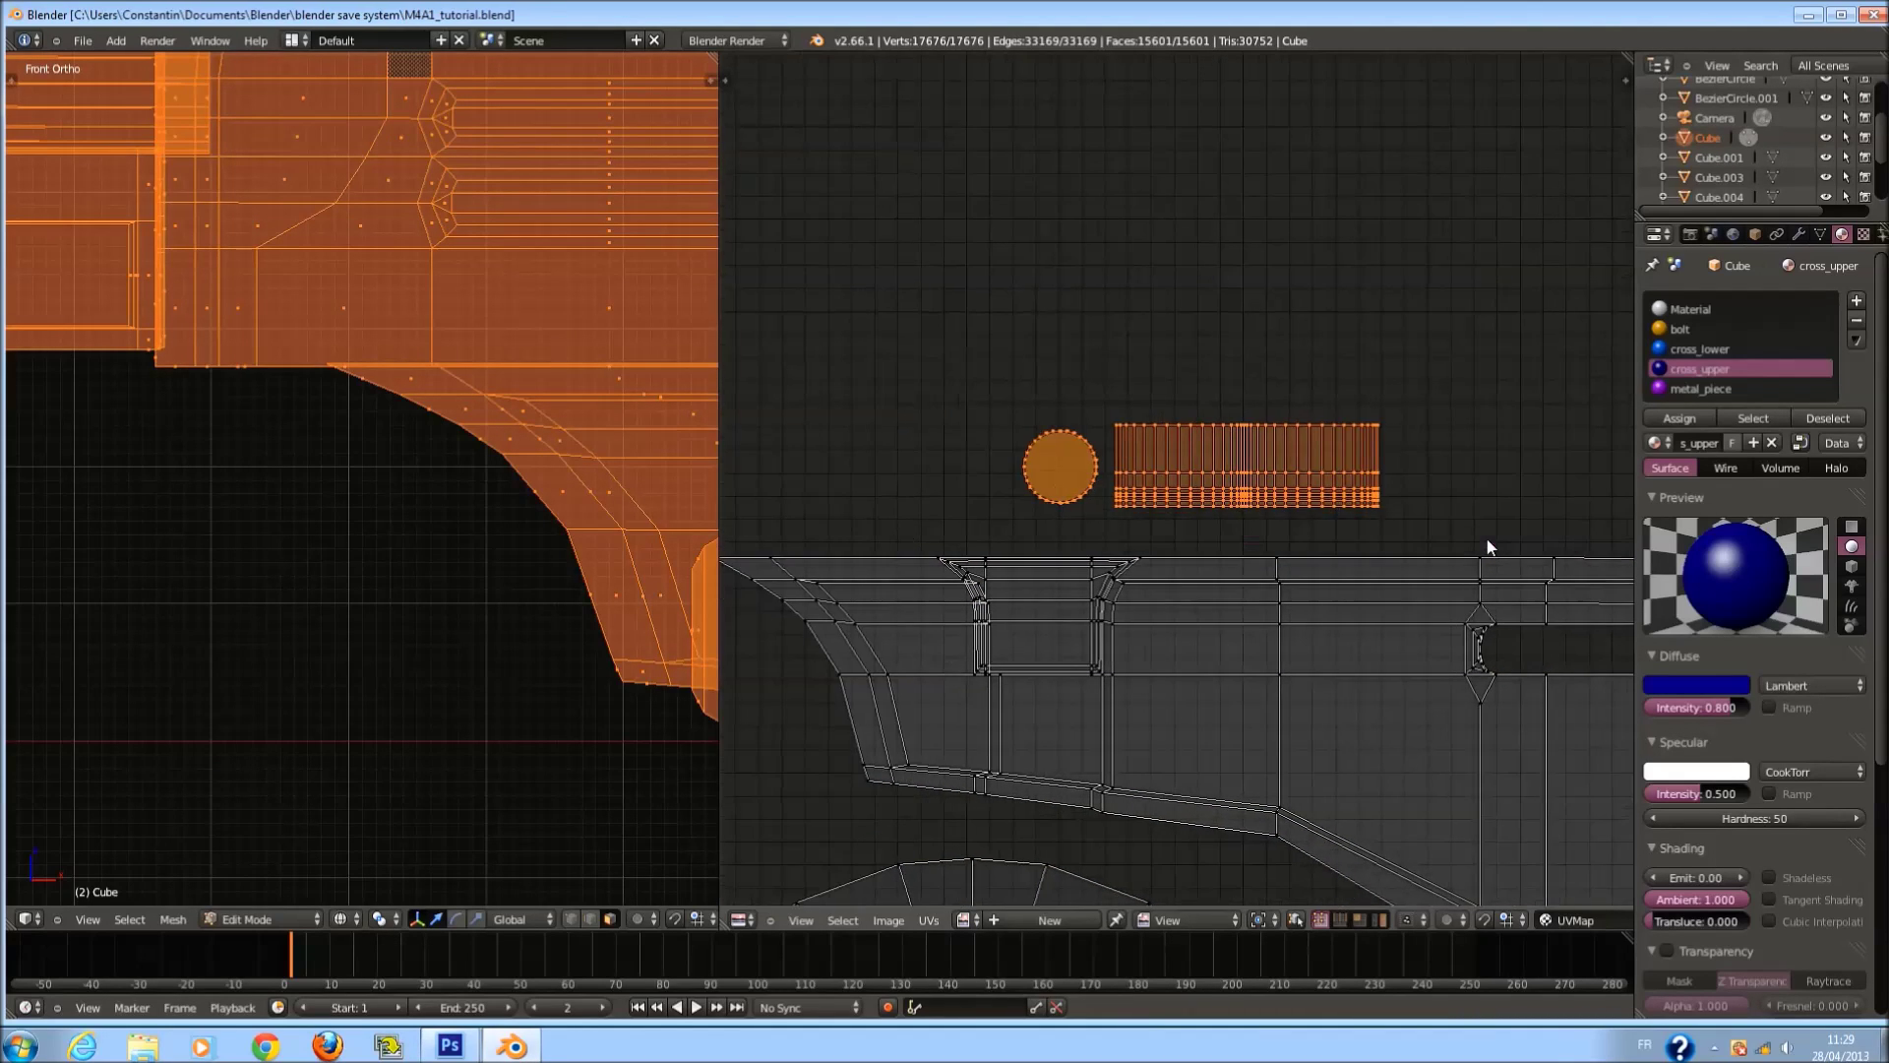
scroll(1483, 543, "down", 1)
key("g")
left_click(1216, 558)
key("a")
key("a")
key("a")
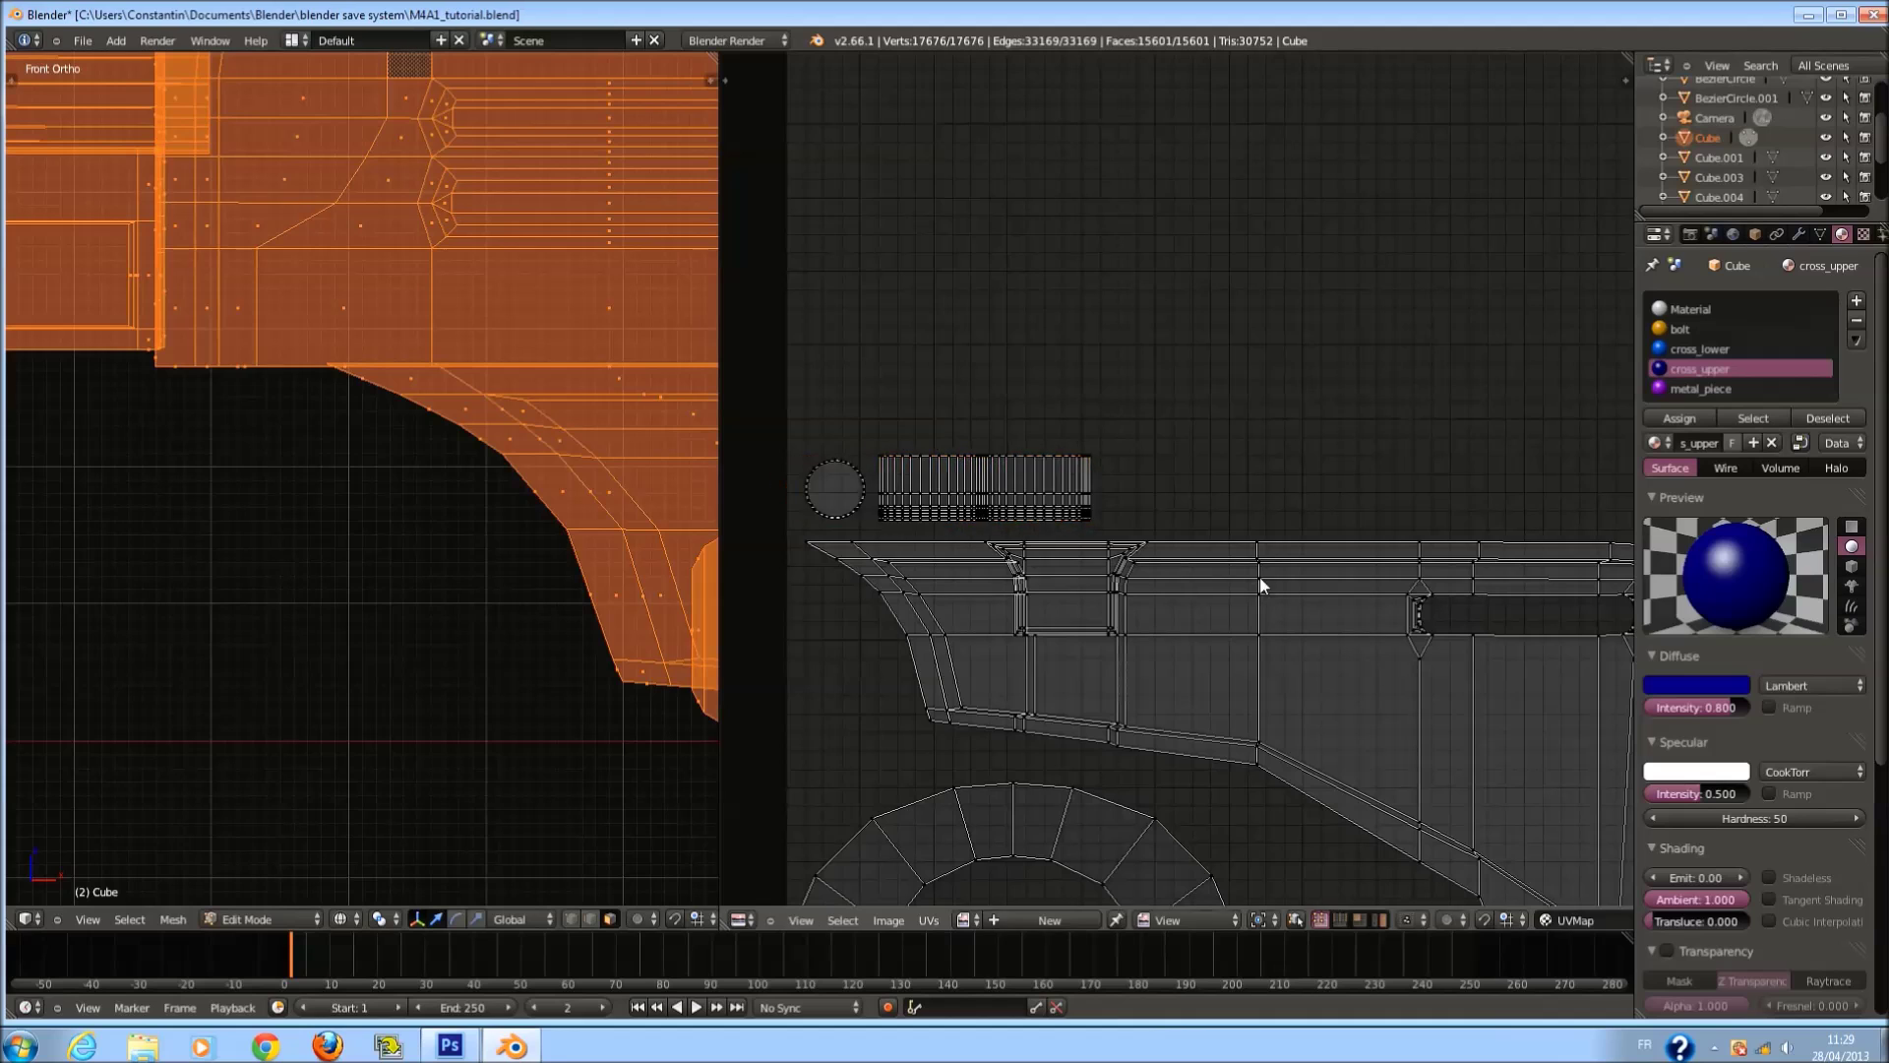
scroll(1263, 573, "down", 3)
middle_click_drag(1371, 516, 1228, 574)
key("ctrl+s")
left_click(1228, 574)
Examine the remaining unplaced UV islands in the upper part of the layout.
scroll(1226, 561, "down", 1)
middle_click_drag(1195, 318, 1162, 551)
right_click(1094, 477)
scroll(1094, 476, "up", 3)
middle_click_drag(1102, 476, 1160, 561)
scroll(1293, 553, "down", 4)
scroll(1294, 561, "down", 1)
key("a")
key("a")
key("a")
Move the upright rectangular striped island to the bottom of the UV square, beside the narrow trapezoidal island.
key("l")
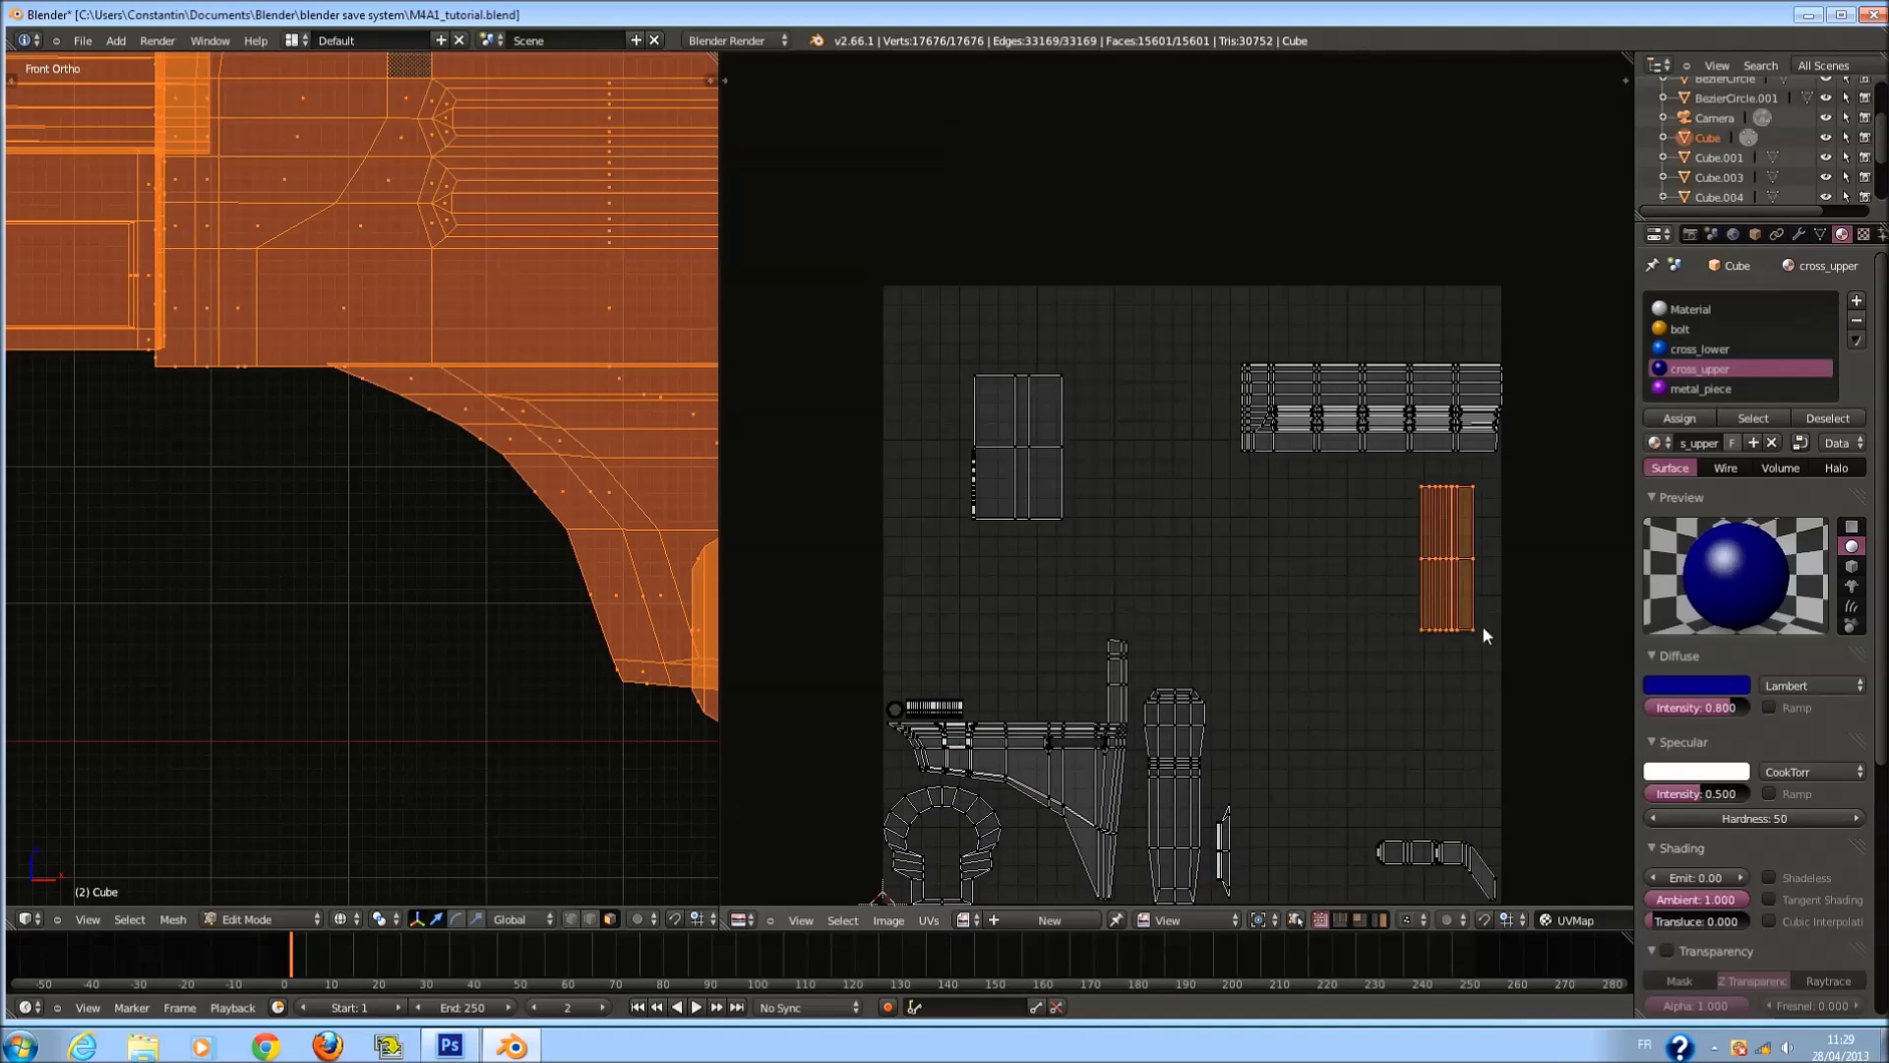
scroll(1482, 624, "up", 2)
middle_click_drag(1482, 624, 1430, 415)
scroll(1430, 415, "up", 1)
key("g")
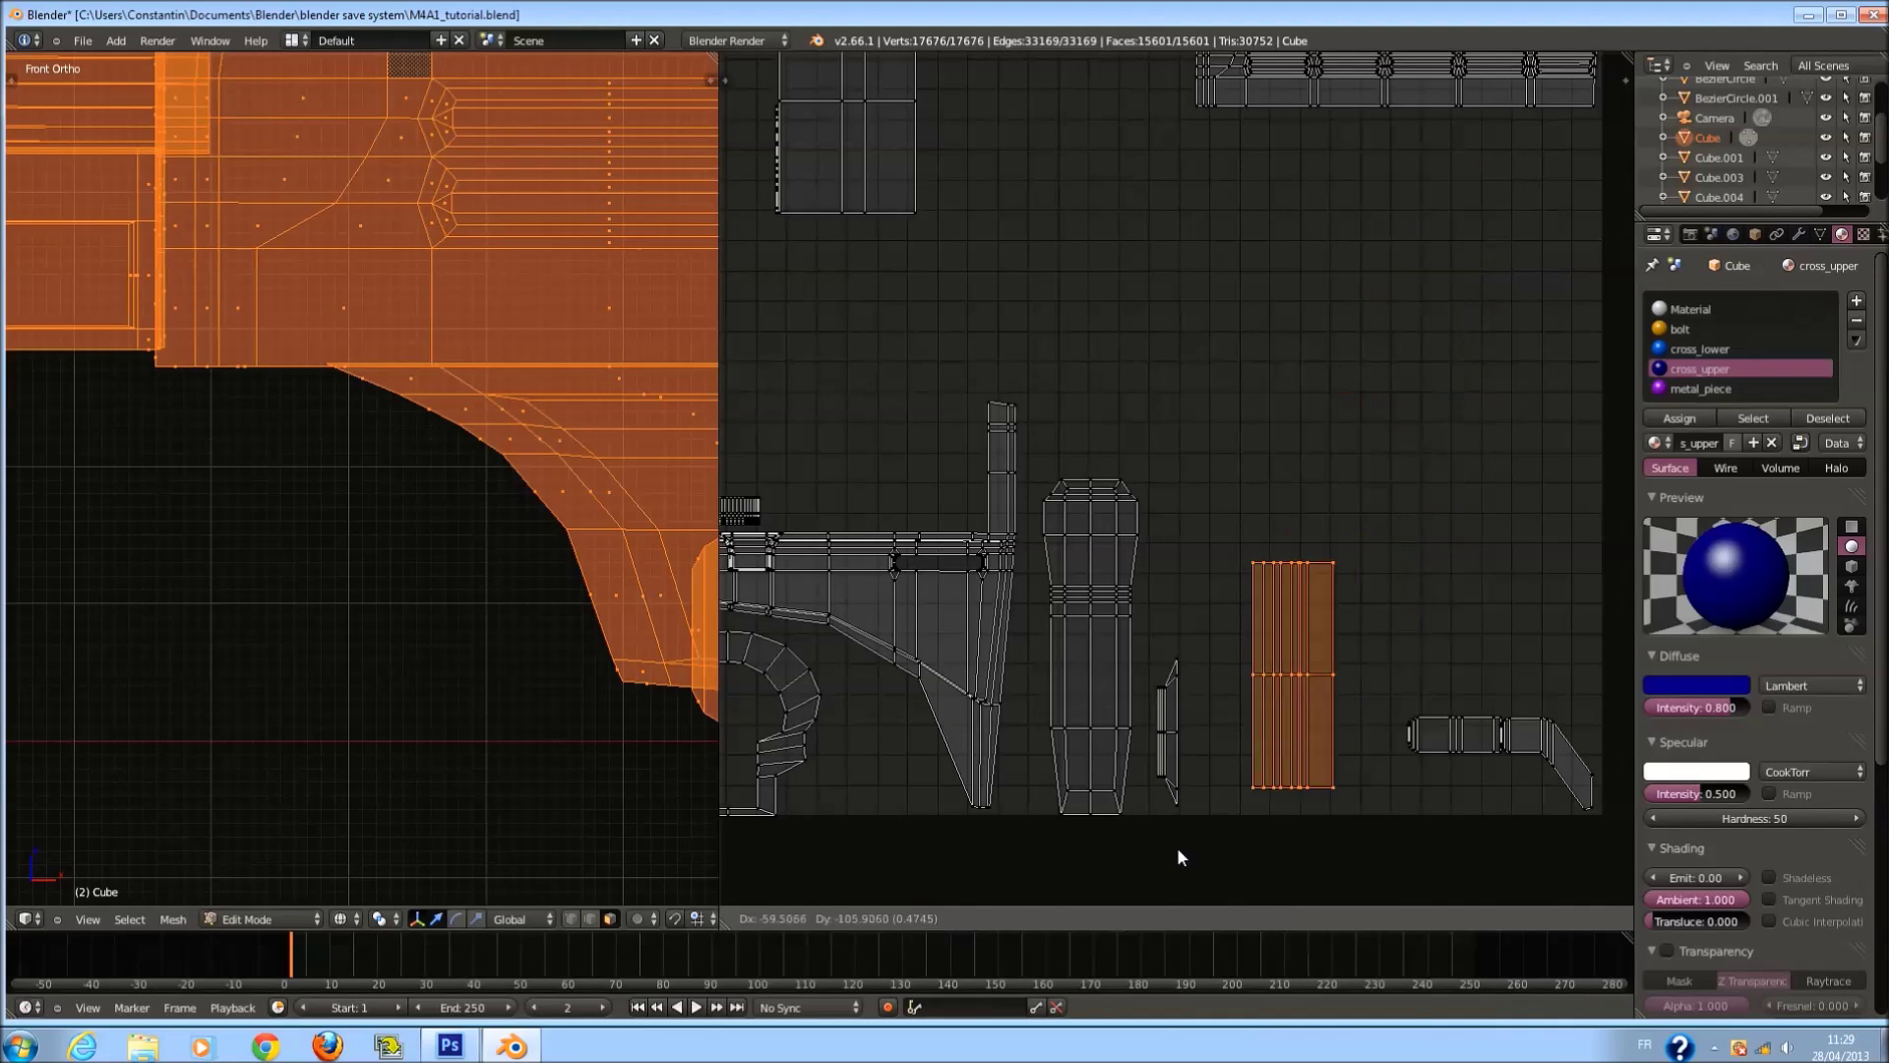
left_click(1113, 860)
key("a")
key("a")
middle_click_drag(1163, 563, 1171, 604)
key("Home")
key("a")
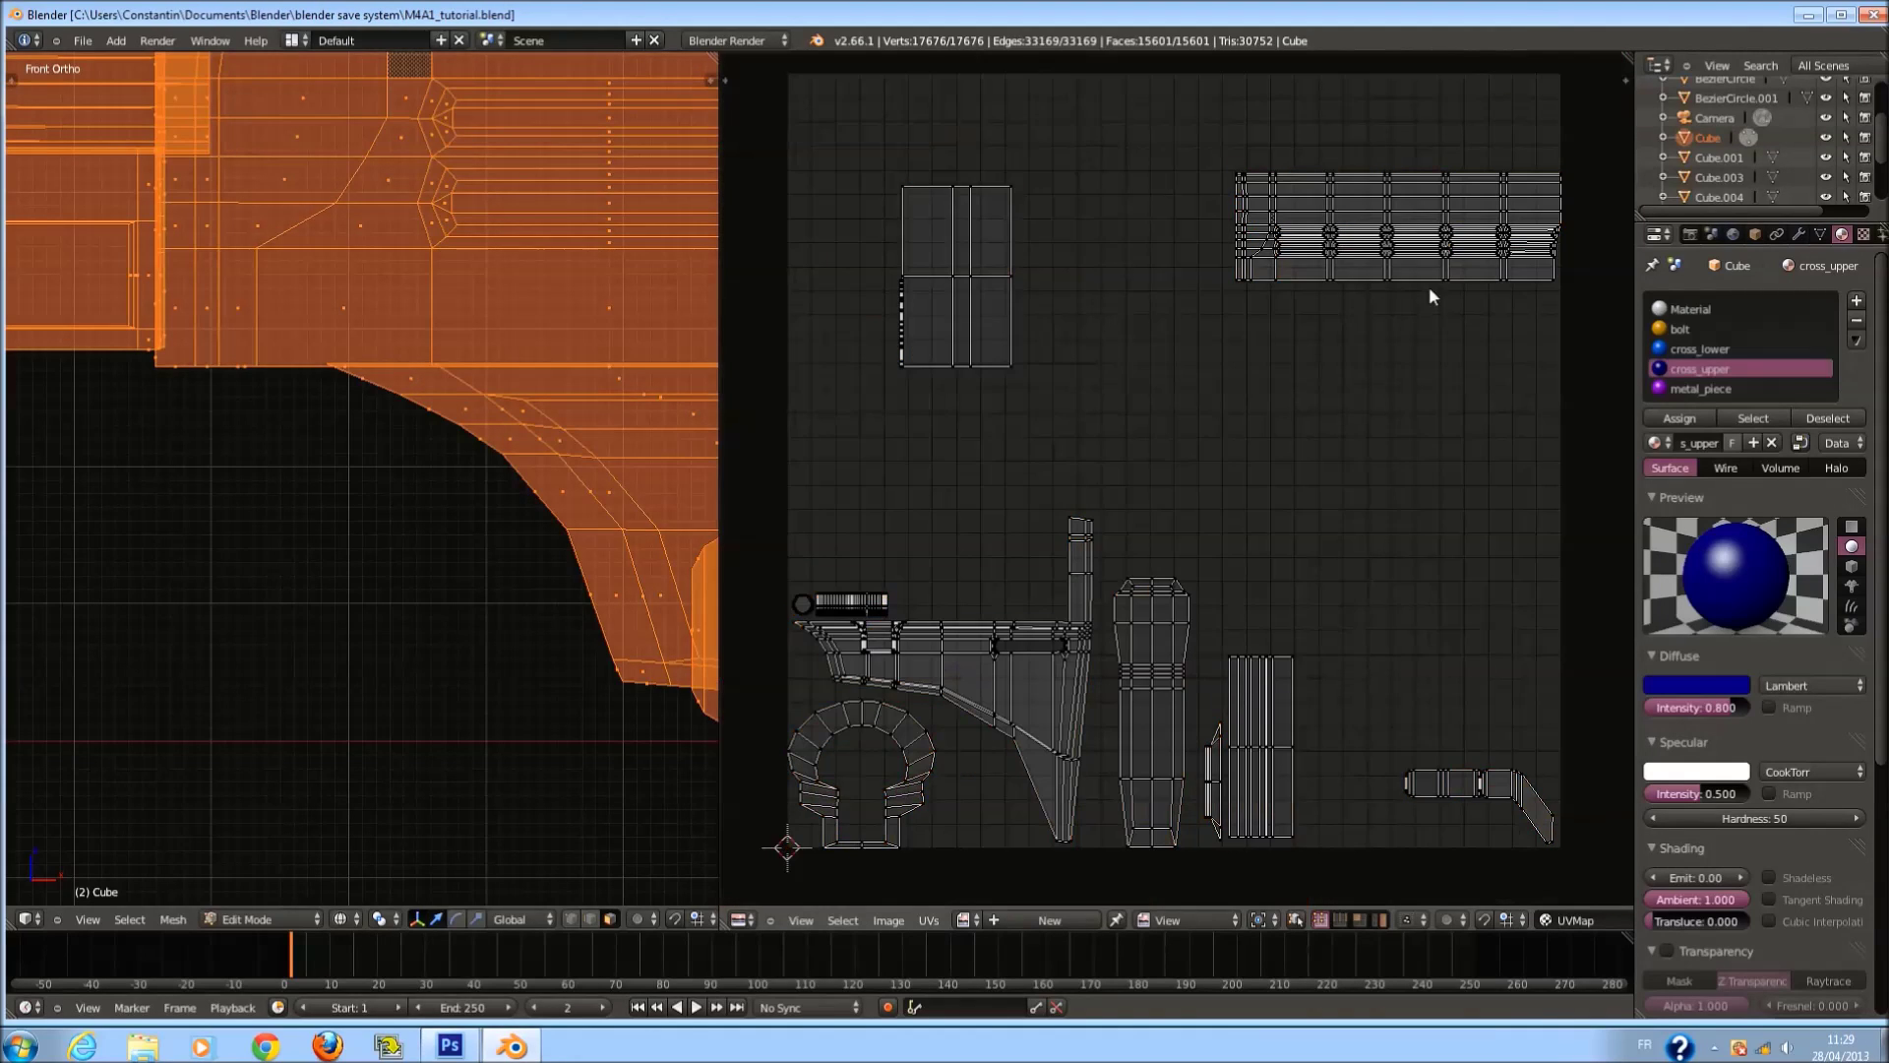
Move the wide striped island from the upper part of the layout down to the left side, above the stock island.
key("l")
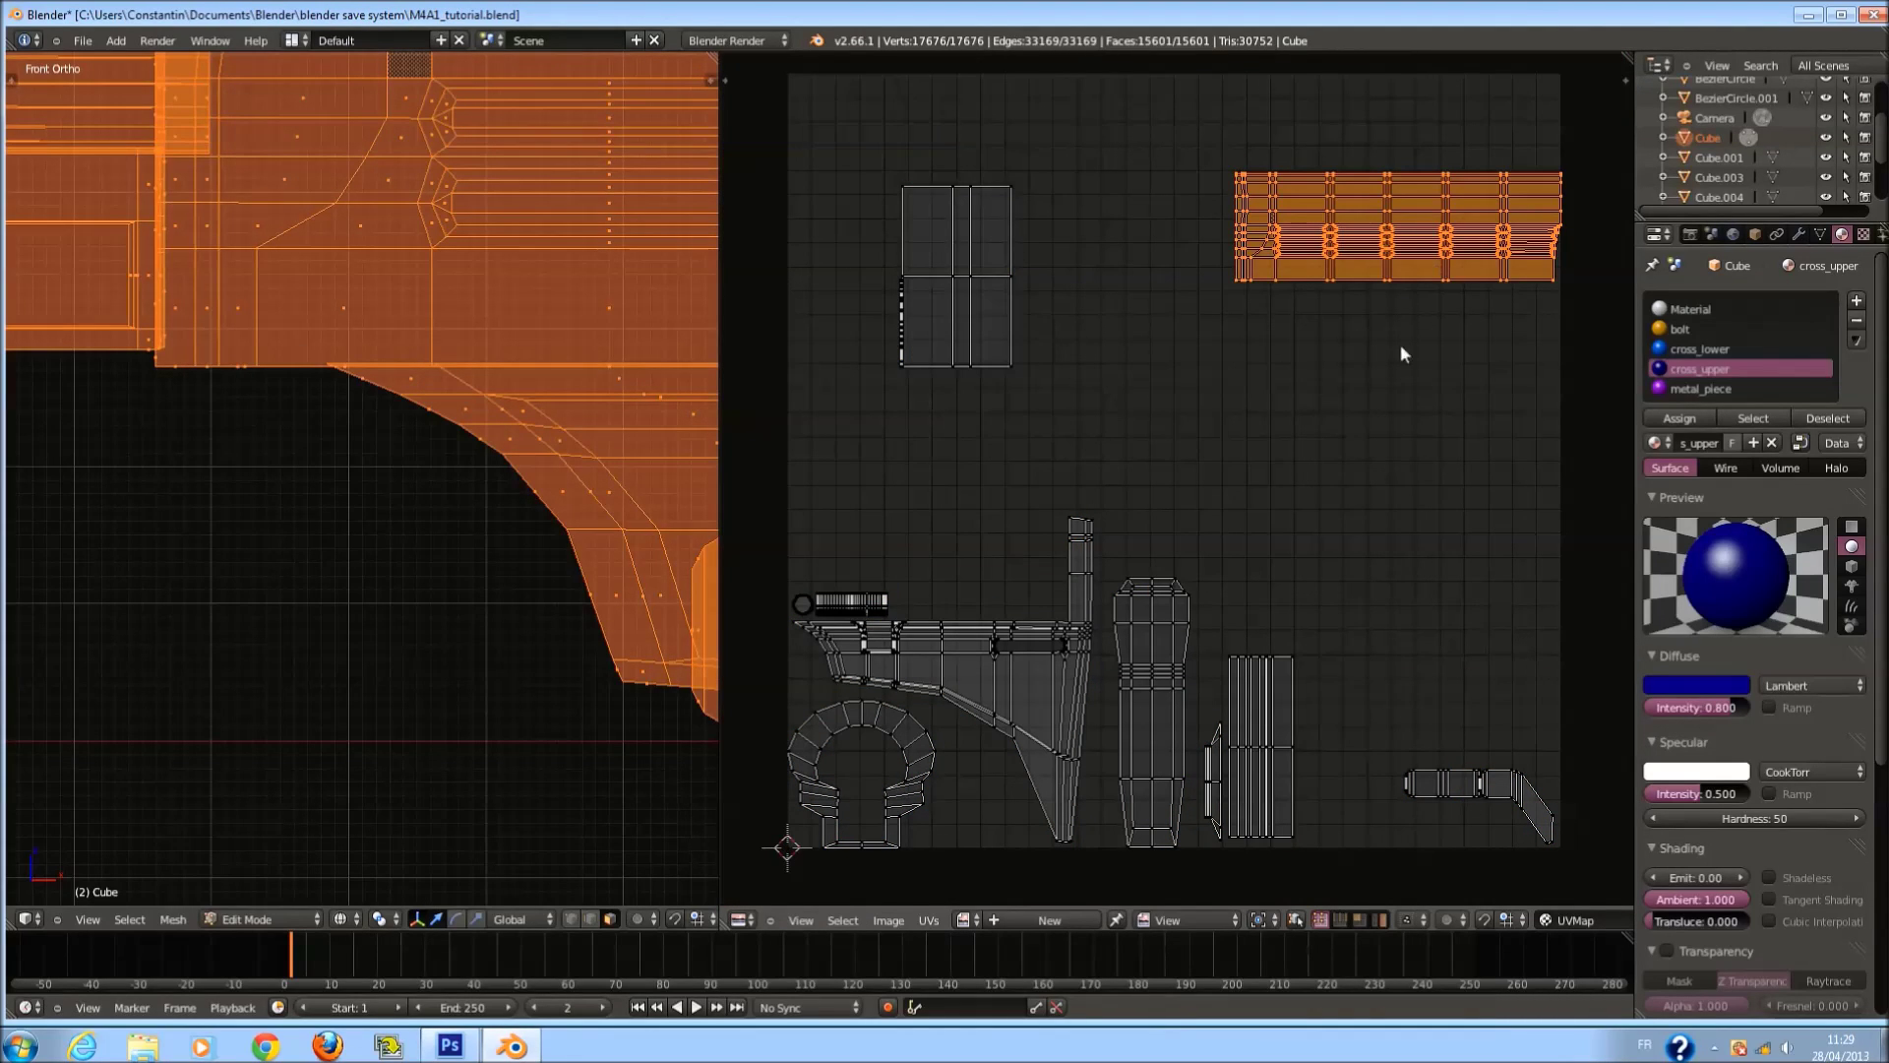
key("g")
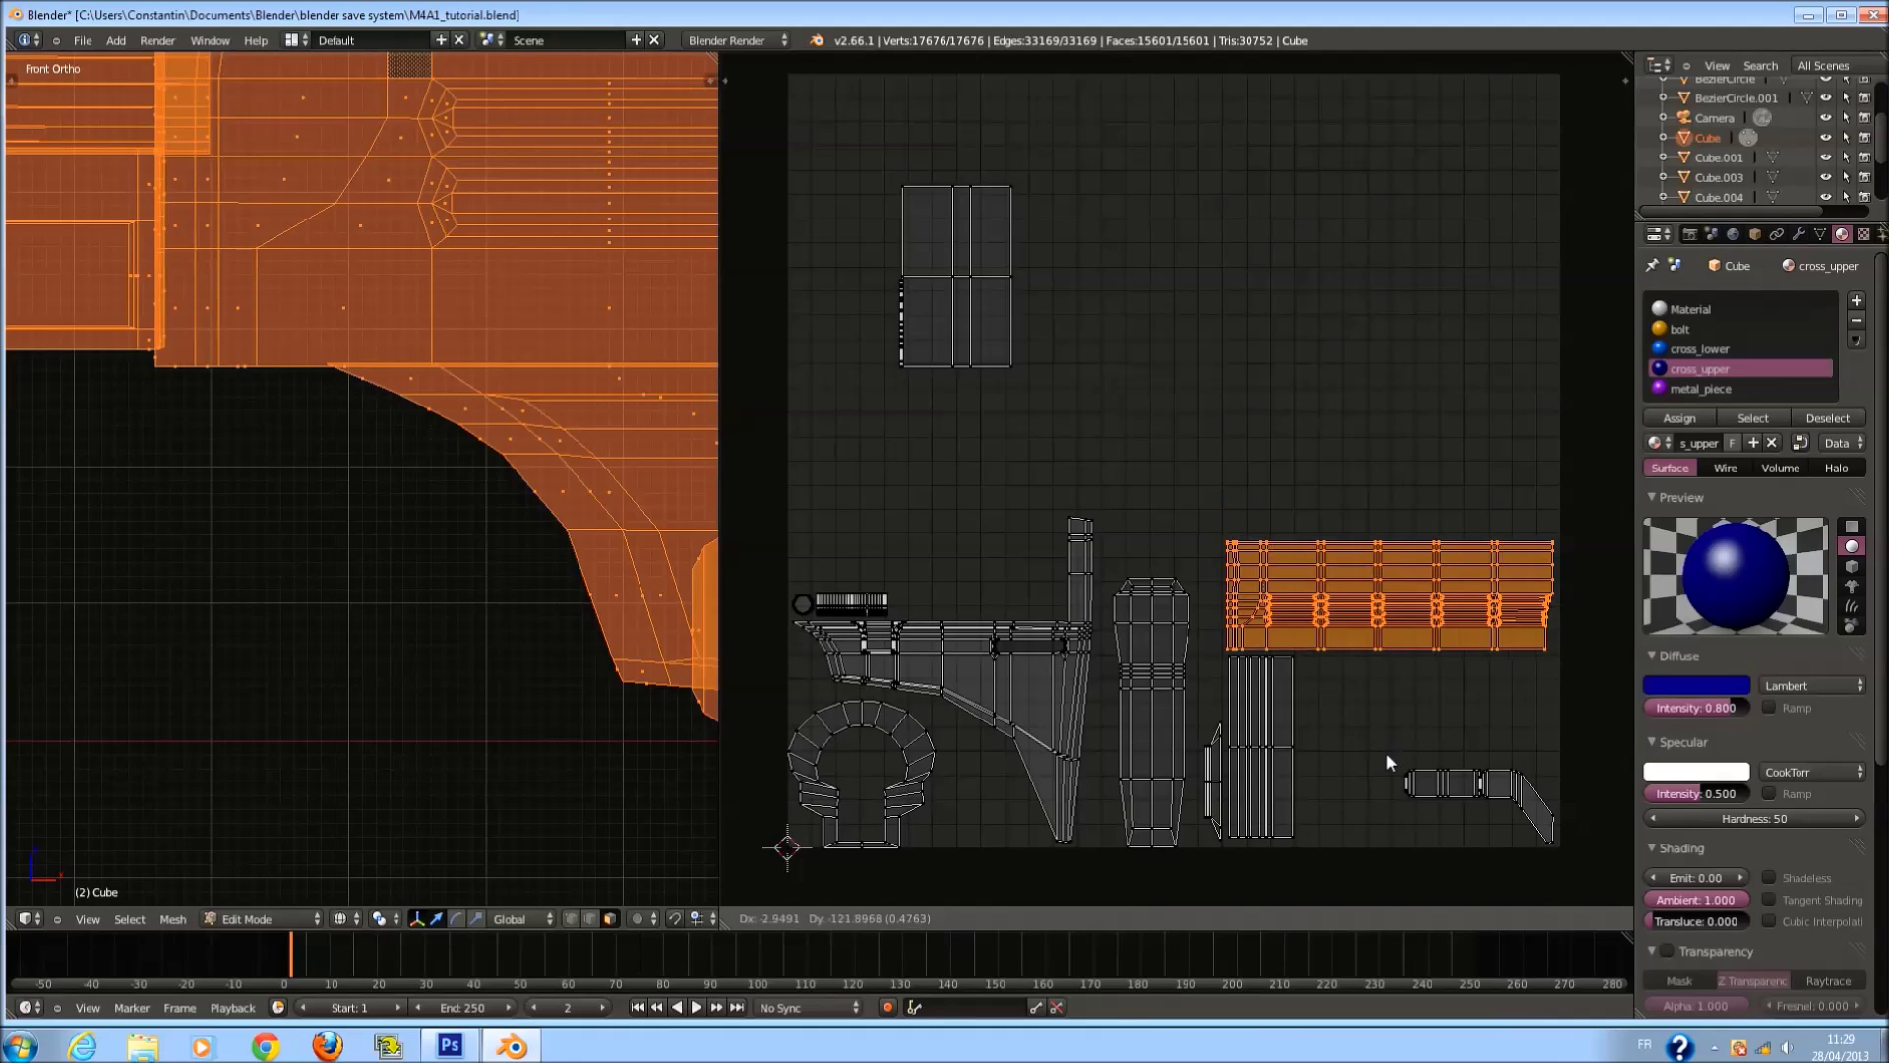
left_click(1387, 759)
middle_click_drag(1162, 628, 1357, 646)
key("g")
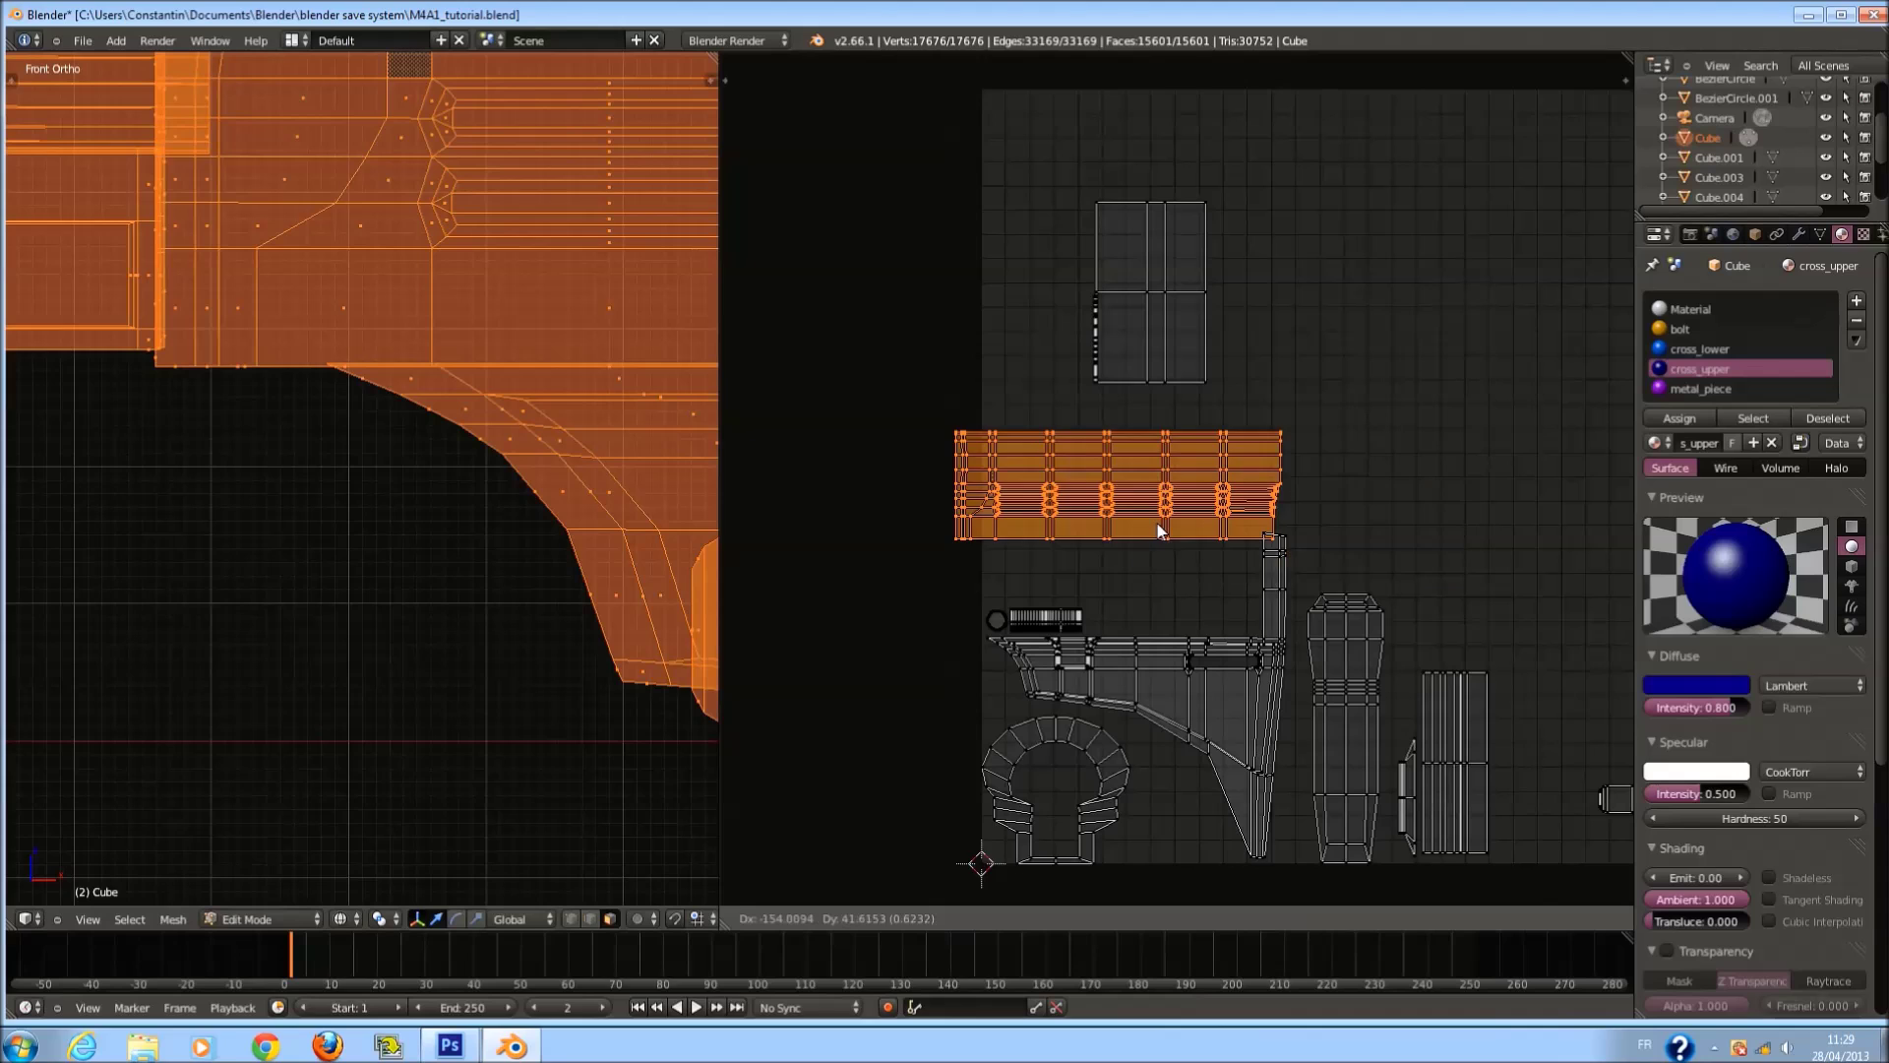
key("Return")
scroll(1084, 617, "up", 1)
key("a")
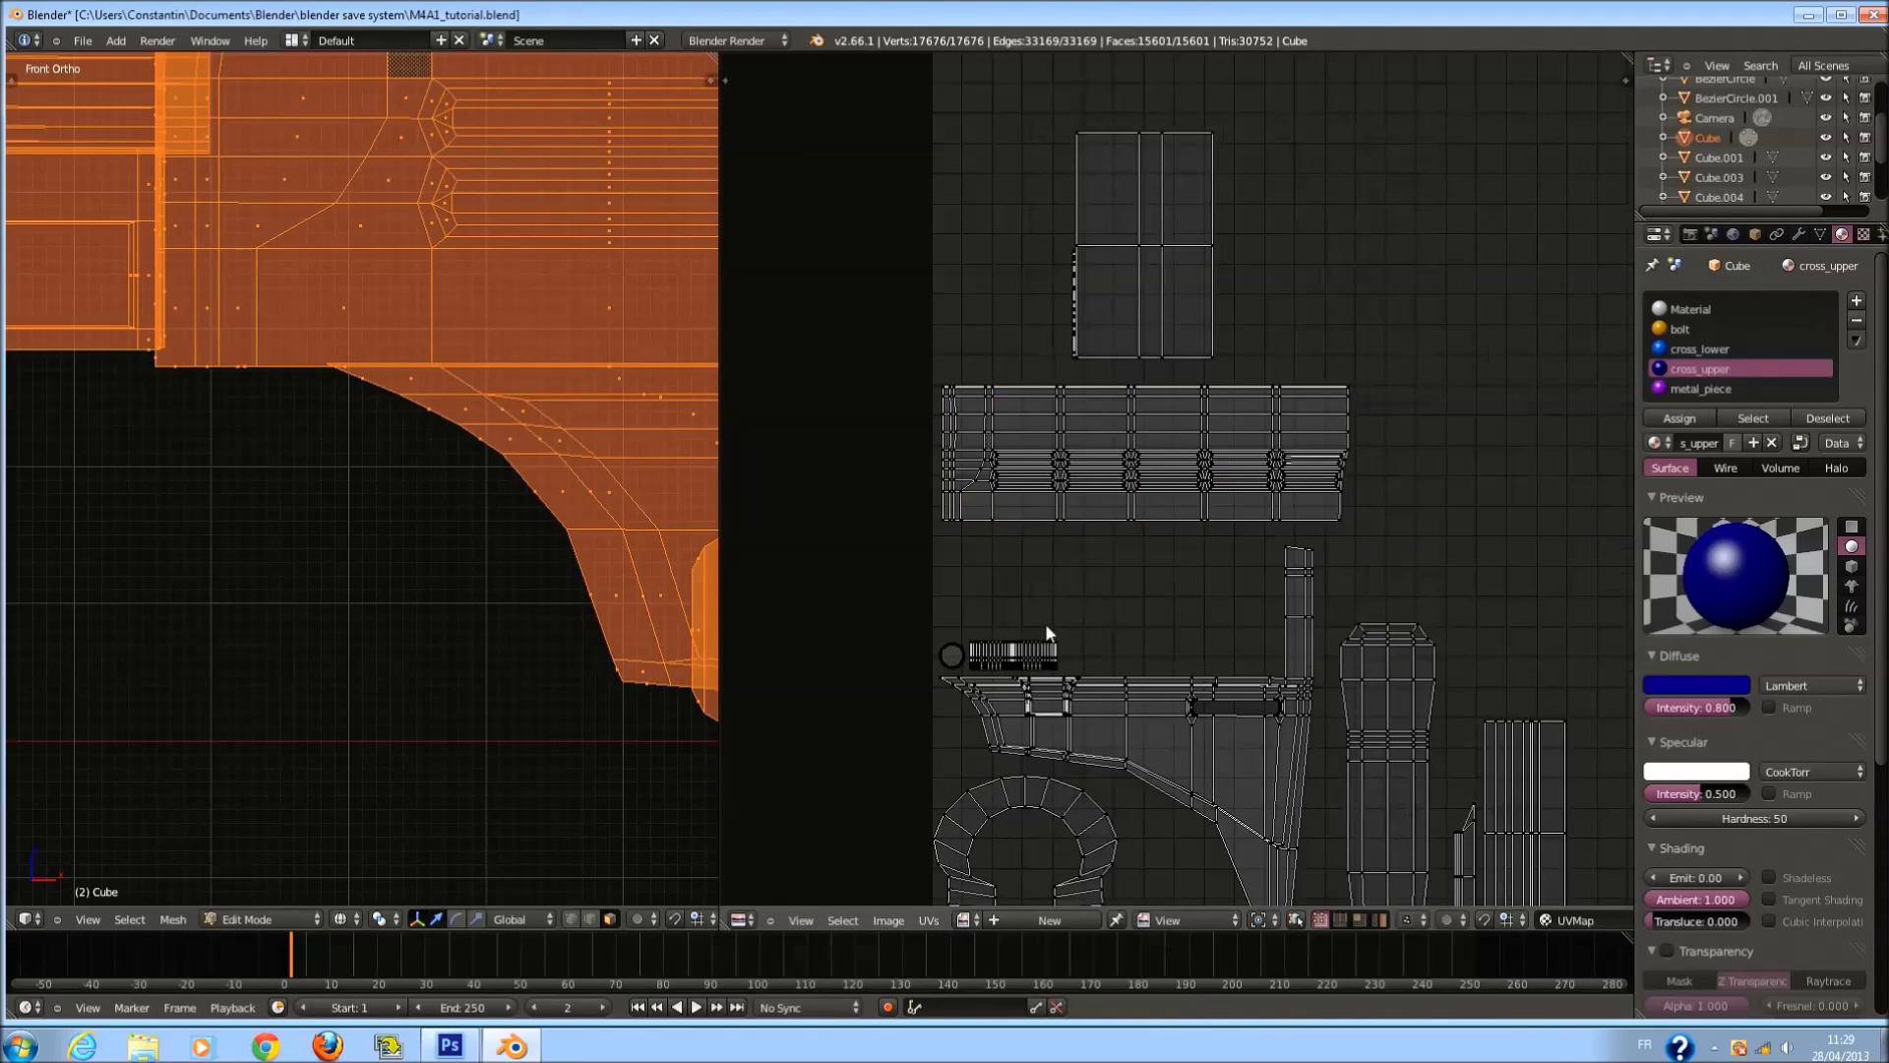
Box-select the small circular and striped islands and move them above the tall tapered island.
key("v")
key("Escape")
key("b")
left_click_drag(917, 614, 1070, 659)
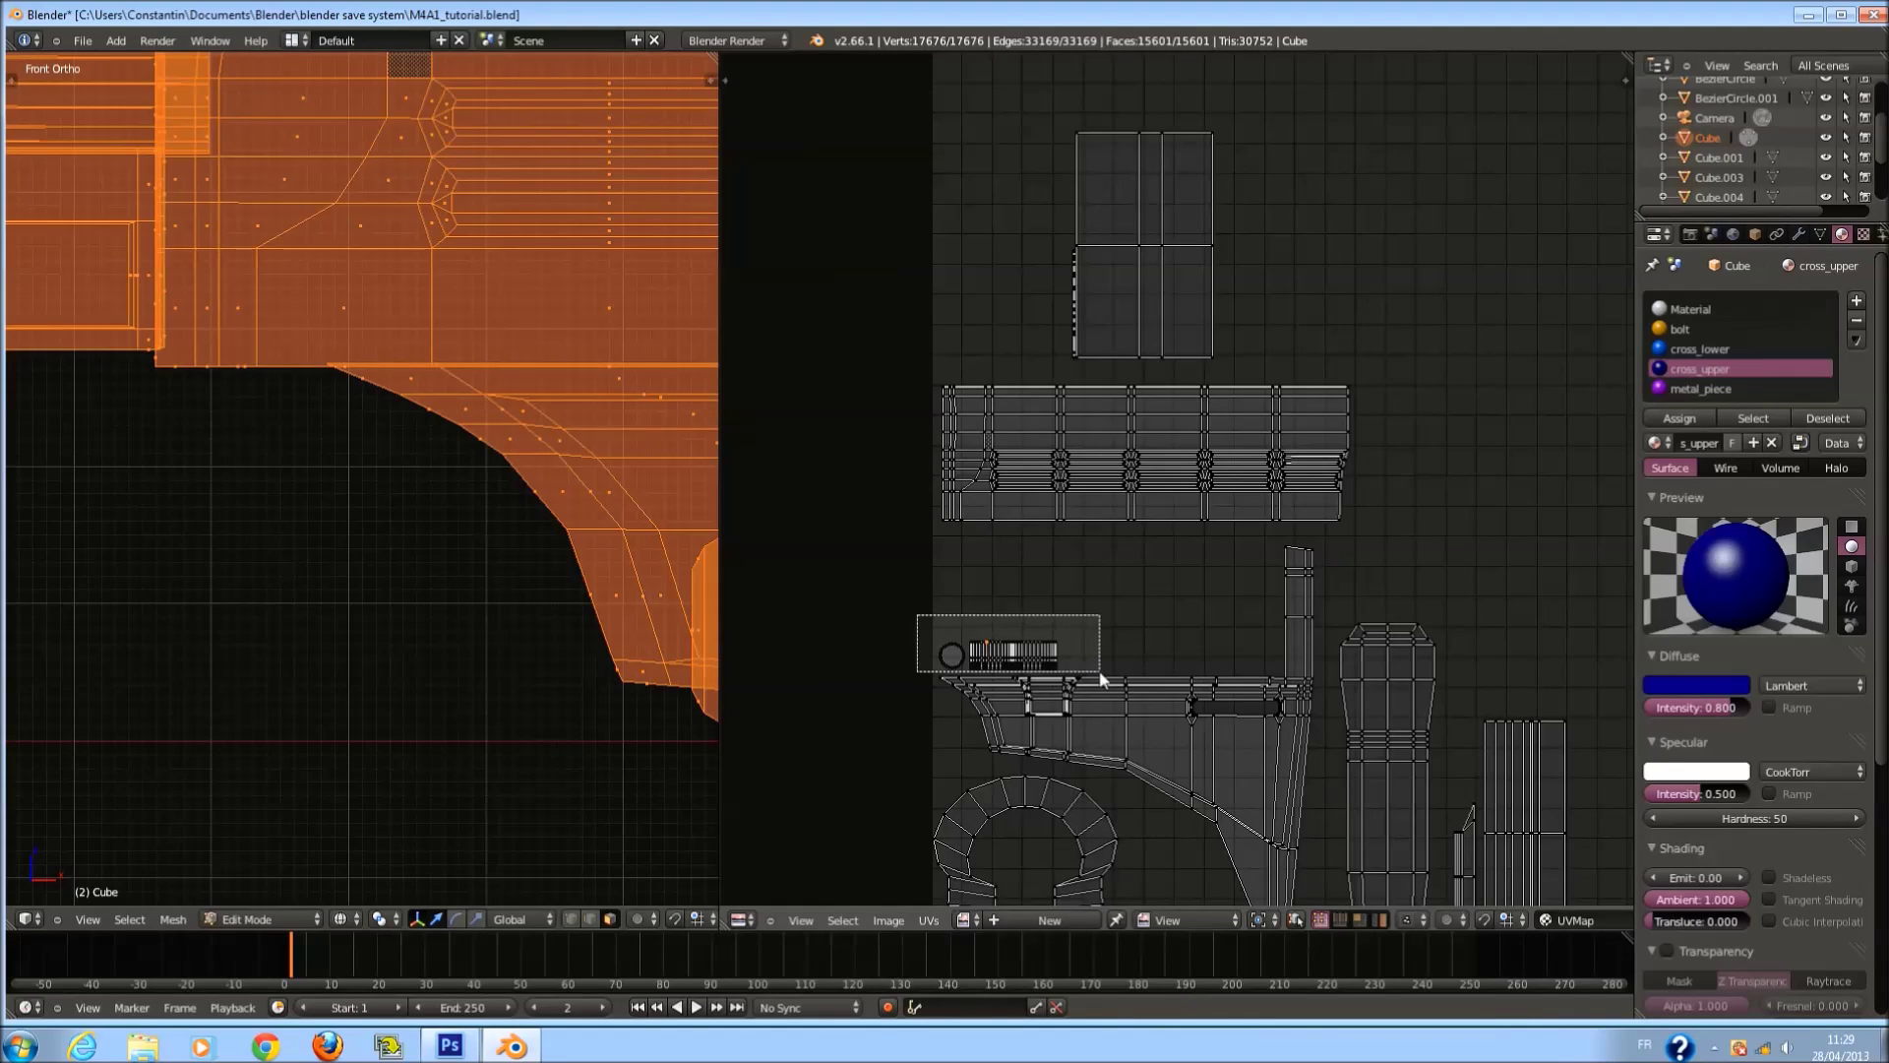
left_click_drag(1102, 679, 1103, 677)
scroll(1107, 638, "down", 1)
key("g")
left_click(1467, 552)
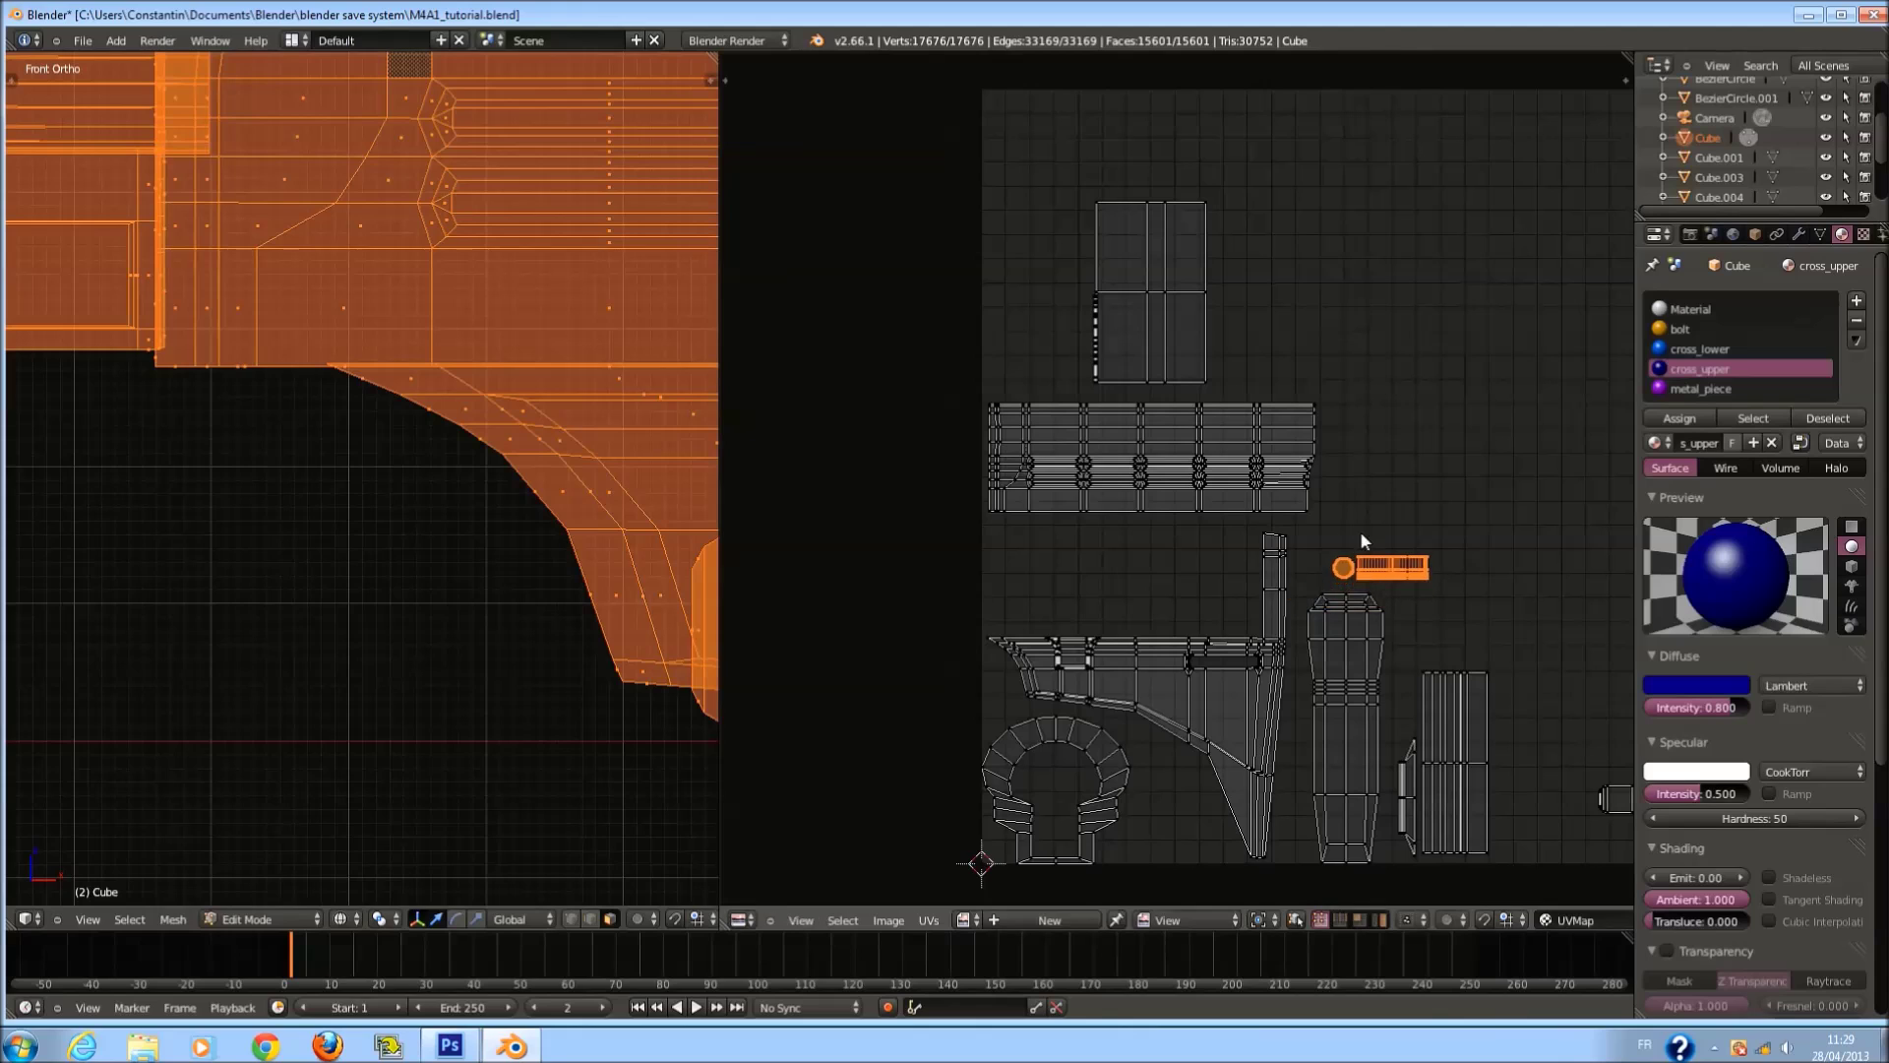
key("a")
Move the wide striped island down against the stock island's top edge and shift it left beside the narrow upright part.
scroll(1088, 447, "up", 1)
key("l")
key("g")
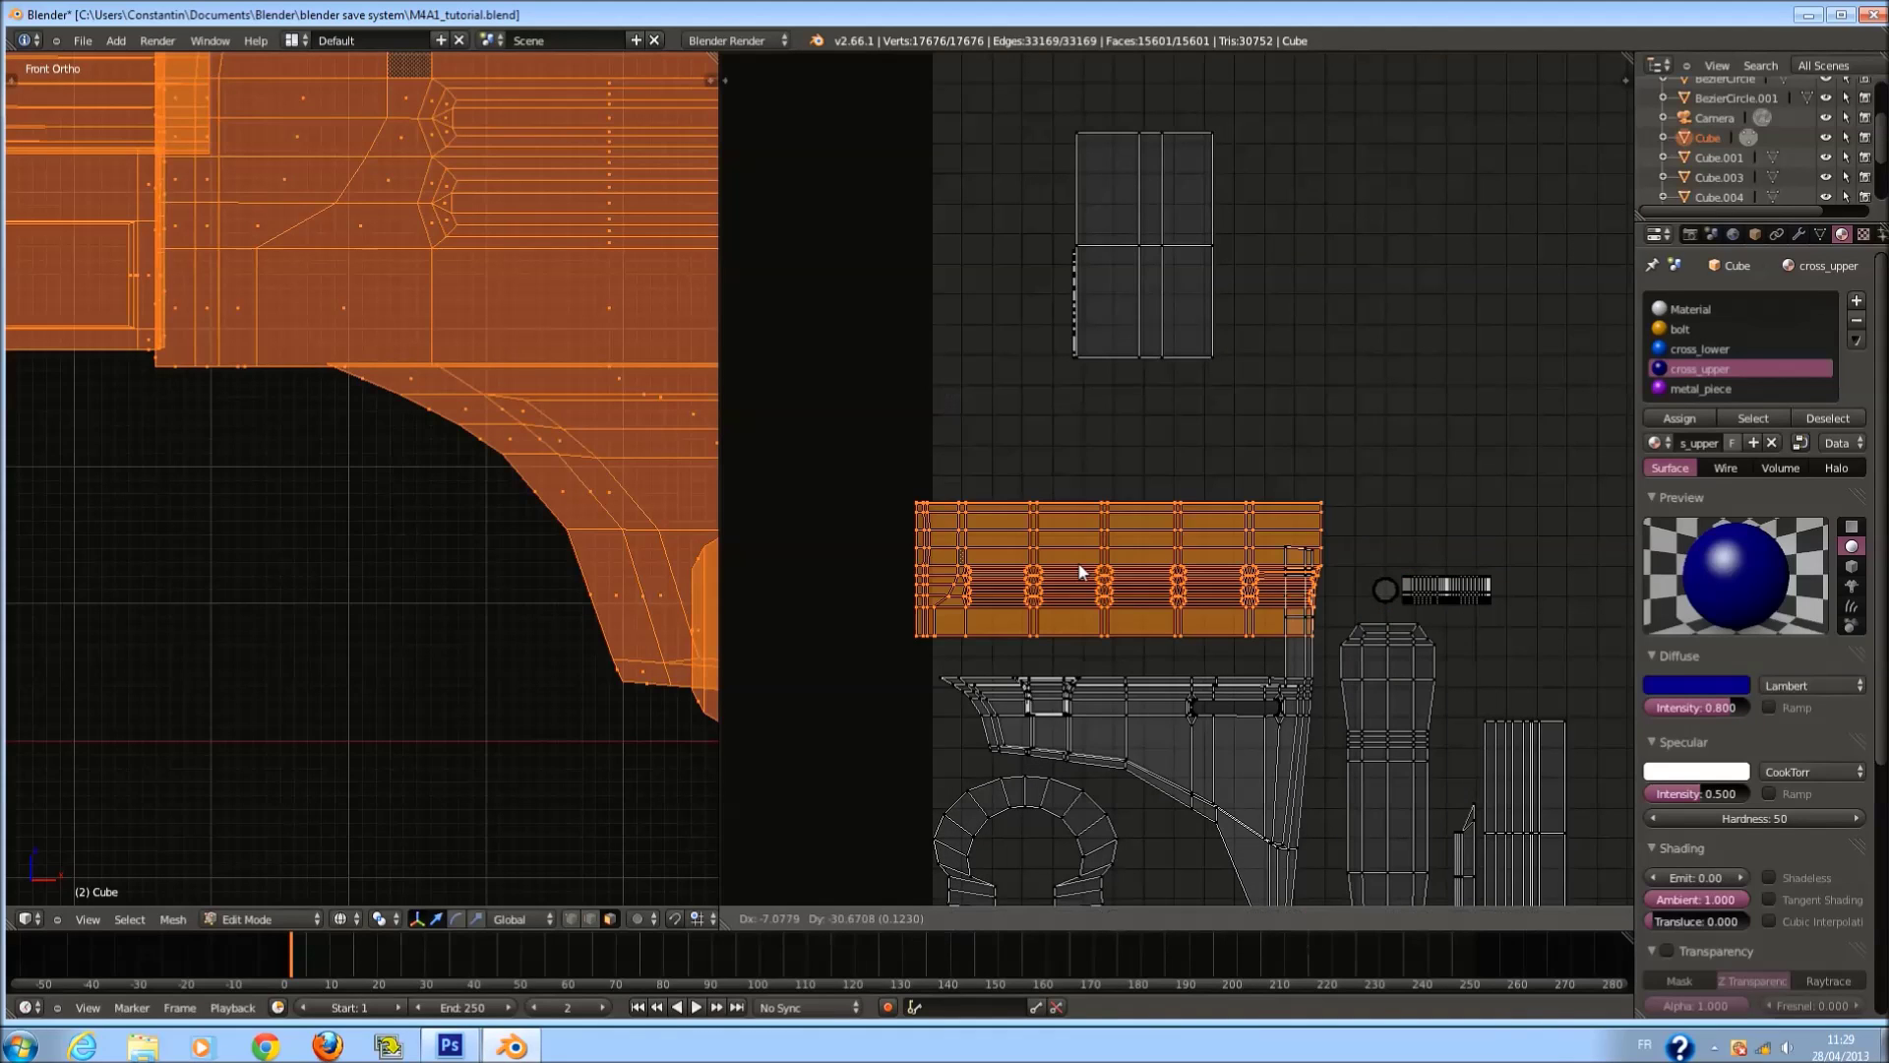
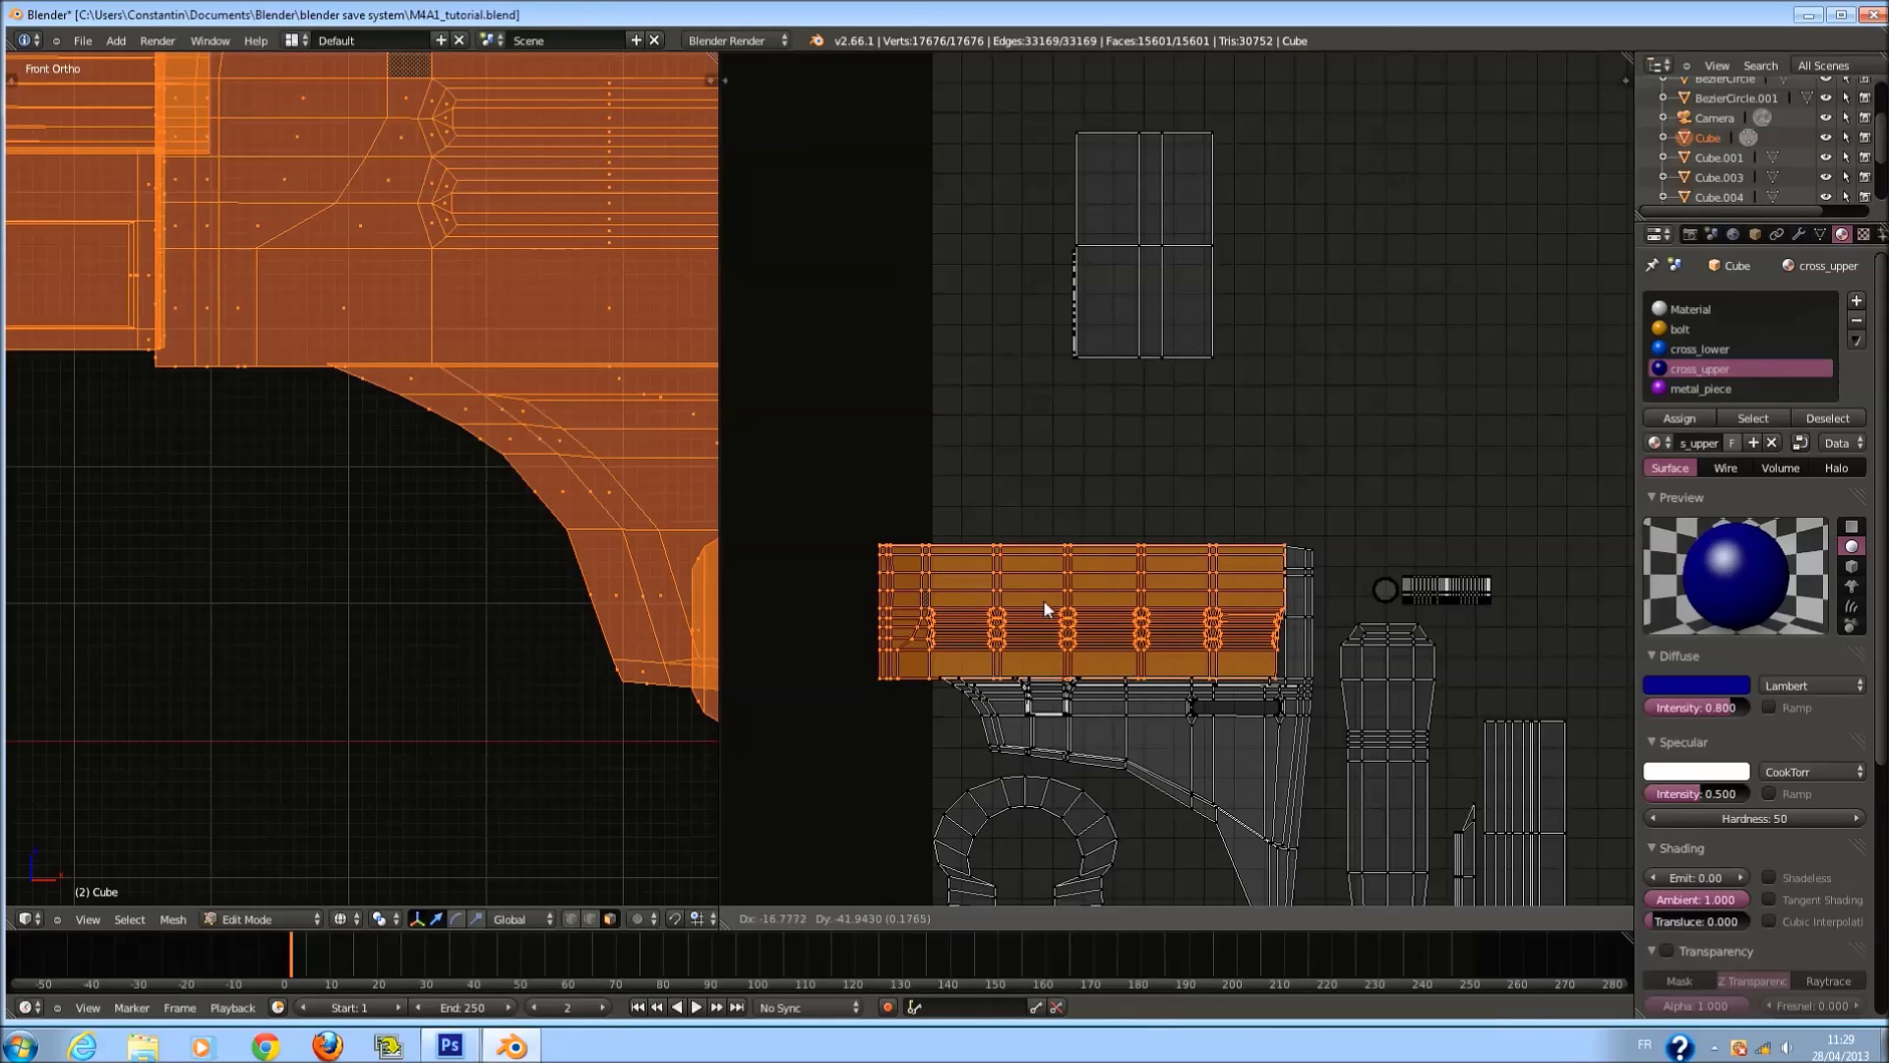
right_click(1055, 609)
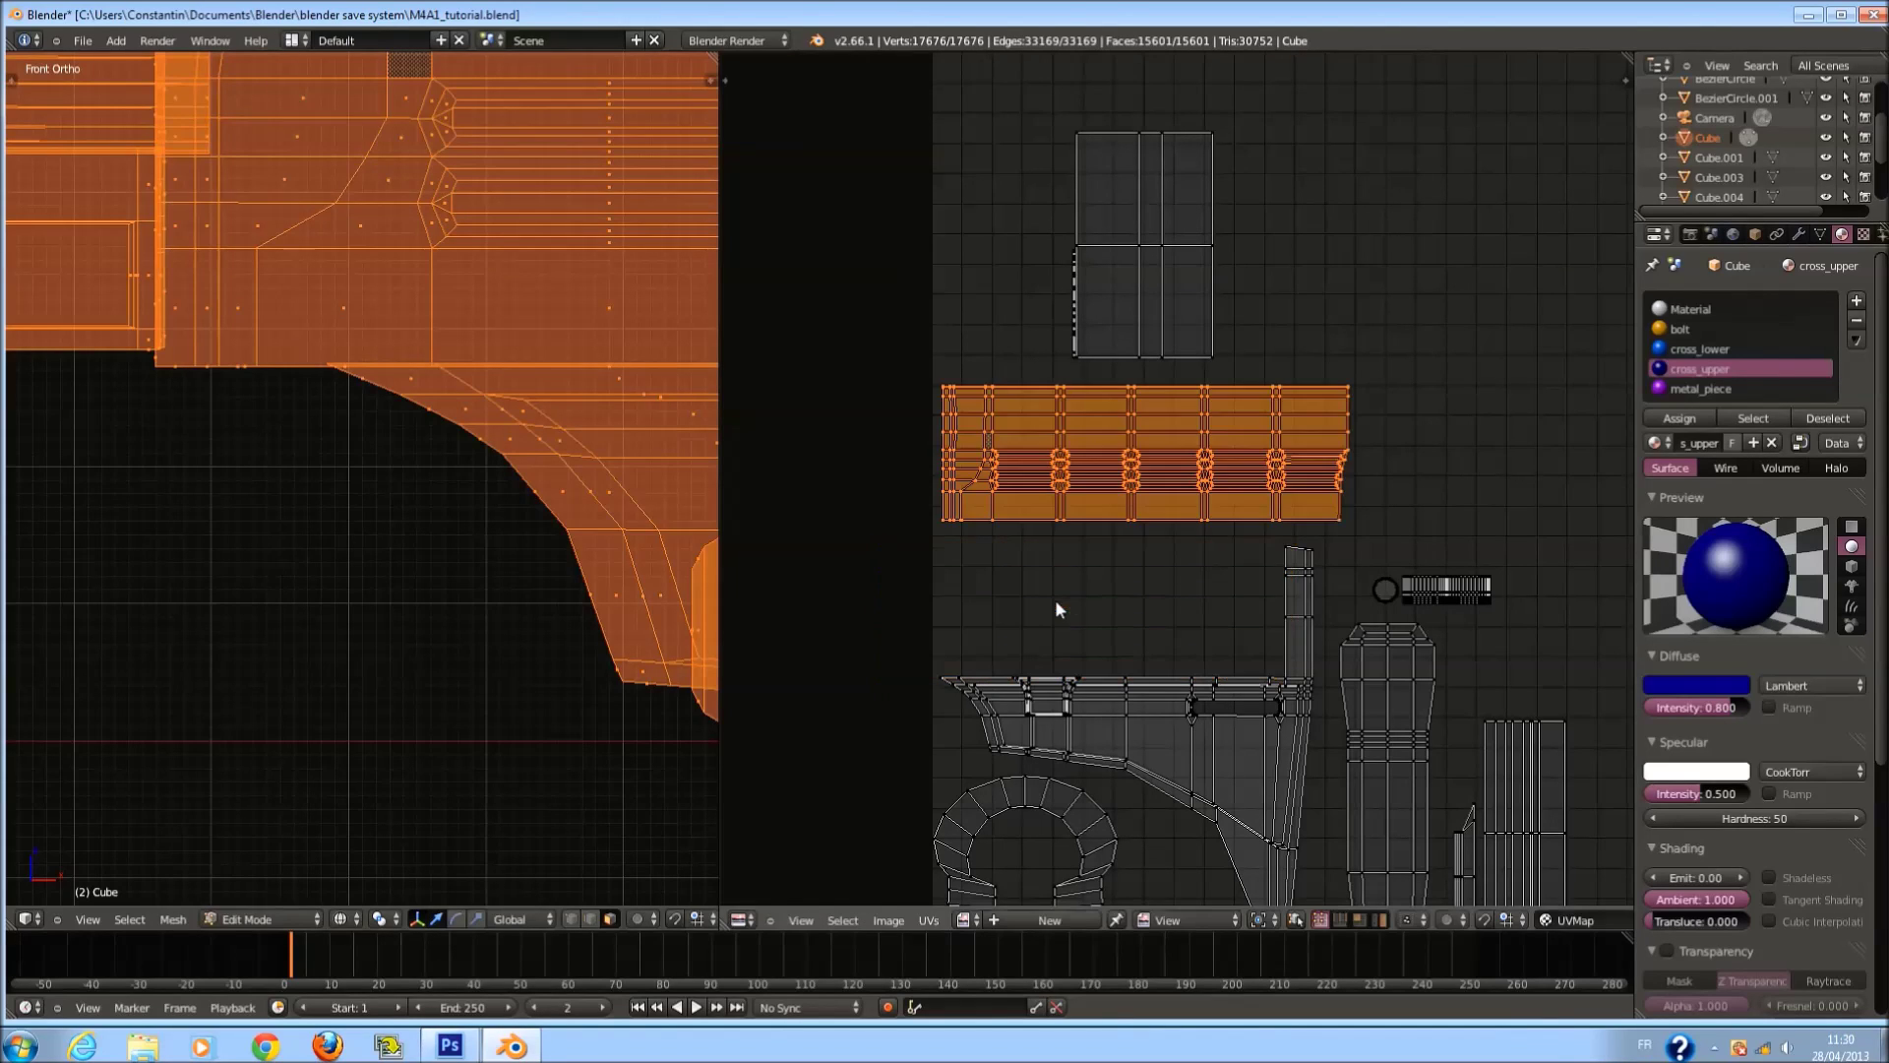
key("g")
key("y")
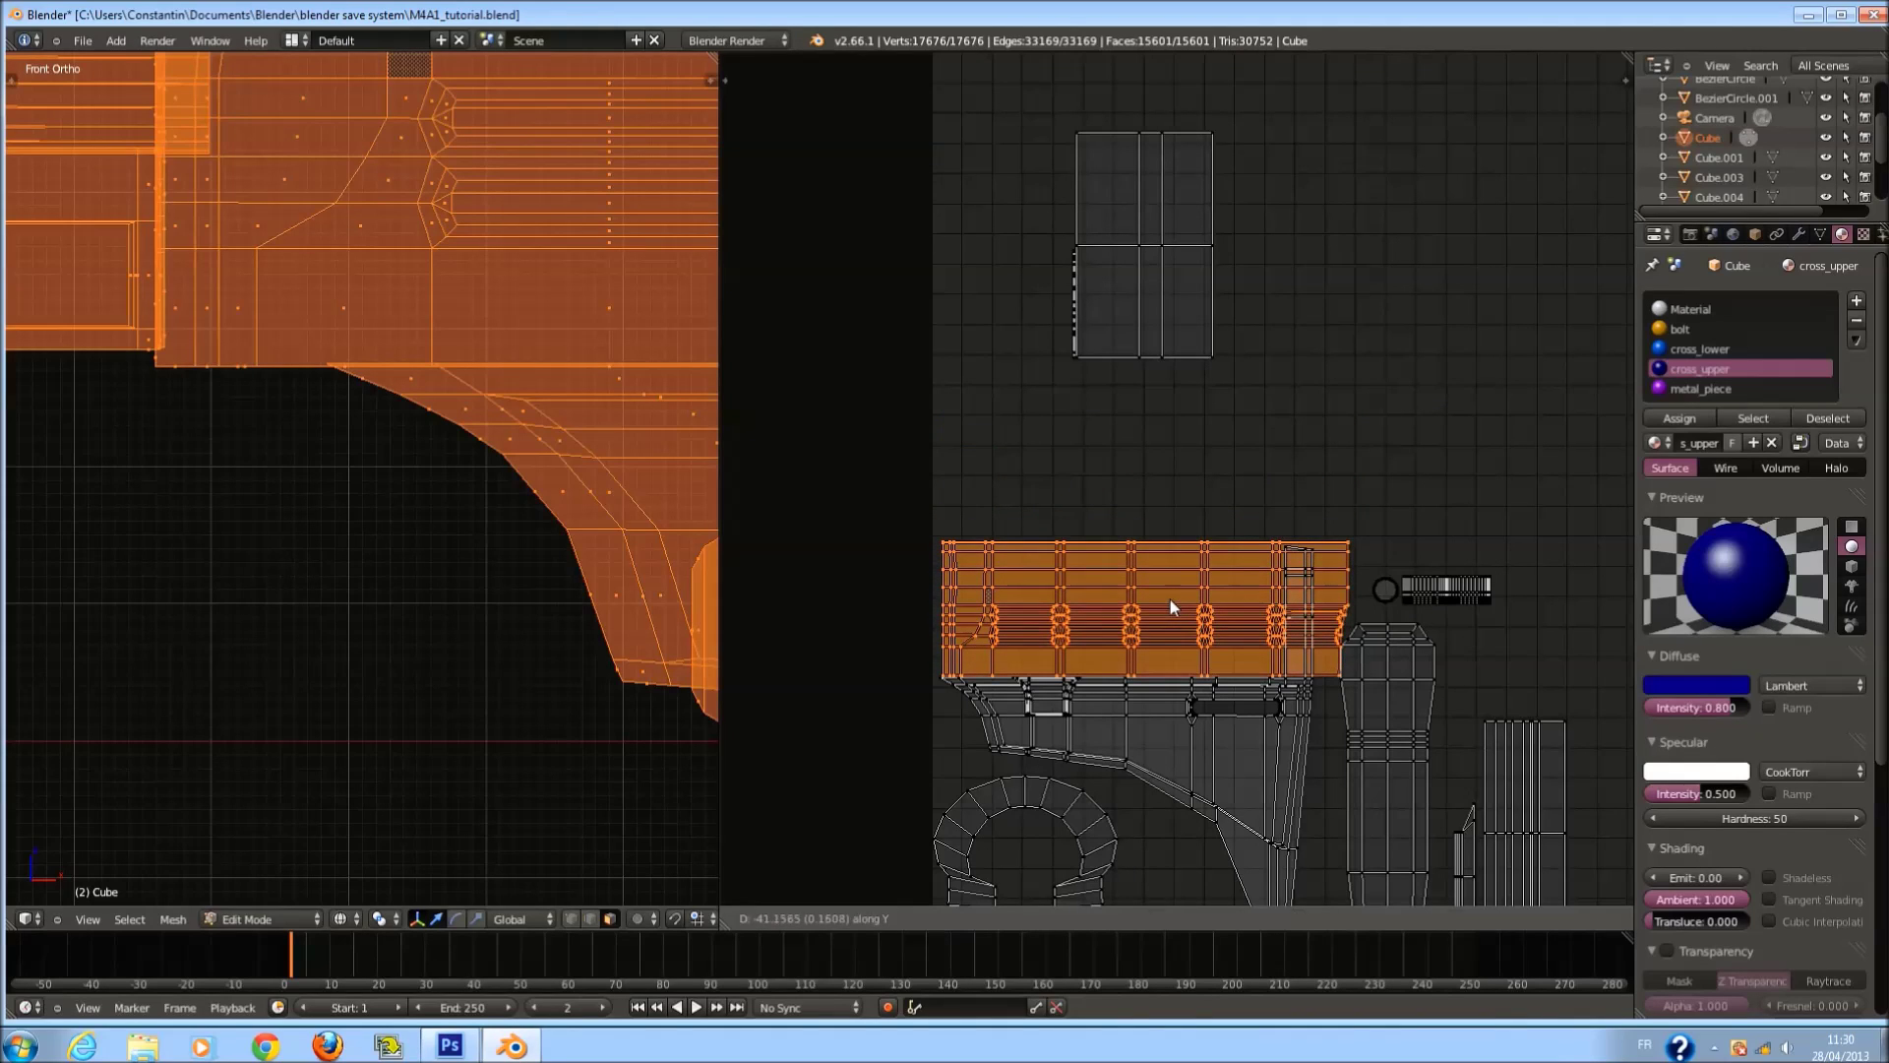
key("x")
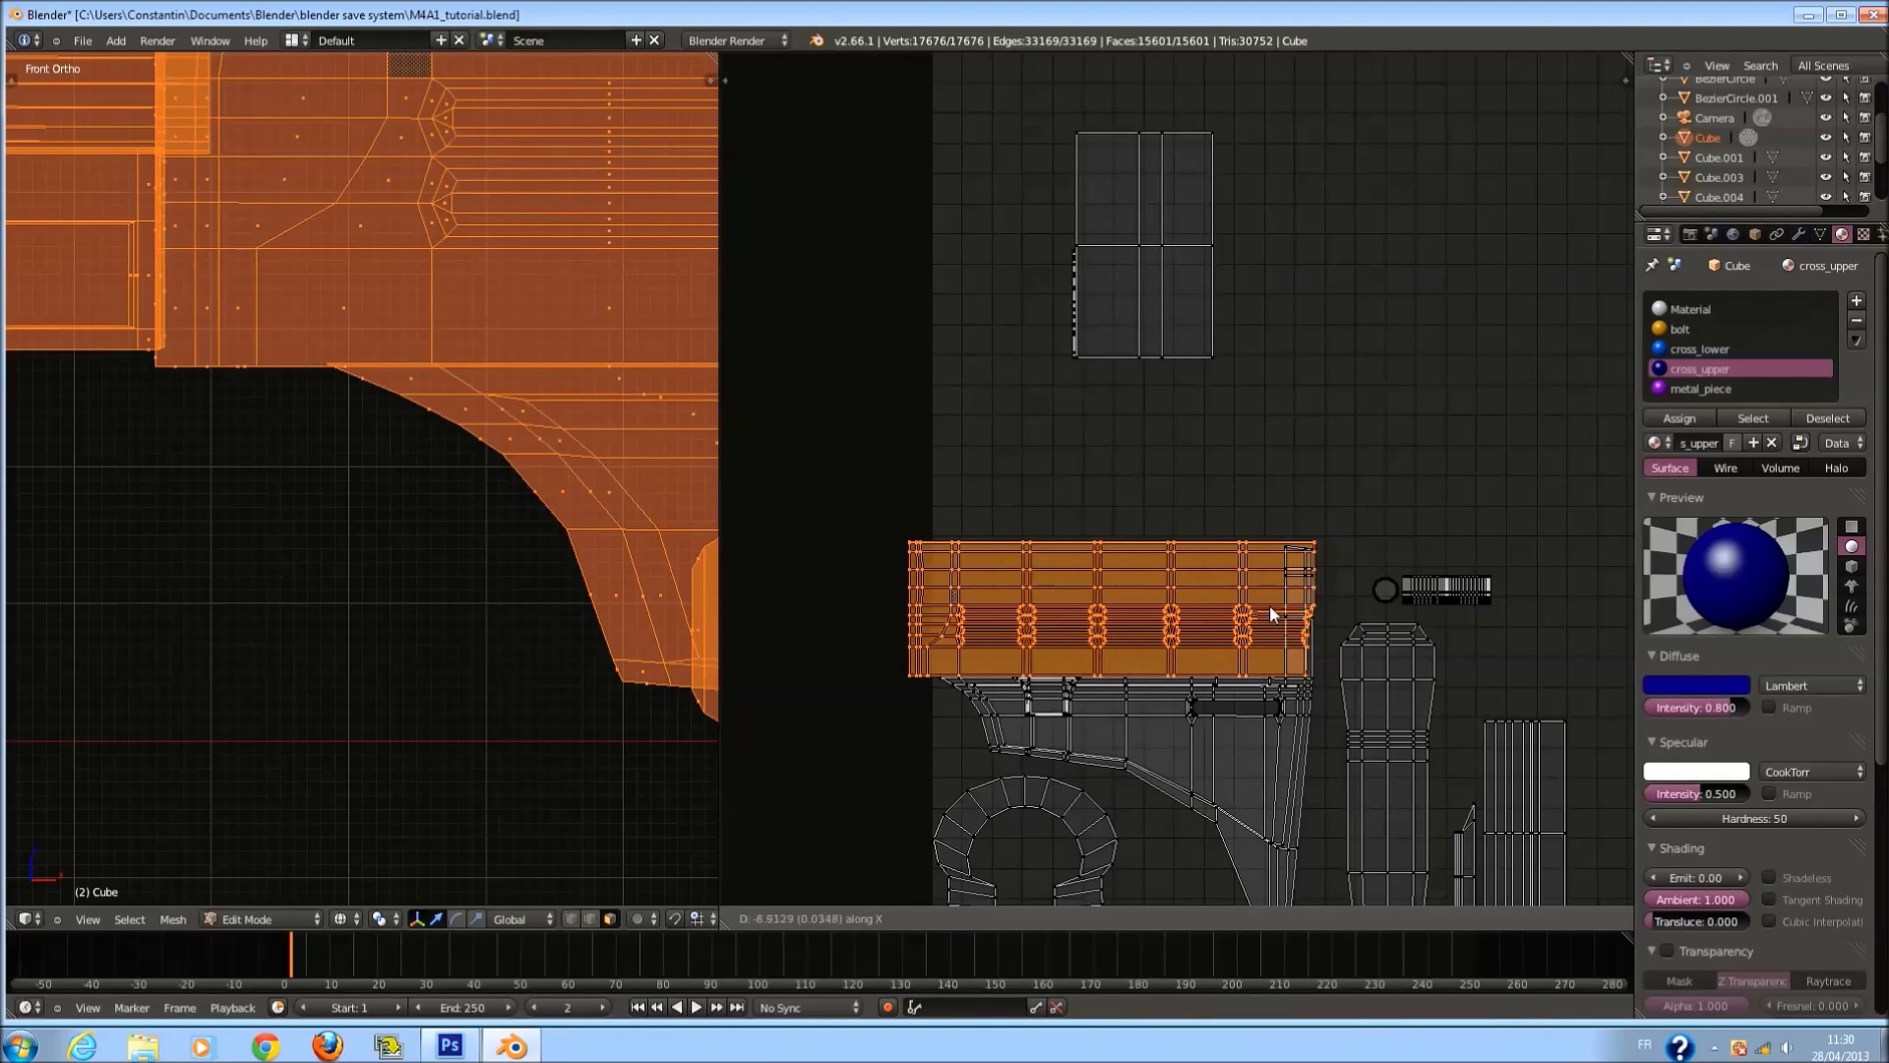
left_click(1247, 605)
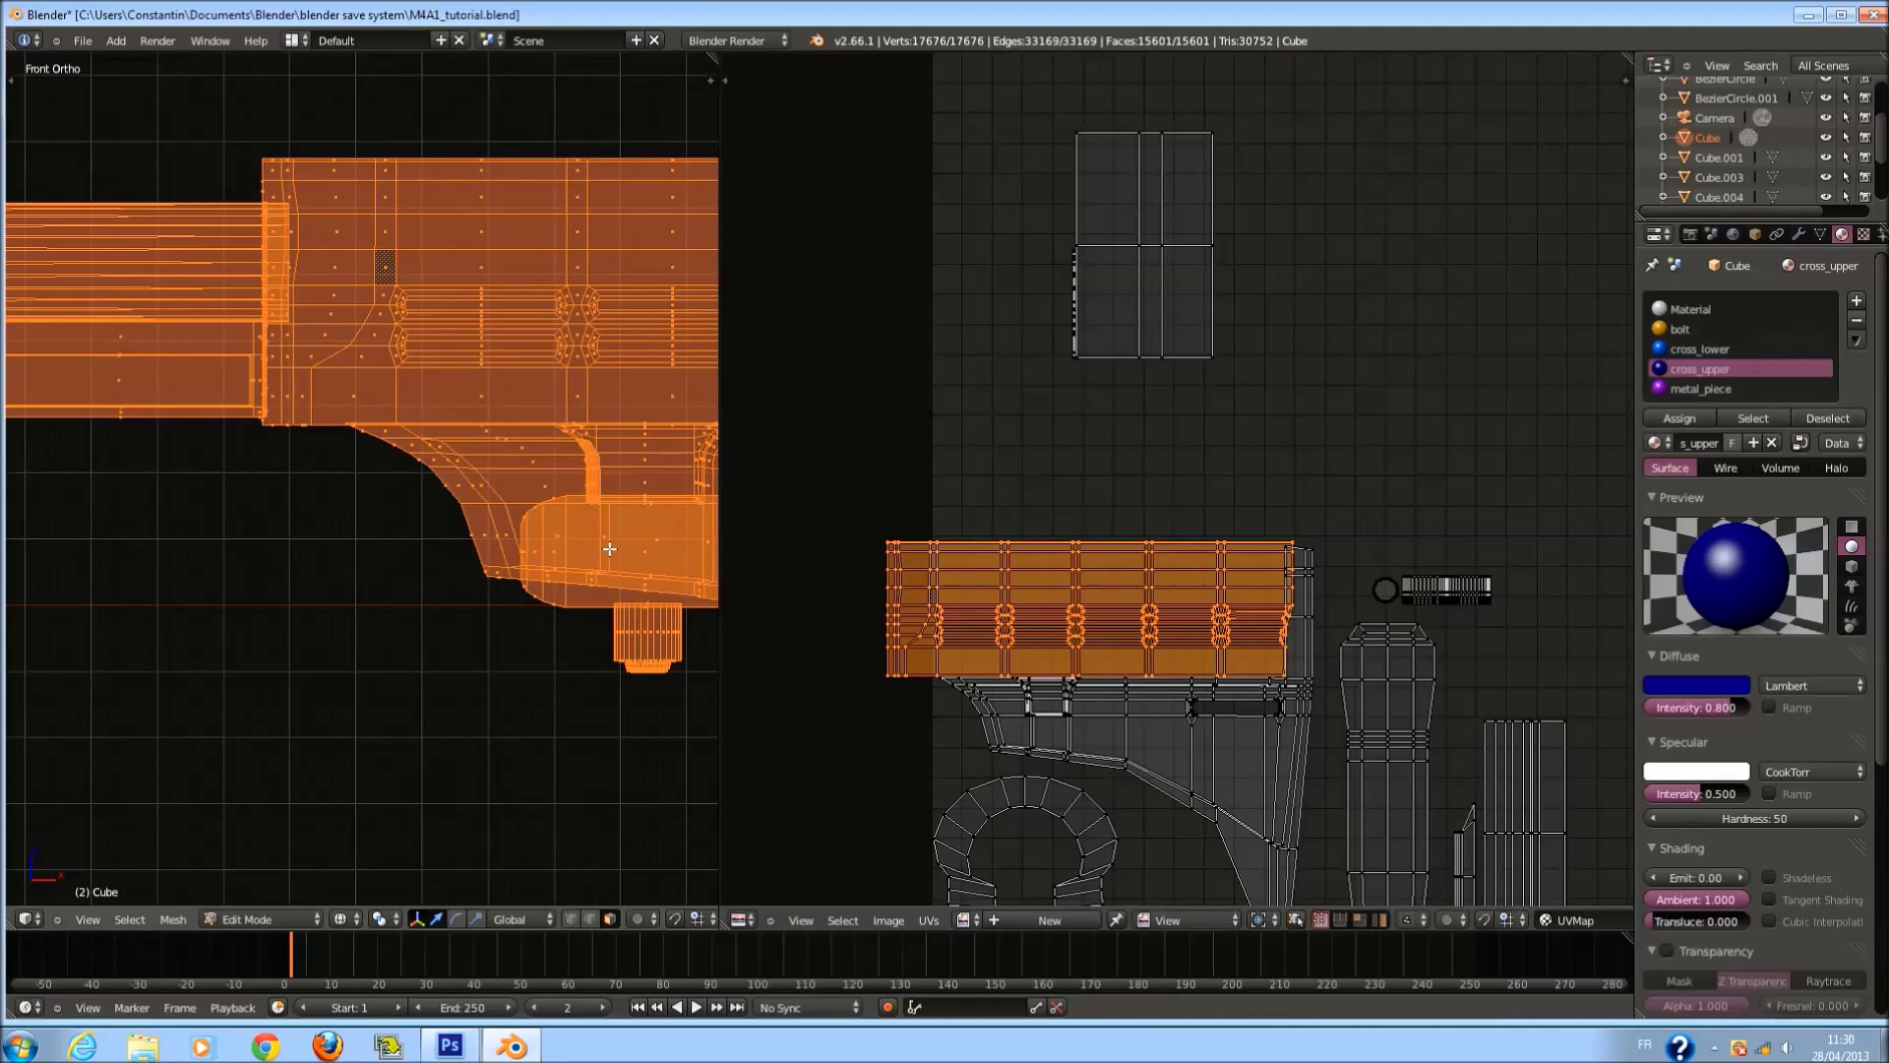
Adjust the wide striped island's height along Y and nudge it vertically to fit the stock island, using the buttstock model as reference.
scroll(599, 534, "down", 4, "ctrl")
scroll(599, 534, "up", 2)
scroll(599, 532, "down", 6)
scroll(599, 531, "up", 13, "ctrl")
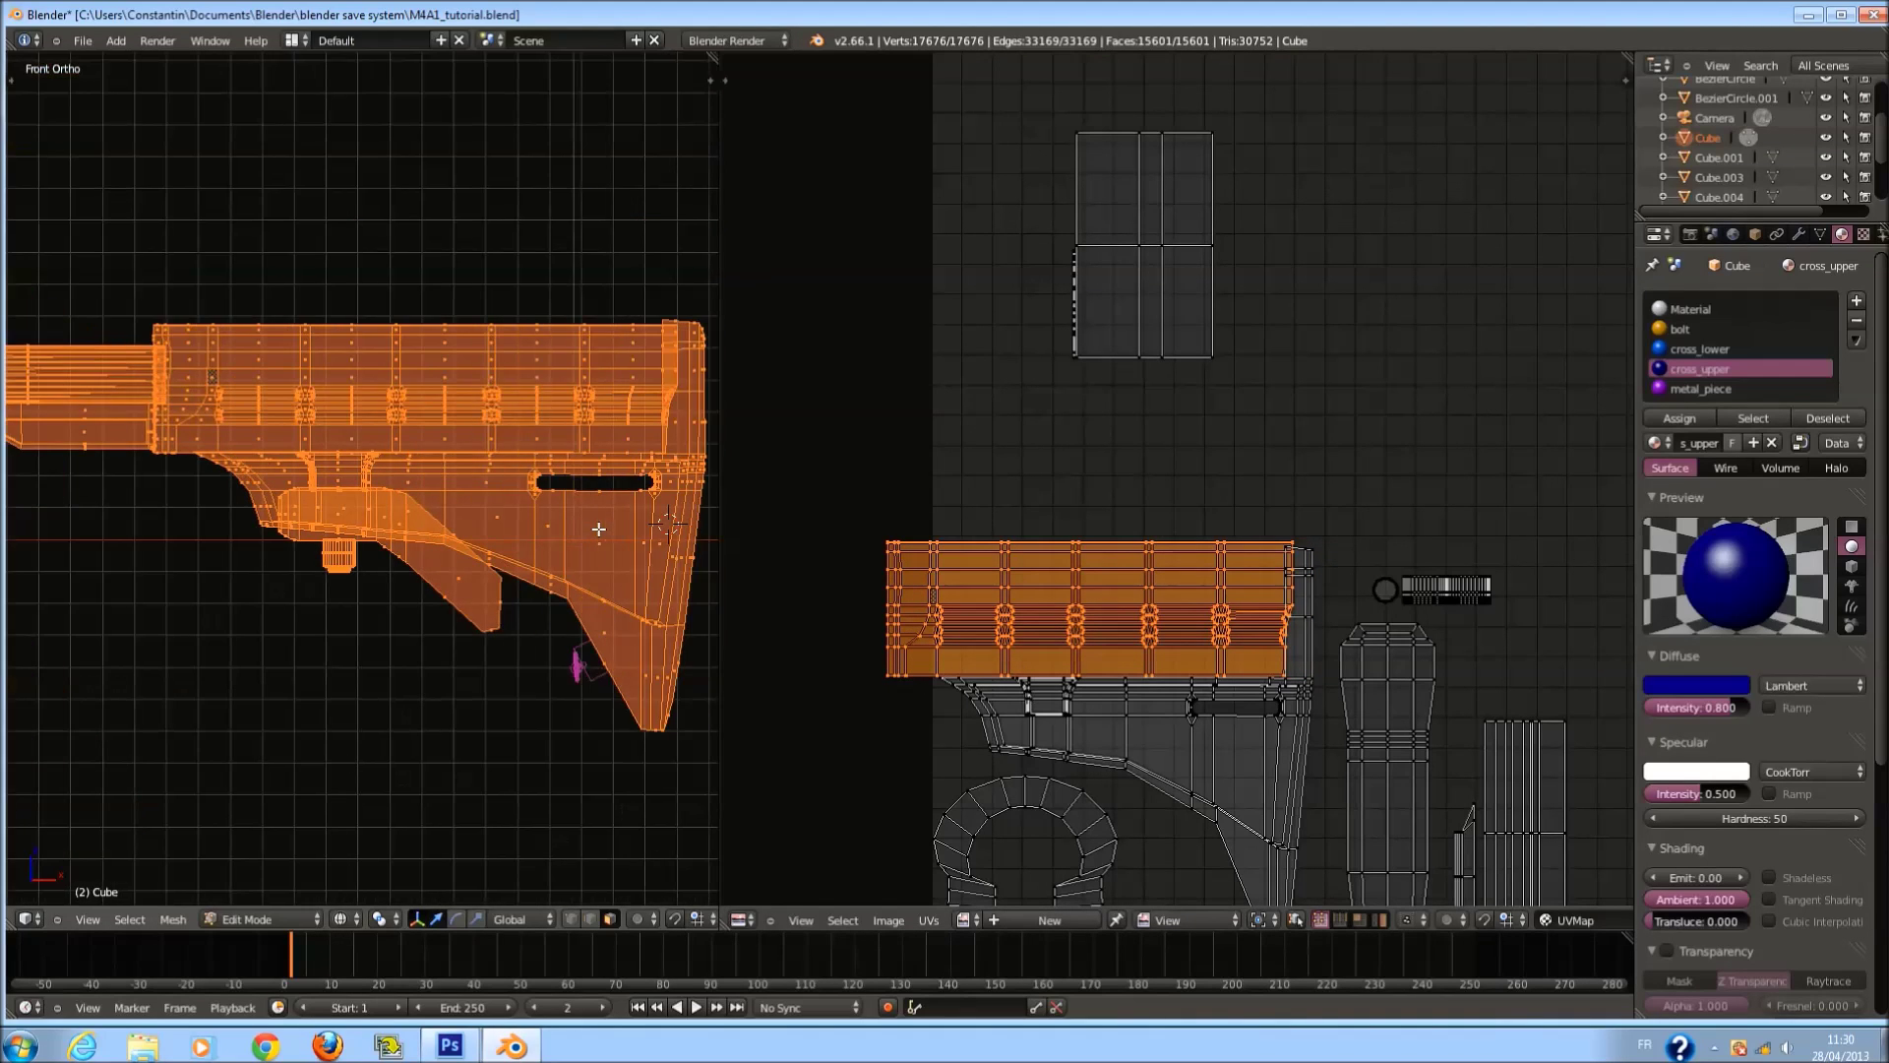
scroll(1227, 637, "up", 3)
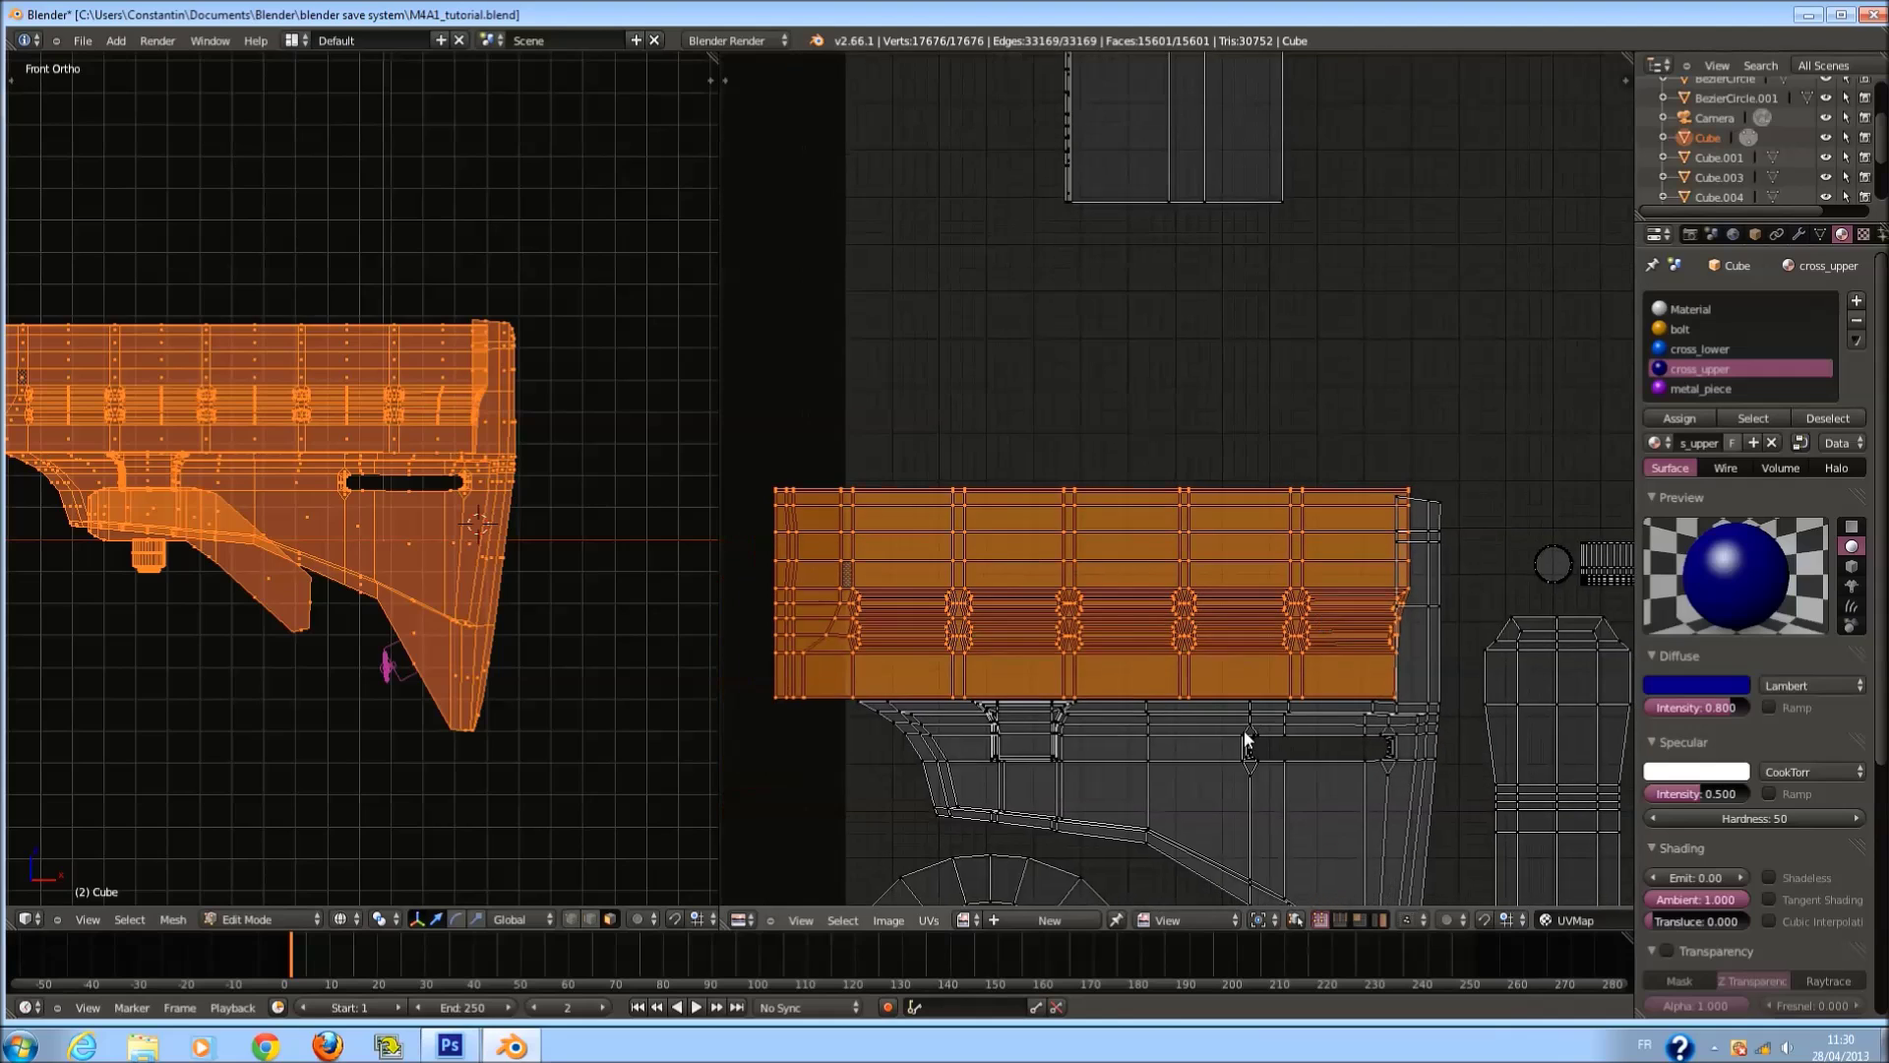
key("s")
key("y")
left_click(1242, 705)
key("g")
key("y")
left_click(1279, 711)
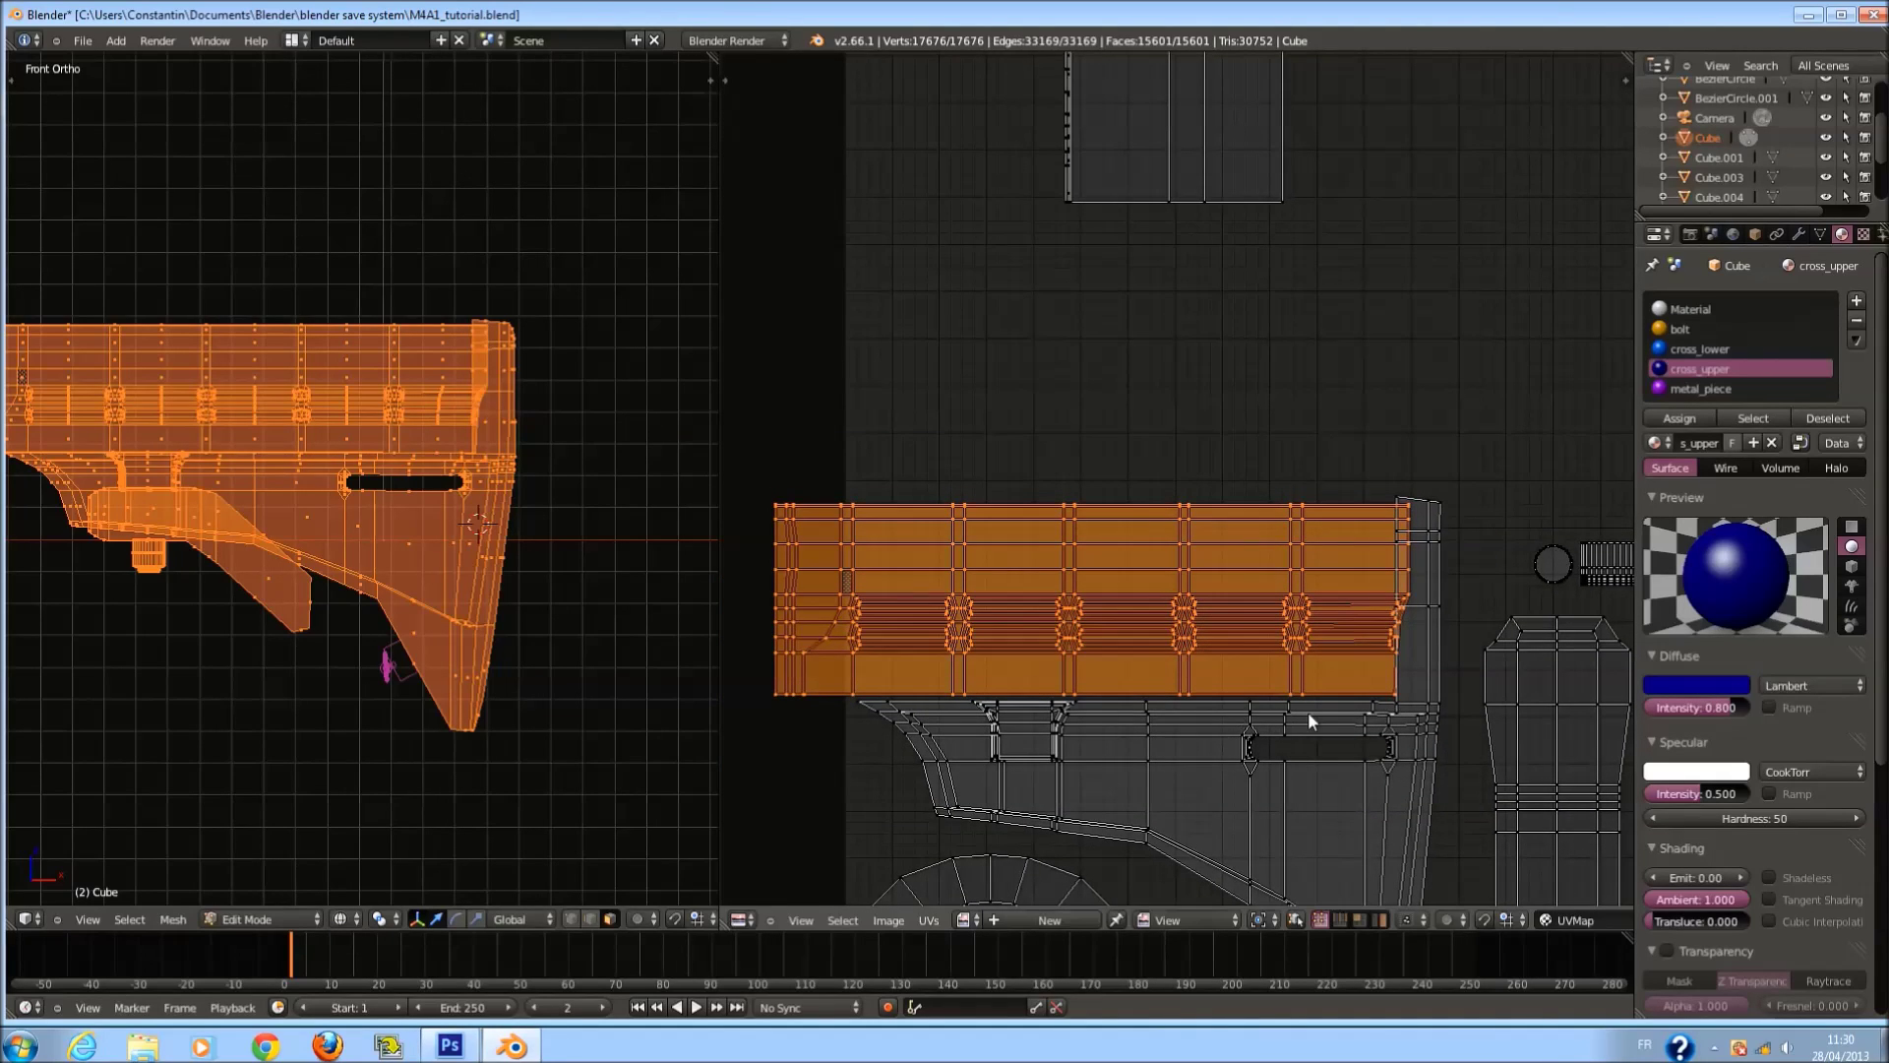
key("s")
key("y")
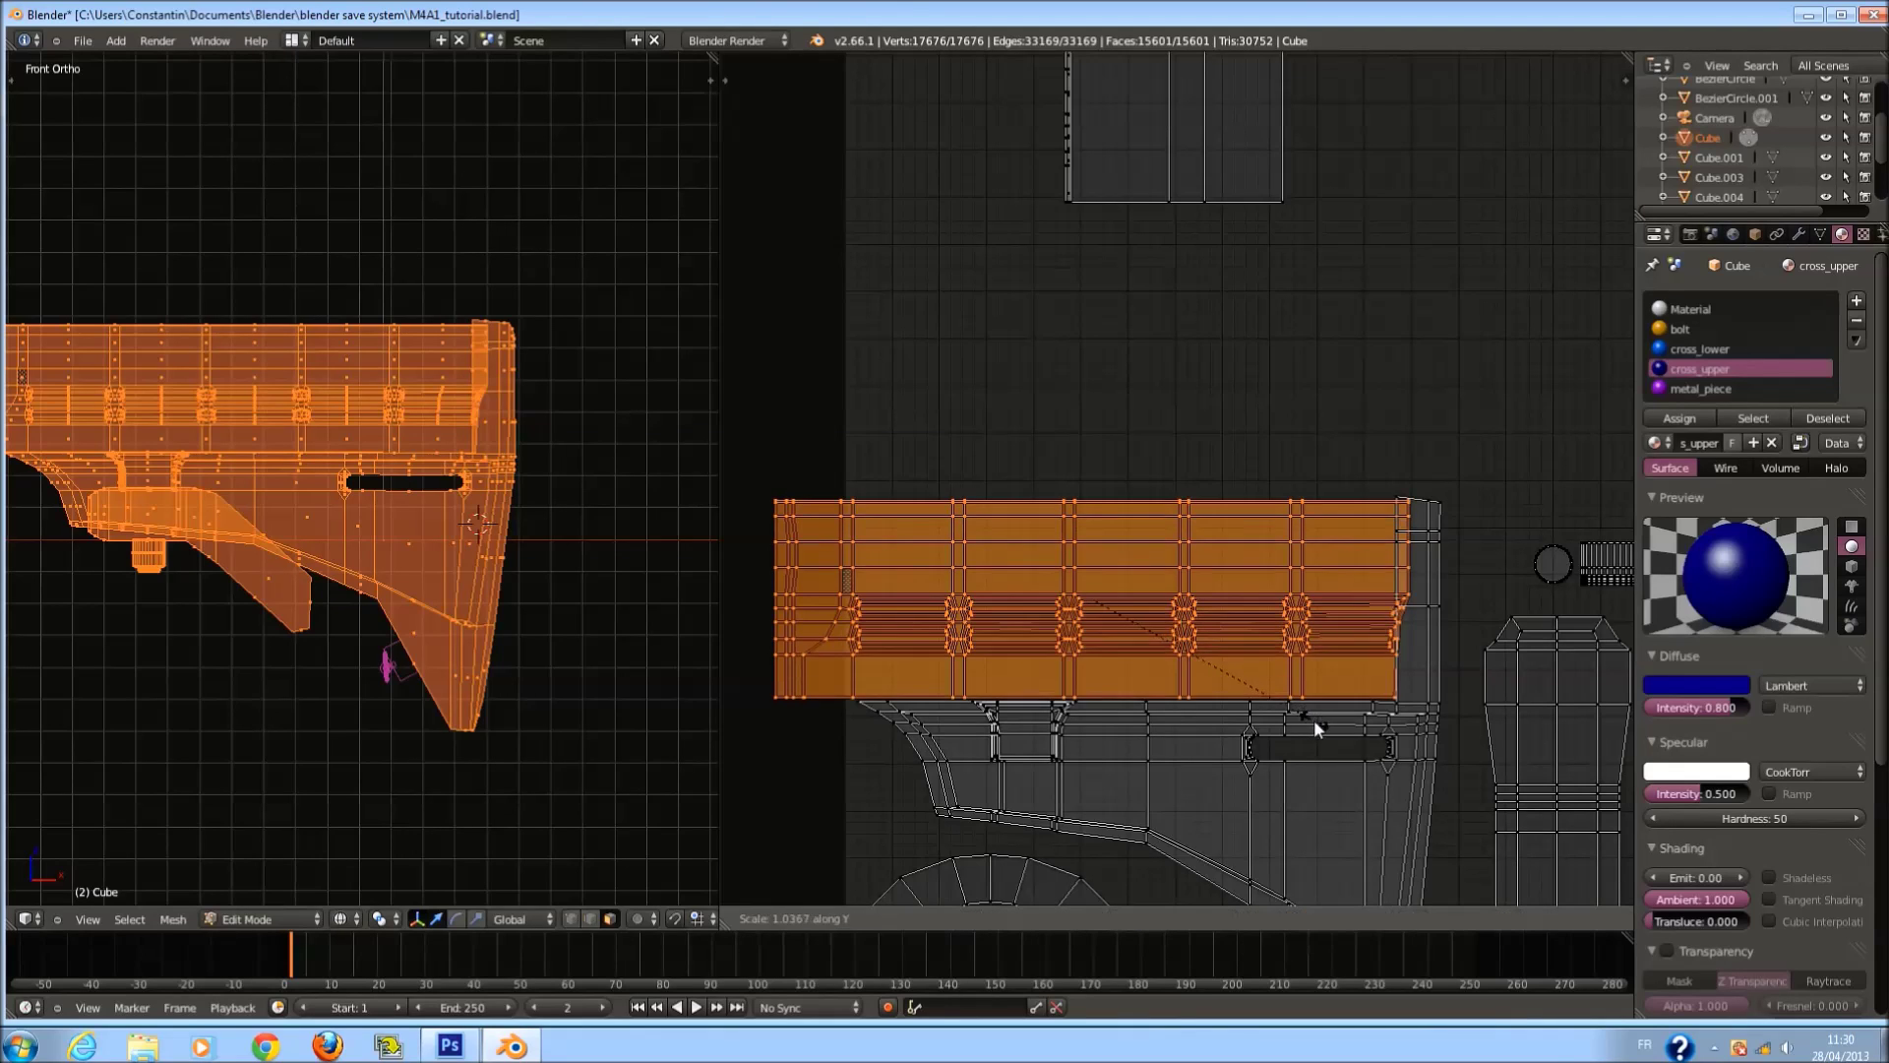
left_click(1319, 726)
Select the stock island and the wide striped island together, save the file, and scale both down.
scroll(1332, 711, "down", 1)
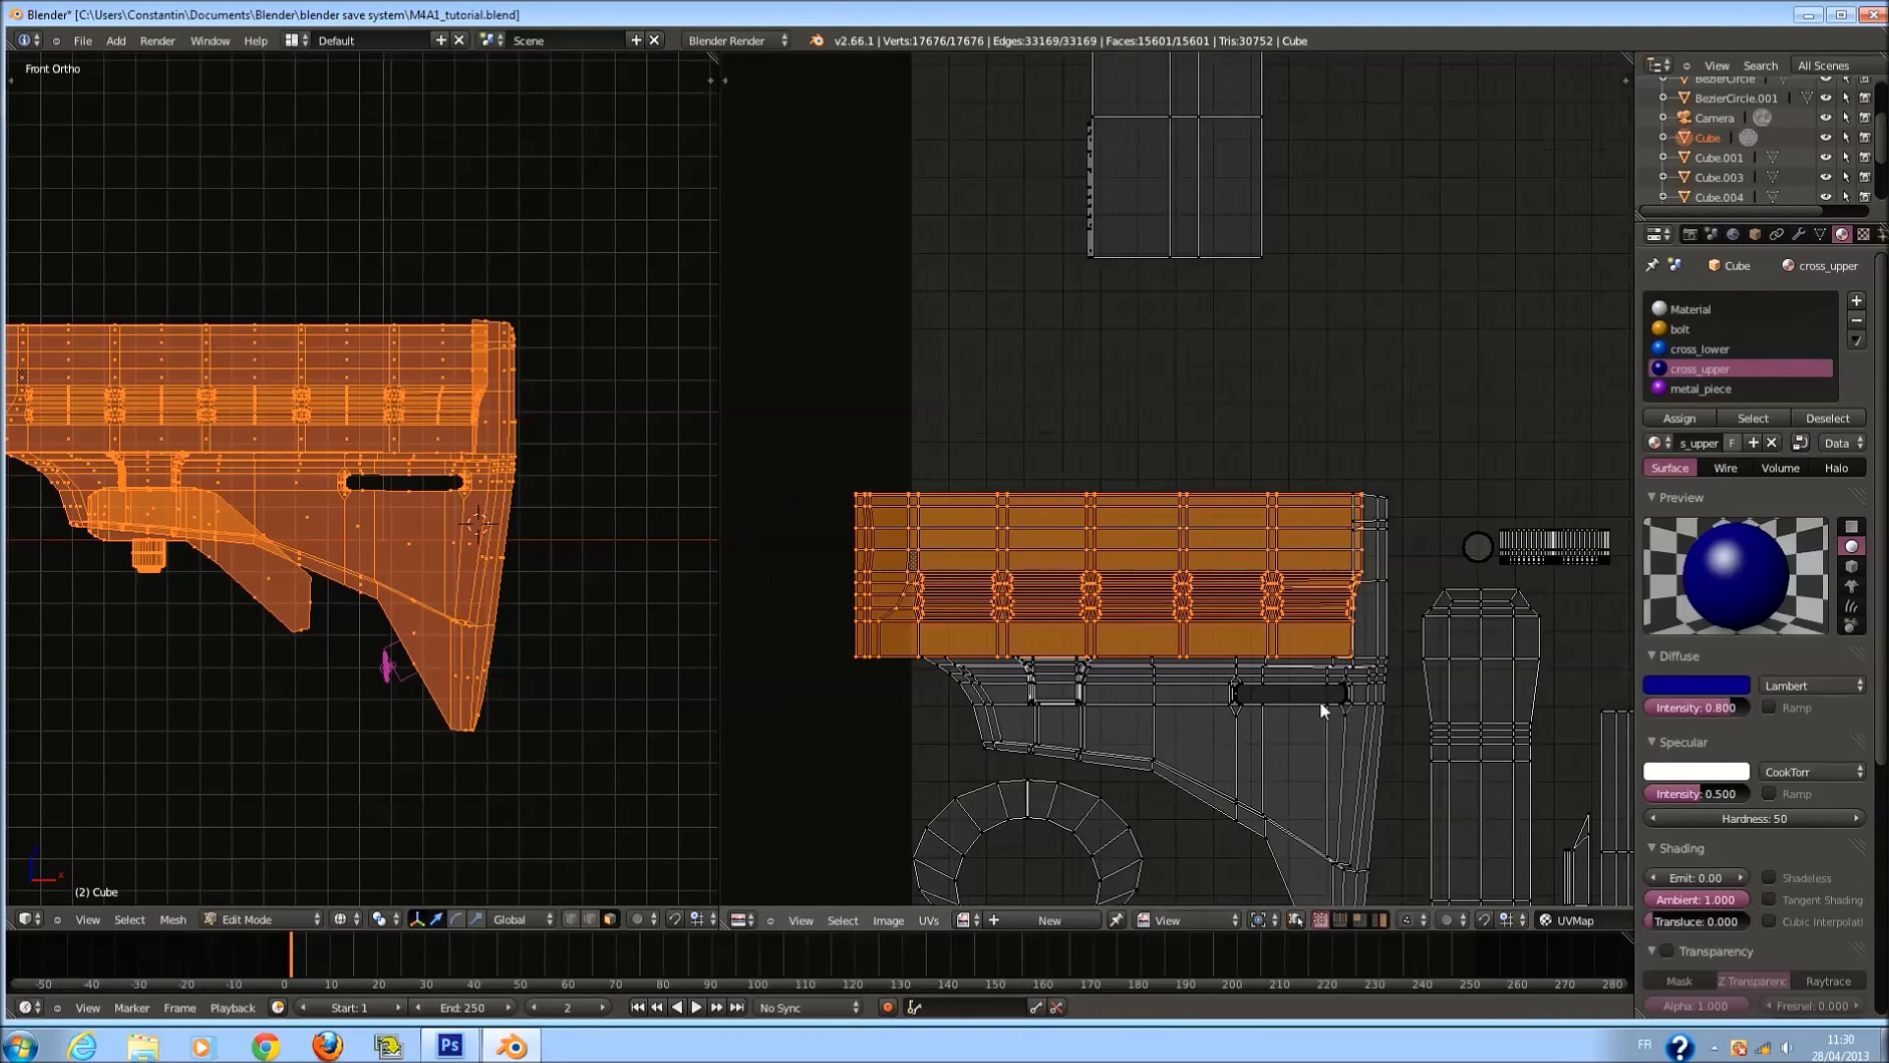
right_click(1319, 701)
right_click(1313, 591, "shift")
scroll(1312, 610, "down", 2)
key("ctrl+s")
middle_click_drag(1312, 614, 1251, 638)
left_click(1194, 624)
Move the scaled stock islands to the UV square's right edge, above the lever islands, and save the file.
key("g")
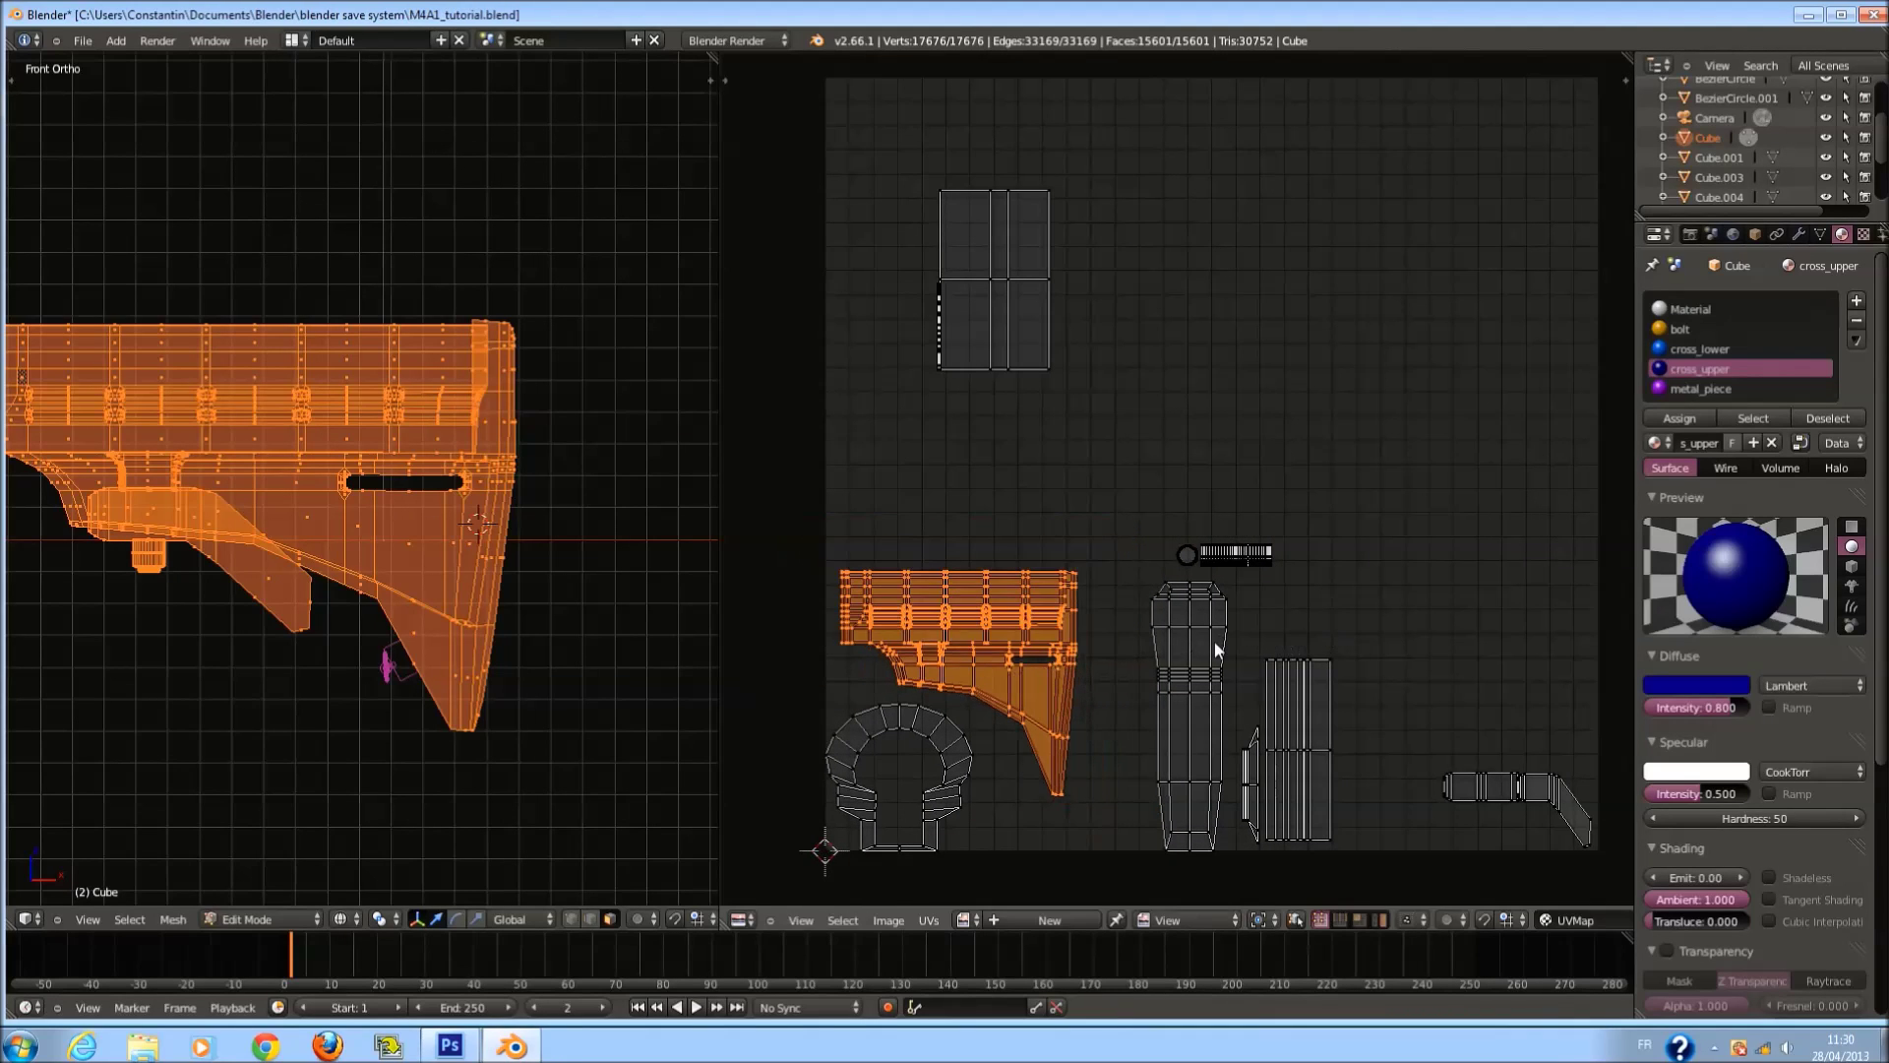
left_click(1731, 622)
middle_click_drag(1397, 657, 1224, 533)
key("ctrl+s")
left_click(1260, 643)
key("a")
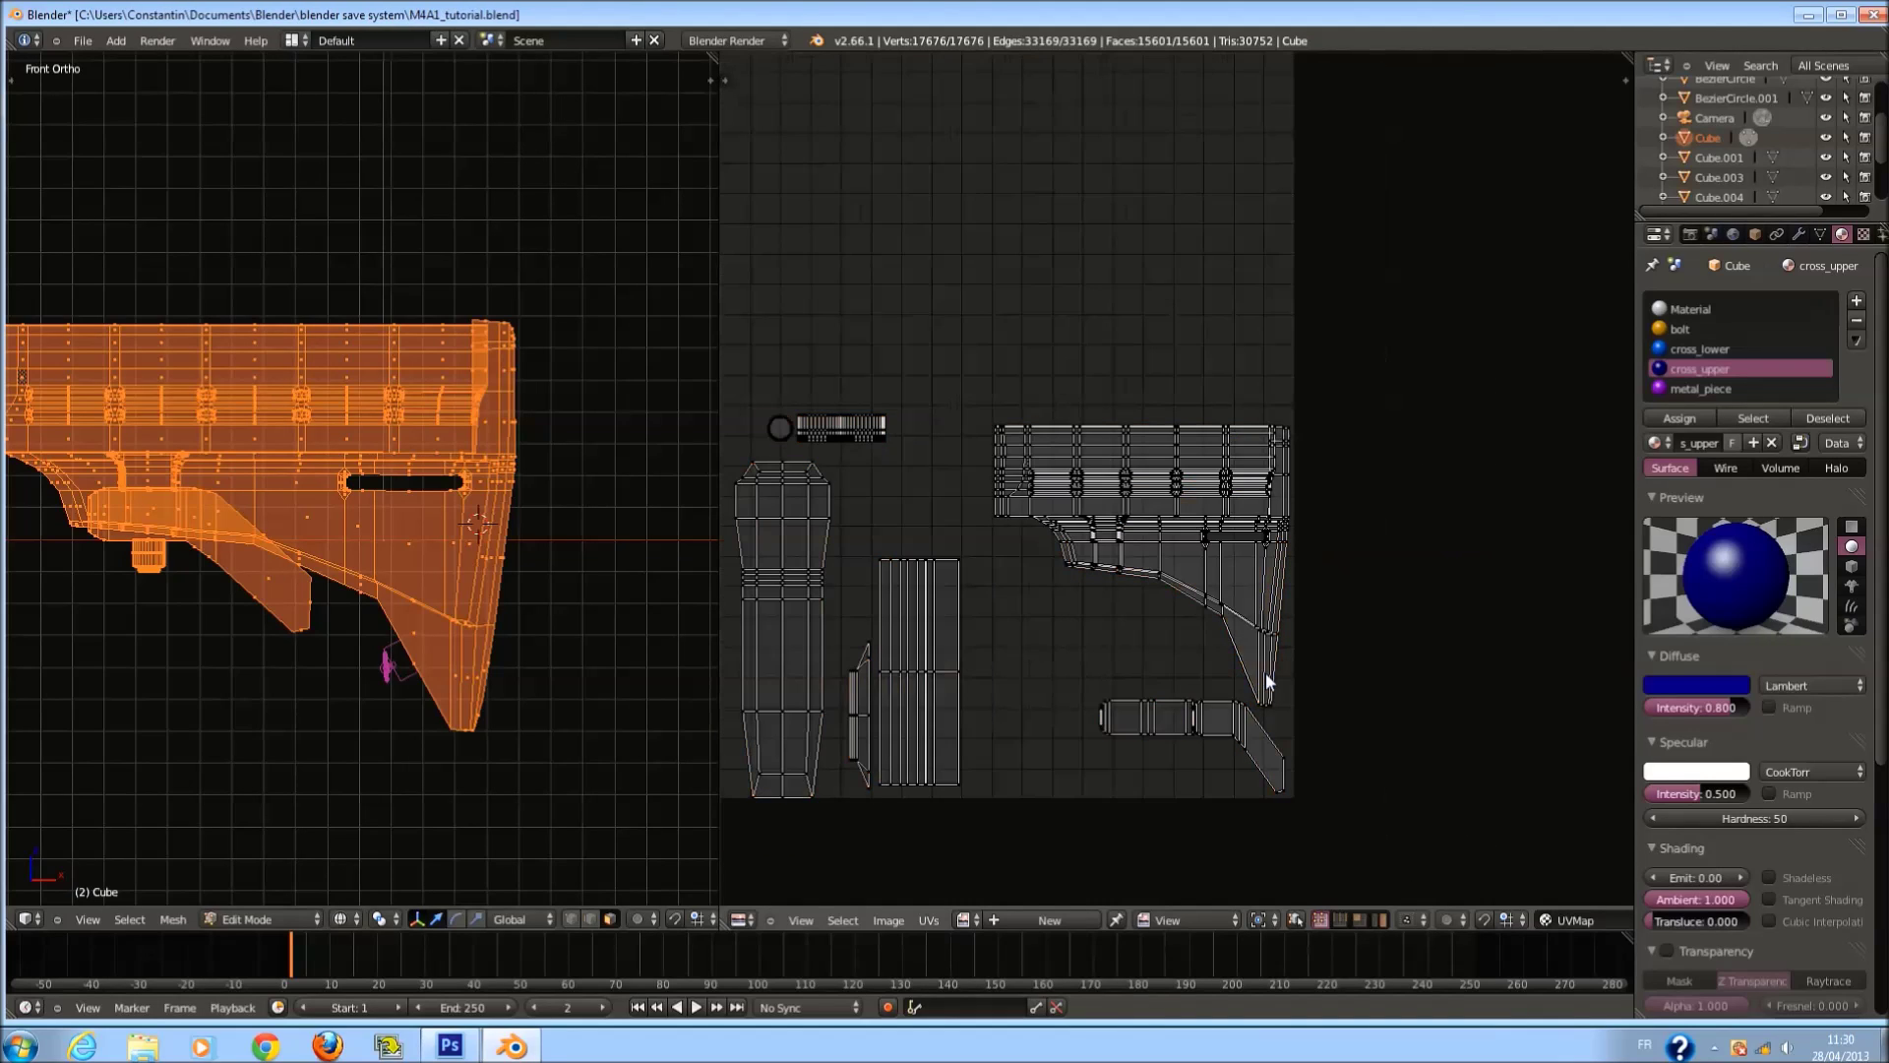
Select the small bent lever's island pieces, move them into the gap under the stock island, and save the file.
key("b")
left_click_drag(1063, 688, 1234, 787)
key("shift+l")
key("l")
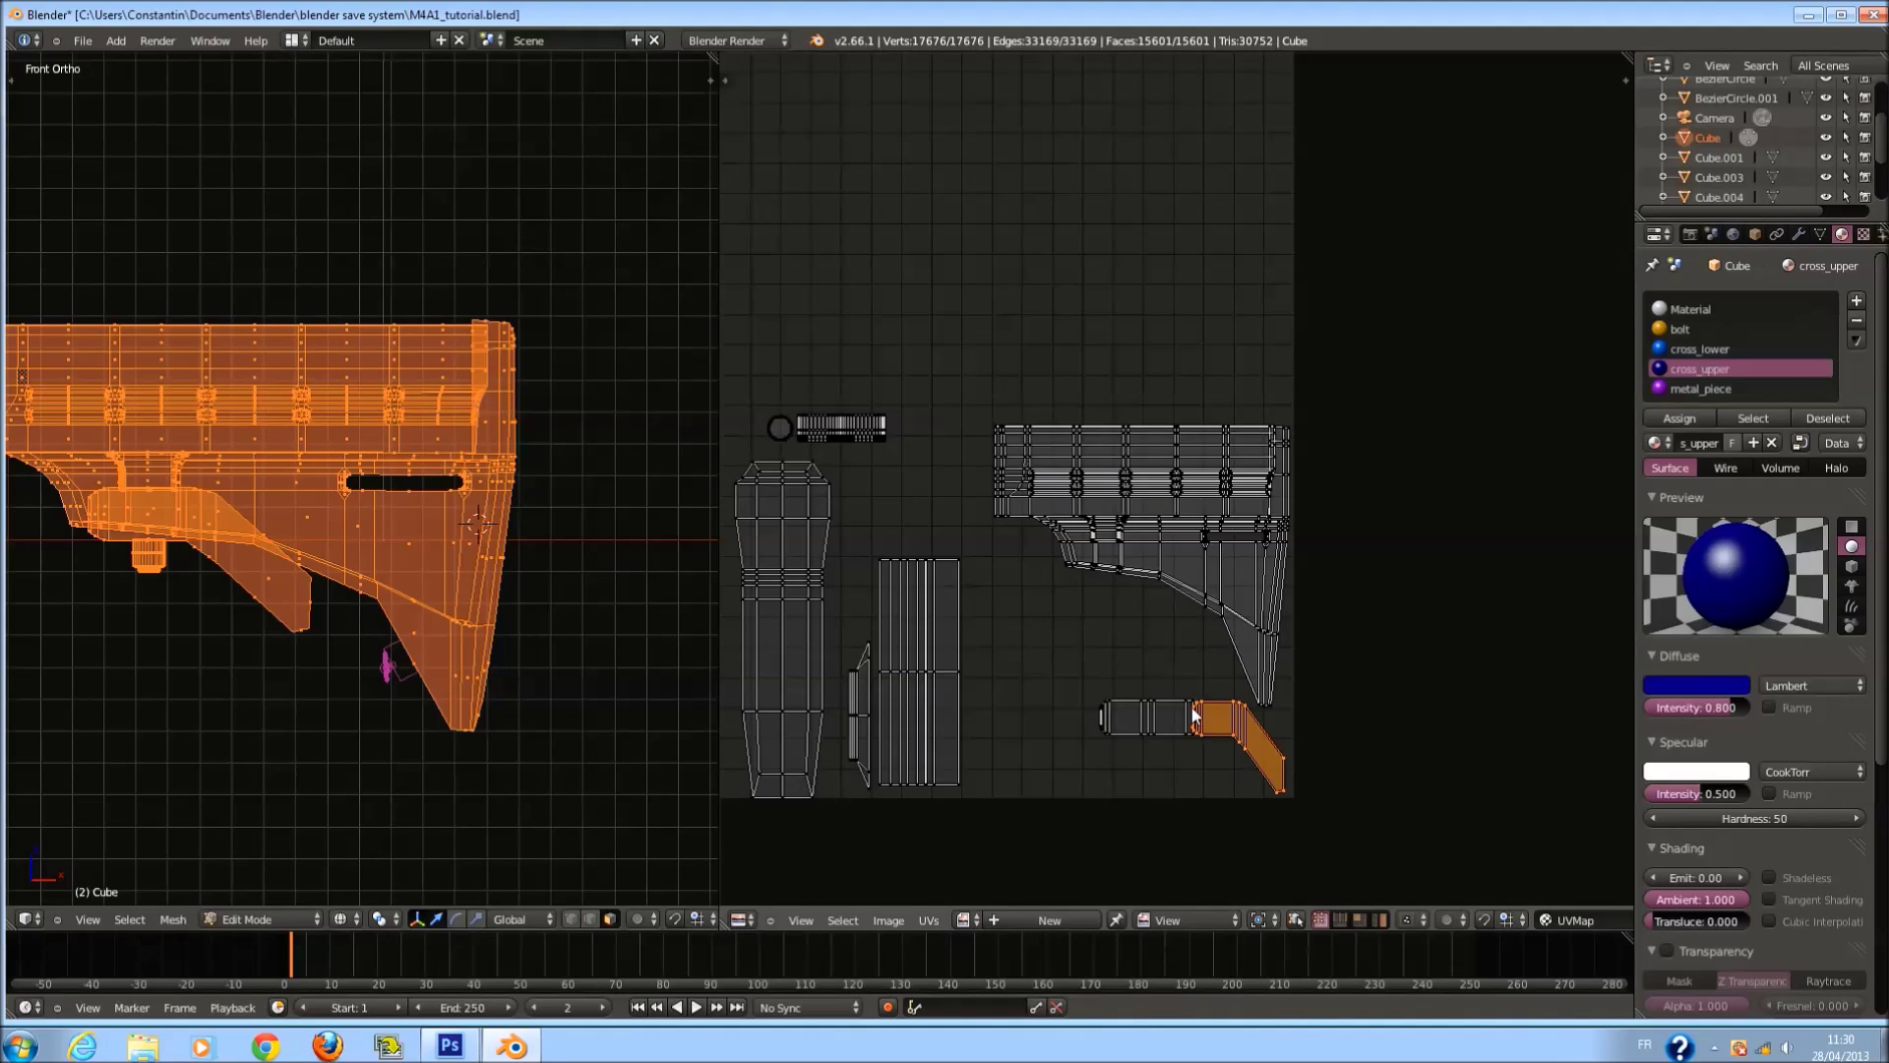
key("l")
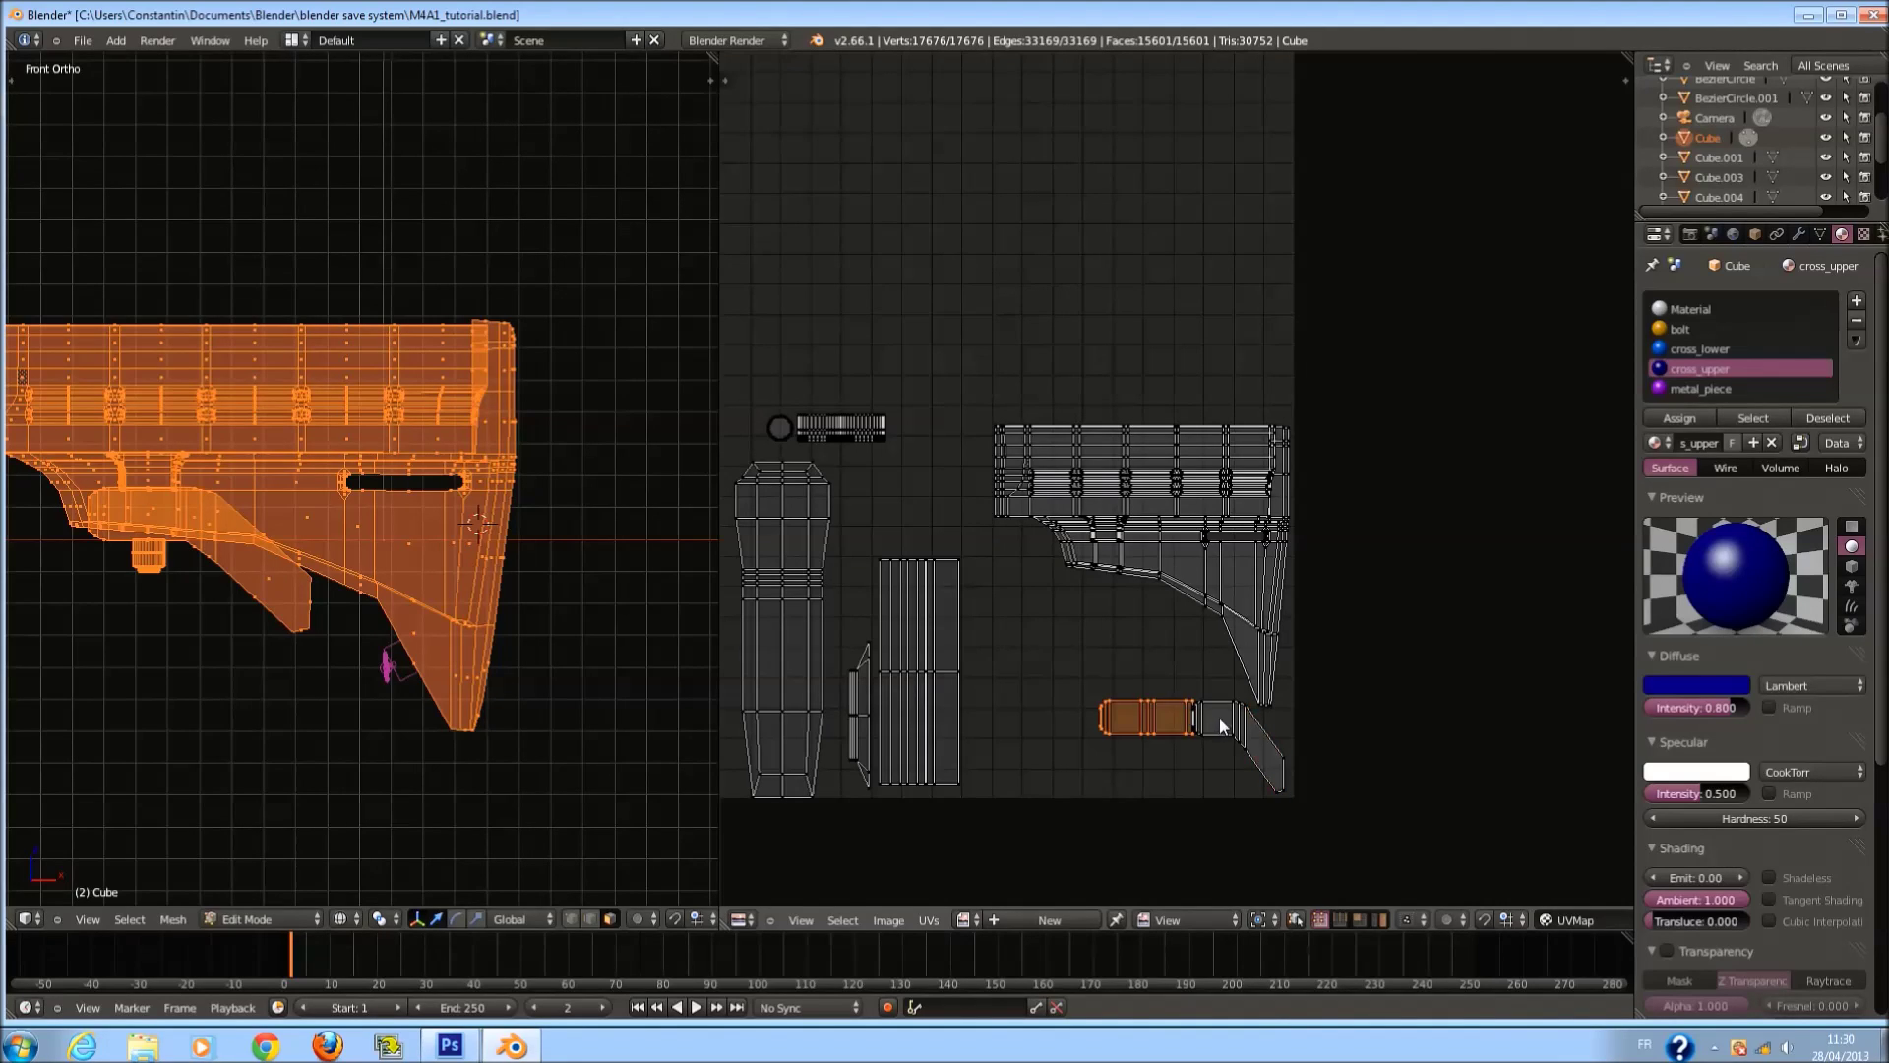
key("l")
key("g")
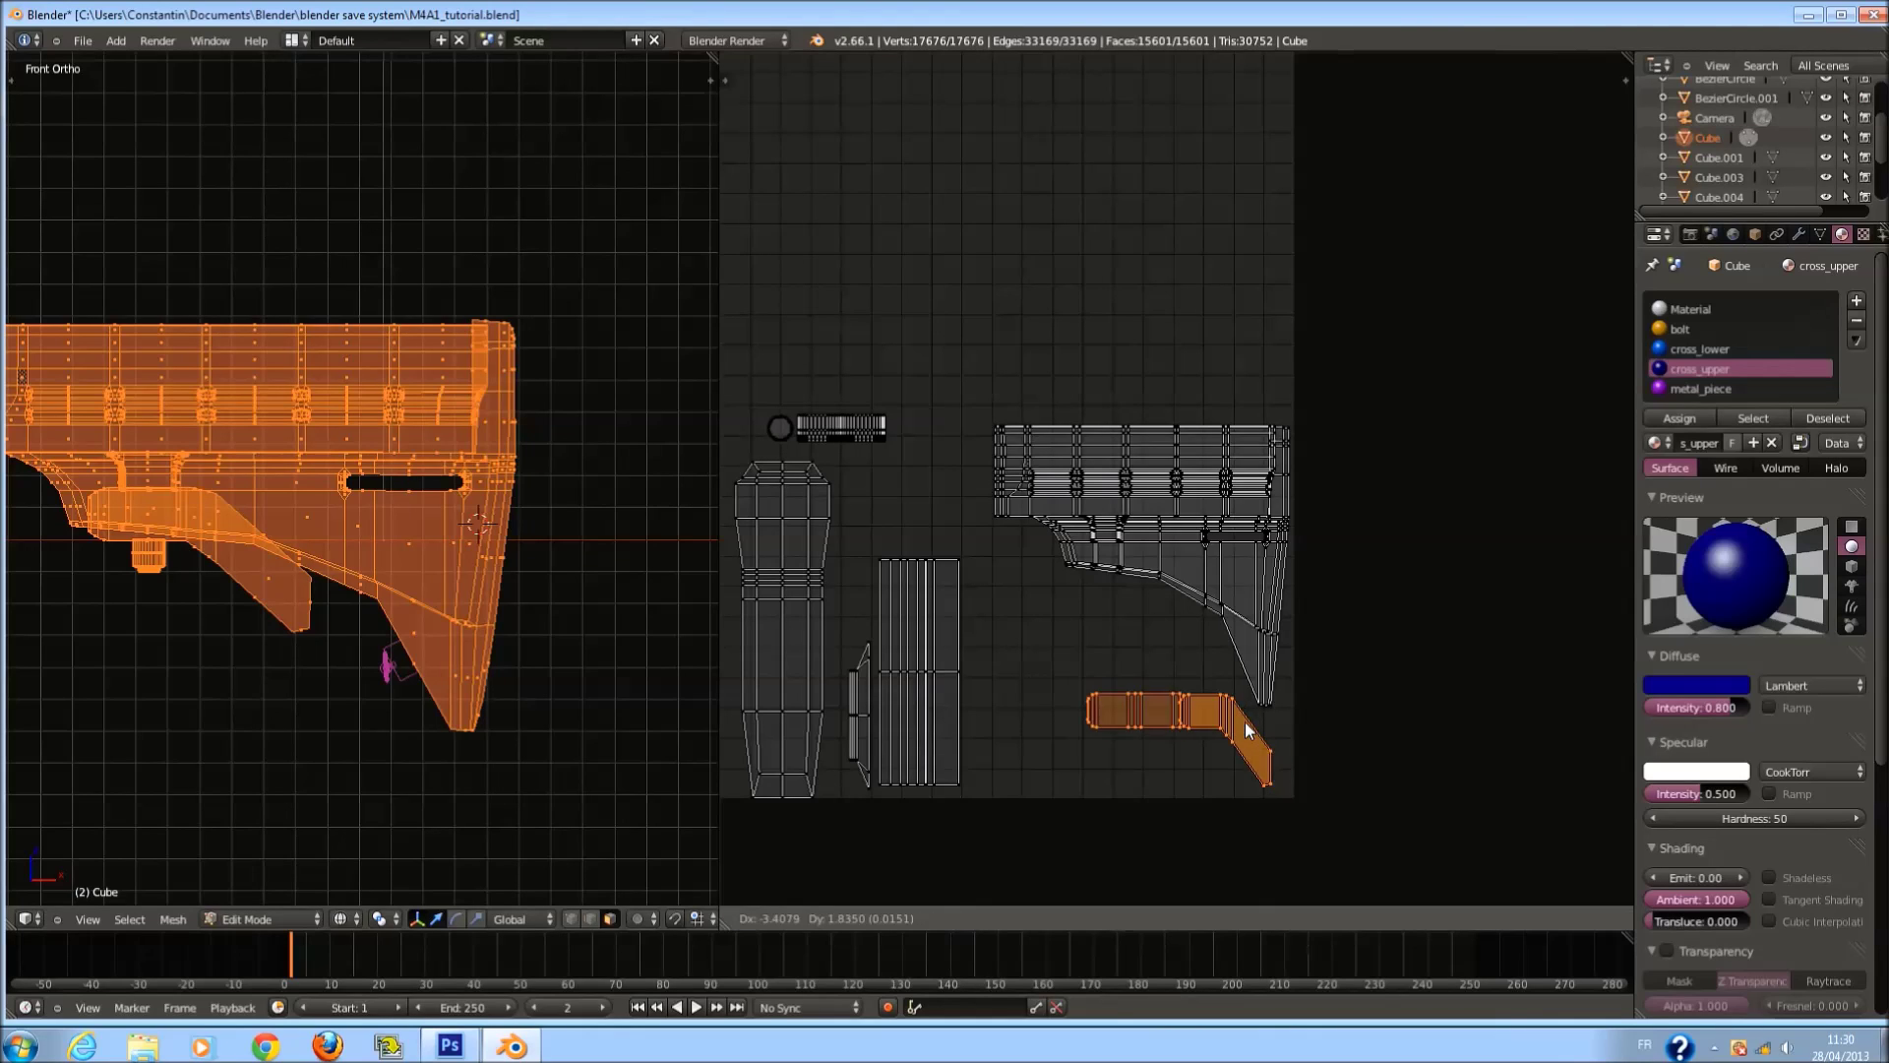
left_click(1204, 628)
middle_click_drag(1084, 652, 1243, 653)
key("a")
key("ctrl+s")
Box-select the stock and lever islands and move them together up and slightly away from the UV square's right edge.
right_click(1009, 536)
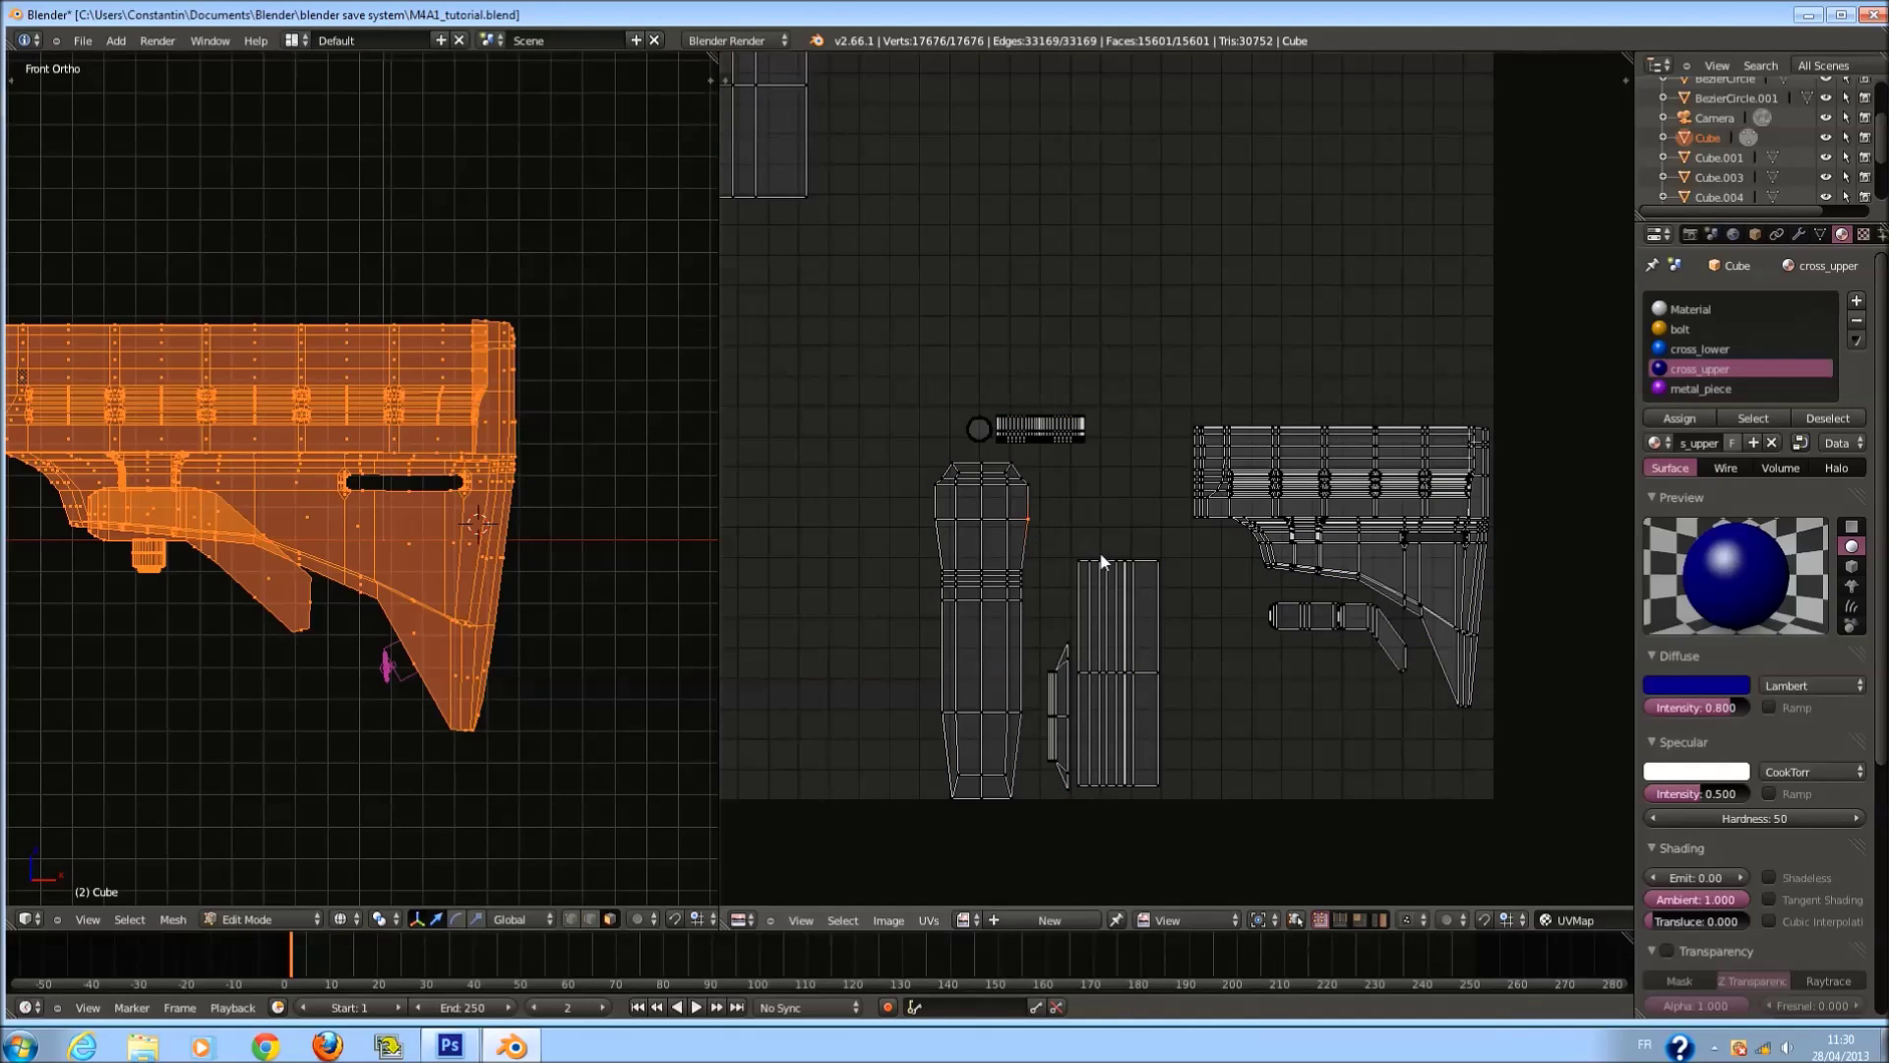
key("a")
key("a")
left_click(1229, 528)
key("b")
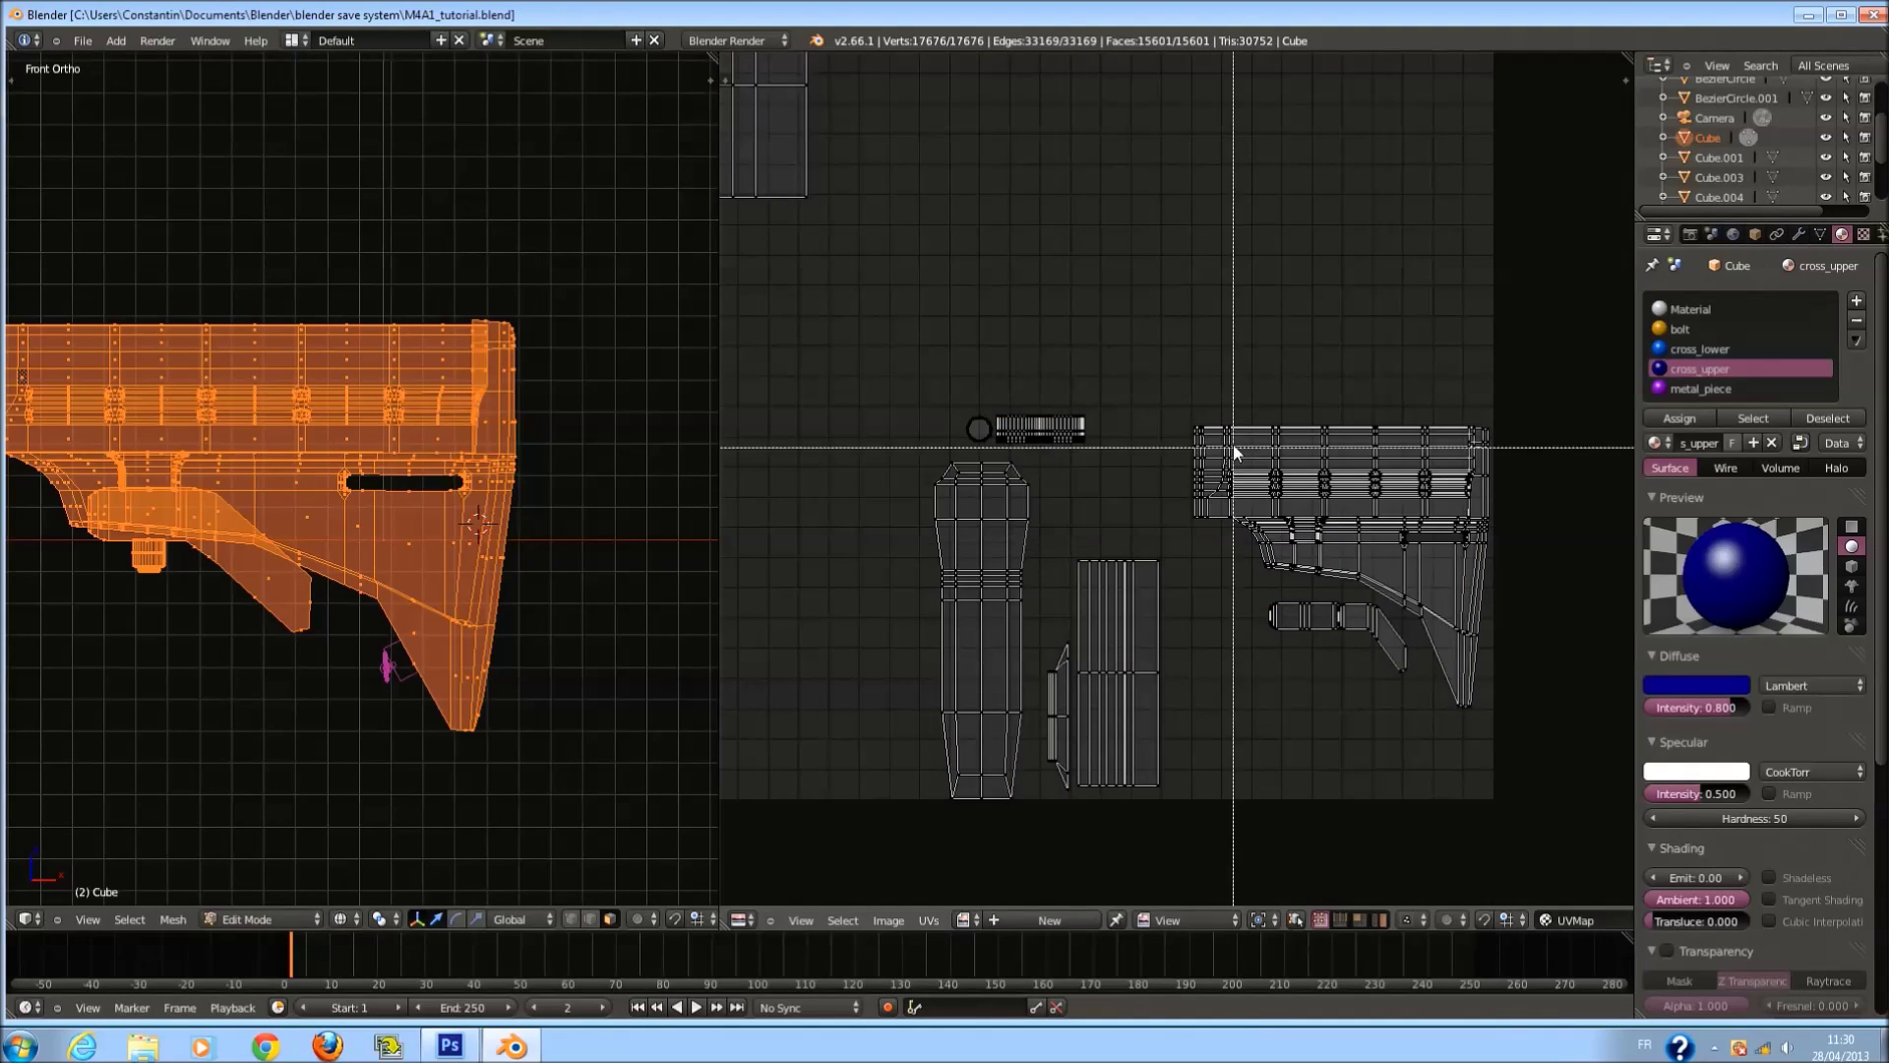
left_click_drag(1180, 339, 1536, 755)
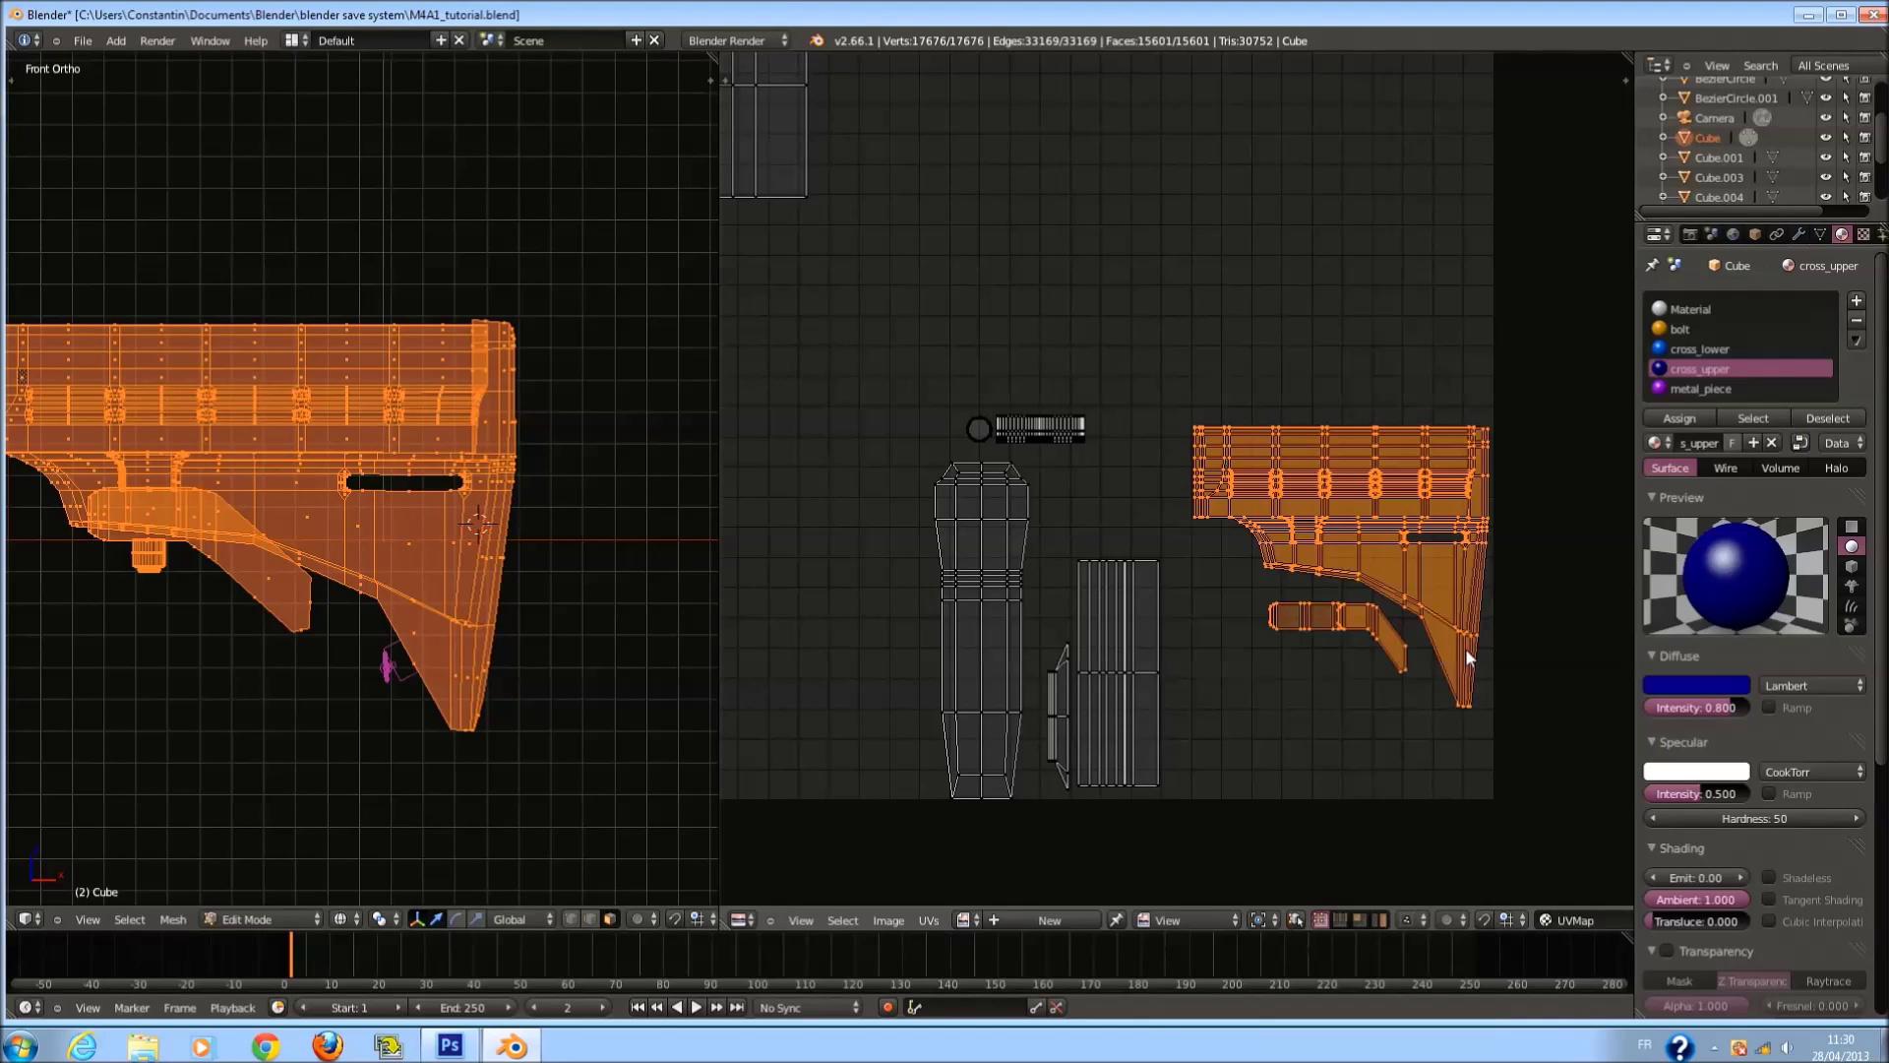
middle_click_drag(1466, 647, 1471, 675)
scroll(1472, 674, "up", 1)
key("g")
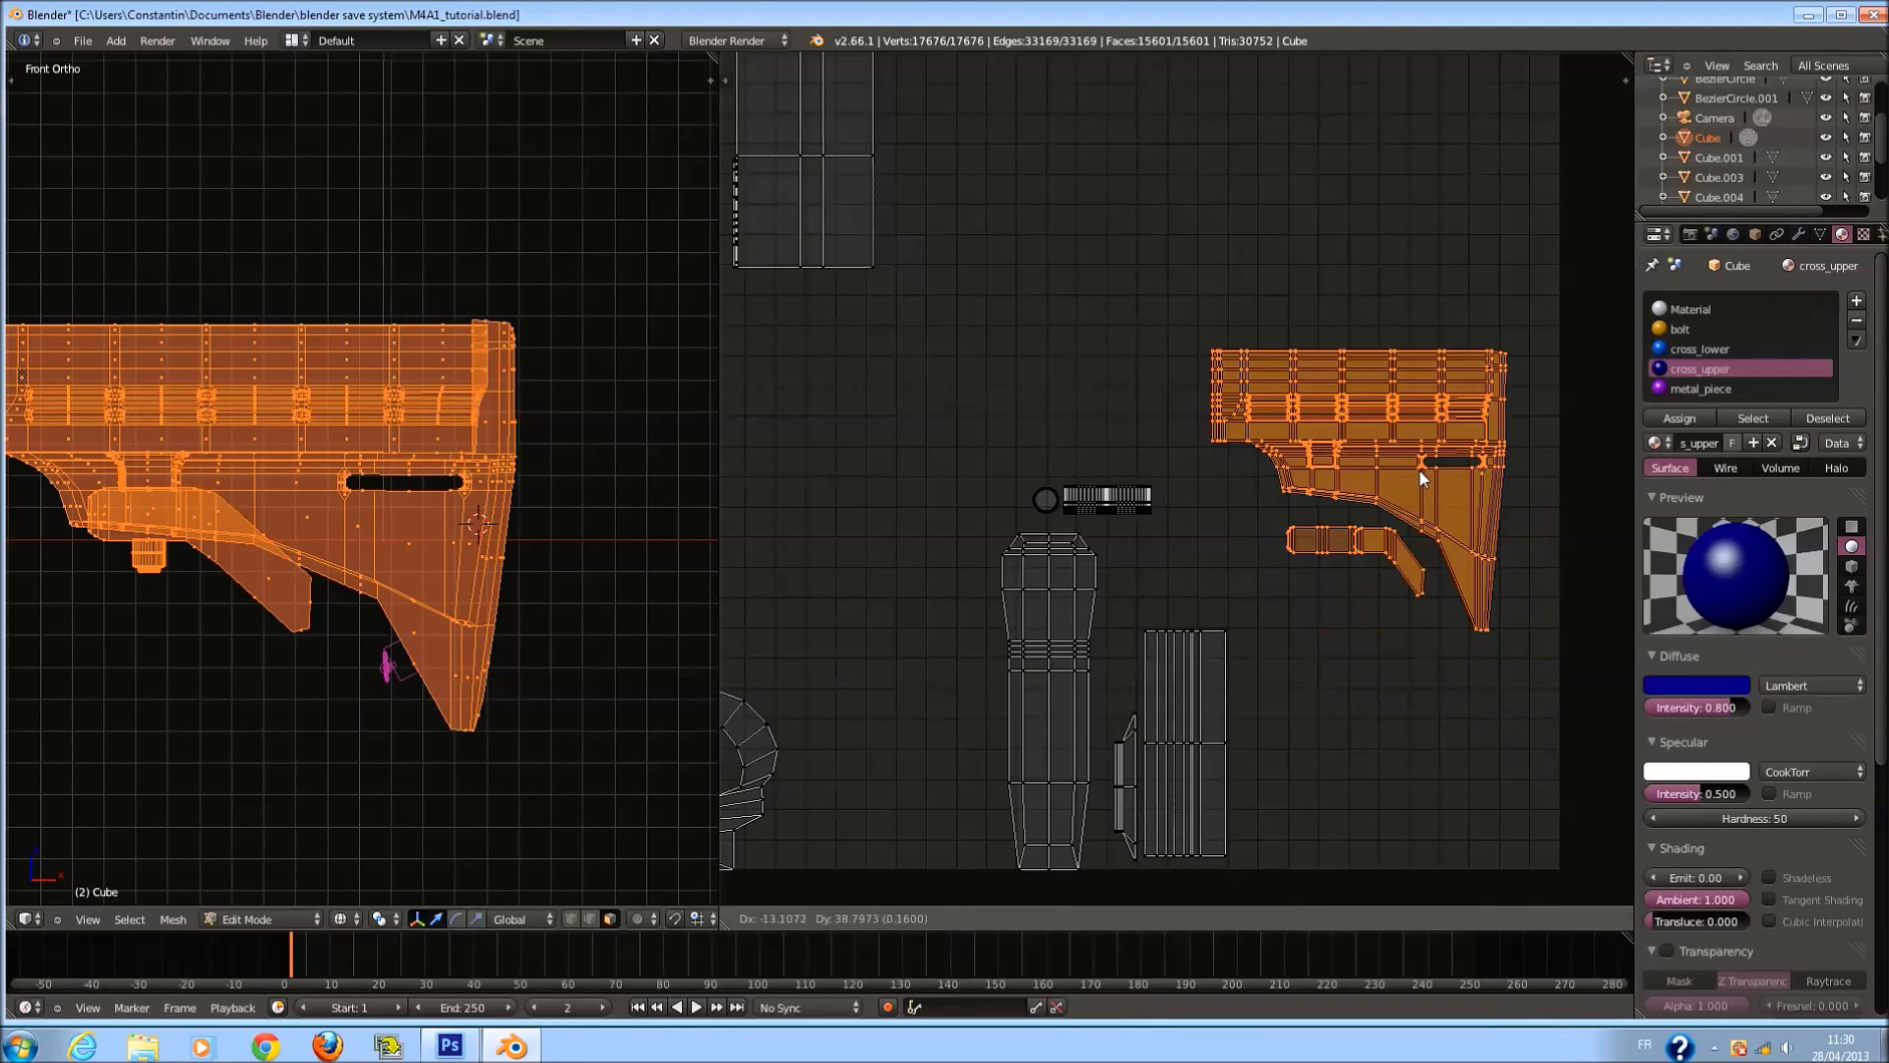
left_click(1387, 453)
key("a")
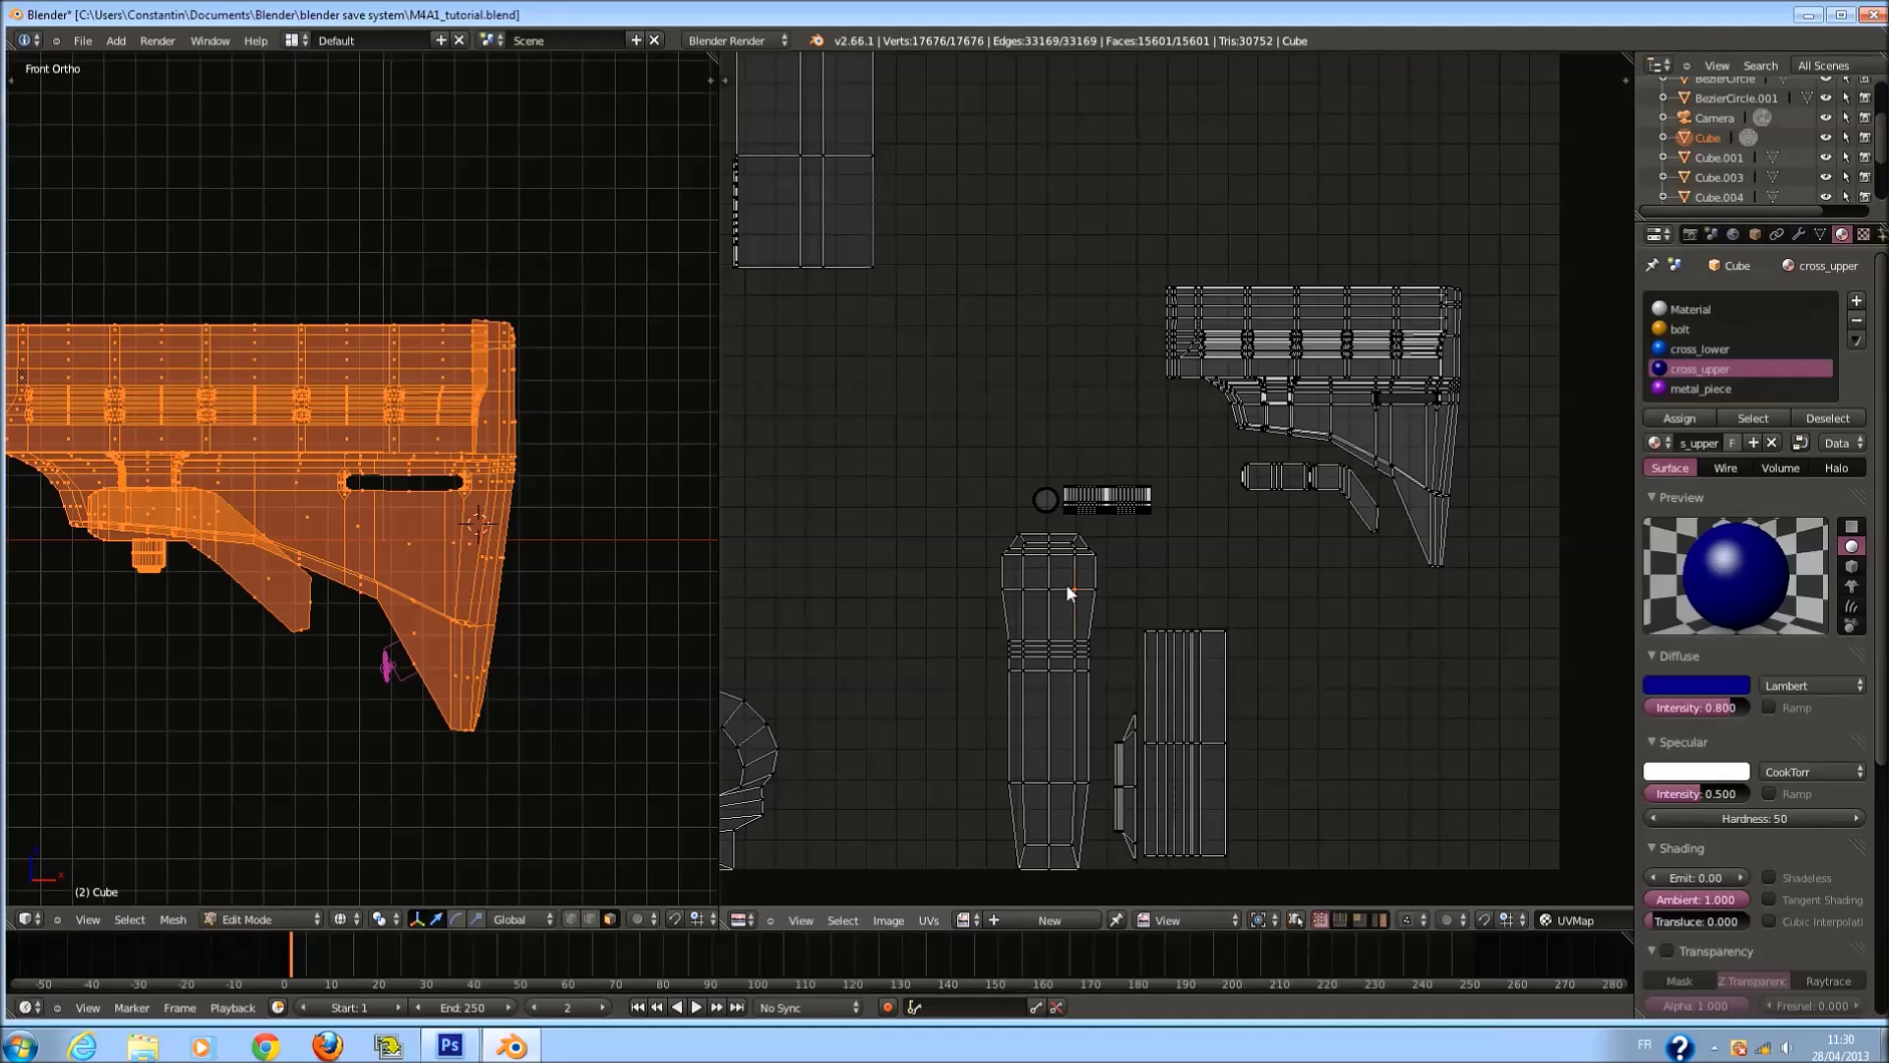
Scale down the tall tapered island and place it between the stock island and the UV square's right edge.
key("l")
key("g")
key("s")
left_click(1537, 350)
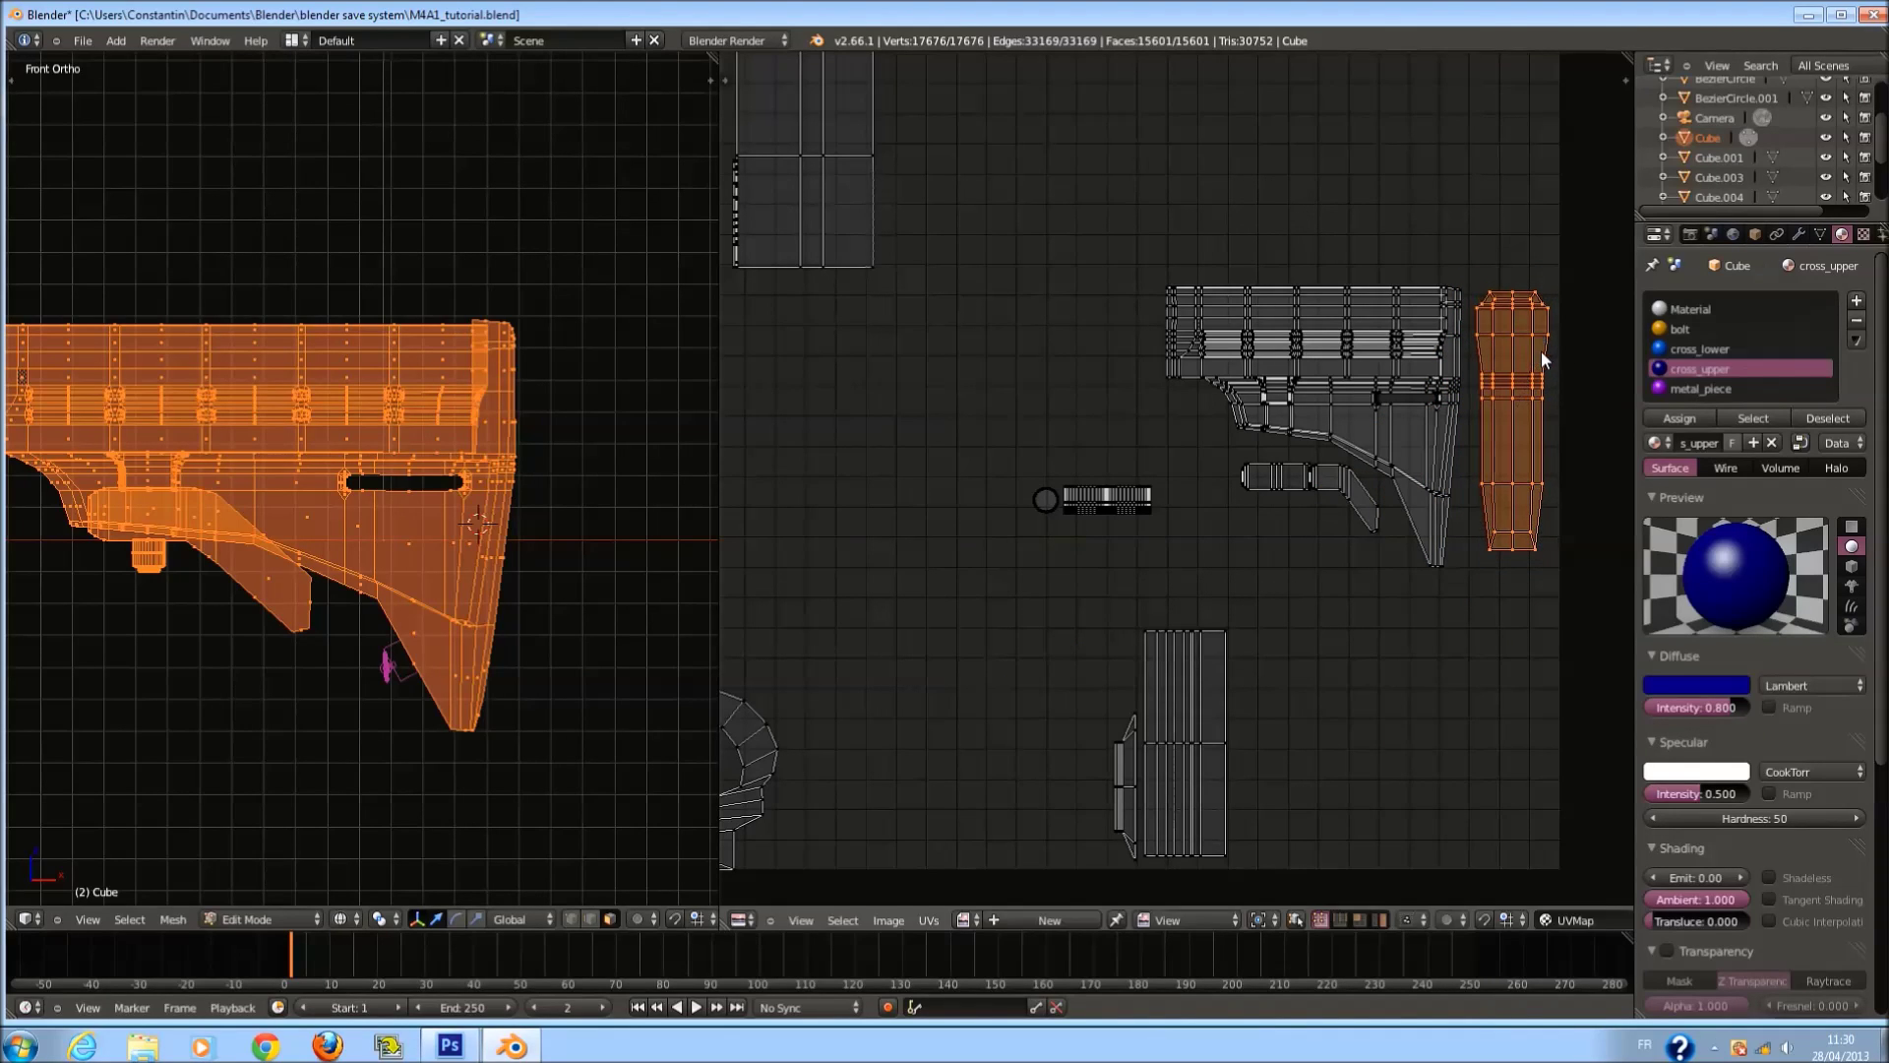
Stretch the tapered island along Y to match the stock group's height, nudge it into line, and save the file.
key("a")
key("l")
key("s")
key("y")
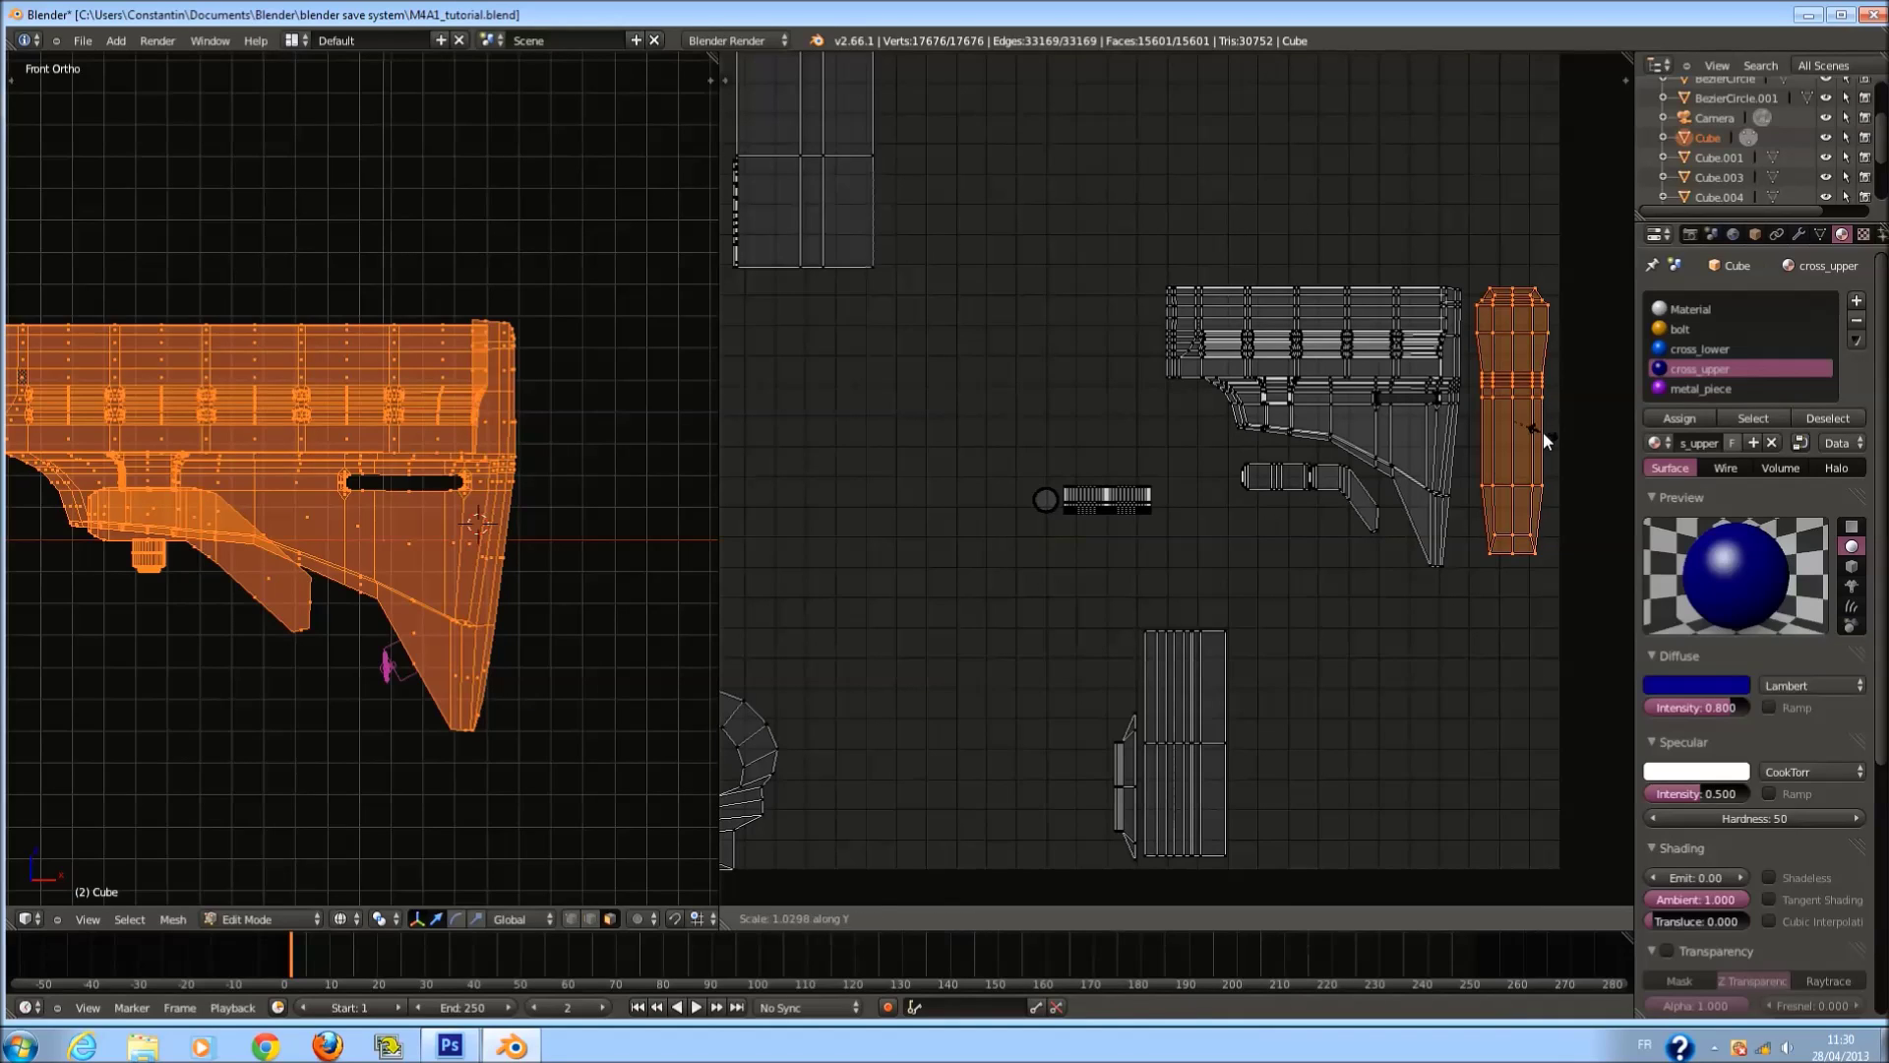
left_click(1543, 432)
key("a")
key("l")
key("g")
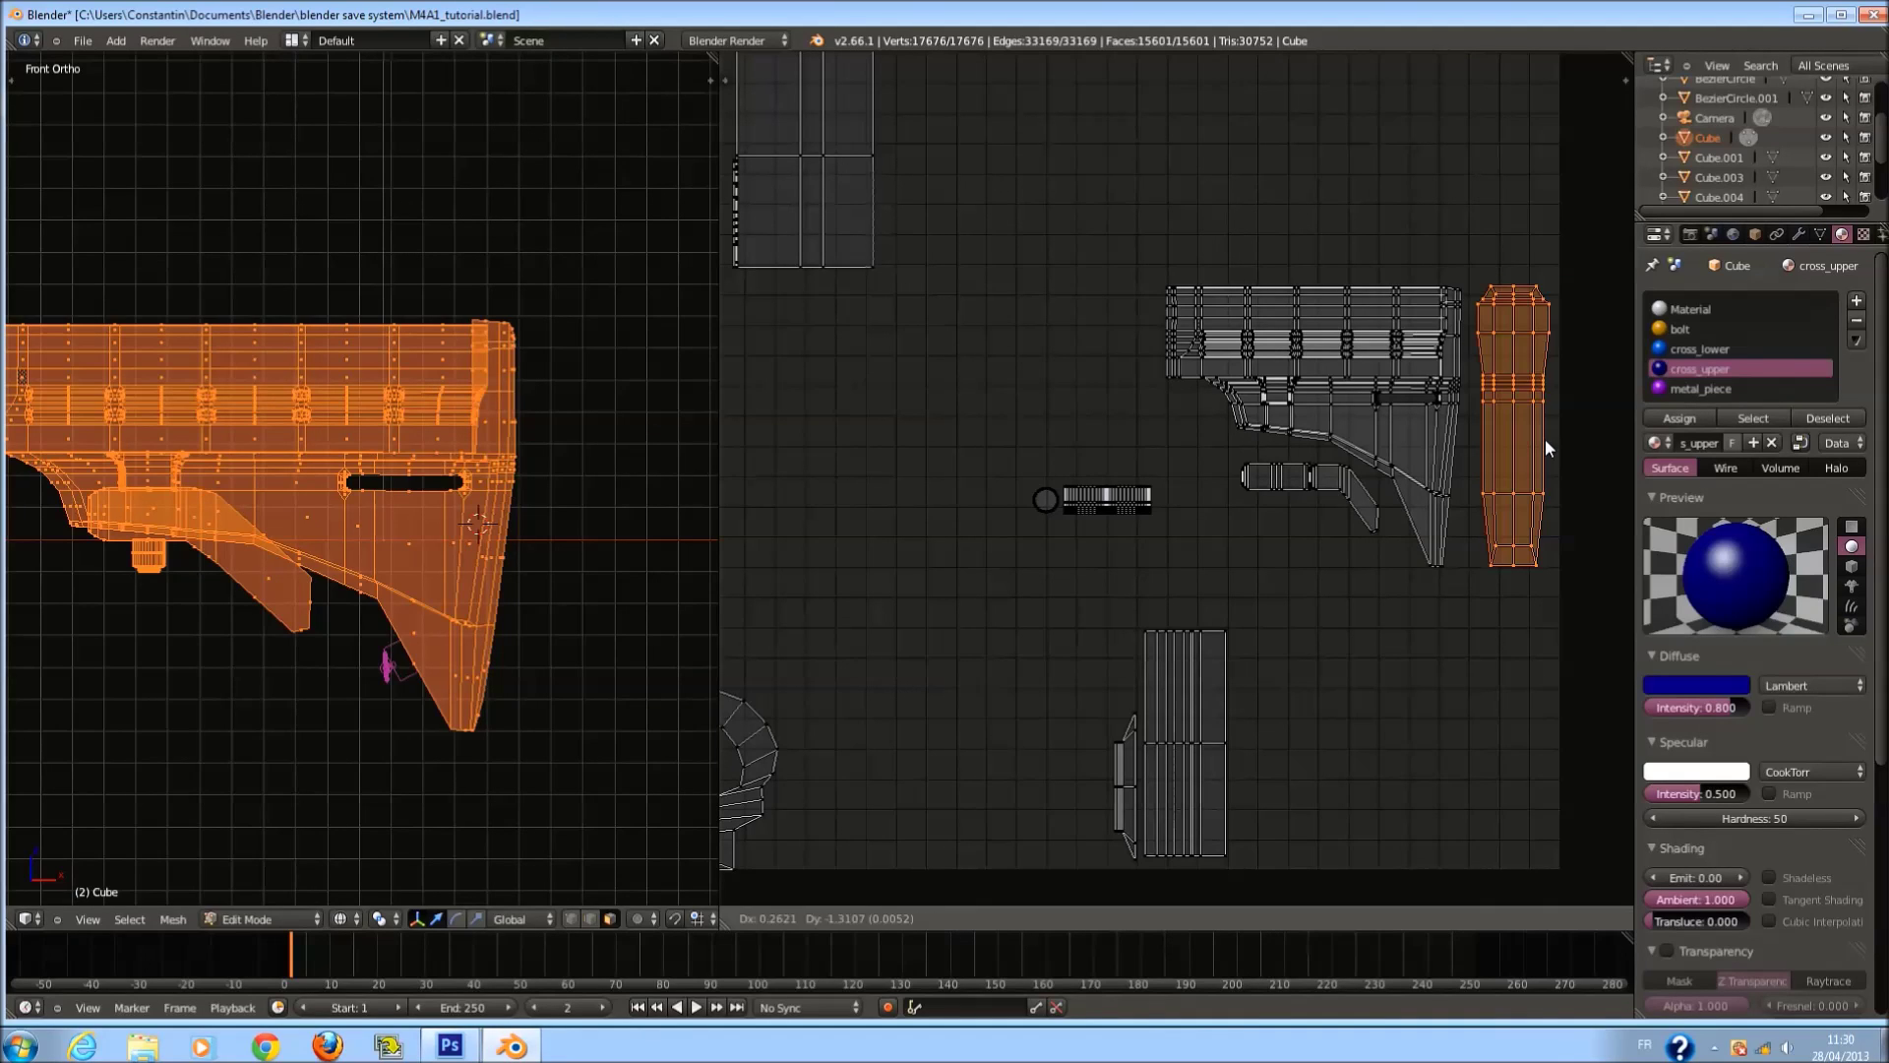
left_click(1544, 439)
key("a")
key("ctrl+s")
Box-select the small circular and striped islands, move them just below the lever island, and save the file.
left_click(1078, 506)
key("b")
left_click_drag(1002, 462, 1119, 542)
key("g")
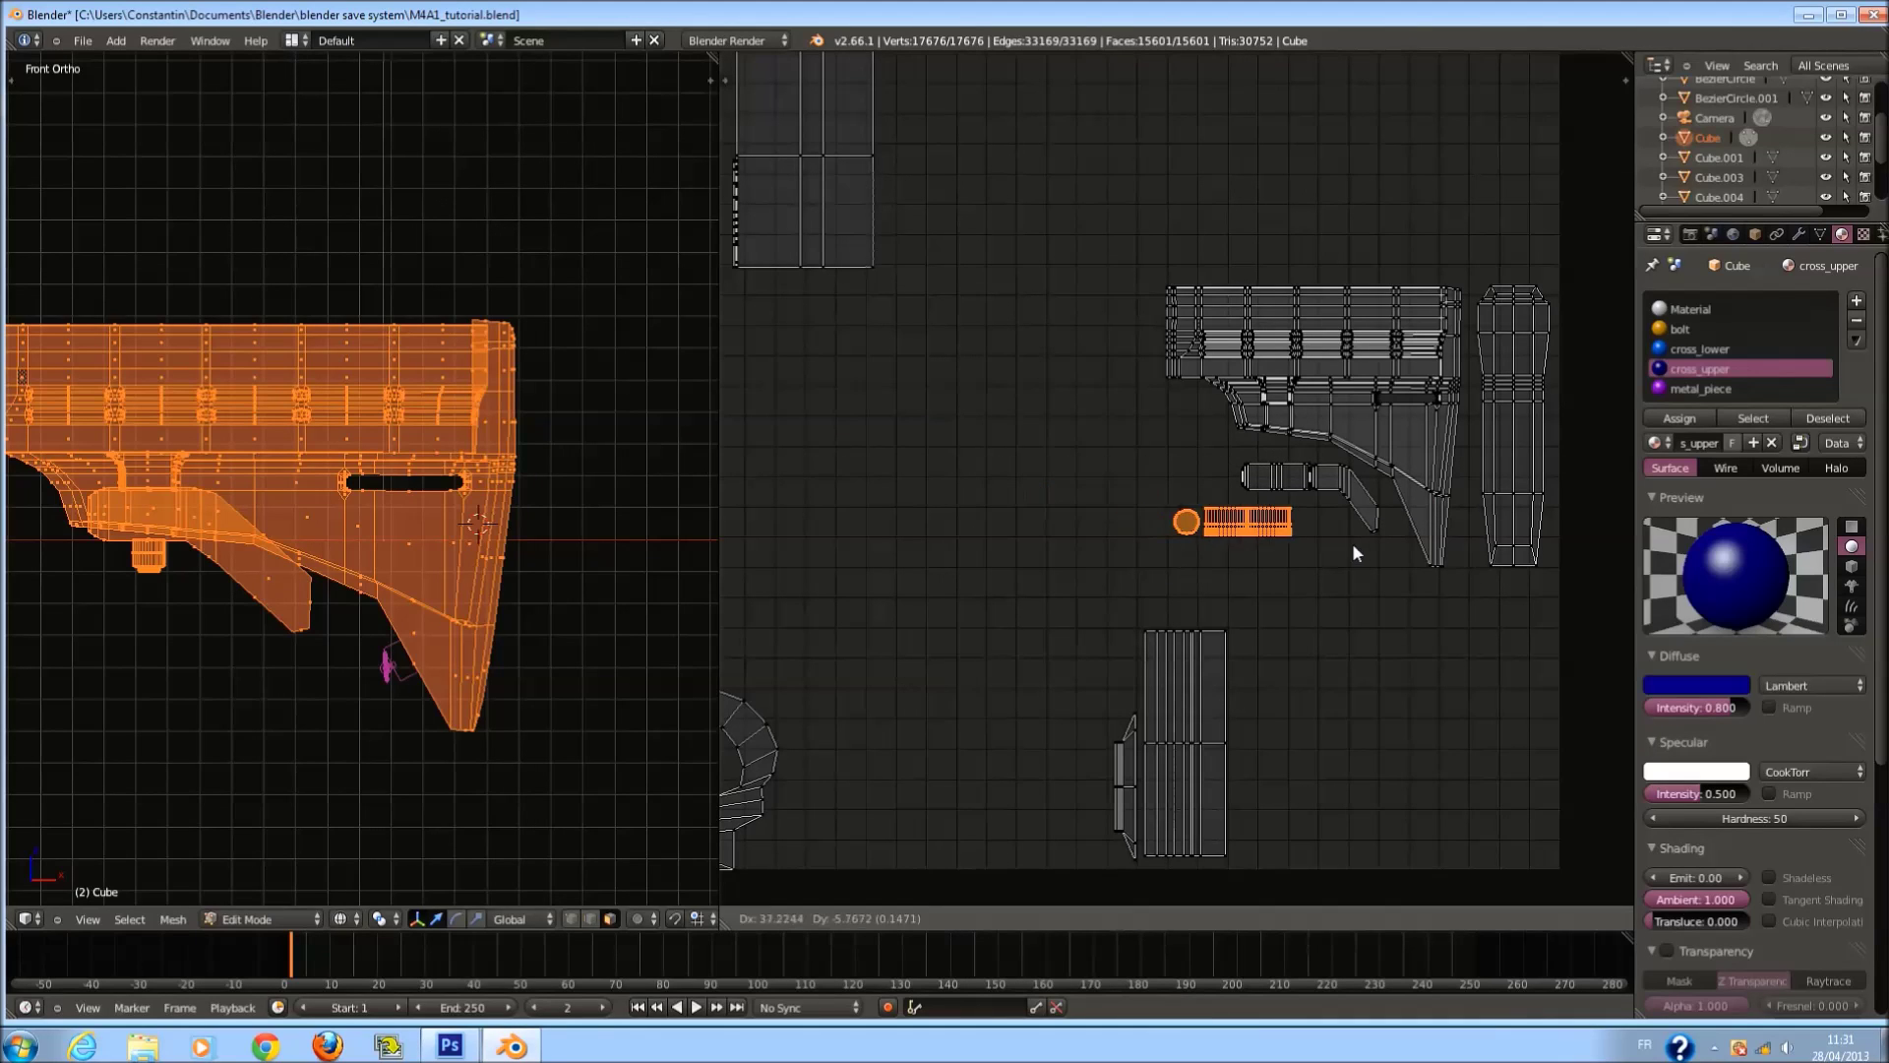
left_click(1377, 535)
key("ctrl+s")
left_click(1377, 535)
Scale down the horseshoe-shaped island, place it to the left of the stock island's lower part, and save the file.
scroll(1206, 622, "down", 1)
scroll(1207, 624, "down", 1)
scroll(1198, 622, "up", 1)
key("a")
key("a")
right_click(950, 691)
key("ctrl+l")
key("s")
left_click(980, 693)
key("g")
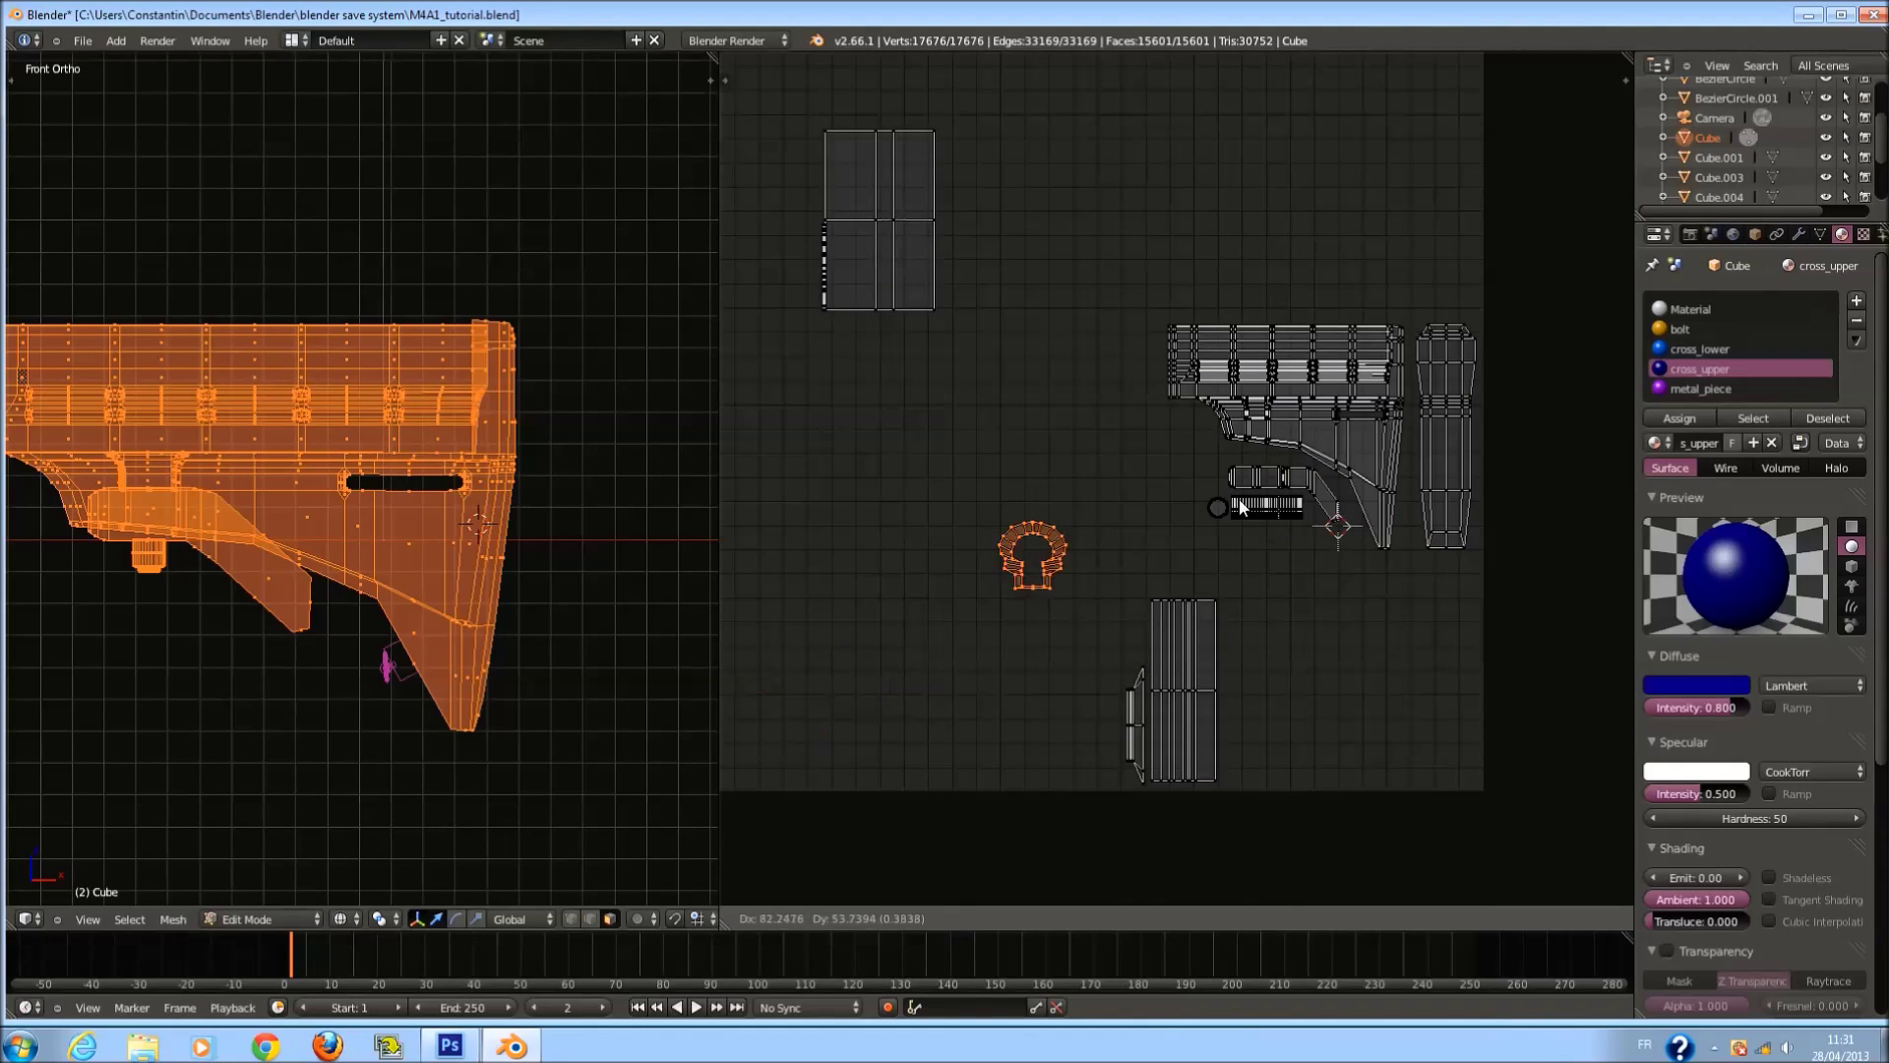
left_click(1332, 431)
key("ctrl+s")
key("a")
key("a")
key("n")
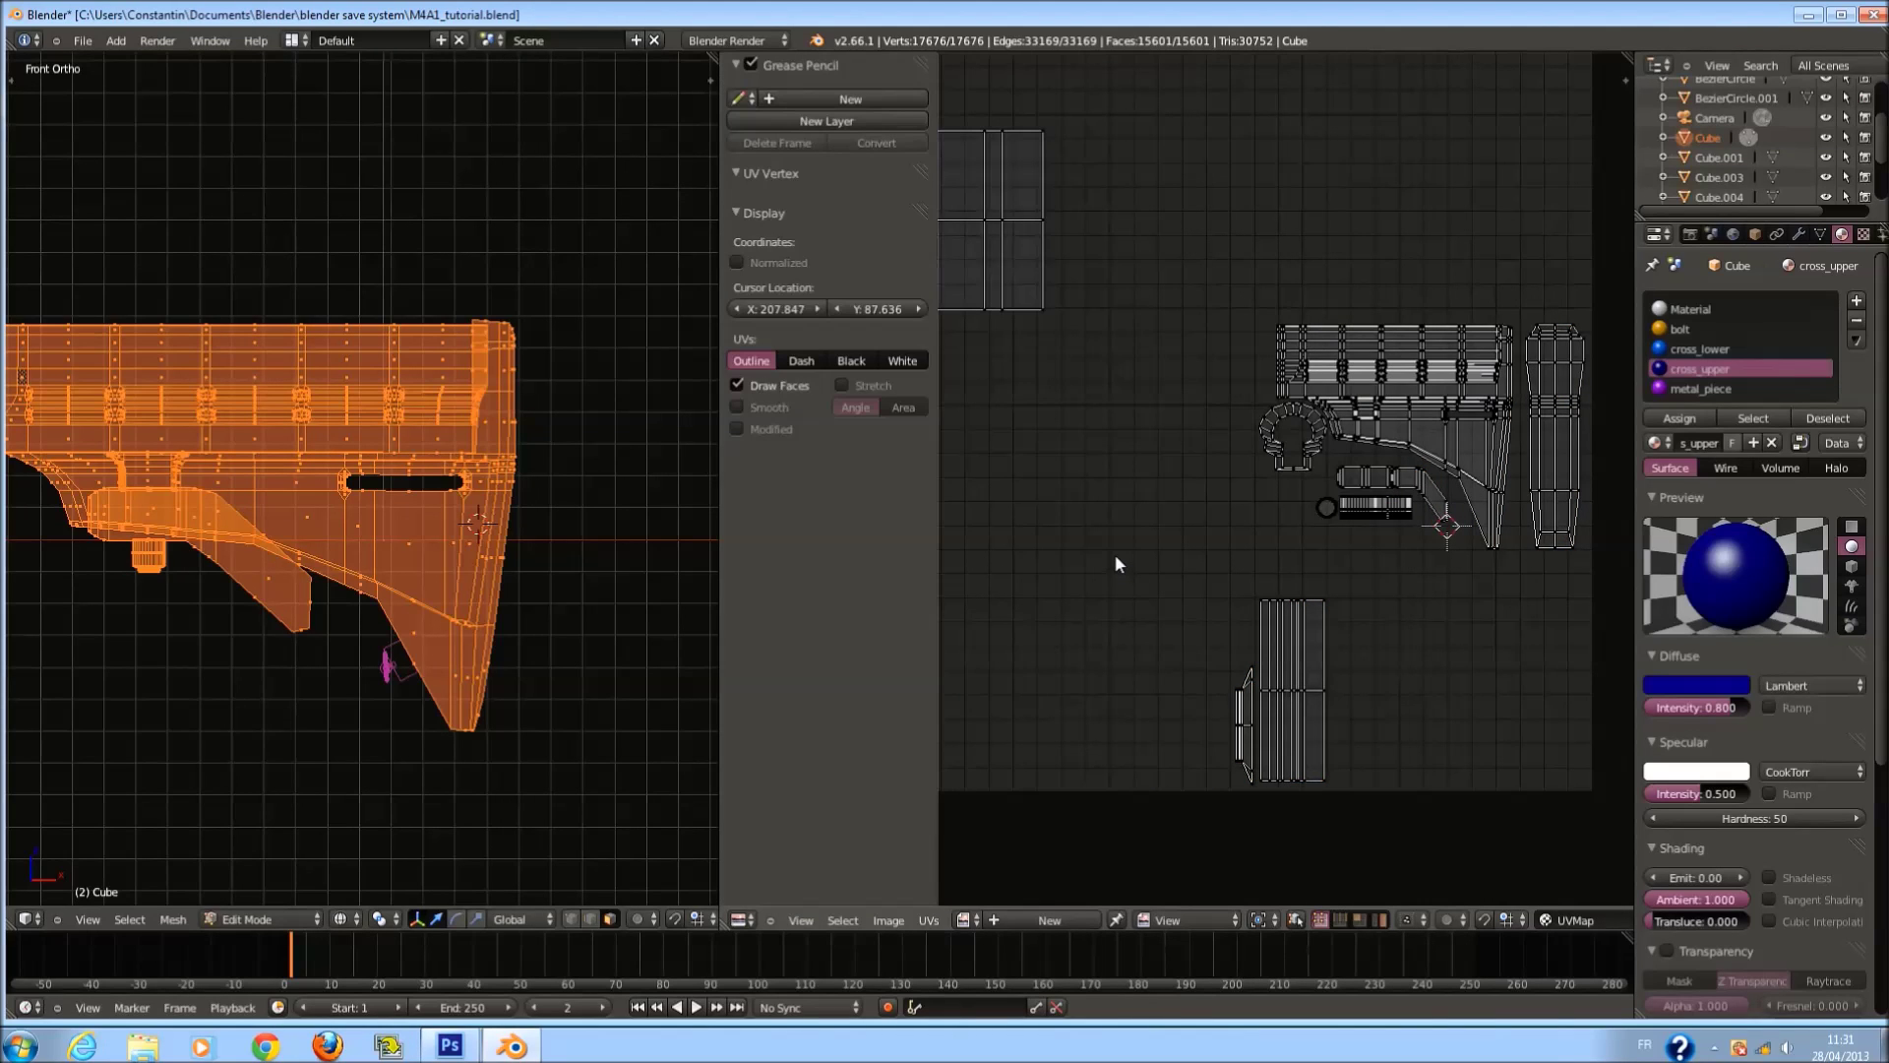
key("n")
key("ctrl+s")
Box-select the isolated striped rectangular island with its narrow cap strip and scale them down together.
left_click(1166, 590)
key("b")
left_click_drag(1117, 558, 1214, 781)
key("s")
left_click(1322, 772)
Rotate the selected striped islands by 90 and then 180 degrees, and place them below the small circular and striped islands.
type("r")
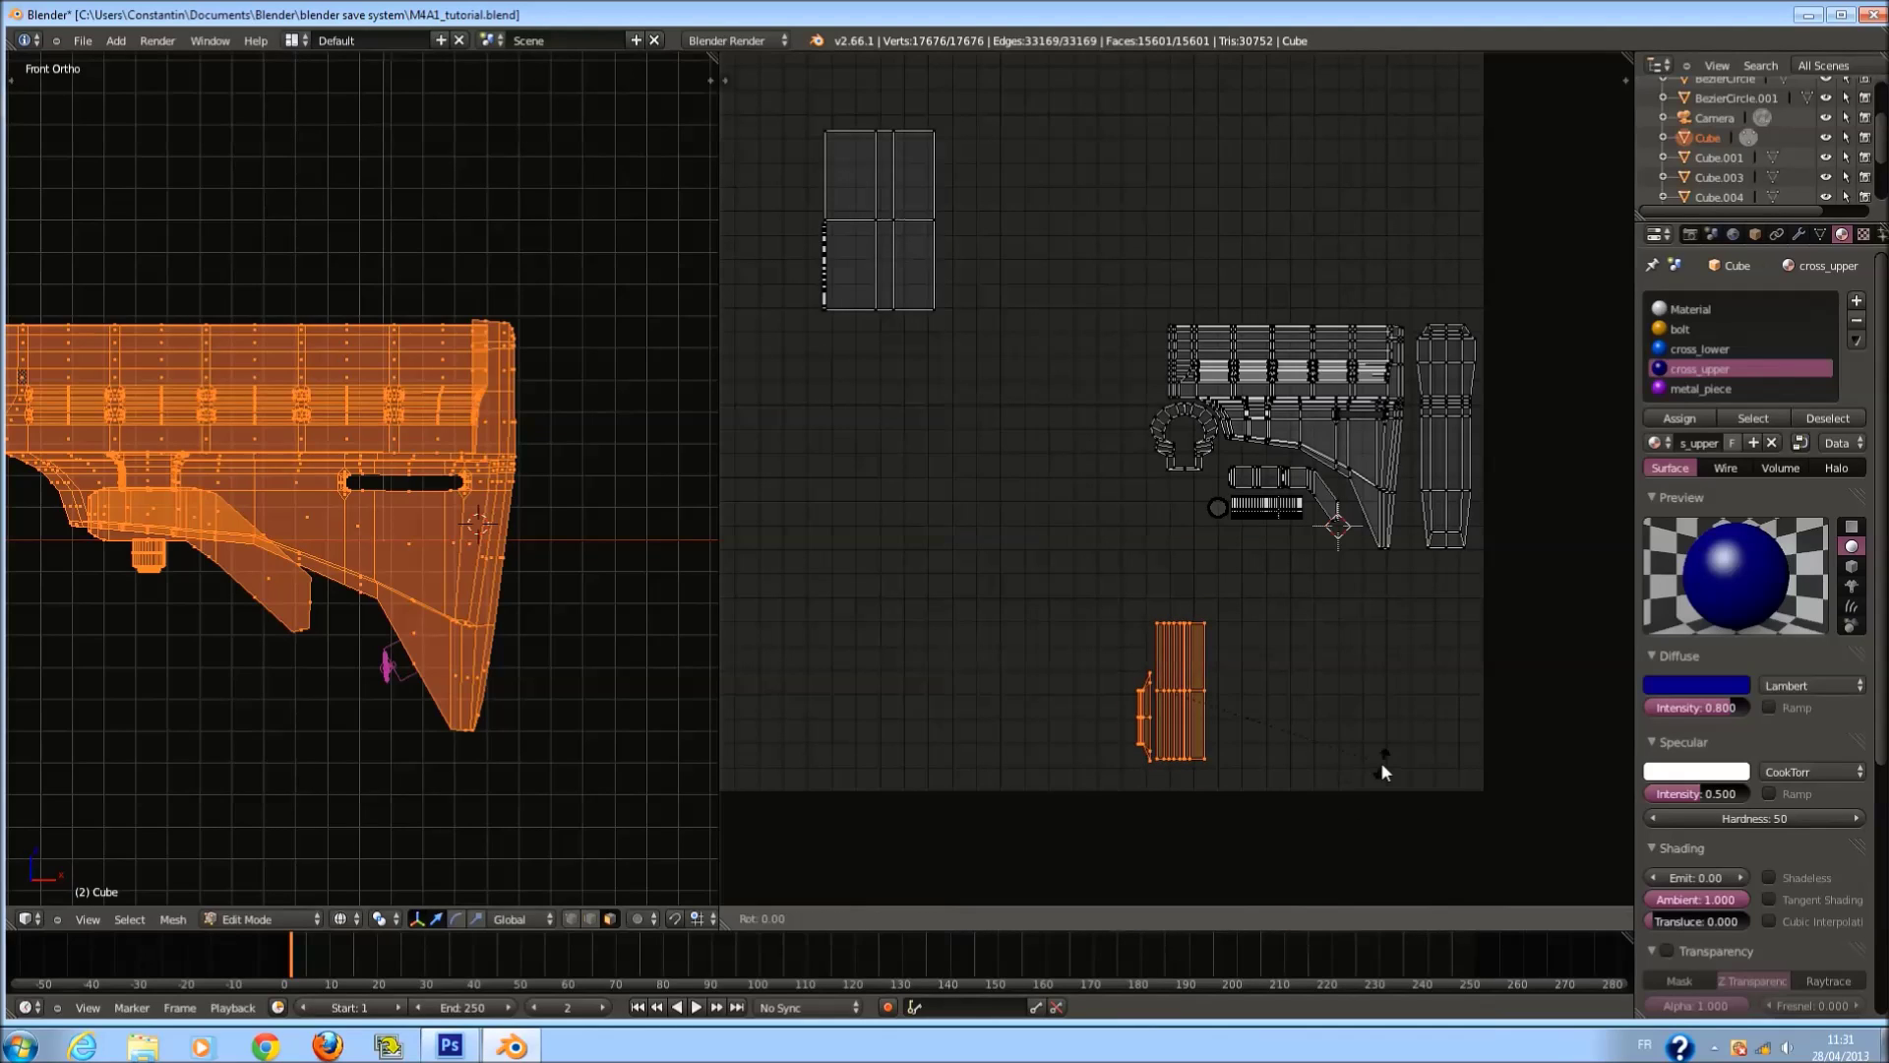
type("90")
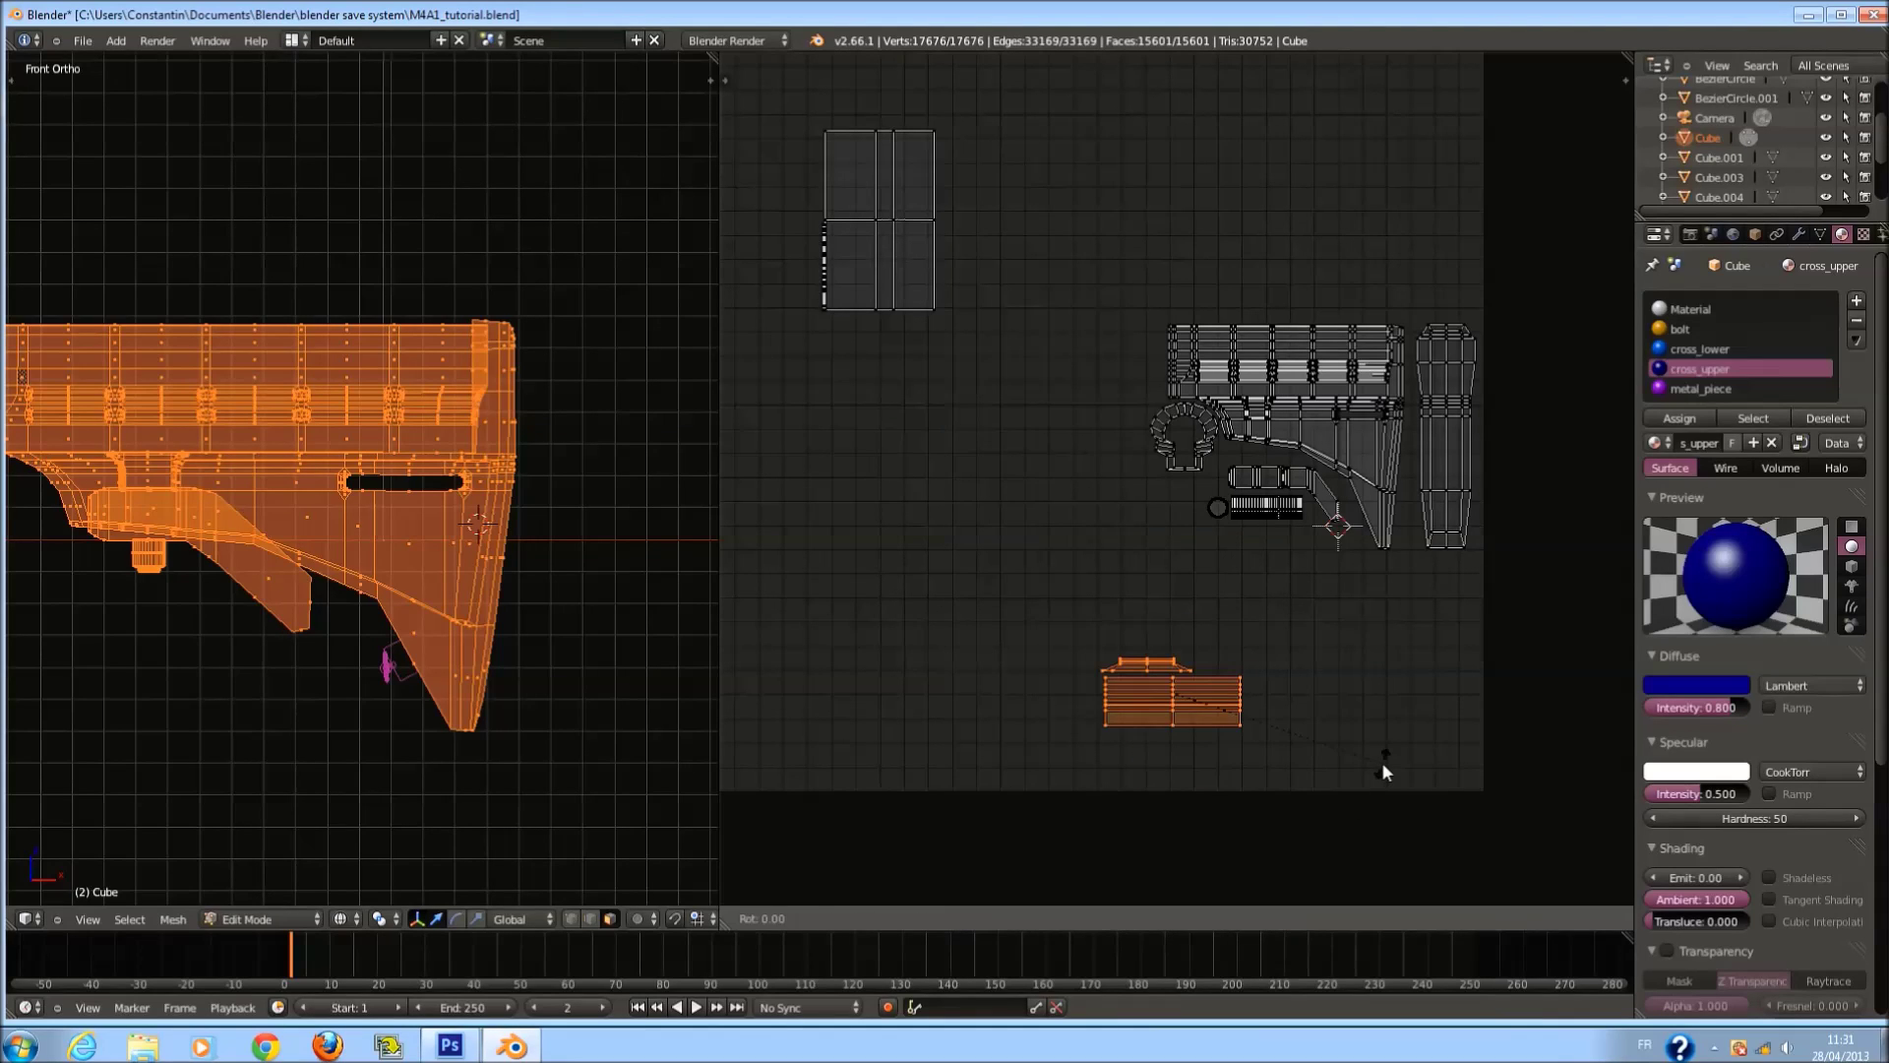
type("180")
key("Return")
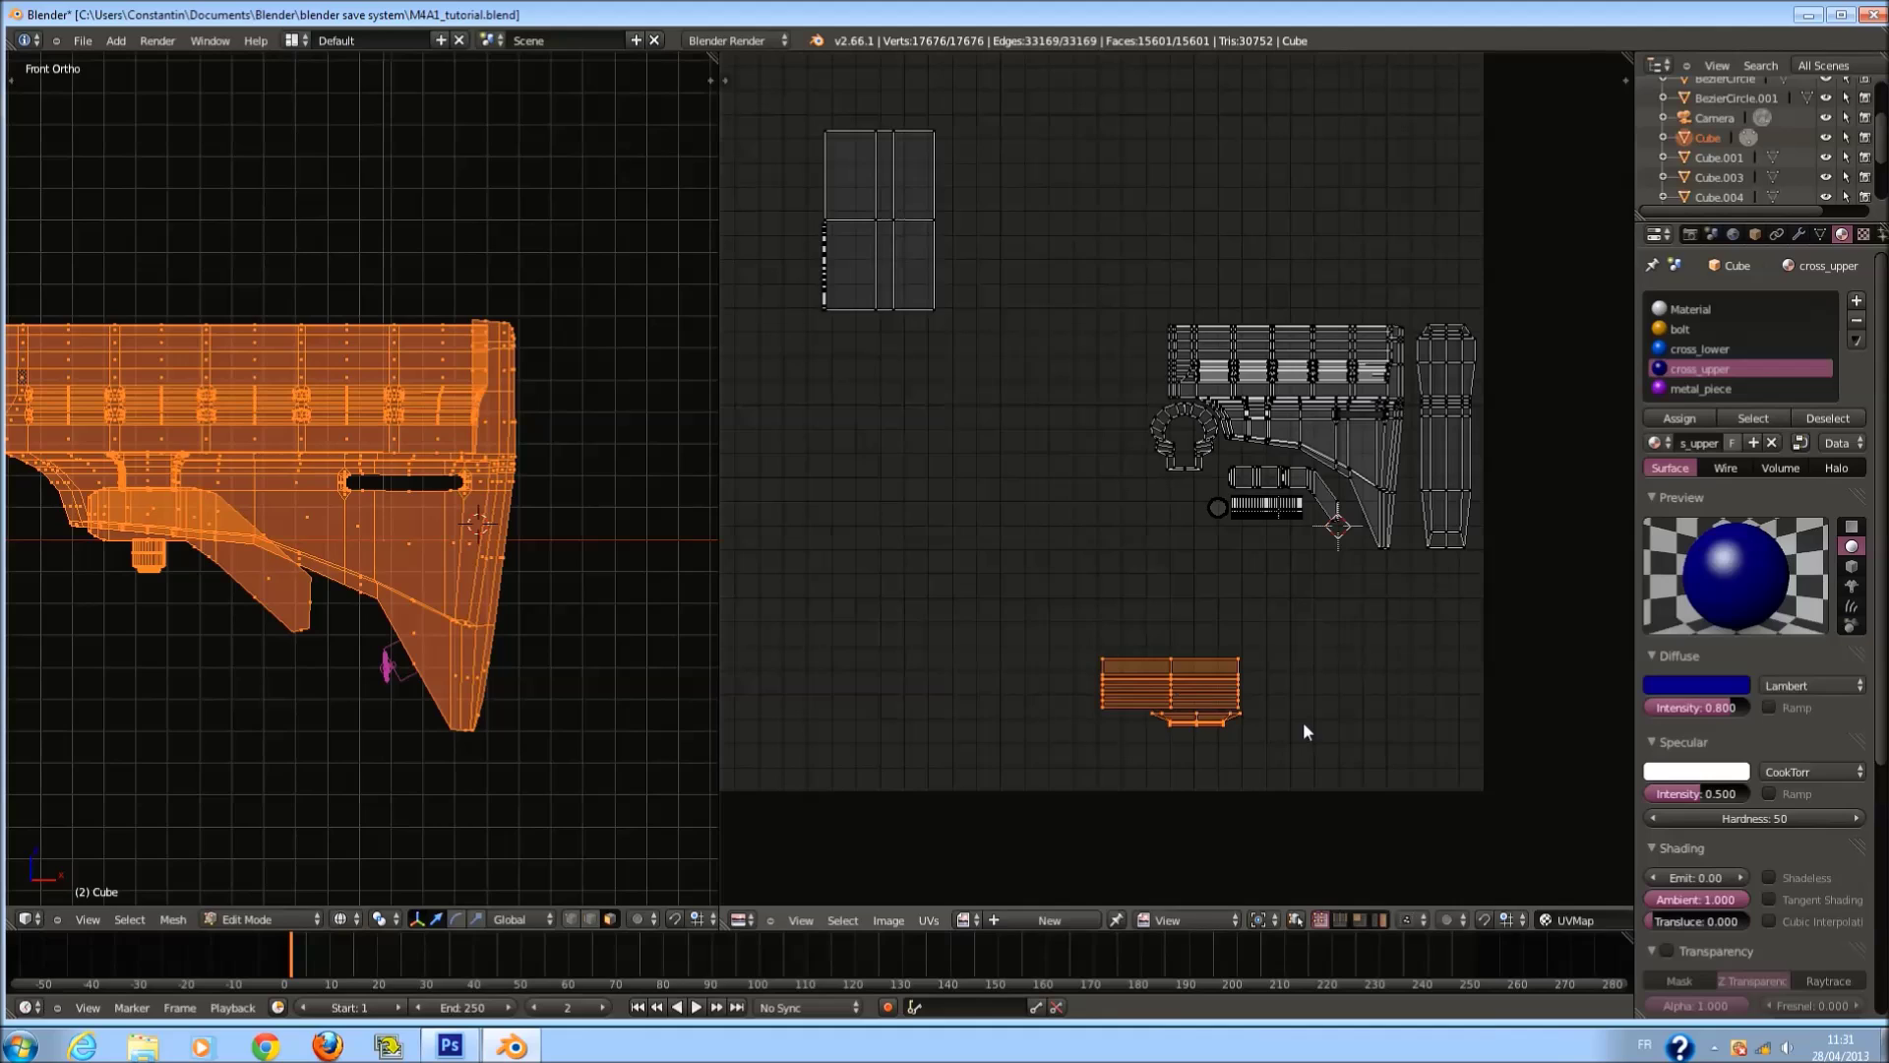
key("g")
left_click(1366, 590)
Box-select the large plain rectangular island, move it below the stock island's pointed end, and scale it down.
key("a")
key("b")
left_click_drag(780, 94, 944, 385)
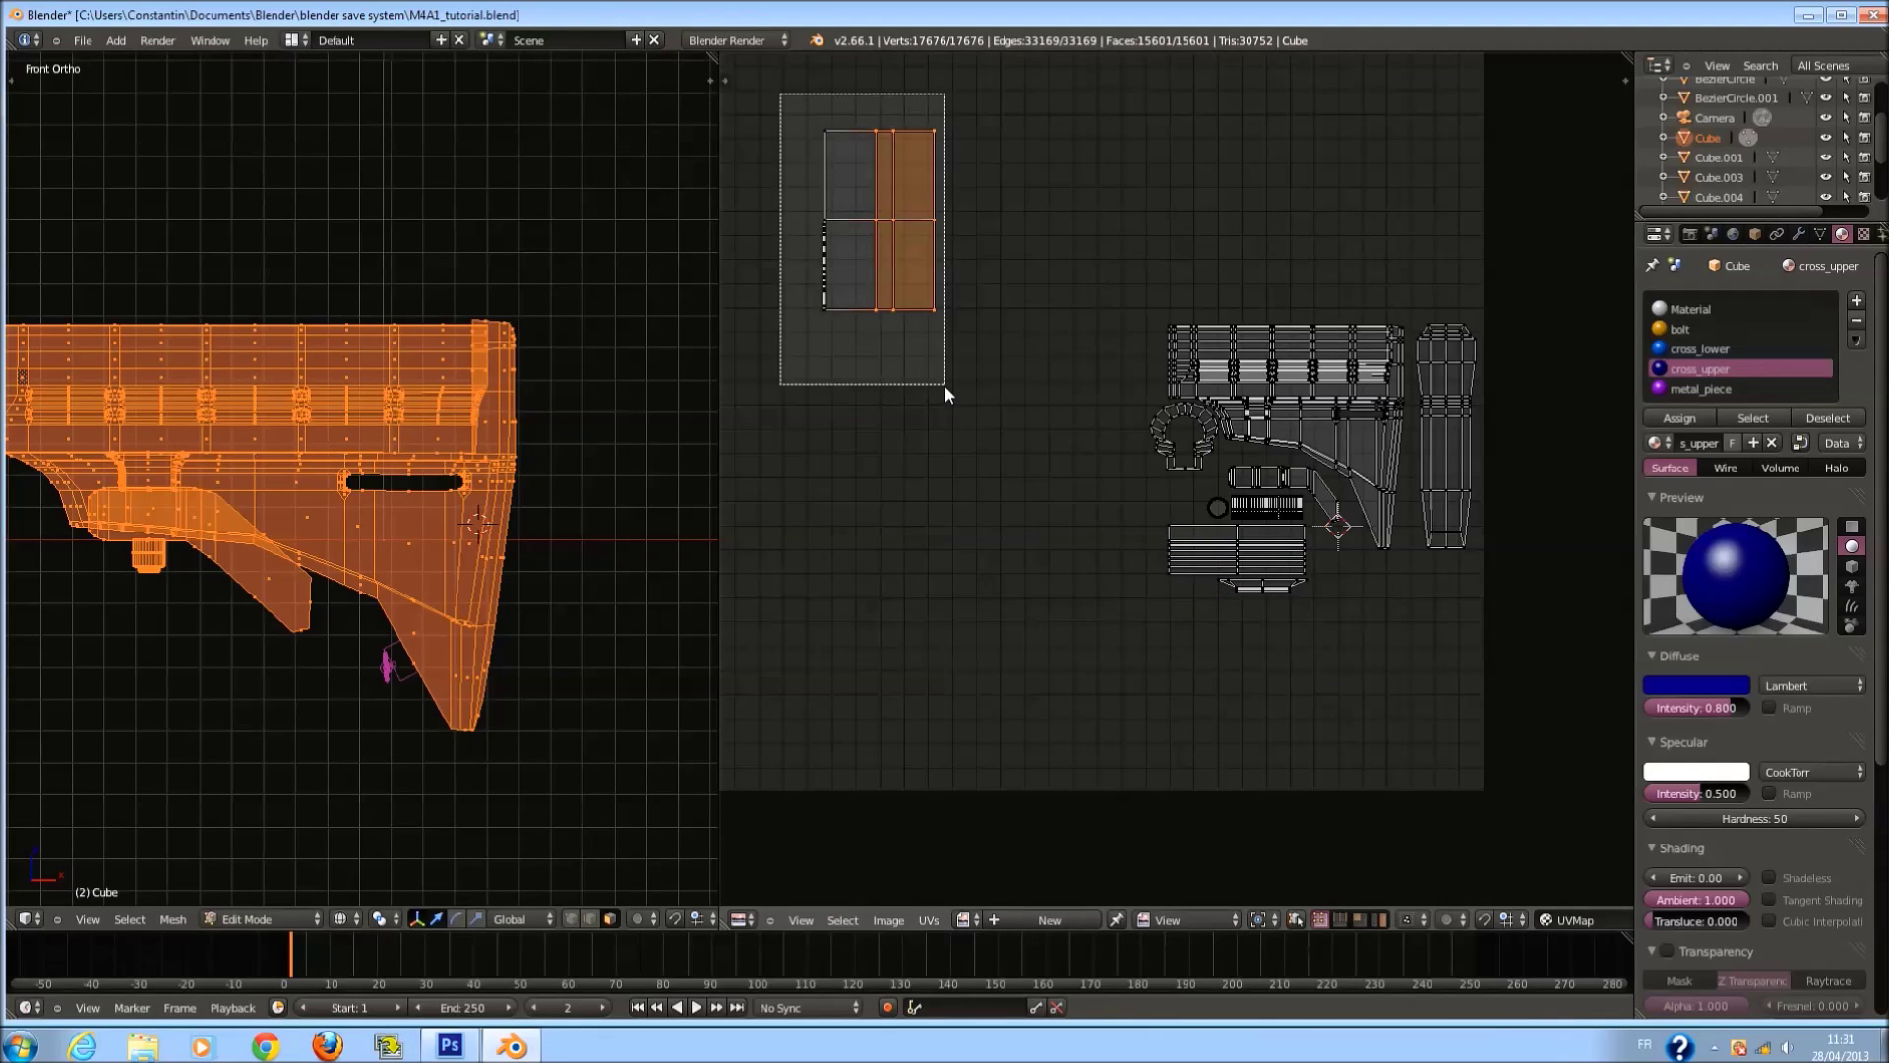
key("g")
left_click(1493, 773)
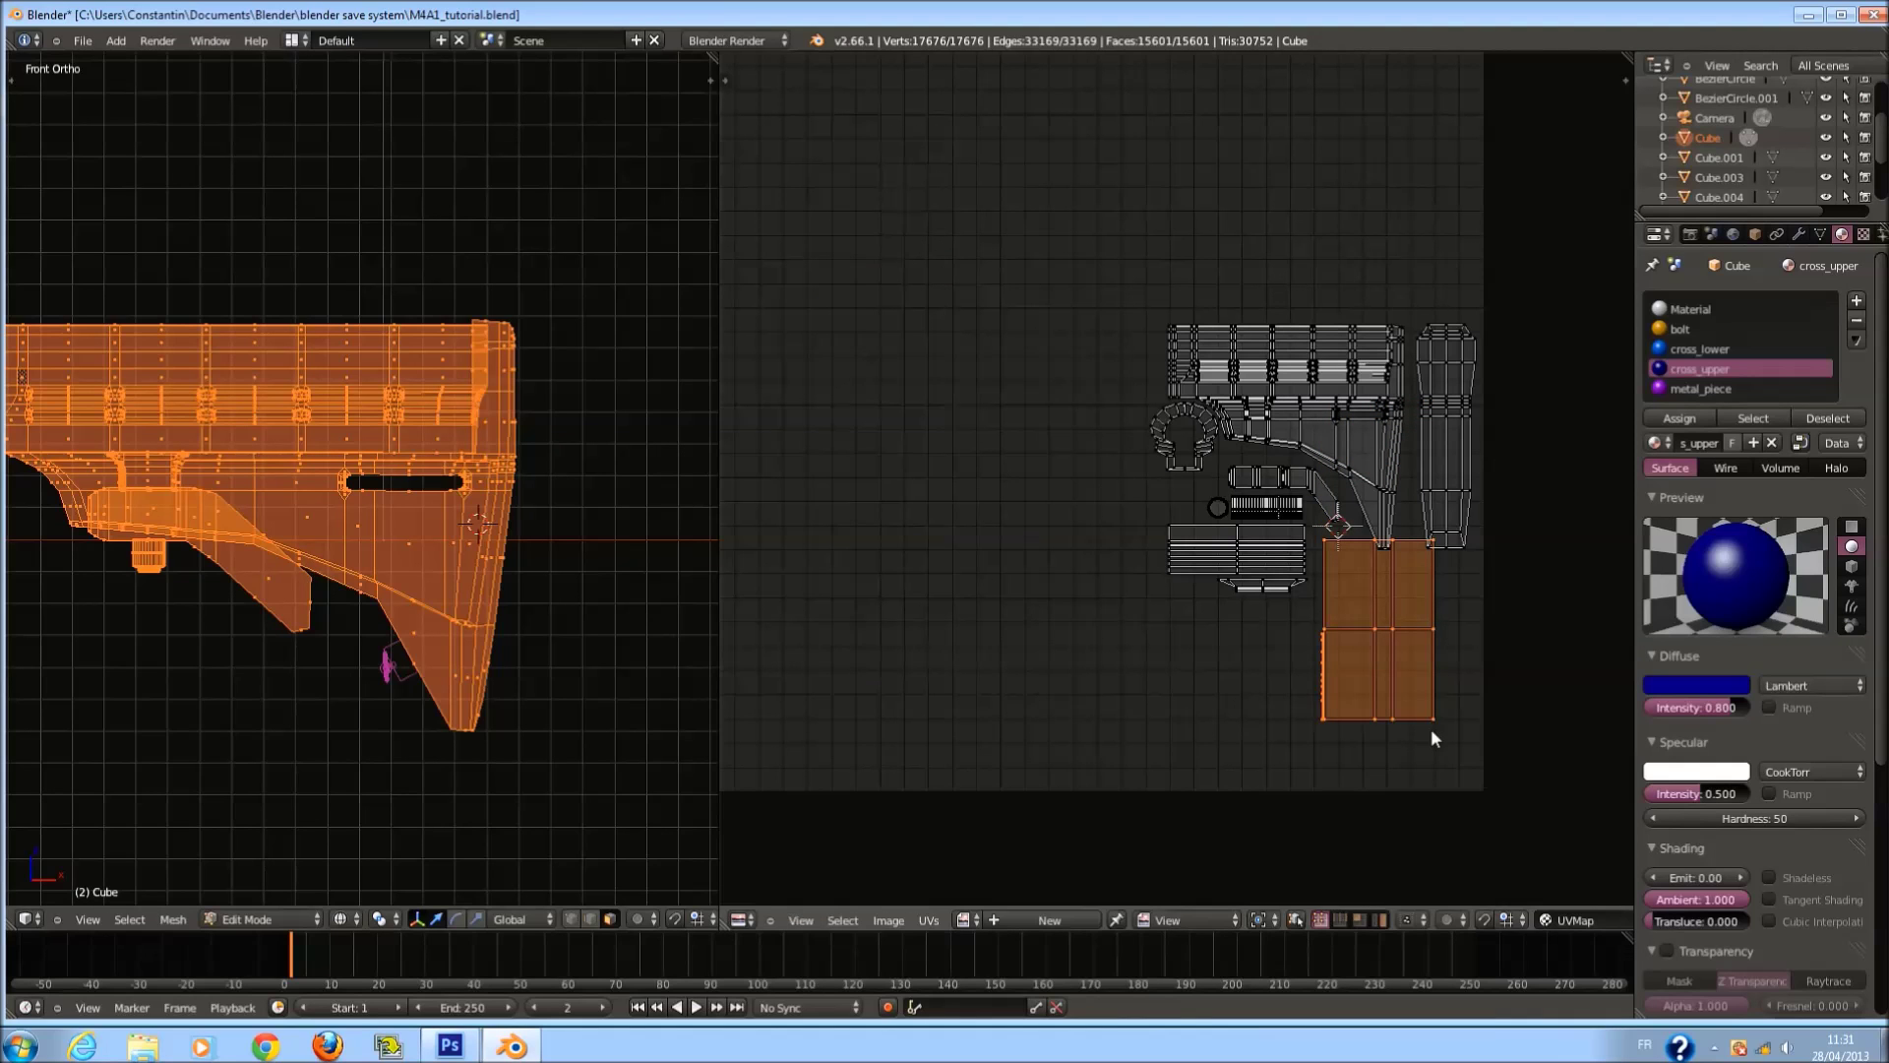
scroll(1307, 665, "up", 4)
key("s")
left_click(1484, 695)
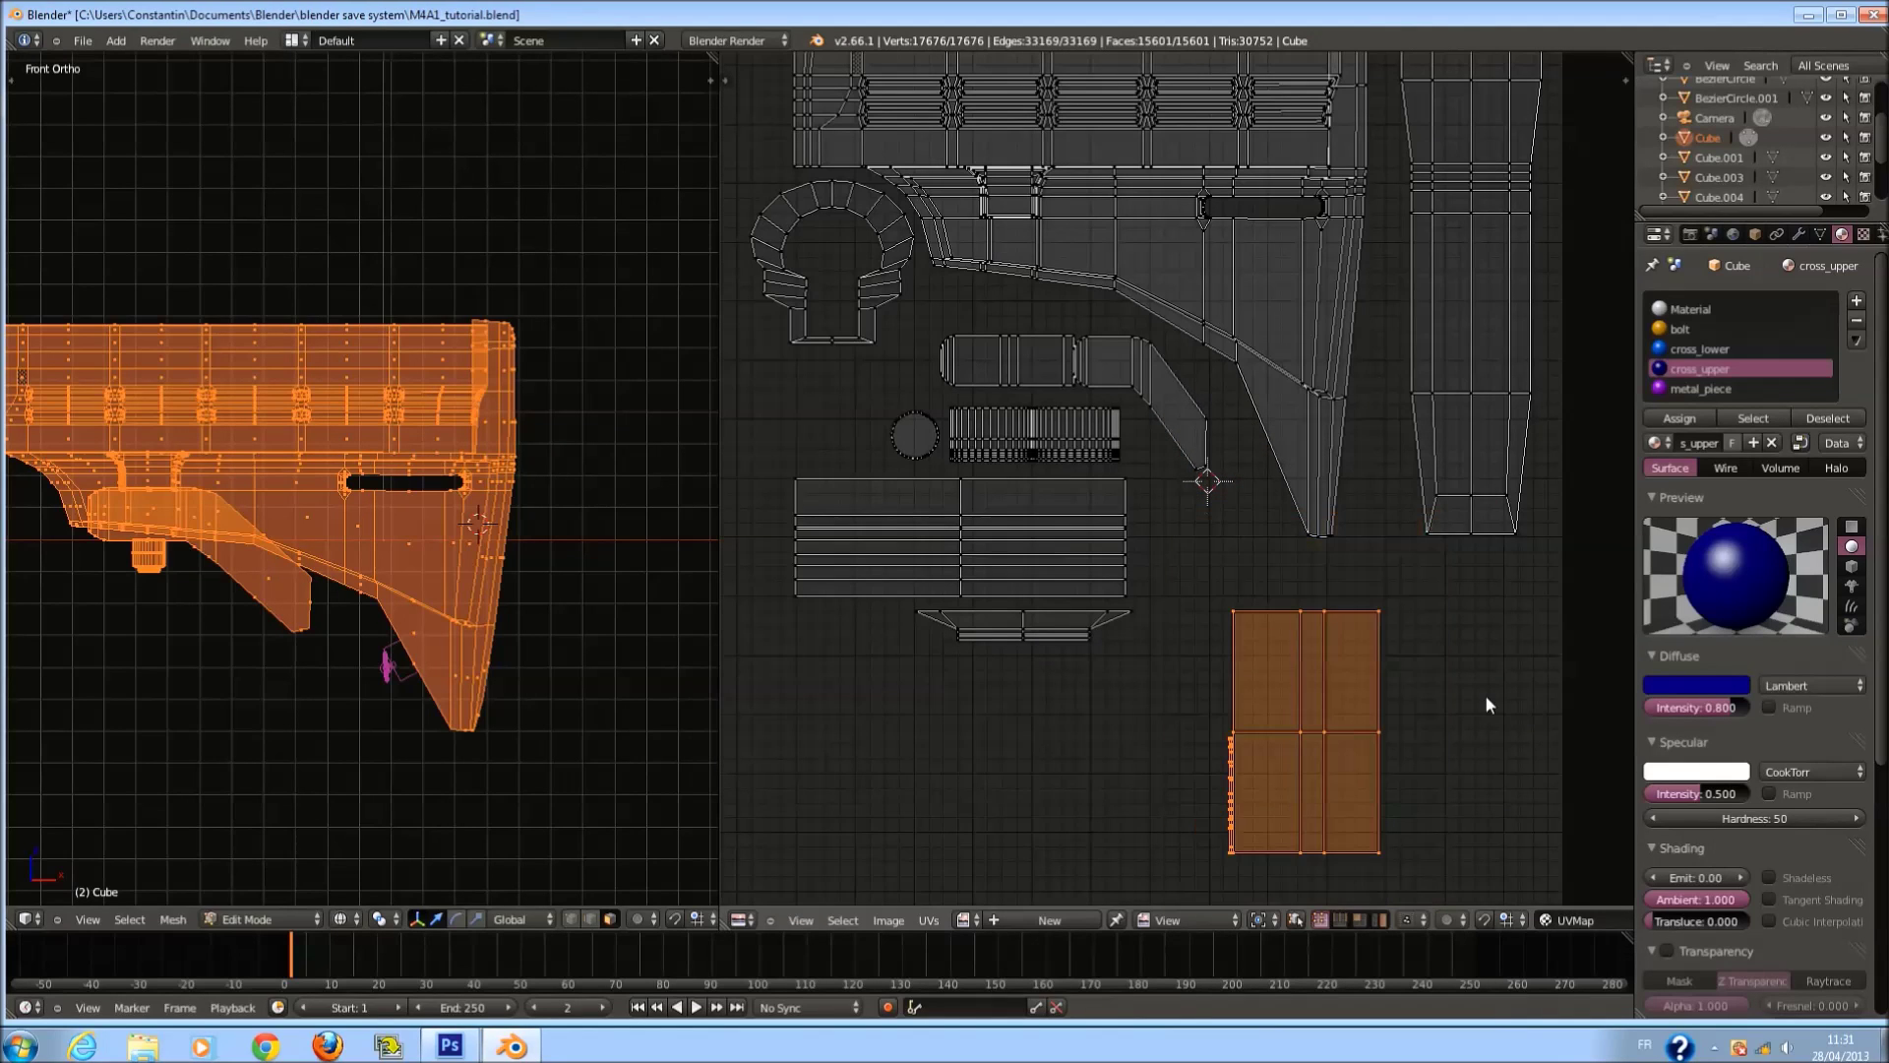
Rotate the plain rectangular island 90 degrees and scale it down further.
type("r90")
key("Return")
scroll(1480, 849, "up", 2)
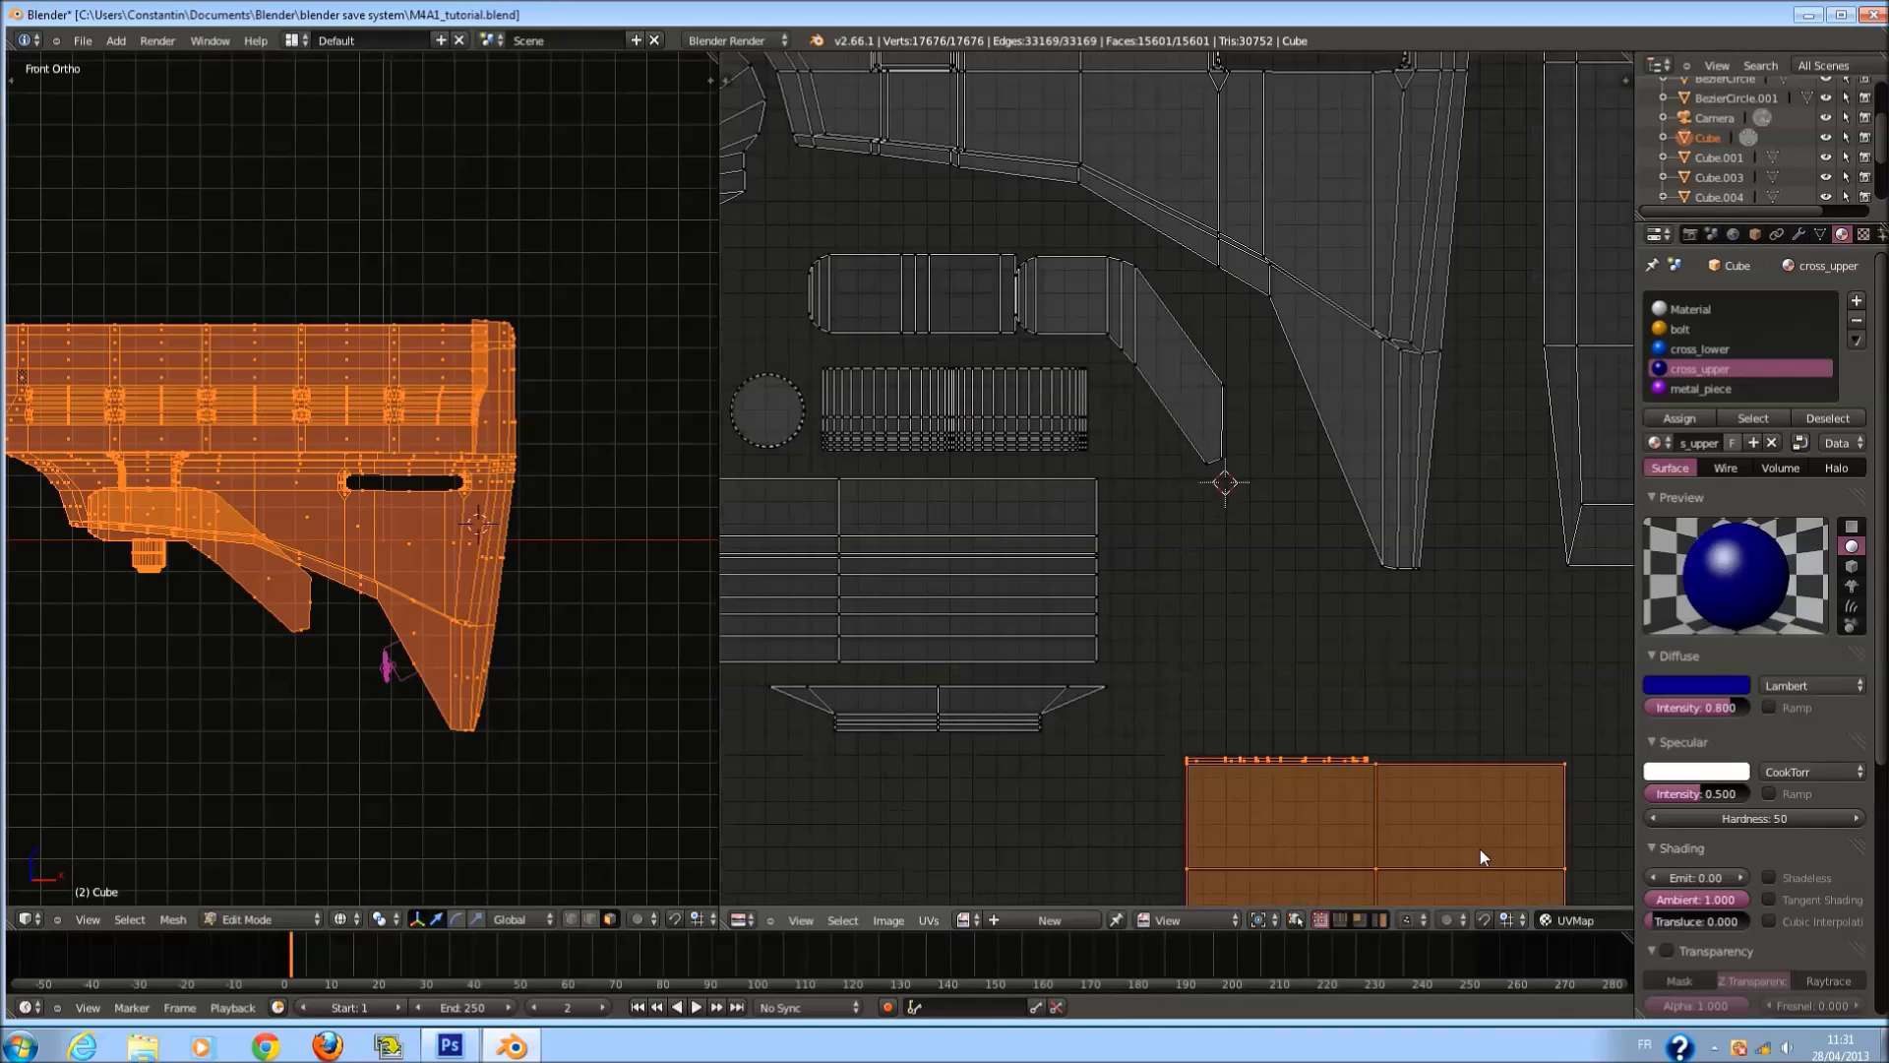
middle_click_drag(1480, 848, 1425, 728)
scroll(1397, 738, "down", 1)
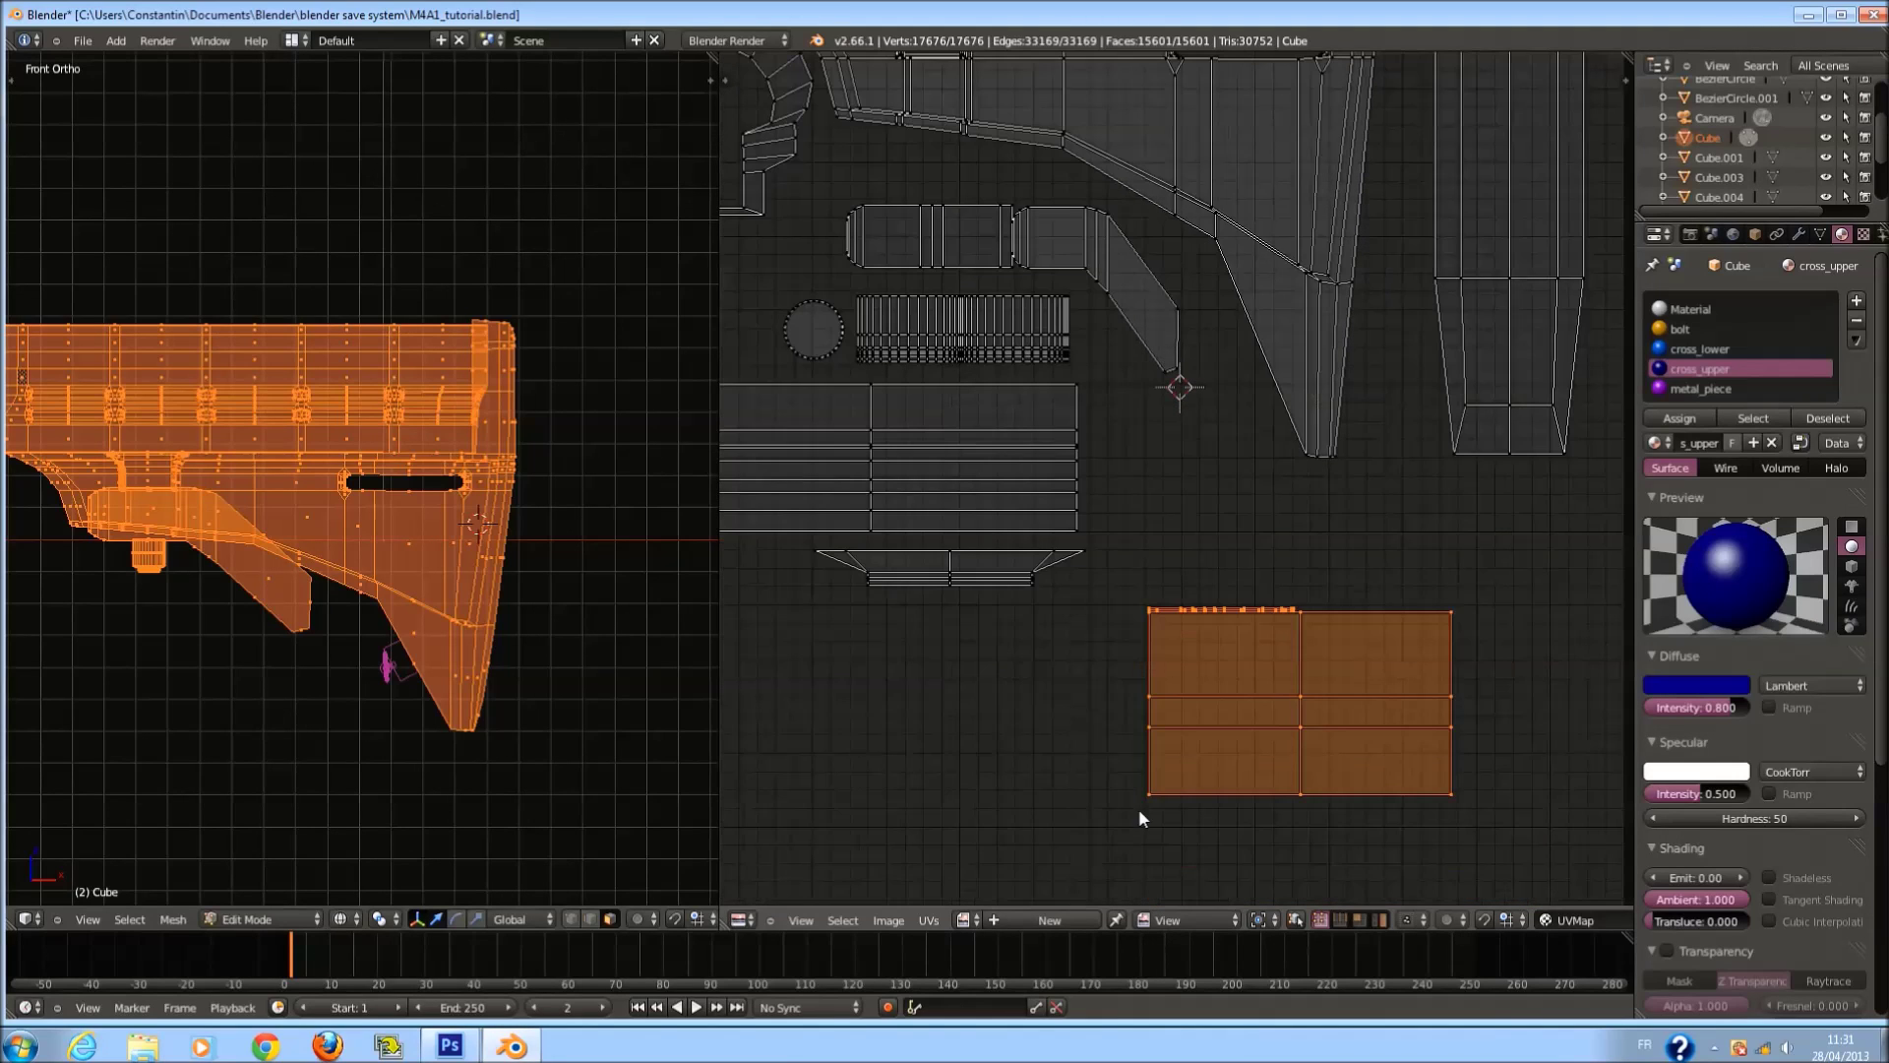
key("s")
left_click(1318, 802)
Place the plain rectangular island beside the striped rectangular island, below the lever, and save the file.
middle_click_drag(1318, 802, 1293, 647)
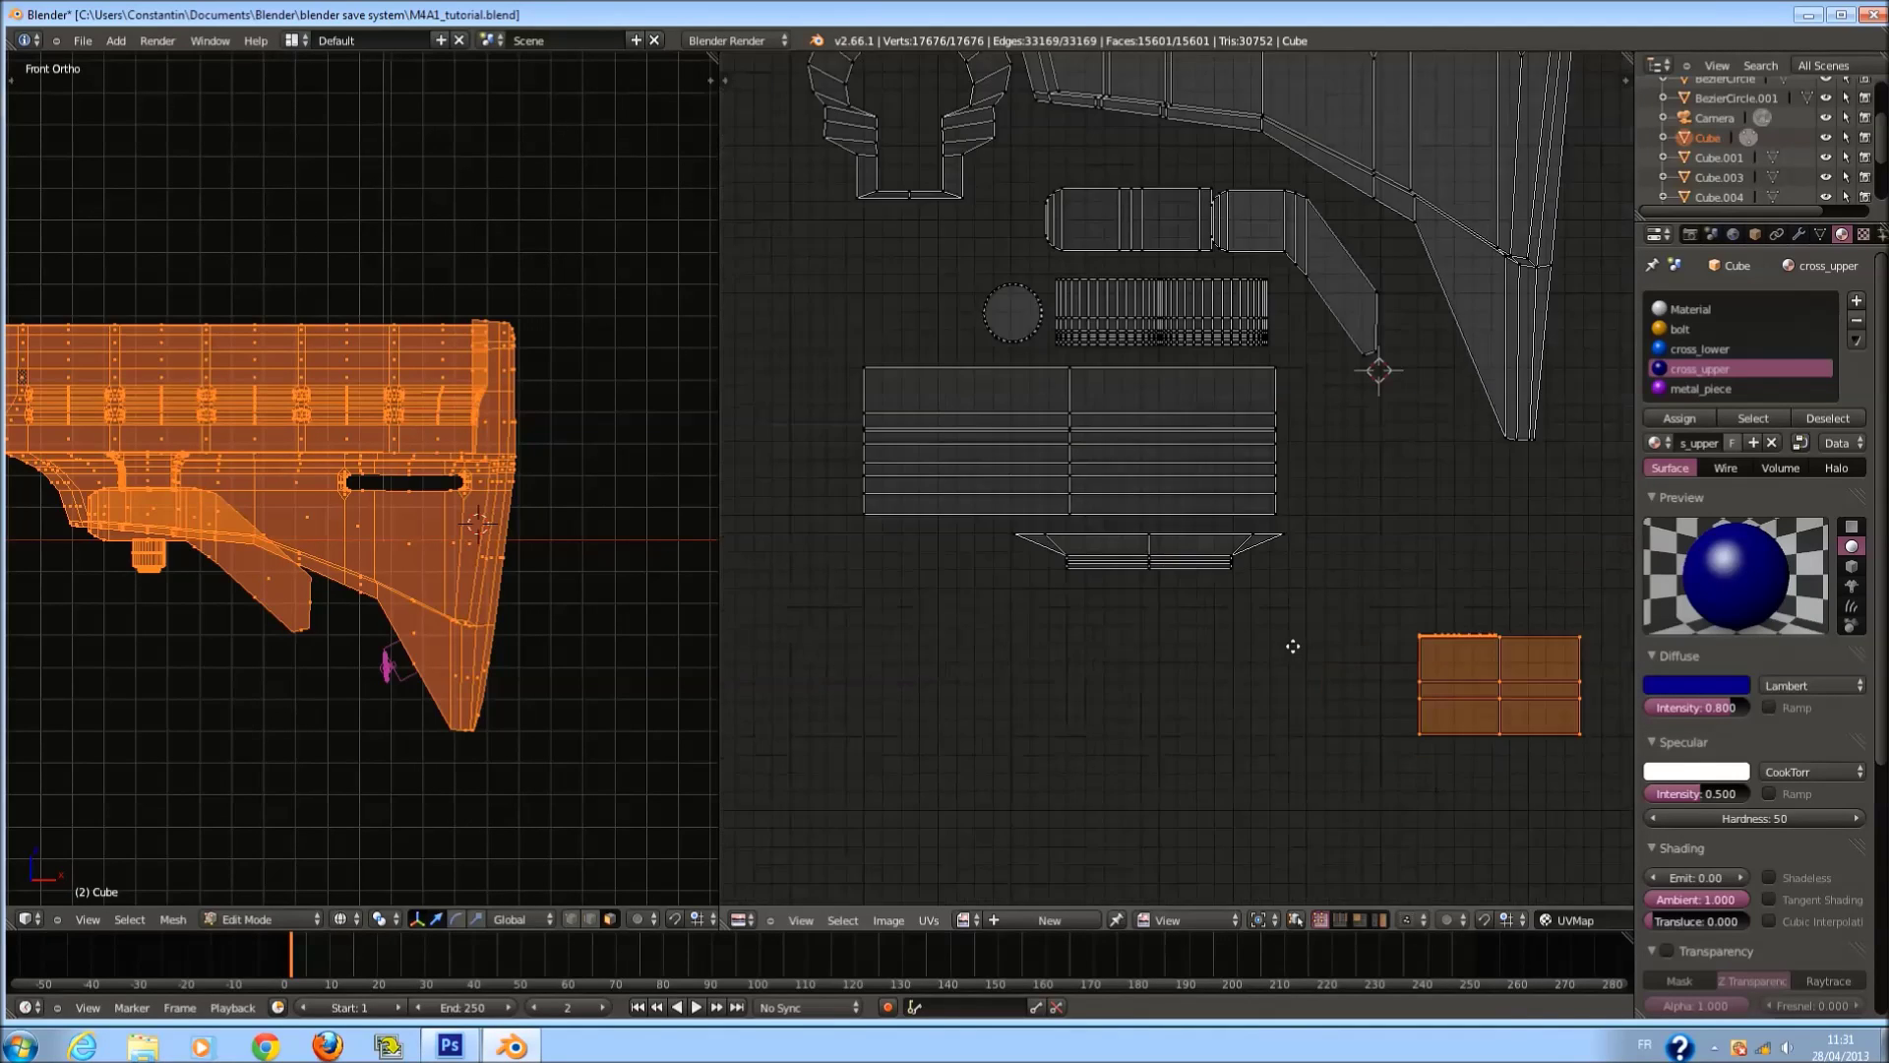
scroll(1090, 533, "down", 1)
key("g")
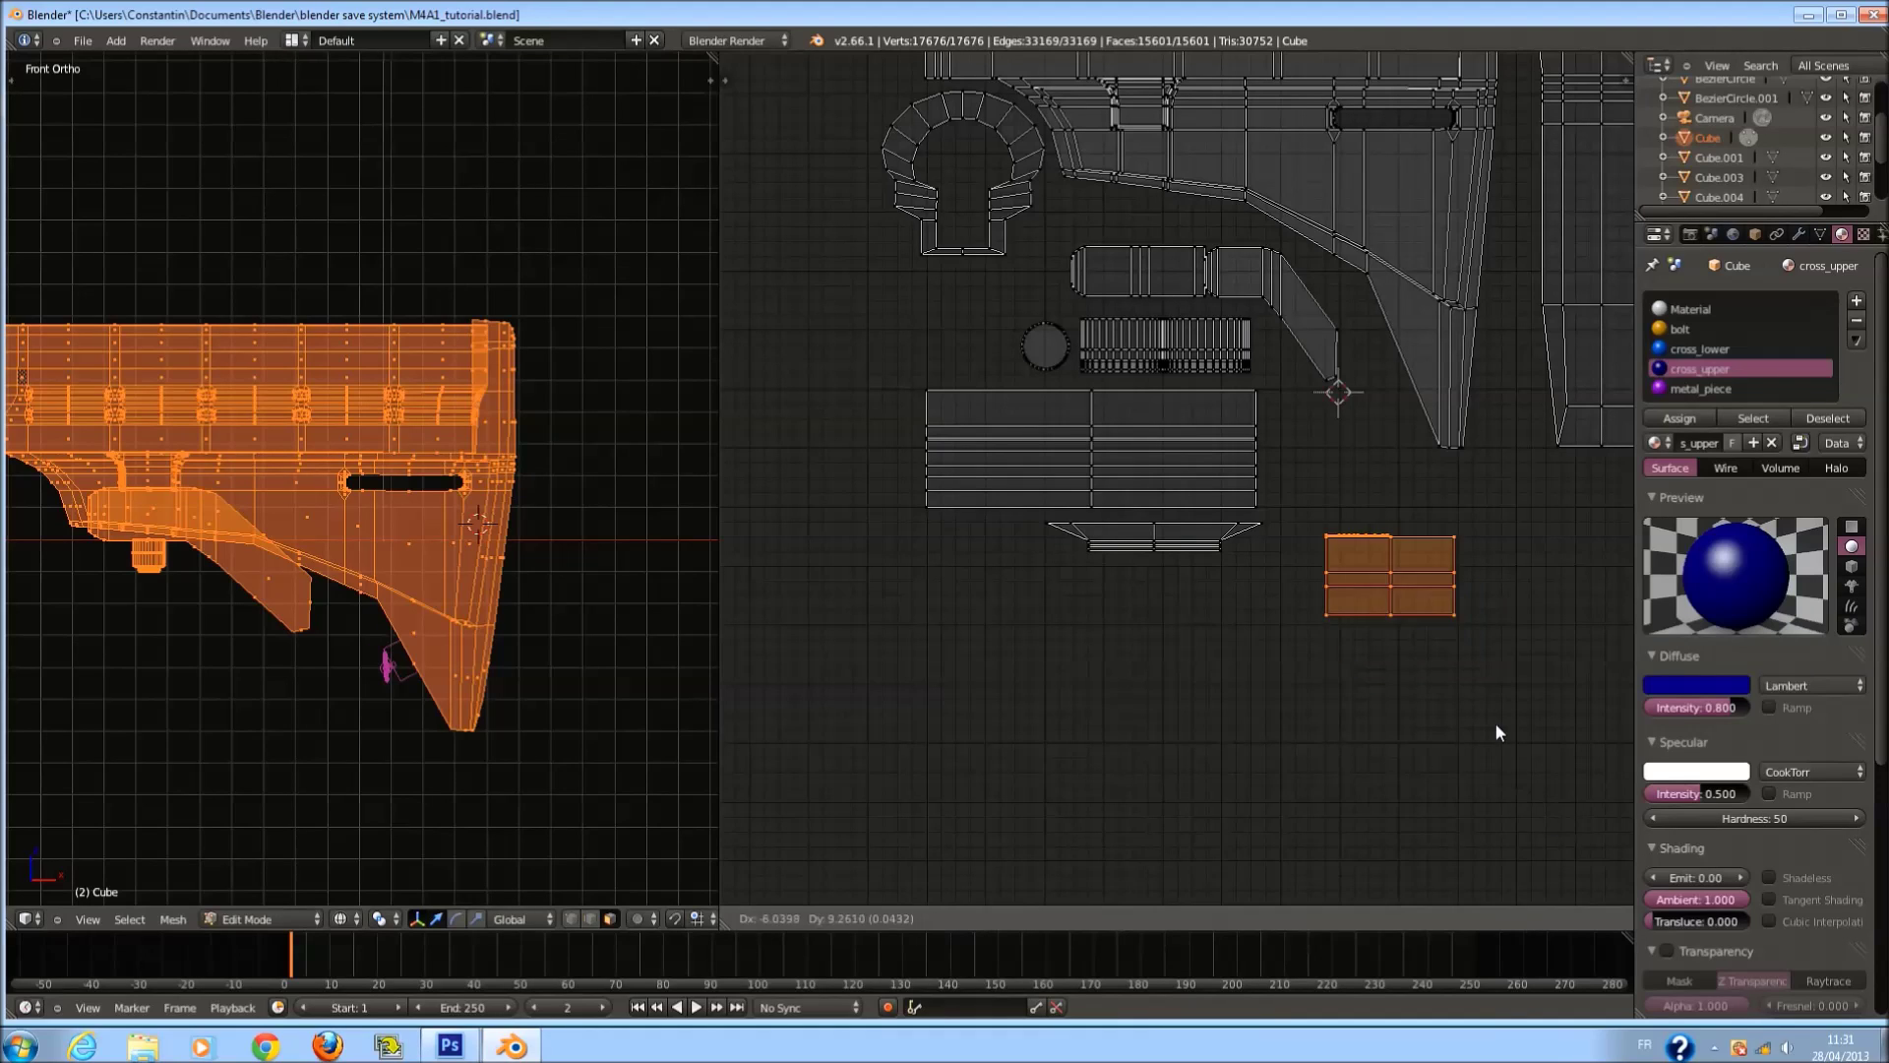
left_click(1452, 640)
scroll(1452, 635, "down", 5)
key("ctrl+s")
key("a")
key("a")
key("ctrl+s")
left_click(1382, 541)
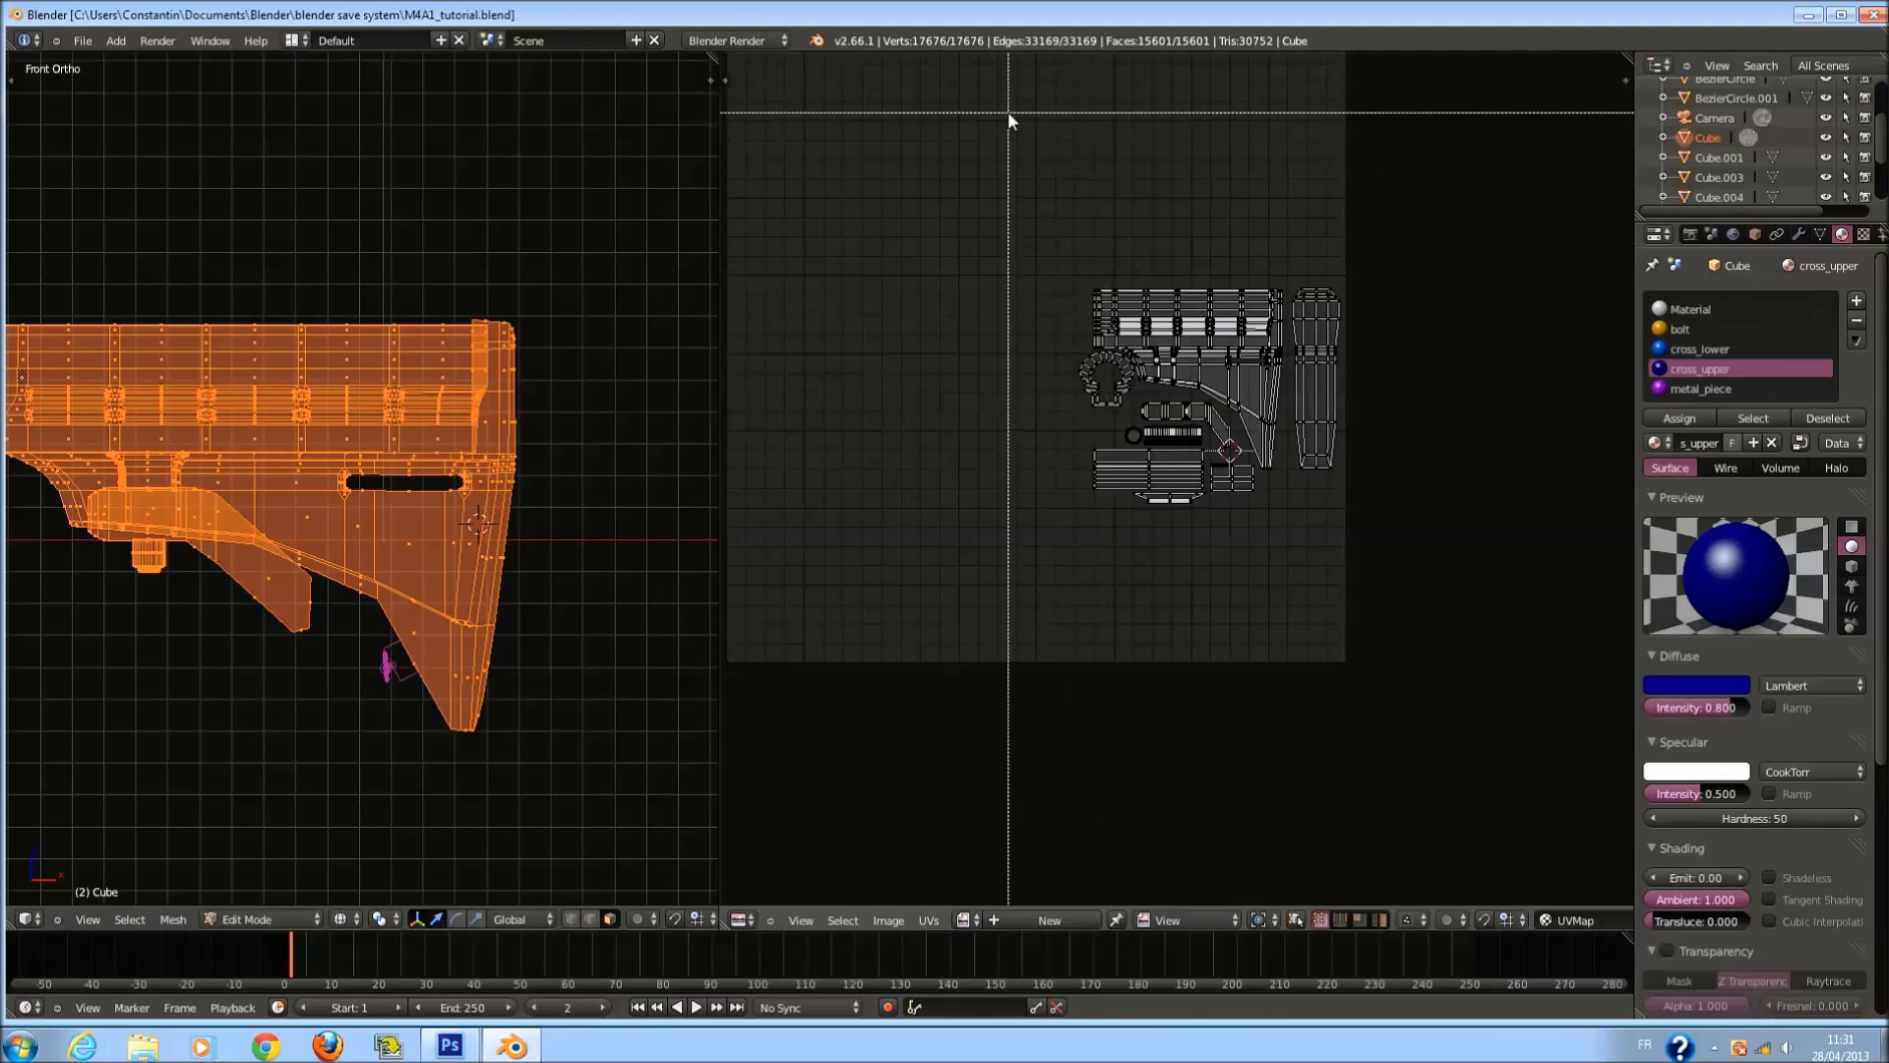
Select all UV islands, move the whole layout into the UV square's lower-right corner, and save the file.
key("a")
key("g")
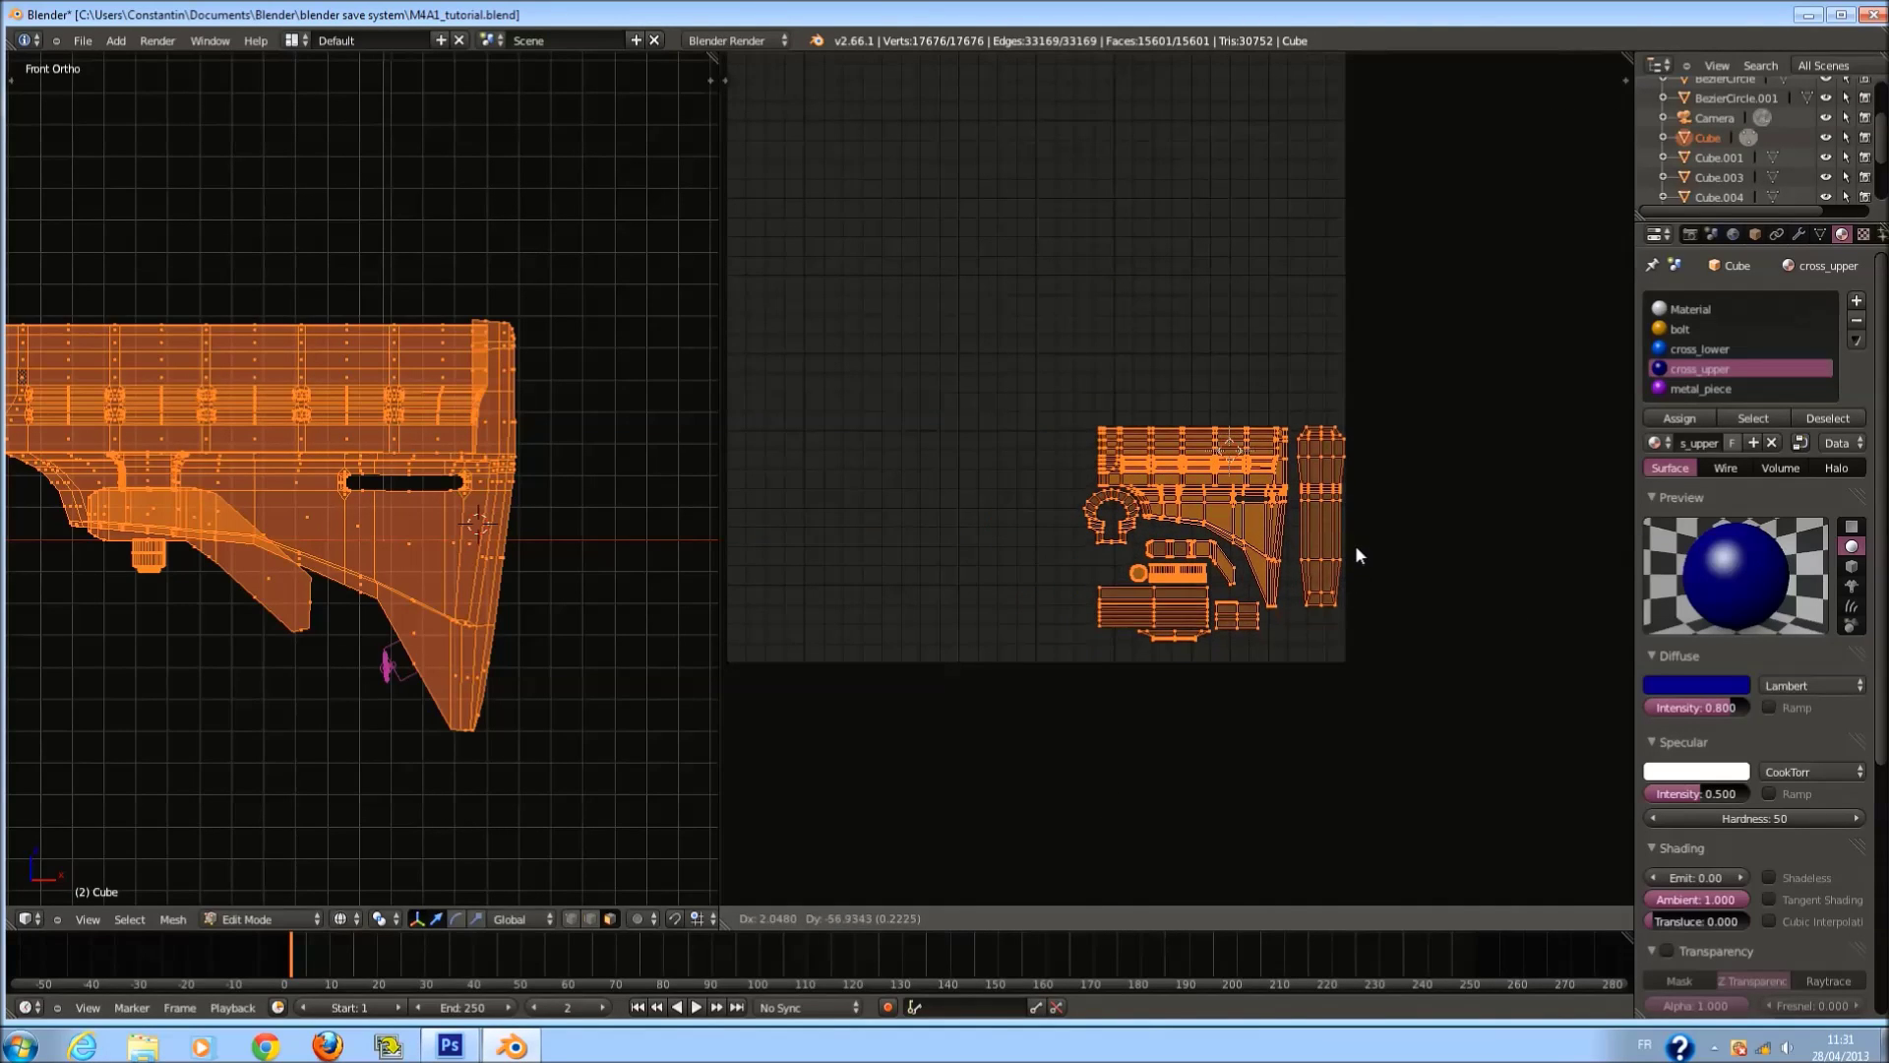
left_click(1346, 557)
key("ctrl+s")
left_click(1325, 567)
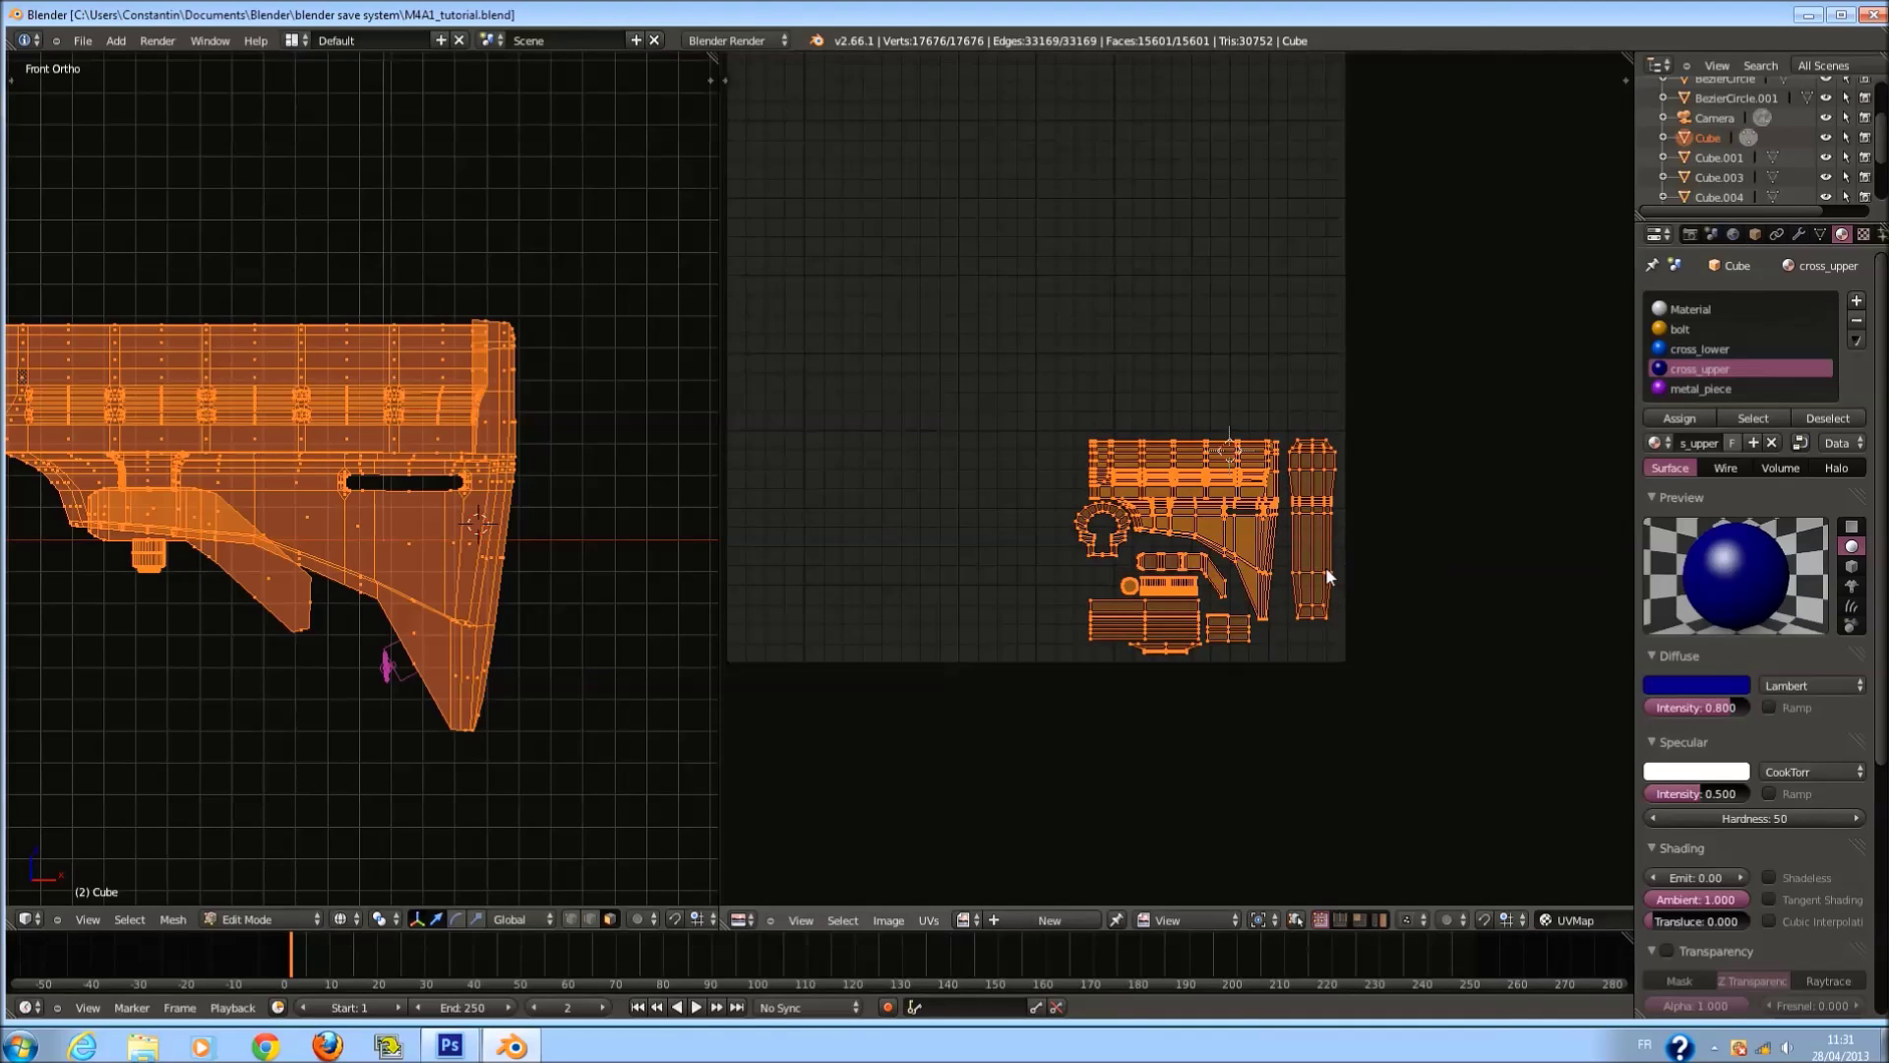
key("g")
left_click(1337, 570)
key("Tab")
key("z")
scroll(559, 604, "up", 3, "ctrl")
key("ctrl+s")
Select the linked faces of the angled rail beneath the buffer tube and project their UVs from the front view.
scroll(426, 488, "up", 4, "ctrl")
scroll(456, 409, "up", 3, "shift")
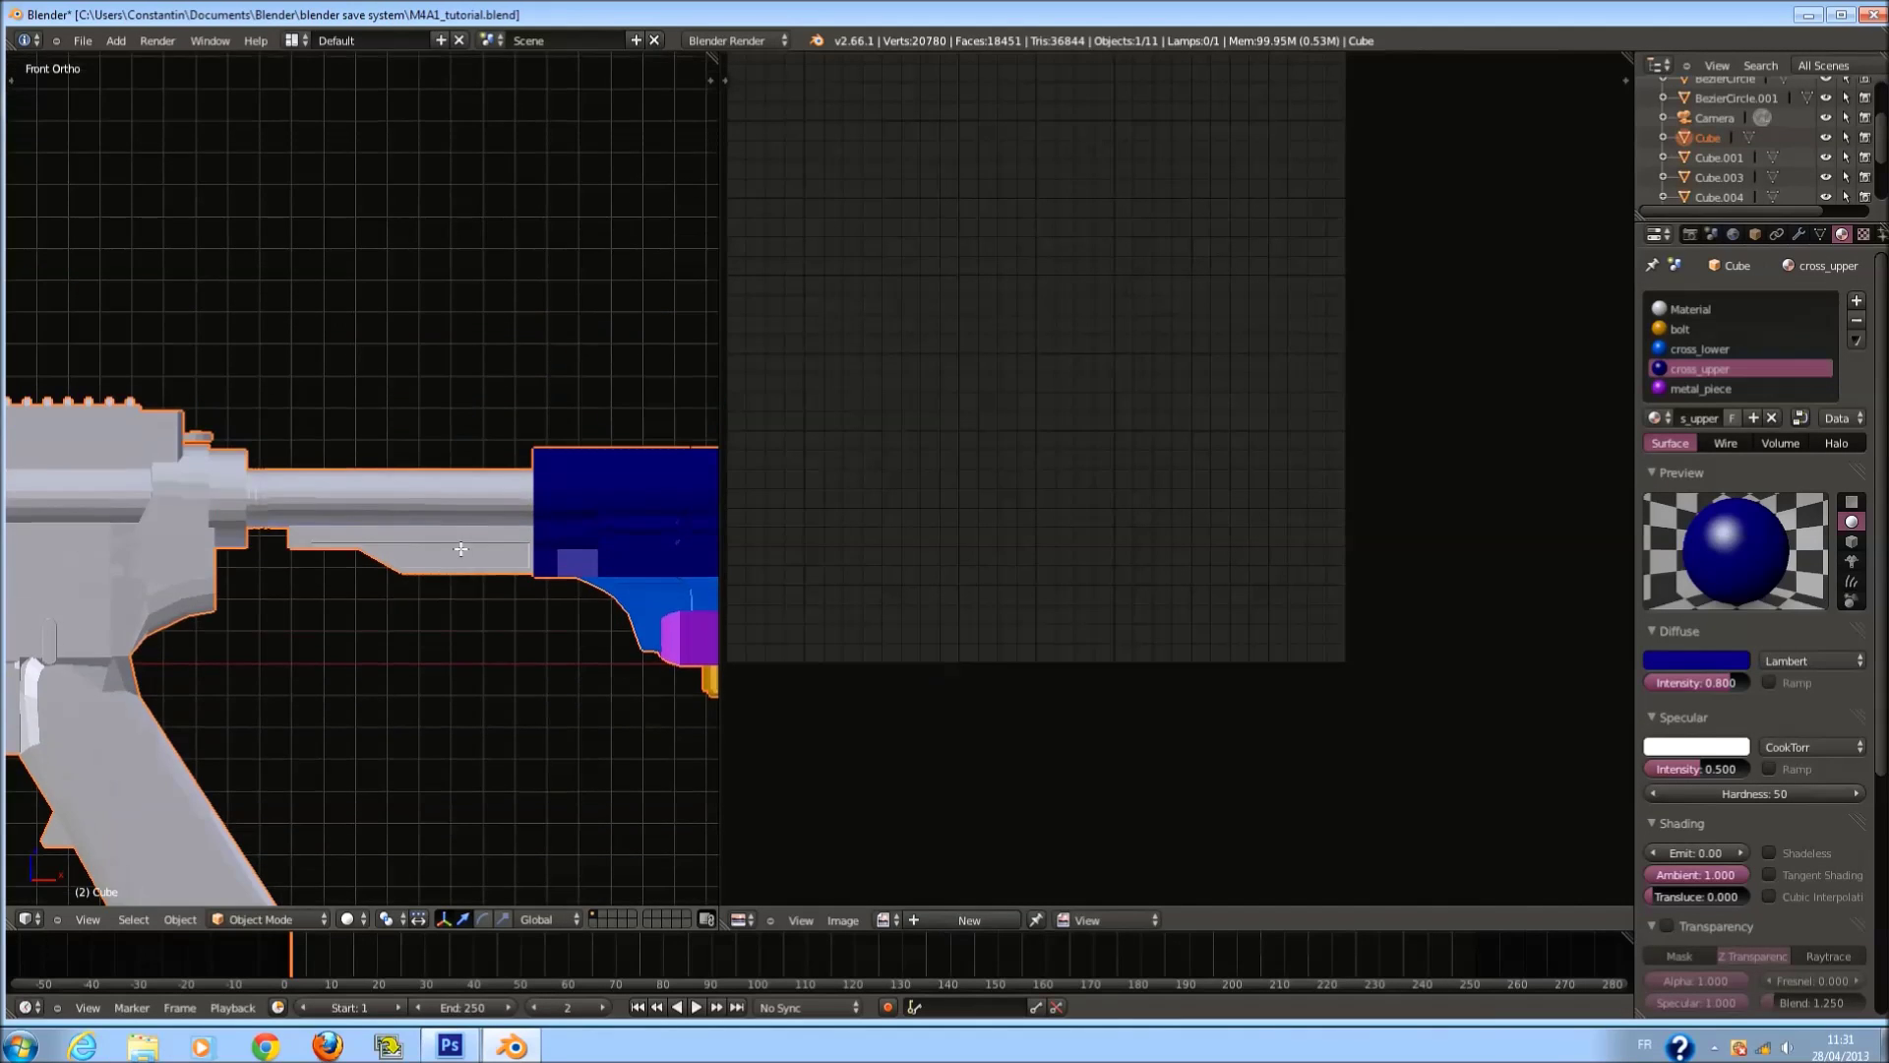
key("Tab")
scroll(464, 456, "up", 3)
right_click(467, 595)
key("l")
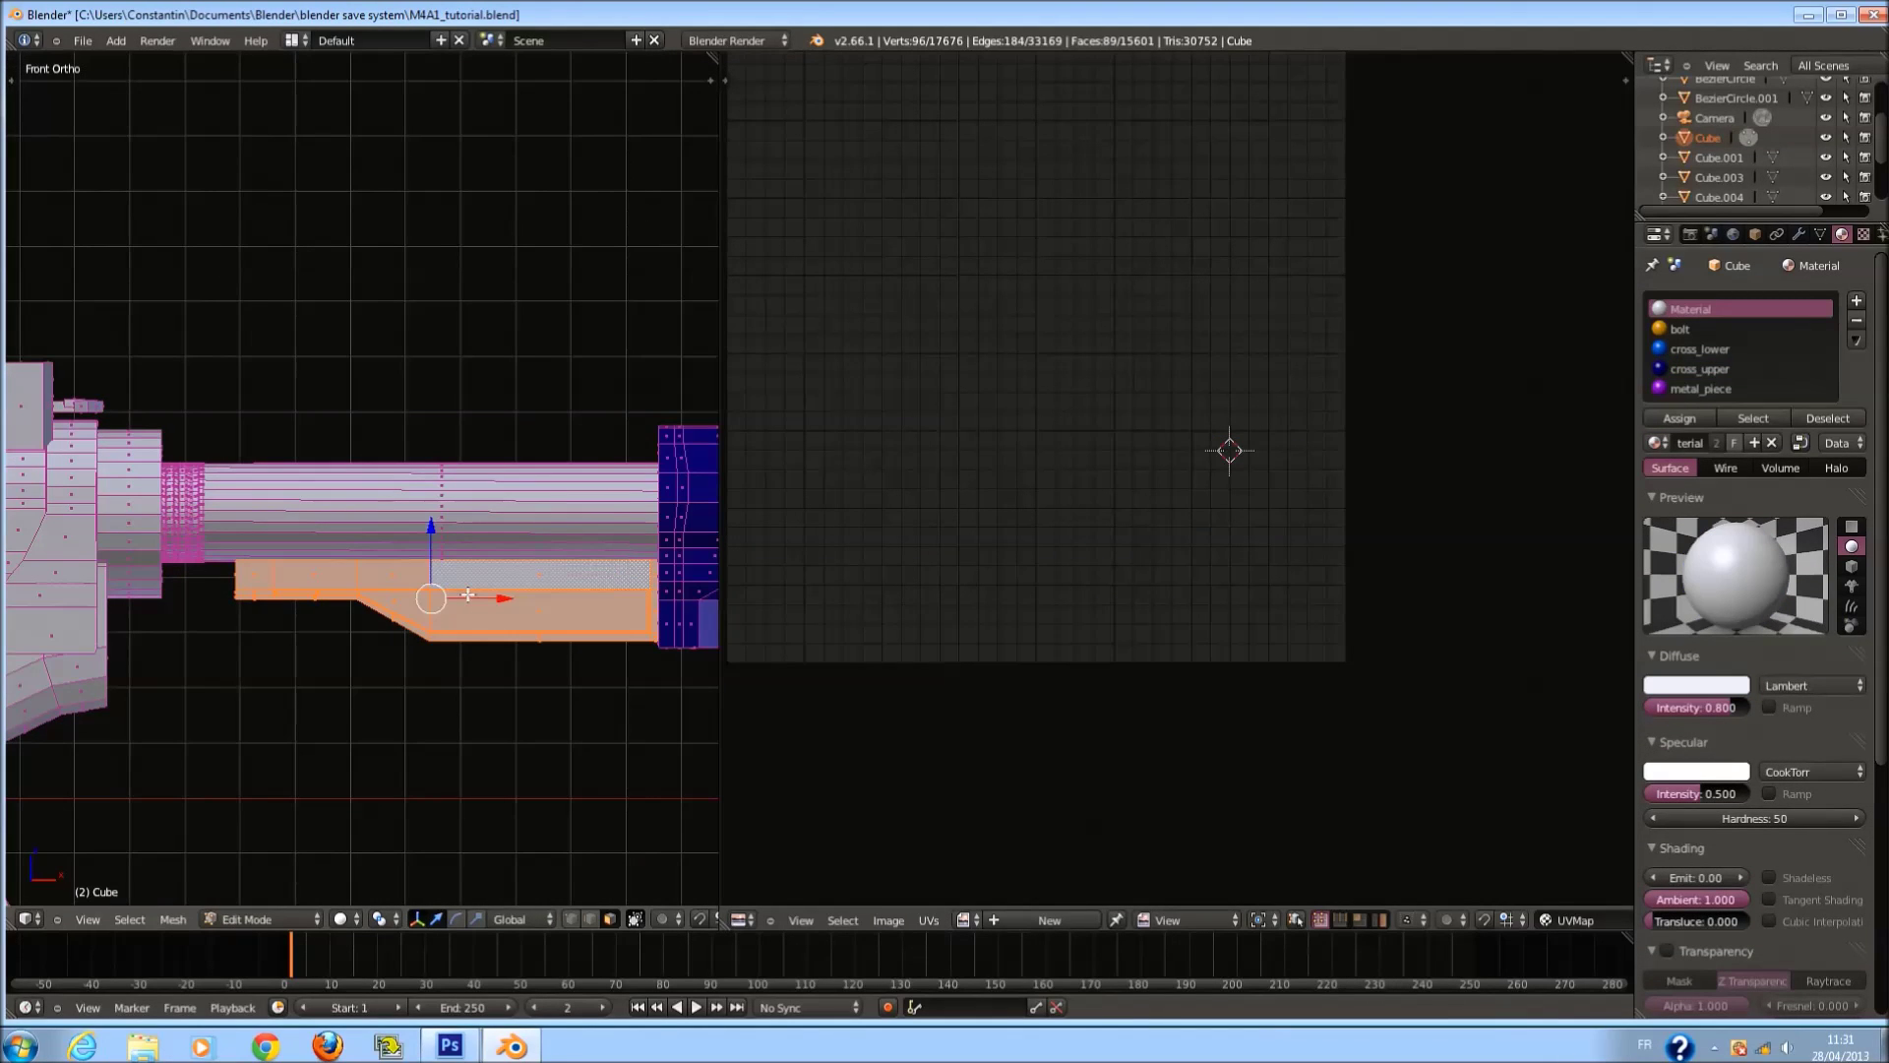
key("u")
left_click(468, 594)
Select the linked faces of the buffer tube and map them with Cylinder Projection.
right_click(501, 518)
key("l")
scroll(500, 519, "down", 1)
key("u")
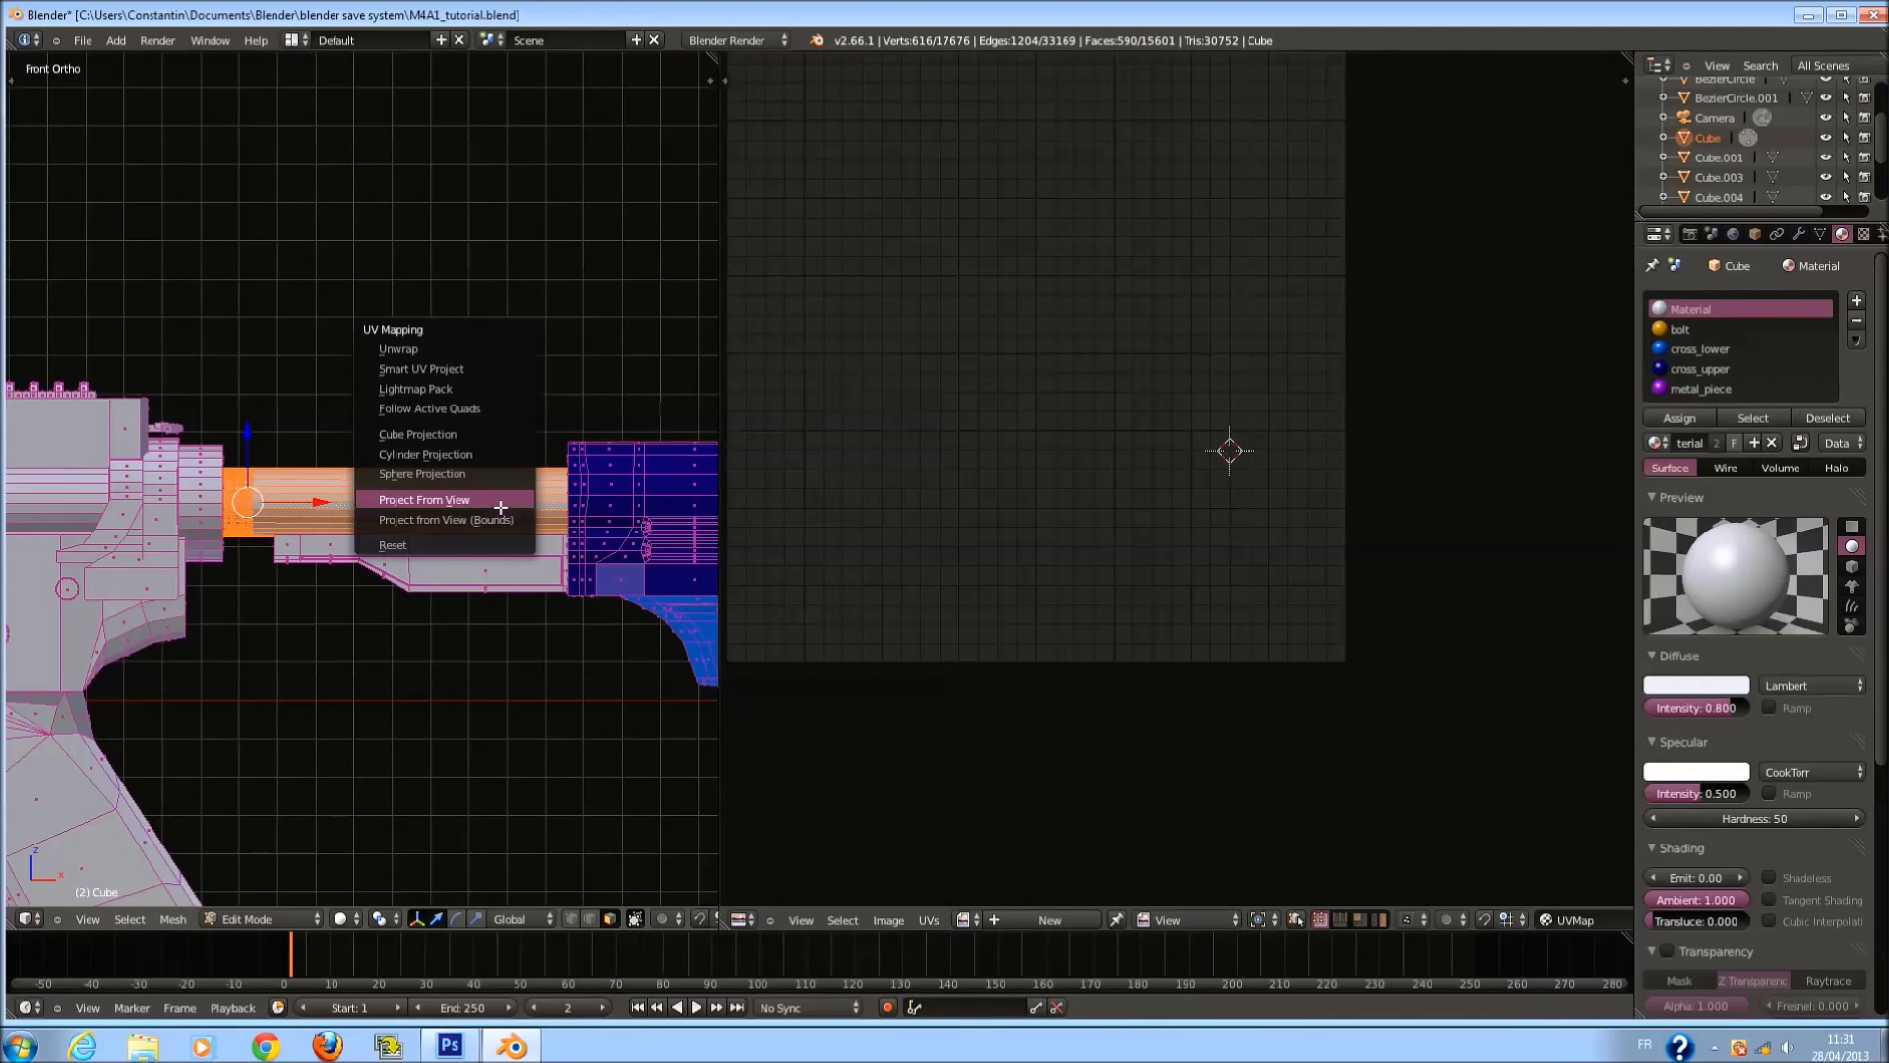
left_click(495, 458)
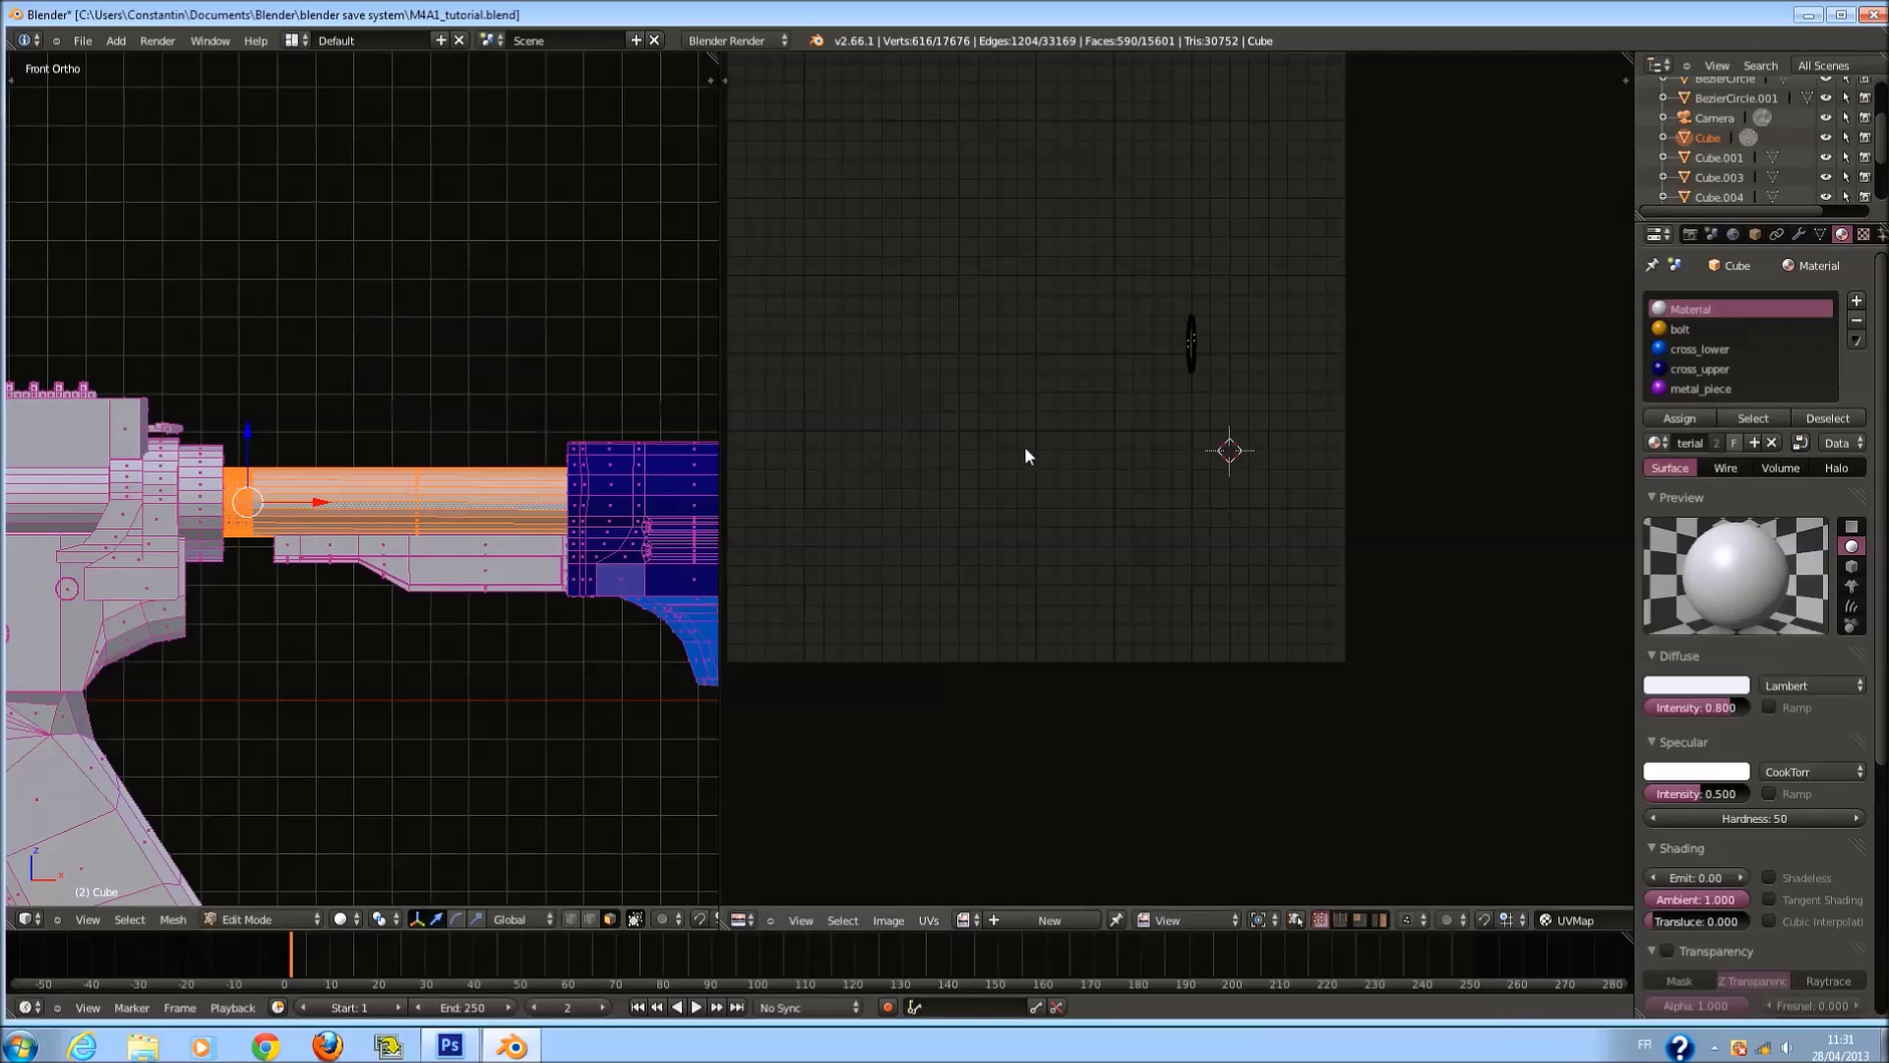
Try other UV mapping methods on the selected buffer tube.
middle_click_drag(1024, 446, 1147, 506)
key("u")
left_click(445, 490)
key("u")
left_click(444, 482)
key("u")
left_click(439, 462)
scroll(1183, 539, "down", 5)
scroll(1191, 536, "up", 4)
Remap the buffer tube's UVs with Follow Active Quads and save the file.
key("u")
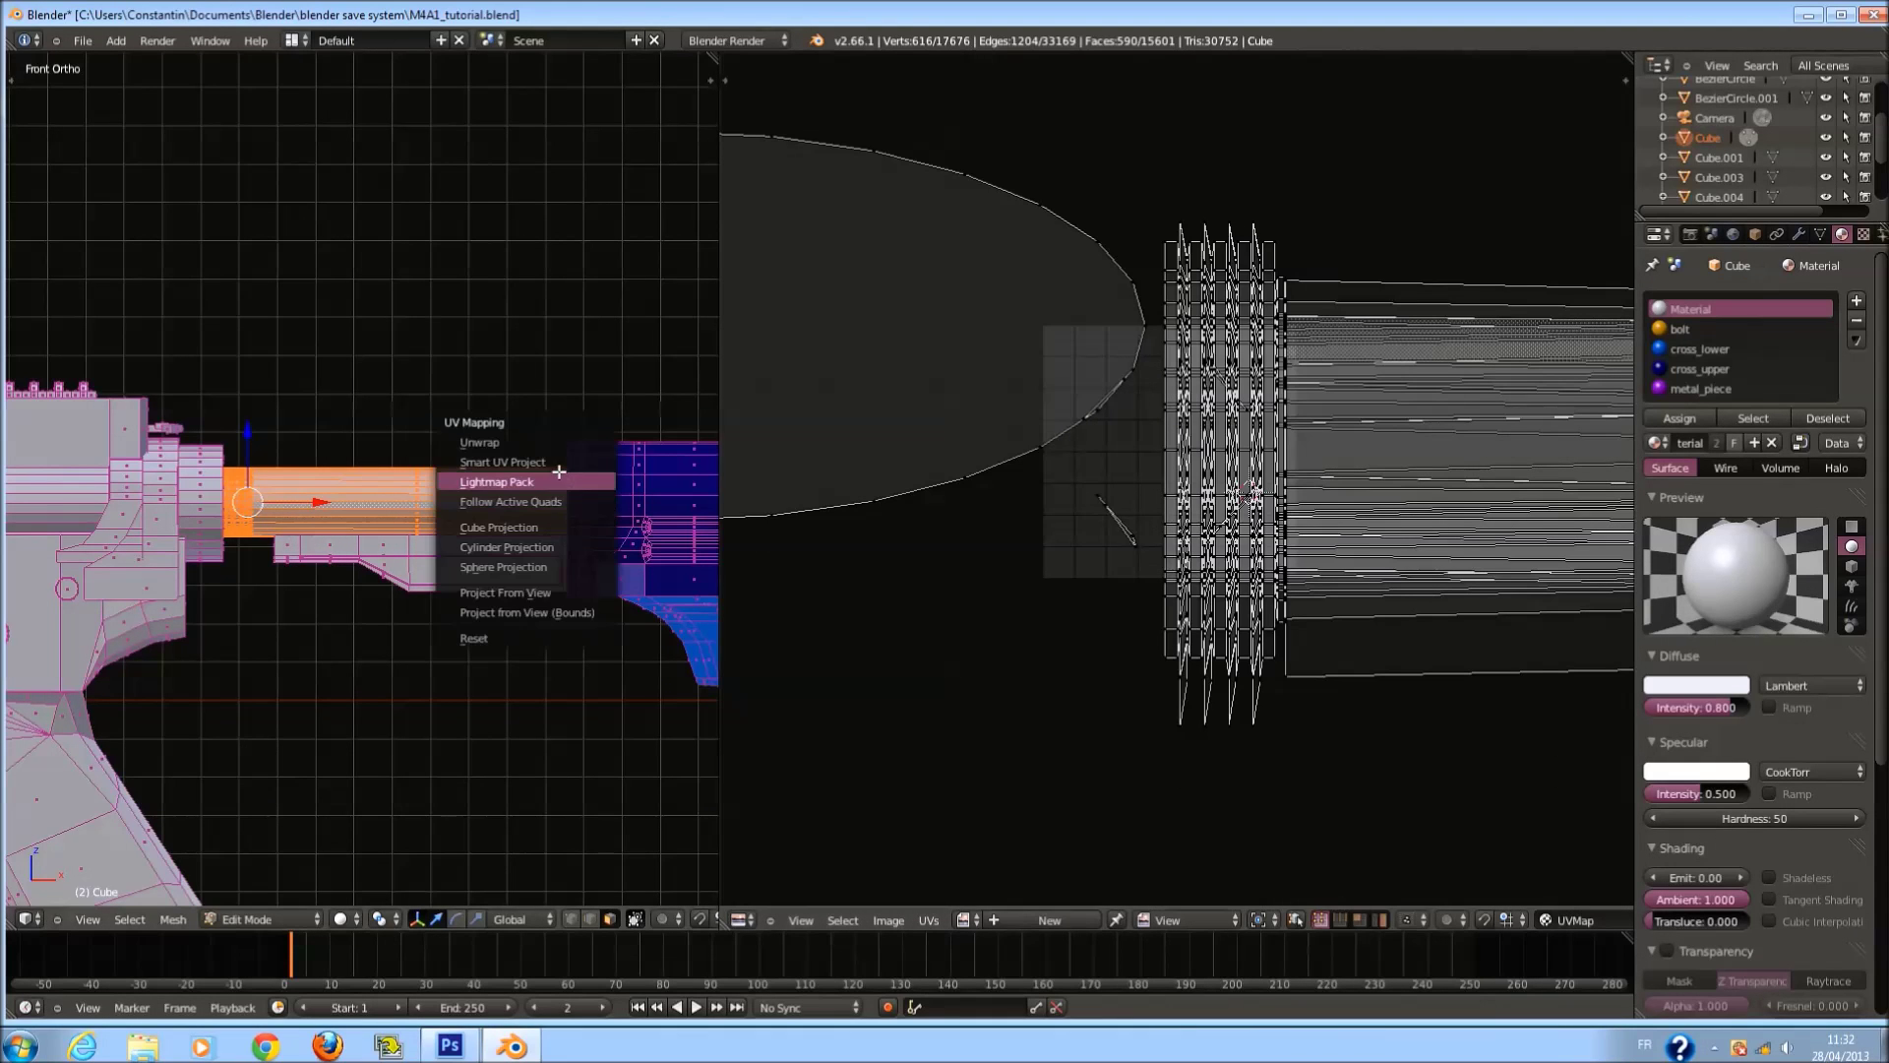
left_click(551, 502)
key("u")
left_click(566, 553)
left_click(580, 598)
scroll(1184, 539, "down", 6)
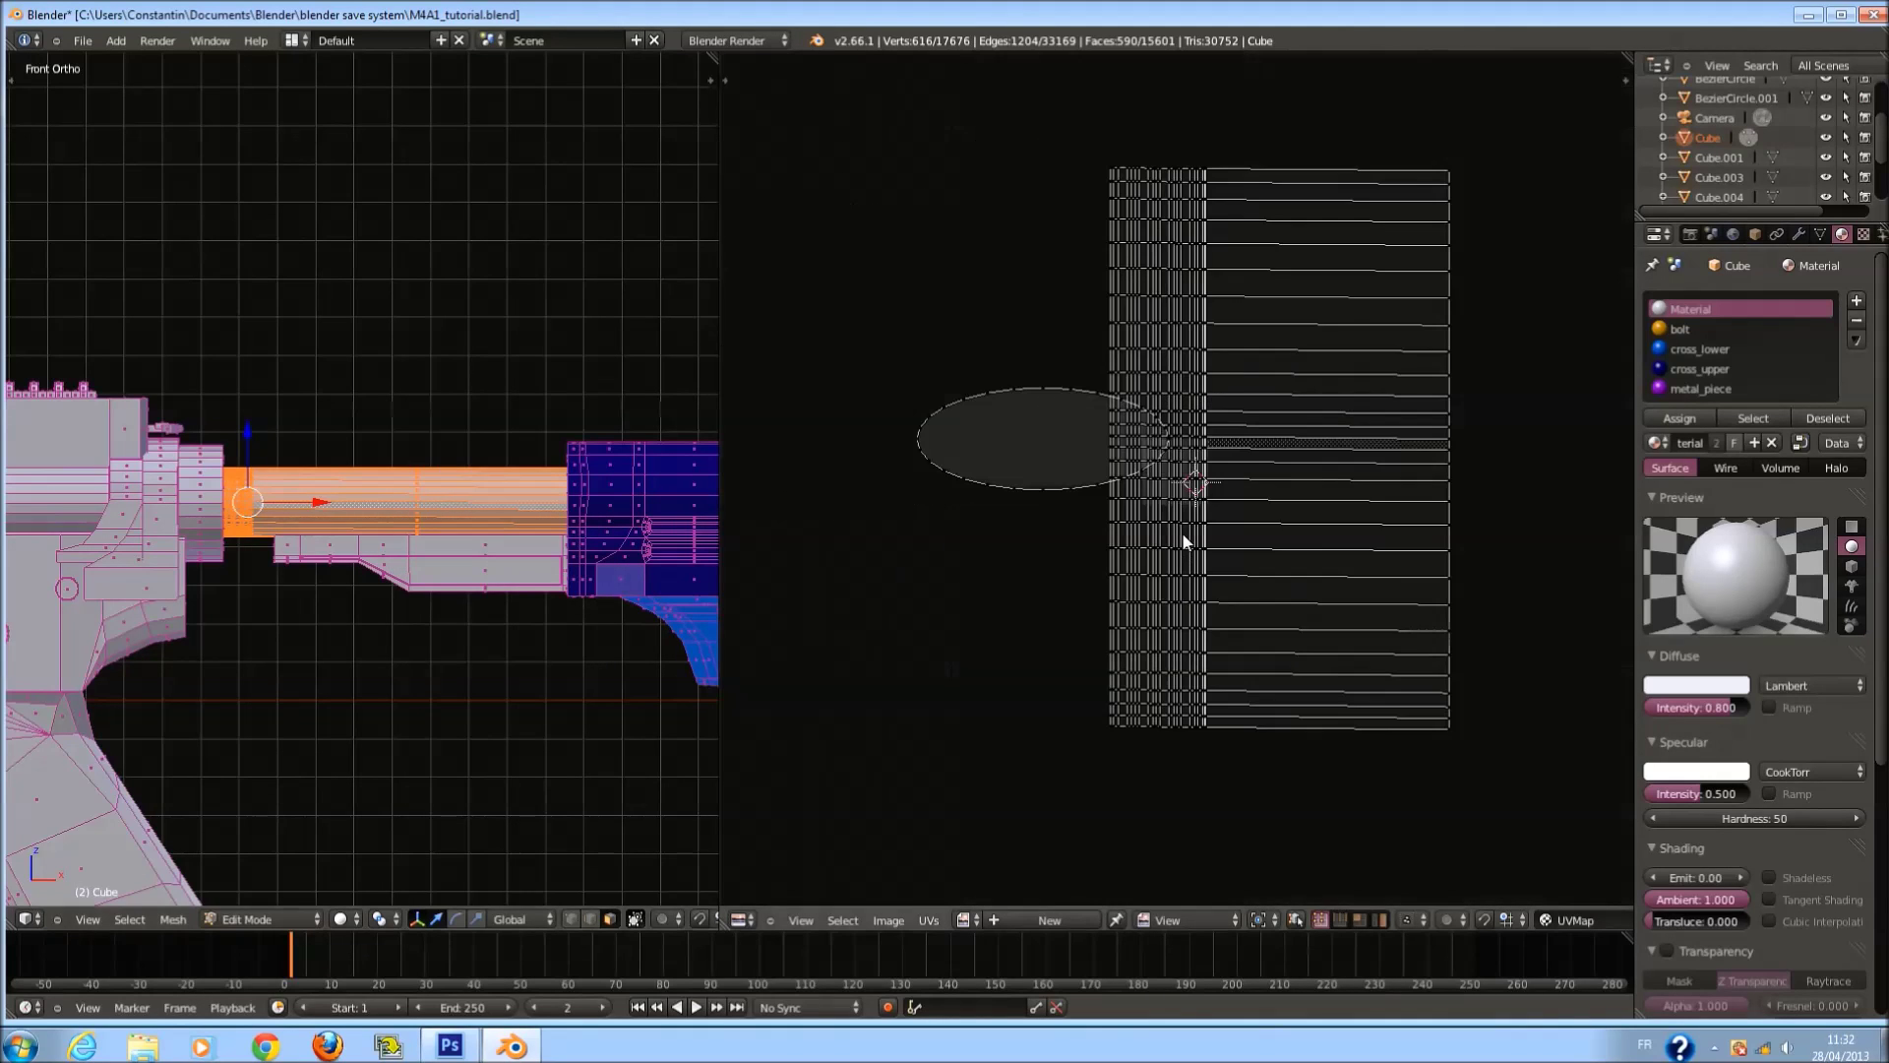
scroll(1157, 491, "up", 2)
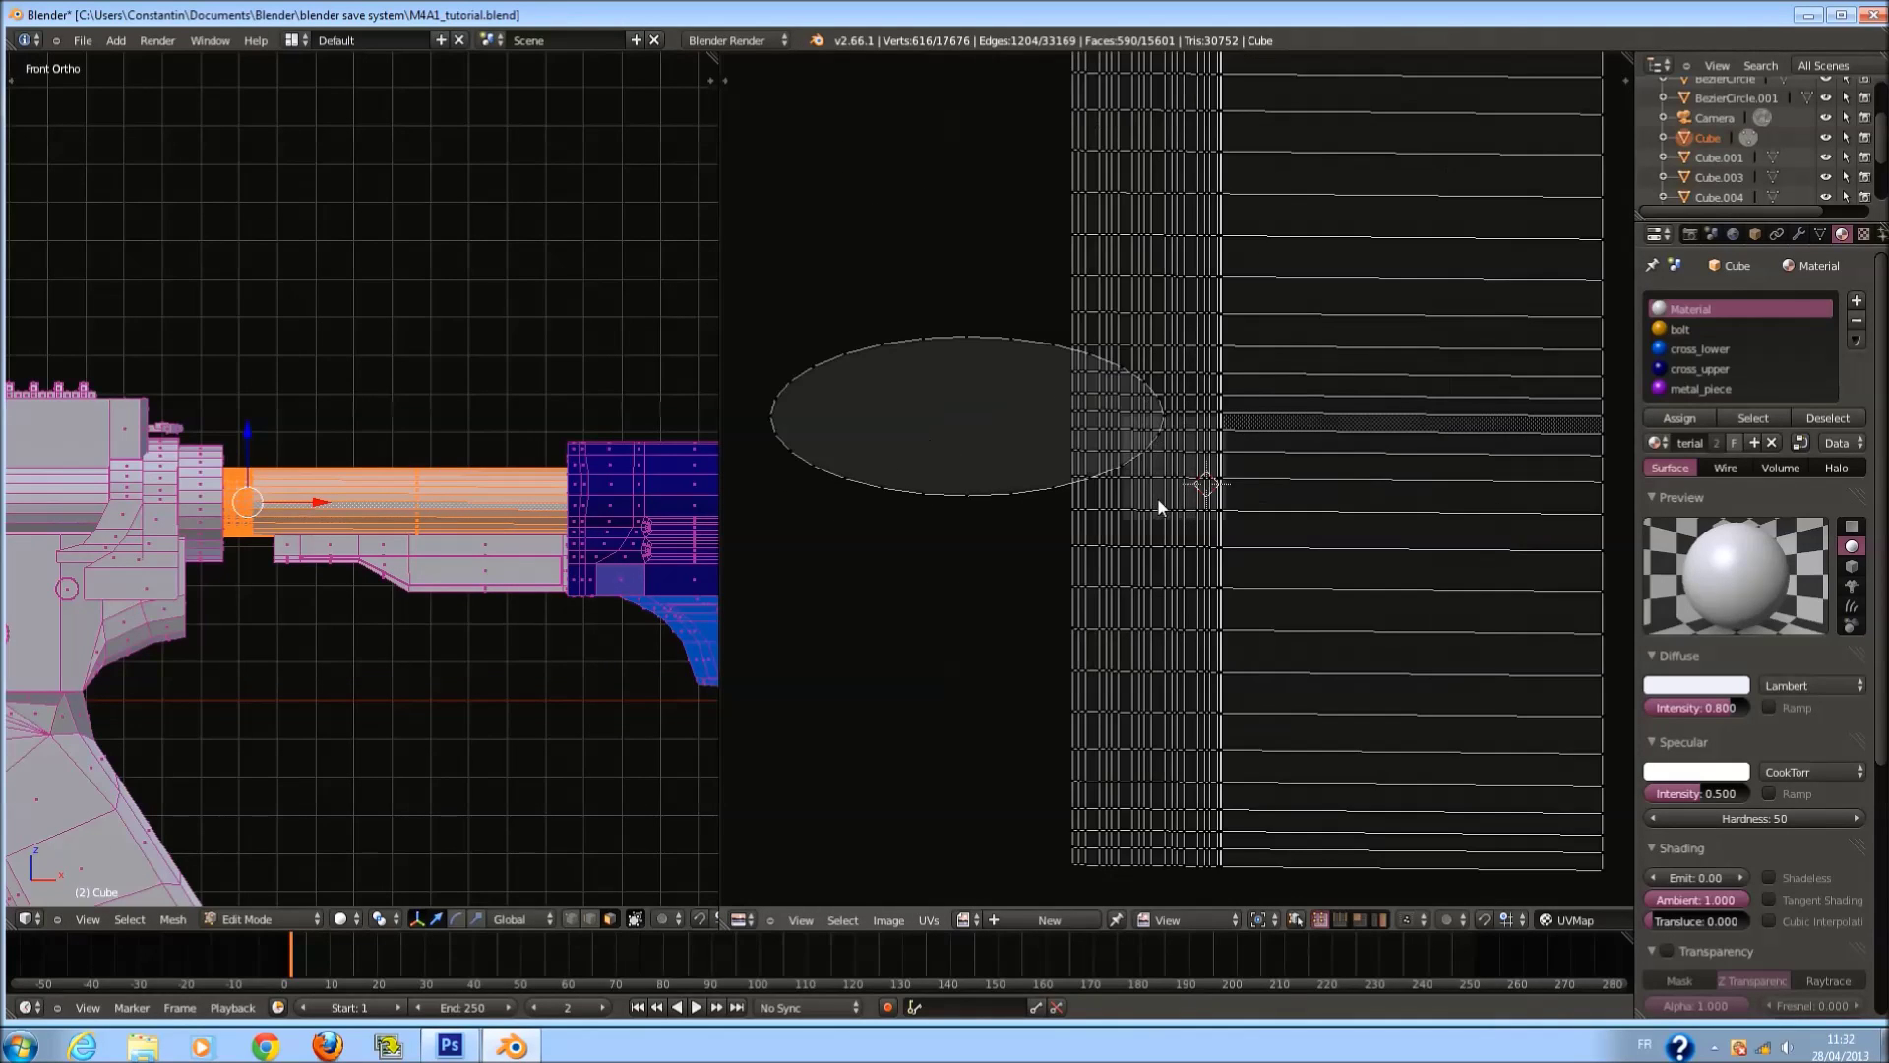
scroll(1188, 549, "down", 8)
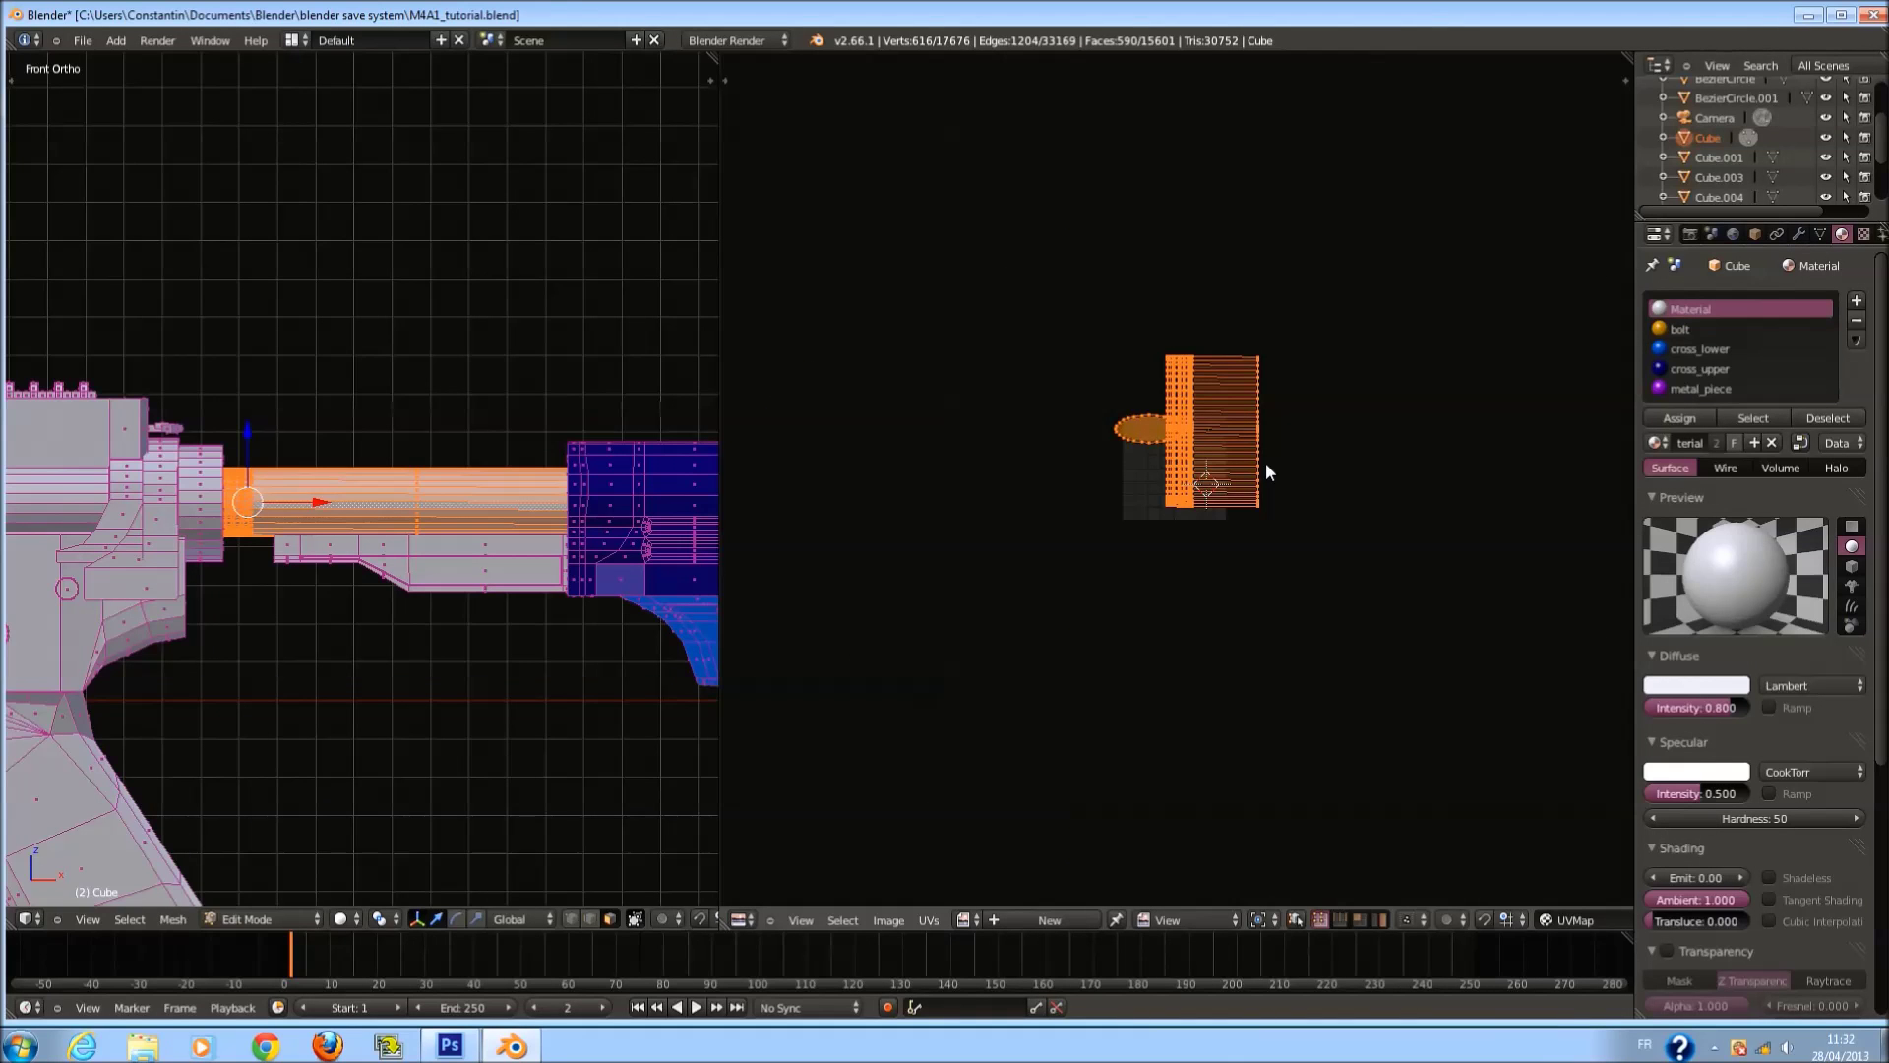
scroll(1265, 472, "up", 5)
middle_click_drag(1401, 564, 1484, 584)
key("ctrl+s")
Select the buffer tube's round end cap face hidden inside the stock.
scroll(404, 511, "up", 4)
middle_click_drag(404, 512, 246, 541)
key("z")
right_click(239, 541)
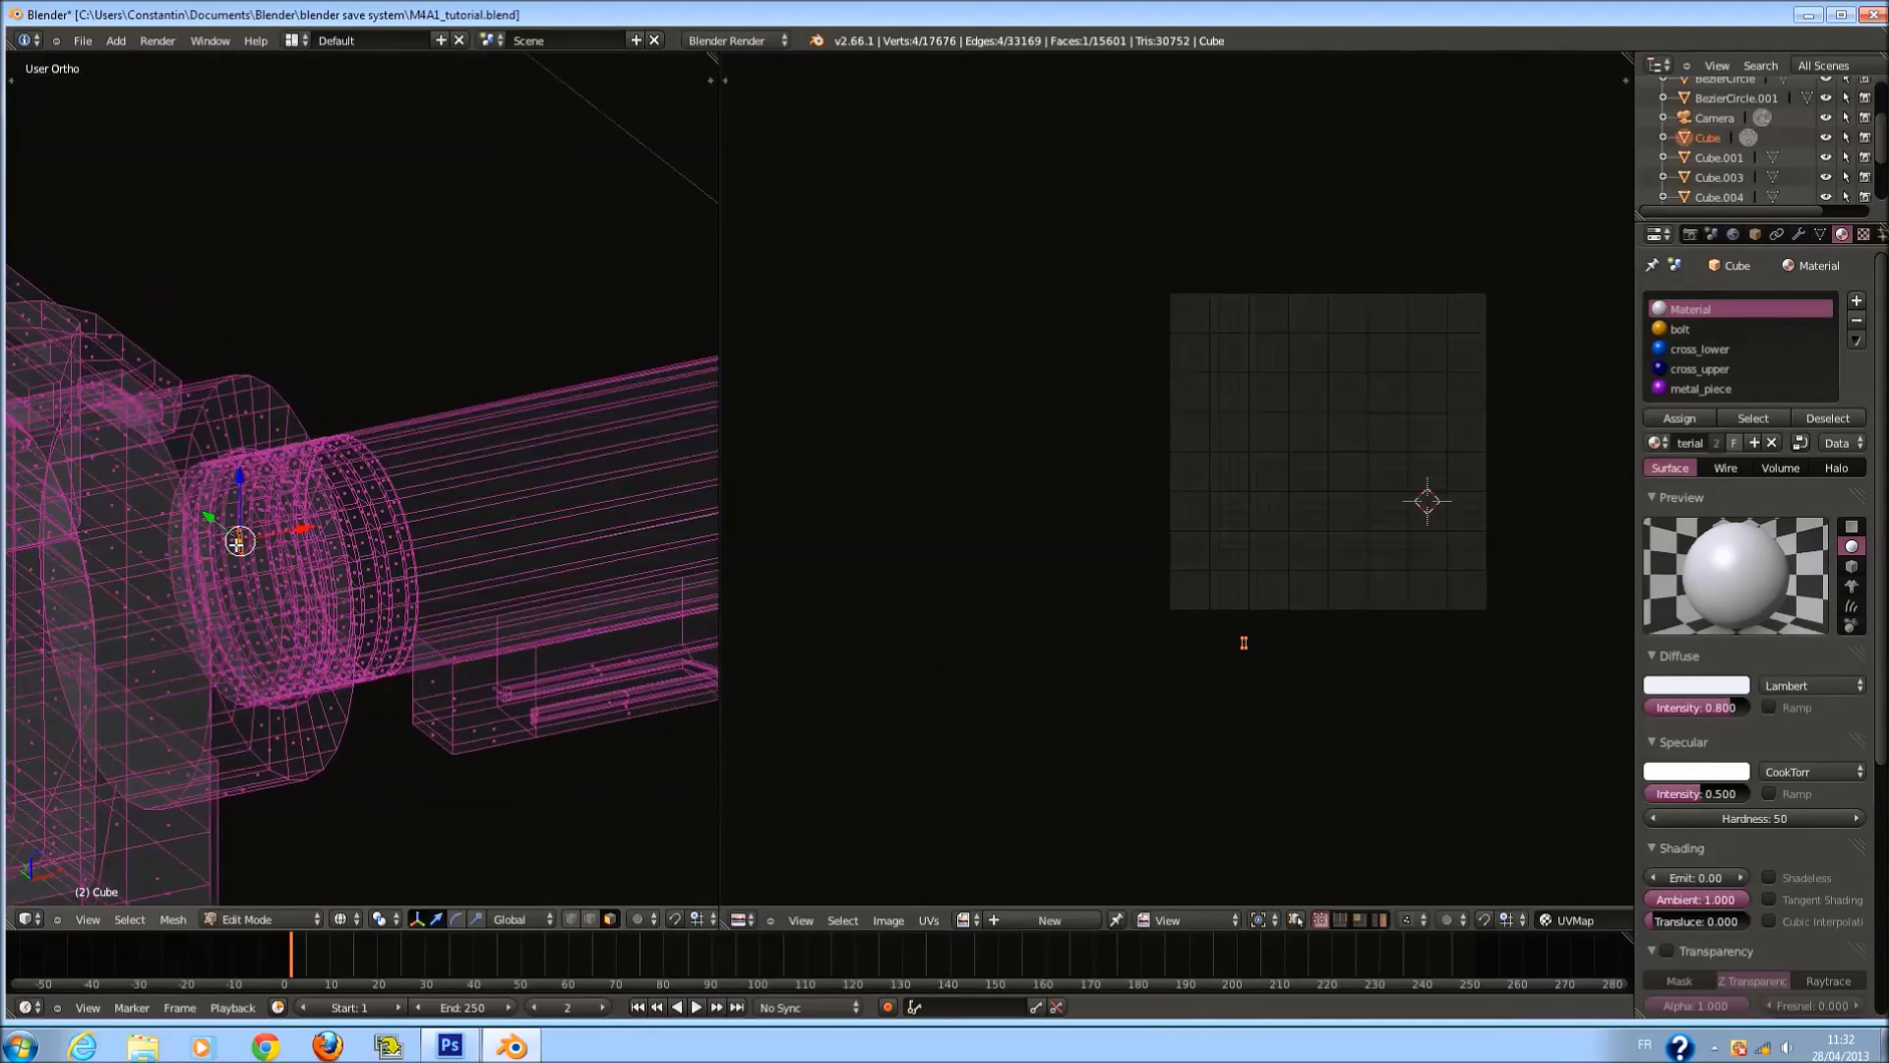
middle_click_drag(279, 560, 243, 449, "shift")
right_click(320, 385)
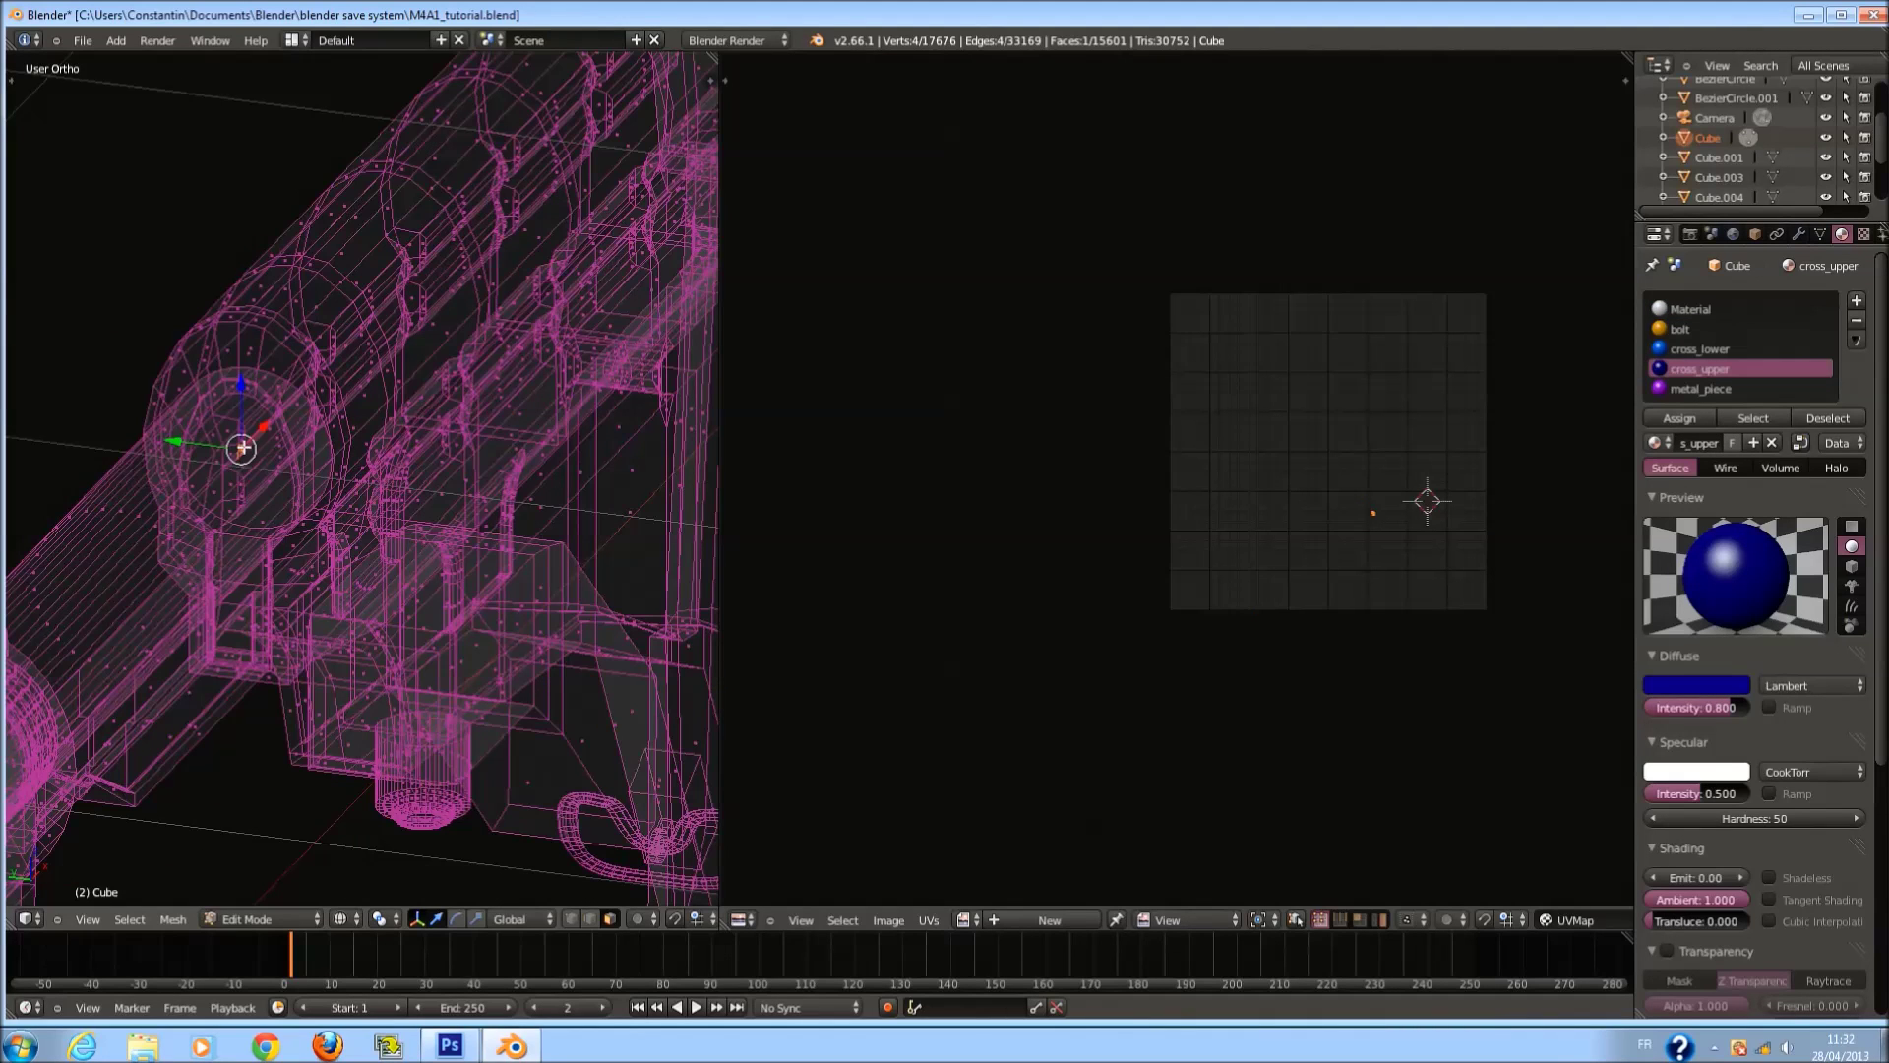
right_click(241, 449)
Try remapping the stock-side end cap's UVs from the right side view.
key("KP_3")
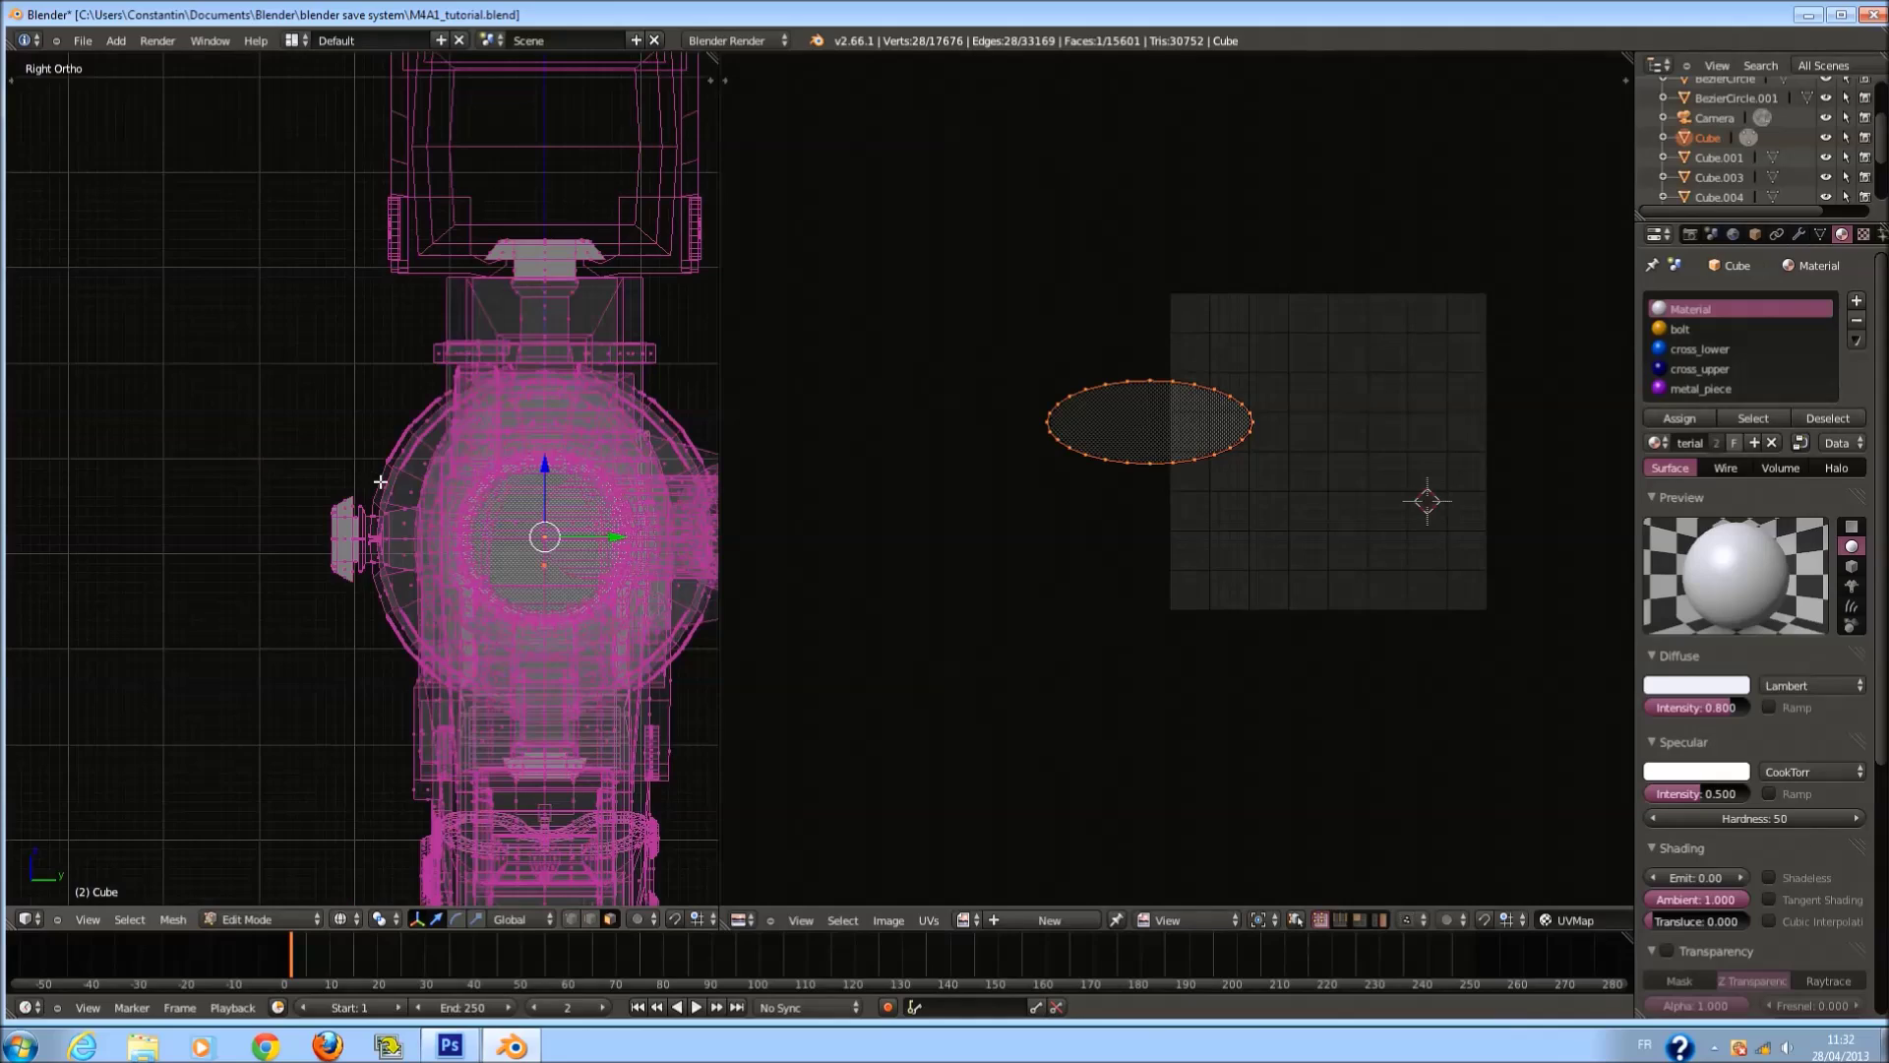
key("u")
left_click(315, 589)
Delete the hidden cap face at the buffer tube's stock end and return to the front view.
key("z")
middle_click_drag(492, 493, 470, 566)
key("z")
key("z")
key("x")
left_click(457, 604)
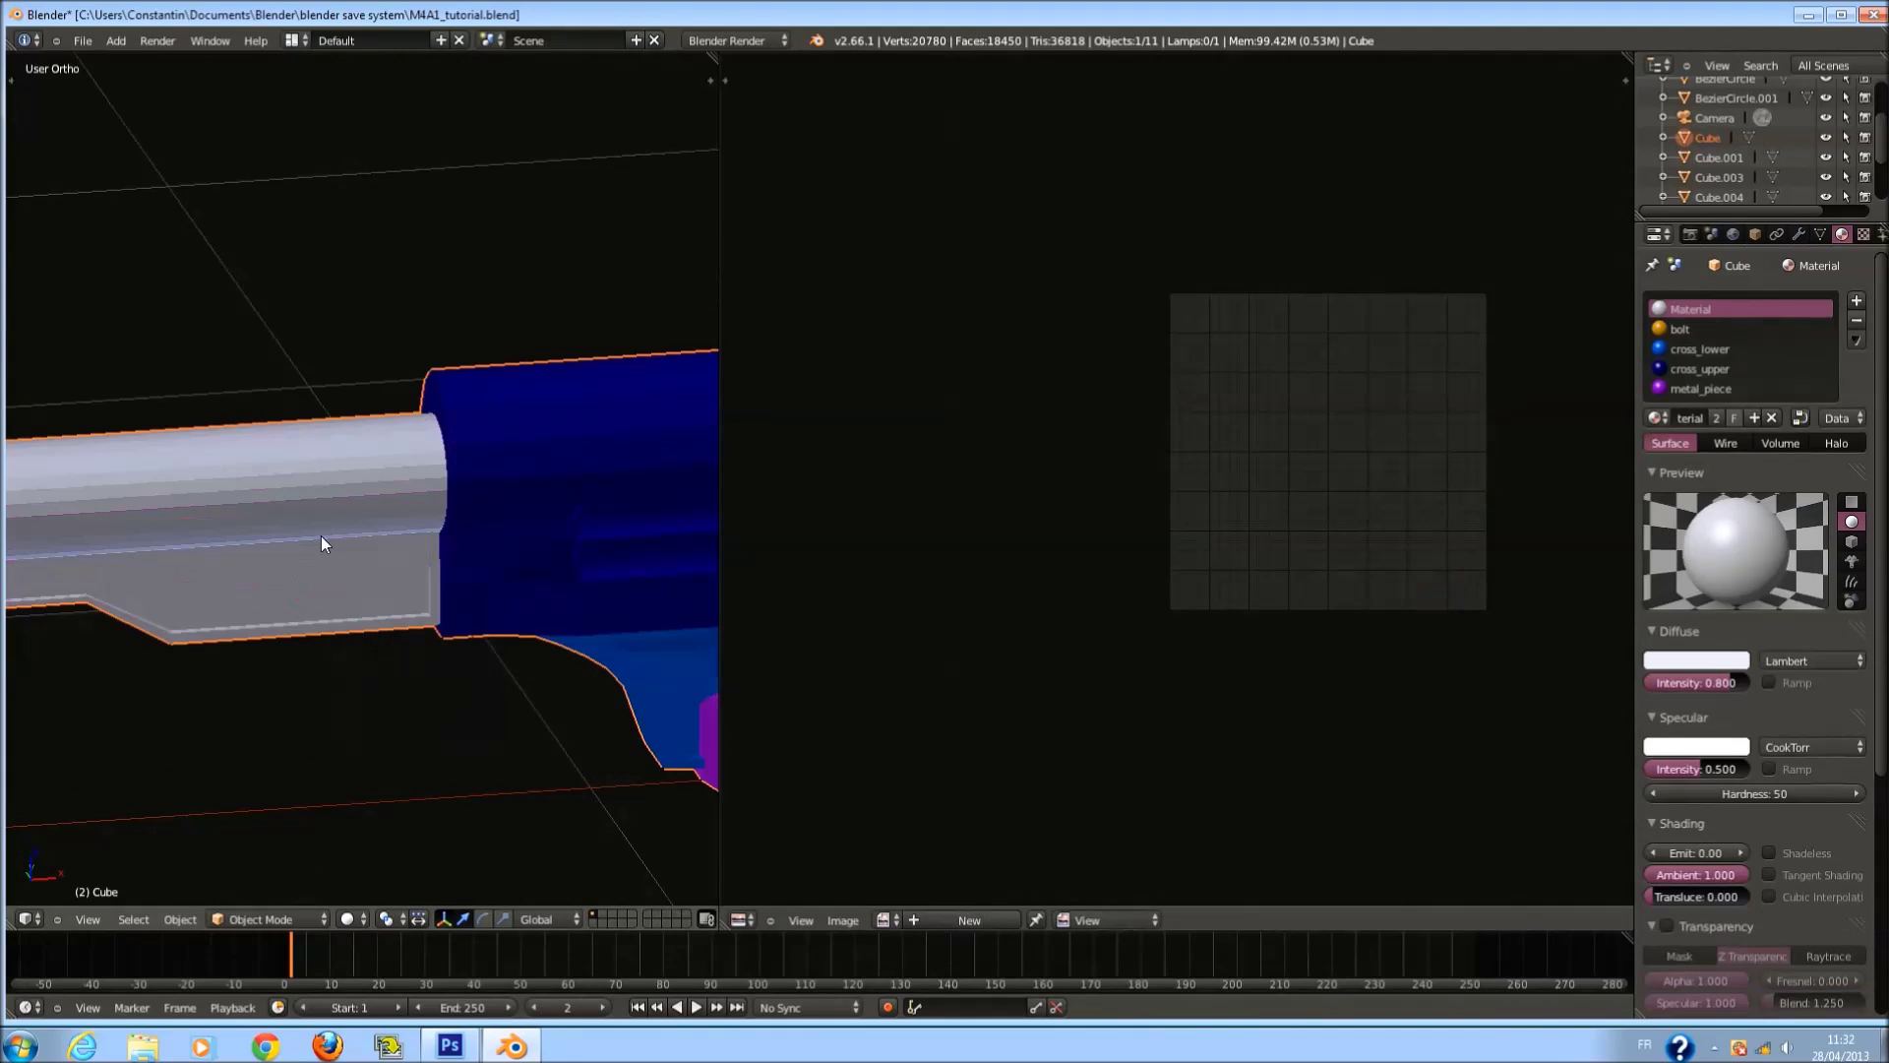
middle_click_drag(317, 531, 316, 527)
key("Tab")
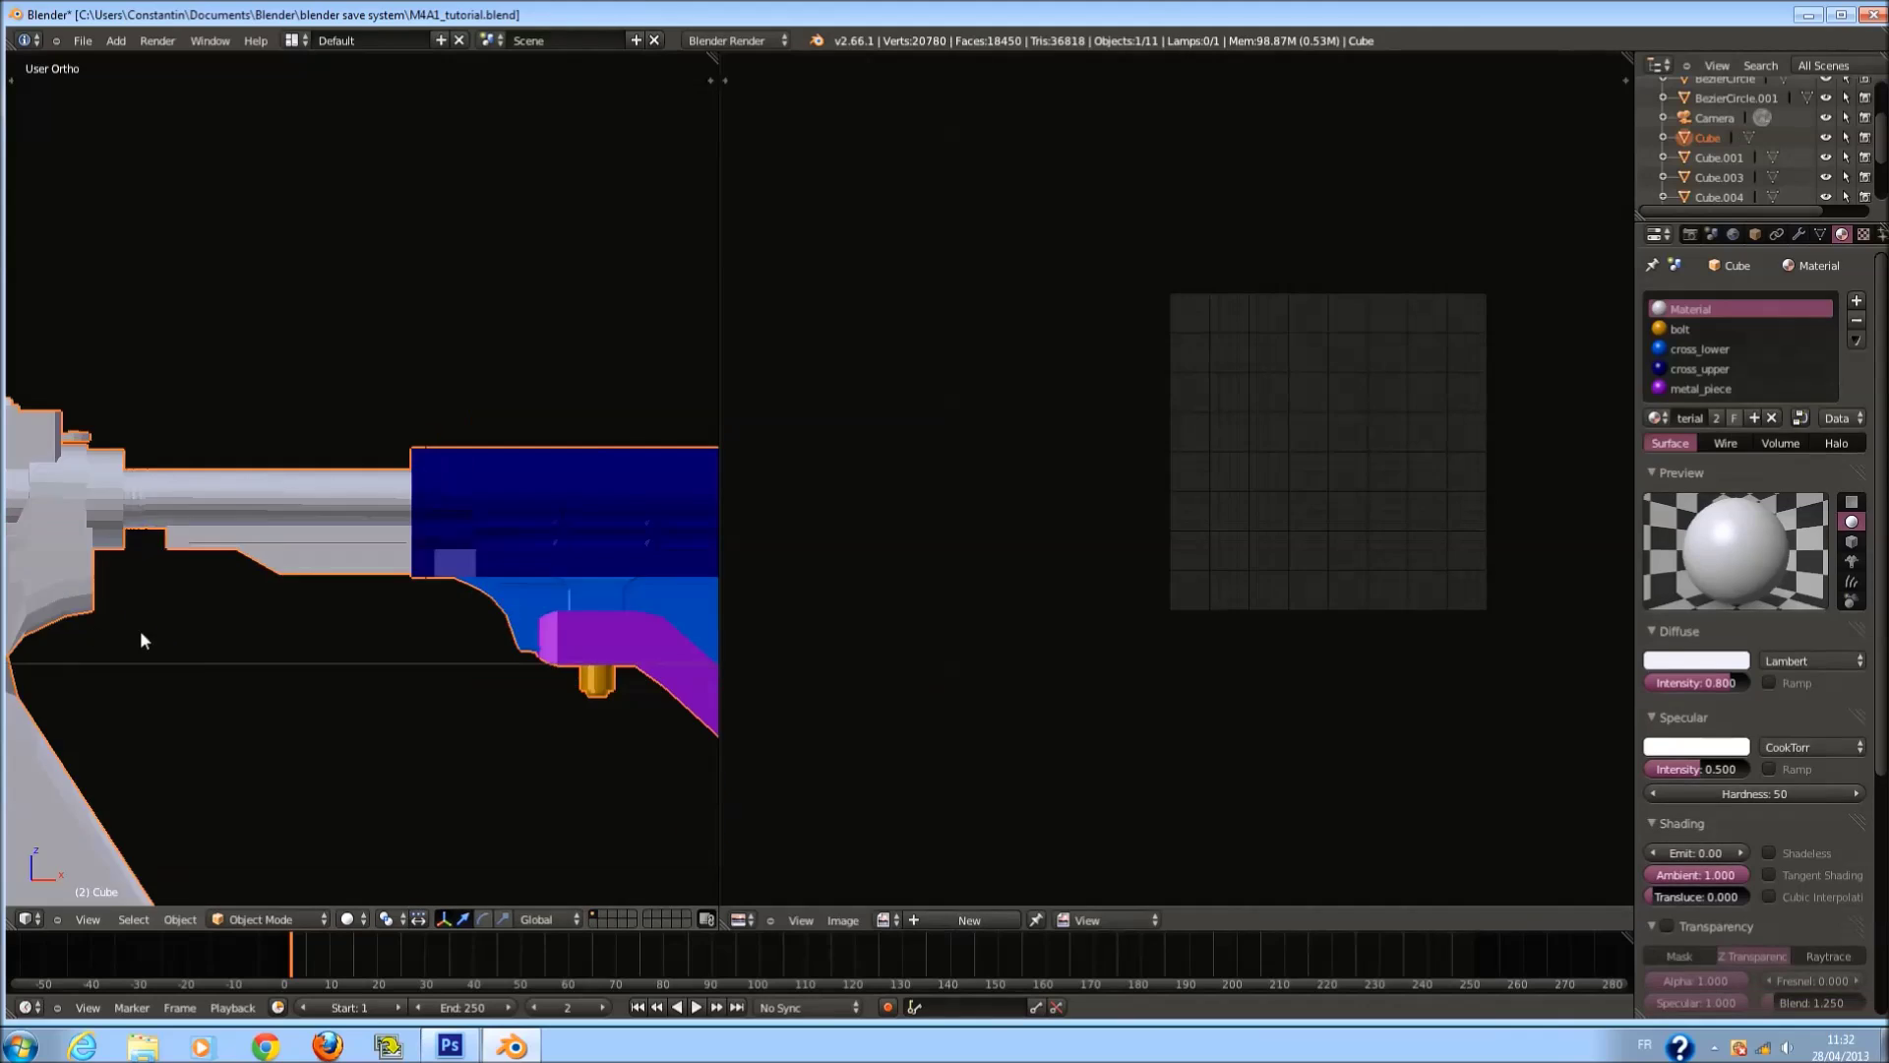
scroll(91, 626, "down", 2)
key("KP_1")
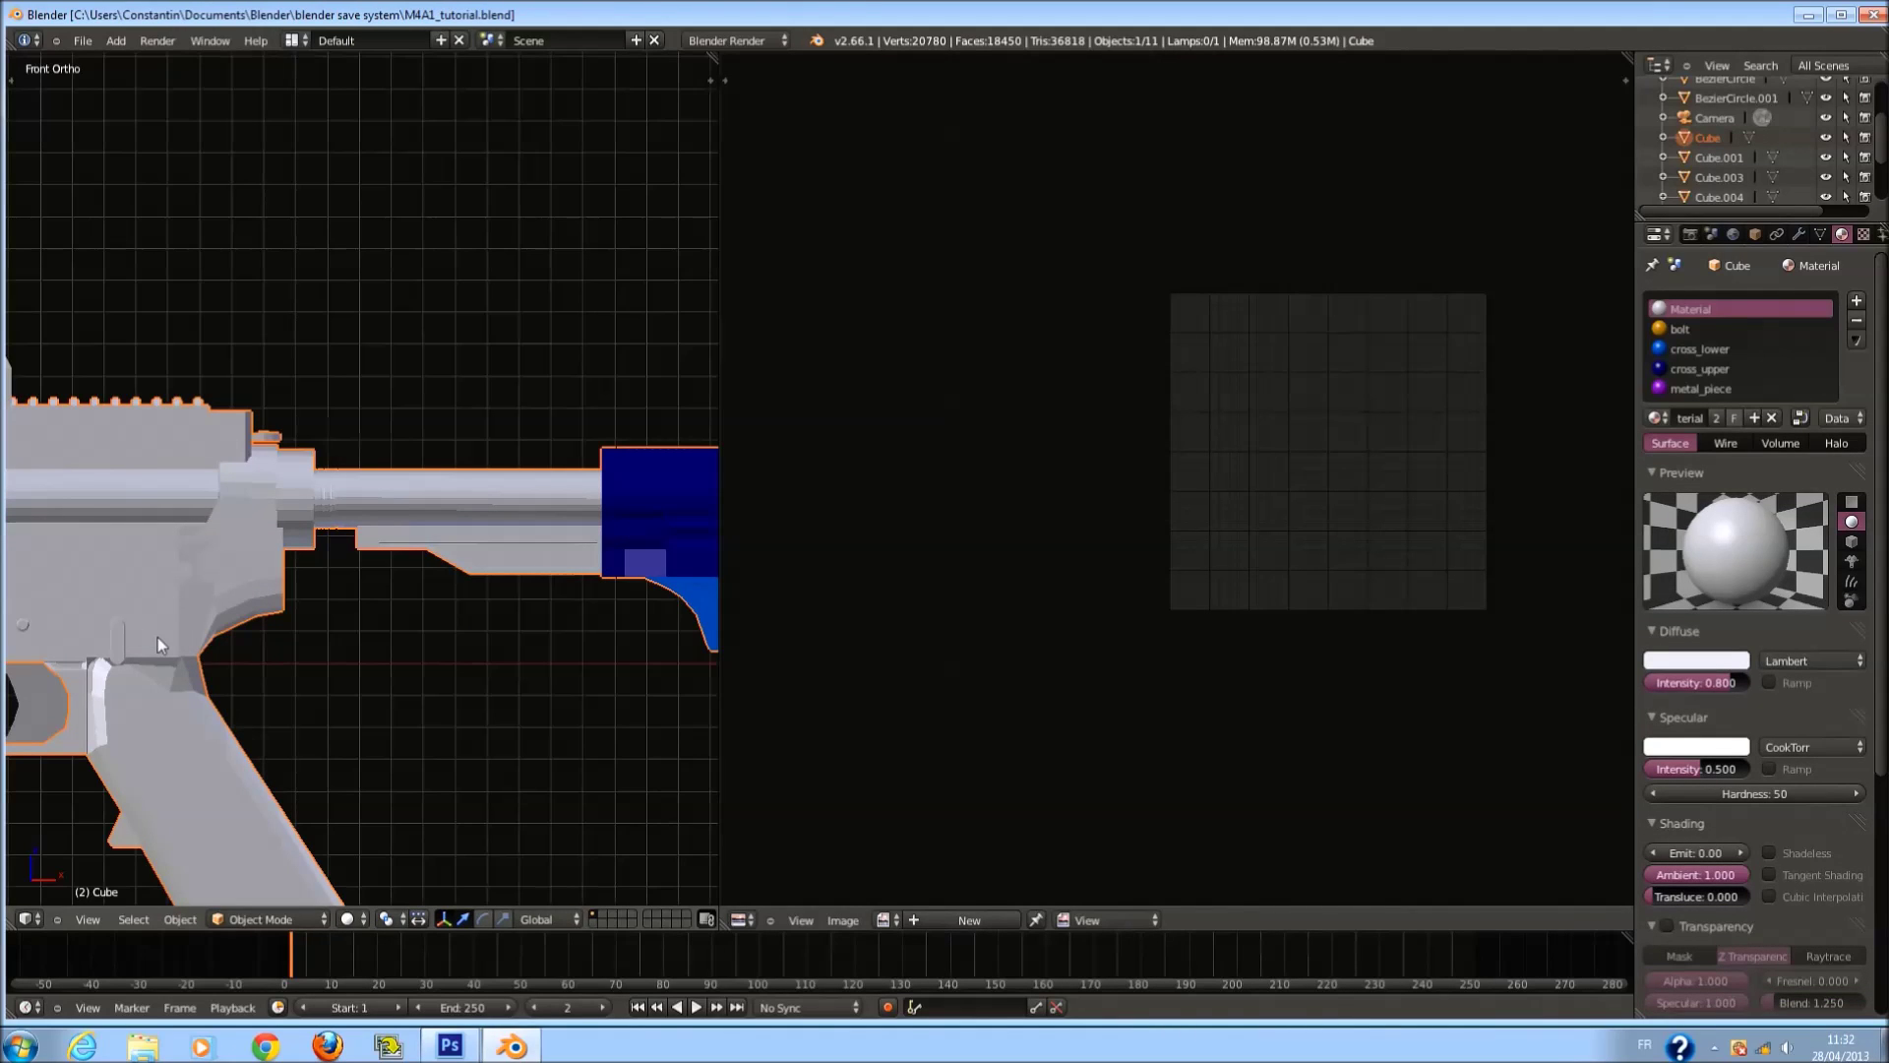
Select the buffer tube's round end cap face hidden inside the receiver.
key("Tab")
right_click(361, 489)
scroll(361, 489, "up", 1)
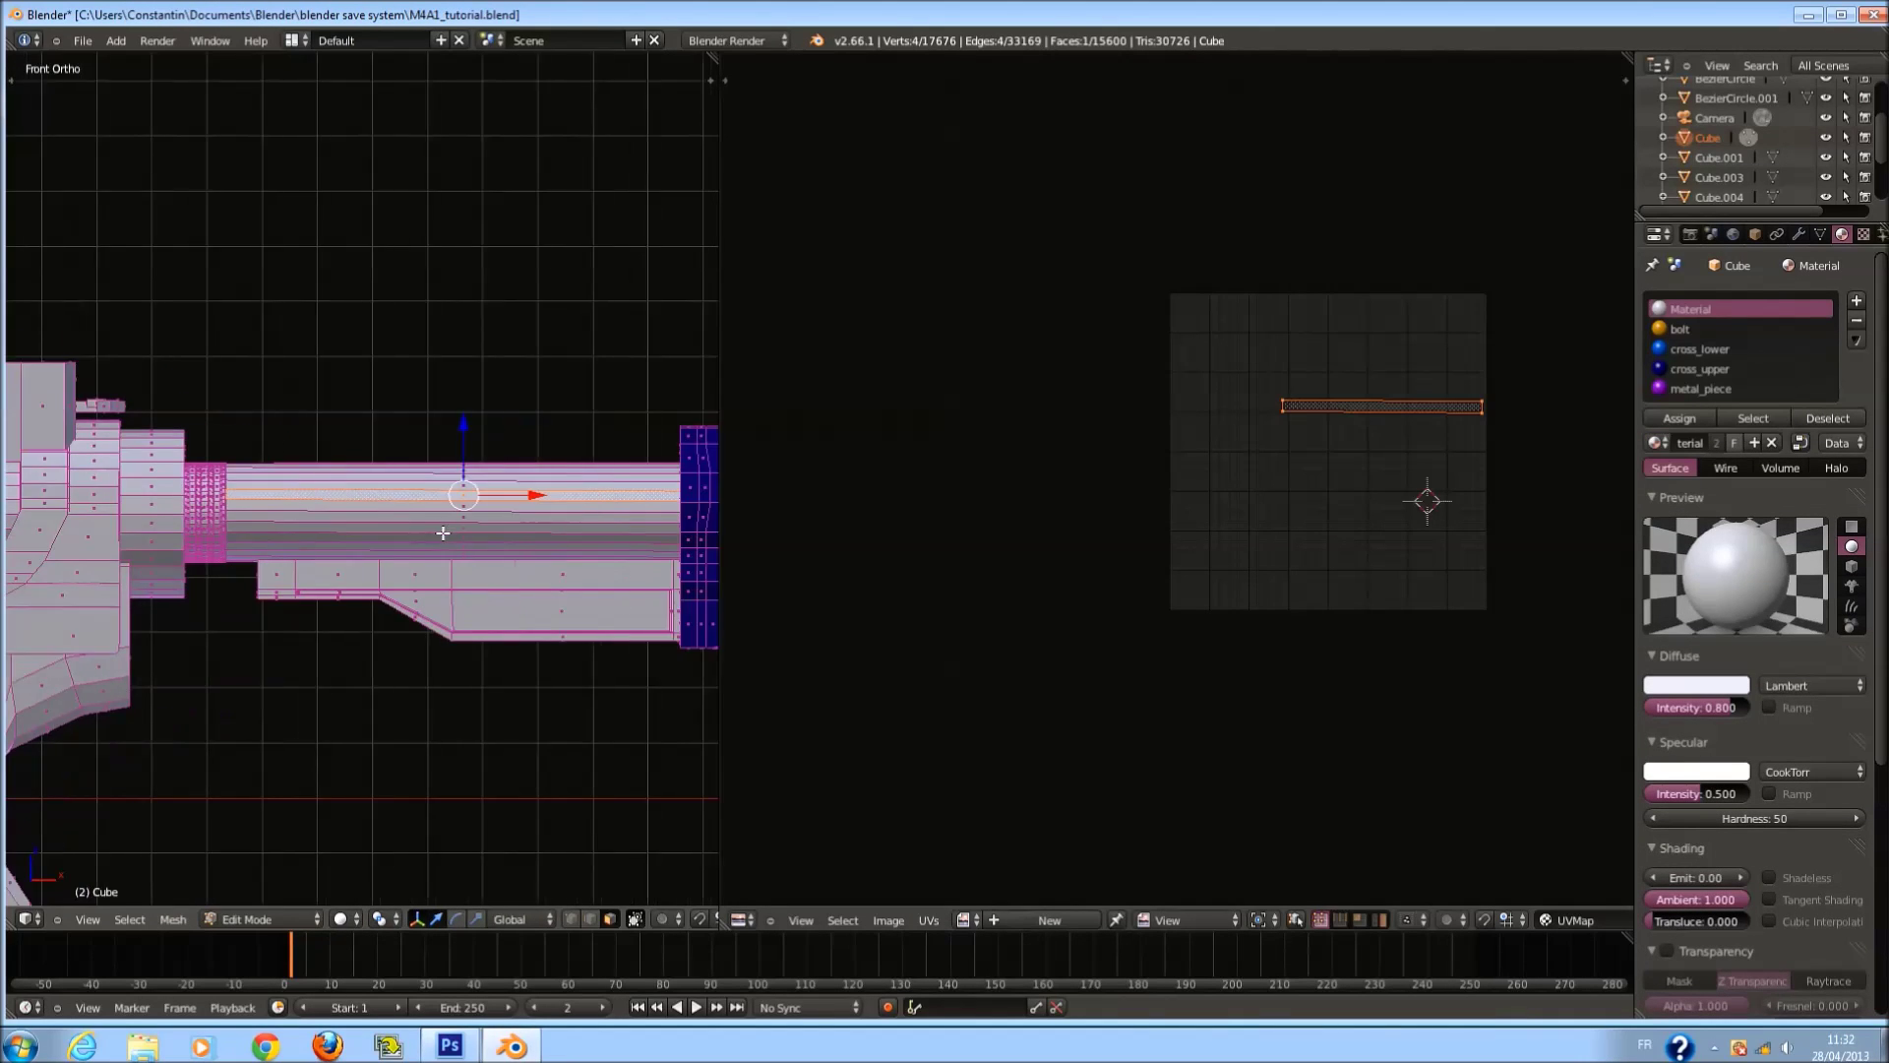
middle_click_drag(362, 489, 246, 502, "shift")
key("ctrl+l")
key("a")
key("l")
scroll(284, 497, "up", 2)
middle_click_drag(121, 496, 419, 555, "shift")
key("z")
right_click(308, 551)
key("z")
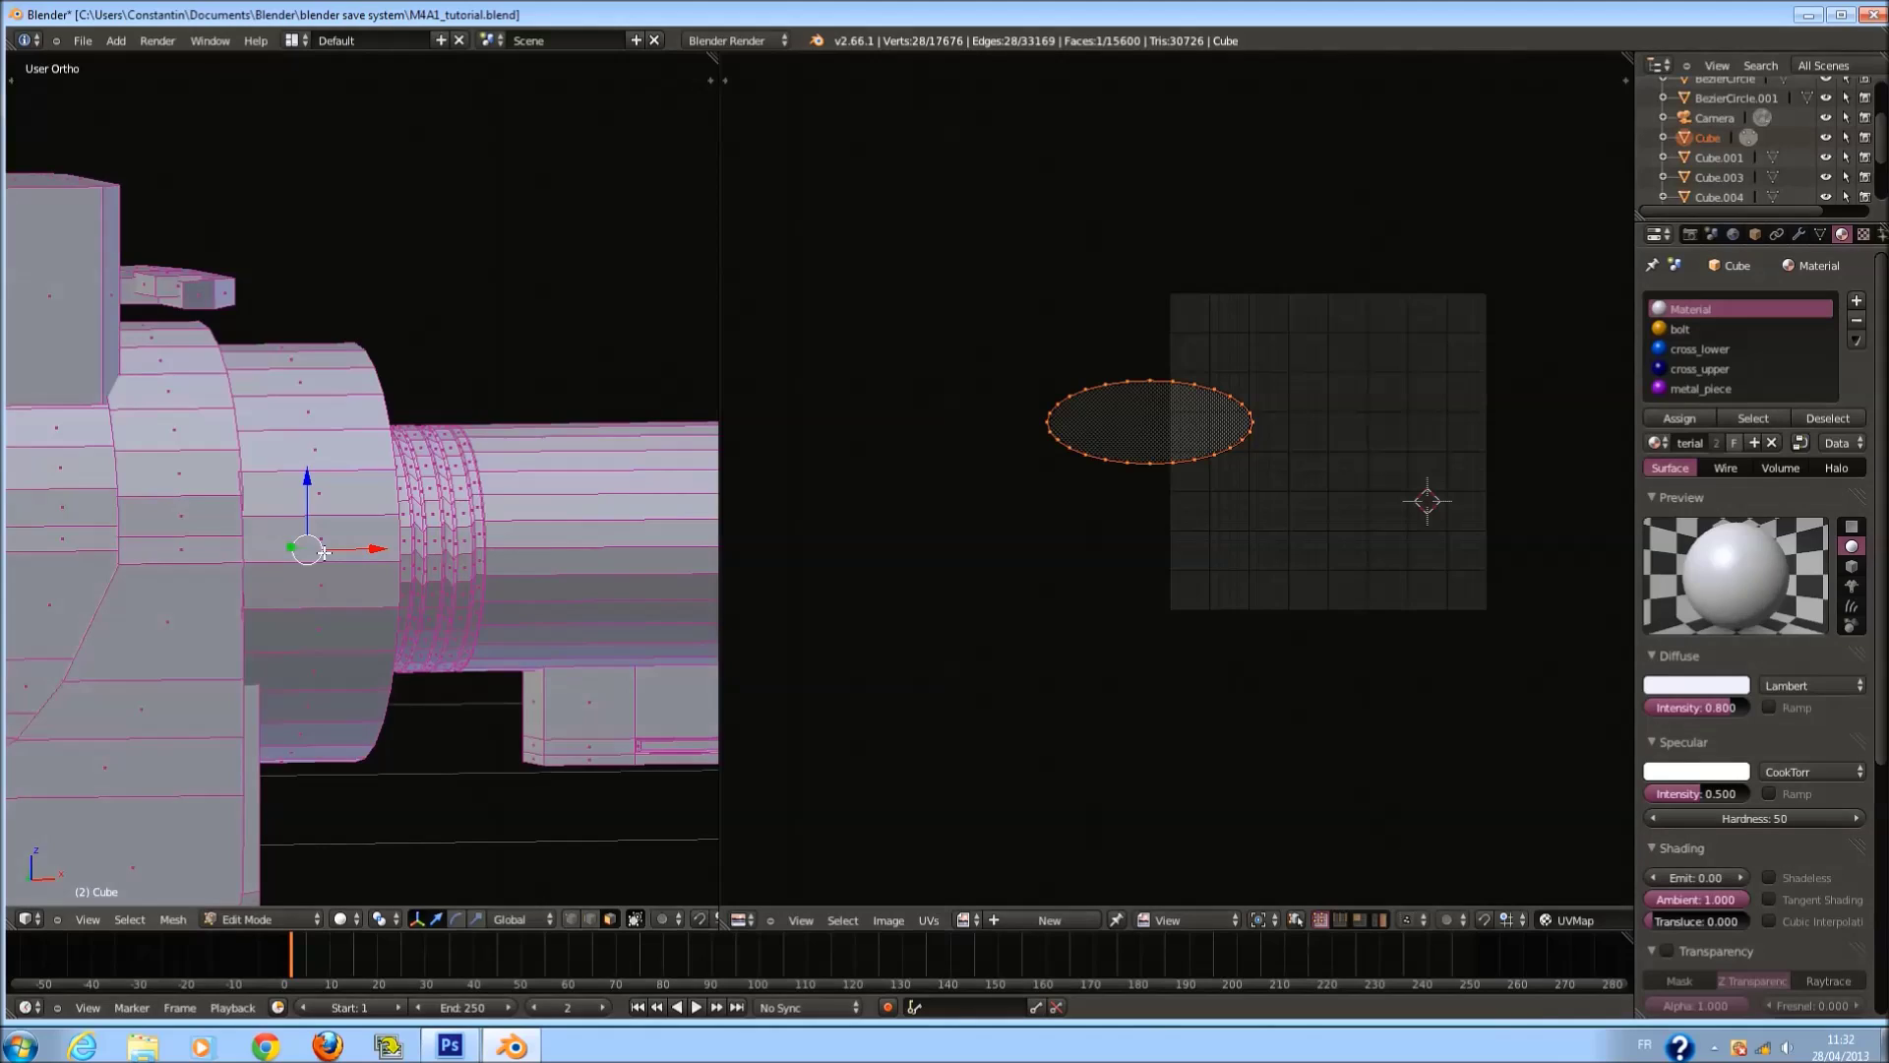
Try projecting the receiver-side end cap's UVs from the right side view.
key("KP_7")
key("KP_3")
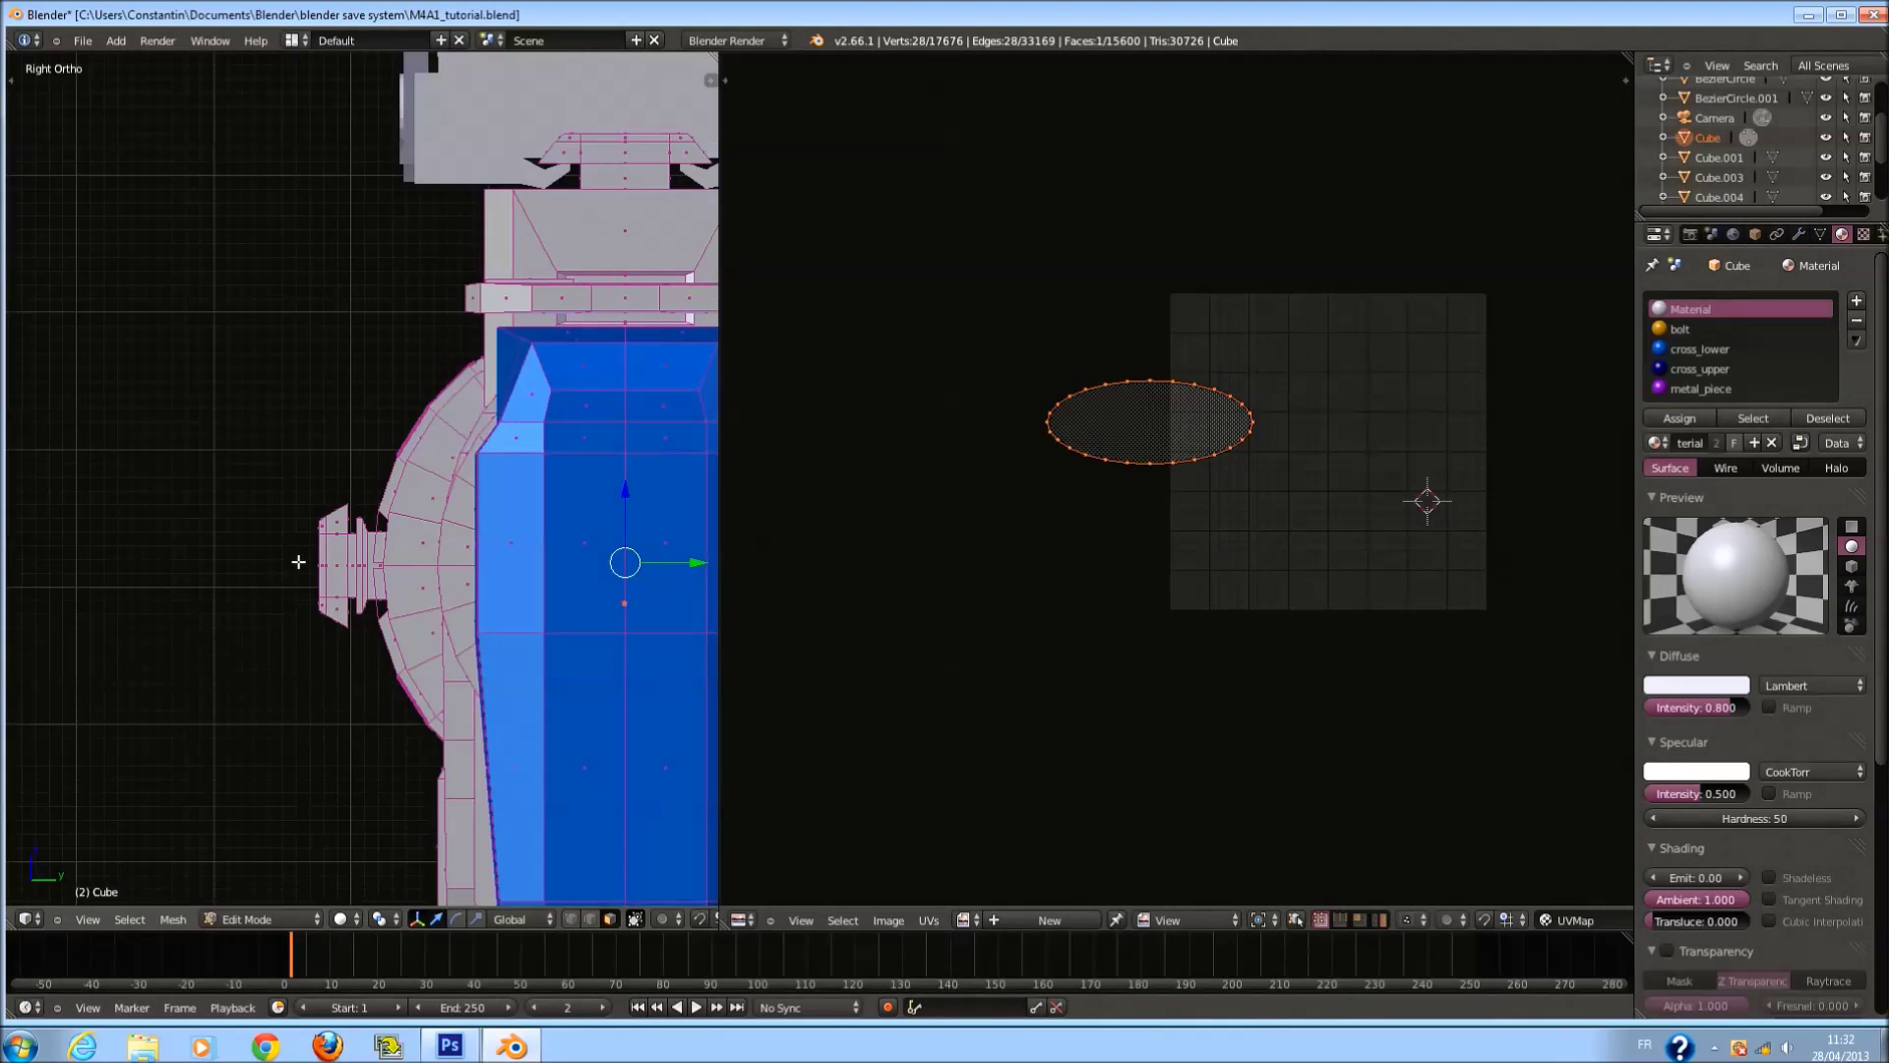
key("z")
key("u")
left_click(550, 551)
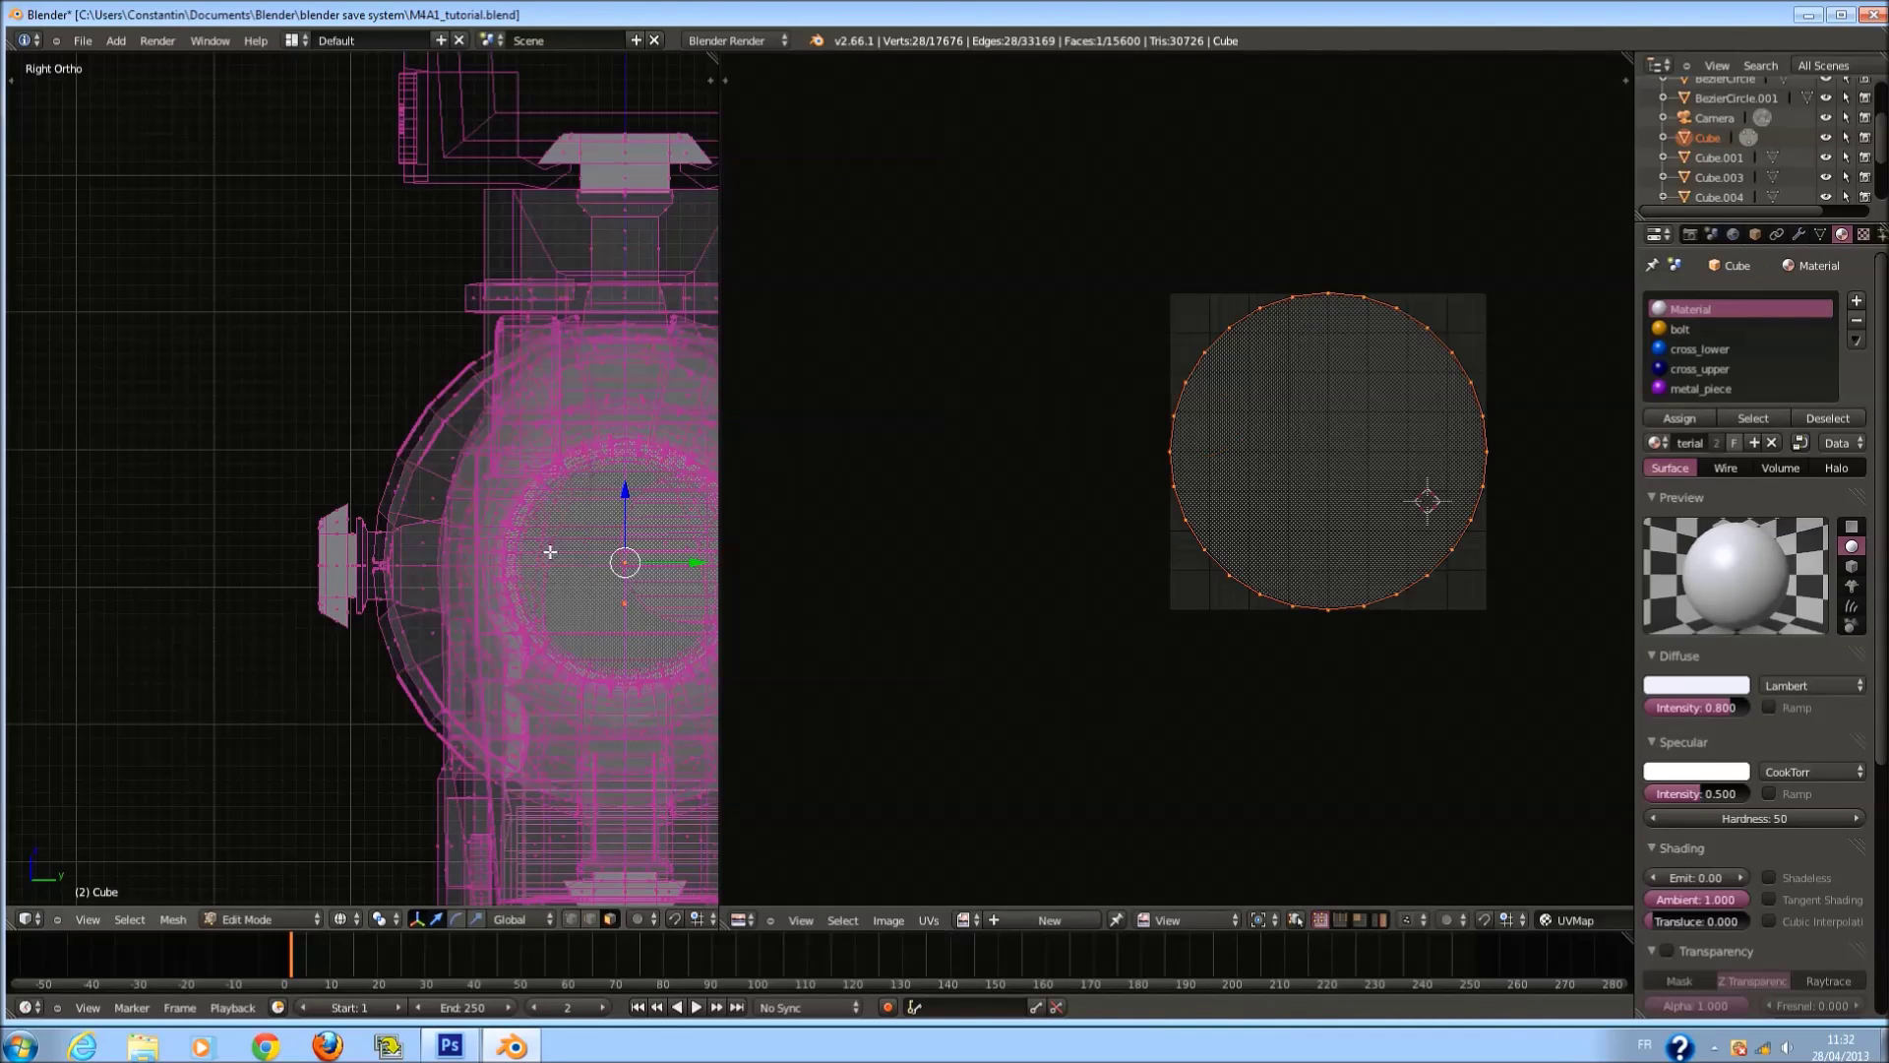
scroll(640, 577, "down", 4, "ctrl")
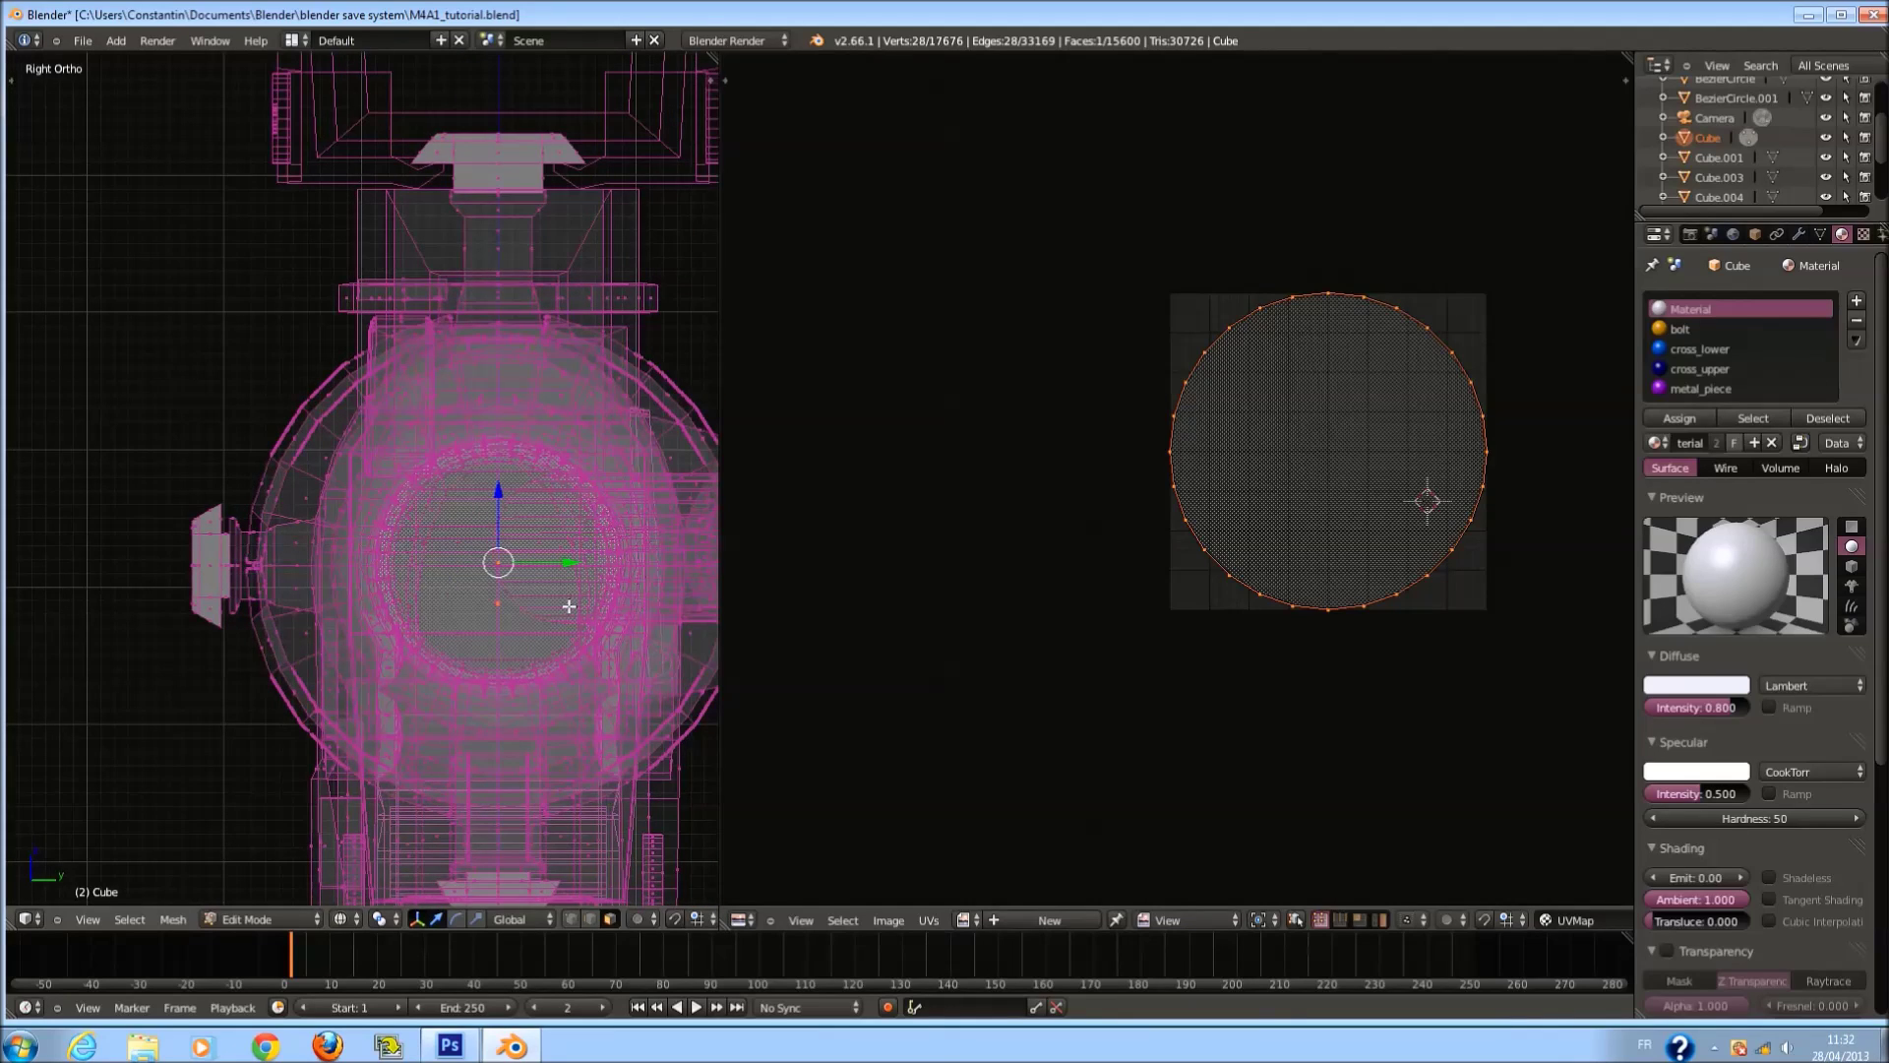
Delete the hidden cap face at the buffer tube's receiver end and save the file.
key("KP_1")
key("x")
left_click(467, 602)
scroll(485, 623, "down", 5, "ctrl")
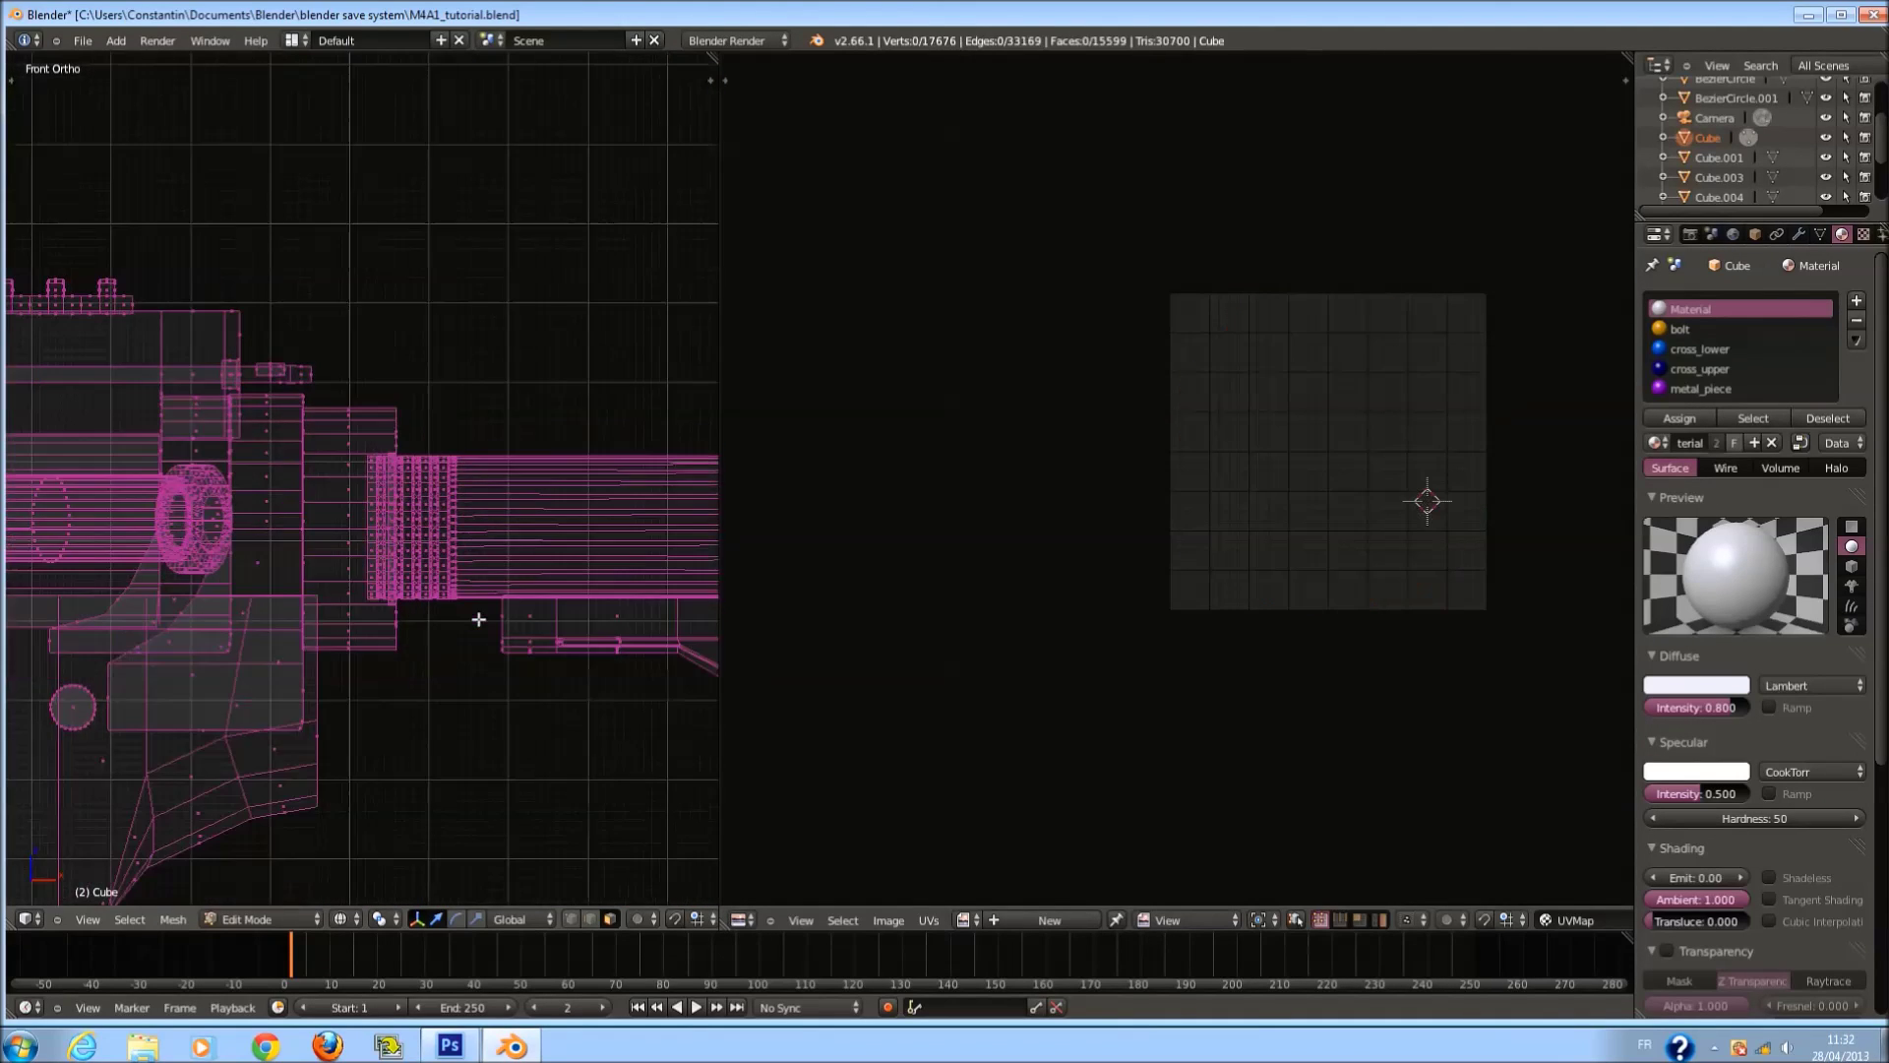
key("Tab")
key("ctrl+s")
left_click(494, 637)
Select the whole buffer tube, create a new material for it named Tube_meta_cross, and save the file.
key("Tab")
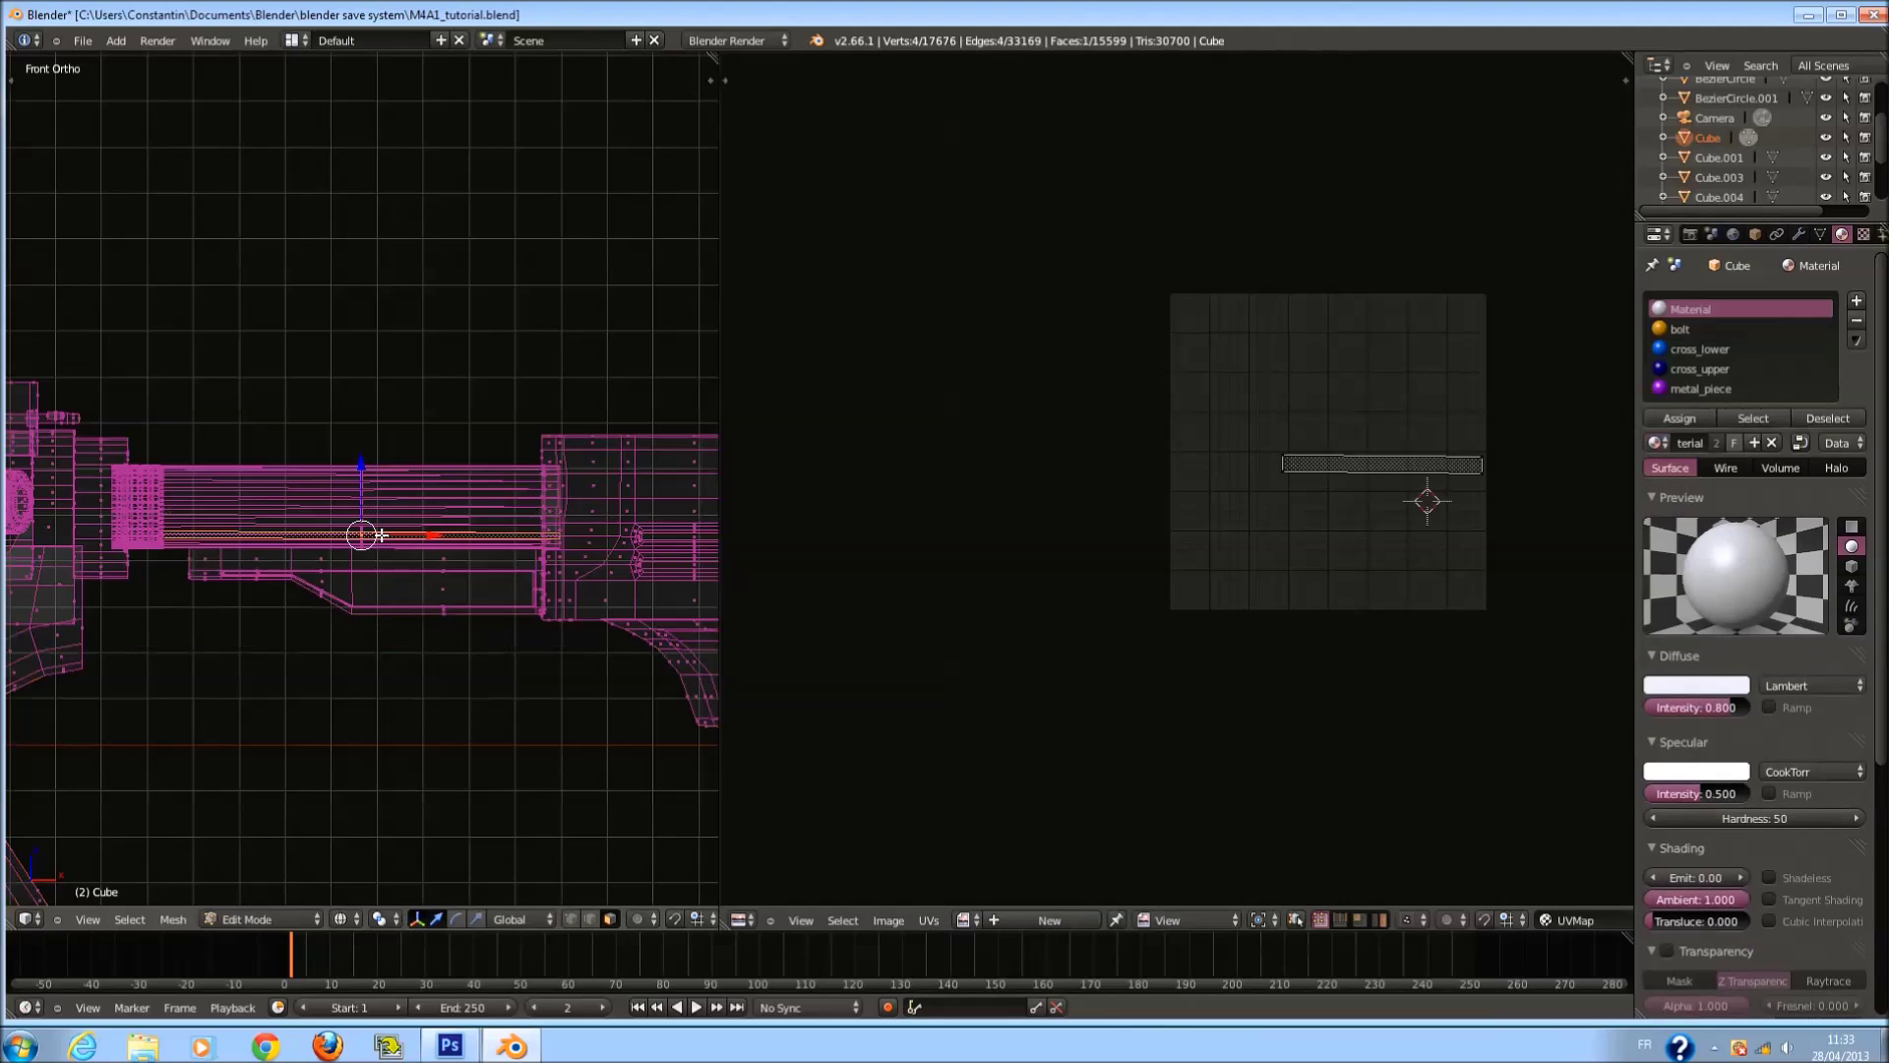
scroll(557, 607, "up", 2)
key("ctrl+l")
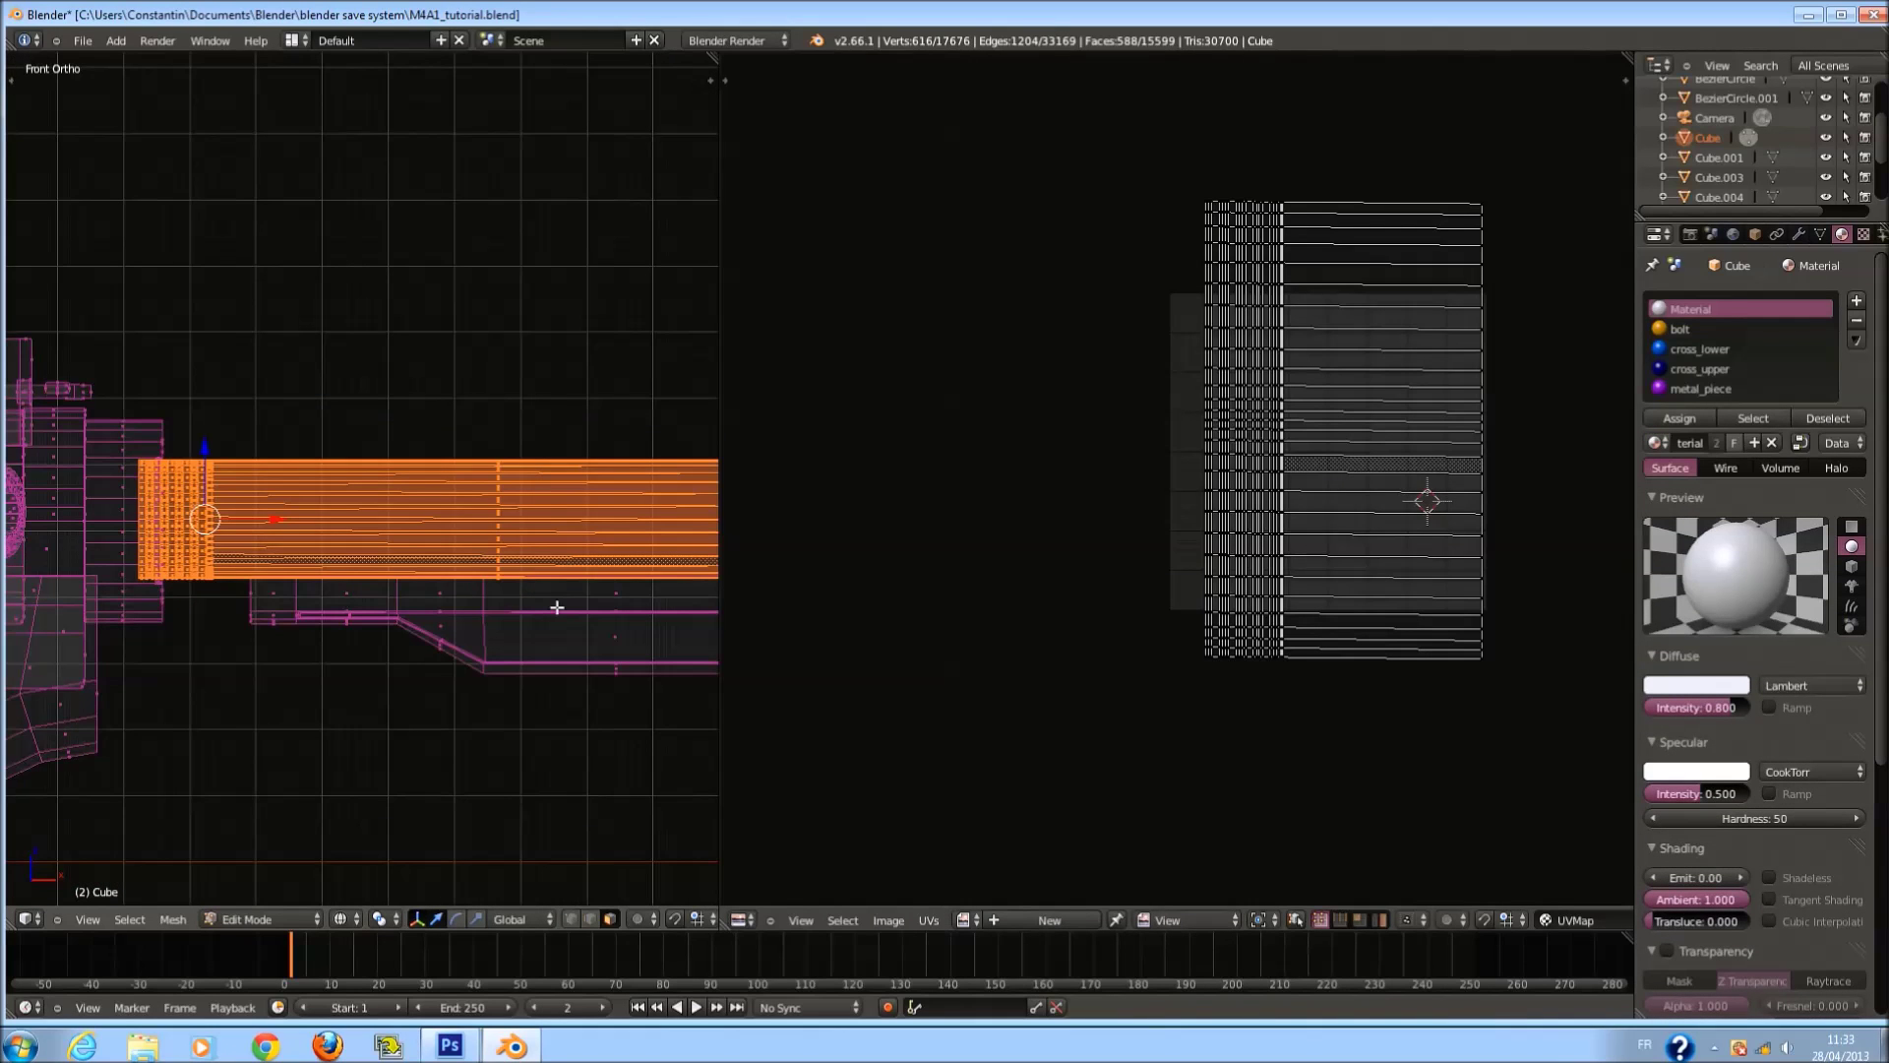
left_click(1856, 303)
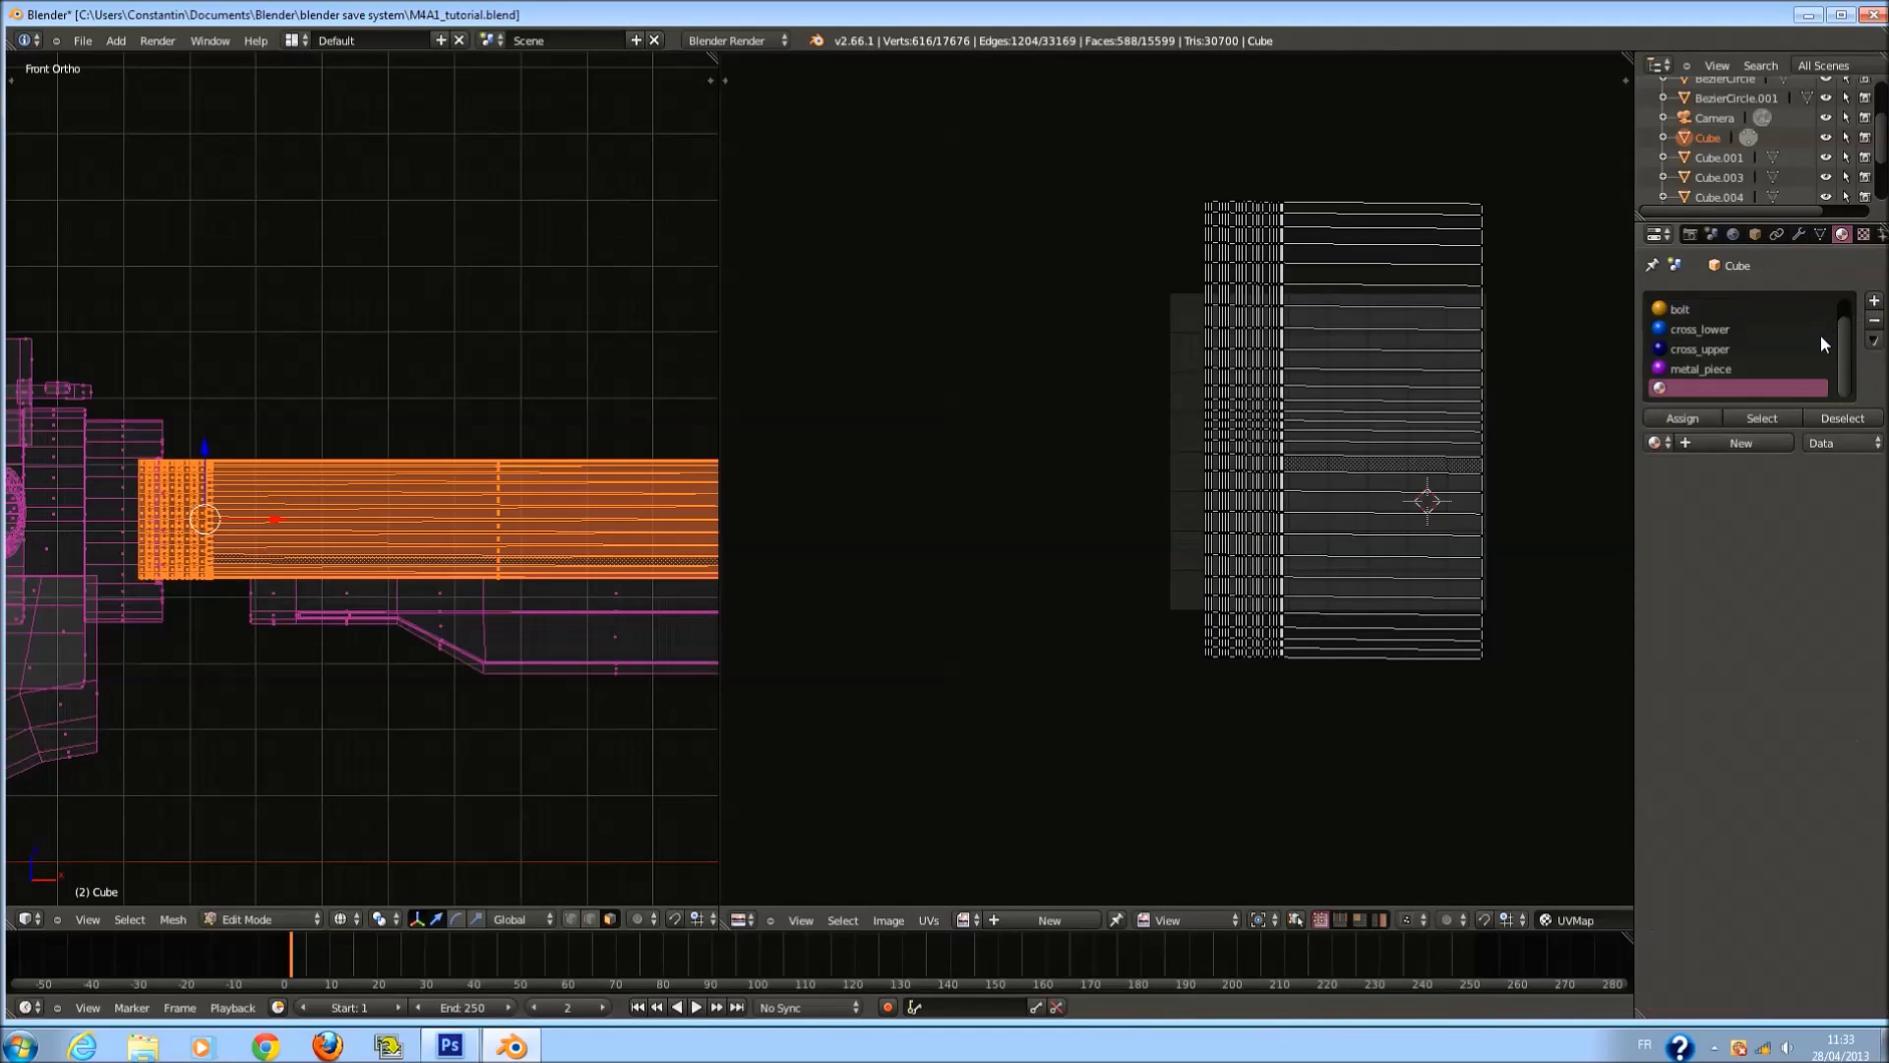
left_click(1719, 445)
double_click(1696, 448)
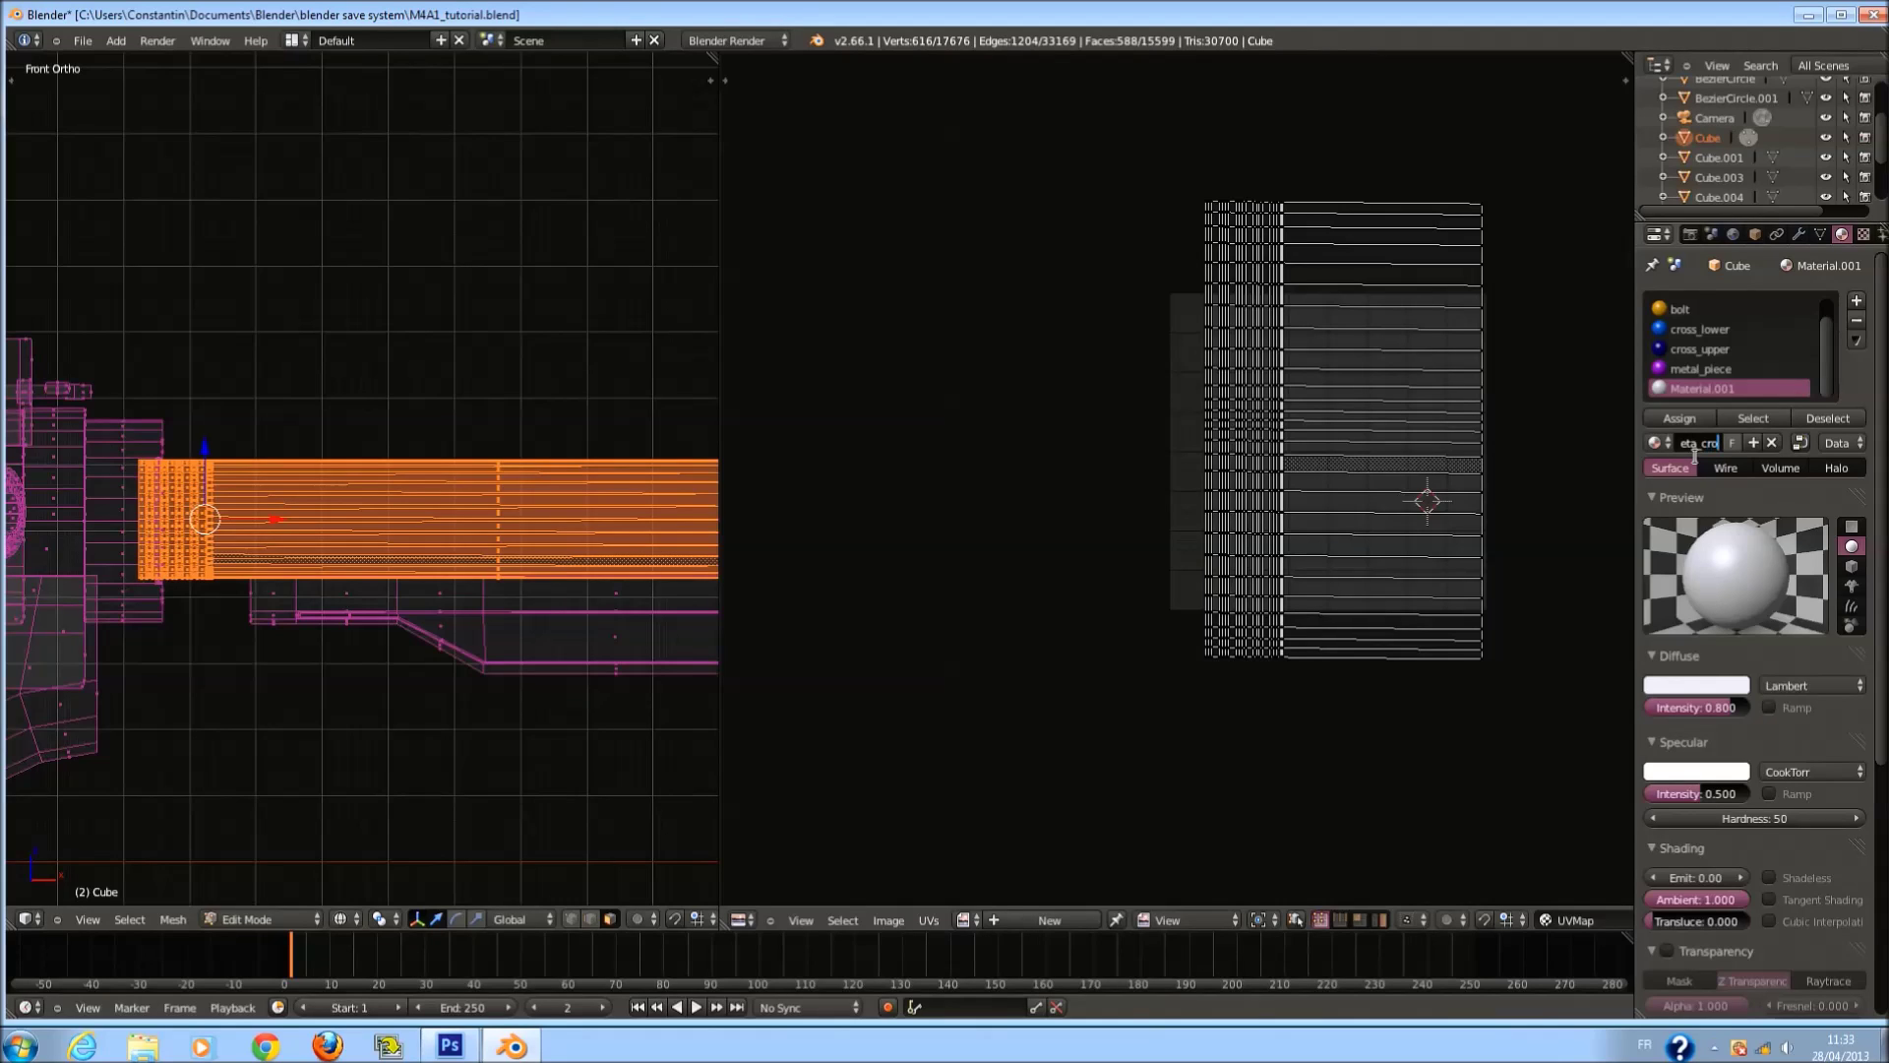
key("ctrl+s")
key("Return")
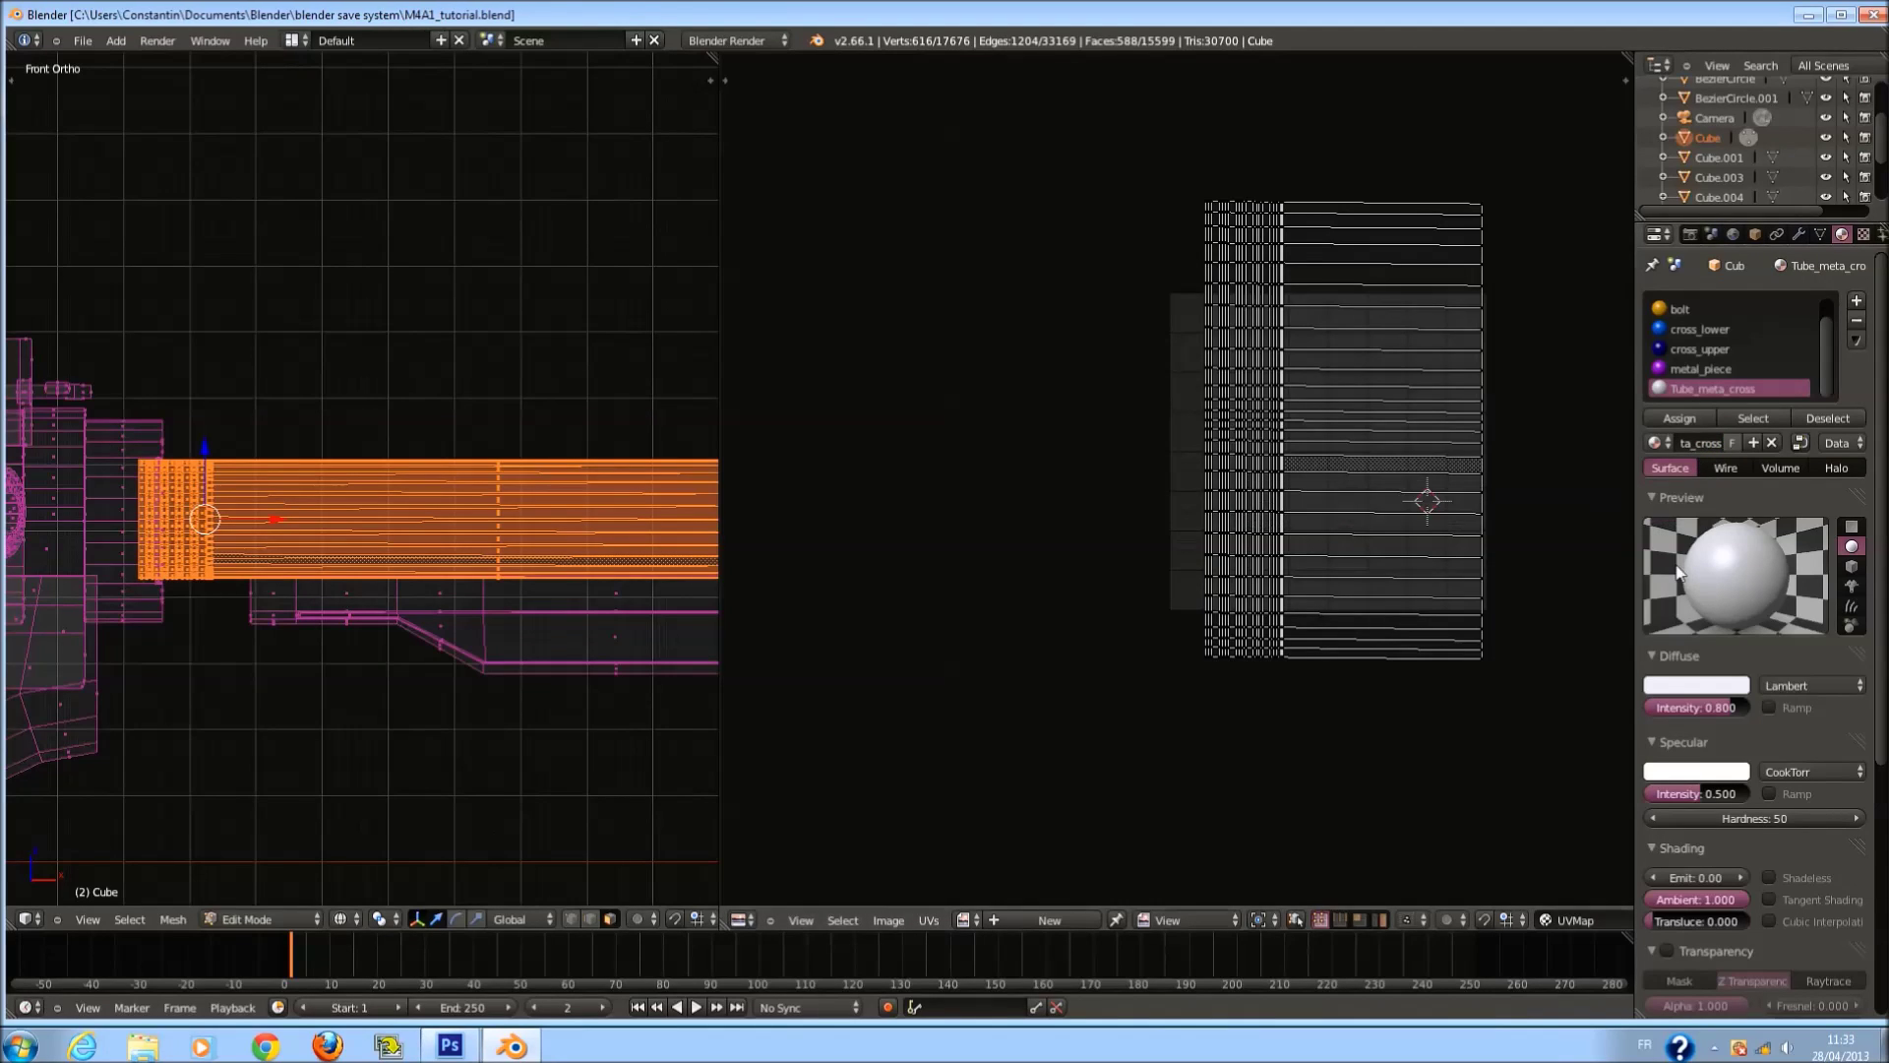
Set the Tube_meta_cross material's diffuse colour to yellow and show the rifle in solid shading.
left_click(1702, 690)
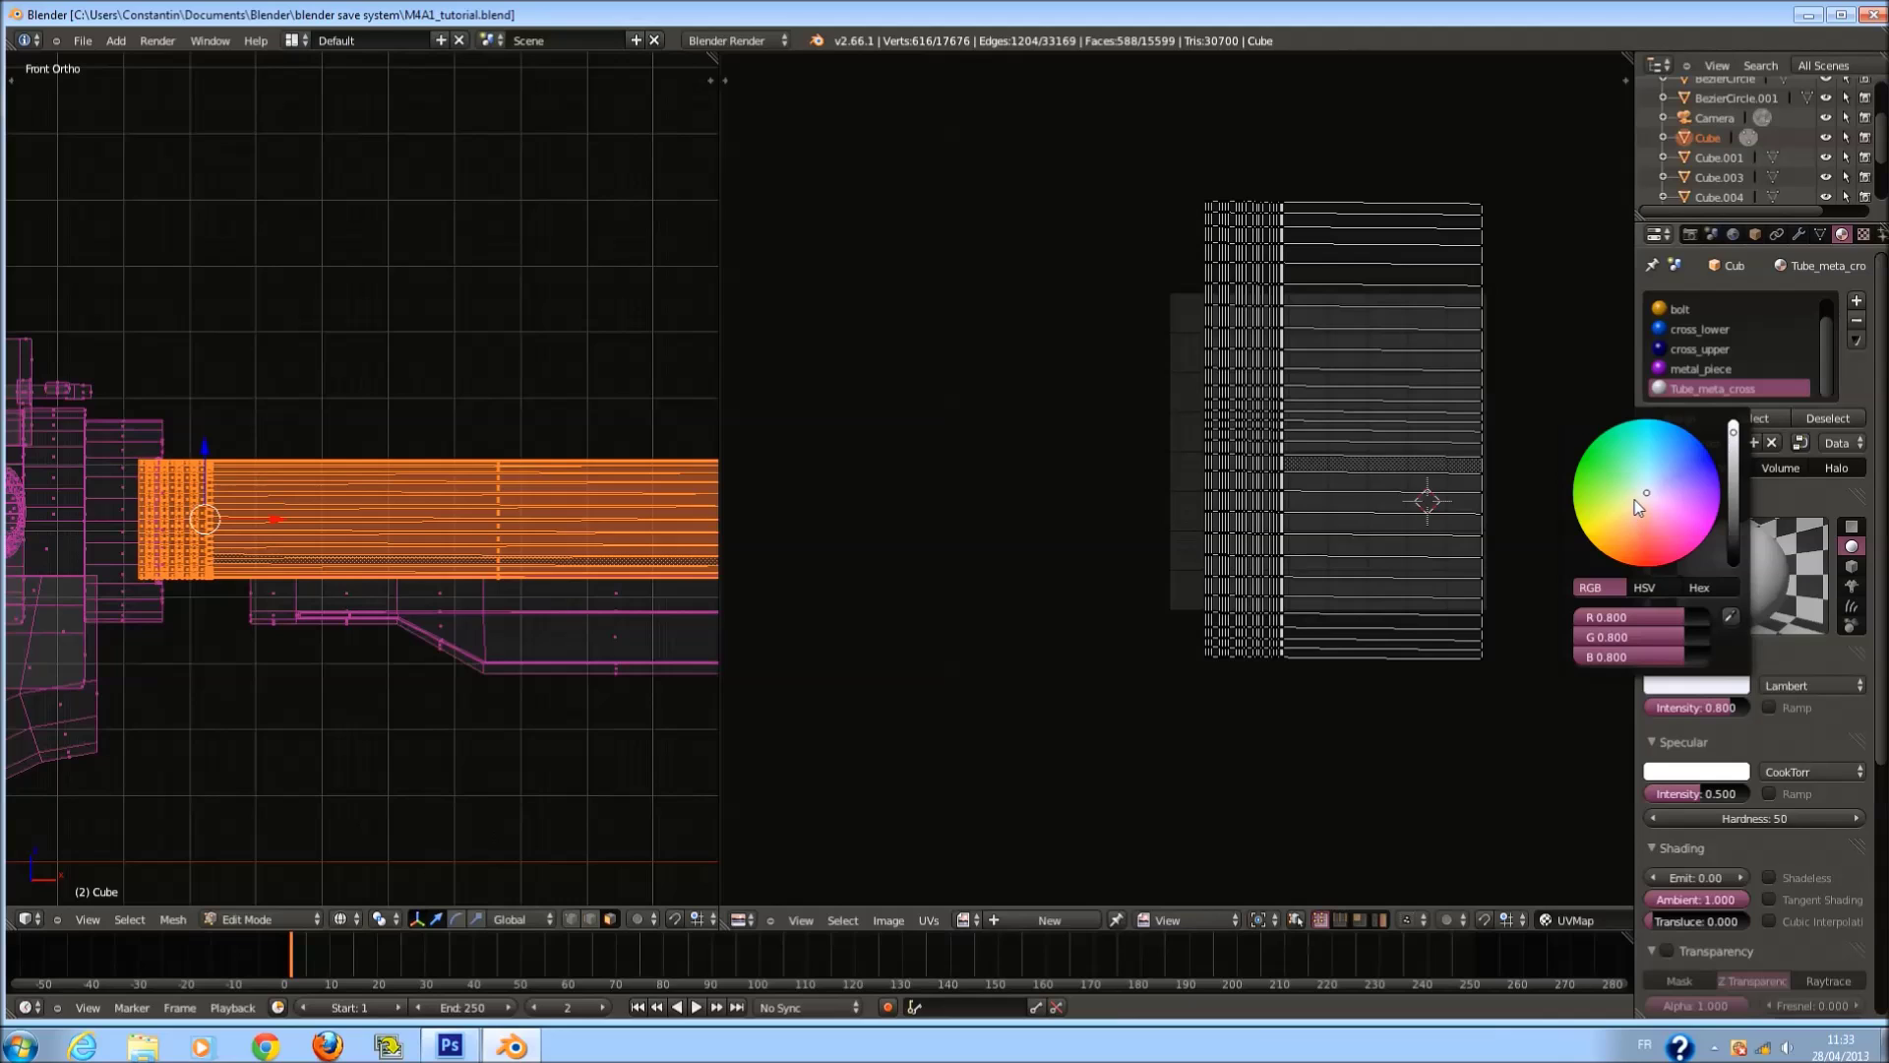
left_click_drag(1638, 506, 1560, 563)
scroll(650, 664, "down", 3)
key("z")
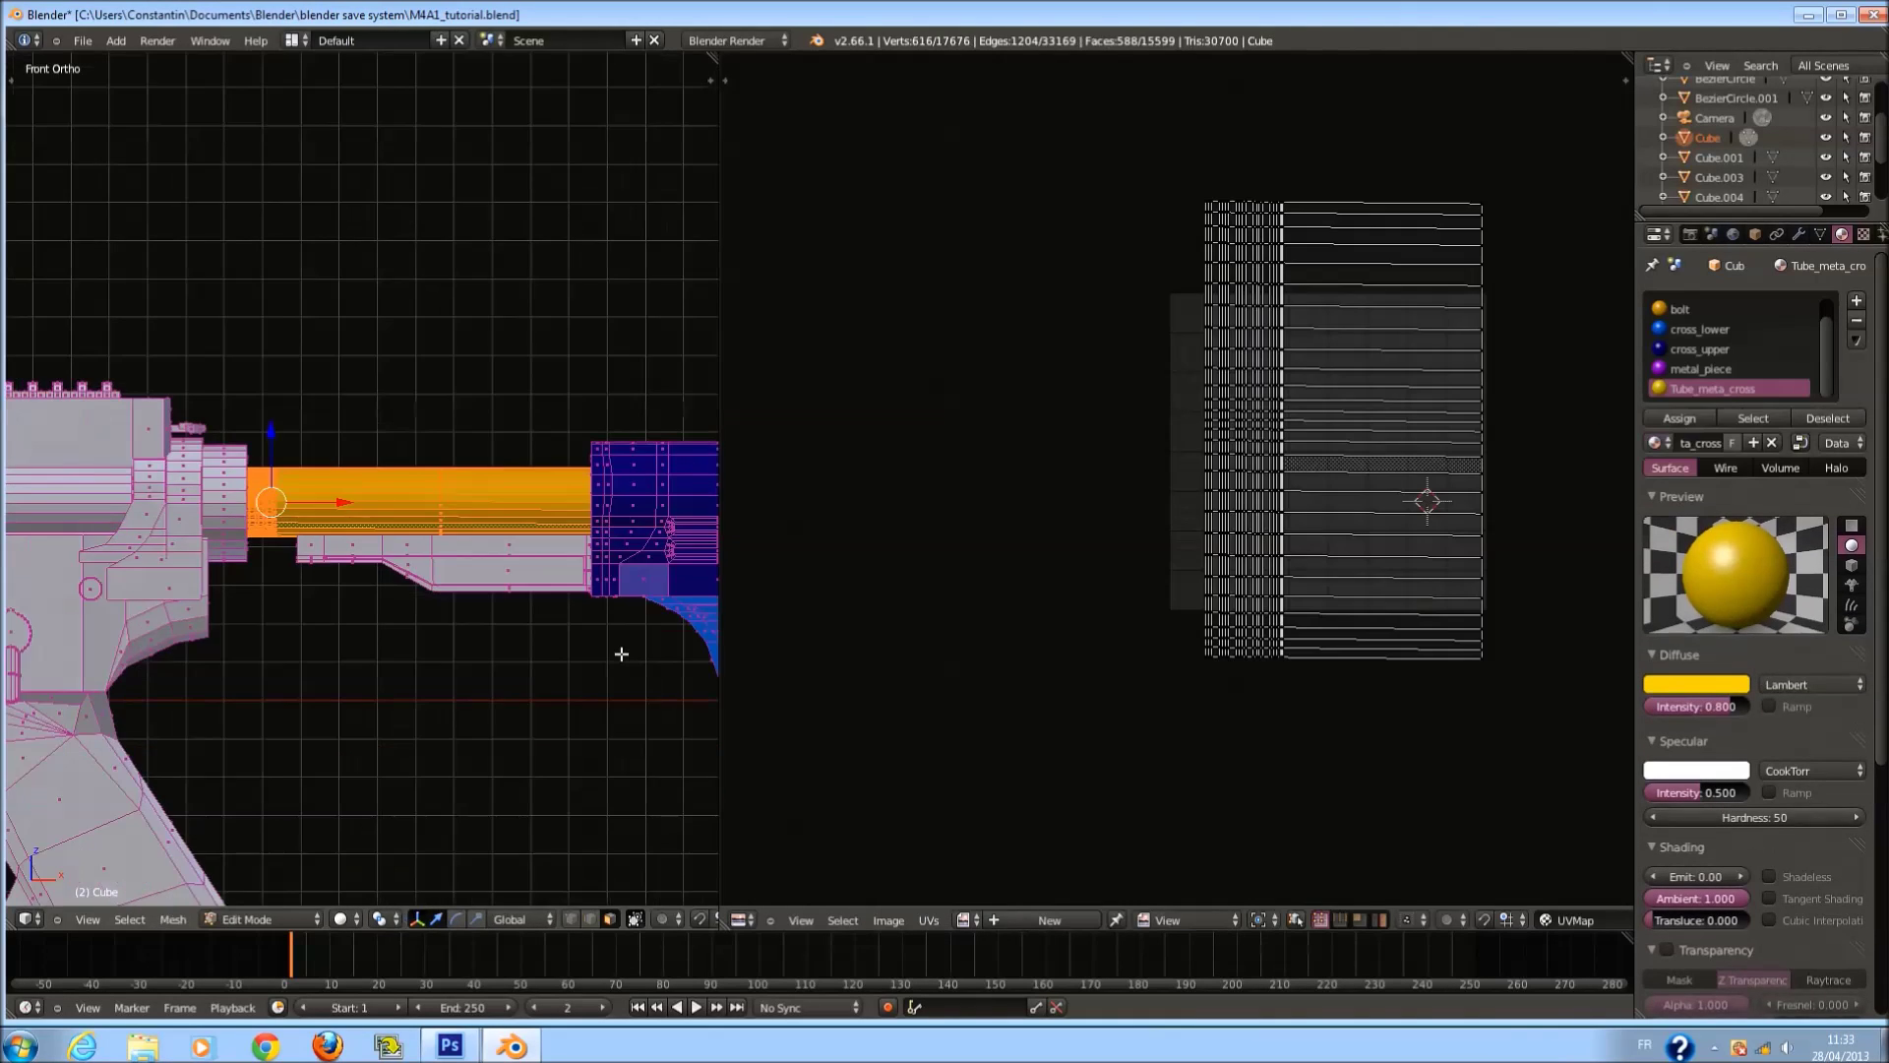
Select the entire rail under the buffer tube and assign the Tube_meta_cross material to it.
scroll(620, 653, "up", 2)
right_click(575, 629)
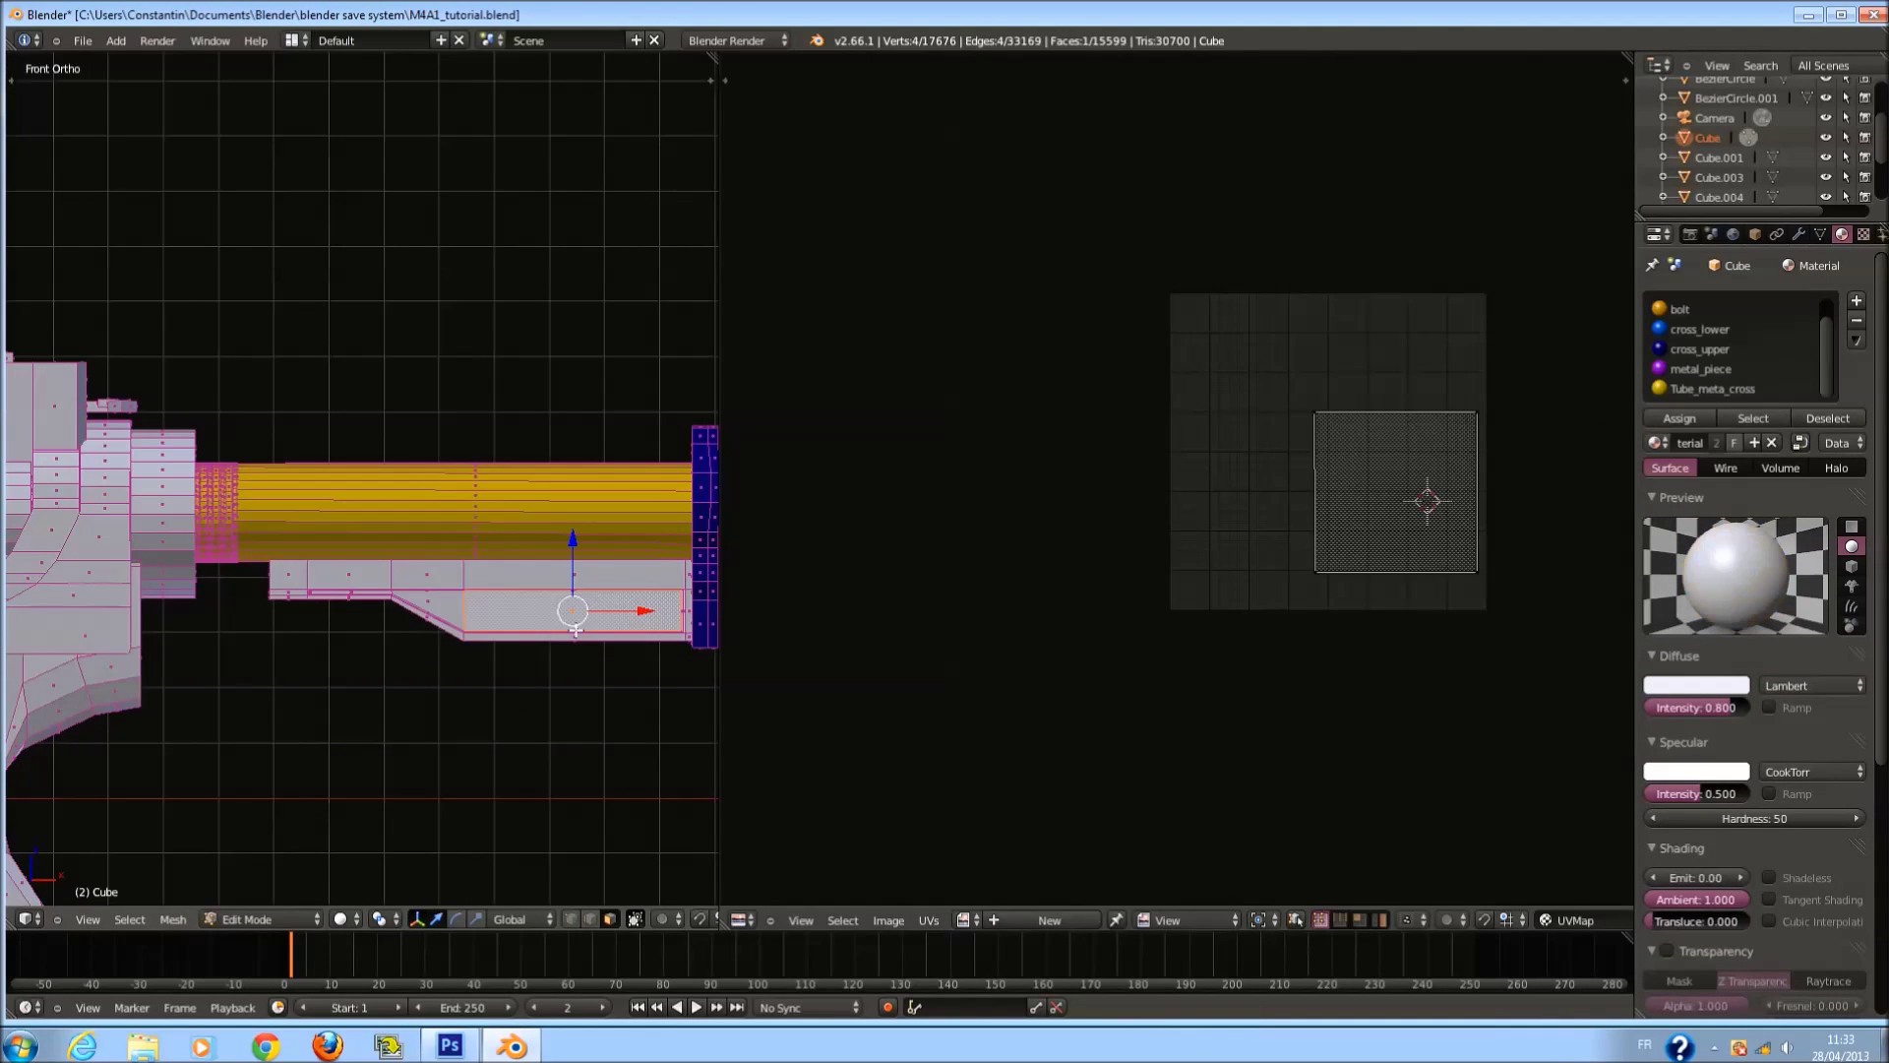
key("ctrl+l")
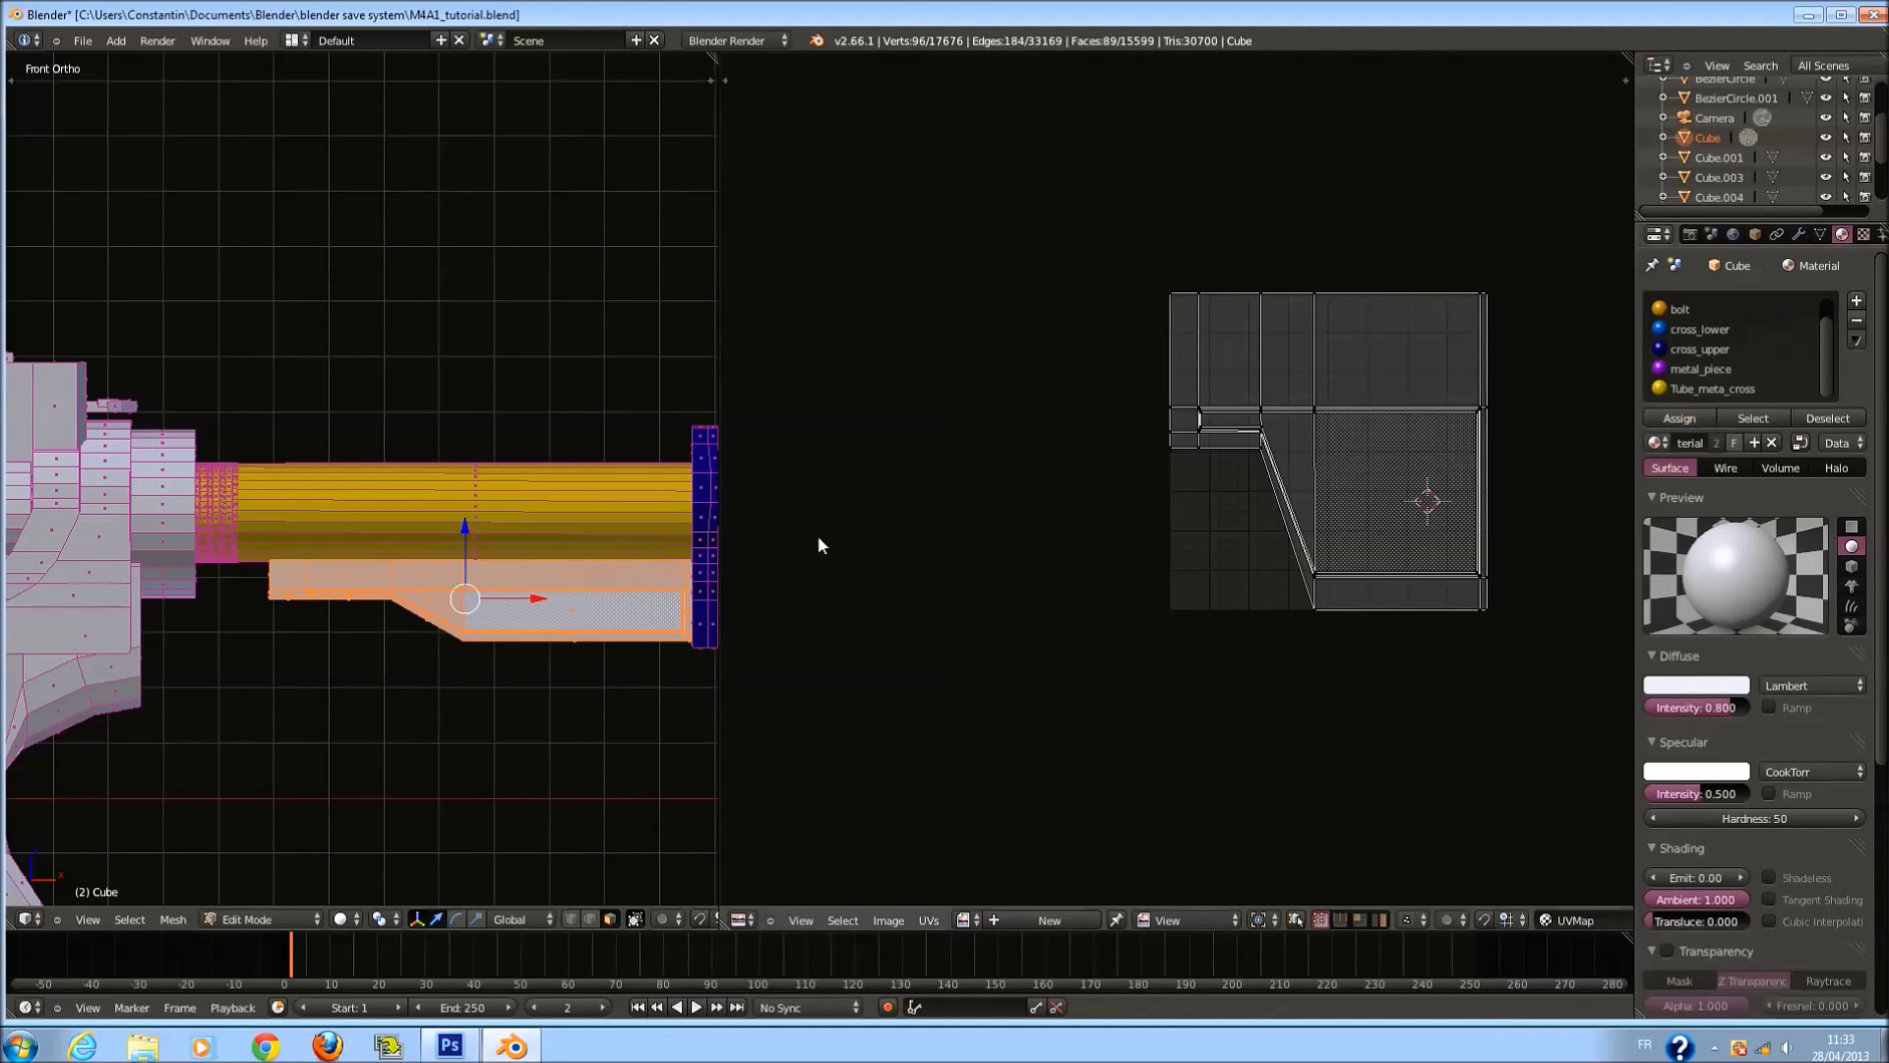
left_click(1707, 389)
left_click(1679, 418)
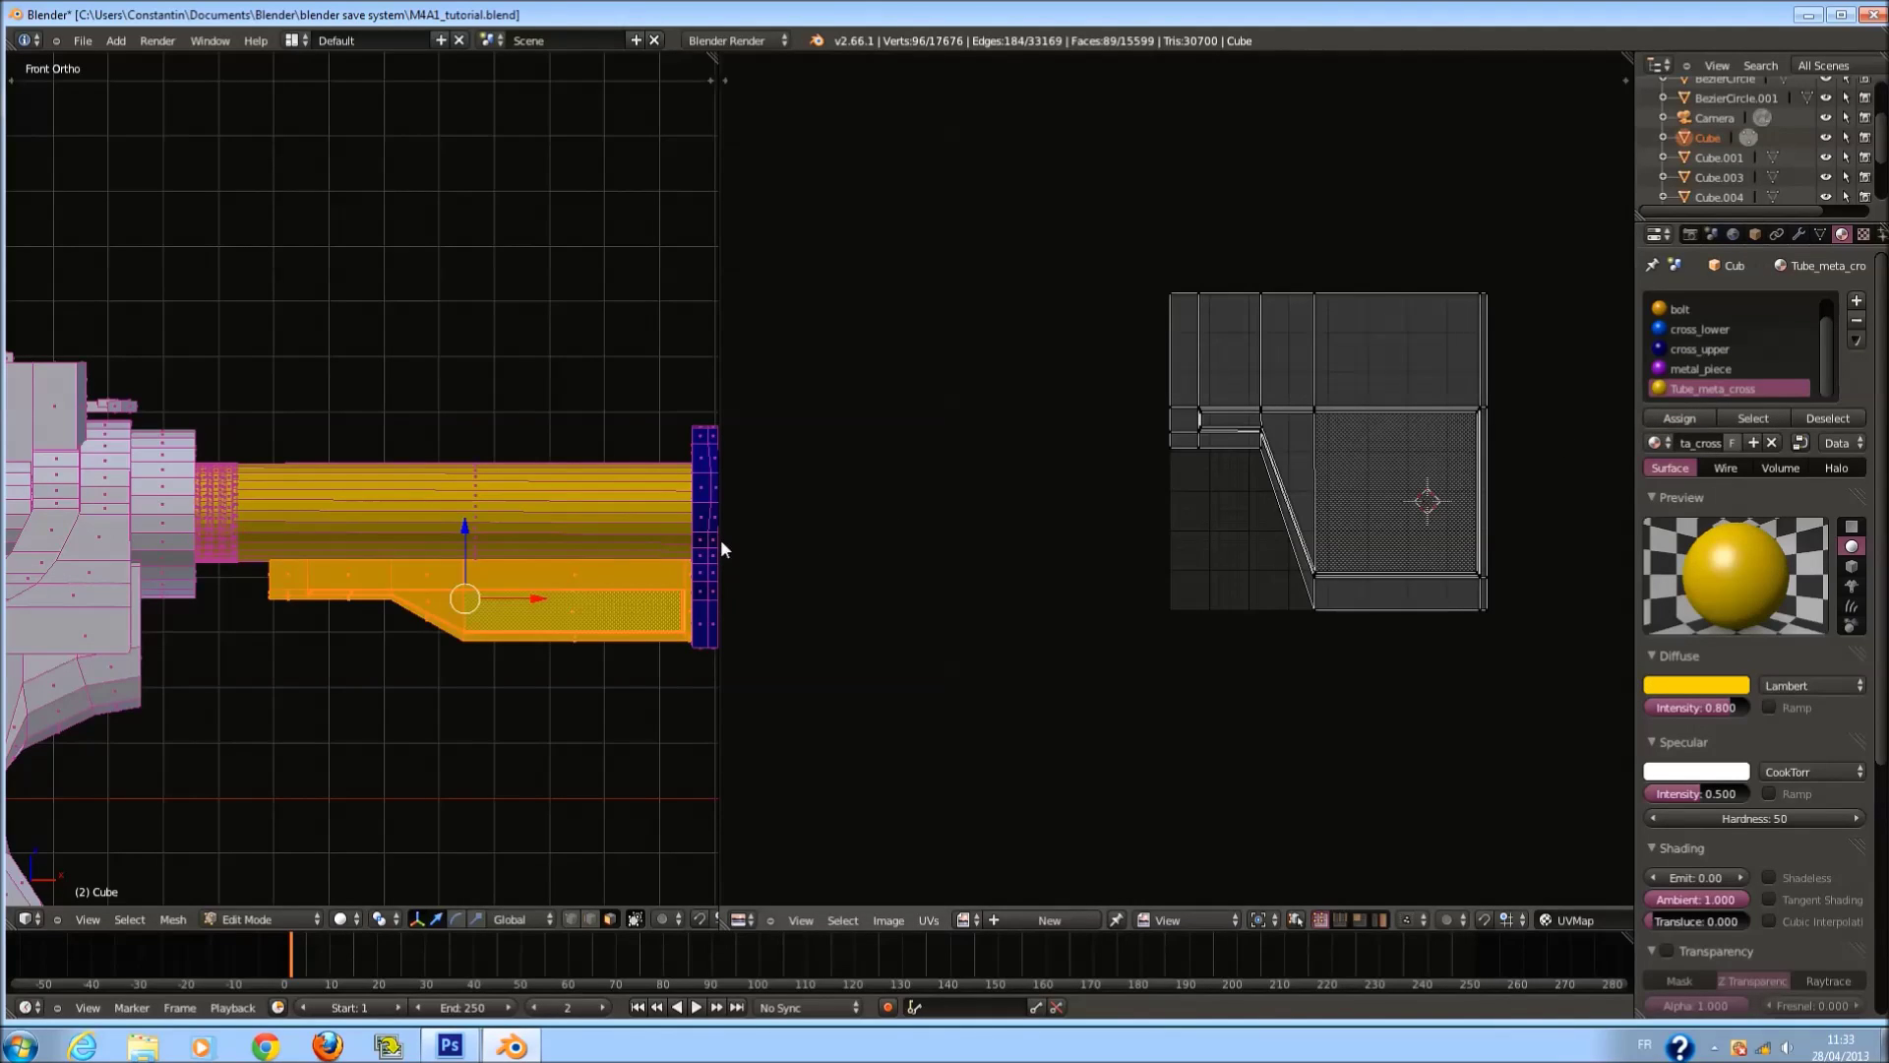
Select the buffer tube together with its rail, pack all their UV islands, and save the file.
right_click(536, 536)
key("l")
key("l")
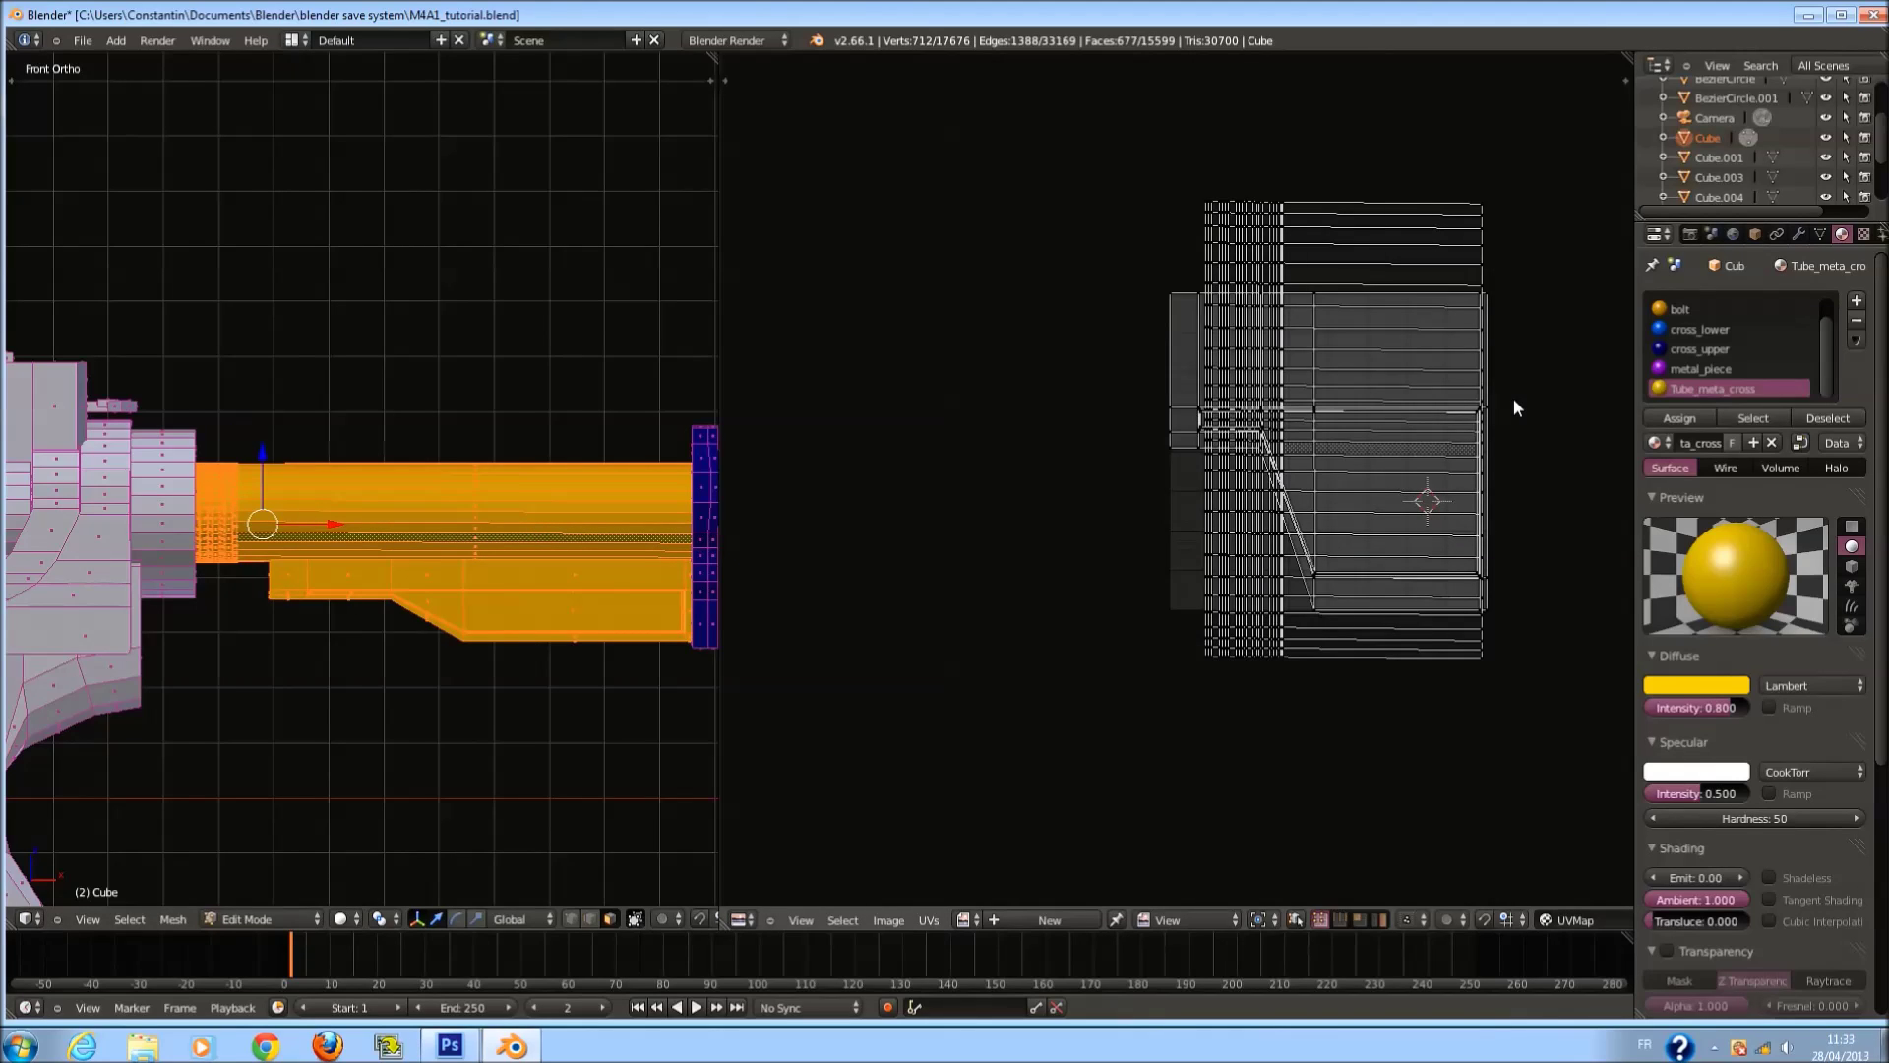
key("a")
key("a")
key("a")
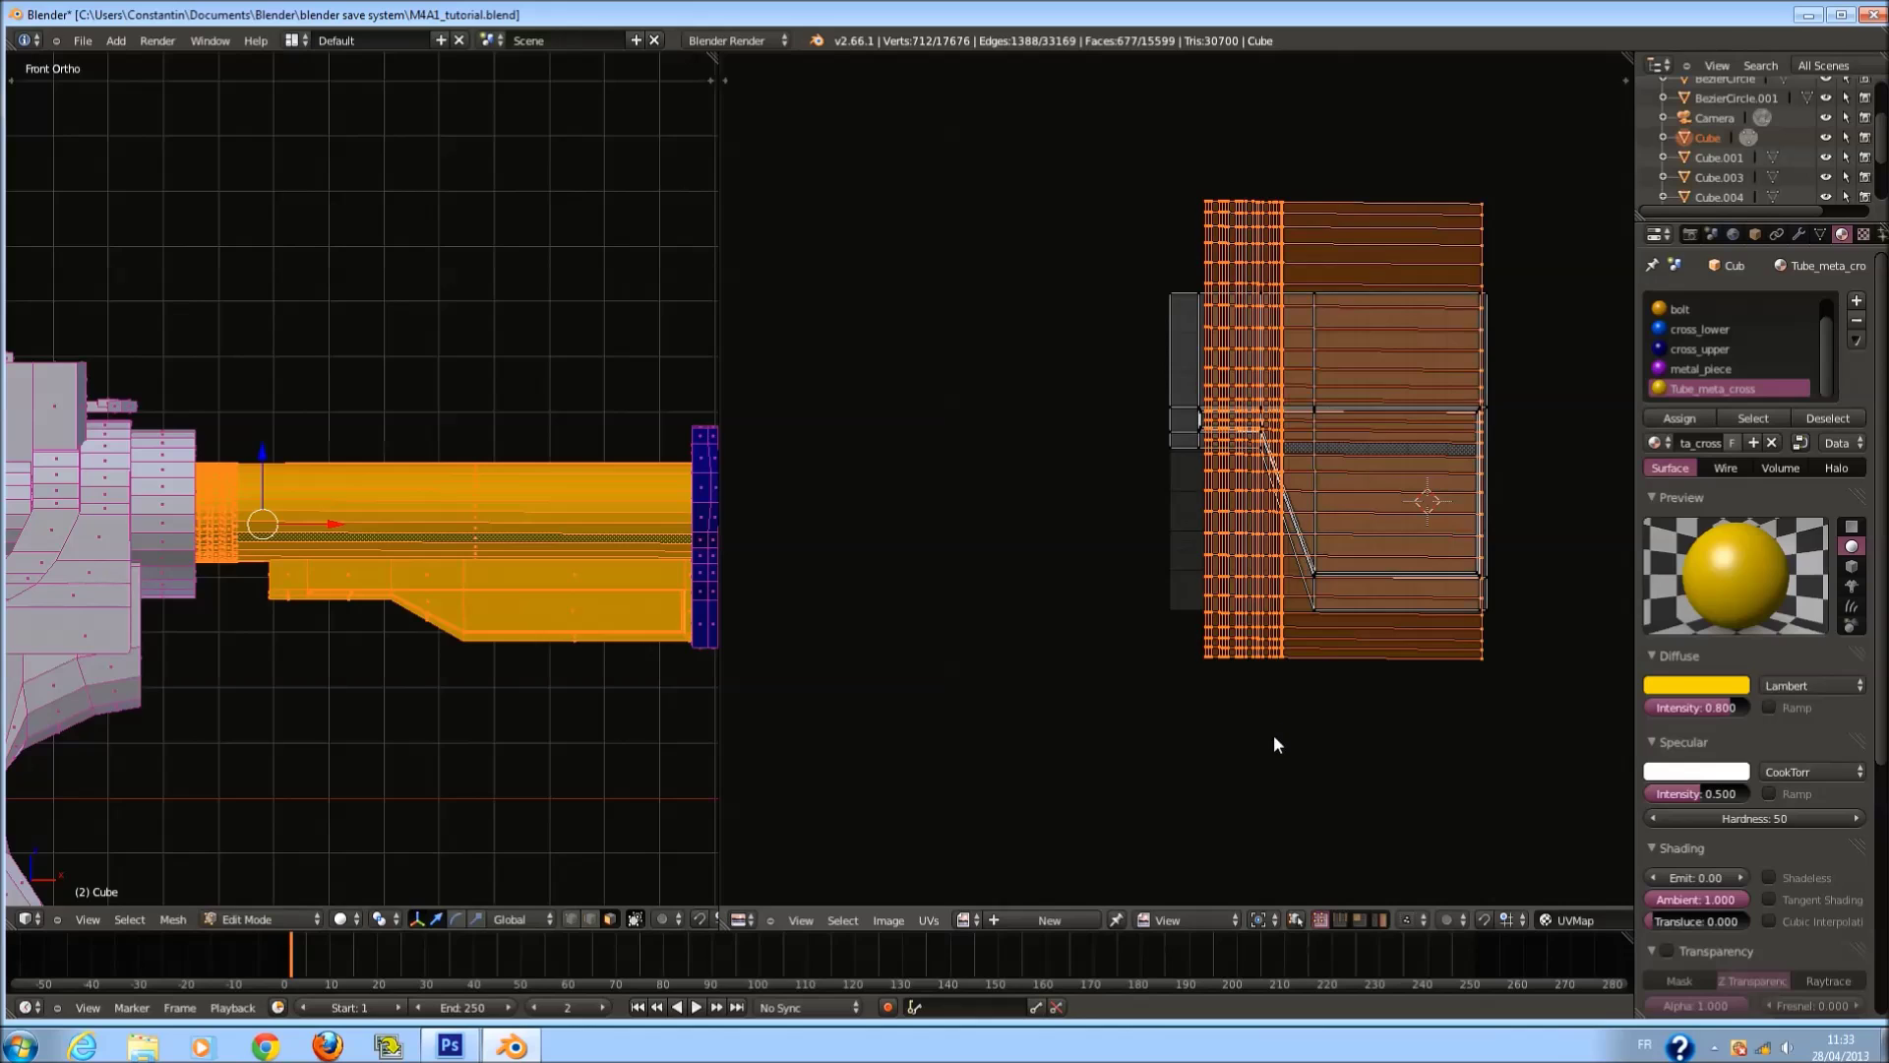
key("a")
left_click(928, 919)
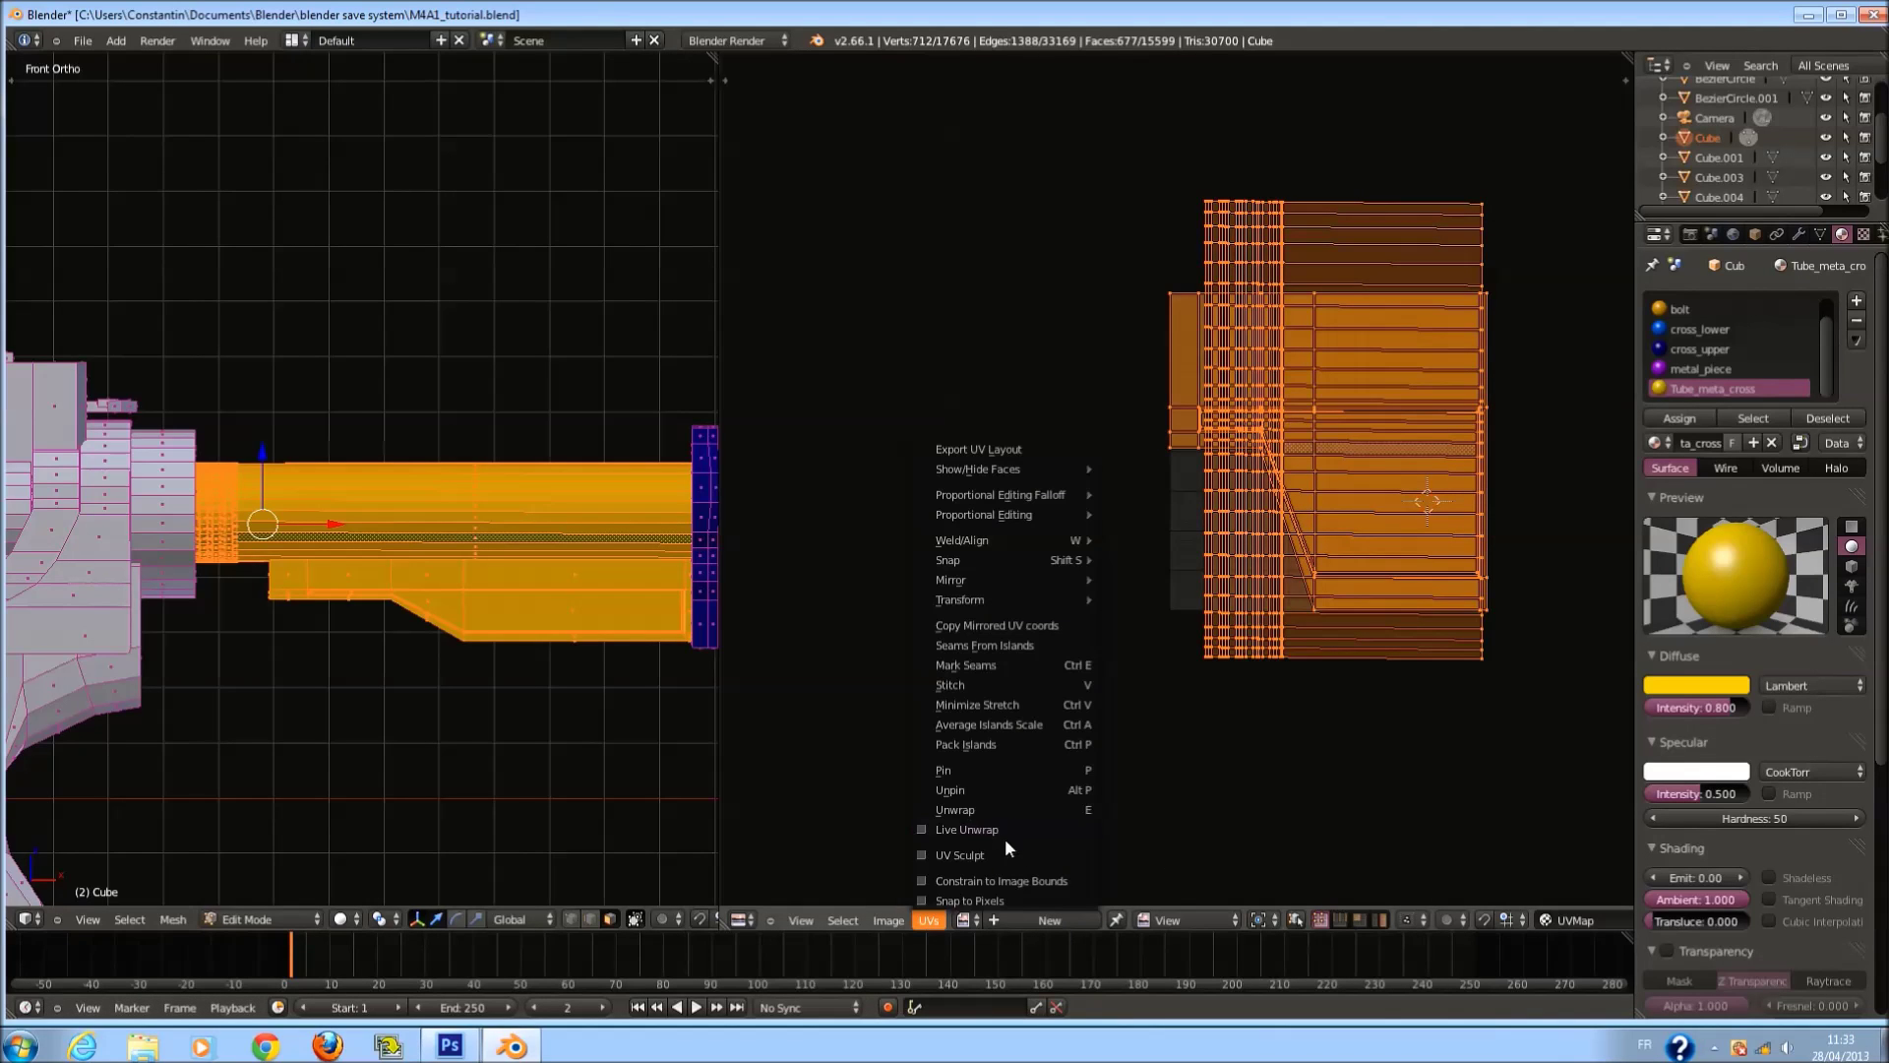
left_click(1035, 744)
key("ctrl+s")
Scale the rail's UV island down along Y to about a third of its height.
left_click(1437, 684)
scroll(1444, 675, "up", 2)
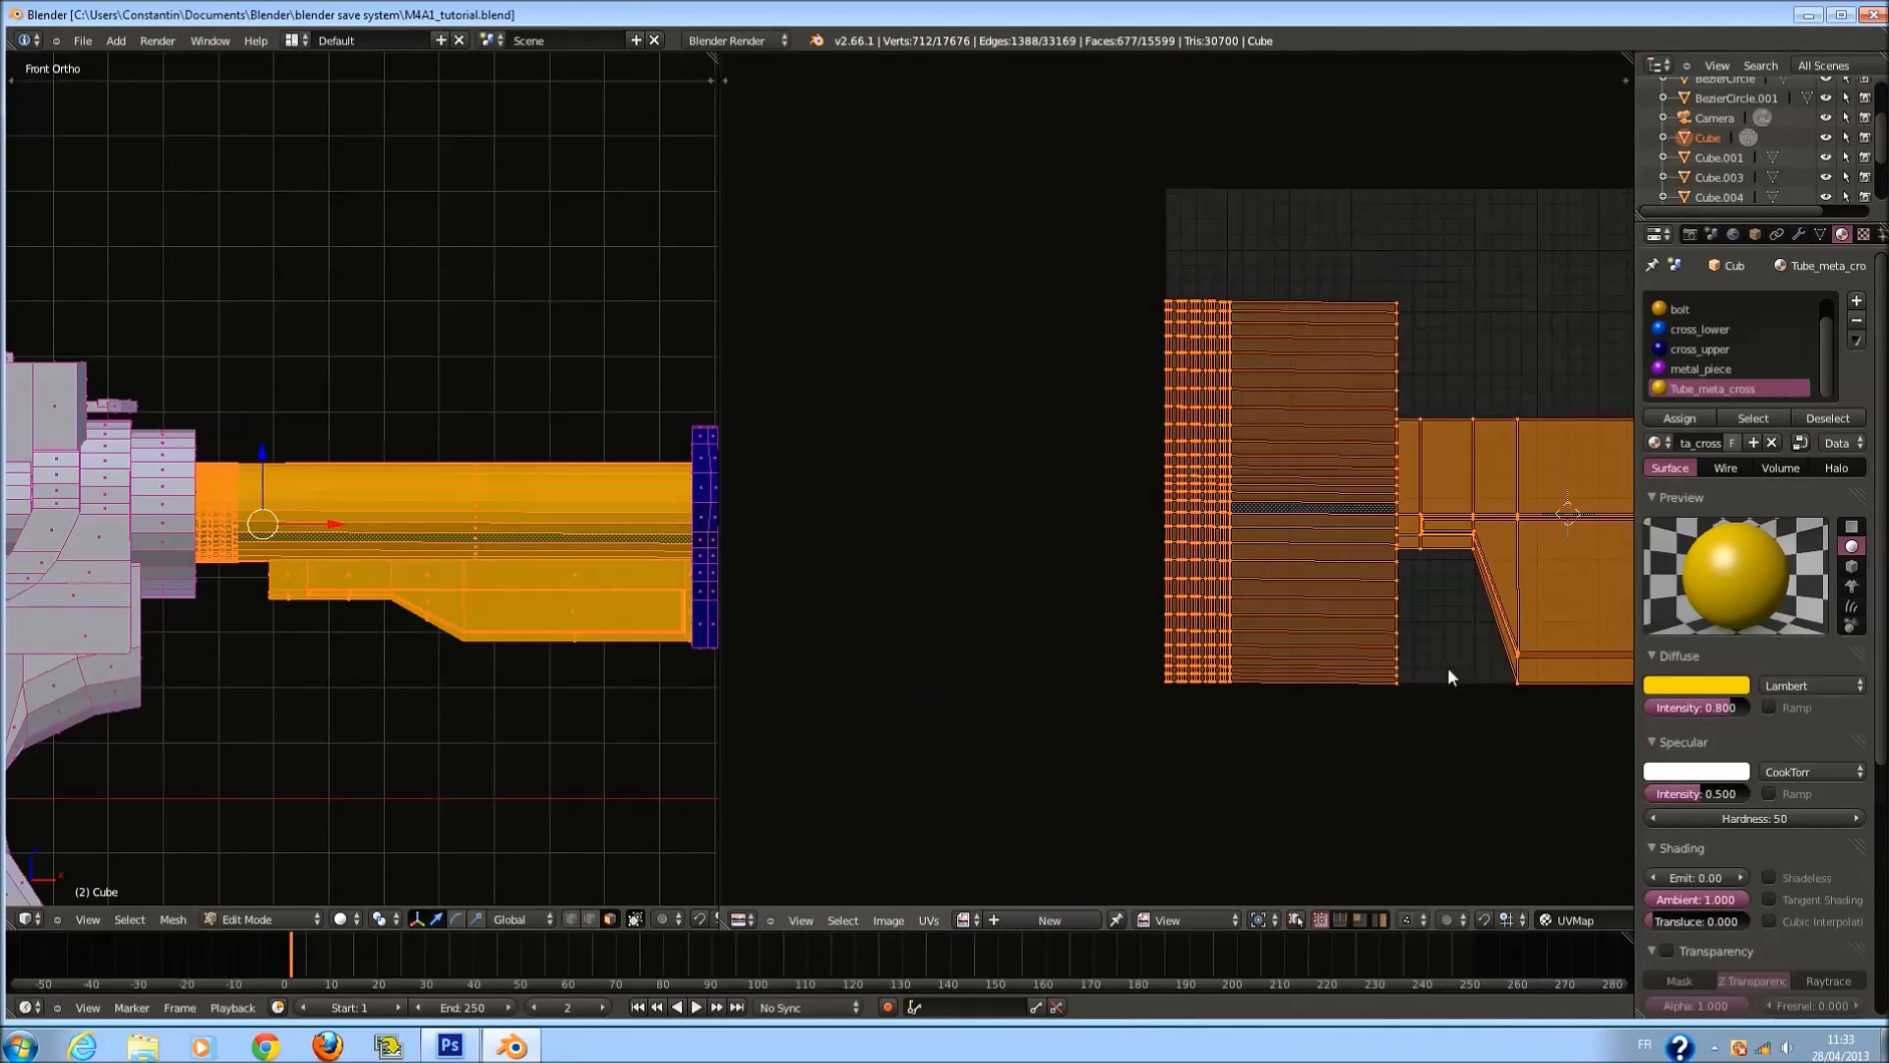
middle_click_drag(1444, 665, 1161, 695)
scroll(1359, 783, "up", 2)
scroll(1337, 883, "down", 1)
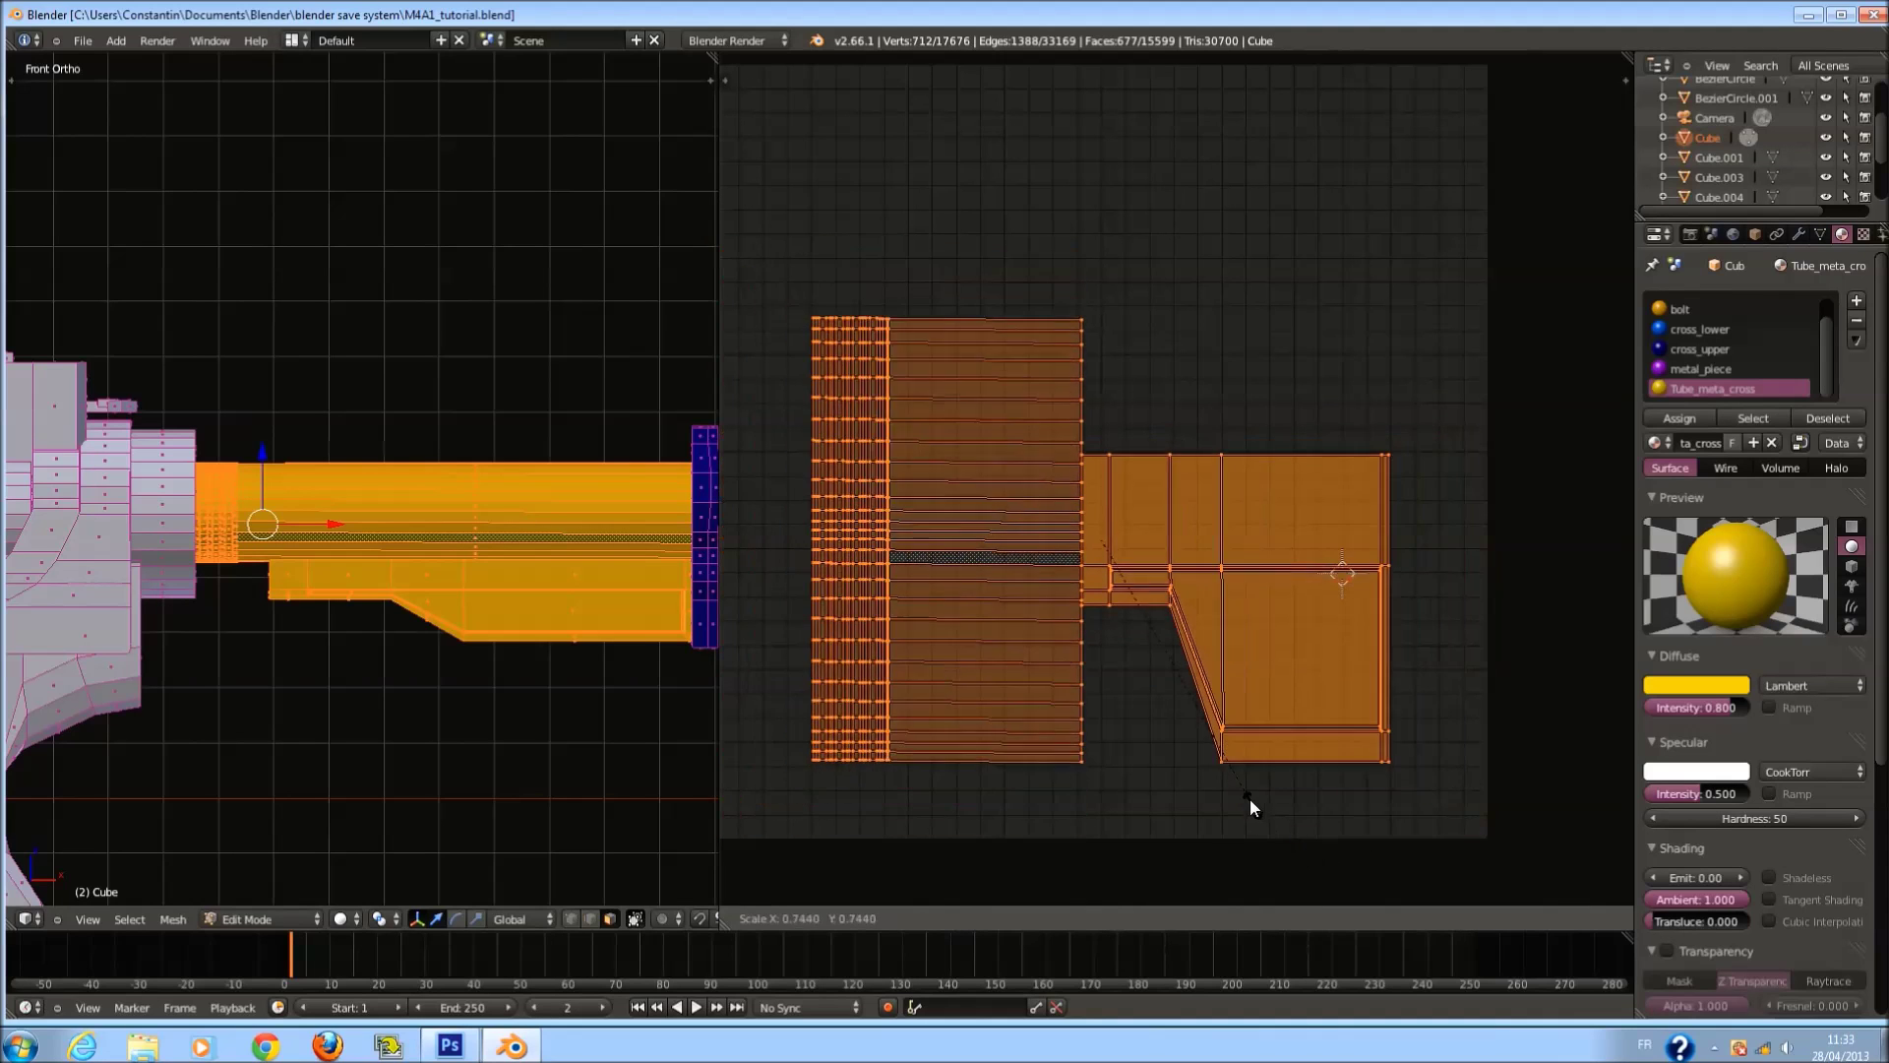
scroll(1281, 818, "up", 1)
right_click(1471, 790)
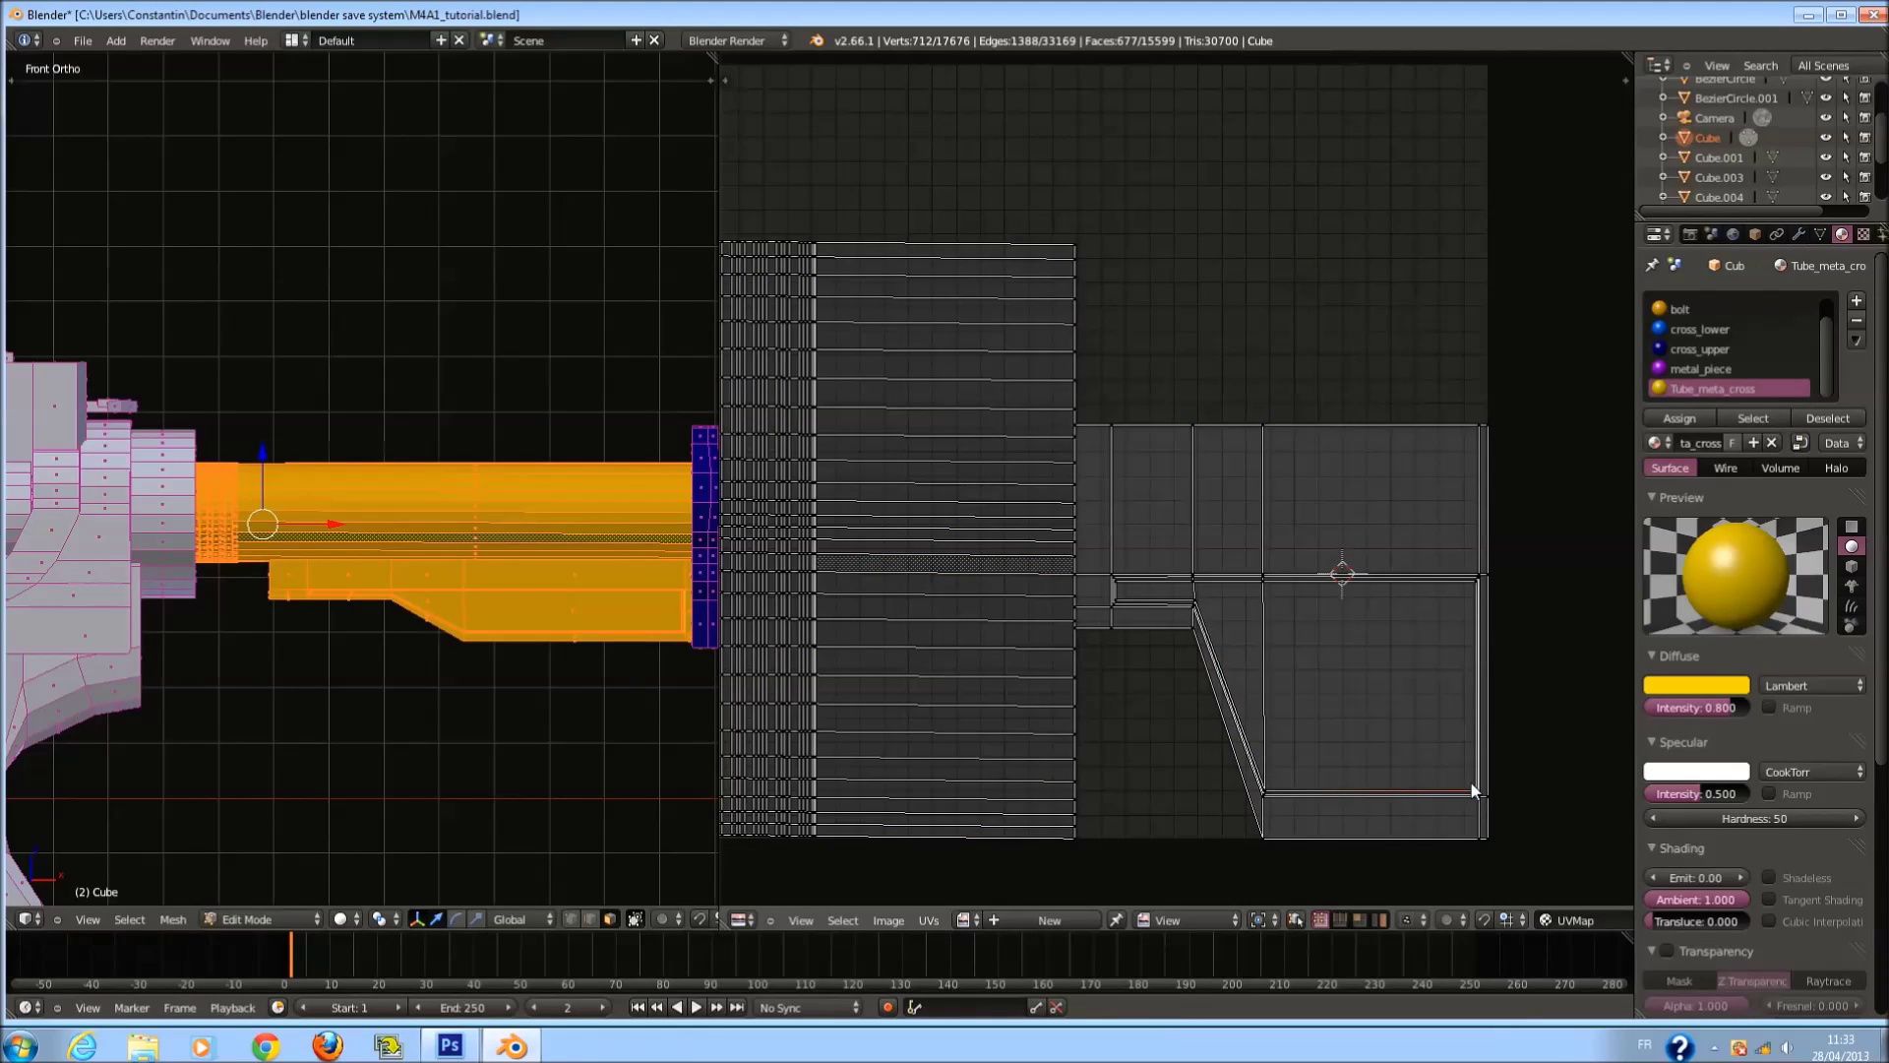
key("l")
key("s")
key("y")
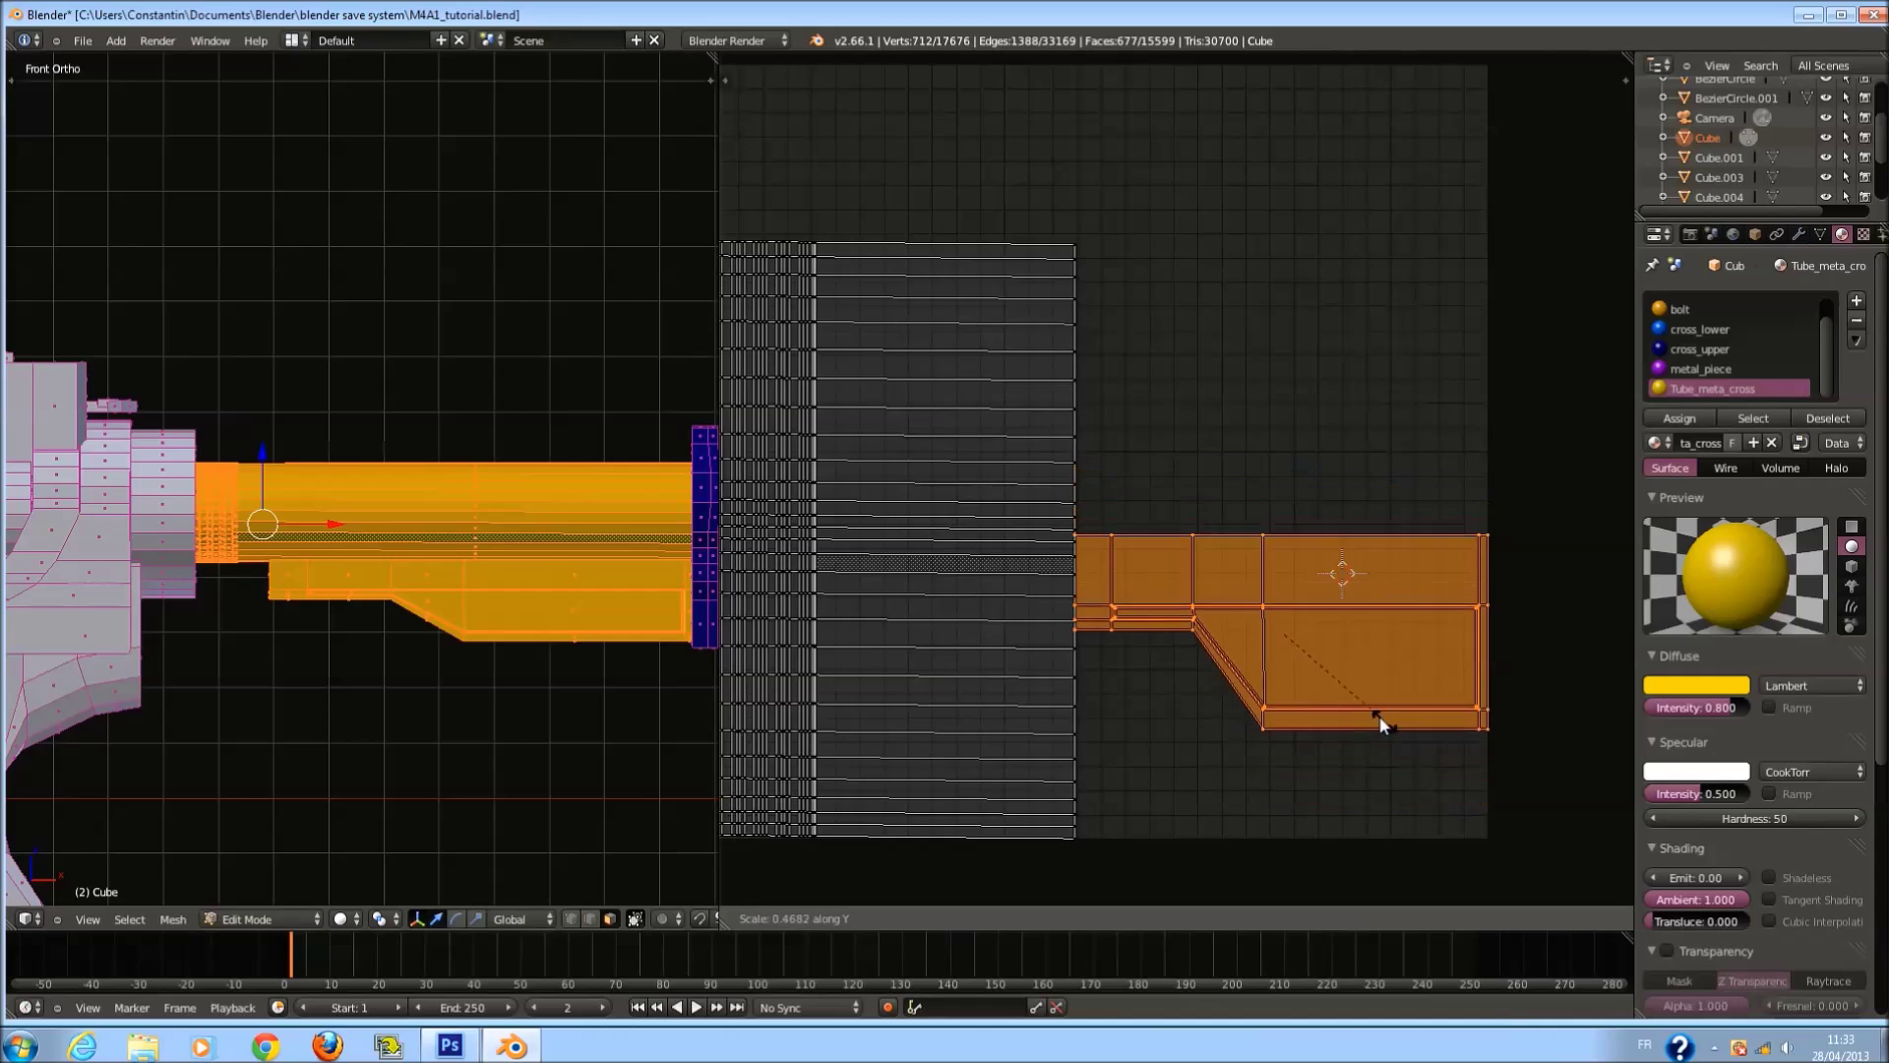
left_click(1353, 688)
key("a")
Scale the buffer tube's UV island along Y to about half its height and save the file.
scroll(1099, 726, "down", 1)
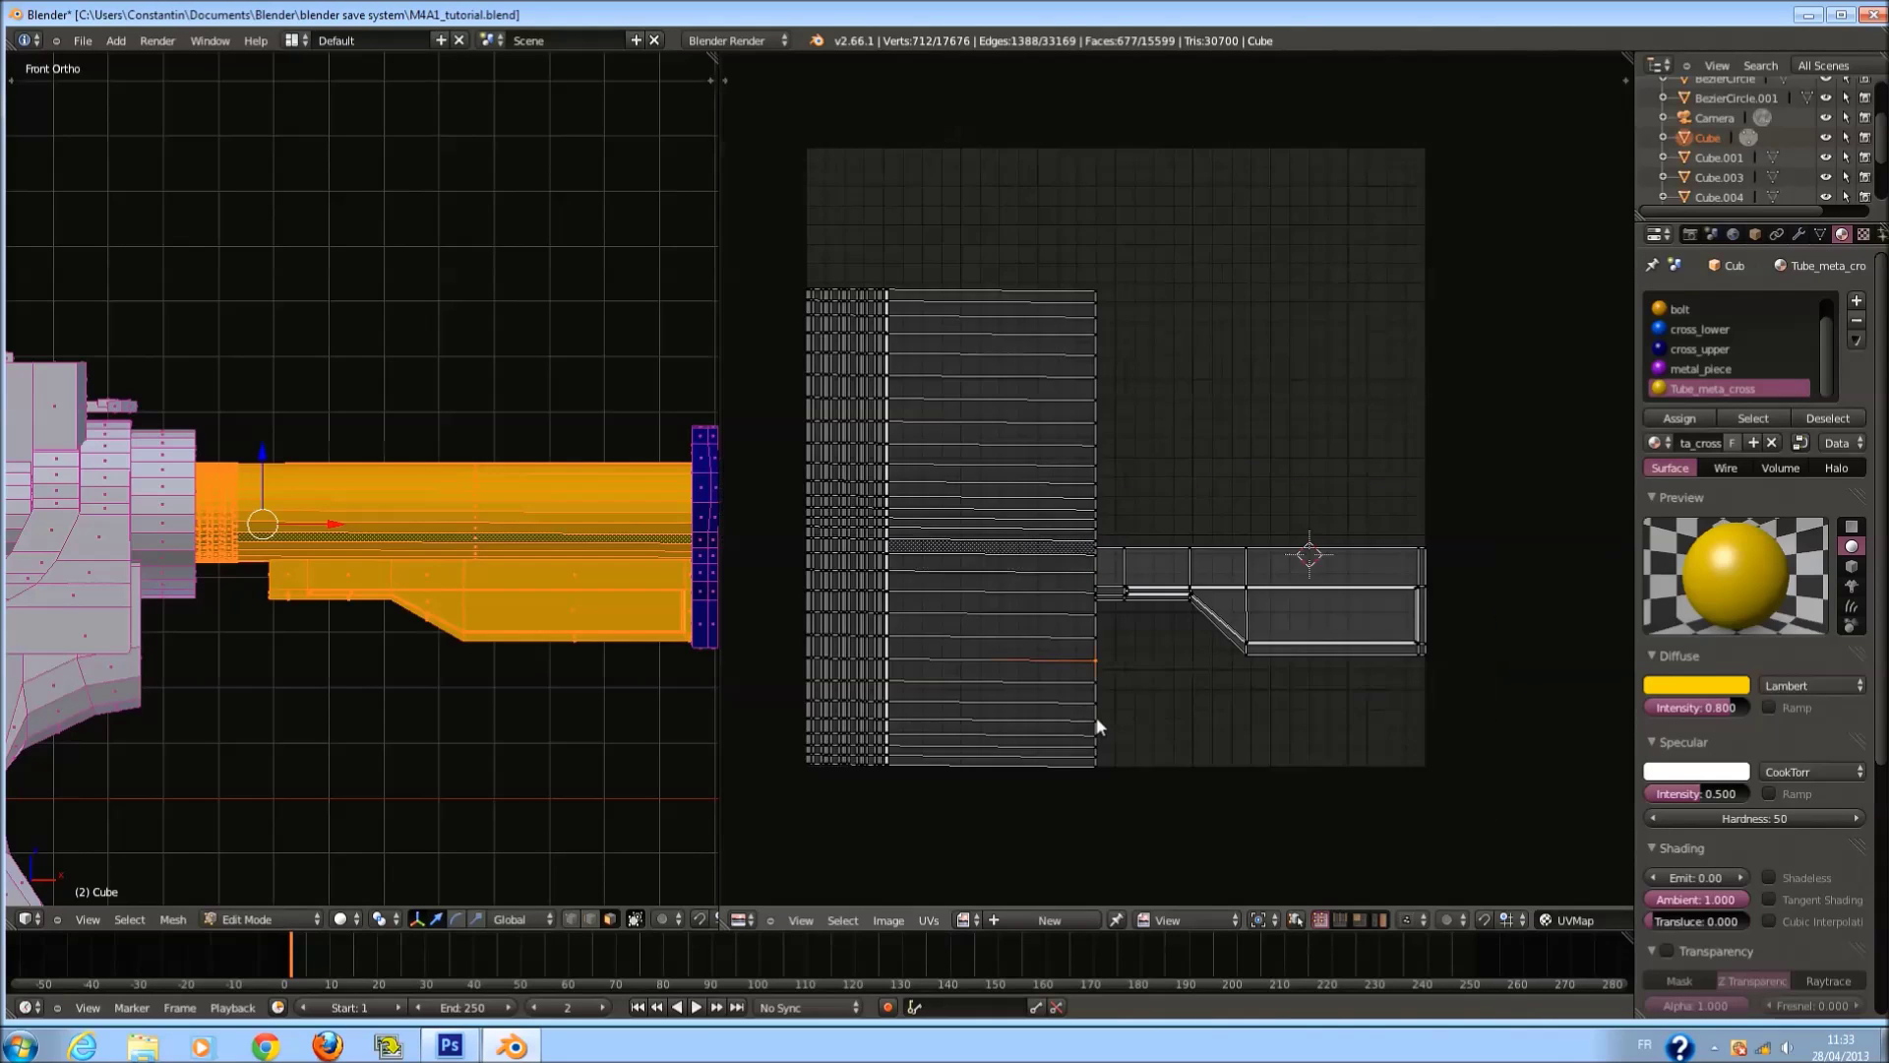
key("l")
scroll(1096, 725, "up", 1)
middle_click_drag(1096, 725, 1224, 734)
key("ctrl+s")
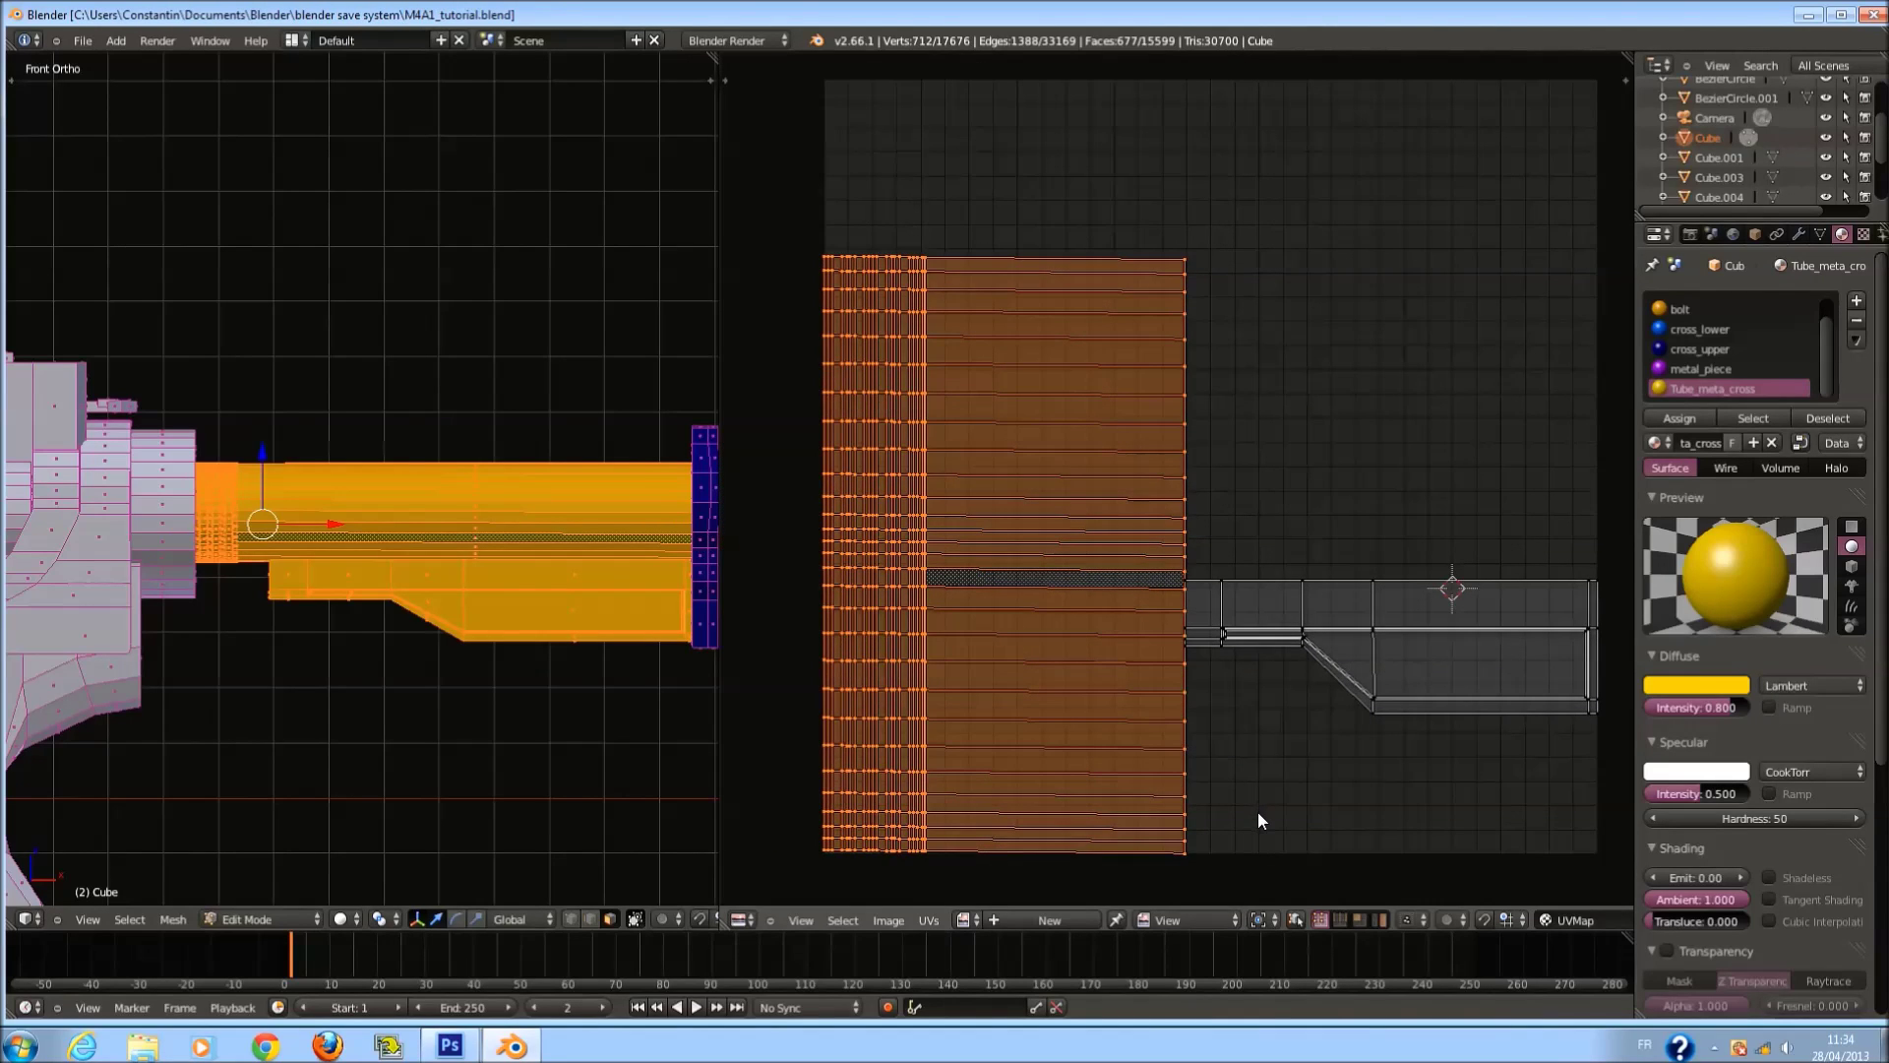
key("s")
key("y")
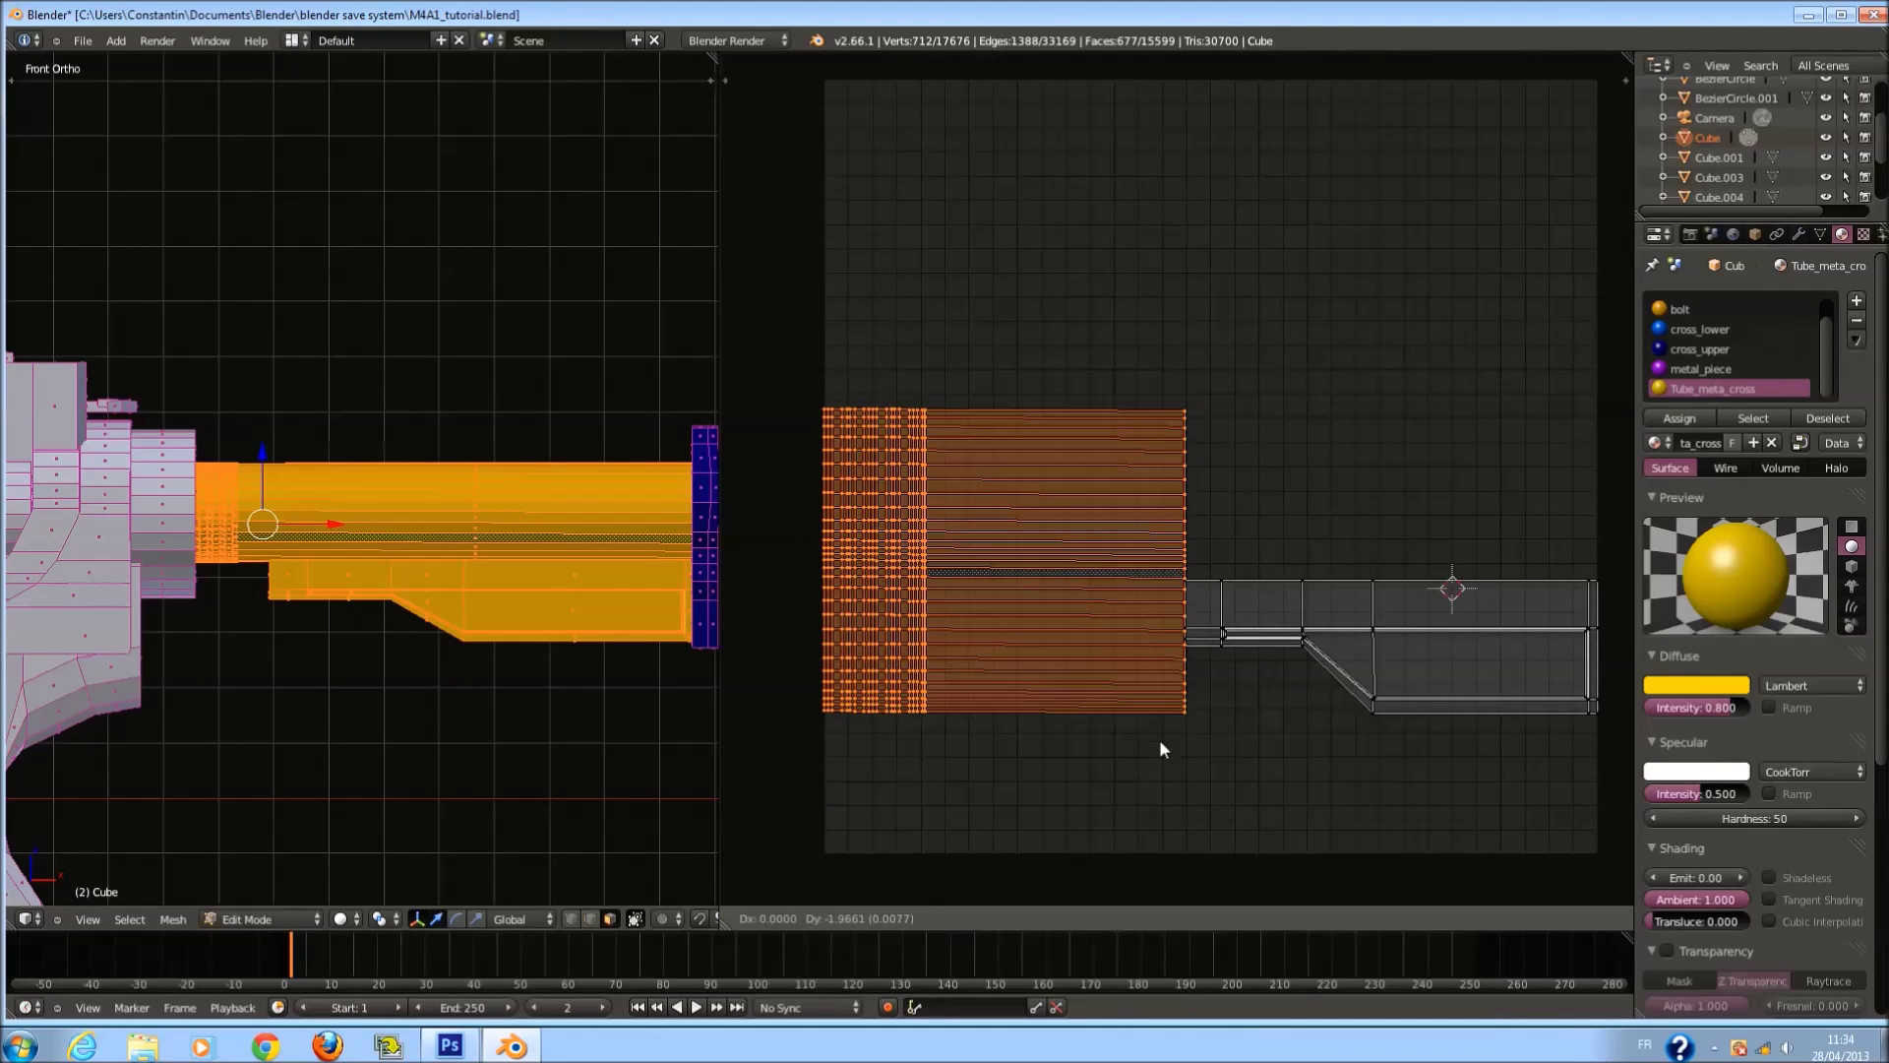
key("Escape")
key("a")
scroll(1218, 740, "down", 2)
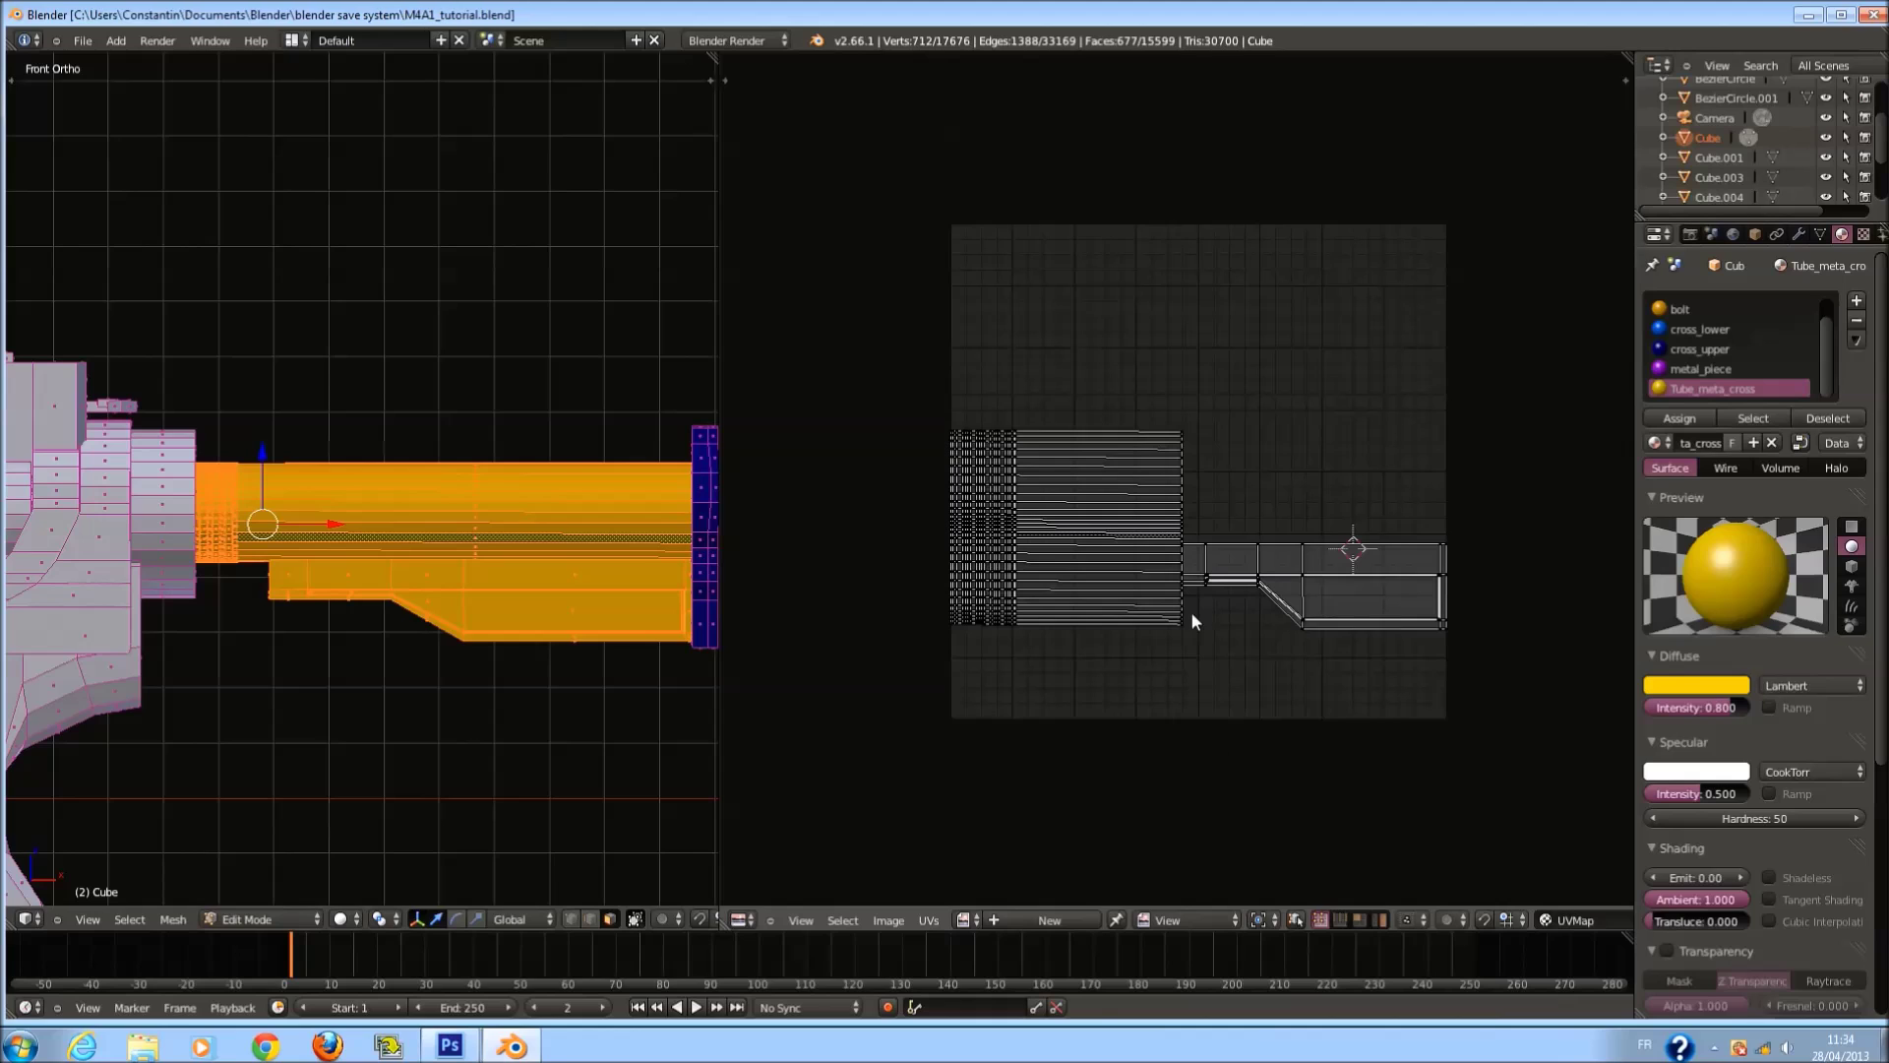
Pack the tube and rail islands again, scale them down together to about a quarter size, and save.
key("a")
left_click(940, 919)
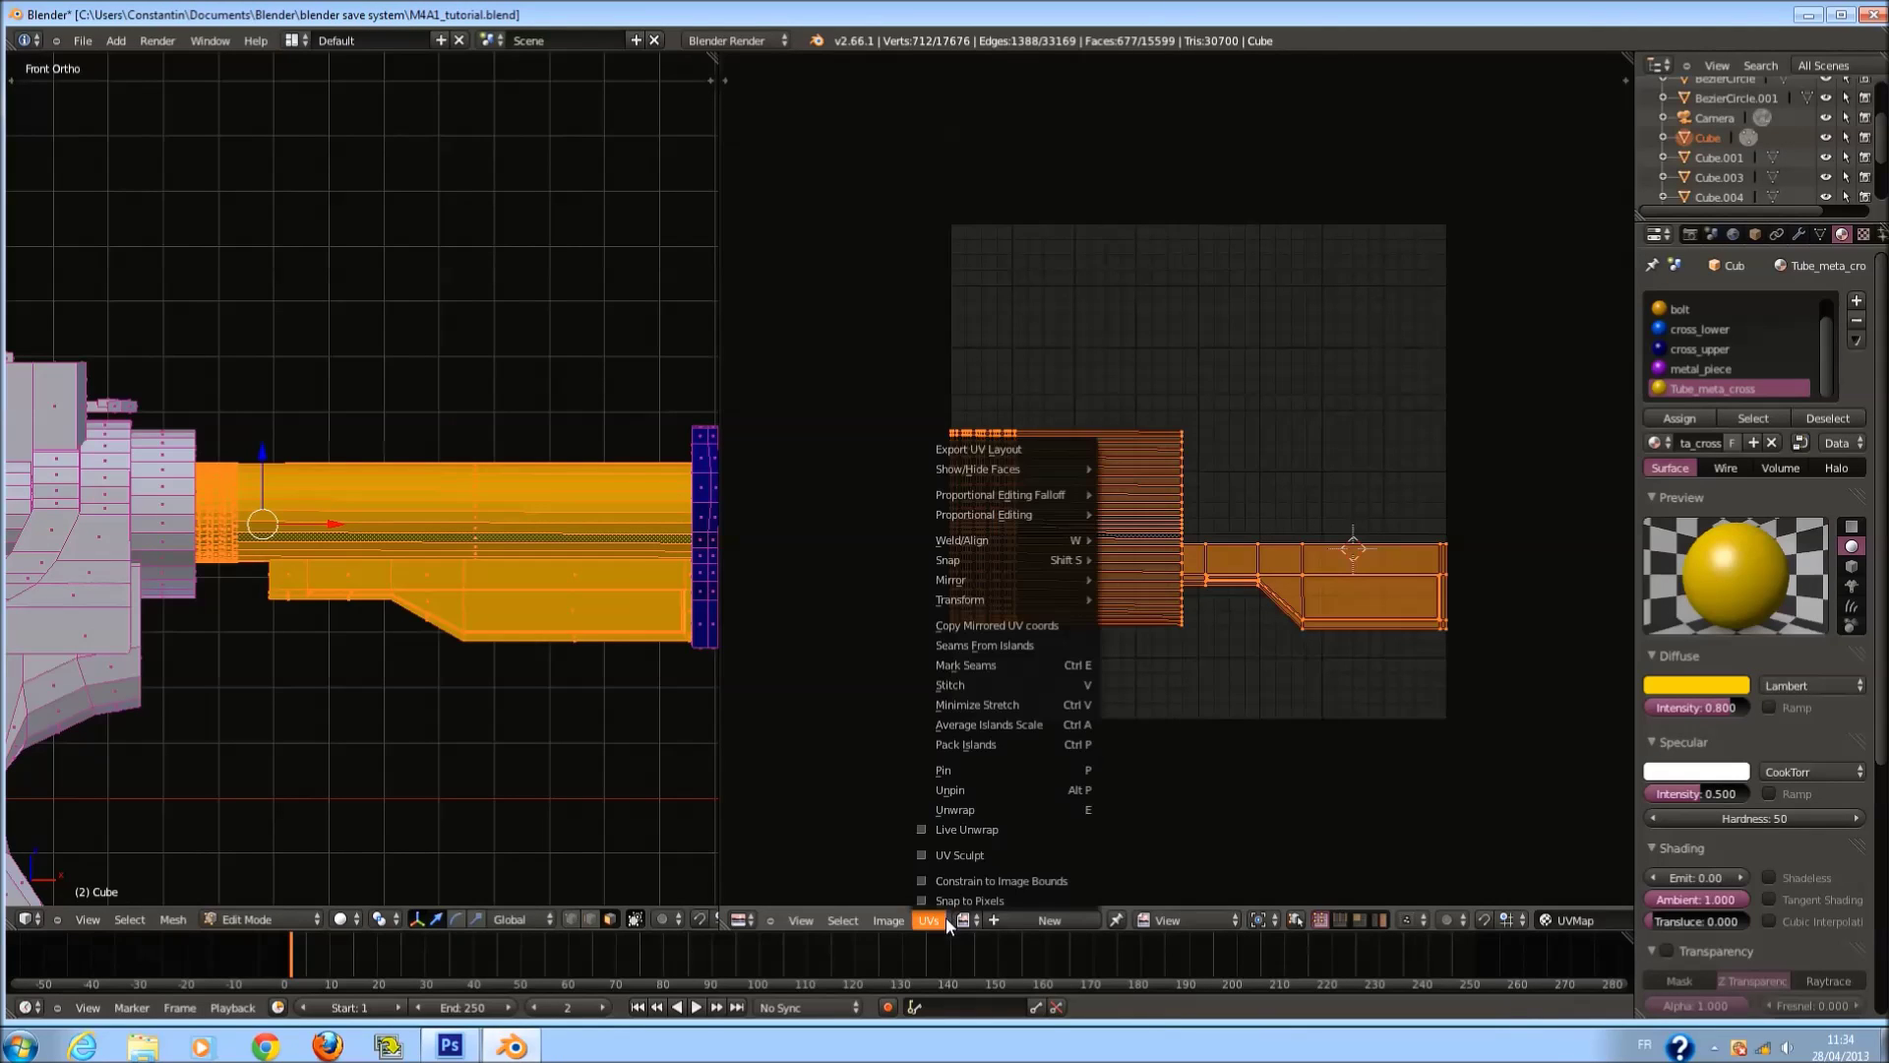
left_click(1024, 748)
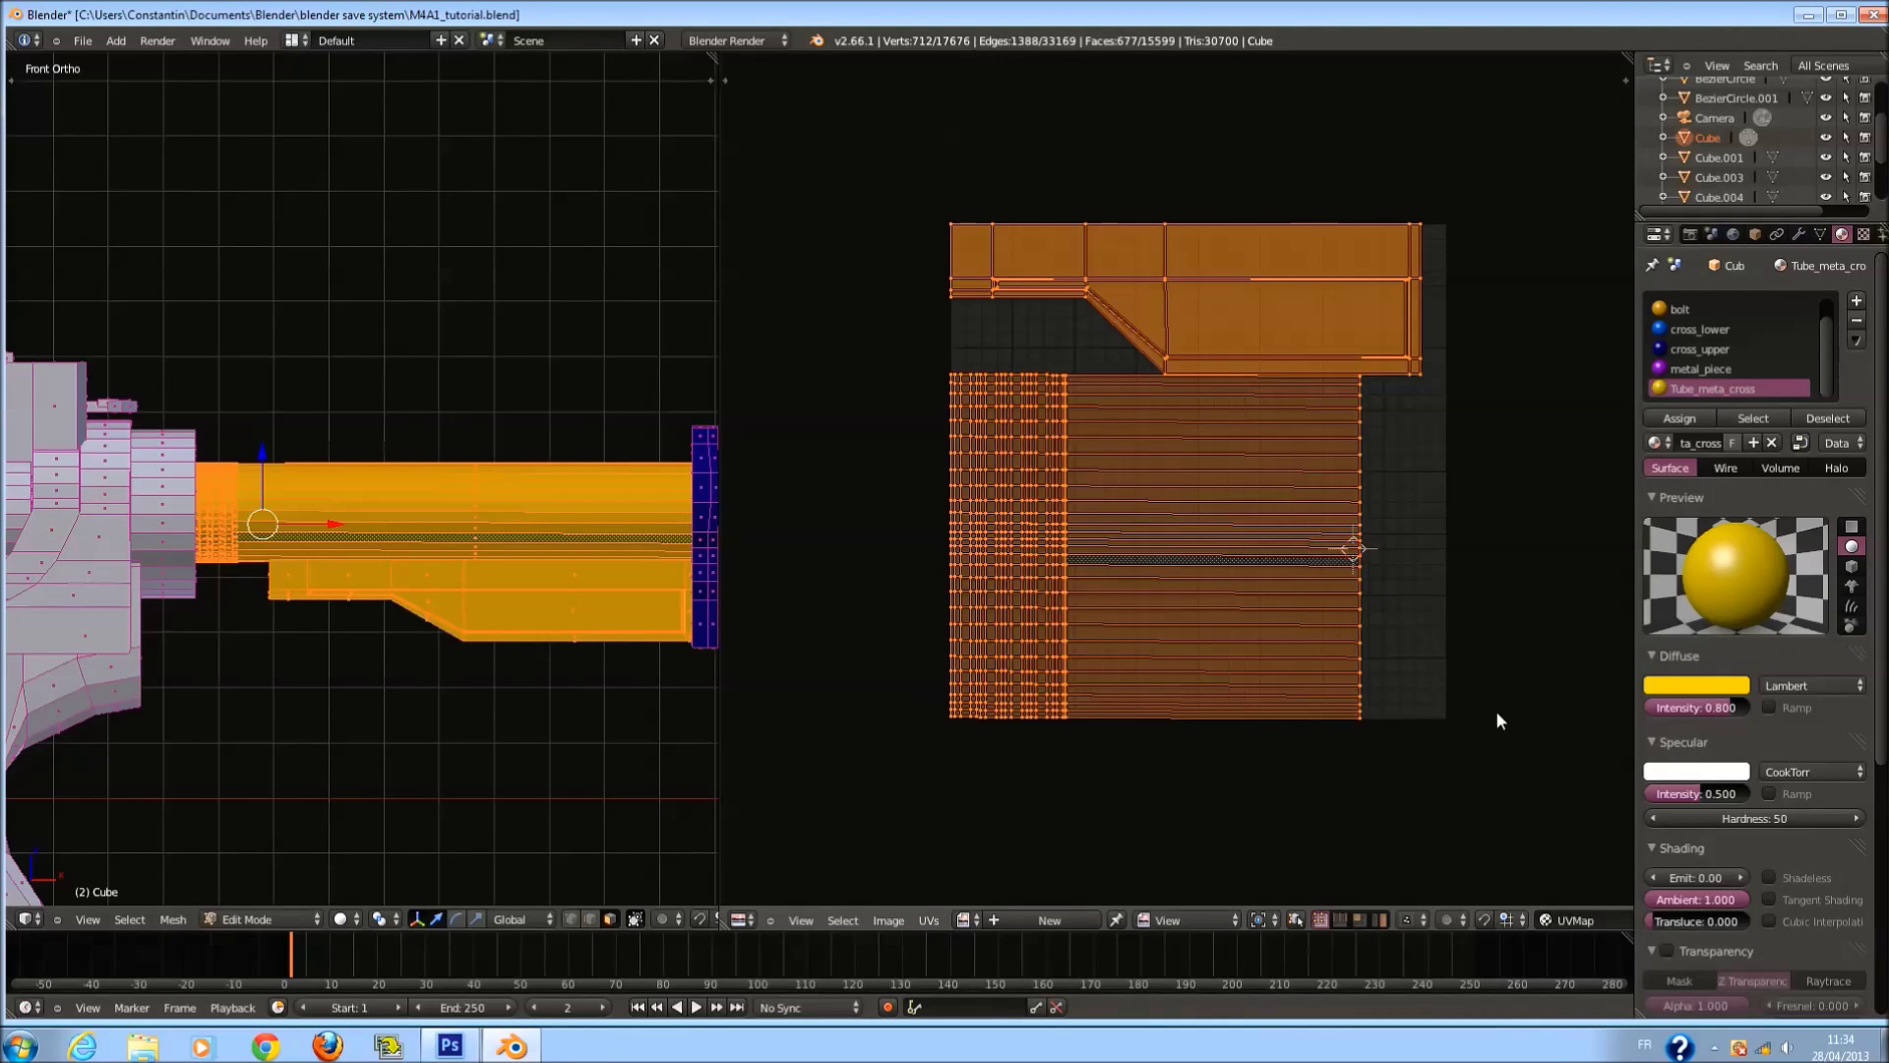
key("s")
left_click(1242, 537)
key("ctrl+s")
left_click(1242, 538)
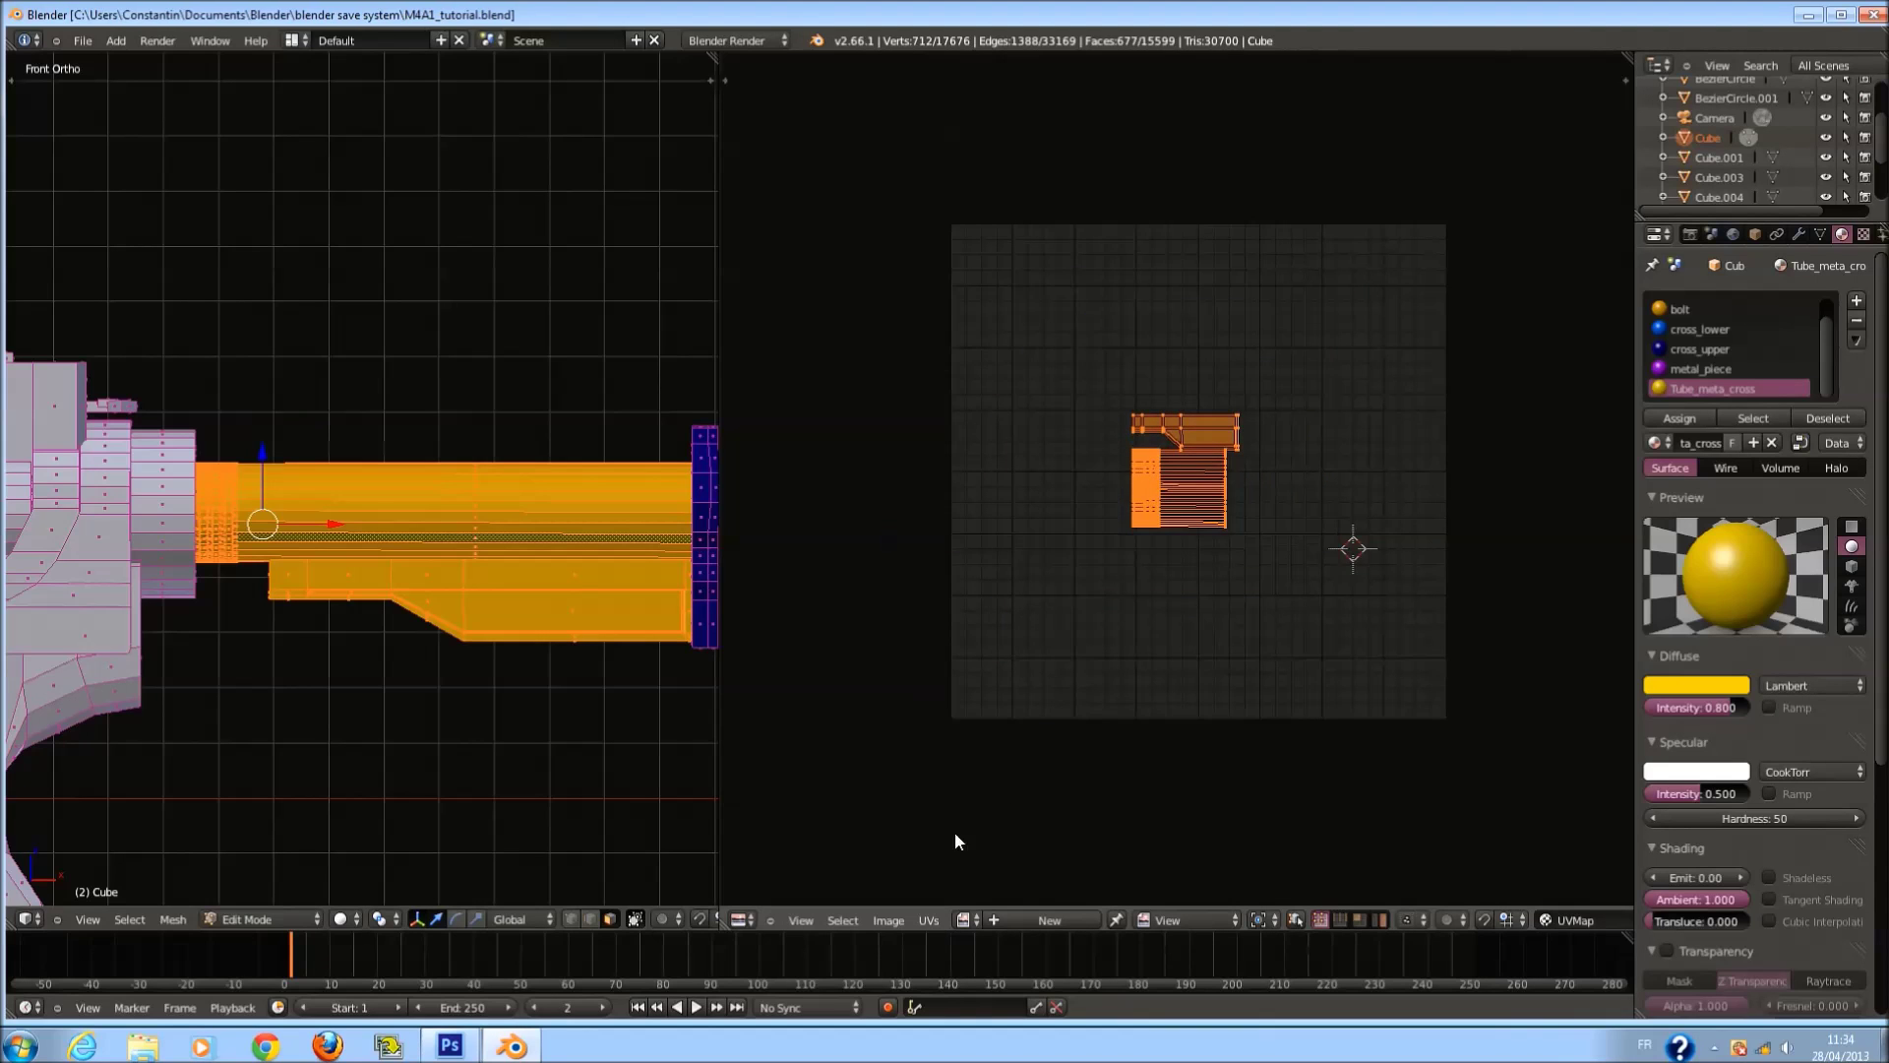
Add the whole buttstock to the mesh selection in wireframe so its UV islands display beside the tube's.
scroll(996, 787, "up", 2)
scroll(573, 633, "down", 3)
scroll(585, 622, "up", 5, "ctrl")
scroll(586, 622, "down", 4)
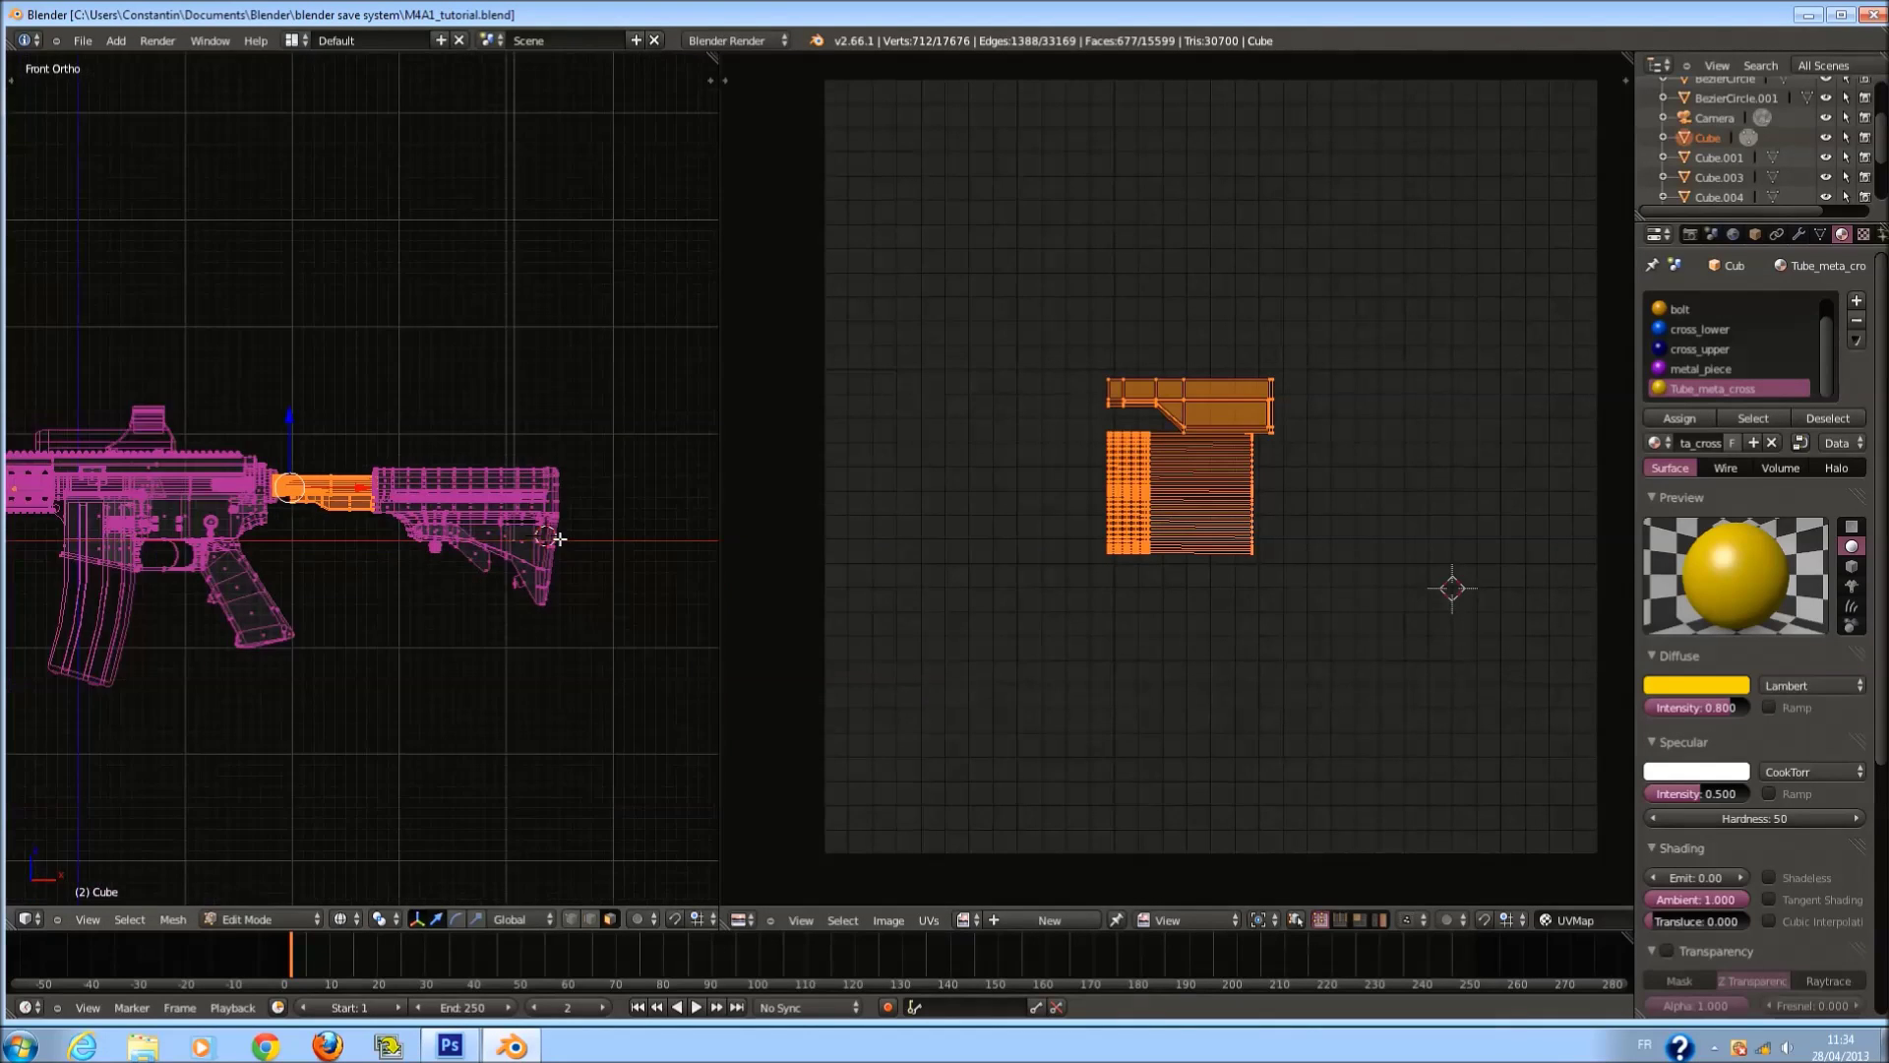
scroll(564, 548, "up", 1)
key("b")
left_click_drag(381, 404, 640, 662)
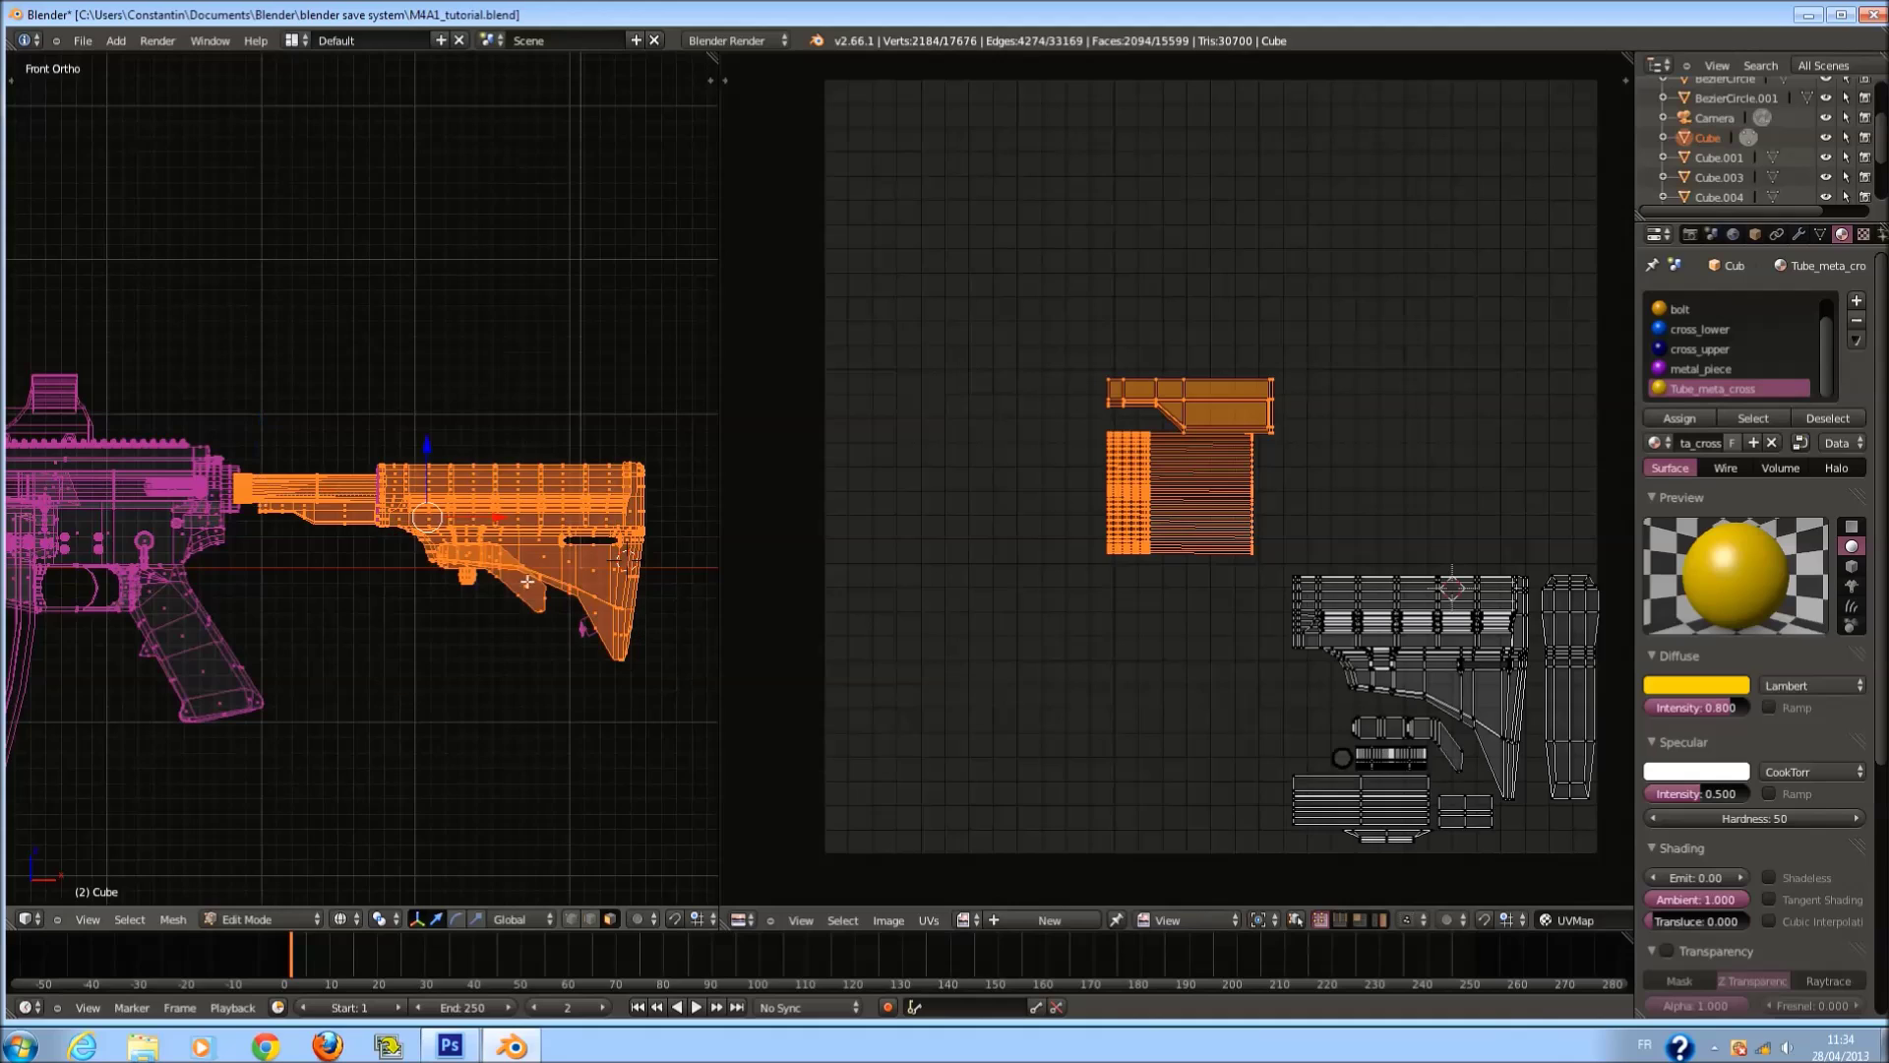
scroll(1406, 597, "up", 1)
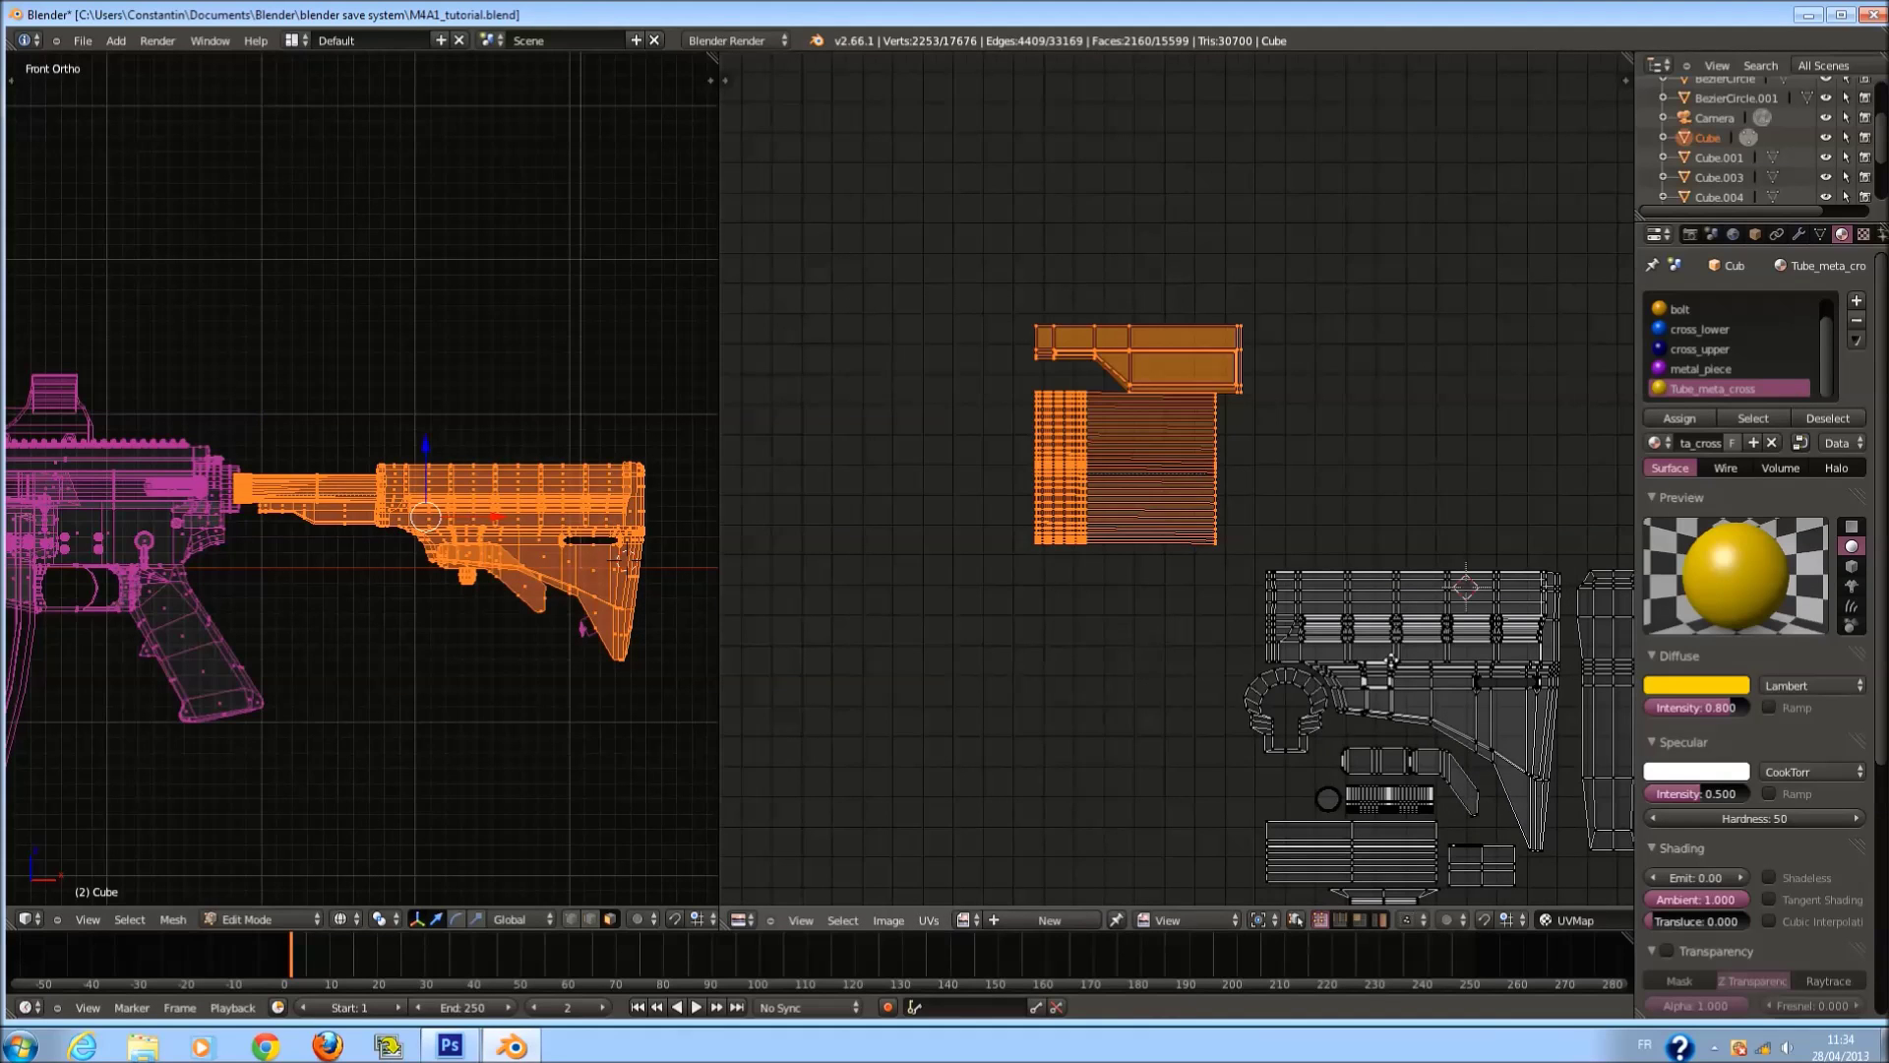
Select only the tube and rail UV islands and move them to the left of the buttstock islands.
key("a")
scroll(1155, 374, "down", 2)
key("b")
left_click_drag(1015, 284, 1233, 523)
scroll(1234, 523, "up", 1)
key("g")
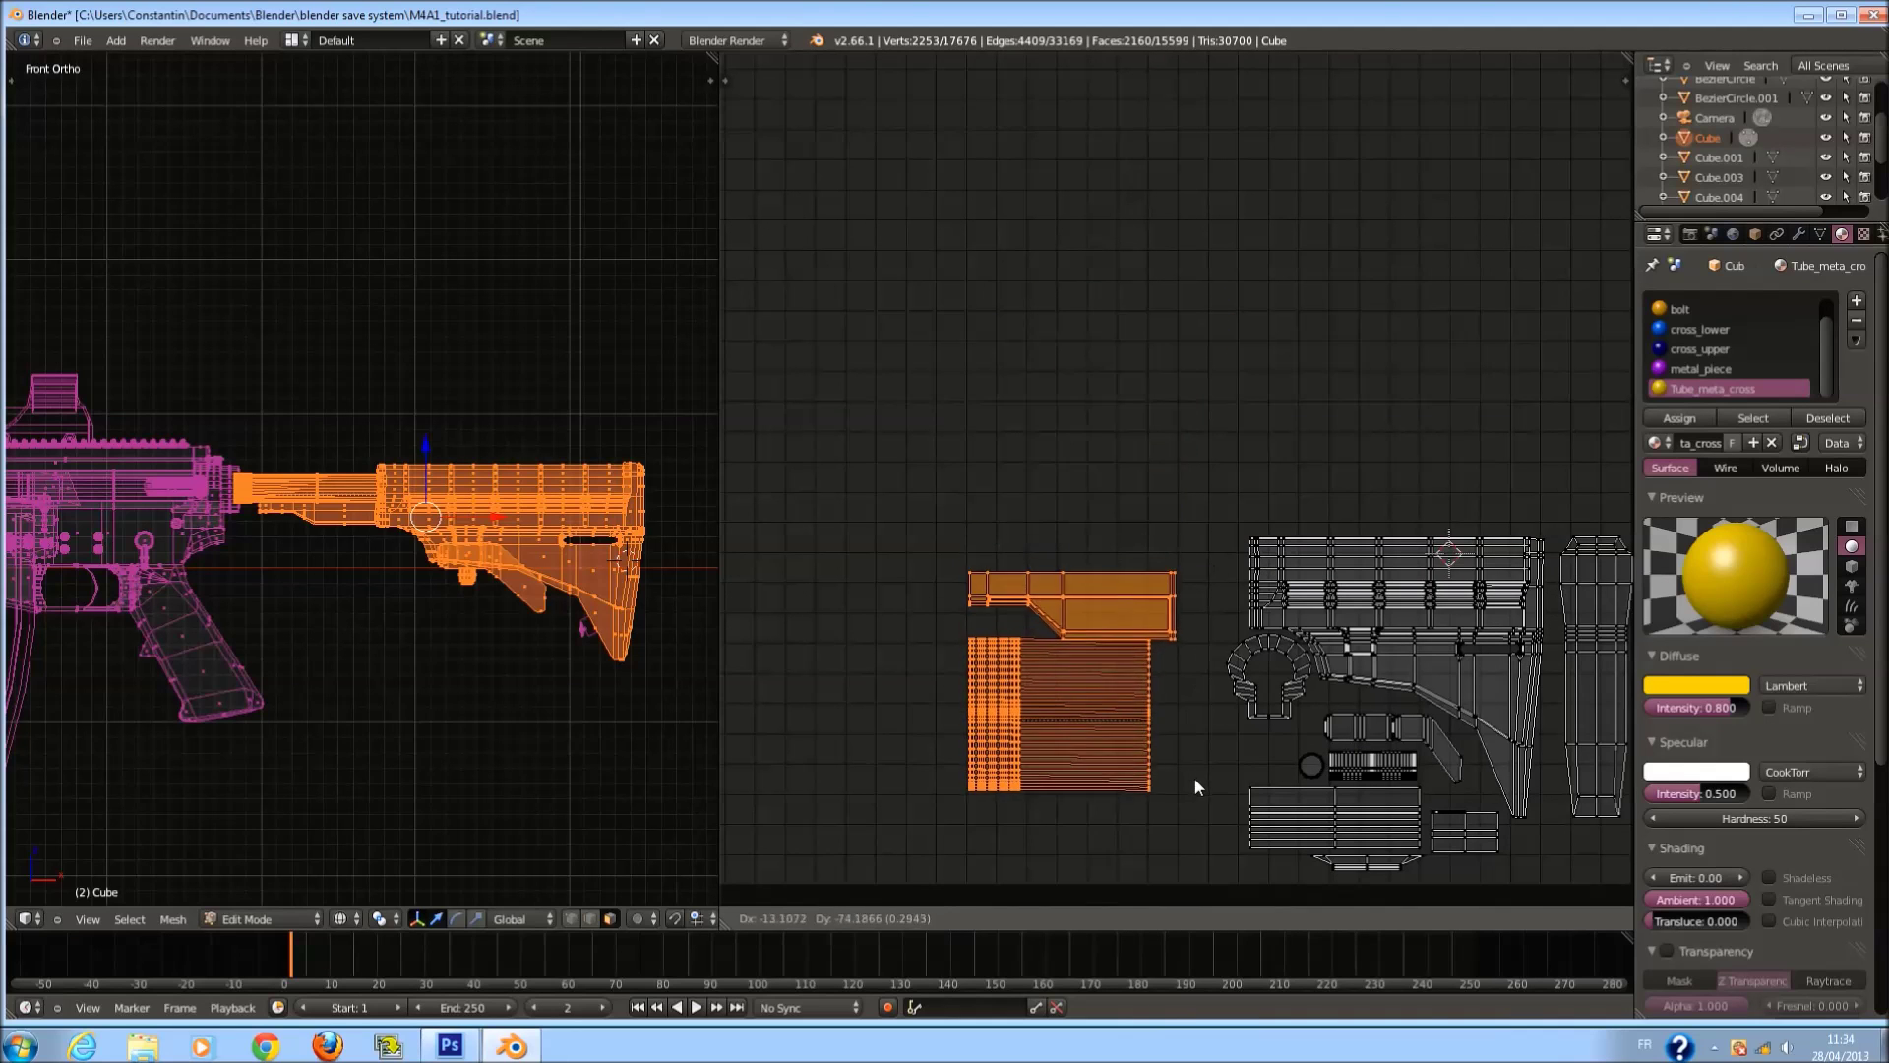
left_click(1235, 765)
scroll(1236, 764, "up", 1)
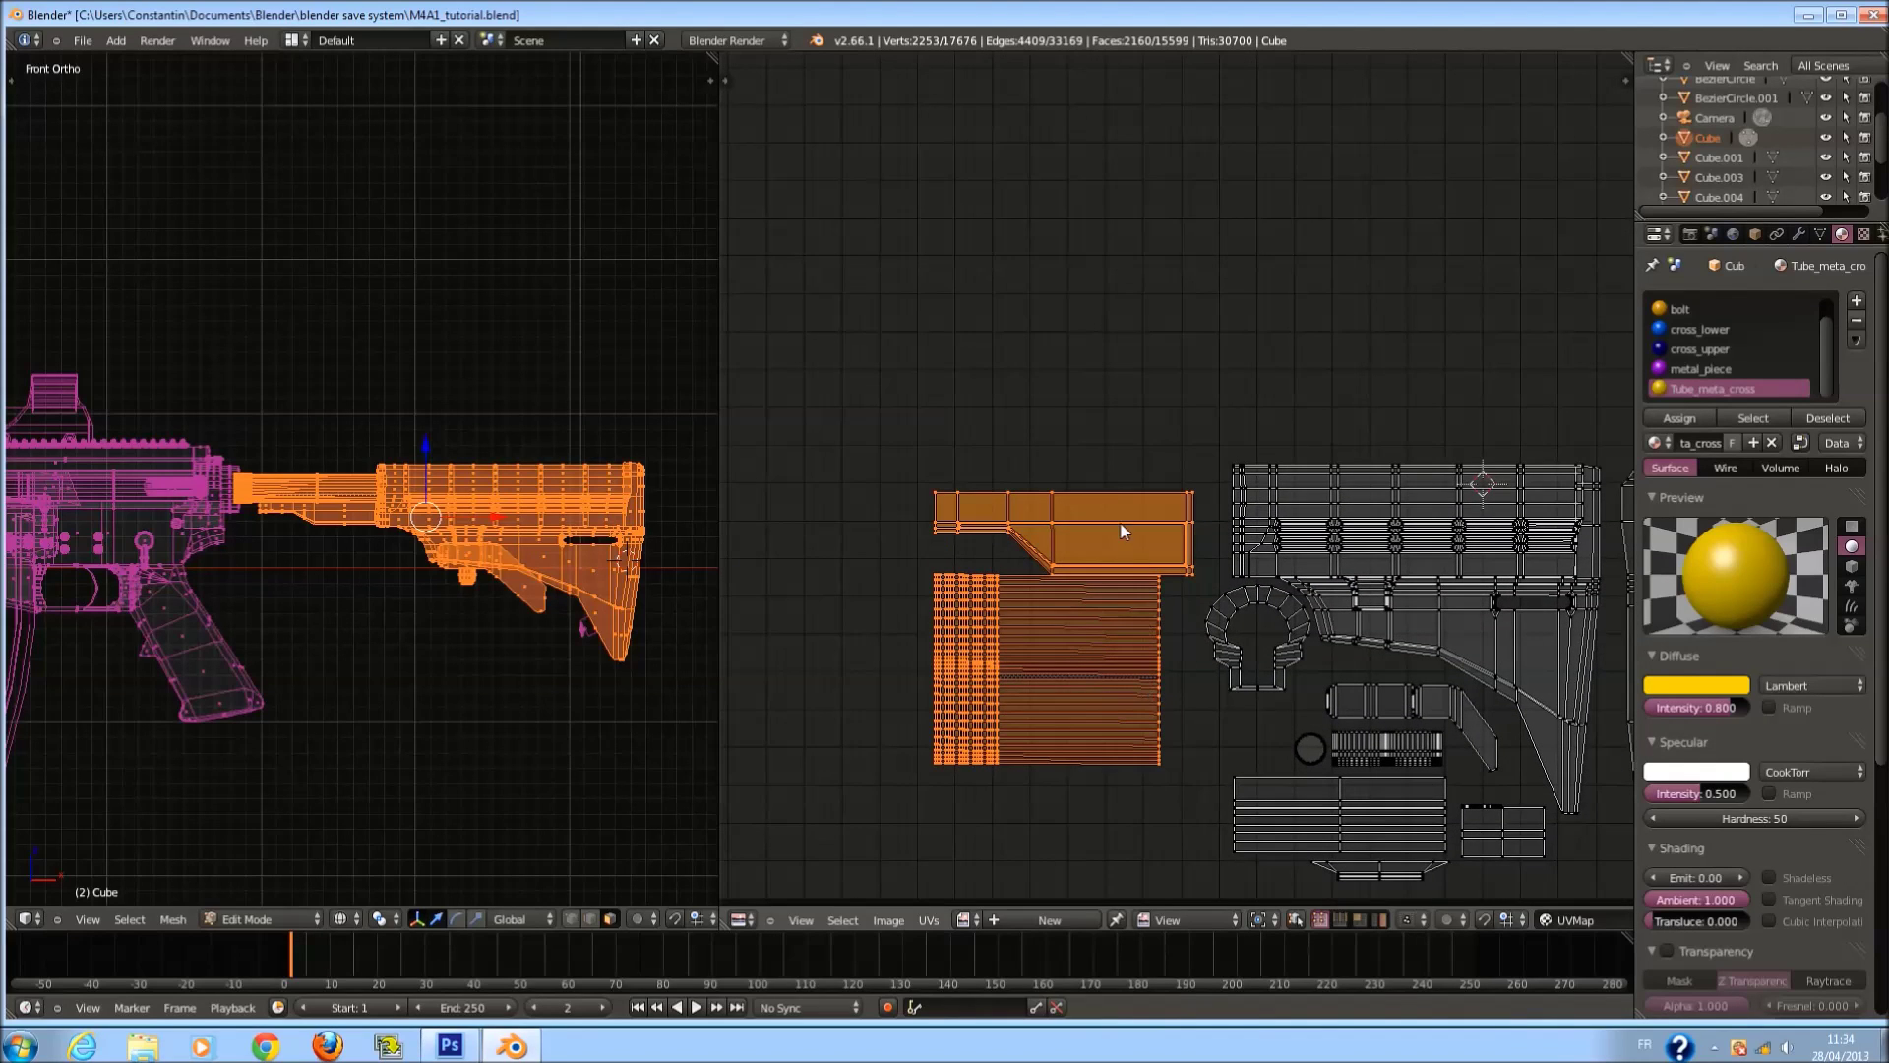
key("g")
left_click(1108, 612)
key("a")
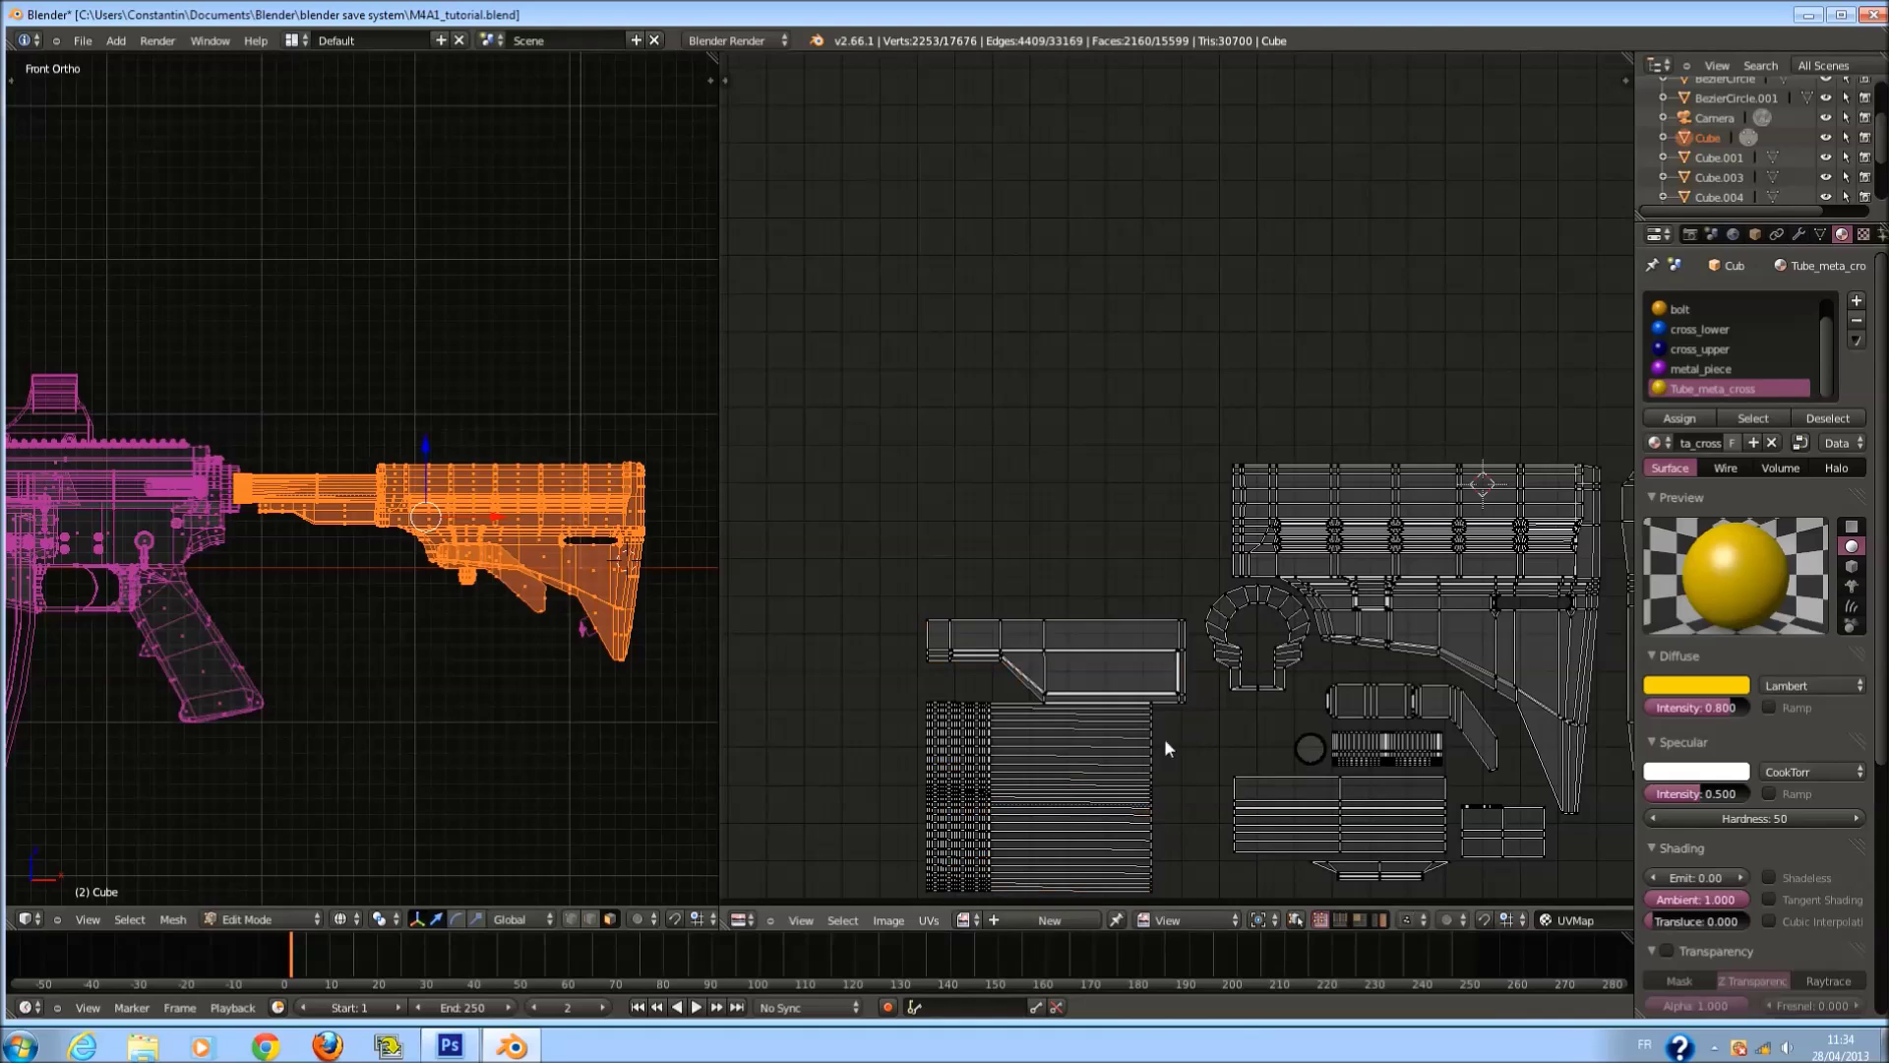
Move the tube's UV island above the rail island and widen it along X to match the rail's length.
key("l")
key("g")
left_click(1183, 539)
key("s")
key("x")
left_click(1250, 661)
Compress the tube's UV island along Y, place it directly on top of the rail island, and save.
key("s")
key("y")
left_click(1207, 623)
key("g")
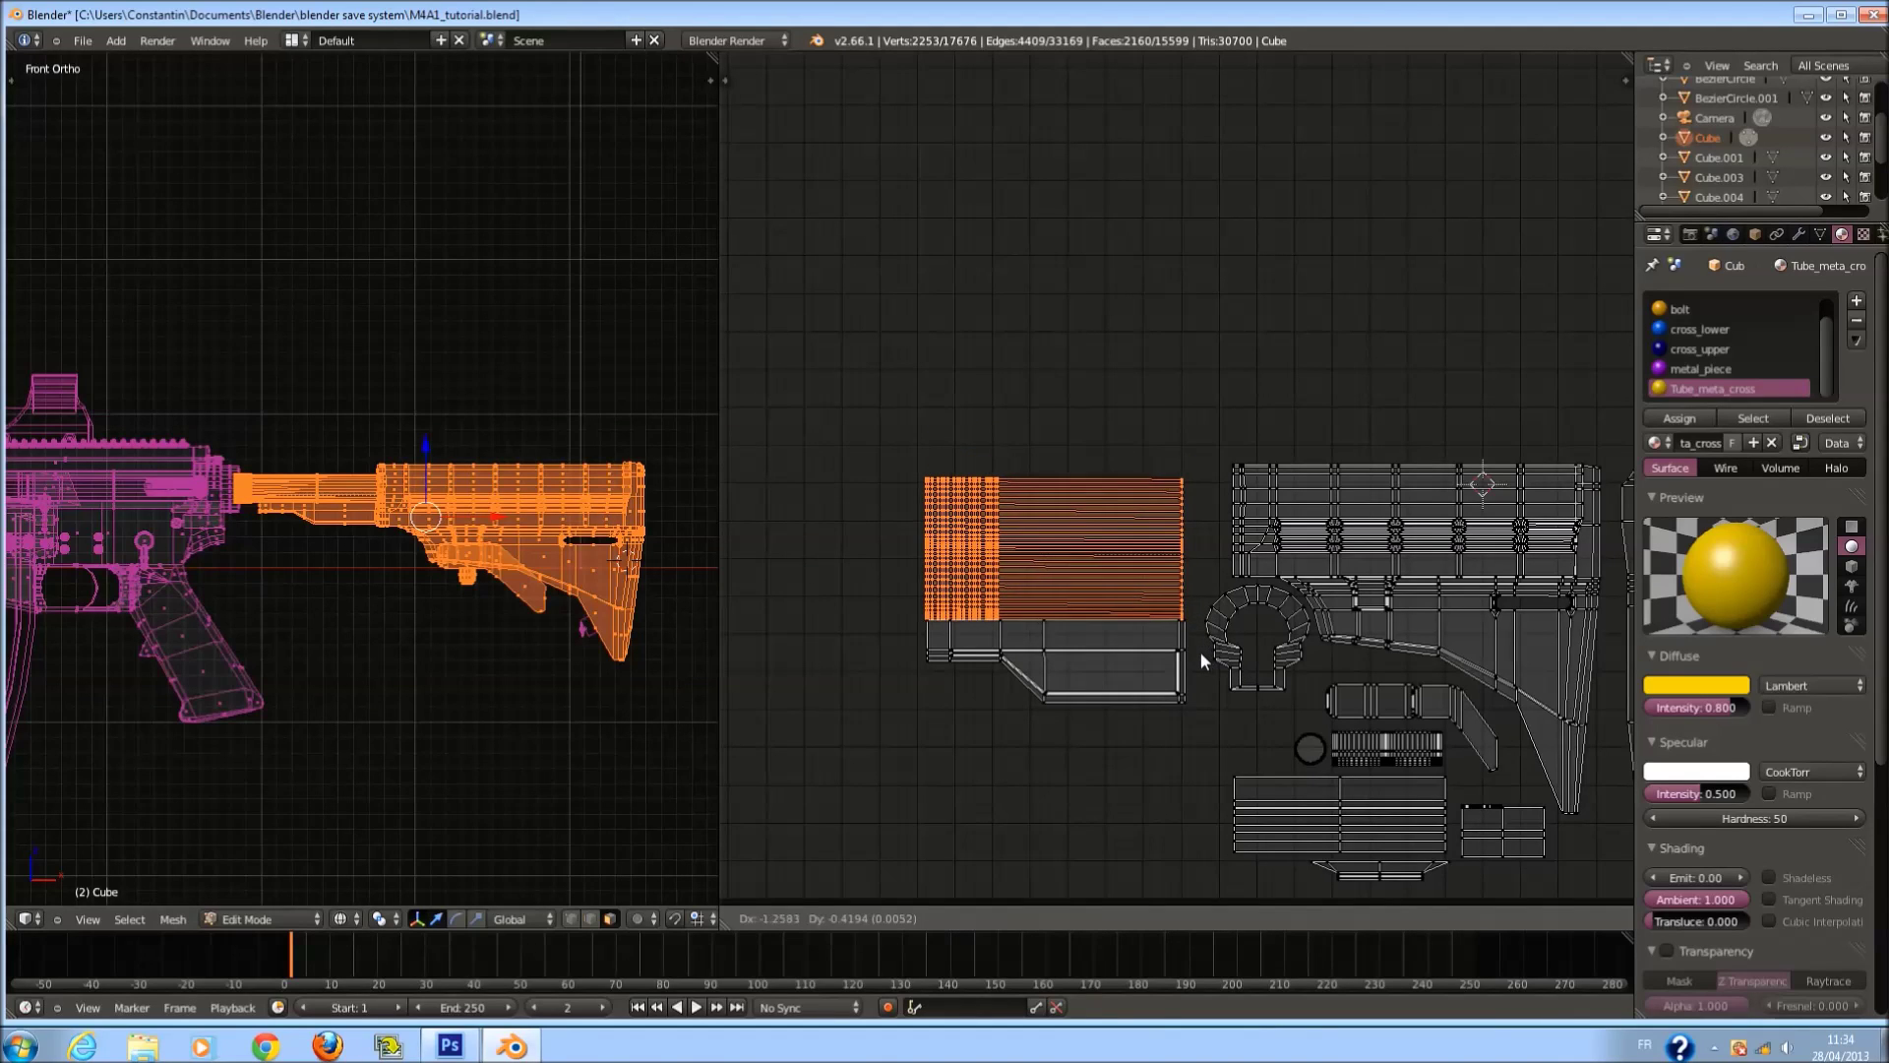
left_click(1202, 649)
key("ctrl+s")
left_click(1202, 649)
key("a")
scroll(1202, 706, "down", 1)
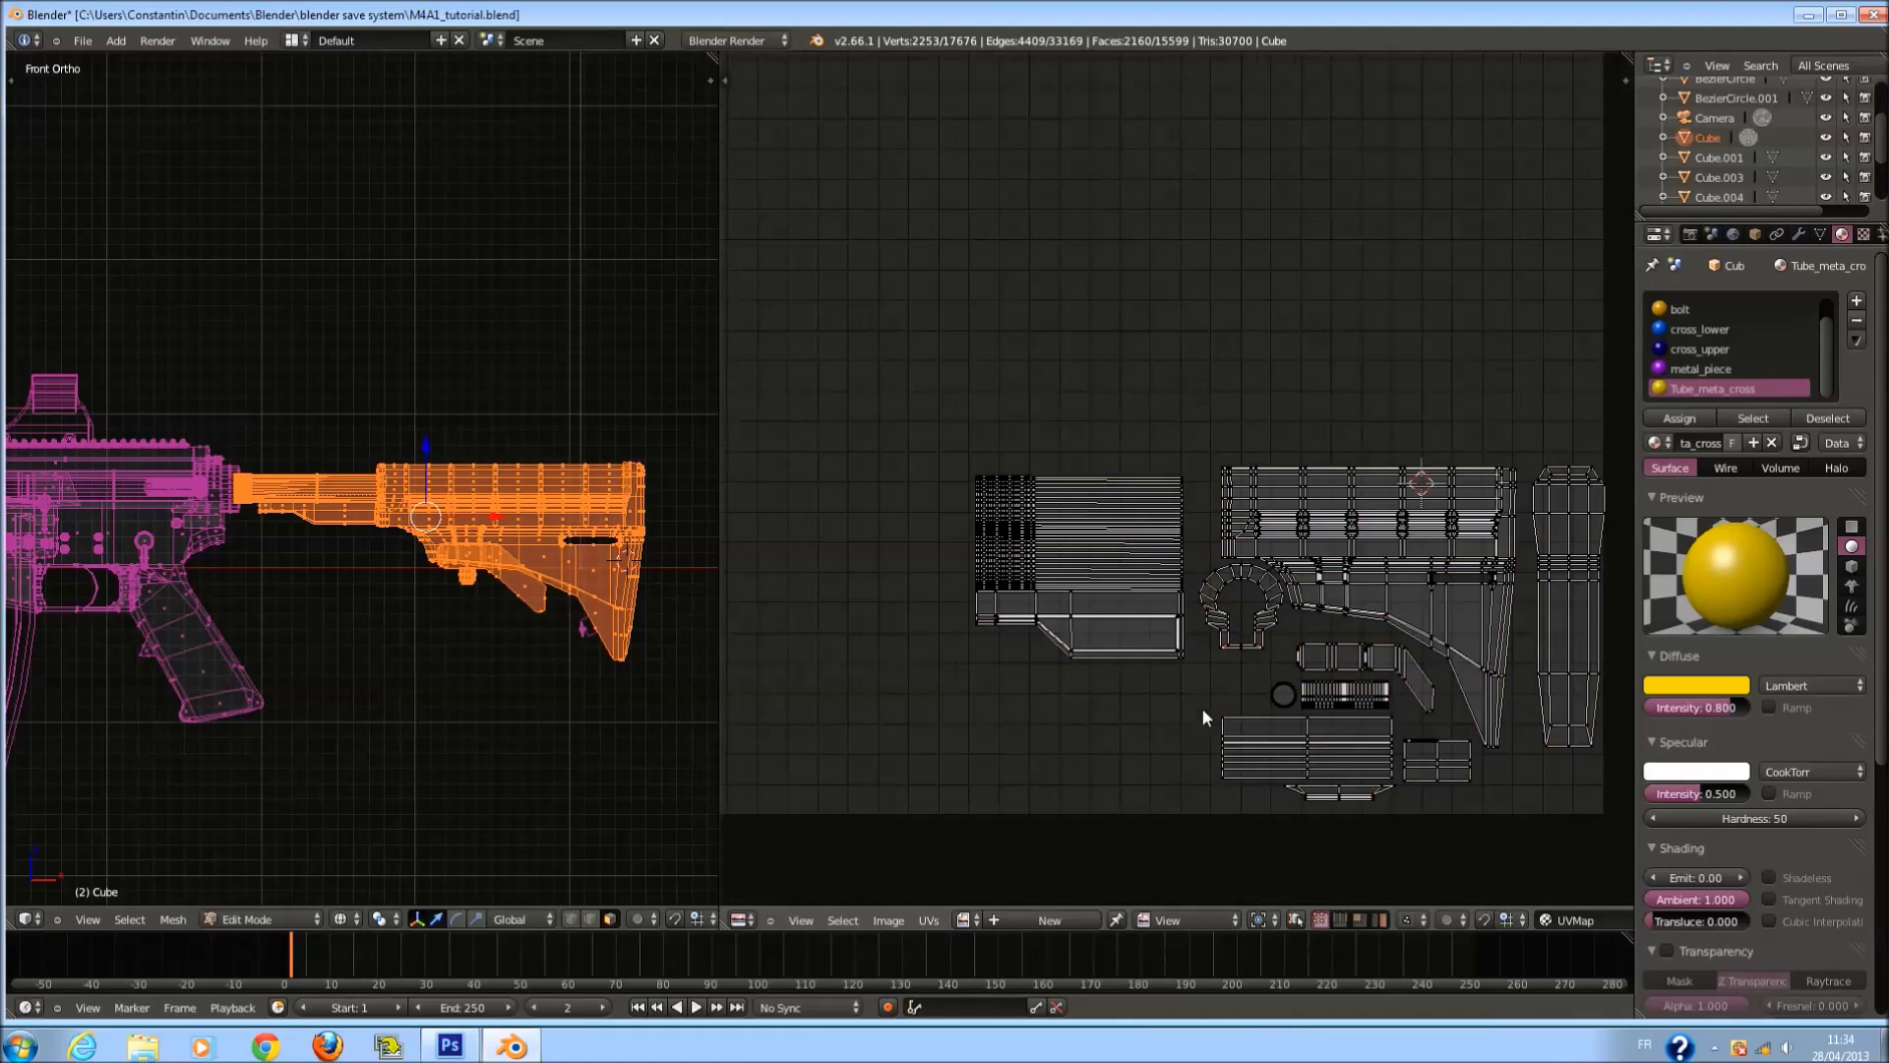
Clear the mesh selection, bring the receiver into view, and widen the 3D viewport.
key("a")
scroll(473, 613, "down", 2, "ctrl")
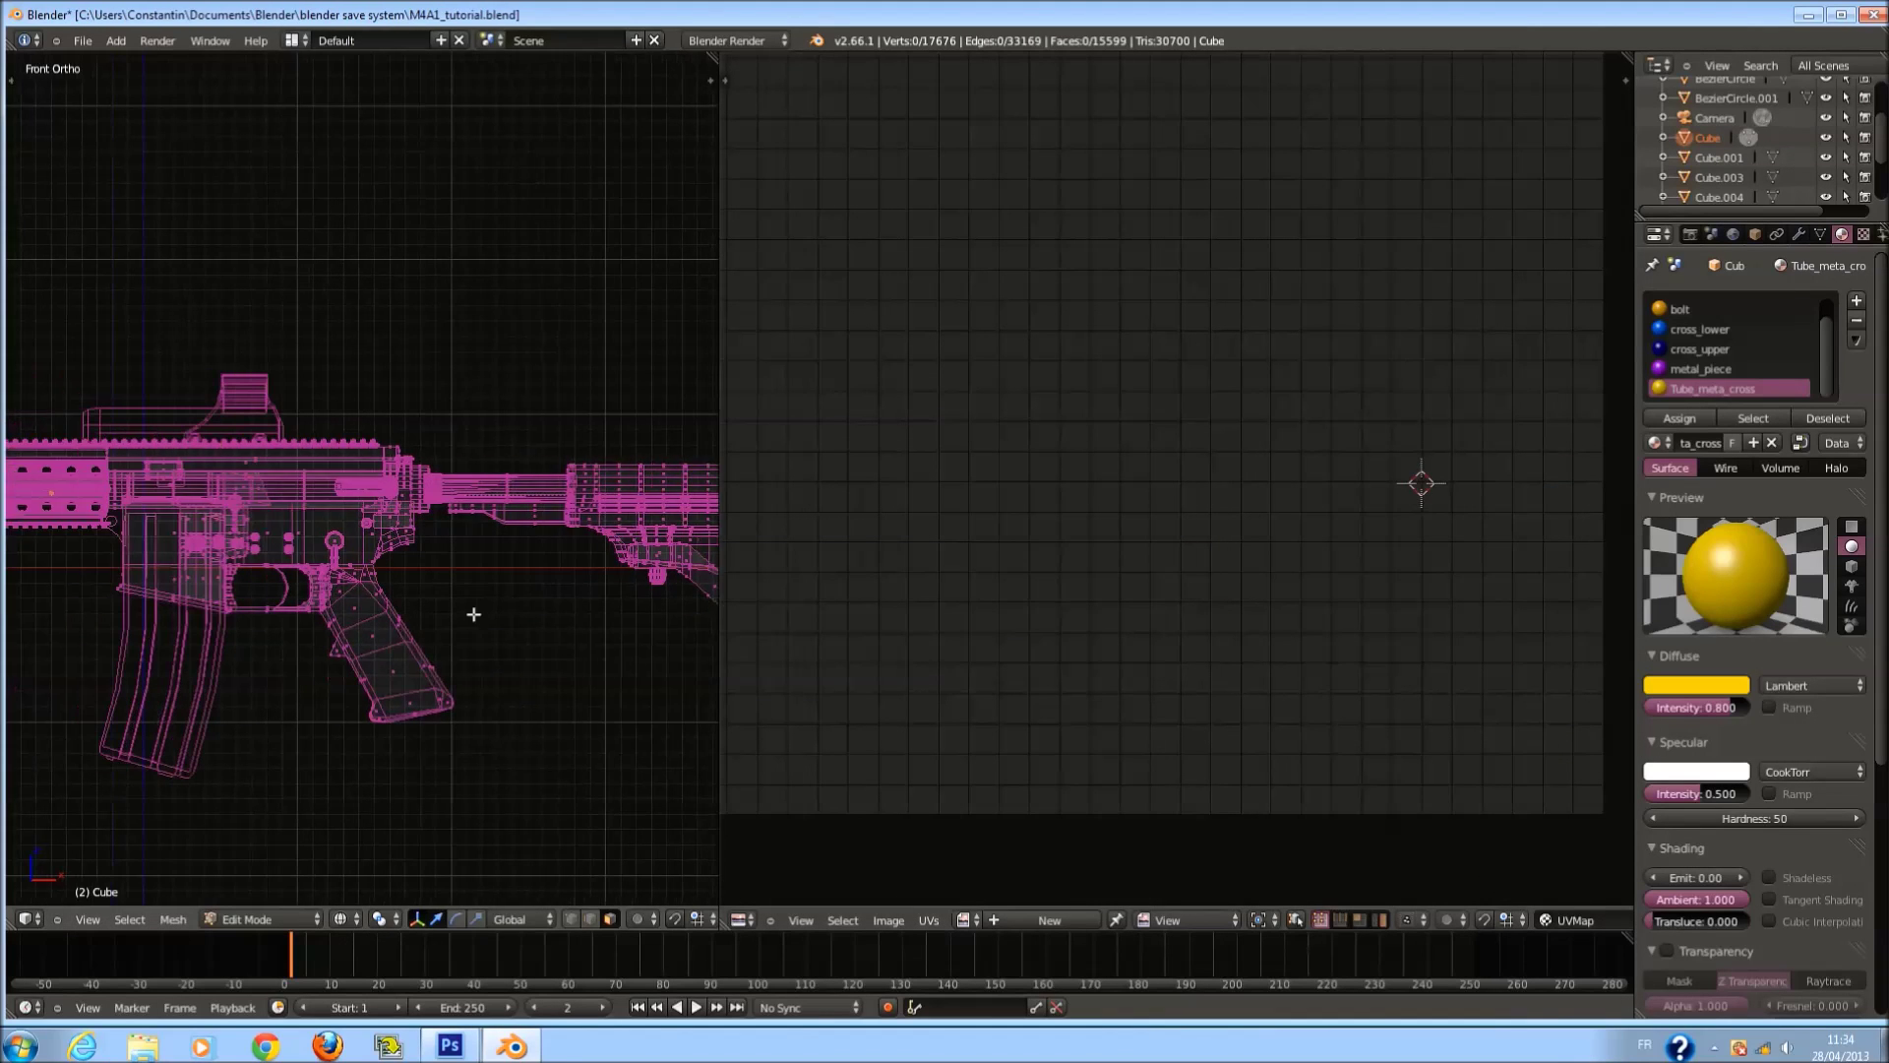
key("a")
left_click_drag(719, 662, 1073, 662)
Select the linked parts at the receiver's rear end where the buffer tube attaches.
right_click(729, 719)
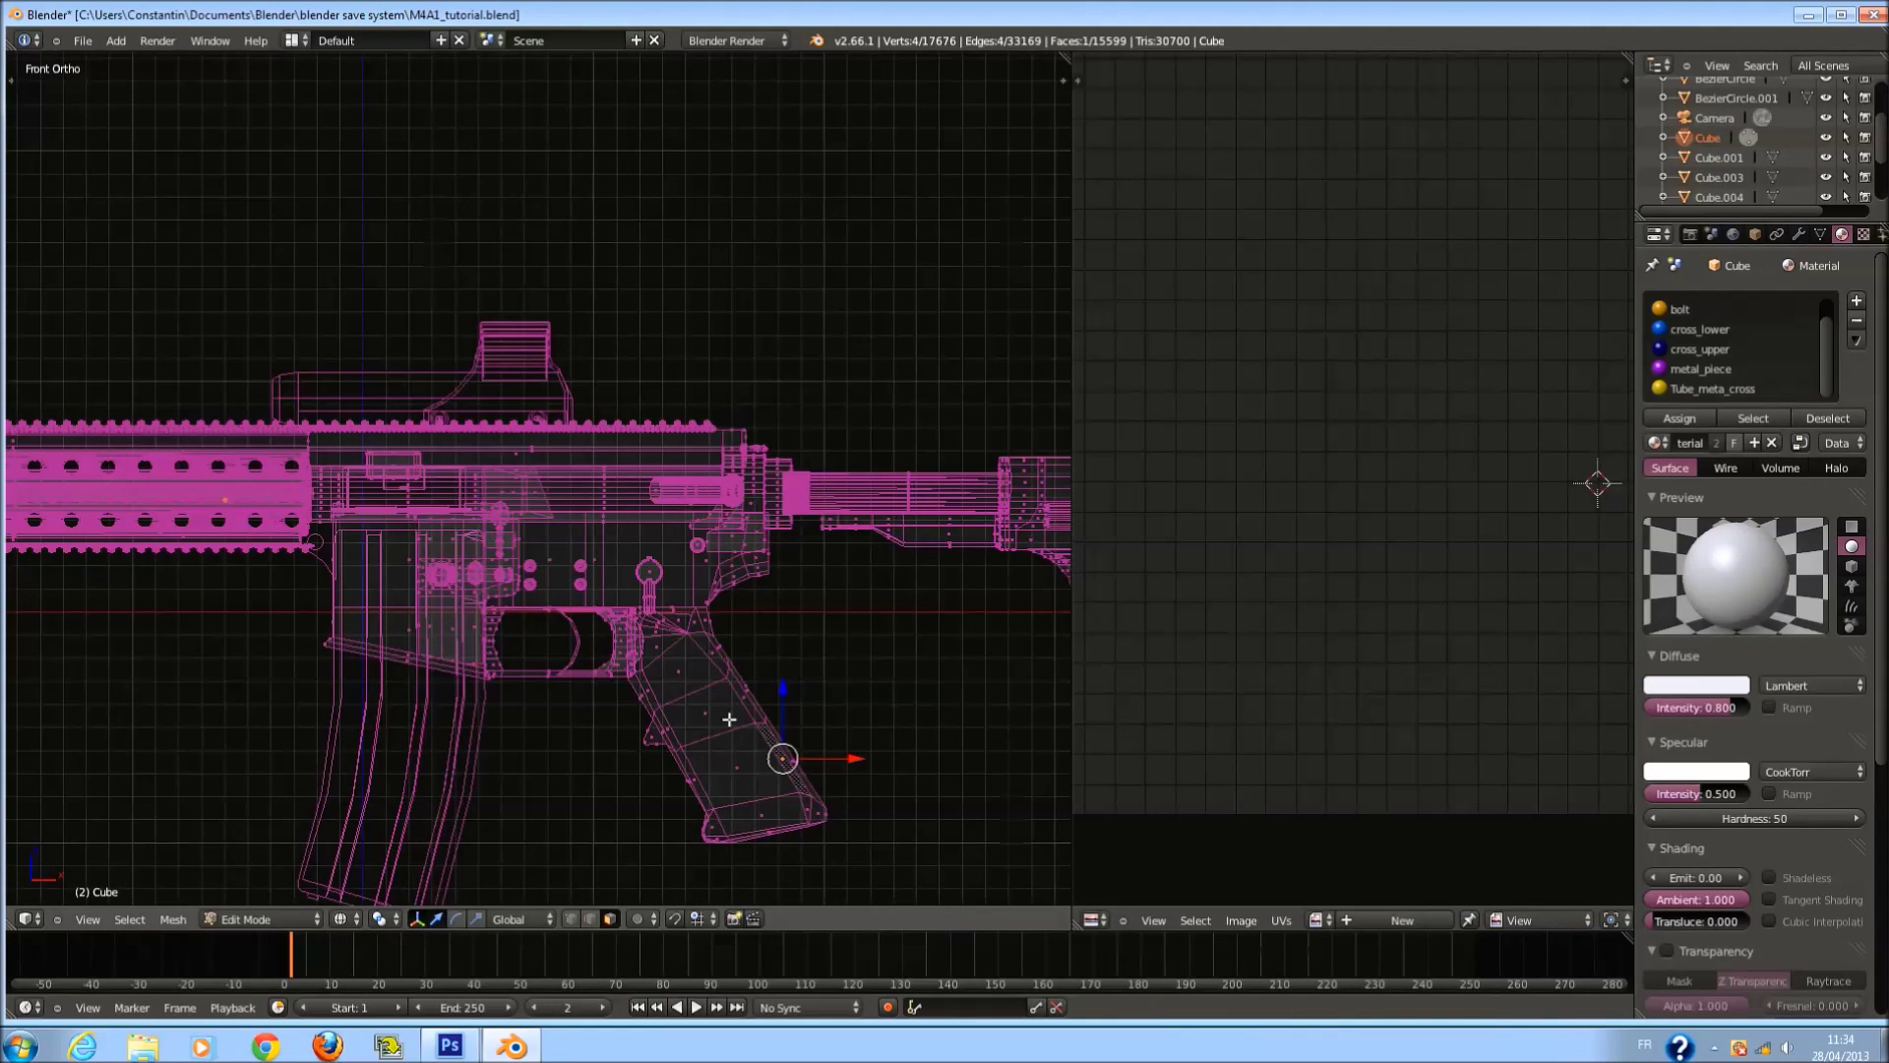
scroll(729, 719, "up", 1)
scroll(732, 635, "up", 1)
right_click(774, 362)
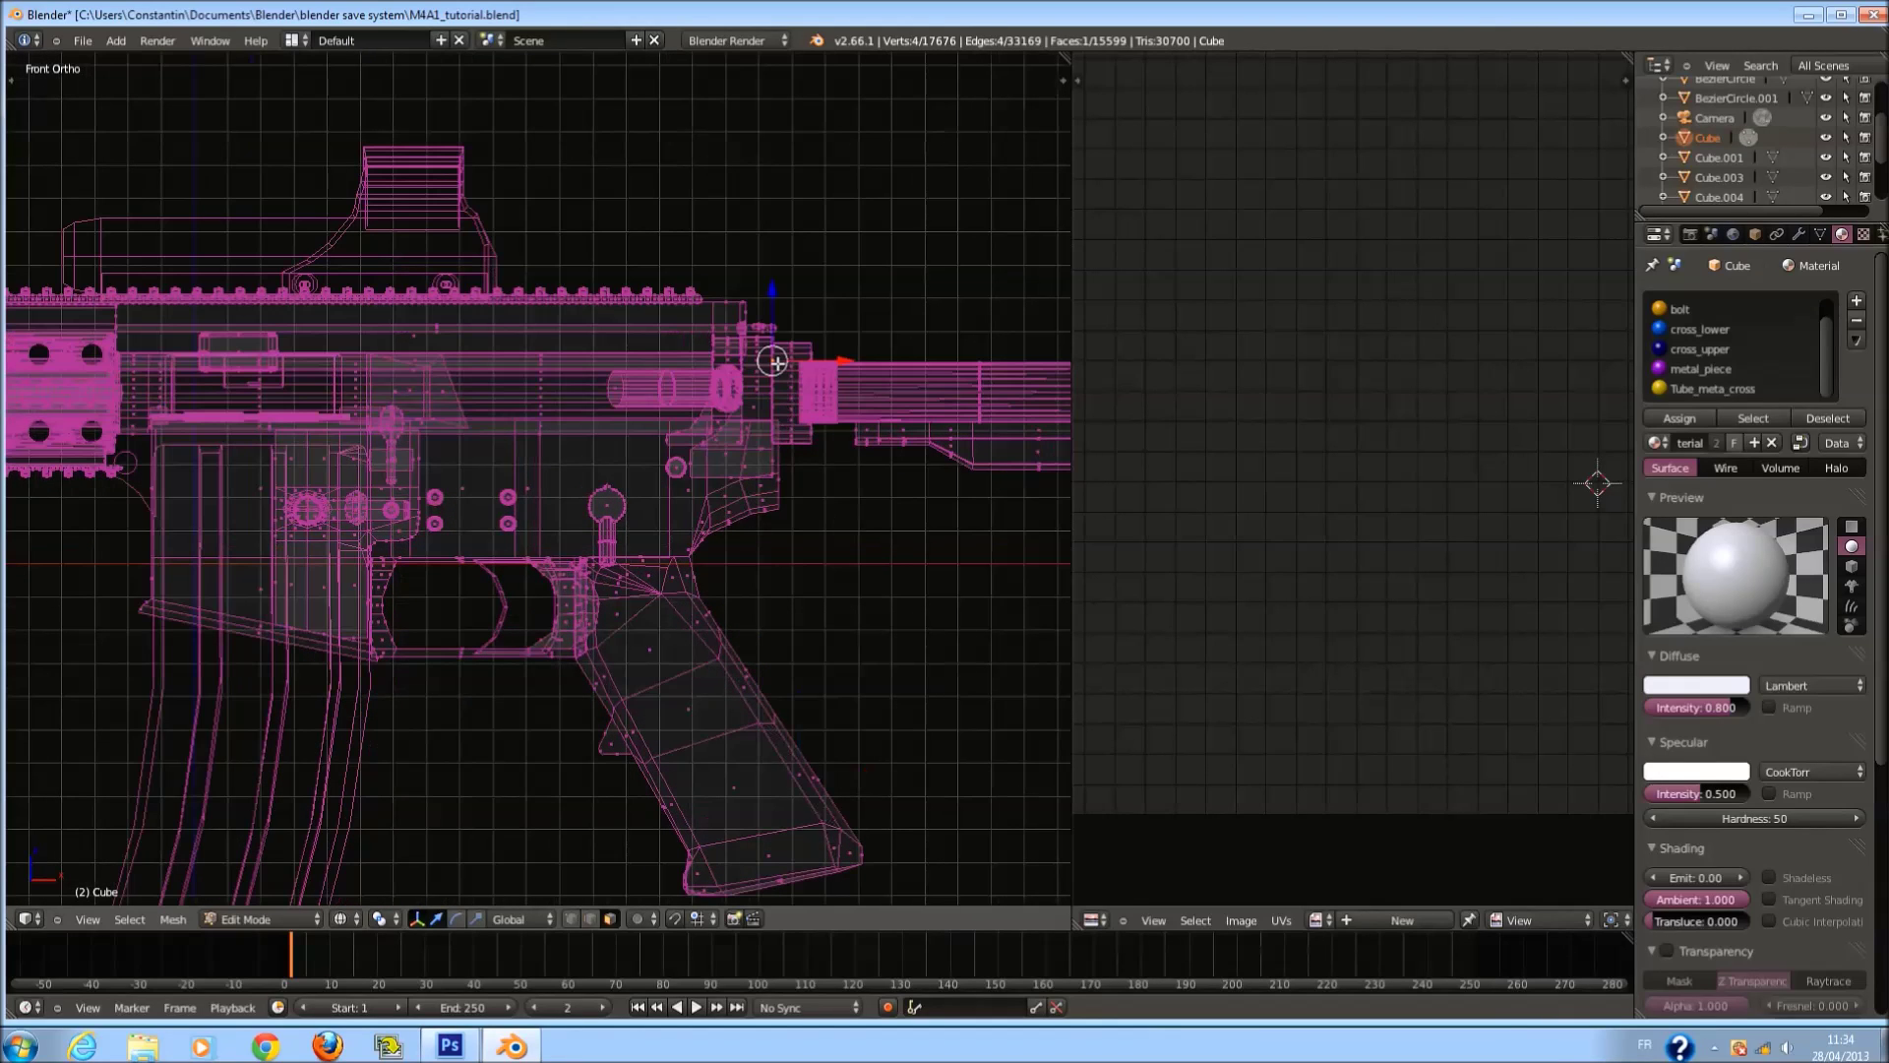
key("l")
key("l")
key("l")
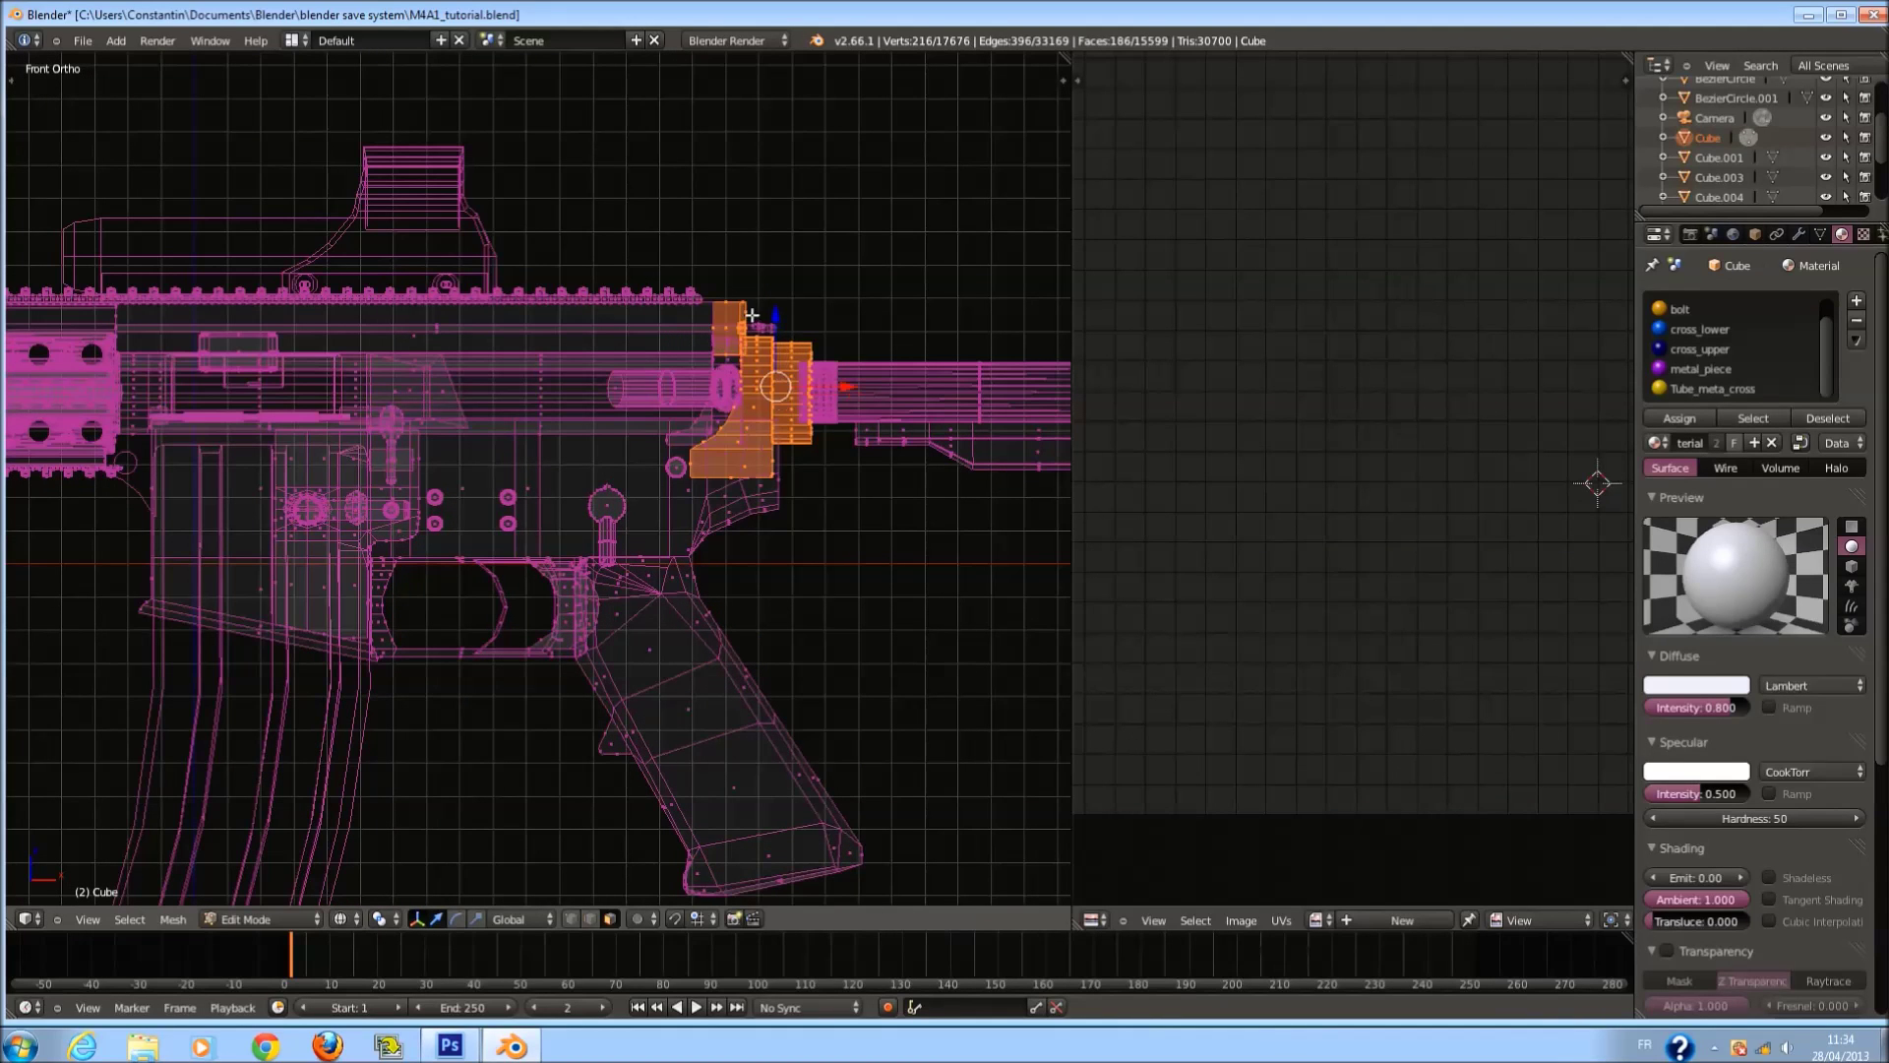
Add the linked forward bracket piece beside the collar to the selection at the rear of the receiver.
middle_click_drag(731, 361, 696, 418)
scroll(710, 395, "up", 2)
key("z")
scroll(944, 303, "up", 2)
scroll(900, 281, "down", 1)
middle_click_drag(900, 280, 866, 313)
key("g")
right_click(1008, 217)
key("l")
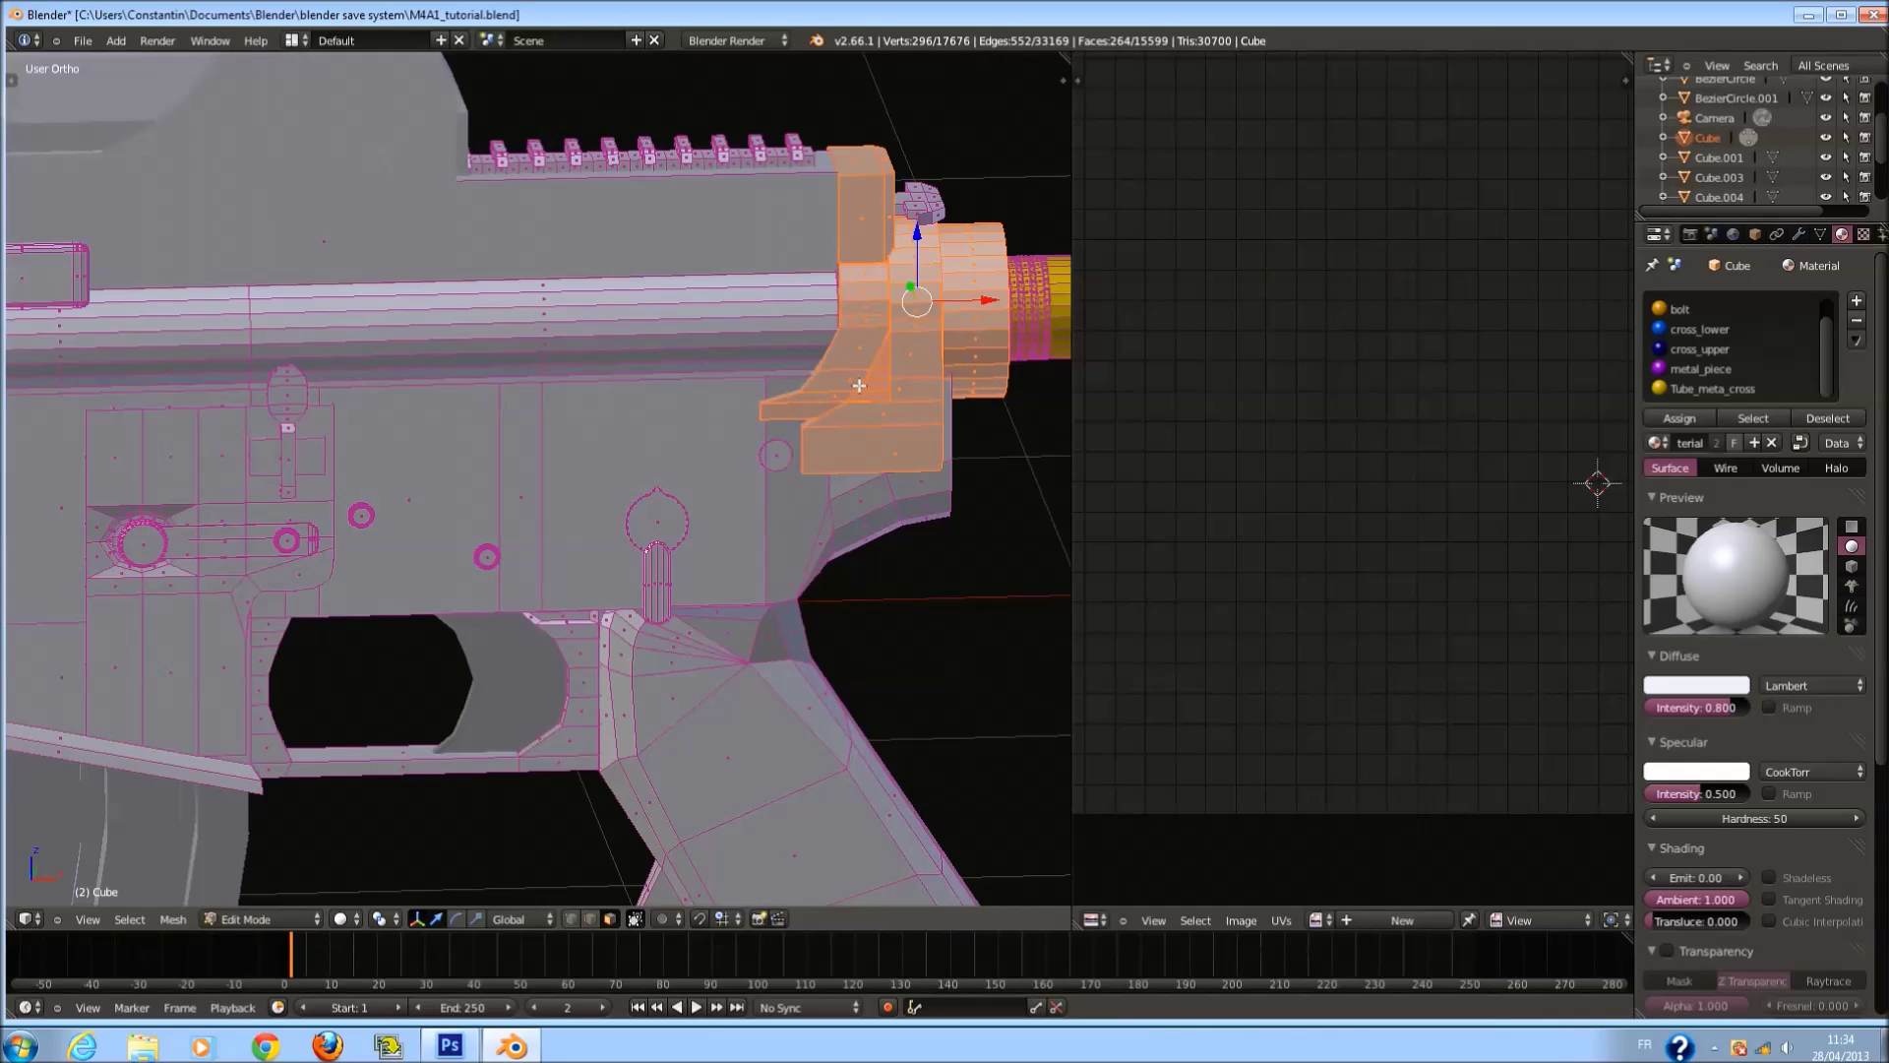
Select the linked collar, both curved brackets and the upper block at the receiver's rear in front view.
key("KP_1")
key("z")
scroll(776, 355, "up", 3)
scroll(754, 433, "up", 6, "ctrl")
right_click(676, 316)
key("l")
key("l")
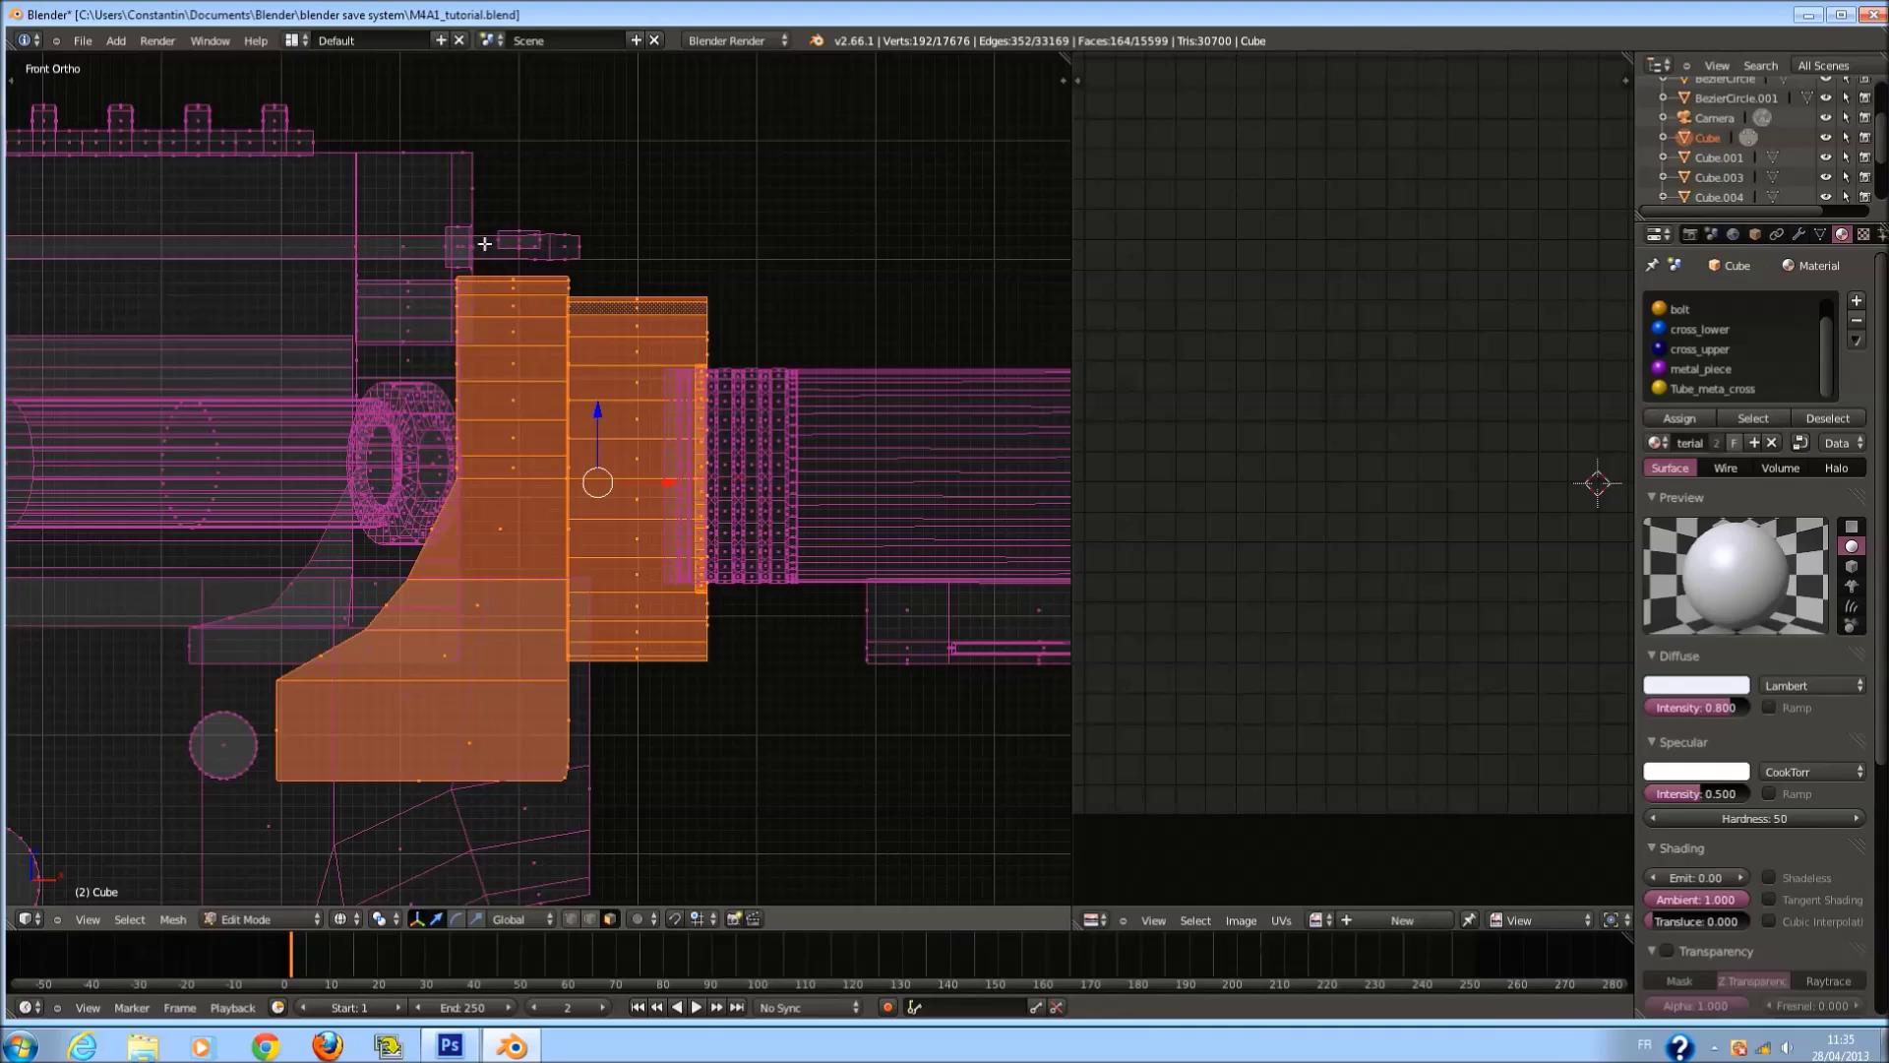
key("l")
key("l")
Add a new material slot with a material named back_reloading and save the file.
left_click(1857, 300)
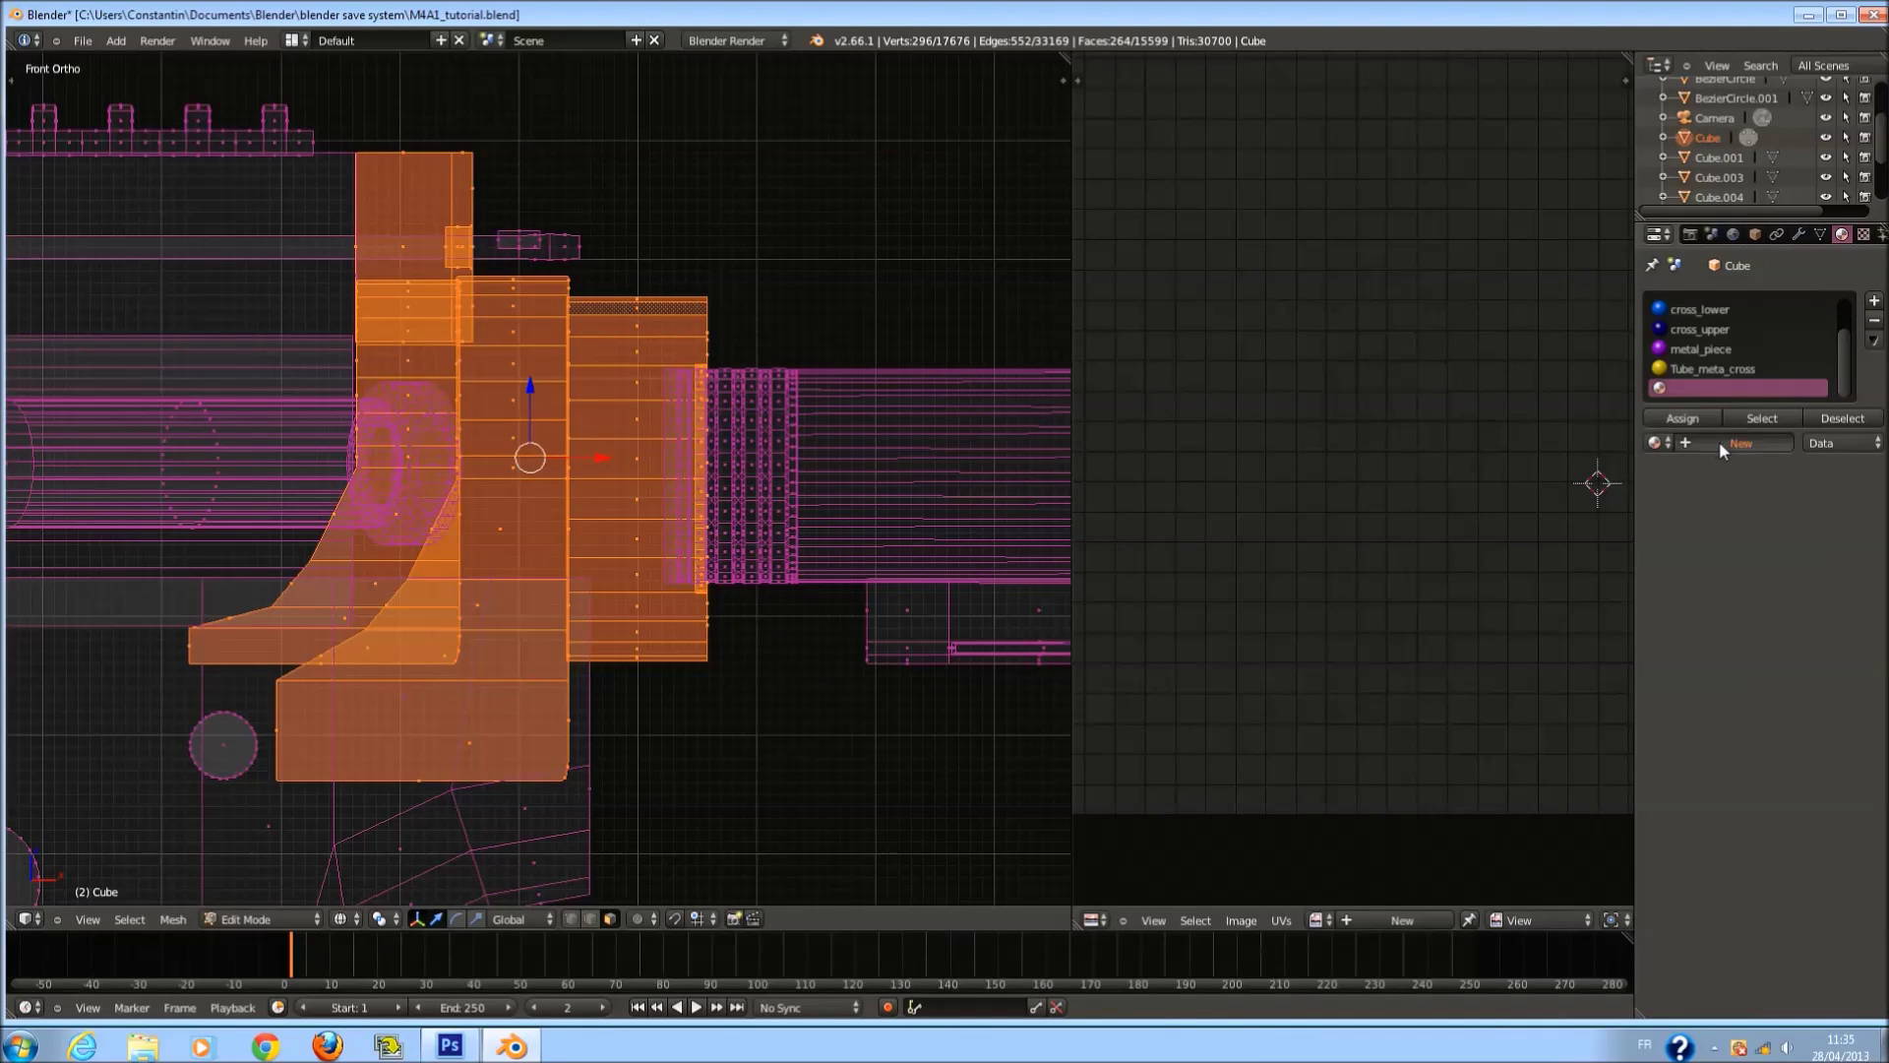
left_click(1721, 441)
type("B")
type("ACKGR")
type("O")
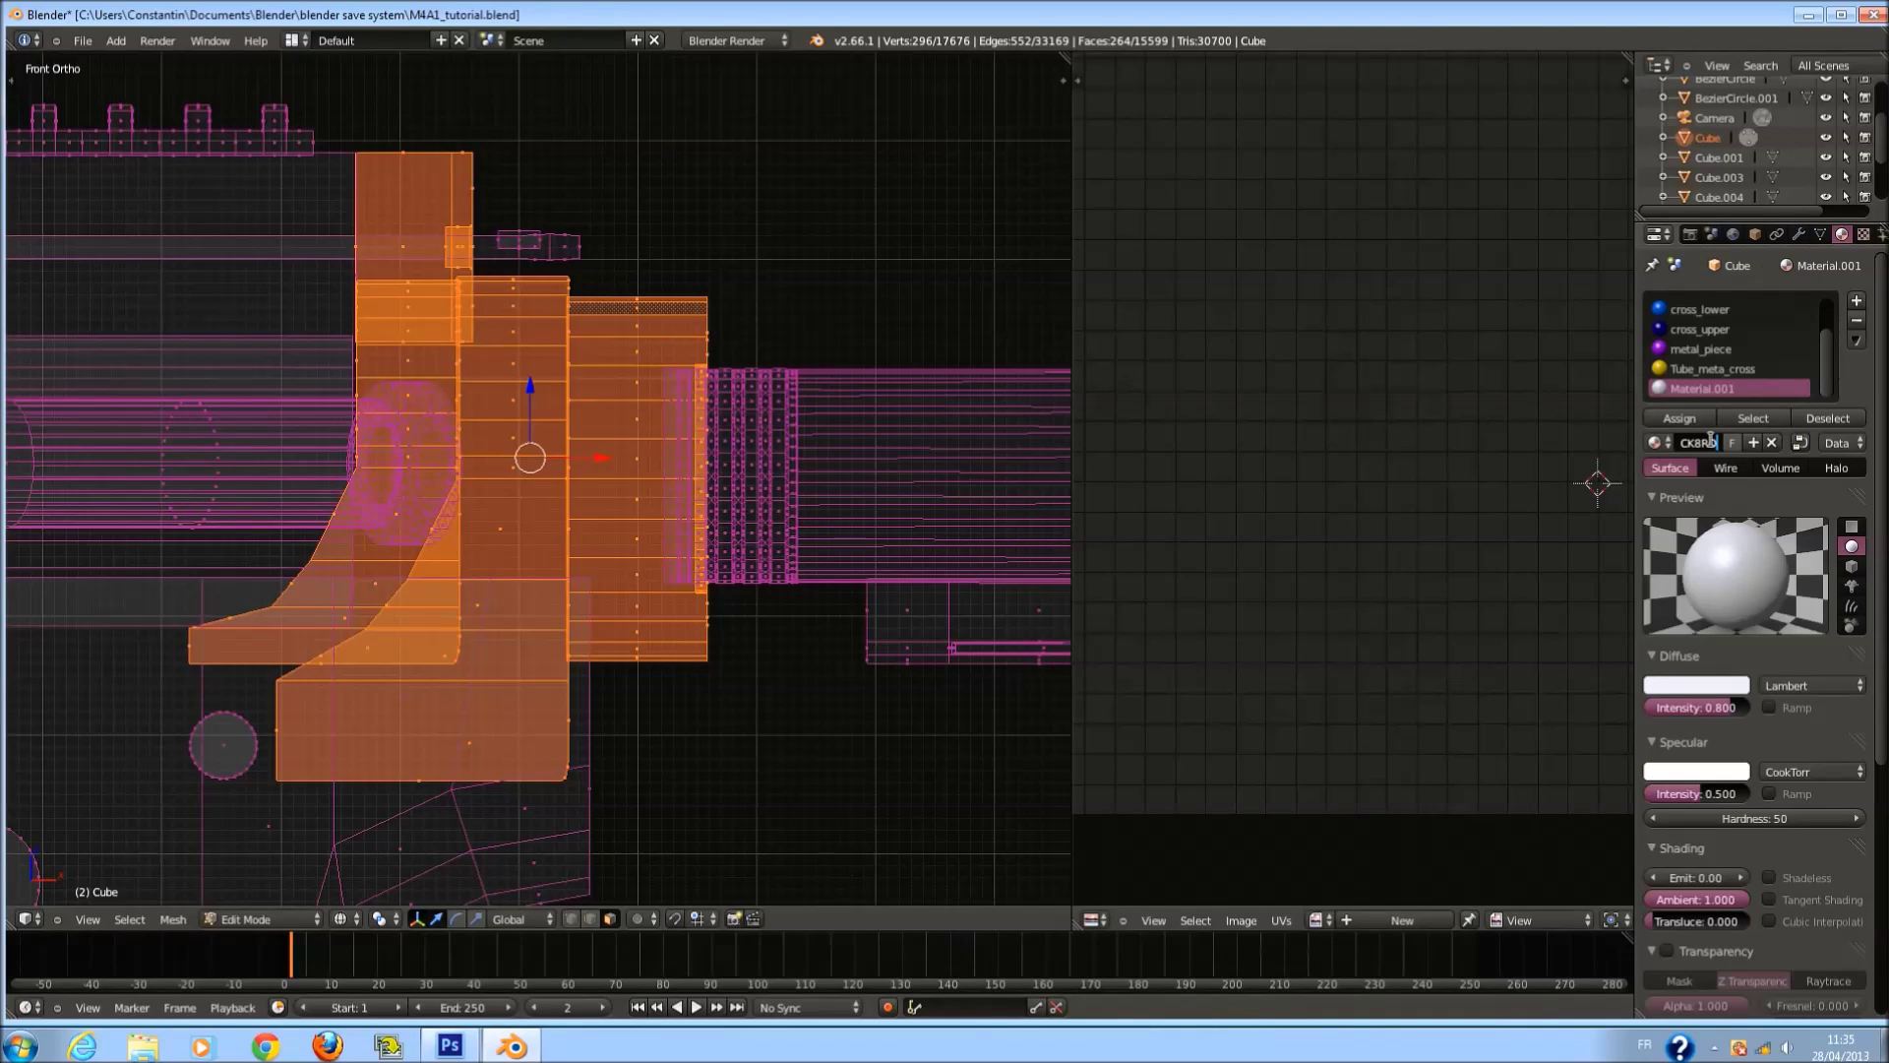
key("BackSpace")
key("BackSpace")
key("BackSpace")
key("BackSpace")
key("BackSpace")
key("BackSpace")
key("BackSpace")
type("back_reba")
type("oad")
type("ing")
key("Return")
key("ctrl+s")
Colour the selected rear receiver parts orange with the back_reloading material and overwrite the saved file.
left_click(1729, 684)
mouse_move(1649, 499)
left_mouse_down()
mouse_move(1594, 591)
mouse_move(1624, 622)
left_mouse_up()
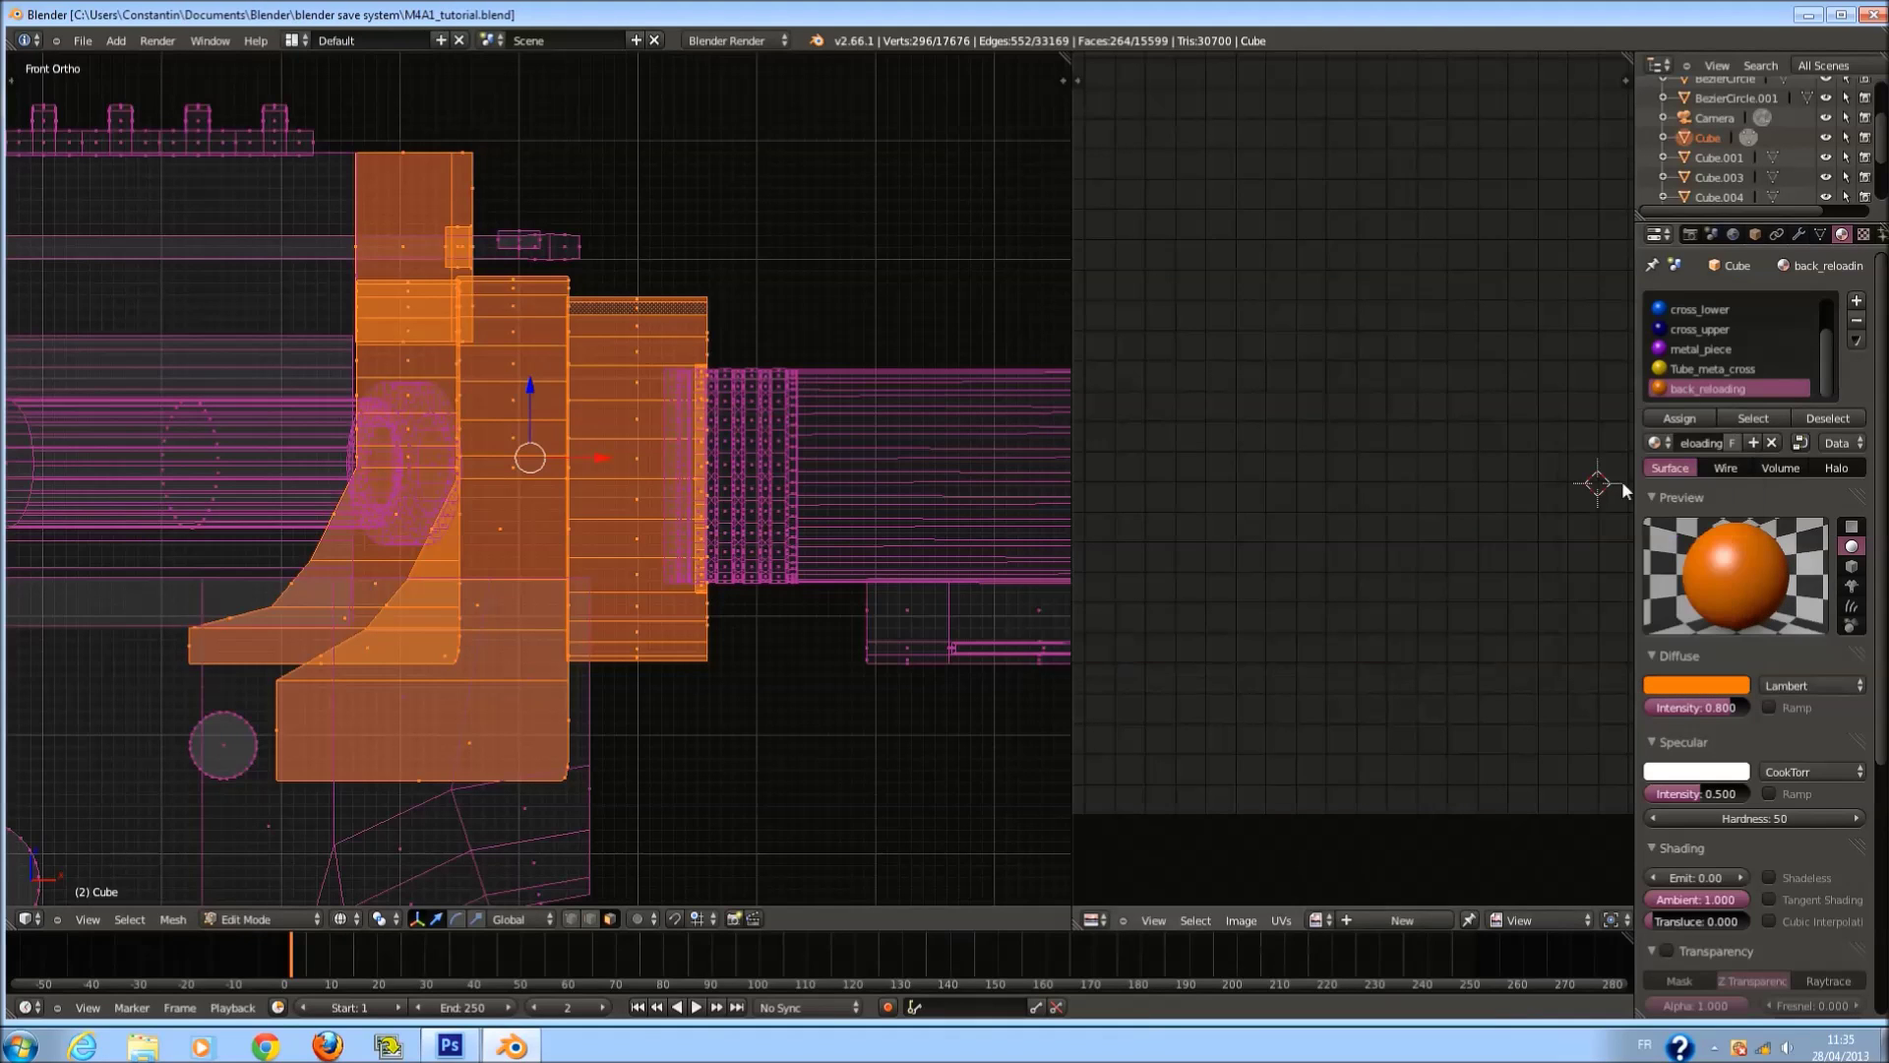
key("z")
scroll(748, 485, "down", 8)
scroll(749, 485, "up", 5)
key("ctrl+s")
key("Return")
Select the linked round collar in Edit Mode and UV-map it with Project from View (Bounds).
scroll(618, 487, "down", 5)
scroll(618, 487, "up", 5)
scroll(590, 421, "down", 2)
scroll(590, 421, "up", 4)
right_click(611, 390)
scroll(651, 413, "up", 3)
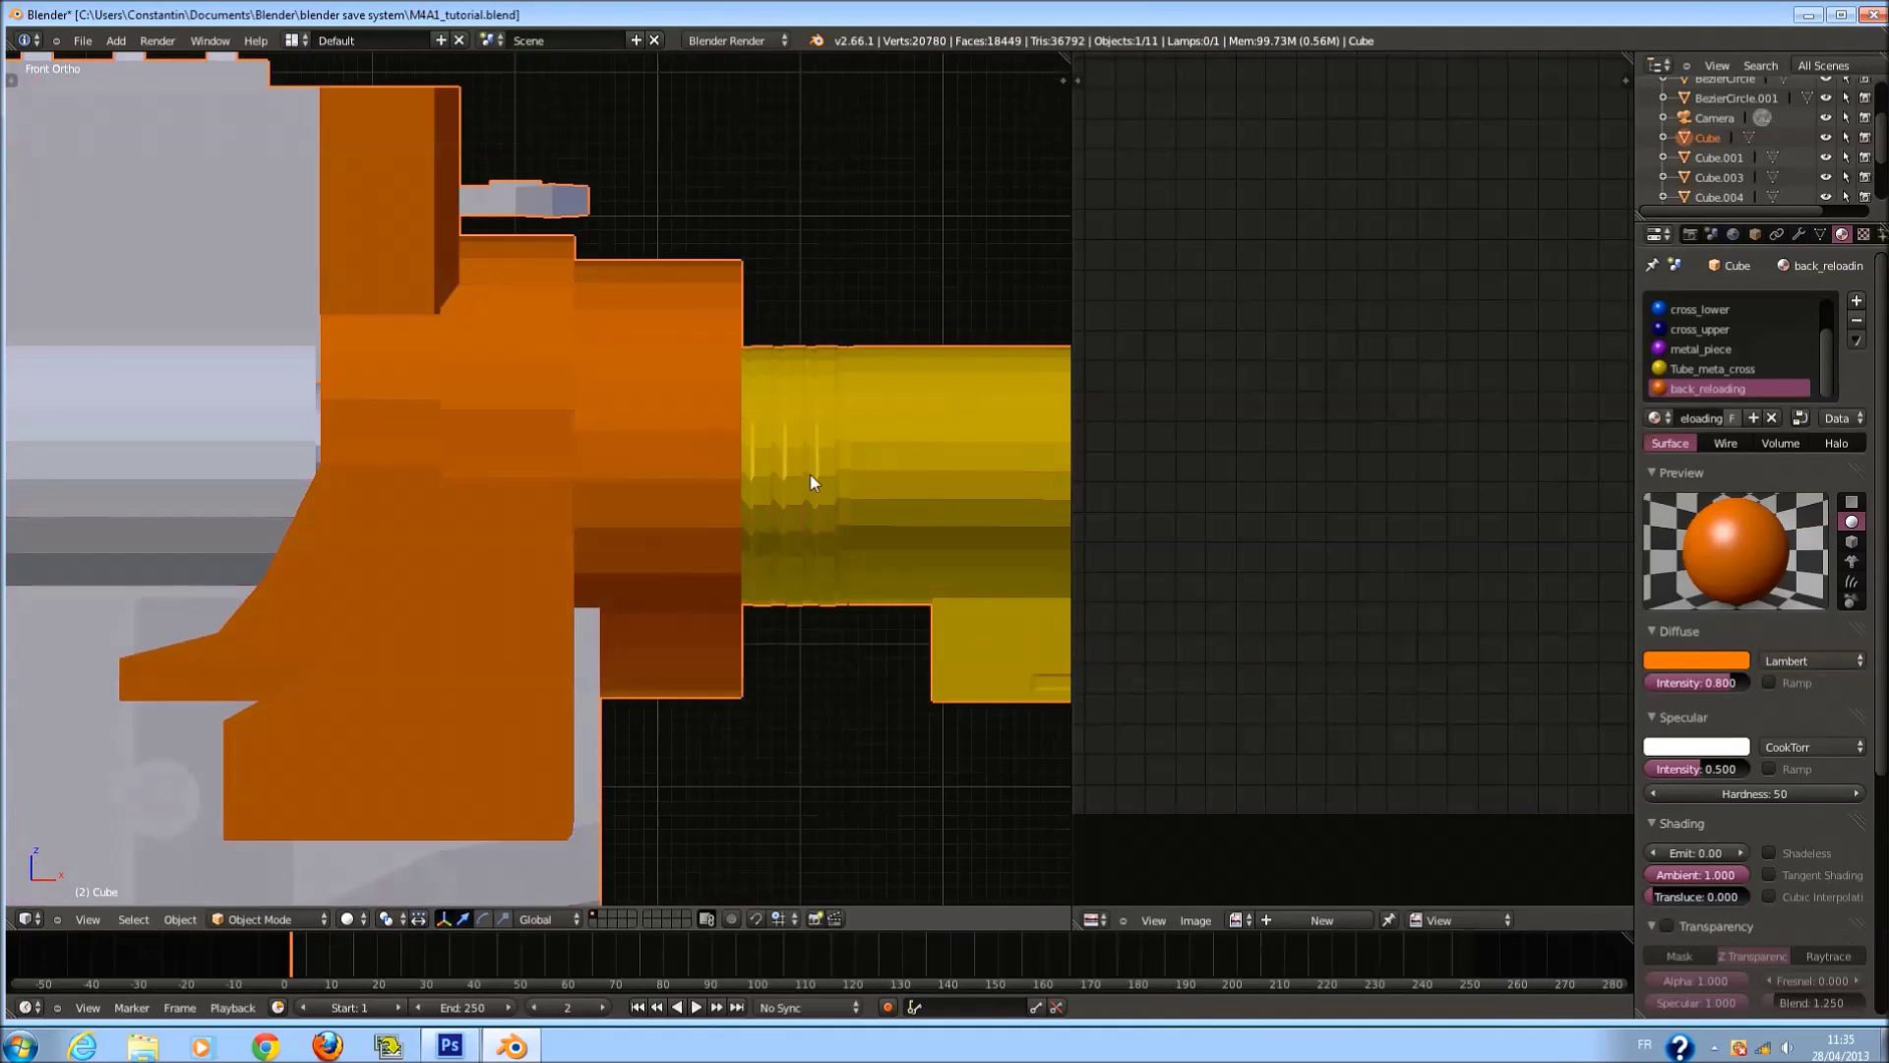
key("l")
key("ctrl+Tab")
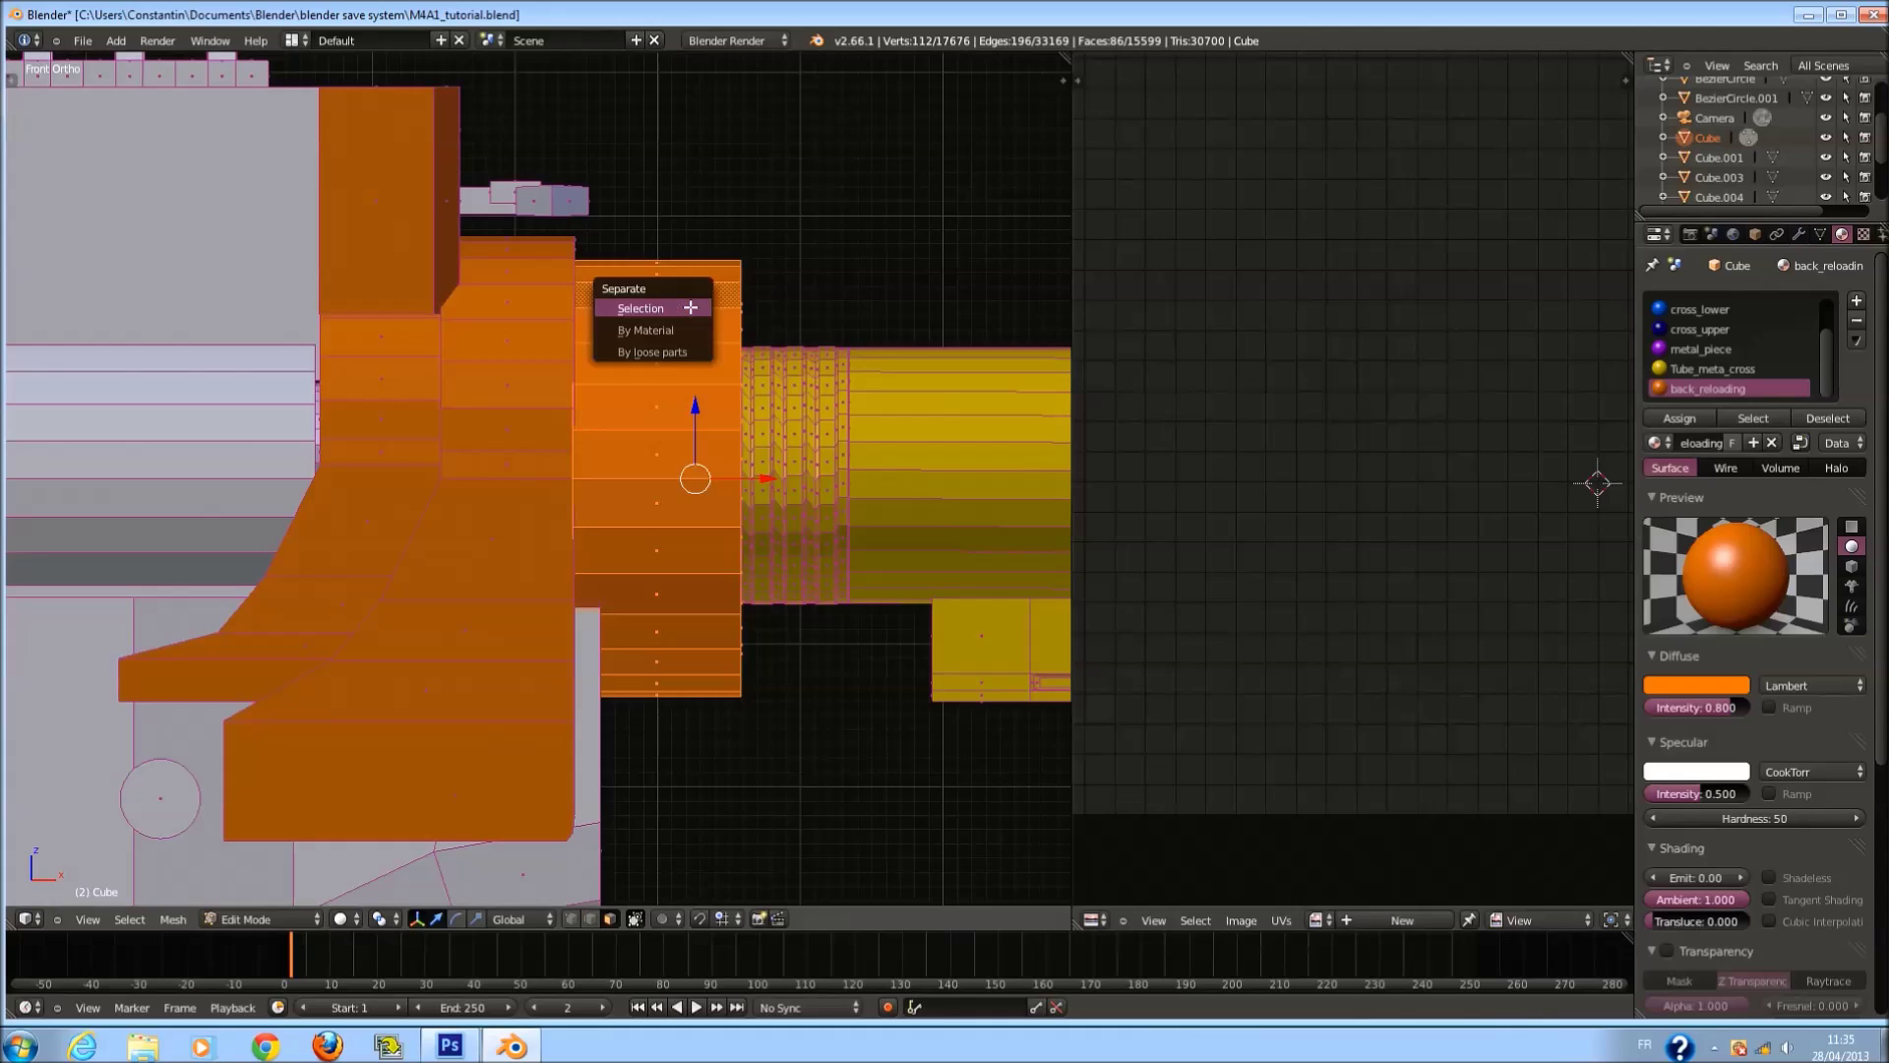
key("u")
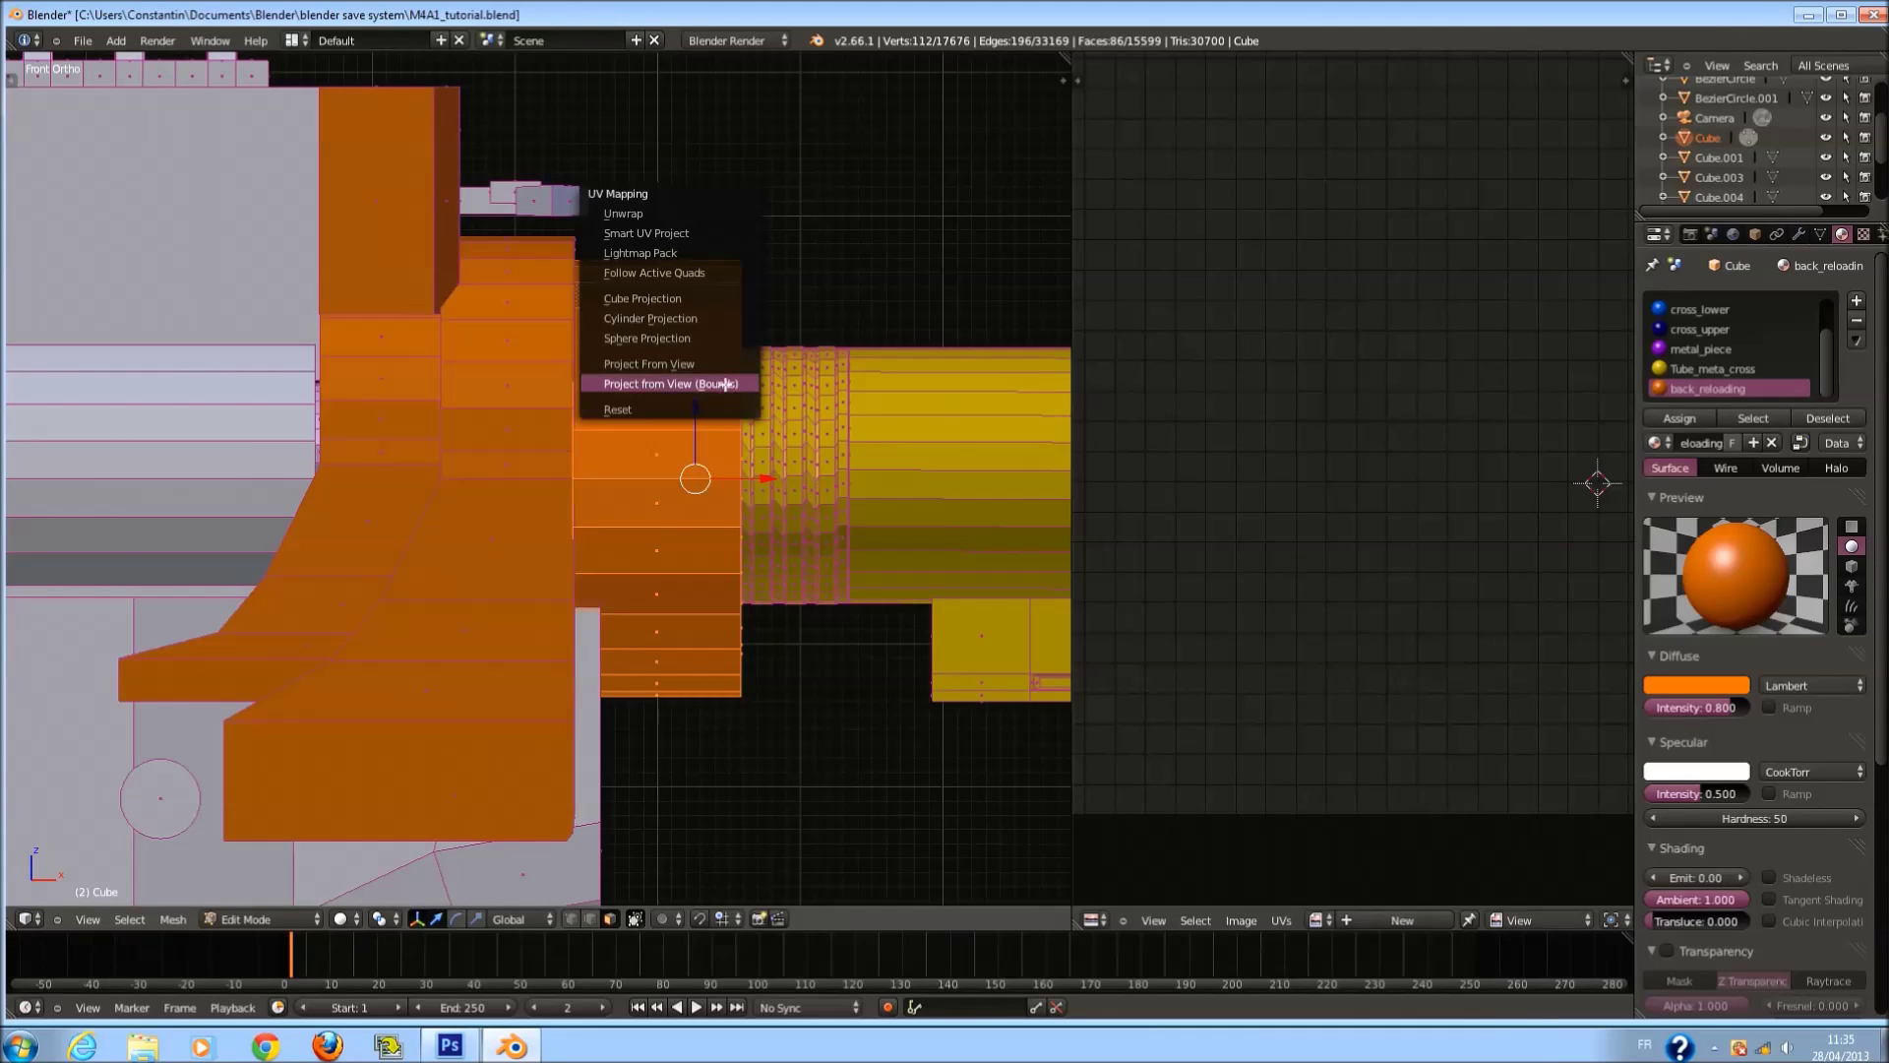
left_click(679, 382)
Select the linked bracket directly beside the collar and UV-map it separately from the front view.
right_click(514, 274)
key("u")
left_click(512, 275)
key("ctrl+l")
key("u")
left_click(539, 339)
UV-map the upper block and the forward bracket separately with front-view projections.
right_click(394, 292)
key("ctrl+l")
key("u")
left_click(394, 295)
right_click(413, 372)
key("ctrl+l")
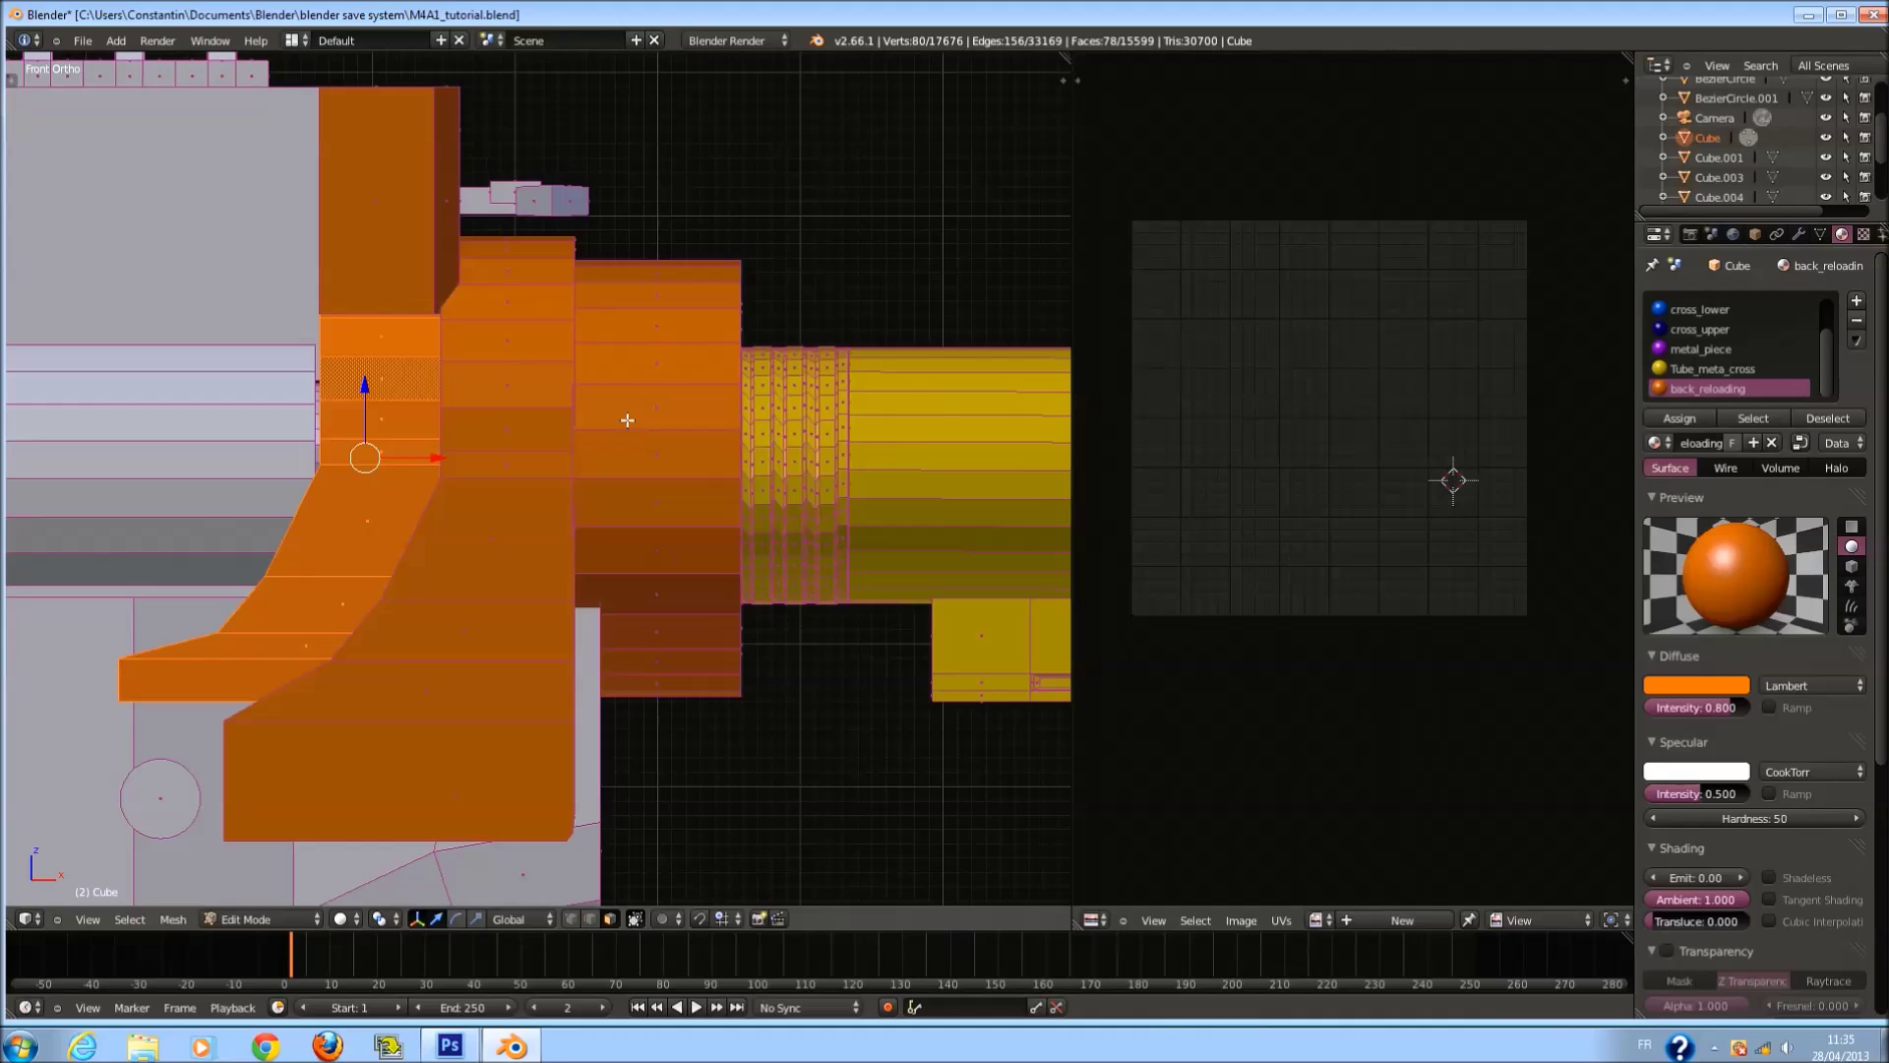
key("u")
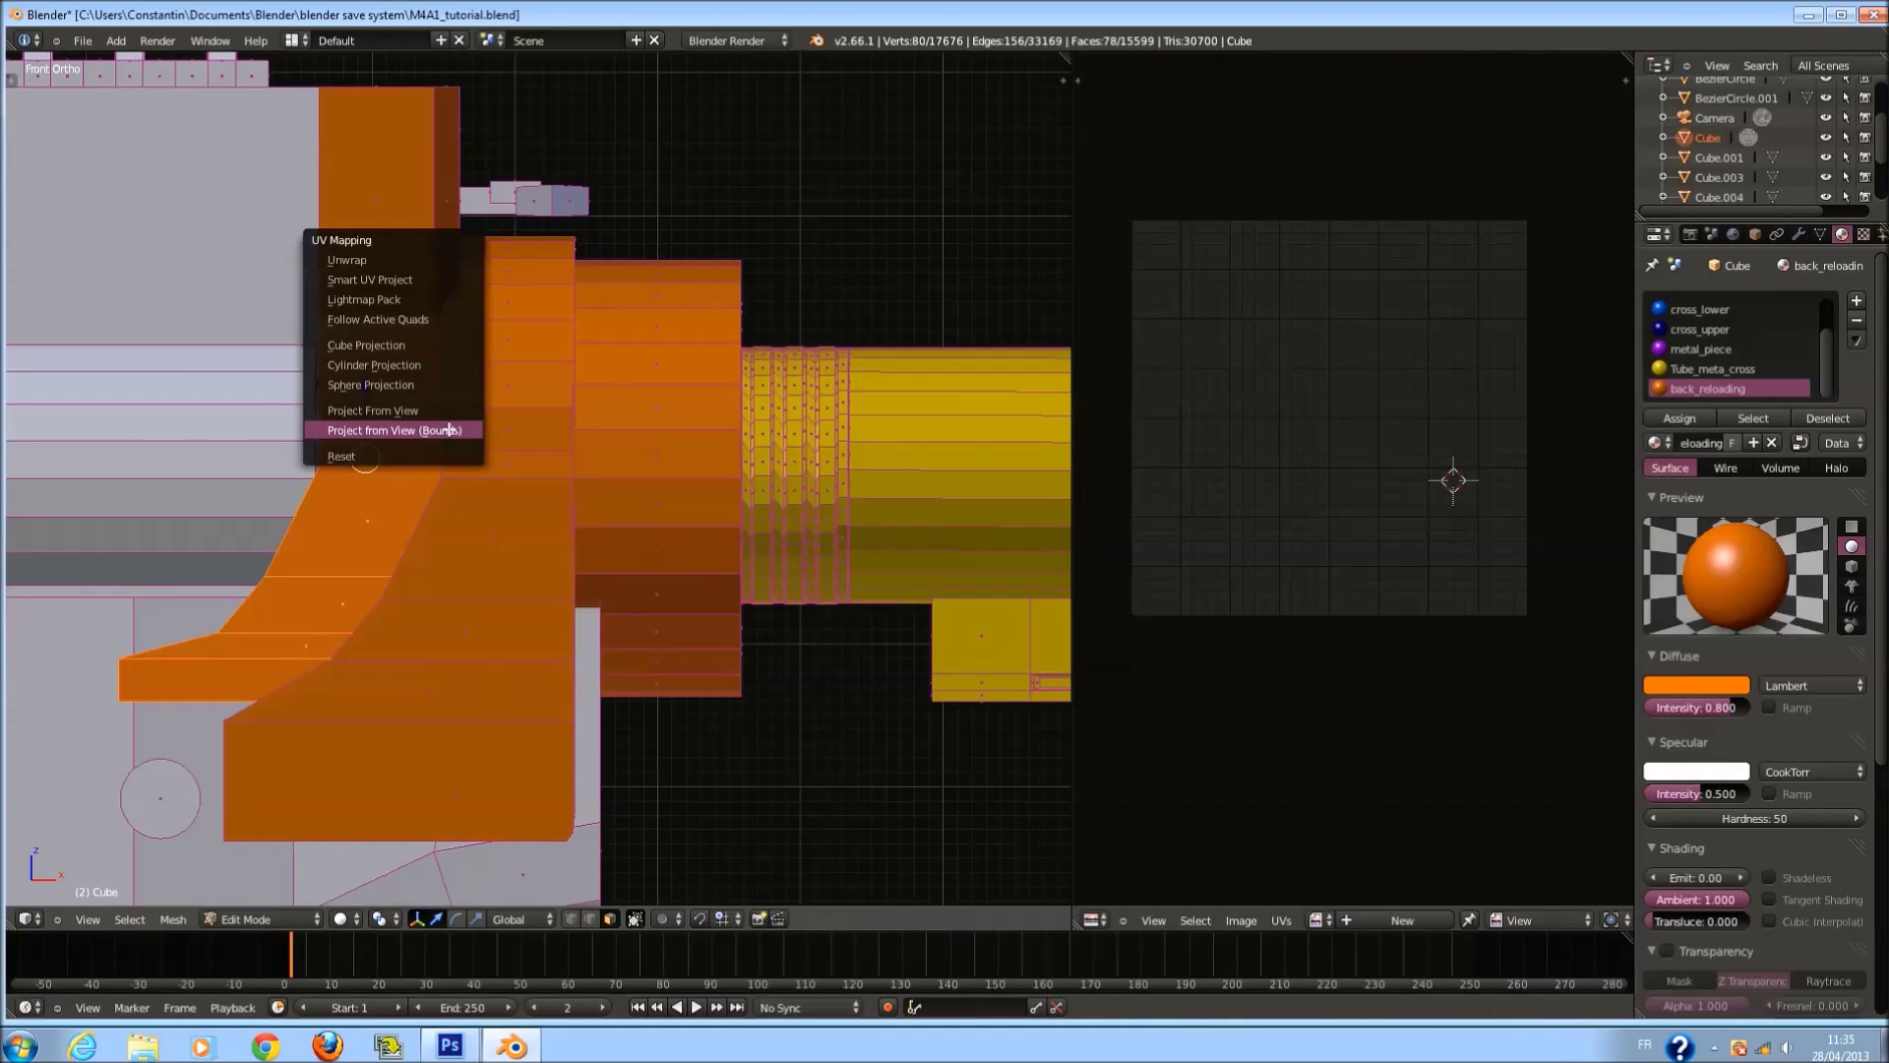
left_click(449, 427)
Project all four linked orange pieces together from the front view within bounds and scale their UVs to about half size.
right_click(653, 418)
key("ctrl+l")
key("l")
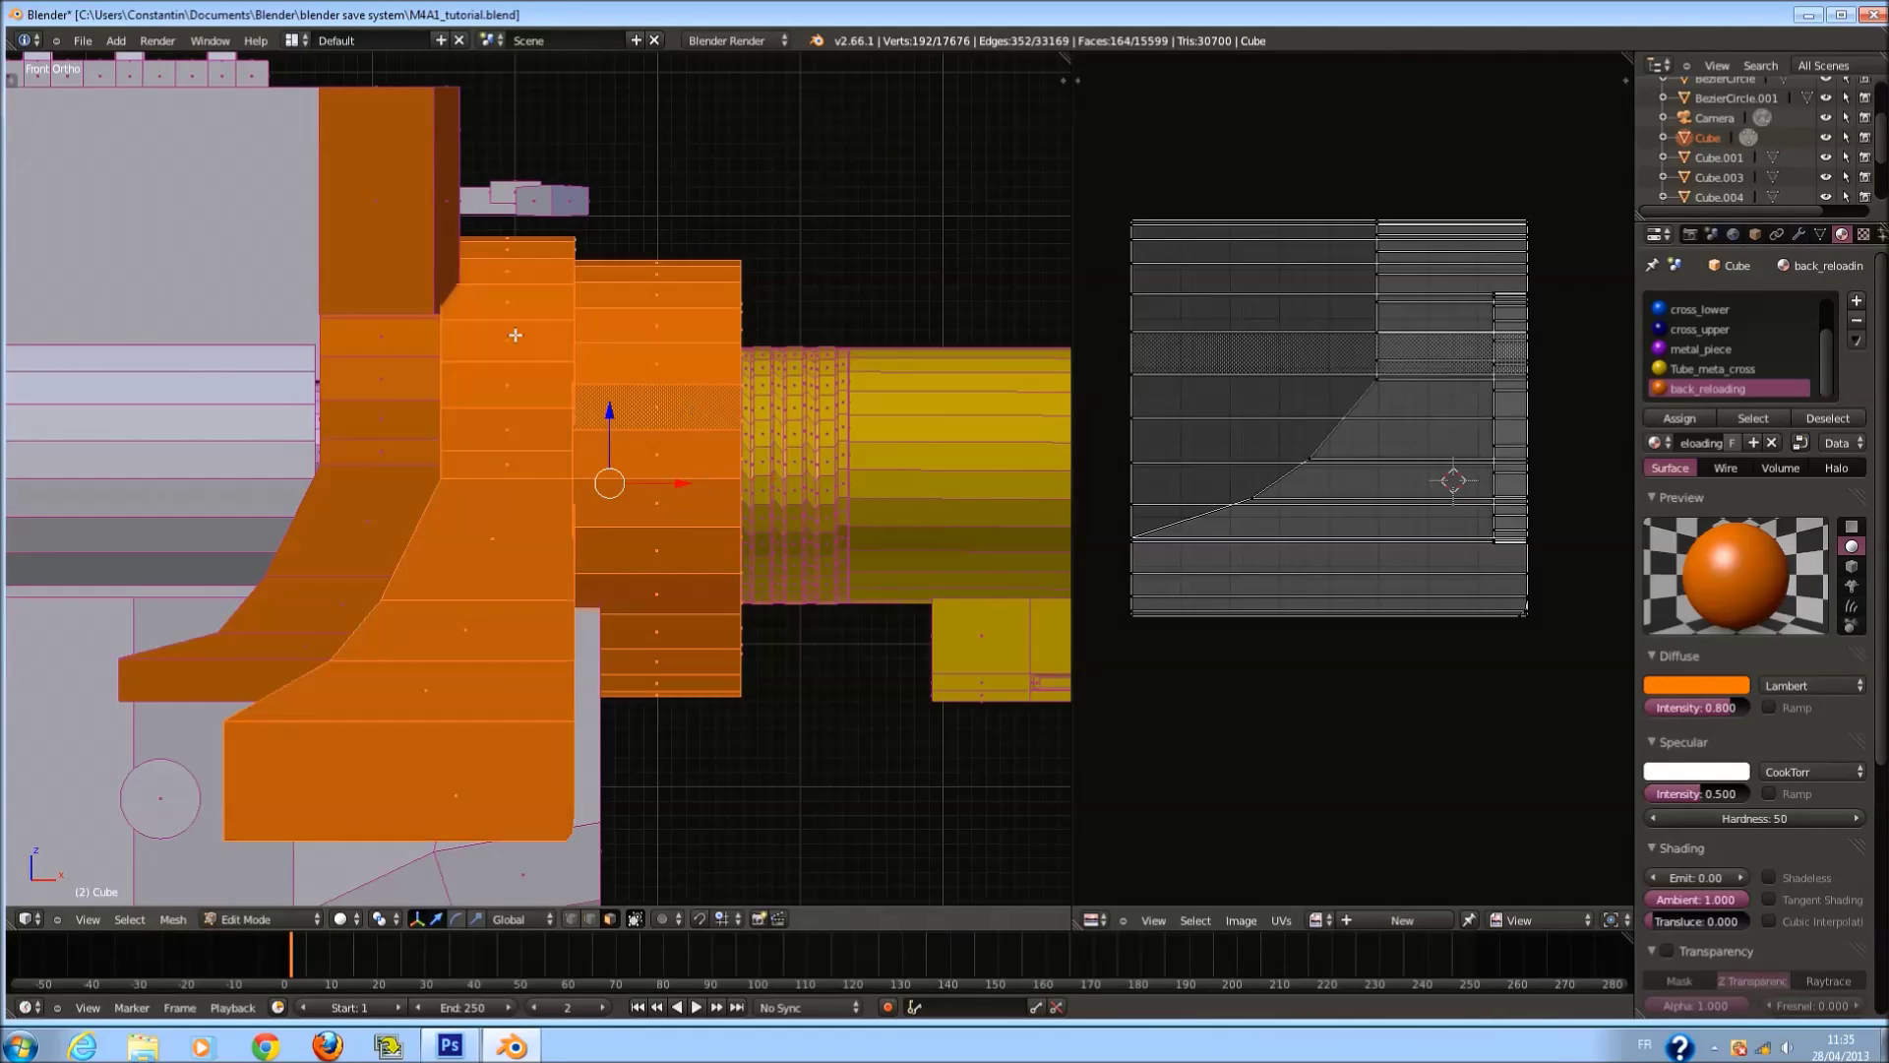
key("l")
key("l")
key("u")
left_click(693, 476)
key("a")
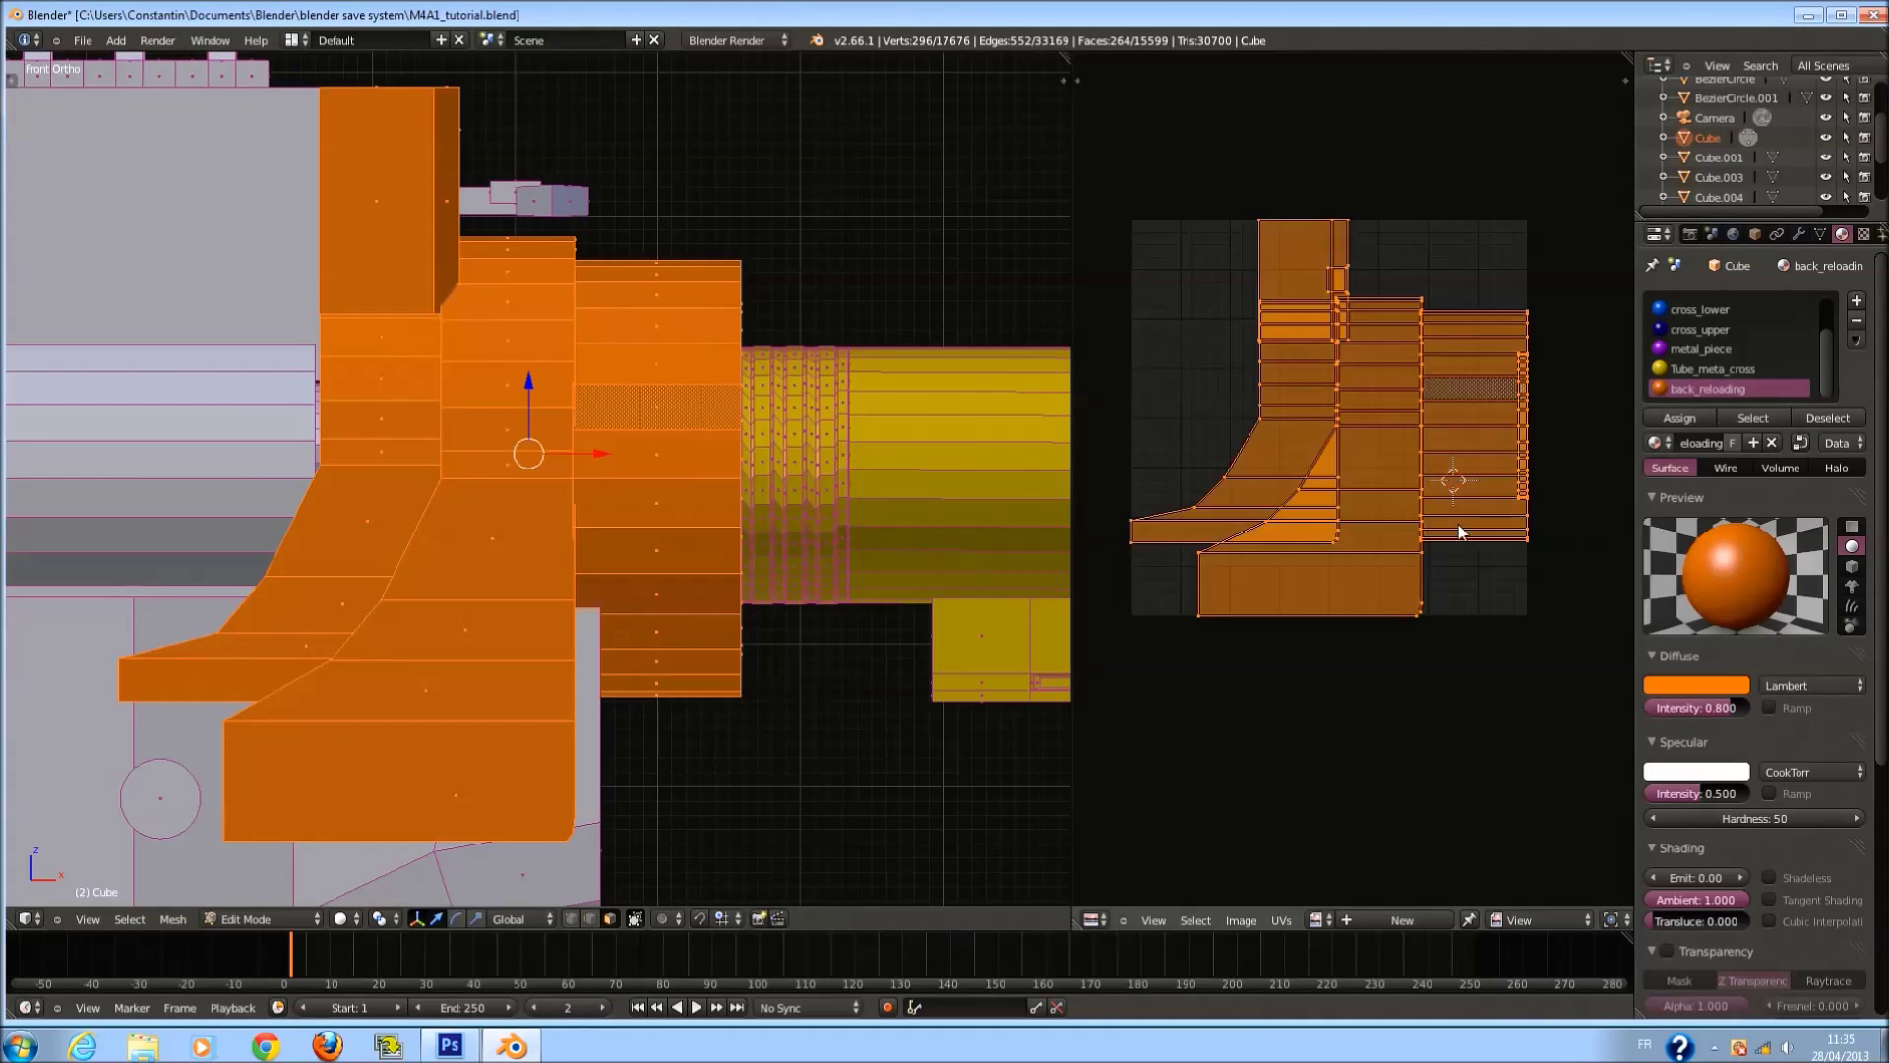
key("s")
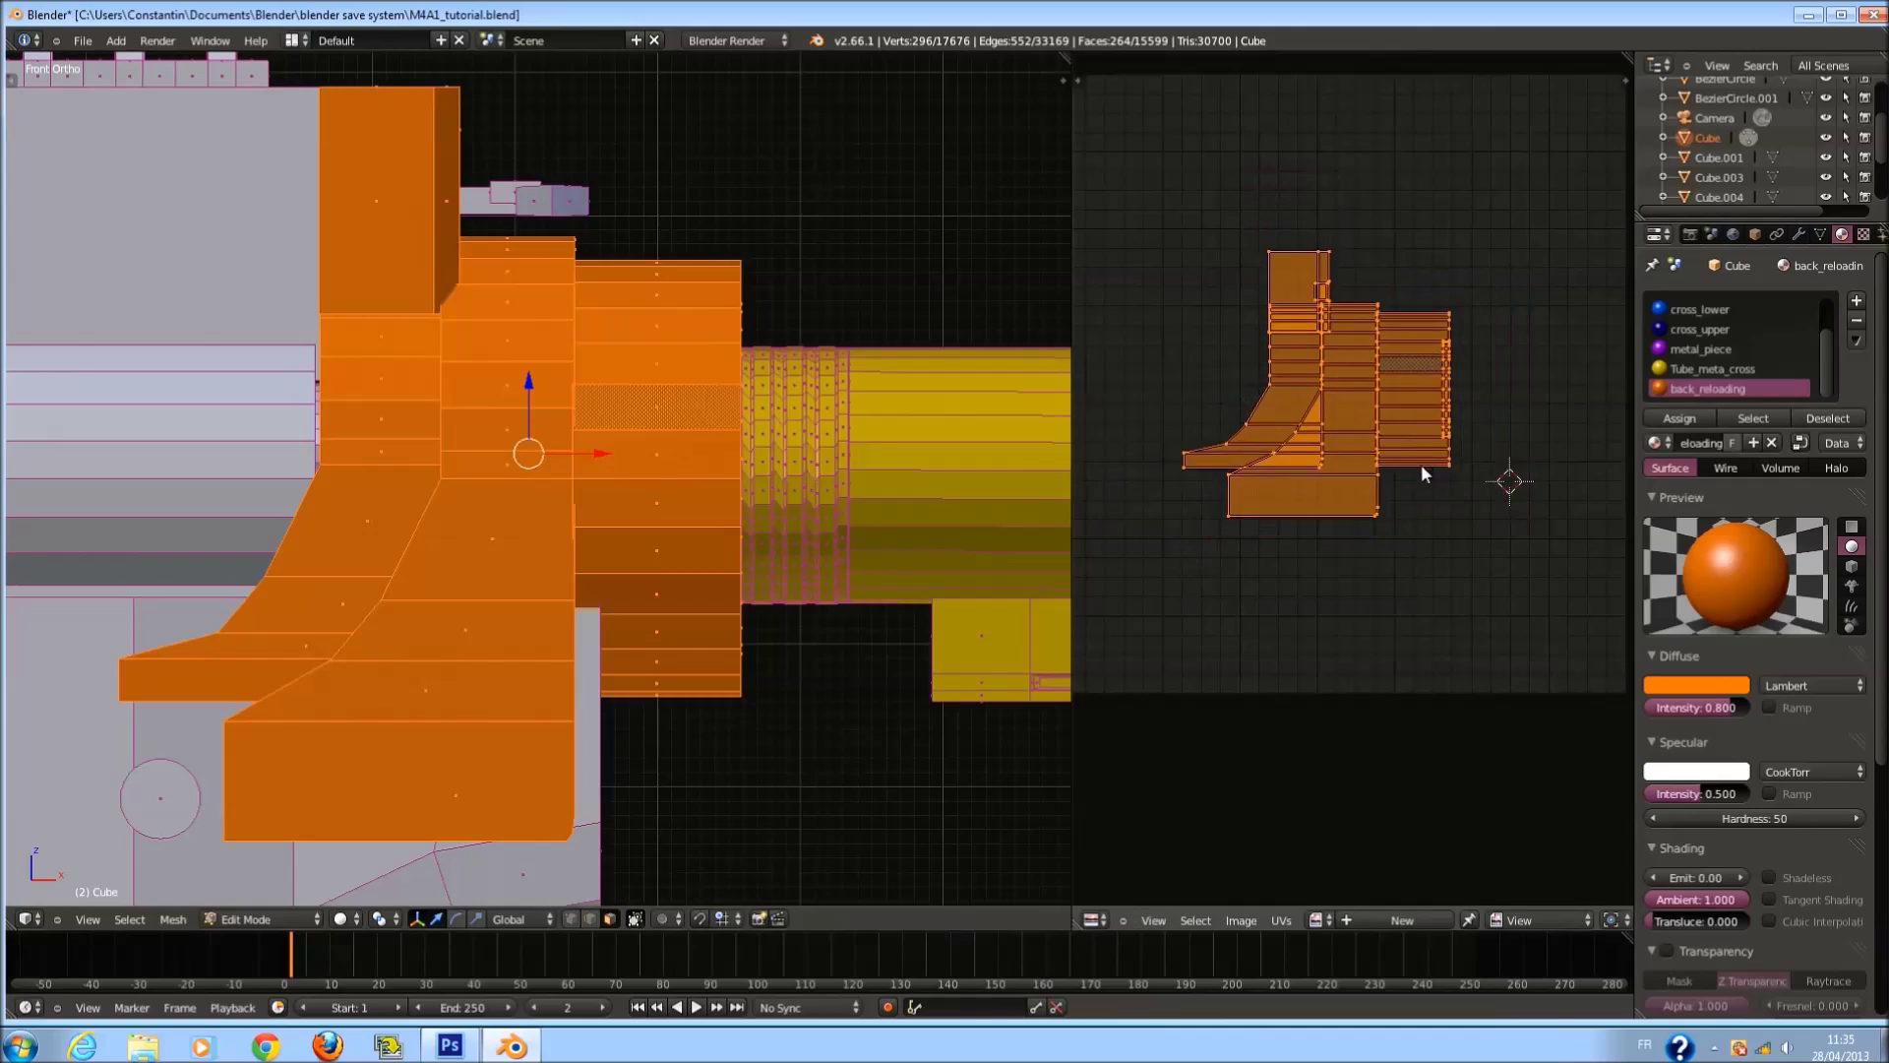
Select the face ring on the collar's rear end and UV-map it in right view with Project from View (Bounds).
middle_click_drag(964, 462, 519, 490)
key("KP_3")
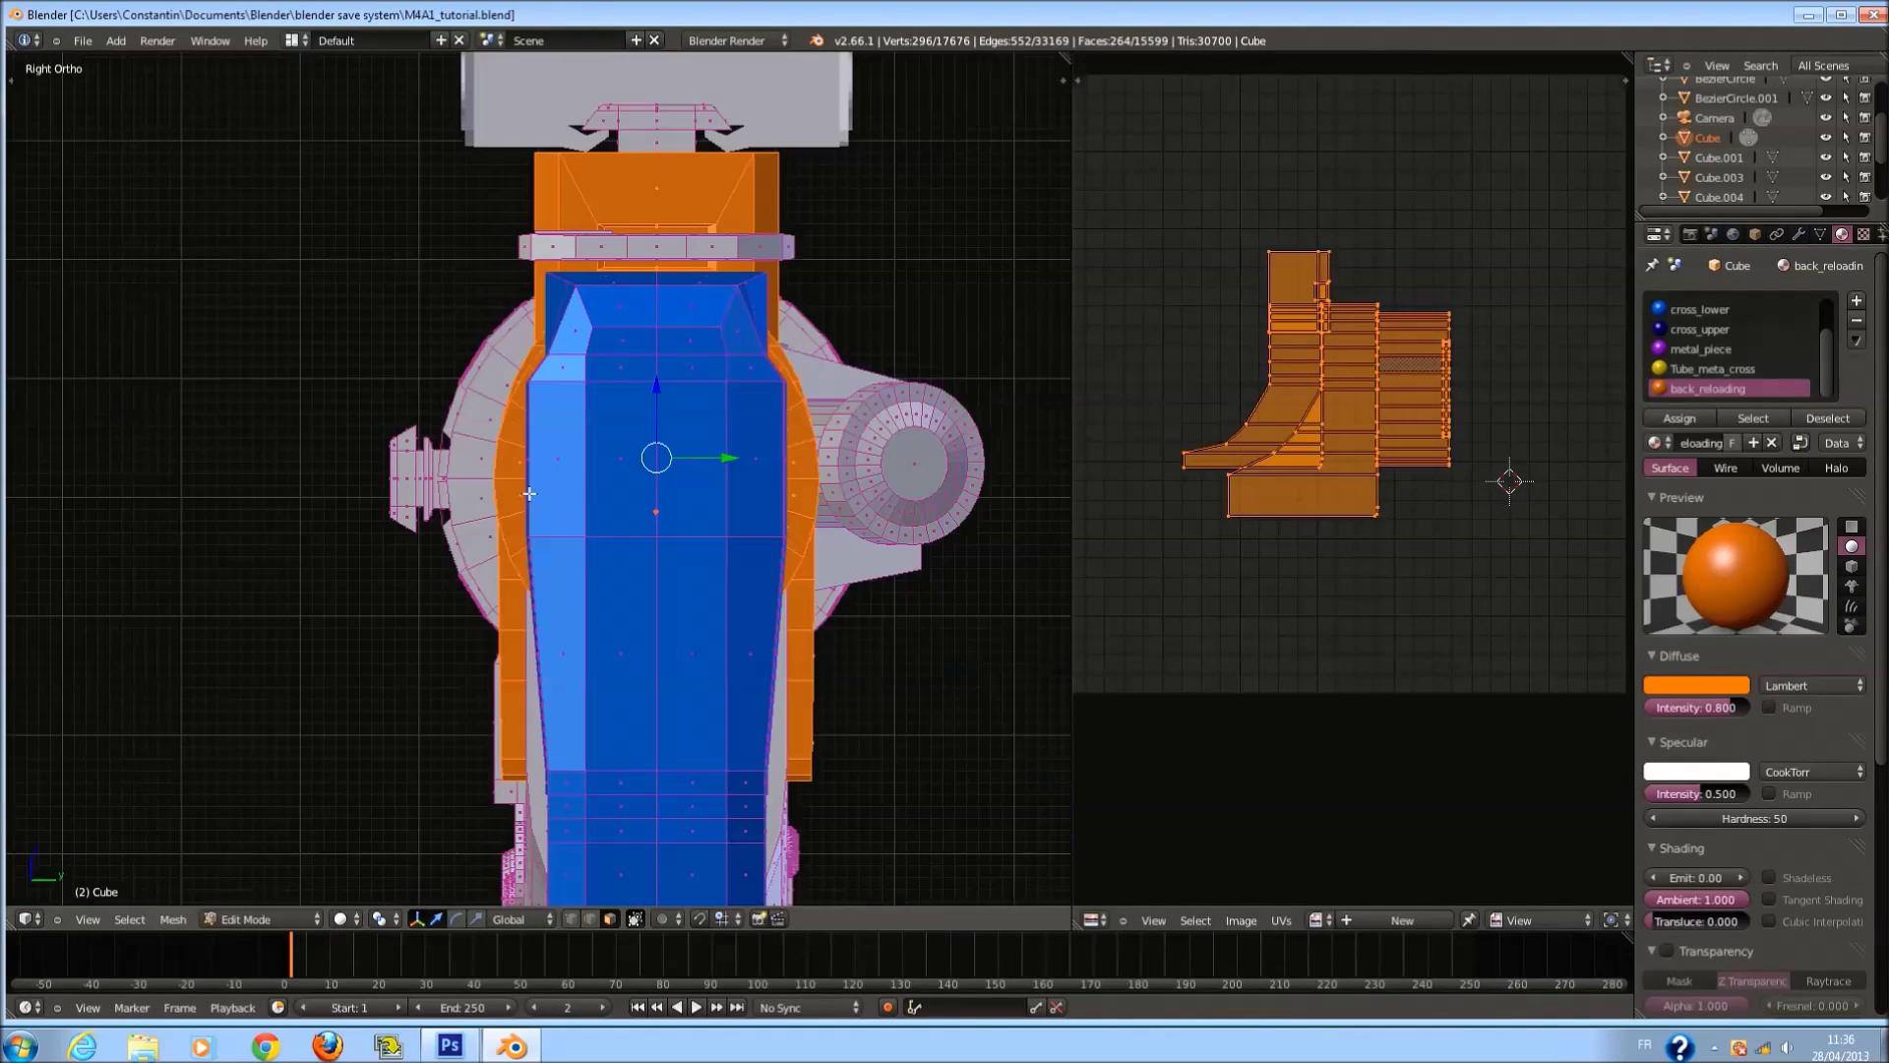
scroll(659, 467, "down", 4)
scroll(659, 466, "up", 1)
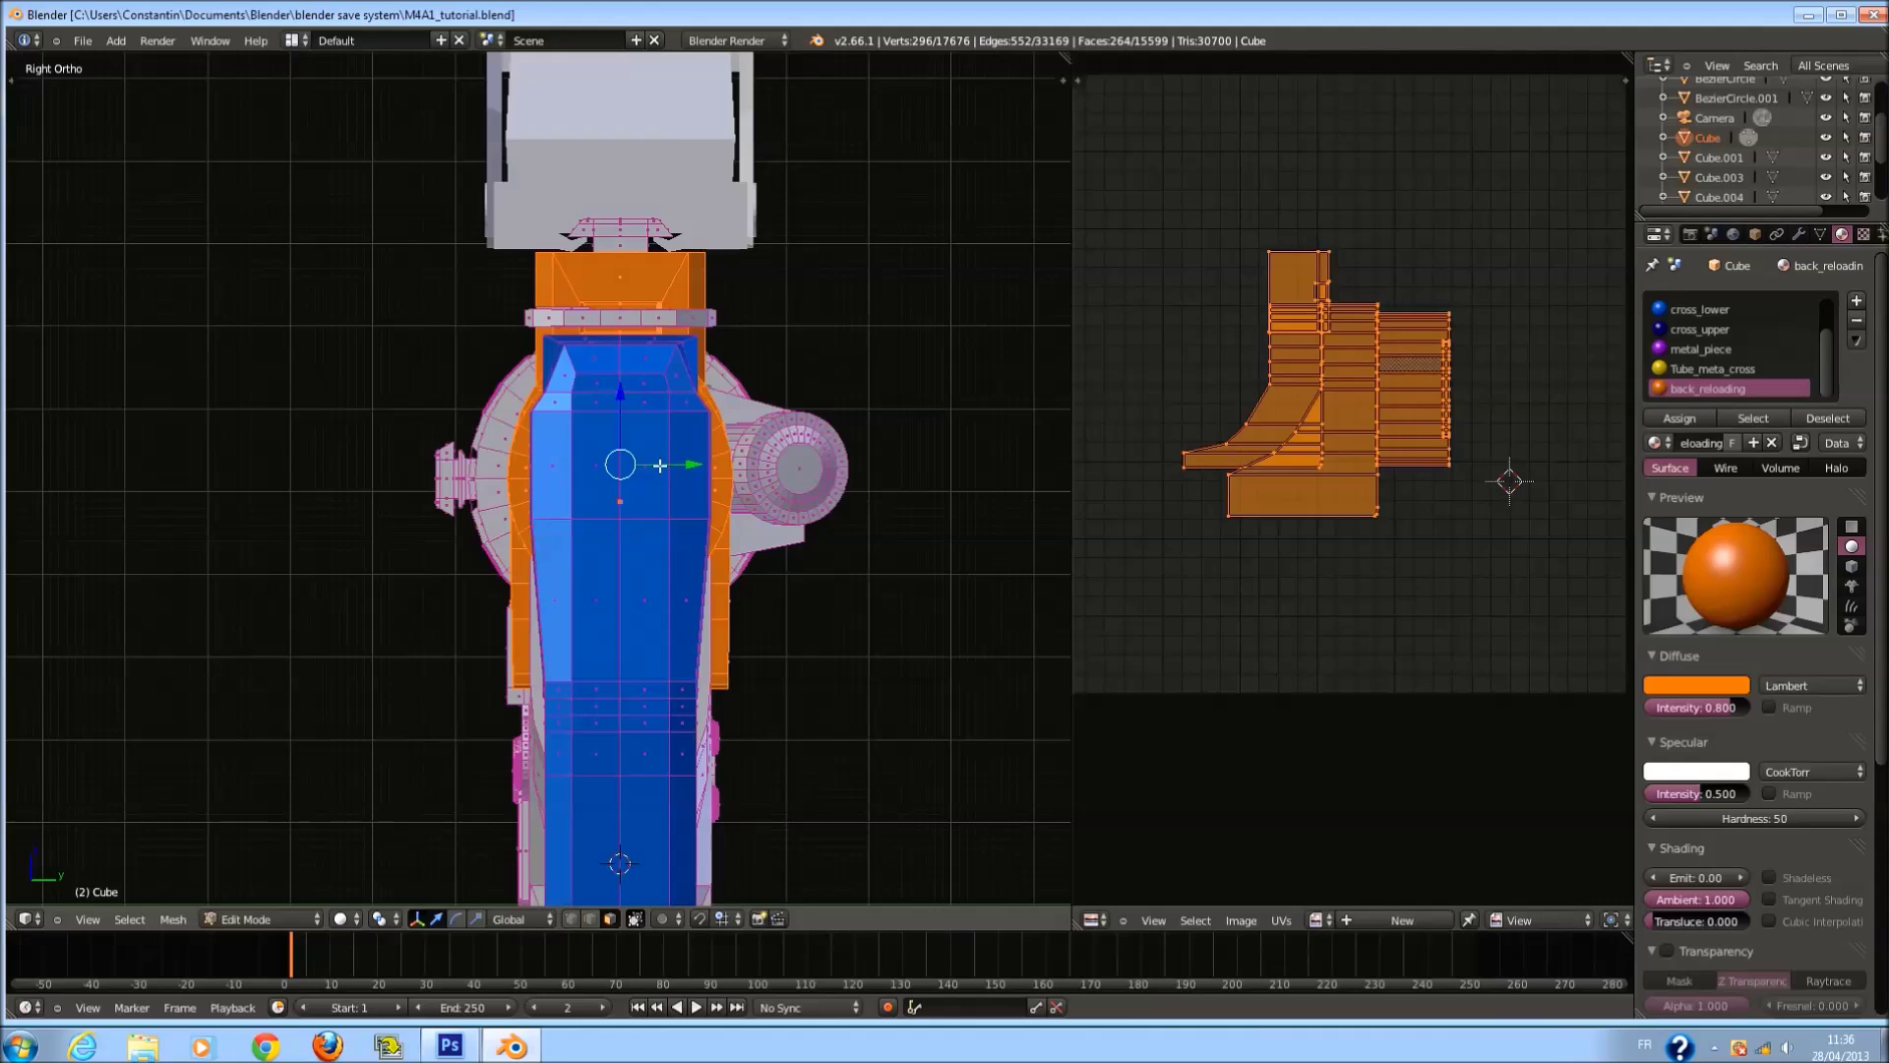
key("KP_1")
scroll(651, 409, "up", 4)
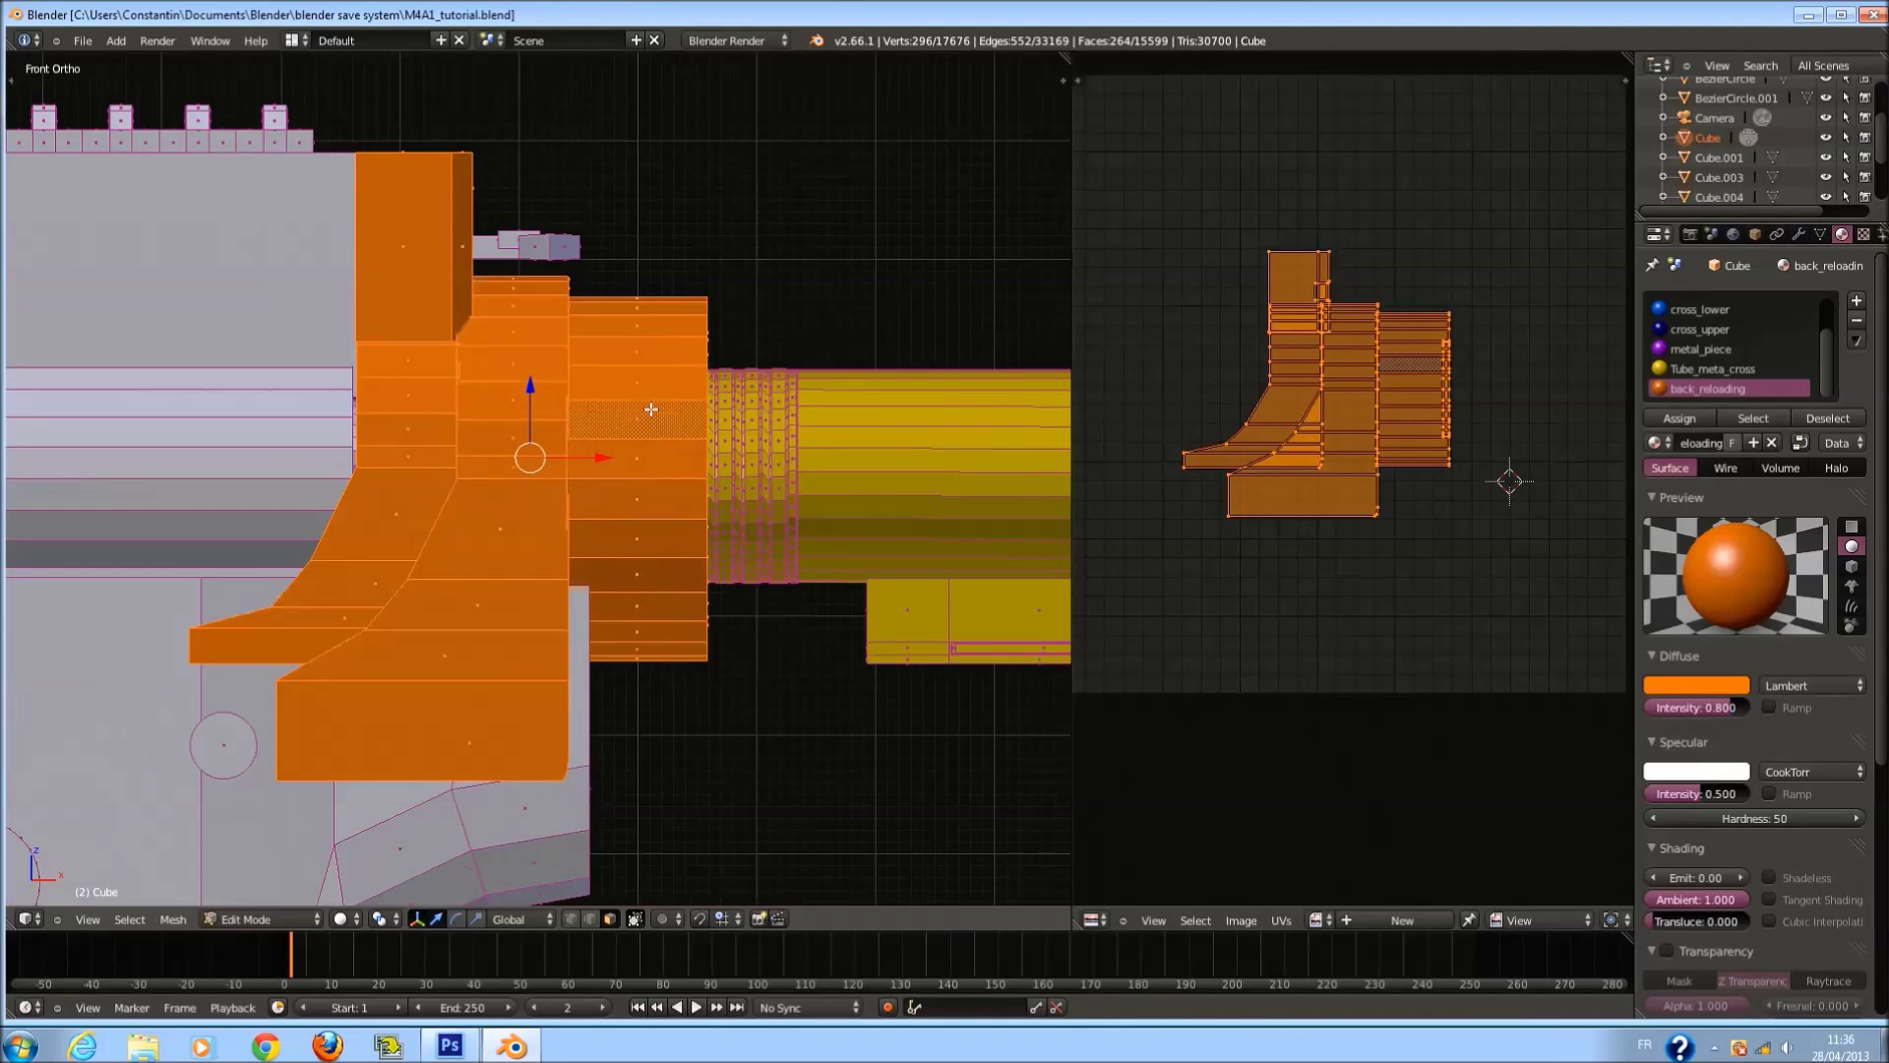
middle_click_drag(651, 409, 709, 403)
right_click(708, 404)
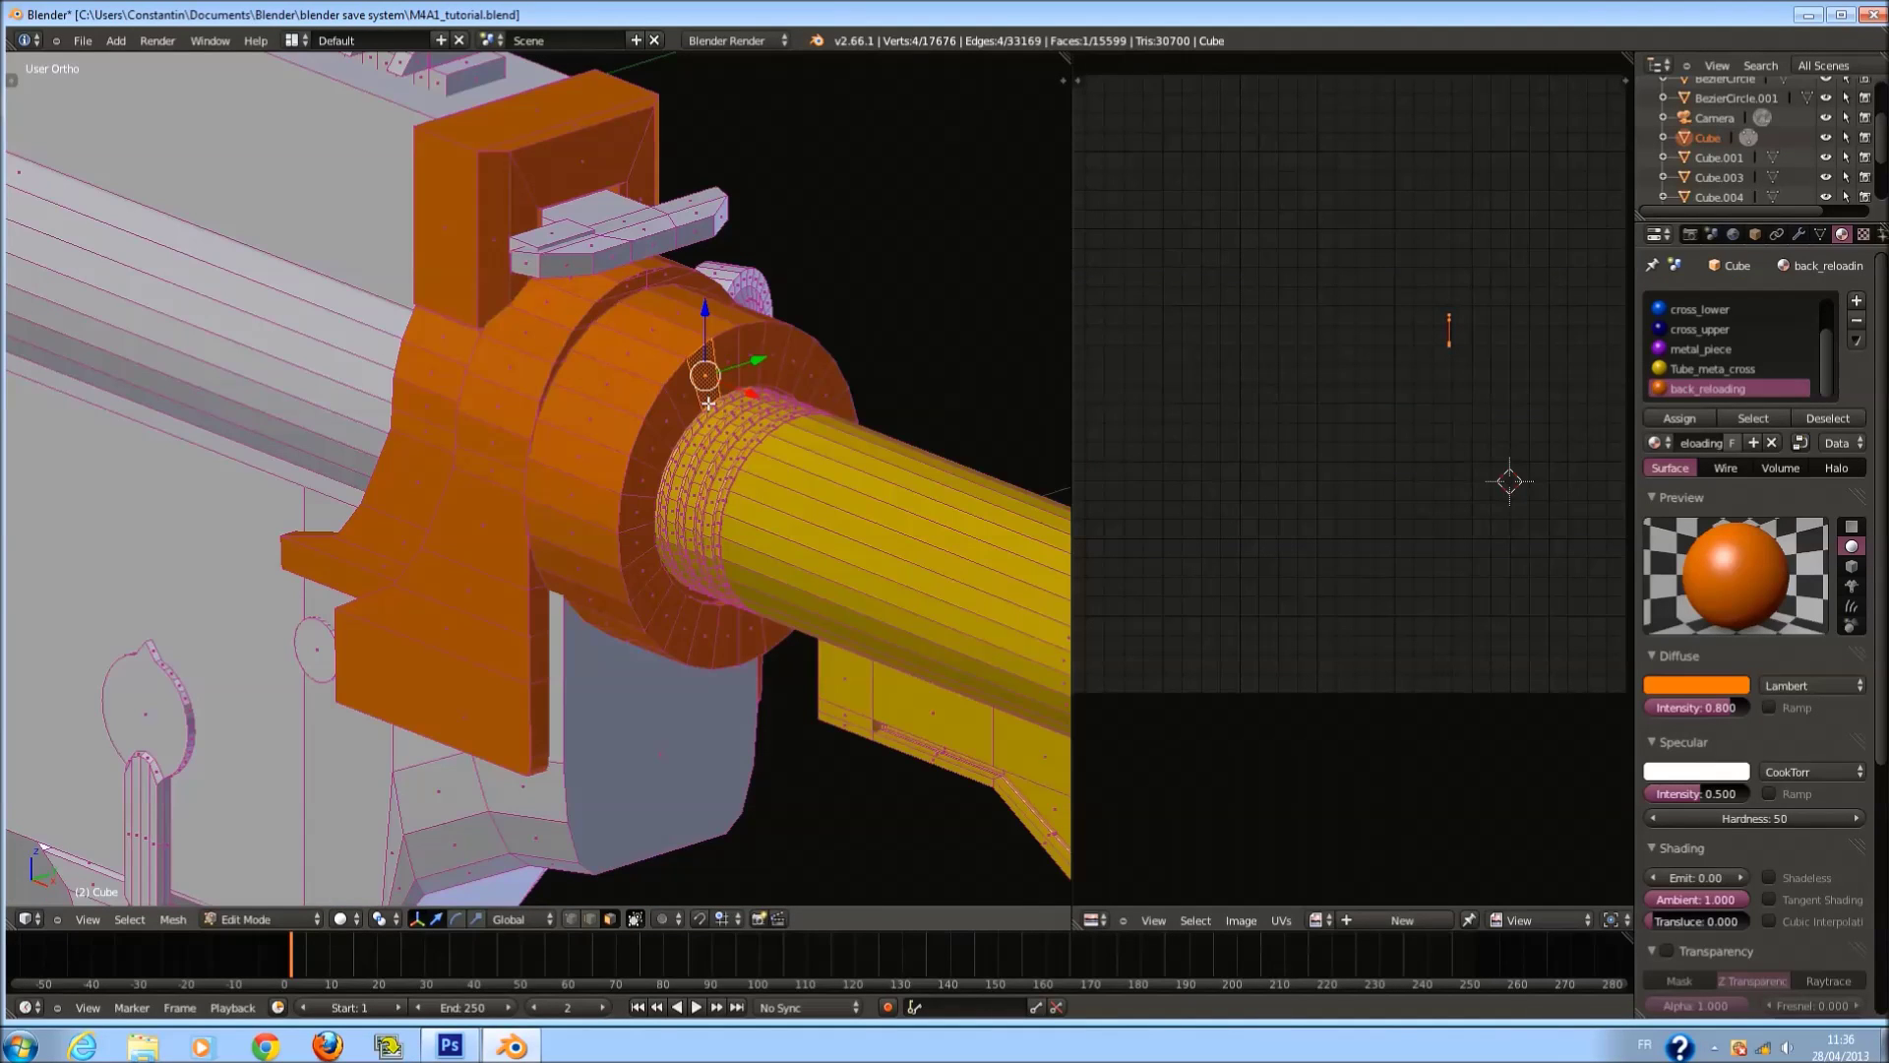
right_click(702, 387, "alt")
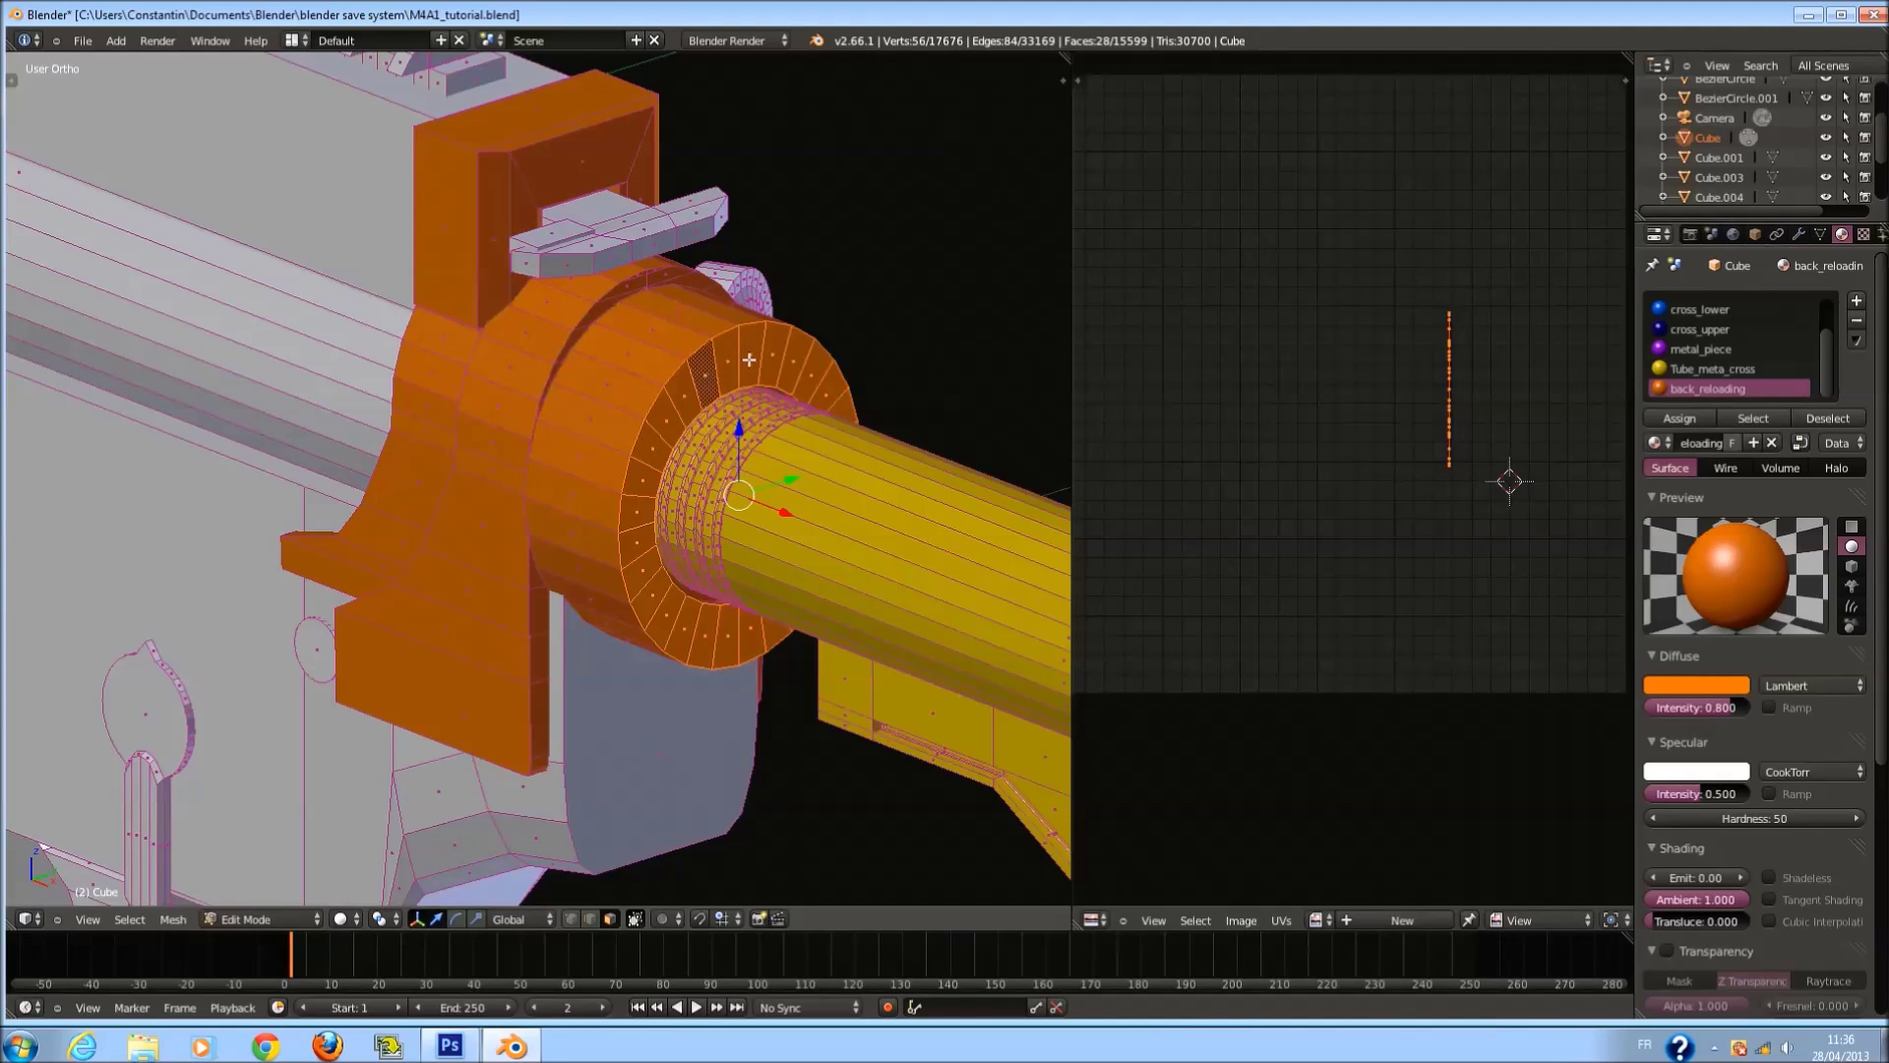
key("KP_3")
key("u")
left_click(774, 370)
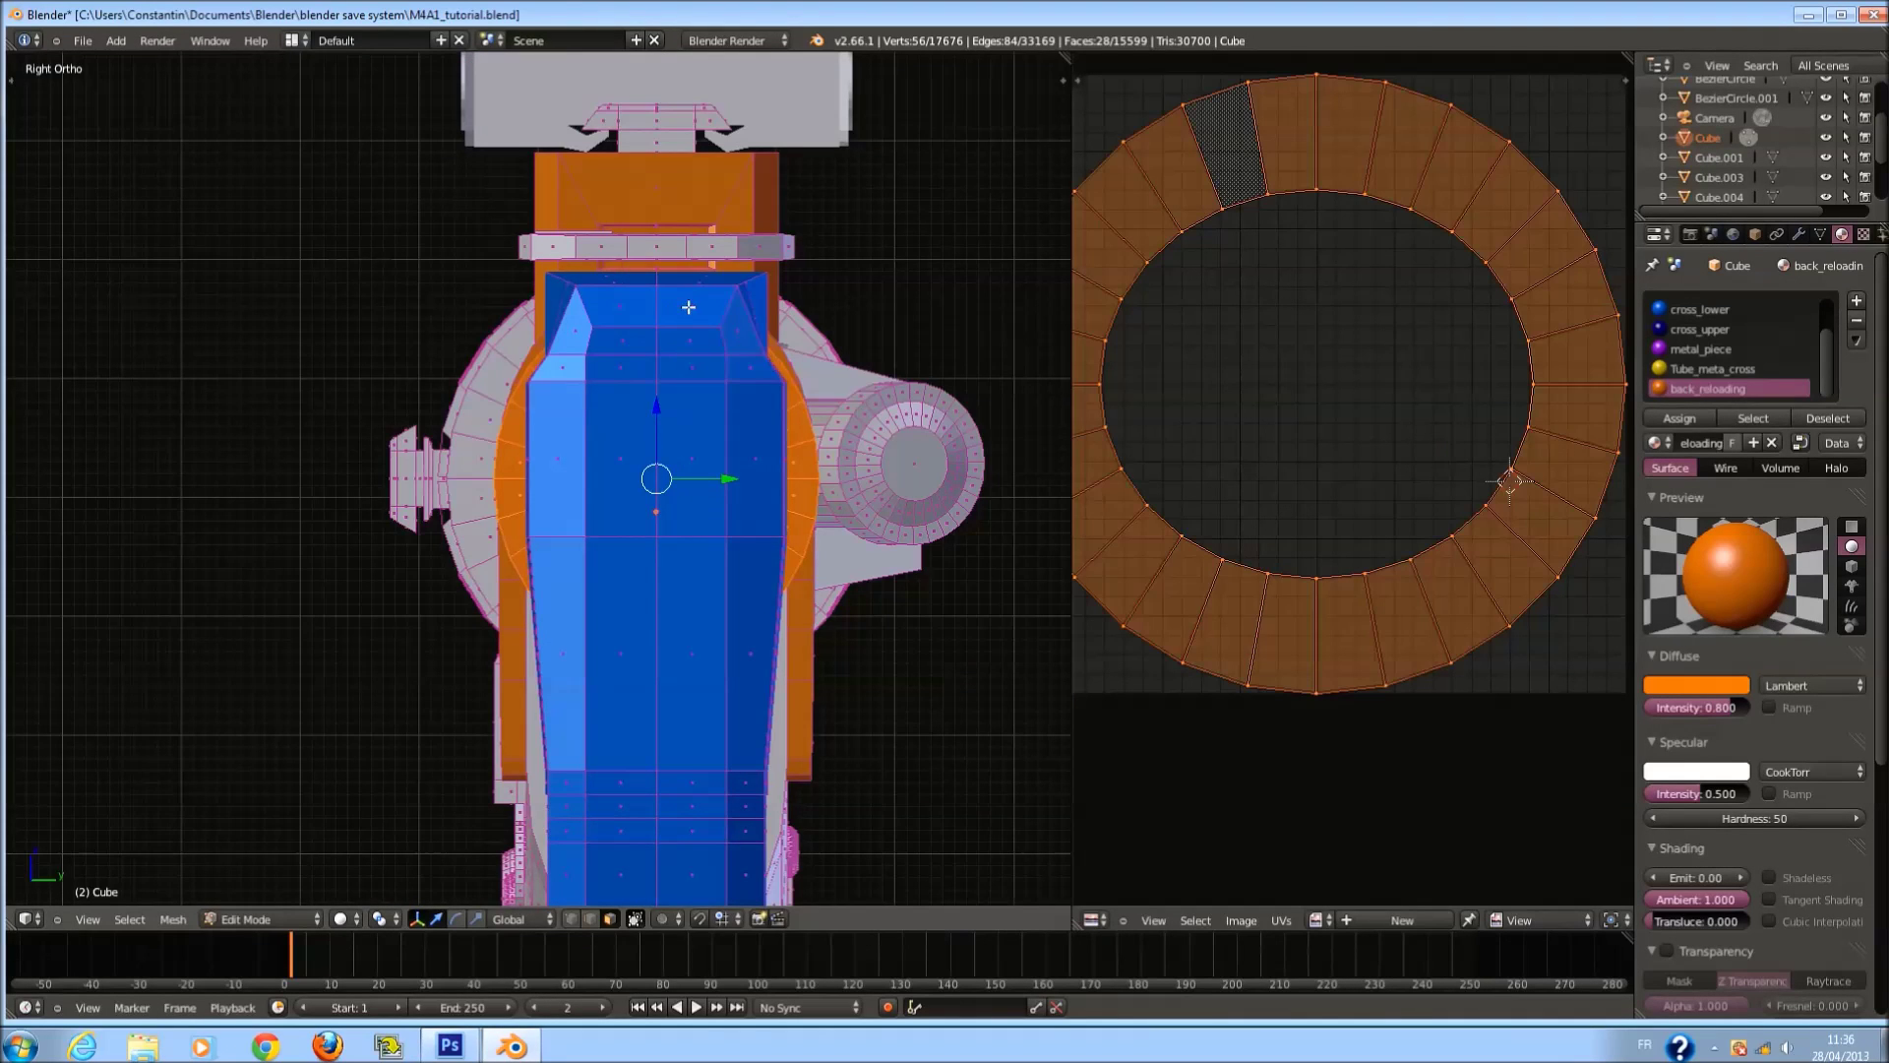
Select the edge face loop around the bracket next to the collar and project its UVs from the right view.
middle_click_drag(773, 370, 749, 354)
right_click(624, 273)
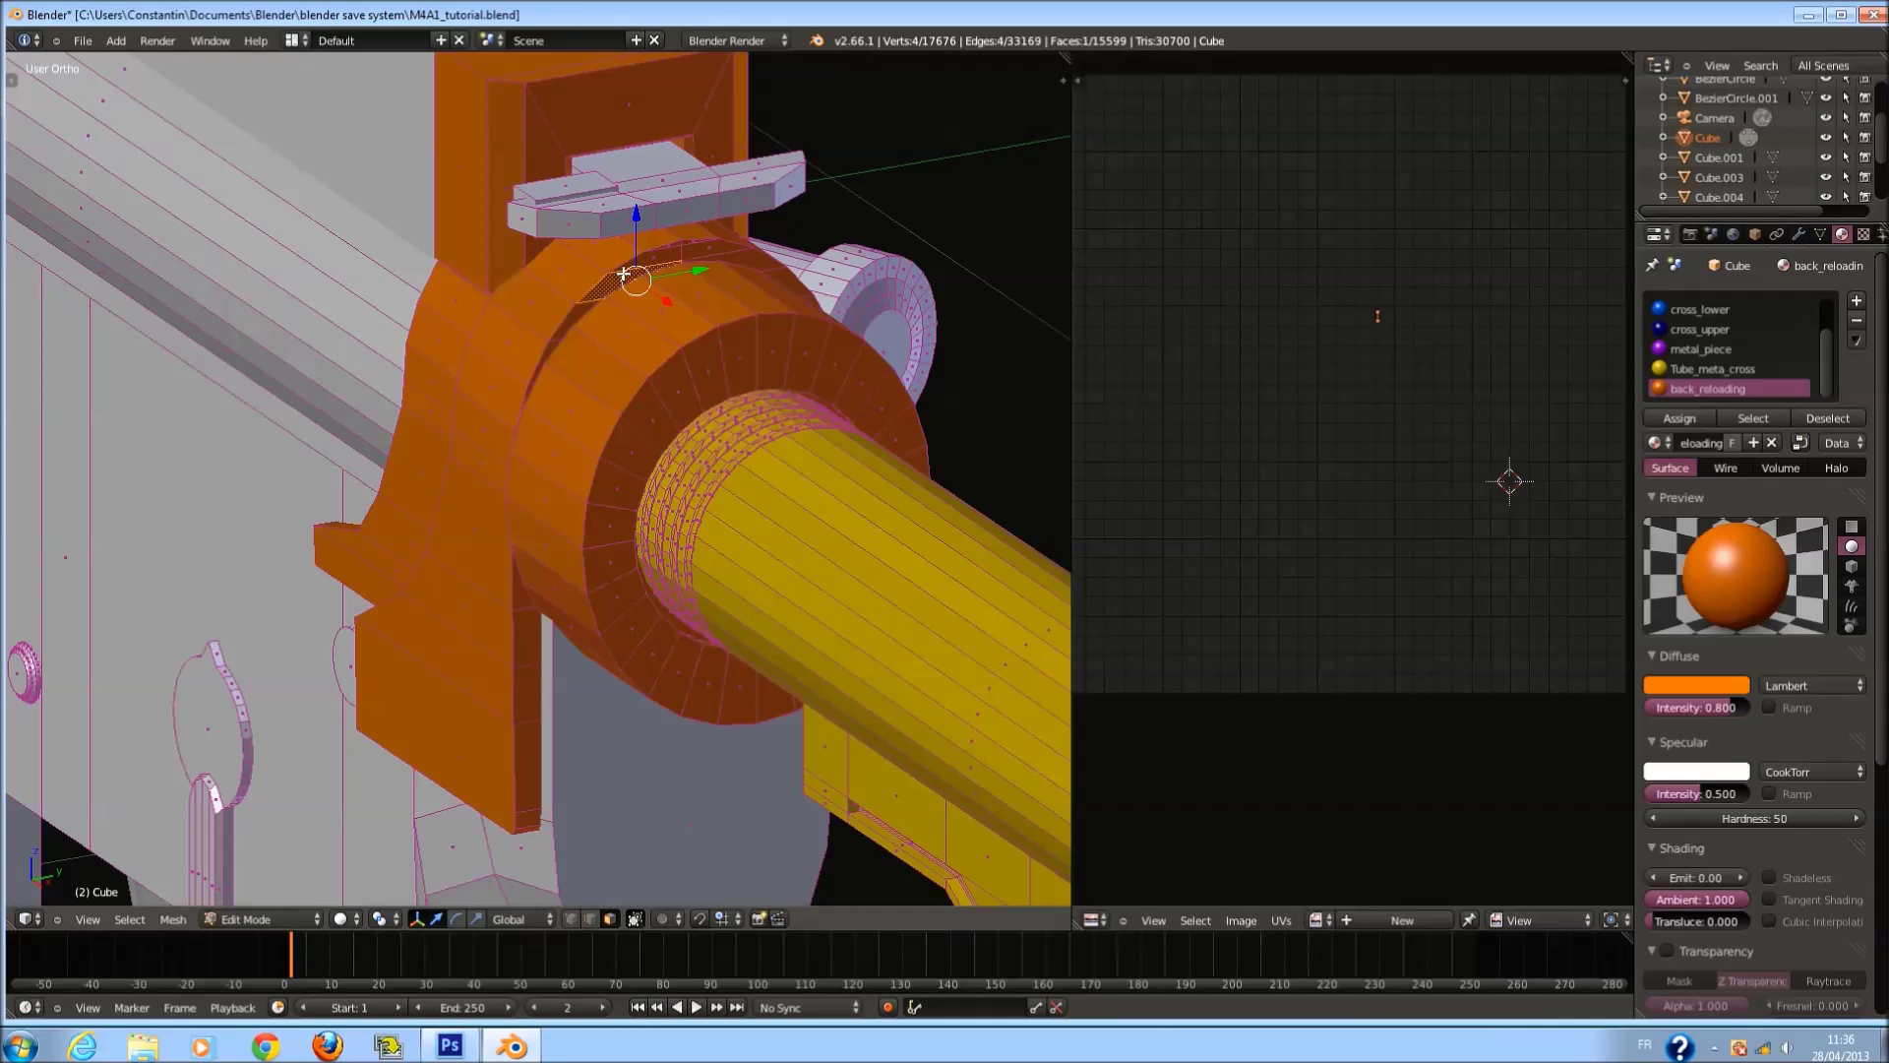
right_click(663, 255, "alt")
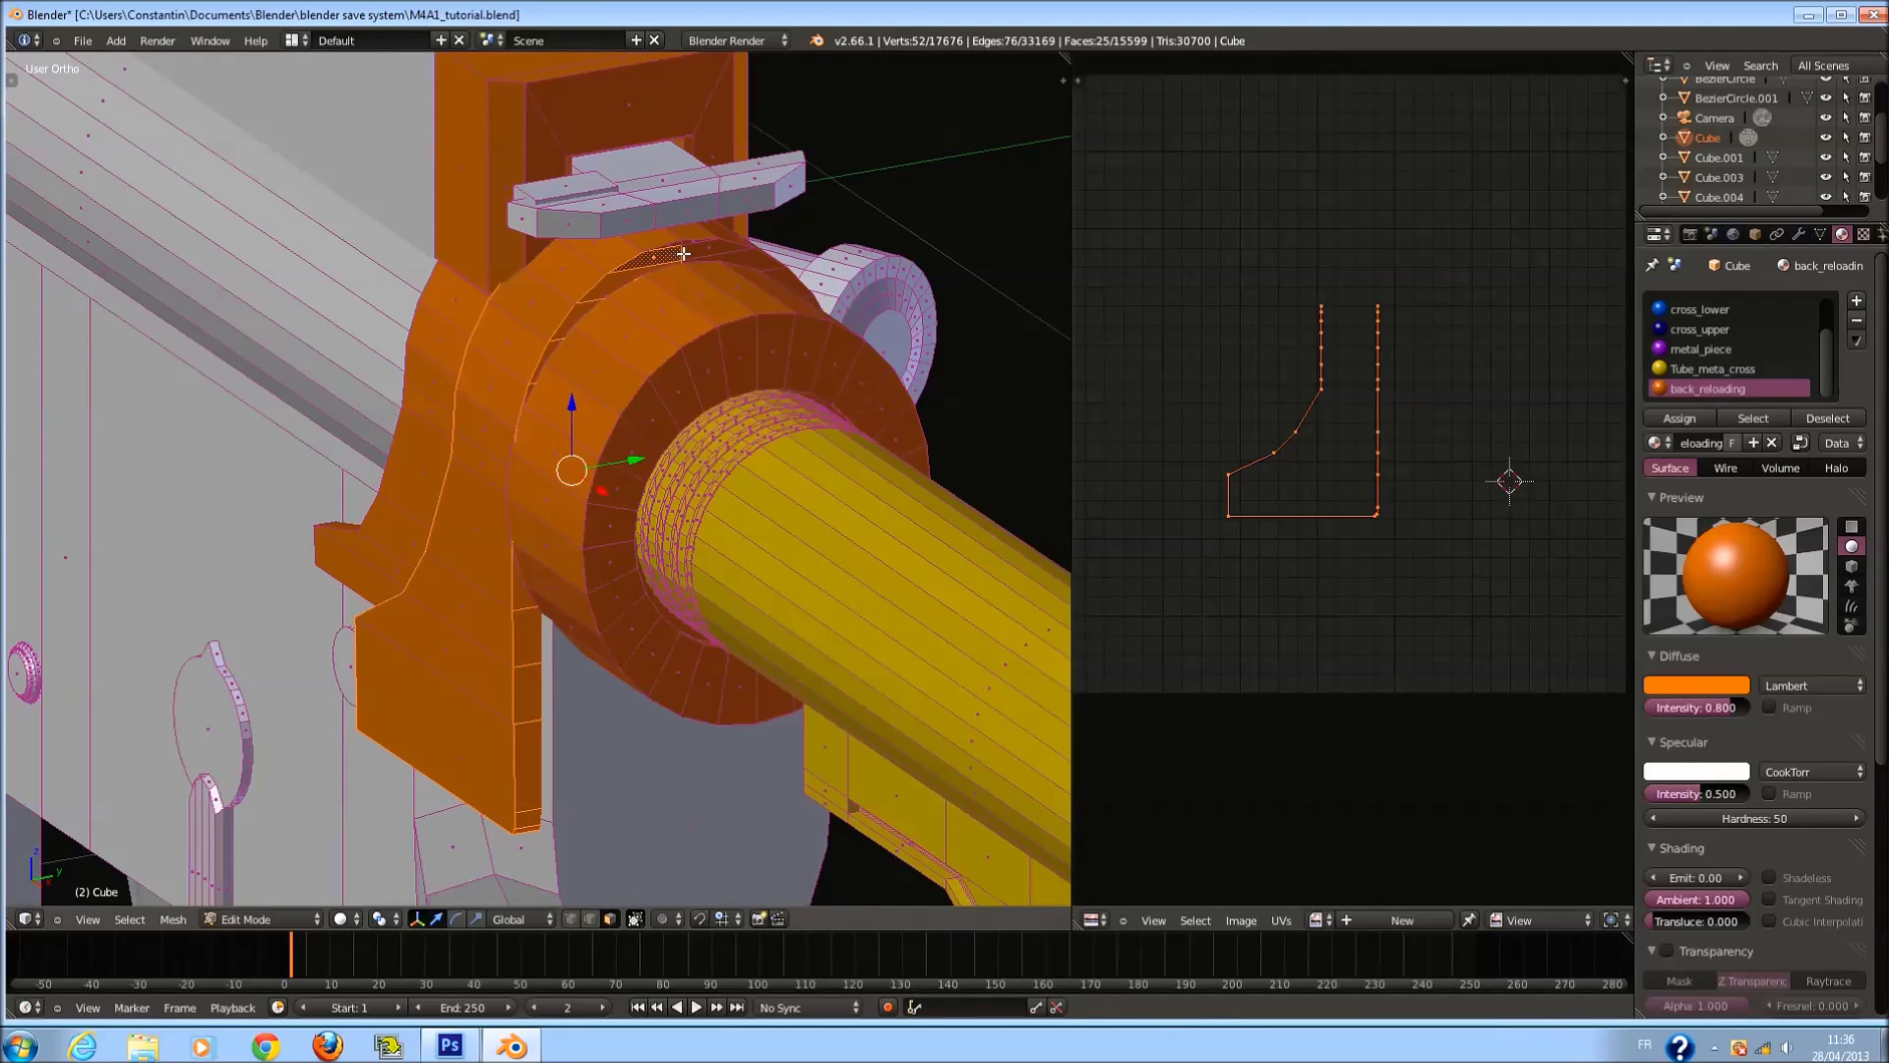
right_click(696, 251, "alt+shift")
key("z")
mouse_move(696, 251)
middle_mouse_down()
mouse_move(611, 372)
mouse_move(511, 315)
mouse_move(439, 366)
middle_mouse_up()
key("z")
key("KP_3")
key("u")
left_click(807, 449)
Try to select the inner recess faces on the upper block as a face loop.
middle_click_drag(806, 448, 553, 280)
right_click(582, 191)
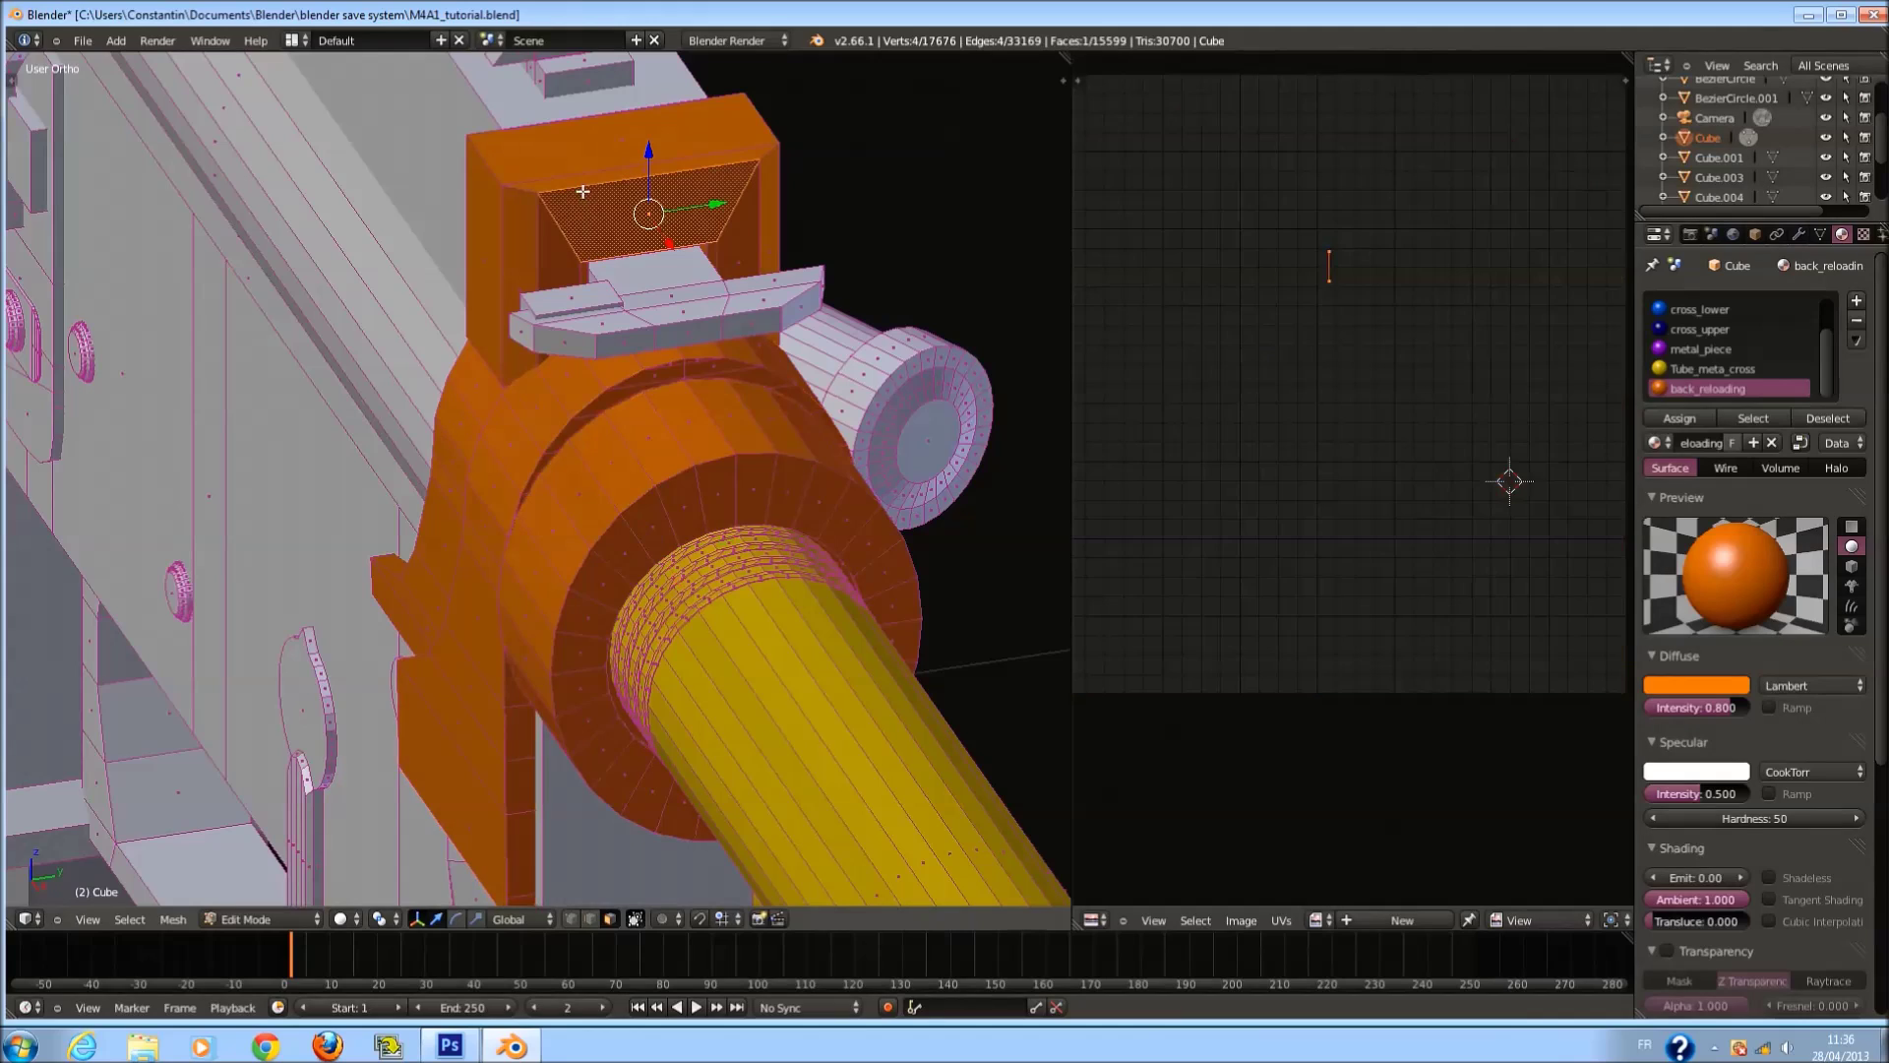
key("a")
key("l")
right_click(588, 201)
key("a")
right_click(559, 250, "alt")
right_click(653, 202, "alt")
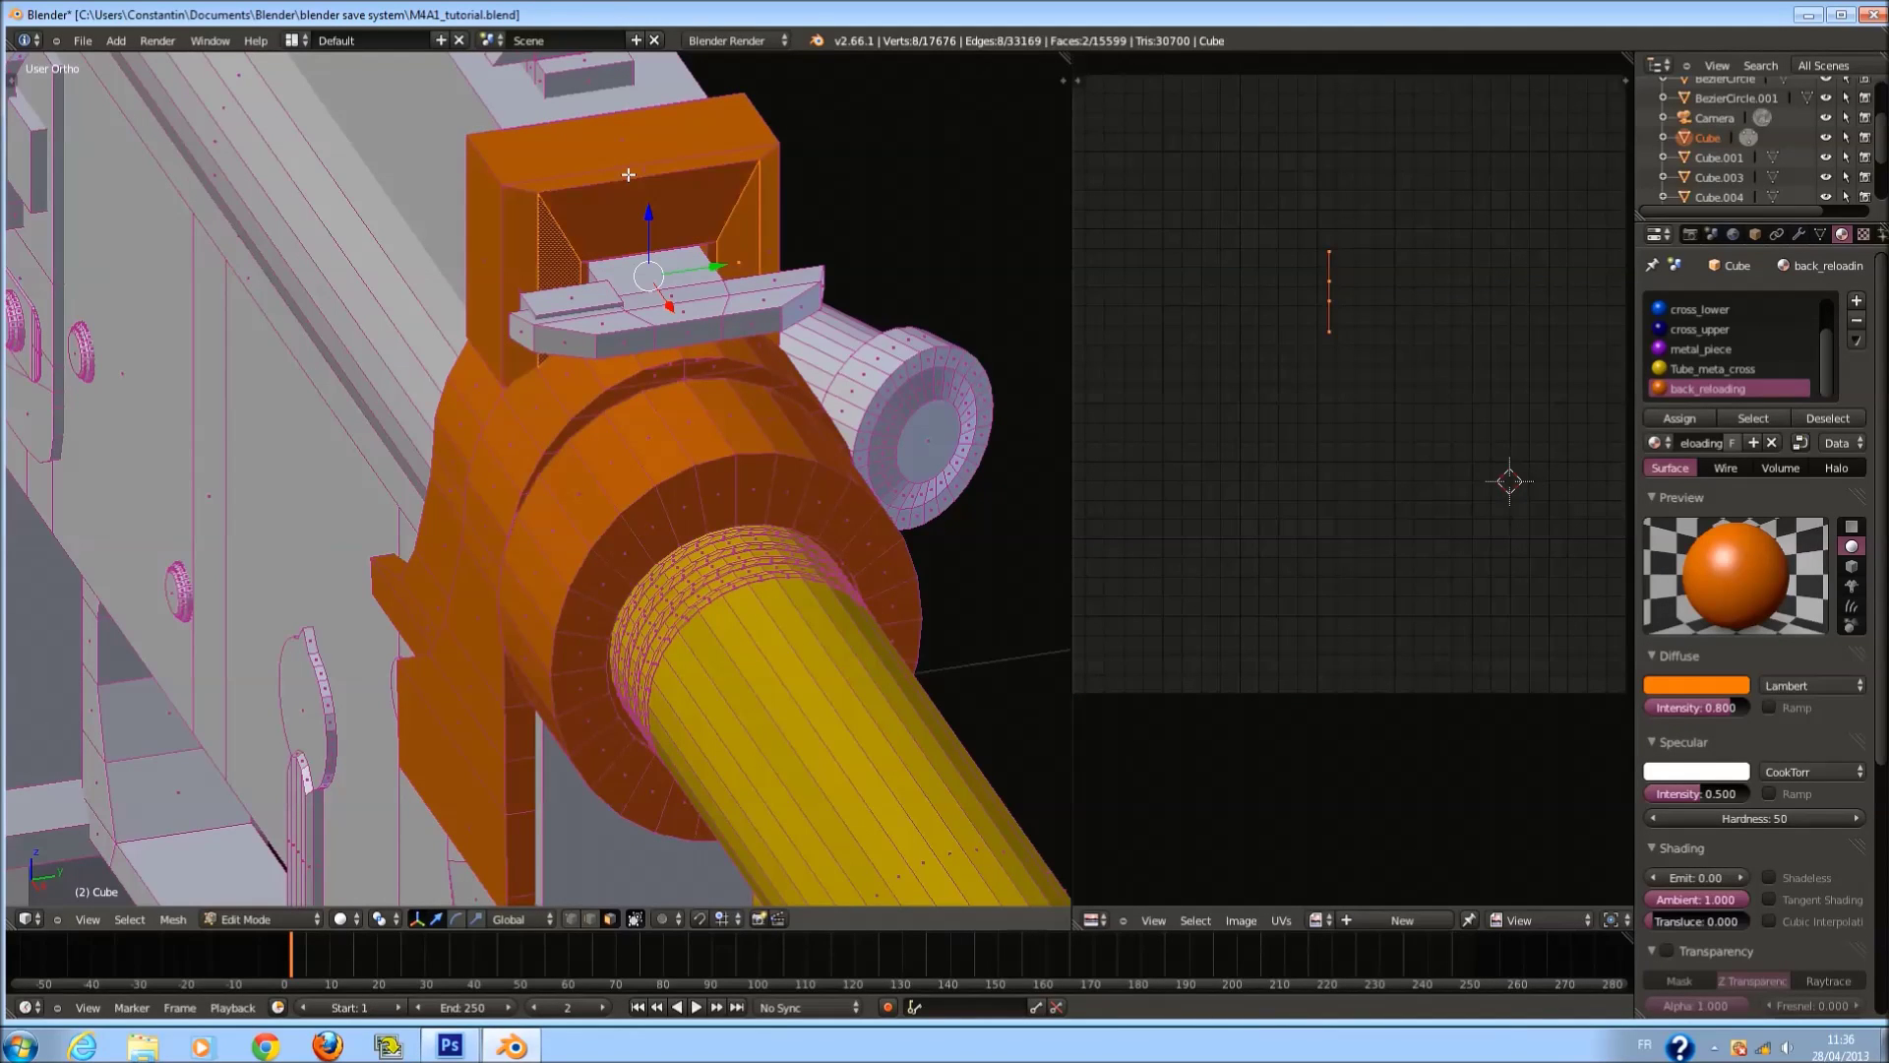
right_click(633, 177, "alt")
right_click(605, 187, "alt")
right_click(566, 236)
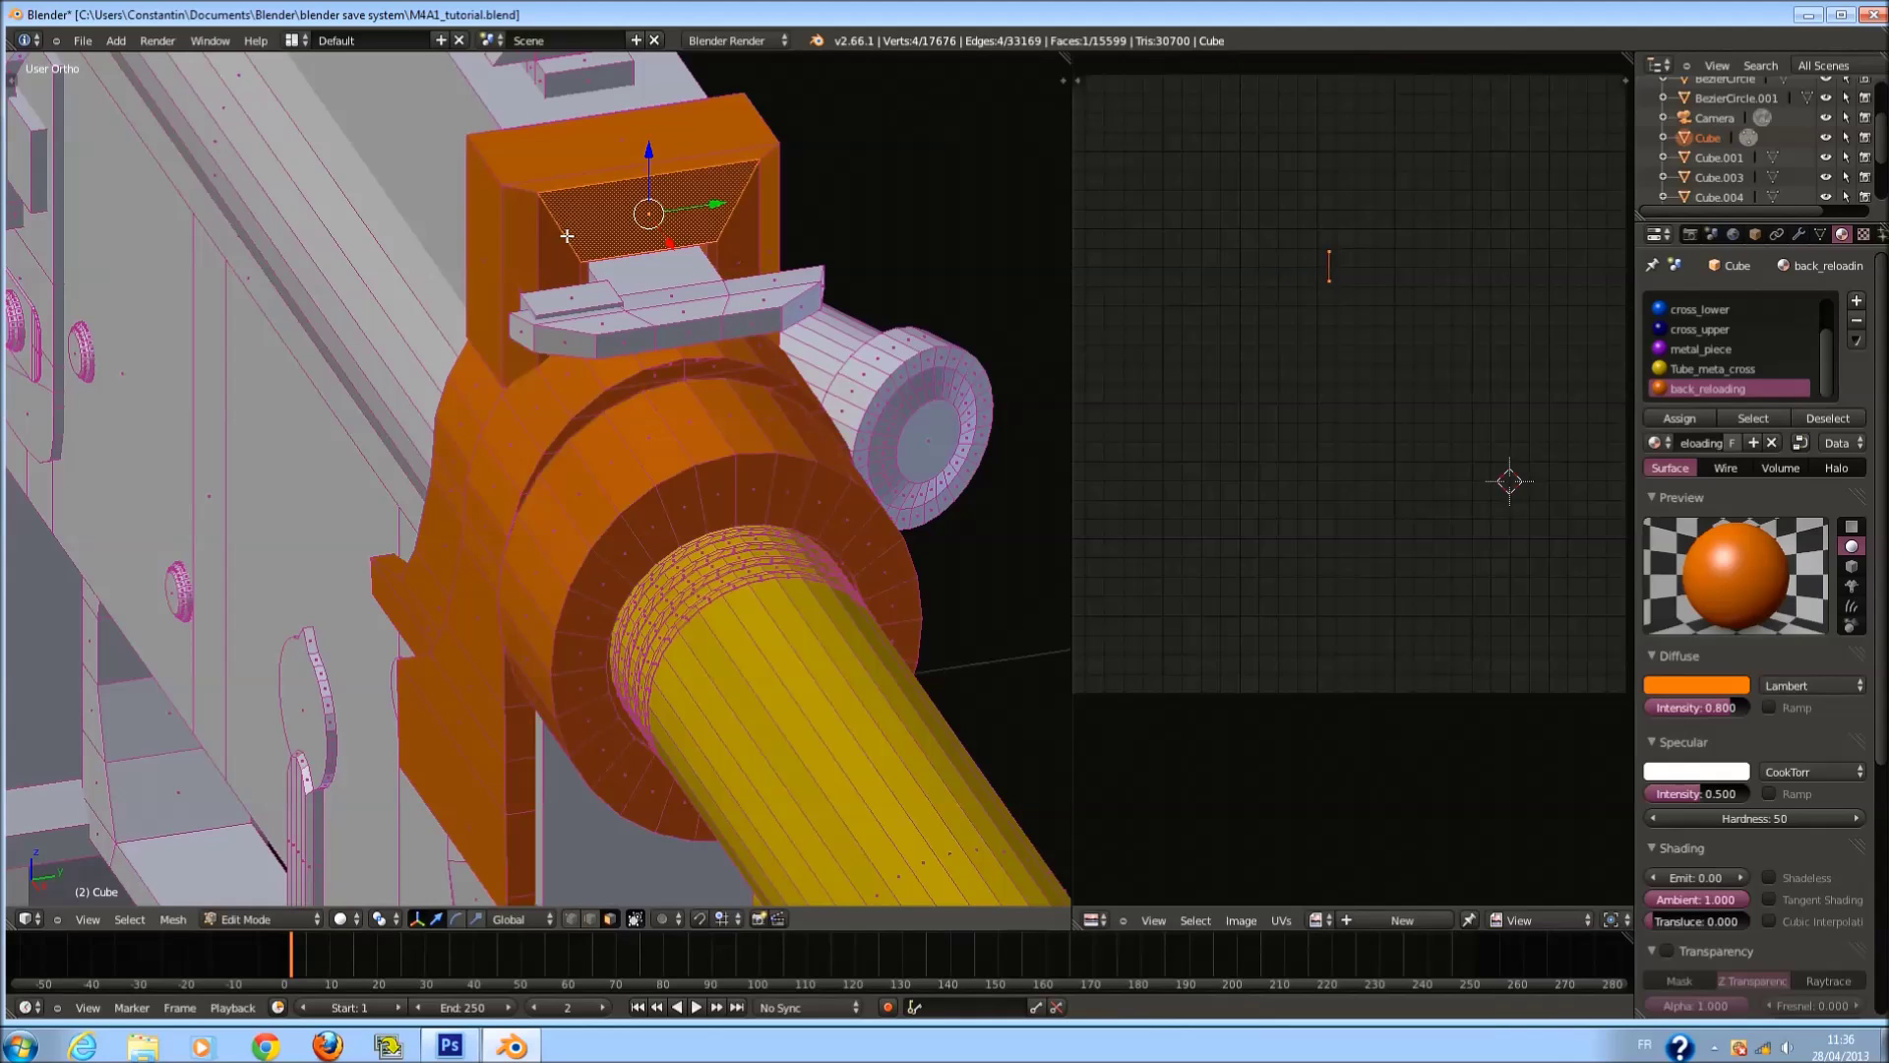
Select the four inner recess faces of the upper block and project their UVs from the right view within bounds.
key("a")
right_click(564, 260)
right_click(648, 214)
right_click(561, 256, "alt")
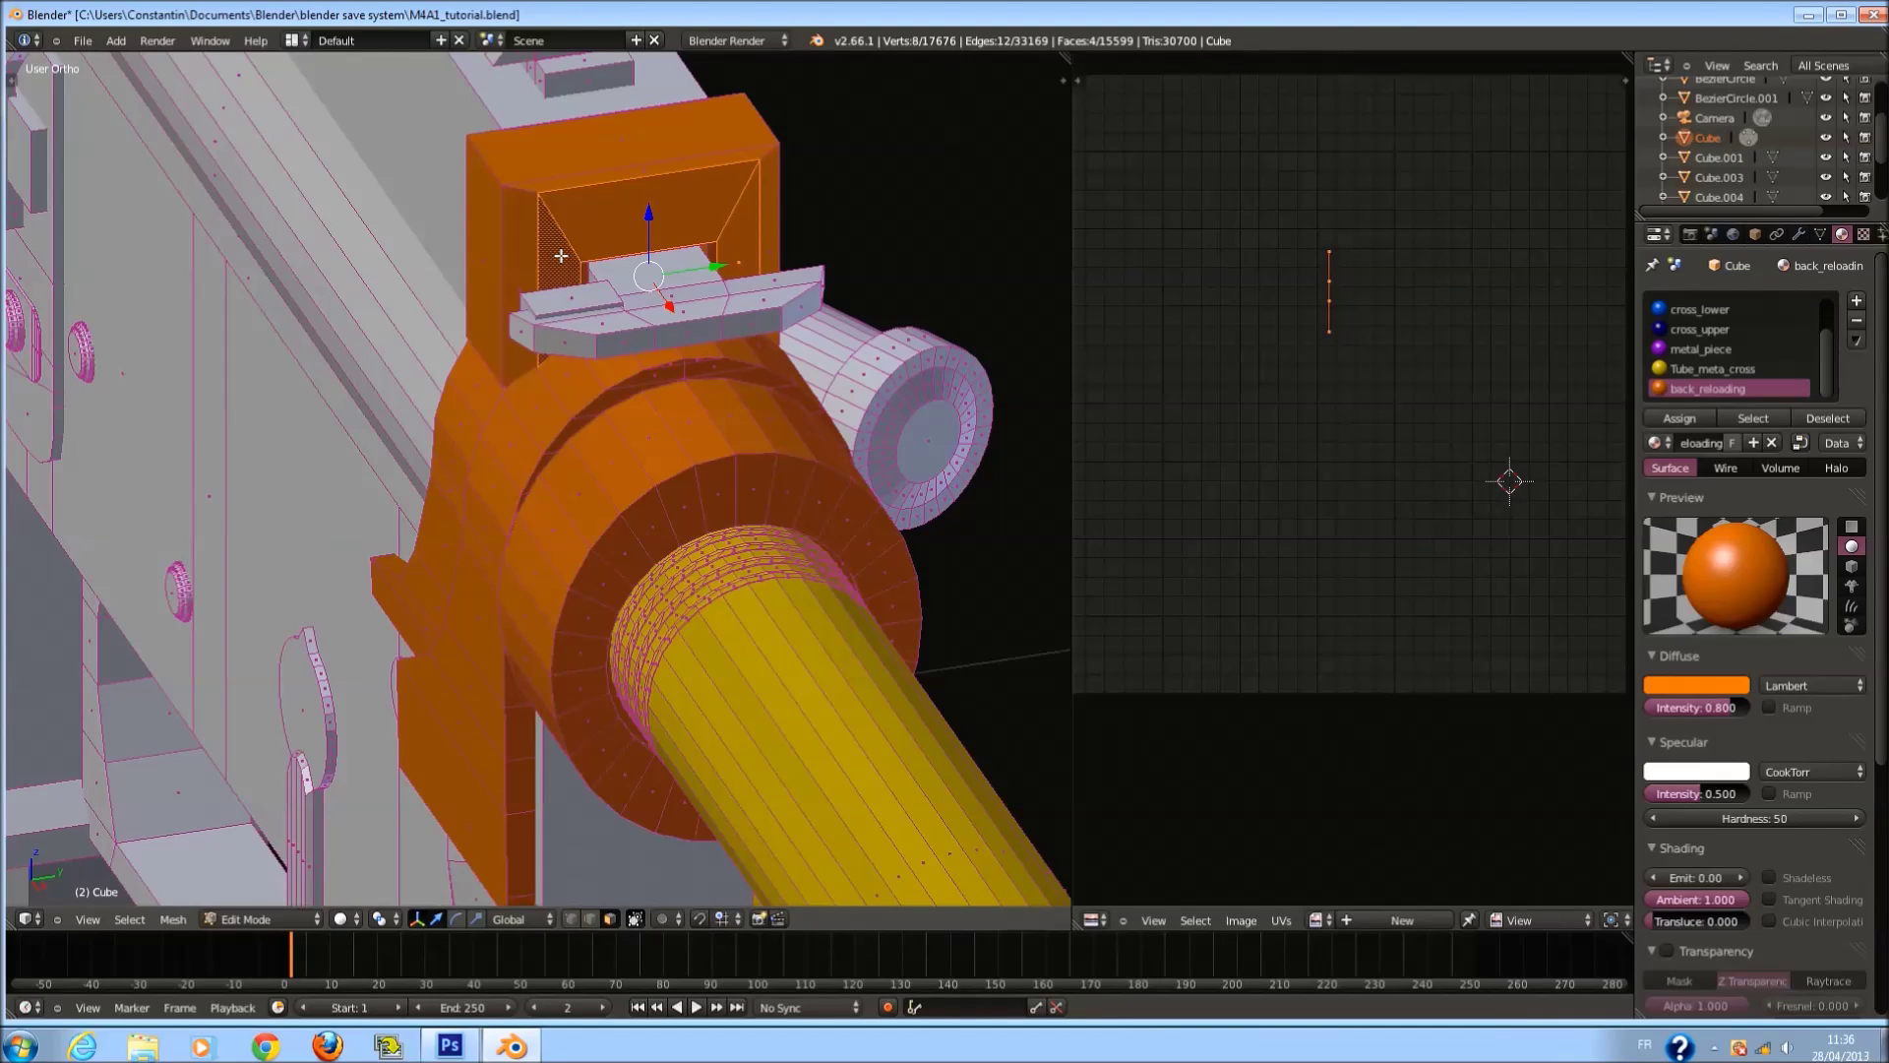
key("KP_3")
key("u")
left_click(559, 255)
Select the upper block's barrel-side face and the forward bracket's edge faces, and UV-project them from the right view within bounds.
scroll(558, 256, "down", 2)
middle_click_drag(559, 256, 785, 454)
right_click(502, 357)
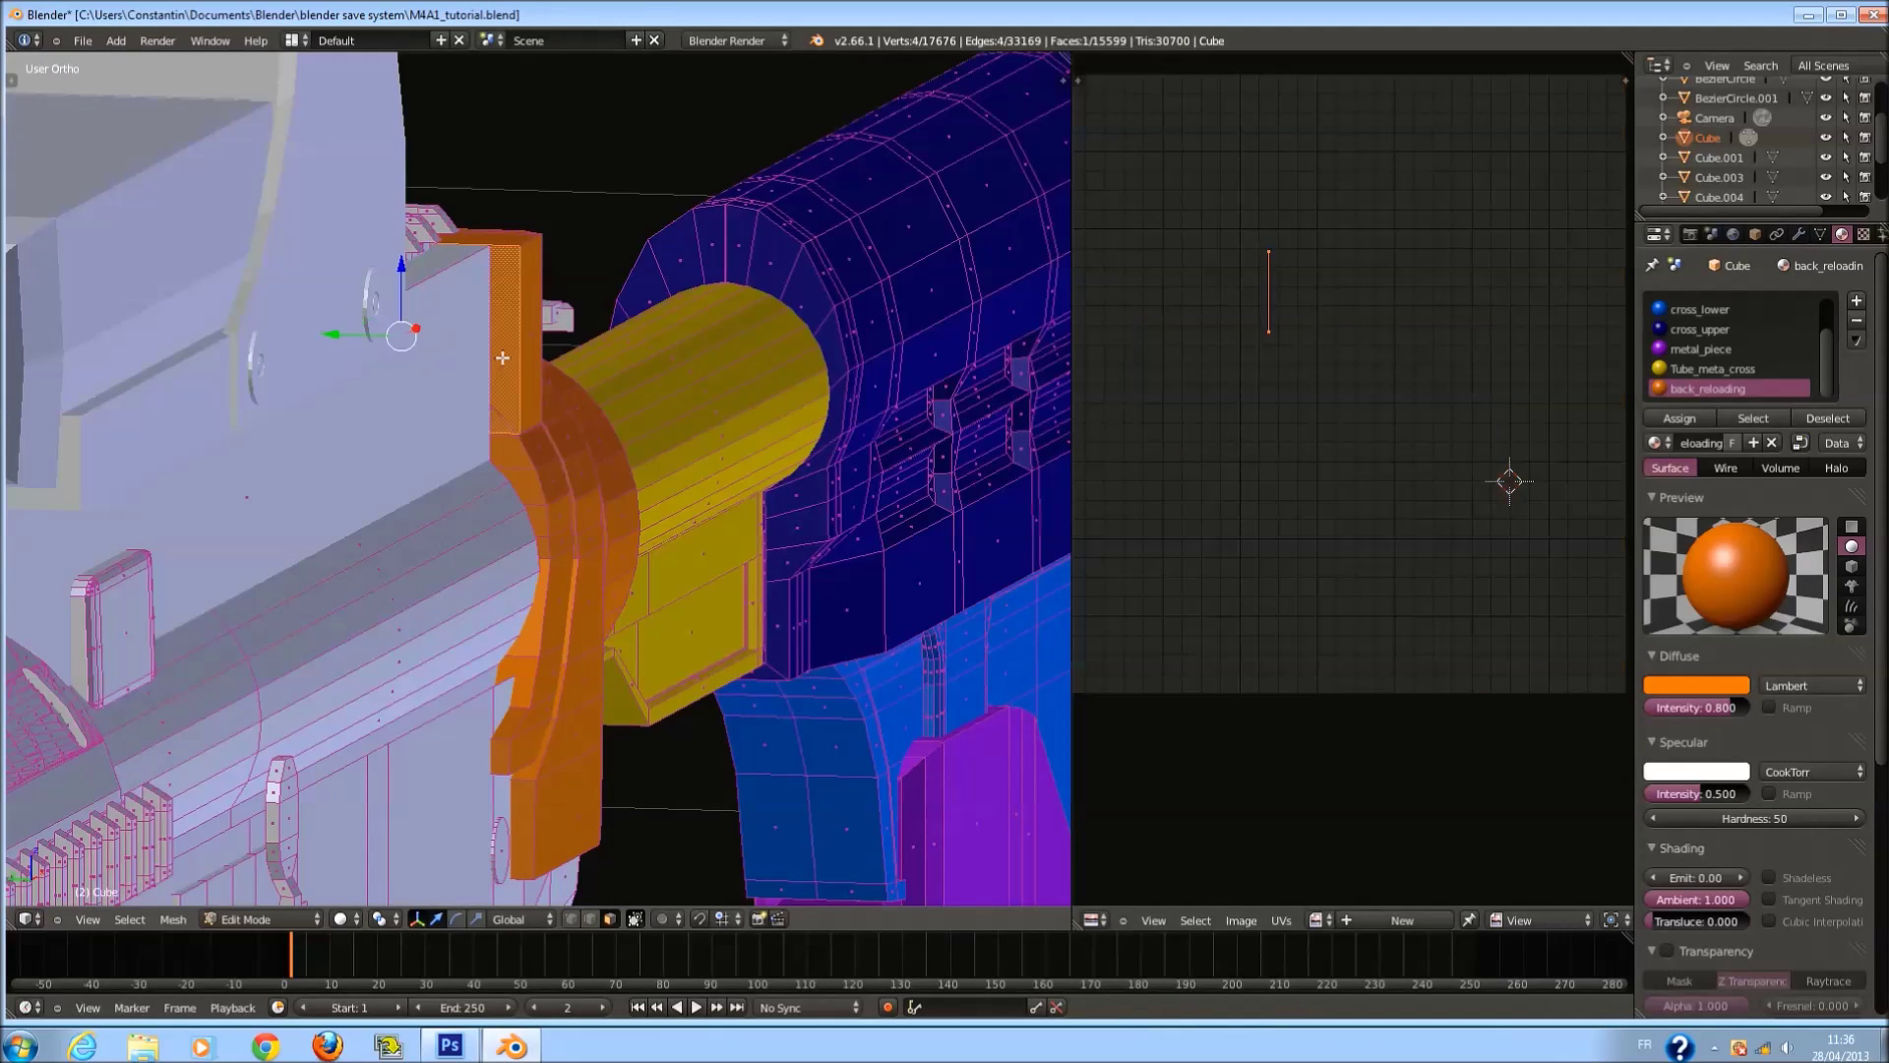
right_click(506, 448, "alt")
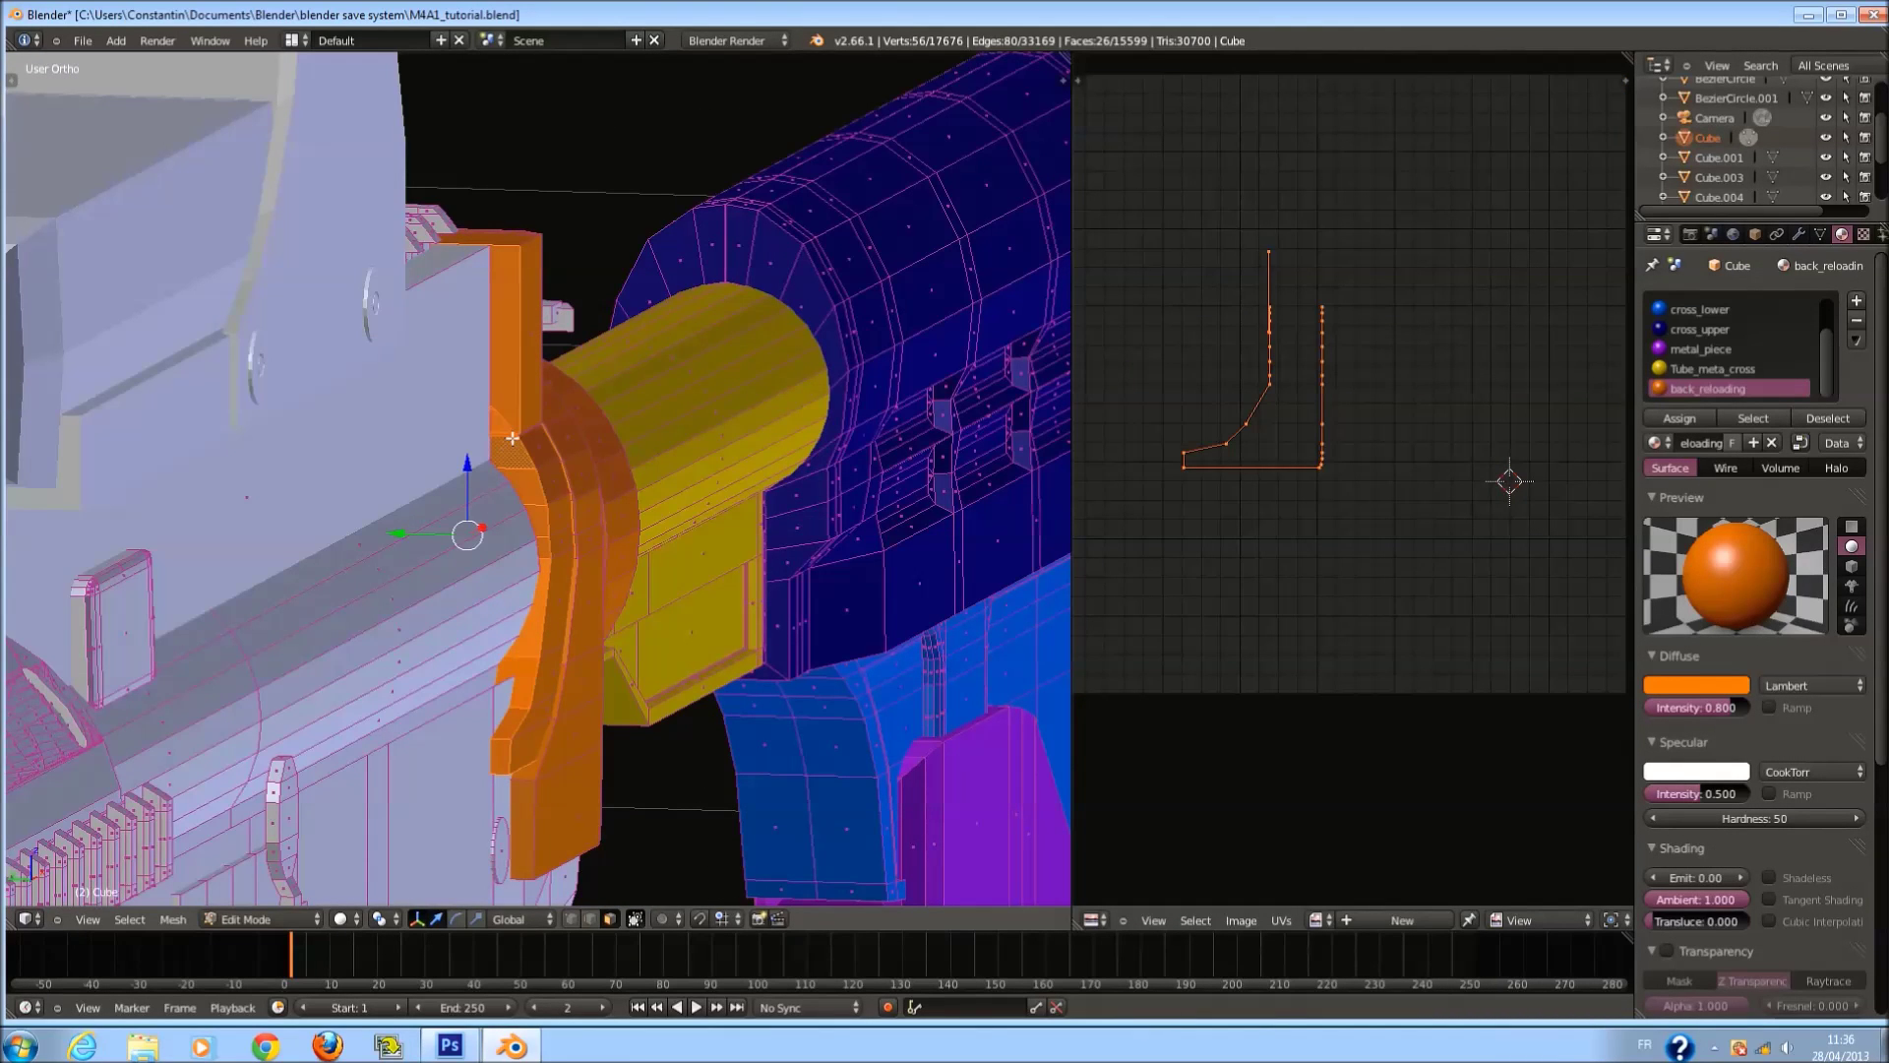
key("KP_3")
key("u")
left_click(513, 438)
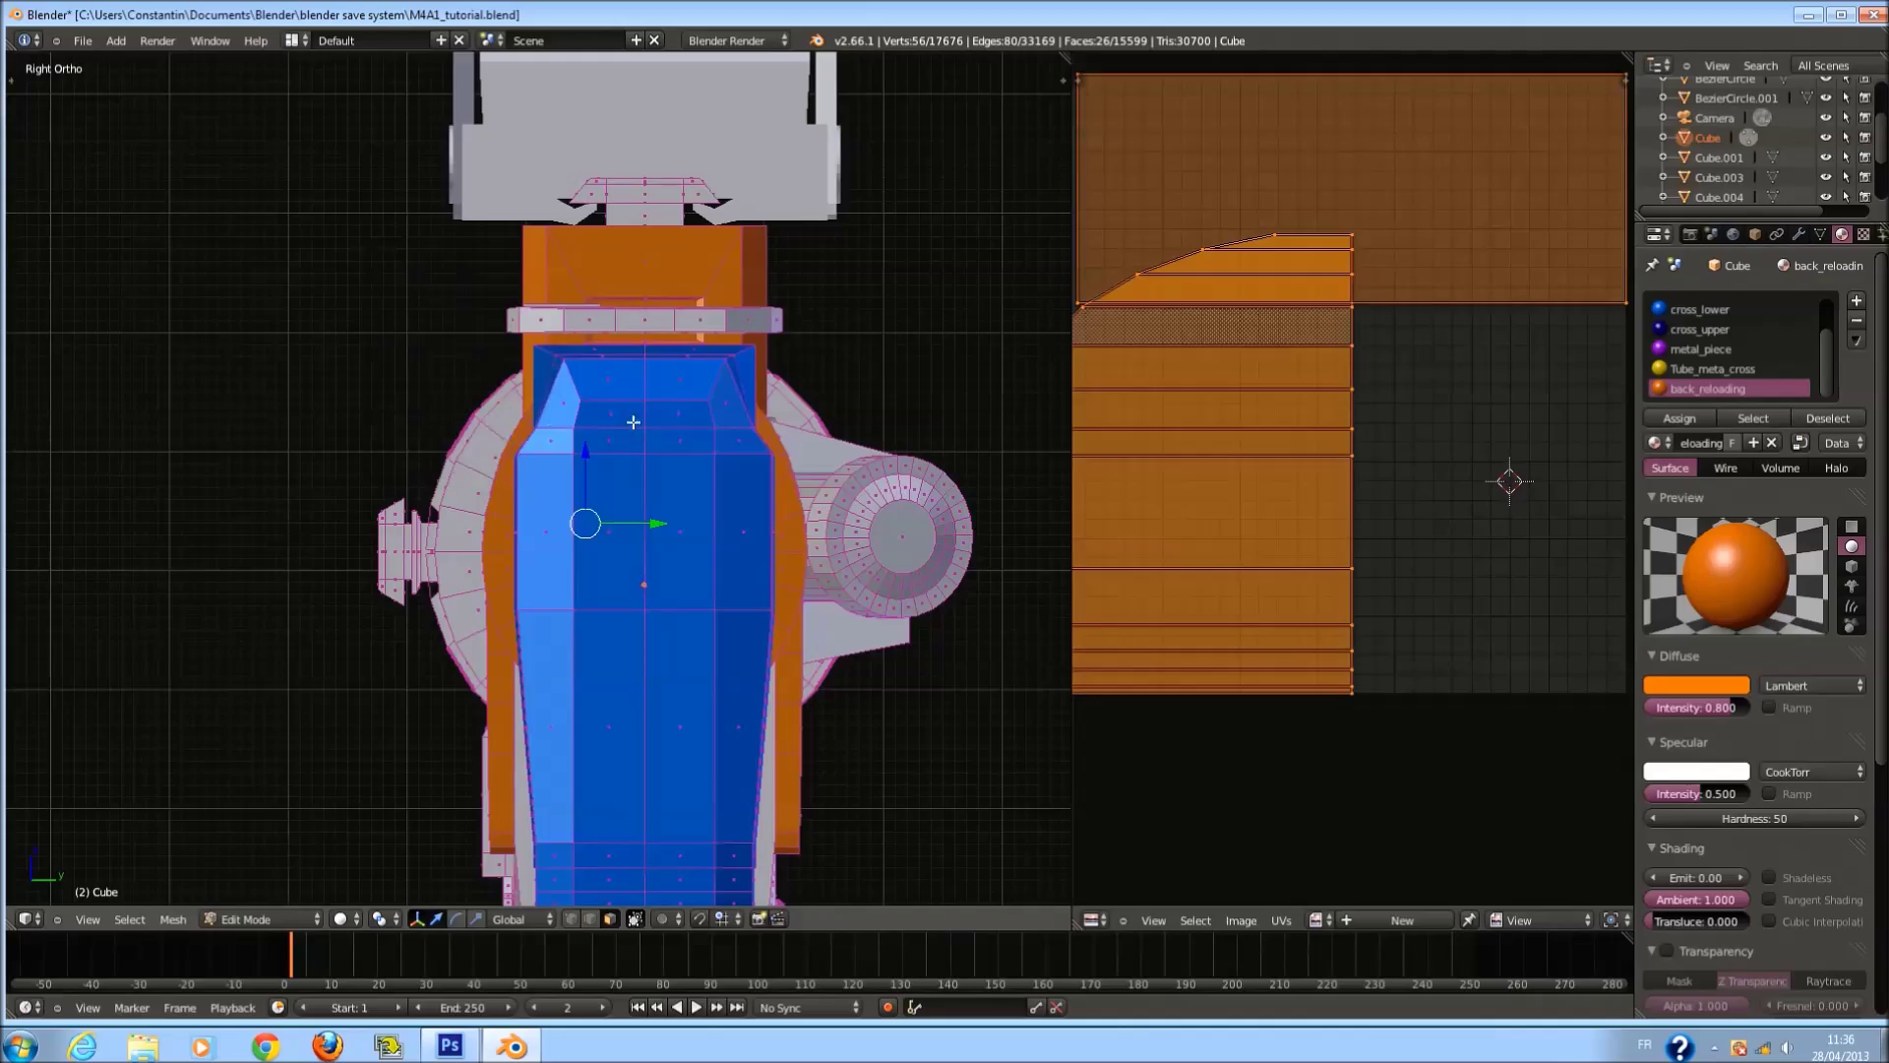
Try to add the opposite side's edge faces of the forward bracket to the selection, and undo the selection changes.
middle_click_drag(691, 368, 778, 433)
scroll(1212, 441, "down", 3)
middle_click_drag(653, 439, 792, 455)
middle_click_drag(529, 359, 553, 602)
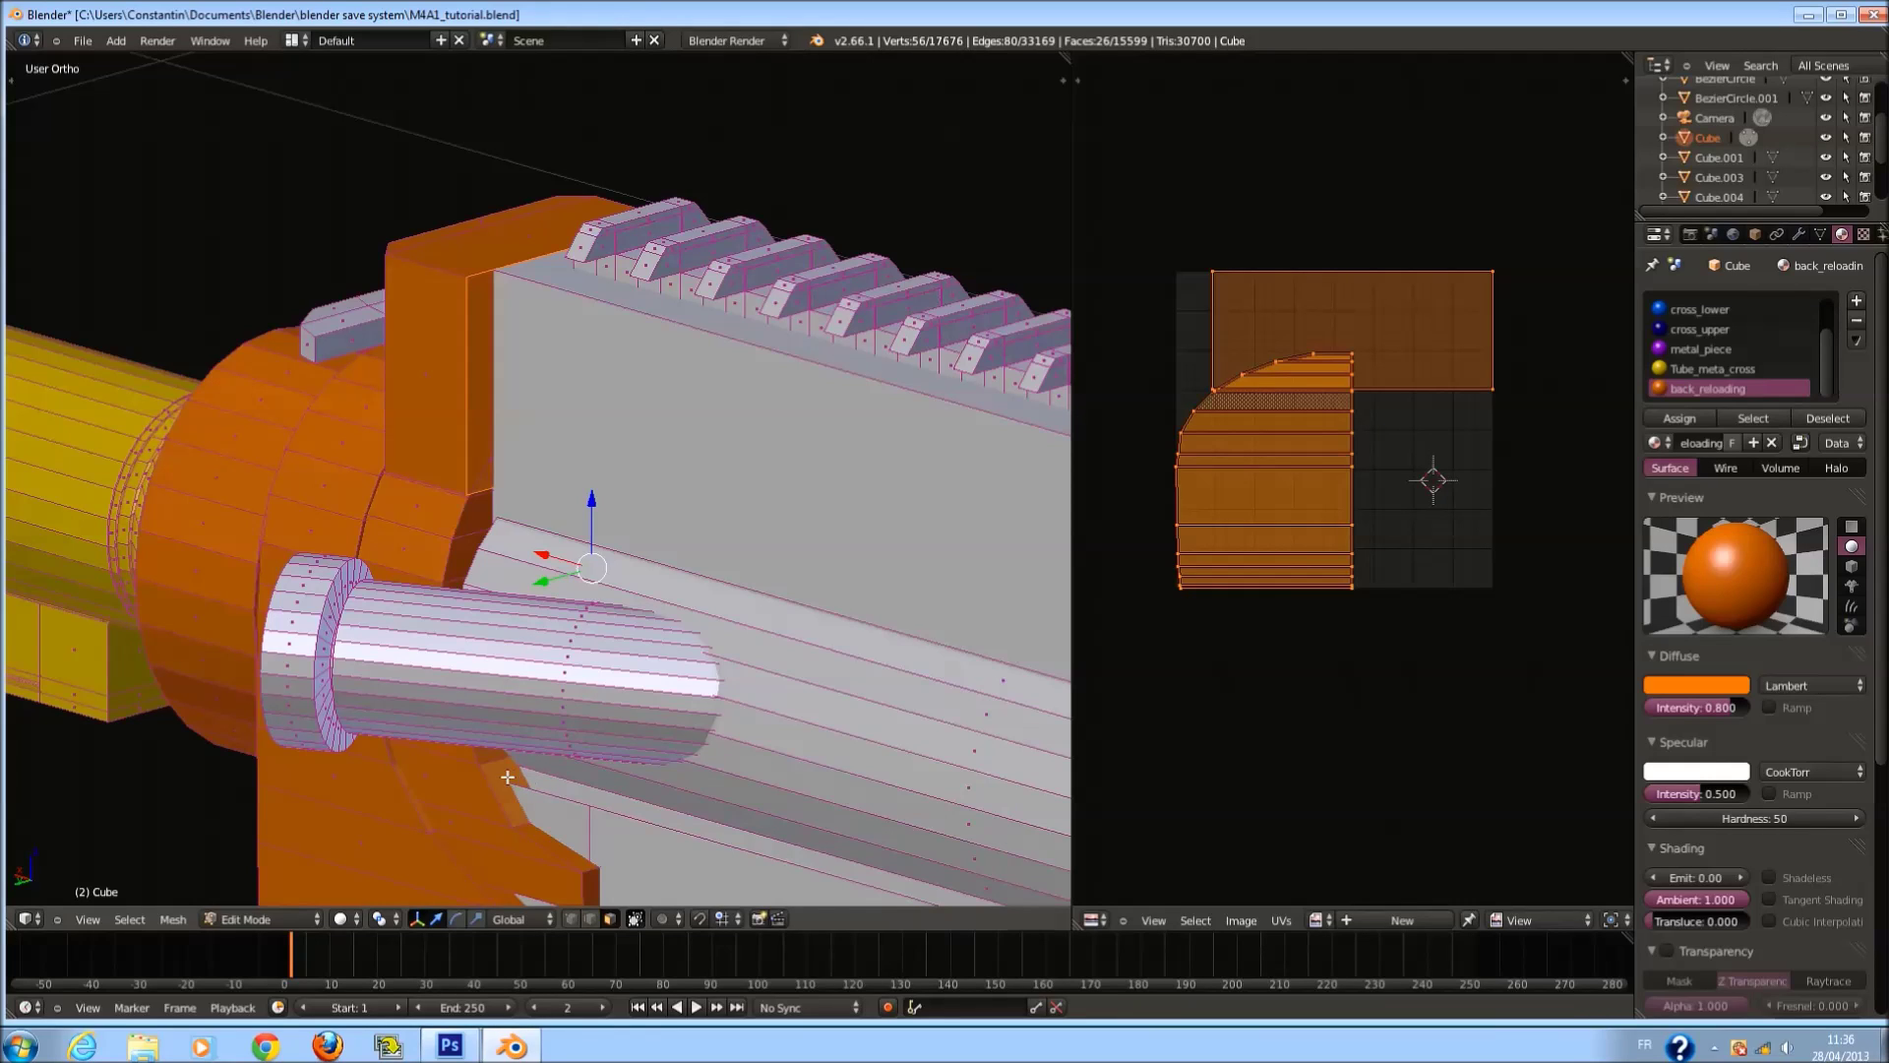
right_click(496, 772, "alt+shift")
key("a")
right_click(482, 438, "alt")
right_click(475, 425)
key("ctrl+z")
key("ctrl+z")
key("ctrl+z")
Reselect the upper block's barrel-side face together with the edge face loop of the forward bracket.
middle_click_drag(501, 770, 475, 505)
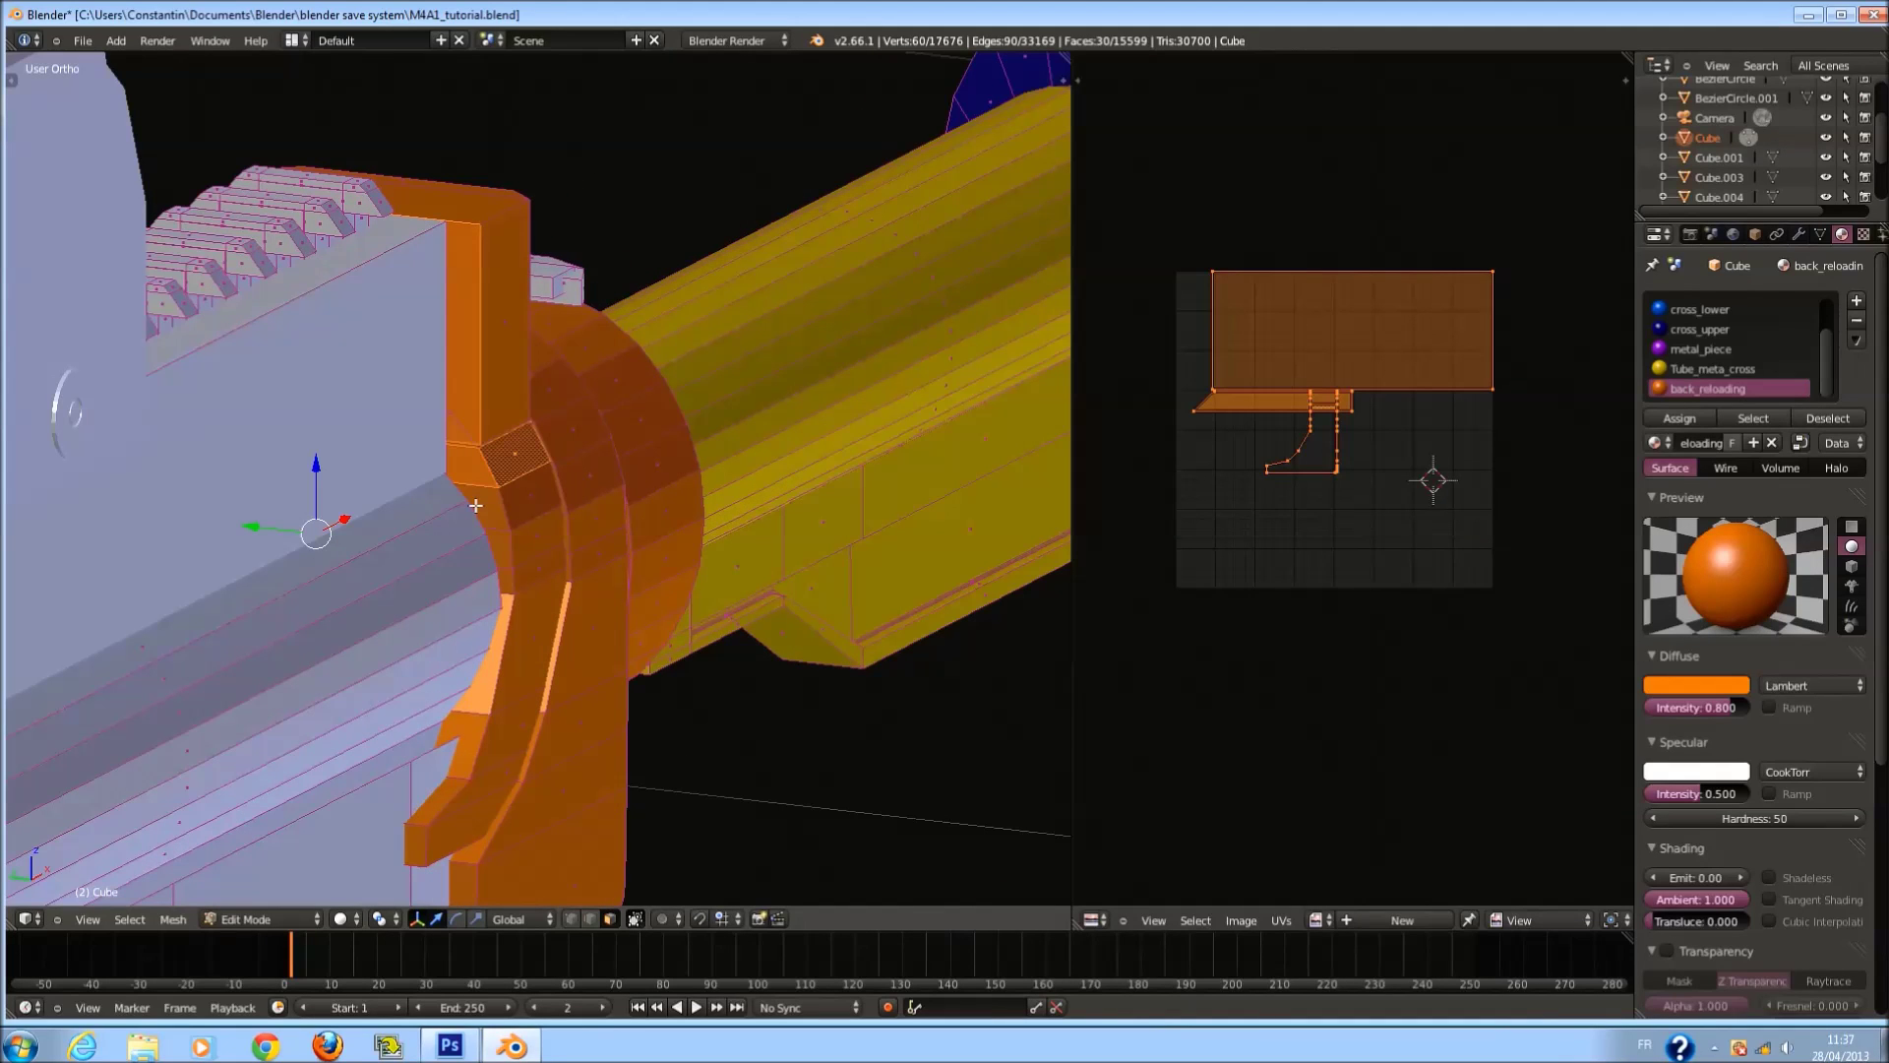
right_click(455, 398)
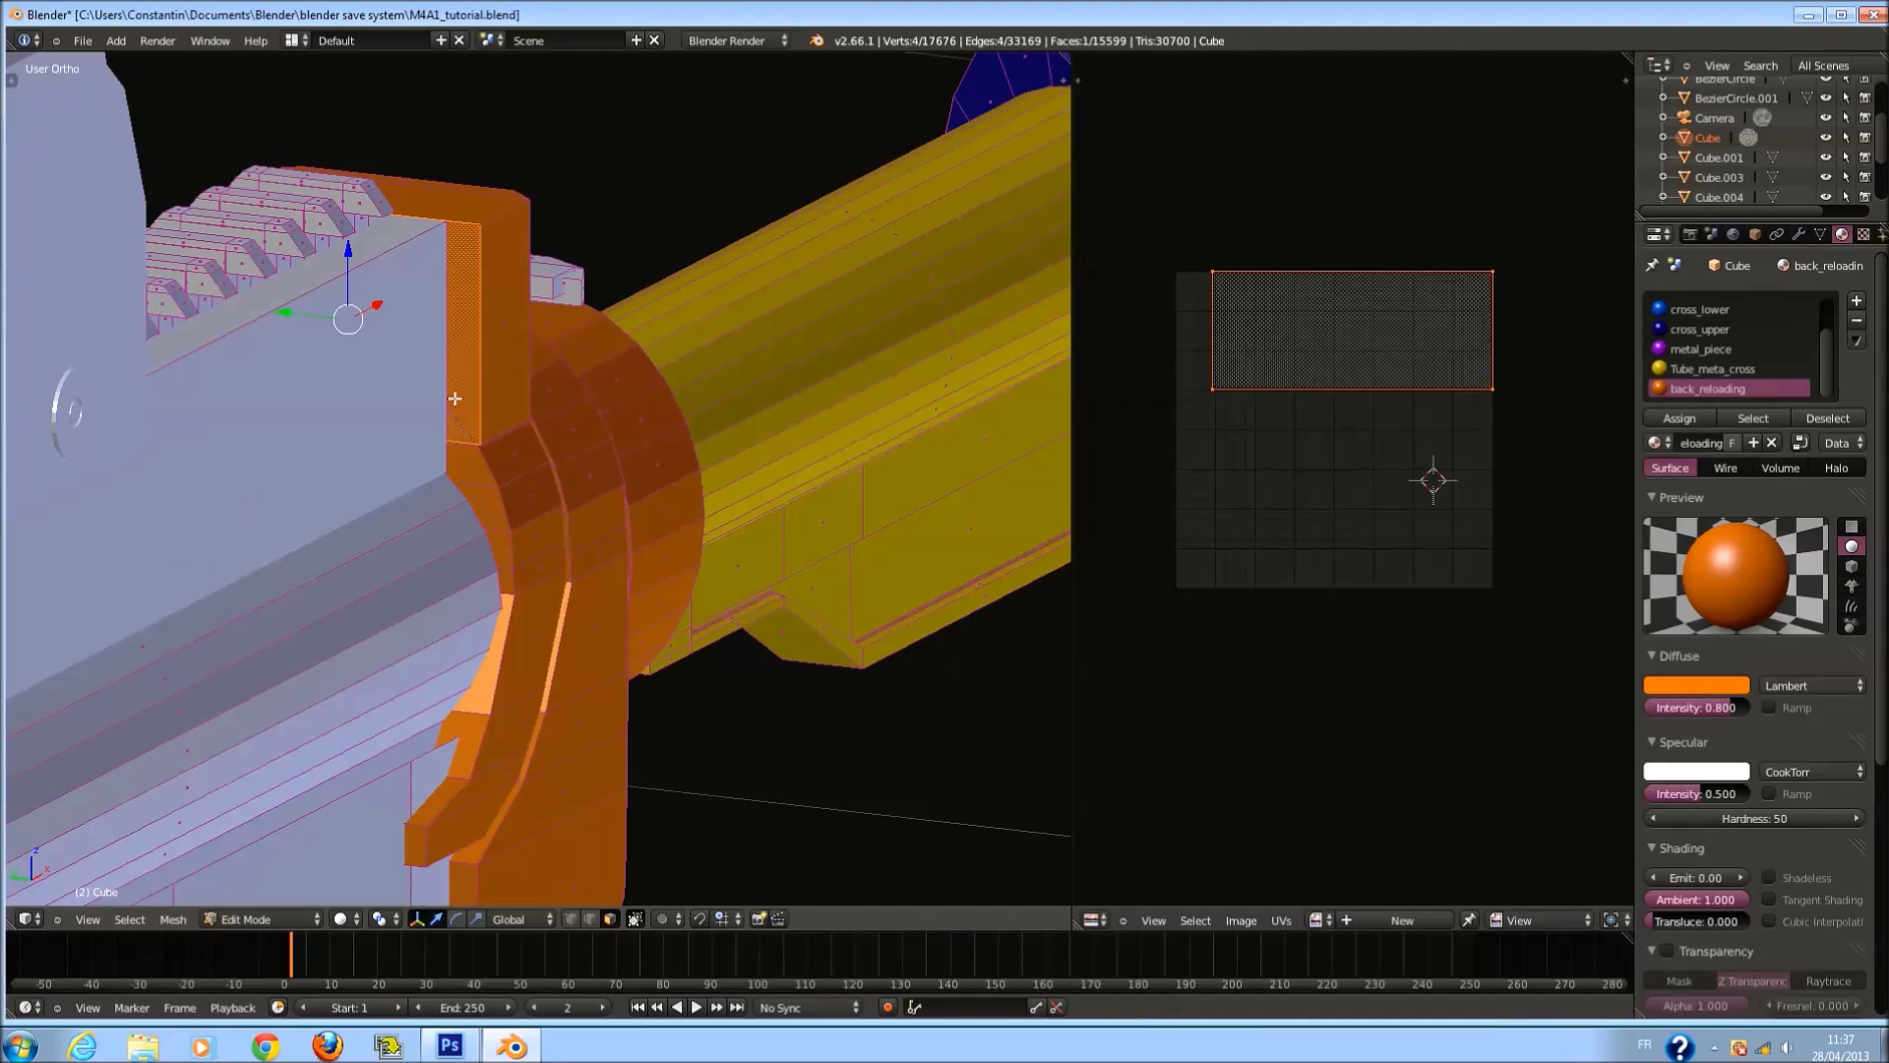
right_click(491, 512)
right_click(506, 543, "alt+shift")
right_click(497, 539)
right_click(487, 491, "alt")
right_click(472, 362, "alt+shift")
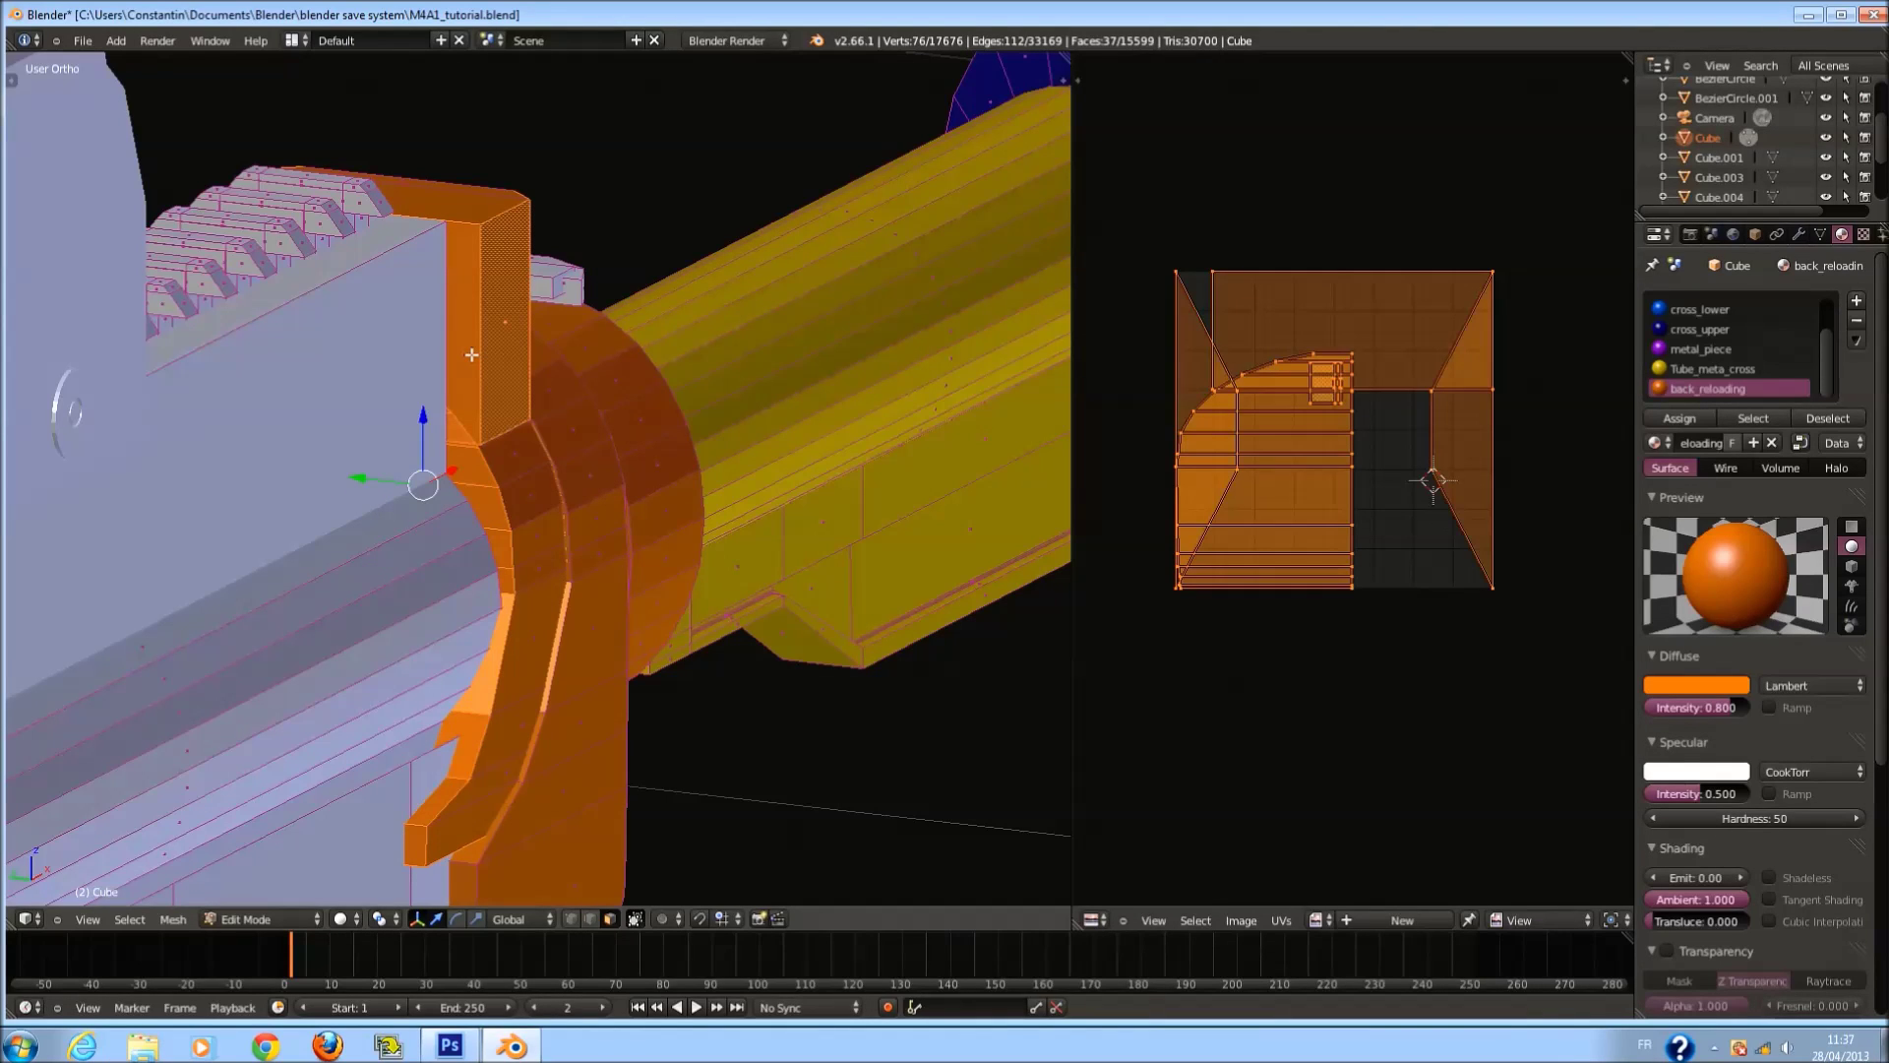
right_click(471, 354)
right_click(471, 454, "alt+shift")
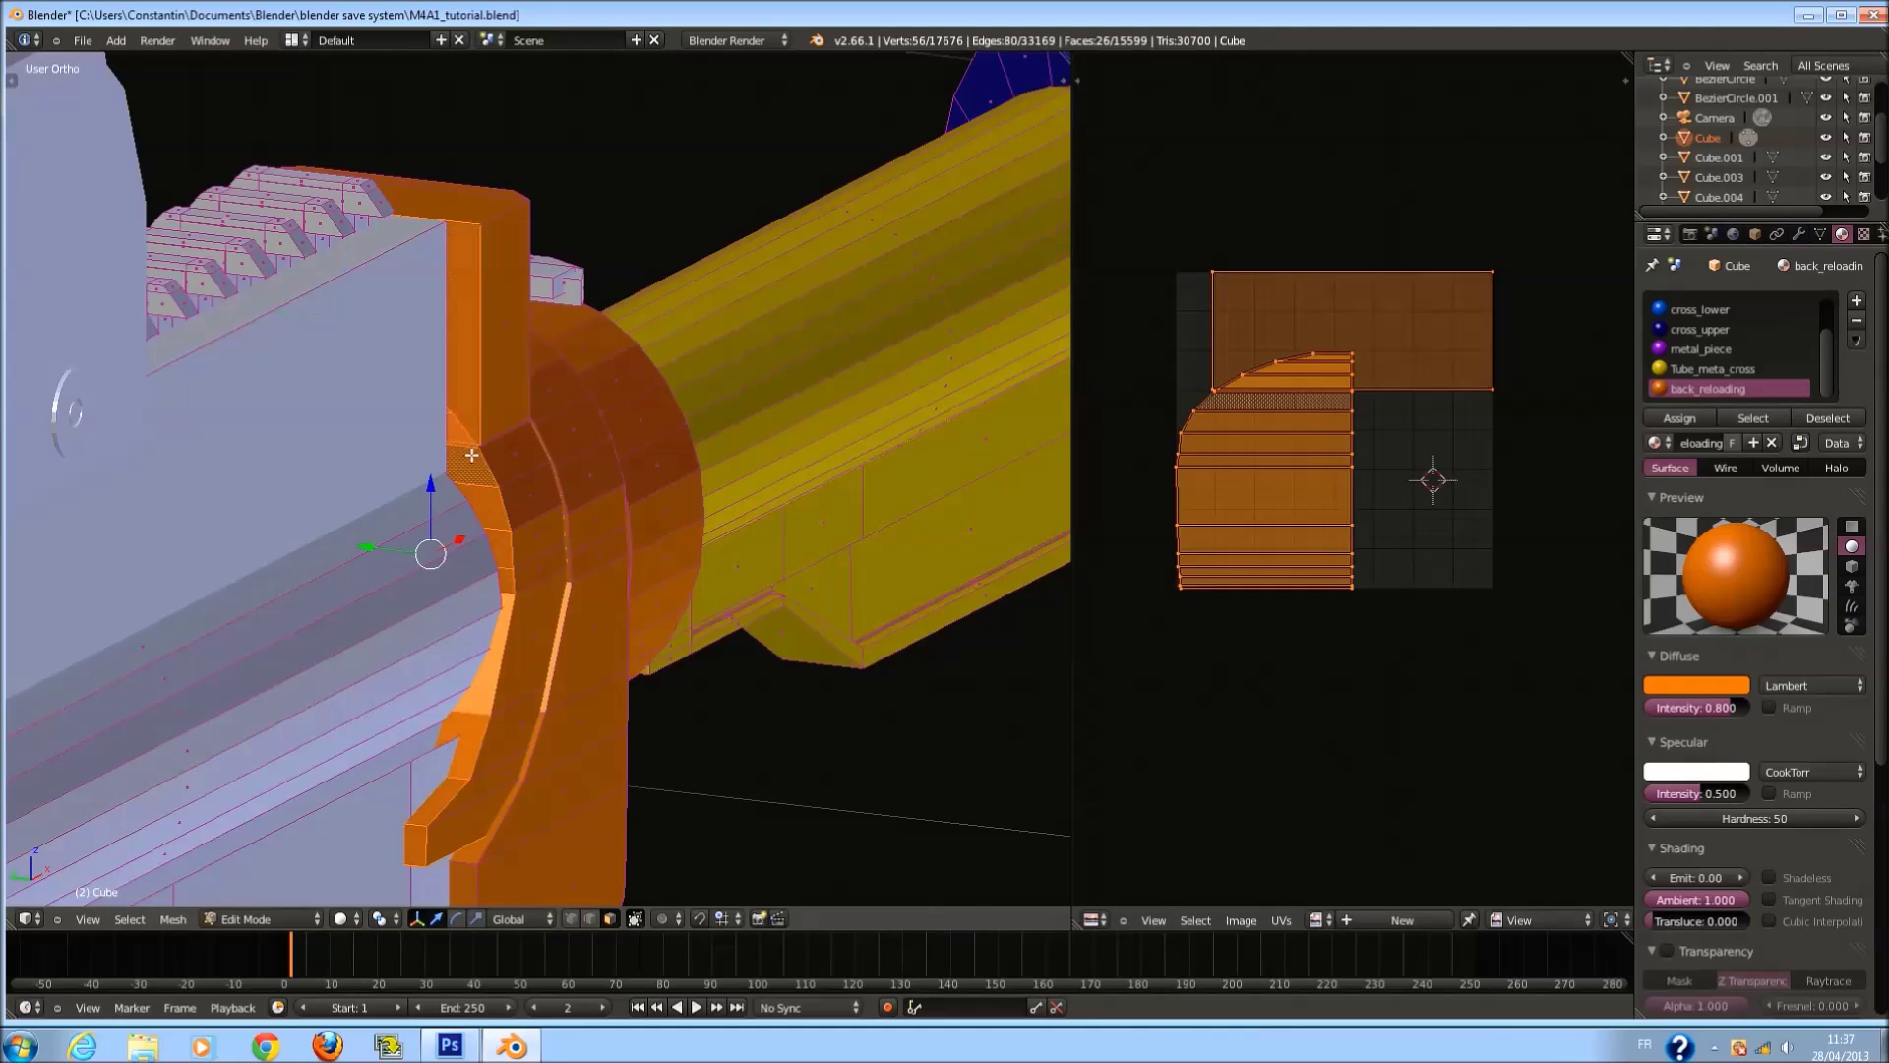
Try to add the forward bracket's edge faces on the opposite side to the selection, and clear the selection.
middle_click_drag(475, 458, 529, 478)
right_click(393, 508, "alt+shift")
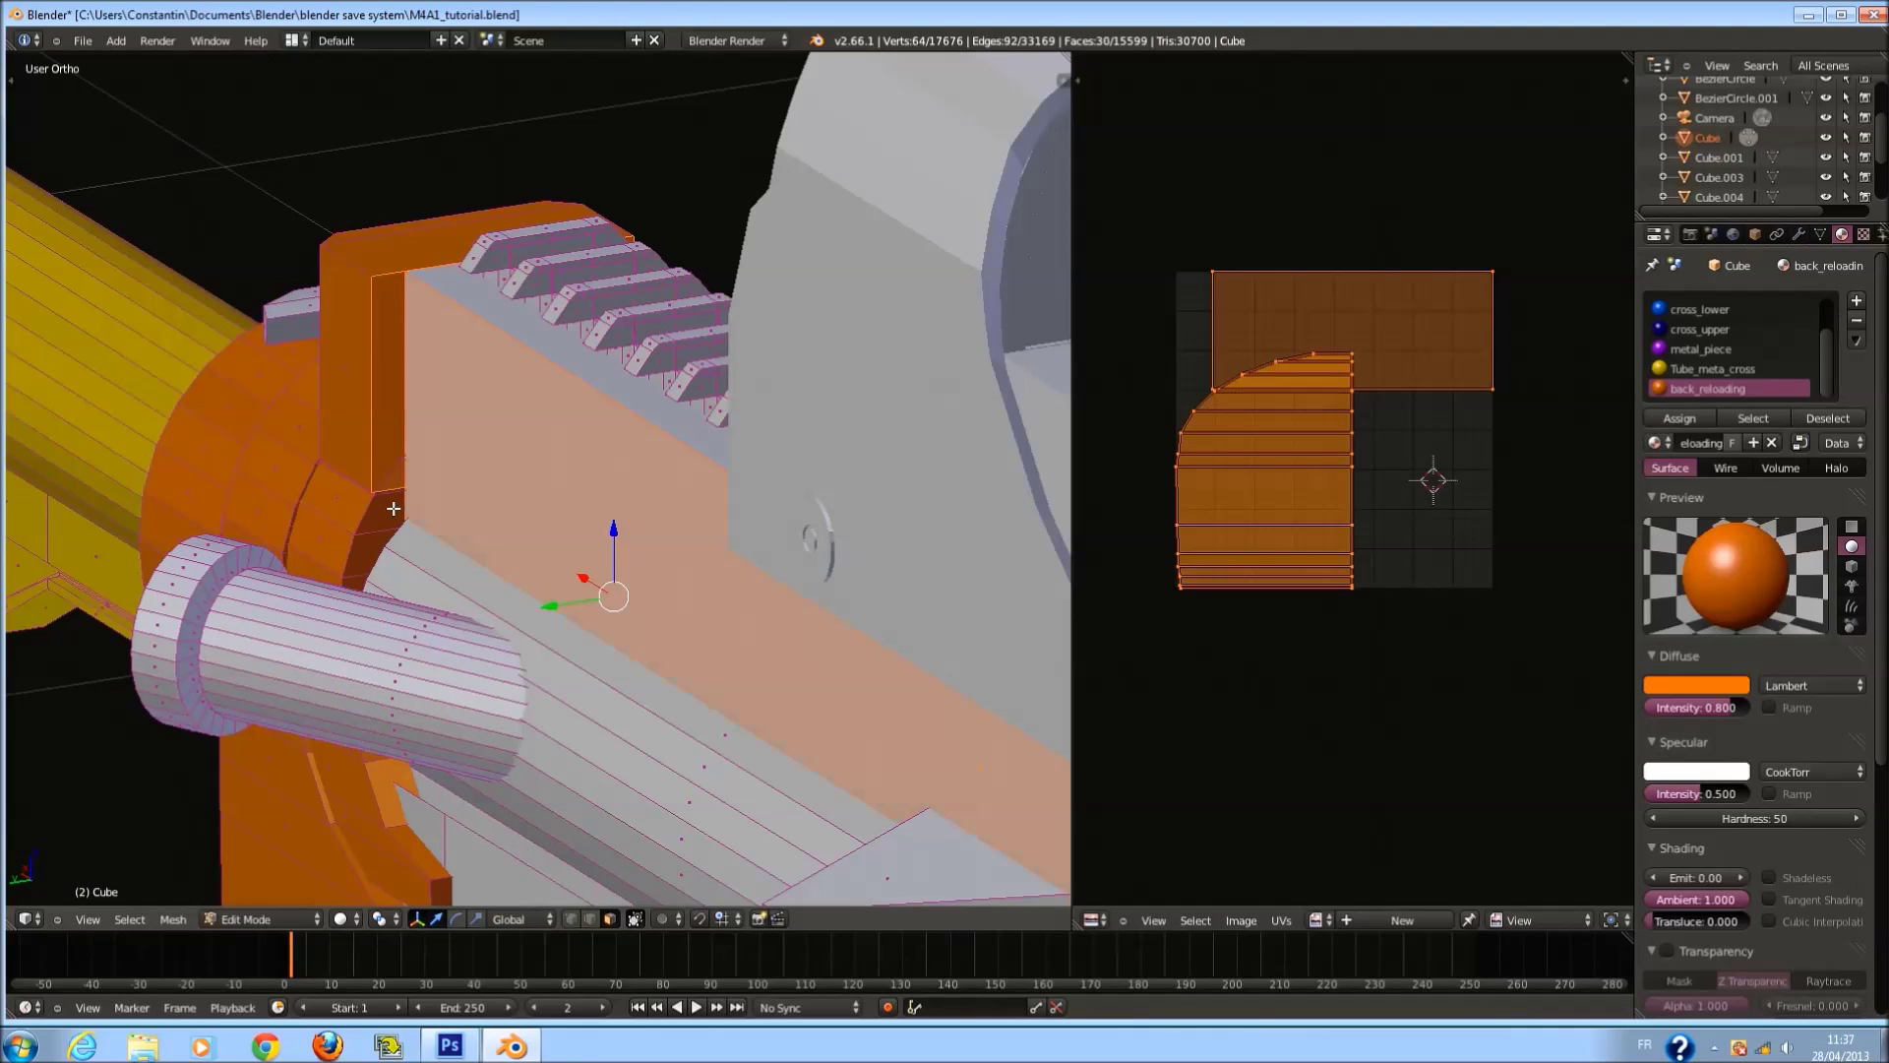
right_click(380, 513, "alt+shift")
right_click(374, 550, "alt+shift")
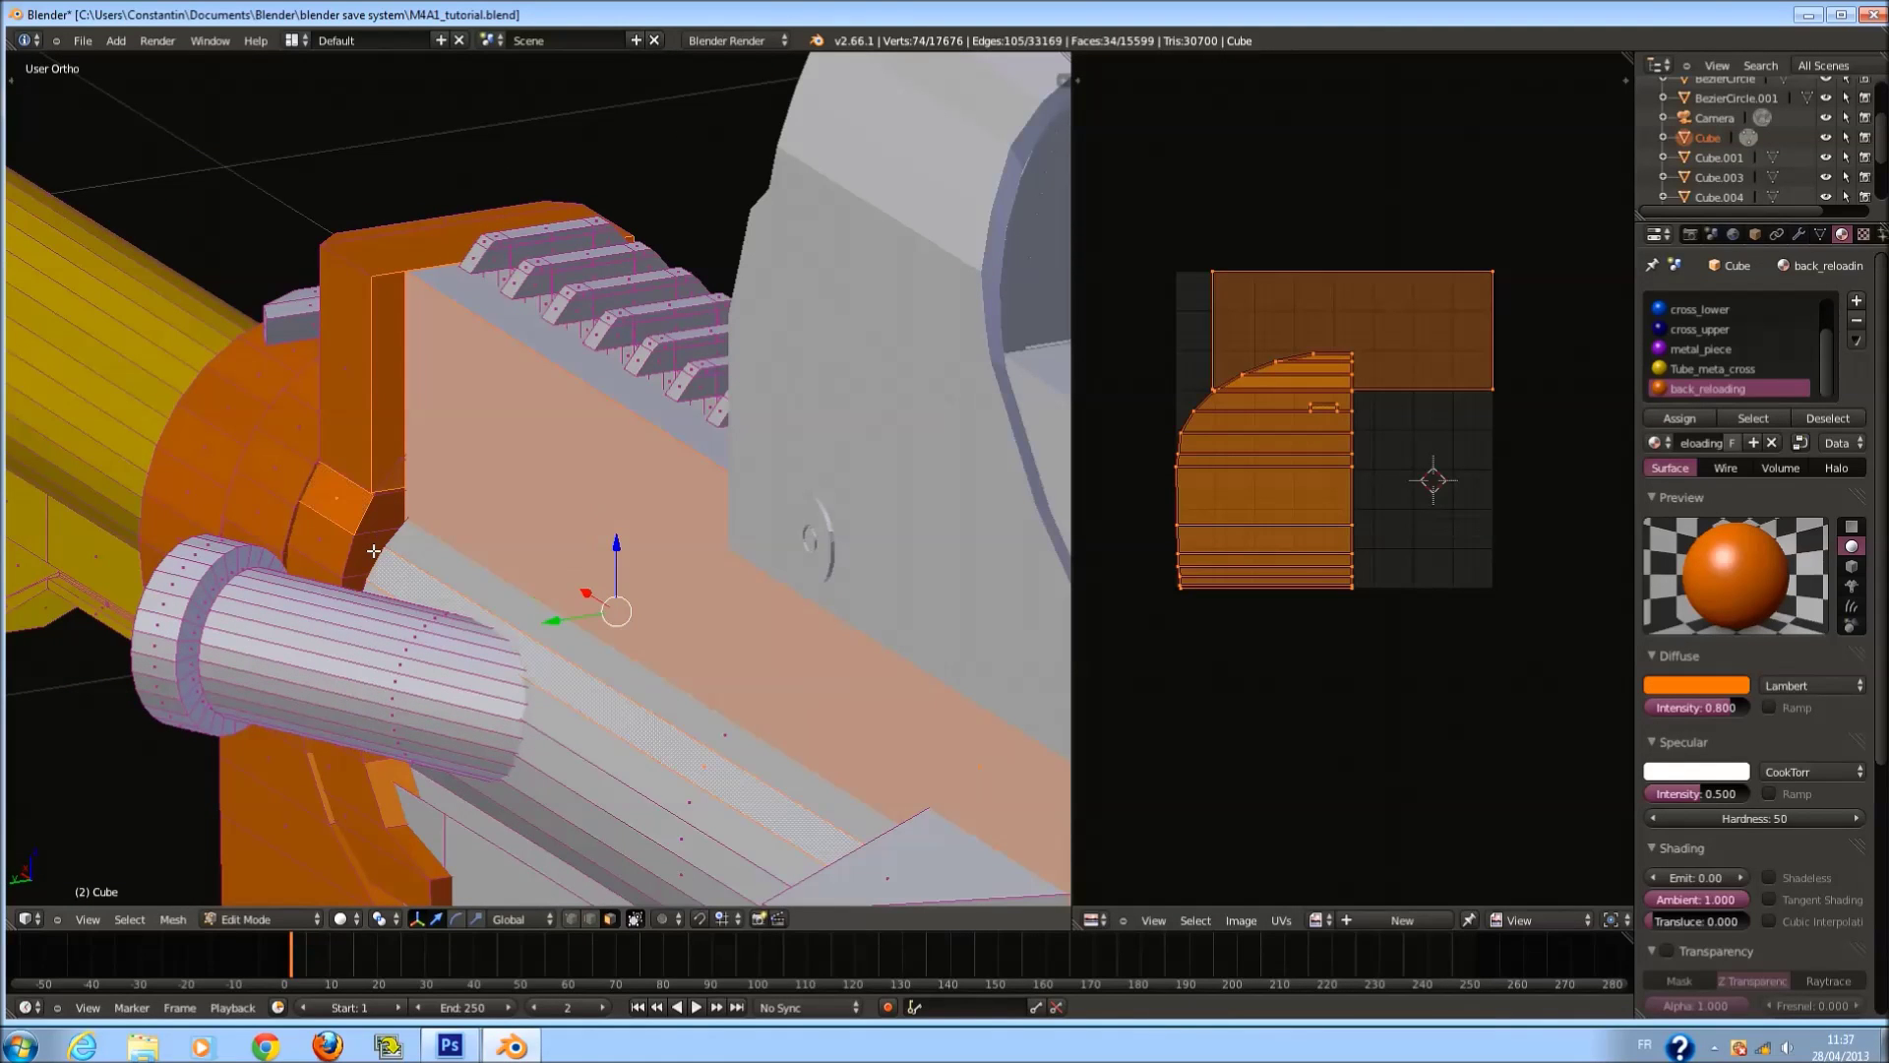
middle_click_drag(369, 549, 453, 570)
key("a")
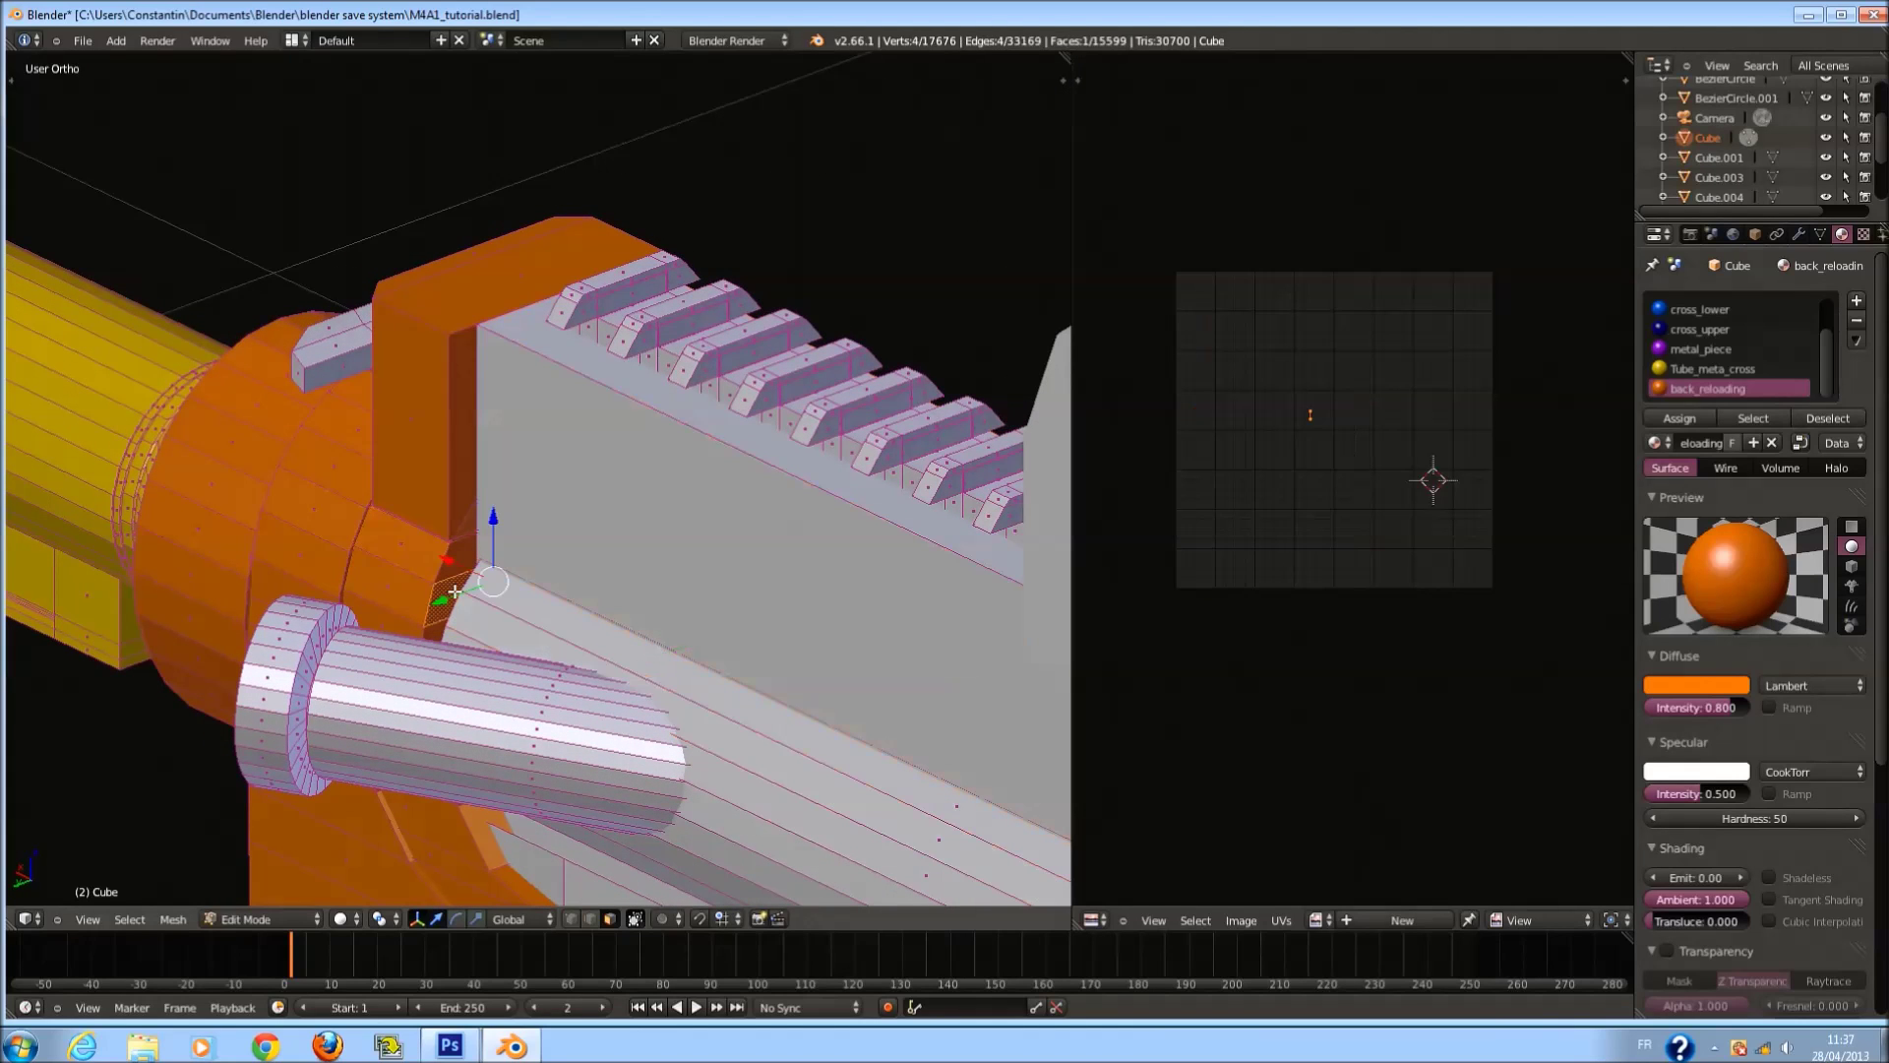
Select the face loop running along the curved edge of the forward bracket.
right_click(456, 551, "alt")
right_click(451, 586, "shift")
middle_click_drag(453, 581, 395, 696)
right_click(415, 659, "alt")
key("a")
right_click(409, 632, "alt")
right_click(419, 659, "alt")
right_click(419, 658, "alt")
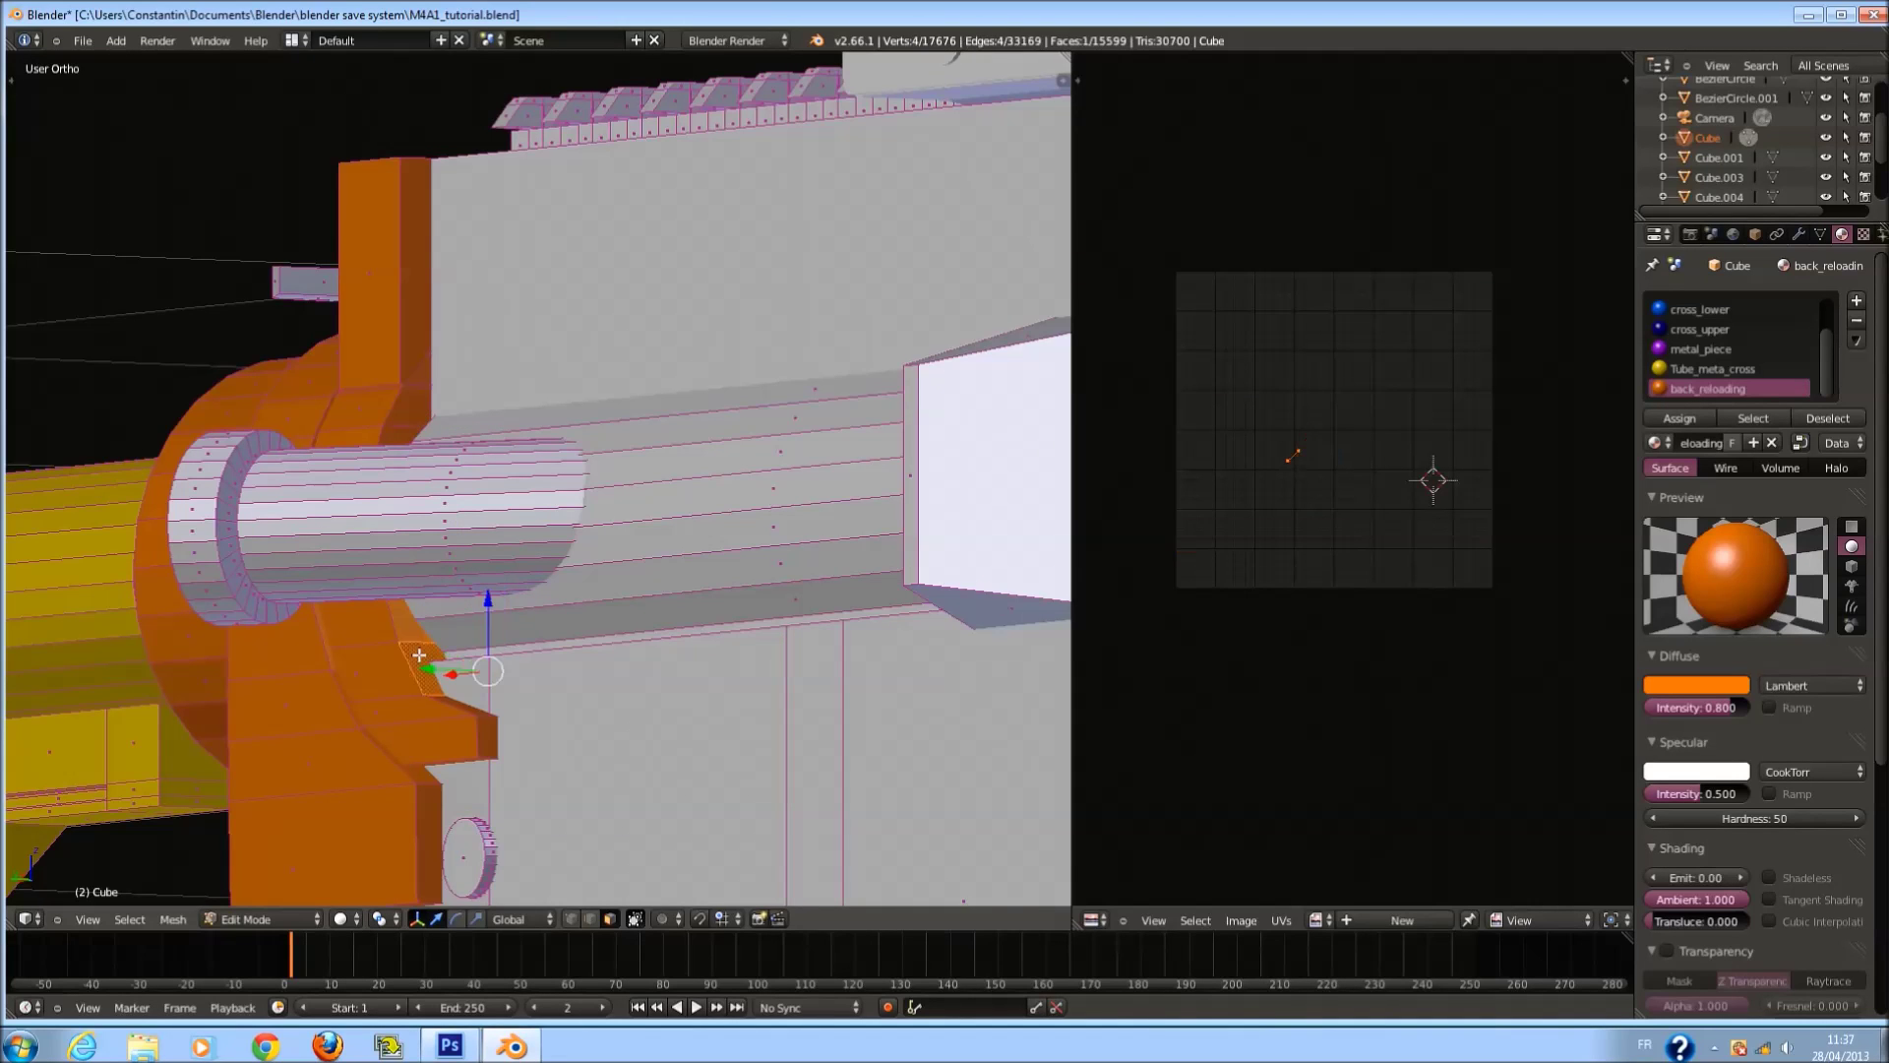
right_click(417, 647, "alt")
middle_click_drag(429, 657, 260, 698)
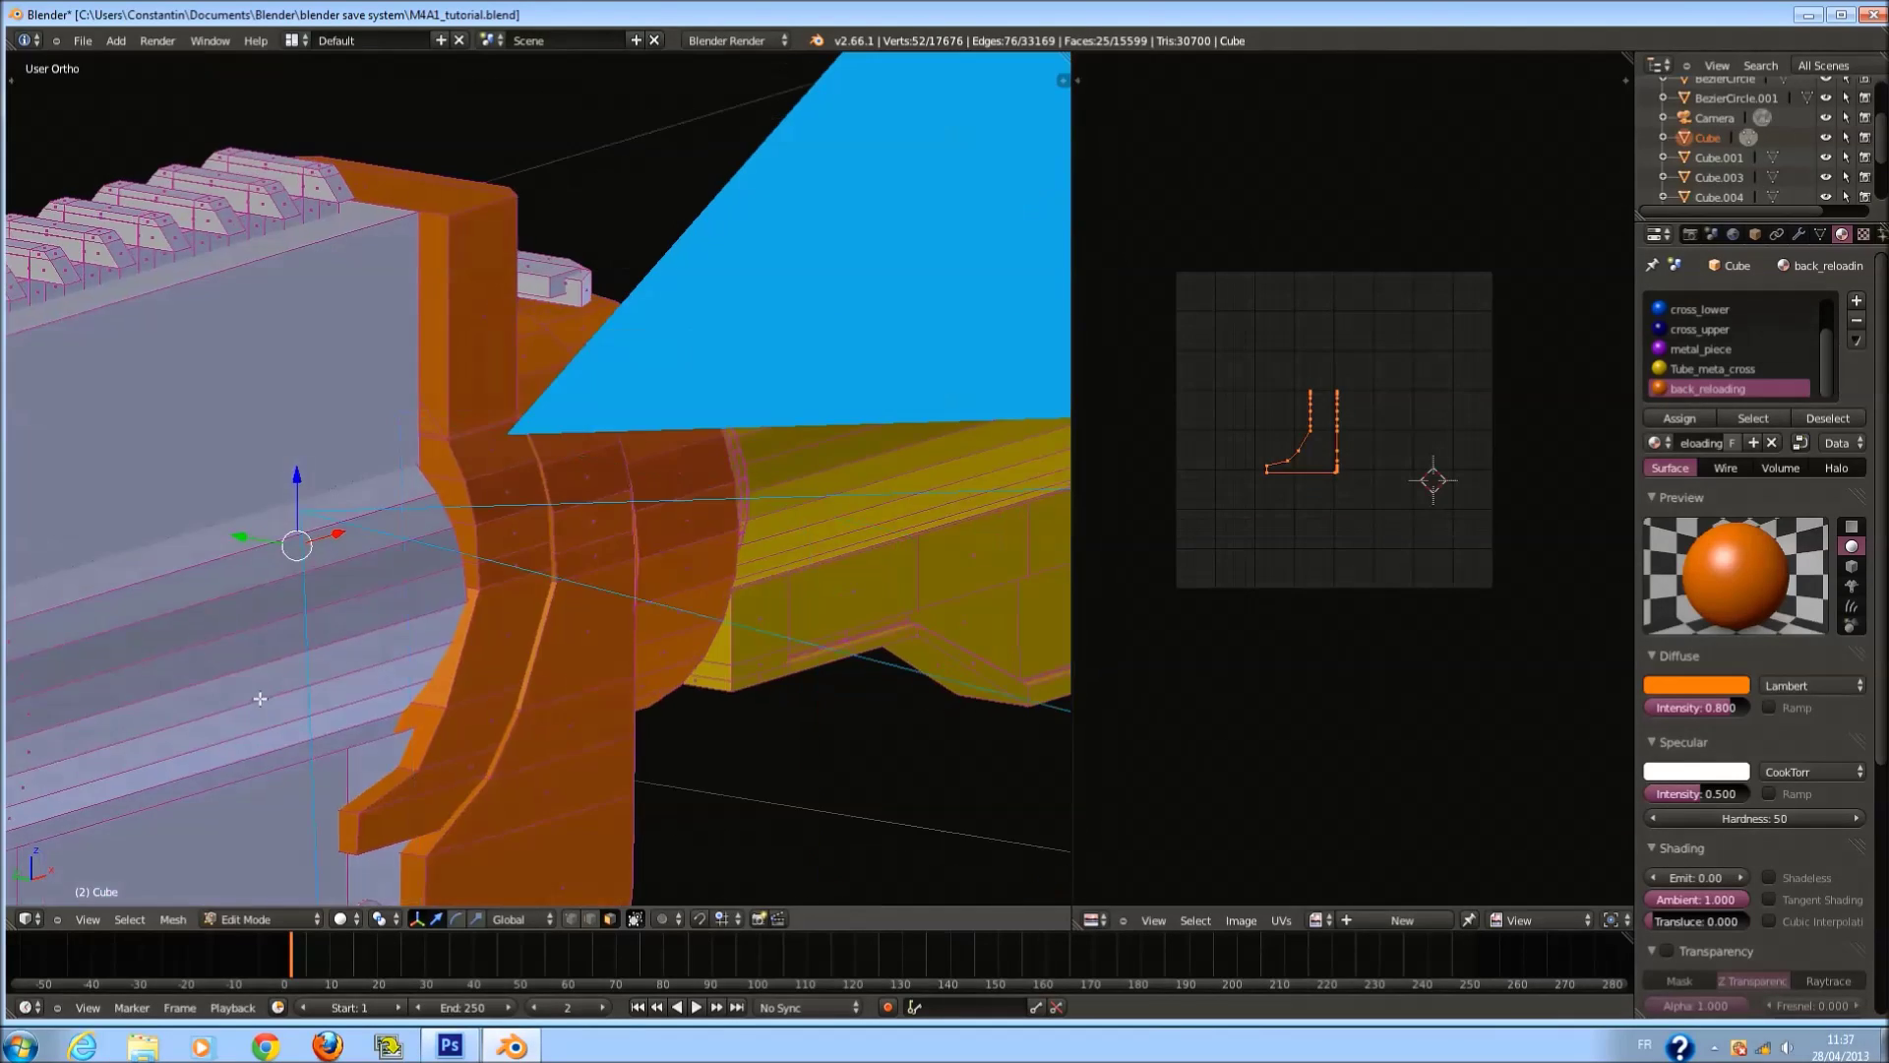
Add the upper edge faces of the forward bracket to the selection, undoing the wrongly picked loops.
right_click(442, 462, "alt+shift")
key("ctrl+z")
right_click(468, 535, "alt+shift")
key("ctrl+z")
middle_click_drag(467, 536, 497, 546)
scroll(505, 553, "up", 3)
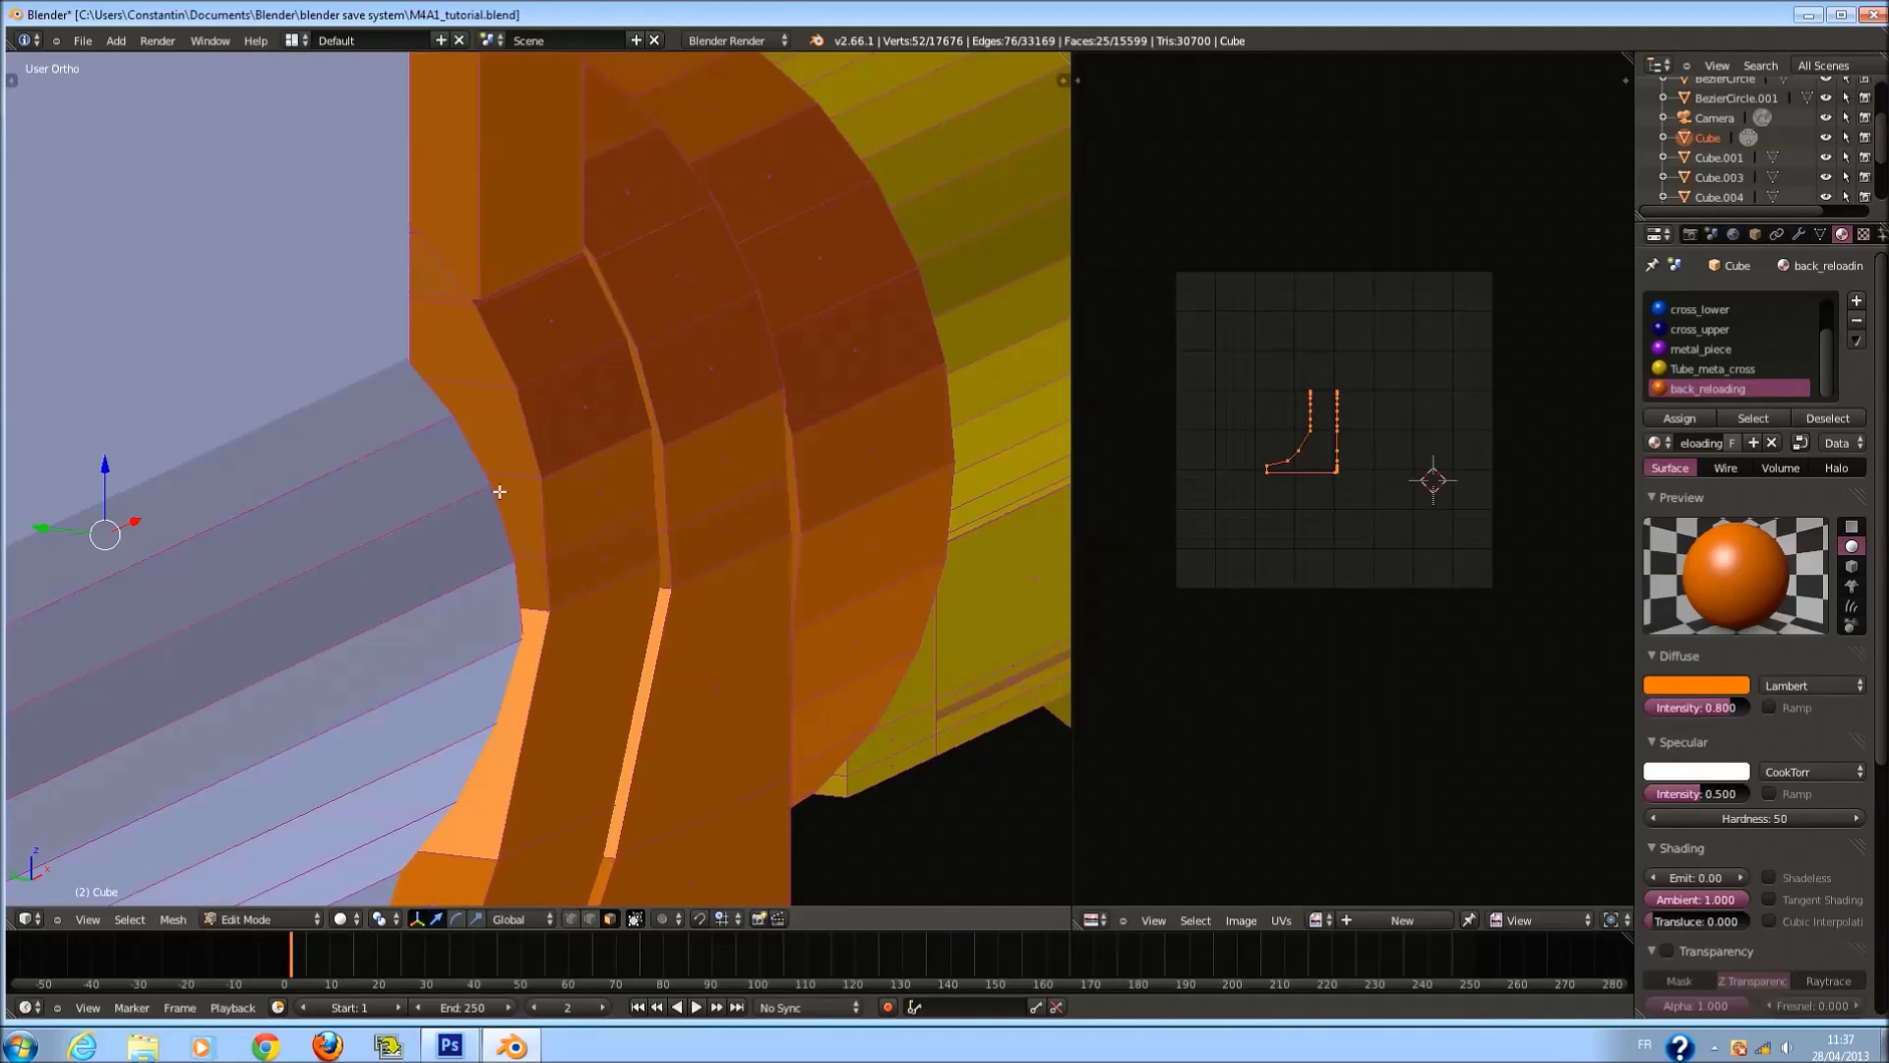
right_click(493, 435, "alt+shift")
key("ctrl+z")
right_click(468, 400, "alt+shift")
right_click(490, 389, "alt+shift")
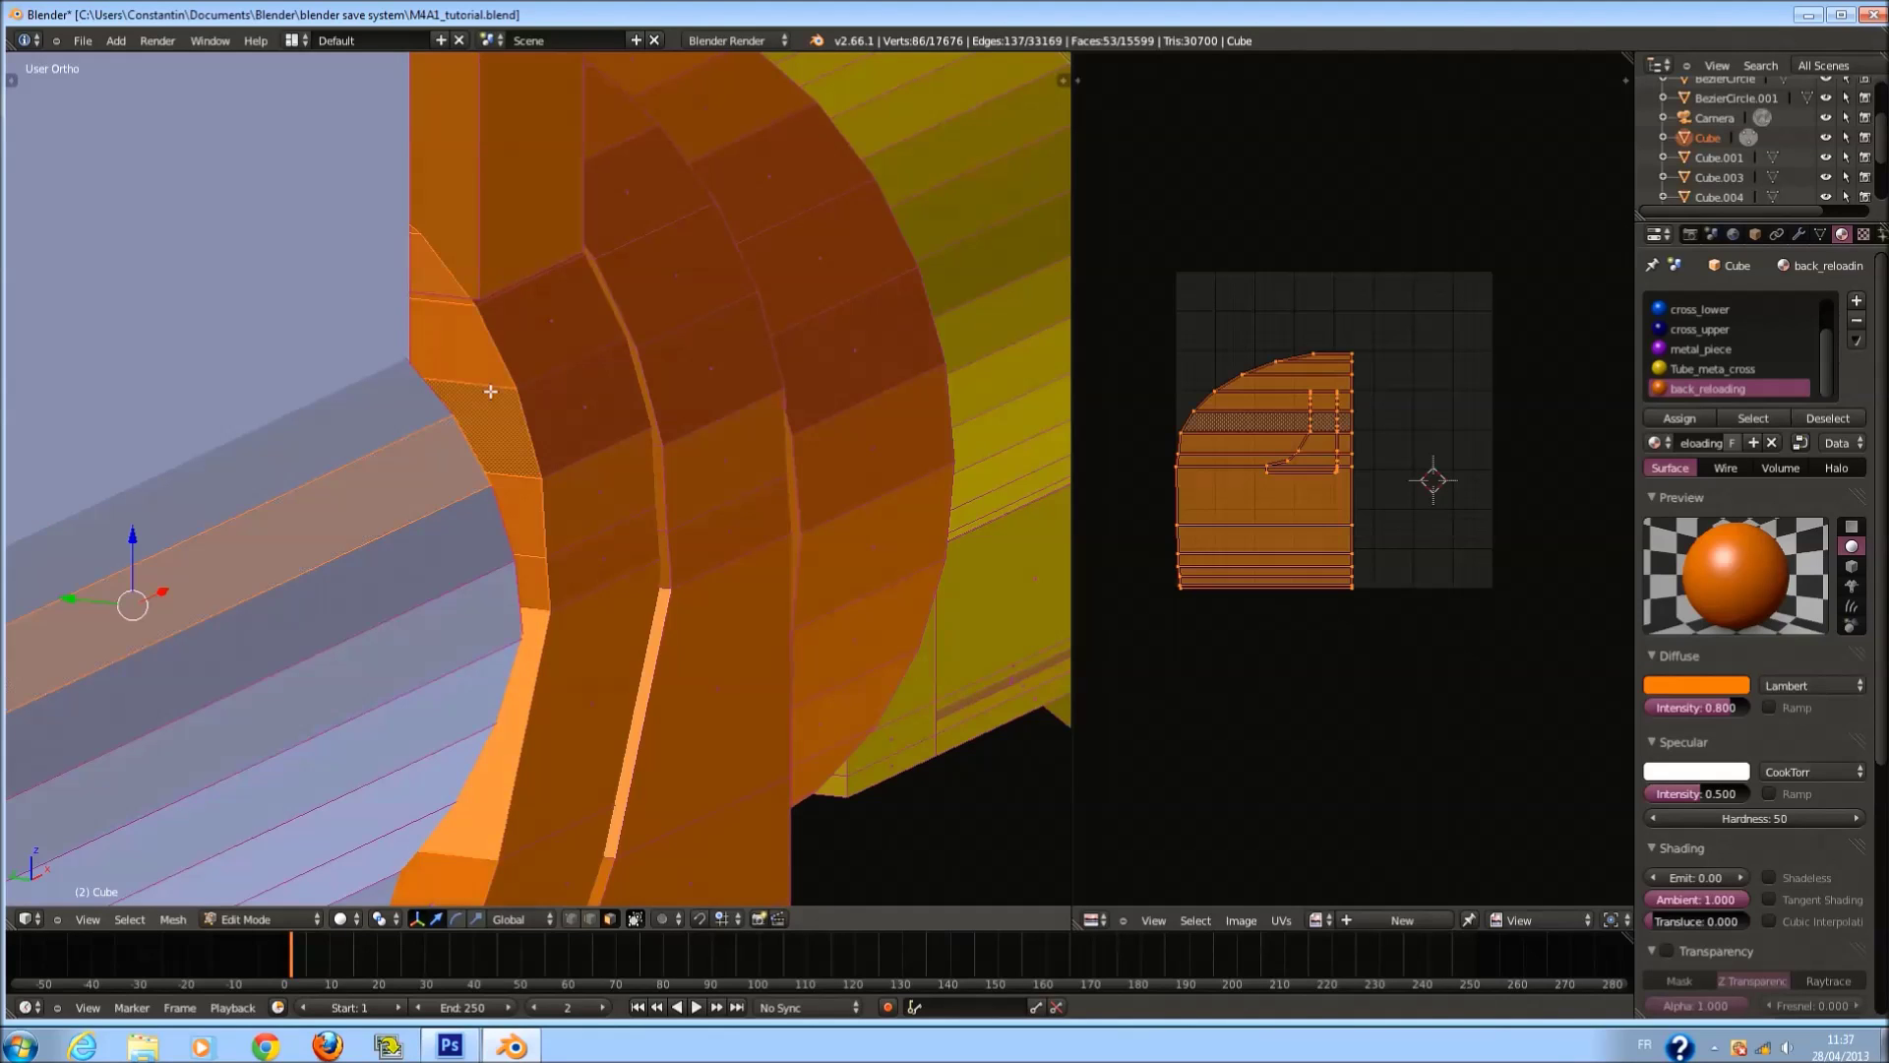
Check the bracket selection in wireframe and add the upper block's barrel-side face loop to it.
middle_click_drag(490, 389, 344, 548)
scroll(345, 548, "down", 4)
key("z")
scroll(544, 337, "up", 5)
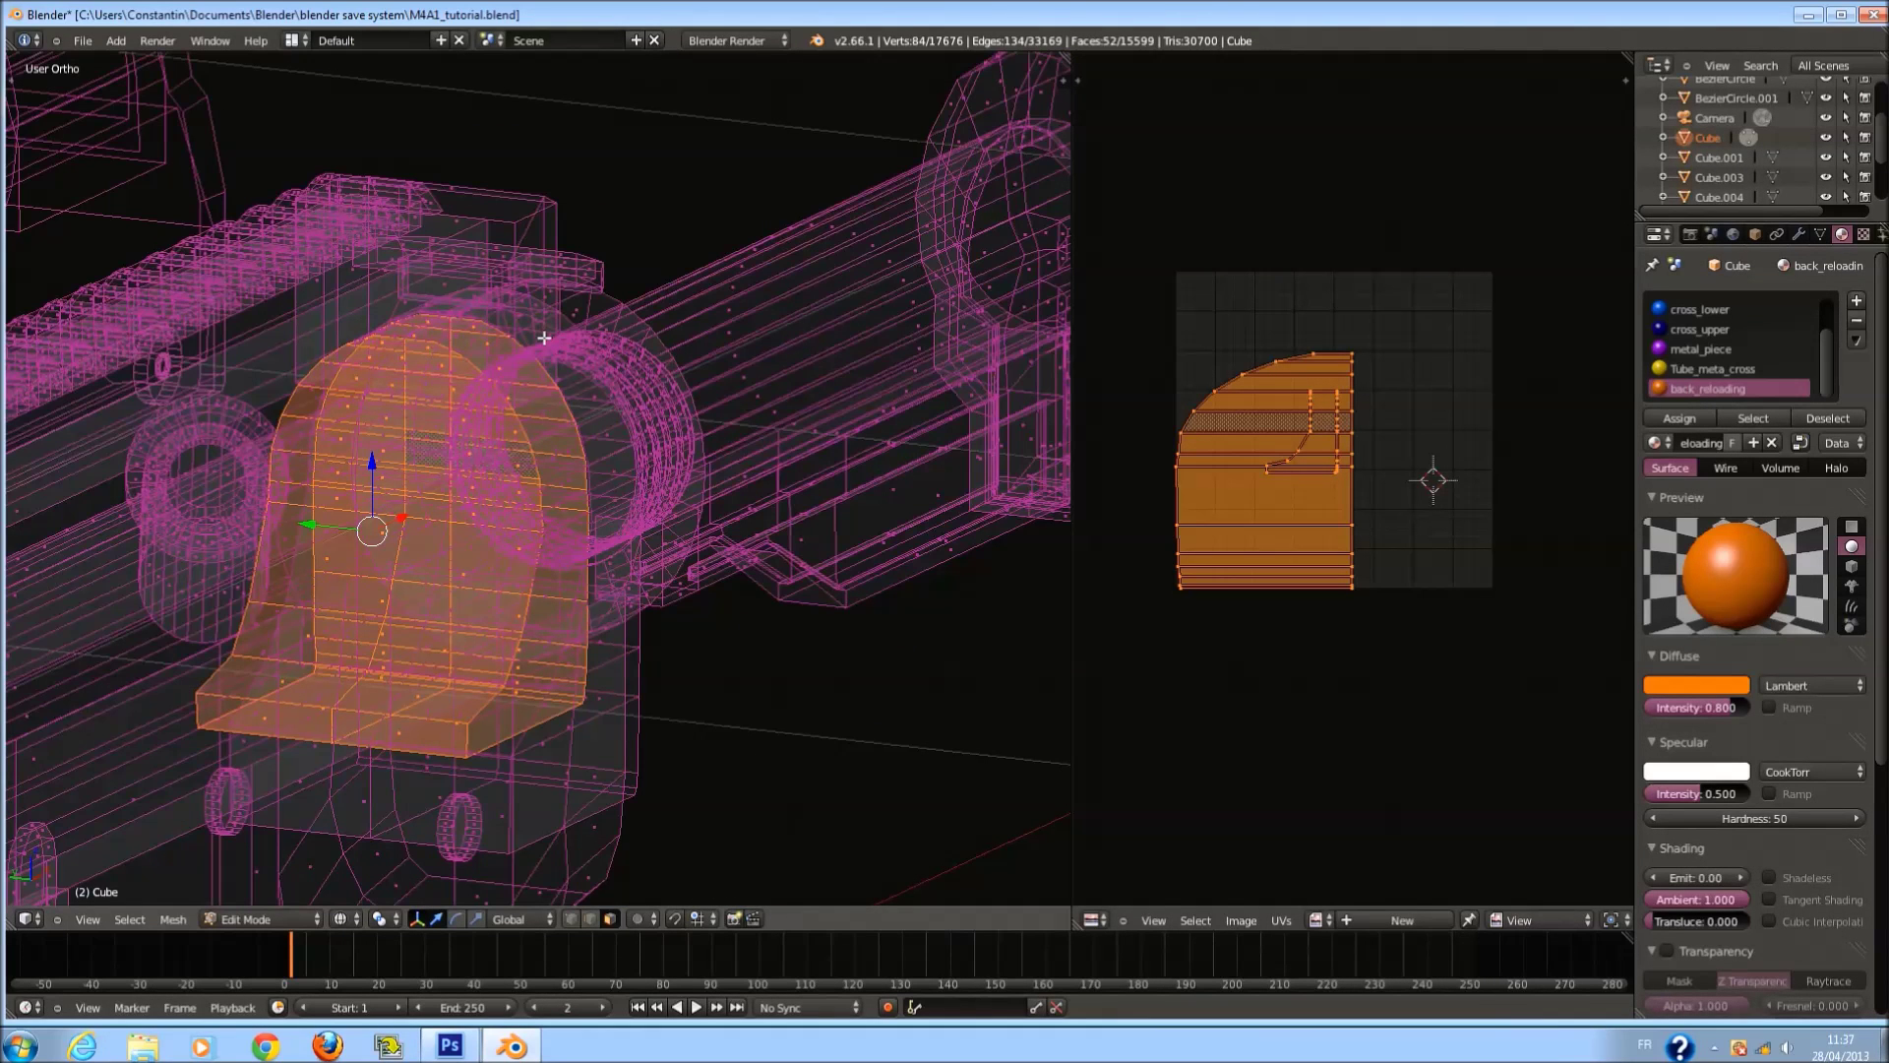
key("z")
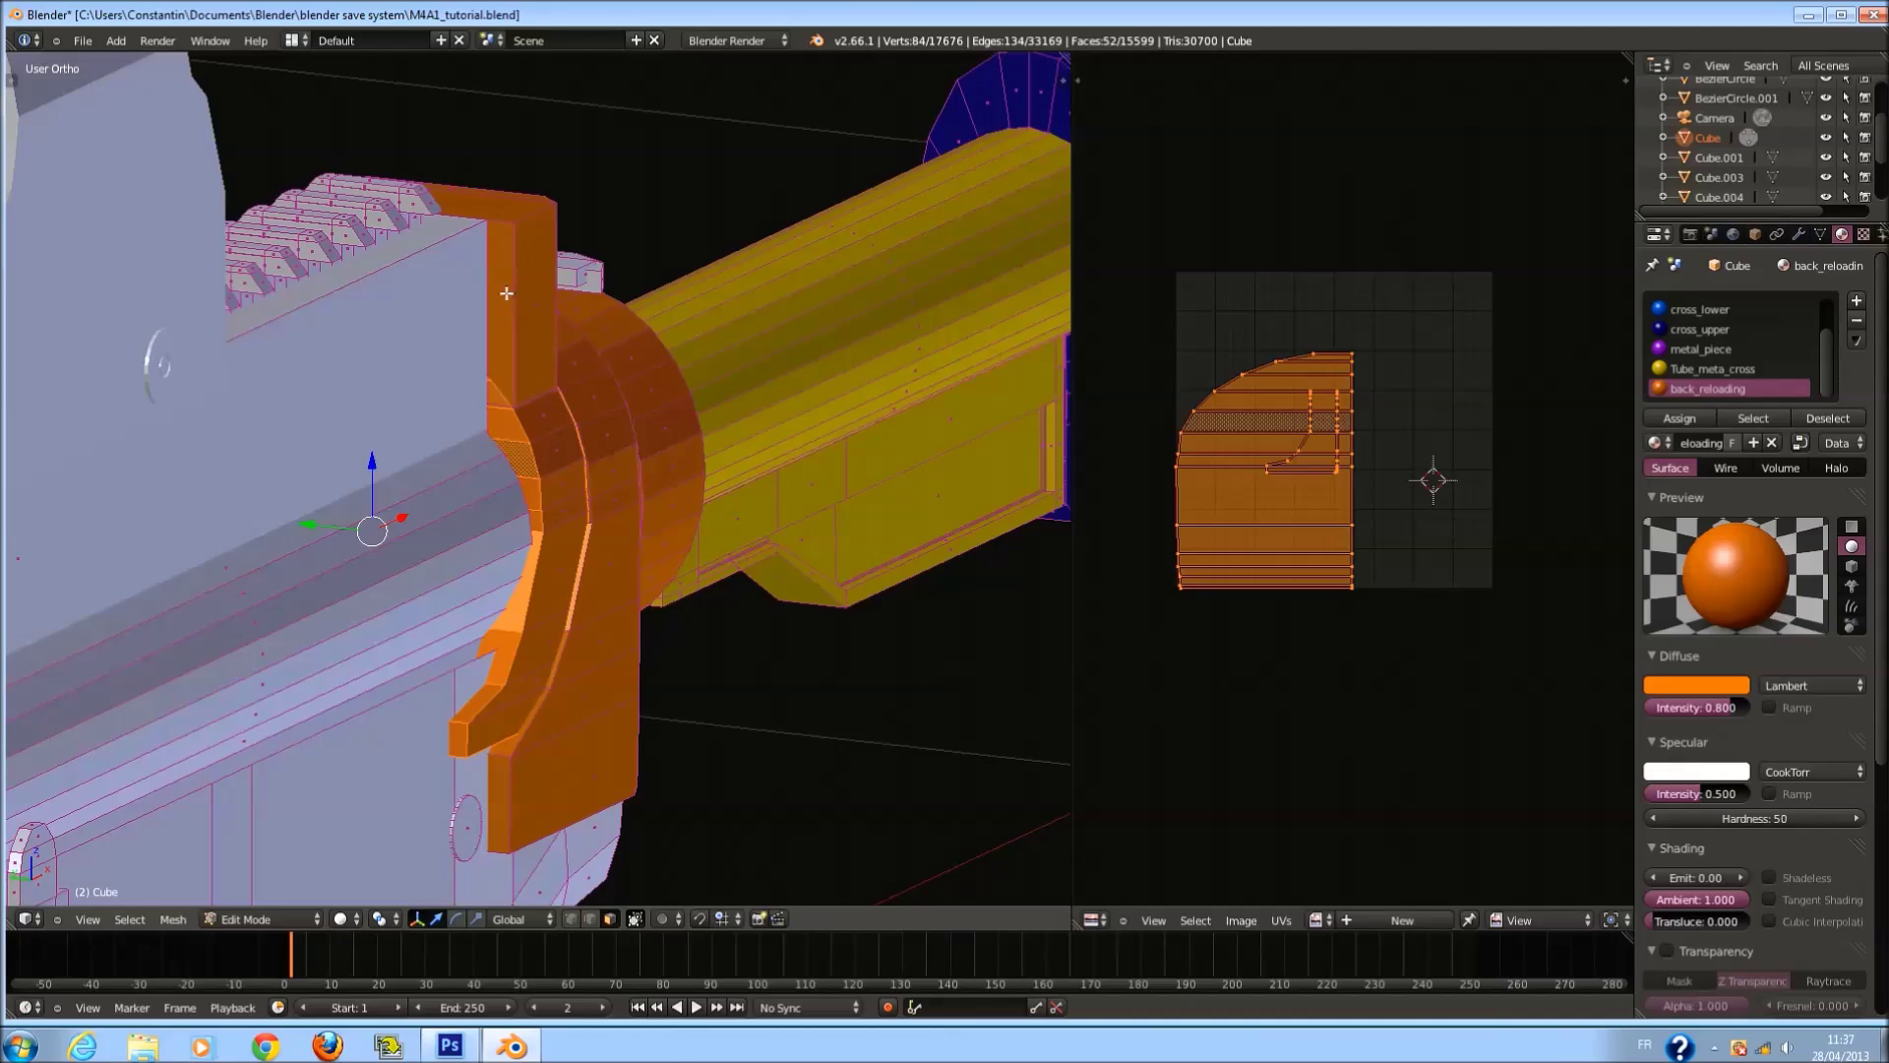
right_click(505, 293, "alt+shift")
middle_click_drag(505, 293, 669, 302)
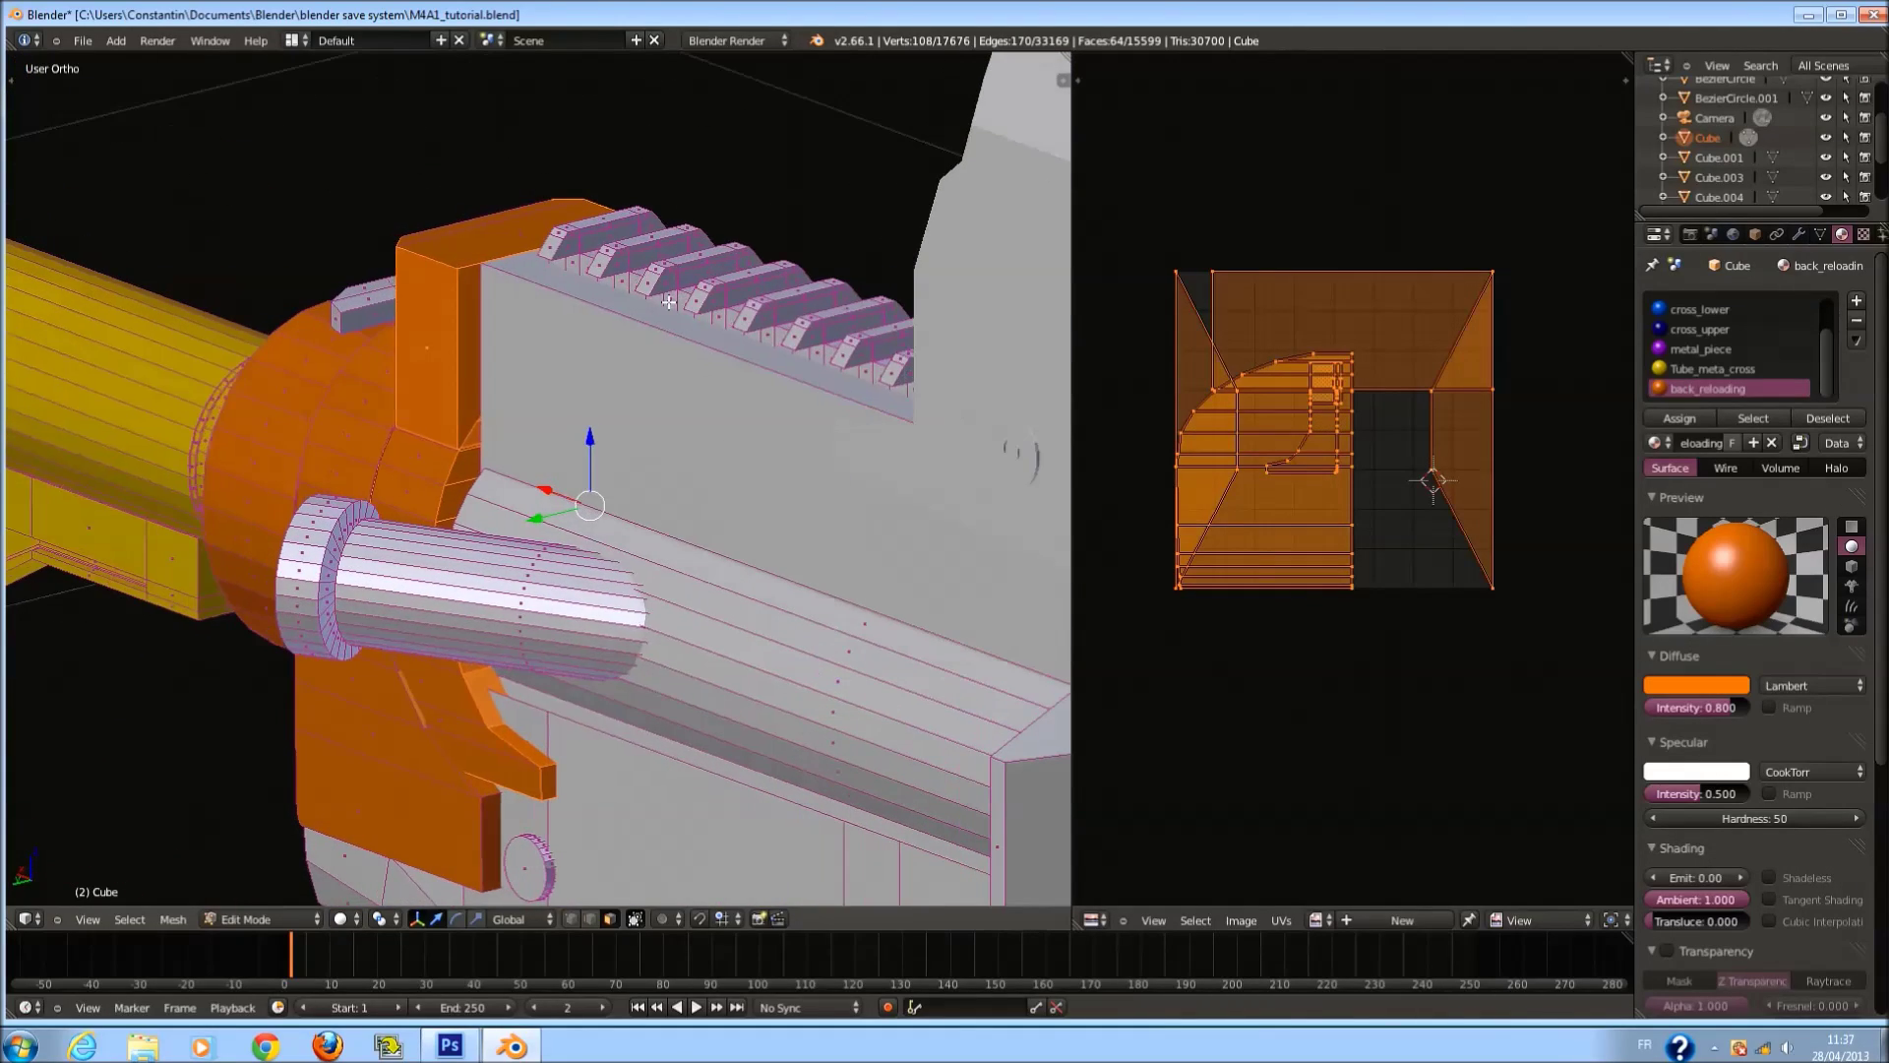
key("z")
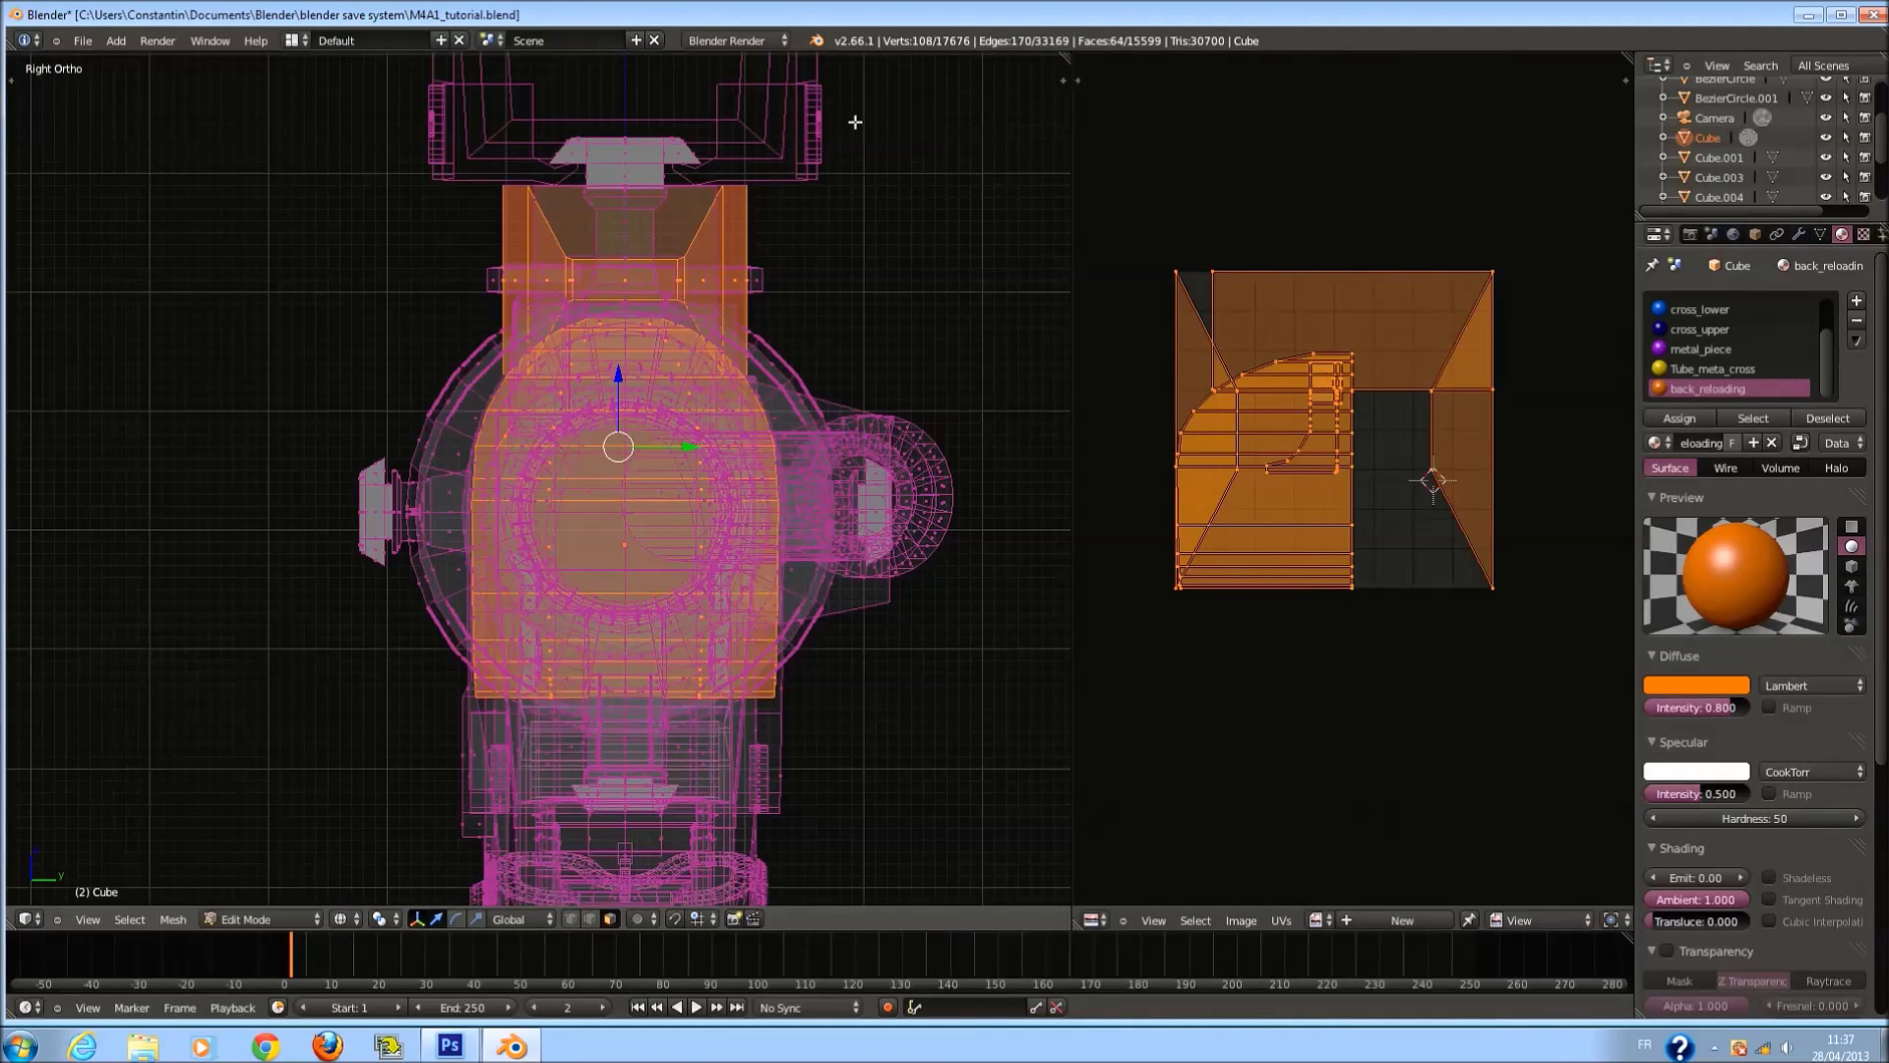
Try to circle-deselect the upper block's recess faces in the front view.
key("KP_1")
key("c")
scroll(581, 201, "down", 7)
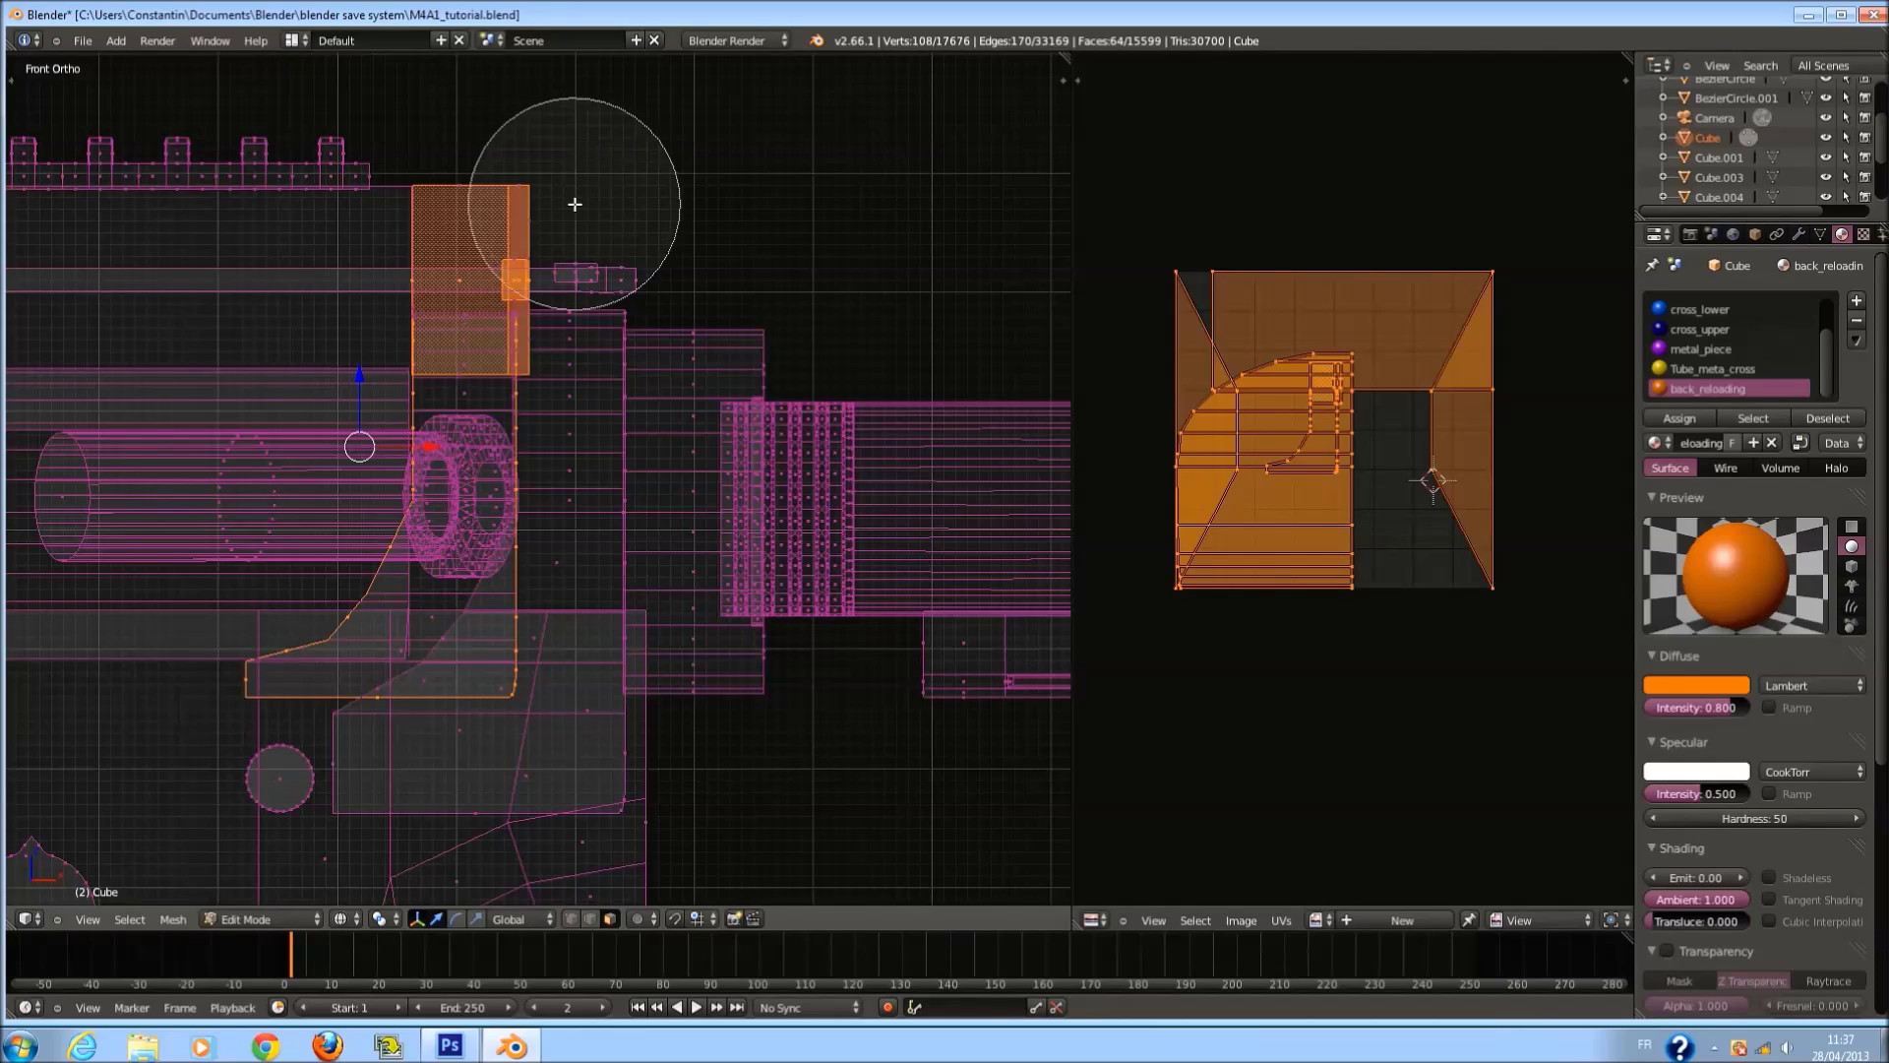
middle_click(565, 266)
right_click(555, 270)
key("KP_3")
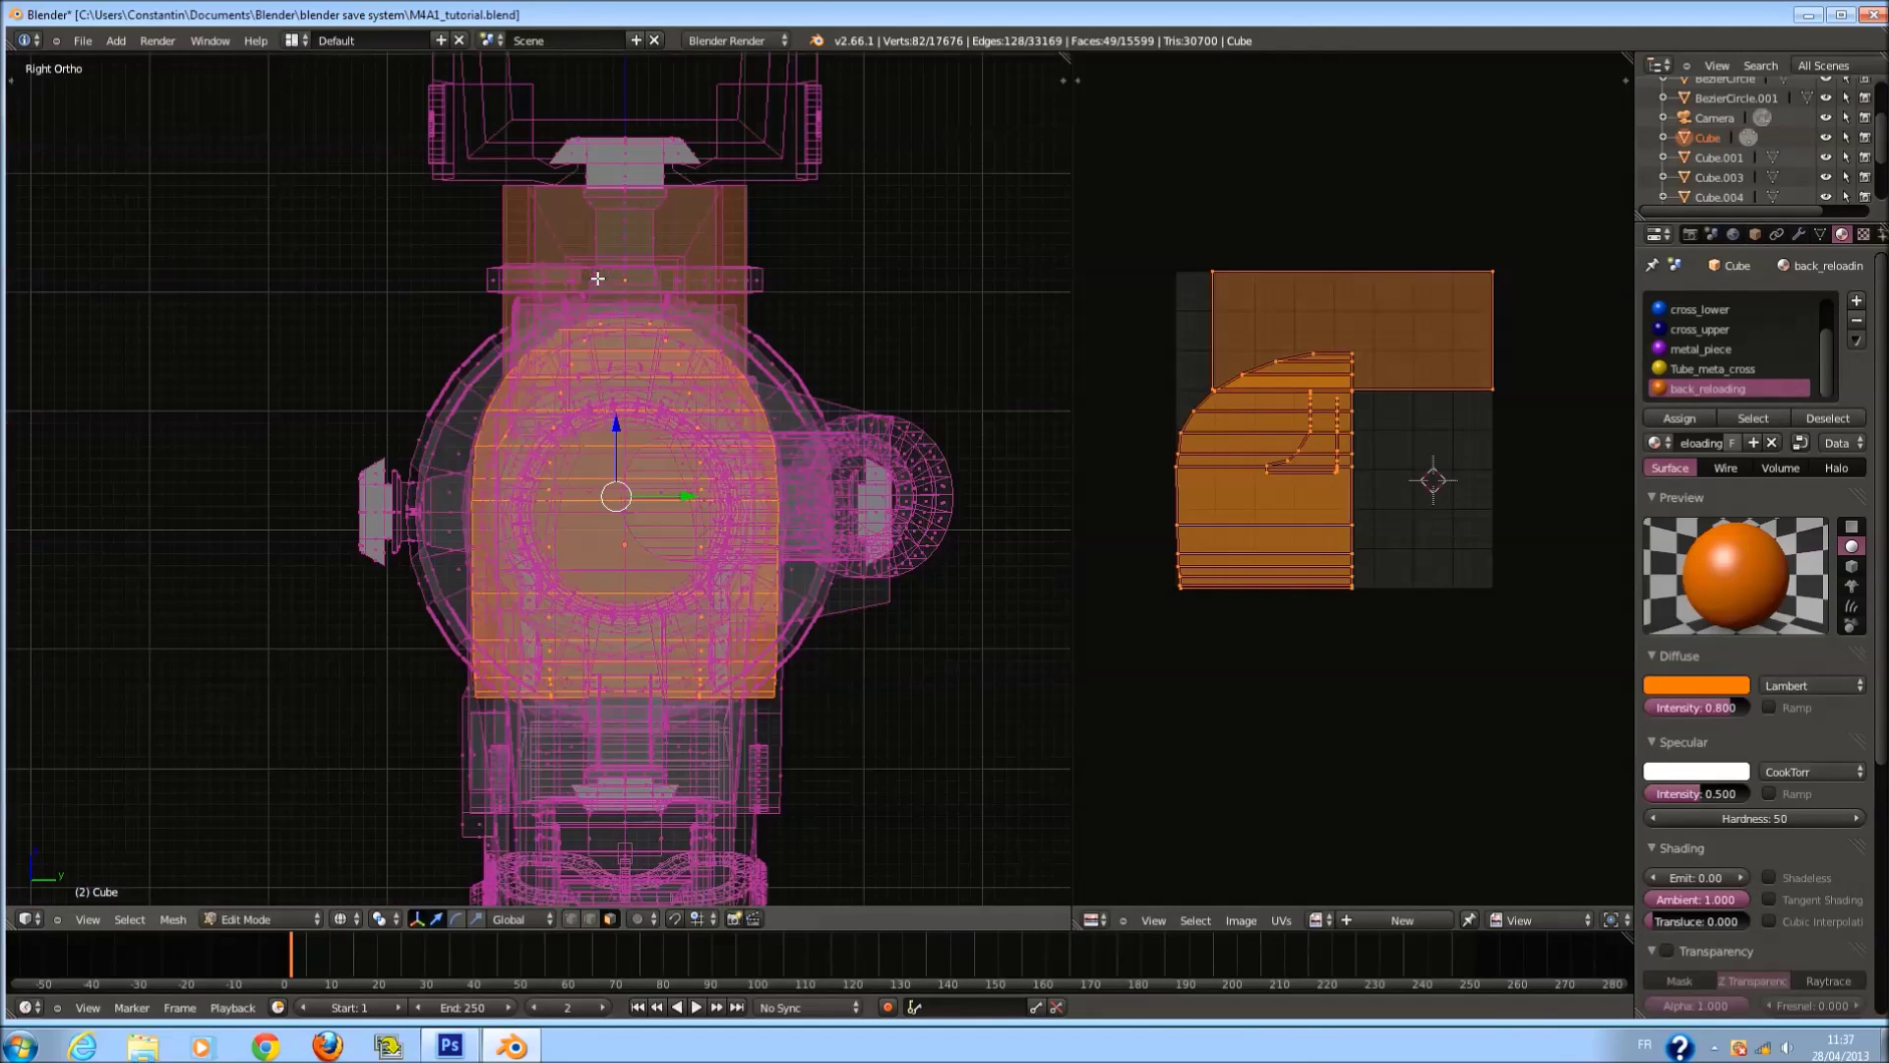
key("i")
right_click(648, 316)
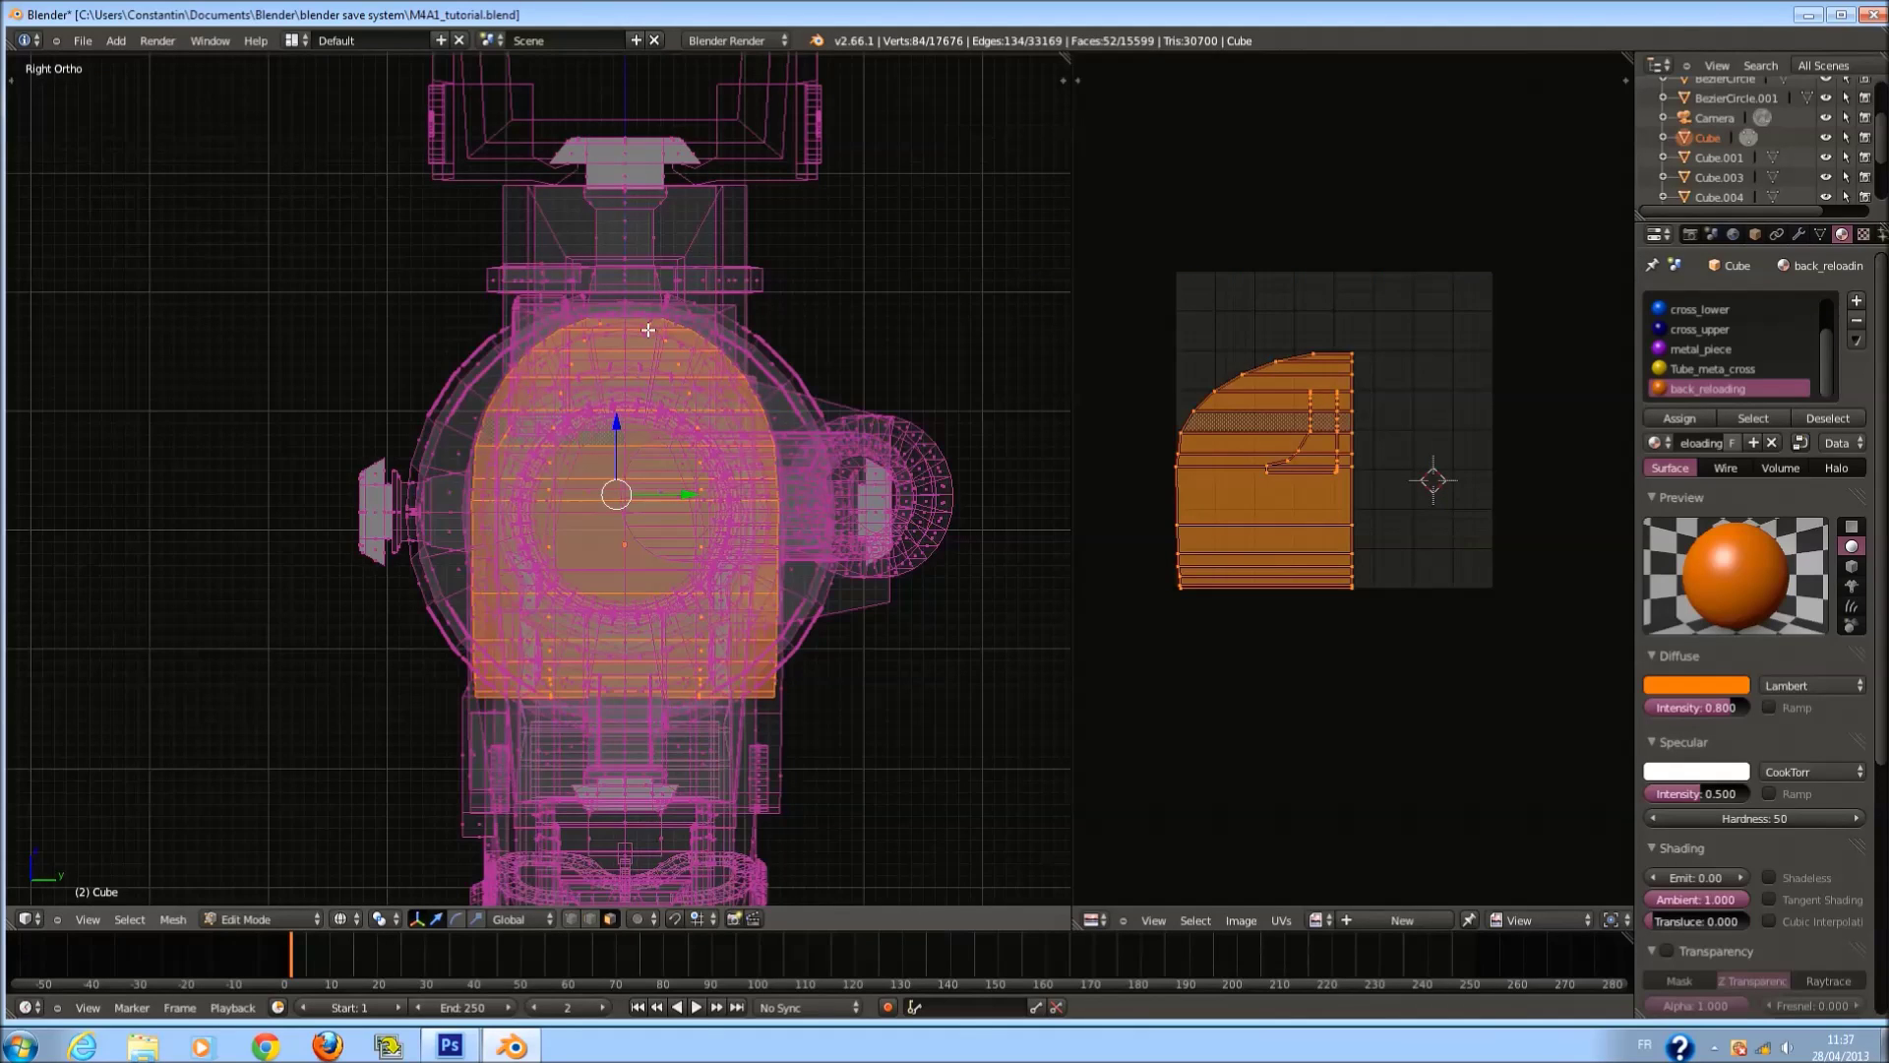
Project the UVs of the selected upper block and forward bracket faces from the right view within bounds.
key("l")
key("u")
left_click(648, 327)
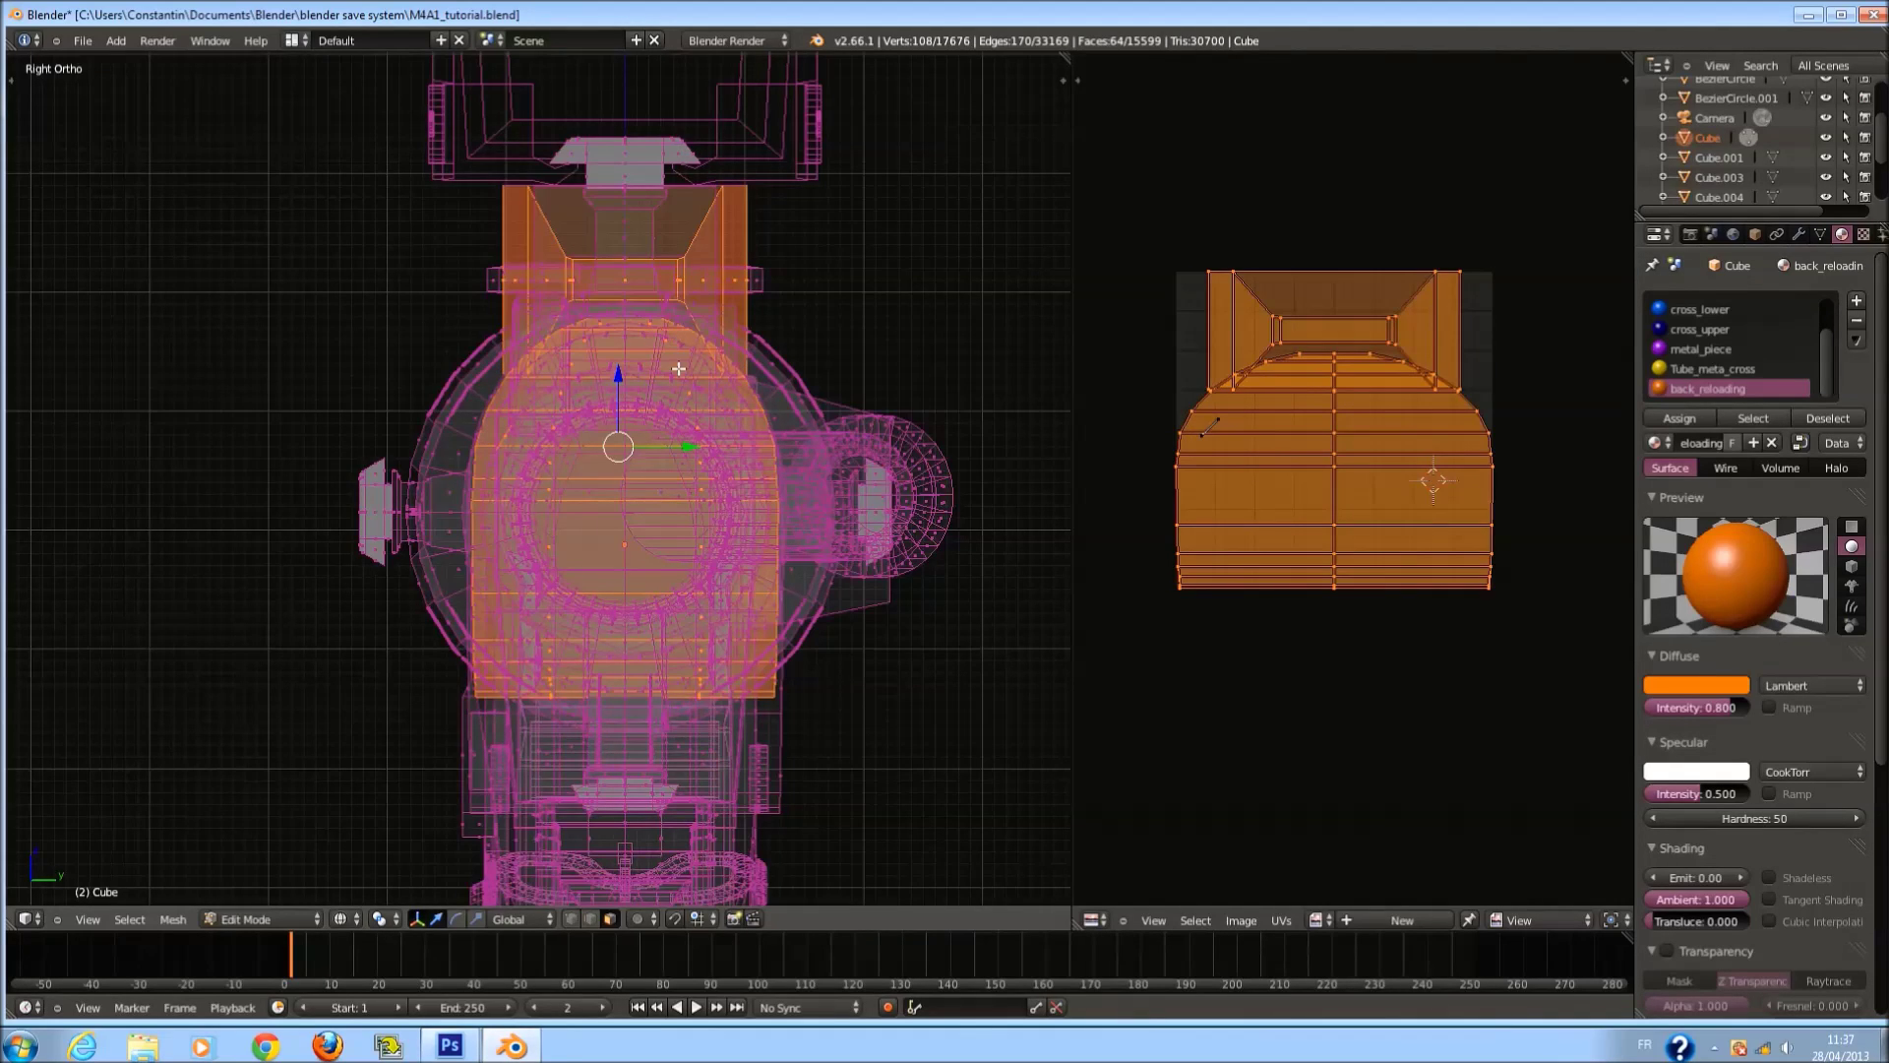
Select all linked faces of the collar, both brackets and the upper block, and pack their UV islands.
key("KP_1")
right_click(650, 394)
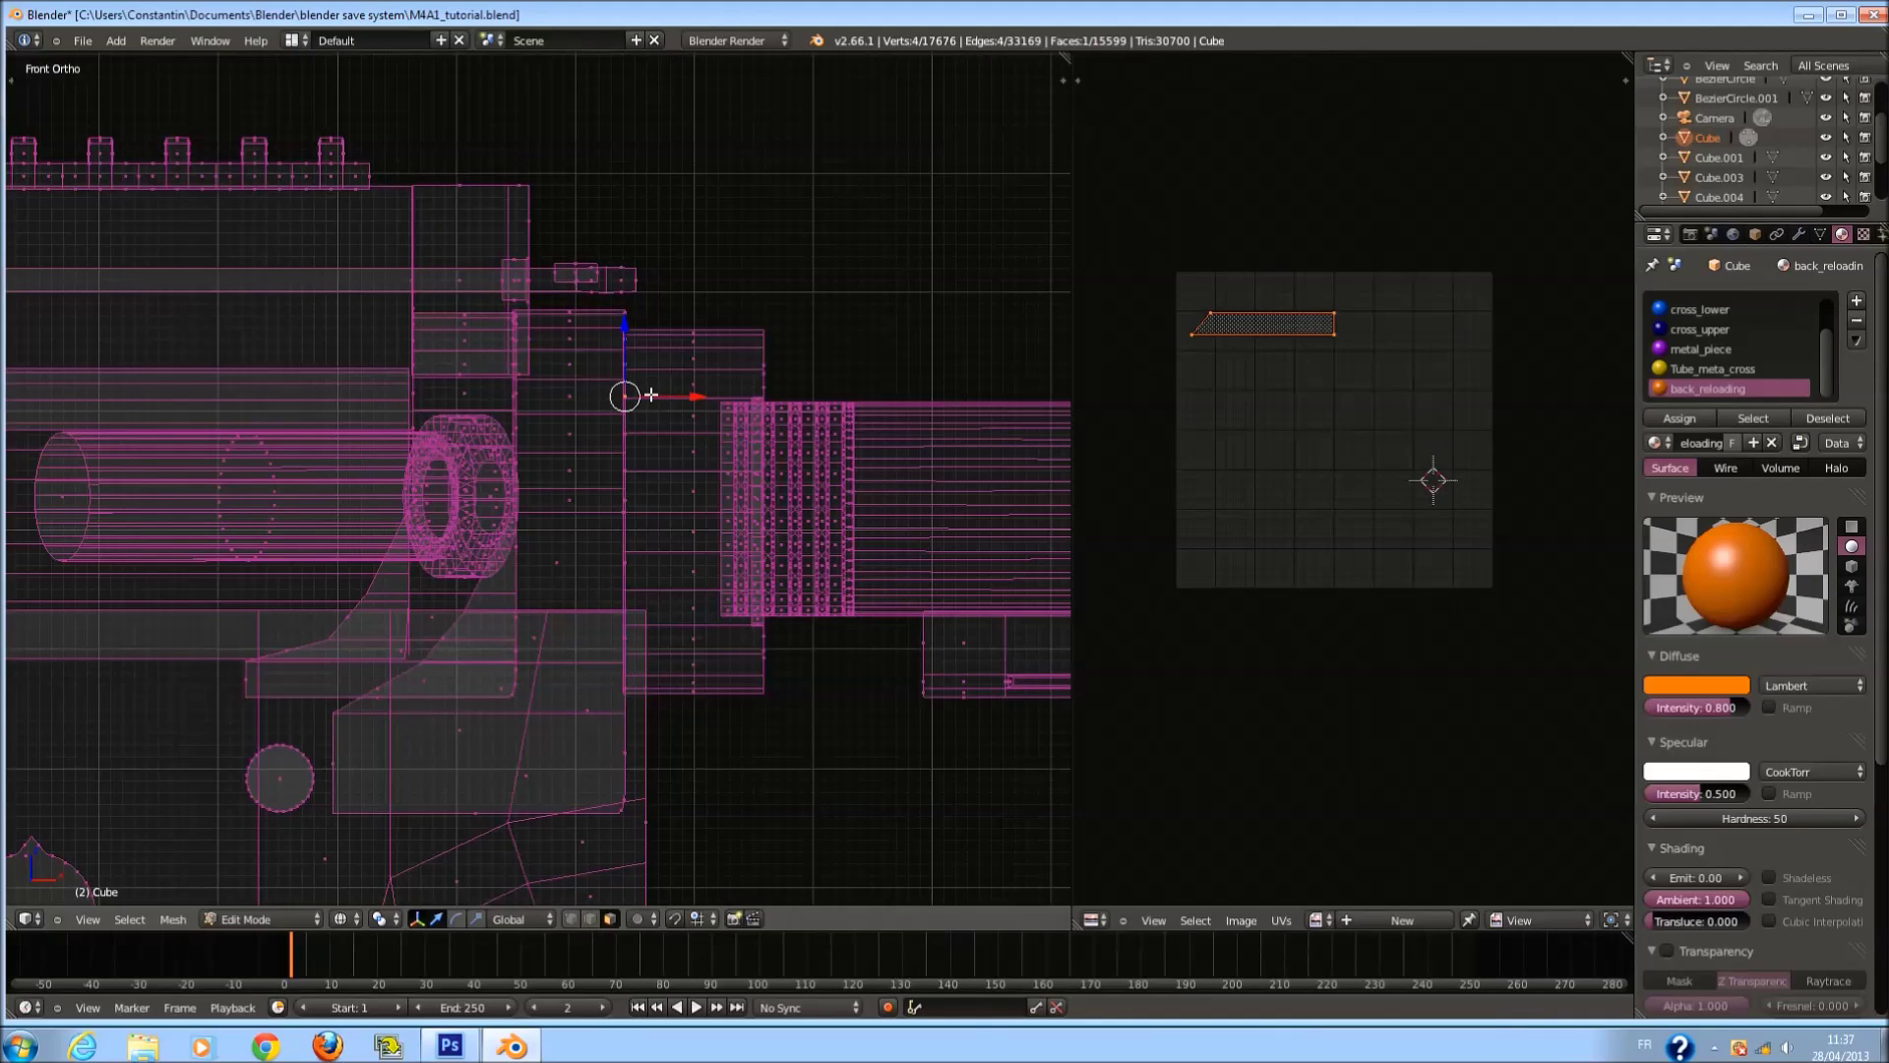
key("l")
key("l")
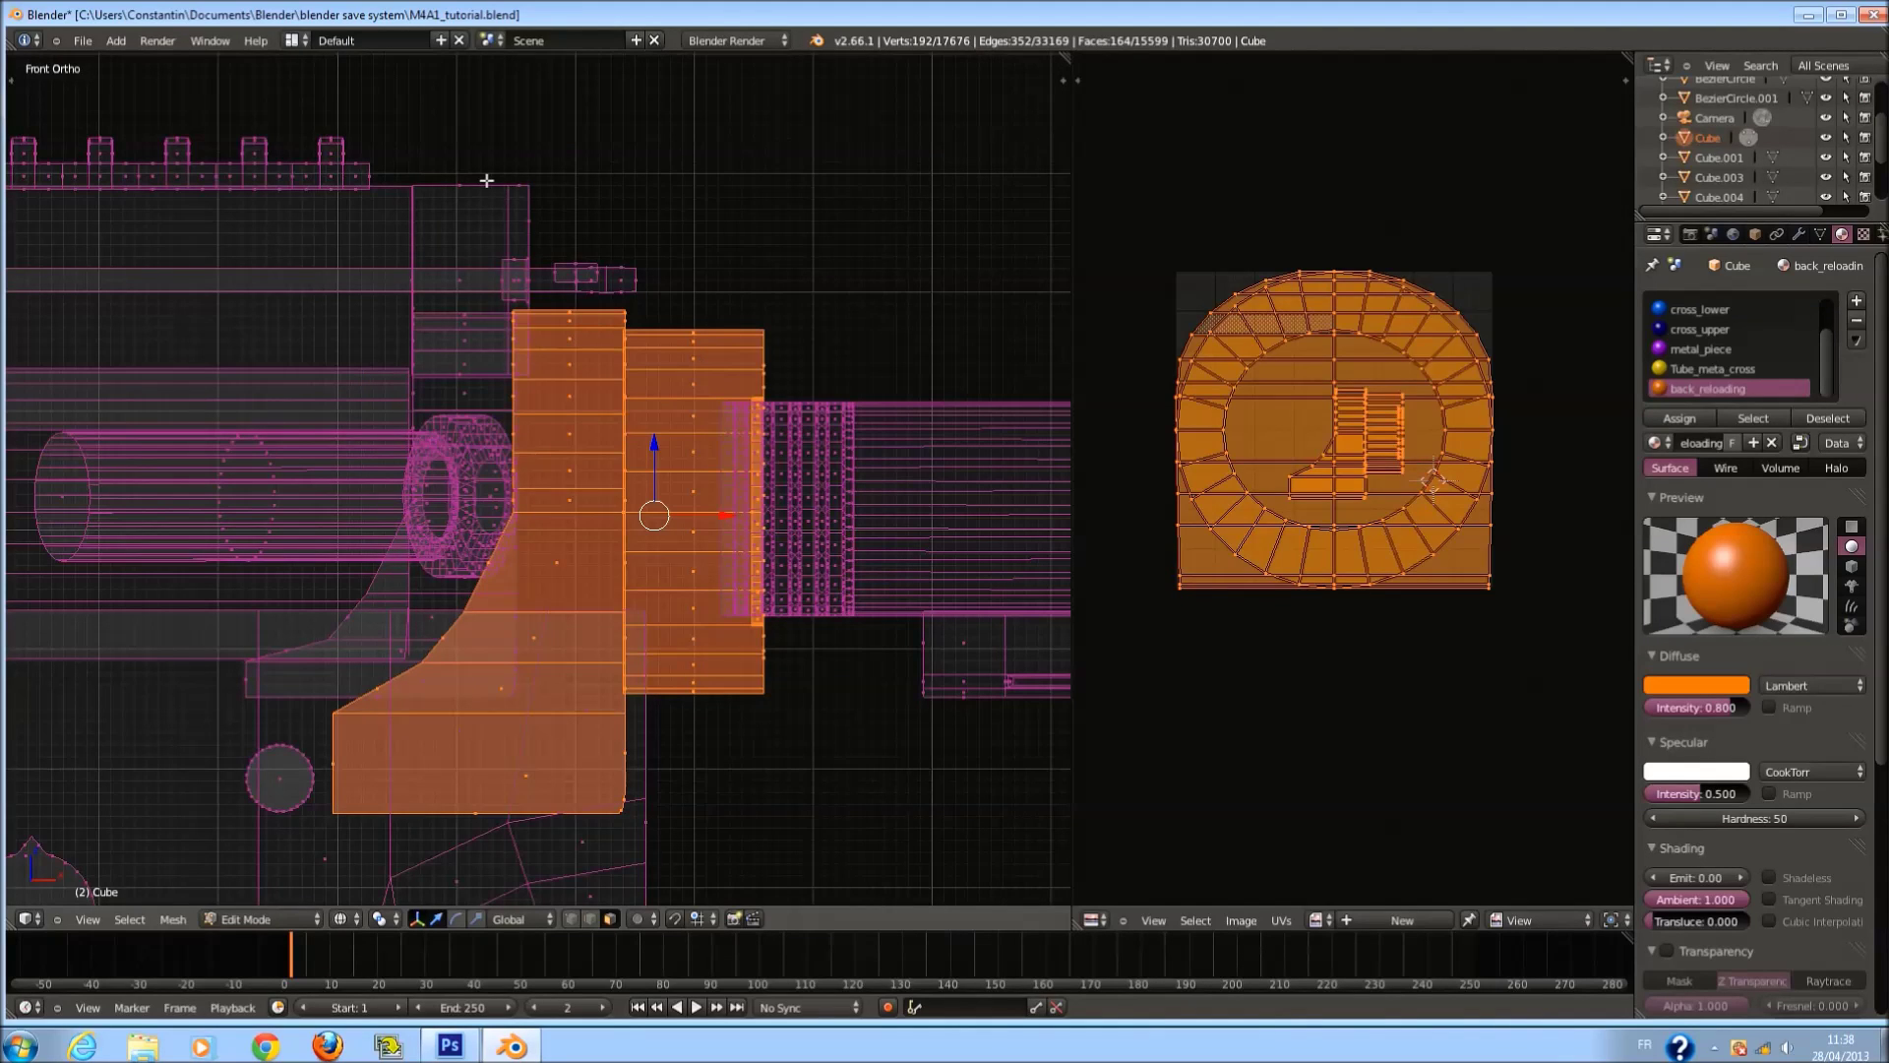
key("l")
key("l")
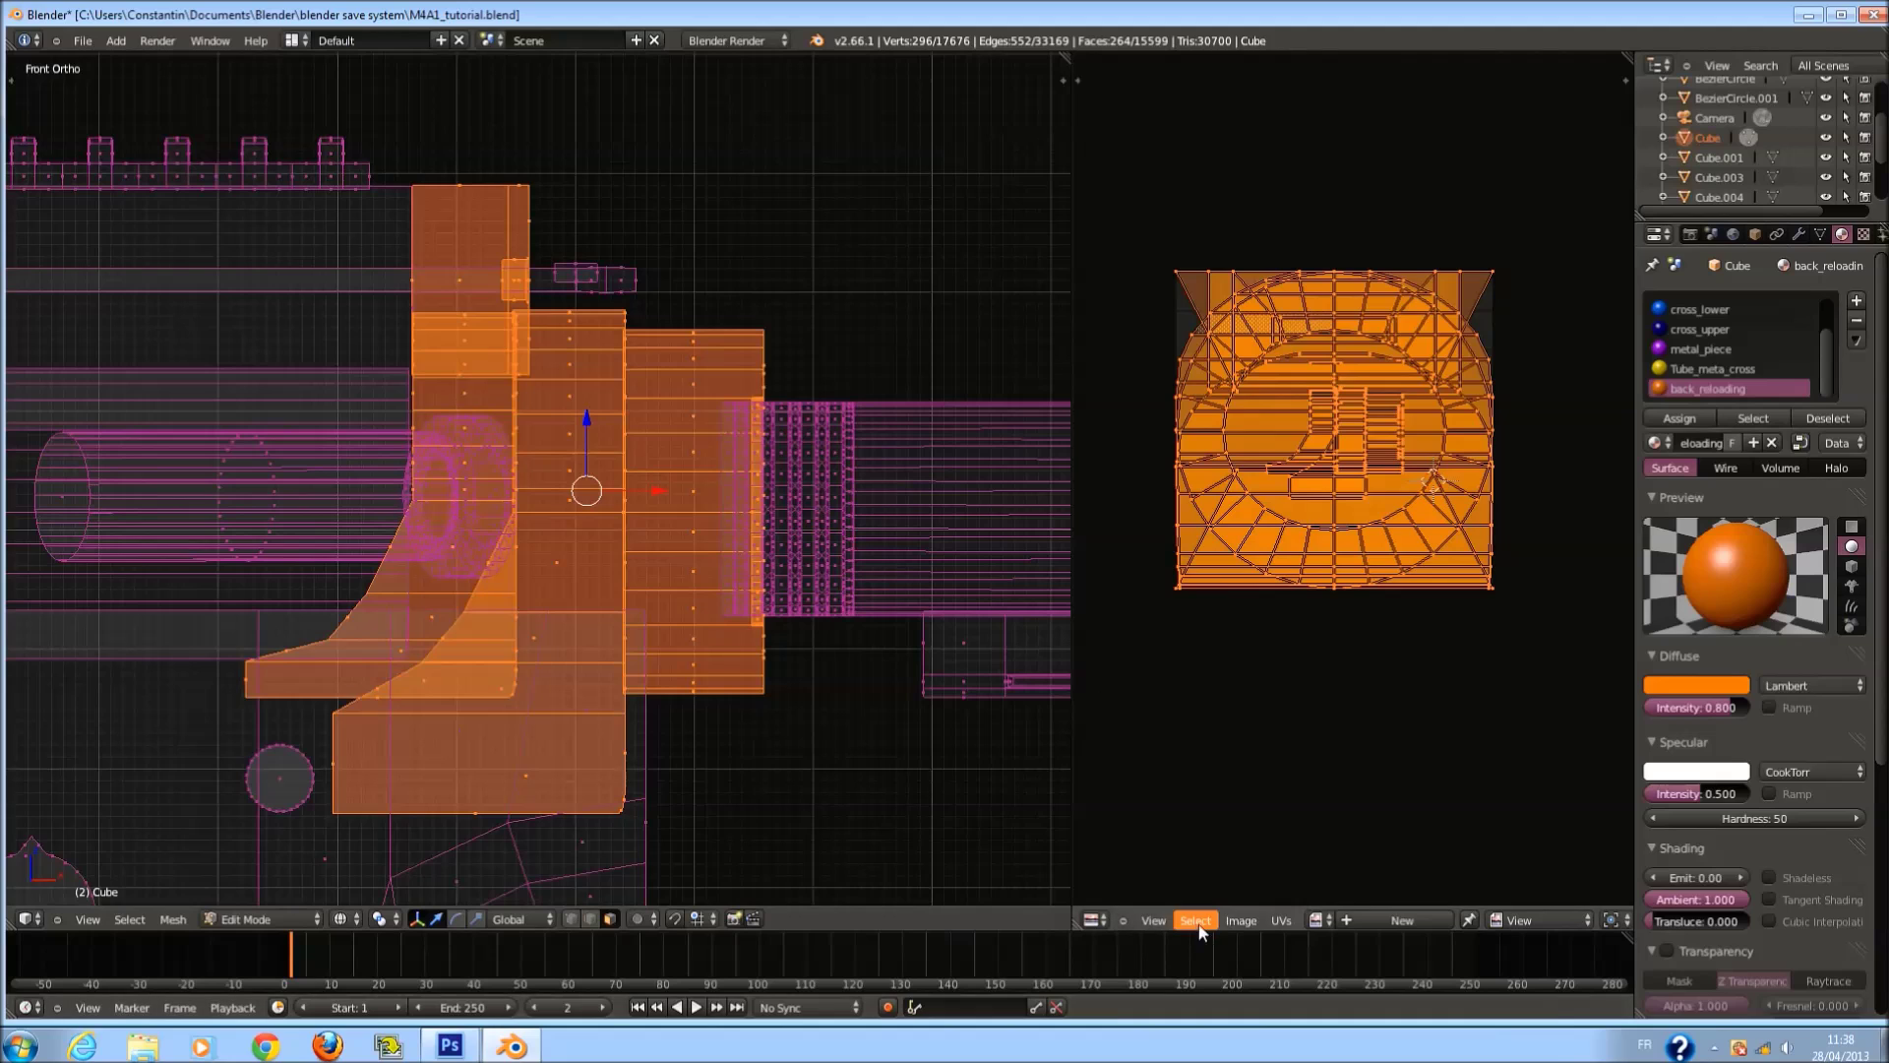
left_click(1280, 920)
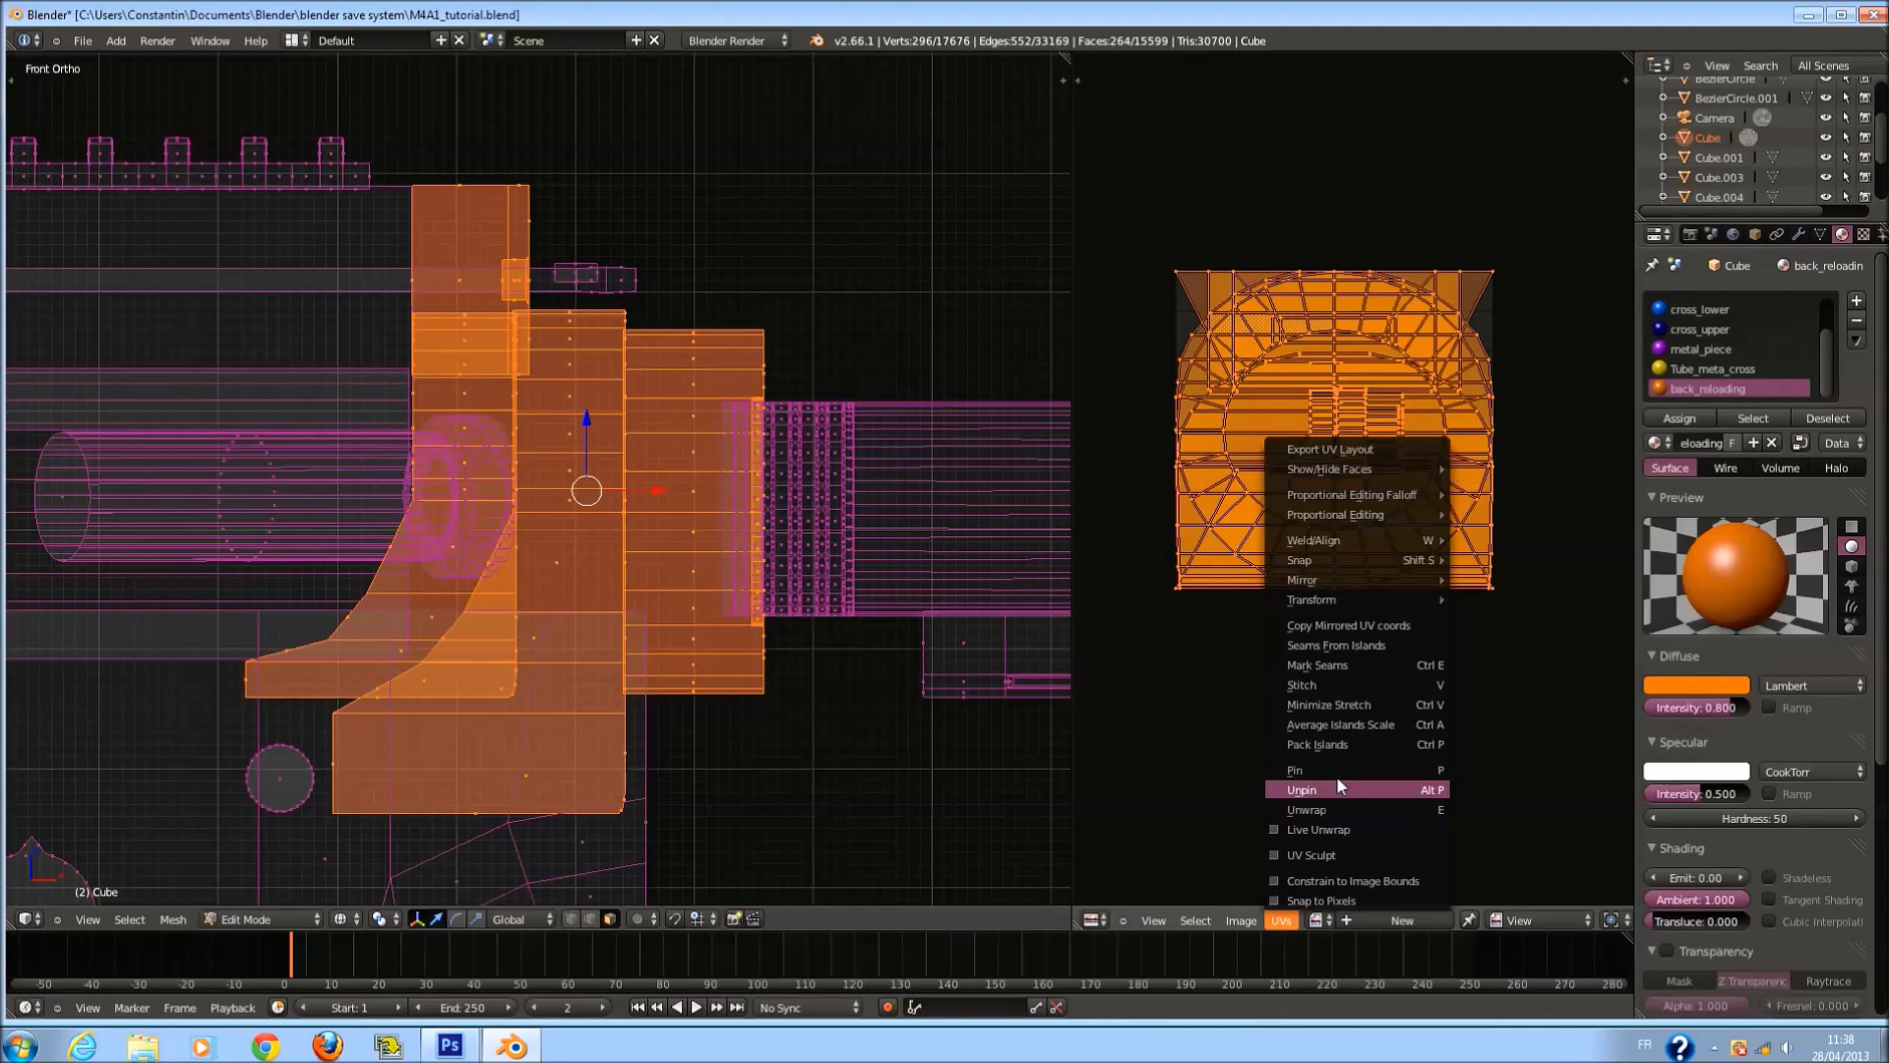
left_click(1337, 746)
scroll(1377, 704, "up", 1)
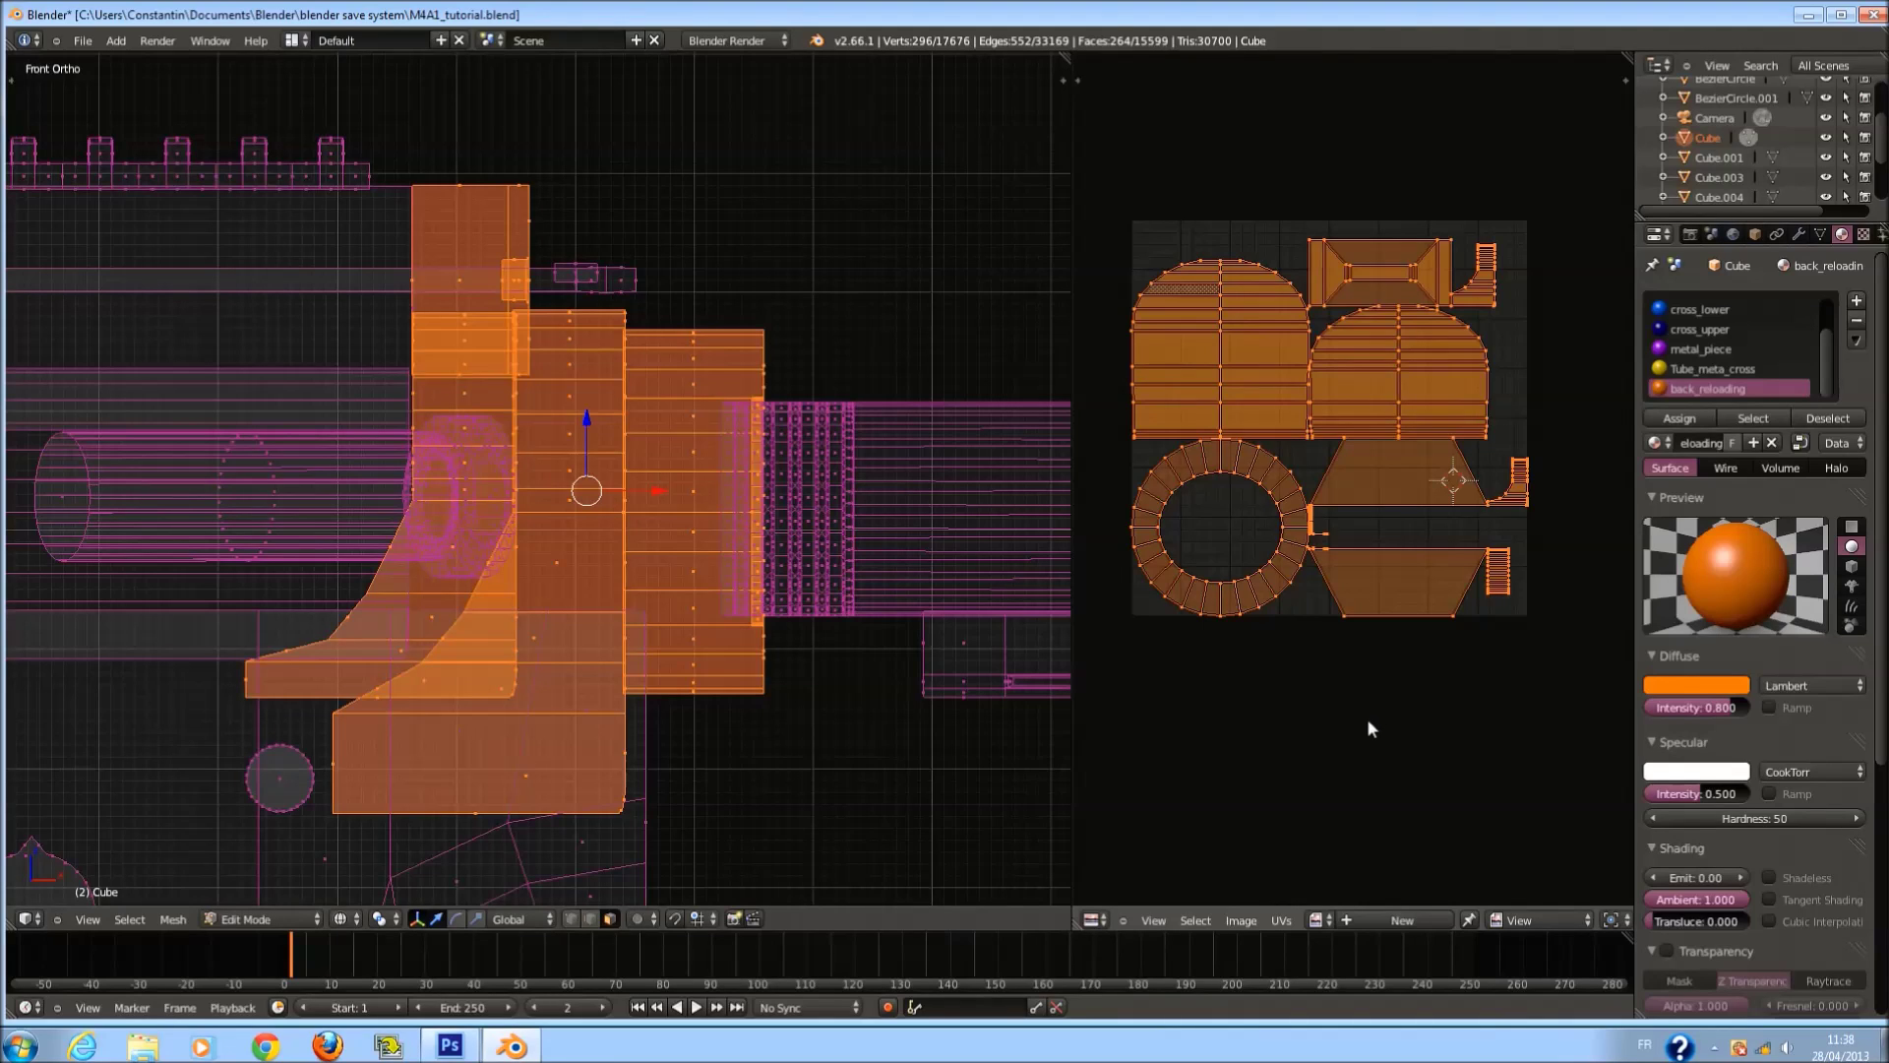
scroll(1366, 719, "up", 3)
scroll(1366, 718, "down", 2)
right_click(741, 349)
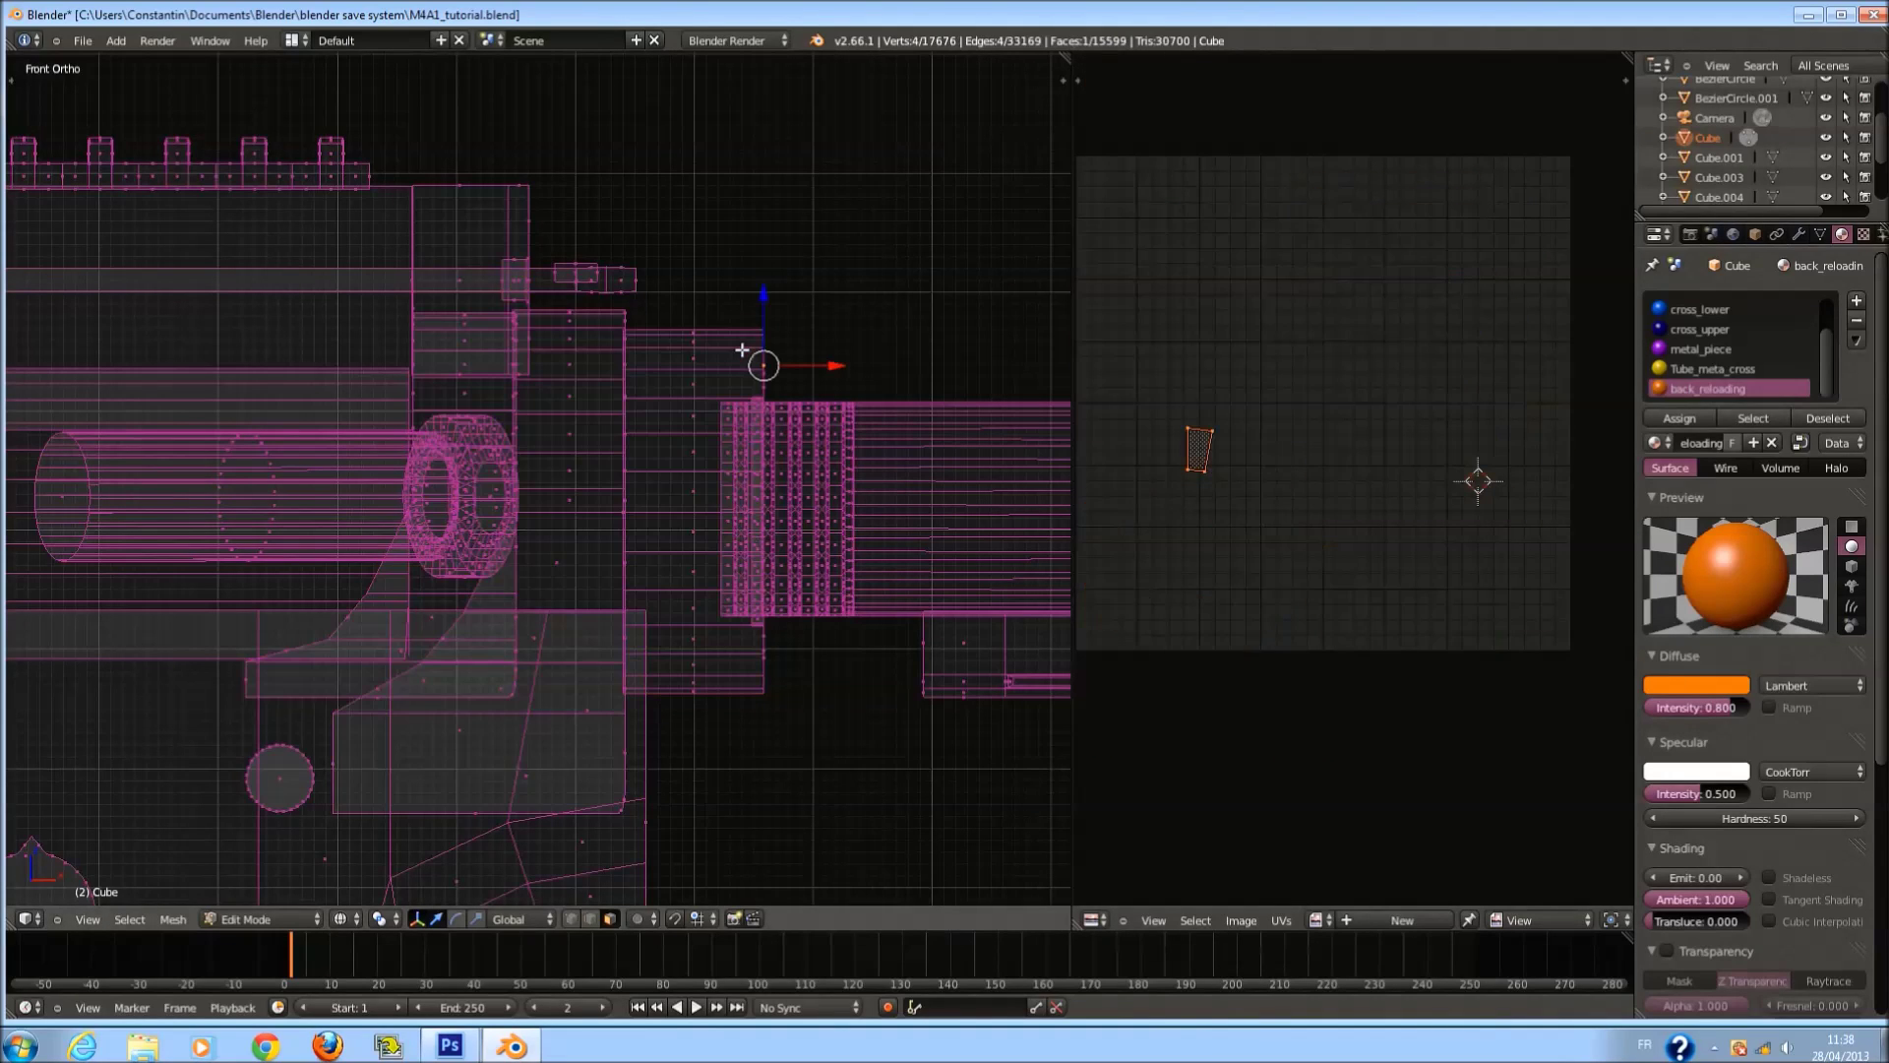
key("v")
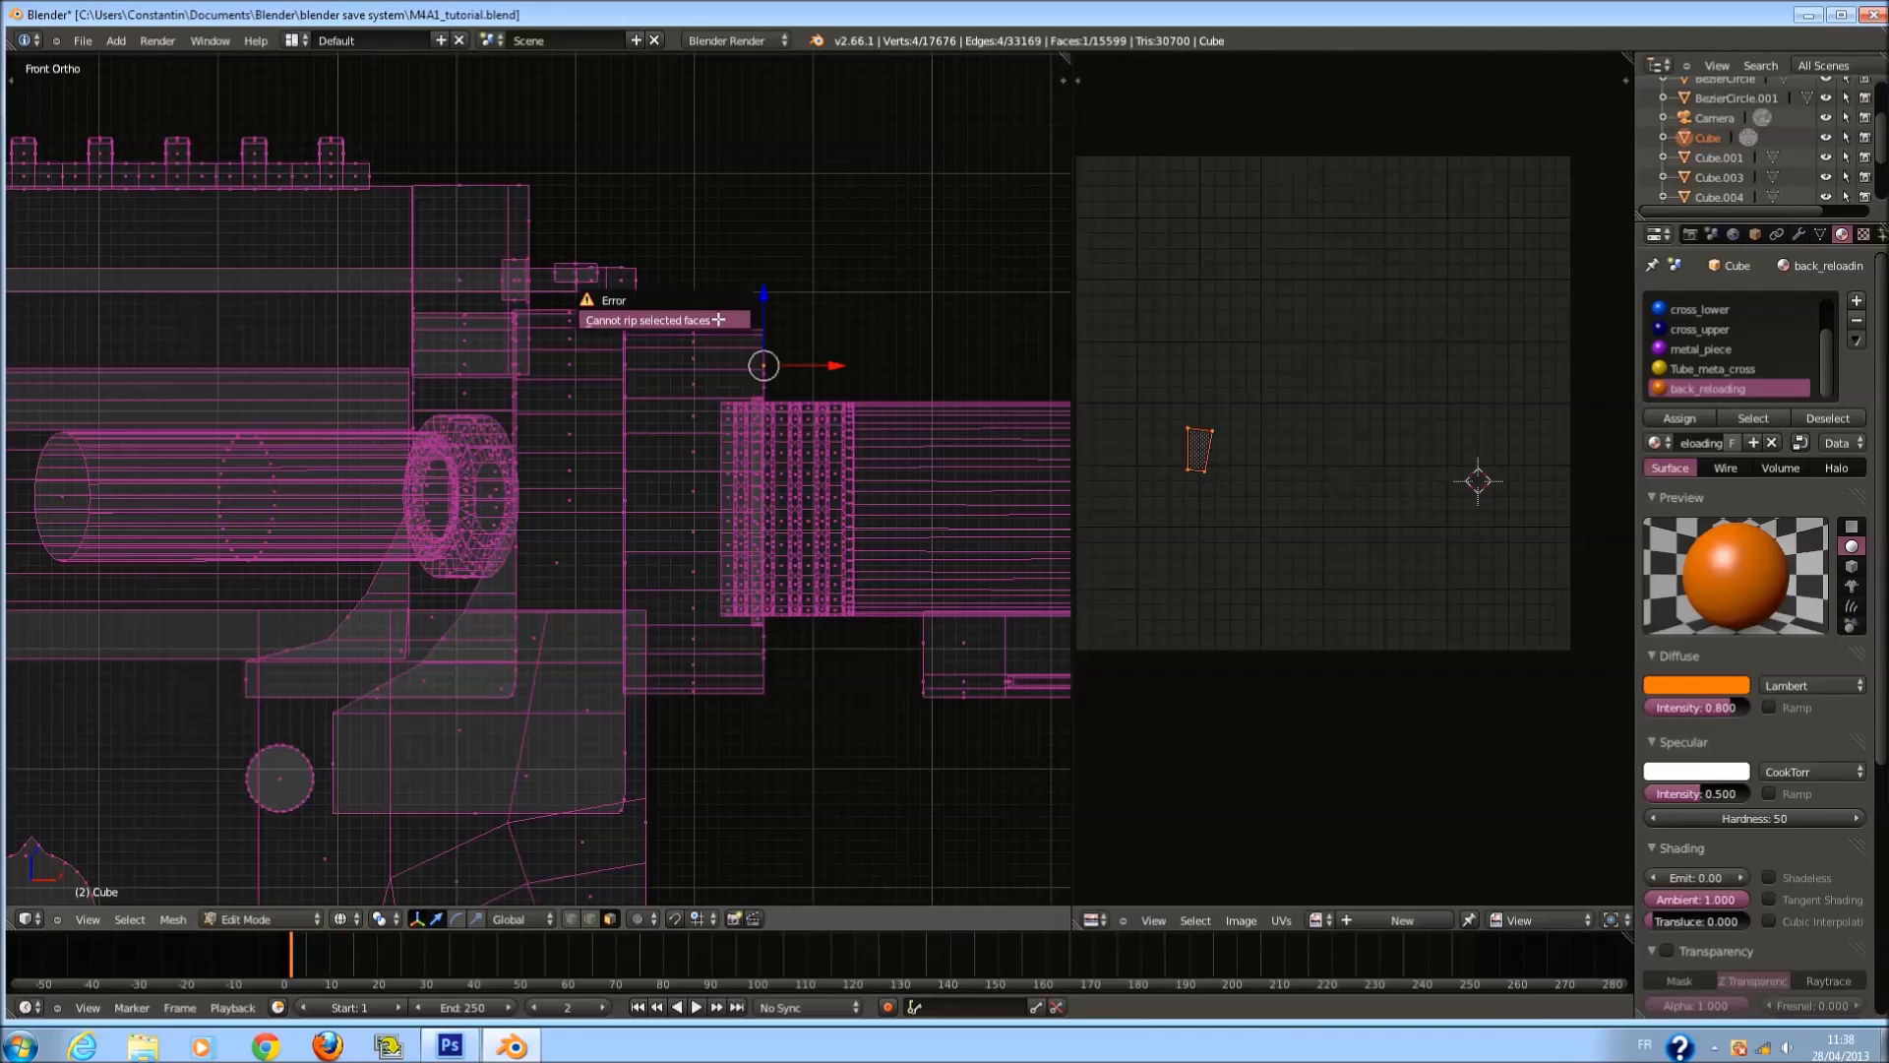
key("c")
right_click(709, 314)
key("a")
key("a")
key("a")
Circle-select the side faces of the cylindrical collar and the upper part of the rear bracket in the front view.
key("c")
scroll(702, 309, "up", 2)
scroll(700, 306, "up", 5)
left_click_drag(695, 304, 692, 679)
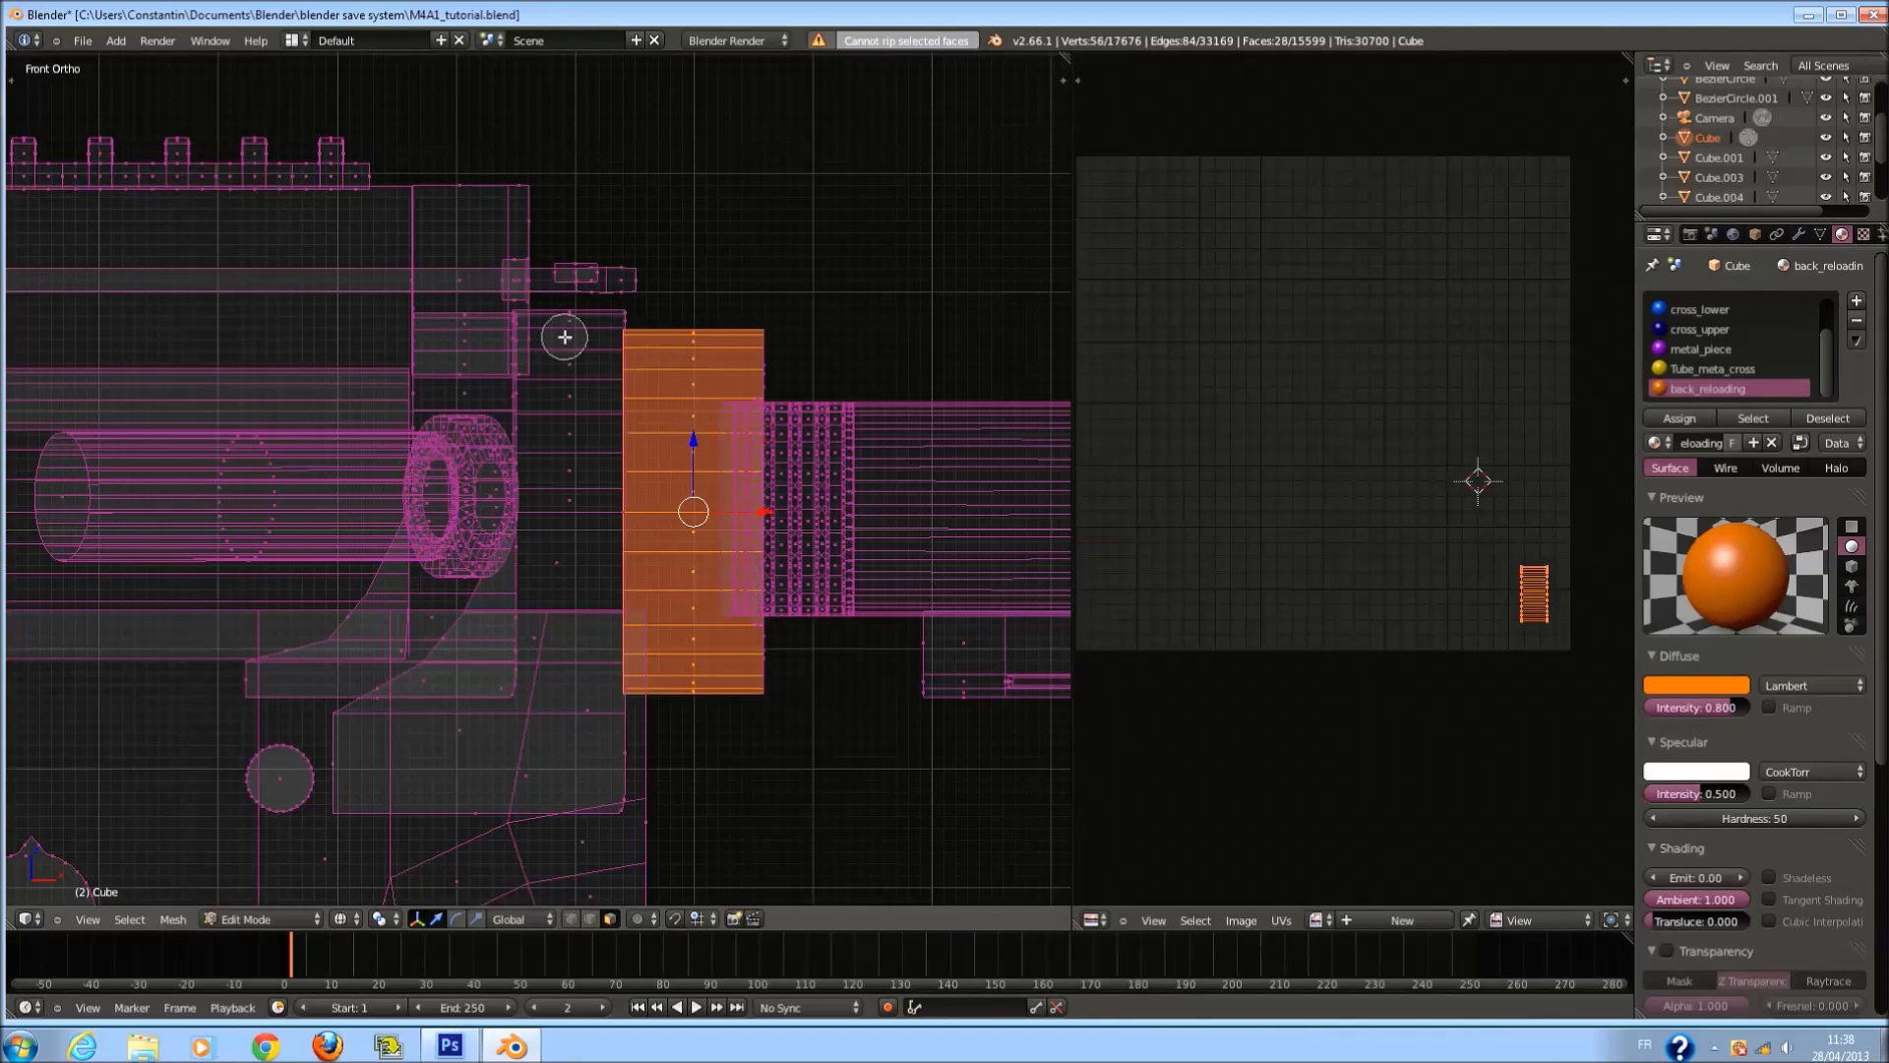
mouse_move(565, 337)
left_mouse_down()
mouse_move(564, 553)
mouse_move(528, 404)
left_mouse_up()
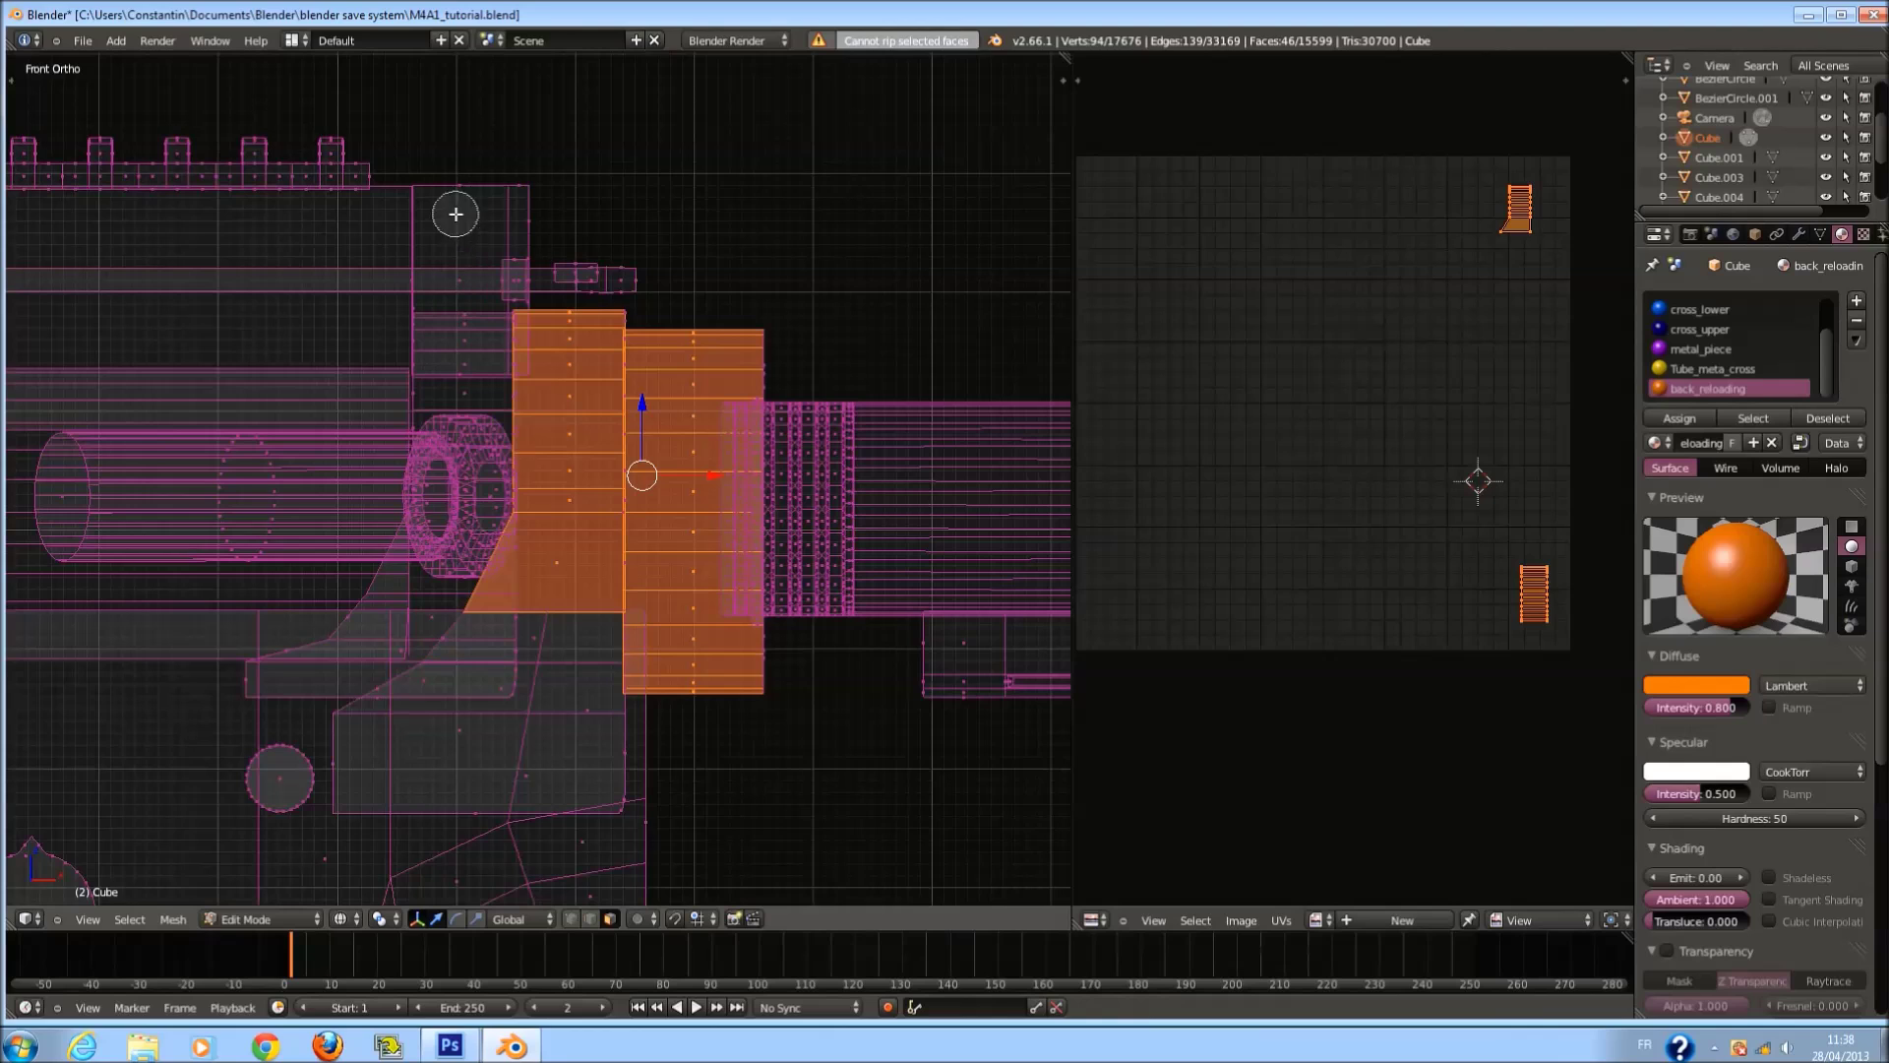
right_click(464, 186)
Add the forward bracket's side faces to the circle selection in wireframe.
key("z")
key("z")
key("z")
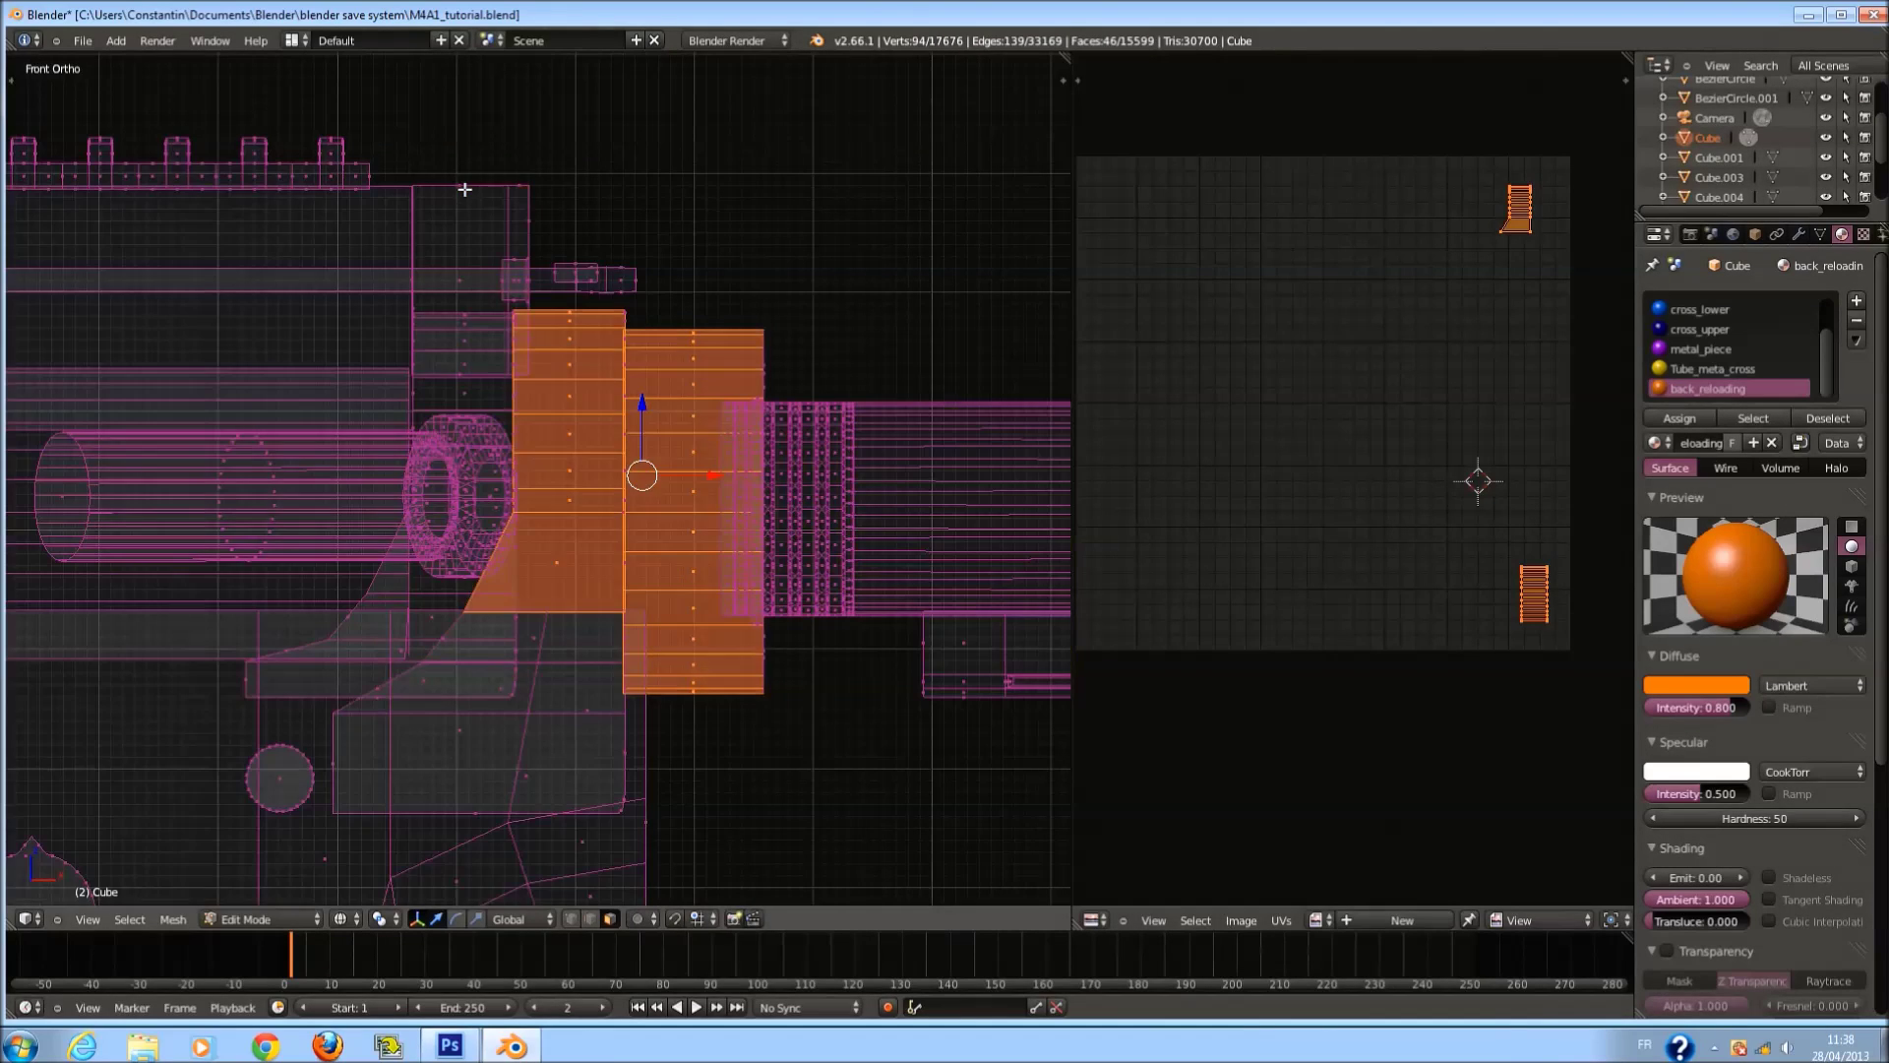
key("c")
mouse_move(506, 725)
left_mouse_down()
mouse_move(531, 649)
mouse_move(354, 662)
mouse_move(417, 616)
mouse_move(455, 253)
mouse_move(497, 278)
left_mouse_up()
right_click(498, 279)
middle_click_drag(498, 279, 134, 272)
Add the remaining lower side faces of both brackets and the upper block's side face to the selection.
key("c")
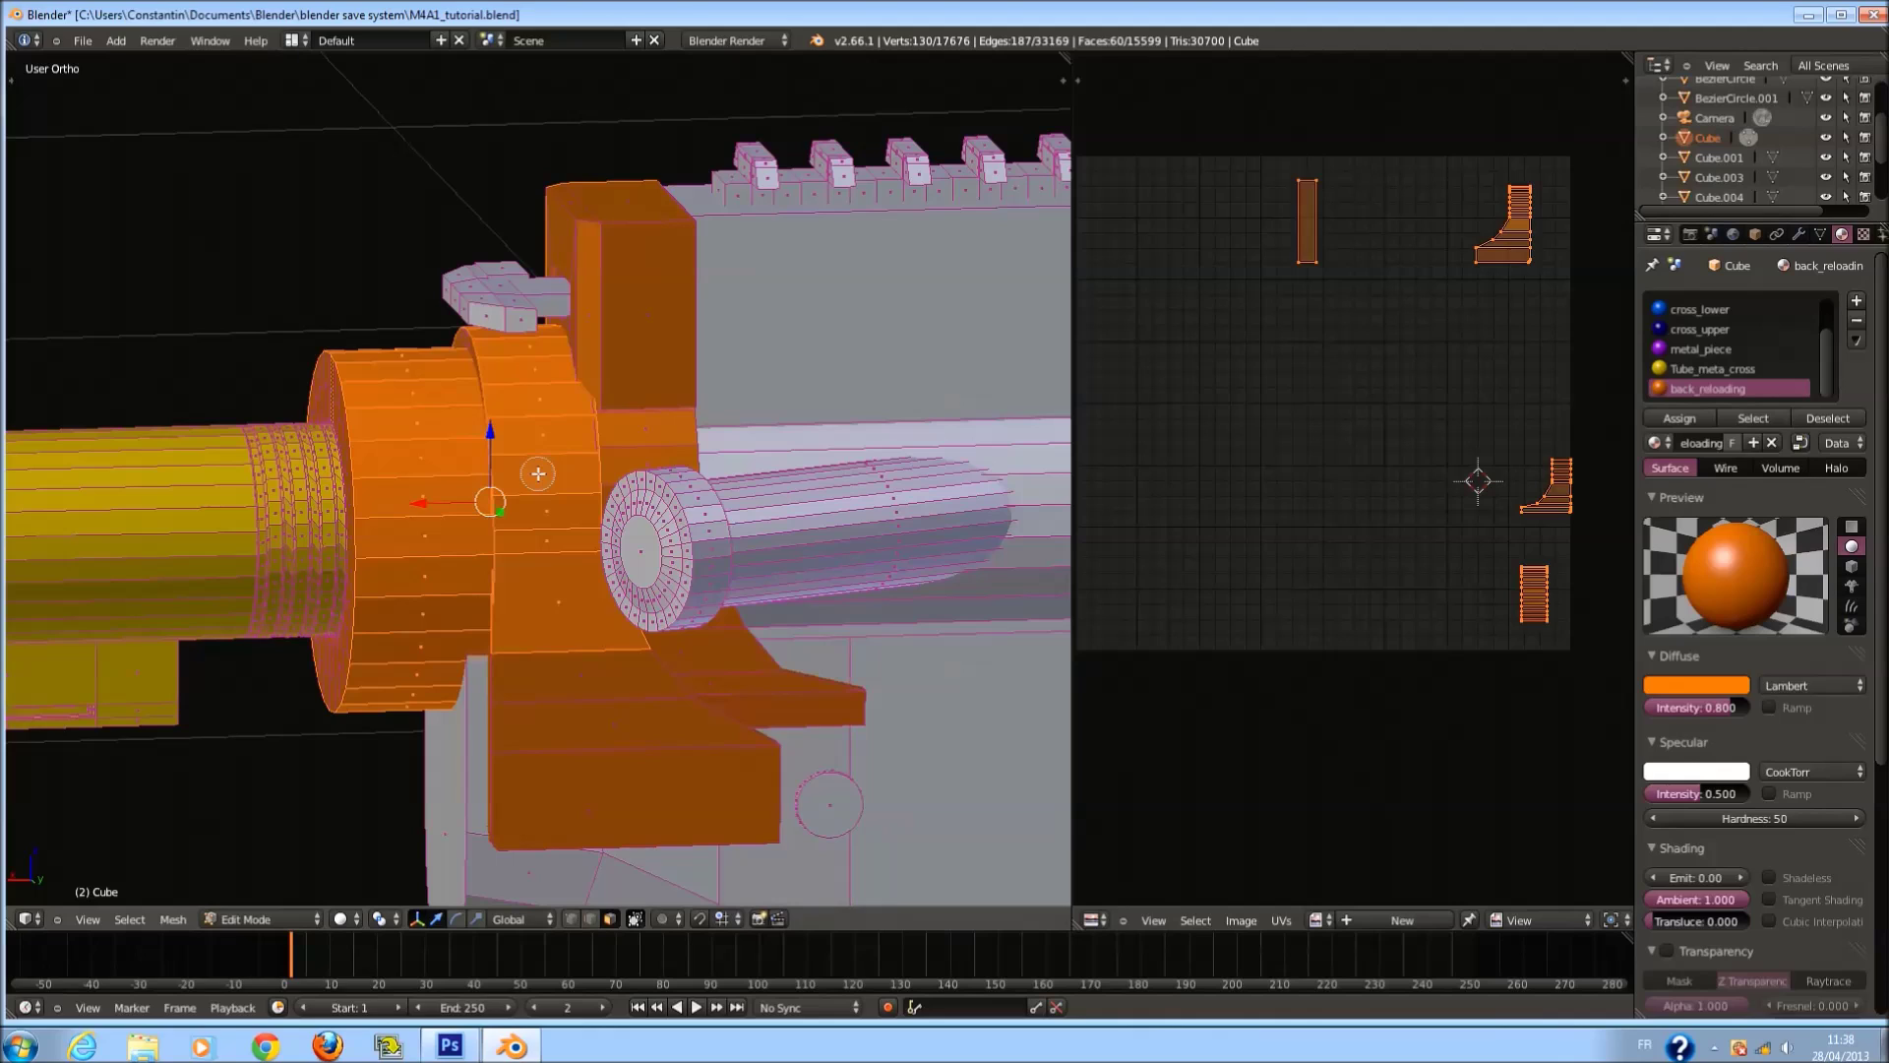
left_click_drag(567, 660, 673, 770)
left_click_drag(750, 695, 717, 666)
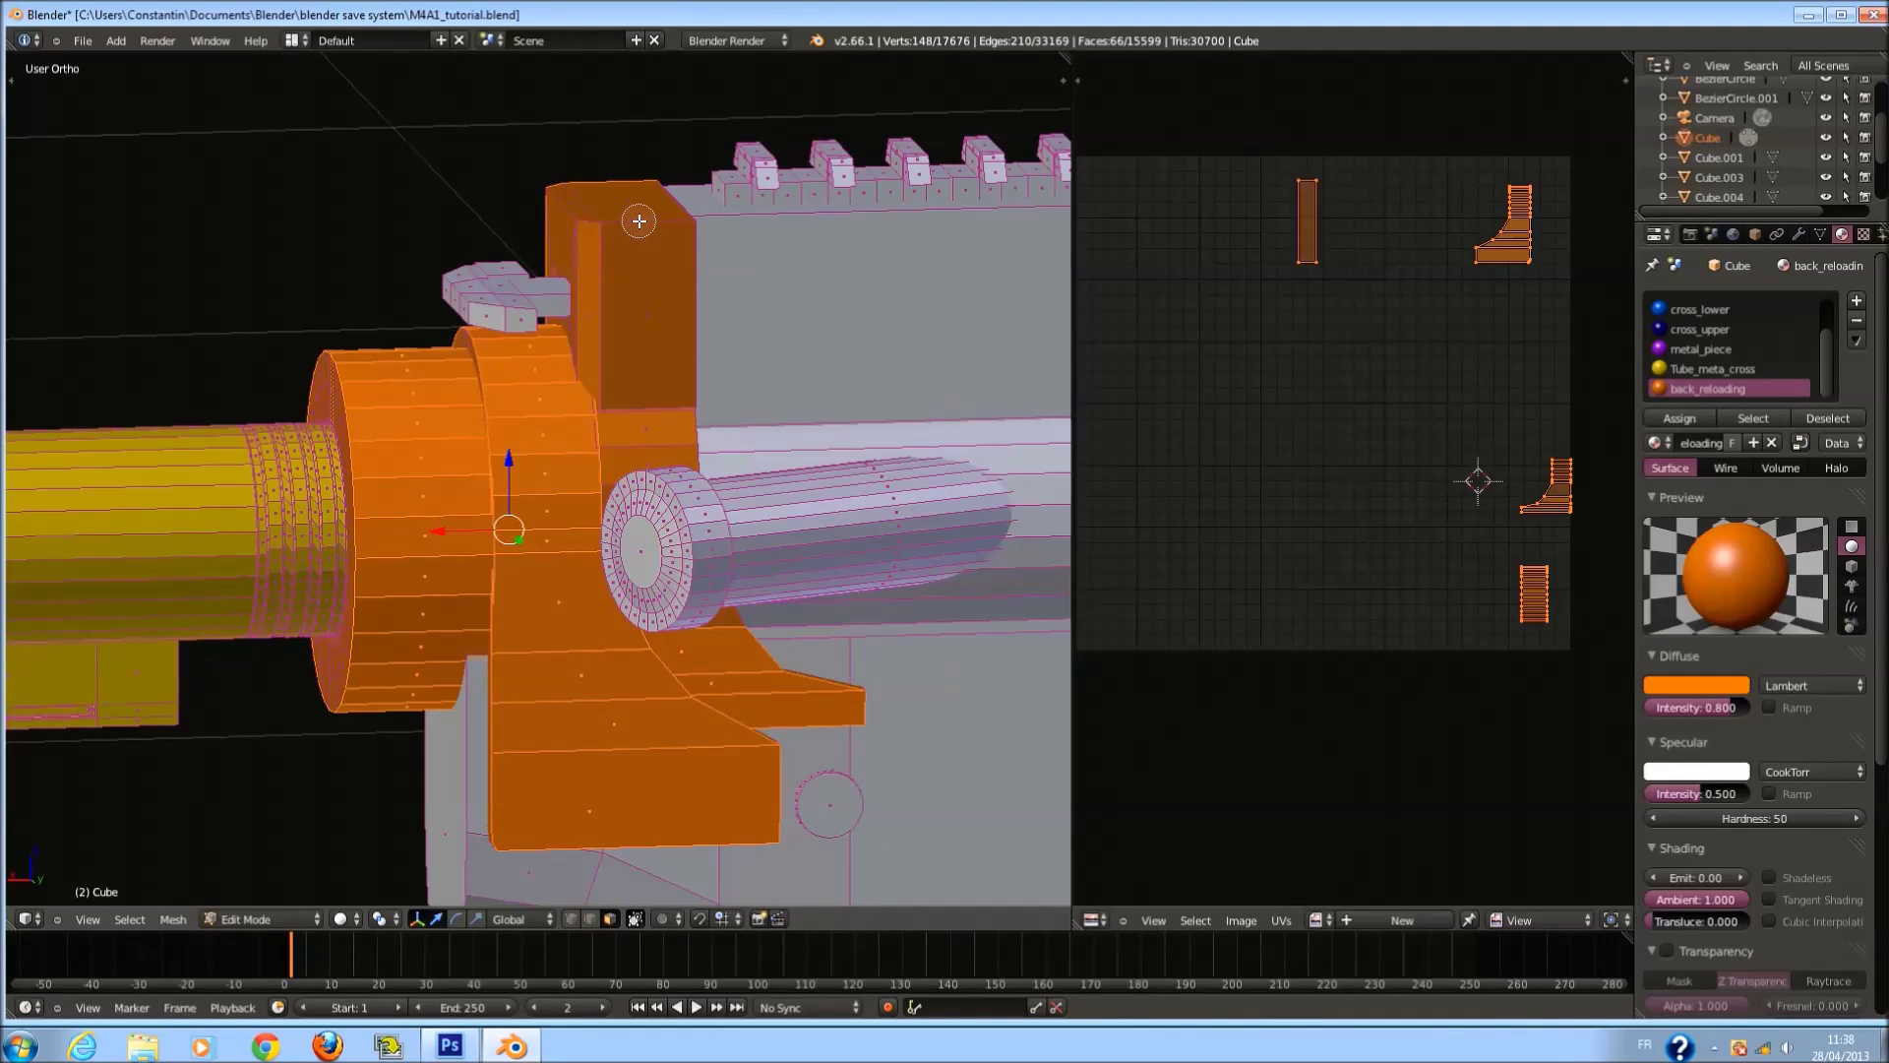
left_click_drag(645, 261, 651, 425)
key("Escape")
Complete the side-face selection around the receiver parts and project its UVs from the front view within bounds.
mouse_move(652, 425)
middle_mouse_down()
mouse_move(580, 448)
mouse_move(605, 482)
mouse_move(782, 487)
middle_mouse_up()
key("c")
left_click_drag(782, 487, 793, 510)
key("Escape")
middle_click_drag(793, 510, 889, 526)
key("c")
left_click(836, 527)
key("Escape")
right_click(856, 458, "shift")
key("KP_3")
key("KP_1")
key("u")
left_click(858, 413)
Select all linked faces of the four orange parts and save the project over the existing file.
right_click(685, 349)
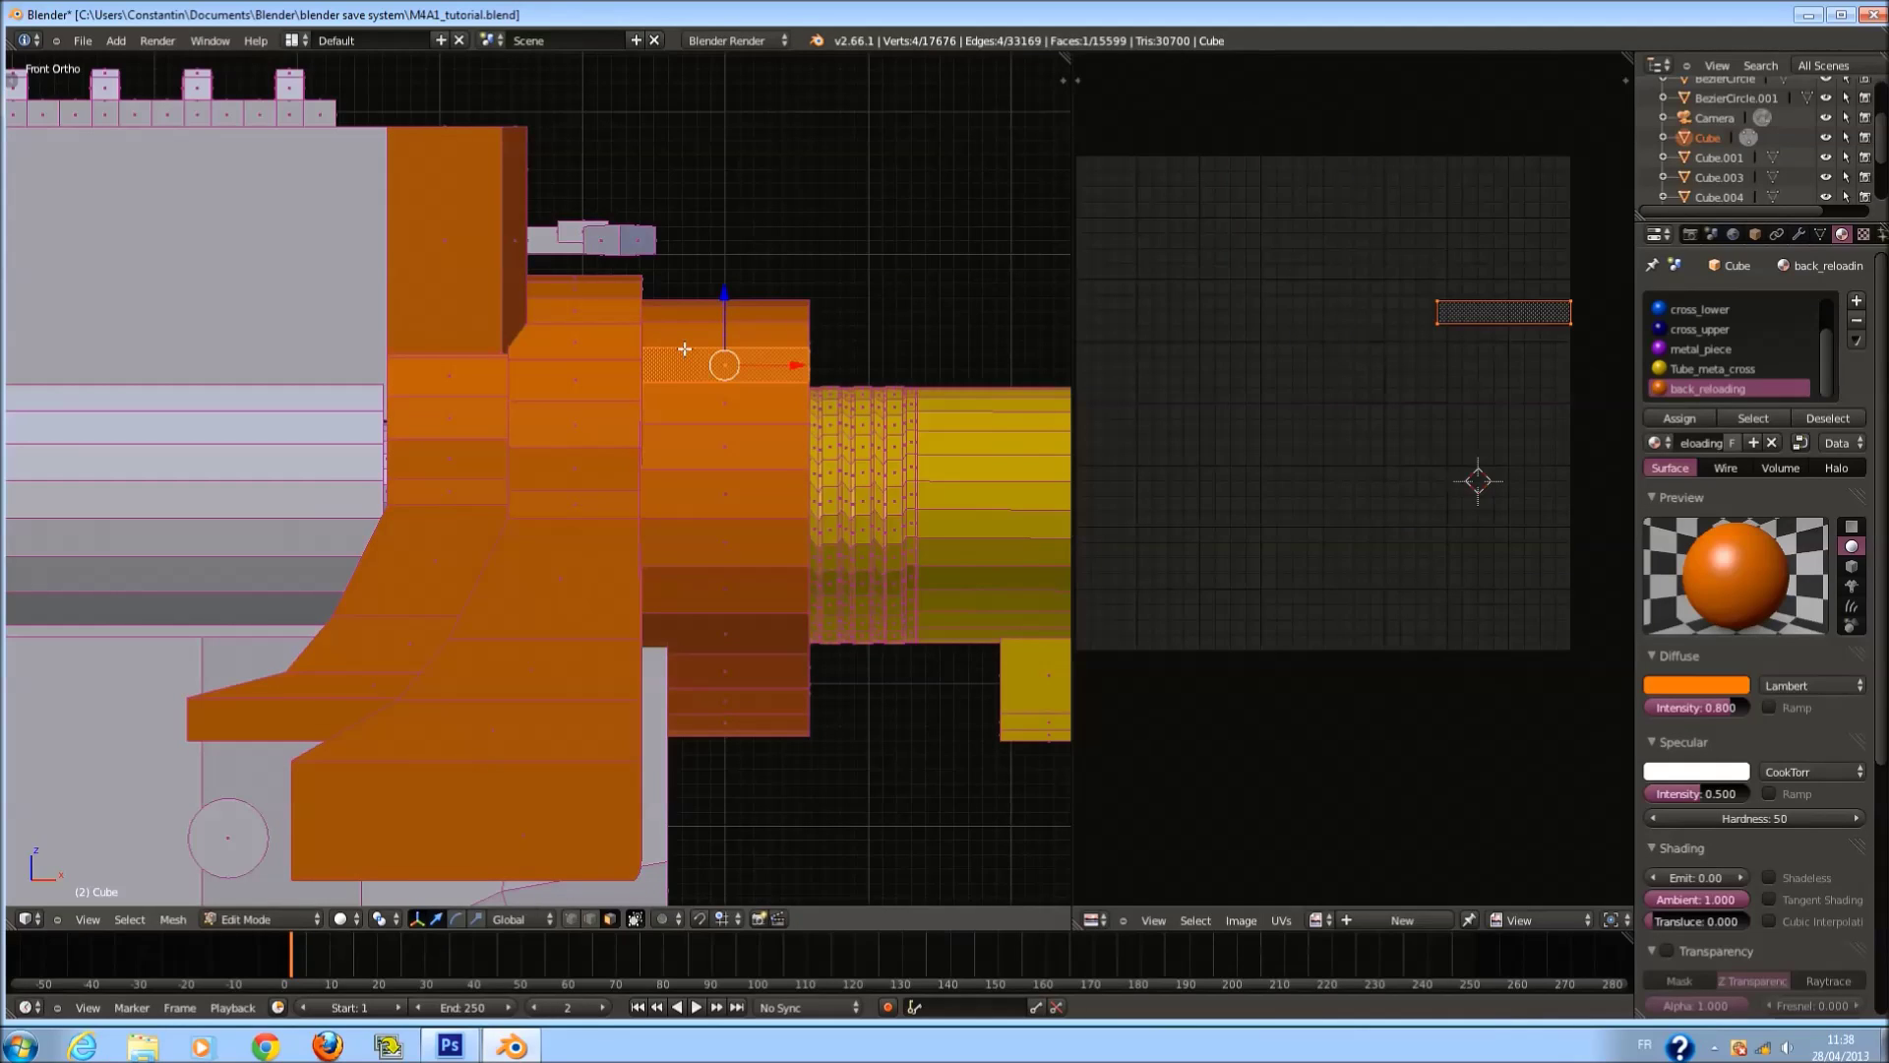
key("l")
key("l")
key("l")
key("l")
key("ctrl+s")
left_click(643, 500)
Try packing the UV islands of the selected parts, and undo the packing.
left_click(1280, 920)
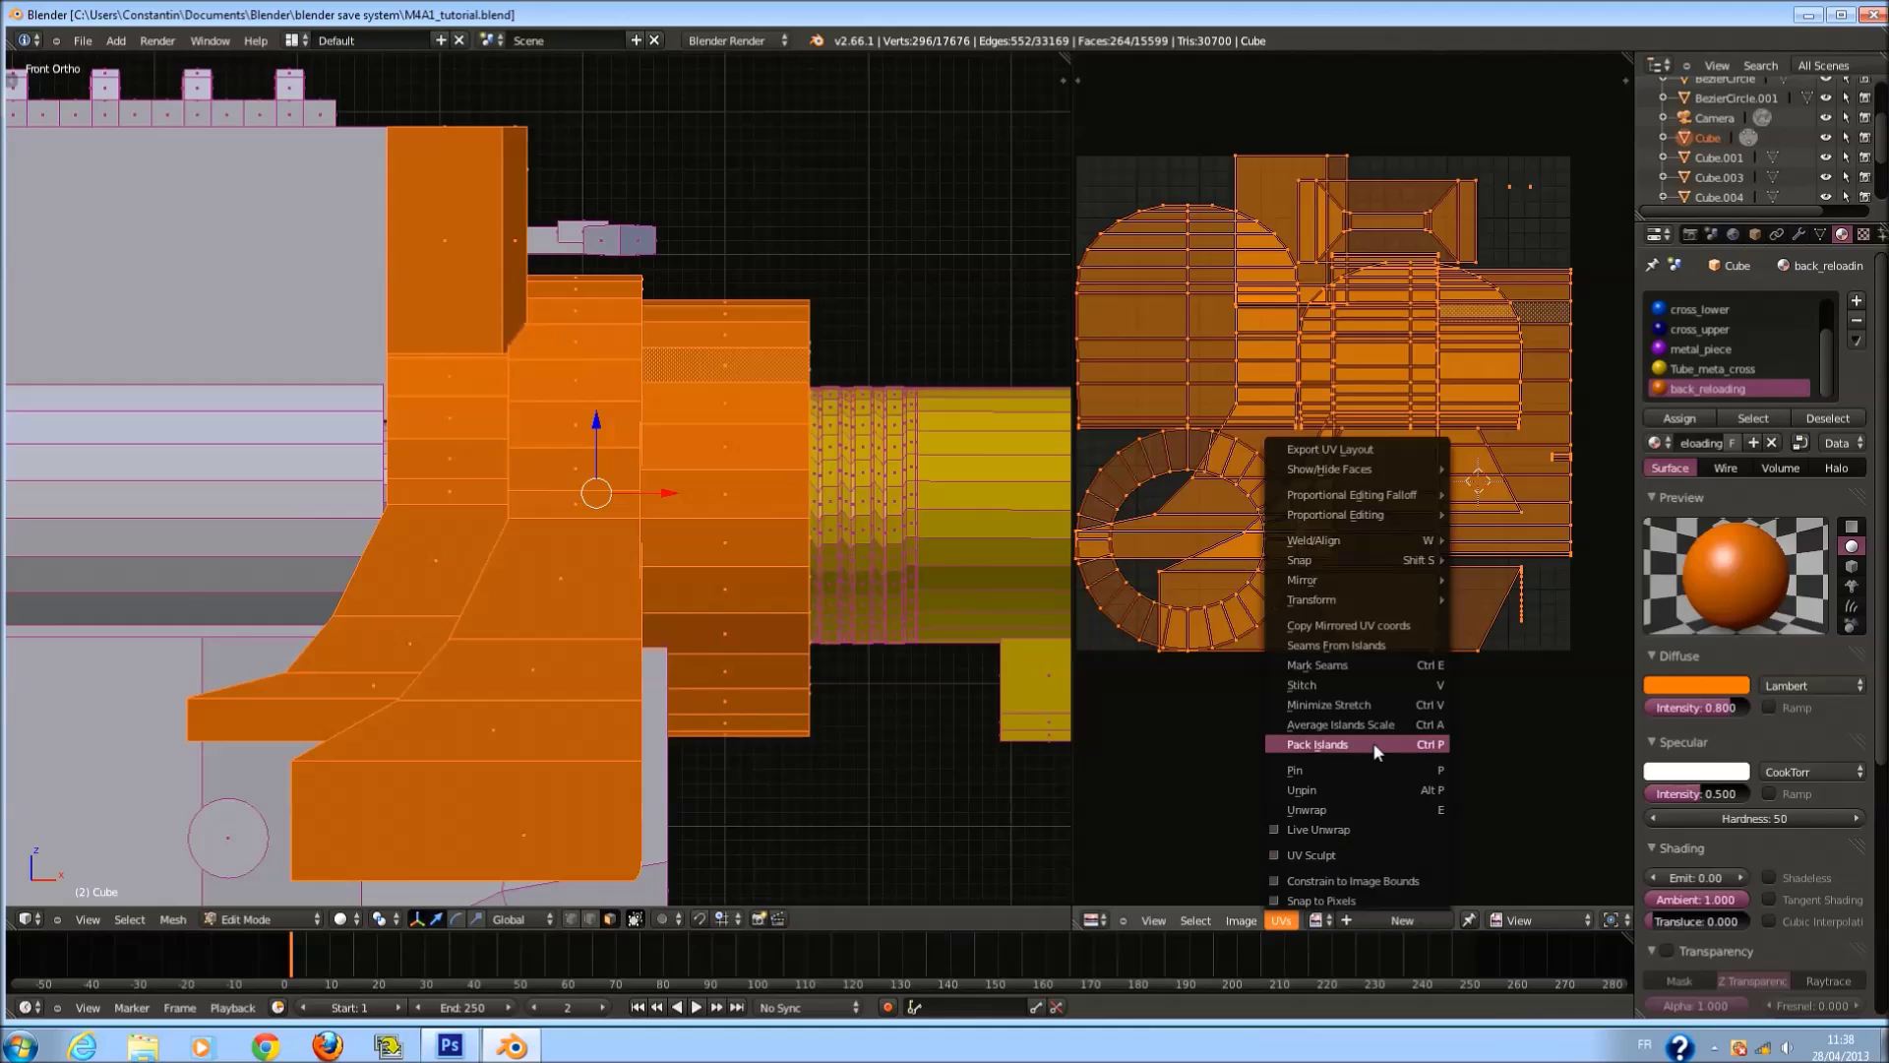
left_click(1375, 748)
key("ctrl+z")
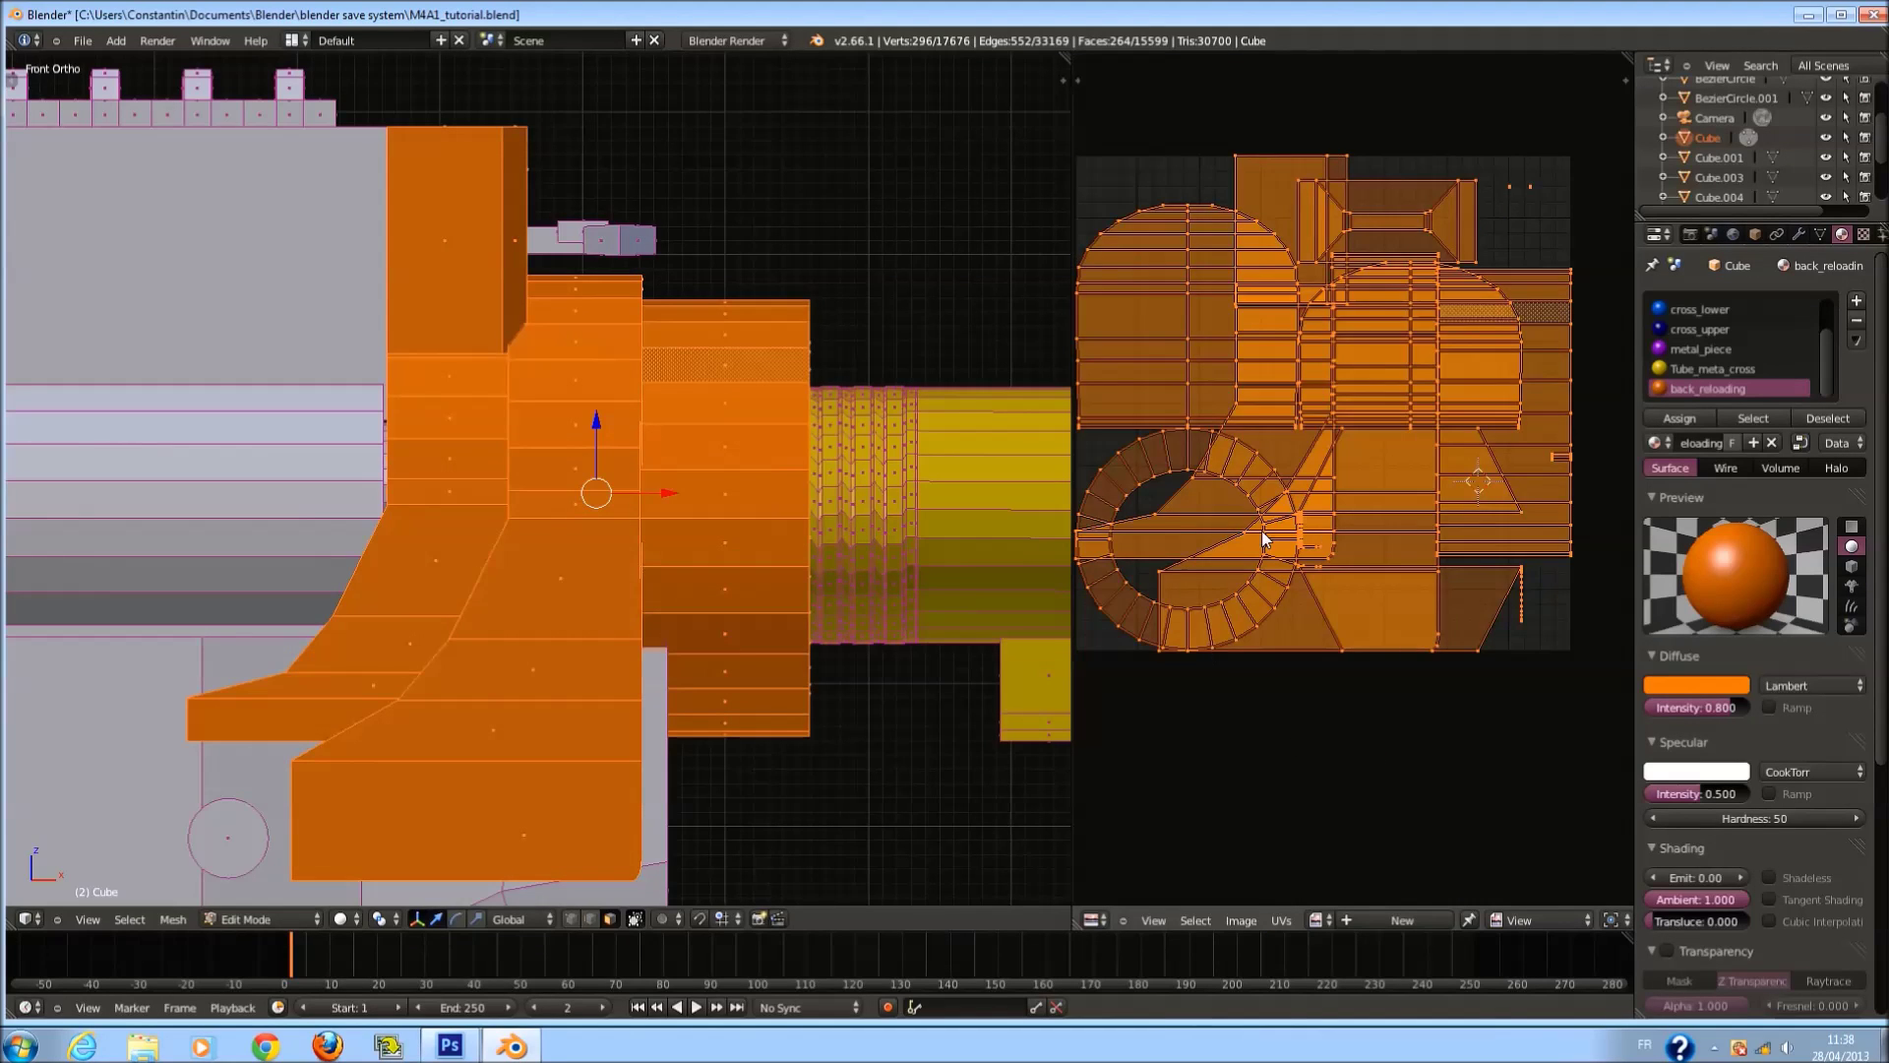
Isolate the ring-shaped UV island, scale it down and move it outside the UV square.
middle_click_drag(1265, 498, 1313, 565)
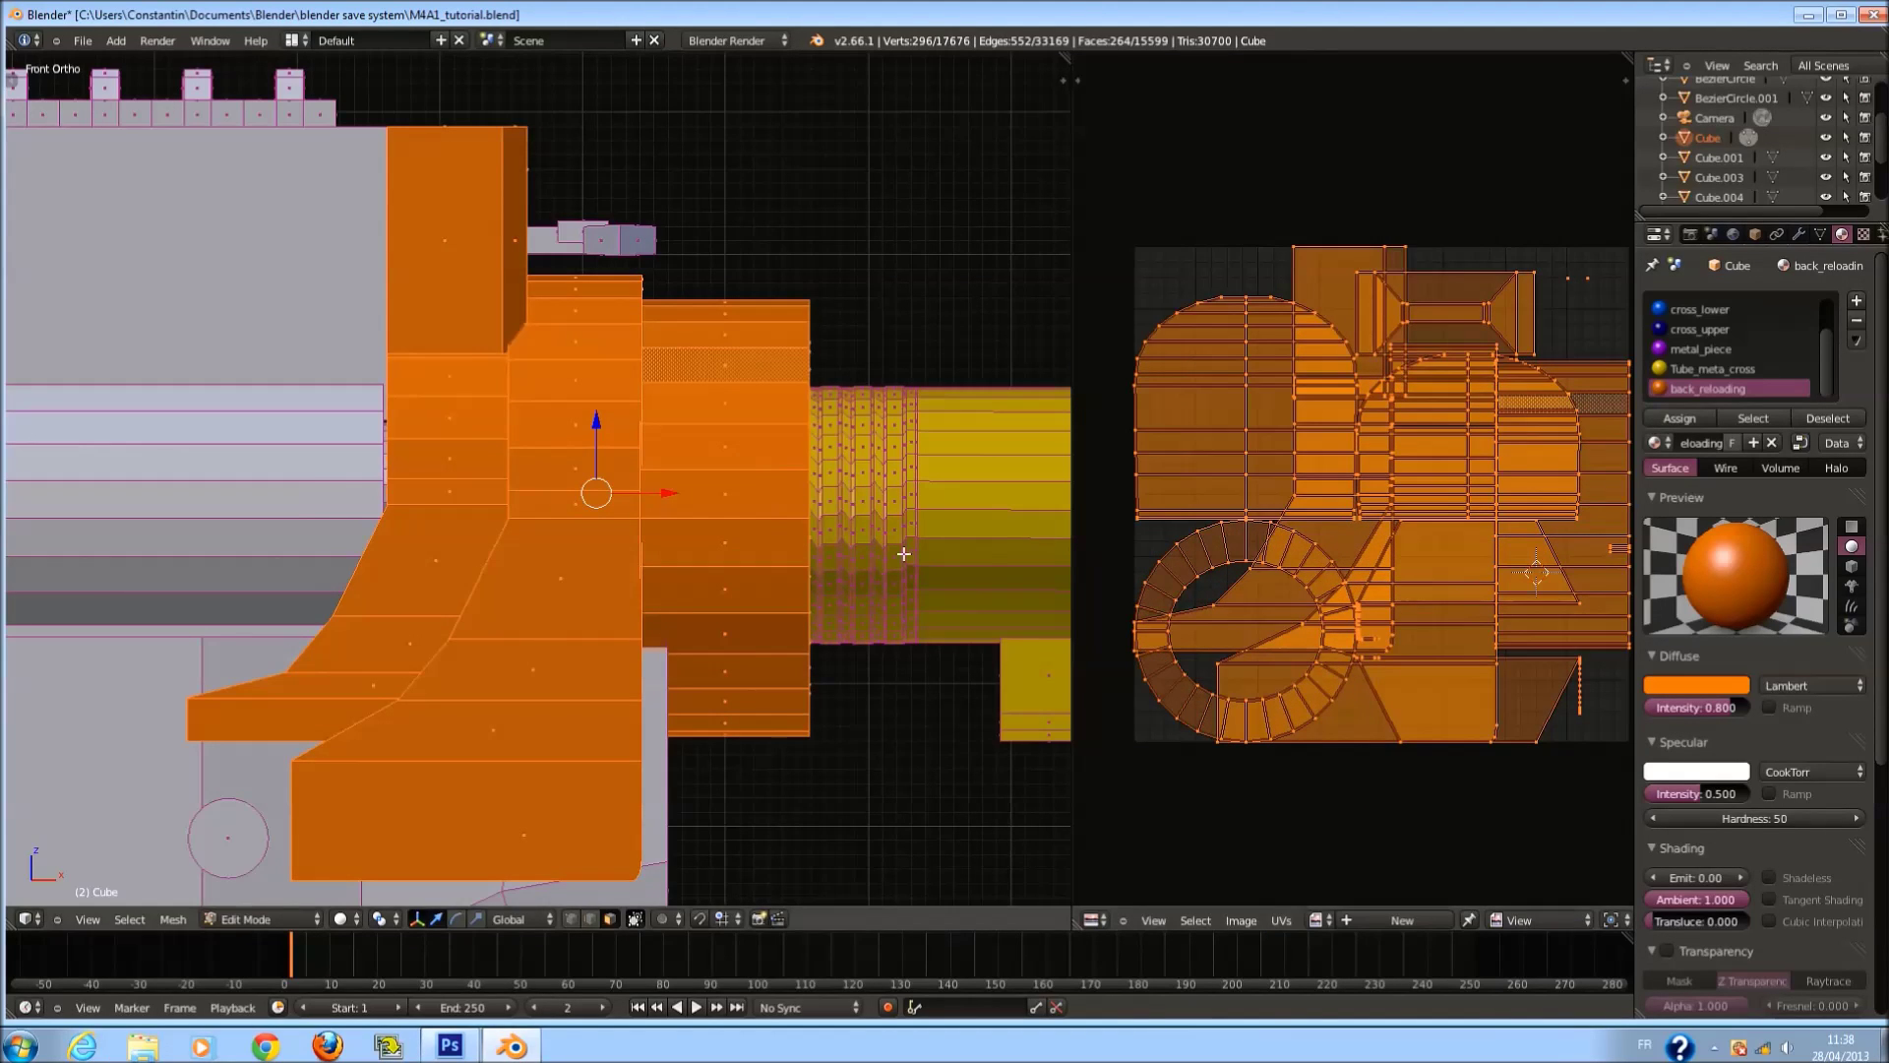
scroll(1195, 645, "down", 1)
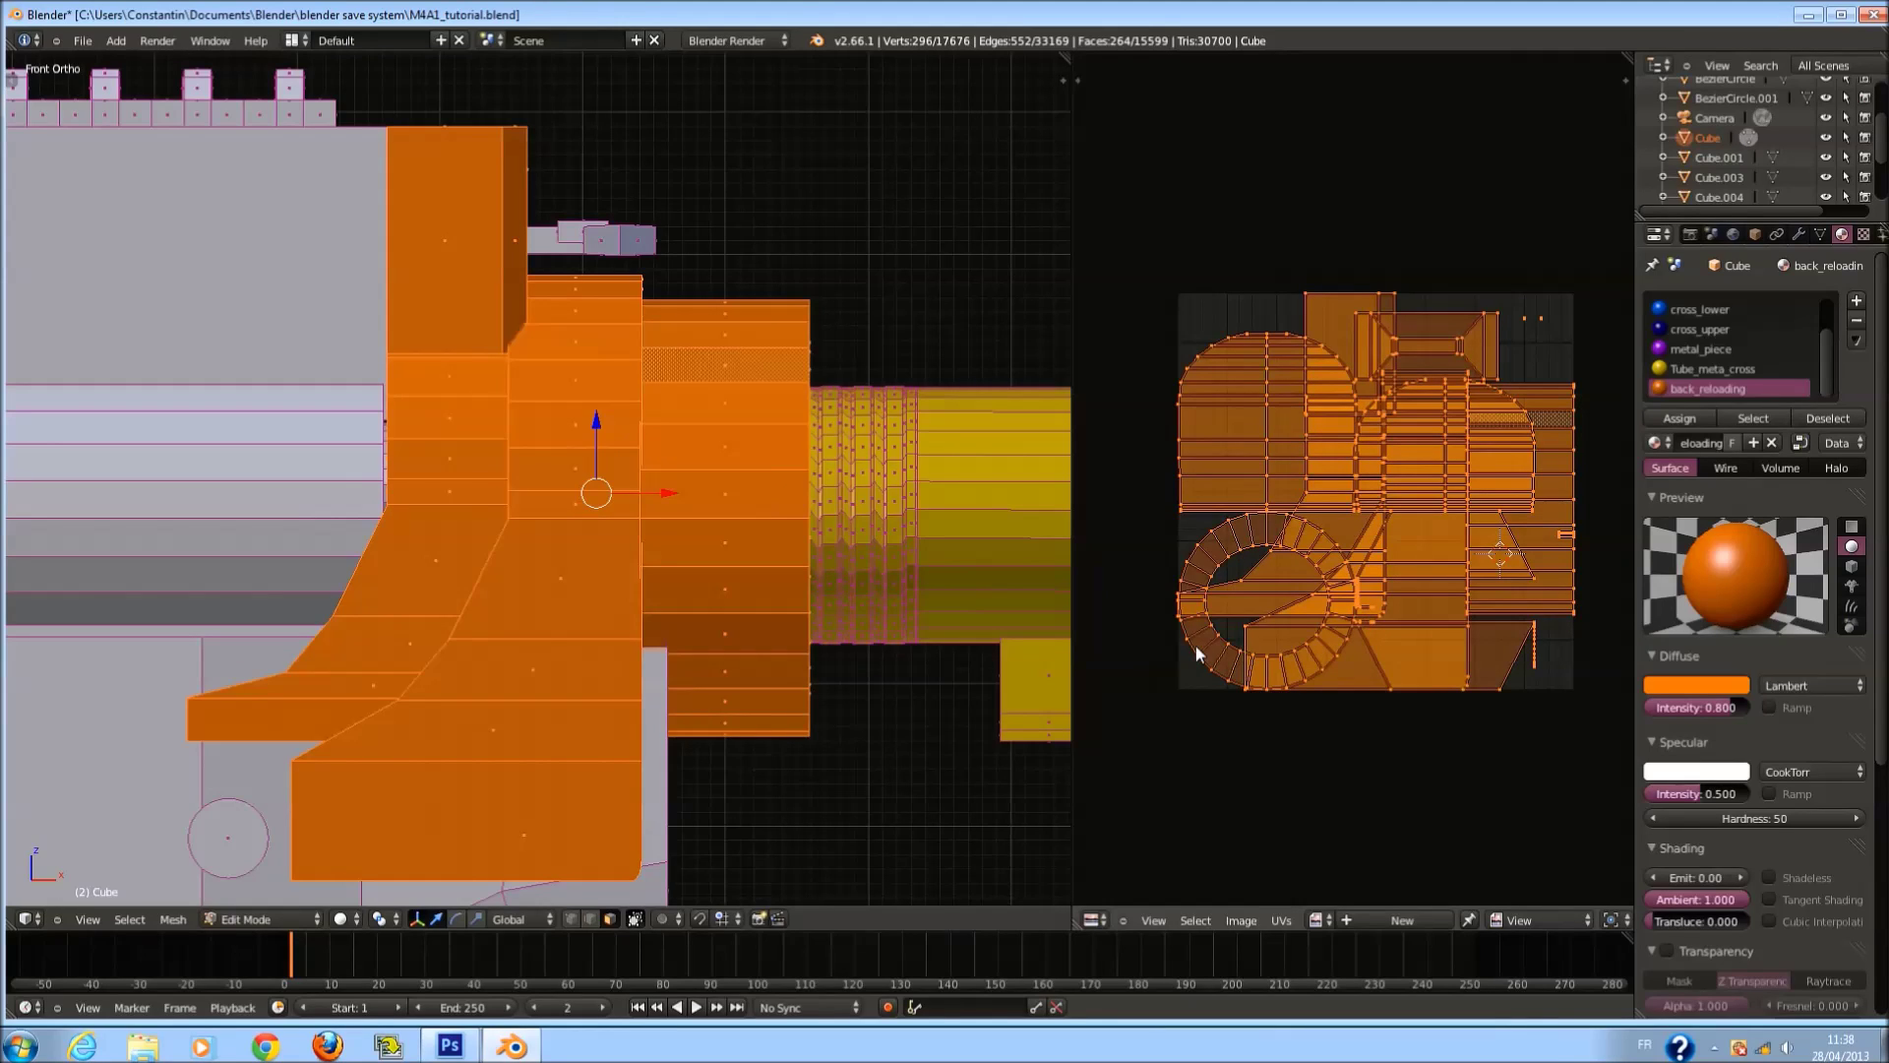
key("a")
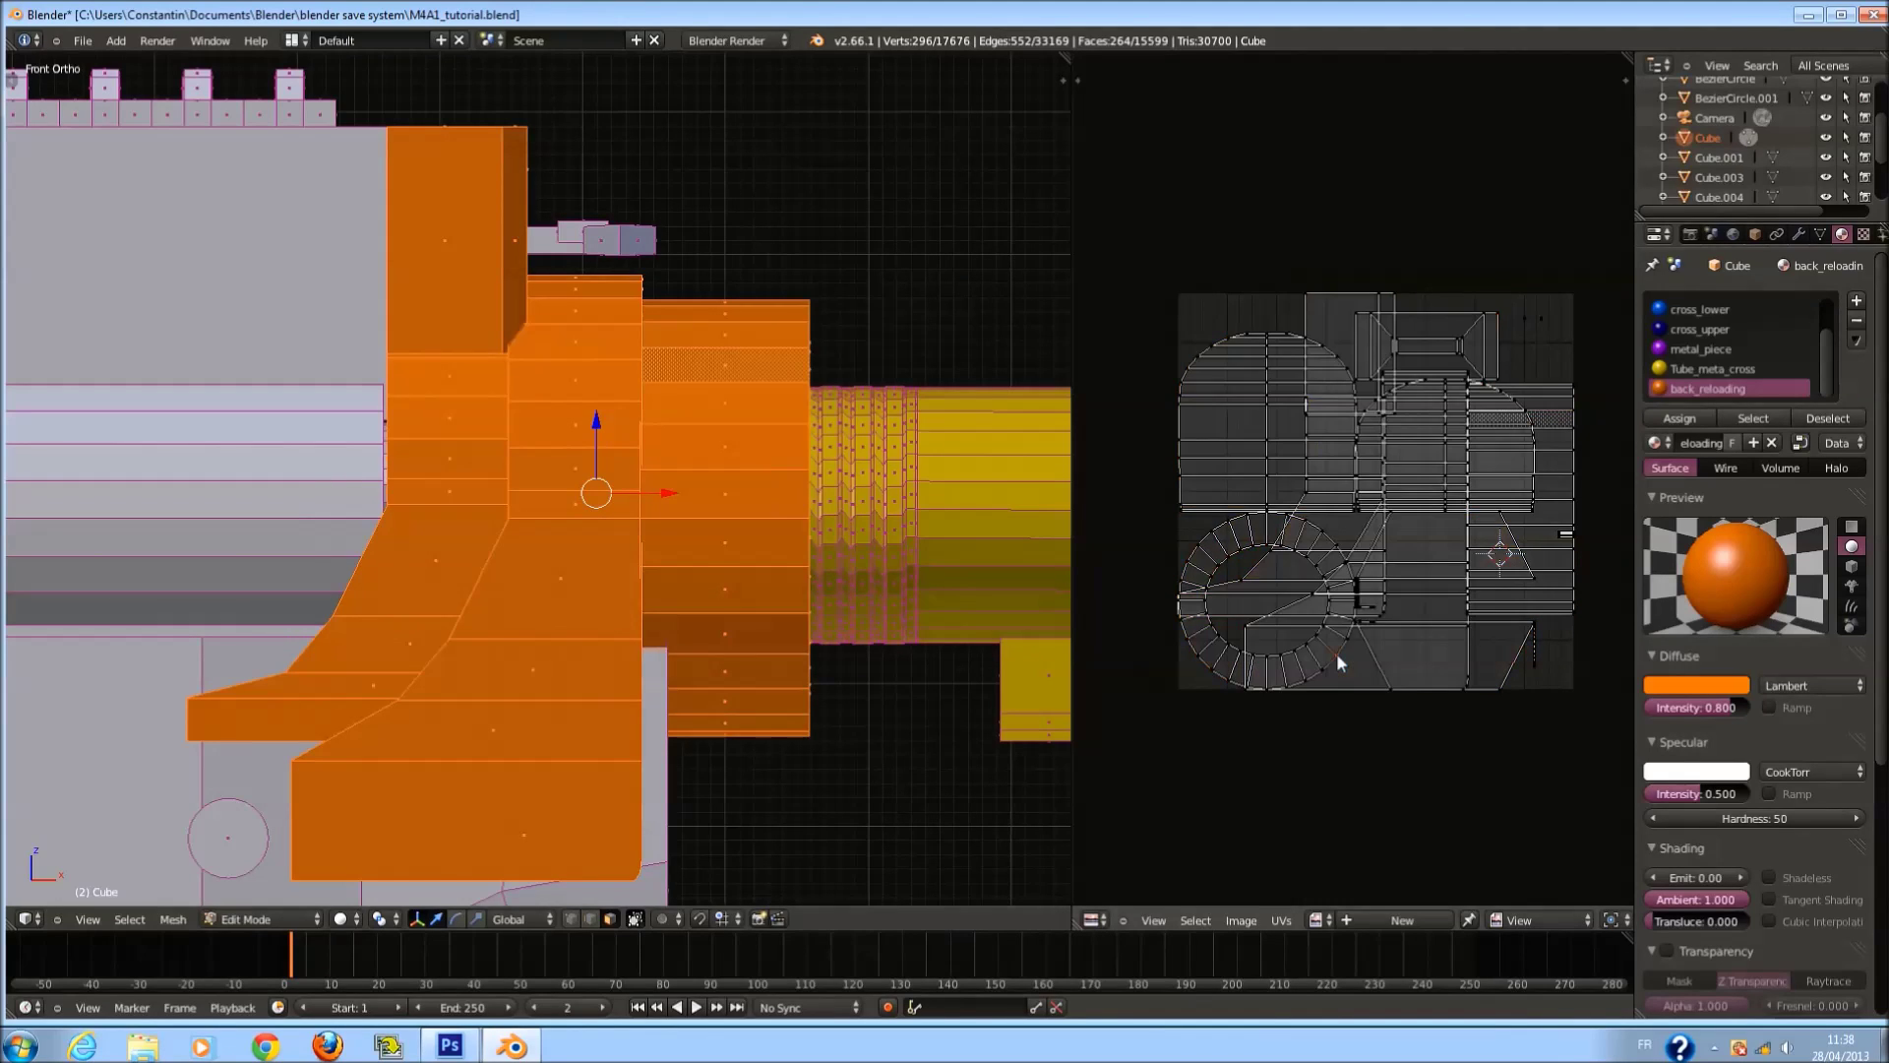
key("l")
key("s")
left_click(1337, 645)
middle_click_drag(1337, 645, 1301, 692)
key("g")
left_click(1318, 685)
Select the larger dome-shaped UV island and move it outside the UV square, above the ring.
key("a")
key("l")
key("g")
left_click(1227, 565)
Select all parts of the rectangular bow-tie-shaped UV island and move it outside the UV square, above the dome-shaped island.
right_click(1554, 386)
key("l")
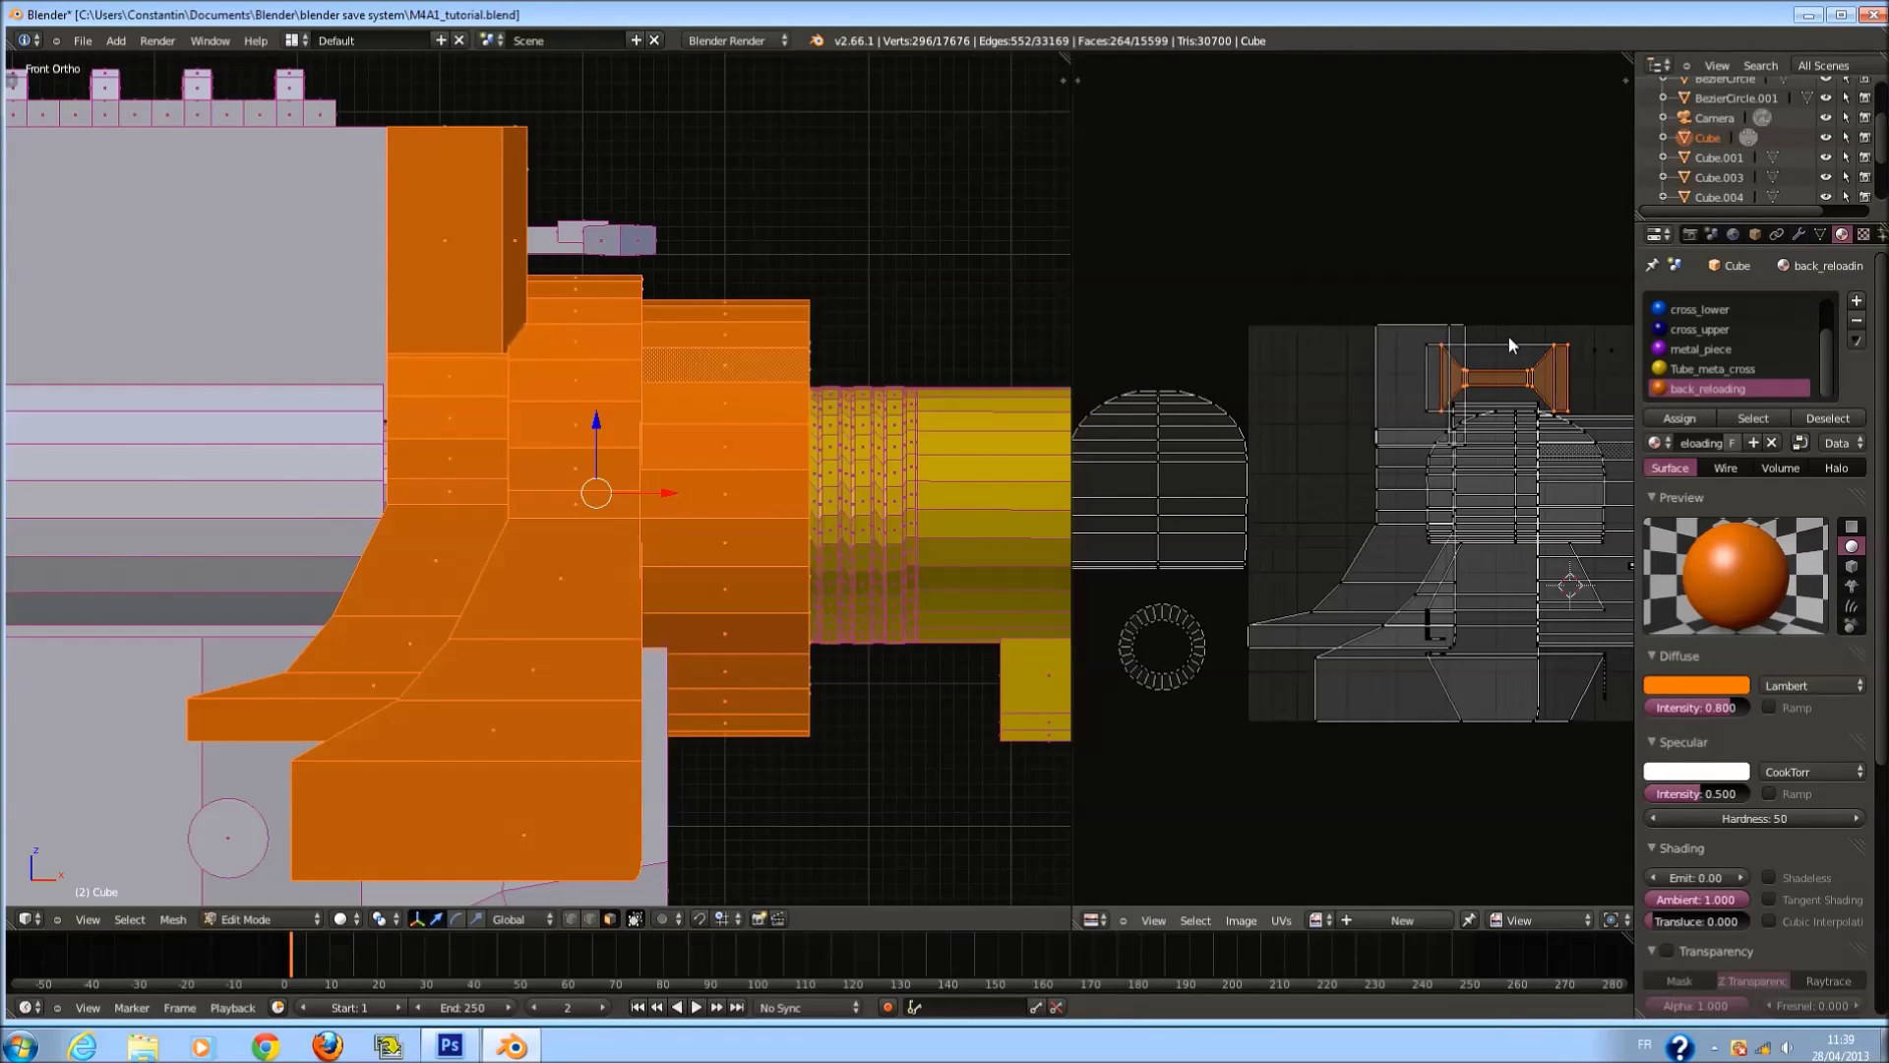
key("a")
key("l")
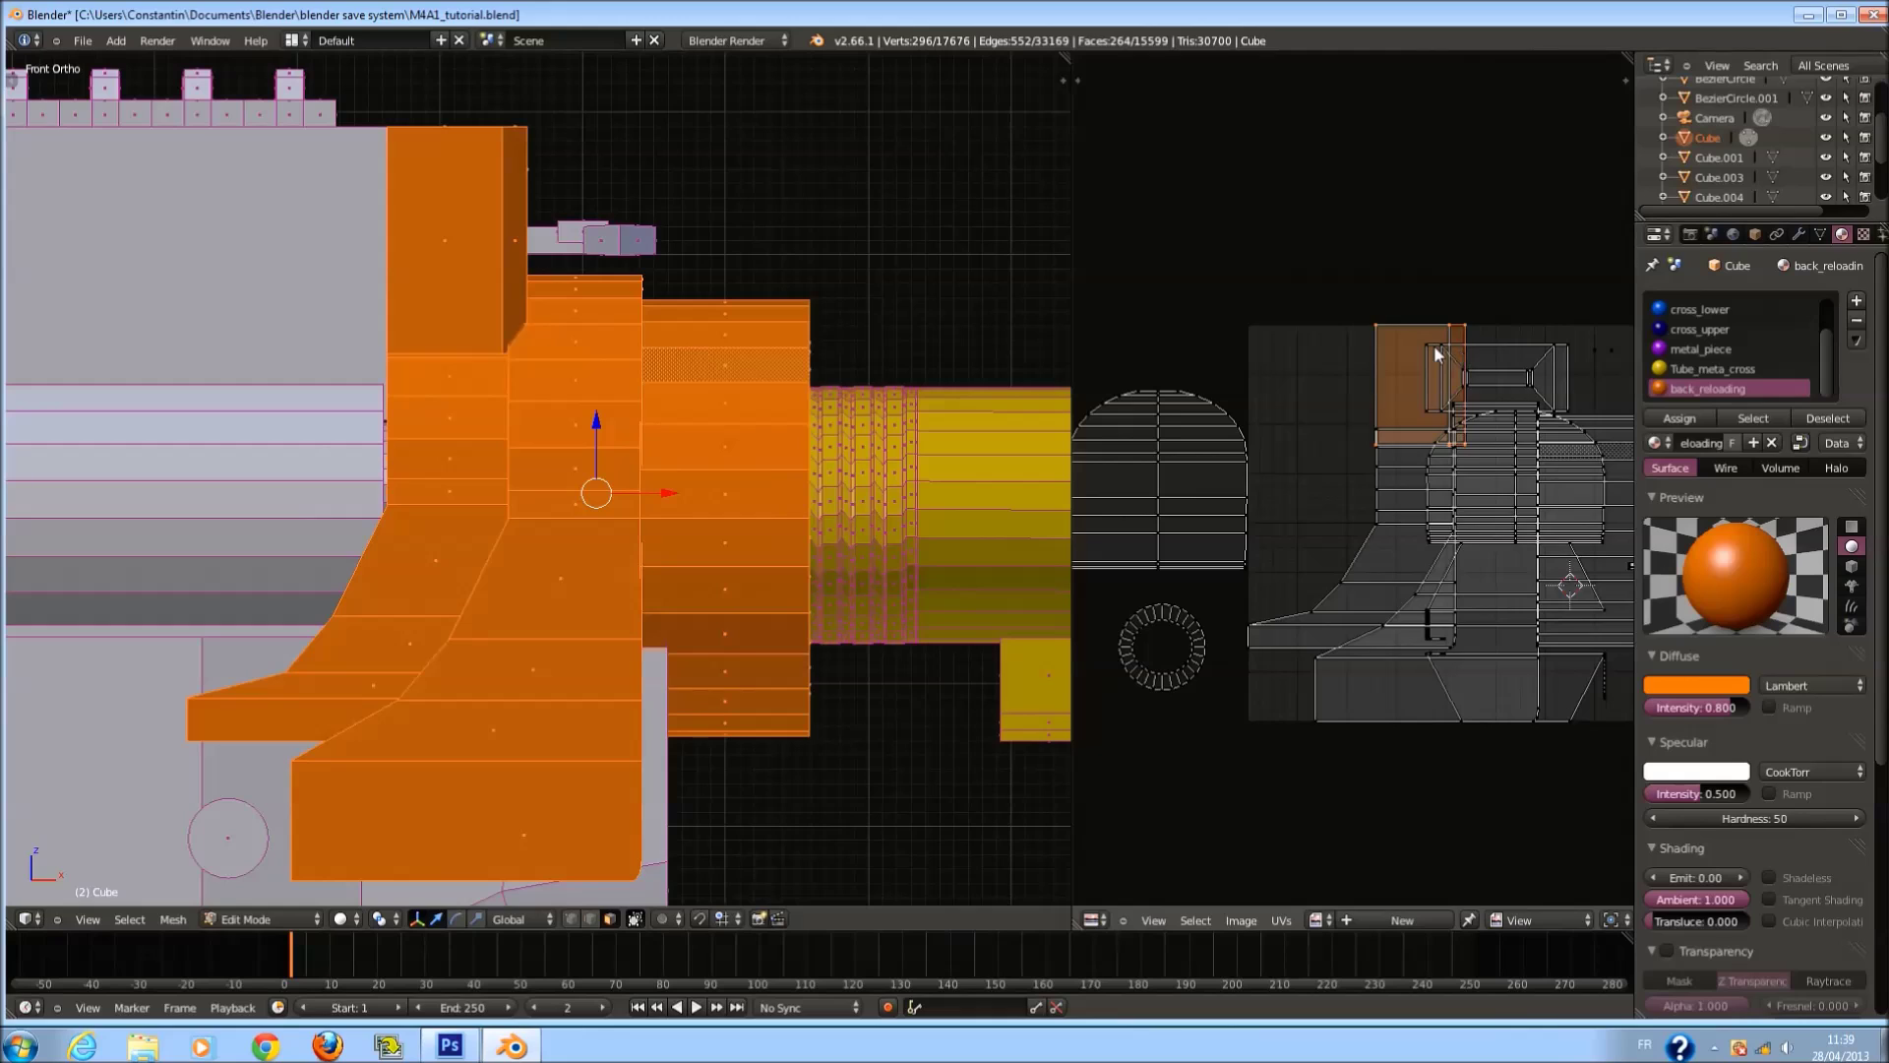
key("a")
key("l")
right_click(1431, 352)
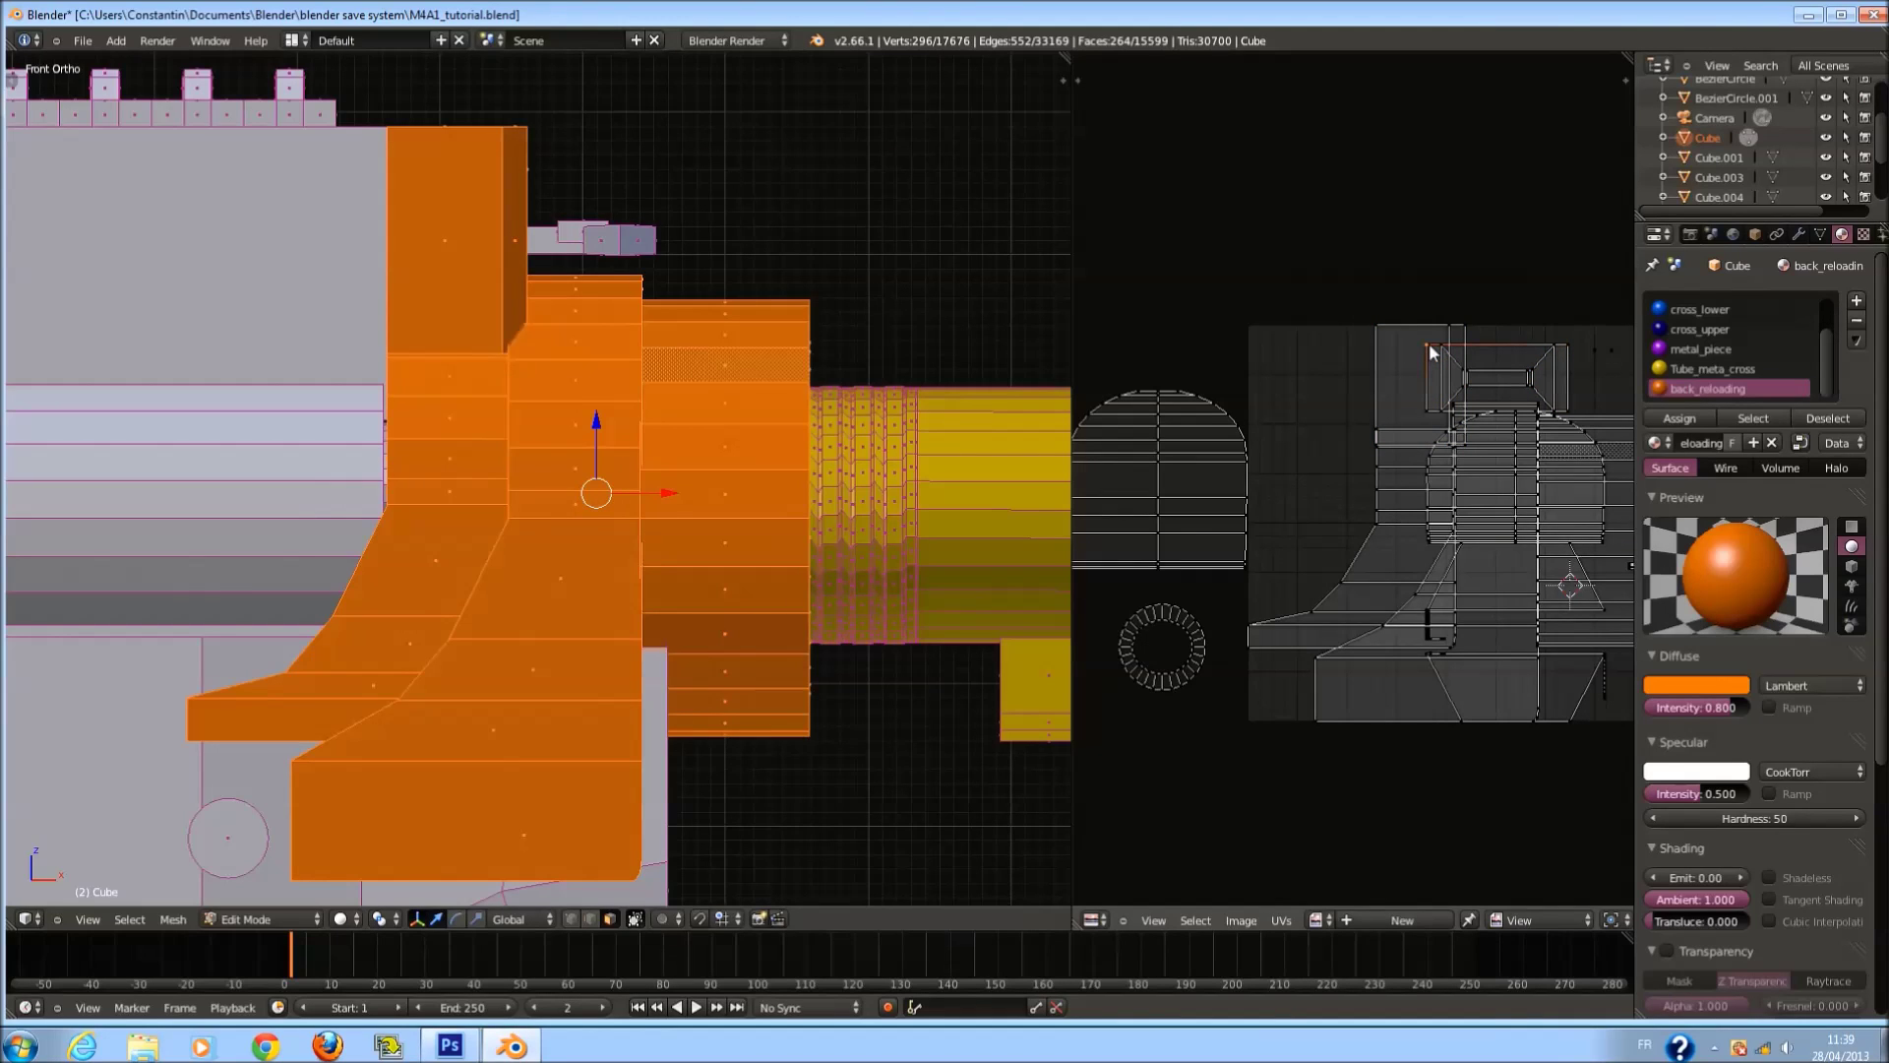
key("l")
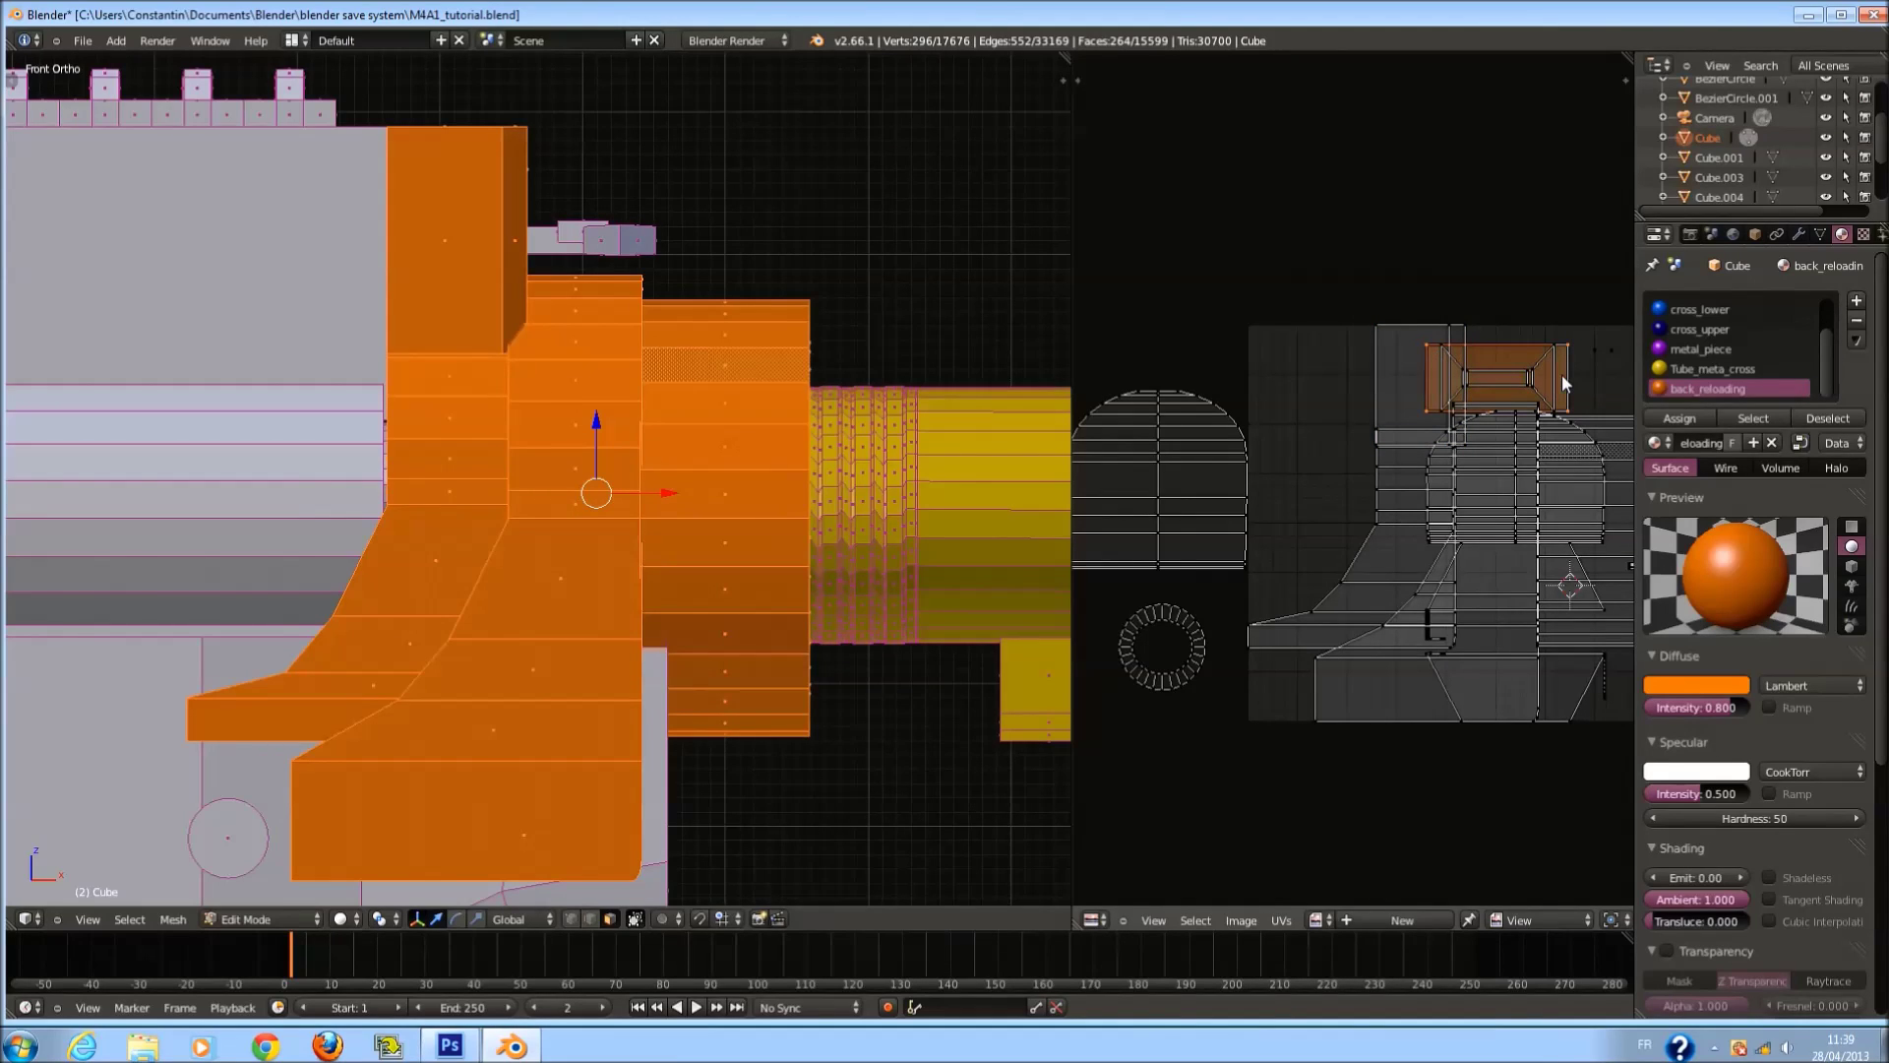
key("g")
key("Escape")
key("a")
key("l")
key("shift+l")
key("g")
left_click(1222, 336)
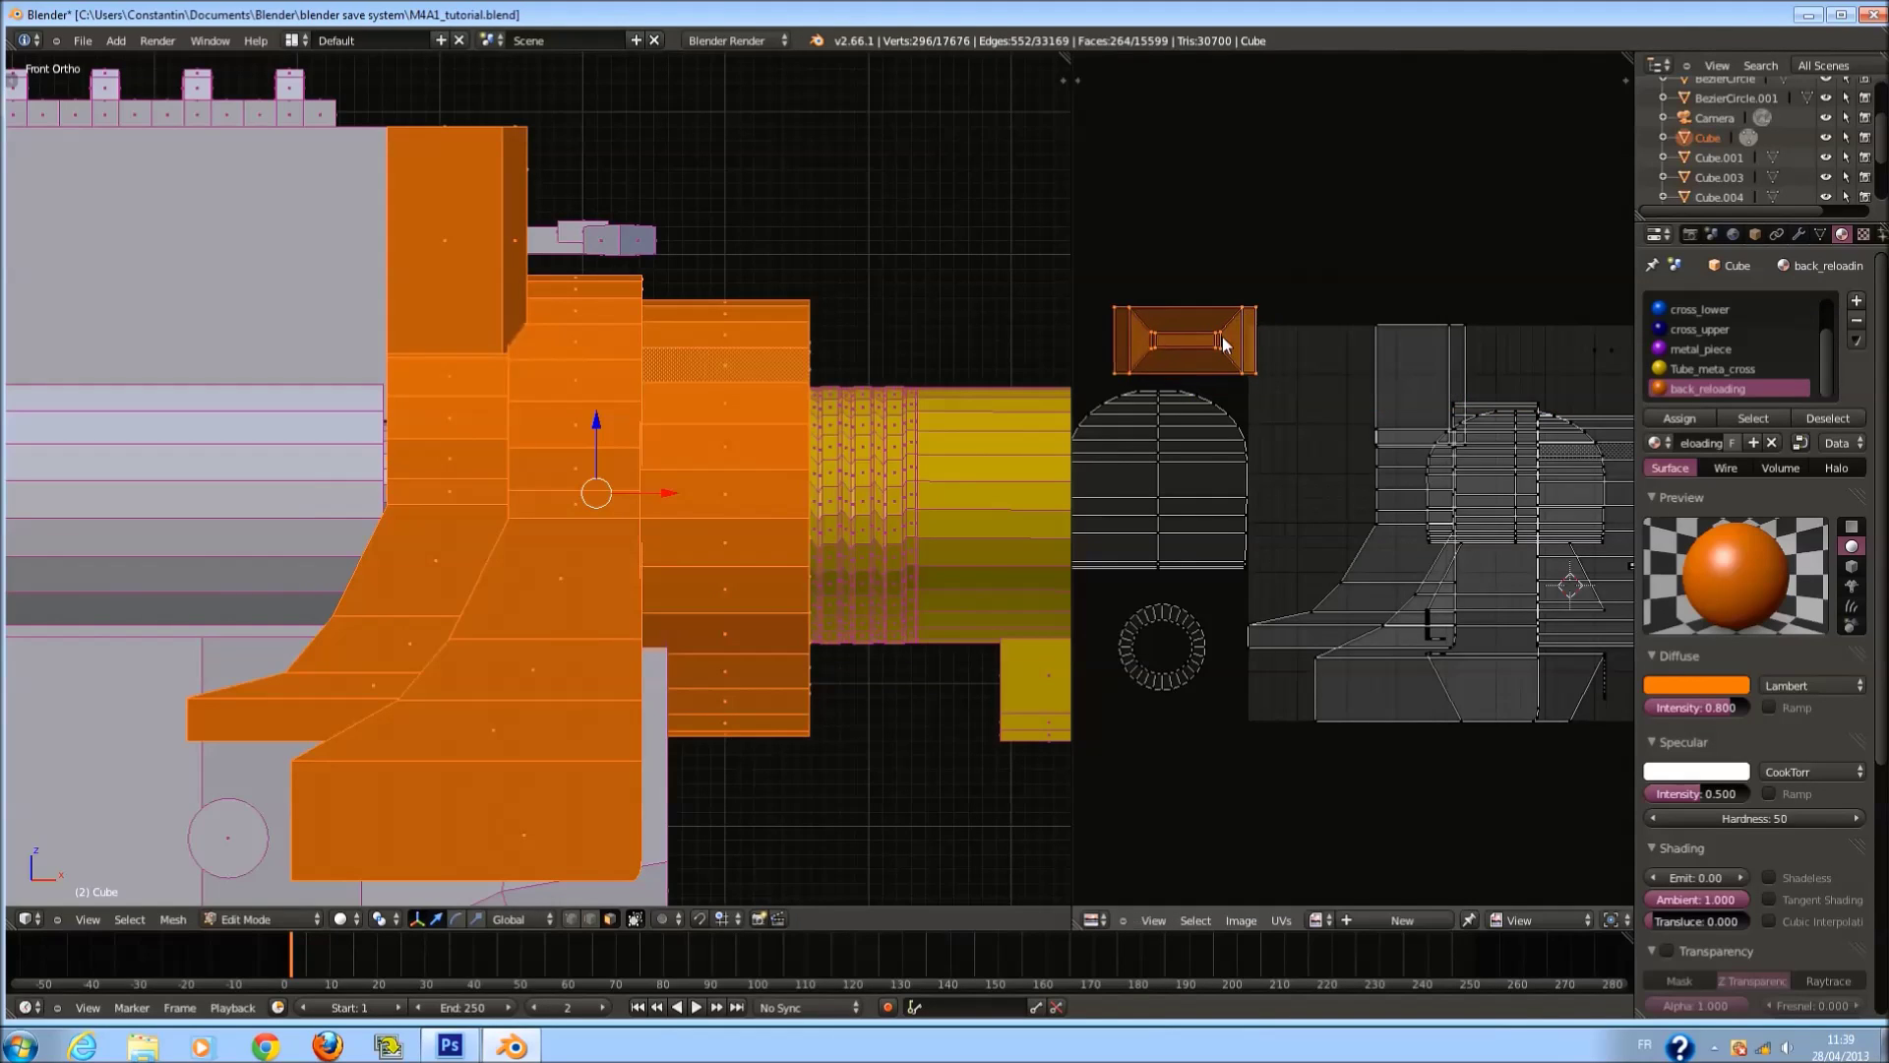
Move the remaining dome-shaped UV island out of the overlapping faces to a free spot above the UV square.
scroll(1358, 414, "right", 5, "ctrl")
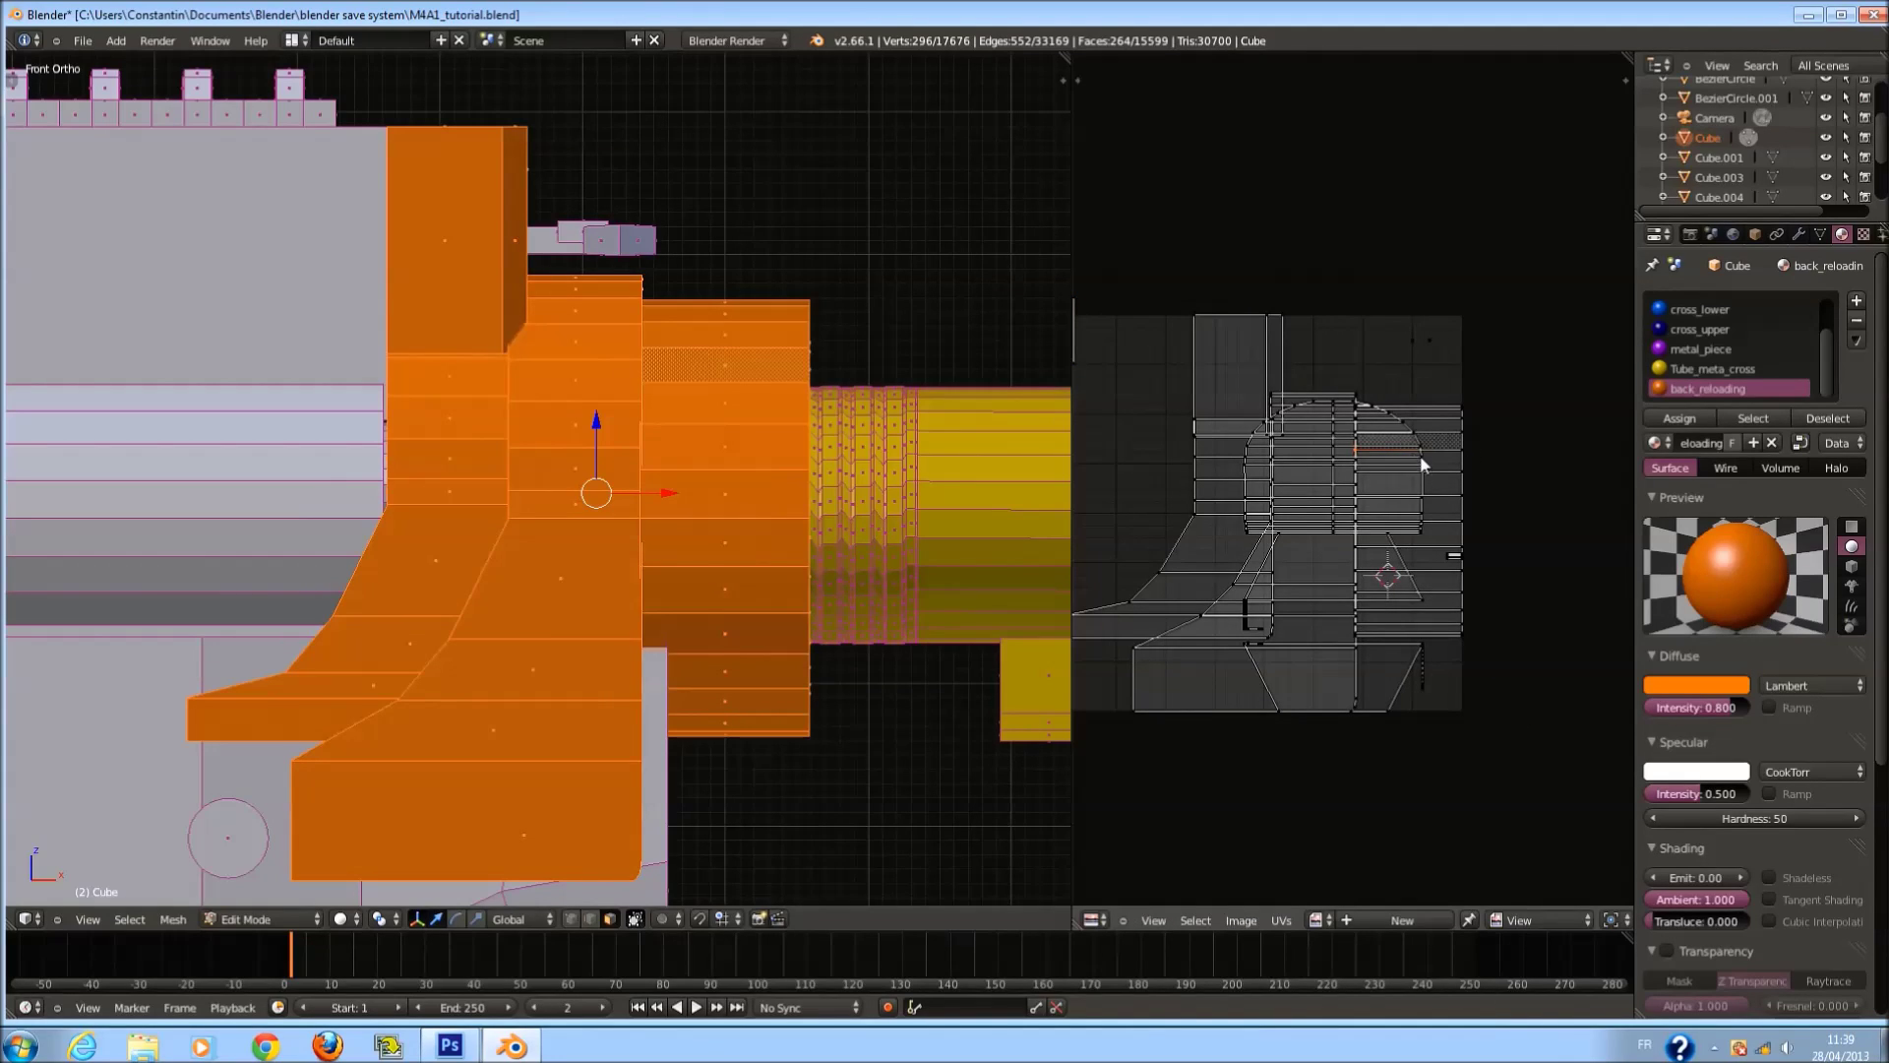
scroll(1423, 466, "left", 2, "ctrl")
key("g")
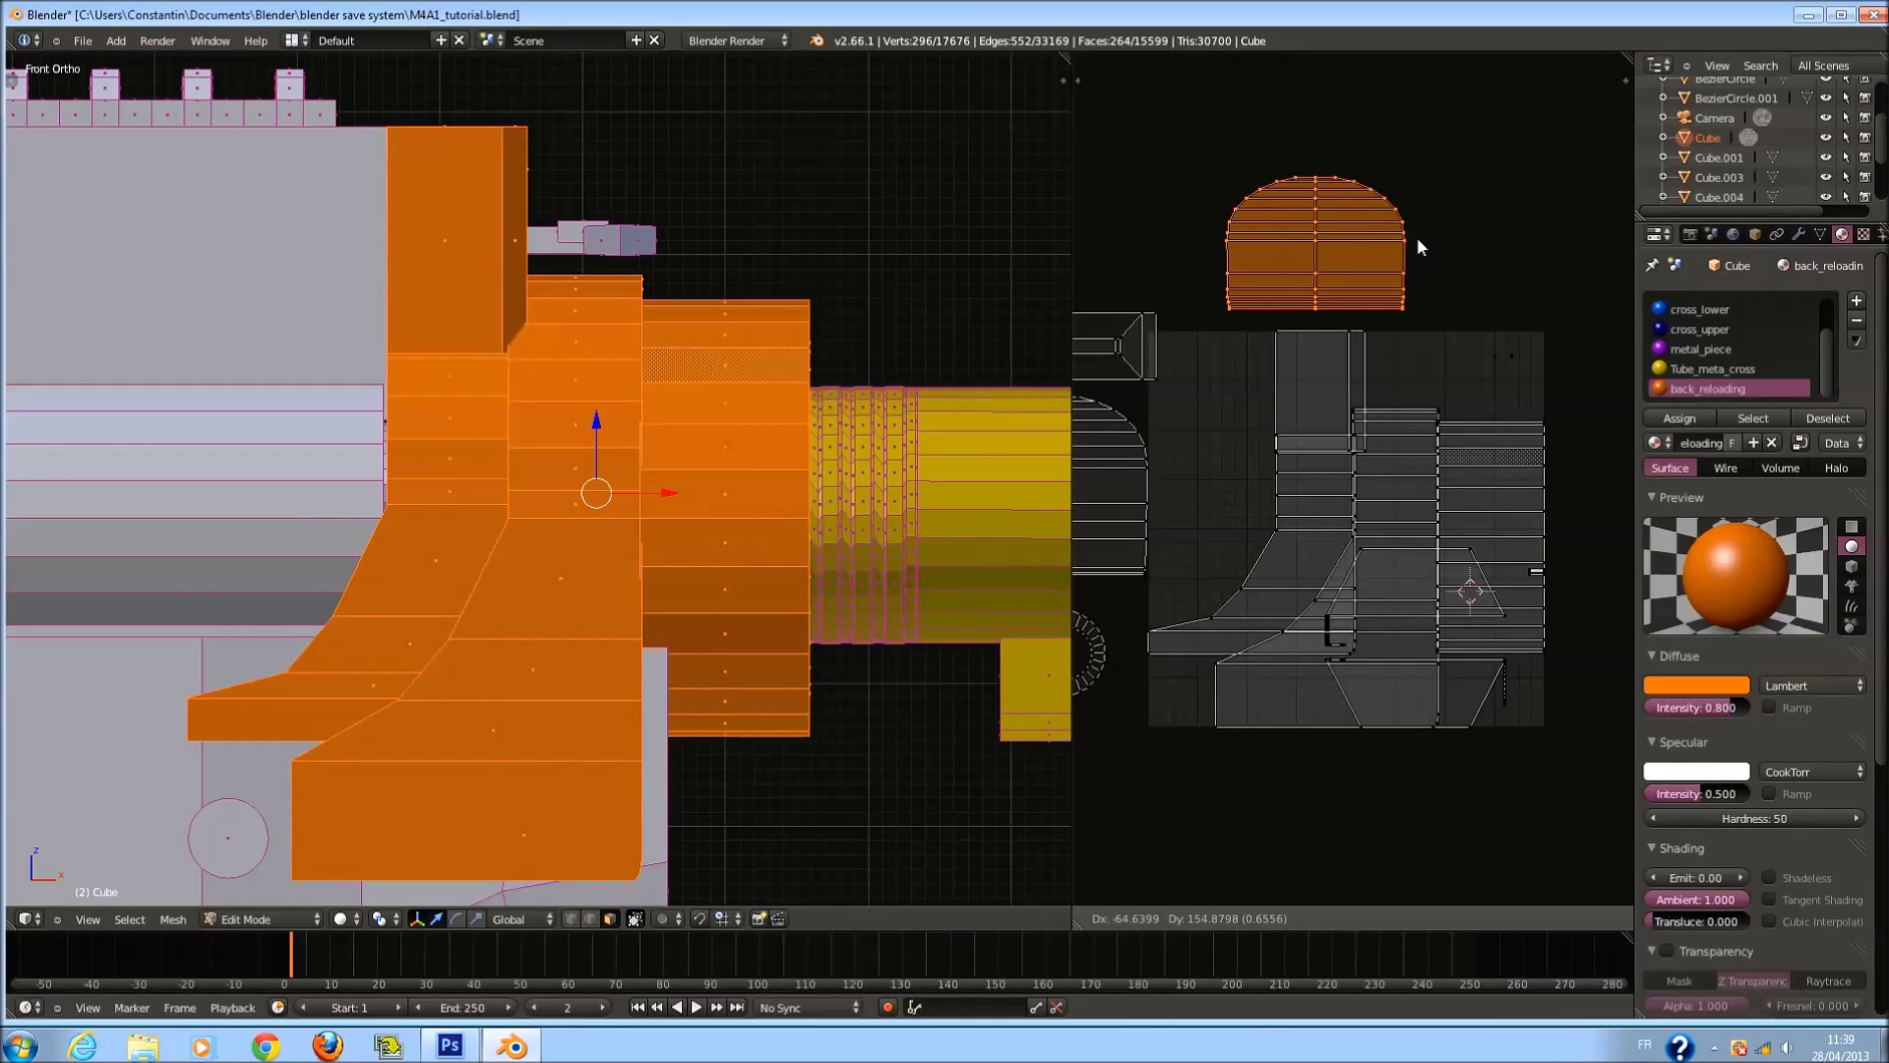
left_click(1398, 205)
Move the loose trapezoid UV island below the UV square and place the thin vertical strip island beside it.
right_click(1472, 557)
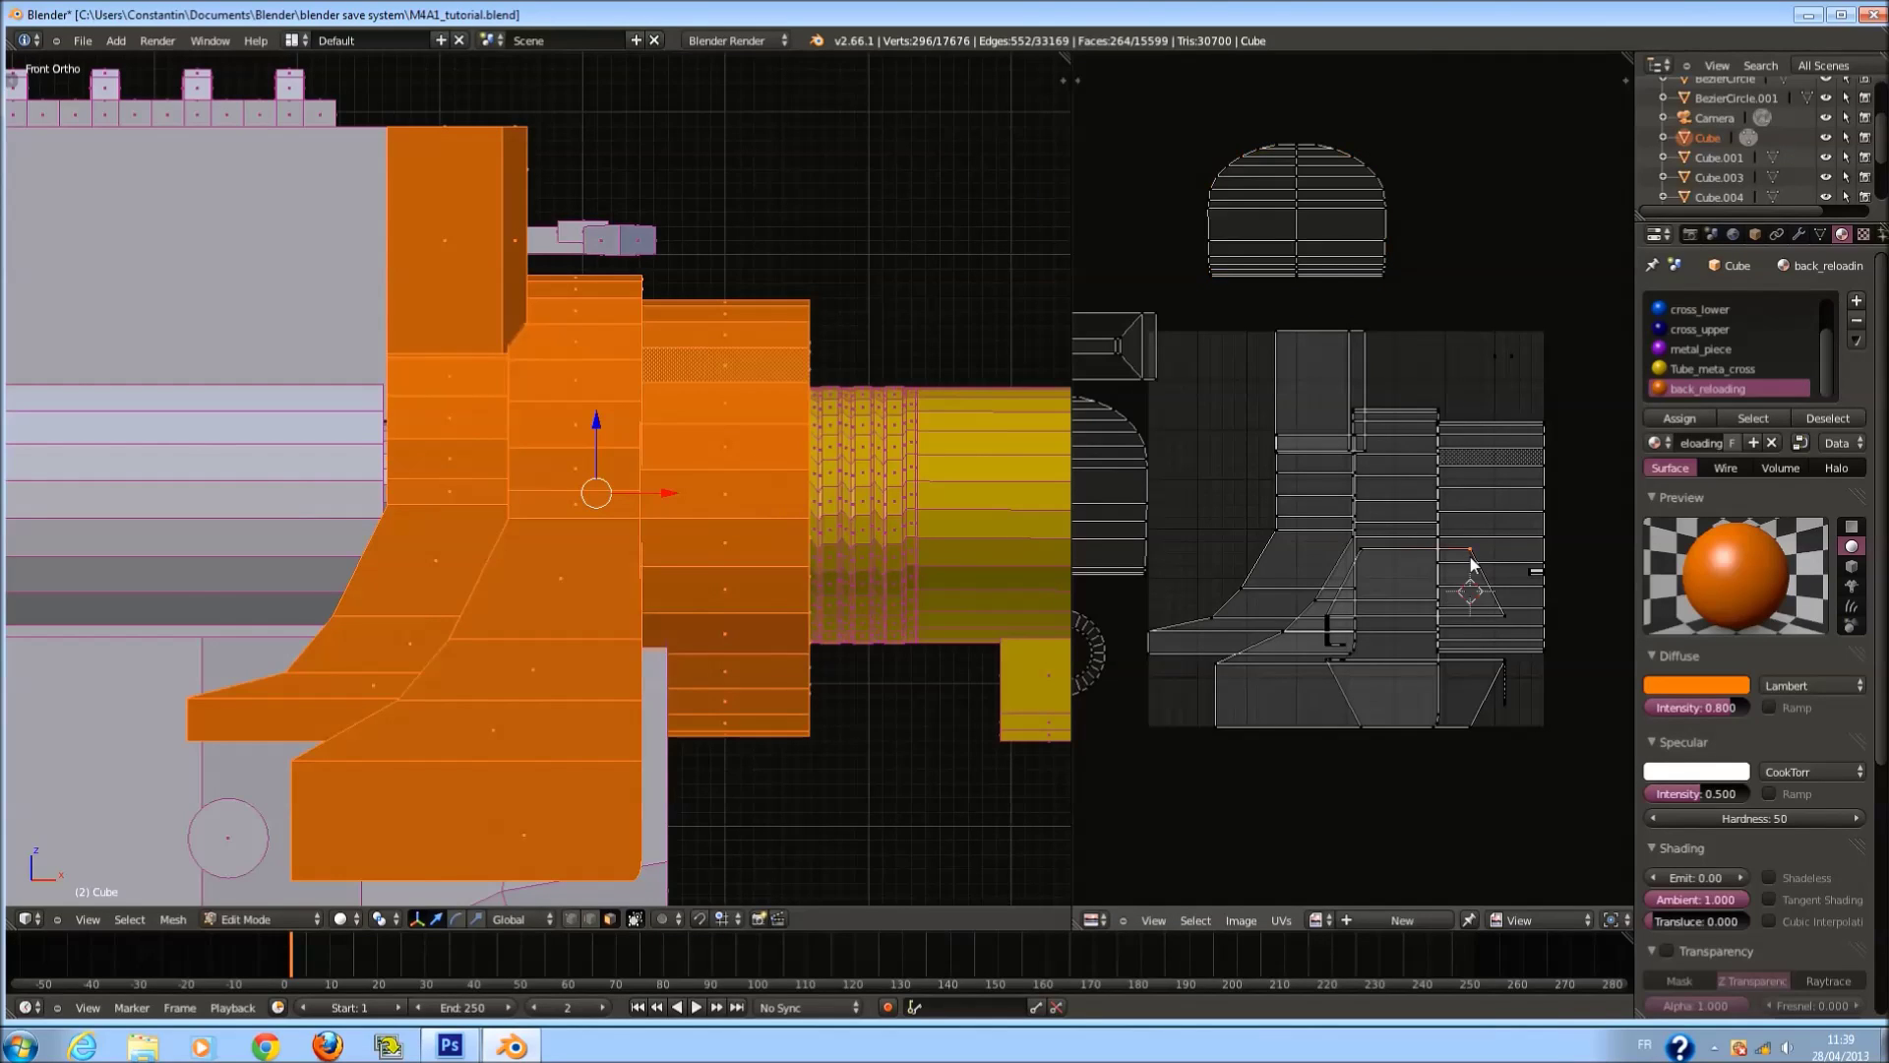
key("e")
left_click(1484, 581)
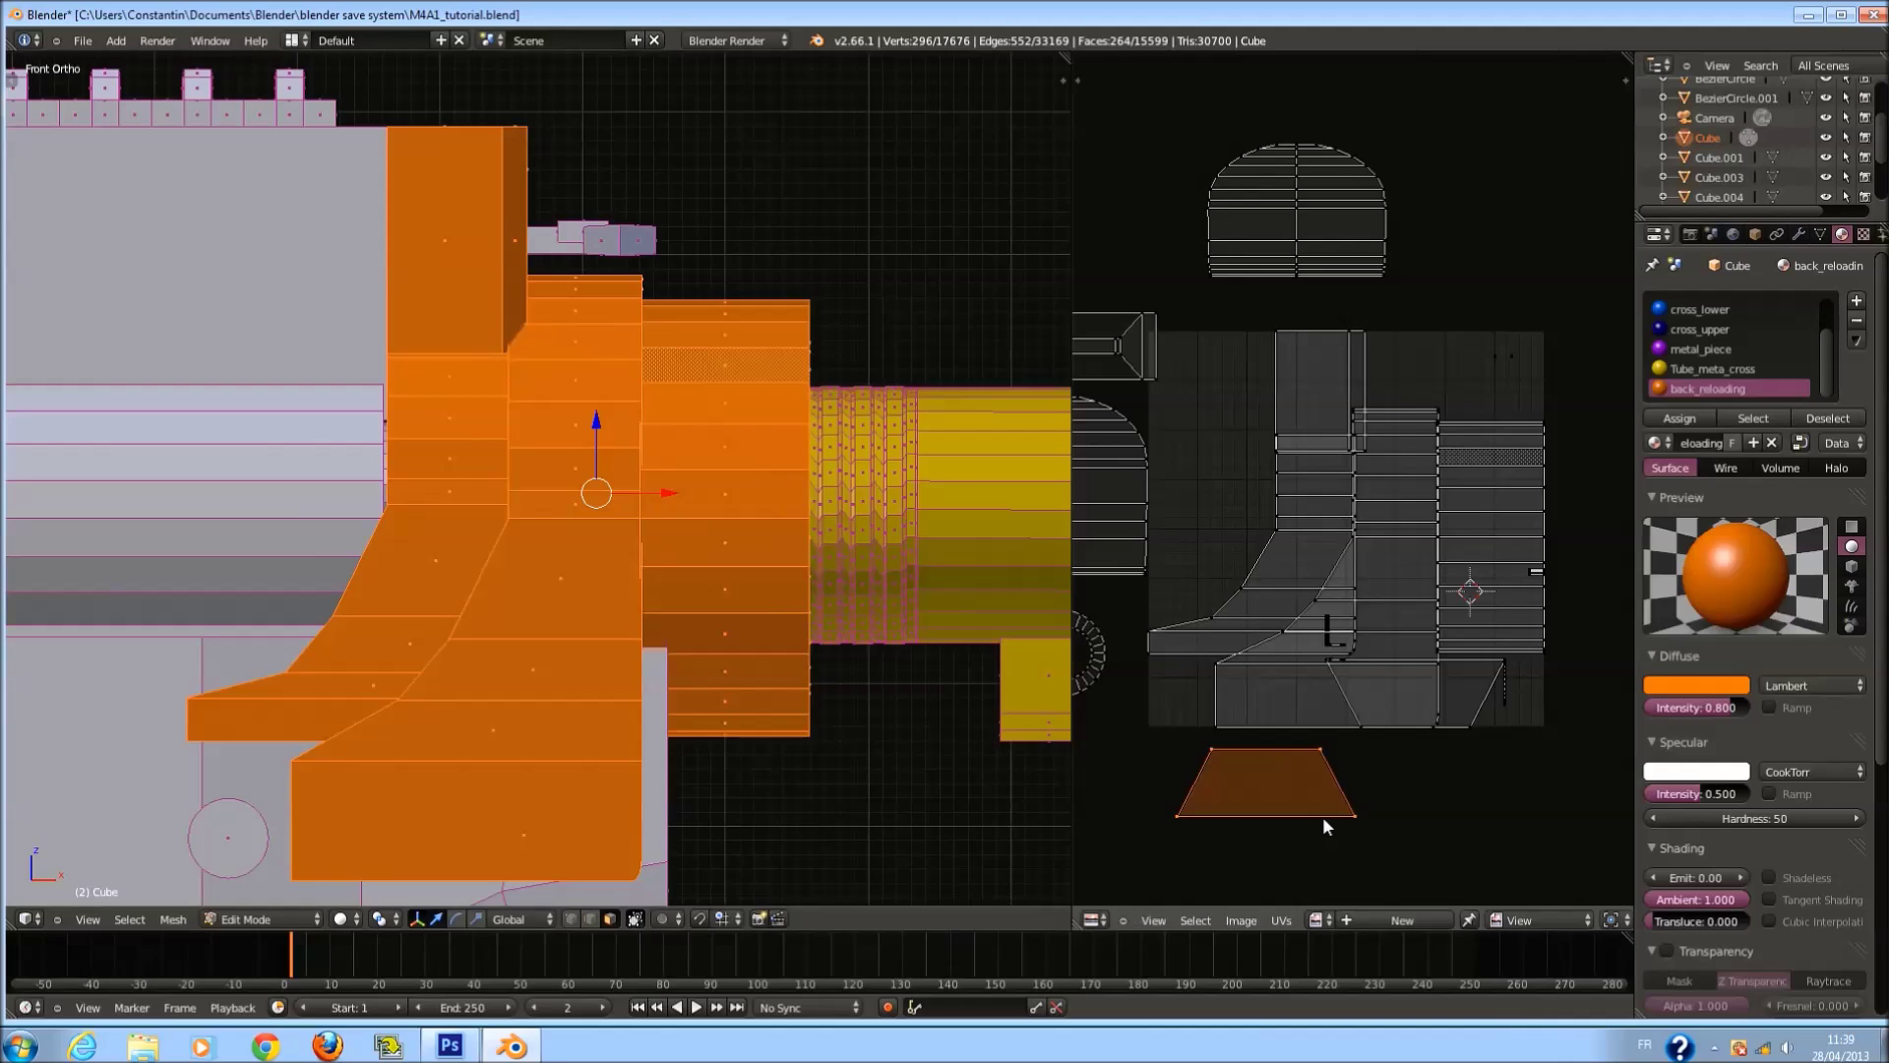
right_click(1503, 699)
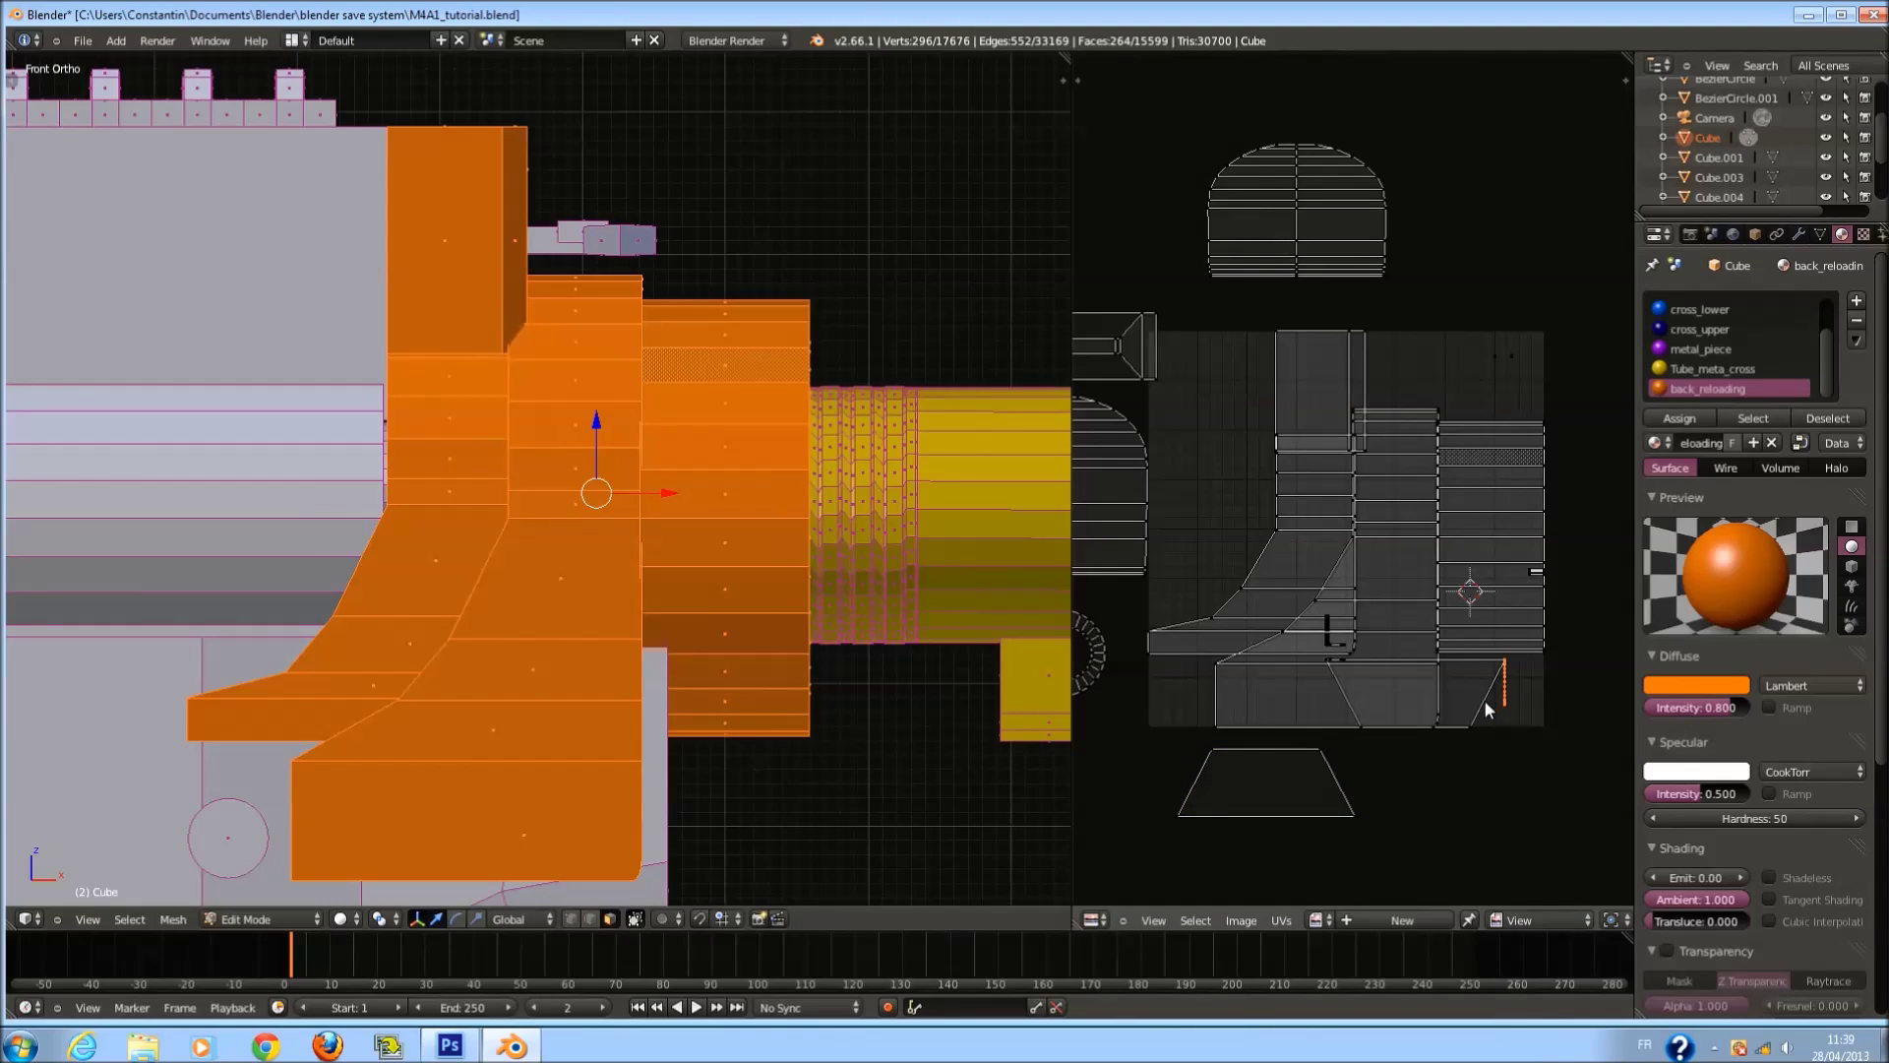
key("g")
left_click(1393, 824)
Select the inverted trapezoid UV island overlapping the lower receiver part and move it to the upper-right edge of the UV square.
right_click(1472, 726)
right_click(1218, 720)
right_click(1436, 691)
right_click(1368, 716, "shift")
scroll(1369, 723, "up", 1)
right_click(1498, 789, "shift")
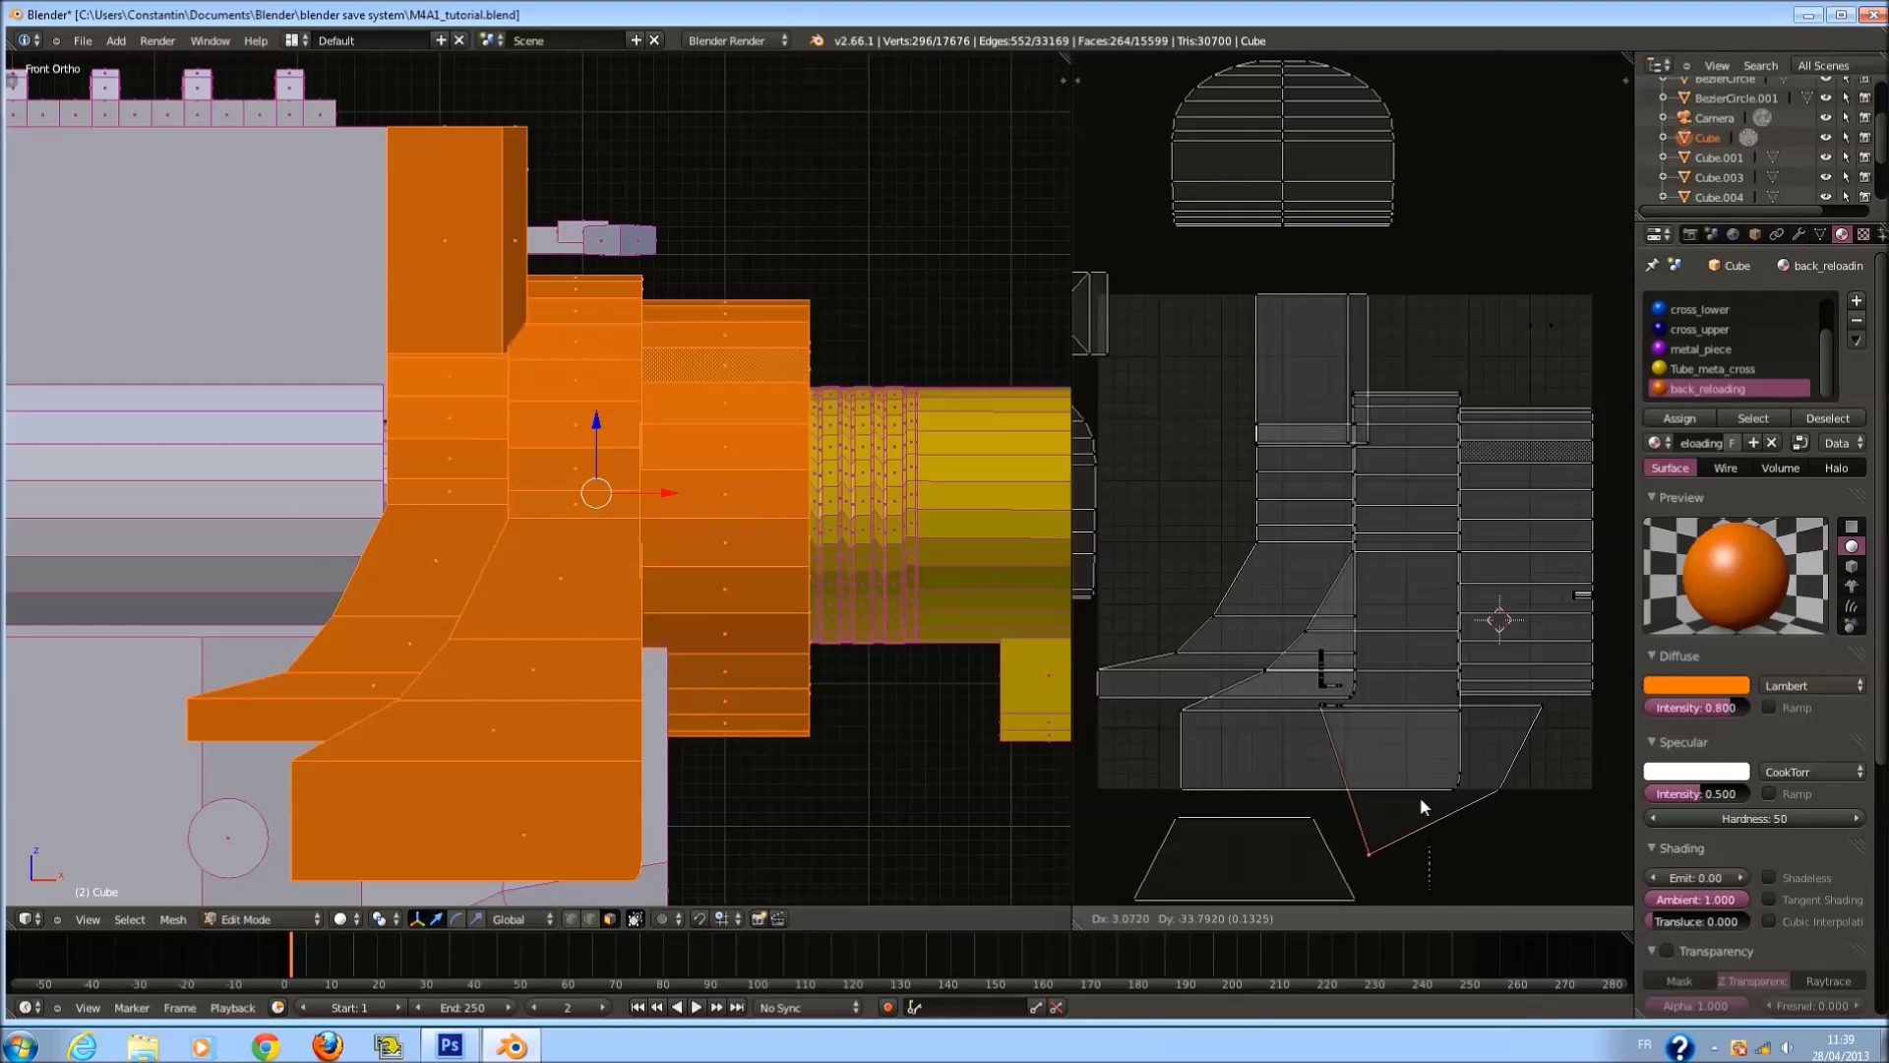
right_click(1541, 708, "shift")
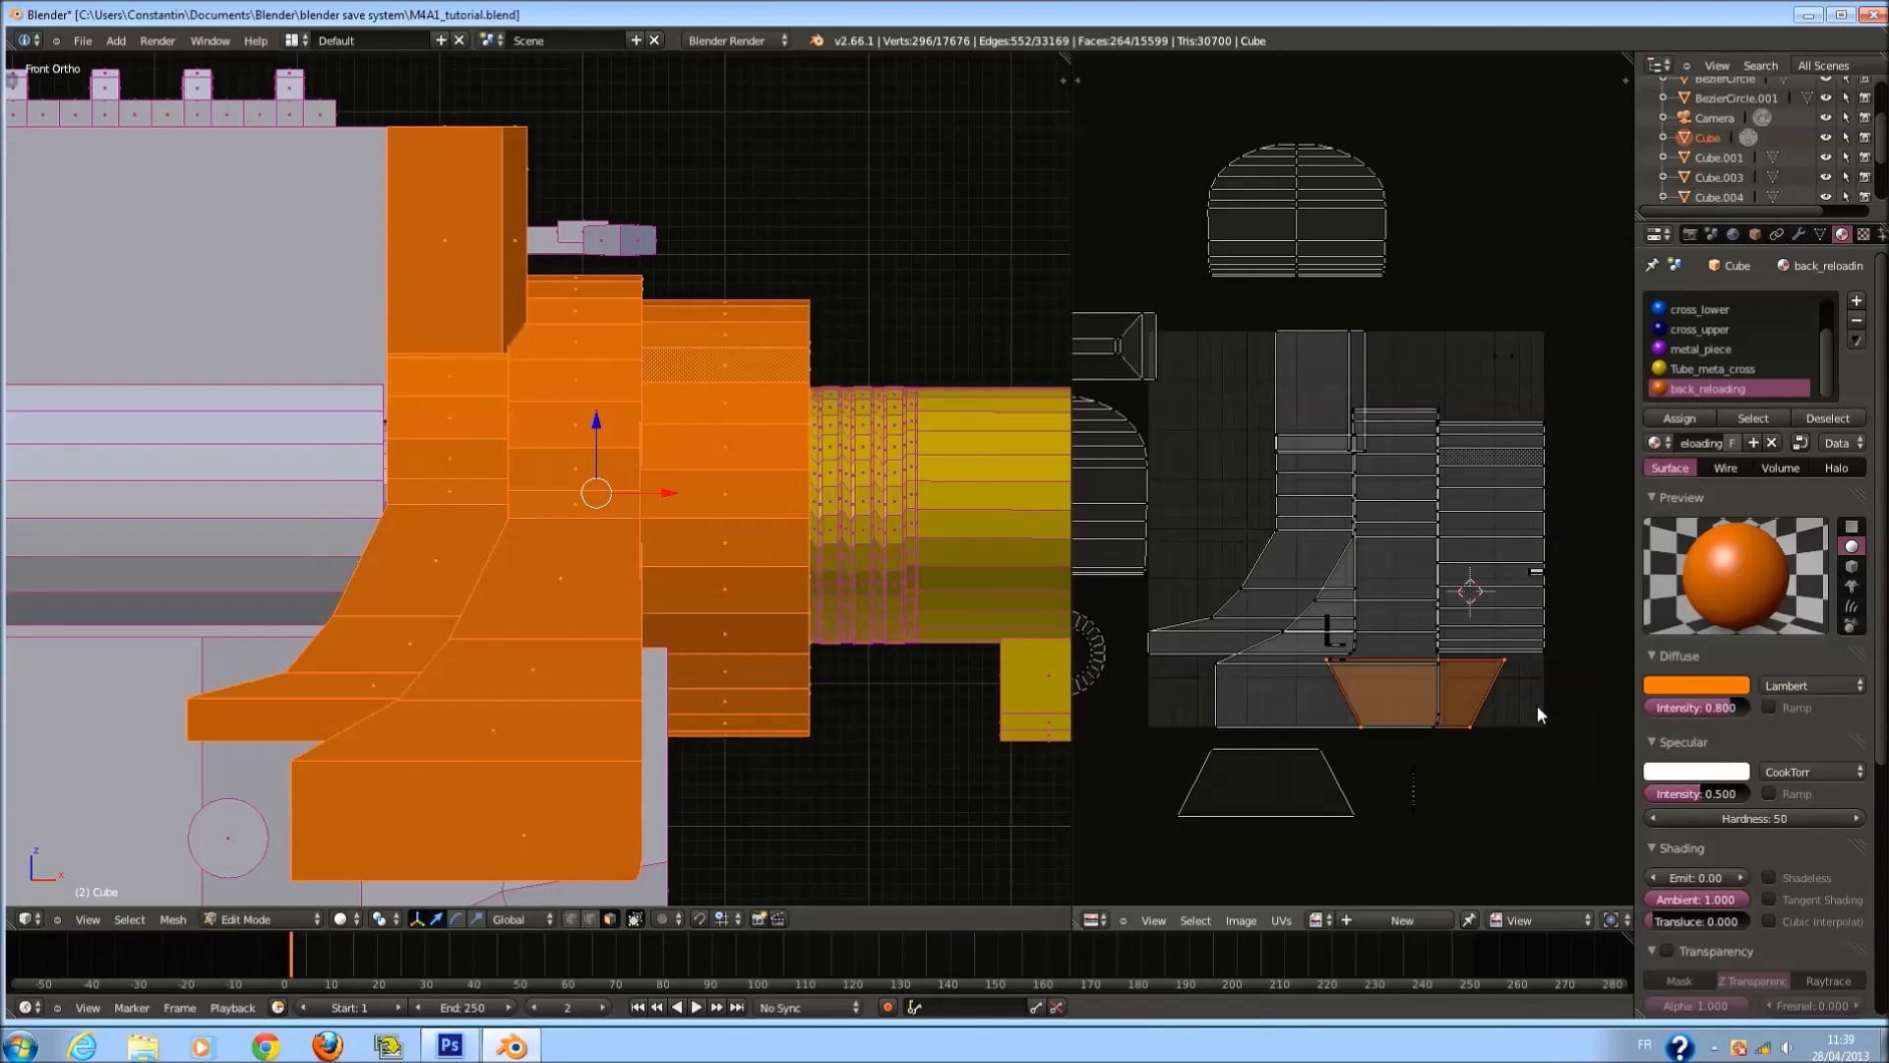
key("g")
left_click(1618, 241)
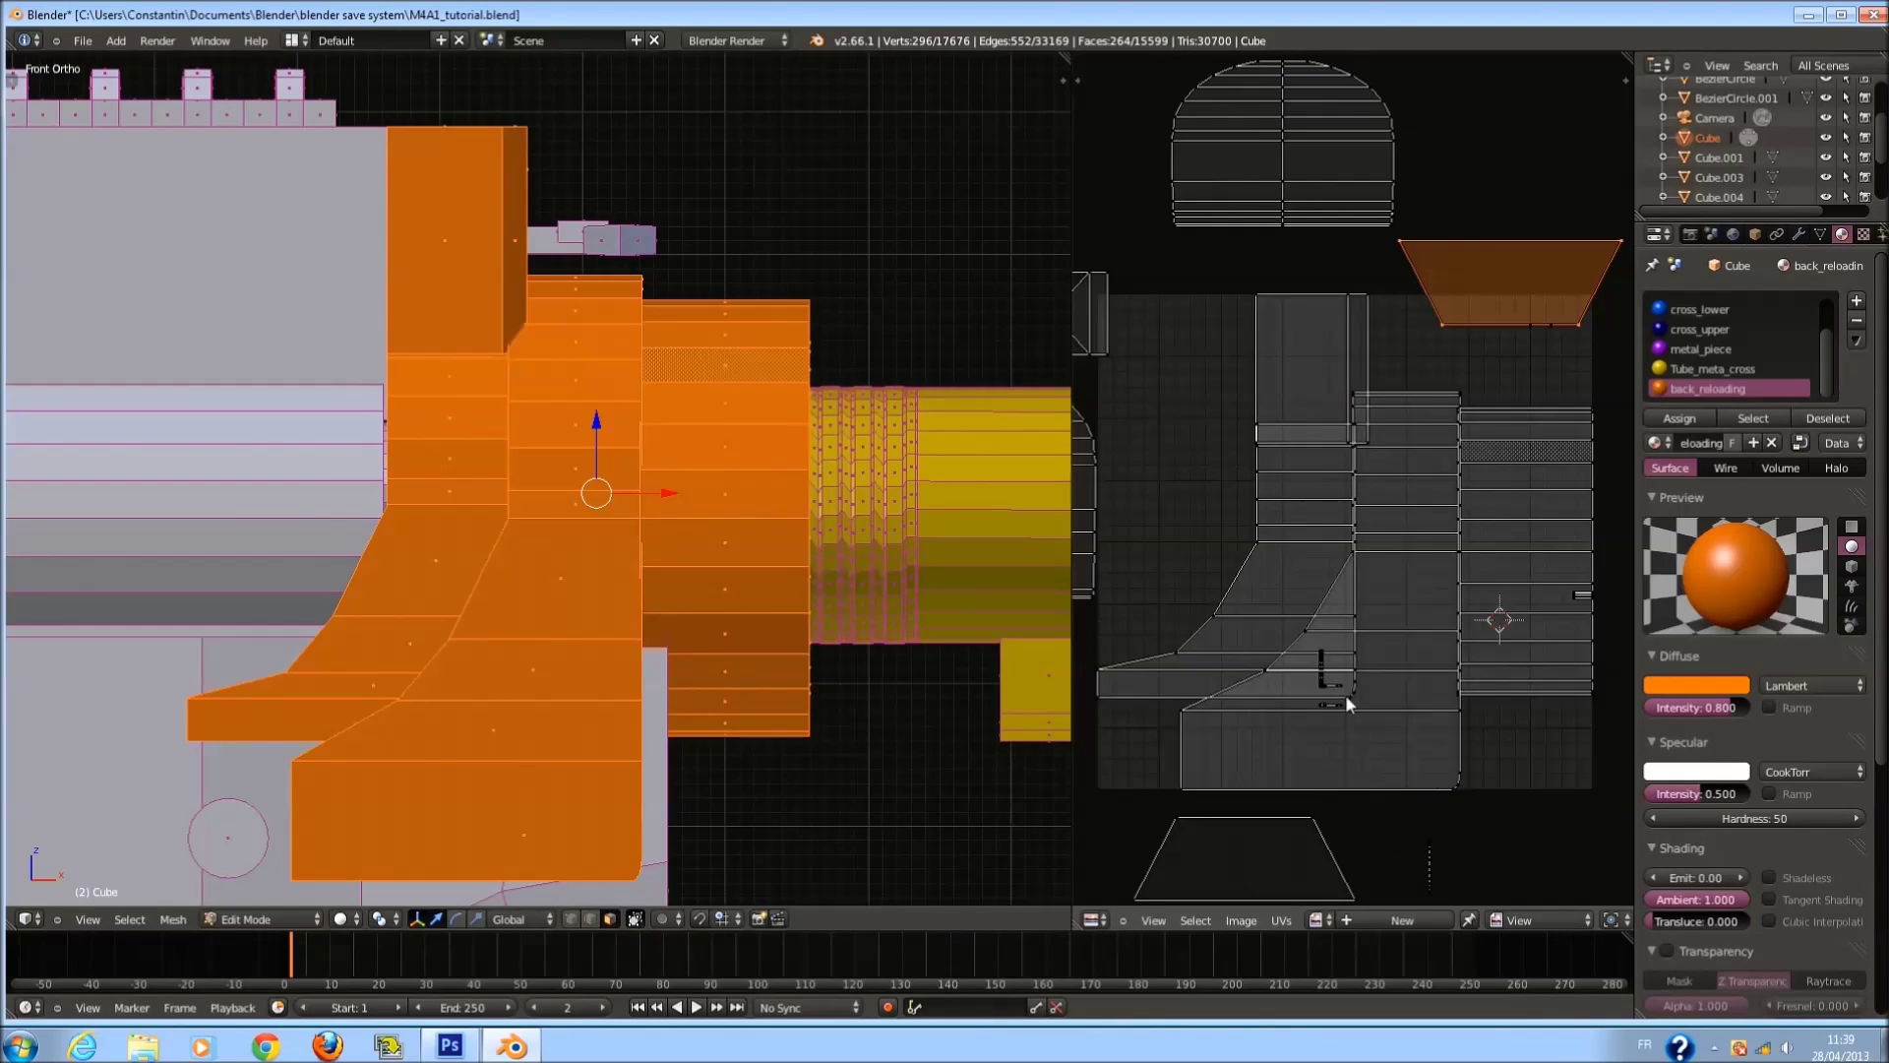
Select the ring, both domes, bow-tie rectangle, both trapezoids and all thin strip islands, and pack these UV islands together.
right_click(1418, 839)
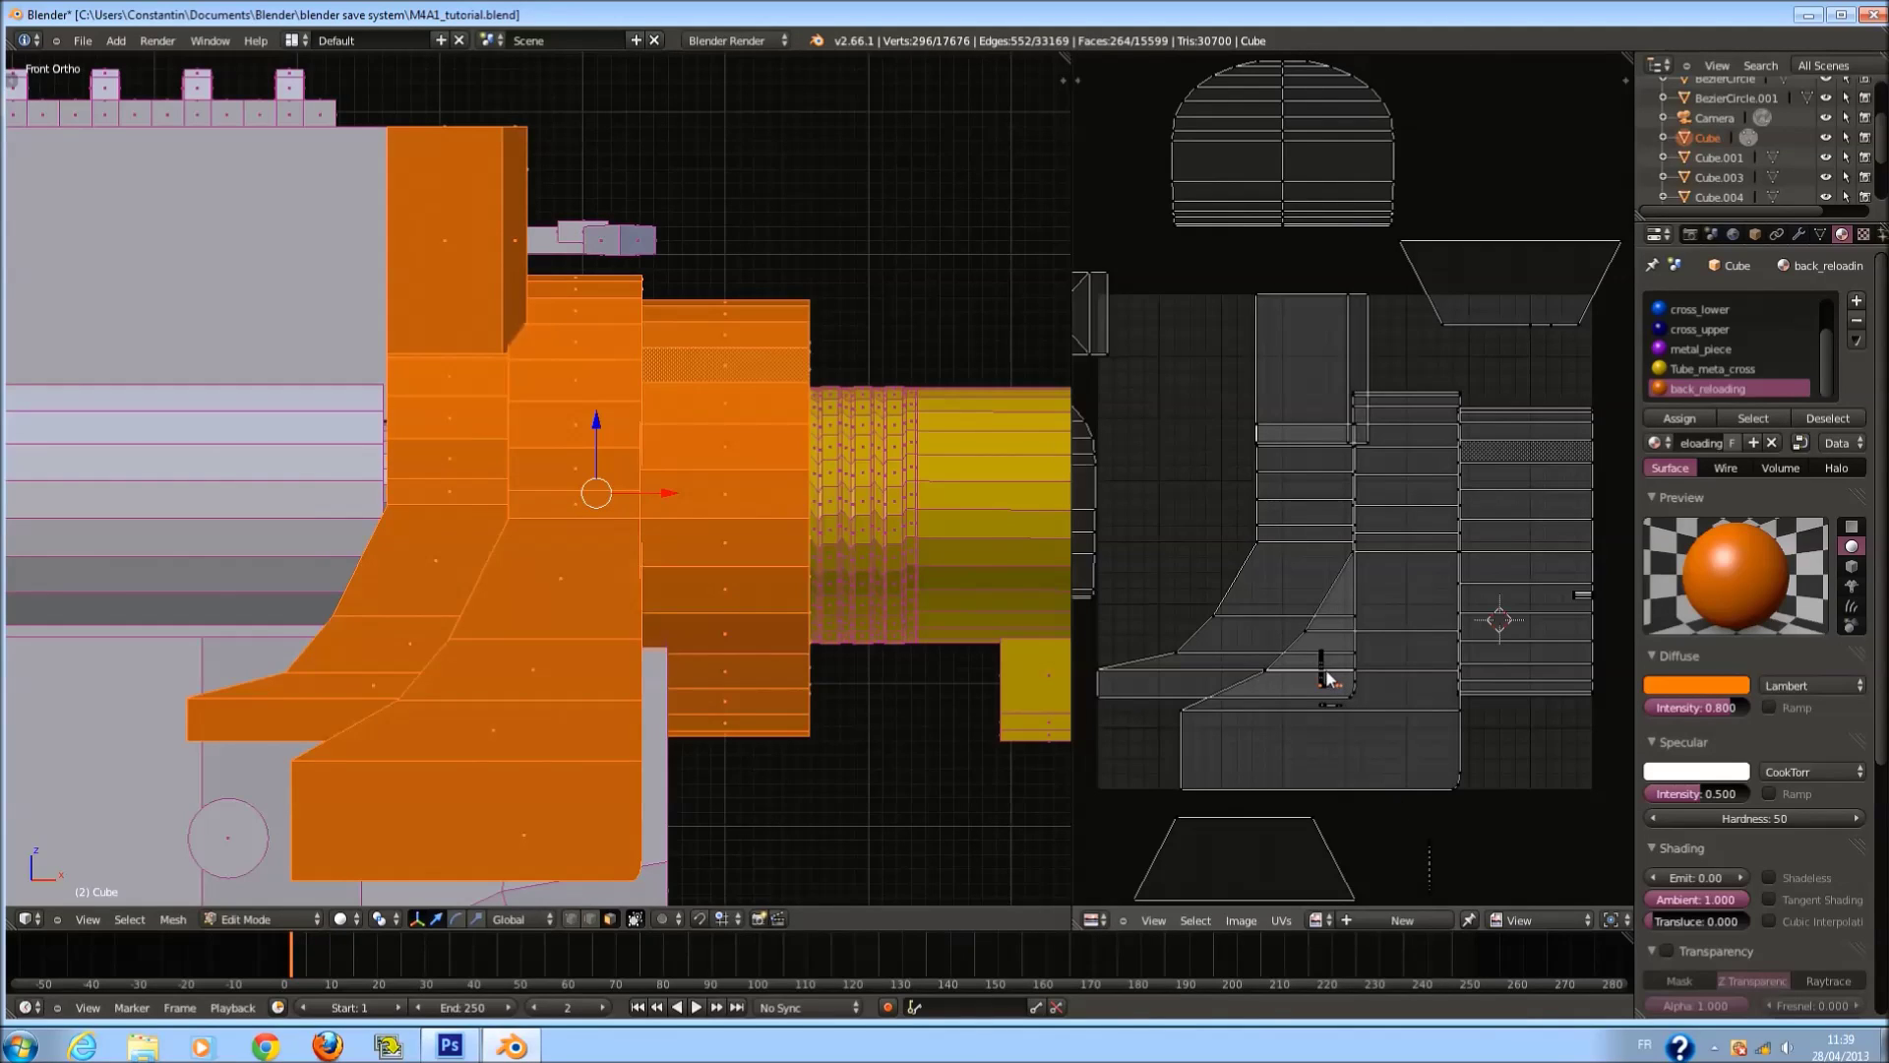
right_click(1332, 702)
right_click(1324, 694, "shift")
right_click(1575, 594, "shift")
scroll(1476, 708, "down", 1)
right_click(1432, 848, "shift")
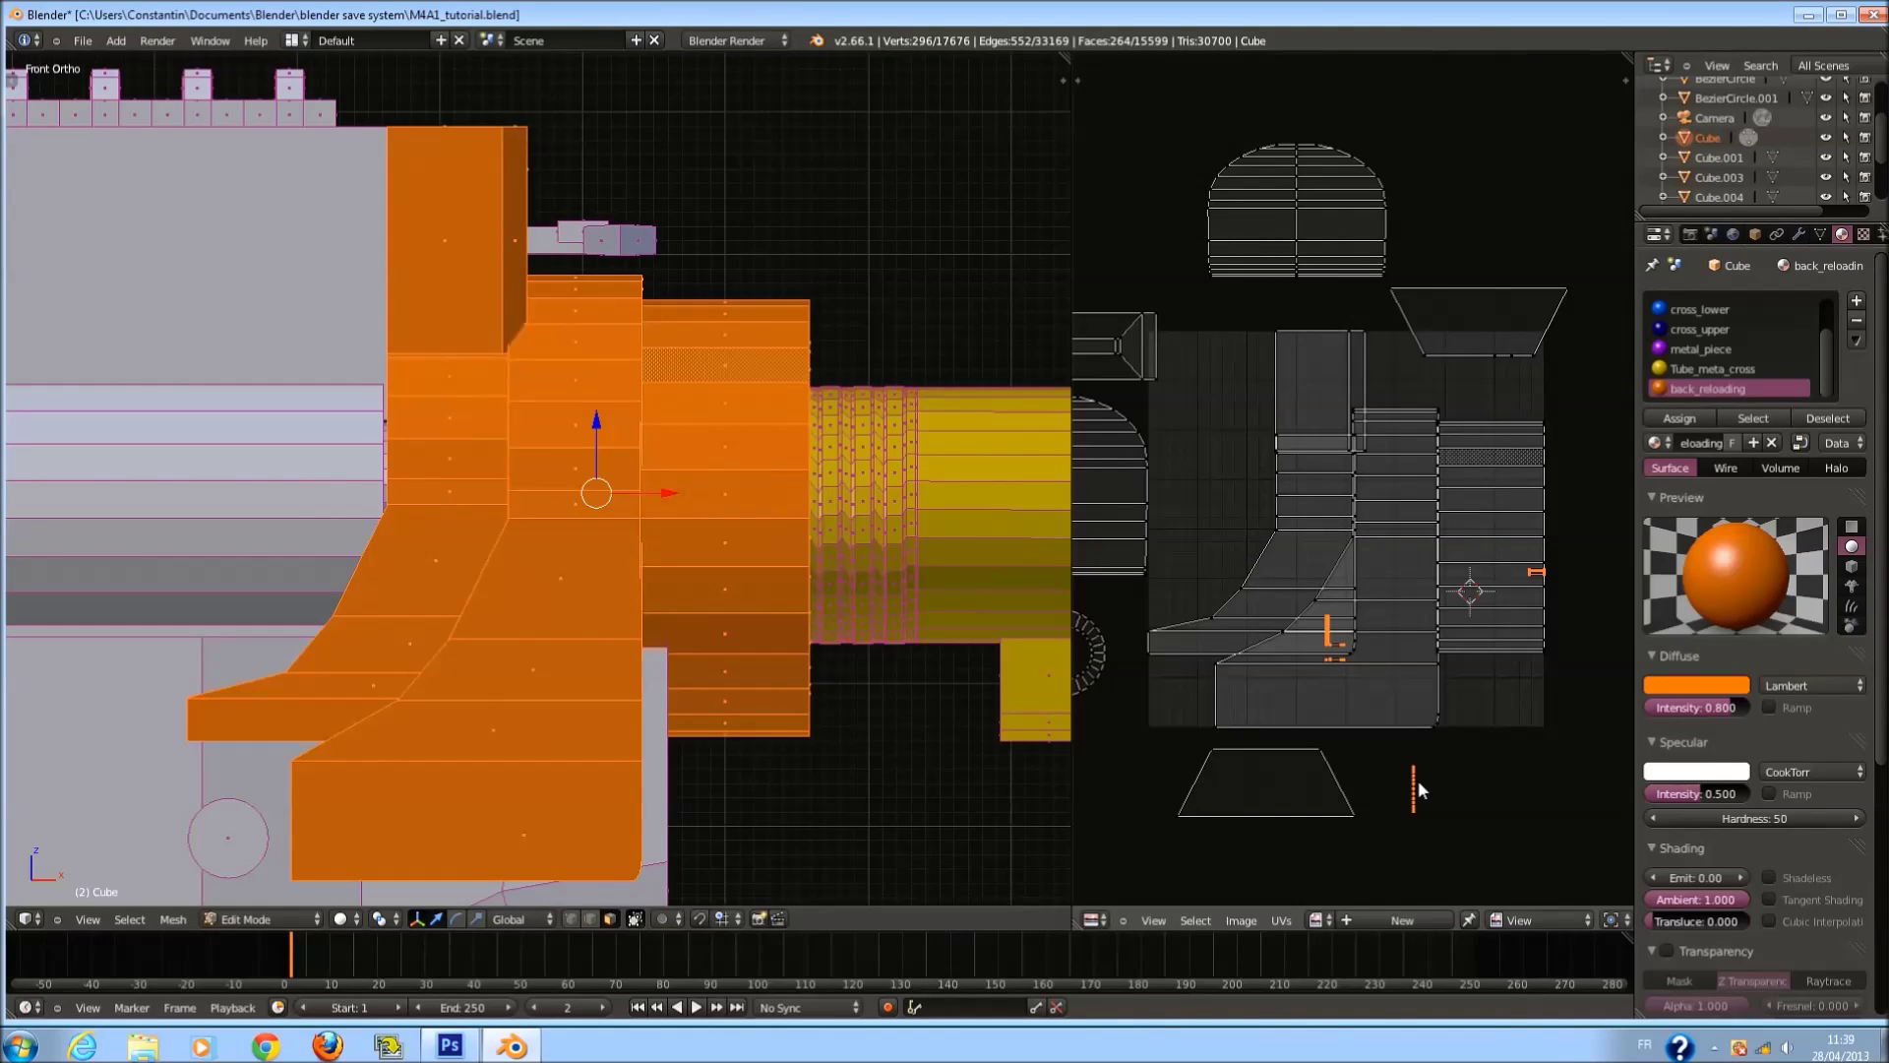
key("l")
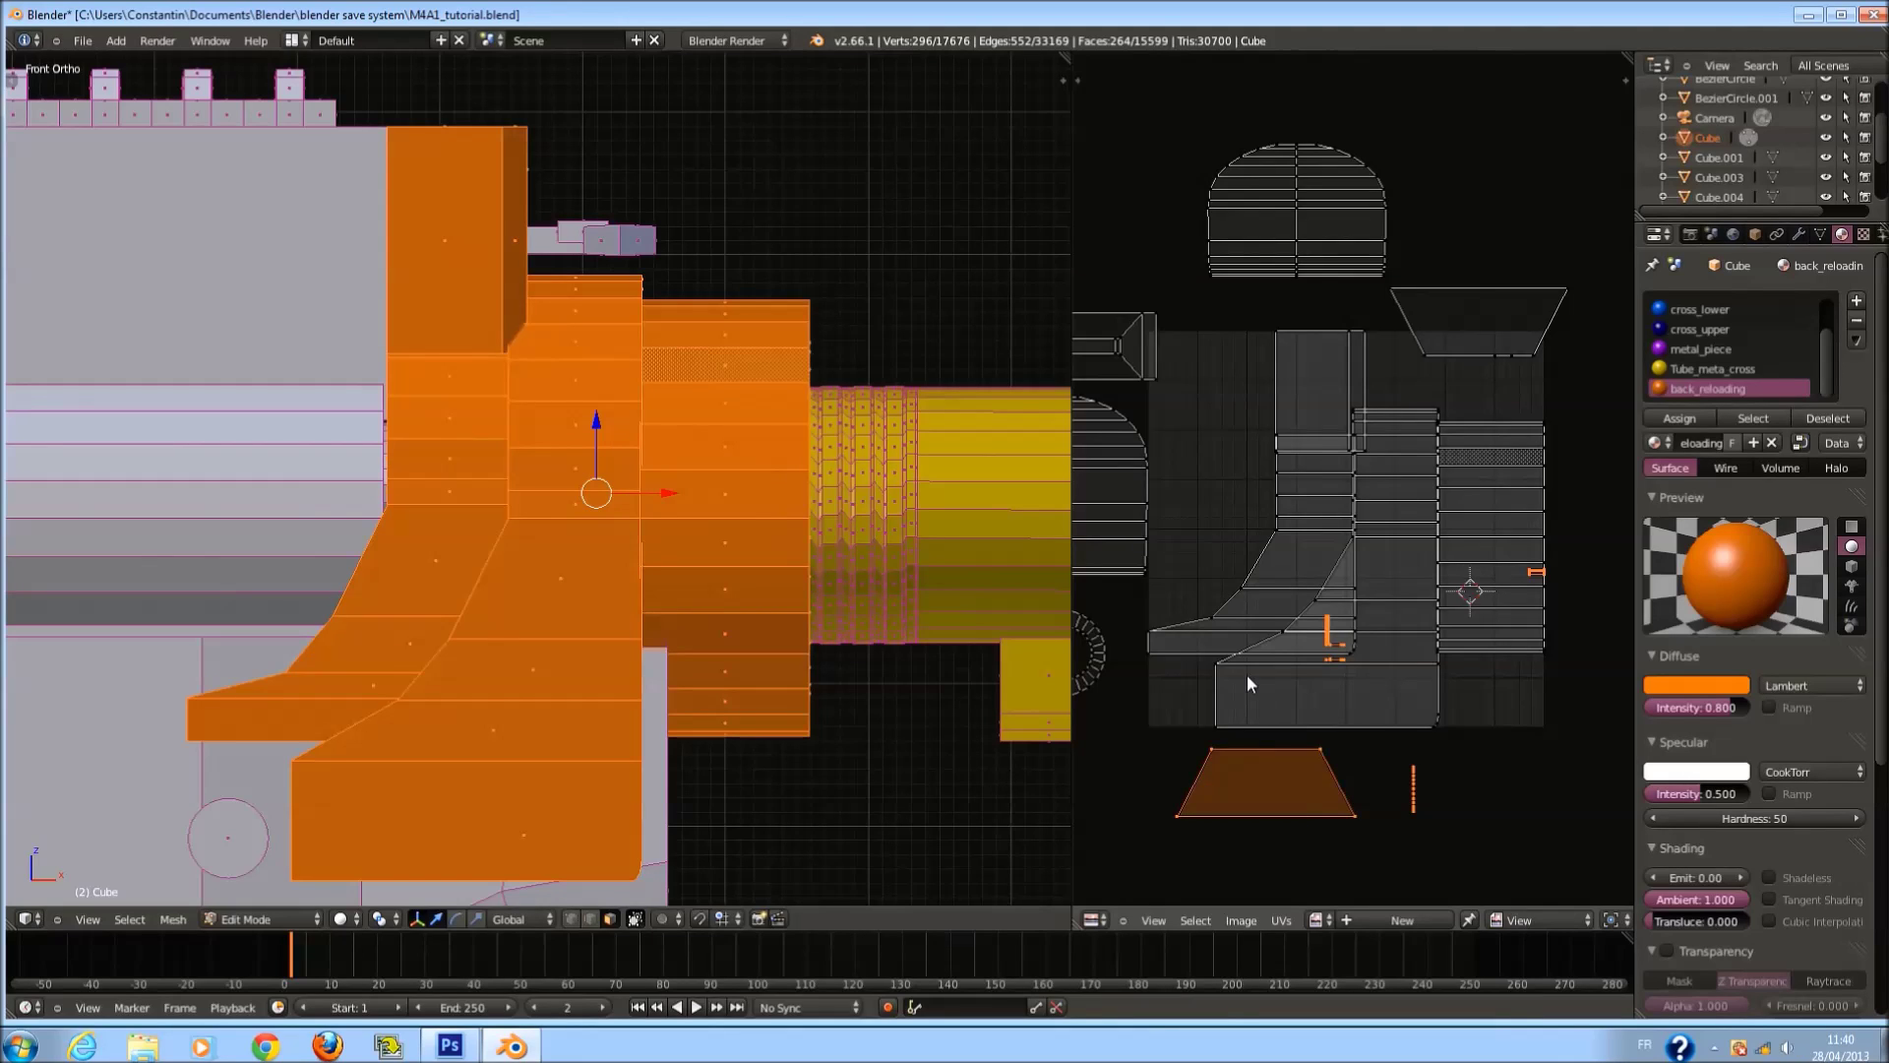
key("Home")
key("l")
key("l")
key("l")
key("l")
key("l")
key("l")
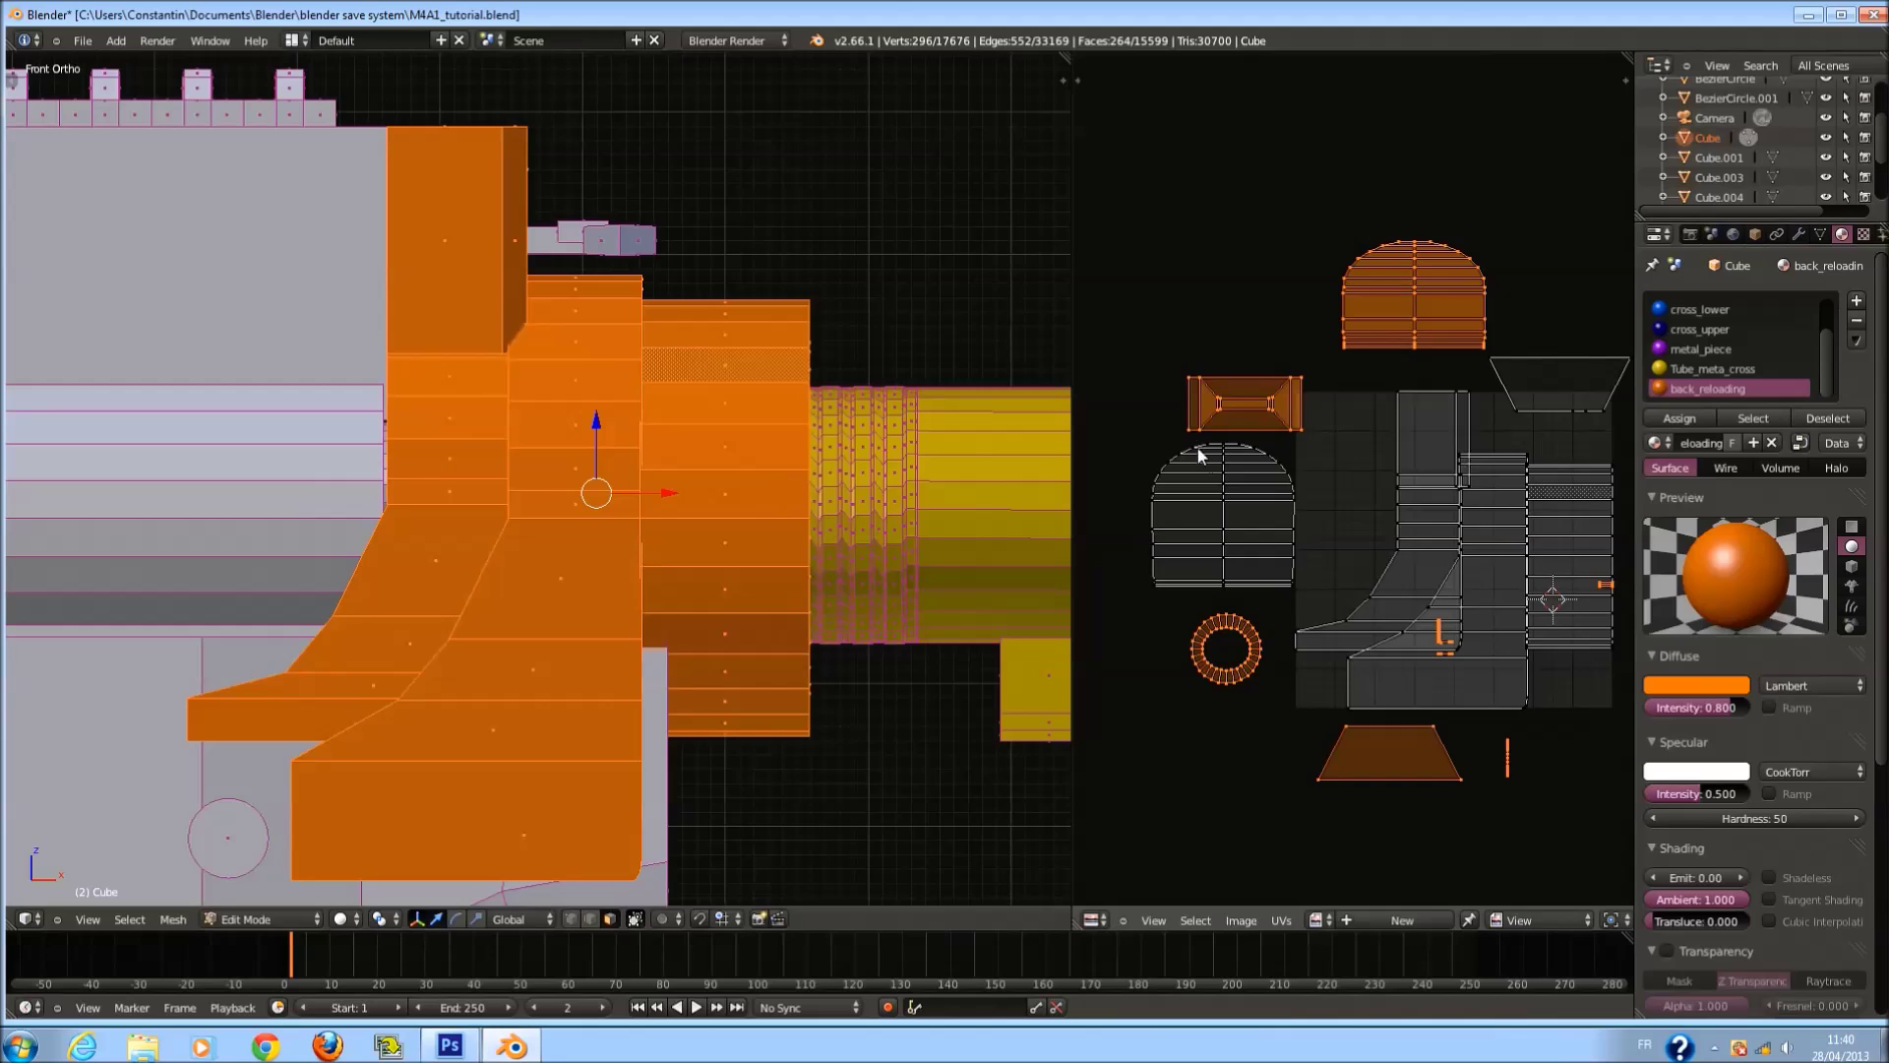
key("l")
key("l")
middle_click_drag(1515, 409, 1409, 429)
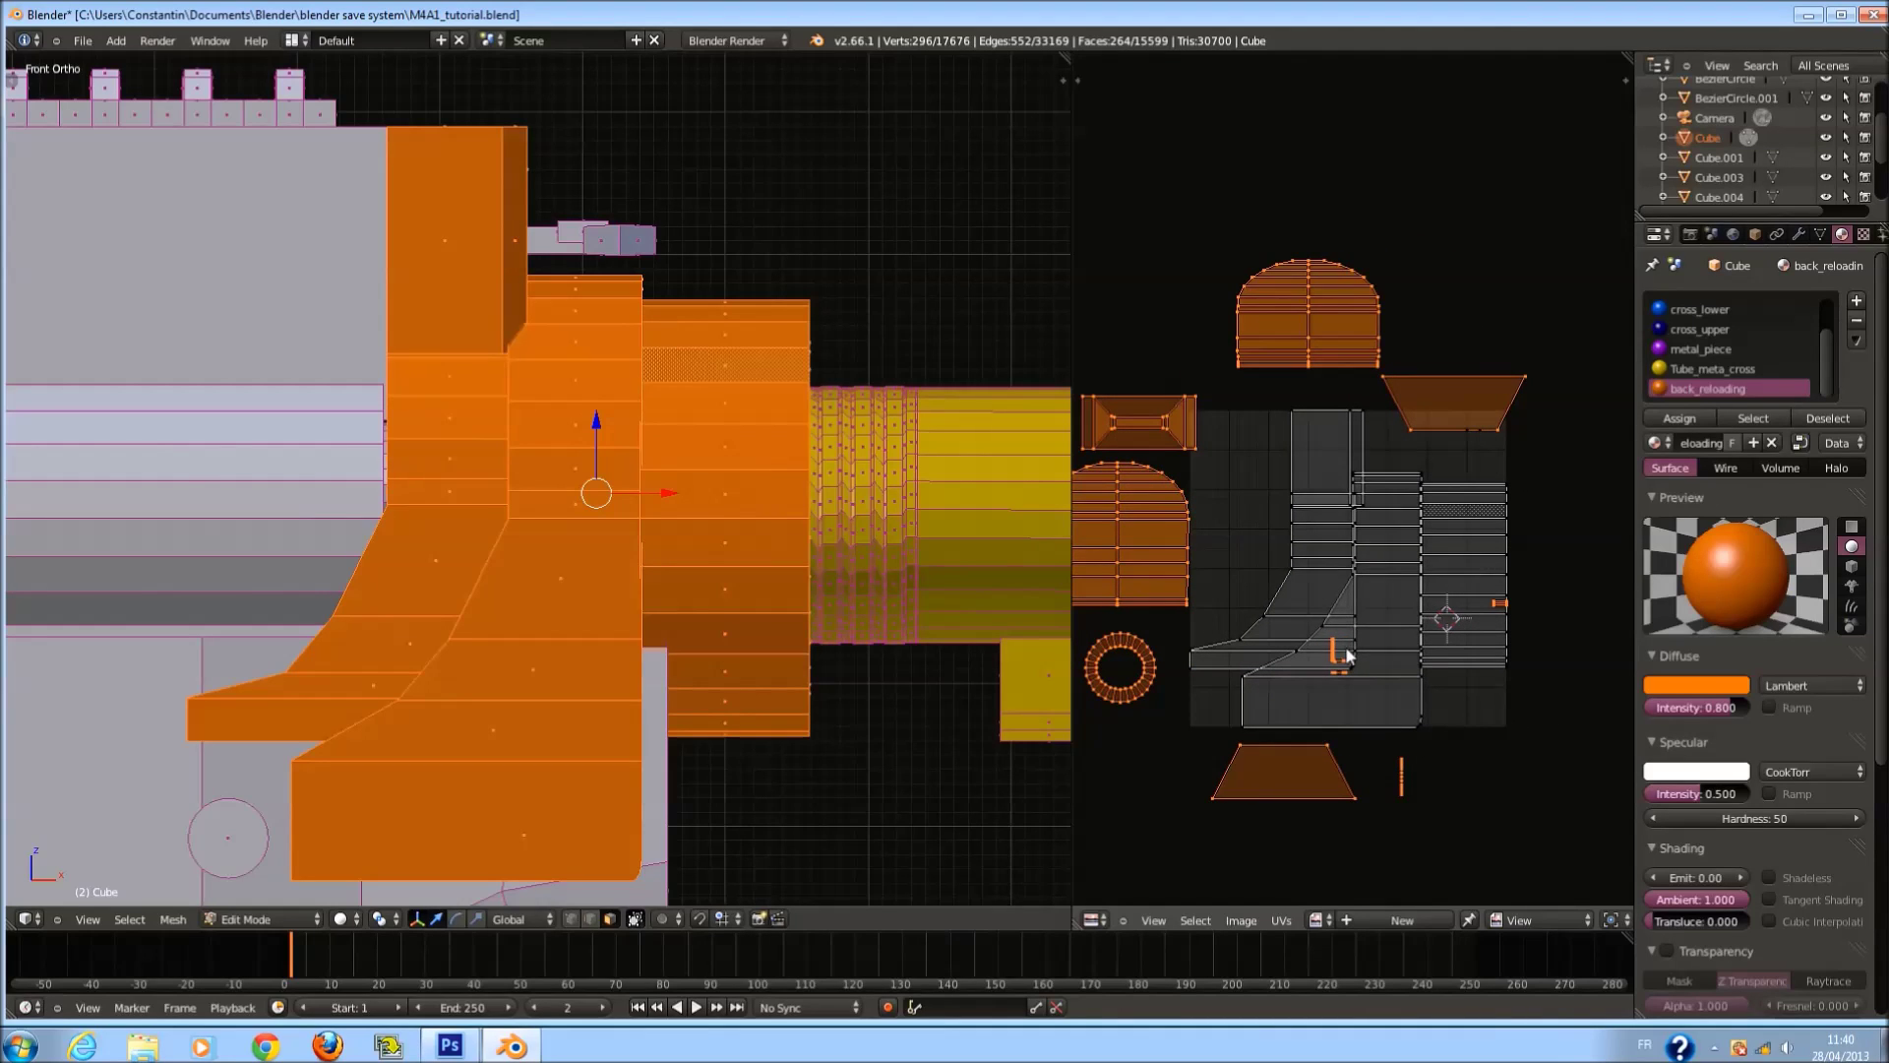
left_click(1279, 919)
left_click(1352, 745)
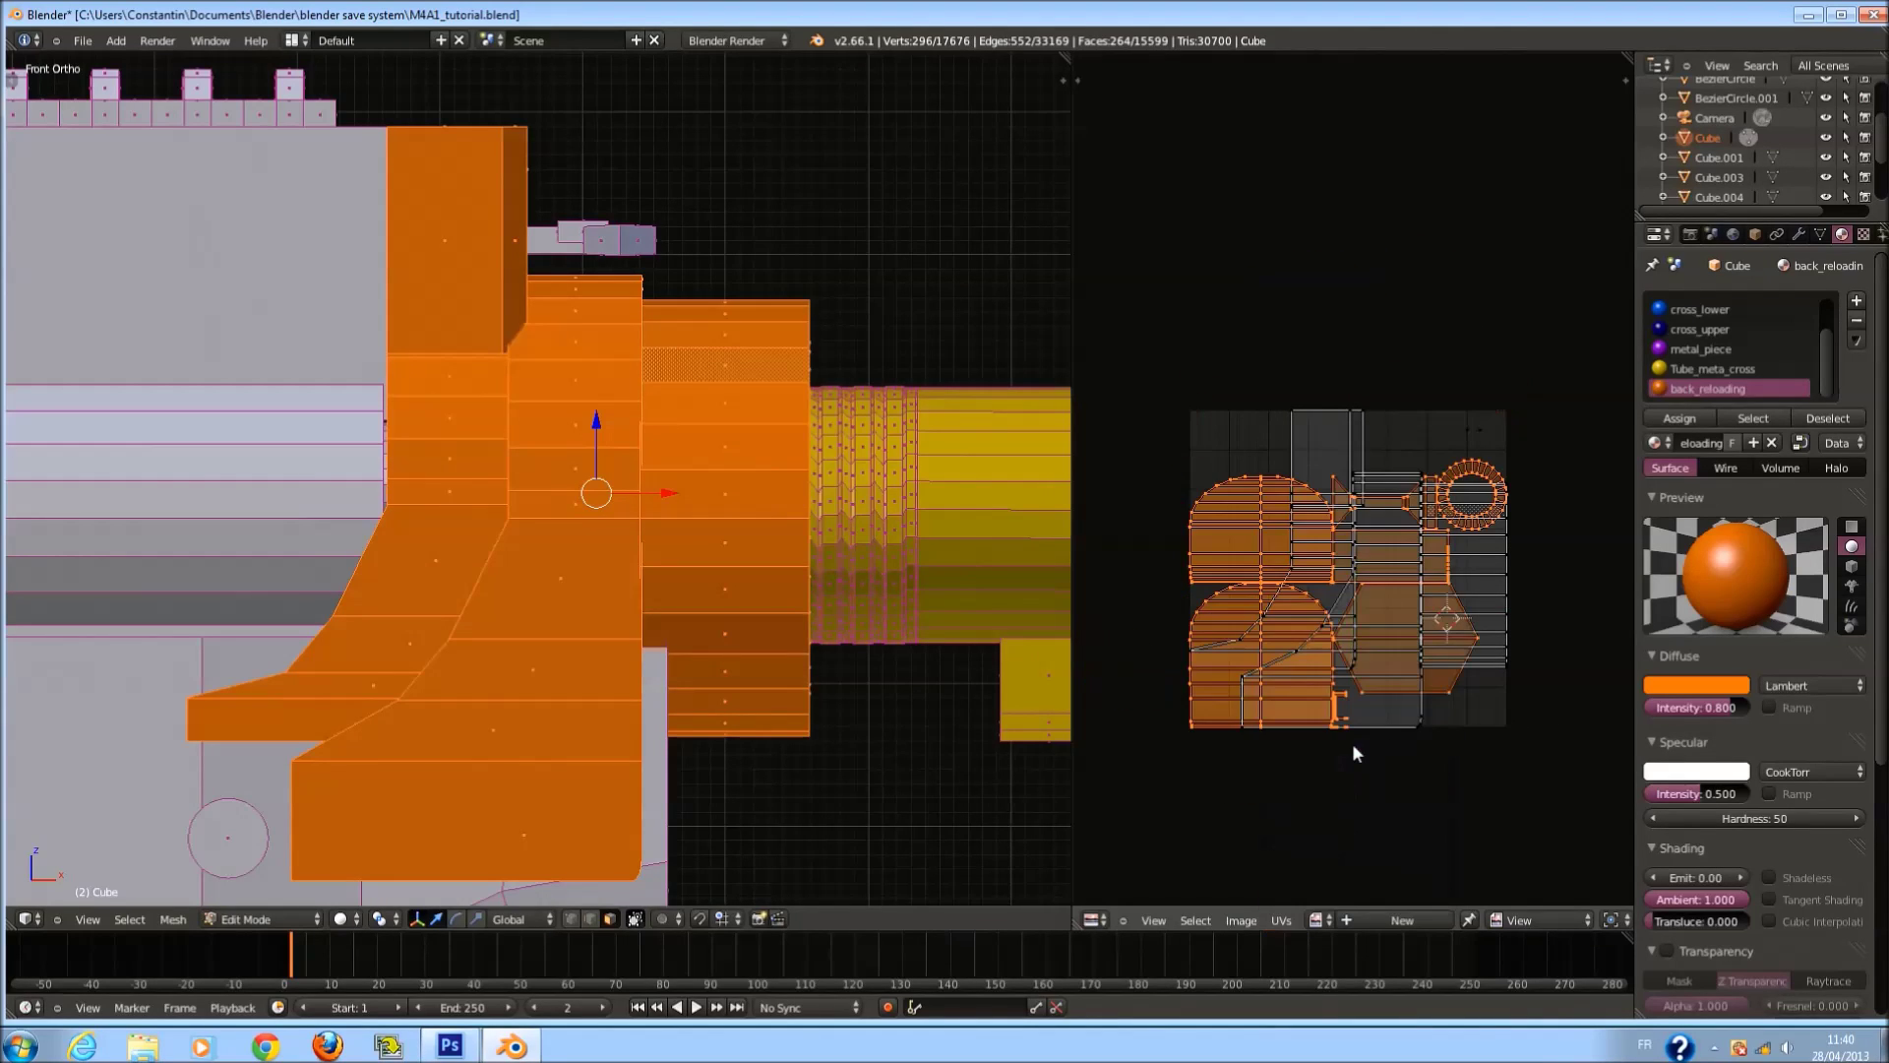
Scale the packed small UV islands down and place them in the free area beside the large side-view islands.
scroll(1509, 642, "up", 1)
key("s")
left_click(1382, 653)
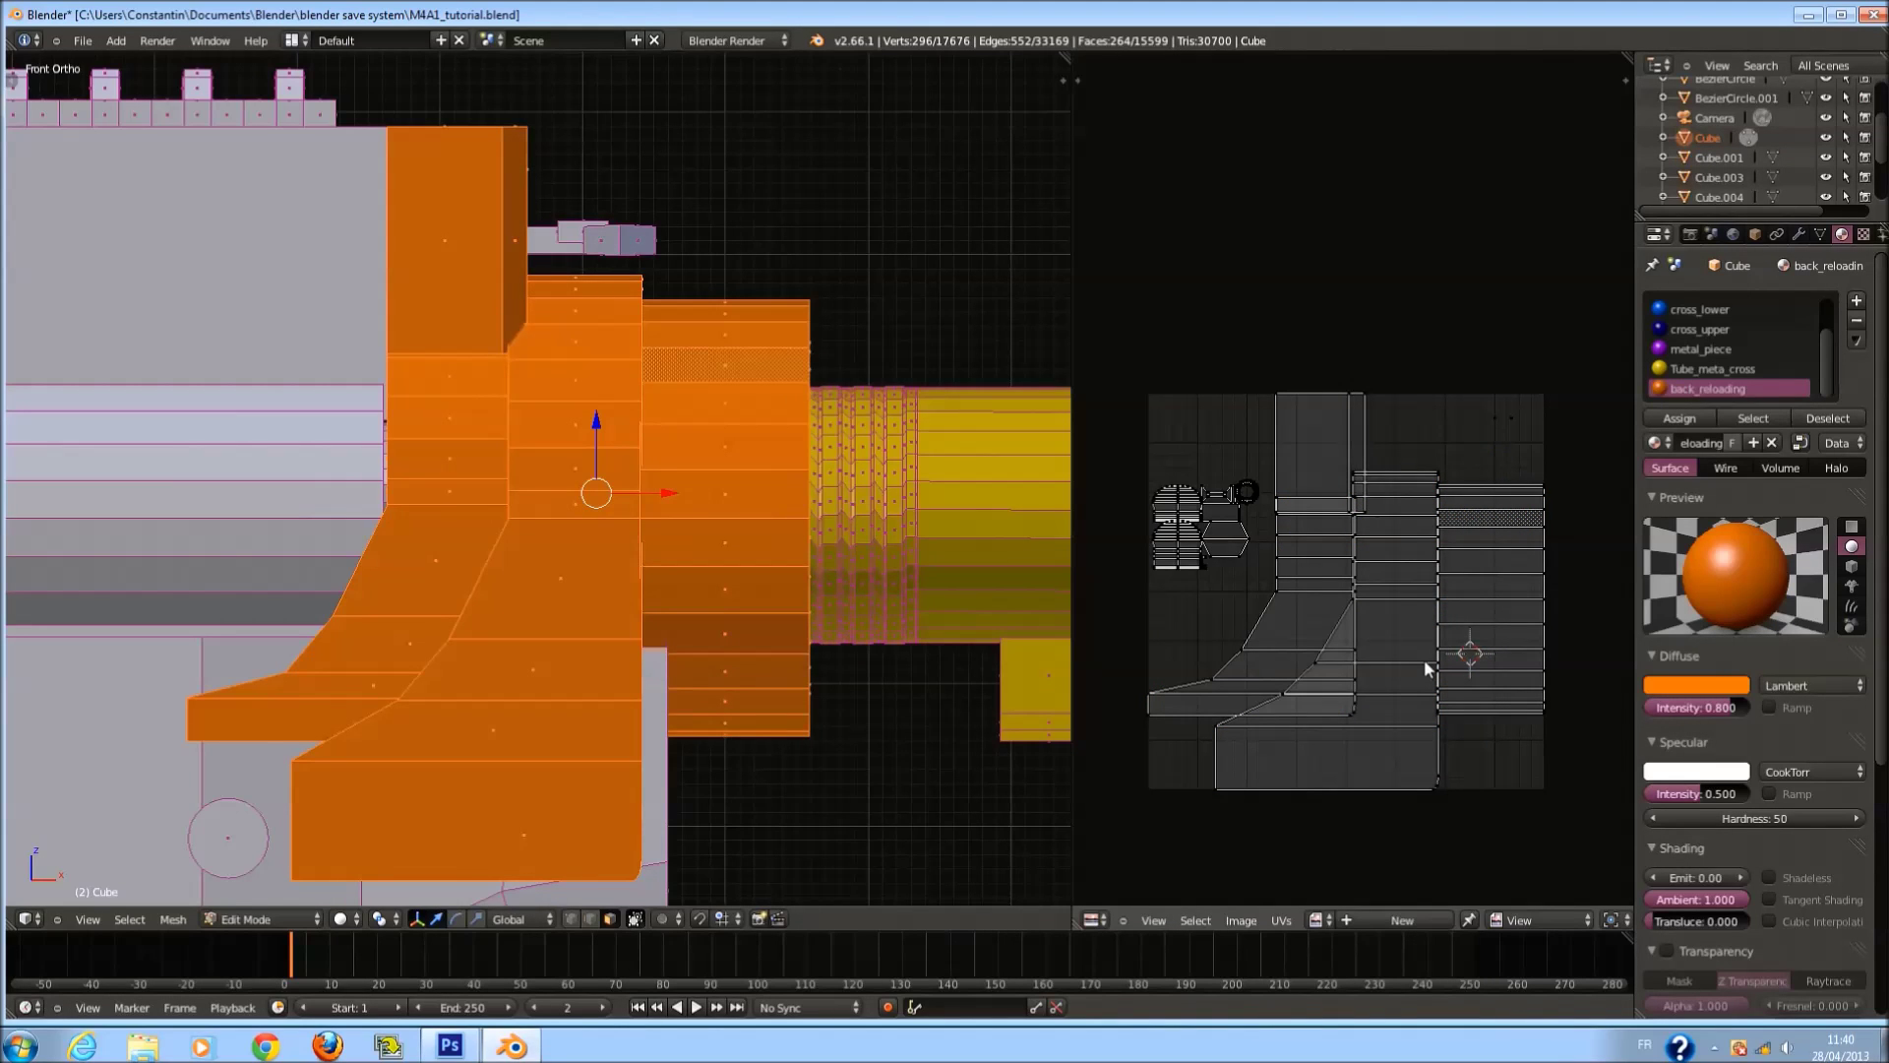
Select all the large side-view UV islands of the receiver, leaving the packed small islands unselected.
key("l")
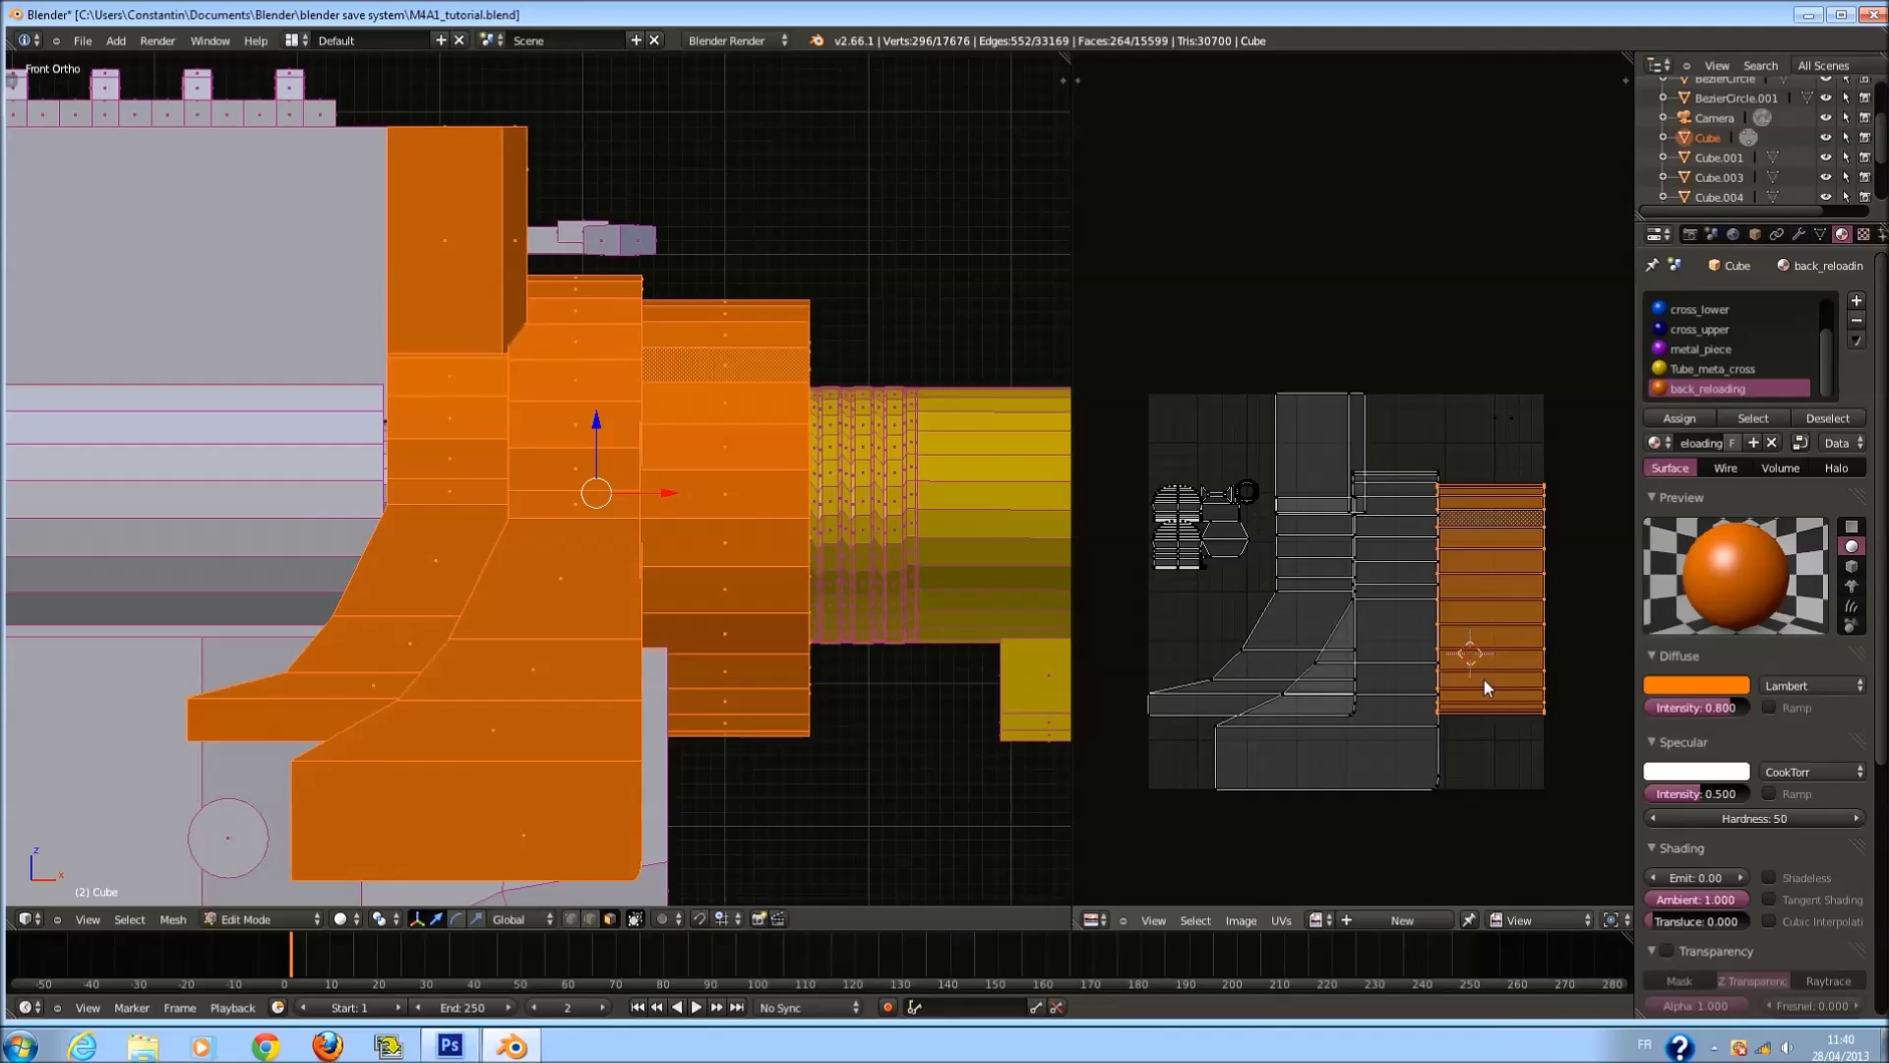
key("shift+l")
key("shift+l")
key("shift+l")
key("shift+l")
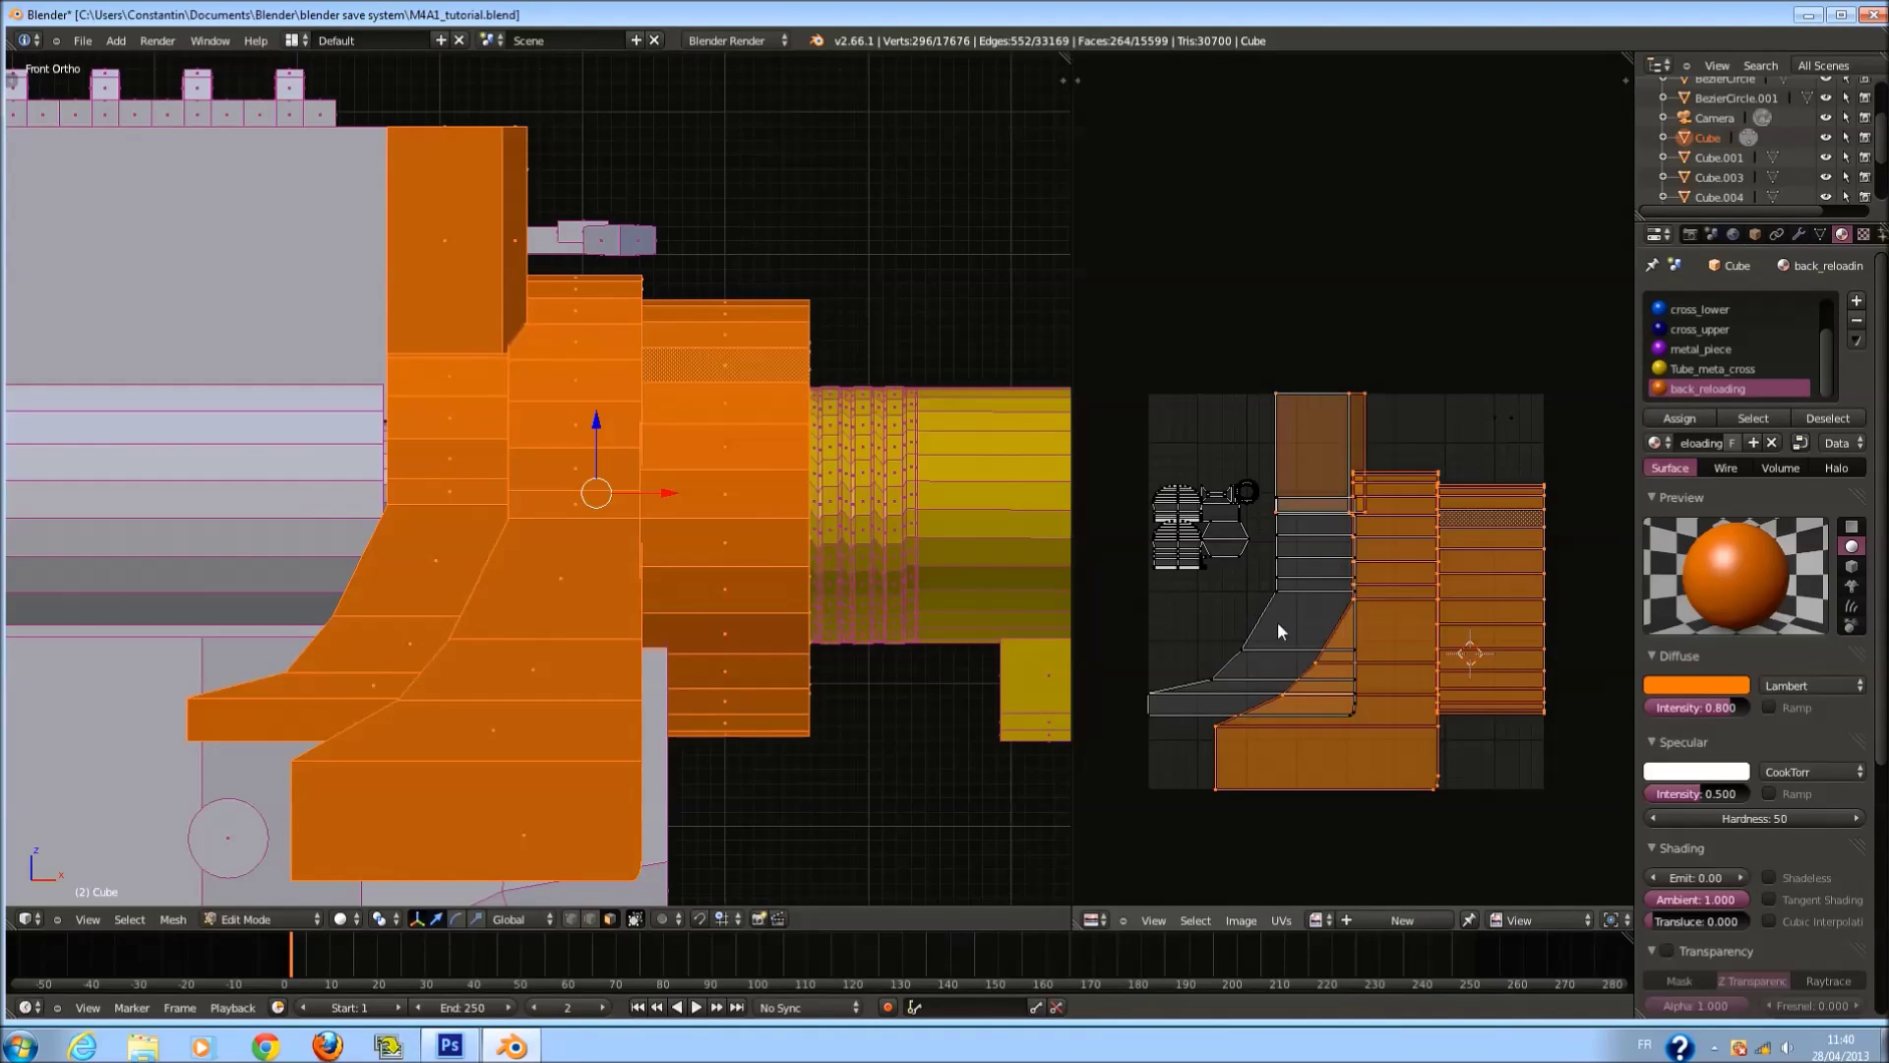
key("shift+l")
key("shift+l")
left_click(1809, 15)
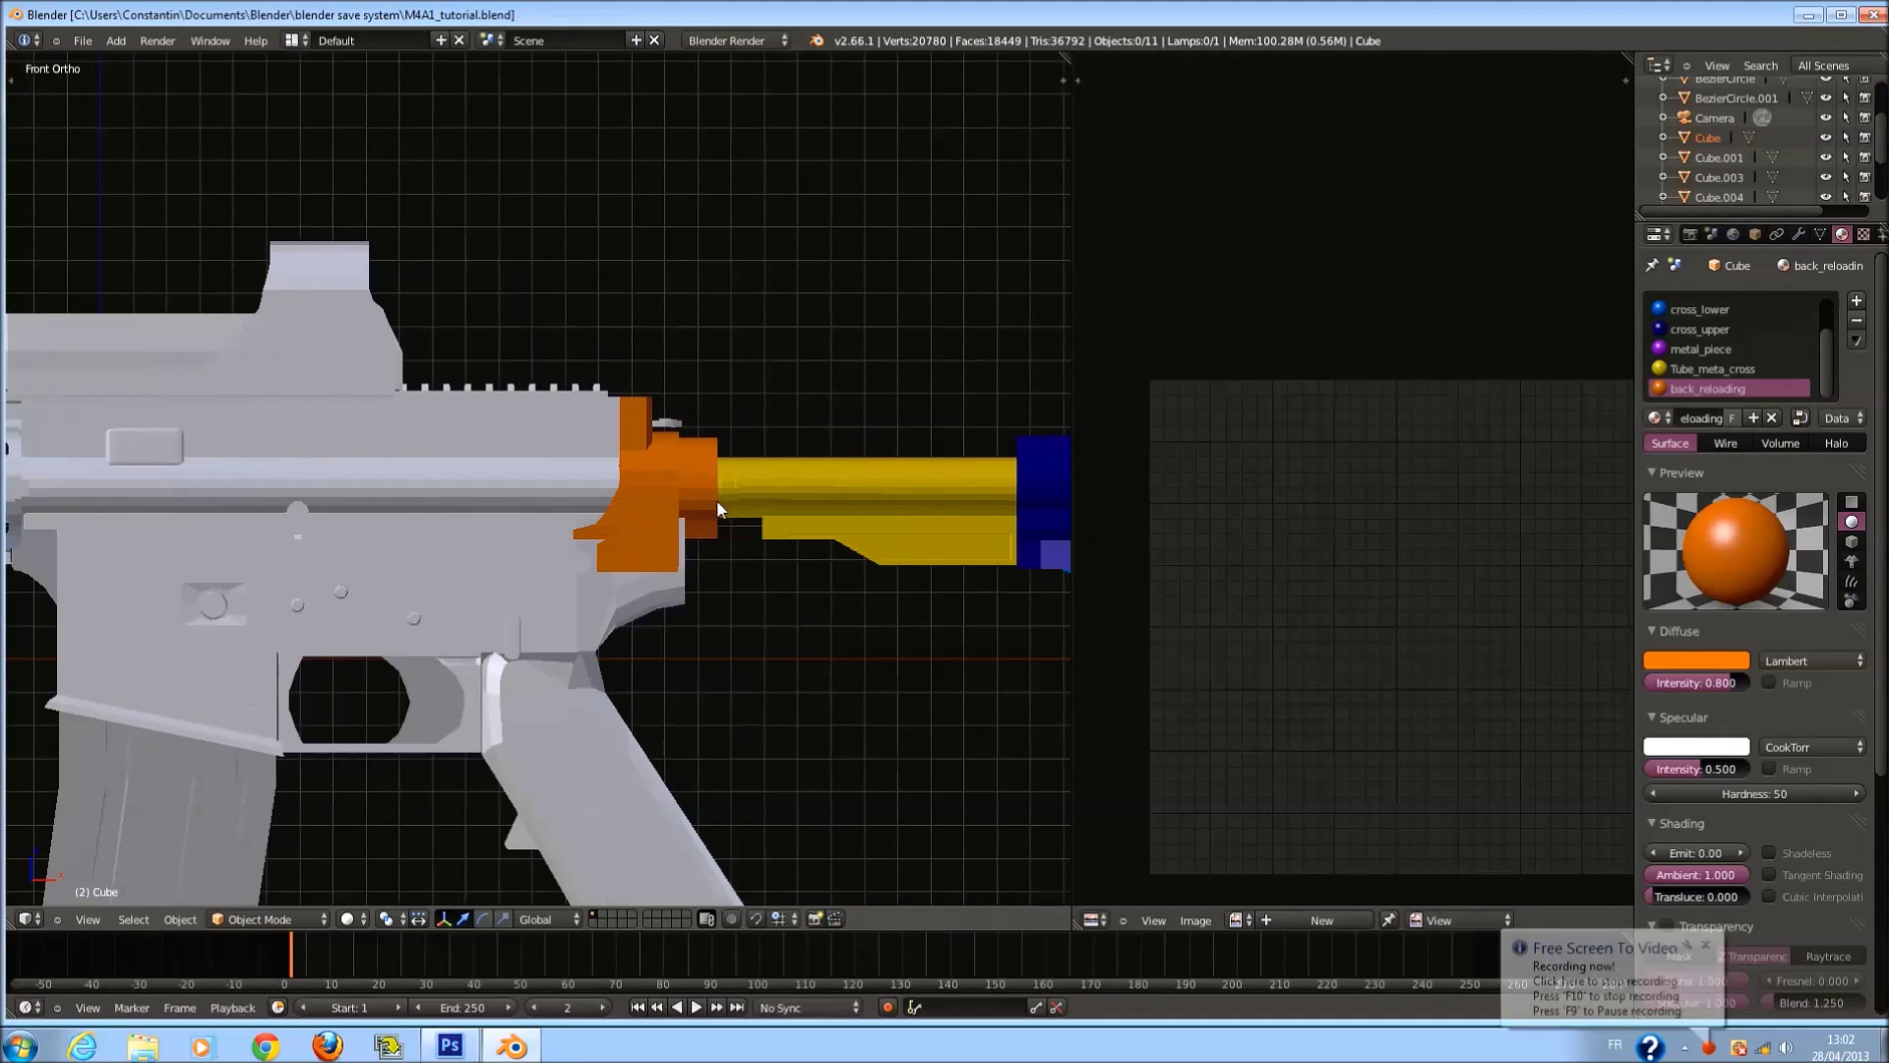
Enter Edit Mode on the rifle mesh and widen the UV editor to show the whole UV square.
key("Tab")
scroll(584, 431, "up", 3)
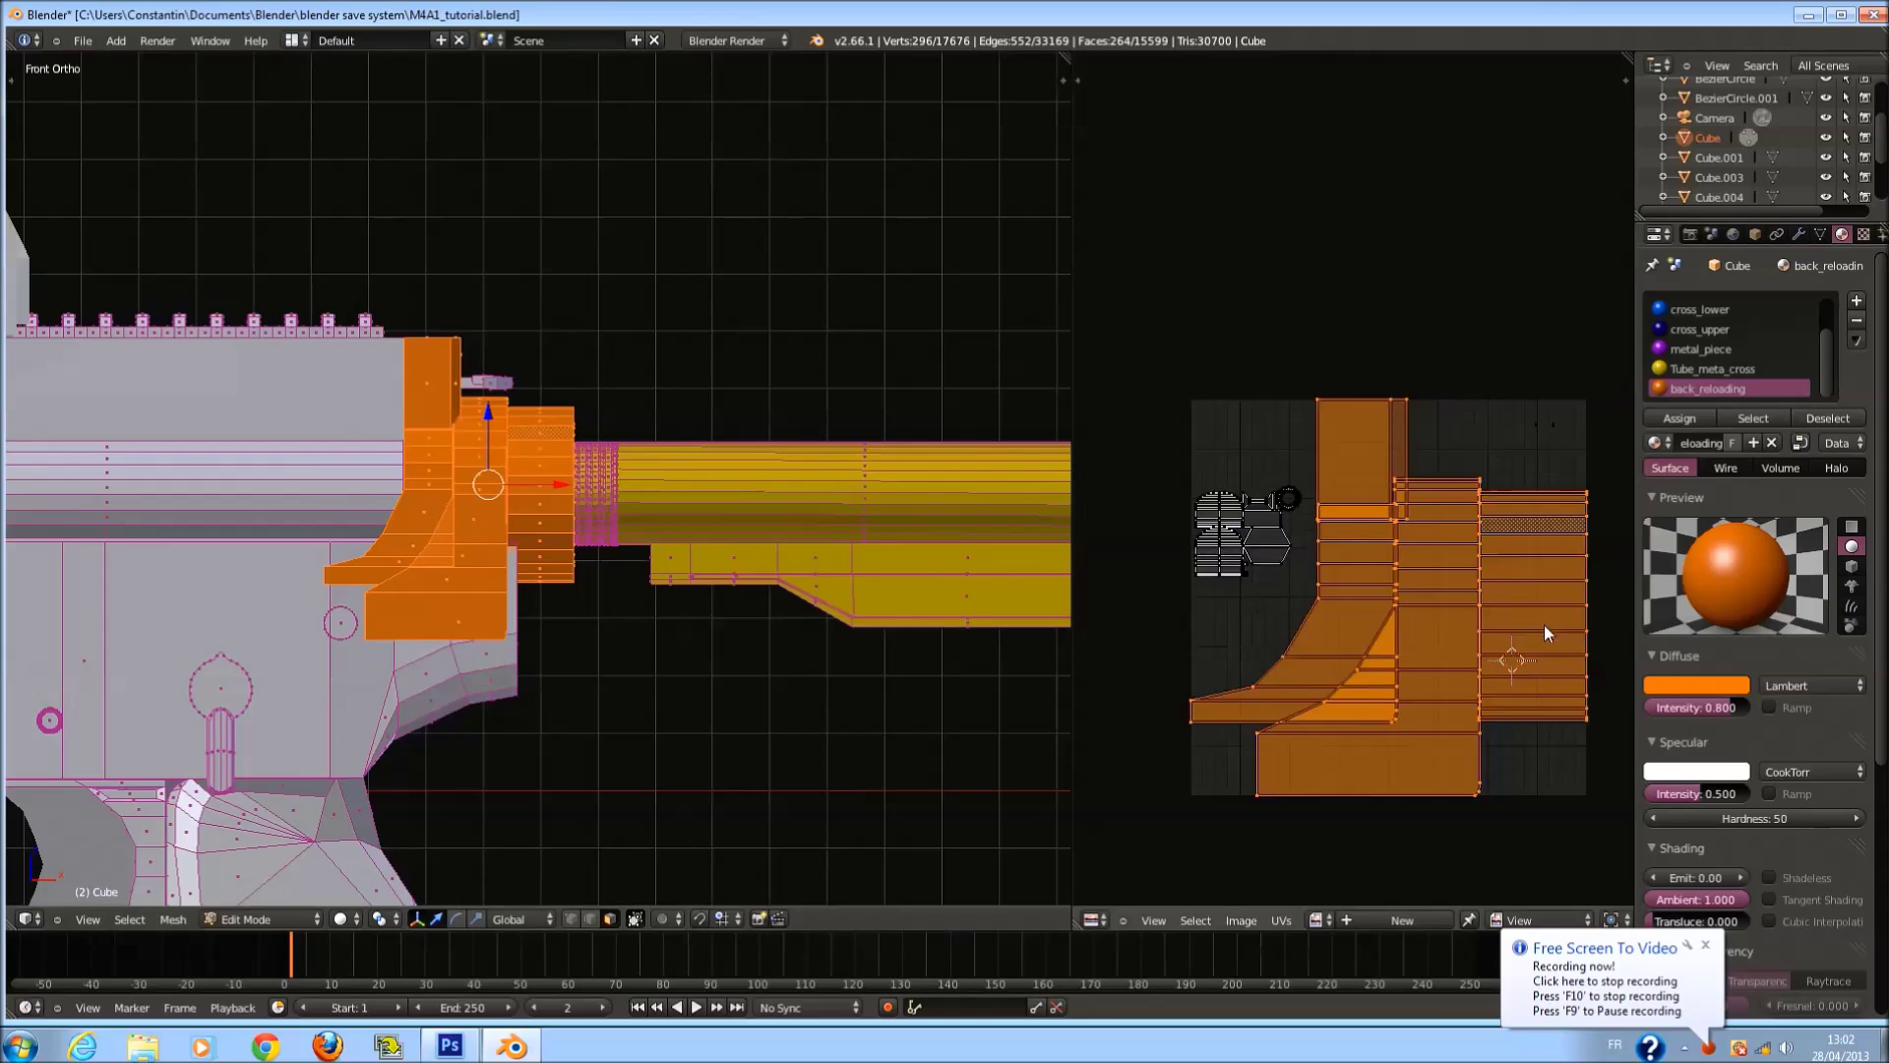
scroll(1439, 525, "up", 2)
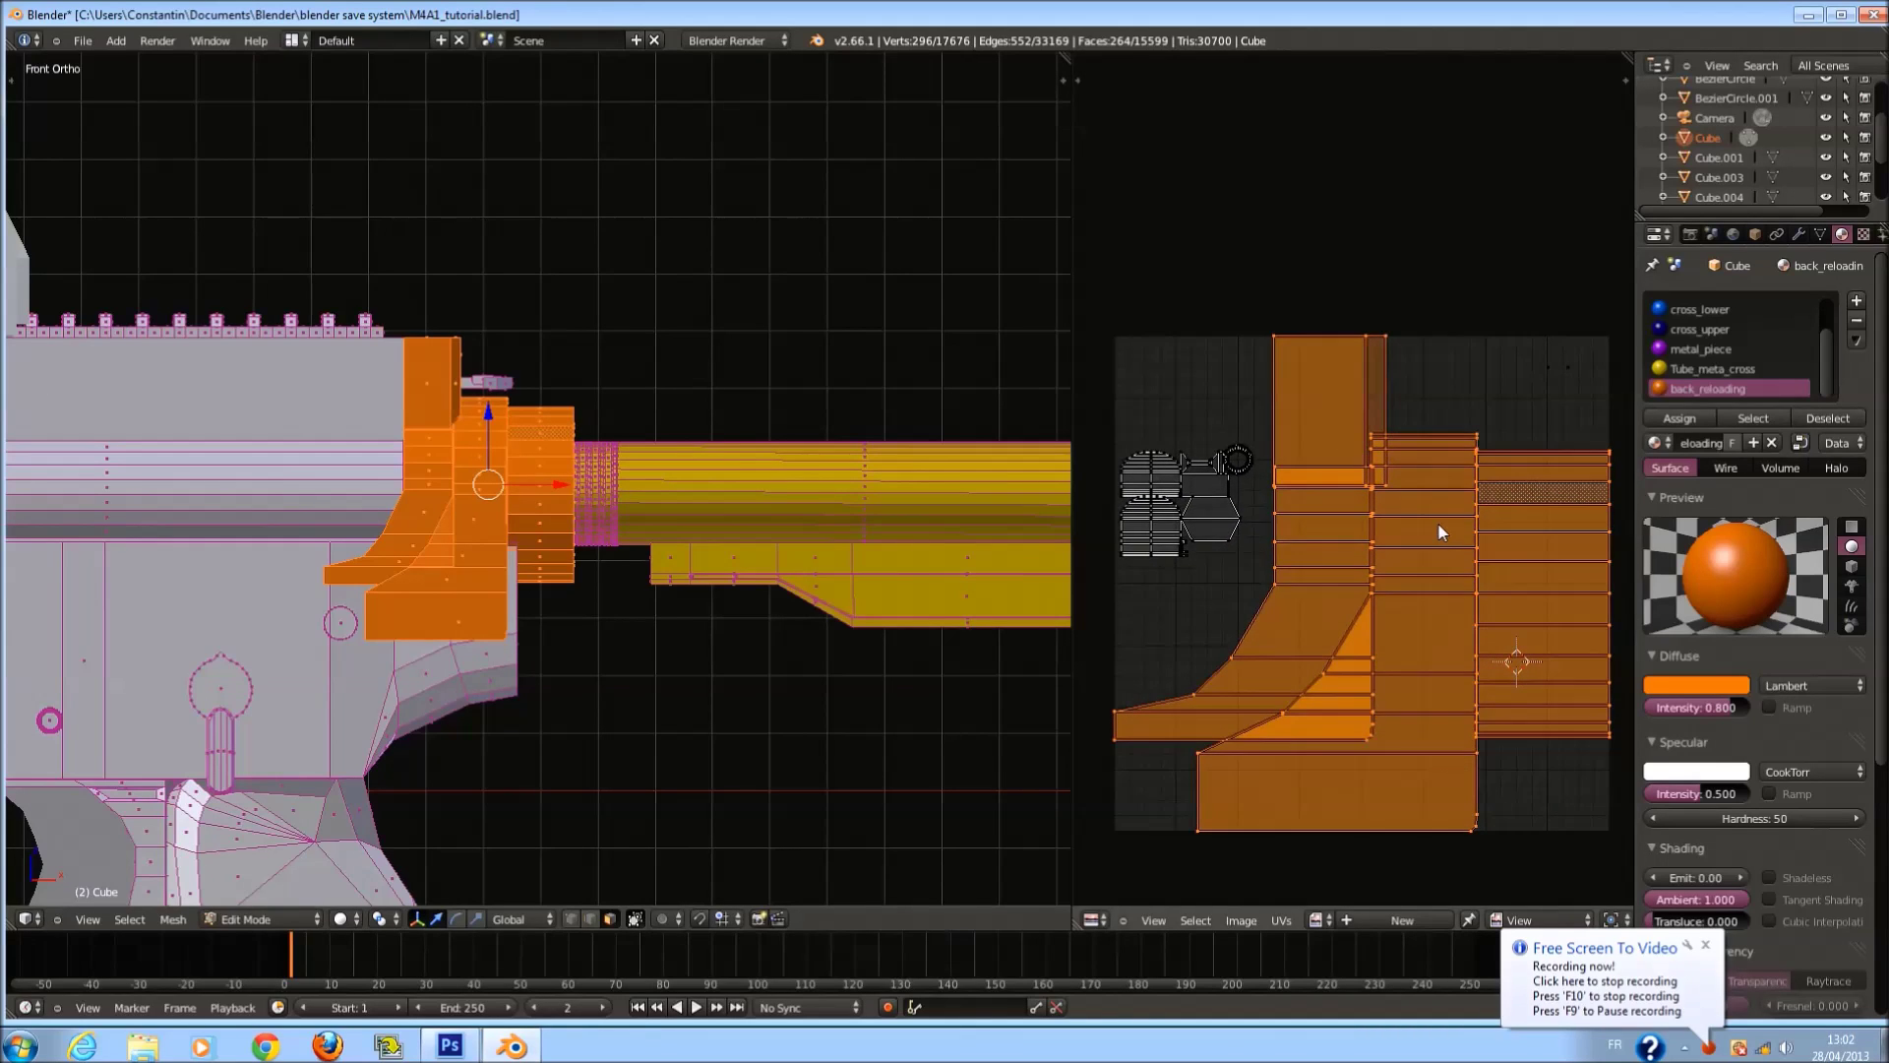
key("s")
right_click(1508, 610)
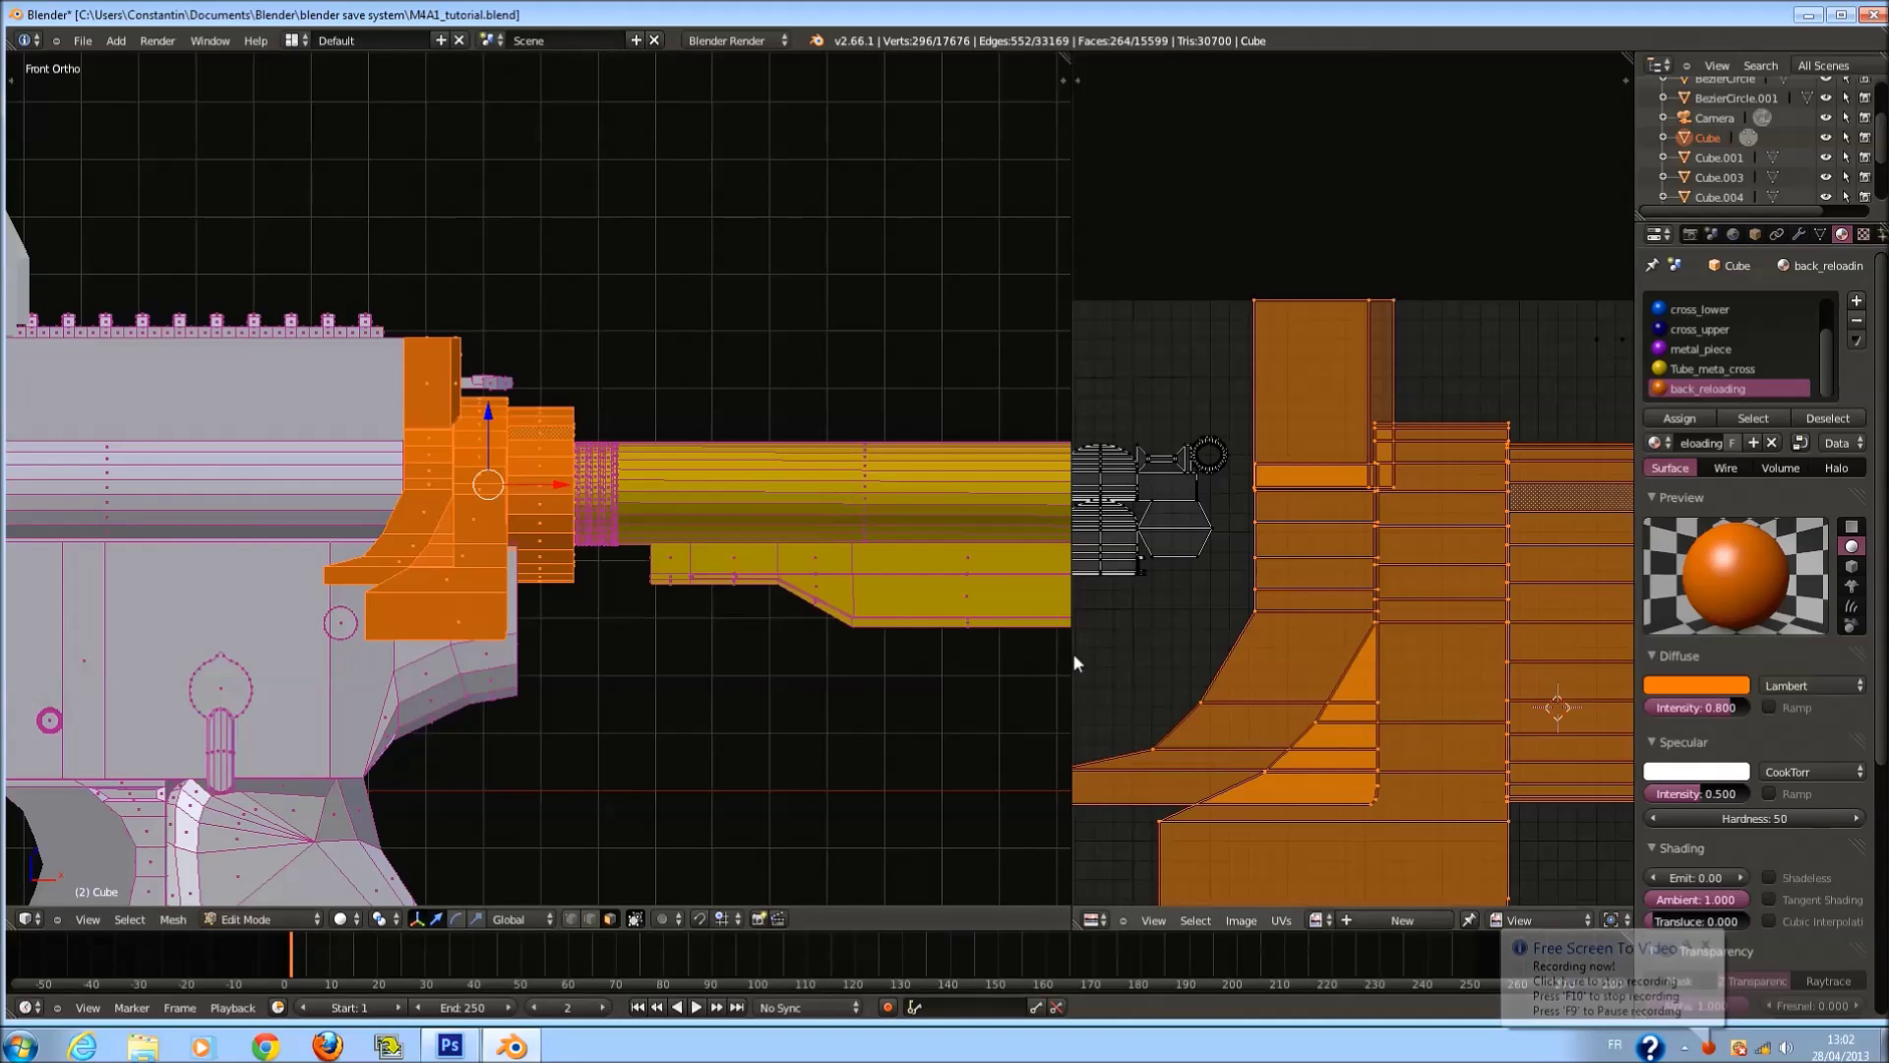
left_click_drag(1070, 653, 879, 628)
Scale the large side-view UV islands down in stages and move them right beside the packed small islands.
key("s")
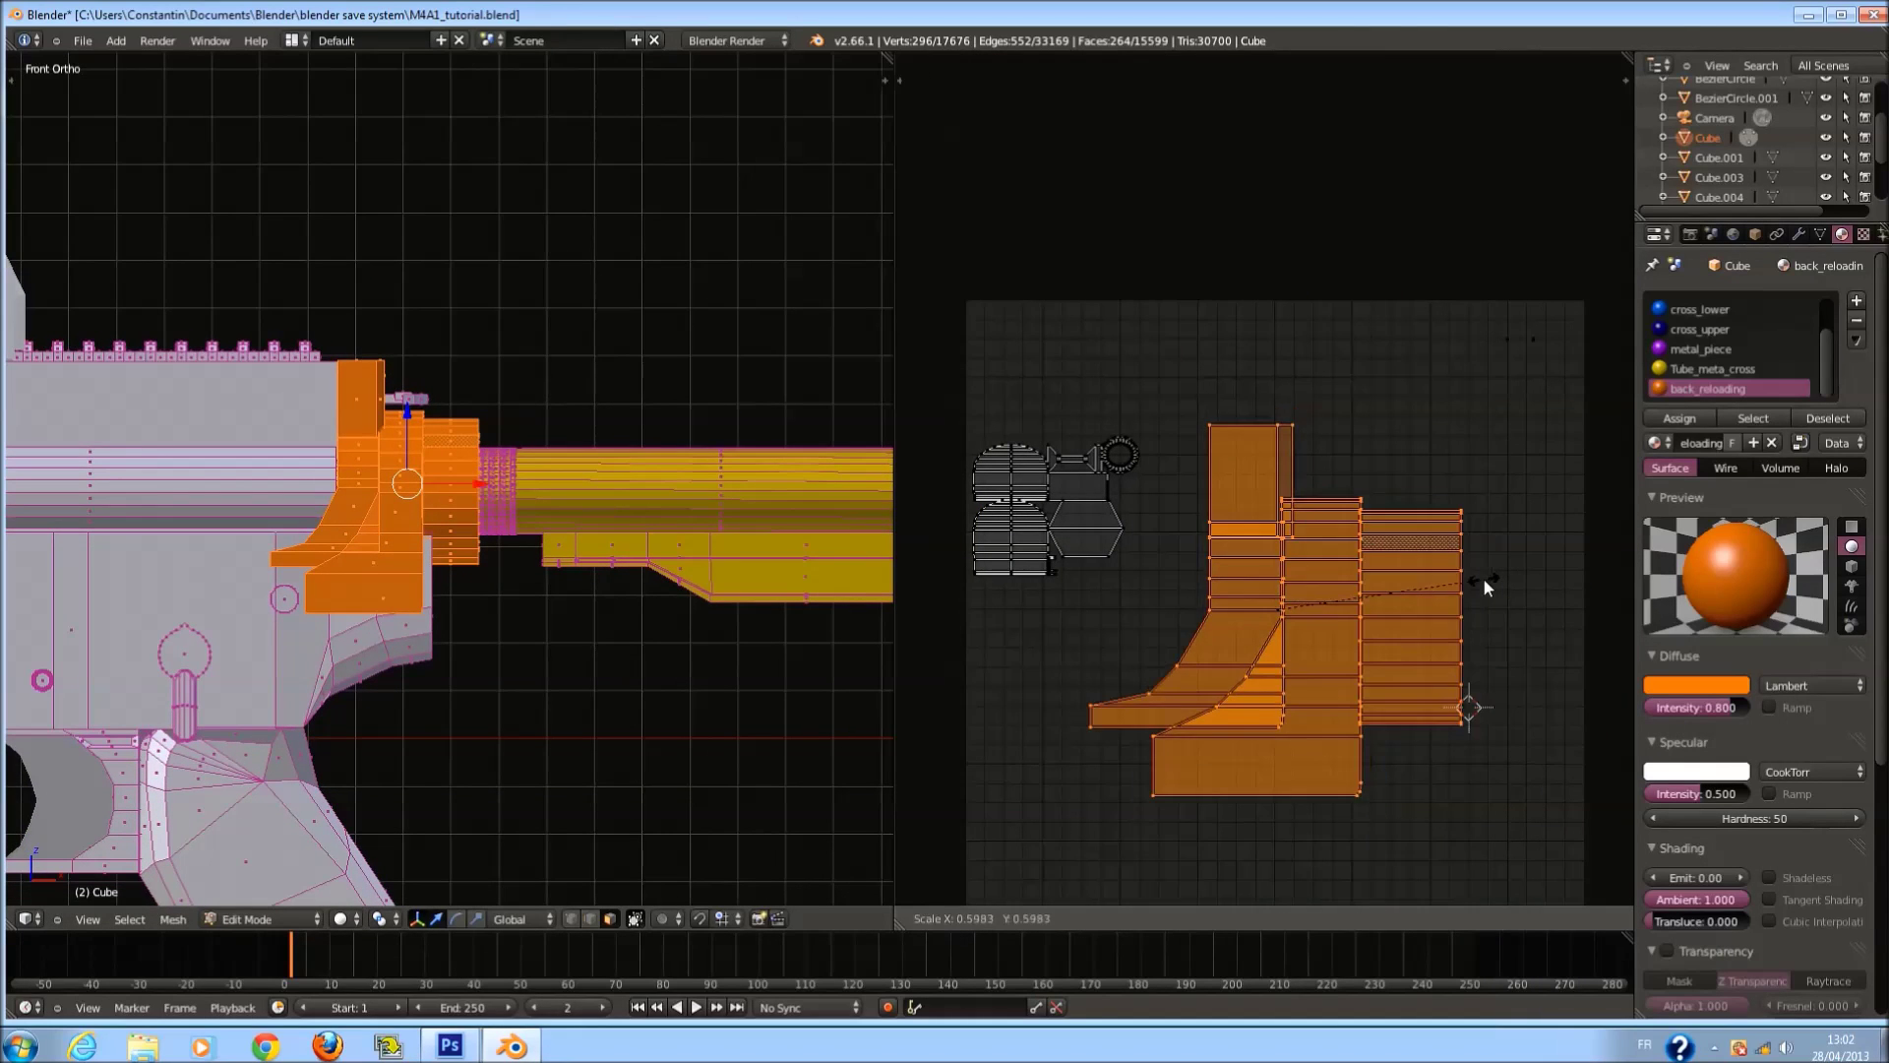
left_click(1464, 590)
key("g")
left_click(1425, 535)
key("s")
left_click(1430, 570)
key("g")
left_click(1409, 547)
key("s")
left_click(1385, 539)
key("g")
left_click(1371, 544)
key("s")
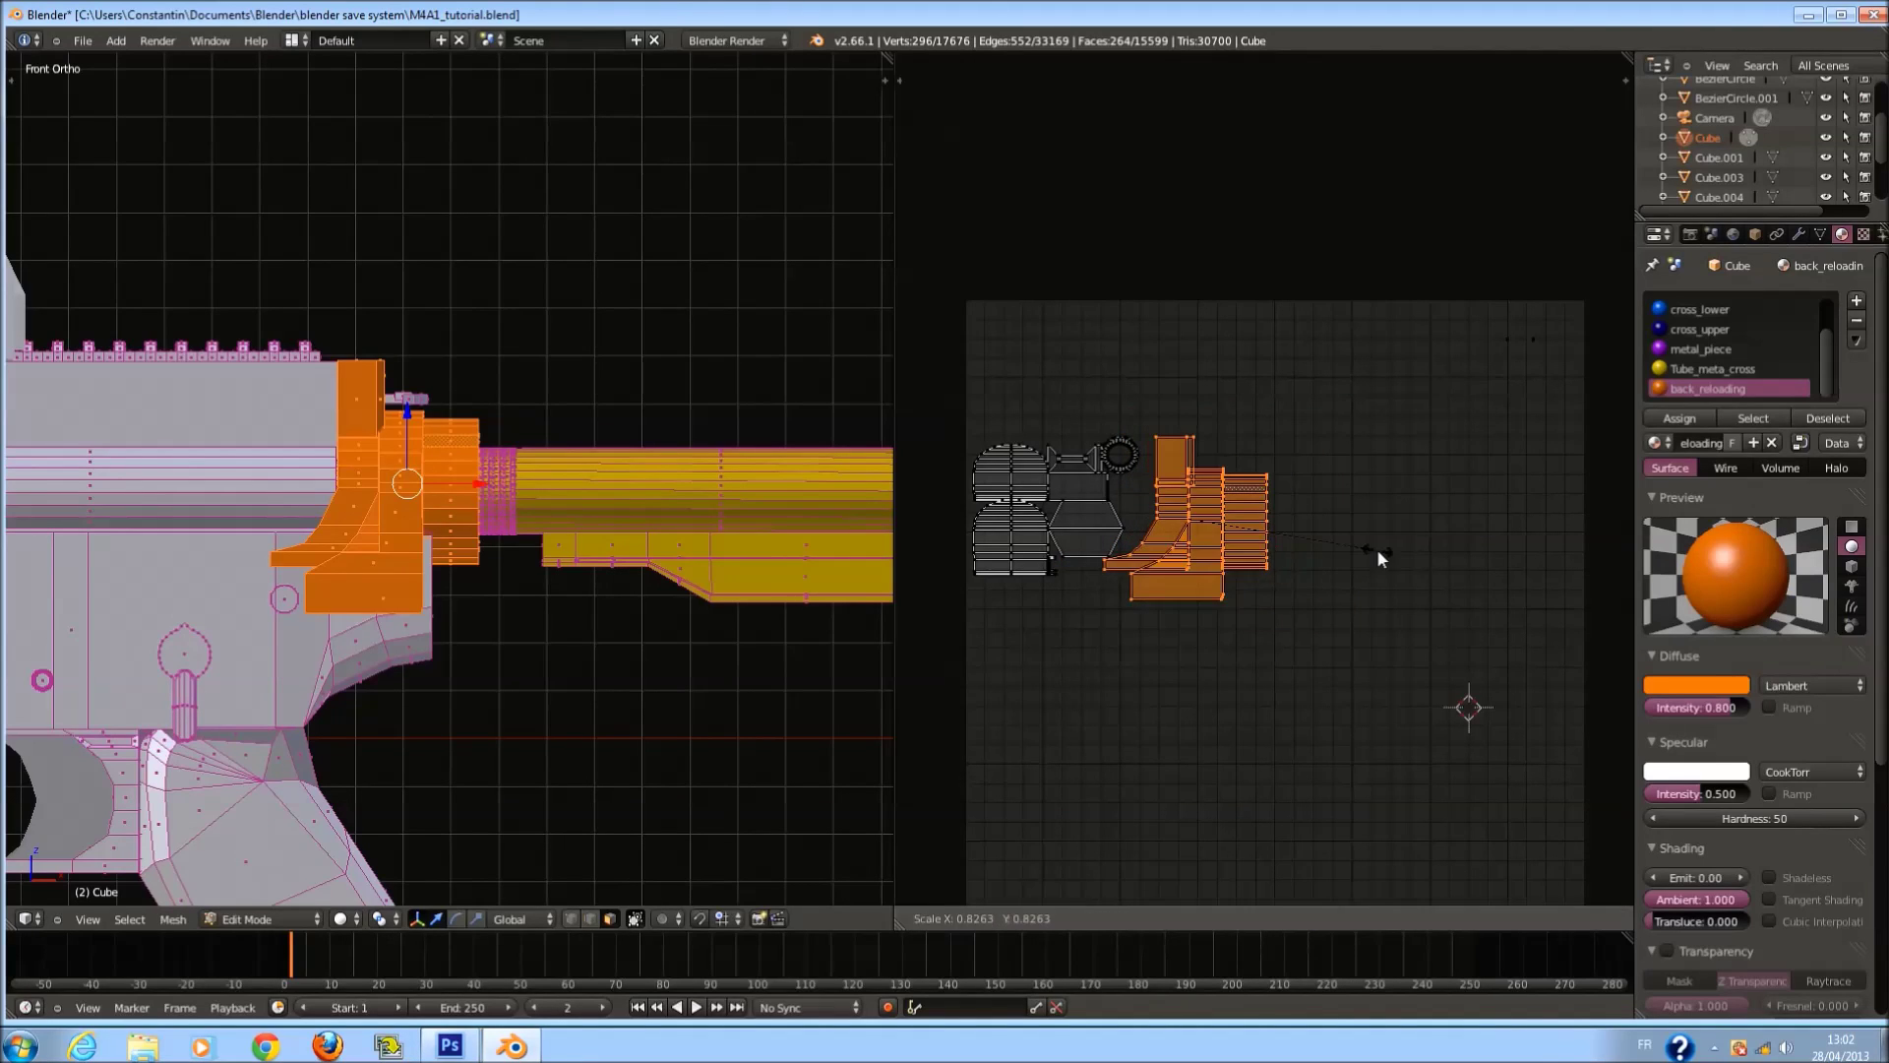
left_click(1380, 547)
key("g")
left_click(1154, 559)
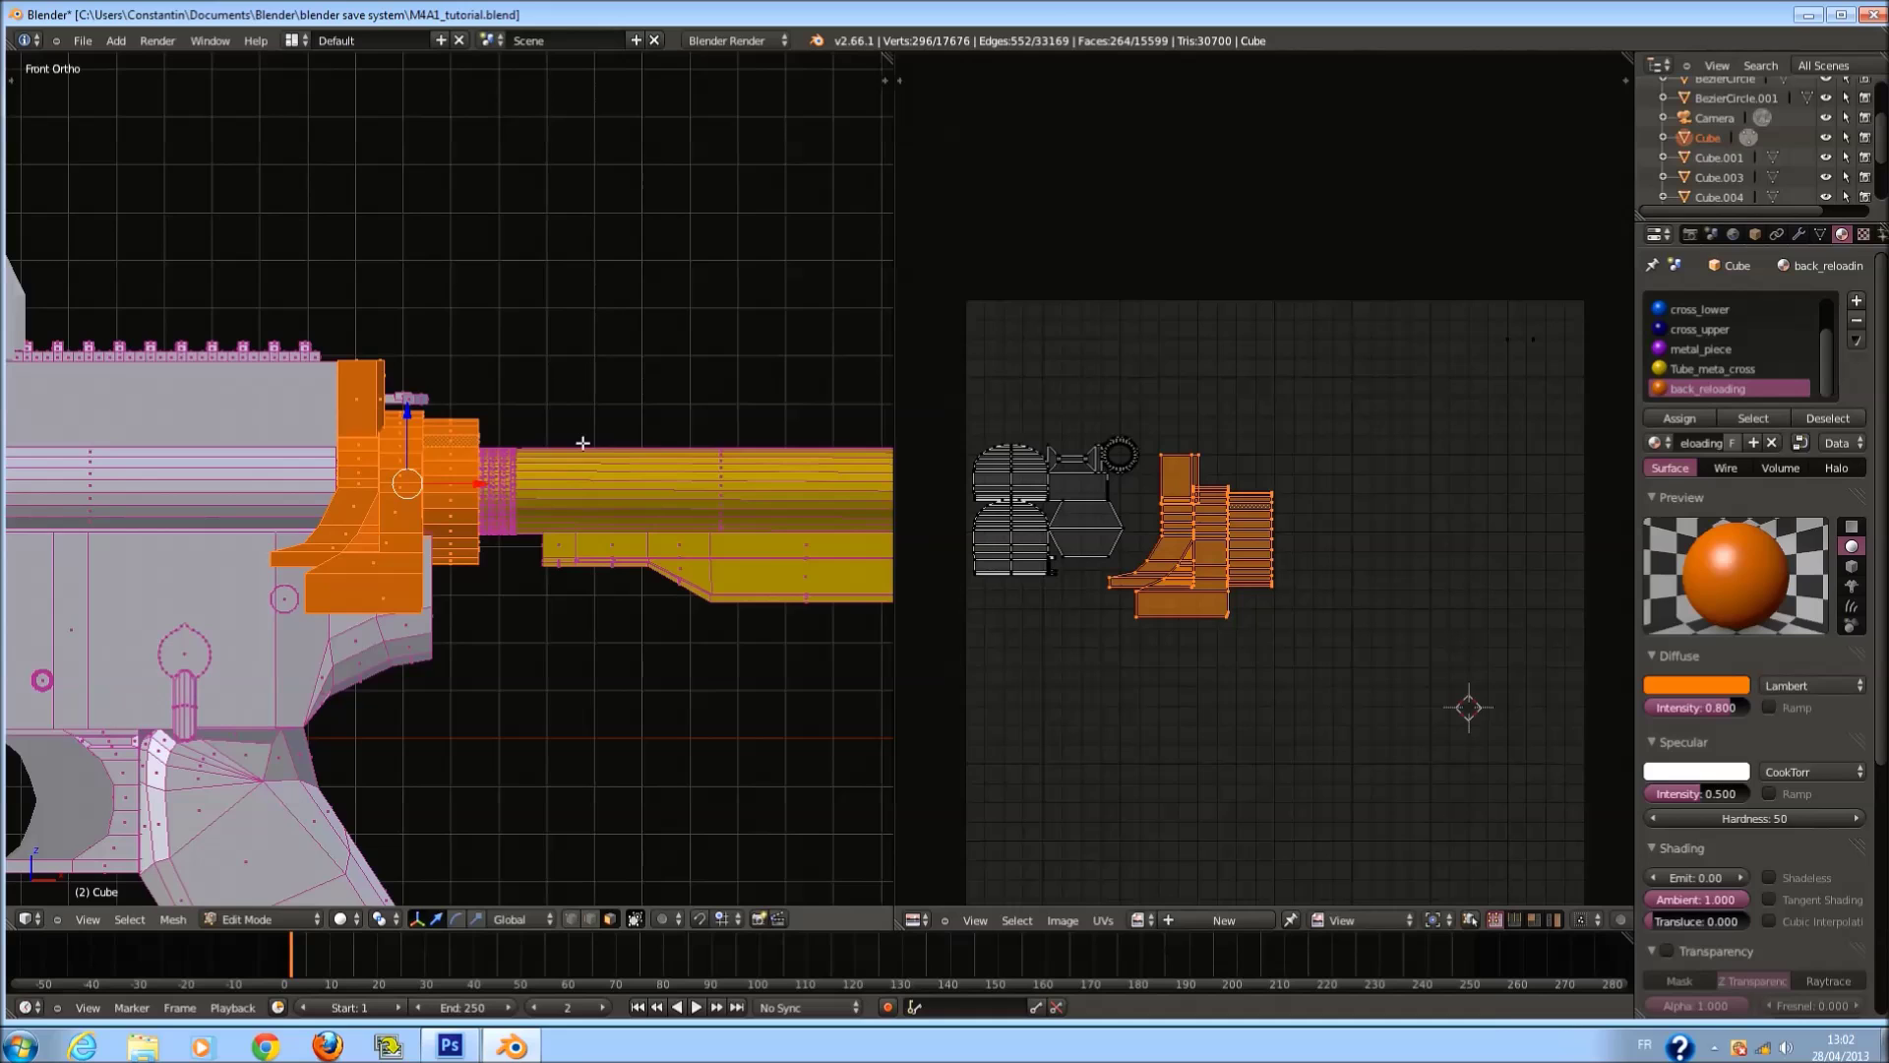
Bevel the selected orange receiver parts and save the project.
key("ctrl+b")
left_click(692, 376)
scroll(657, 427, "down", 4)
scroll(650, 456, "up", 2)
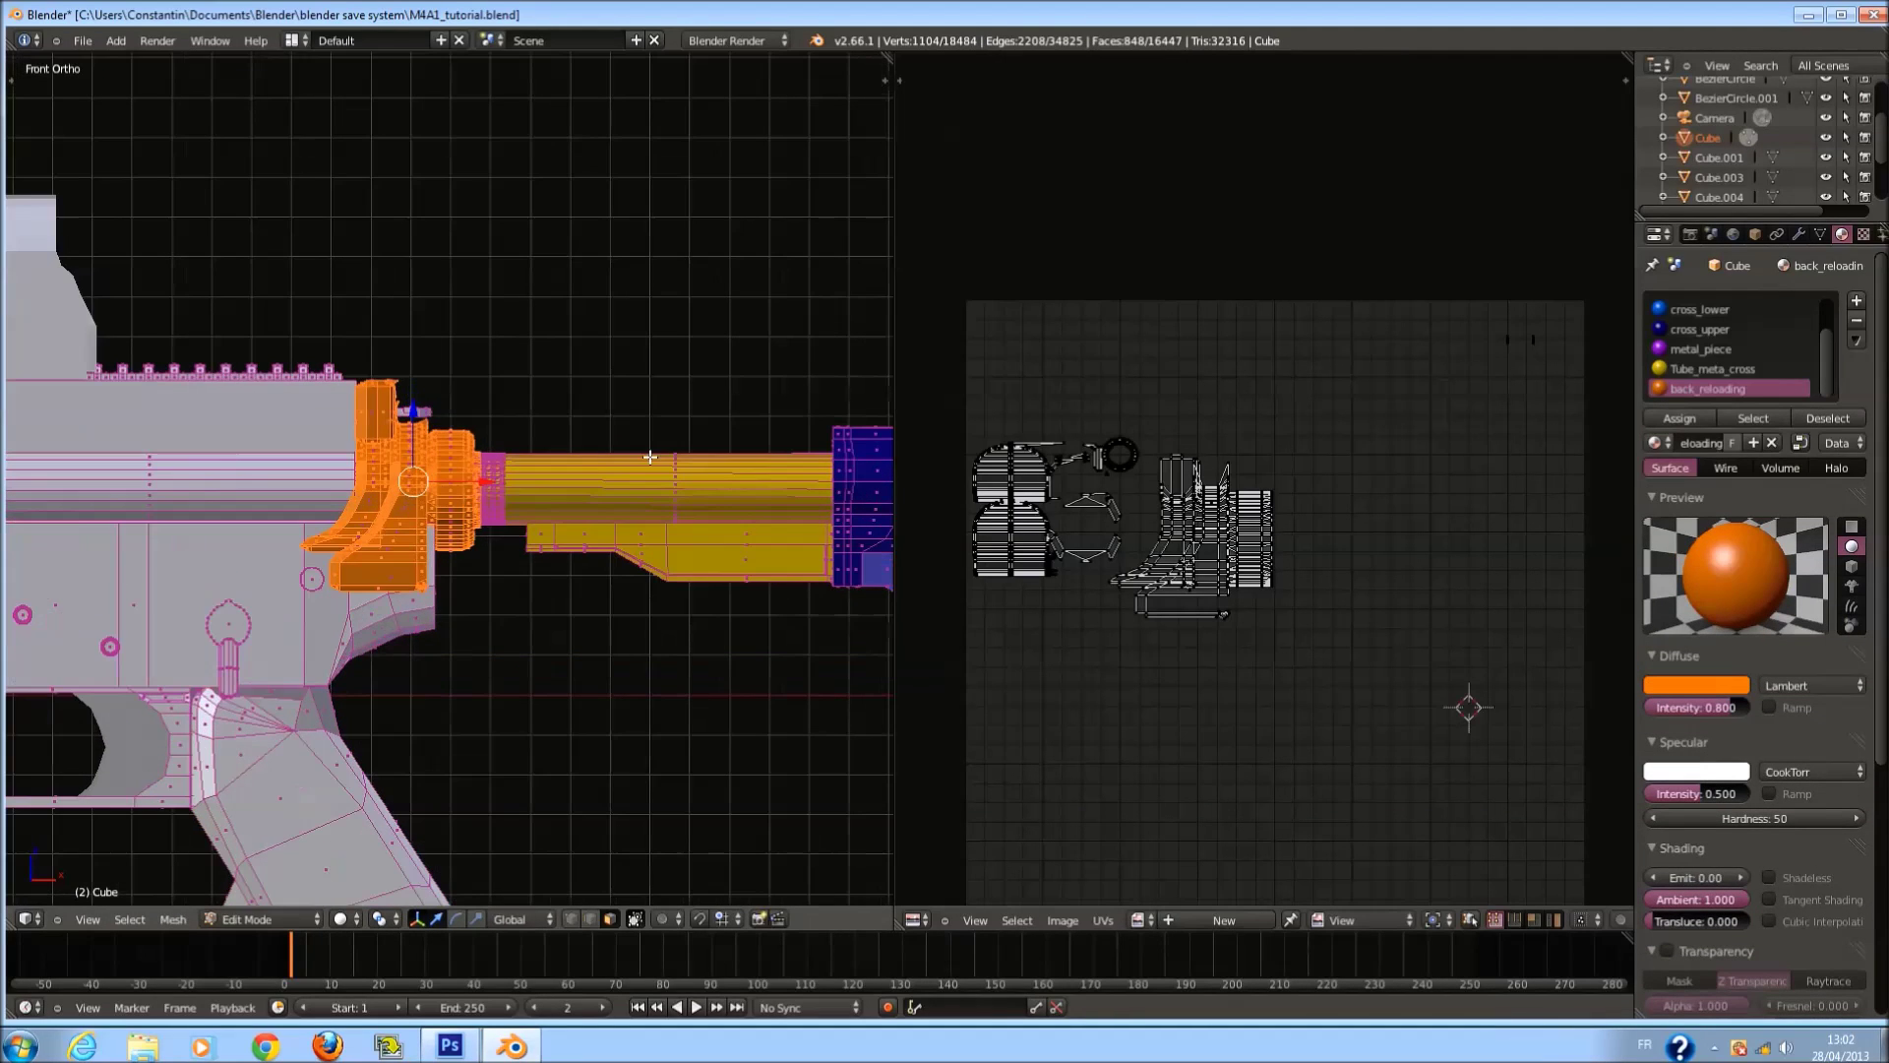
scroll(650, 457, "down", 5)
scroll(633, 494, "up", 3)
scroll(629, 497, "up", 4)
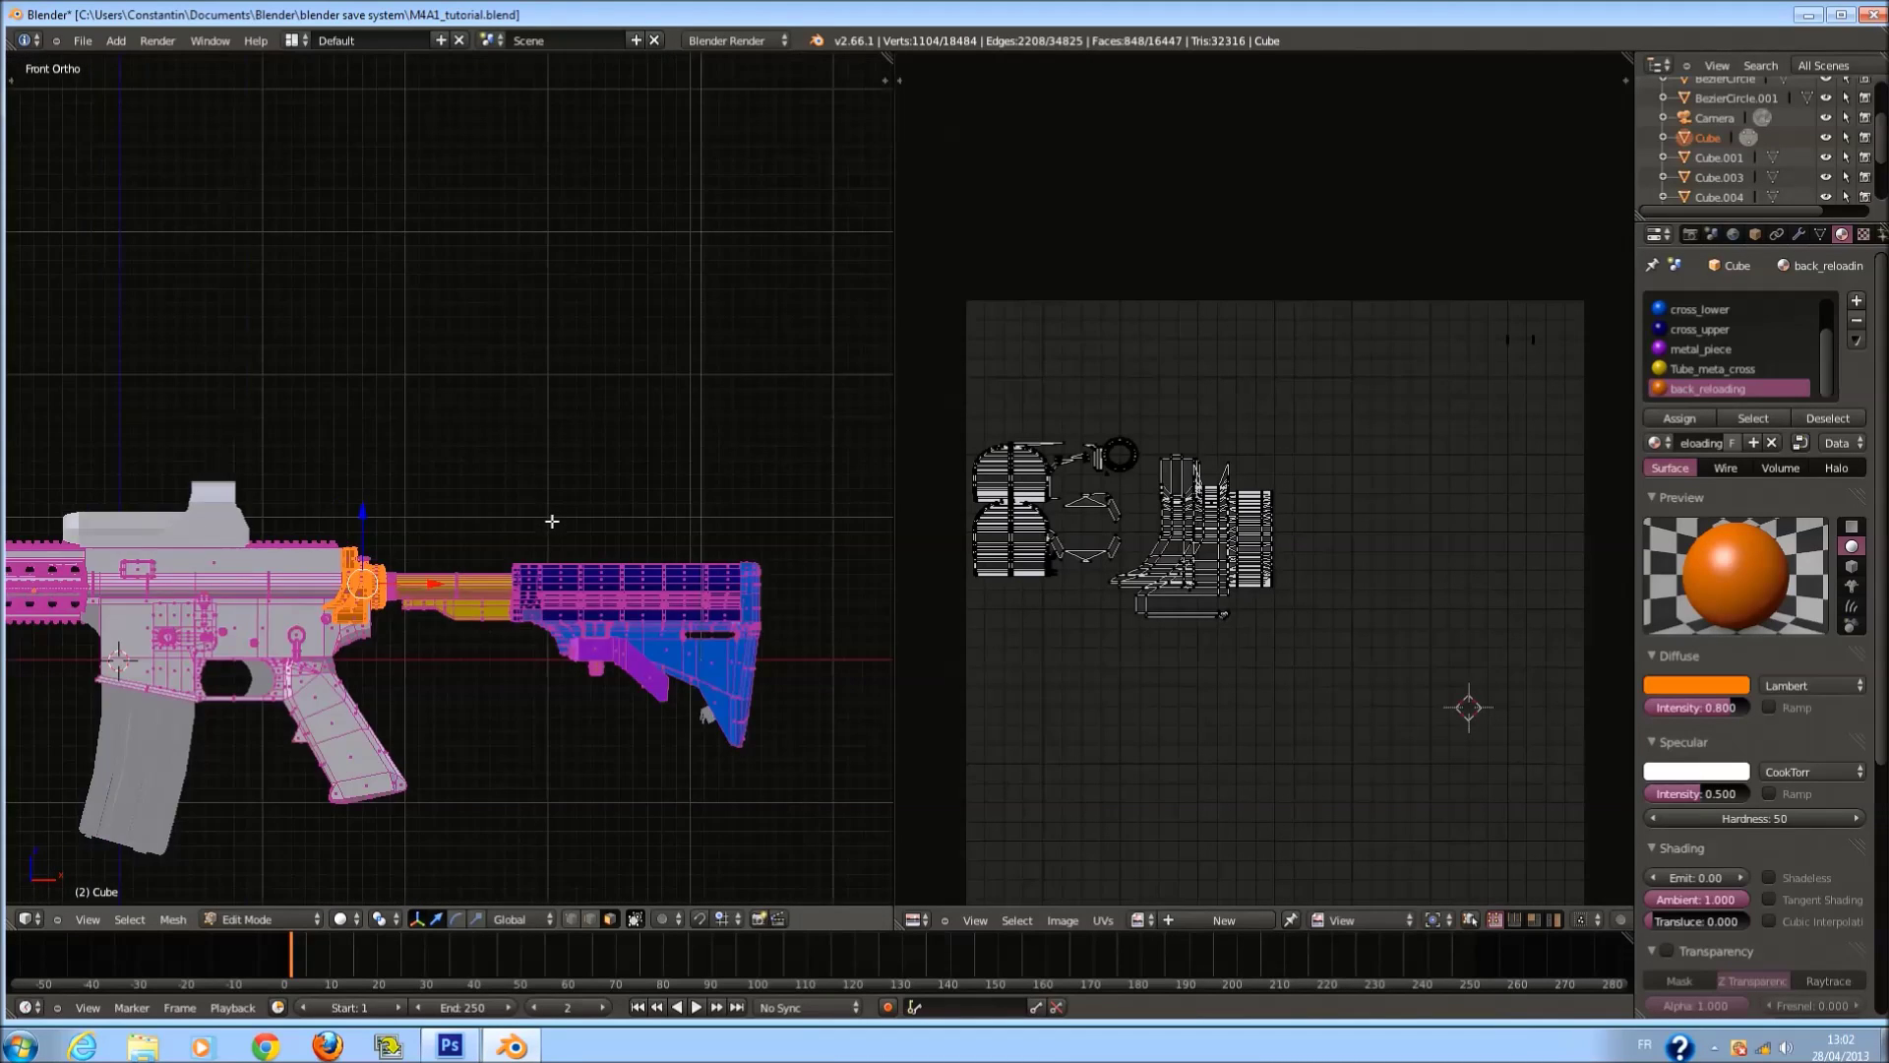
scroll(554, 536, "down", 2)
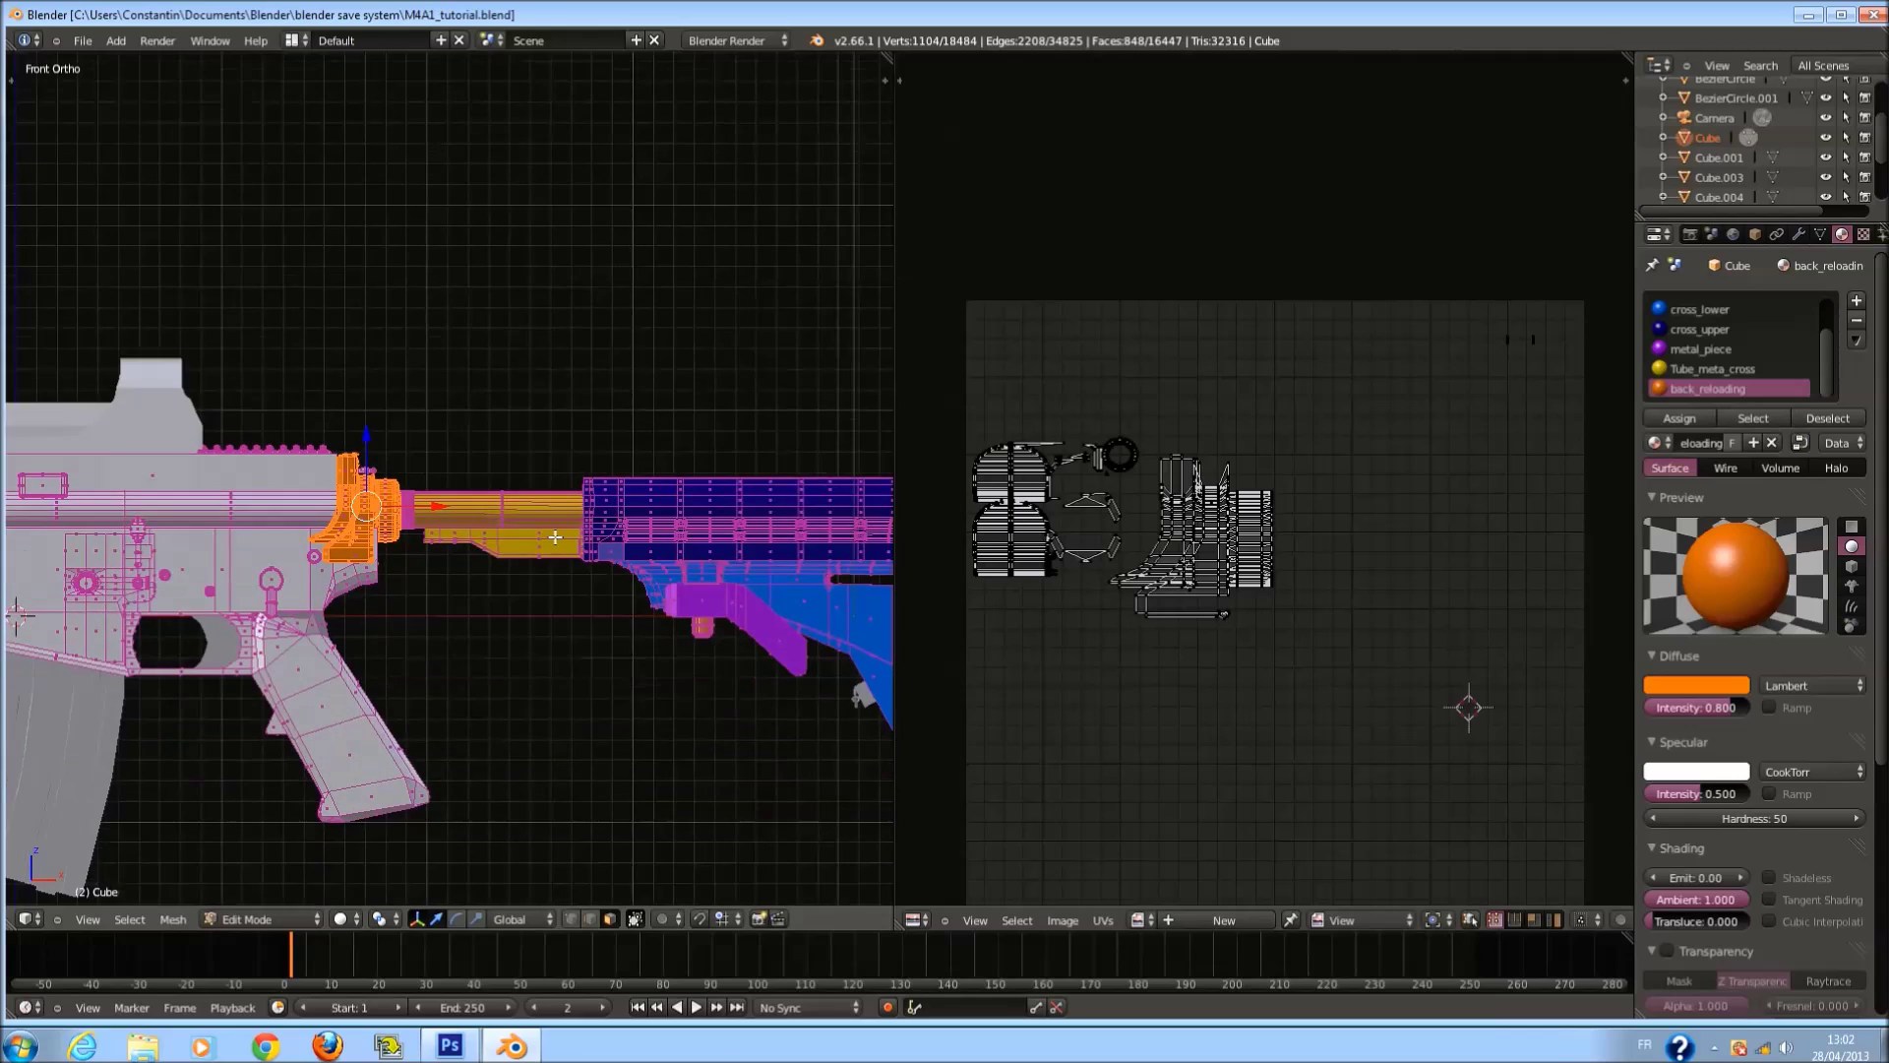
Bevel the orange receiver parts a second time and return to Object Mode.
scroll(555, 537, "up", 5)
key("ctrl+b")
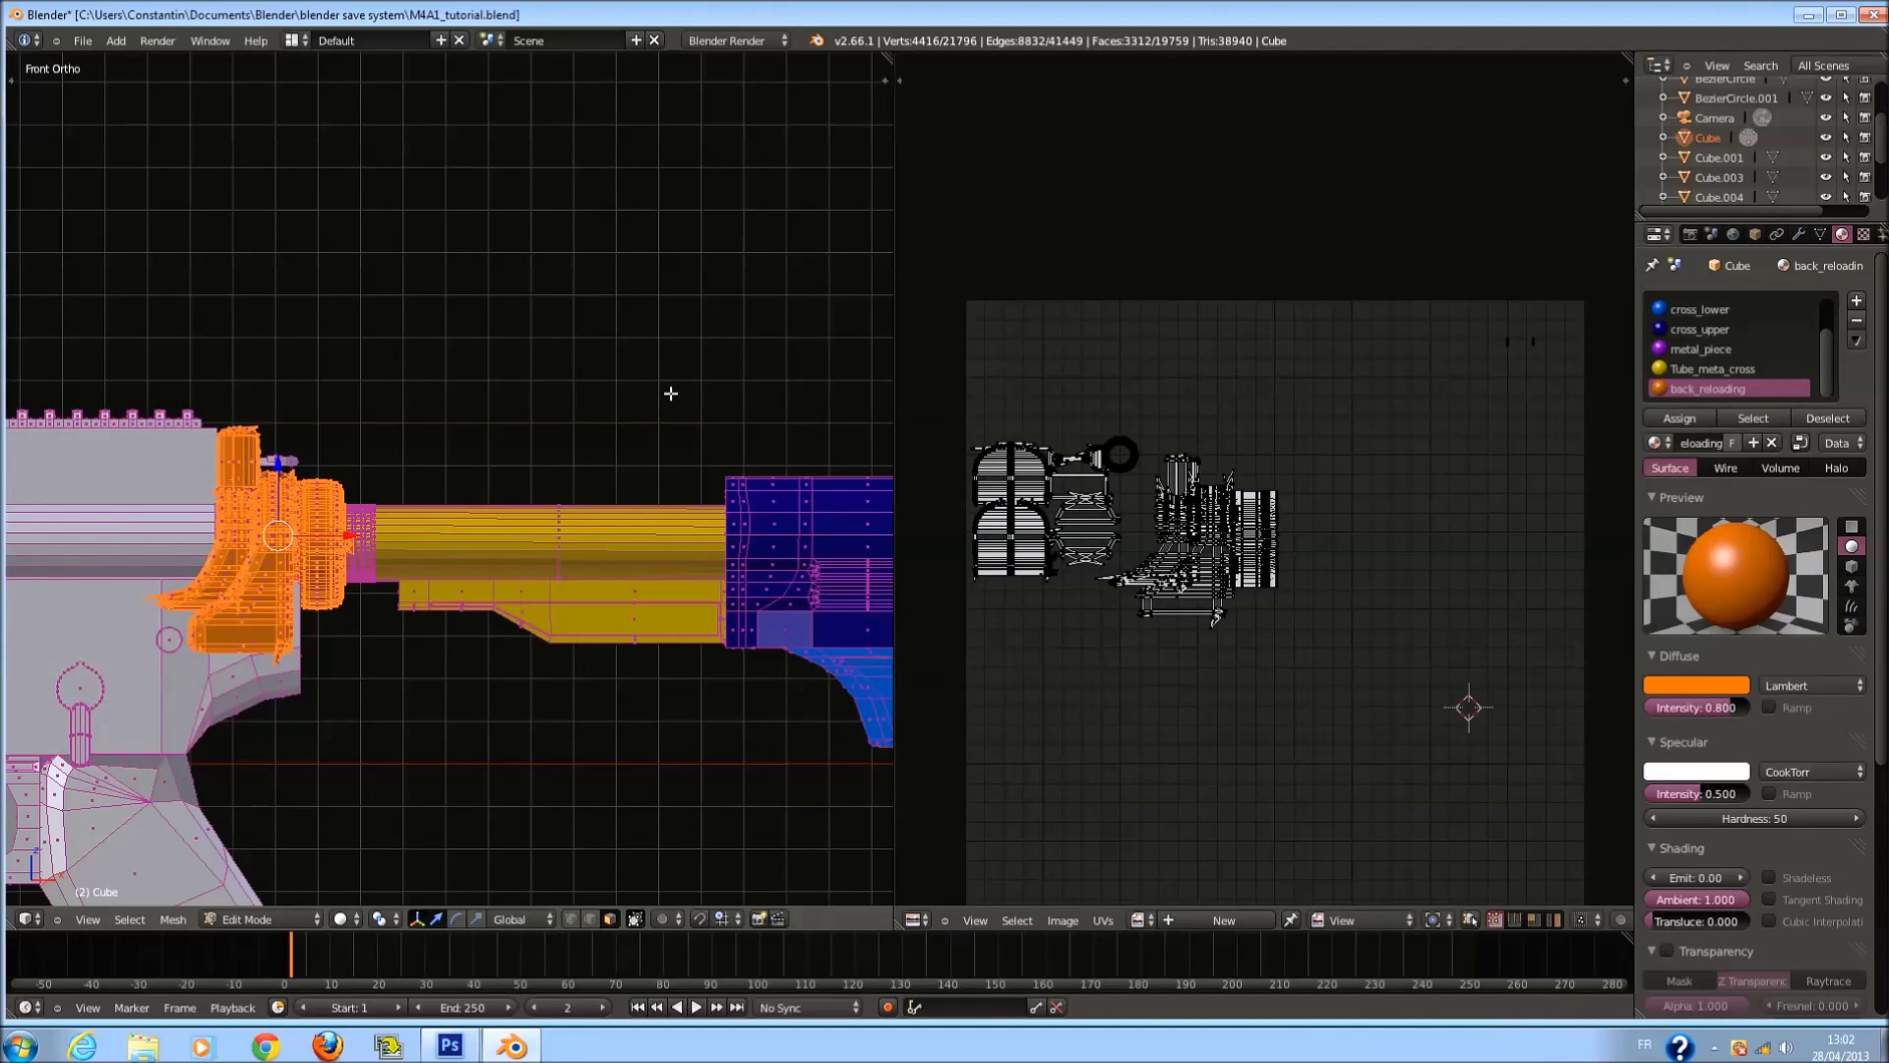
key("ctrl+c")
key("Tab")
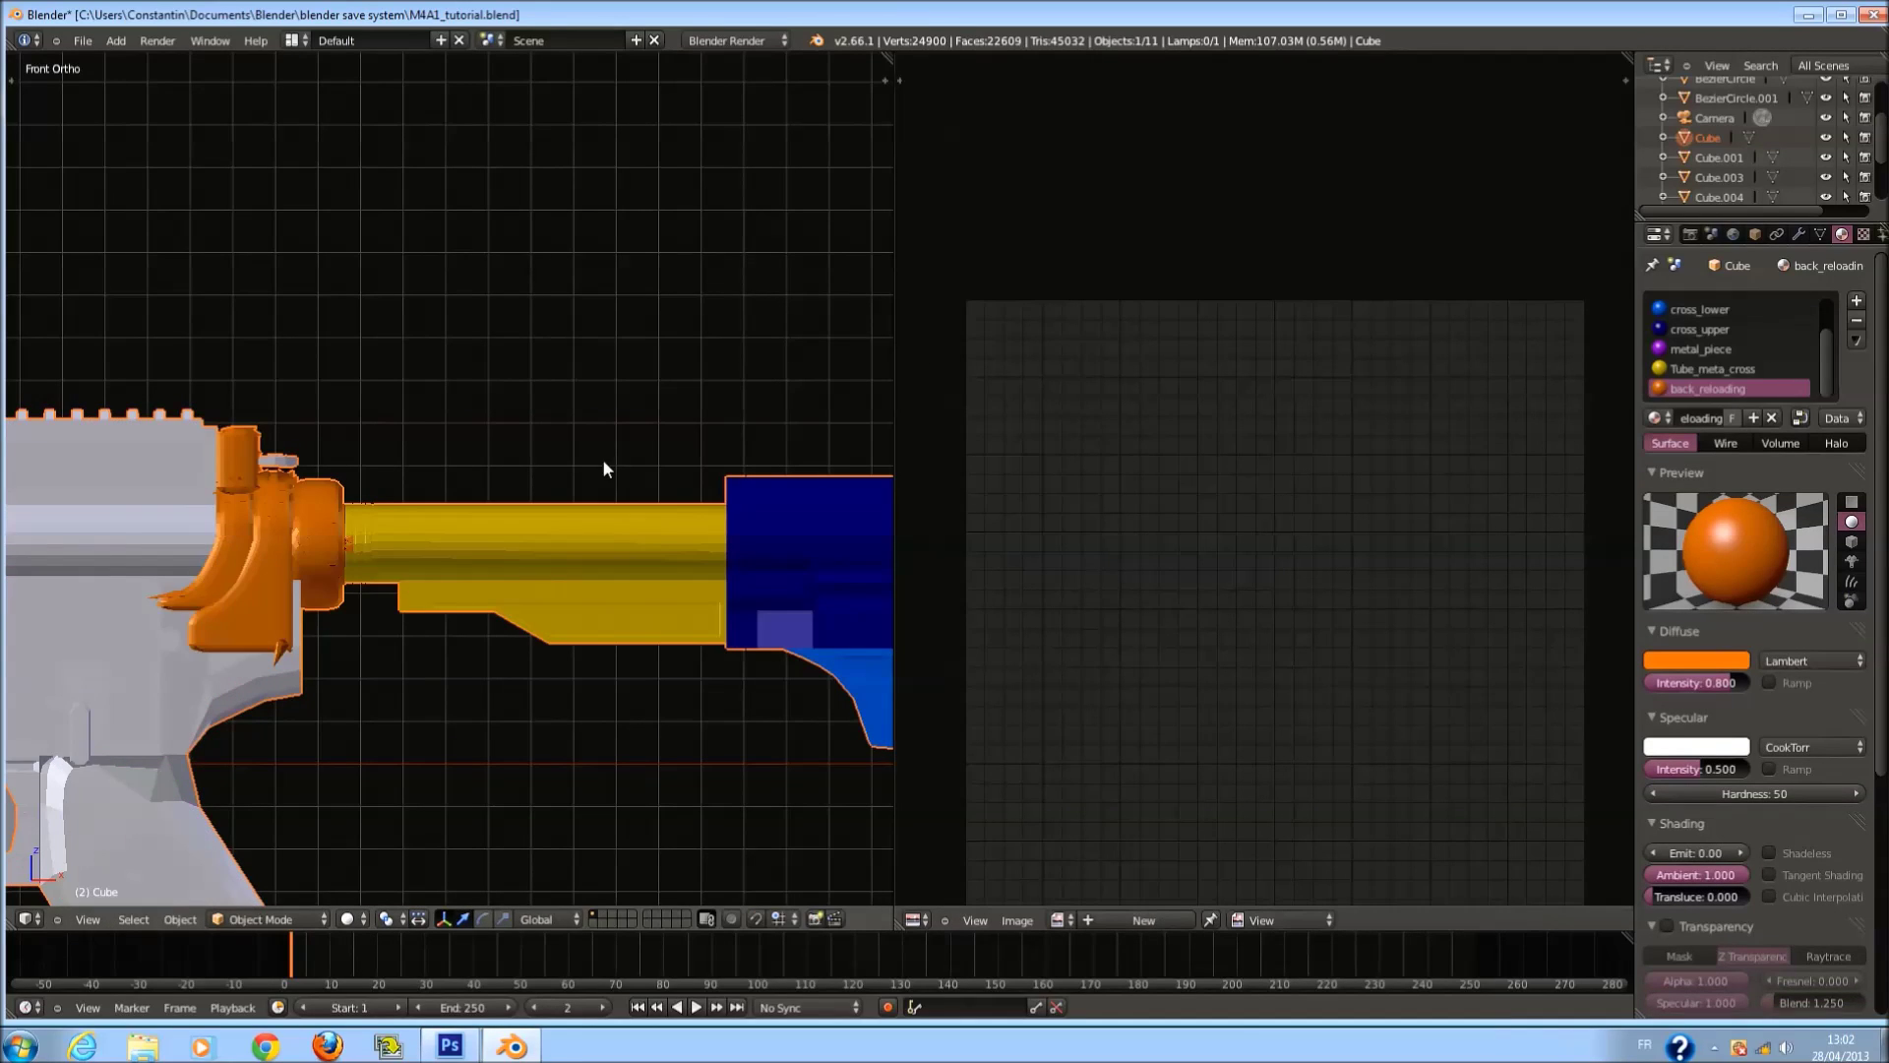
key("b")
key("Escape")
key("b")
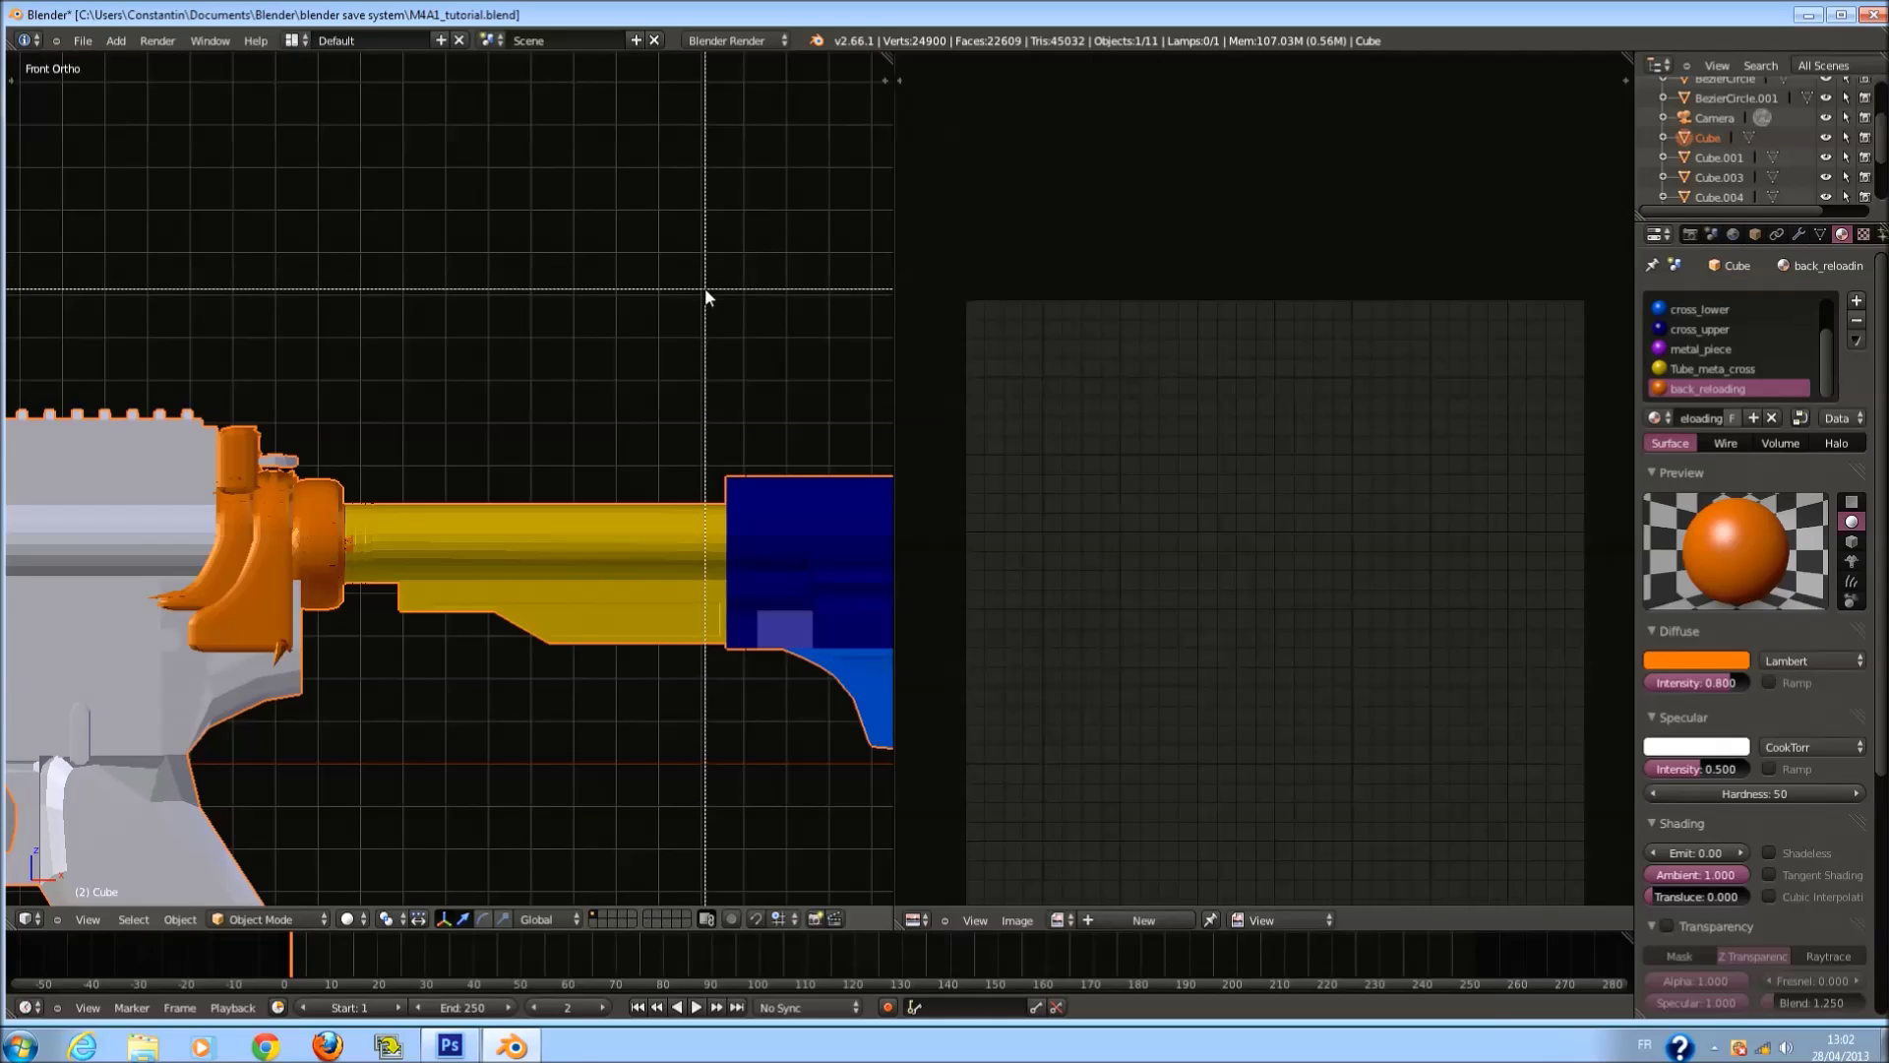
key("Escape")
scroll(686, 350, "down", 6)
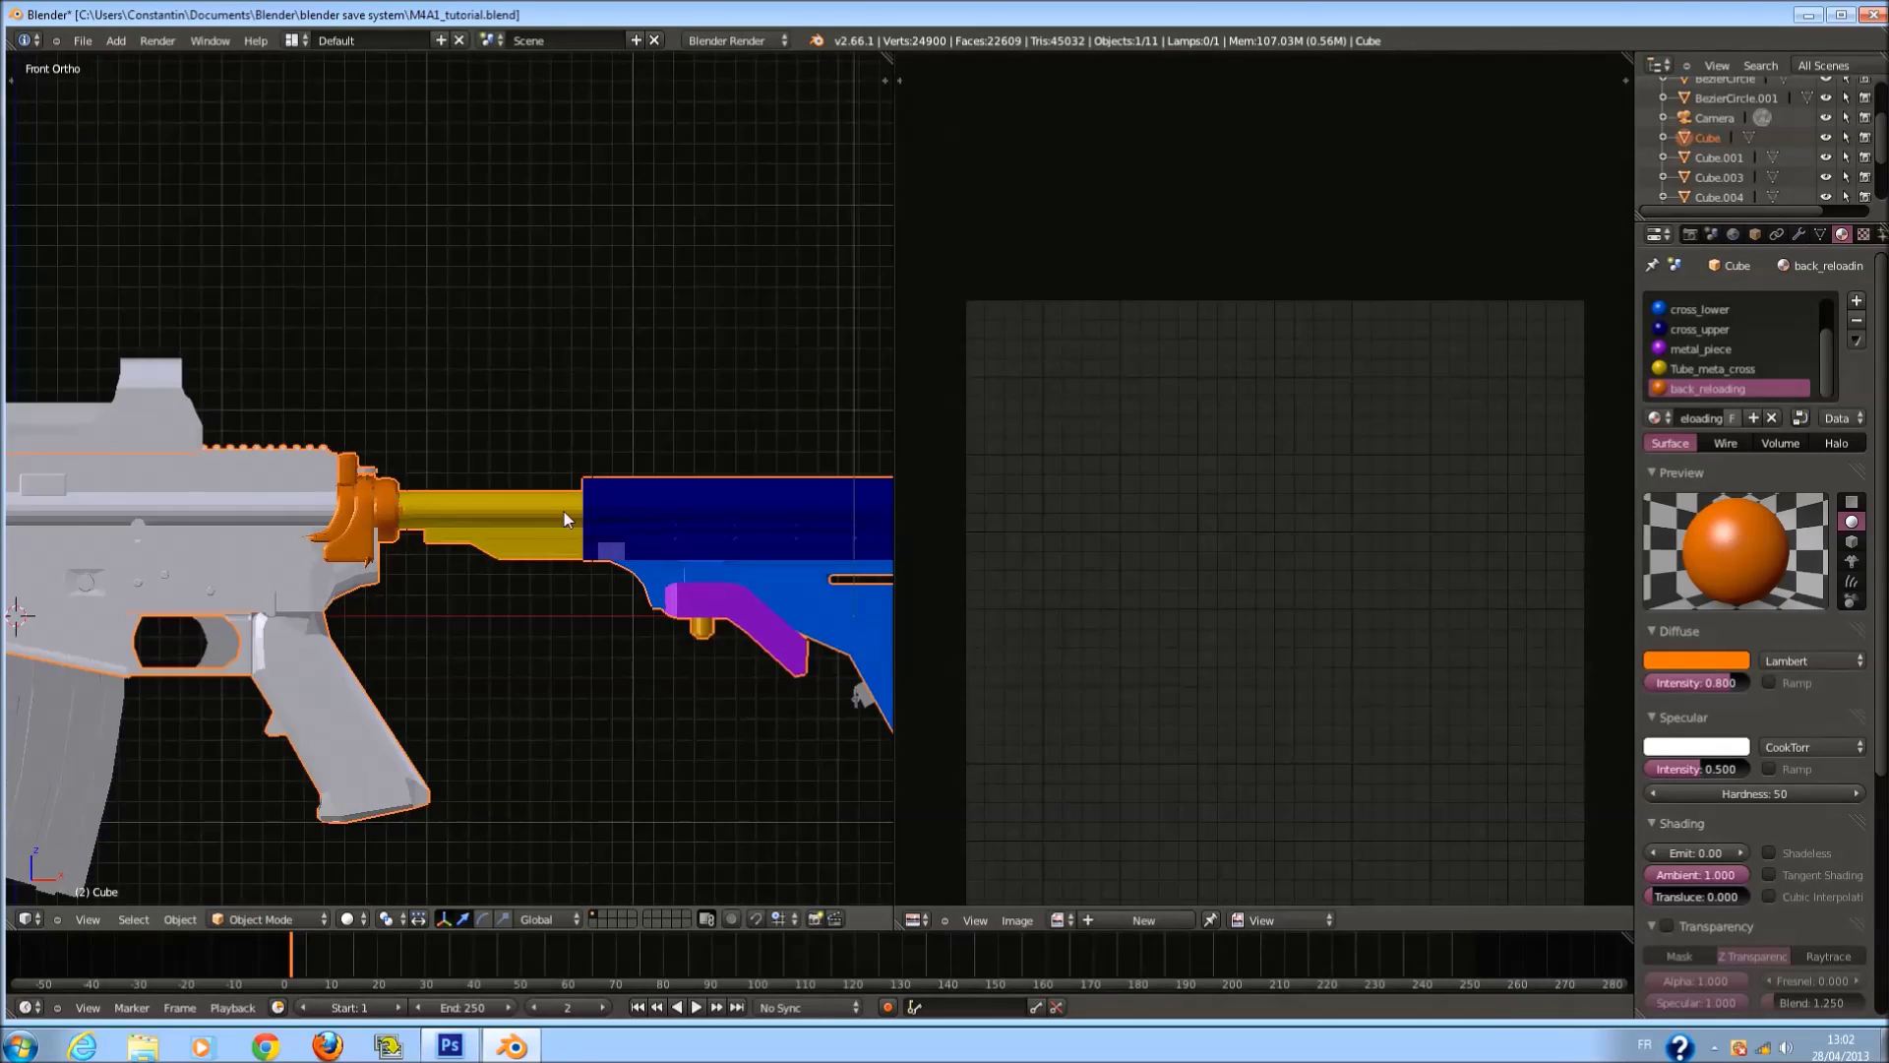
Enter Edit Mode on the rifle mesh and restore the selection of the beveled orange receiver parts.
key("Tab")
scroll(561, 496, "up", 3)
key("a")
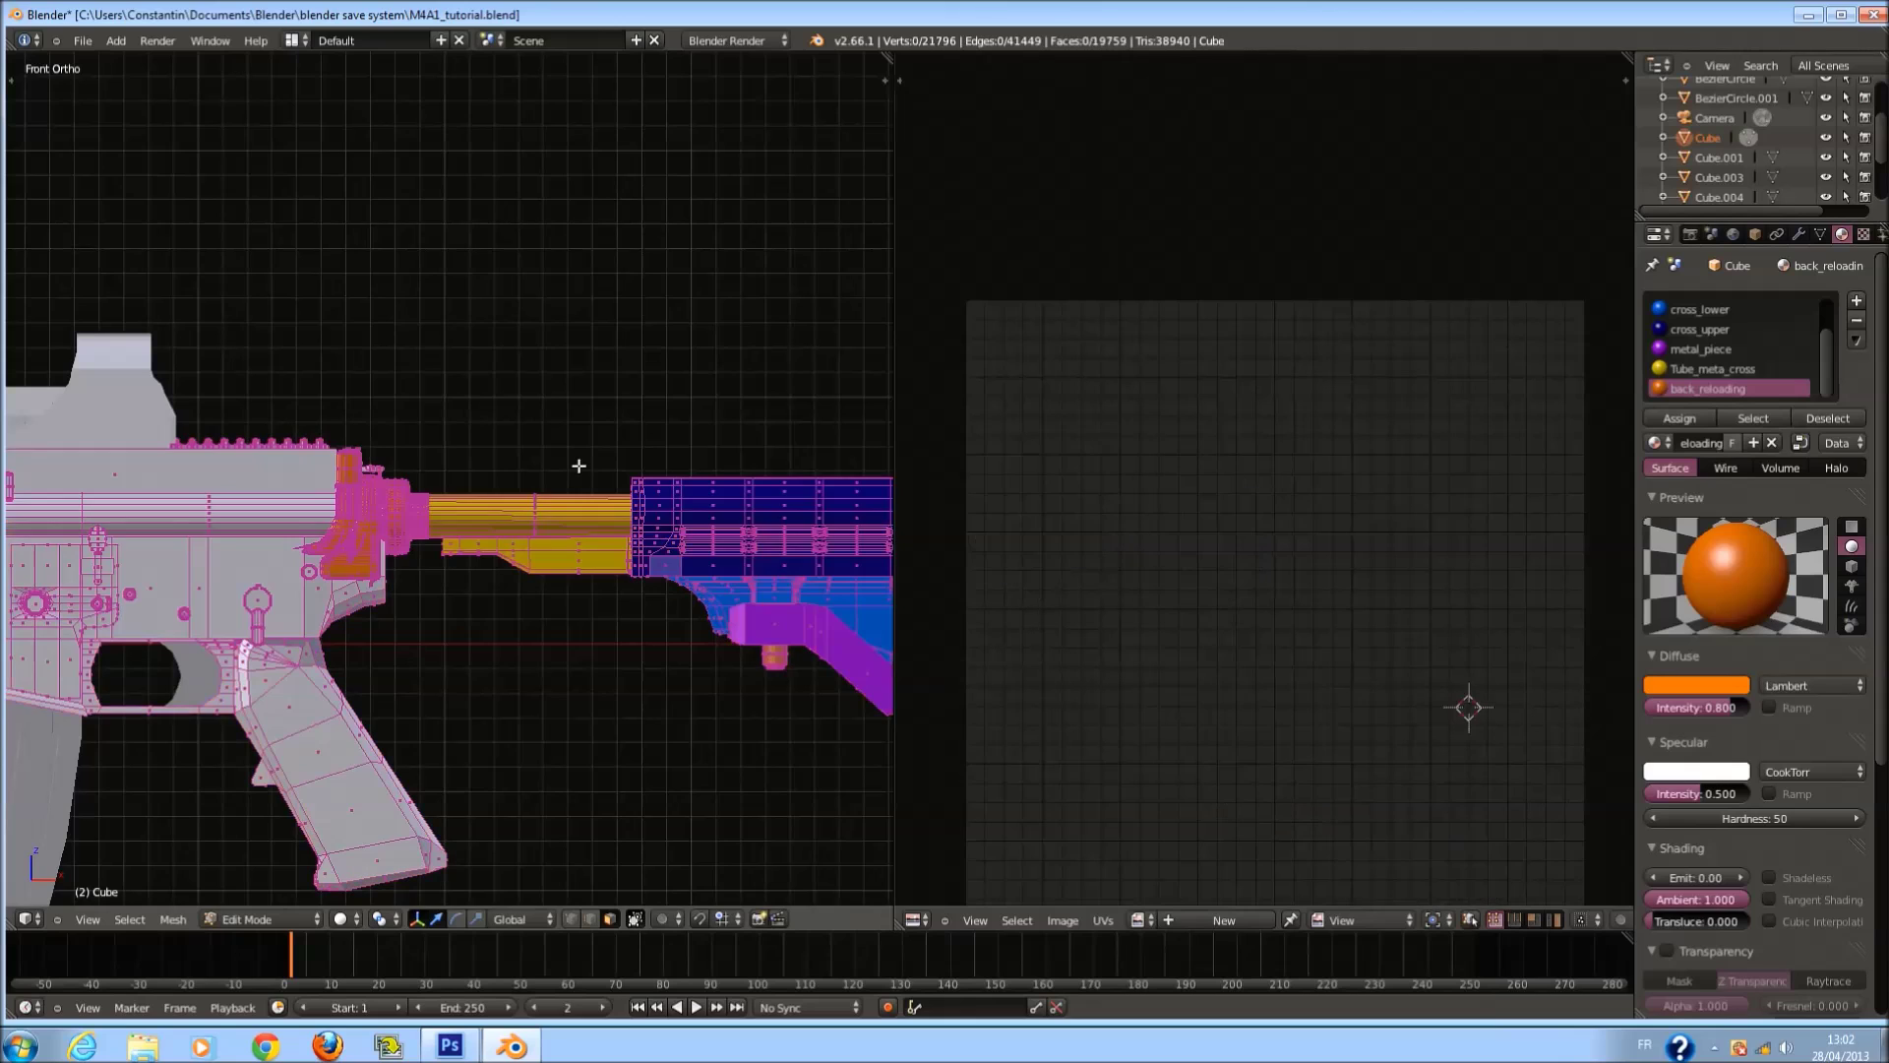
key("a")
key("ctrl+z")
key("ctrl+z")
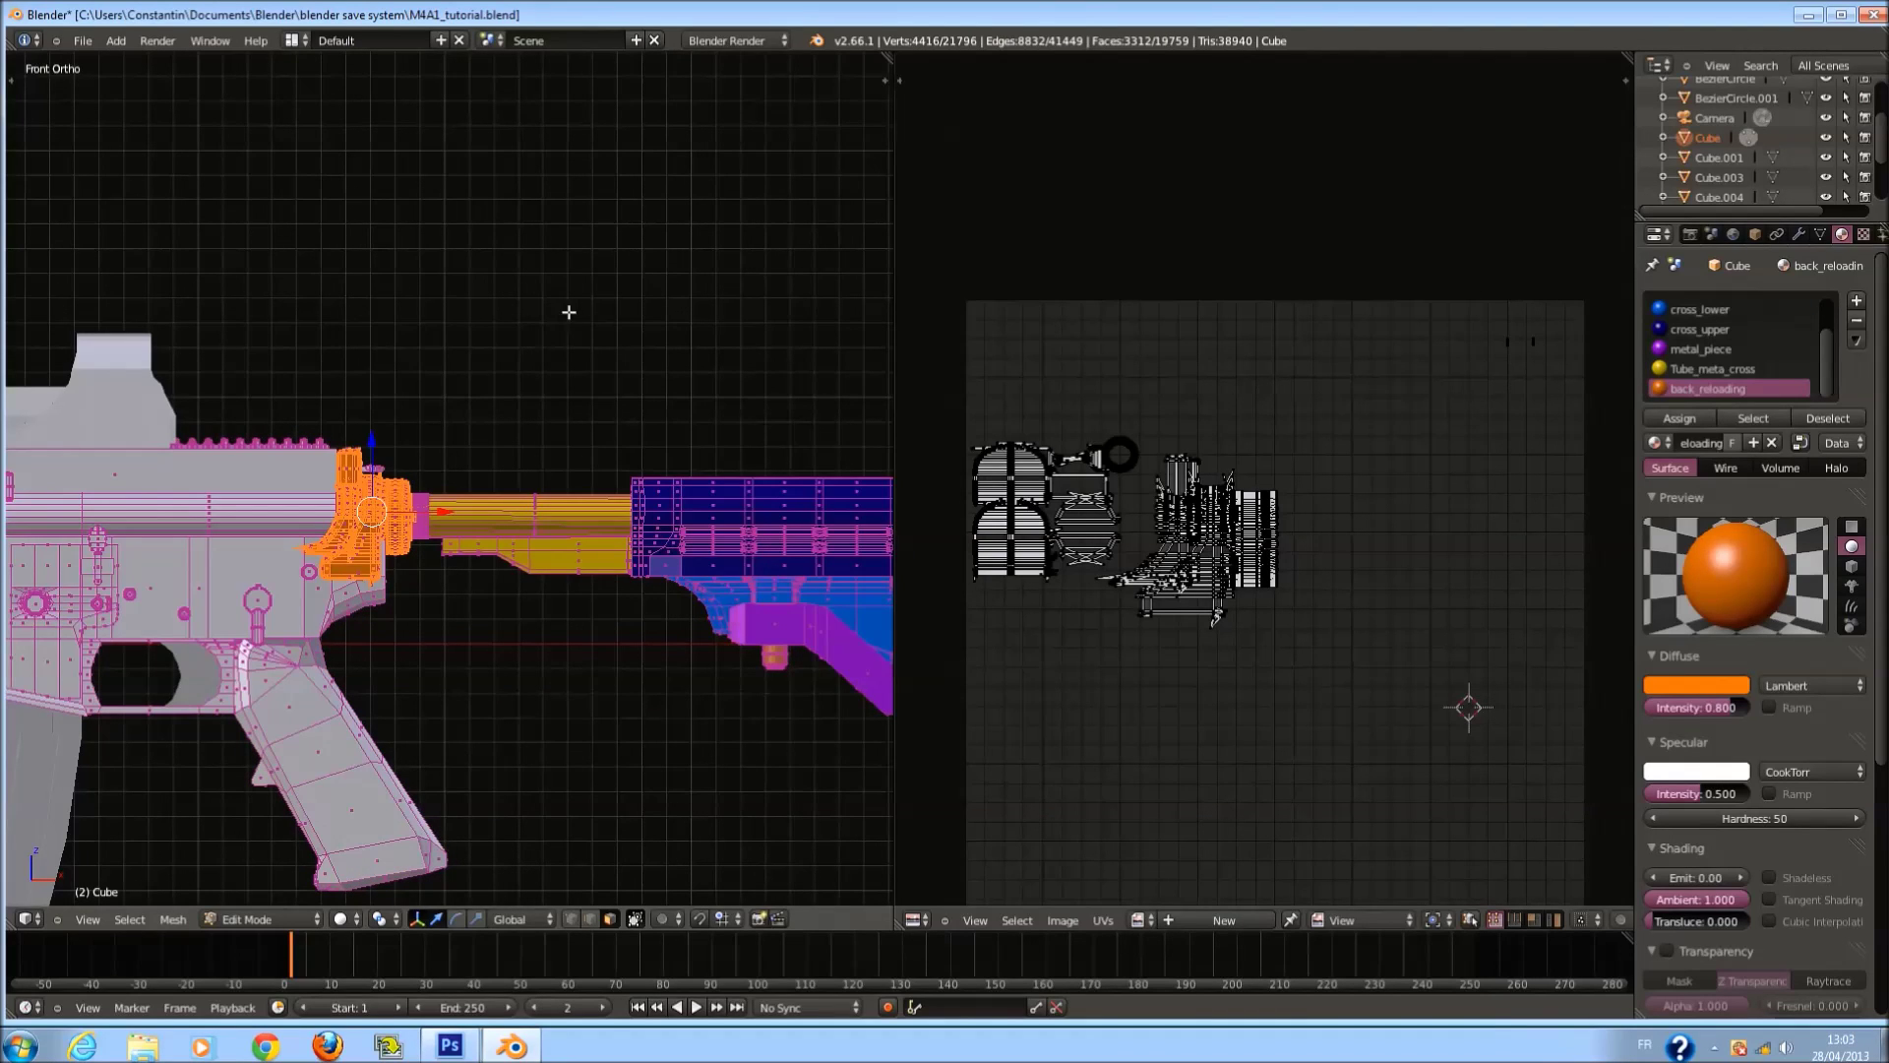
scroll(582, 321, "down", 5)
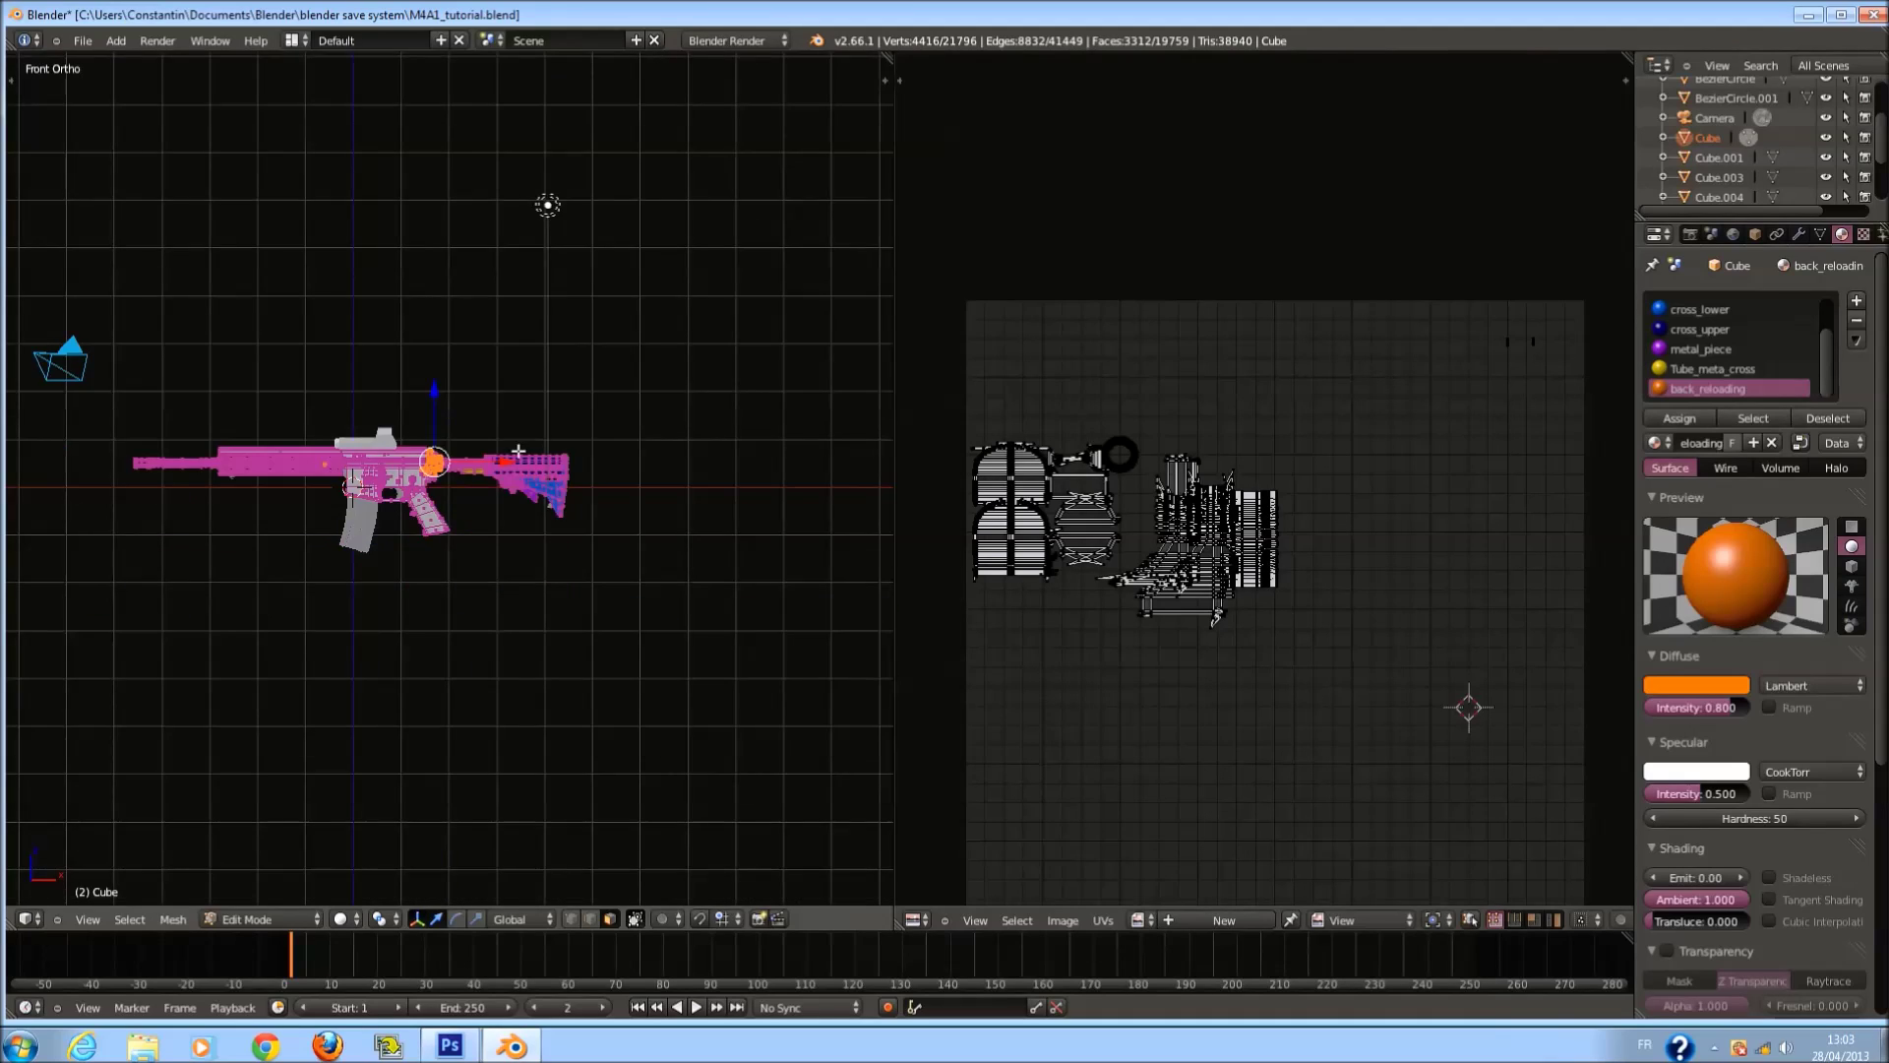
key("KP_Decimal")
scroll(518, 451, "down", 4)
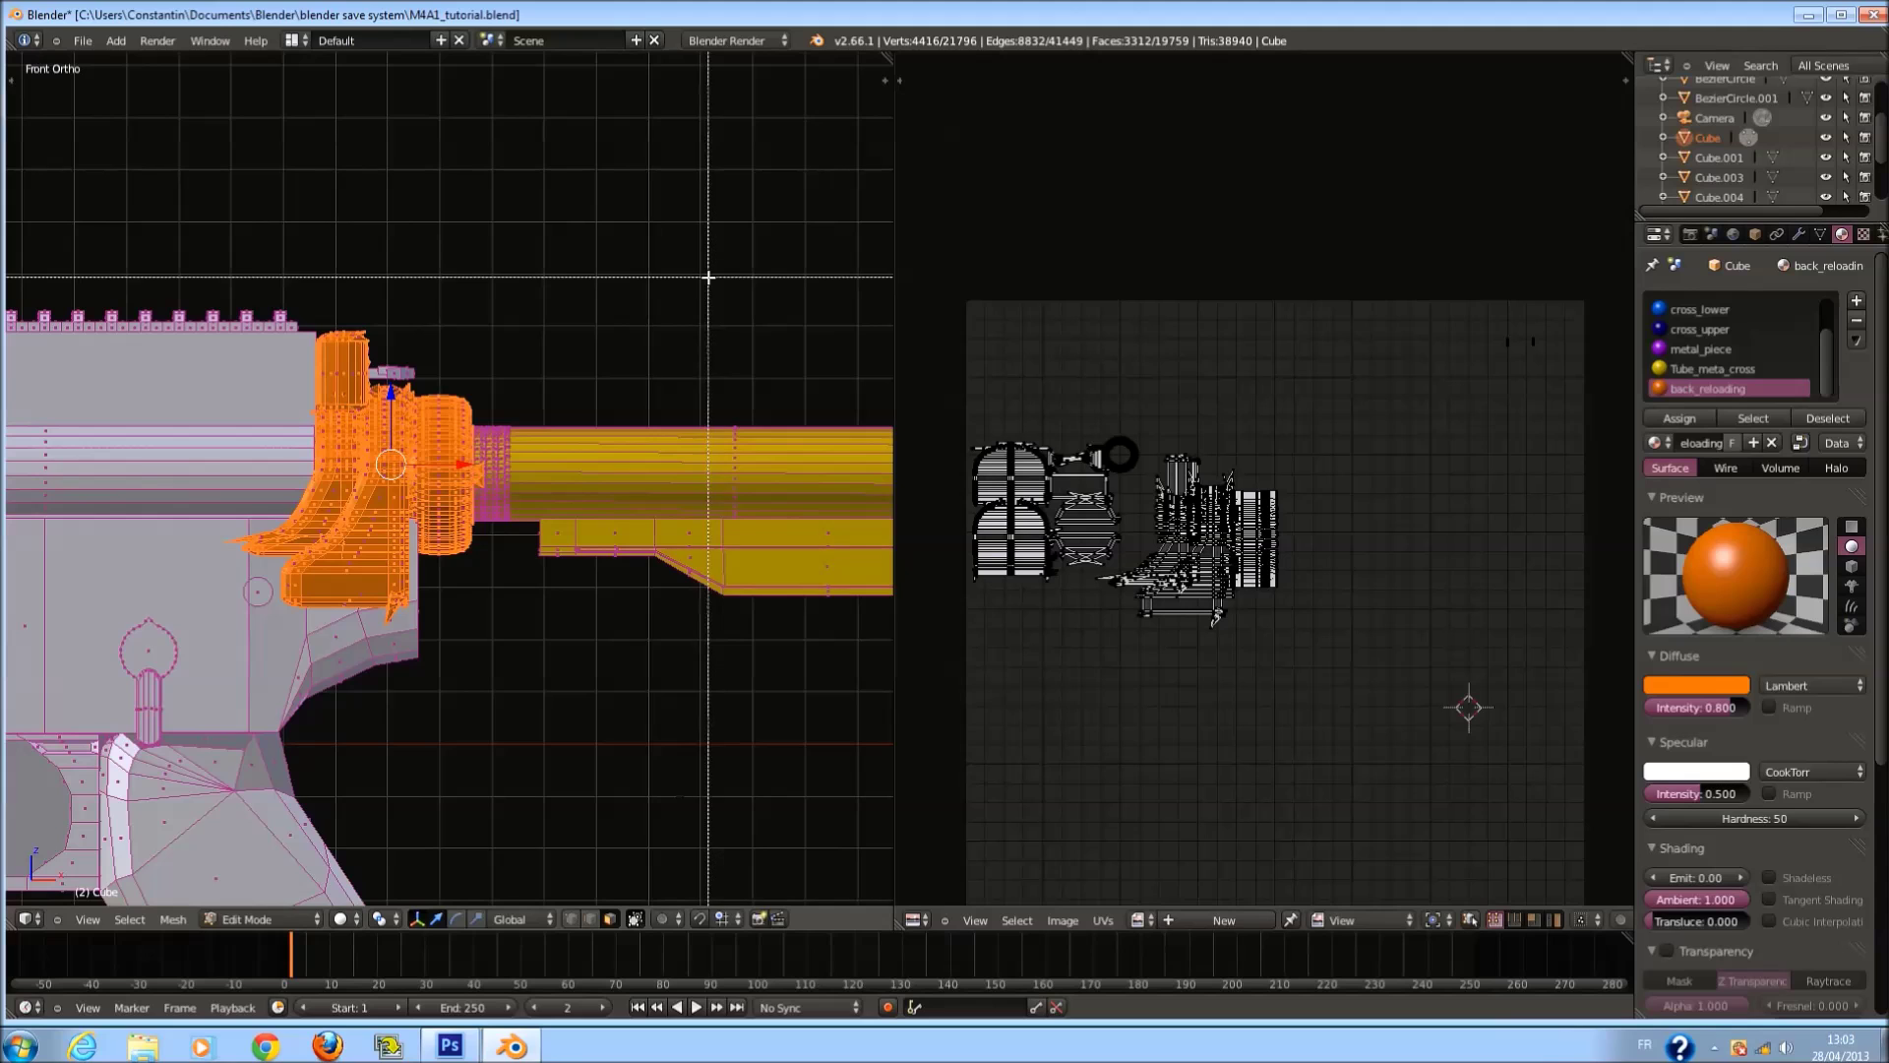
Try to bevel the selected orange receiver parts a third time, and undo the attempt.
key("alt+h")
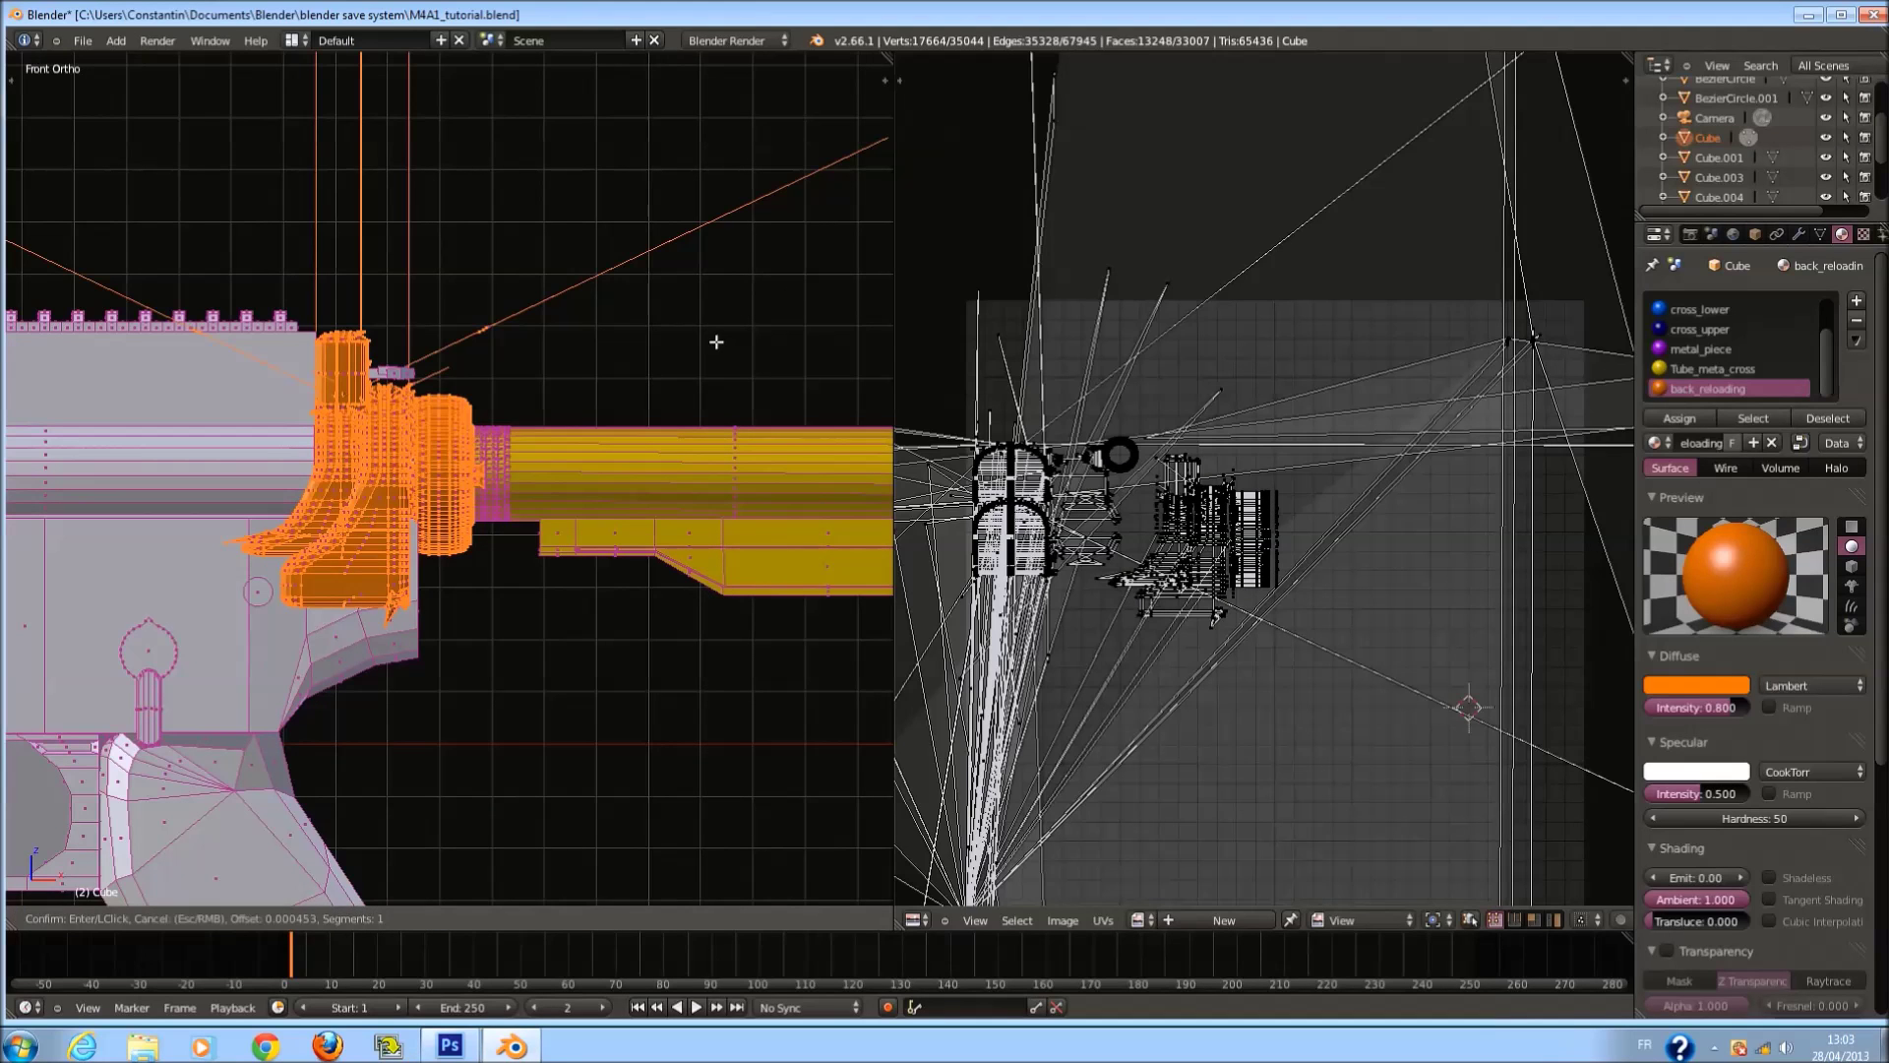
key("a")
scroll(728, 311, "down", 10)
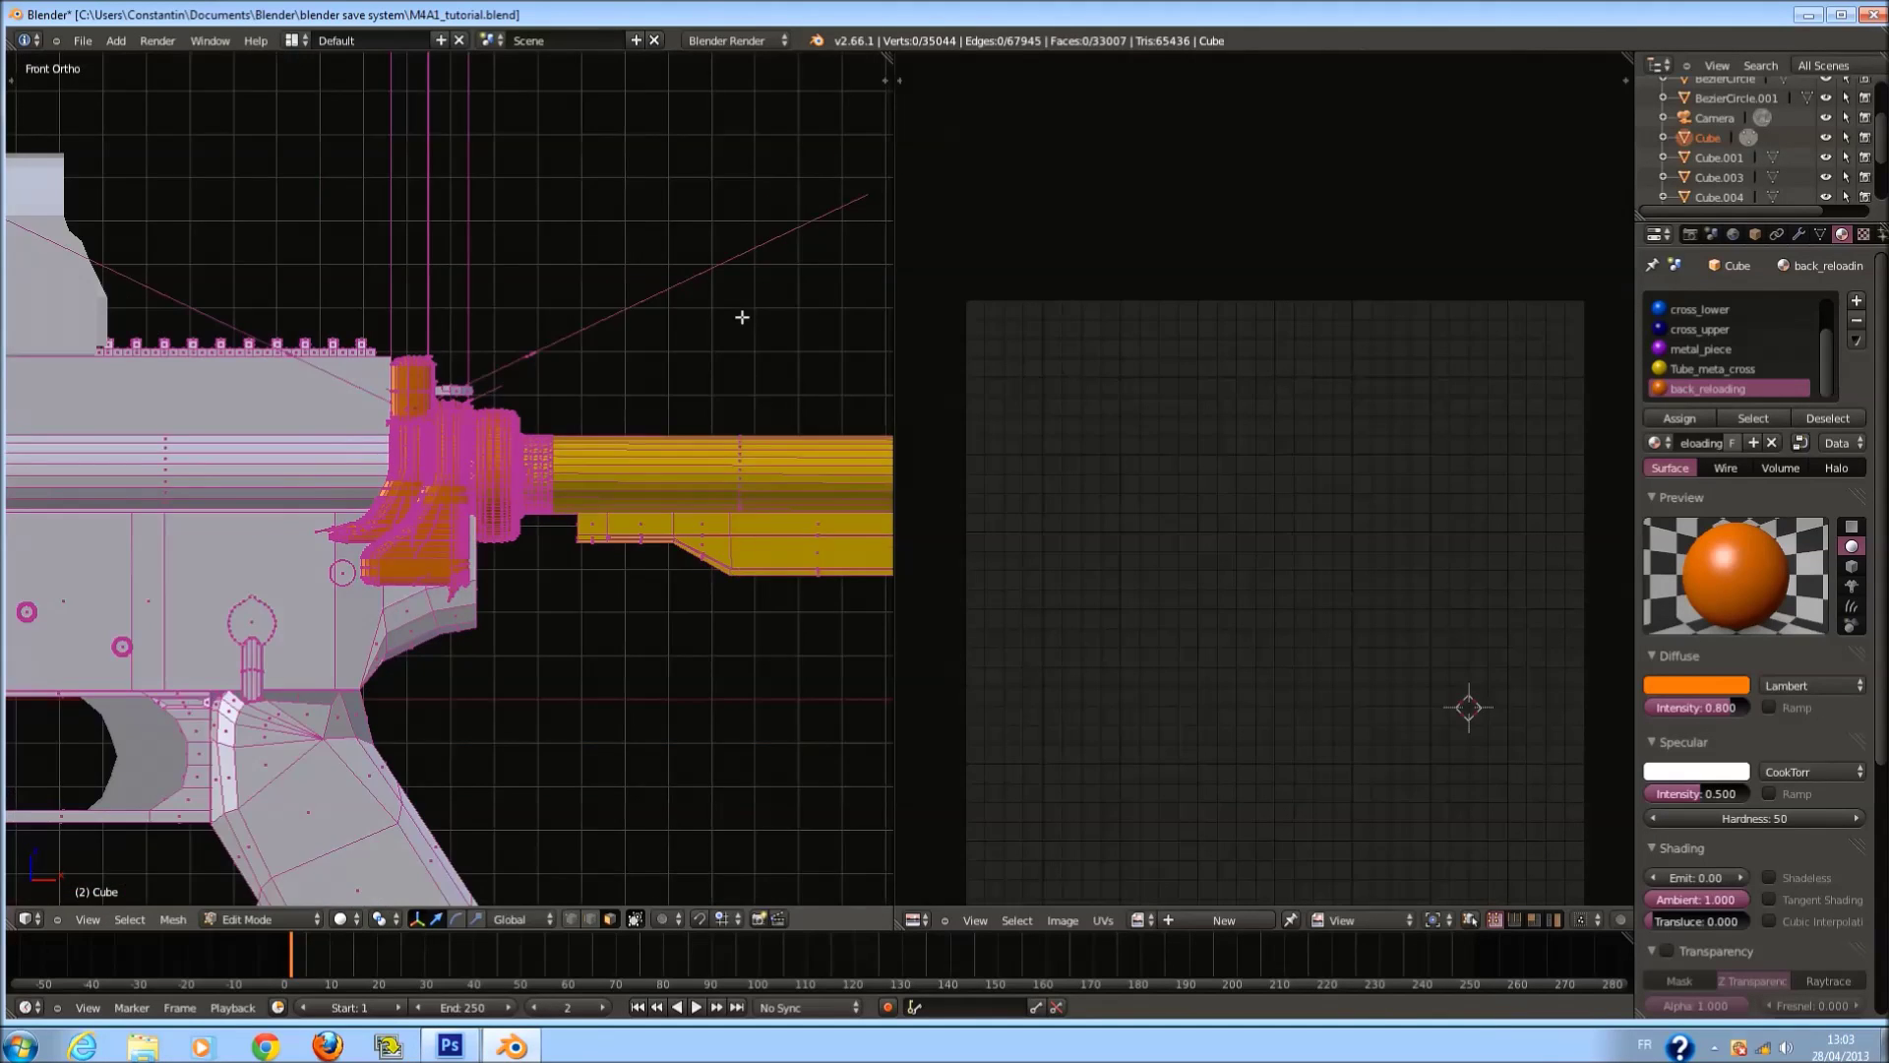
key("ctrl+z")
key("ctrl+z")
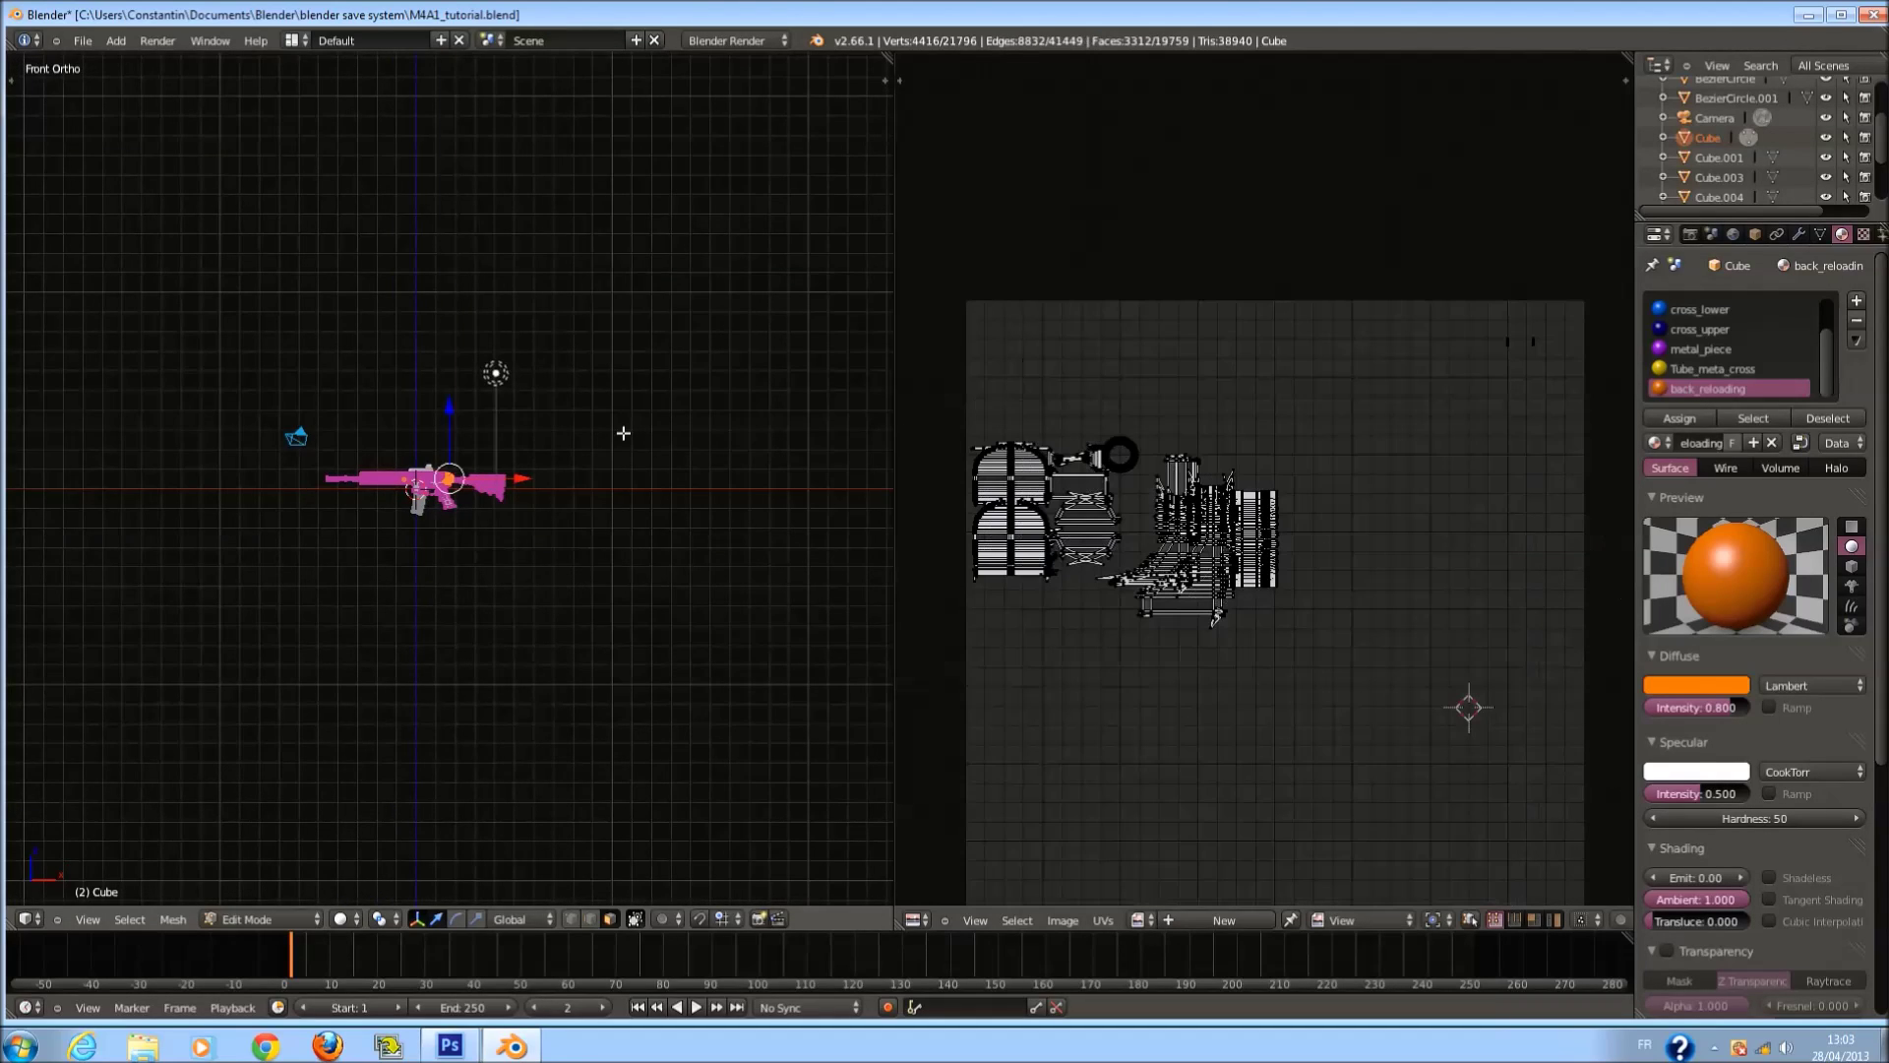
scroll(624, 423, "up", 10)
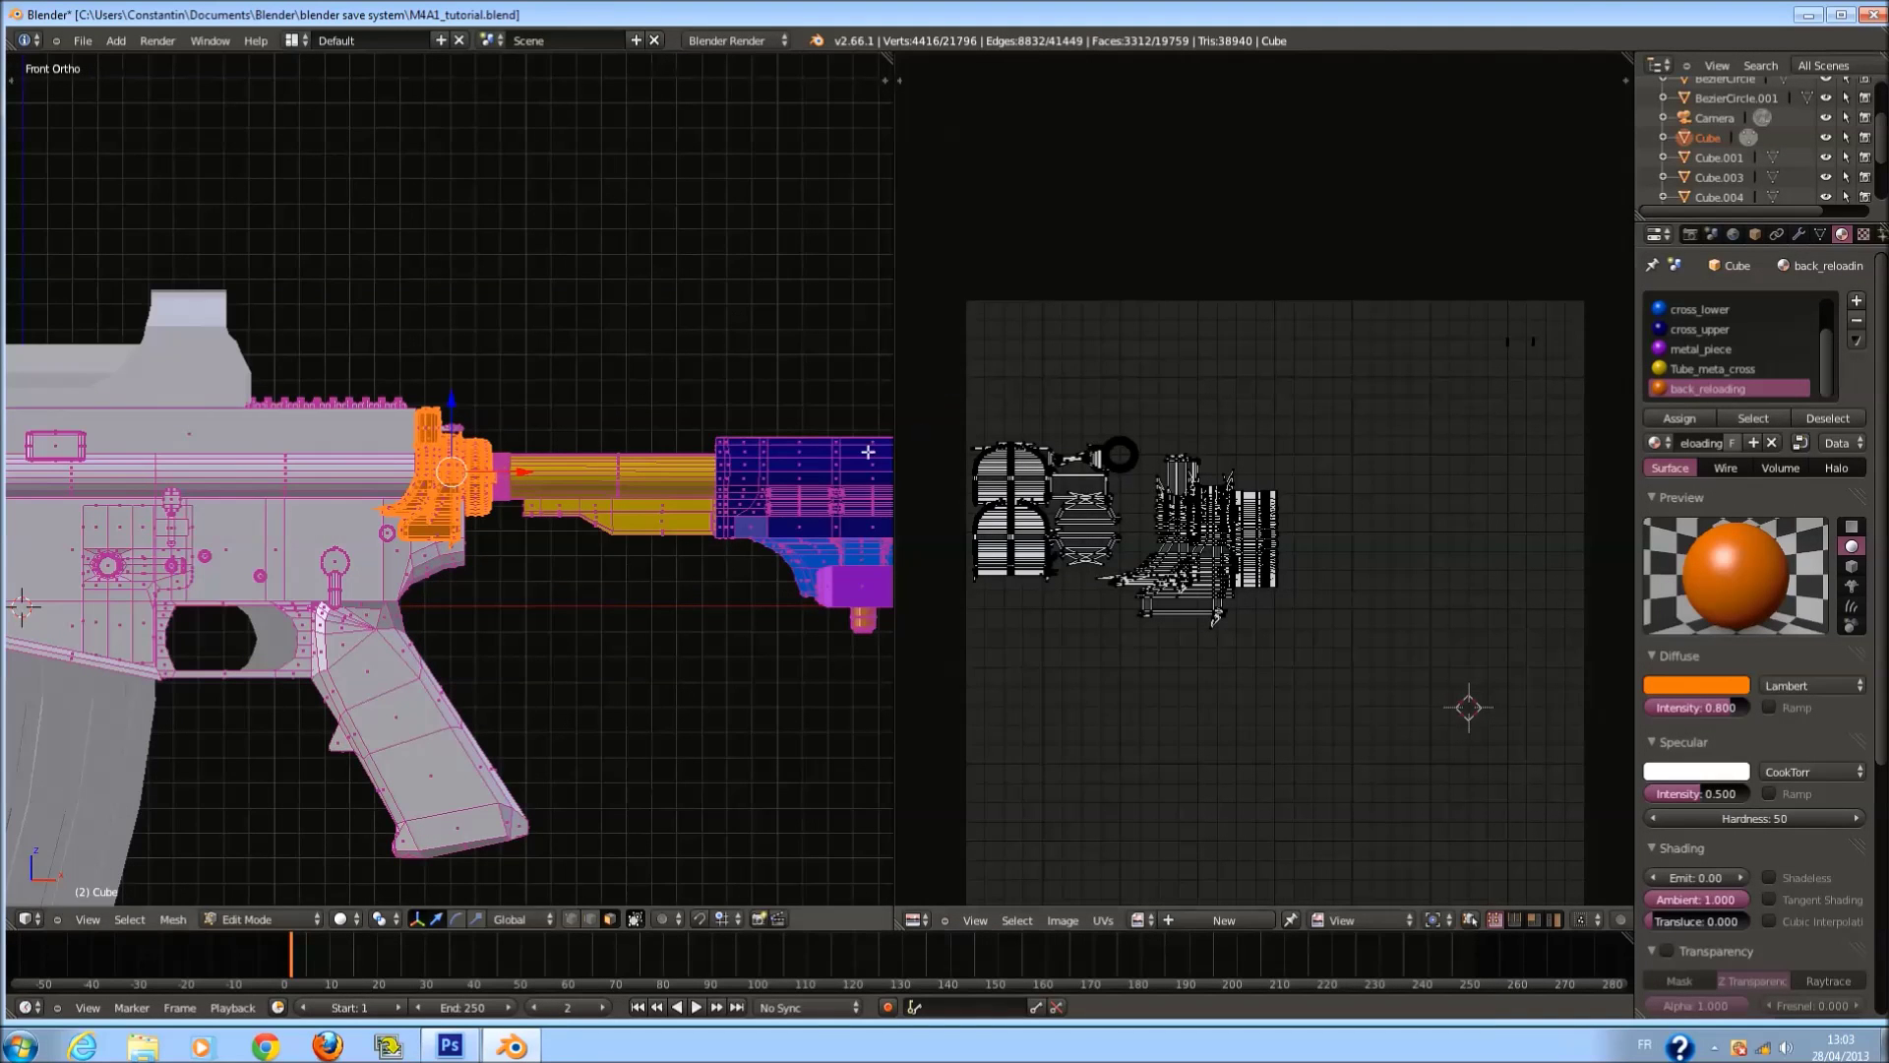
key("ctrl+b")
key("Escape")
key("b")
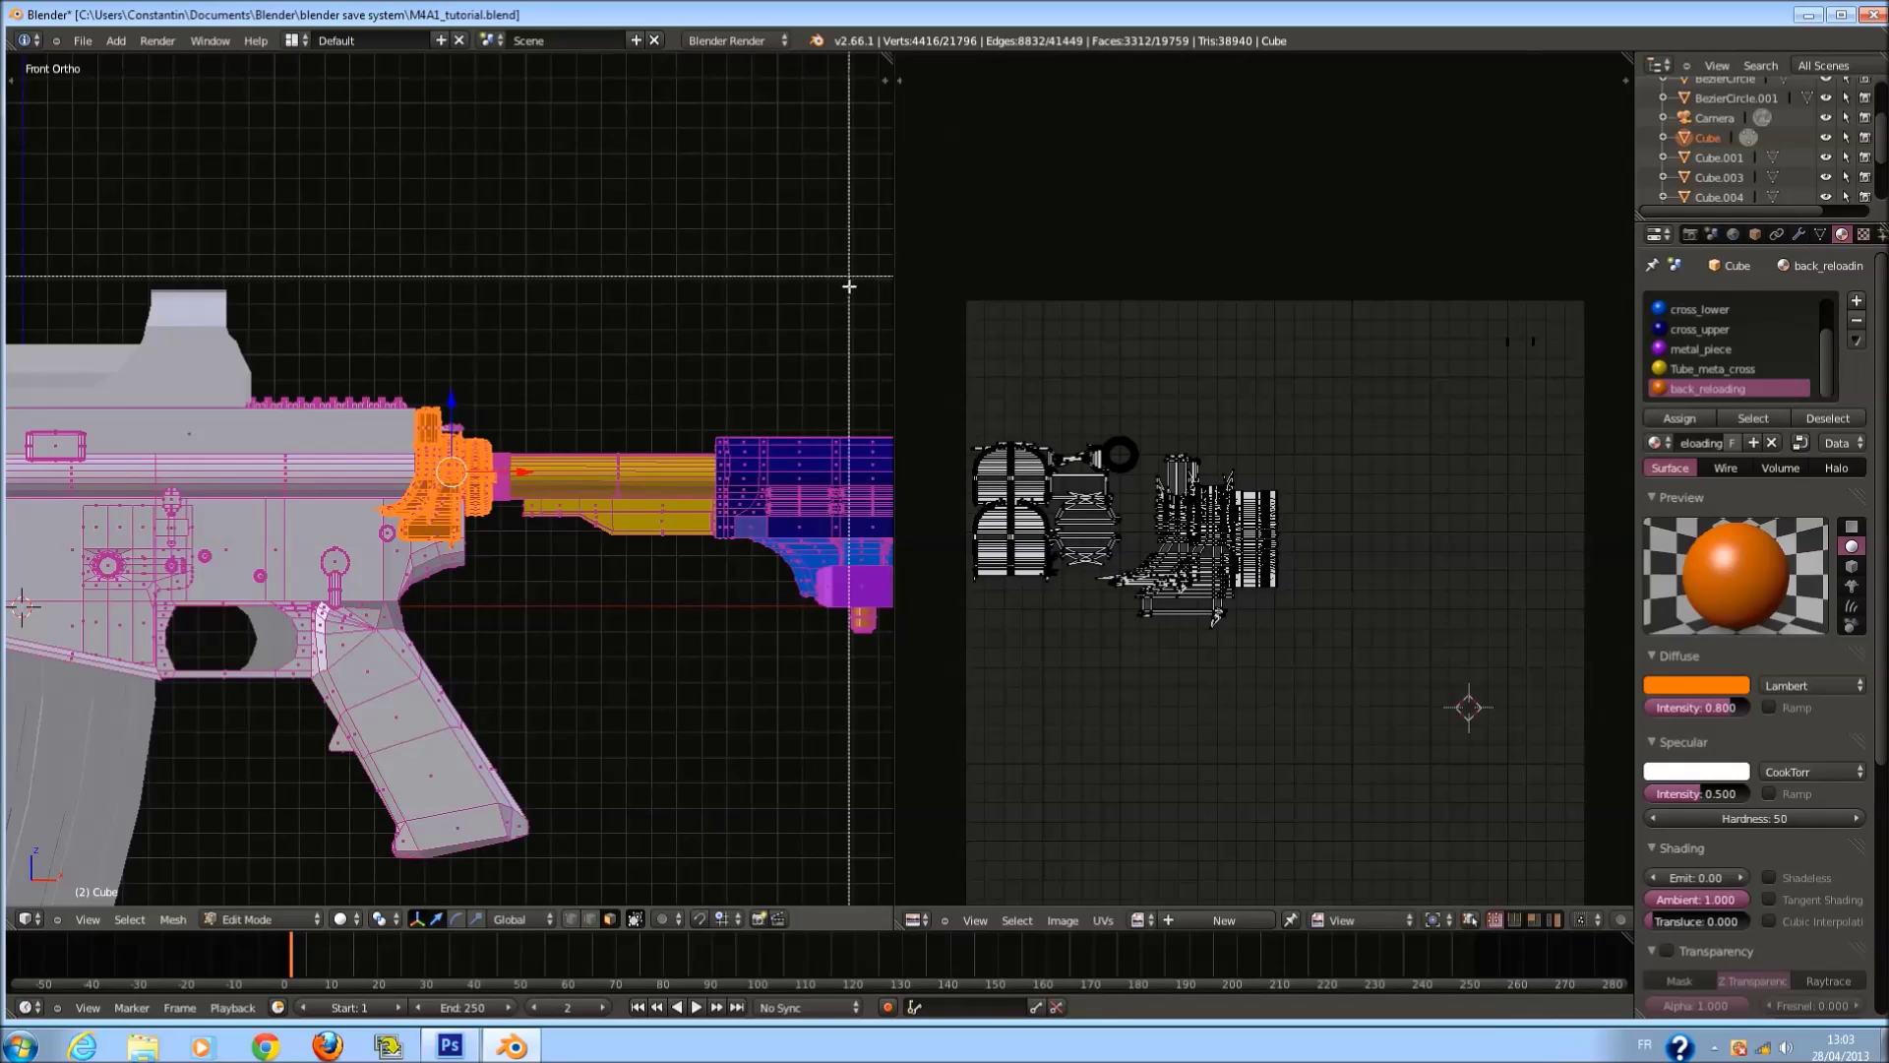
key("Escape")
key("b")
key("Escape")
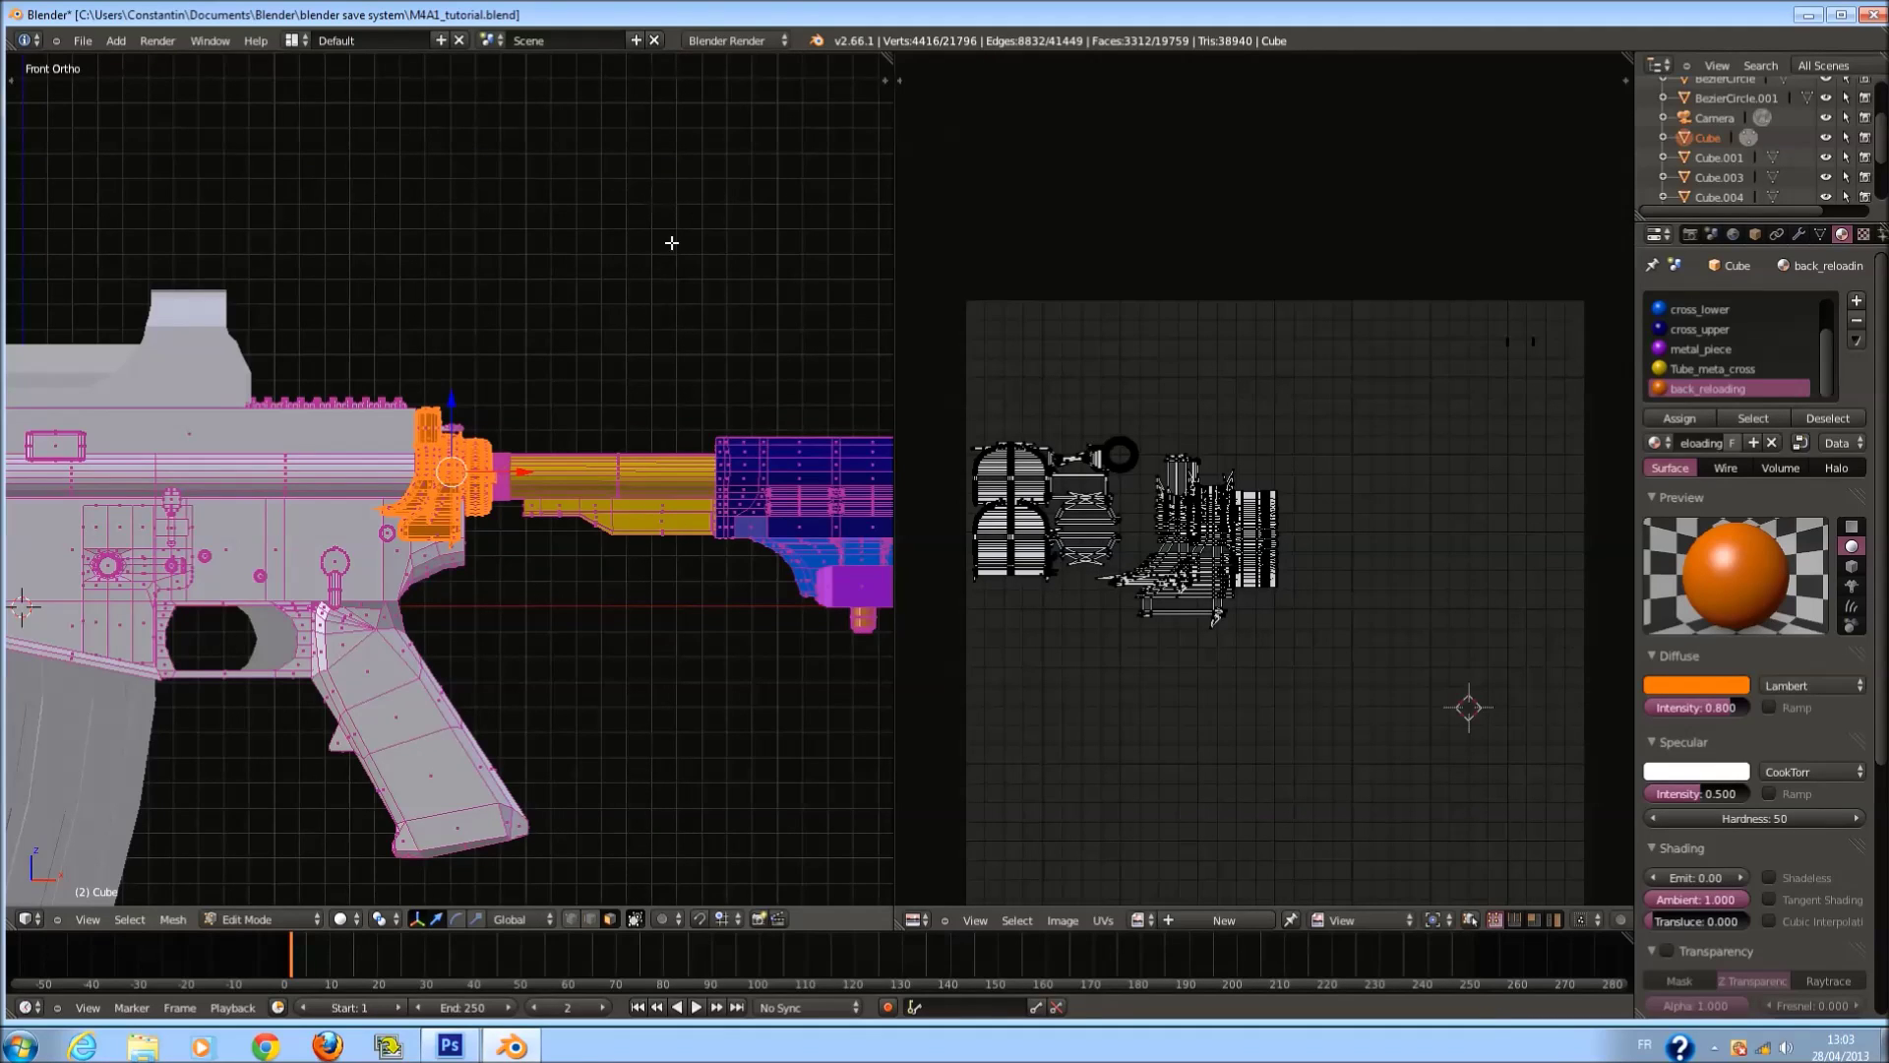
scroll(658, 270, "down", 6)
middle_click_drag(677, 499, 543, 453, "shift")
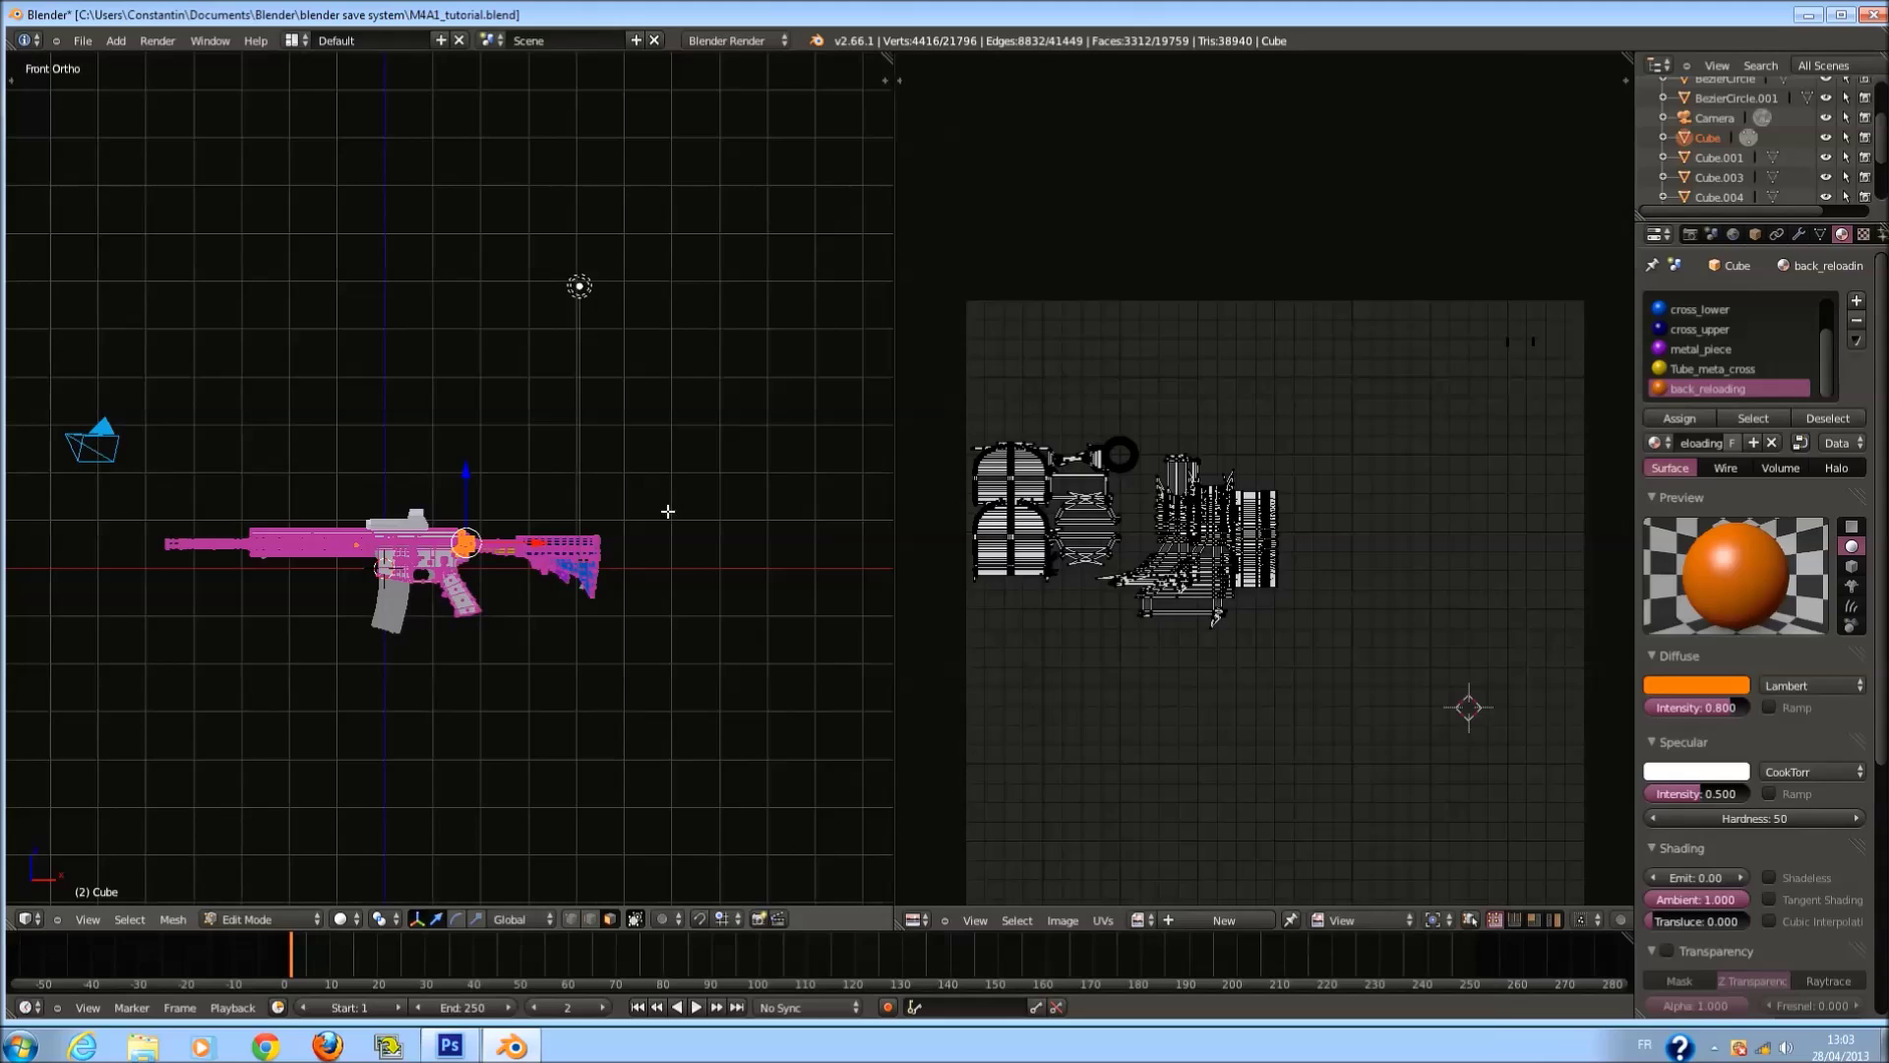
scroll(1300, 514, "down", 1)
scroll(1300, 513, "up", 1)
key("a")
scroll(629, 511, "up", 2)
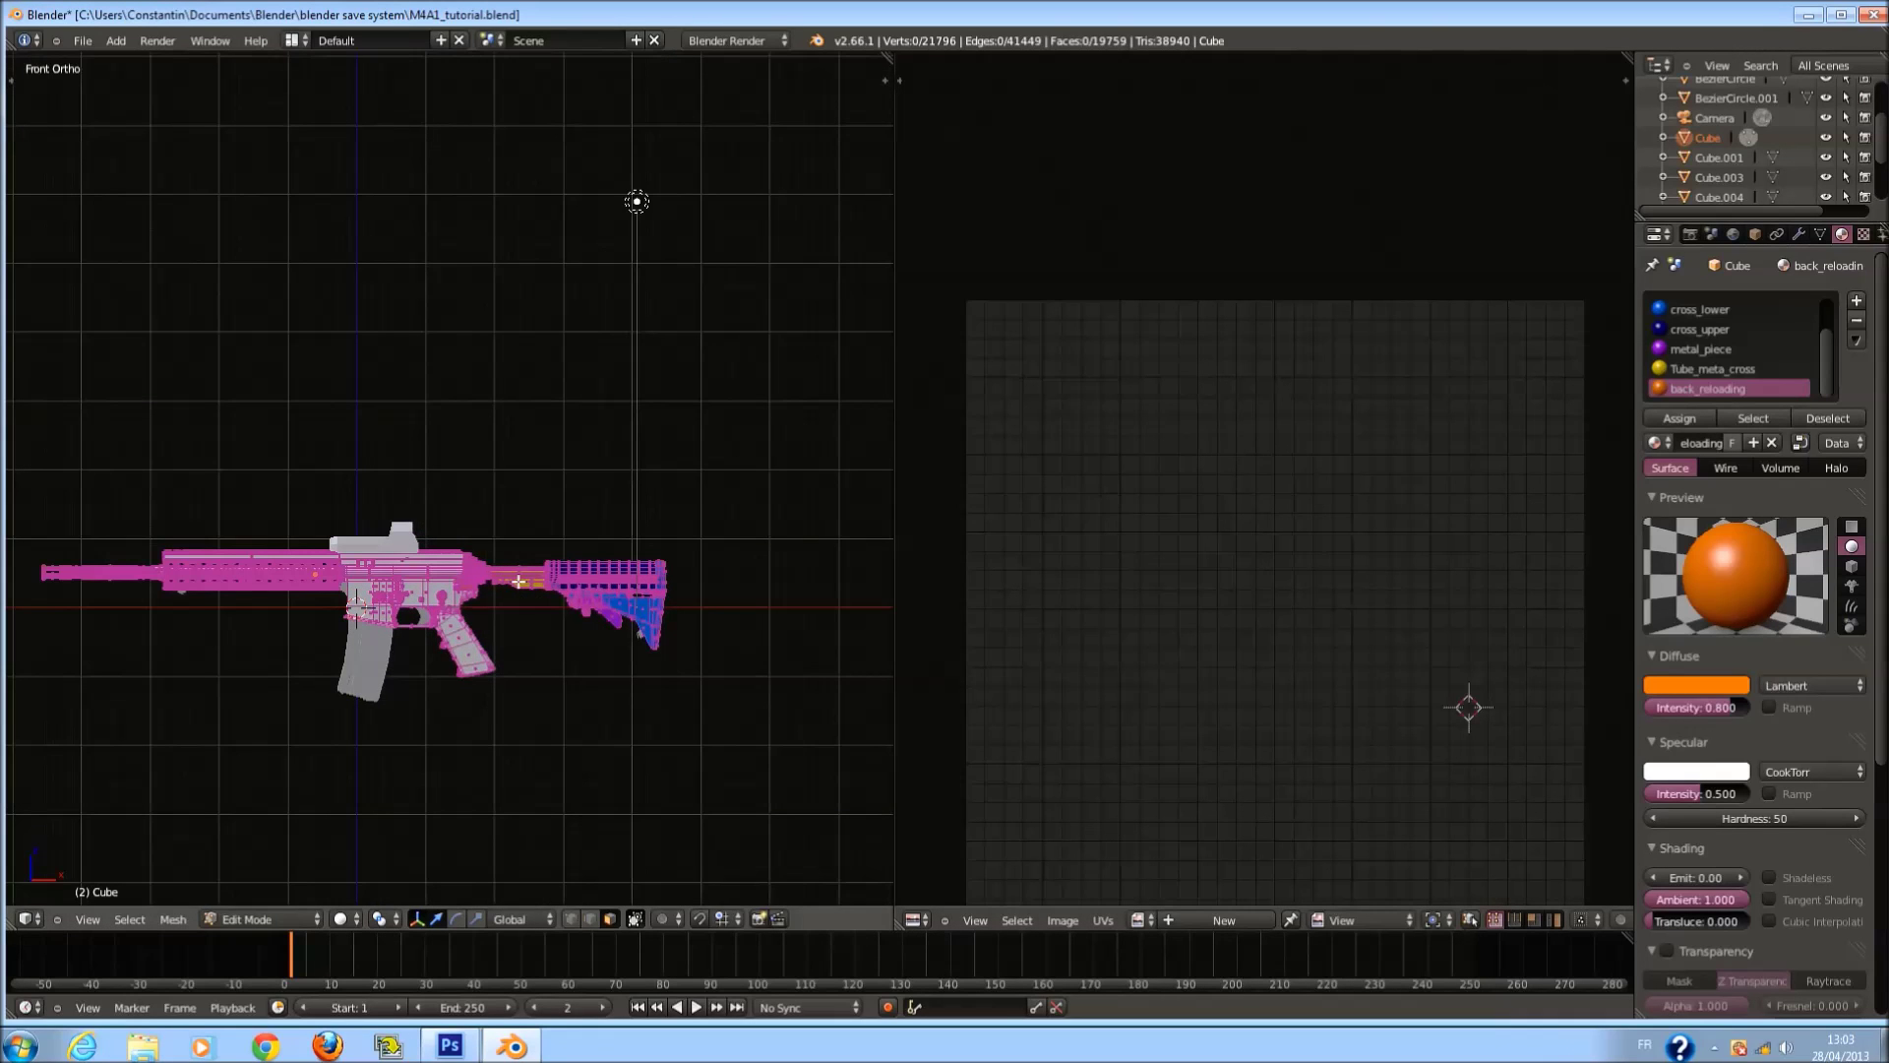
key("ctrl+z")
Box-select the two tiny stray UV islands and move them above the side-view receiver islands.
scroll(629, 512, "down", 5, "shift")
scroll(1567, 374, "up", 1)
scroll(1566, 374, "down", 1)
scroll(1567, 374, "up", 1)
key("b")
left_click_drag(1474, 222, 1613, 344)
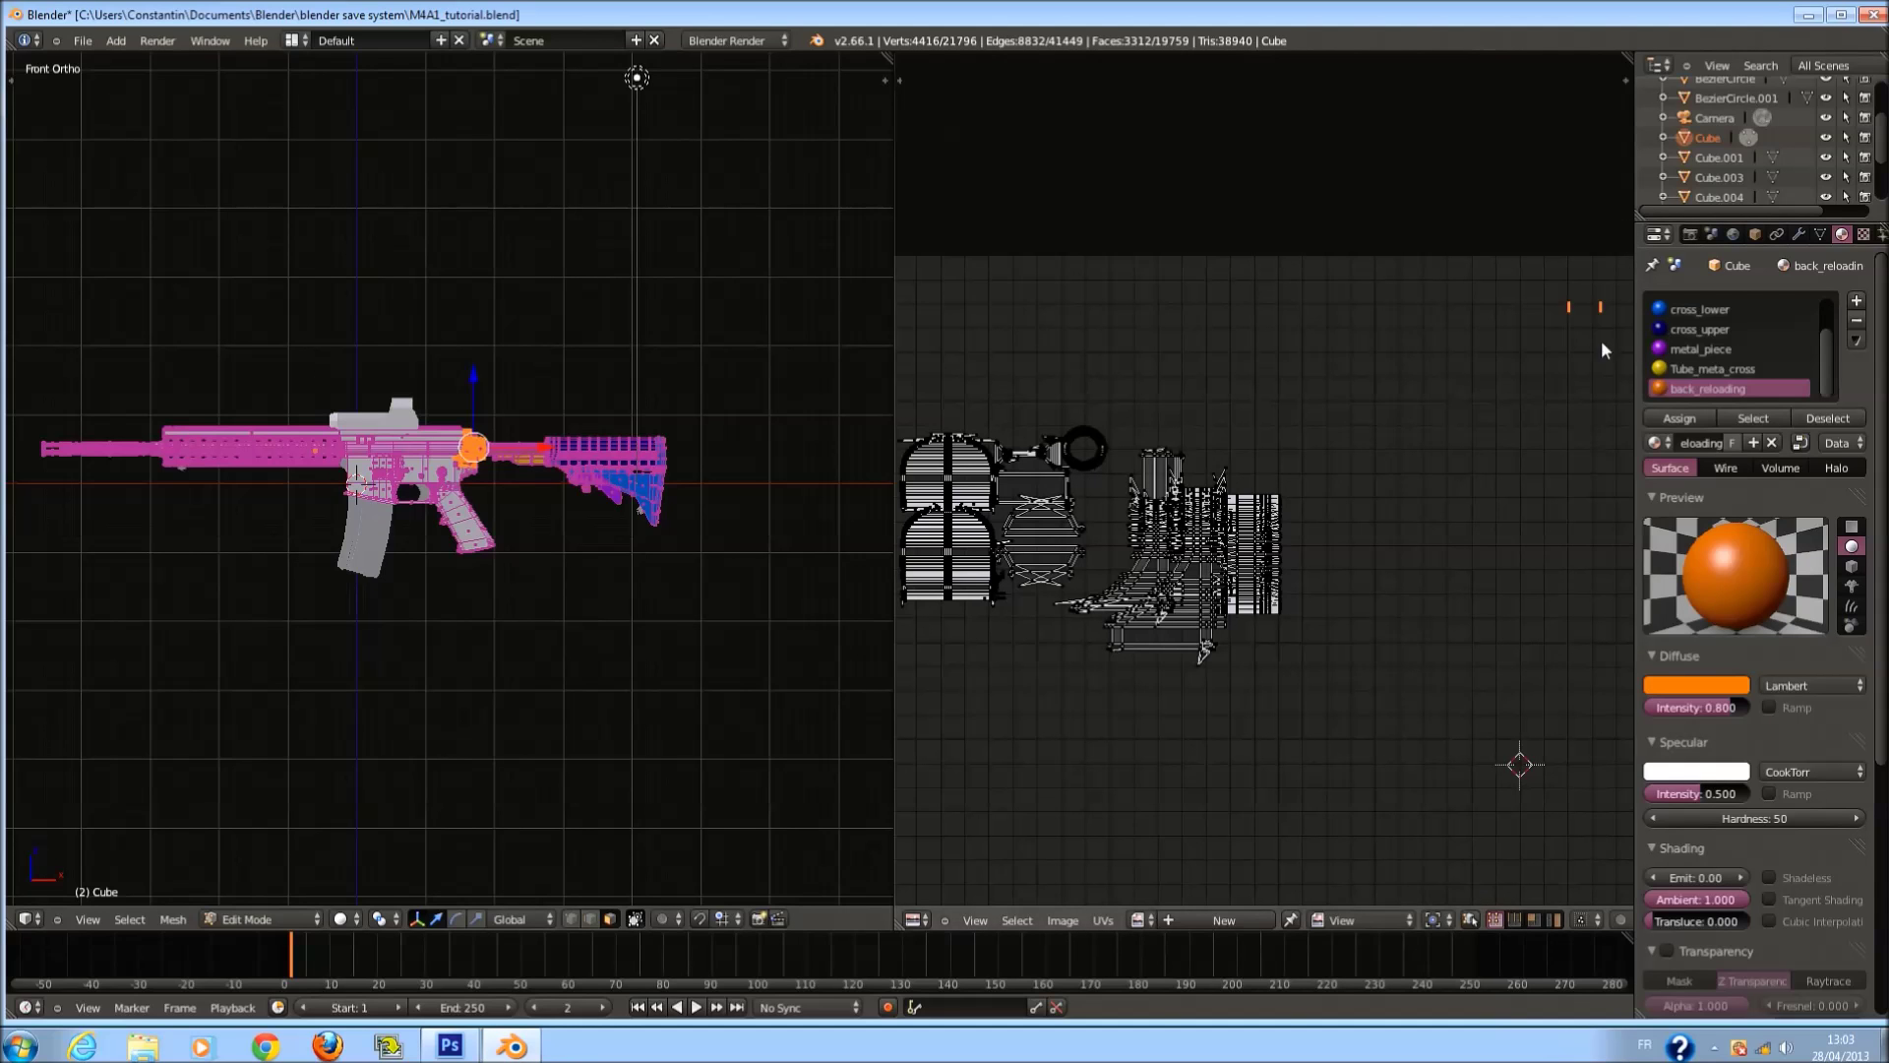
key("g")
left_click(1202, 448)
scroll(1219, 474, "up", 6)
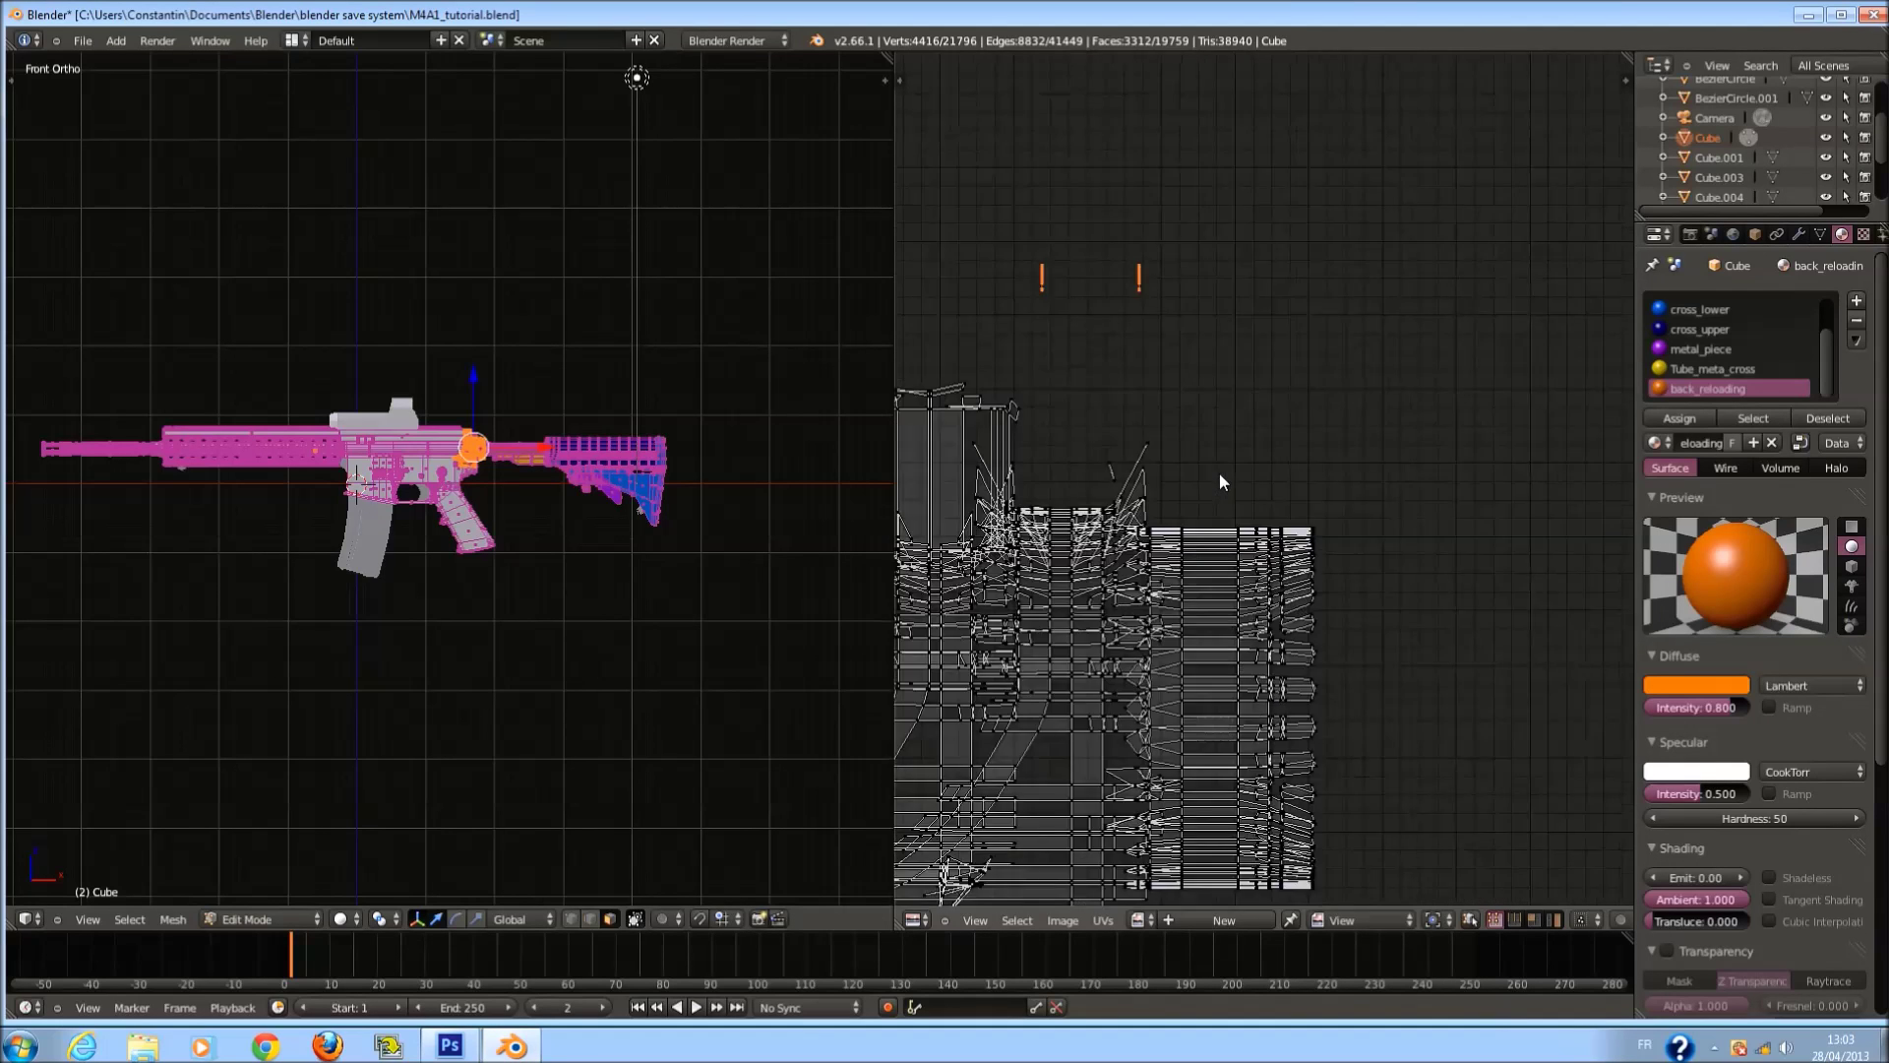
middle_click_drag(1204, 524, 1407, 418)
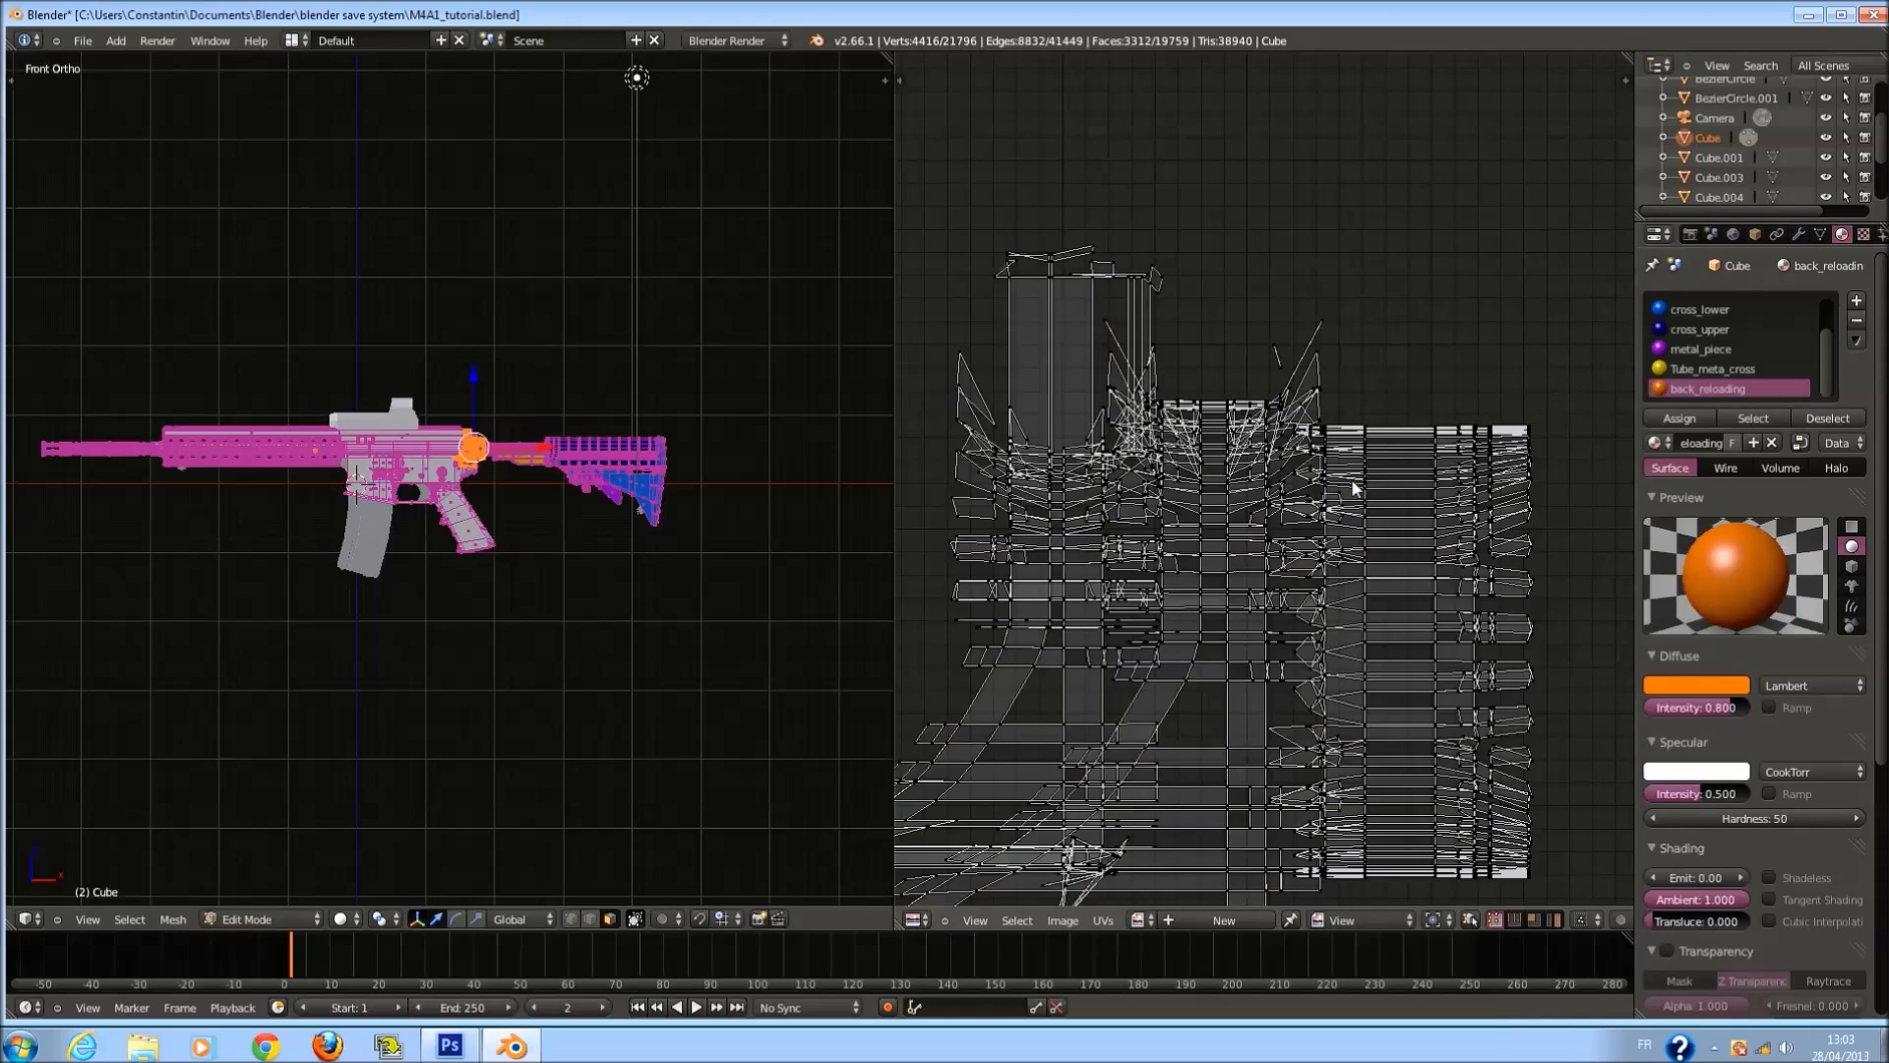
Undo the stray islands' move and both bevels on the orange receiver parts, and save the project.
key("ctrl+z")
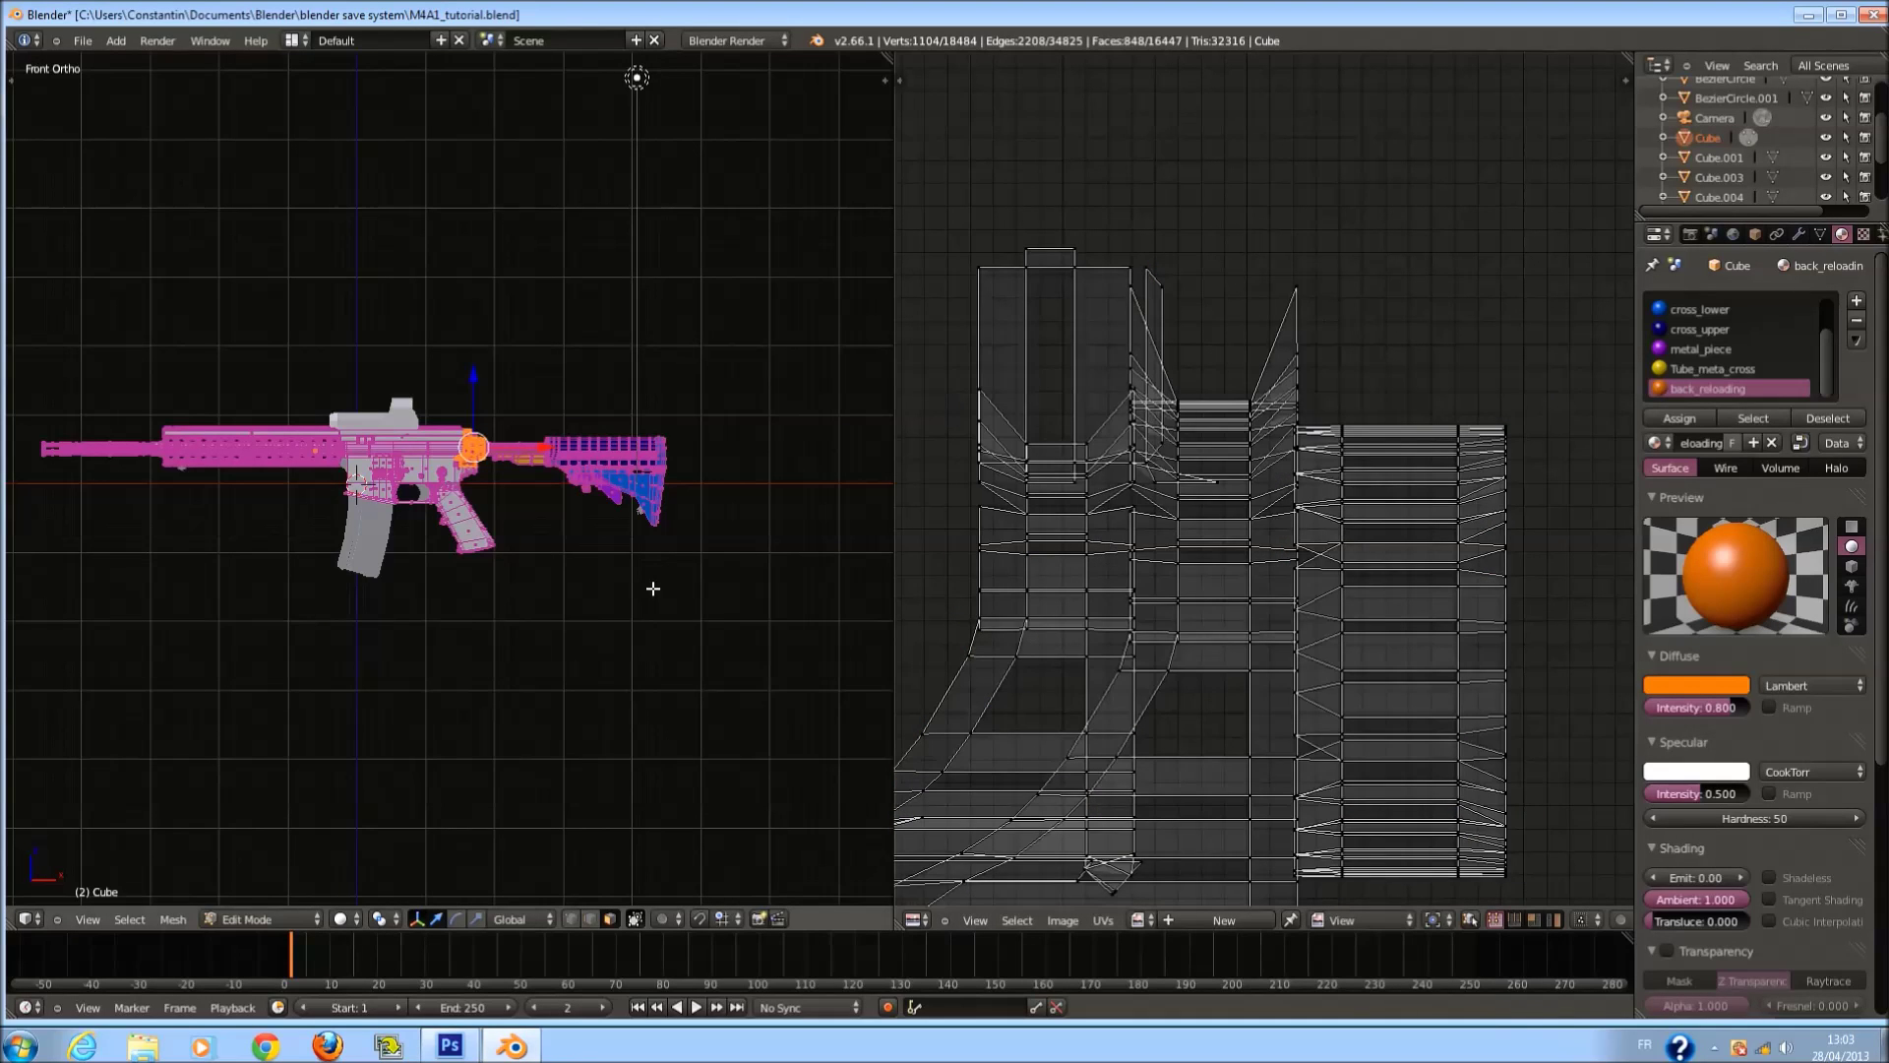
scroll(981, 561, "down", 6)
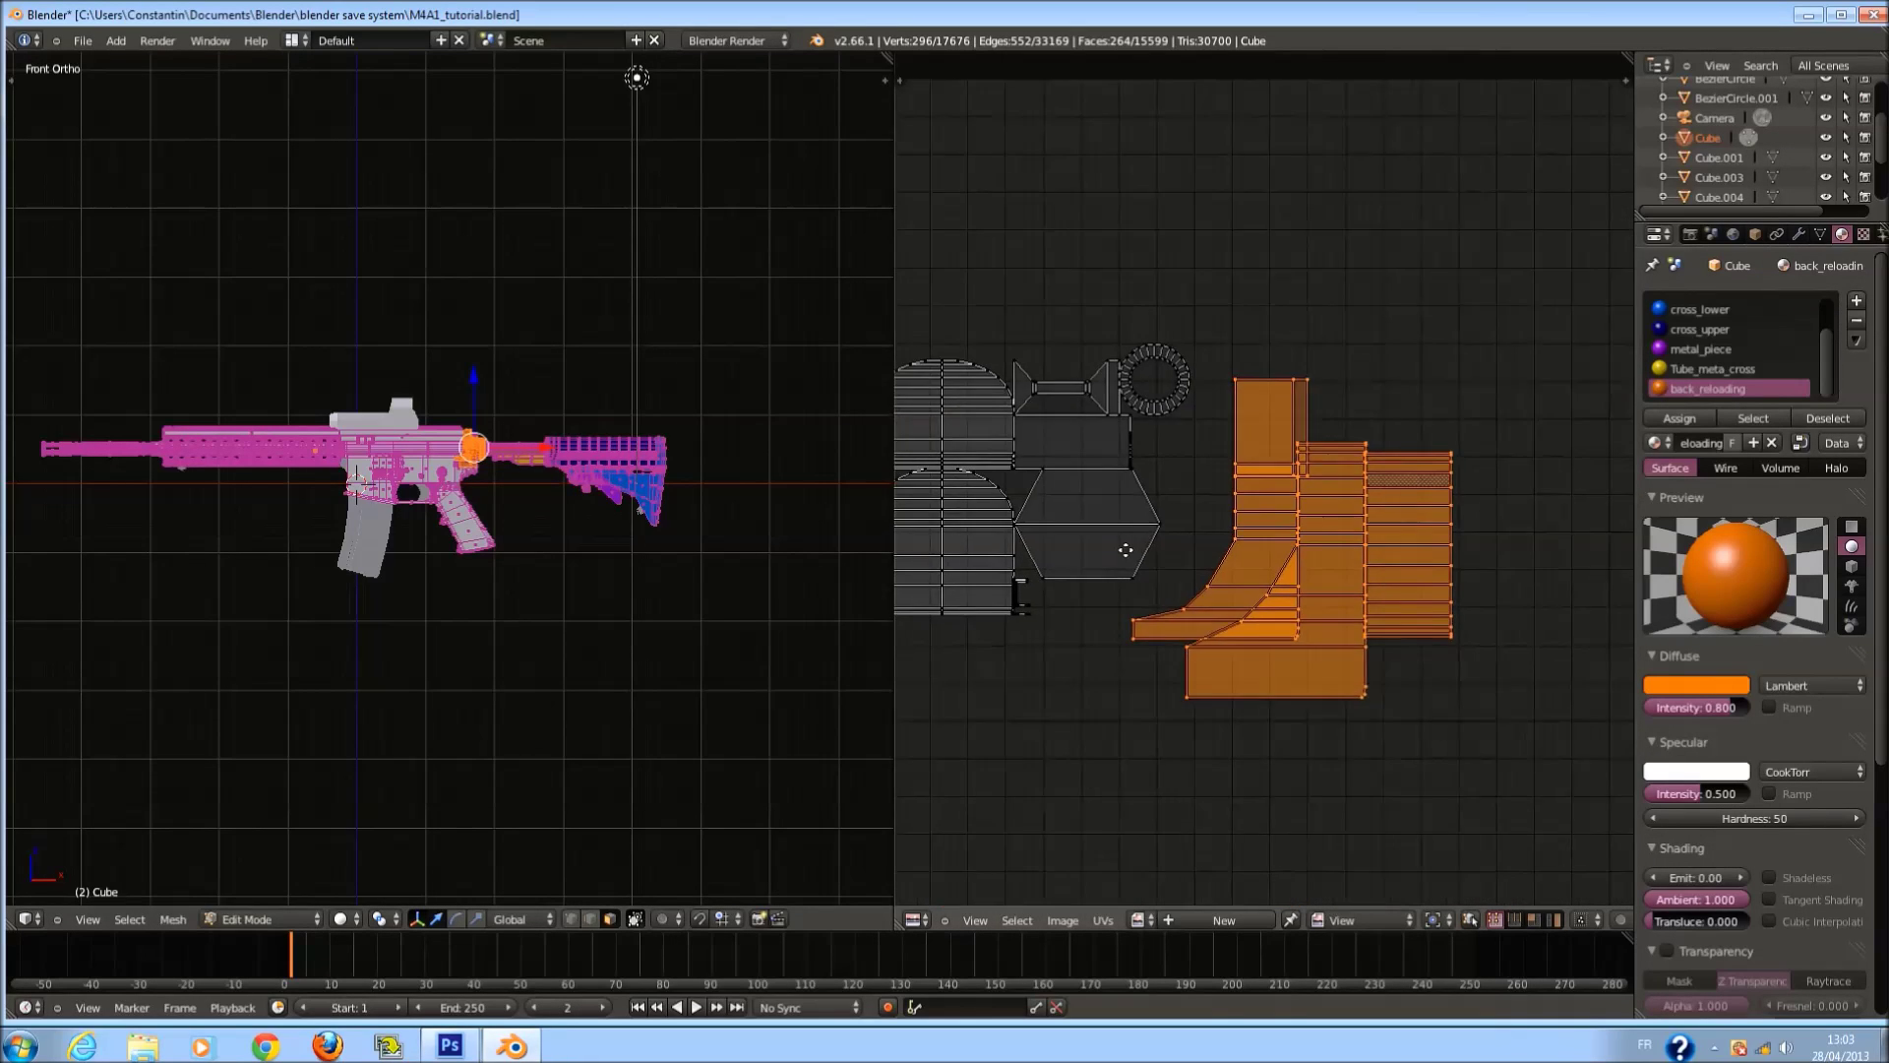
key("ctrl+s")
middle_click_drag(1272, 568, 1107, 605)
key("a")
key("a")
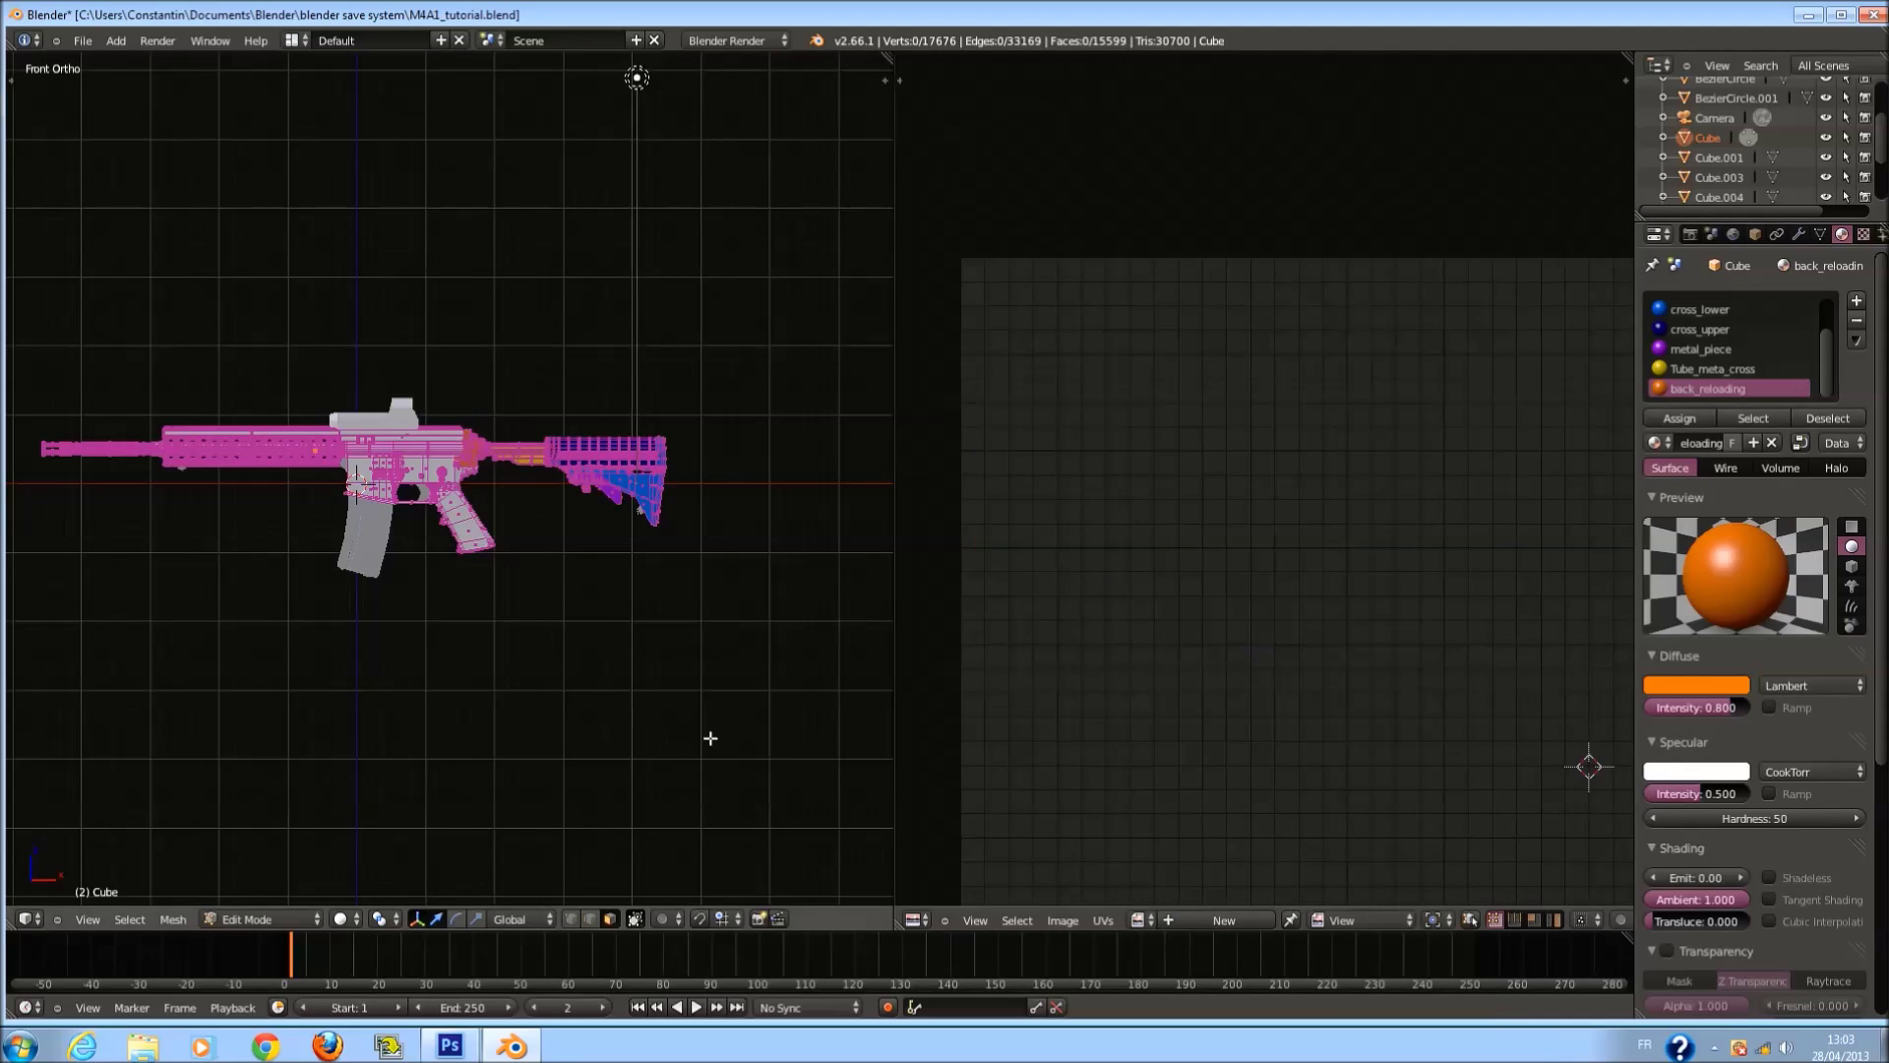
scroll(592, 513, "up", 5)
scroll(592, 512, "up", 1)
key("ctrl+z")
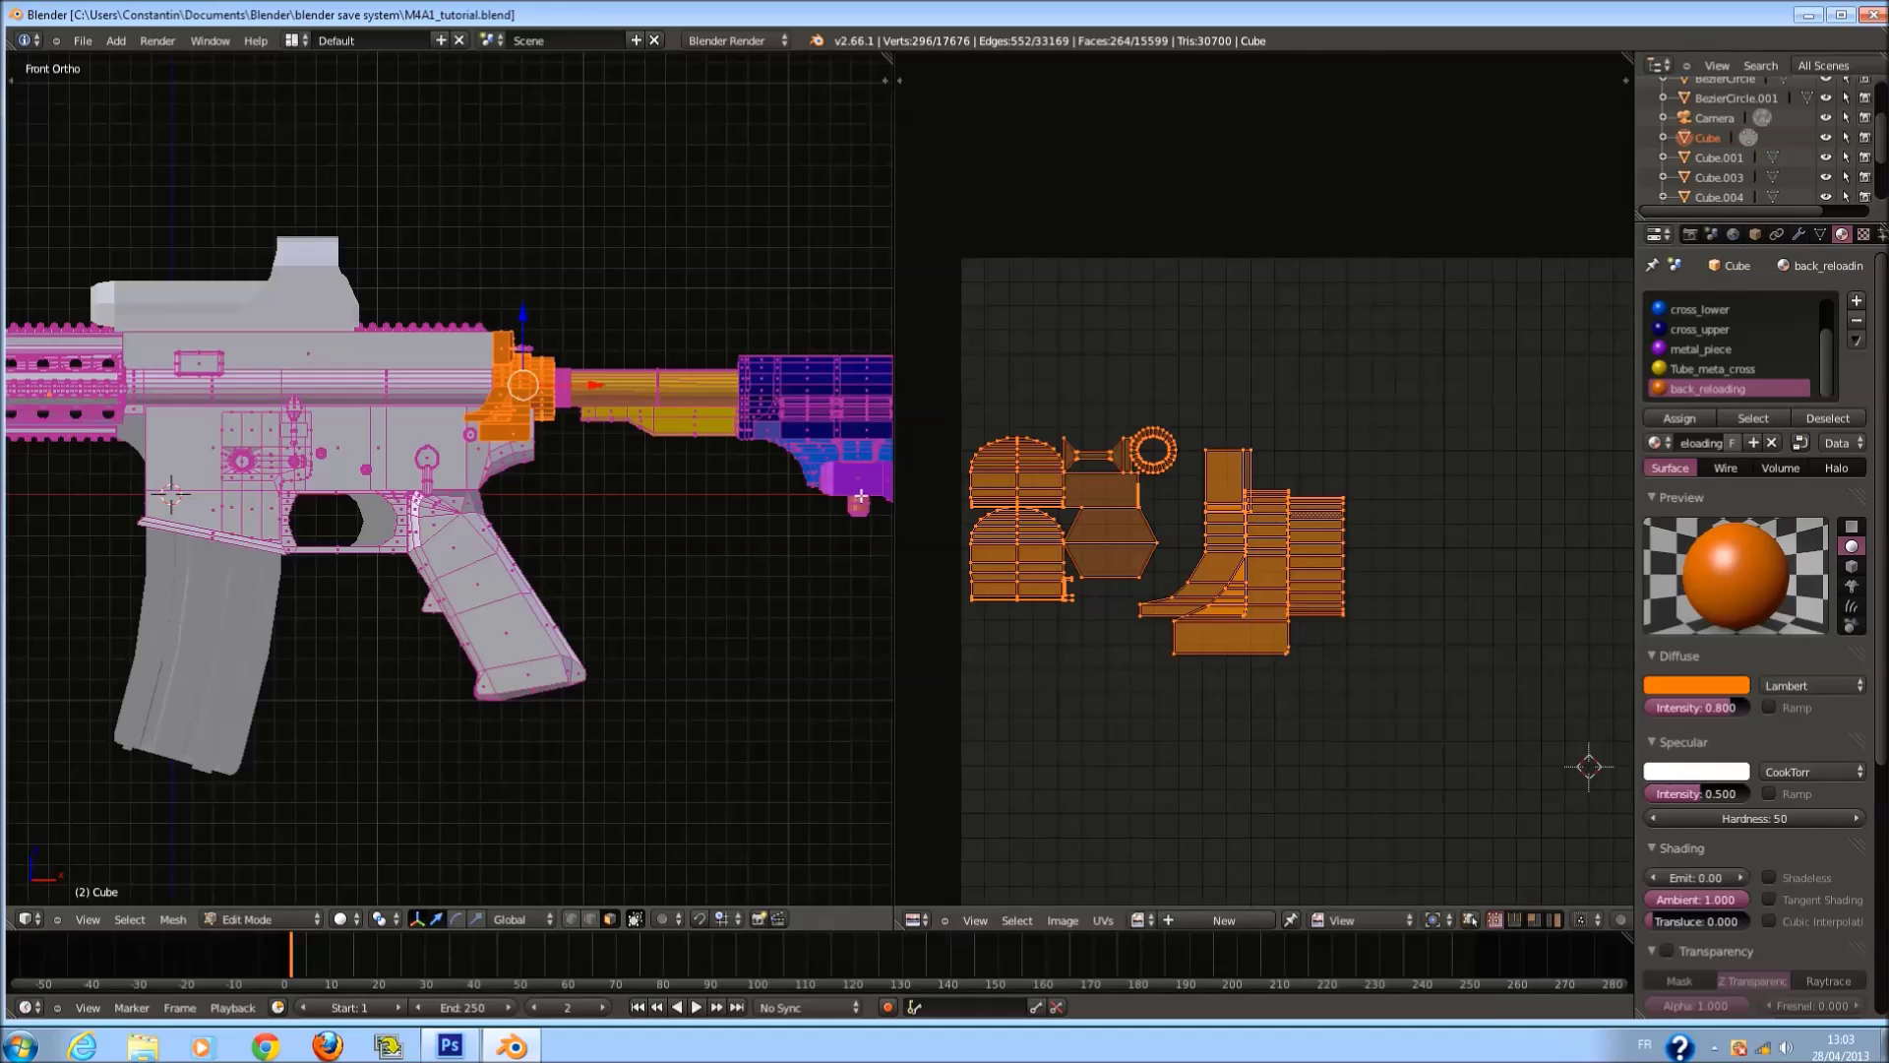
Show the rifle in wireframe and box-select the stock, tube and orange receiver parts to display their UVs together.
key("z")
middle_click_drag(697, 444, 539, 444, "shift")
key("b")
left_click_drag(382, 265, 537, 436)
scroll(537, 437, "down", 2)
key("b")
left_click_drag(485, 284, 701, 542)
Scale the orange receiver parts' UV islands down and move them to the left of the yellow tube's islands.
middle_click_drag(1396, 627, 1423, 387)
key("s")
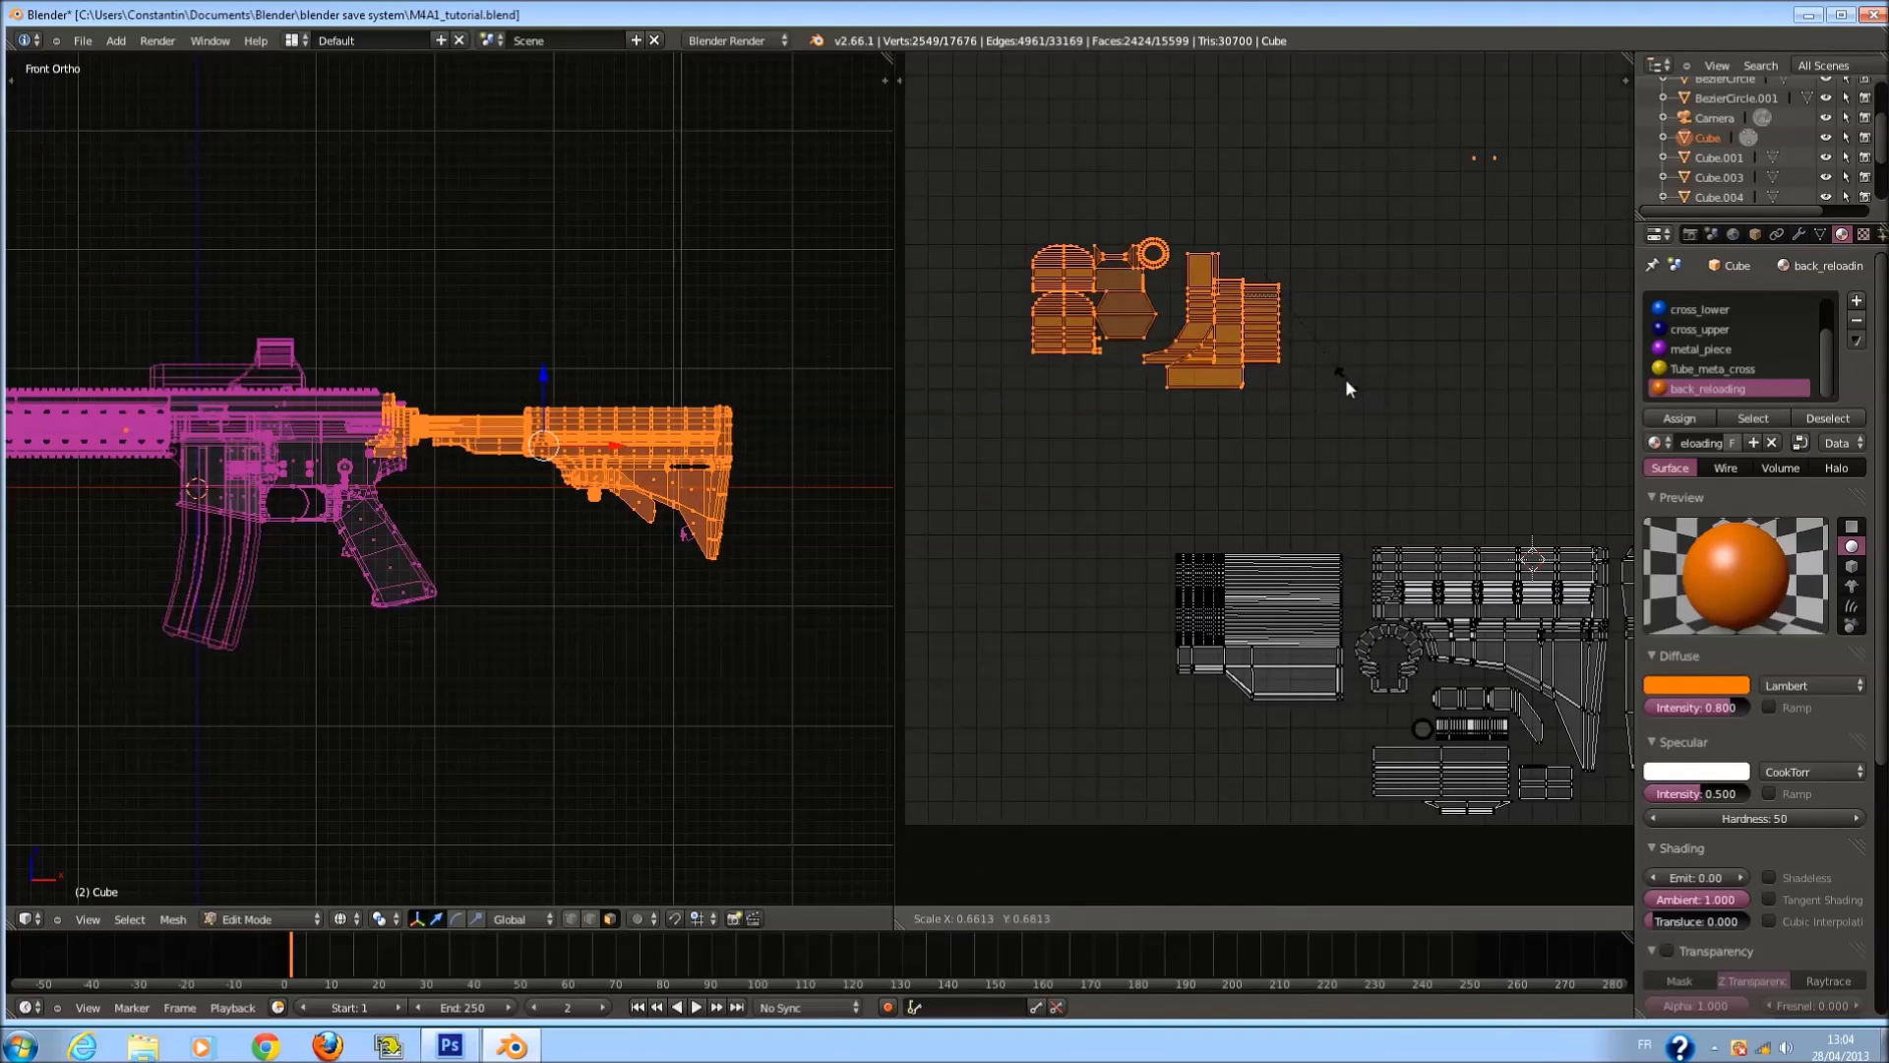
left_click(1304, 368)
key("g")
left_click(1190, 666)
key("s")
left_click(1290, 644)
Move the receiver UV islands closer, right beside the upper left edge of the tube's islands.
scroll(1290, 644, "up", 4)
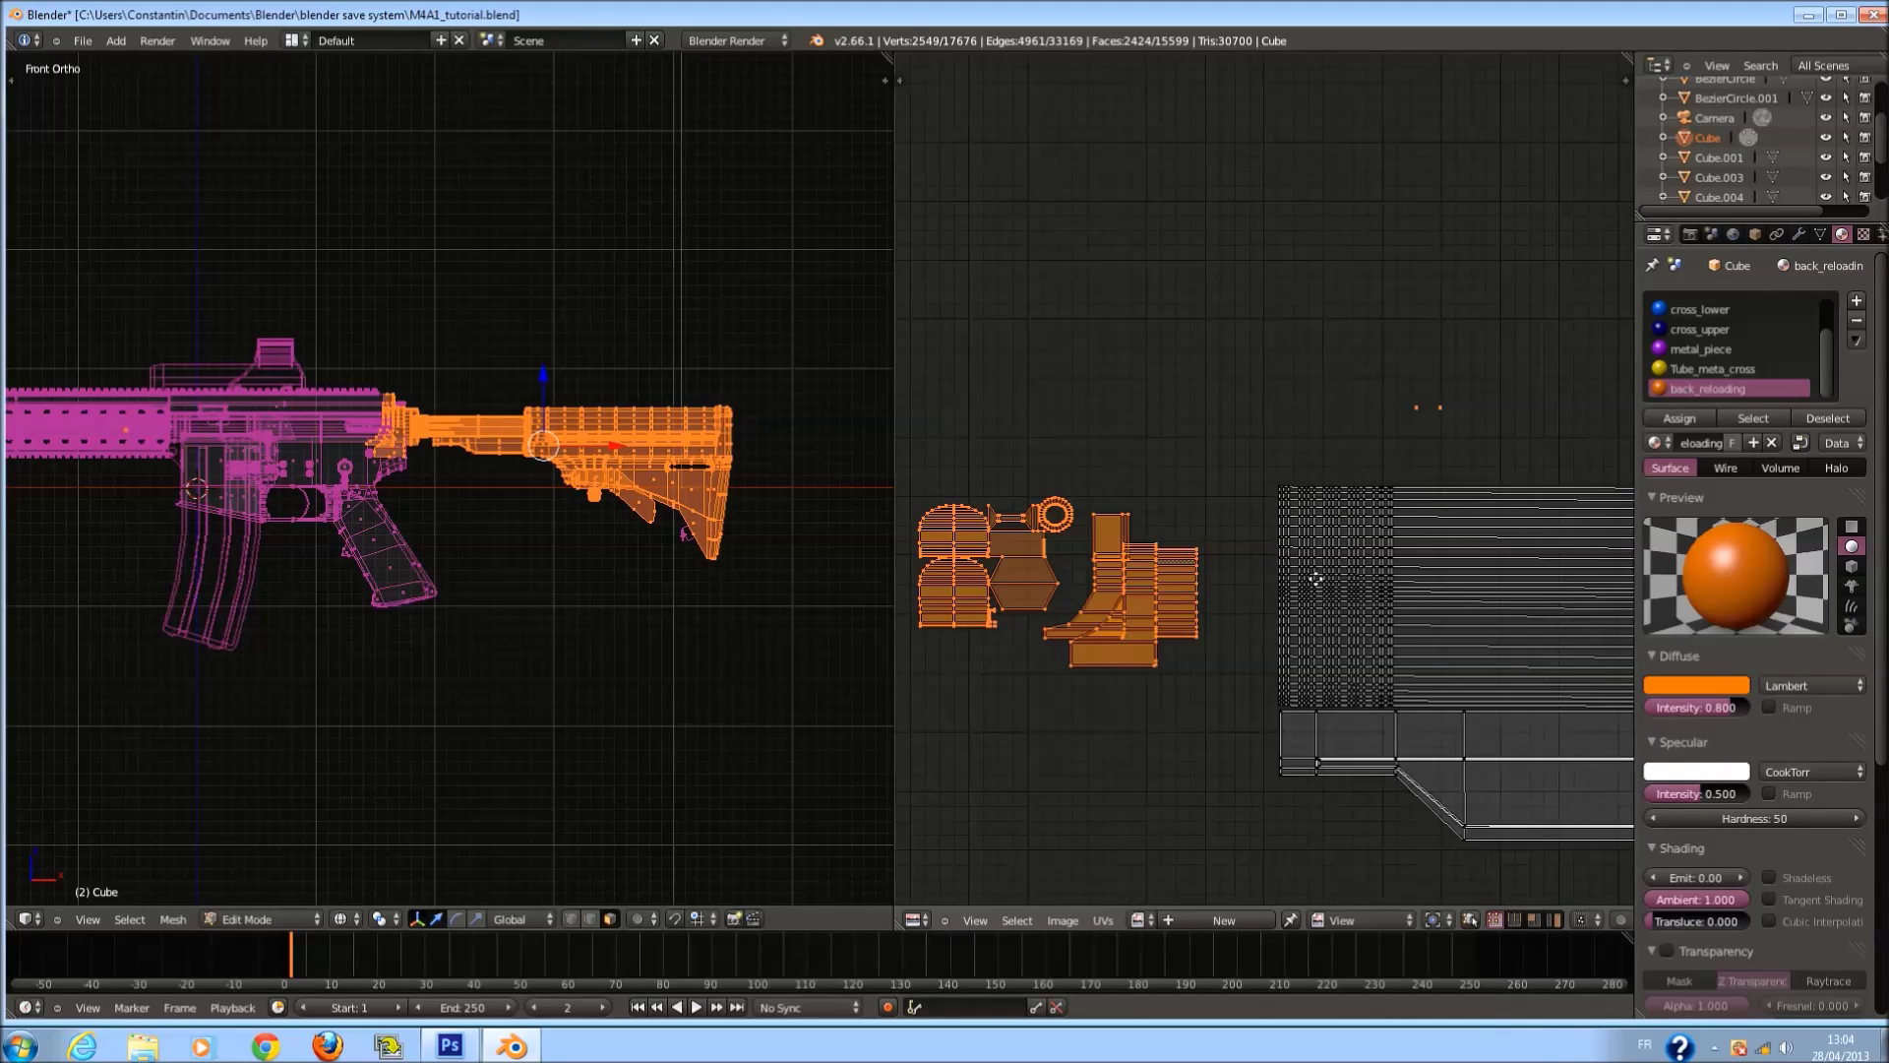
middle_click_drag(1315, 579, 1374, 580)
key("g")
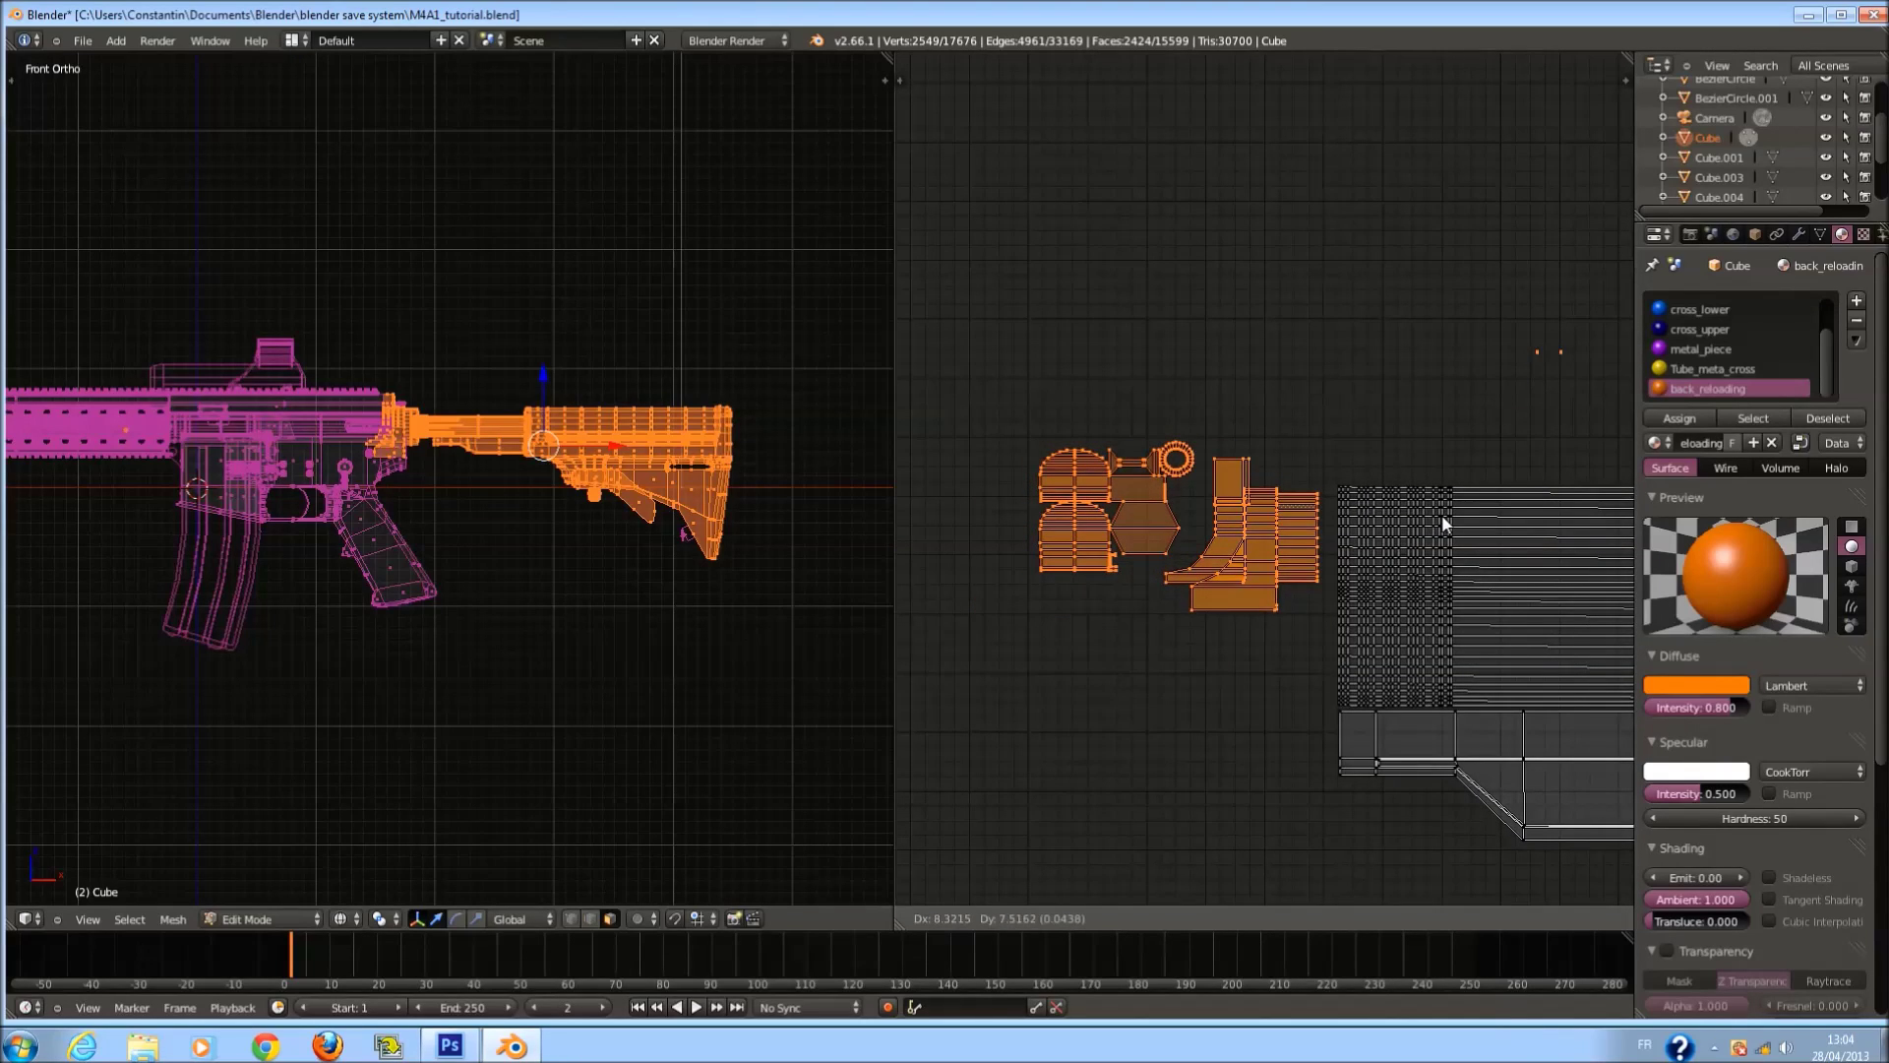
left_click(1443, 523)
scroll(1443, 526, "down", 3)
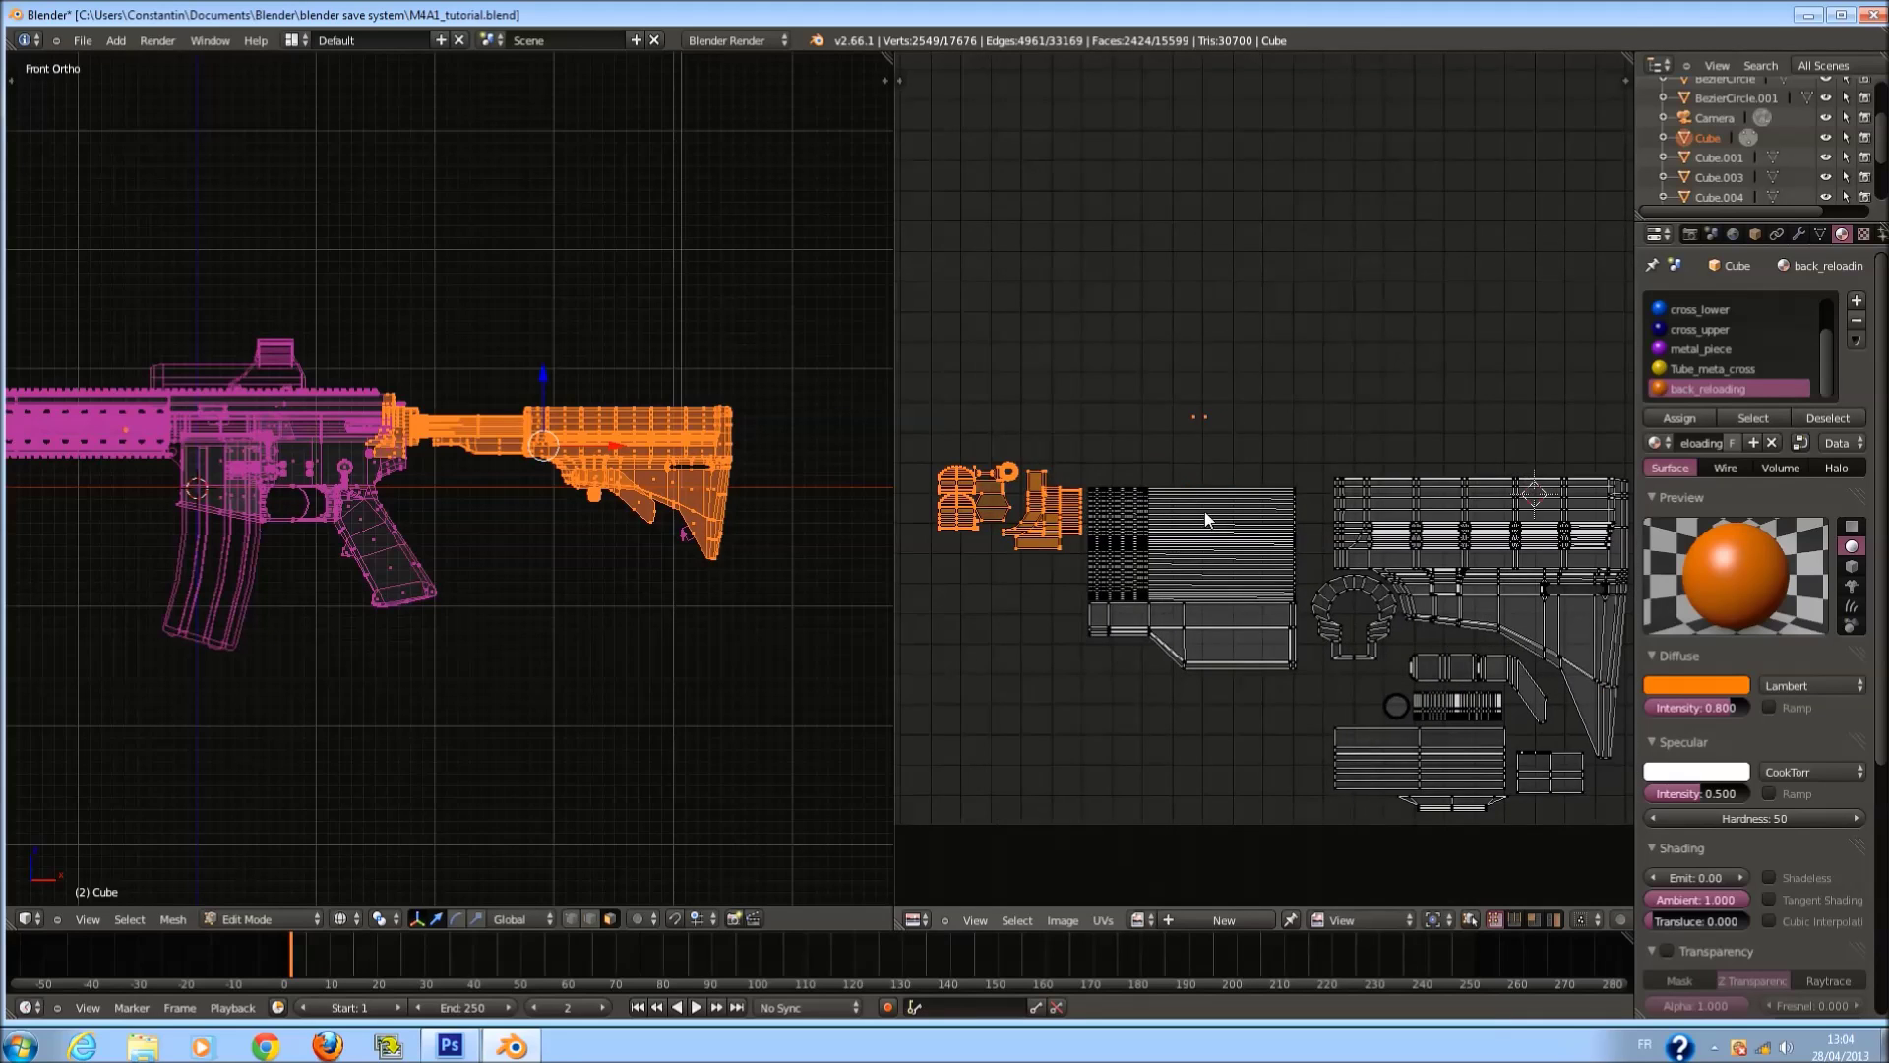
Select the two tiny stray UV islands and move them directly below the packed receiver islands.
scroll(1404, 485, "up", 2)
key("a")
scroll(1273, 485, "up", 2)
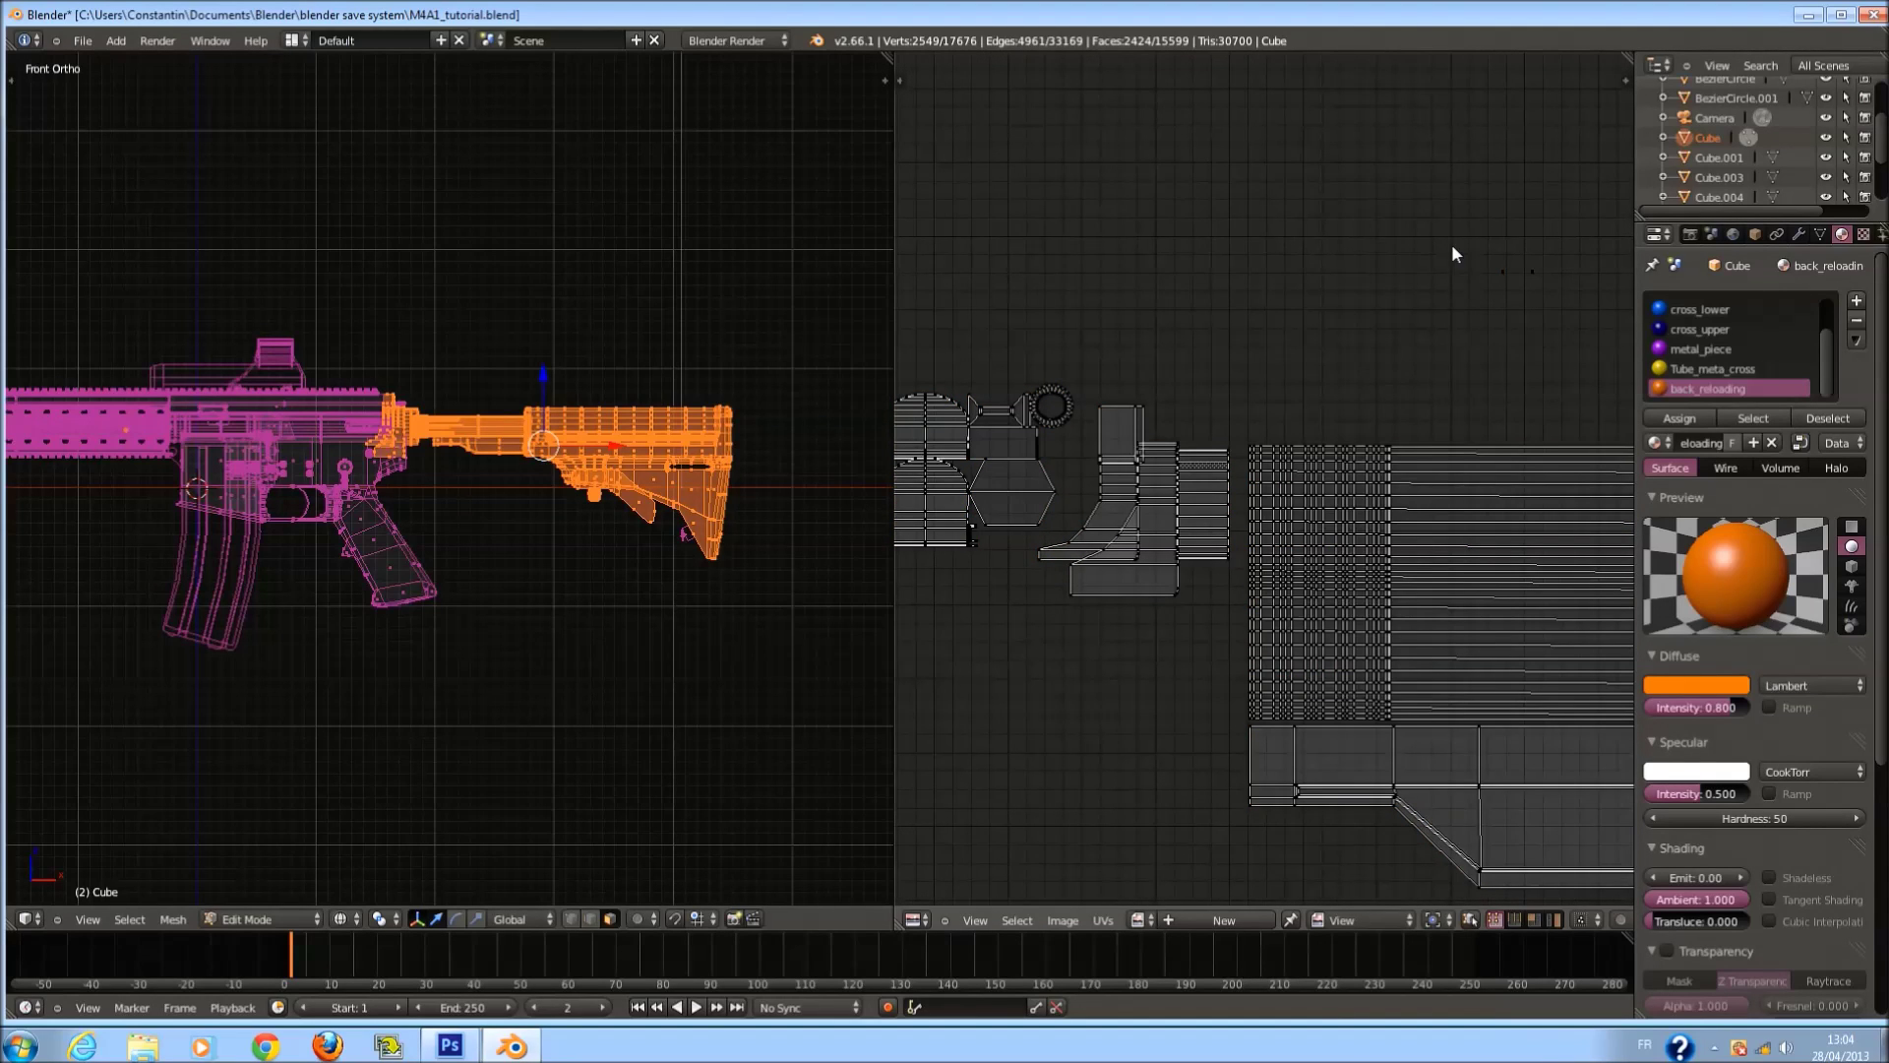
left_click_drag(1627, 325, 1626, 324)
middle_click_drag(1012, 620, 1243, 645)
key("a")
key("a")
key("a")
scroll(1281, 569, "down", 2)
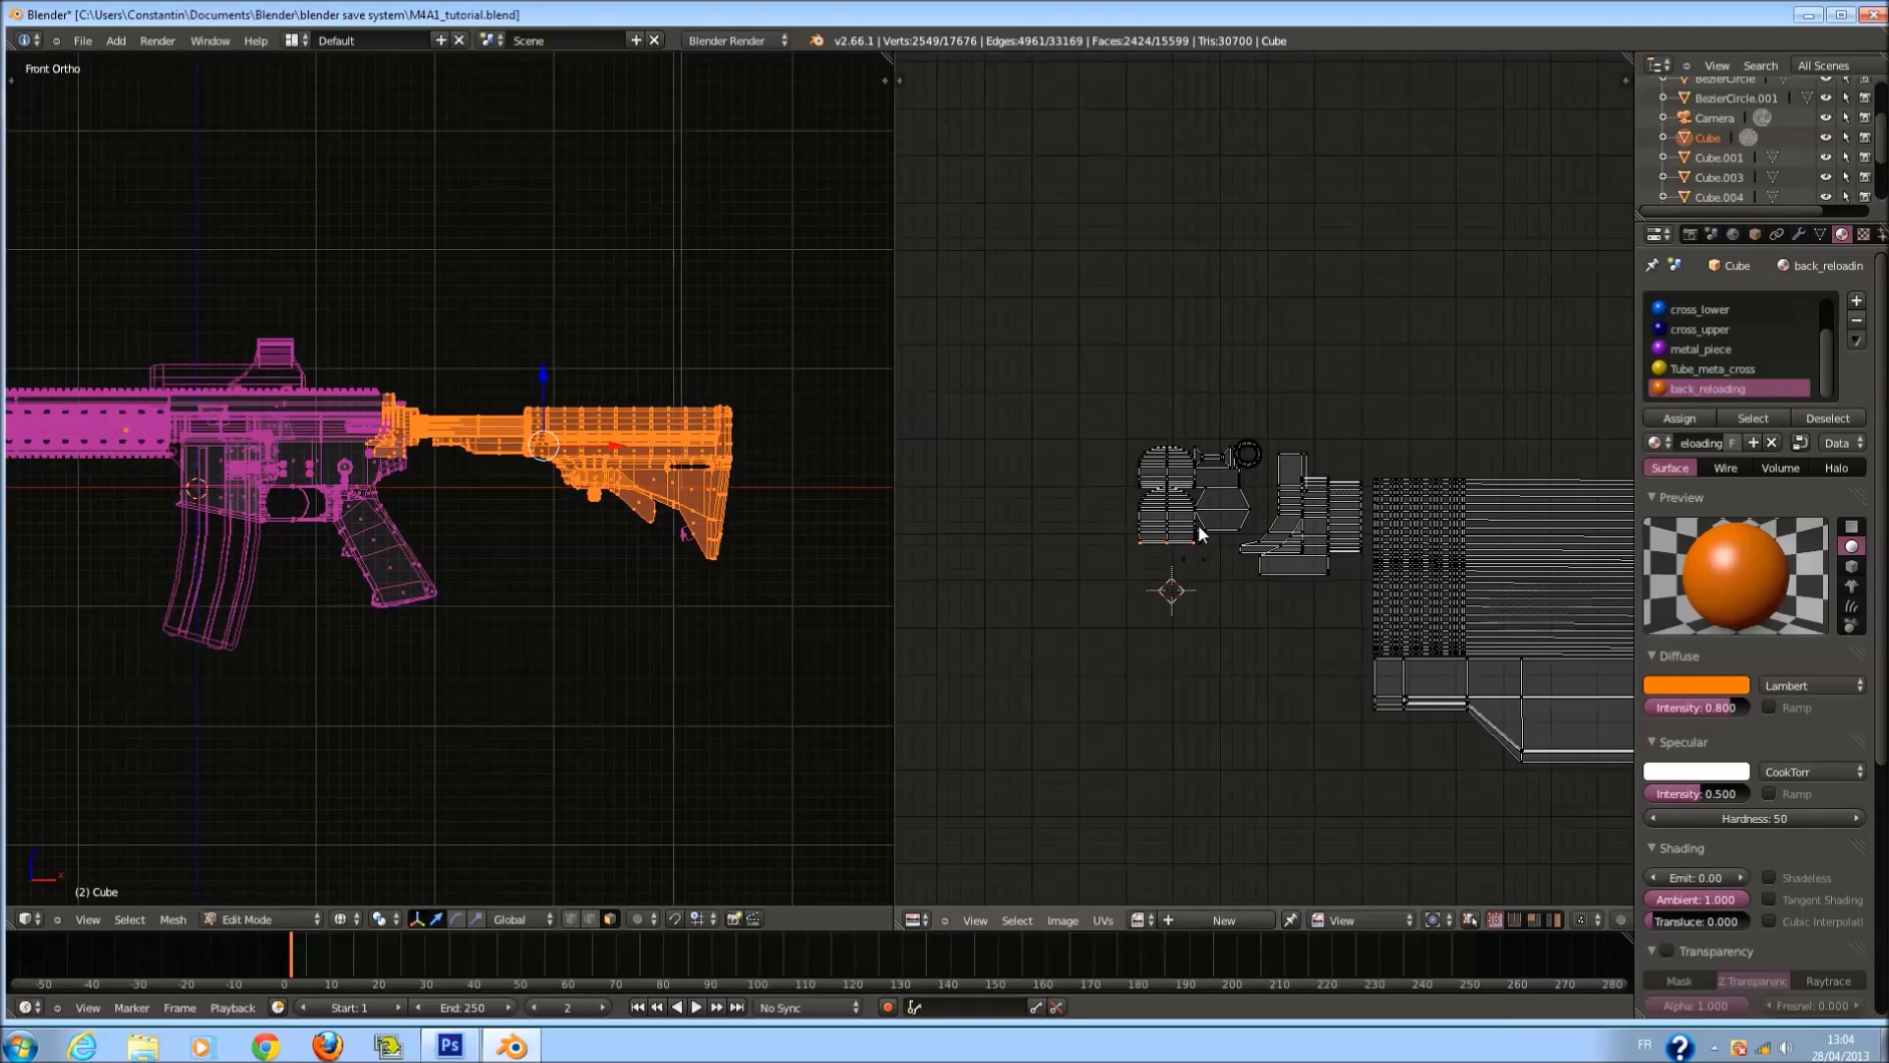
mouse_move(1201, 576)
left_mouse_down("ctrl")
mouse_move(1181, 585)
mouse_move(1256, 446)
left_mouse_up("ctrl")
left_click_drag(1282, 514, 1275, 532, "ctrl")
mouse_move(1170, 603)
left_mouse_down("ctrl")
mouse_move(1099, 582)
mouse_move(1226, 415)
left_mouse_up("ctrl")
mouse_move(1320, 476)
left_mouse_down("ctrl")
mouse_move(1387, 491)
mouse_move(1368, 502)
left_mouse_up("ctrl")
key("a")
Lasso-select all the receiver parts' UV islands, scale them down slightly and move them a little down along Y.
scroll(1315, 563, "up", 1)
mouse_move(1101, 570)
left_mouse_down("ctrl")
mouse_move(1265, 551)
mouse_move(1268, 595)
left_mouse_up("ctrl")
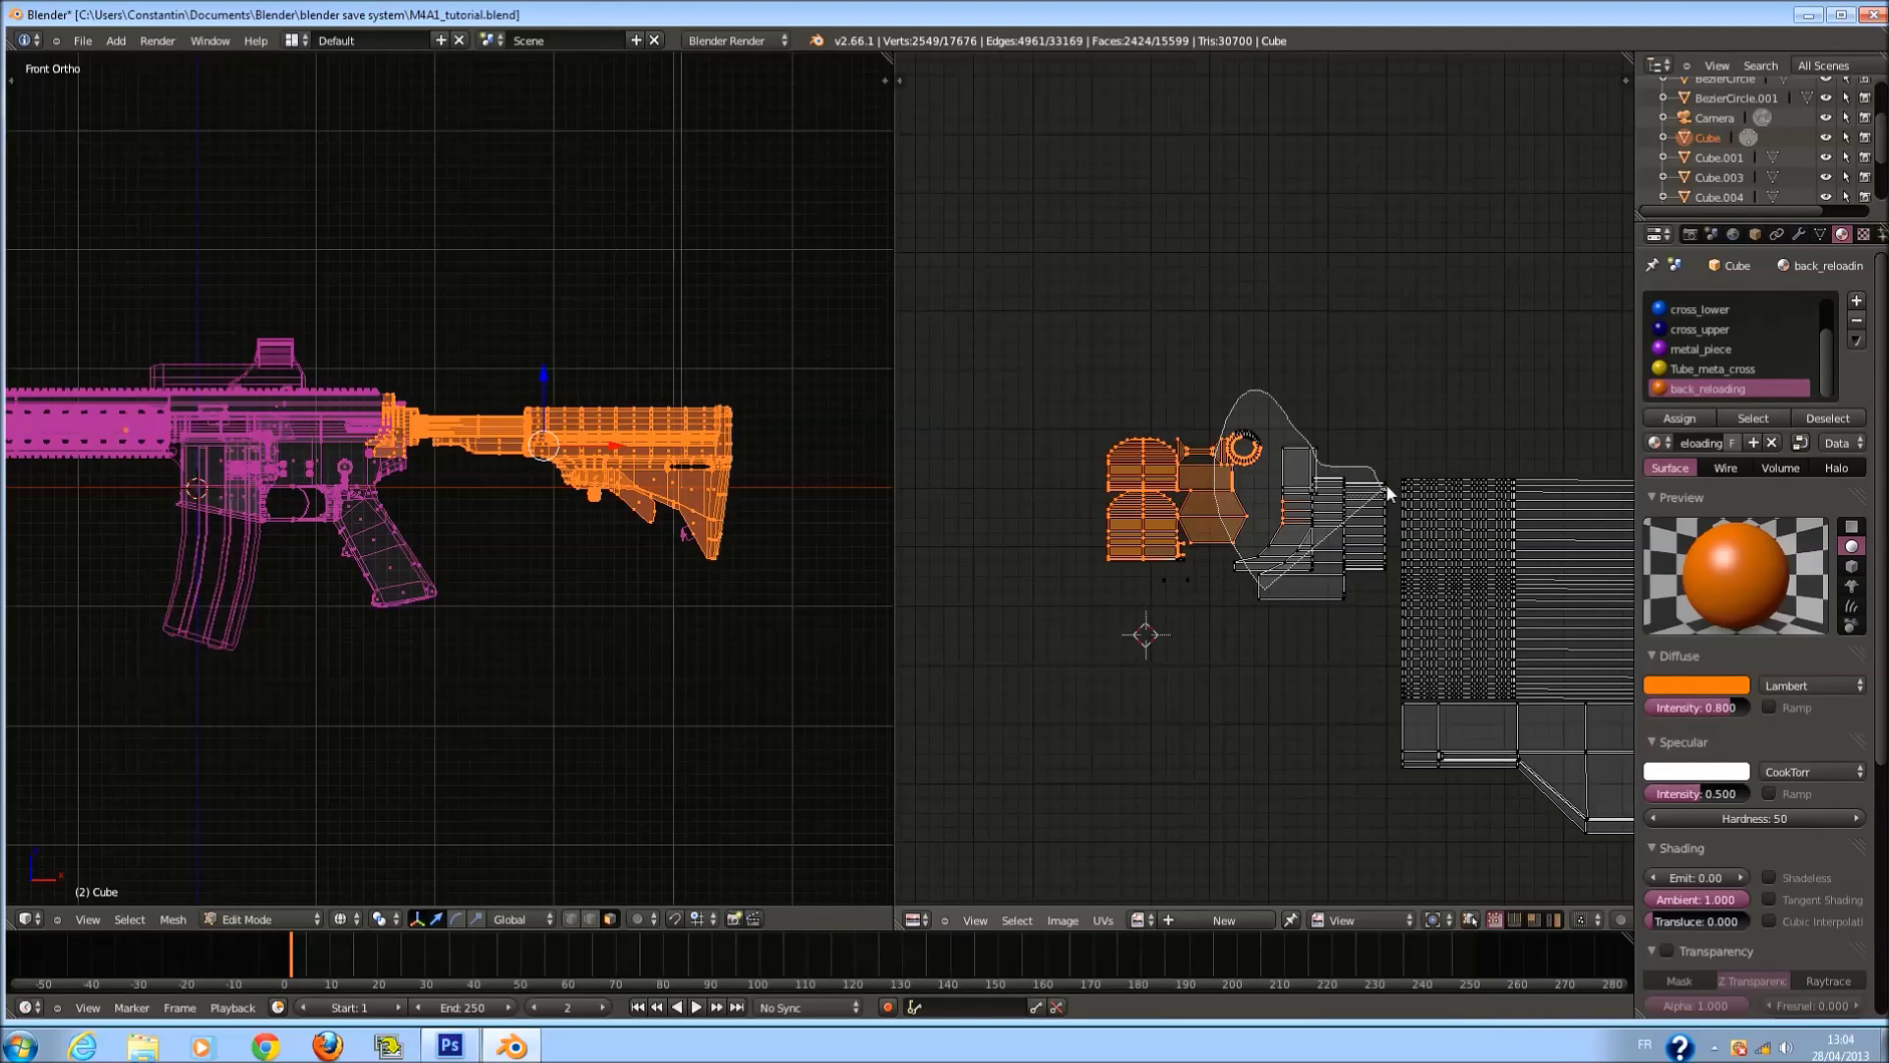
left_click_drag(1319, 600, 1320, 600, "ctrl")
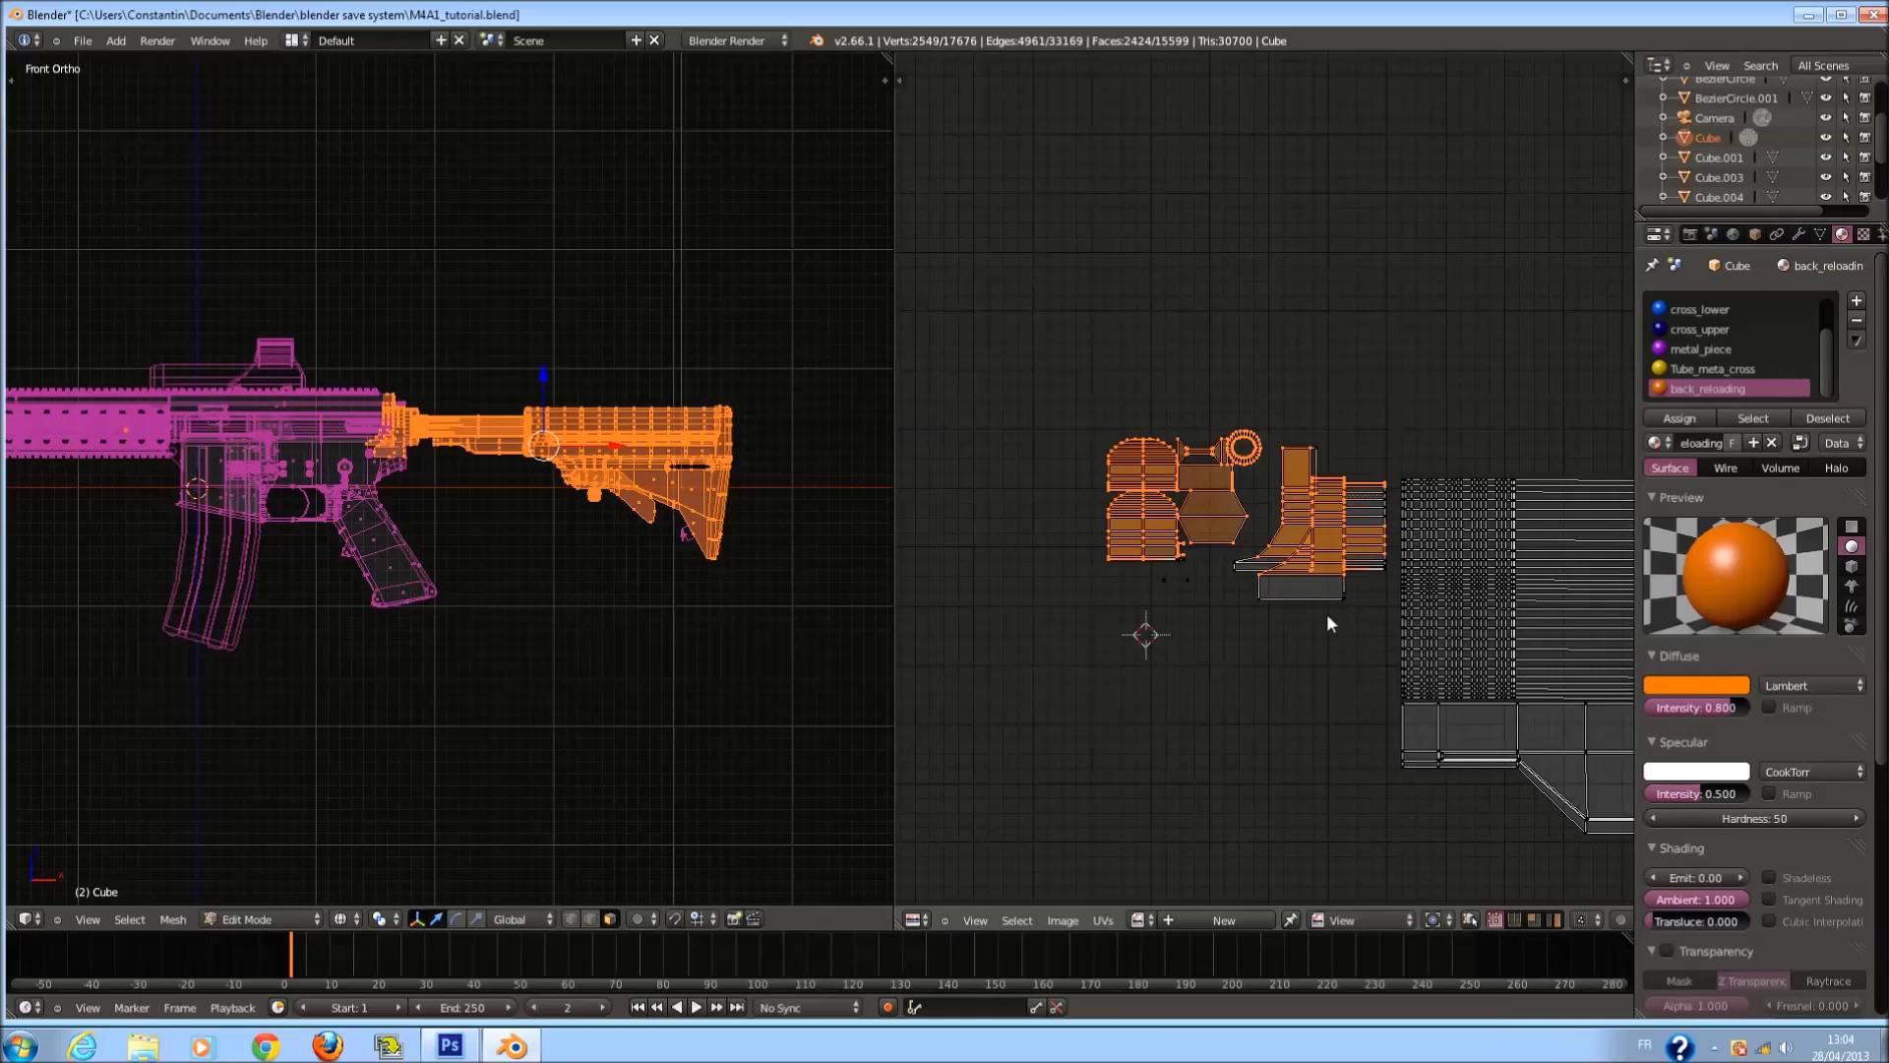
mouse_move(1363, 534)
left_mouse_down("ctrl")
mouse_move(1095, 640)
mouse_move(1289, 649)
left_mouse_up("ctrl")
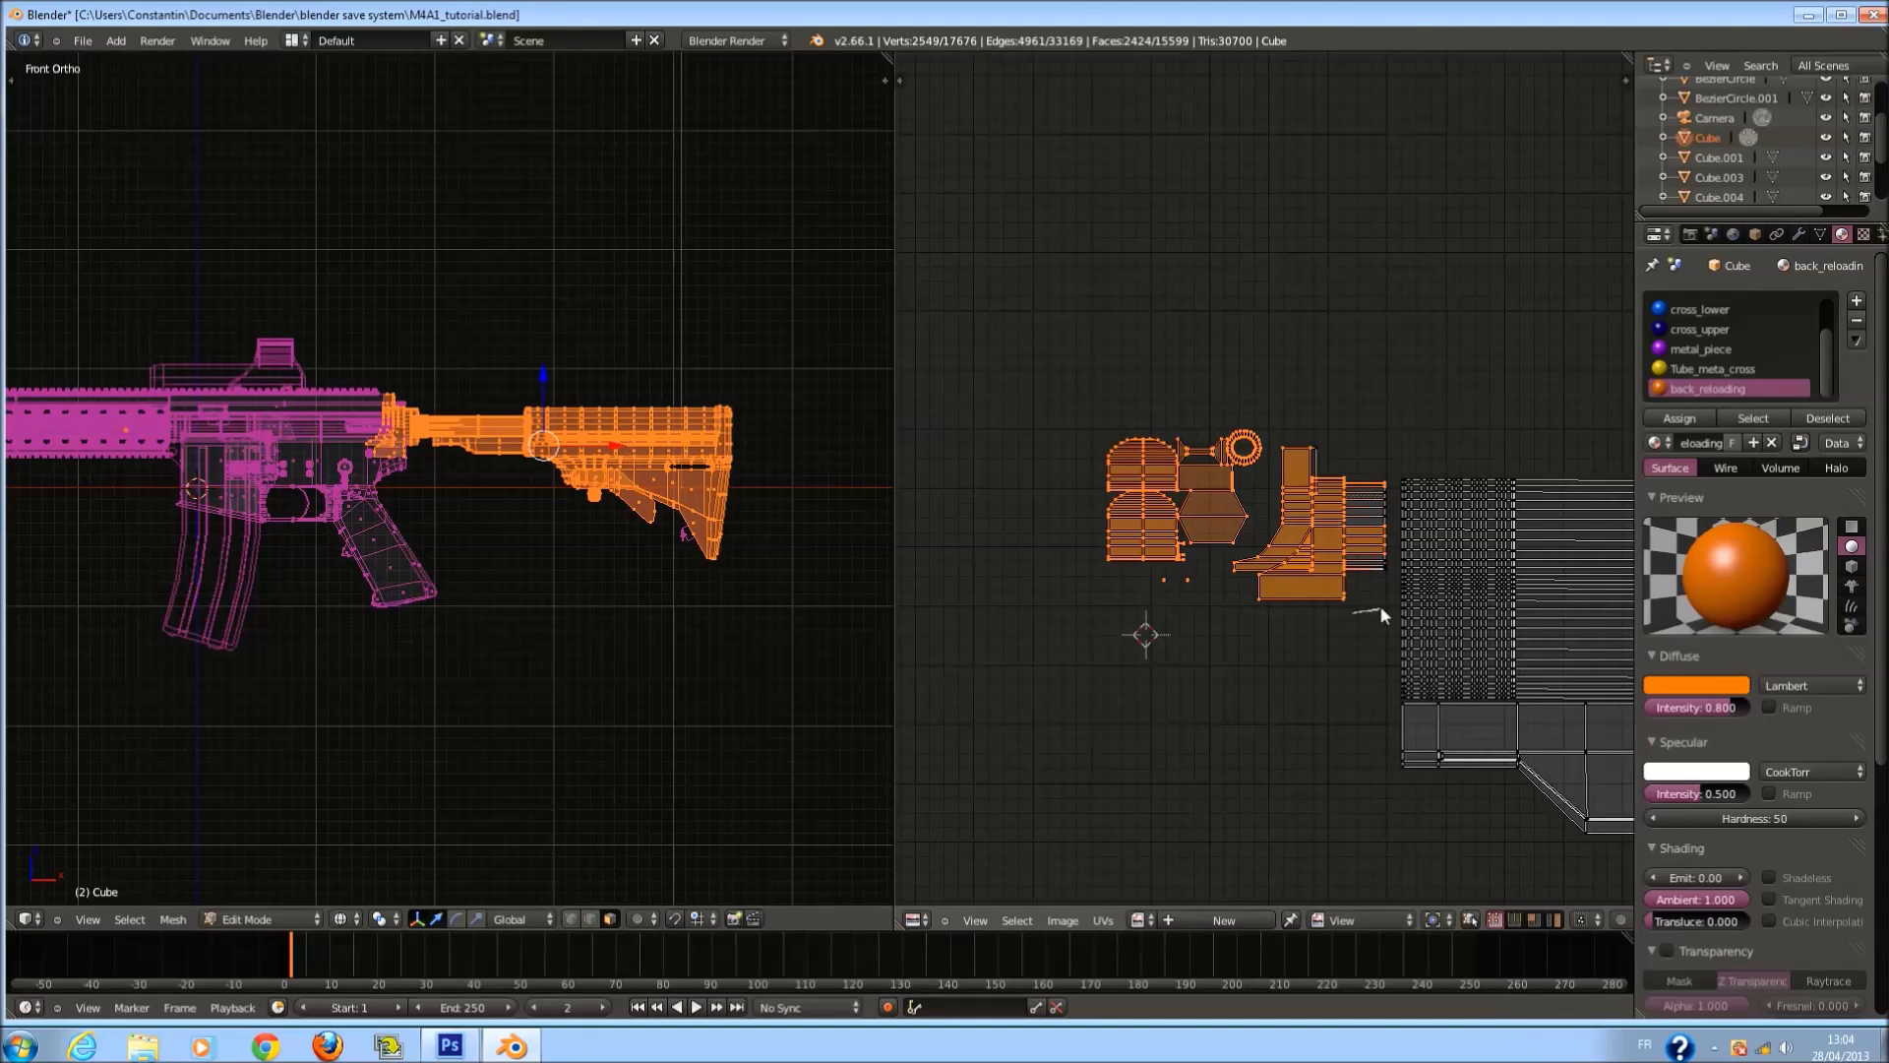
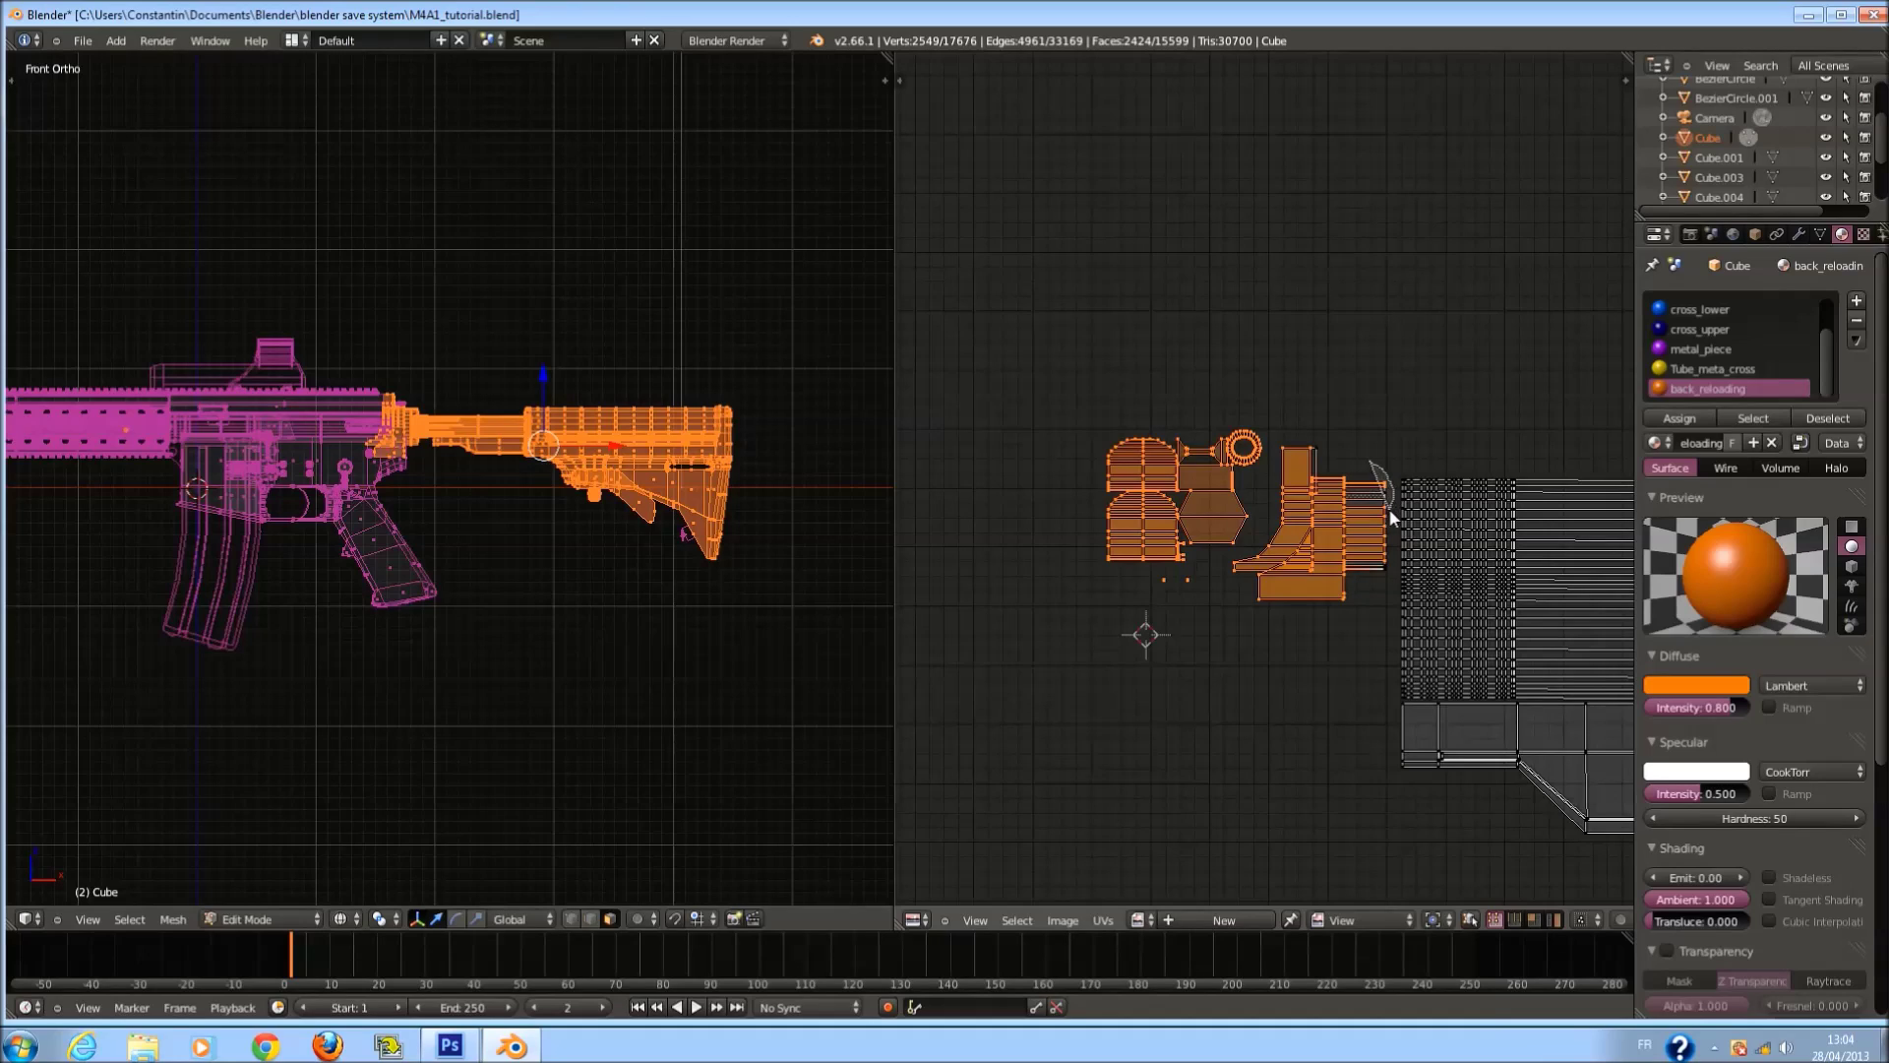
left_click_drag(1375, 612, 1385, 553, "ctrl")
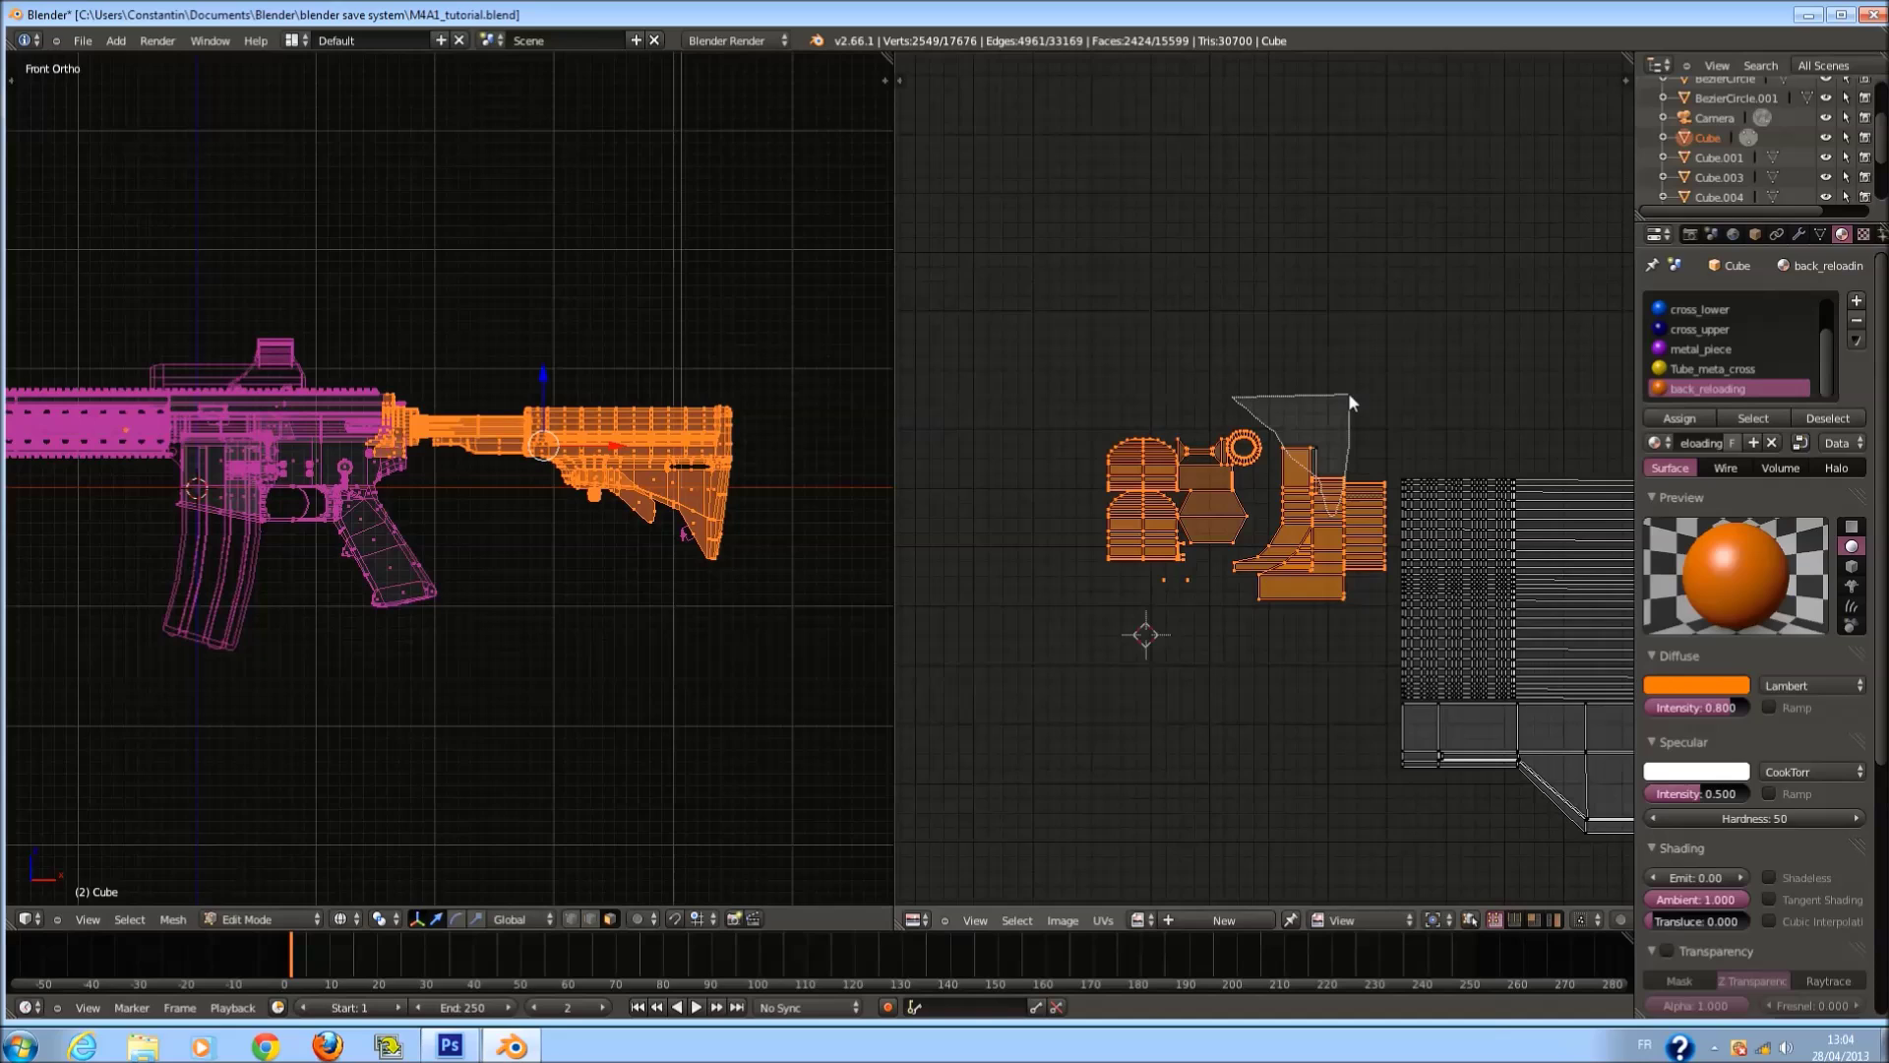
middle_click_drag(1372, 551, 1297, 536)
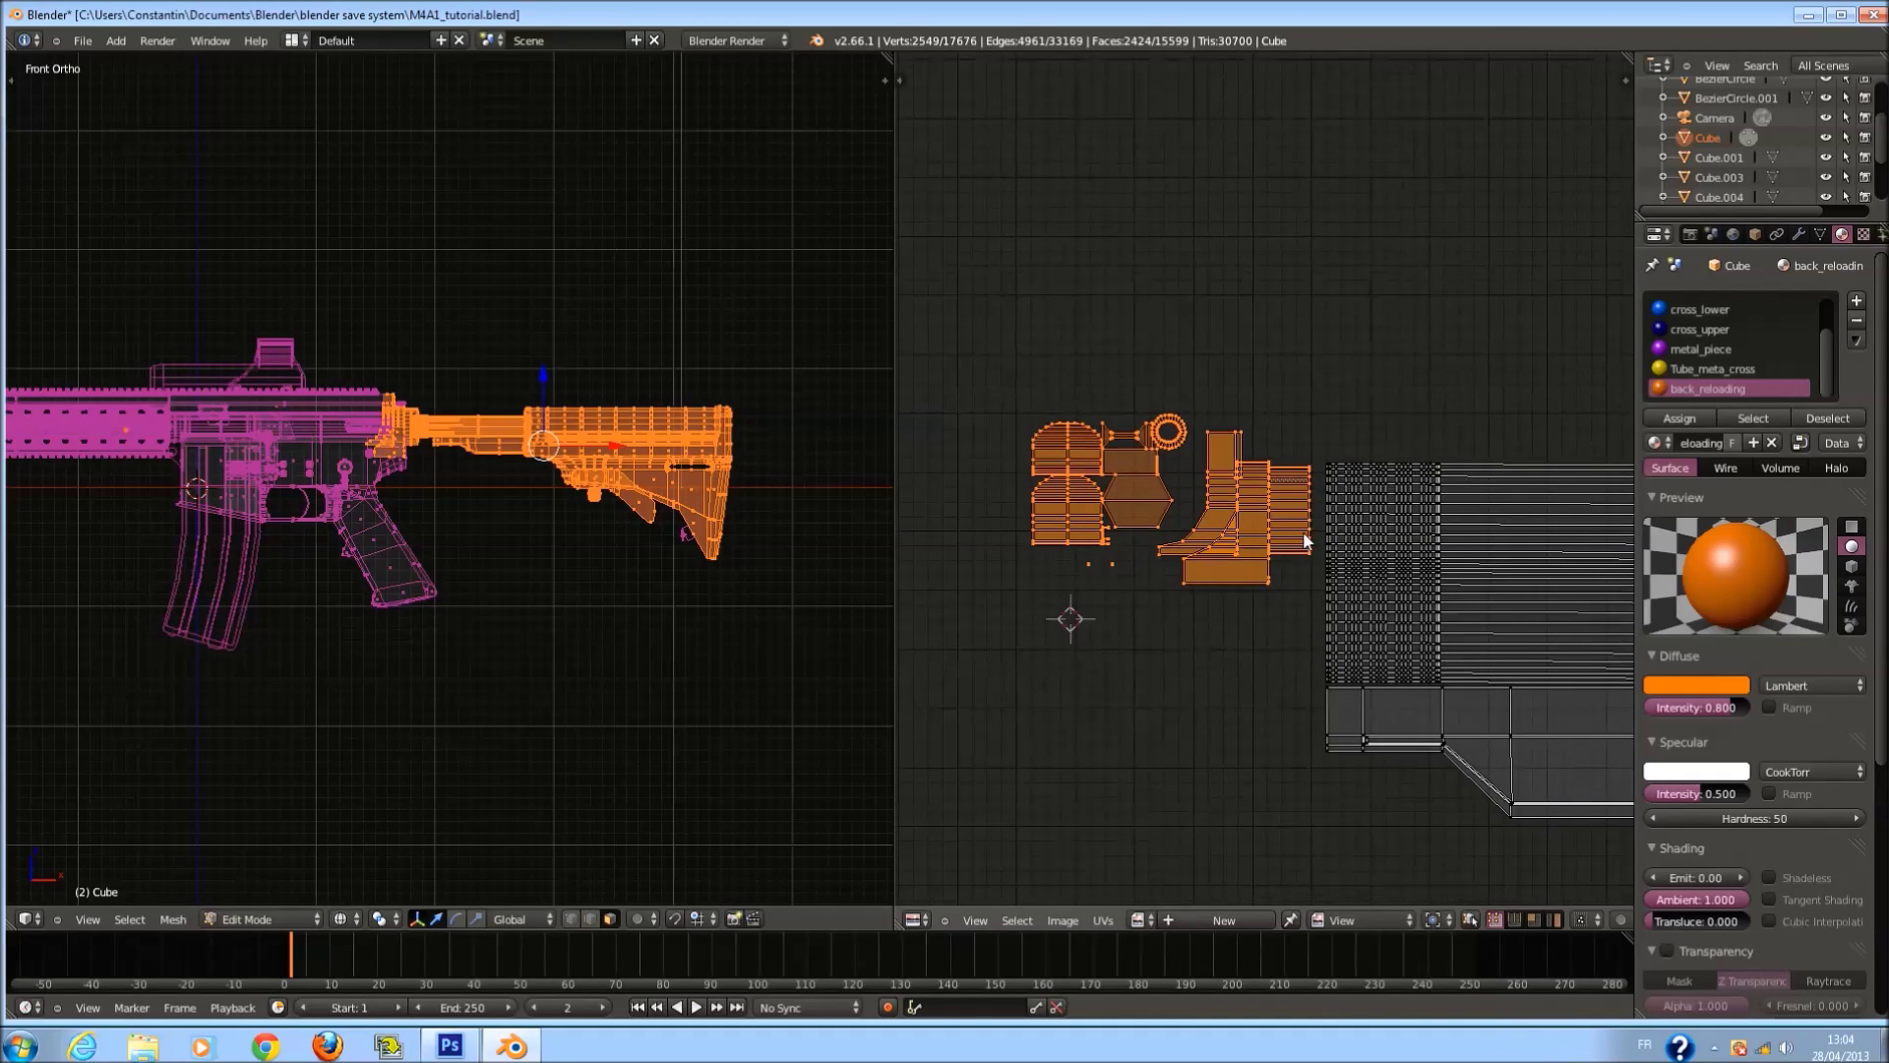
key("s")
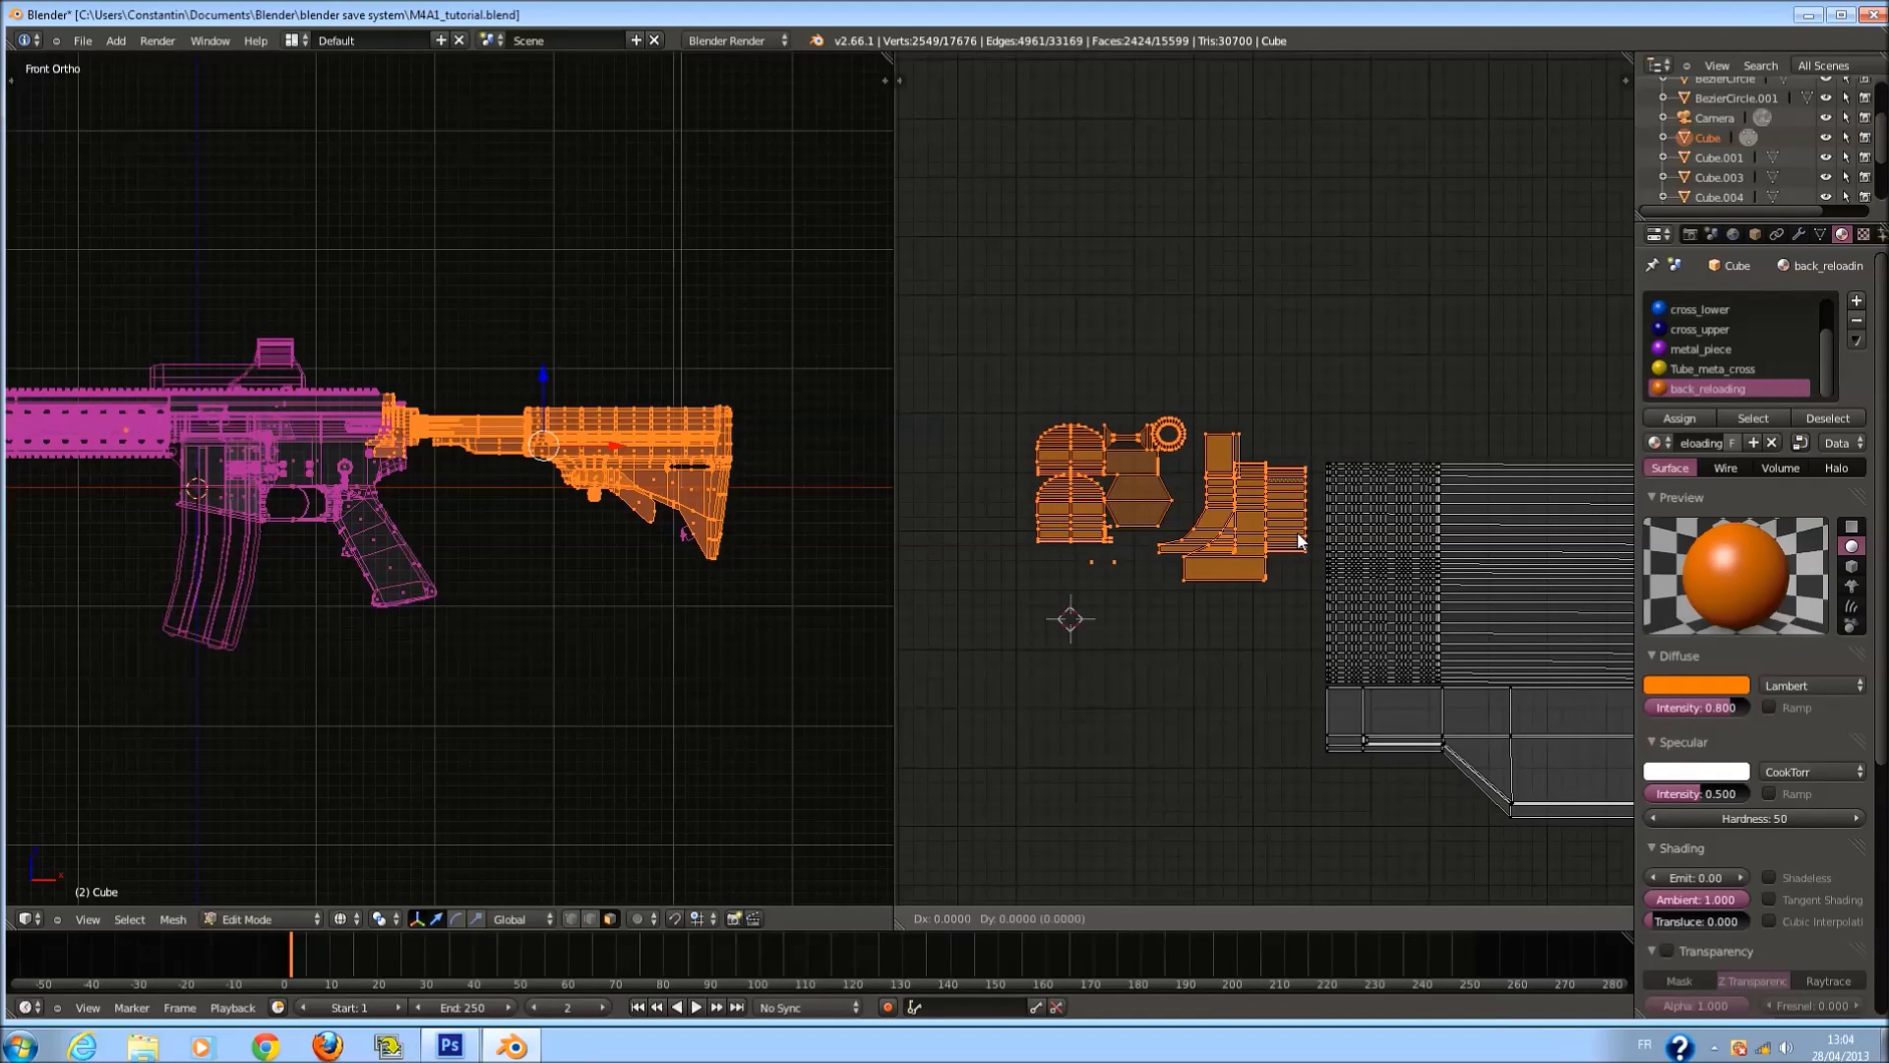
left_click(1297, 536)
key("g")
key("y")
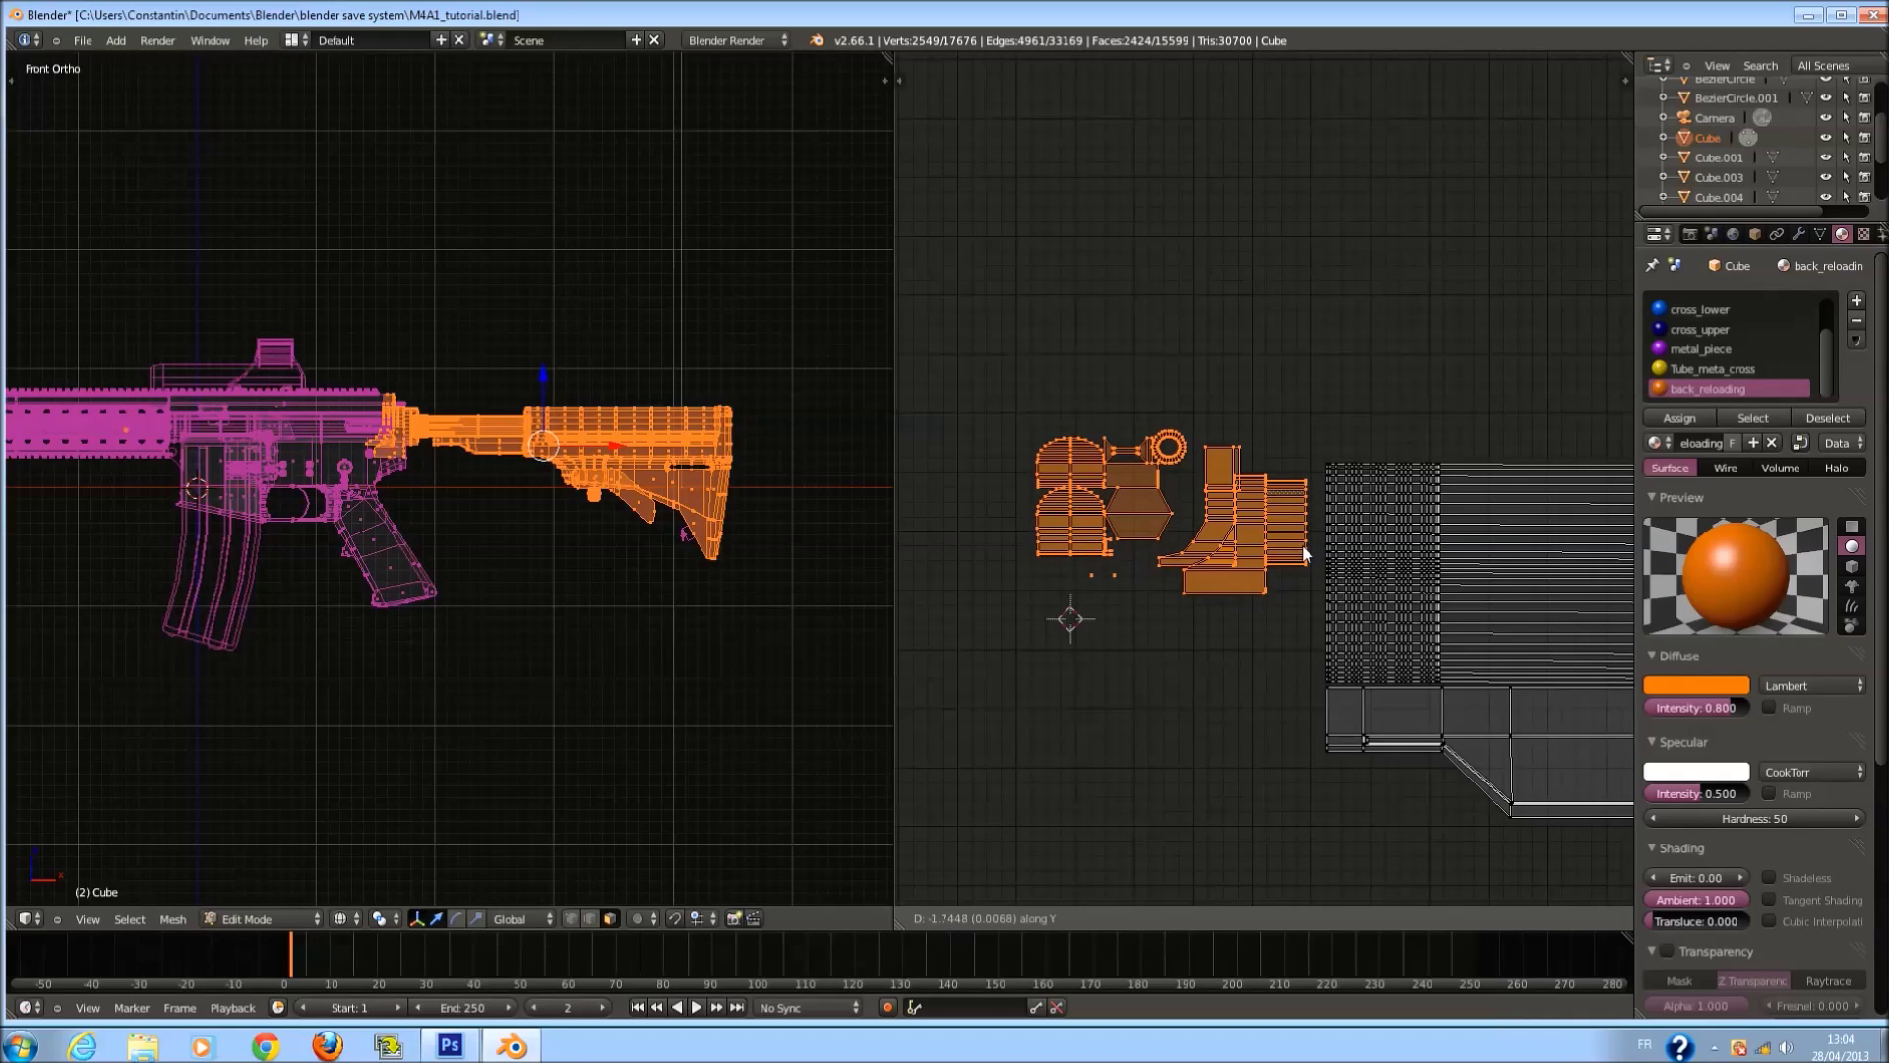
left_click(1309, 565)
Select the dome, hexagon and ring UV islands, scale them up about 1.25 times and move them slightly up, clear of the neighbouring islands.
key("a")
scroll(1173, 529, "up", 1)
key("b")
left_click_drag(947, 401, 1078, 657)
key("b")
left_click_drag(1054, 395, 1168, 576)
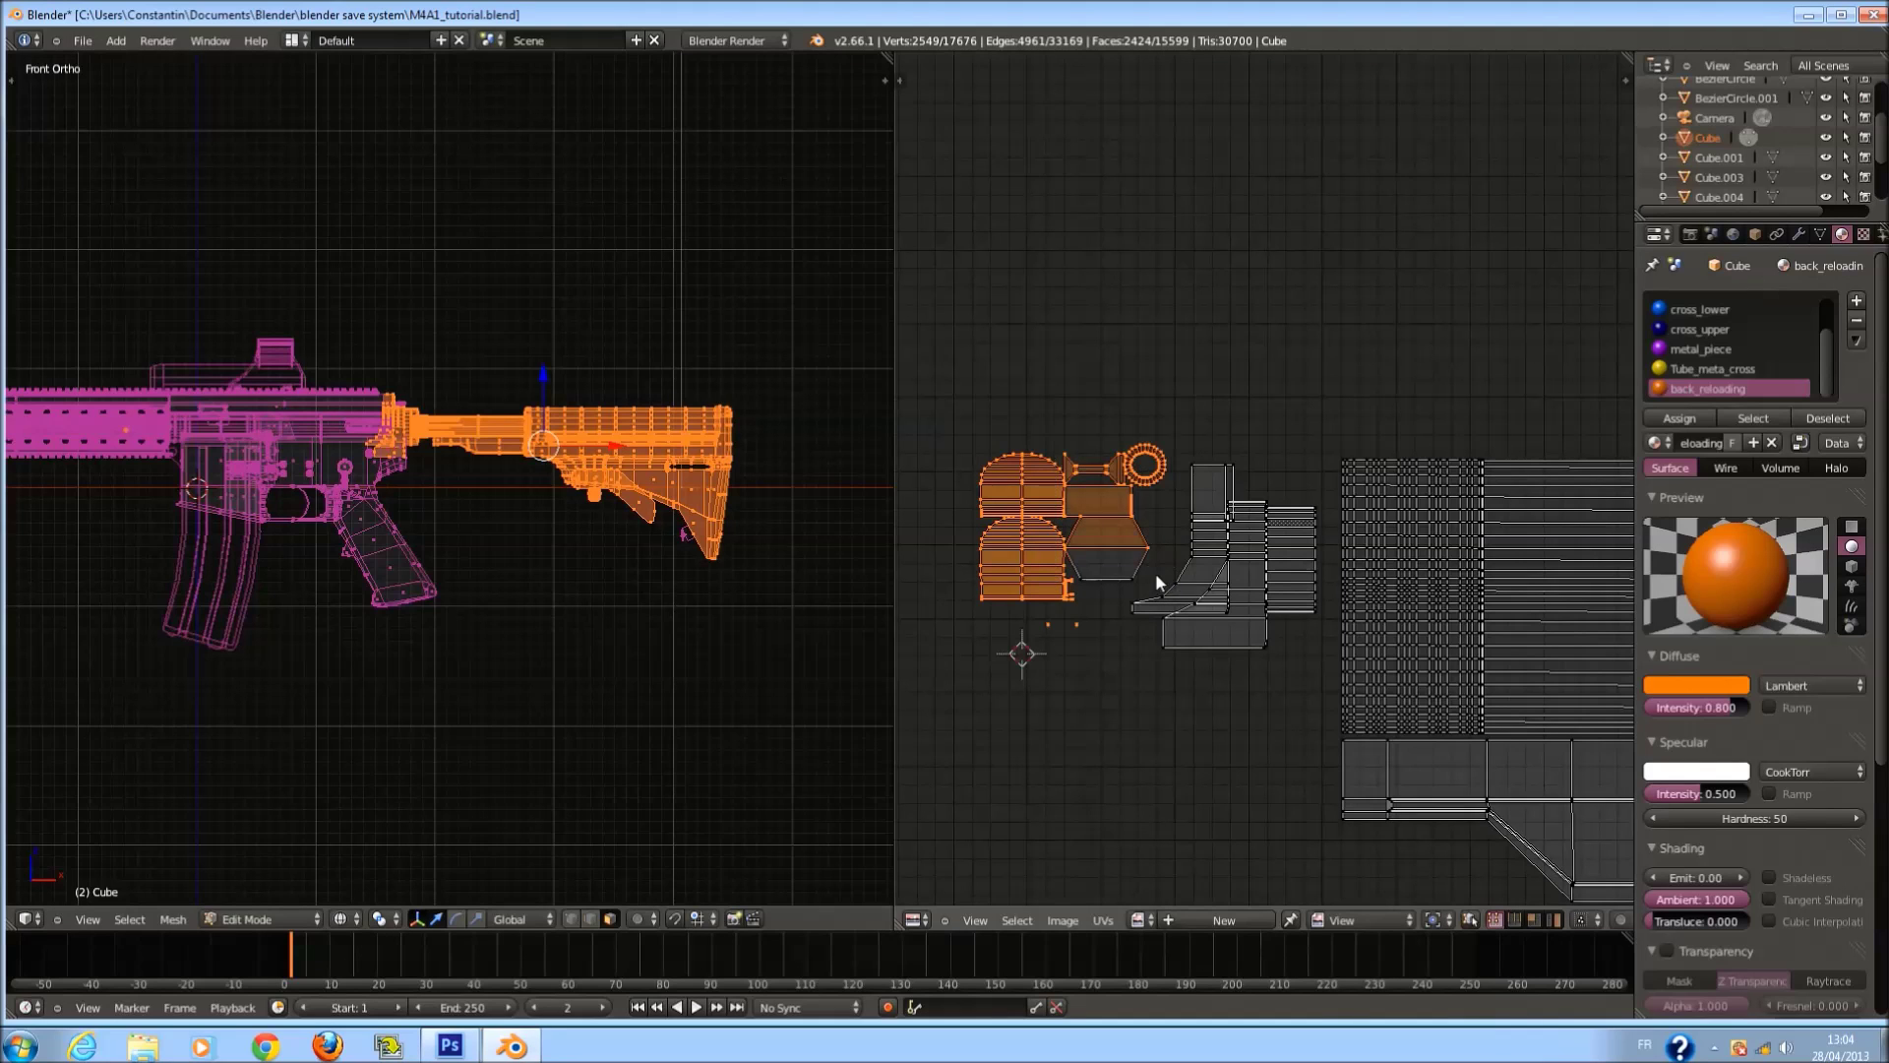
key("b")
left_click_drag(1063, 478, 1155, 598)
key("s")
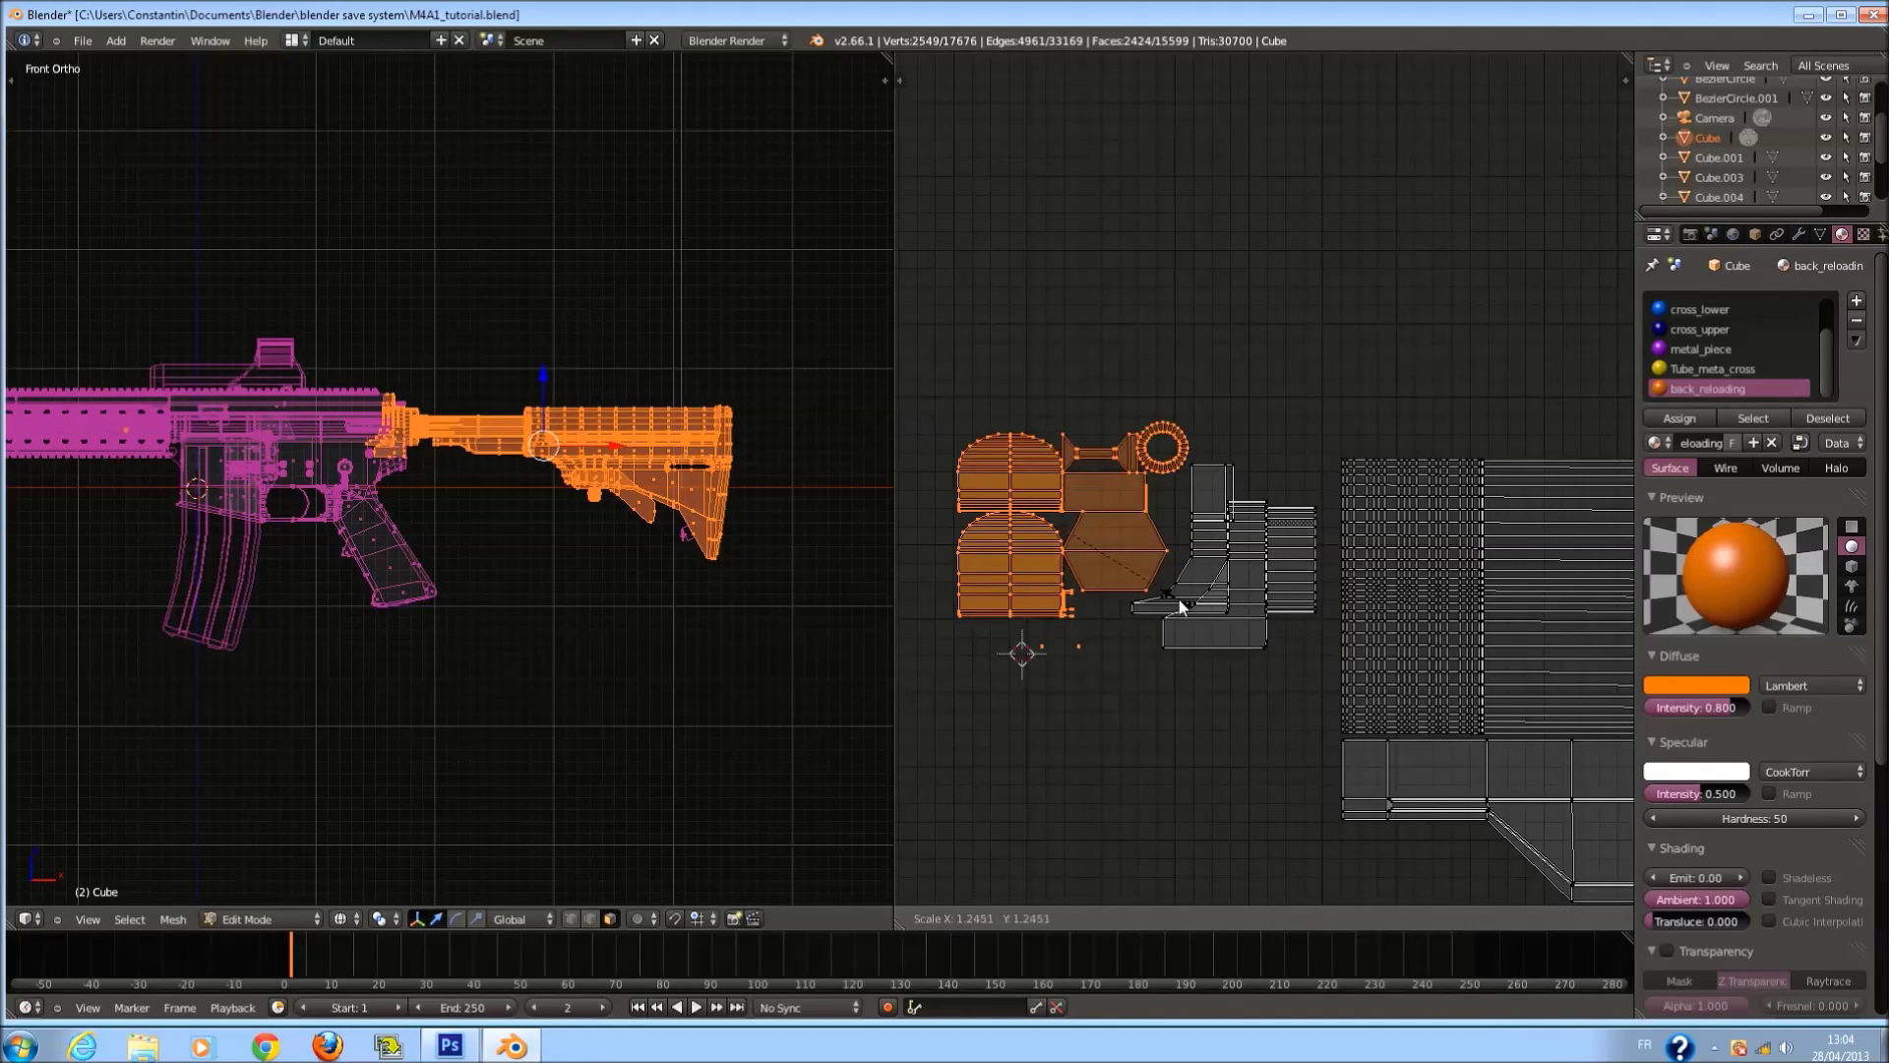
left_click(1193, 587)
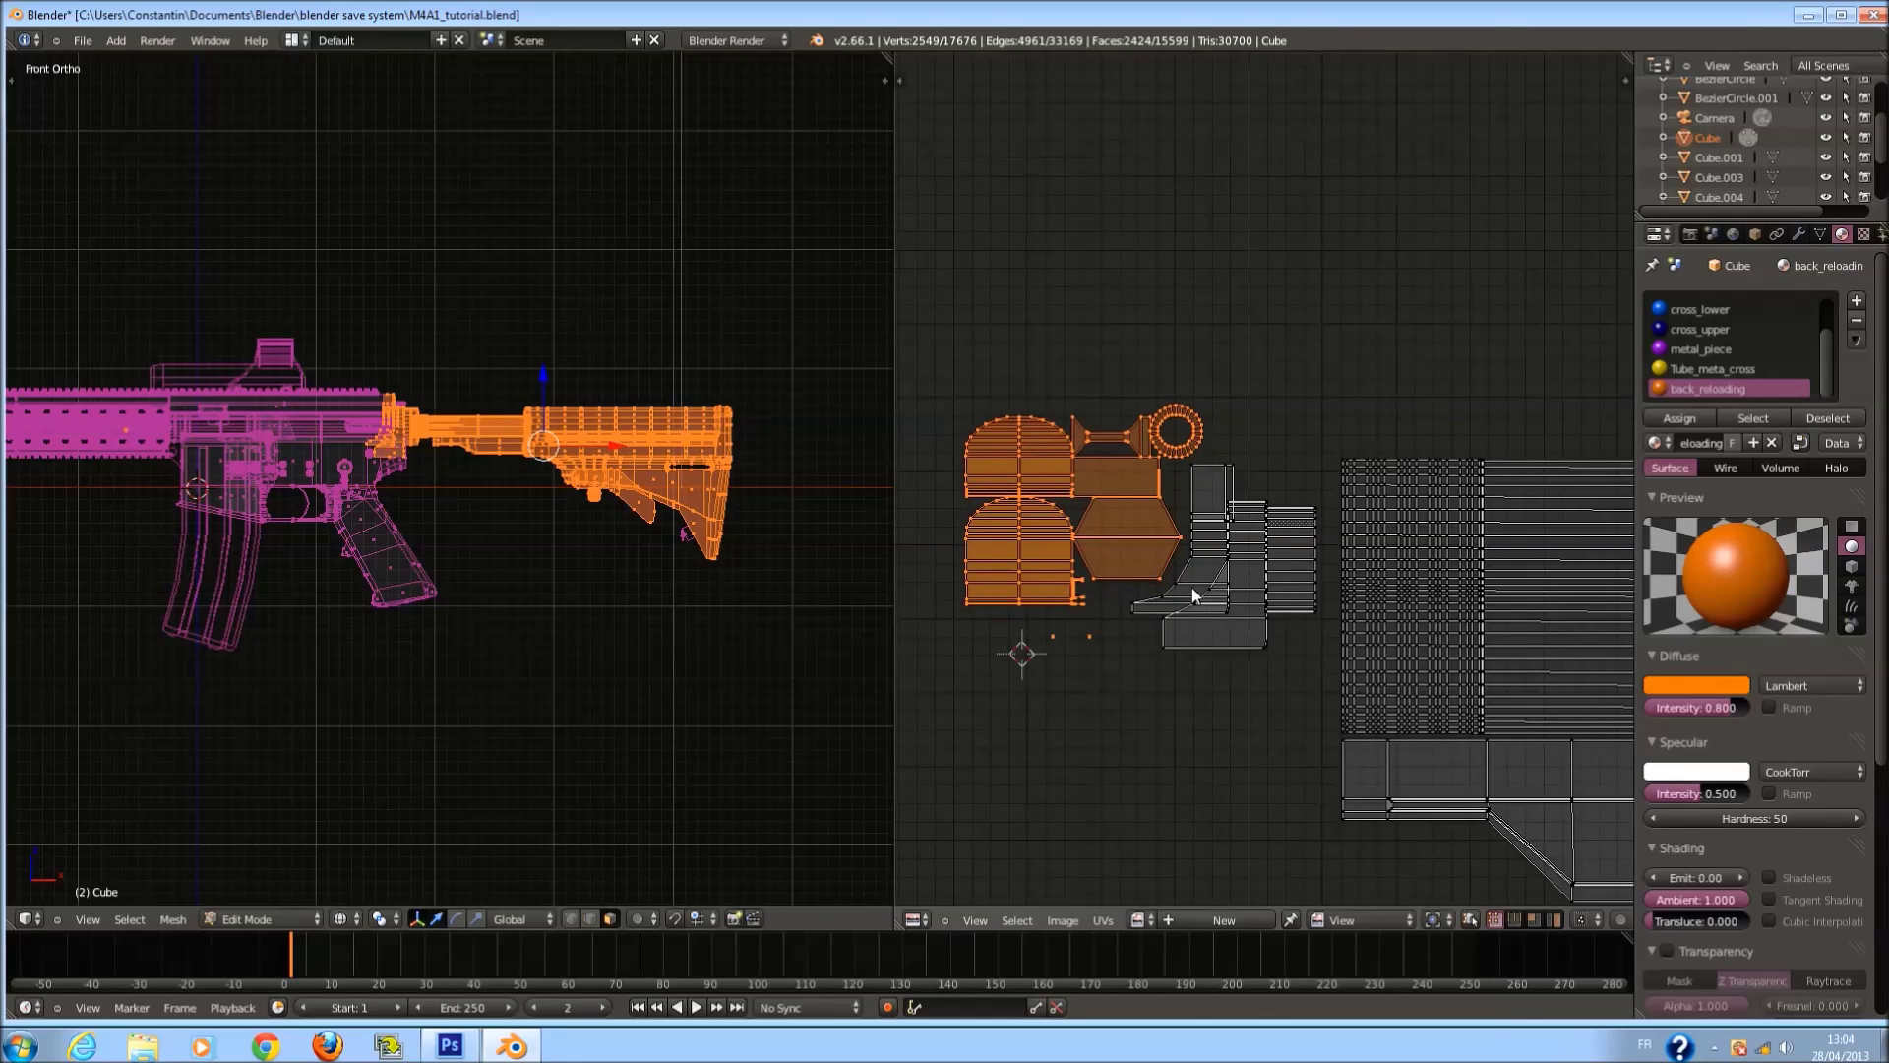
key("a")
scroll(1149, 486, "down", 1)
key("v")
key("Escape")
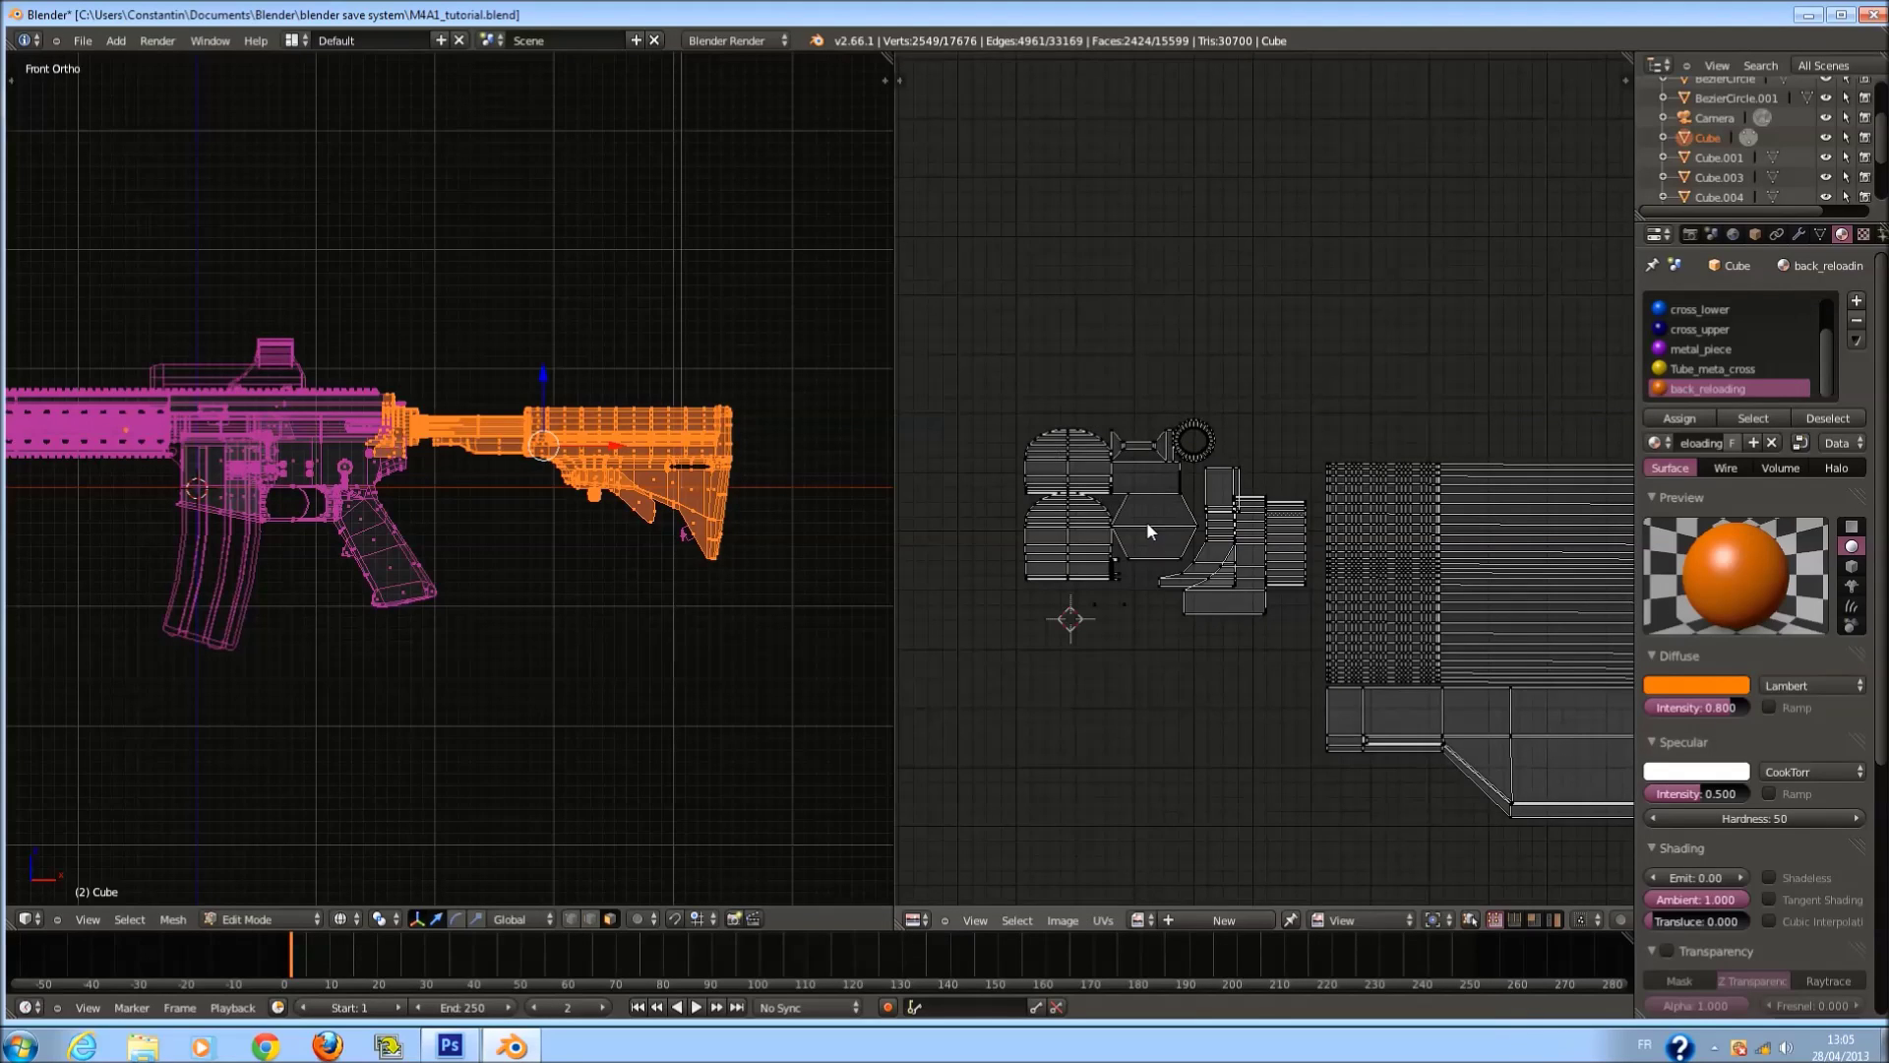
Box-select all receiver UV islands, scale them up until they nearly touch the tube islands, and save the file.
scroll(984, 359, "up", 2)
scroll(964, 349, "down", 1)
key("b")
left_click_drag(947, 339, 1325, 795)
key("ctrl+s")
key("ctrl+s")
left_click(1318, 676)
Try to move the receiver UV islands down along Y to line up with the tube islands' upper edge.
scroll(1272, 633, "down", 1)
key("g")
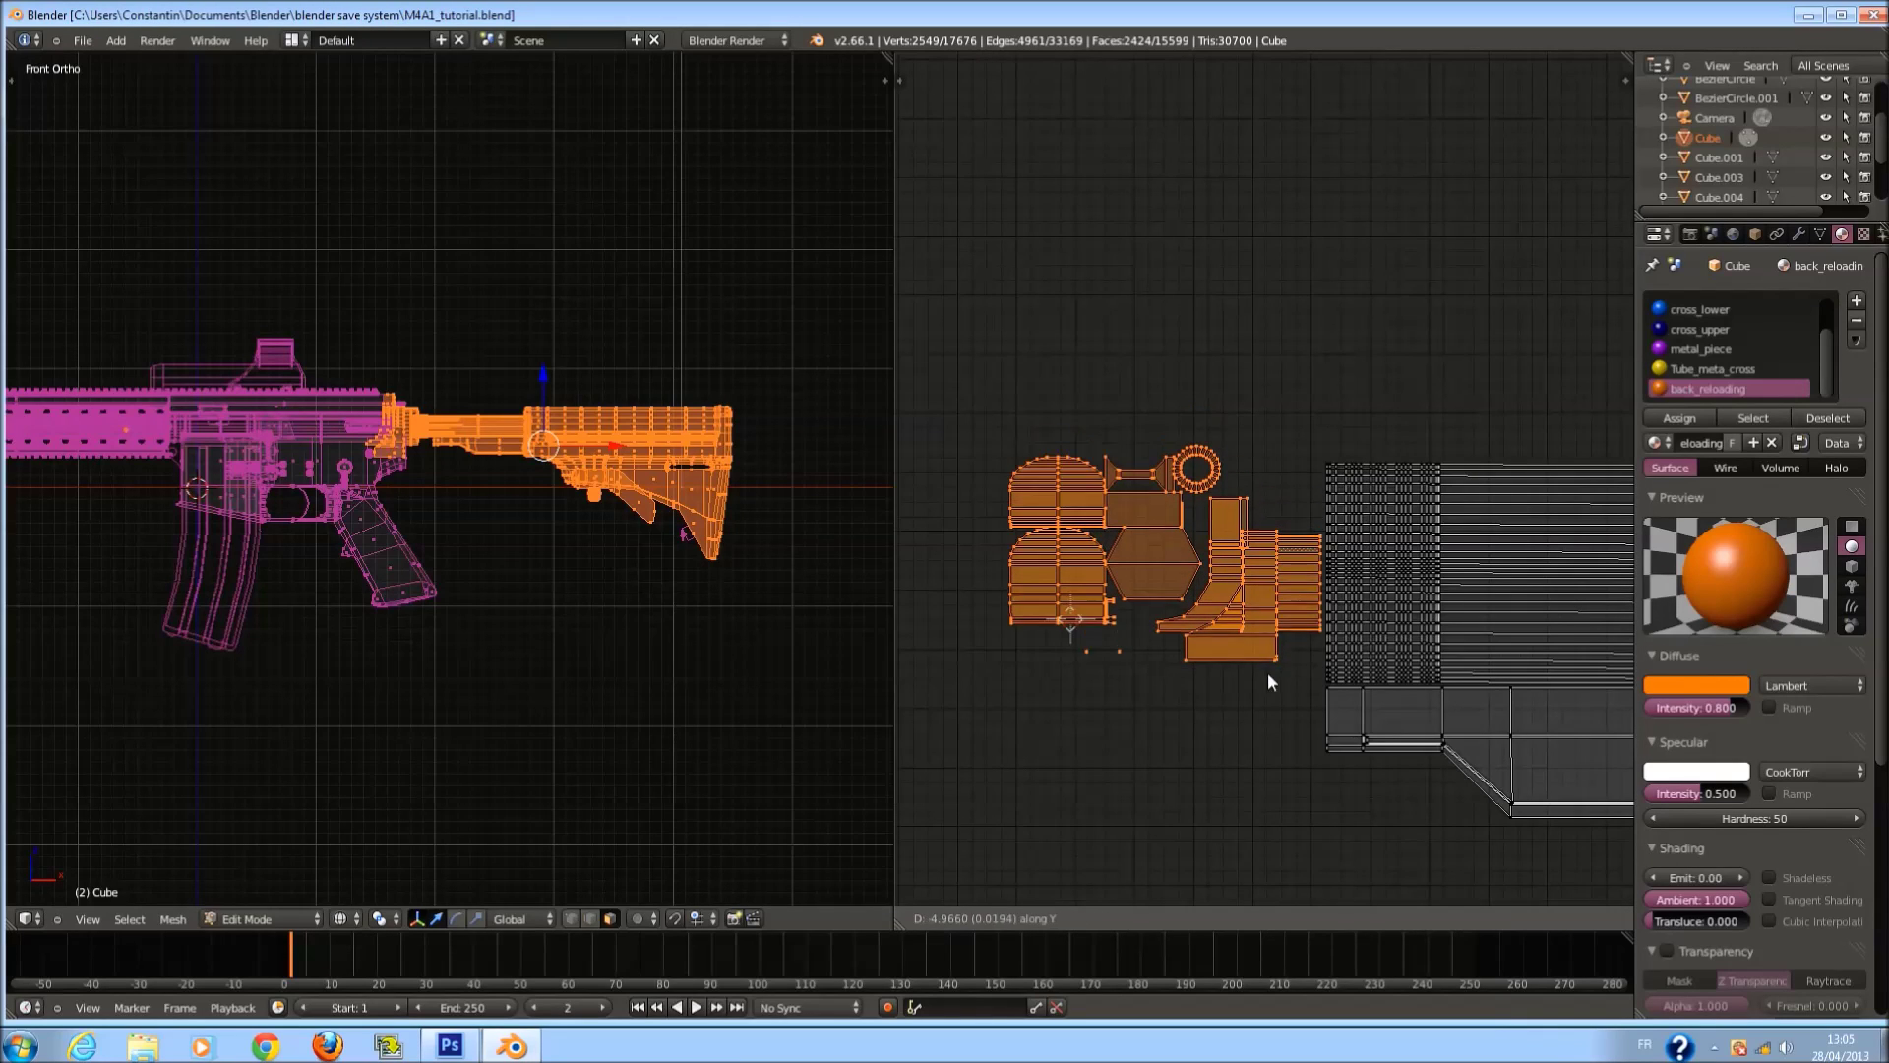
left_click(1265, 685)
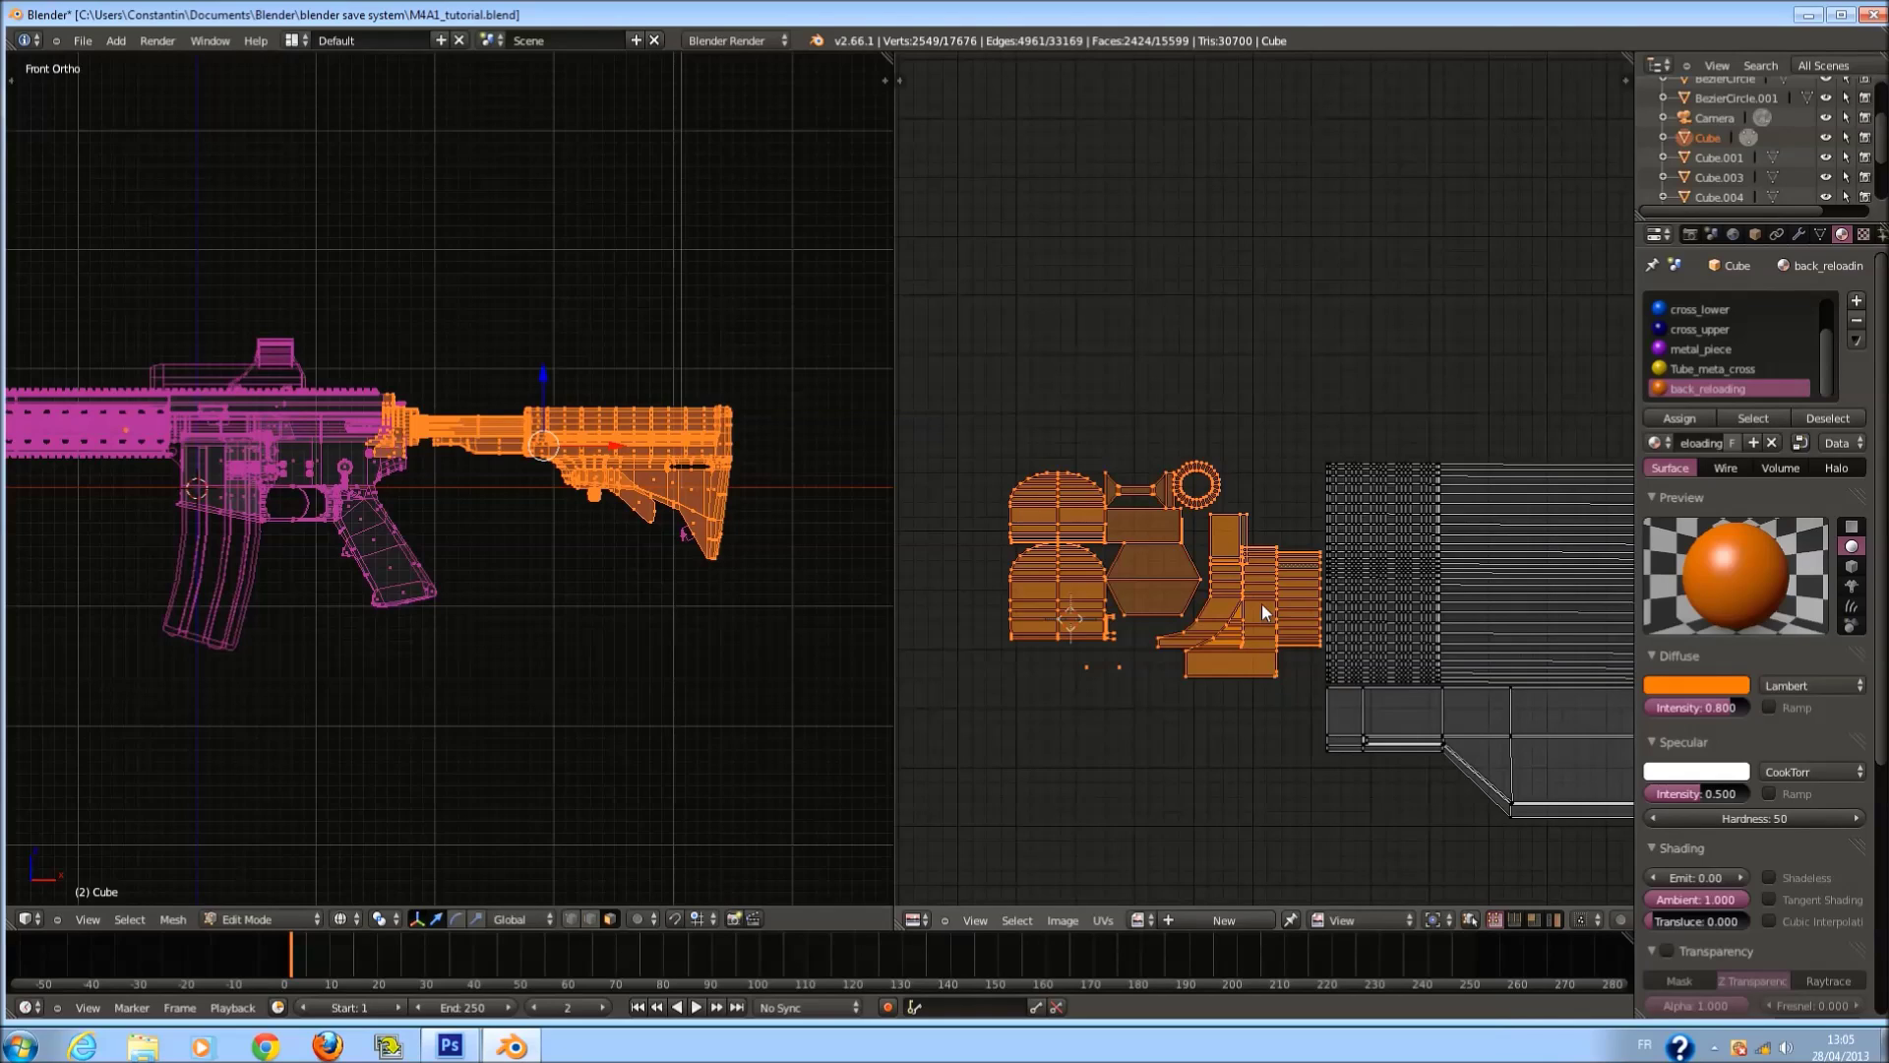
key("ctrl+z")
Return the rifle to solid shading and separate the selected end face of the small grey piece above the orange receiver.
scroll(1265, 617, "down", 1)
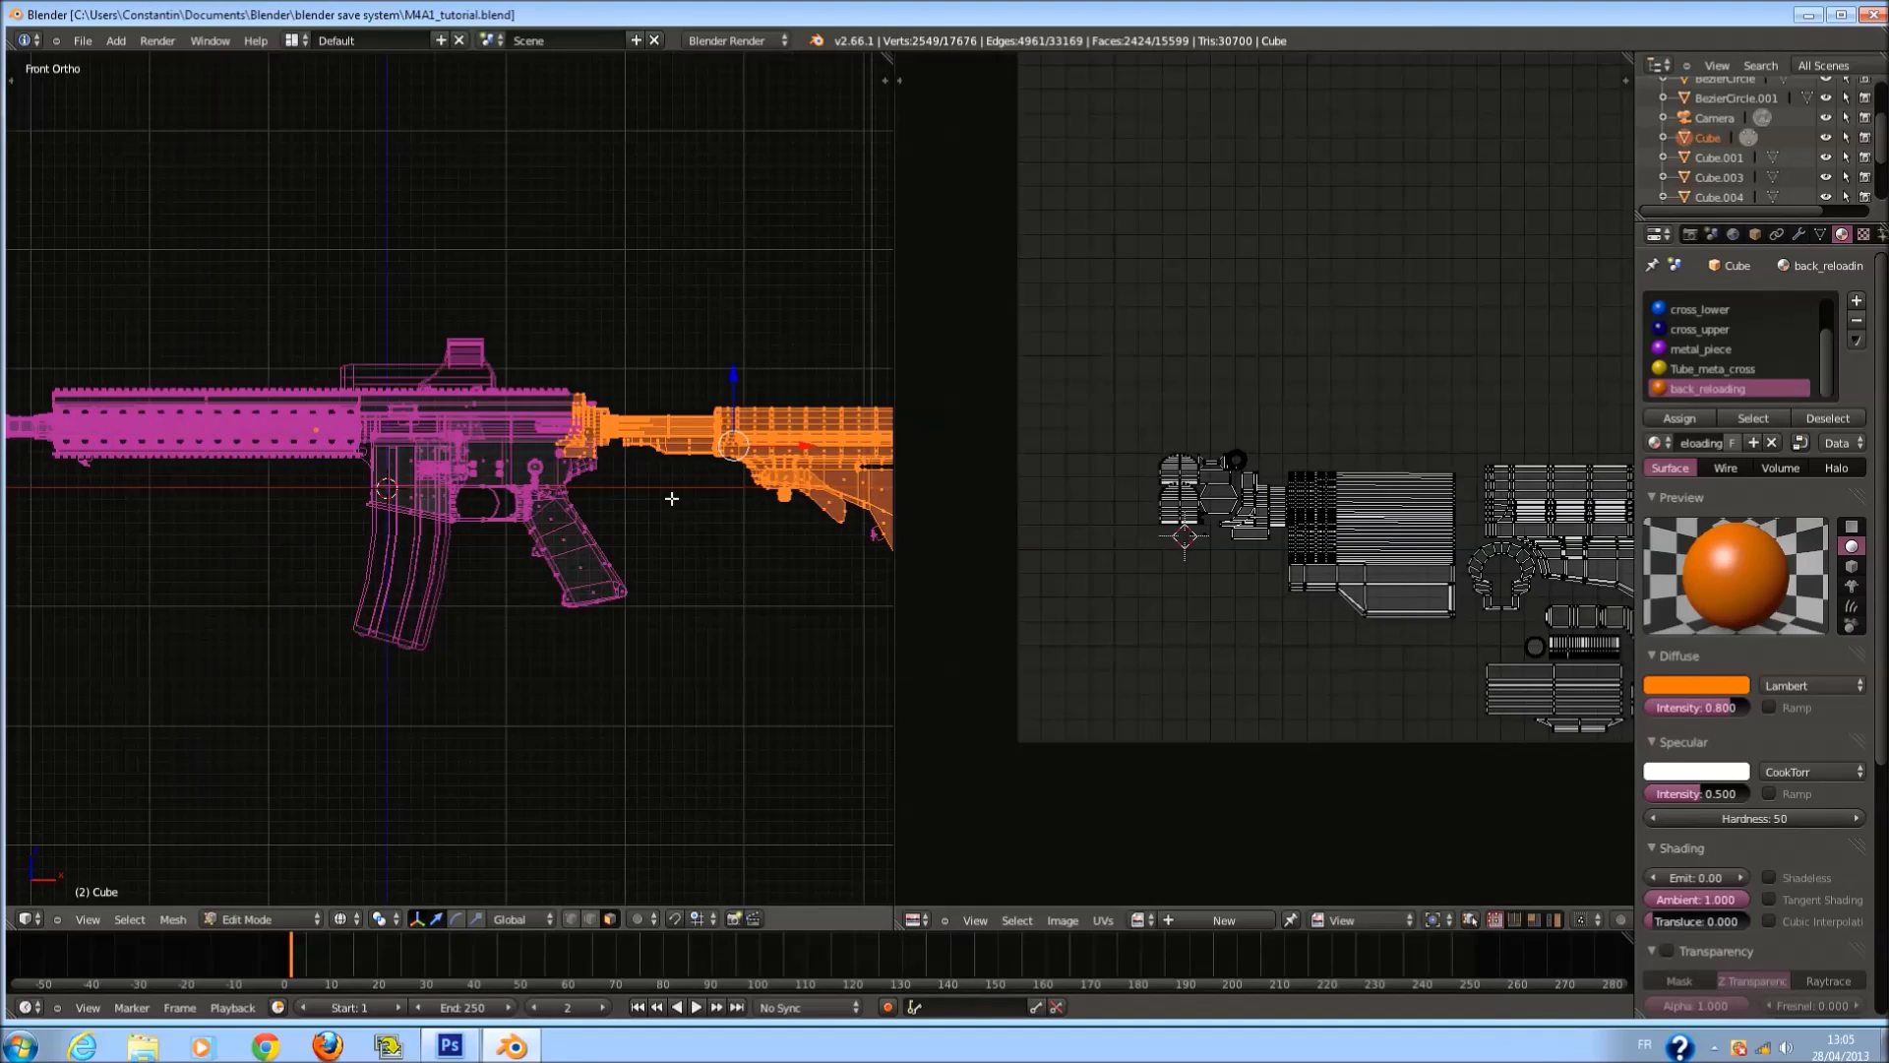
key("z")
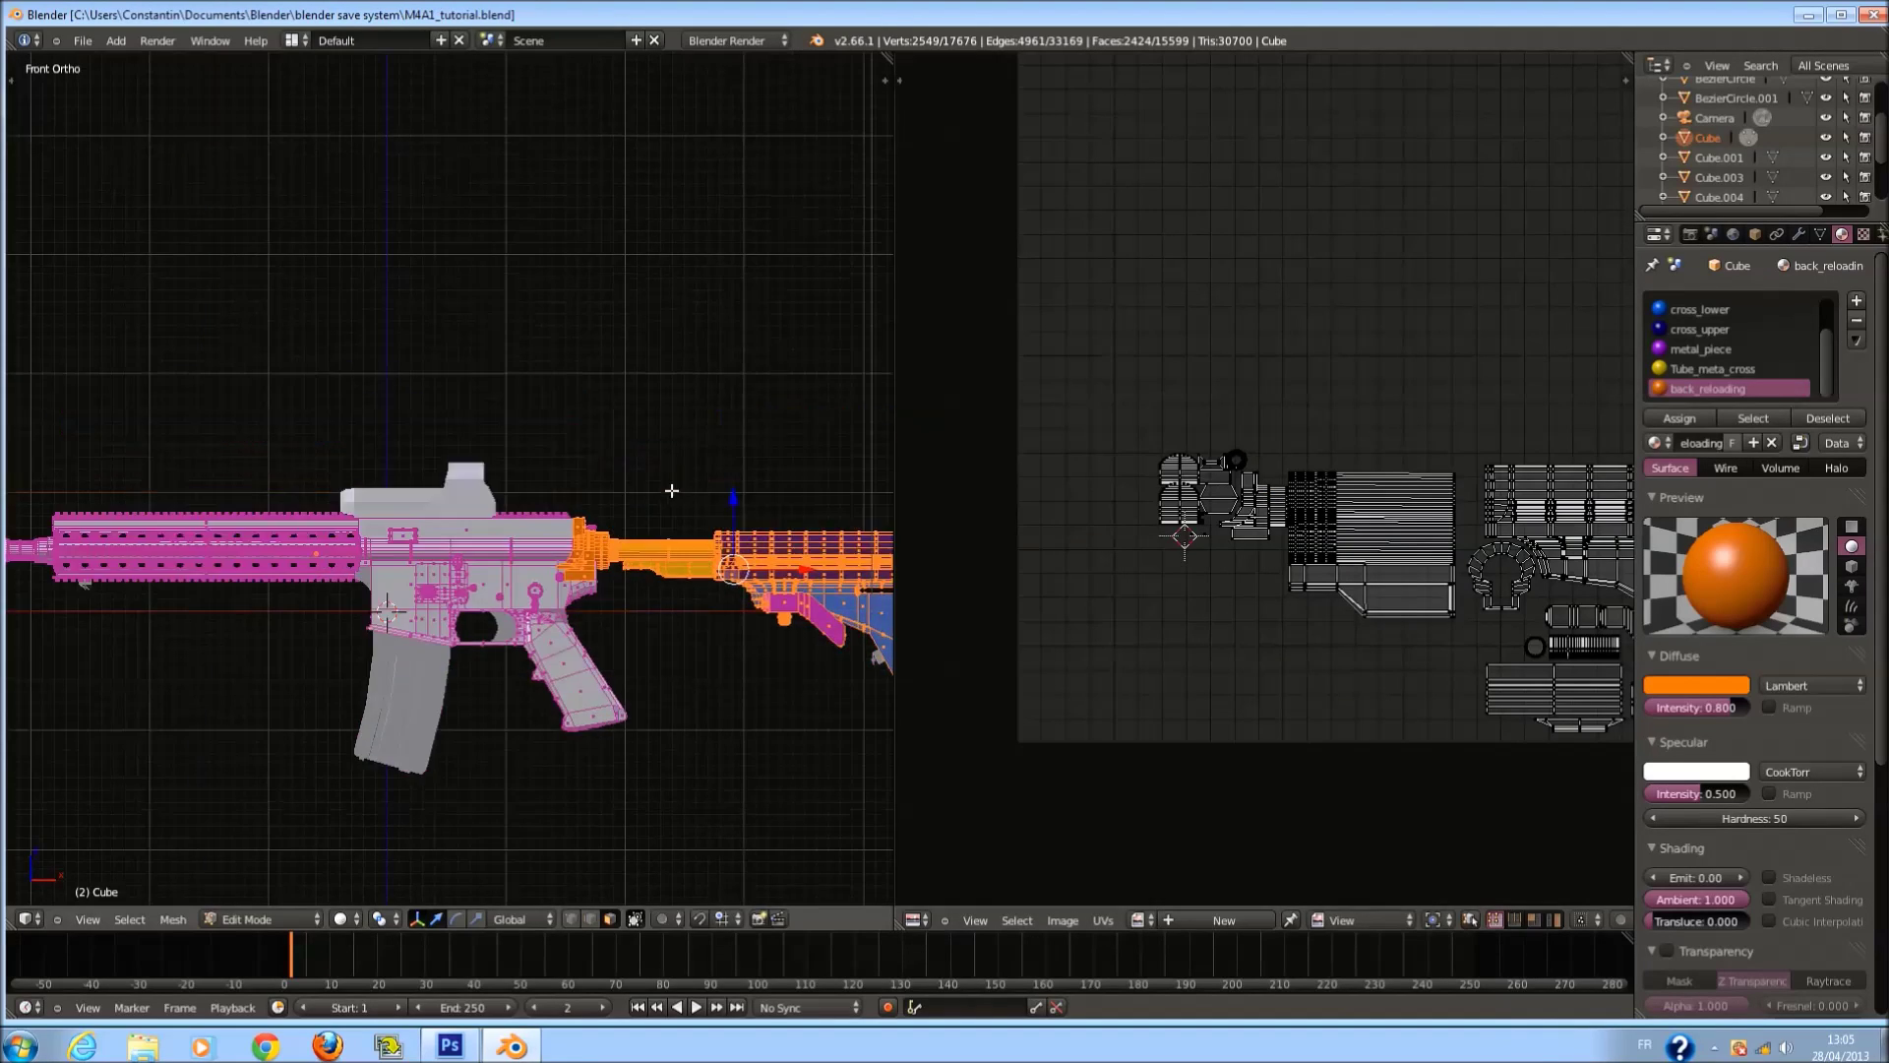
scroll(669, 580, "up", 4)
key("Tab")
scroll(654, 588, "up", 3)
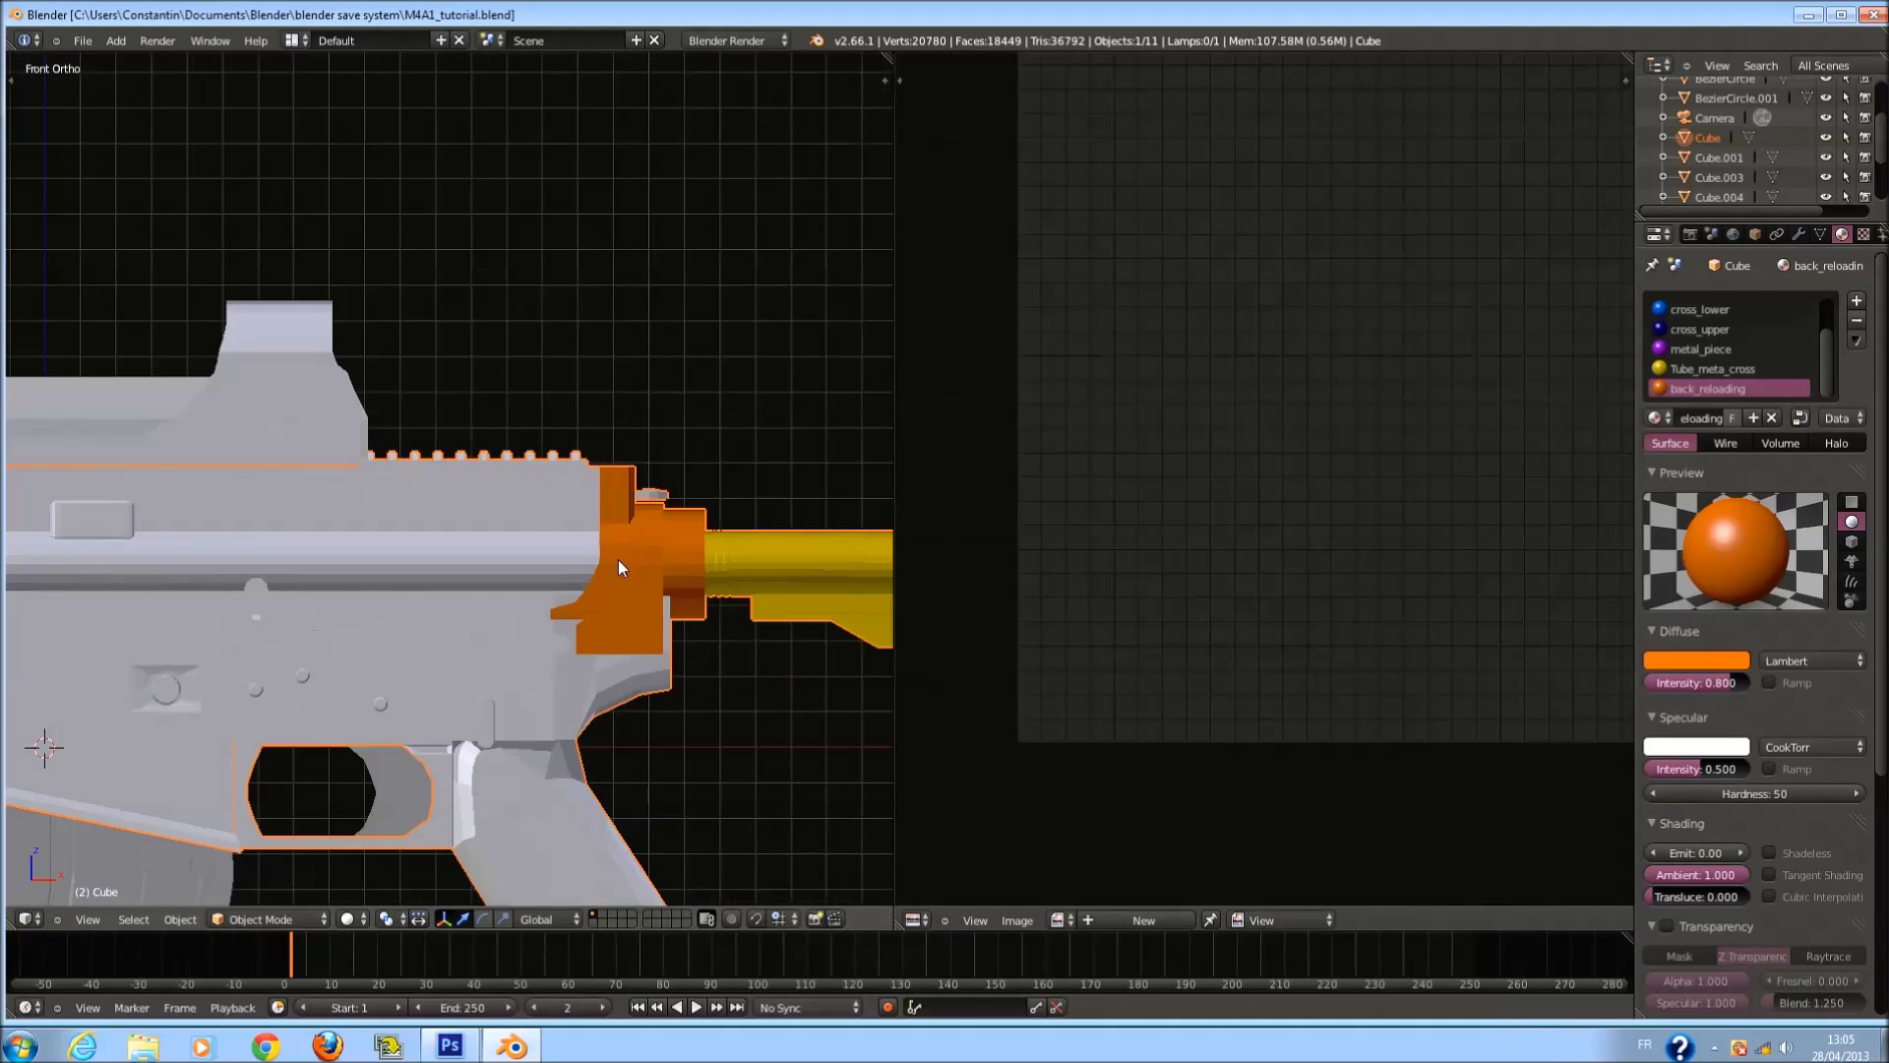
key("ctrl+z")
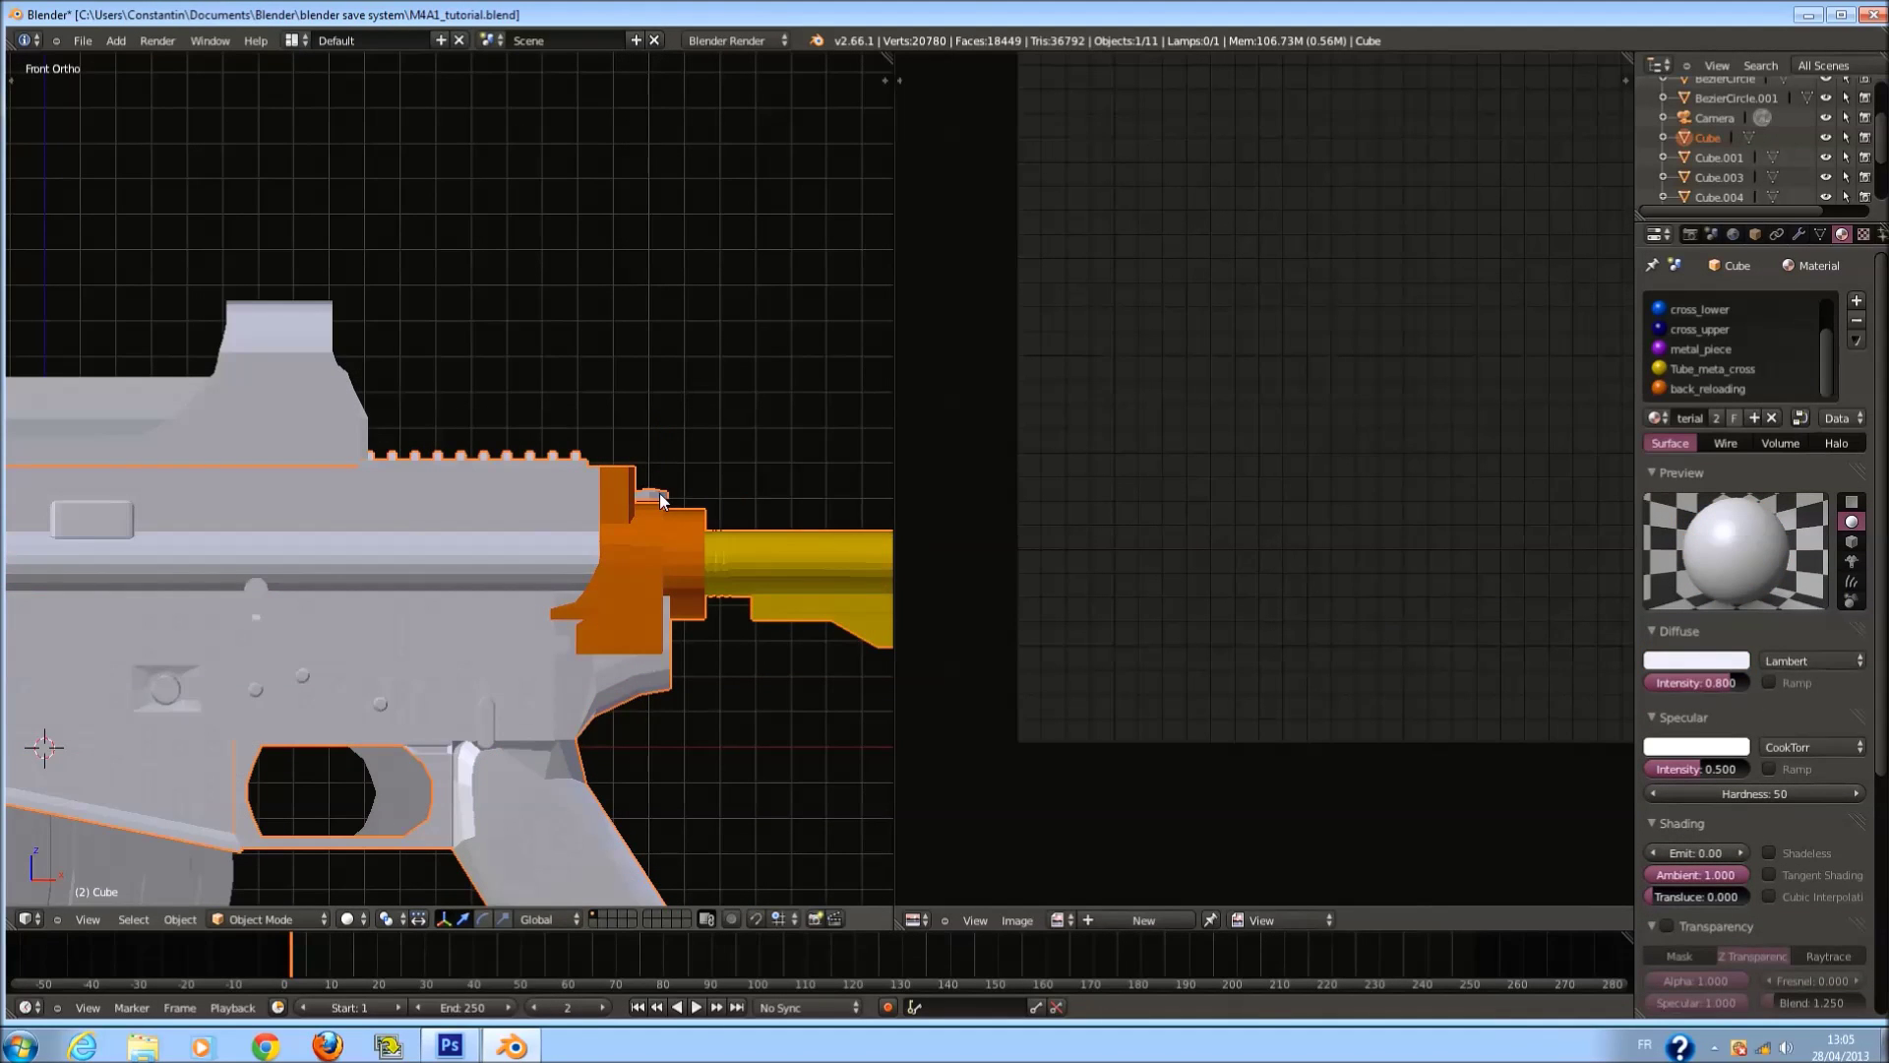
key("Tab")
key("p")
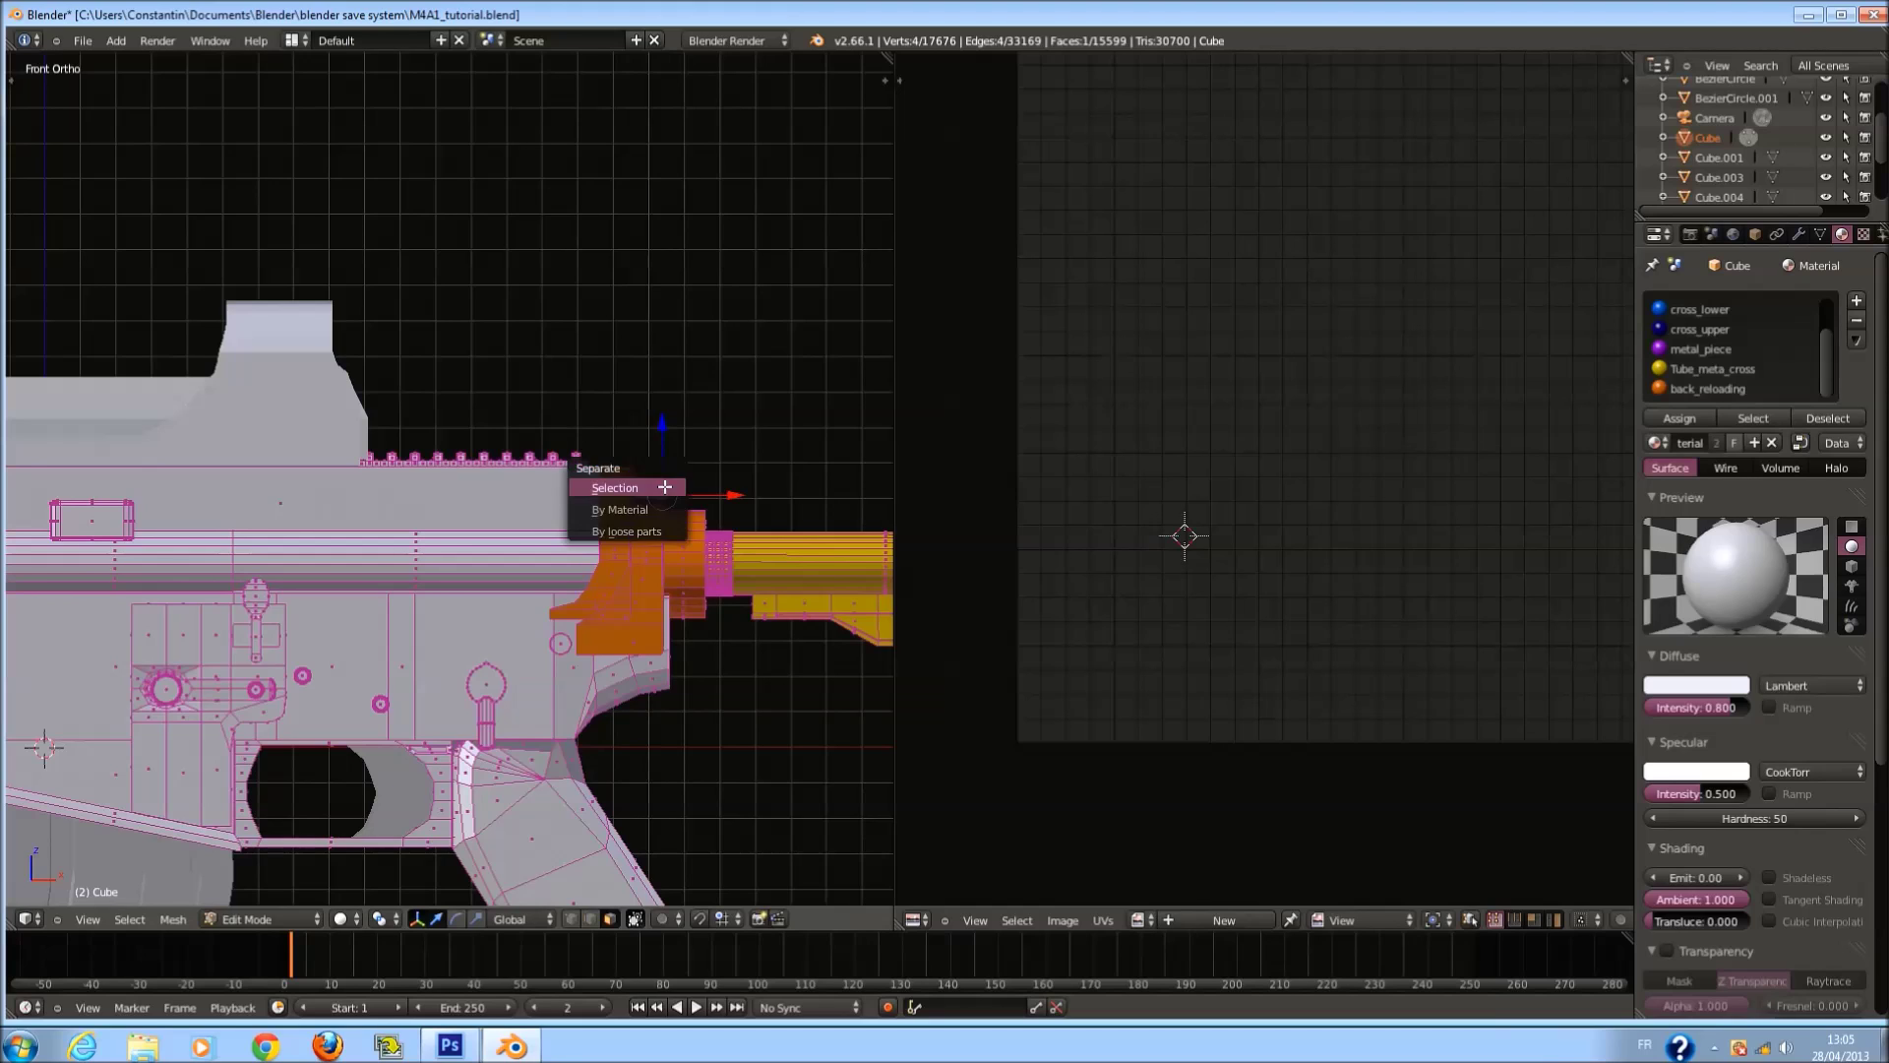
left_click(665, 487)
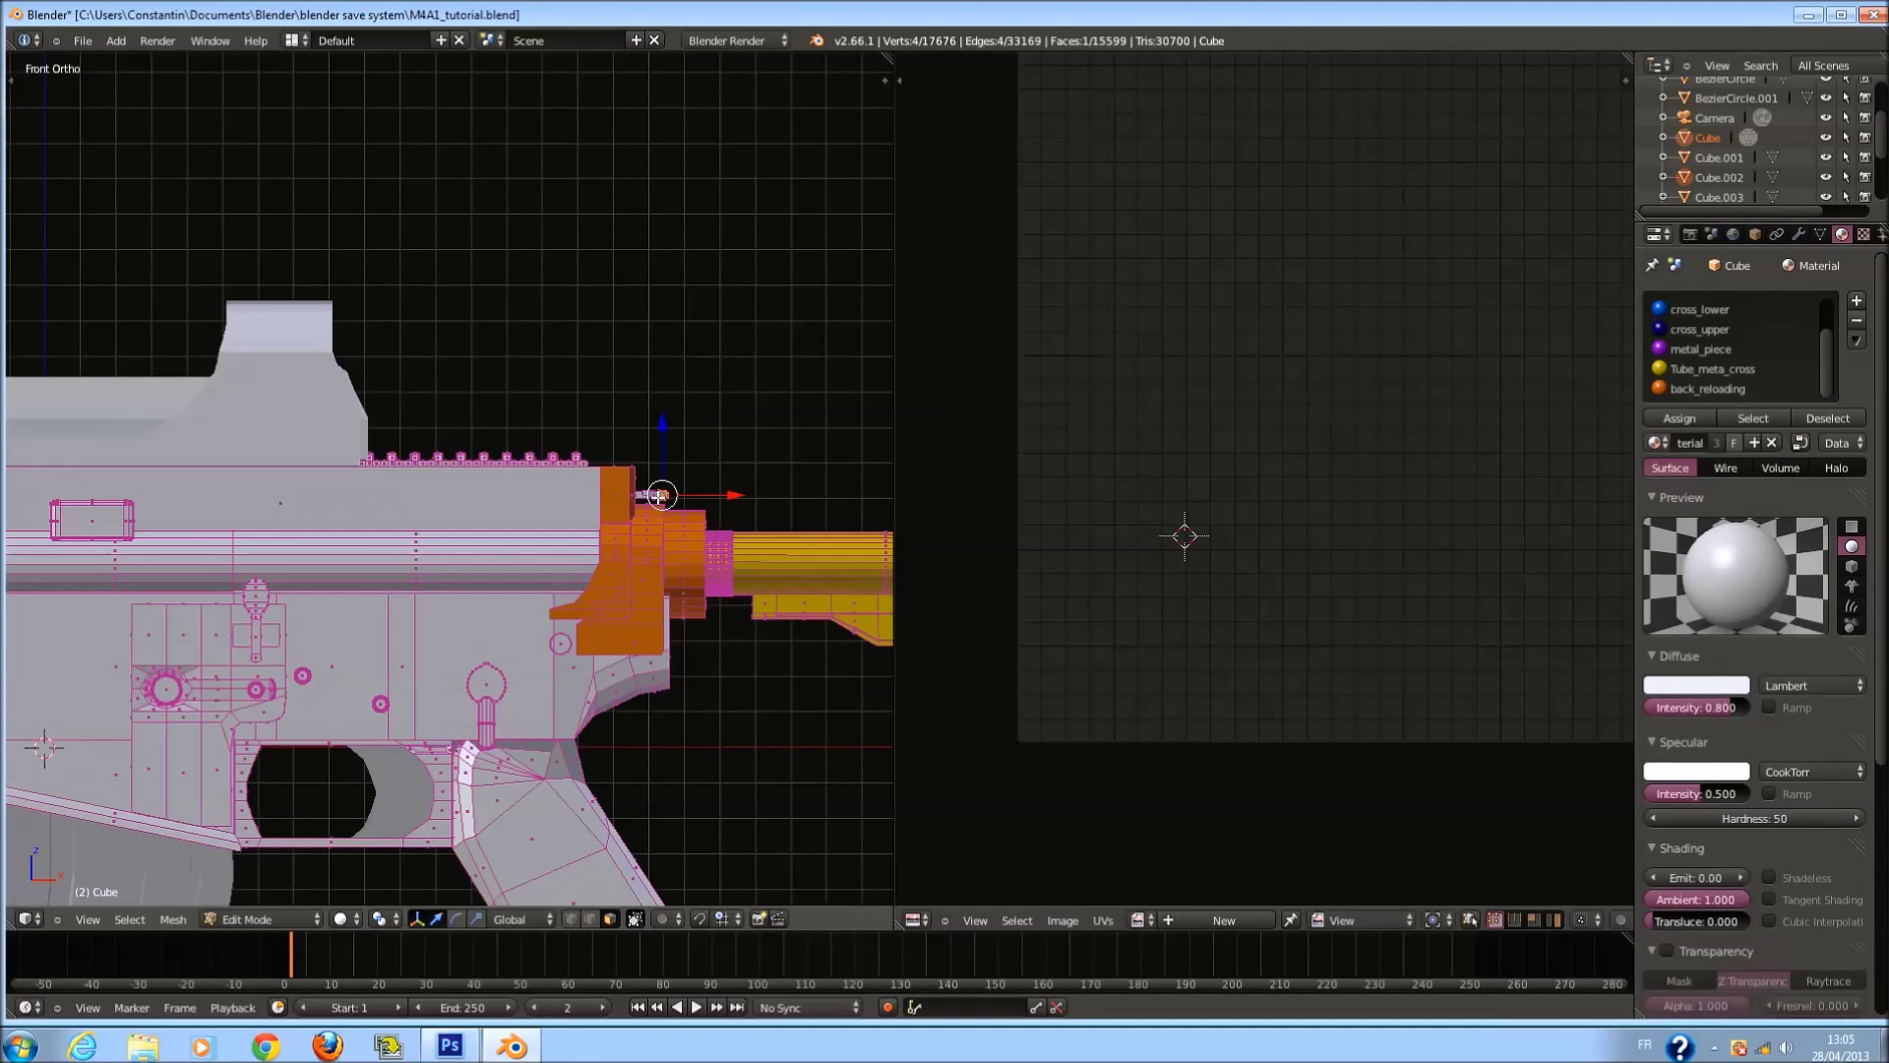
Select the whole linked small piece above the orange receiver, separate the selection into its own object and return to Object Mode.
scroll(738, 503, "up", 8)
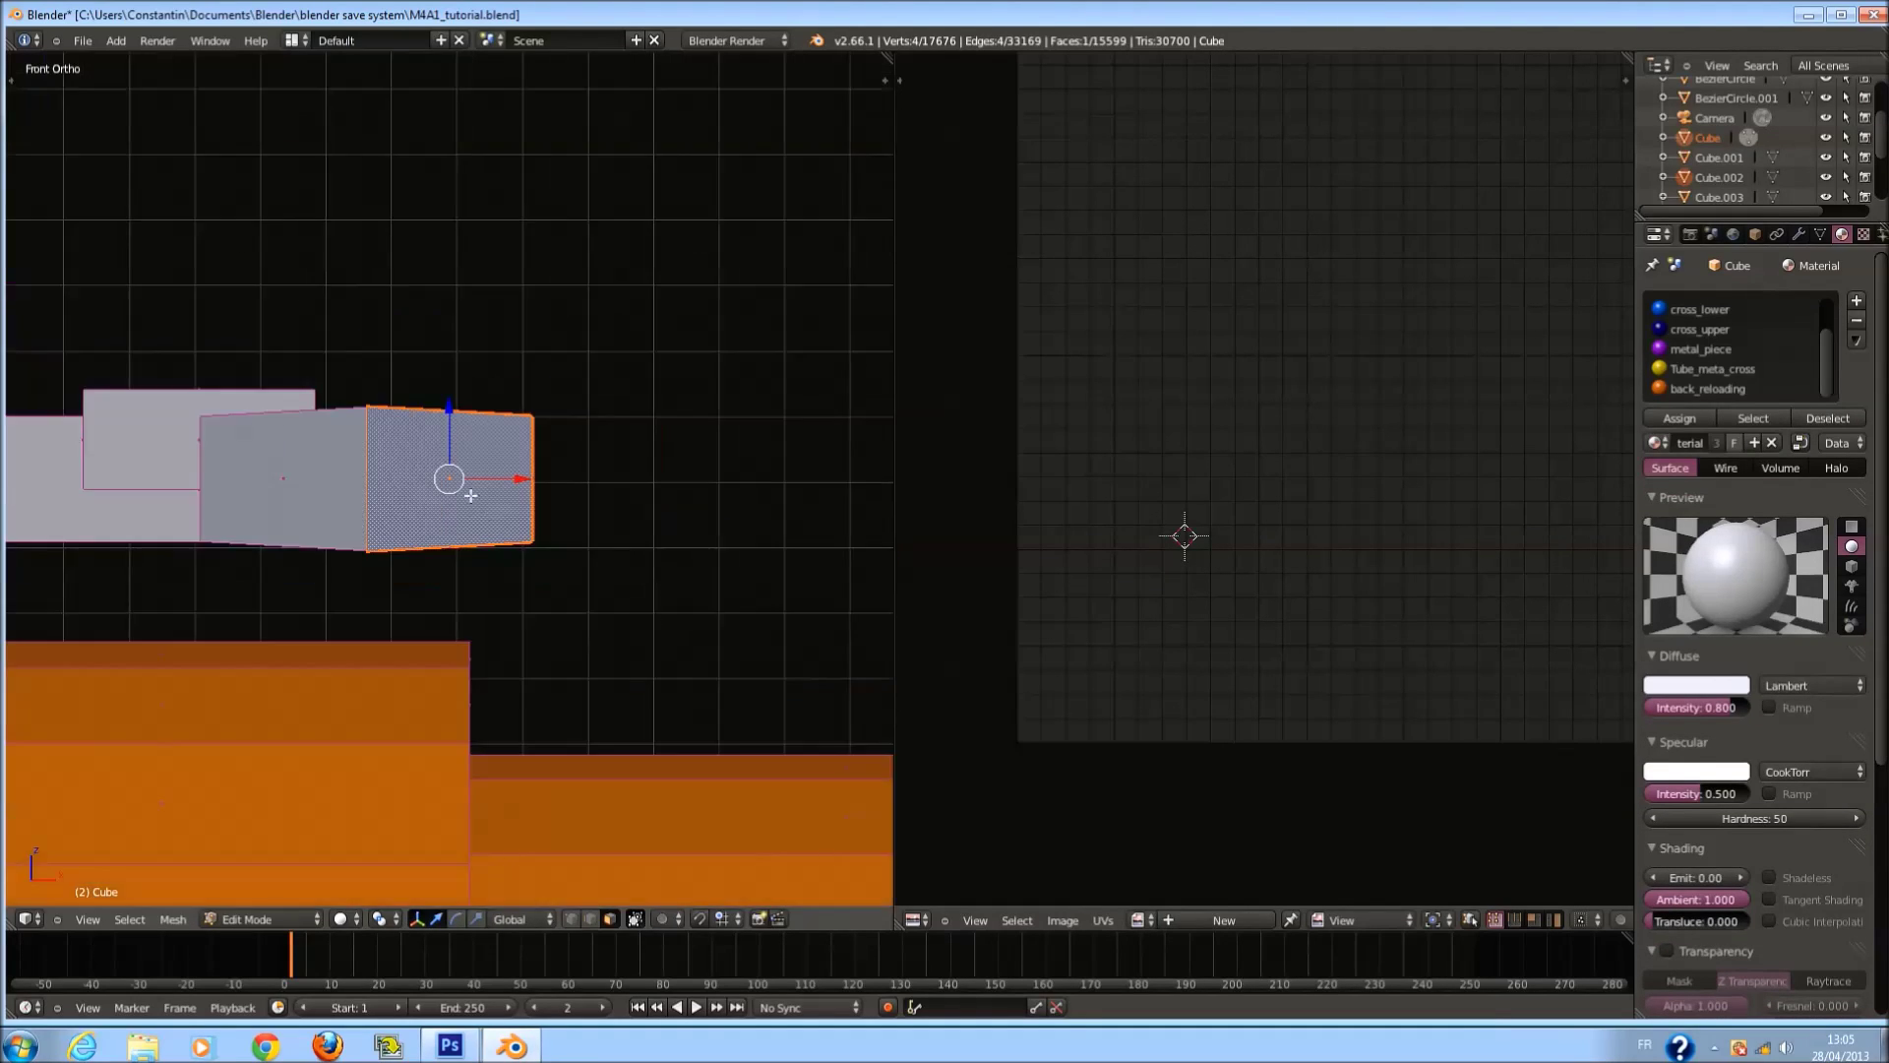
key("l")
scroll(468, 421, "down", 5)
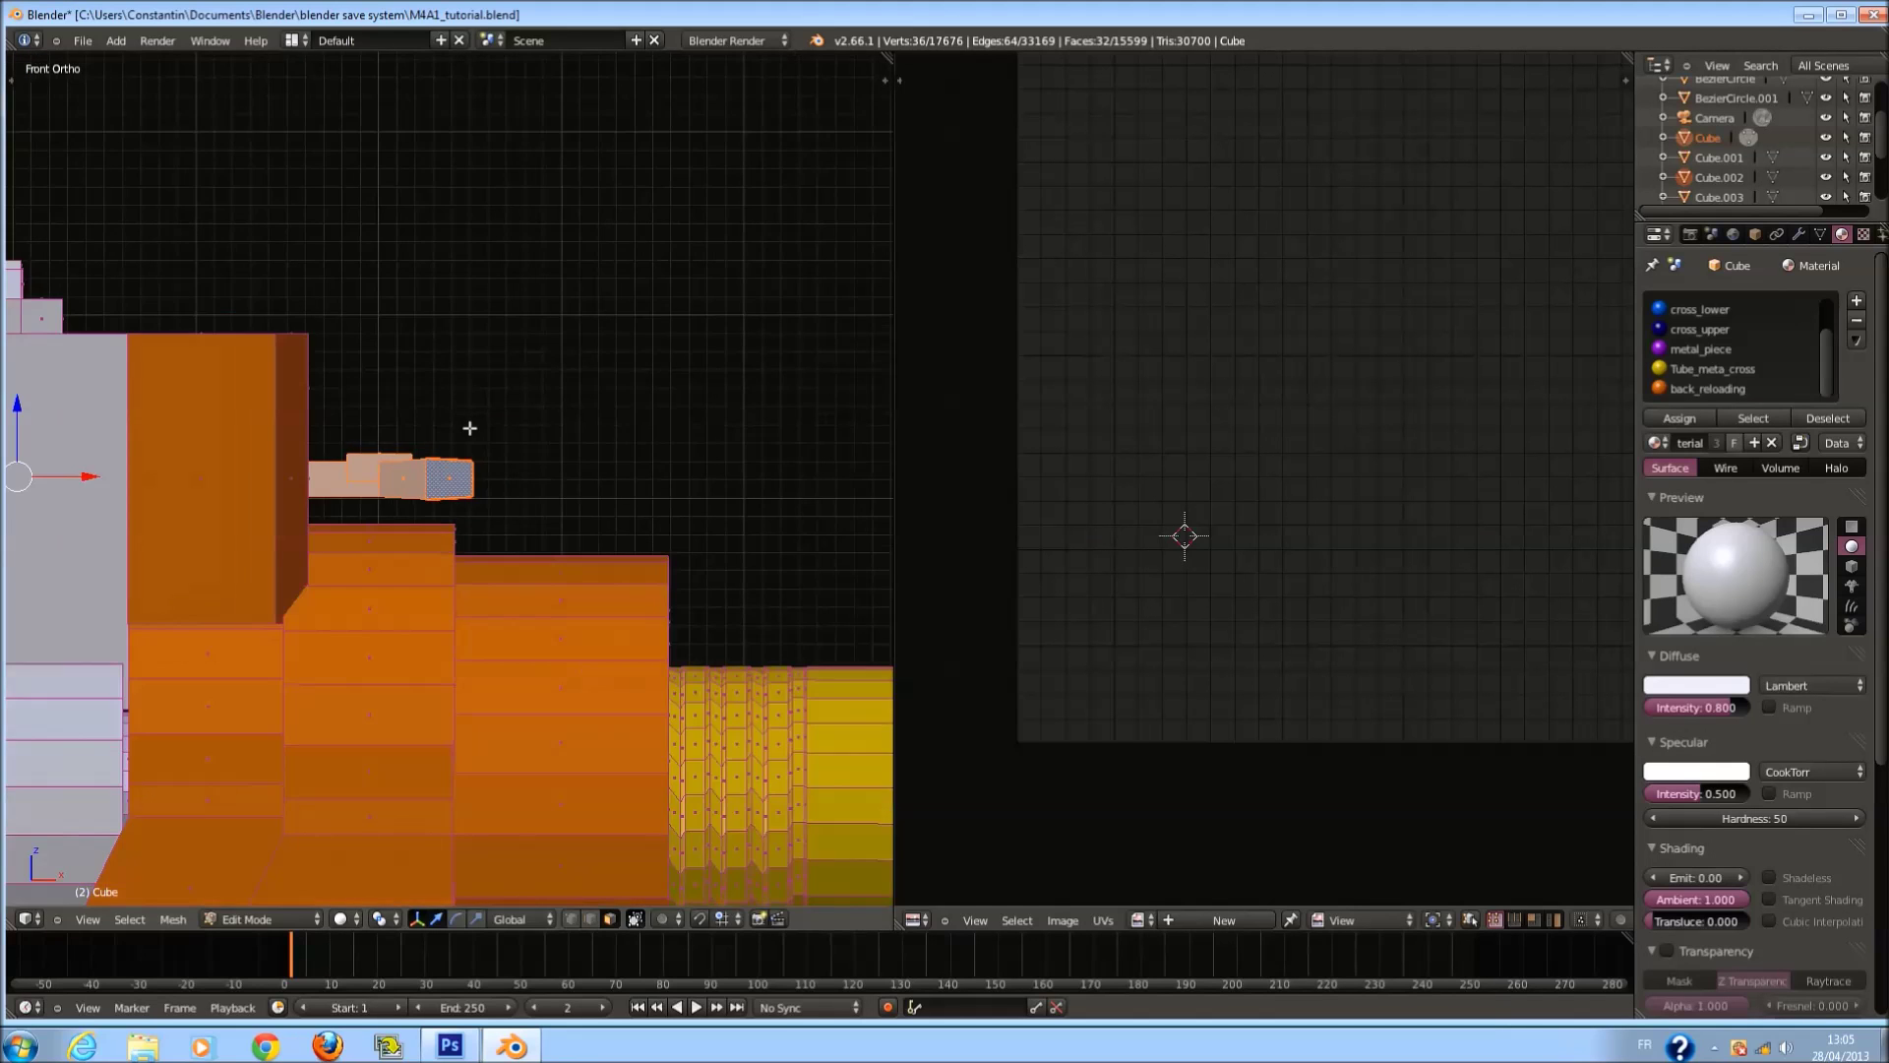
key("z")
key("p")
left_click(494, 474)
key("Tab")
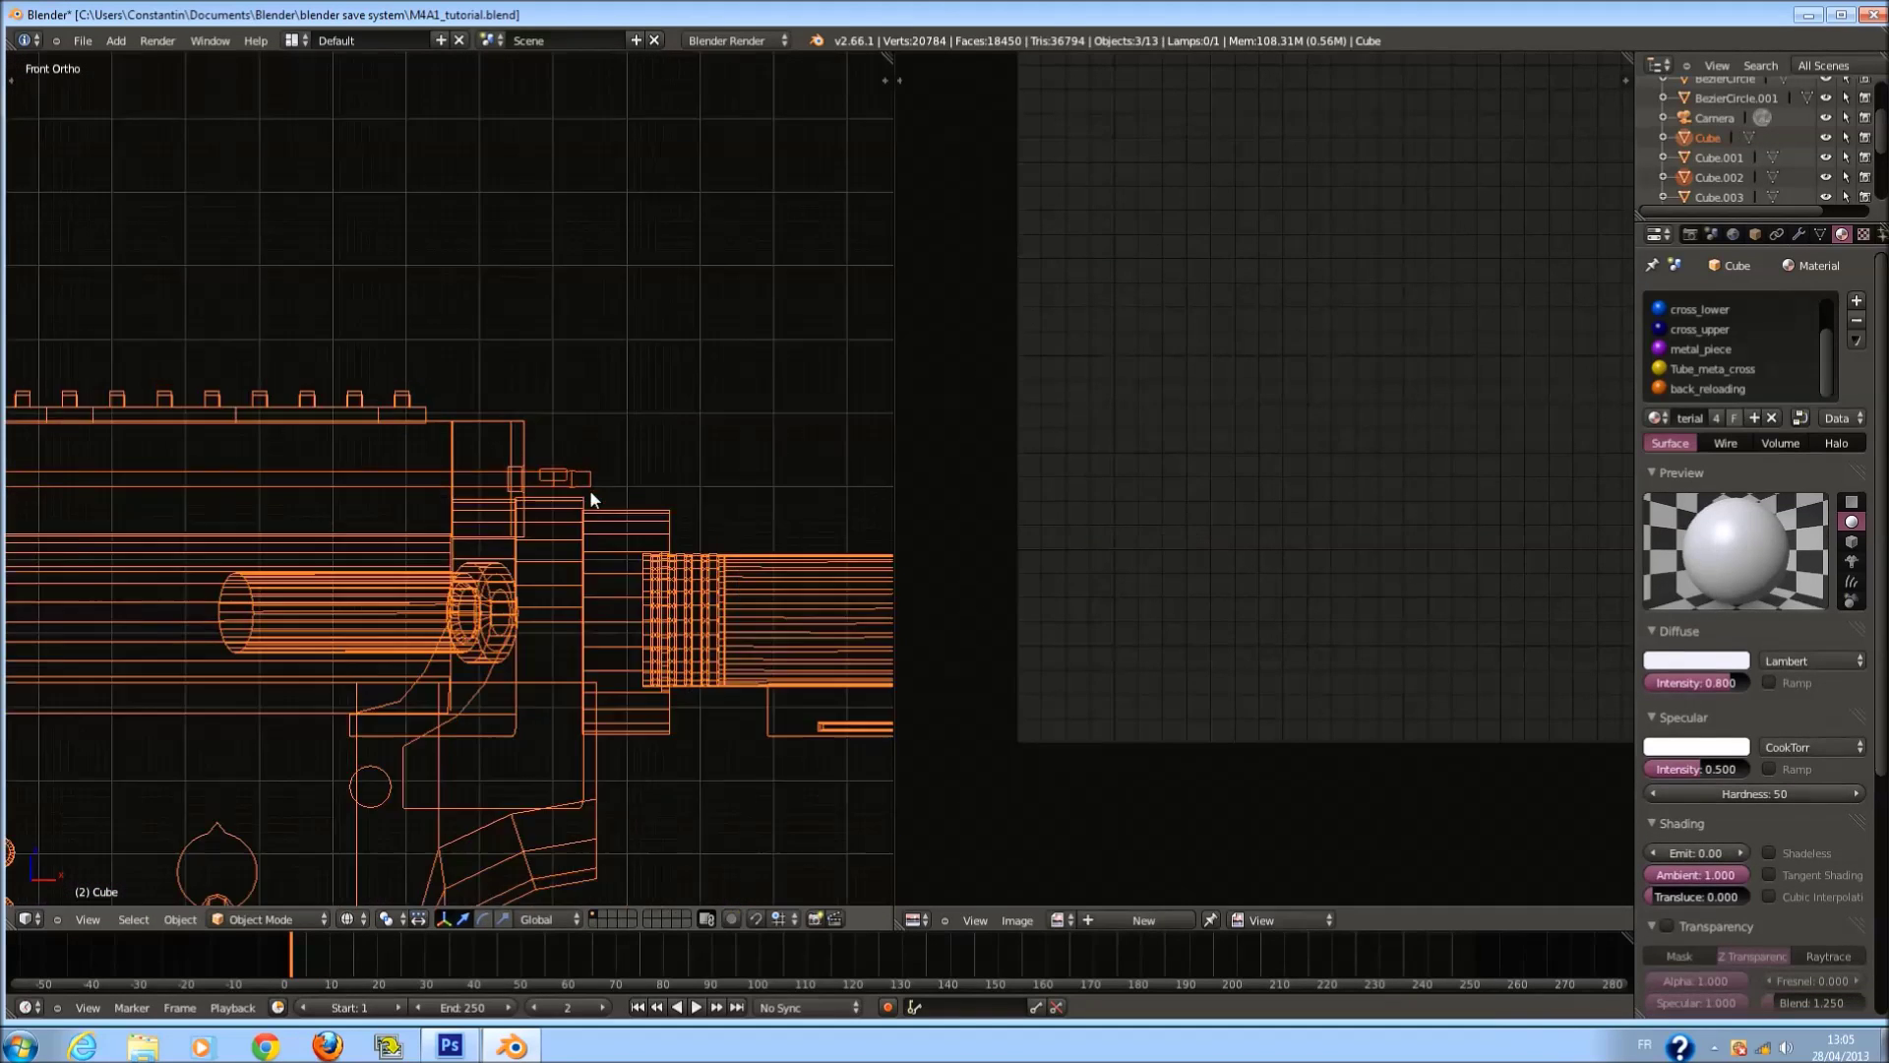
Save the file over the existing M4A1_tutorial.blend.
key("z")
scroll(594, 497, "up", 4, "ctrl")
key("z")
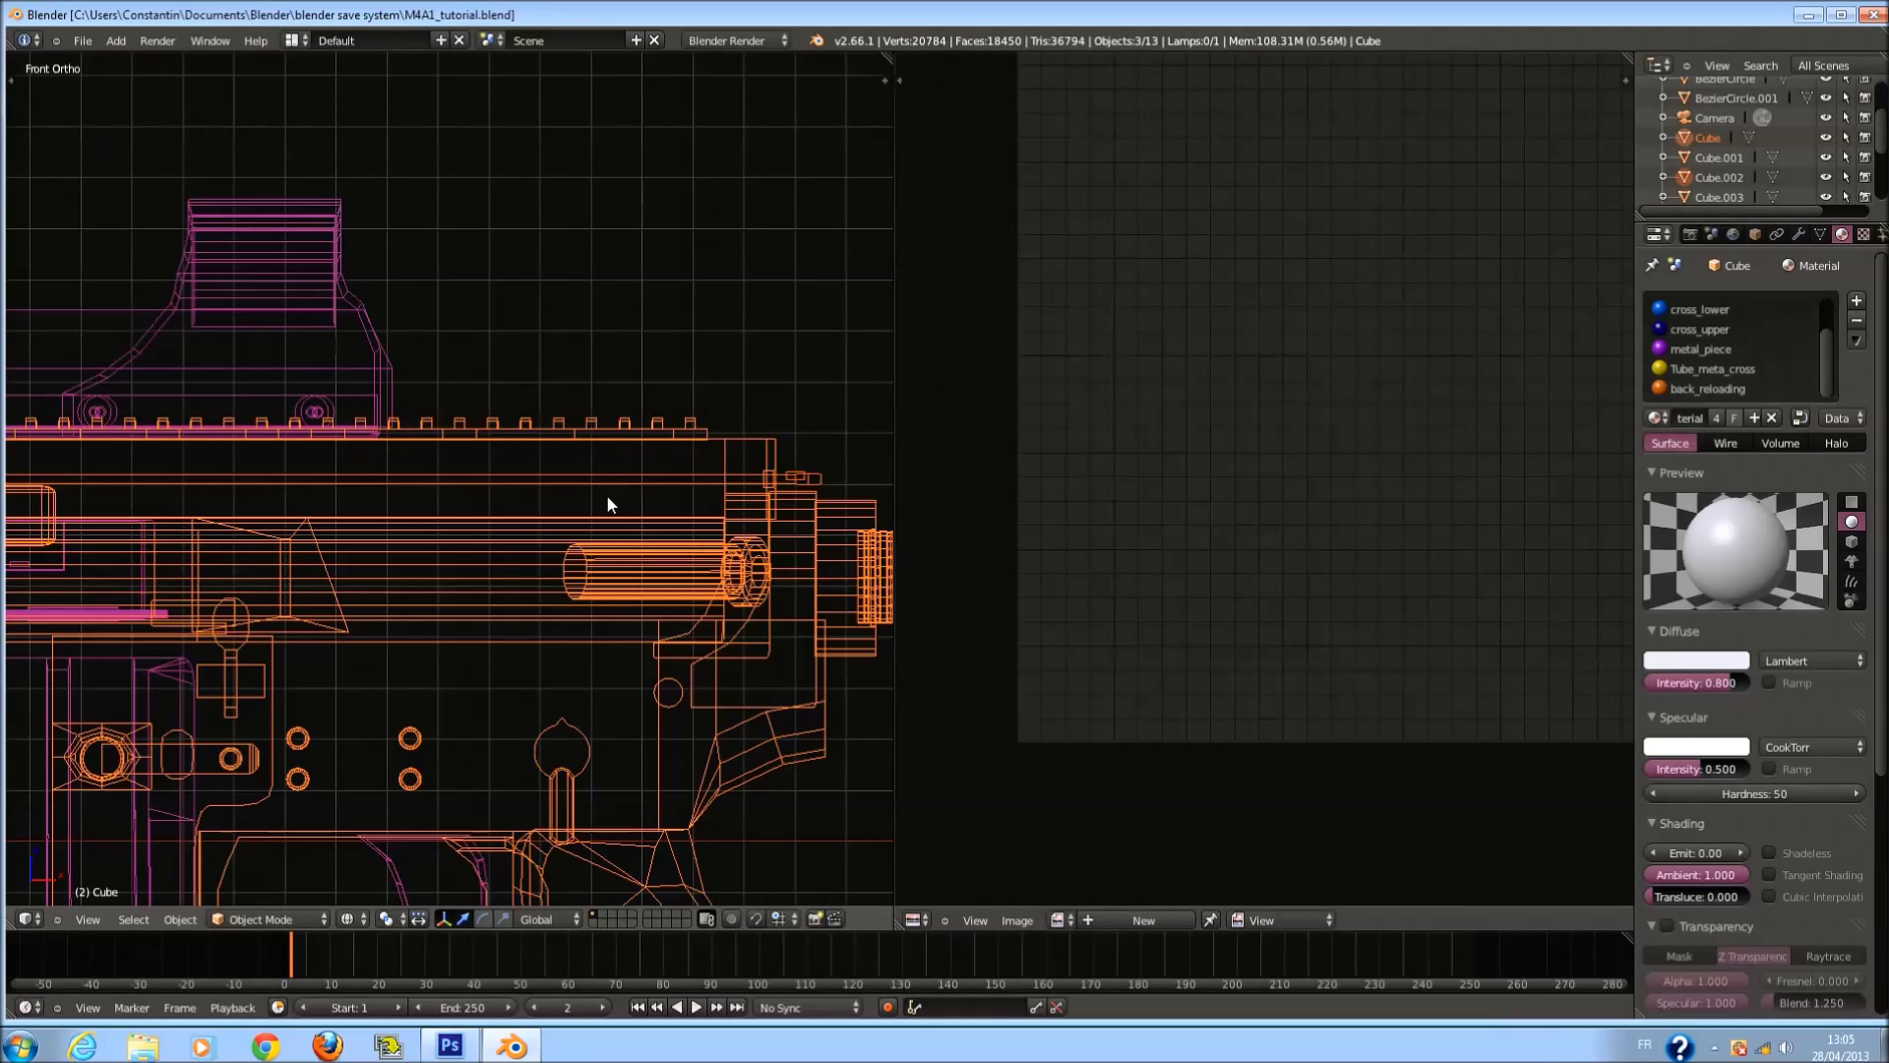
scroll(595, 501, "up", 3, "ctrl")
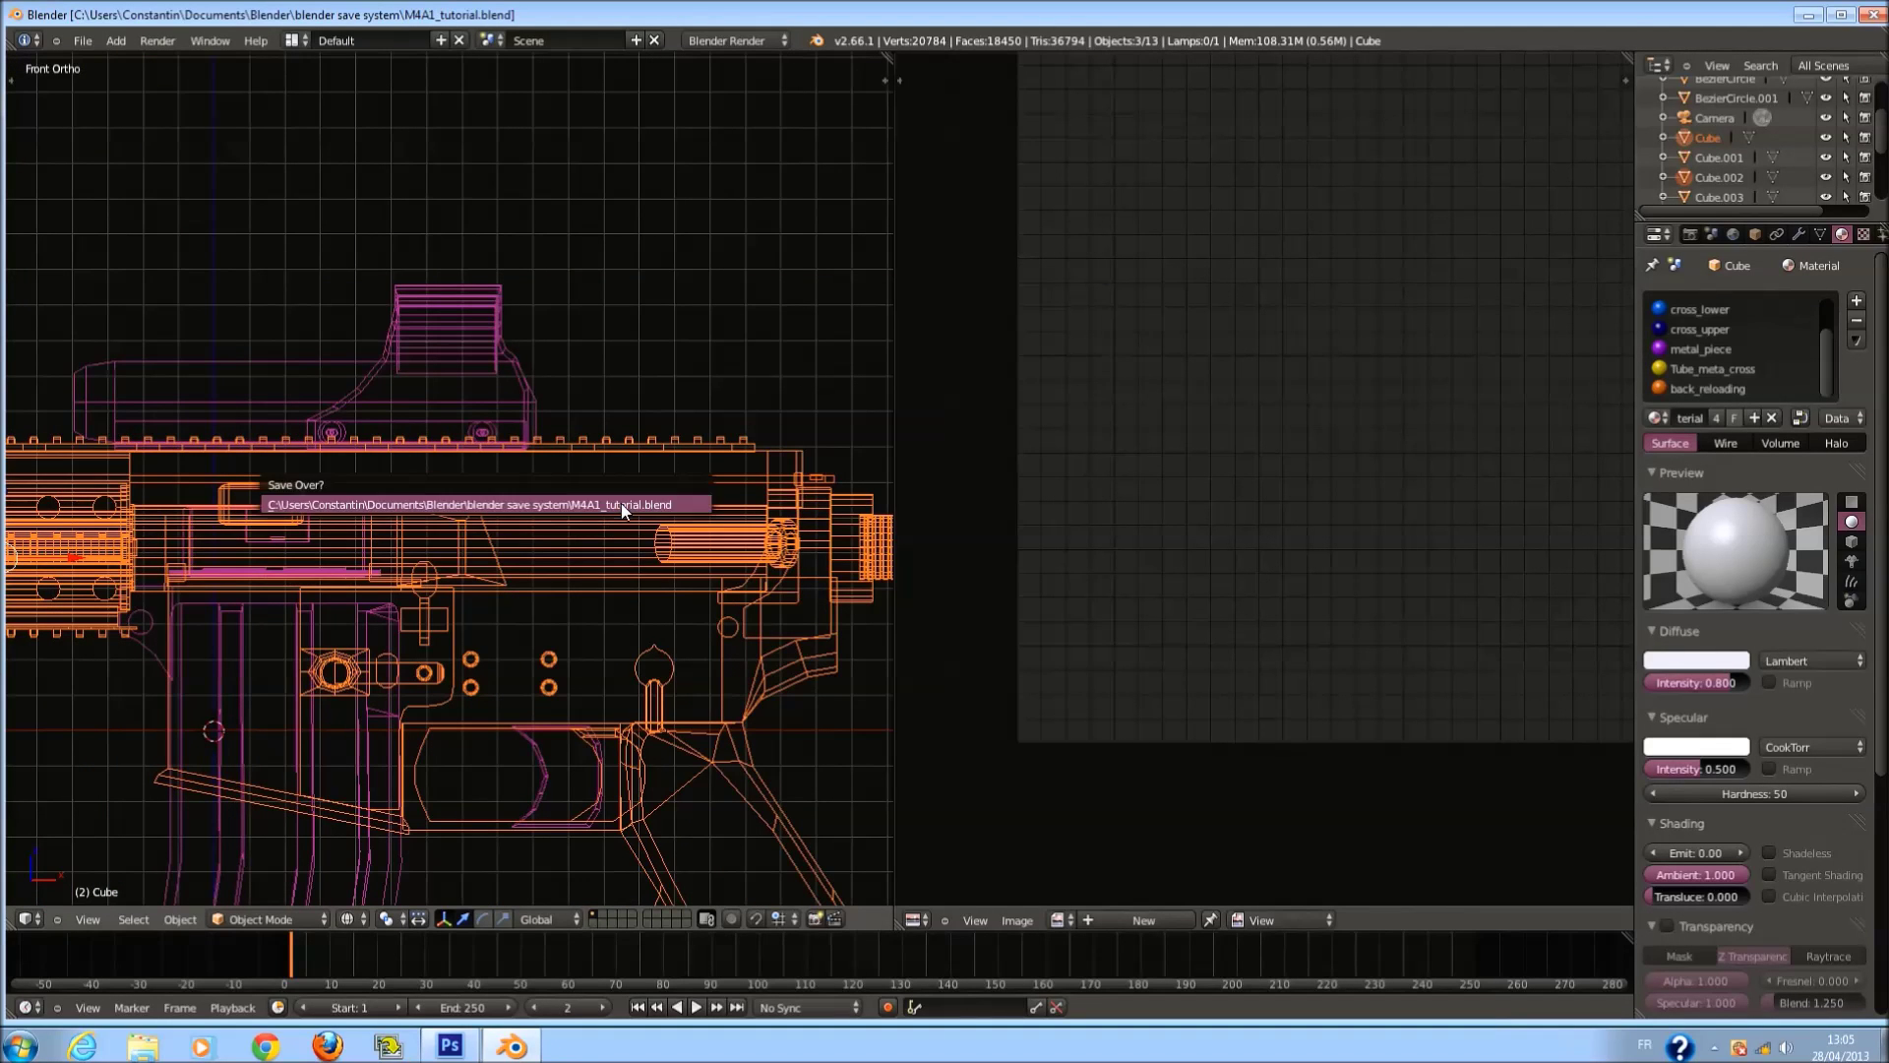
left_click(1804, 16)
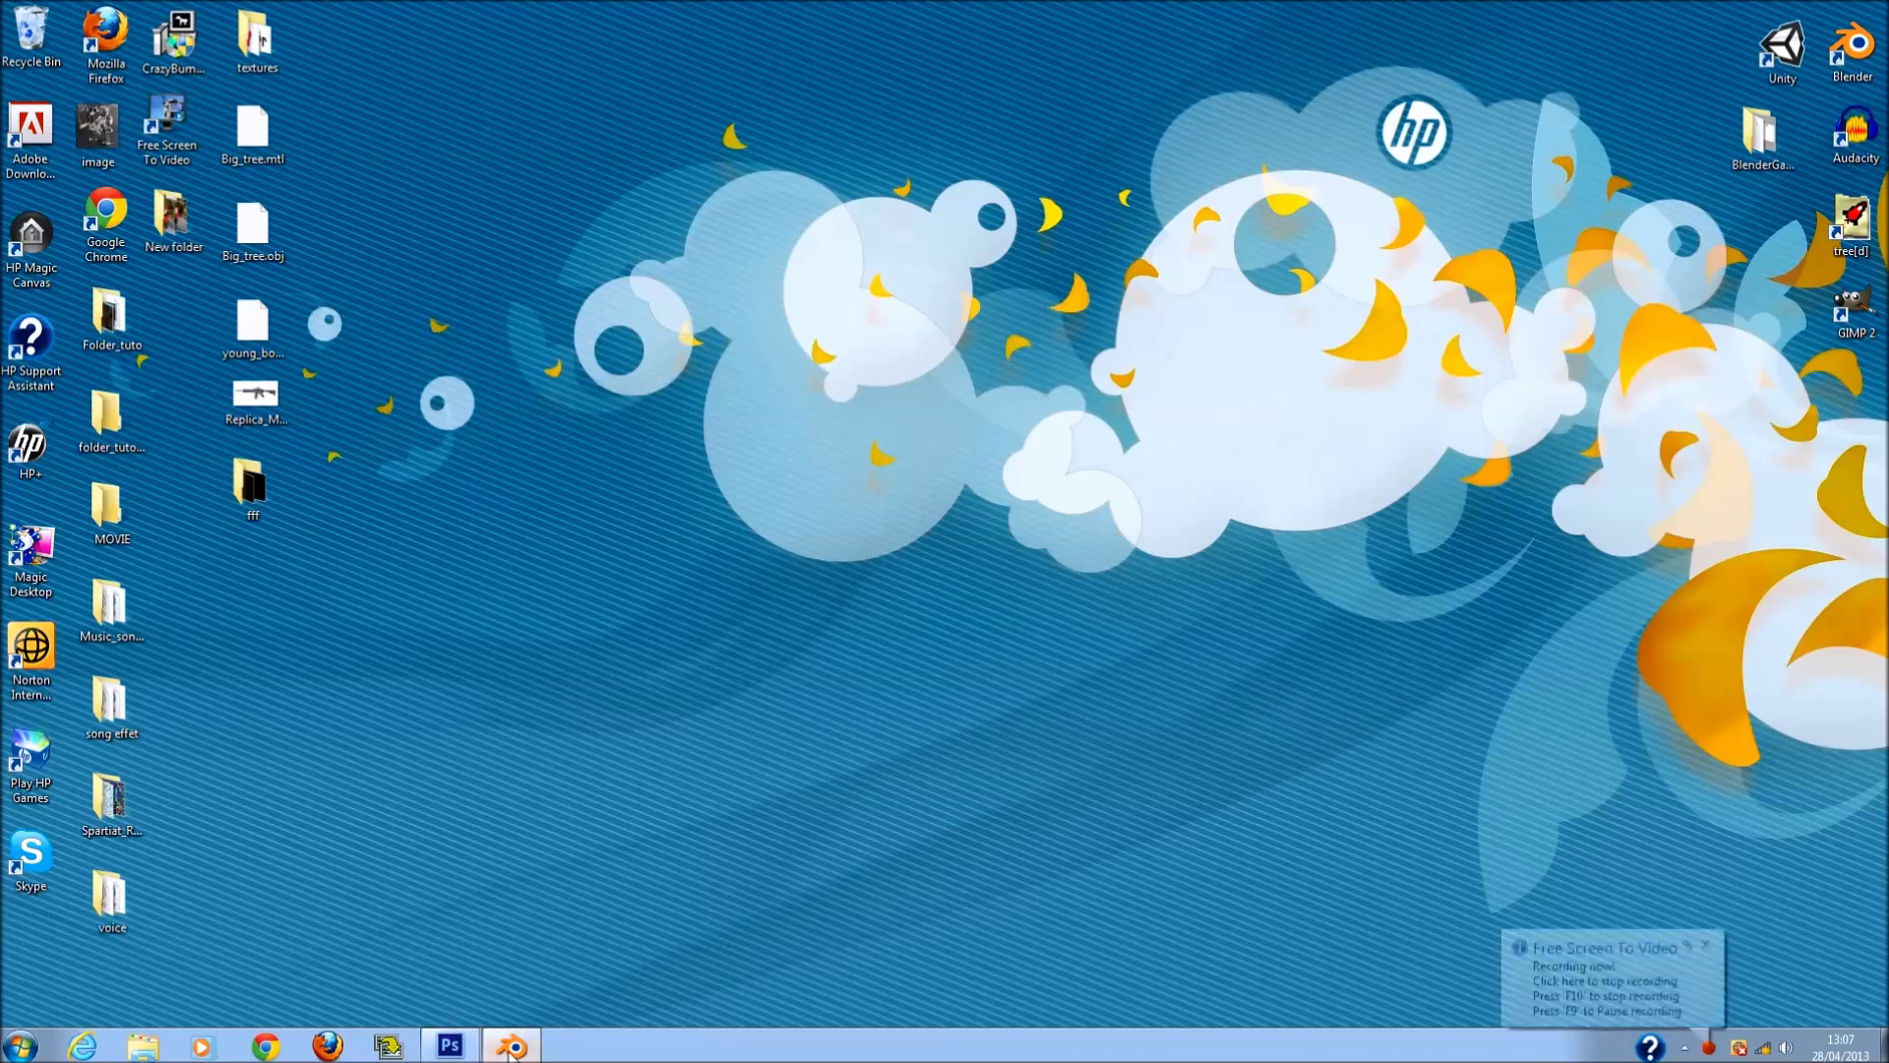
left_click(511, 1045)
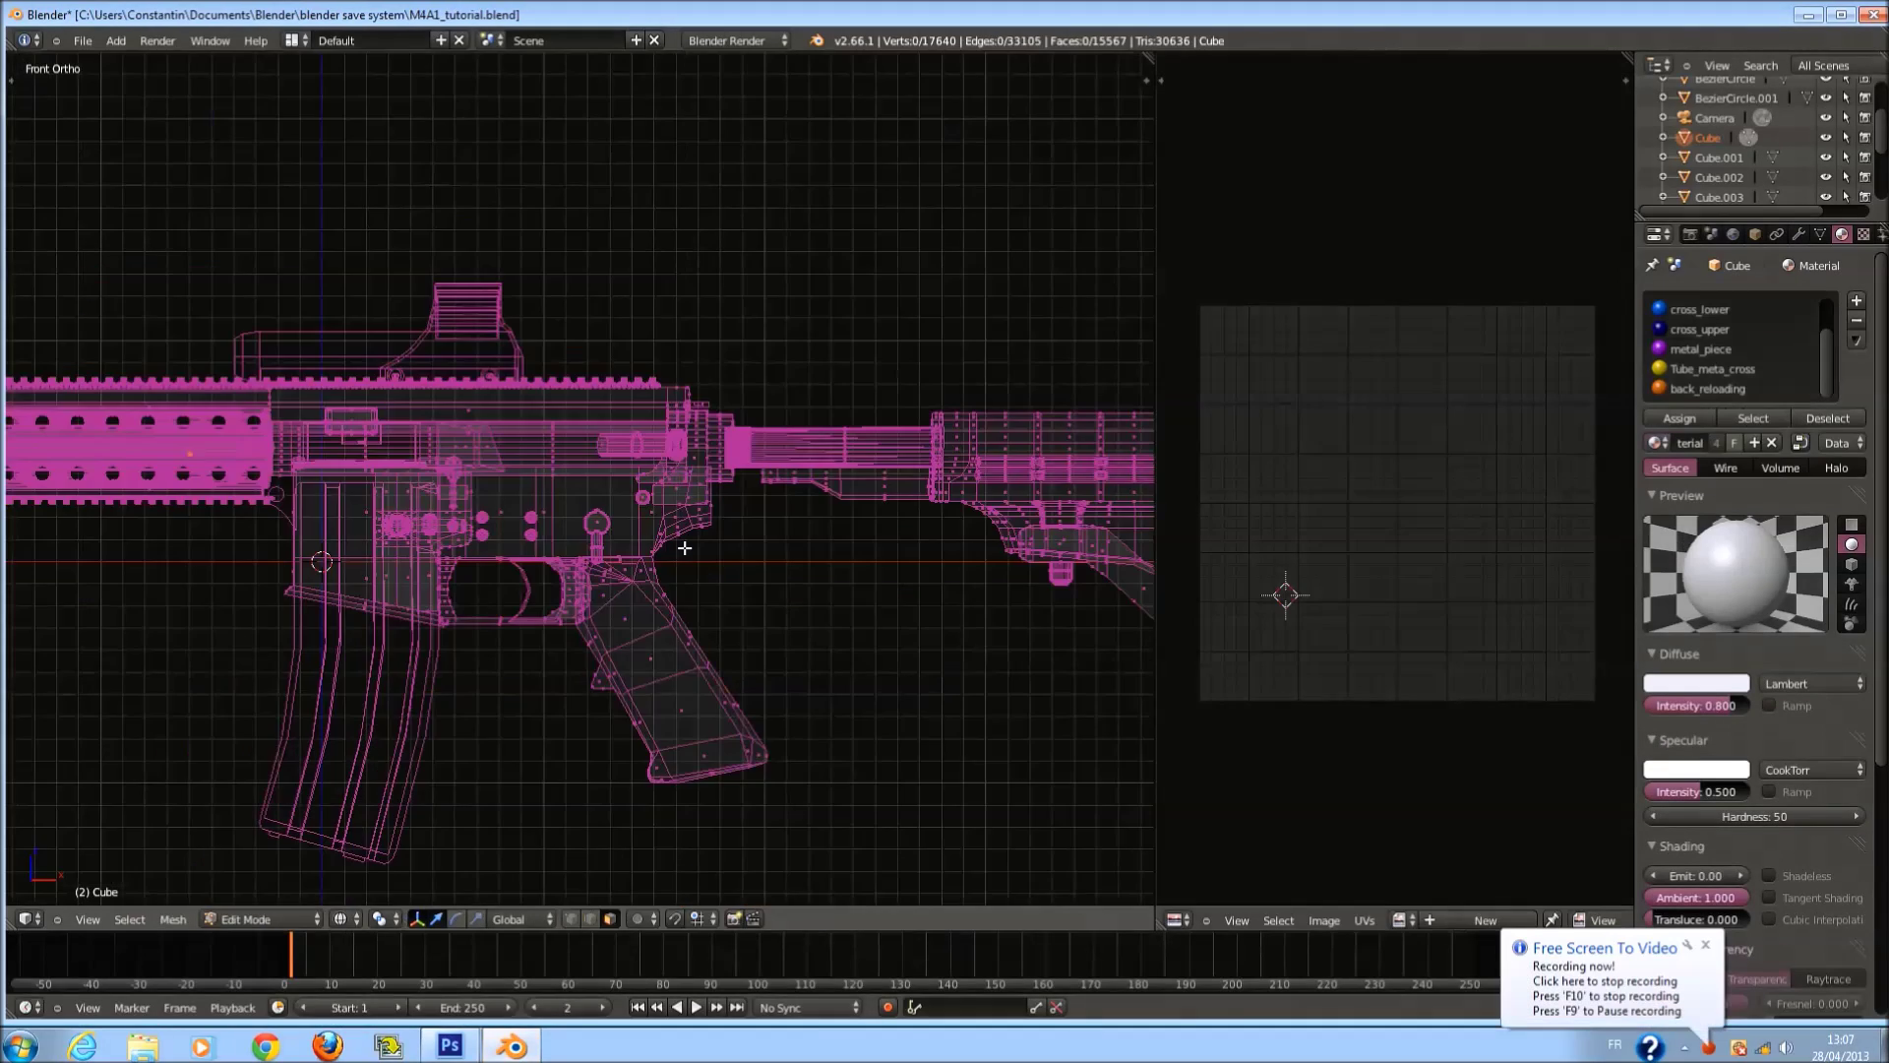
Select the whole linked pistol grip in solid shading and project its UVs from the front view, filling the UV bounds.
scroll(702, 540, "down", 2)
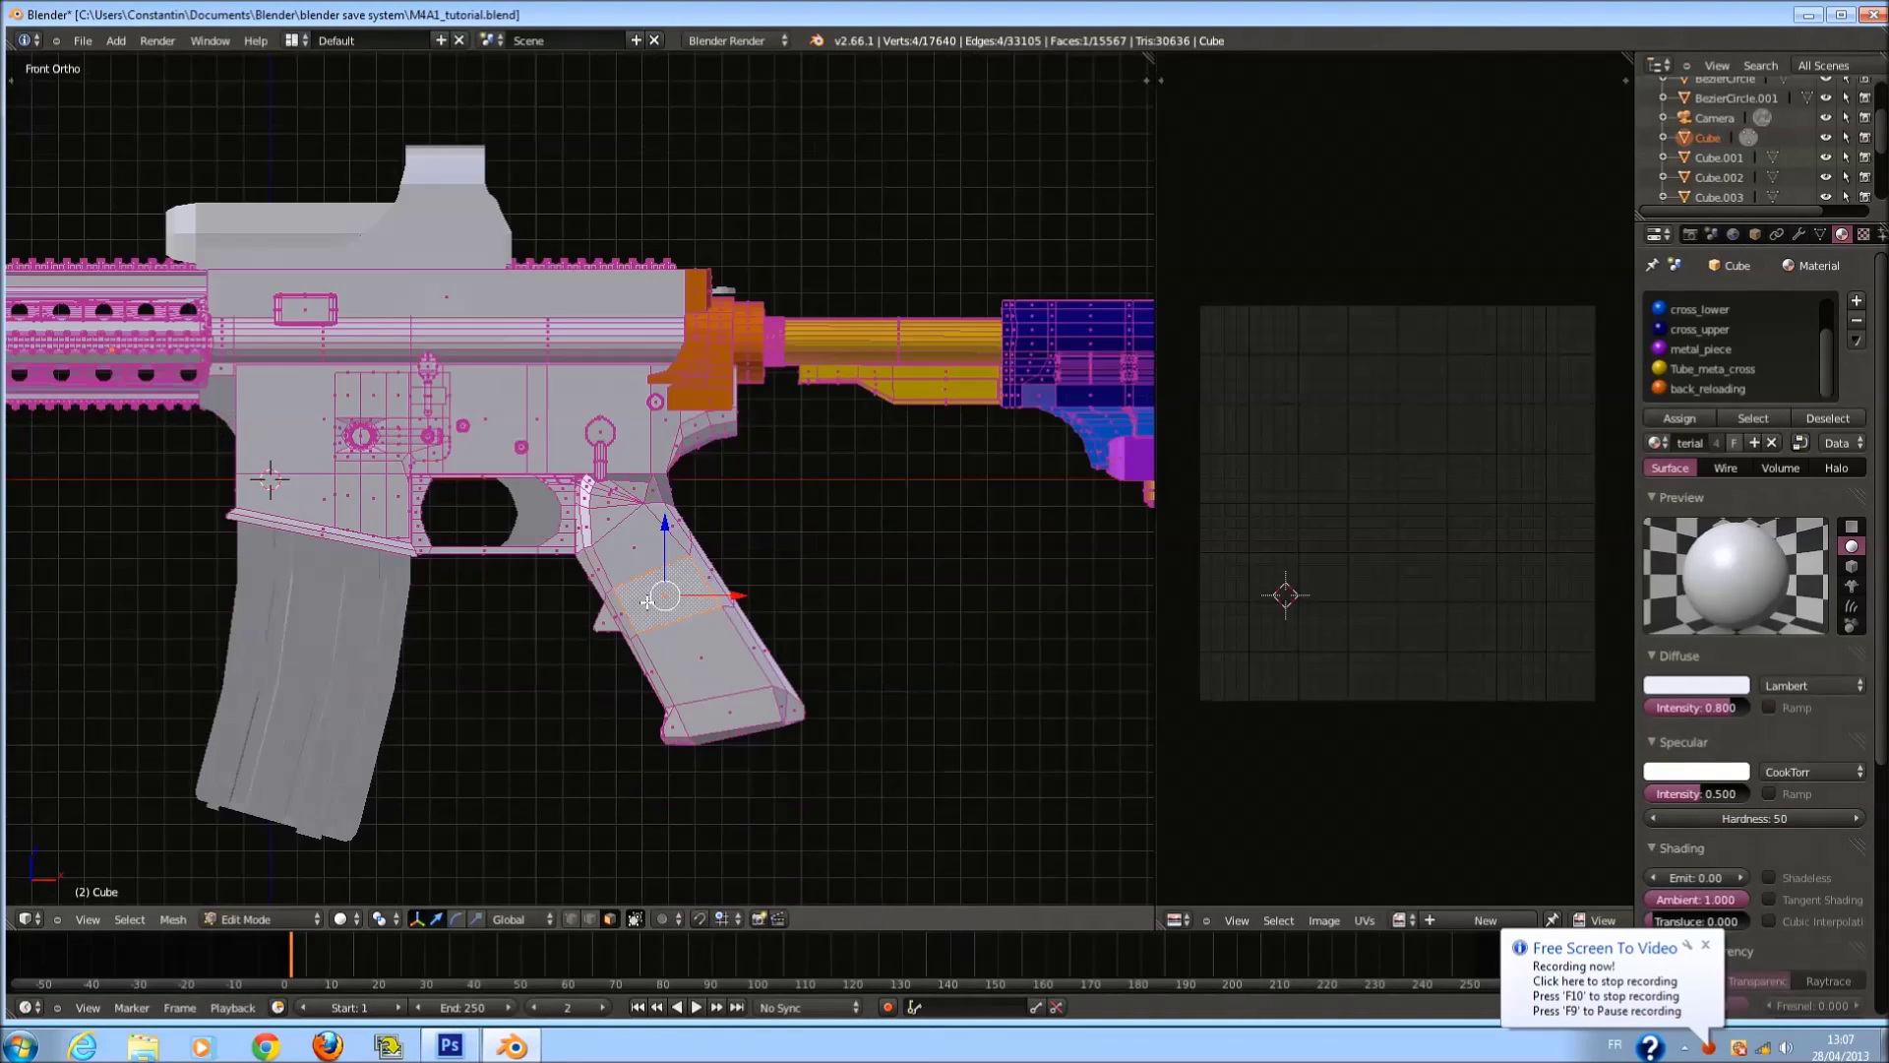
key("l")
scroll(683, 602, "up", 4)
middle_click_drag(687, 590, 753, 478, "shift")
key("g")
right_click(759, 516)
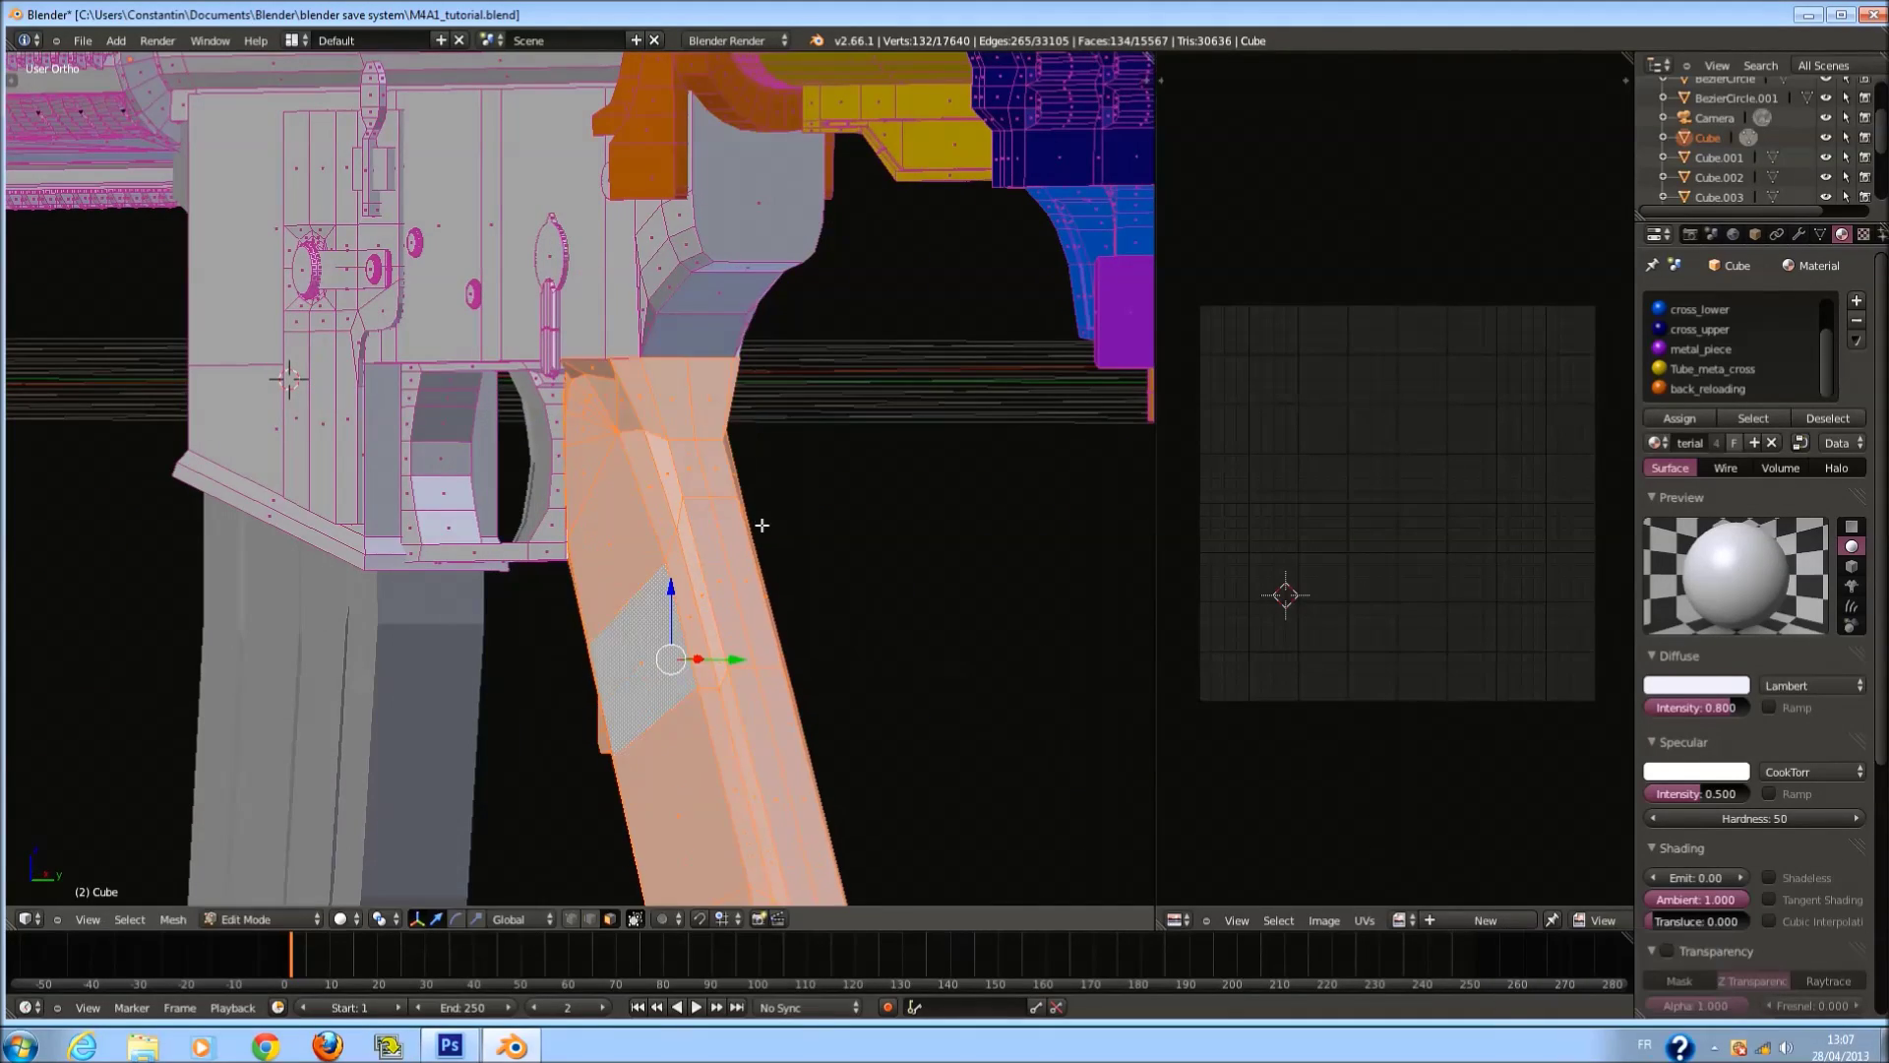
key("KP_1")
scroll(858, 578, "down", 1)
key("u")
left_click(857, 579)
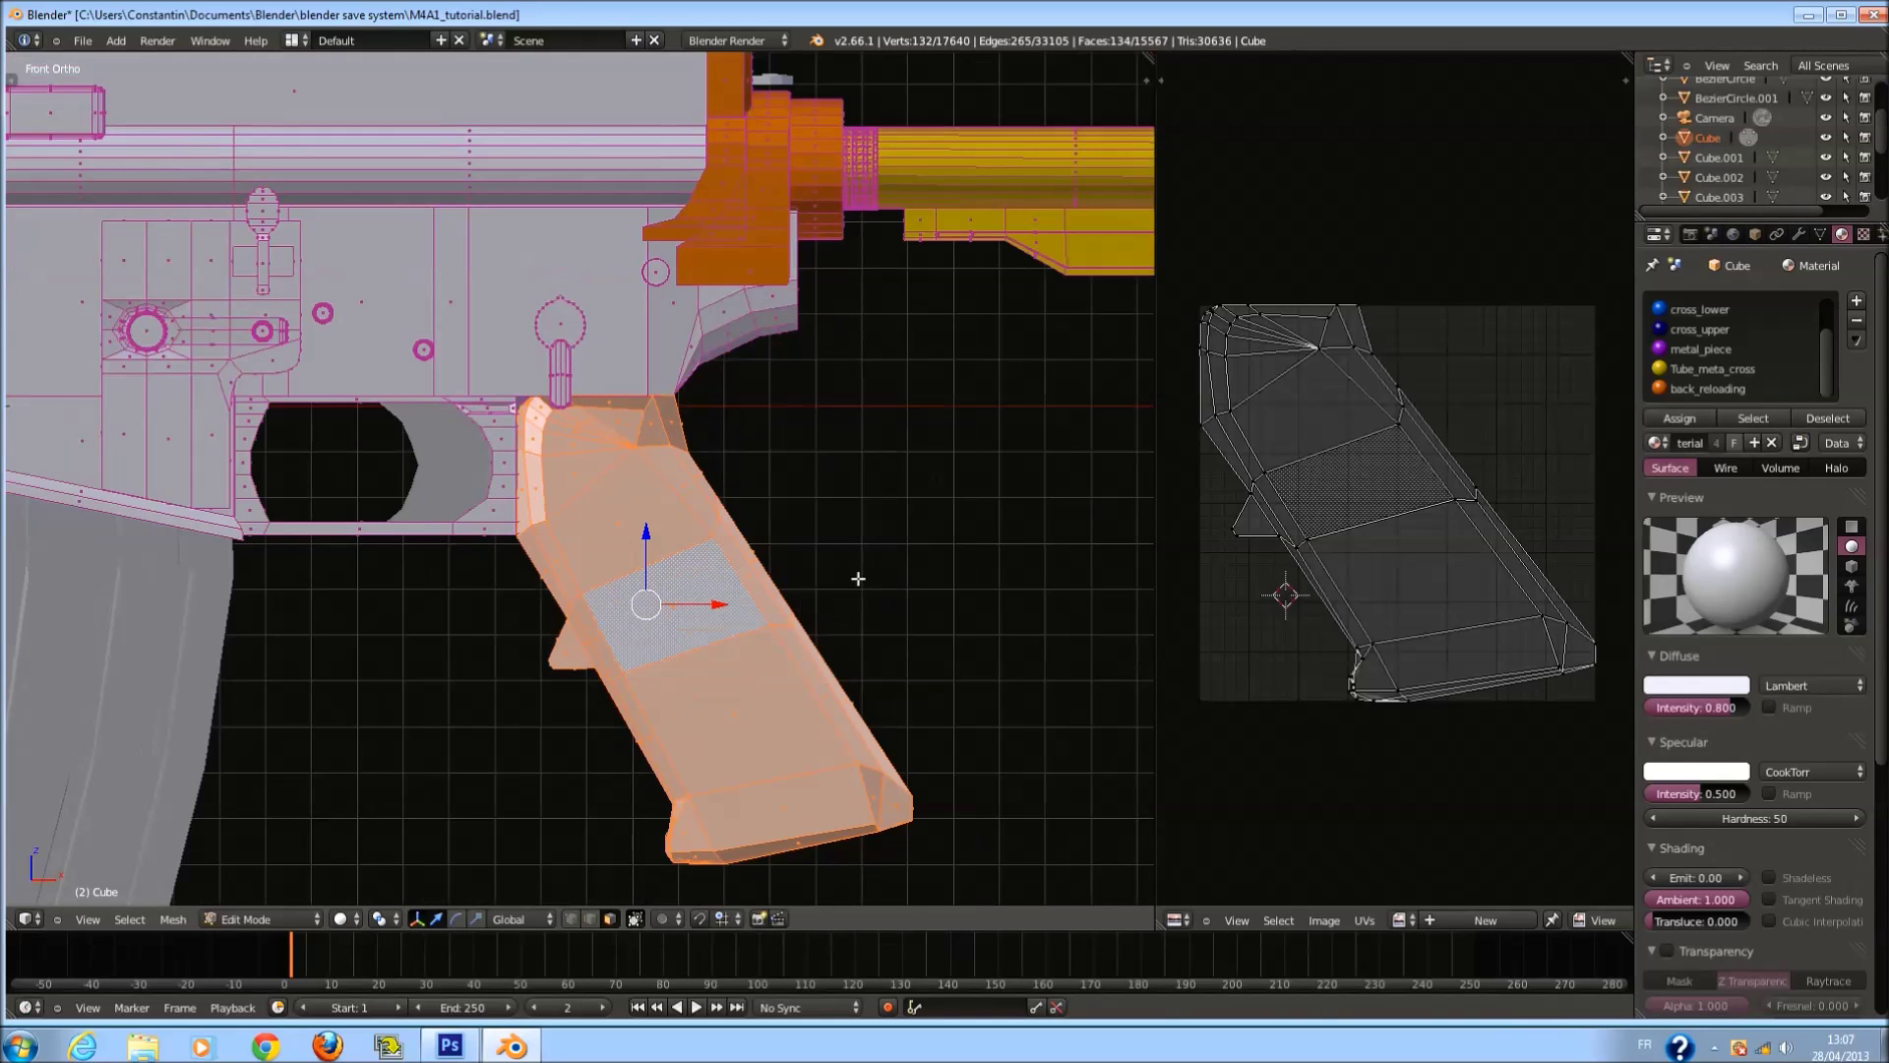
Switch to edge selection and select the whole mesh to show the pistol grip's UVs together with the packed islands.
scroll(858, 578, "up", 1)
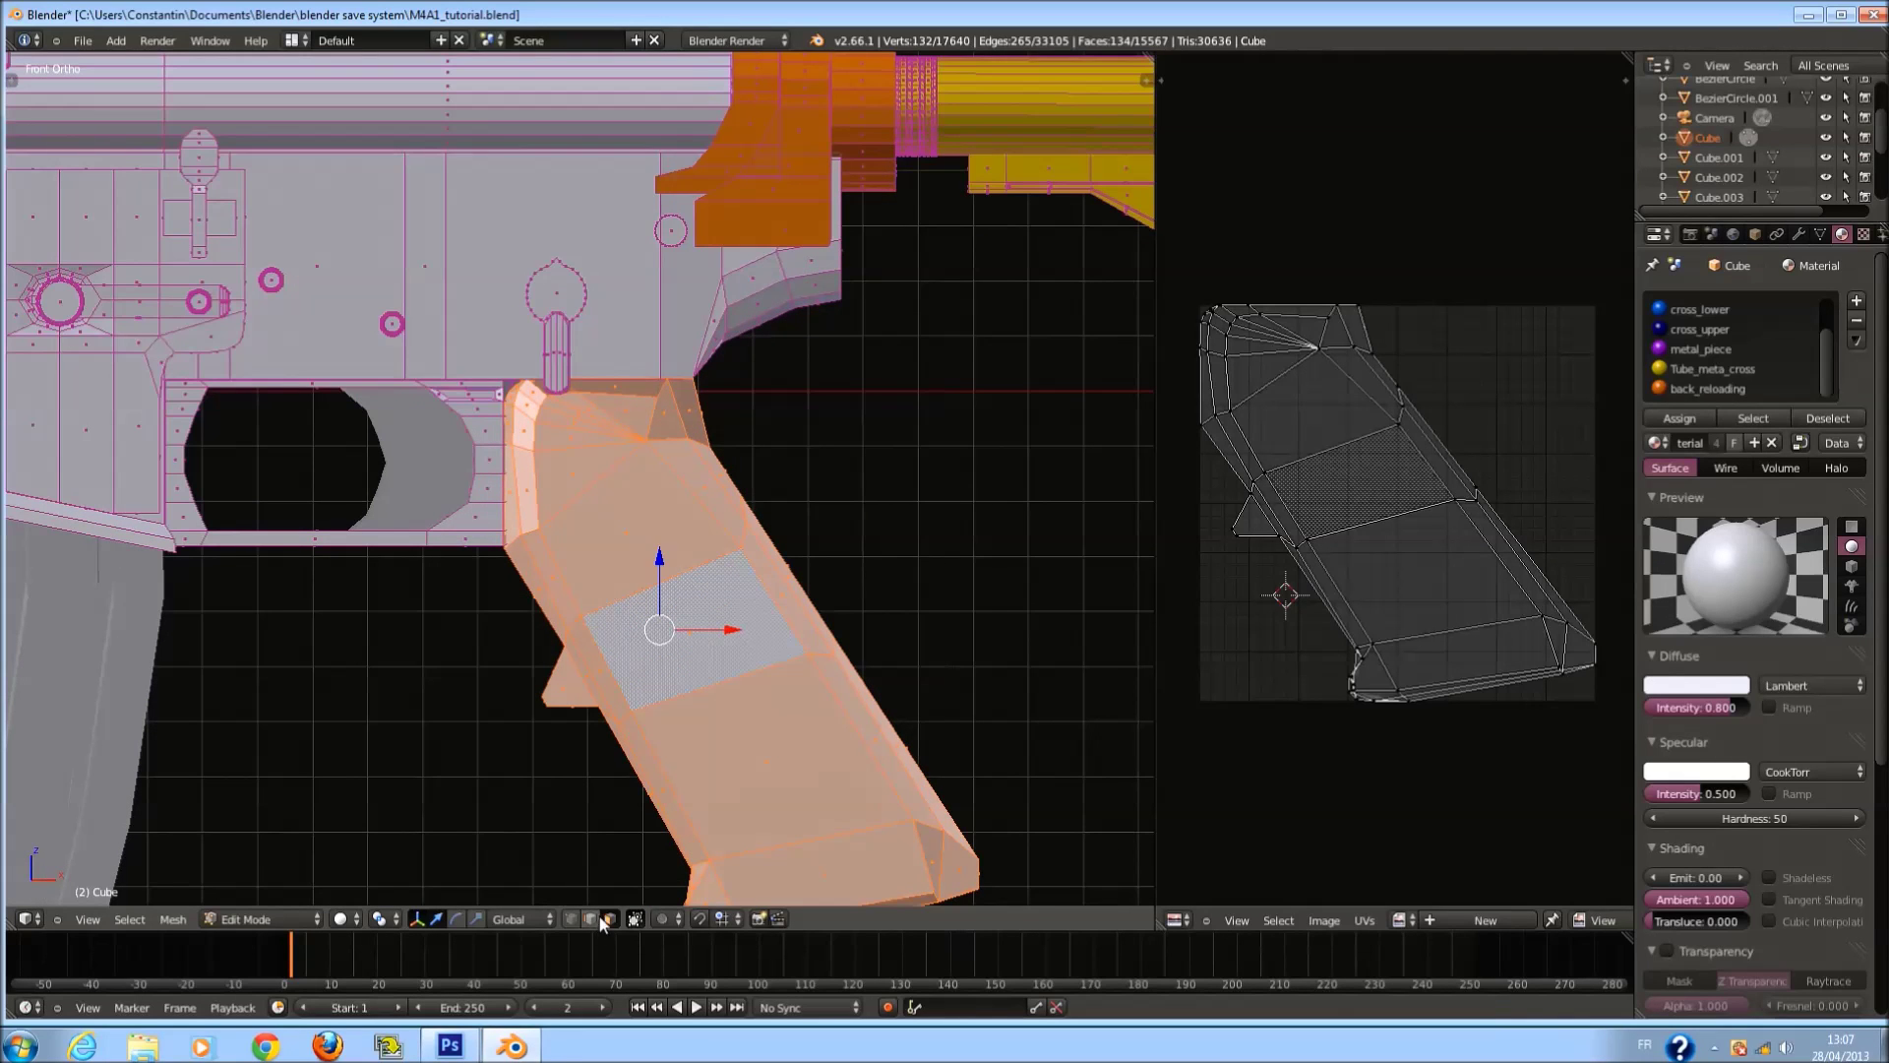
middle_click_drag(753, 820, 746, 714)
key("a")
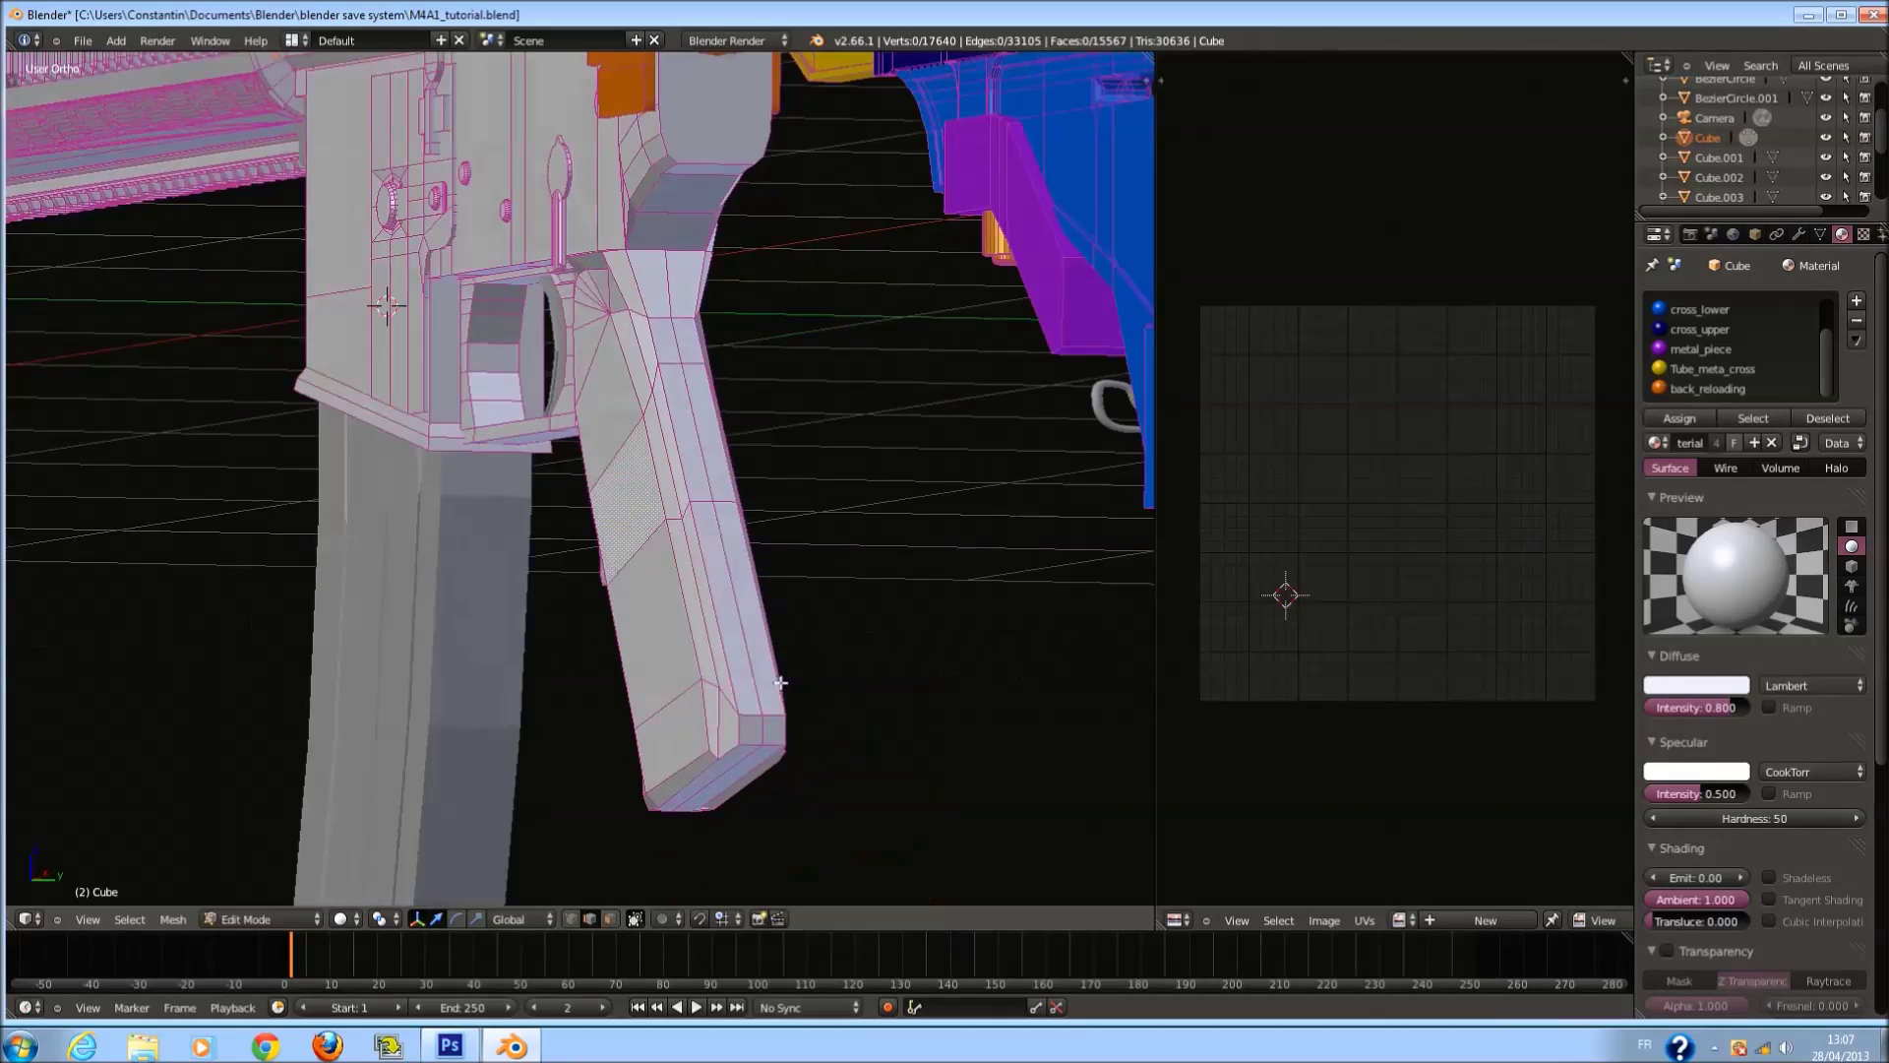
key("a")
scroll(746, 713, "down", 3, "shift")
scroll(746, 713, "up", 1)
key("KP_1")
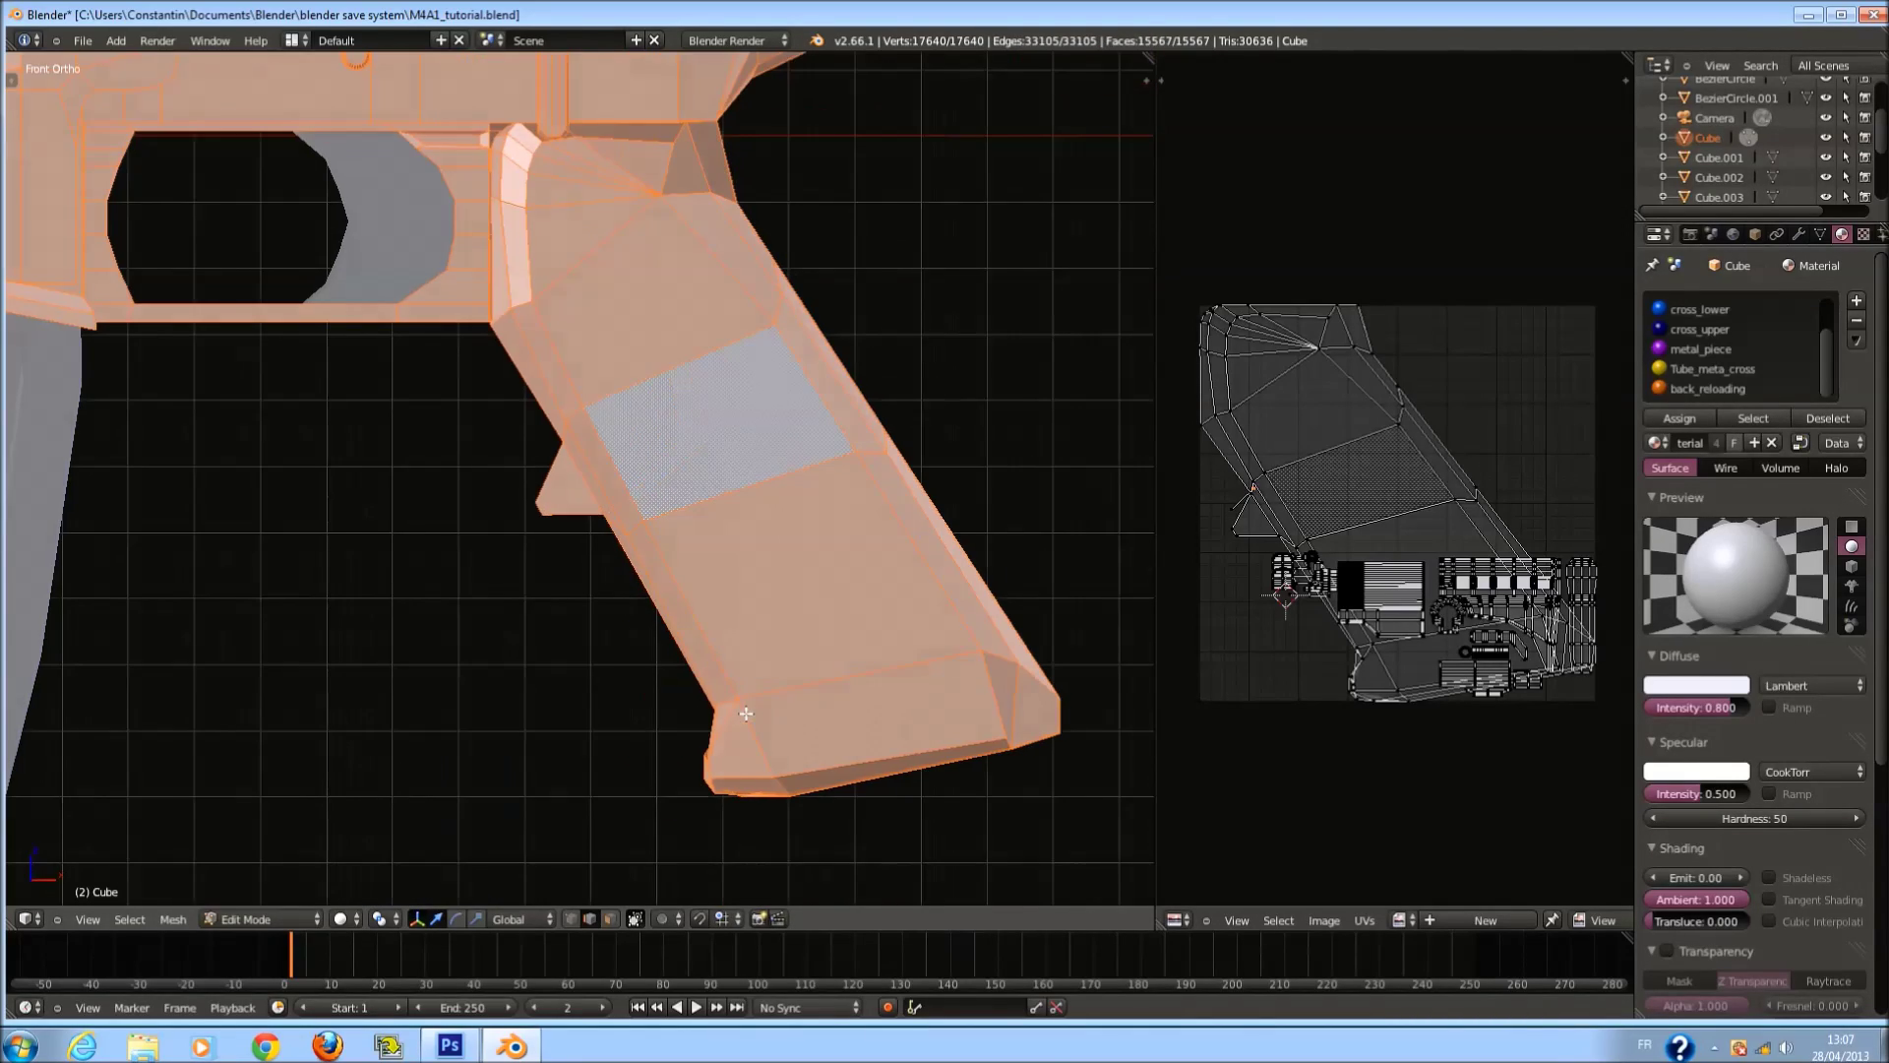
Select the edges up the far side of the pistol grip's back, from its base to the receiver, and mark them as a seam.
middle_click_drag(813, 676, 481, 683)
key("a")
scroll(482, 683, "up", 5)
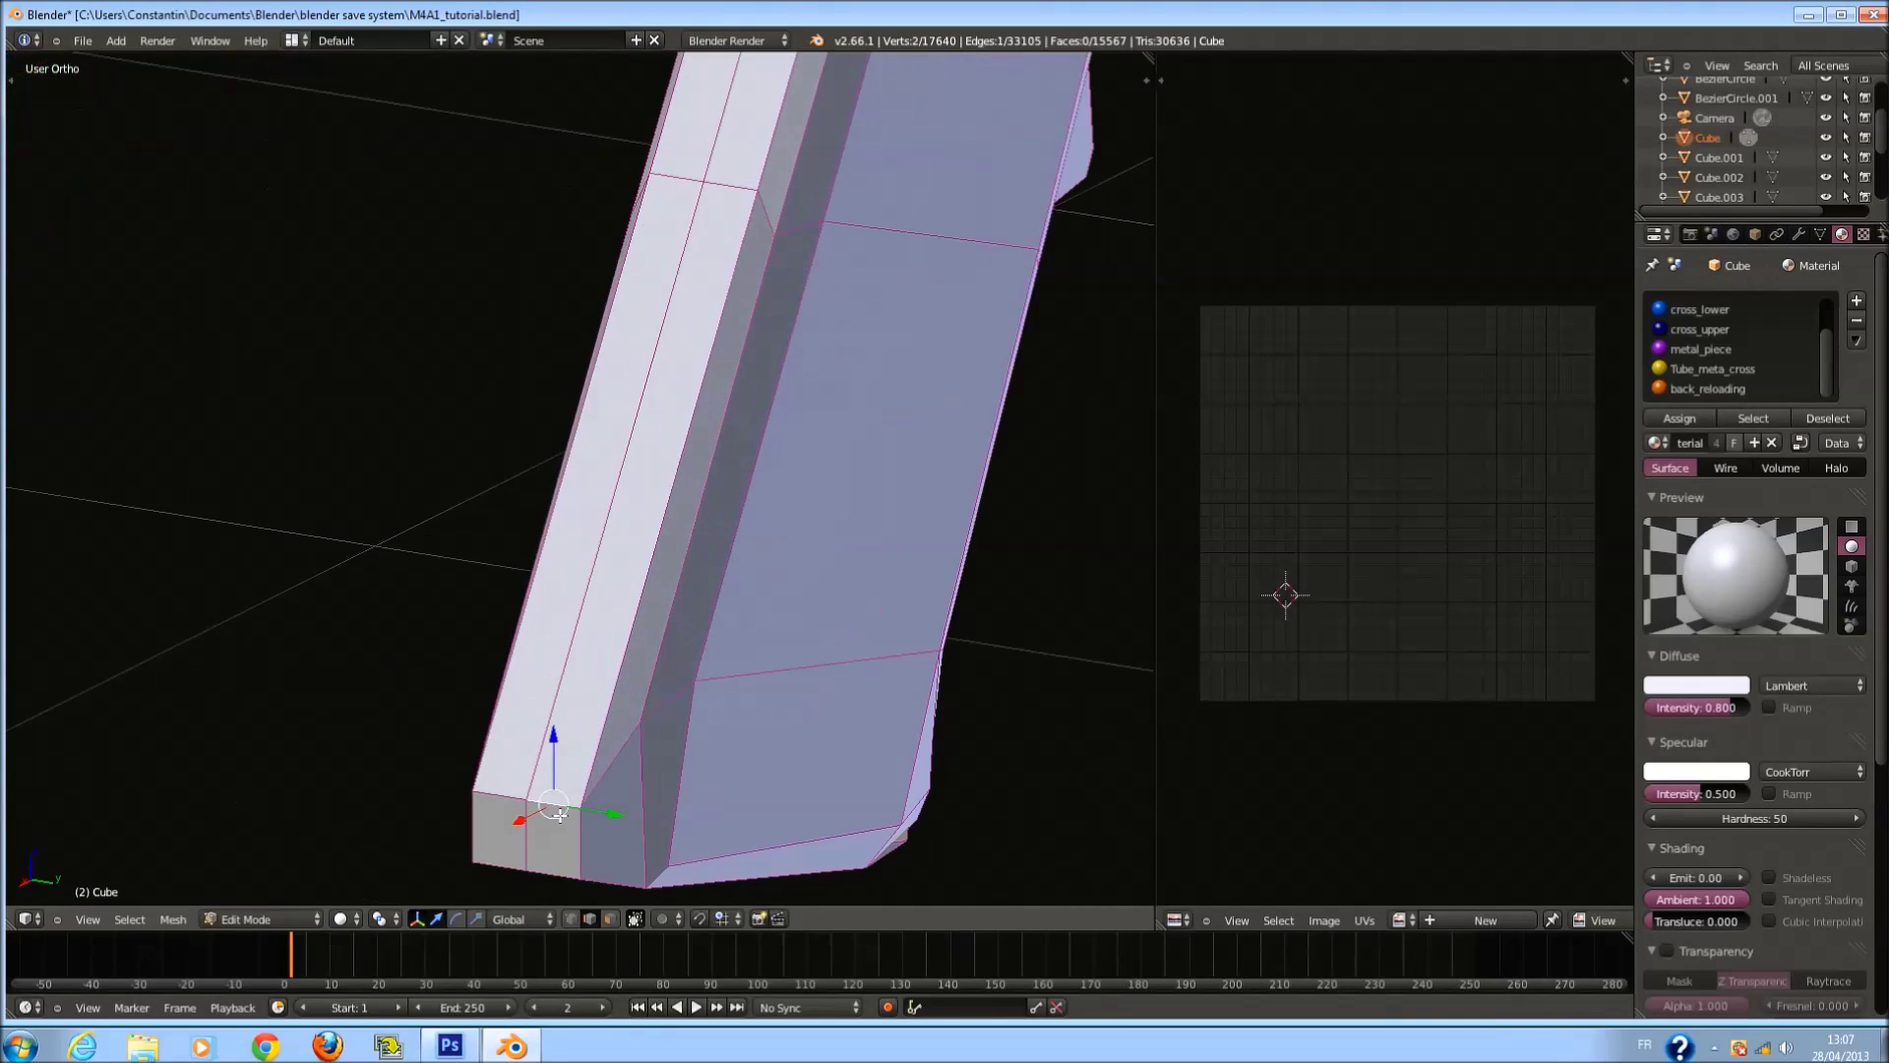
scroll(674, 574, "up", 7, "shift")
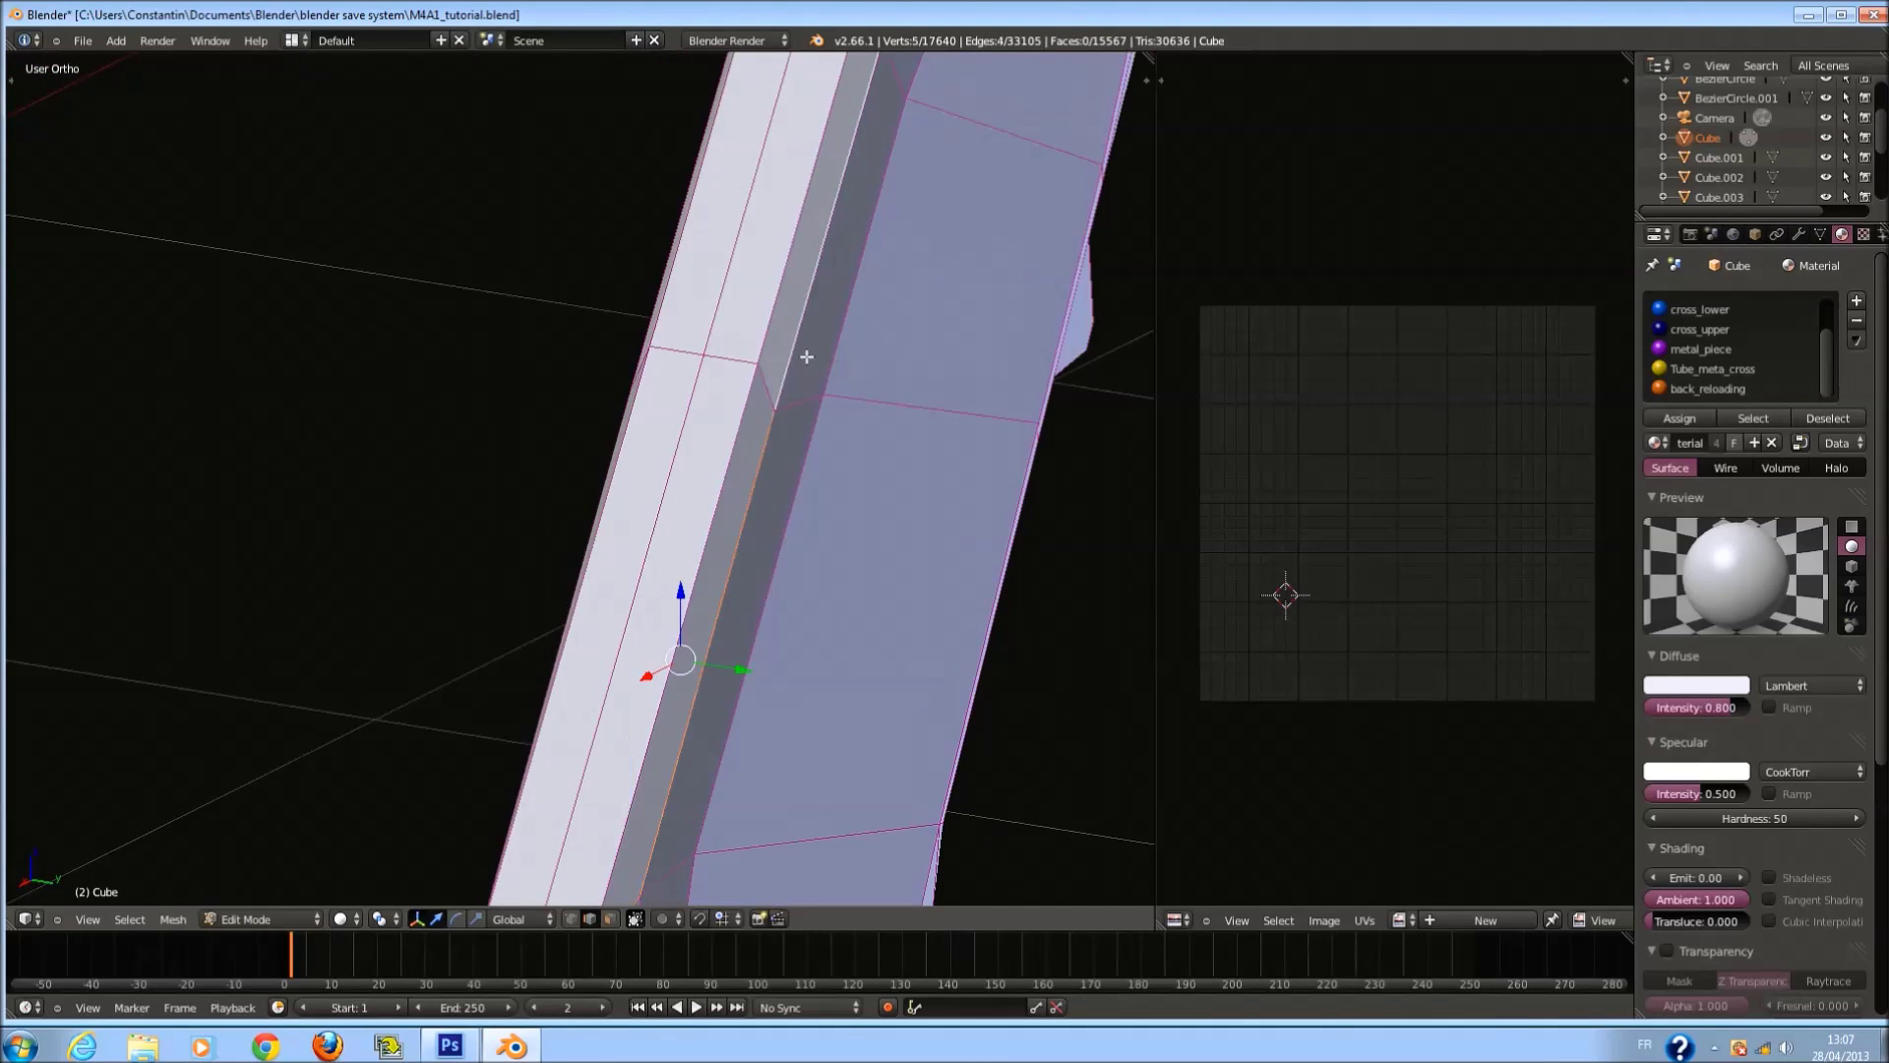
scroll(806, 356, "up", 12, "shift")
scroll(944, 212, "up", 7, "shift")
left_click(953, 215, "shift")
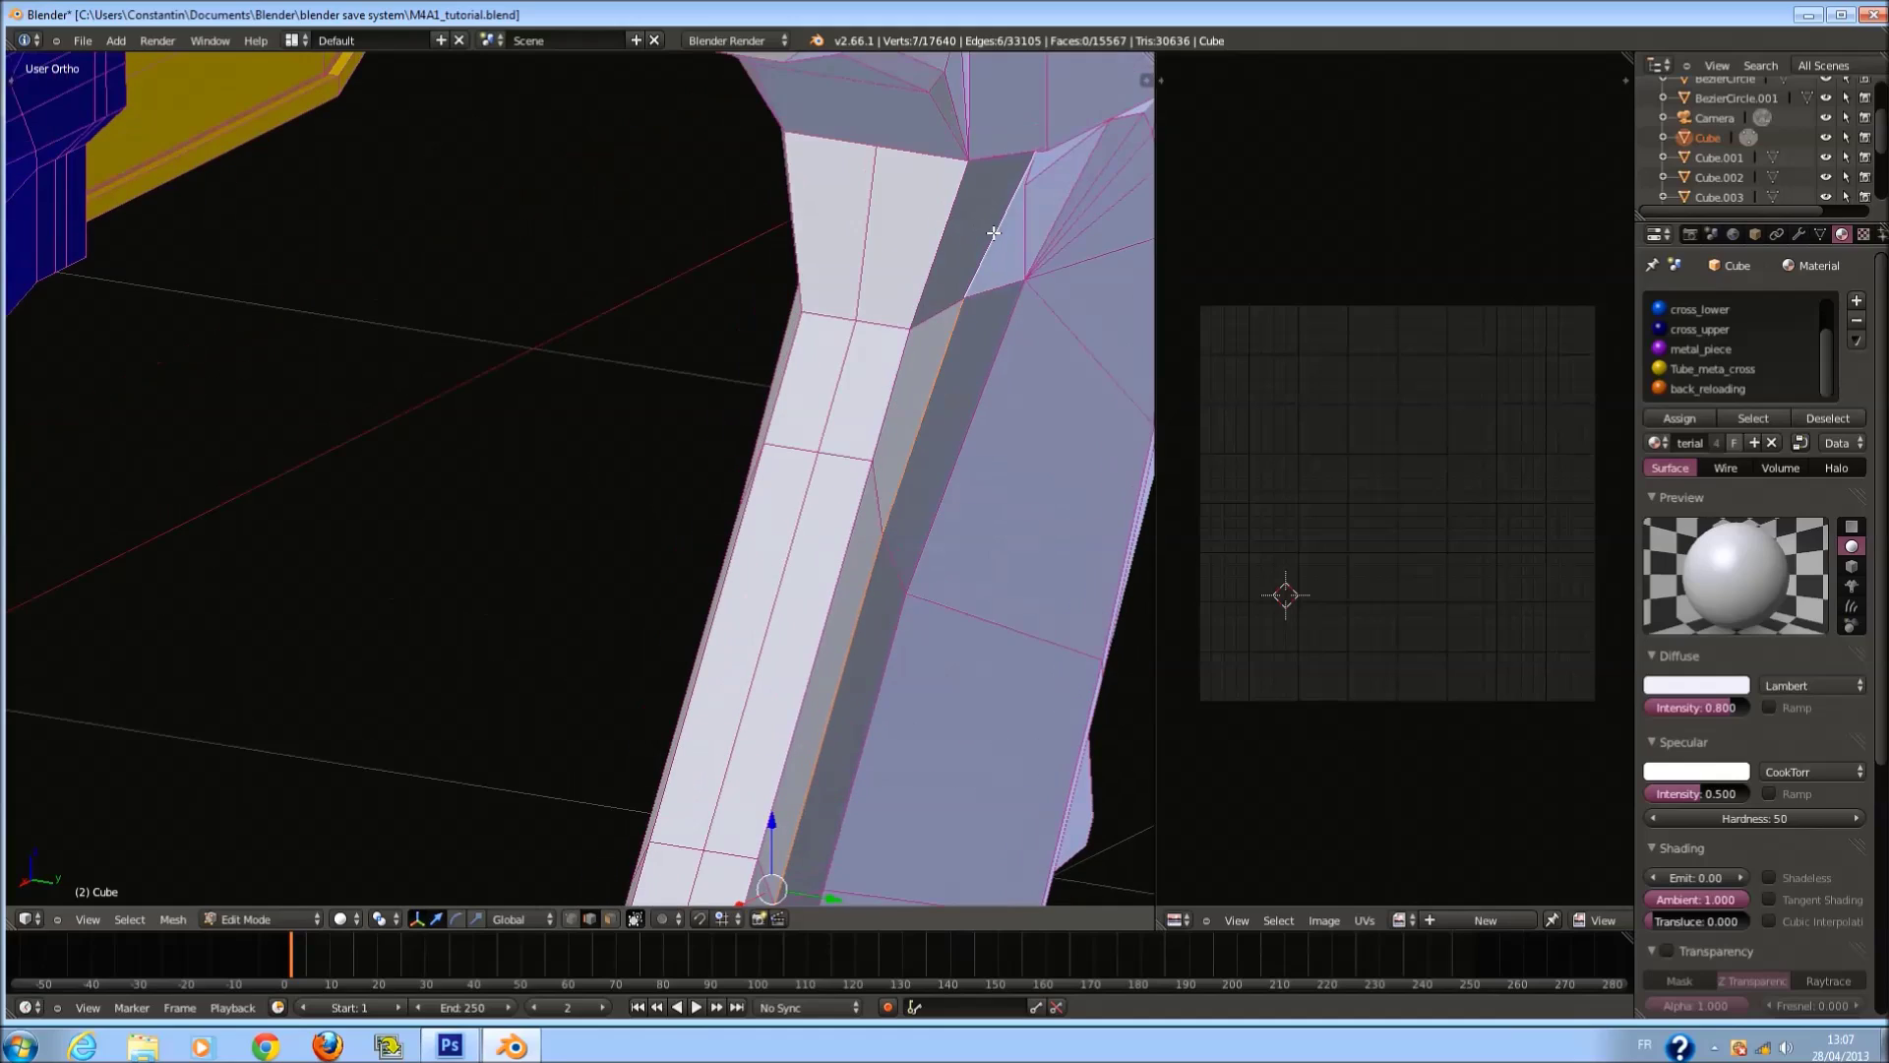
scroll(994, 223, "down", 8)
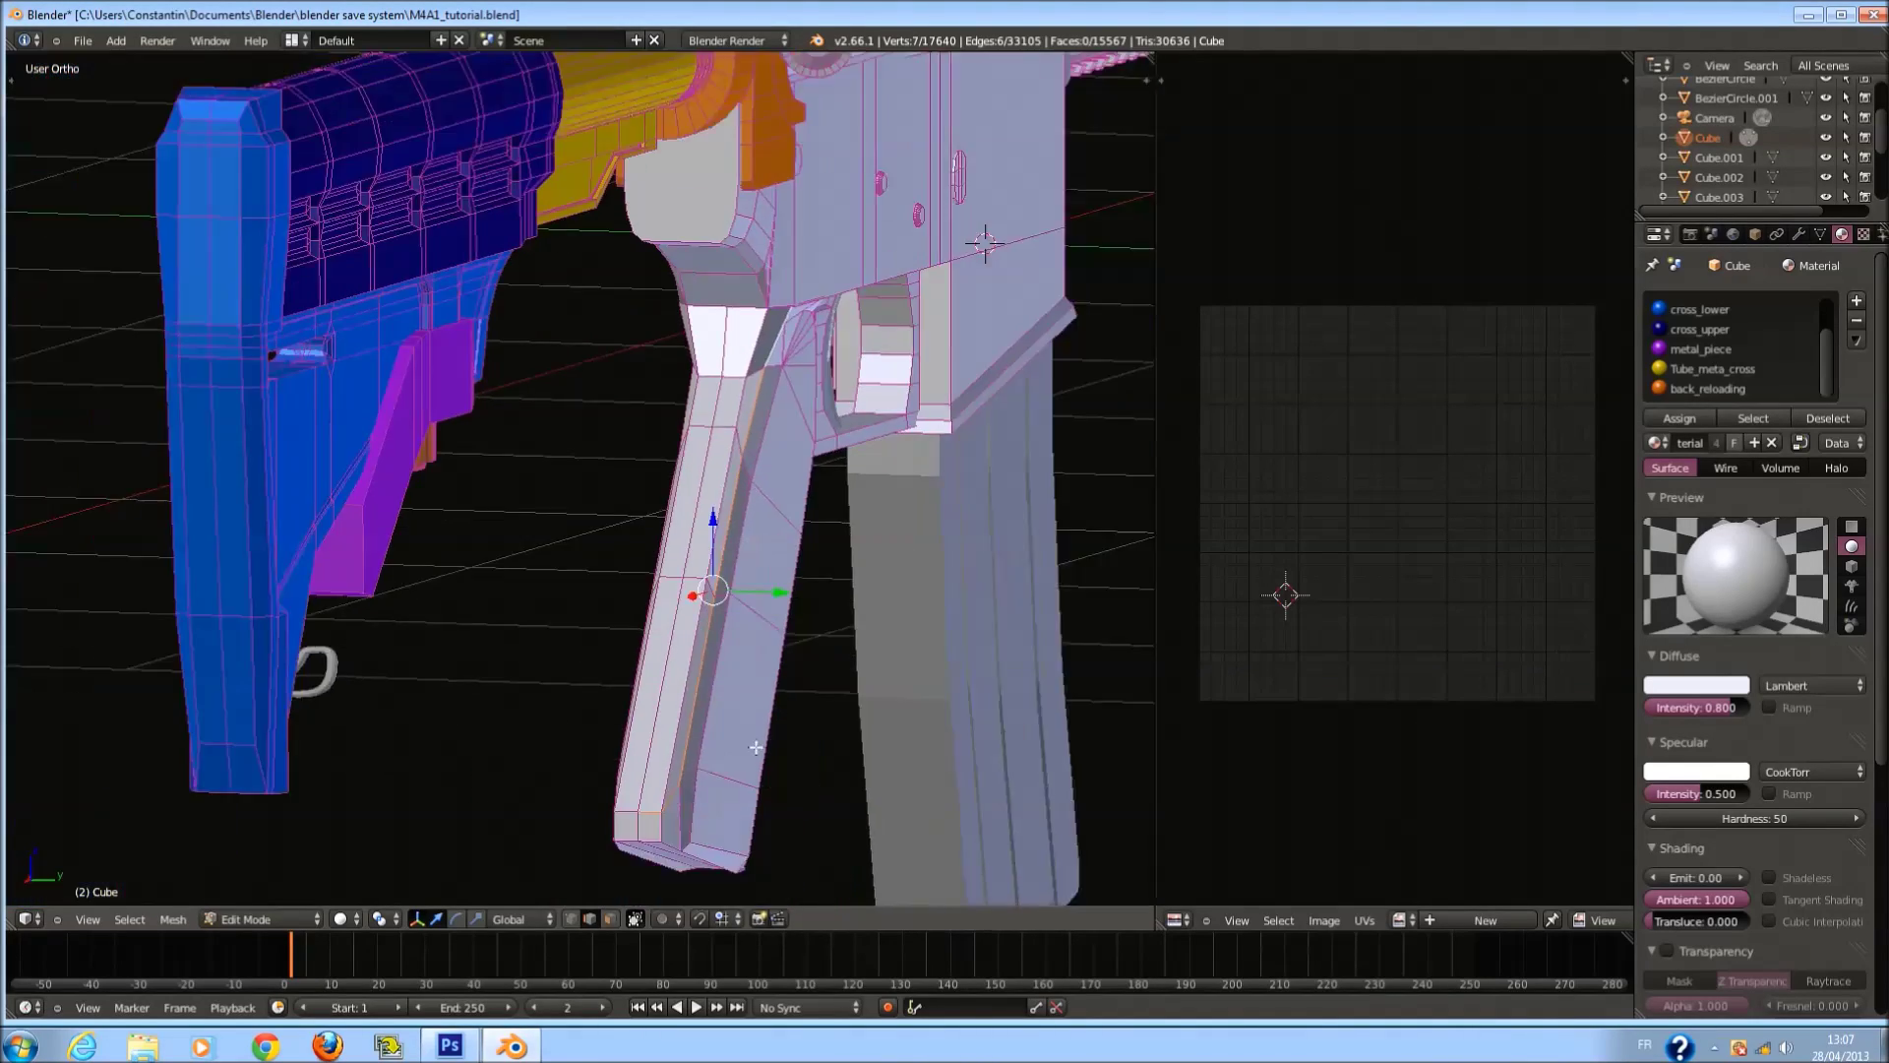
scroll(1073, 683, "up", 4)
middle_click_drag(1073, 684, 688, 819)
scroll(689, 713, "up", 4)
middle_click_drag(708, 814, 692, 812)
key("ctrl+e")
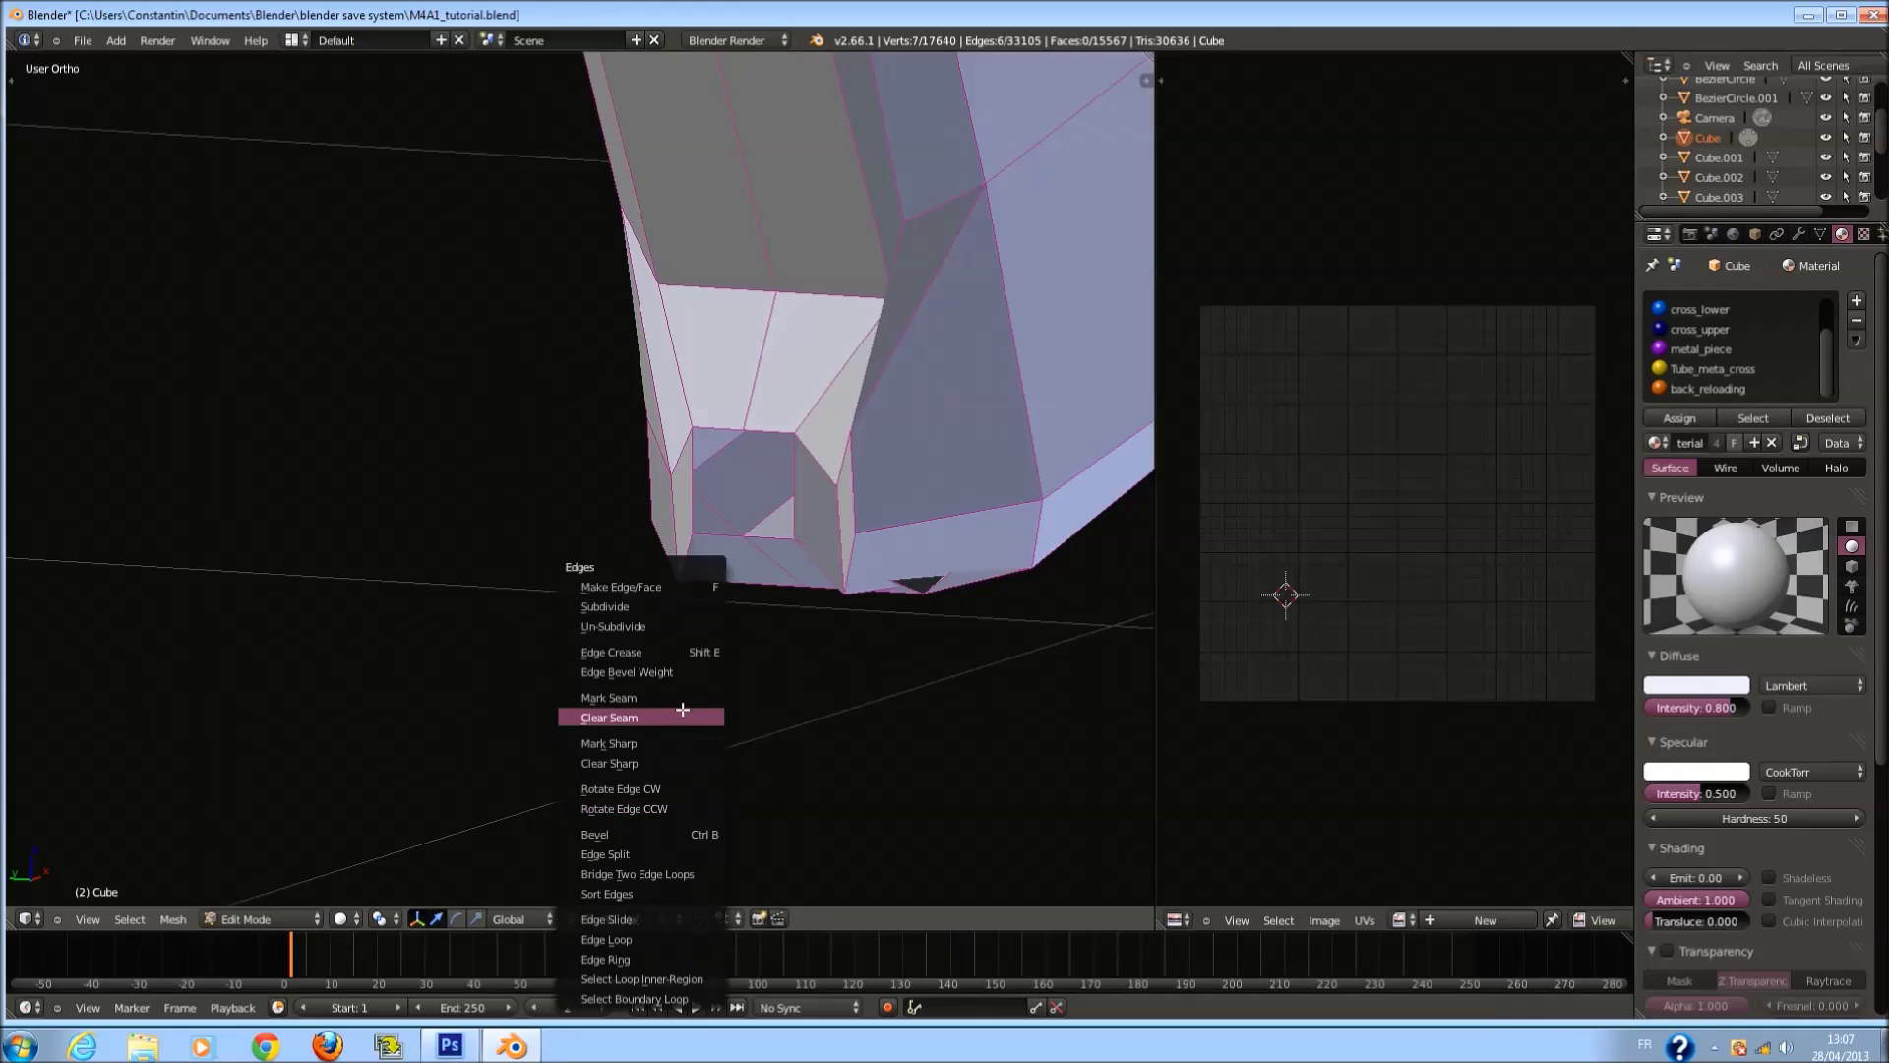
left_click(683, 698)
Fill the open hole at the grip's lower front tip with two adjoining faces.
scroll(866, 497, "down", 7)
middle_click_drag(872, 490, 745, 625)
key("a")
scroll(902, 464, "up", 4)
scroll(748, 637, "up", 4)
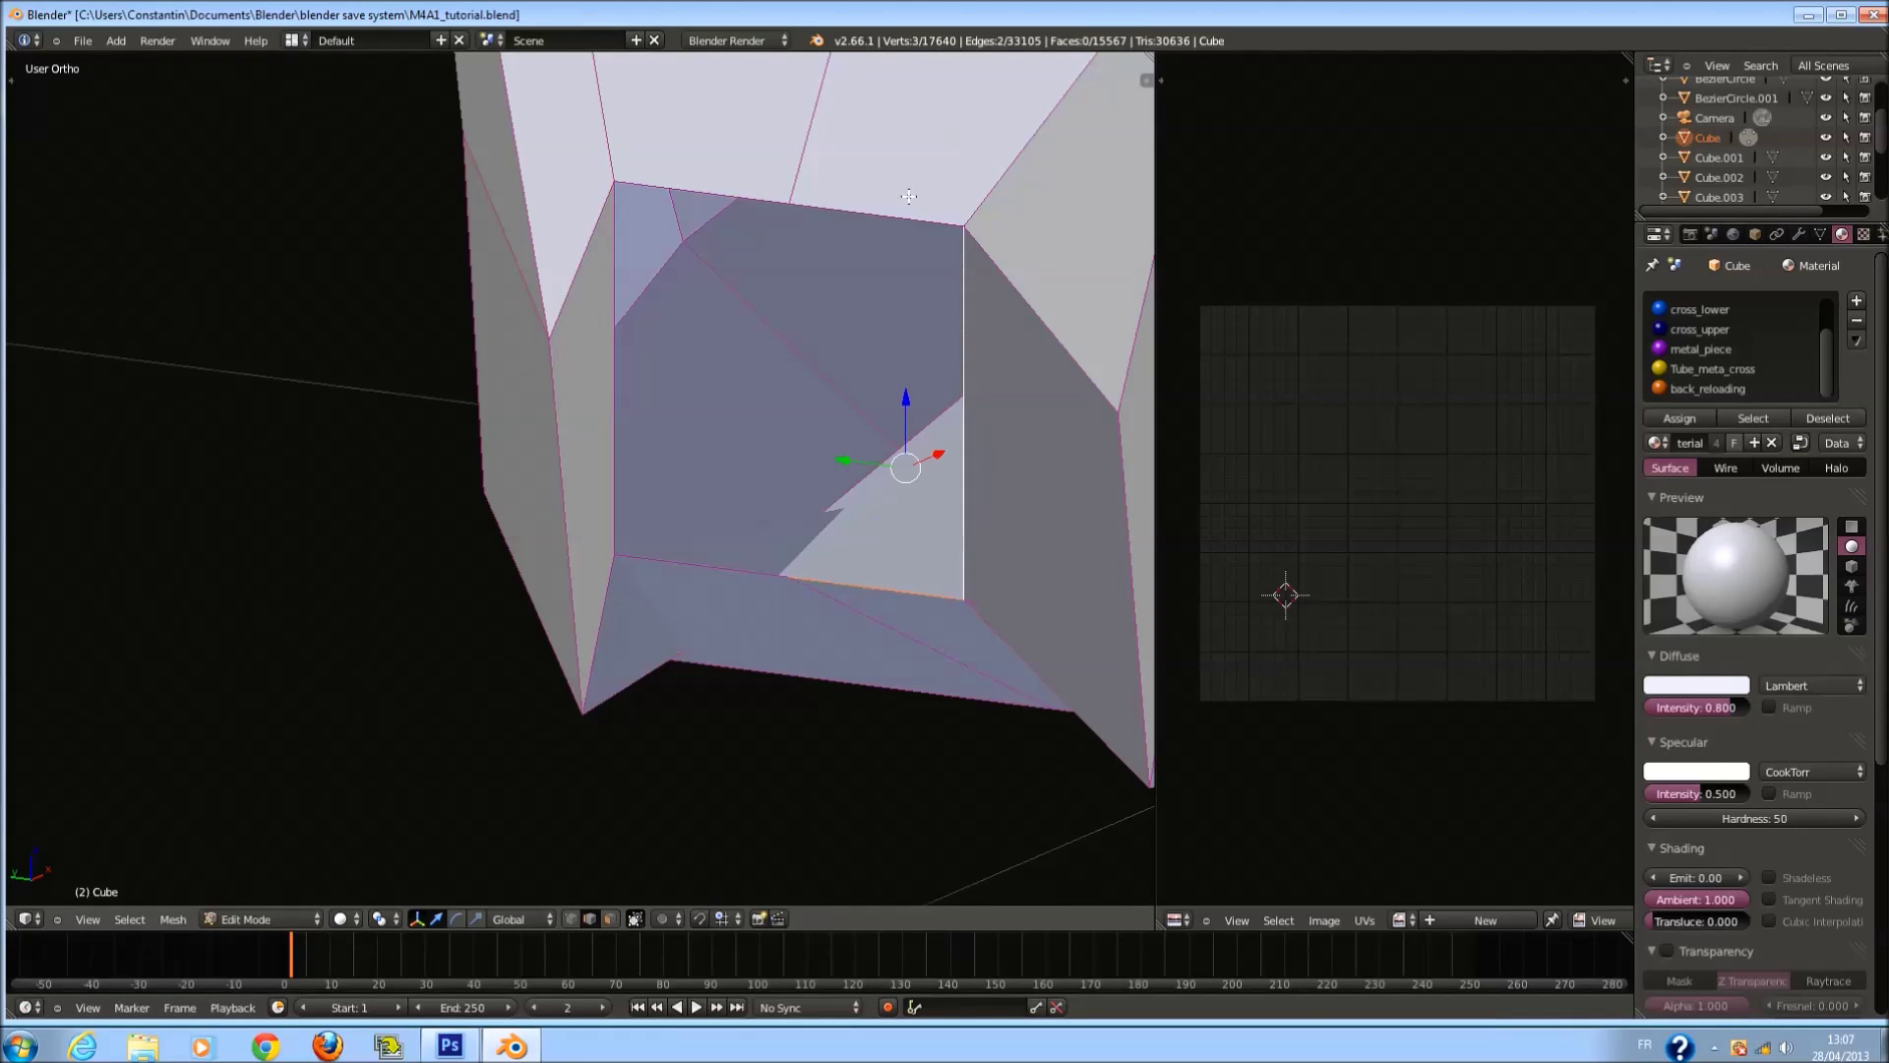
key("f")
right_click(687, 197)
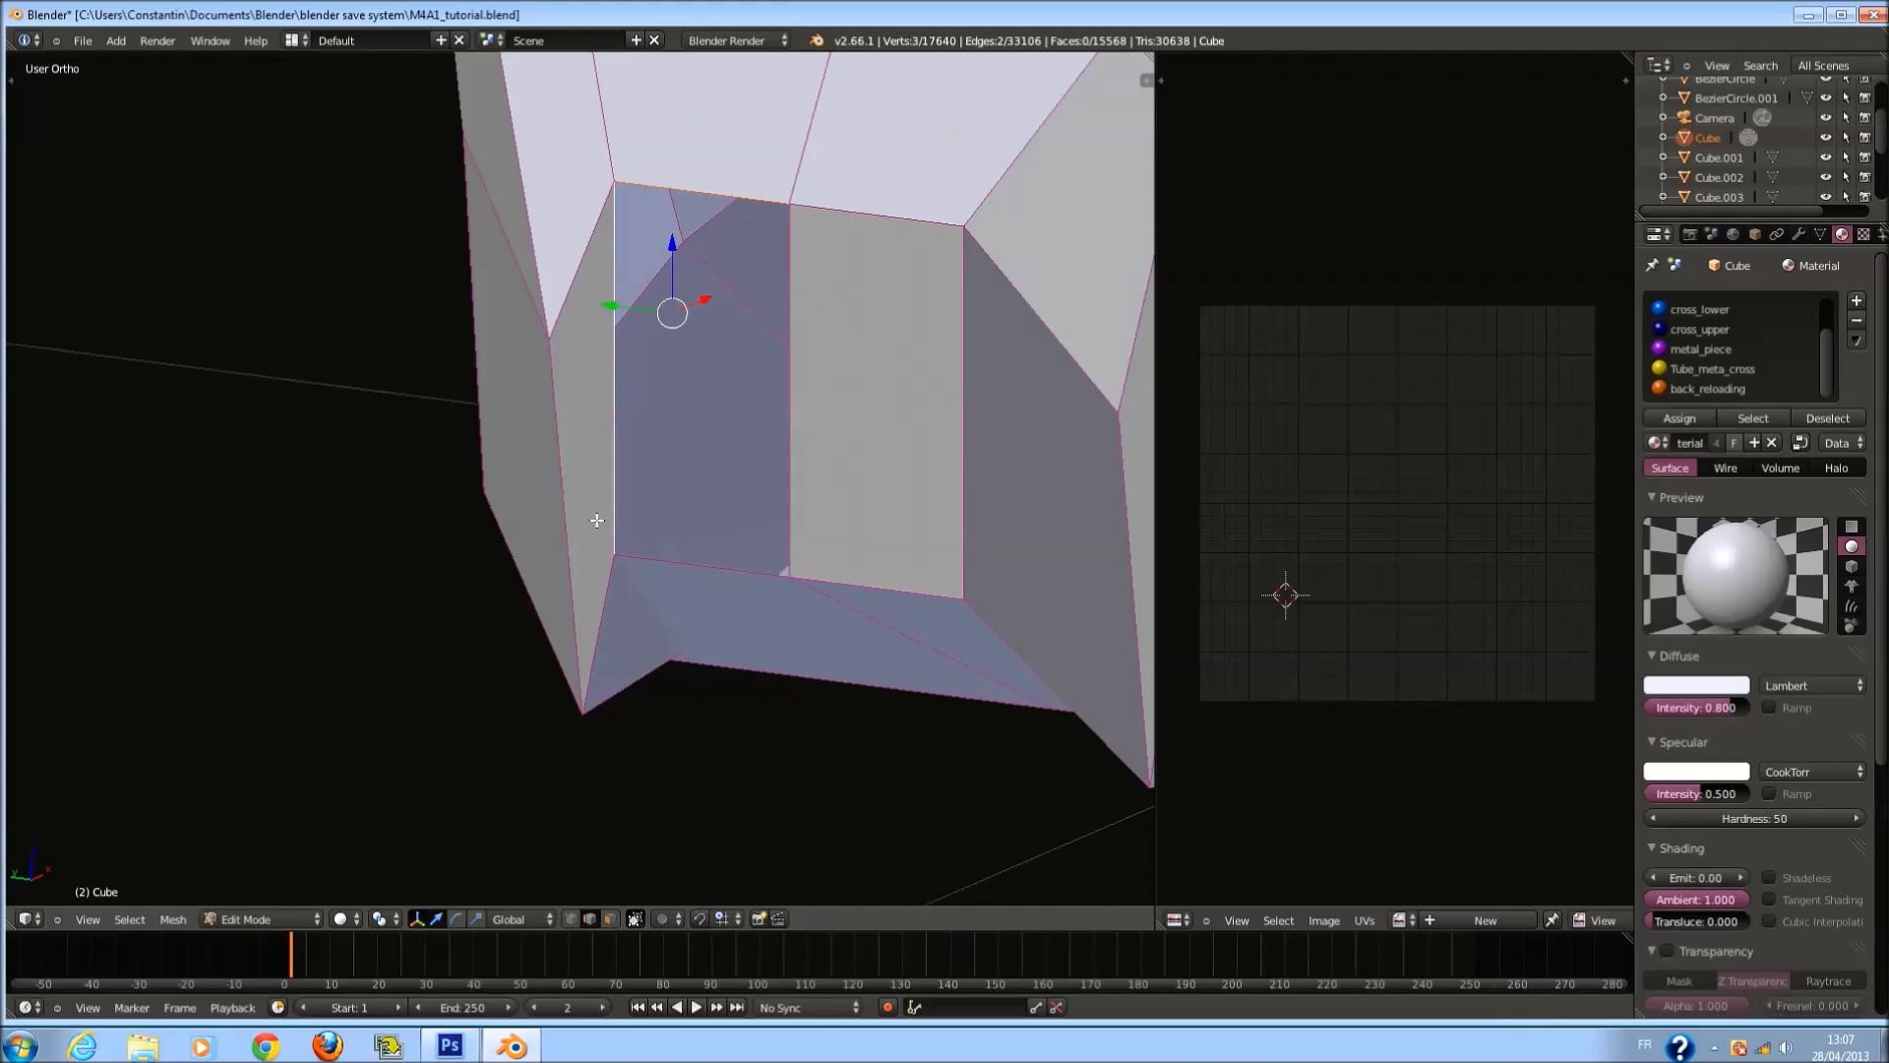
key("f")
middle_click_drag(797, 422, 751, 473)
Switch to face selection in front view and select the whole linked pistol grip from one of its side faces.
key("KP_1")
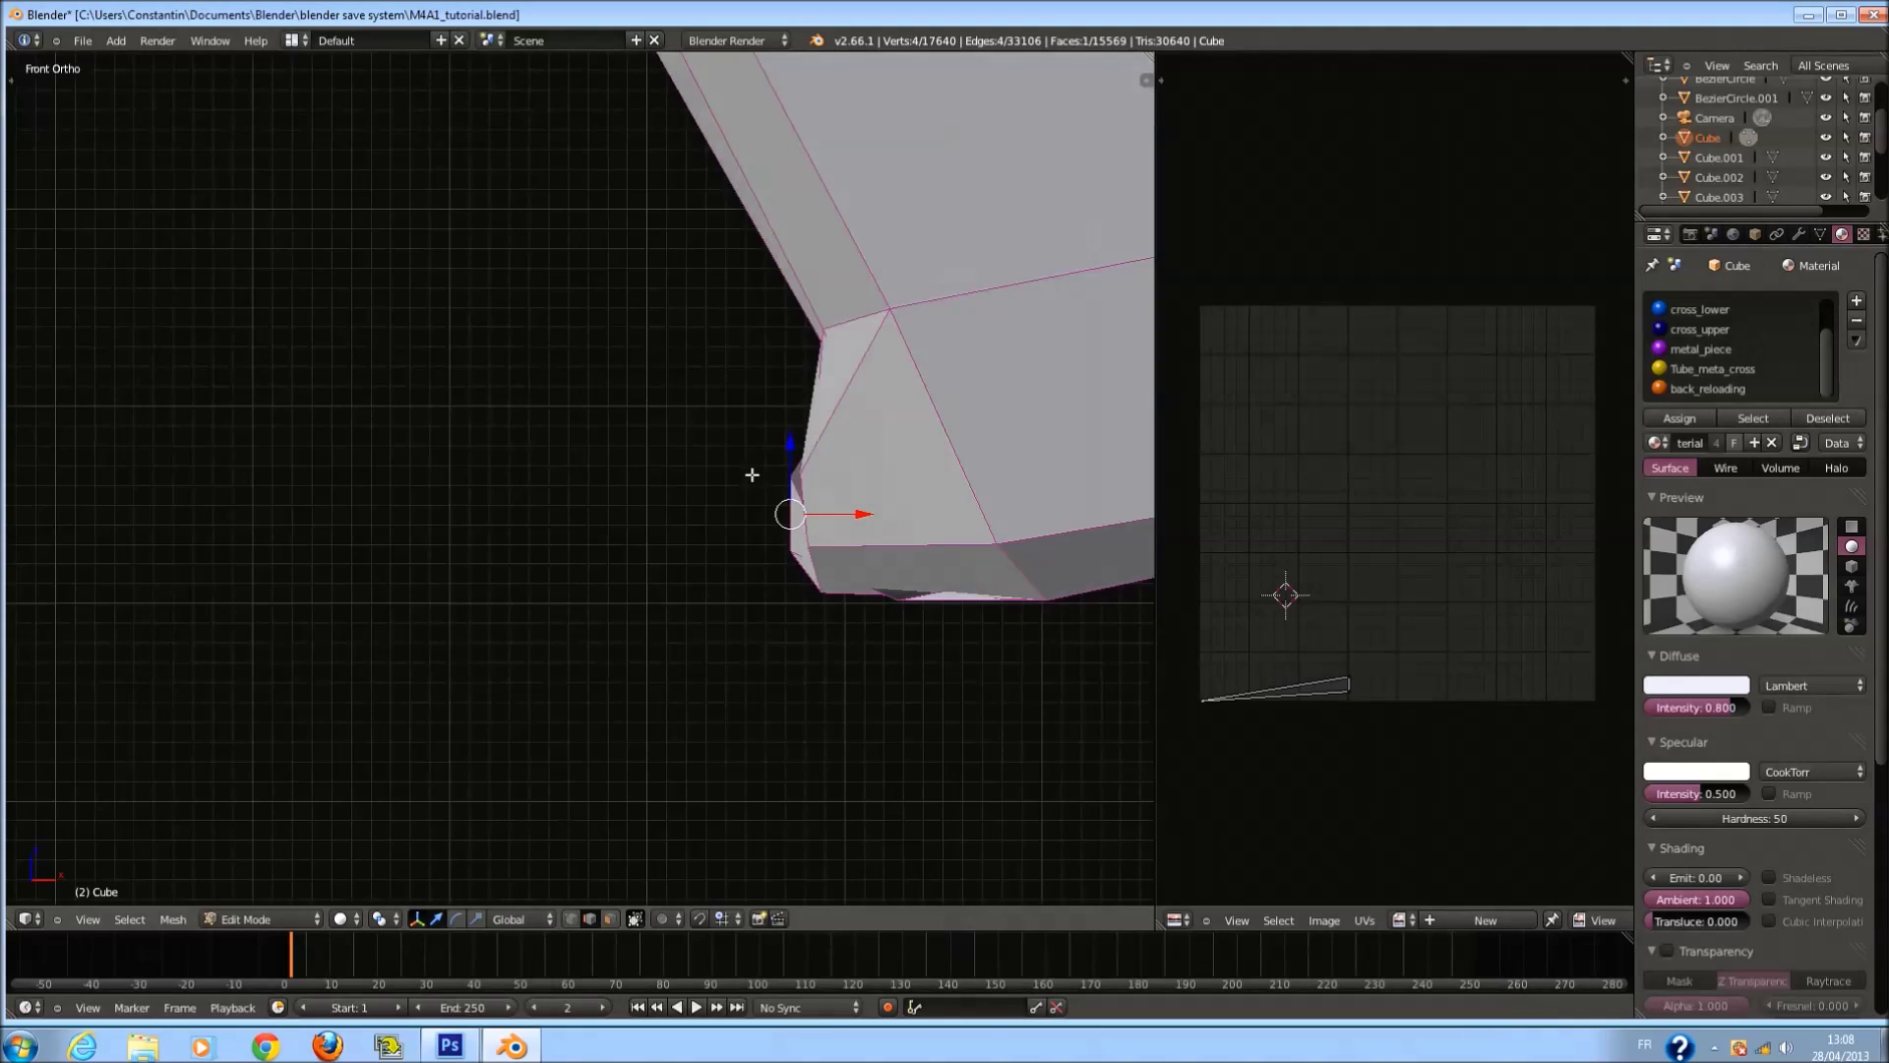
scroll(777, 403, "down", 6)
scroll(766, 477, "down", 4)
right_click(768, 488)
key("ctrl+l")
scroll(767, 488, "down", 3)
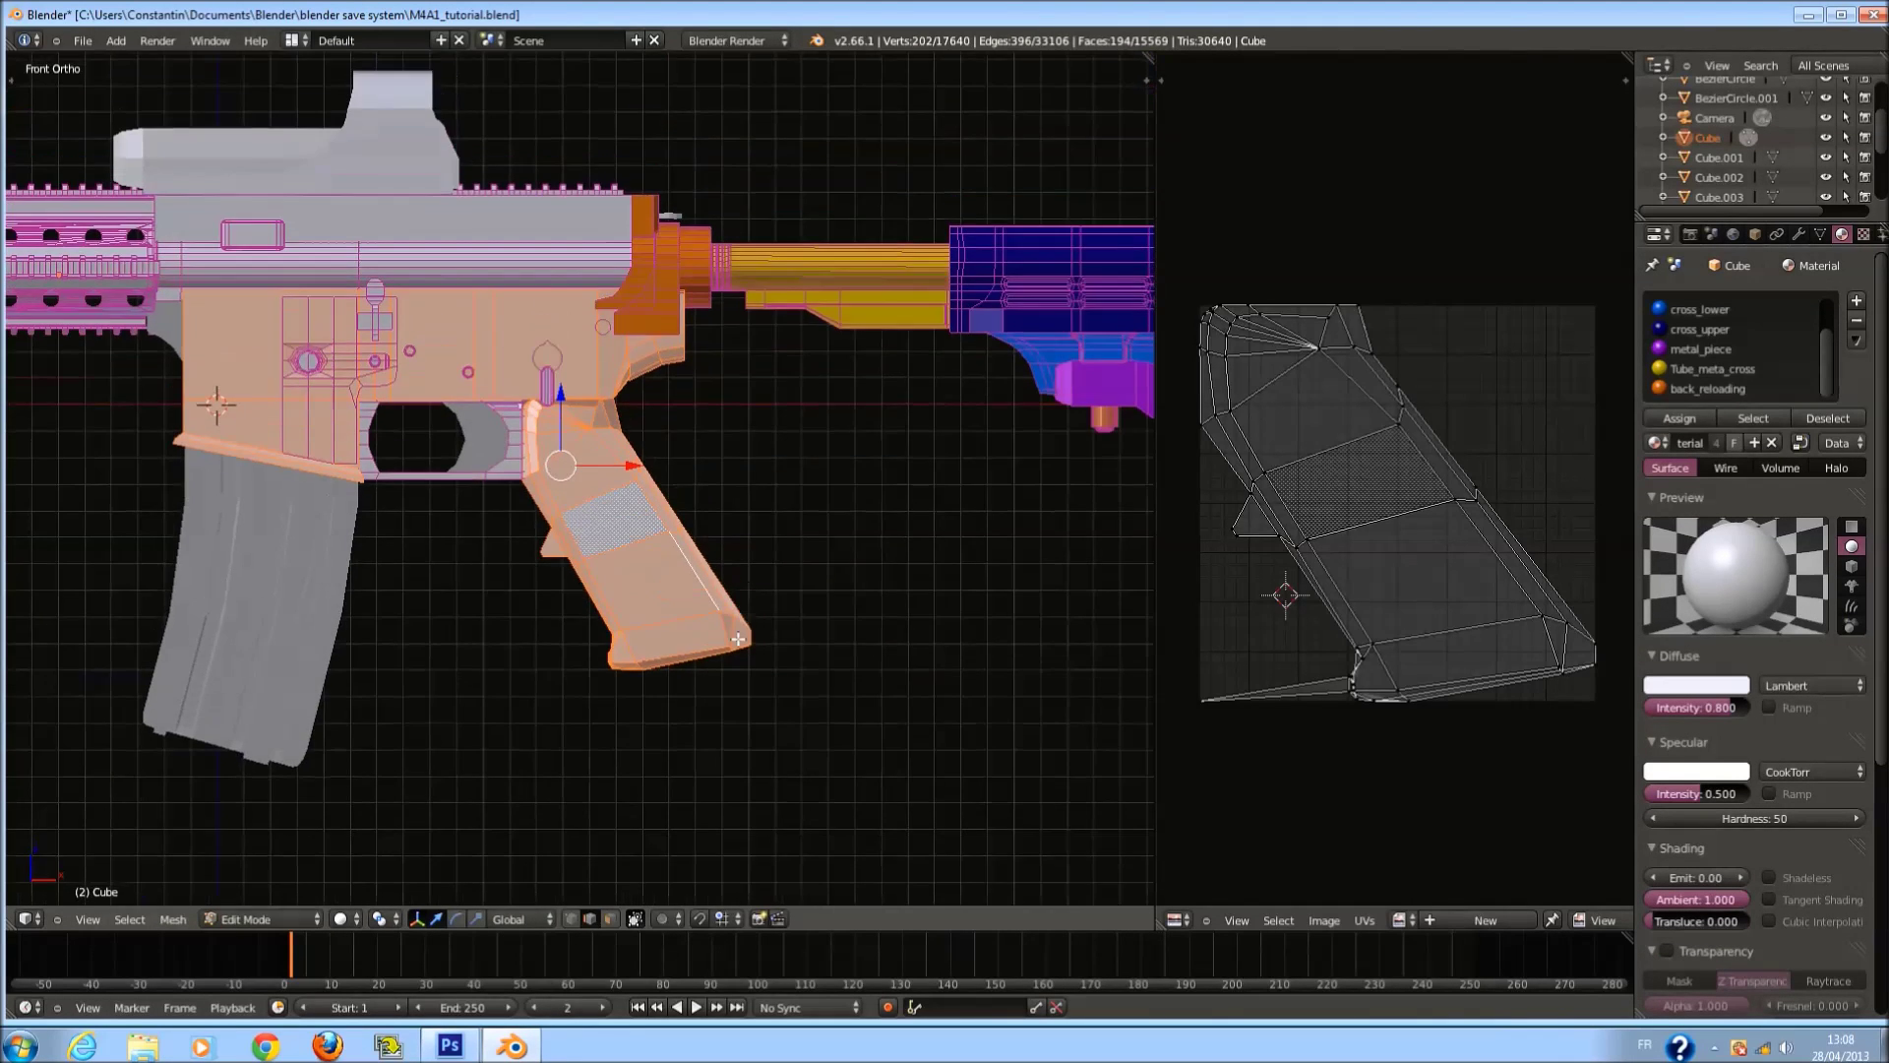
left_click(610, 921)
key("a")
scroll(716, 656, "up", 3)
right_click(716, 656)
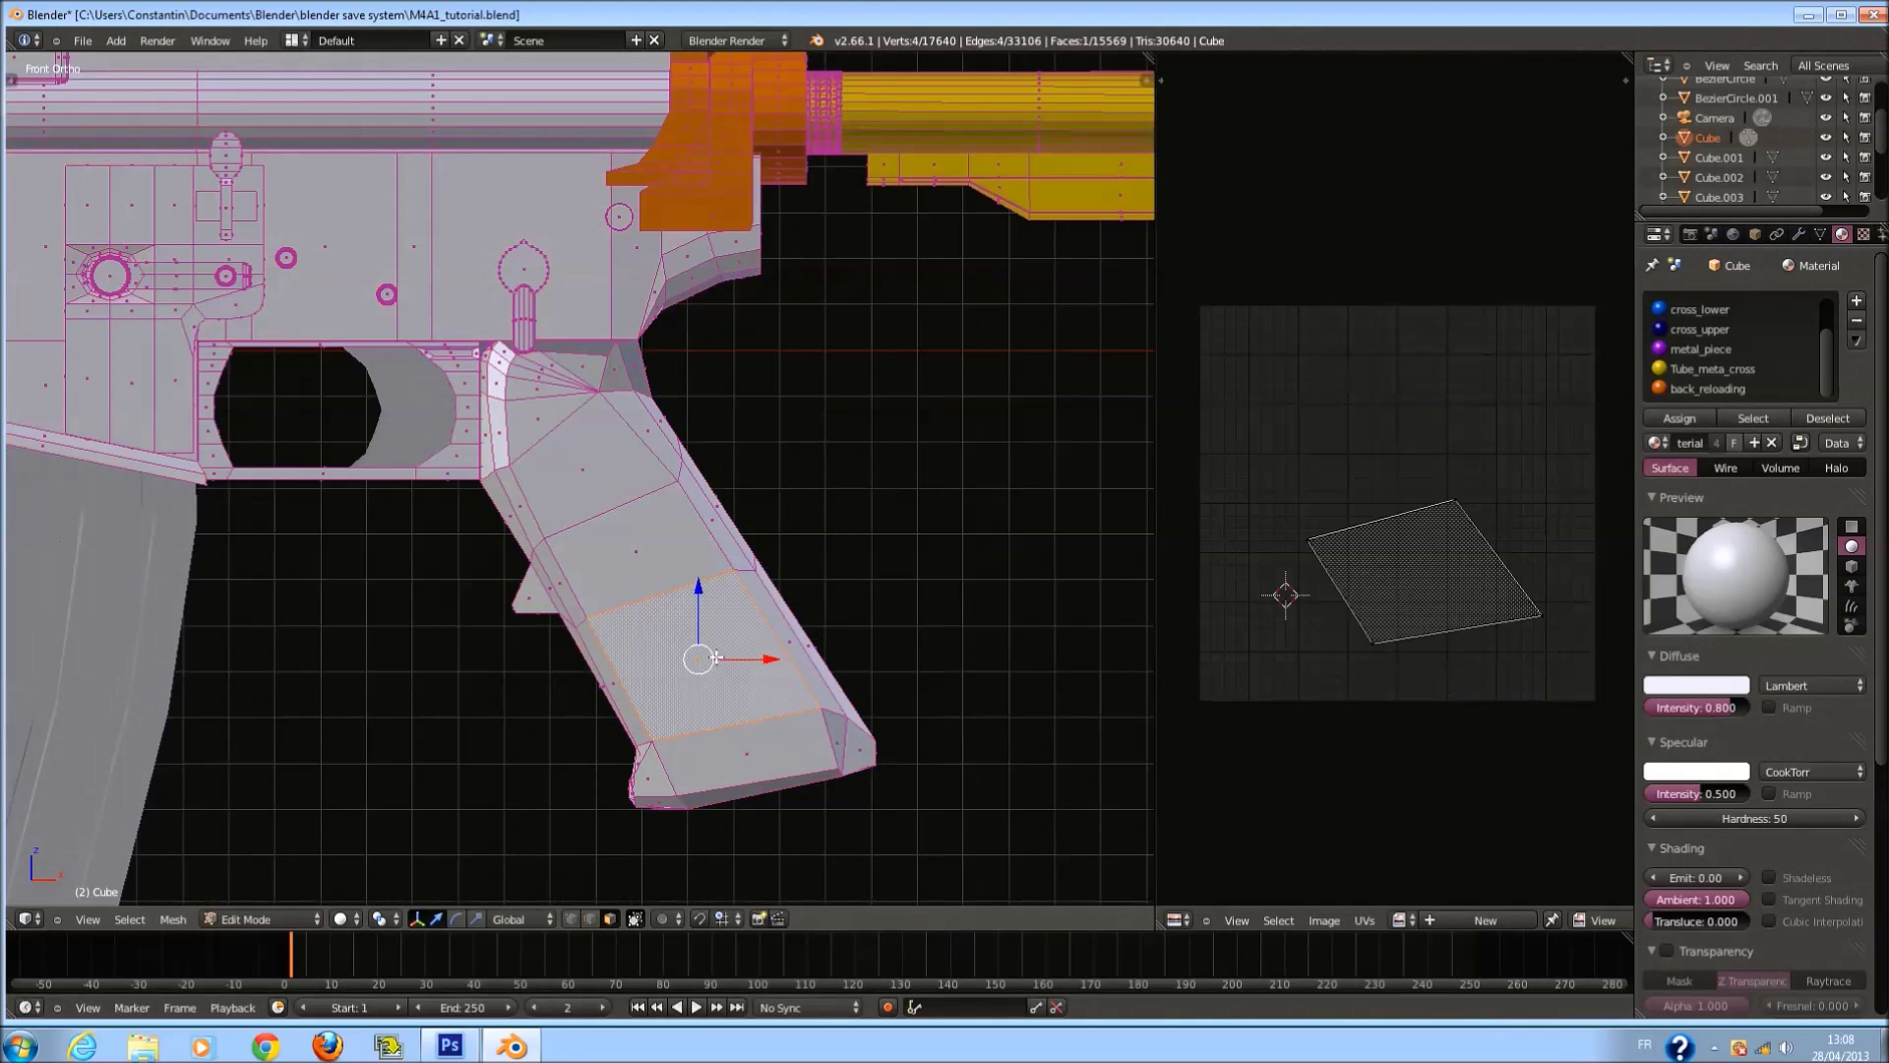
key("ctrl+l")
key("ctrl+Tab")
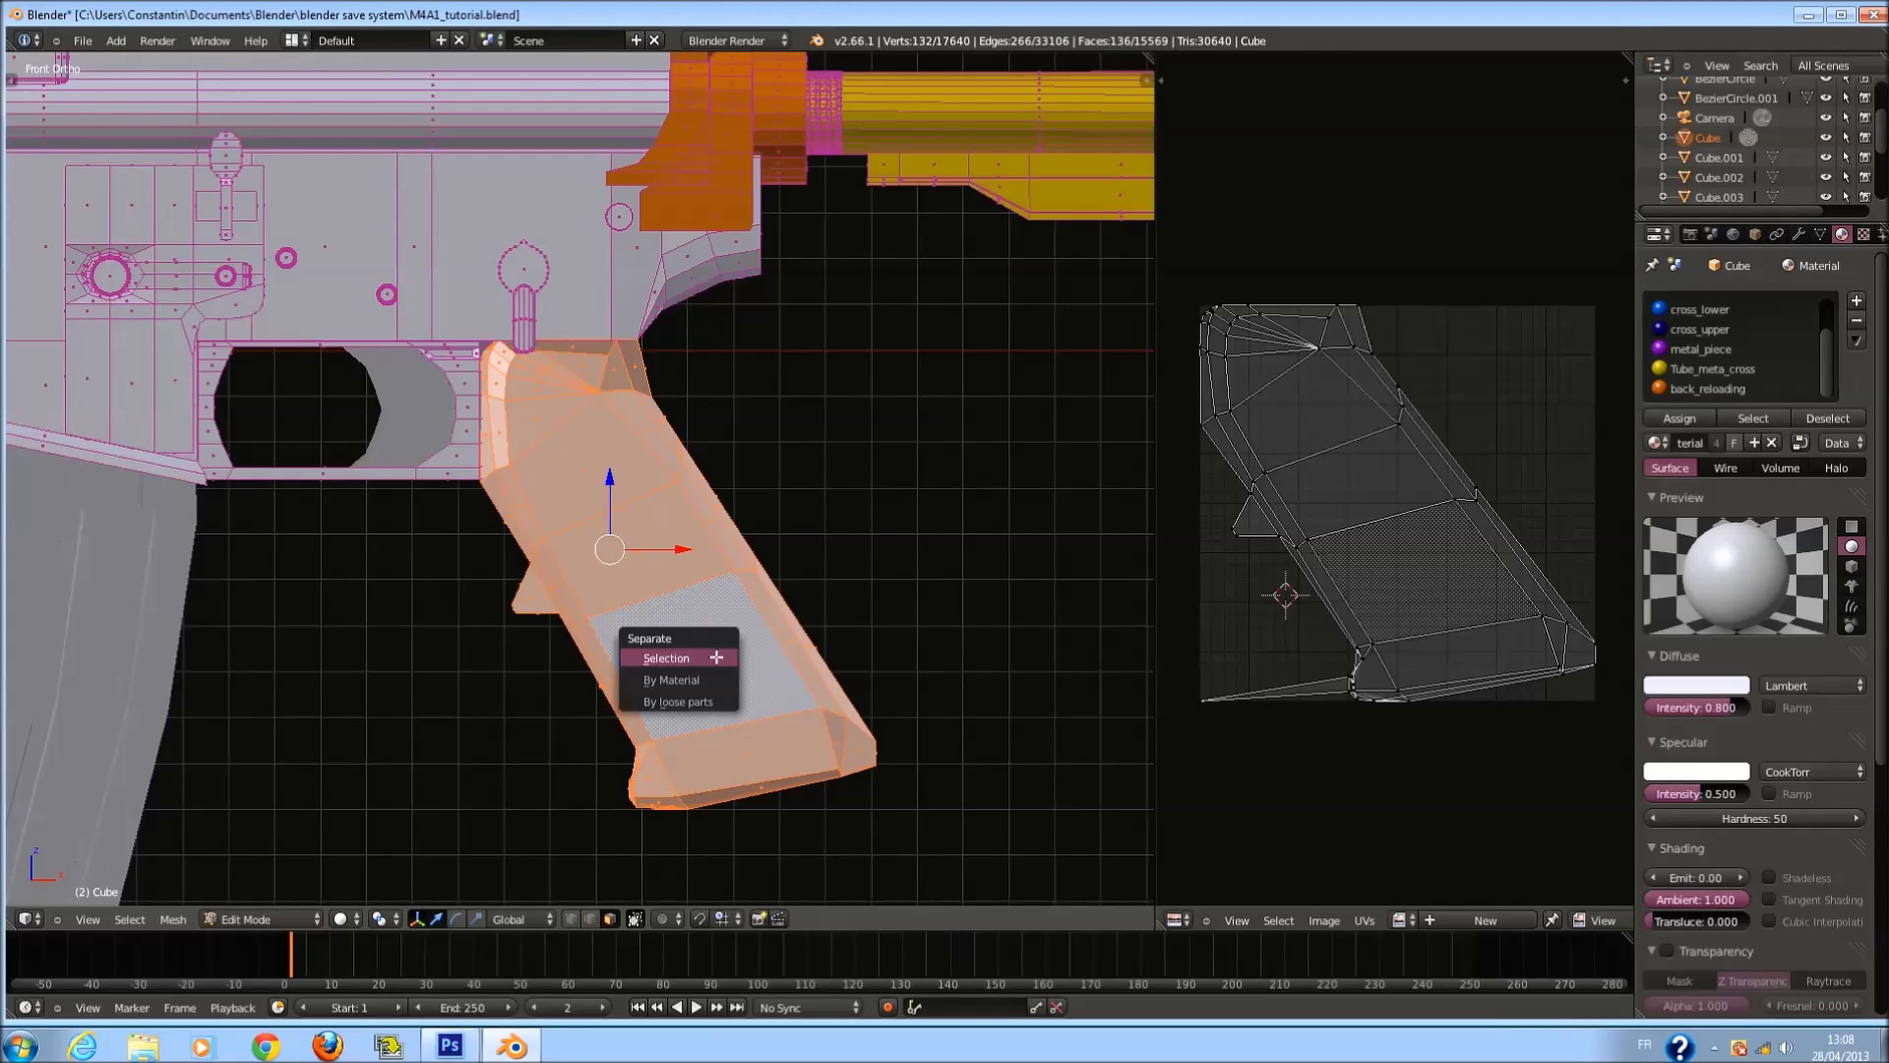
Try a standard Unwrap on the whole selected pistol grip.
key("u")
left_click(864, 444)
scroll(1272, 486, "up", 2)
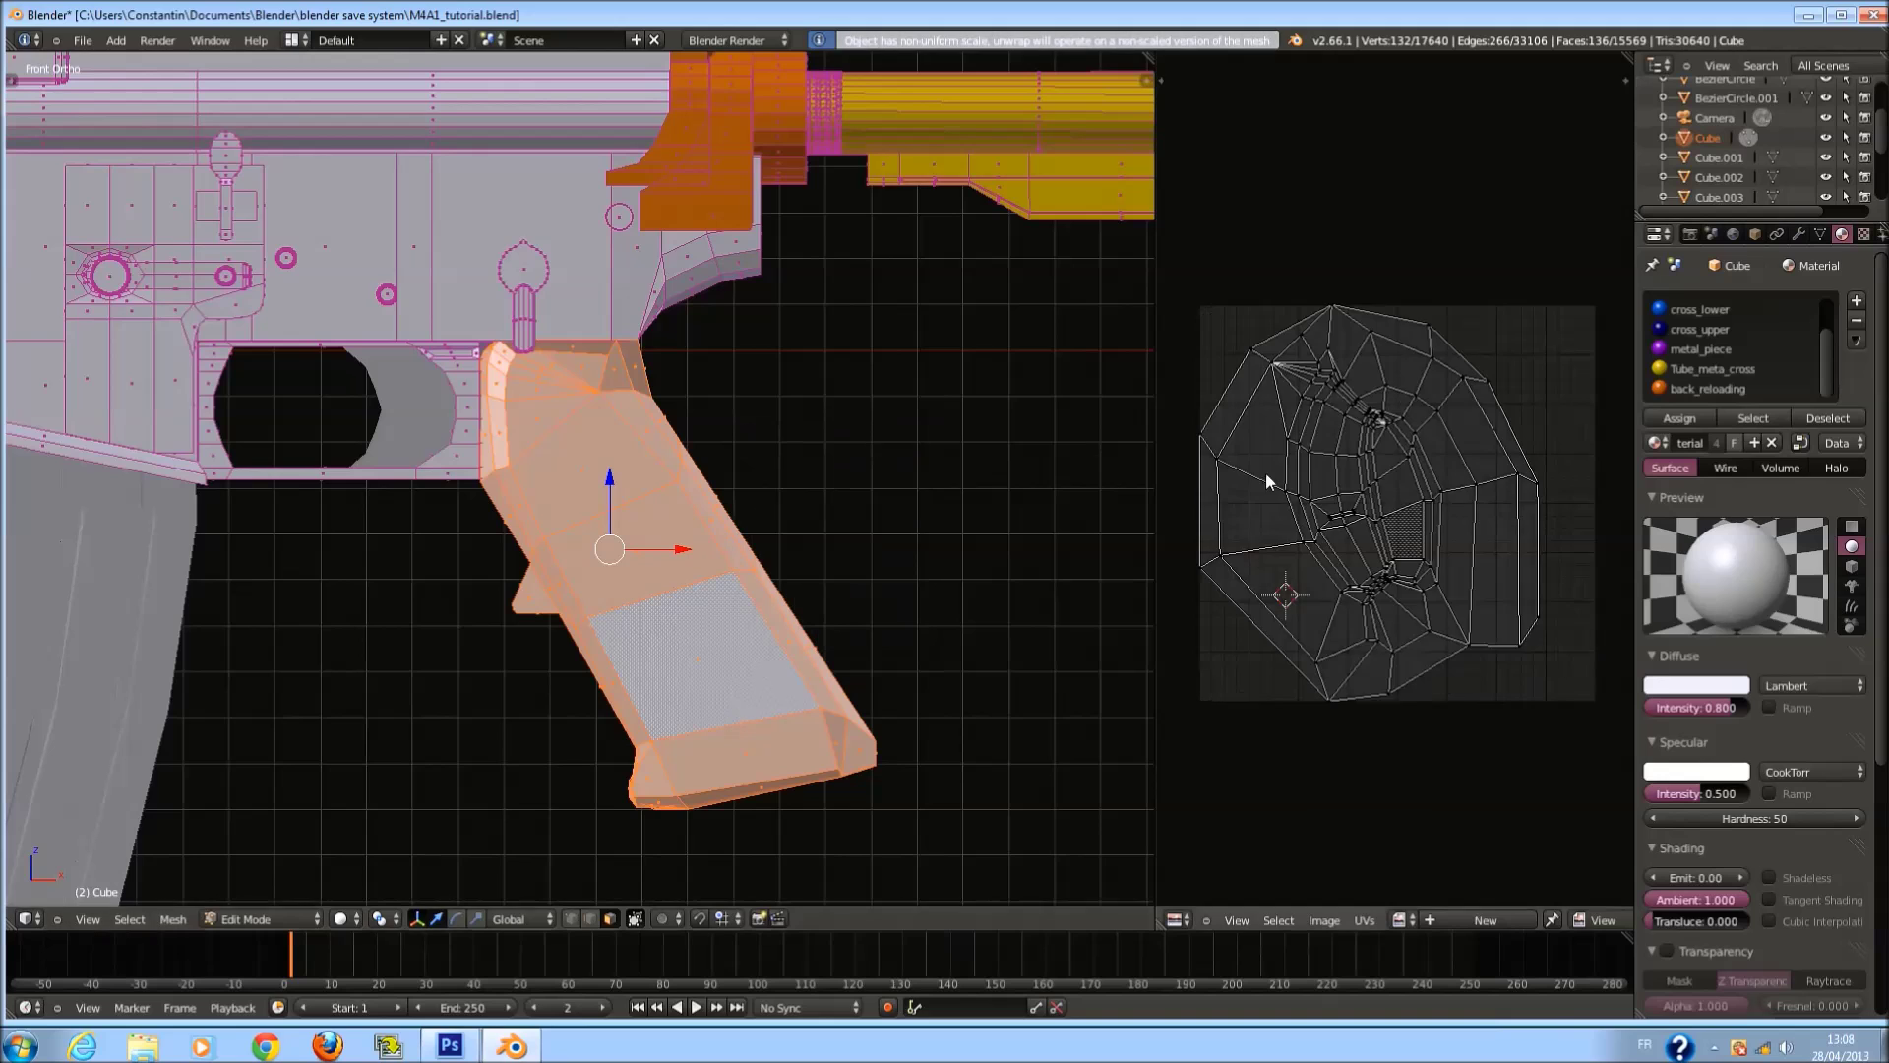
Project the pistol grip's UVs from the front view, filling the UV bounds.
scroll(673, 564, "down", 1)
key("u")
left_click(742, 708)
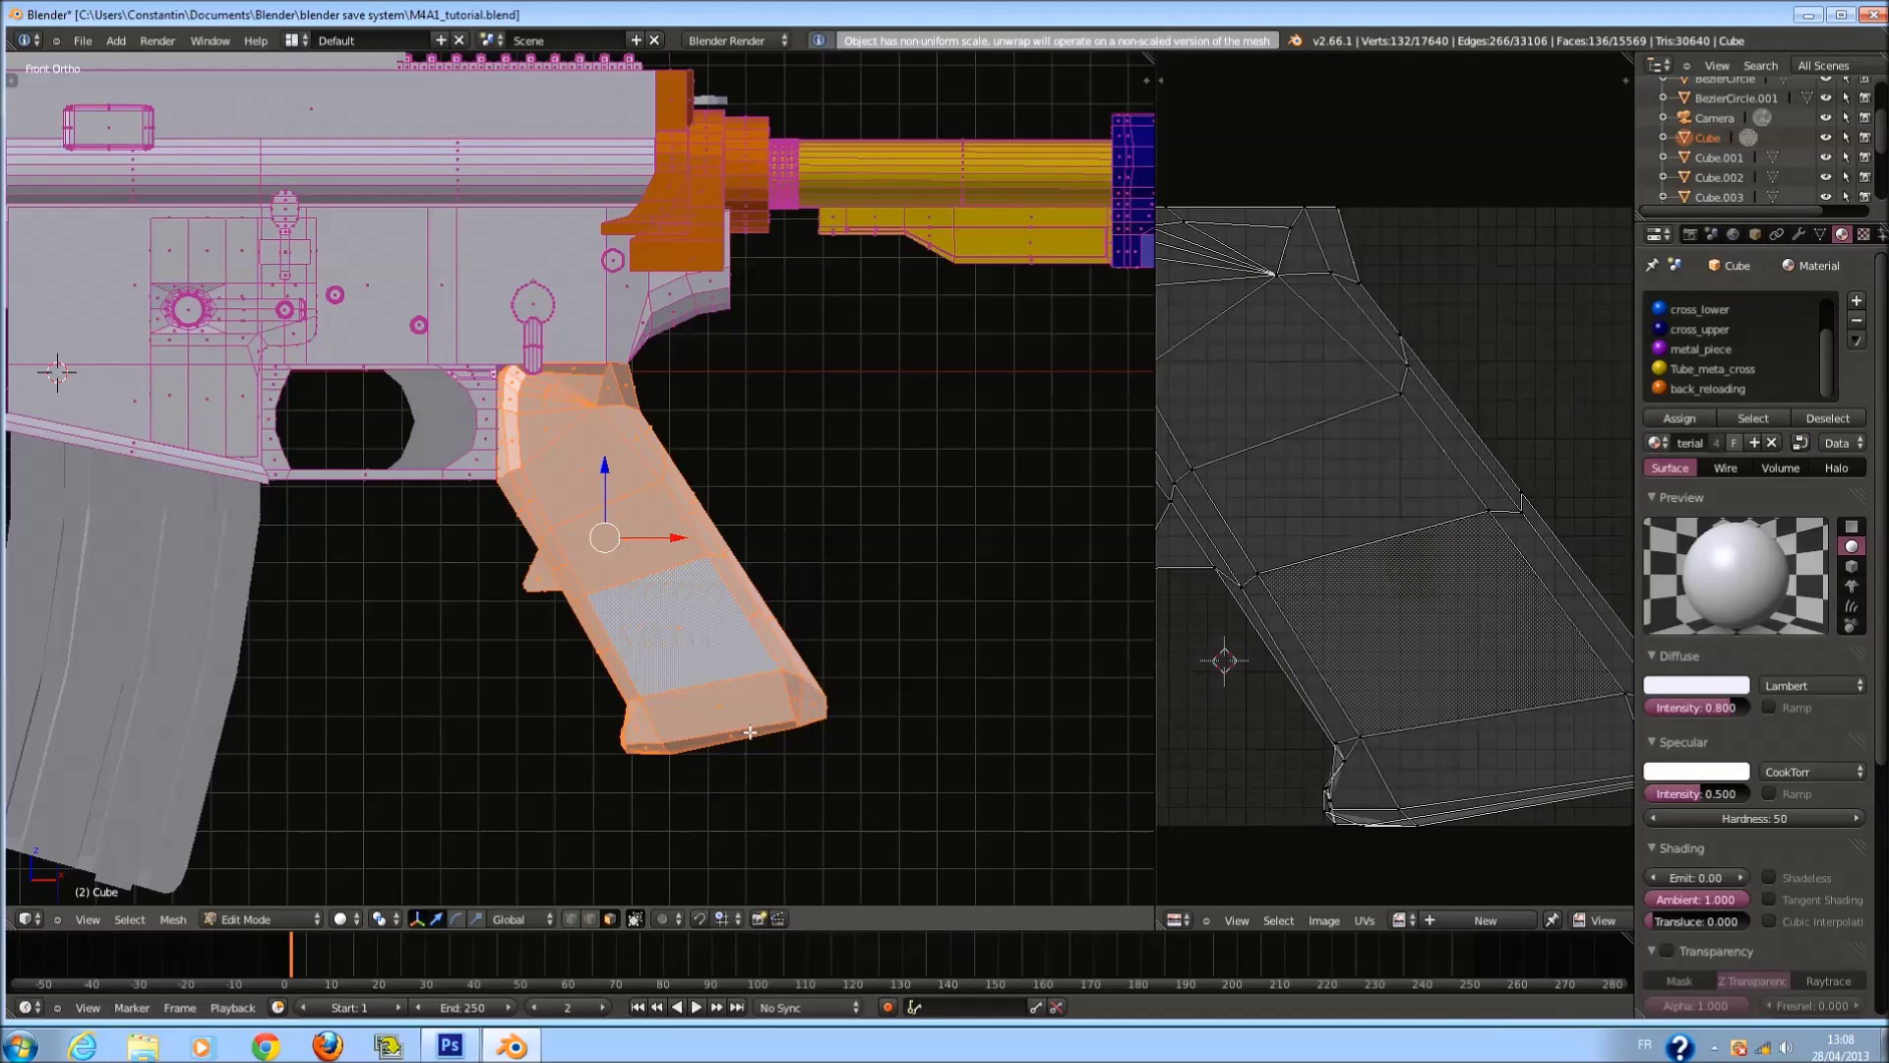
scroll(1218, 532, "down", 2)
Deselect the grip and switch to edge selection at the lower end of its back.
scroll(1020, 528, "up", 3)
middle_click_drag(1021, 528, 805, 526)
scroll(806, 526, "down", 1)
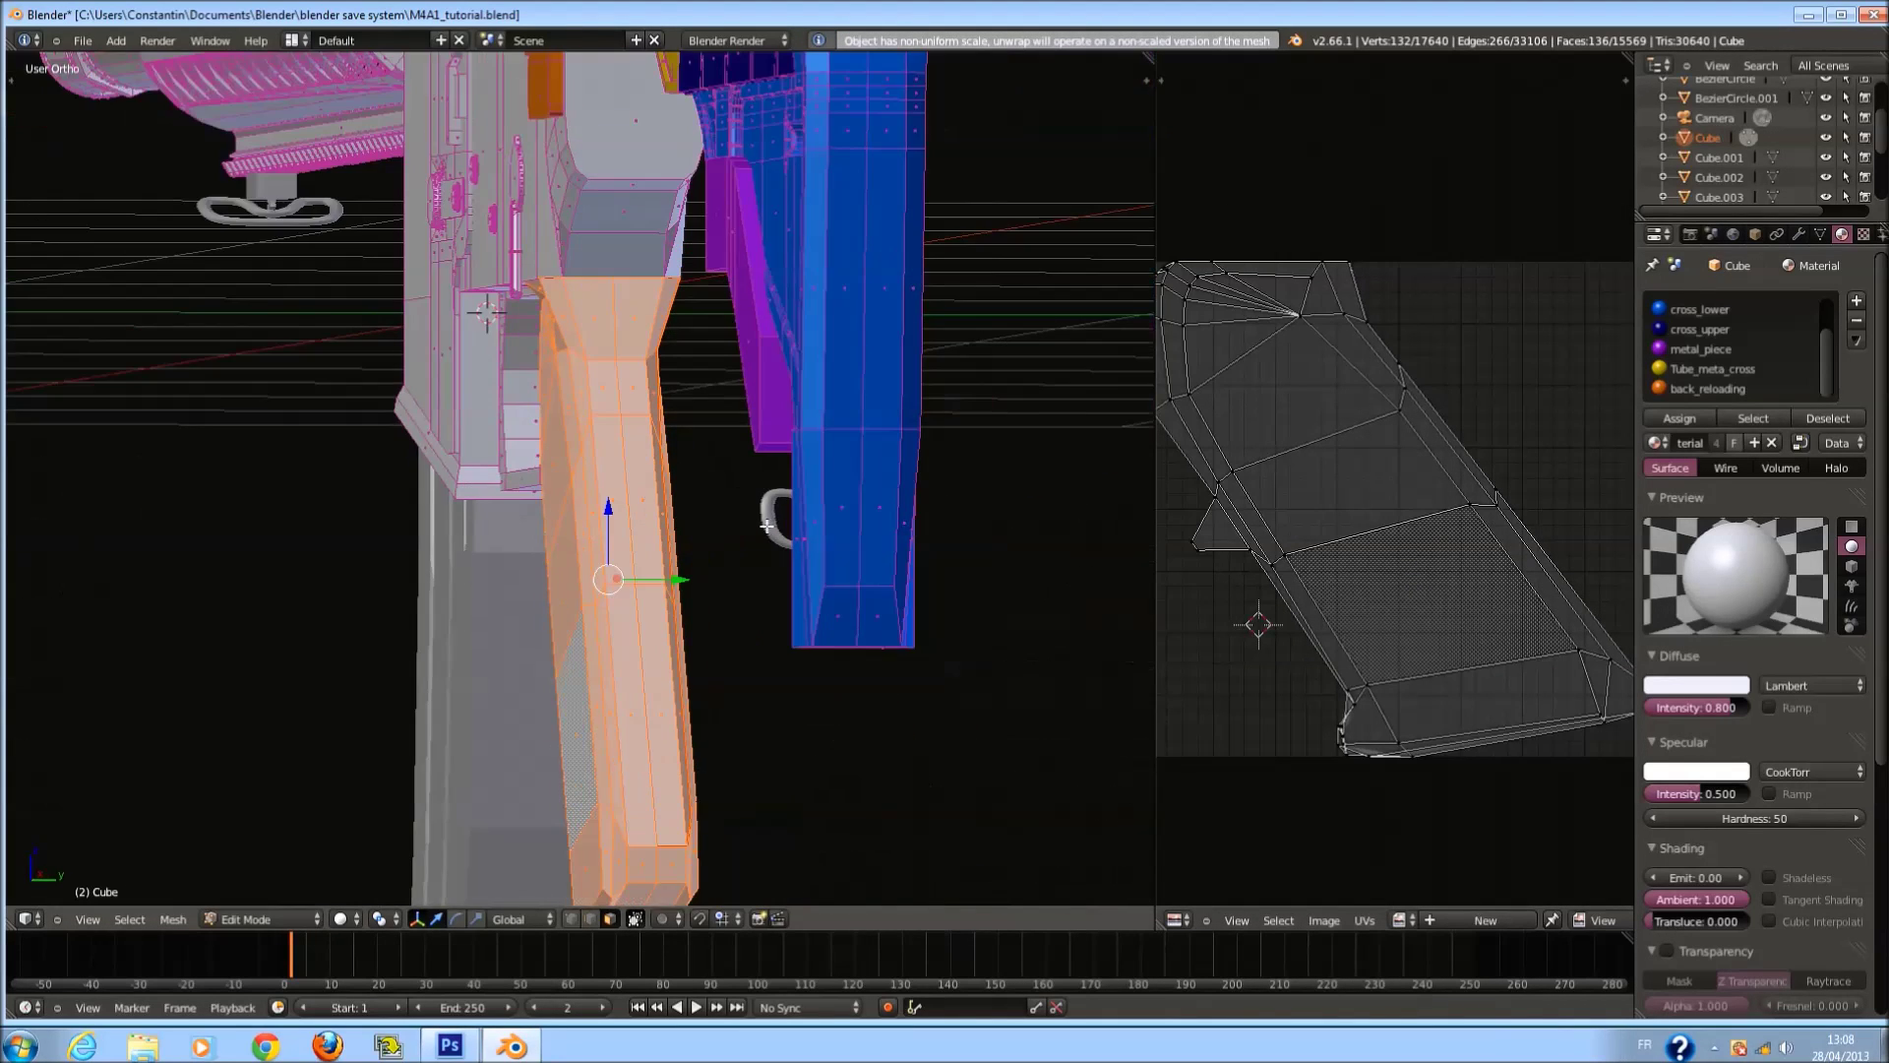
scroll(780, 514, "down", 3, "shift")
key("a")
scroll(534, 876, "up", 2)
left_click(590, 920)
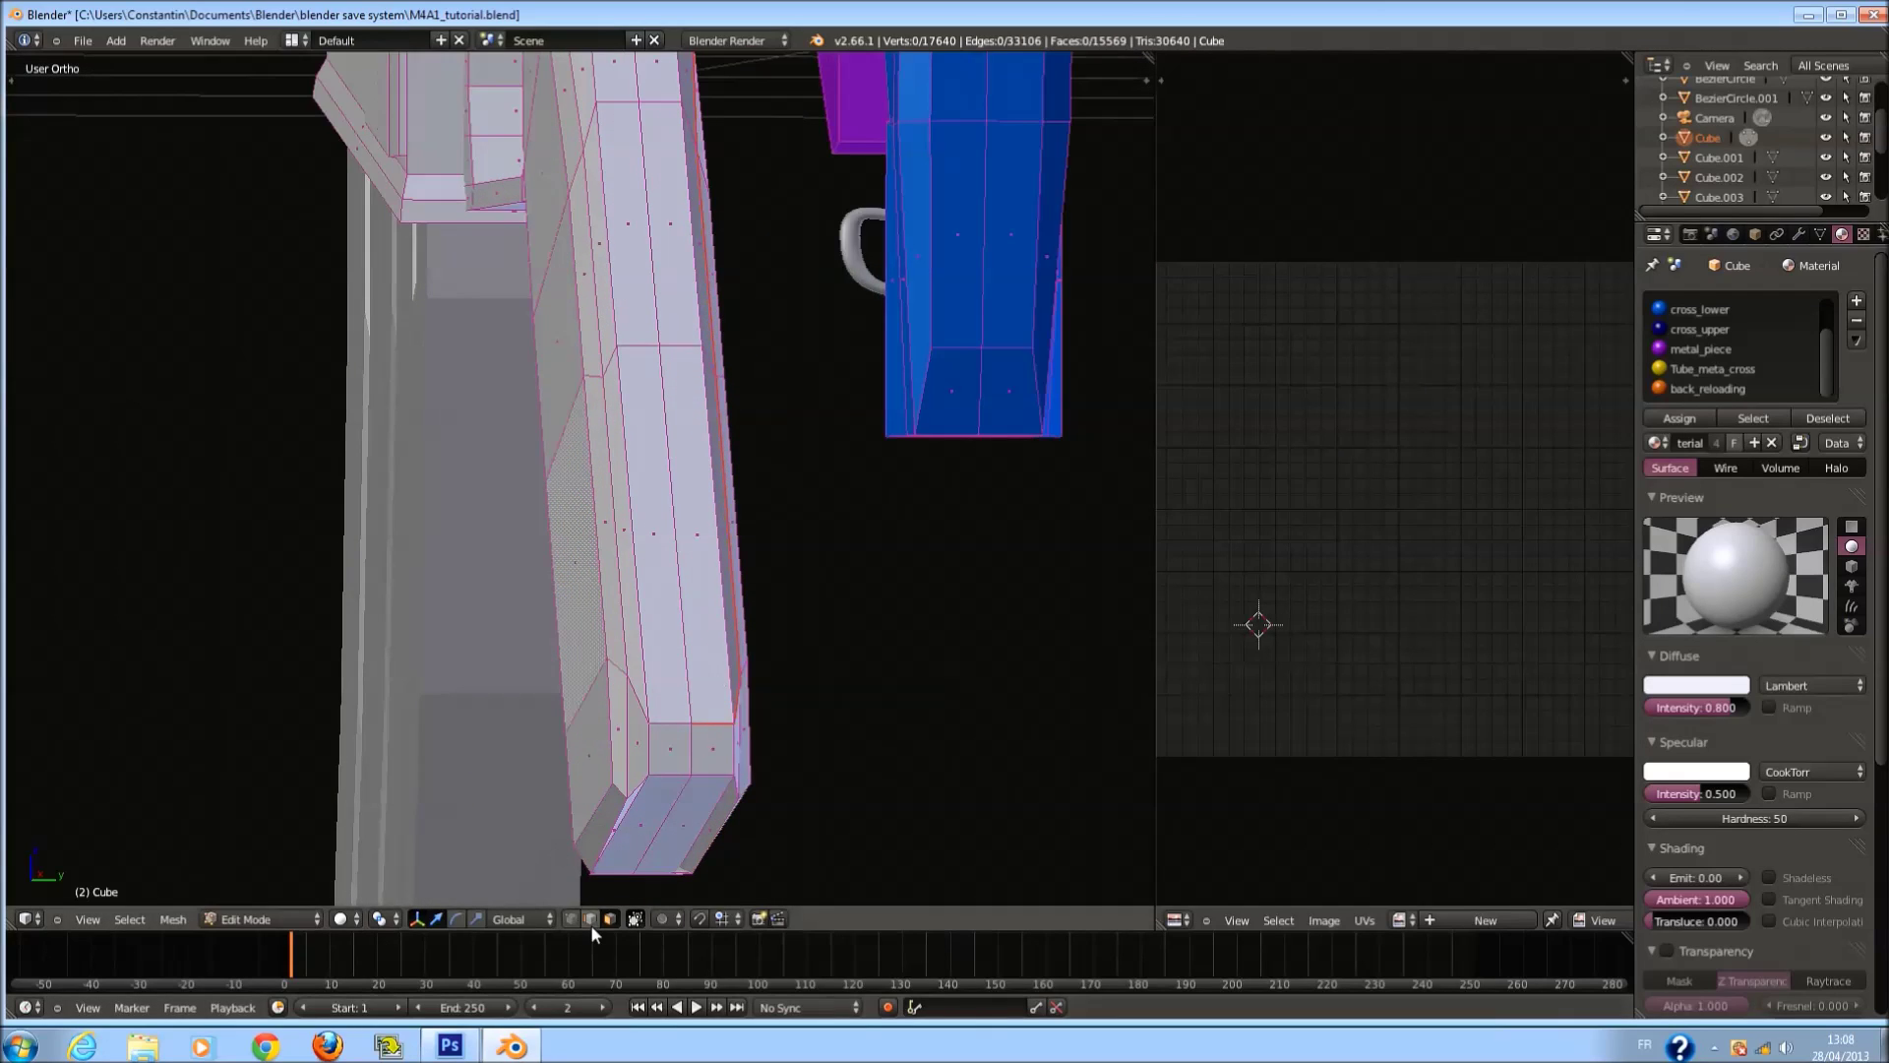
scroll(673, 713, "up", 1)
Try selecting the edges bordering the grip's flat back strip from the base up toward the receiver.
right_click(685, 771)
right_click(666, 629, "shift")
scroll(668, 628, "up", 3, "shift")
scroll(656, 458, "up", 3, "shift")
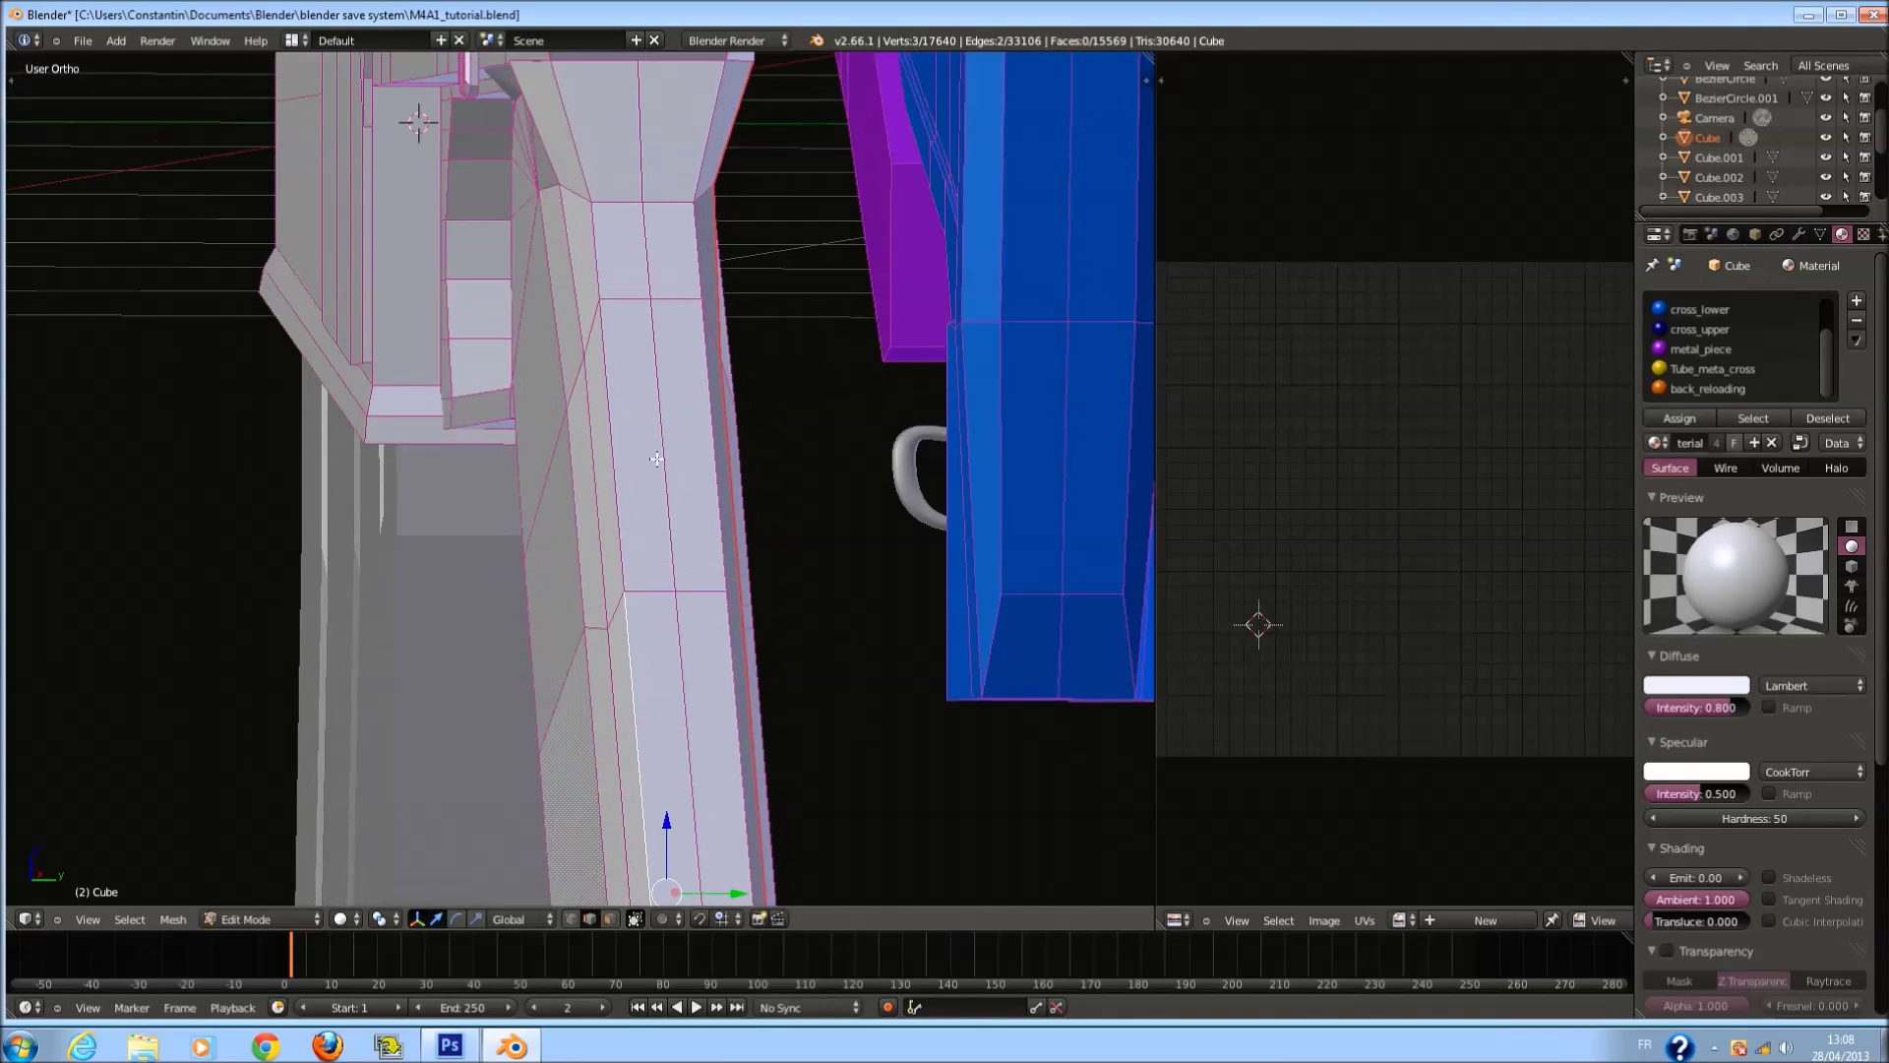
right_click(636, 510, "shift")
scroll(630, 514, "up", 3, "shift")
scroll(614, 517, "up", 2)
right_click(615, 527, "shift")
middle_click_drag(614, 527, 673, 475)
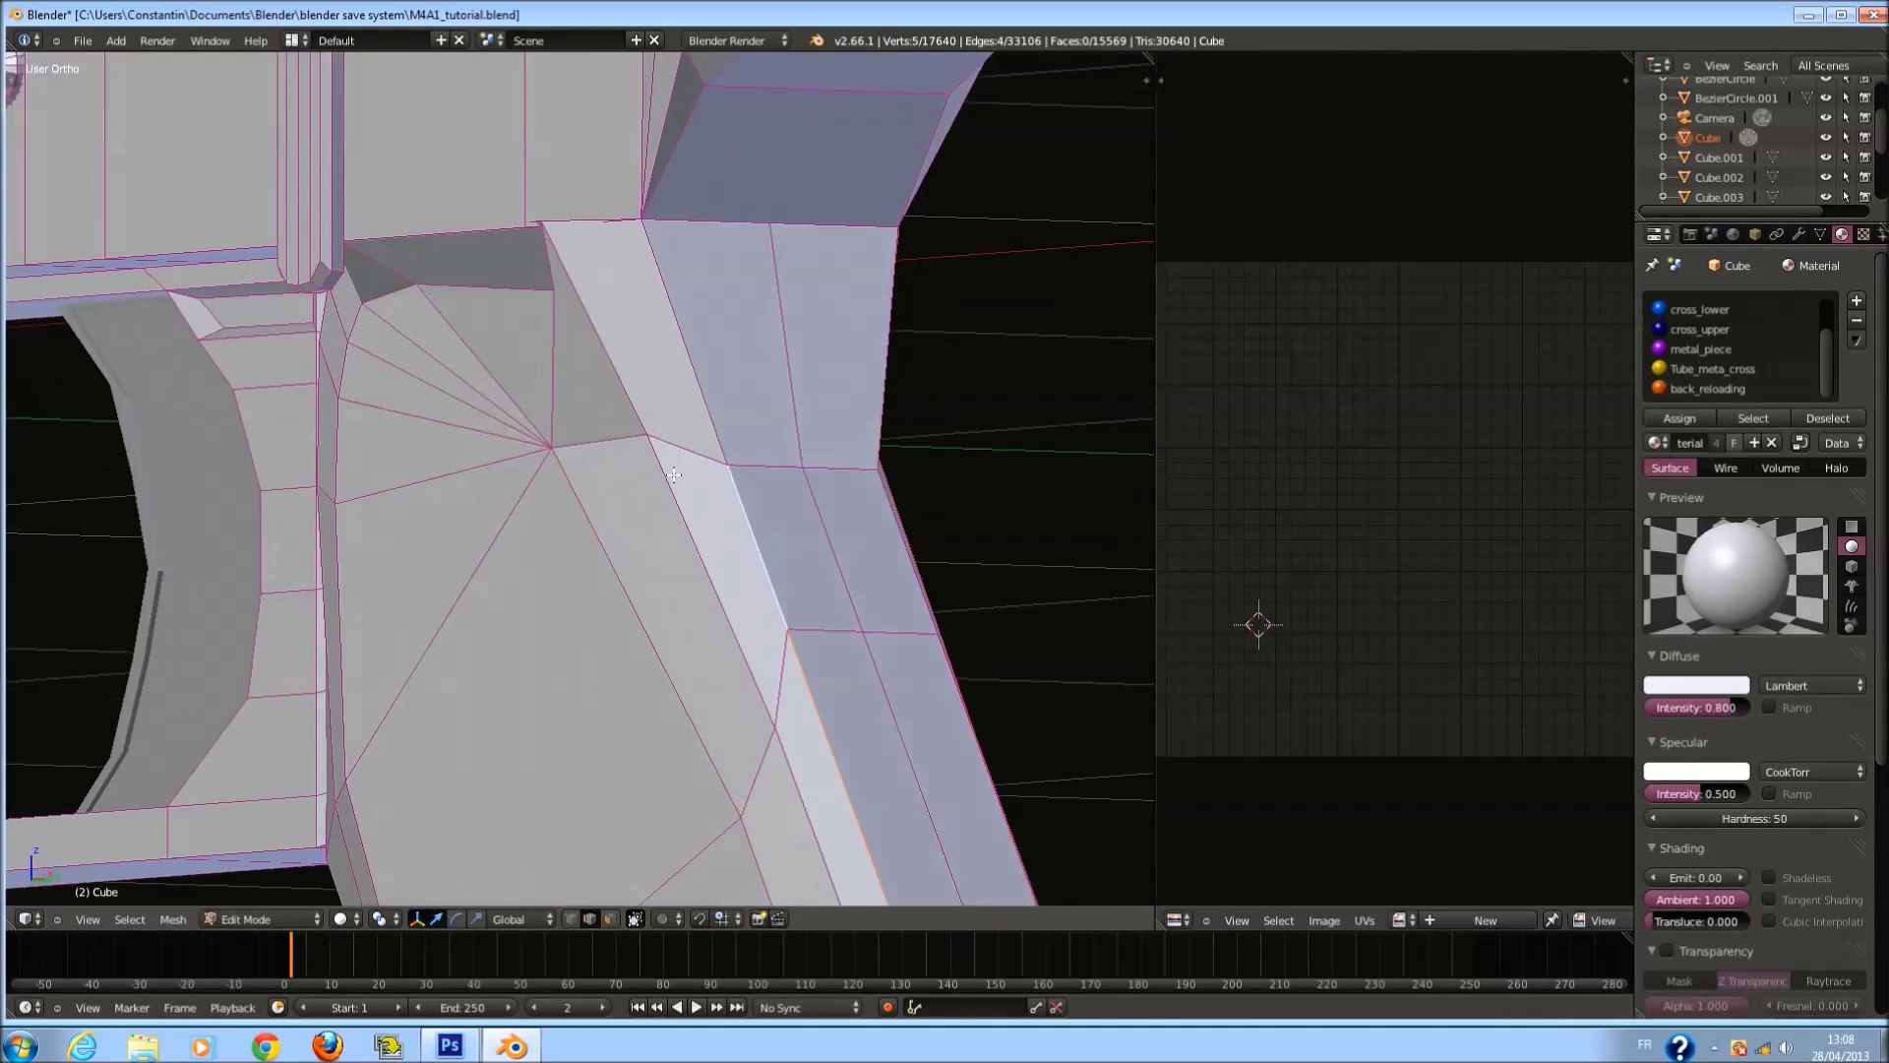
Select the outer bevel edges up the near side of the grip's back to the receiver and mark them as a seam.
scroll(673, 476, "down", 3)
scroll(737, 590, "up", 3, "shift")
scroll(912, 815, "up", 2)
right_click(912, 852)
scroll(866, 828, "down", 2)
scroll(767, 630, "up", 2, "shift")
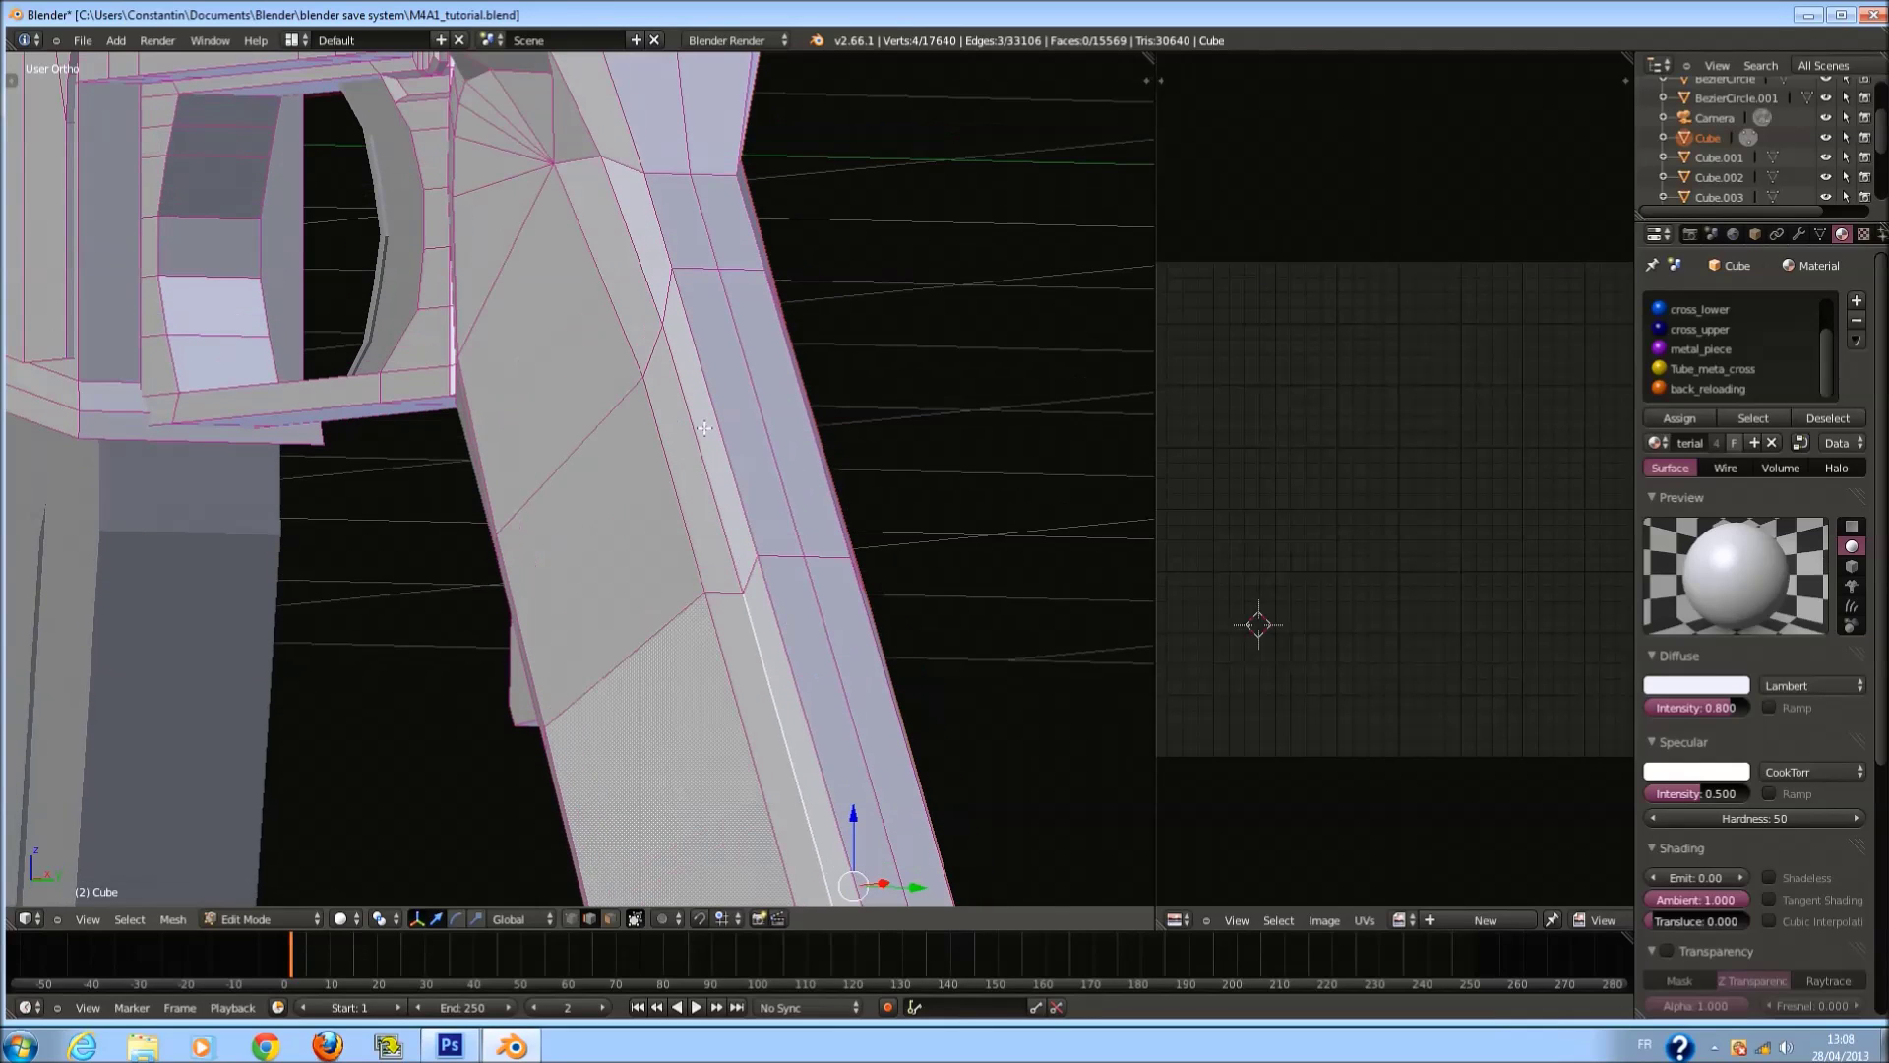
right_click(684, 396, "shift")
right_click(628, 380, "shift")
key("KP_4")
key("KP_4")
key("KP_4")
key("KP_4")
key("KP_4")
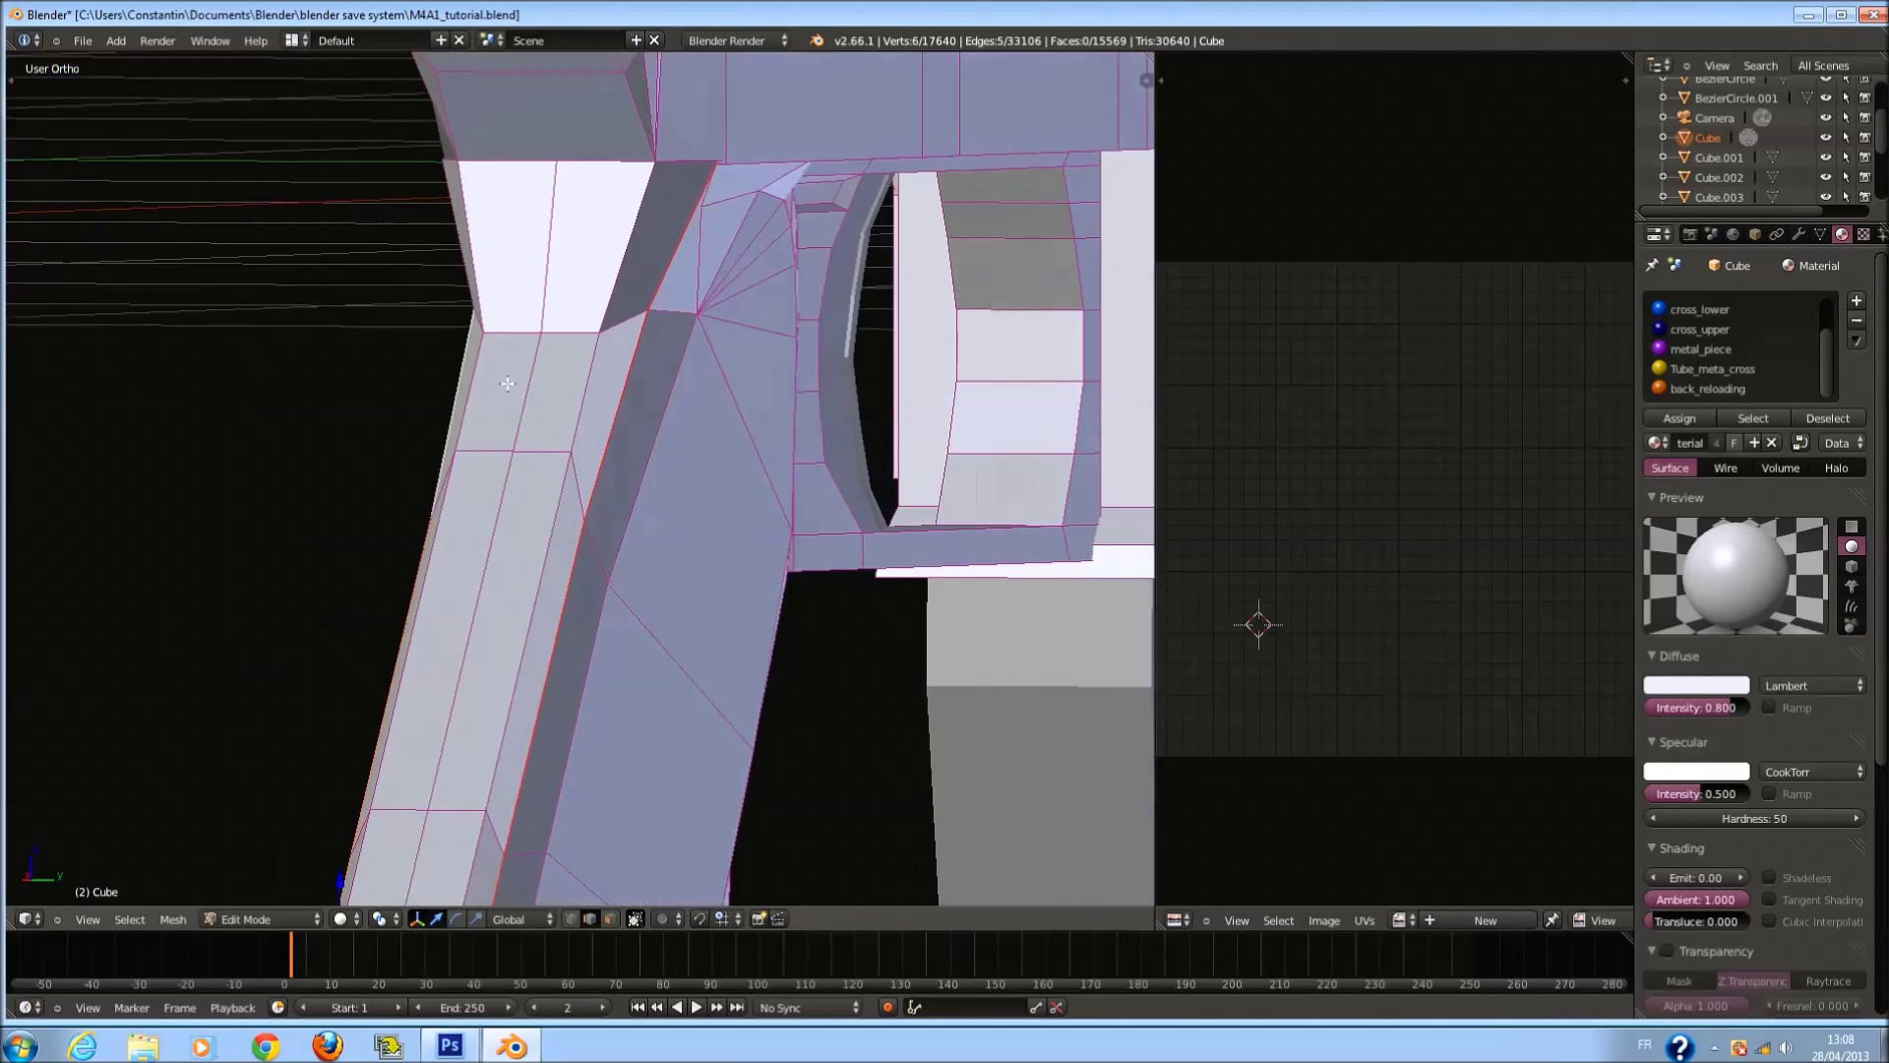
key("KP_6")
key("KP_6")
key("KP_6")
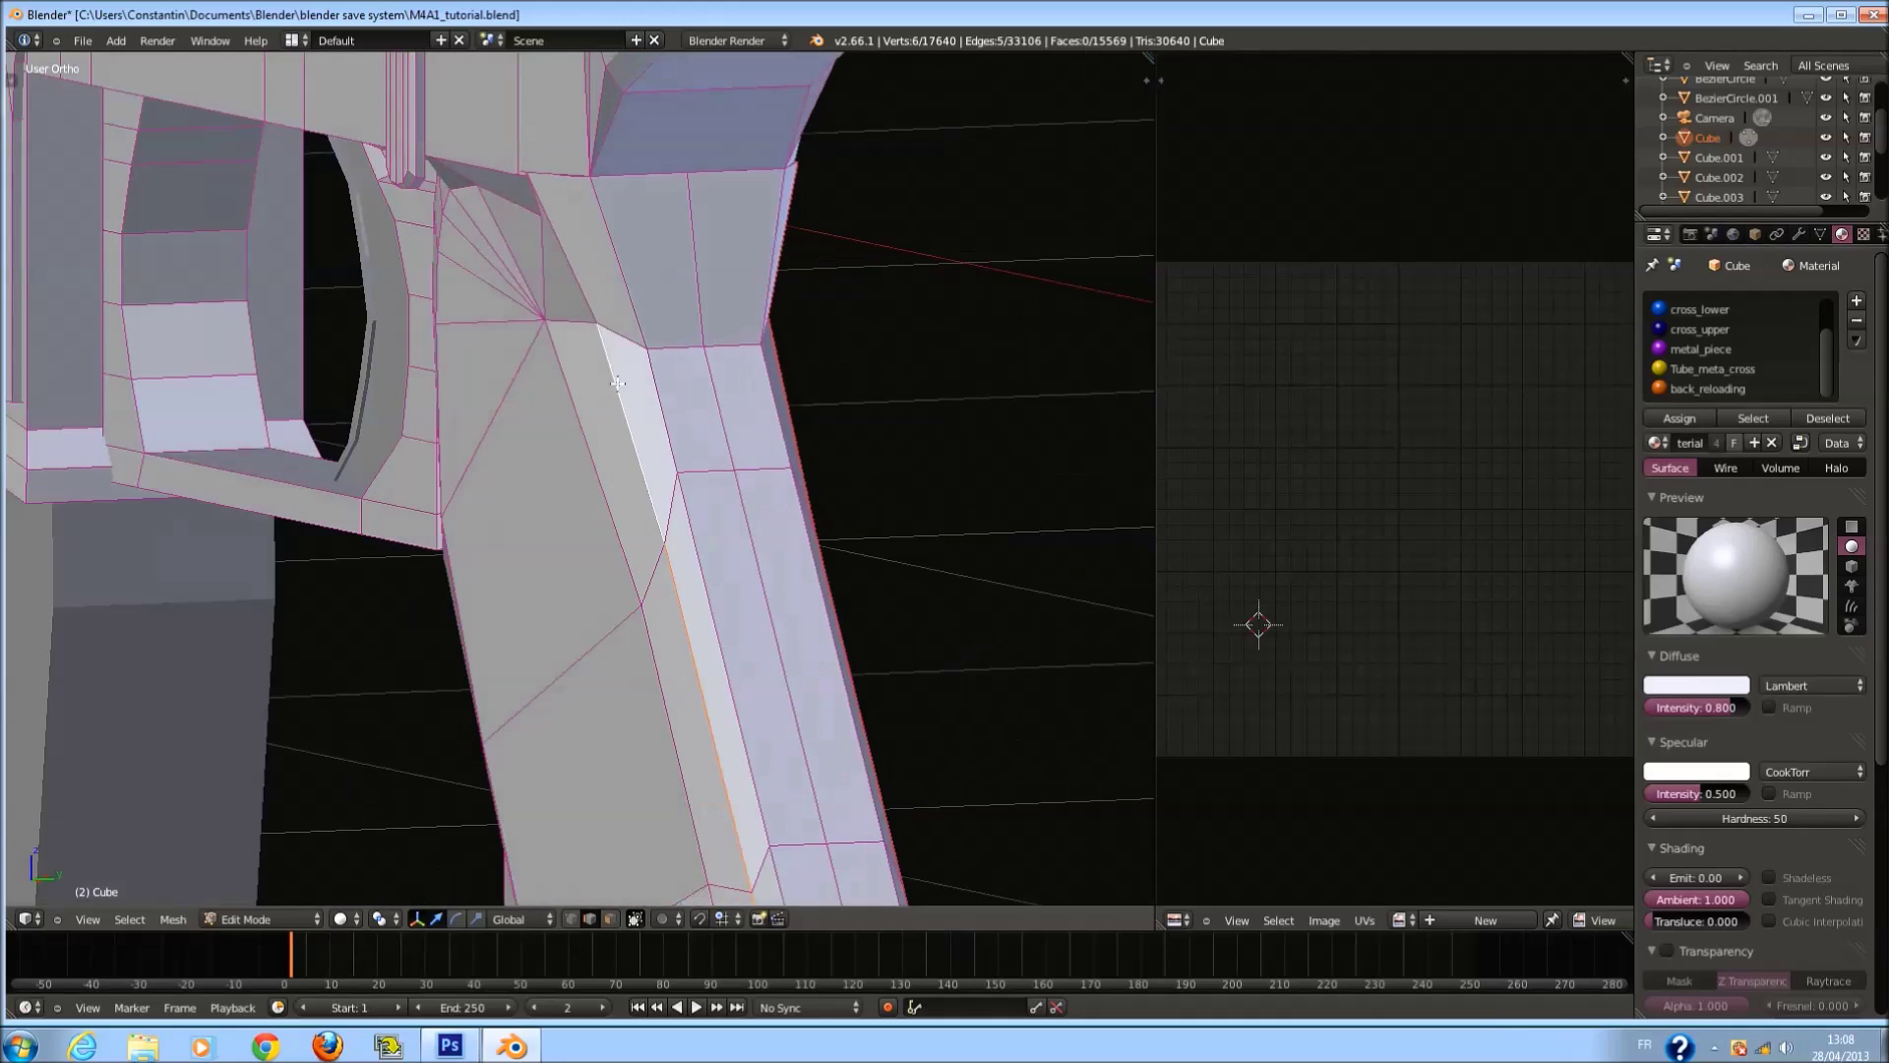
key("ctrl+e")
left_click(591, 277)
key("KP_4")
Examine the grip's upper edges from both sides in wireframe, then return to solid shading with nothing selected.
key("z")
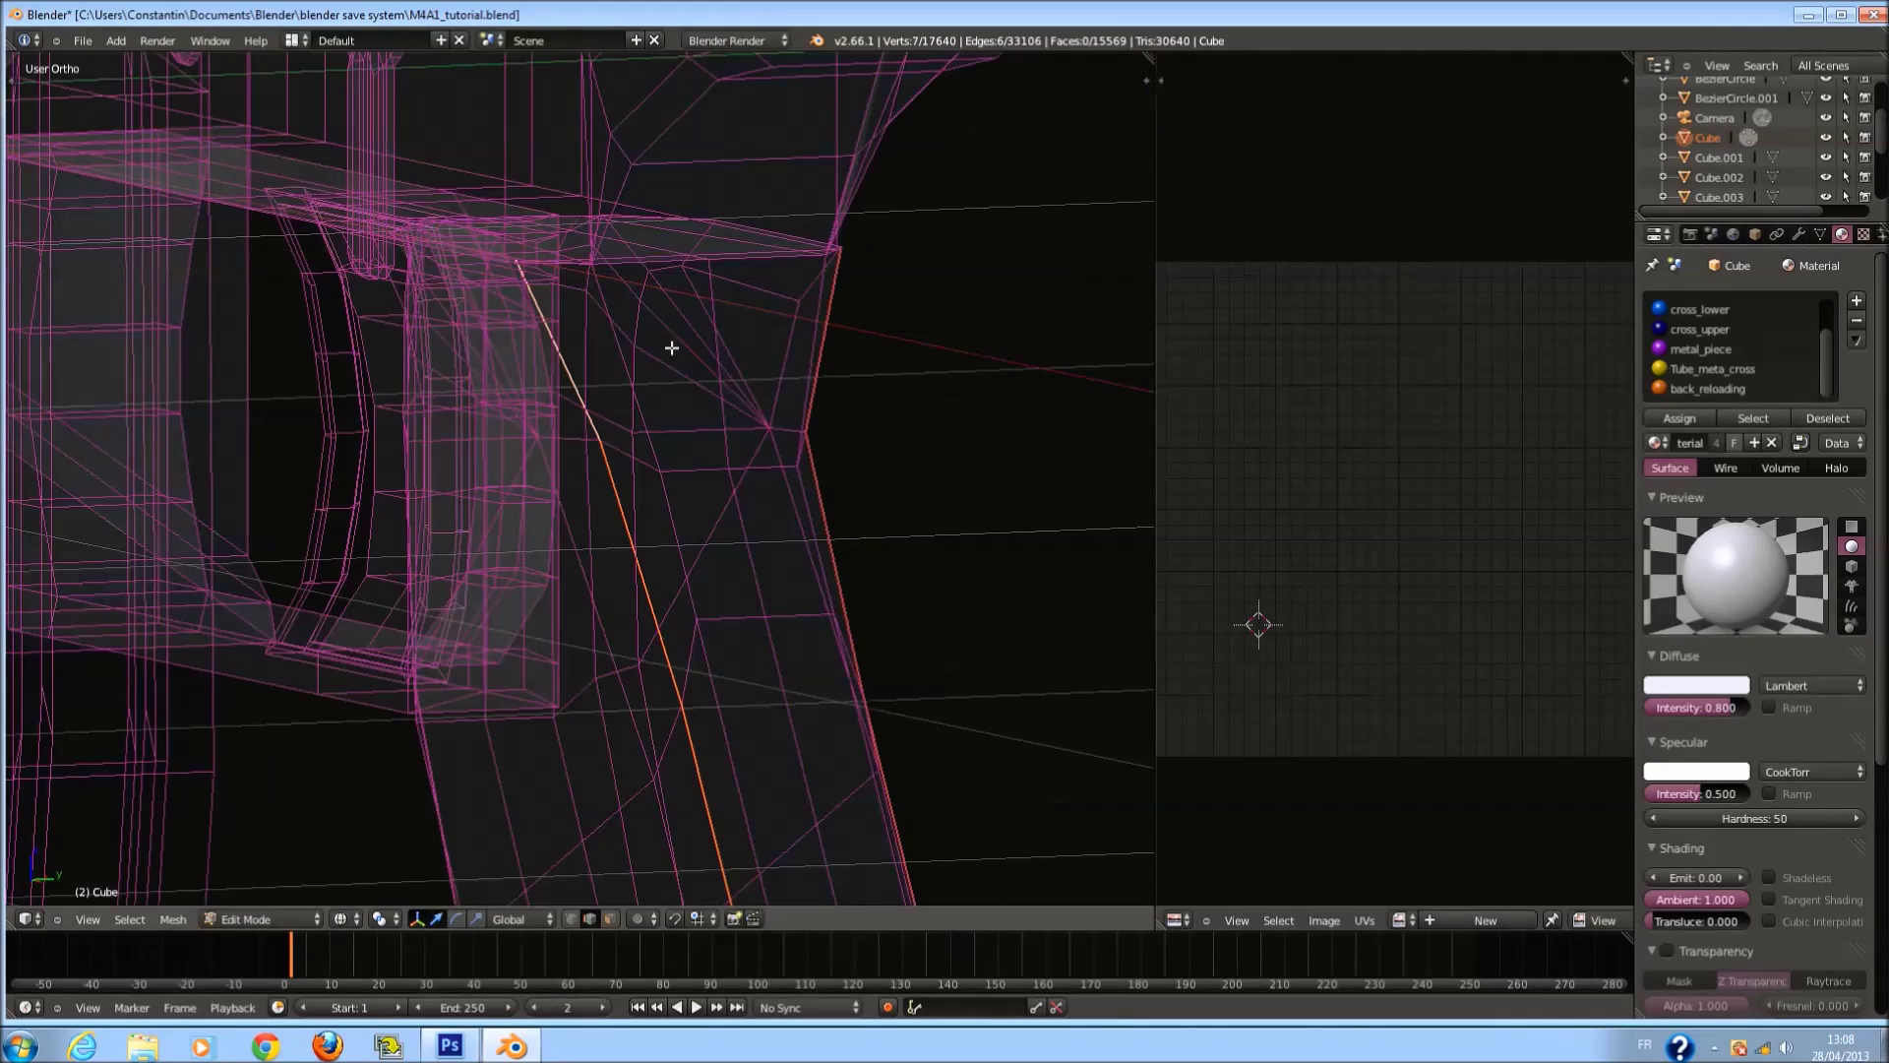
key("KP_4")
key("KP_4")
key("KP_6")
key("KP_6")
key("l")
key("z")
key("z")
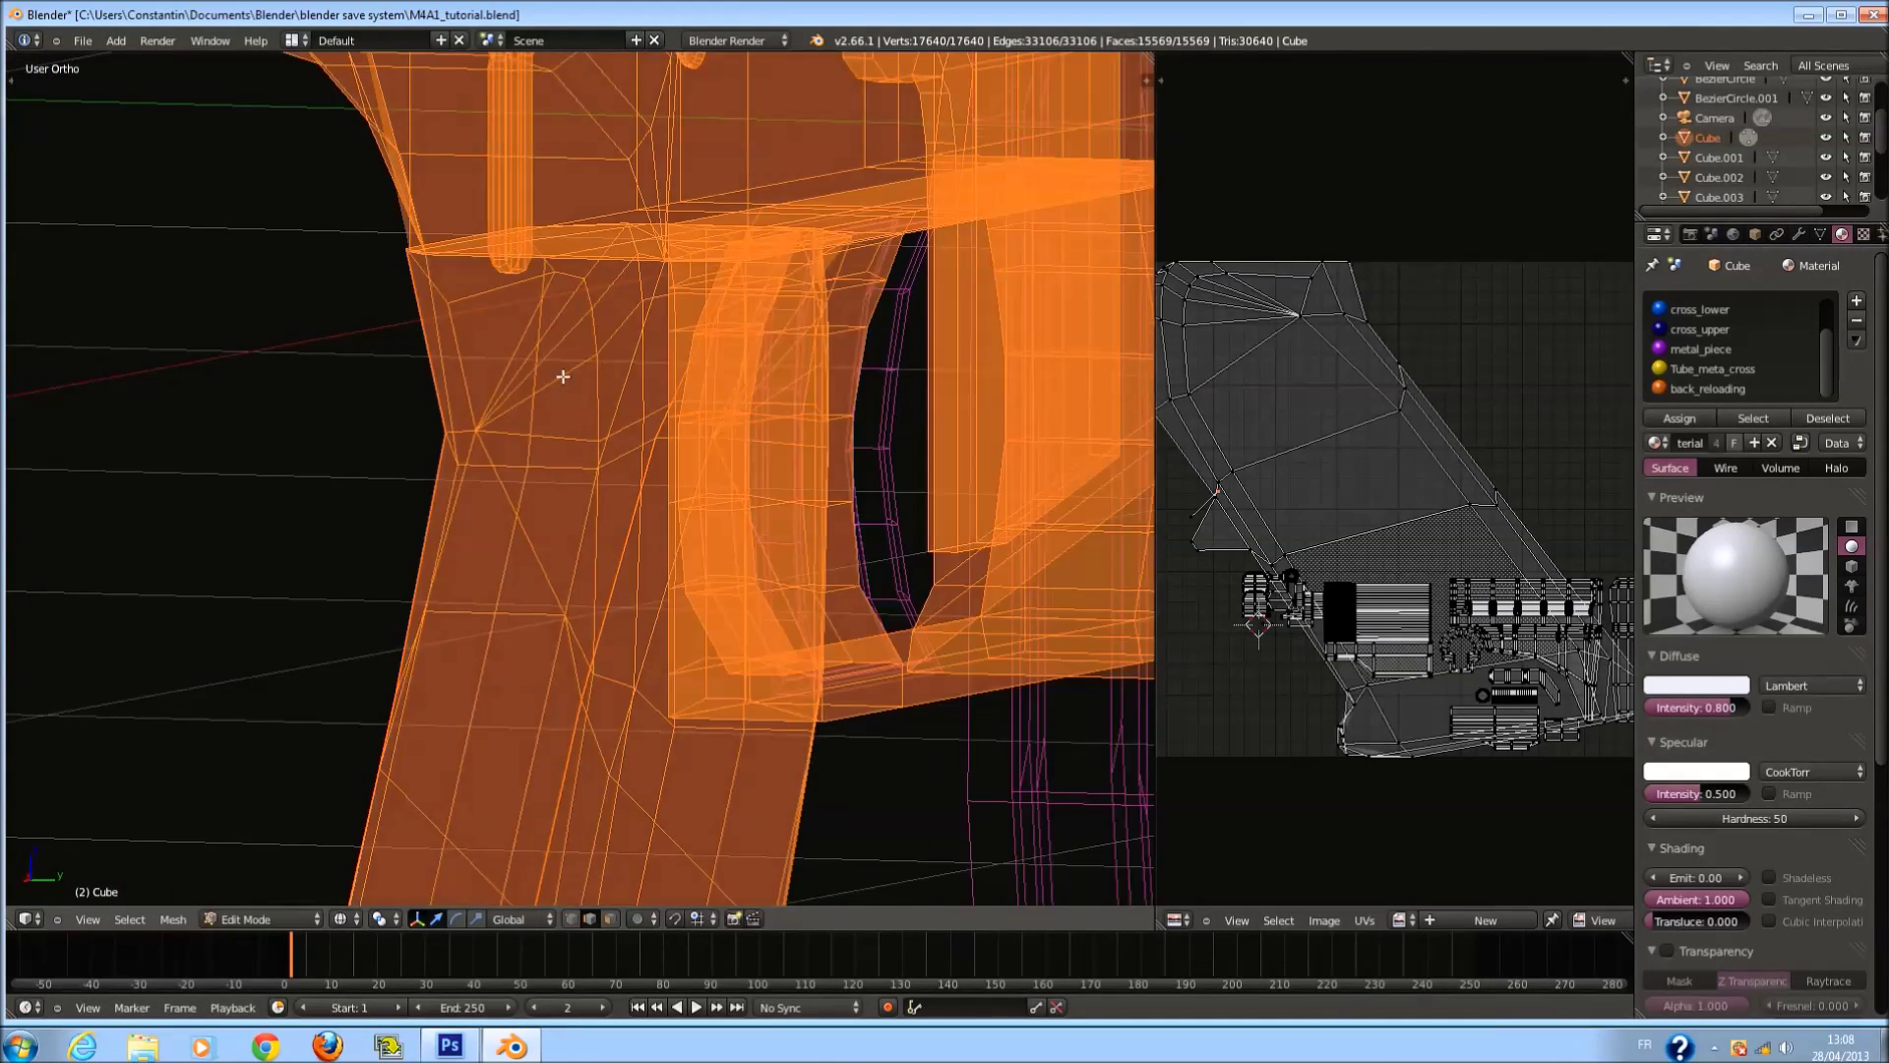
key("a")
key("KP_6")
key("z")
Mark a seam along the edges where the top of the grip's back meets the receiver.
scroll(616, 359, "up", 4)
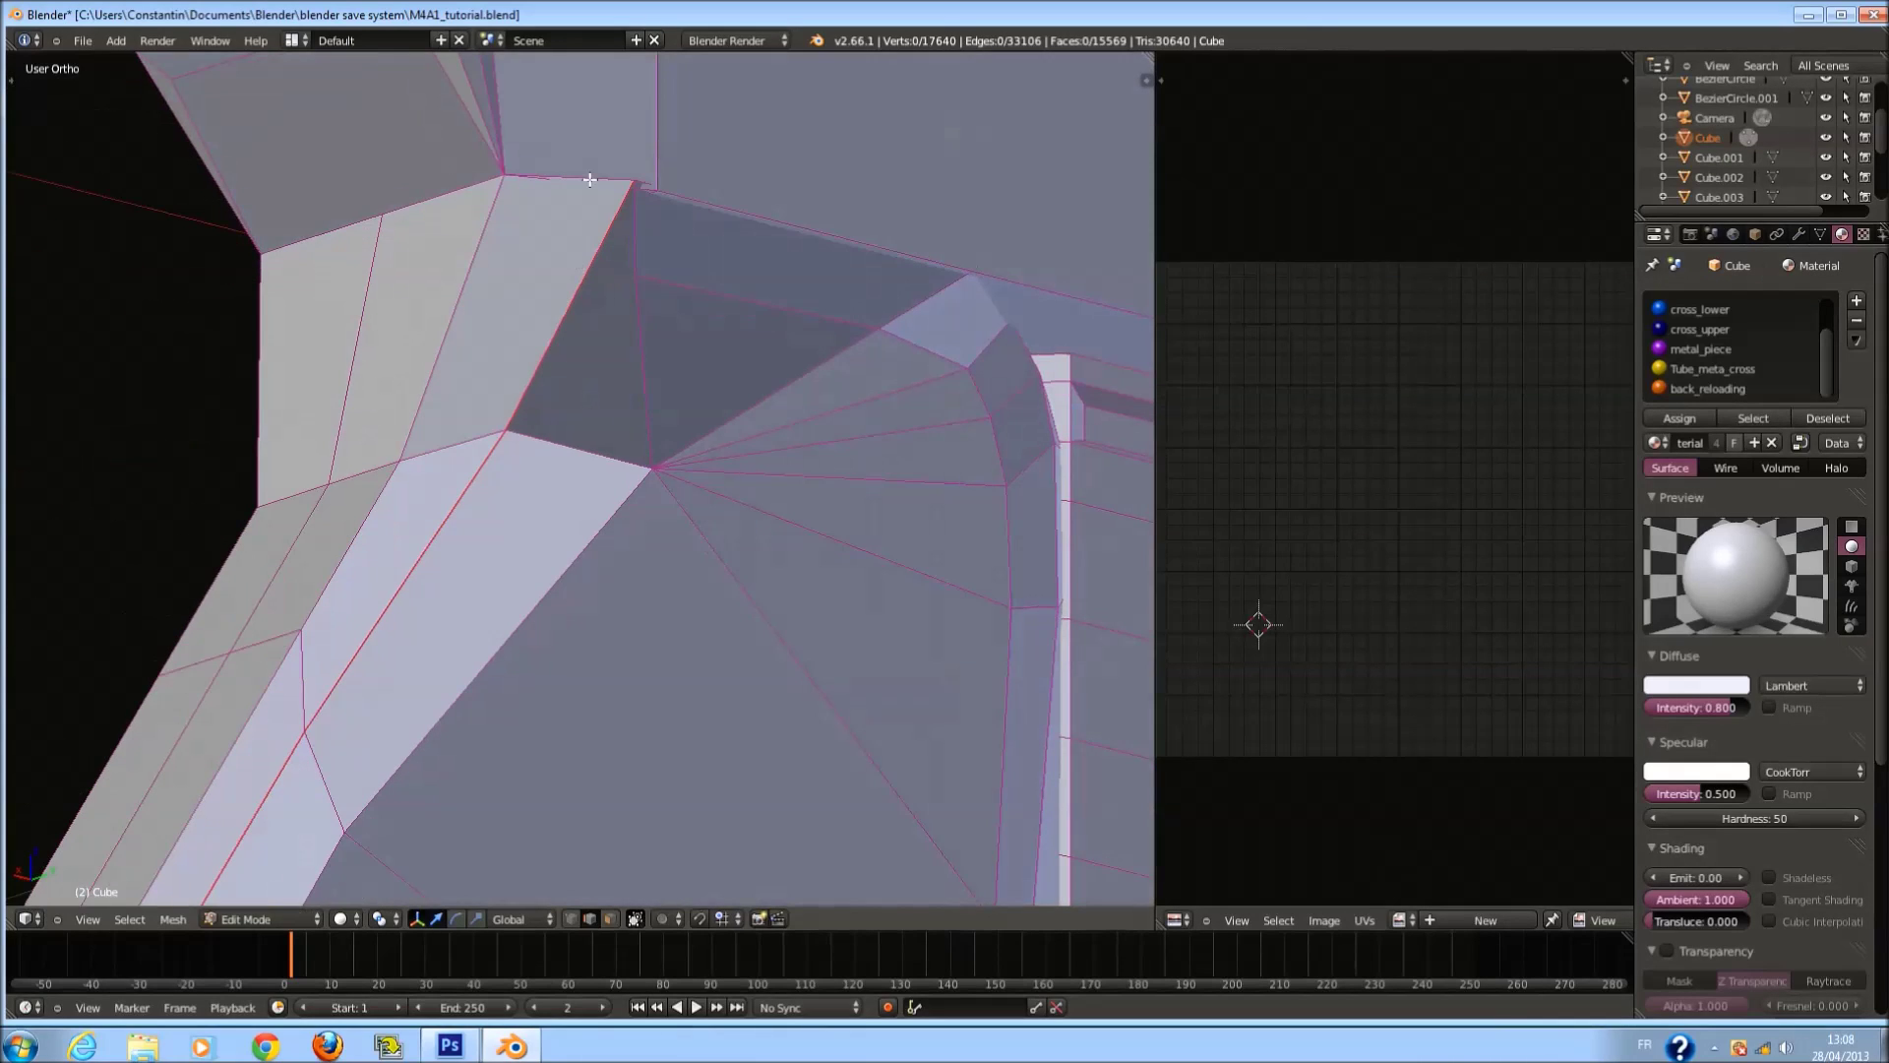
right_click(782, 268)
middle_click_drag(531, 268, 661, 269)
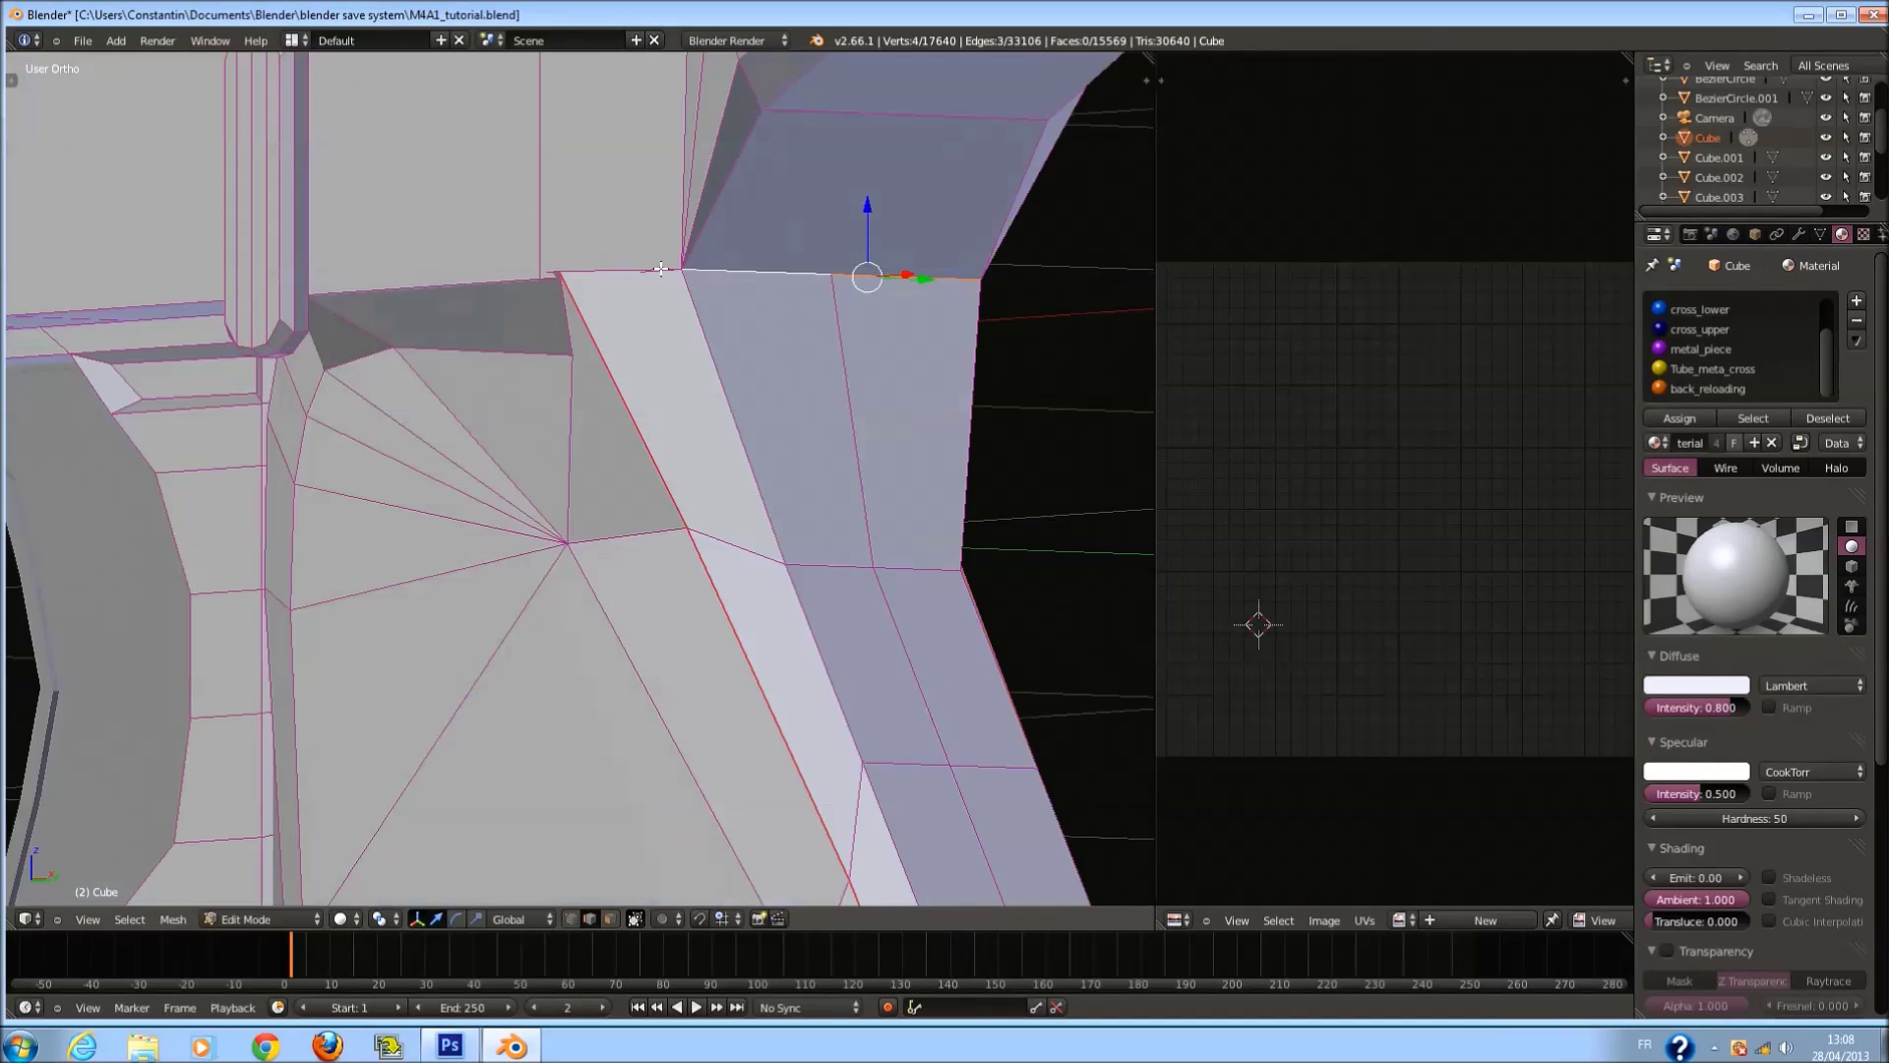
key("ctrl+e")
left_click(660, 269)
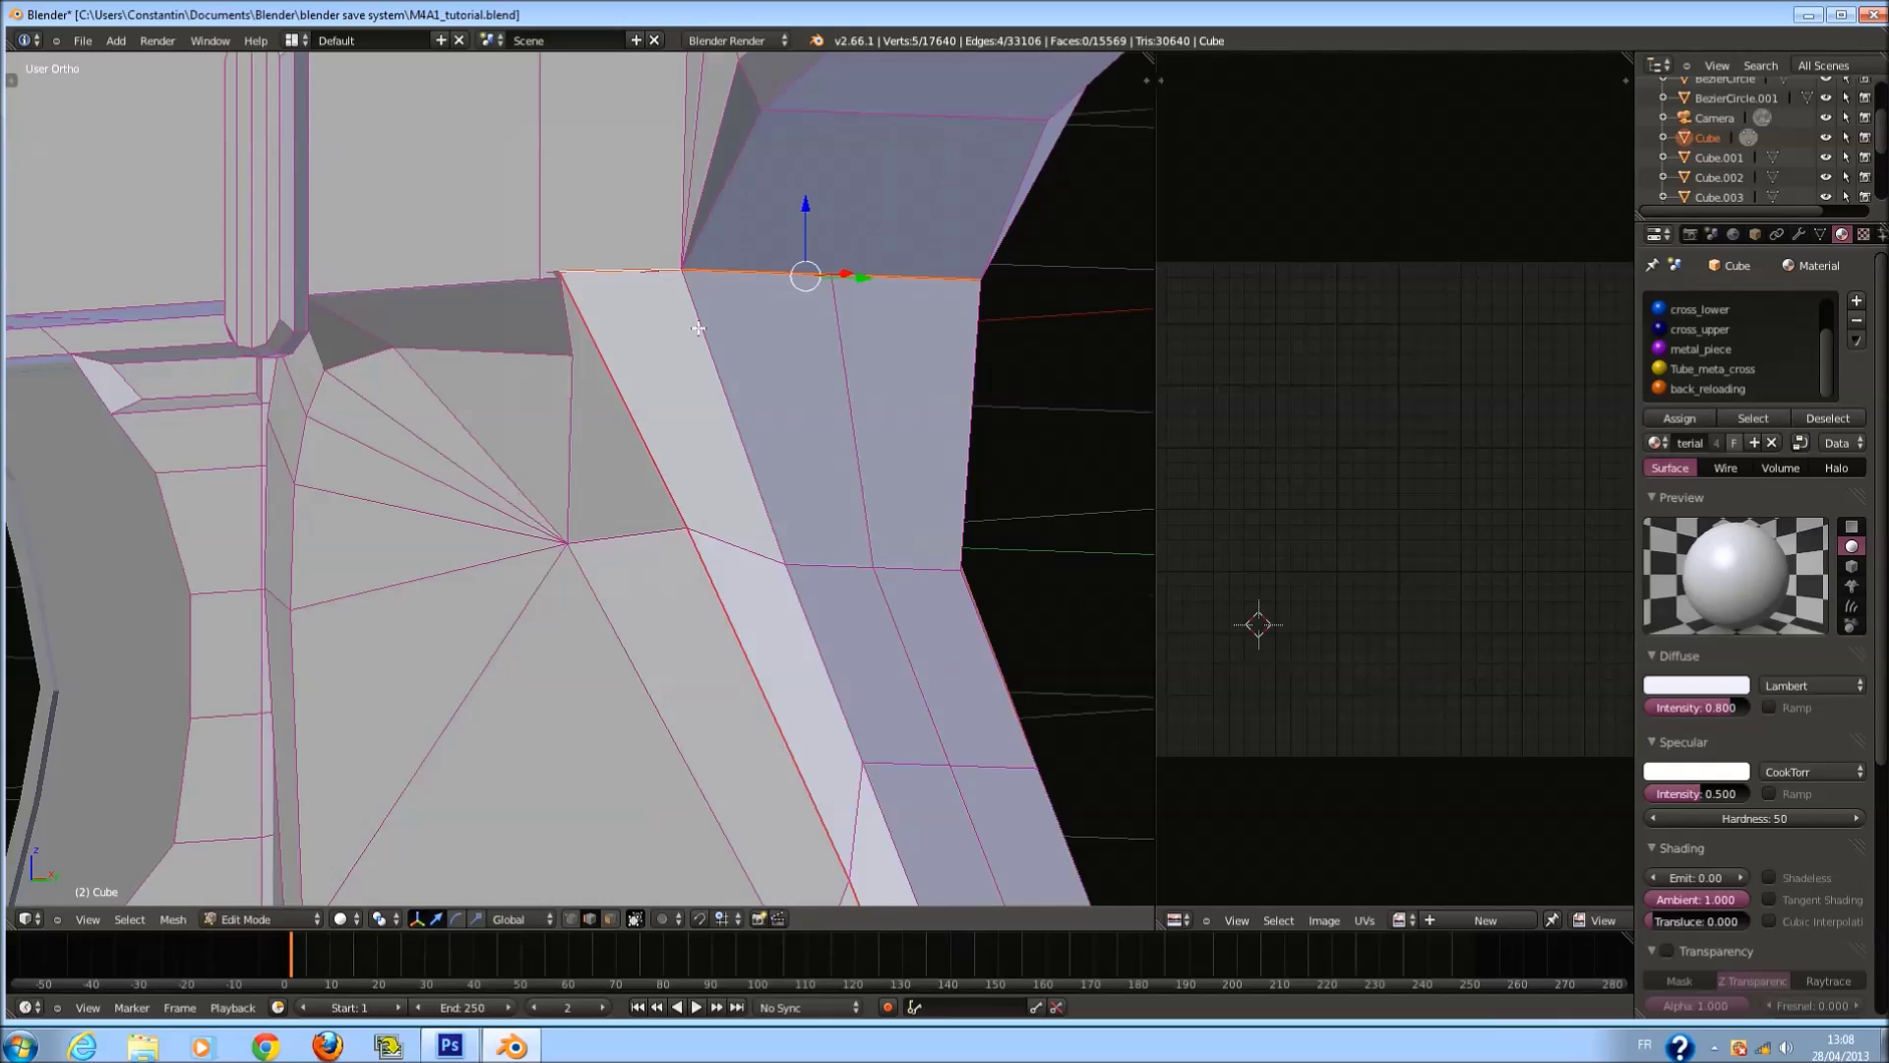
scroll(660, 269, "down", 4)
Select the seam-bounded back strip of the grip in face selection and project its UVs from the right view, filling the bounds.
key("a")
left_click(610, 918)
right_click(745, 648)
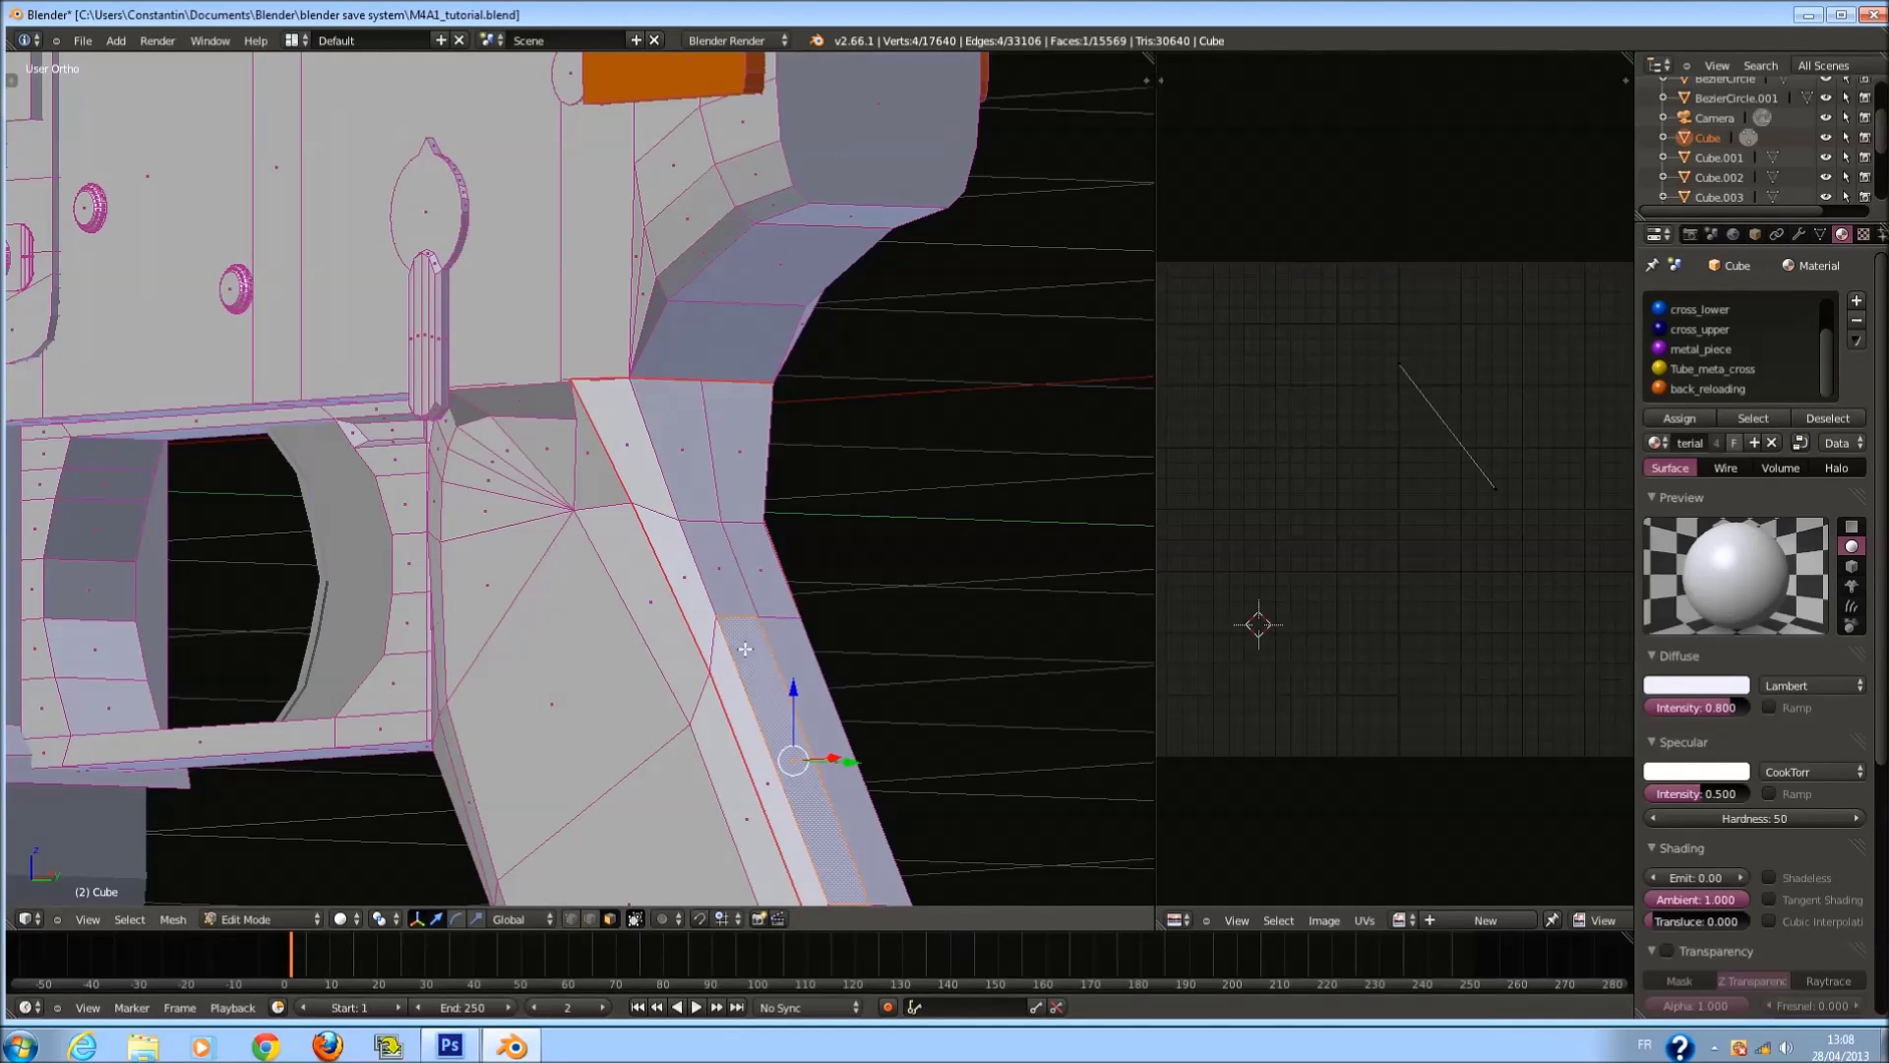
key("l")
key("KP_3")
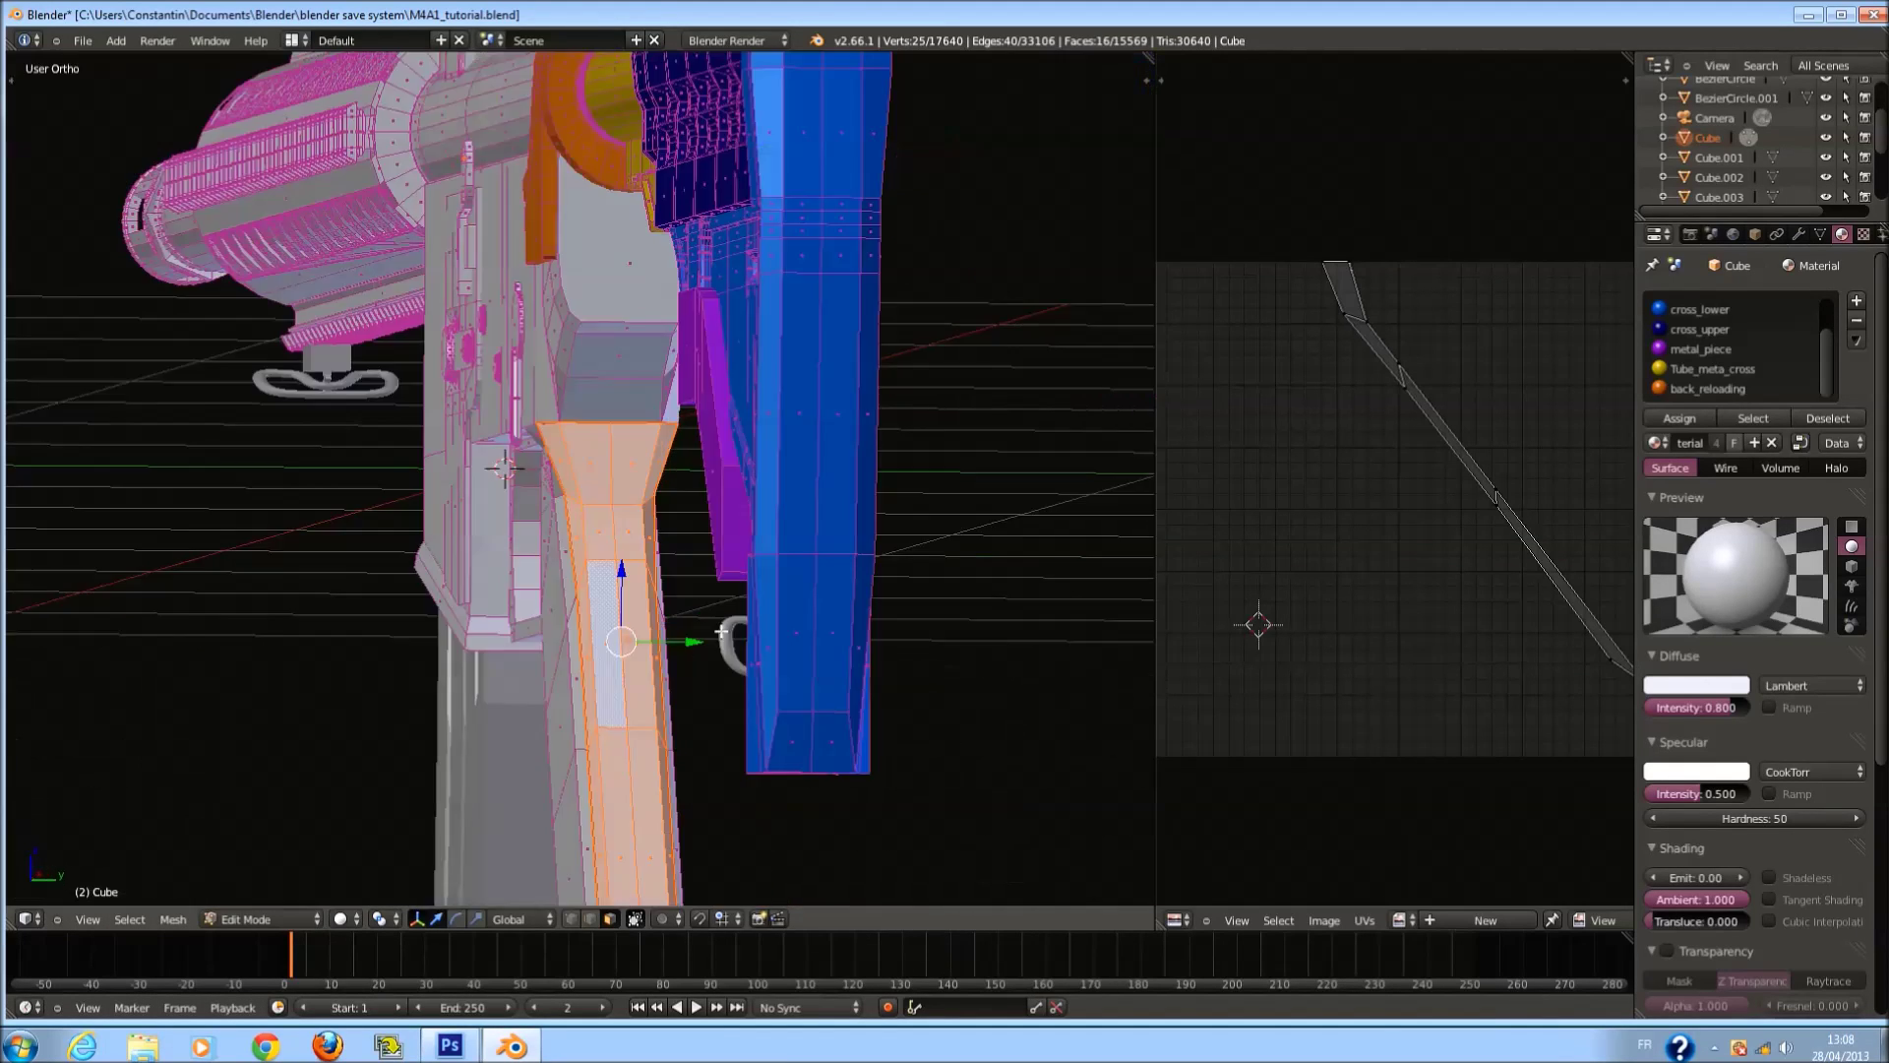
key("u")
left_click(718, 637)
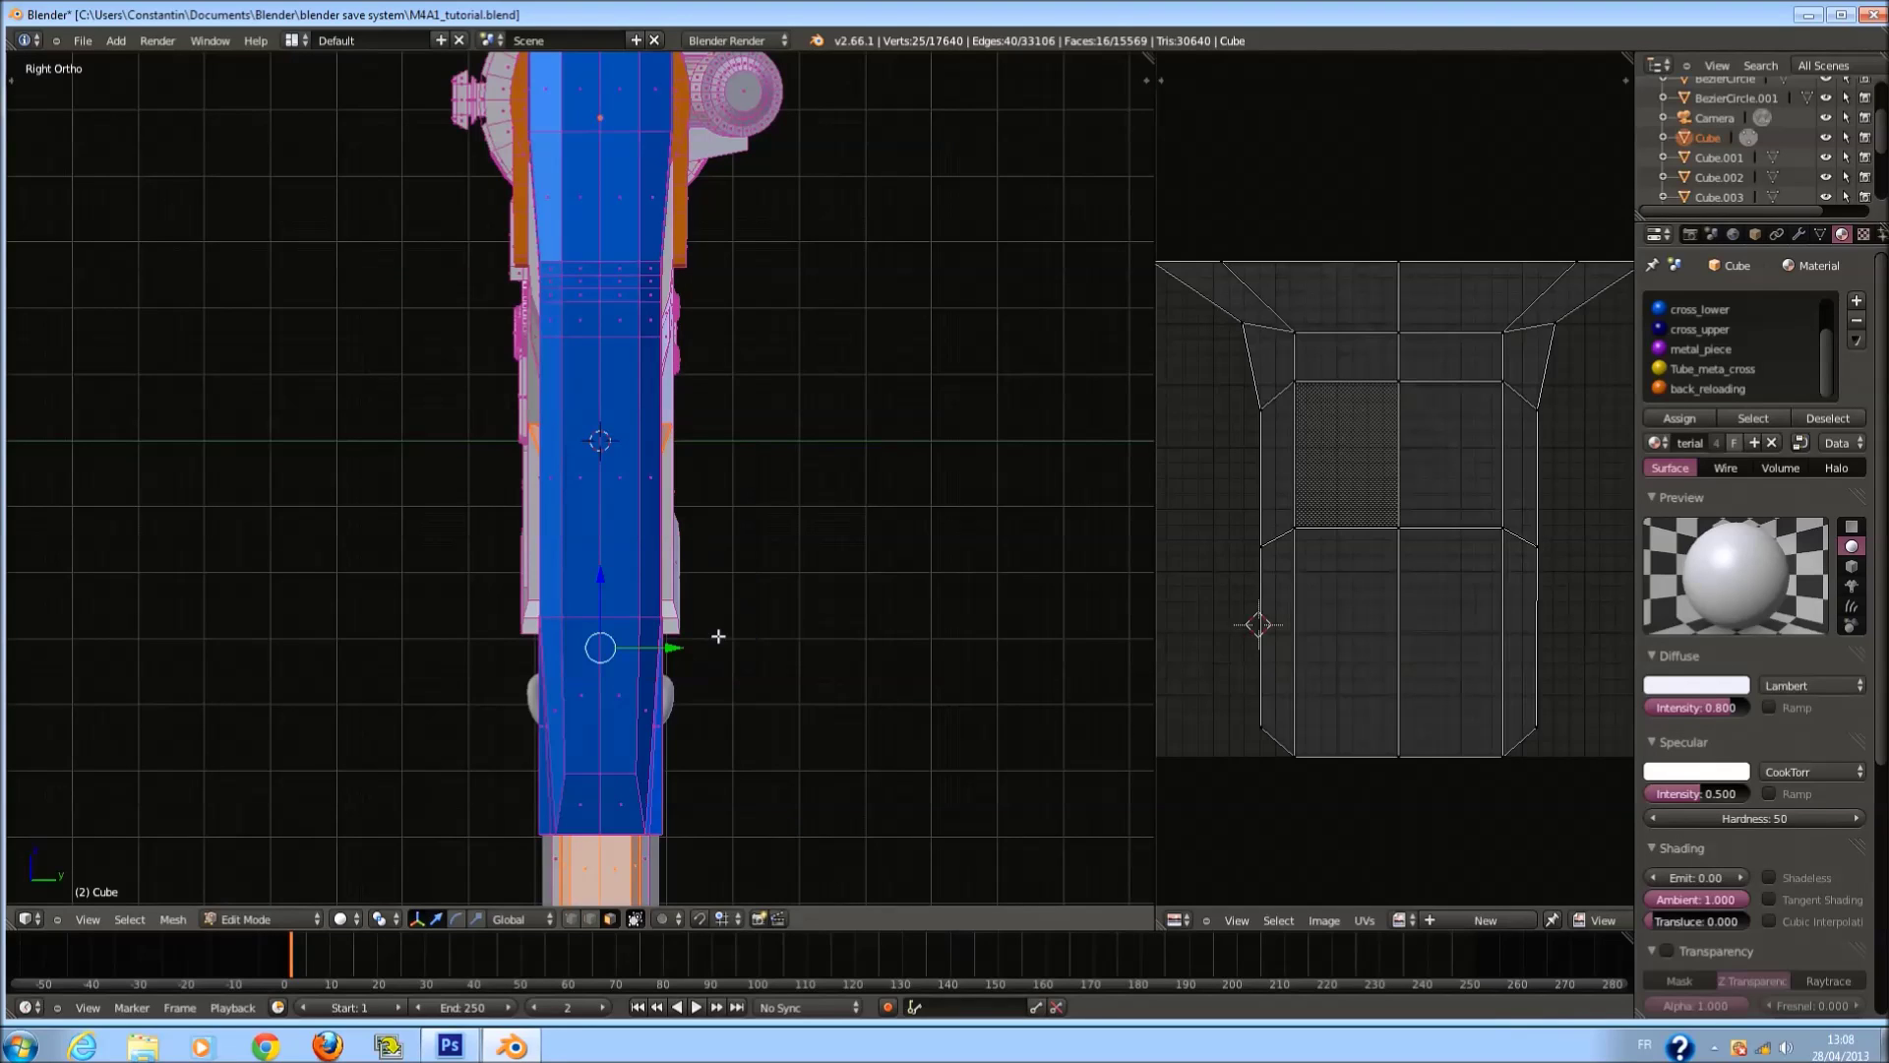
Try selecting the linked faces from the grip's large side face in front view, then undo the selection.
key("KP_1")
right_click(679, 553)
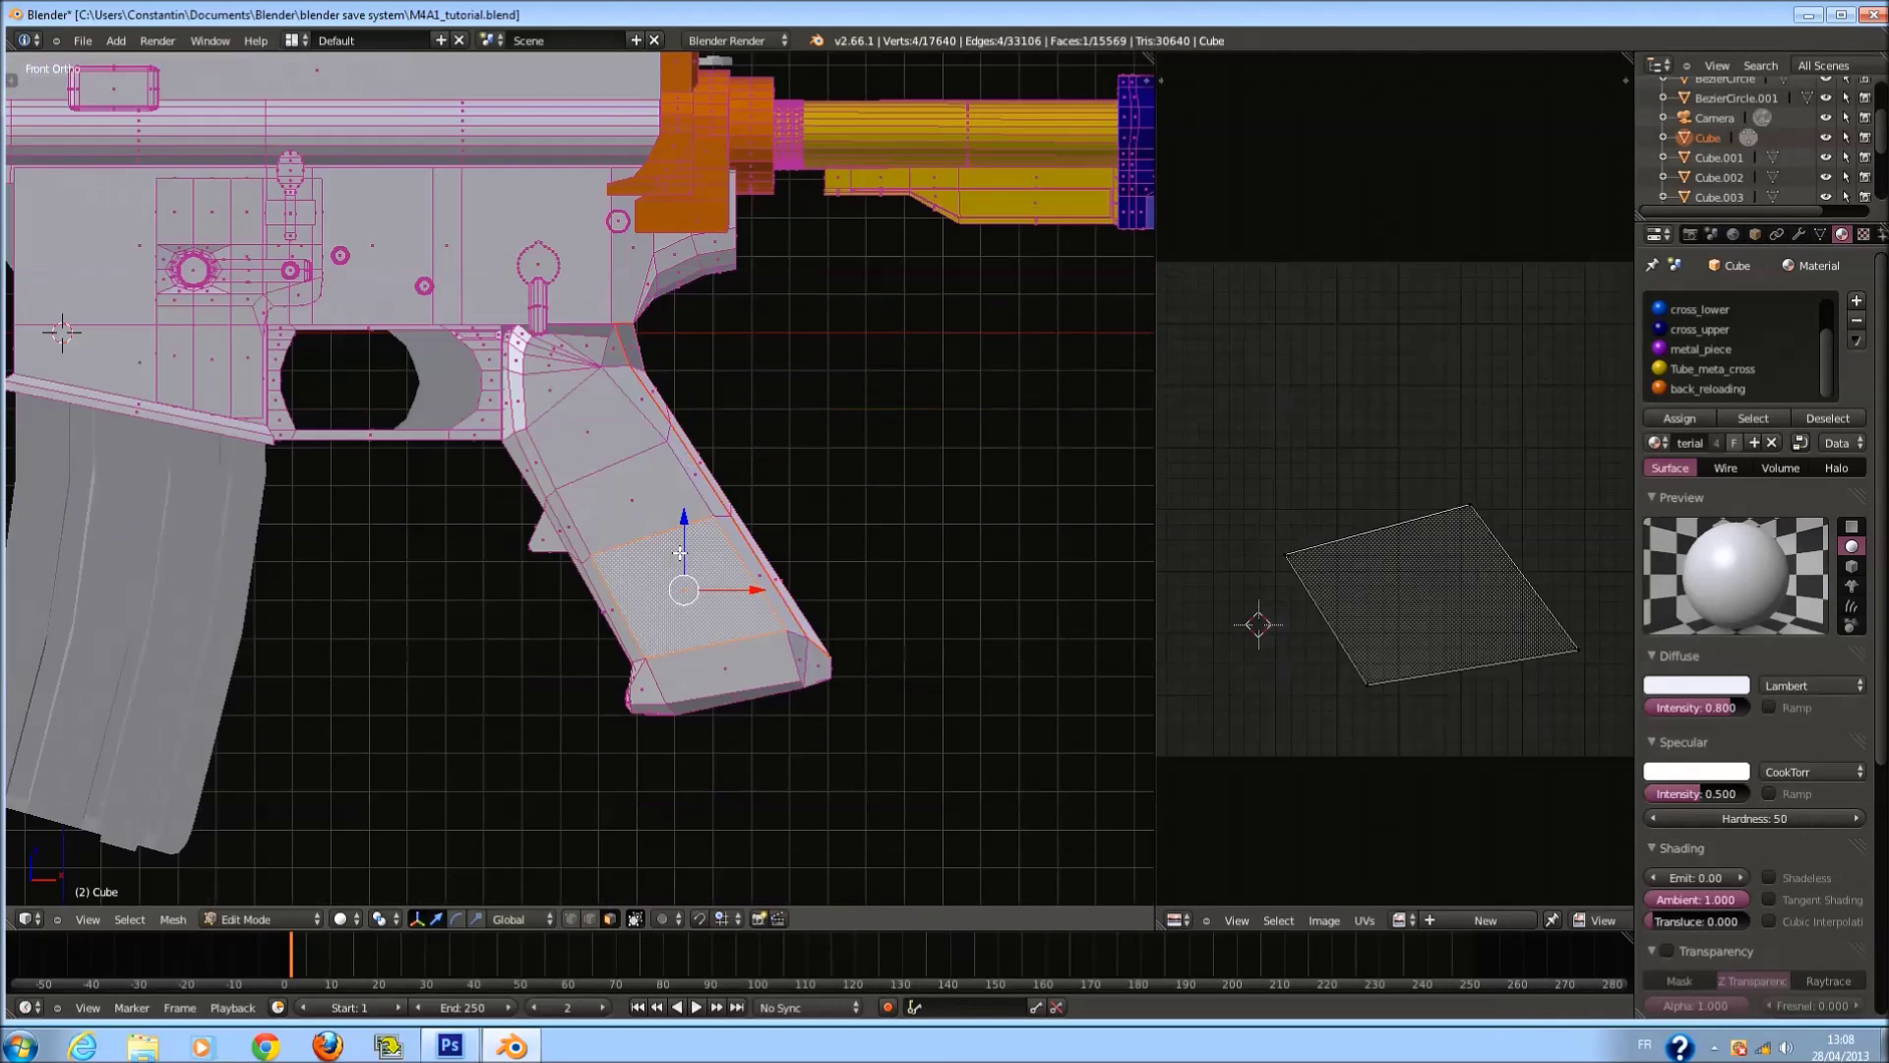
scroll(688, 565, "up", 1)
key("ctrl+l")
right_click(683, 558)
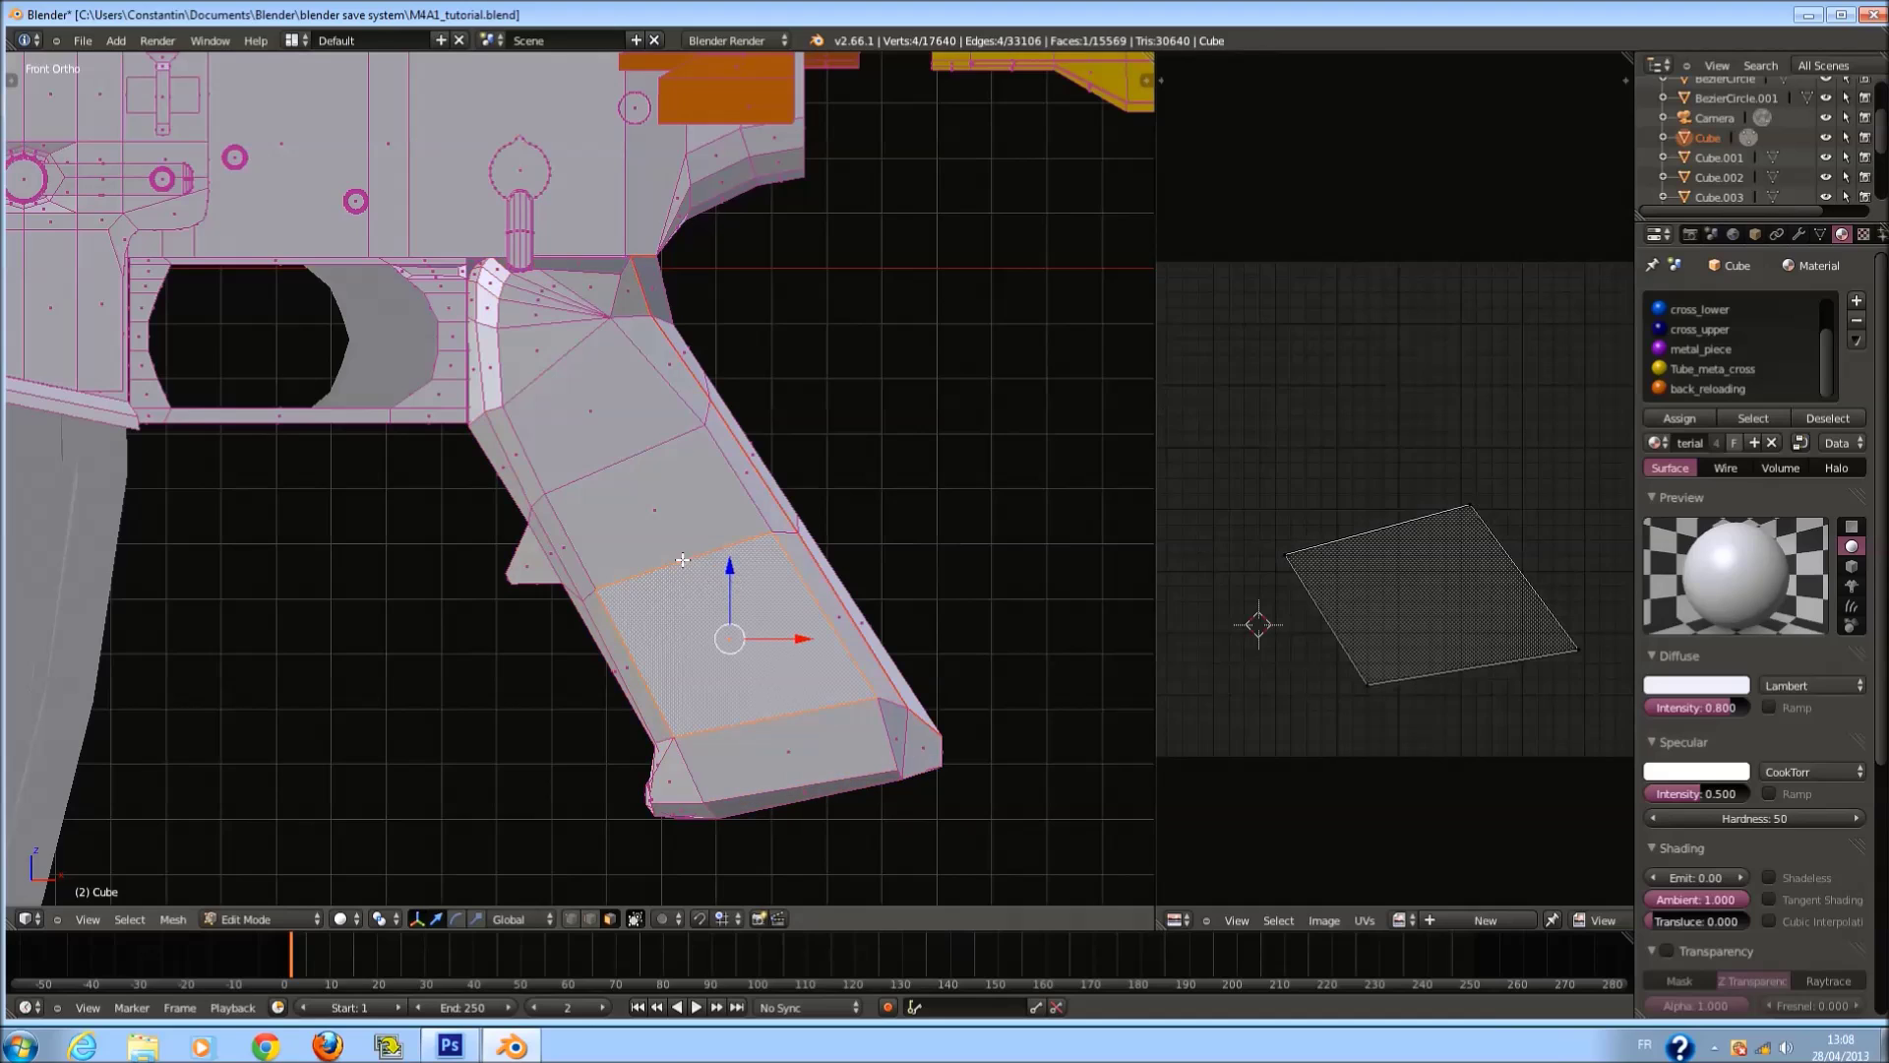
key("ctrl+l")
key("ctrl+z")
key("ctrl+l")
key("ctrl+z")
Select the two small side faces at the grip's lower front tip and scale them outward along Y by about 1.4.
middle_click_drag(649, 676, 726, 771)
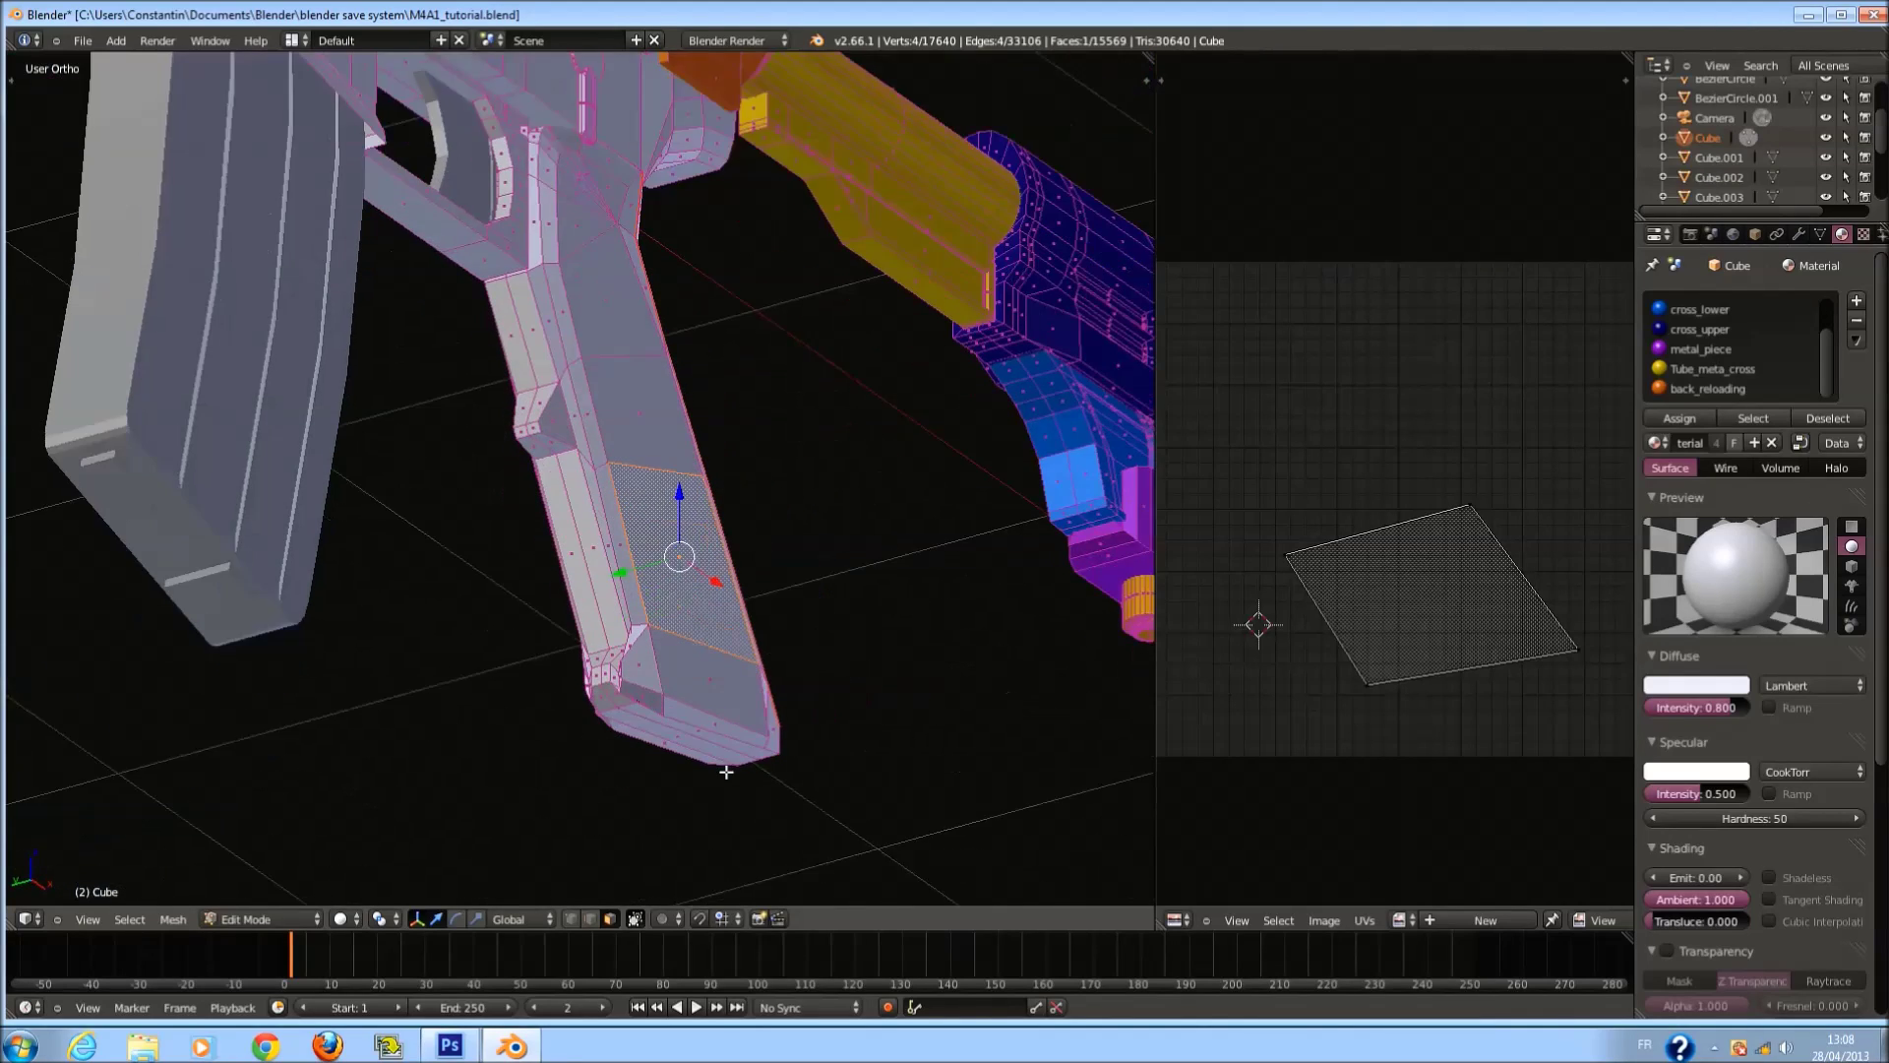
scroll(722, 774, "down", 8, "shift")
scroll(717, 777, "up", 5)
left_click(589, 919)
scroll(733, 630, "up", 4)
middle_click_drag(738, 620, 803, 702)
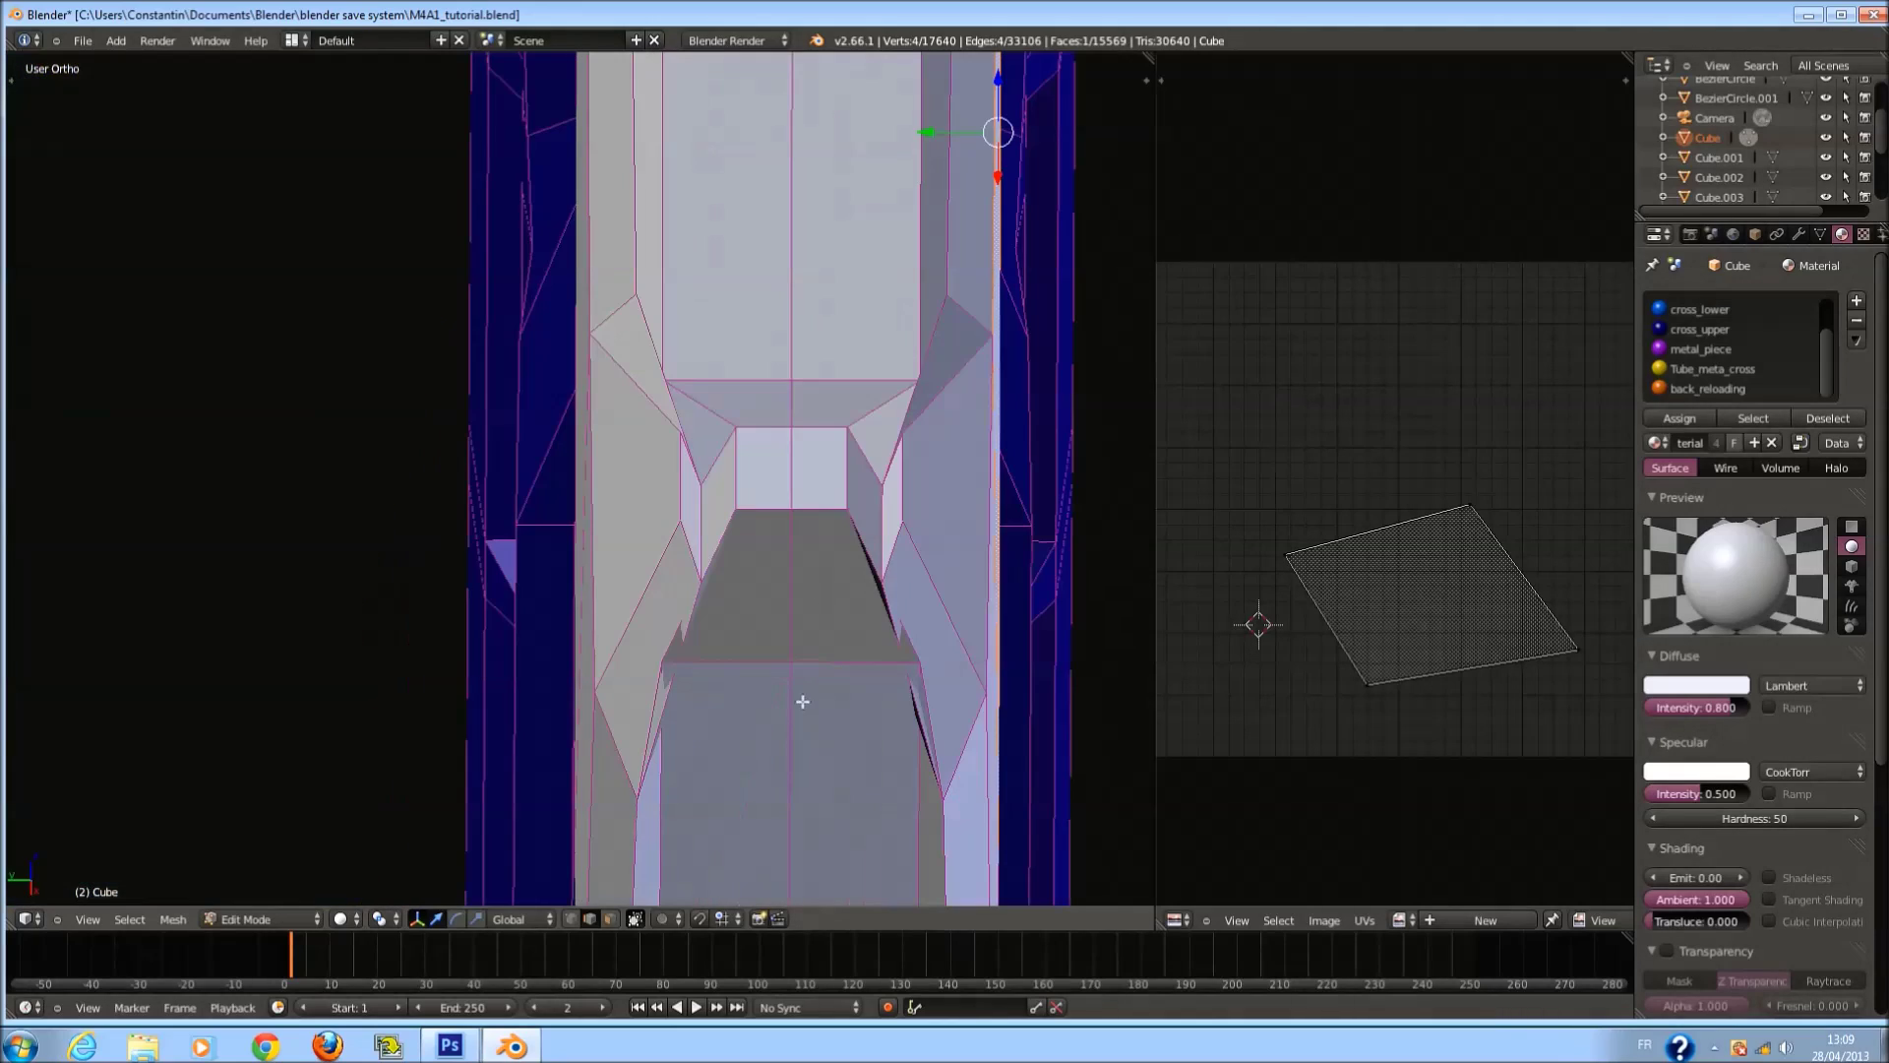
right_click(687, 459)
key("s")
key("x")
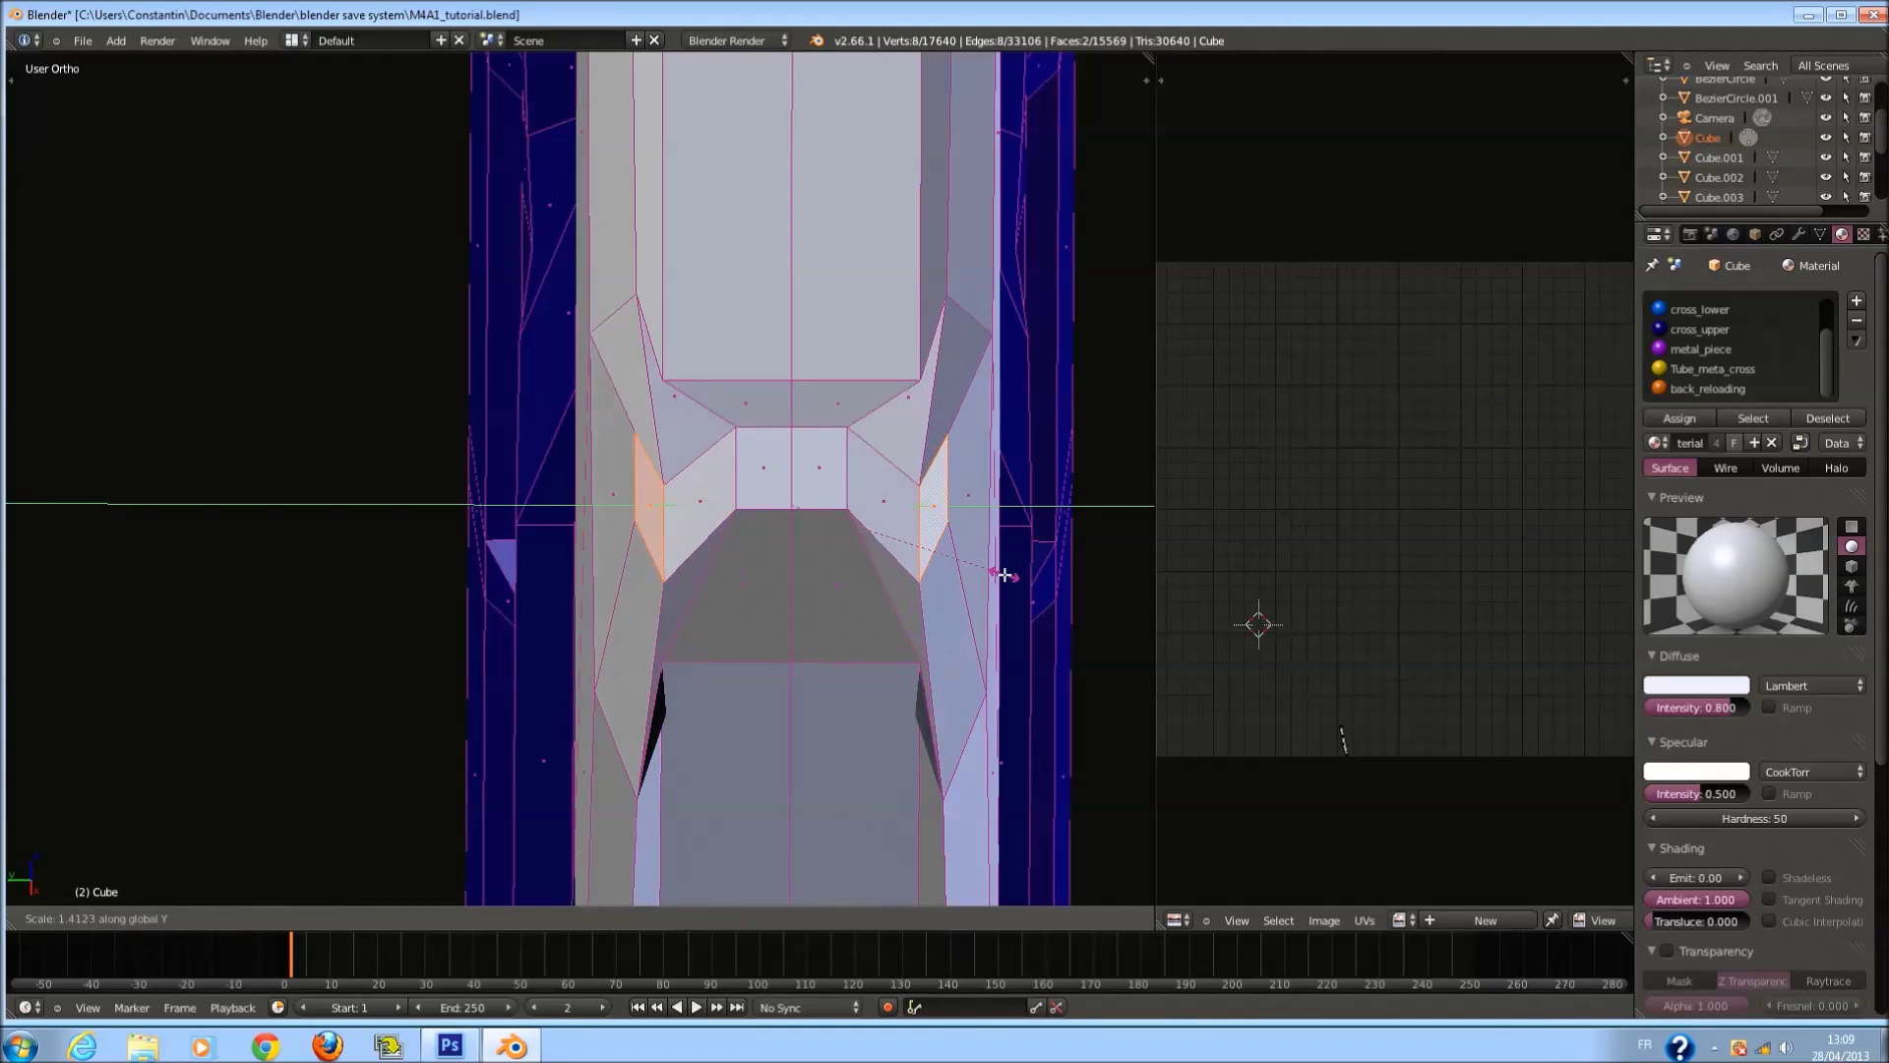
left_click(1012, 578)
Select the three vertices across the grip tip's bottom front edge and move them in front view to meet the side faces' lower corners.
middle_click_drag(1012, 577, 994, 538)
scroll(994, 538, "down", 3)
key("z")
scroll(919, 624, "up", 3)
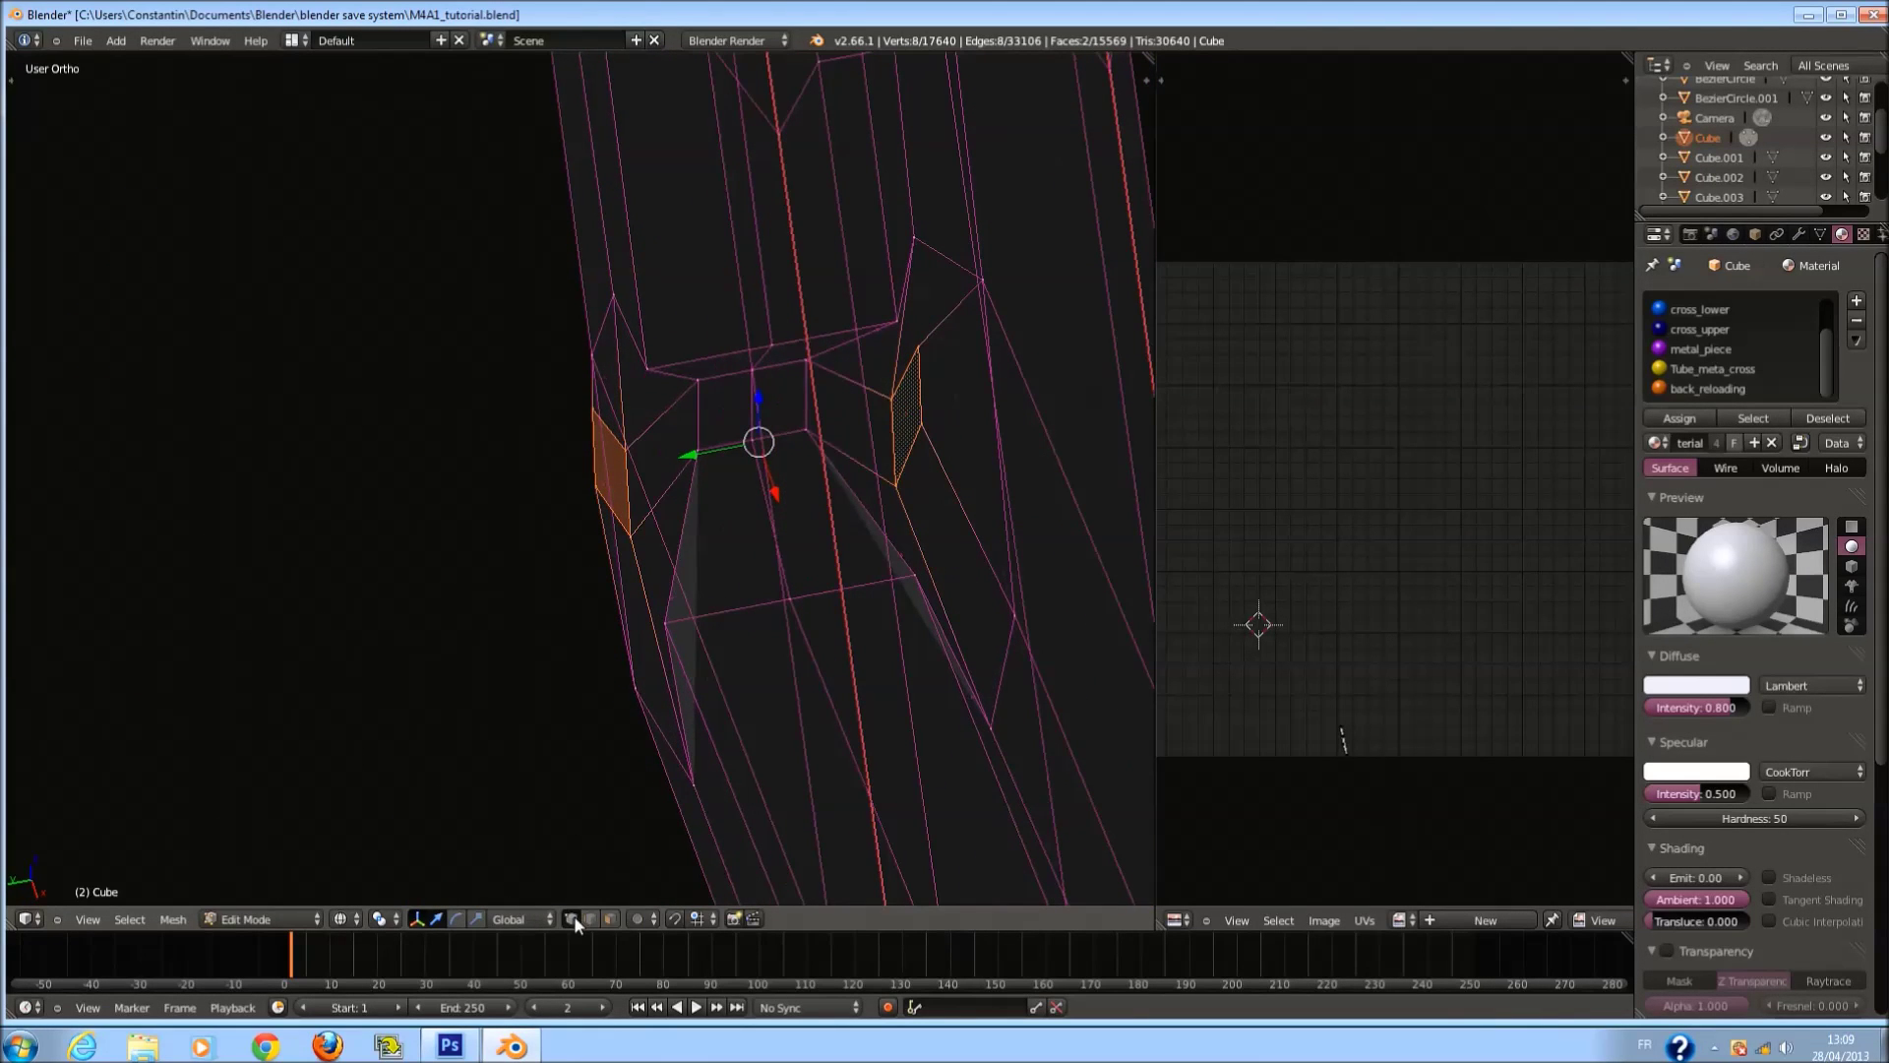
key("z")
right_click(898, 635)
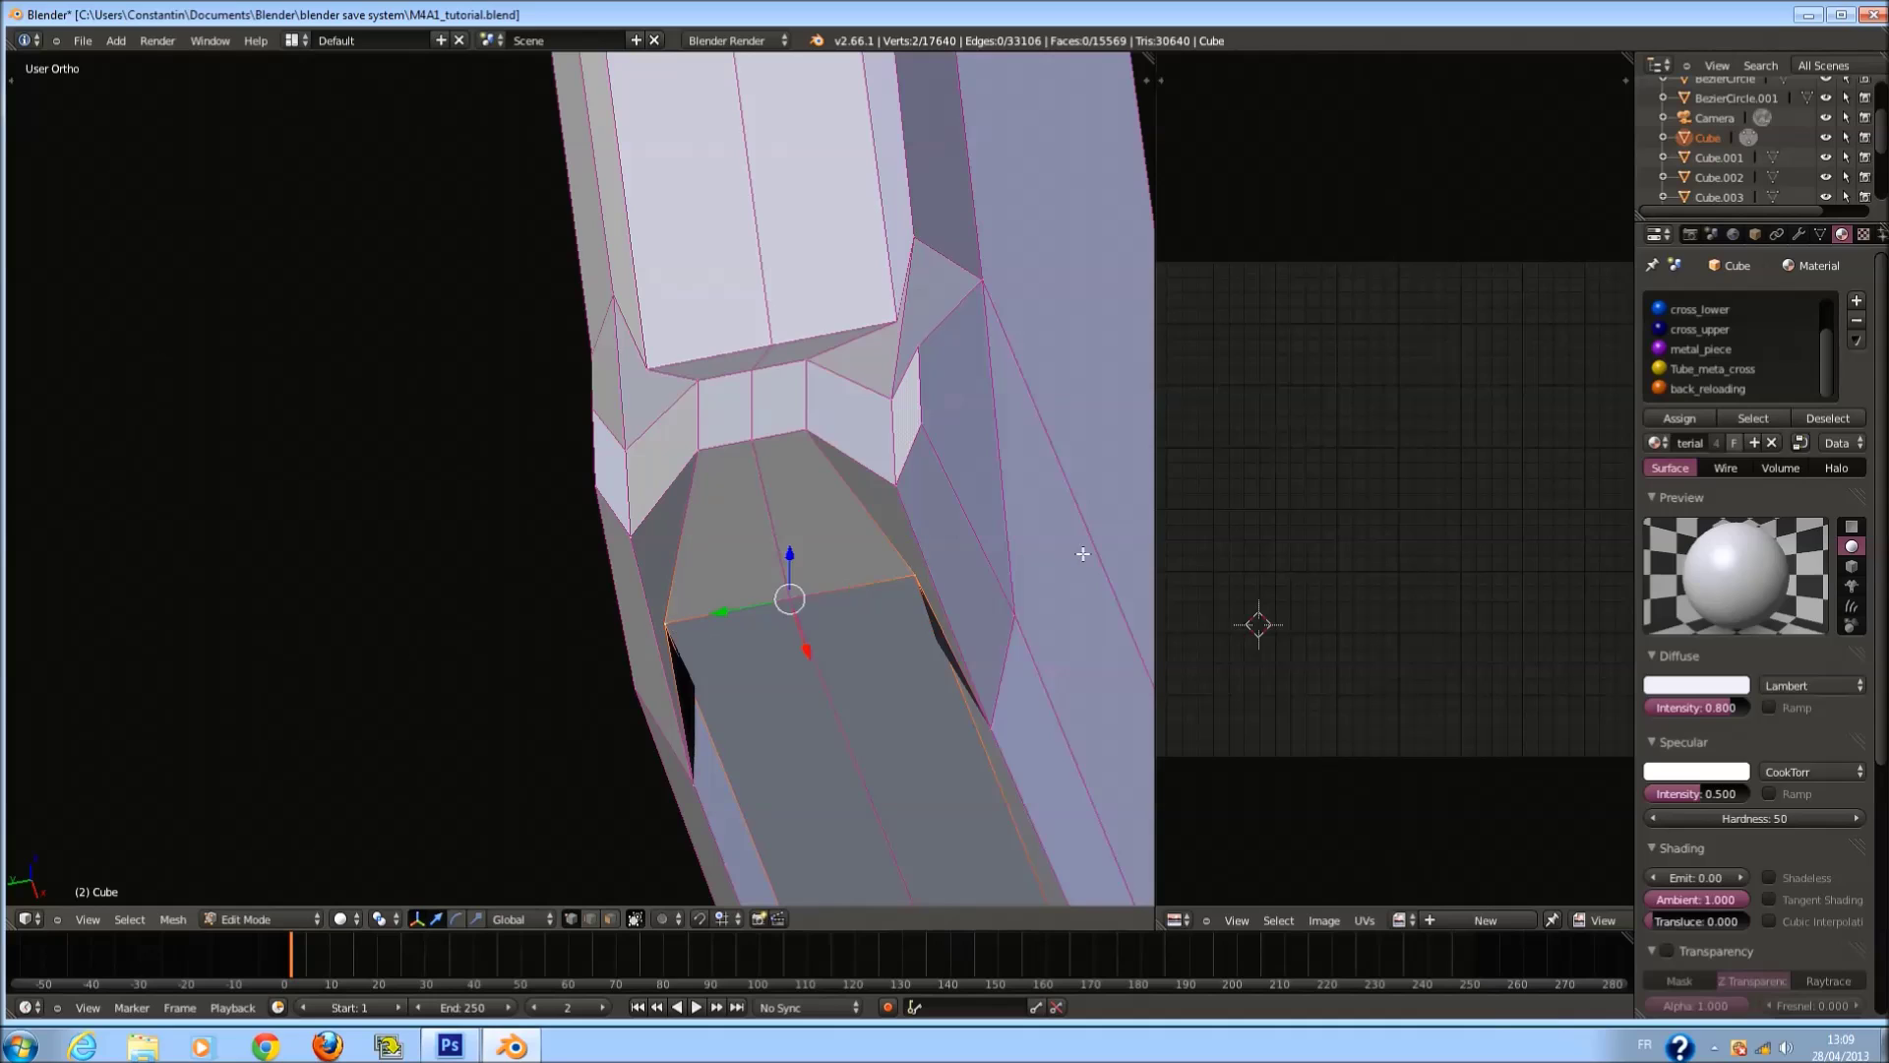
middle_click_drag(928, 611, 751, 620)
right_click(768, 624, "shift")
key("KP_3")
key("z")
key("KP_1")
key("g")
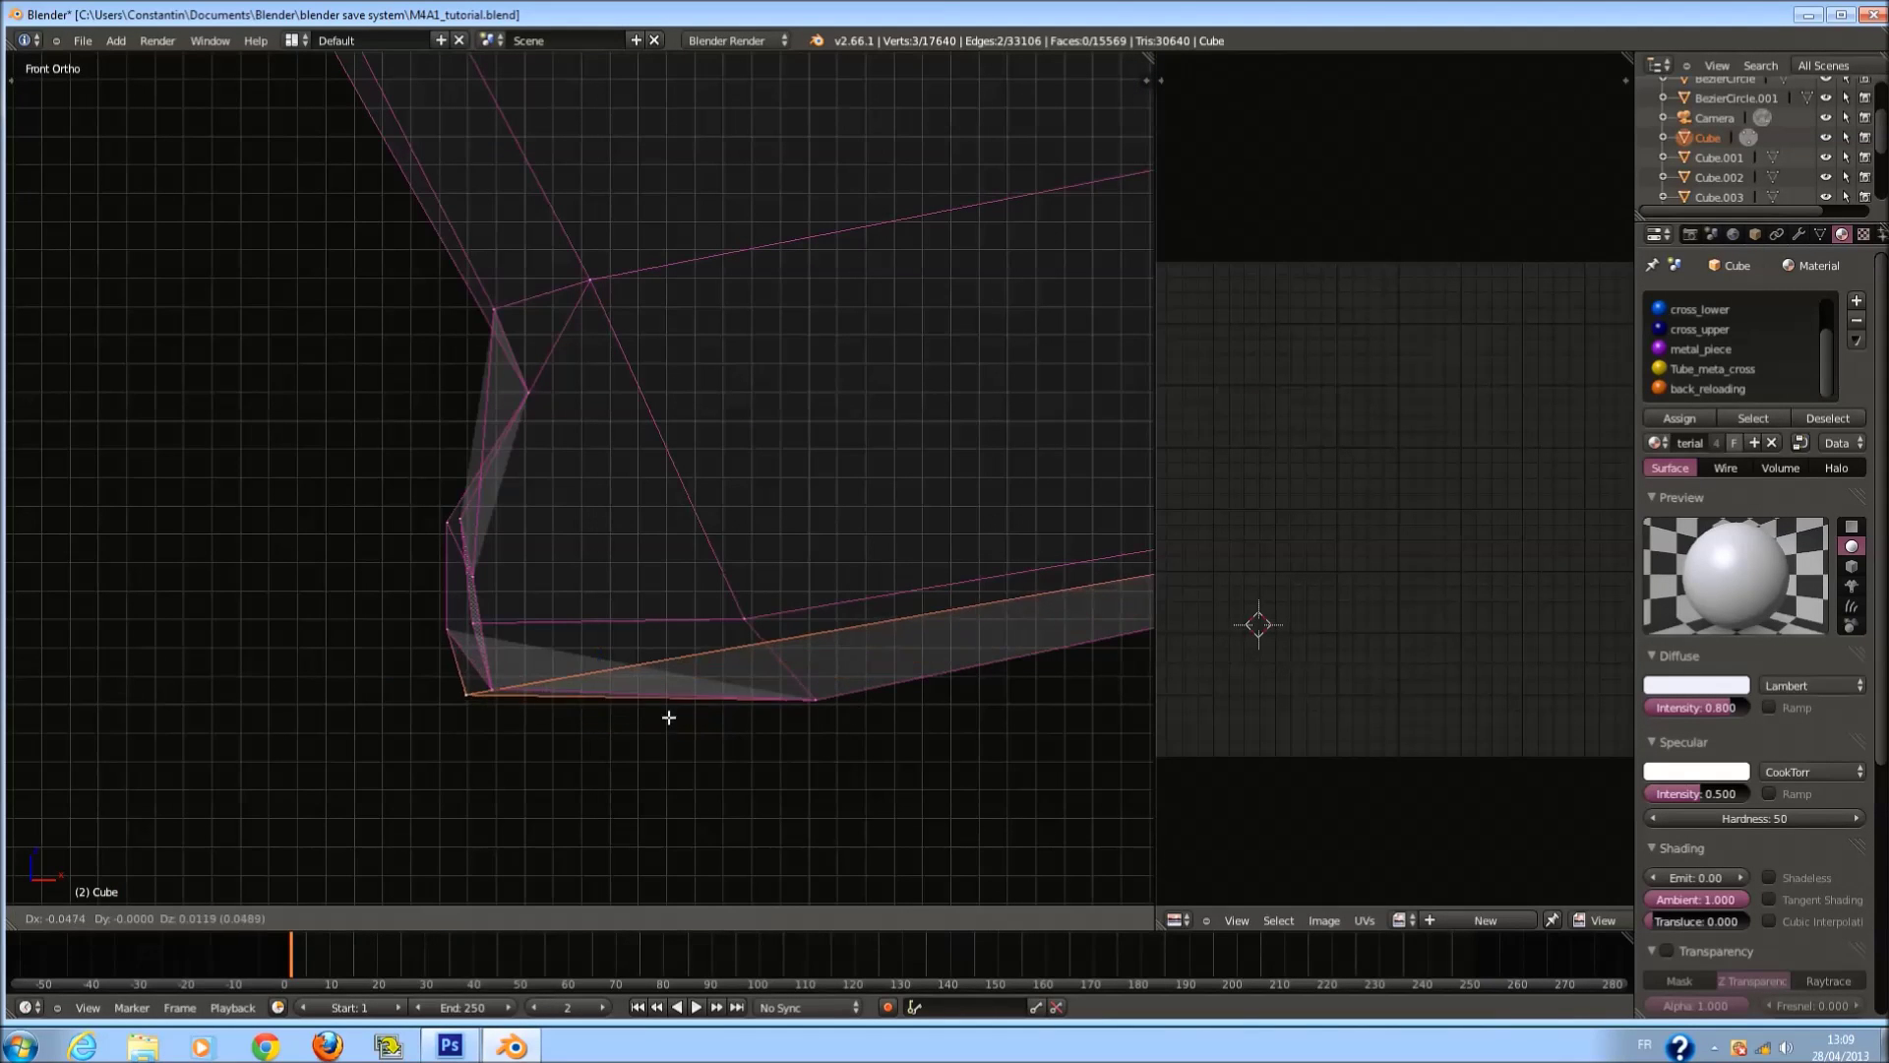
left_click(688, 706)
key("g")
left_click(686, 710)
key("z")
Move the three vertices across the tip's upper front edge in front view to line up with the upper side corners, then deselect everything.
mouse_move(686, 710)
middle_mouse_down()
mouse_move(898, 713)
mouse_move(848, 725)
mouse_move(705, 337)
mouse_move(692, 375)
middle_mouse_up()
key("z")
right_click(825, 414, "shift")
key("KP_3")
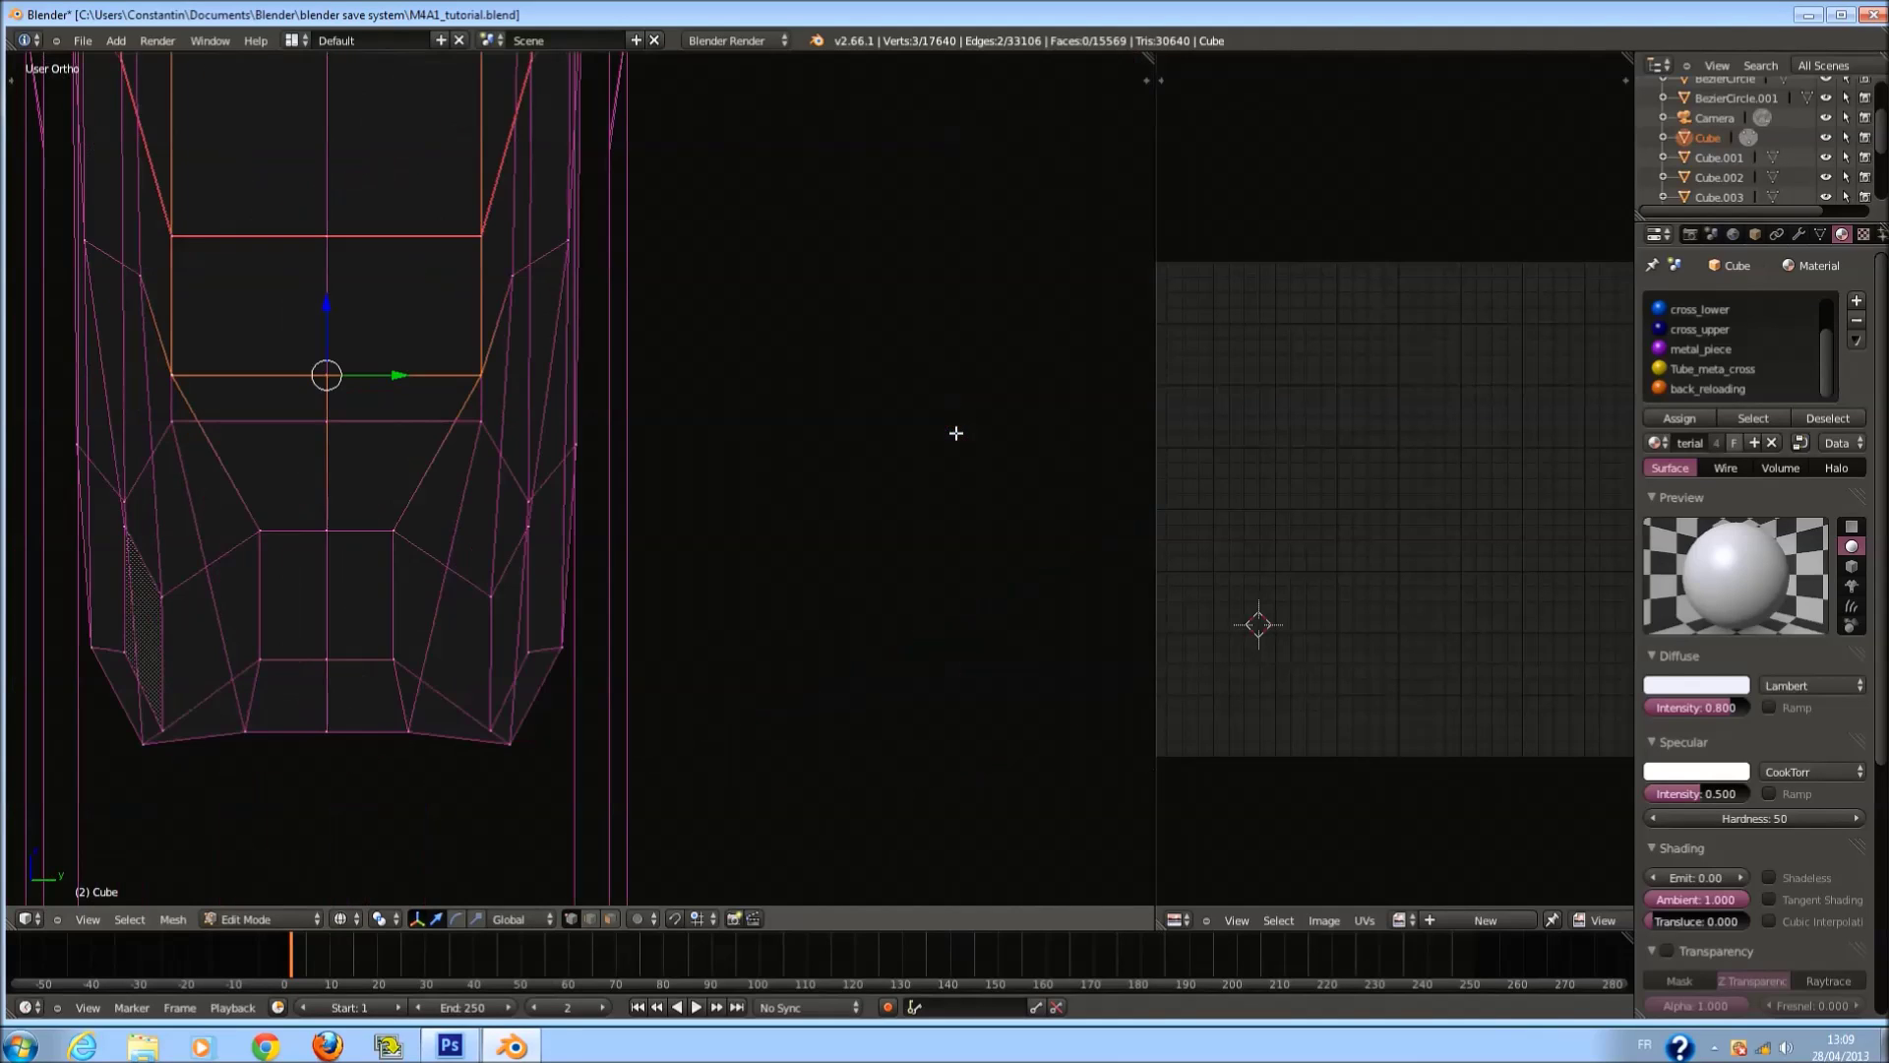
key("KP_1")
key("g")
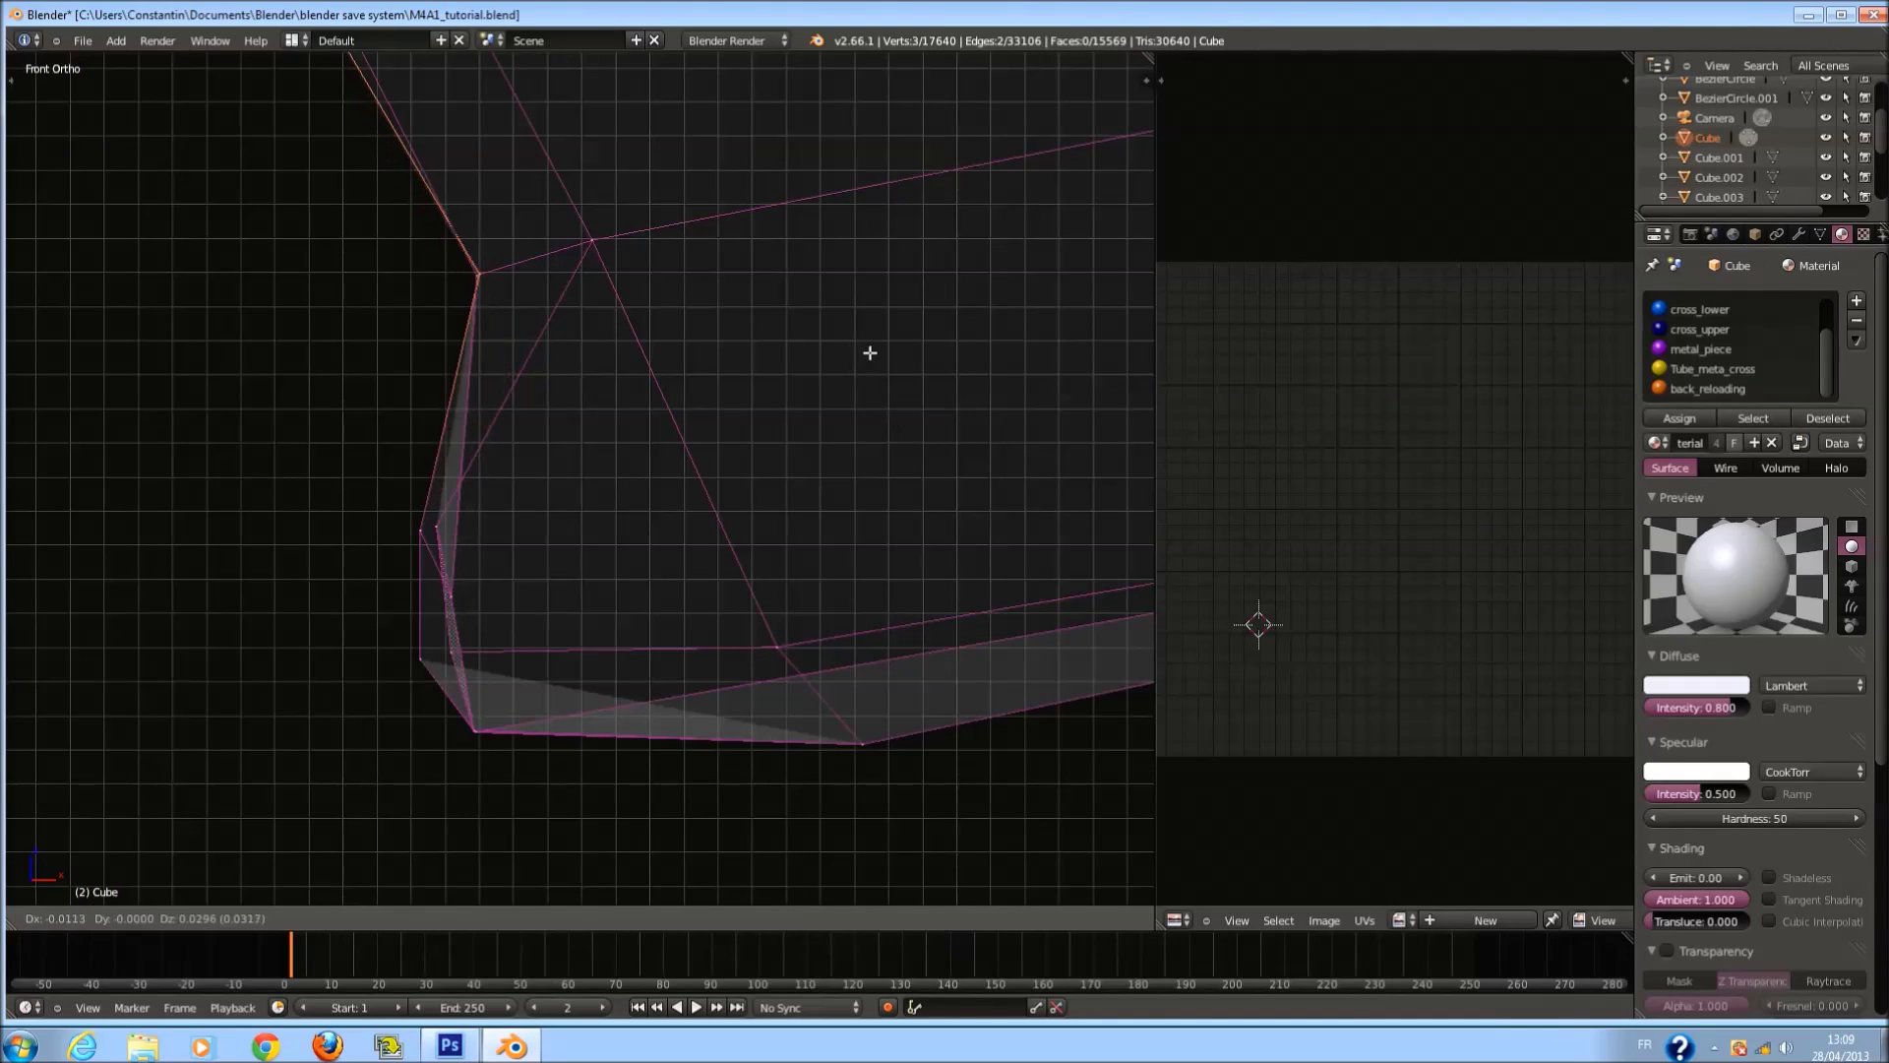
left_click(789, 363)
key("z")
middle_click_drag(789, 363, 936, 358)
key("a")
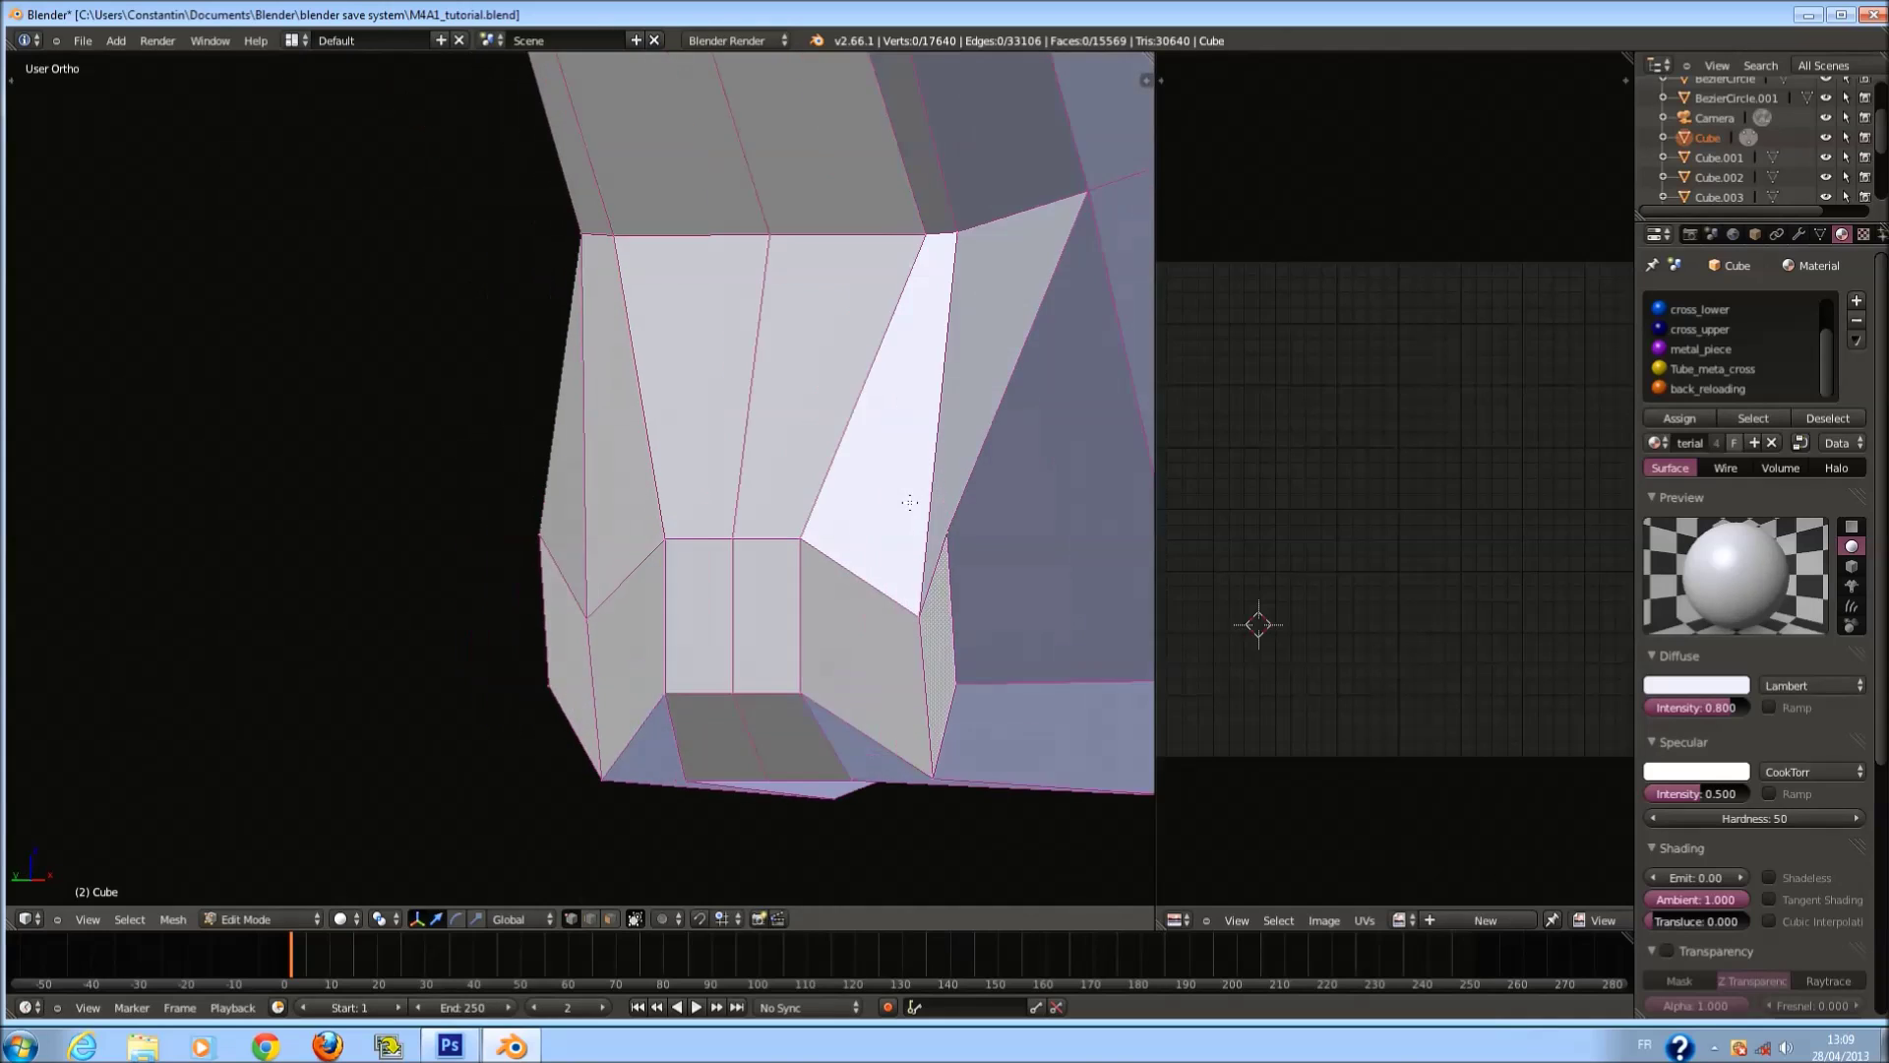
Select the corner vertices of the two small side faces at the grip's lower front tip.
scroll(974, 559, "up", 2)
middle_click_drag(974, 558, 935, 647)
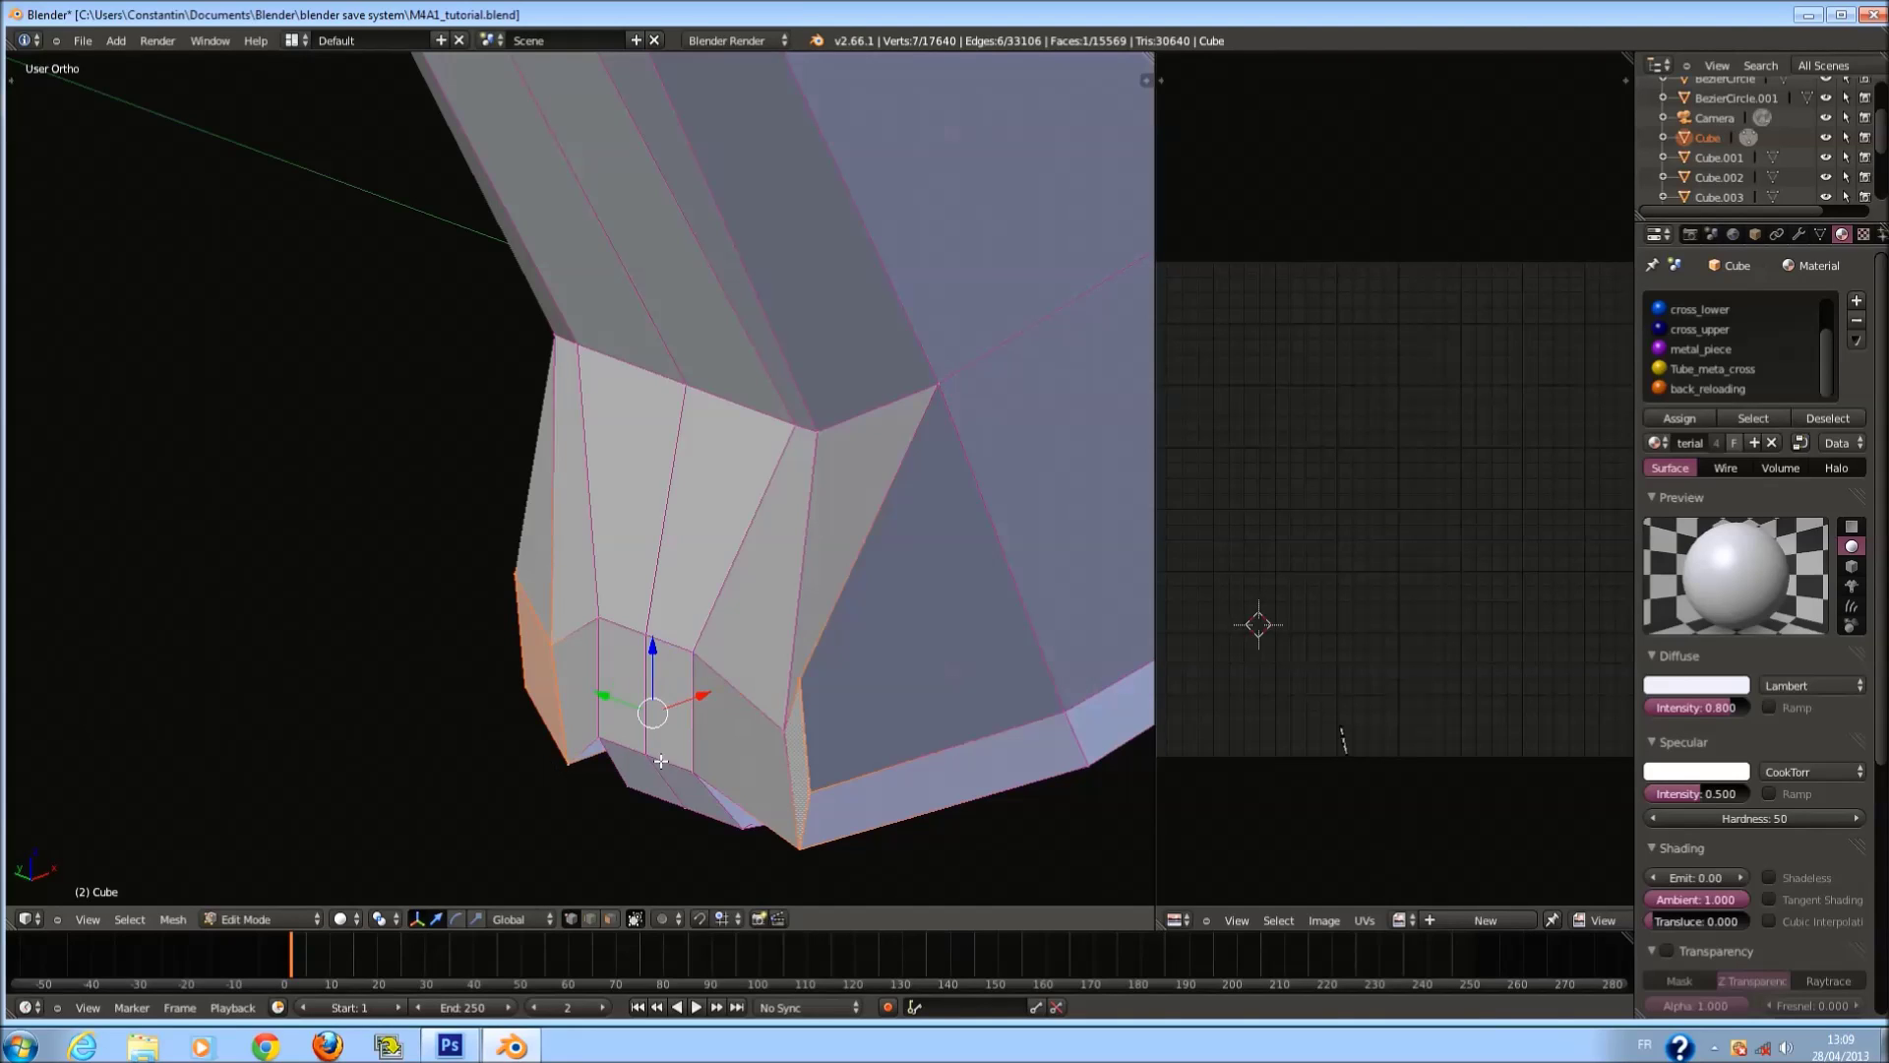
key("z")
key("z")
key("z")
right_click(797, 688, "shift")
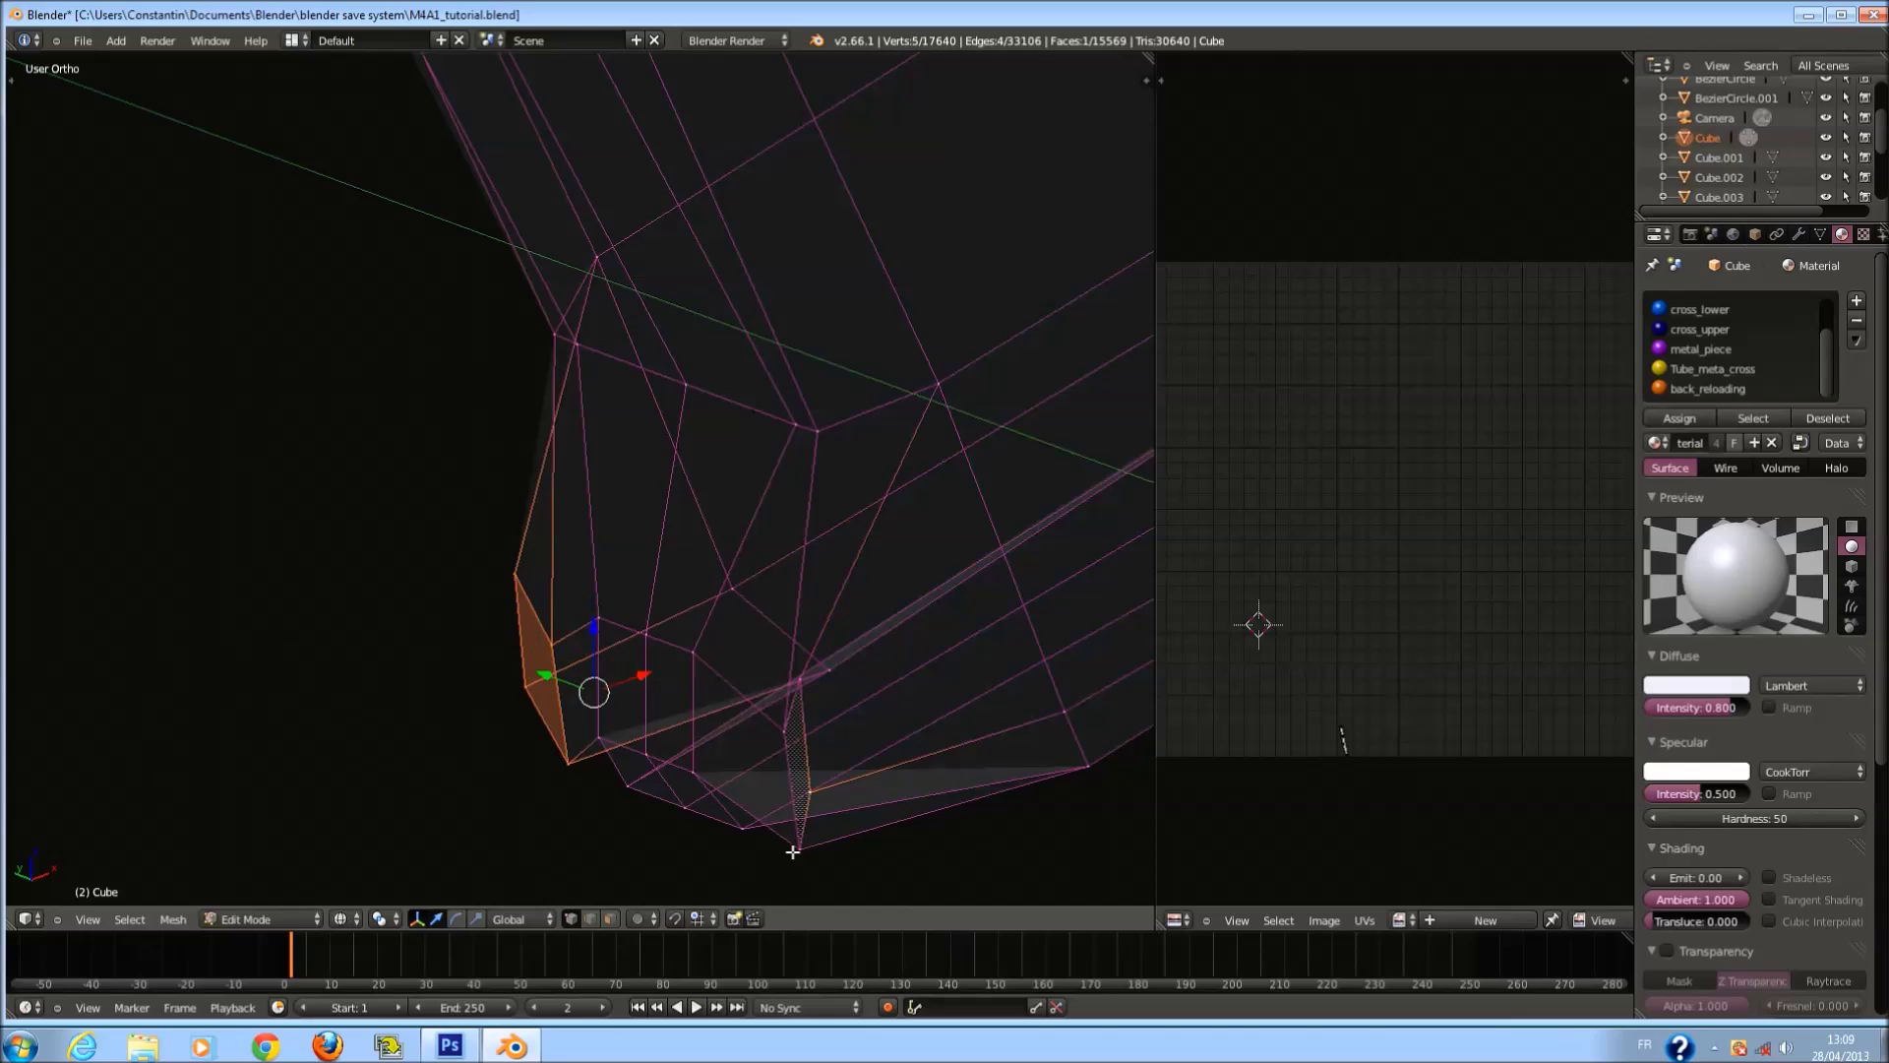
mouse_move(769, 697)
middle_mouse_down()
mouse_move(718, 689)
mouse_move(940, 696)
mouse_move(777, 622)
mouse_move(664, 674)
mouse_move(839, 710)
middle_mouse_up()
key("z")
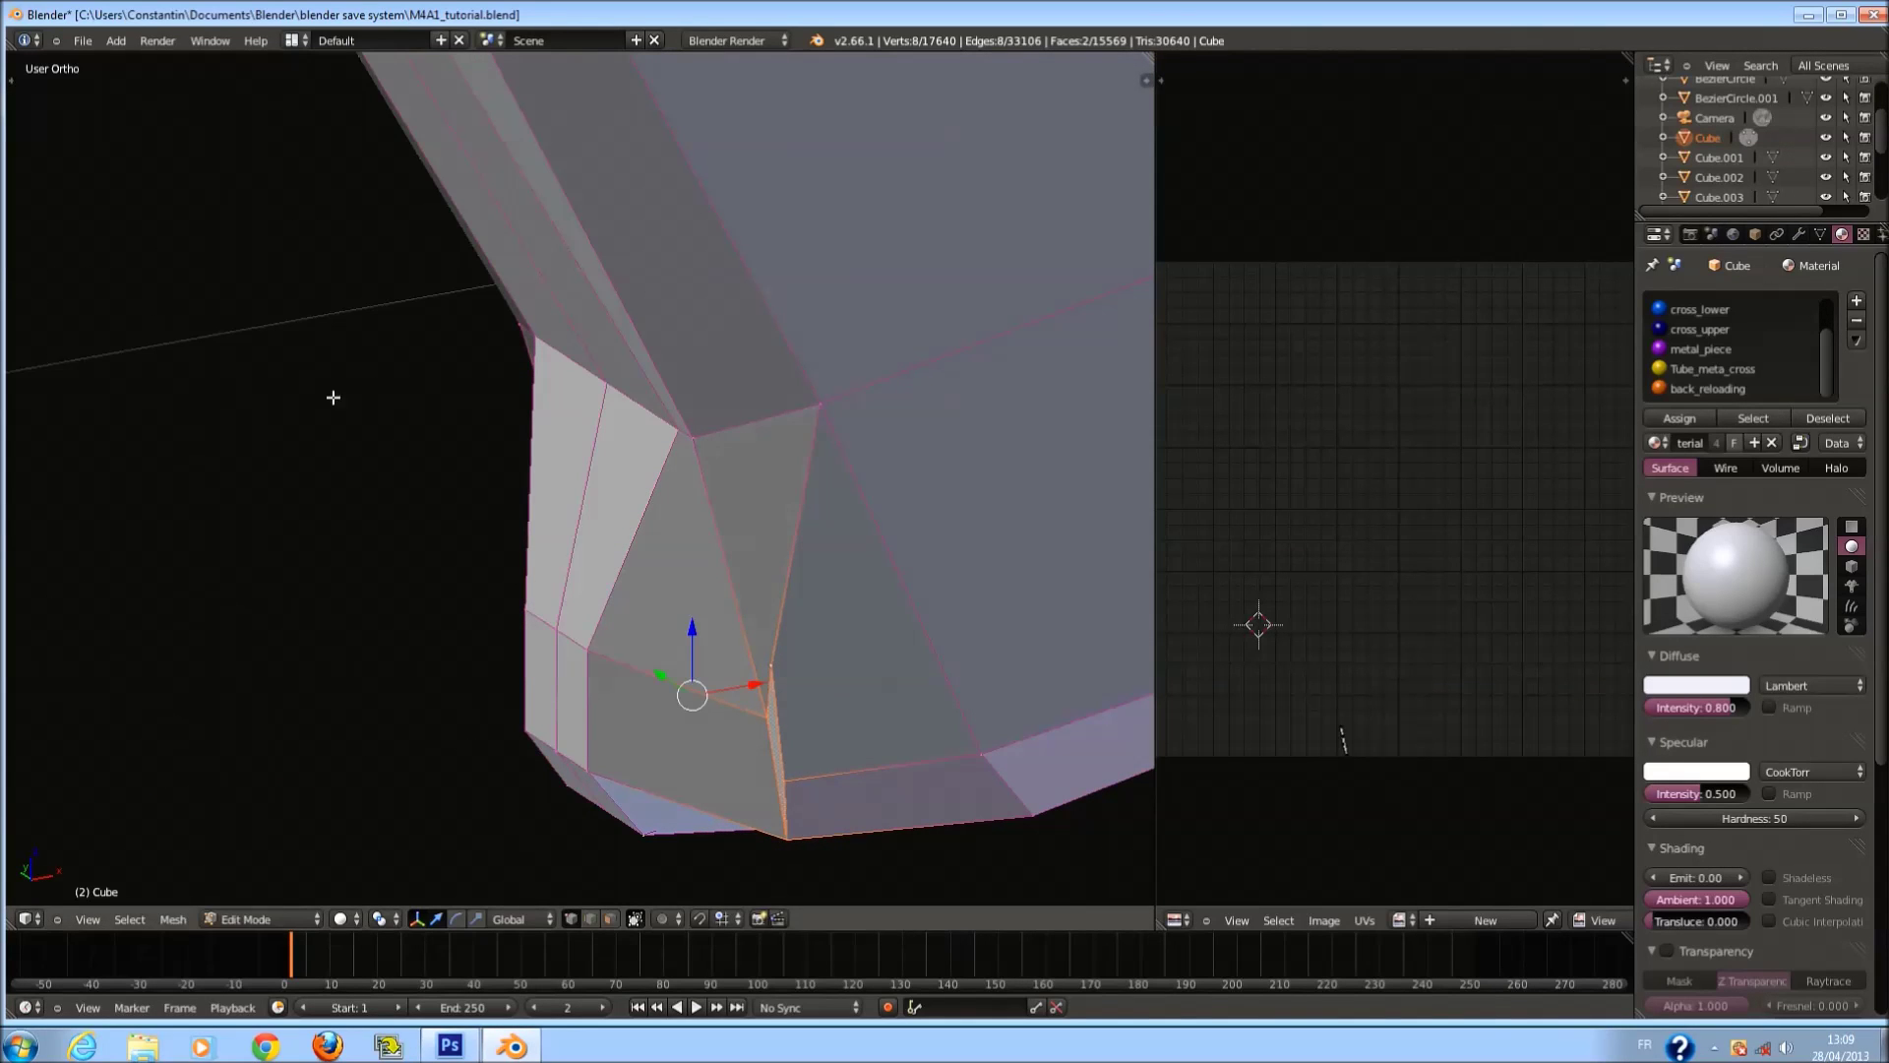
Show the mesh tools, save the blend file from object mode, and return to editing the mesh in front view.
key("t")
mouse_move(885, 551)
middle_mouse_down()
mouse_move(965, 586)
mouse_move(700, 700)
mouse_move(792, 703)
mouse_move(767, 658)
mouse_move(369, 532)
mouse_move(421, 582)
mouse_move(321, 670)
mouse_move(675, 772)
mouse_move(650, 689)
middle_mouse_up()
key("Tab")
key("ctrl+s")
left_click(792, 703)
key("KP_1")
scroll(754, 692, "up", 5)
key("Tab")
key("KP_1")
key("z")
key("z")
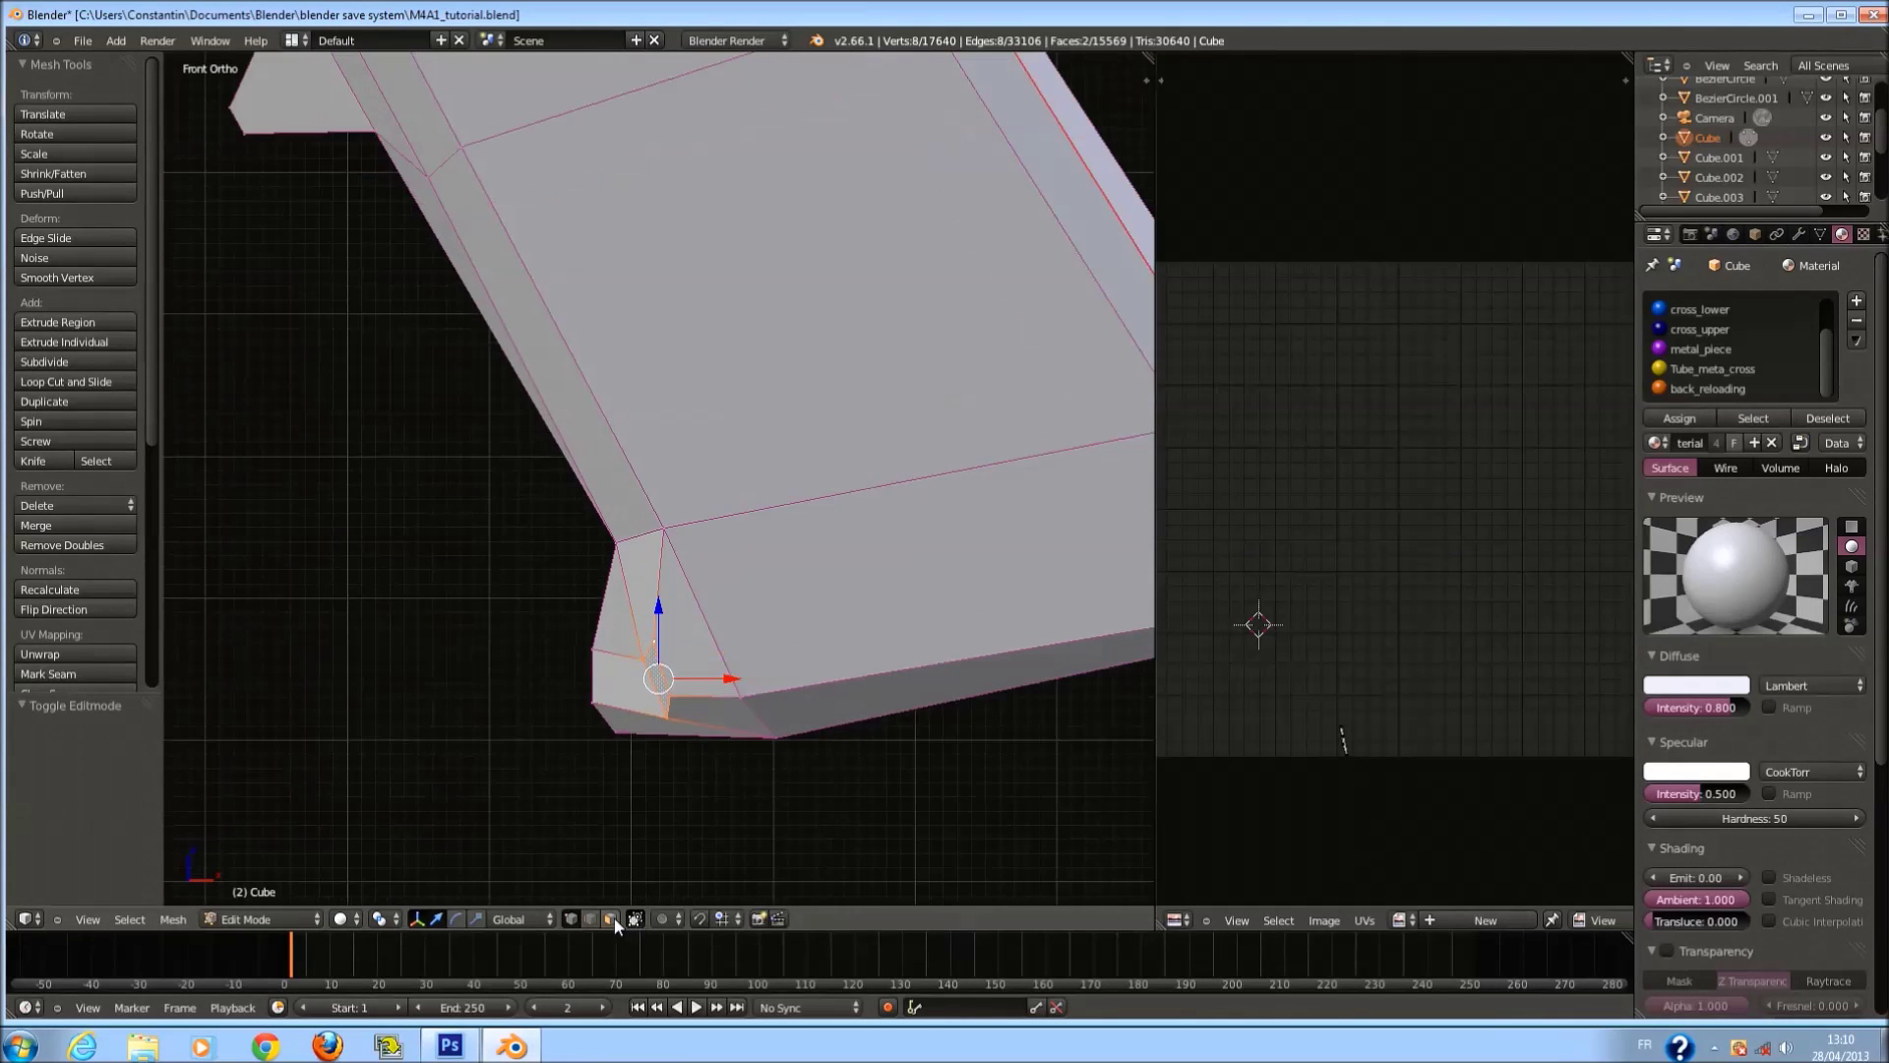
Select the edges around the grip's lower front tip, from the bottom edge up along its side, in edge selection.
key("a")
middle_click_drag(884, 501, 744, 604)
scroll(700, 579, "up", 3)
right_click(756, 682, "shift")
right_click(635, 721, "shift")
middle_click_drag(635, 721, 766, 742)
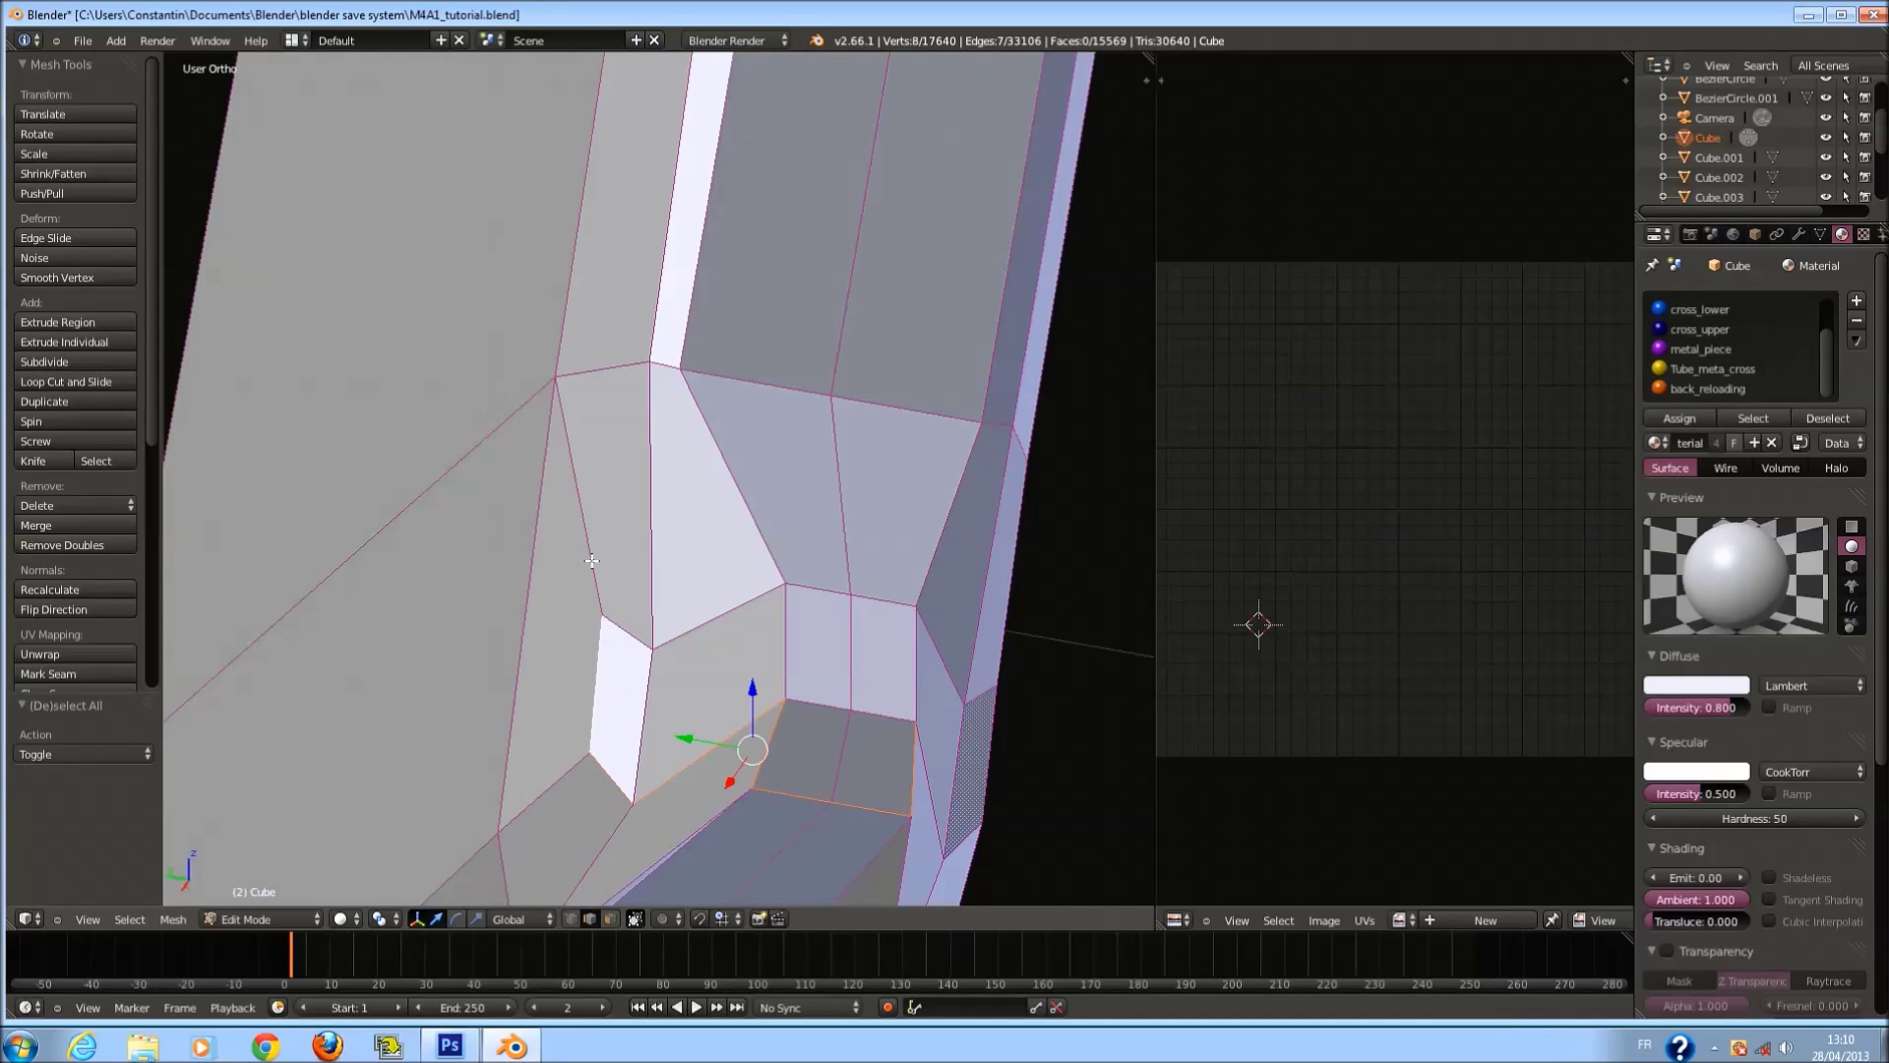
right_click(556, 374, "shift")
middle_click_drag(557, 374, 835, 726)
right_click(930, 736, "shift")
right_click(961, 578, "shift")
Extend the edge selection up one side of the grip's front toward the receiver beside the trigger guard.
middle_click_drag(961, 579, 622, 330)
right_click(949, 399, "shift")
right_click(661, 350, "shift")
right_click(628, 305, "shift")
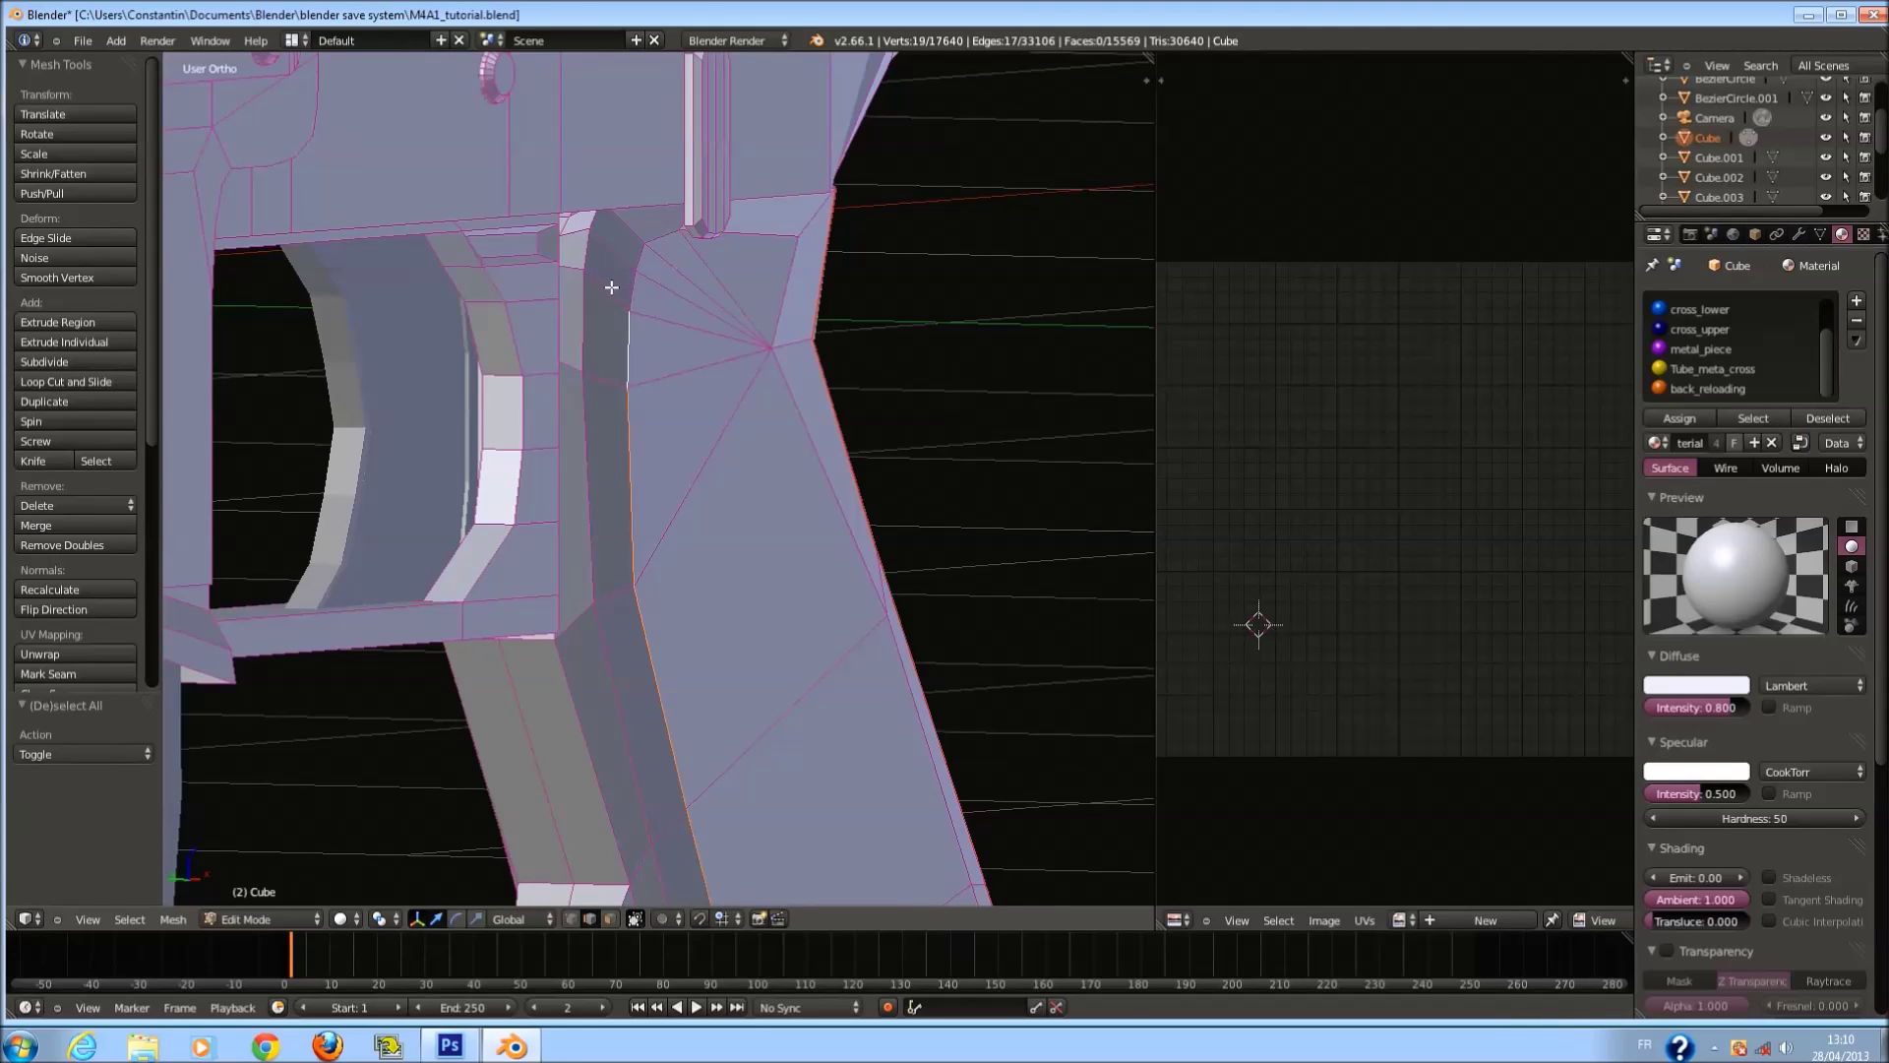
middle_click_drag(575, 263, 670, 573)
right_click(573, 516, "shift")
key("ctrl+e")
left_click(551, 526)
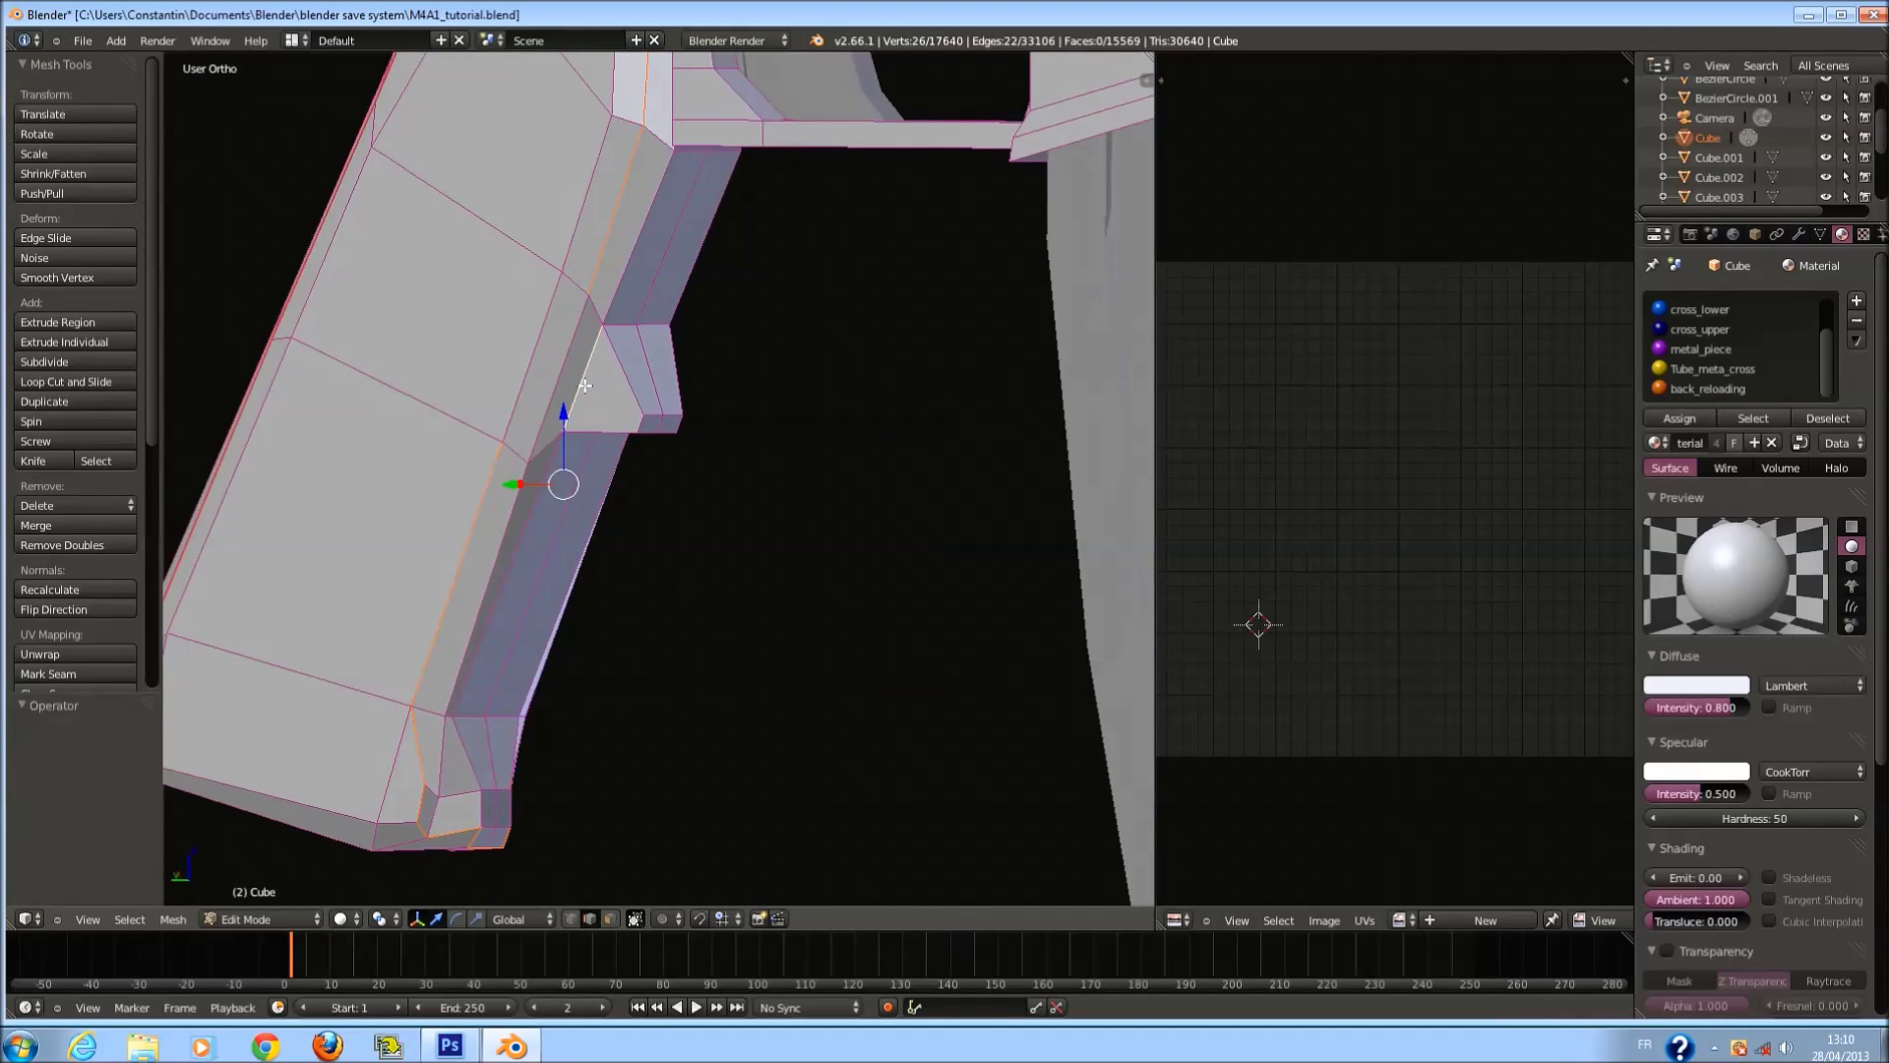
Complete the edge selection up the opposite side of the grip's front to its curved top and mark the selected edges as a seam.
key("ctrl+e")
left_click(589, 370)
middle_click_drag(589, 370, 703, 468)
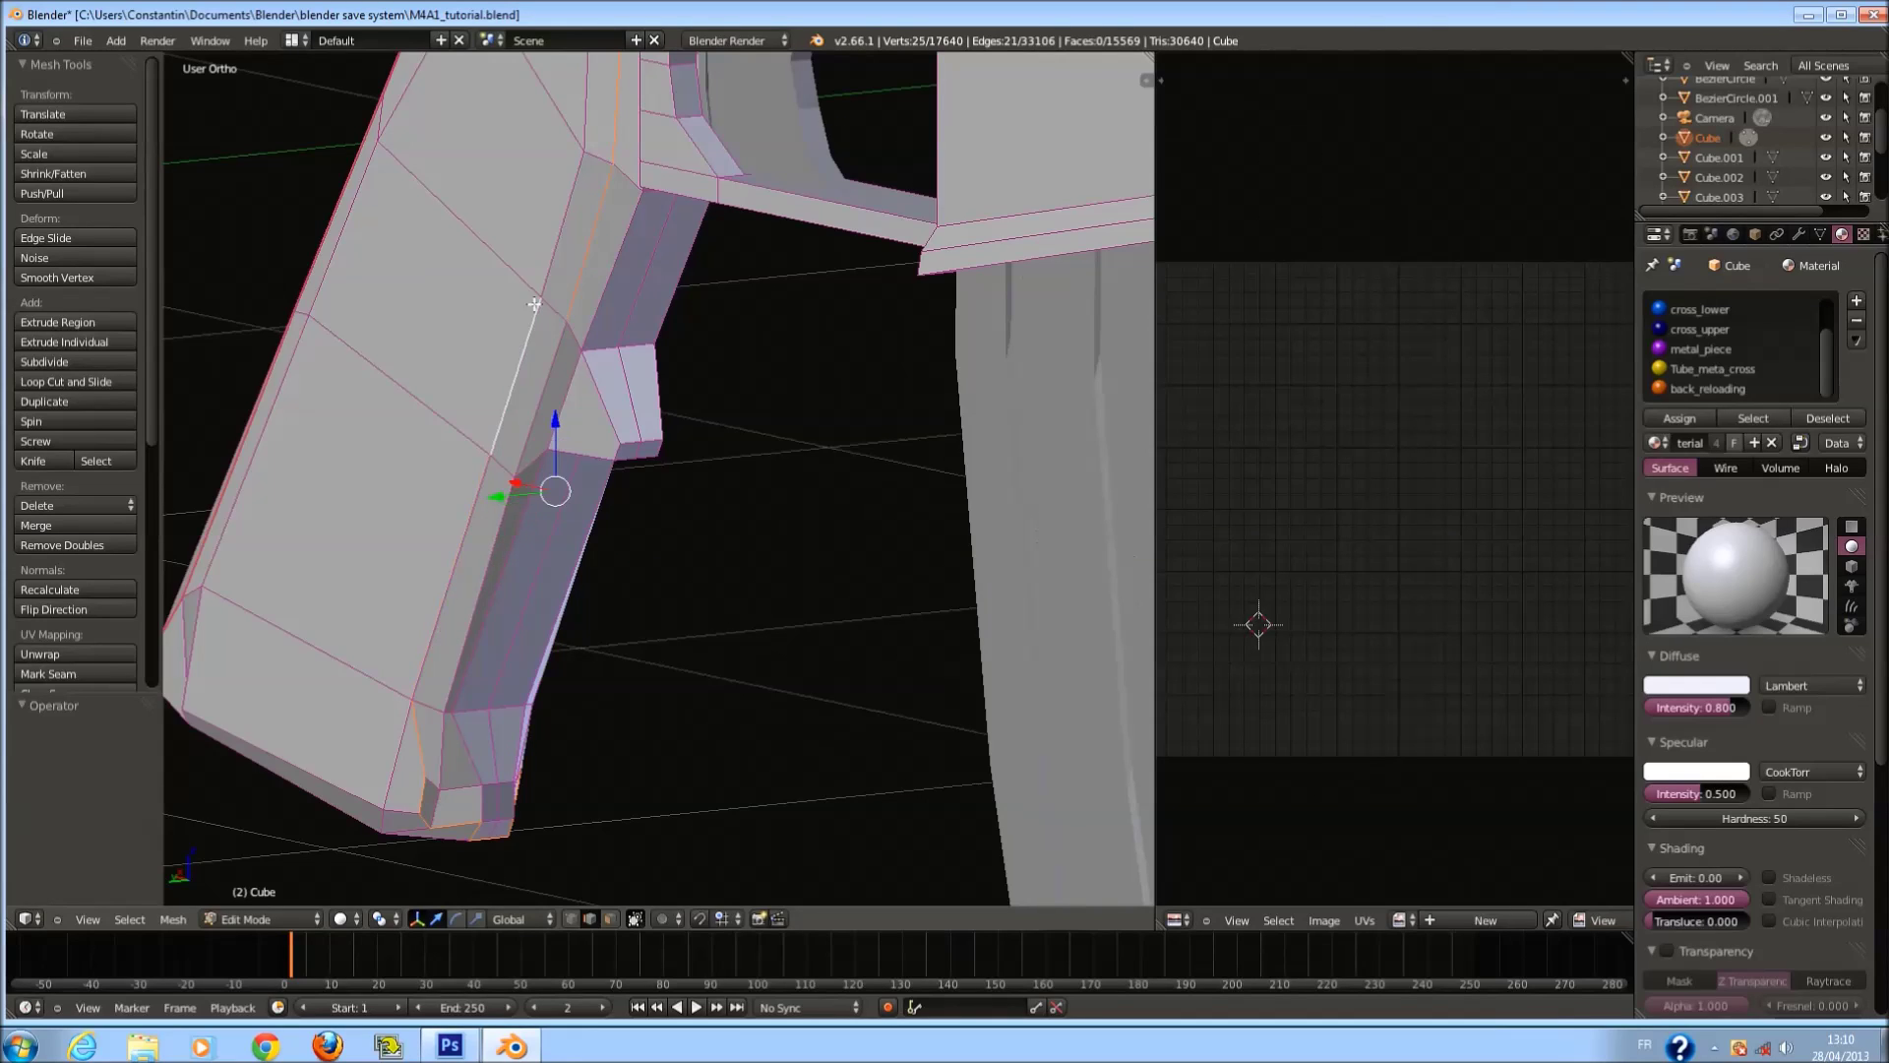
middle_click_drag(549, 234, 607, 373, "shift")
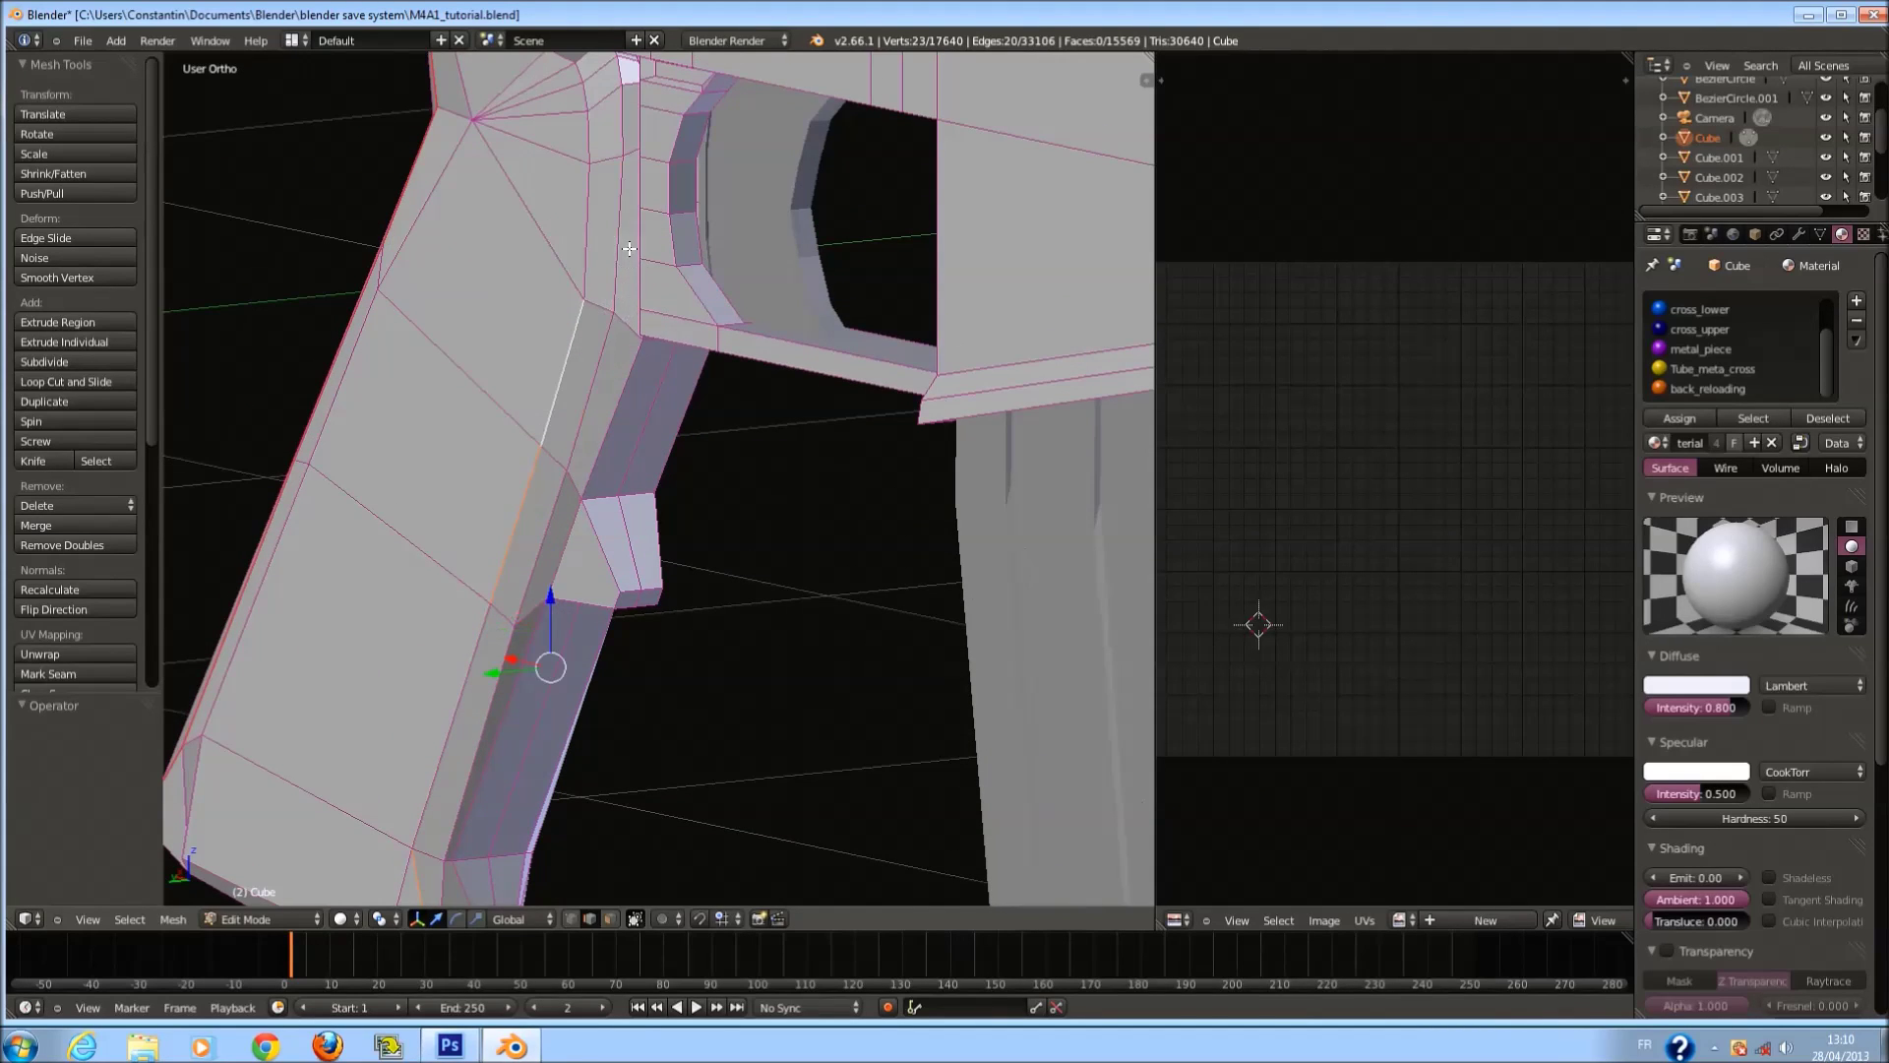
scroll(629, 249, "up", 2, "shift")
key("z")
scroll(607, 382, "down", 5)
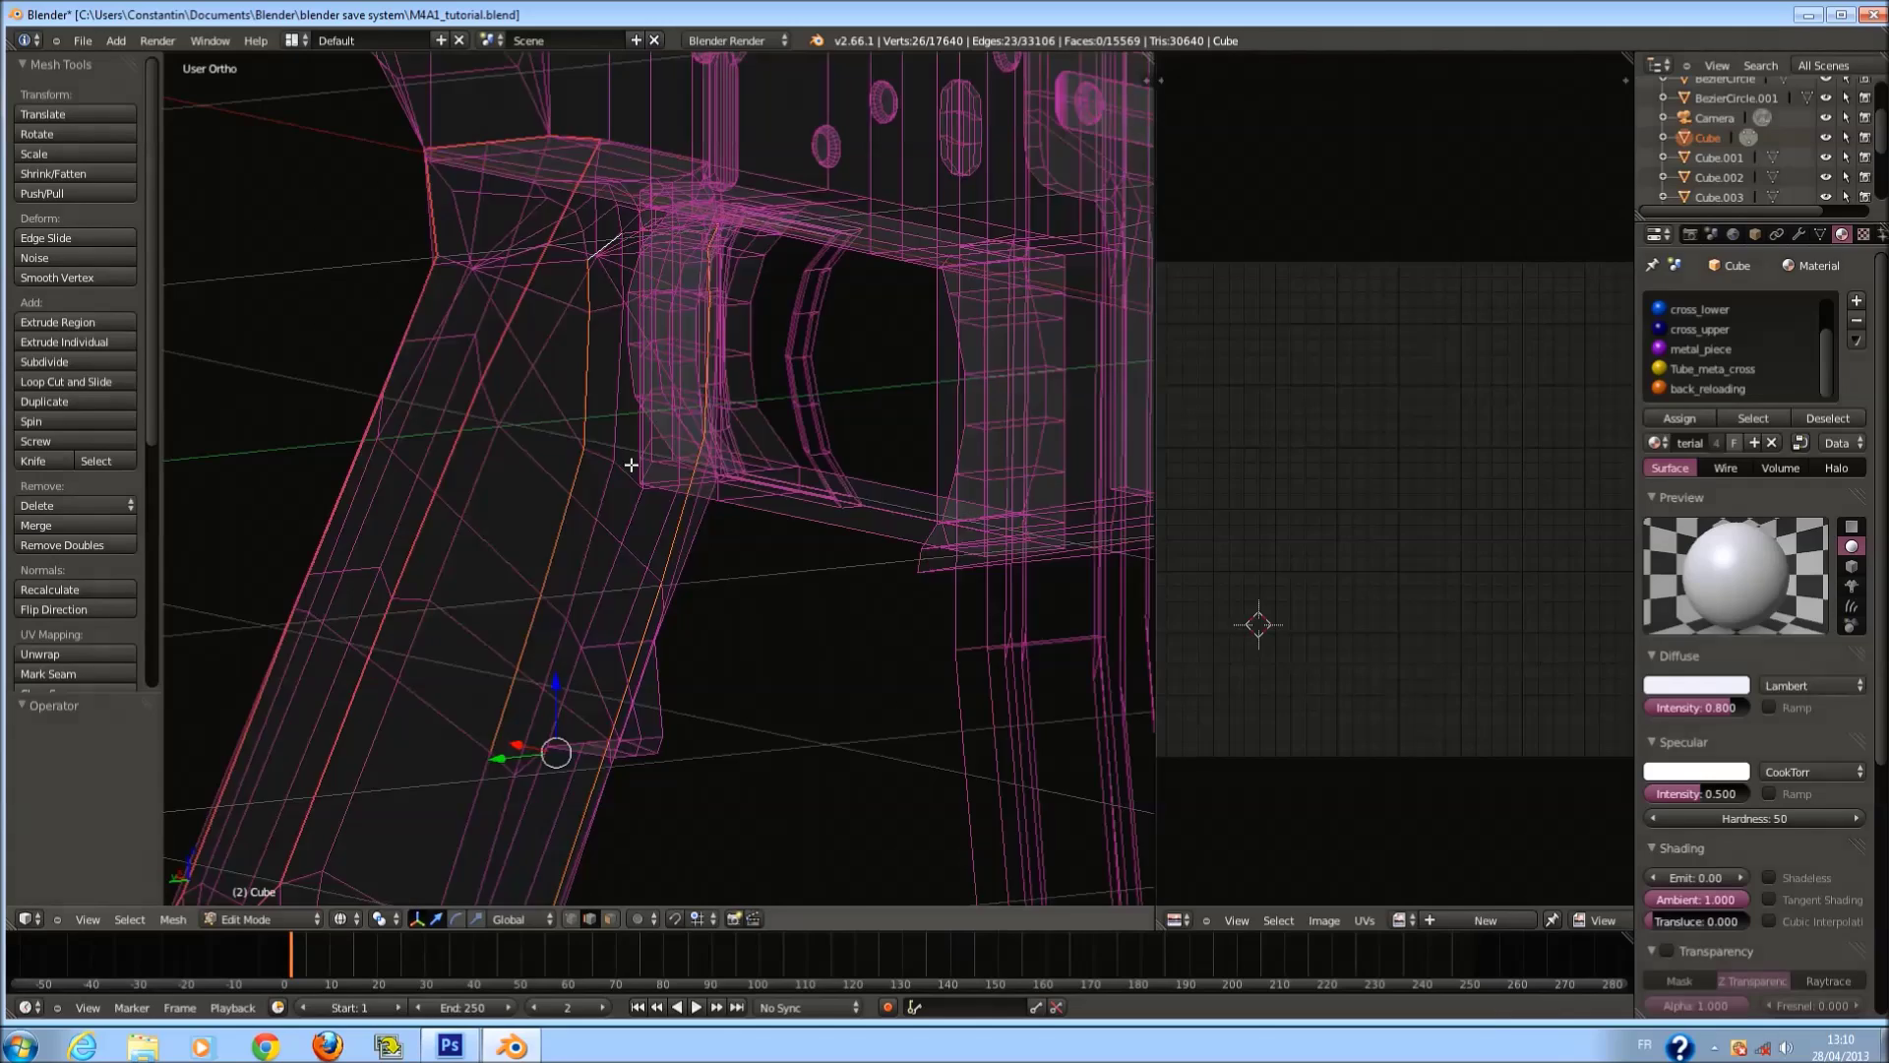
scroll(596, 673, "up", 2)
key("z")
key("z")
key("ctrl+e")
left_click(578, 637)
Examine the upper end of the grip's front seam where it meets the trigger guard and receiver.
key("z")
key("z")
middle_click_drag(578, 638, 797, 629)
middle_click_drag(647, 348, 634, 405, "shift")
scroll(634, 406, "up", 6)
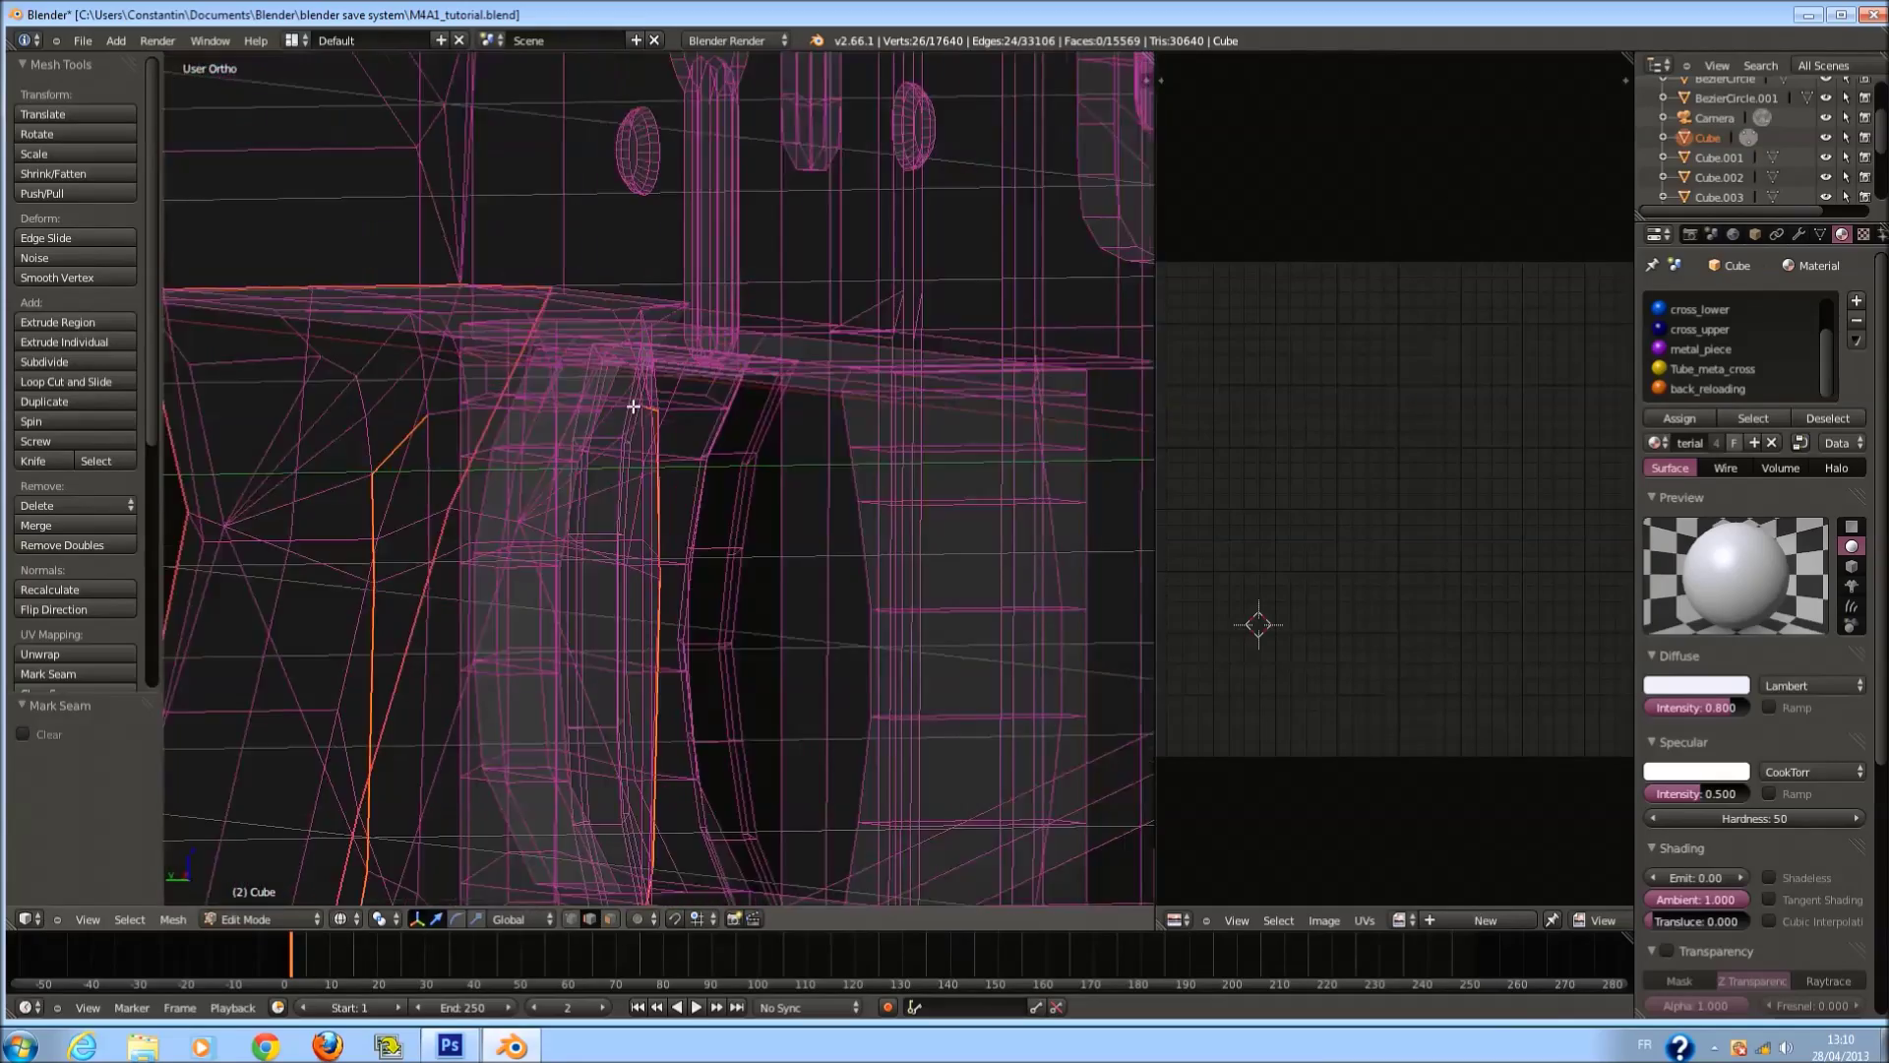
scroll(738, 497, "up", 4)
key("z")
right_click(907, 488)
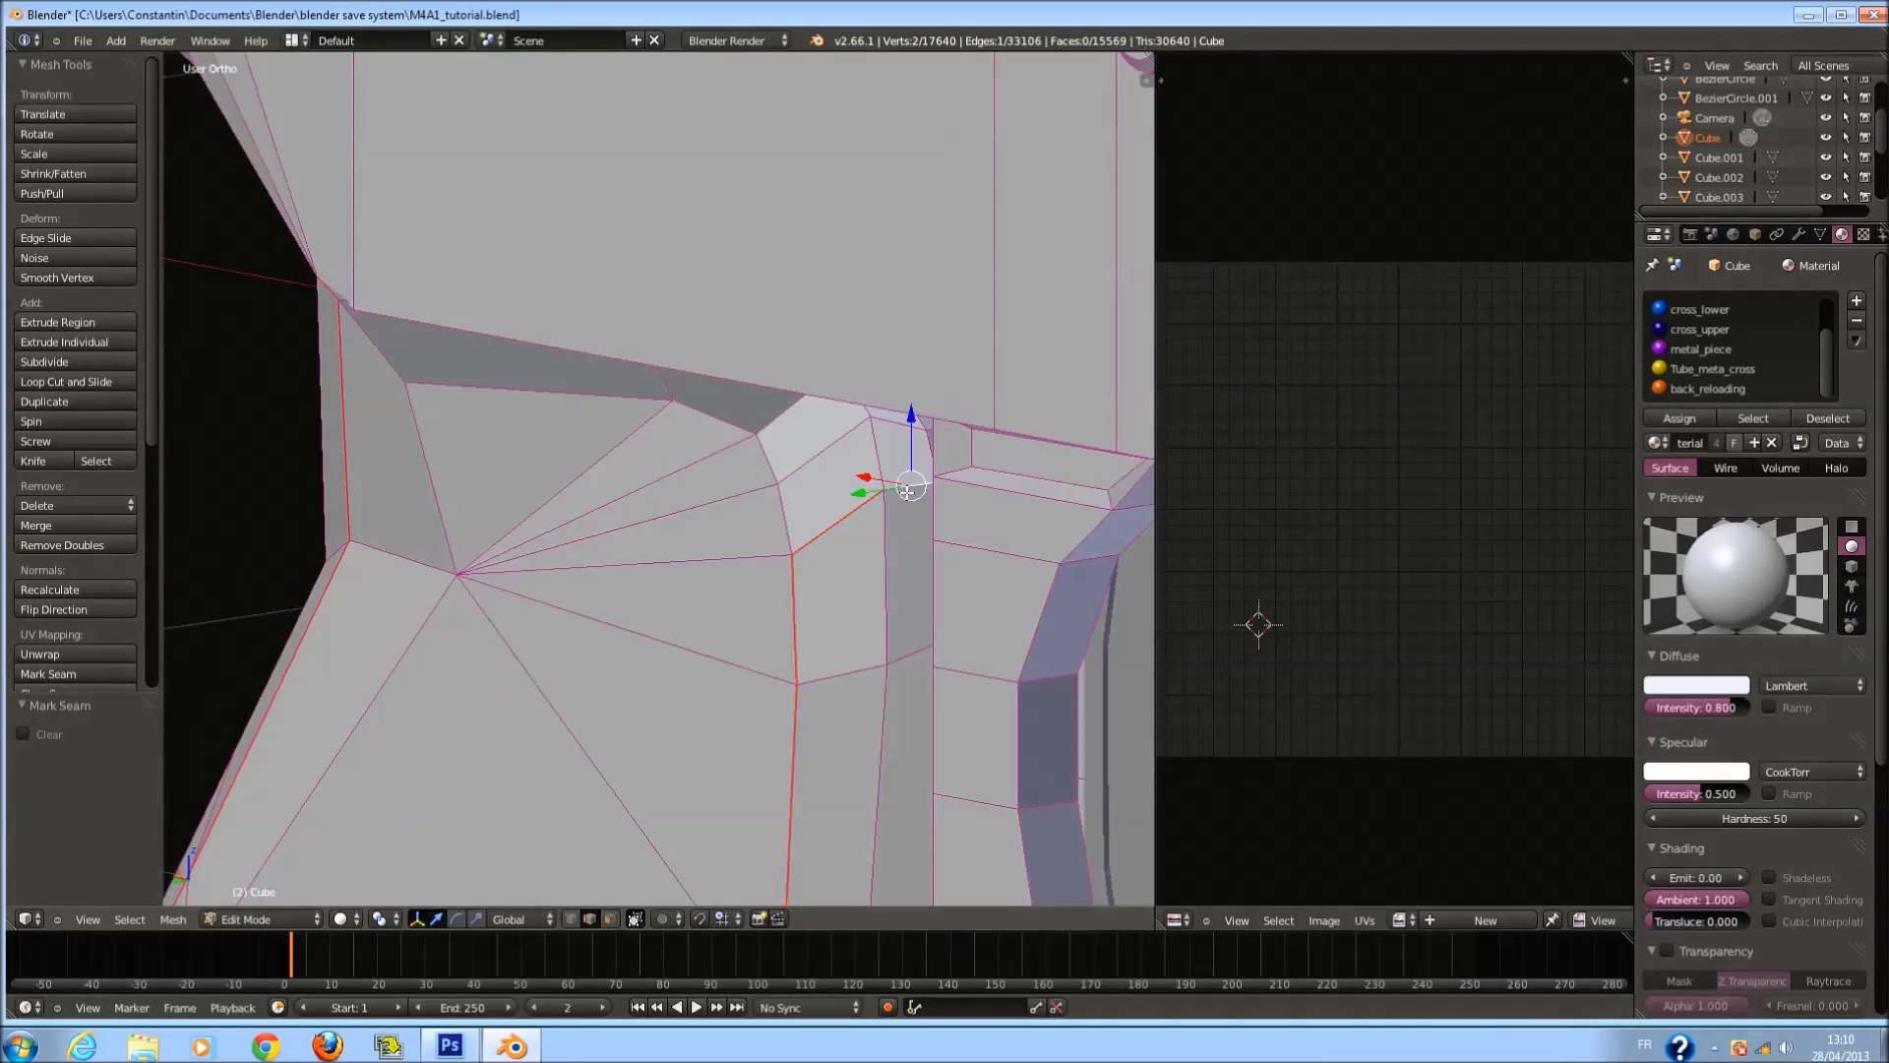
key("z")
scroll(907, 489, "down", 2)
key("z")
middle_click_drag(936, 506, 866, 492)
scroll(887, 549, "down", 1)
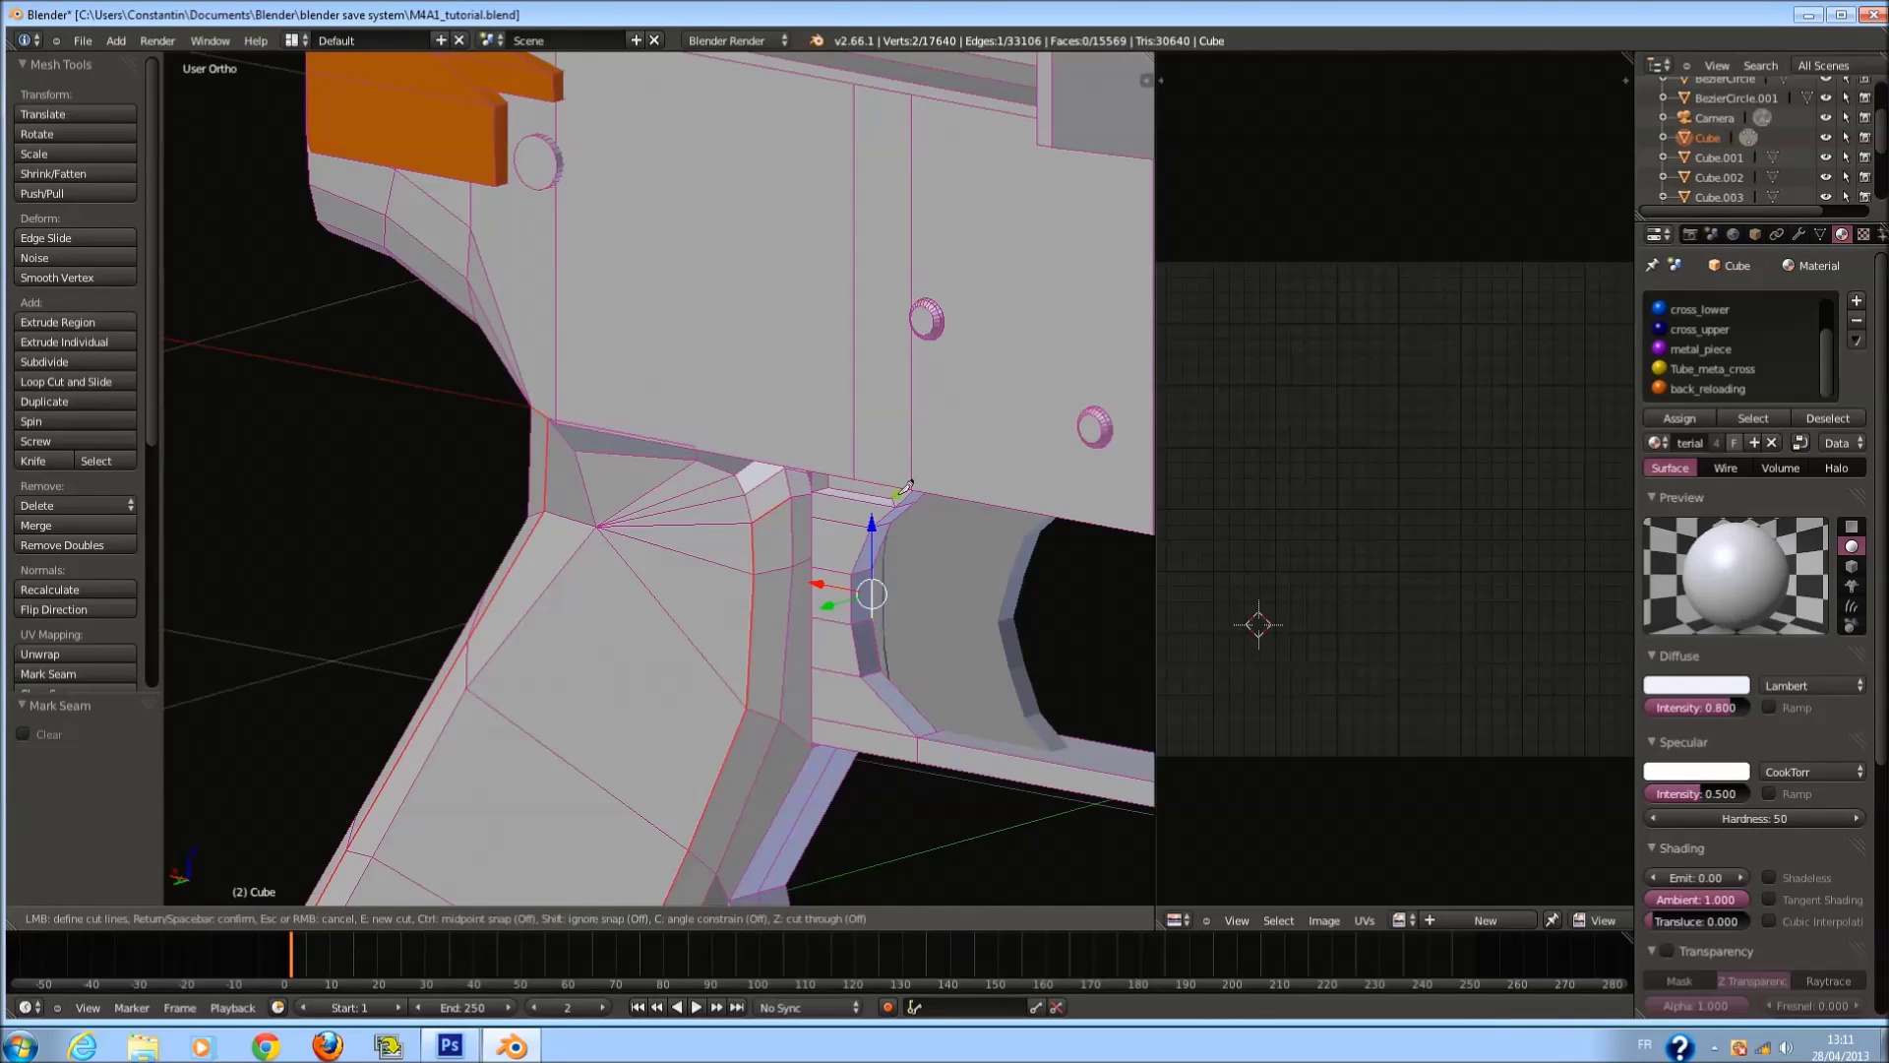
Try selecting linked faces around the receiver and hiding them, then bring the hidden geometry back.
right_click(911, 404)
key("l")
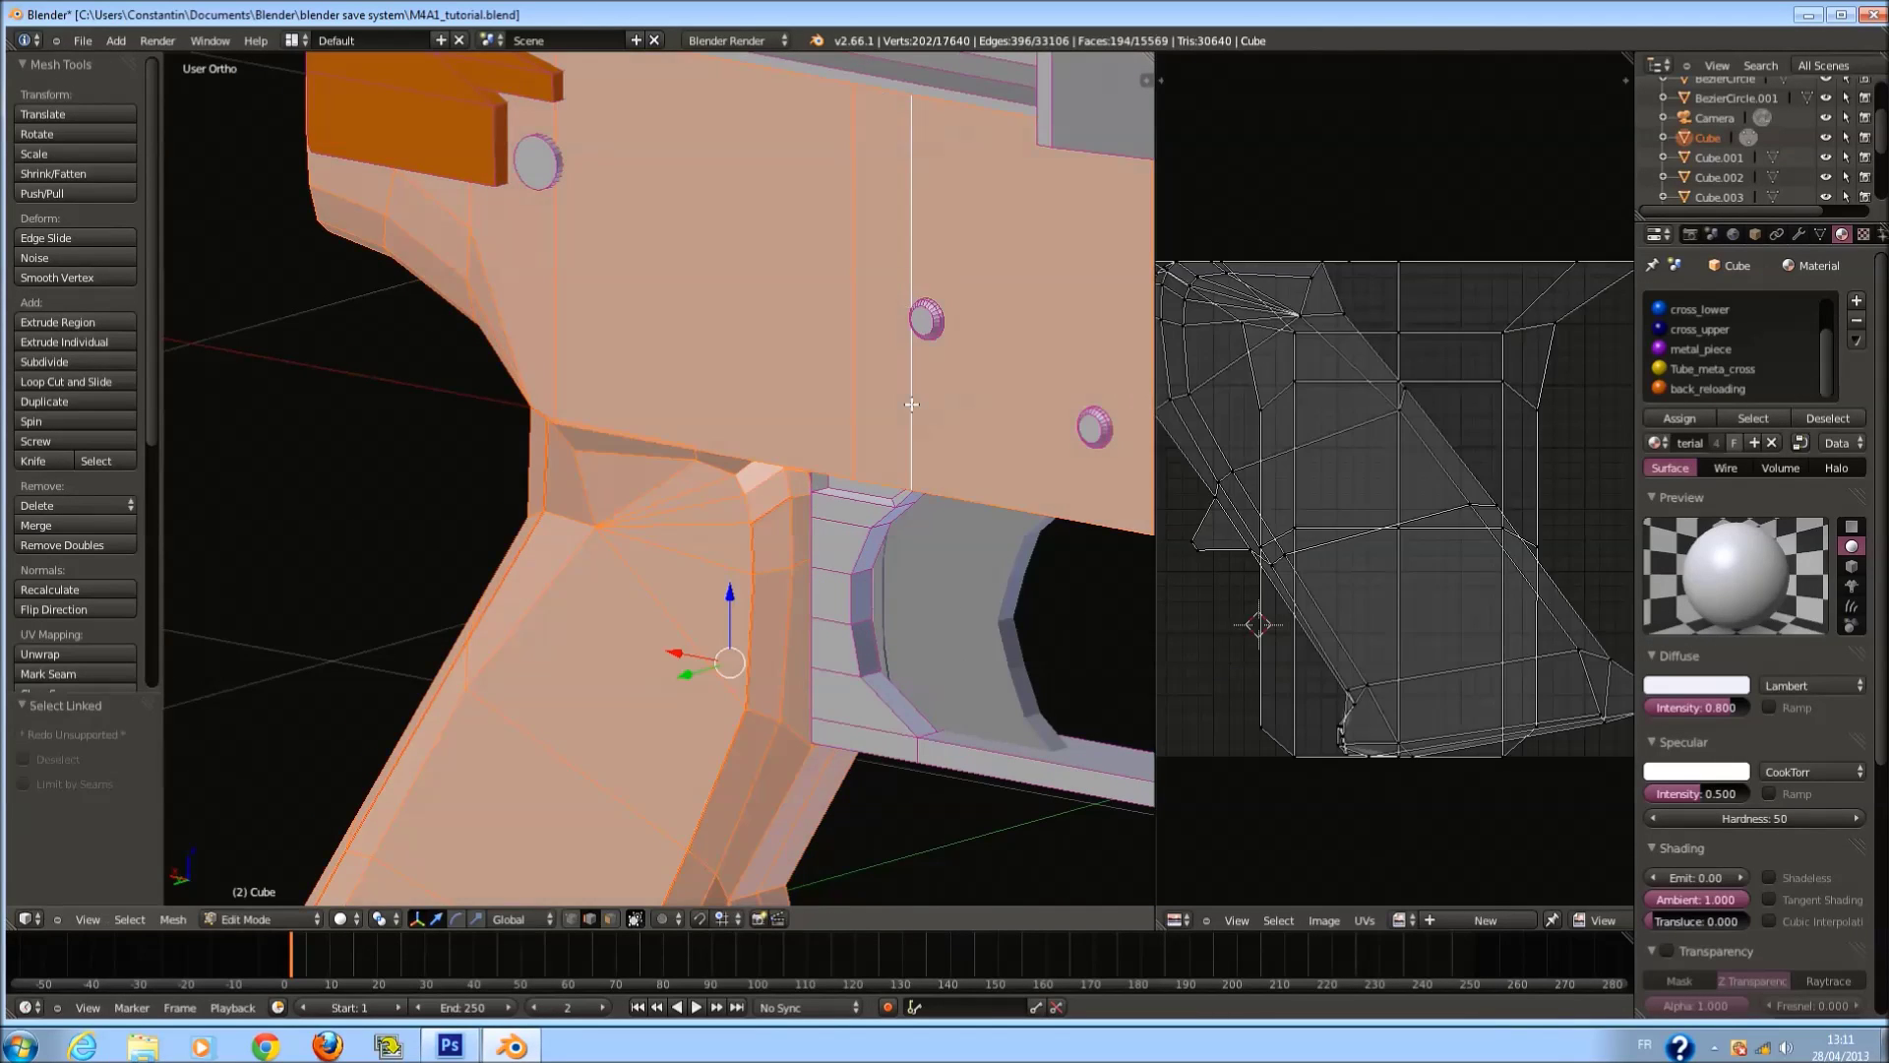
key("a")
scroll(611, 637, "down", 3)
key("l")
key("shift+l")
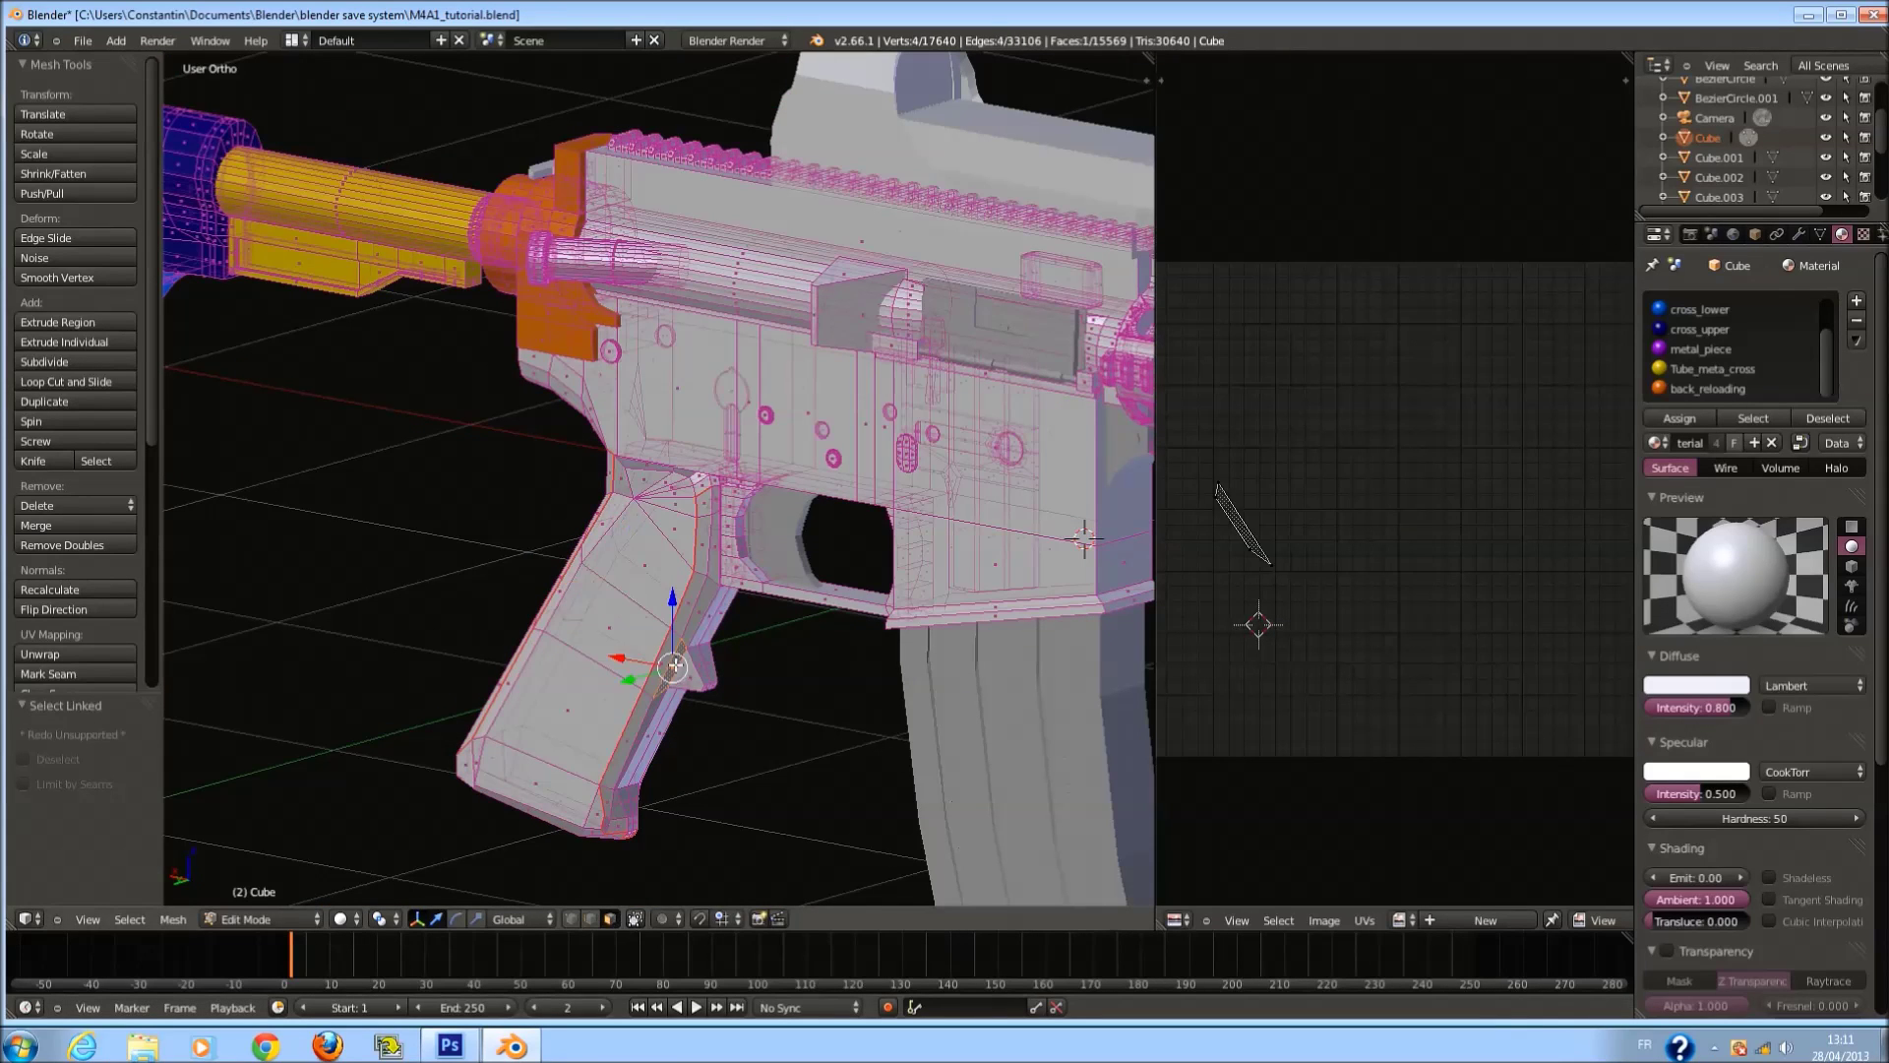
key("l")
scroll(669, 626, "up", 2)
right_click(858, 444)
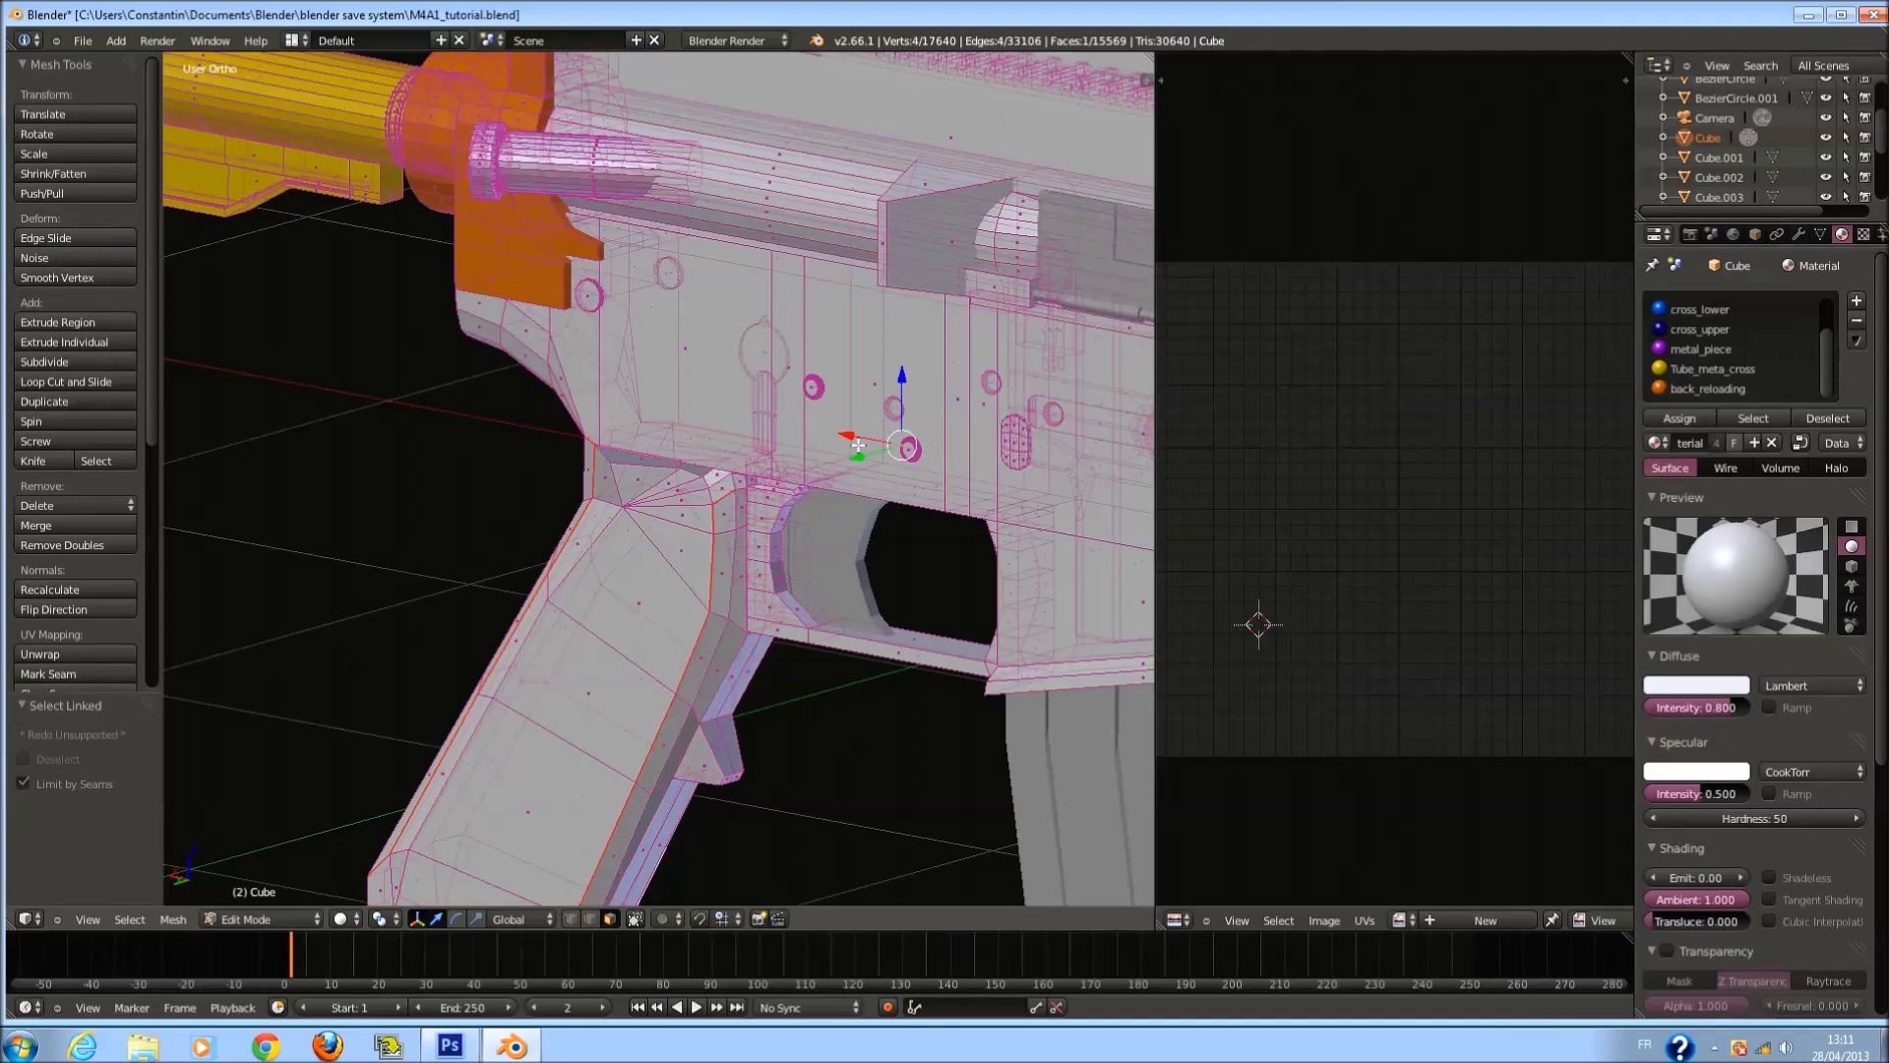
right_click(808, 373)
key("l")
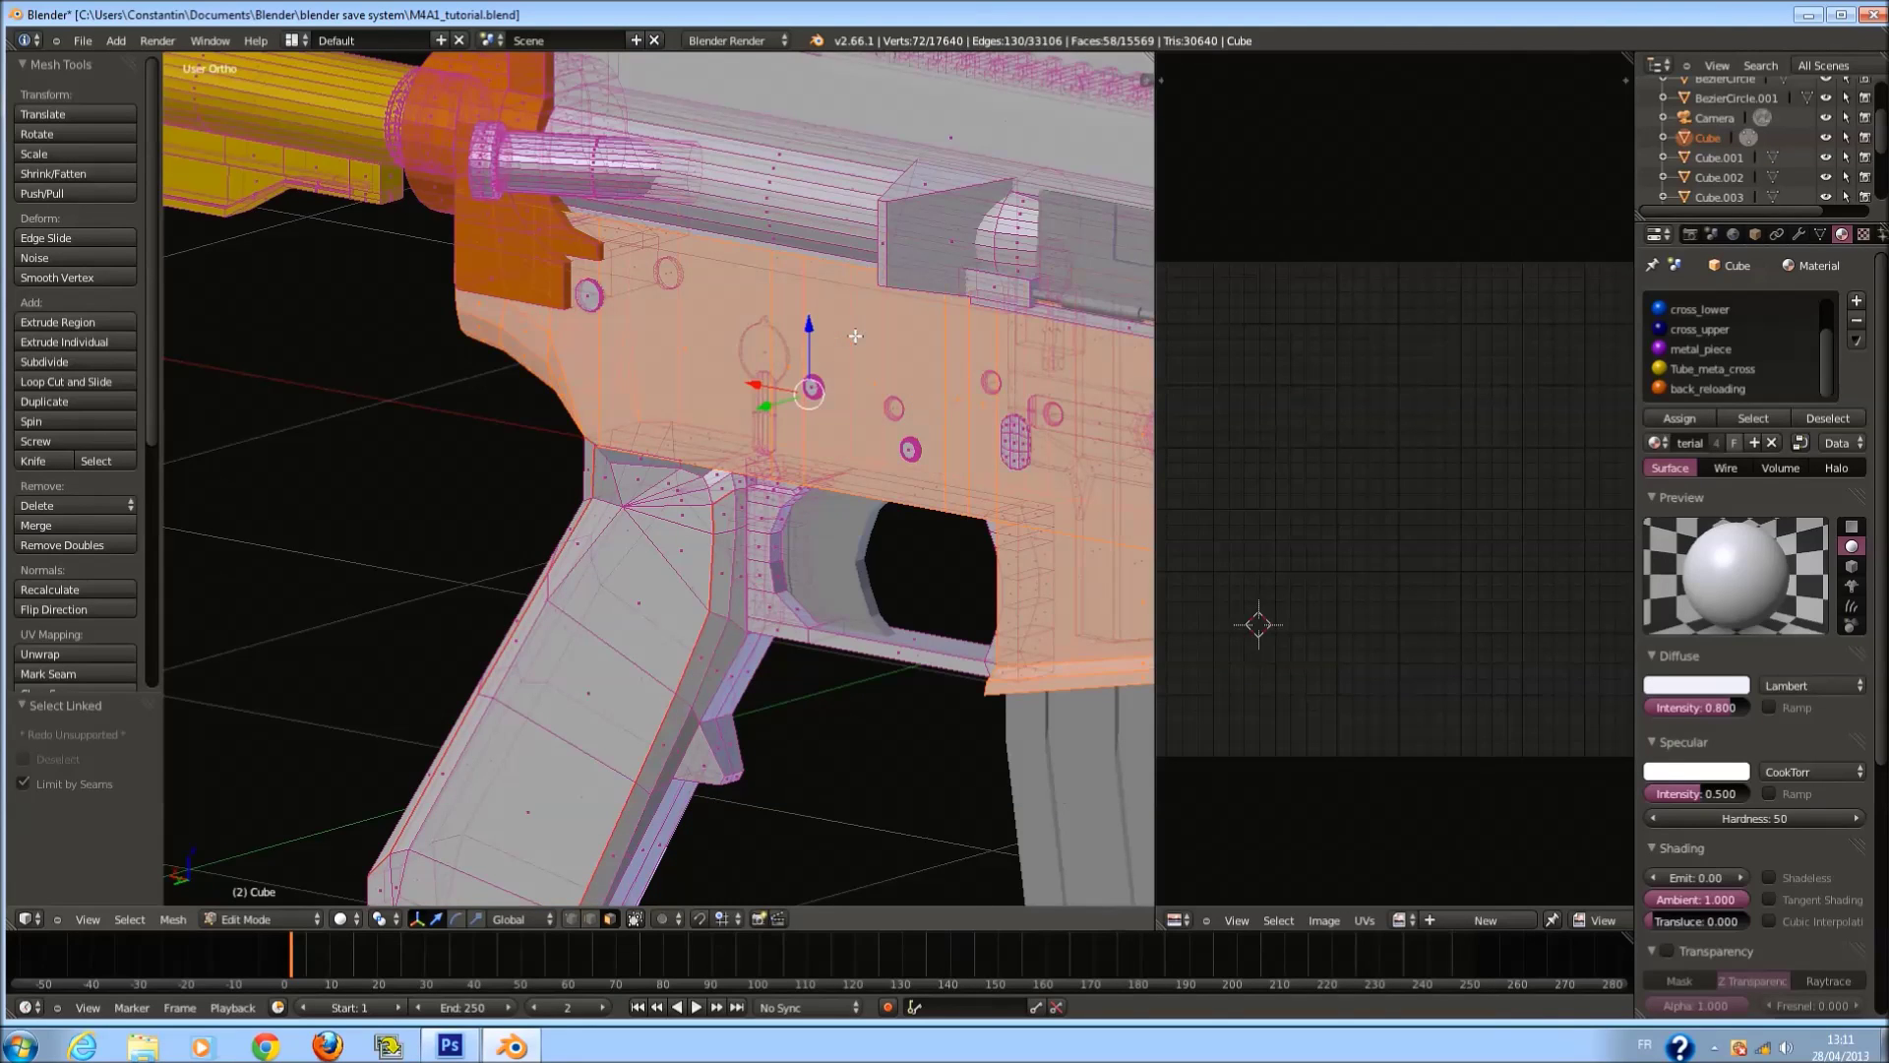
key("h")
key("alt+h")
Limit selection to visible geometry, select the trigger guard's linked faces, and hide them.
left_click(635, 918)
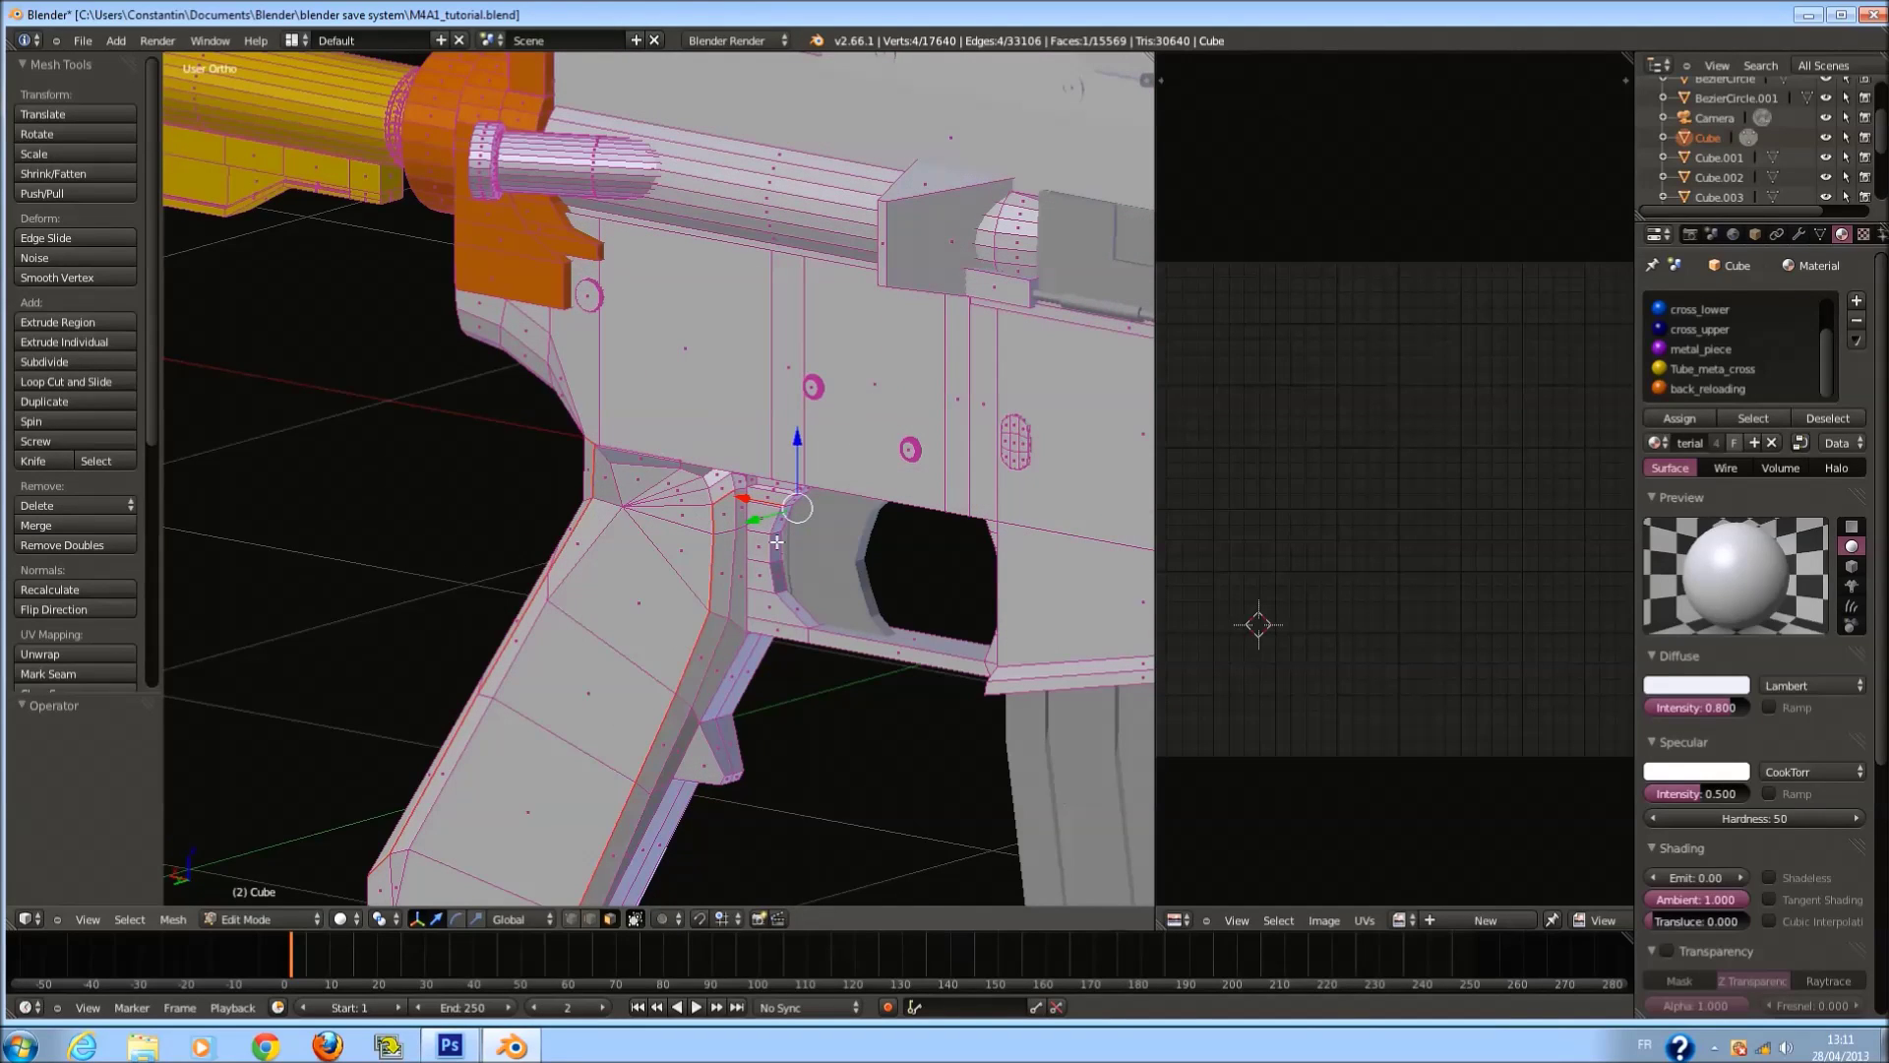
key("l")
key("h")
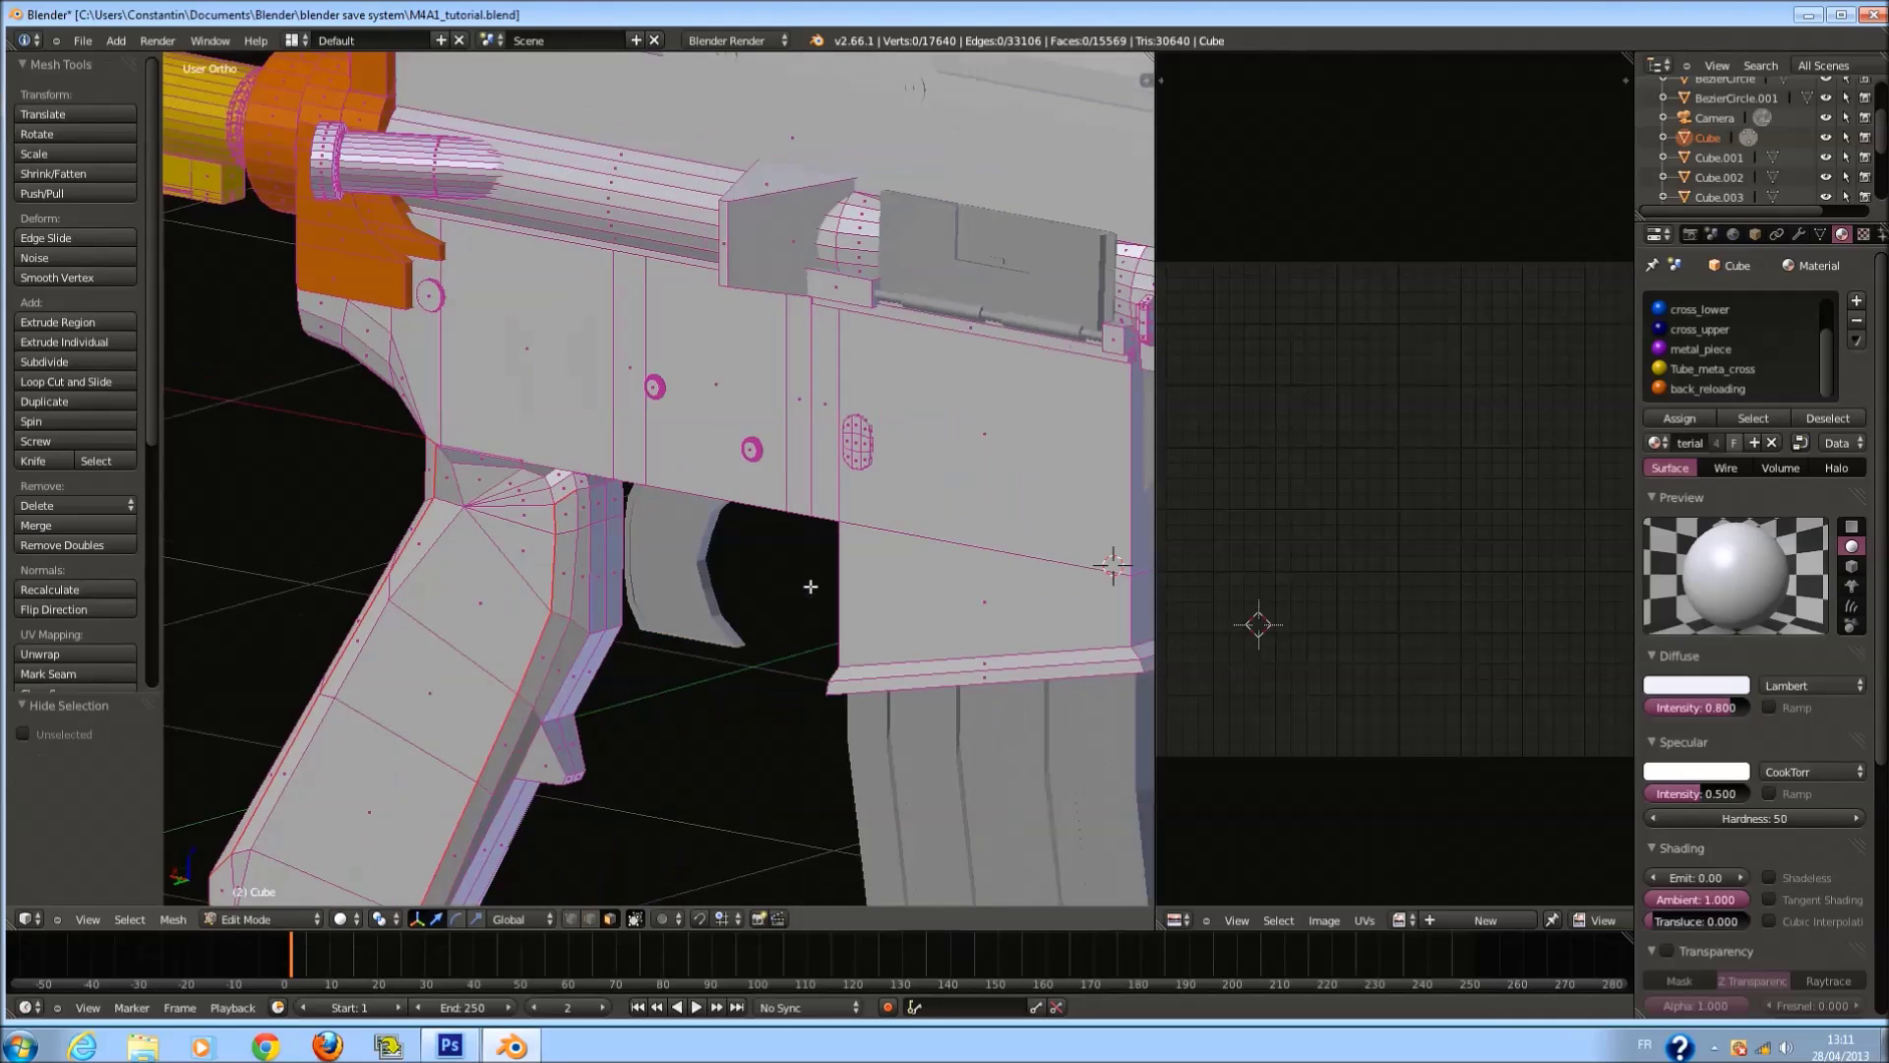
scroll(674, 433, "up", 5)
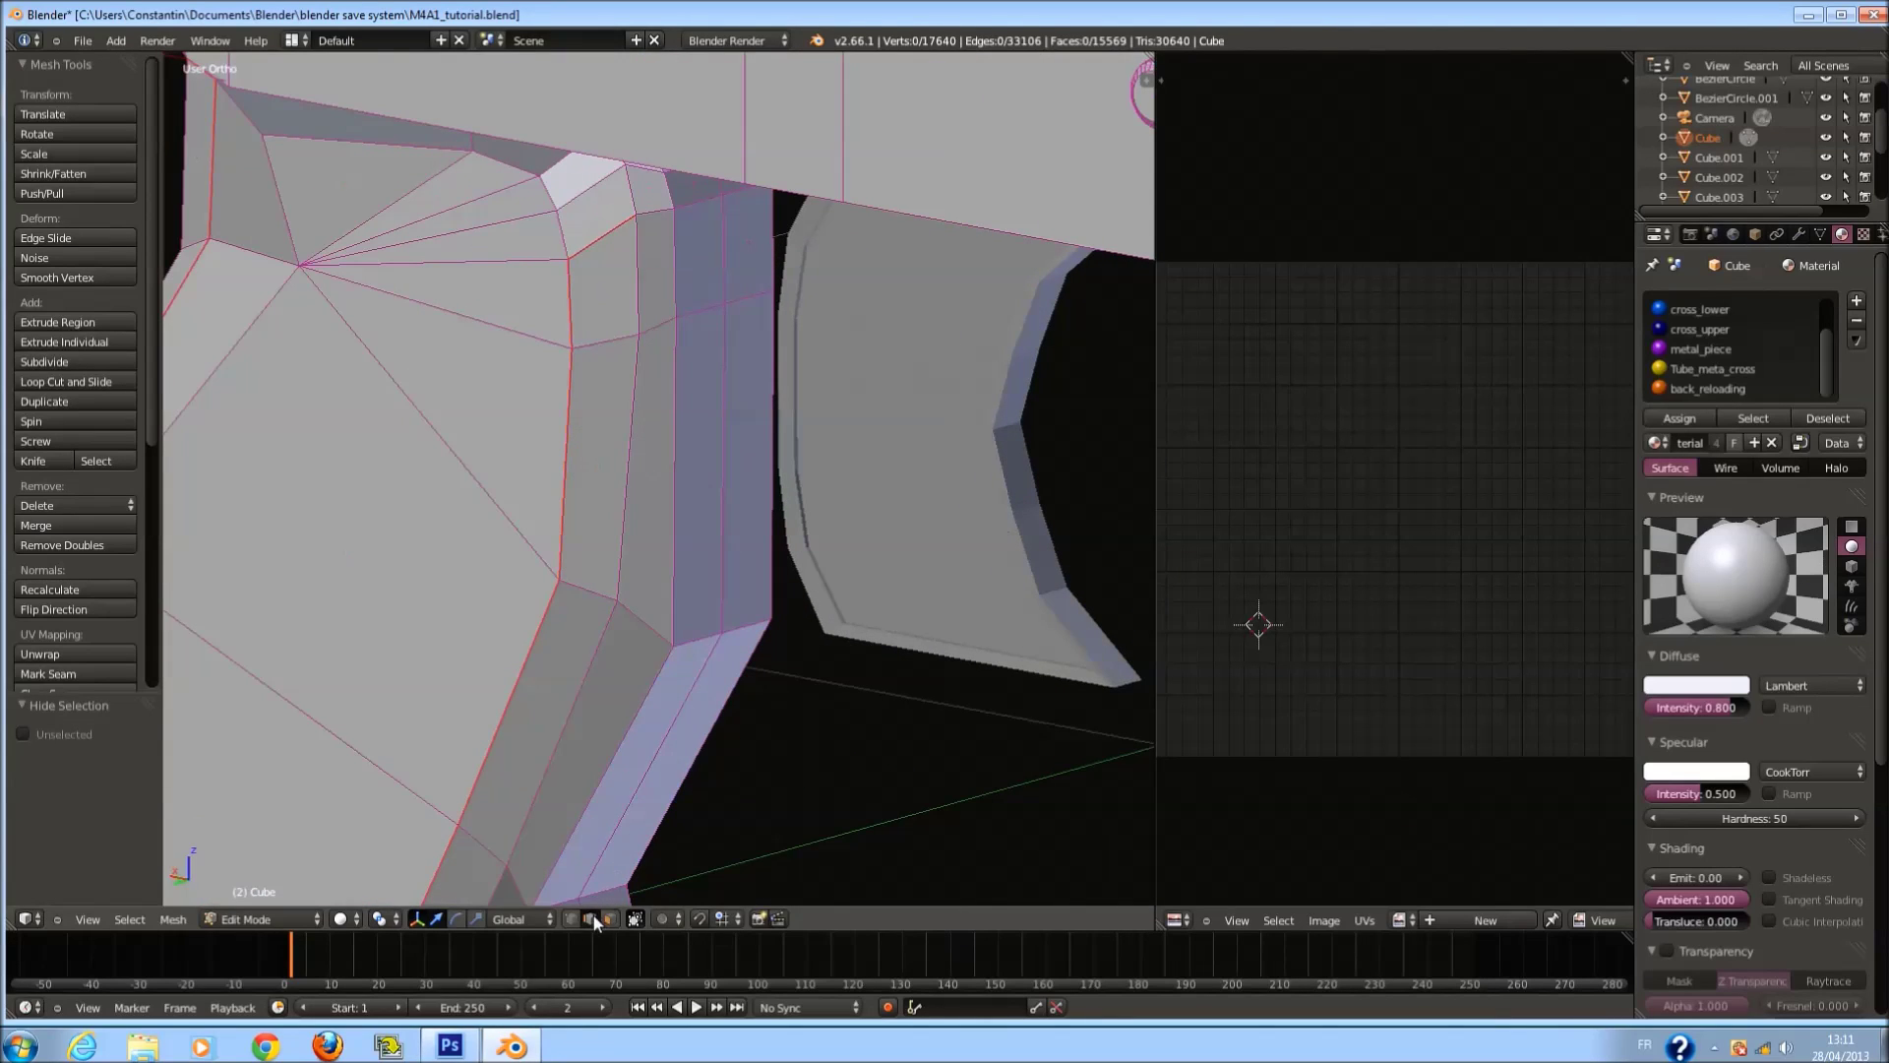
Mark a seam along the three edges across the grip's upper front just below the receiver, then unhide all geometry.
key("a")
key("a")
right_click(735, 203, "shift")
middle_click_drag(926, 351, 703, 317)
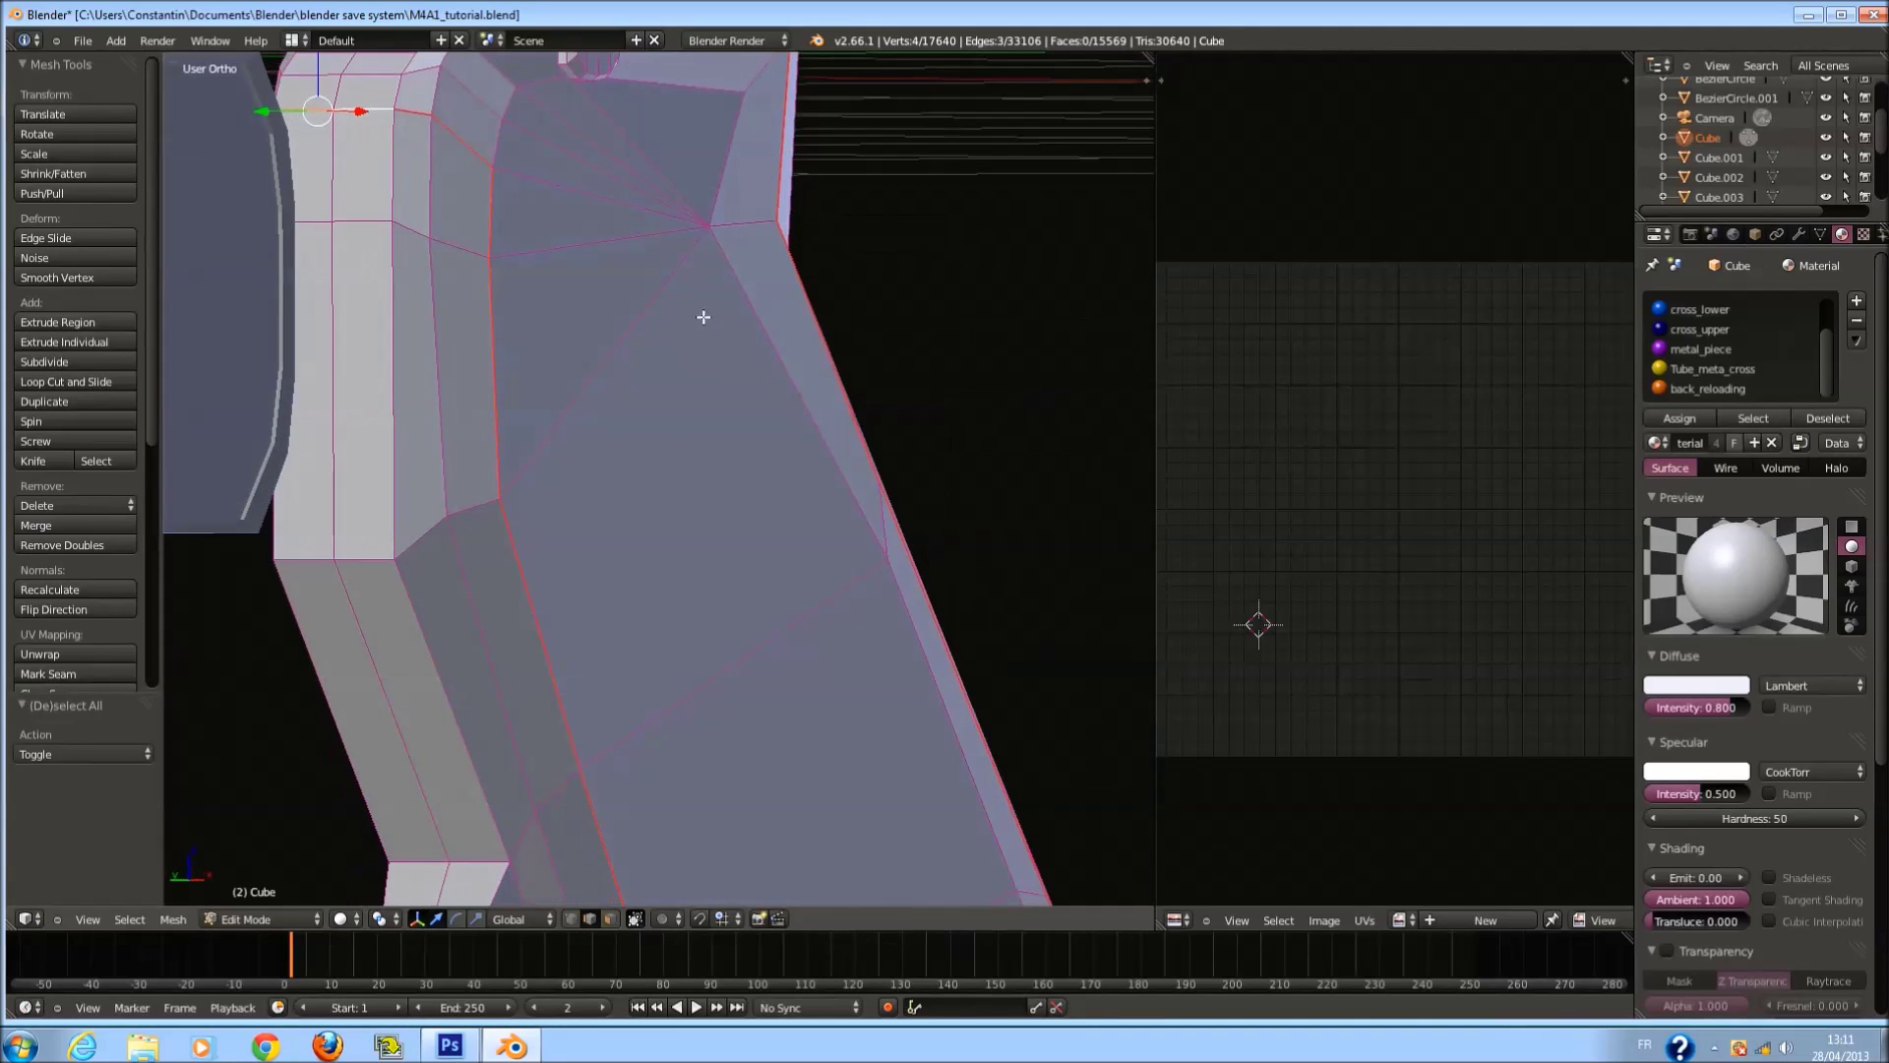
key("ctrl+e")
left_click(693, 317)
scroll(725, 508, "down", 3)
key("alt+h")
key("Tab")
key("Tab")
key("a")
Try selecting the seam-bounded faces of the grip's front strip in face selection.
left_click(611, 920)
right_click(651, 654)
key("l")
right_click(625, 641)
key("l")
right_click(605, 639)
key("l")
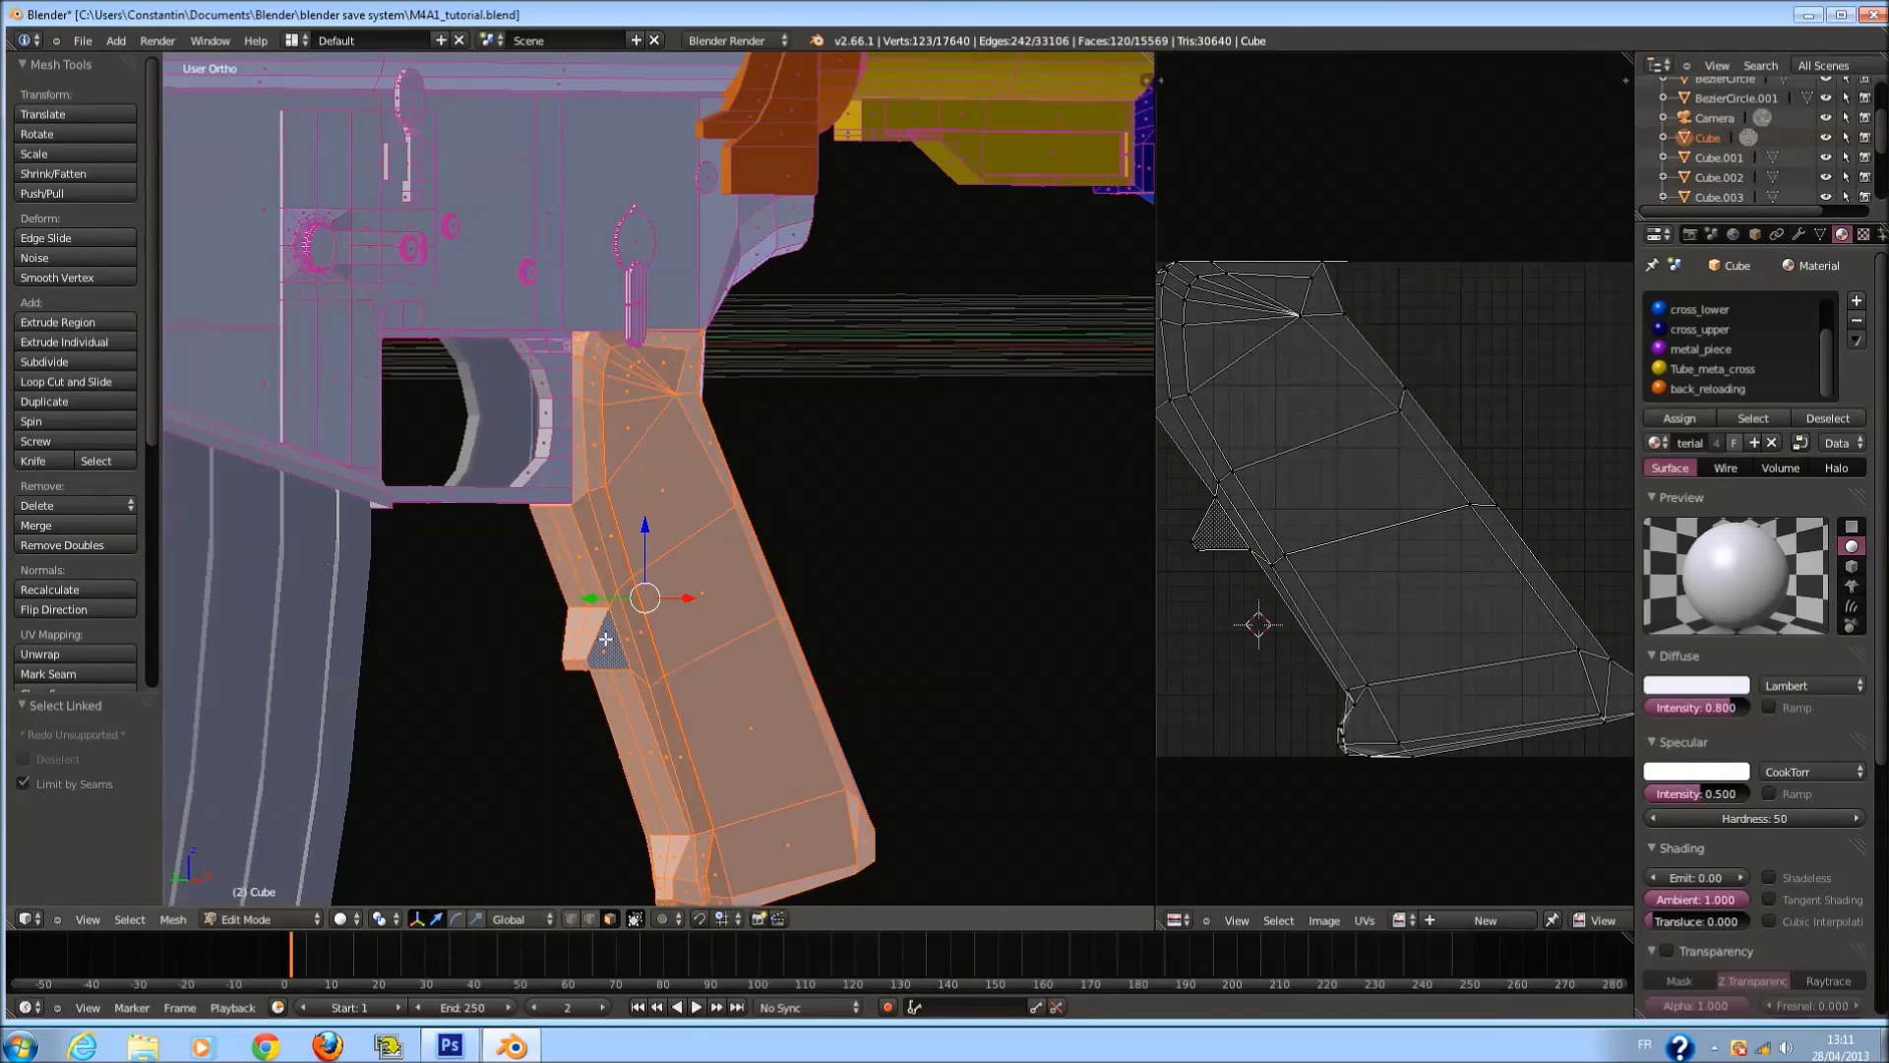
Clear the selection and examine the grip's lower front tip in wireframe for a gap in the seam.
middle_click_drag(605, 638, 592, 531)
middle_click_drag(625, 725, 590, 531, "shift")
scroll(717, 666, "up", 4)
scroll(717, 666, "down", 2)
middle_click_drag(630, 763, 896, 630, "shift")
key("z")
key("Tab")
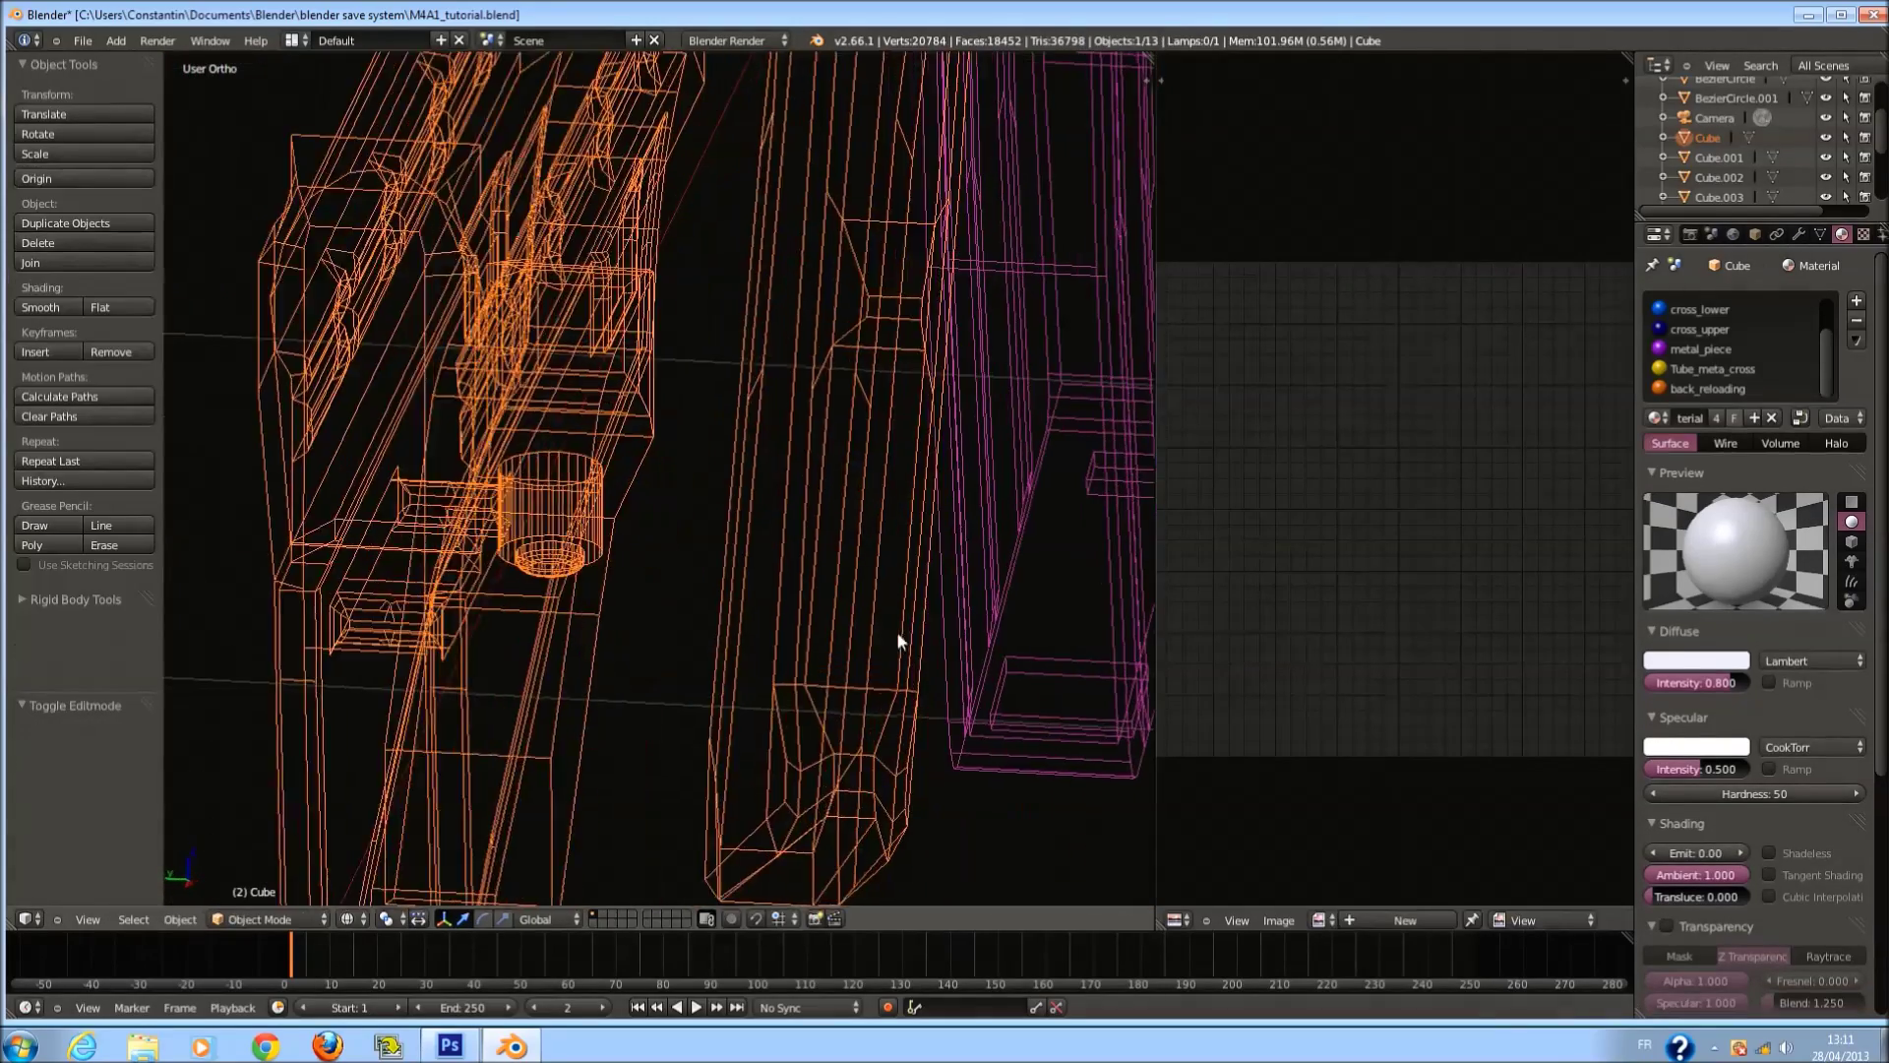
key("Tab")
scroll(792, 632, "up", 4)
key("z")
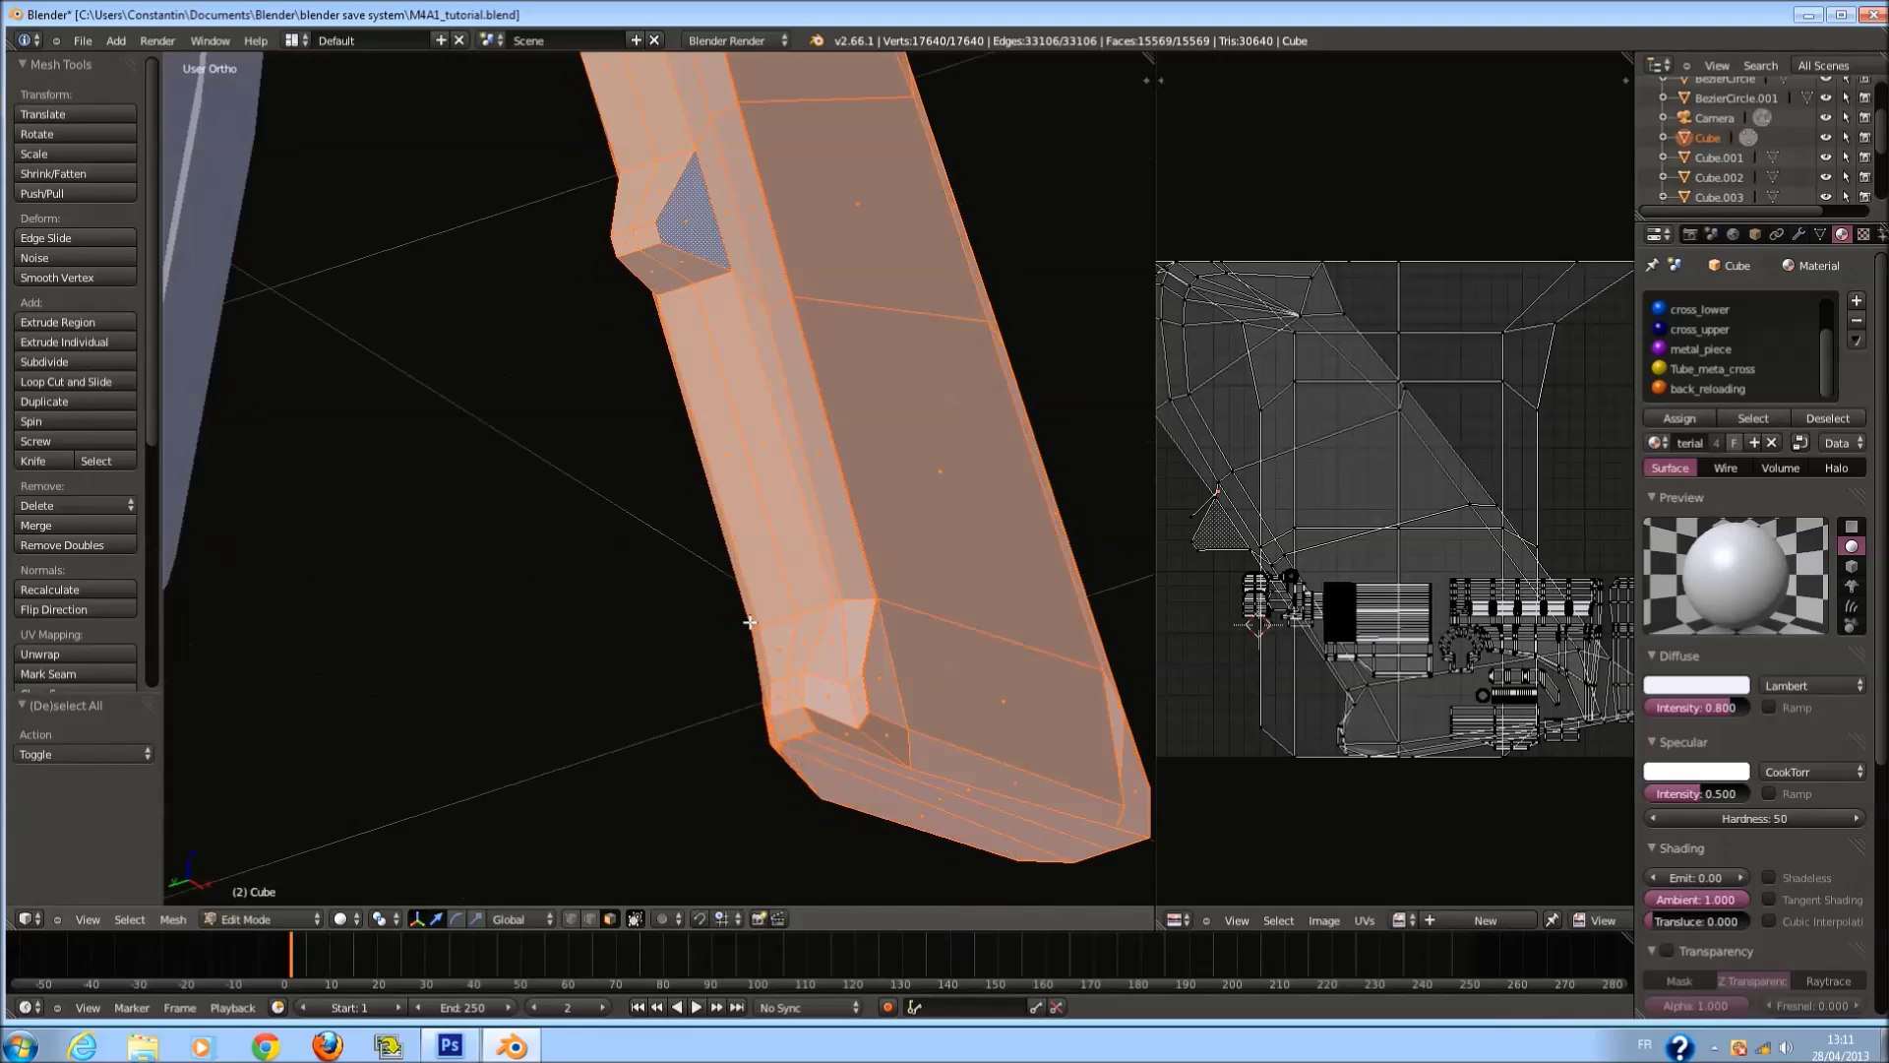
key("a")
key("z")
middle_click_drag(772, 631, 746, 748)
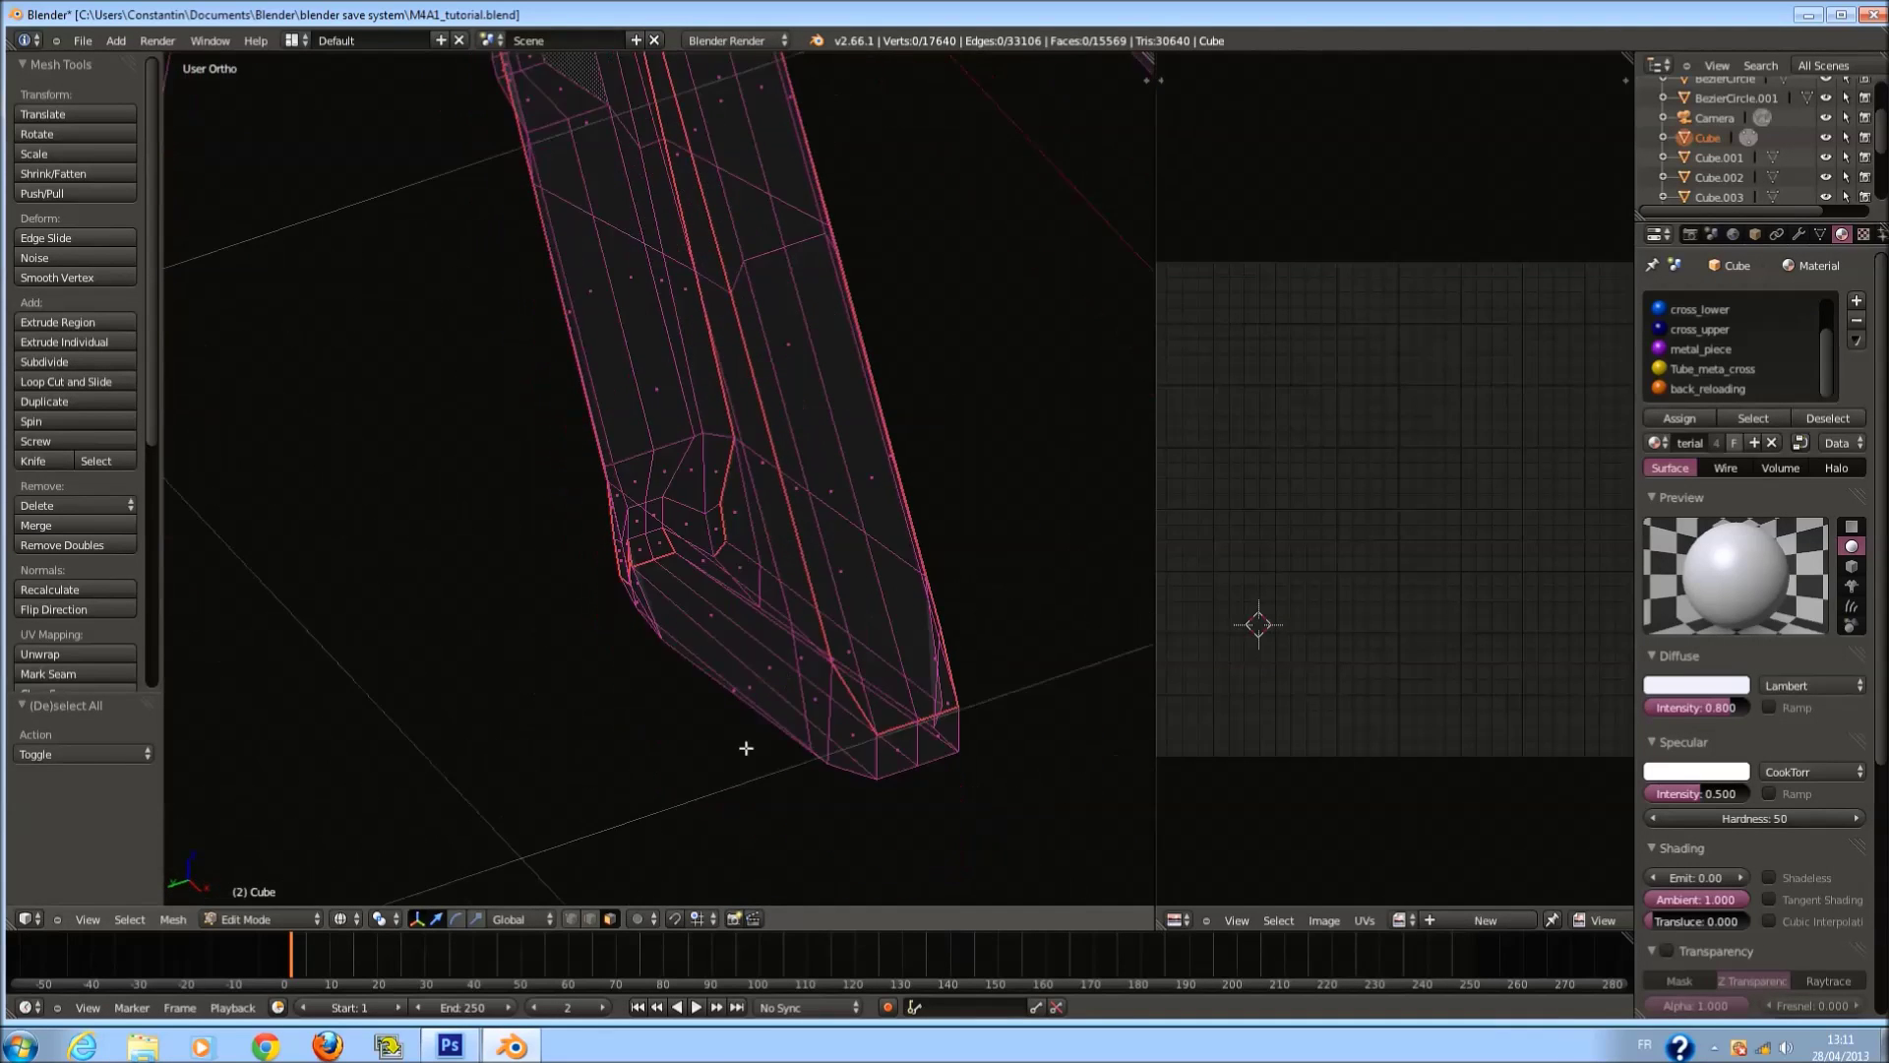
Mark the missing lower edge at the corner of the grip's front tip as a seam.
scroll(745, 747, "up", 3)
middle_click_drag(731, 635, 754, 679)
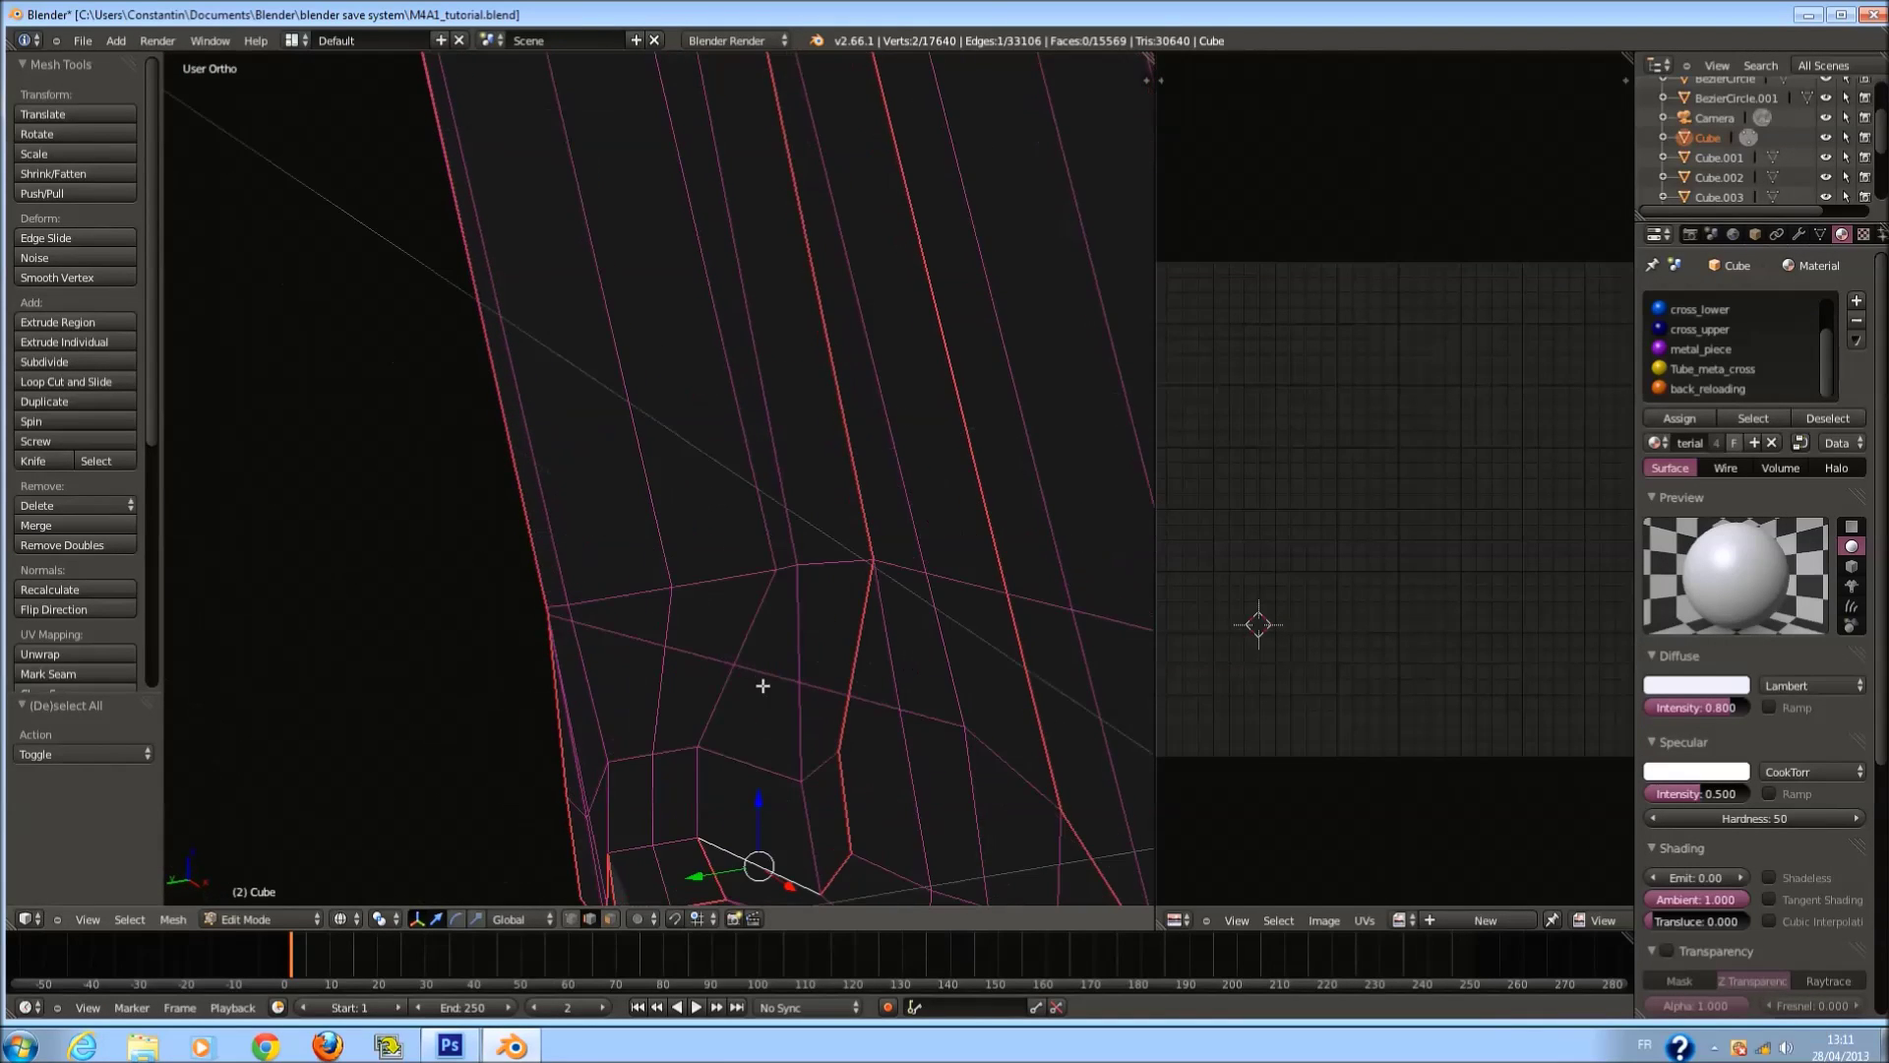
key("ctrl+e")
left_click(771, 689)
Select the seam-bounded front strip of the grip in face selection and project its UVs from the right view, scaled to bounds.
scroll(777, 688, "down", 2)
middle_click_drag(774, 681, 896, 739)
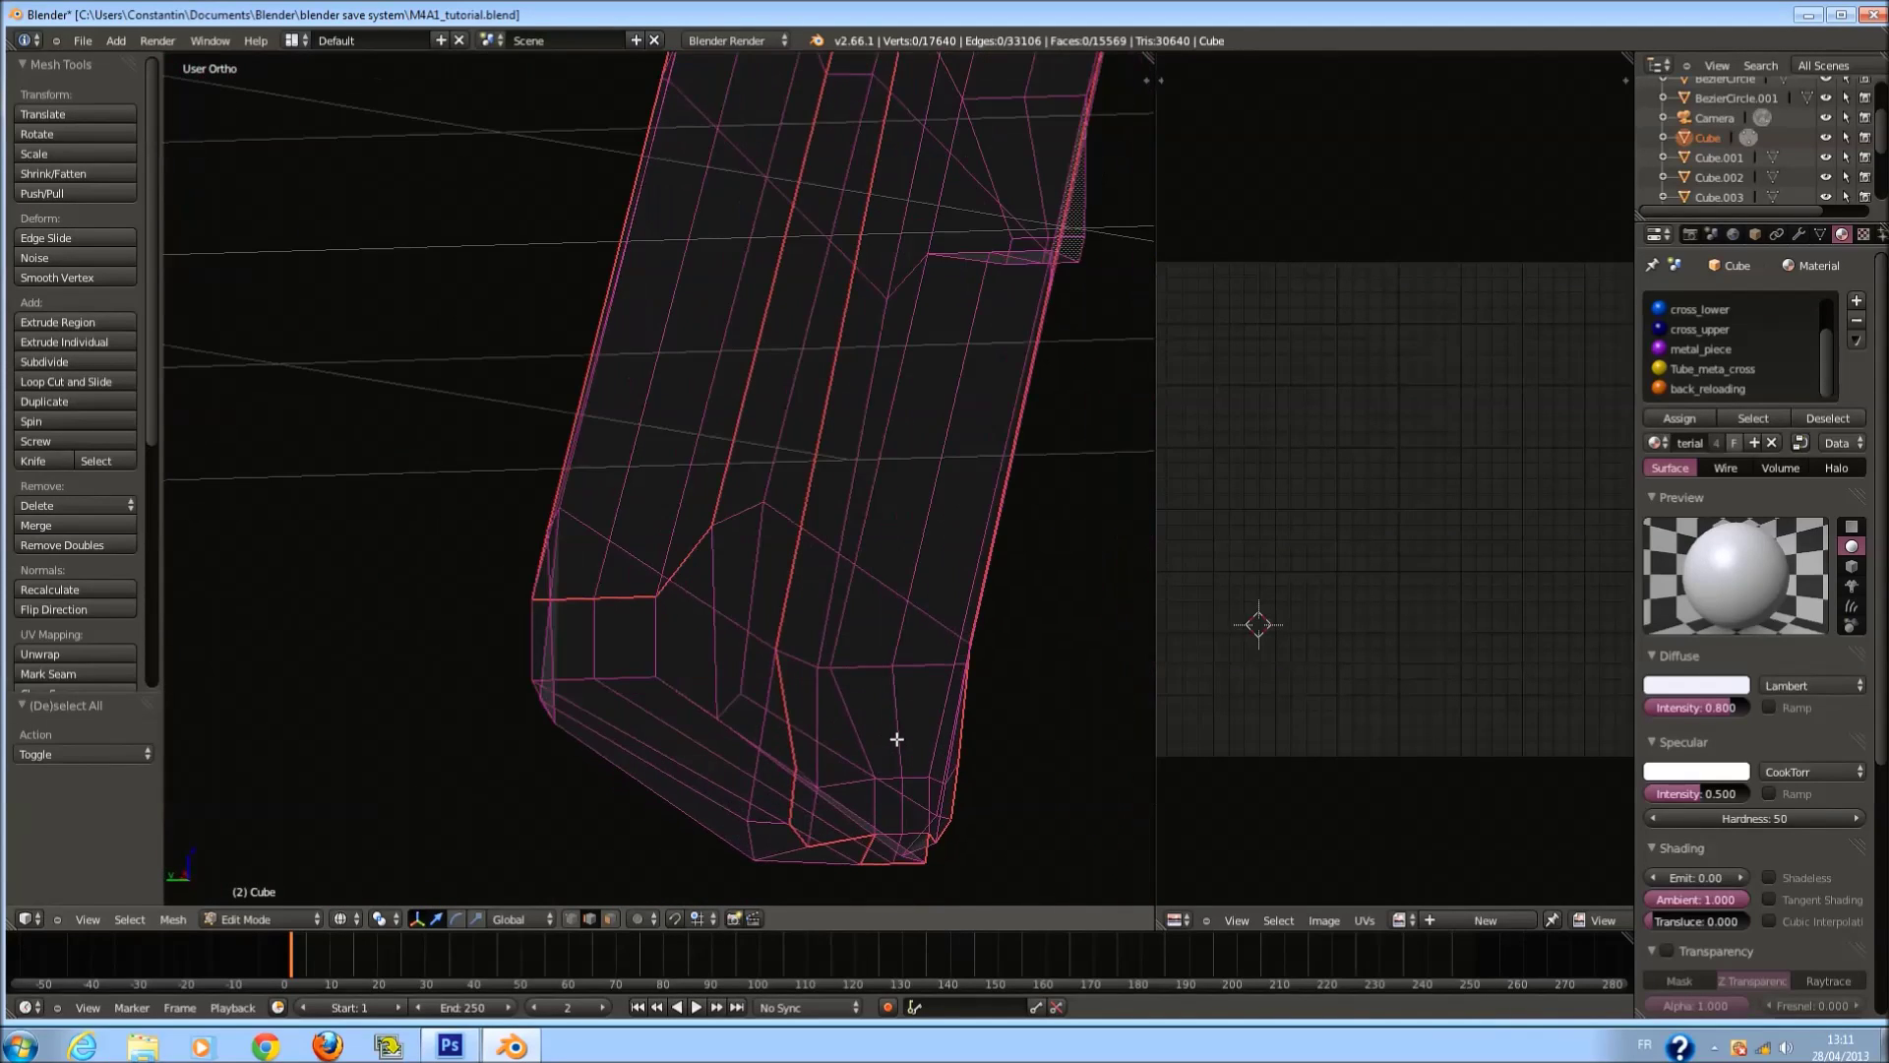
scroll(897, 739, "up", 5)
key("z")
scroll(891, 733, "down", 4)
key("z")
key("z")
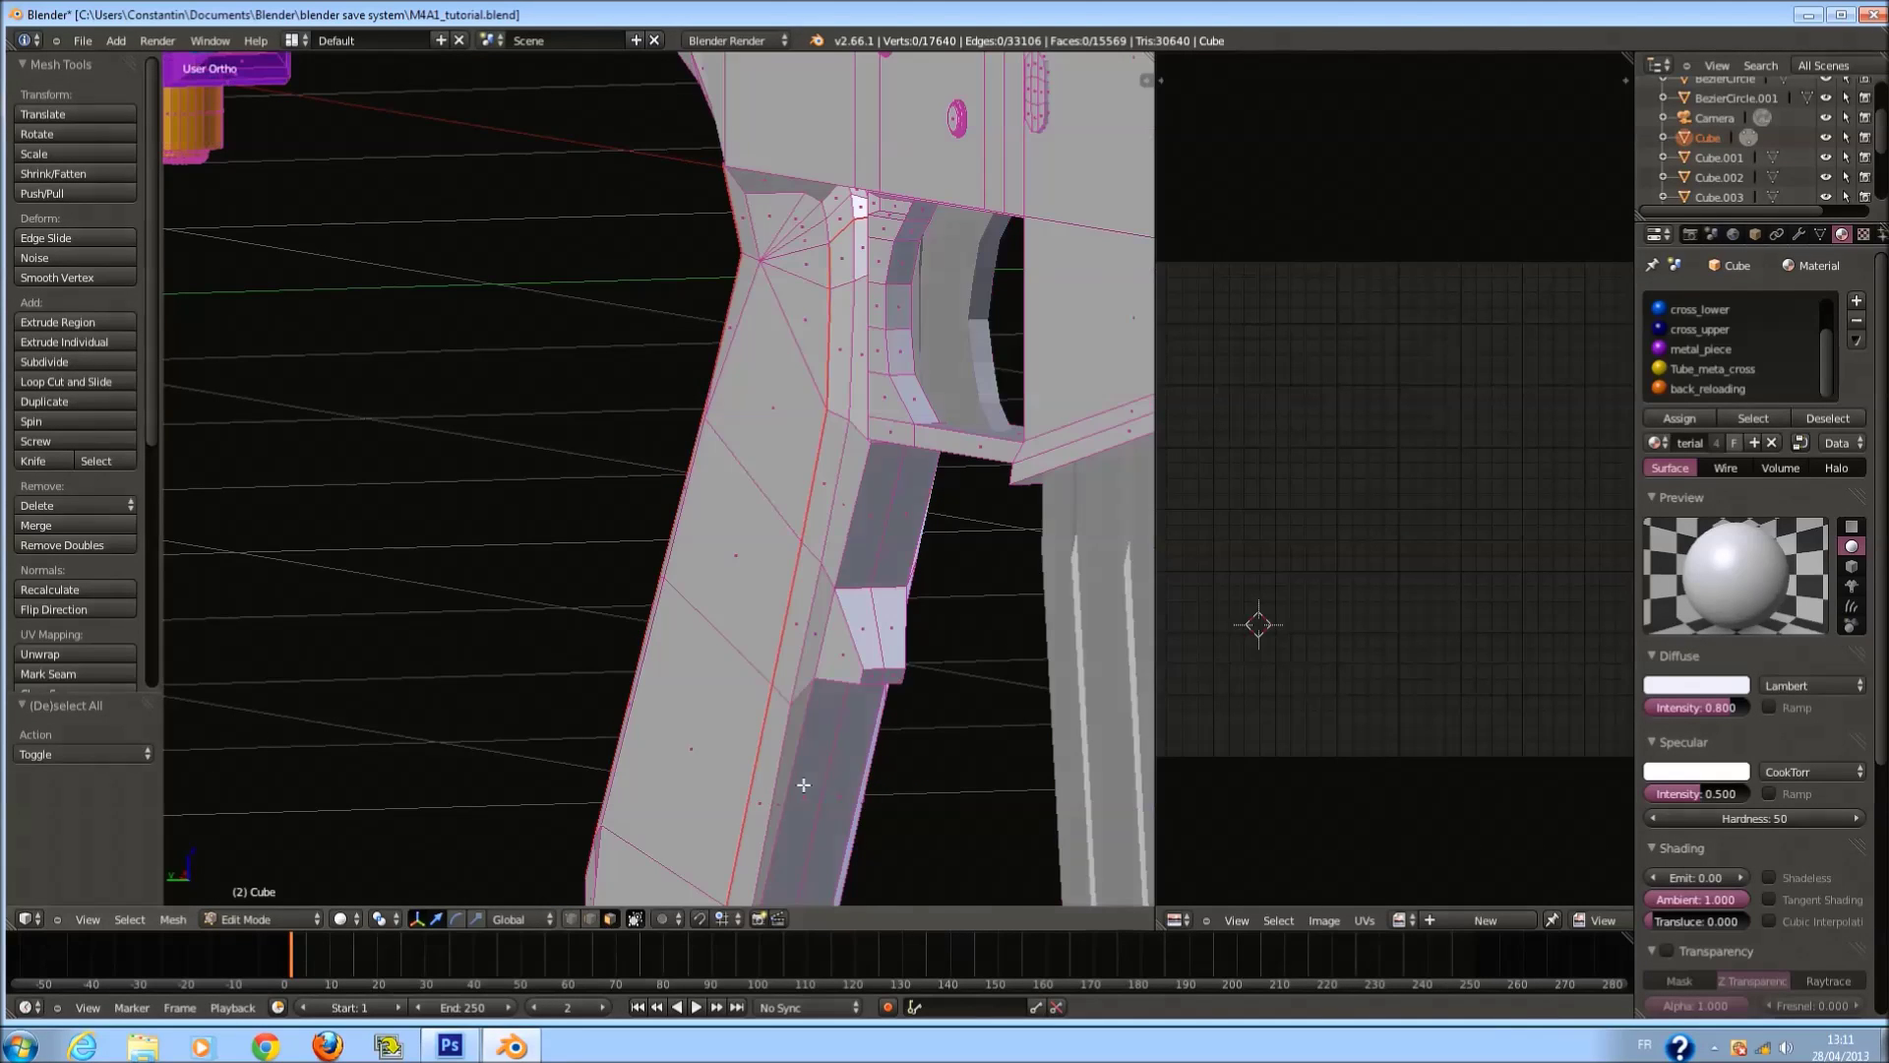
key("l")
key("KP_3")
key("z")
key("u")
left_click(747, 882)
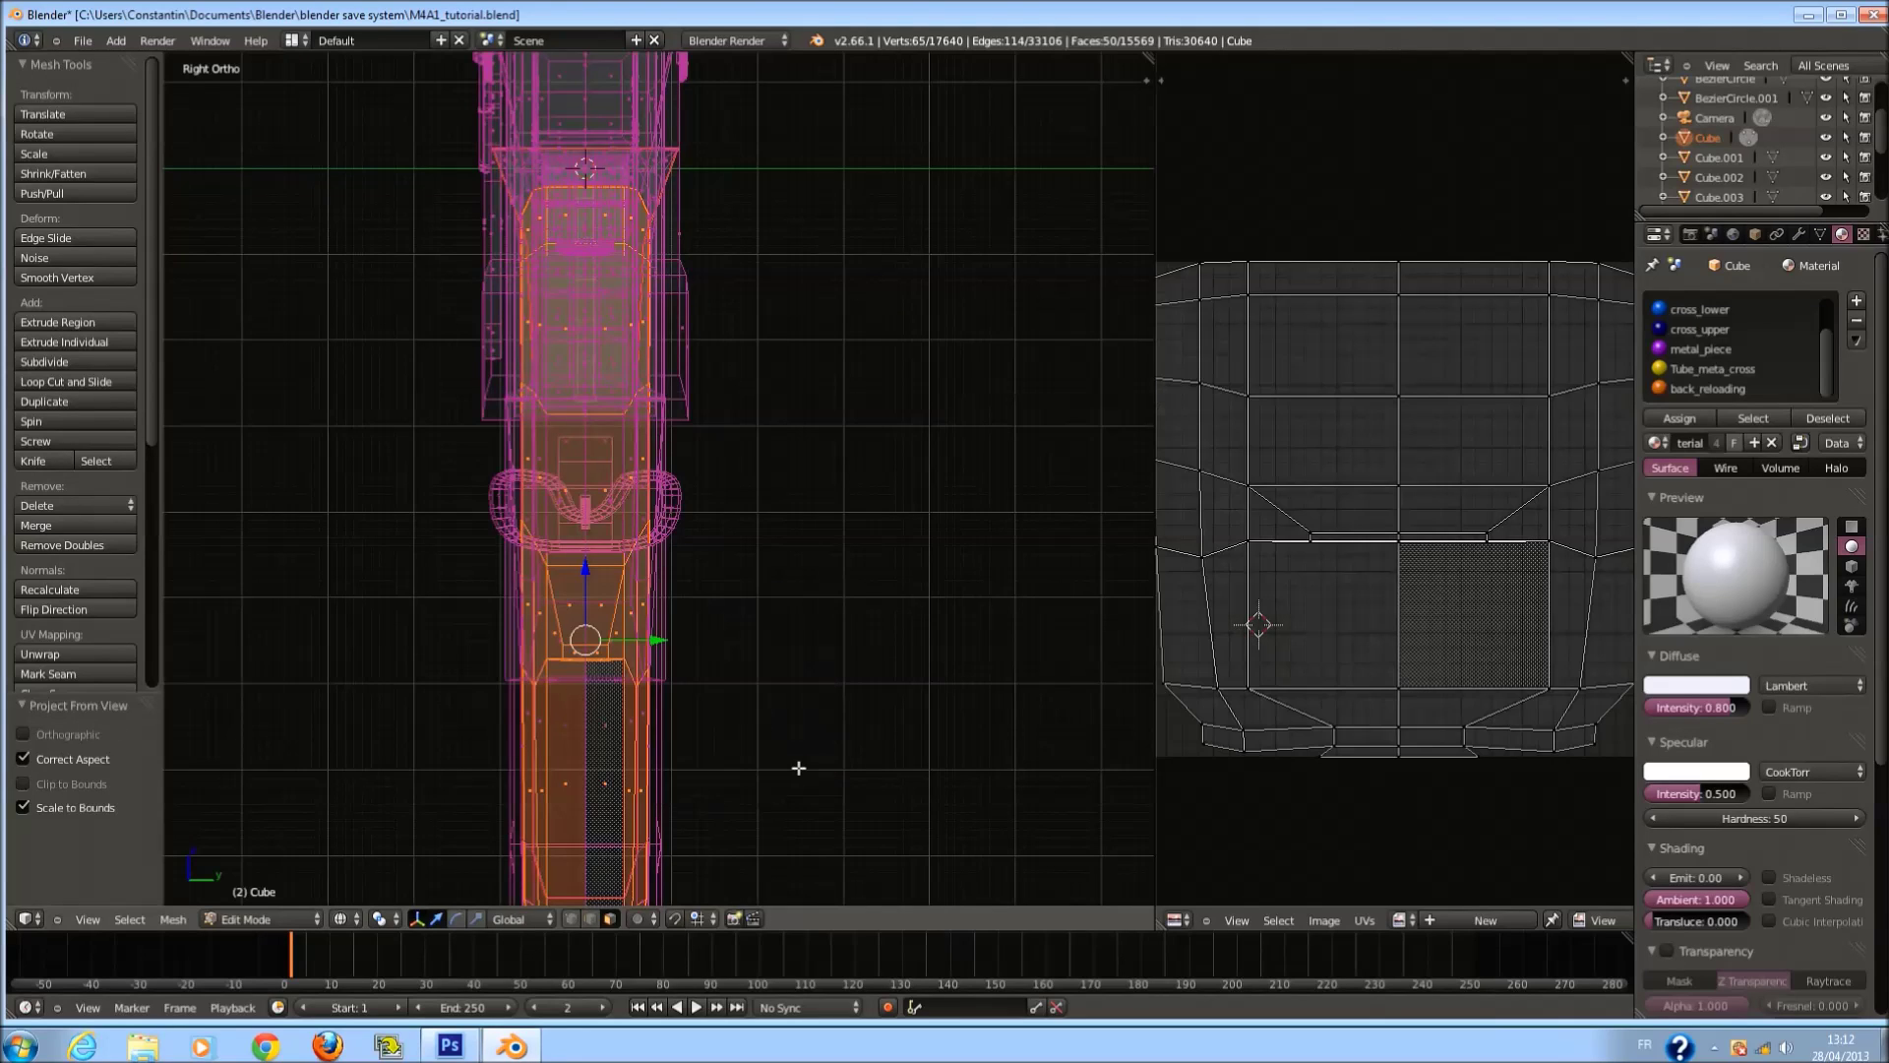
Select all seam-bounded regions of the pistol grip in the front view, its side faces together with the front and back strips.
key("KP_1")
key("a")
right_click(675, 690)
key("l")
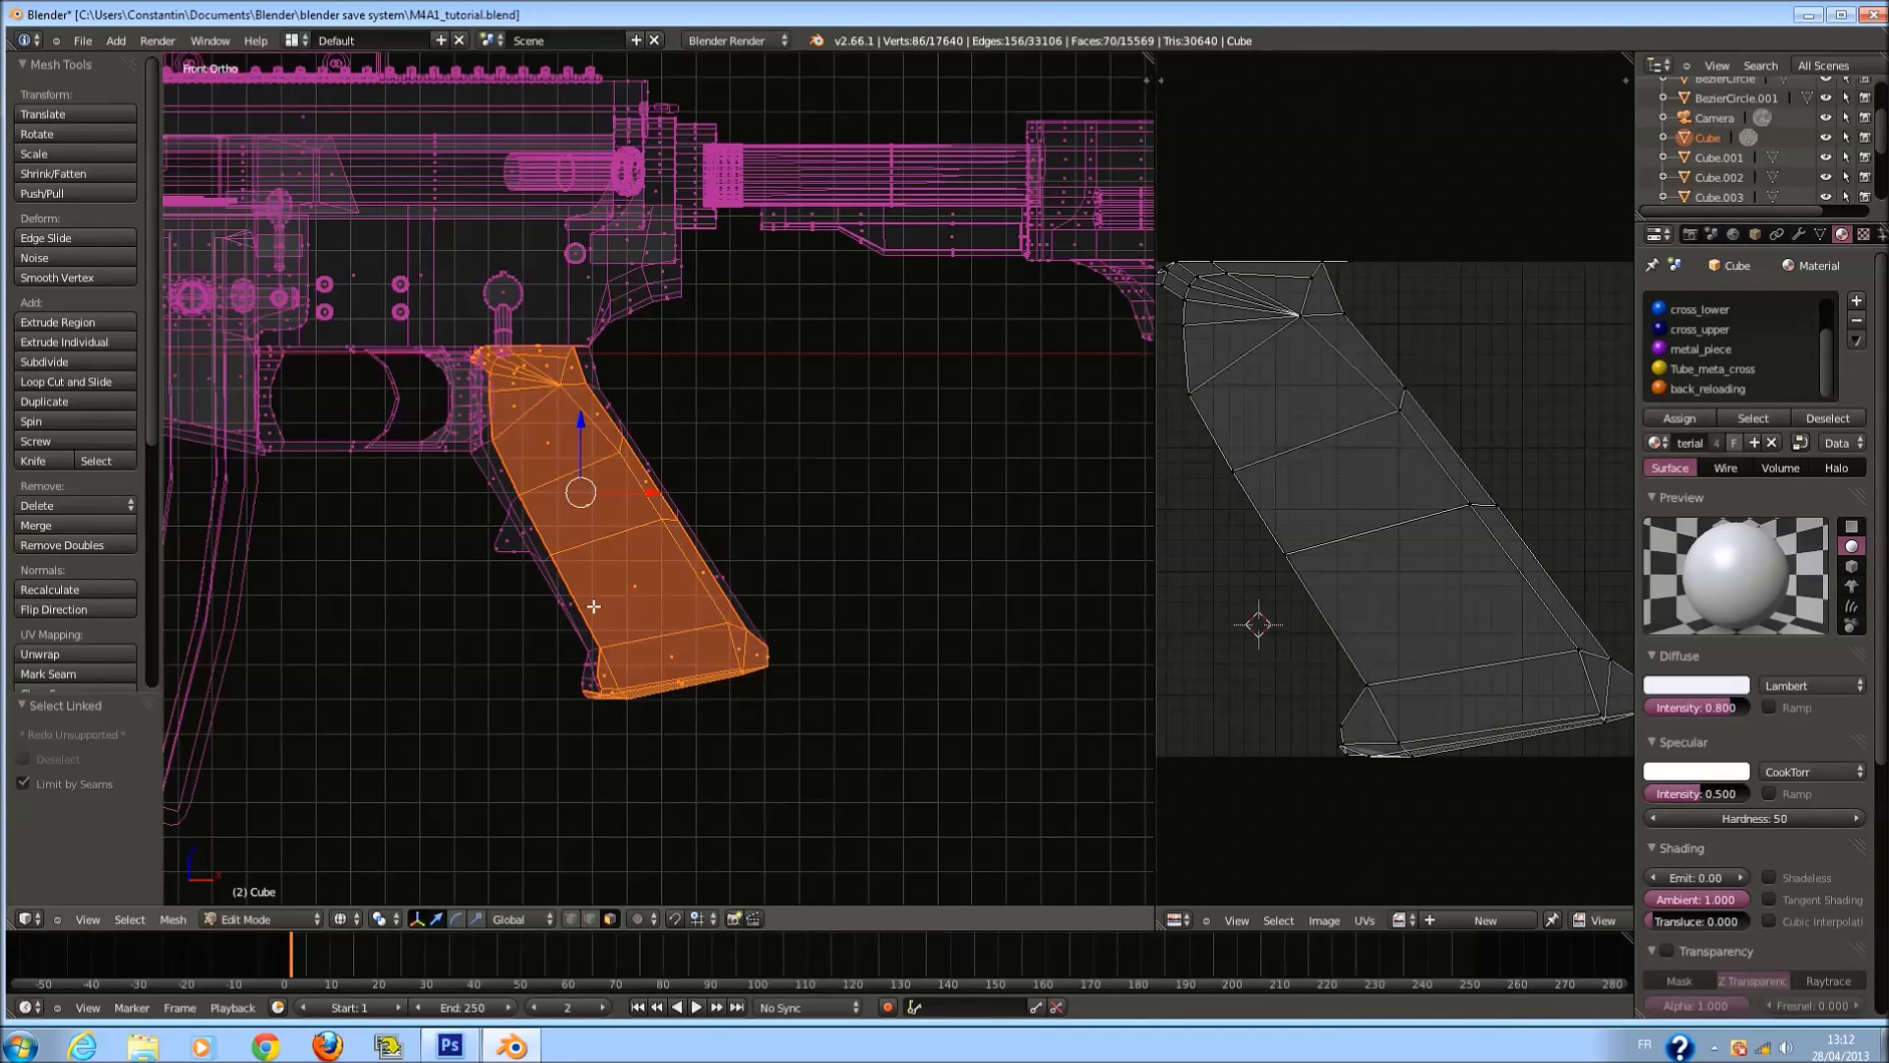
key("l")
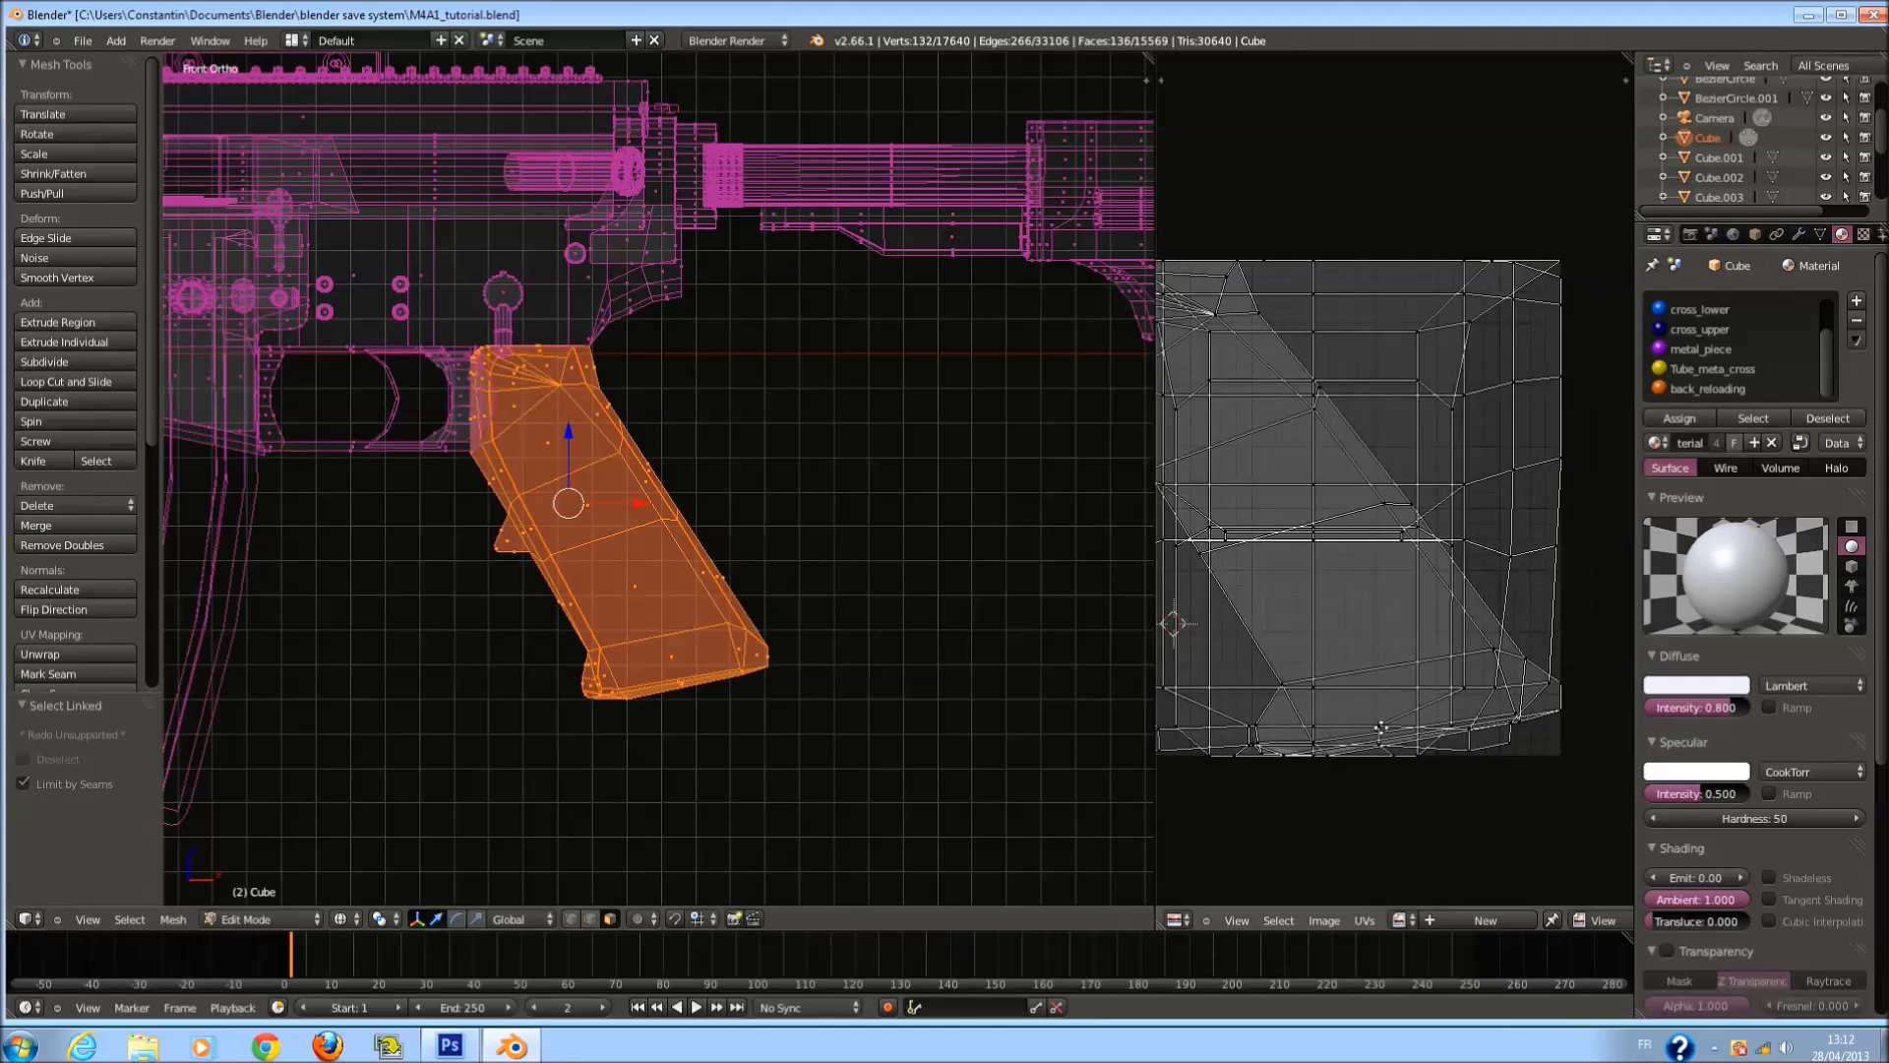
Pack all of the pistol grip's UV islands so they no longer overlap, and clear the UV selection.
key("a")
left_click(1366, 921)
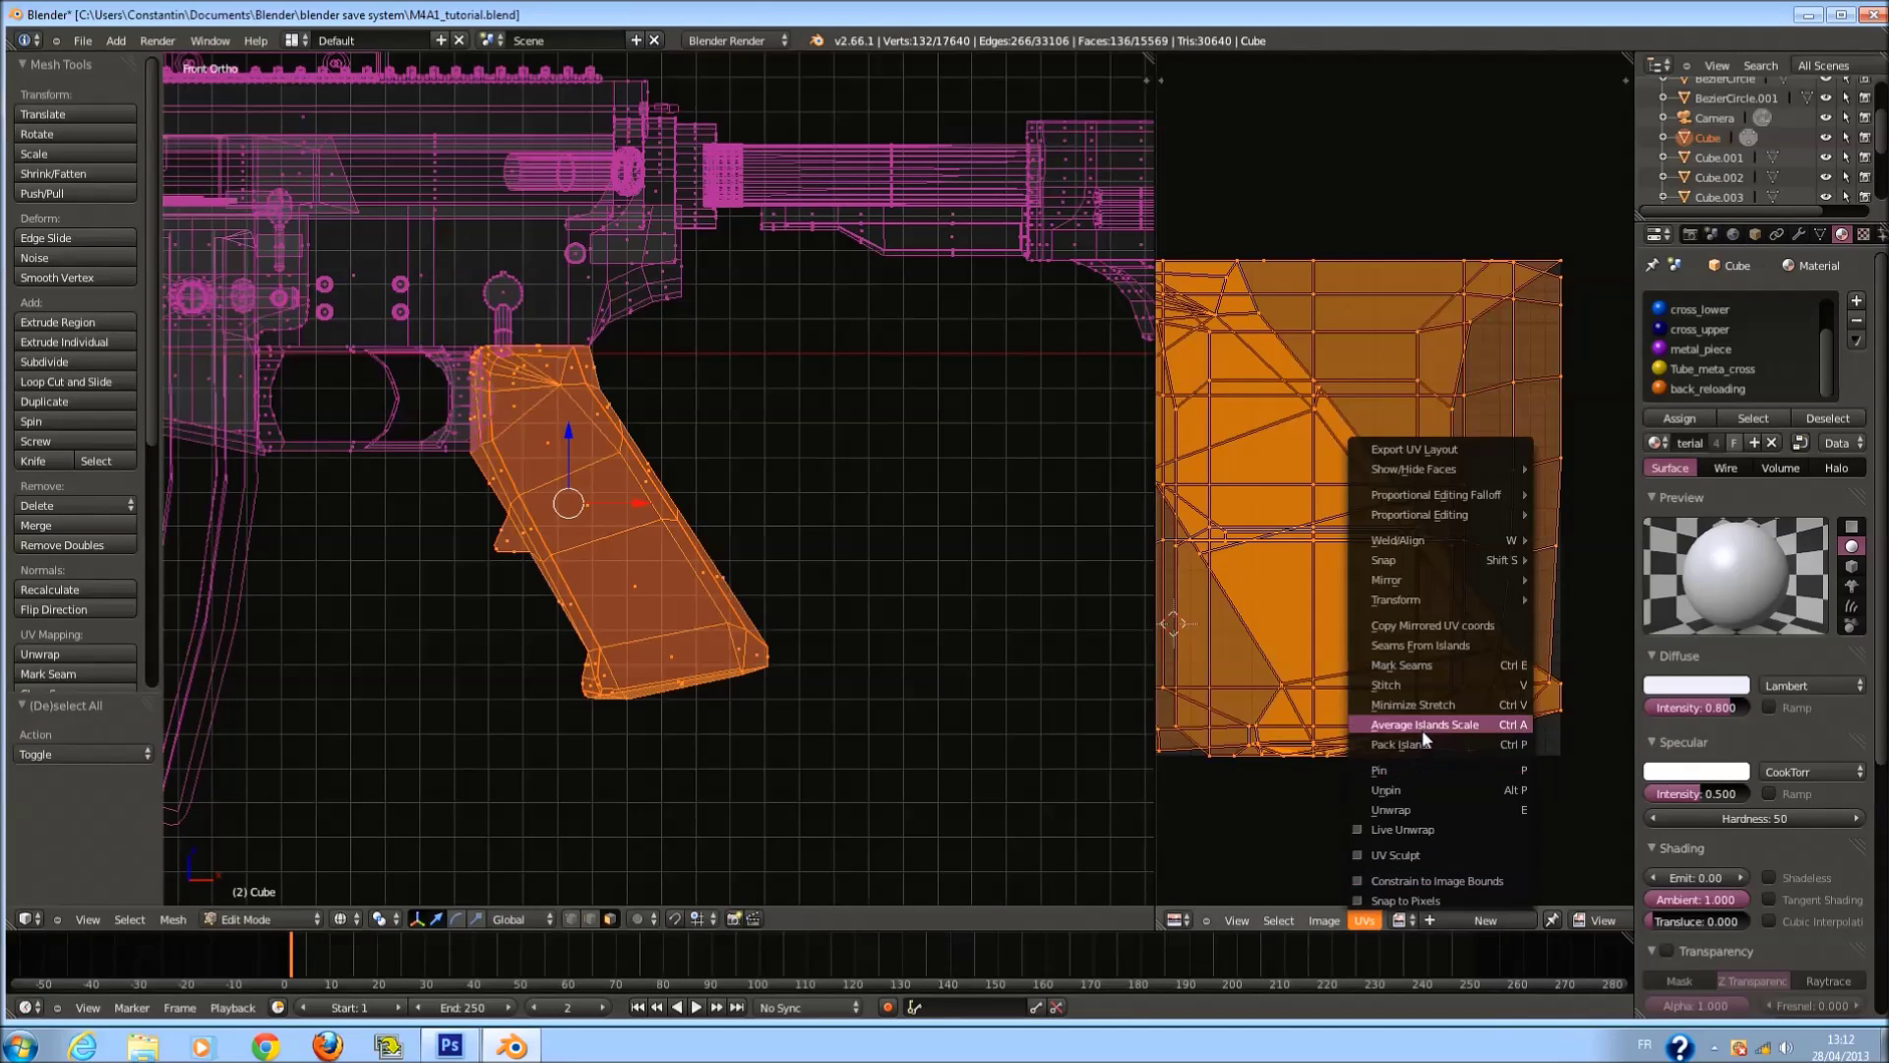
left_click(1422, 730)
scroll(1427, 696, "up", 2)
key("a")
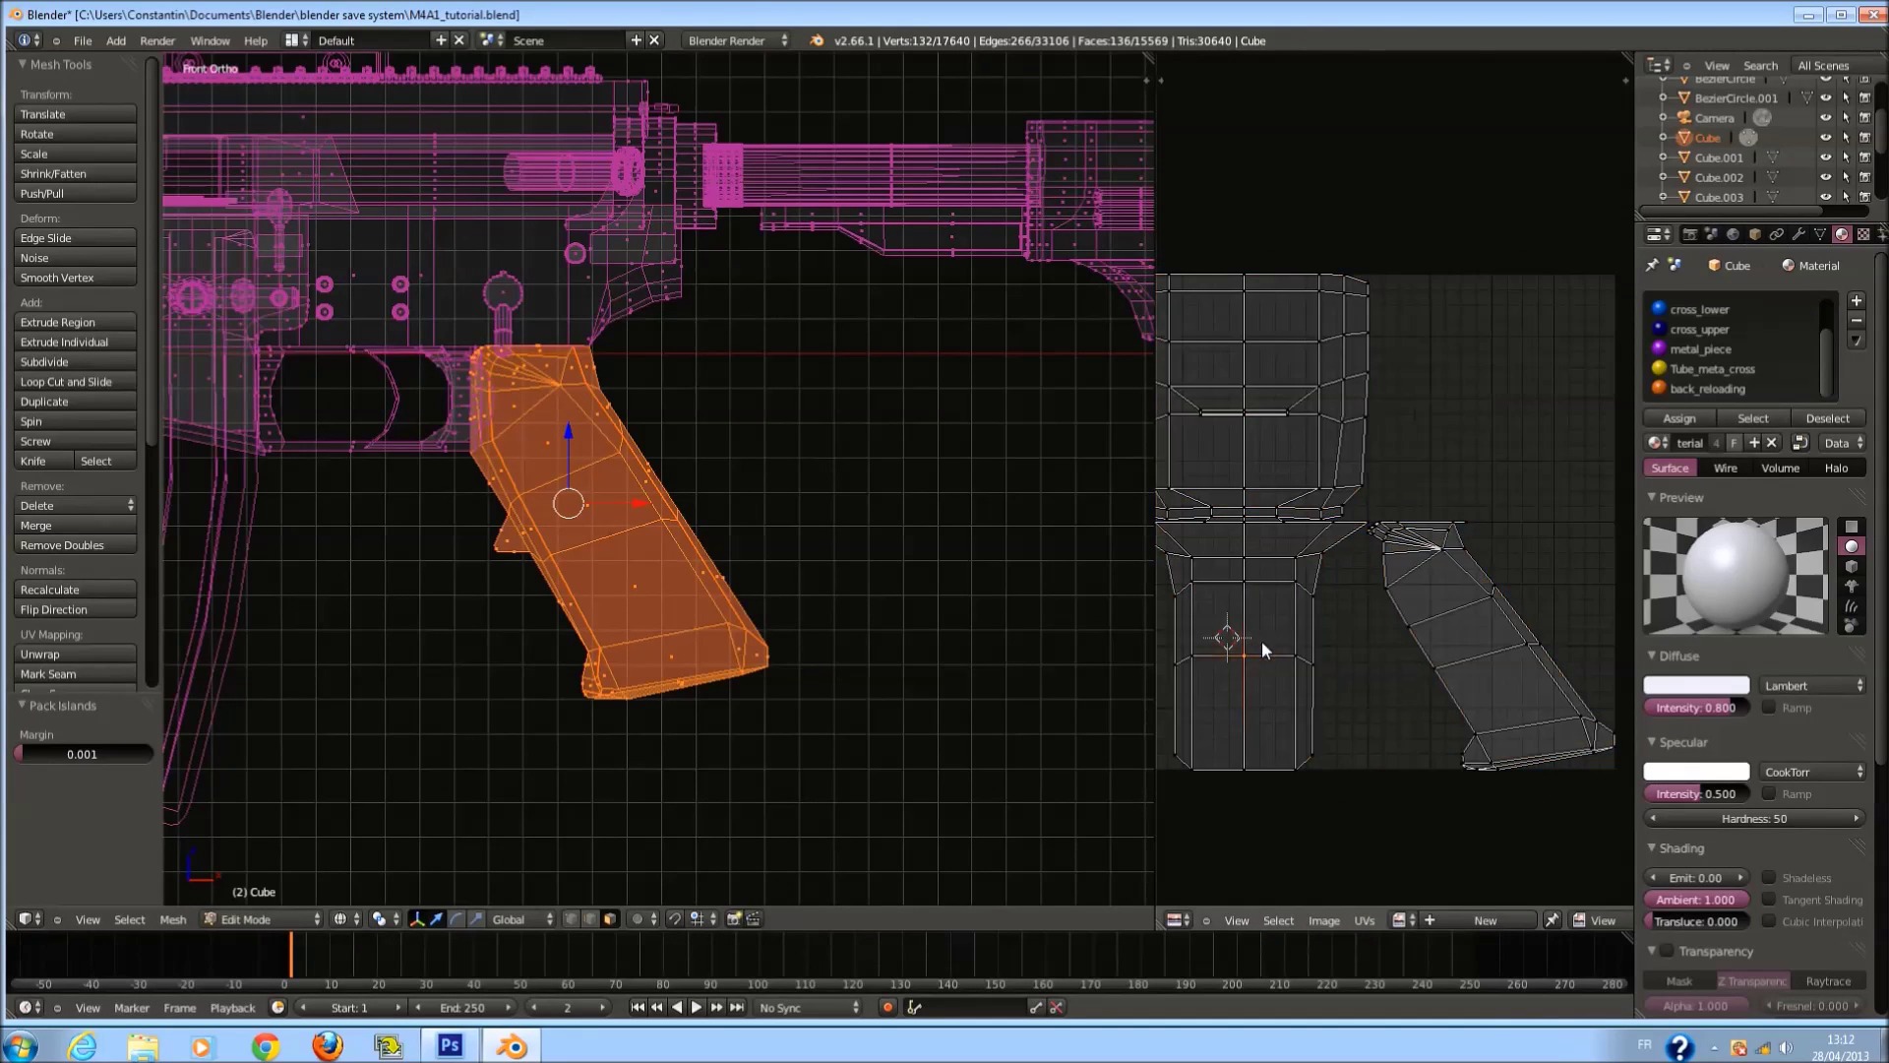
Scale the grip's two strip UV islands to about 0.488 and move them down to the UV tile's bottom edge.
key("l")
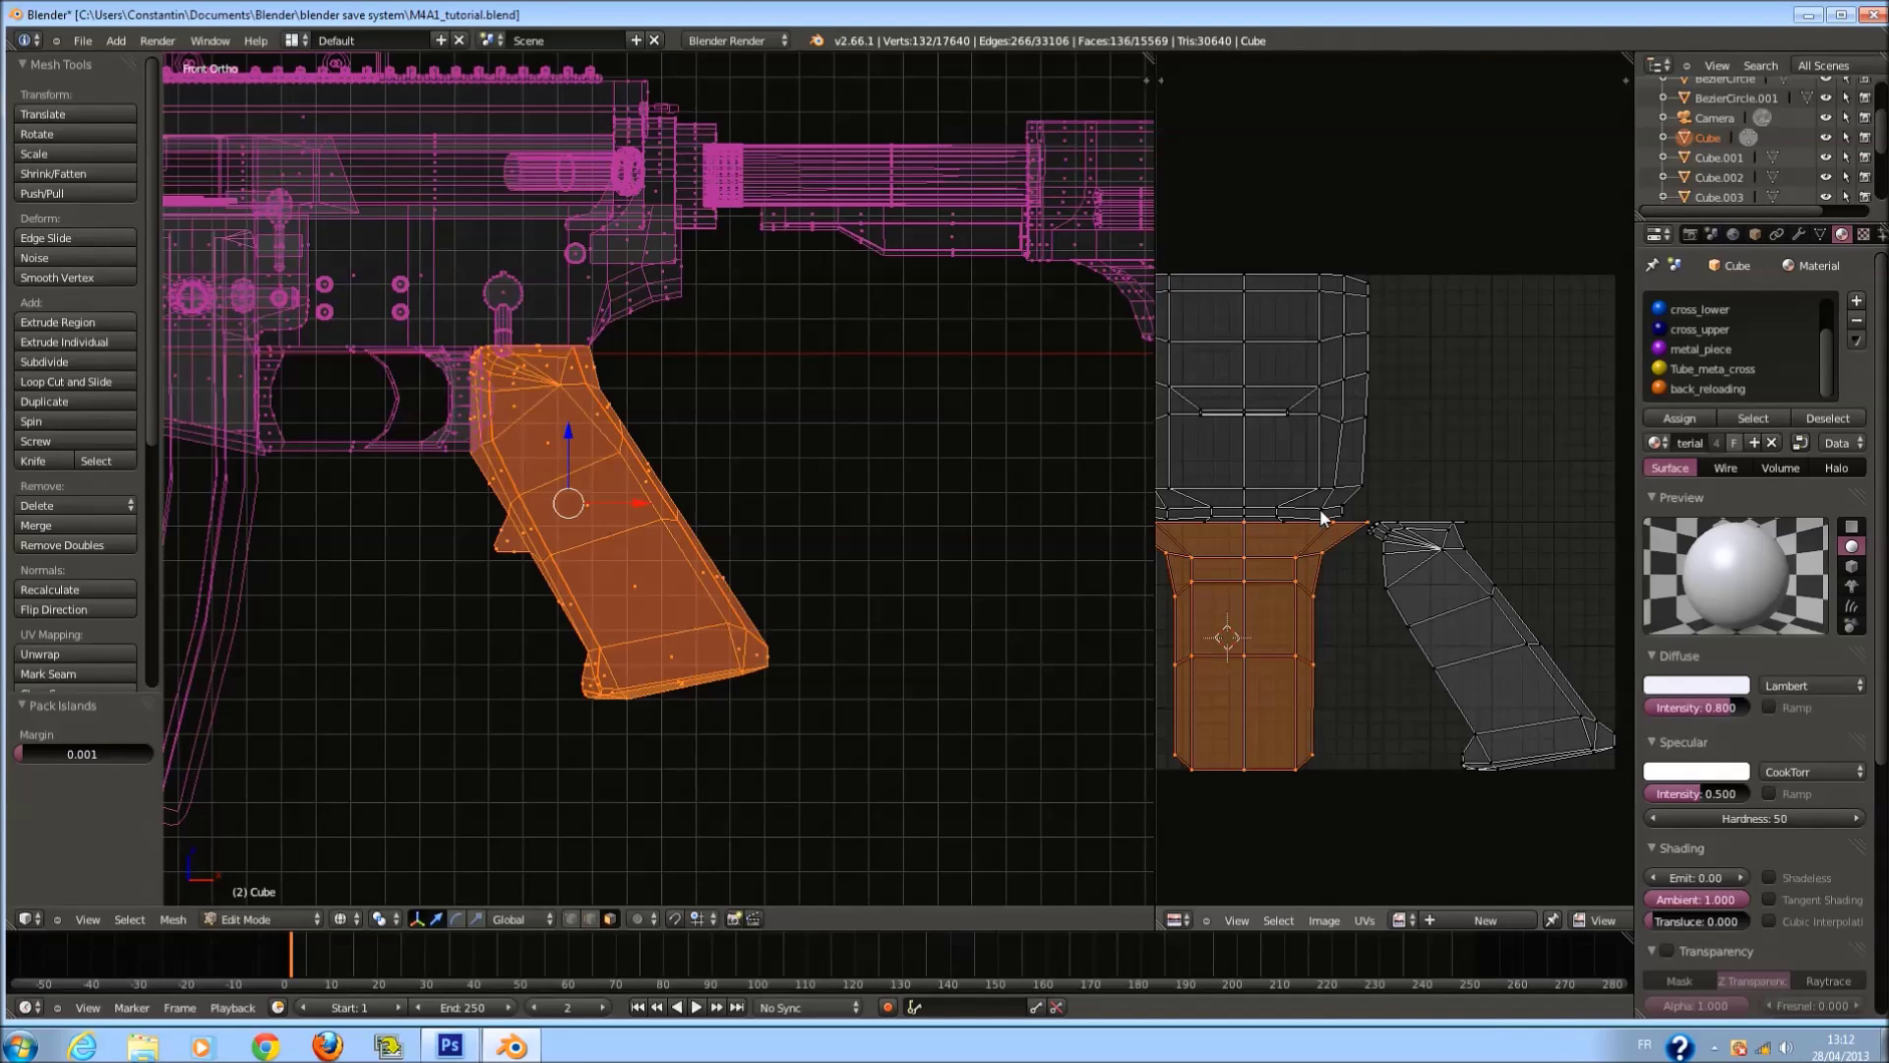
key("l")
key("s")
left_click(1344, 518)
key("g")
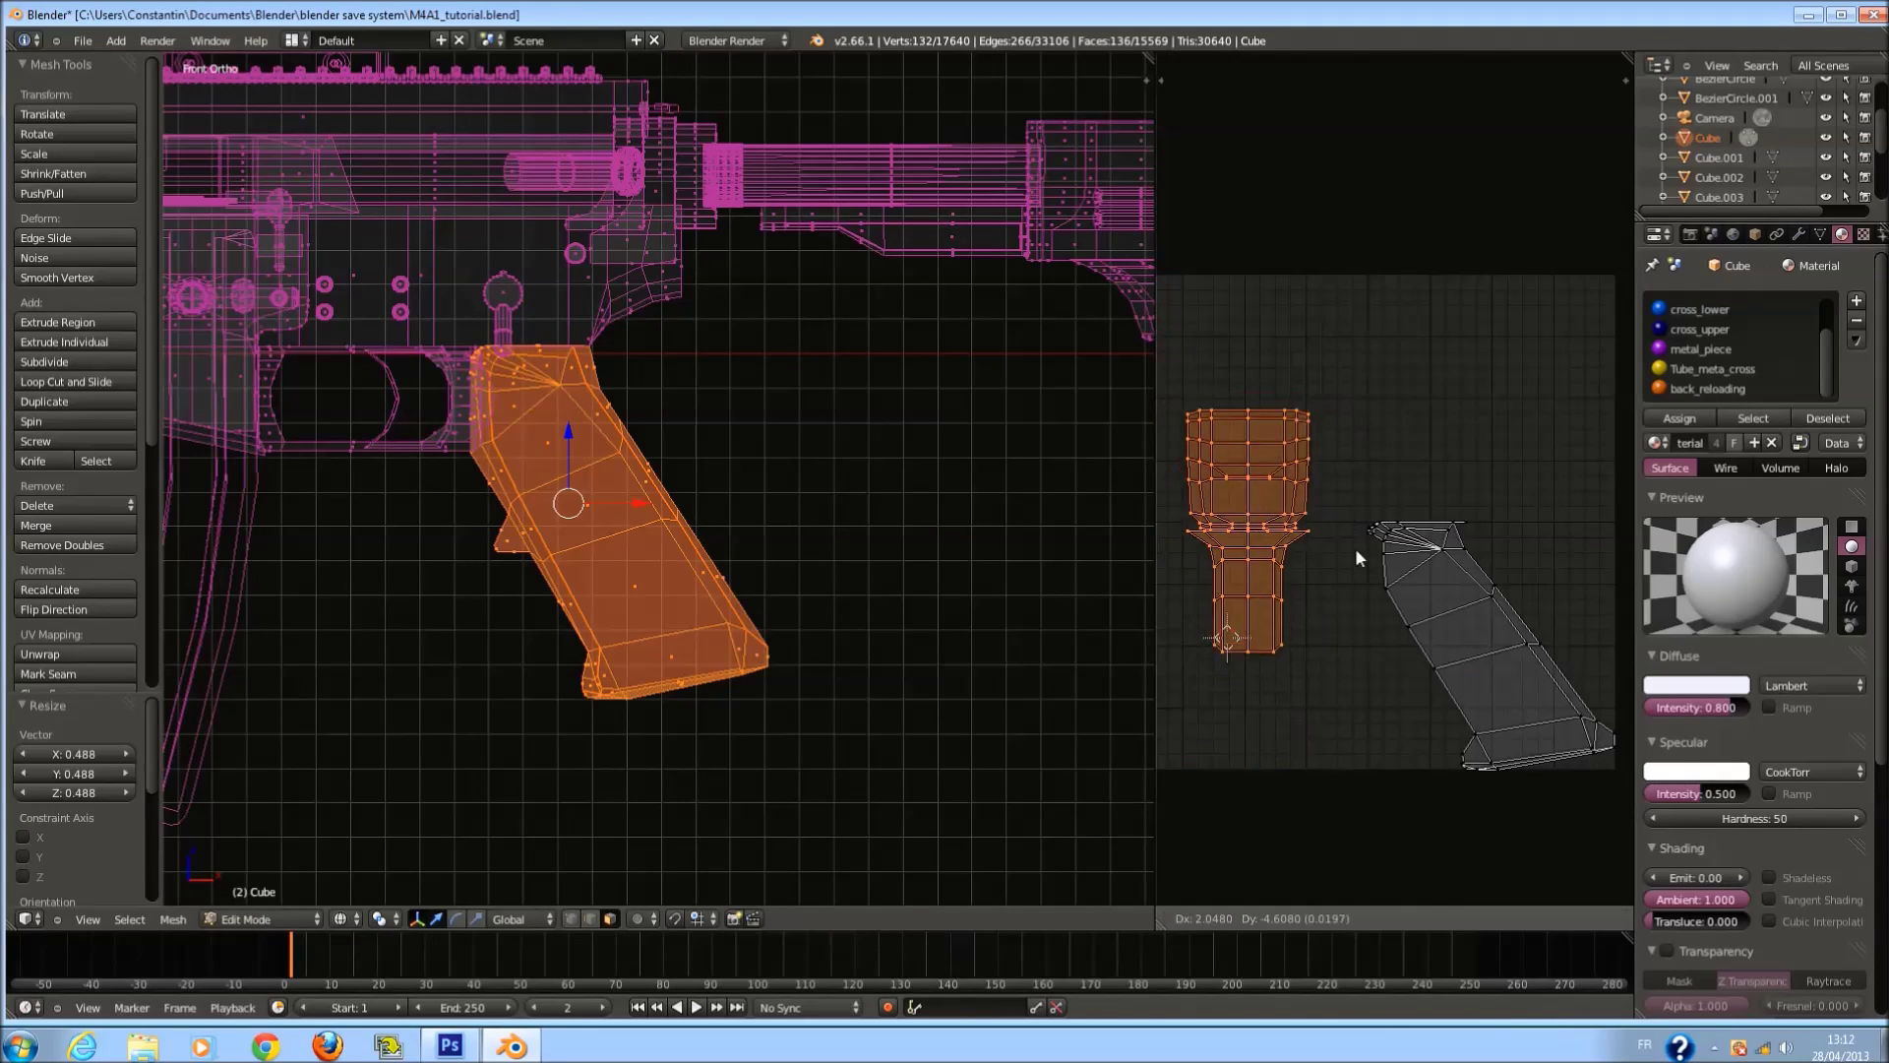
left_click(1348, 665)
key("s")
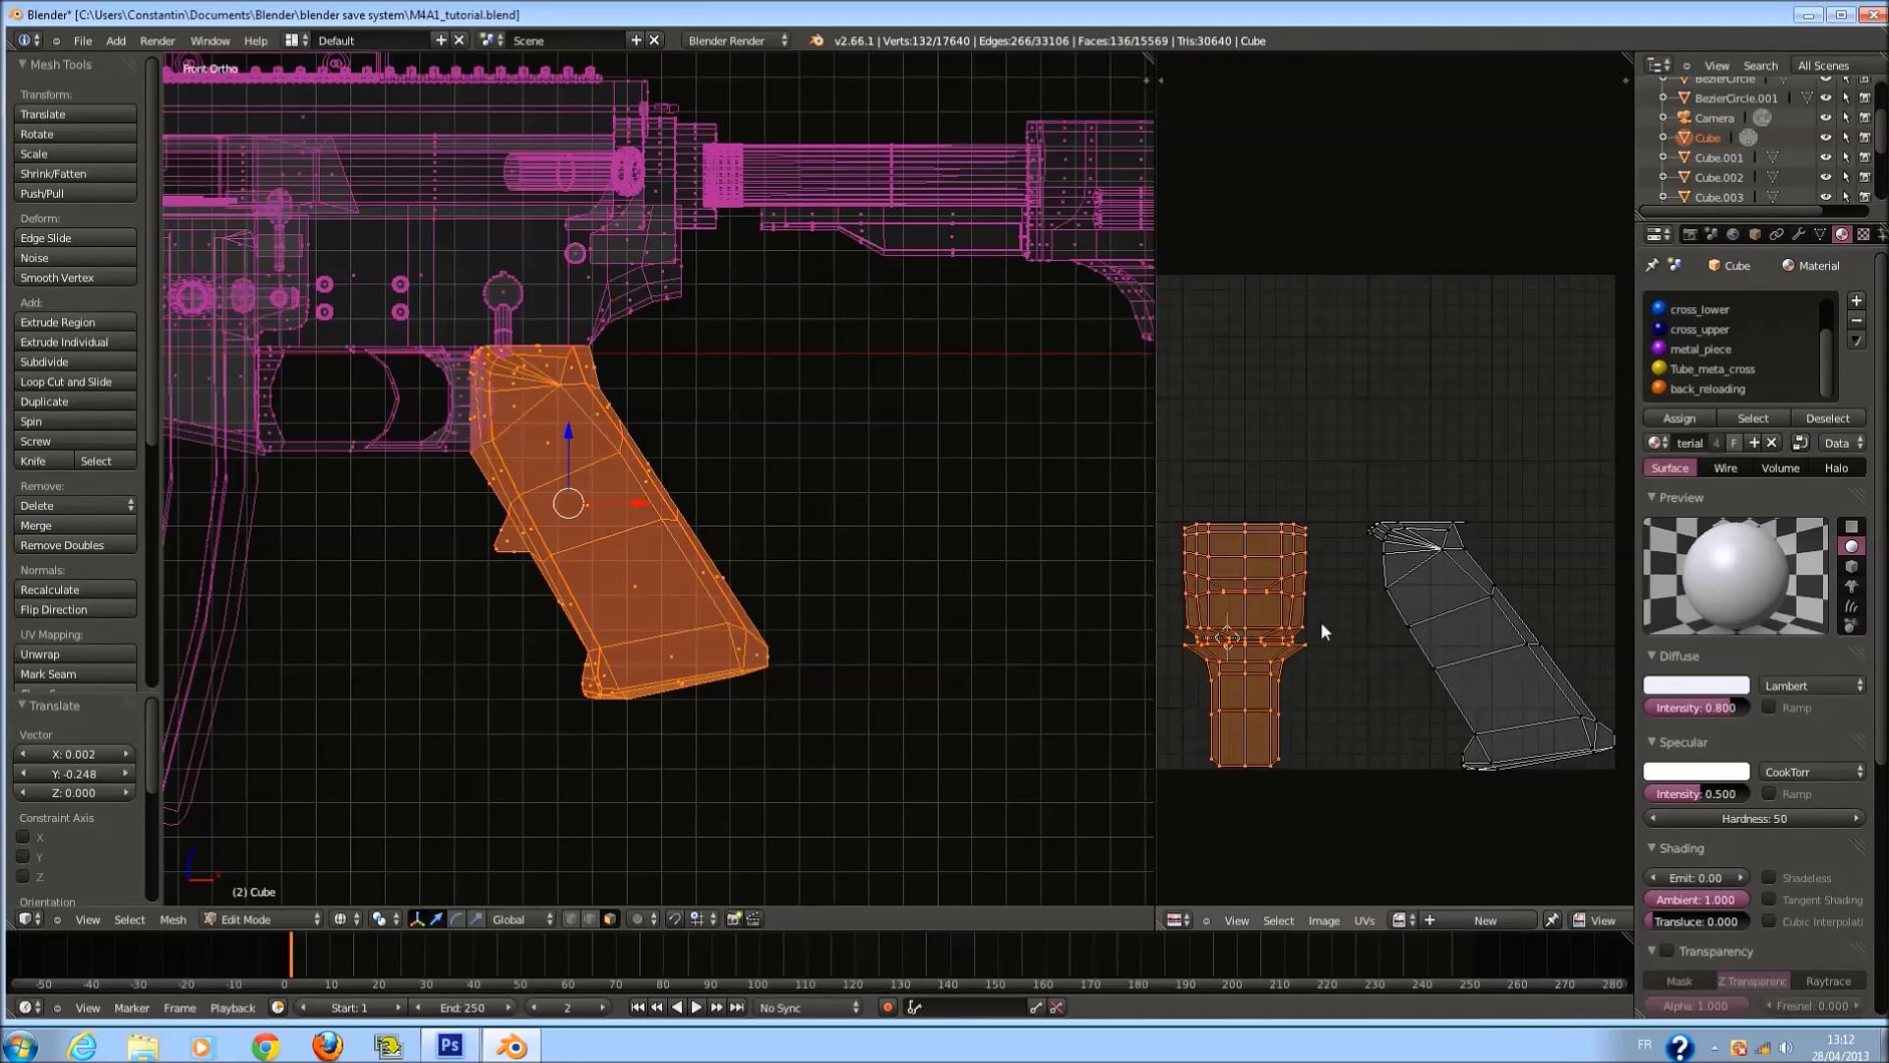
key("x")
left_click(1326, 634)
Scale the grip's side UV island to about 0.795 and move it close beside the strip islands.
right_click(1434, 641)
key("ctrl+l")
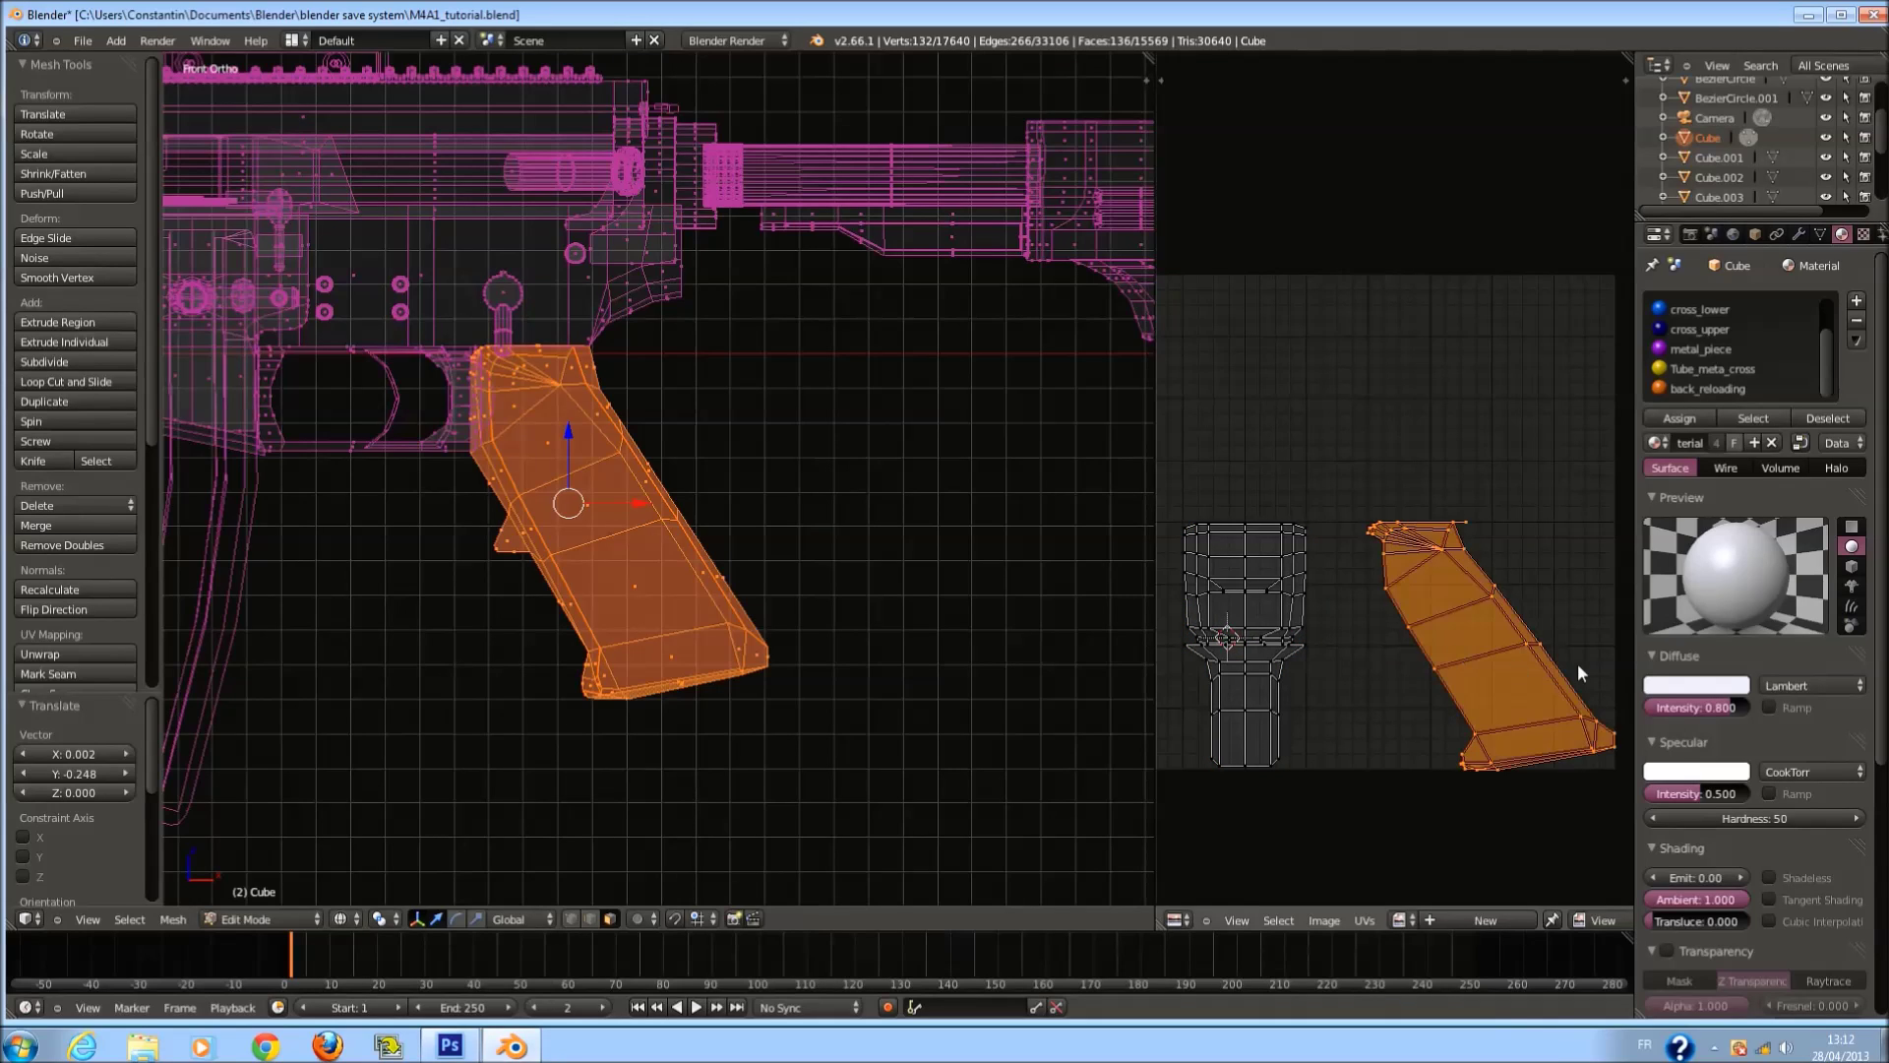
key("s")
left_click(1556, 670)
key("g")
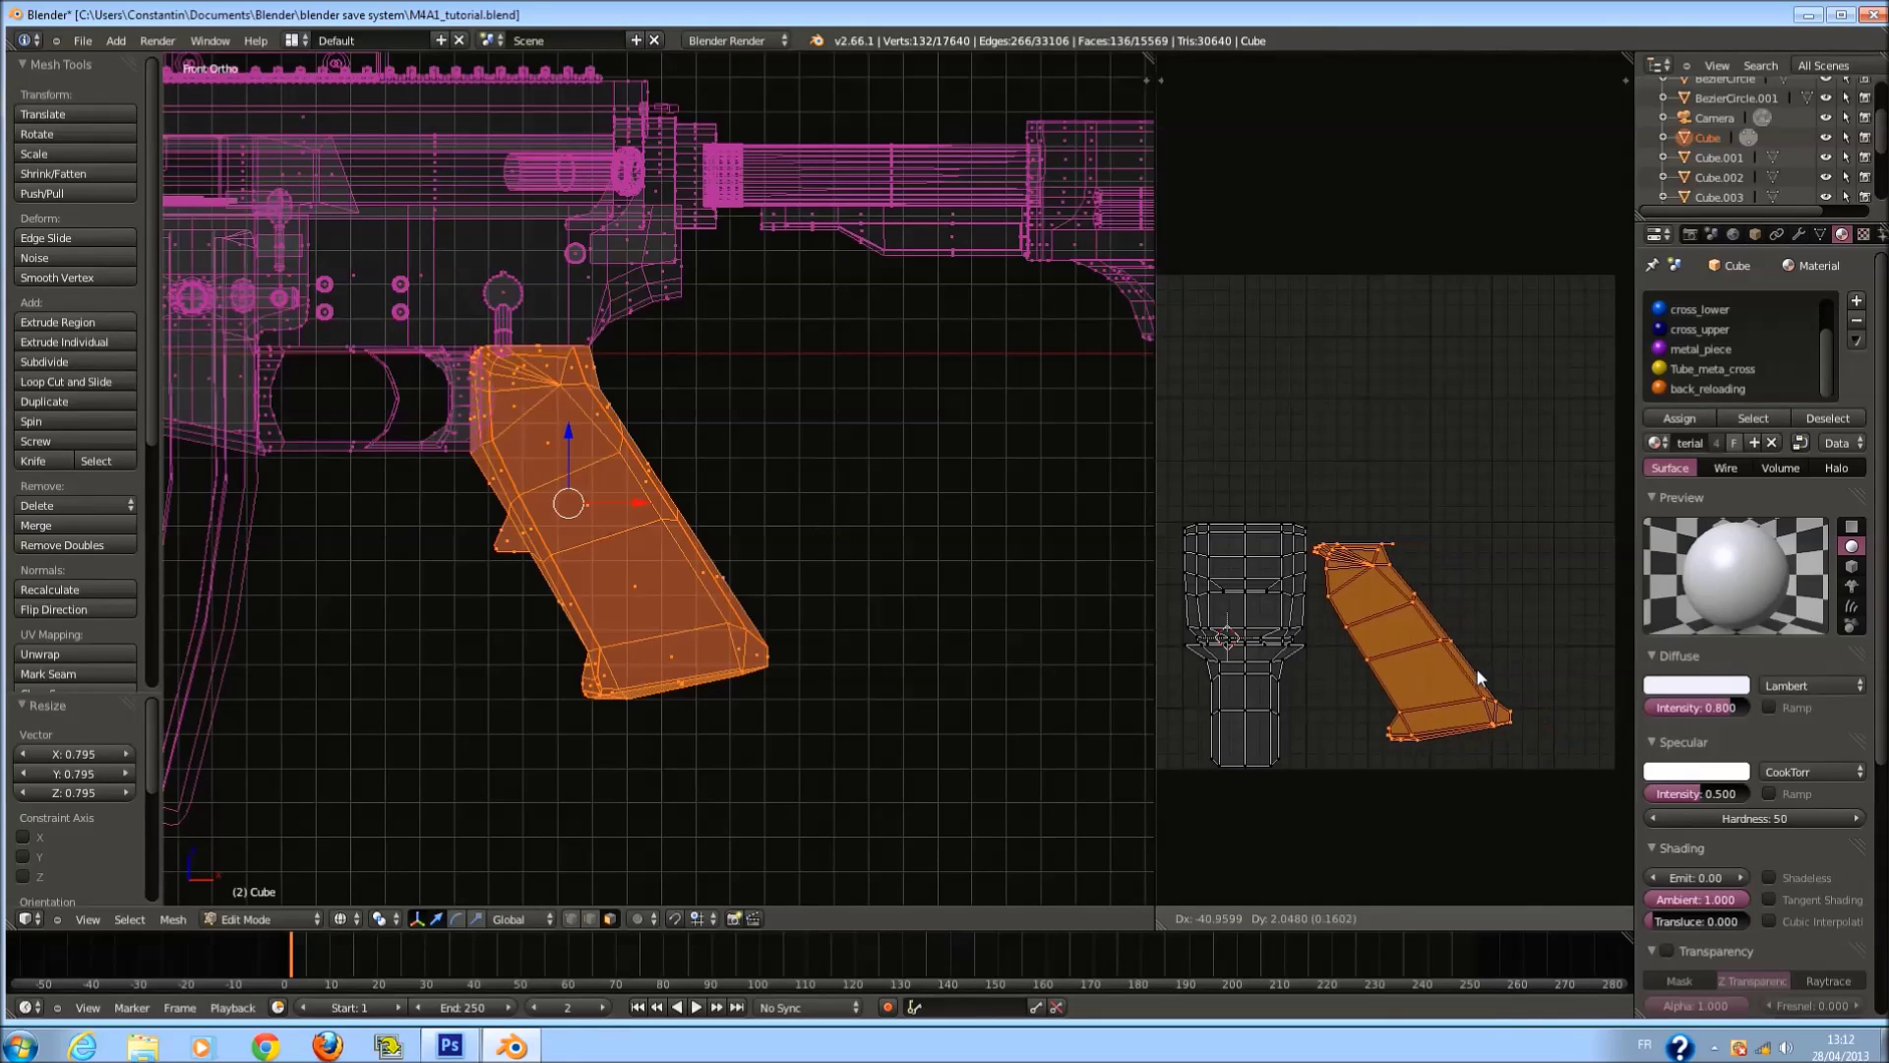
left_click(1347, 683)
Adjust the grip islands' size, move them toward the outside of the UV tile, and select the whole mesh to show every part's UVs.
scroll(1259, 566, "down", 15)
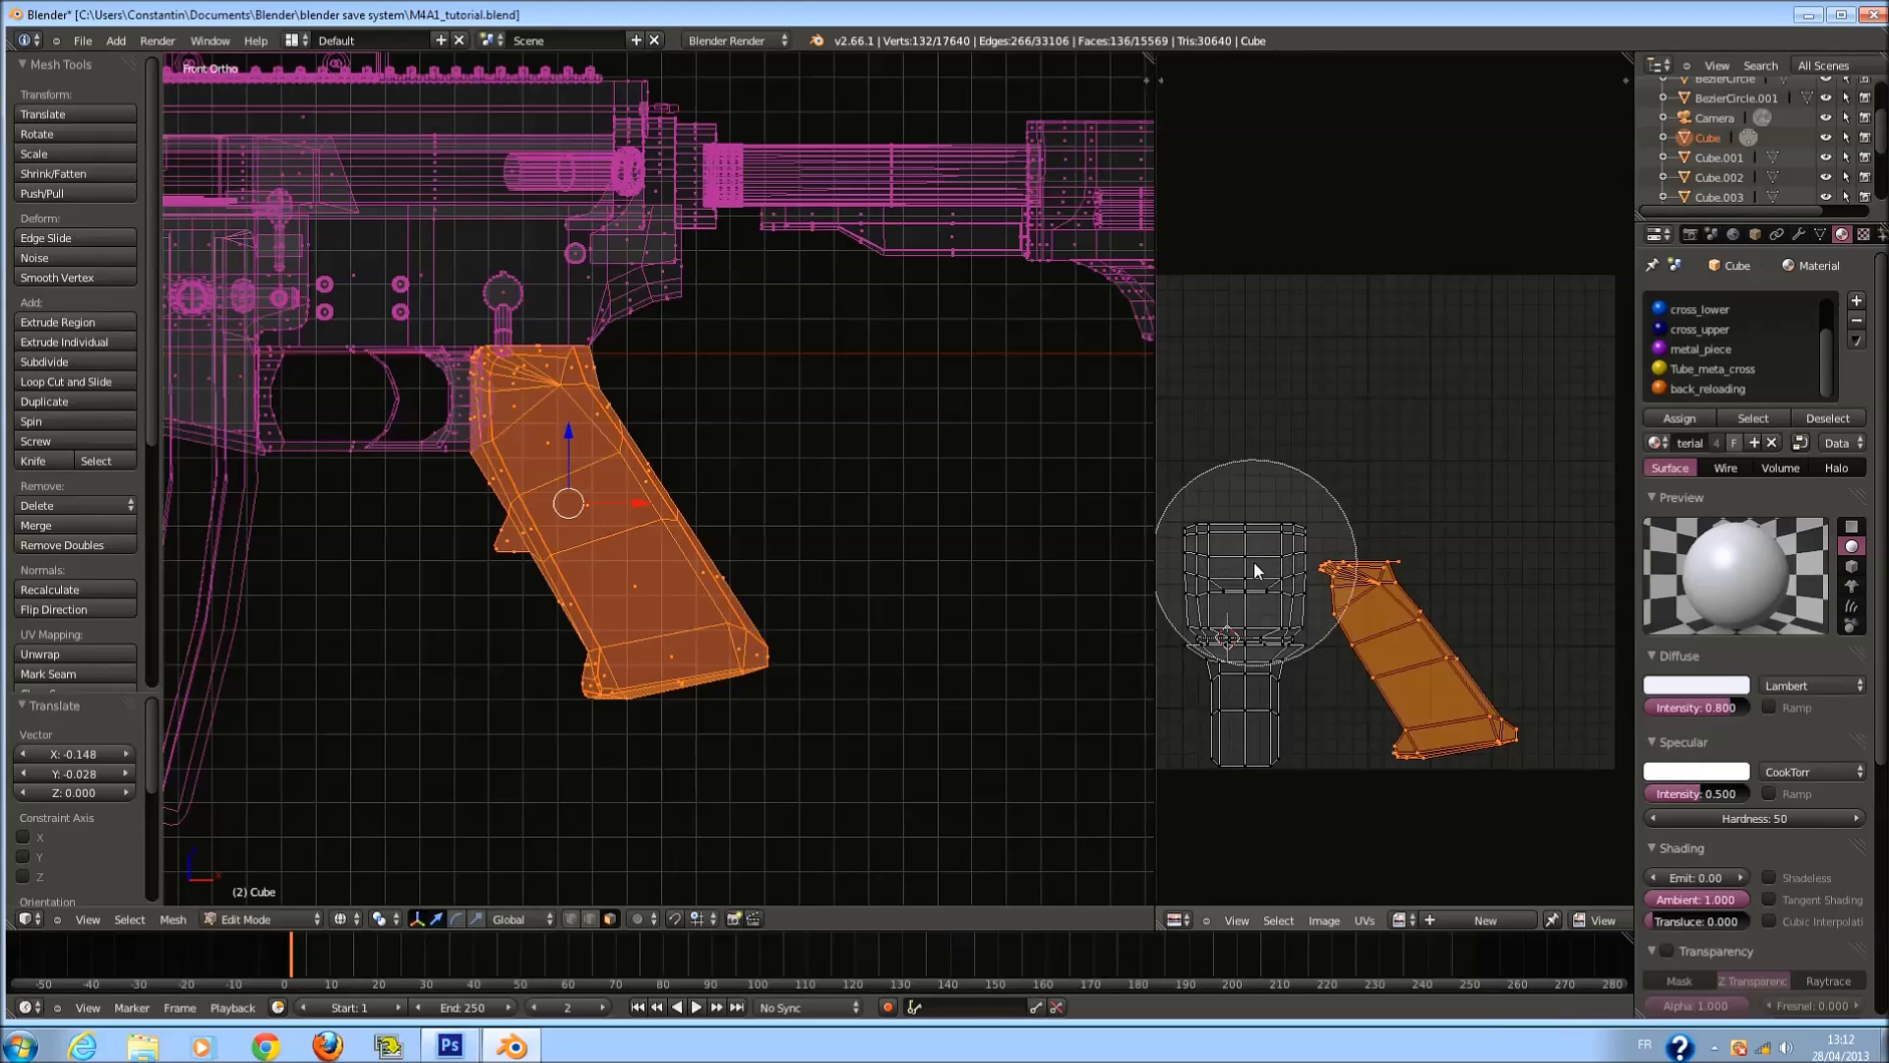
left_click(1261, 616)
right_click(1269, 620)
key("s")
left_click(1434, 692)
middle_click_drag(1392, 689, 1510, 663)
key("g")
left_click(1232, 715)
scroll(726, 527, "down", 5)
key("a")
scroll(1347, 629, "up", 2)
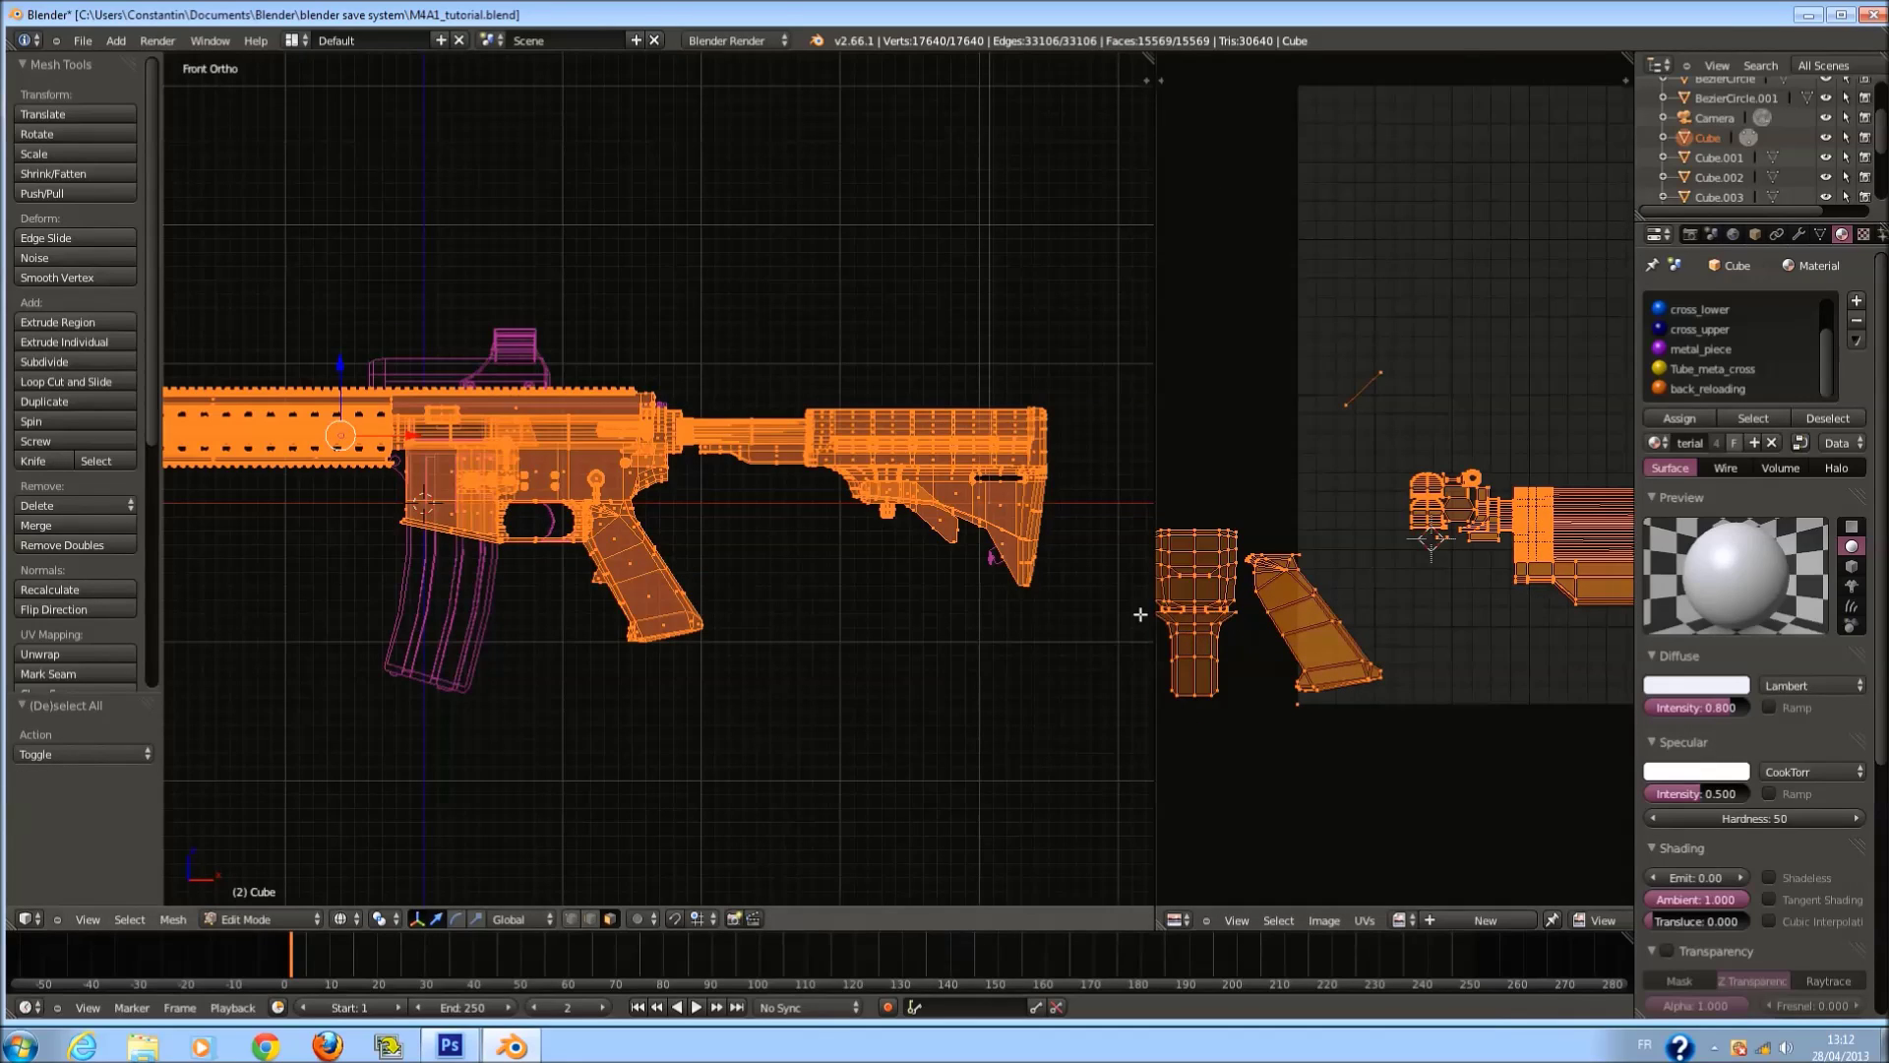
Widen the UV editor and select only the pistol grip's UV islands with a selection box.
left_click_drag(1153, 617, 782, 620)
scroll(1239, 637, "up", 1)
key("a")
scroll(1131, 620, "down", 2)
key("b")
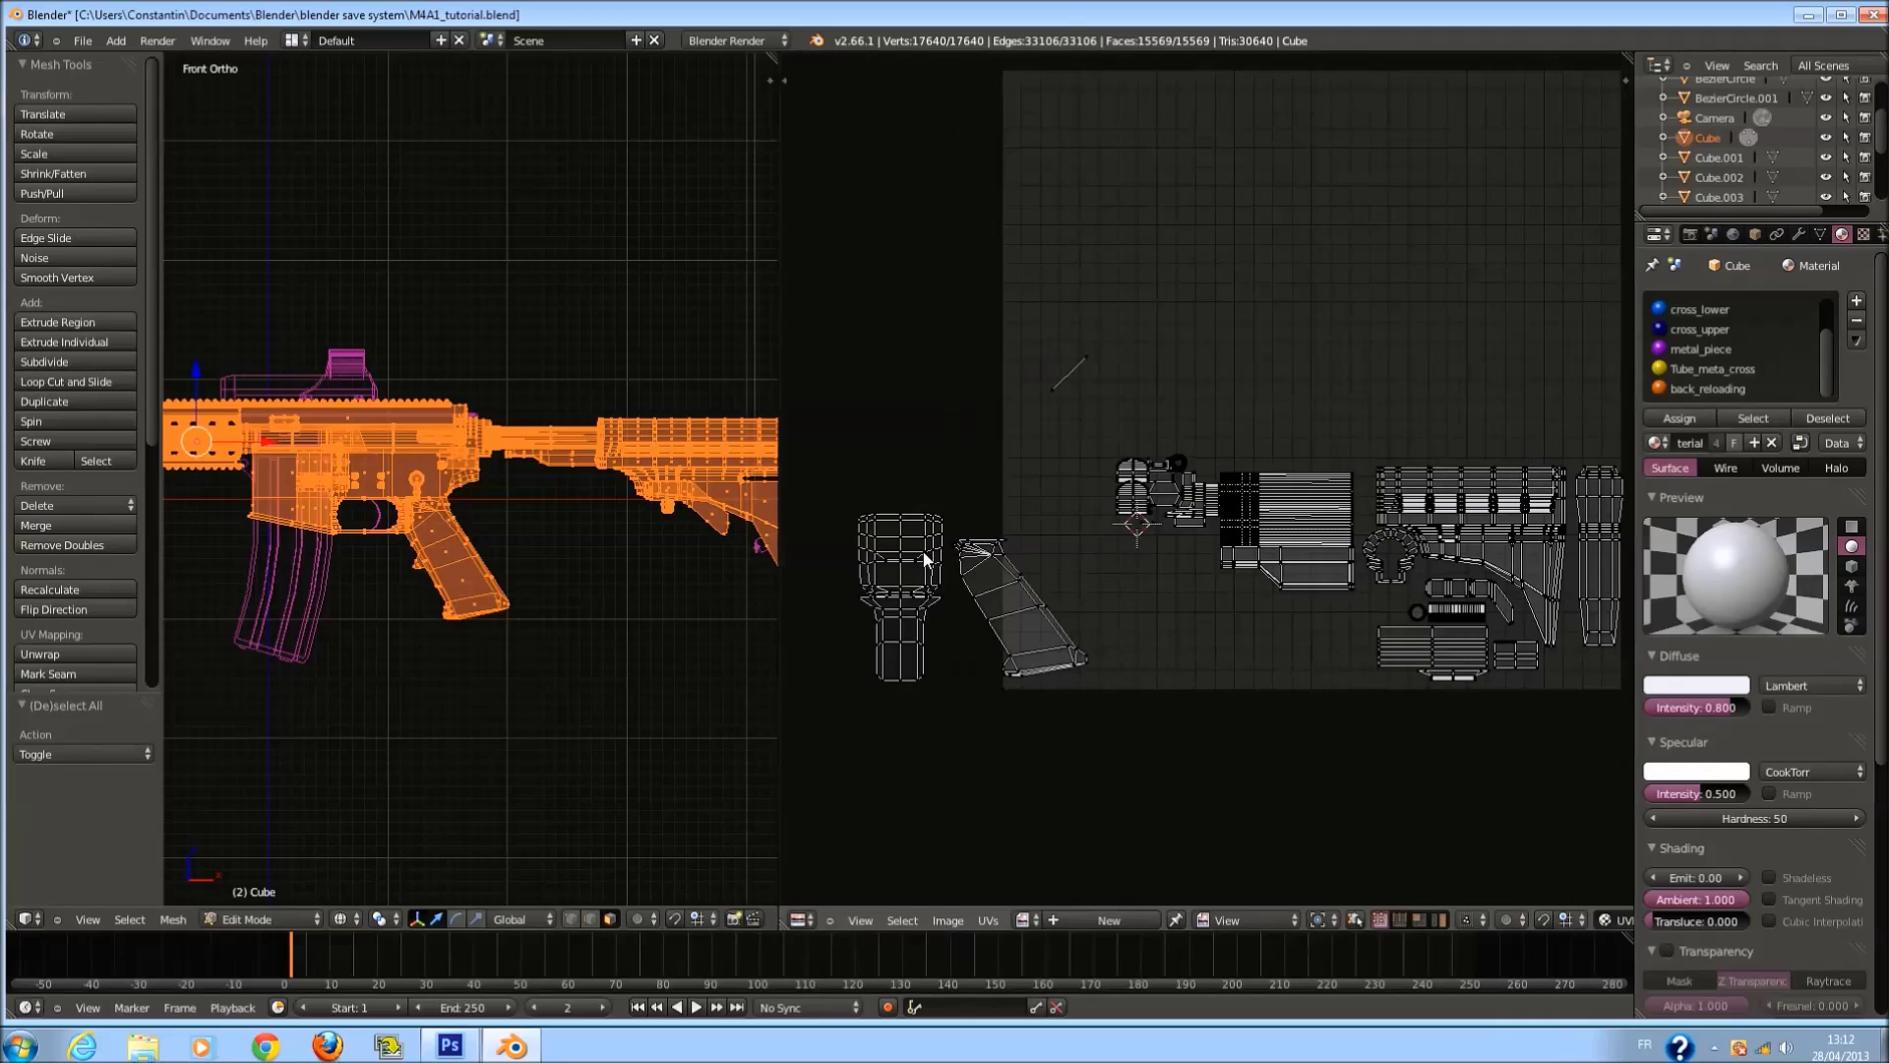
left_click_drag(868, 489, 1053, 782)
key("b")
left_click_drag(829, 464, 1094, 799)
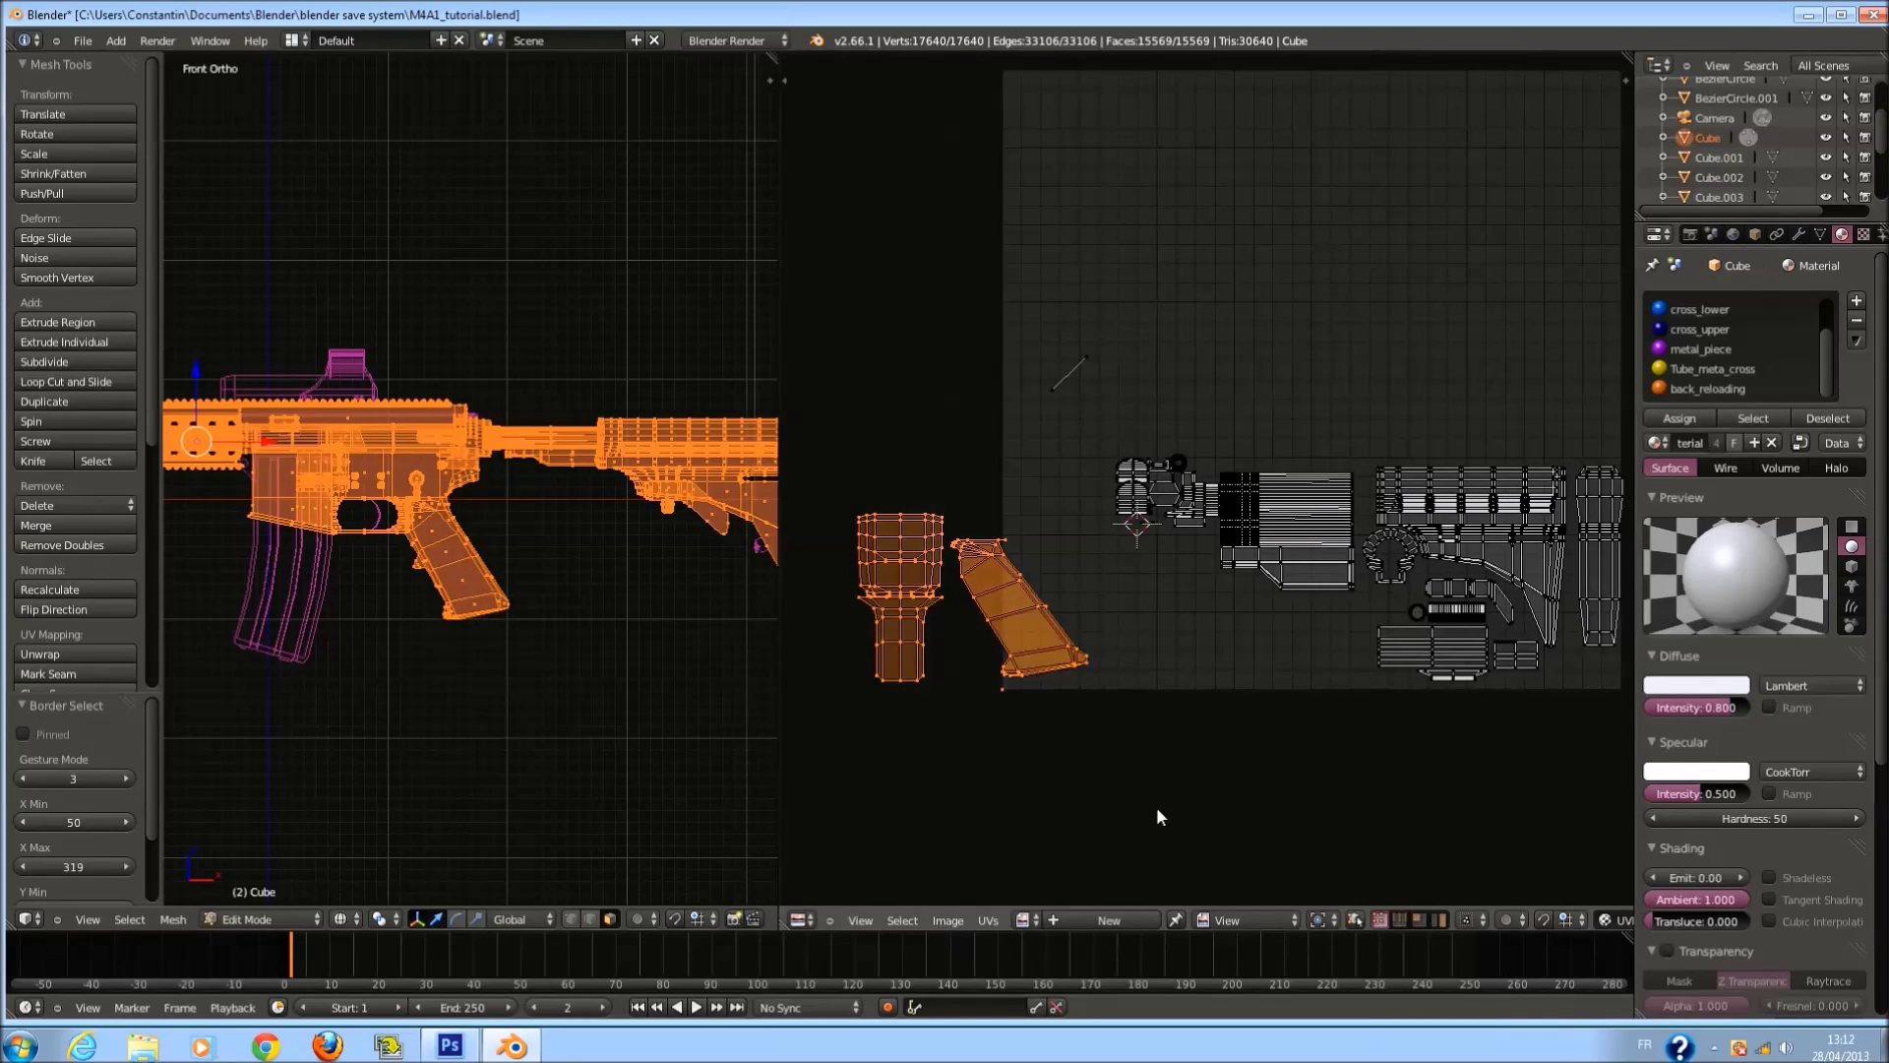
Scale the grip's UV islands to about 0.587, move them into the UV tile below the existing islands, and save the file.
key("s")
left_click(1095, 743)
scroll(1095, 744, "up", 2)
key("g")
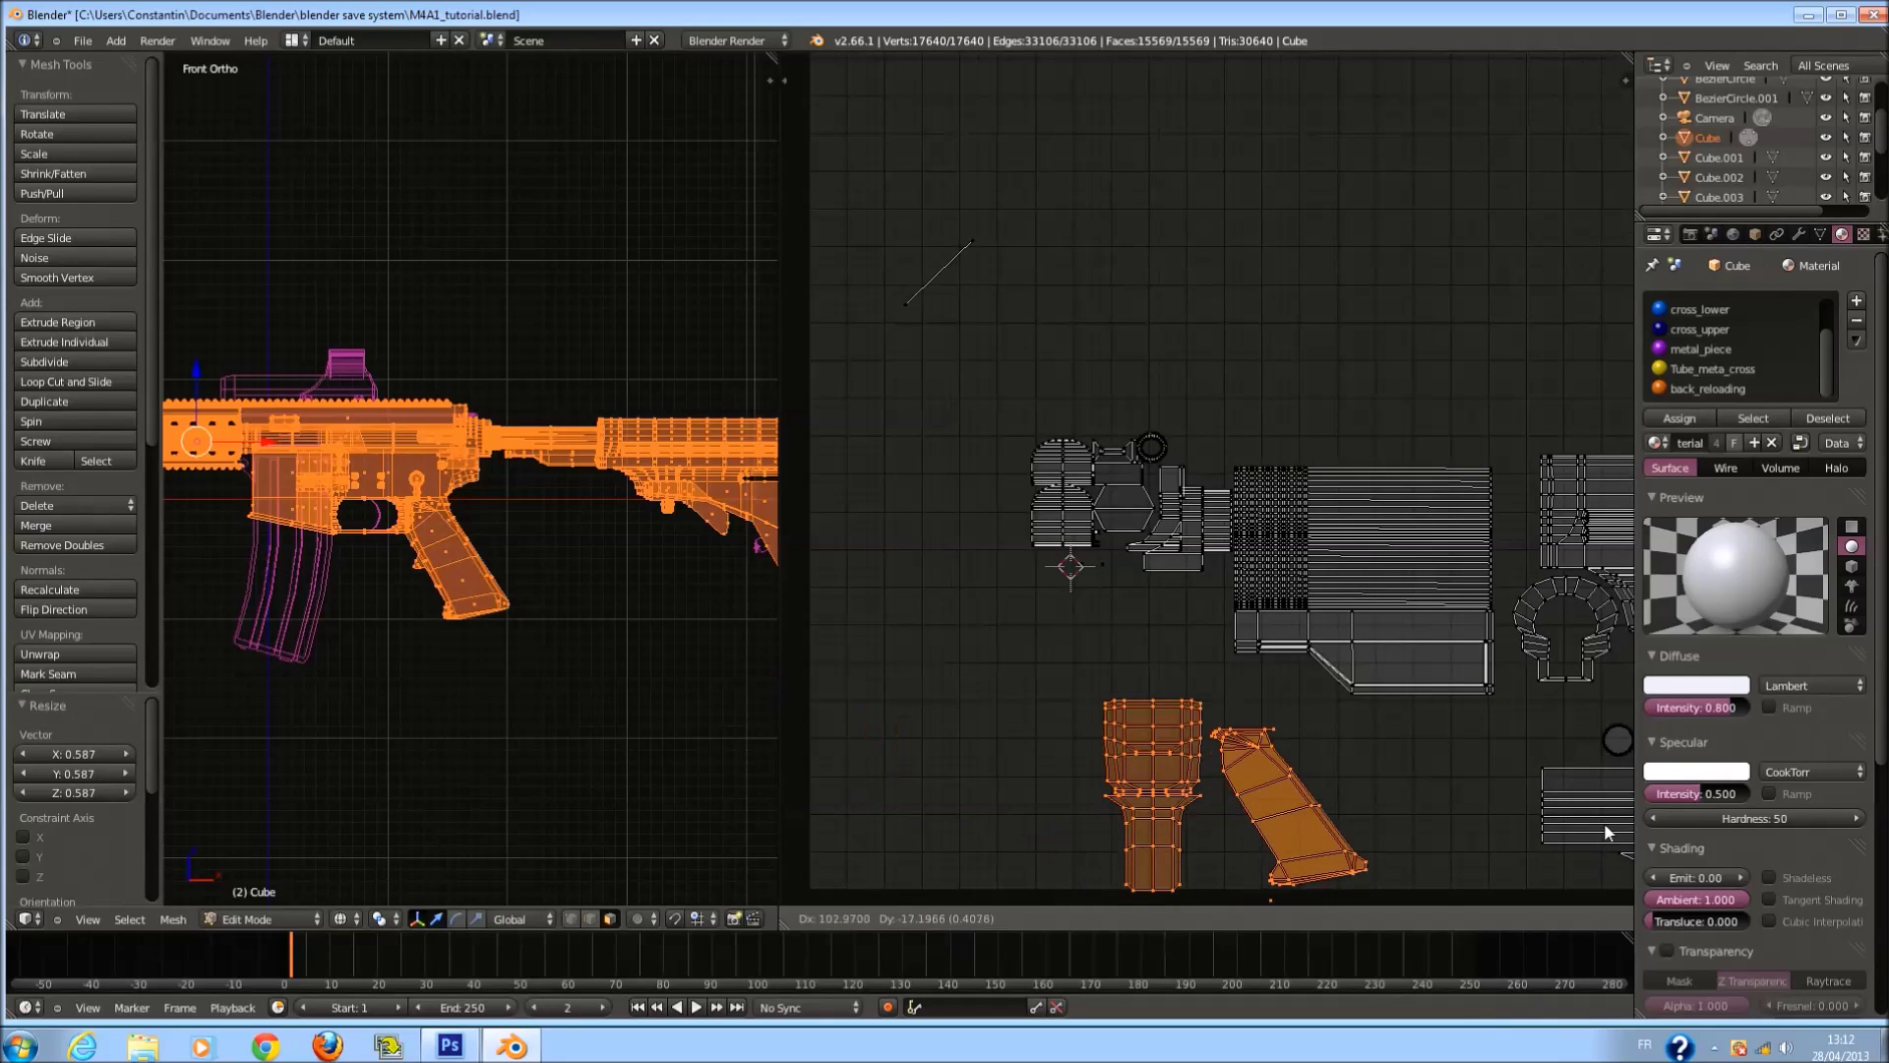
left_click(1285, 696)
scroll(1285, 697, "up", 1)
key("ctrl+s")
scroll(1285, 696, "up", 2)
Fine-tune the grip islands' position and size in the free space beneath the large ribbed island and clear the UV selection.
key("g")
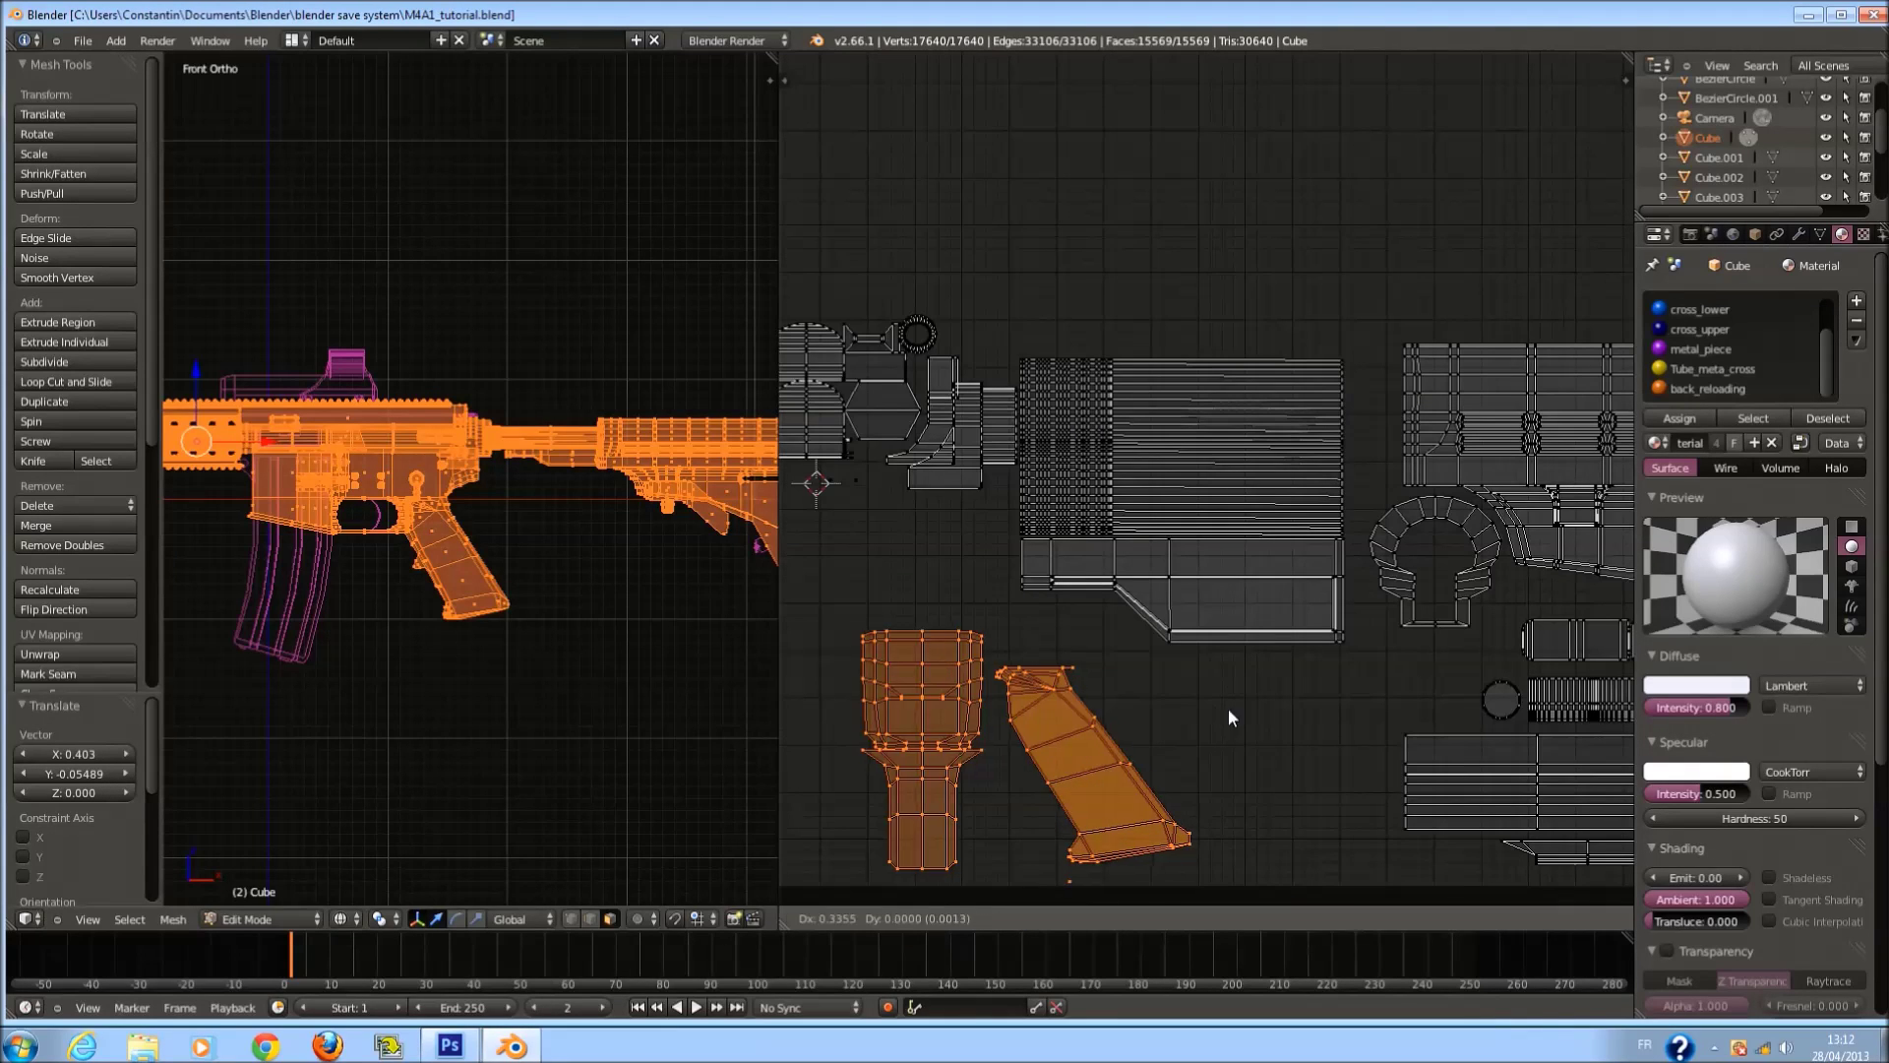
left_click(1429, 724)
key("s")
left_click(1419, 724)
key("g")
left_click(1419, 718)
key("a")
scroll(1419, 718, "down", 2)
Leave edit mode and save over M4A1_tutorial.blend.
key("ctrl+s")
left_click(1285, 718)
key("Tab")
scroll(712, 565, "up", 3)
scroll(715, 568, "down", 5, "ctrl")
key("ctrl+s")
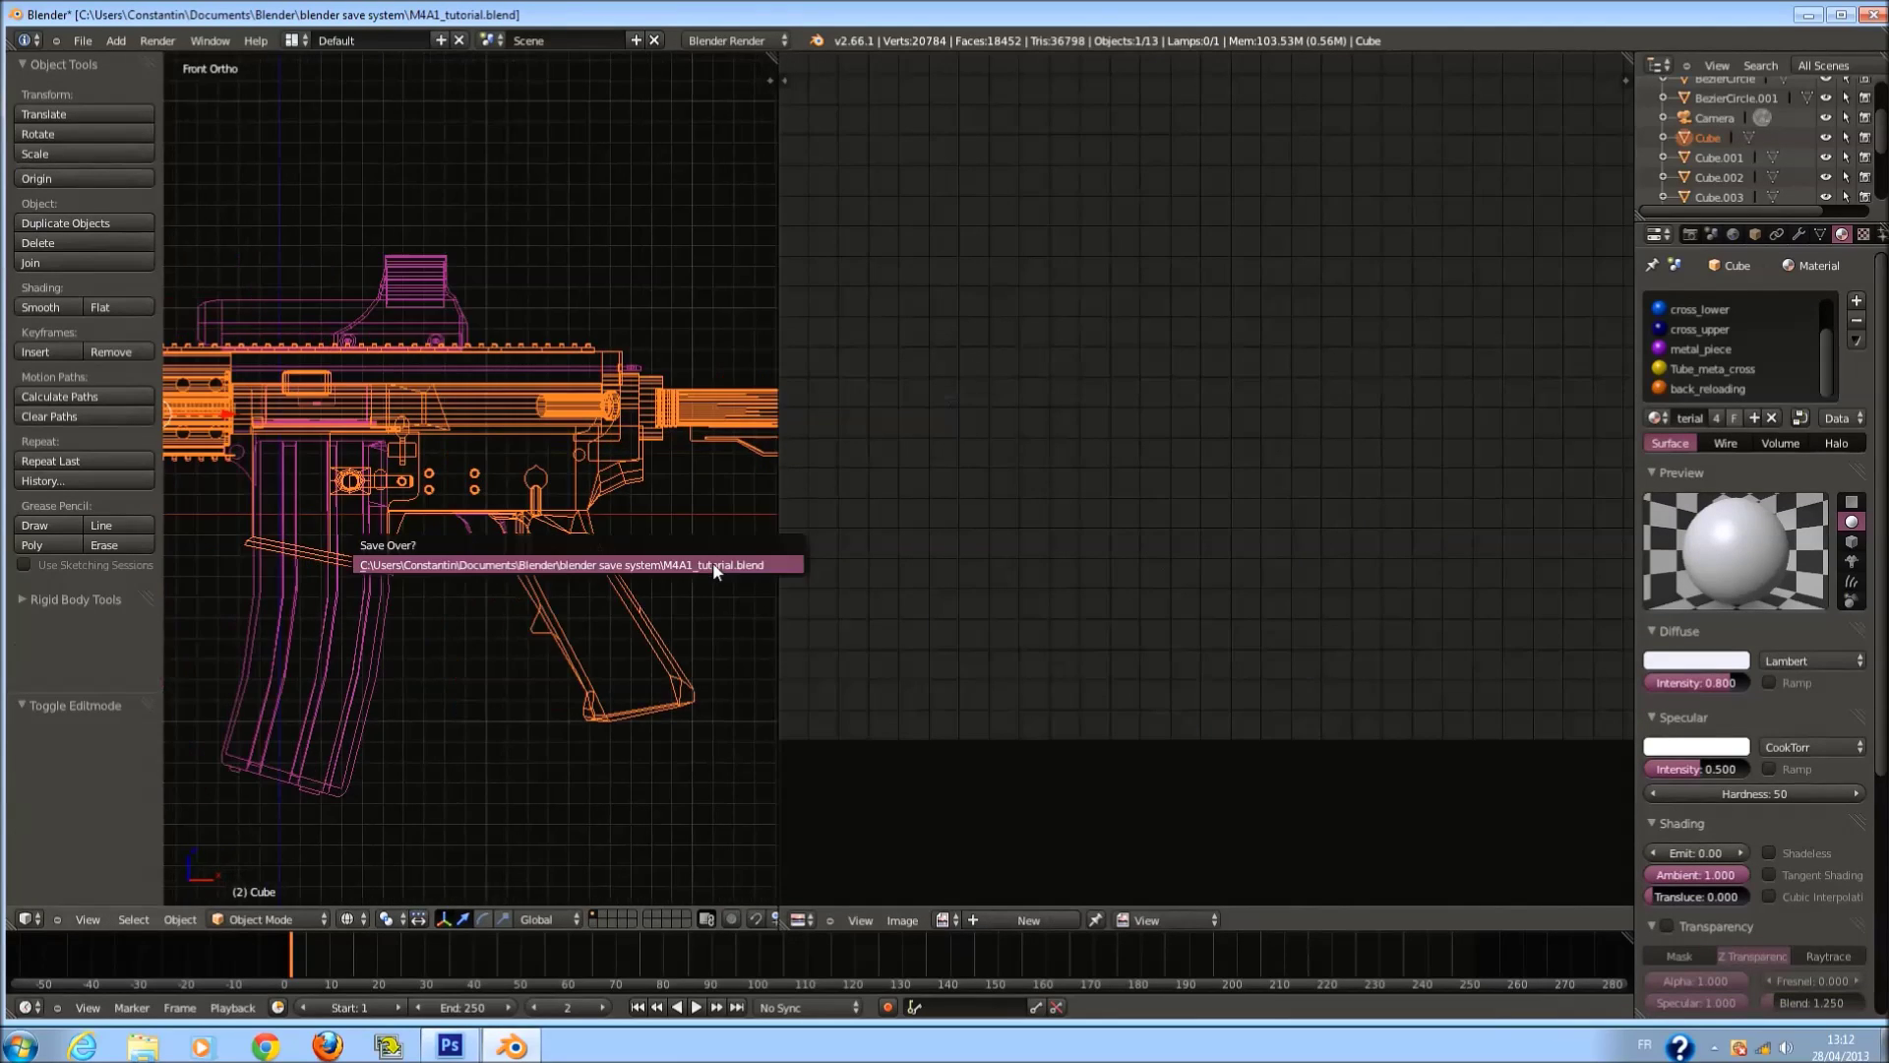
left_click(714, 567)
Select the trigger guard's linked faces in edit mode and project their UVs from the front view, scaled to bounds.
key("Tab")
key("z")
scroll(573, 573, "up", 1)
key("a")
key("z")
scroll(512, 616, "up", 2)
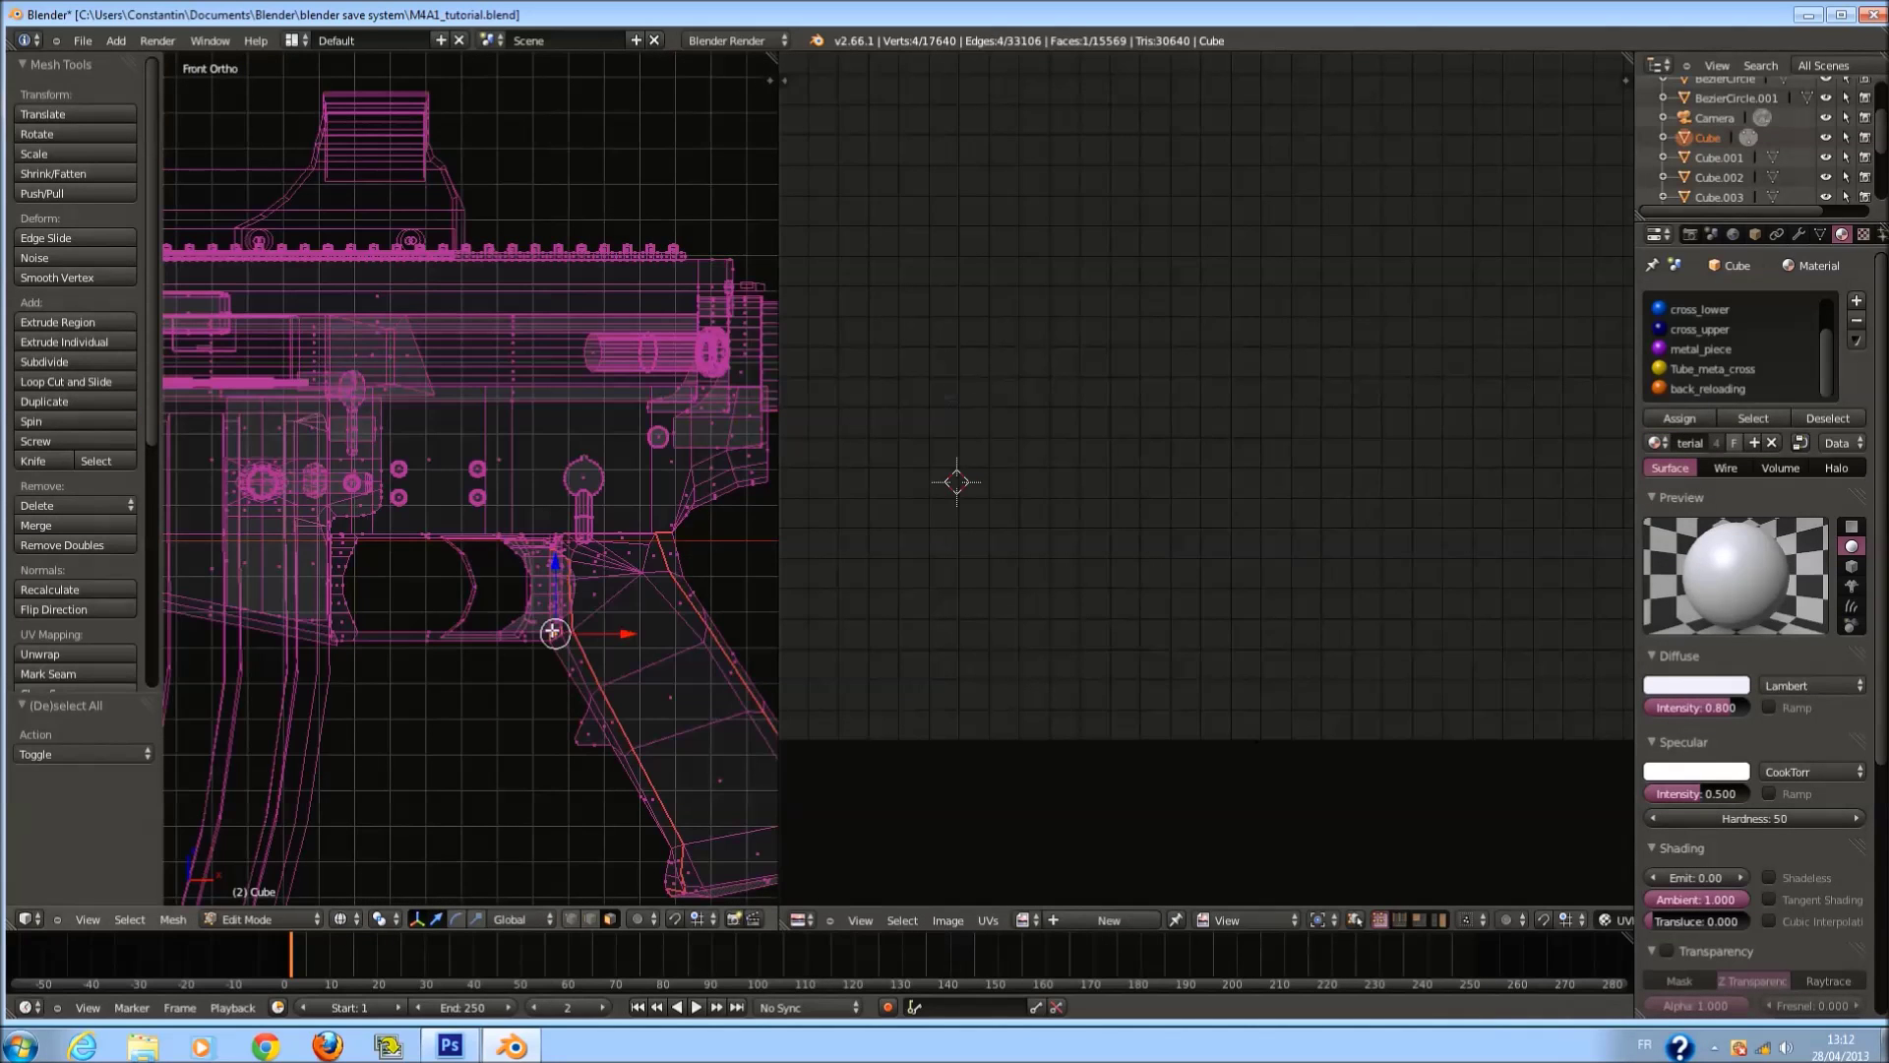
scroll(539, 627, "up", 1)
key("l")
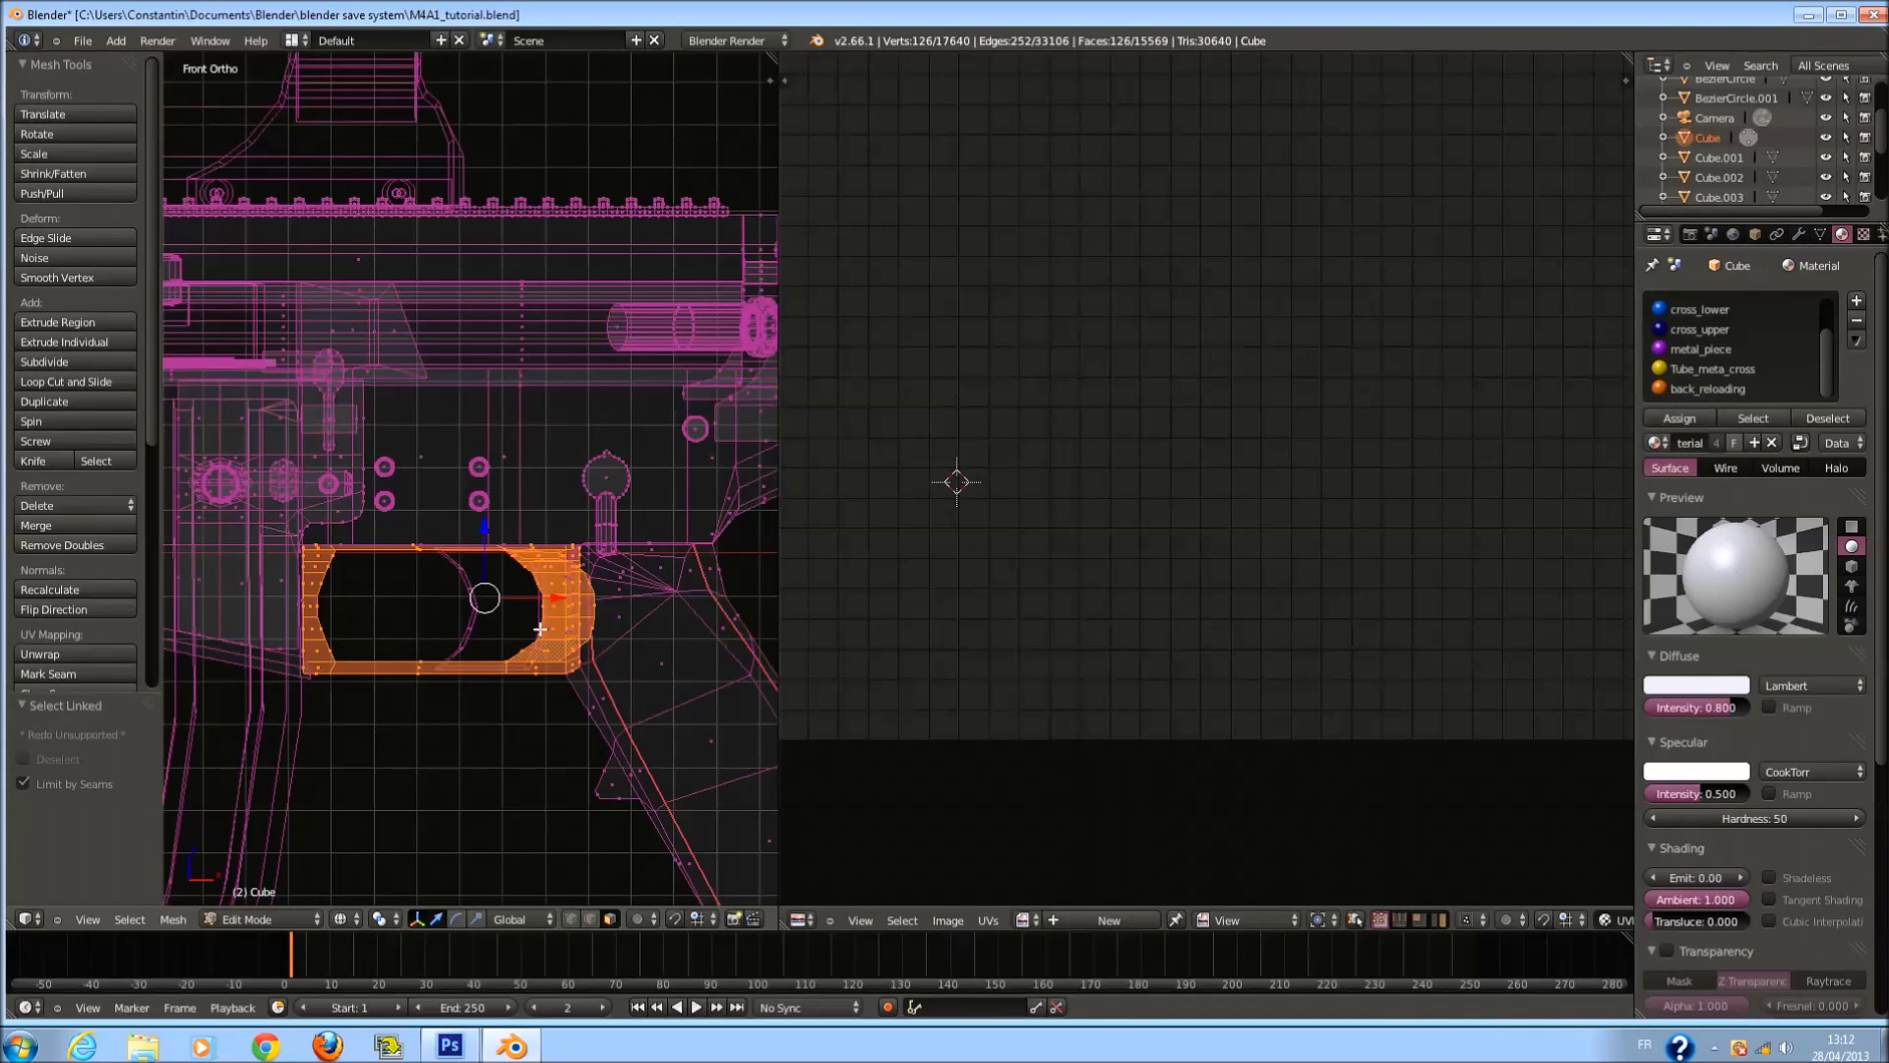
key("u")
left_click(540, 630)
Save over the file and inspect the selected trigger guard from below in solid shading.
scroll(1145, 606, "down", 2)
scroll(1145, 606, "up", 3)
key("Tab")
key("ctrl+s")
left_click(1164, 680)
key("Tab")
key("z")
middle_click_drag(476, 725, 472, 482)
scroll(315, 569, "up", 2)
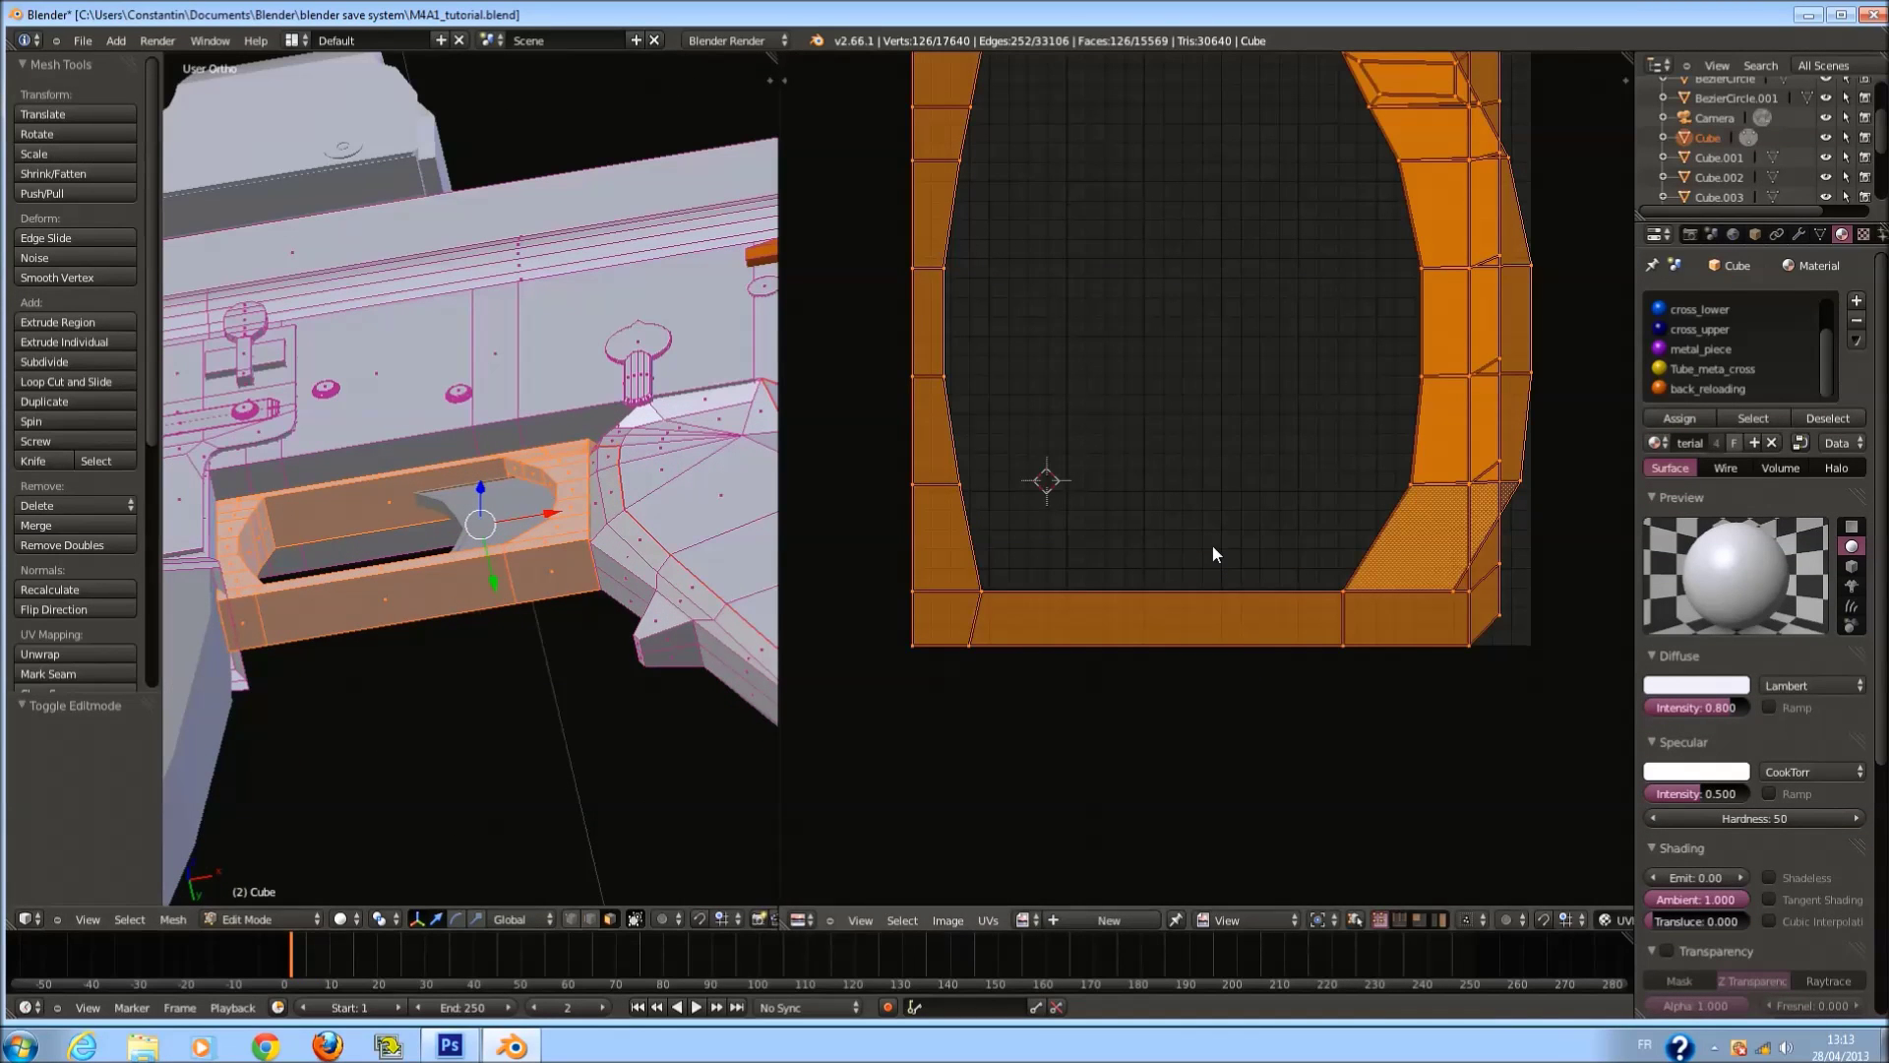
Try mapping the trigger guard from the front view with Follow Active Quads in Length Average mode.
key("KP_1")
key("u")
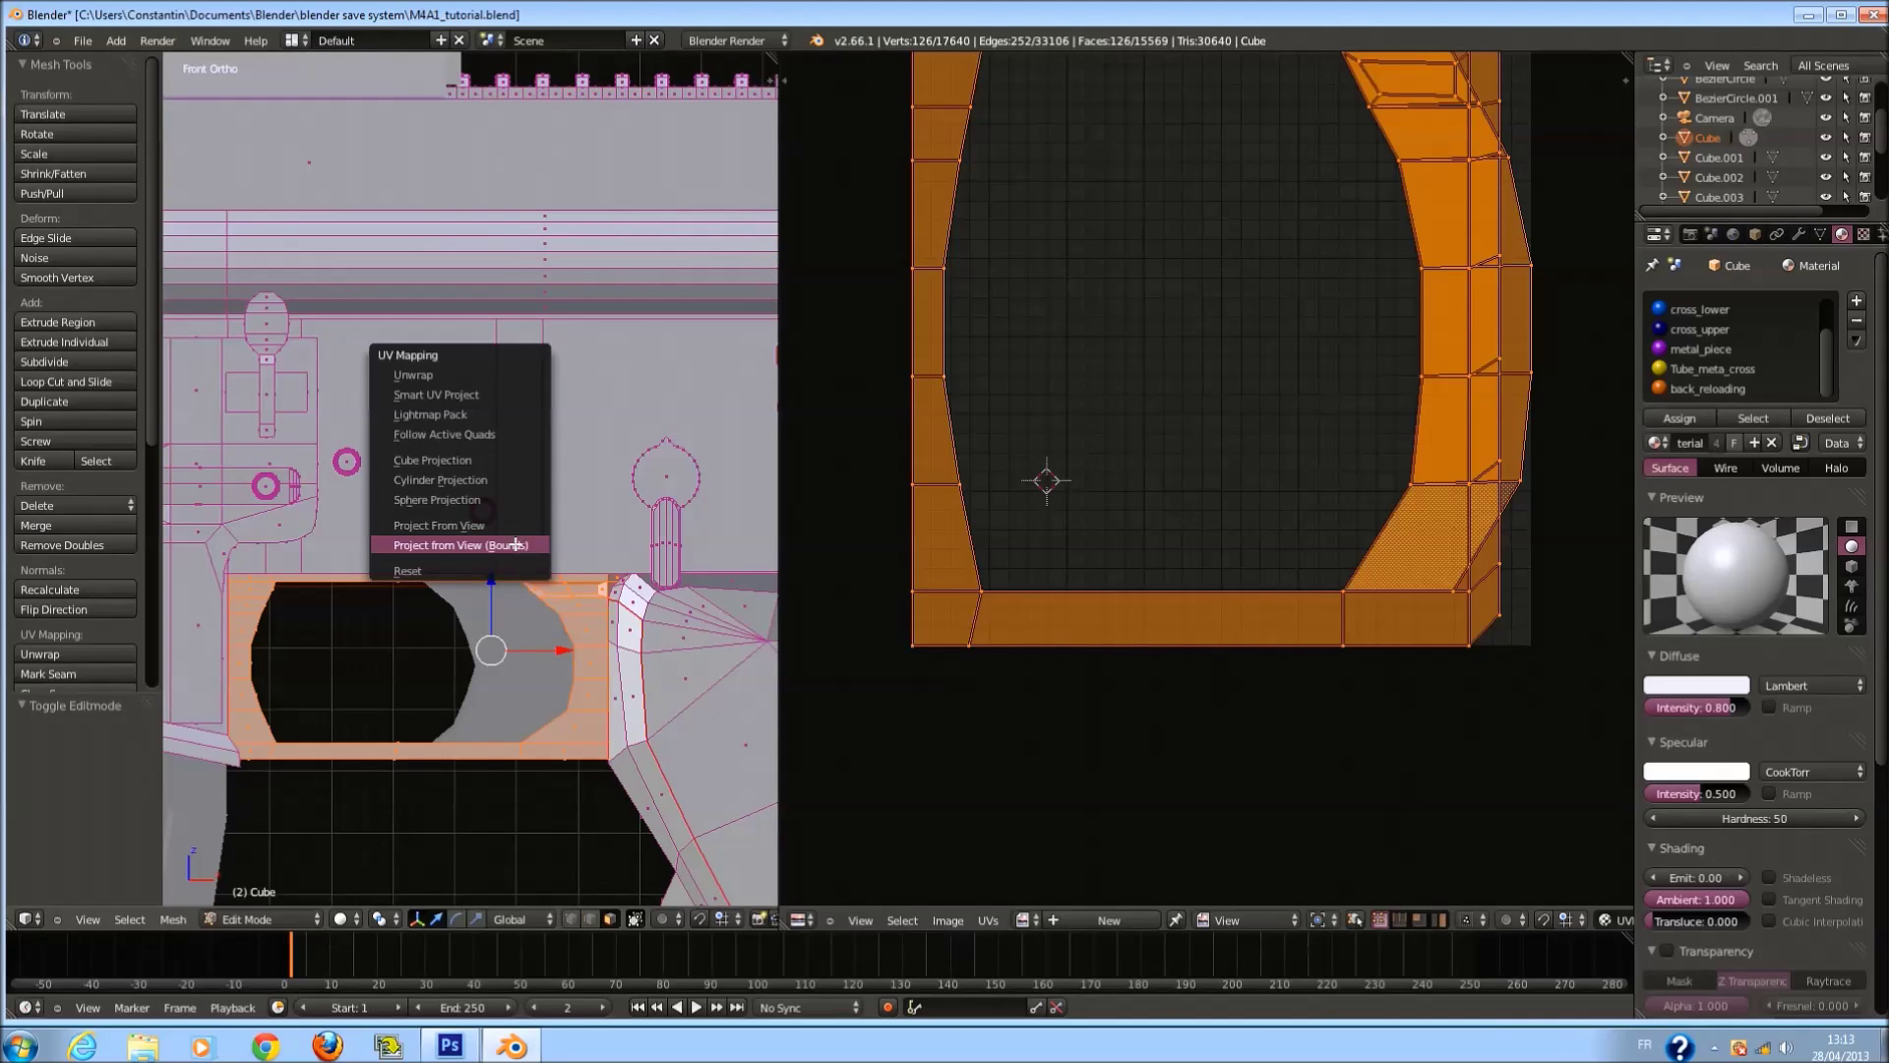
left_click(487, 434)
left_click(487, 481)
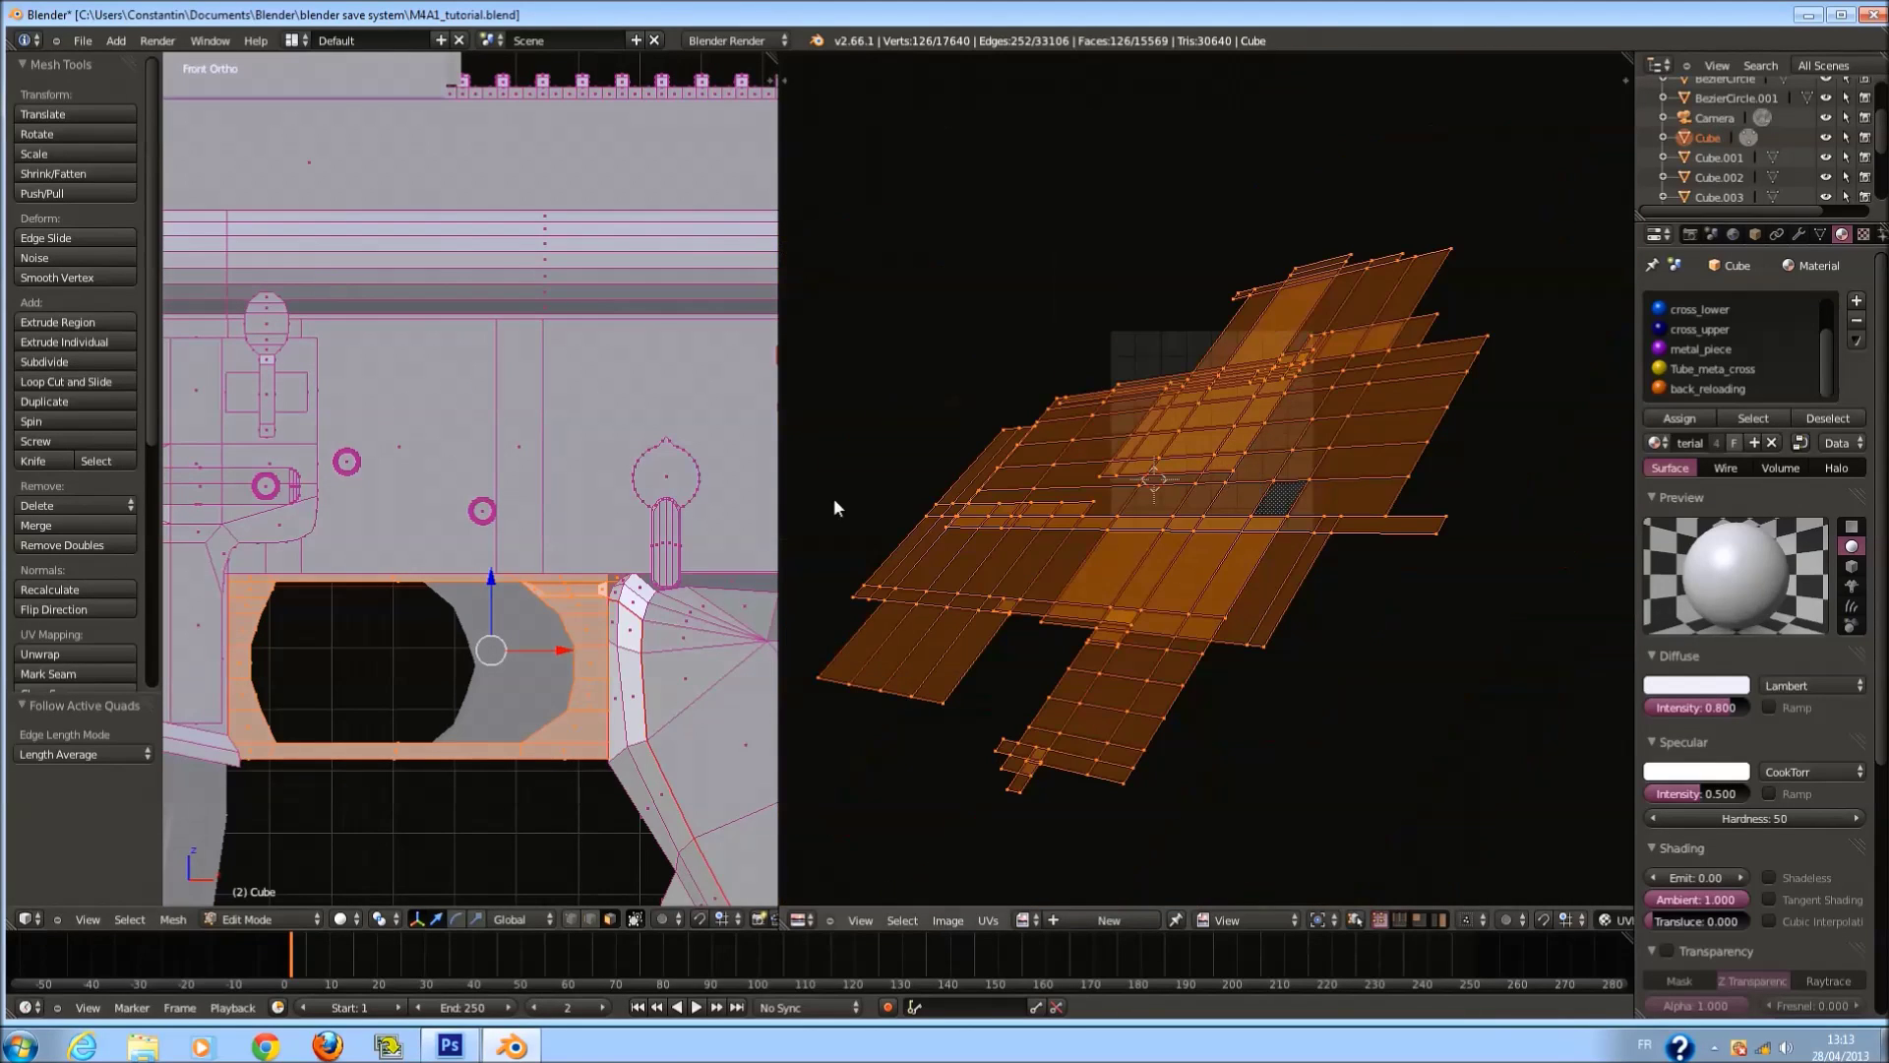
Try Smart UV Project on the trigger guard with angle limit 66 and examine the resulting islands.
key("u")
left_click(348, 442)
left_click(429, 542)
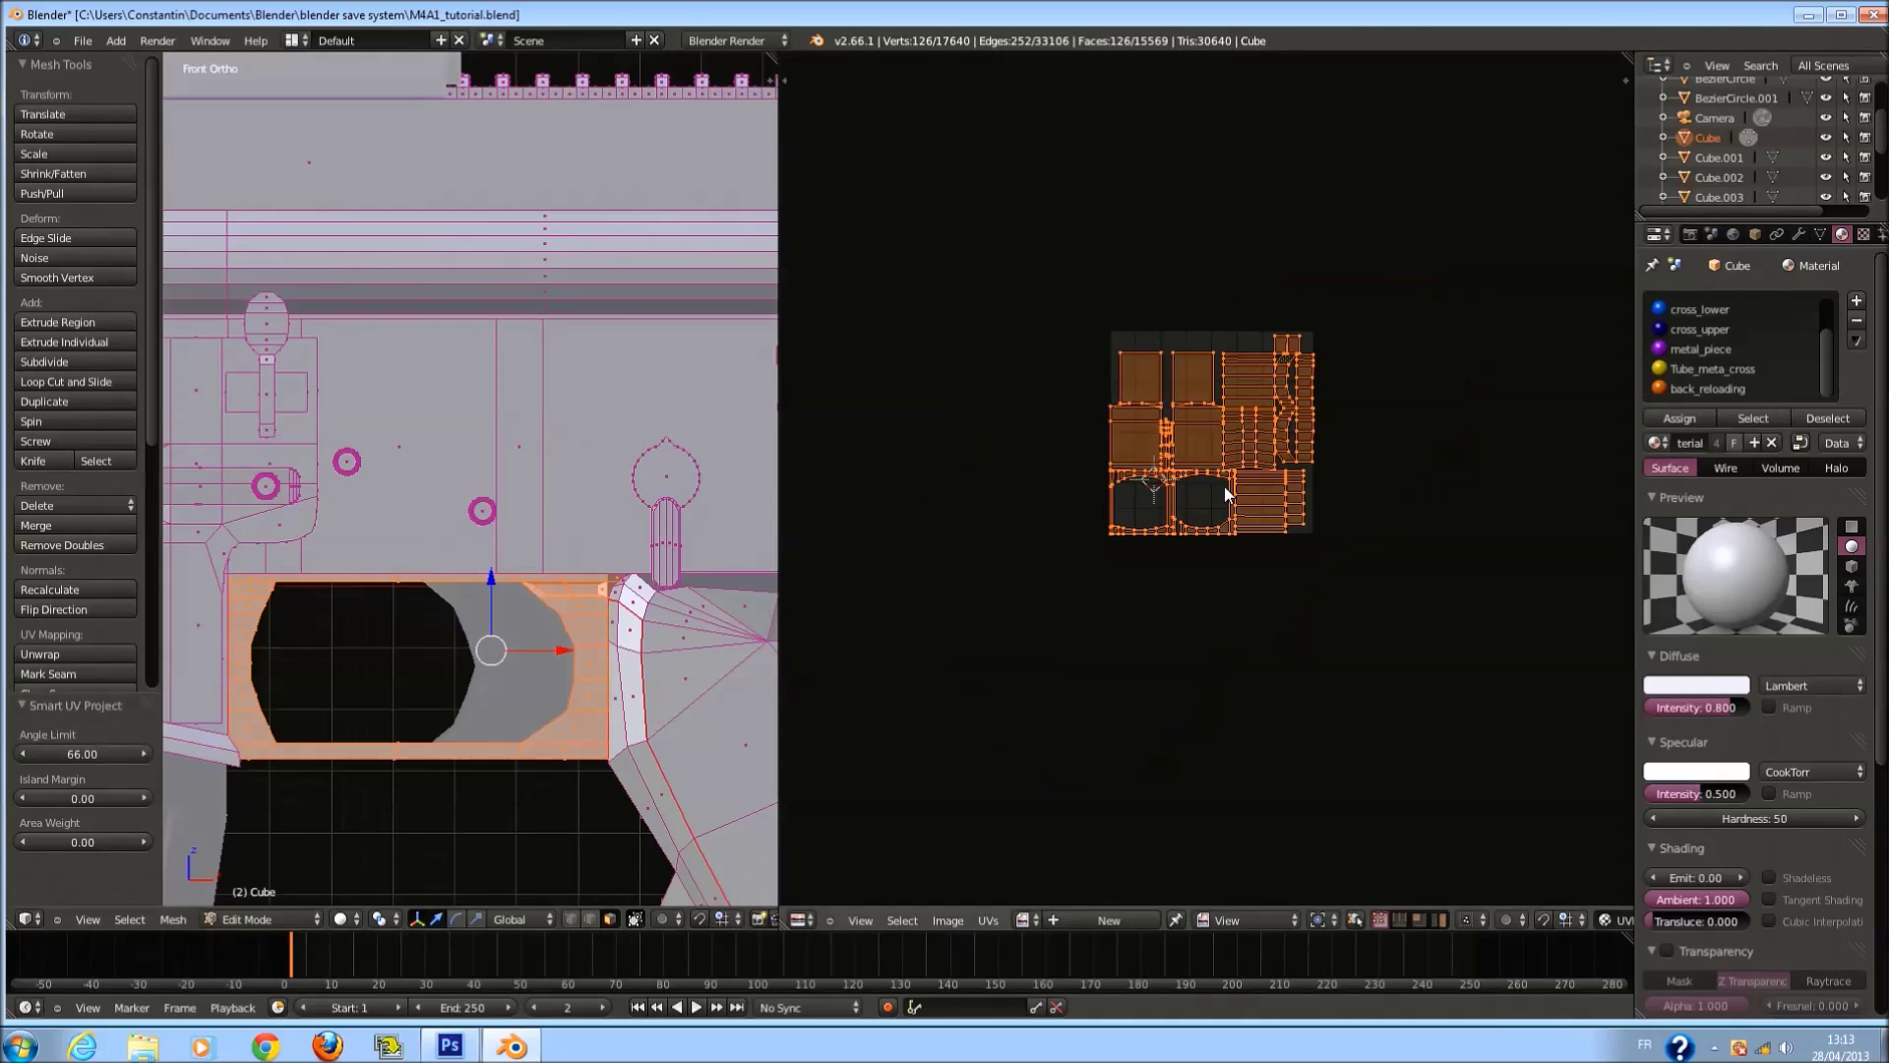
scroll(1231, 484, "up", 5)
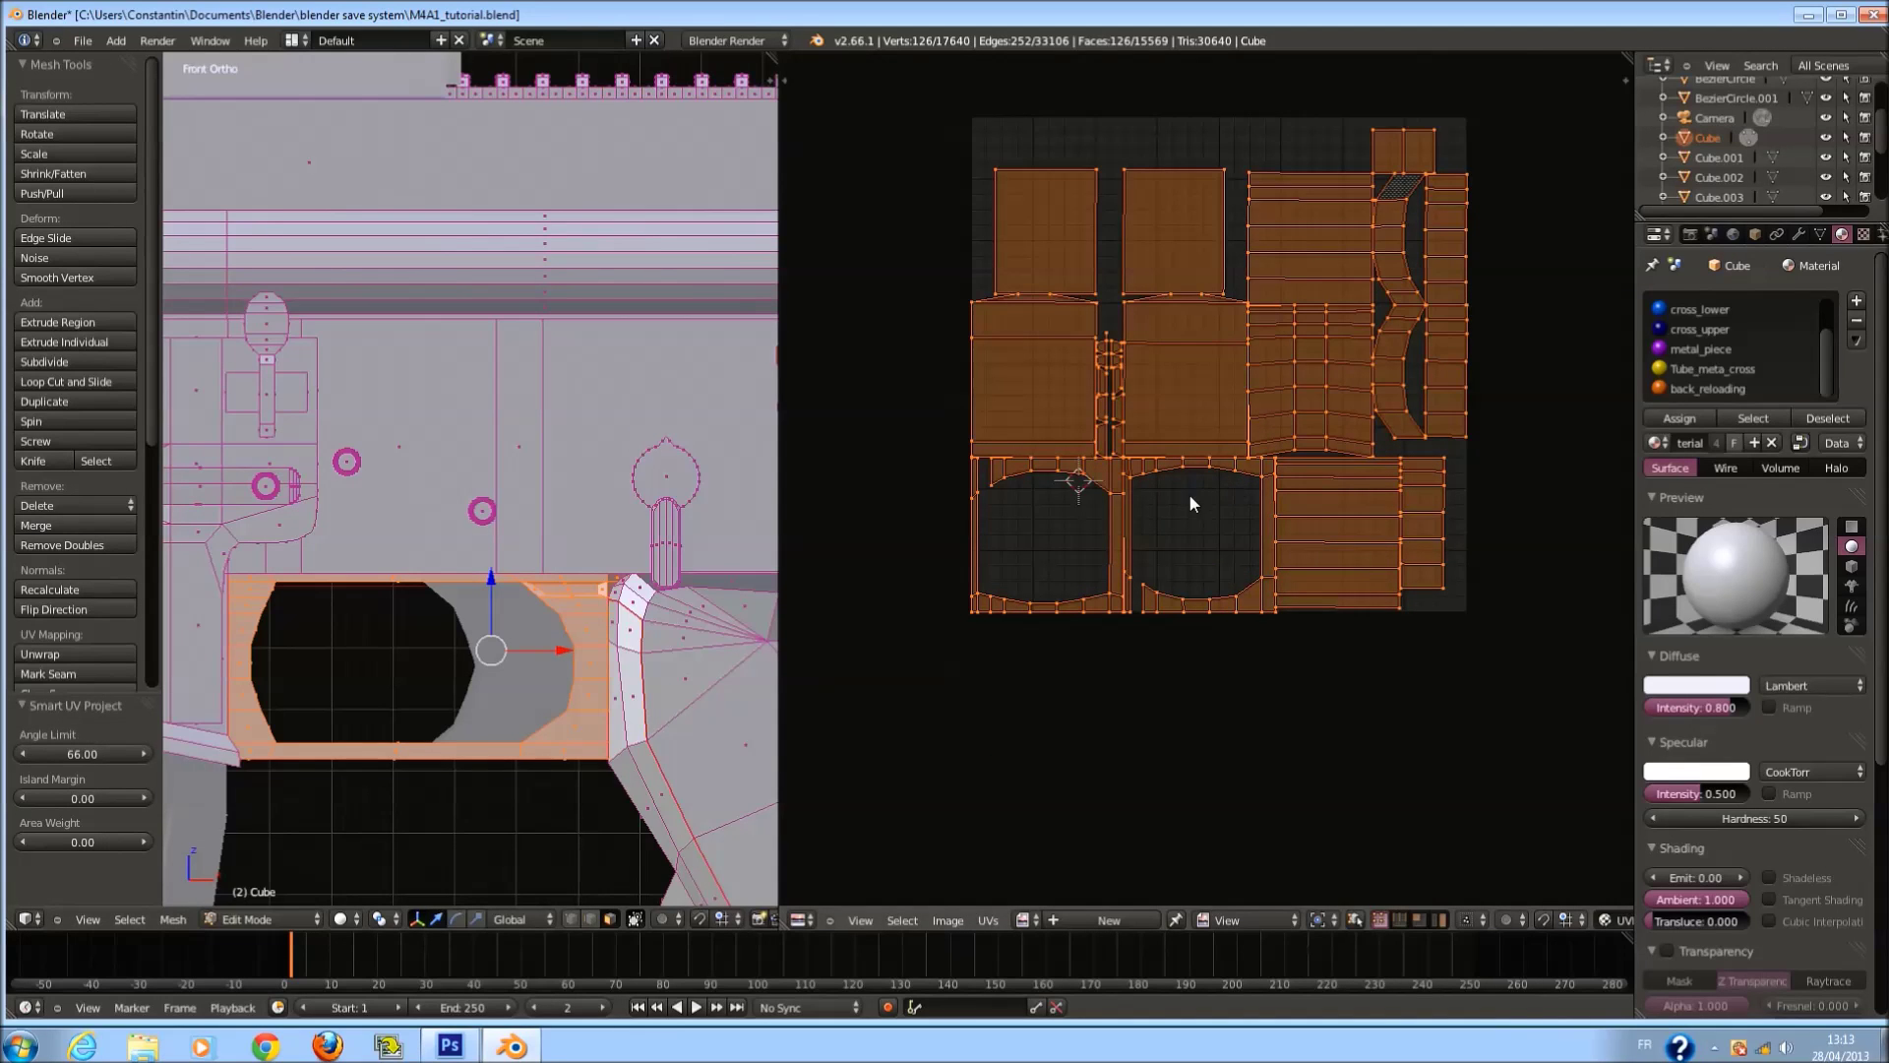
scroll(1212, 472, "up", 1)
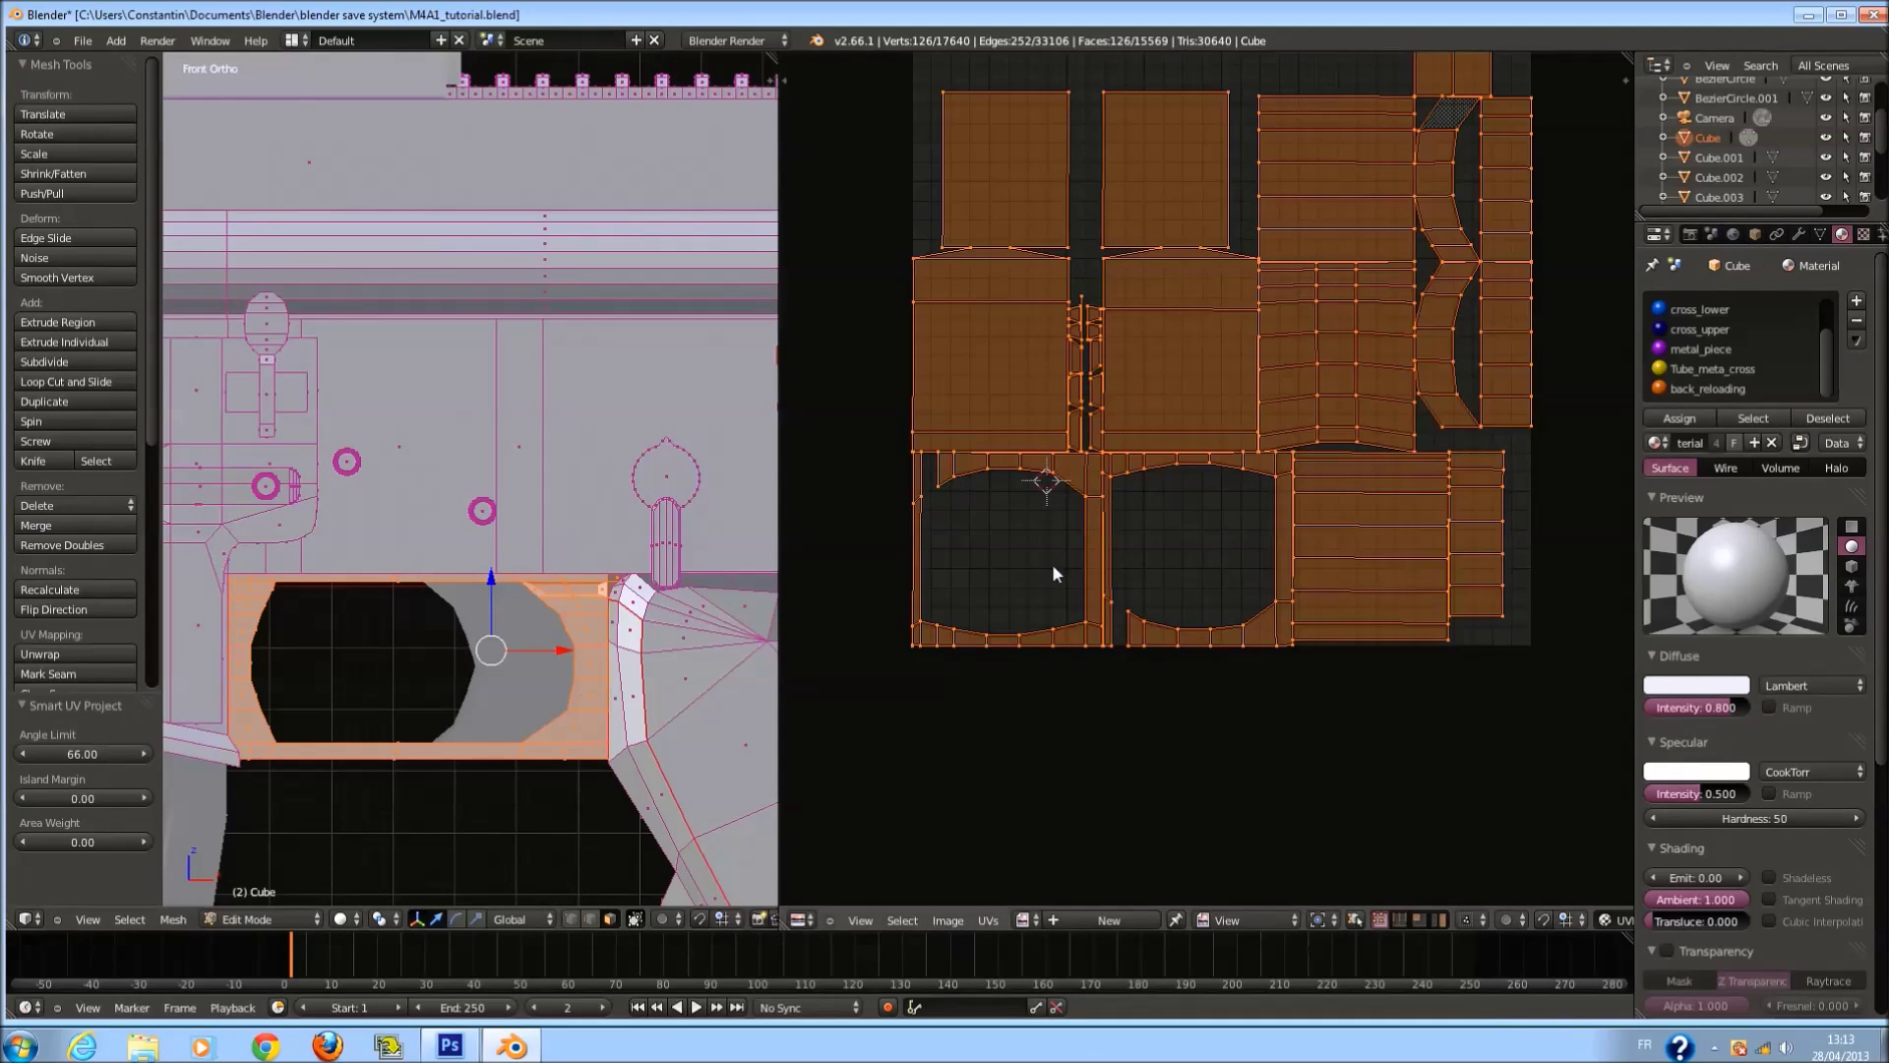
Try Cube Projection and Project From View on the trigger guard's faces.
key("u")
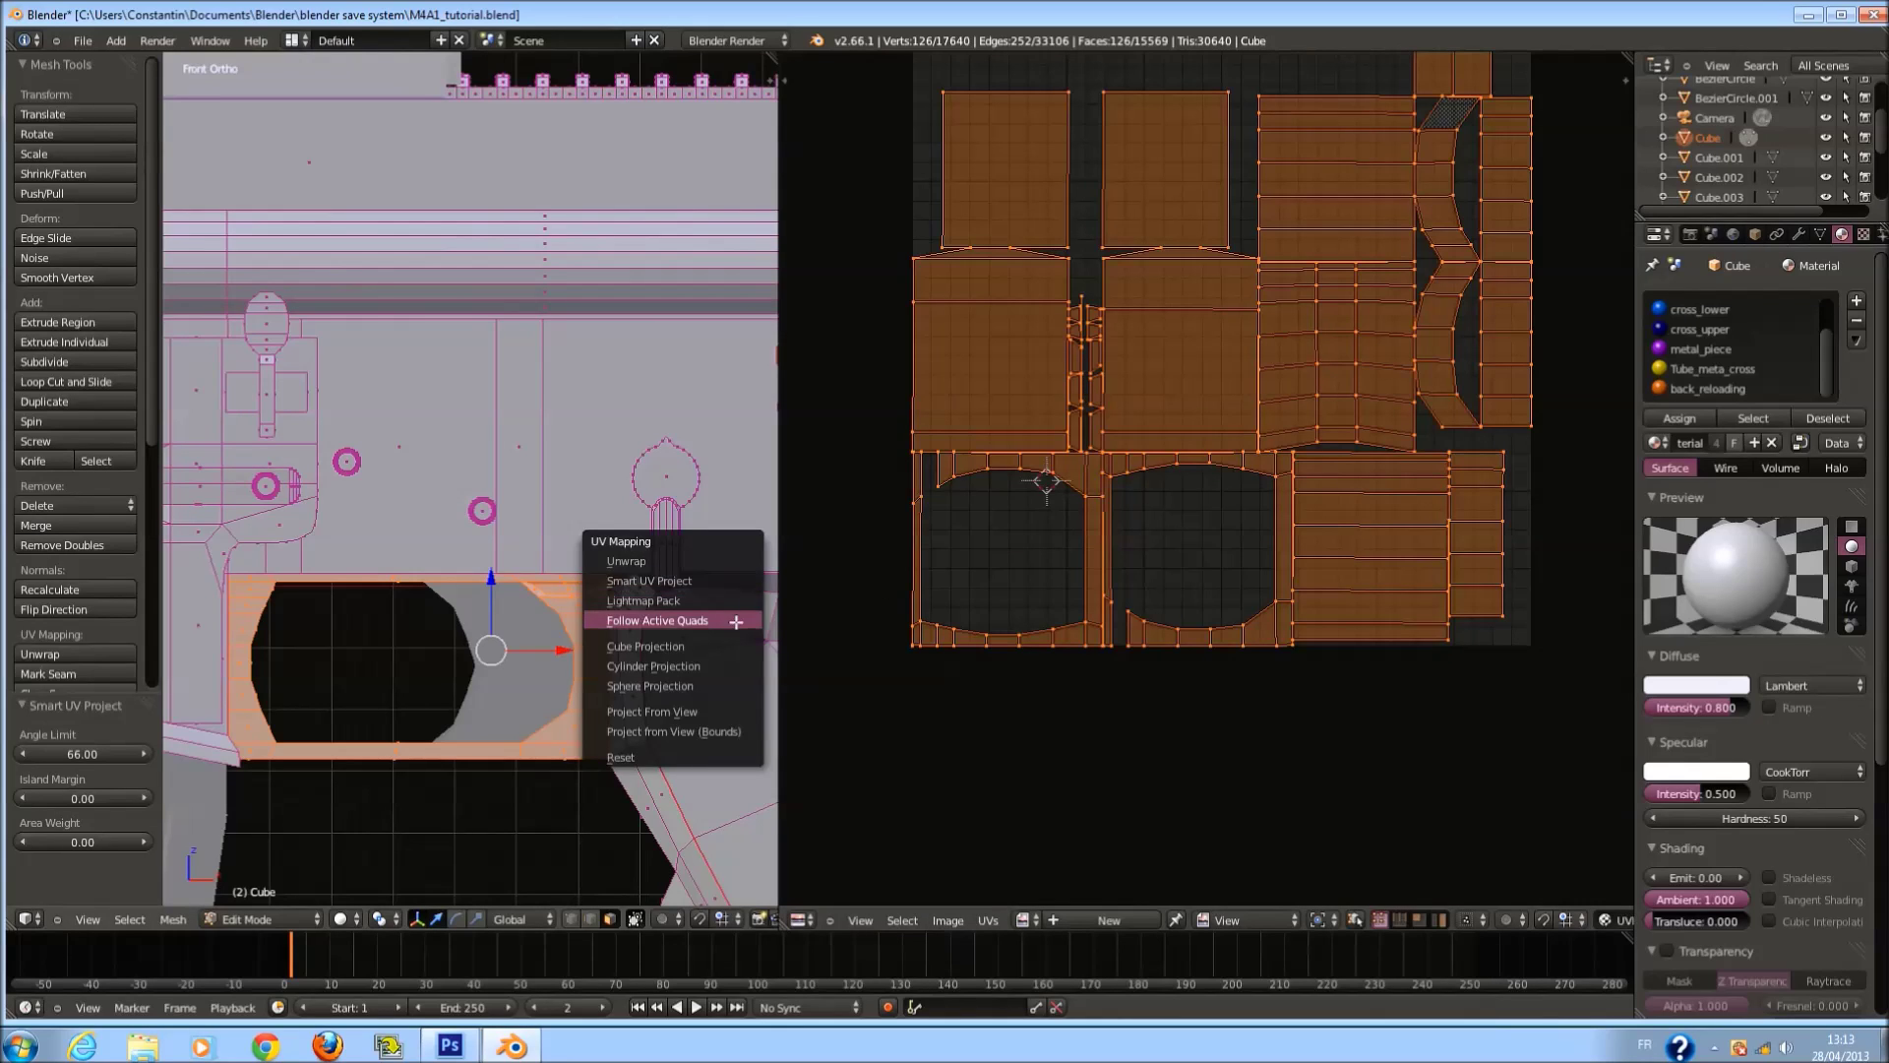
left_click(740, 653)
key("u")
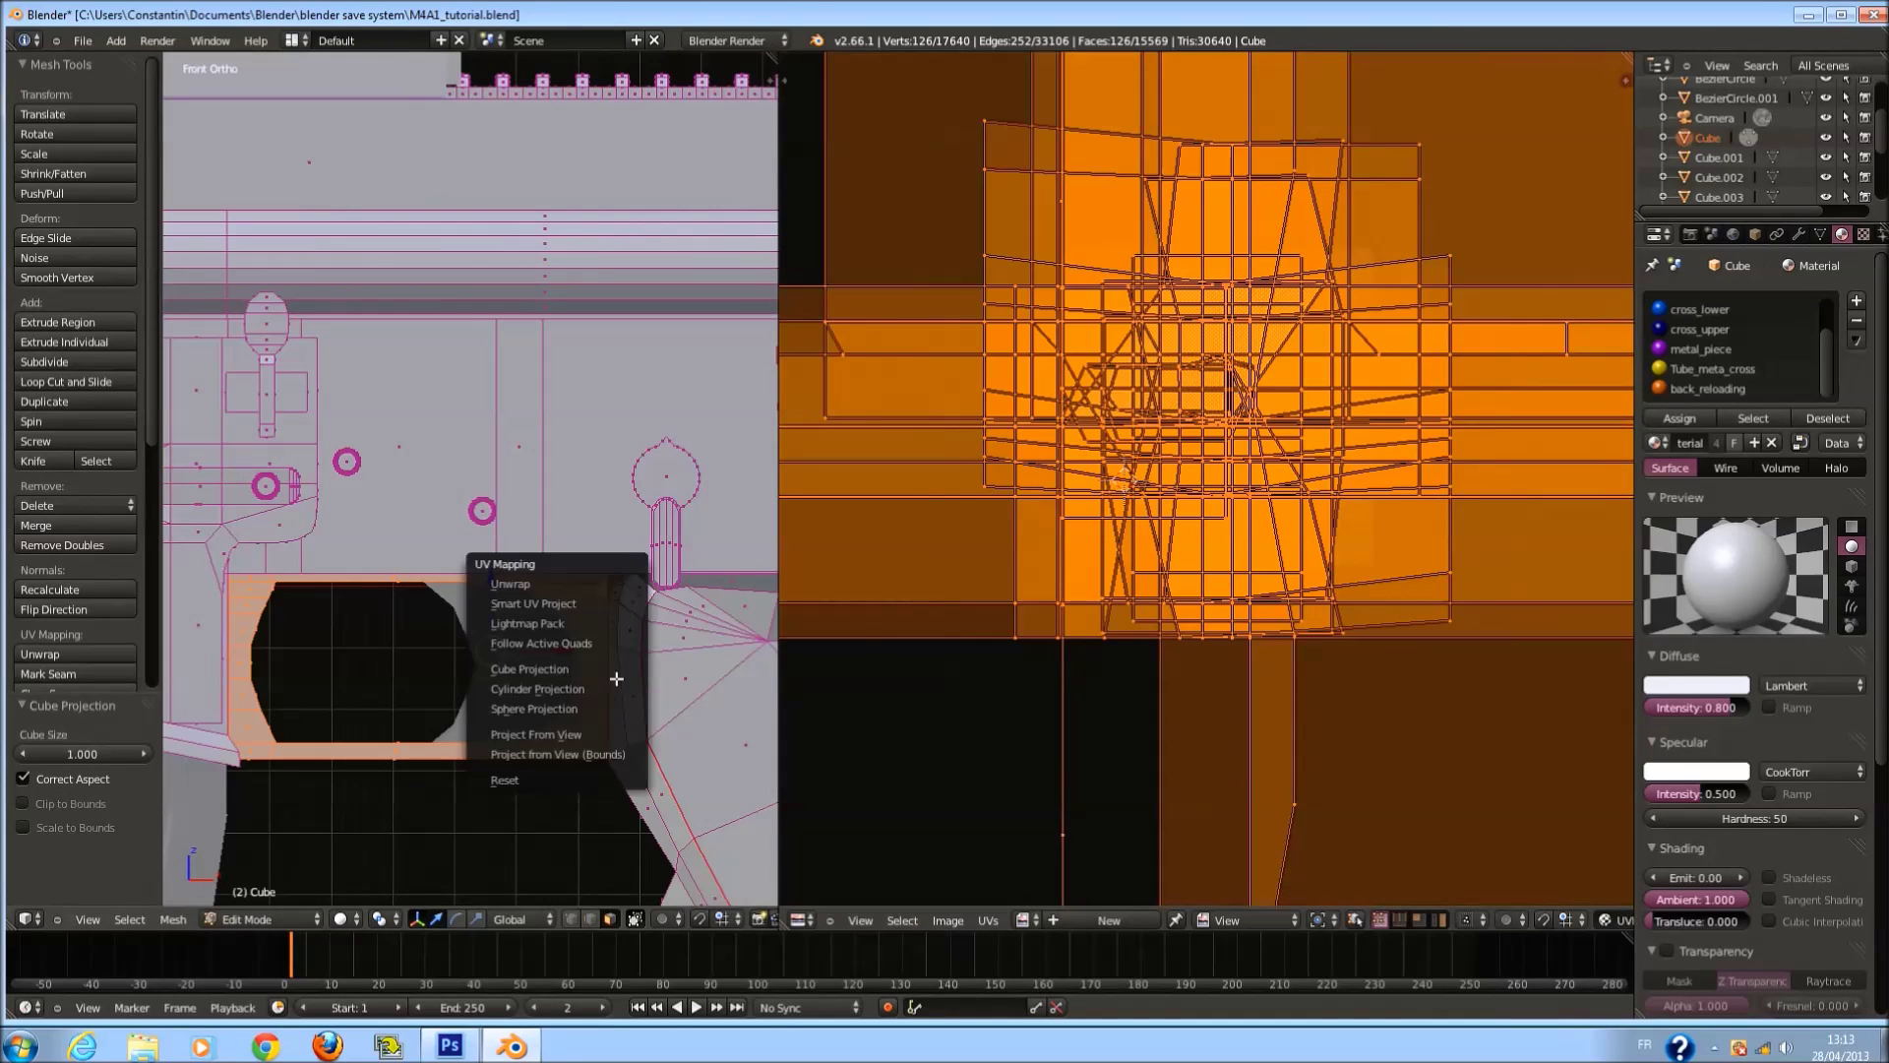
left_click(622, 747)
key("u")
left_click(401, 701)
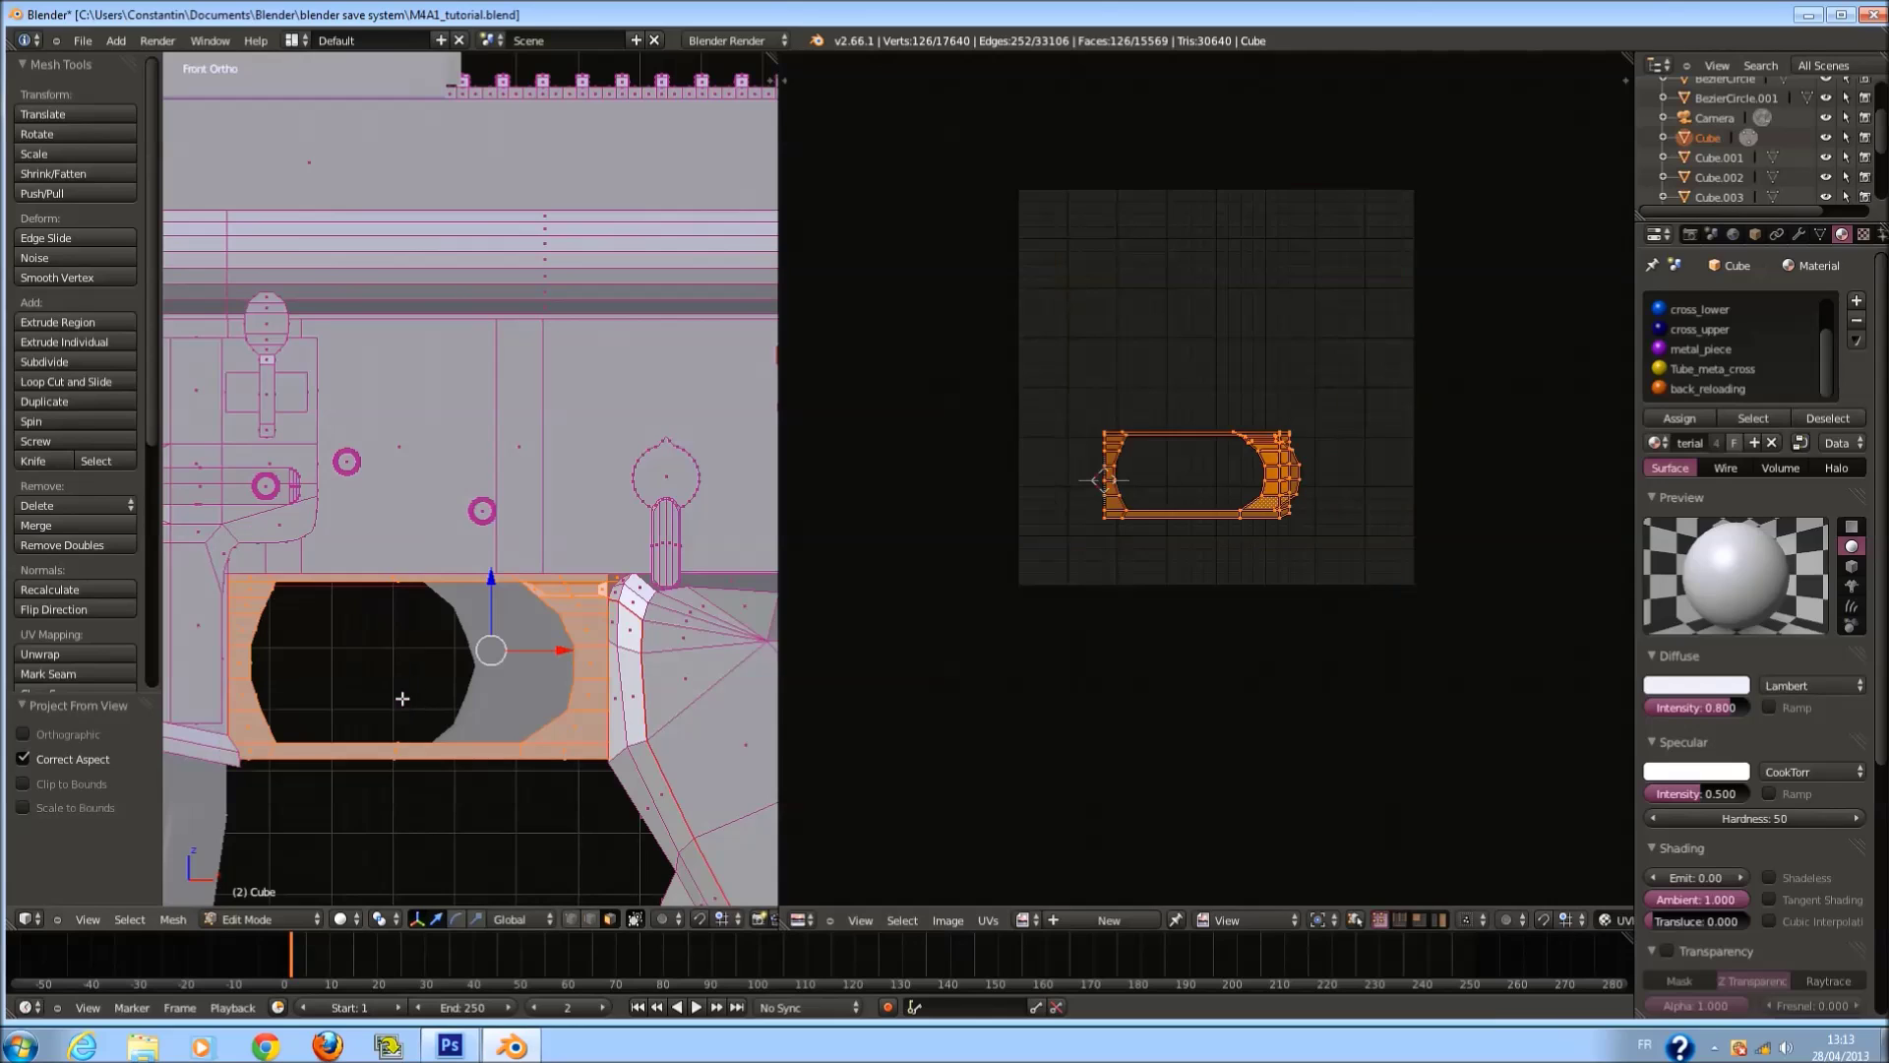
Try Sphere Projection followed by another Cube Projection on the trigger guard.
scroll(1090, 610, "up", 3)
key("u")
left_click(492, 595)
key("u")
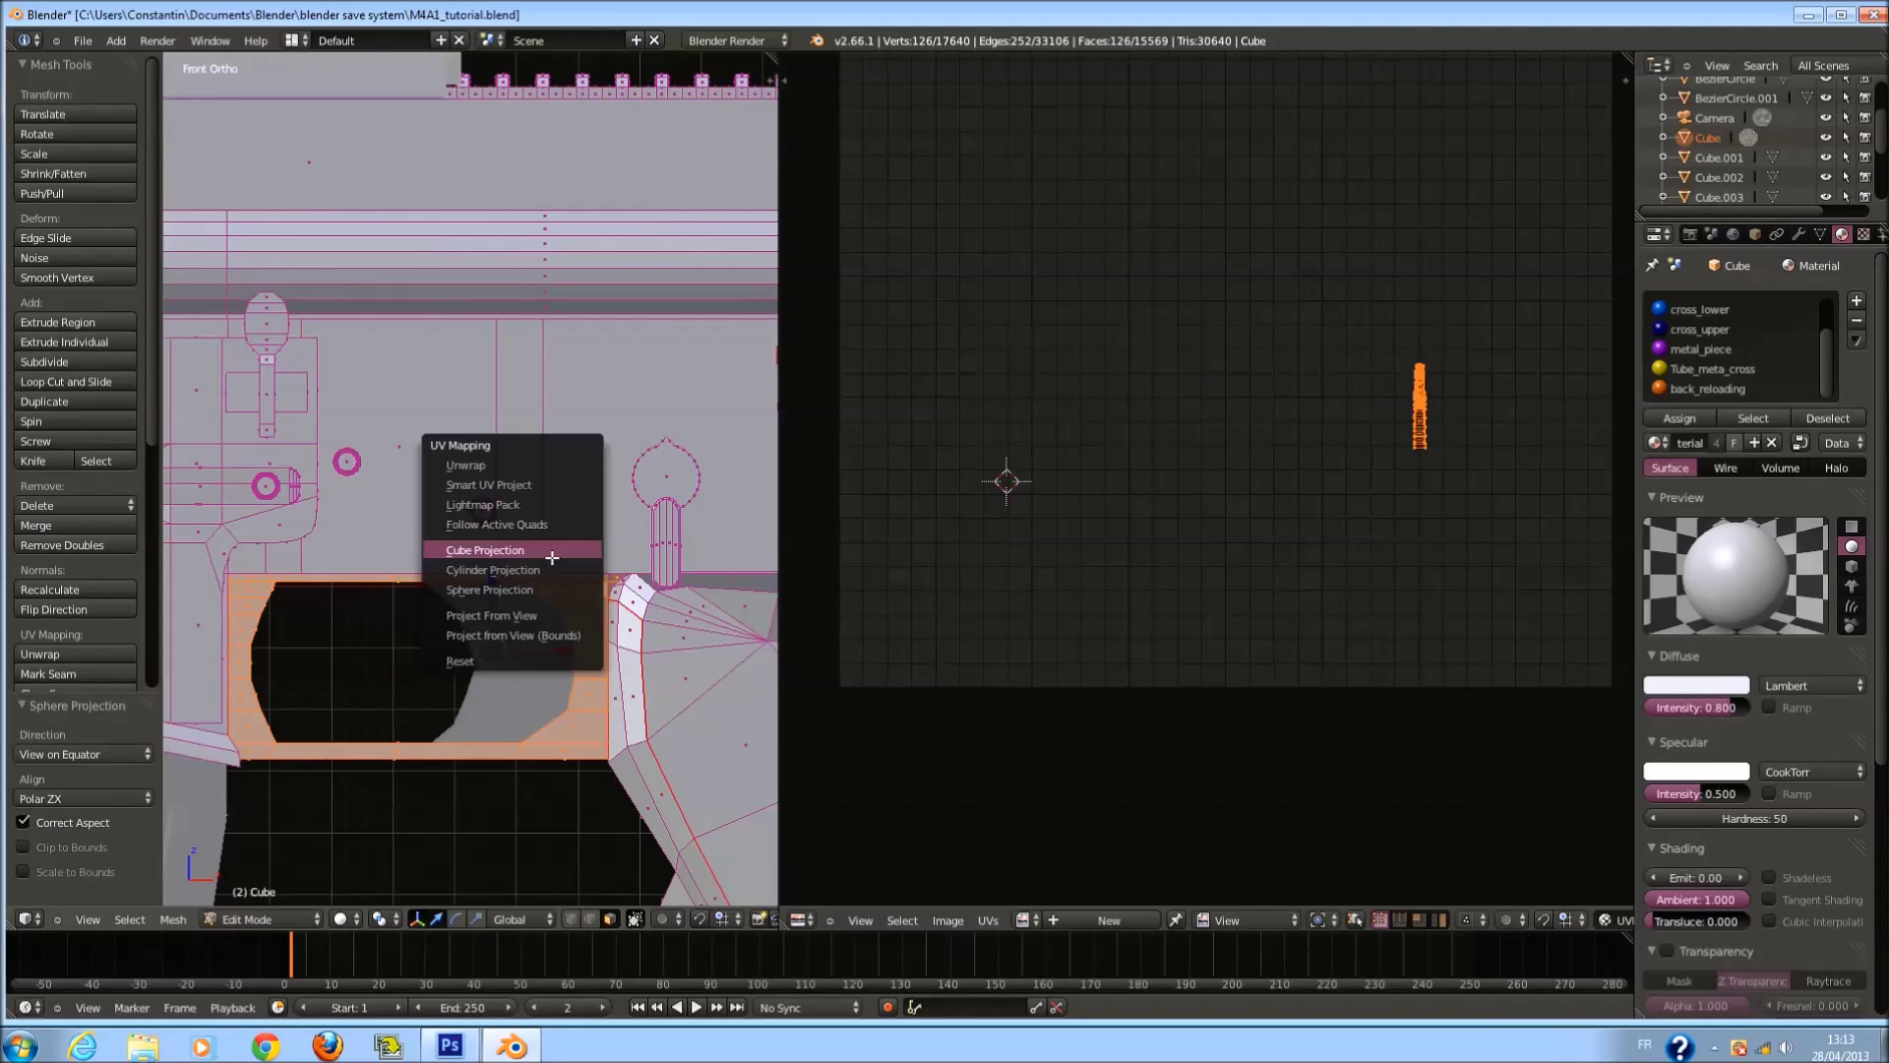
left_click(551, 548)
Apply Follow Active Quads to the trigger guard again as a trial and open the Lightmap Pack options.
key("u")
left_click(566, 502)
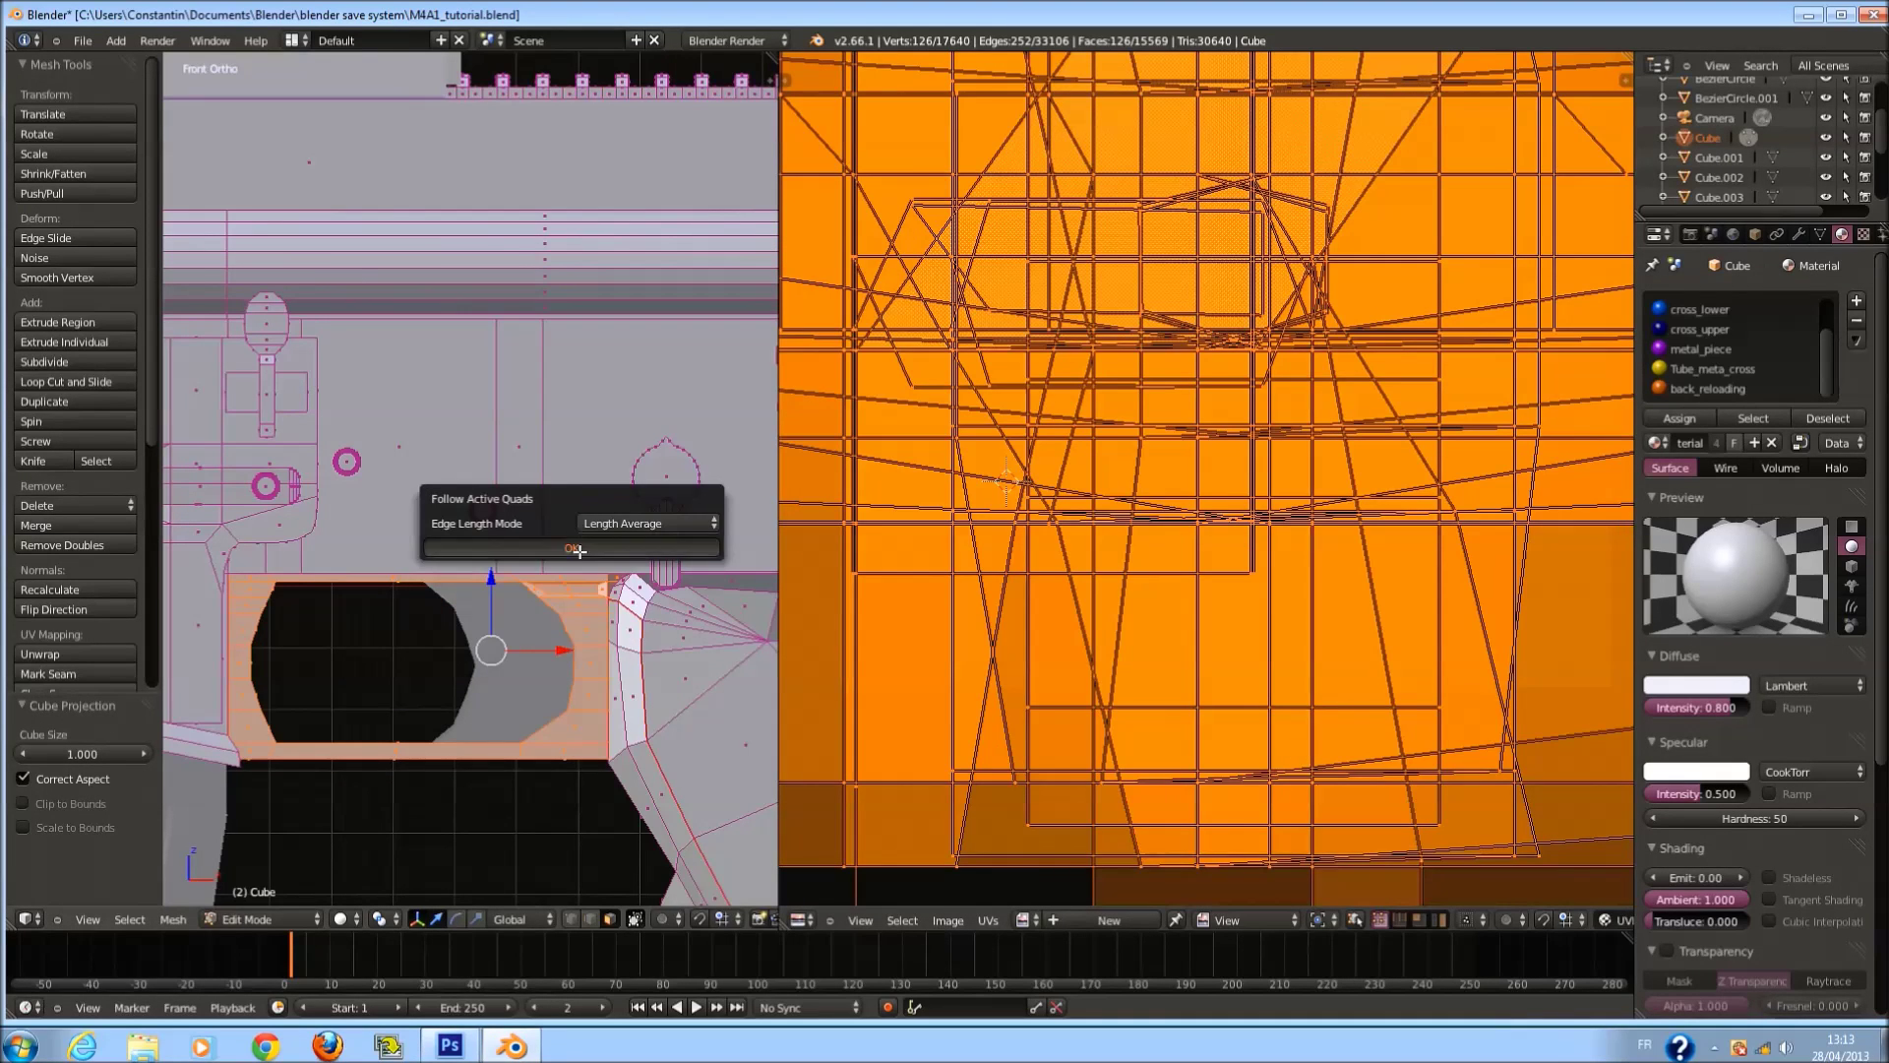
left_click(573, 547)
scroll(1130, 498, "down", 5)
key("u")
left_click(590, 538)
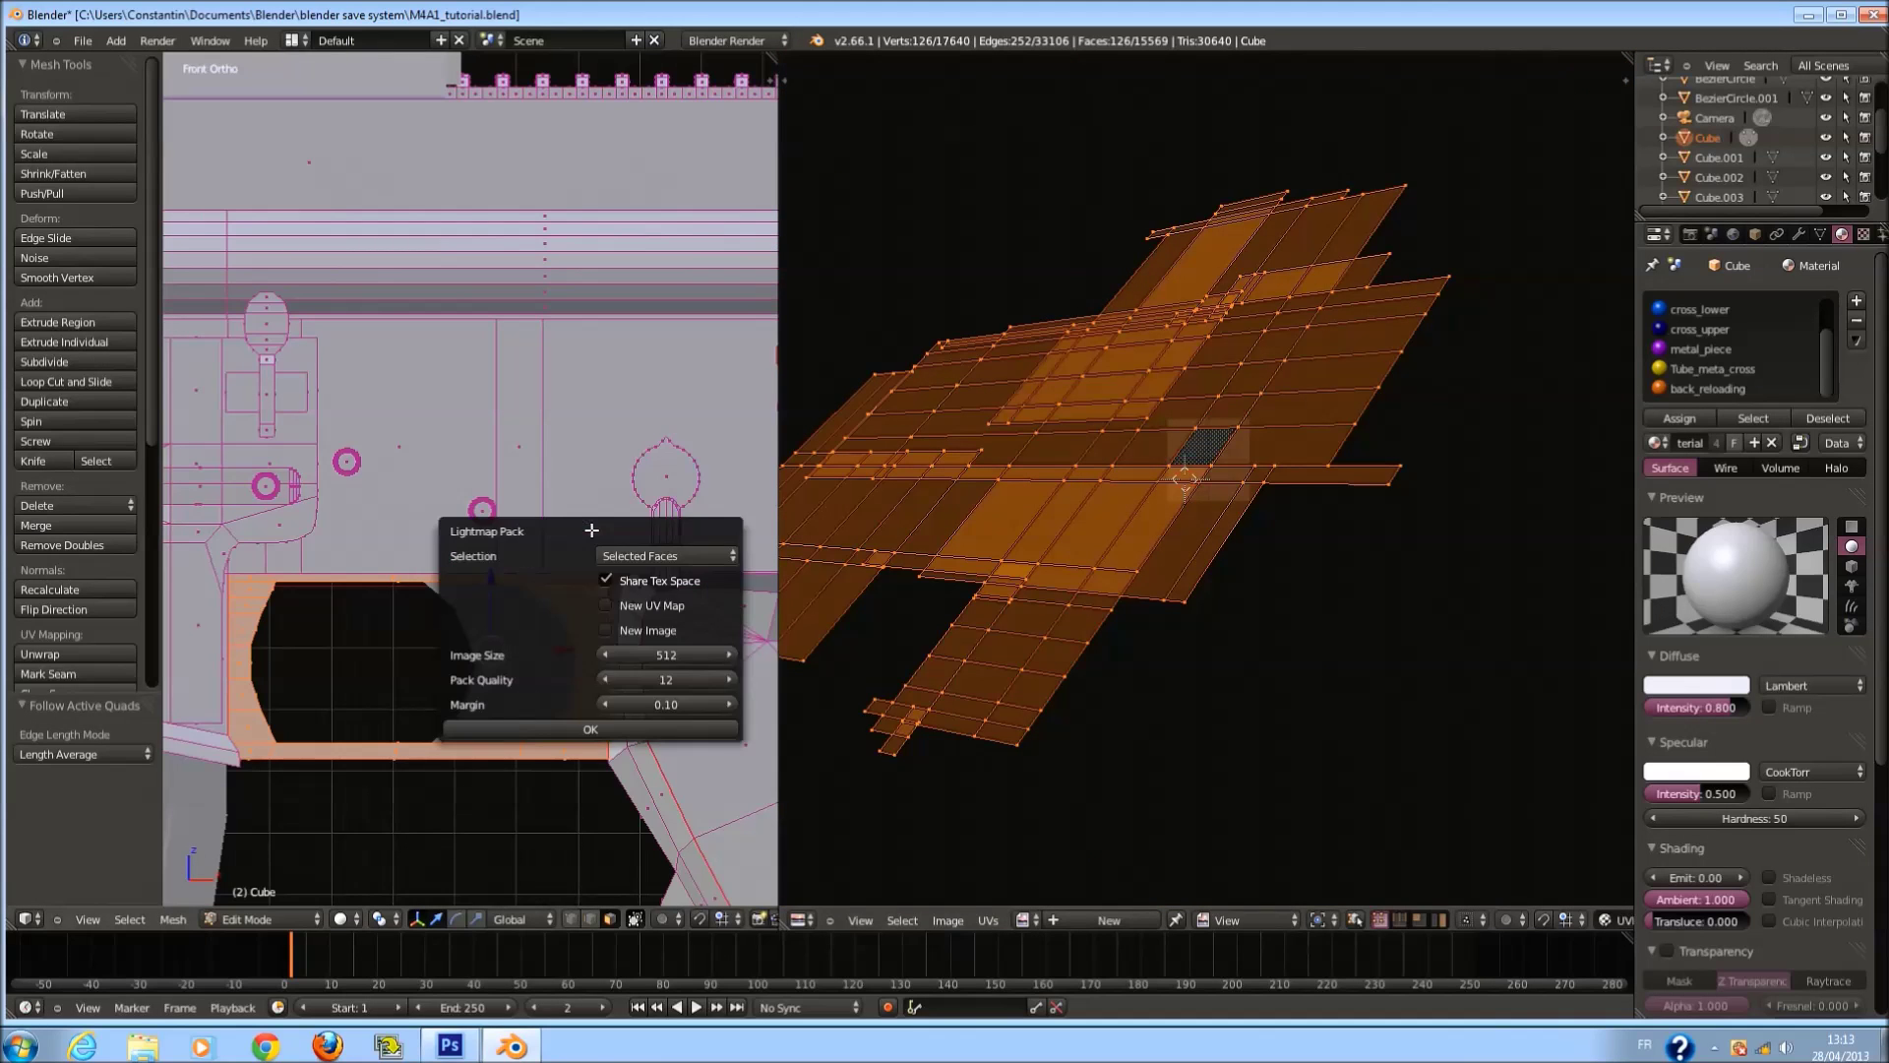
Dismiss the Lightmap Pack options and try an angle-based Unwrap on the trigger guard.
key("u")
left_click(595, 470)
key("u")
left_click(622, 497)
key("u")
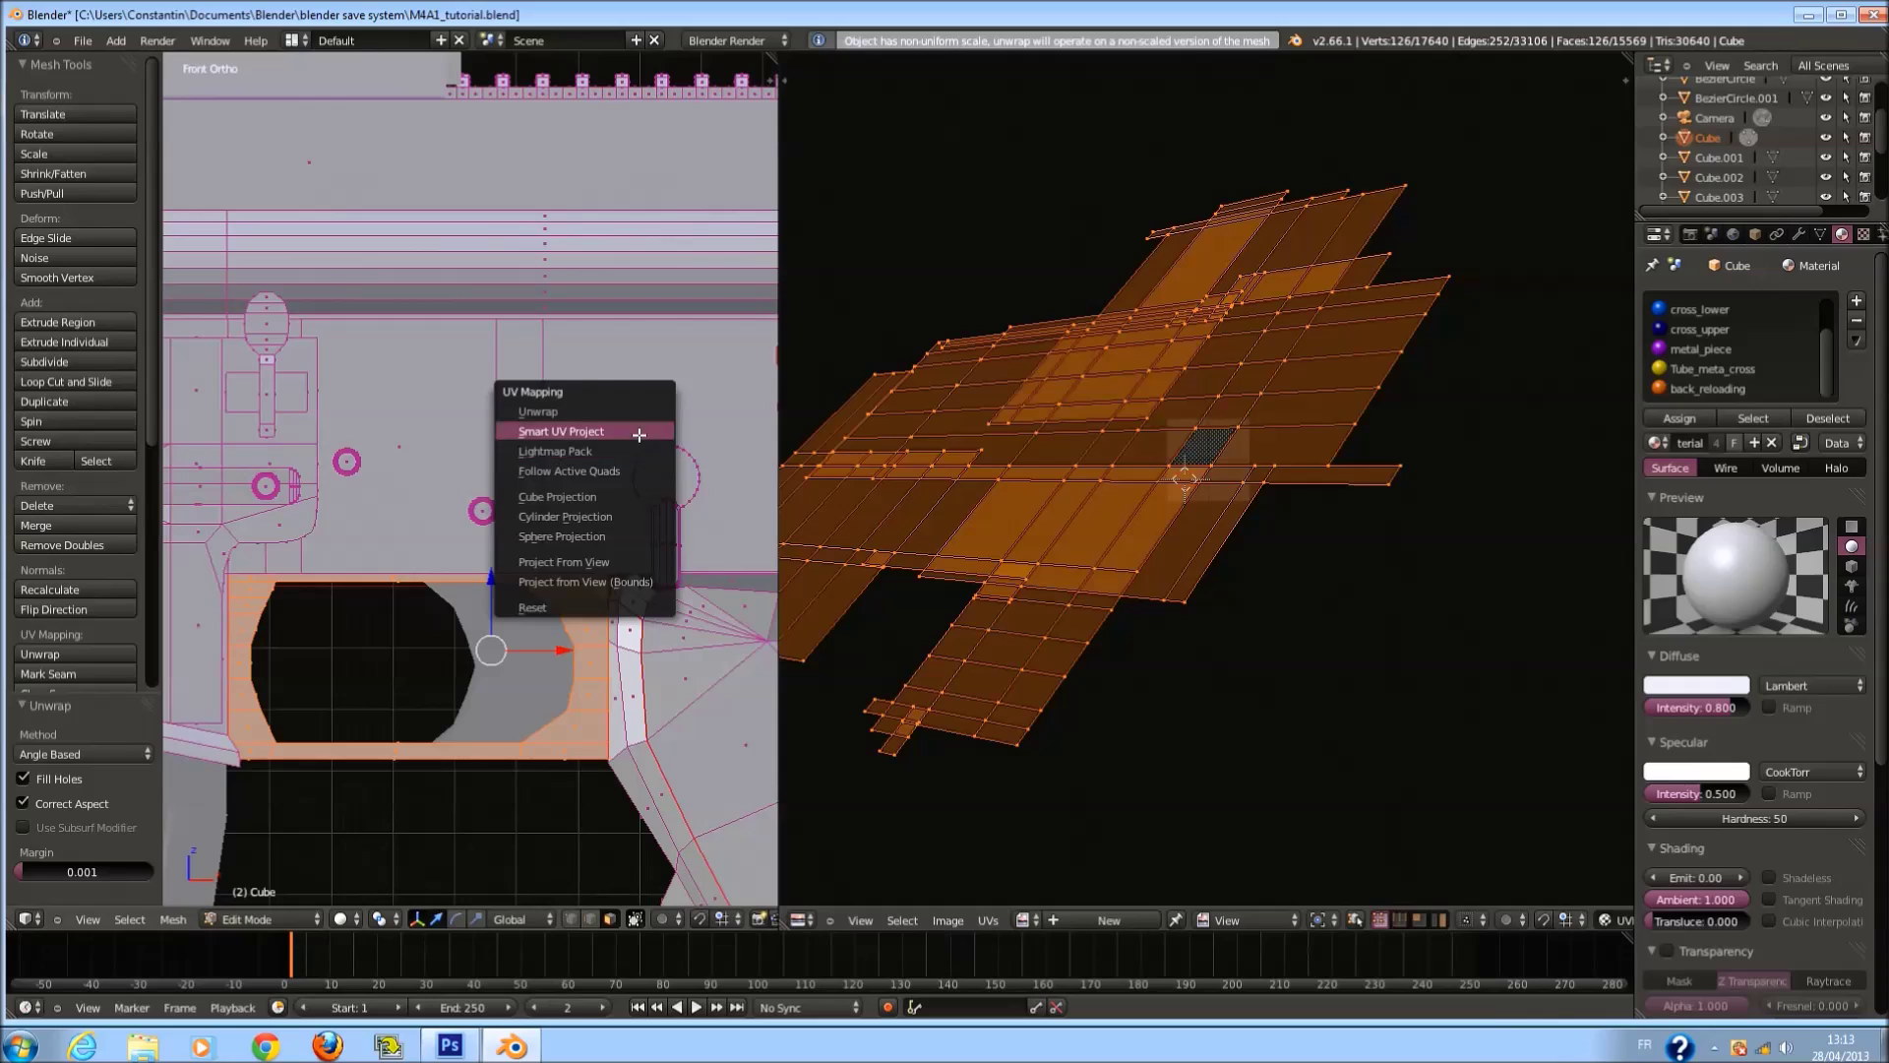
Run Smart UV Project on the trigger guard with angle limit 66, island margin 0 and area weight 0.
left_click(637, 424)
key("u")
left_click(655, 551)
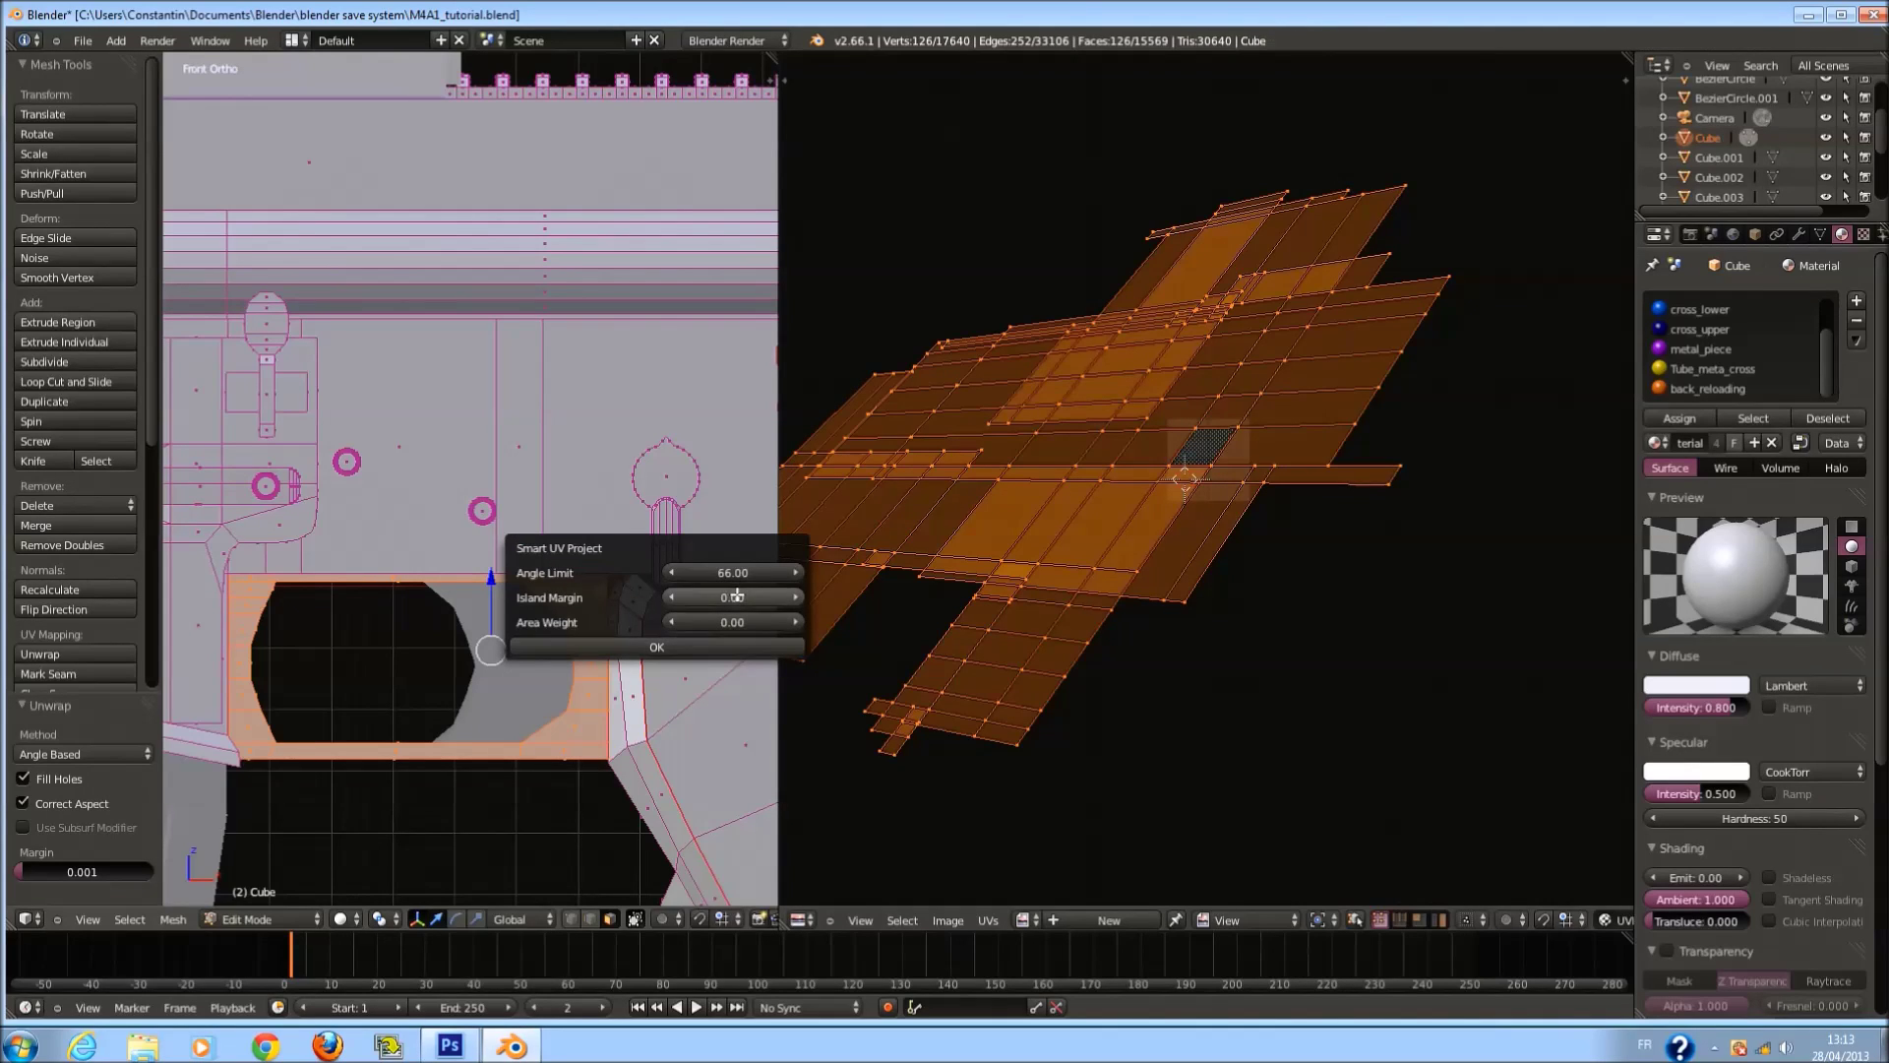
left_click(688, 646)
scroll(1071, 570, "up", 6)
scroll(1070, 581, "down", 2)
Try Smart UV Project on the trigger guard with the area weight set to 0.42.
key("u")
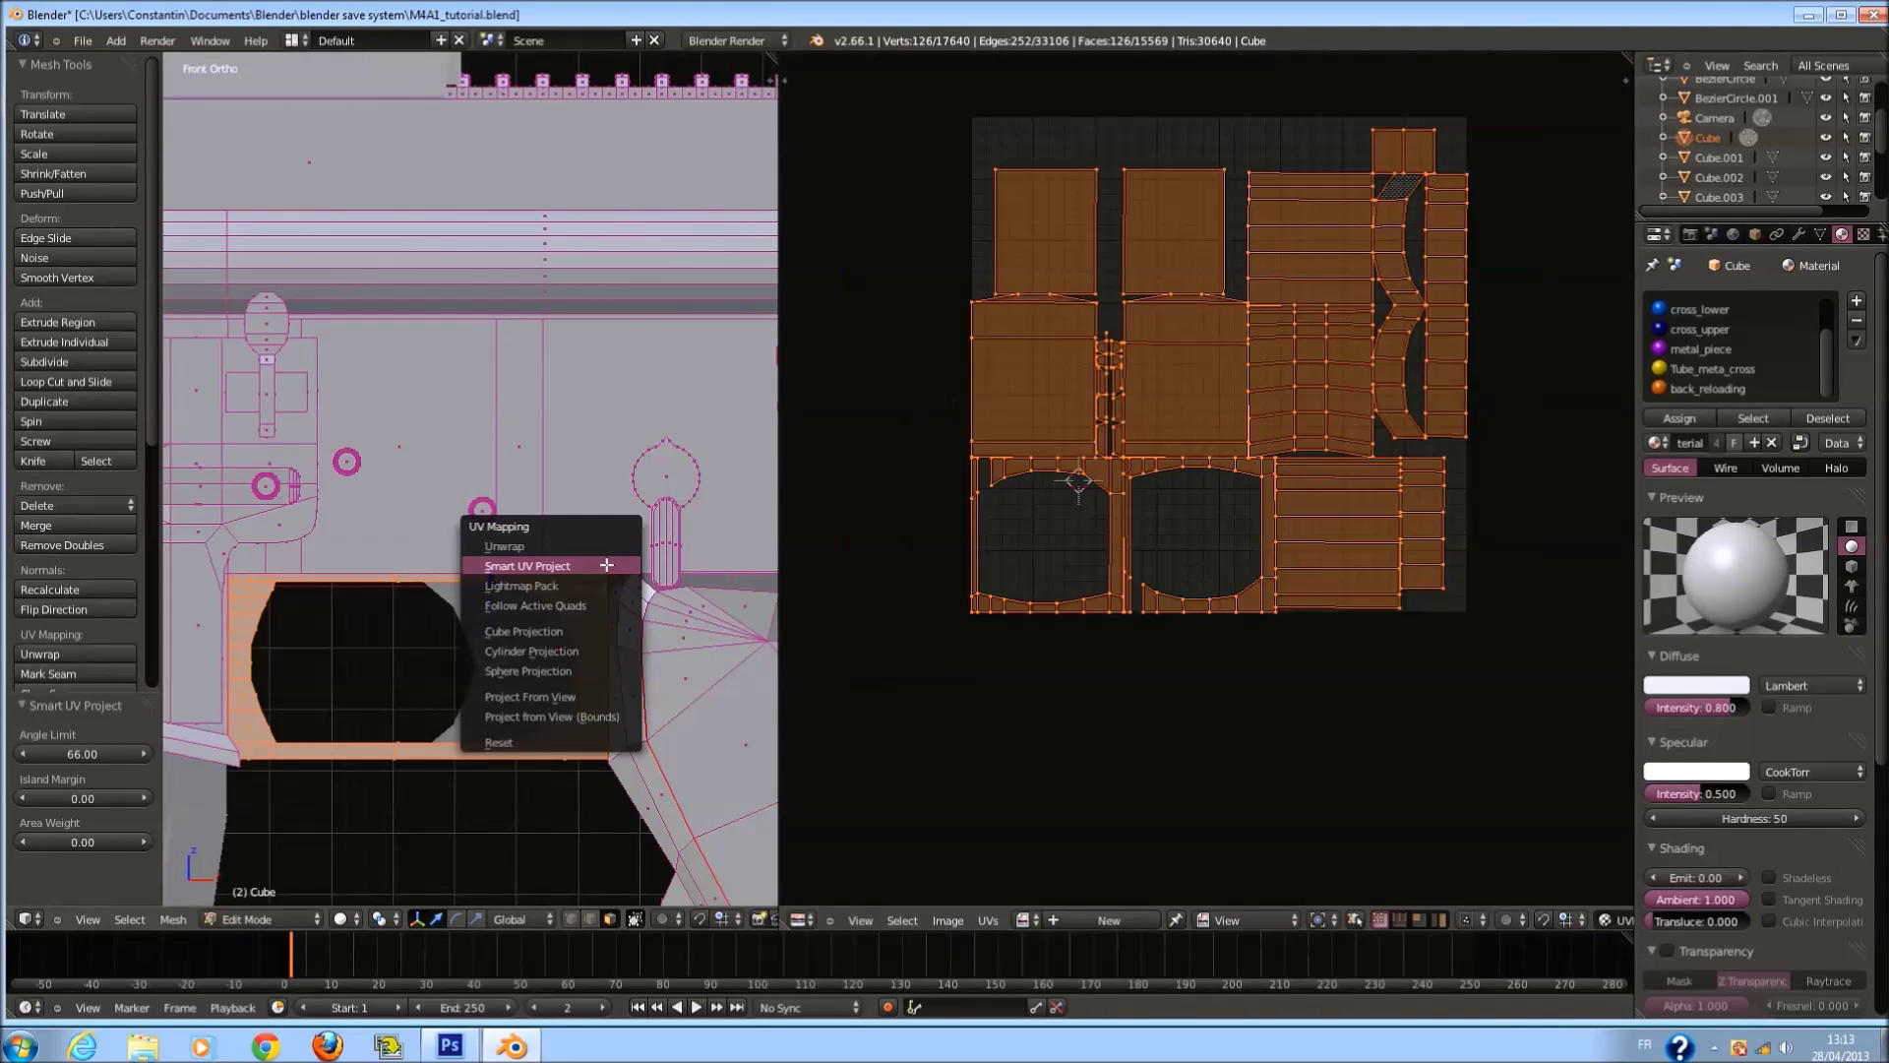
left_click(551, 561)
left_click_drag(702, 649, 894, 648)
left_click(717, 666)
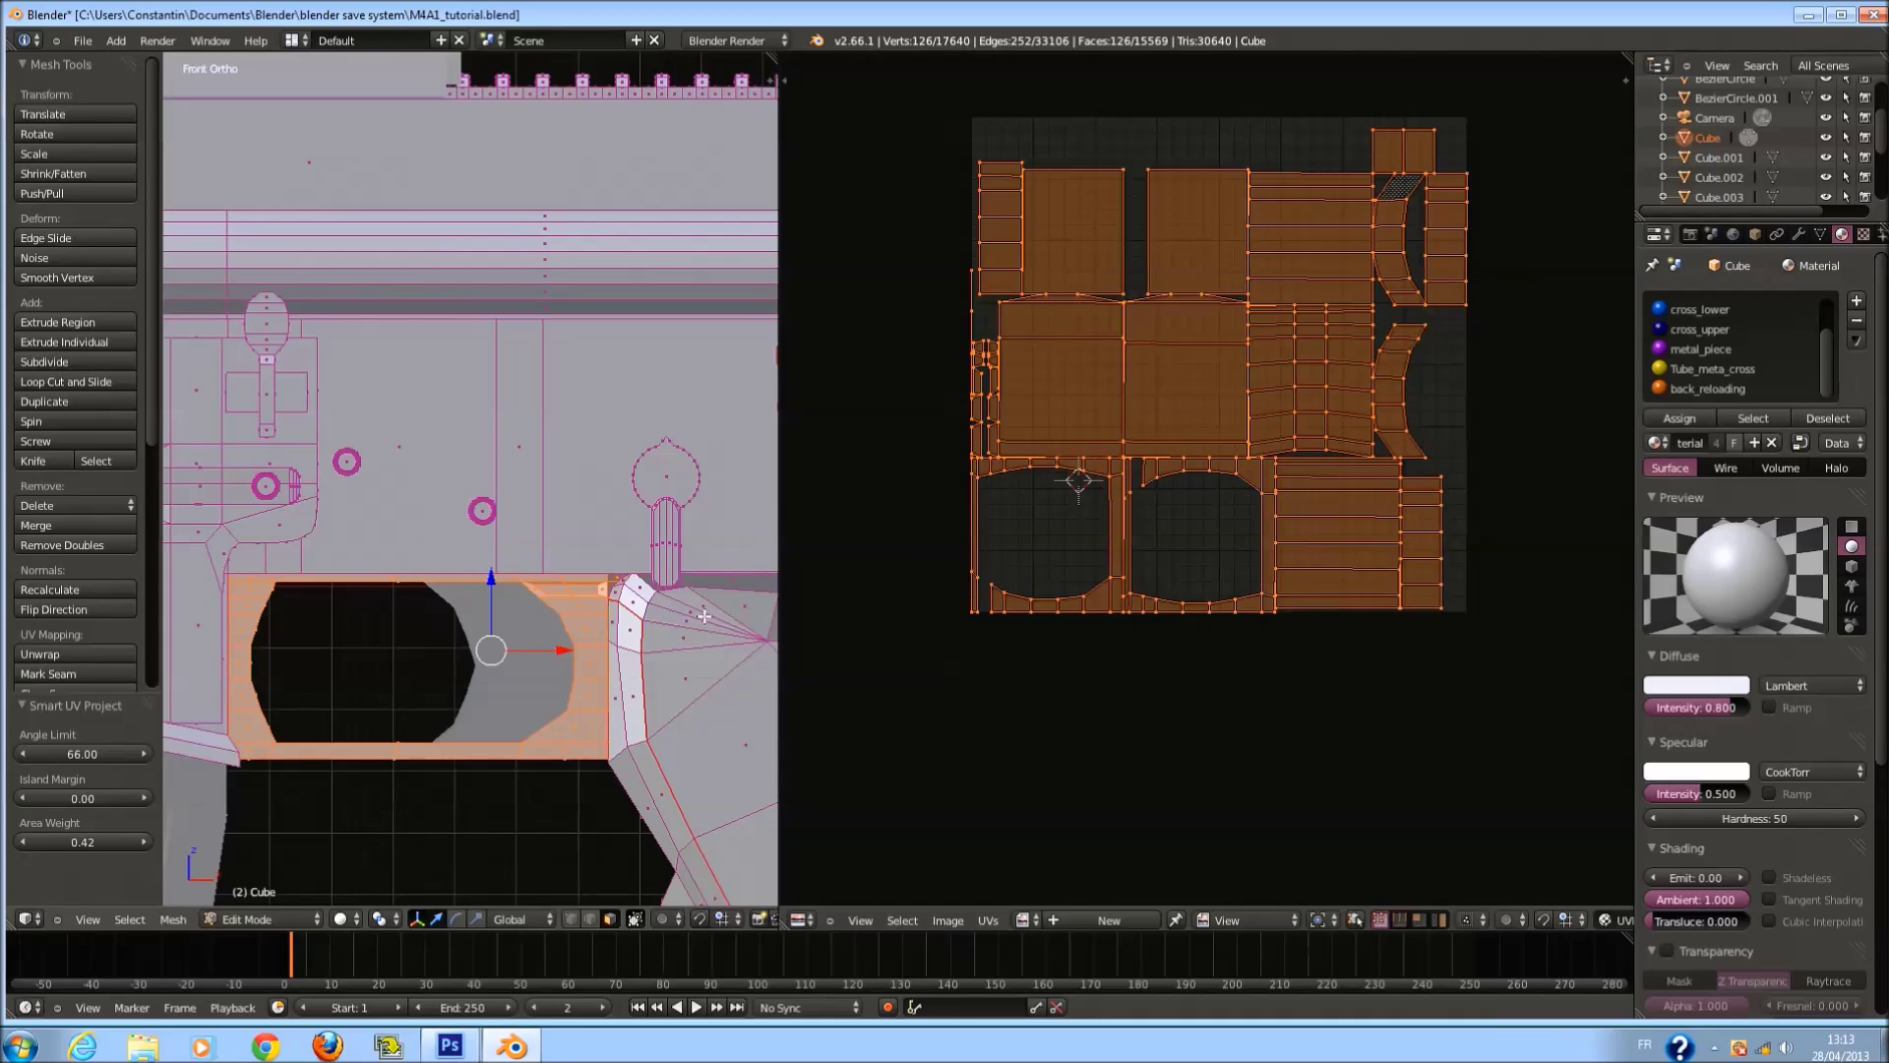
Run Smart UV Project on the trigger guard with island margin 0.64 and area weight 0.
key("u")
left_click(702, 616)
left_click_drag(692, 675, 1082, 686)
left_click(701, 719)
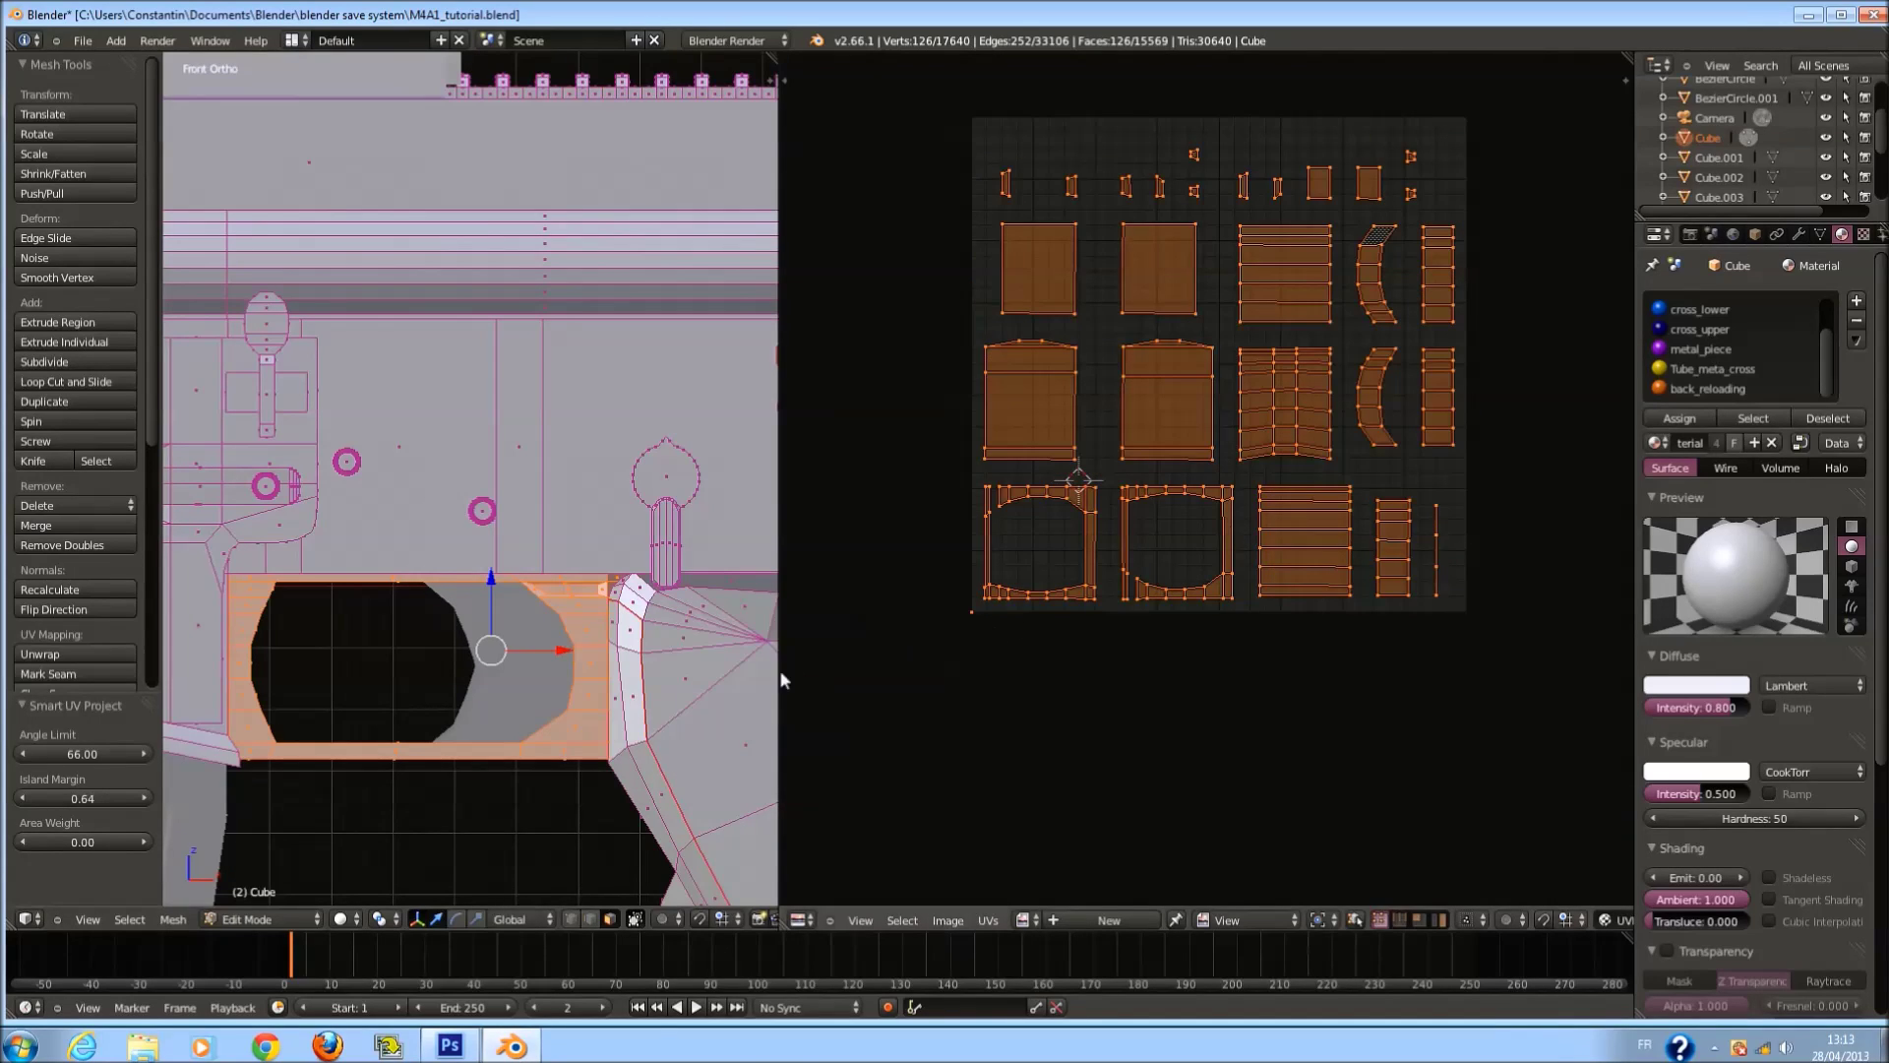
Try Smart UV Project on the trigger guard with angle limit 1, island margin 0 and area weight 0.
key("u")
left_click(708, 784)
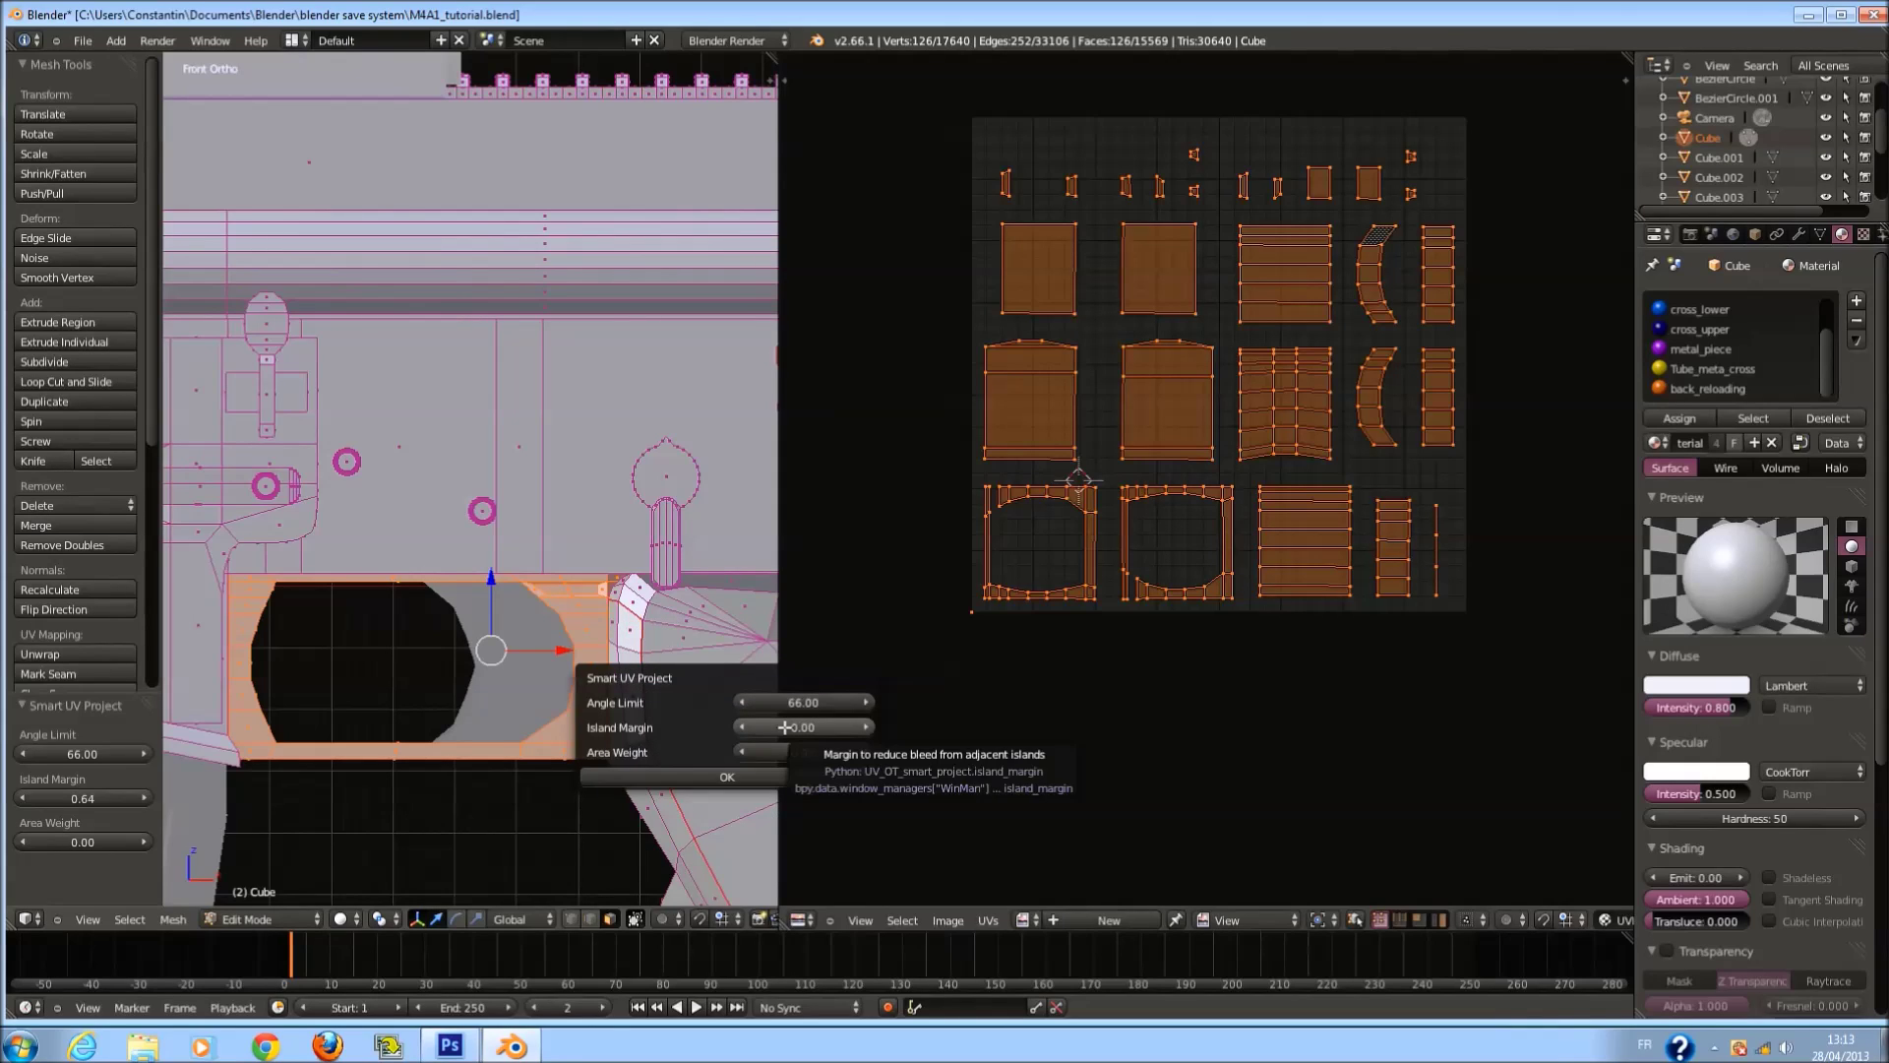
left_click_drag(782, 703, 611, 719)
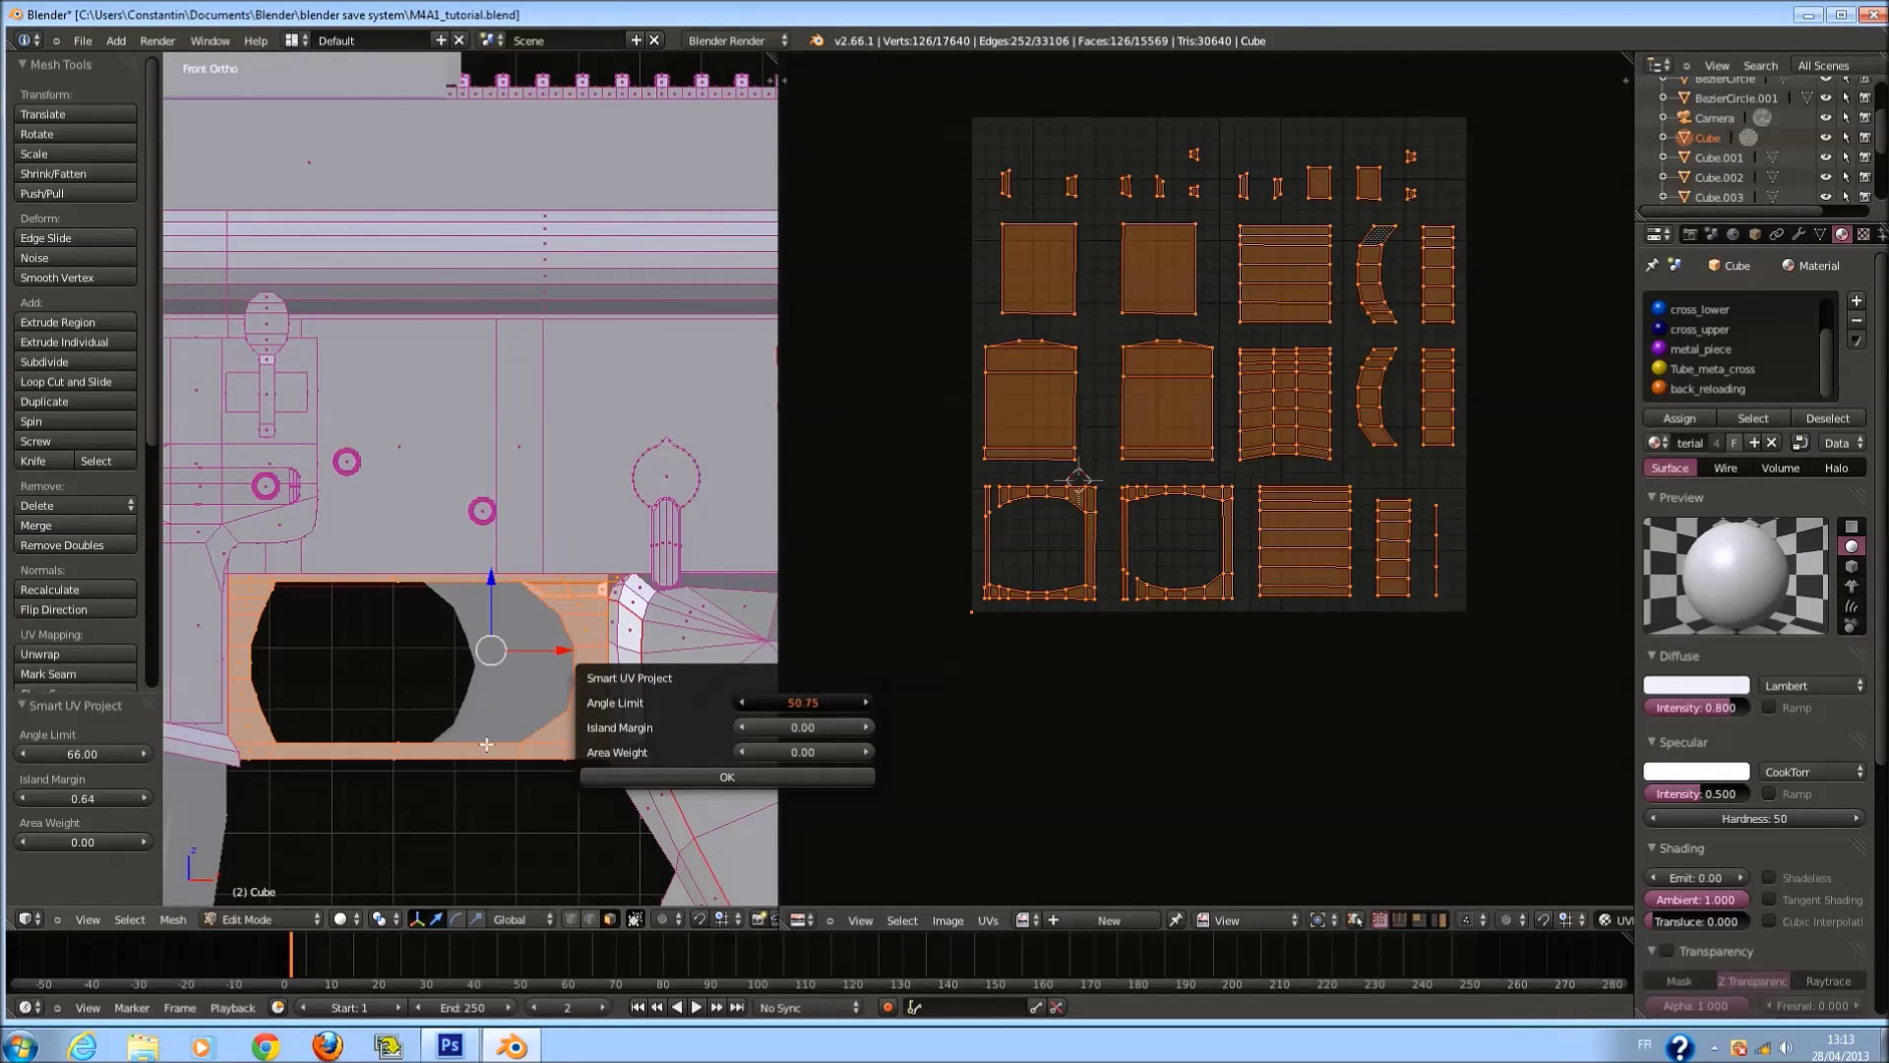
left_click_drag(270, 790, 567, 839)
left_click(748, 777)
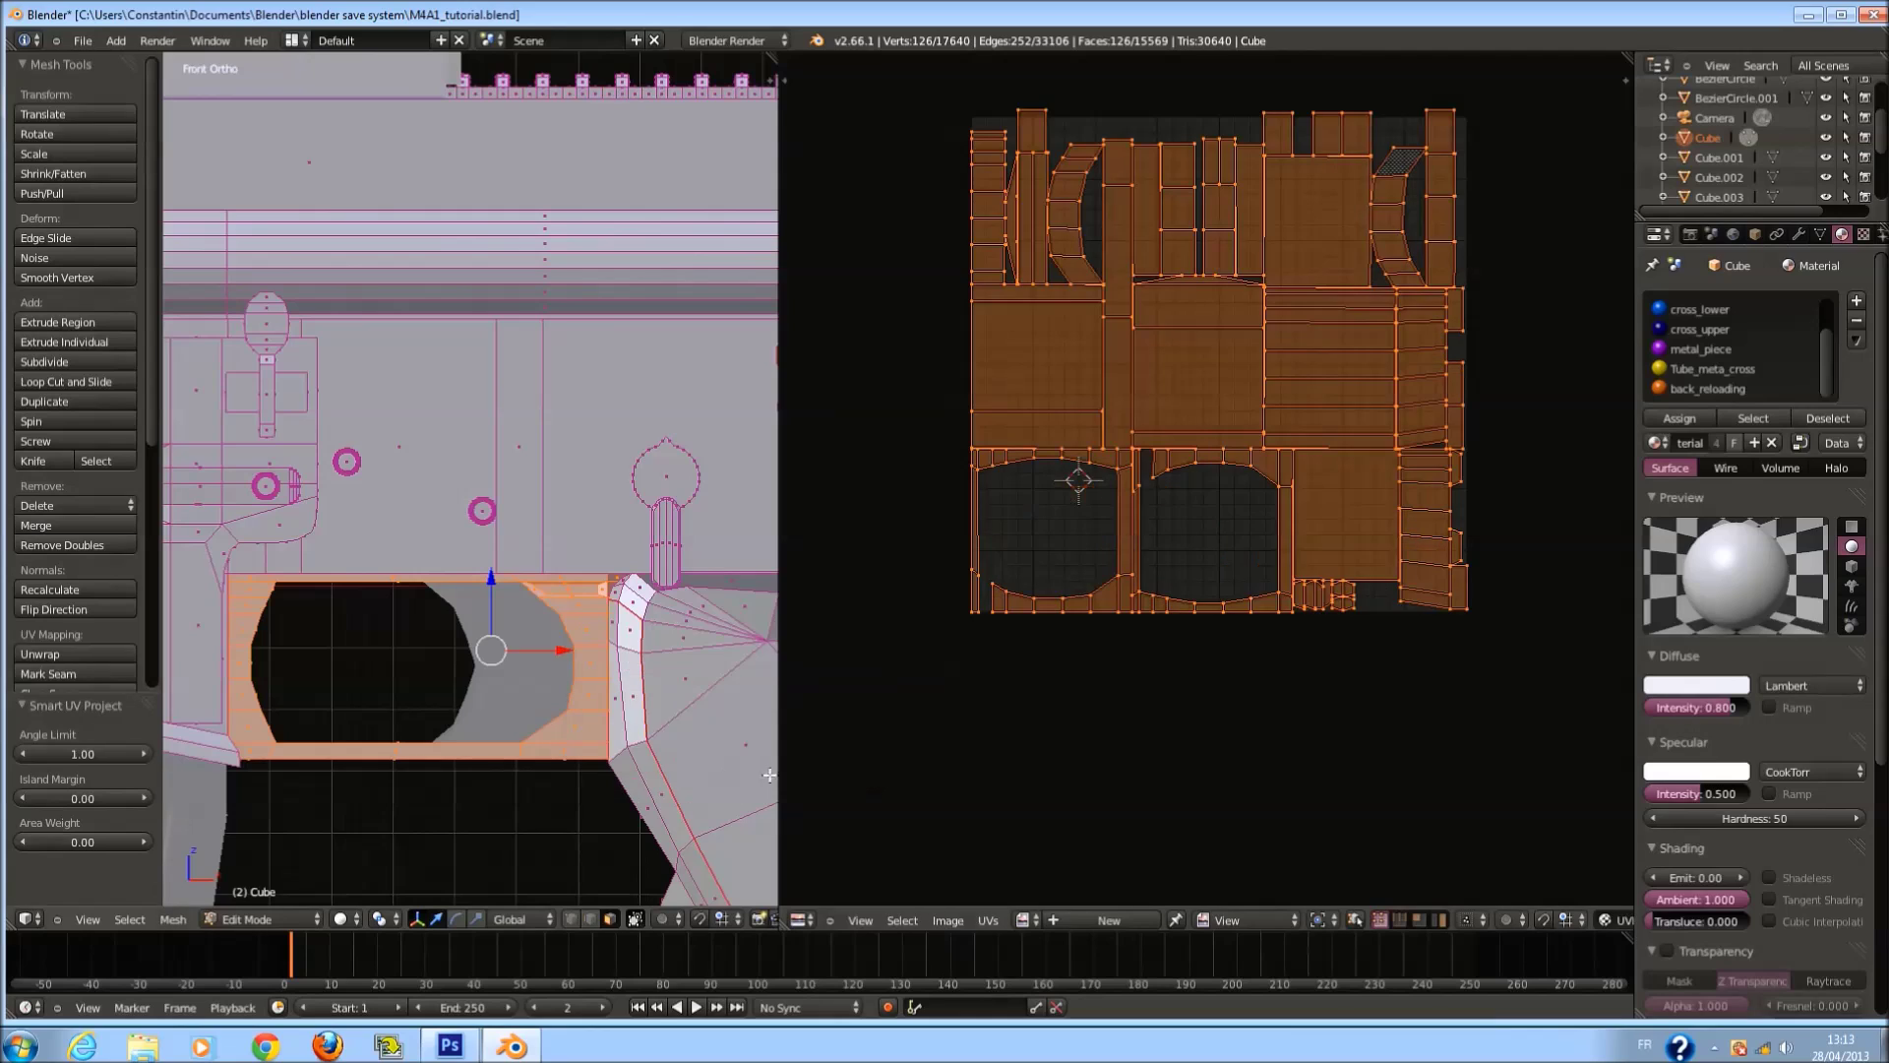
Try Smart UV Project on the trigger guard with angle limit 66, island margin 0.92 and area weight 0.87.
key("u")
left_click(736, 665)
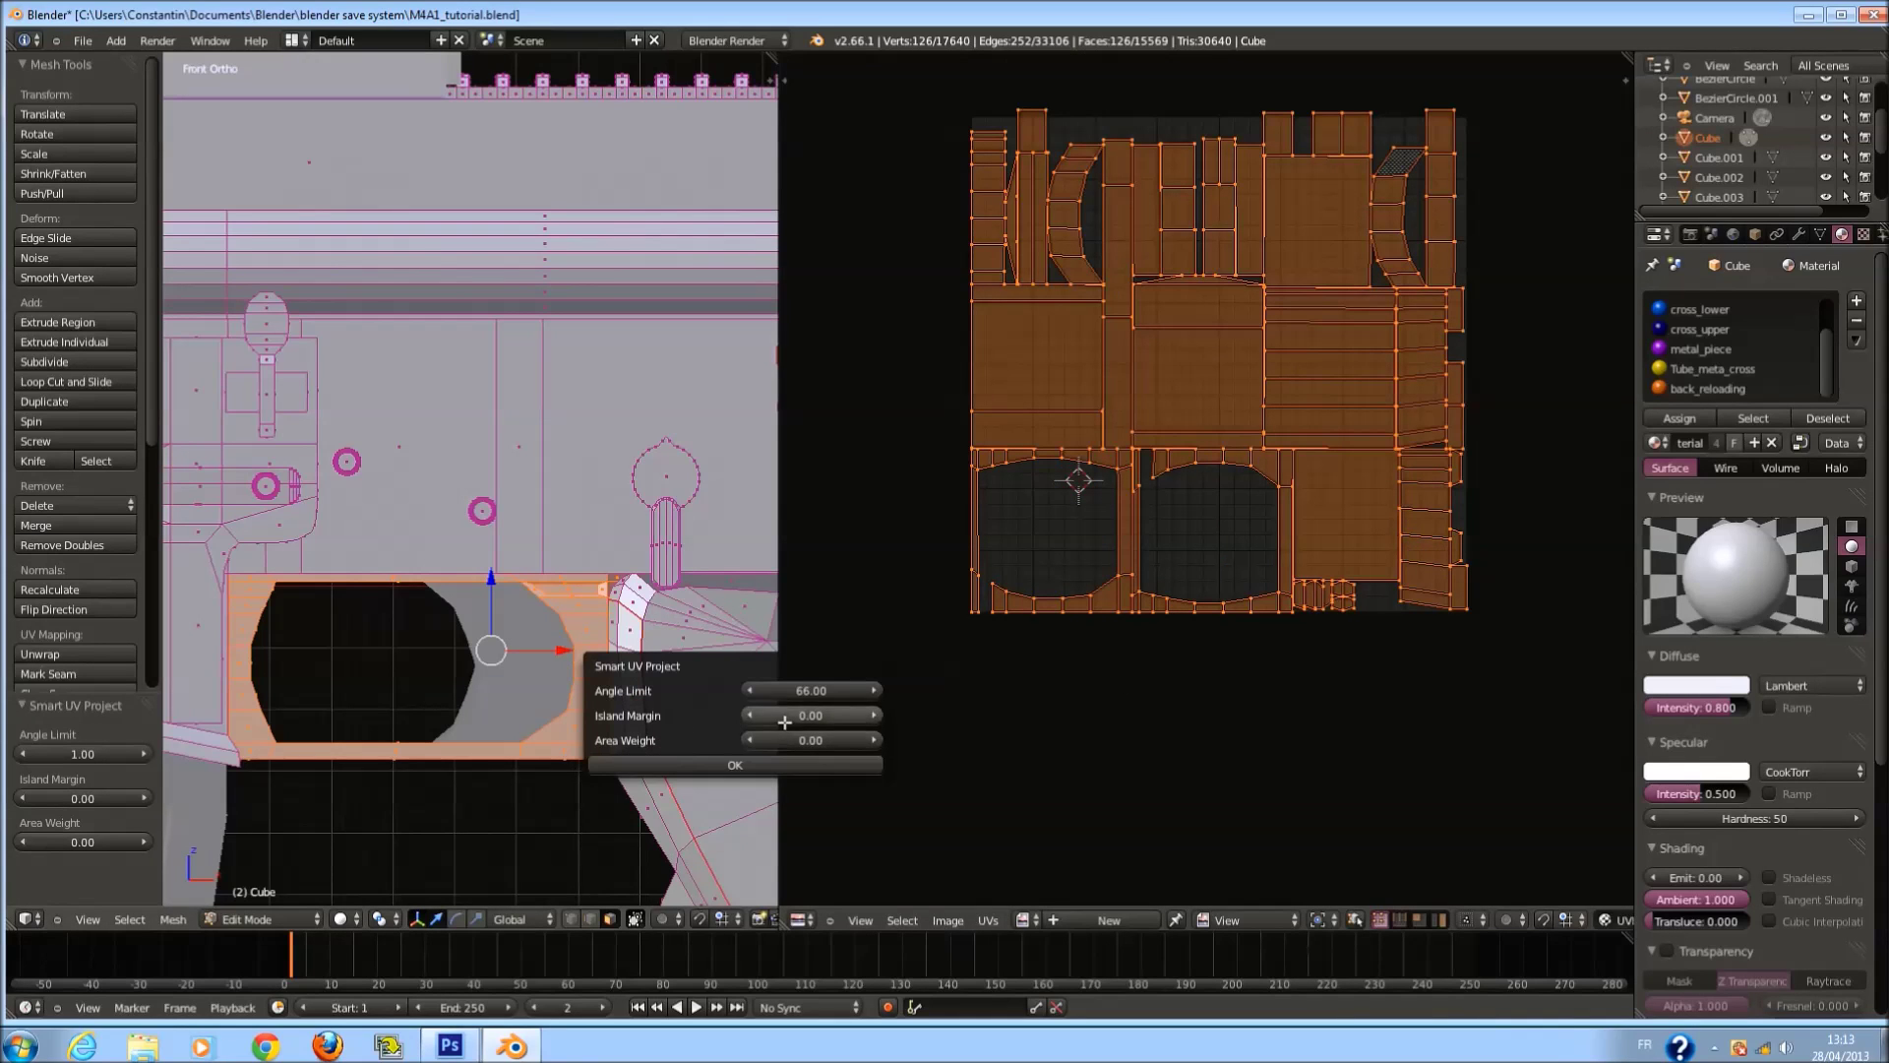
left_click_drag(1182, 764, 888, 740)
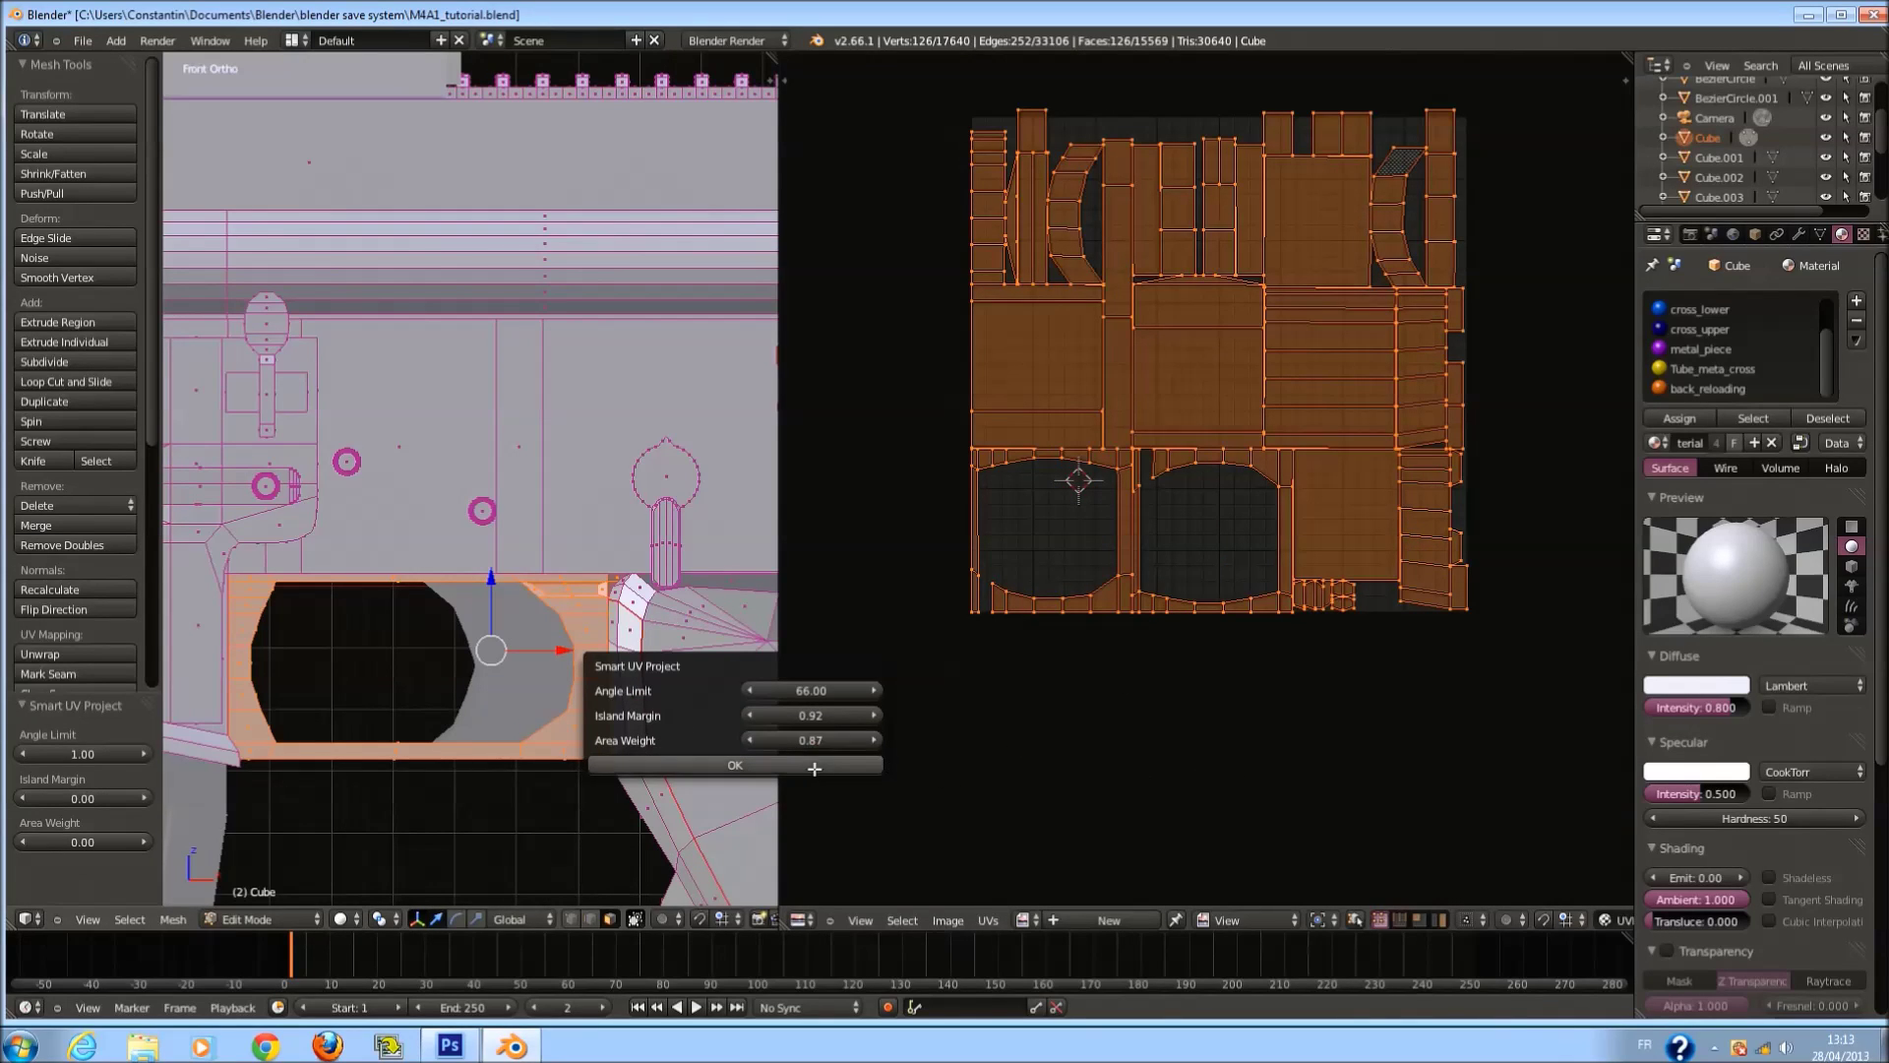
left_click(828, 764)
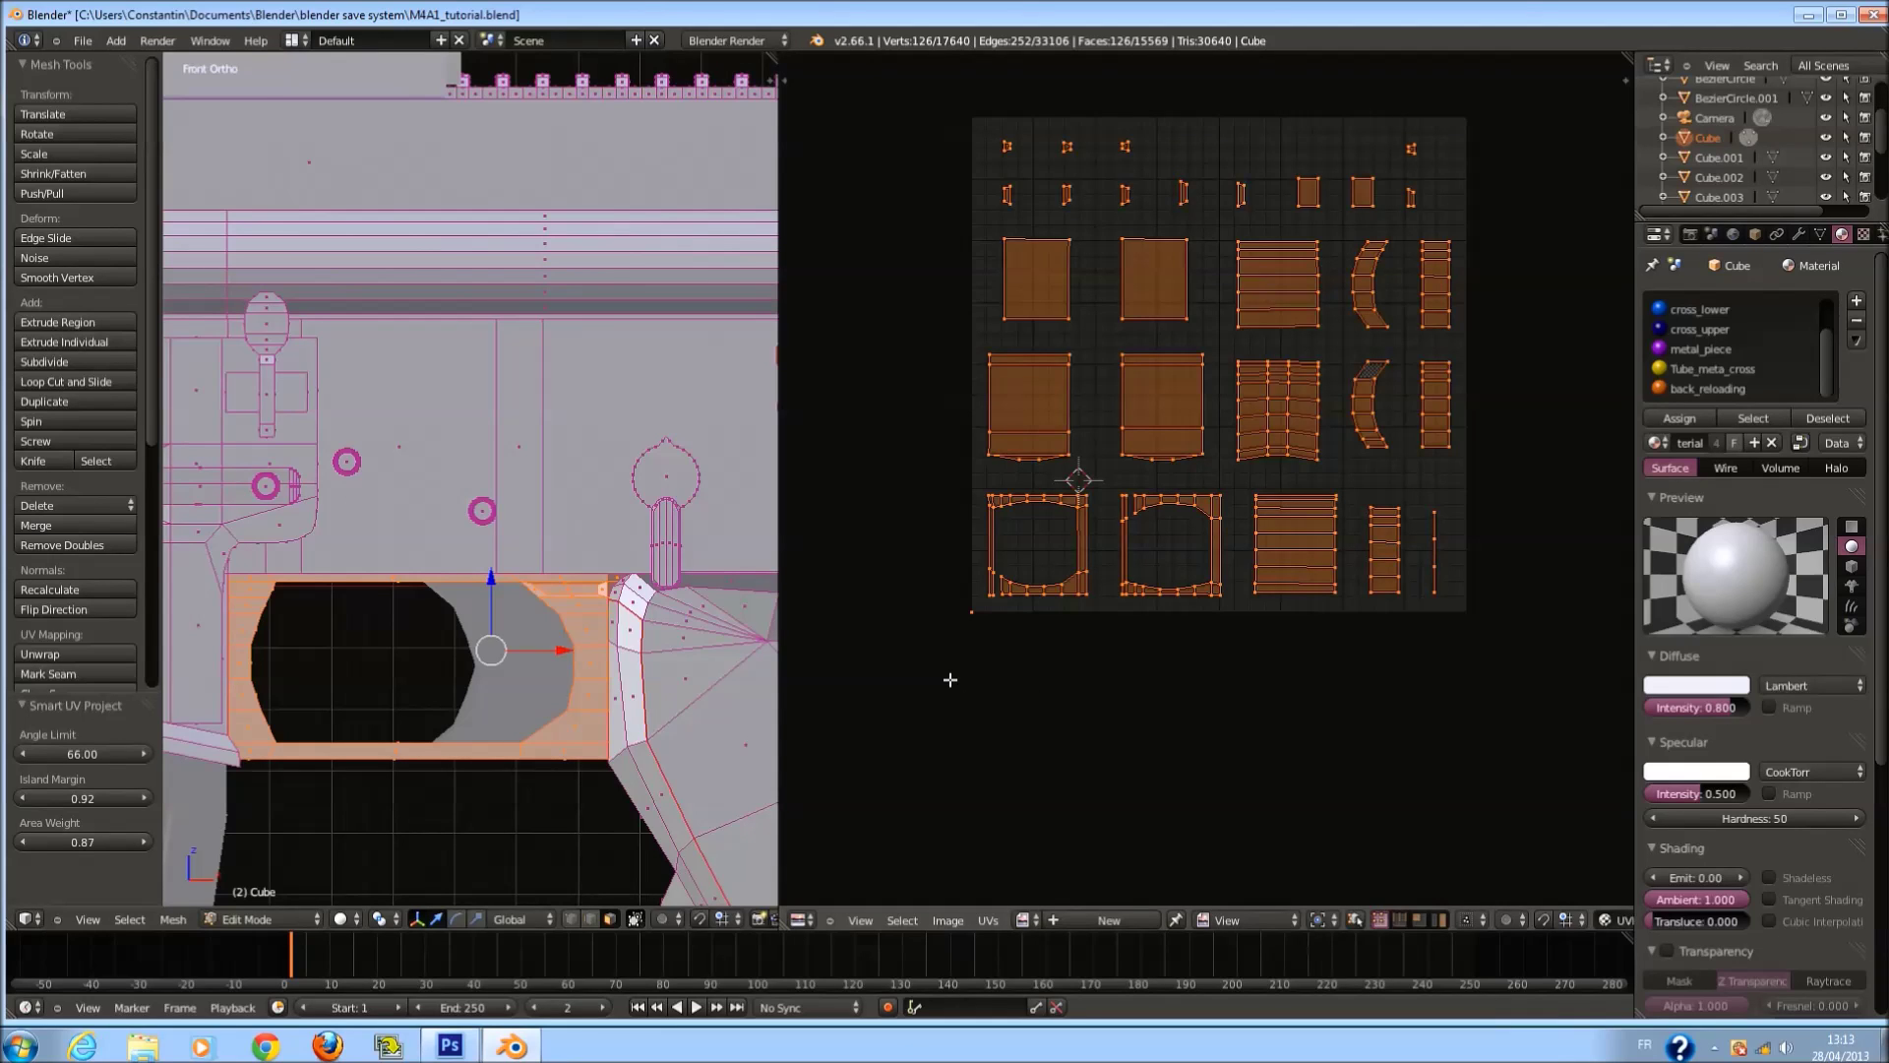
scroll(1089, 546, "up", 3)
scroll(1088, 548, "down", 1)
scroll(1088, 552, "up", 1)
scroll(1088, 553, "down", 2)
middle_click_drag(1088, 557, 1064, 697)
Try Follow Active Quads on the trigger guard with the Length Average and Even edge length modes.
key("u")
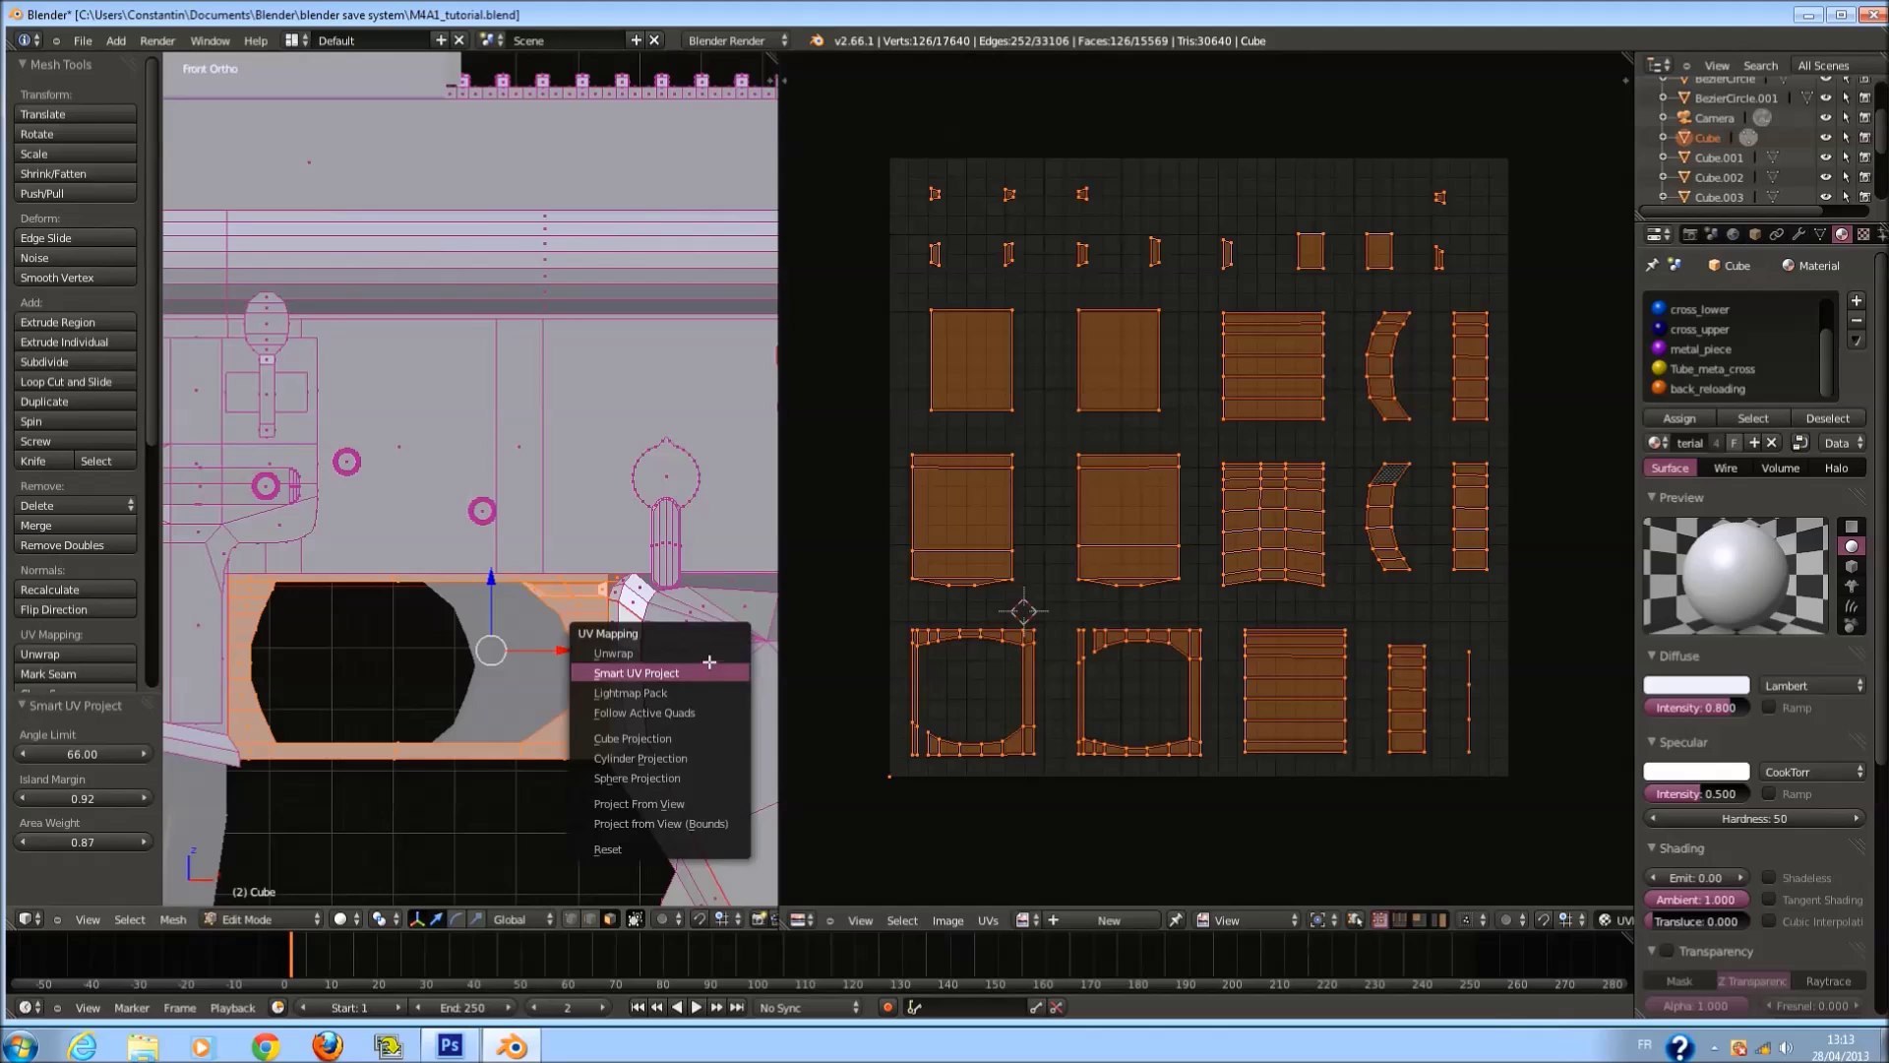
left_click(675, 709)
left_click(686, 760)
key("u")
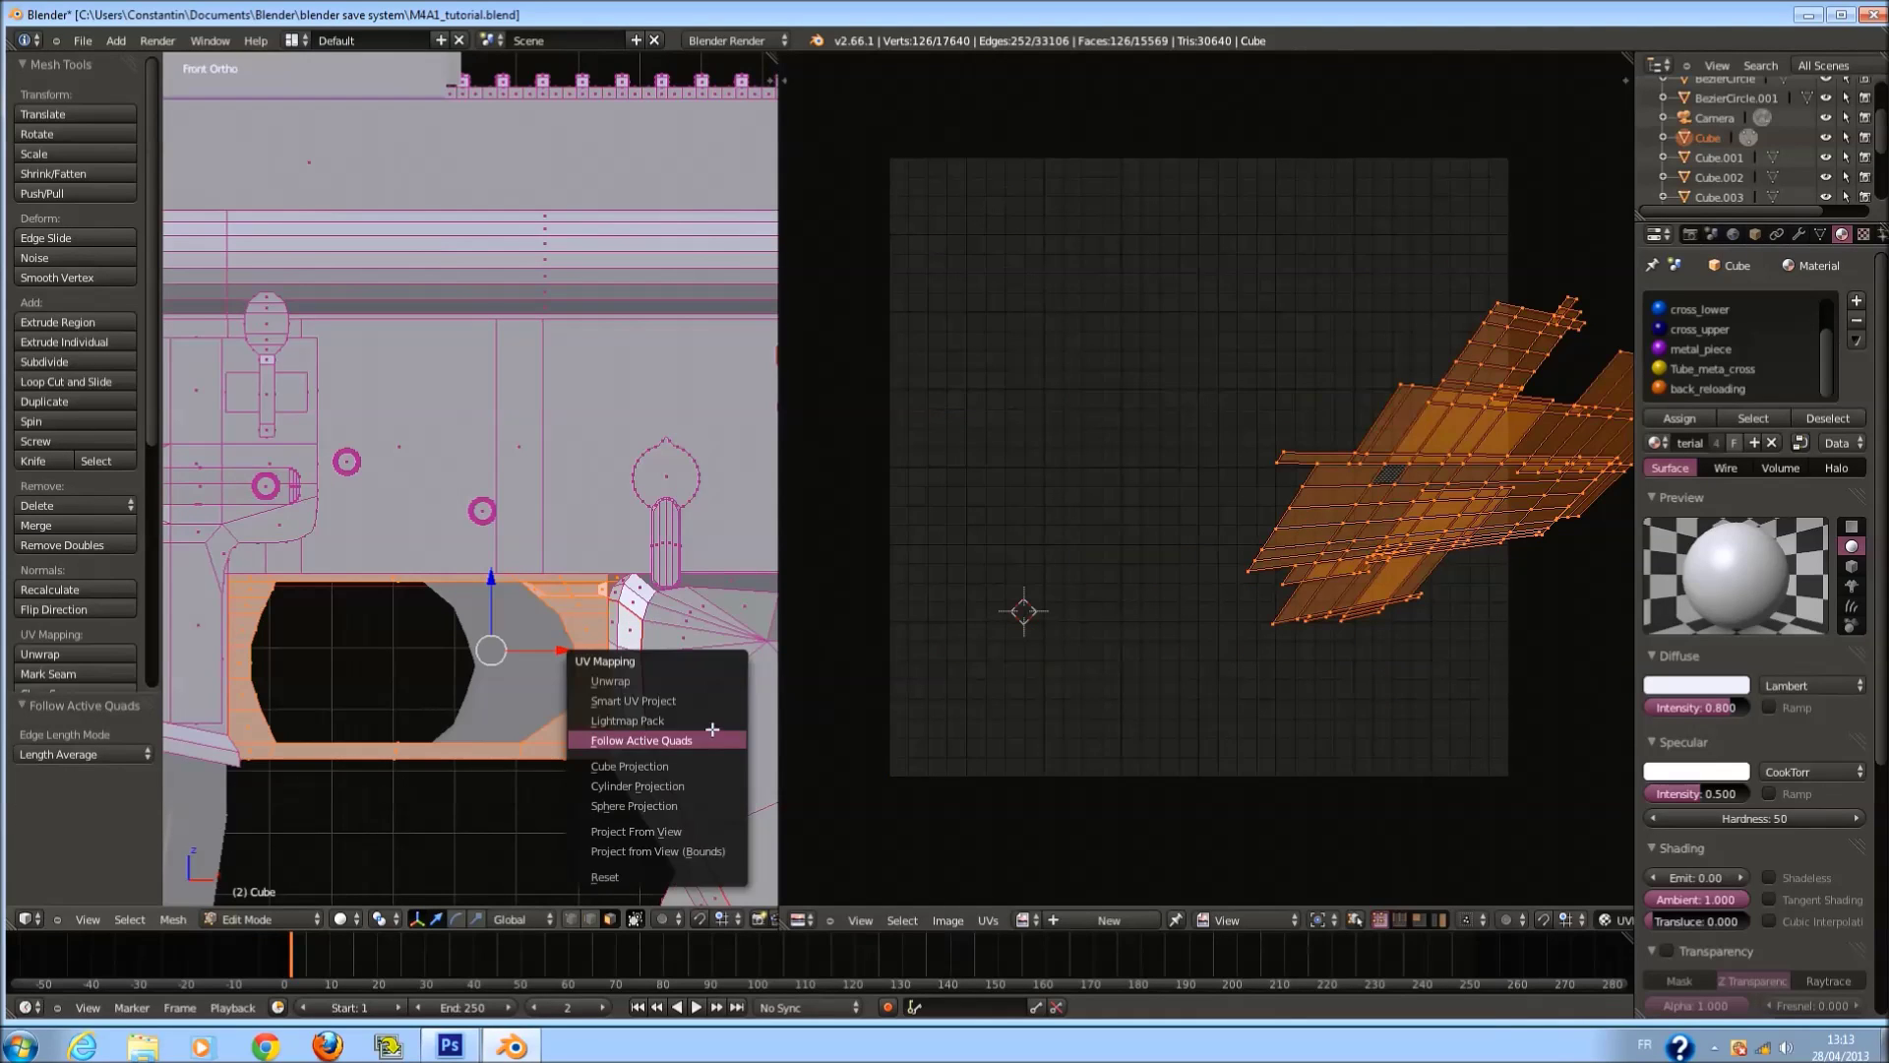
left_click(710, 733)
left_click(741, 754)
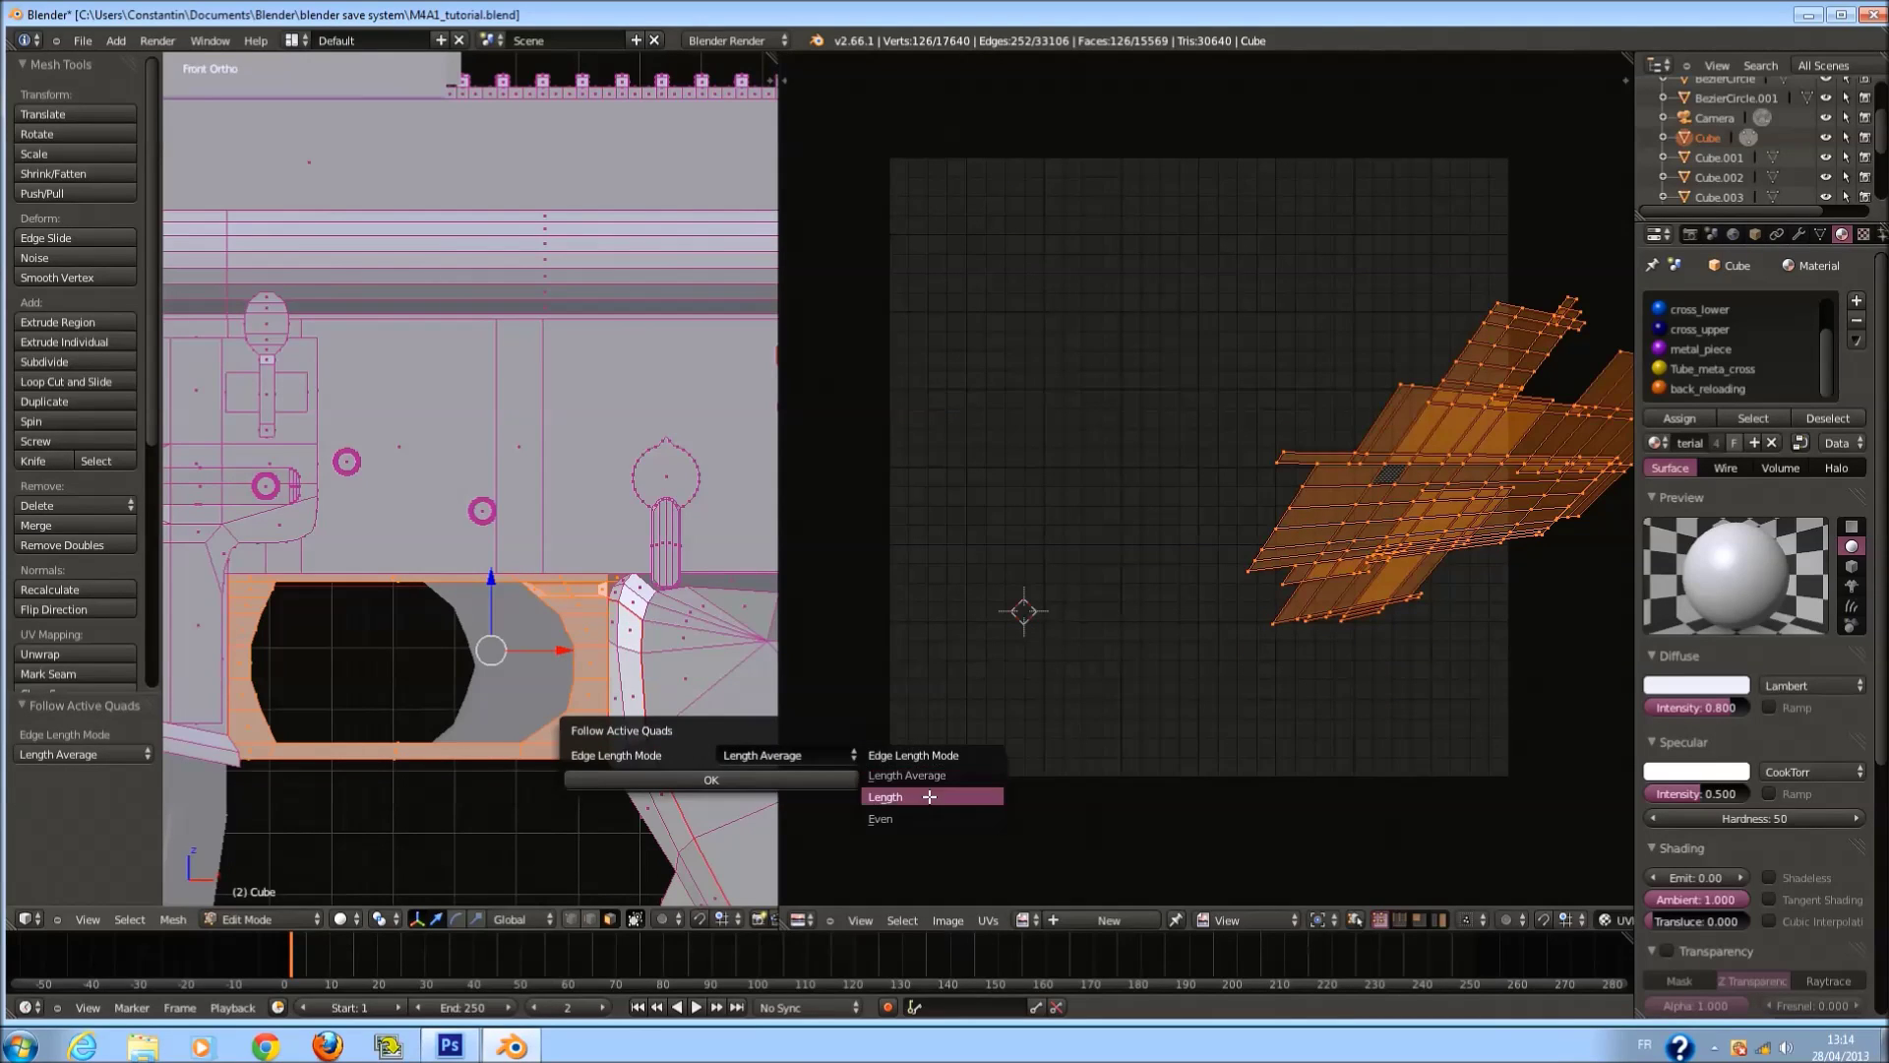
left_click(881, 818)
left_click(825, 781)
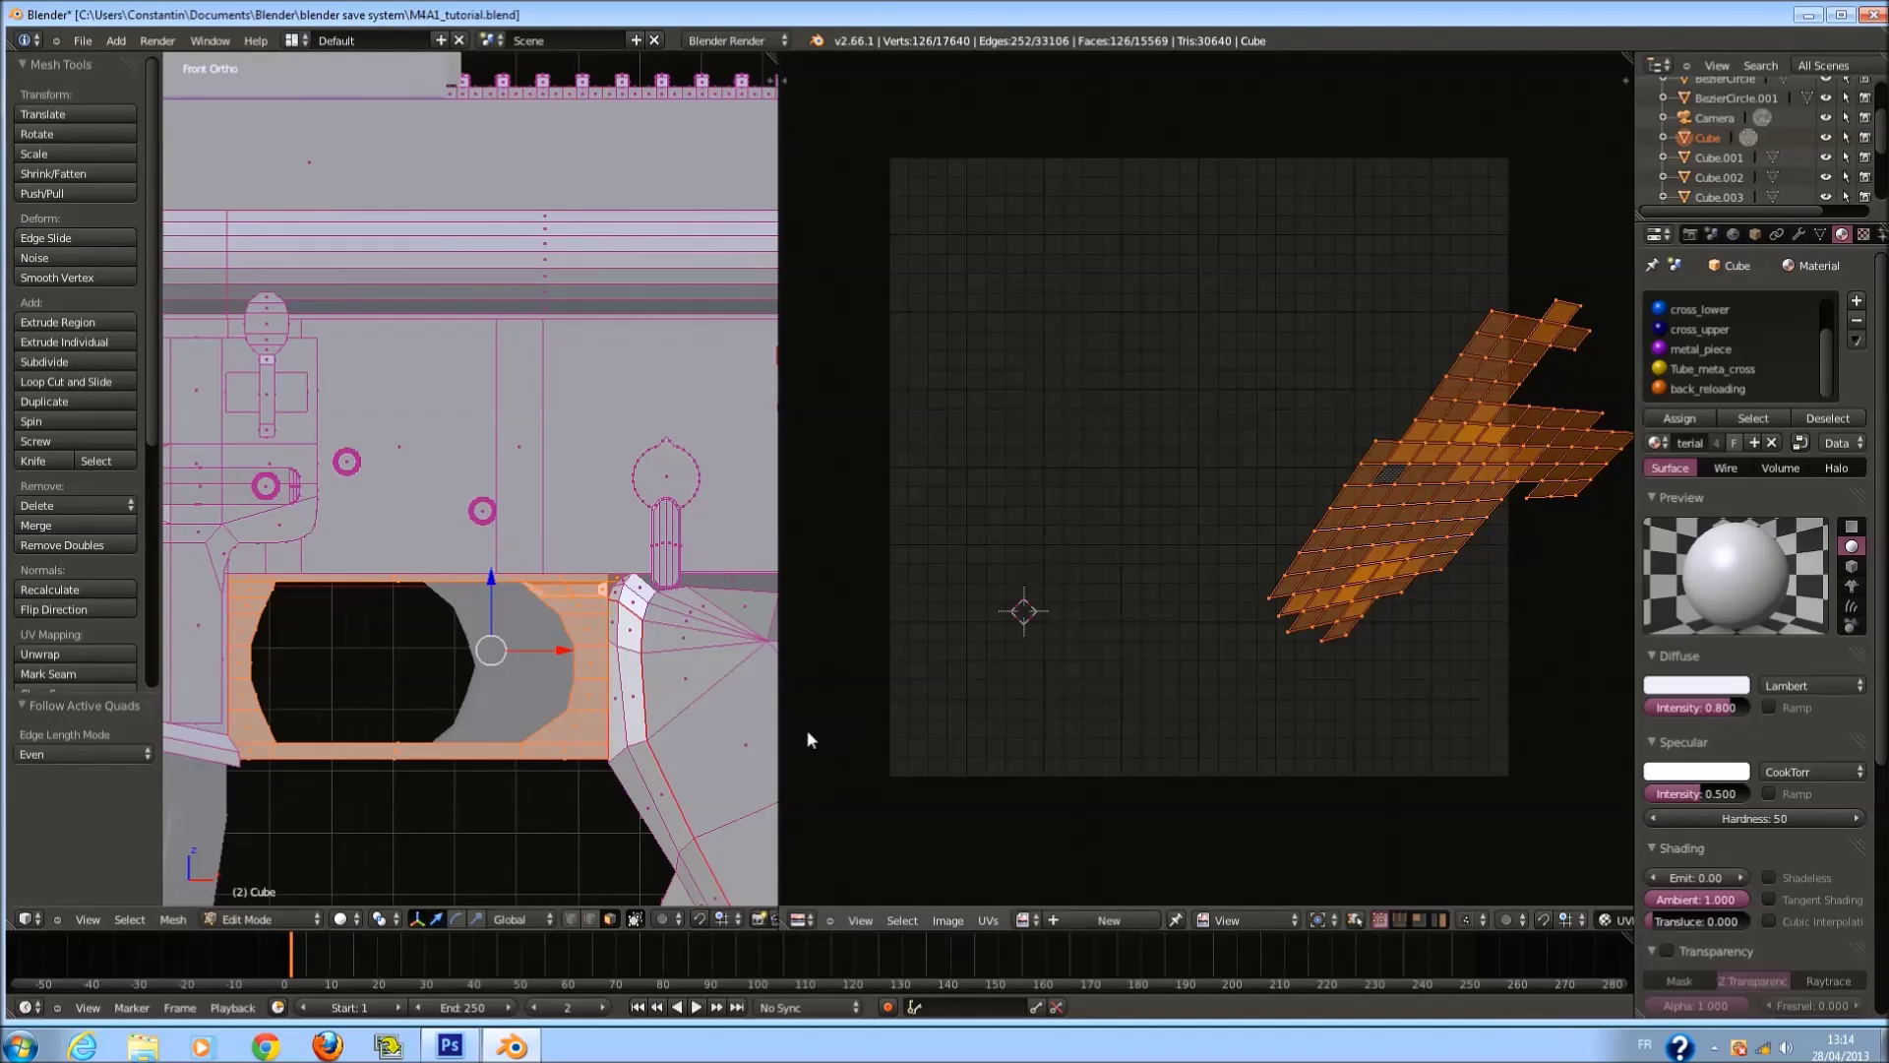
Try Follow Active Quads on the trigger guard again with the Length Average and Length edge length modes.
key("u")
left_click(689, 717)
left_click(821, 737)
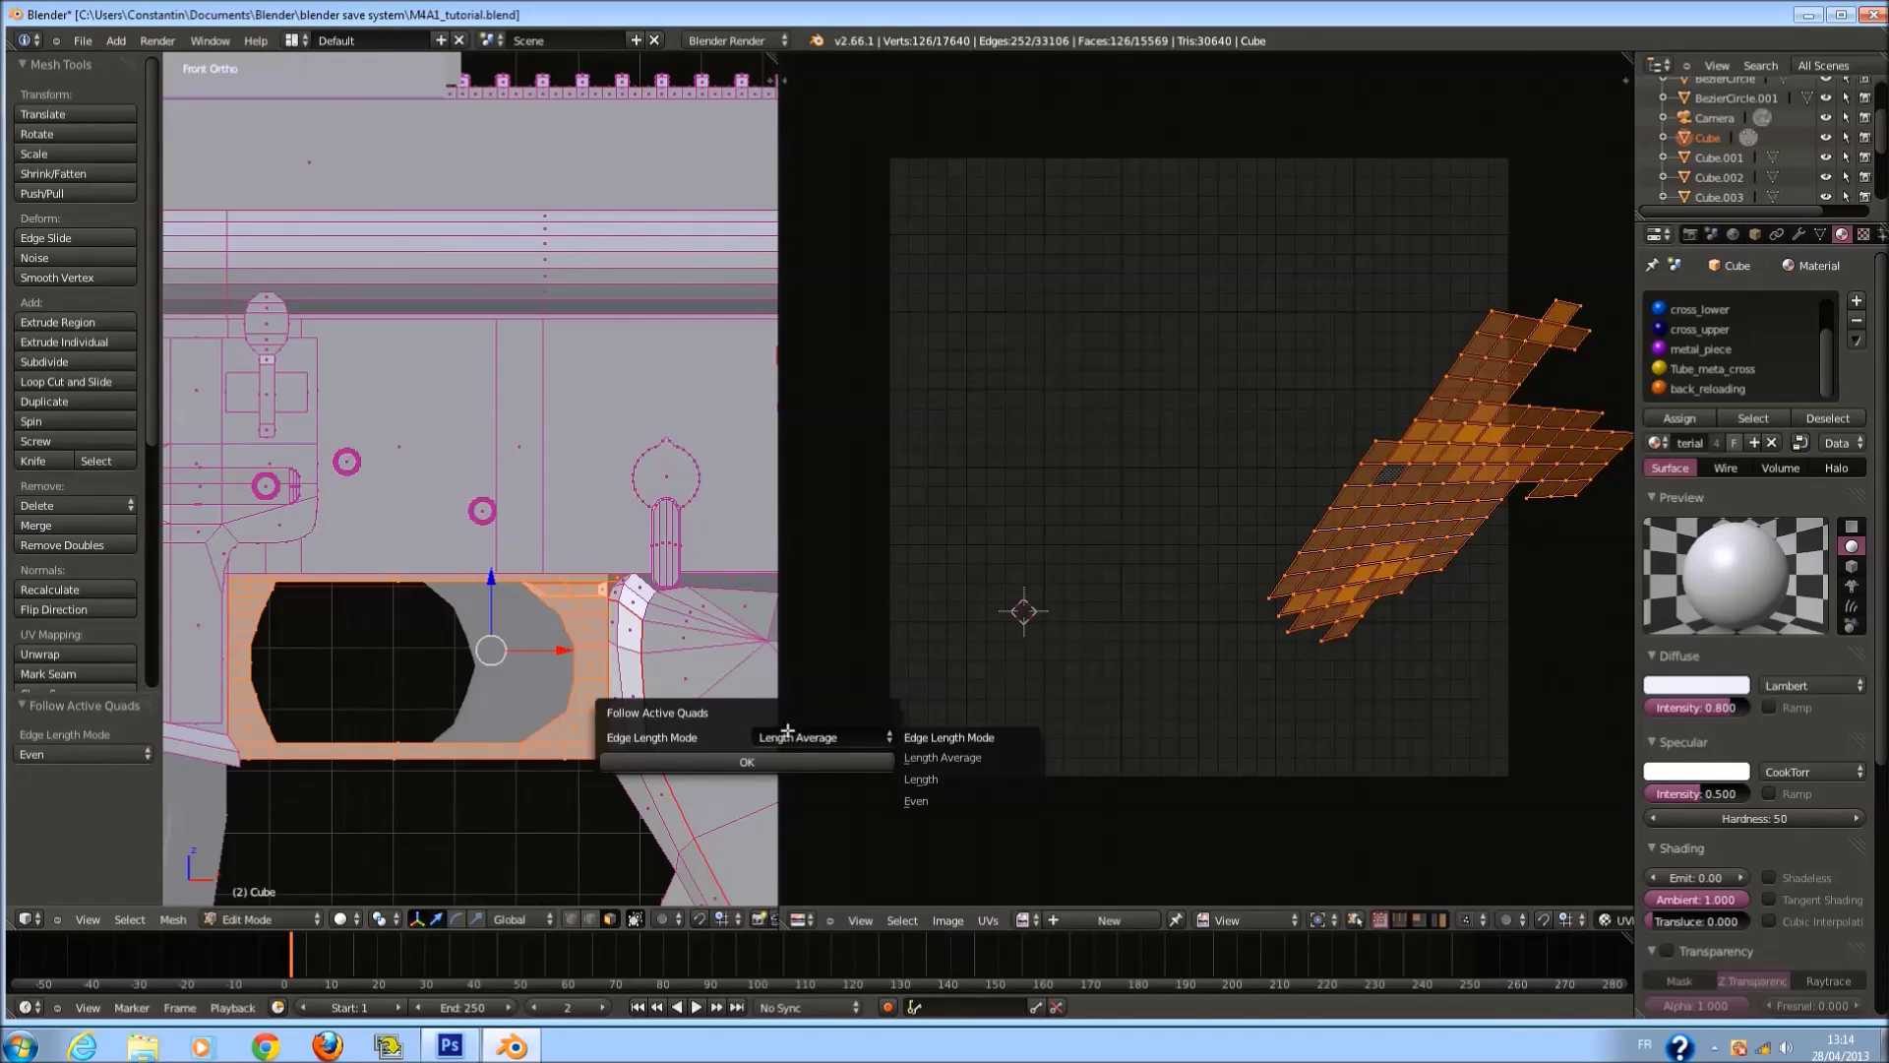
left_click(956, 757)
left_click(829, 761)
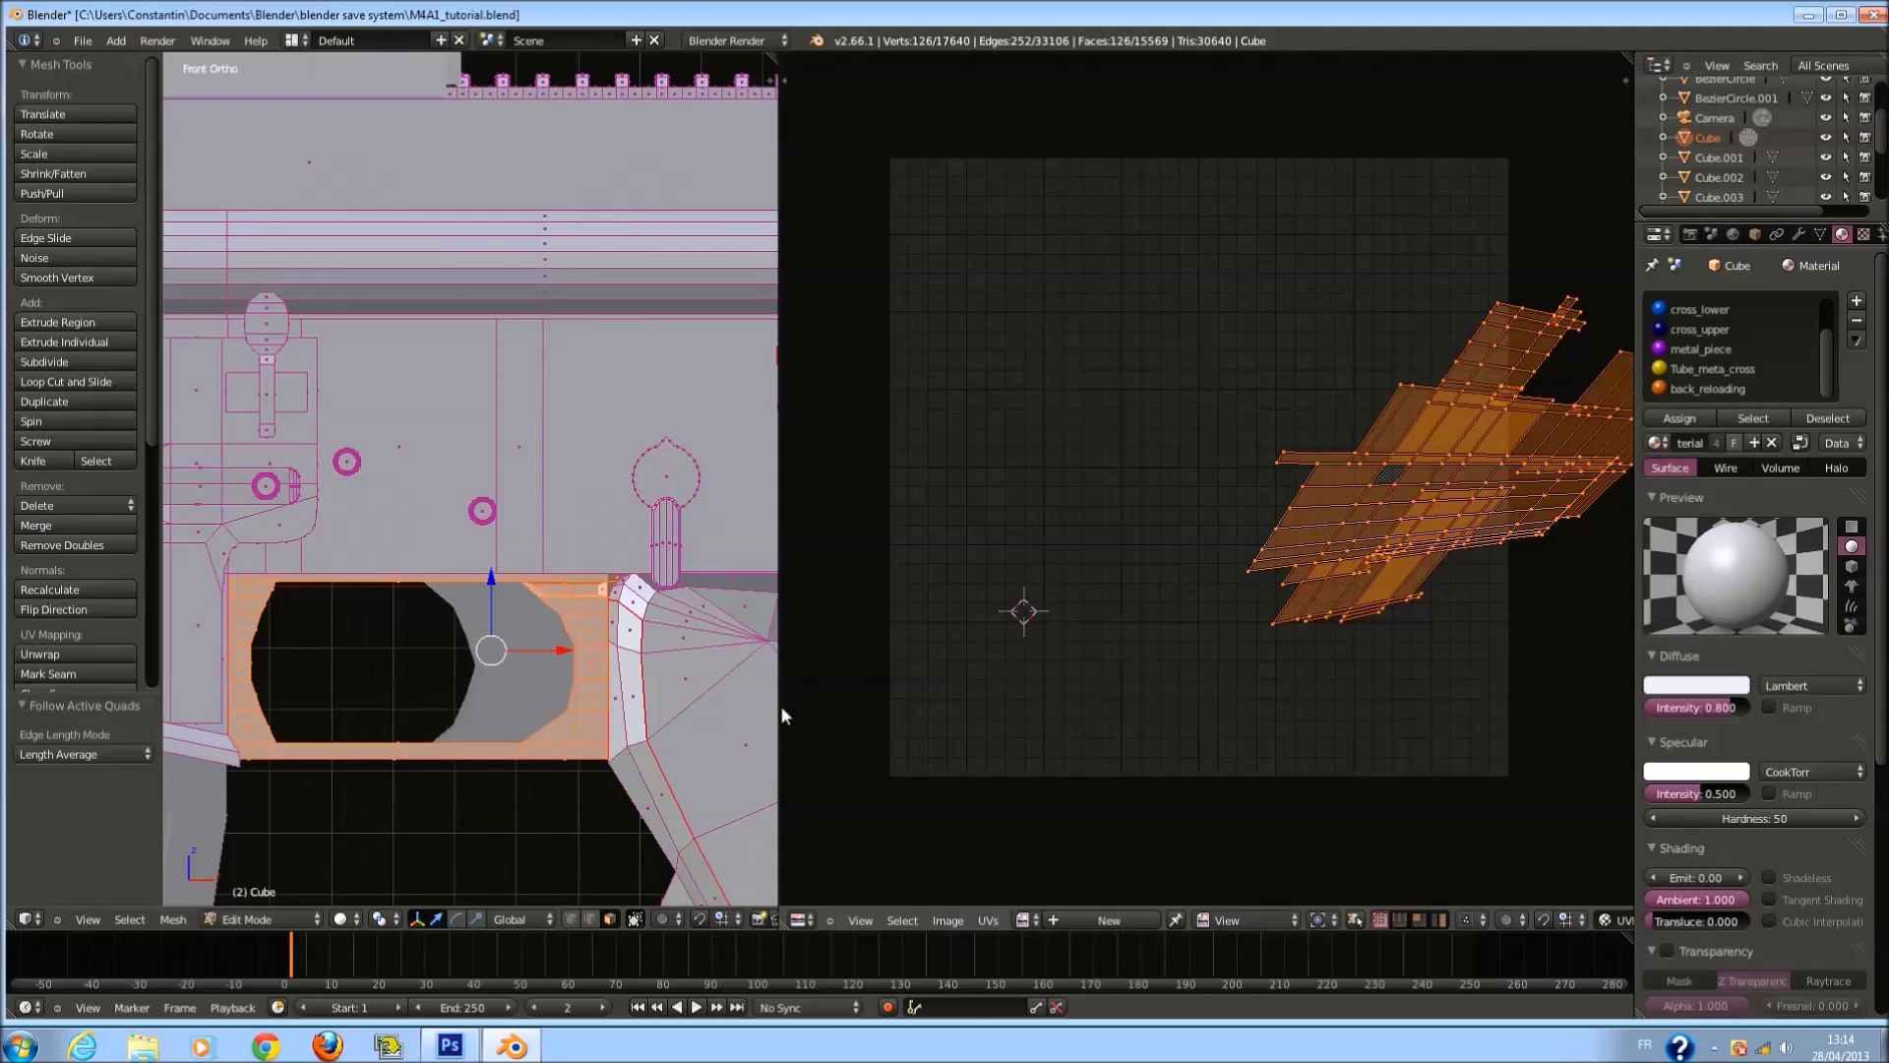
key("u")
left_click(683, 681)
left_click(743, 710)
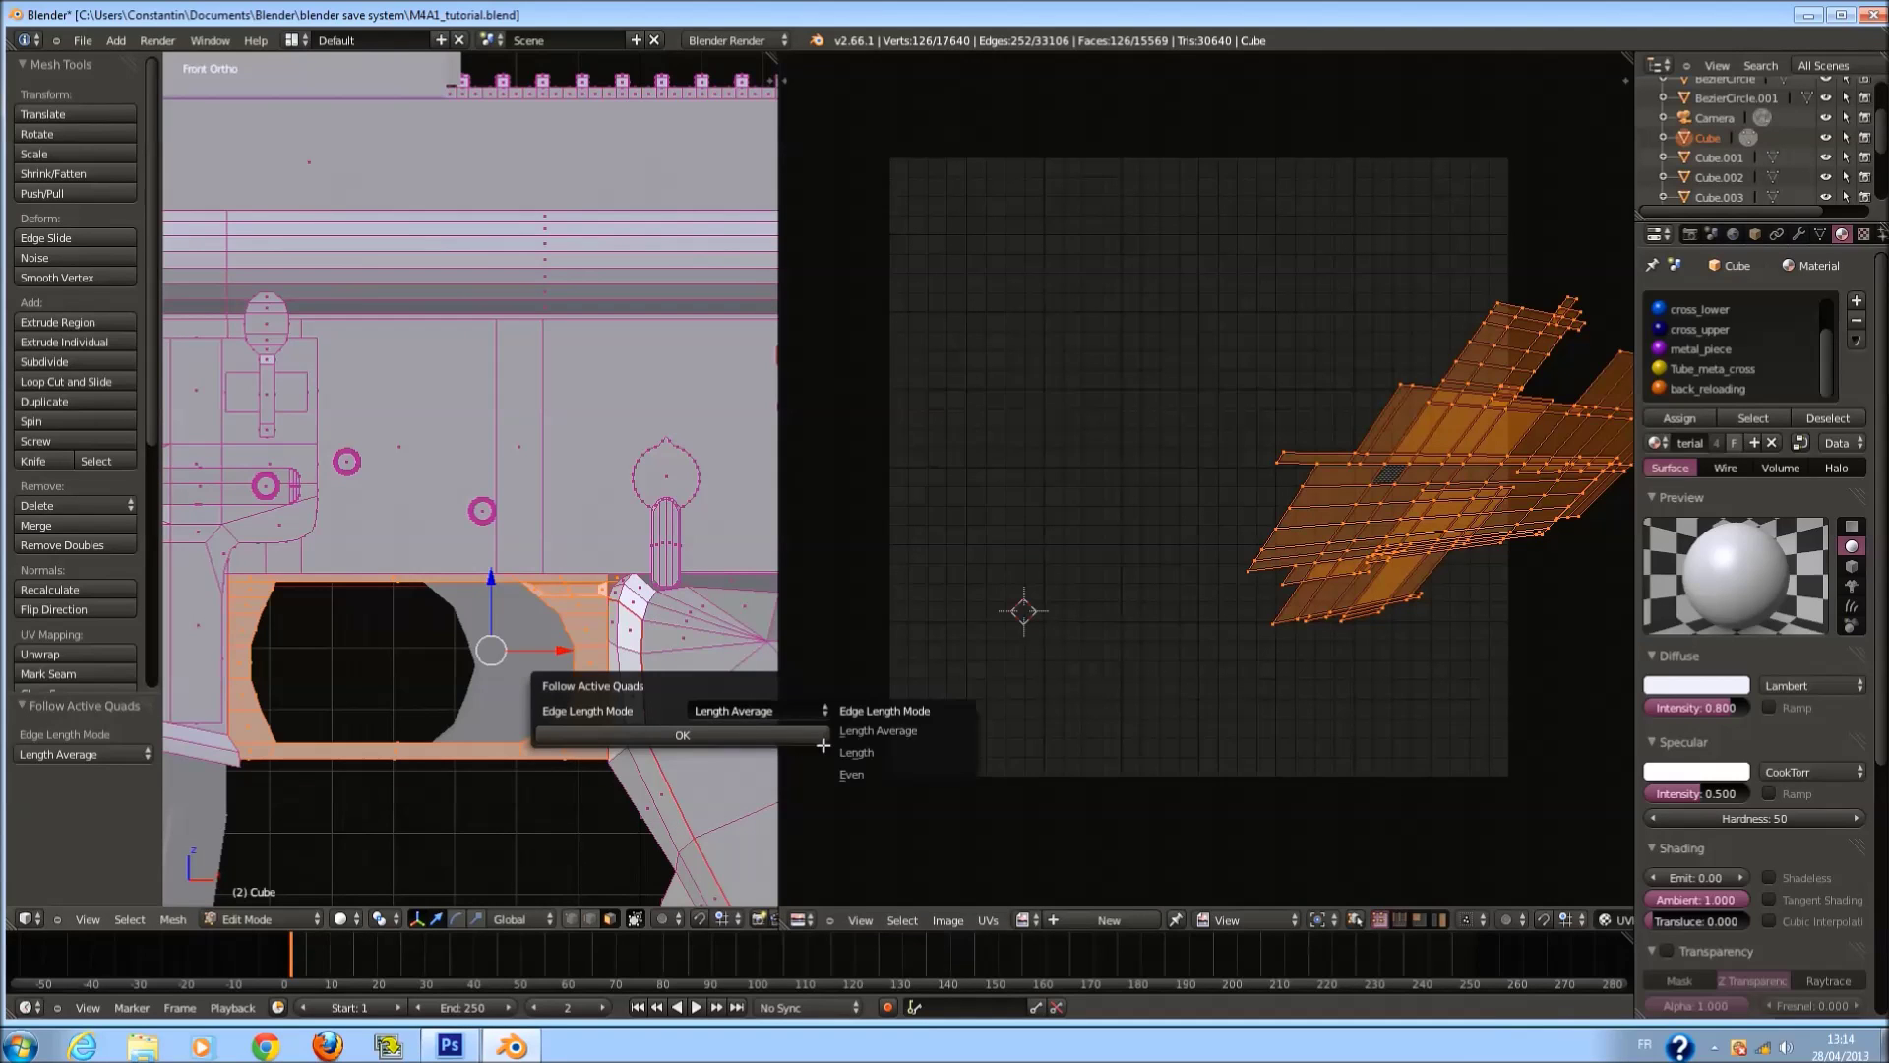
left_click(885, 751)
left_click(682, 734)
Unwrap the trigger guard from the front view with Project from View (Bounds).
key("u")
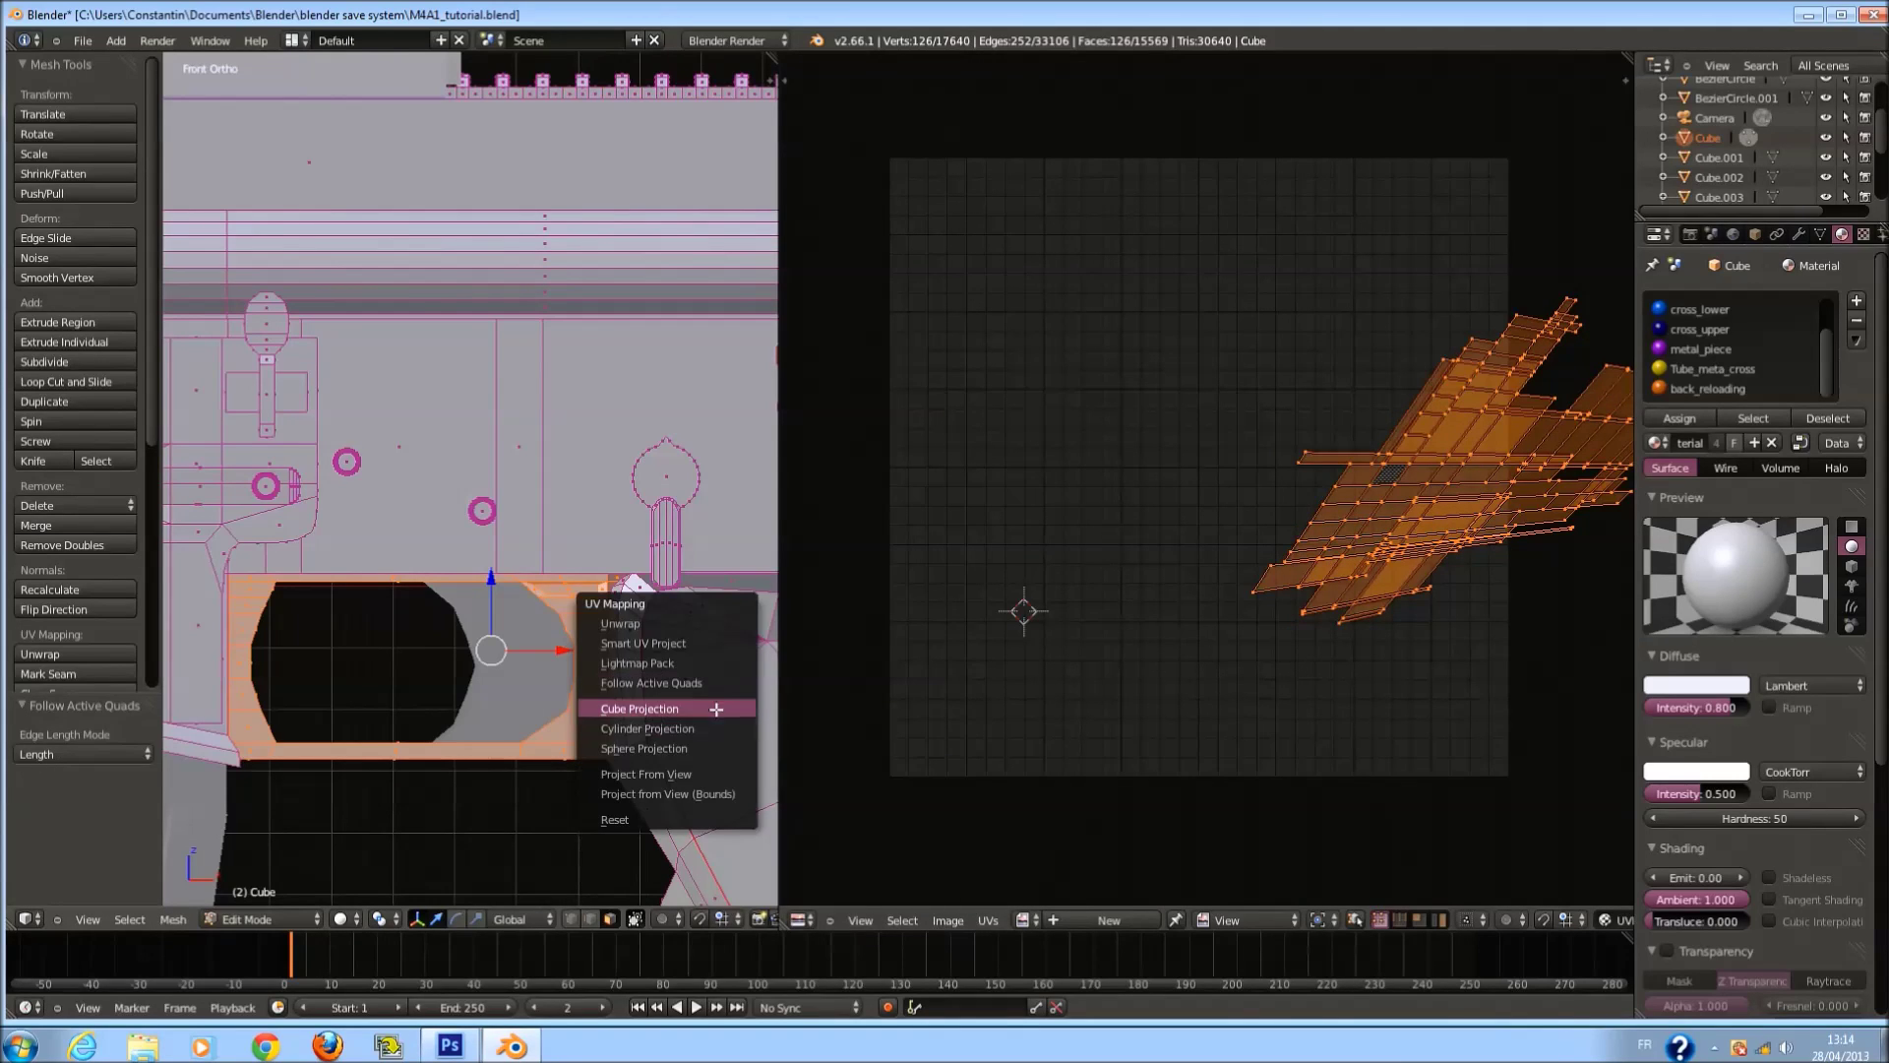
left_click(678, 793)
scroll(1202, 646, "down", 1)
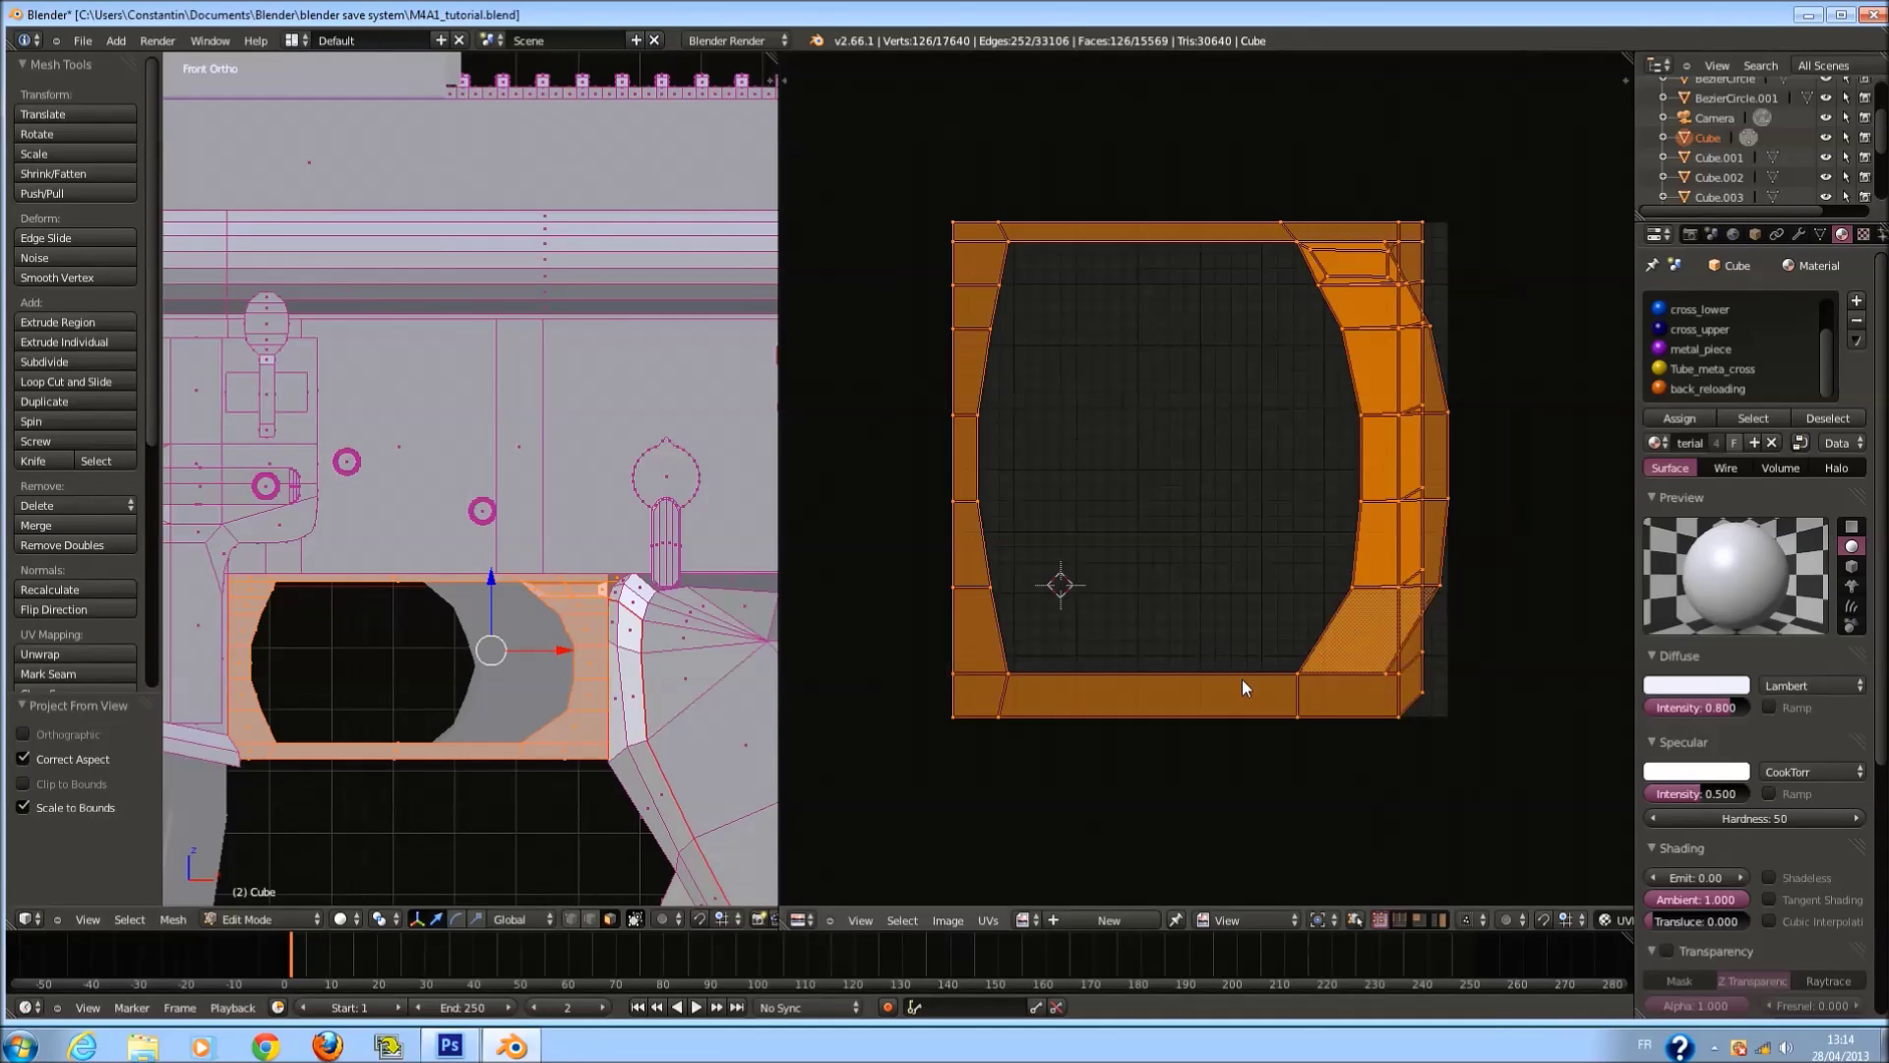
scroll(658, 690, "down", 1)
scroll(643, 628, "down", 1)
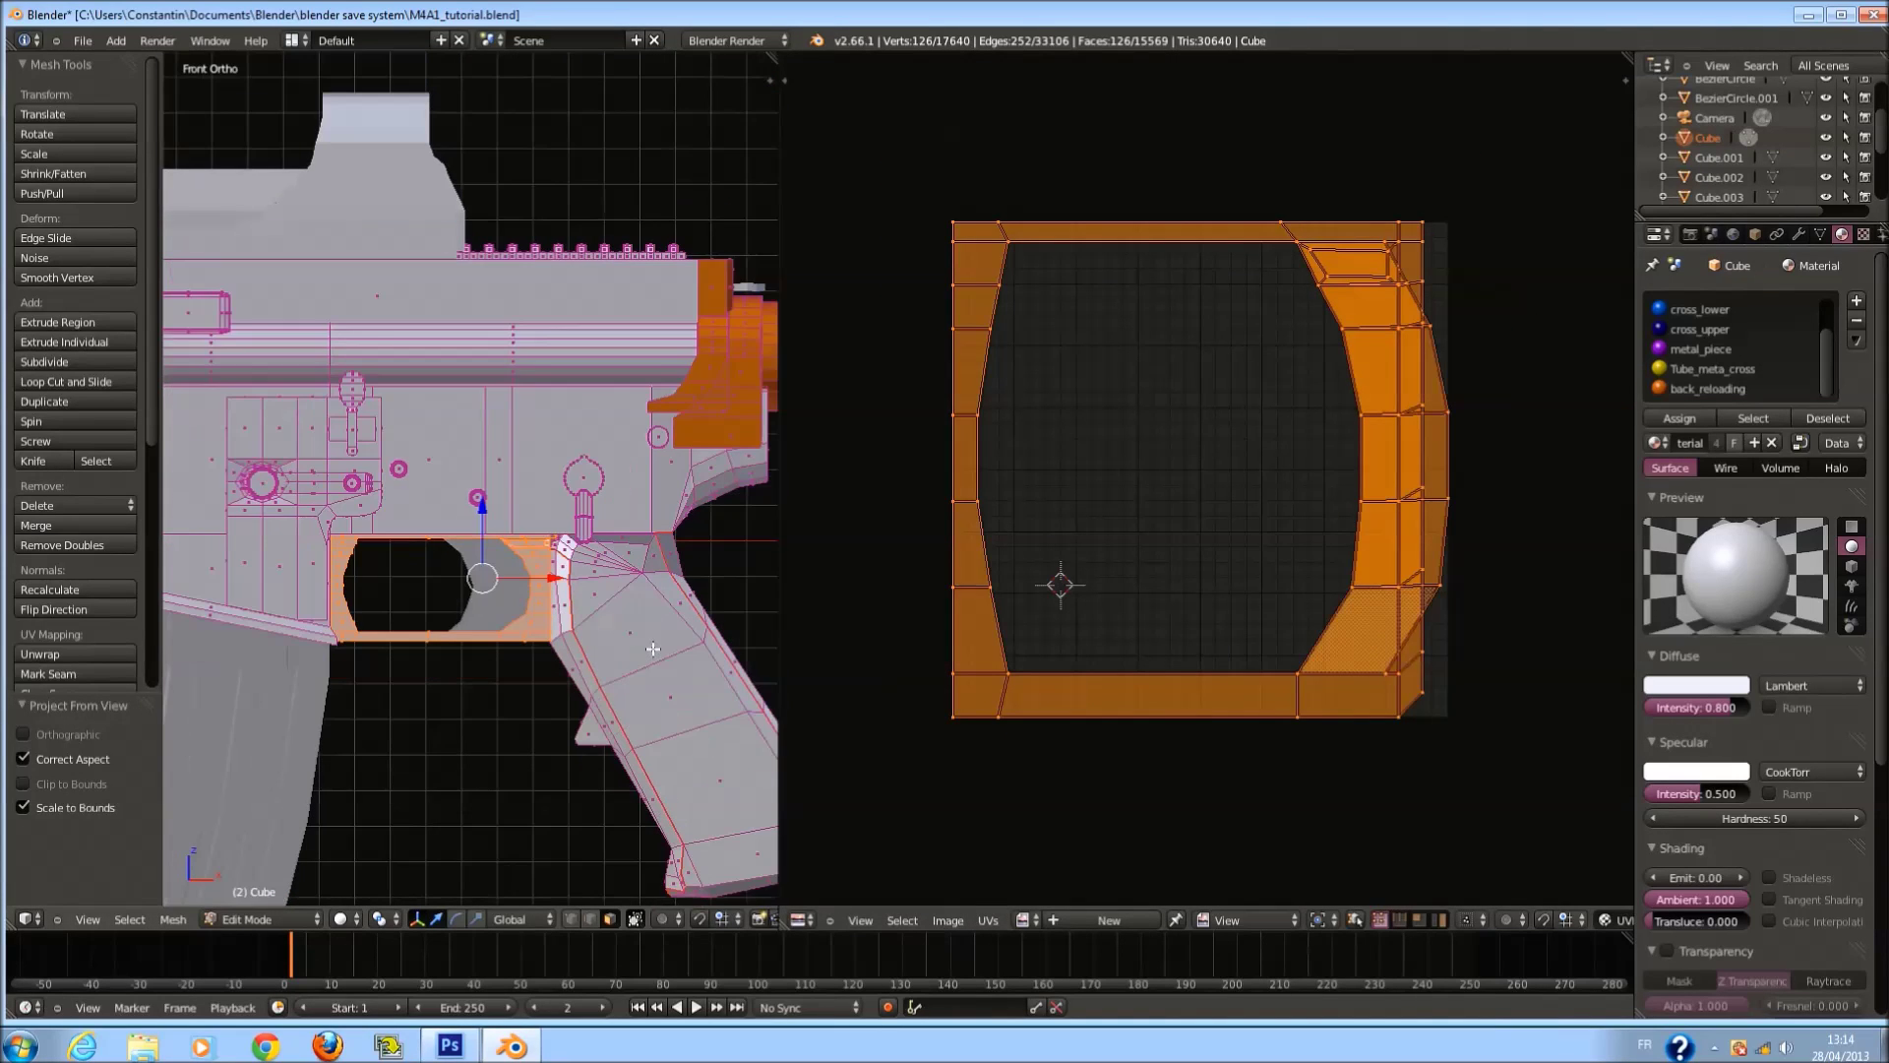
Add a new material named LLL and assign it to the trigger guard's faces.
left_click(1856, 305)
left_click(1742, 443)
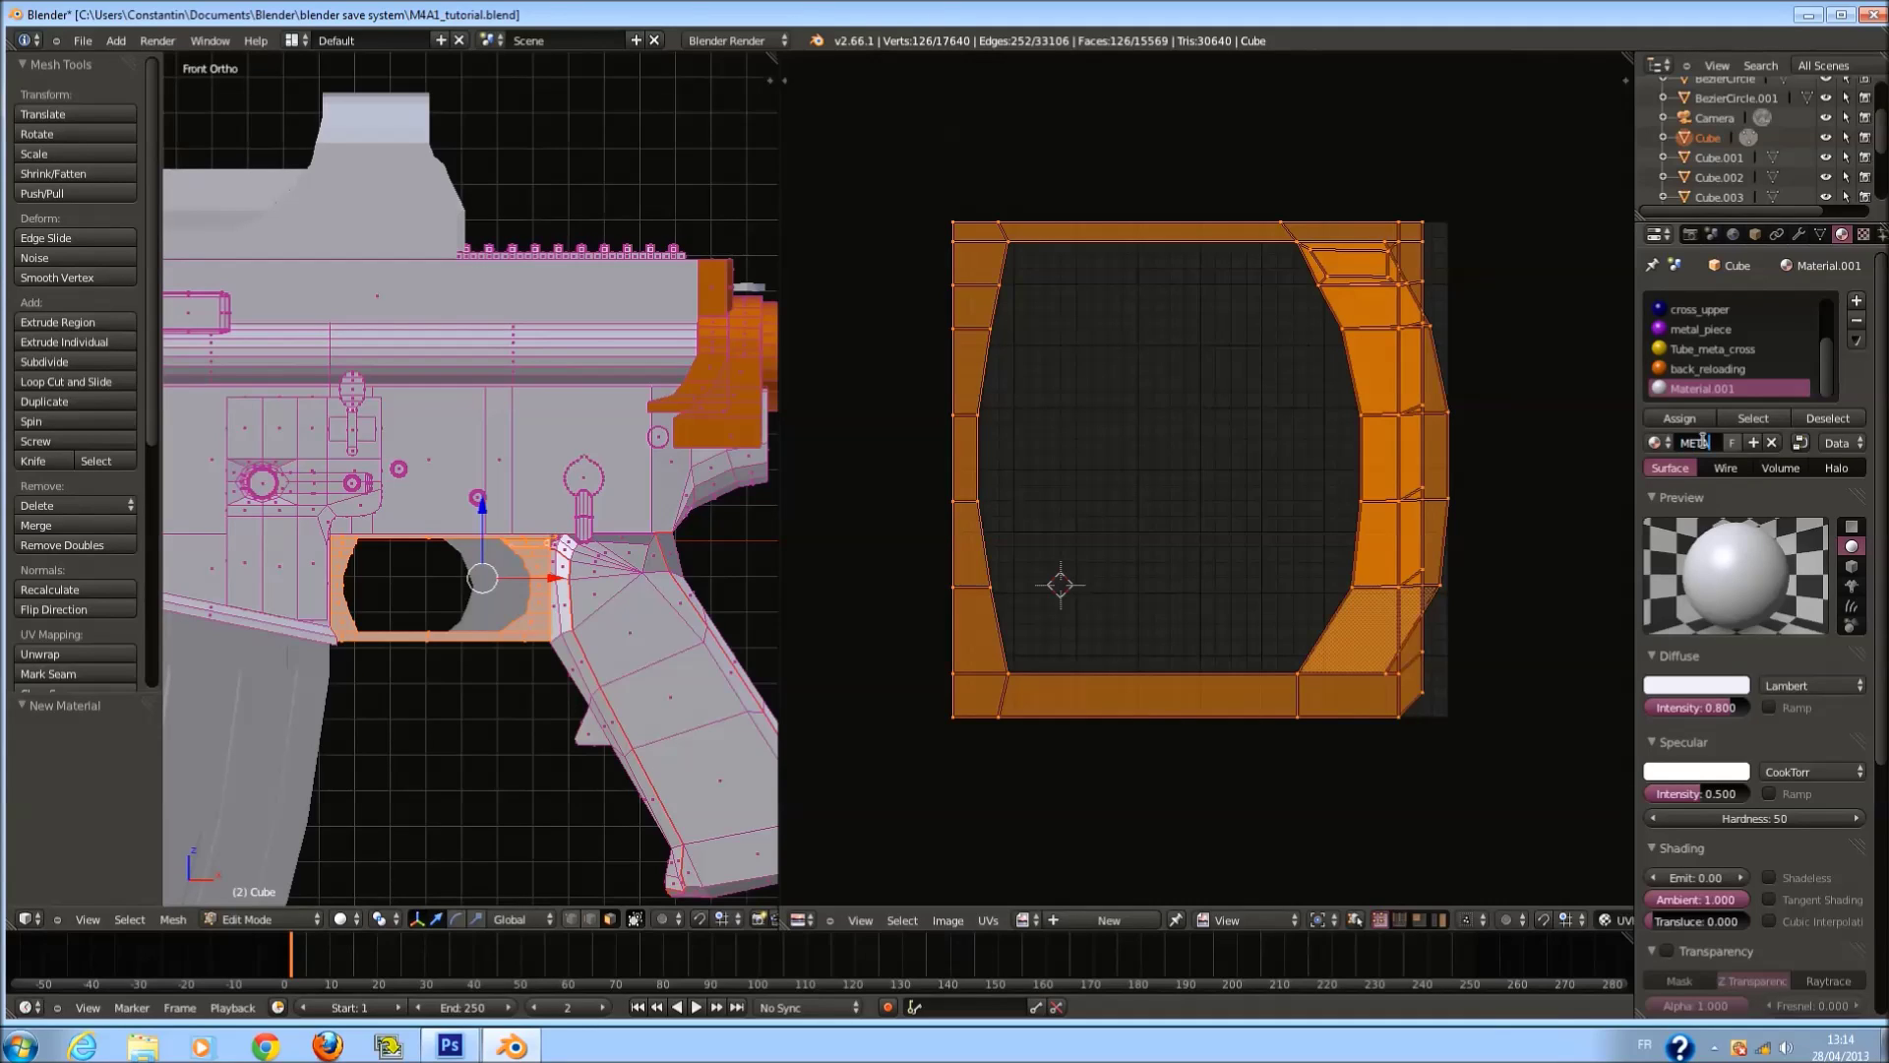
type("E8")
key("Return")
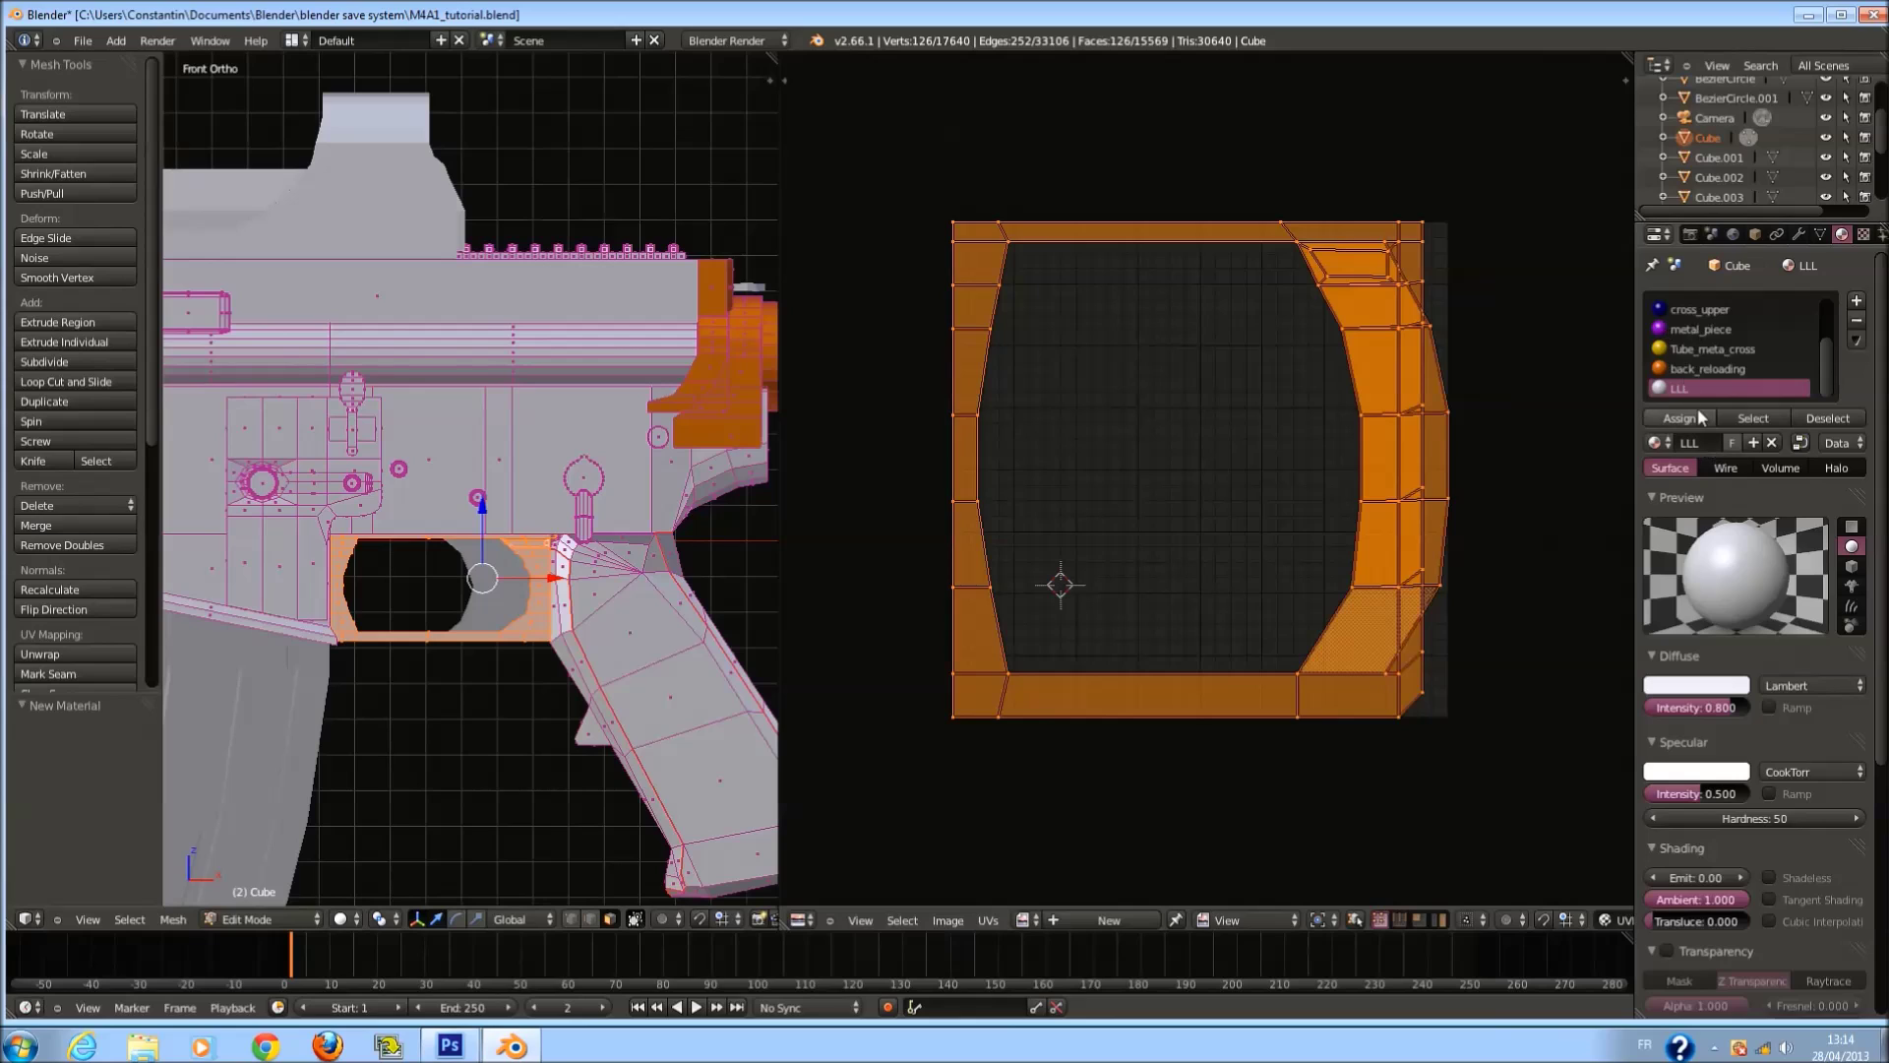
left_click(1701, 413)
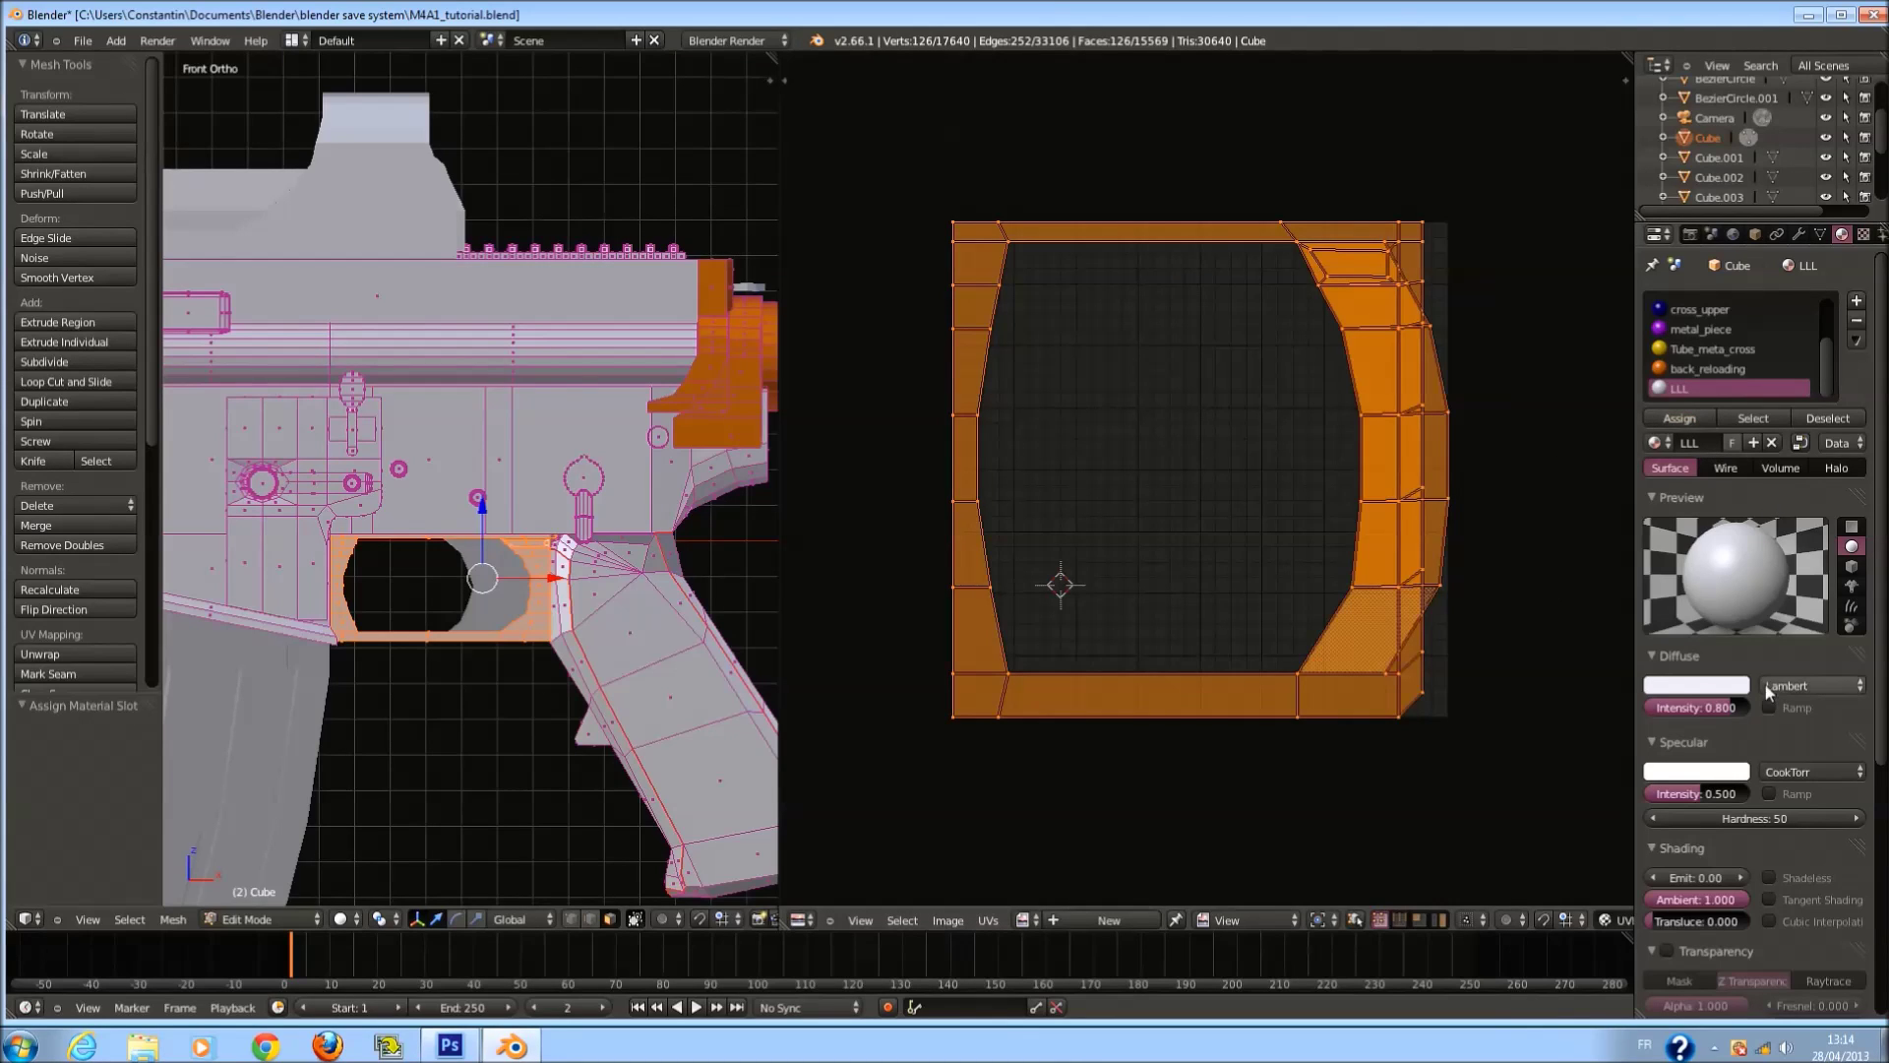
Set the LLL material's diffuse colour to blue (R 0, G 0.424, B 0.8) and return to Object Mode.
left_click(1696, 685)
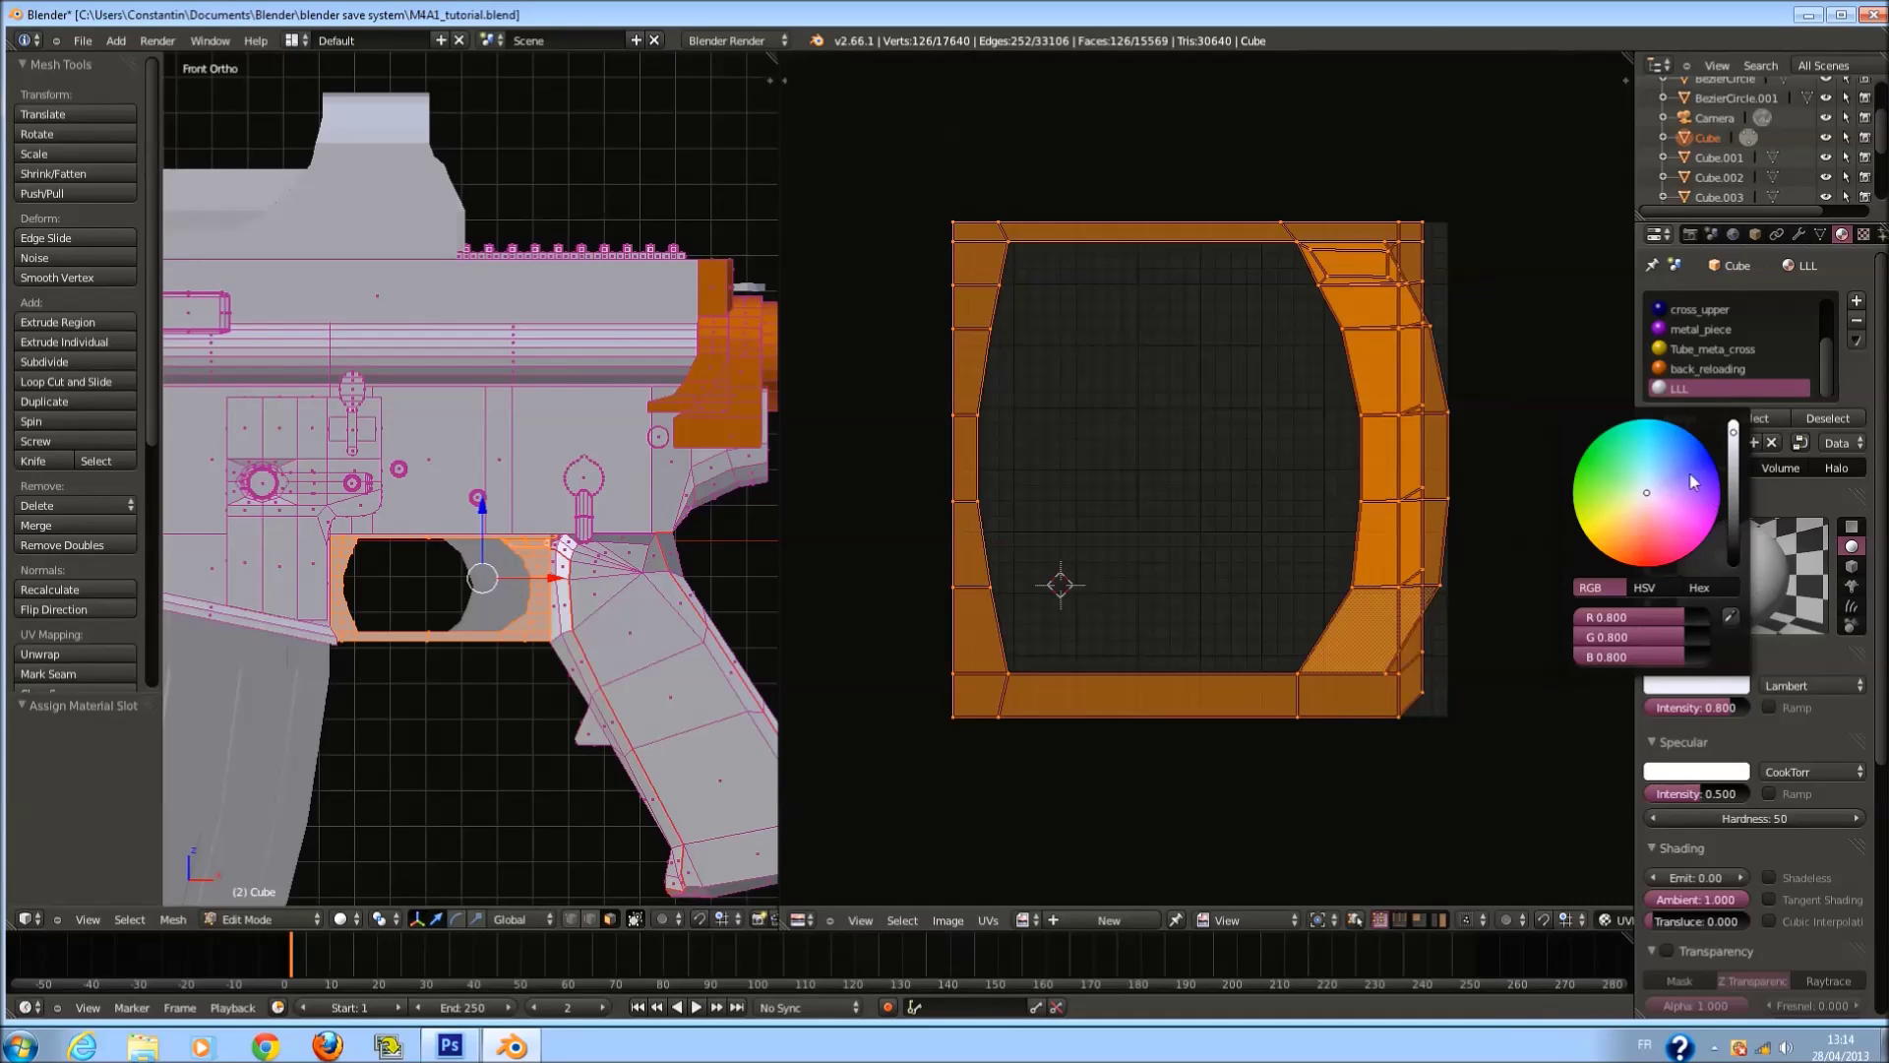
left_click_drag(1683, 460, 1691, 409)
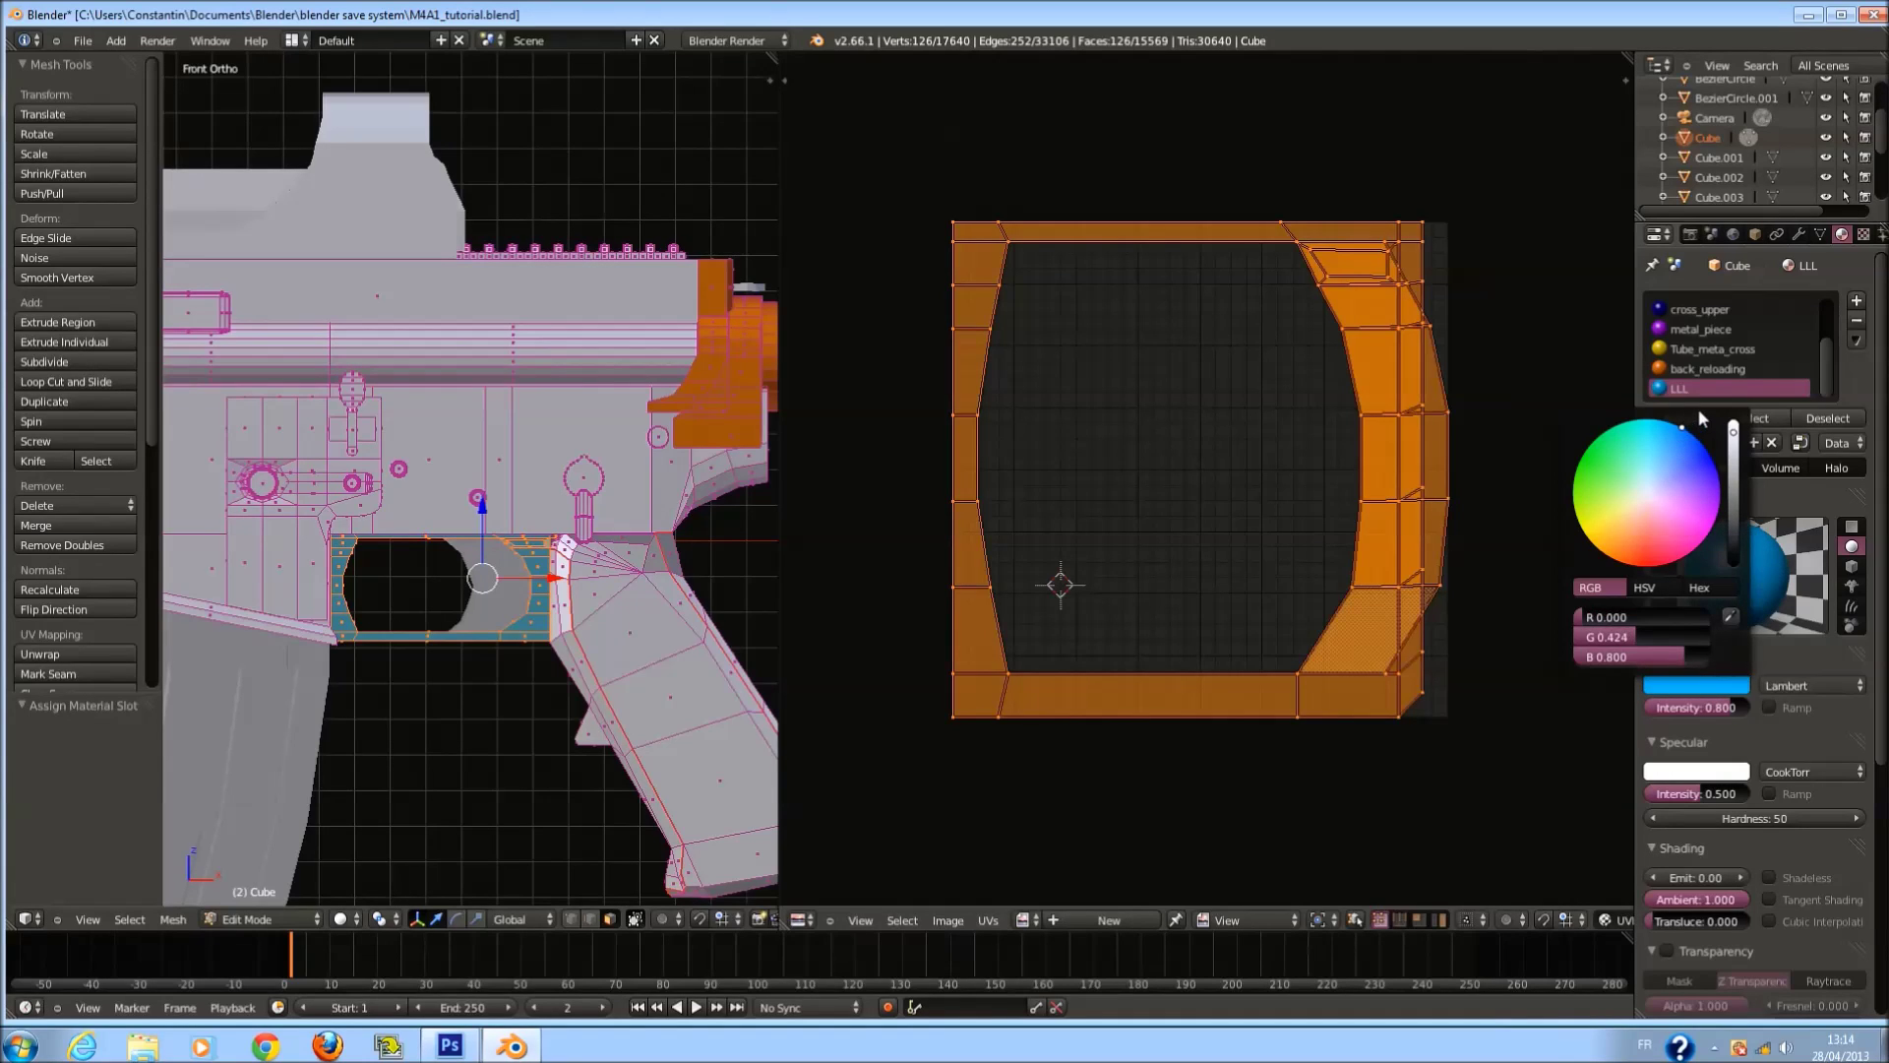
key("Tab")
scroll(616, 659, "down", 2)
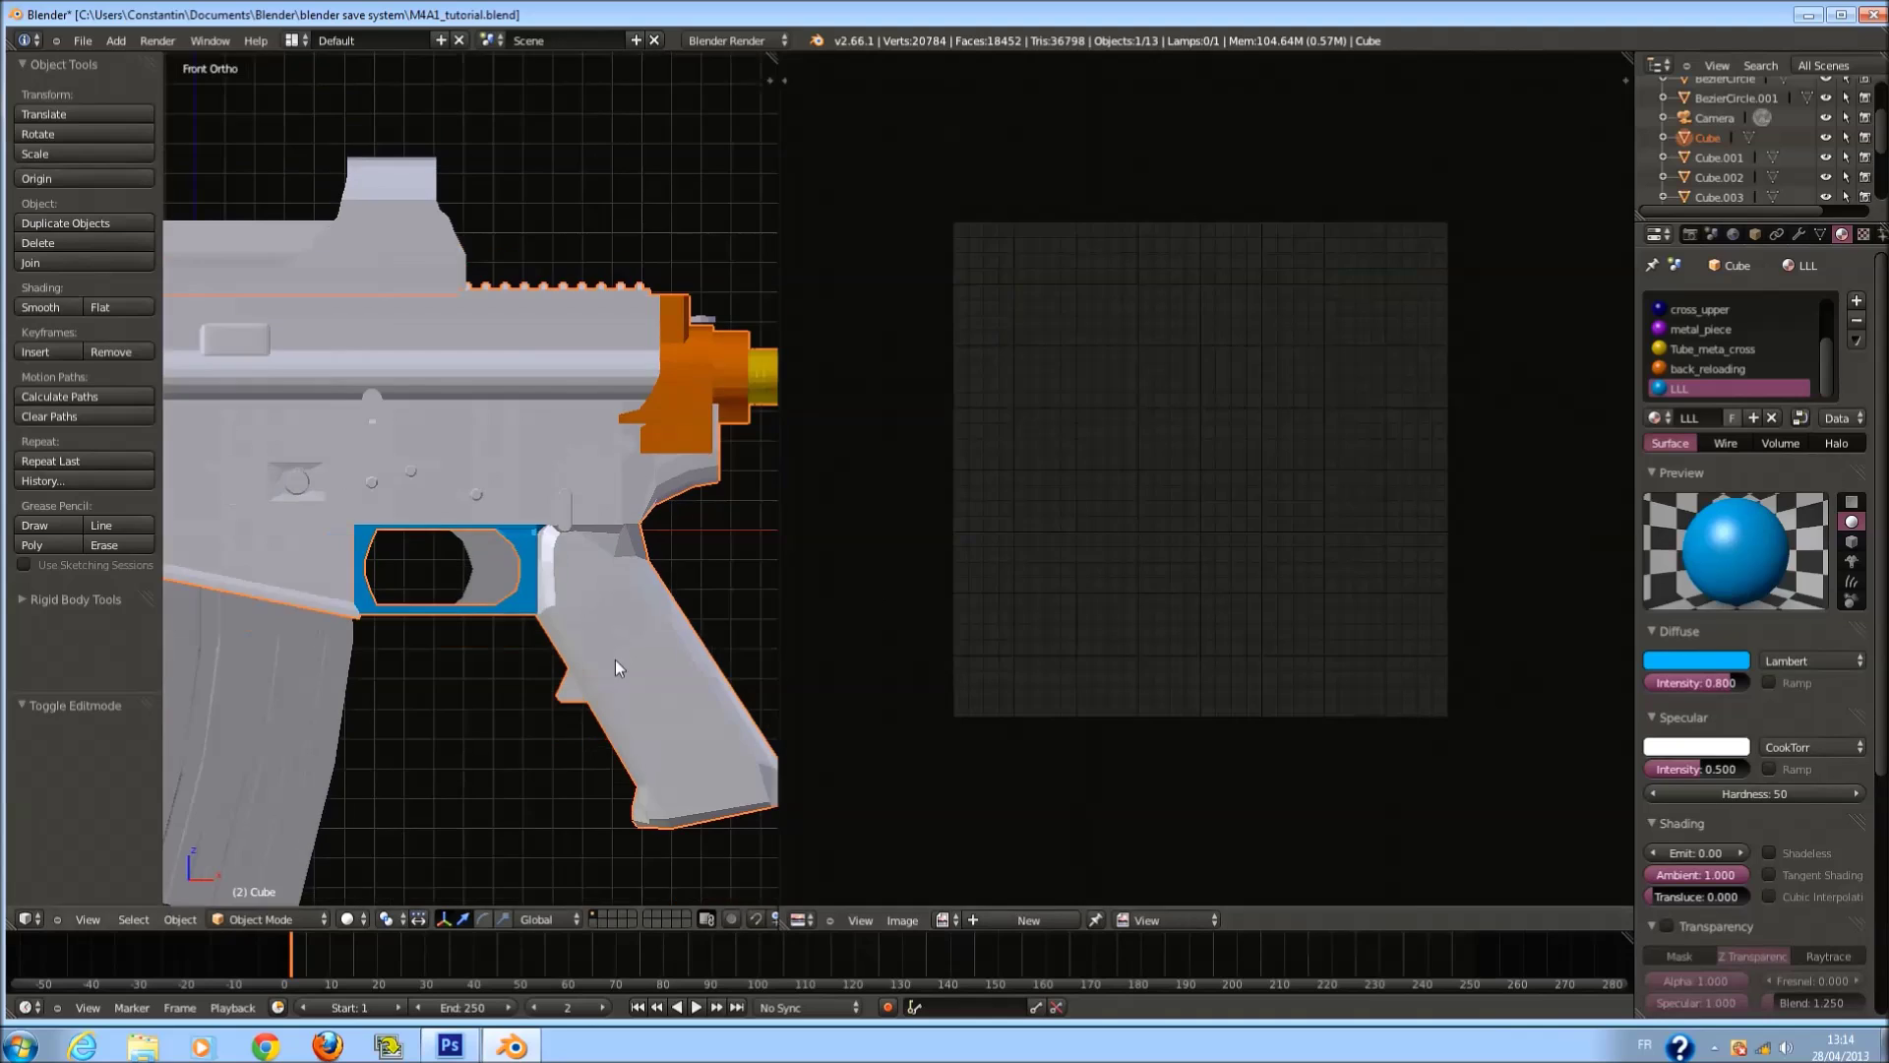
Clear the mesh selection in Edit Mode and select all linked faces of the pistol grip.
key("Tab")
middle_click_drag(590, 672, 569, 590, "shift")
key("a")
right_click(565, 592)
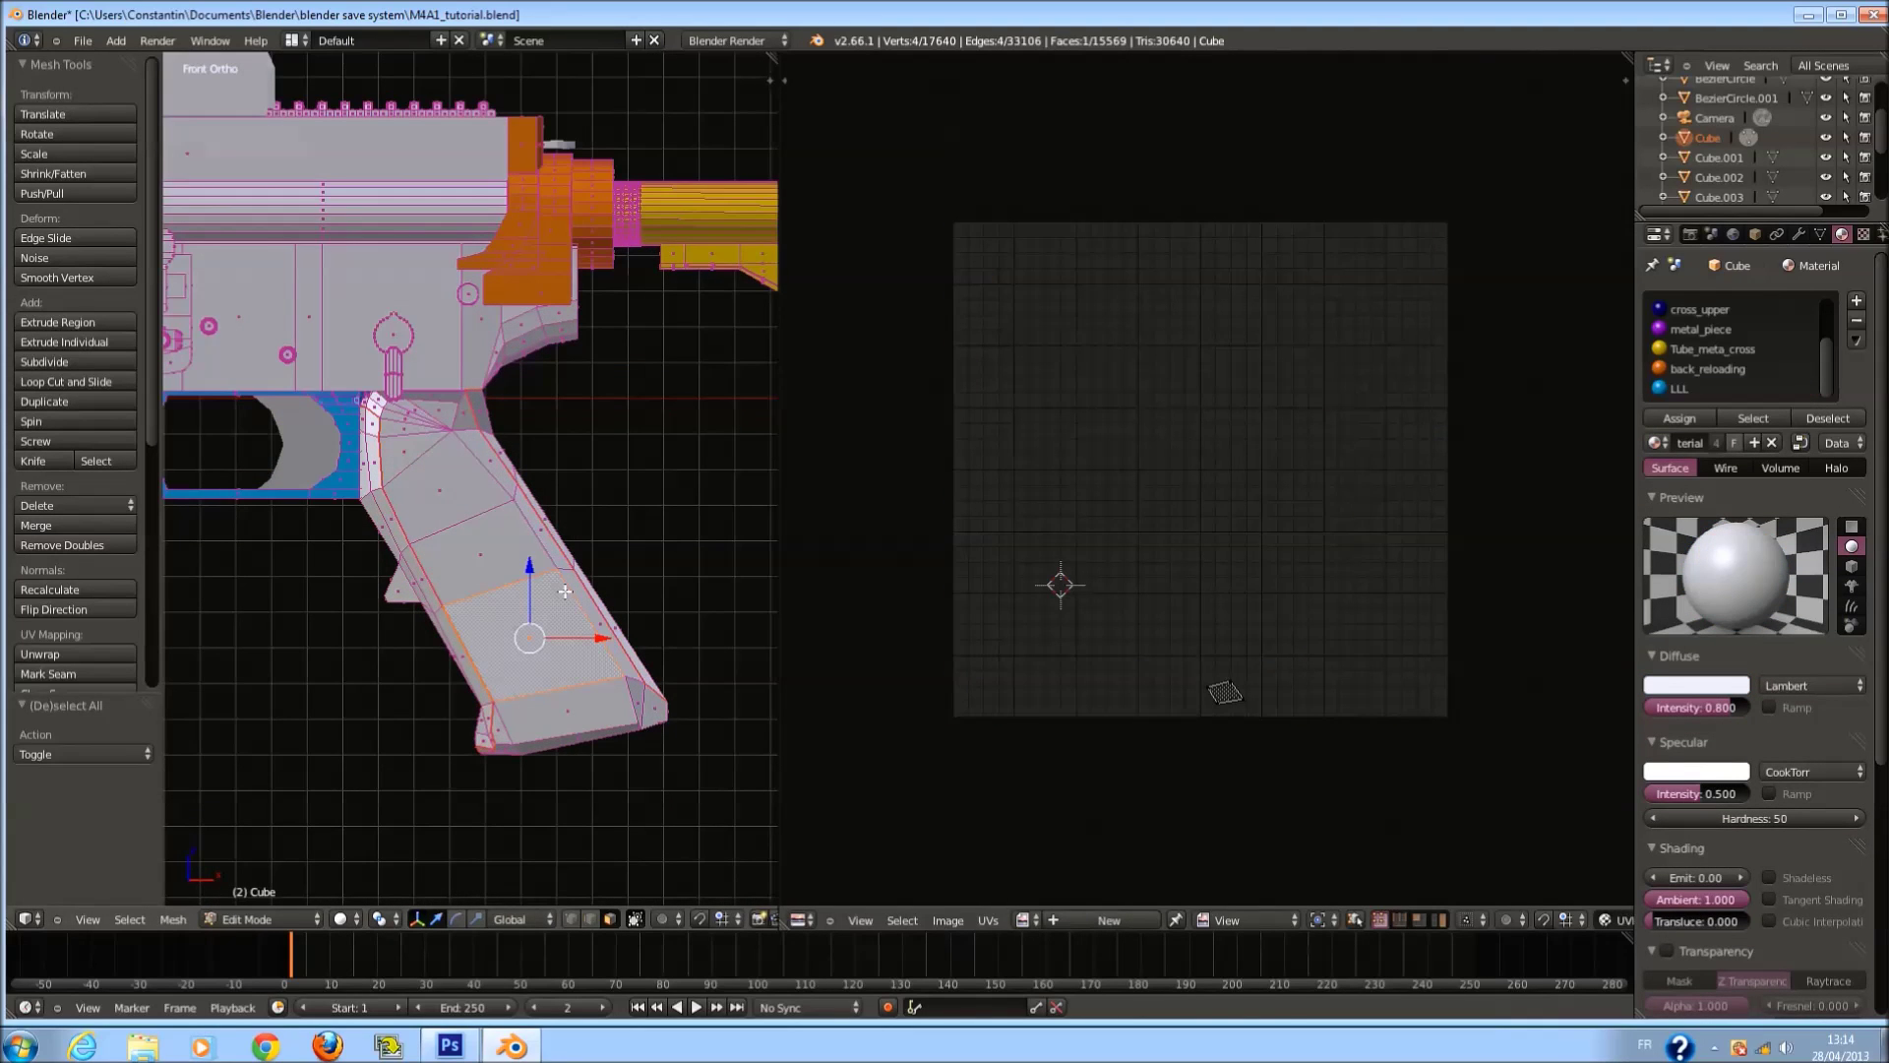
key("l")
key("l")
middle_click_drag(417, 592, 503, 540)
key("l")
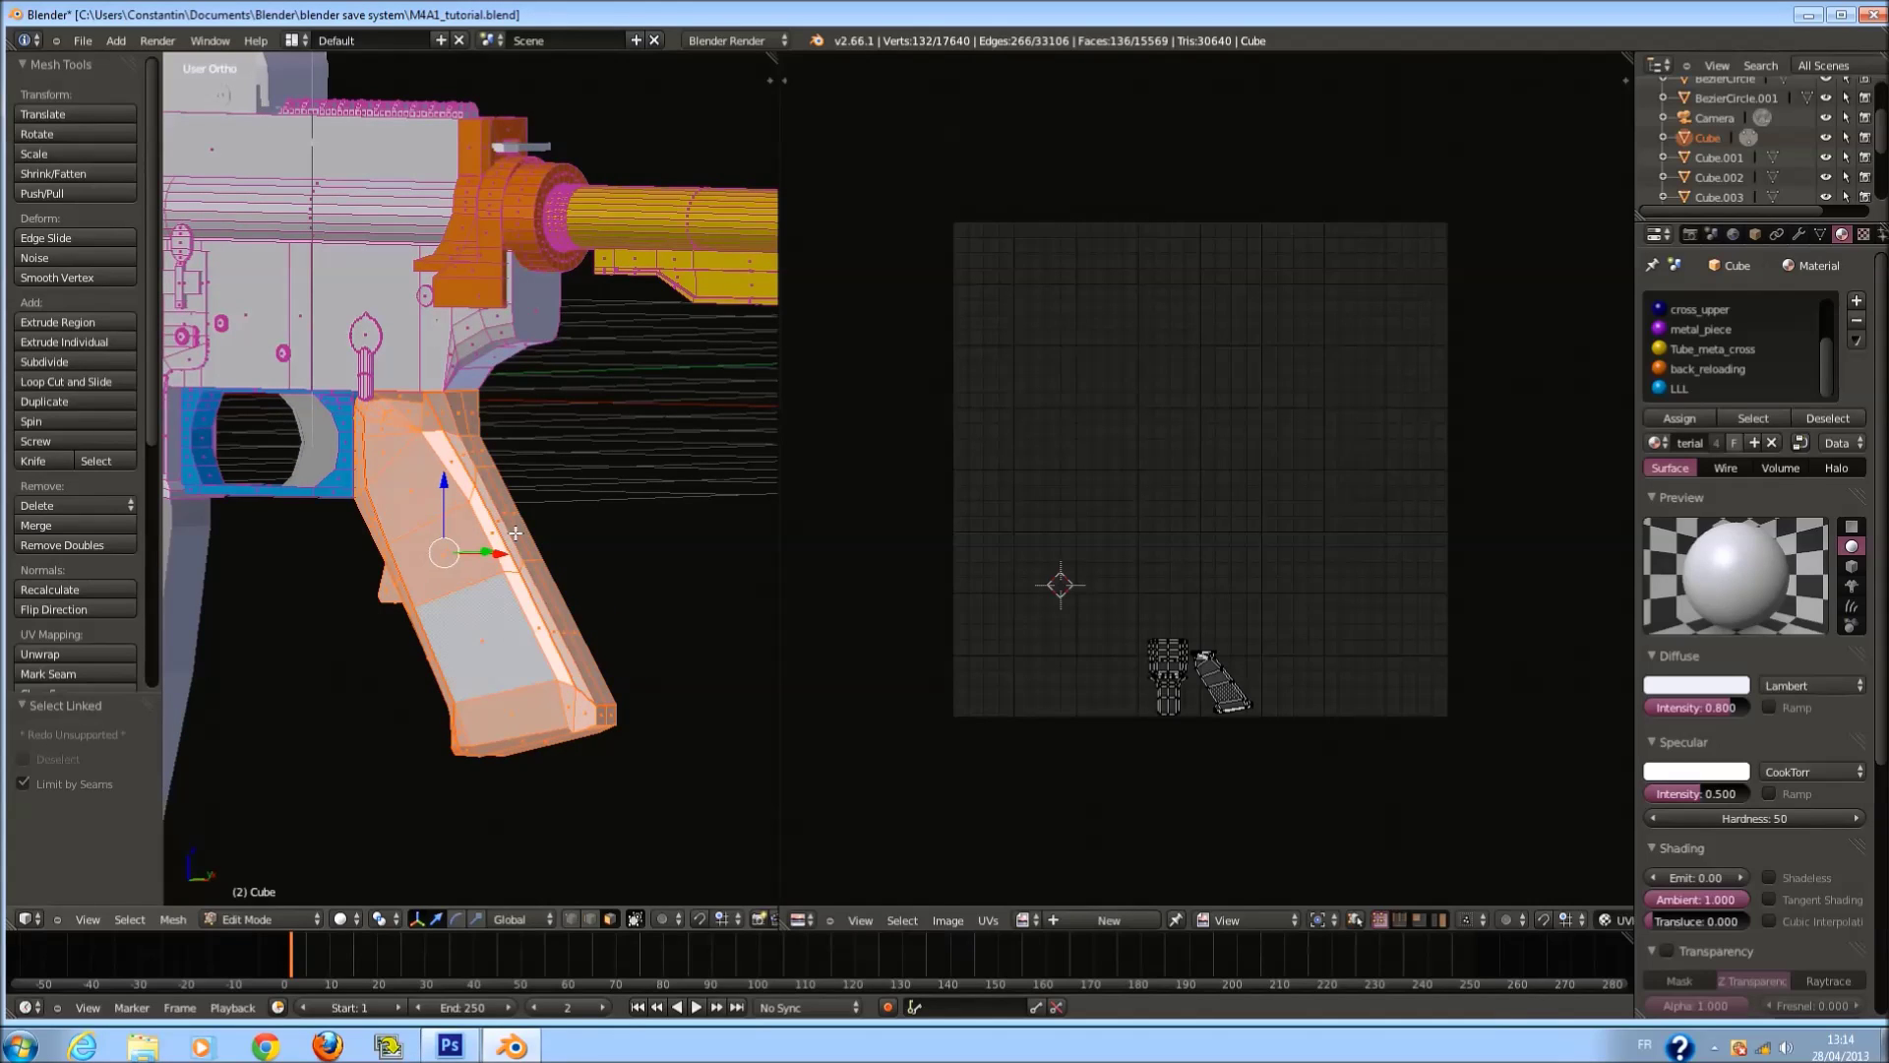
key("KP_1")
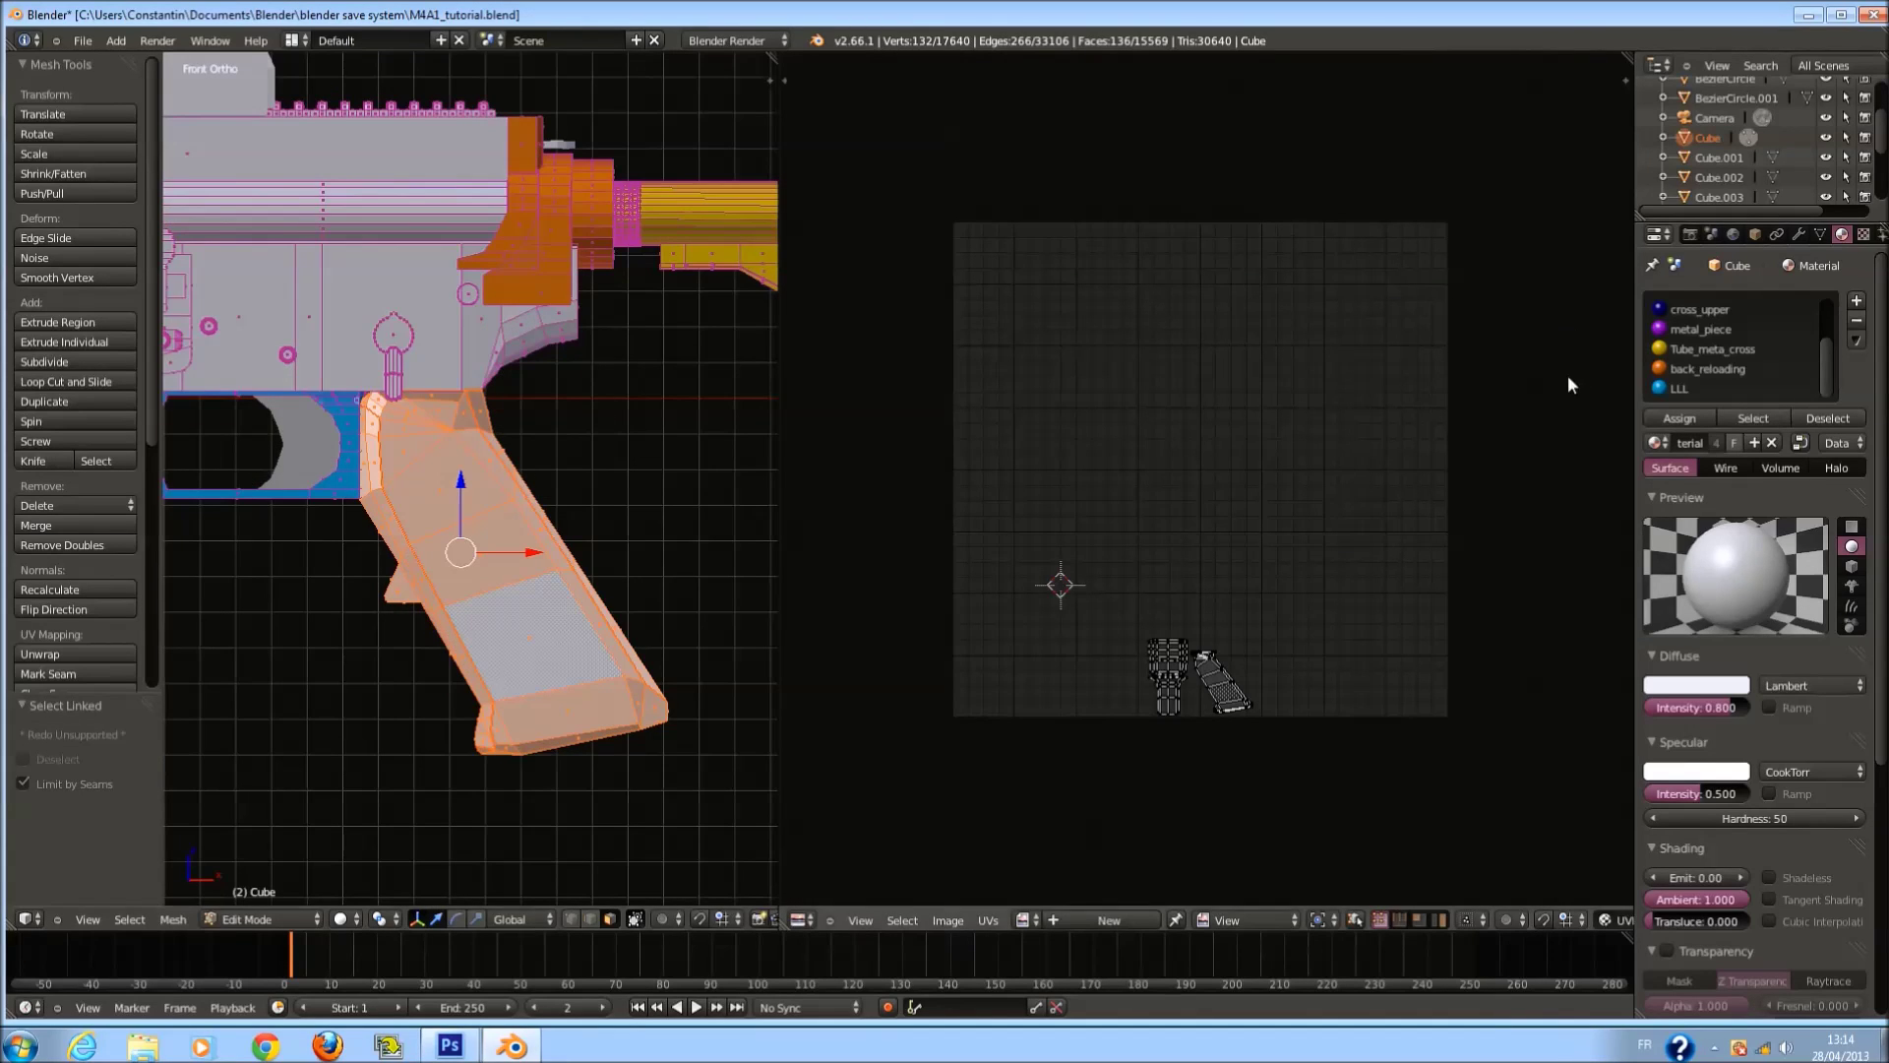
Add a new material named poigné for the pistol grip and save the file over the existing one.
left_click(1856, 300)
left_click(1717, 443)
left_click(1700, 443)
type("poigne")
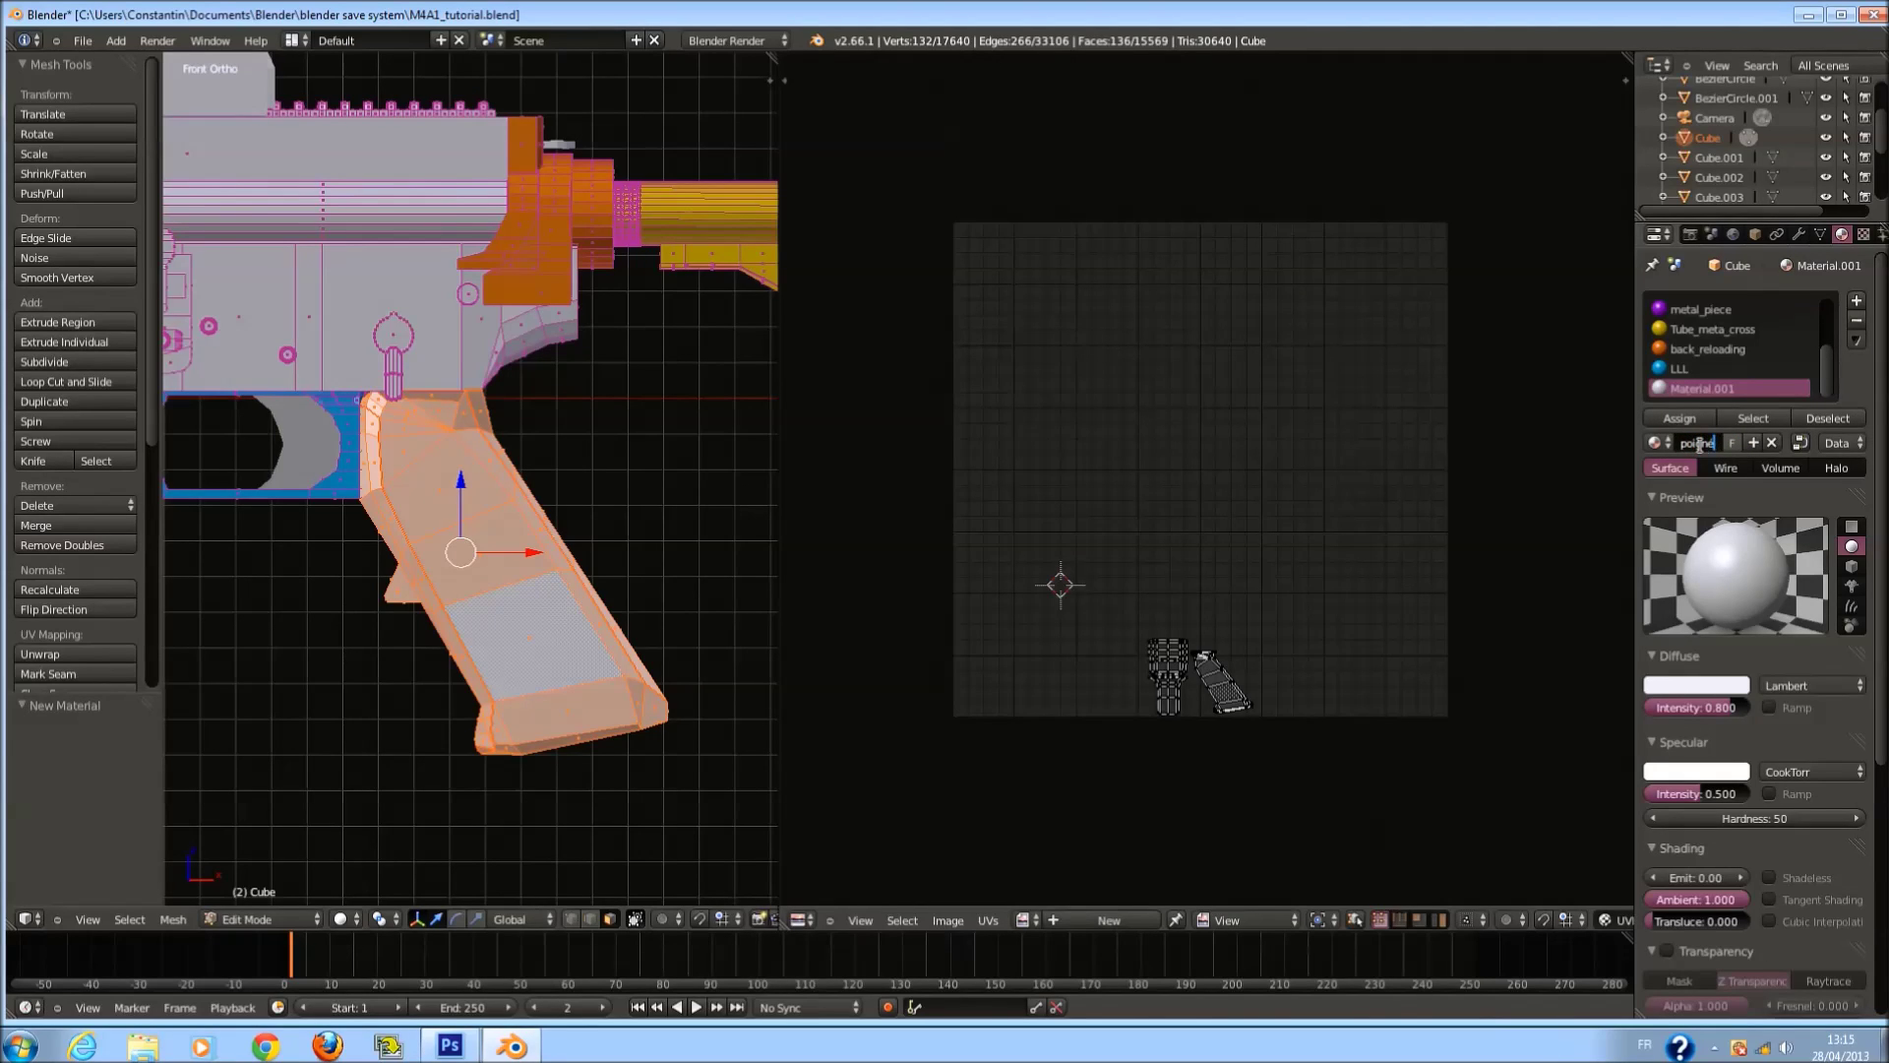
key("Return")
key("ctrl+s")
left_click(1197, 602)
Set the poigné material's diffuse colour to green (R 0, G 1, B 0.428), assign it to the grip and save the file.
left_click(1696, 685)
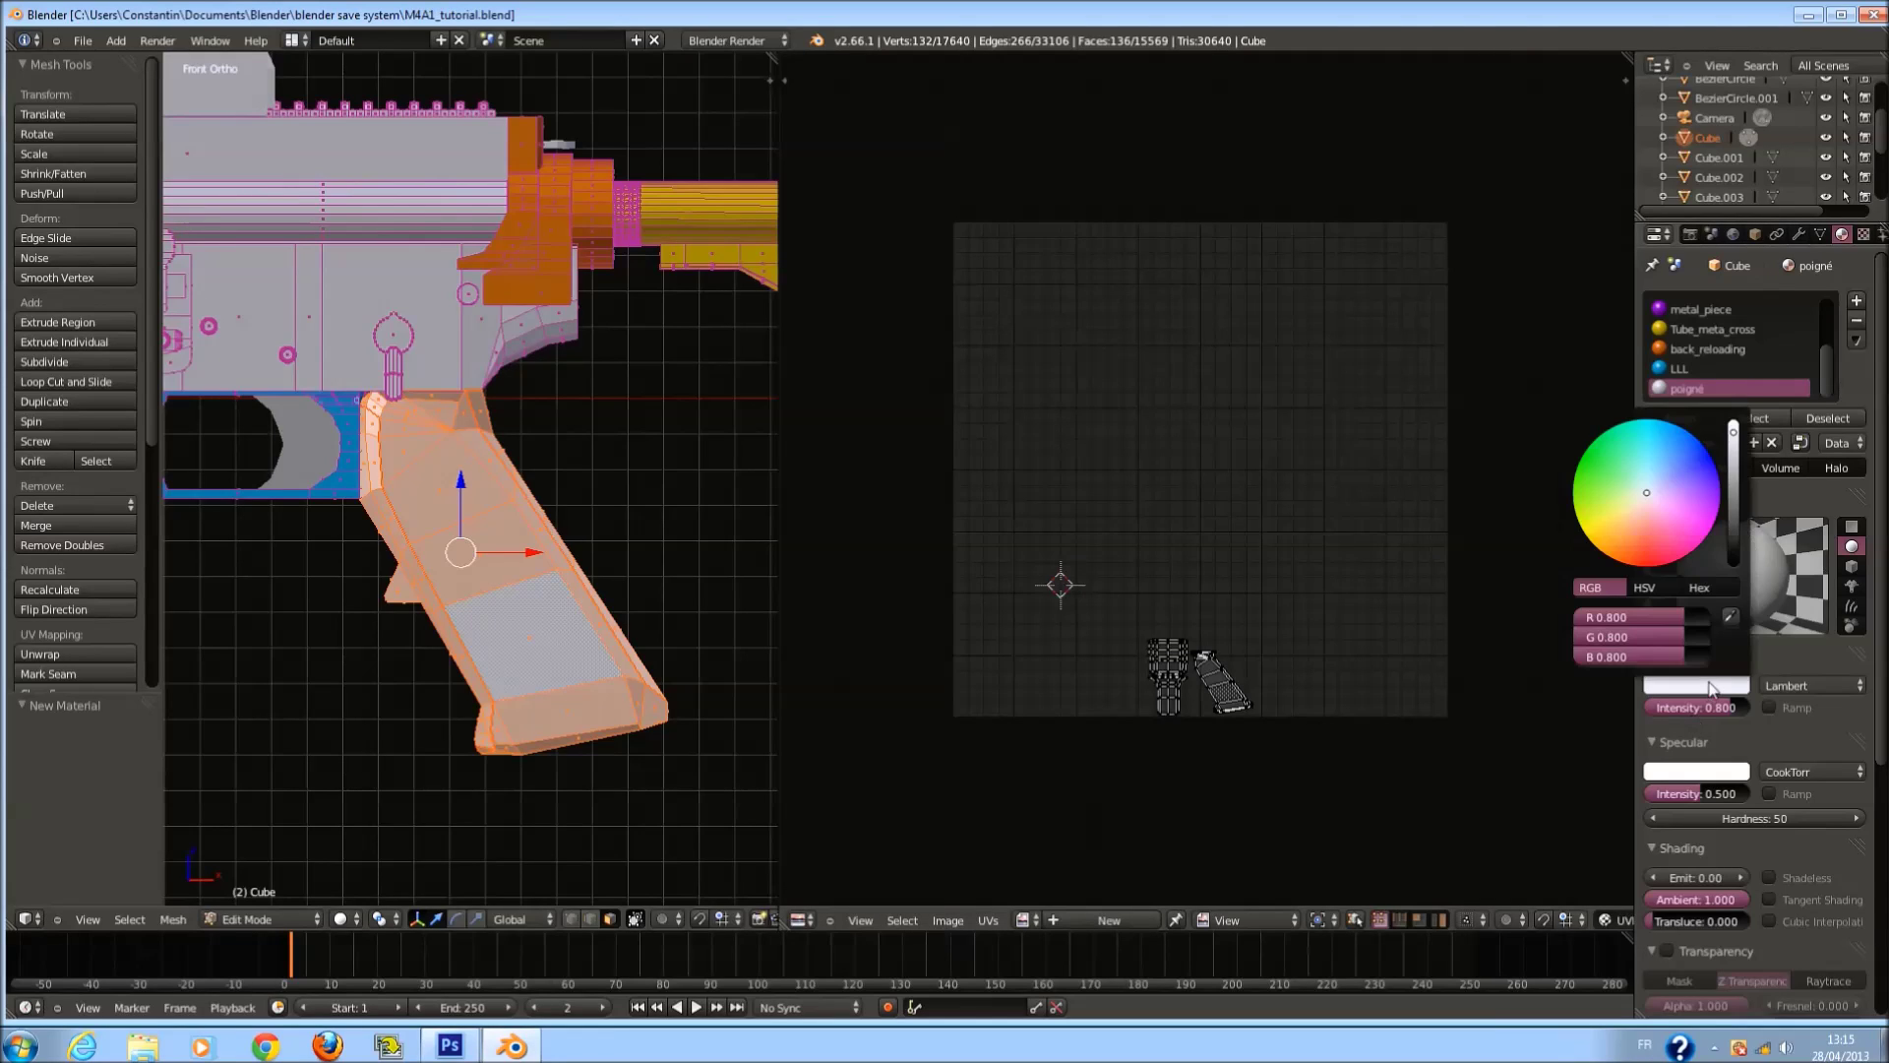
left_click(1596, 437)
mouse_move(1550, 392)
left_mouse_down()
mouse_move(1566, 407)
mouse_move(1576, 385)
left_mouse_up()
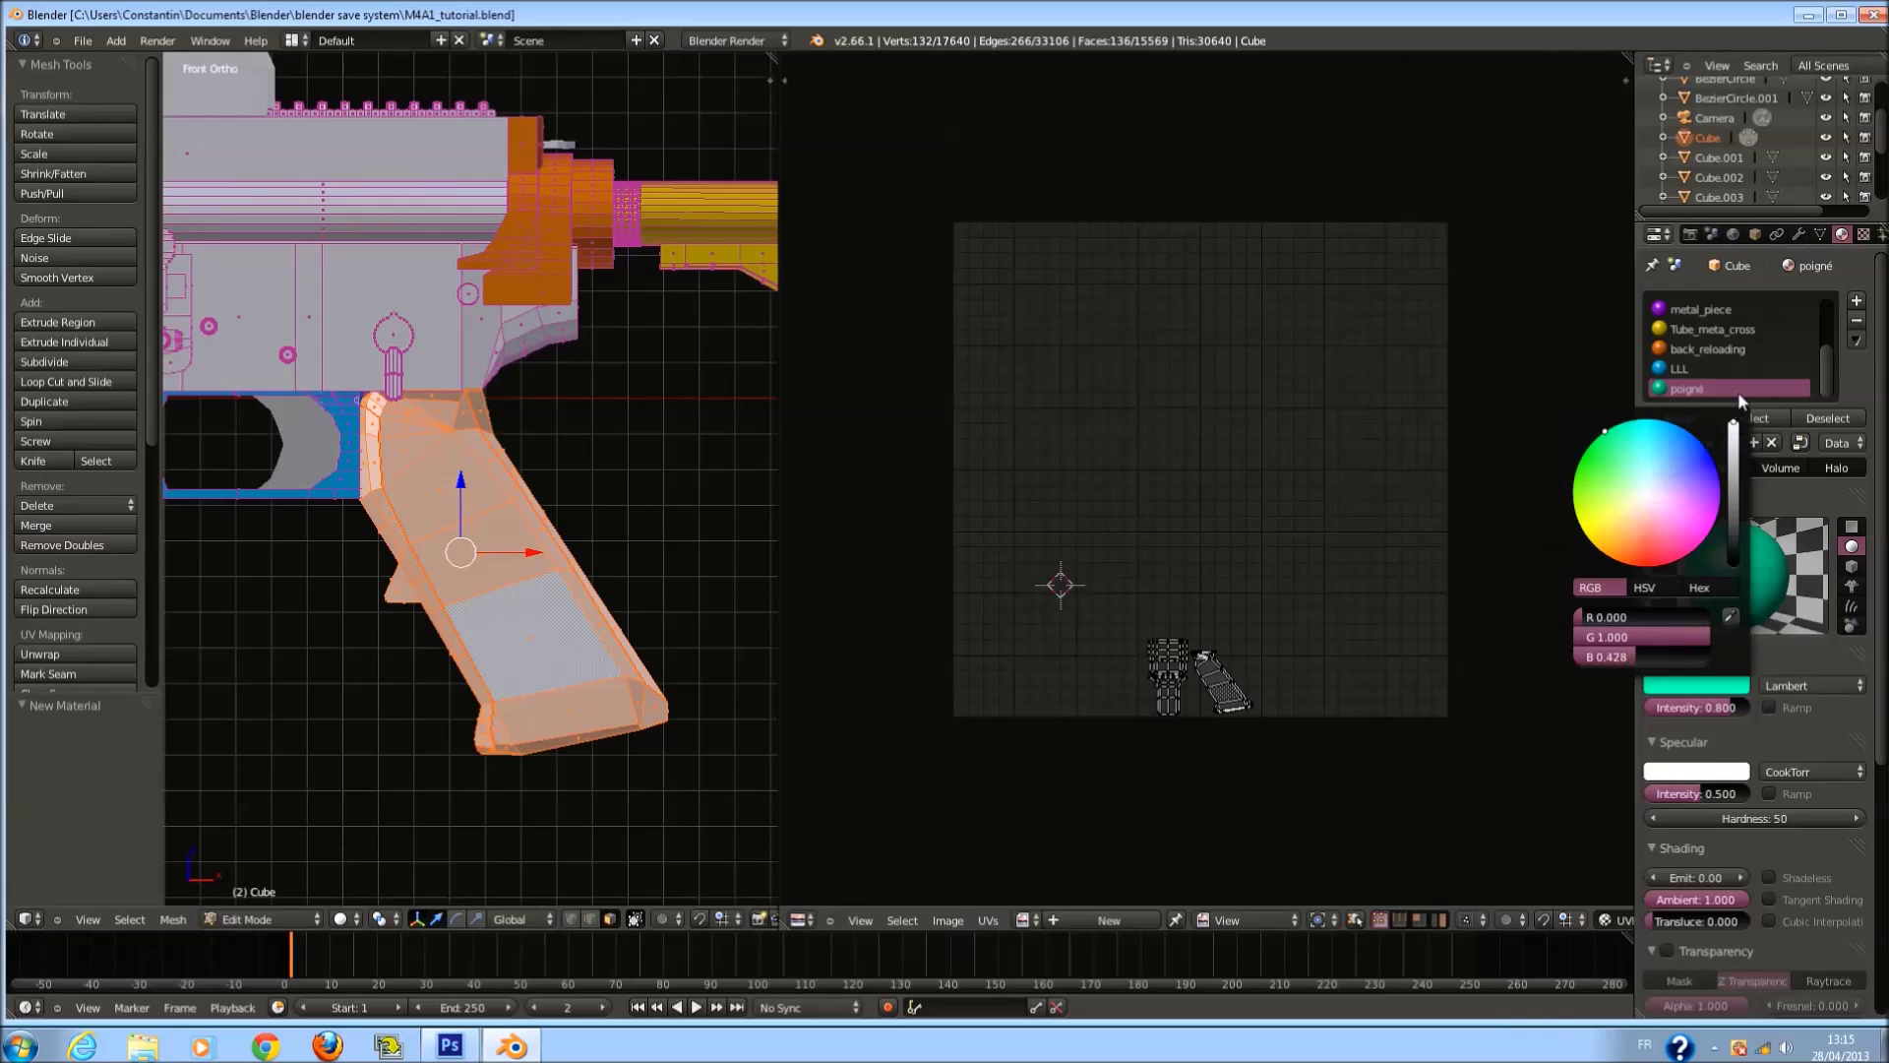
key("Tab")
scroll(741, 487, "down", 2)
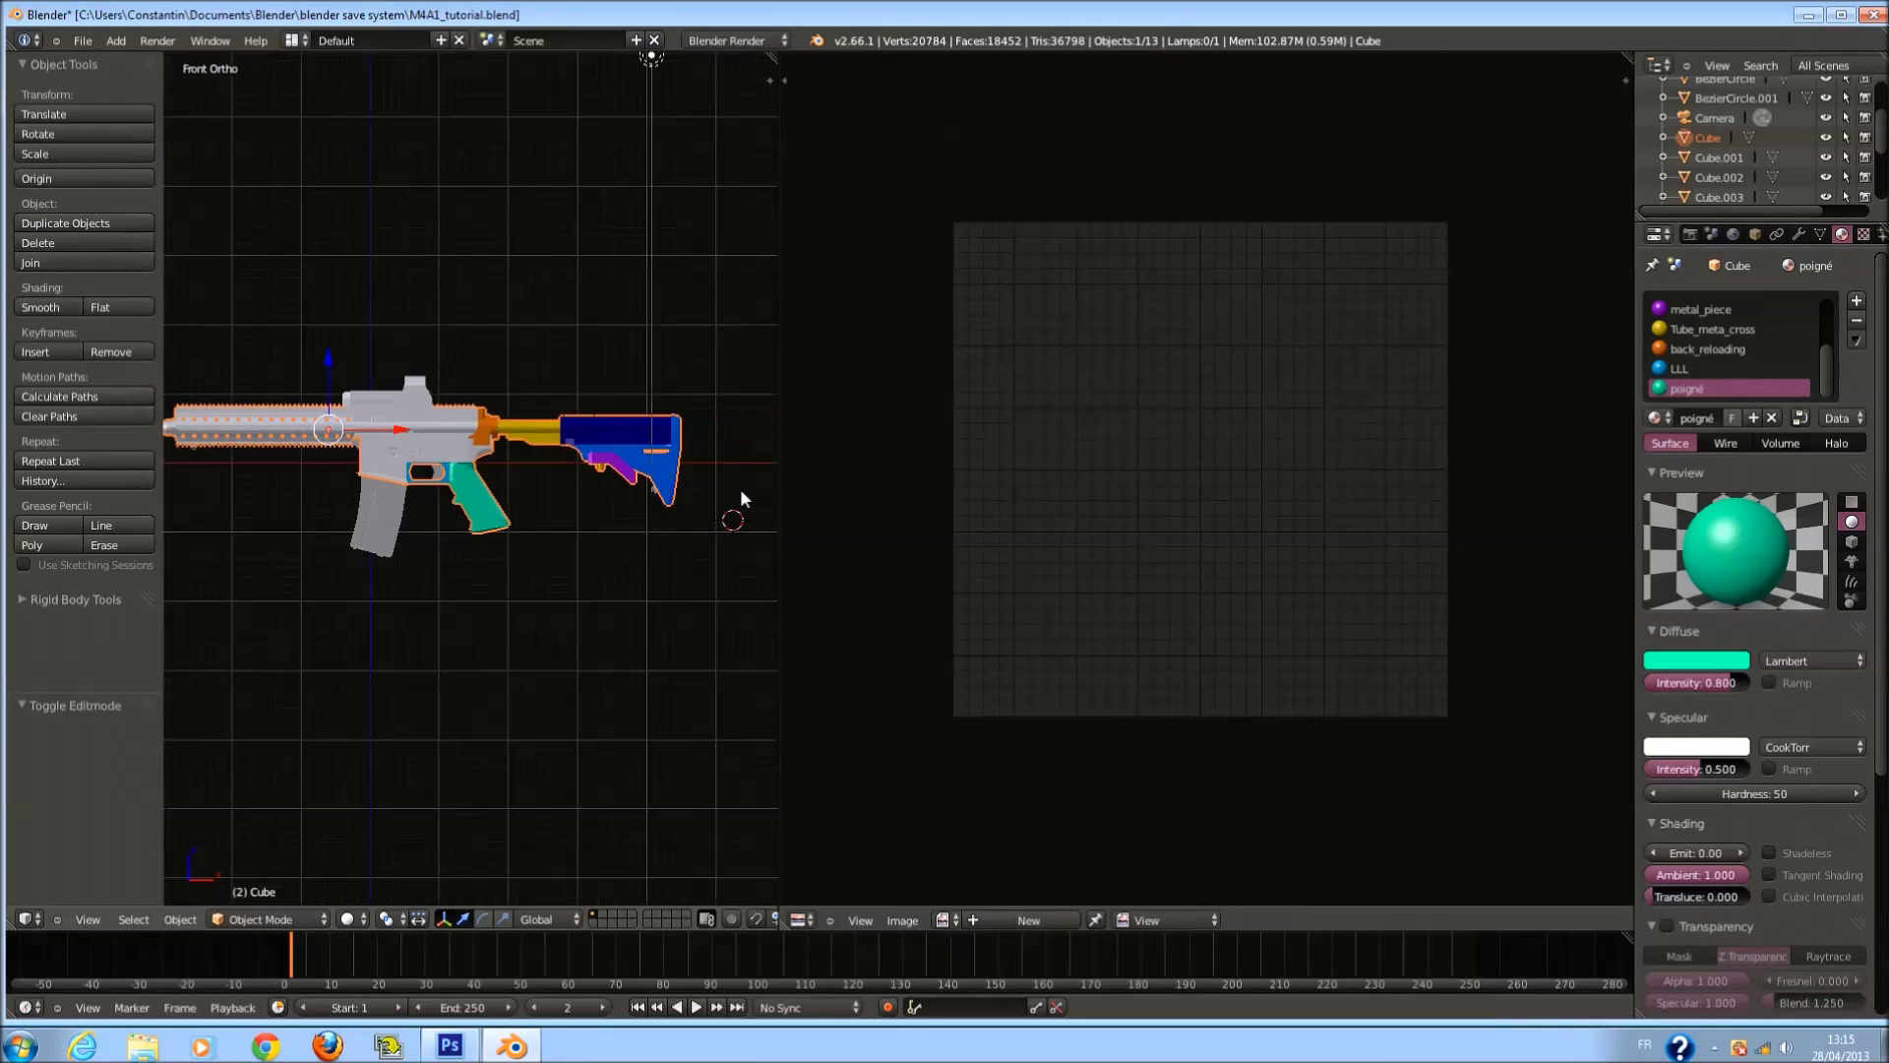
scroll(709, 492, "up", 2)
key("ctrl+s")
Unwrap the whole trigger object inside the guard with Project from View (Bounds) in the front view and save the file.
scroll(652, 506, "up", 3)
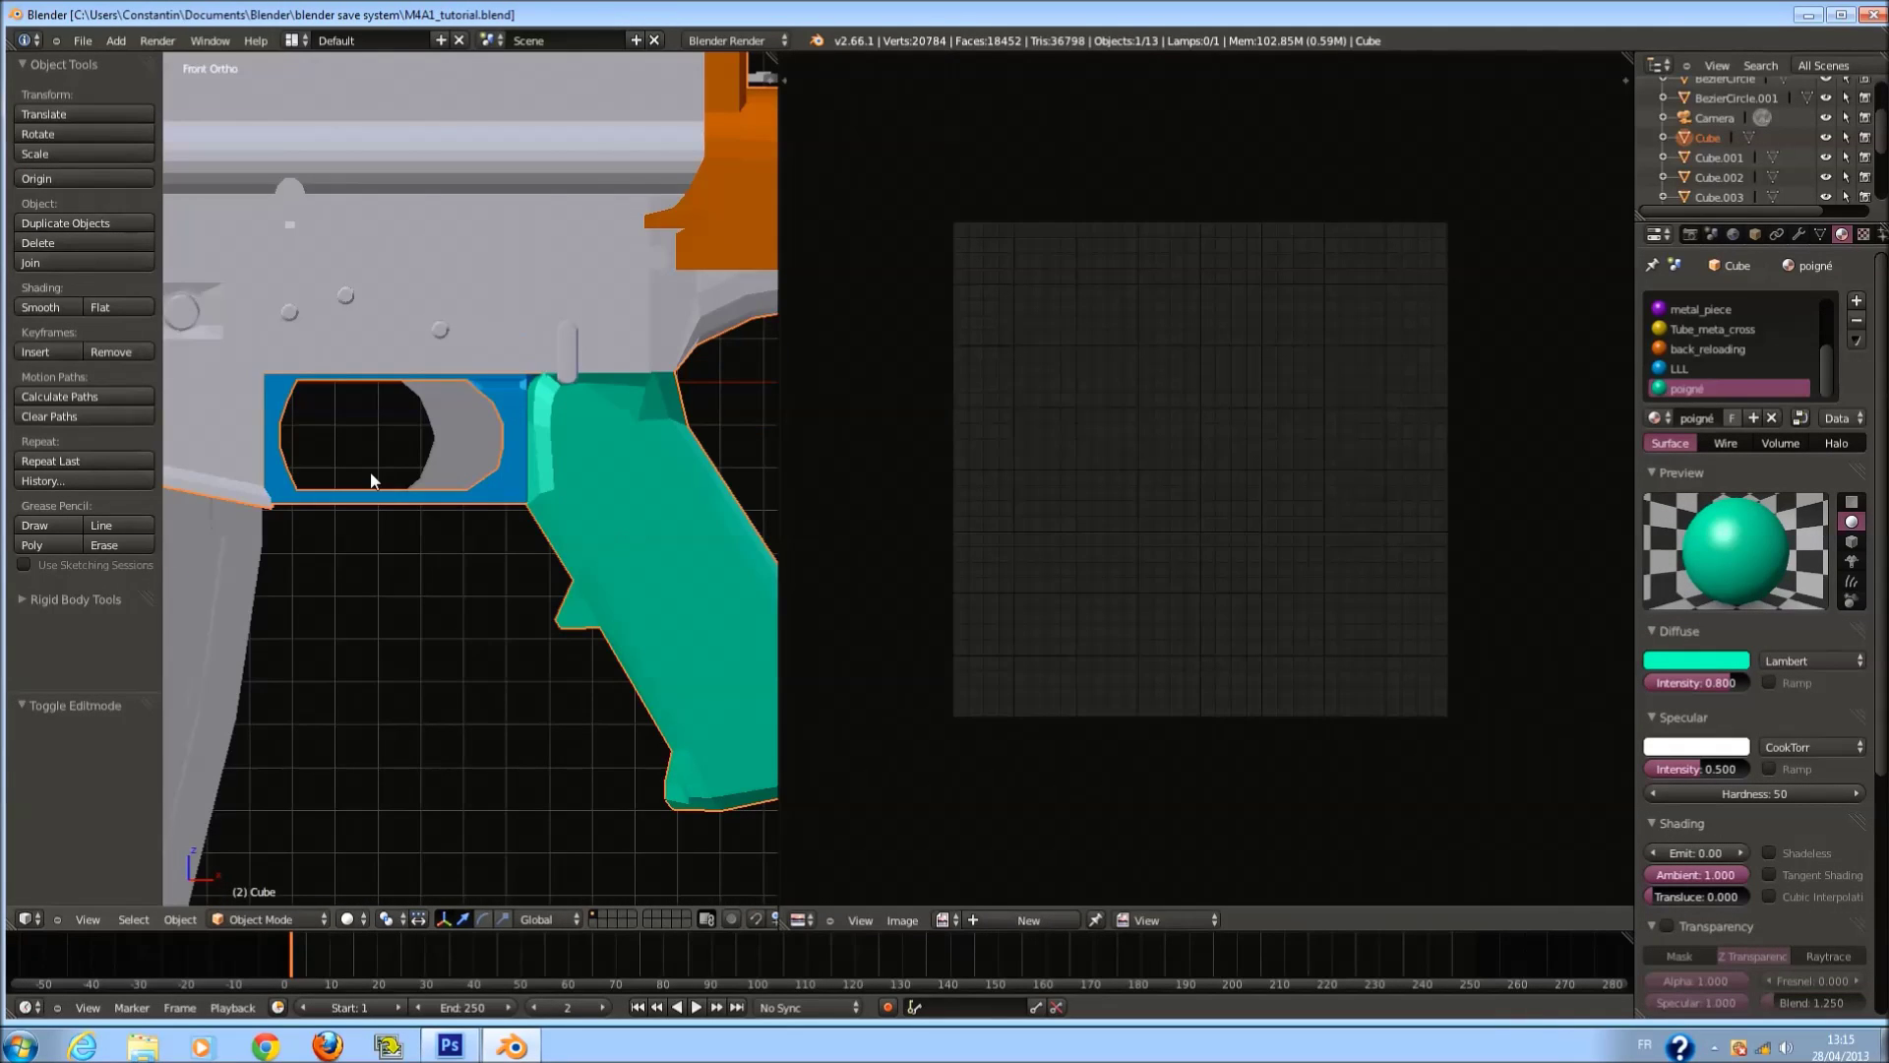
scroll(371, 480, "up", 4, "shift")
key("Tab")
key("Tab")
right_click(448, 547)
key("Tab")
scroll(479, 553, "up", 2)
key("a")
key("a")
key("u")
left_click(479, 553)
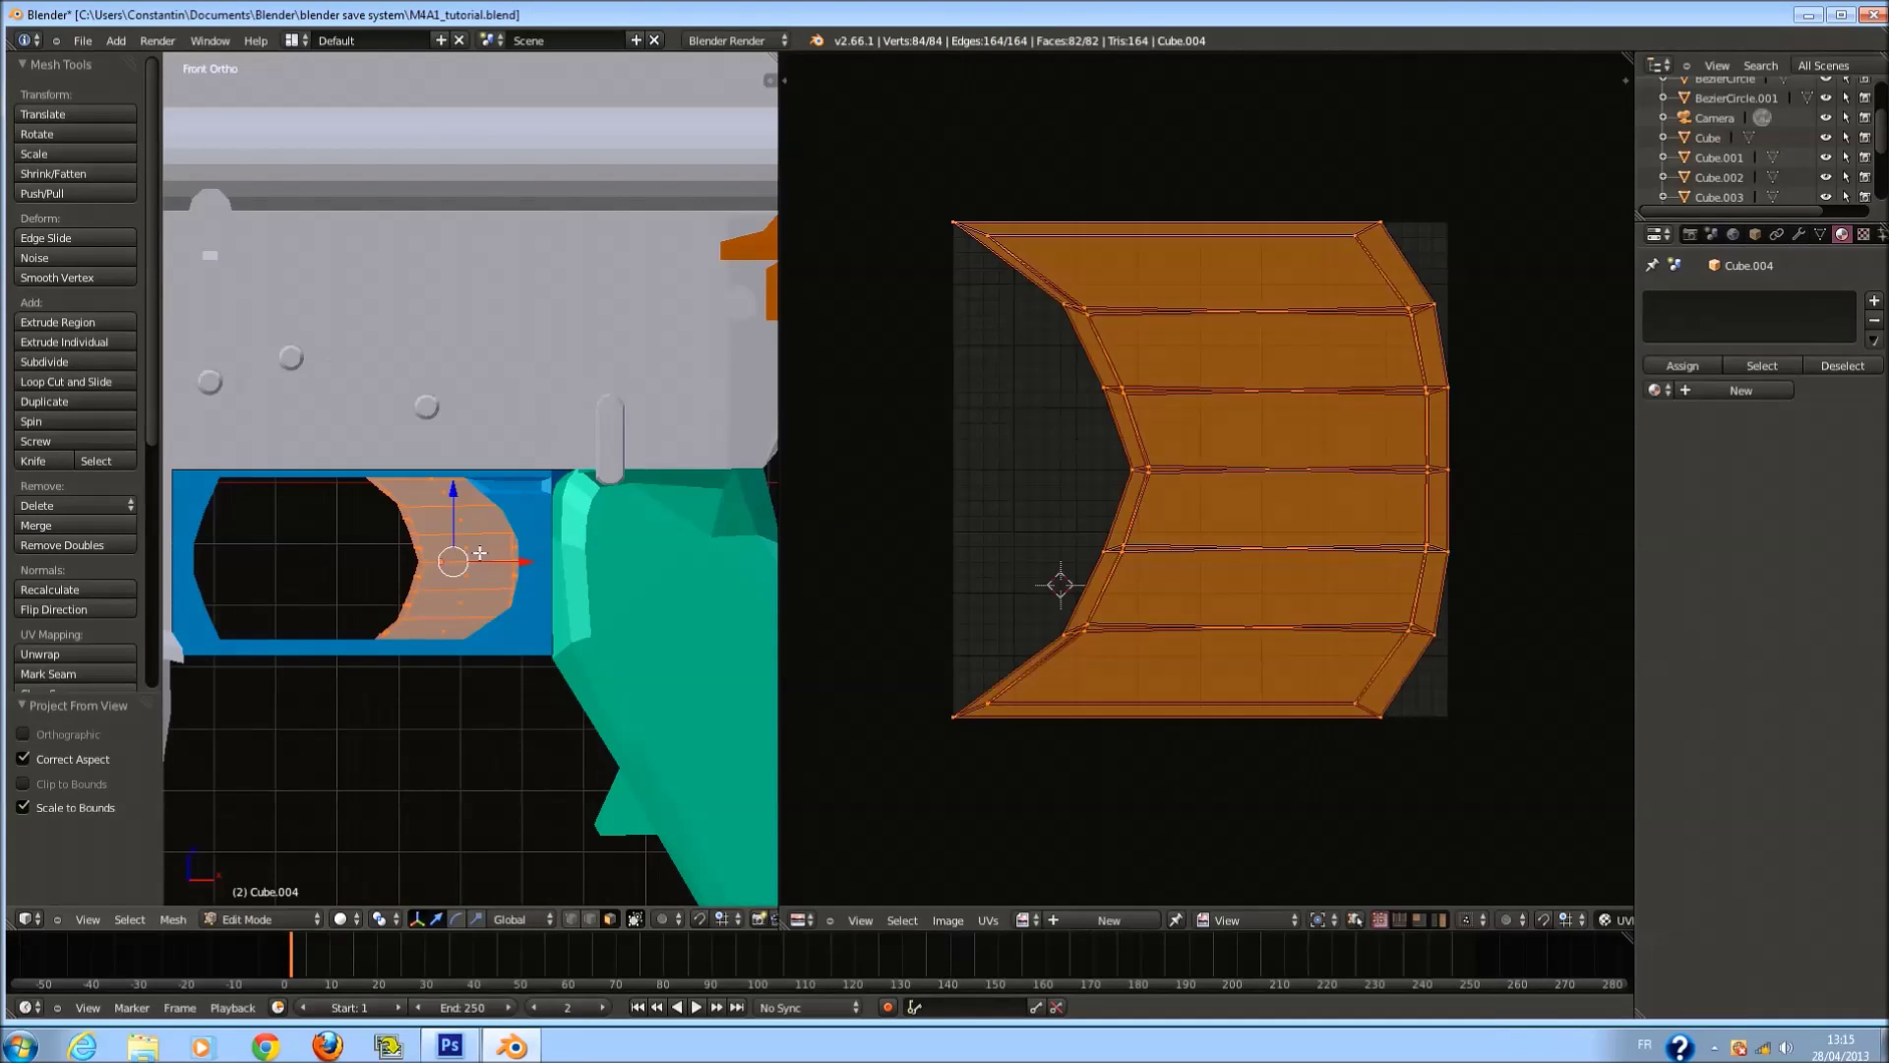
key("Tab")
key("ctrl+s")
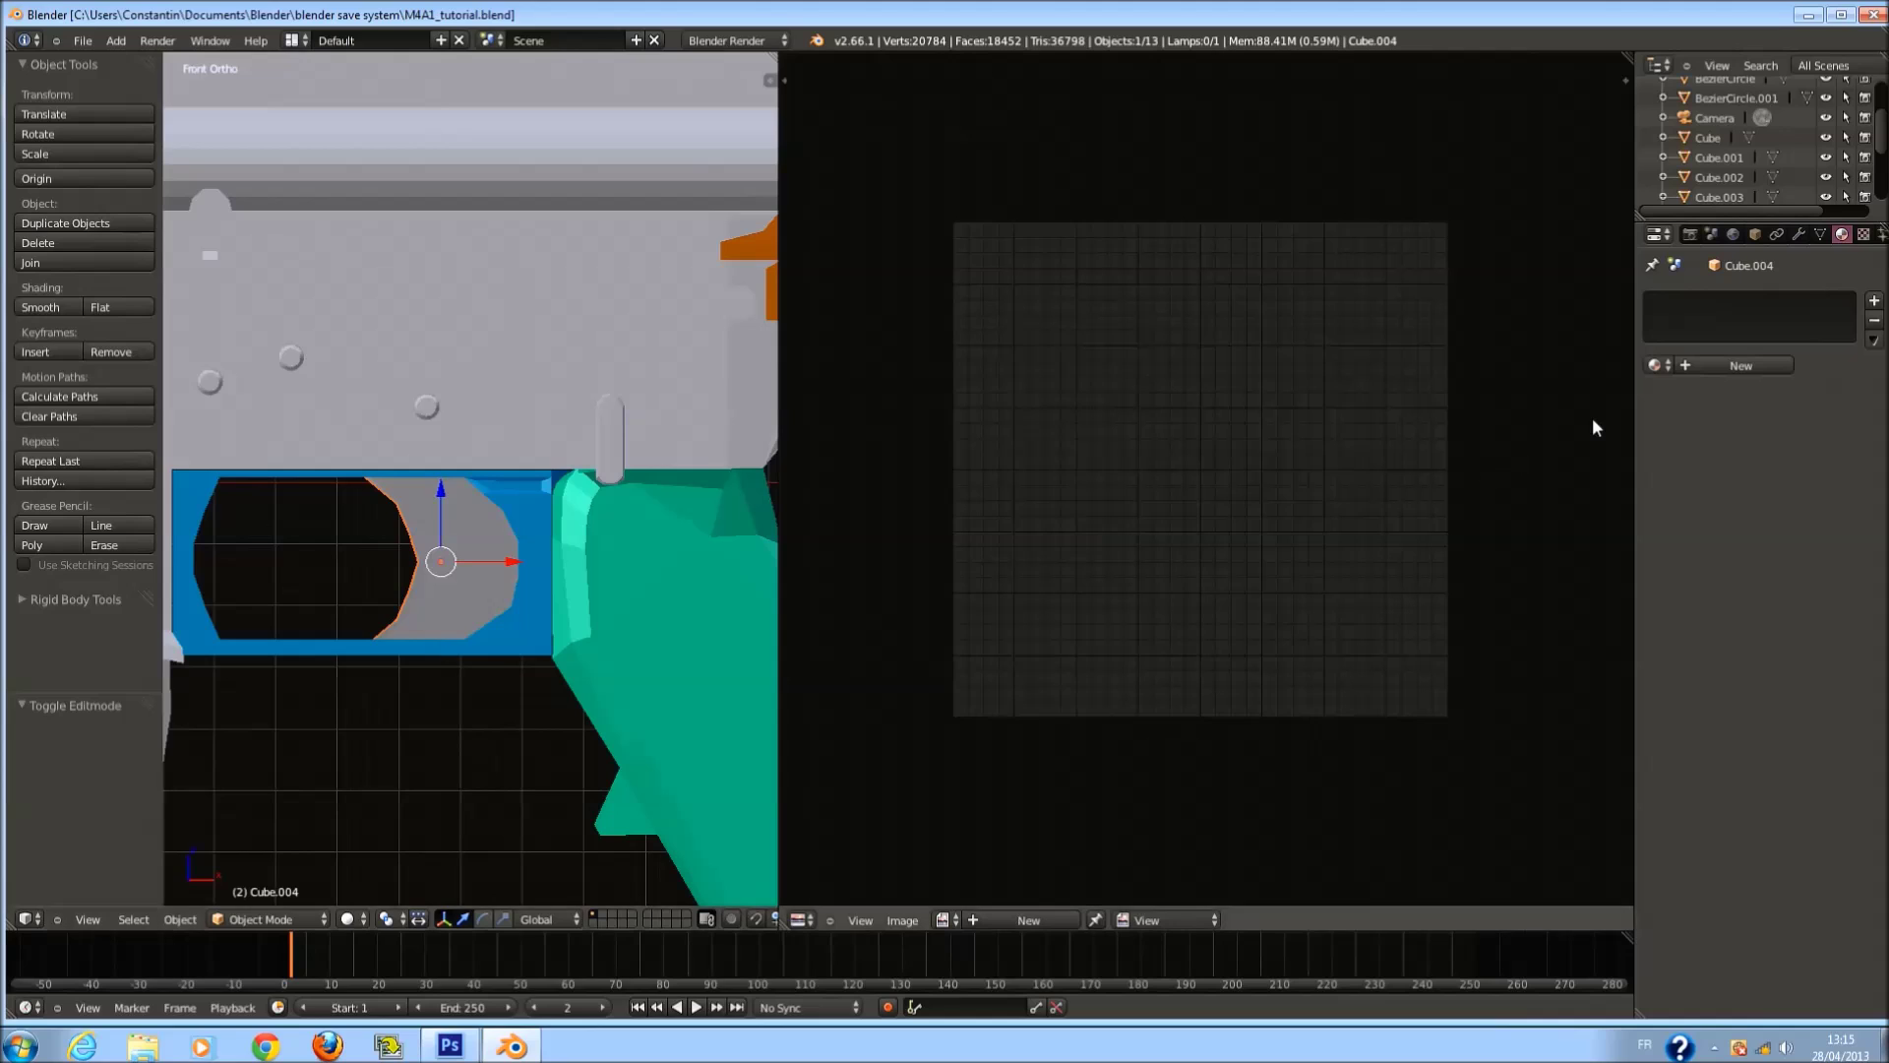
Add a new material named trigger to the trigger object.
left_click(1722, 365)
left_click(1701, 365)
type("trigger")
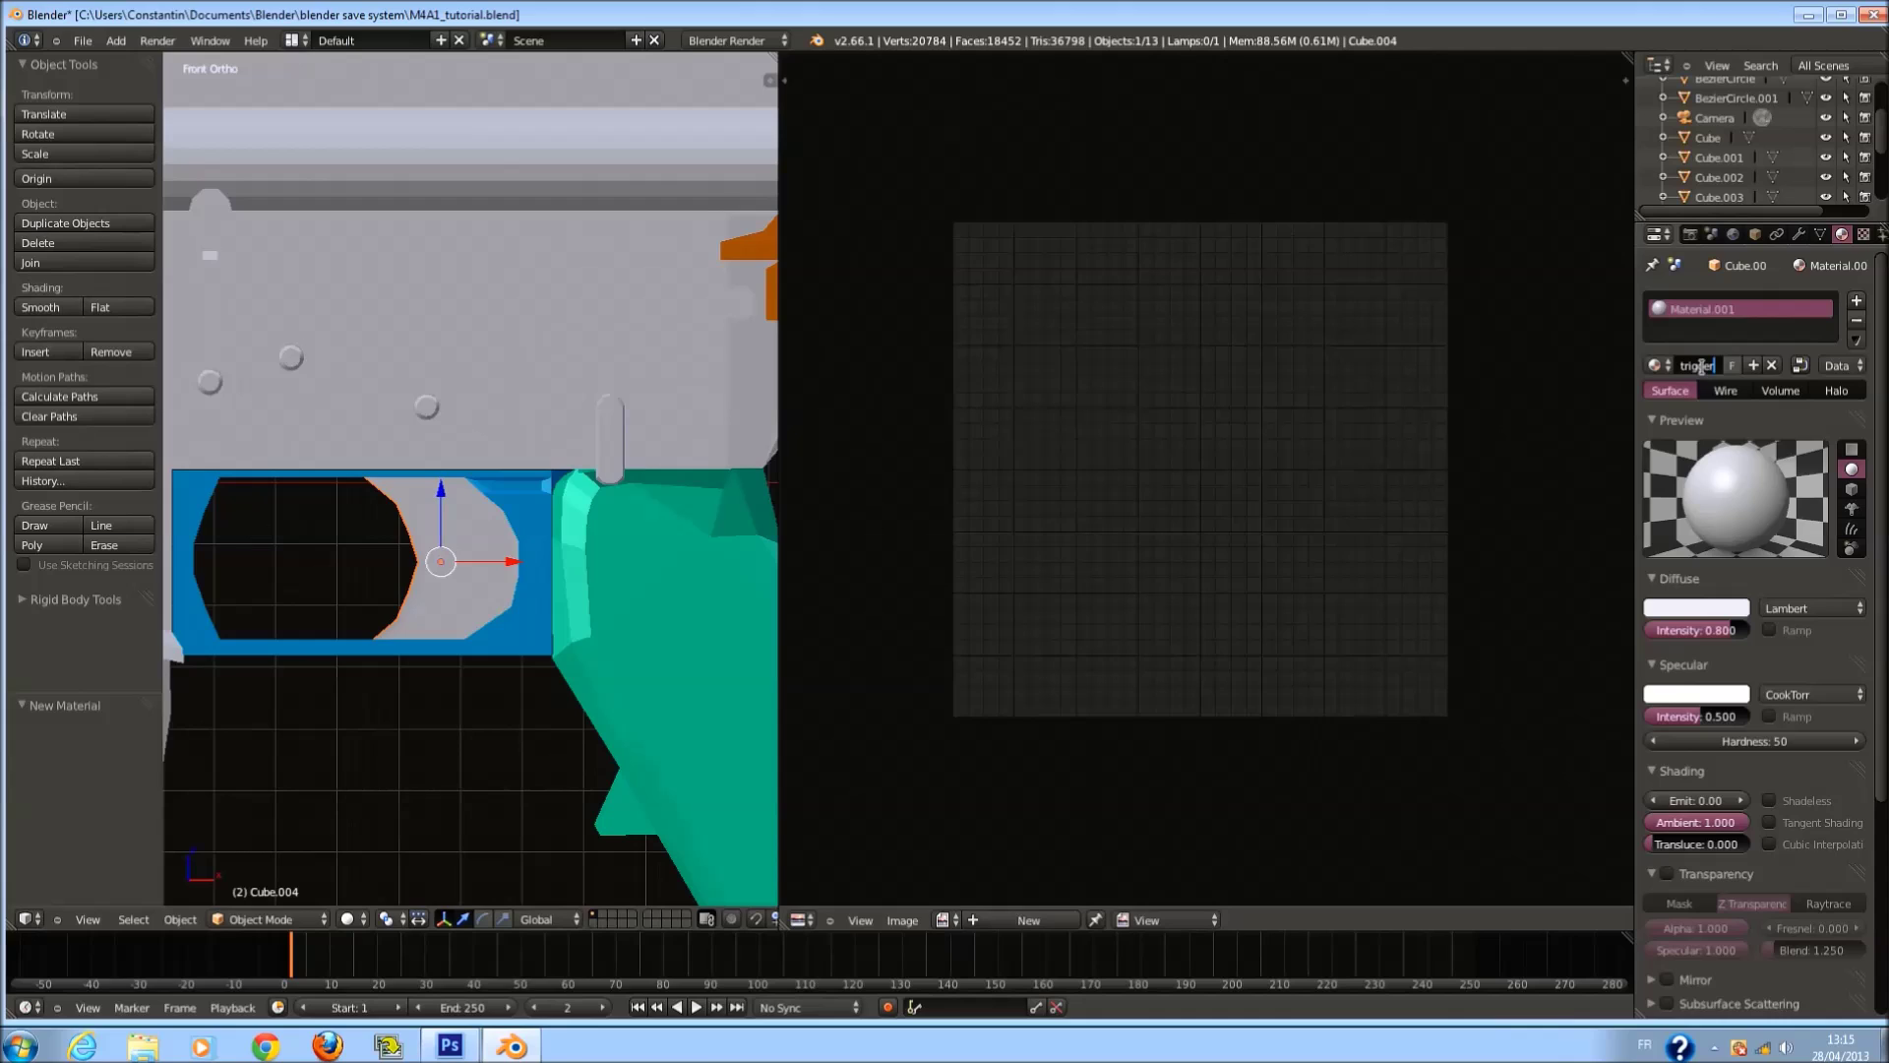
key("Return")
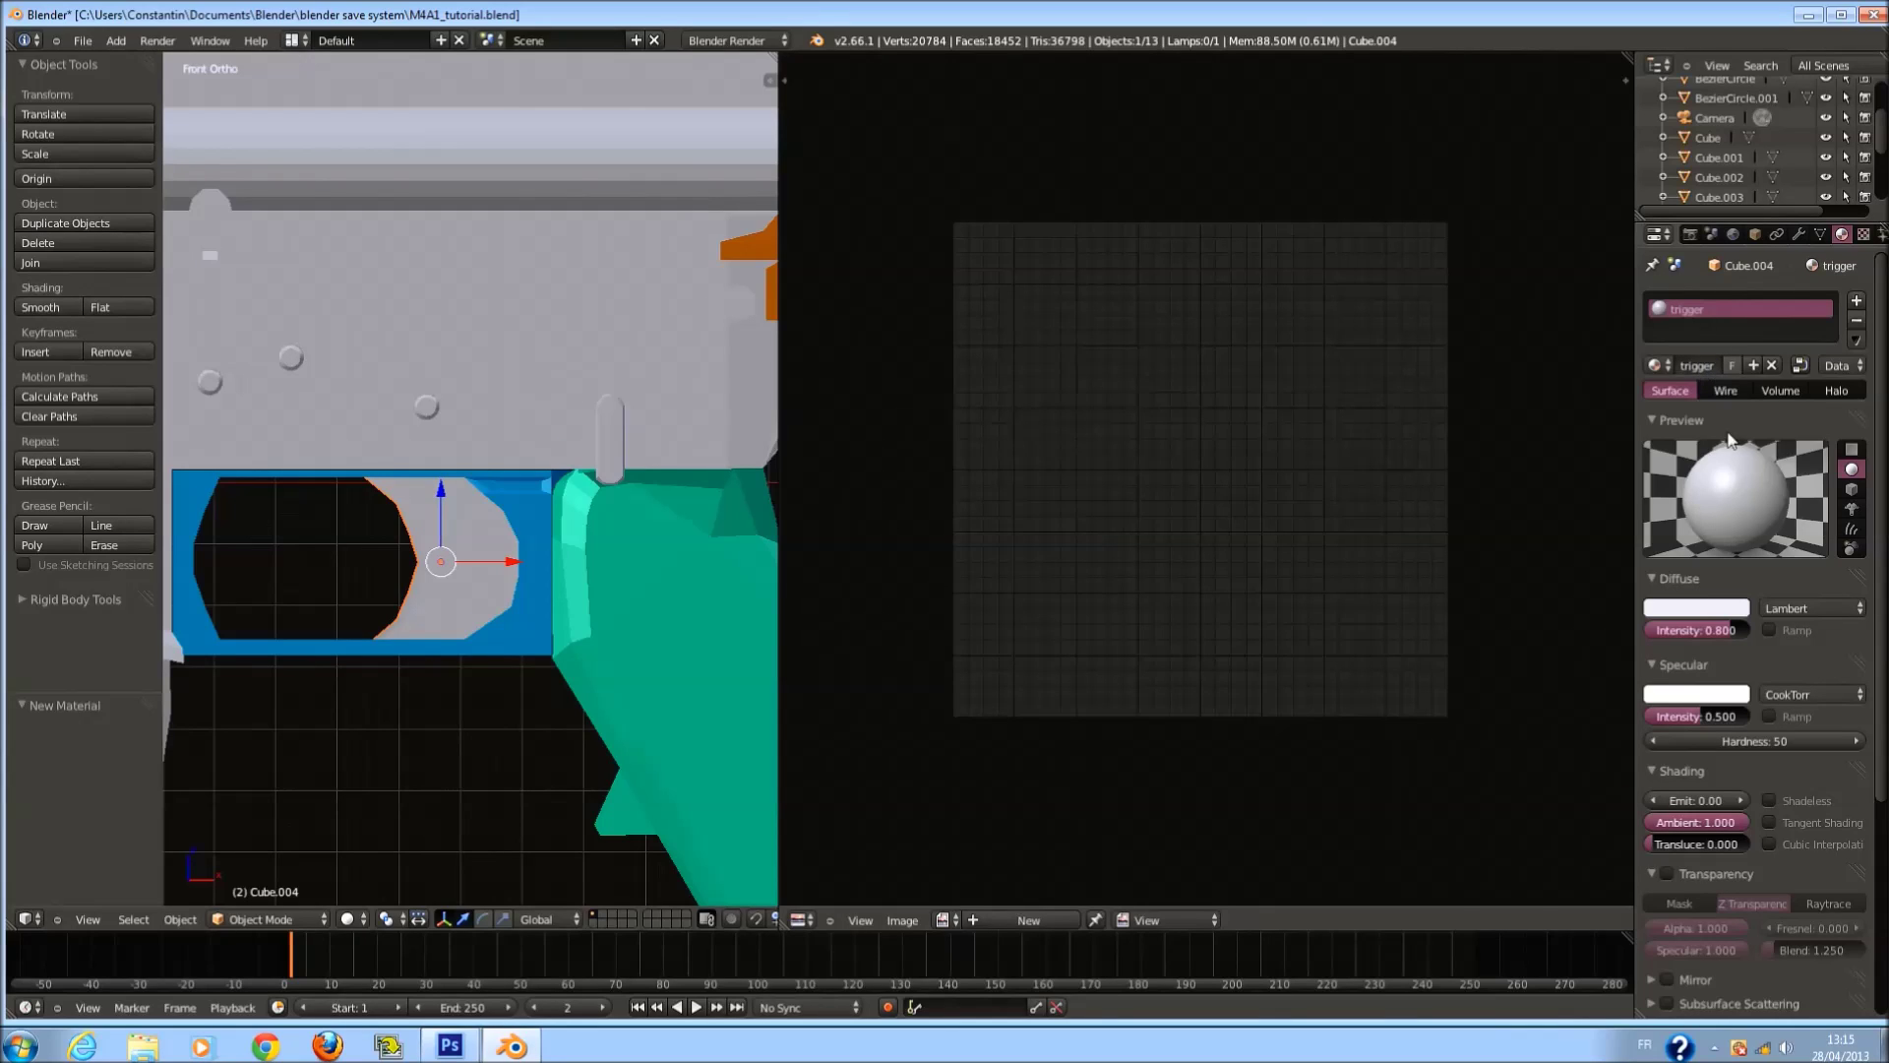
Set the trigger material's diffuse colour to dark grey (R, G and B 0.115) and save the file.
left_click(1716, 607)
mouse_move(1604, 413)
left_mouse_down()
mouse_move(1553, 431)
mouse_move(1549, 530)
mouse_move(1605, 616)
mouse_move(1717, 487)
mouse_move(1747, 386)
mouse_move(1650, 421)
left_mouse_up()
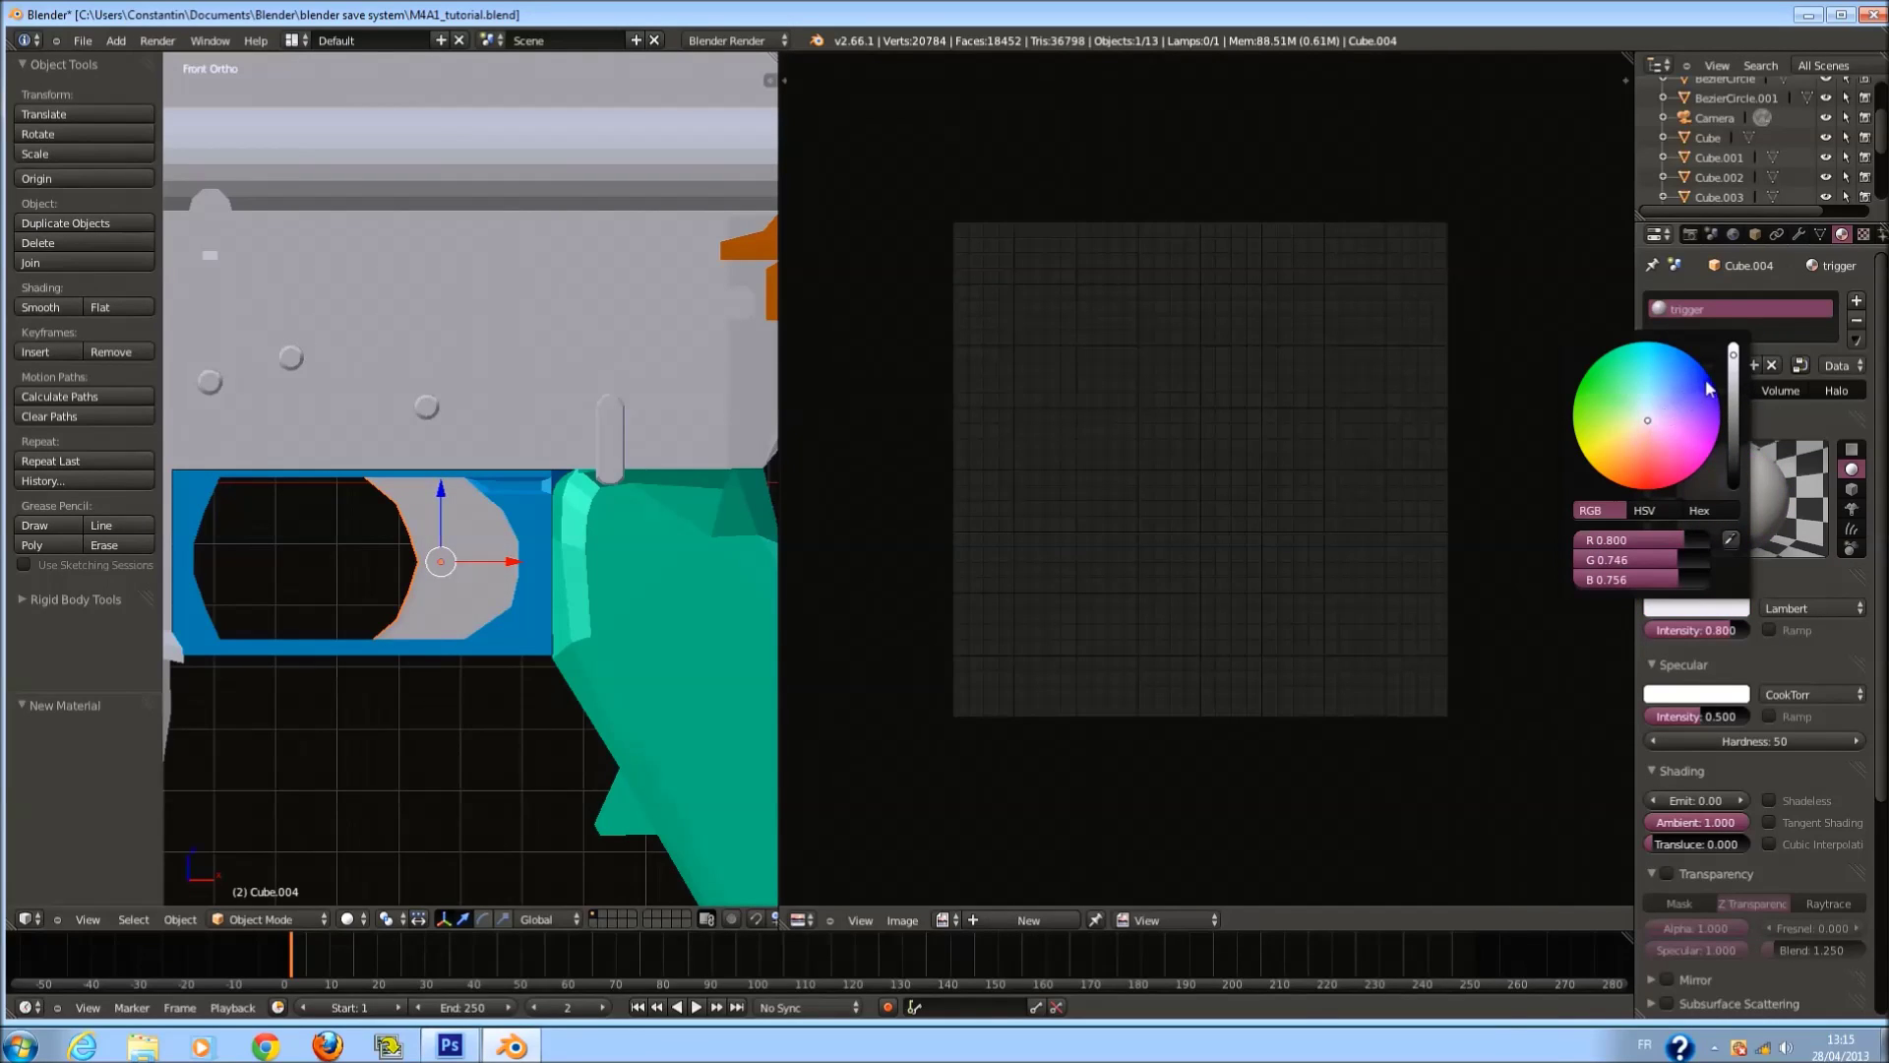
left_click_drag(1734, 364, 1734, 441)
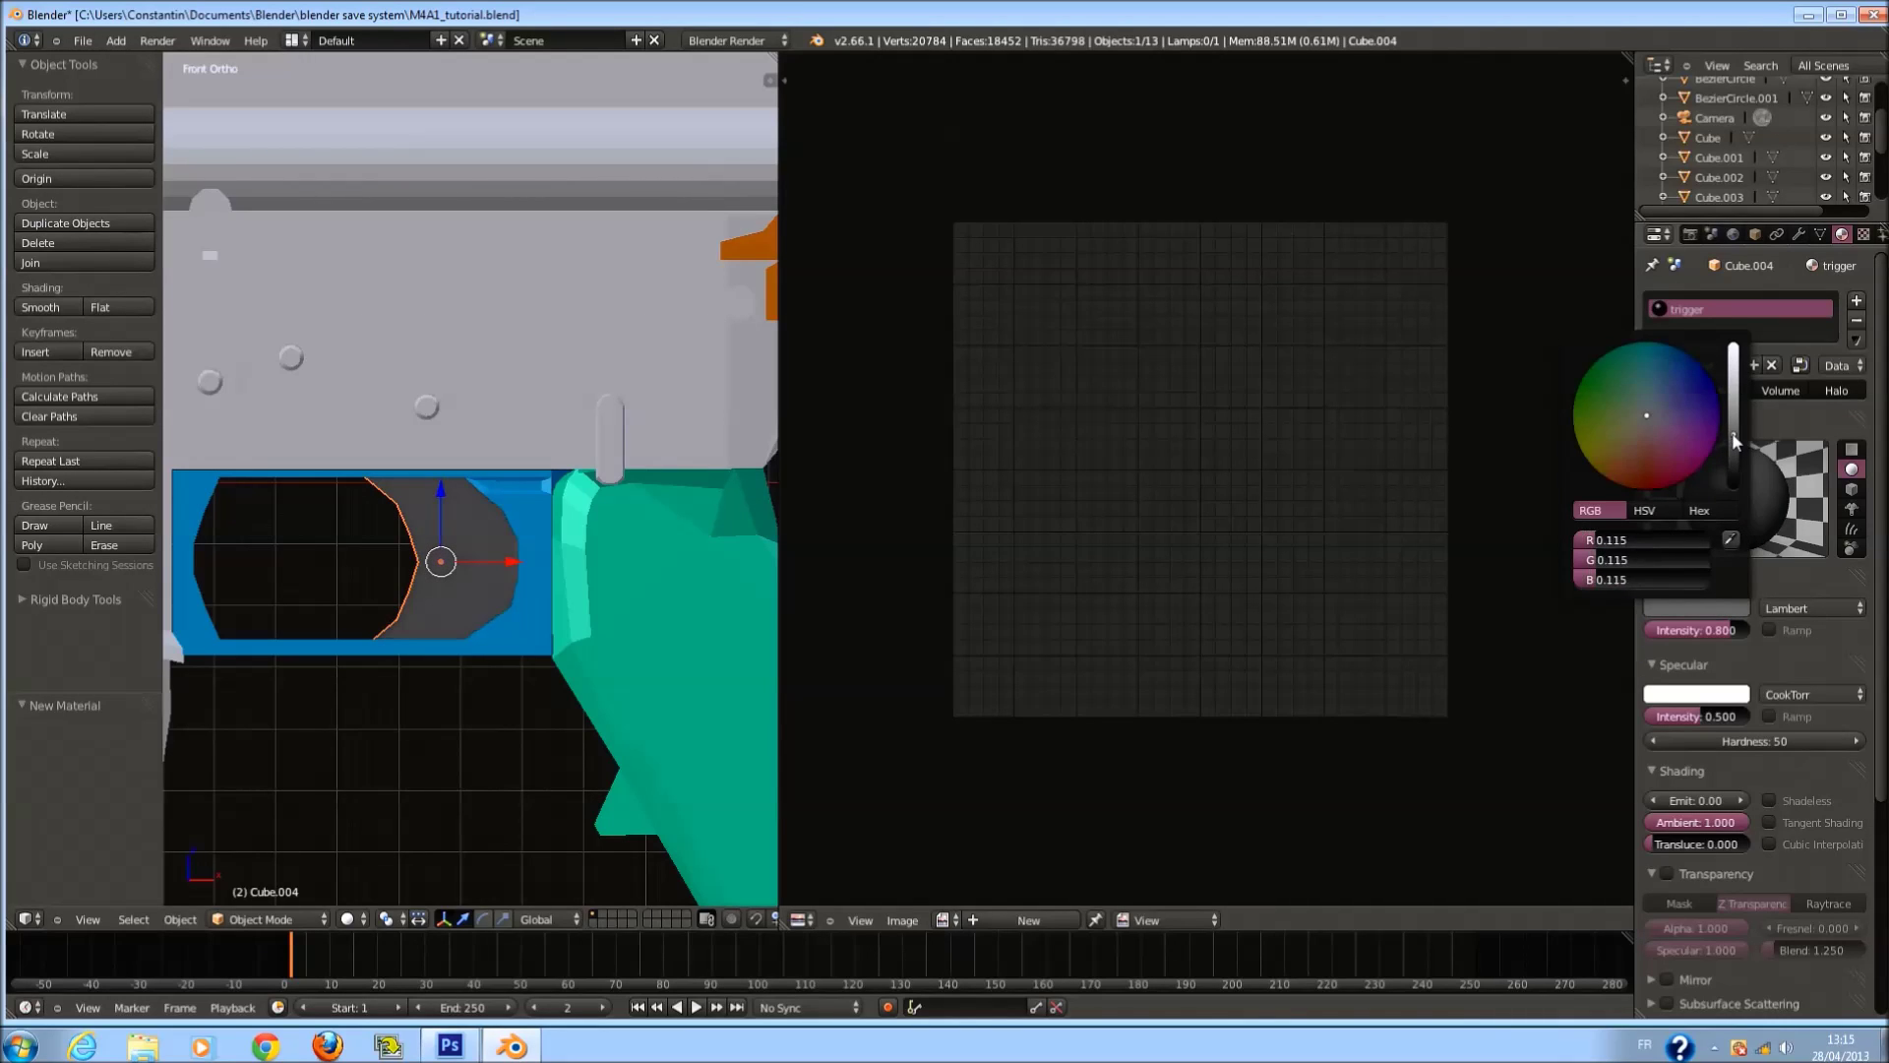
key("a")
key("ctrl+s")
left_click(635, 540)
Examine the trigger's UV layout in Edit Mode with all of its faces selected.
right_click(468, 535)
key("Tab")
key("a")
key("a")
scroll(482, 649, "down", 4)
scroll(522, 642, "up", 3)
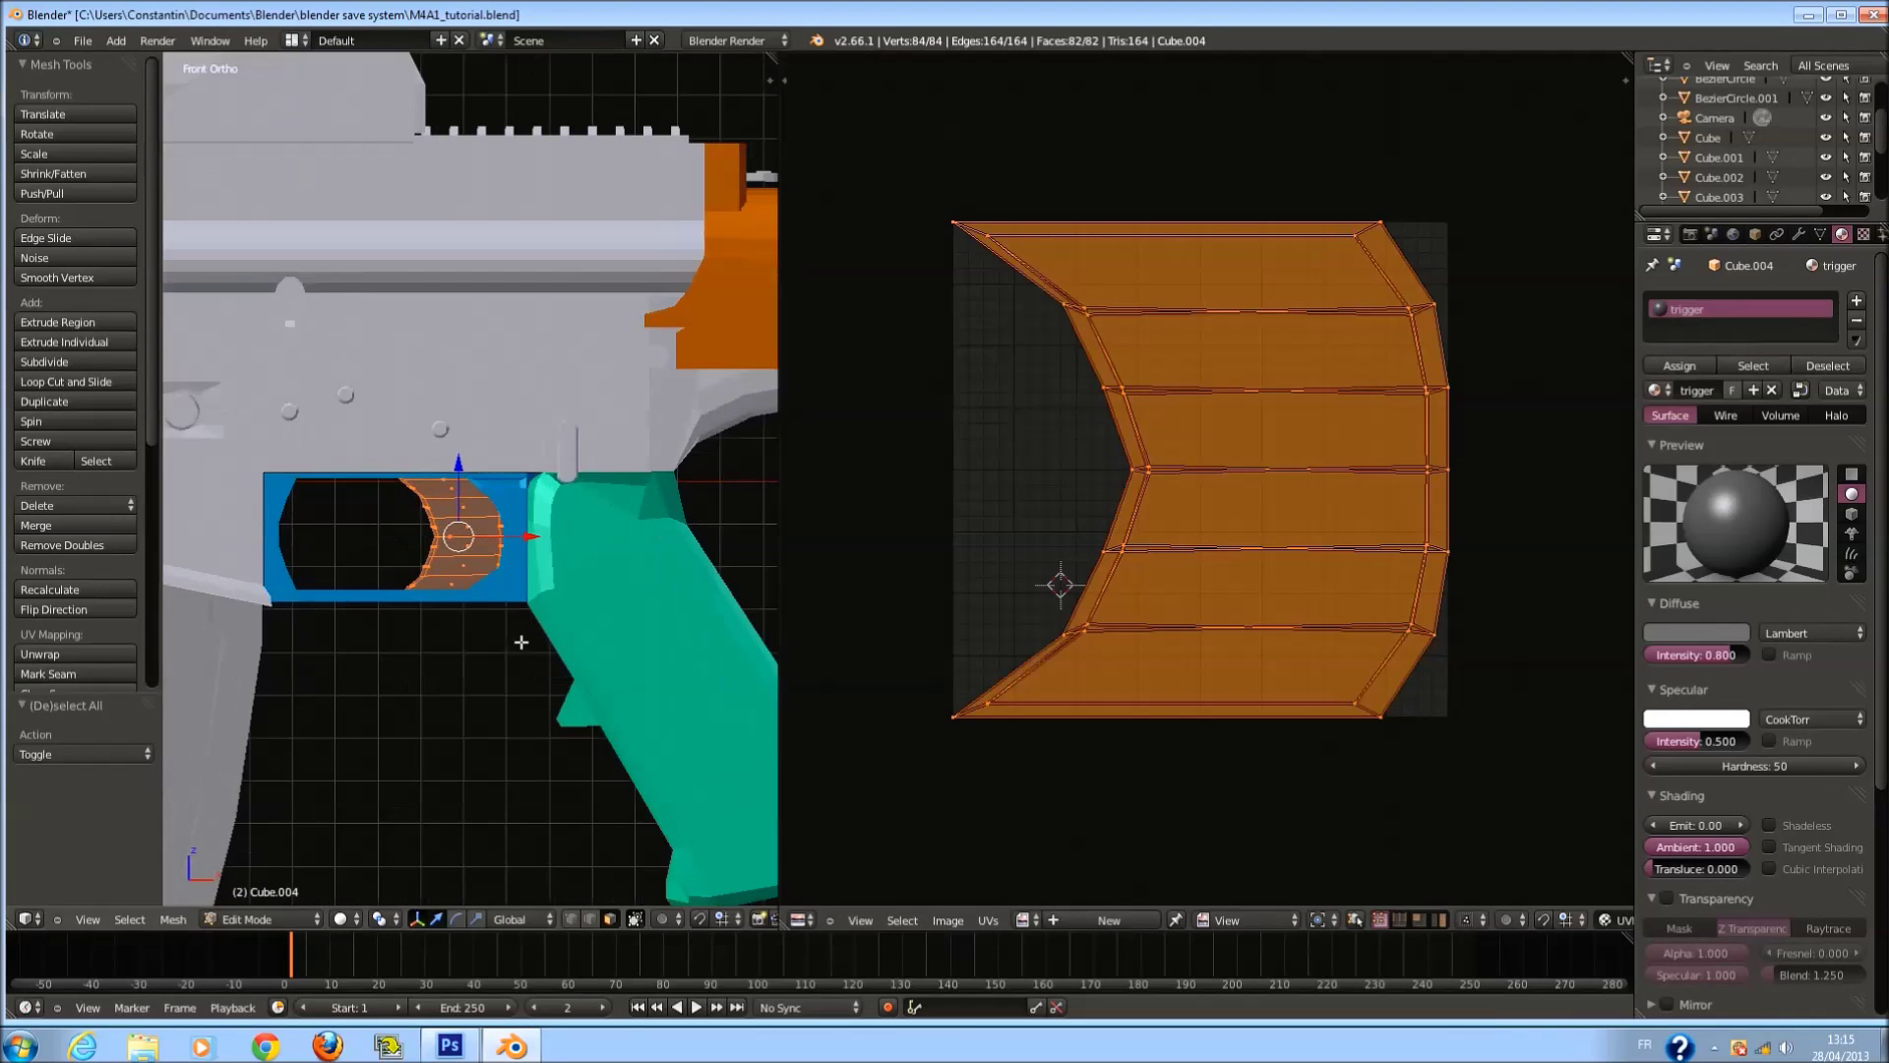
Switch to the main gun body in Edit Mode and select all linked faces of the blue trigger guard.
key("Tab")
right_click(464, 602)
key("Tab")
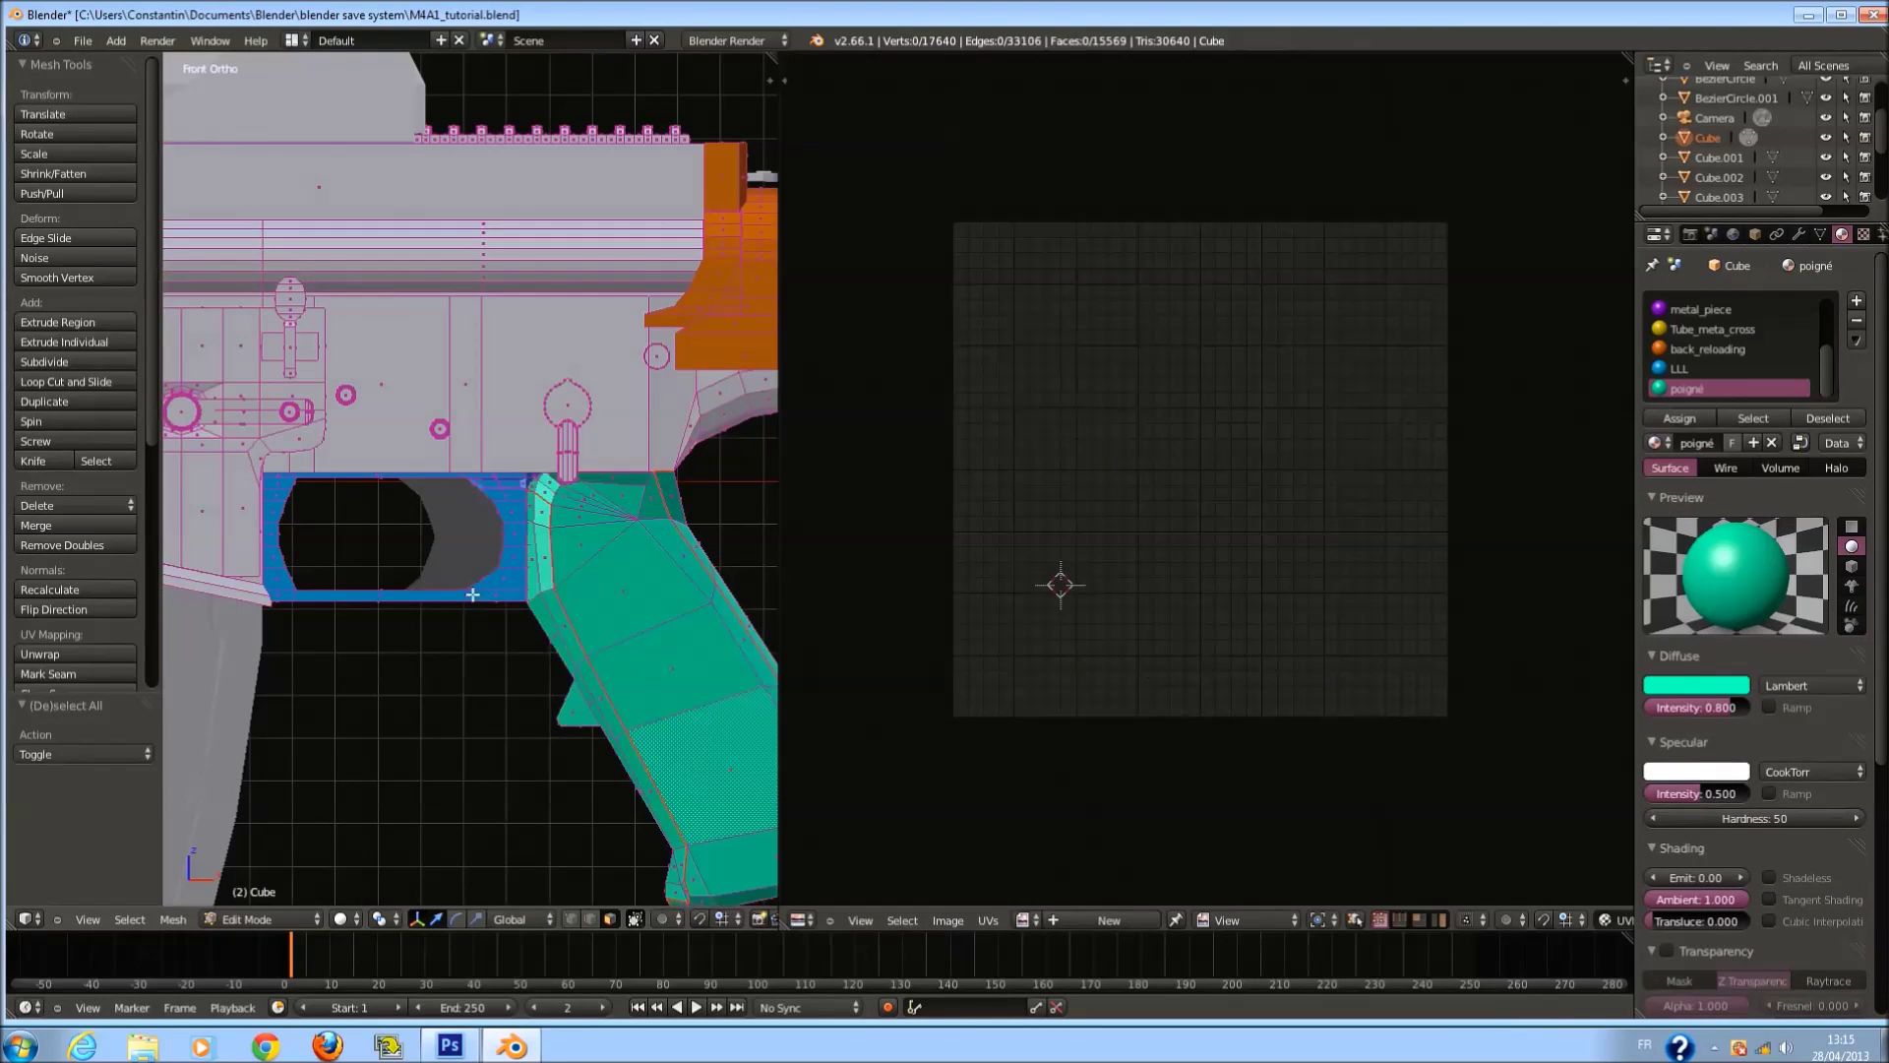
right_click(472, 595)
key("ctrl+l")
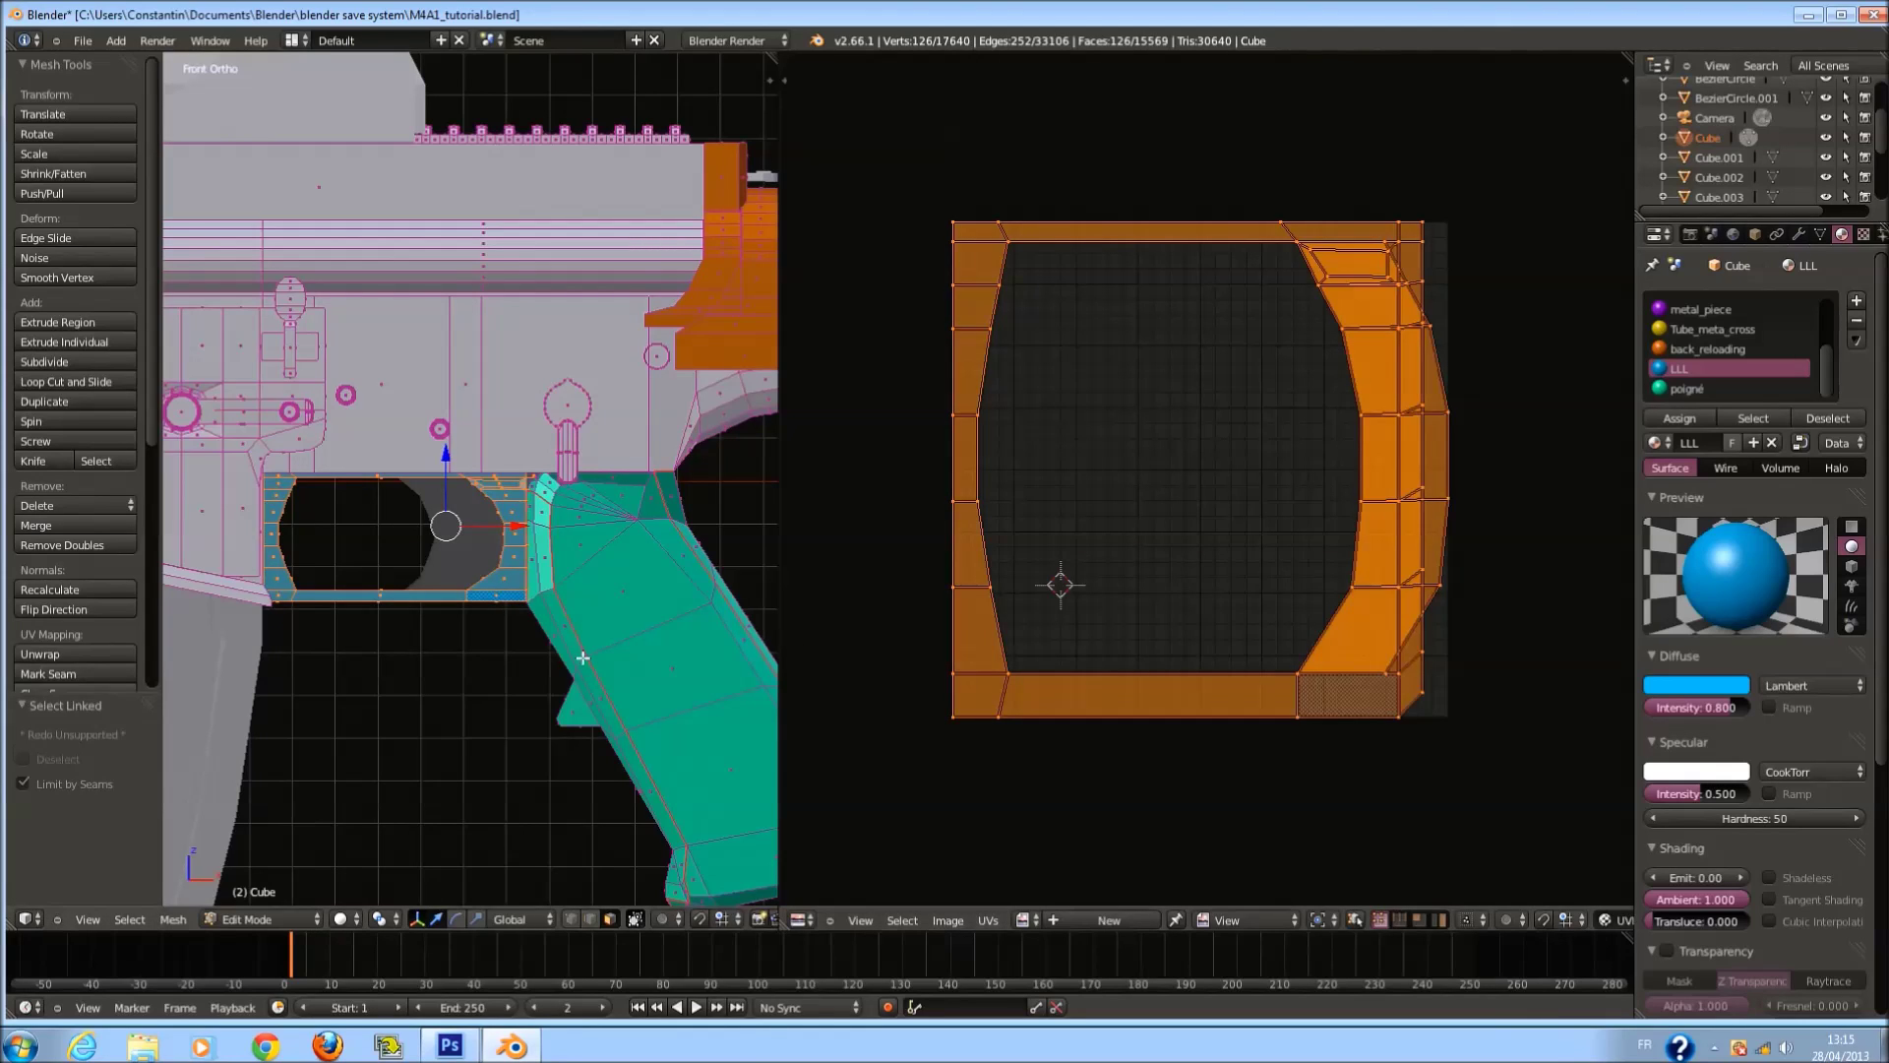
Select every face of the gun body to show the guard's UV island together with all the other islands.
key("a")
key("a")
scroll(644, 596, "up", 1)
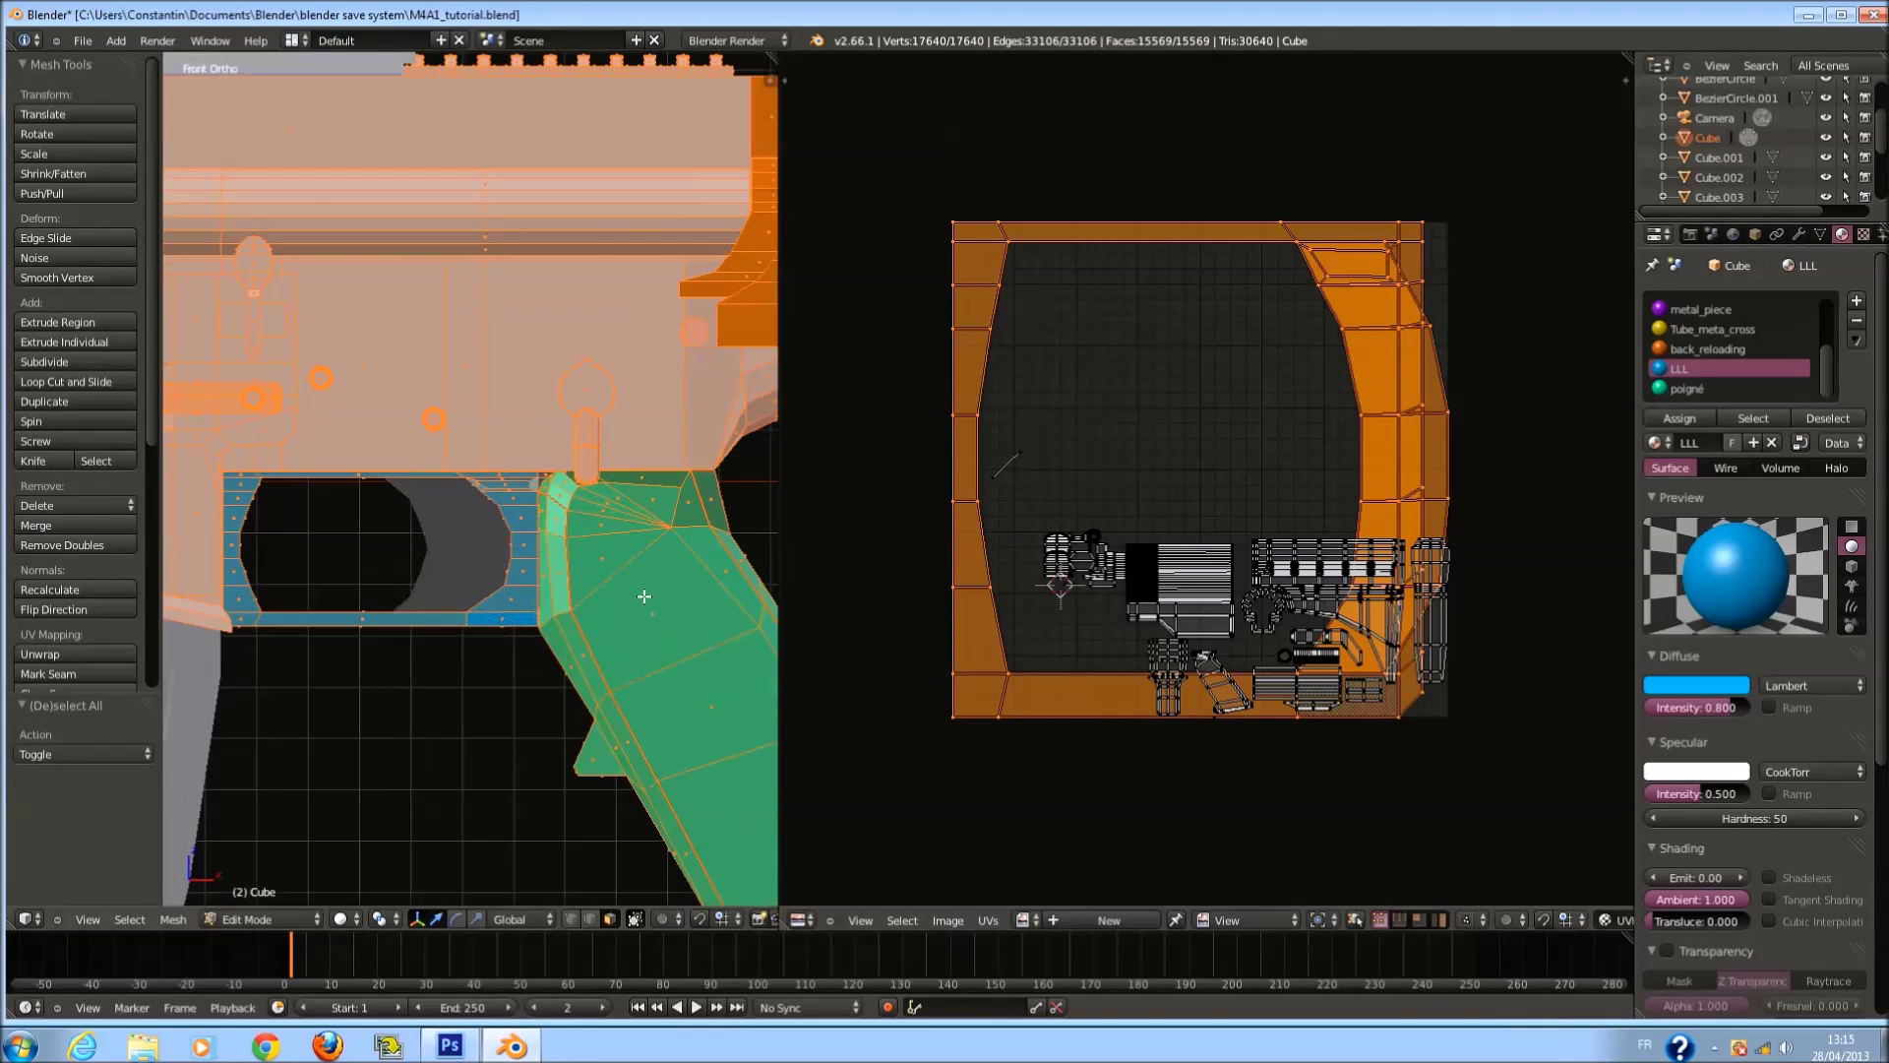
right_click(529, 622)
key("a")
key("a")
key("a")
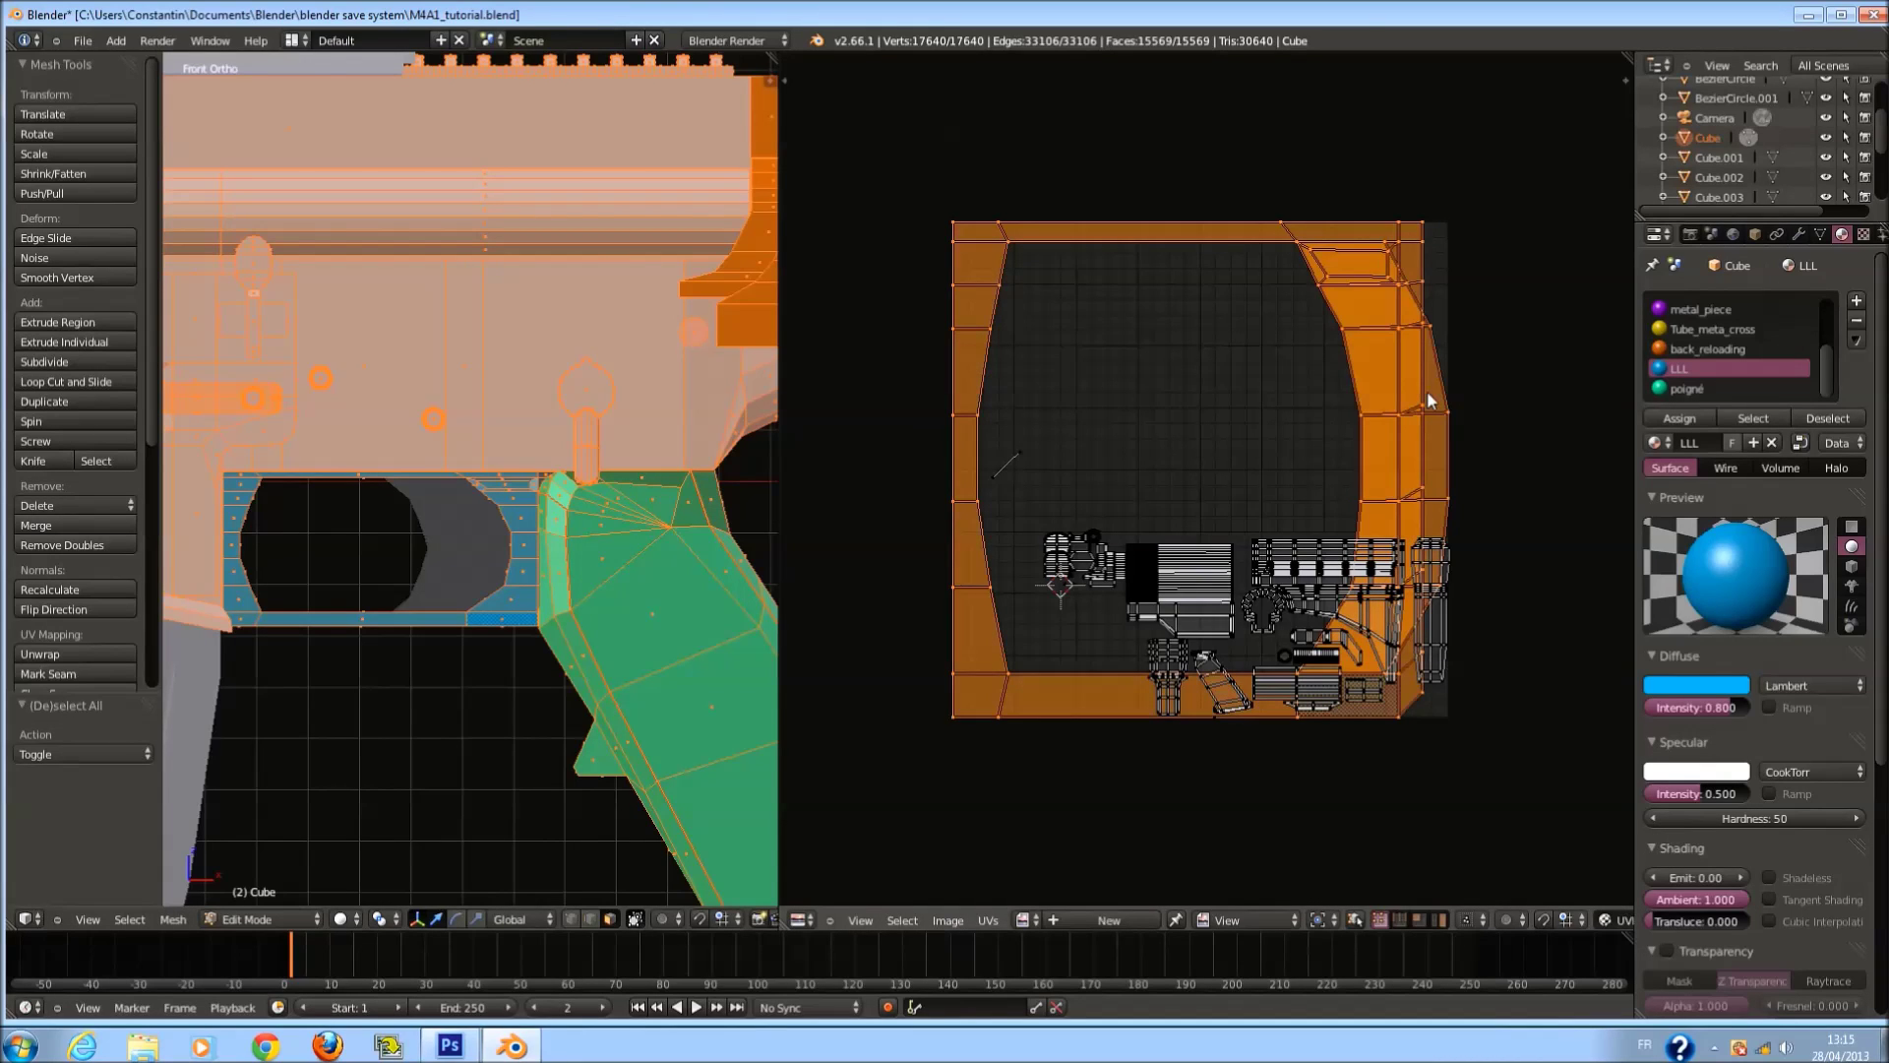
Scale the trigger guard's UV island by 0.267, save the file and move the island to the free area below the small islands.
key("s")
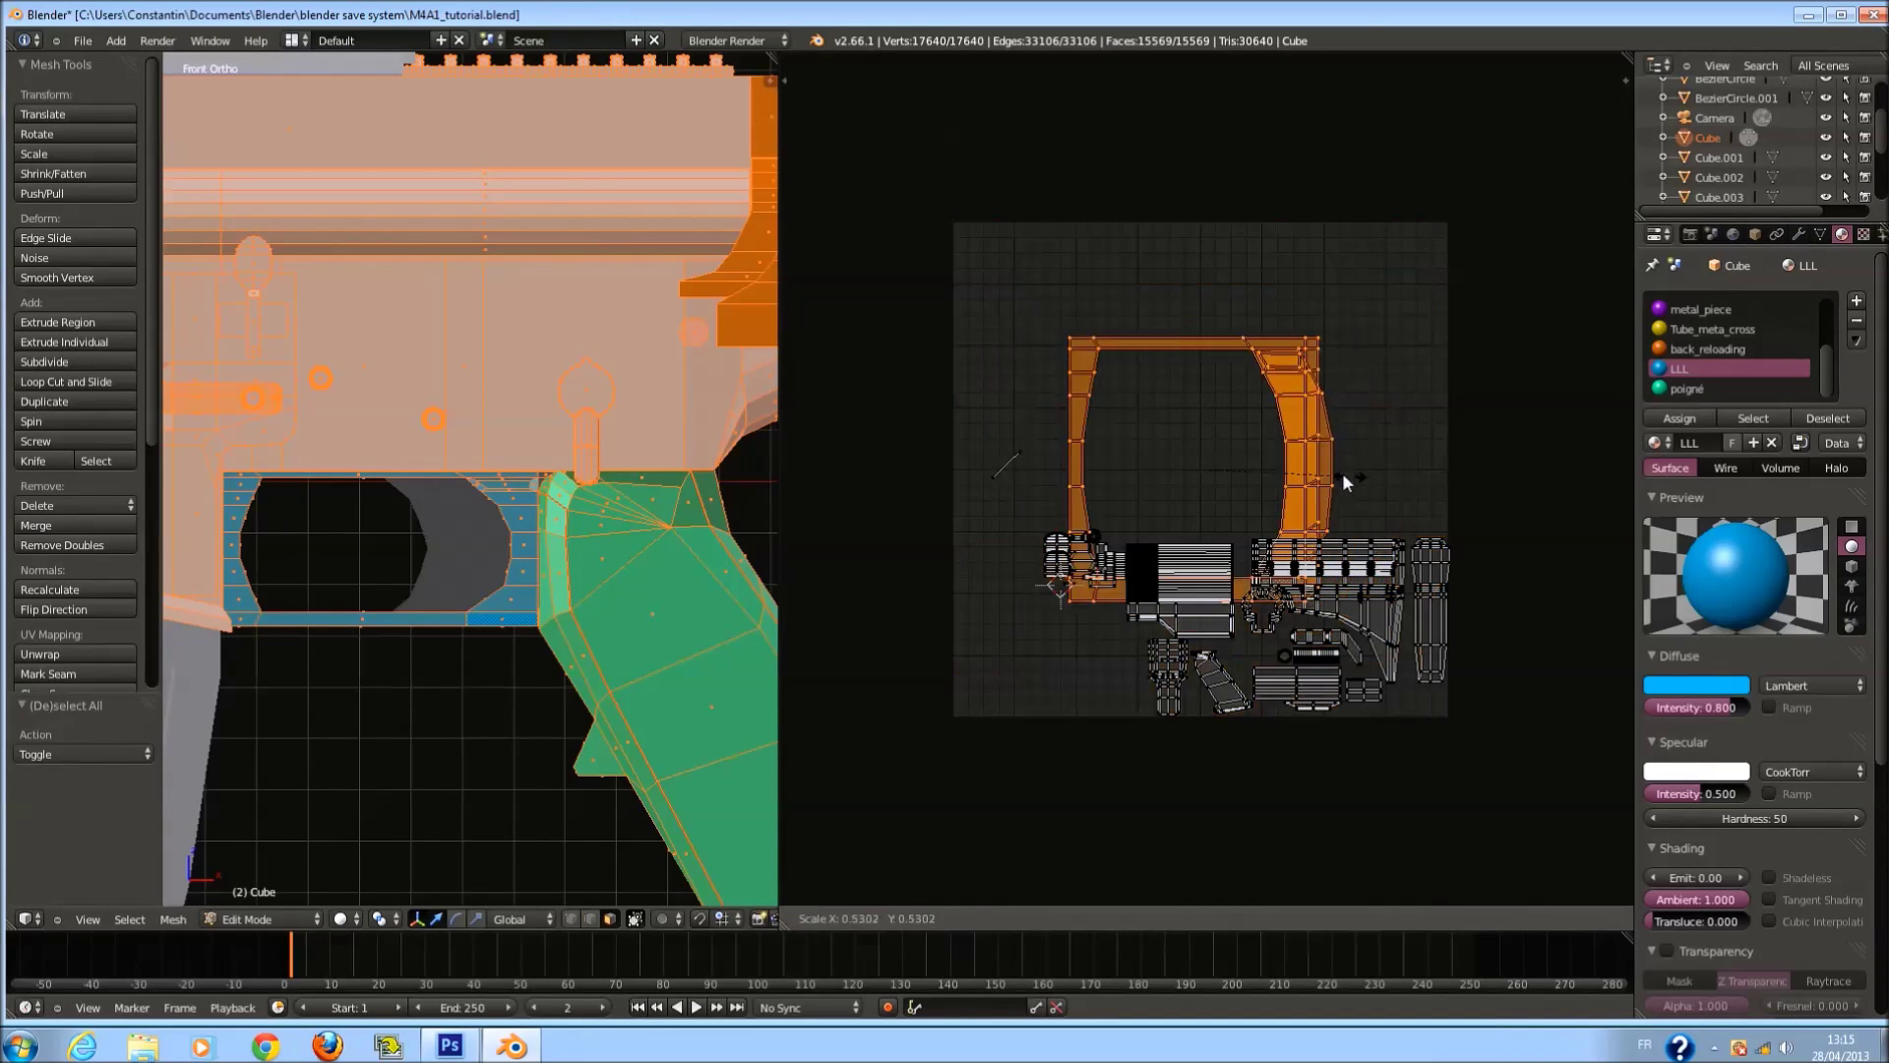
left_click(1271, 474)
scroll(1271, 474, "up", 3)
key("ctrl+s")
key("g")
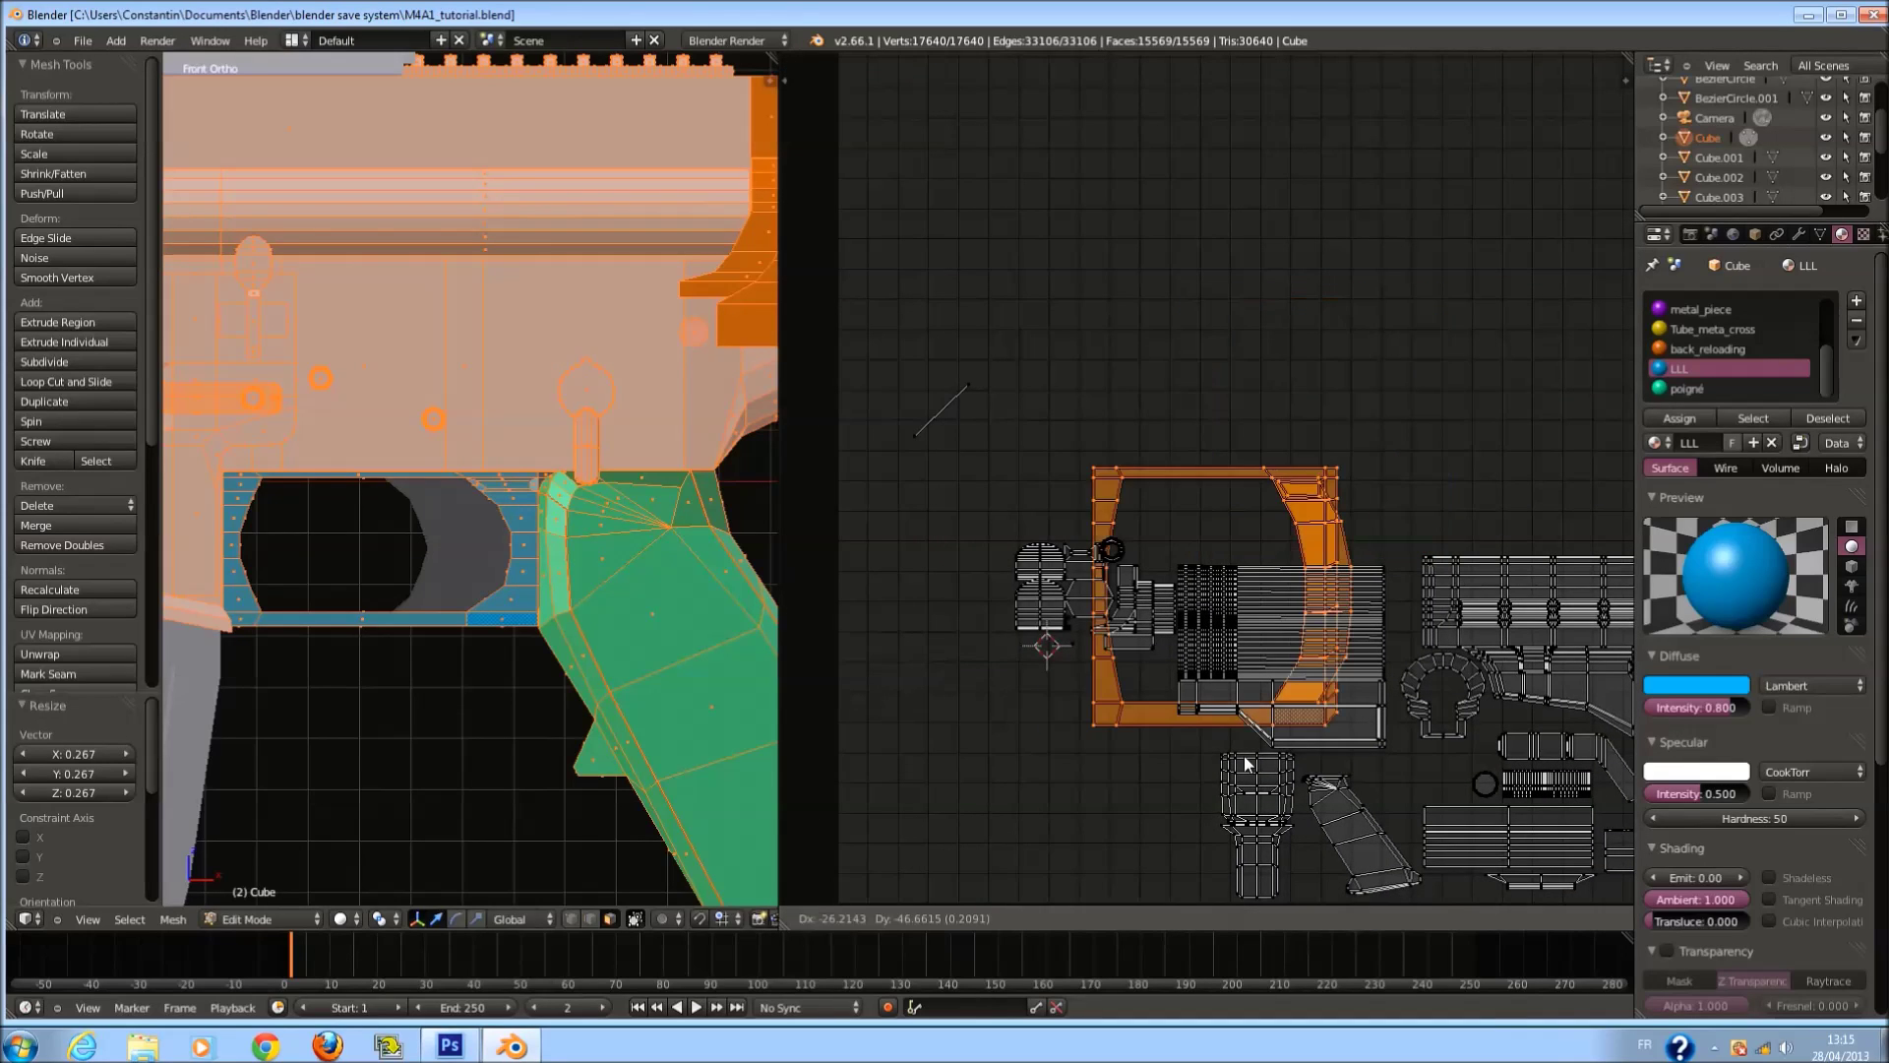
left_click(1205, 830)
Shrink the trigger guard's UV island further, by 0.537 and by 0.581, and save the file.
middle_click_drag(1308, 821, 1418, 585)
scroll(1419, 584, "up", 4)
key("s")
left_click(1358, 675)
scroll(1355, 675, "down", 1)
middle_click_drag(1352, 675, 1289, 646)
key("ctrl+s")
left_click(1290, 647)
key("s")
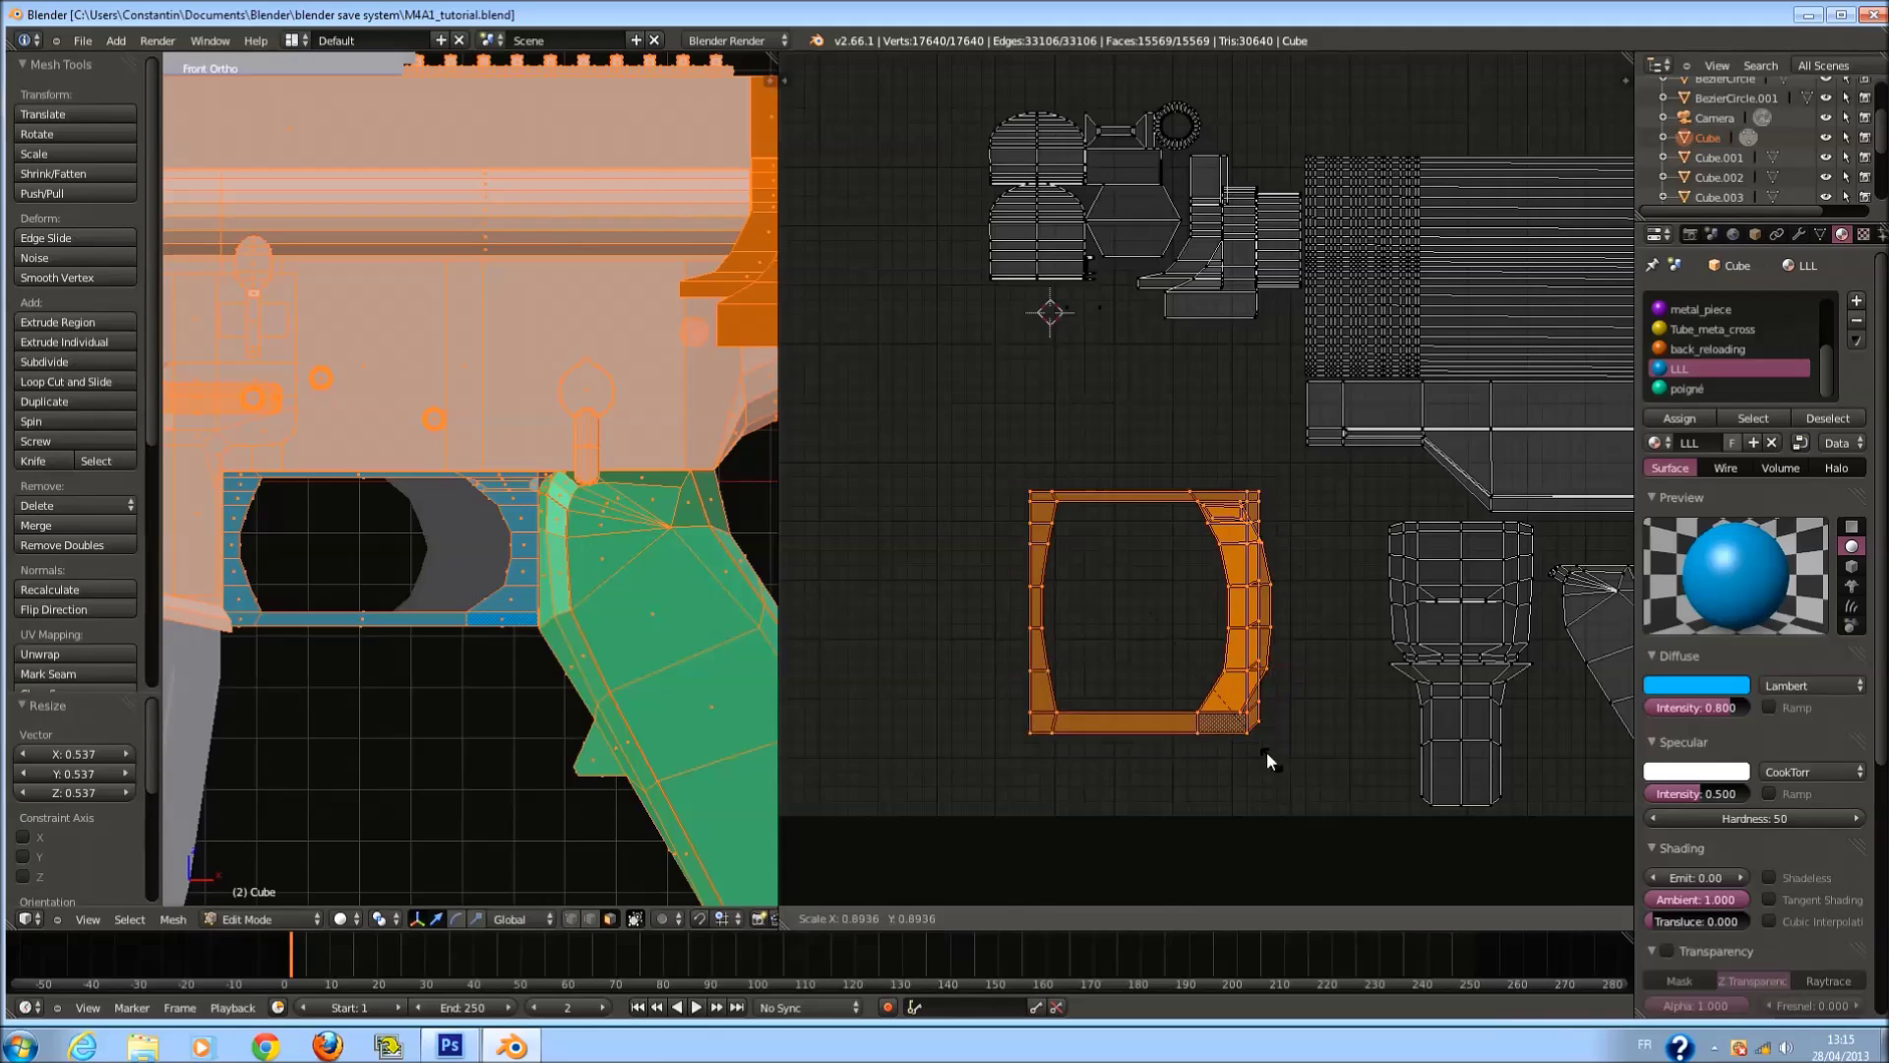
left_click(1218, 713)
Move the guard's UV island near the lower edge of the layout and scale it by 0.679 along Y.
key("g")
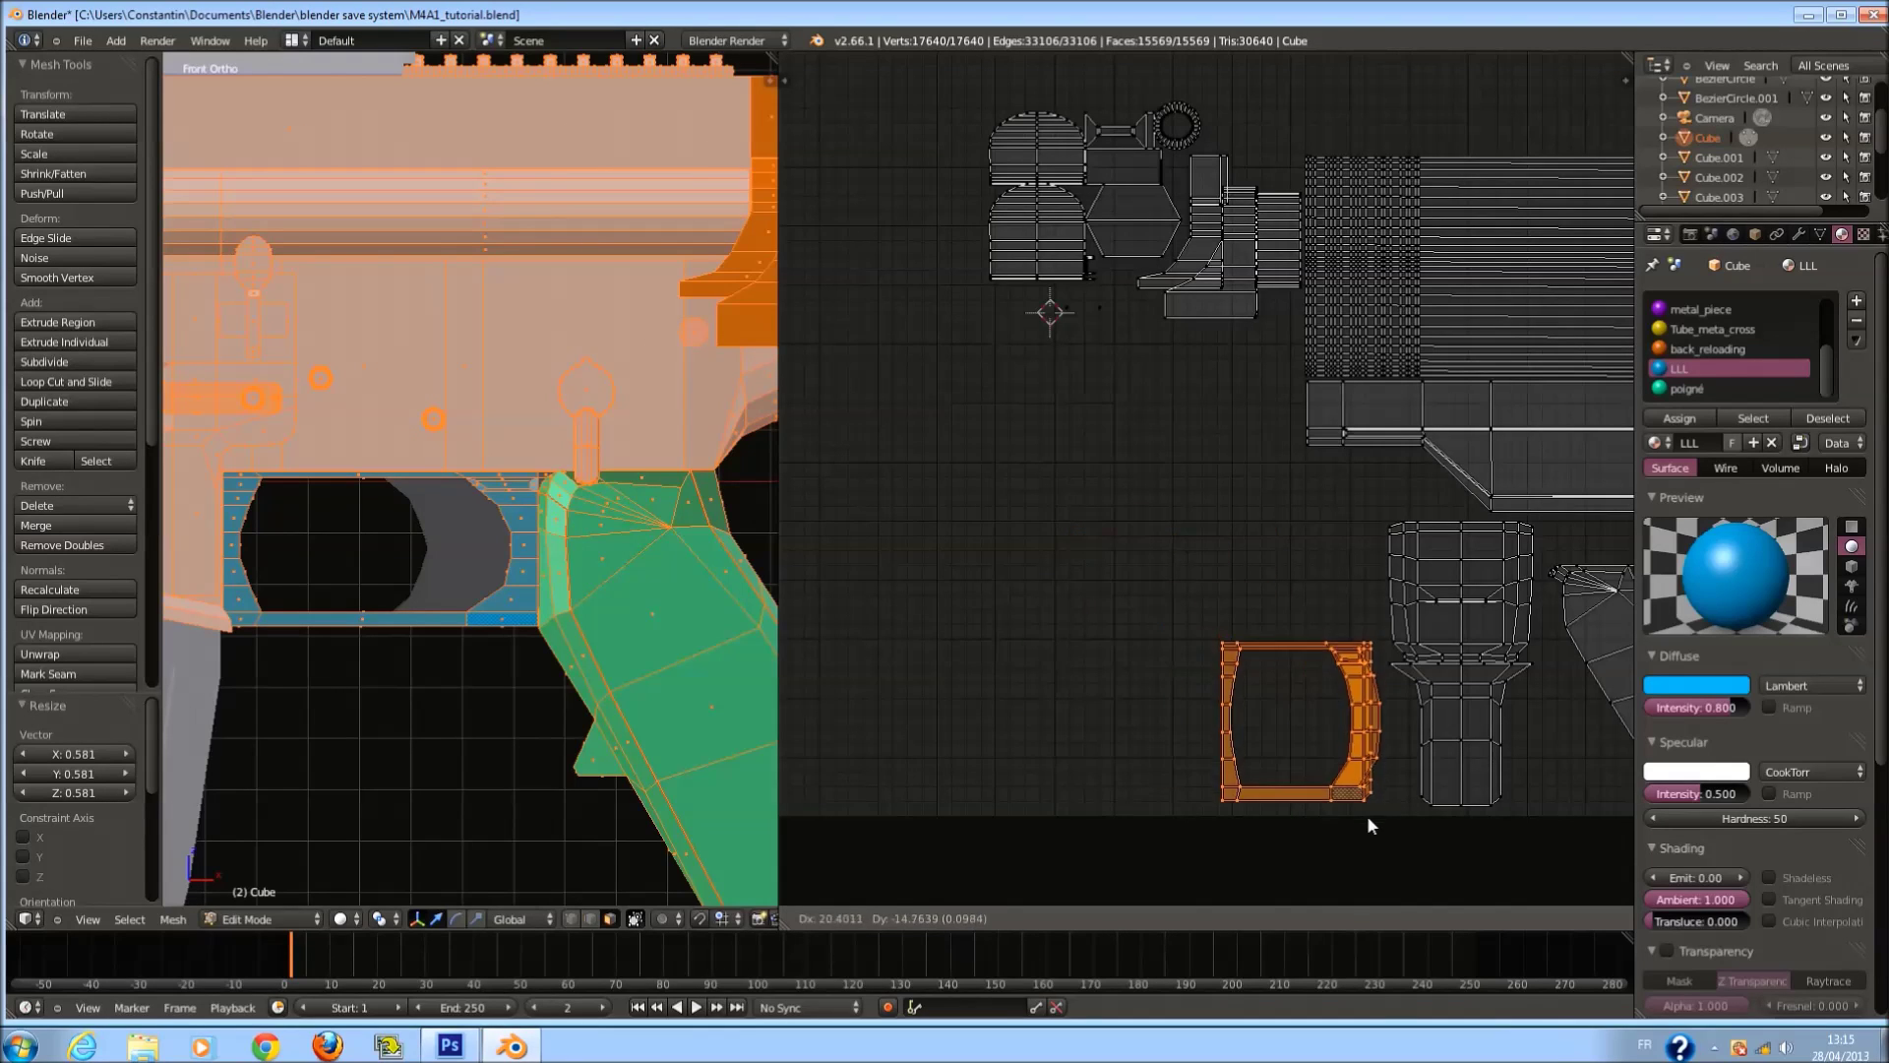
left_click(1222, 803)
key("s")
key("y")
left_click(1247, 771)
Try to unwrap the linked trigger guard faces with Project From View, and undo it.
key("u")
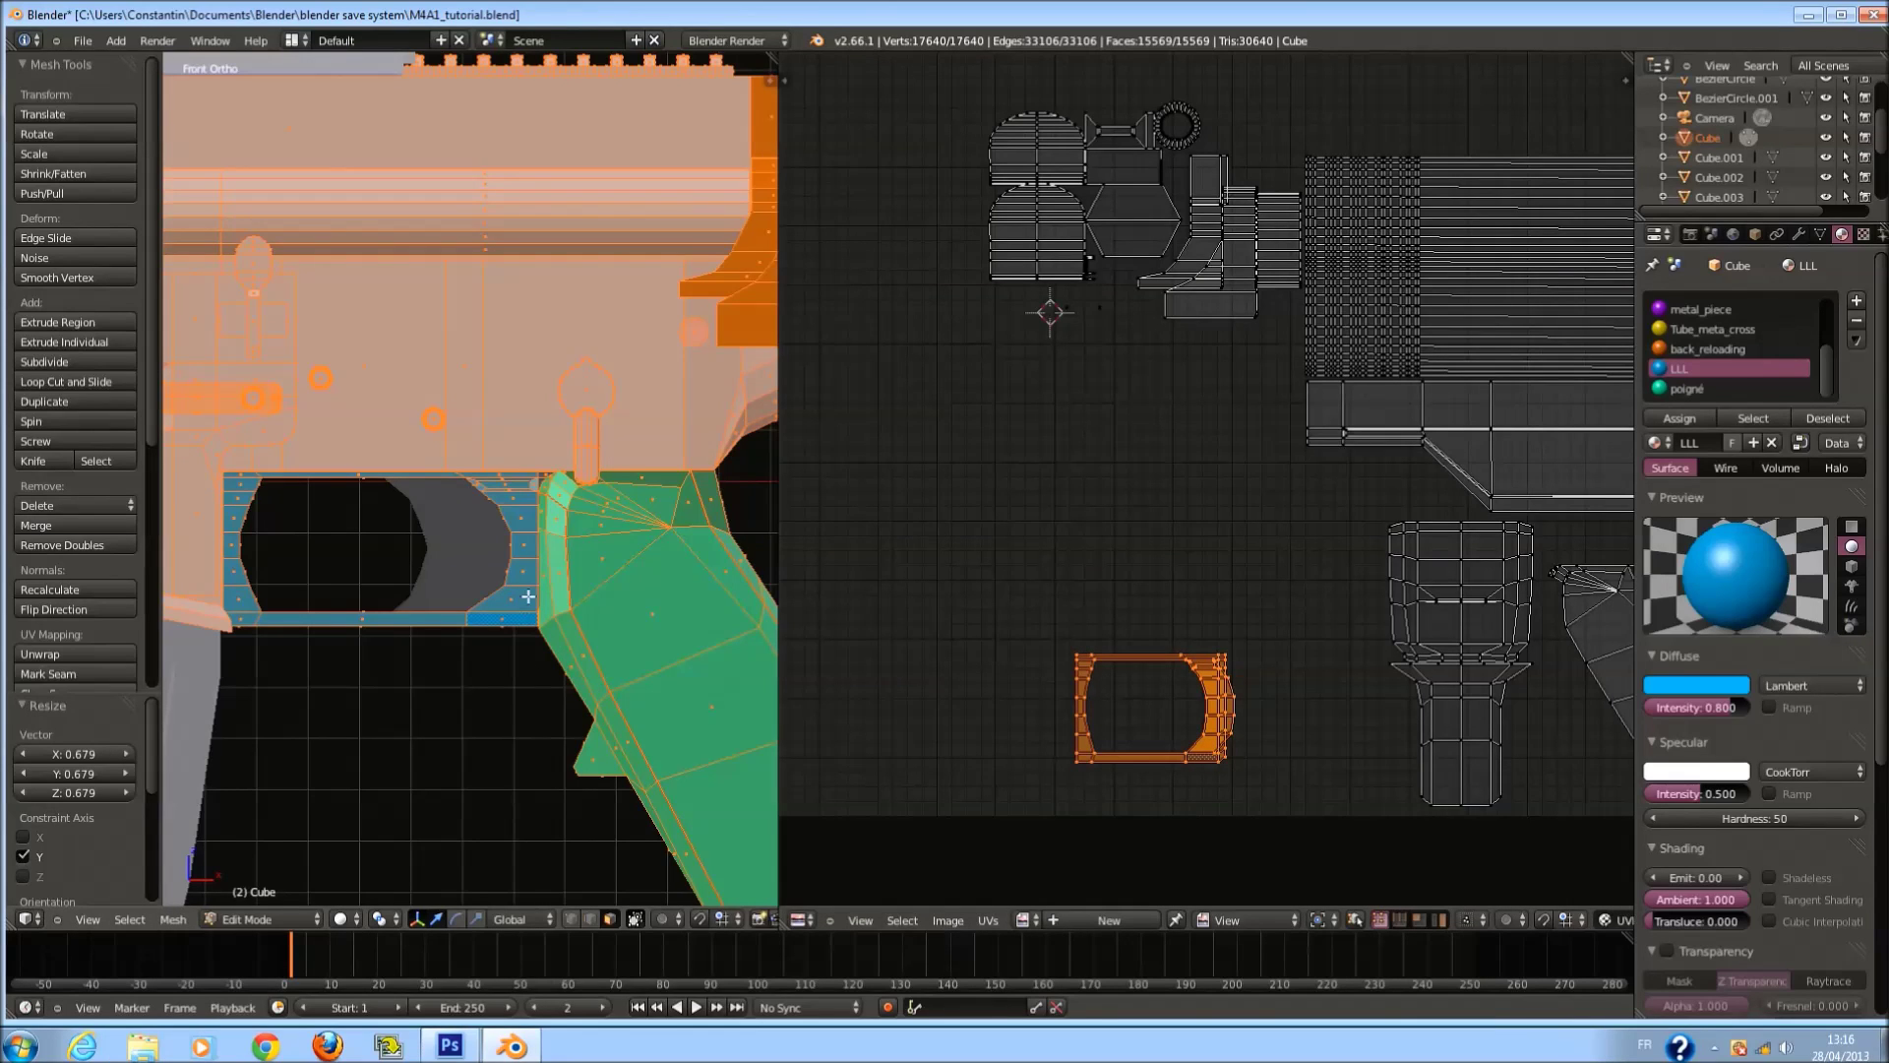
key("a")
key("l")
key("u")
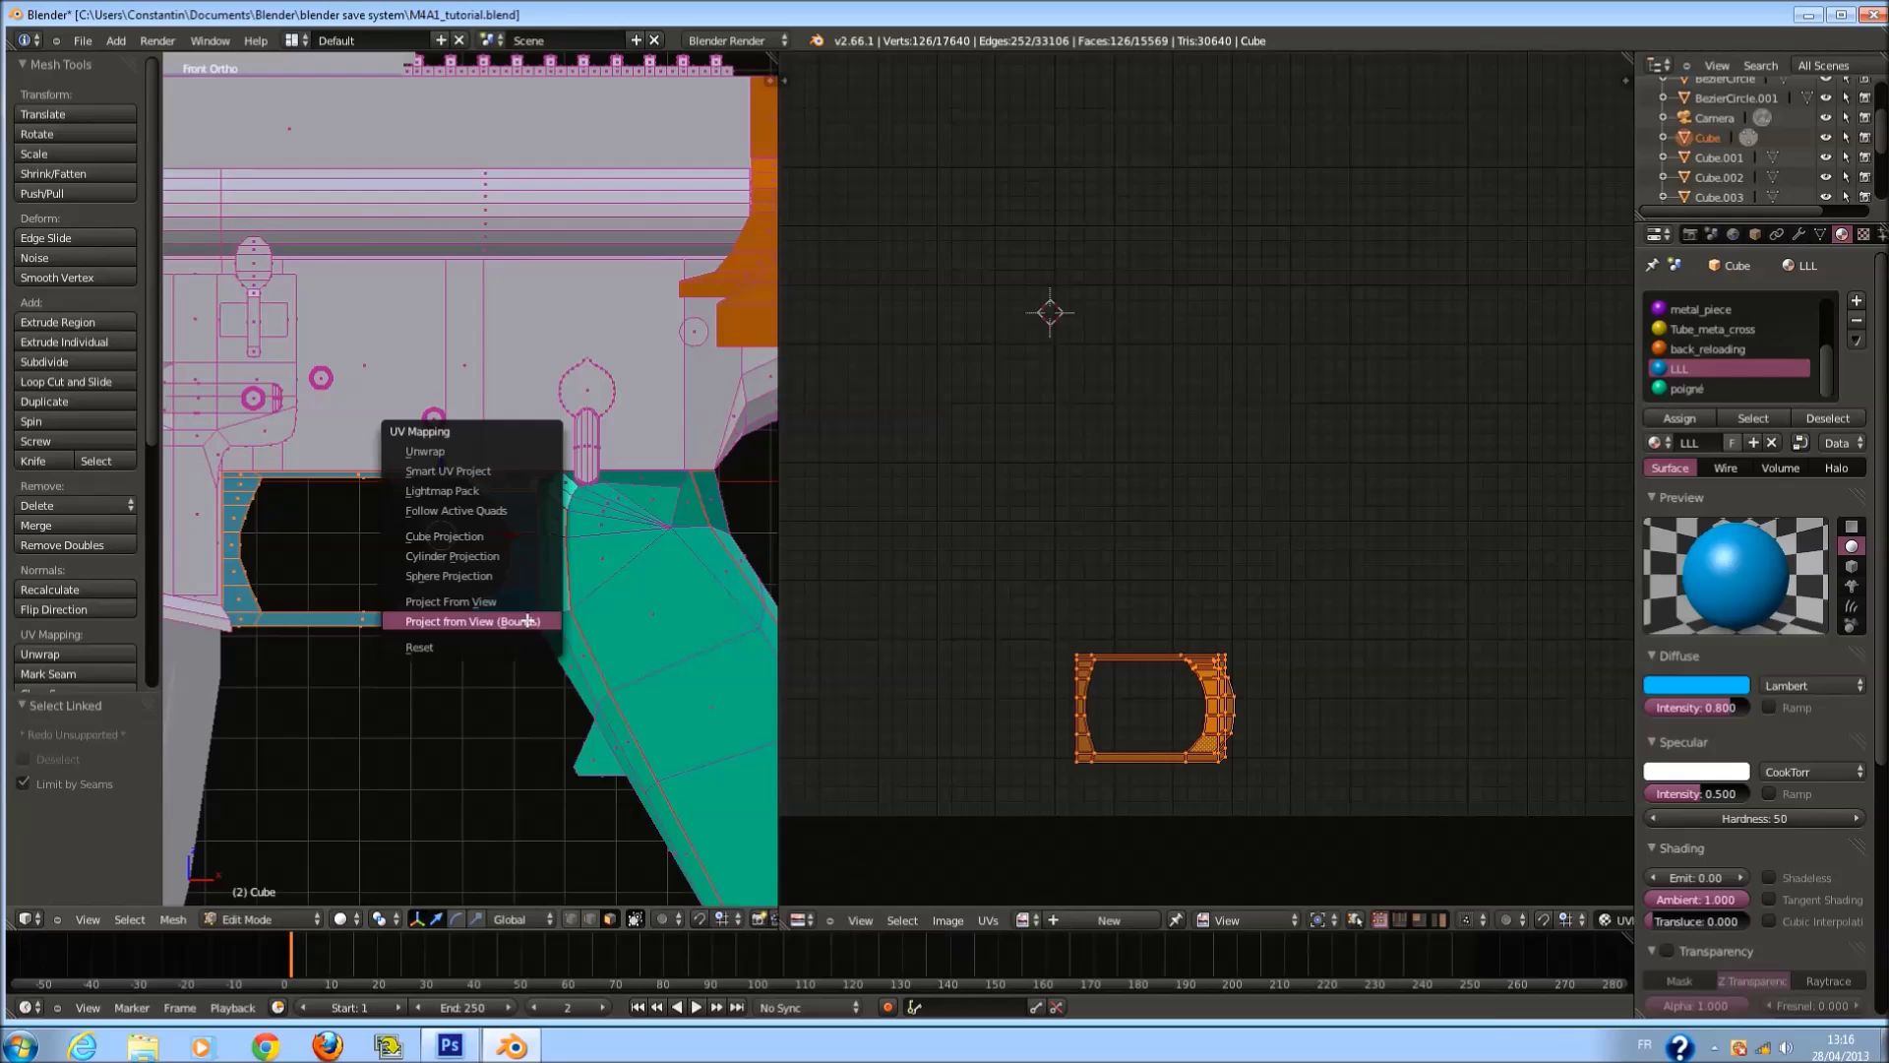
left_click(517, 598)
scroll(1691, 425, "down", 4)
scroll(1535, 424, "down", 5)
middle_click_drag(1487, 484, 1476, 504)
scroll(1451, 518, "up", 1)
key("ctrl+z")
key("ctrl+z")
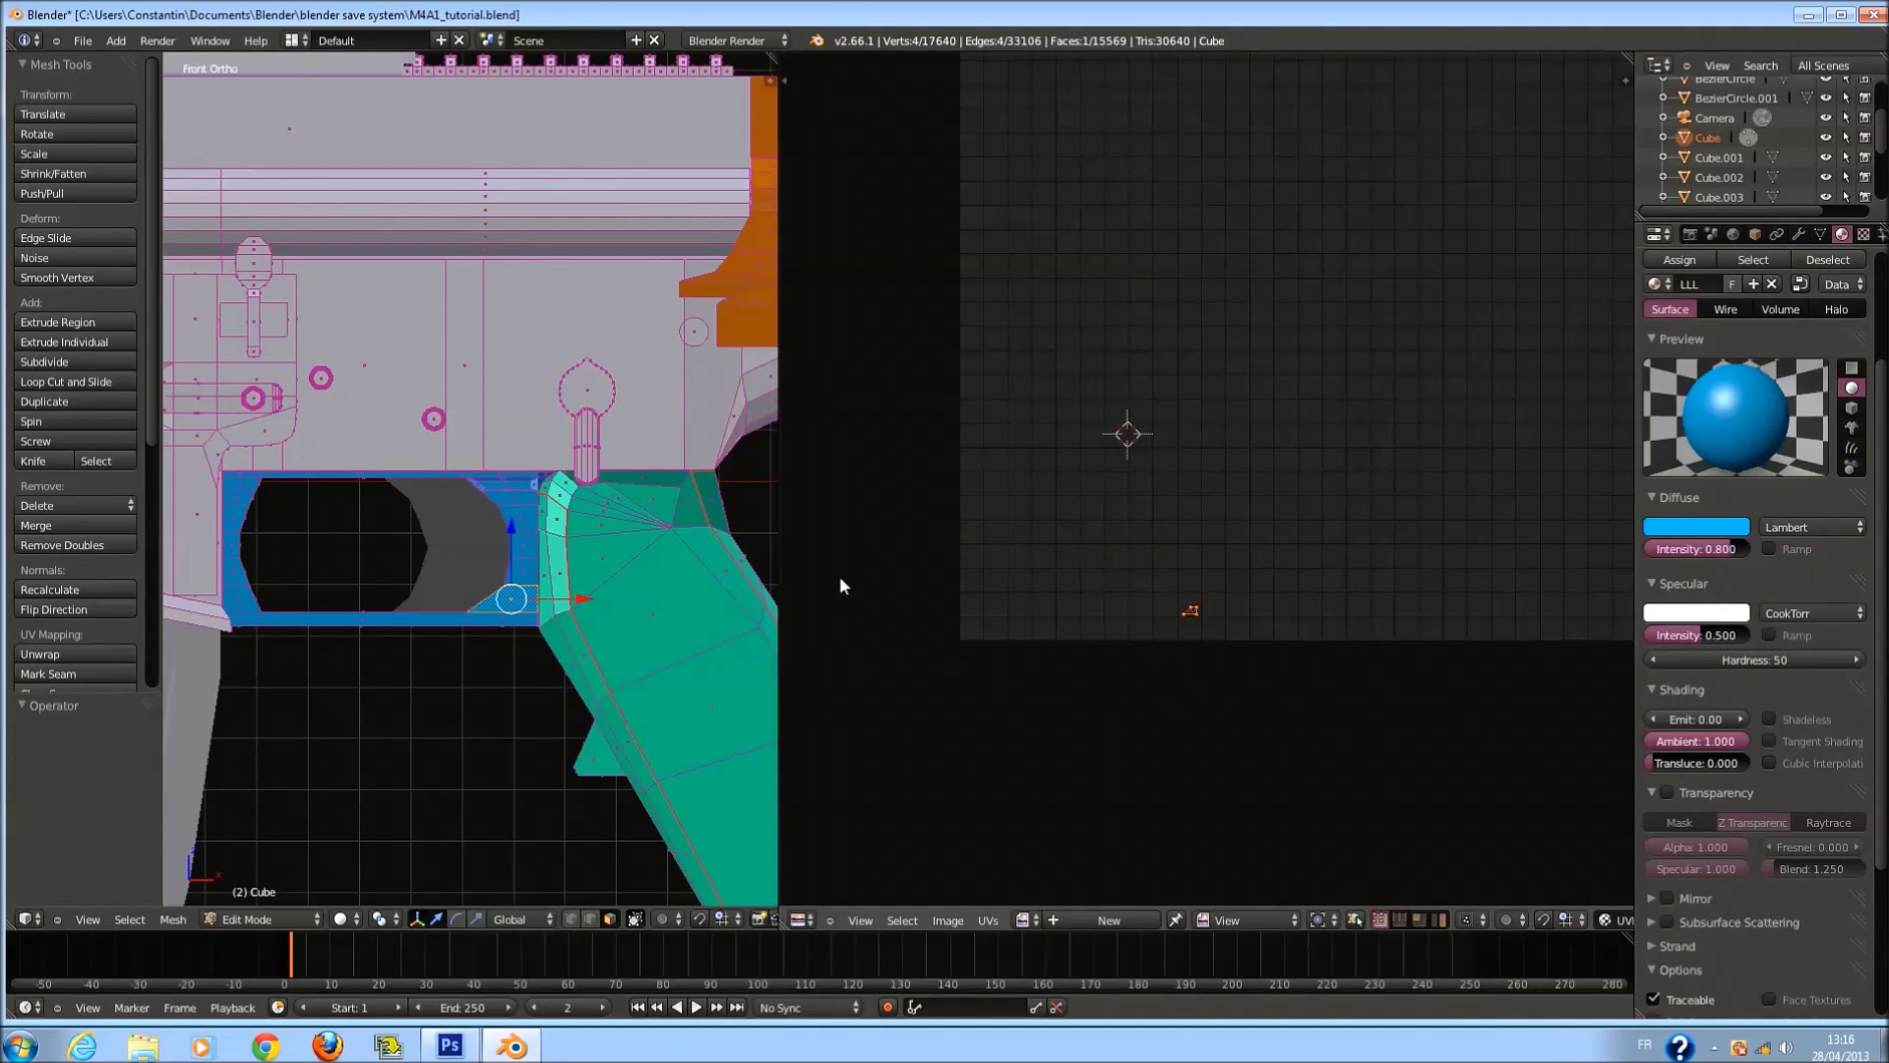
Select the whole gun mesh again and circle-select the trigger guard's island in the UV layout.
scroll(473, 482, "up", 2)
key("a")
key("a")
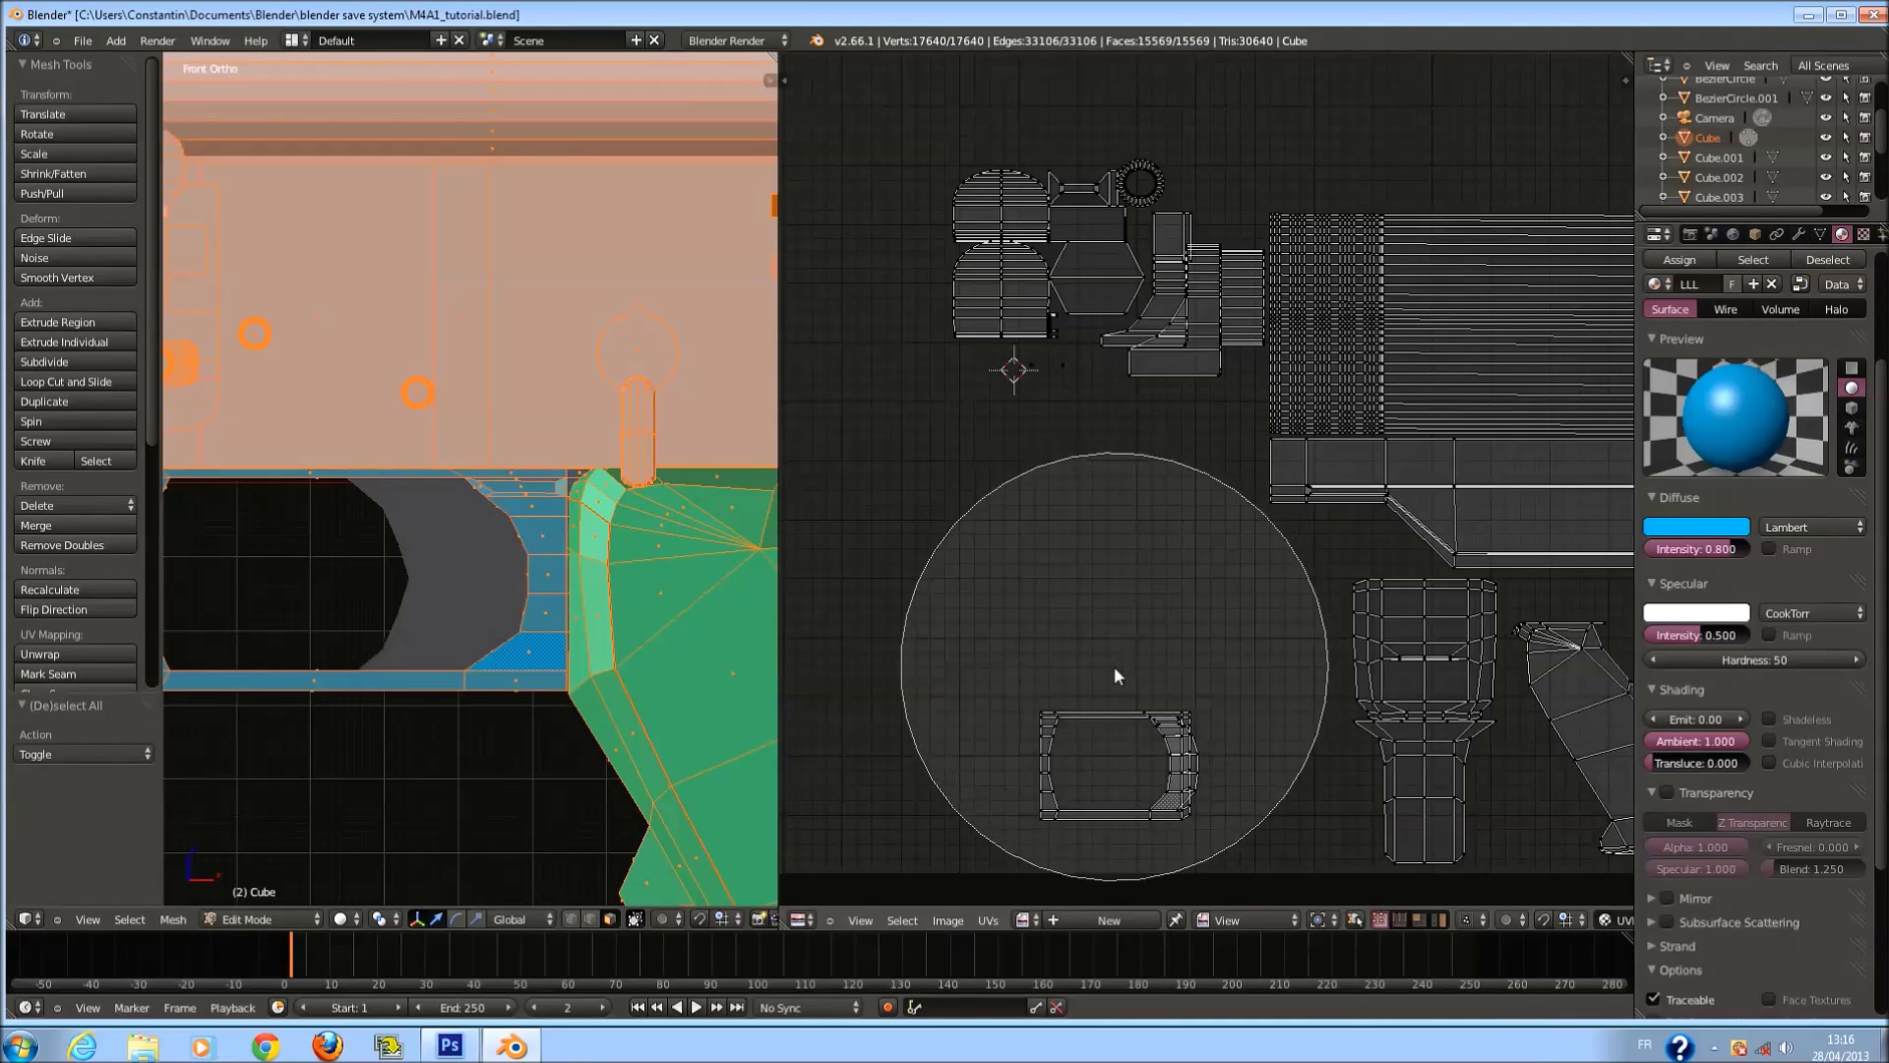
left_click(1082, 726)
key("Escape")
Widen the guard's UV island along X, scale it uniformly by 1.064 and move it closer to the neighbouring island.
key("s")
key("x")
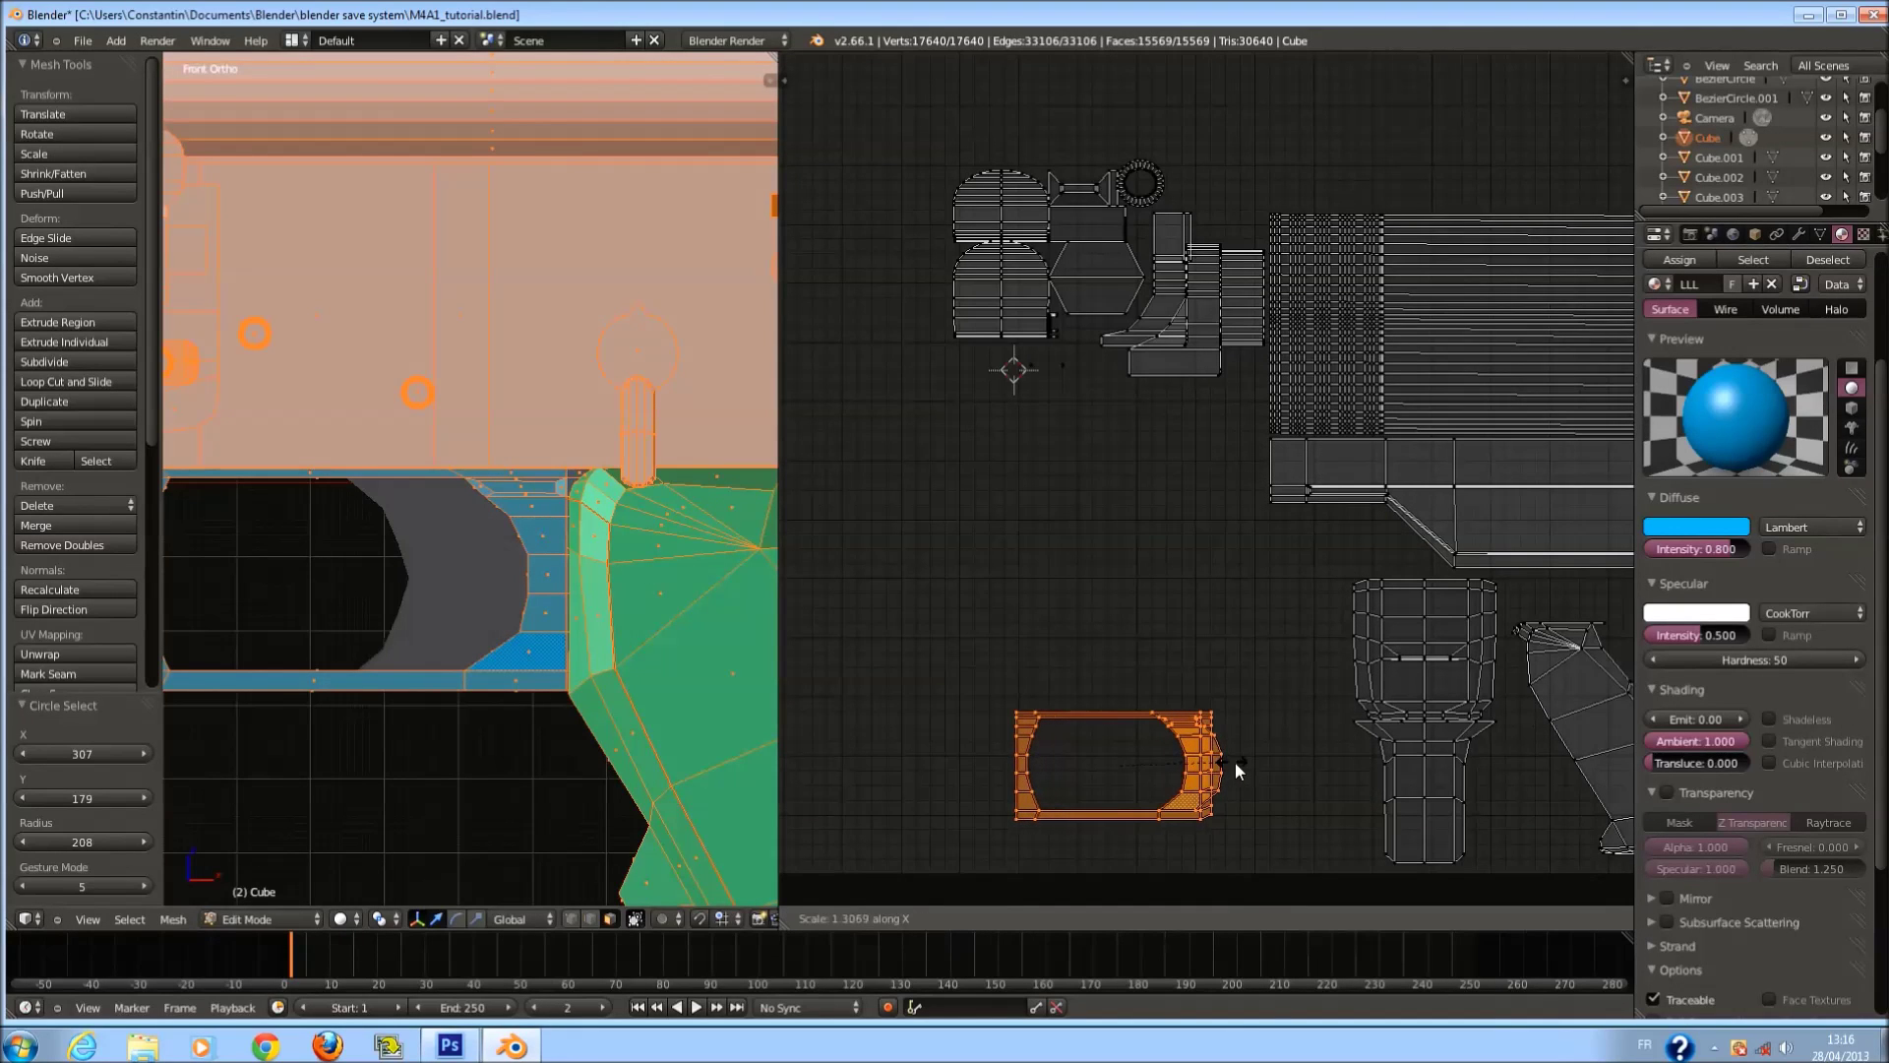
left_click(1245, 766)
key("s")
left_click(1277, 777)
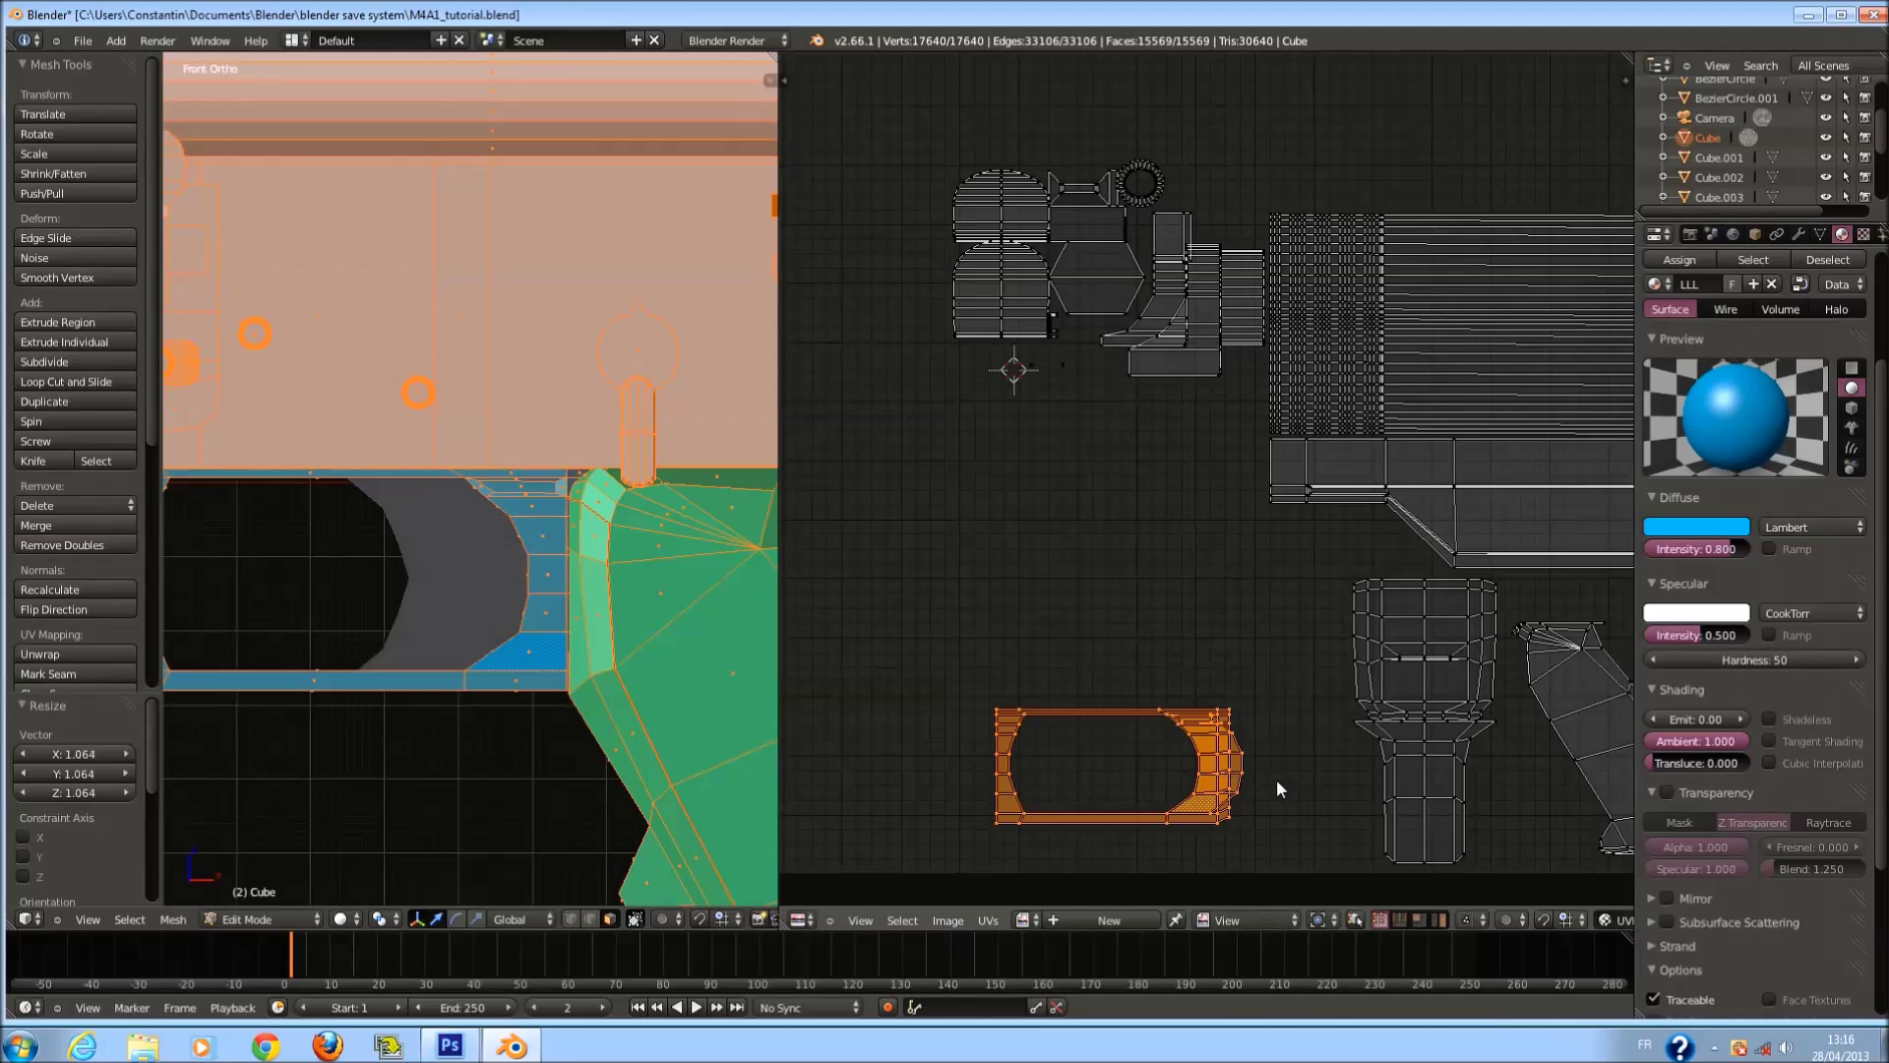
key("g")
left_click(1387, 821)
Clear the UV selection, leave Edit Mode and save the file over the existing one.
key("a")
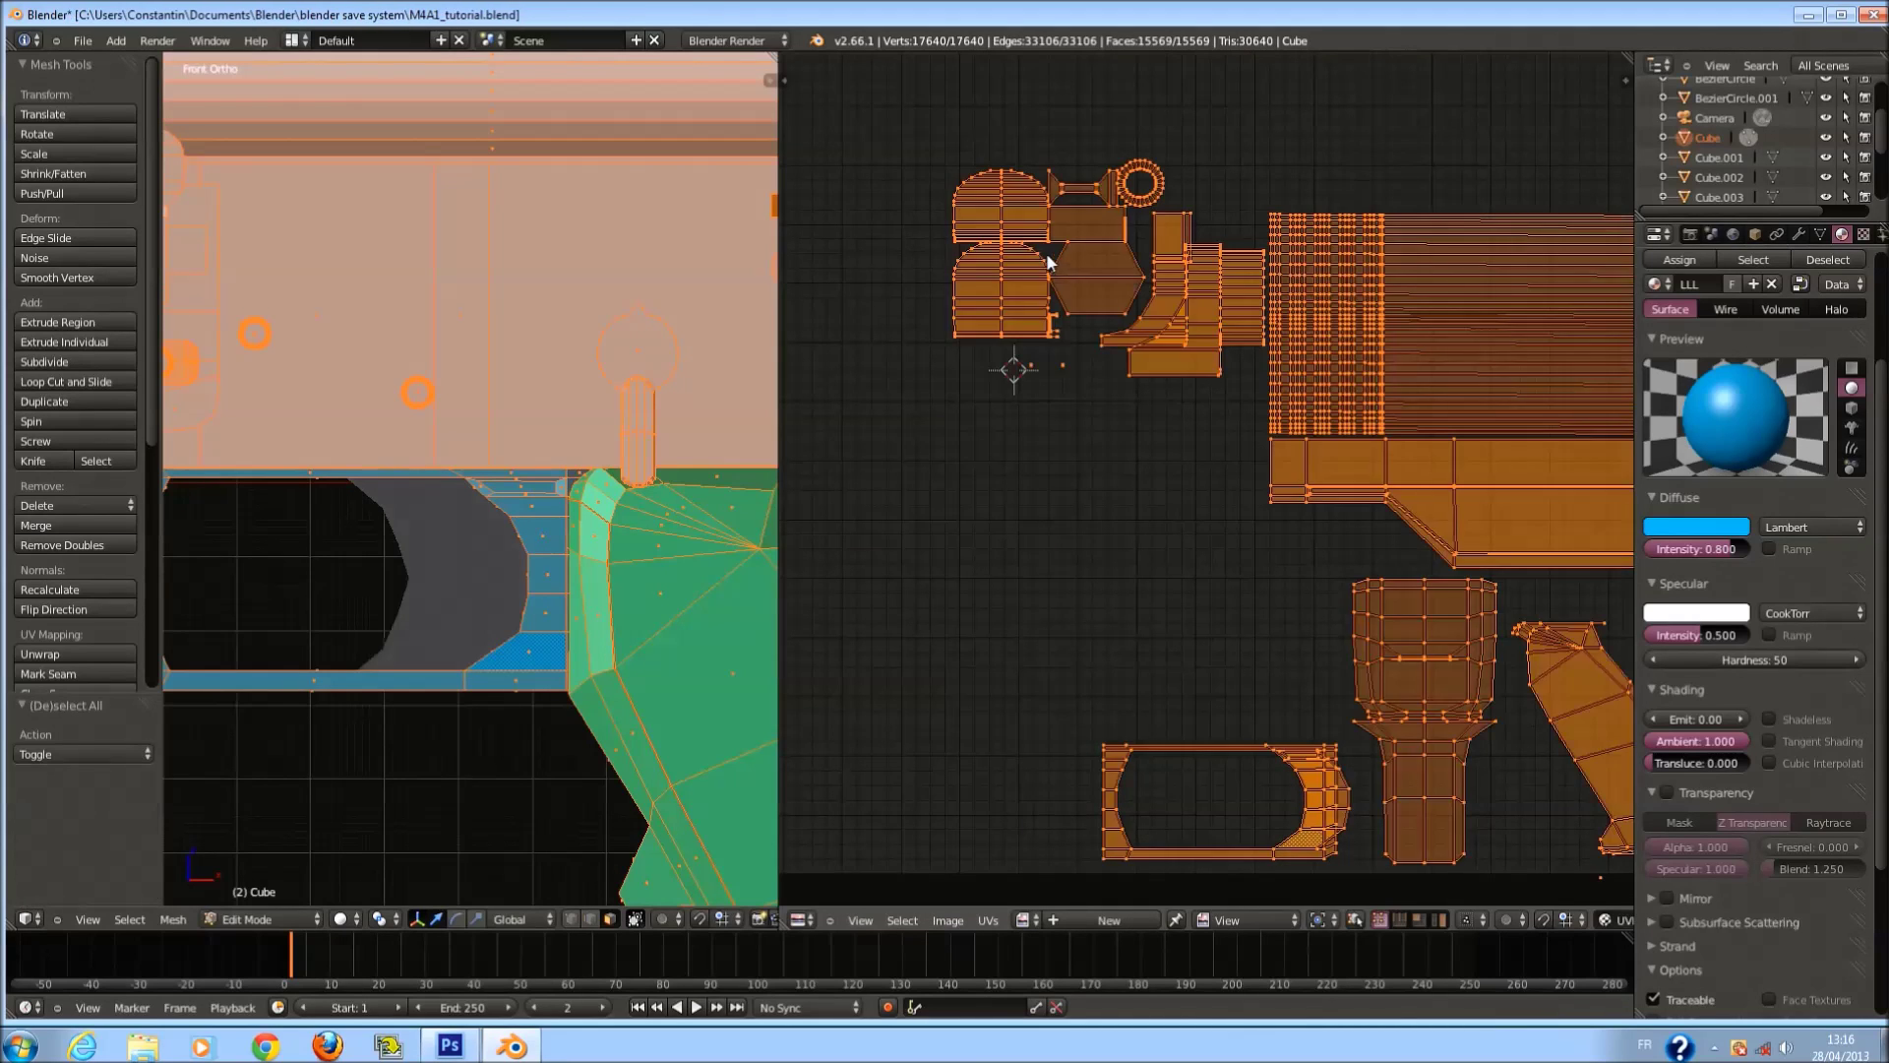
key("a")
scroll(1043, 348, "down", 3)
key("Tab")
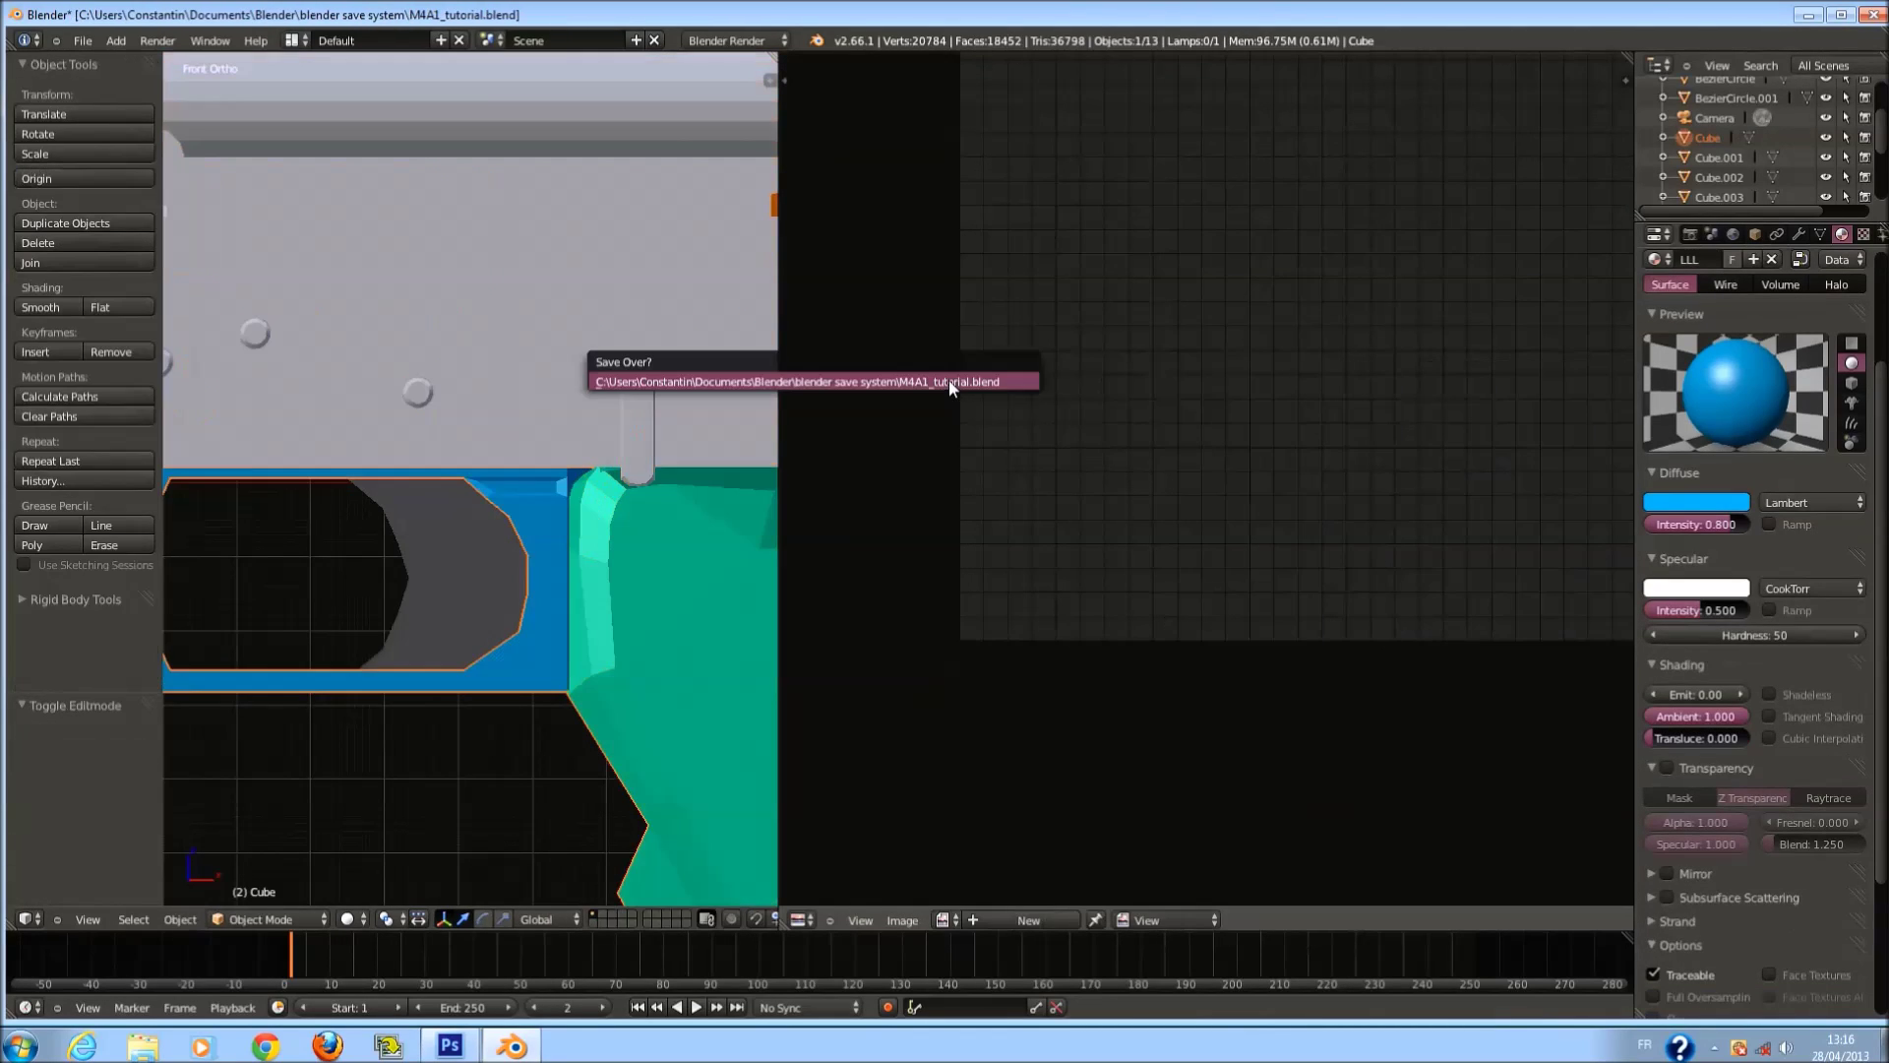
Reopen the gun body in Edit Mode and pull apart the vertices of the collapsed, line-shaped UV island above the others.
key("Tab")
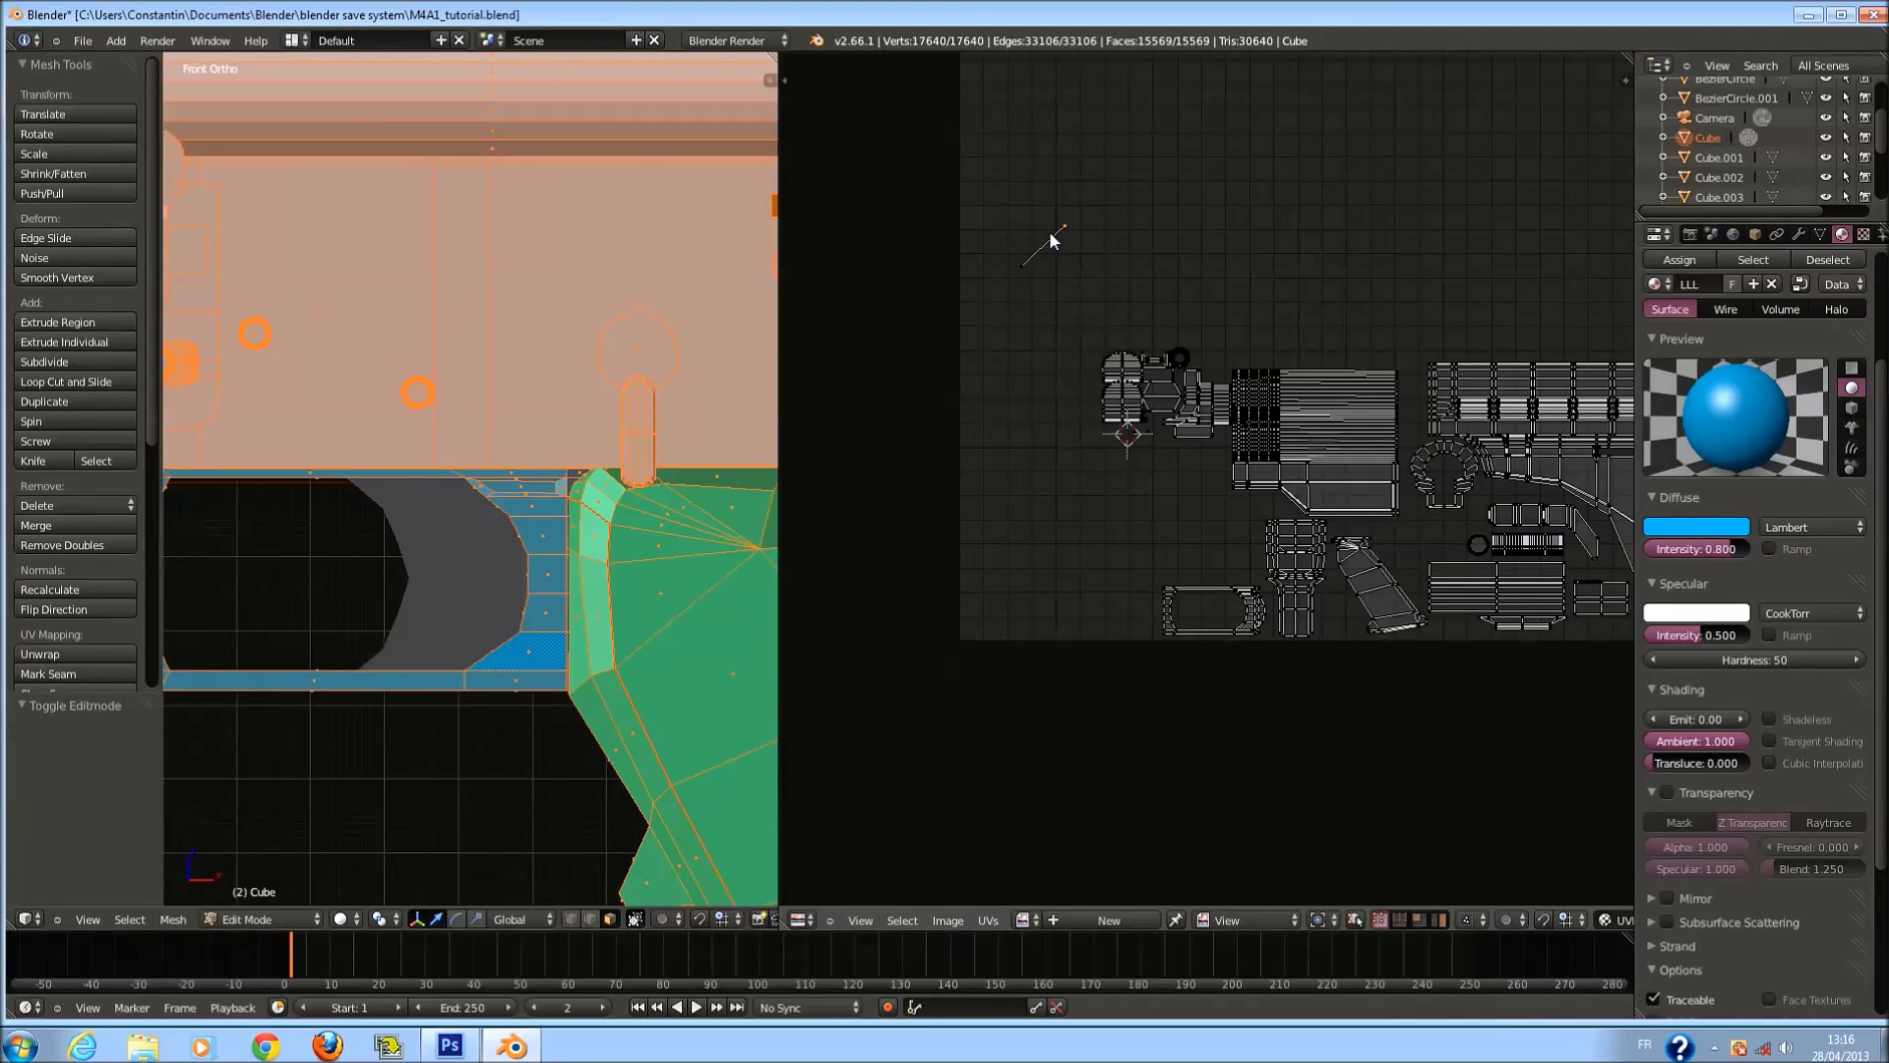
scroll(998, 199, "up", 1)
key("g")
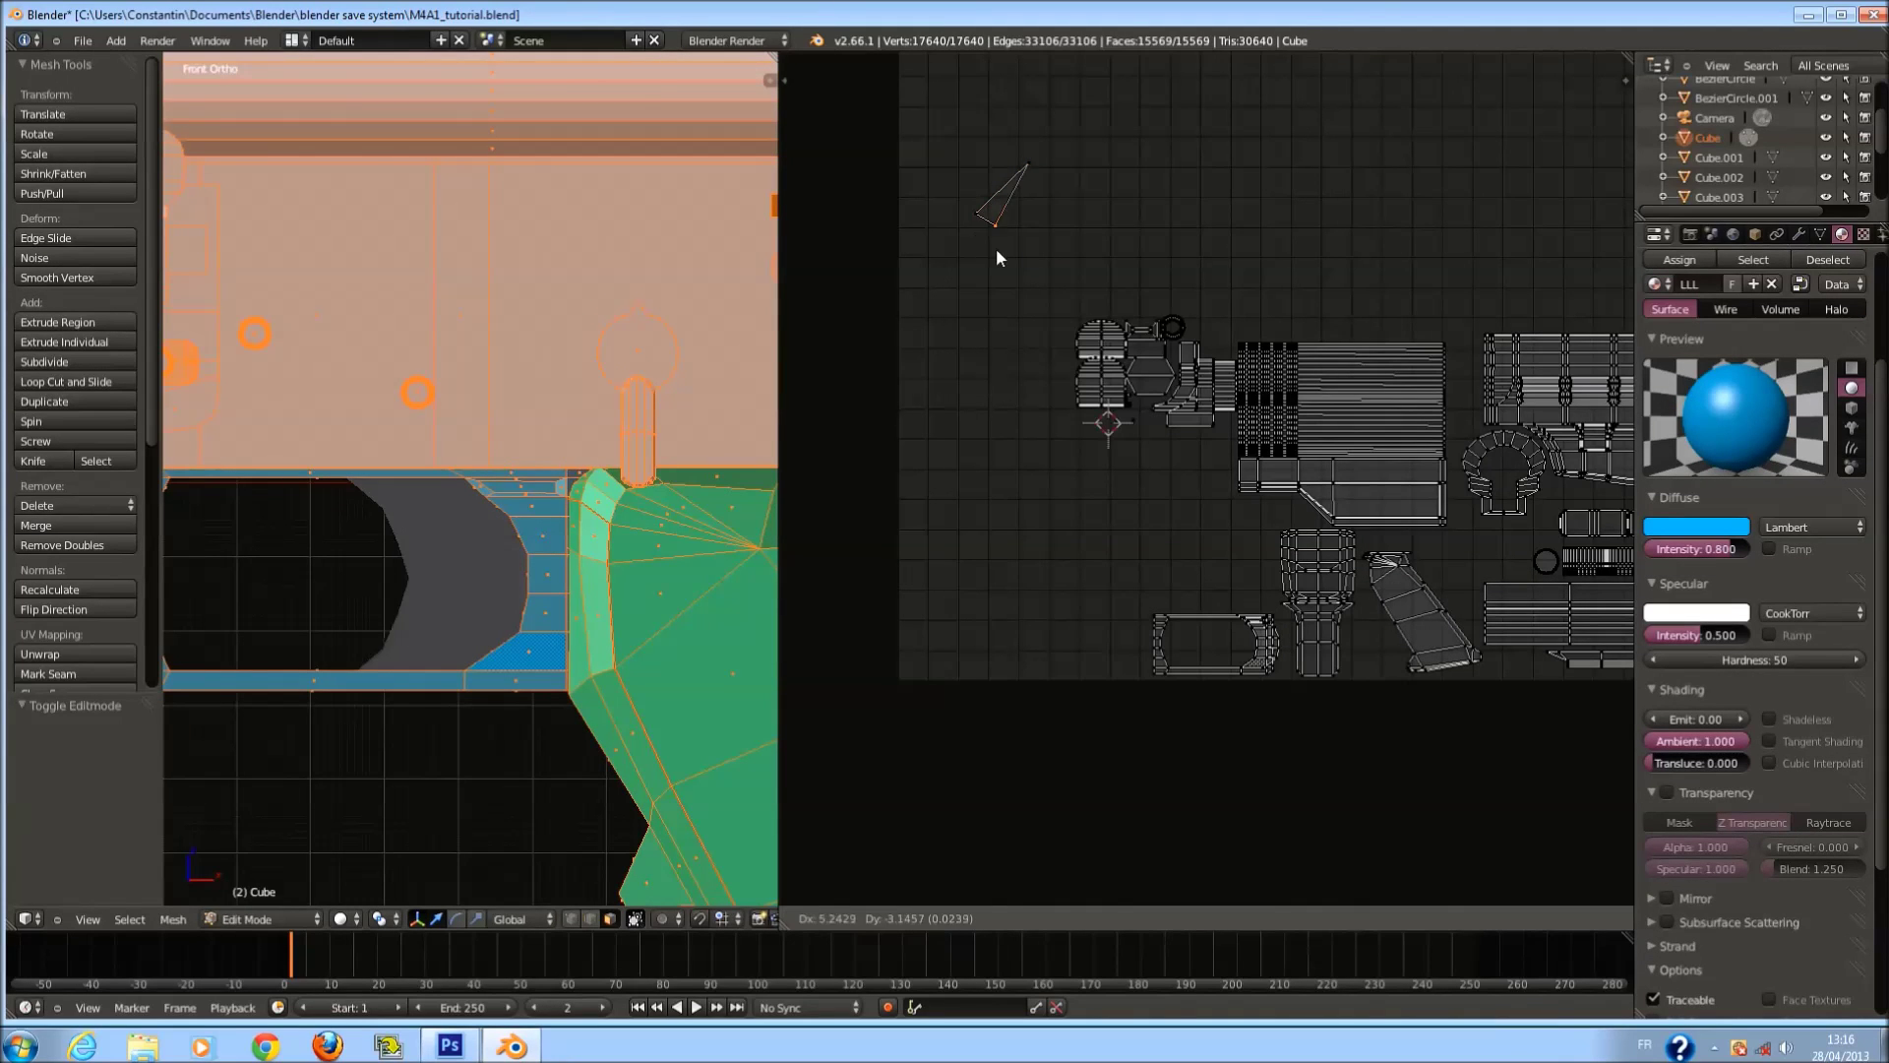
left_click(1031, 272)
right_click(1033, 167)
key("g")
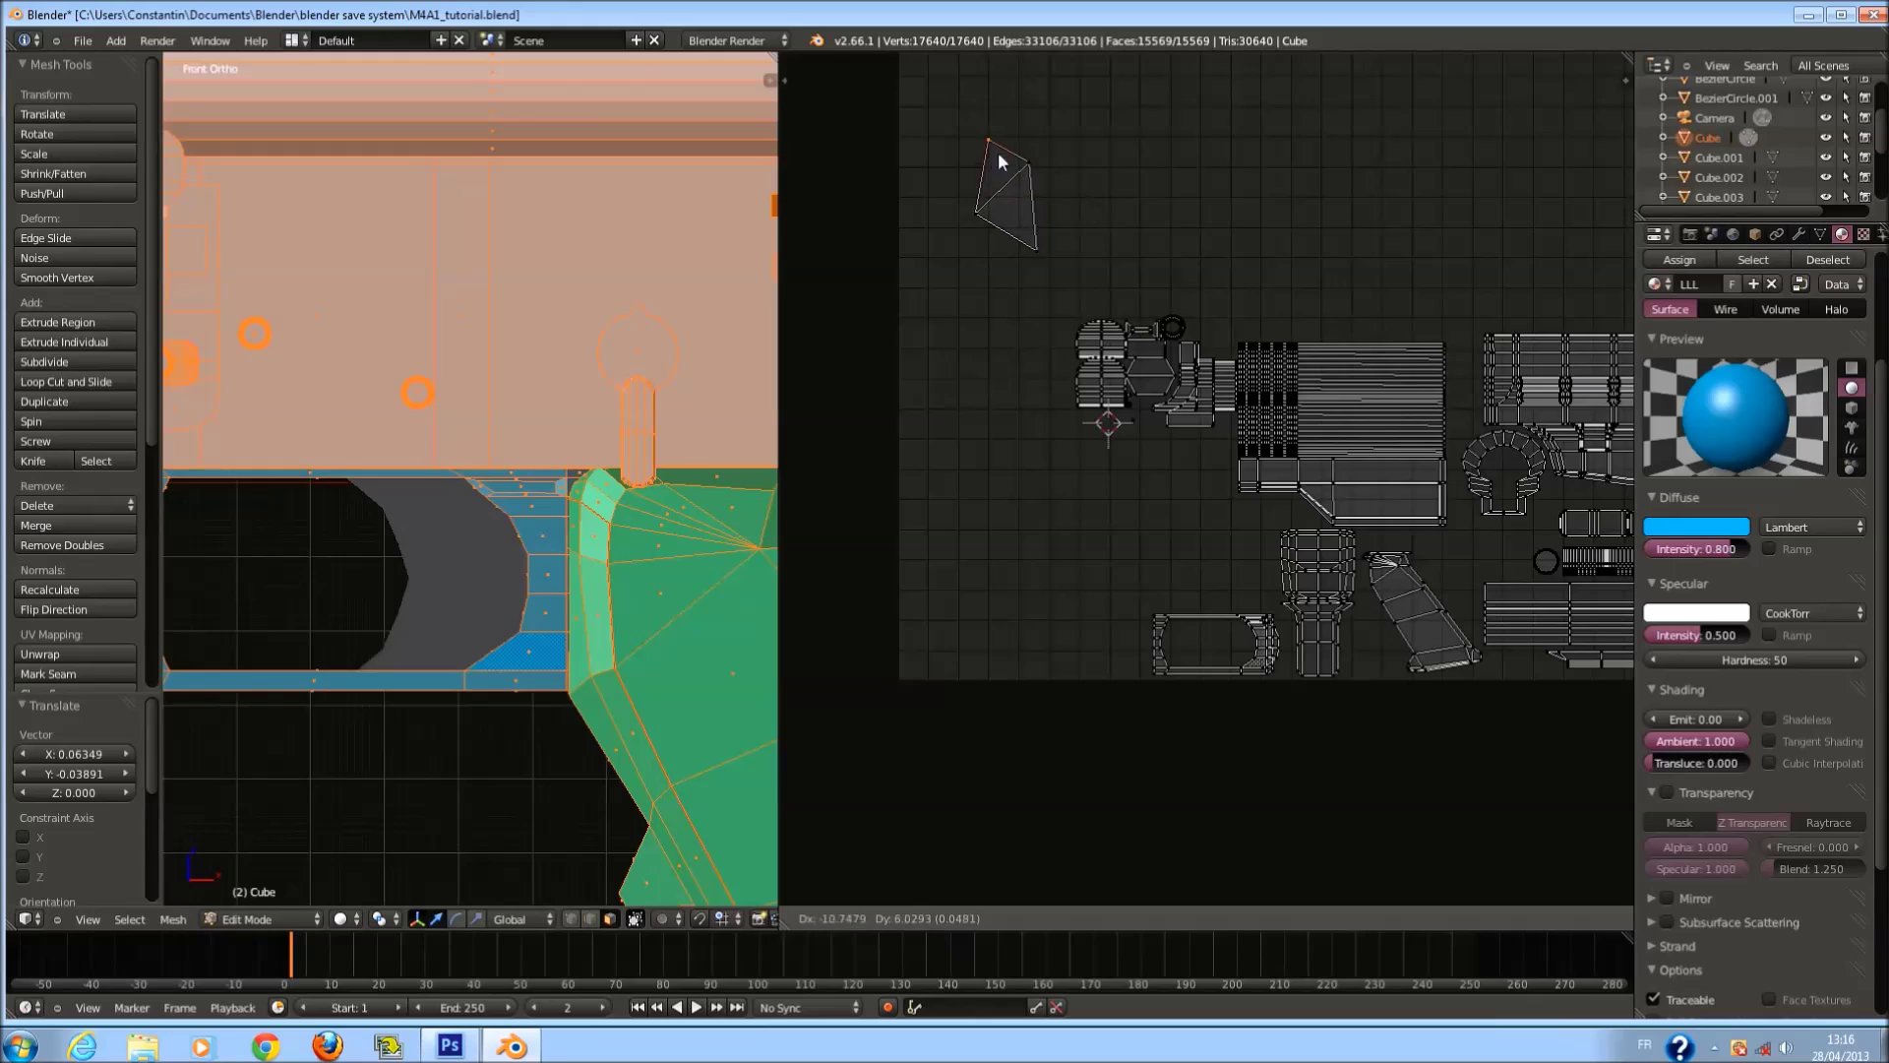
left_click(988, 151)
right_click(1029, 165)
key("g")
left_click(1023, 98)
right_click(1033, 163)
key("g")
left_click(1124, 181)
Arrange the opened island's UV vertices into a roughly rectangular pair of adjoining quads.
right_click(976, 211)
key("g")
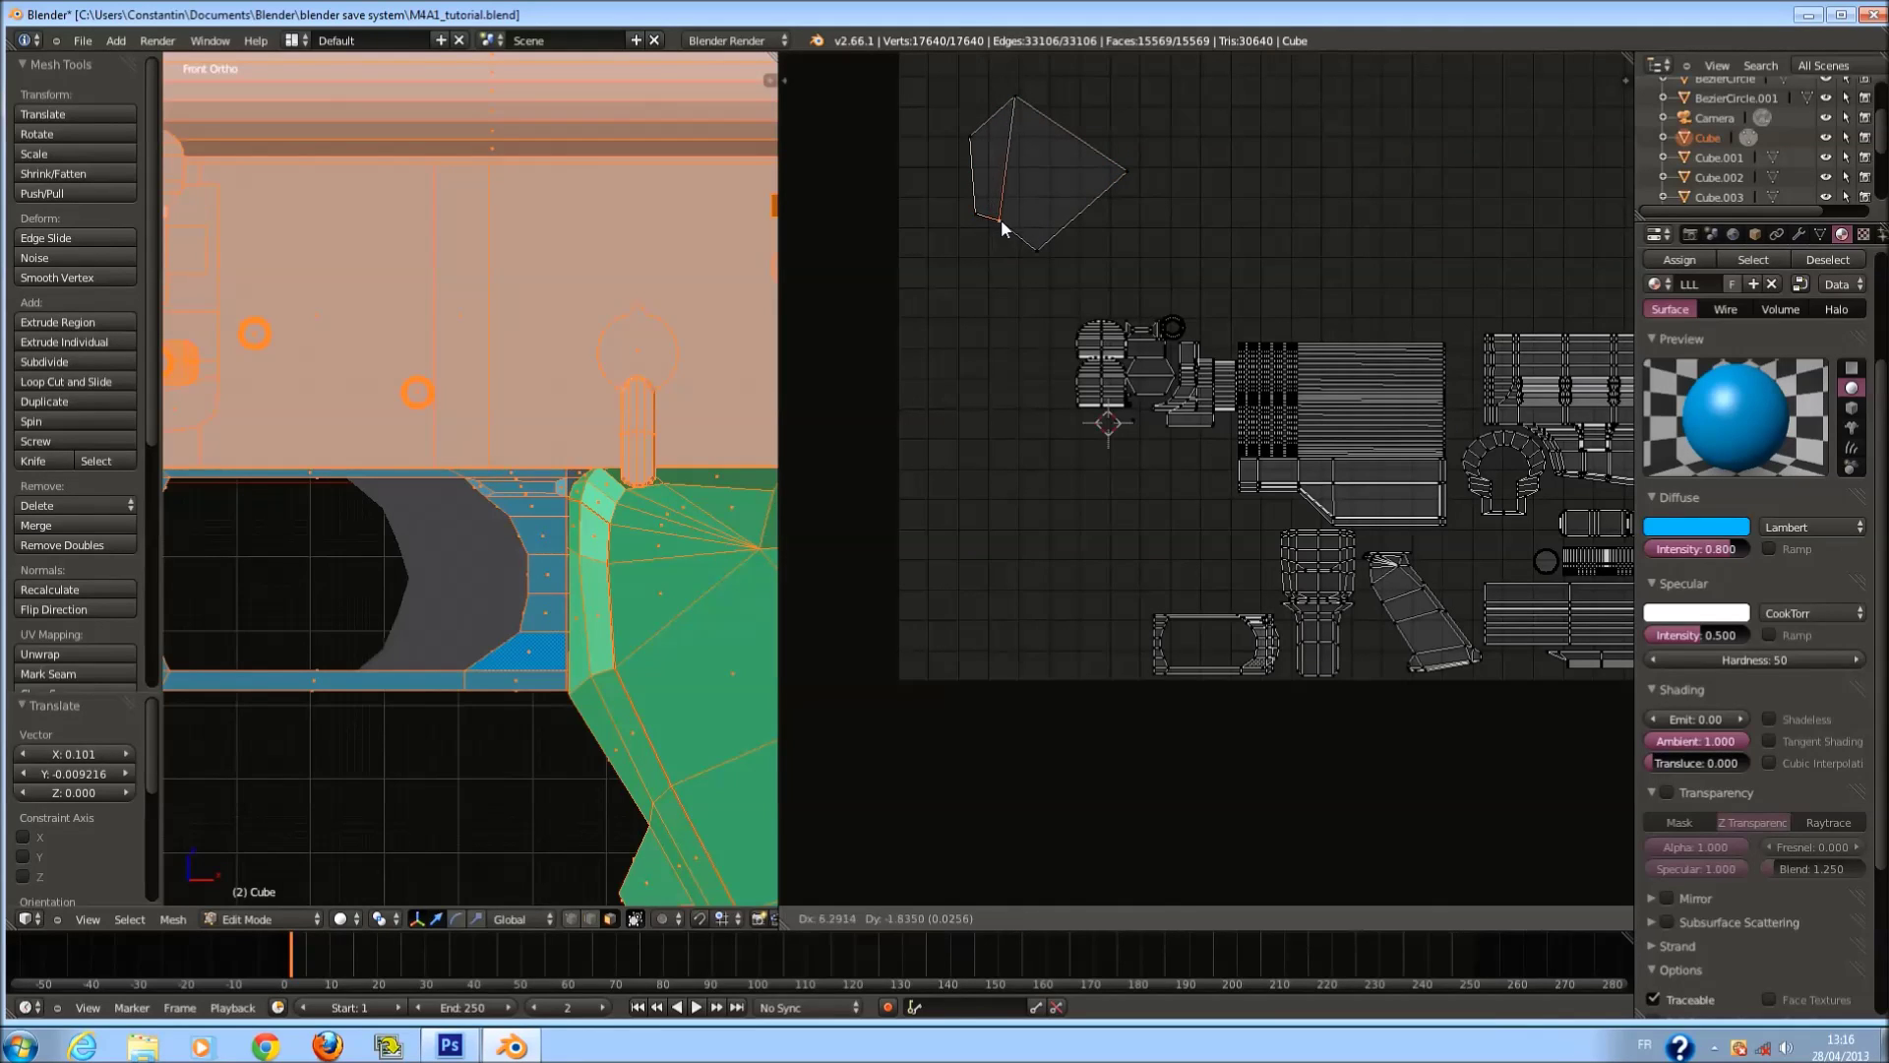
left_click(1014, 228)
right_click(1033, 248)
key("g")
left_click(1072, 242)
right_click(1025, 104)
key("g")
left_click(1045, 139)
right_click(974, 135)
key("g")
left_click(1014, 123)
right_click(1121, 173)
key("g")
left_click(1077, 165)
Rotate the whole small island by -18.106°, scale it by 0.217 and fit it into the gap beside the striped island.
key("l")
key("r")
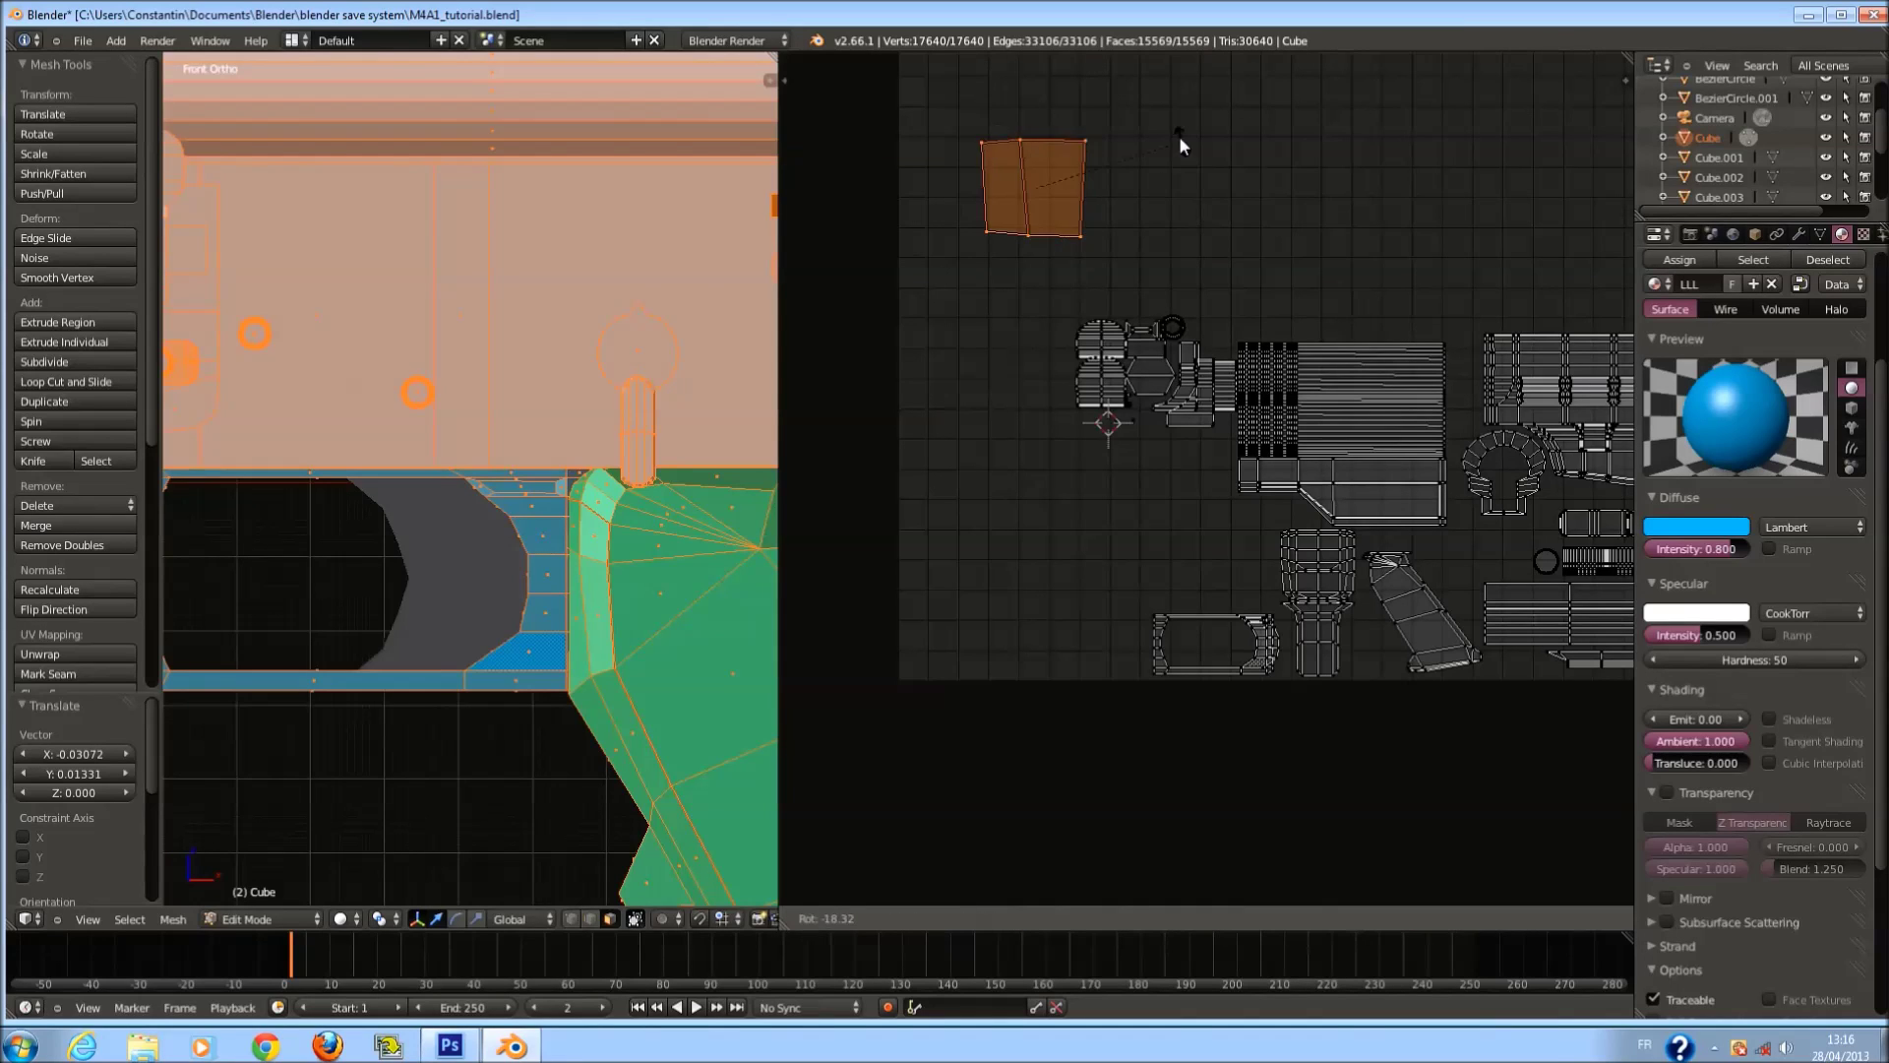
left_click(1172, 150)
key("s")
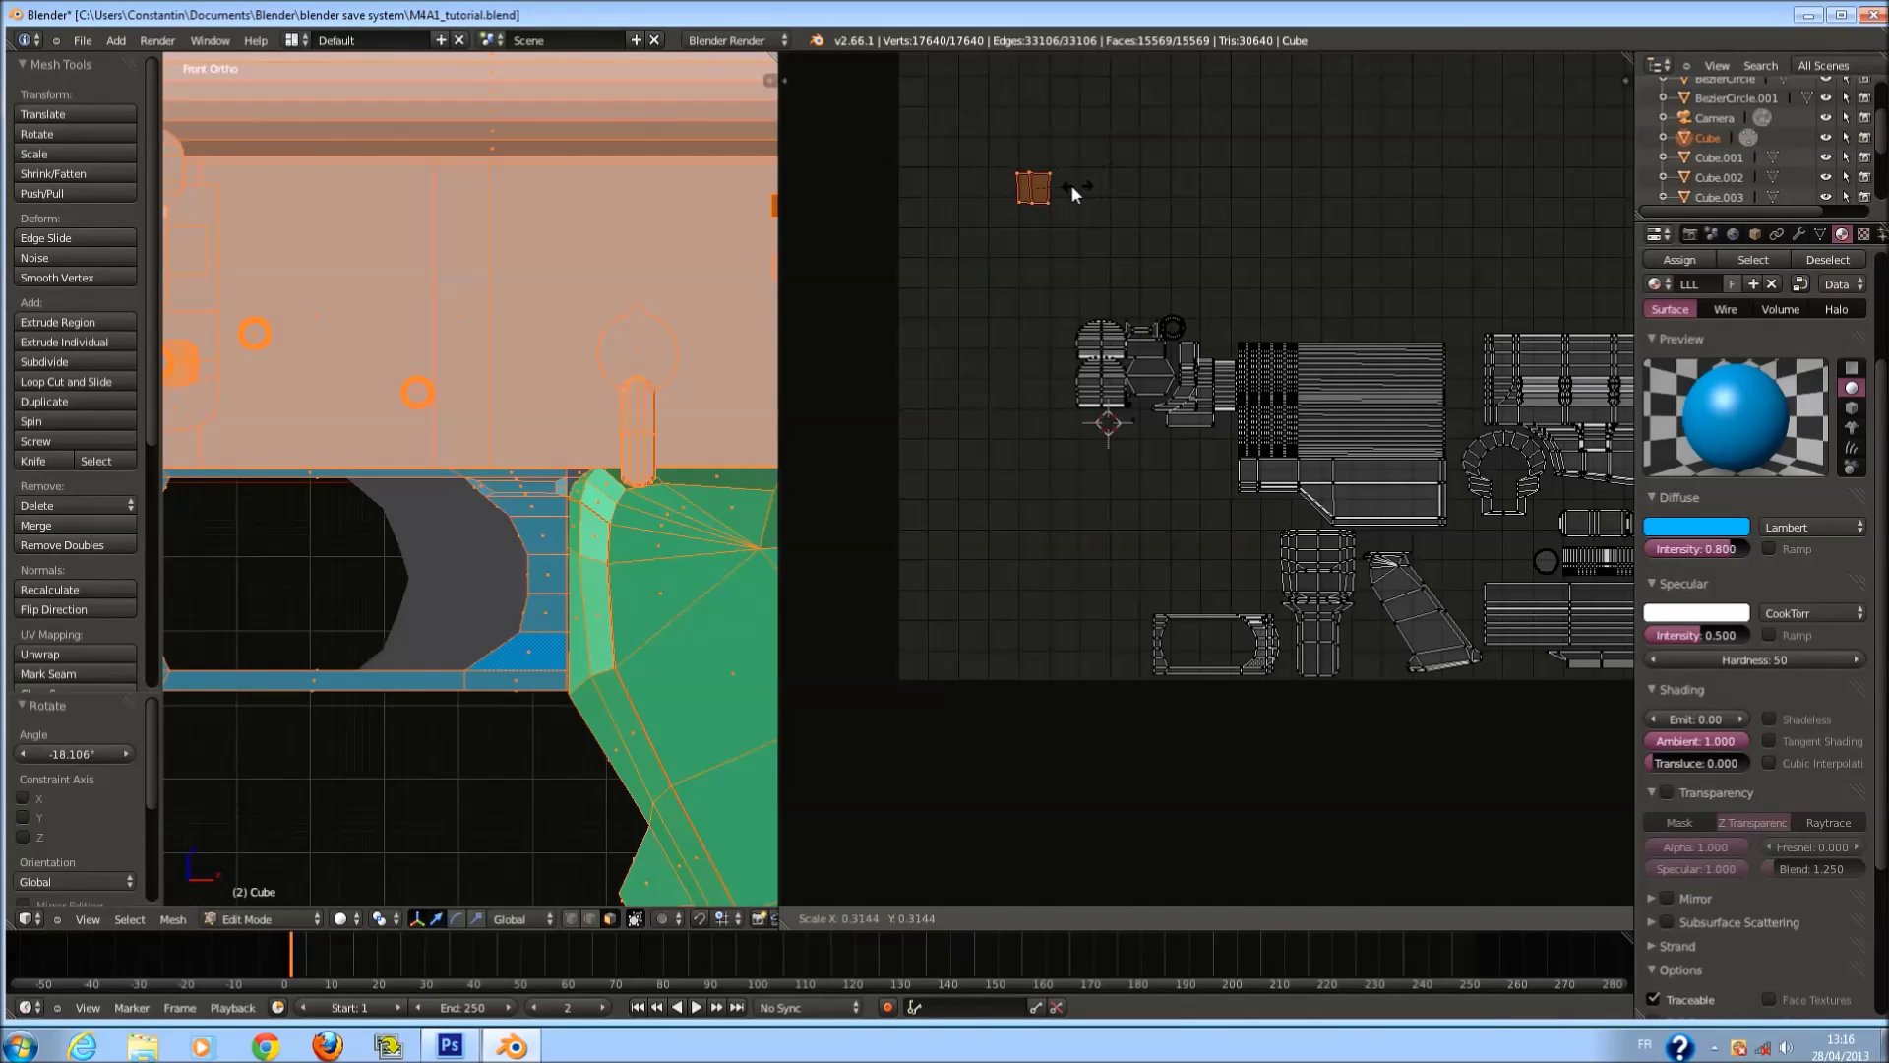
left_click(1073, 195)
key("g")
key("y")
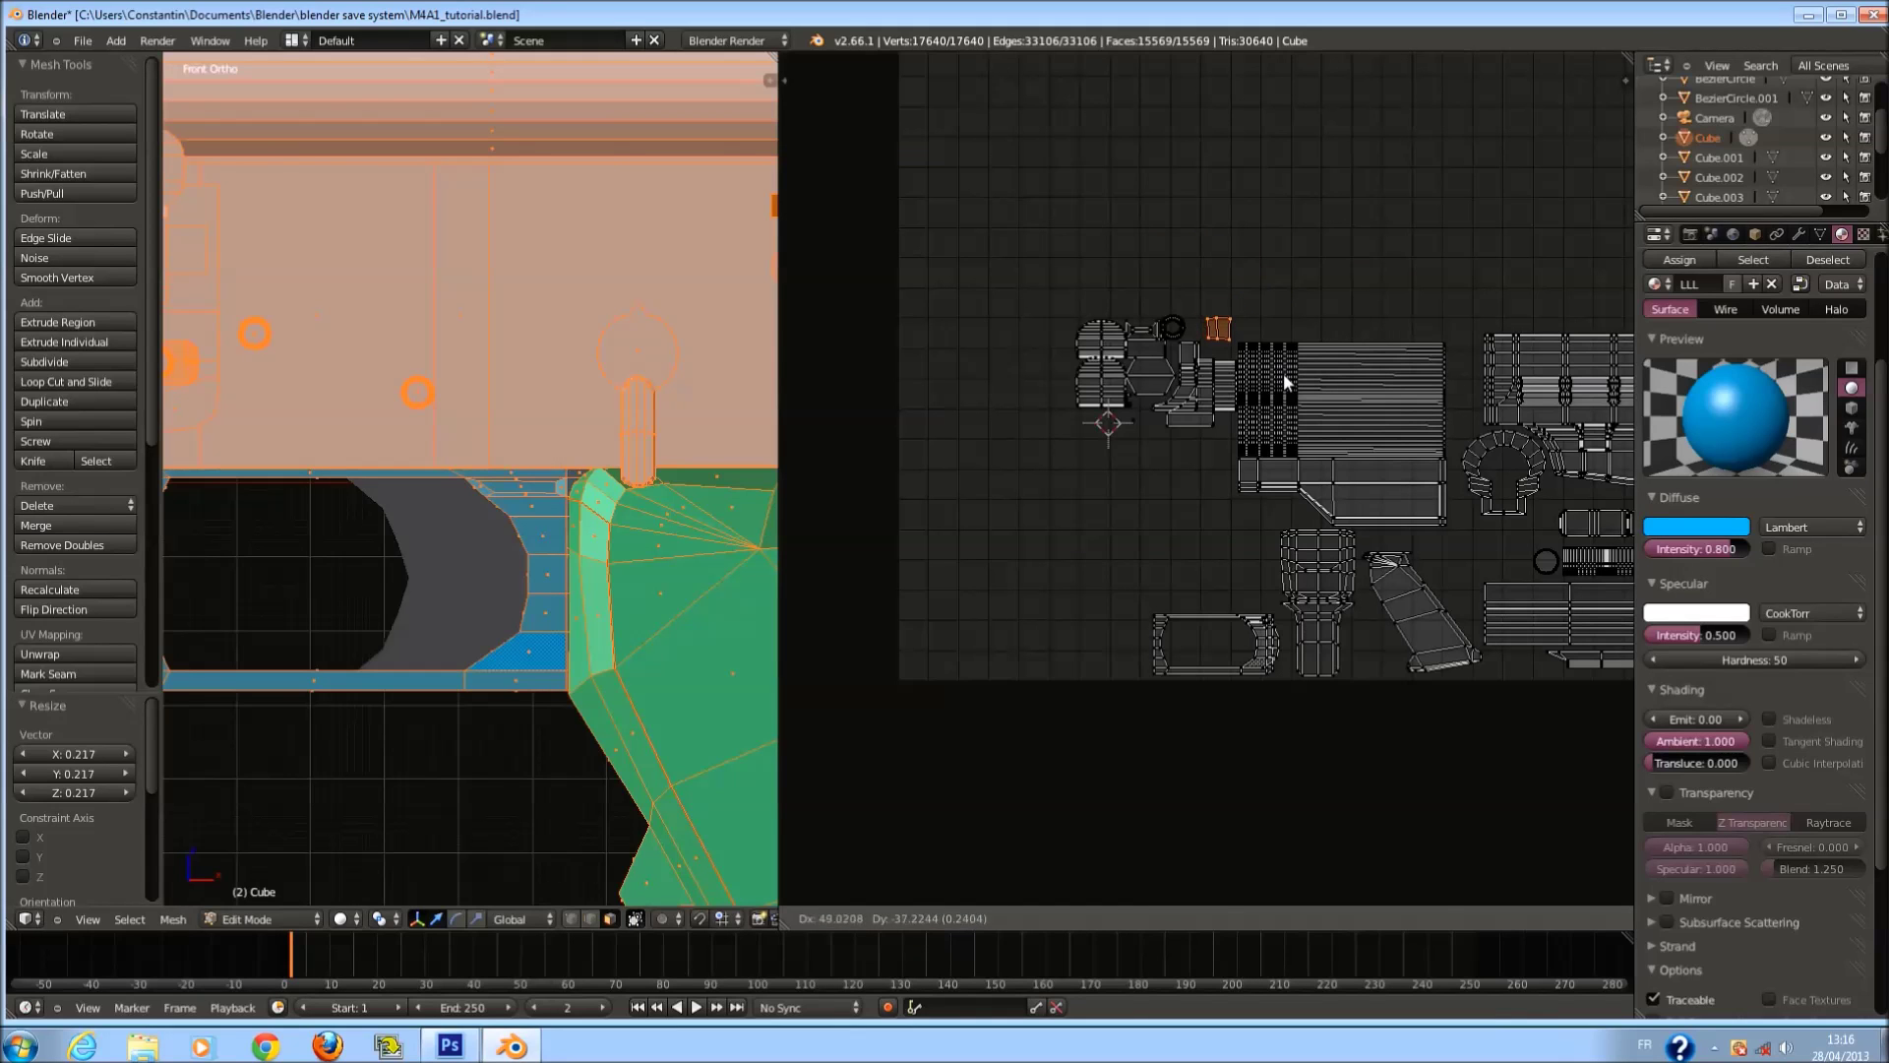
left_click(1258, 378)
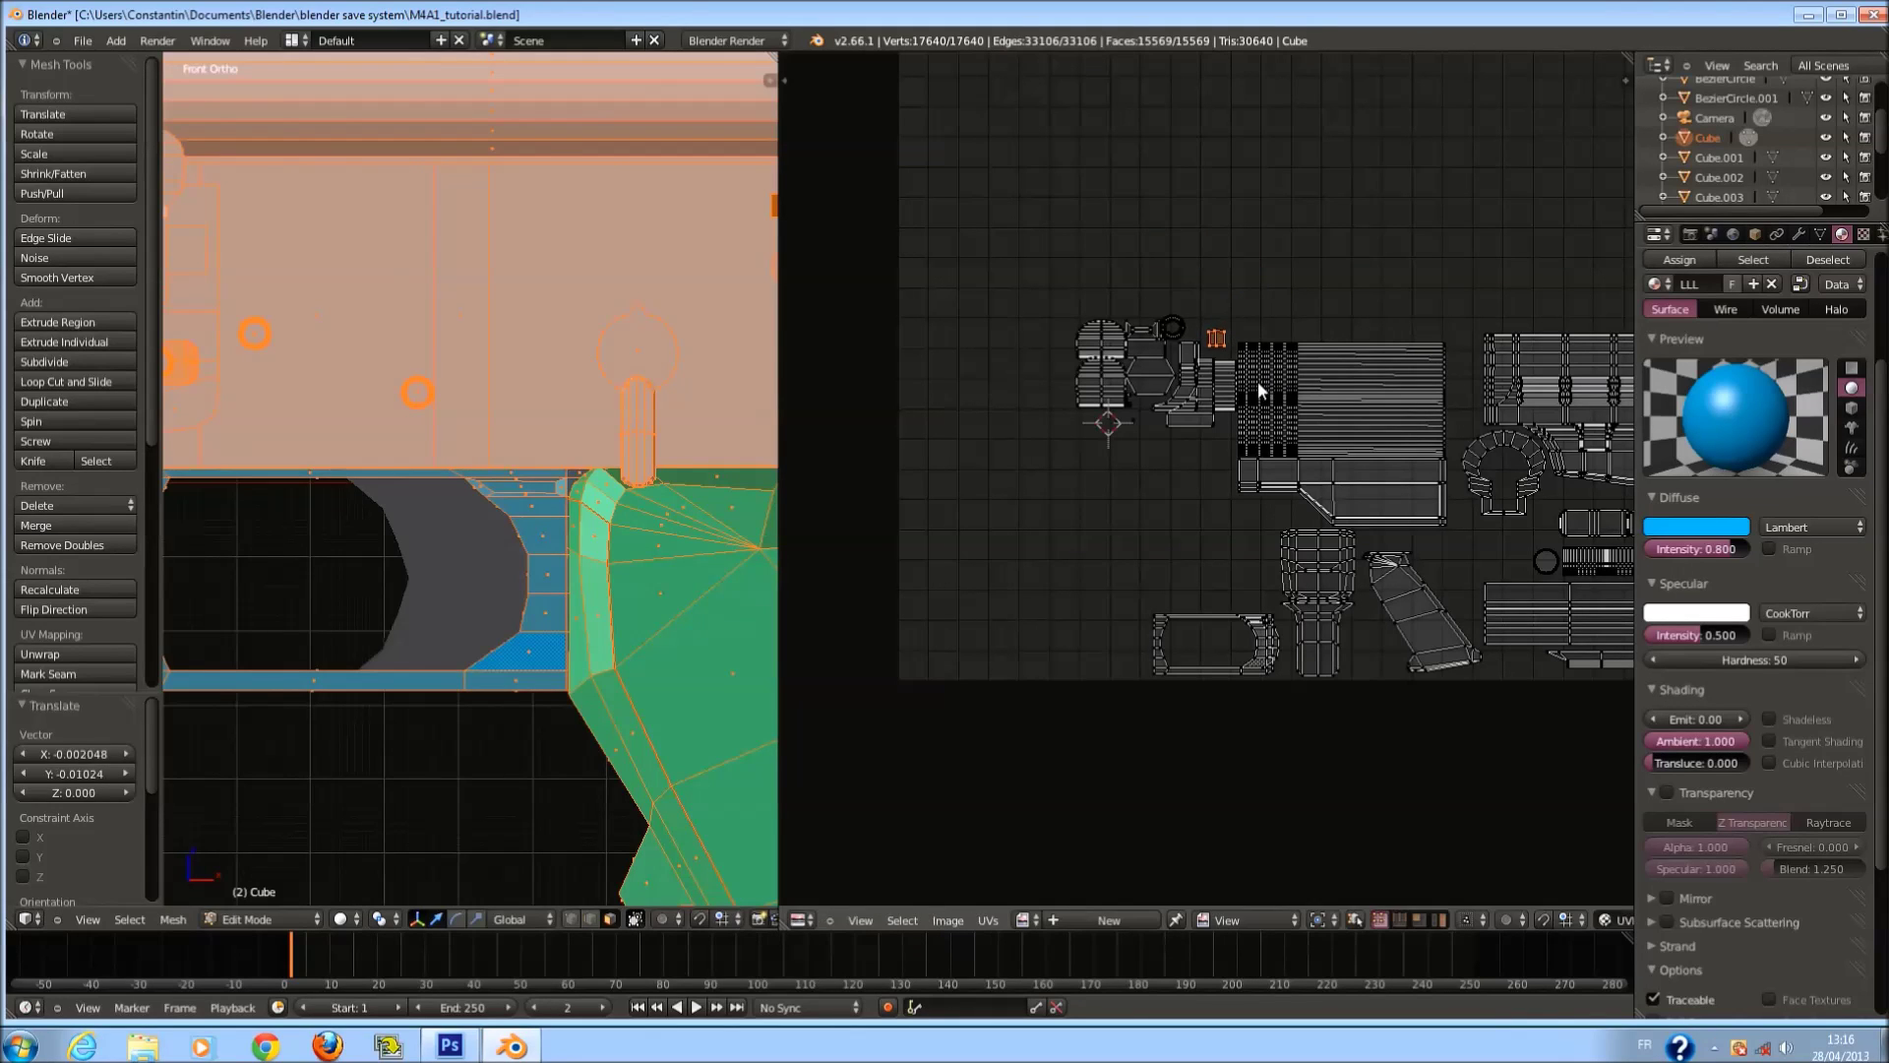
Clear the UV selection, leave Edit Mode and save the file with the model back in front view.
key("a")
scroll(430, 473, "down", 5)
key("Tab")
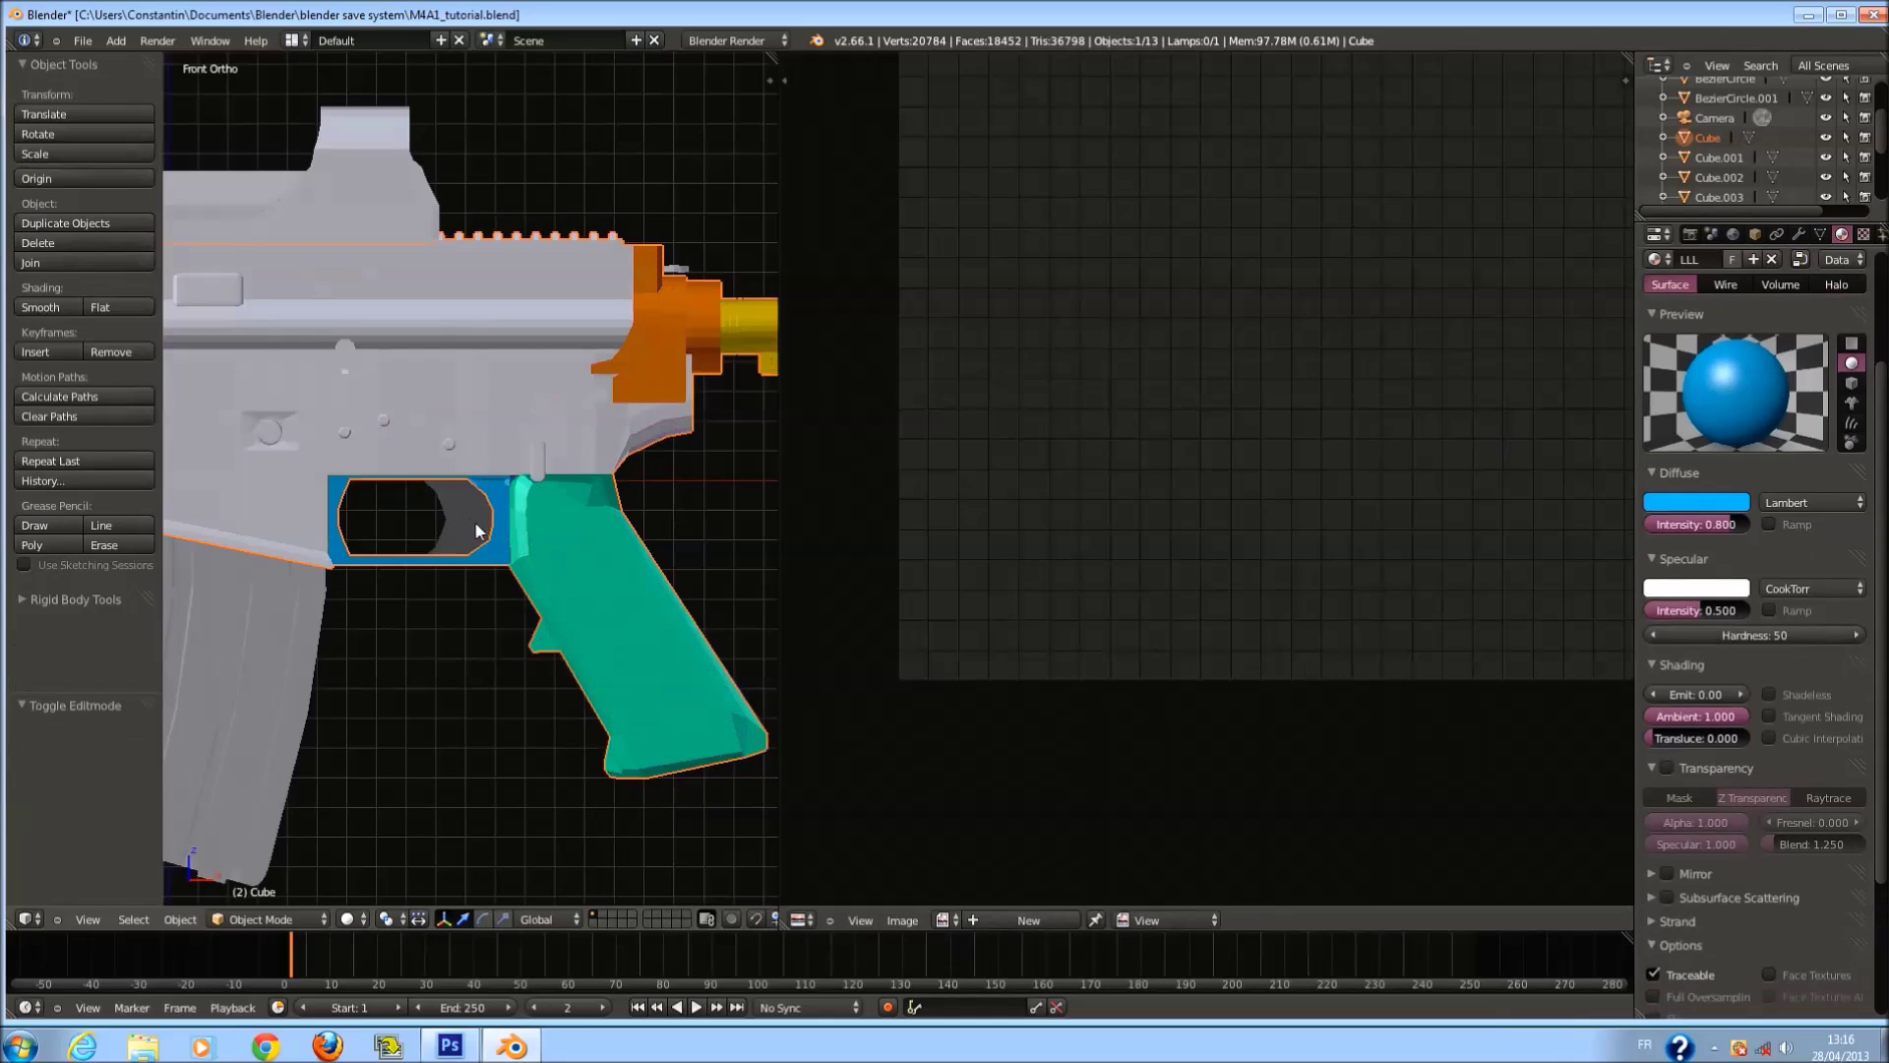
scroll(458, 502, "up", 1)
key("ctrl+s")
scroll(485, 484, "up", 2, "ctrl")
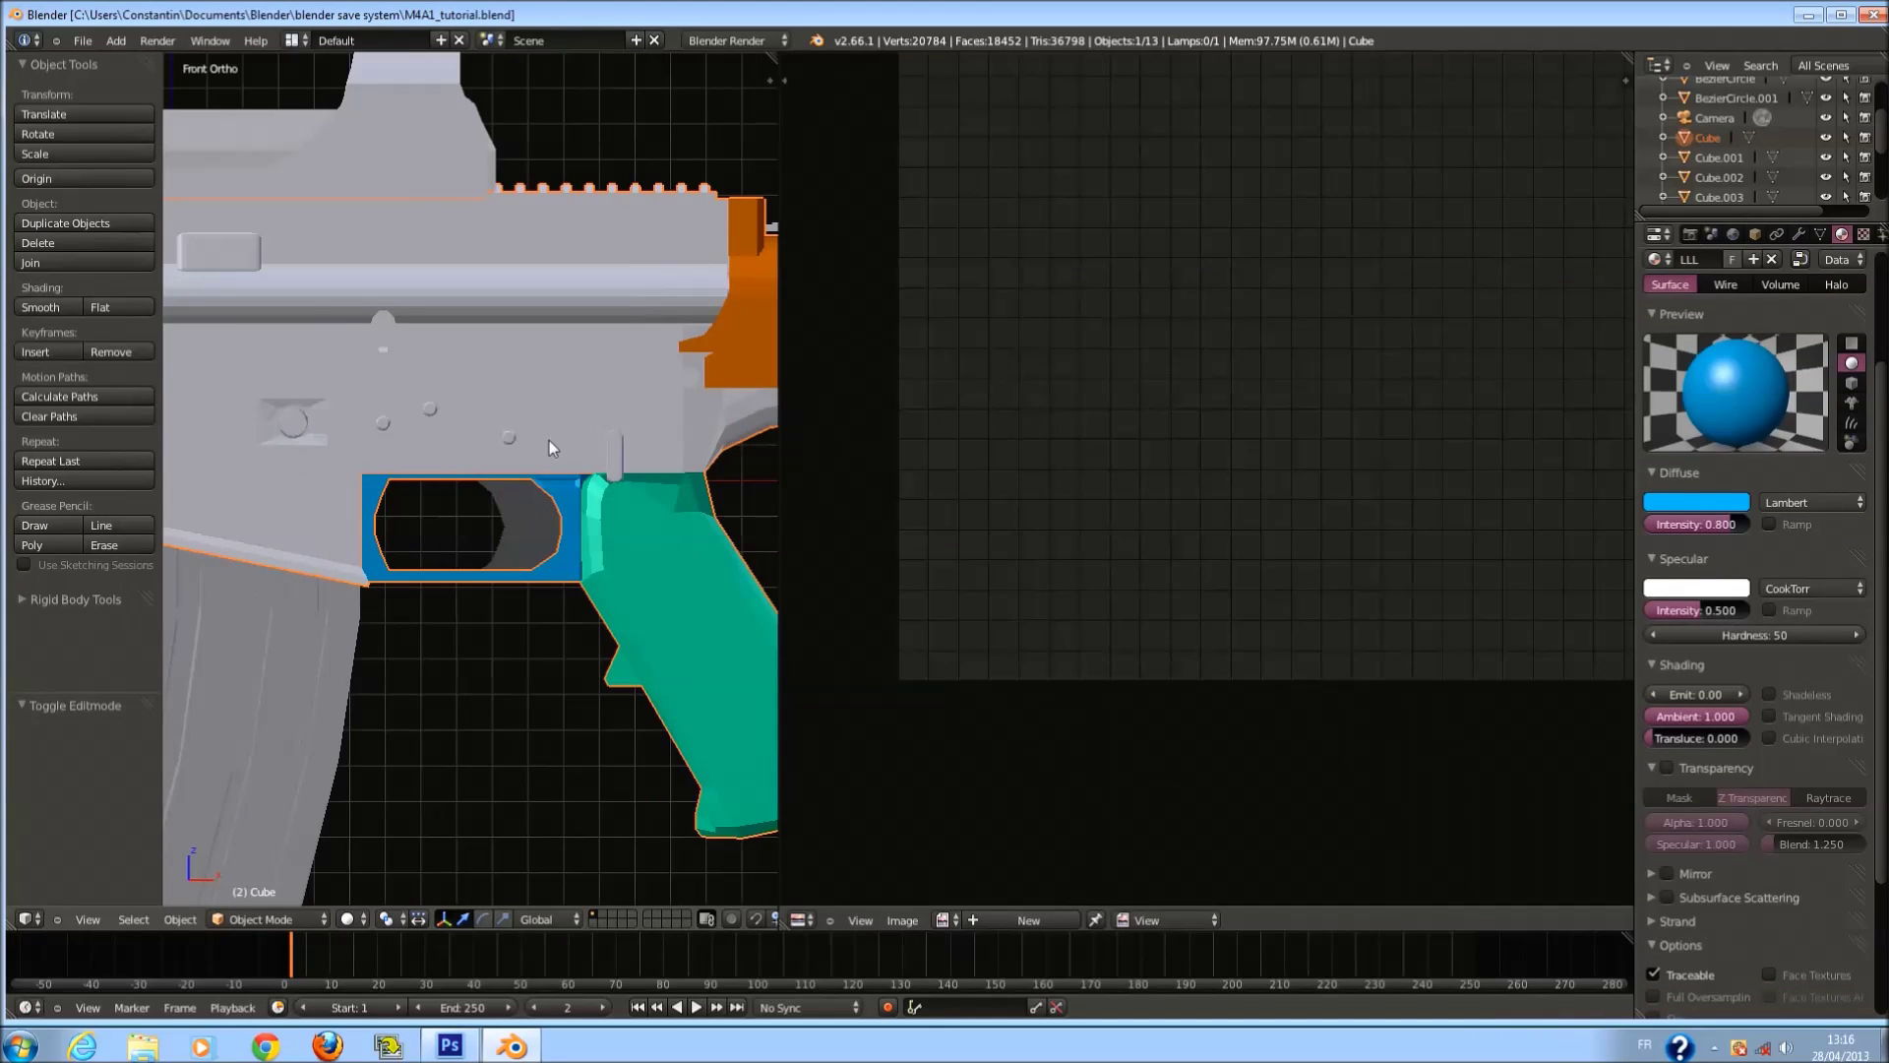
key("Tab")
key("Tab")
scroll(620, 457, "down", 1)
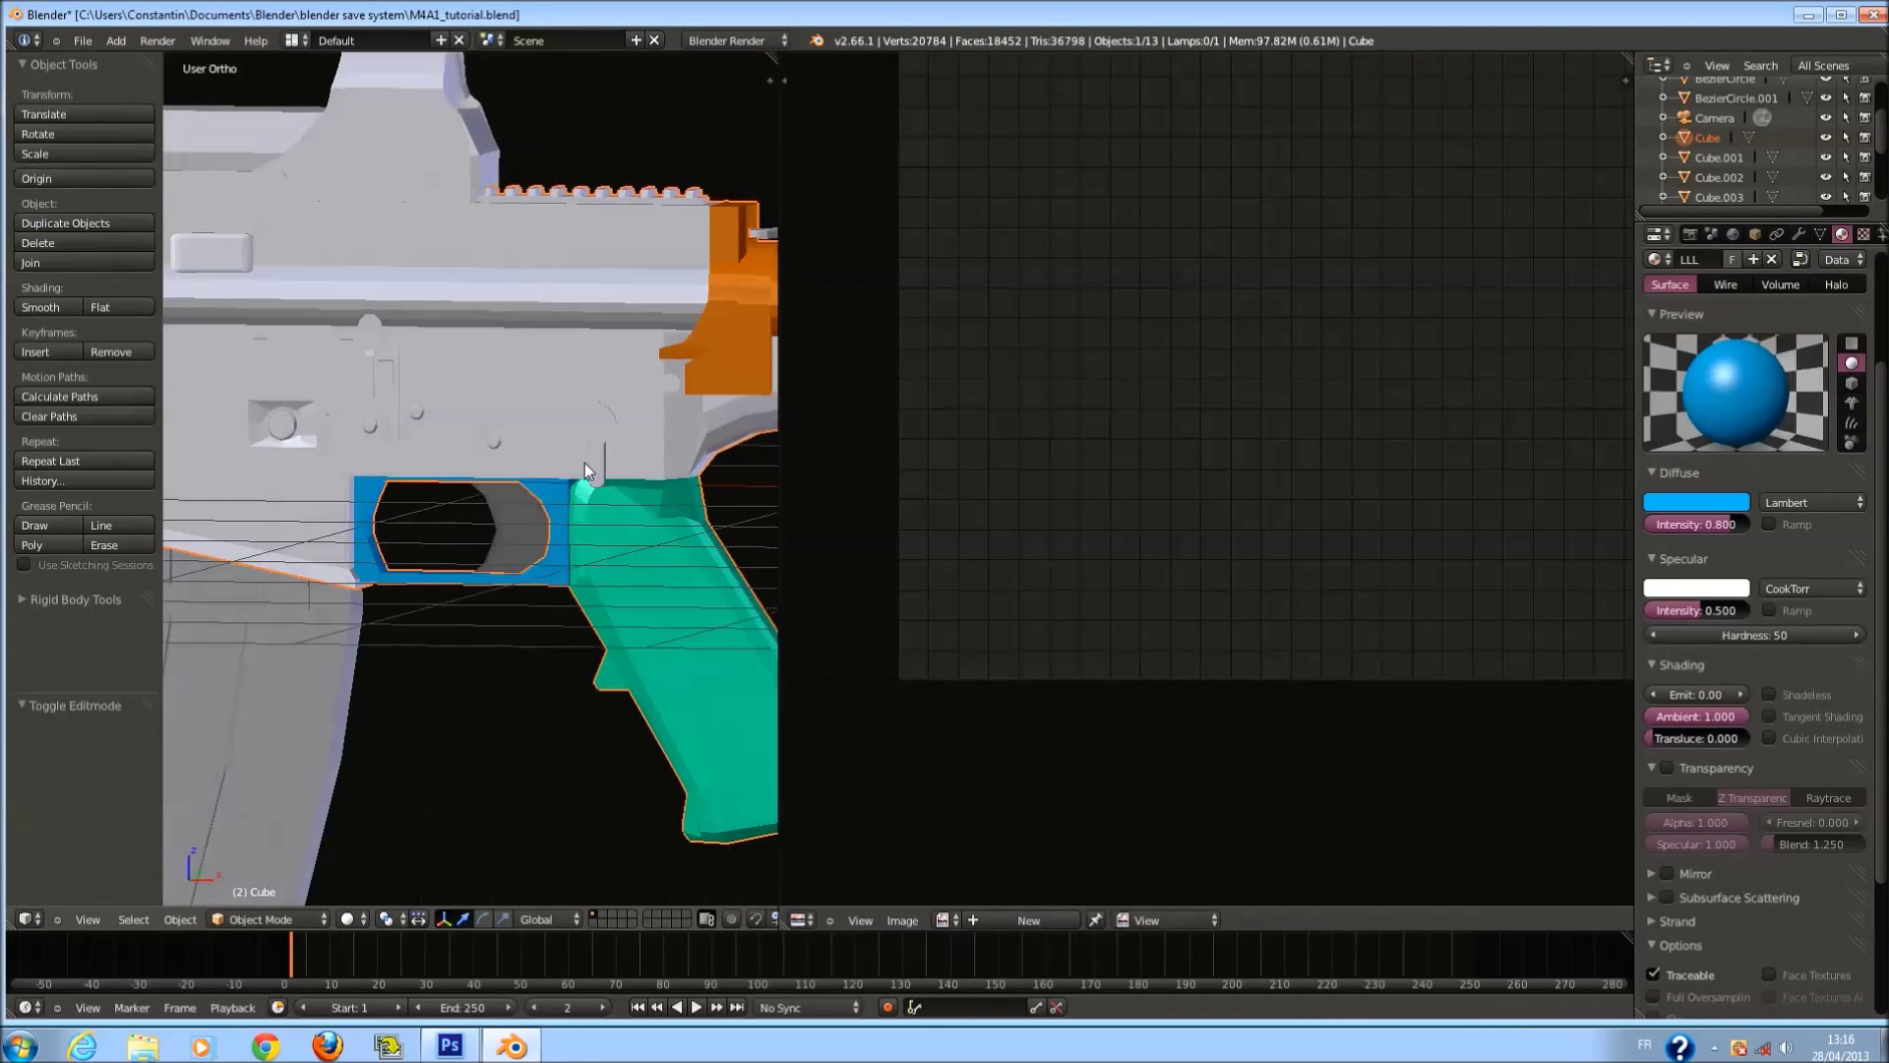
middle_click_drag(620, 457, 519, 470)
key("ctrl+s")
key("KP_1")
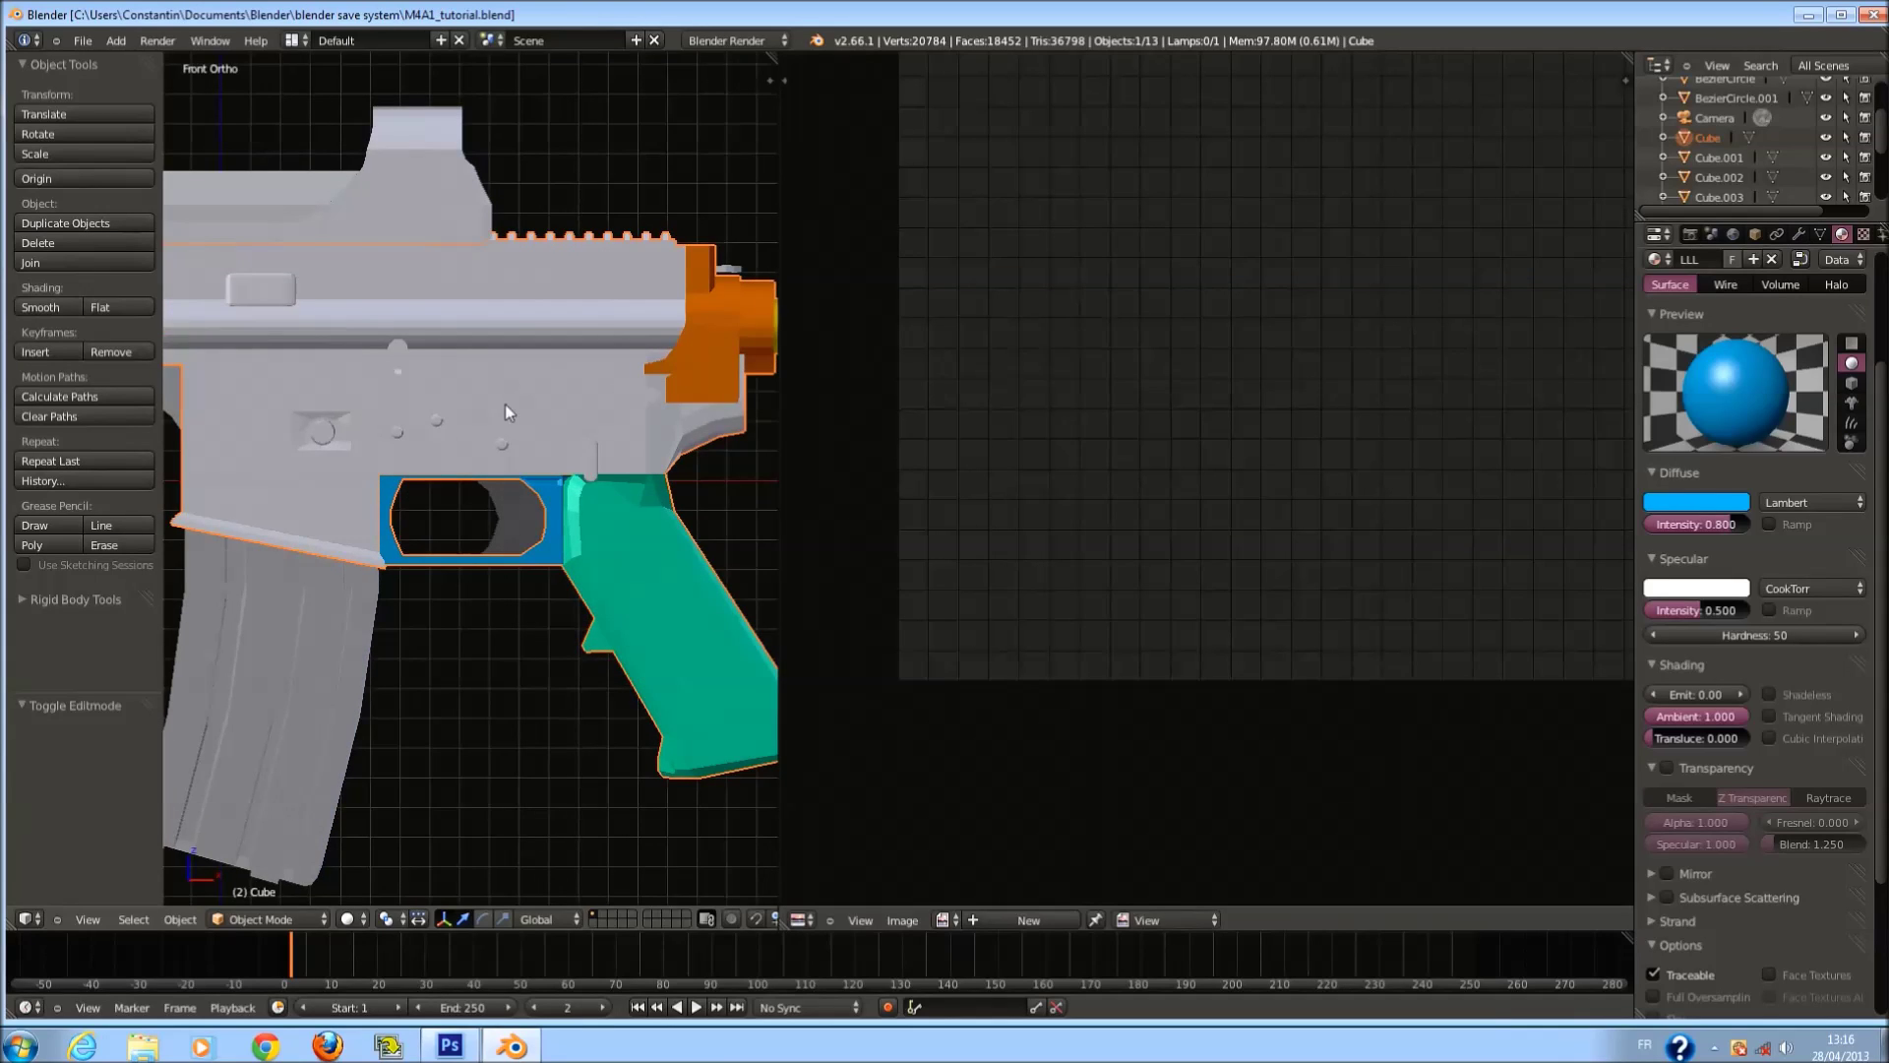
Widen the 3D view and select all faces of the magazine object in Edit Mode.
scroll(597, 543, "down", 1)
left_click_drag(778, 584, 1072, 585)
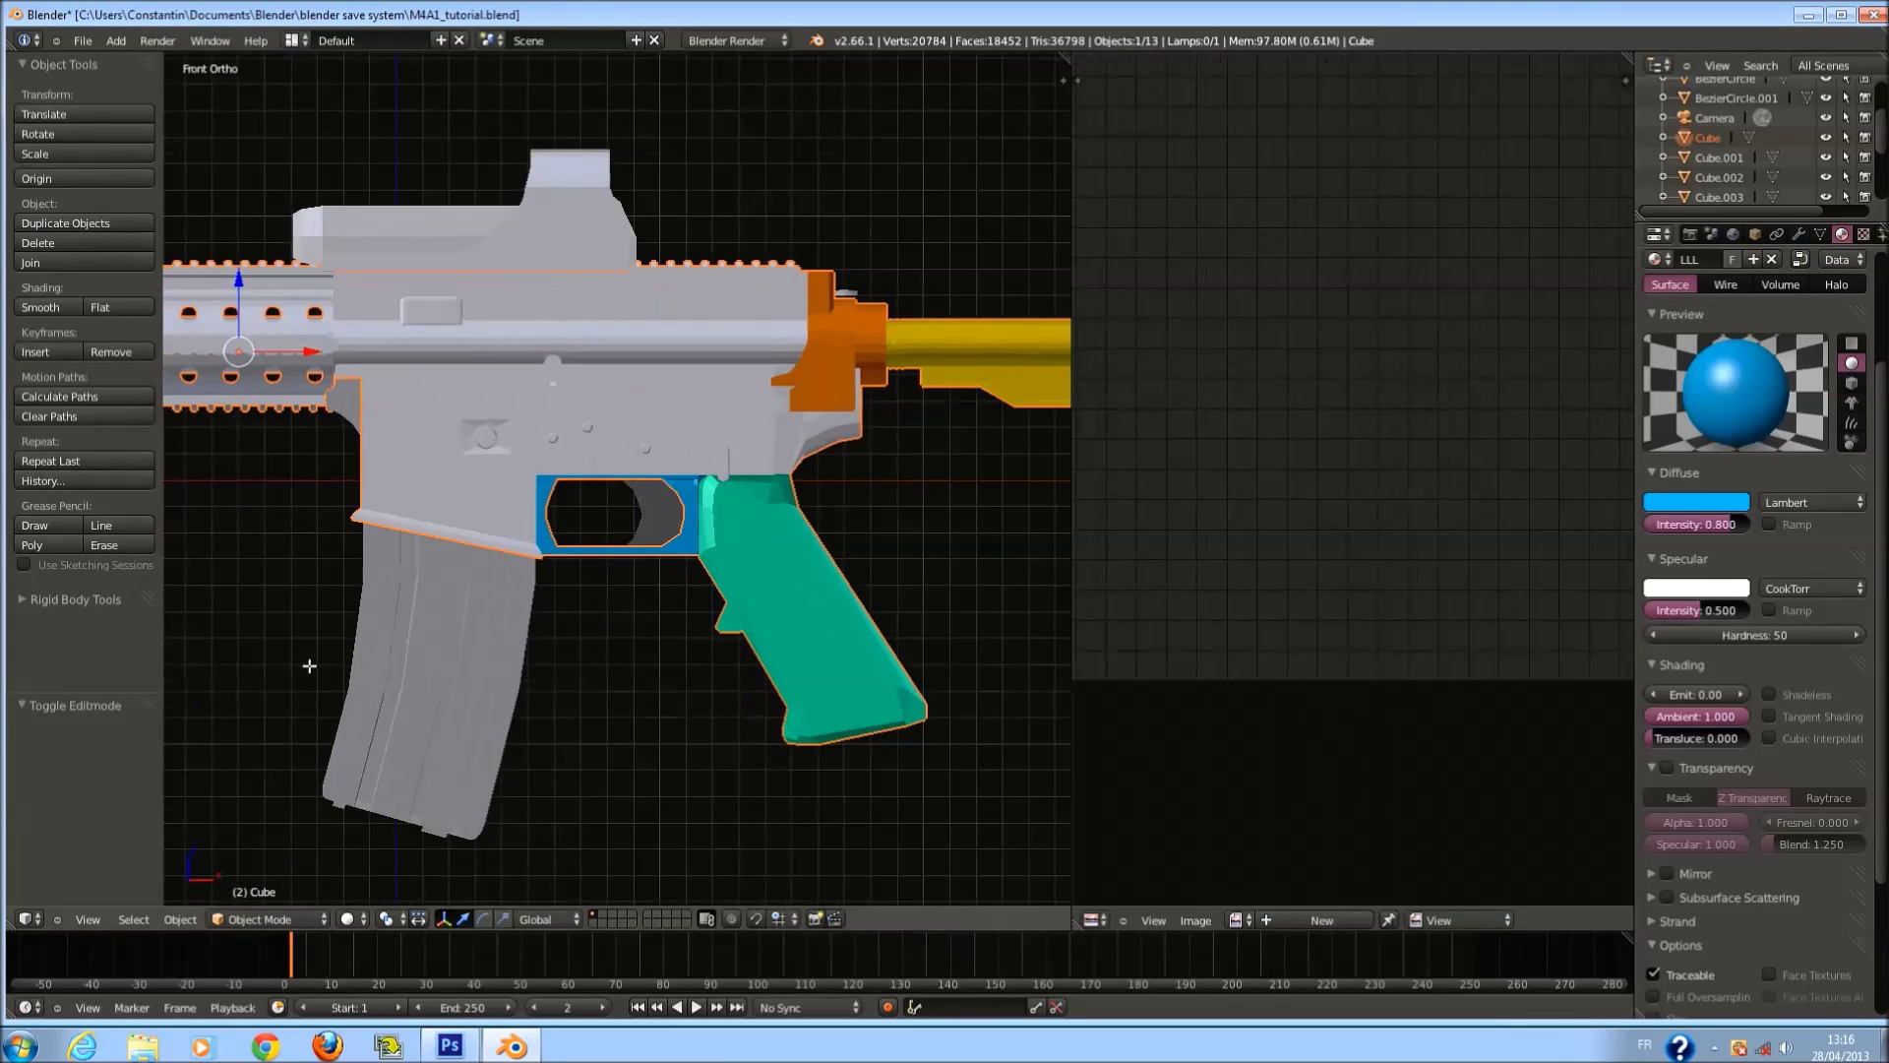
key("Tab")
key("Tab")
right_click(588, 647)
key("Tab")
scroll(583, 629, "up", 3)
key("a")
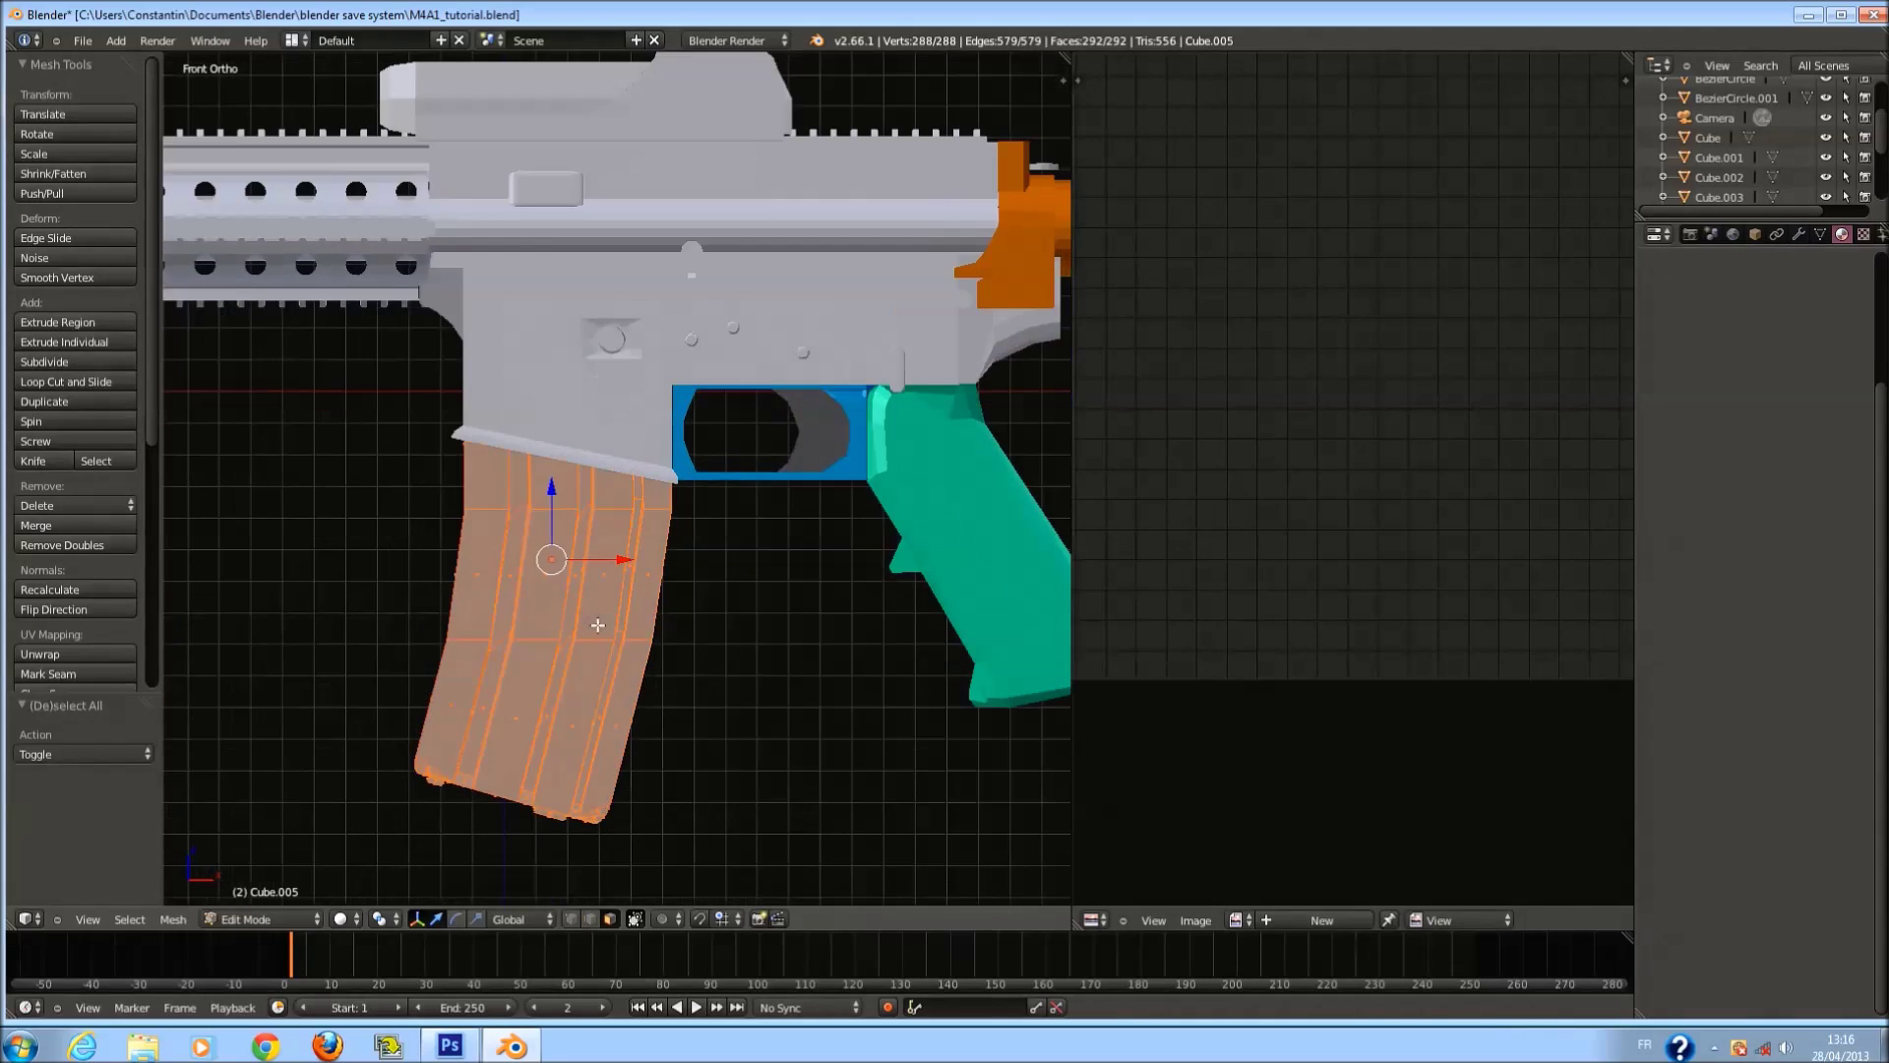
Show the fully selected magazine in wireframe and try mapping it with Project From View and with Unwrap.
key("z")
key("a")
key("a")
key("u")
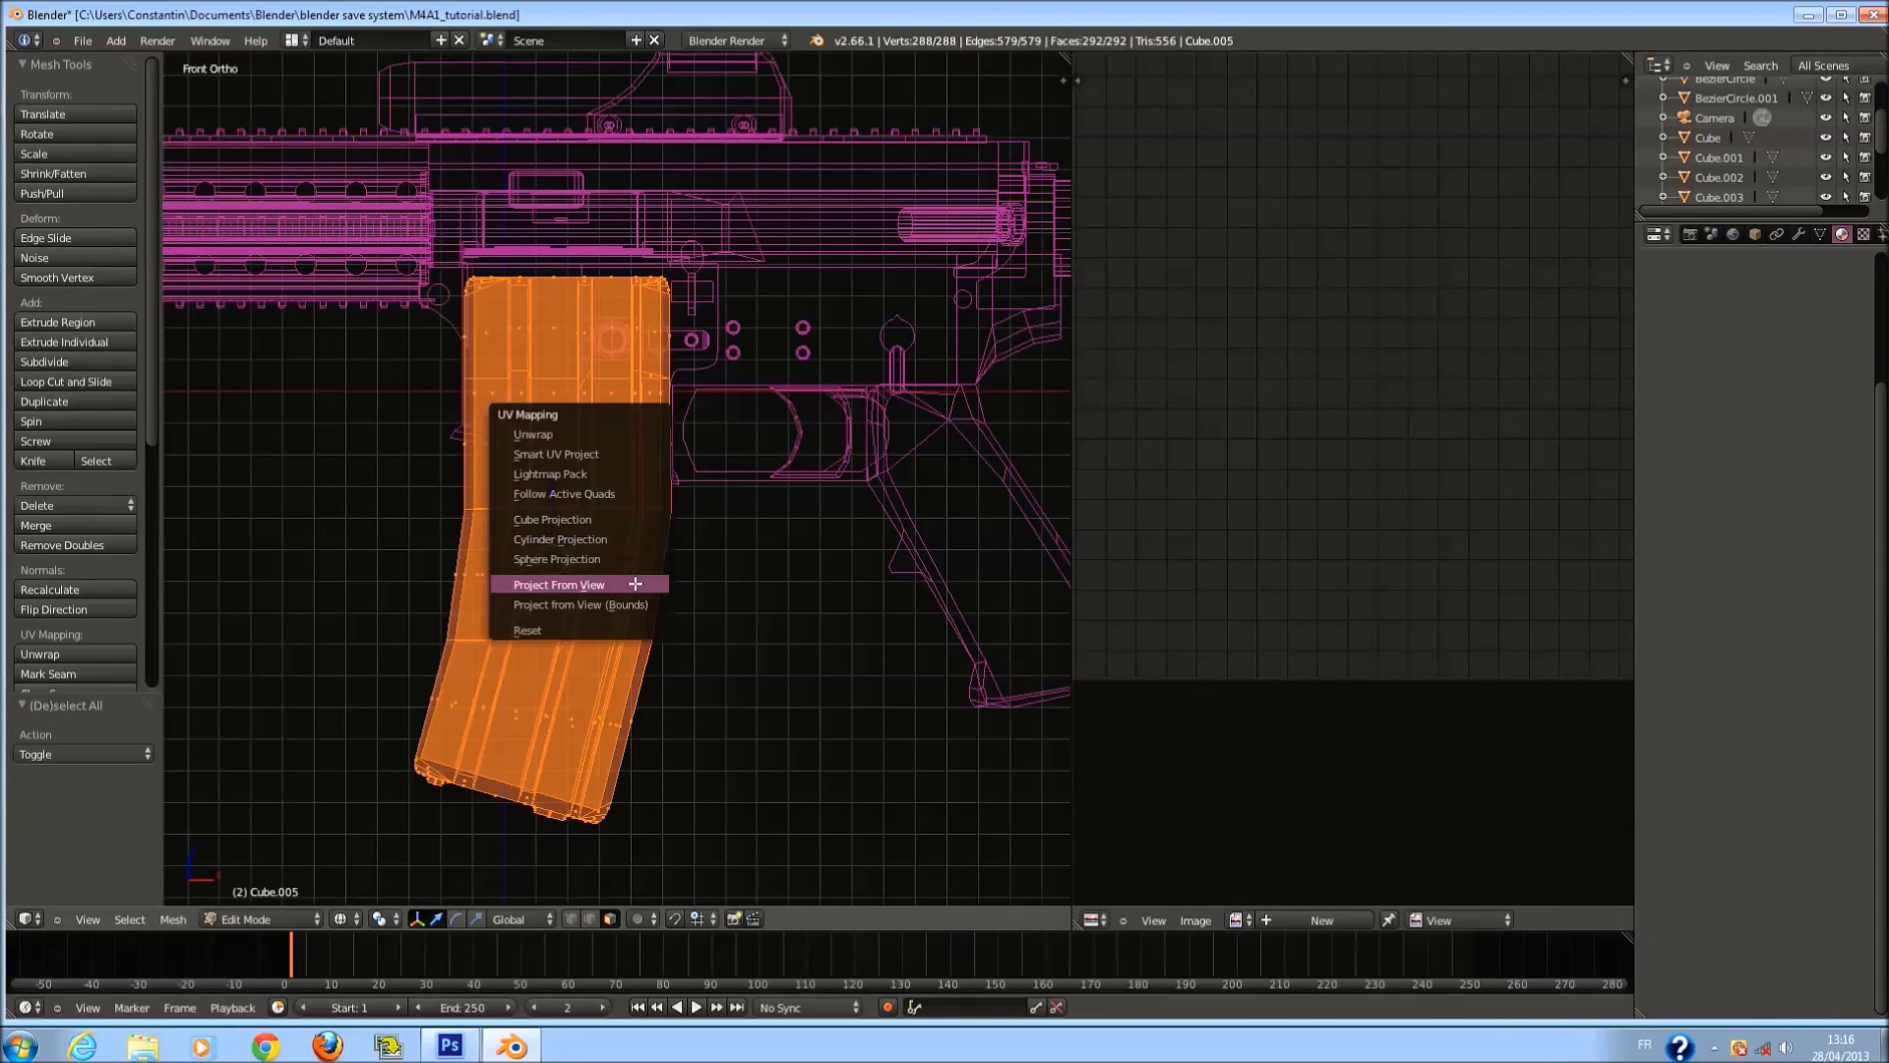
left_click(635, 584)
key("u")
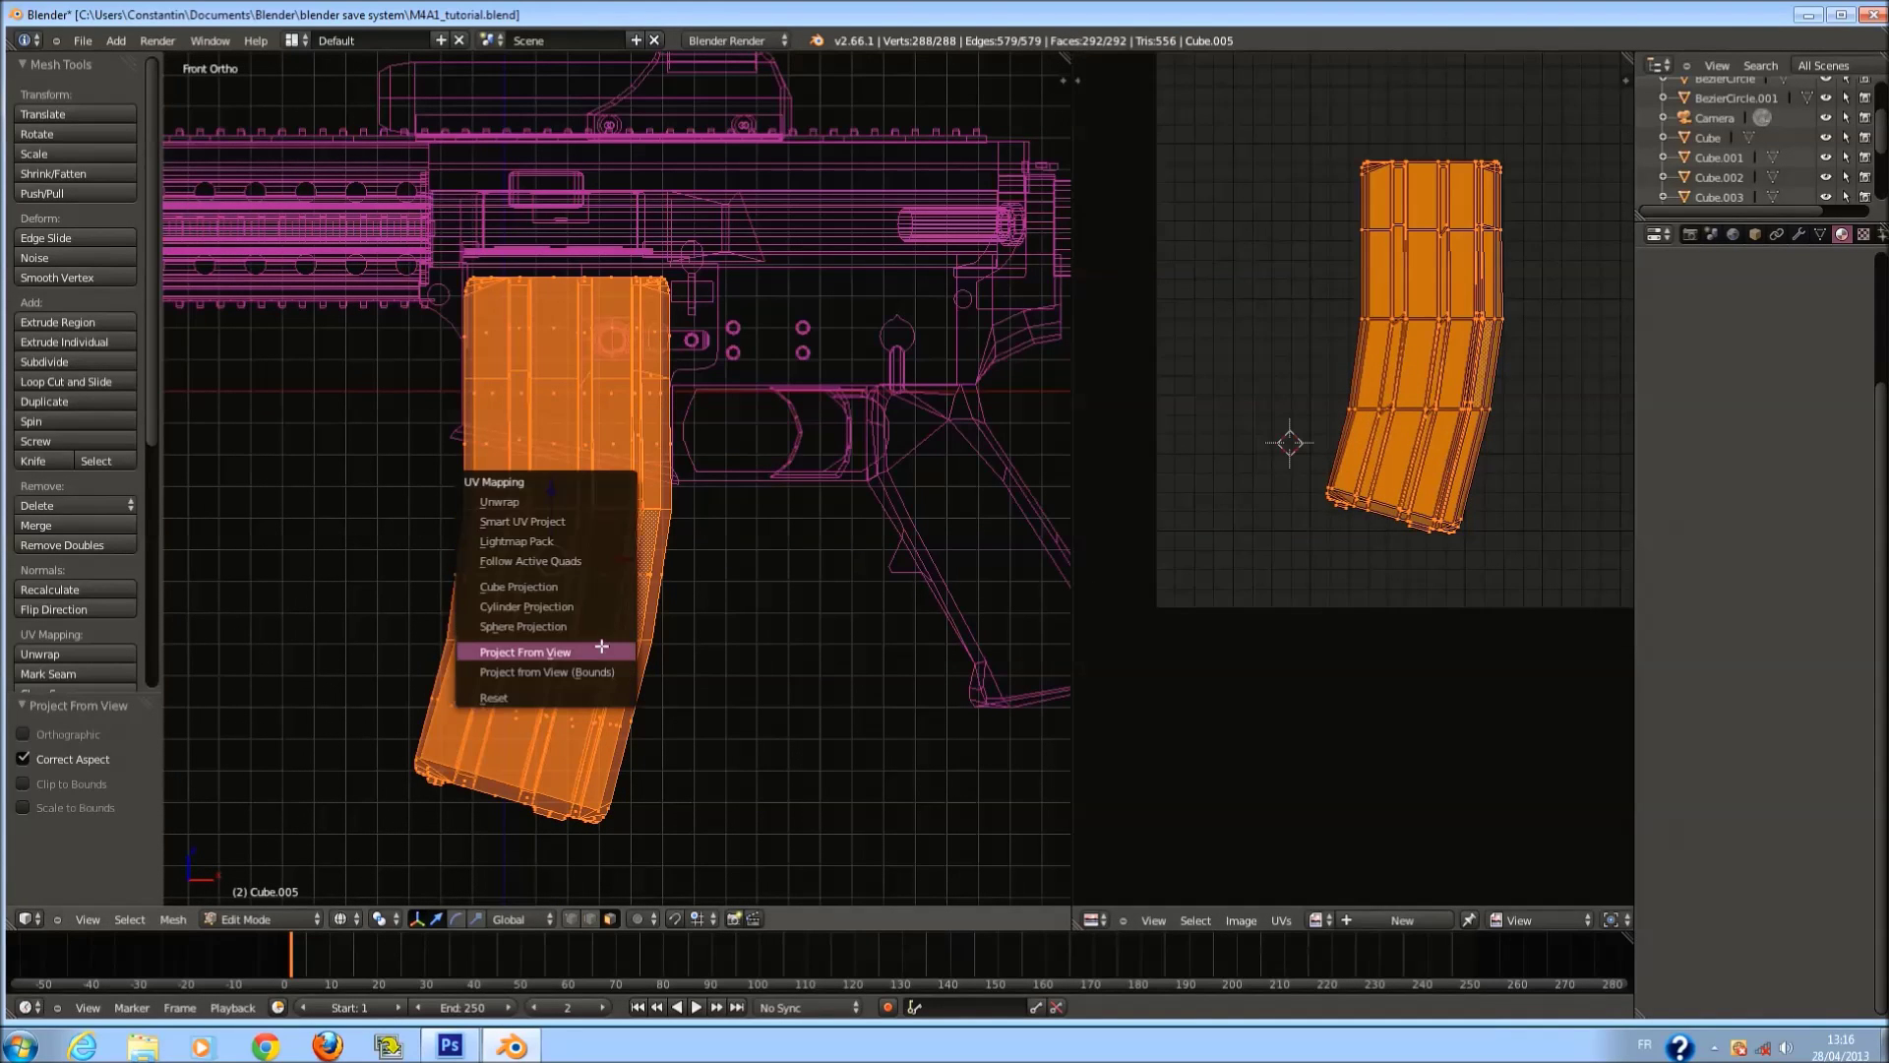
left_click(551, 501)
Try Smart UV Project on the whole magazine with an angle limit of 66.00 and an island margin of 0.00.
key("u")
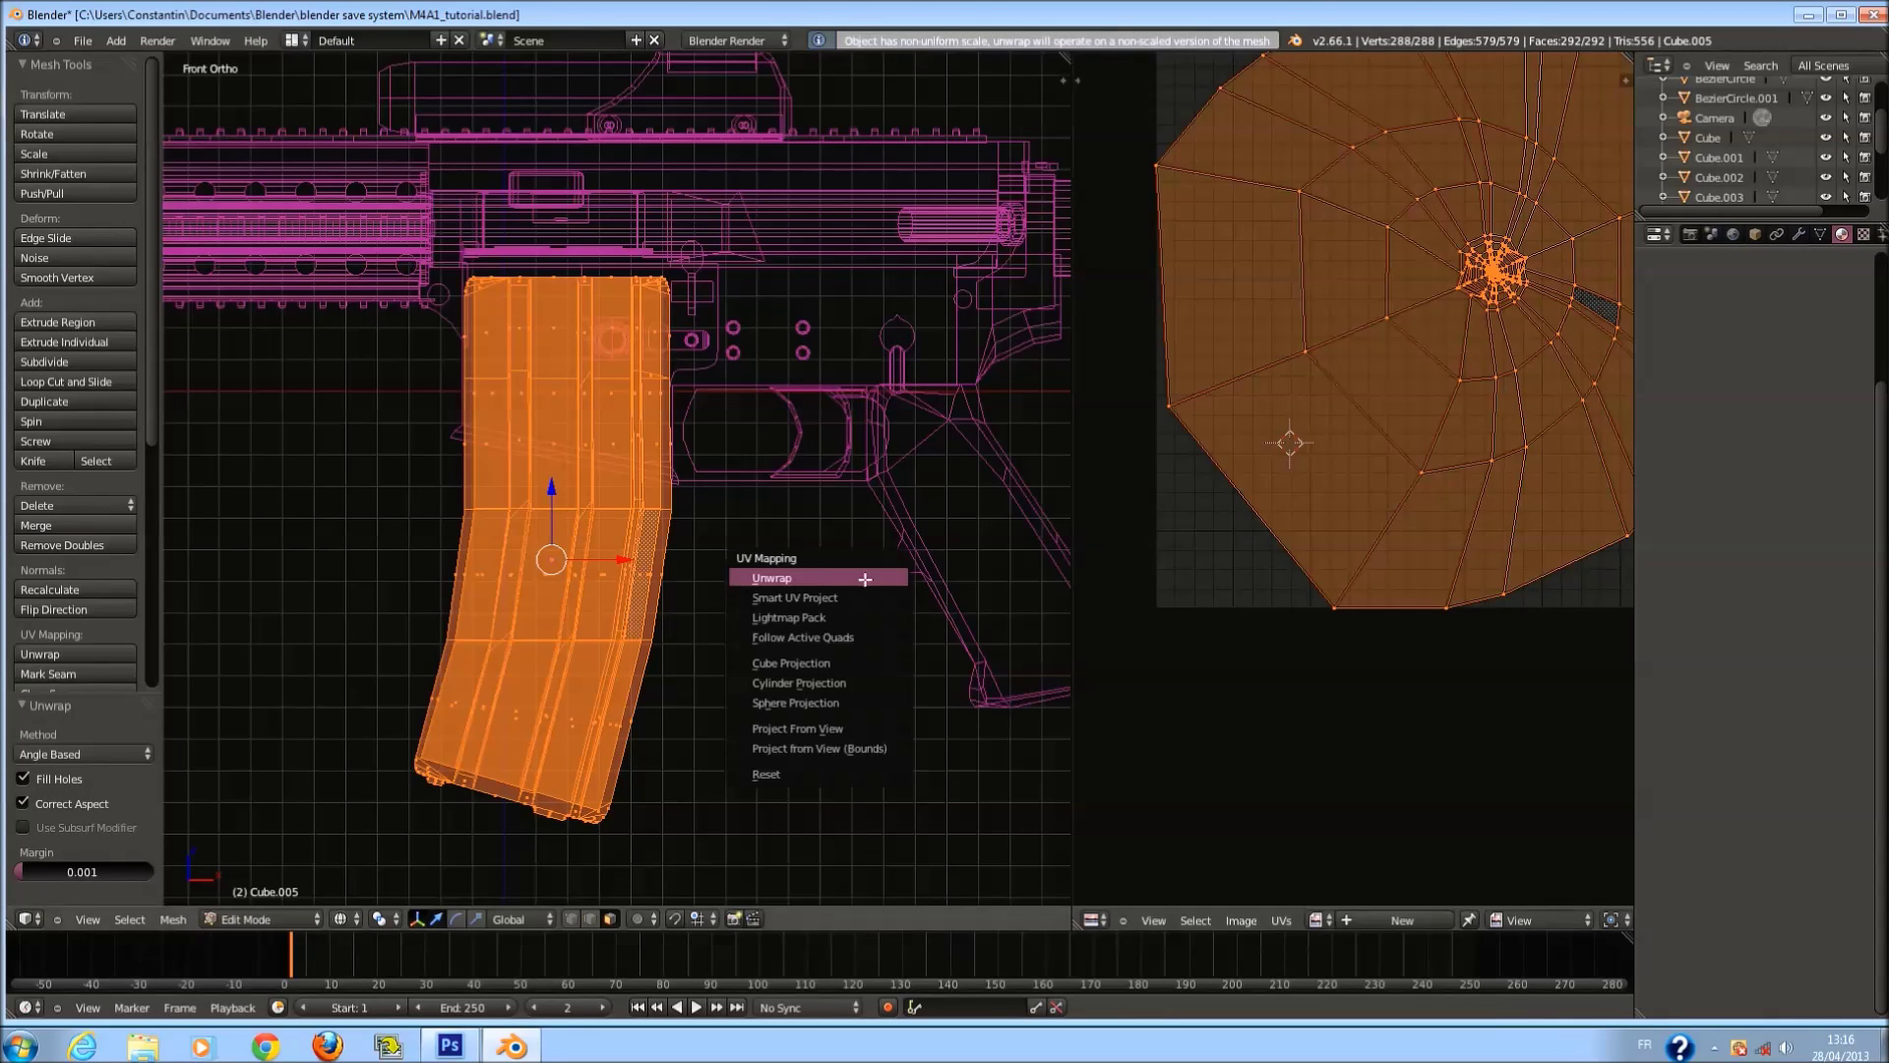
left_click(867, 596)
left_click(877, 693)
middle_click_drag(1136, 652, 1344, 552)
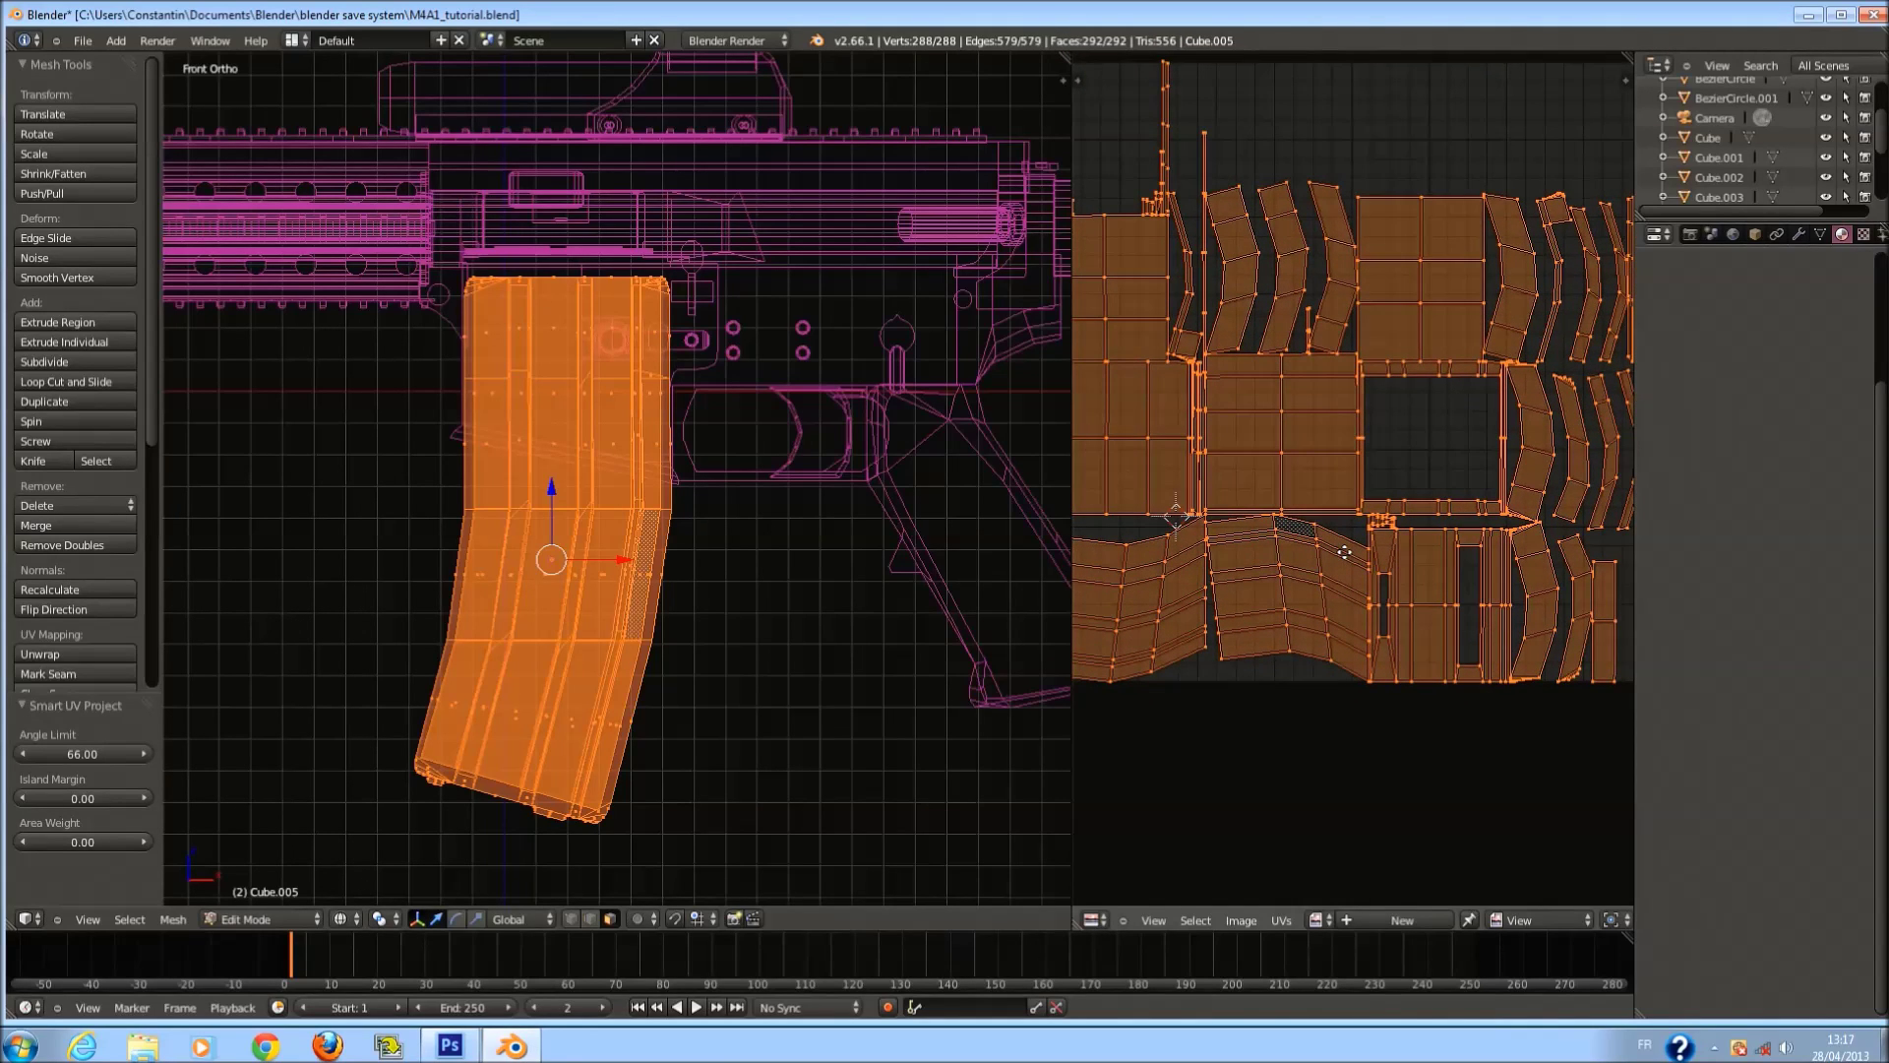
scroll(1346, 561, "down", 1)
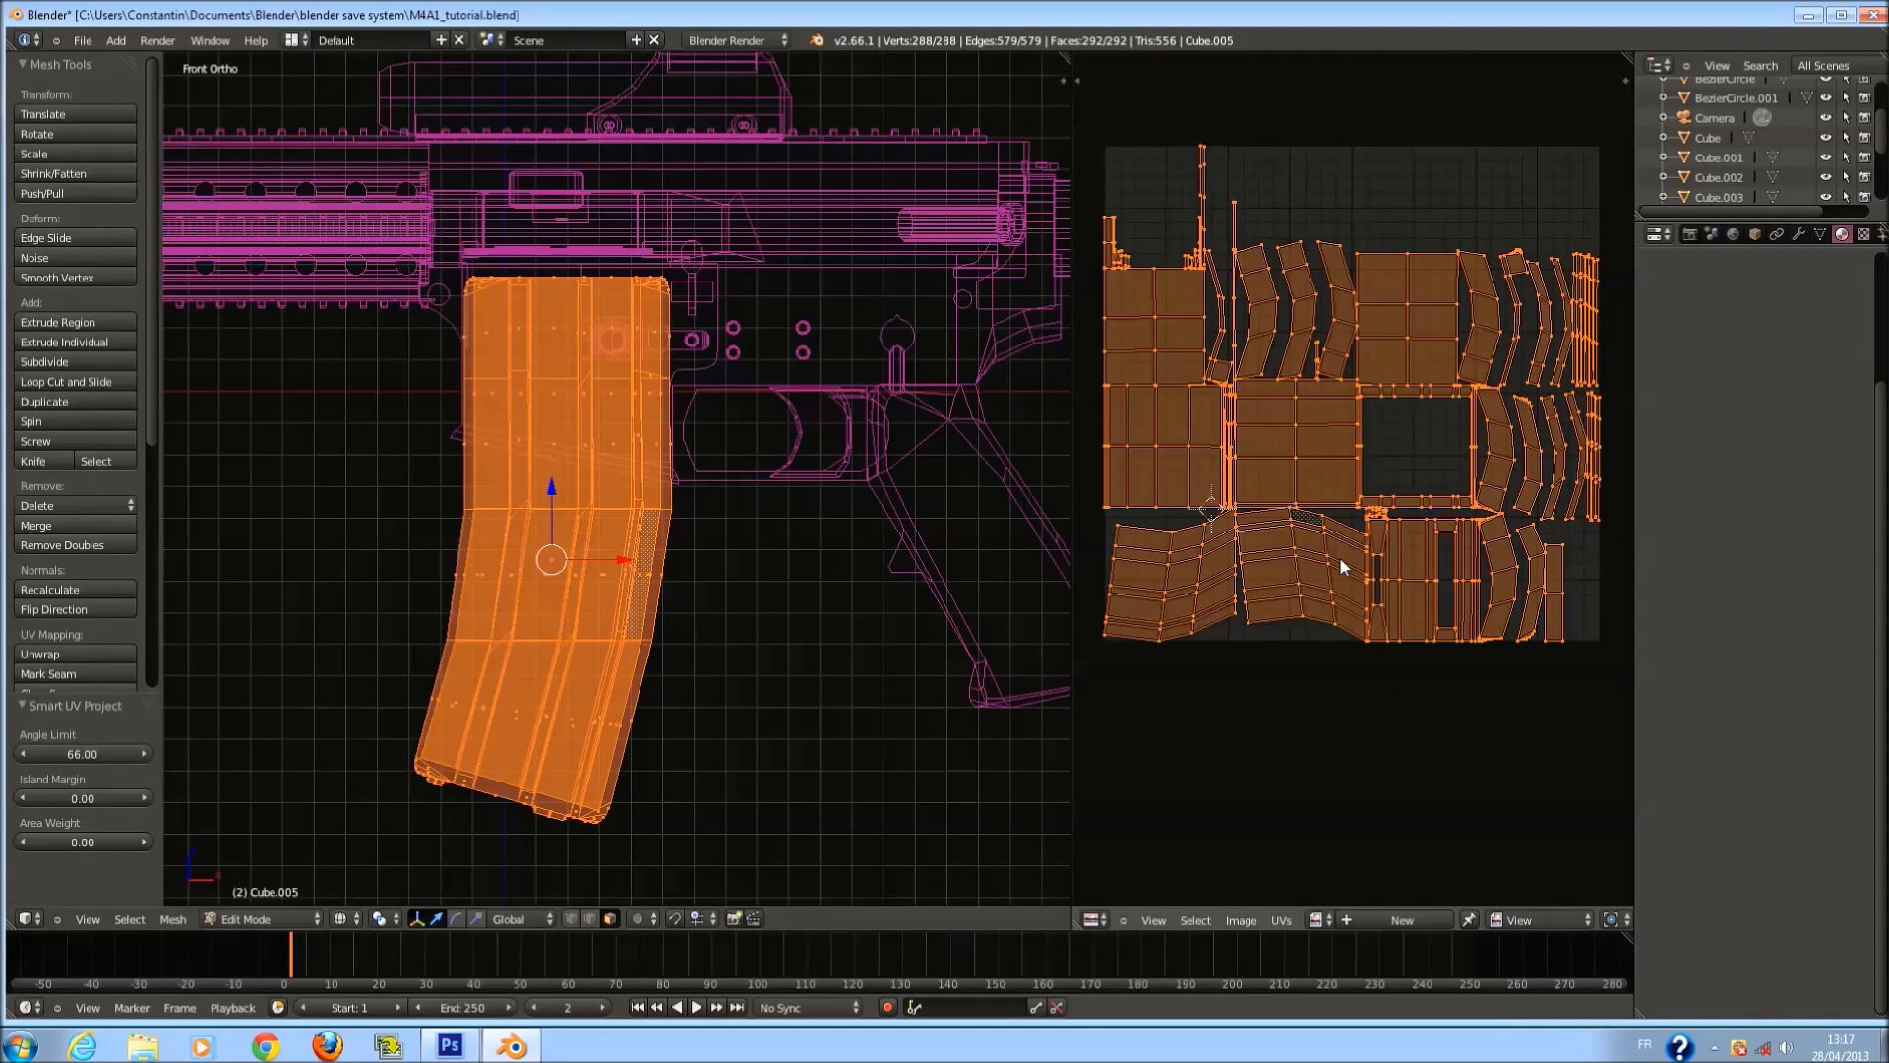
Select the magazine's two large curved side islands in the UV layout, then reduce the selection to a single vertex.
right_click(1319, 600)
key("l")
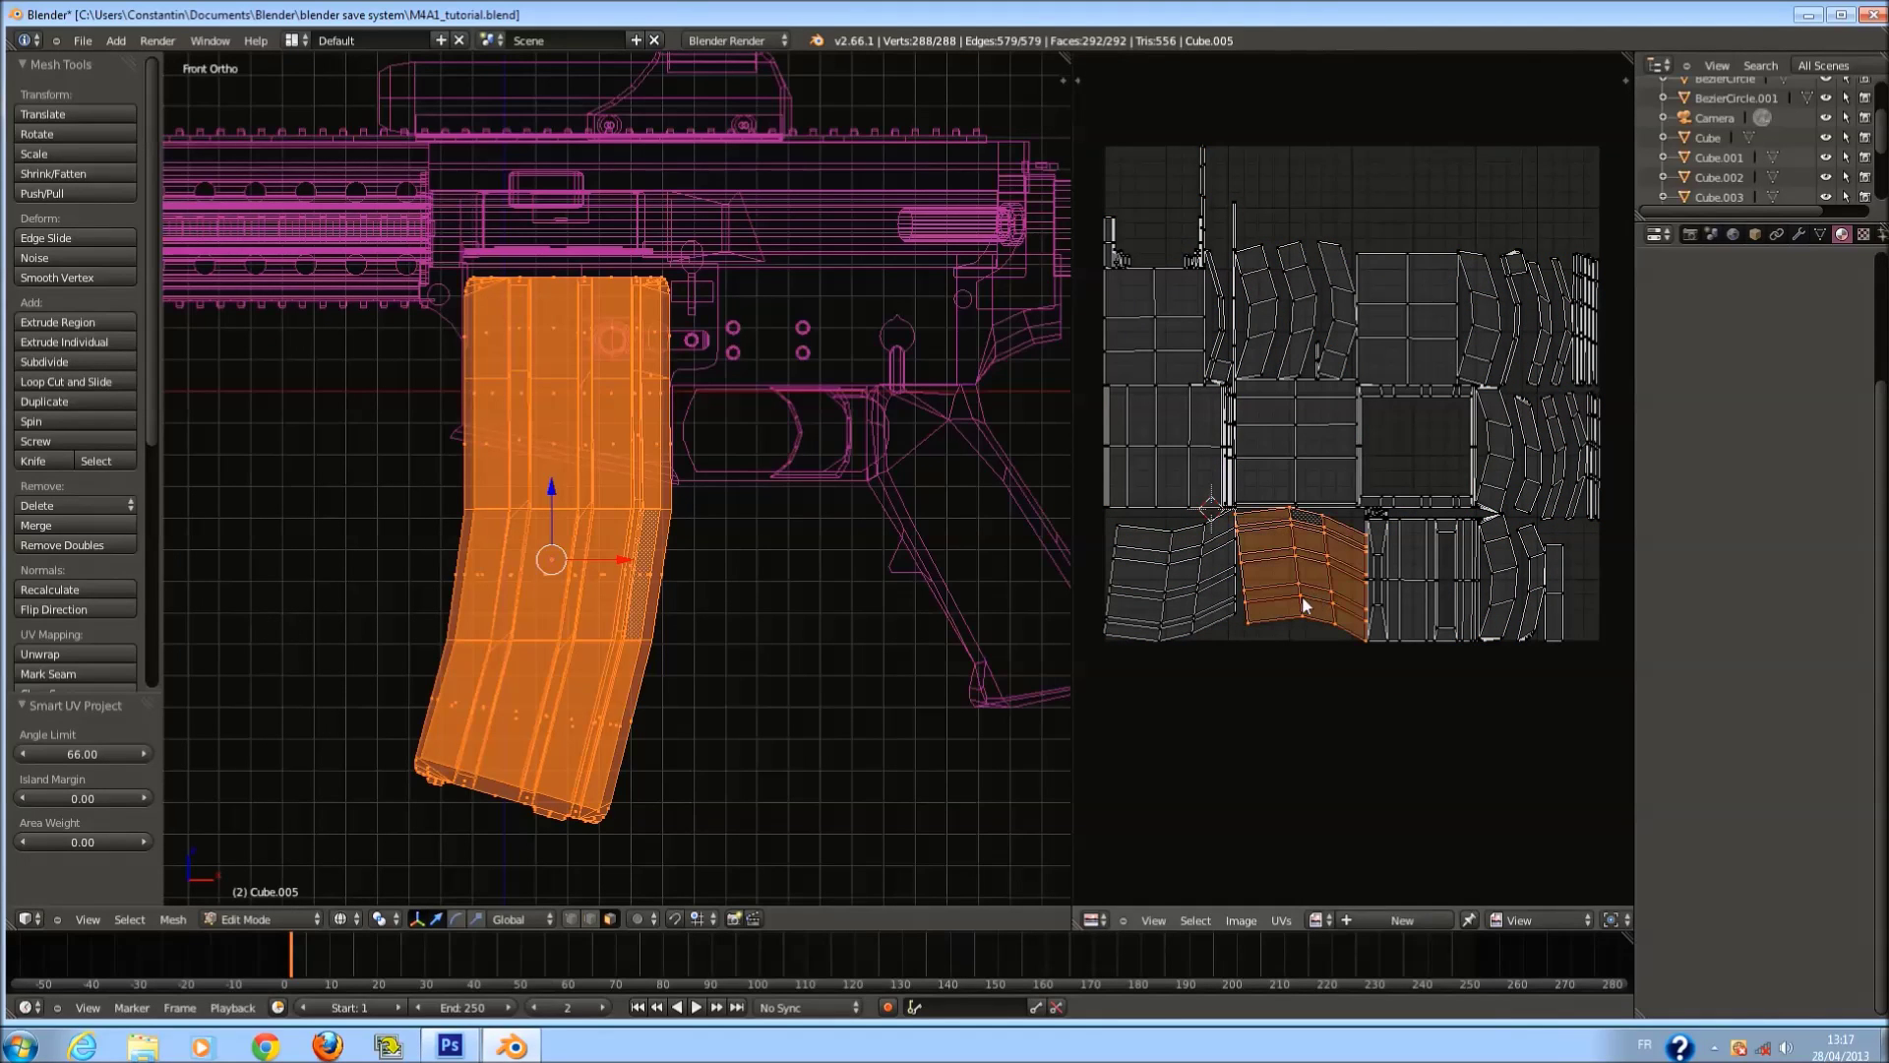
key("l")
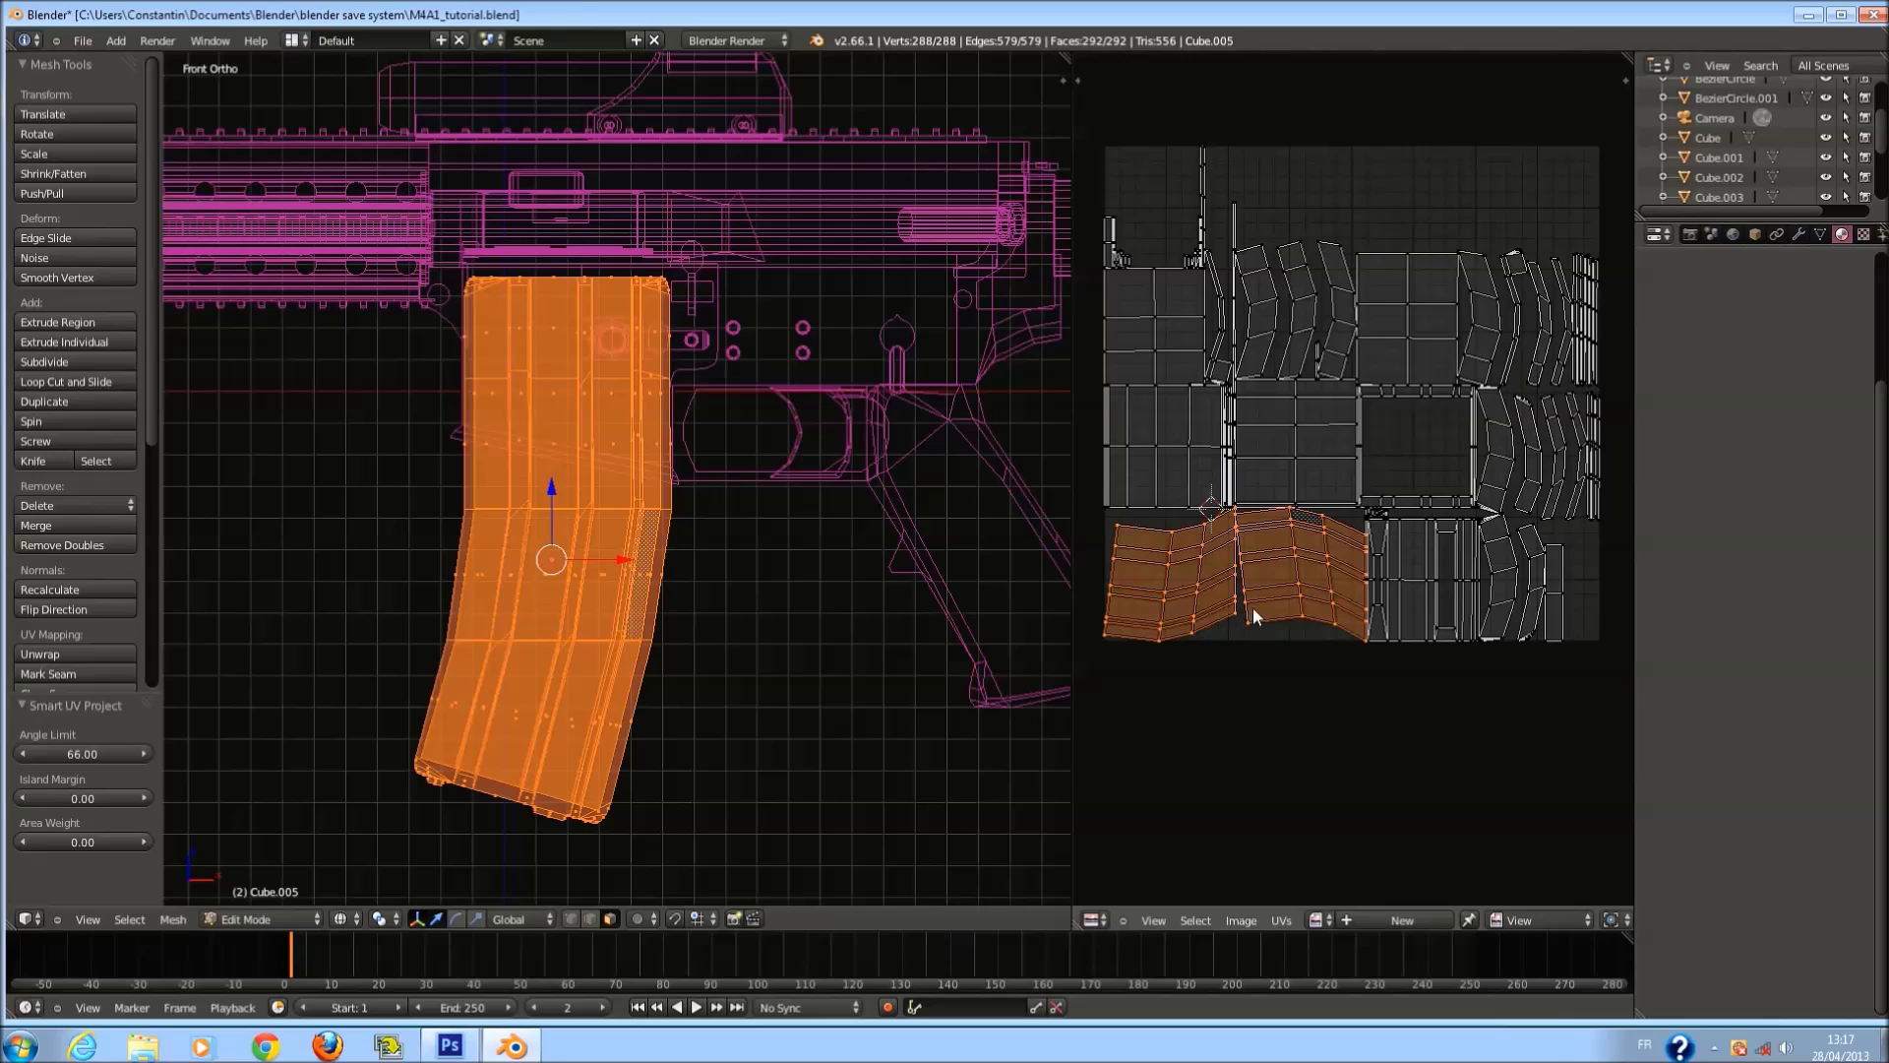
right_click(1365, 594)
right_click(1302, 599)
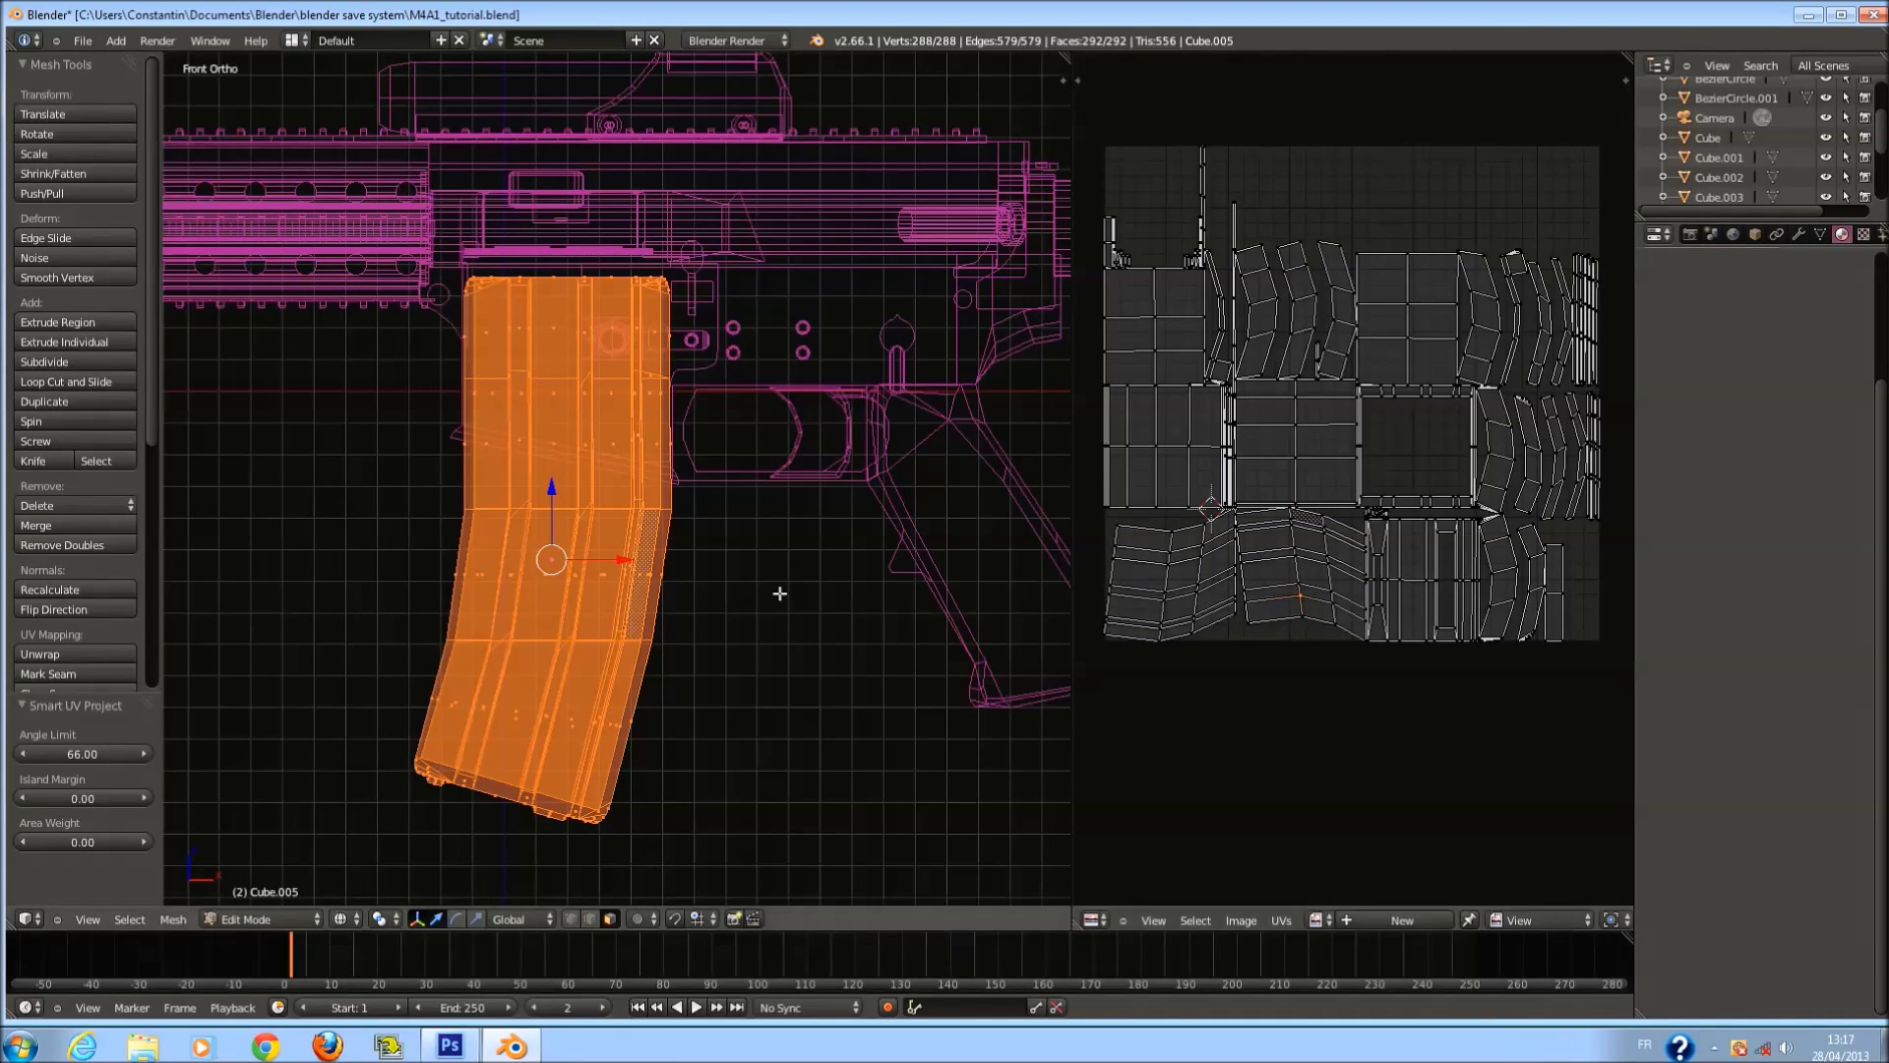
Project the whole magazine's UVs from the front view, scaled to the UV bounds.
key("u")
left_click(787, 743)
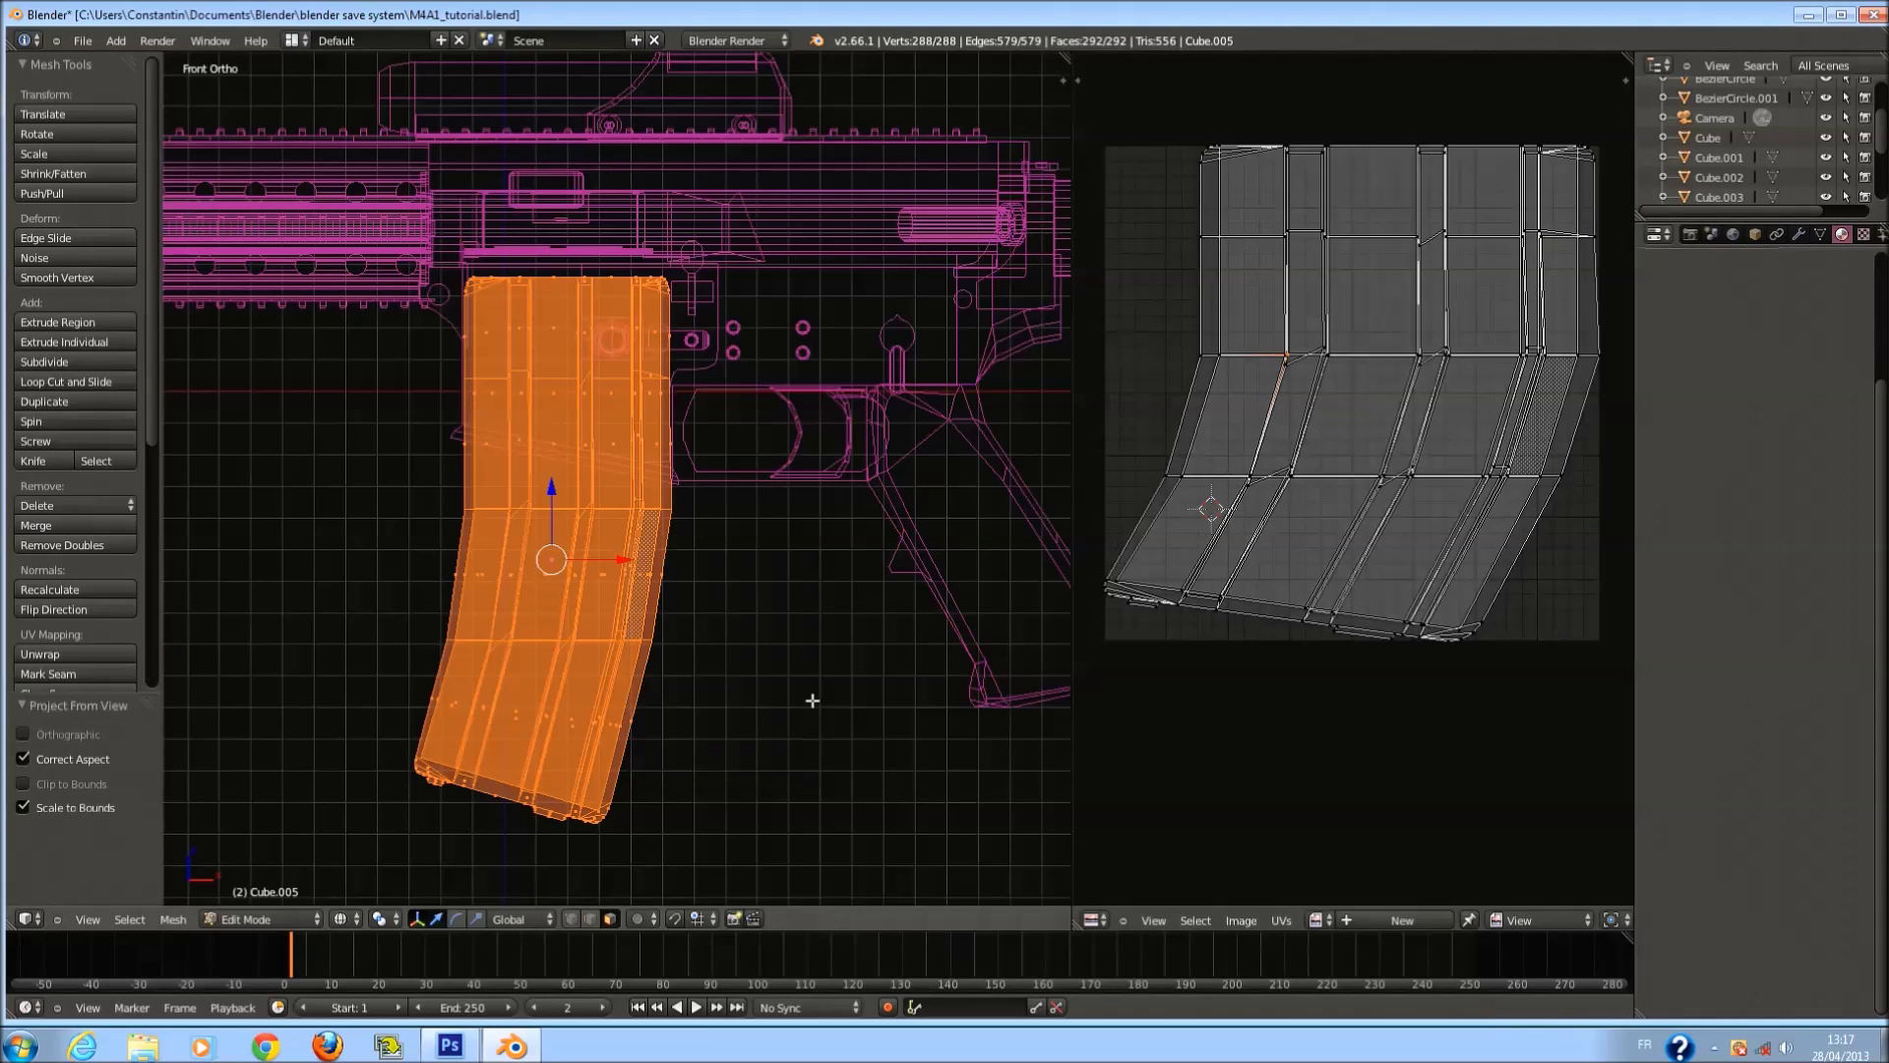
key("u")
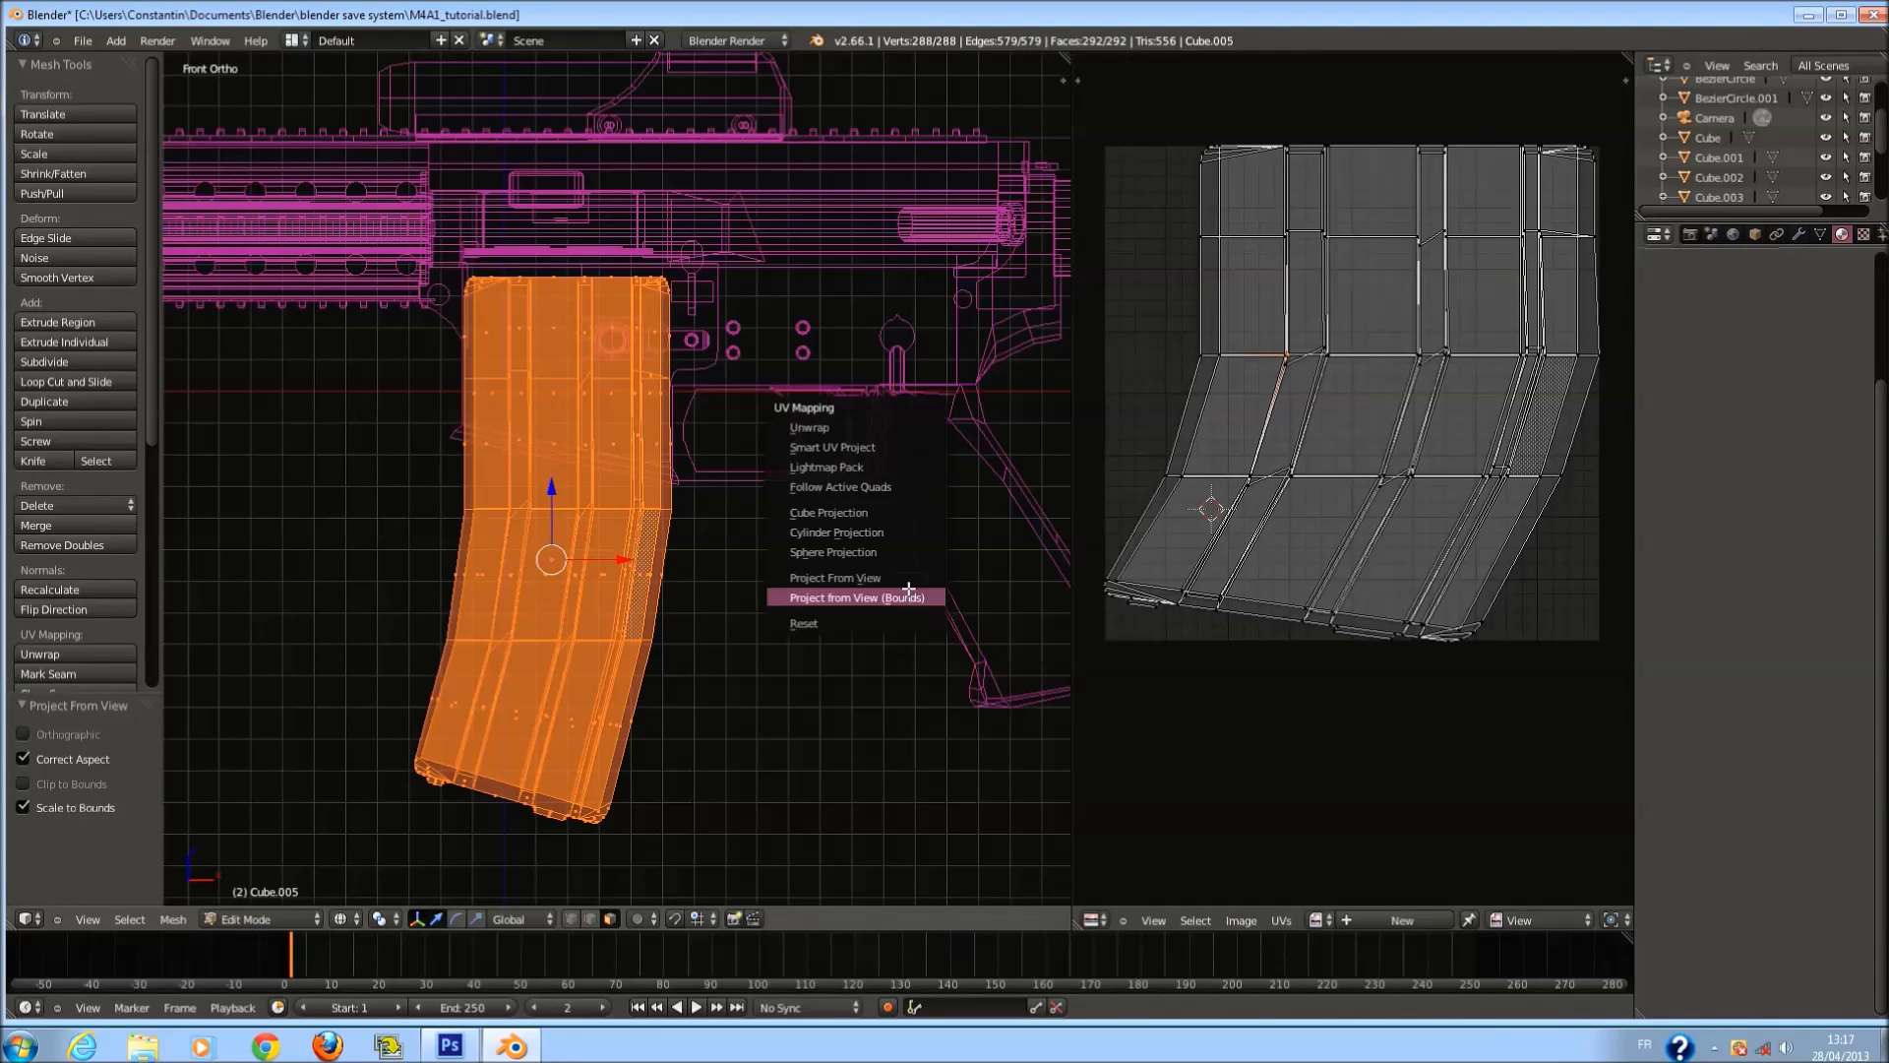
left_click(908, 589)
Deselect the magazine's faces, return to solid shading and show the model in the right orthographic view.
key("a")
key("z")
scroll(687, 619, "up", 2)
mouse_move(692, 618)
middle_mouse_down()
mouse_move(734, 616)
mouse_move(696, 645)
mouse_move(689, 595)
middle_mouse_up()
middle_click_drag(610, 657, 517, 658)
key("KP_1")
key("KP_2")
key("KP_3")
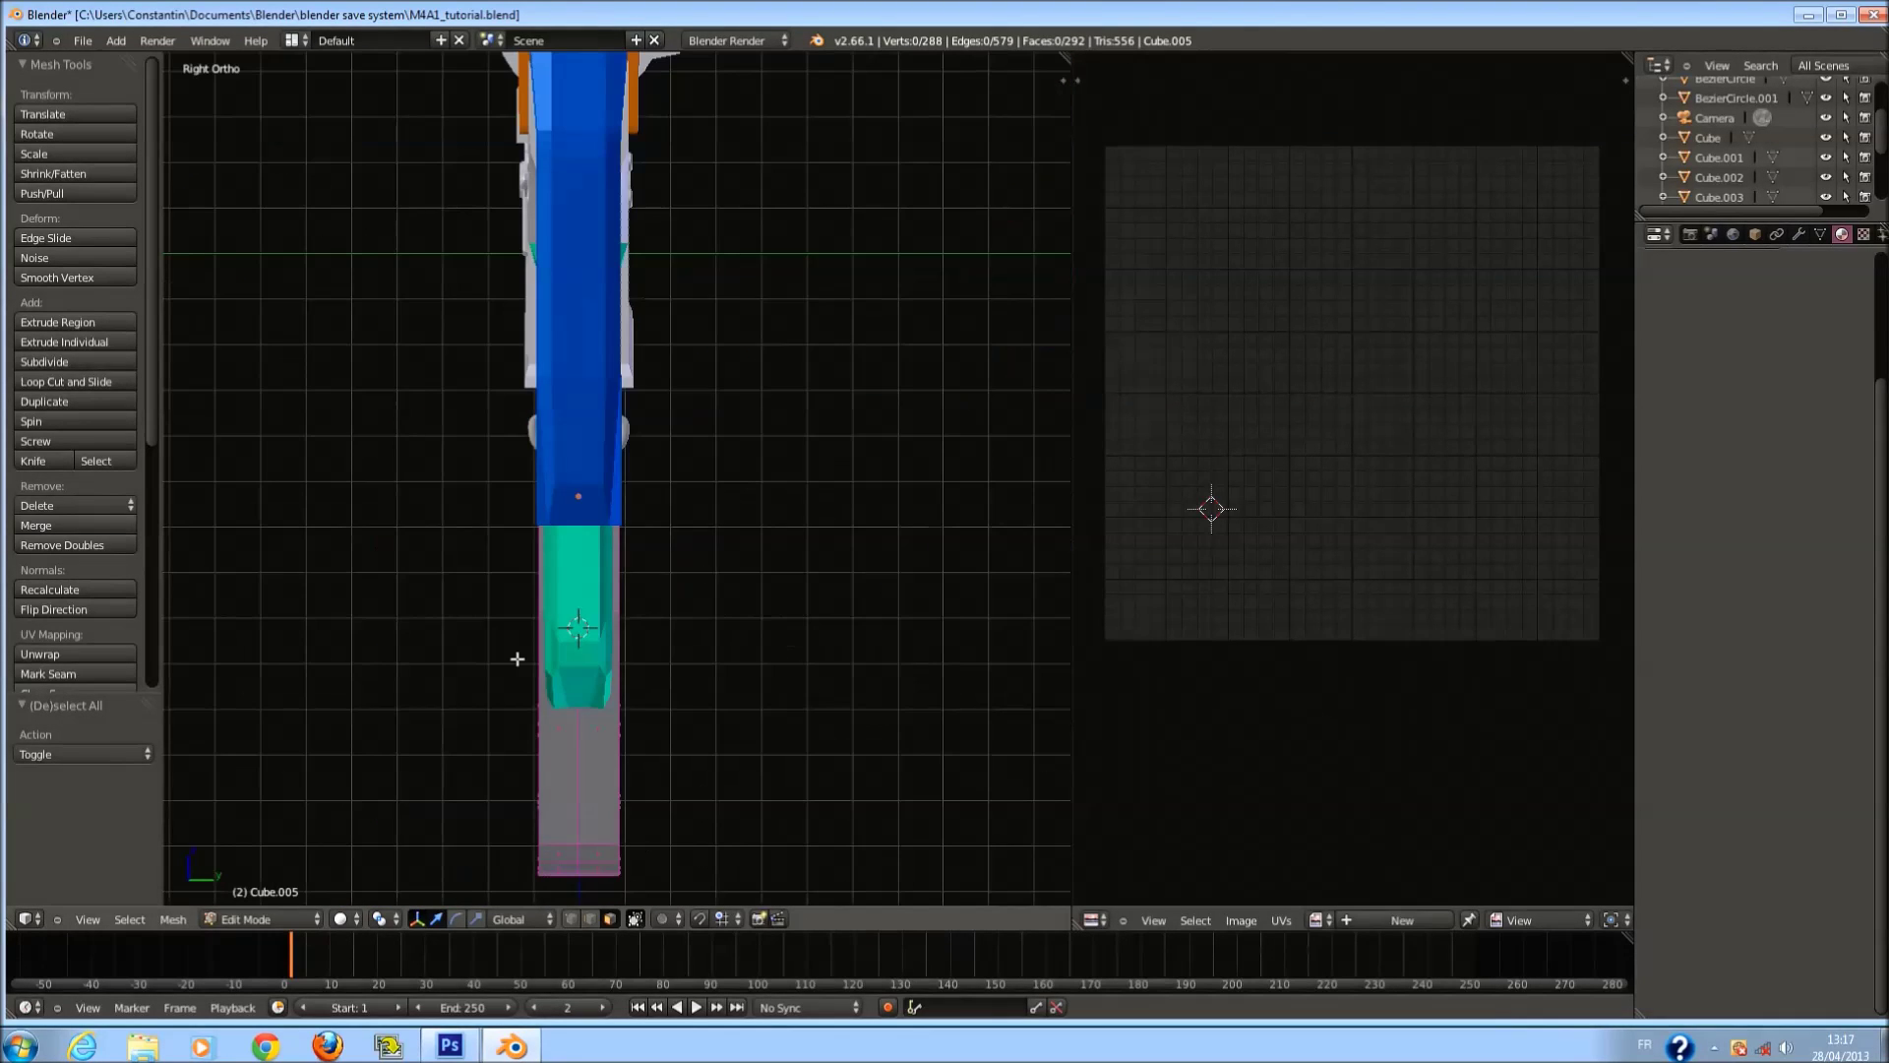
Select the magazine's rear faces in the right view and UV-map them with Project From View.
key("c")
scroll(717, 477, "down", 3)
left_click(617, 683)
scroll(603, 548, "down", 3)
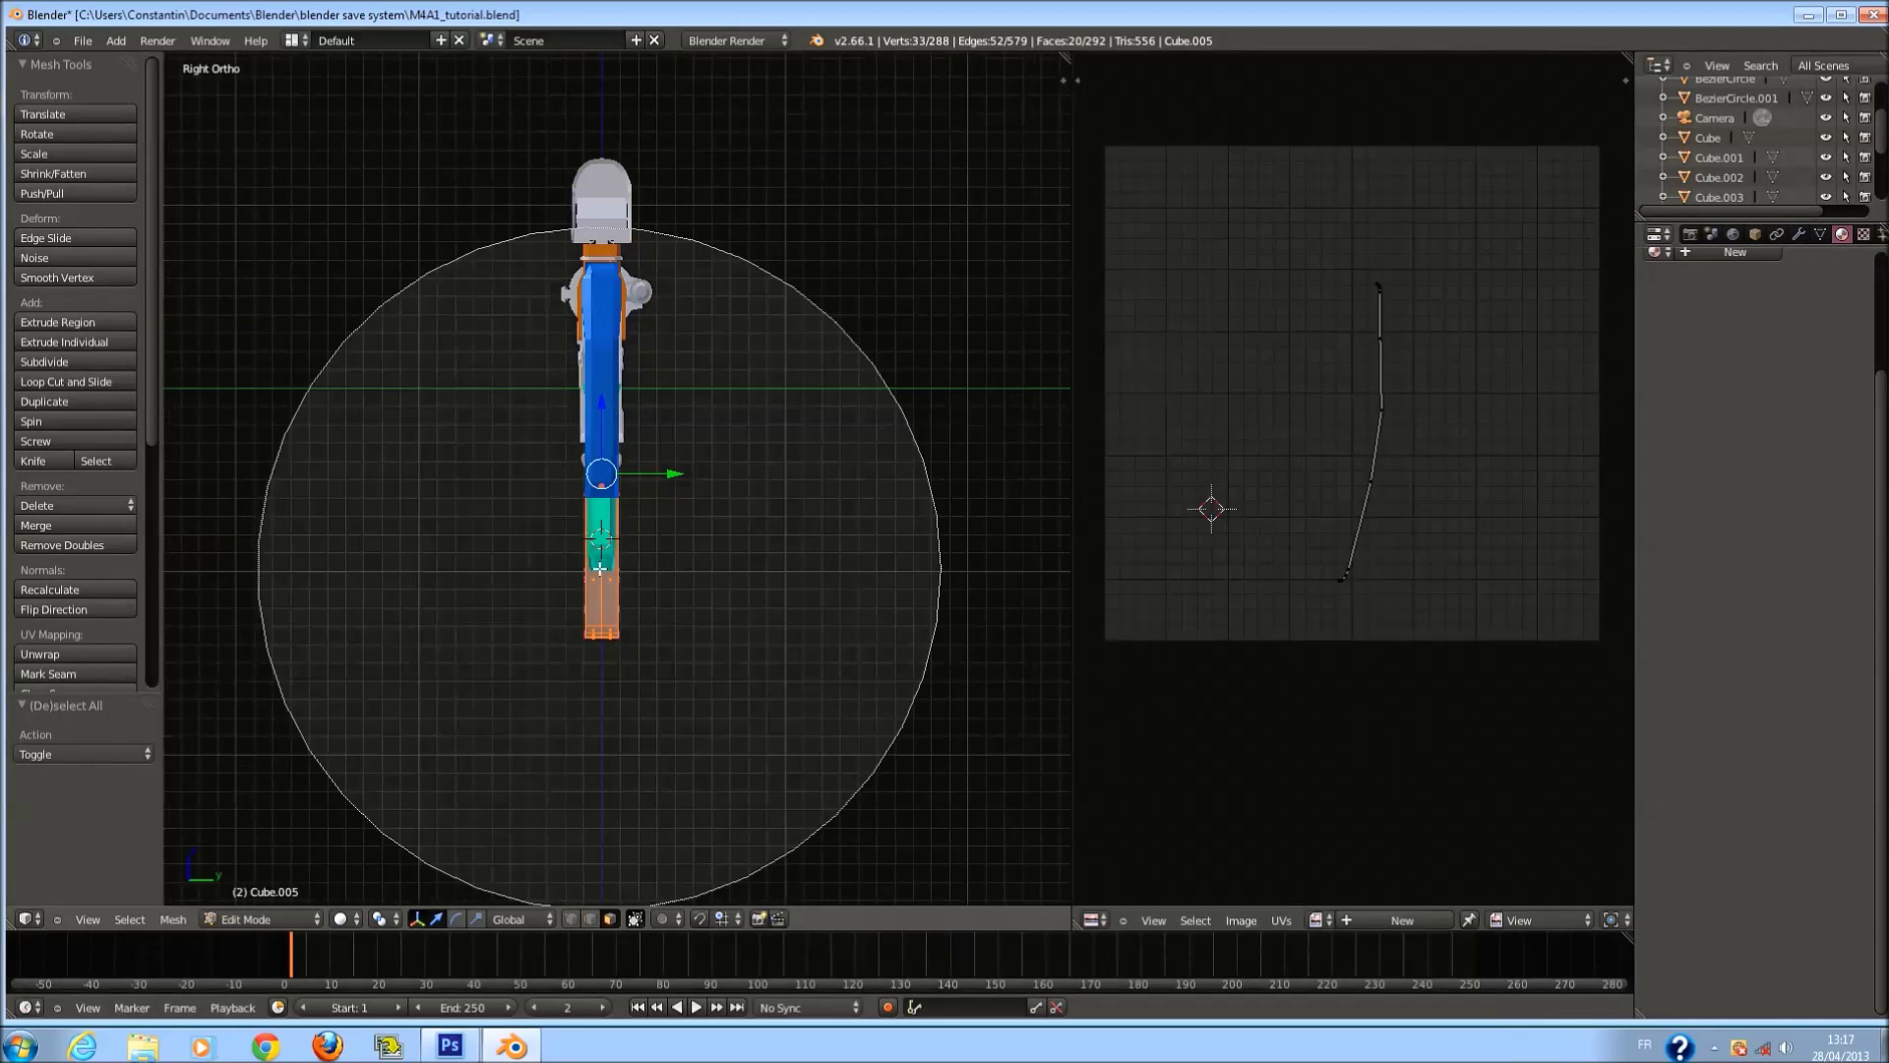
key("Escape")
scroll(653, 552, "up", 3)
key("u")
left_click(653, 554)
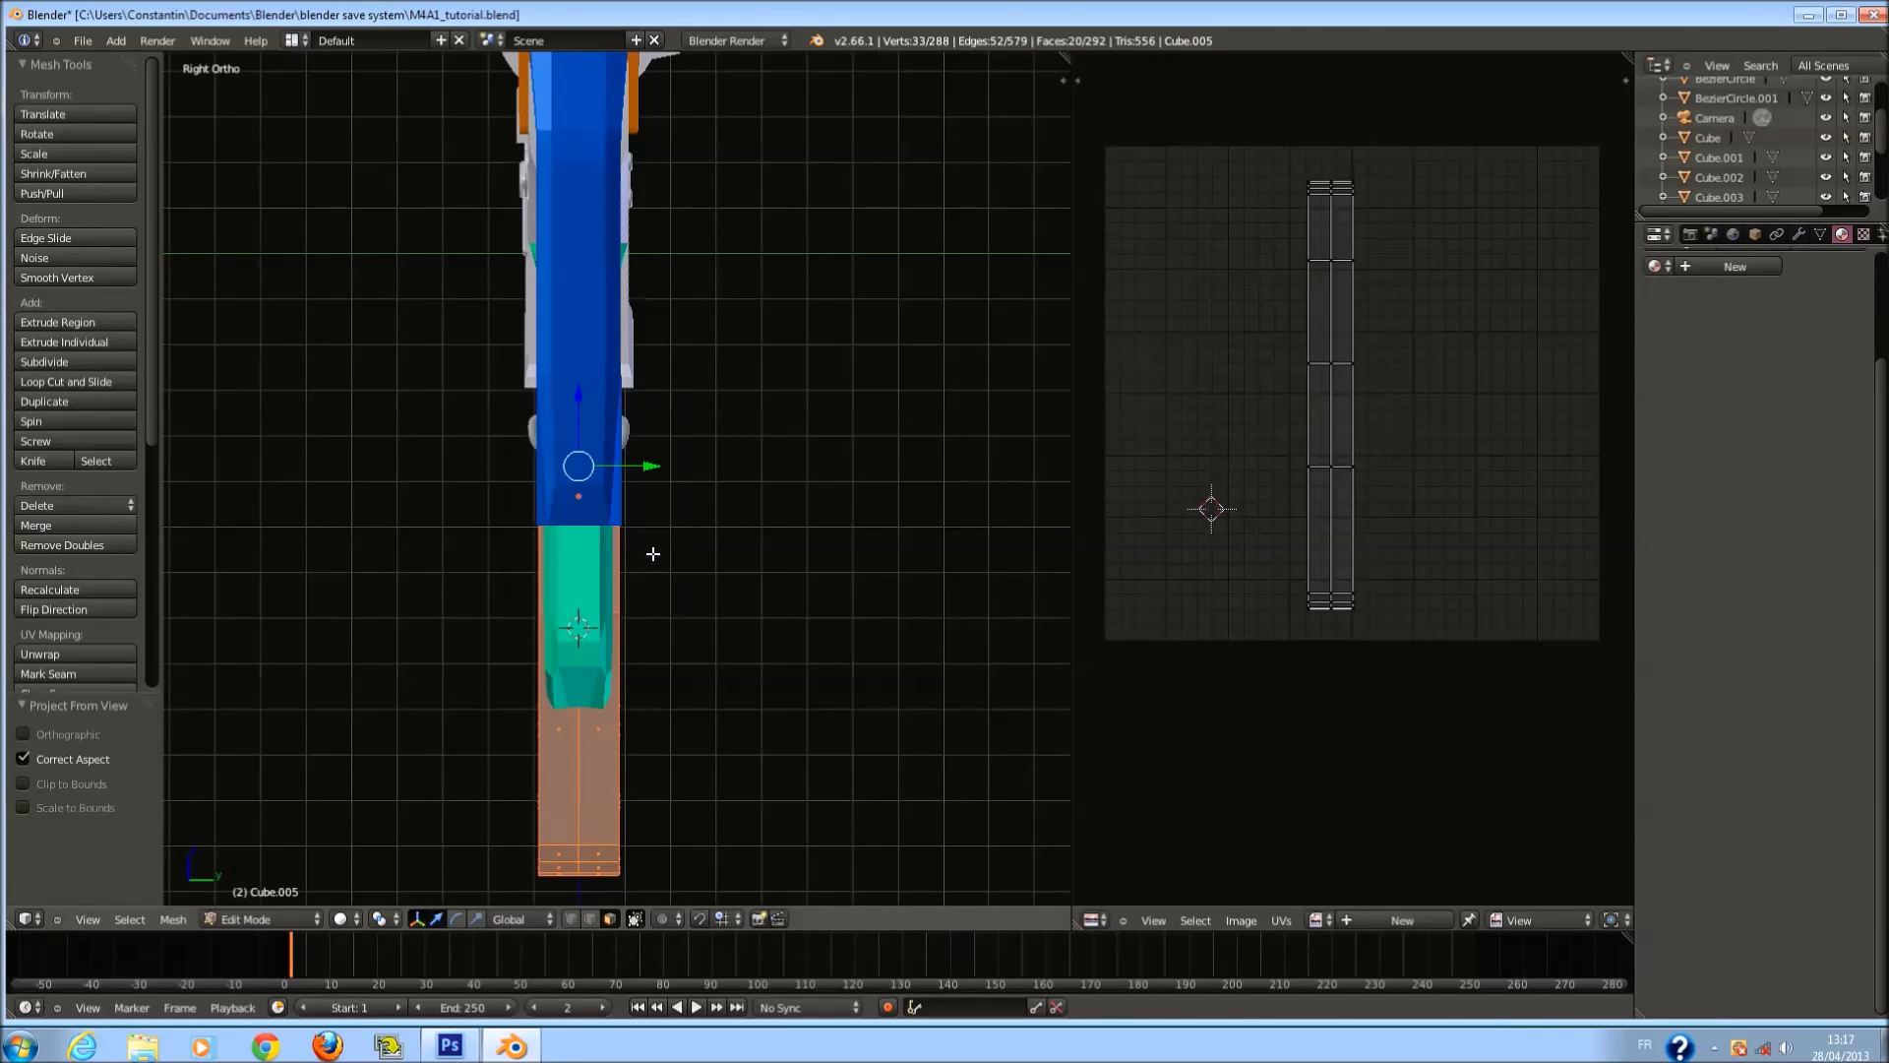
Select the magazine's front faces in the left view, excluding the bottom faces, and UV-map them with Project From View.
key("ctrl+KP_1")
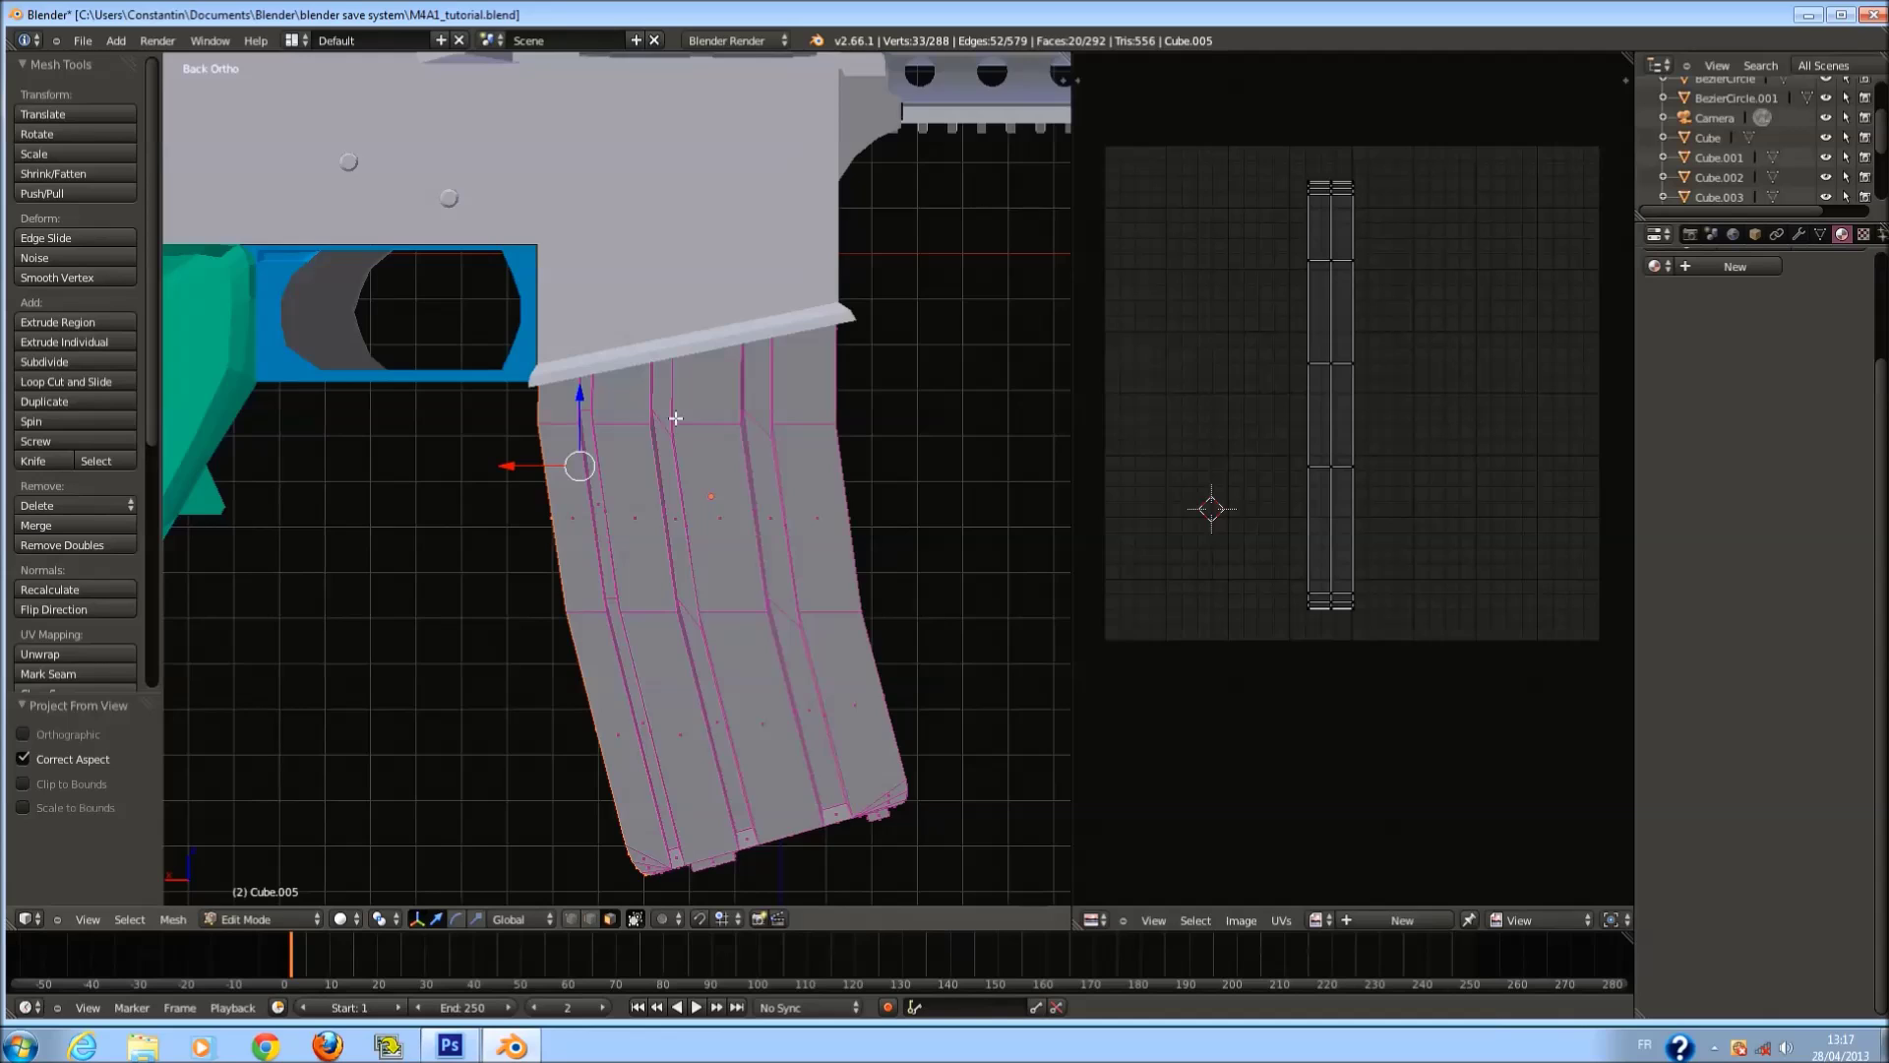
key("KP_1")
key("KP_3")
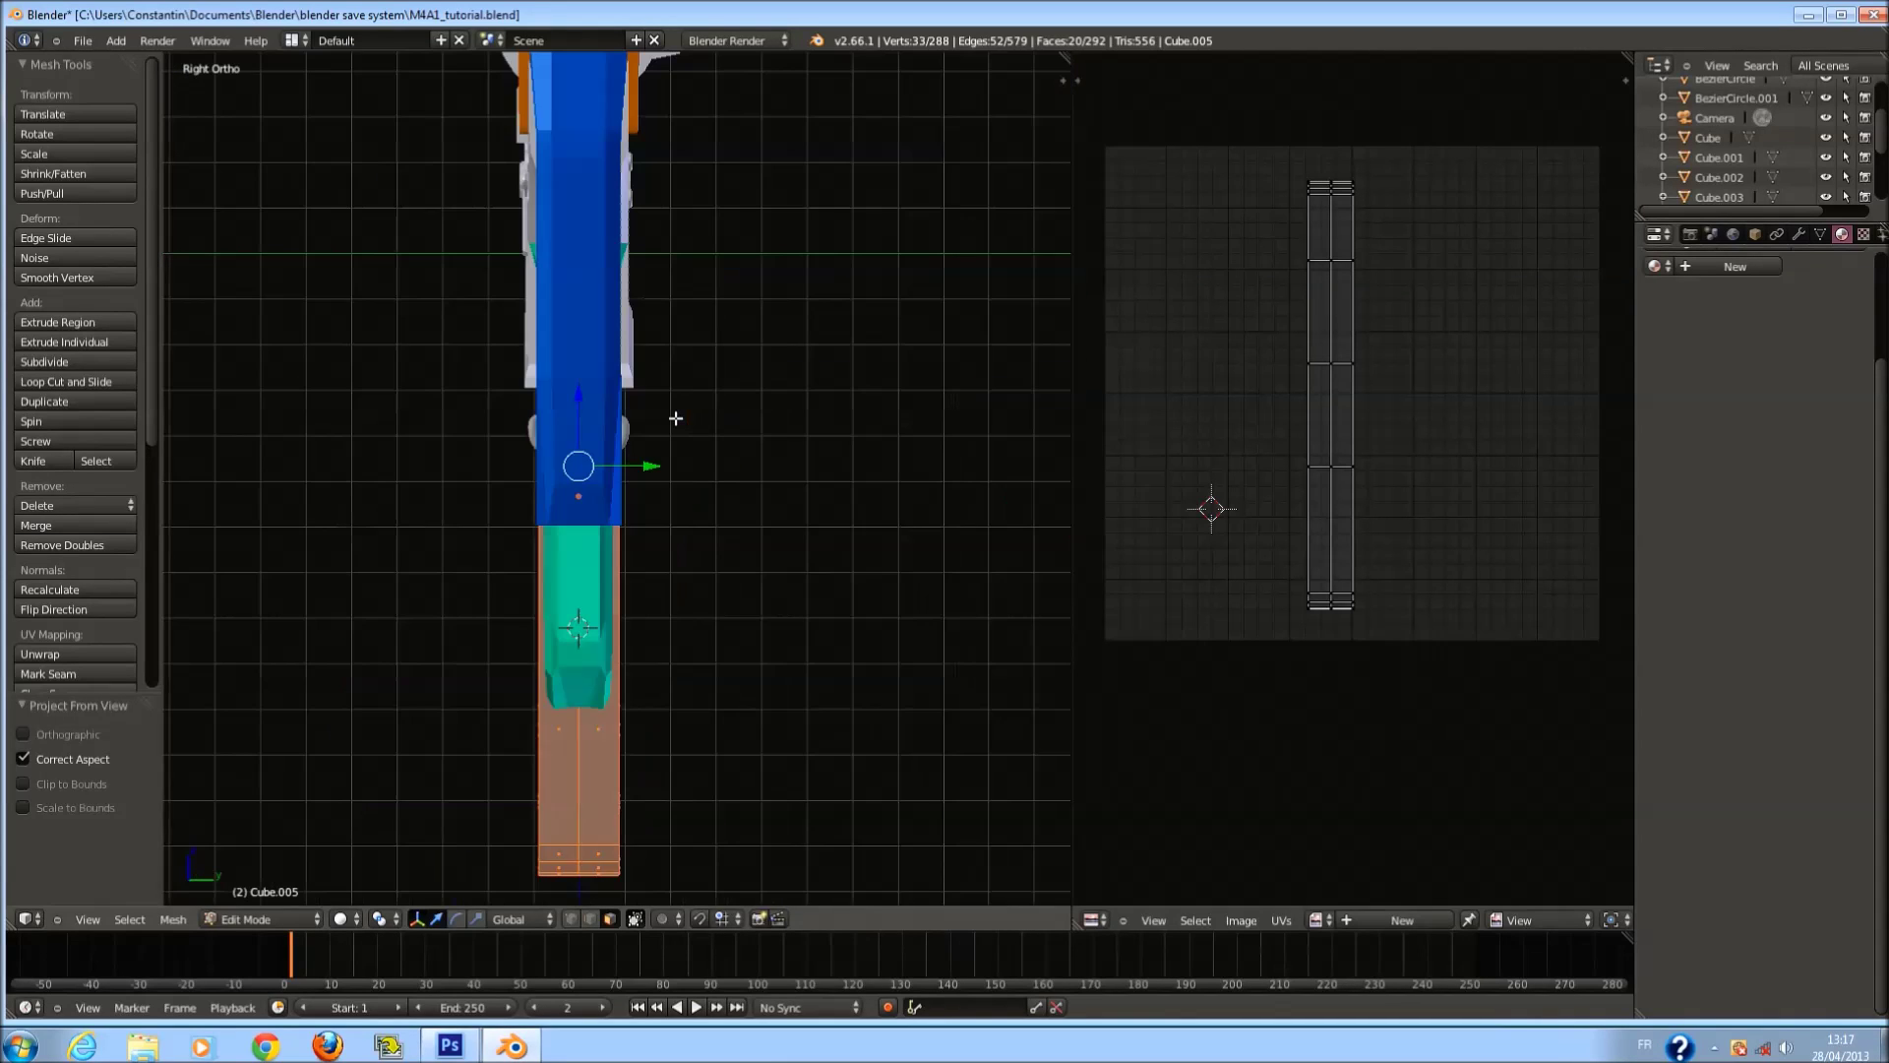
key("ctrl+KP_3")
key("a")
key("c")
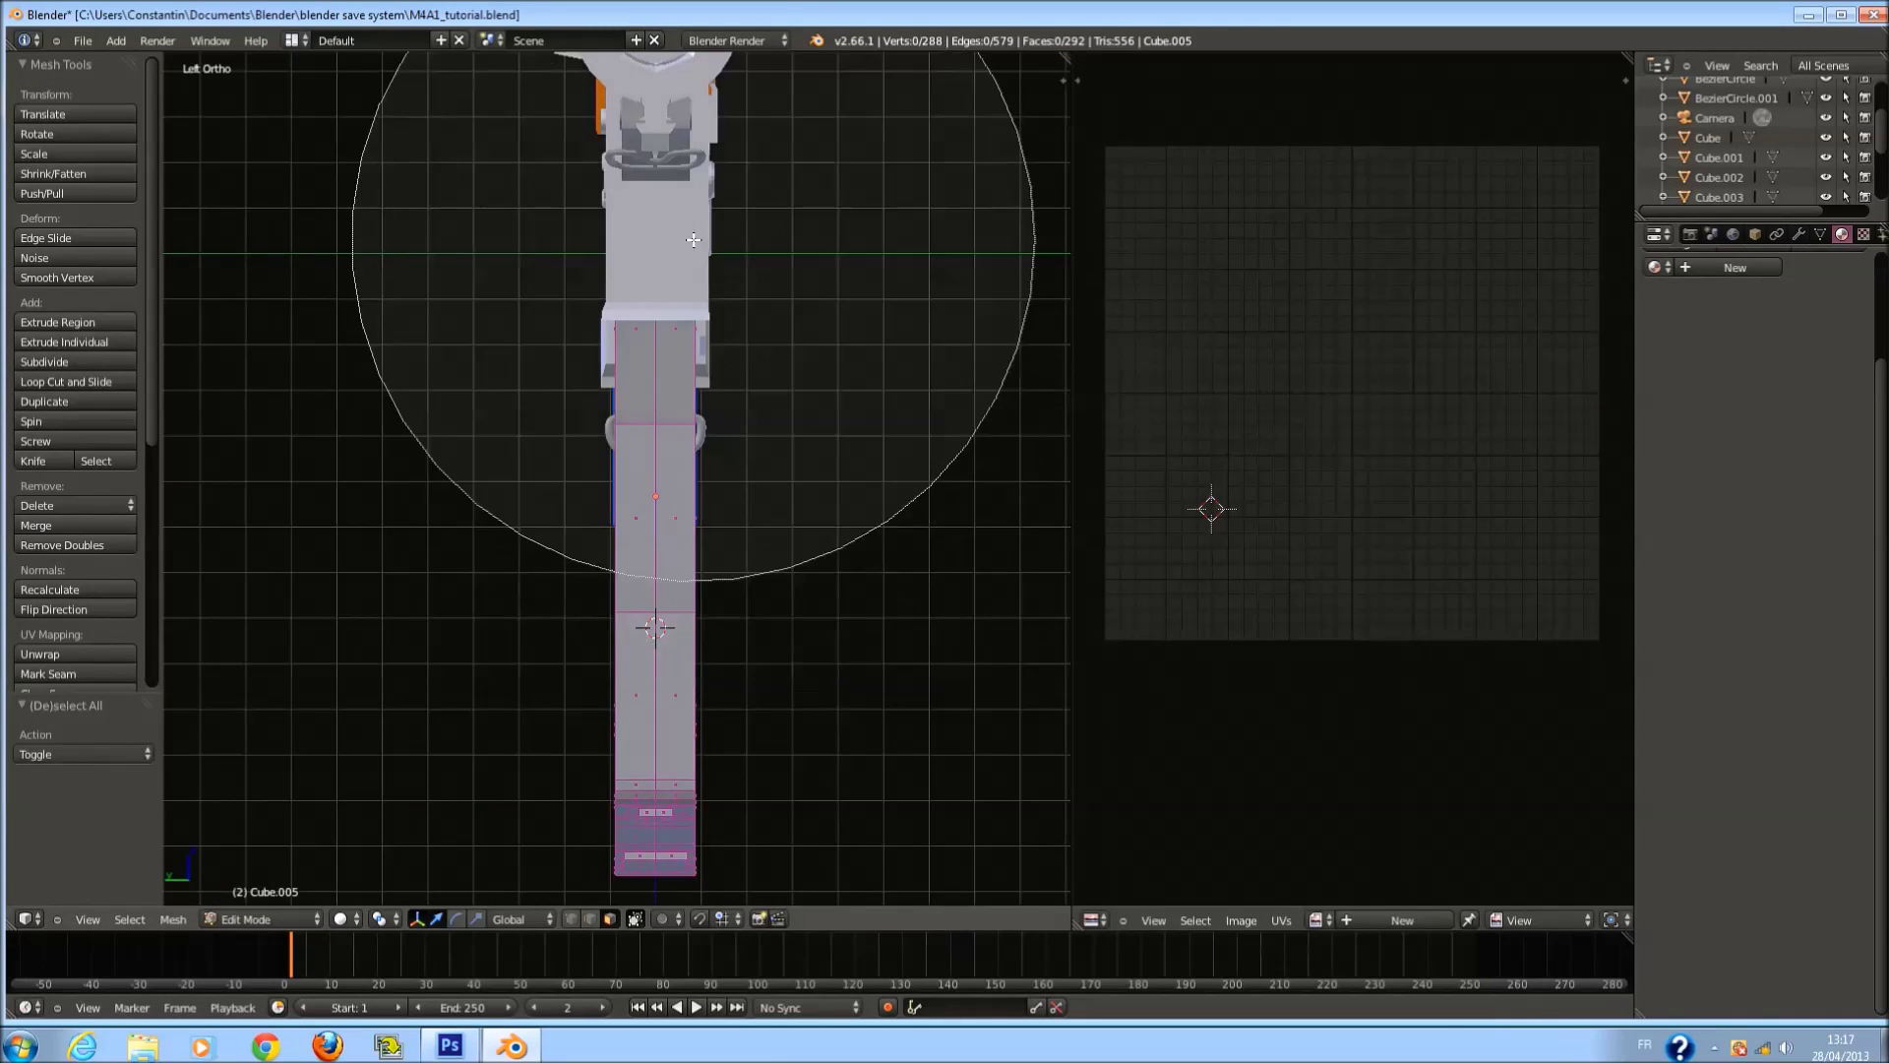
key("Escape")
scroll(708, 654, "down", 1)
key("c")
scroll(632, 949, "up", 3)
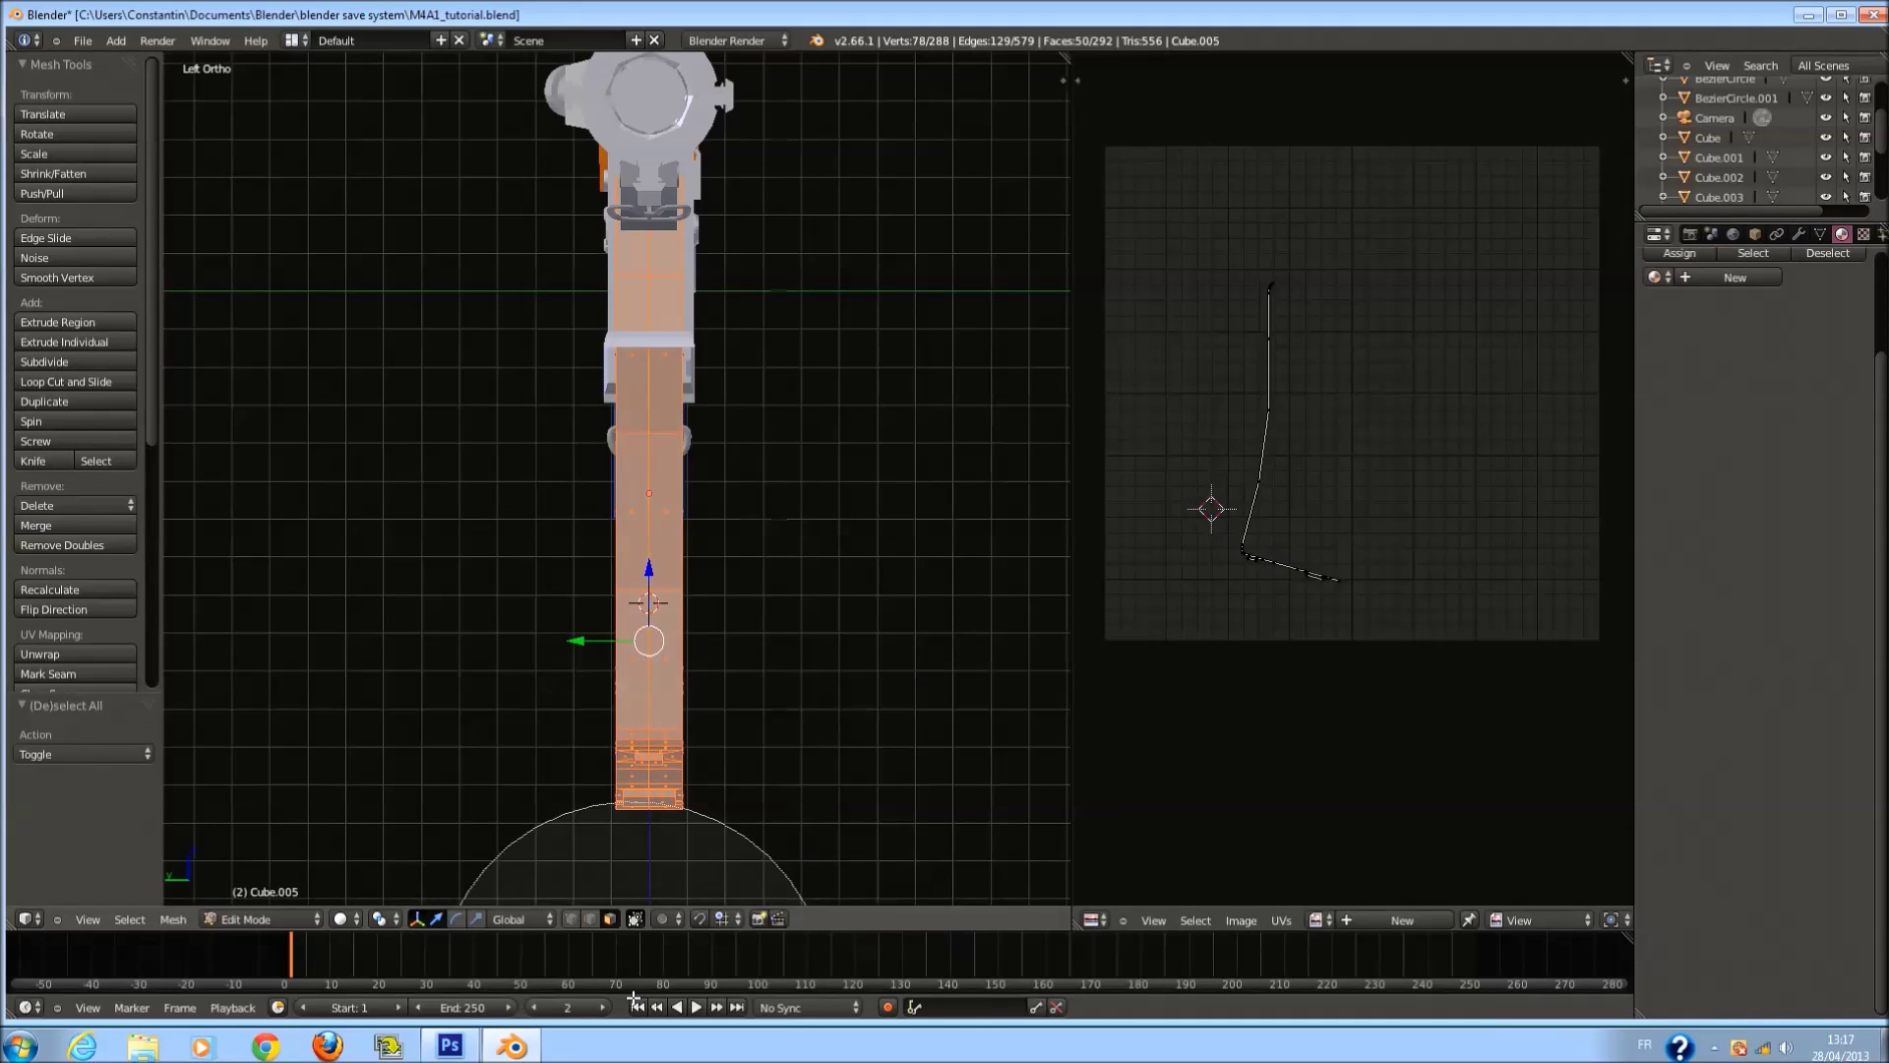
middle_click(645, 944)
middle_click_drag(644, 944, 654, 933)
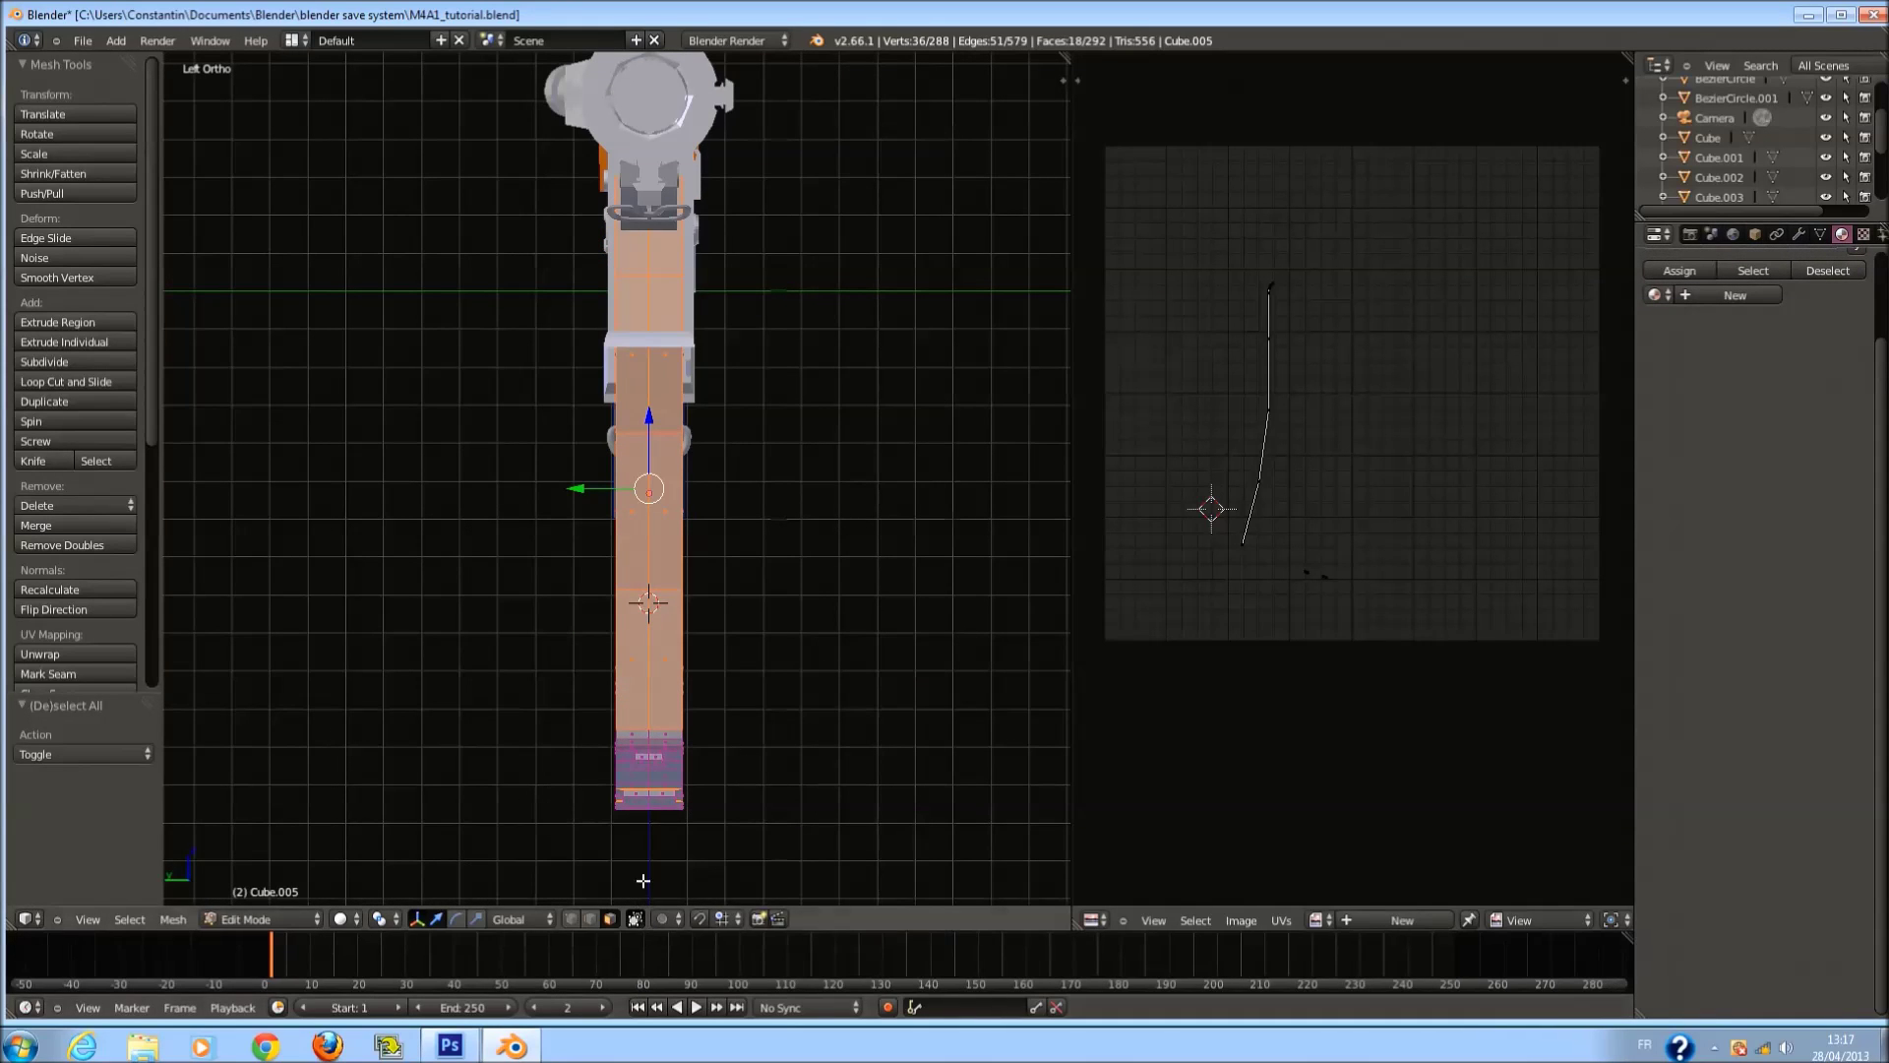
key("c")
mouse_move(708, 211)
left_mouse_down()
mouse_move(692, 607)
mouse_move(653, 876)
left_mouse_up()
key("z")
middle_click(657, 895)
right_click(662, 897)
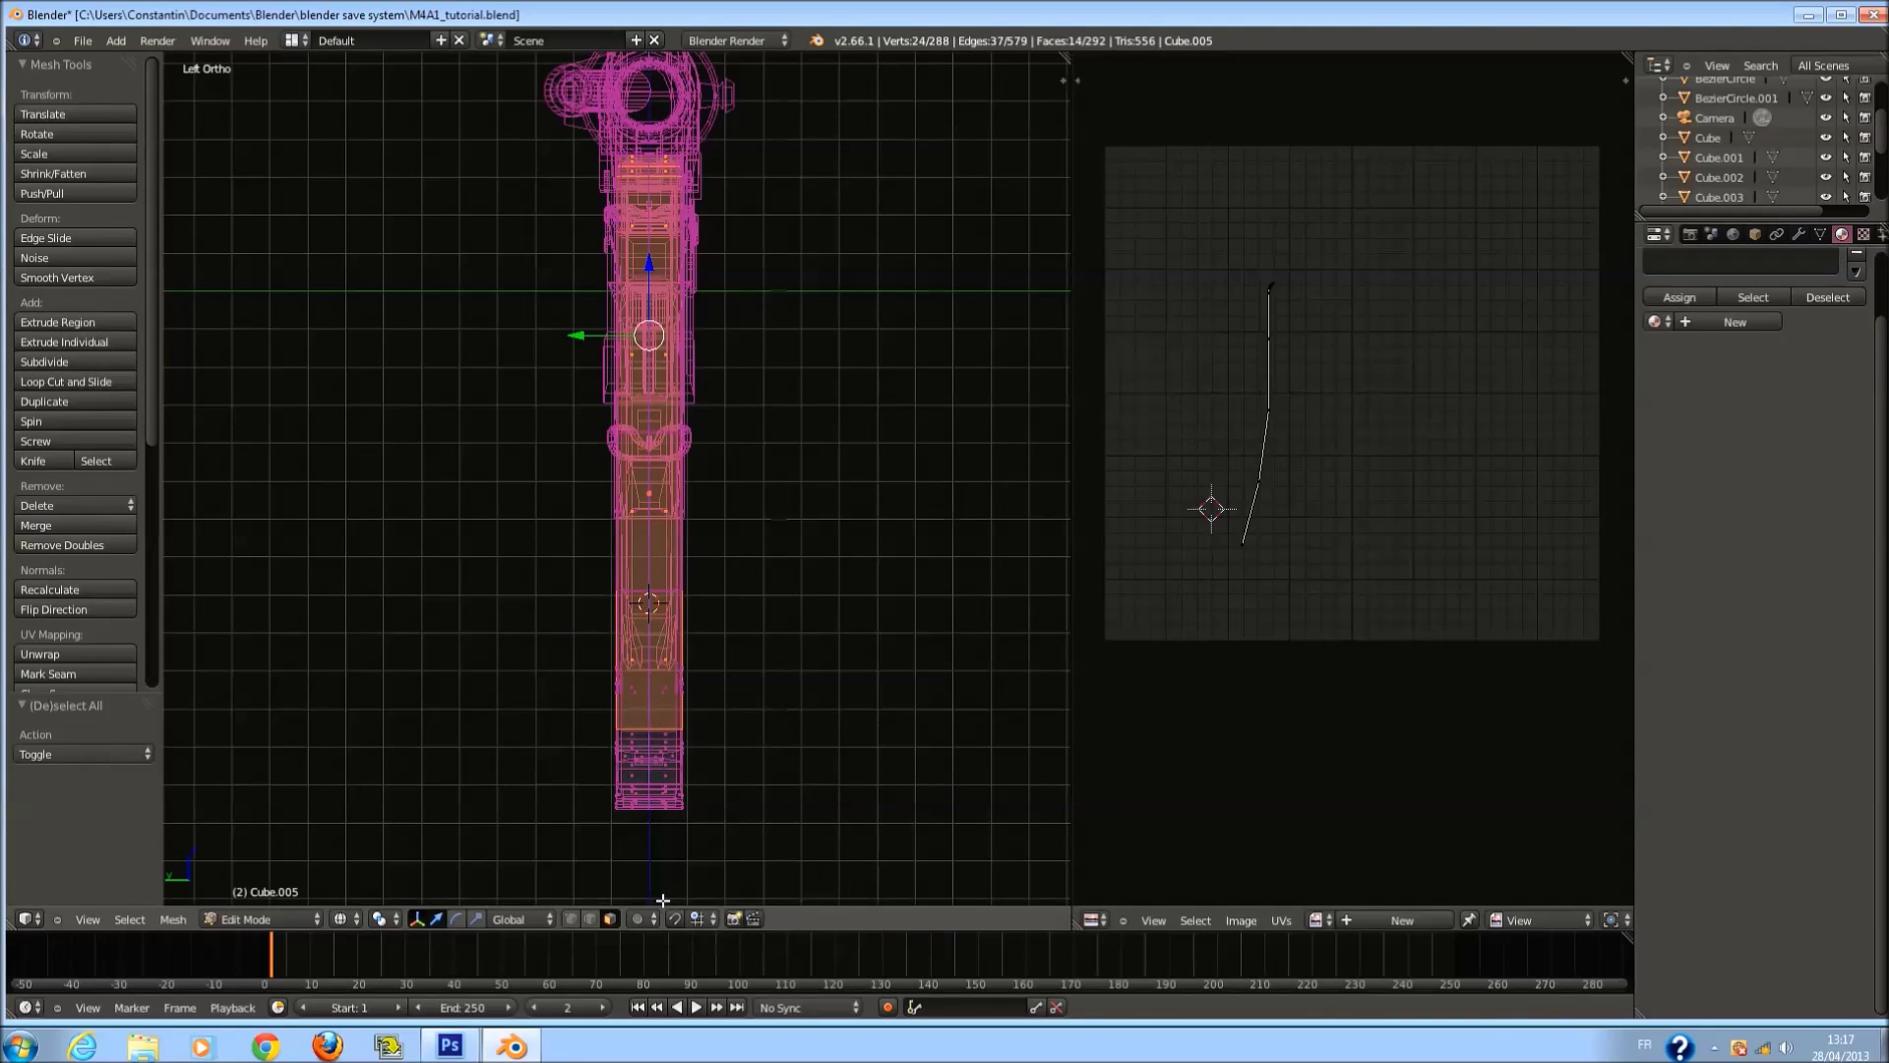
key("z")
key("u")
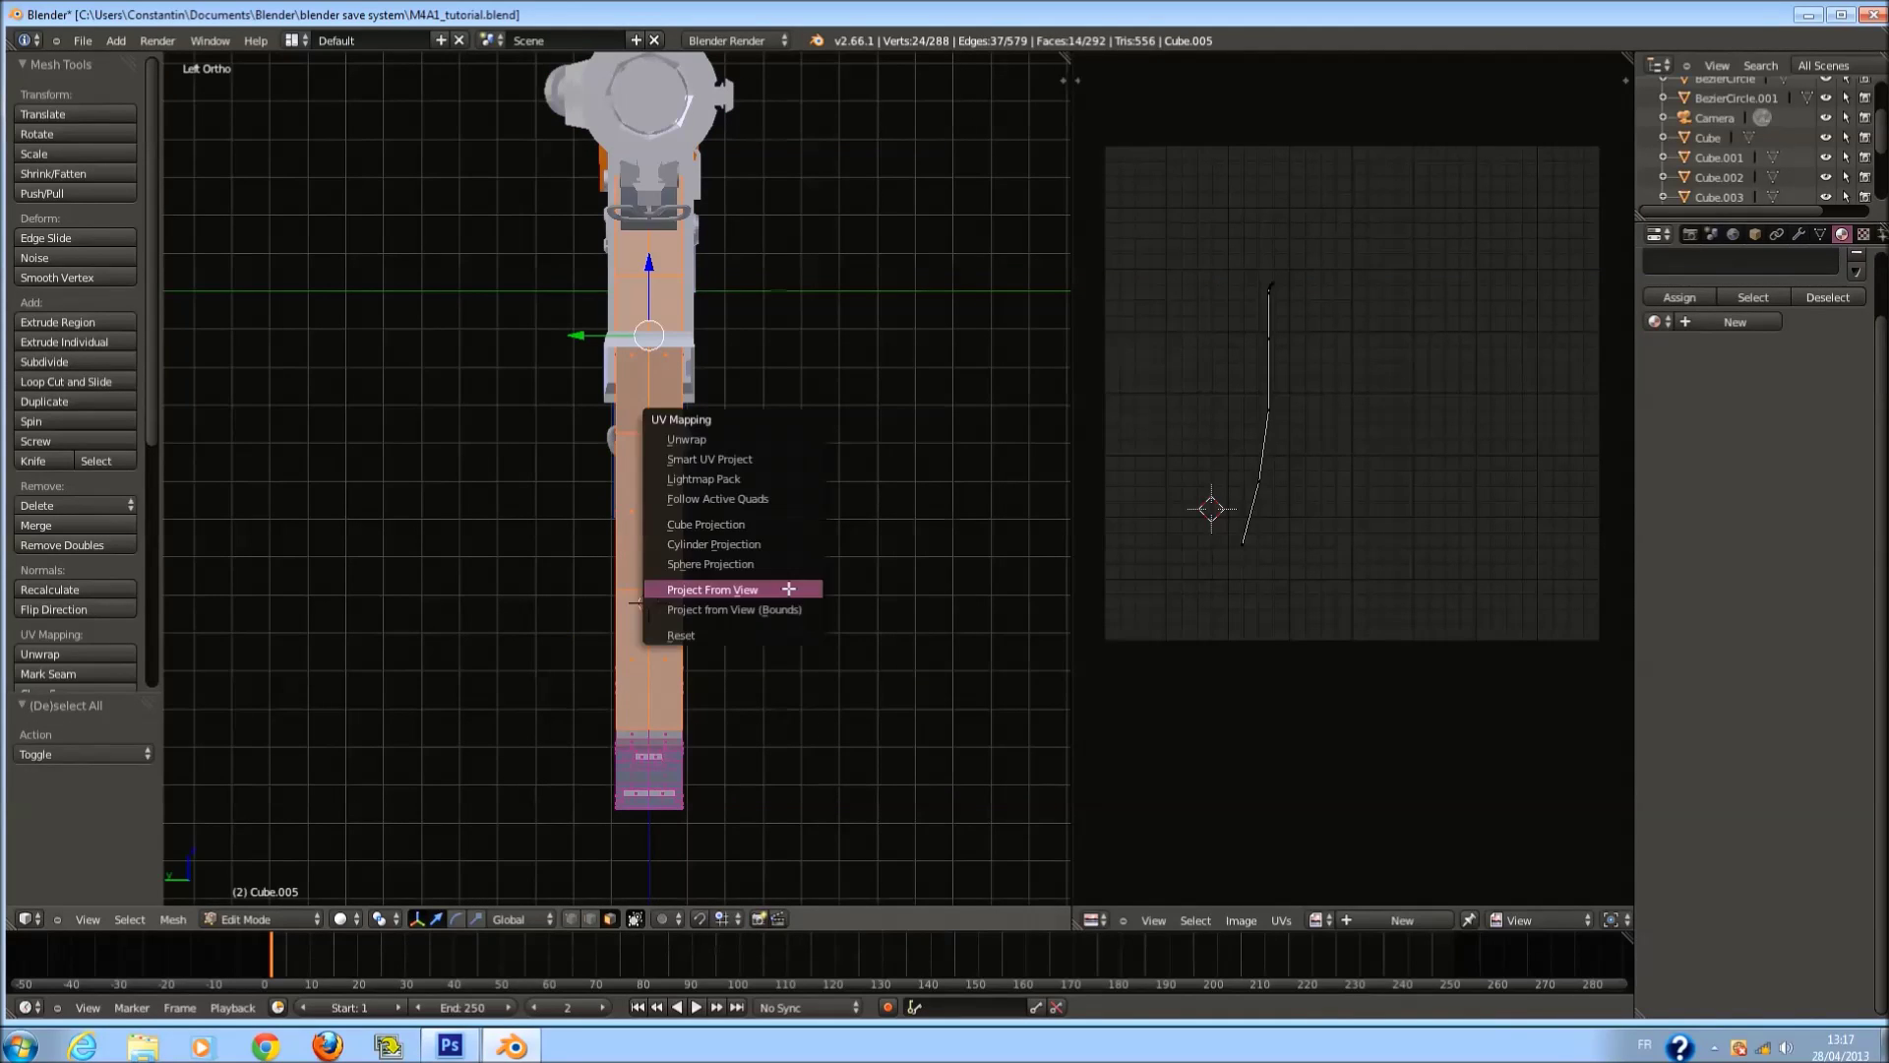
left_click(788, 589)
key("a")
key("a")
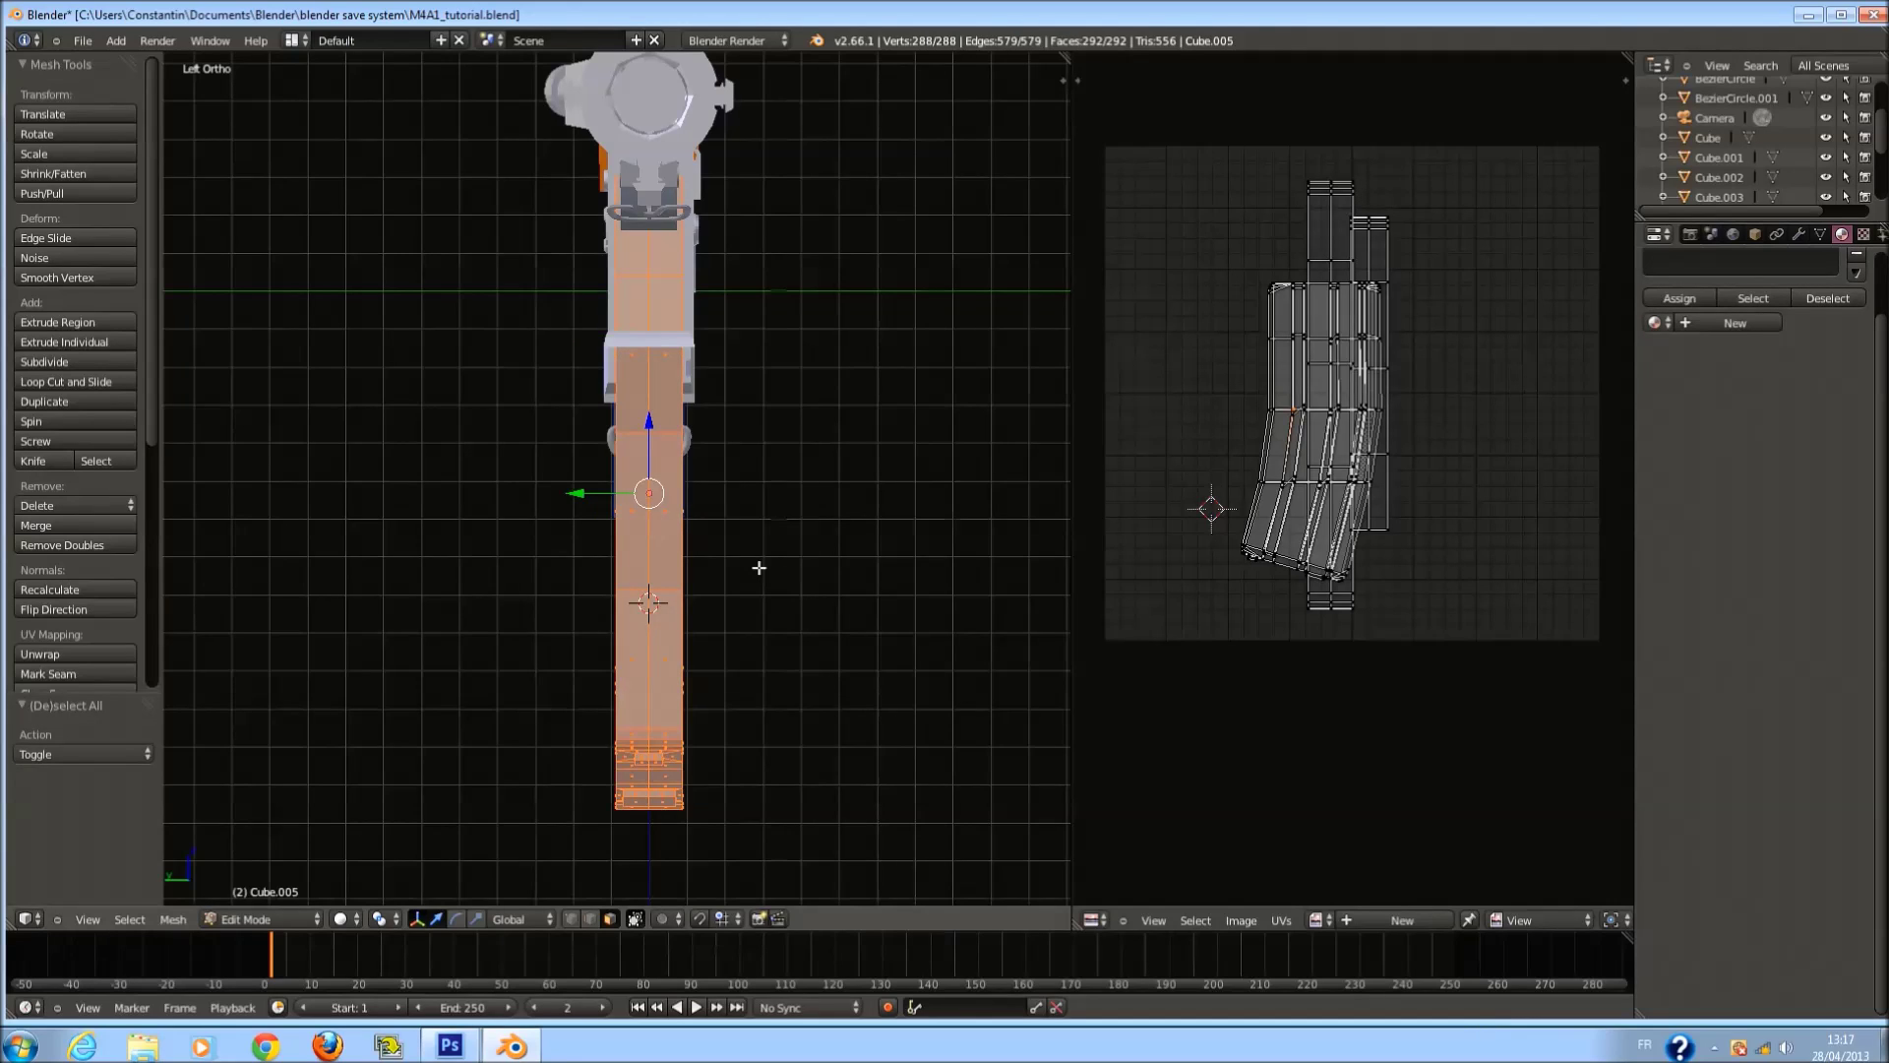
Select the magazine's bottom faces in the bottom view and UV-map them with Project from View (Bounds).
key("ctrl+KP_7")
key("a")
key("c")
scroll(392, 408, "up", 3)
left_click_drag(398, 444, 544, 448)
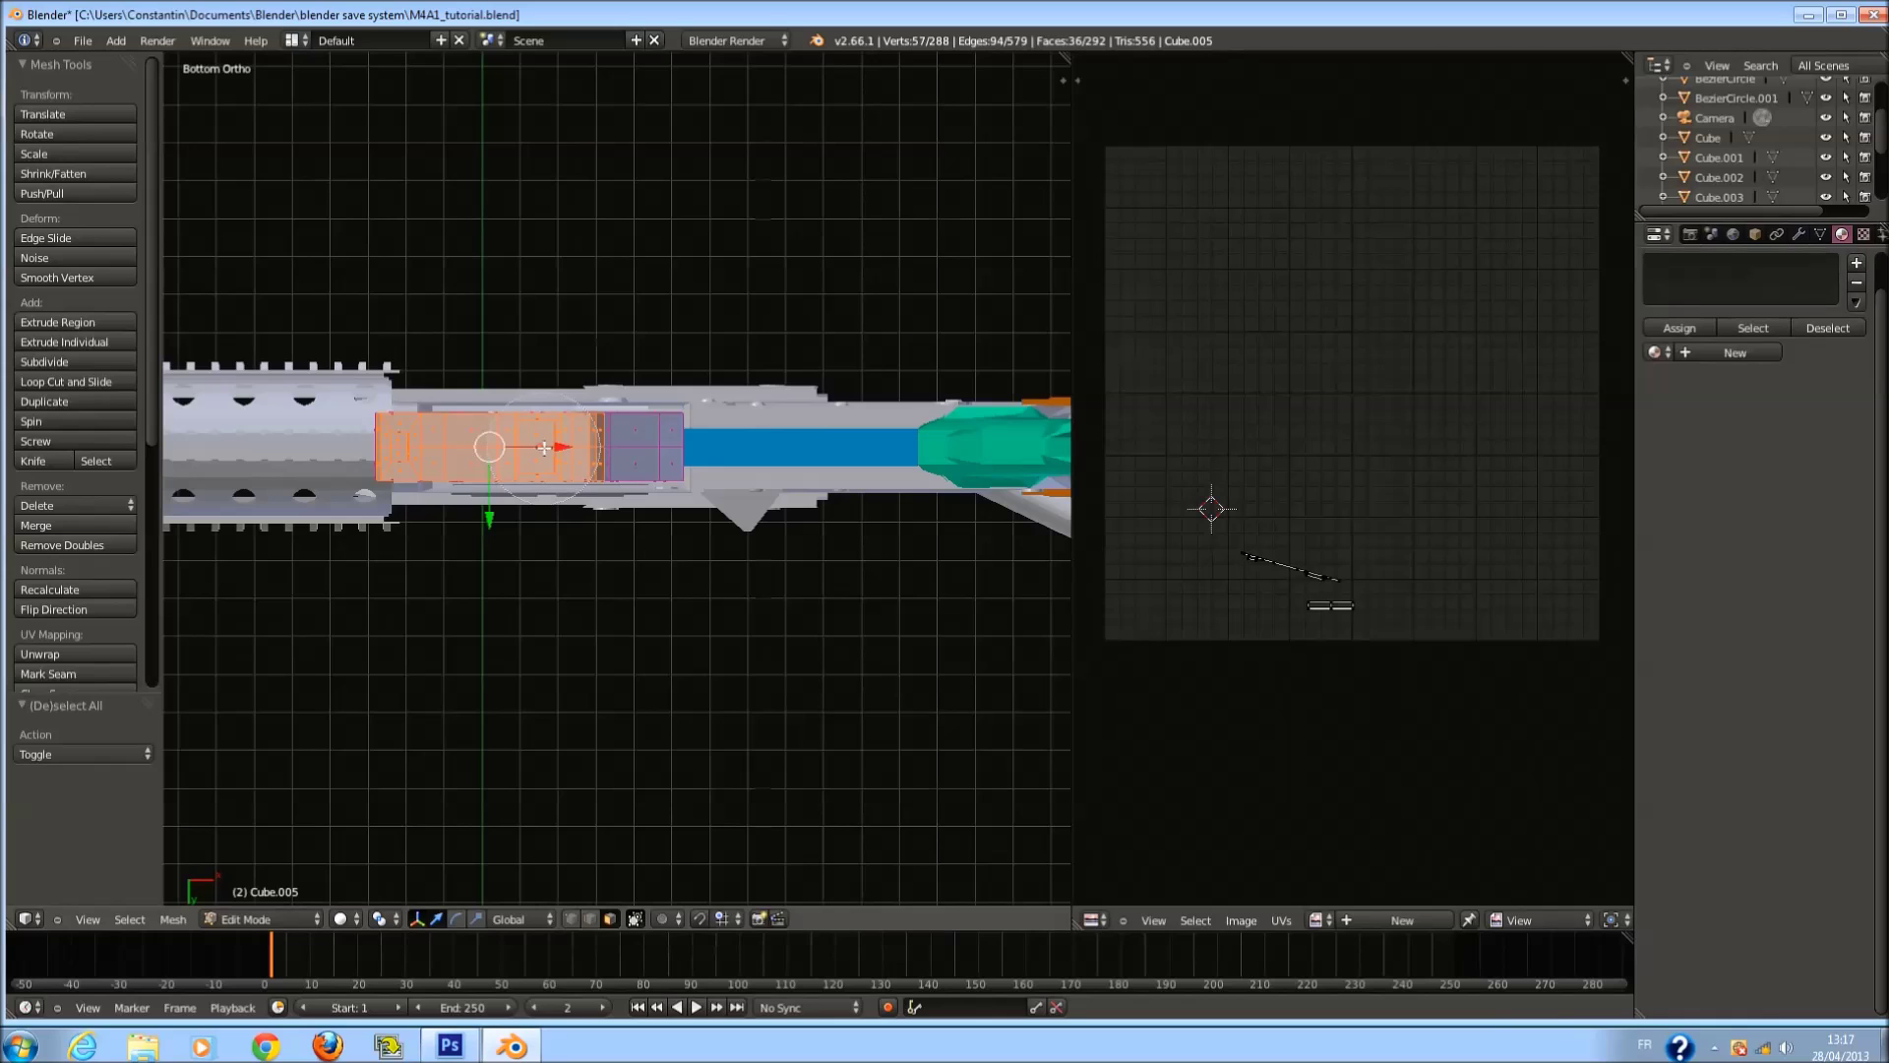
middle_click_drag(642, 426, 638, 460)
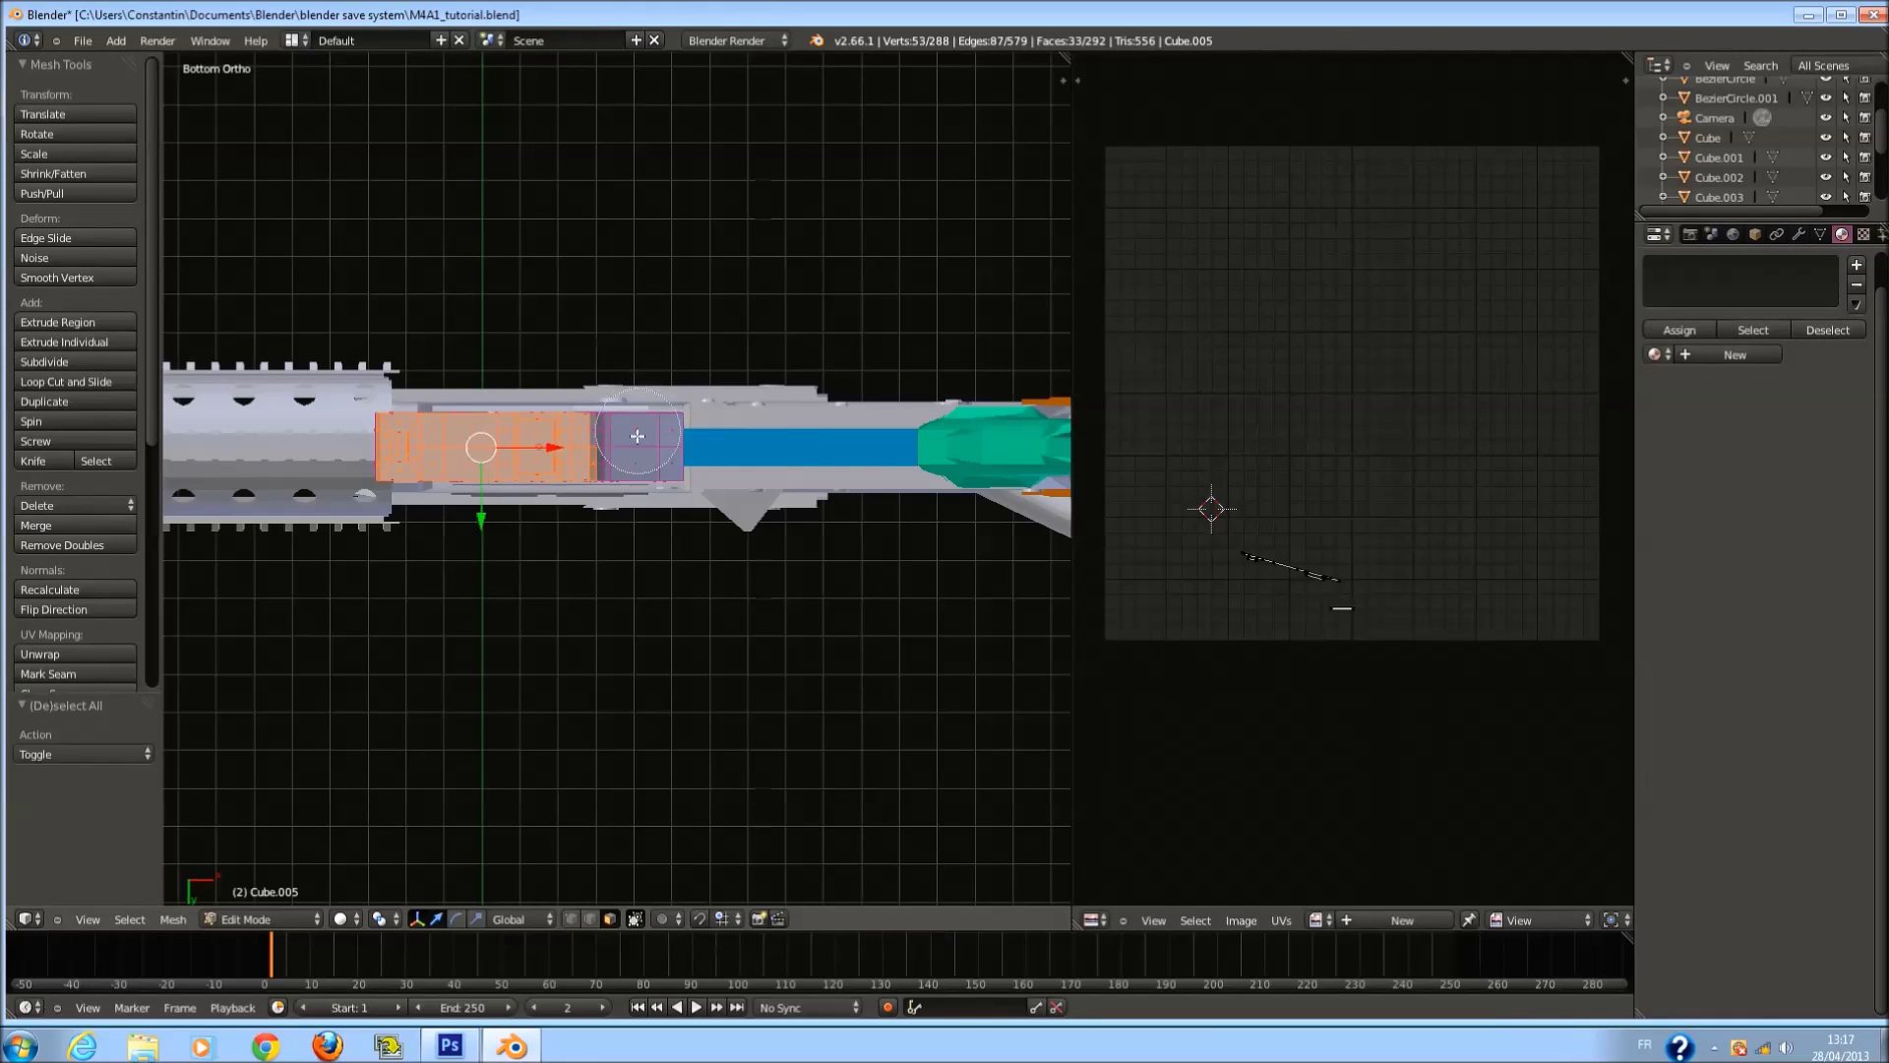
key("u")
left_click(587, 506)
key("a")
key("a")
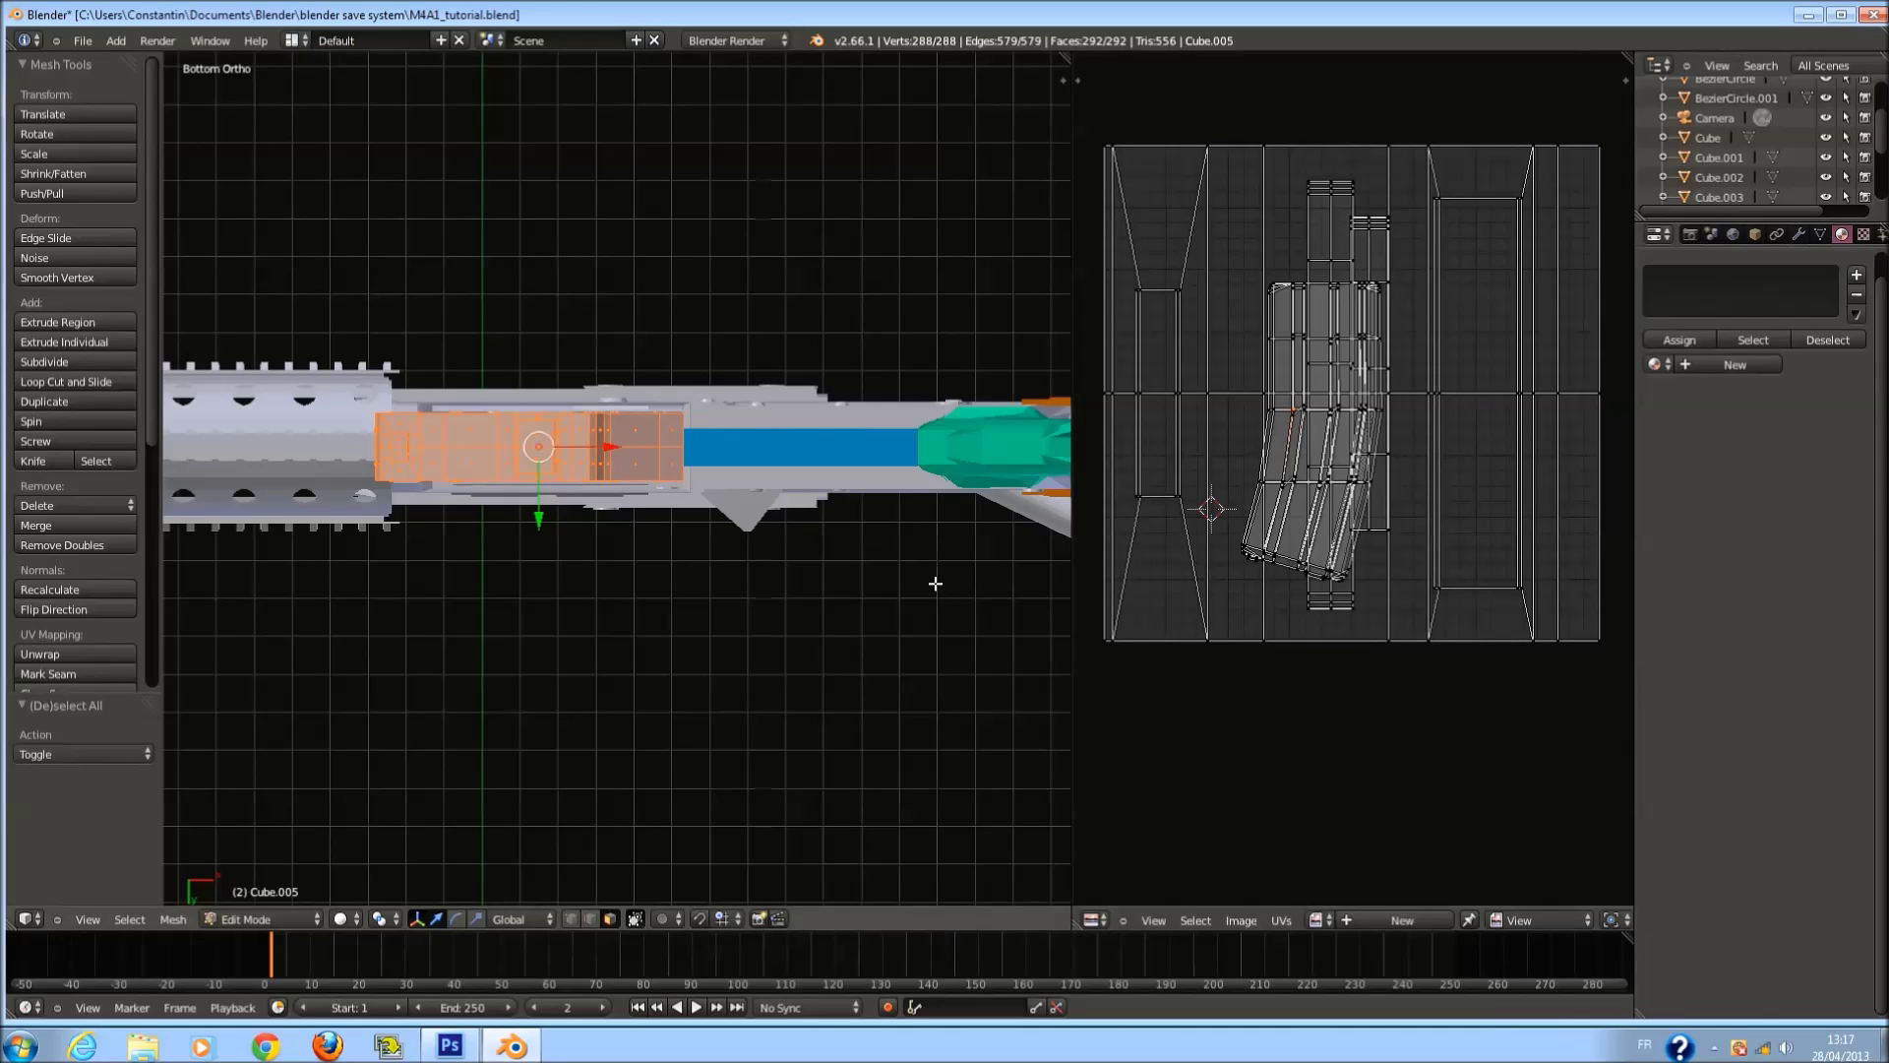
Select the magazine's top faces and UV-map them from the top view with Project from View (Bounds).
key("KP_7")
key("z")
key("a")
key("z")
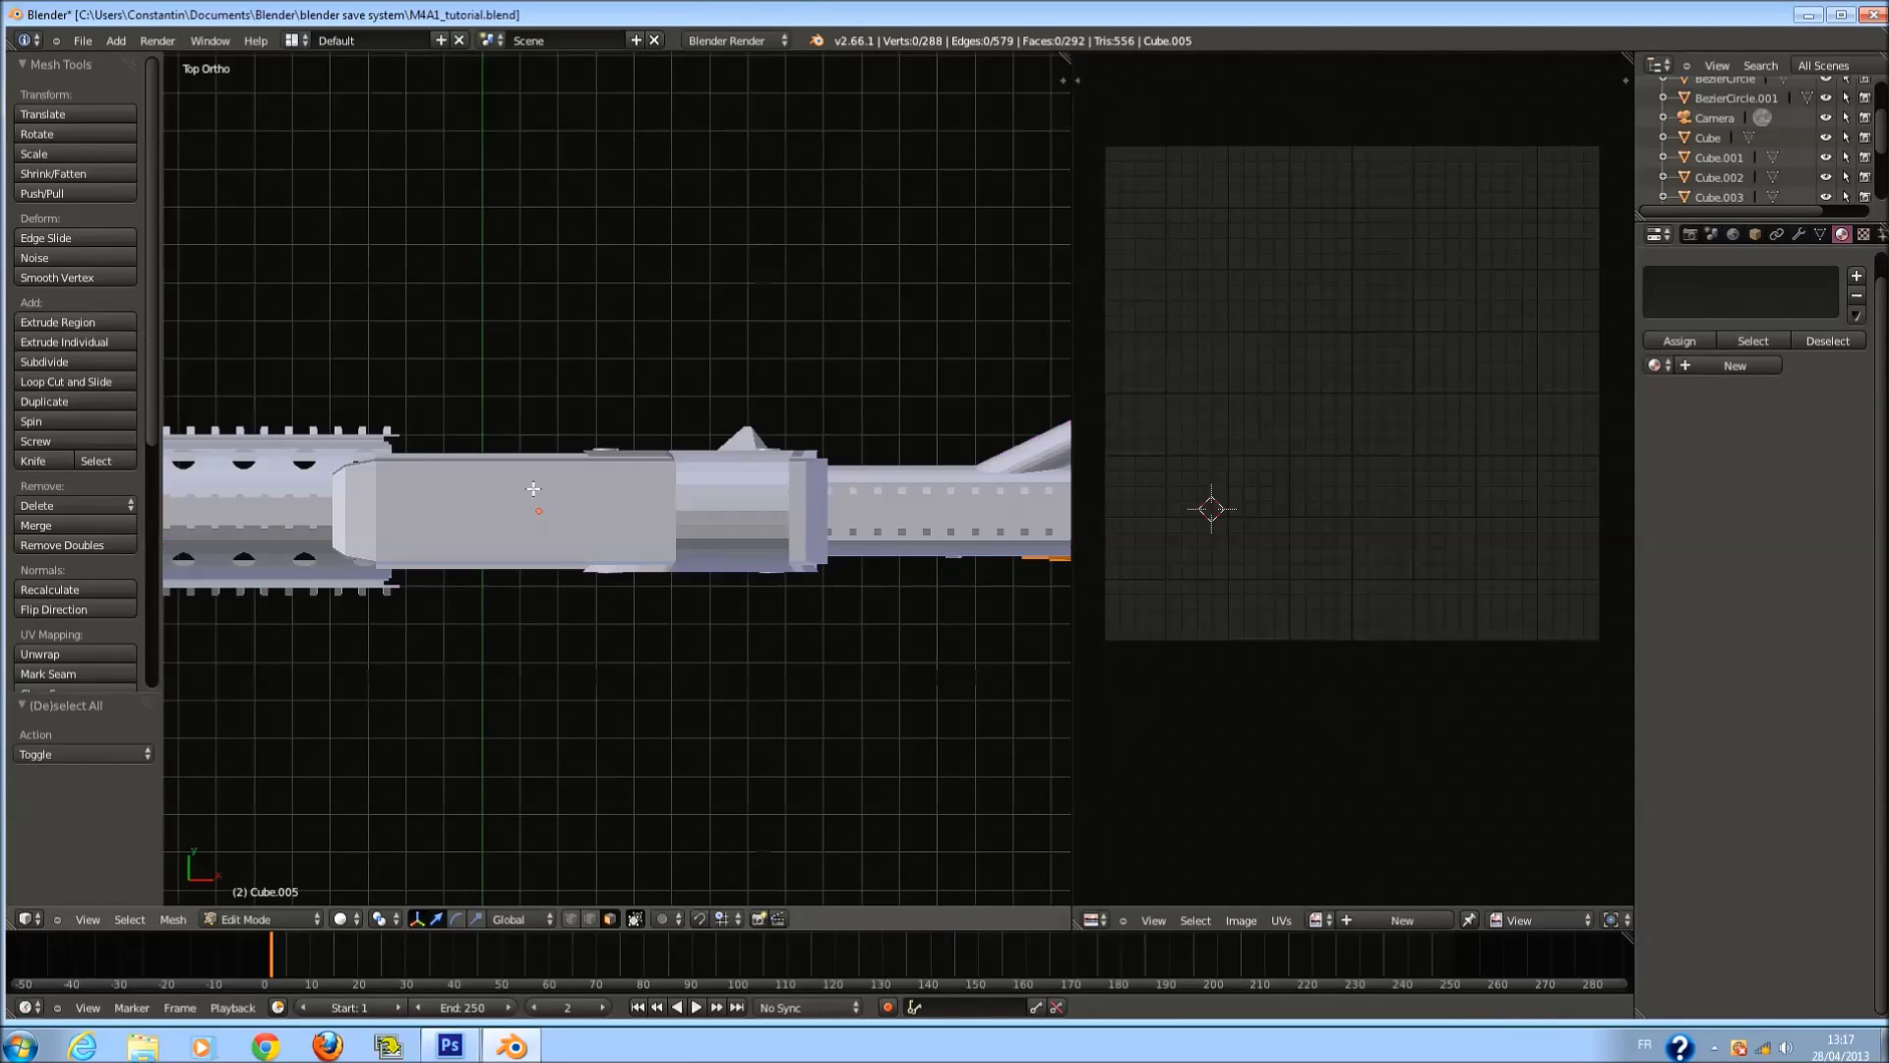
scroll(314, 474, "down", 7)
mouse_move(448, 526)
left_mouse_down()
mouse_move(696, 503)
mouse_move(459, 497)
left_mouse_up()
right_click(460, 496)
scroll(719, 565, "up", 2)
middle_click_drag(719, 565, 810, 487)
key("c")
middle_click(611, 764)
right_click(608, 730)
mouse_move(580, 621)
middle_mouse_down()
mouse_move(646, 666)
mouse_move(762, 649)
mouse_move(697, 613)
mouse_move(771, 573)
middle_mouse_up()
key("z")
key("z")
key("c")
middle_click(661, 683)
right_click(659, 675)
key("z")
key("c")
right_click(698, 613)
key("c")
middle_click(596, 497)
right_click(591, 494)
middle_click_drag(590, 494, 511, 503)
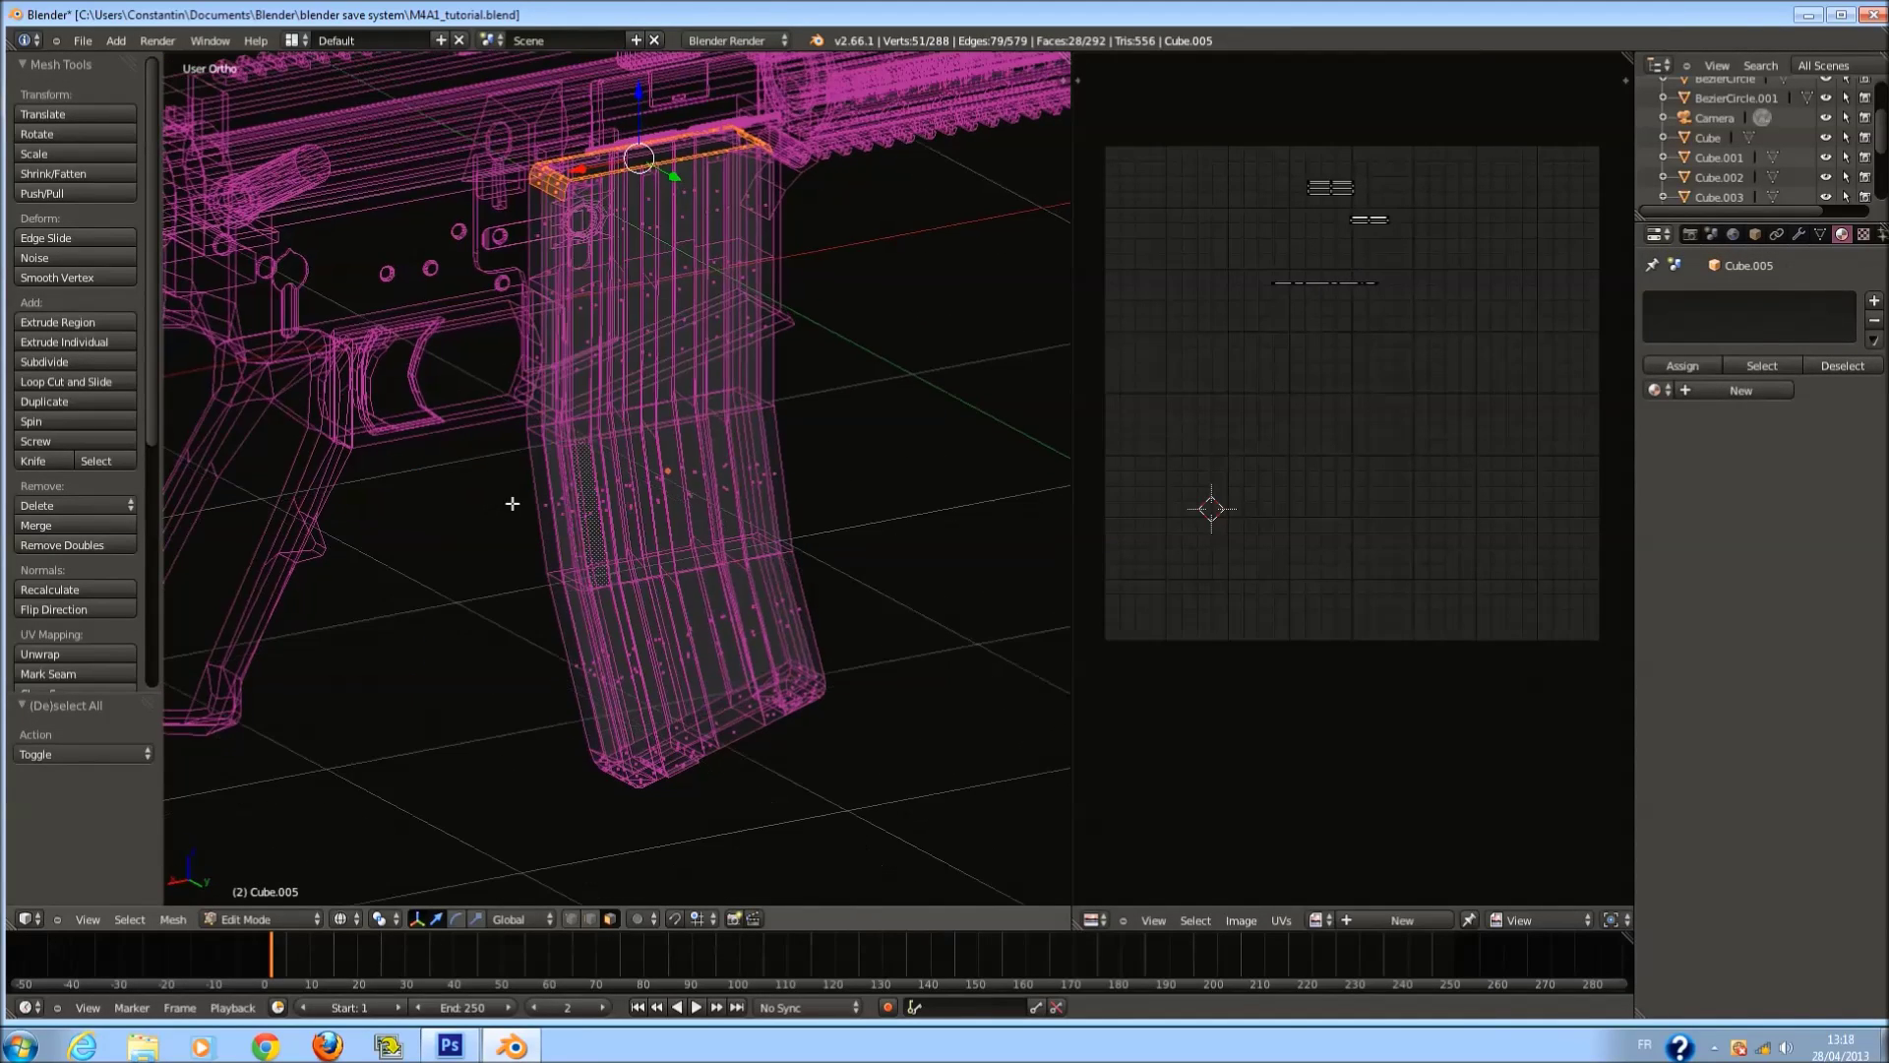
key("KP_7")
key("u")
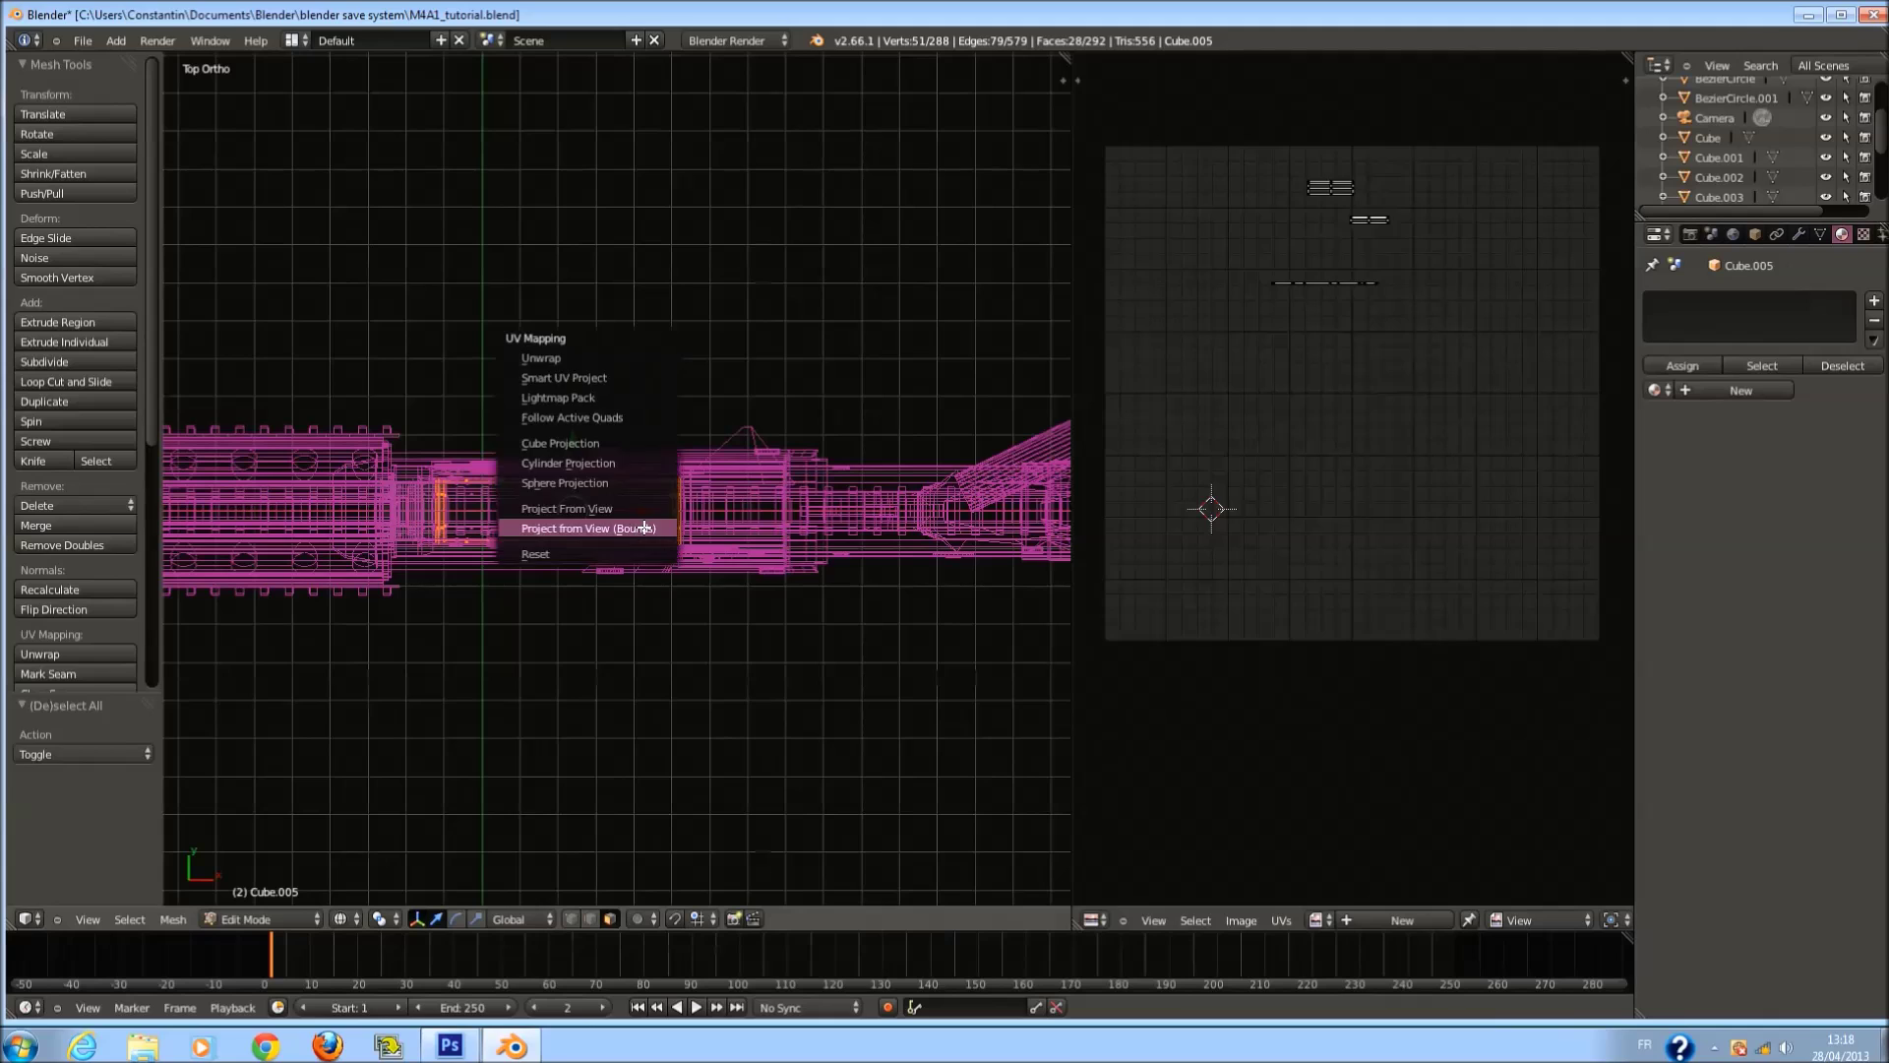
left_click(619, 495)
Select the whole magazine mesh with all its UVs and pack the UV islands.
key("a")
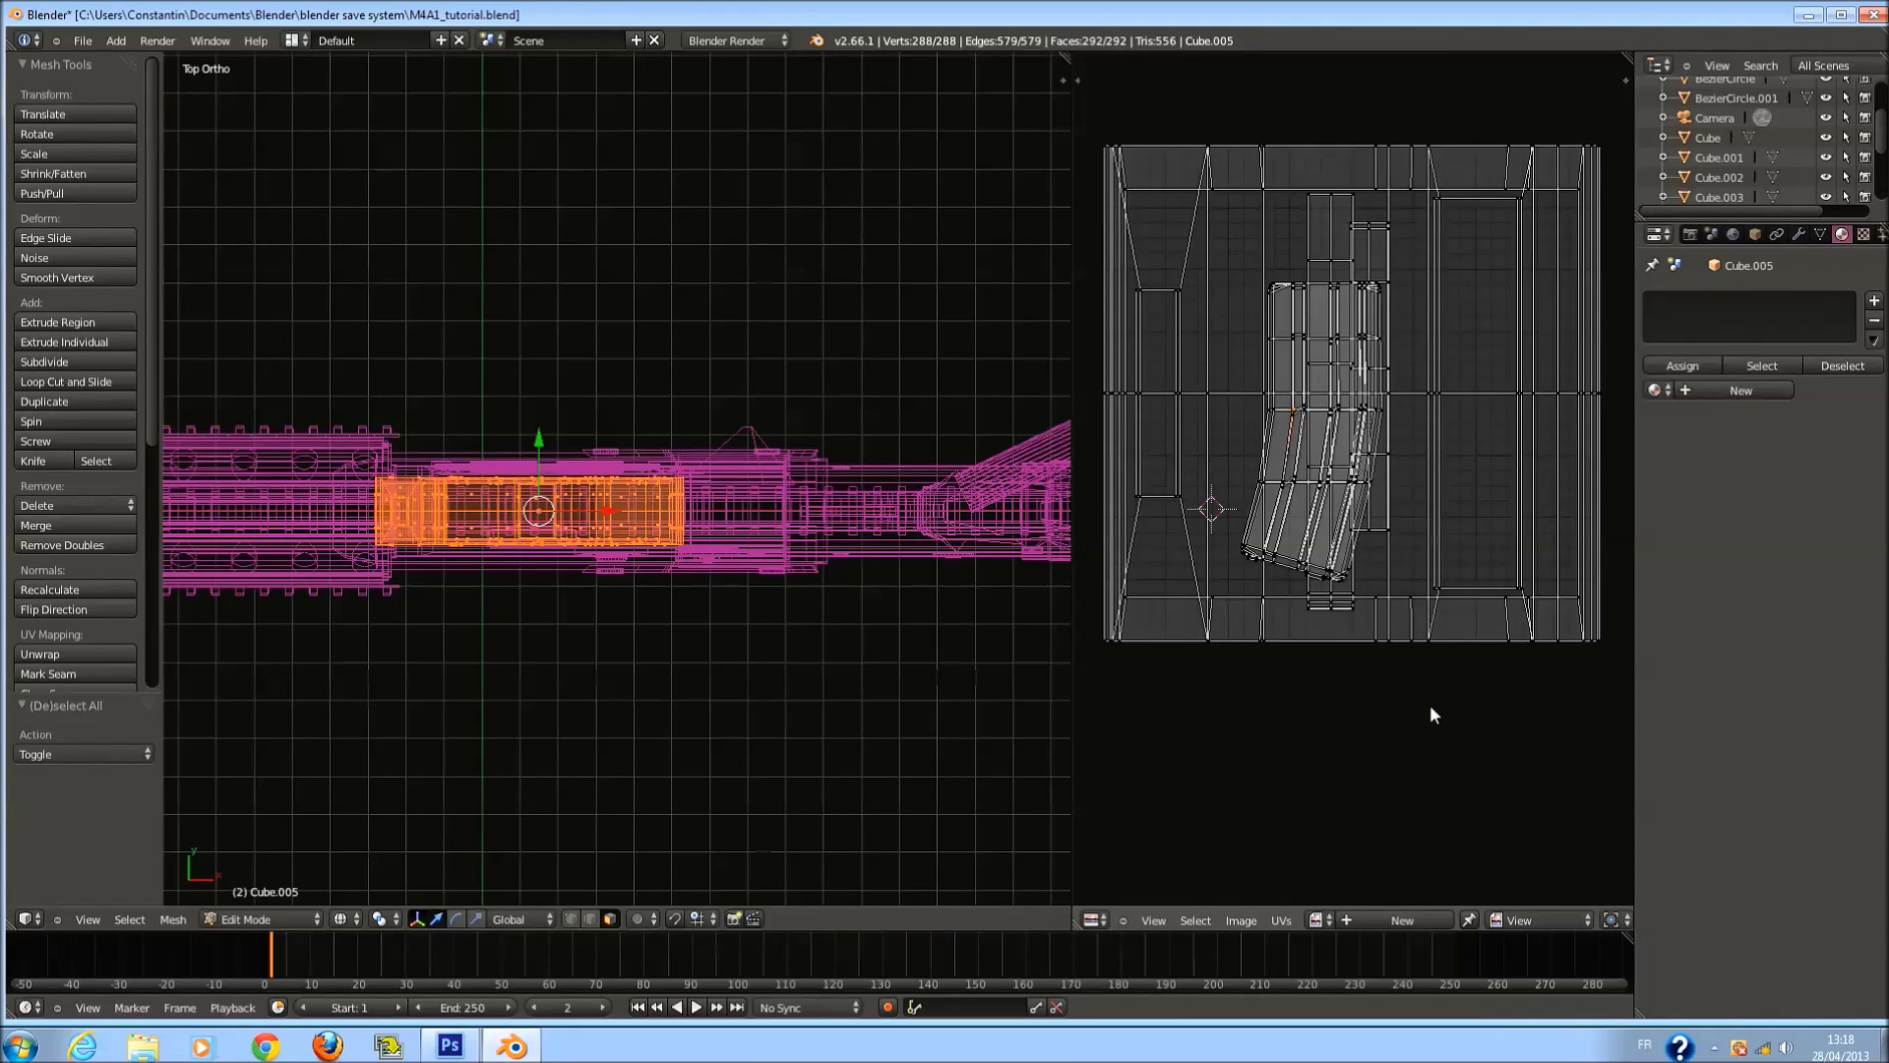
key("a")
left_click(1281, 920)
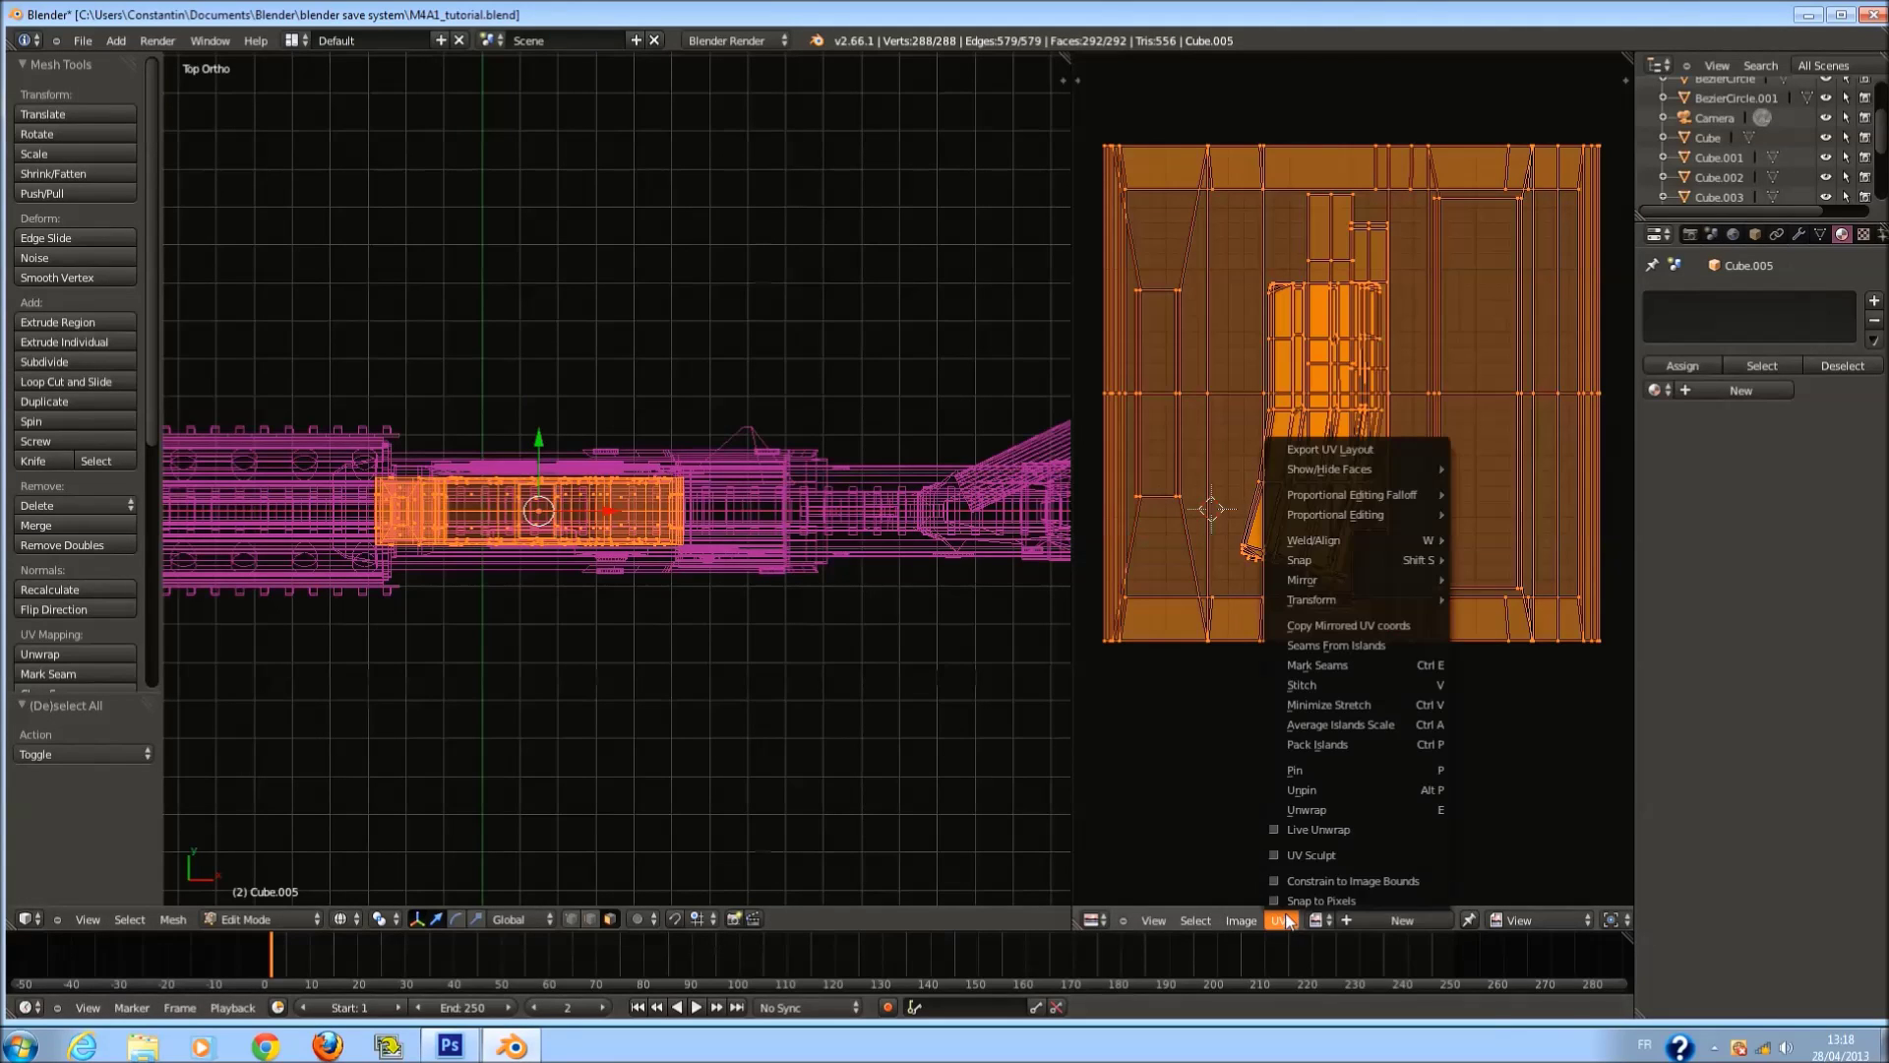
left_click(1352, 744)
scroll(1421, 462, "up", 3)
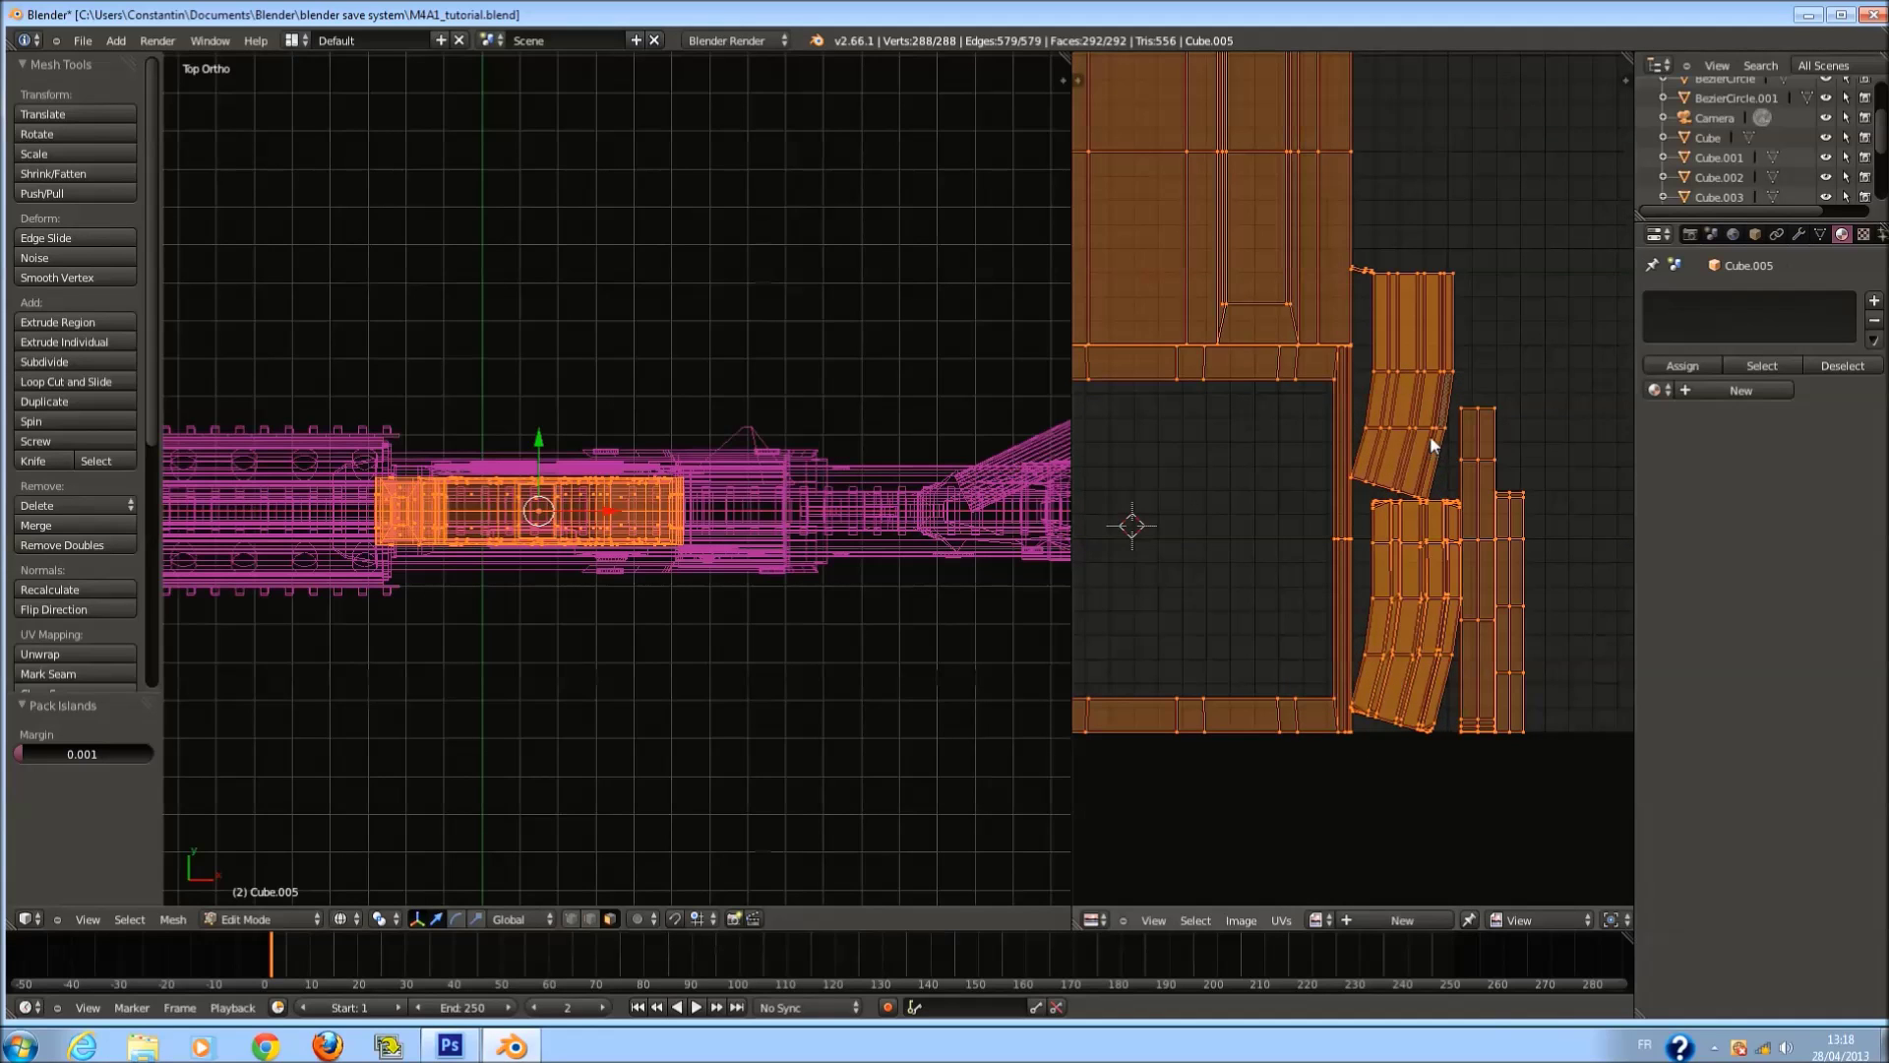
scroll(1437, 548, "up", 3)
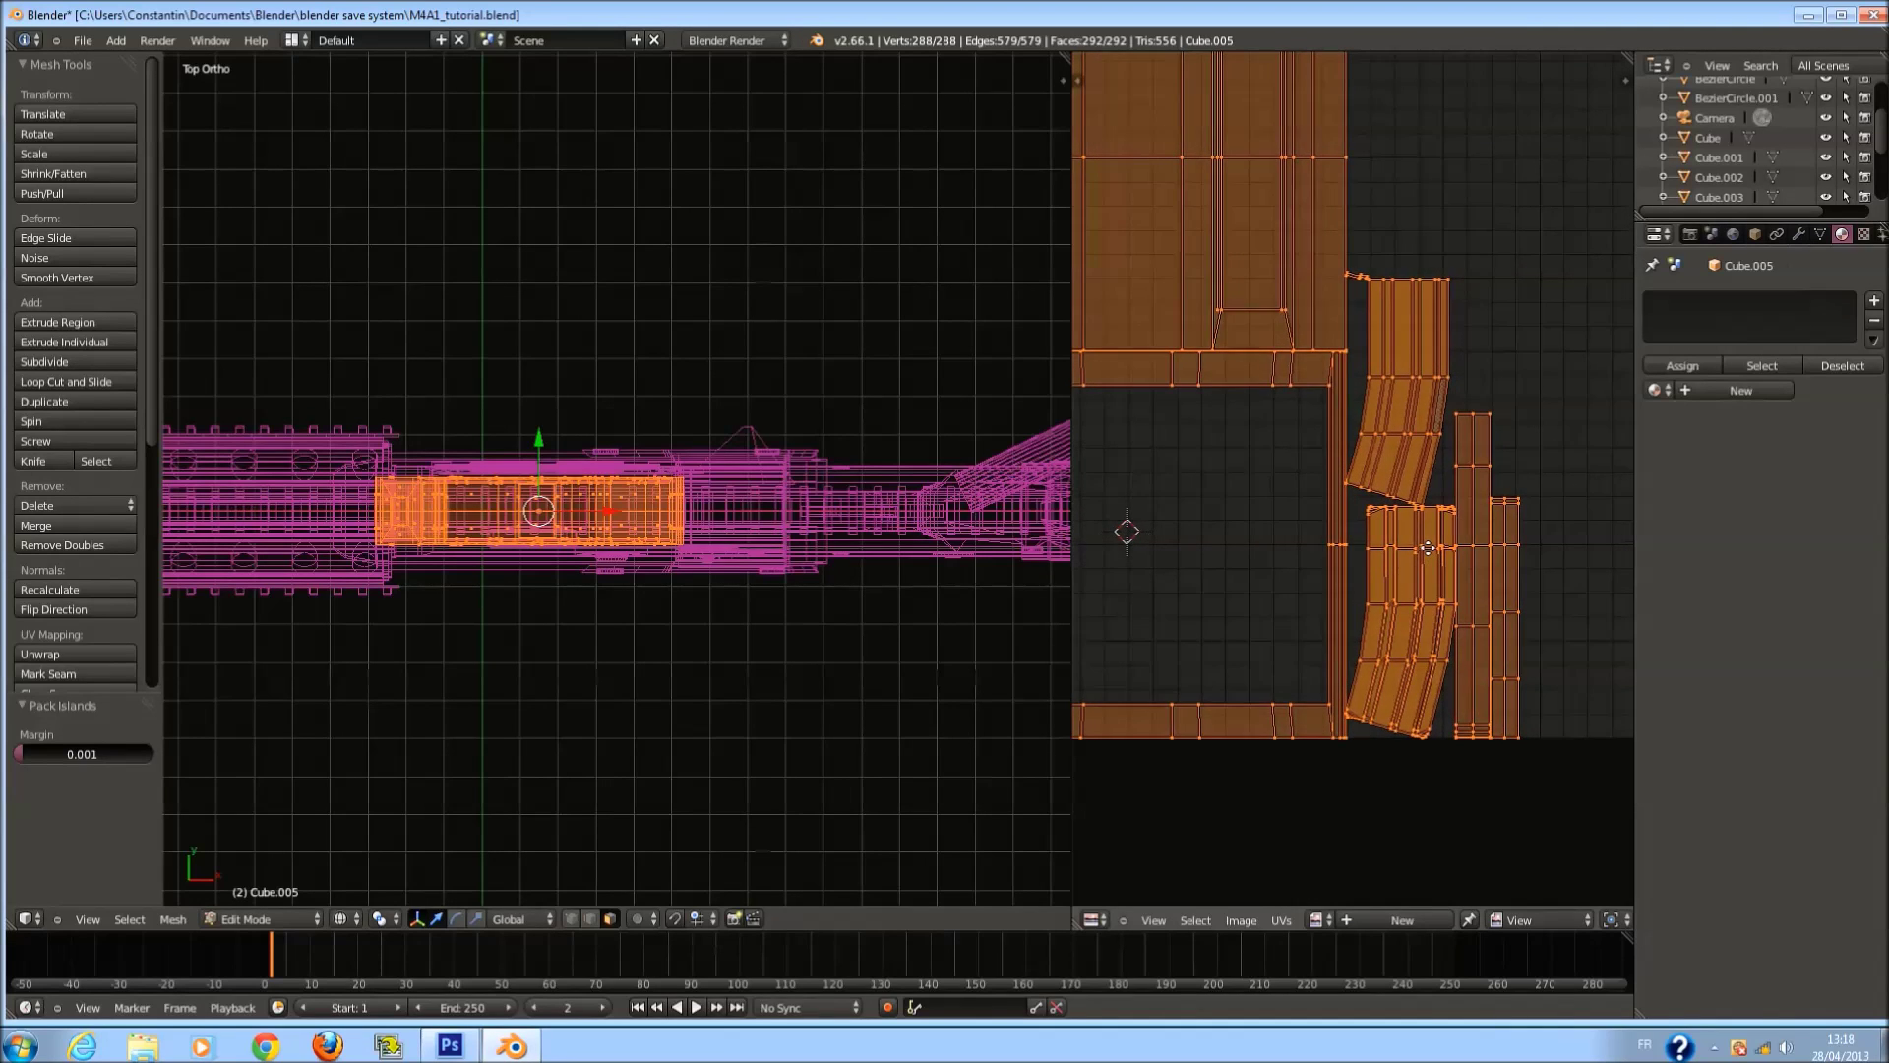
Examine the magazine's packed side islands in an enlarged UV editor and compare them with the solid-shaded model.
key("a")
key("l")
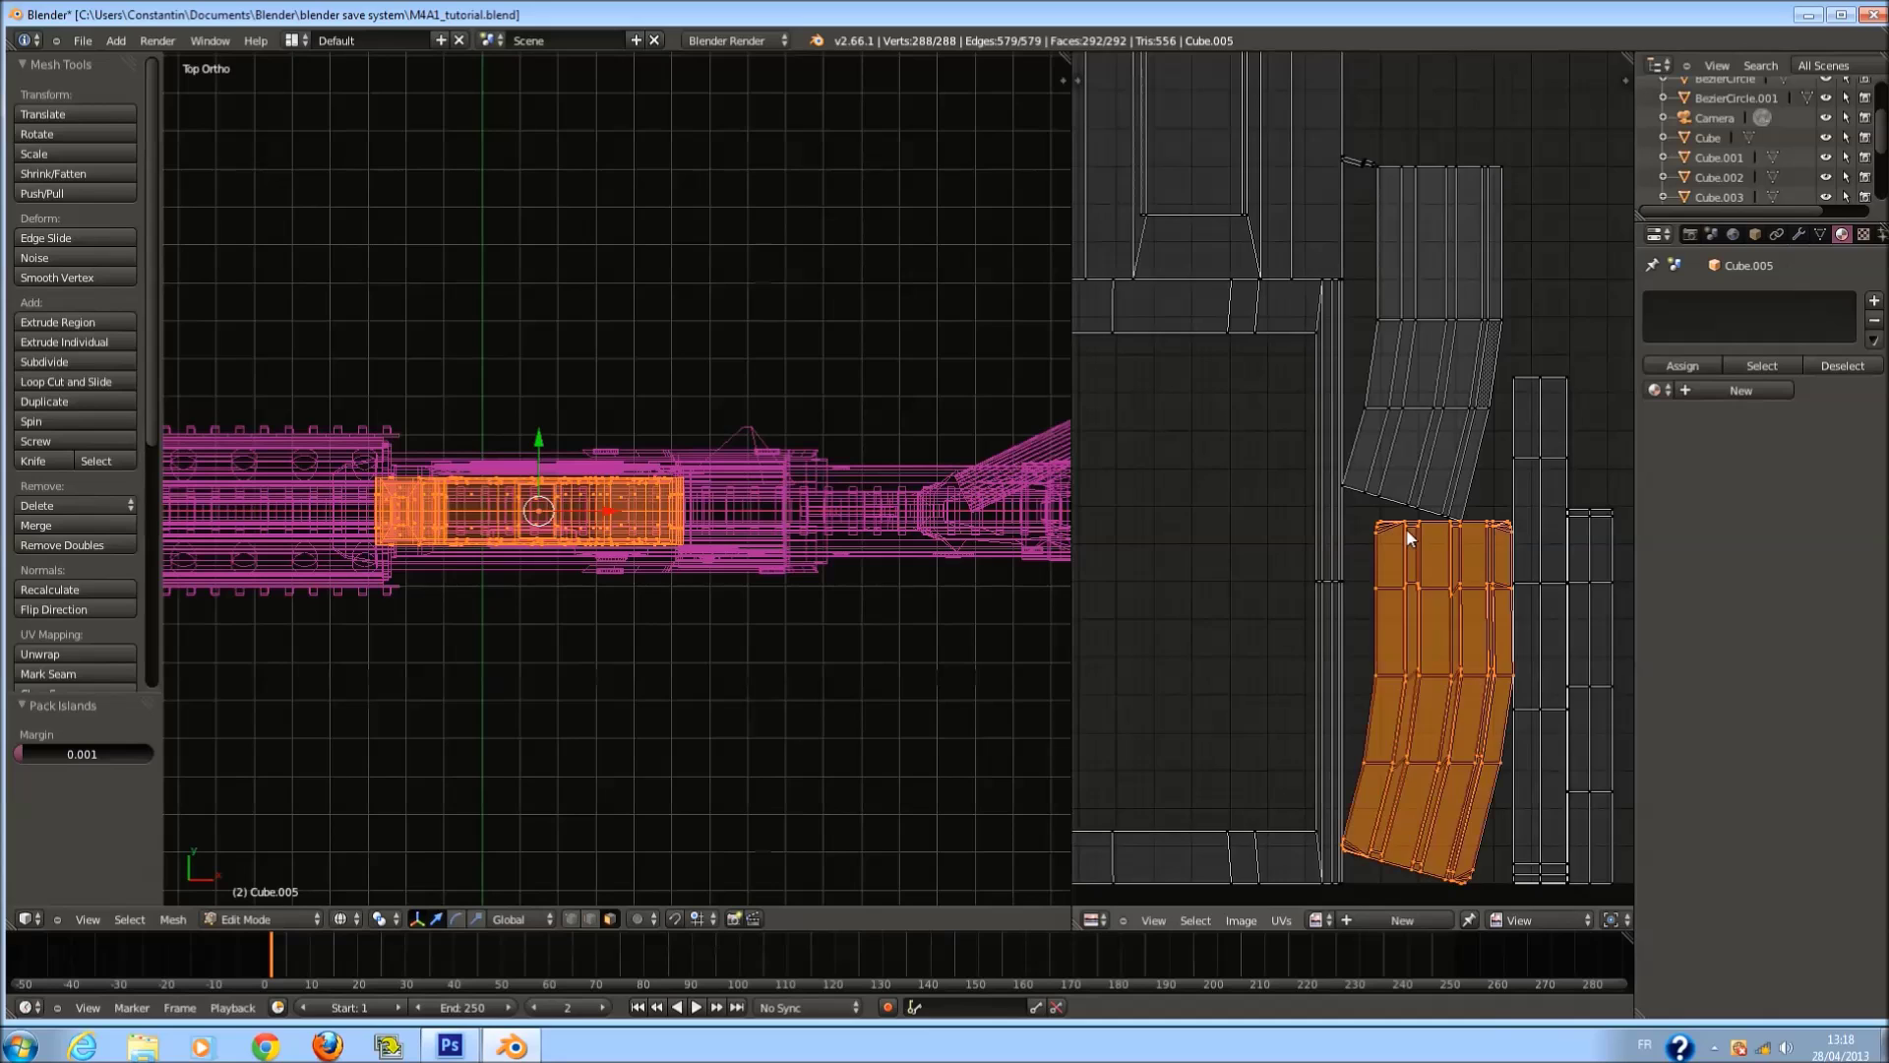
scroll(1406, 536, "down", 5)
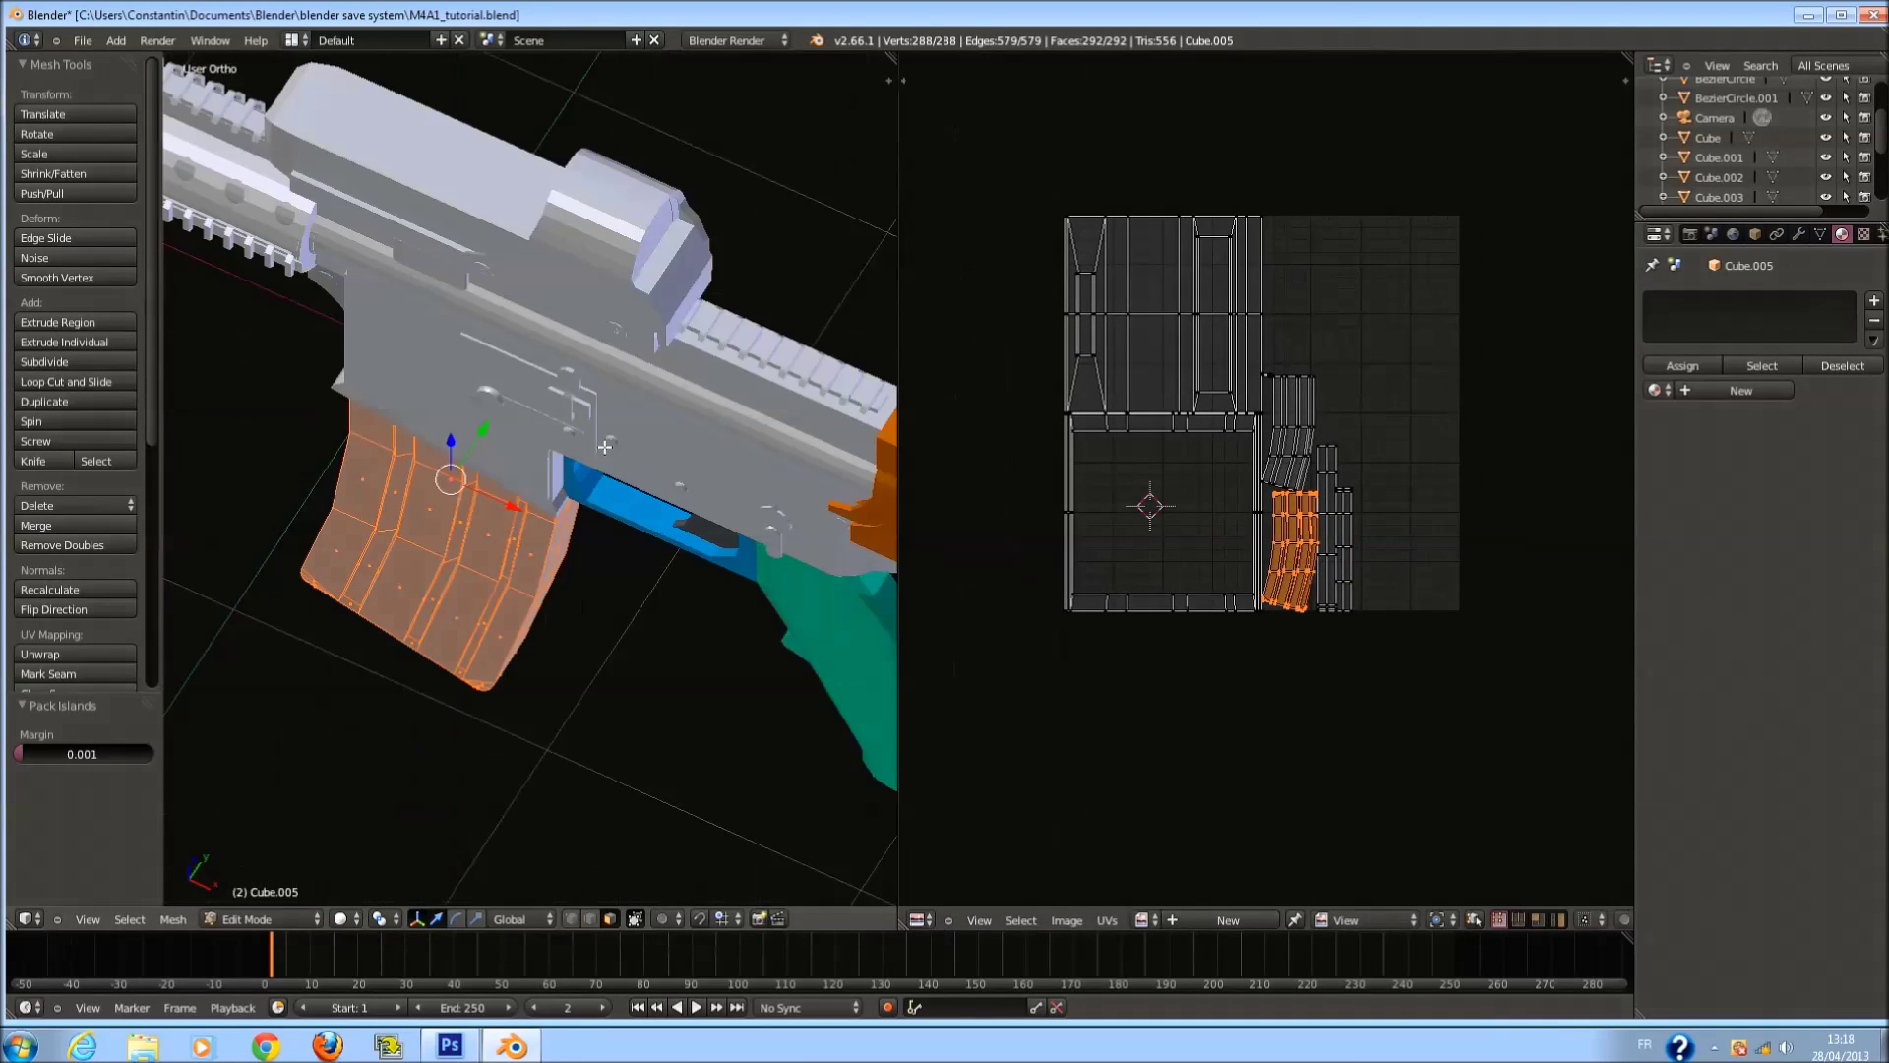
scroll(425, 528, "up", 2)
key("a")
key("l")
middle_click_drag(450, 520, 581, 482)
scroll(1259, 423, "up", 3)
key("a")
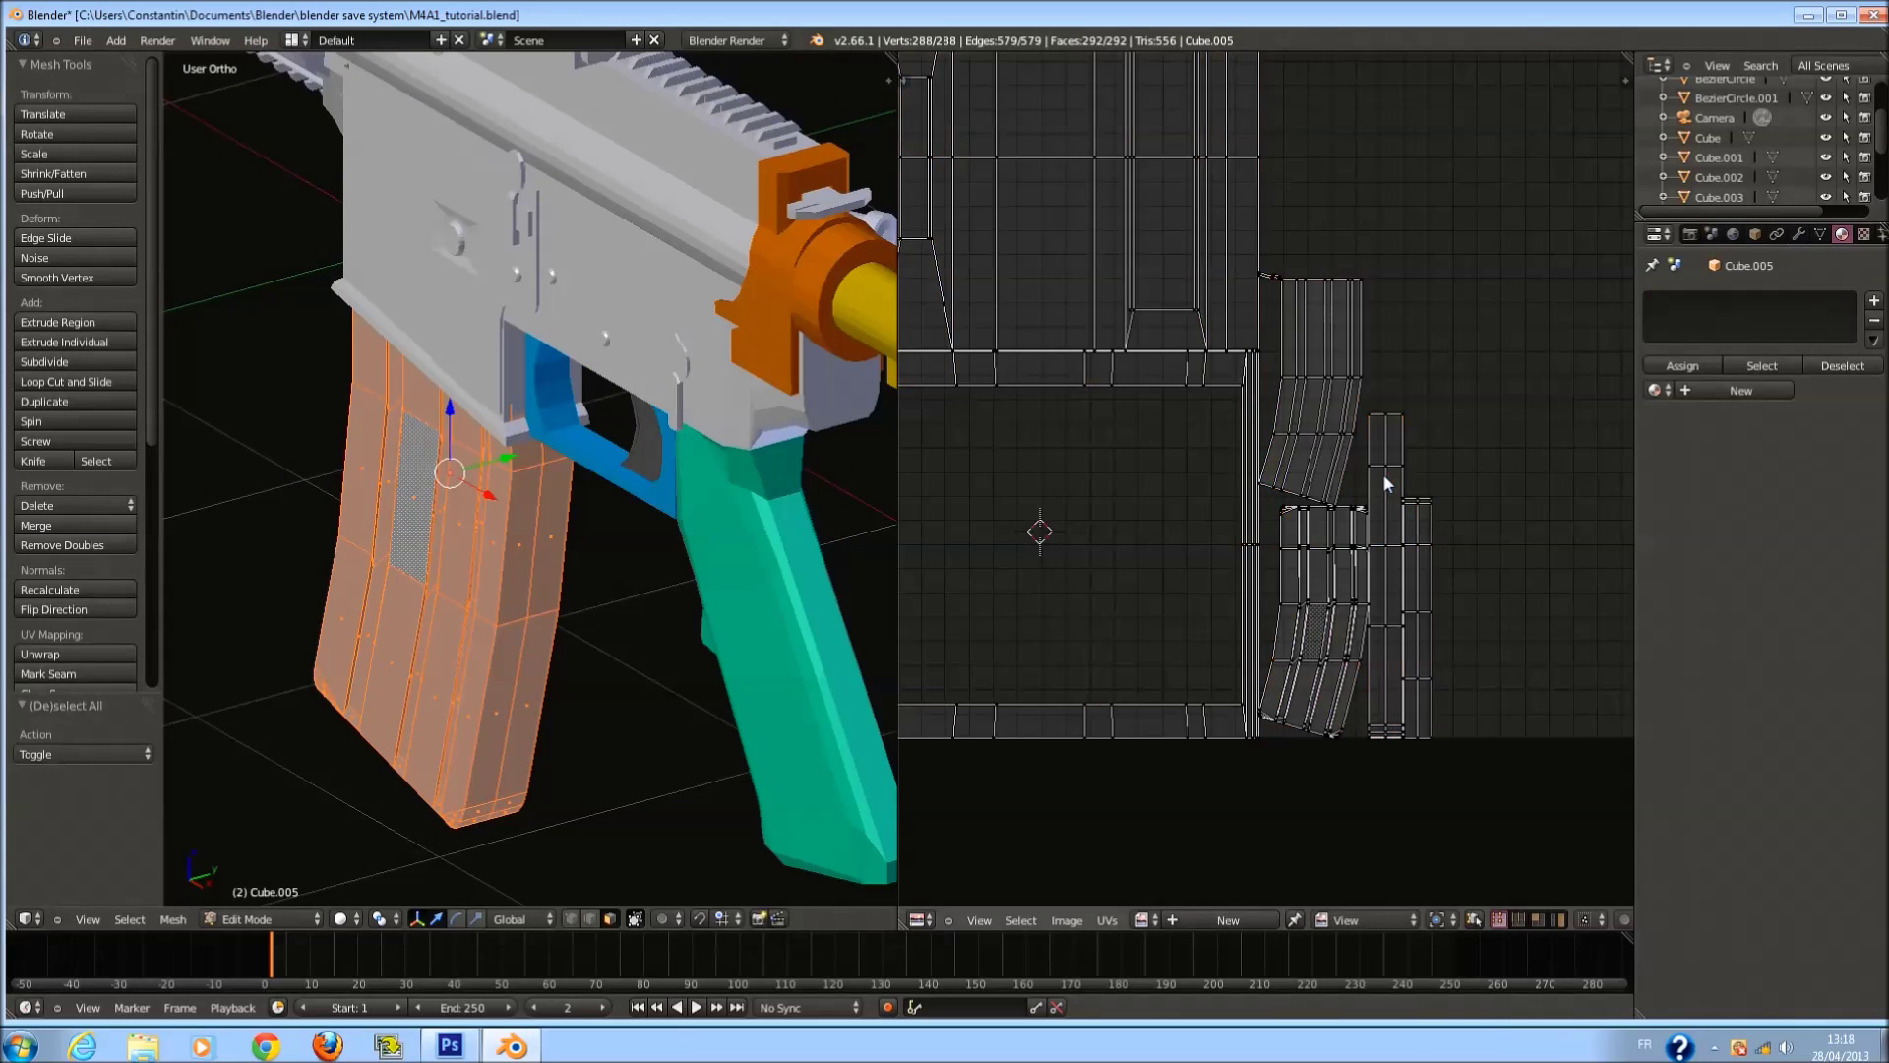
Move the two narrow front and rear islands along X to the right edge of the UV space.
middle_click_drag(1391, 476, 1314, 481)
key("l")
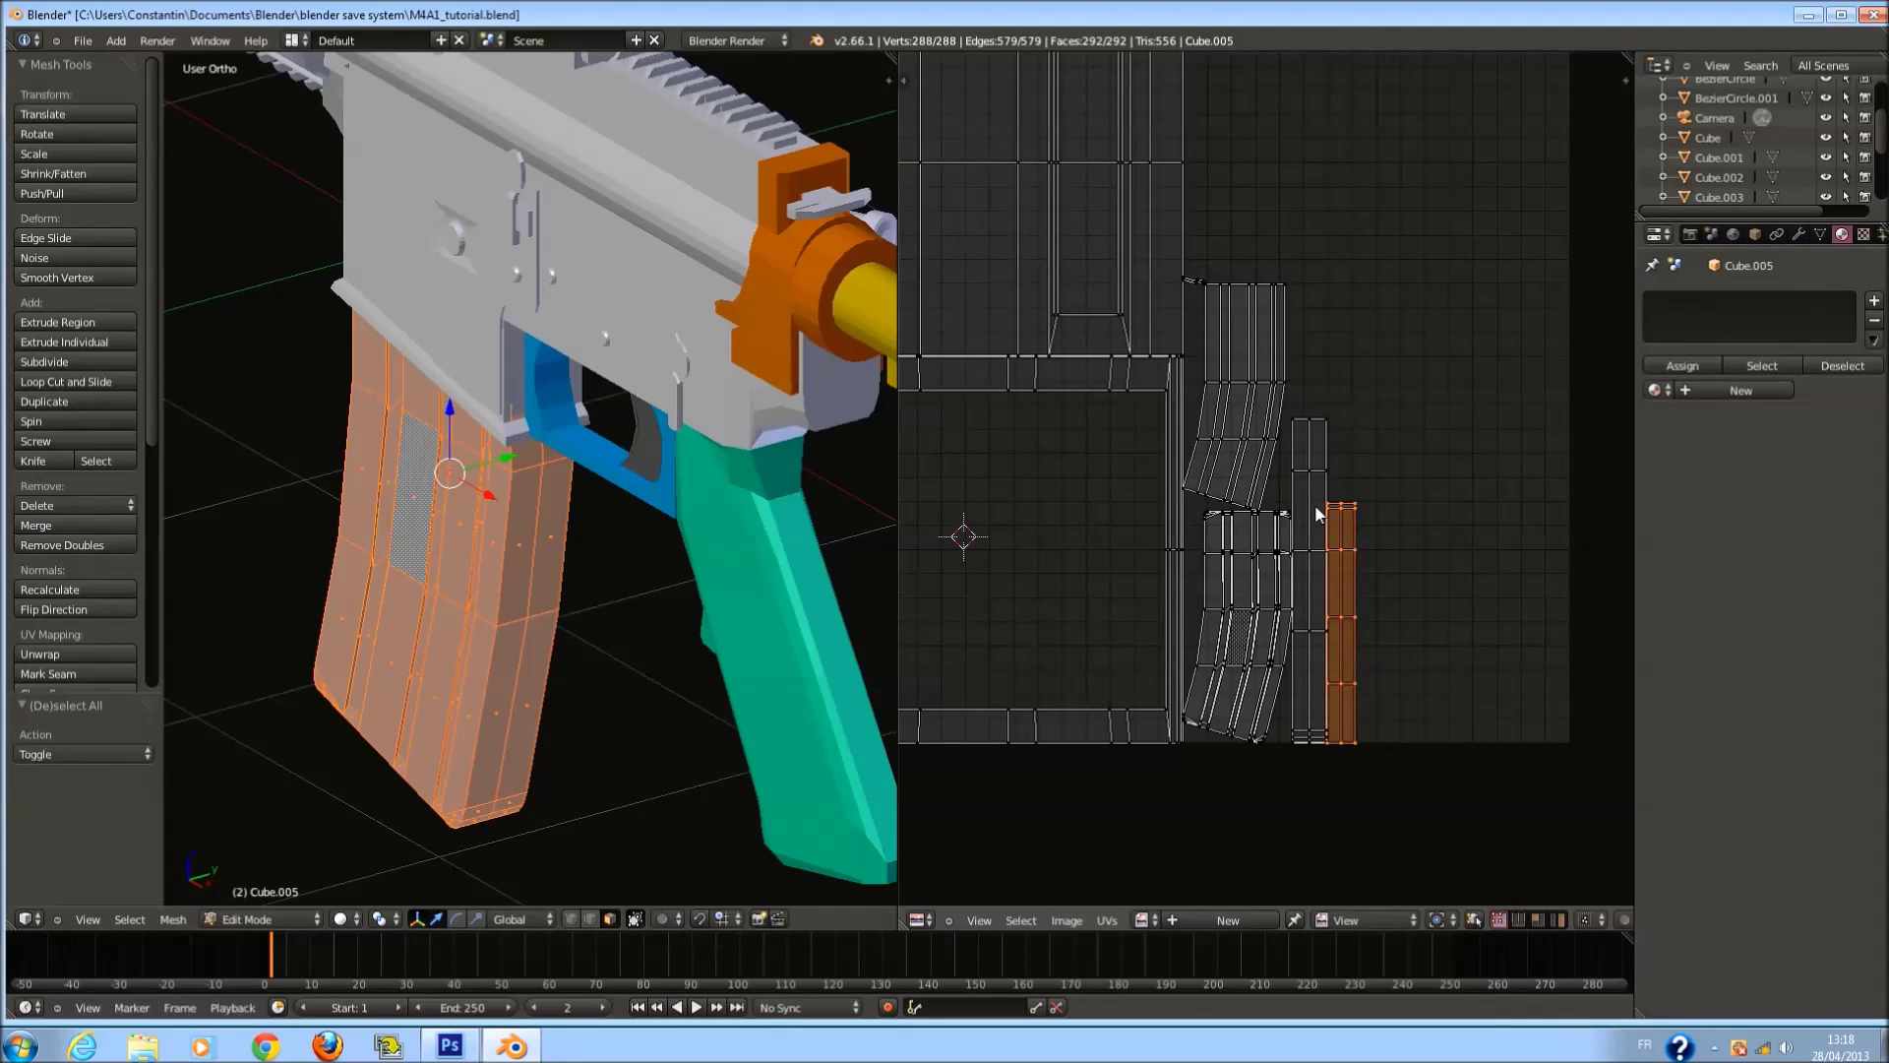
key("l")
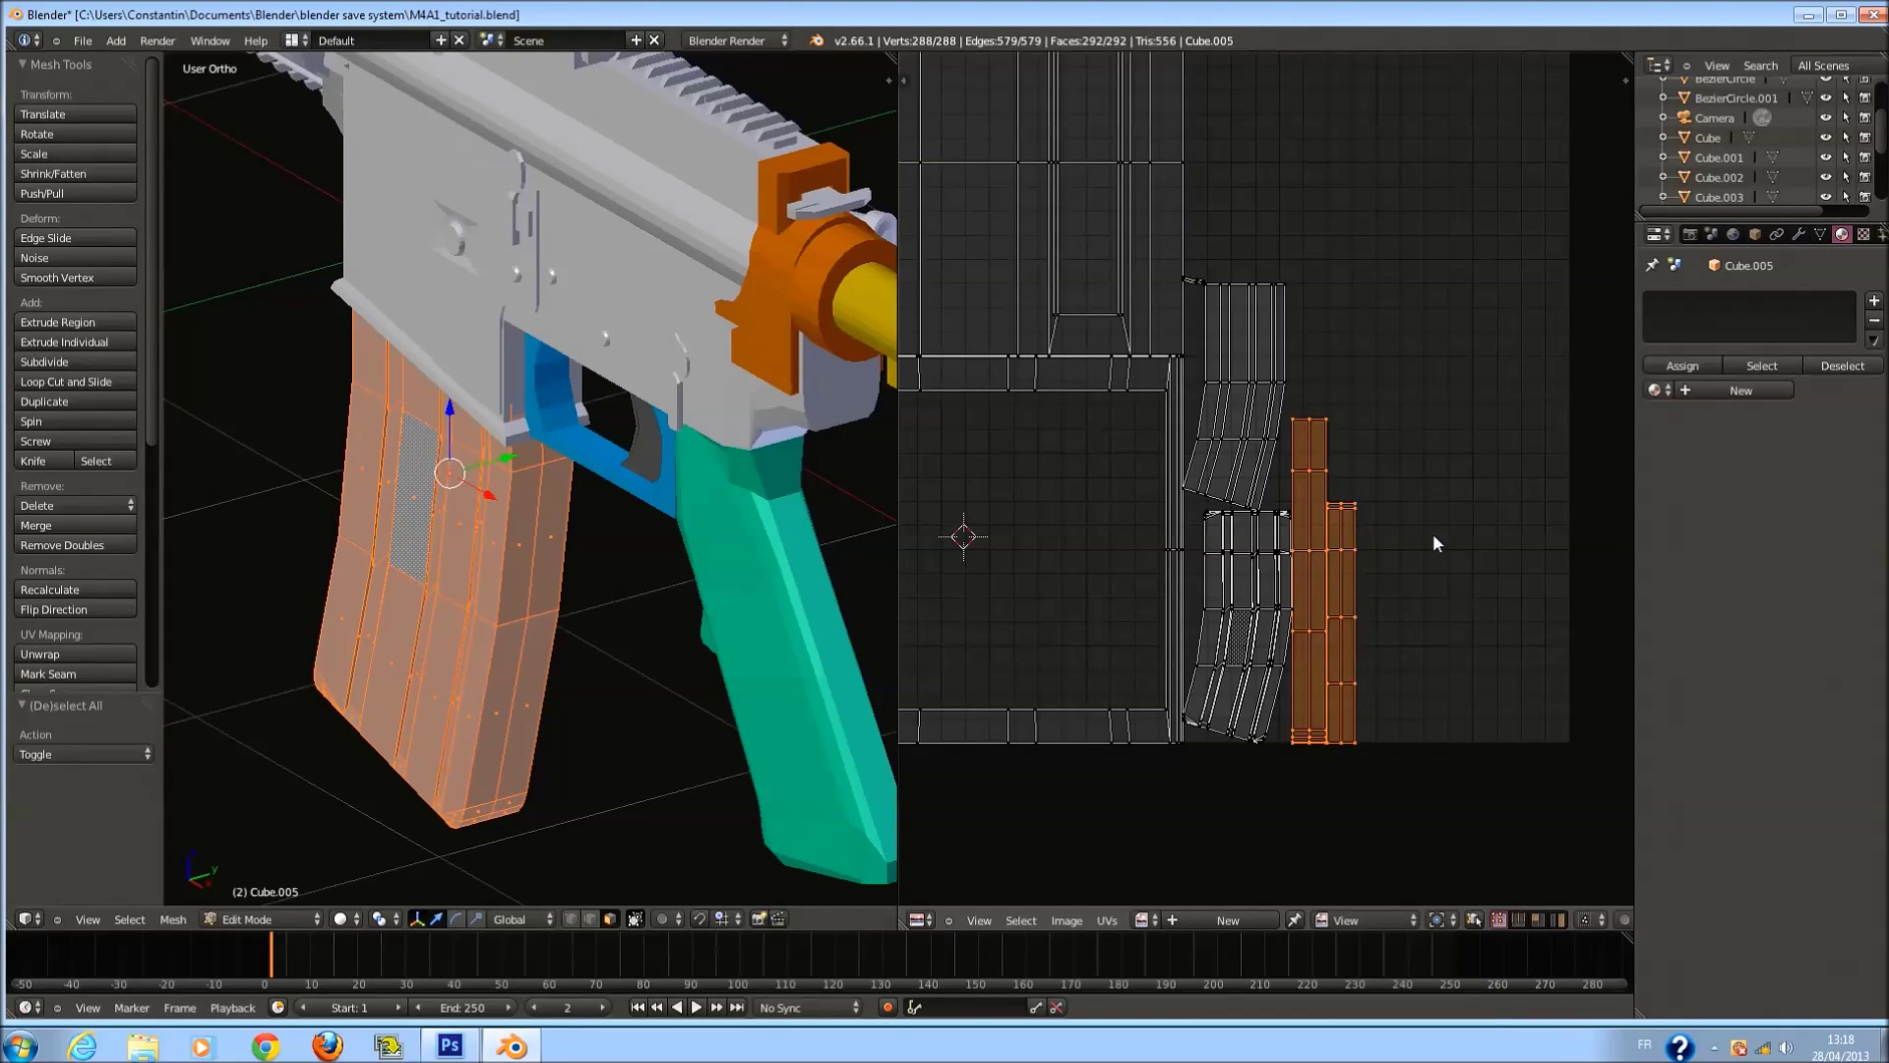
key("h")
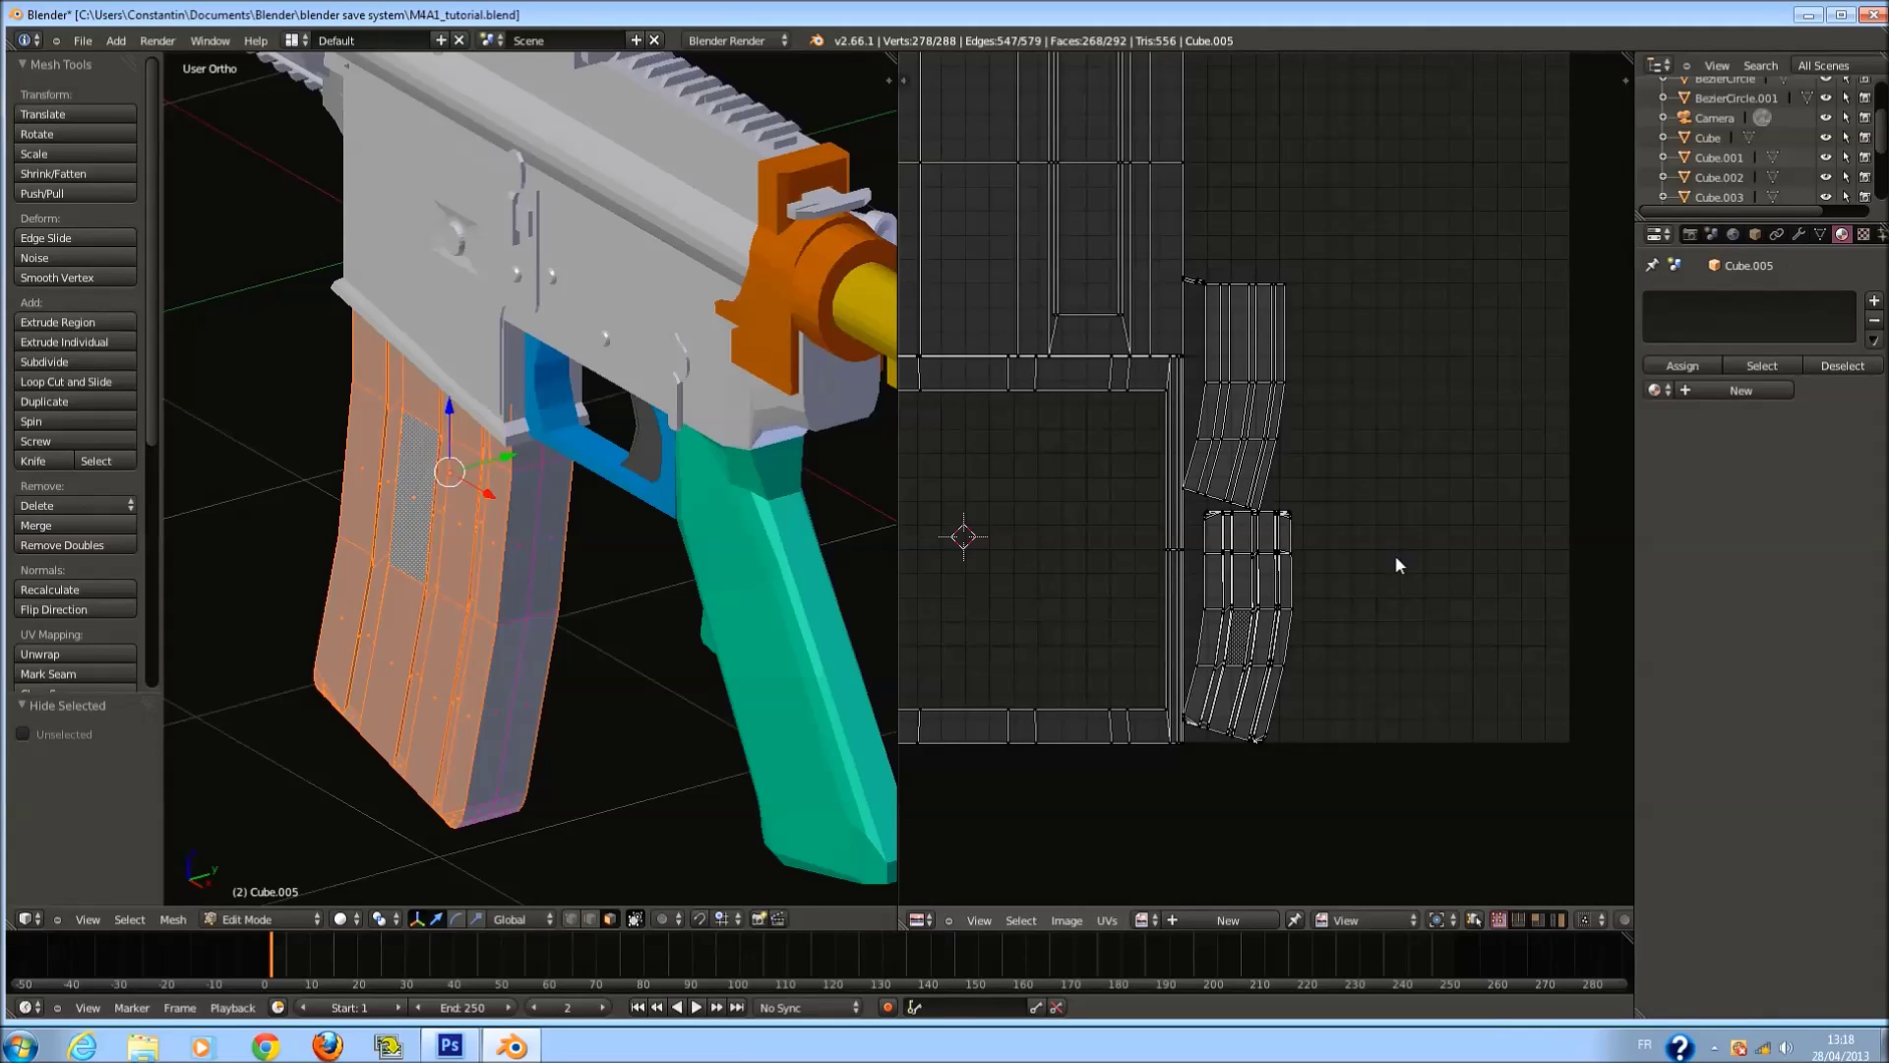
key("alt+h")
key("g")
key("x")
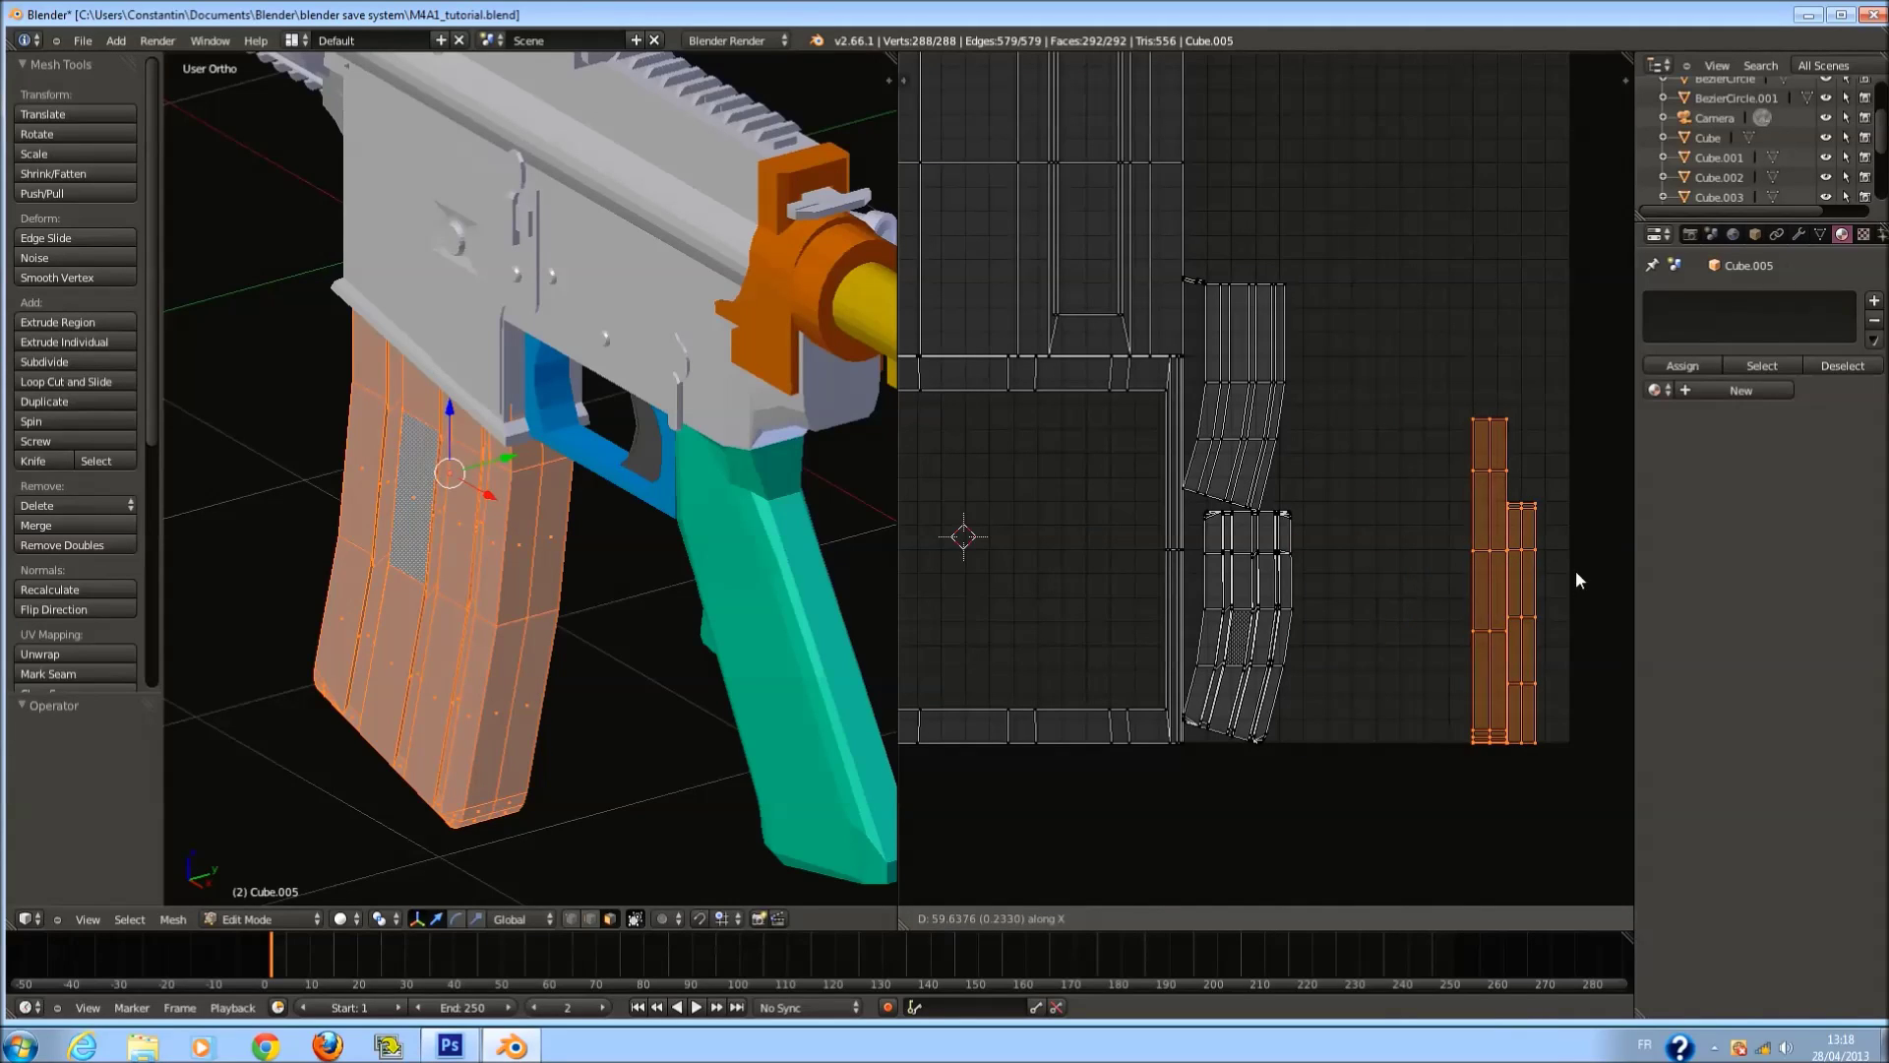
left_click(1606, 590)
key("a")
Scale the two oversized top and bottom islands of the magazine to 0.462.
scroll(1166, 368, "down", 1)
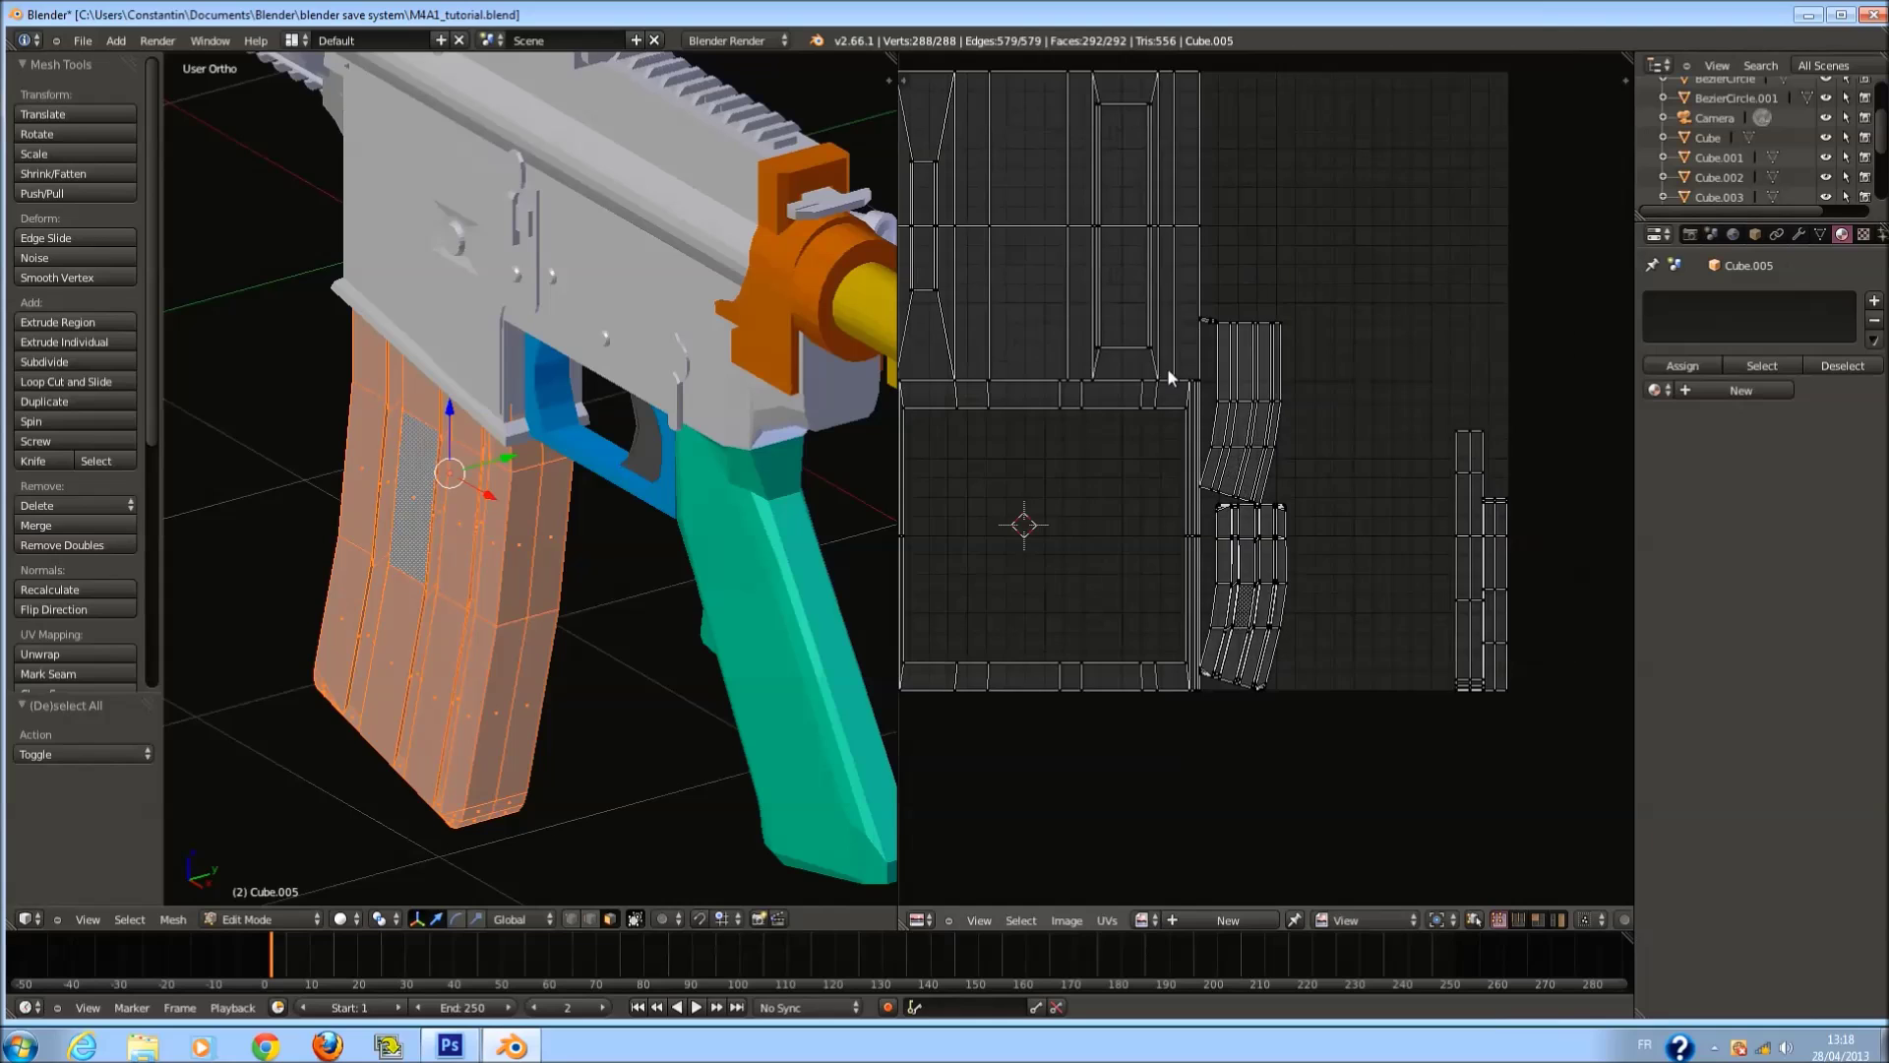
scroll(1164, 368, "down", 1)
key("l")
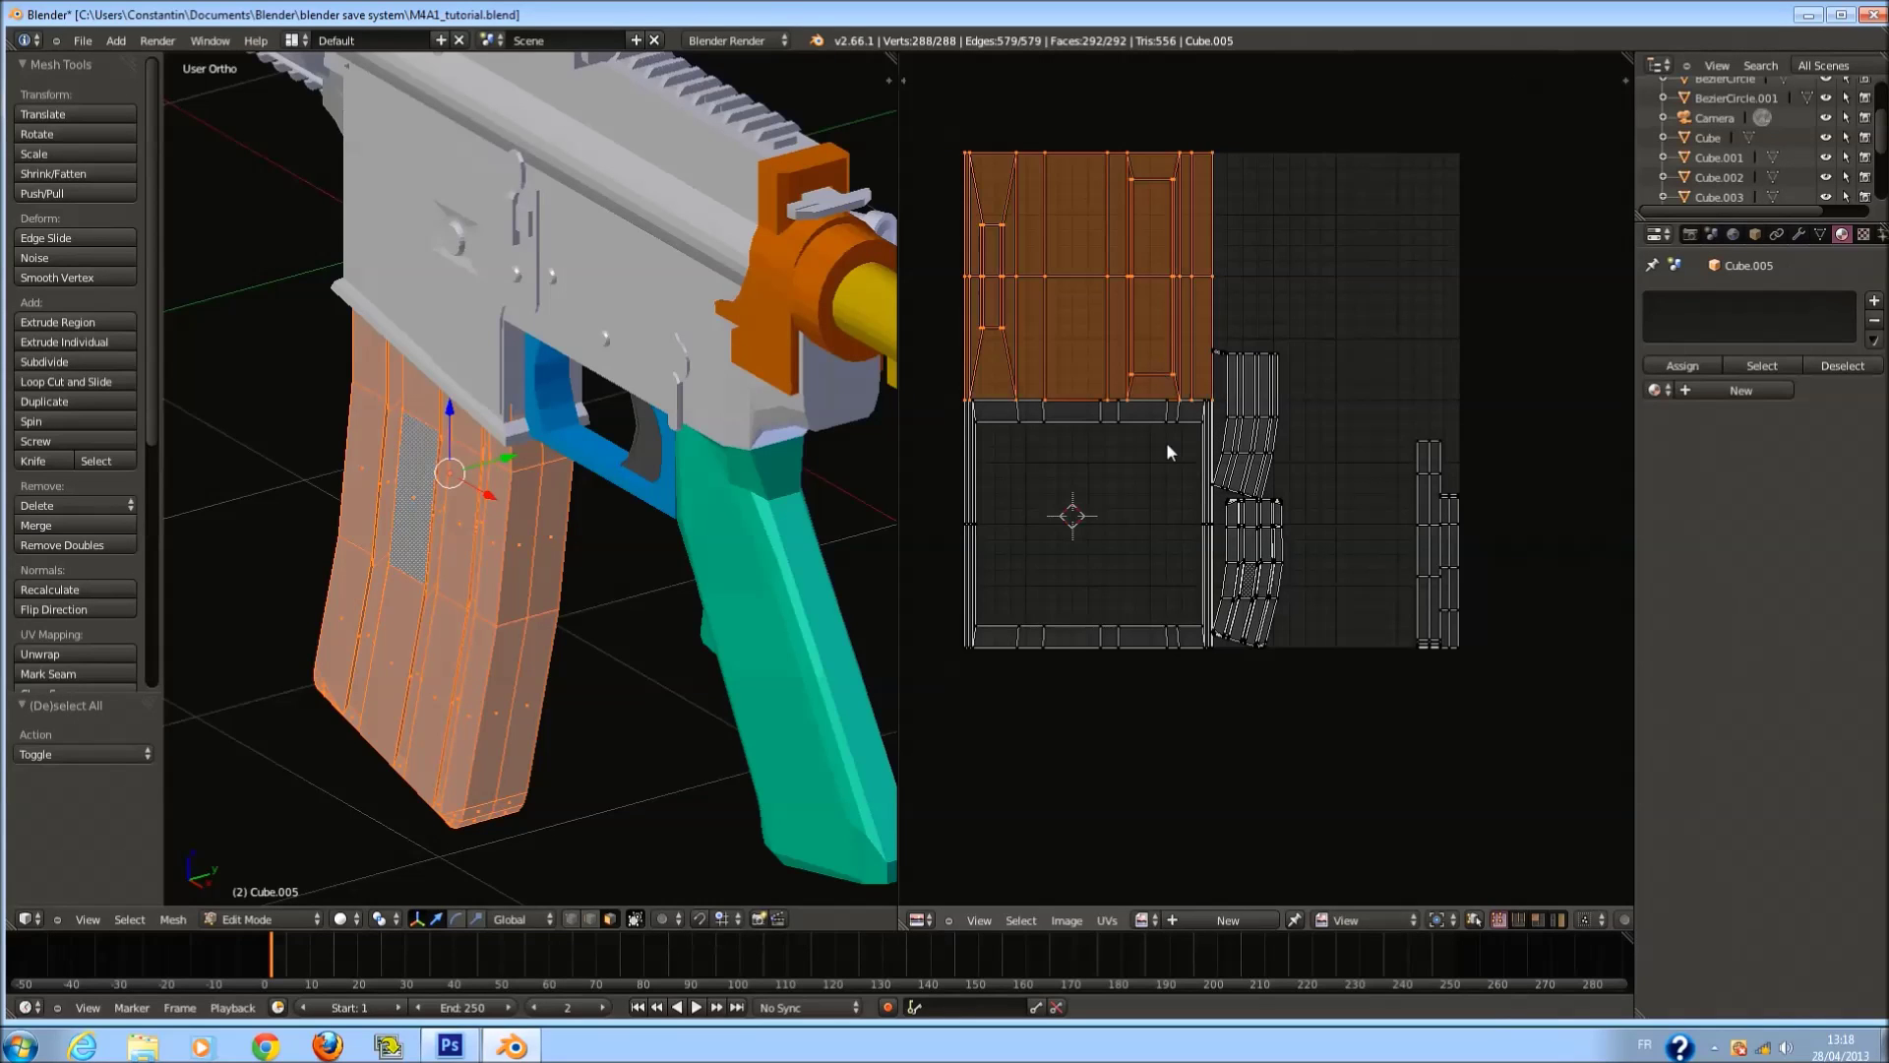
key("l")
key("s")
left_click(1236, 473)
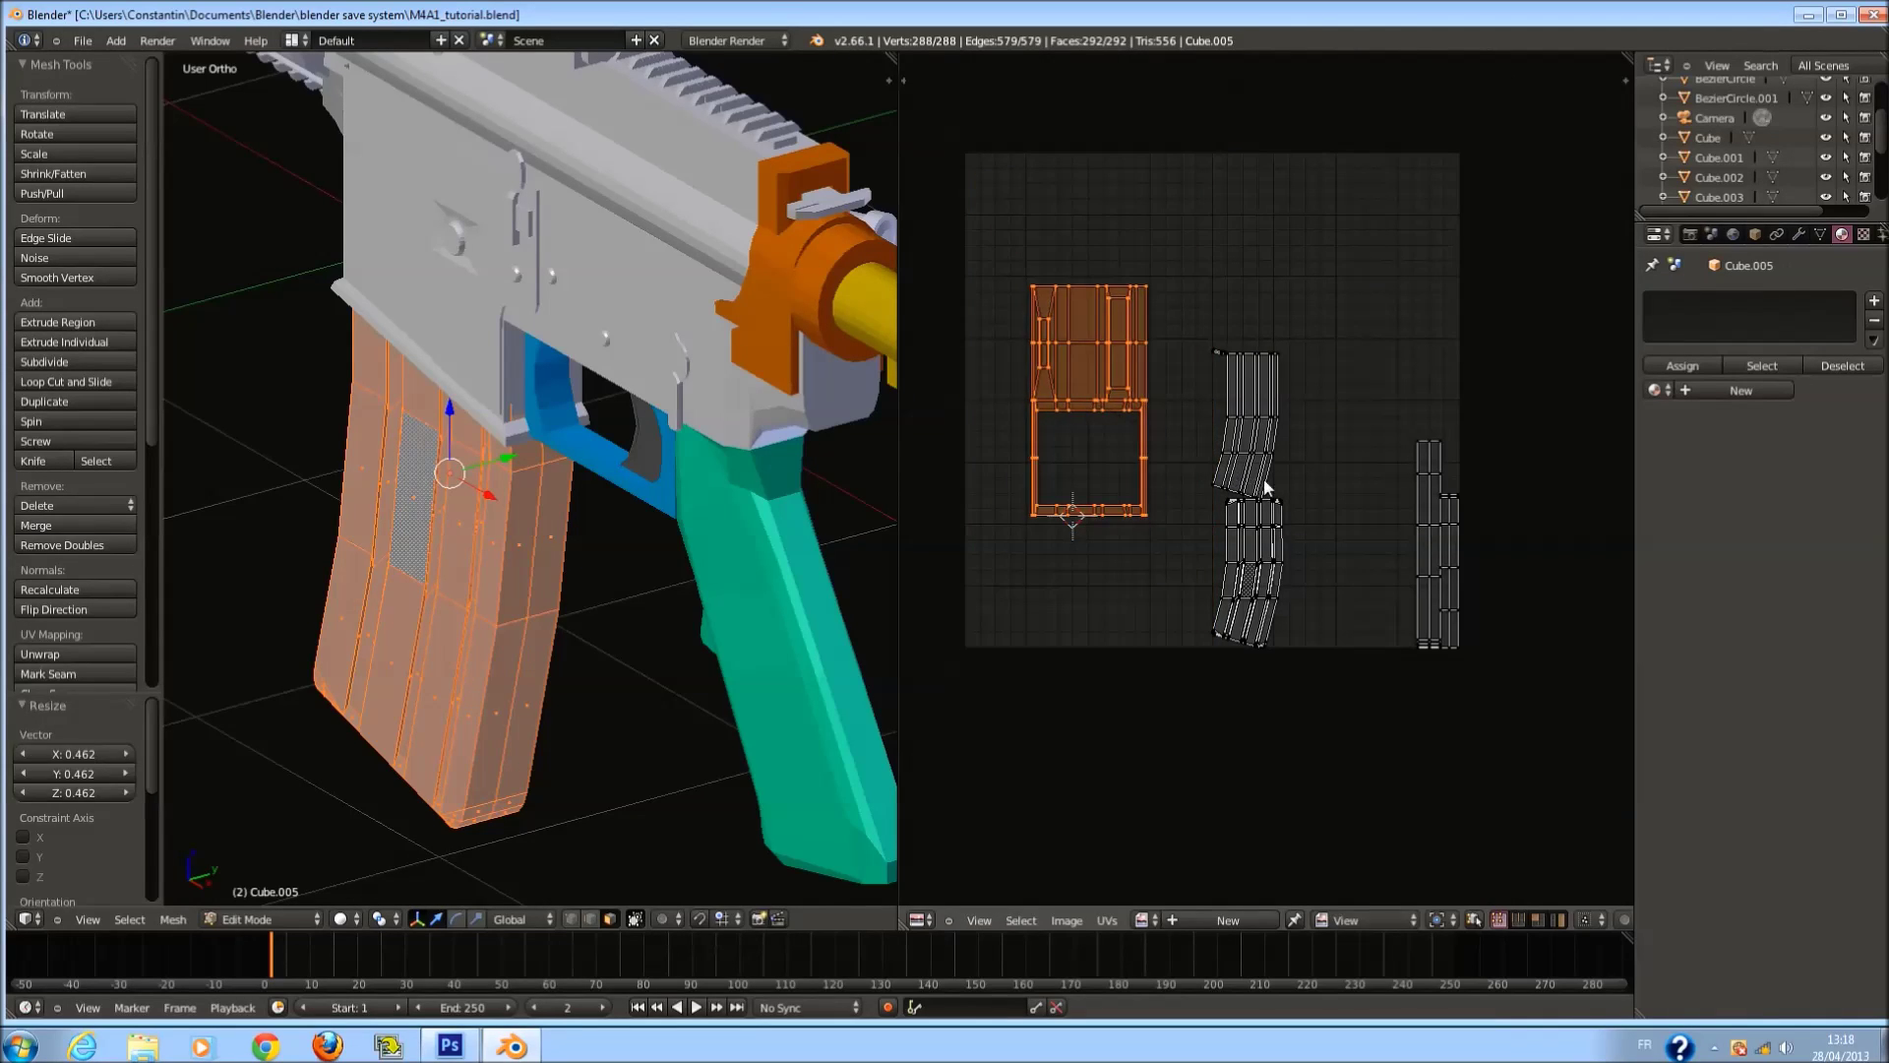
Select all UV islands, repack them with Pack Islands, and clear the UV selection.
key("a")
key("a")
left_click(1107, 920)
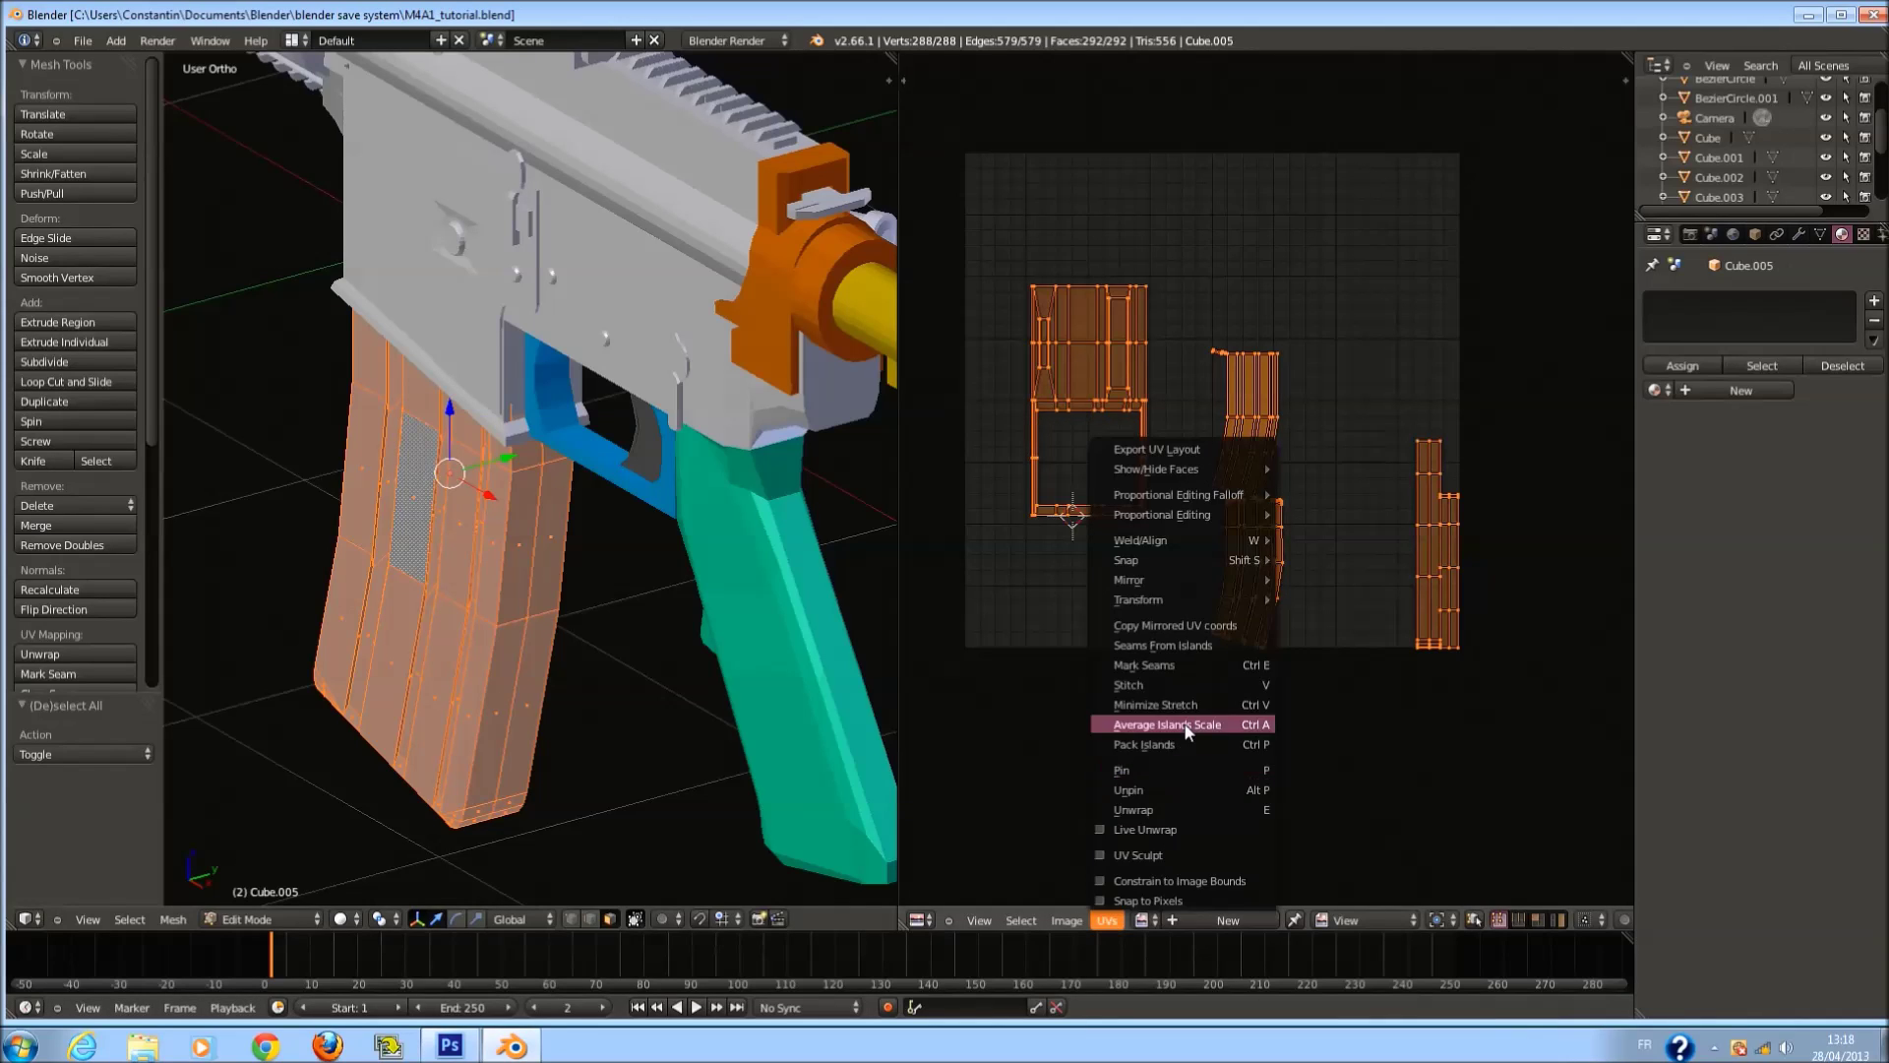
left_click(1182, 742)
scroll(1307, 534, "up", 5)
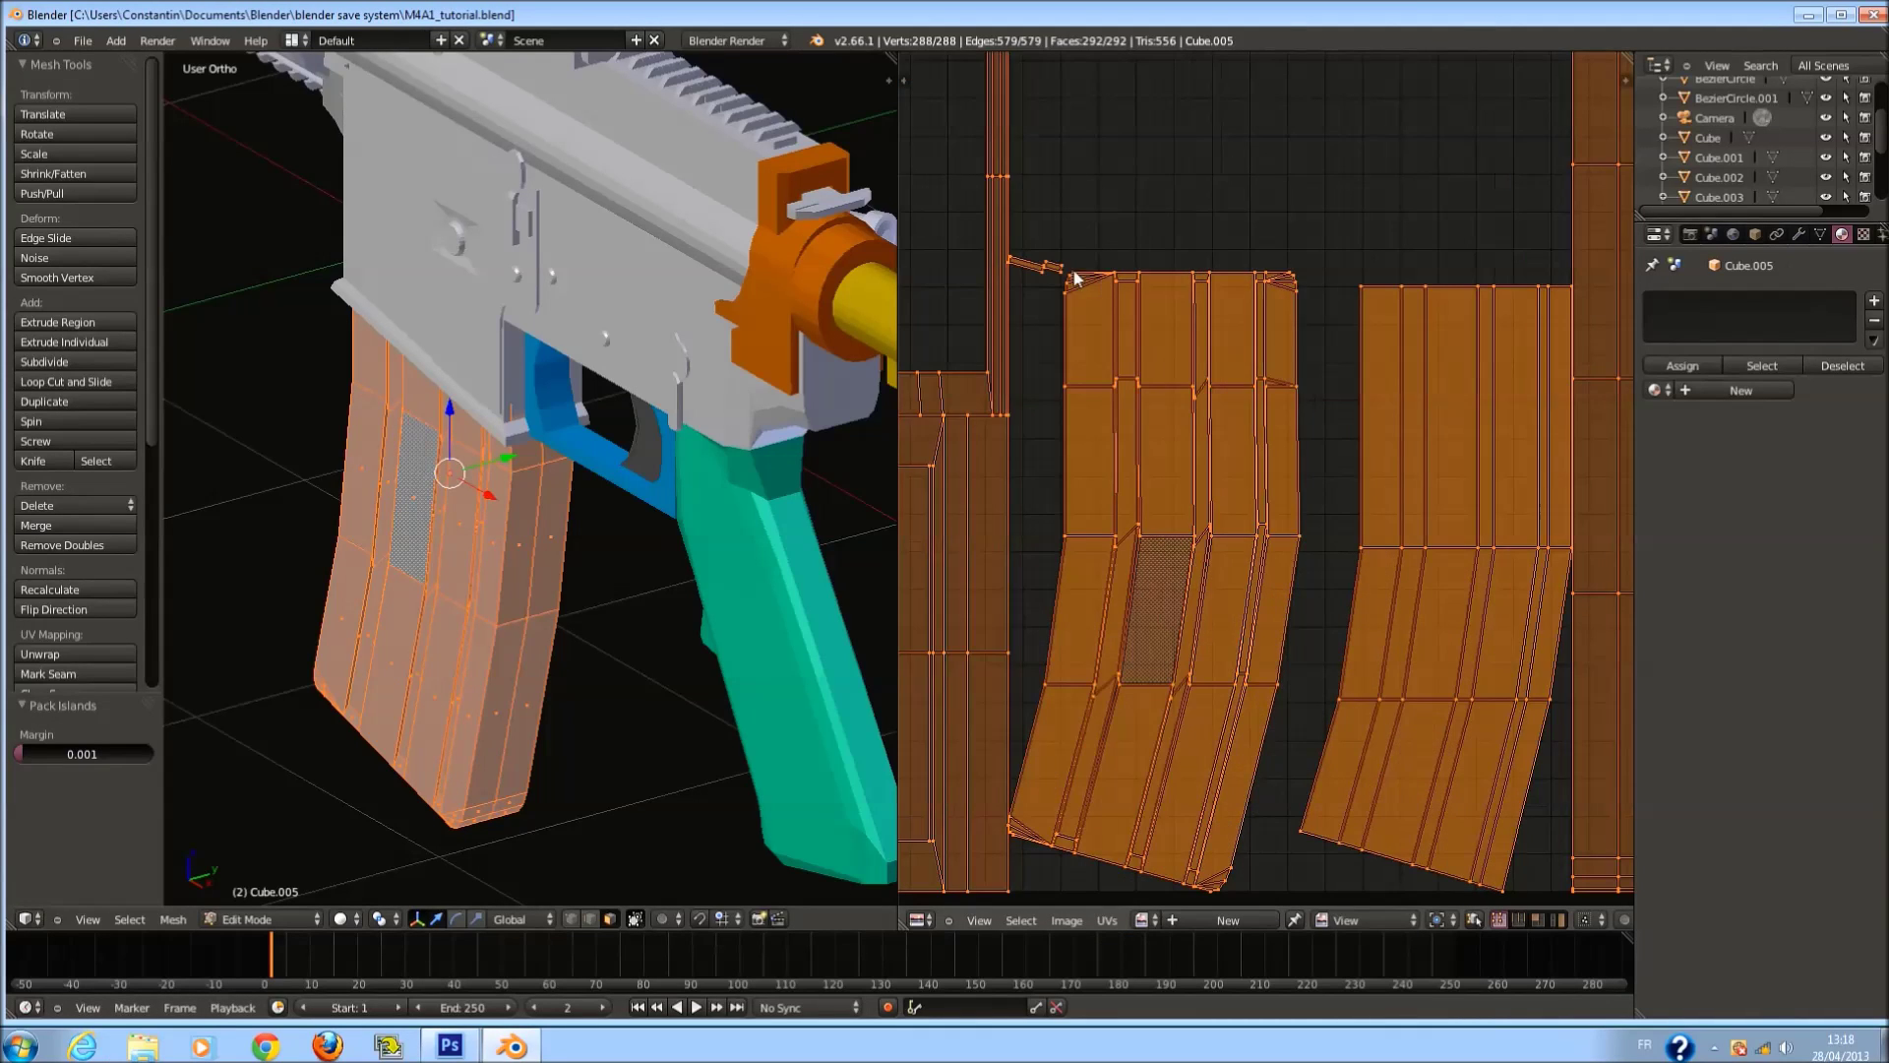
key("a")
scroll(1101, 425, "down", 3)
key("a")
key("a")
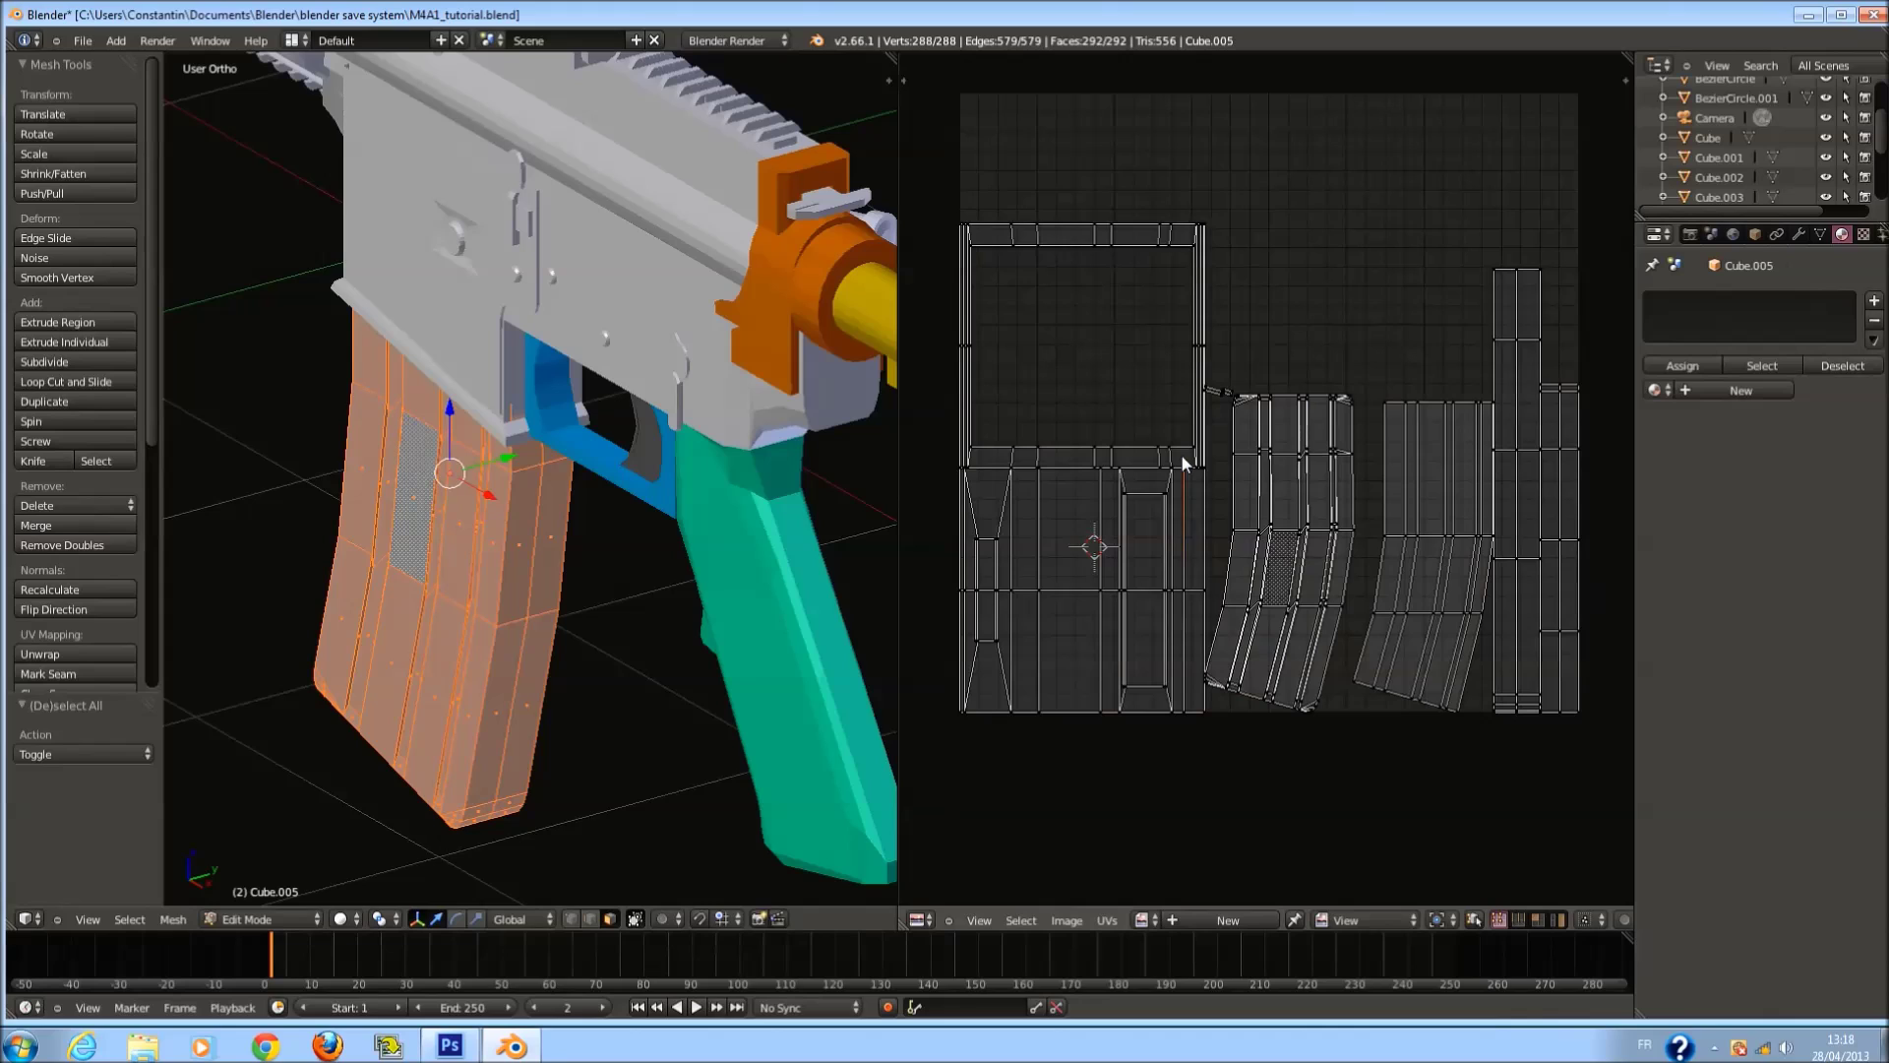
Select the still oversized top and bottom islands together and scale them down further.
key("l")
key("a")
key("l")
key("a")
key("l")
key("shift+l")
key("s")
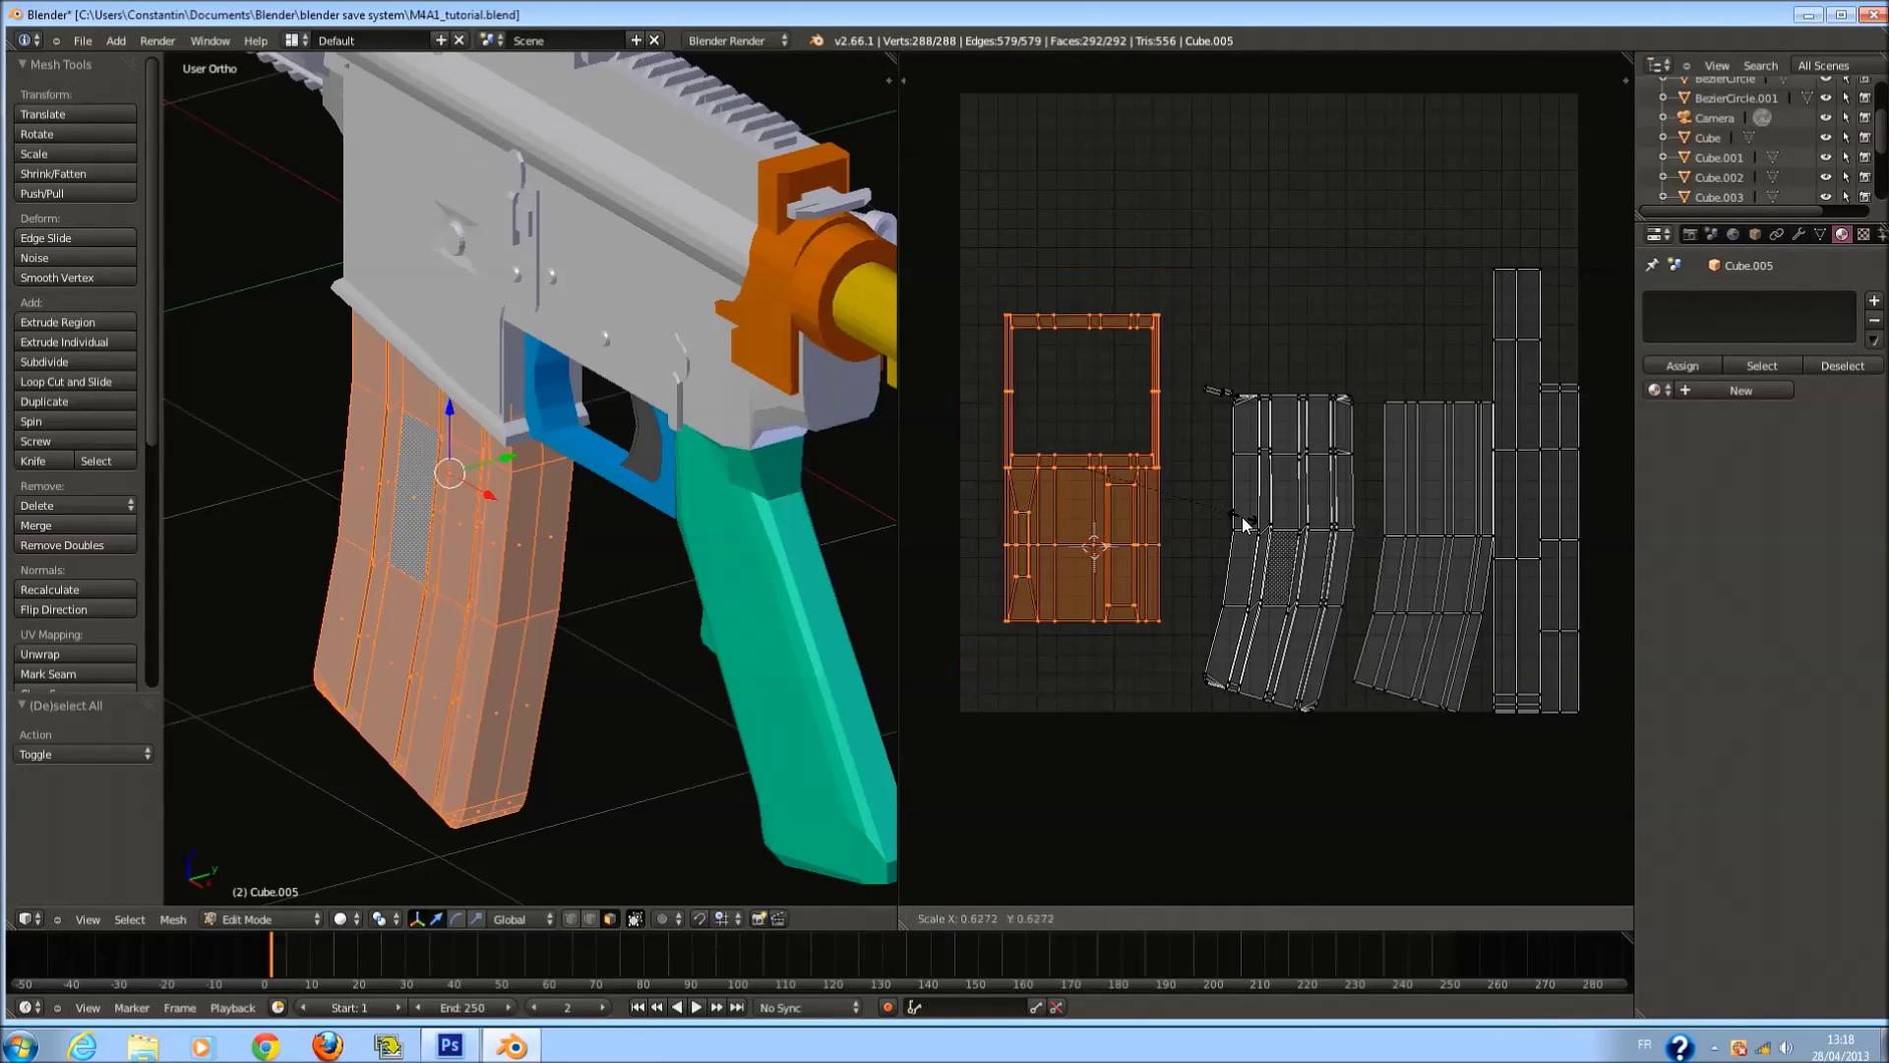
left_click(1195, 487)
Move the magazine's top and bottom islands to the lower-left corner of the UV space and scale them by 0.858.
key("g")
left_click(1110, 682)
key("s")
left_click(1059, 675)
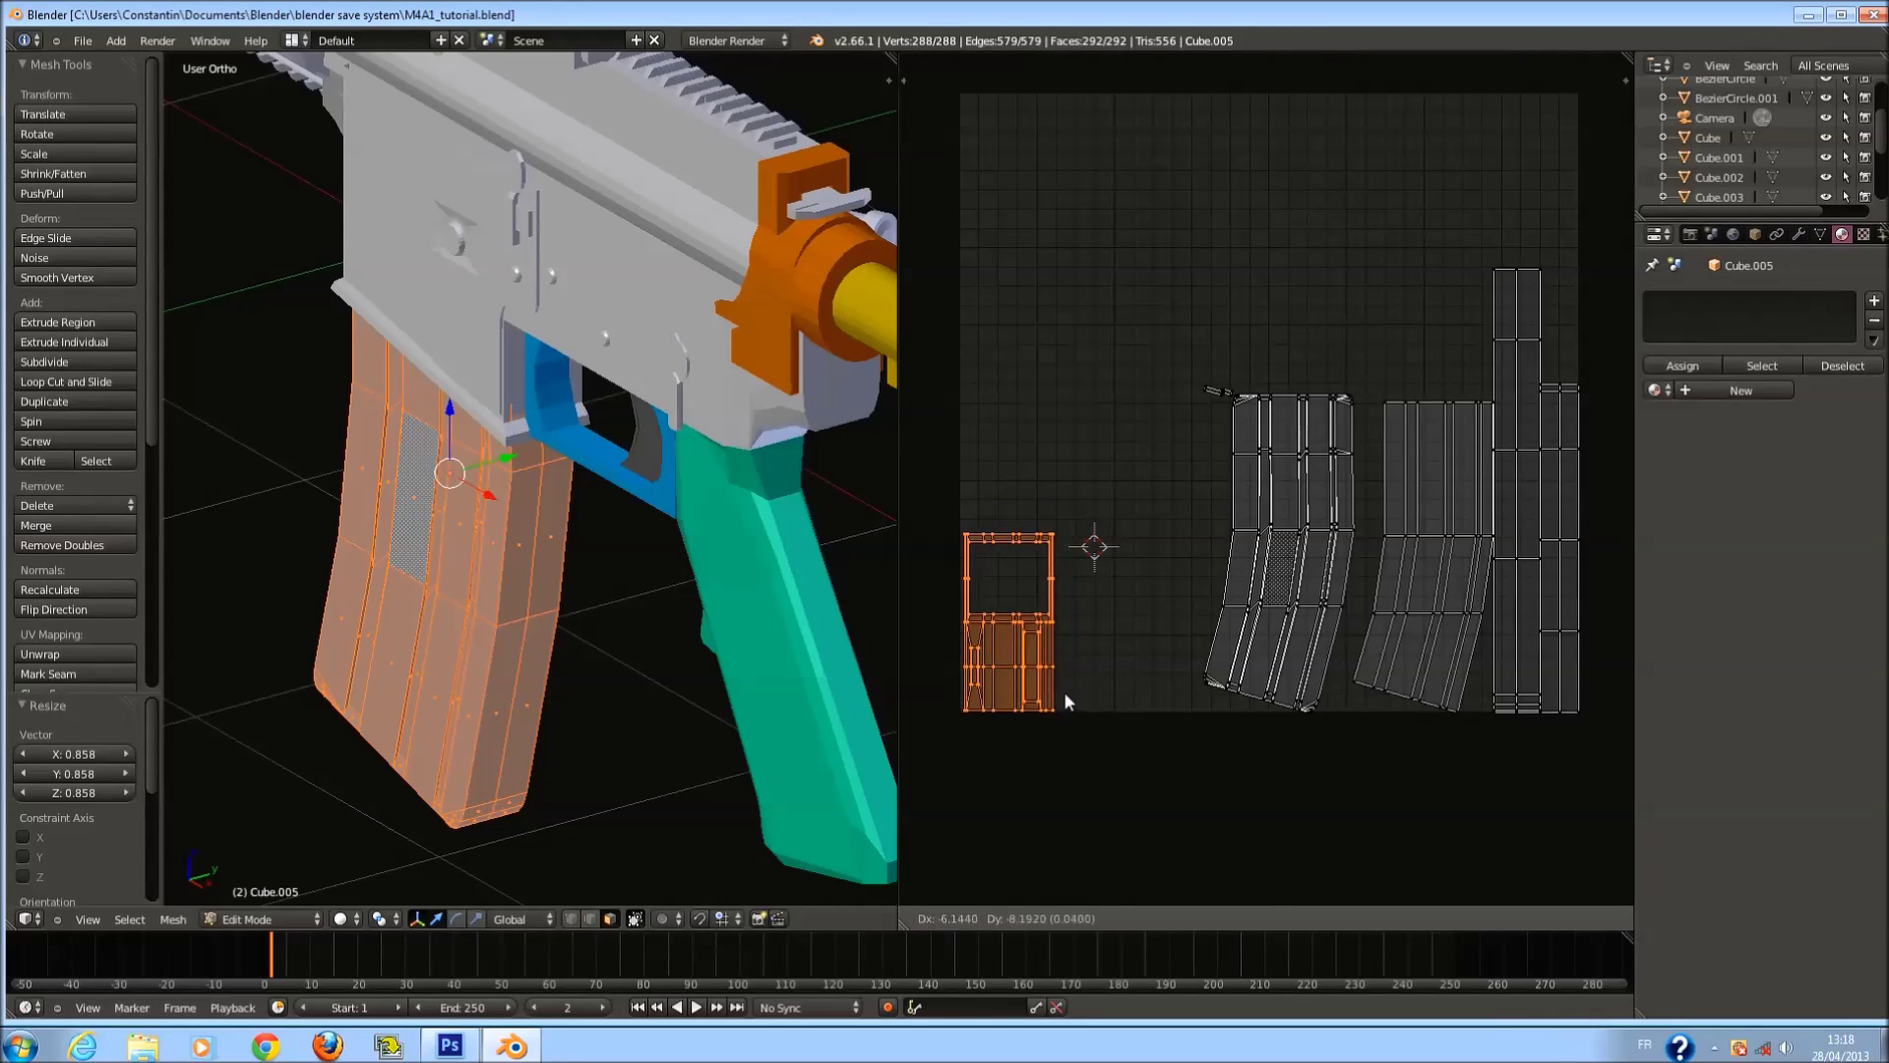
Scale the magazine's two curved side islands up together by about 1.36 and move them into the free middle area.
key("a")
key("a")
right_click(1295, 490)
key("l")
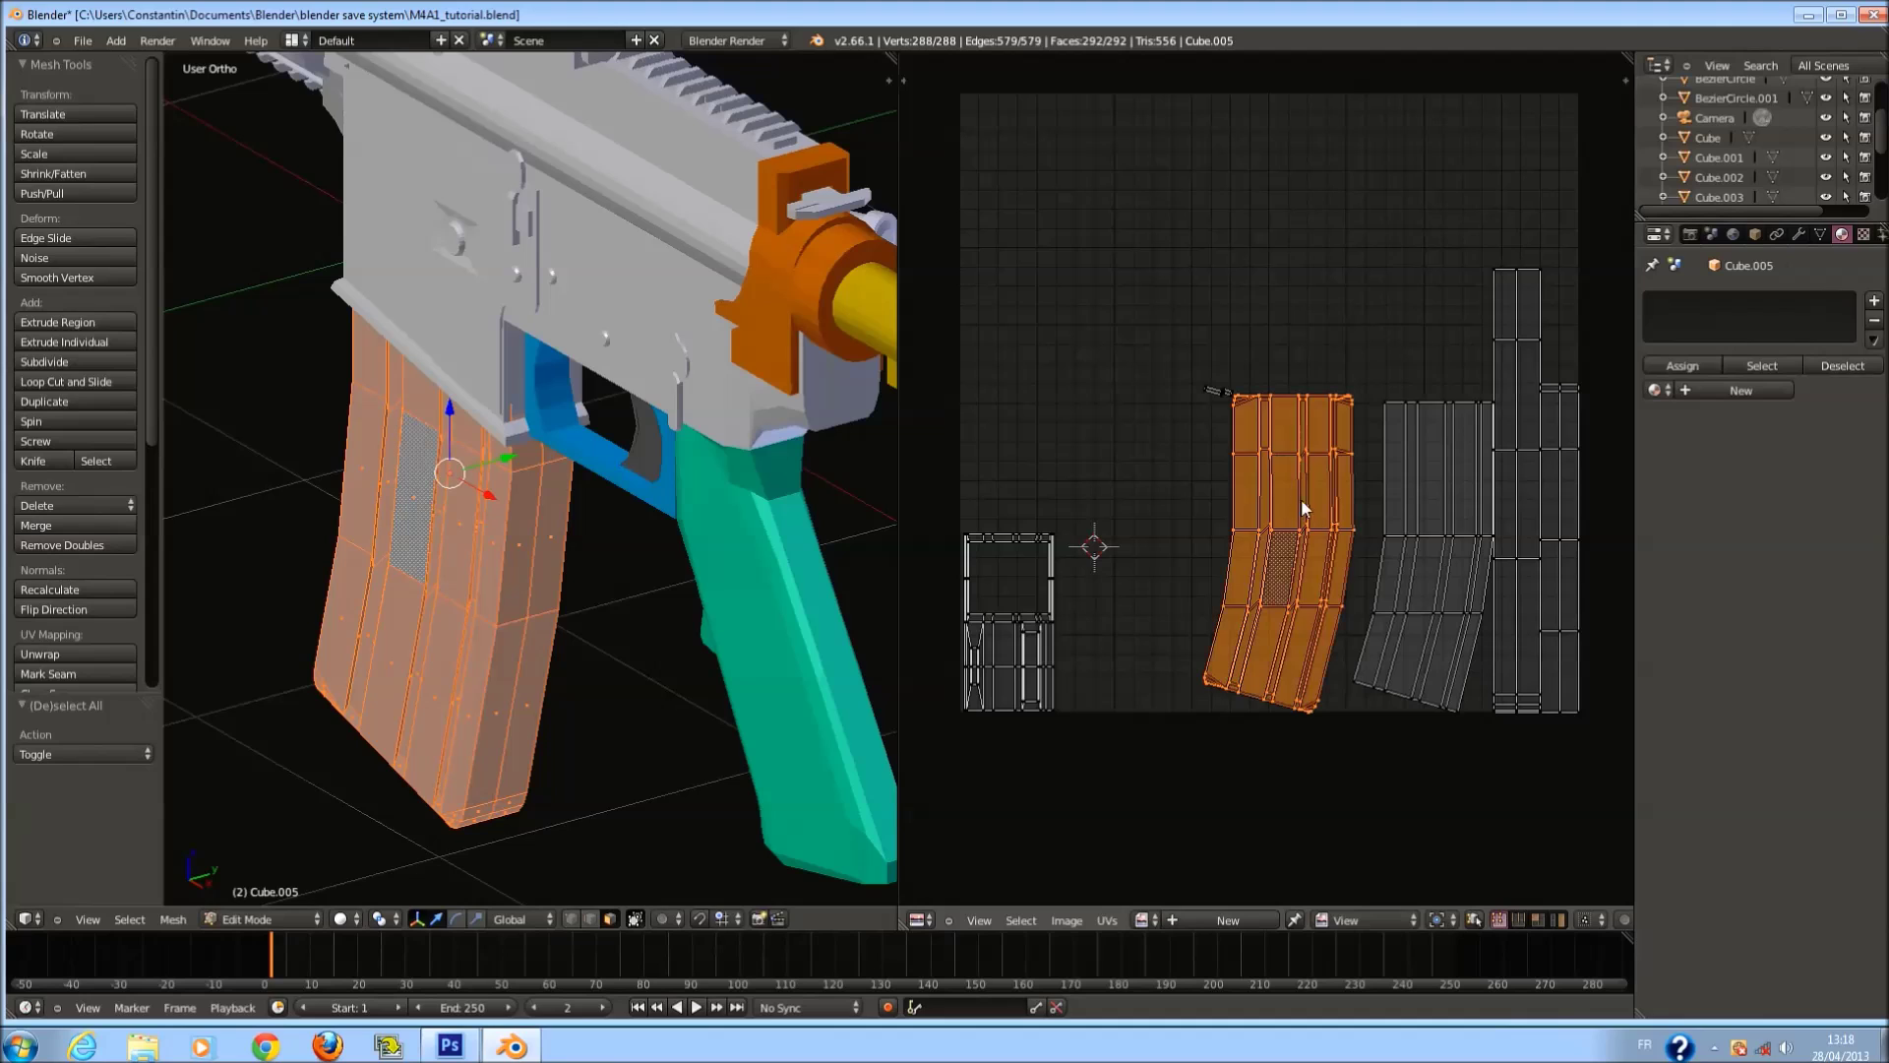
key("shift+l")
key("s")
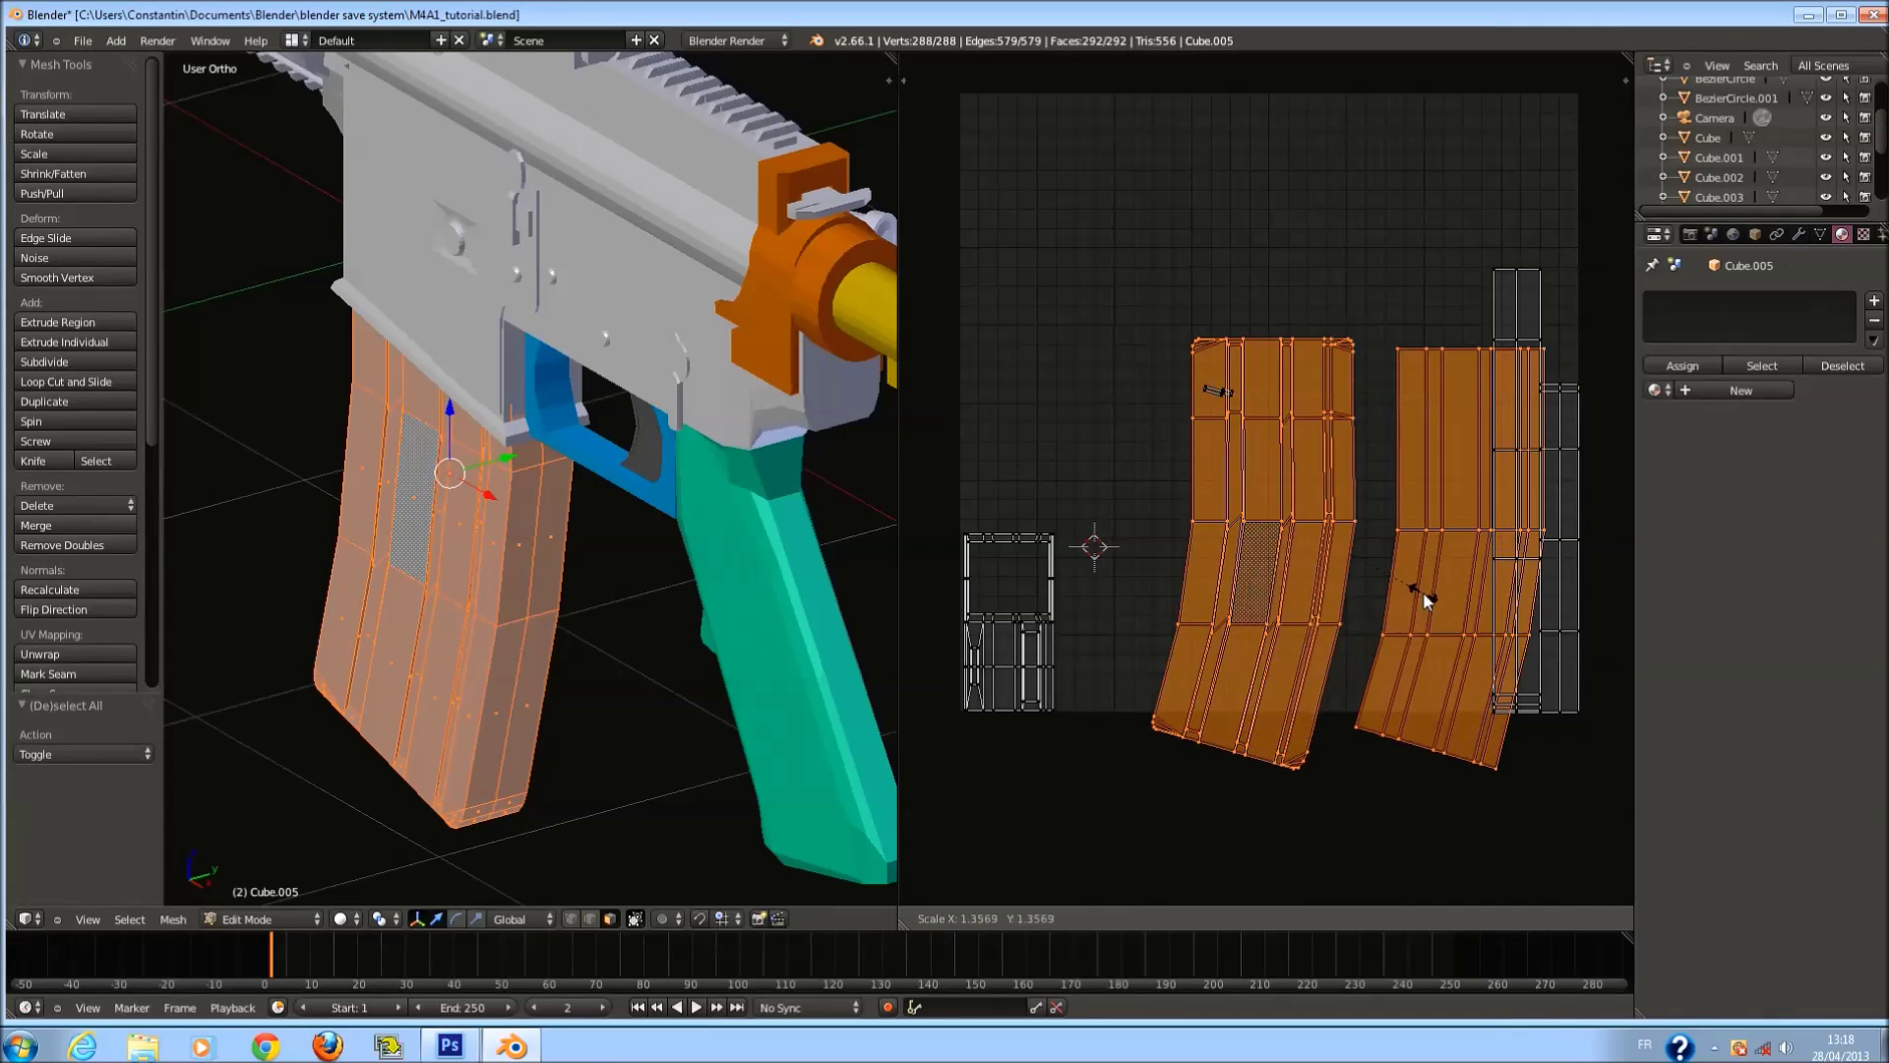
left_click(1414, 586)
key("g")
left_click(1326, 482)
Circle-select the tiny island overlapping the left curved side and move it above the top and bottom islands.
key("a")
key("c")
scroll(1225, 366, "up", 6)
left_click(1219, 387)
right_click(1223, 393)
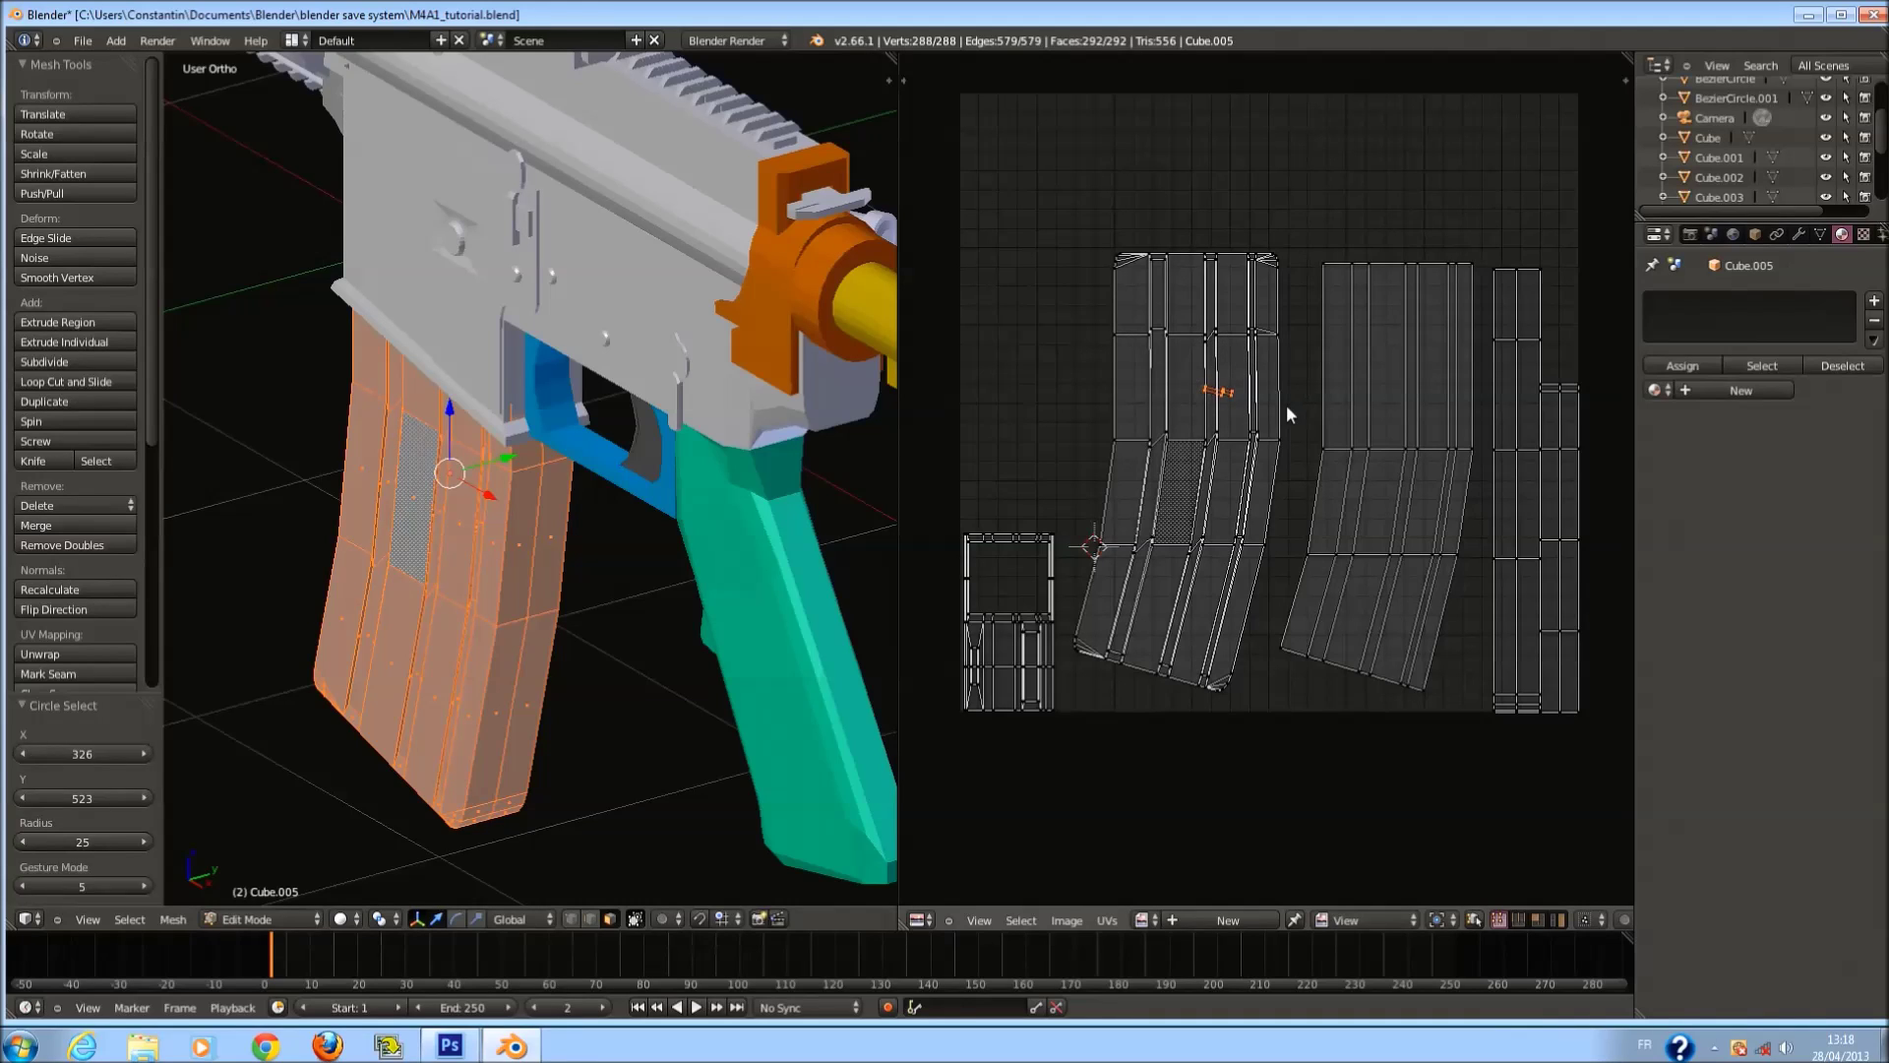
key("g")
left_click(1084, 508)
key("a")
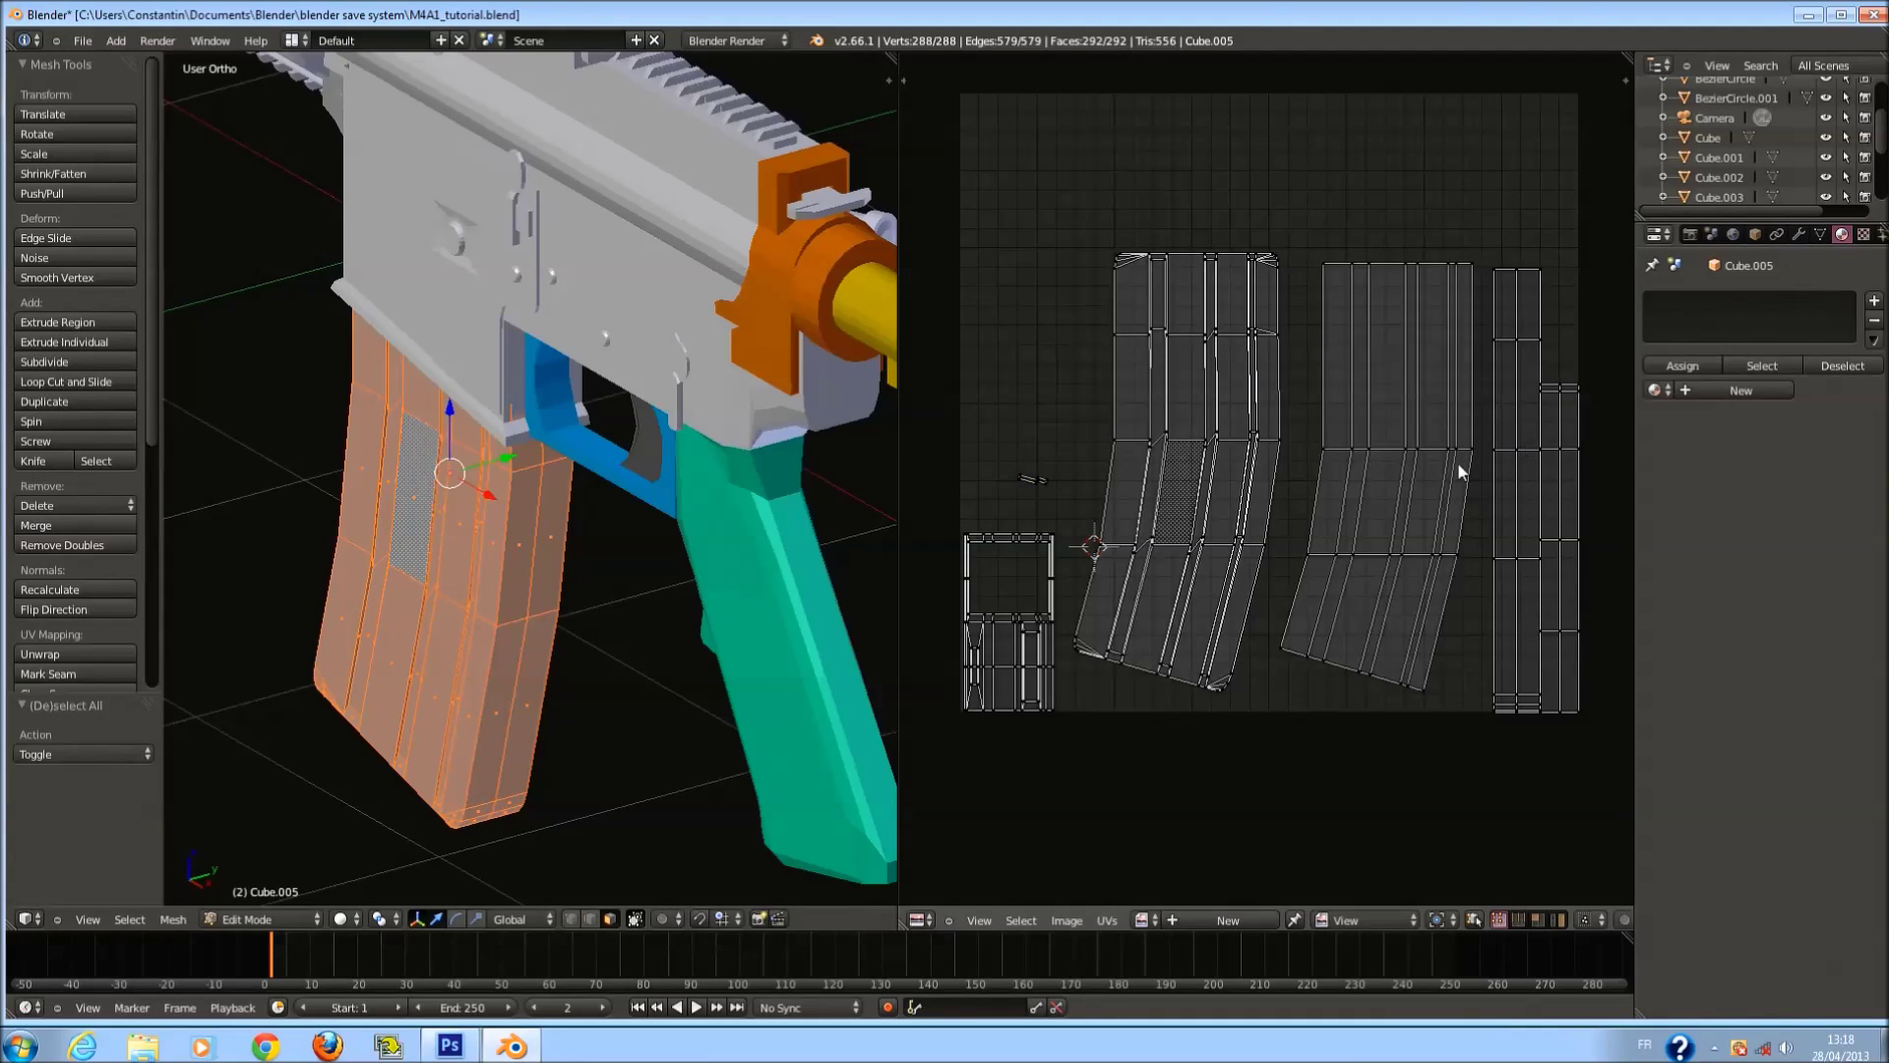
Match the right curved side island to the left one by overlaying it and scaling it by 1.003, then set it back alongside.
key("l")
key("g")
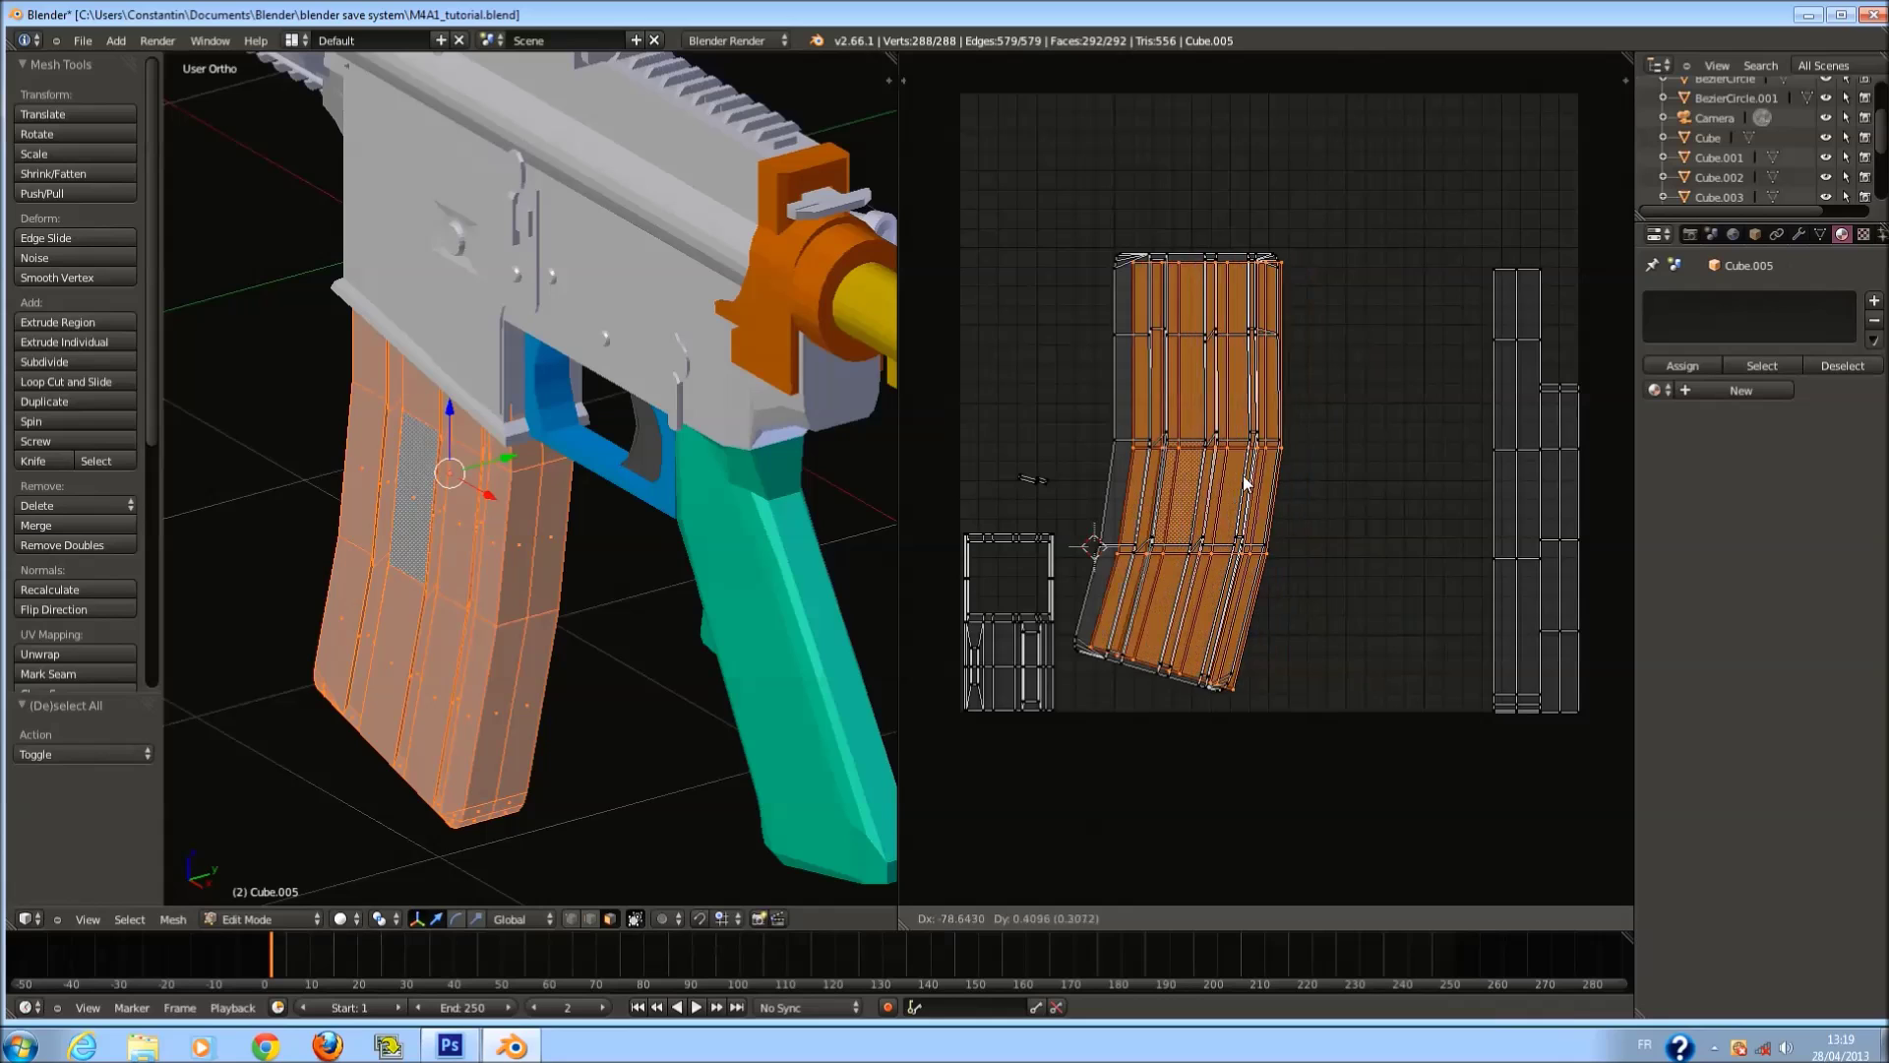
left_click(1232, 474)
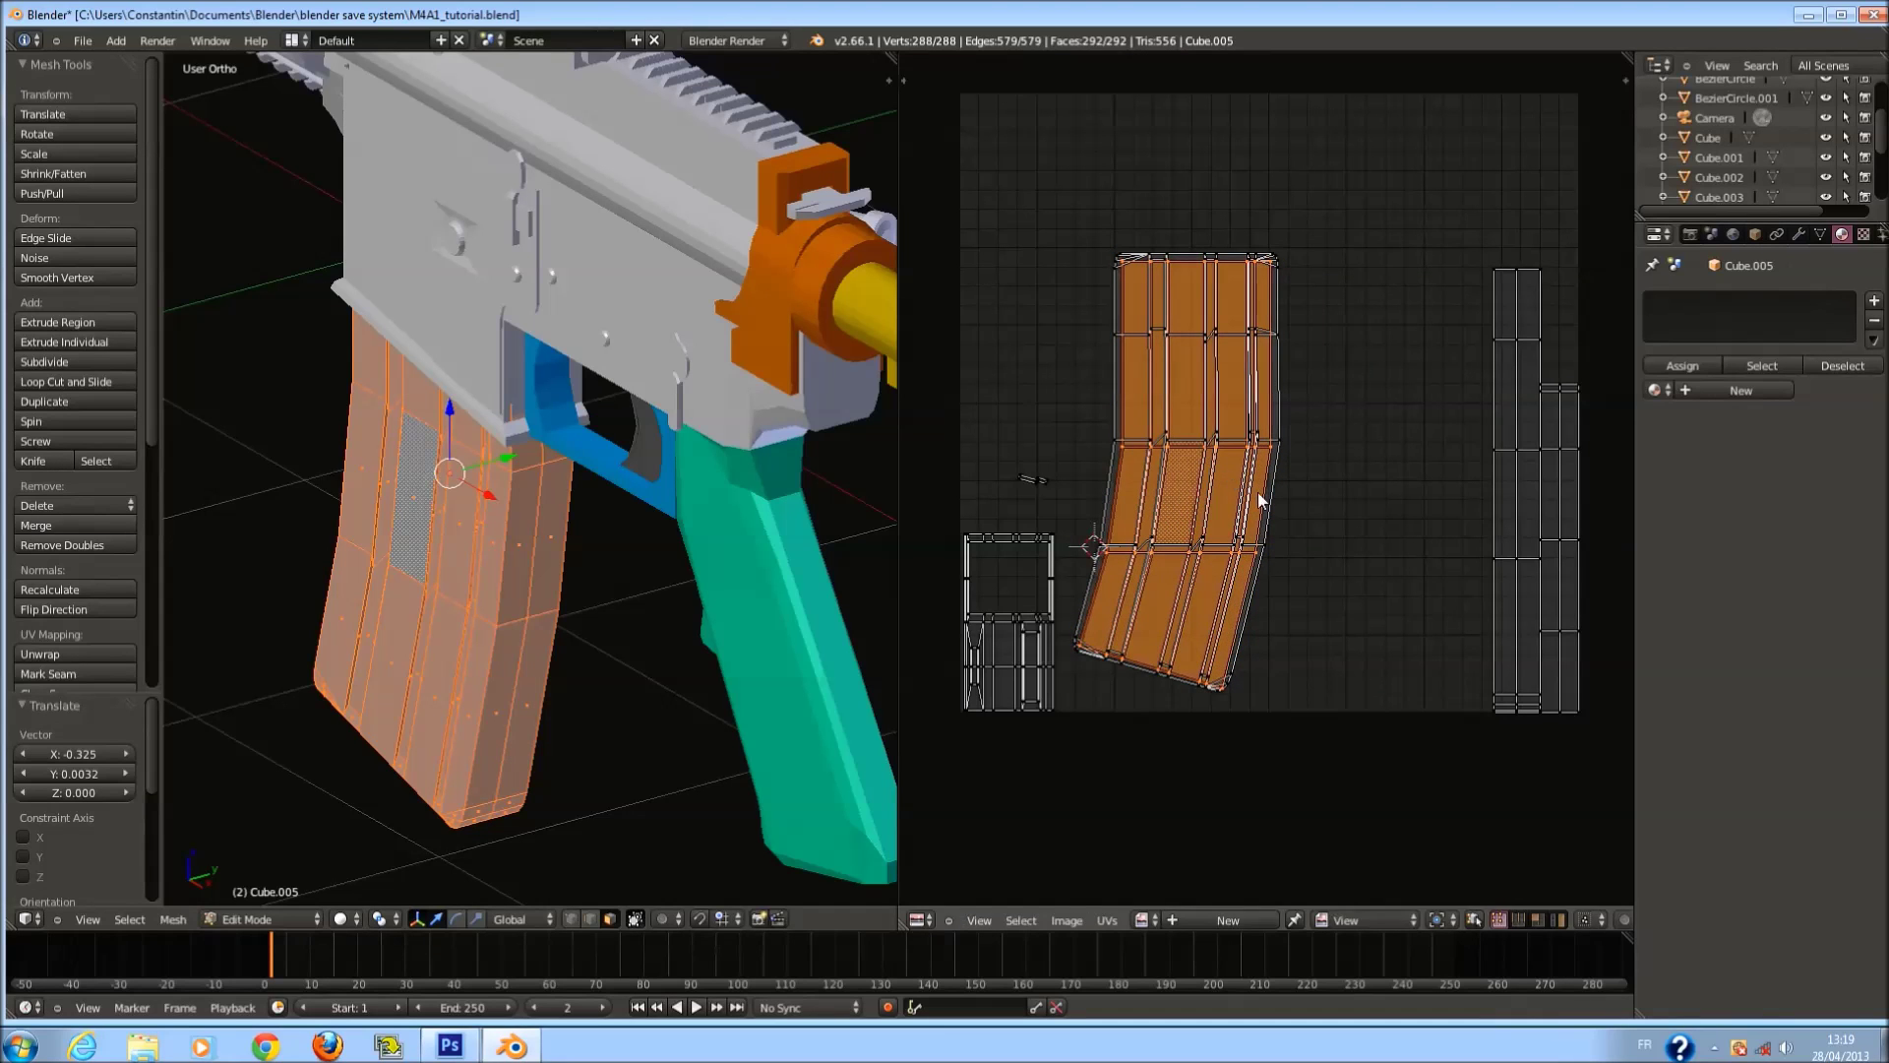
key("s")
right_click(1303, 510)
key("s")
left_click(1297, 510)
key("g")
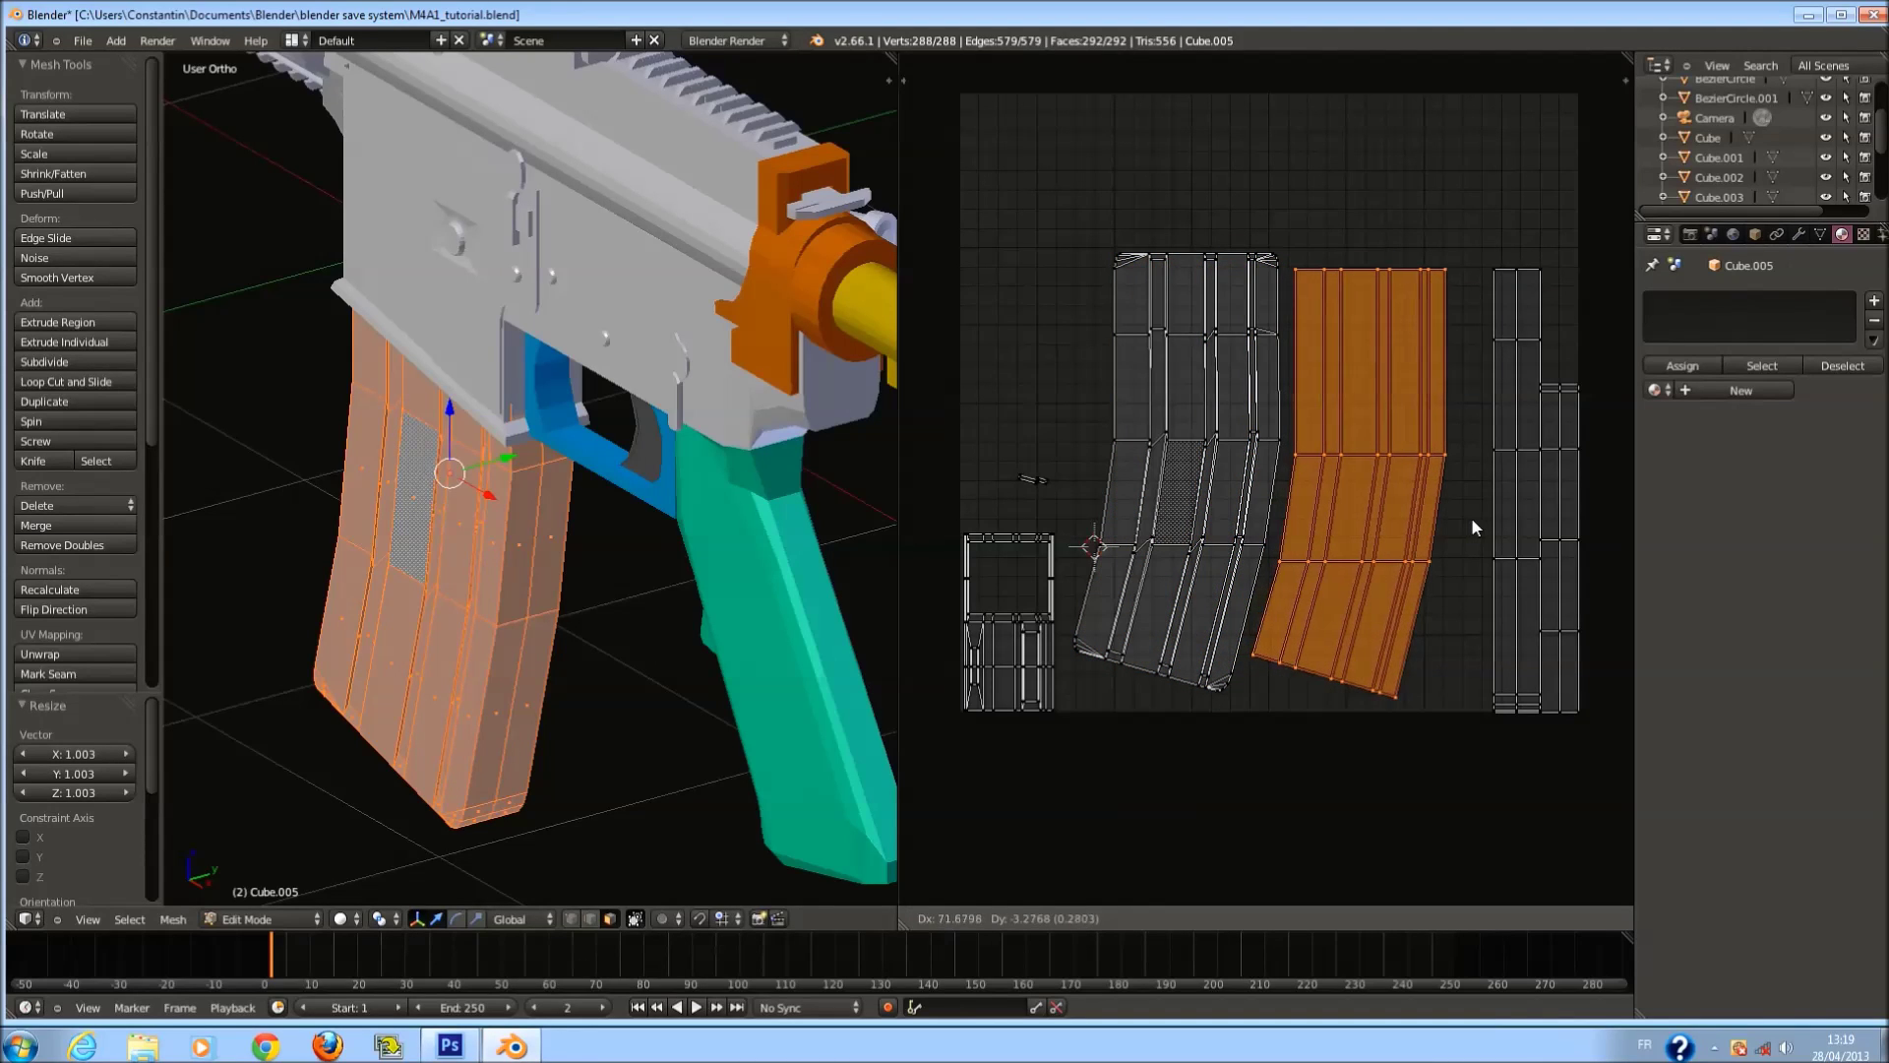
left_click(1472, 522)
Examine the magazine's side faces in front view against their UV island by selecting only those faces.
scroll(1388, 492, "up", 2)
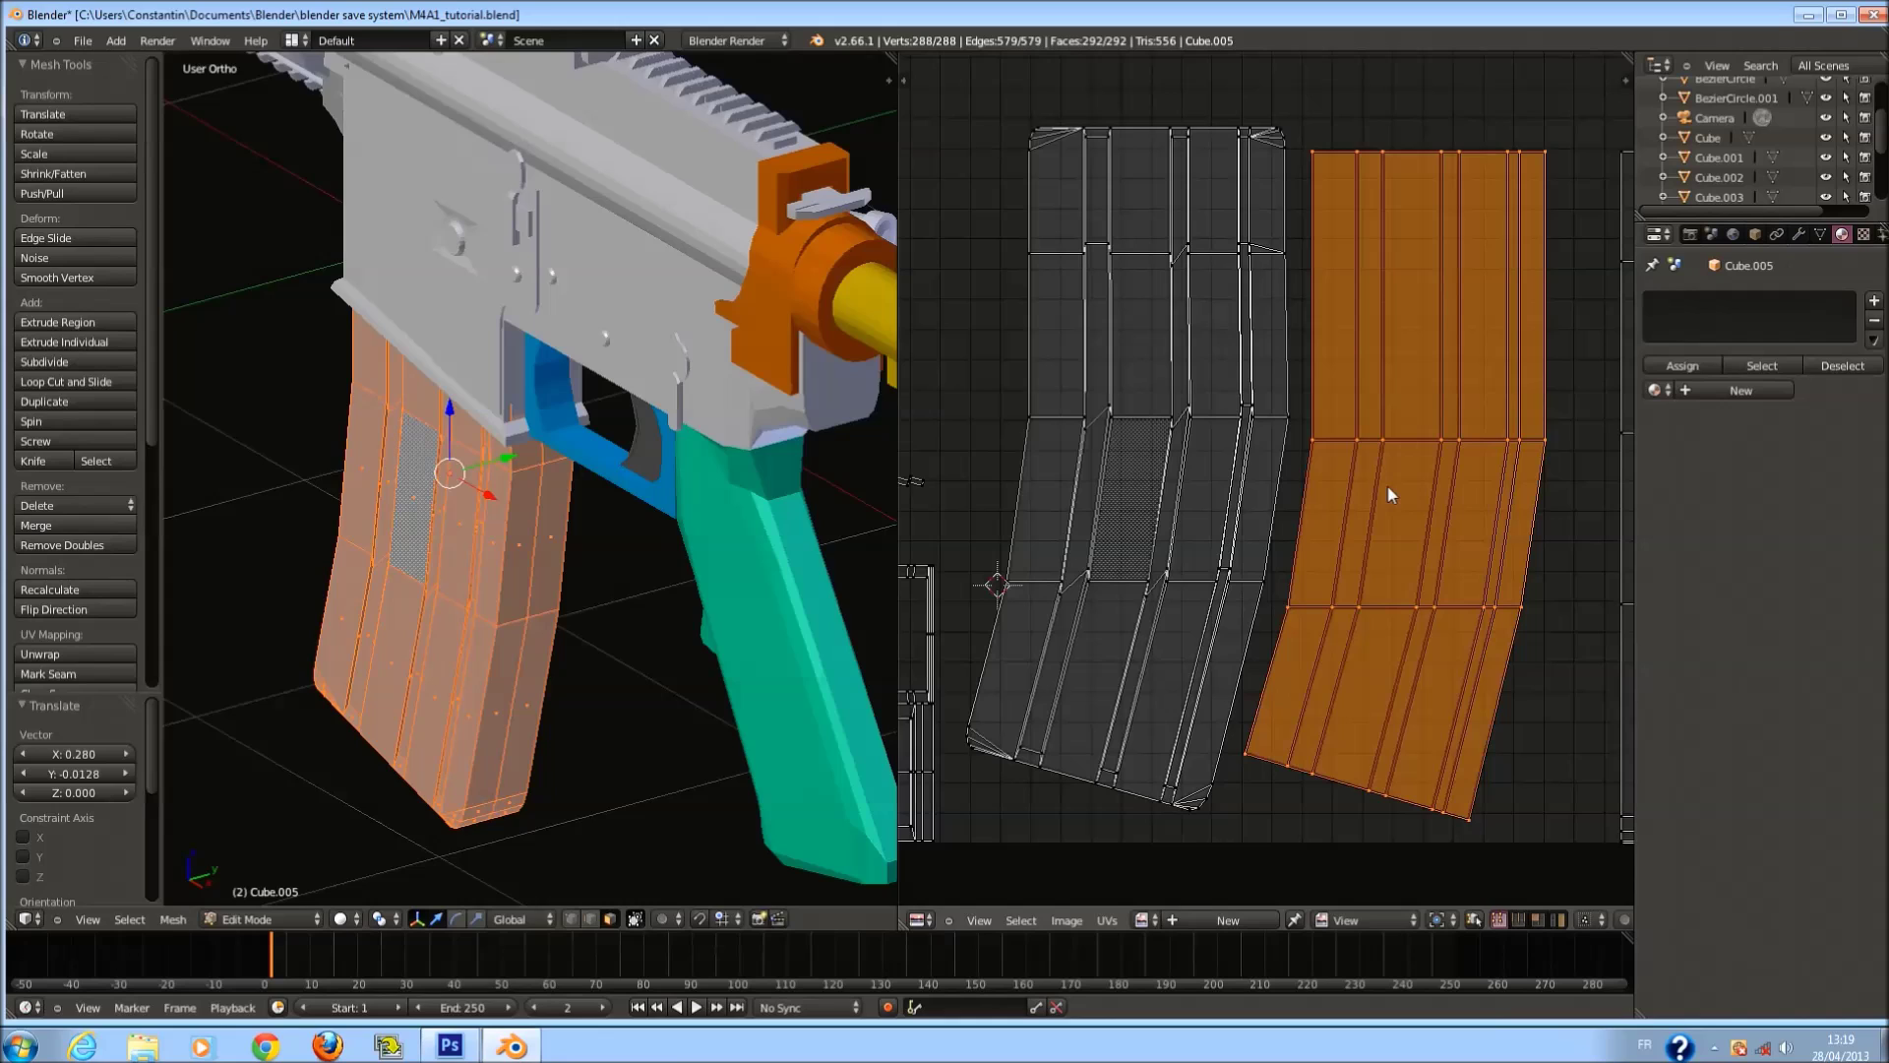
middle_click_drag(455, 534, 693, 464)
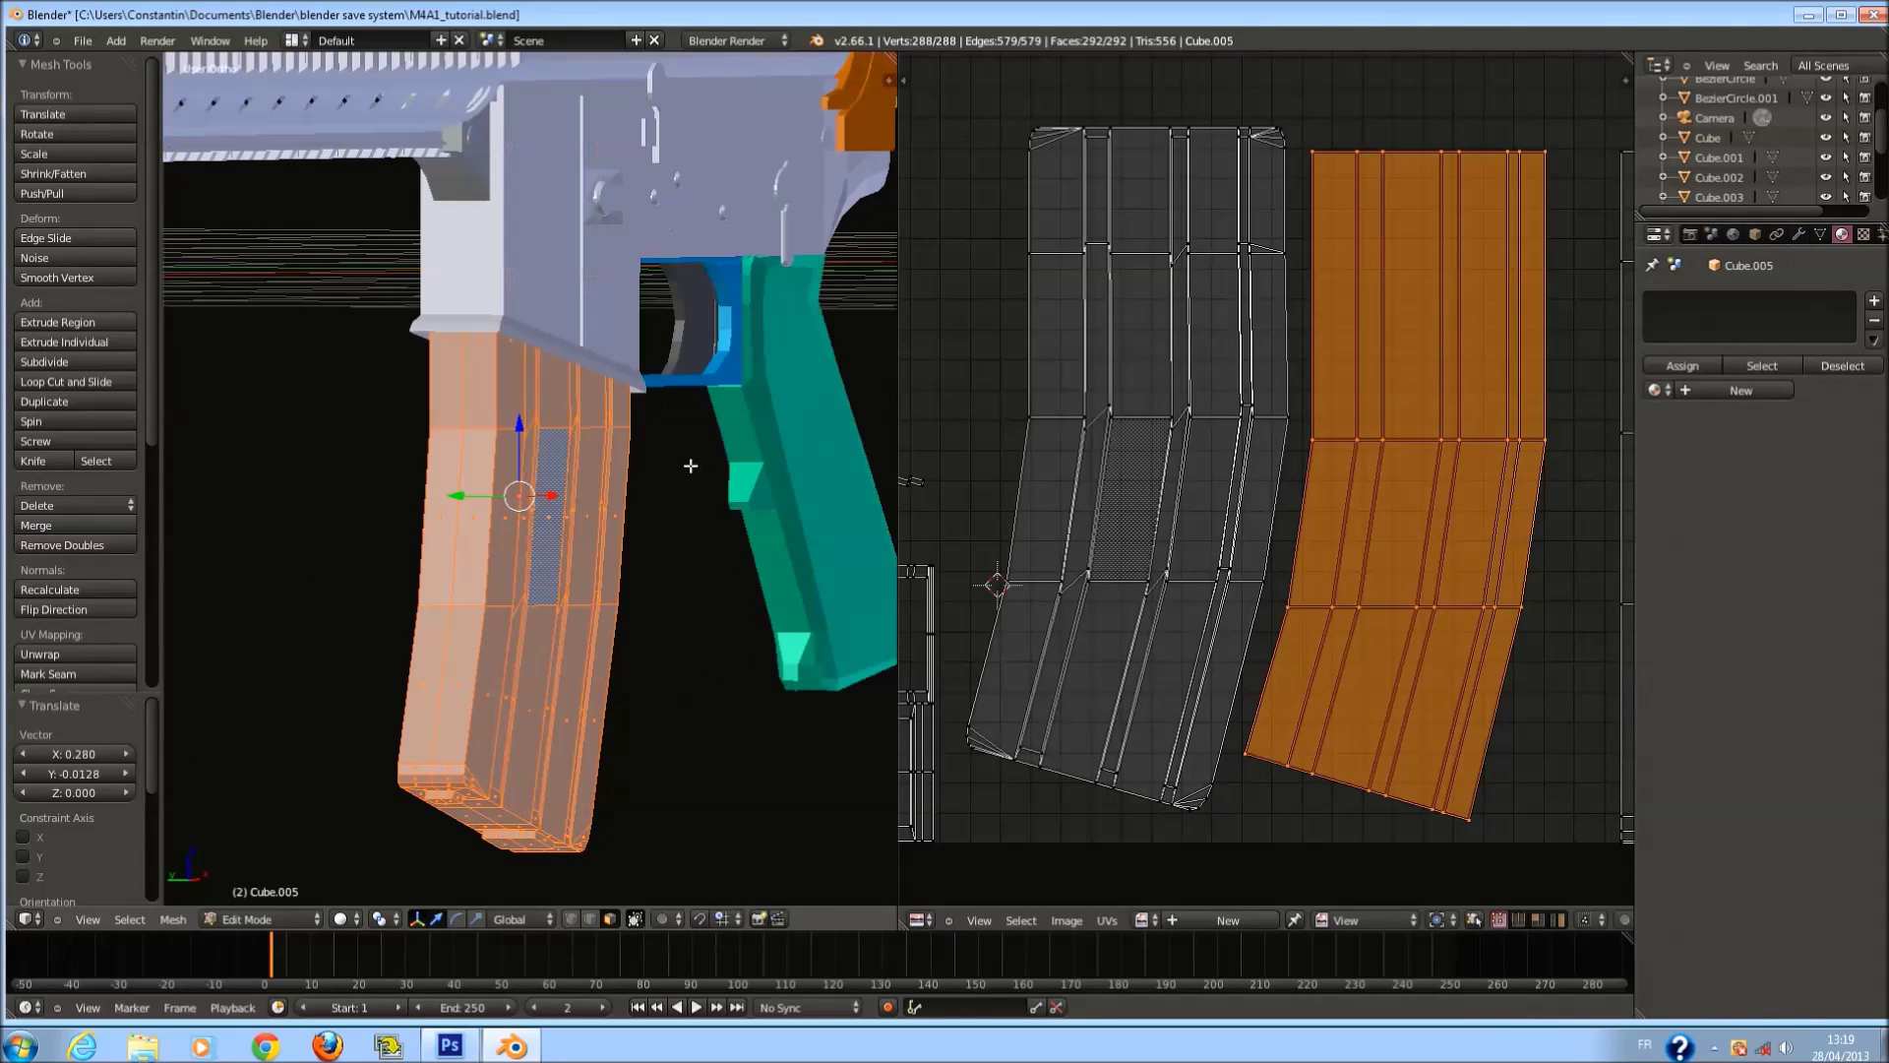
key("KP_3")
key("KP_1")
key("a")
scroll(657, 395, "down", 2)
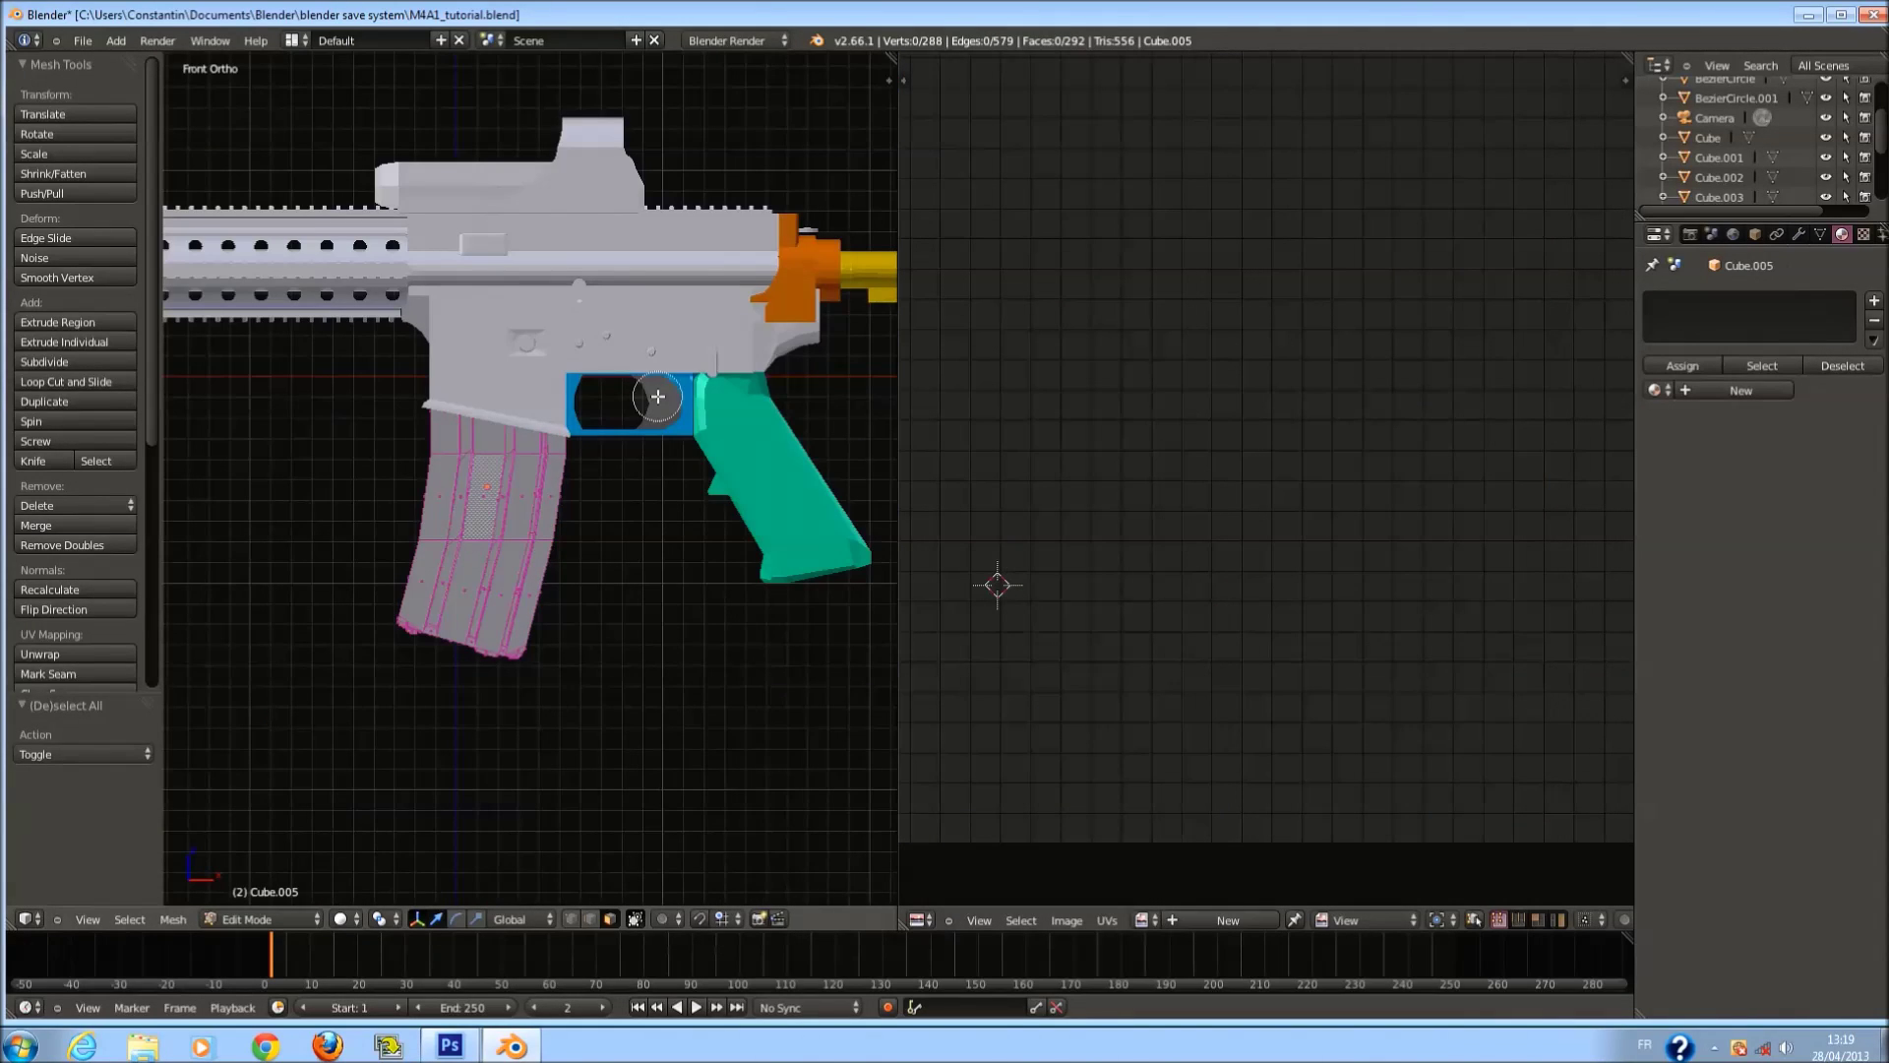
scroll(544, 387, "down", 3)
left_click_drag(506, 421, 485, 506)
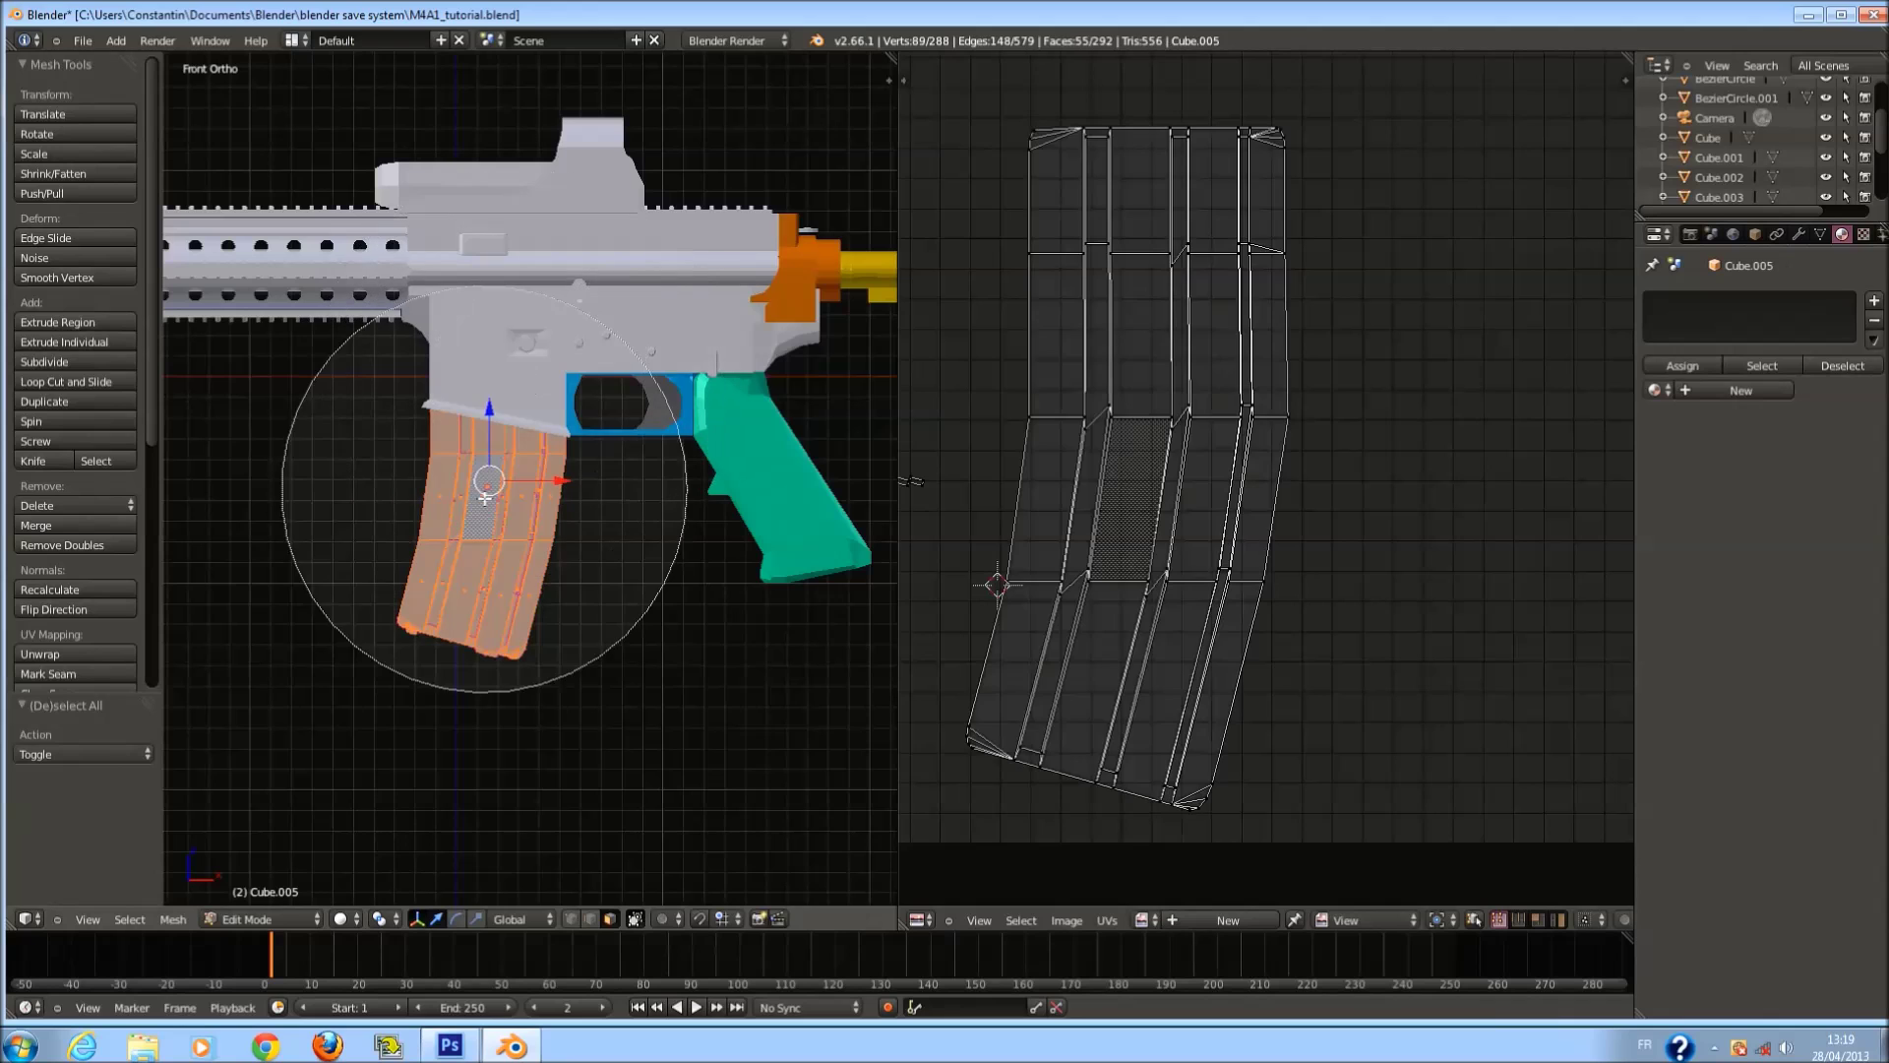
right_click(474, 575)
scroll(474, 574, "up", 1)
scroll(1132, 472, "down", 1)
scroll(475, 575, "up", 1)
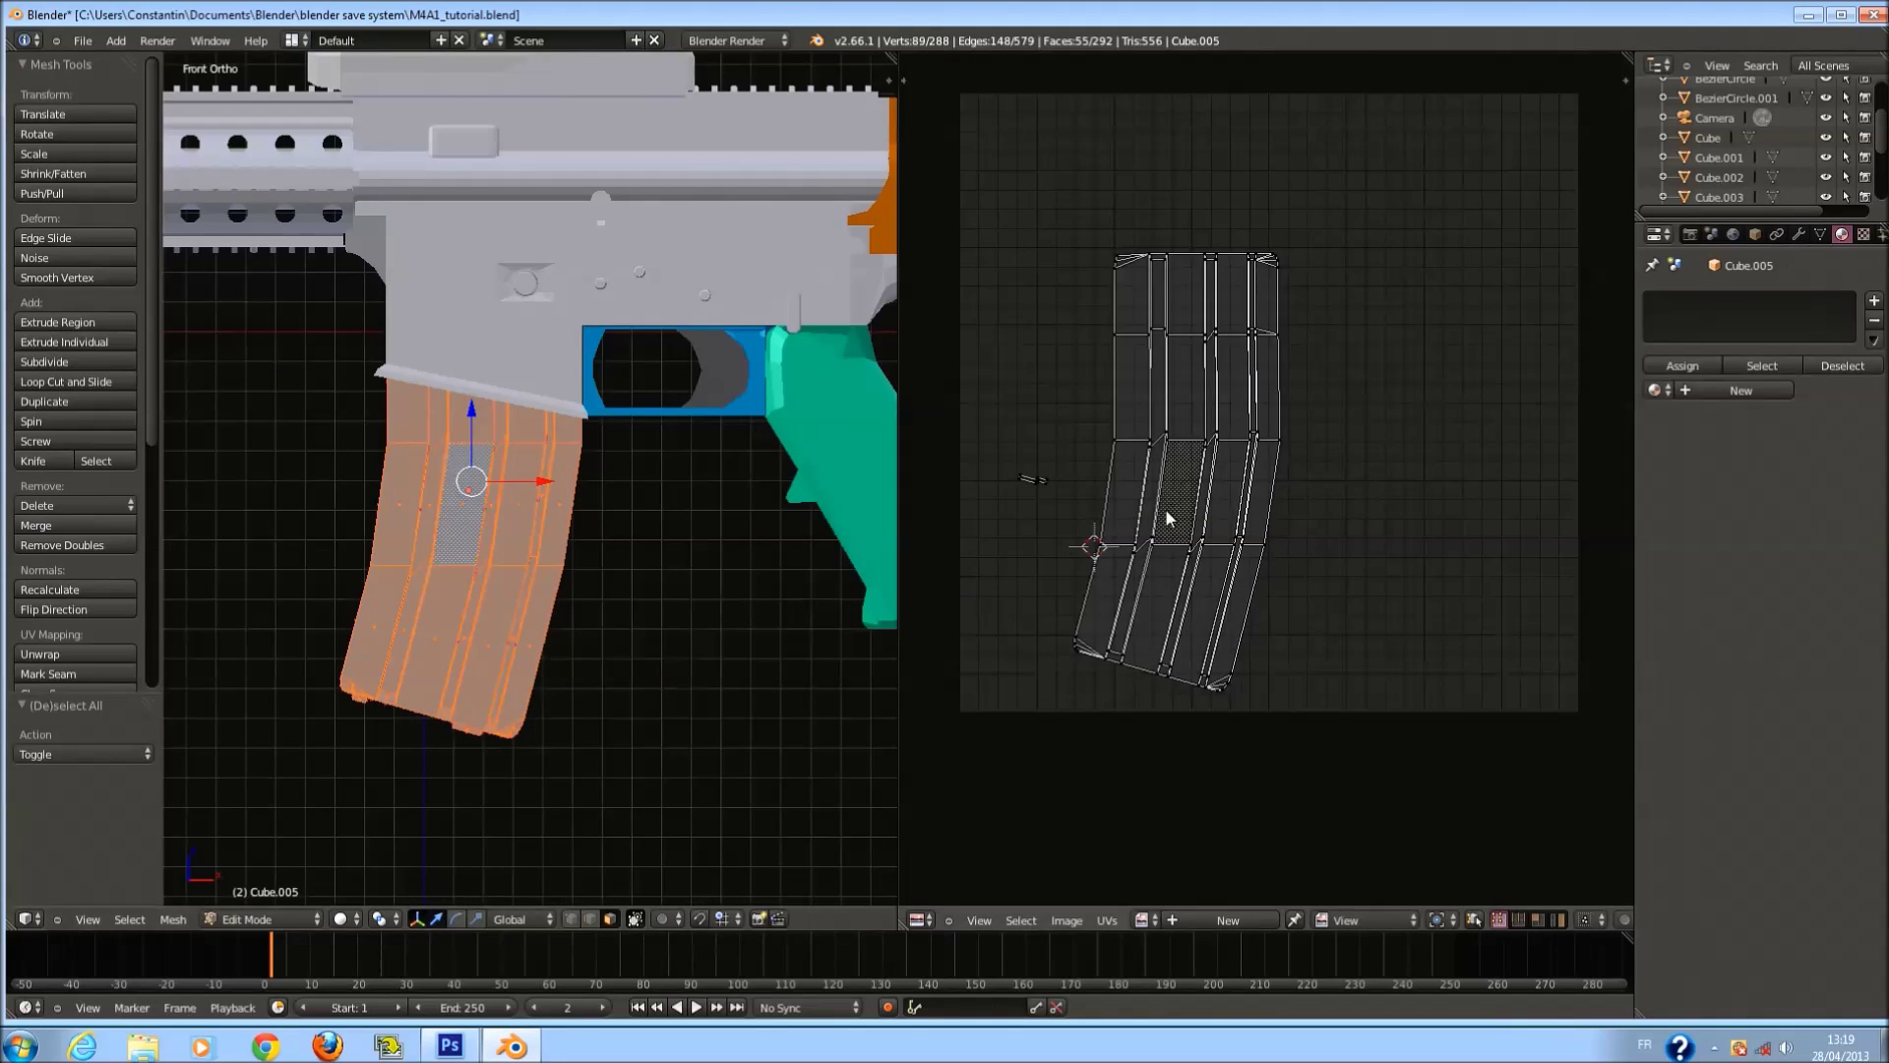
scroll(1153, 470, "up", 4)
Try to move a single UV vertex in the middle of the magazine's left curved side island.
key("a")
key("a")
key("a")
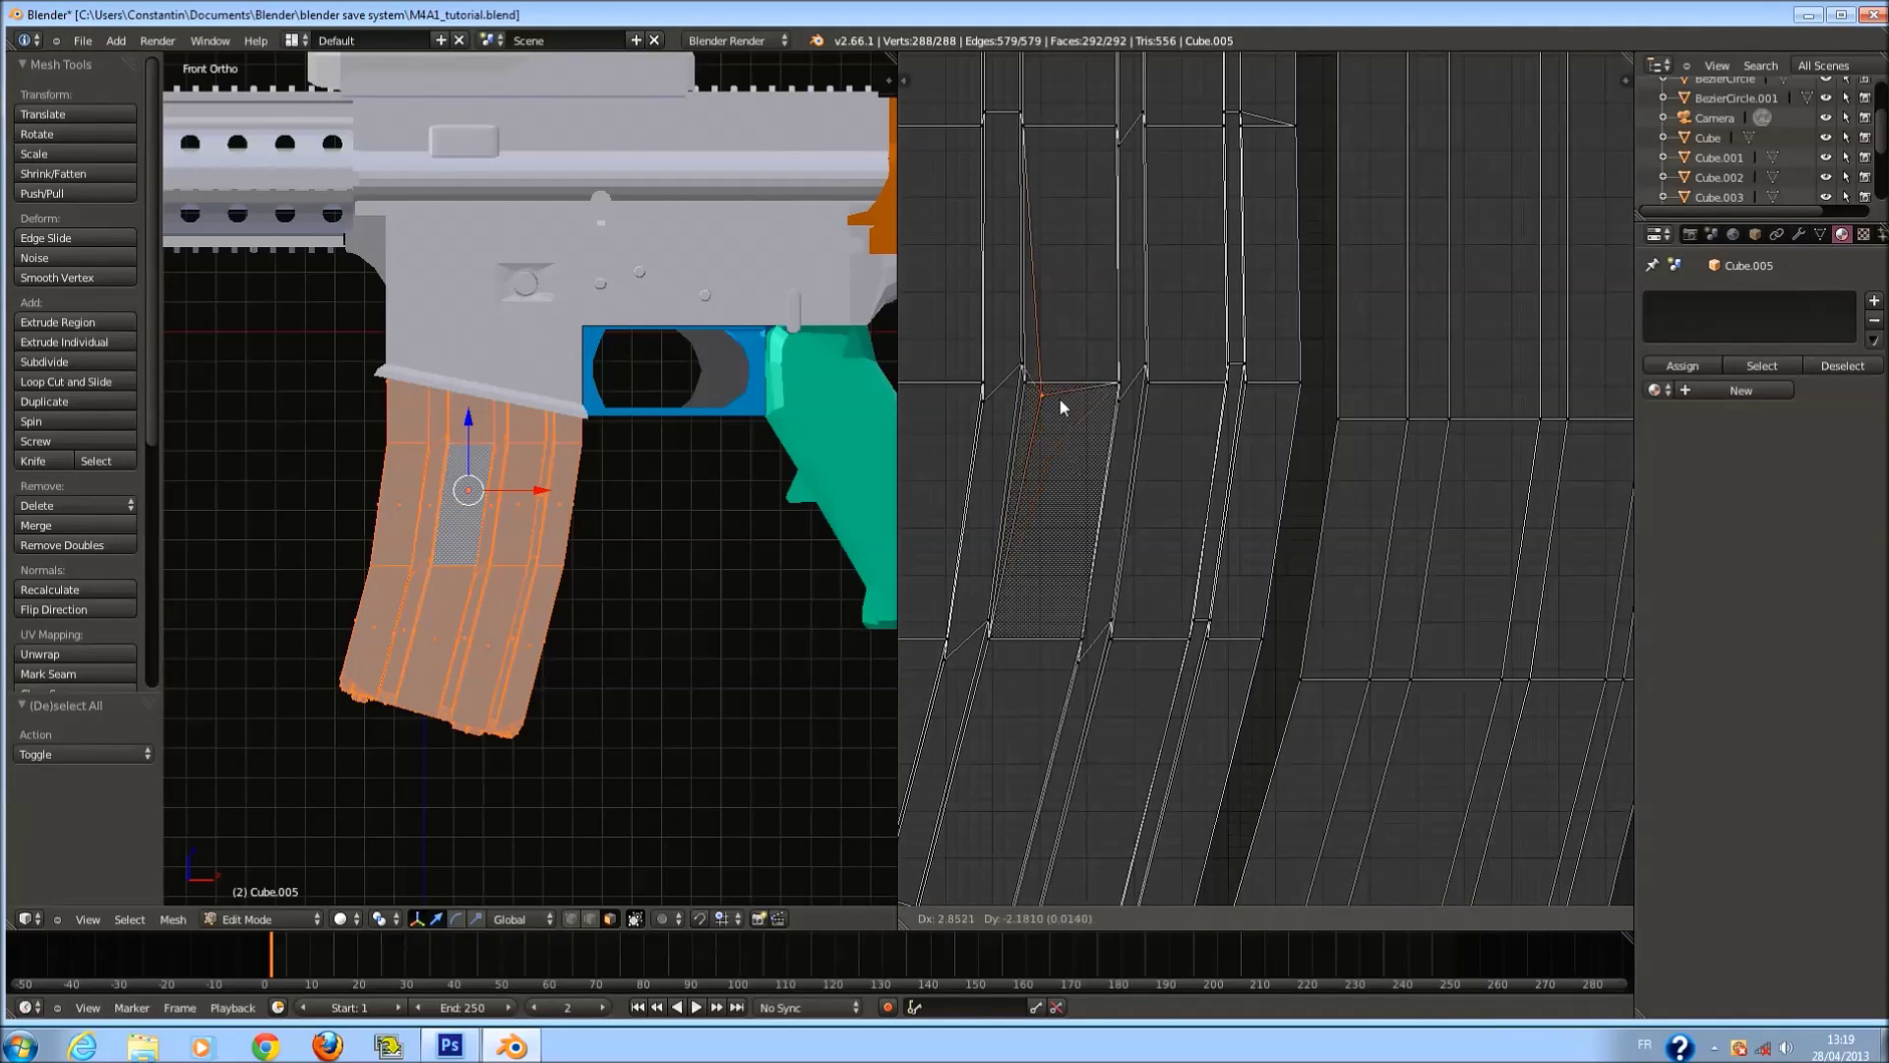
scroll(1190, 450, "down", 4)
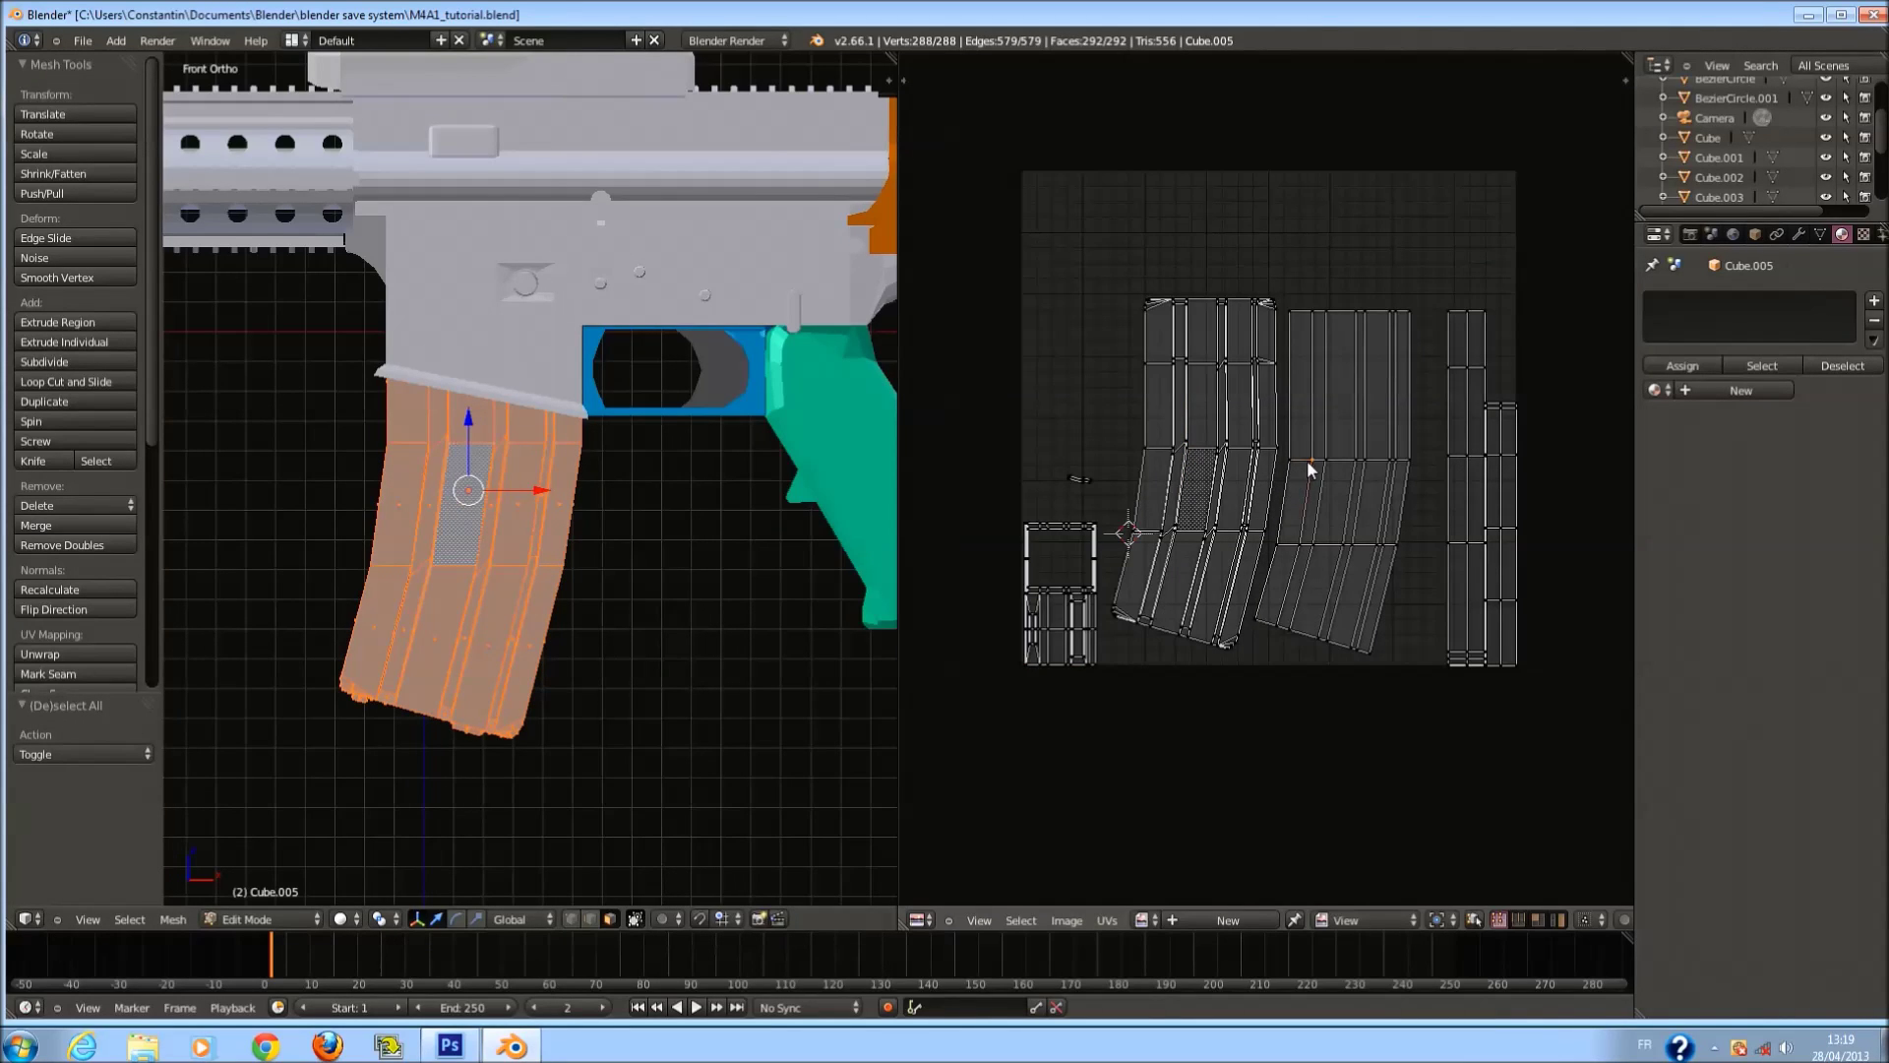
Circle-select the magazine's upper side faces through the mesh in wireframe front view and hide the selected part in the UV layout.
key("l")
key("z")
key("a")
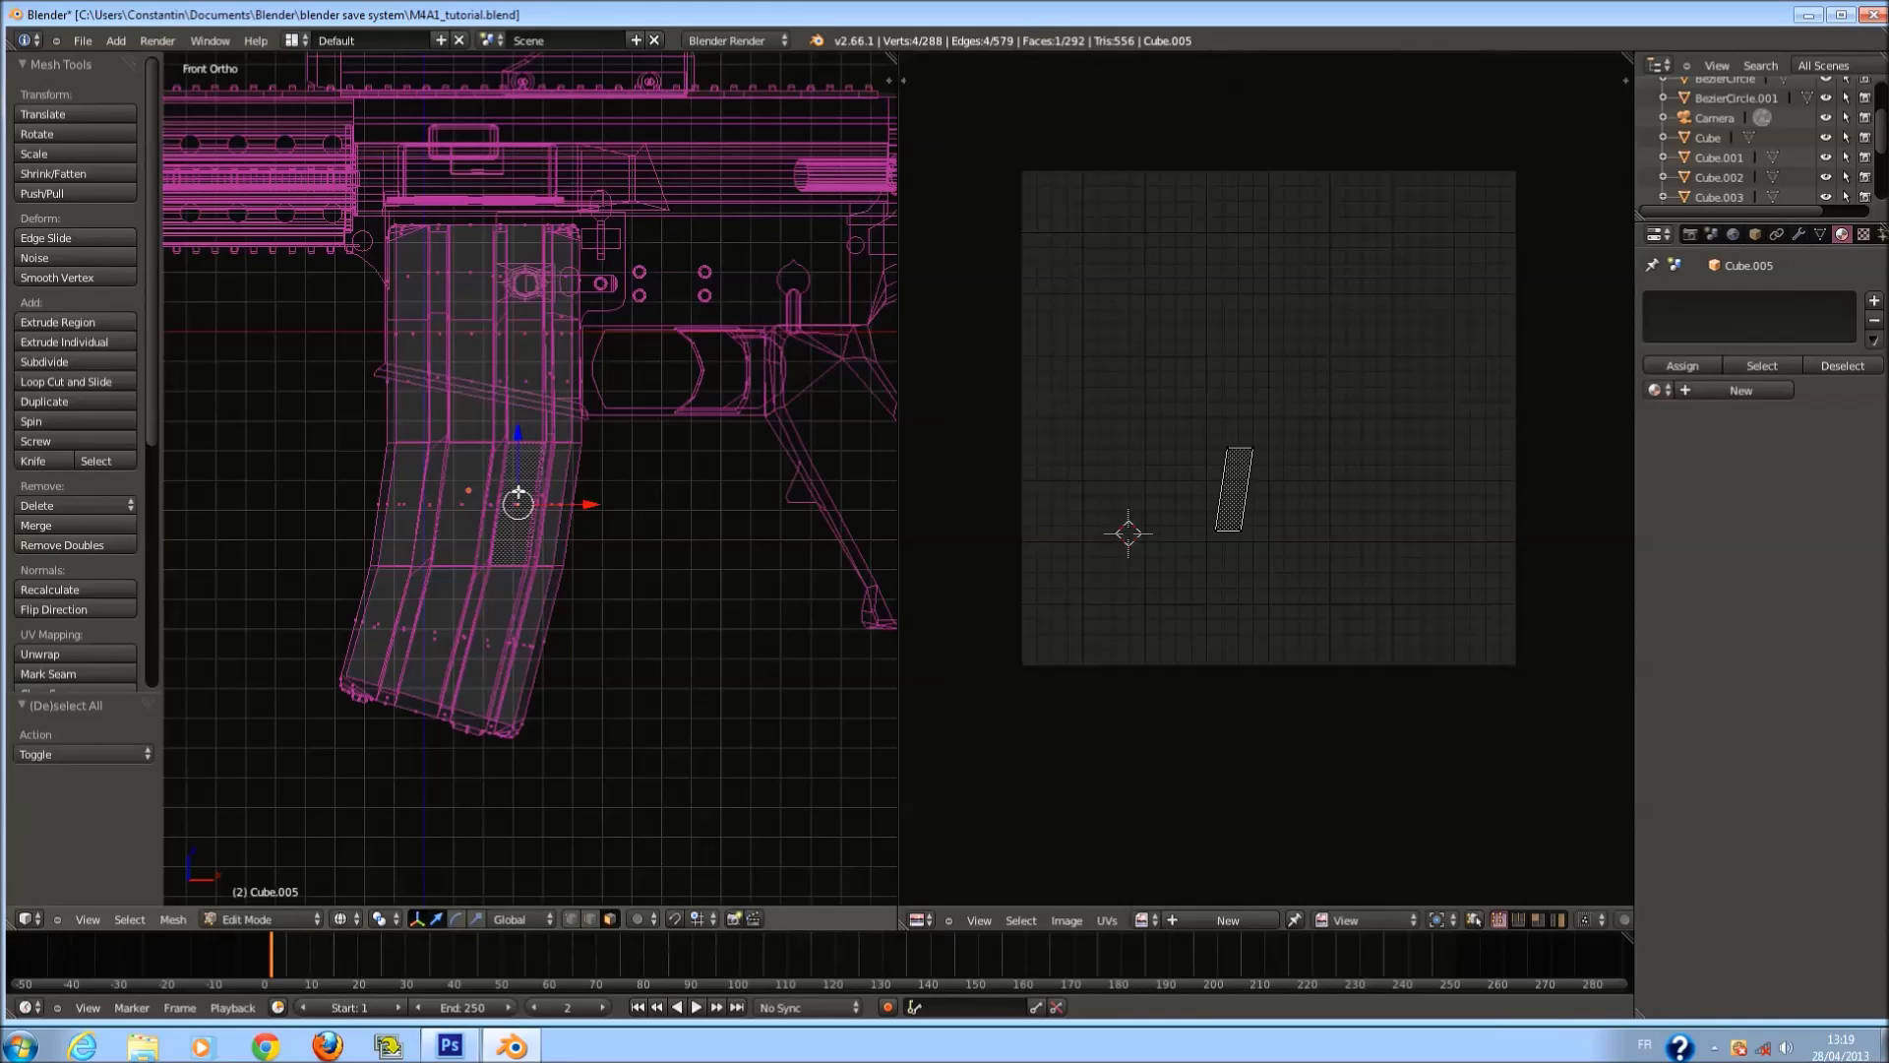
key("z")
key("l")
key("z")
key("c")
mouse_move(477, 383)
left_mouse_down()
mouse_move(485, 321)
mouse_move(497, 443)
left_mouse_up()
key("Escape")
key("a")
key("c")
key("Escape")
mouse_move(498, 443)
middle_mouse_down()
mouse_move(643, 480)
mouse_move(747, 463)
middle_mouse_up()
key("z")
scroll(1371, 422, "up", 4)
key("h")
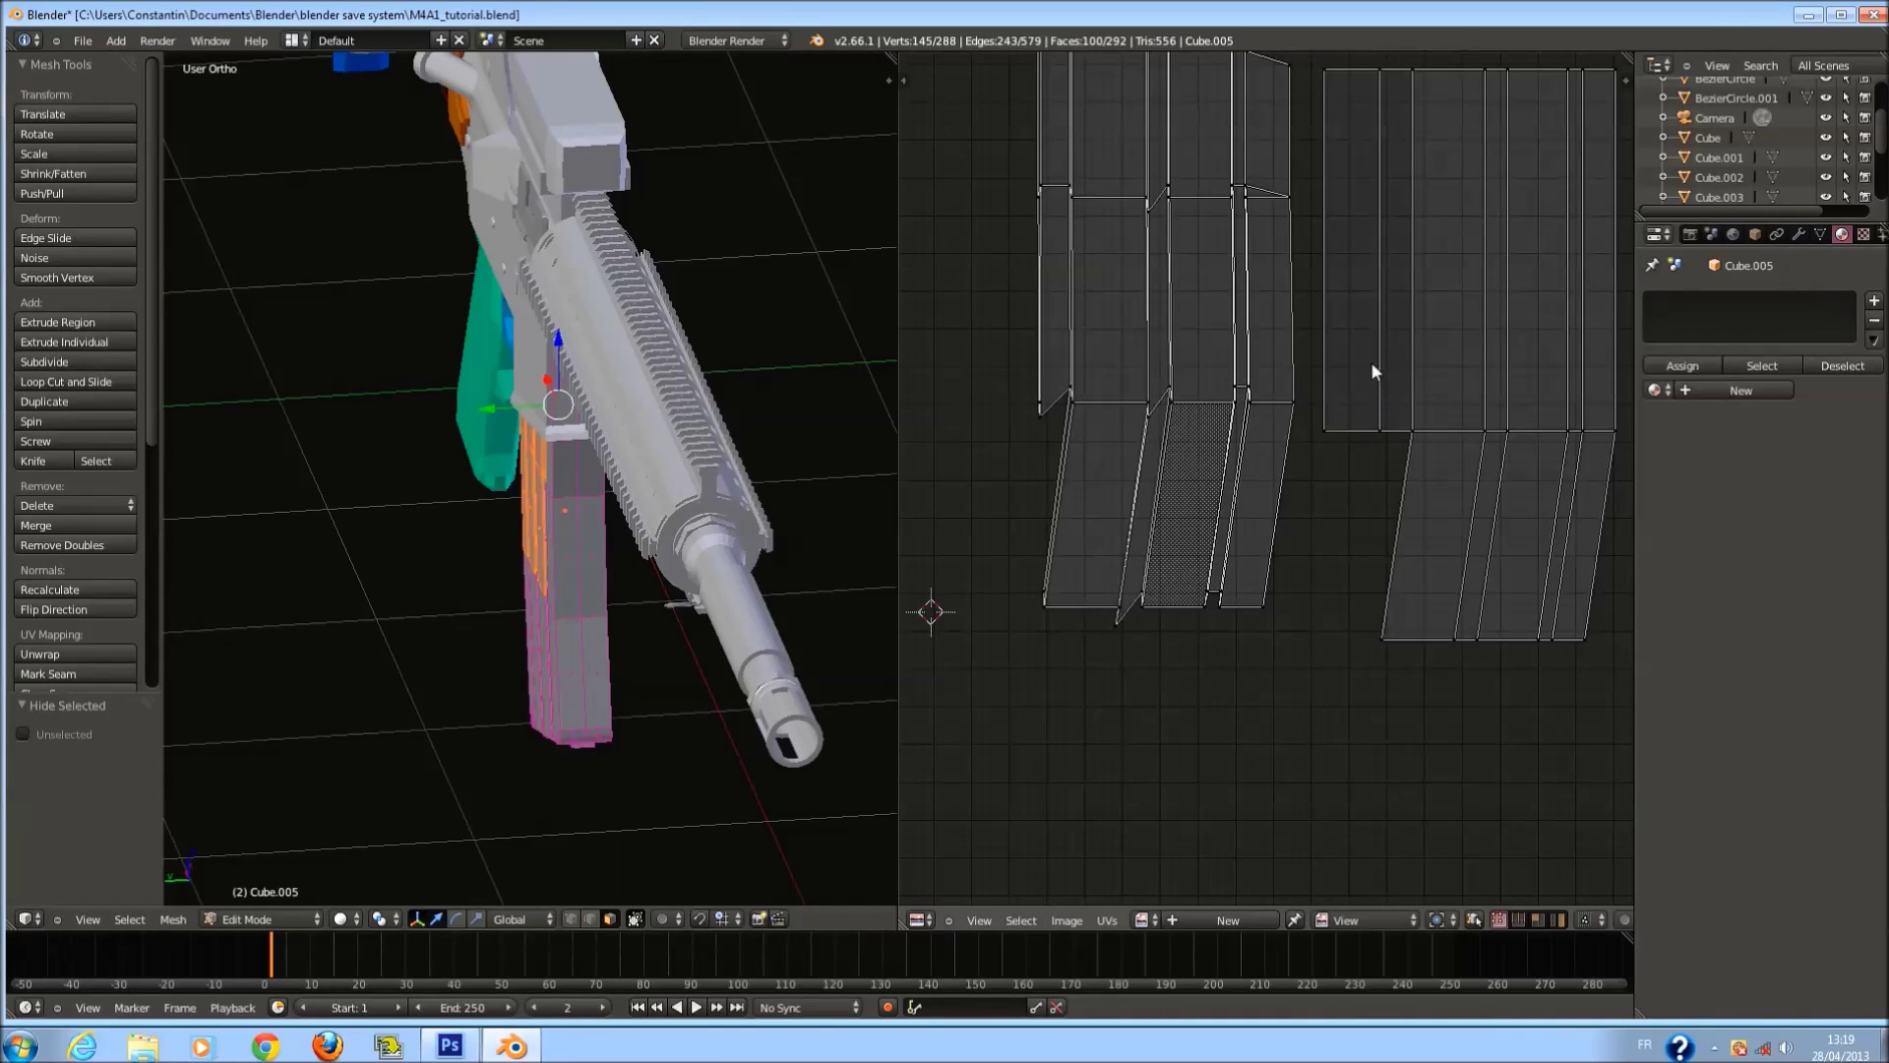
right_click(1424, 441)
right_click(1436, 435)
Leave edit mode and give the magazine a new material named chargeur.
key("Tab")
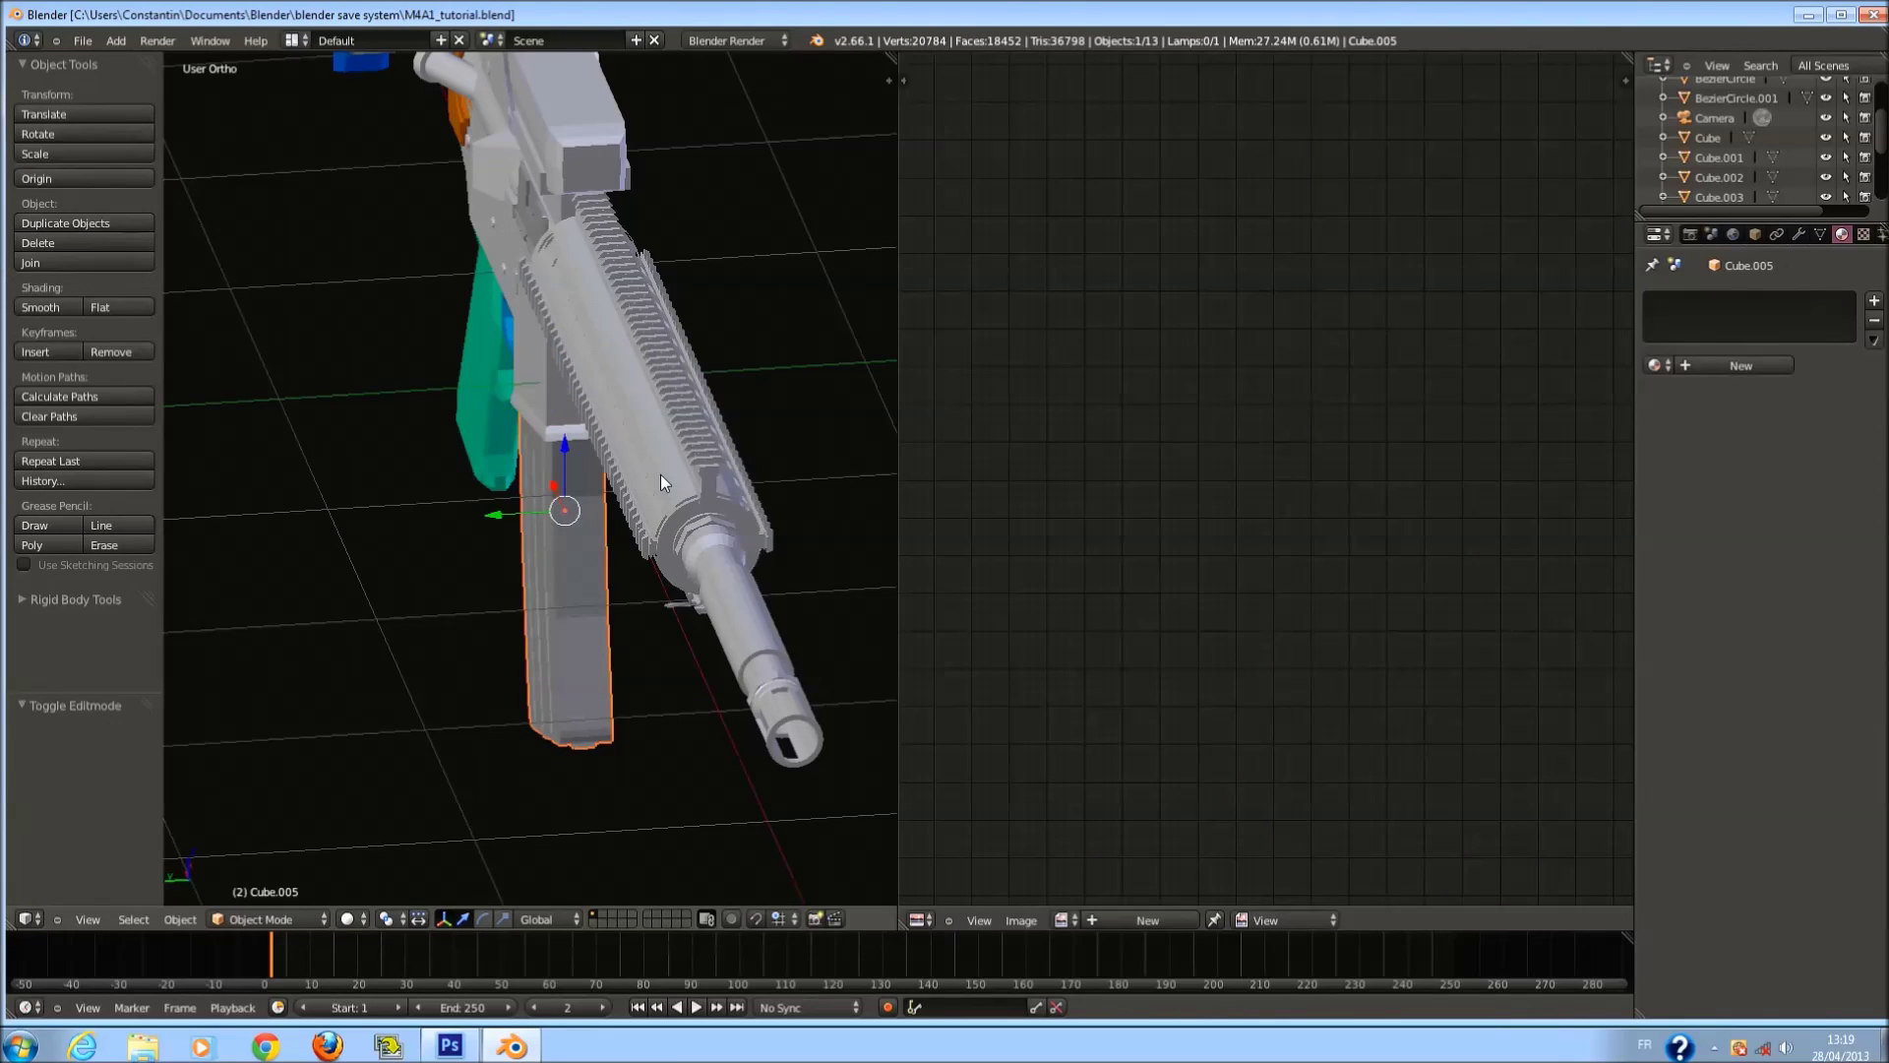
key("KP_3")
key("KP_1")
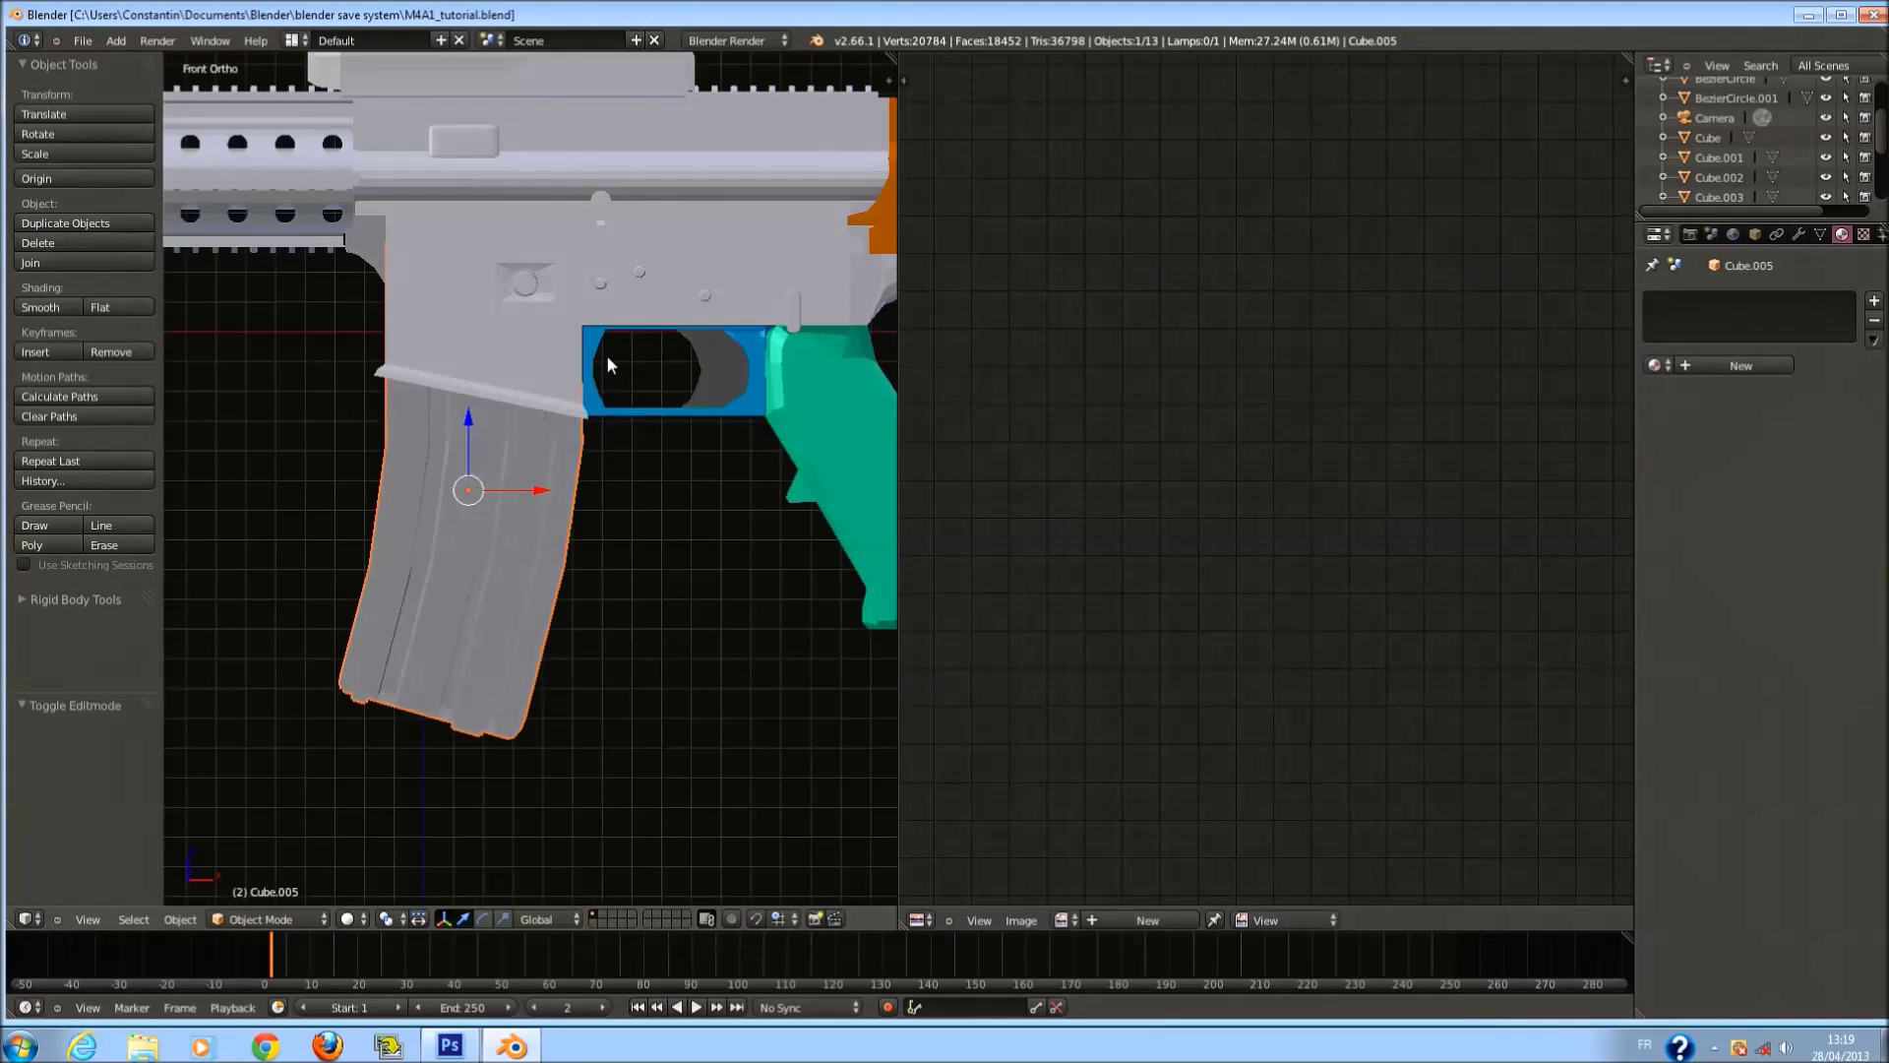
left_click(1738, 366)
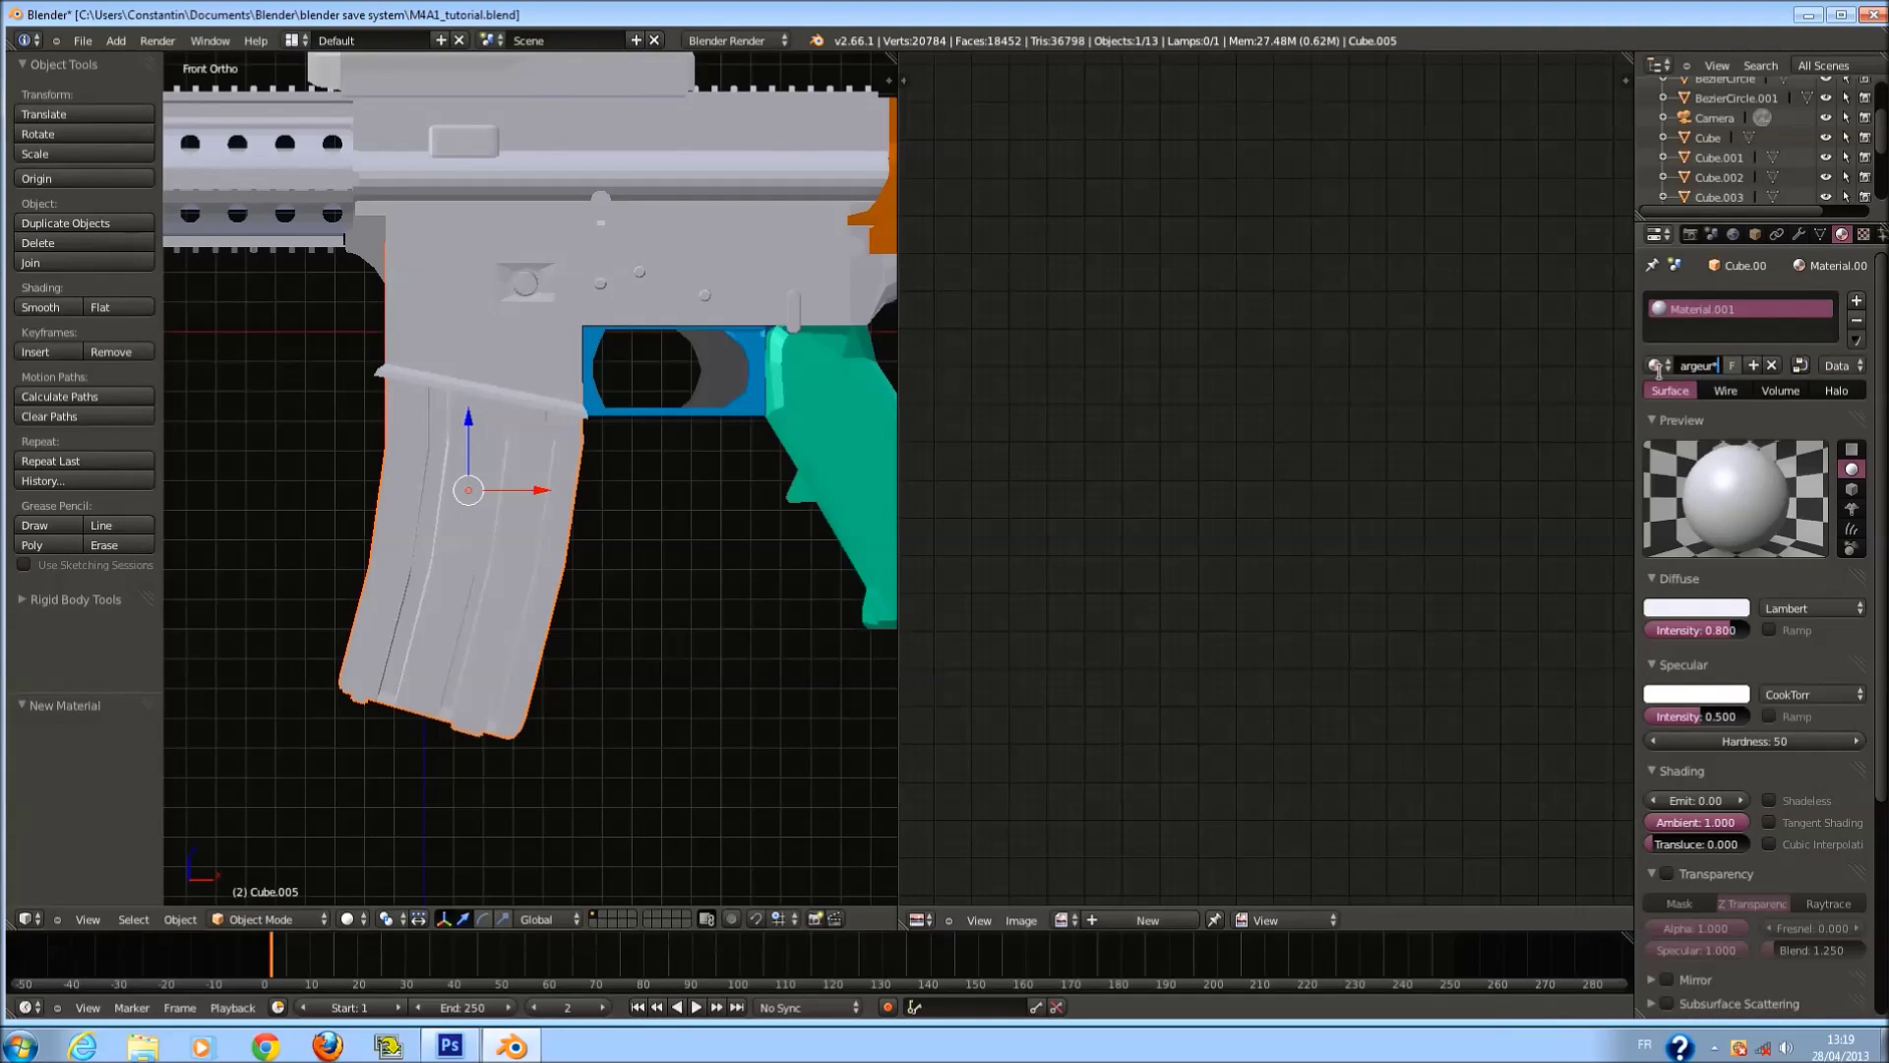
Save the project over the existing M4A1_tutorial.blend file and show the model in wireframe.
key("ctrl+s")
scroll(681, 327, "down", 3)
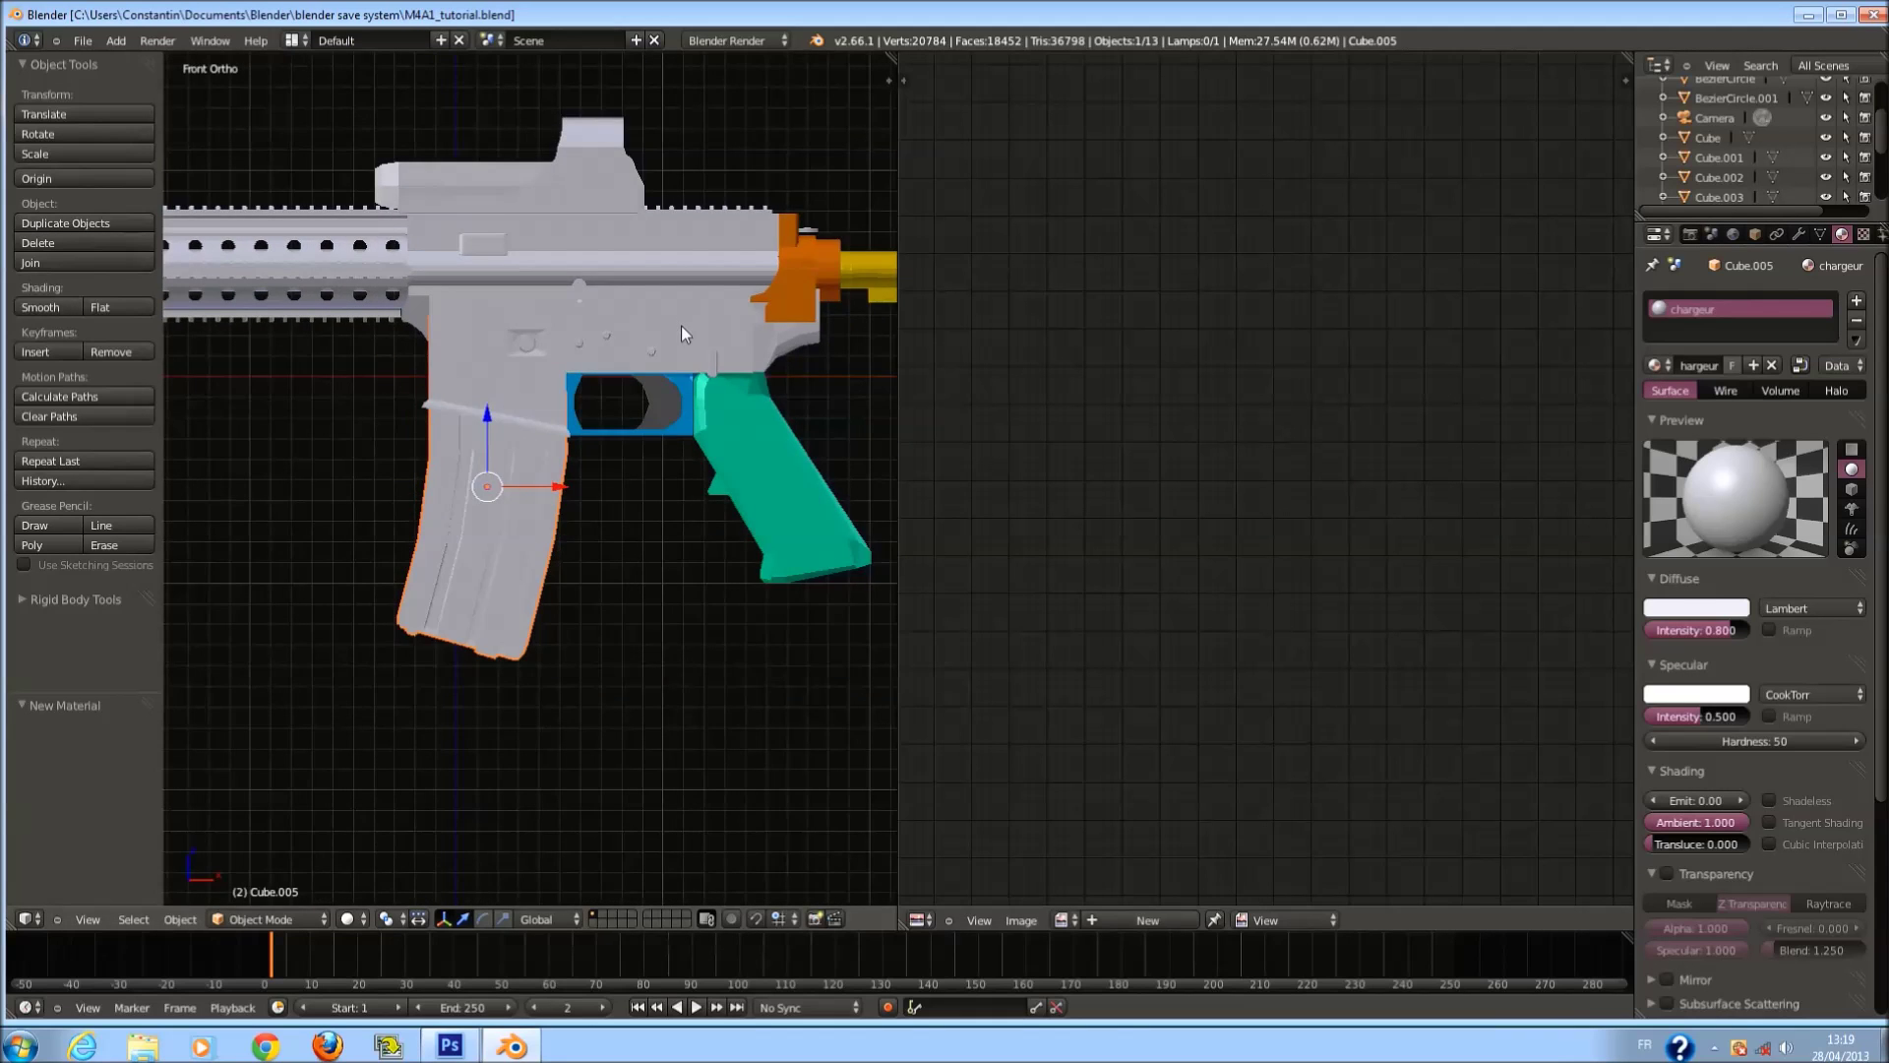
key("z")
scroll(616, 506, "up", 2)
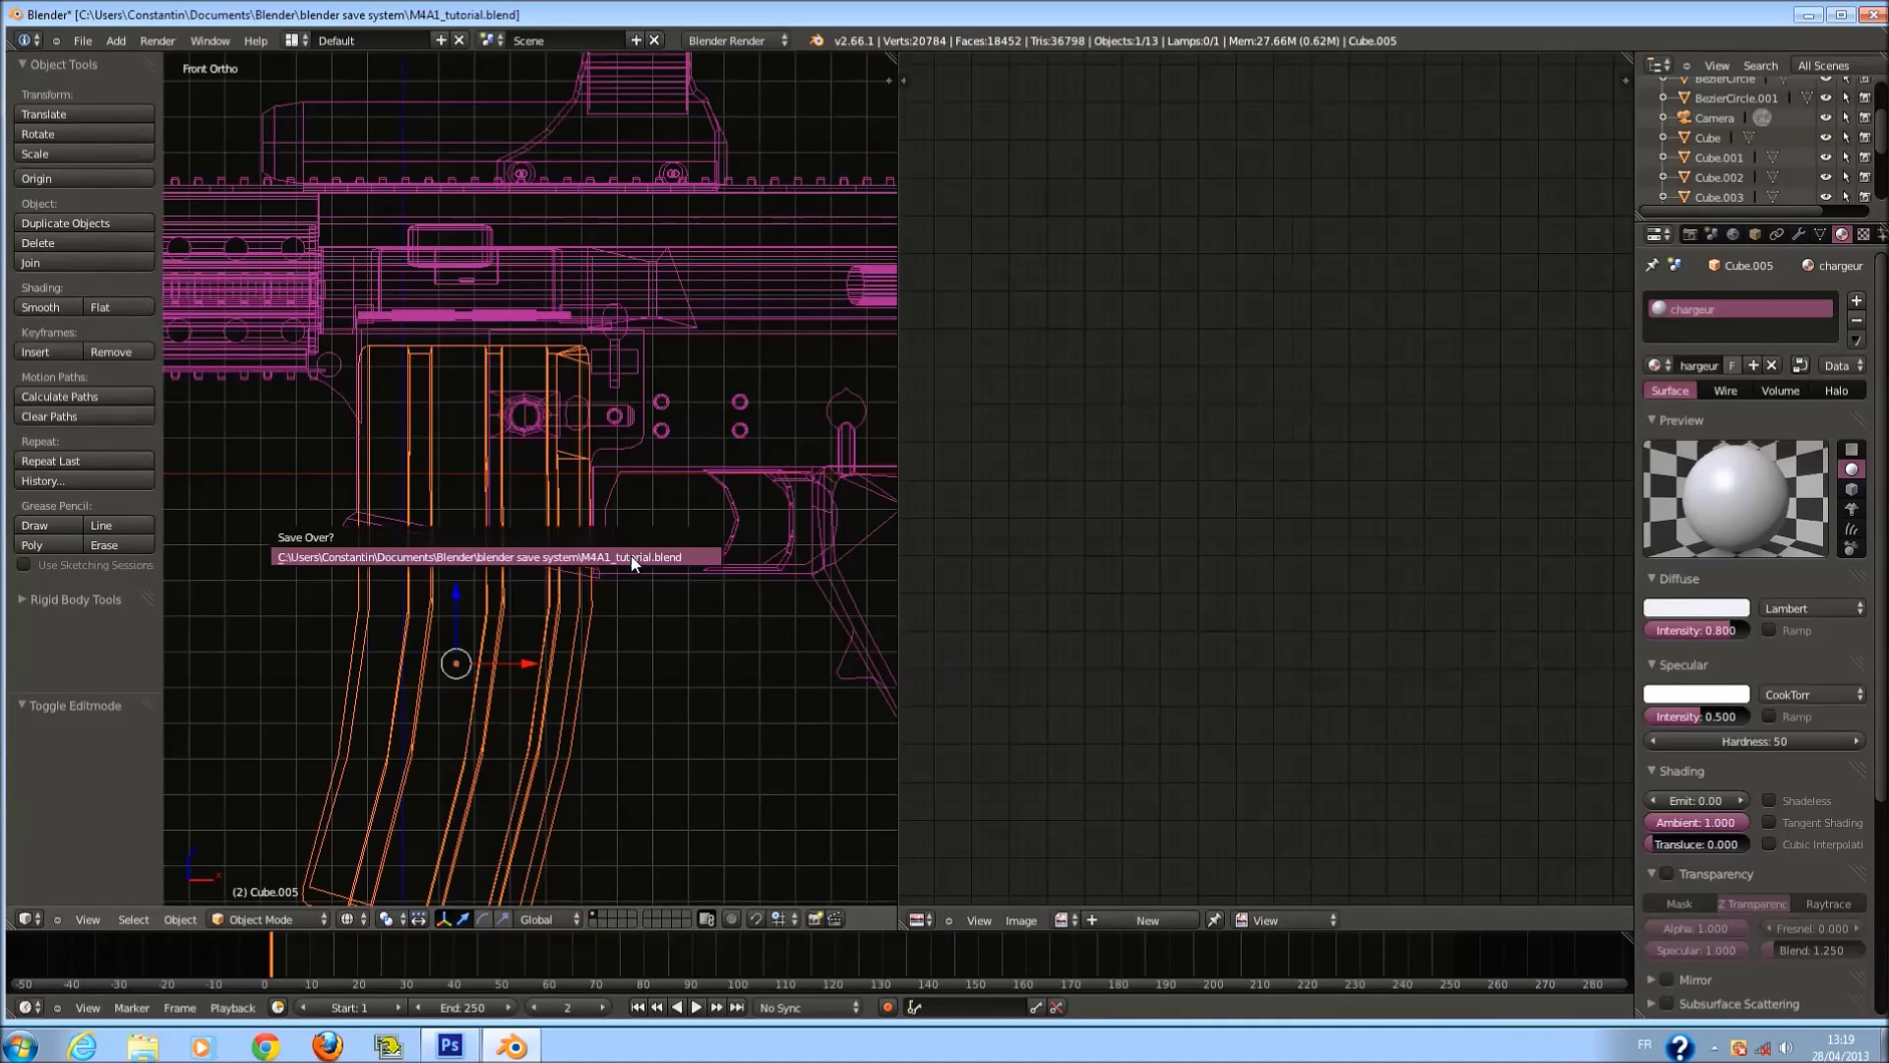
key("Tab")
key("Tab")
scroll(453, 474, "down", 1)
Widen the 3D viewport, and put the rifle body in edit mode with its whole mesh selected to show its UV layout.
left_click_drag(899, 516, 992, 516)
right_click(647, 277)
key("Tab")
key("a")
scroll(716, 328, "down", 3)
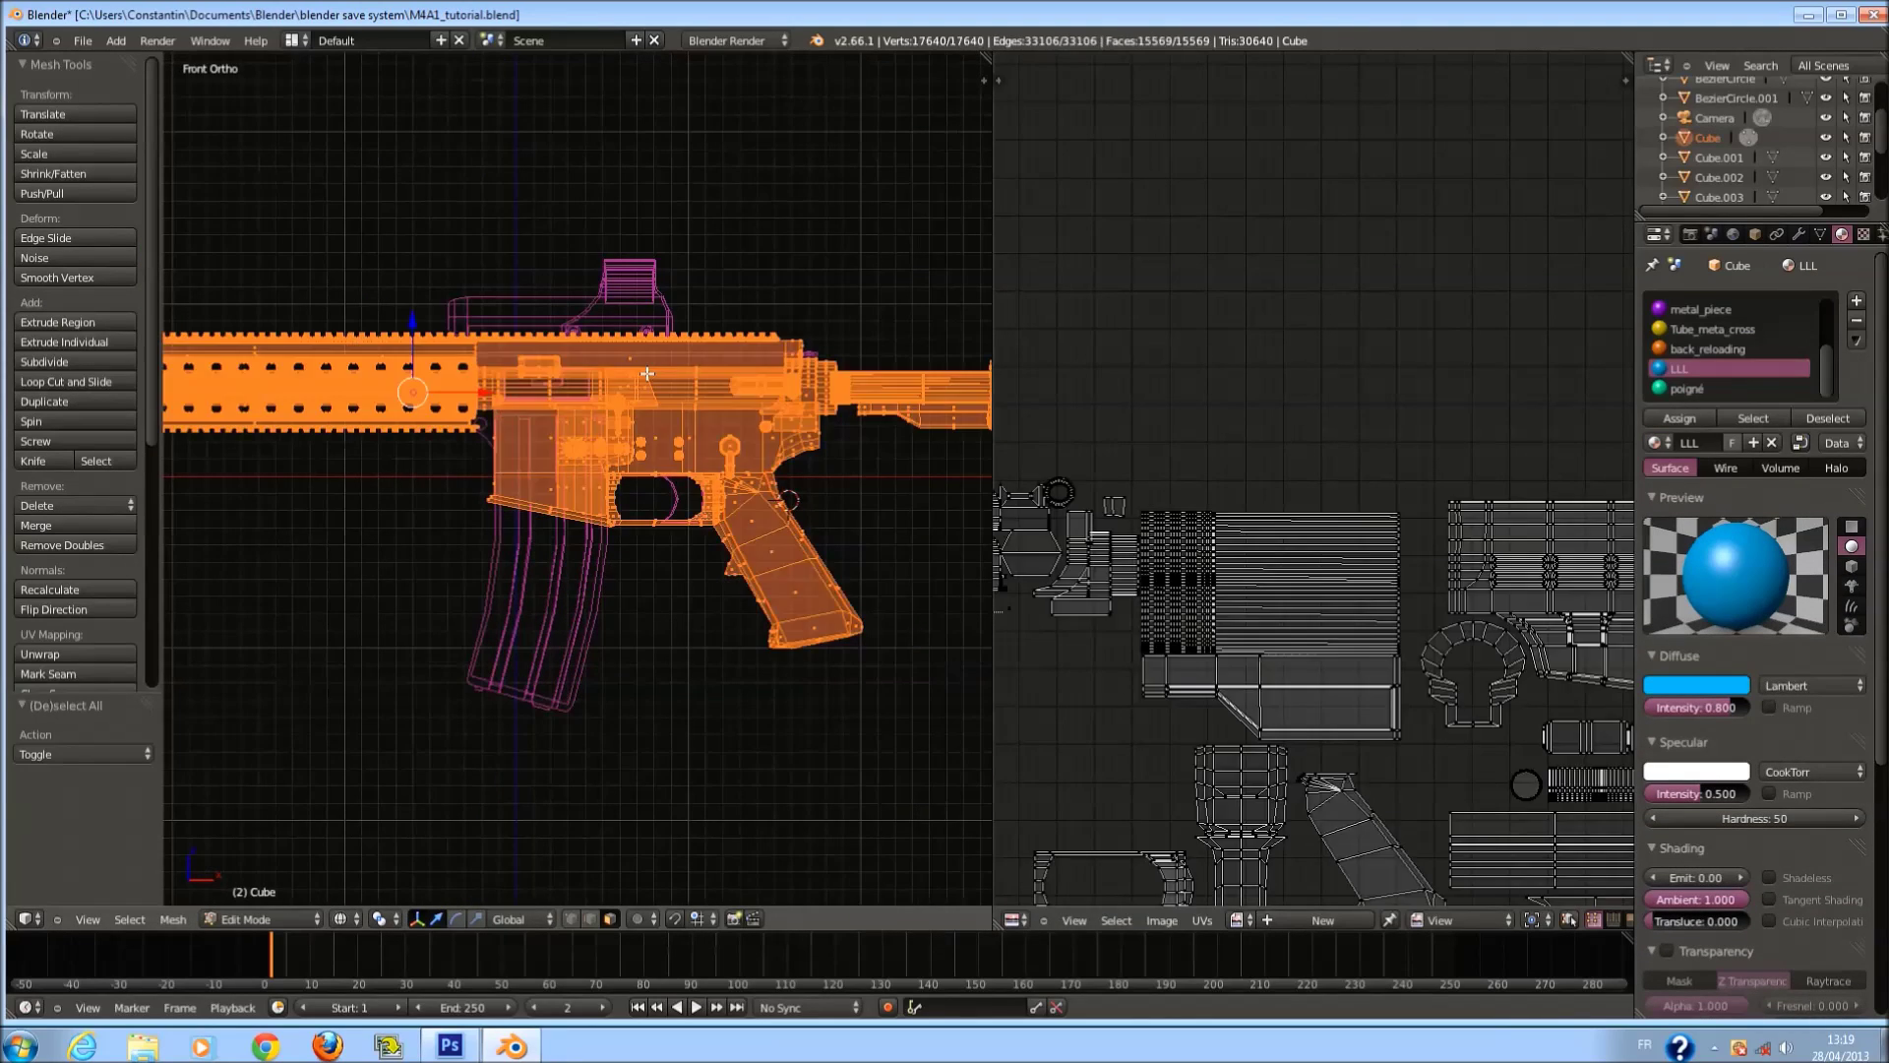
scroll(1308, 442, "down", 2)
scroll(930, 528, "up", 7)
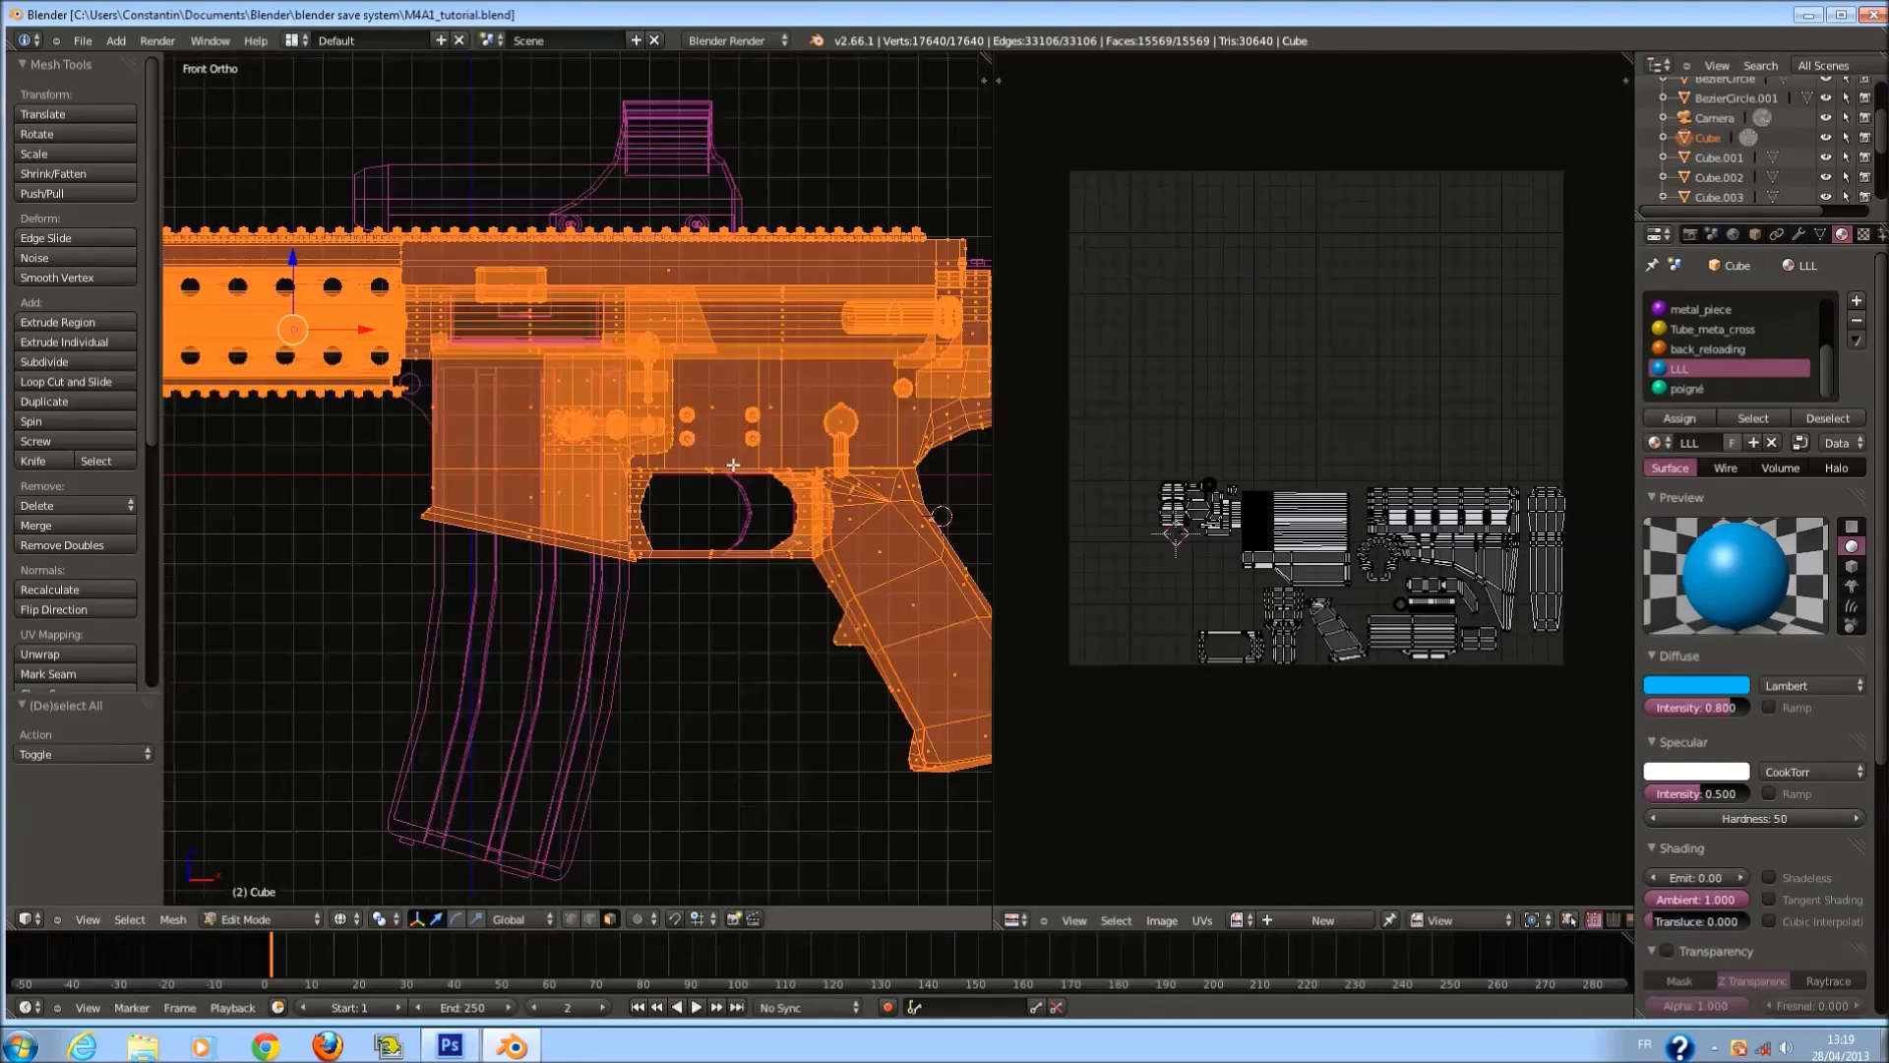
Select all linked faces of the lower receiver and unwrap them with Project from View (Bounds).
right_click(712, 460)
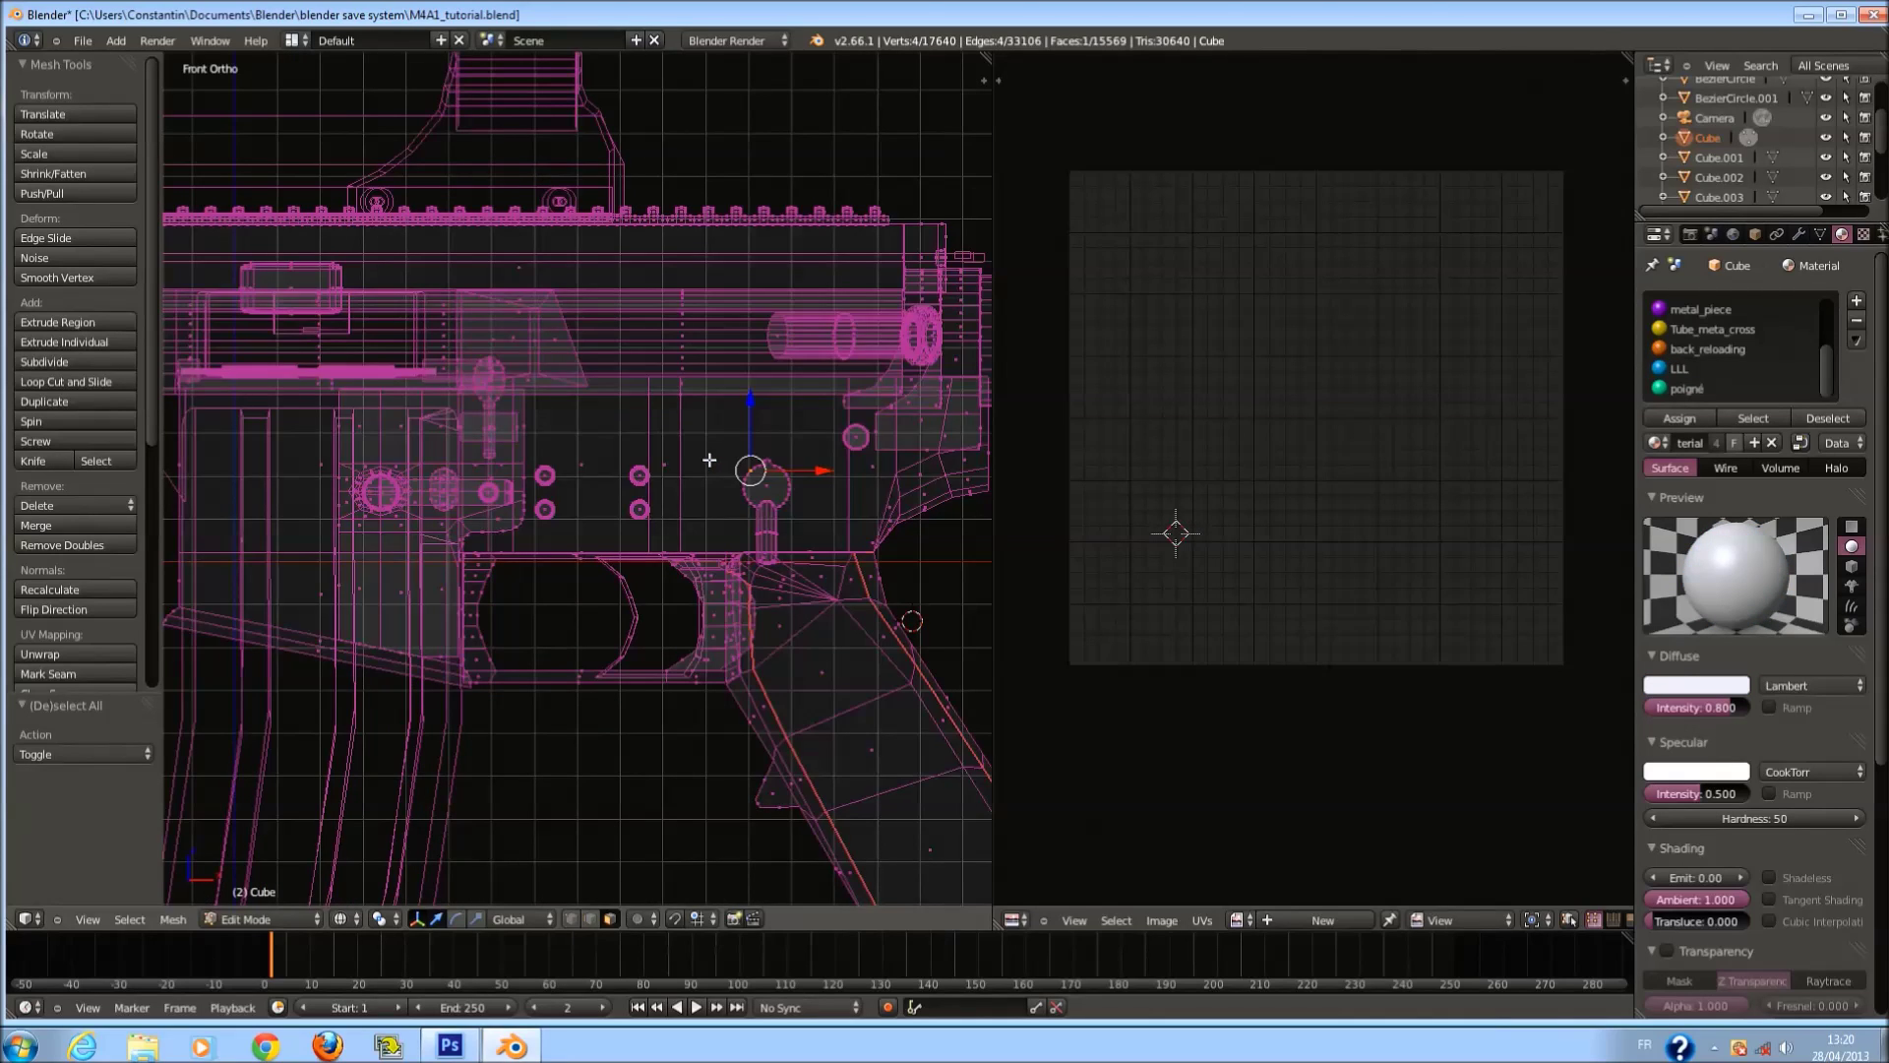
key("l")
scroll(738, 447, "down", 2)
key("u")
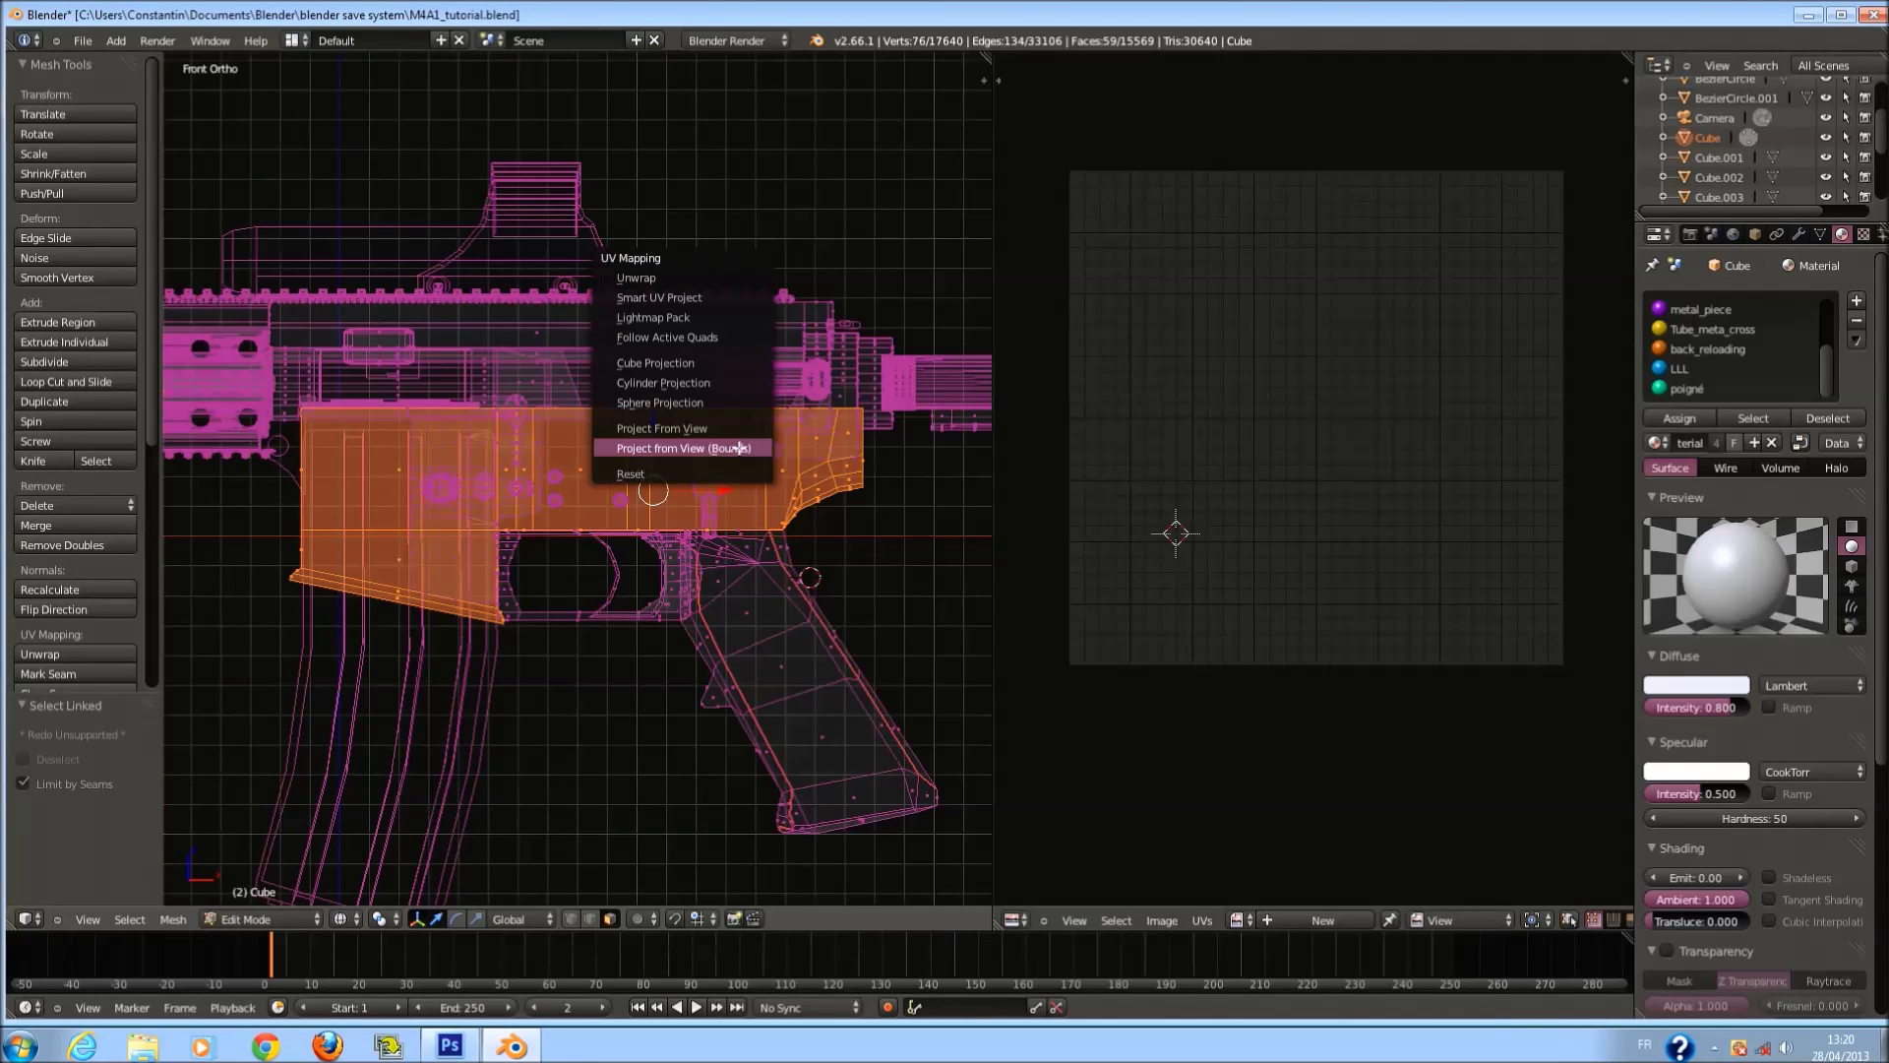
left_click(738, 446)
key("z")
middle_click_drag(740, 454, 795, 501)
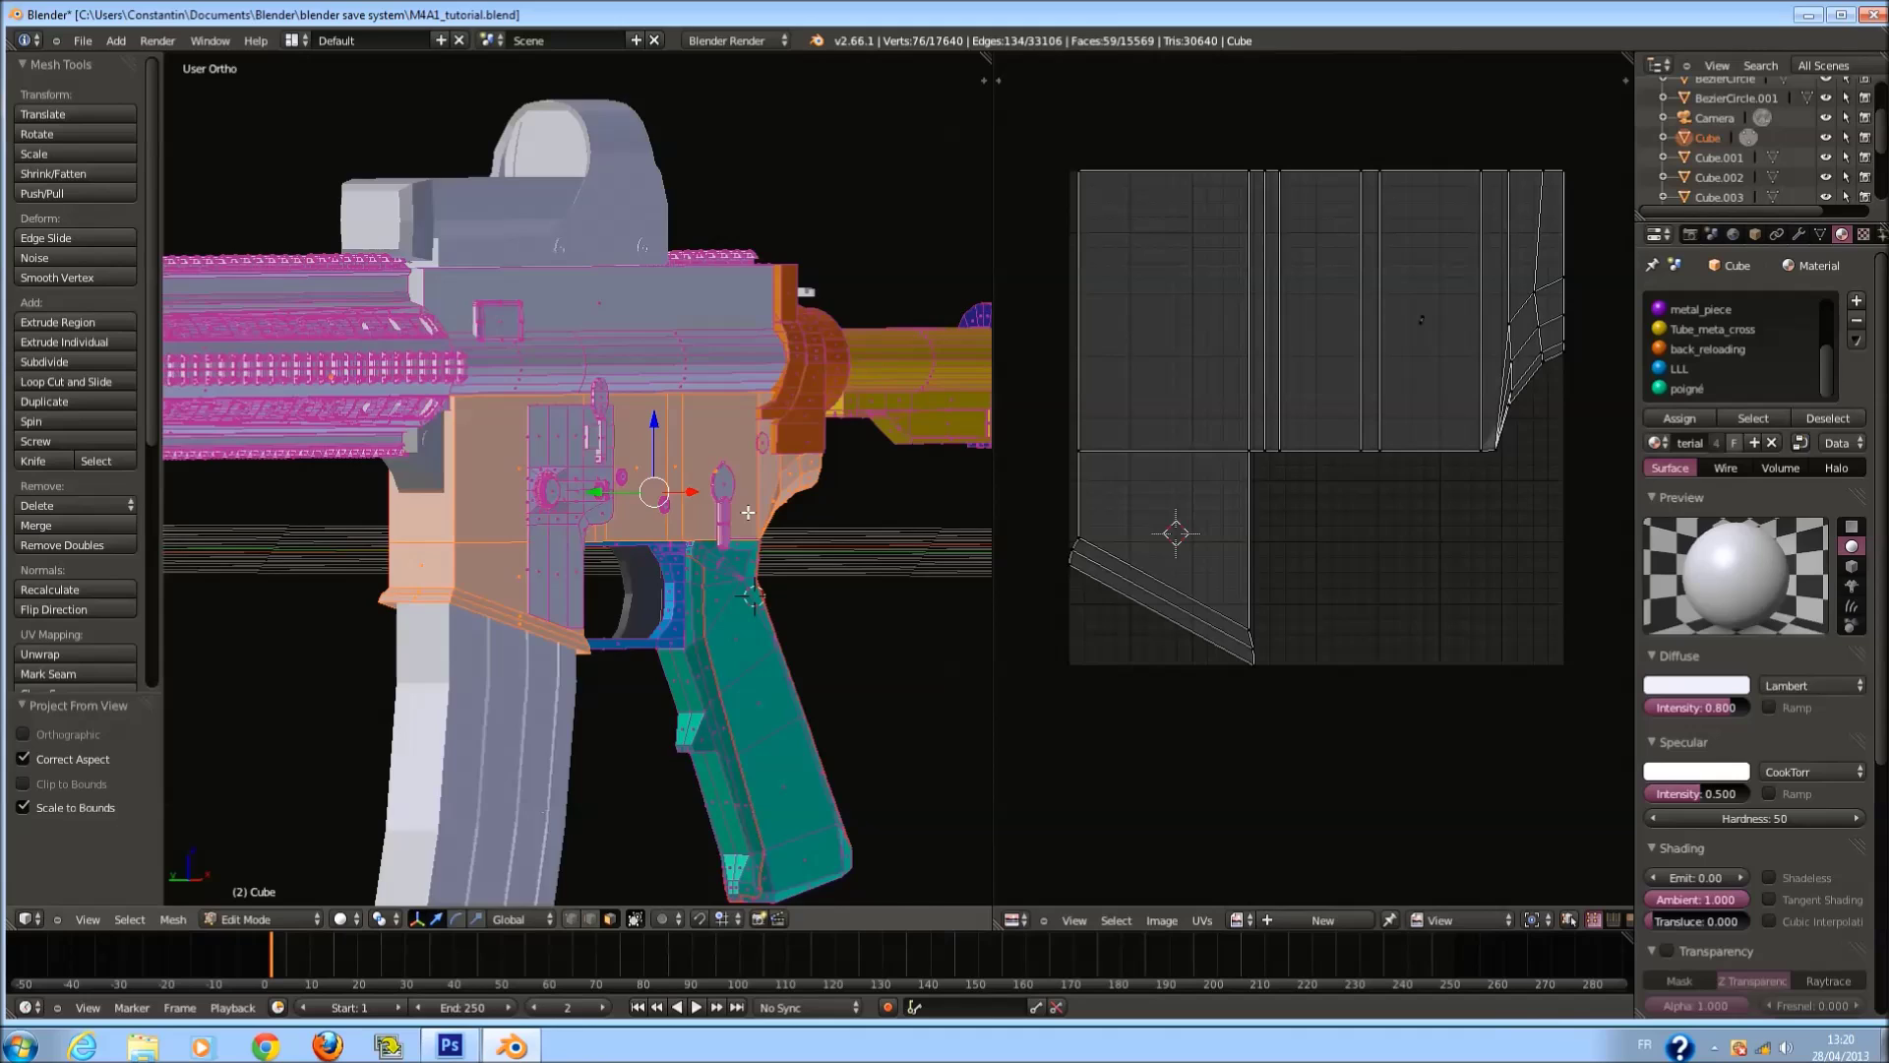
Unwrap the lower receiver again from the front view using Project From View without scaling to bounds.
key("KP_3")
key("KP_1")
key("z")
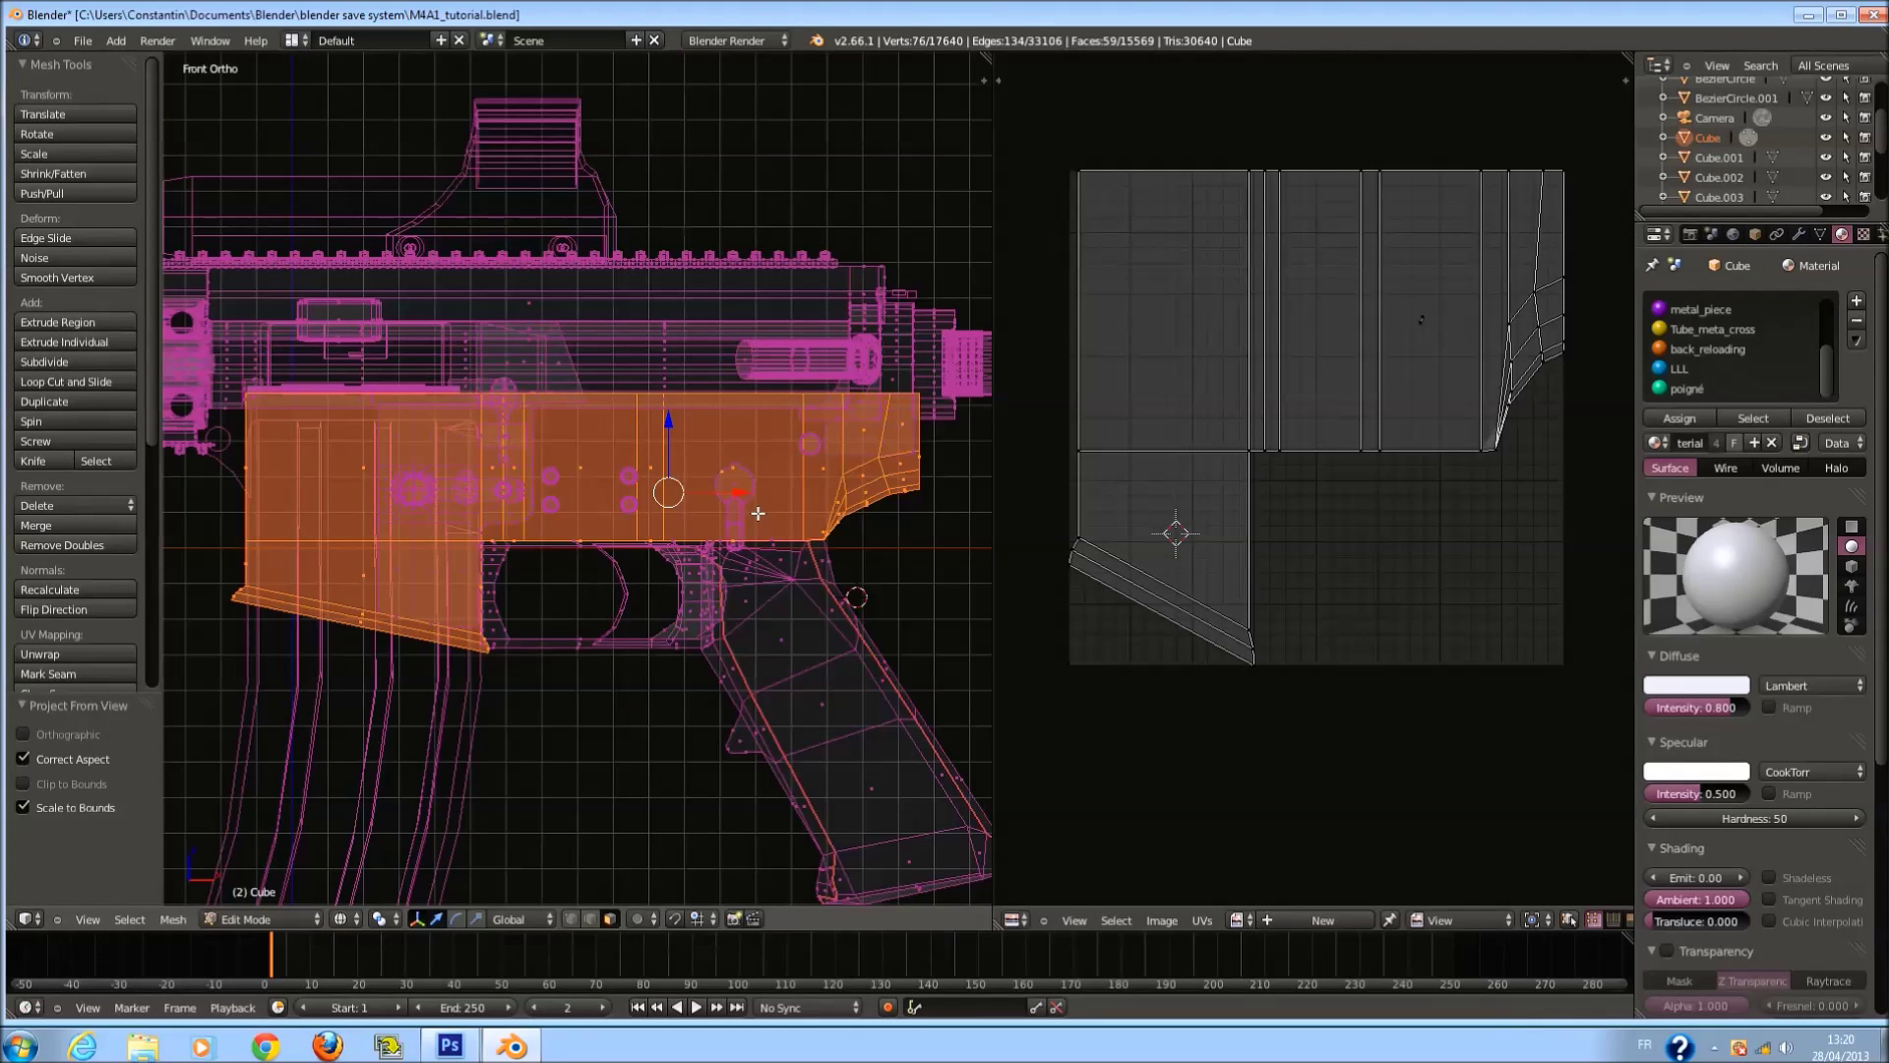
key("u")
left_click(750, 496)
Select the lower receiver's front- and rear-facing end faces and unwrap them with Project From View from the right view.
scroll(777, 489, "up", 2)
key("z")
mouse_move(777, 489)
middle_mouse_down()
mouse_move(836, 462)
mouse_move(516, 617)
mouse_move(458, 553)
middle_mouse_up()
scroll(836, 462, "up", 3)
right_click(879, 451)
key("c")
scroll(521, 616, "up", 10)
left_click(551, 617)
right_click(551, 617)
middle_click_drag(590, 561, 458, 557)
key("KP_3")
key("z")
key("u")
left_click(600, 543)
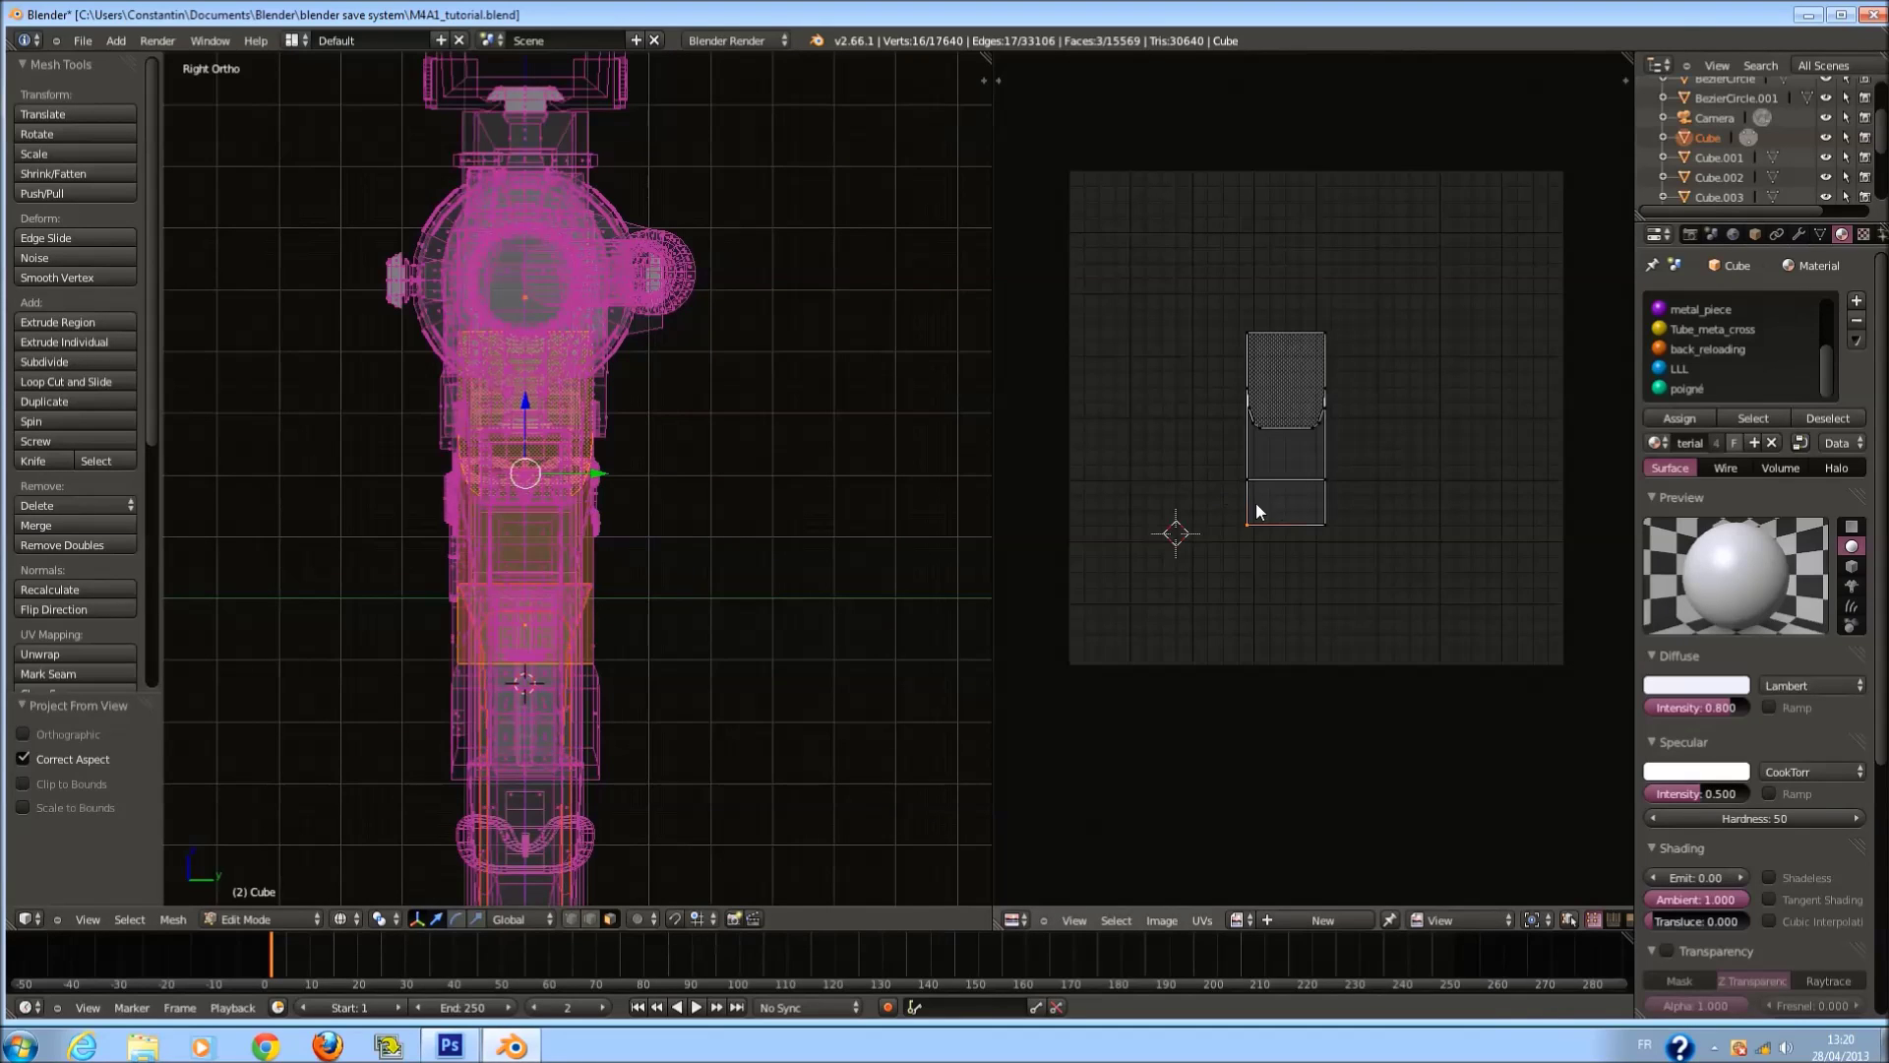
Move the tall rectangular end-face island 0.178 along X, clear of the rounded one.
key("a")
key("g")
key("x")
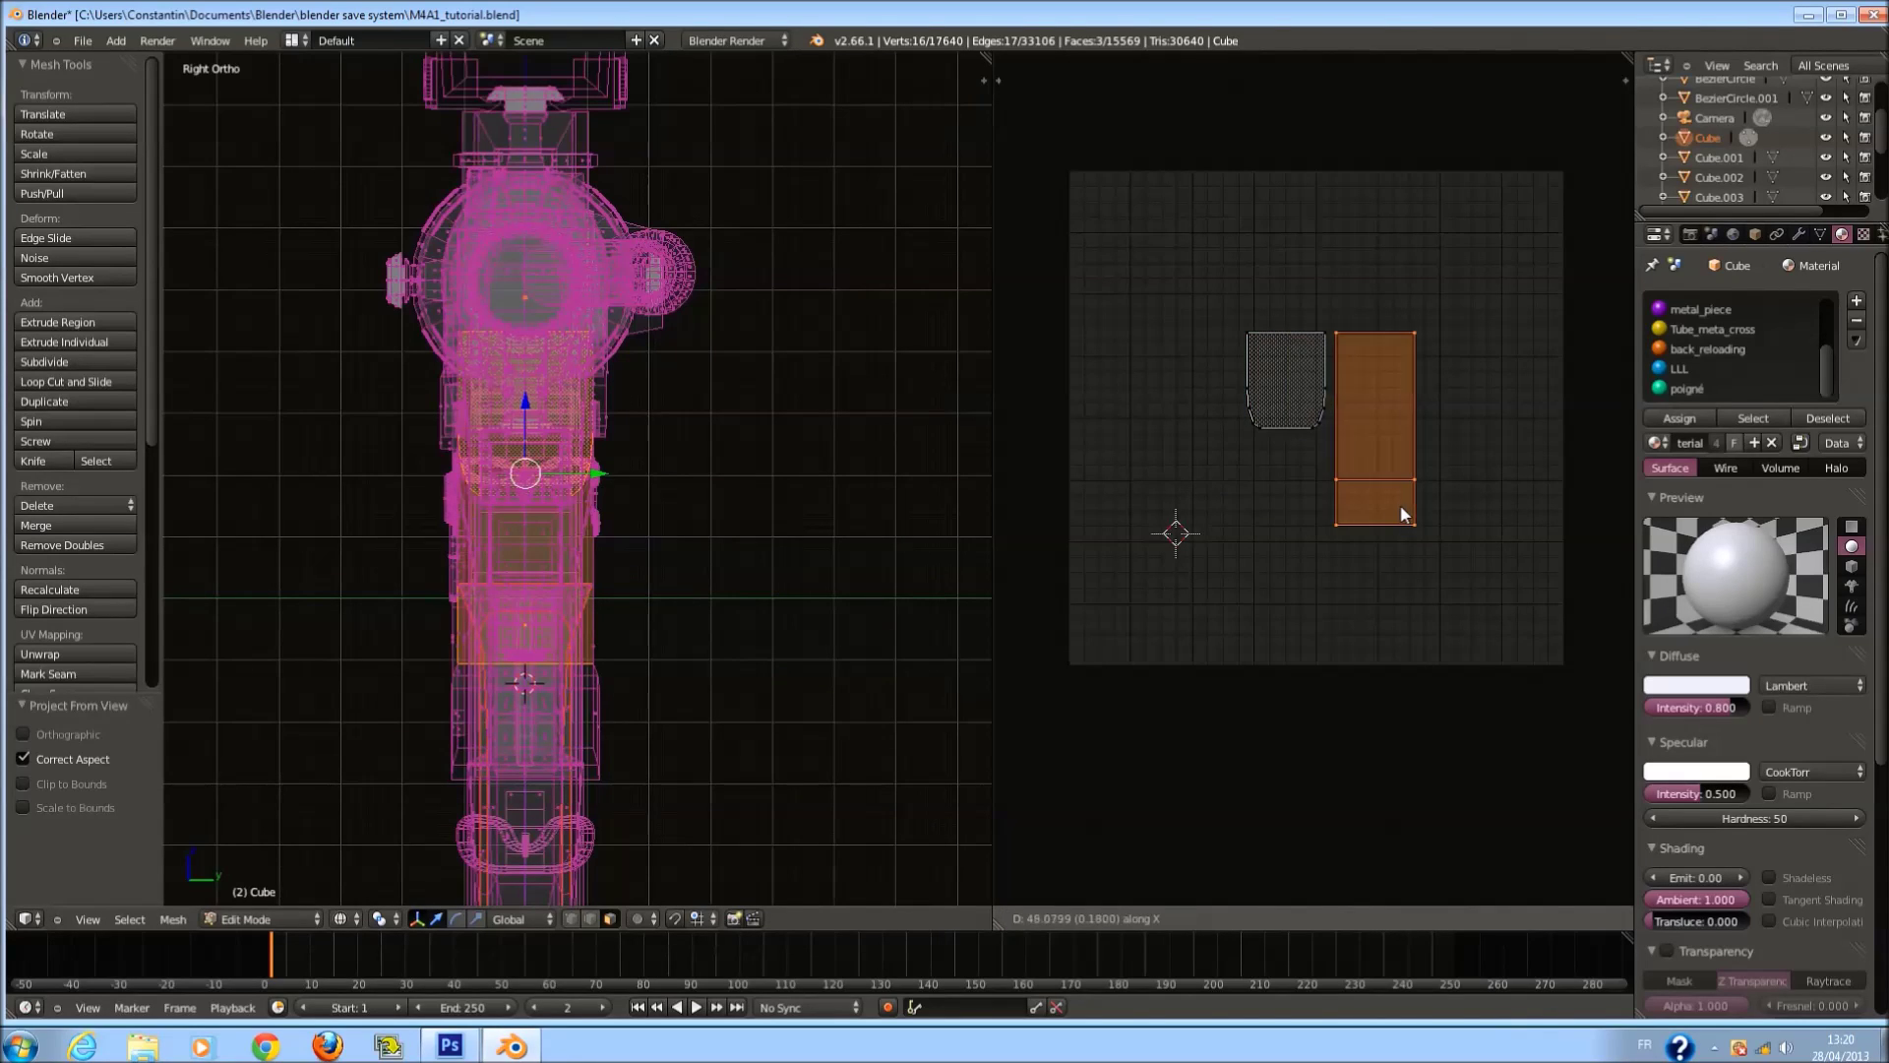
left_click(1404, 514)
Select the whole linked lower receiver, arrange all its UV islands with Pack Islands, and scale them to 0.290.
key("KP_1")
key("z")
key("a")
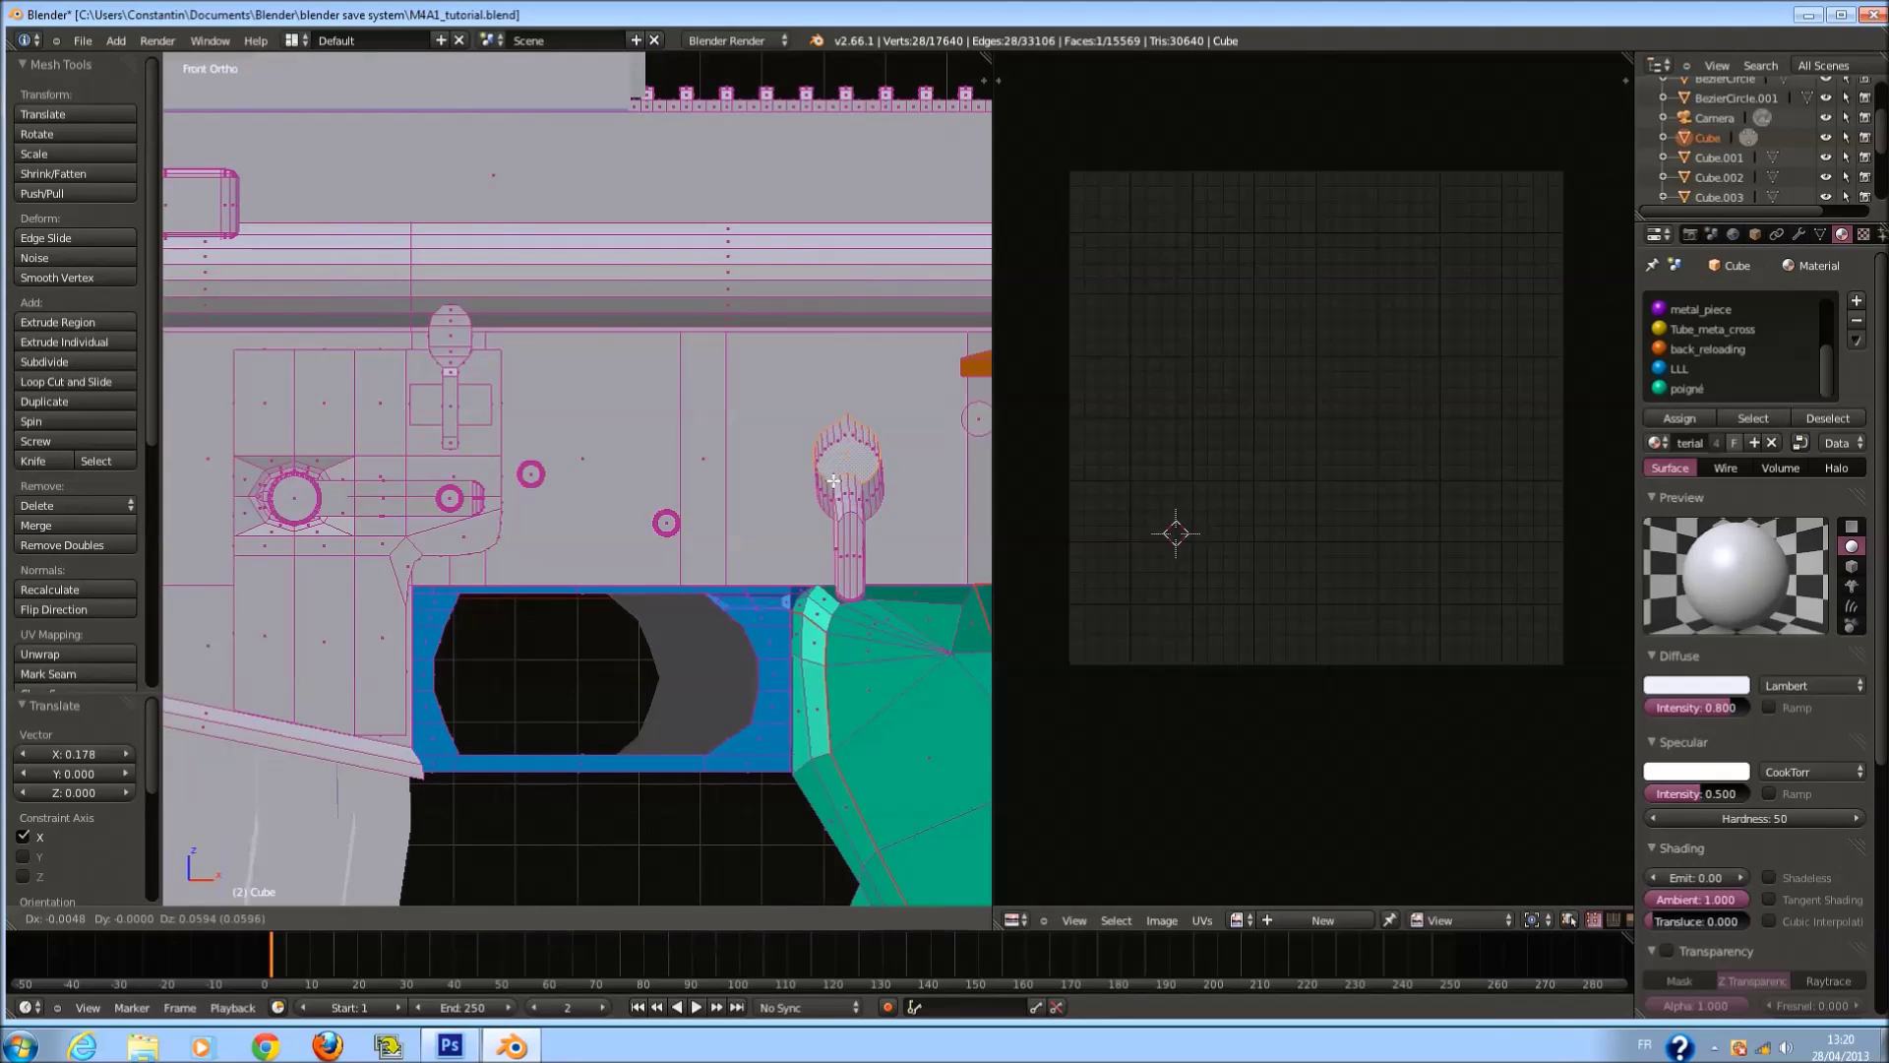
right_click(796, 449)
scroll(796, 449, "down", 1)
key("l")
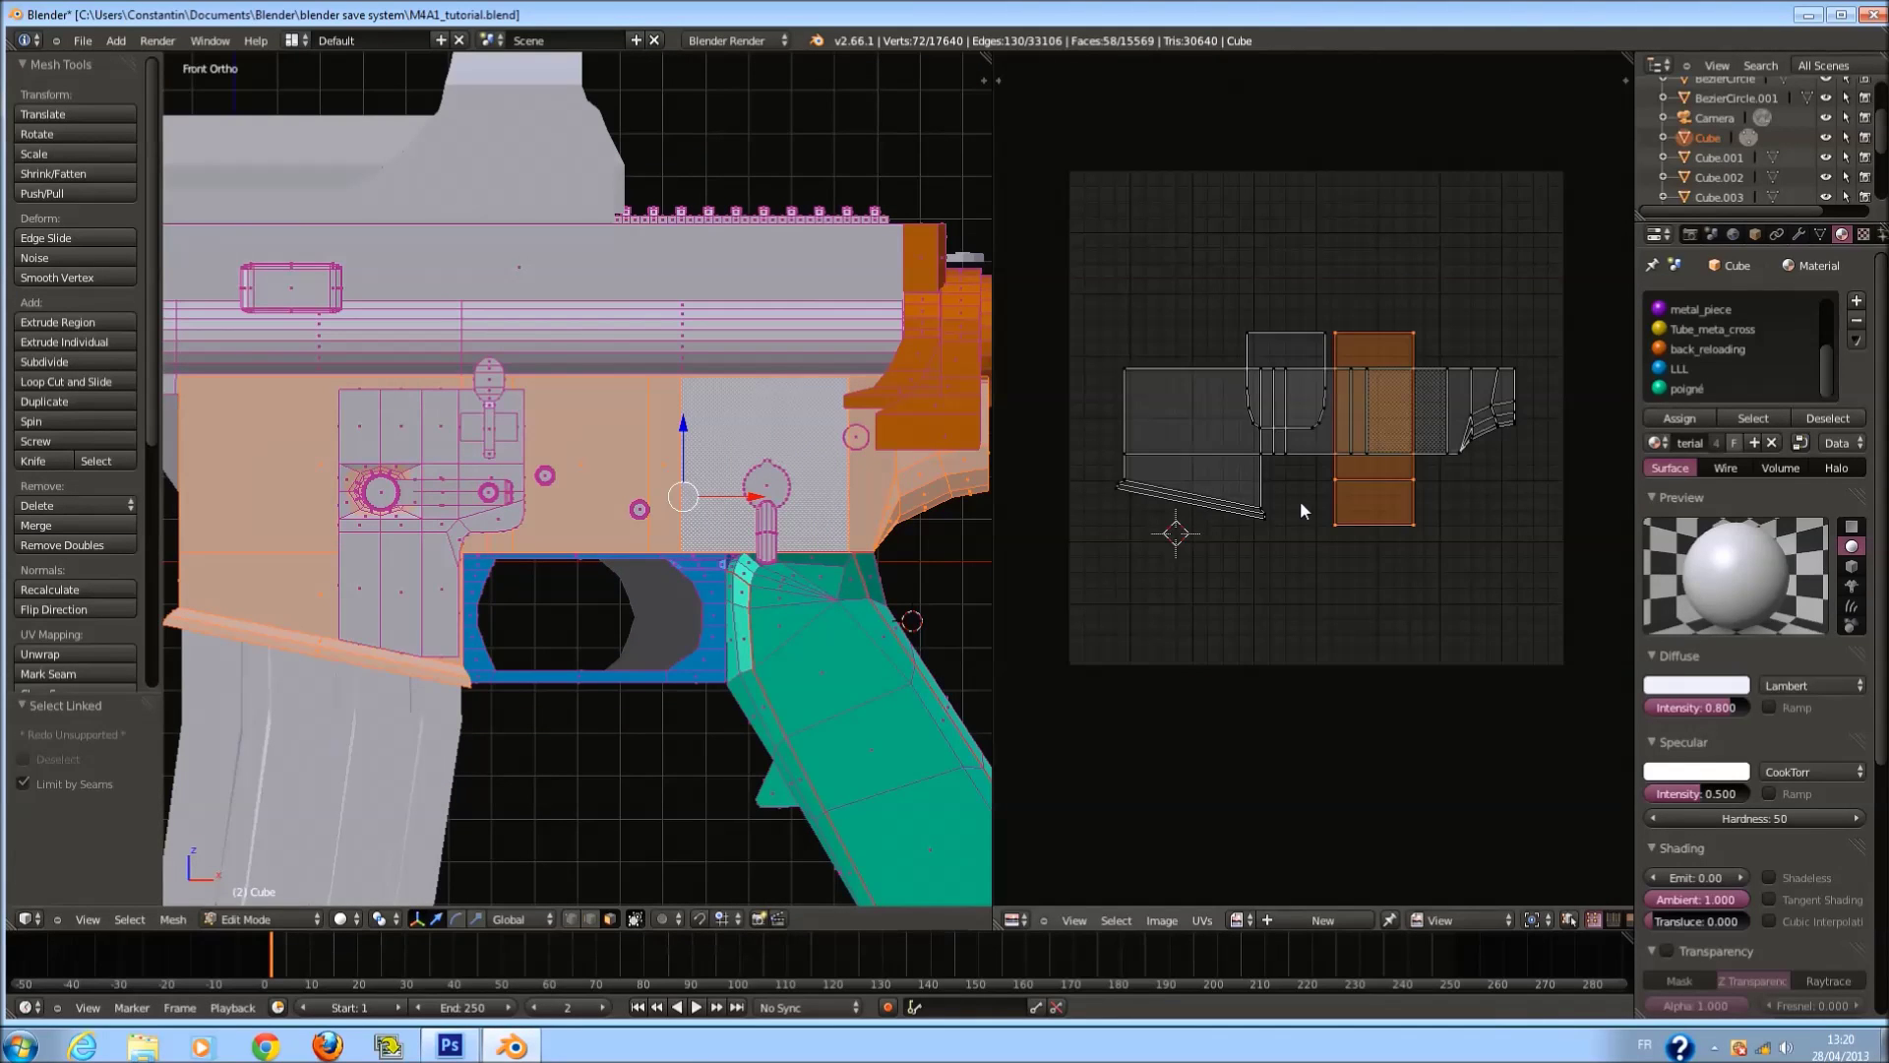
key("a")
left_click(1201, 920)
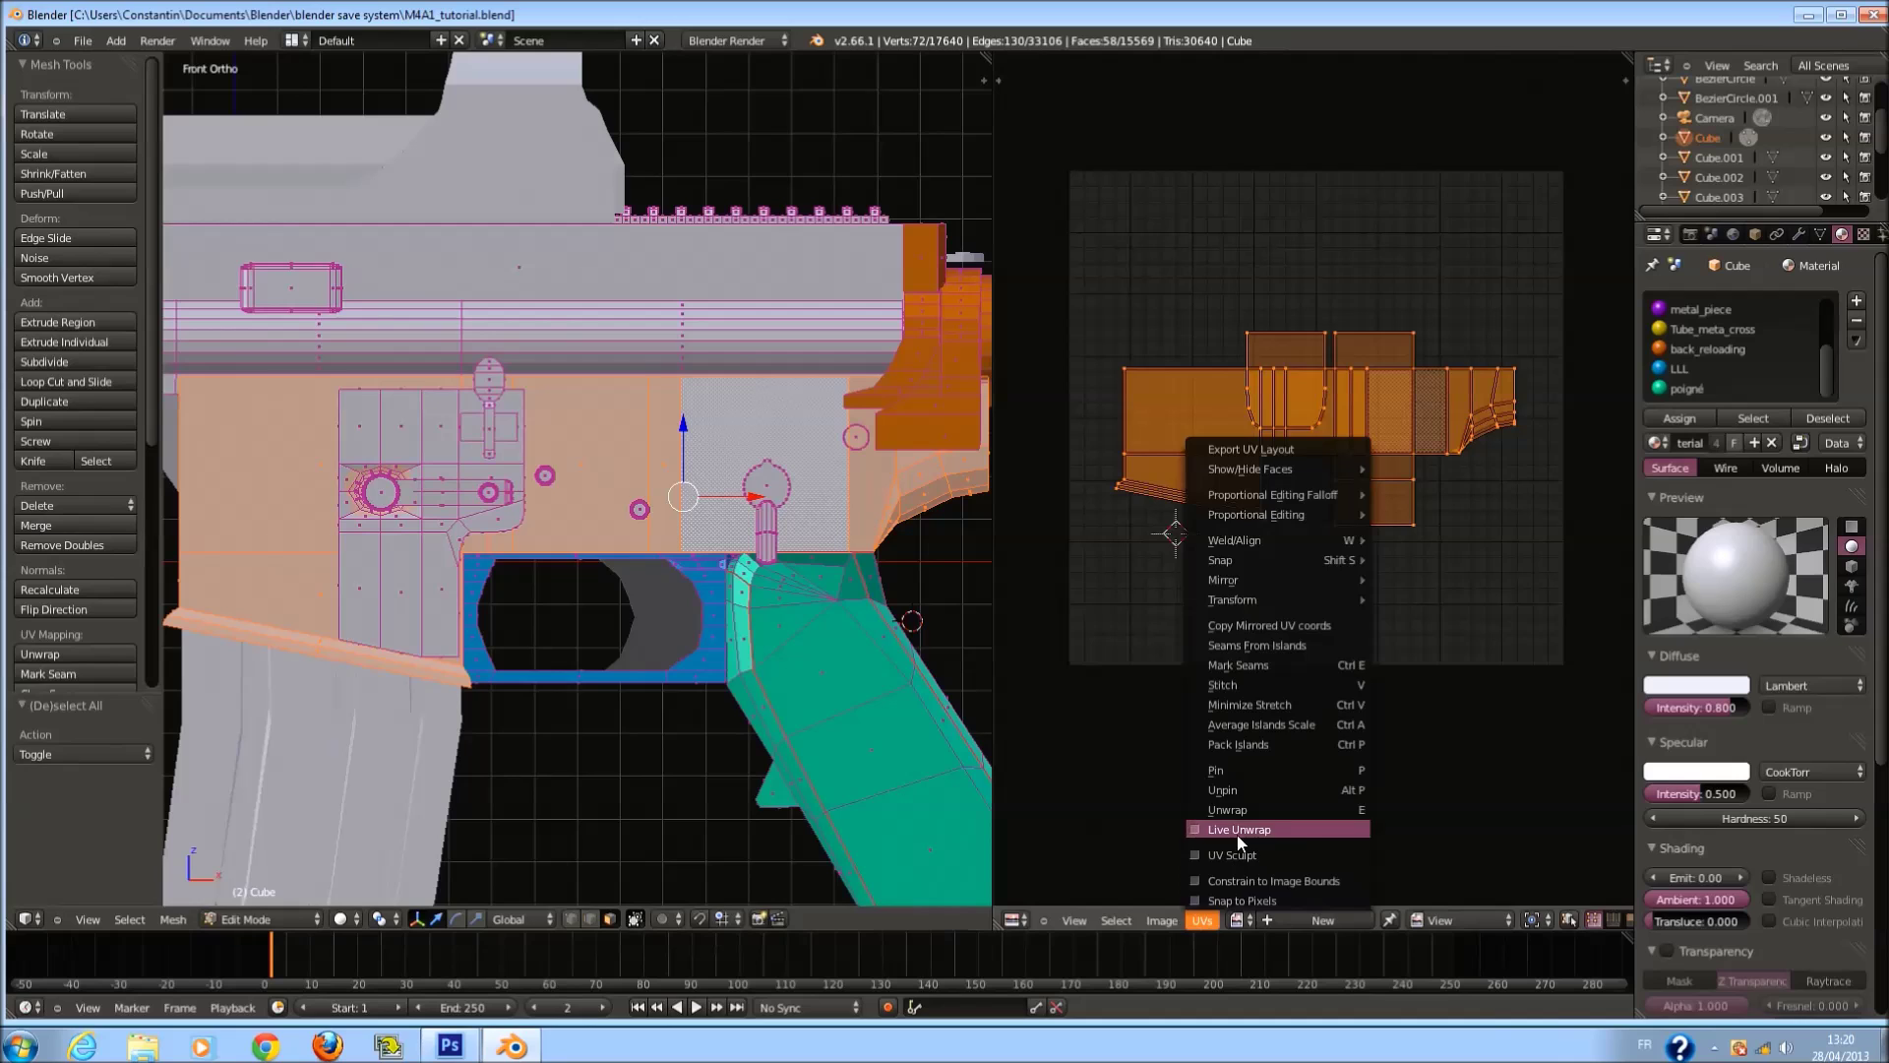
left_click(1232, 746)
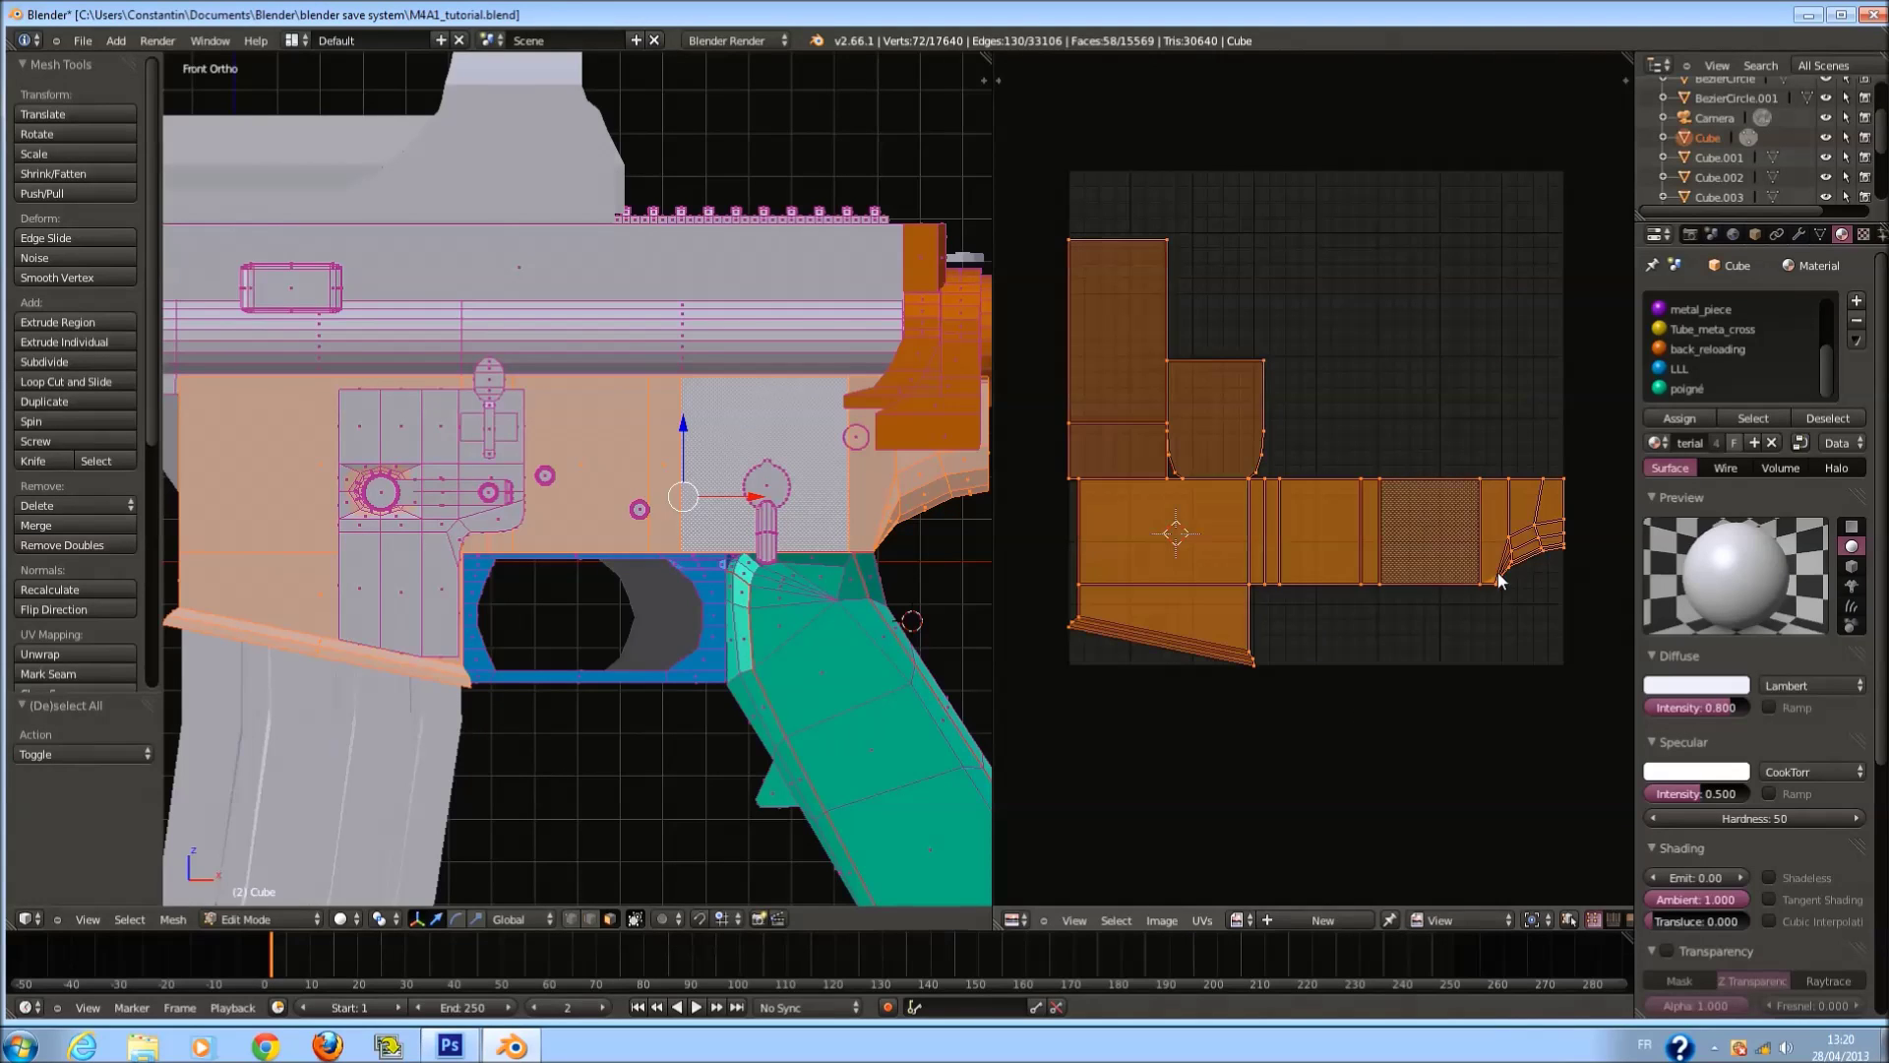
key("s")
left_click(1359, 516)
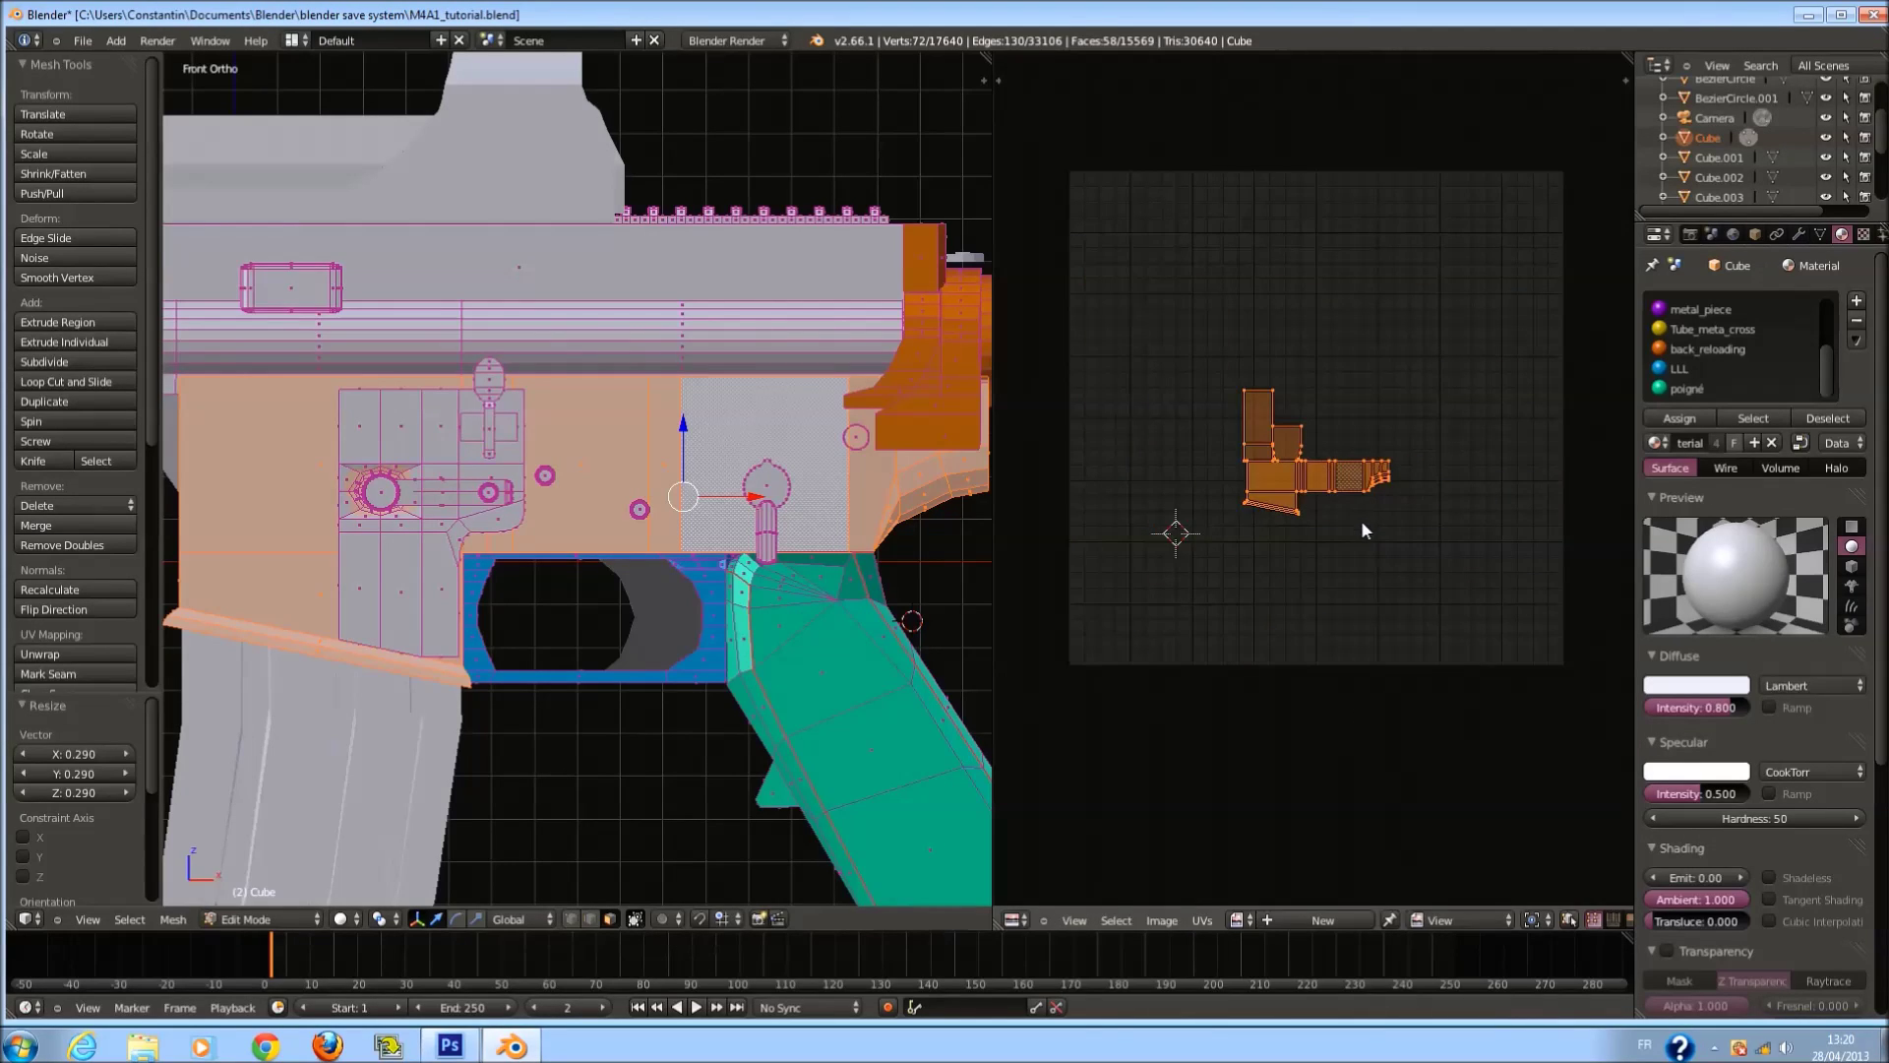
Move the packed lower receiver islands up into empty UV space and select the whole mesh to show every UV island.
key("g")
left_click(1264, 317)
key("a")
key("a")
scroll(1196, 386, "up", 1)
key("a")
Select the receiver islands, move them -0.104 in X and -0.634 in Y beside the other islands, scale them by 1.200, and save the file.
left_click_drag(1057, 53, 1413, 325)
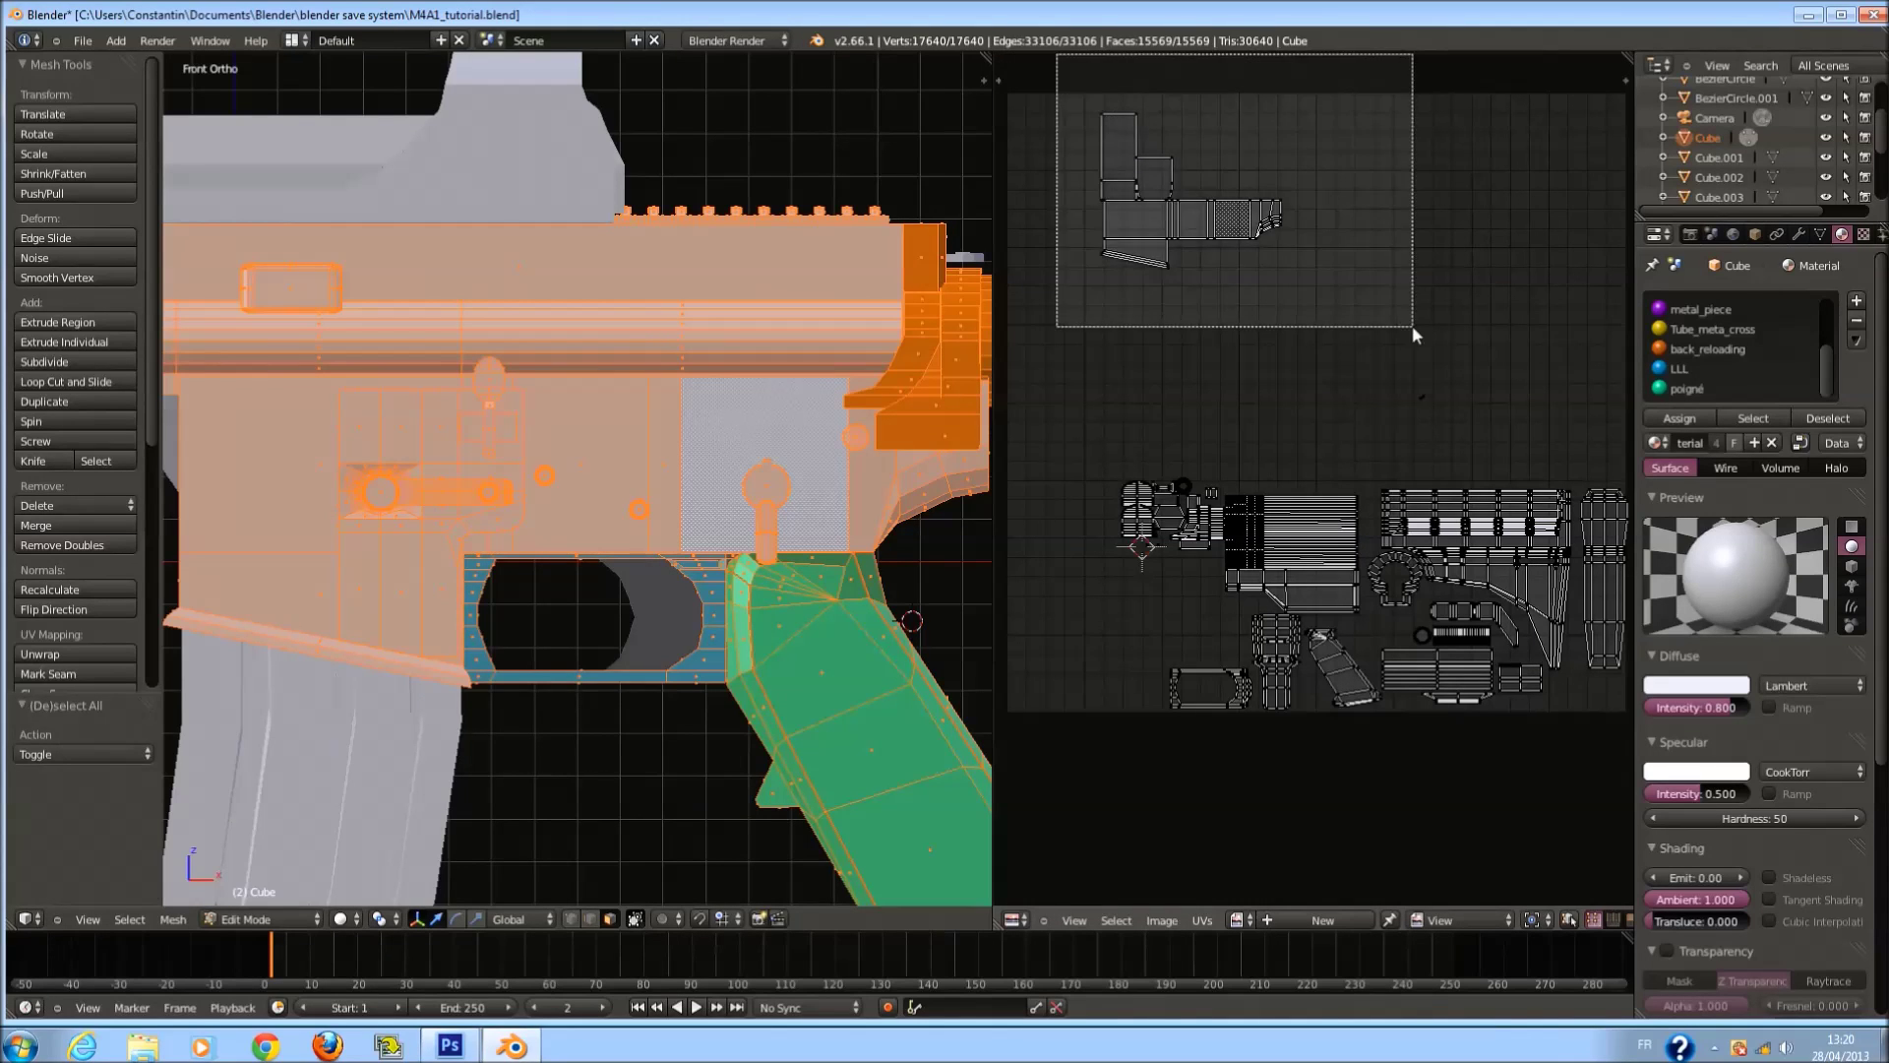
key("g")
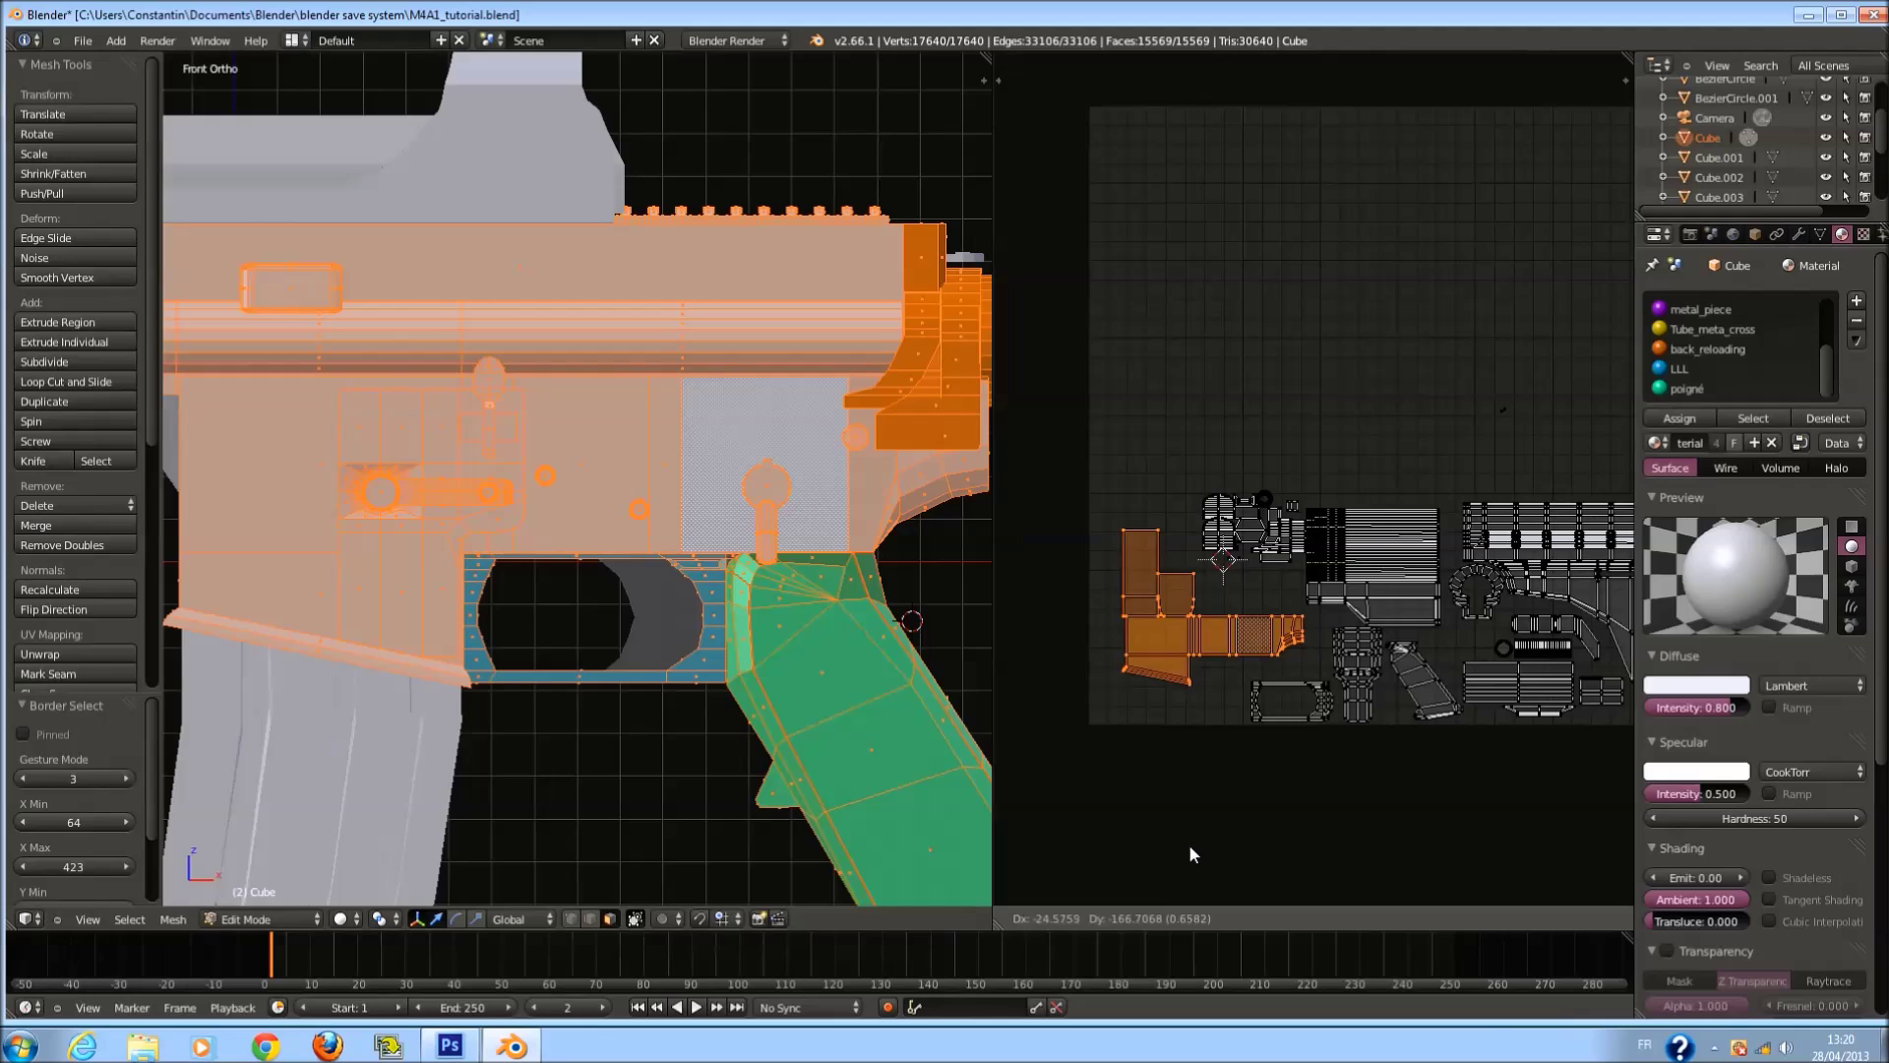
left_click(1189, 841)
key("s")
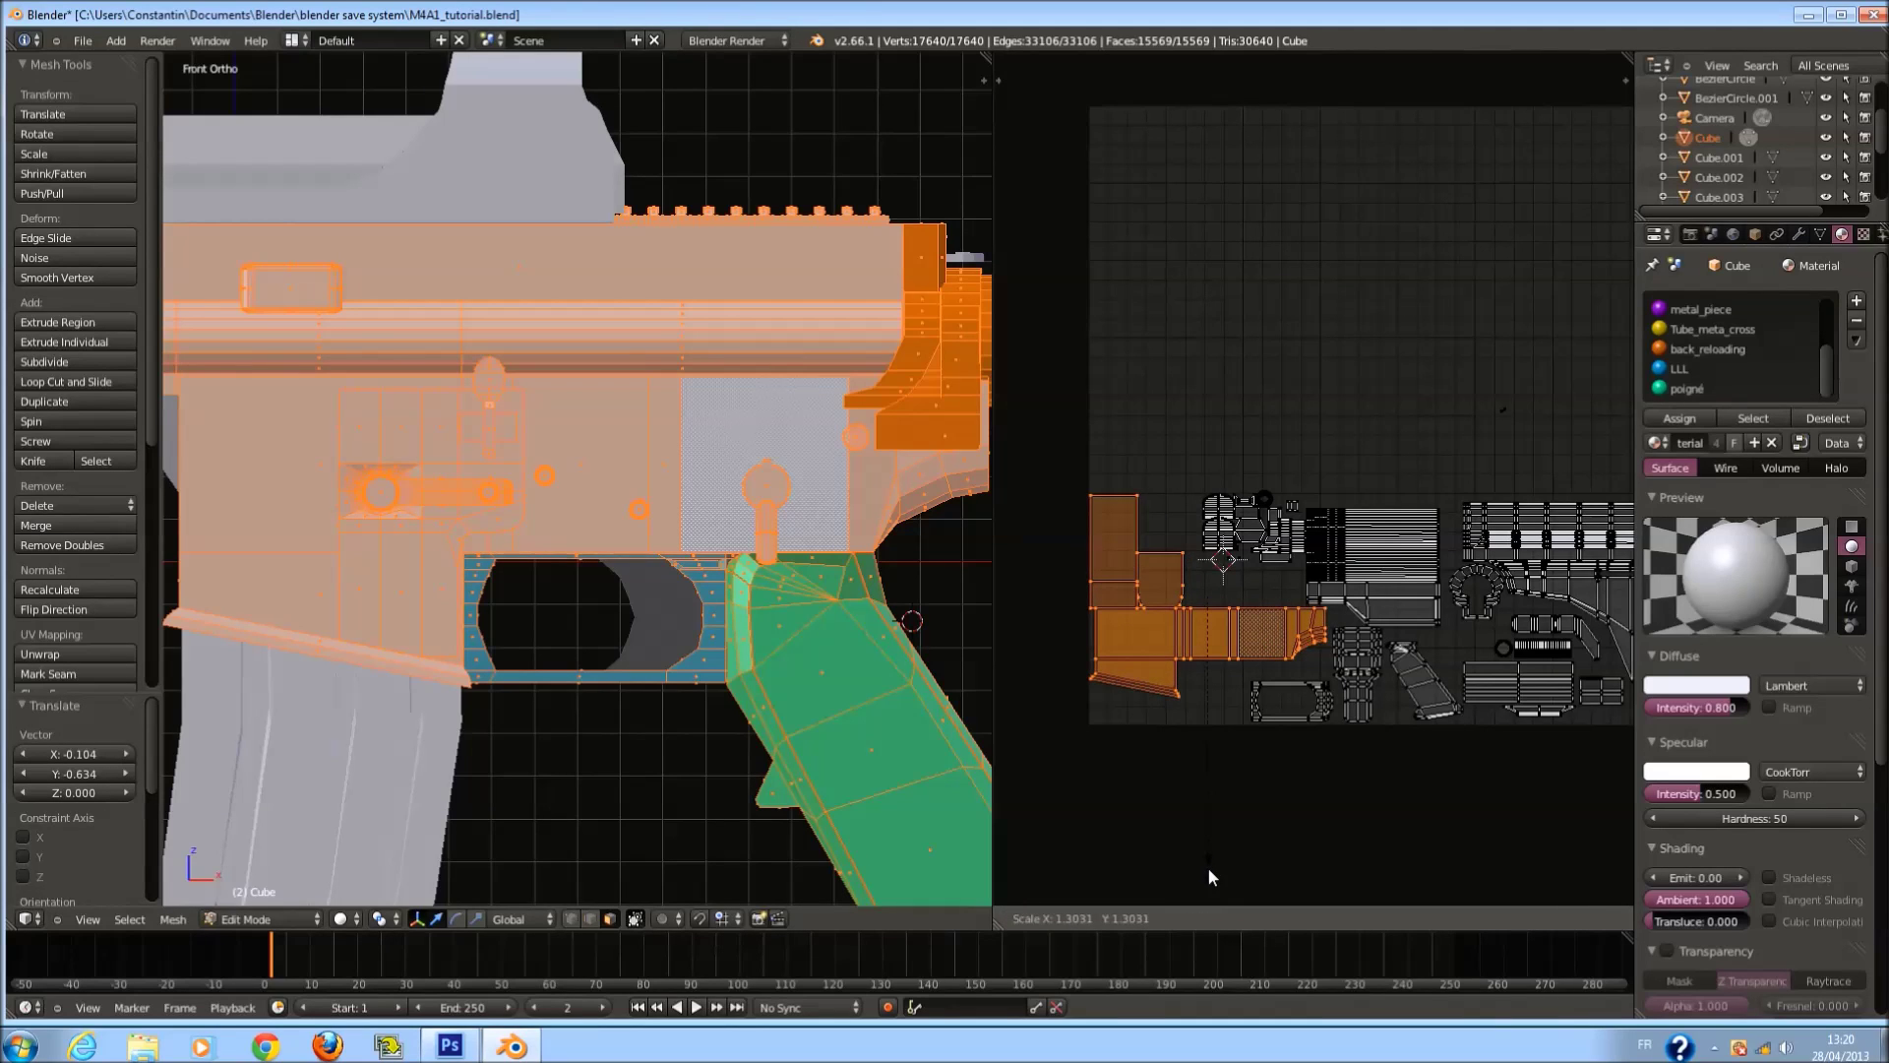
left_click(1197, 846)
scroll(1185, 677, "up", 2)
key("ctrl+s")
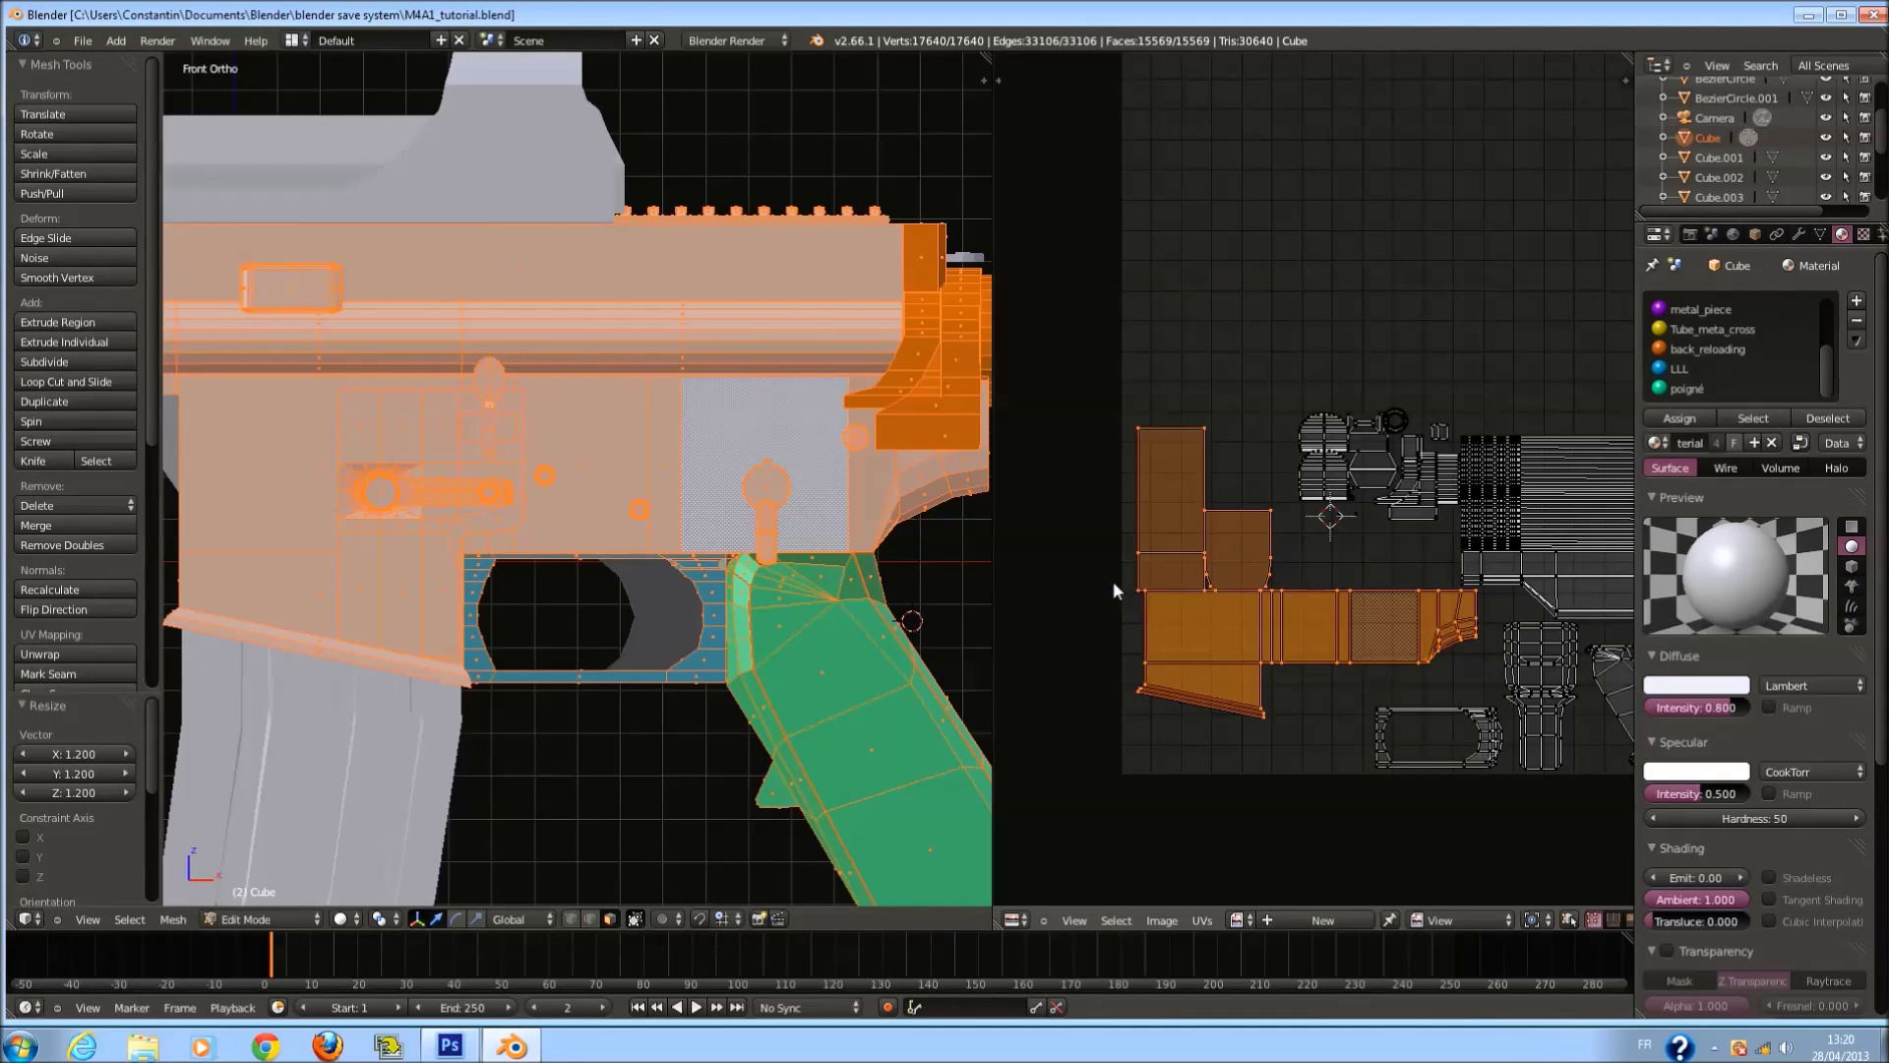
Widen the UV editor and move the tiny stray island down beside the group of small part islands.
left_click_drag(991, 581, 539, 575)
middle_click_drag(758, 569, 895, 568)
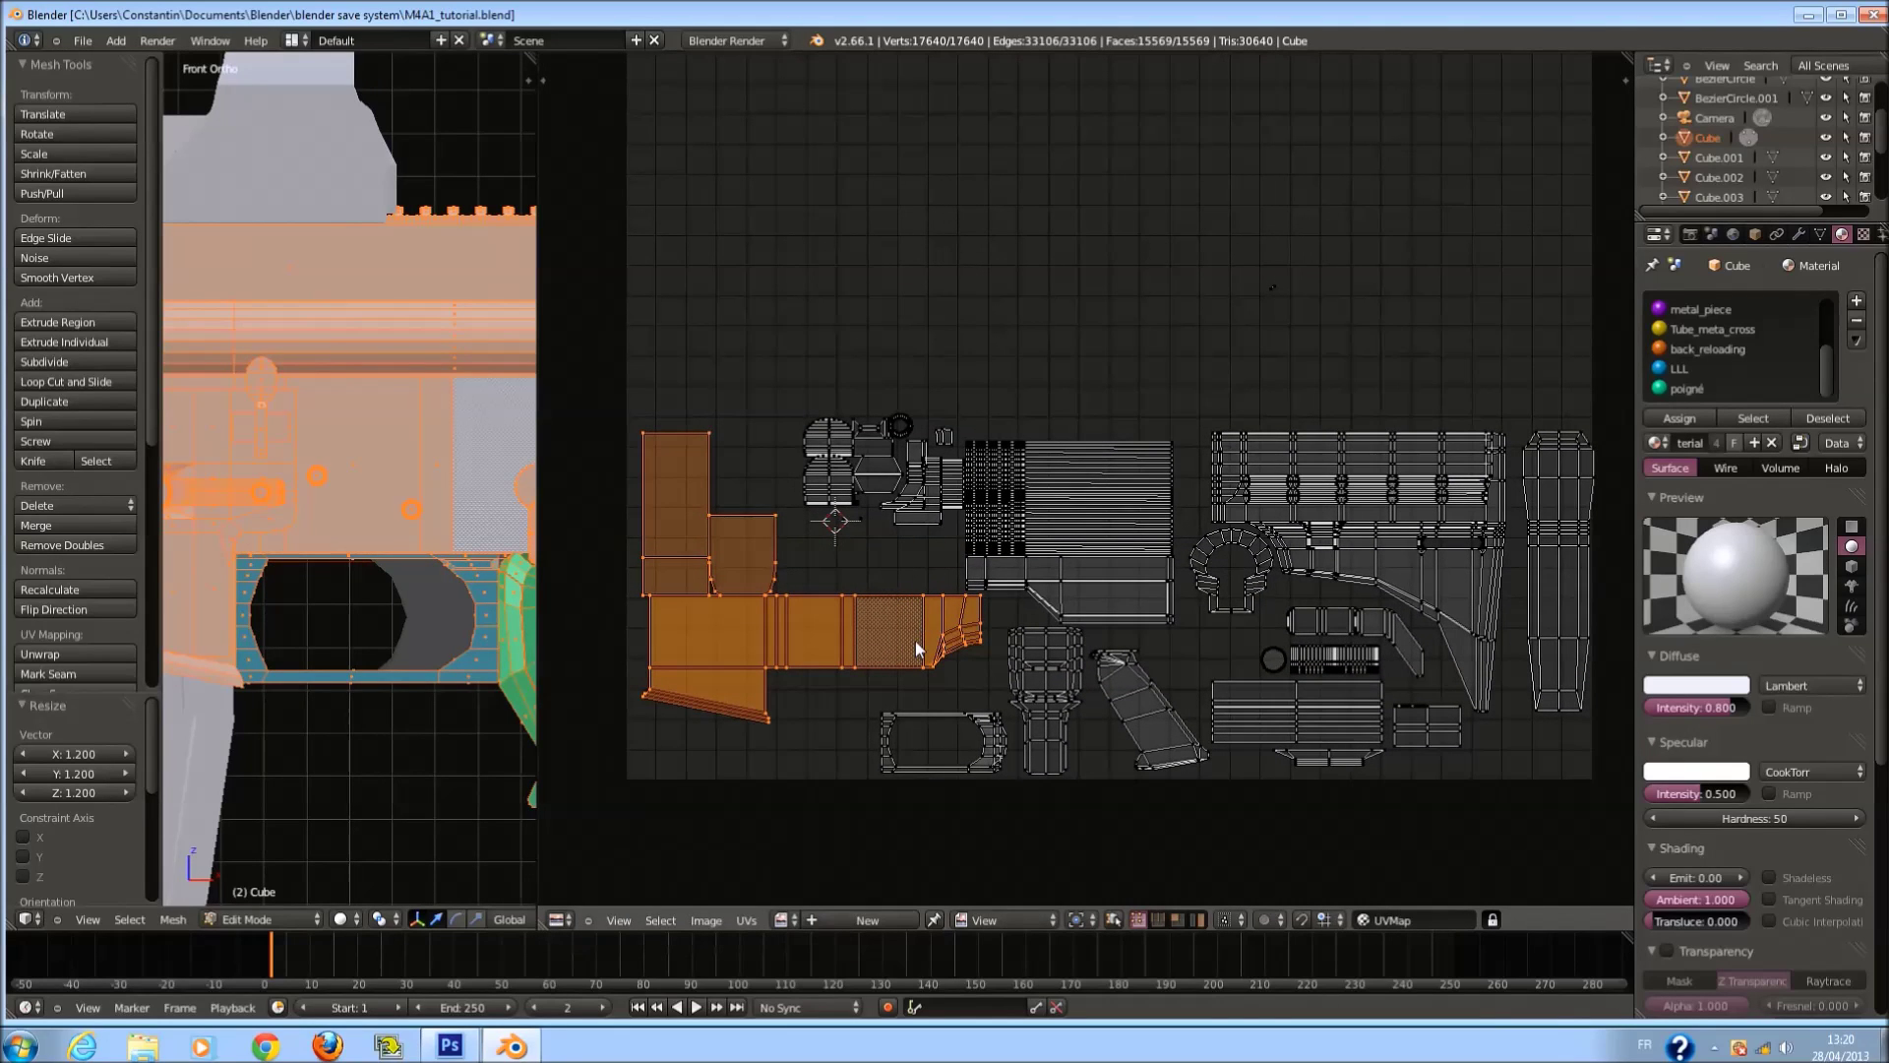
middle_click_drag(893, 652, 974, 693)
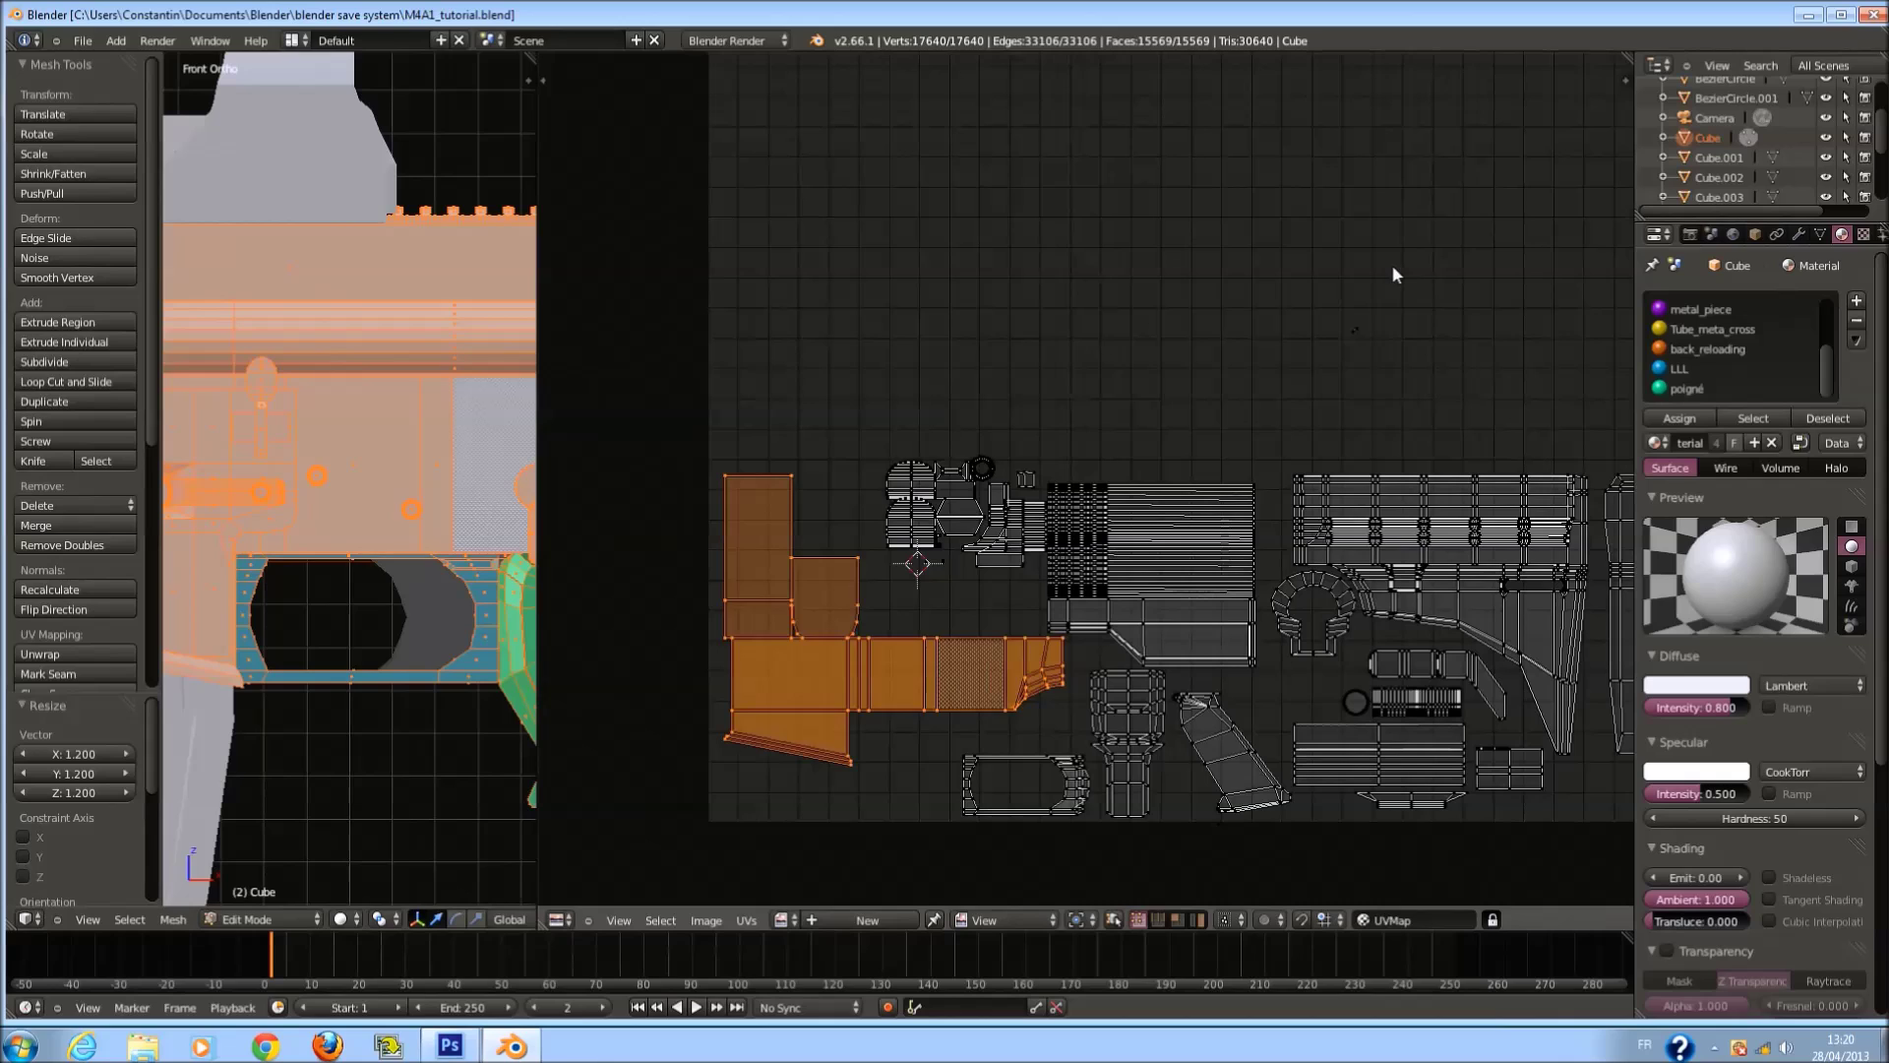
key("a")
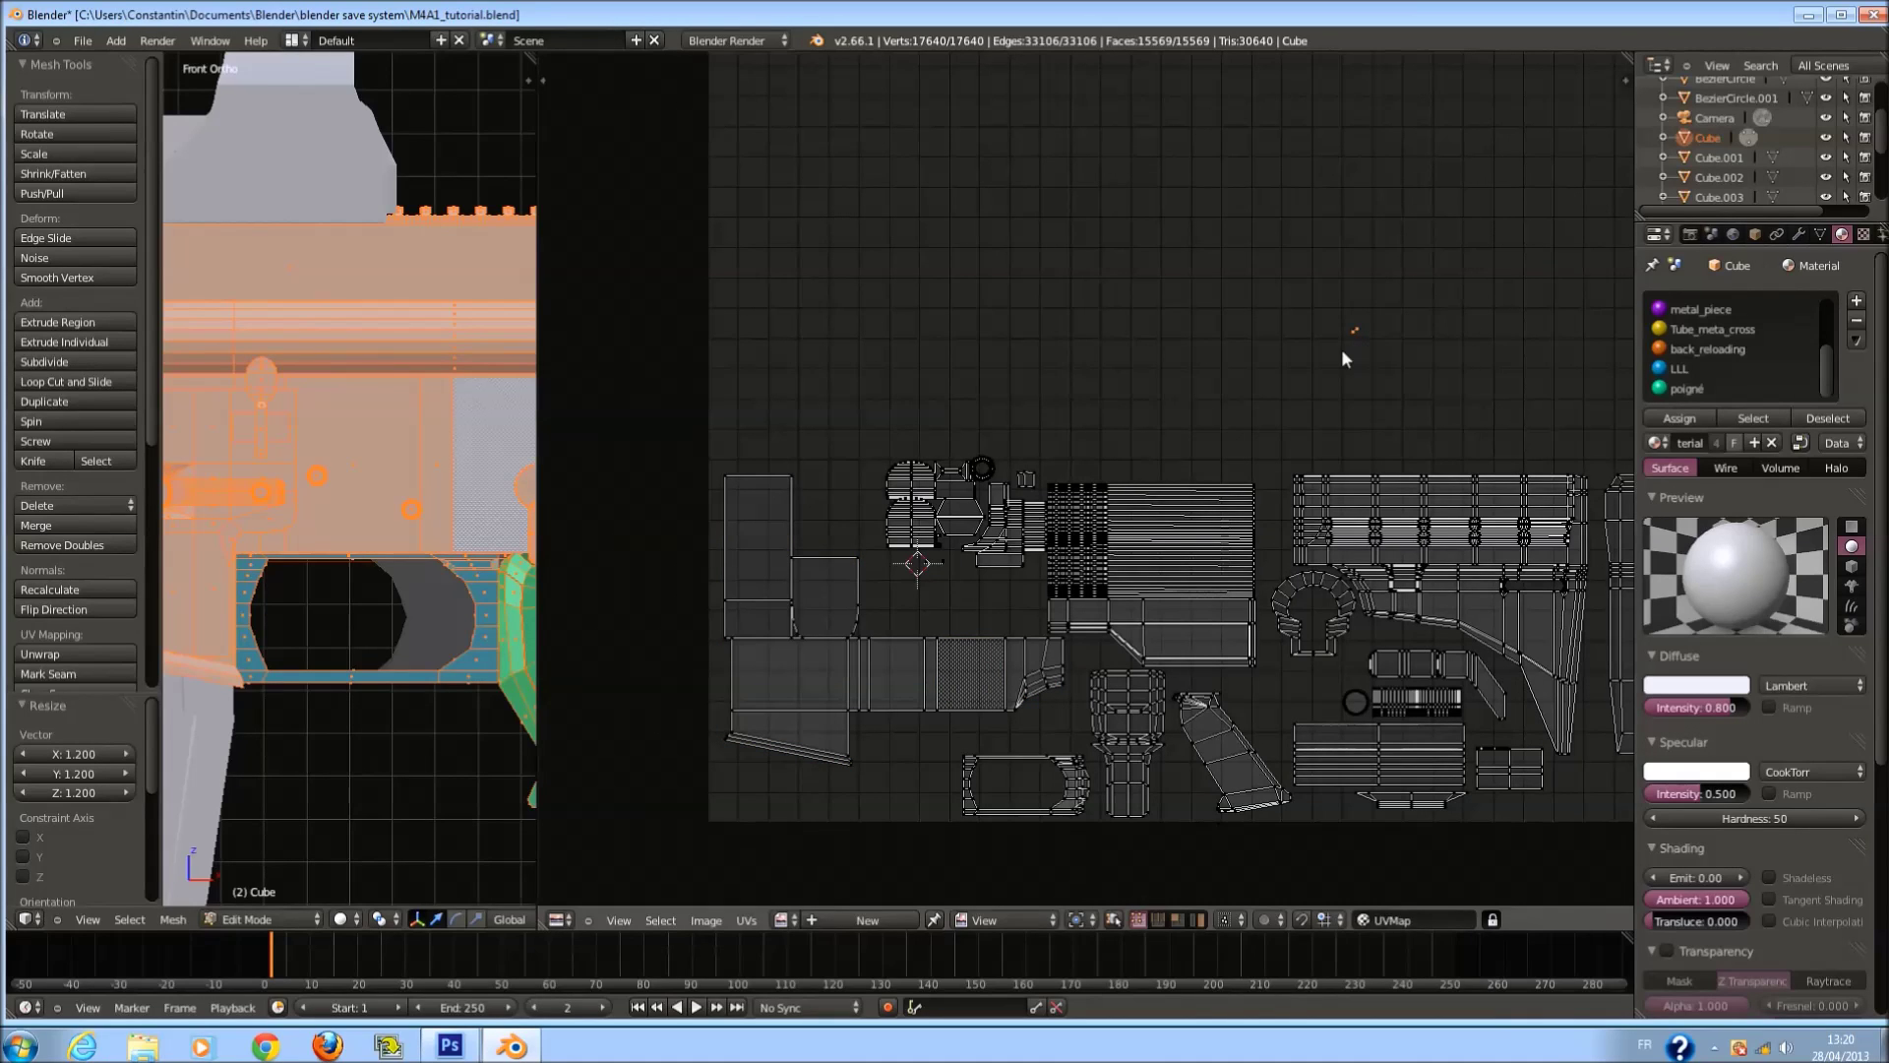
key("g")
left_click(996, 522)
key("a")
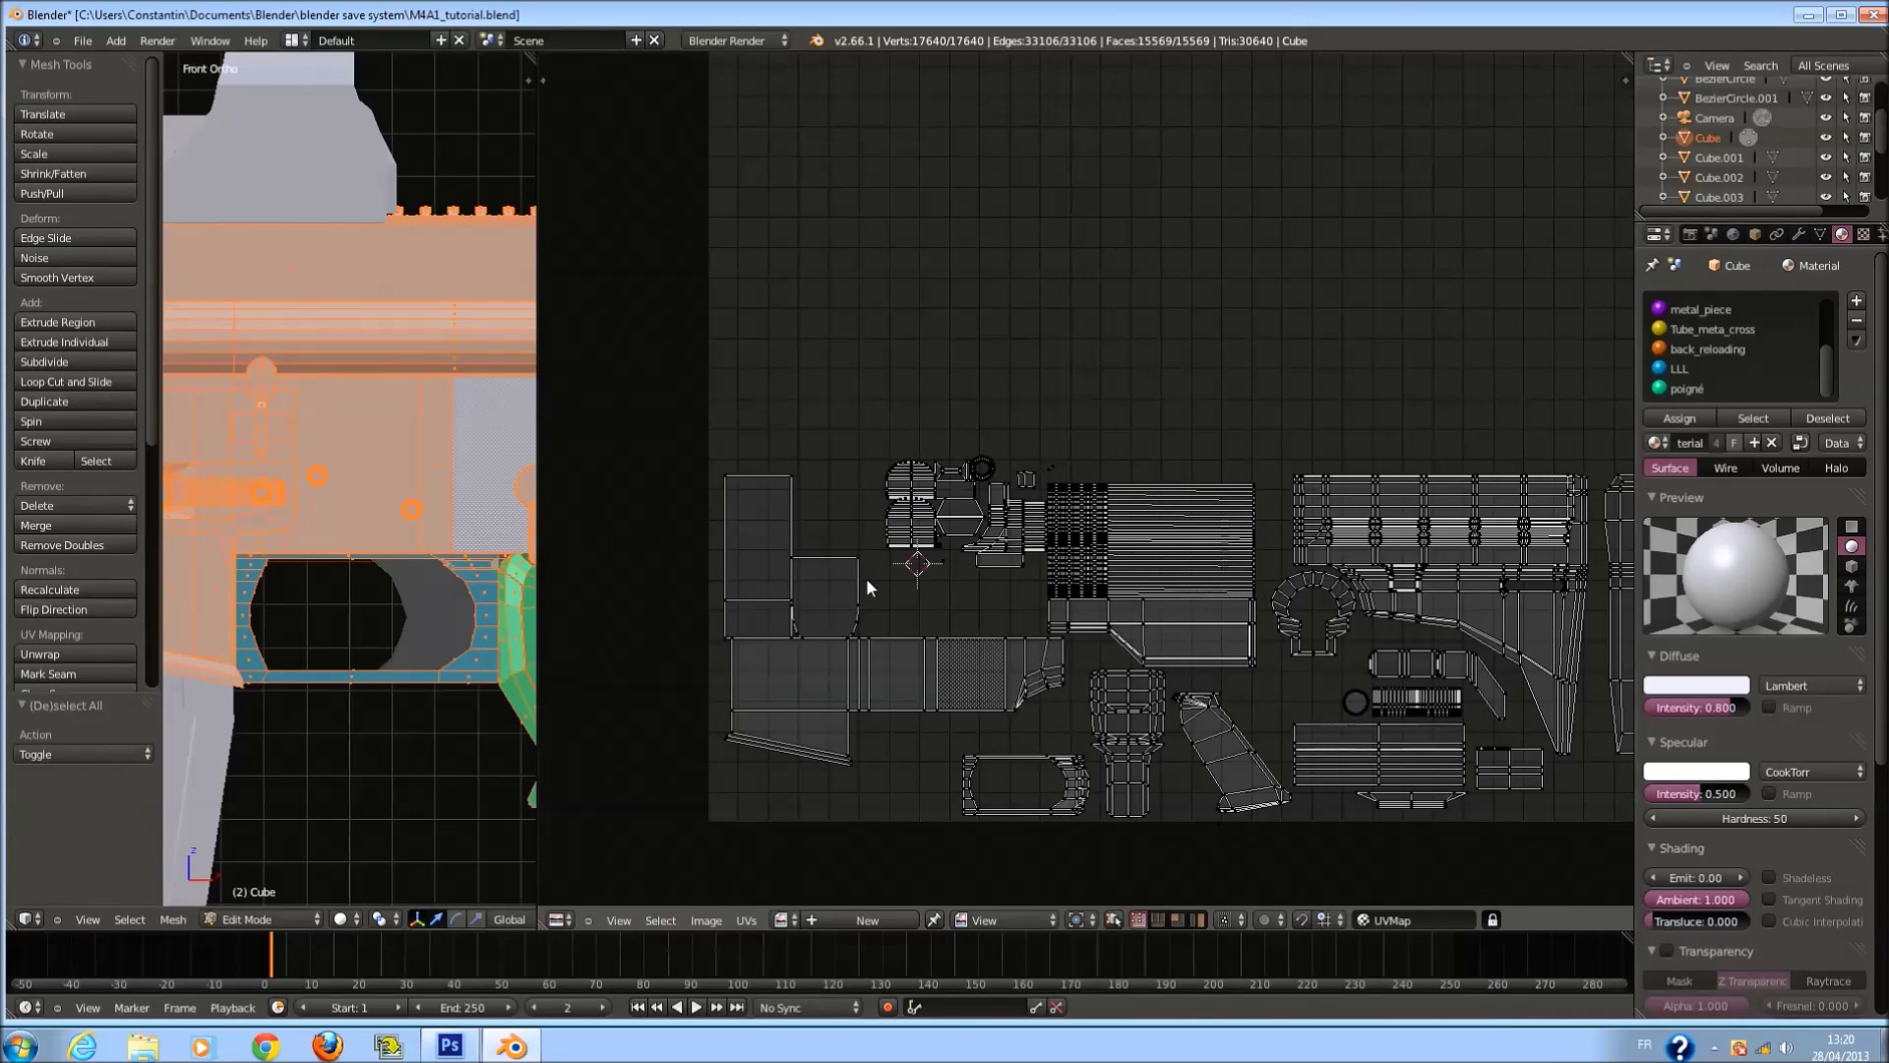
Try scaling the receiver's two end-face islands by 0.833 and placing them higher above the side island.
key("l")
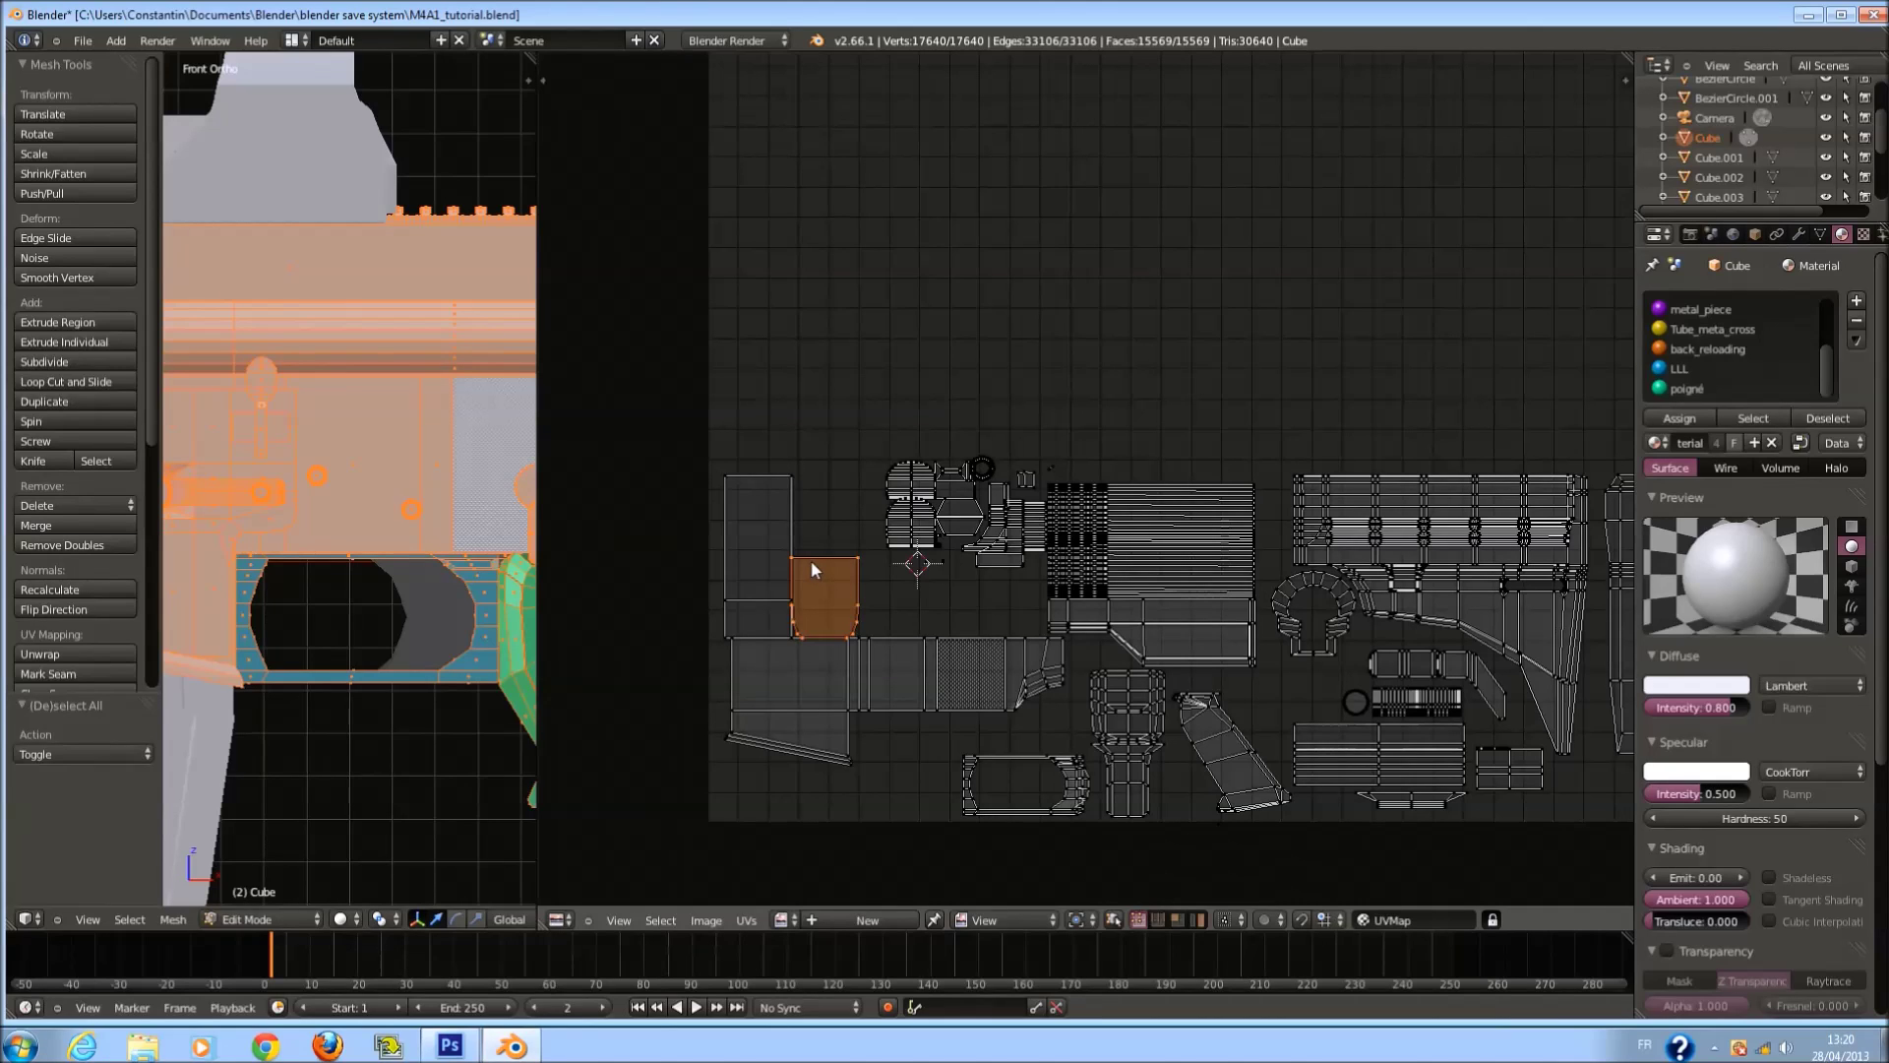
key("l")
key("s")
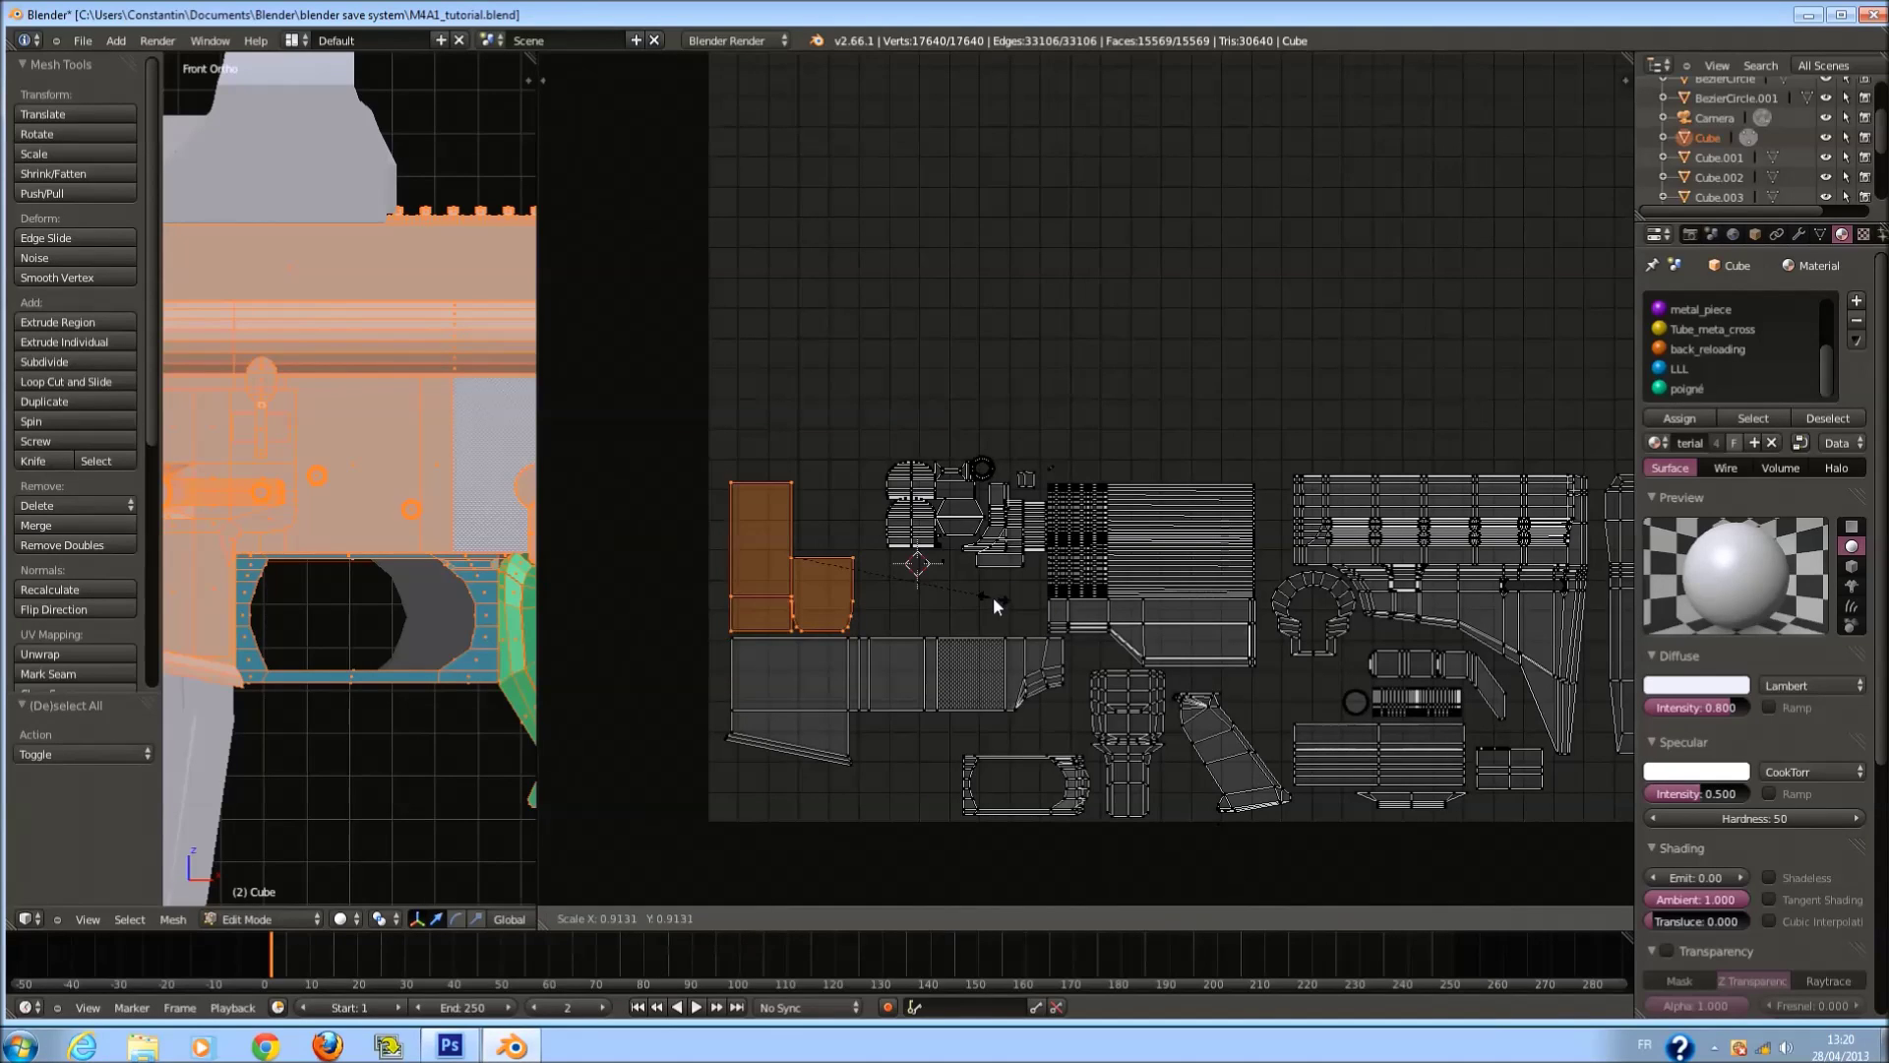
left_click(976, 593)
key("g")
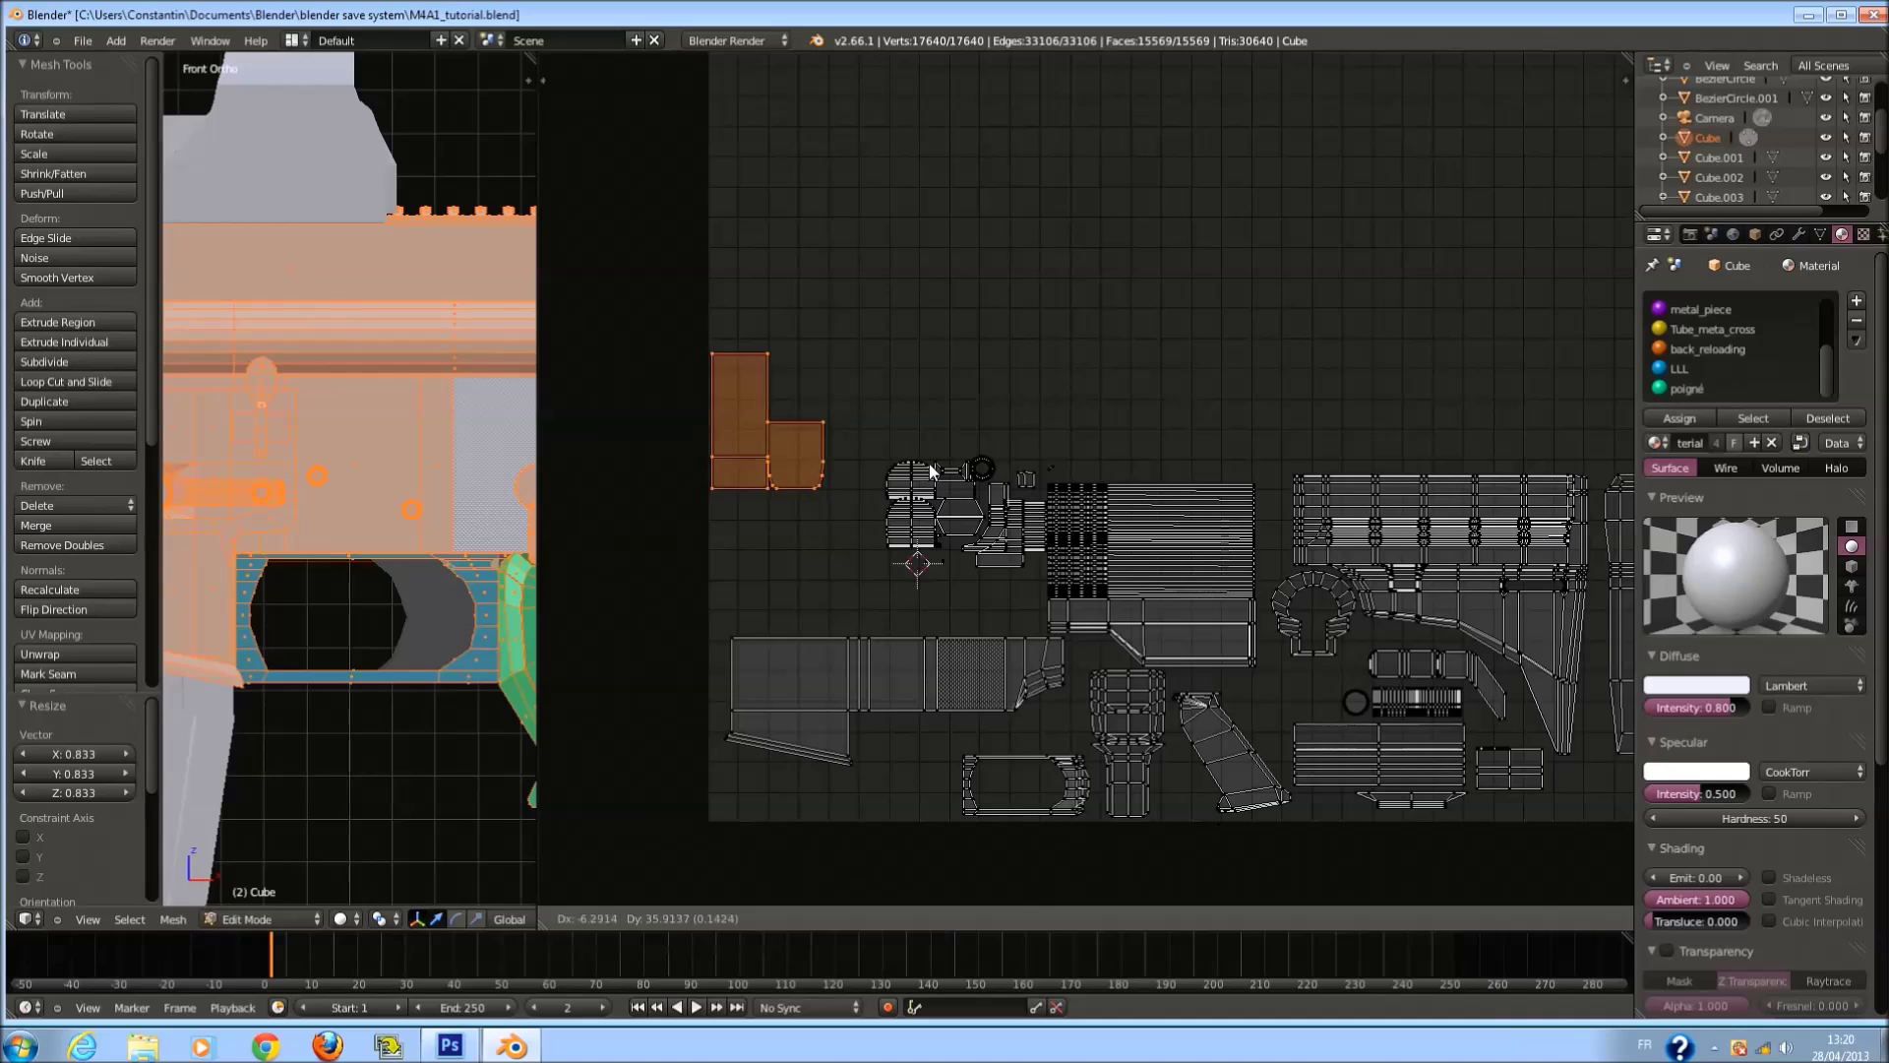
left_click(932, 469)
Try enlarging the receiver's long side island on its own.
key("a")
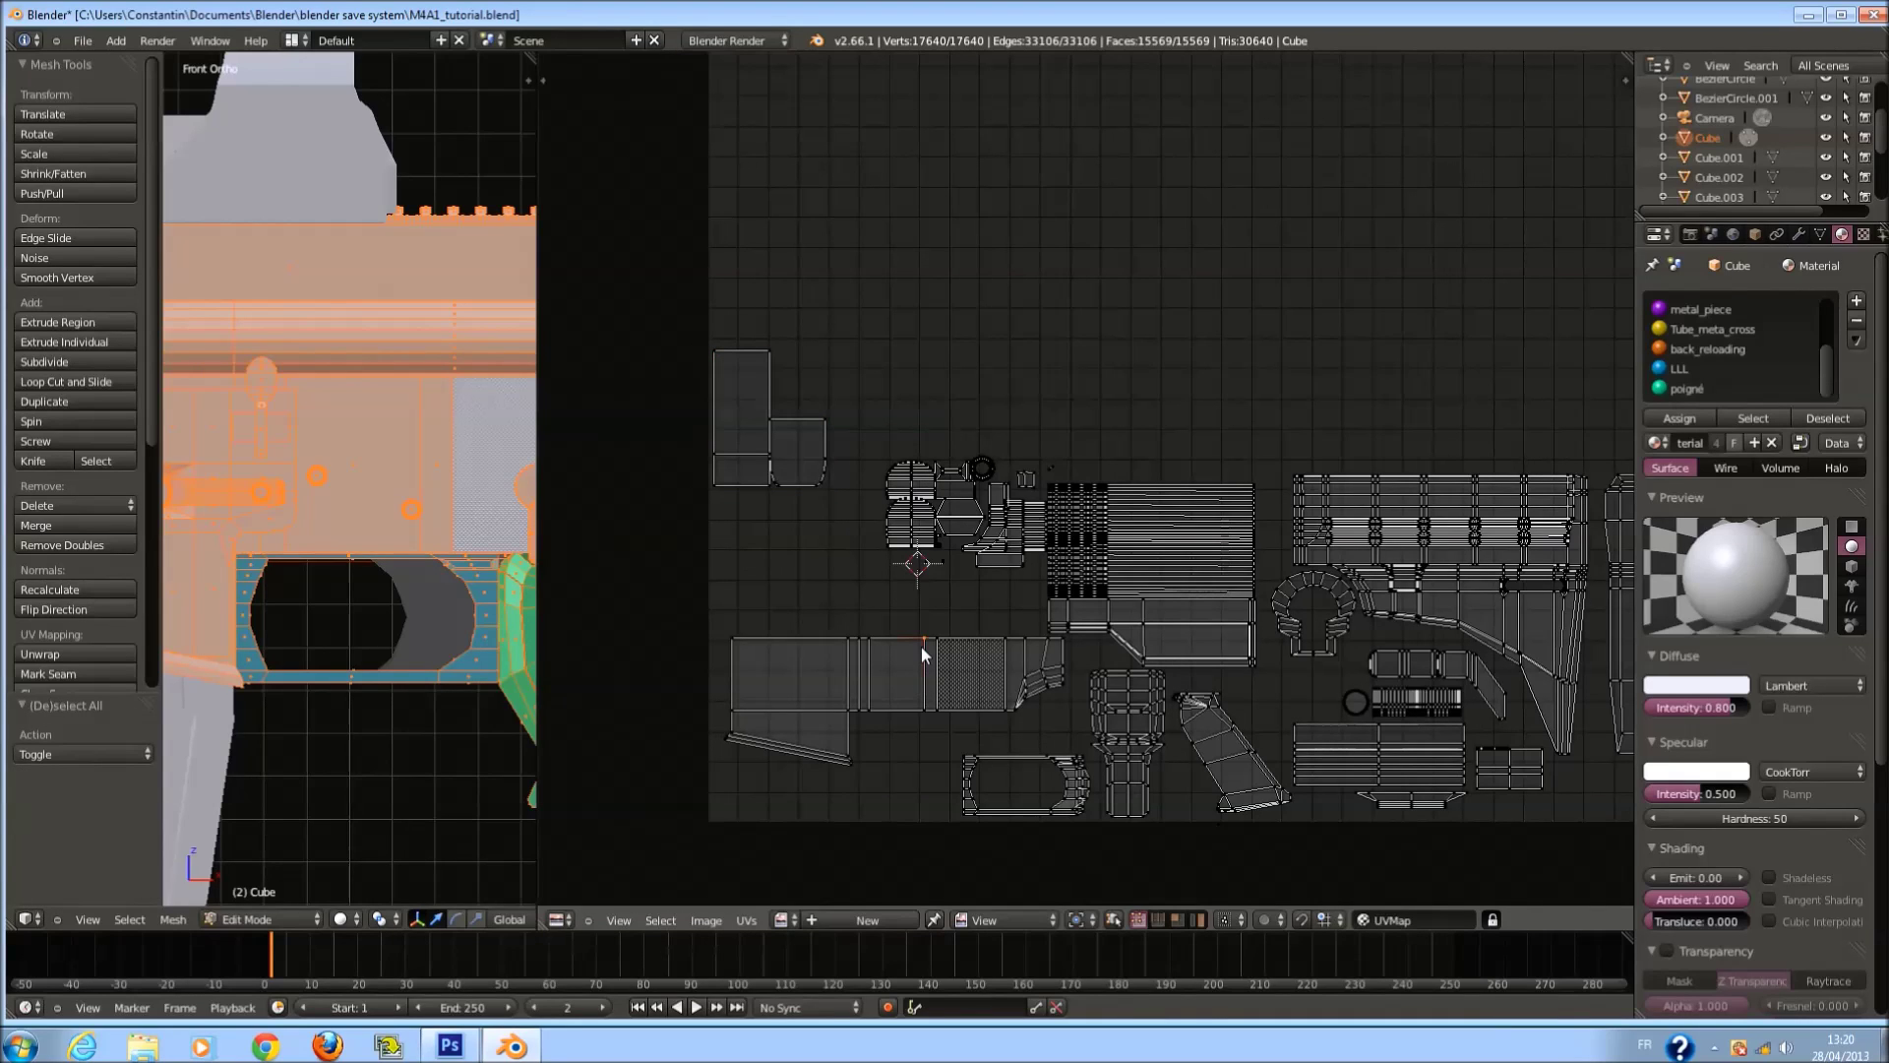
key("l")
key("s")
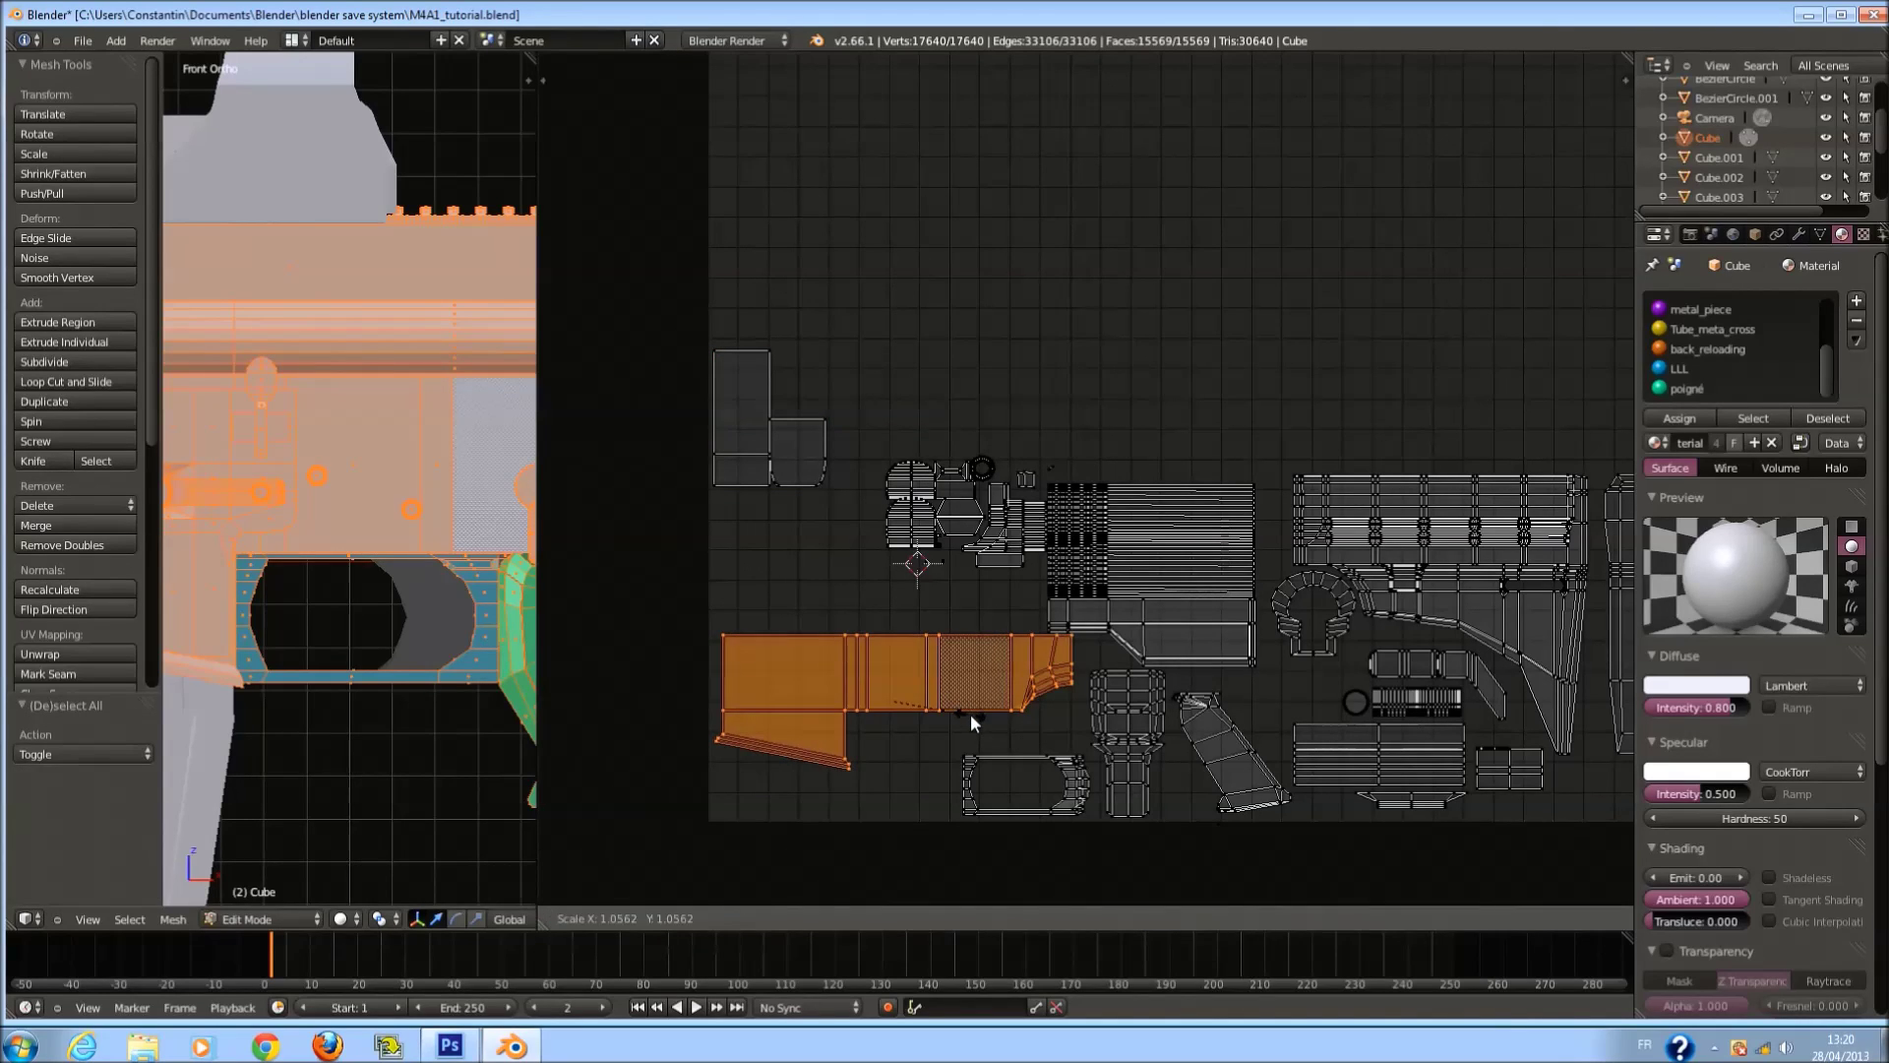
left_click(976, 720)
scroll(507, 571, "down", 2)
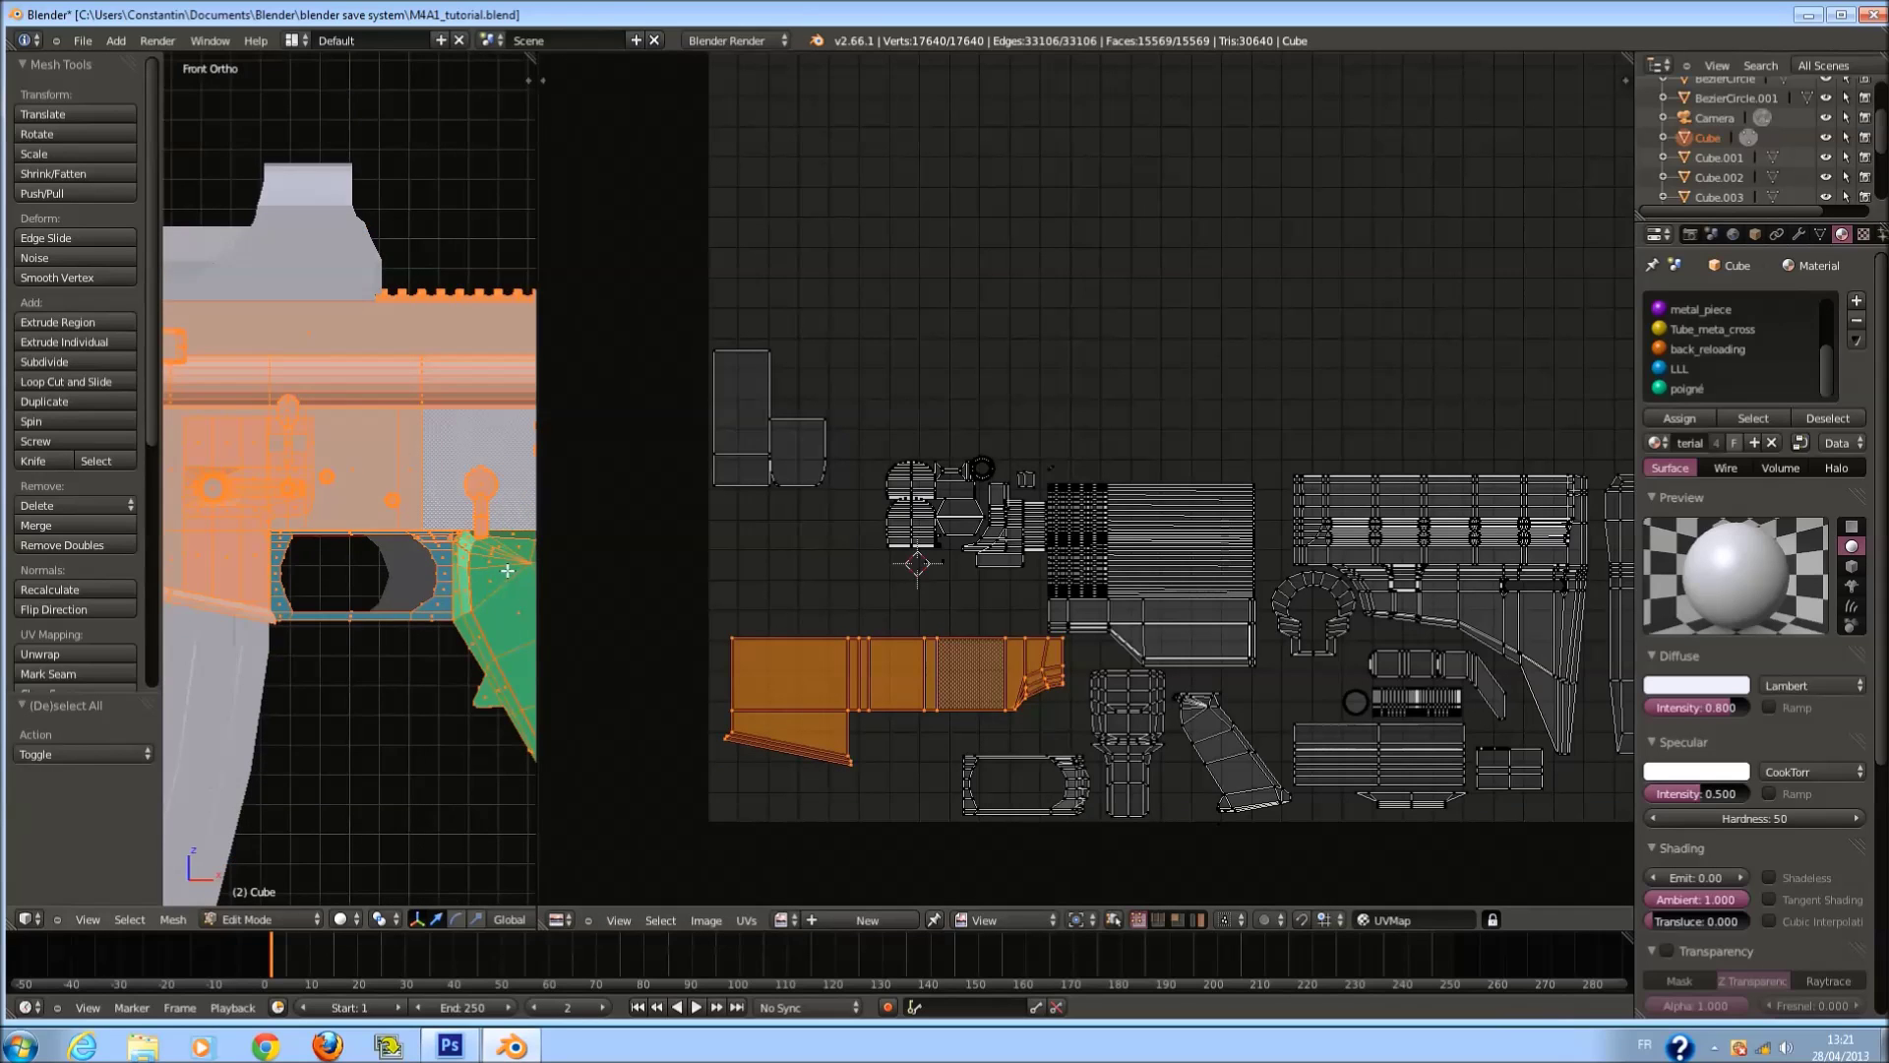
scroll(465, 570, "up", 1)
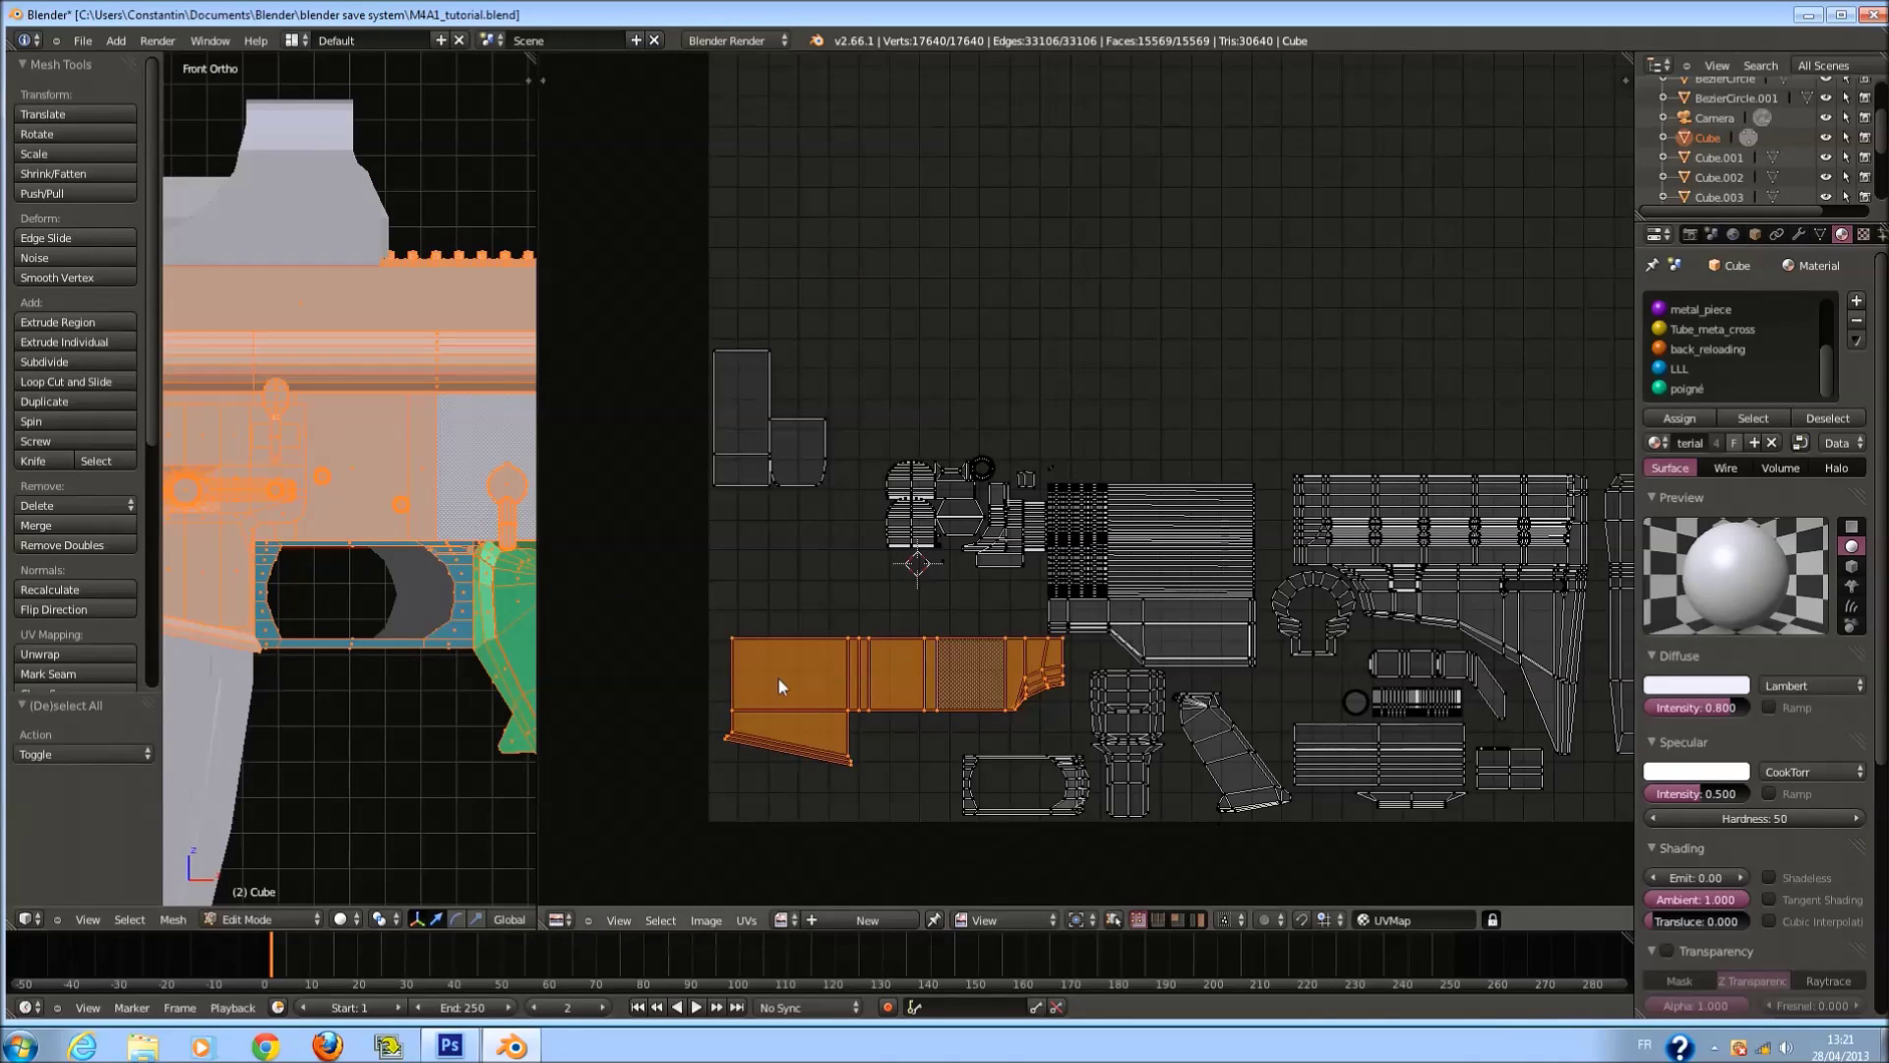
Undo the separate scaling and moving of the receiver's end-face islands.
key("ctrl+z")
key("ctrl+z")
key("ctrl+z")
key("ctrl+z")
key("ctrl+z")
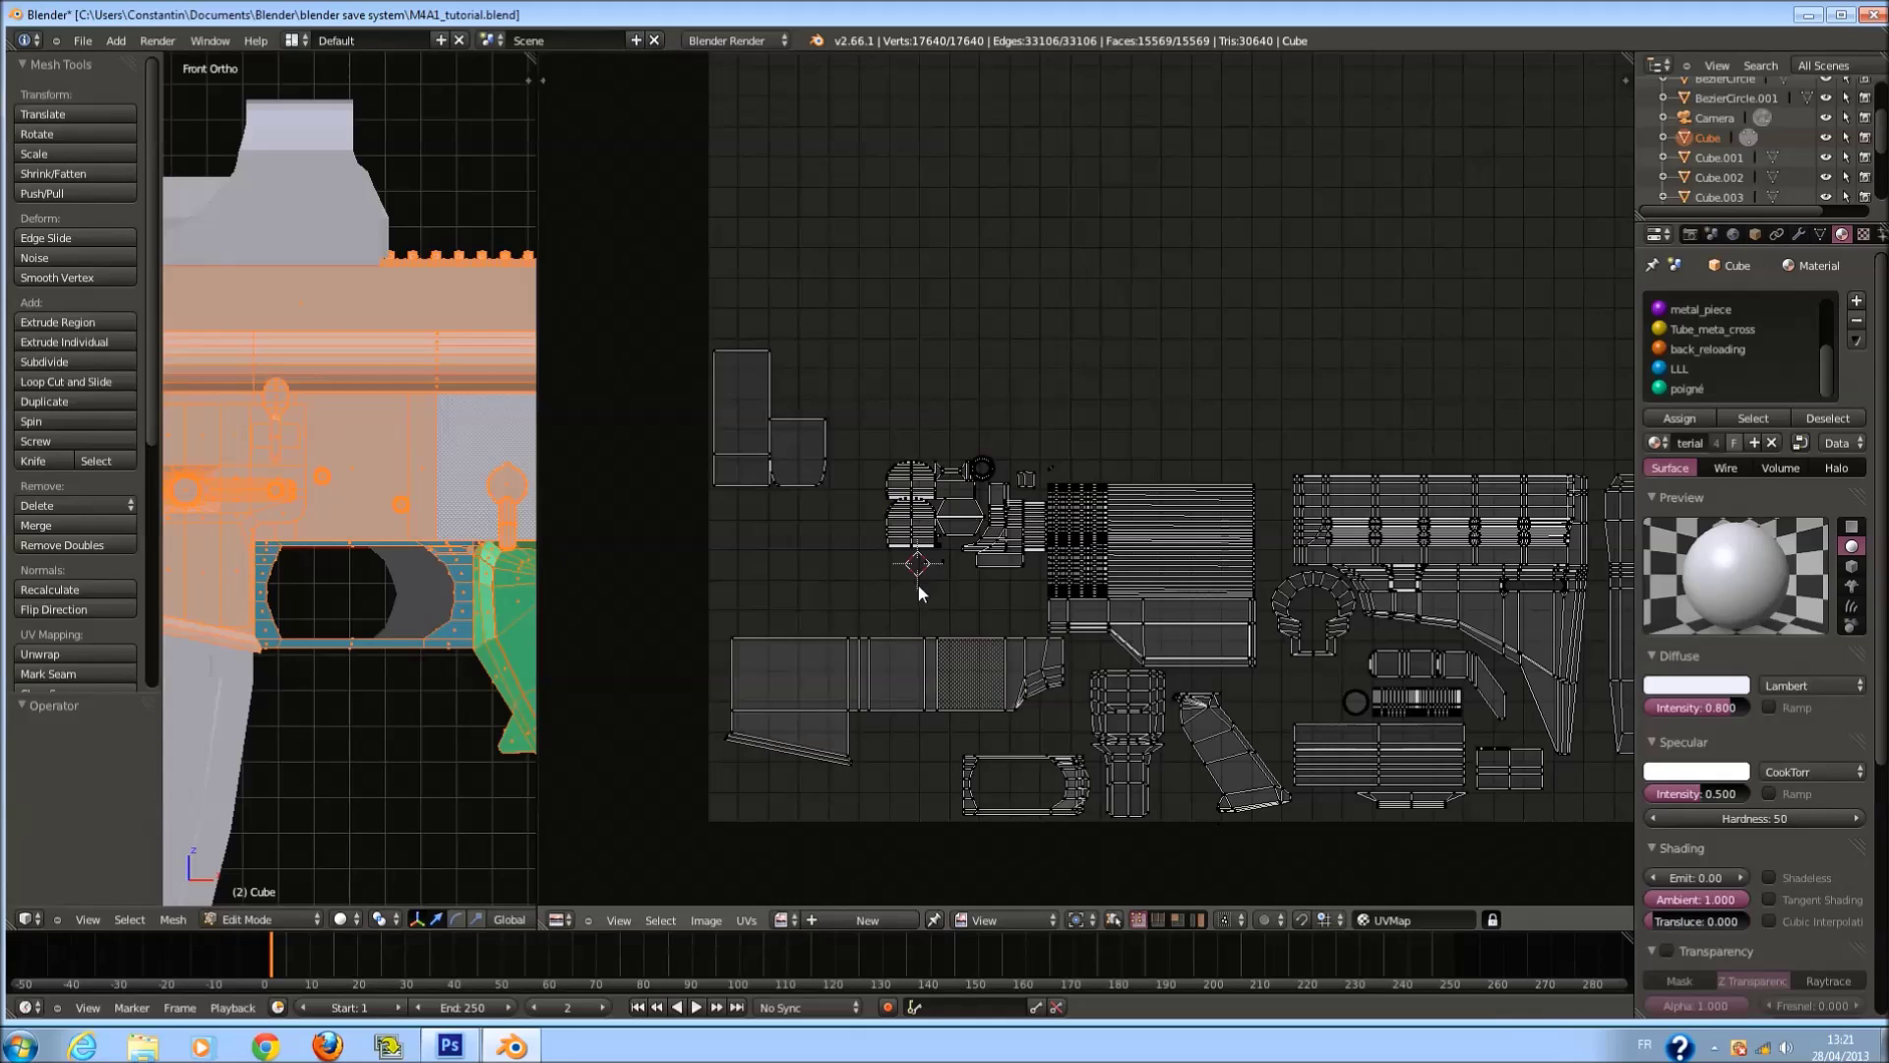
key("ctrl+z")
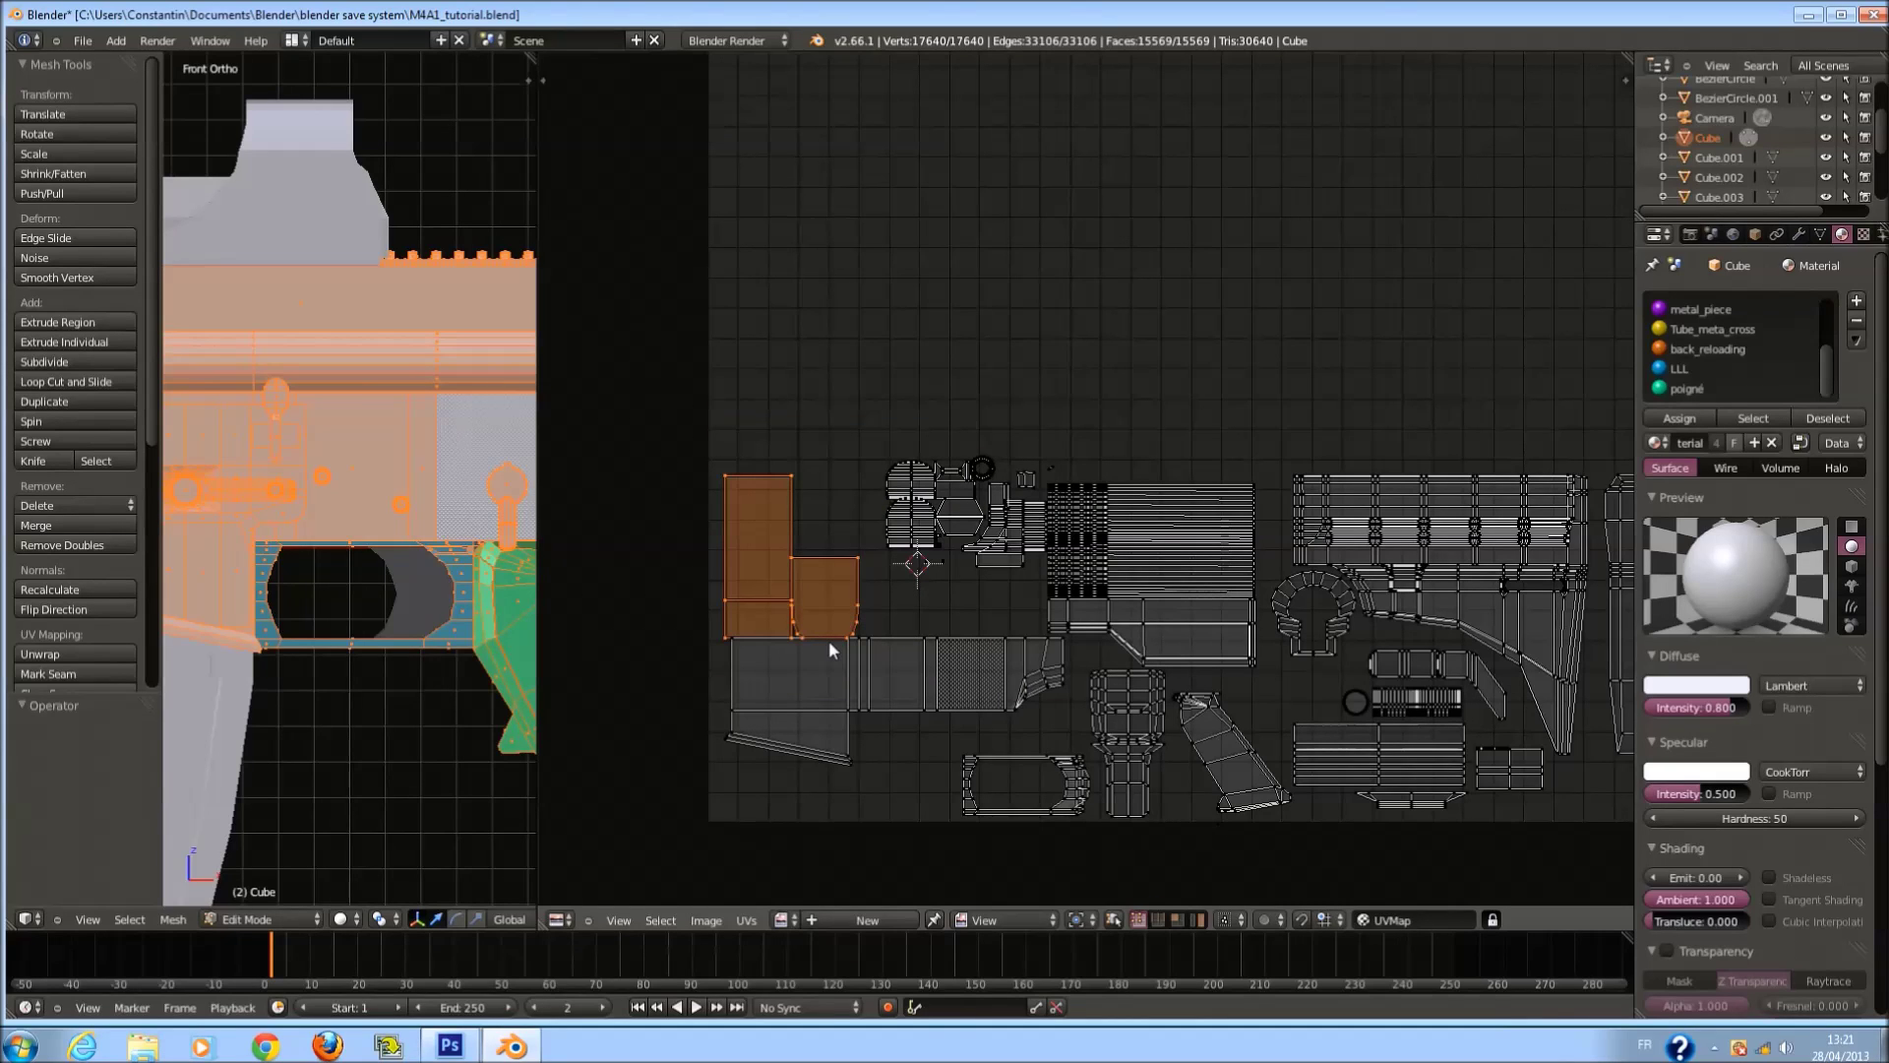
Select all three receiver islands, move them into the empty area above the other parts, scale them by 1.396, and shift them -0.096 in X.
key("shift+l")
key("shift+l")
key("shift+l")
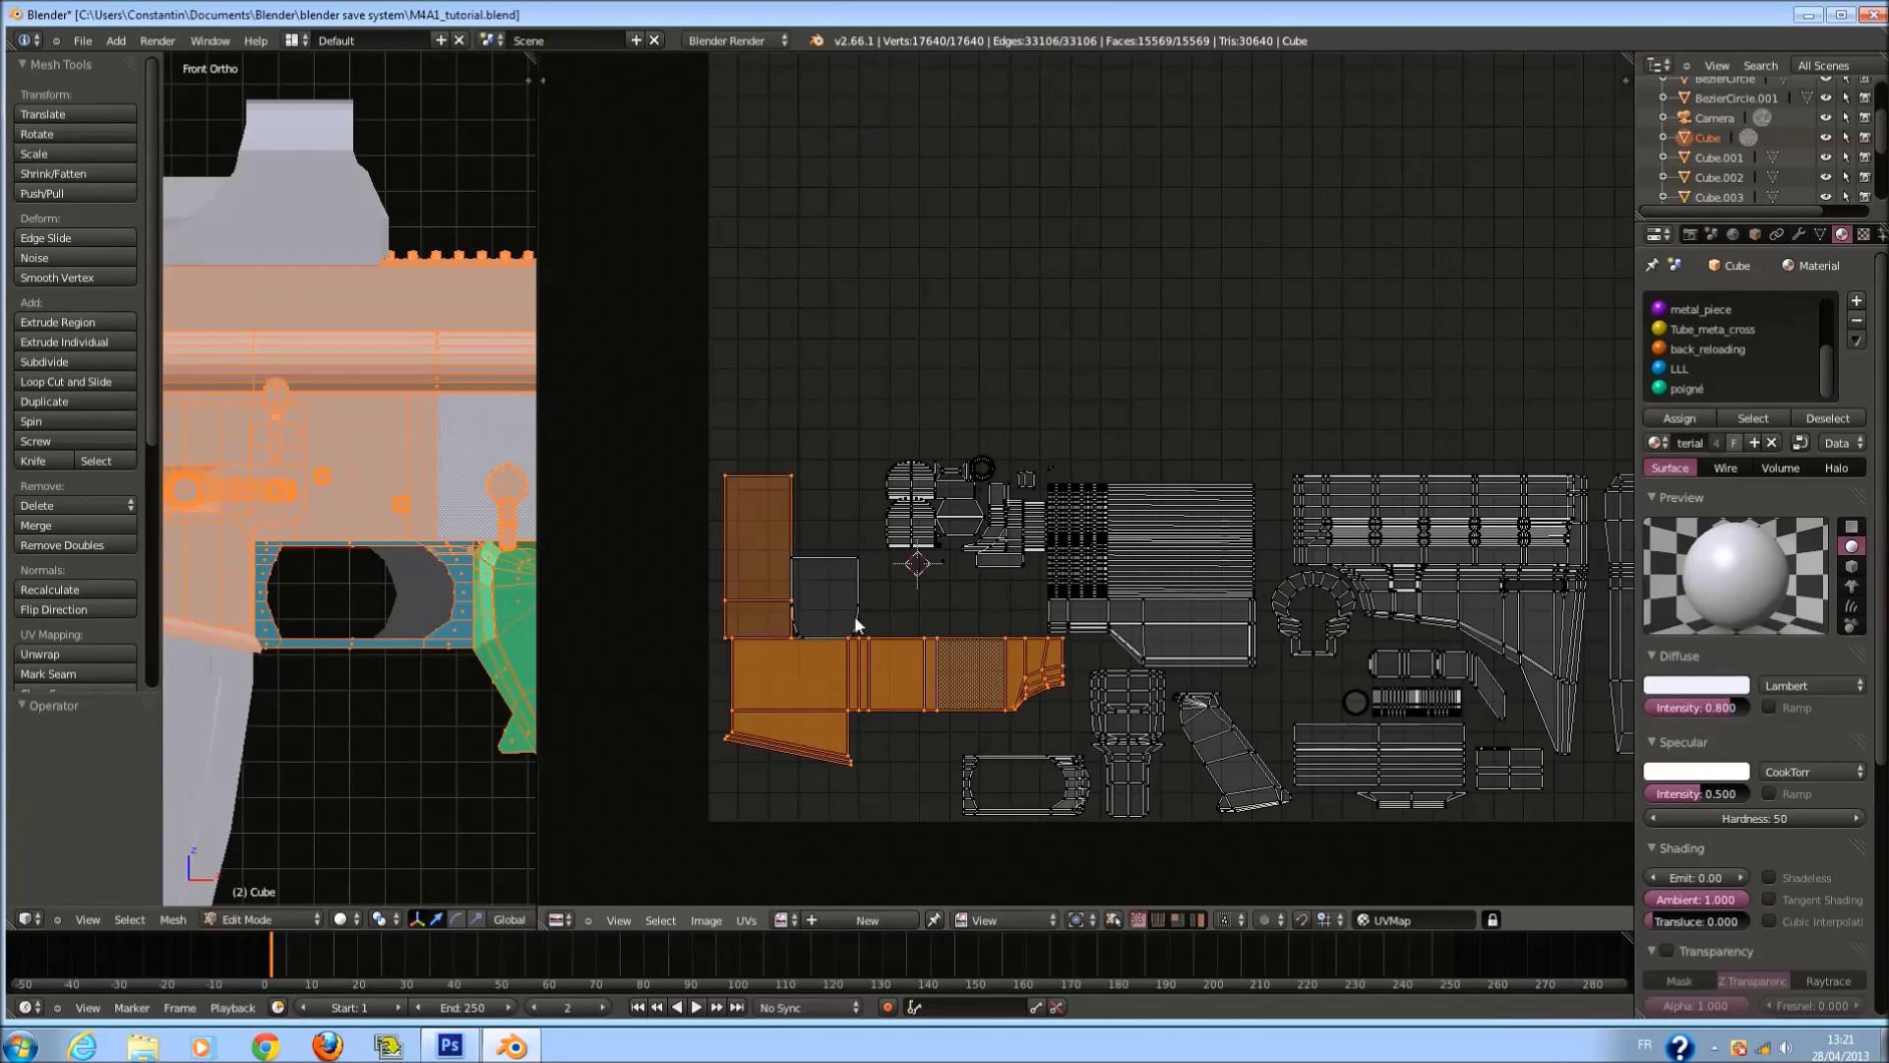
scroll(862, 584, "down", 2)
key("g")
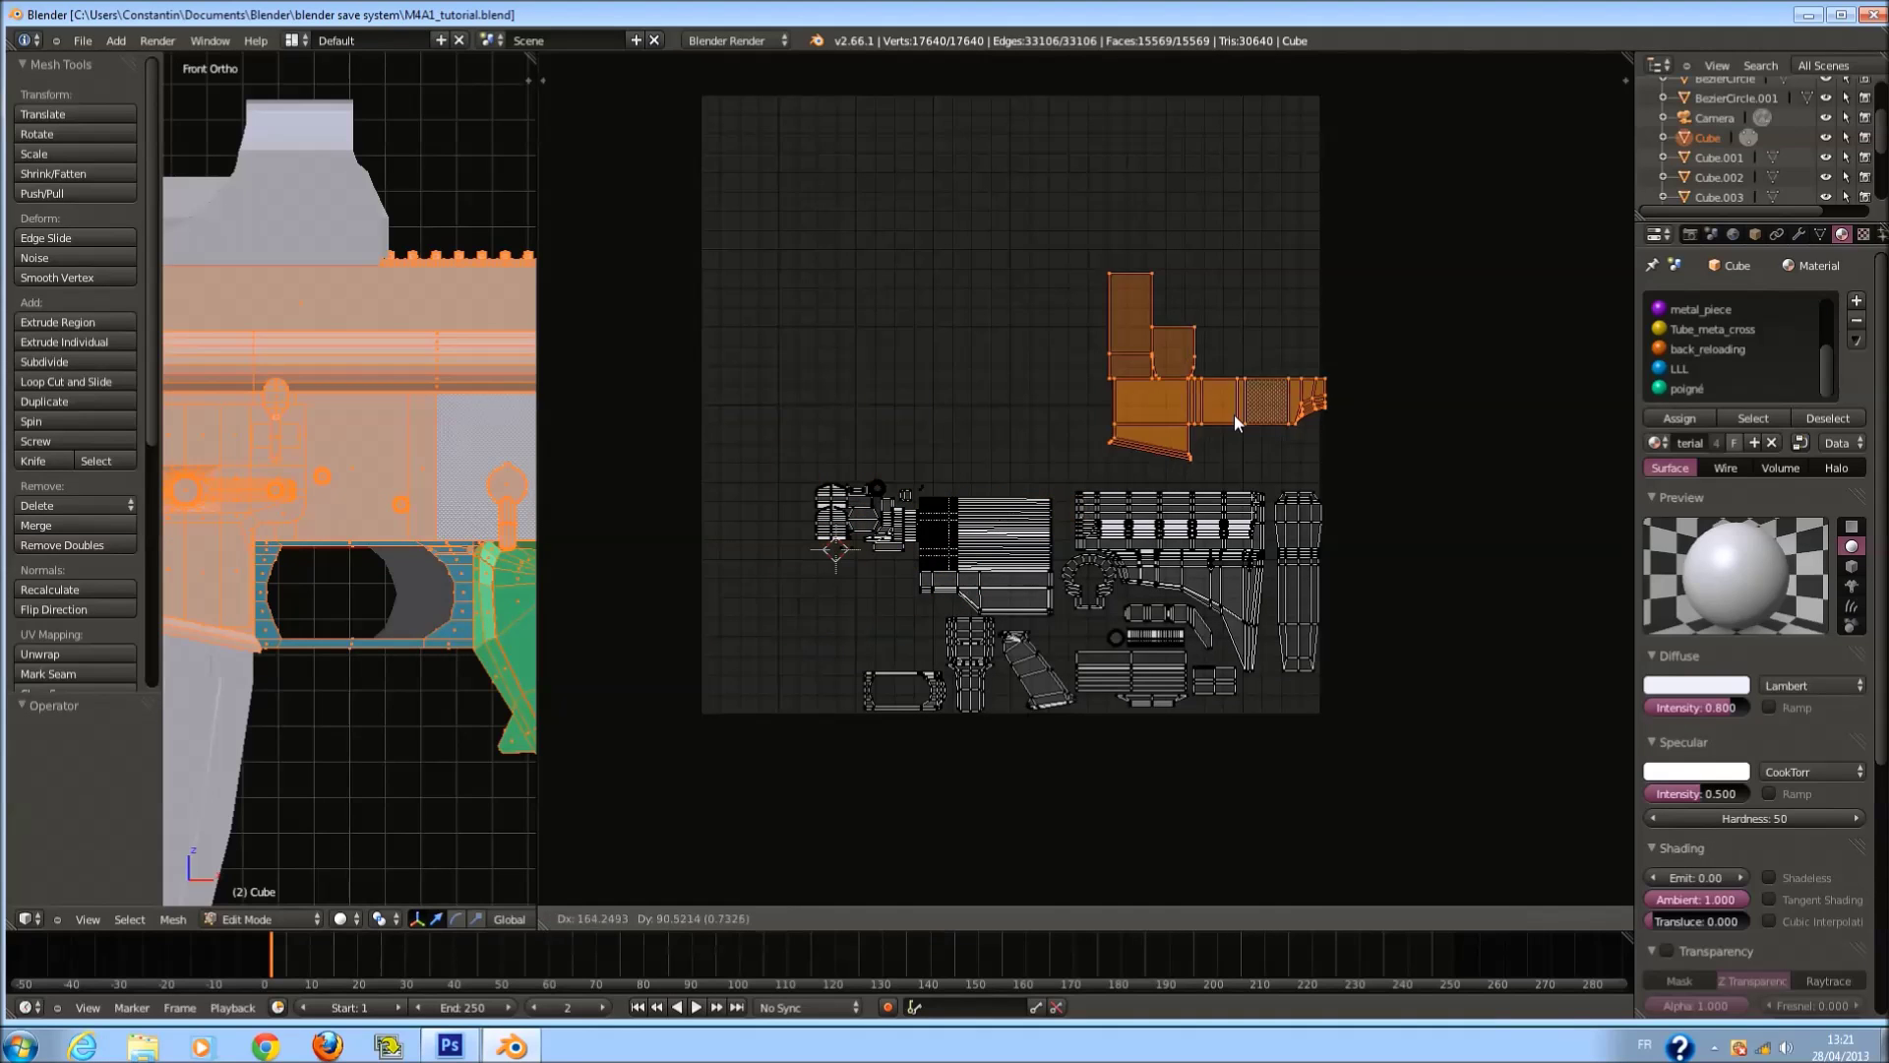
left_click(1165, 440)
key("ctrl+s")
left_click(1167, 433)
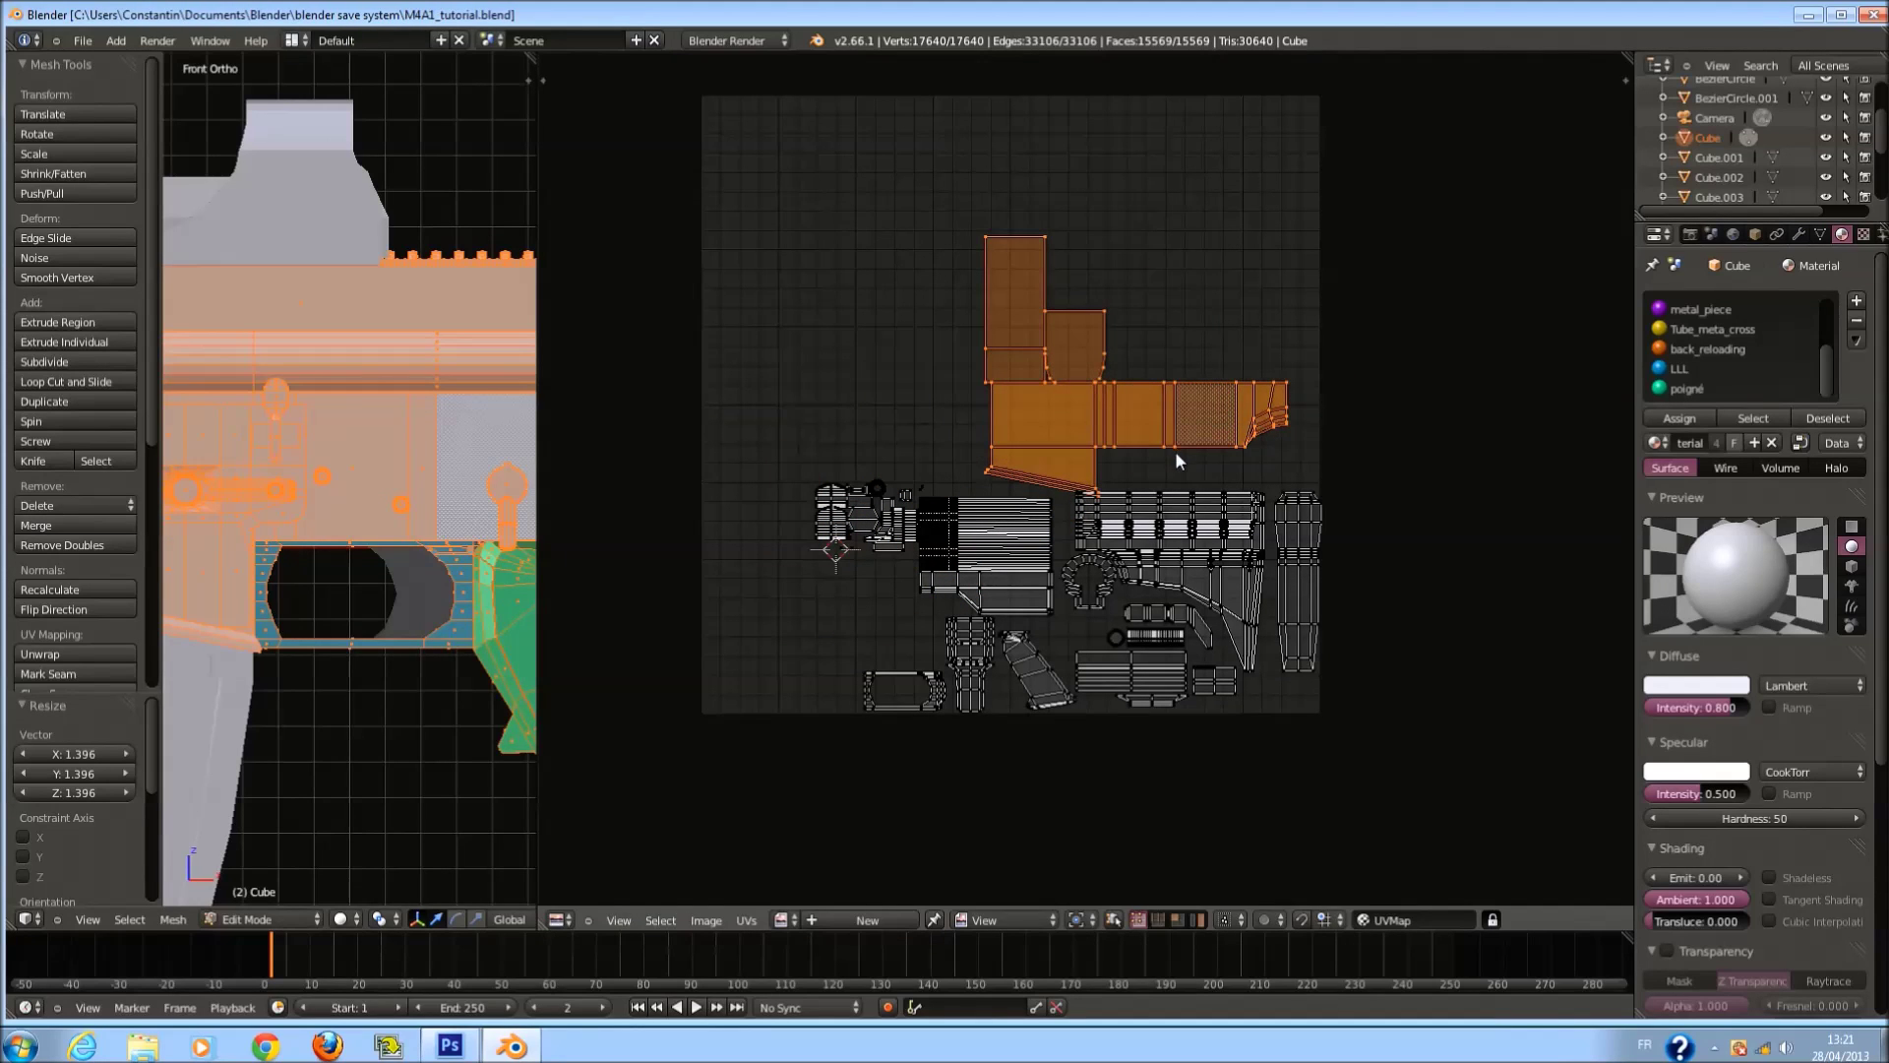
key("g")
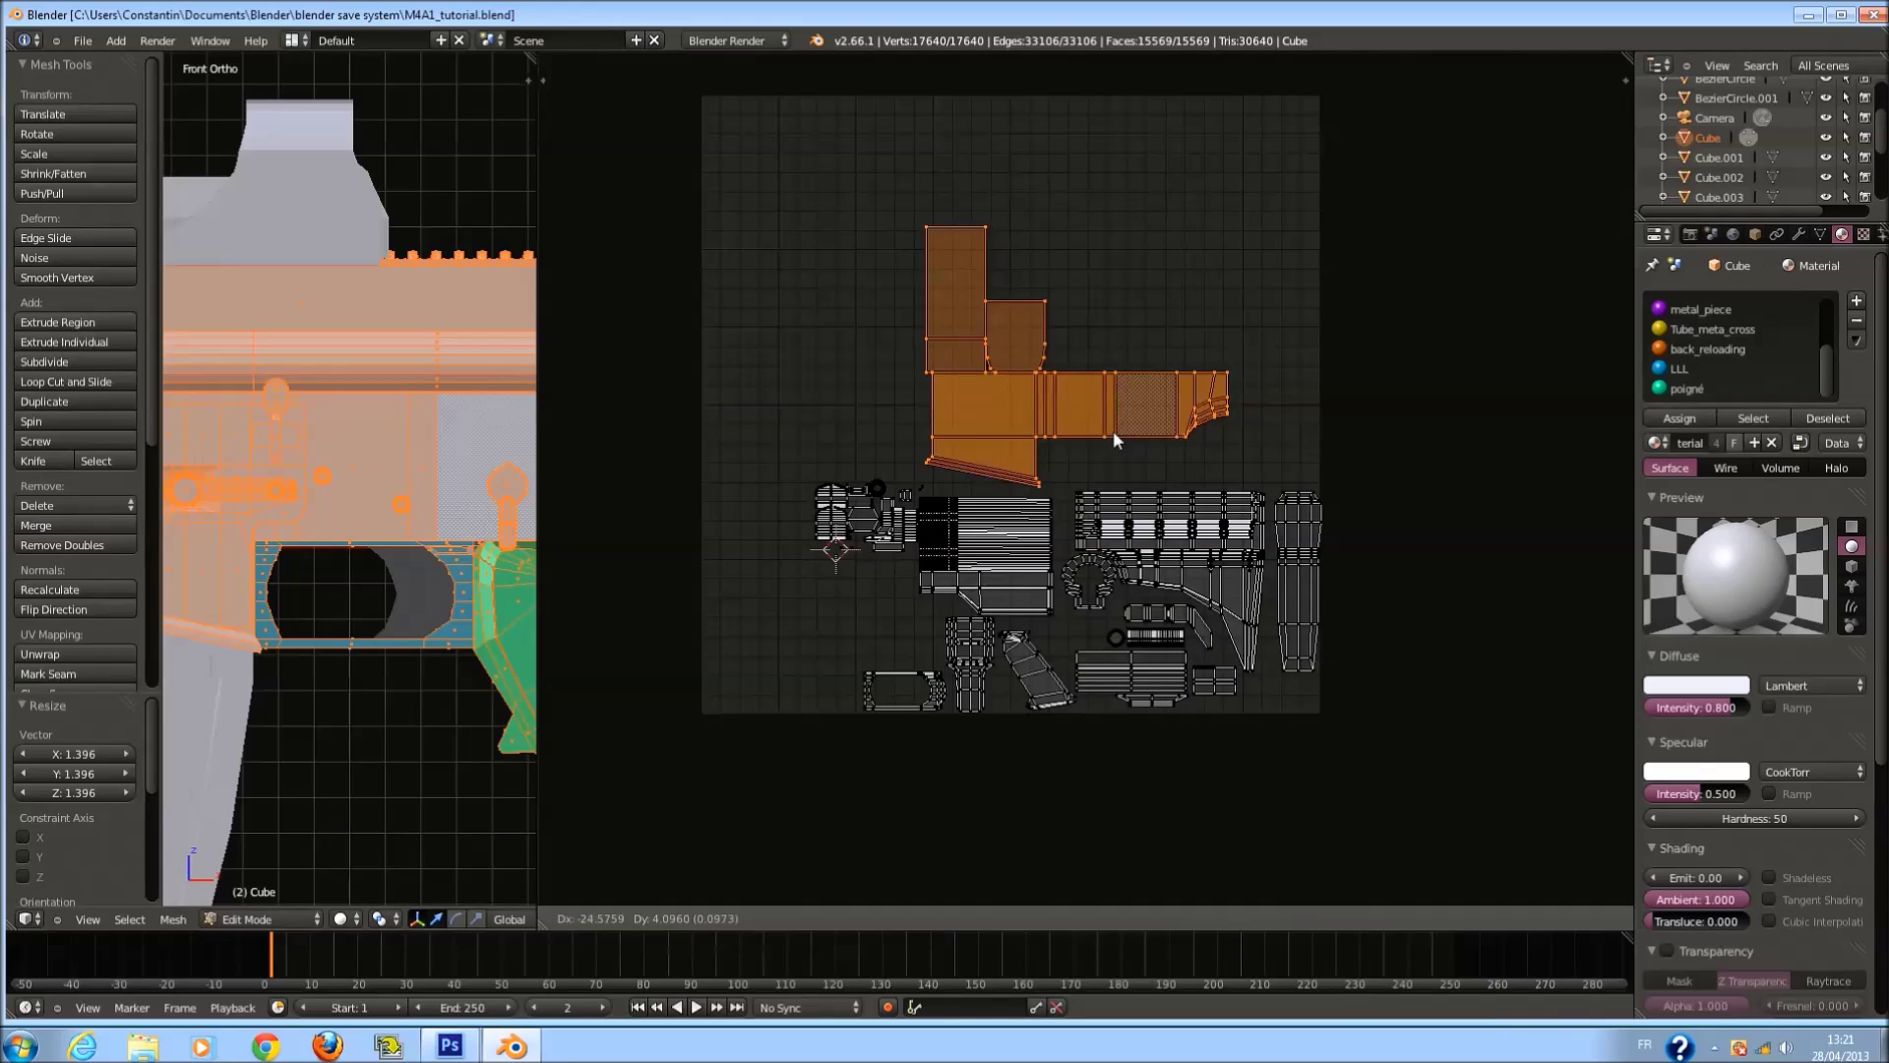
left_click(1111, 434)
Move the two end-face islands beyond the narrow end of the side island, scale them by 0.868, and save the file.
key("a")
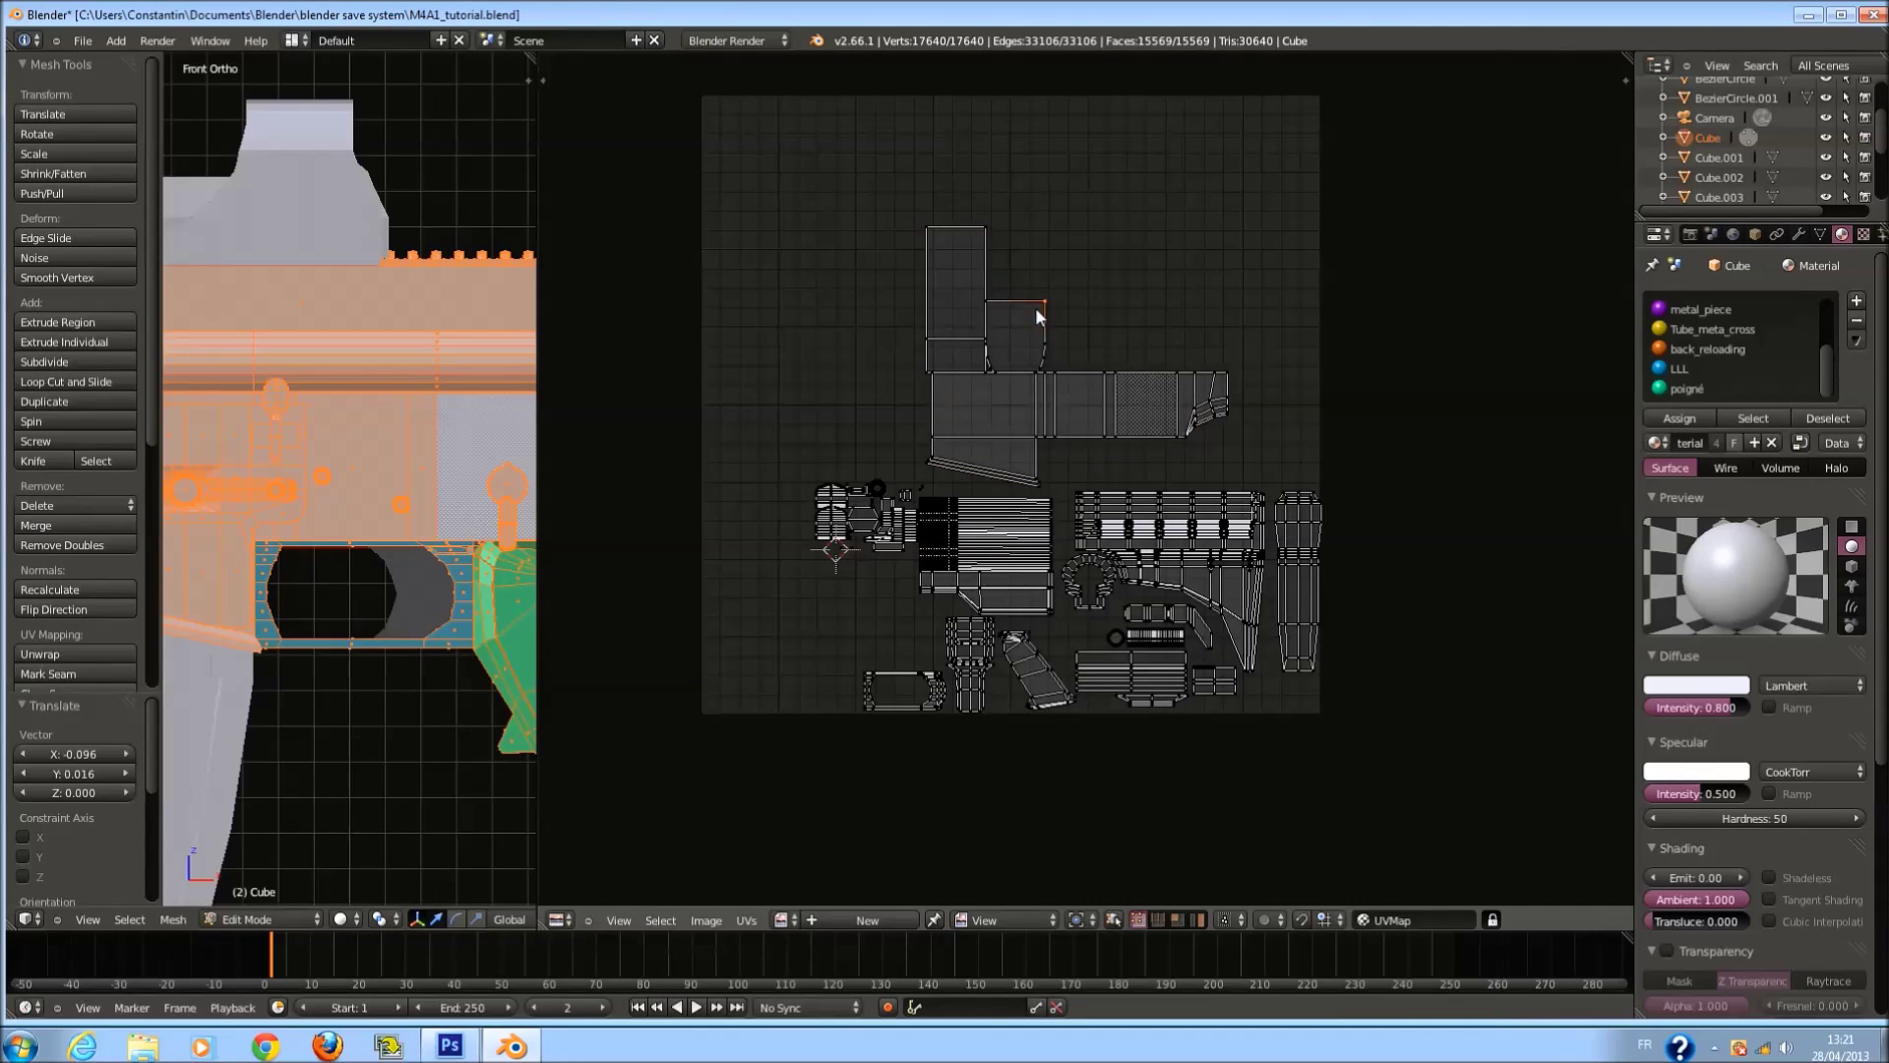
right_click(1035, 307)
right_click(984, 265)
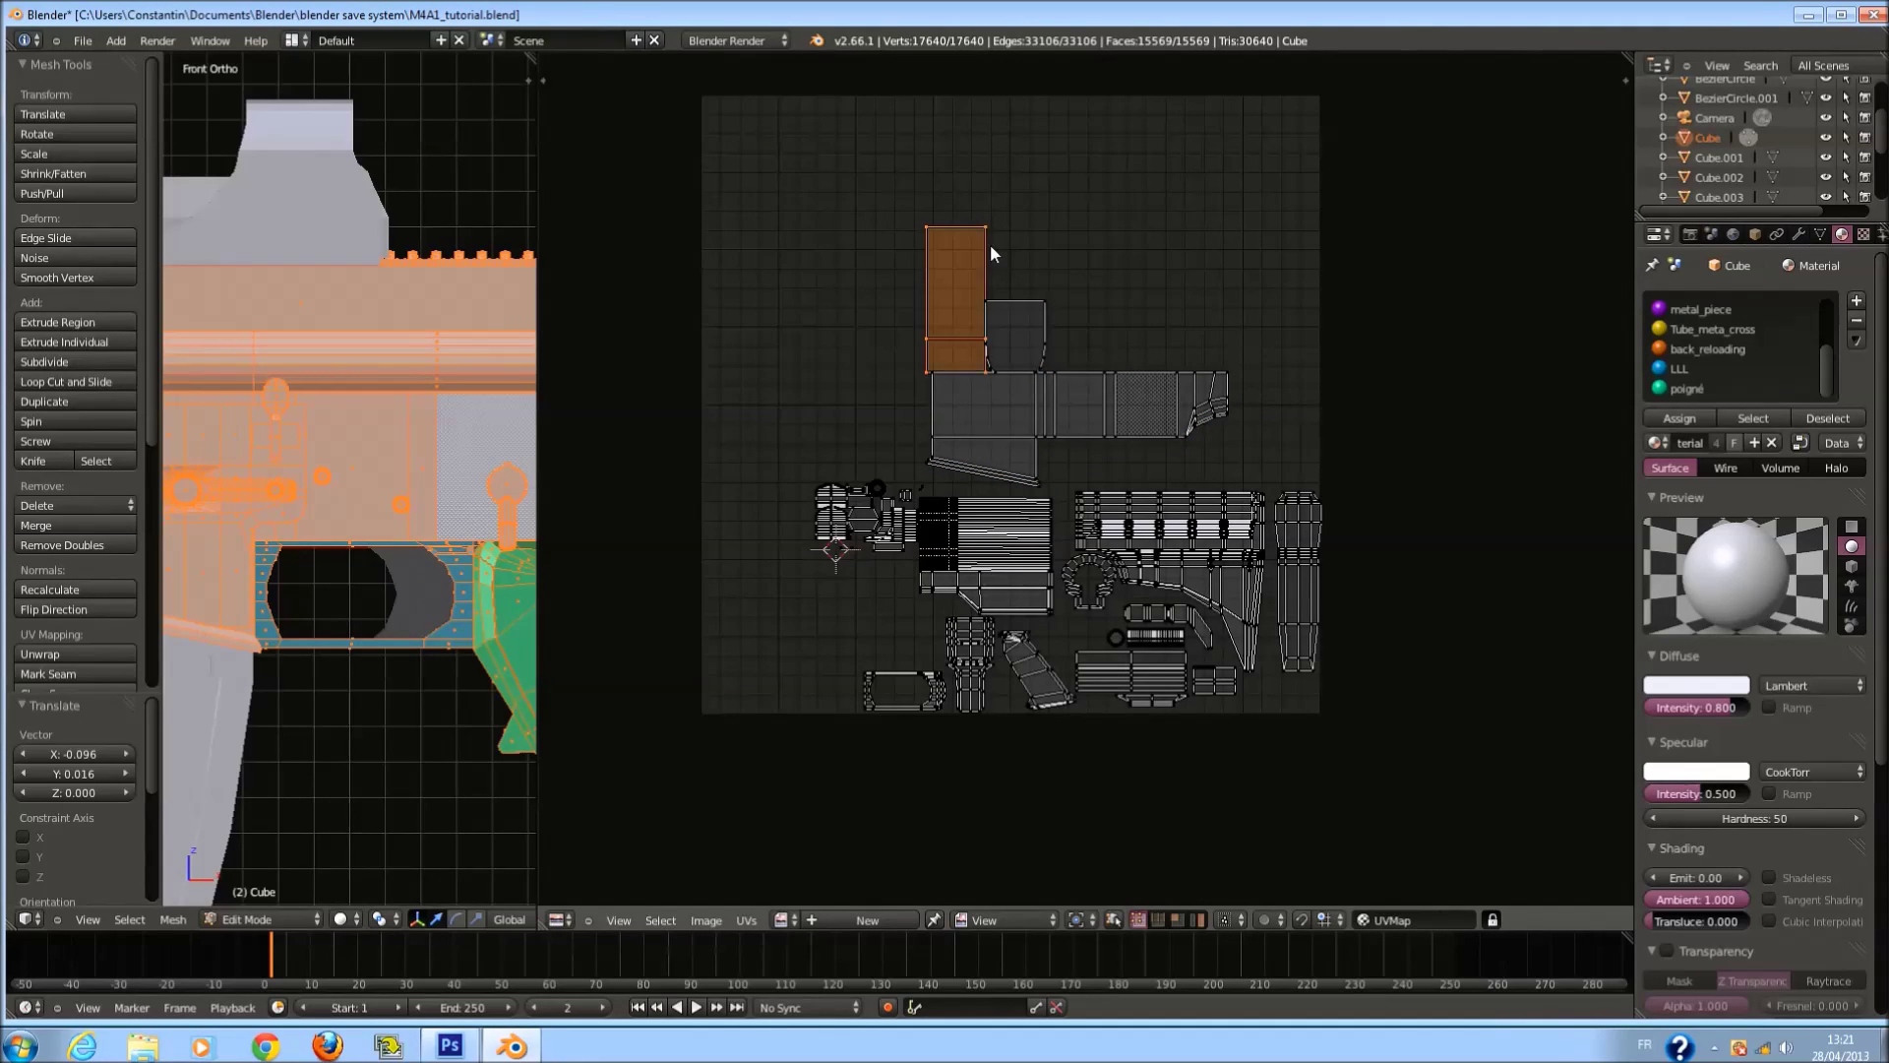
right_click(1035, 307, "shift")
key("g")
left_click(1397, 476)
key("s")
left_click(1383, 468)
scroll(1383, 468, "up", 3)
key("ctrl+s")
key("a")
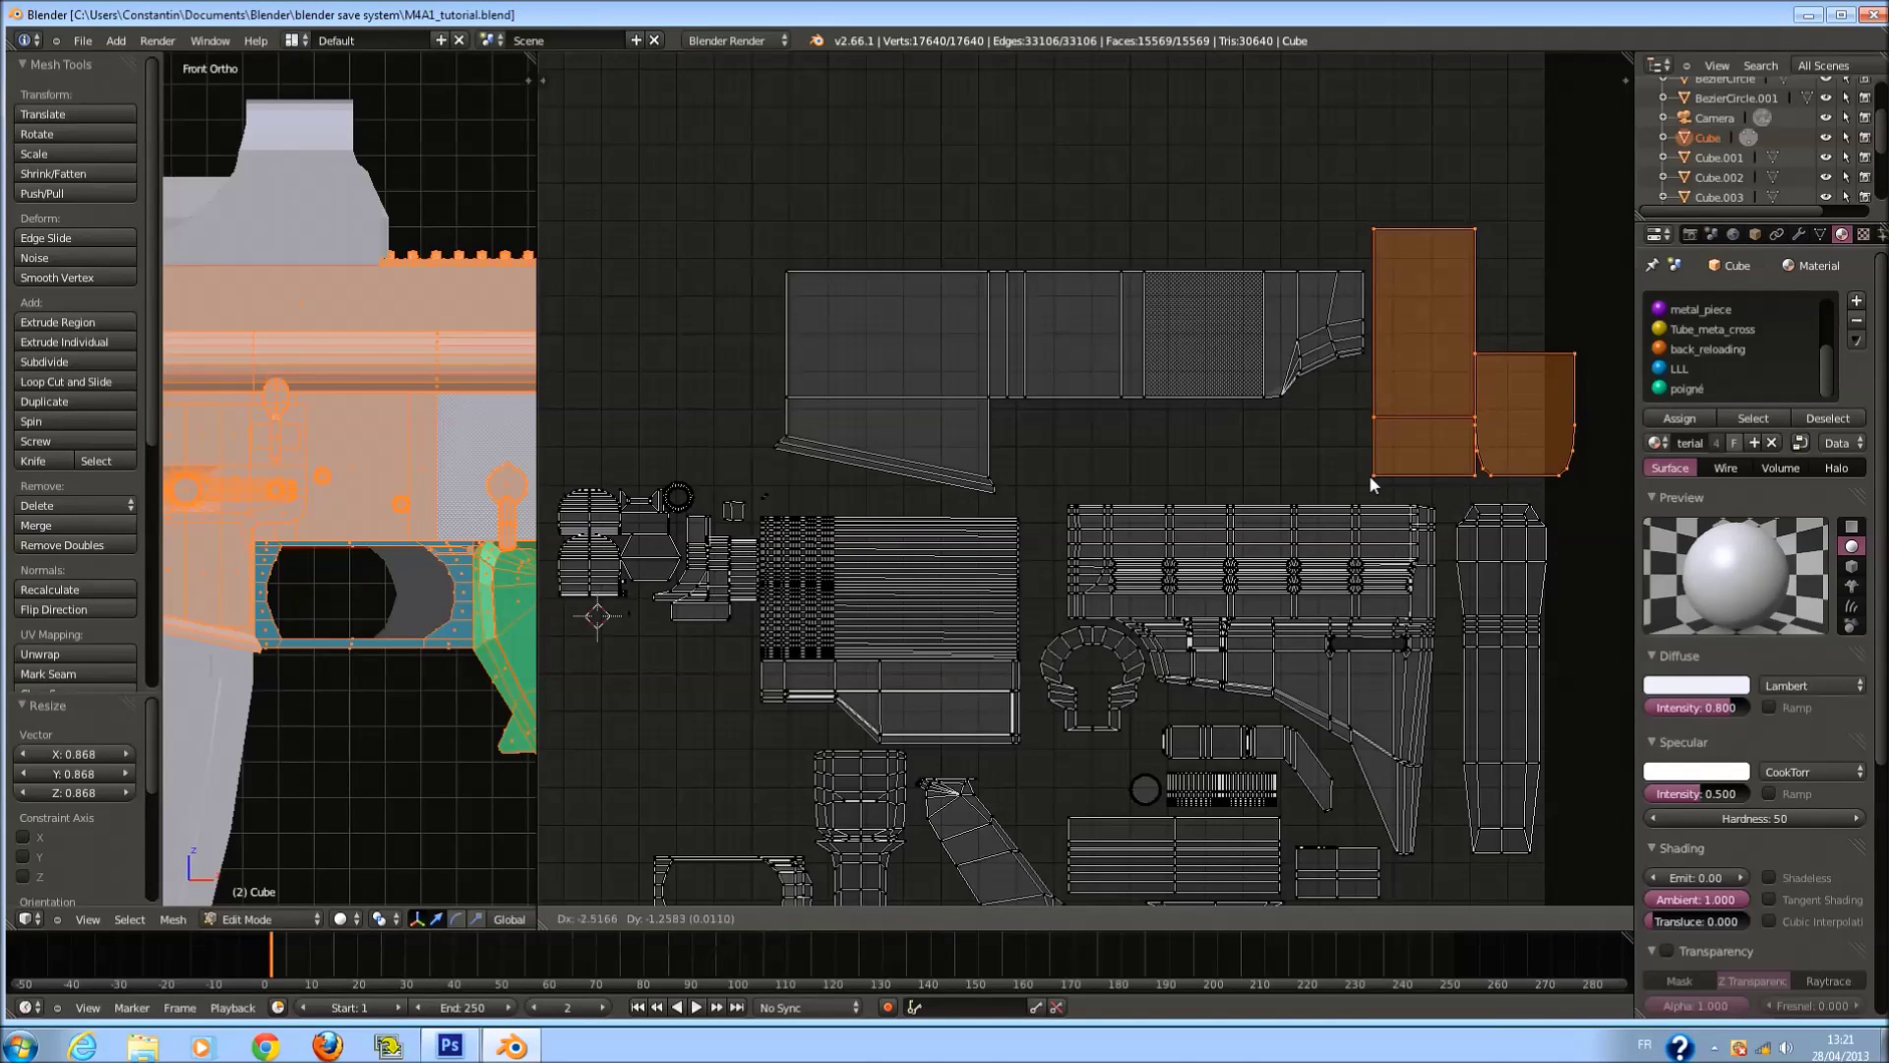
Reselect both end-face islands, scale them by 0.864, and move them to fit inside the UV square's edge.
middle_click_drag(1367, 475, 1285, 509)
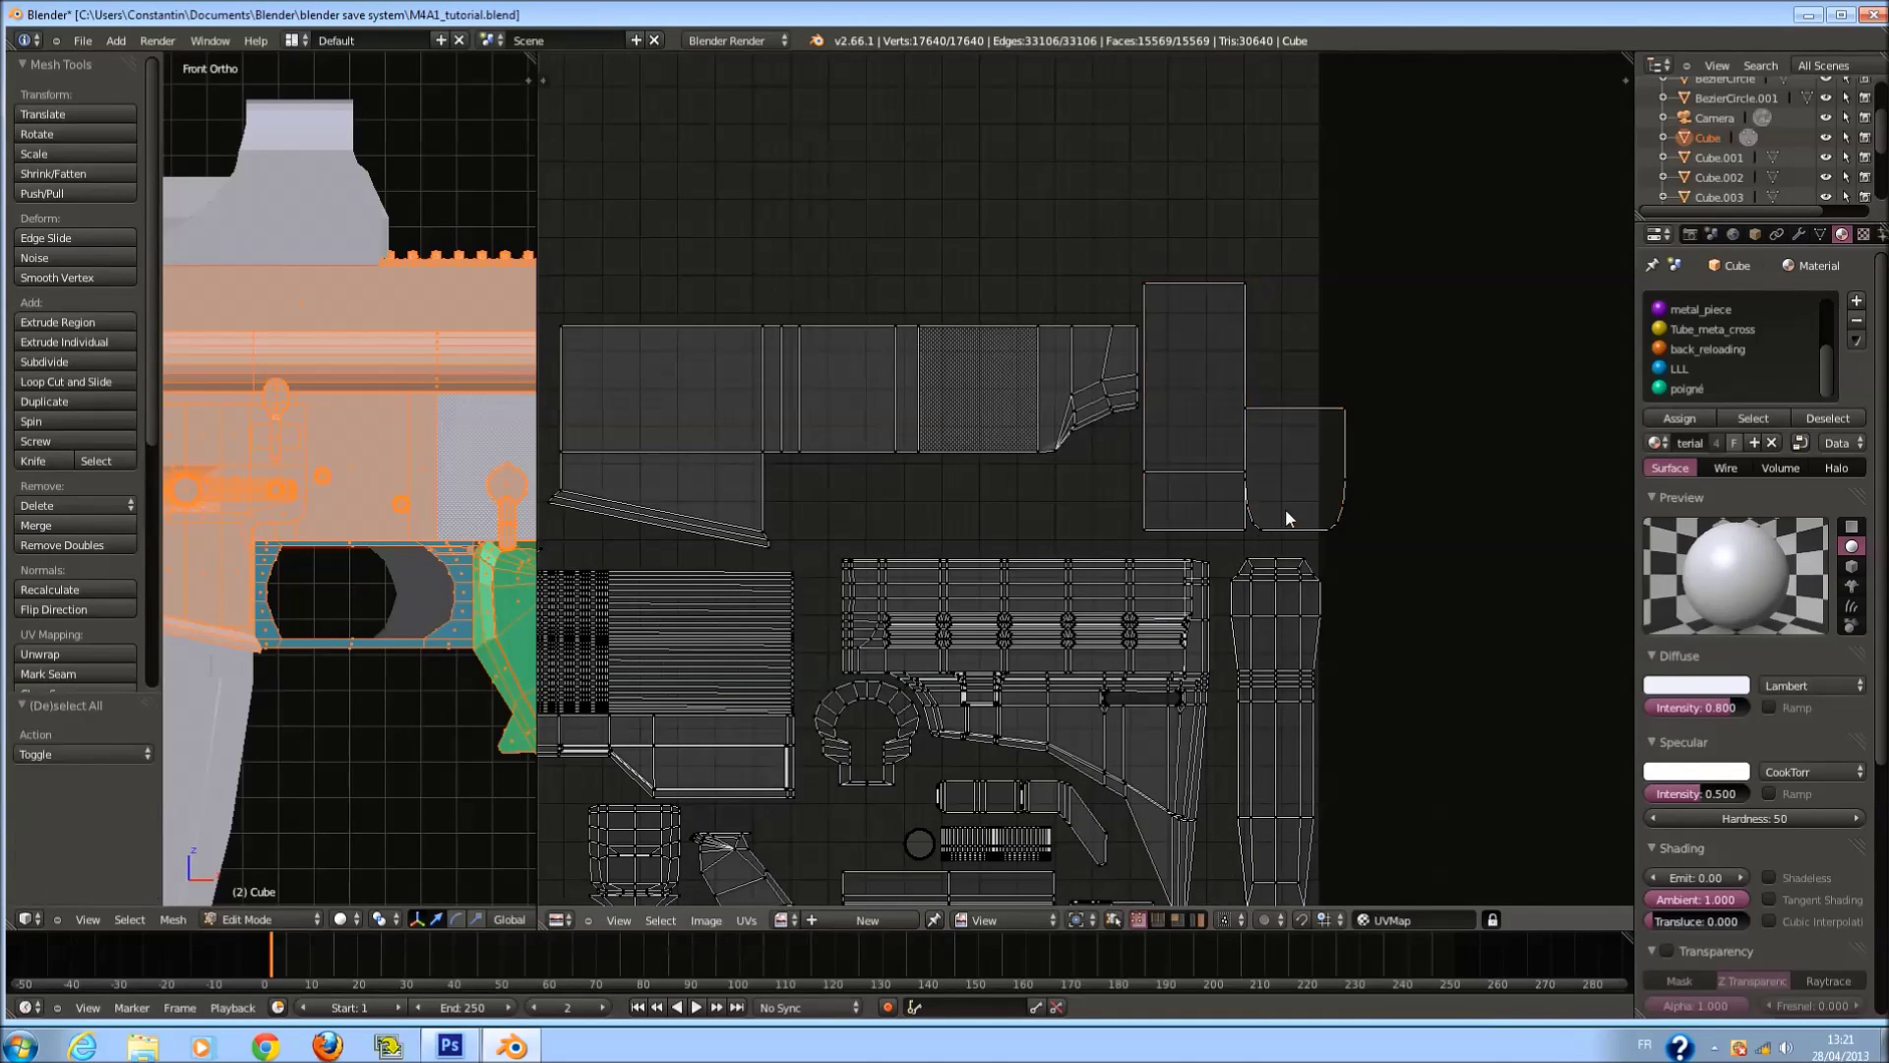
right_click(1342, 475)
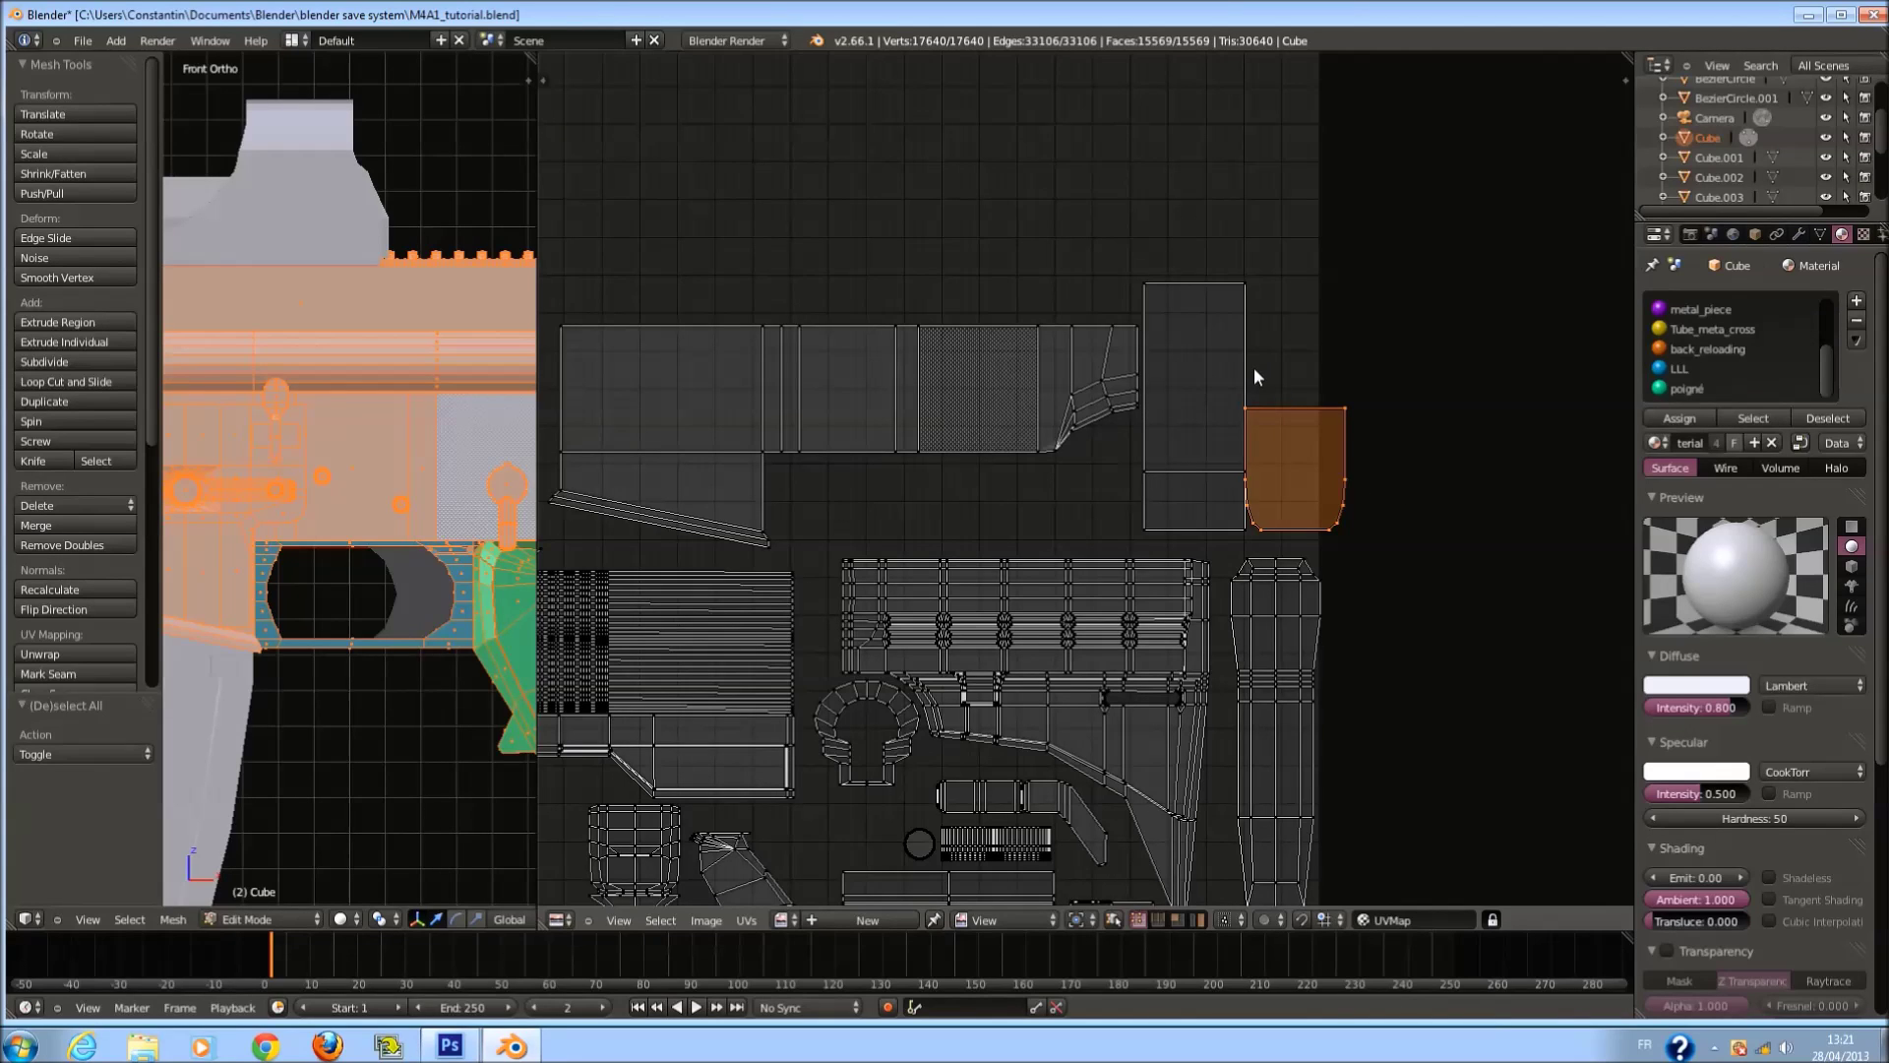
key("a")
key("l")
key("shift+l")
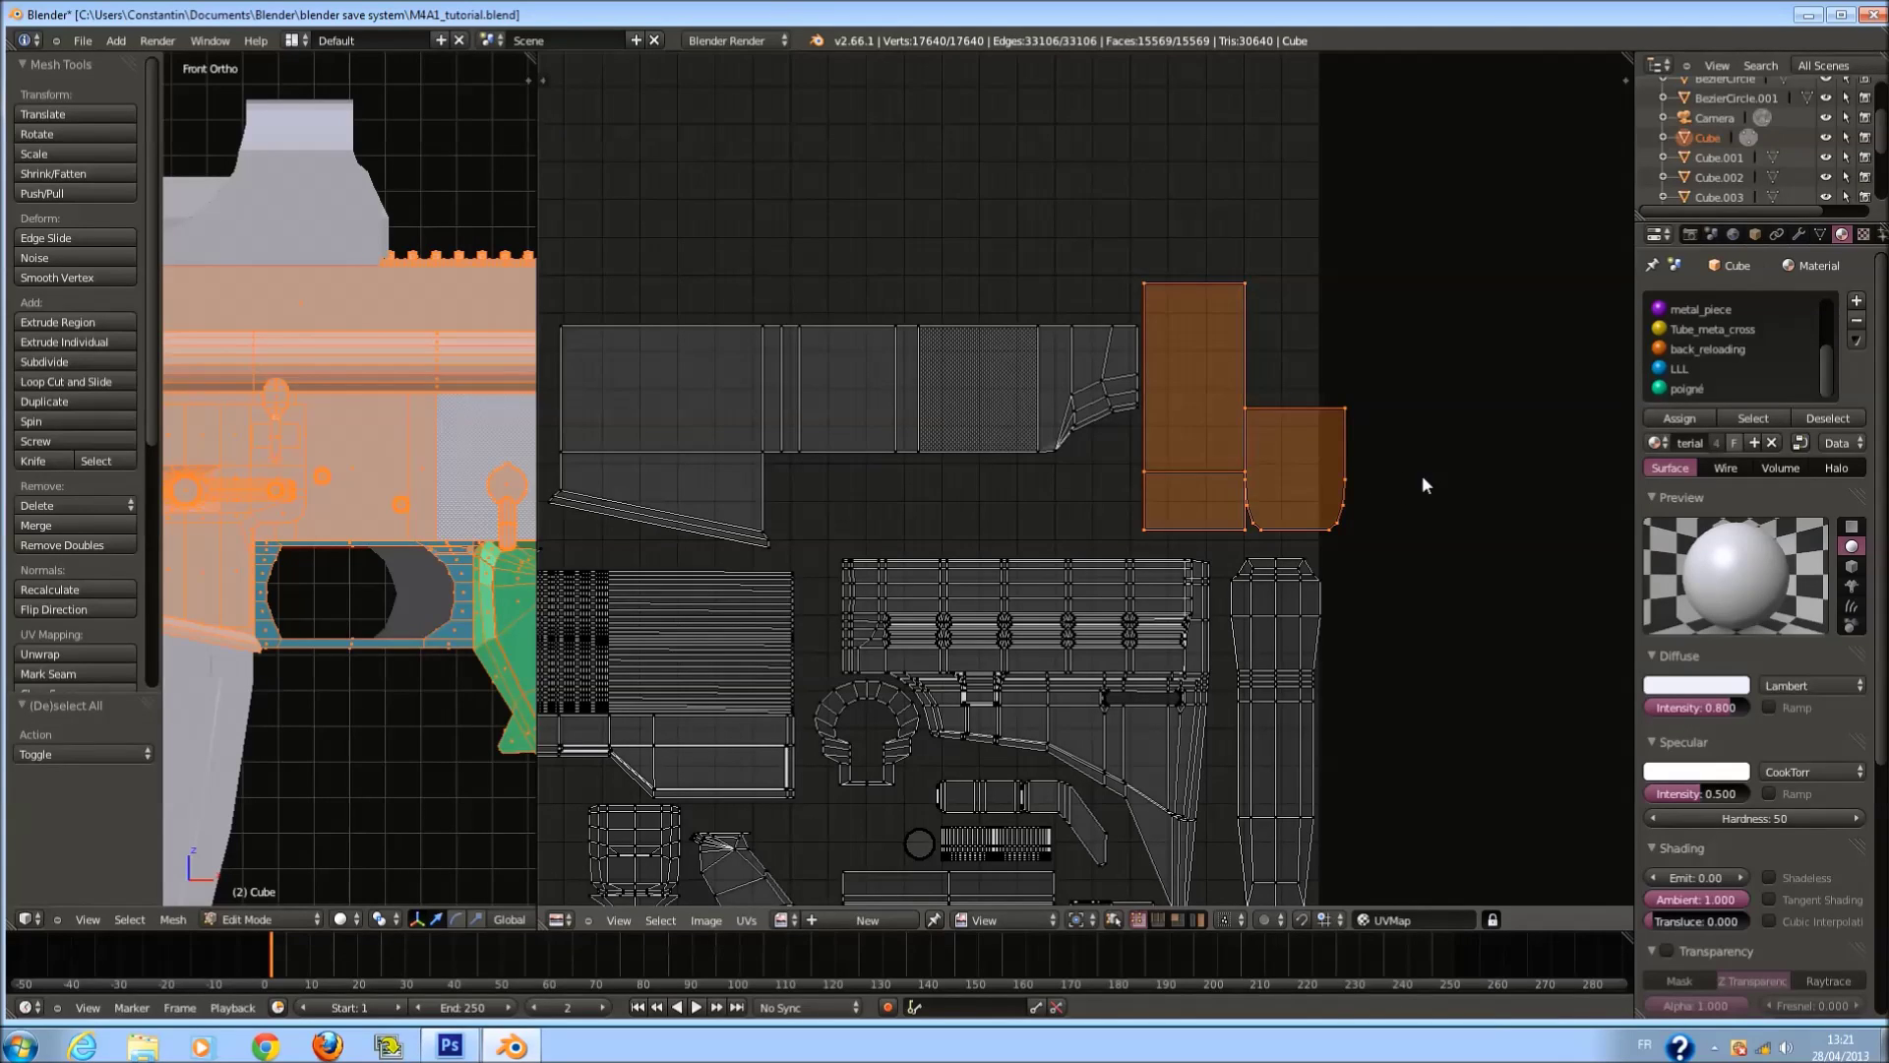
key("s")
left_click(1389, 477)
key("g")
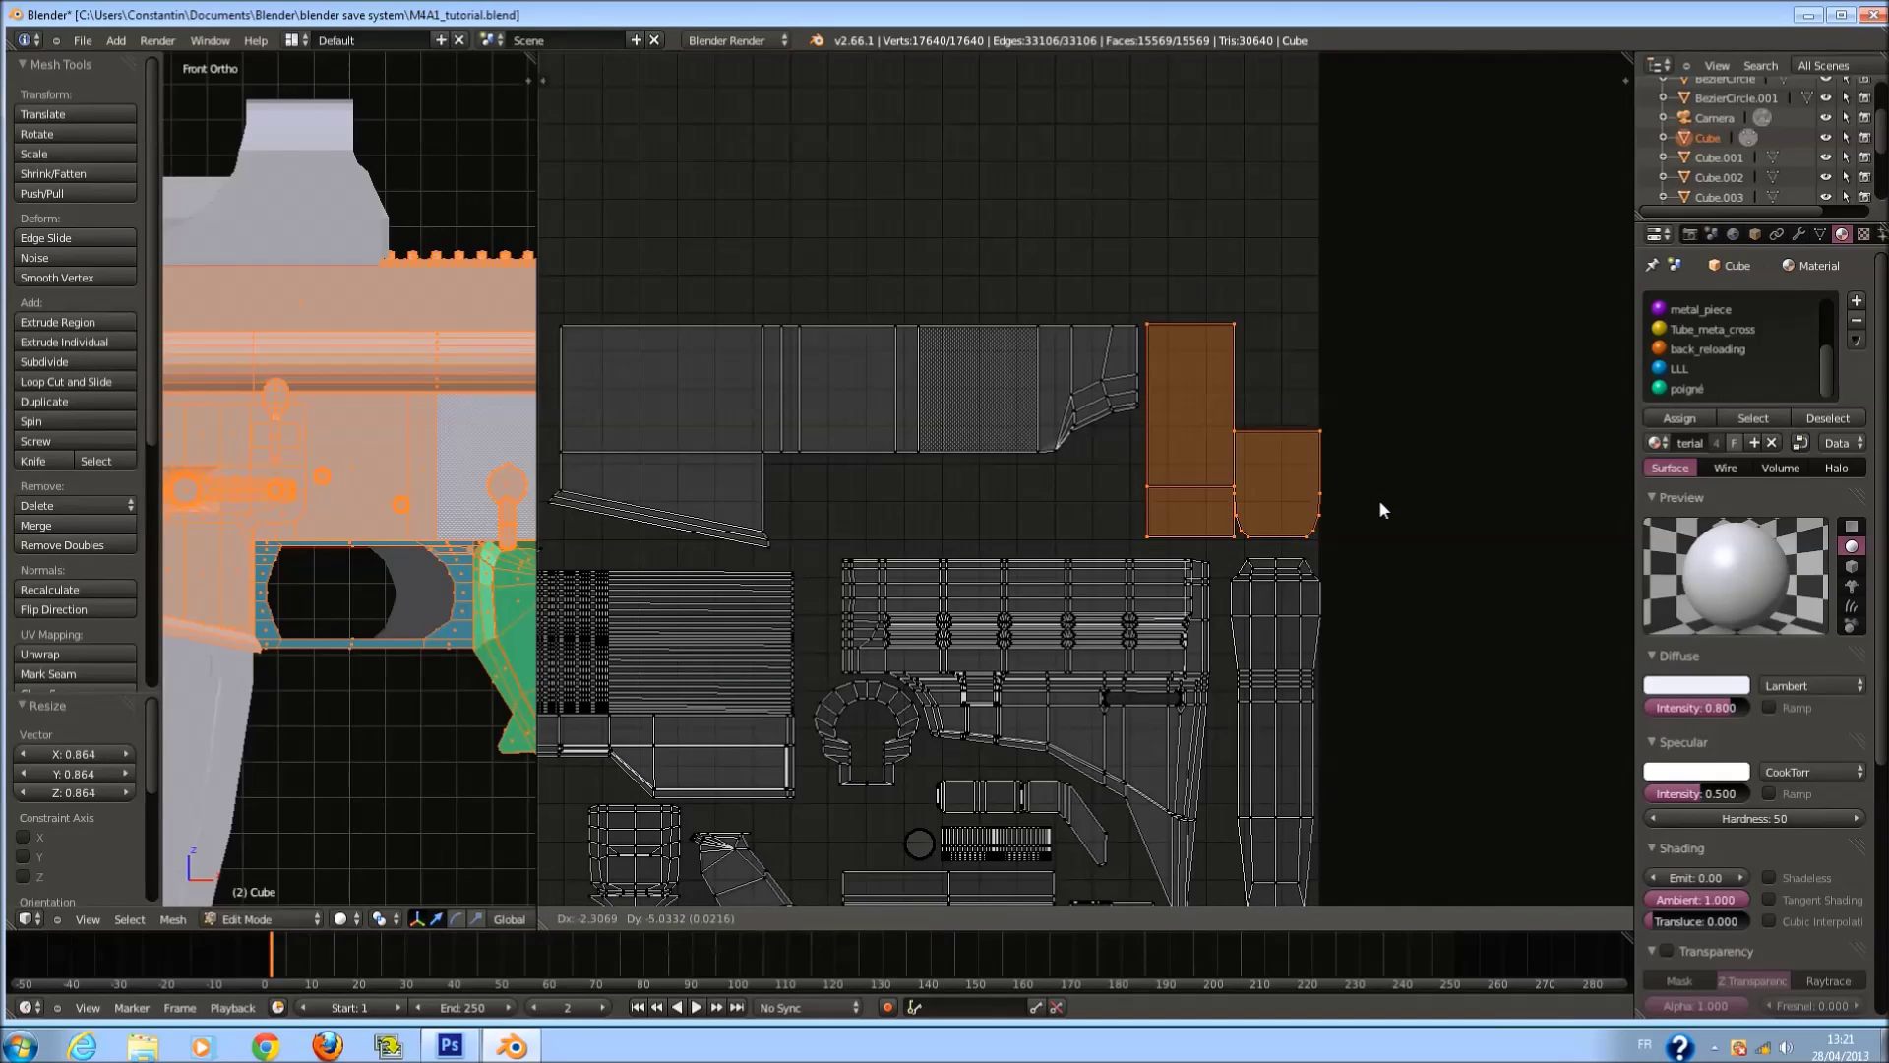
left_click(1379, 509)
Deselect all UV islands and save the file.
scroll(1269, 536, "down", 1)
key("a")
key("a")
scroll(1162, 561, "up", 1)
key("a")
middle_click_drag(1169, 554, 1284, 538)
key("ctrl+s")
scroll(1095, 564, "down", 1)
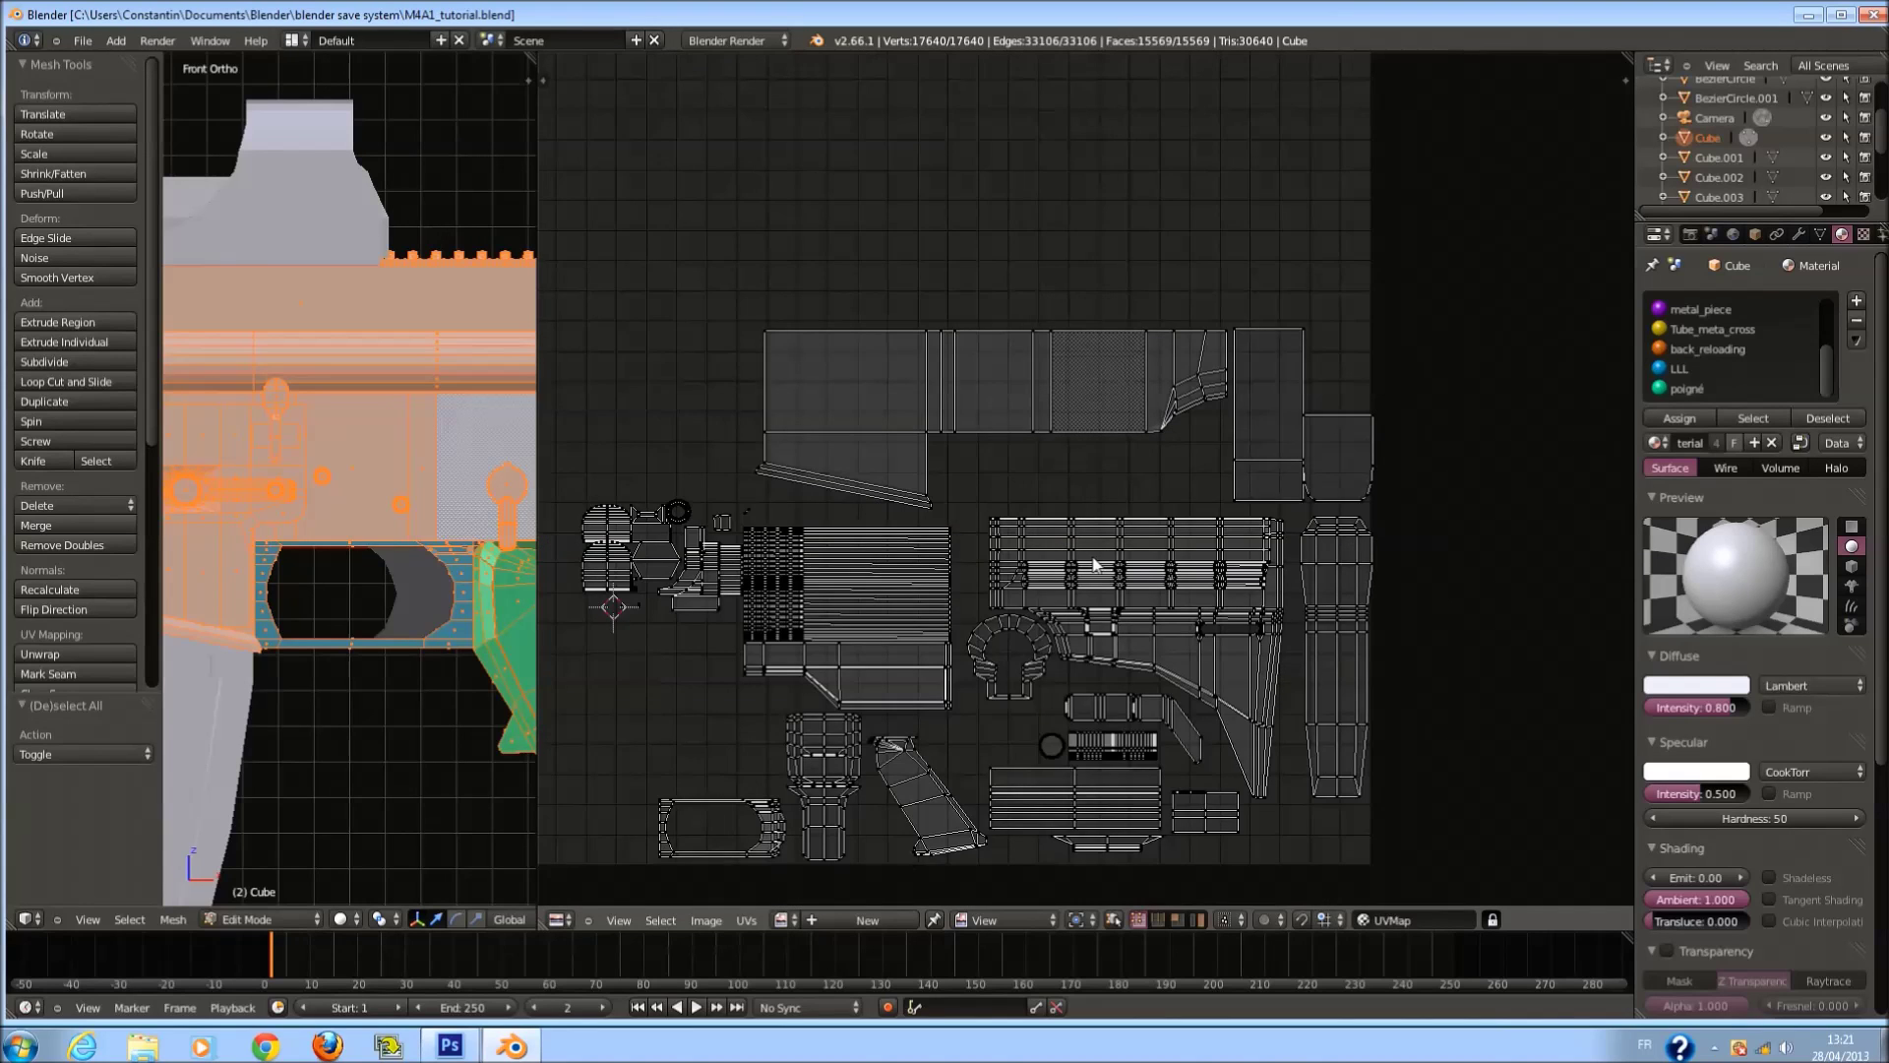
Border-select the slanted grip island and the upright island next to it.
middle_click_drag(1095, 564, 1306, 534)
scroll(1138, 600, "up", 1)
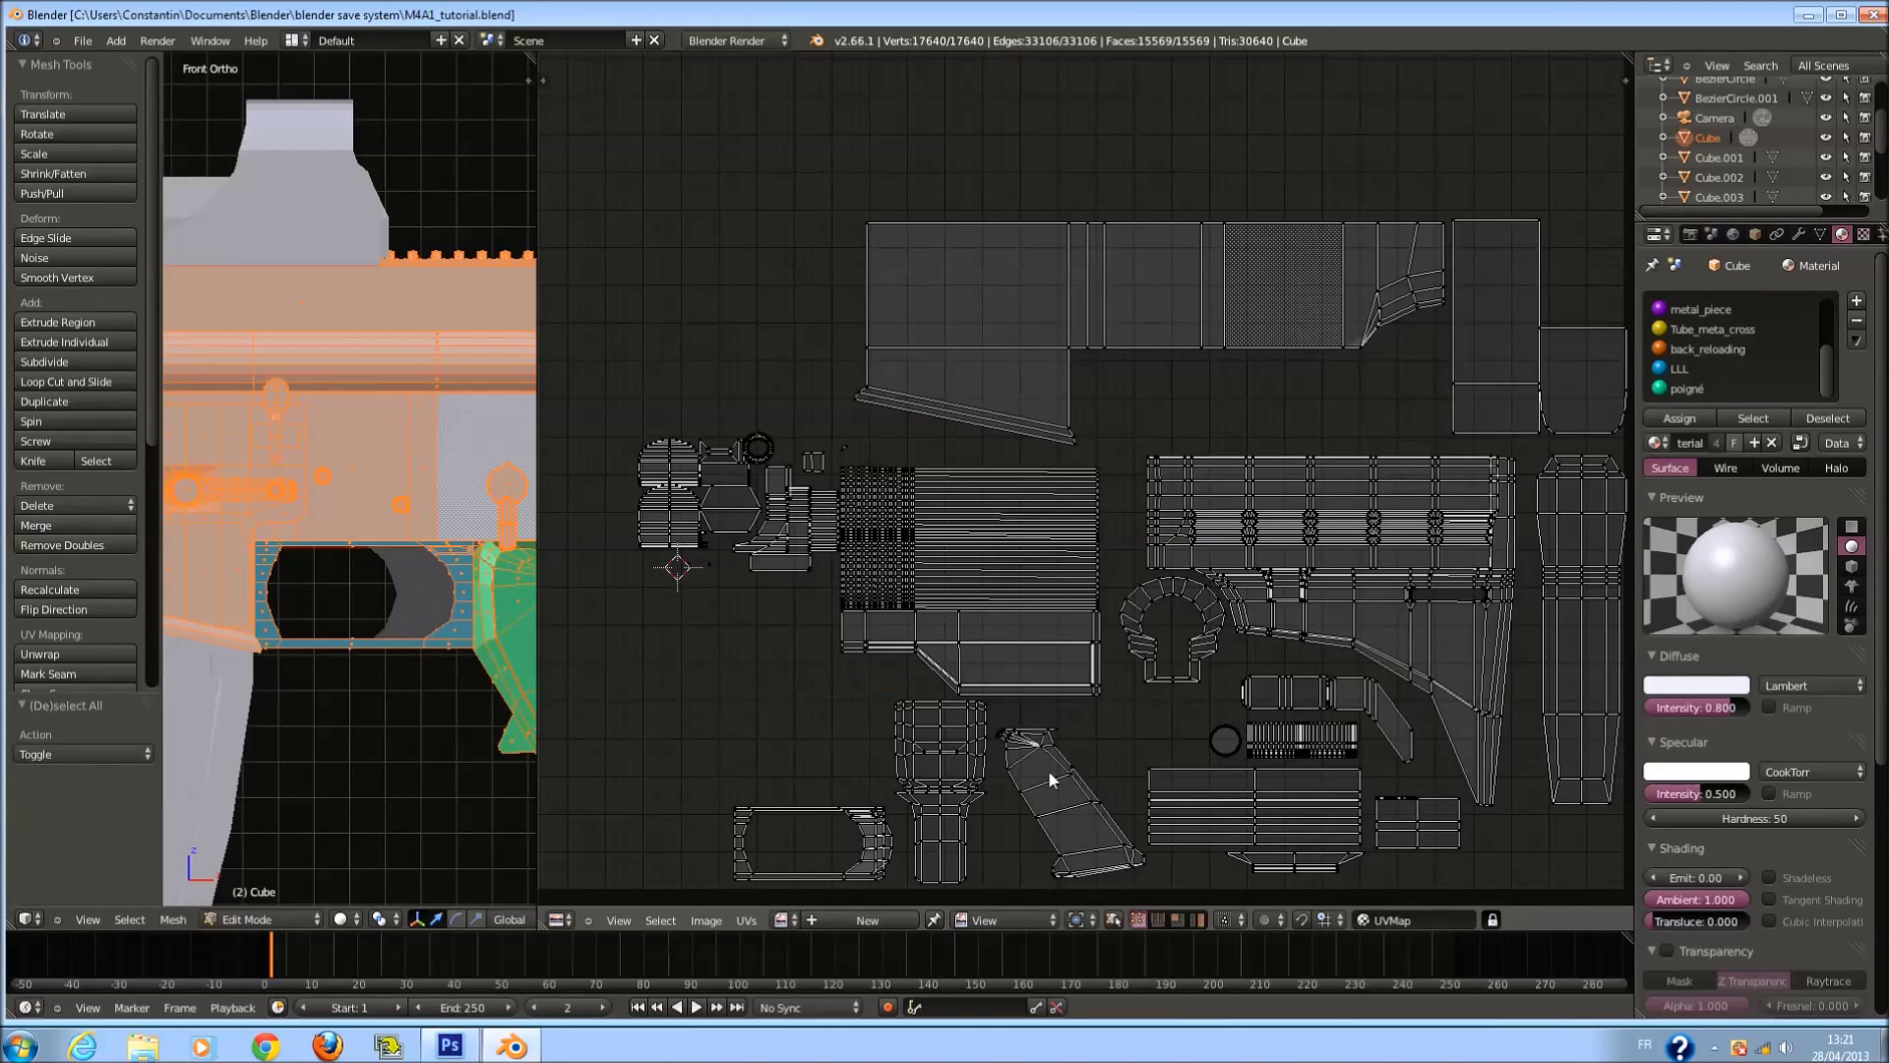
middle_click_drag(1017, 765, 1145, 732)
key("b")
key("Escape")
key("b")
left_click_drag(1025, 662, 1120, 858)
key("b")
key("b")
left_click_drag(1279, 847, 1184, 793)
left_click_drag(1282, 856, 1256, 802)
key("b")
left_click_drag(1137, 692, 1289, 868)
Add the upright island's remaining unselected vertices to the selection.
key("g")
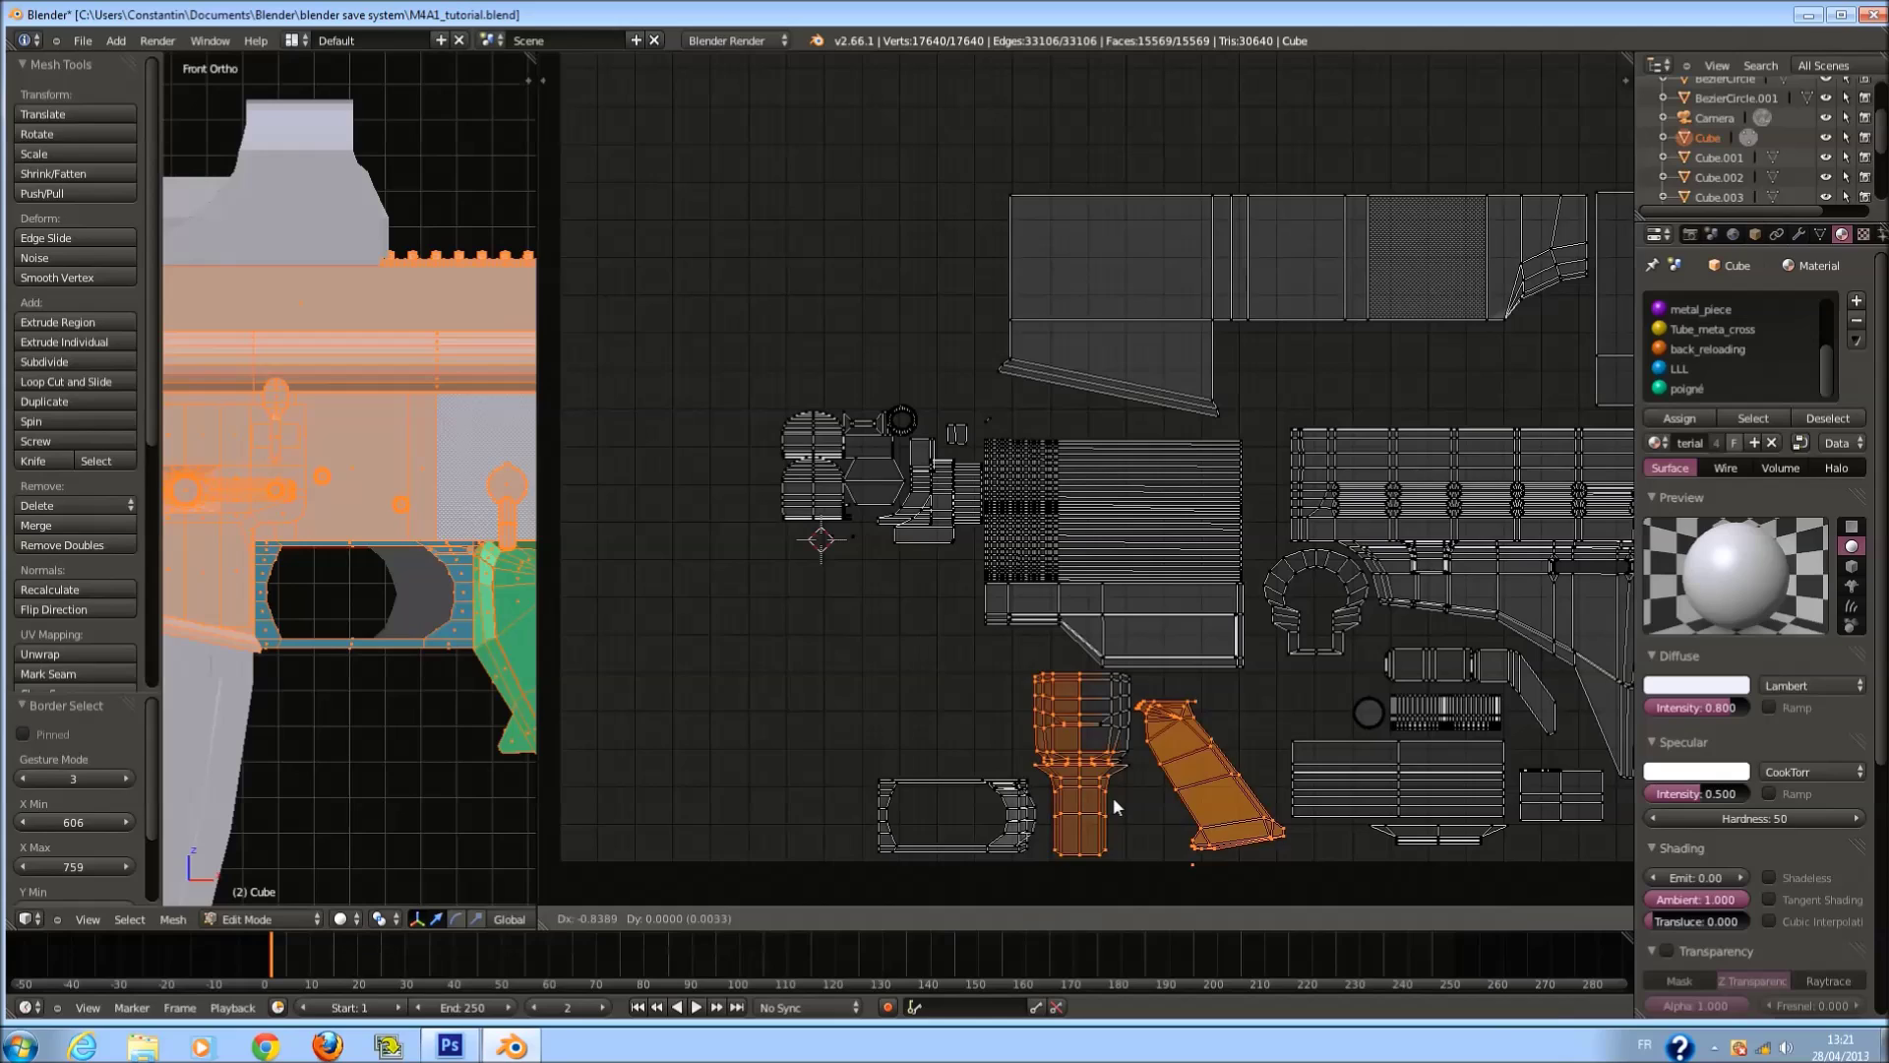
key("Escape")
key("b")
left_click_drag(1141, 765, 1118, 744)
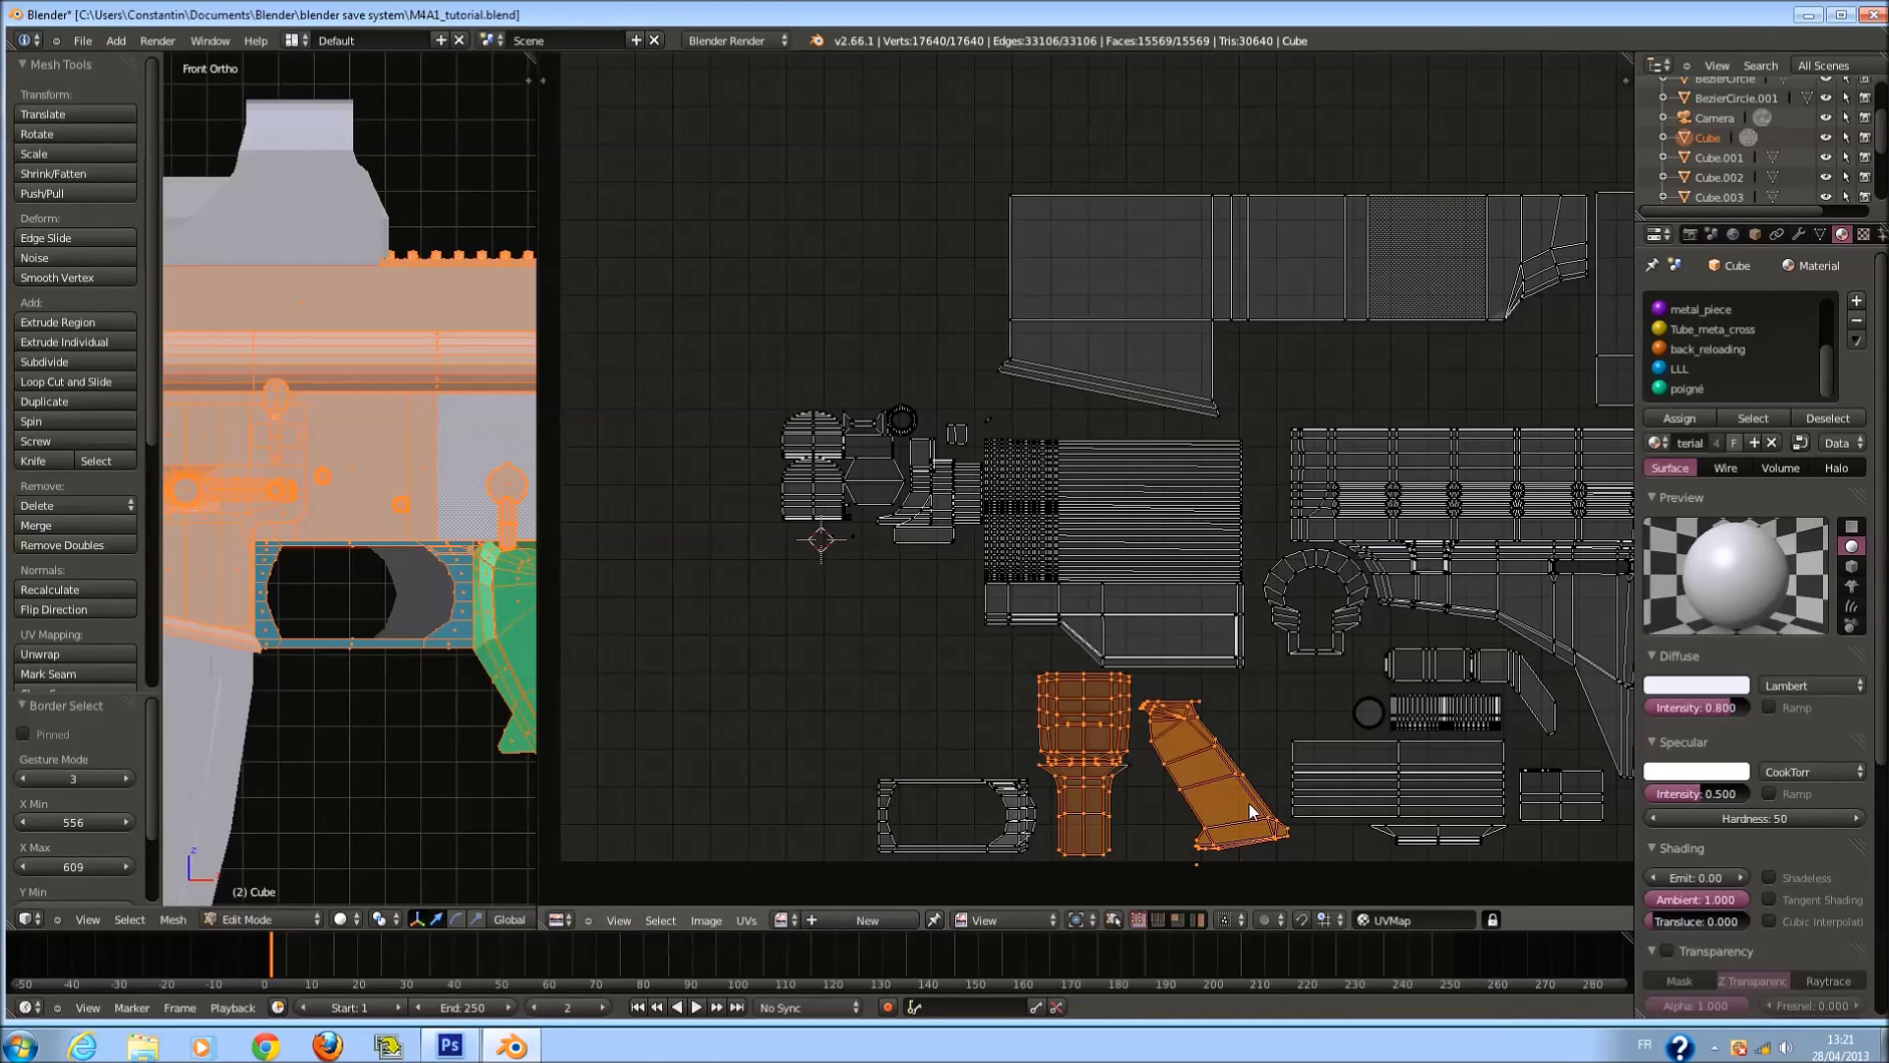
key("g")
key("Escape")
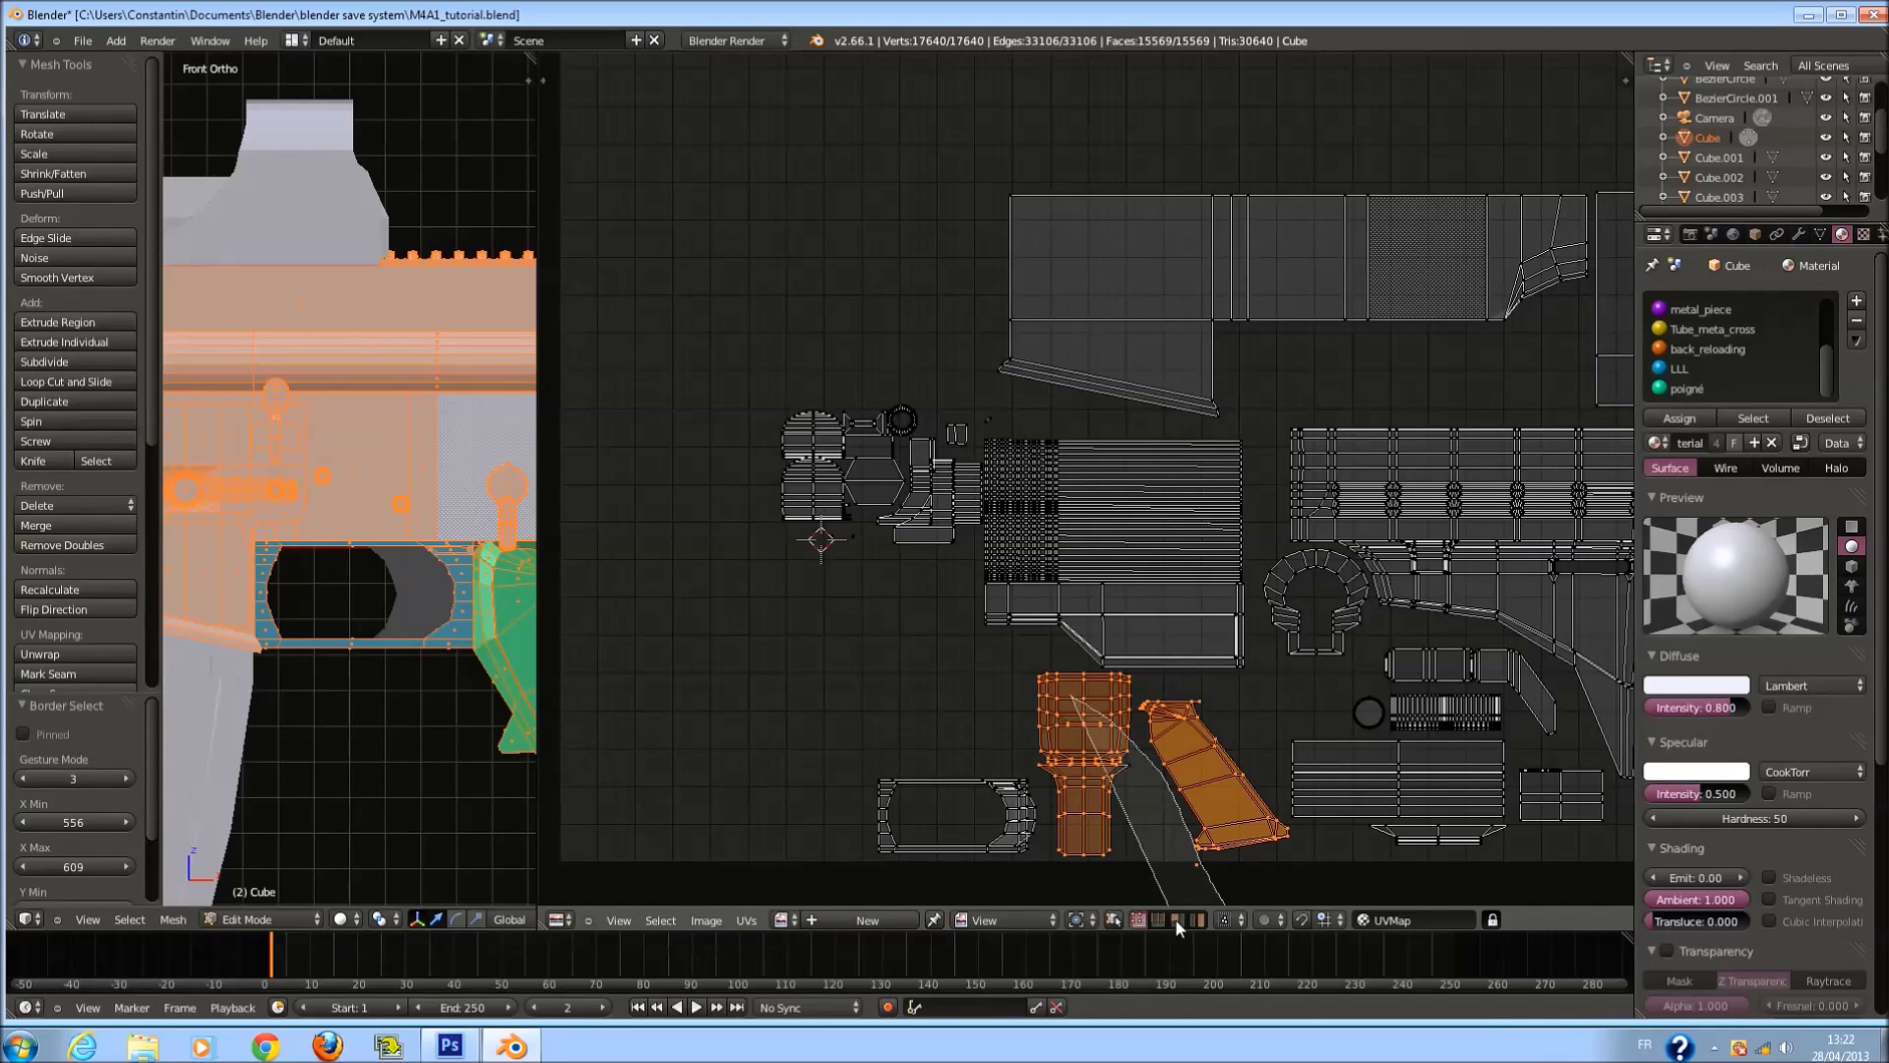
Move the slanted grip island and its upright neighbour -0.351 in X and 0.08028 in Y into free space, and scale them by 1.404.
key("g")
left_click(871, 704)
middle_click_drag(871, 704, 1024, 723)
key("s")
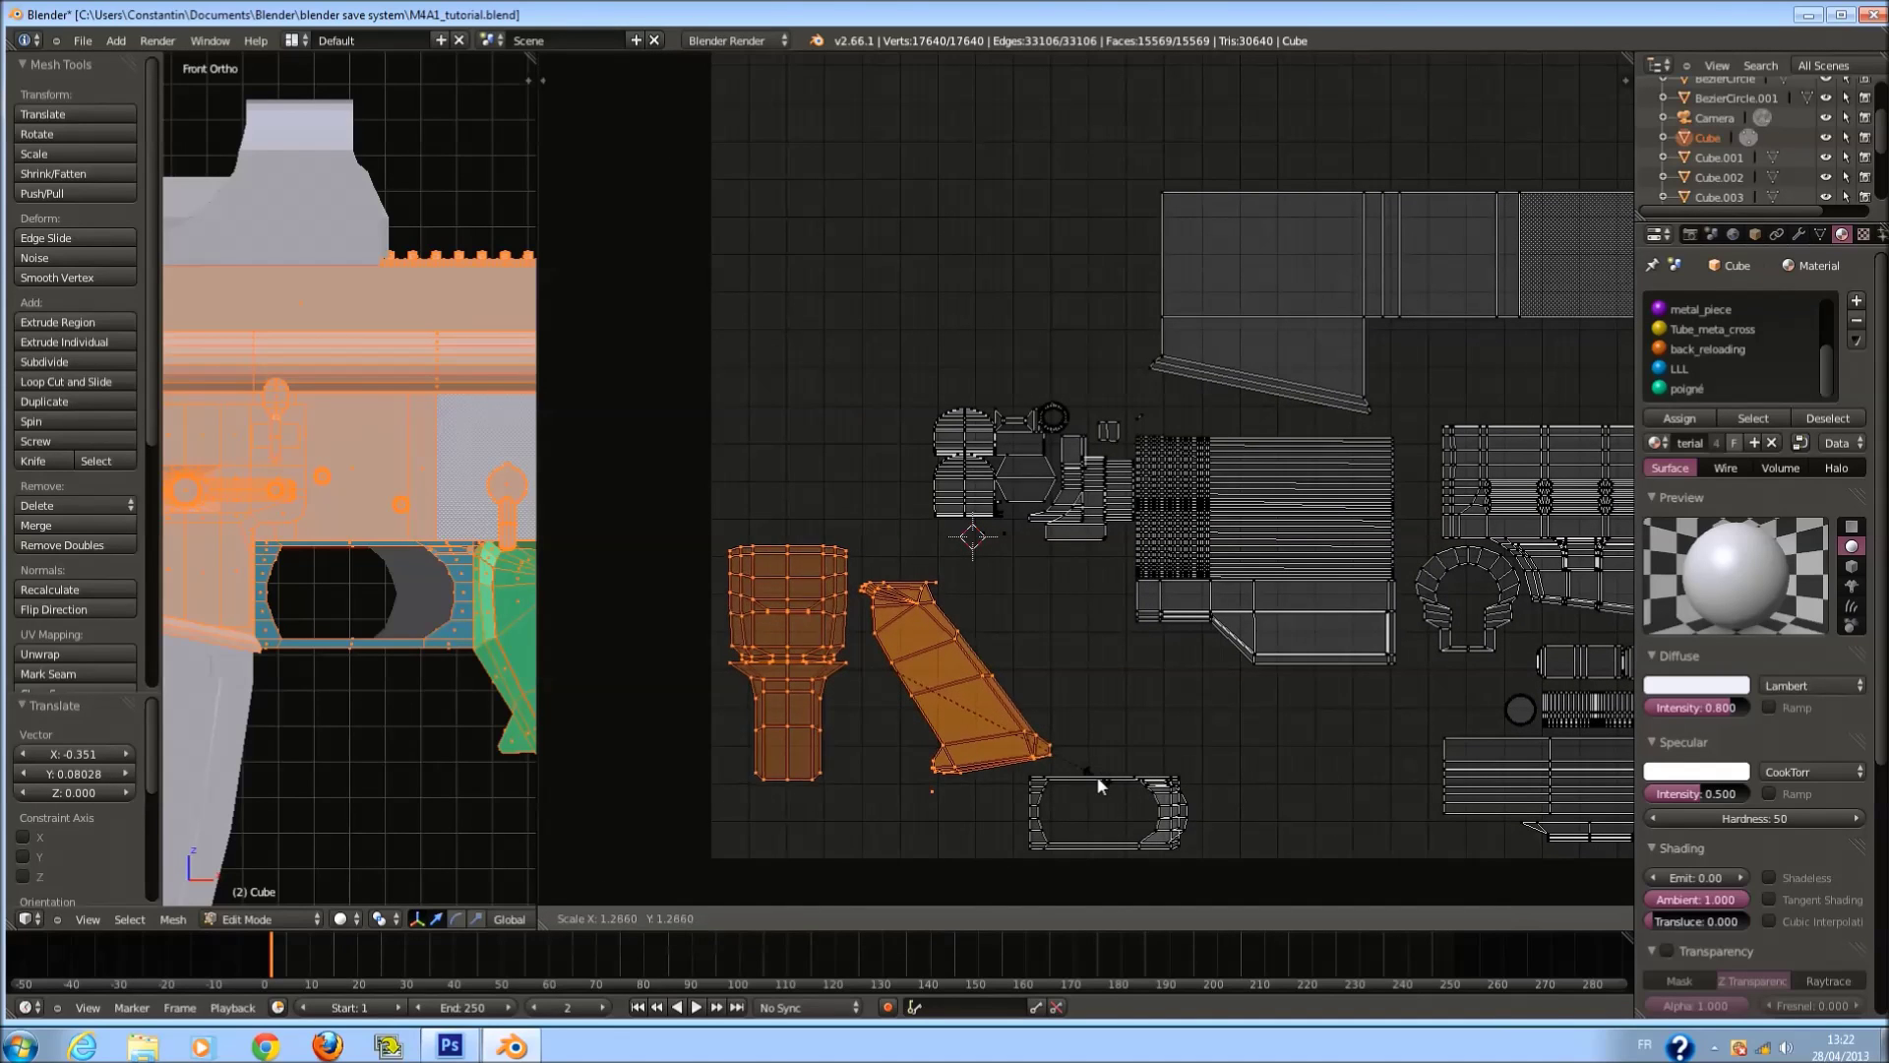
left_click(1106, 800)
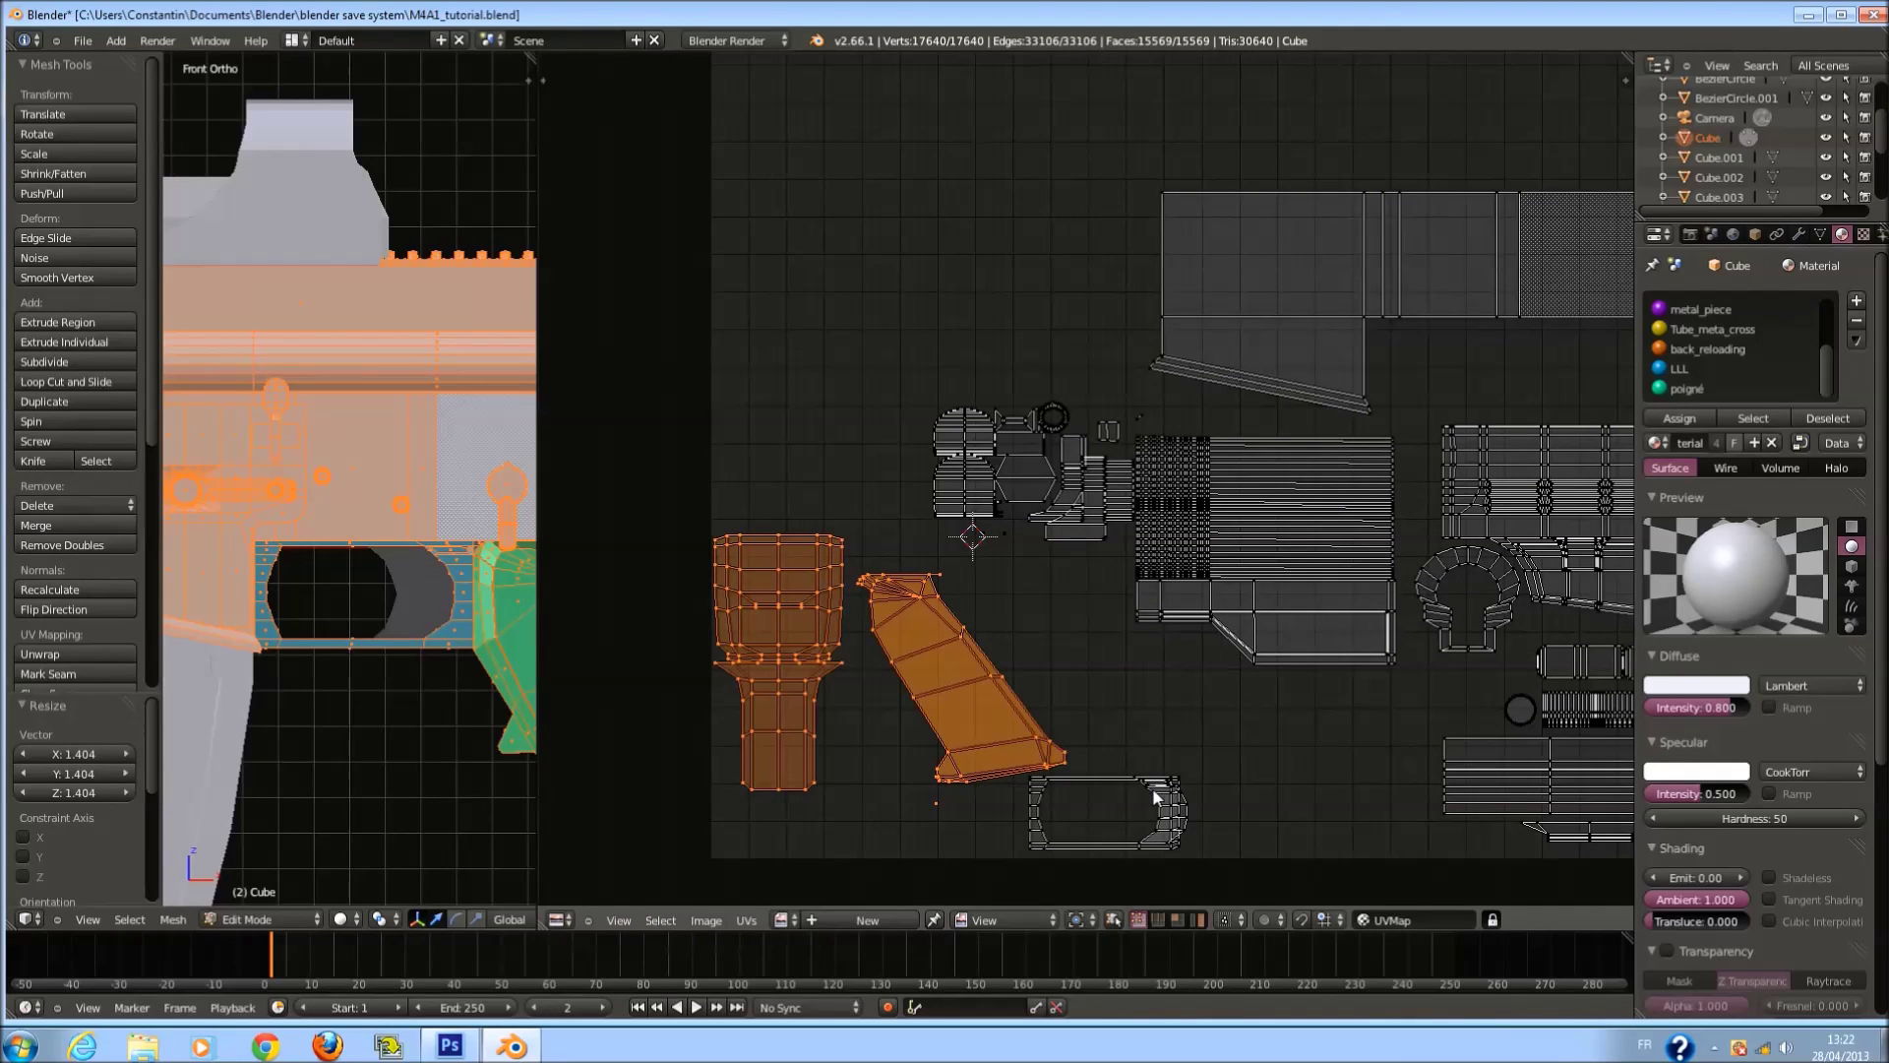
Move the rectangular trigger guard island up into the free space beneath the large stock island, and clear the selection.
key("a")
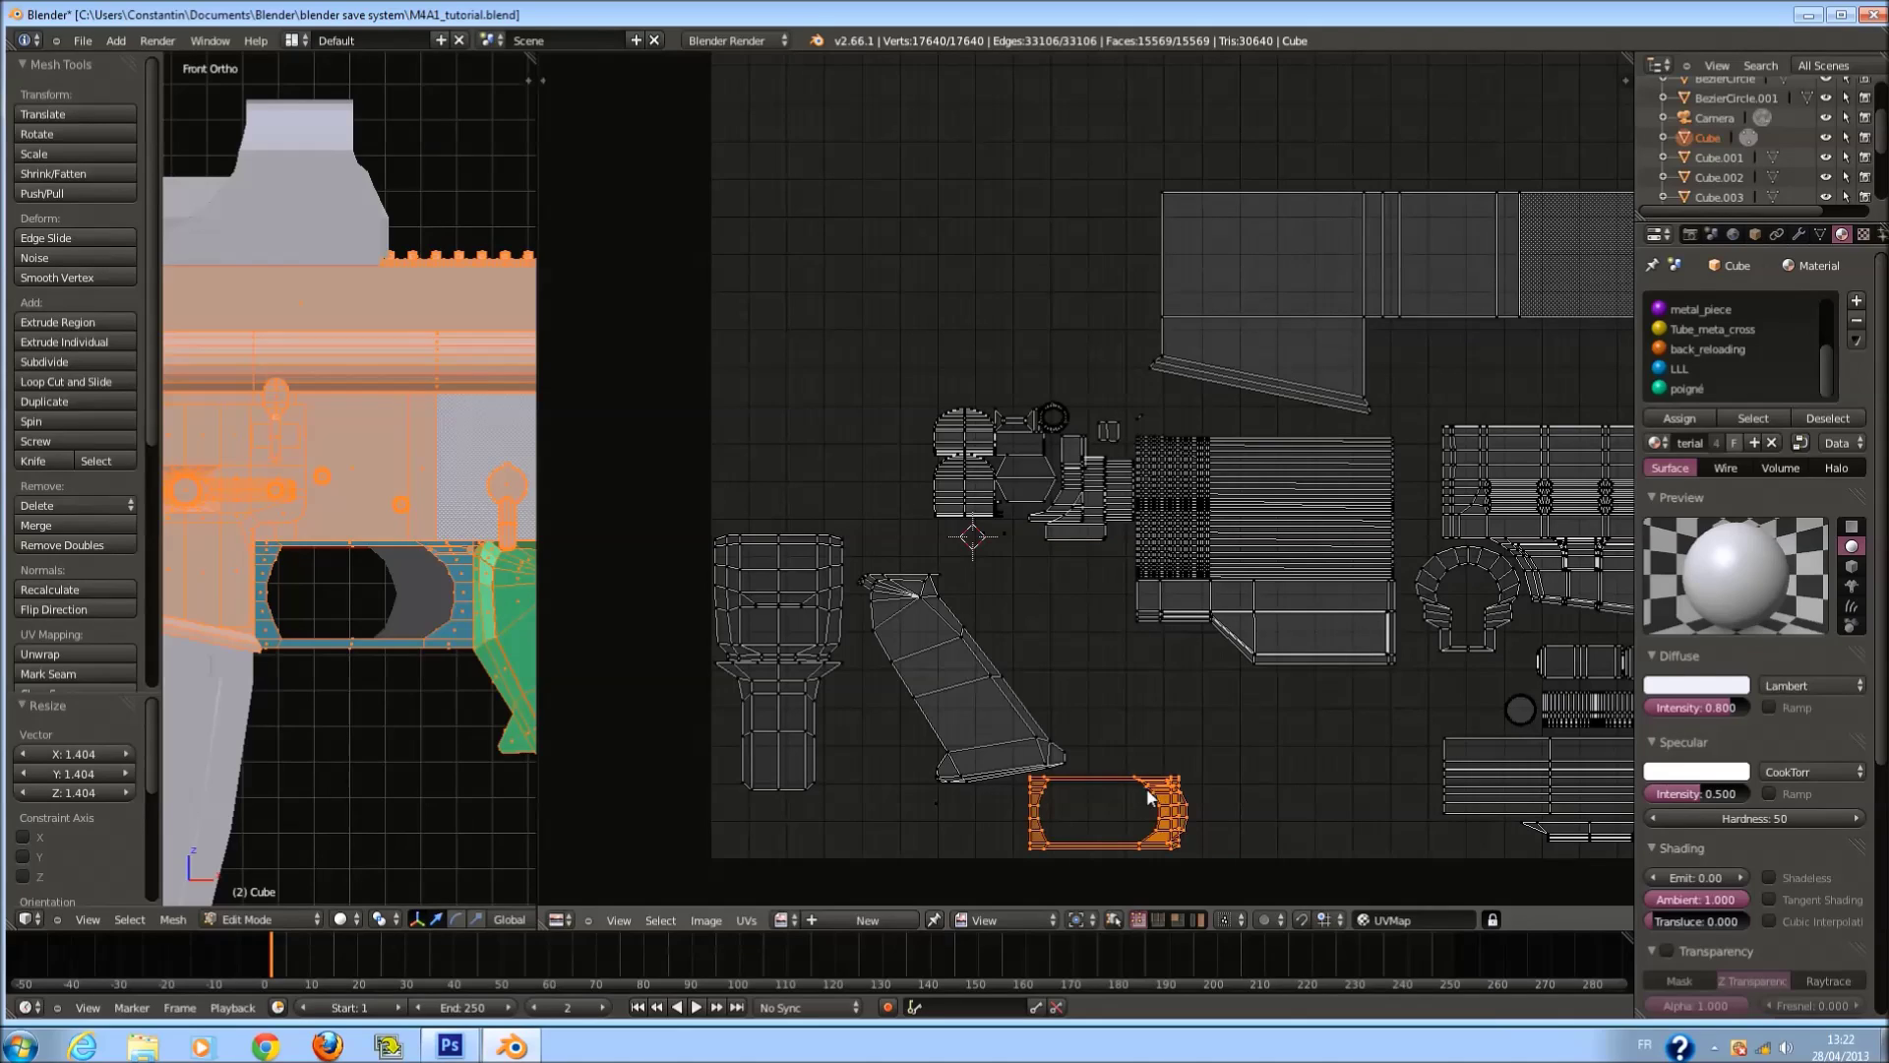
key("g")
left_click(1403, 718)
key("a")
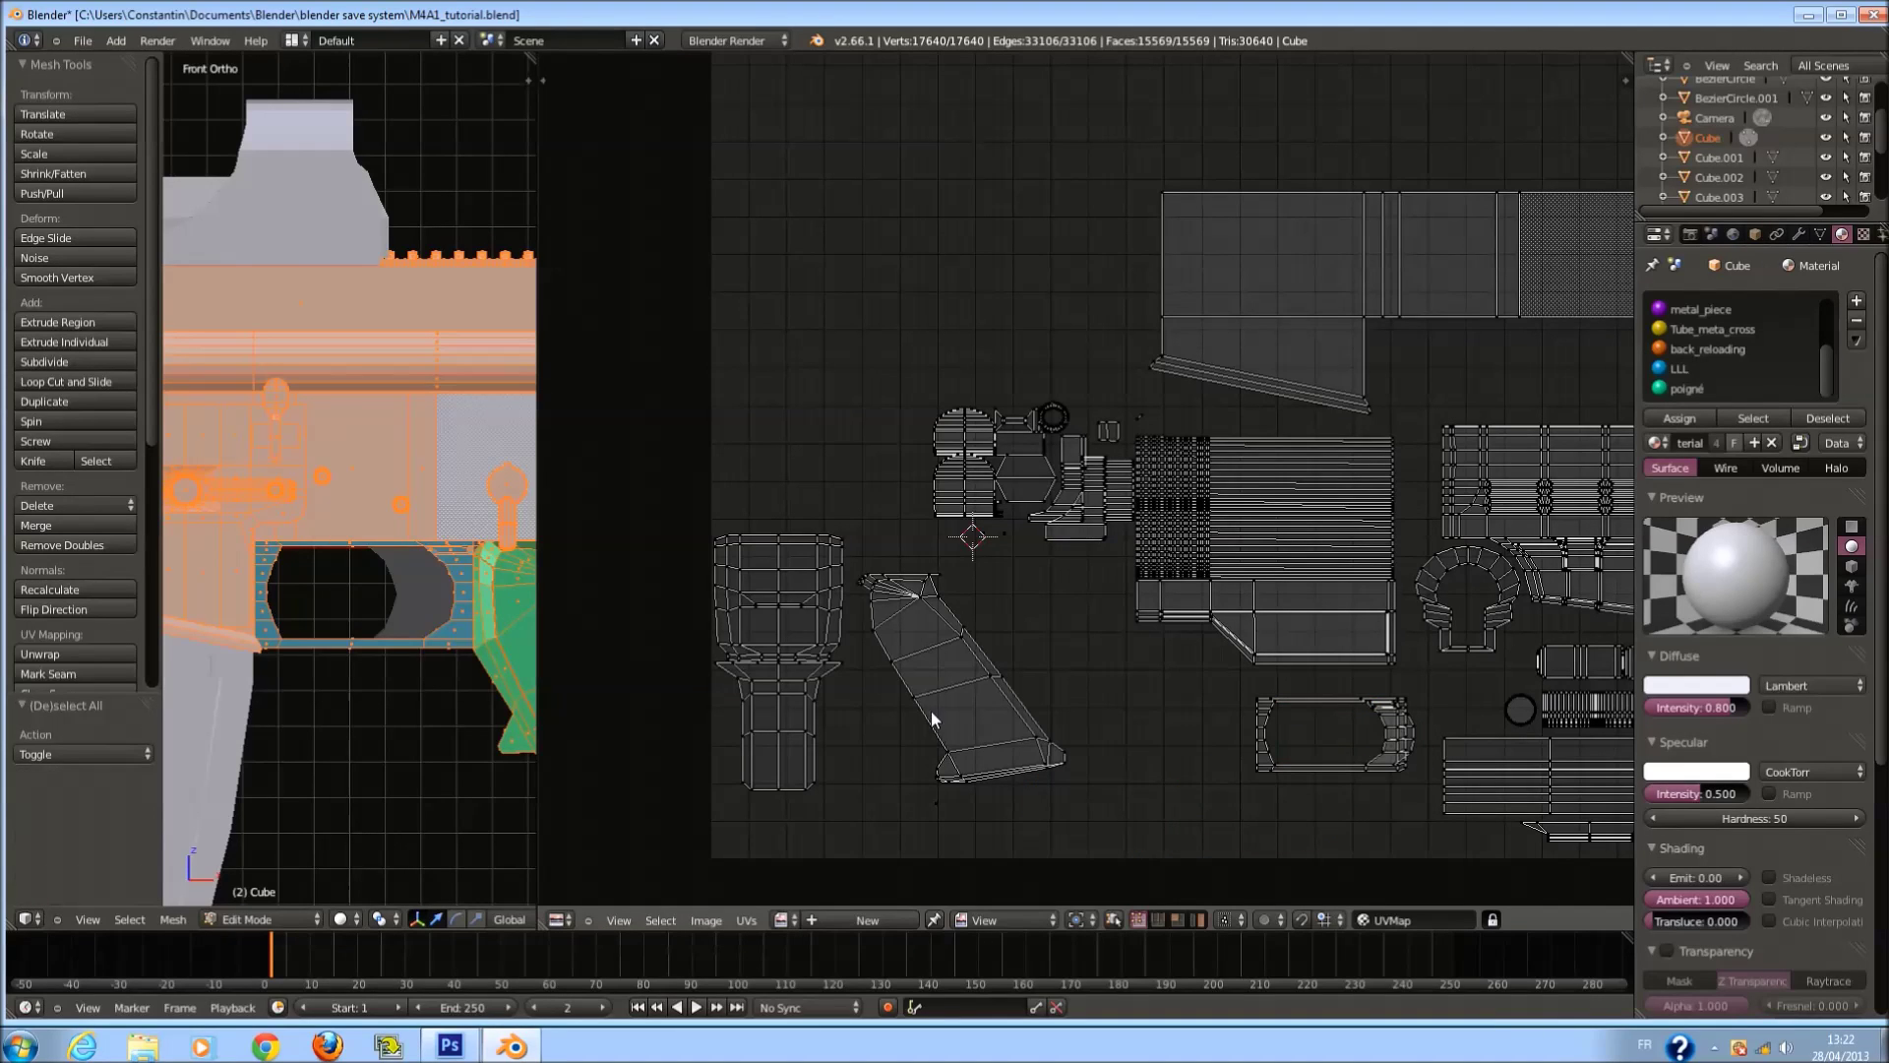
Border-select the slanted grip island and its upright neighbour, and move both down beside the trigger guard island.
key("b")
left_click_drag(700, 486, 919, 848)
key("b")
left_click_drag(828, 556, 1053, 818)
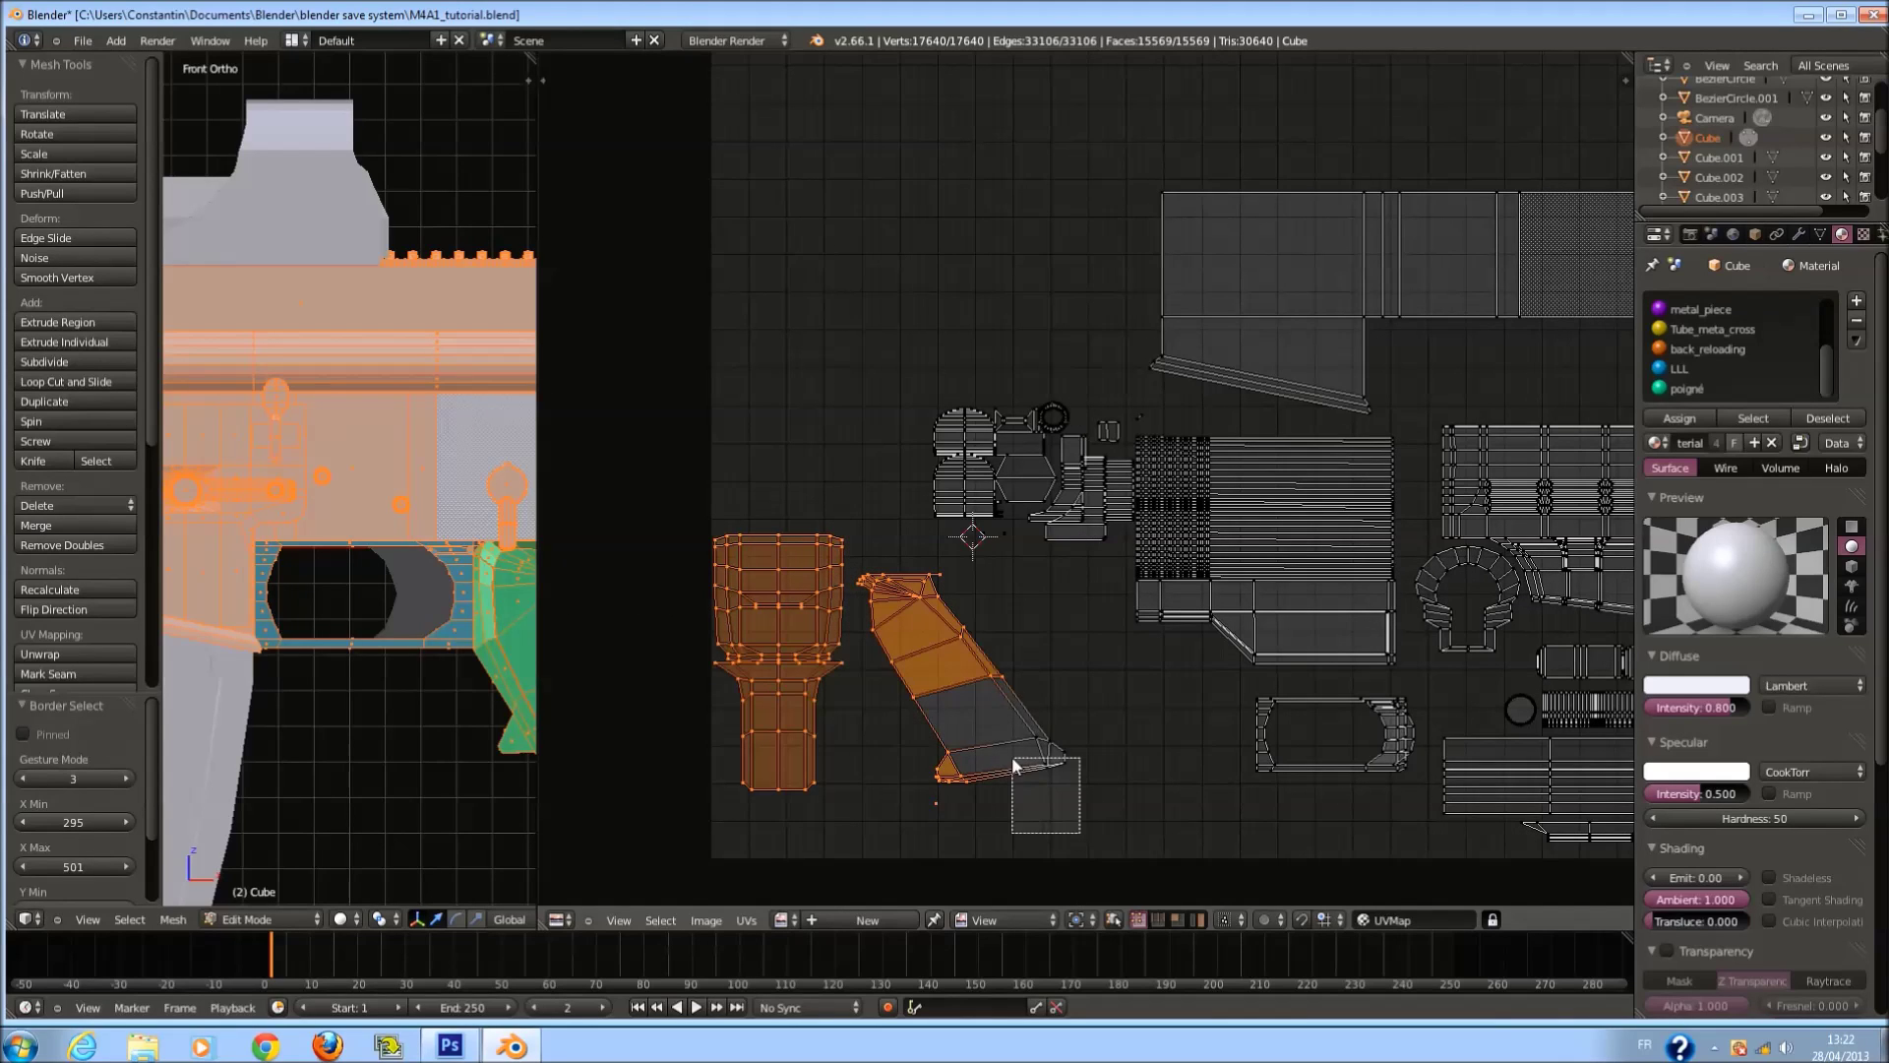
key("g")
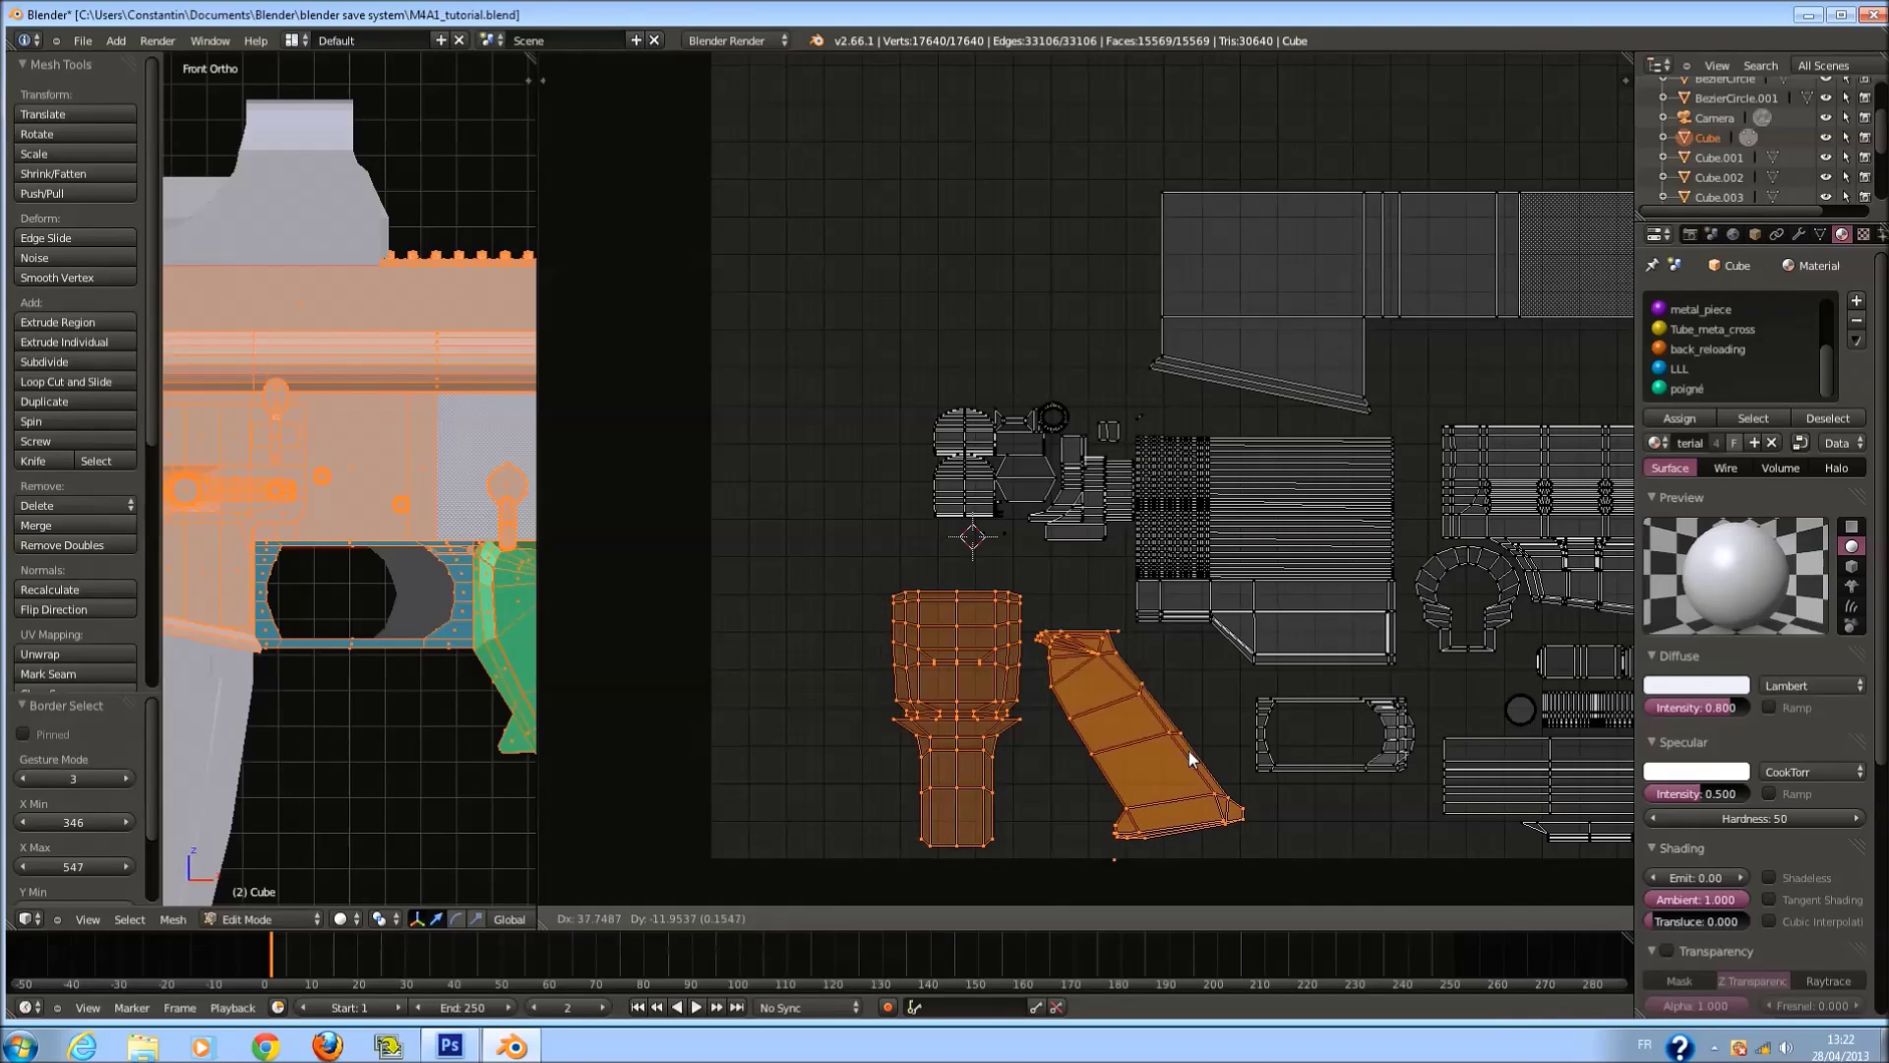
left_click(1202, 759)
key("a")
scroll(1192, 749, "down", 4)
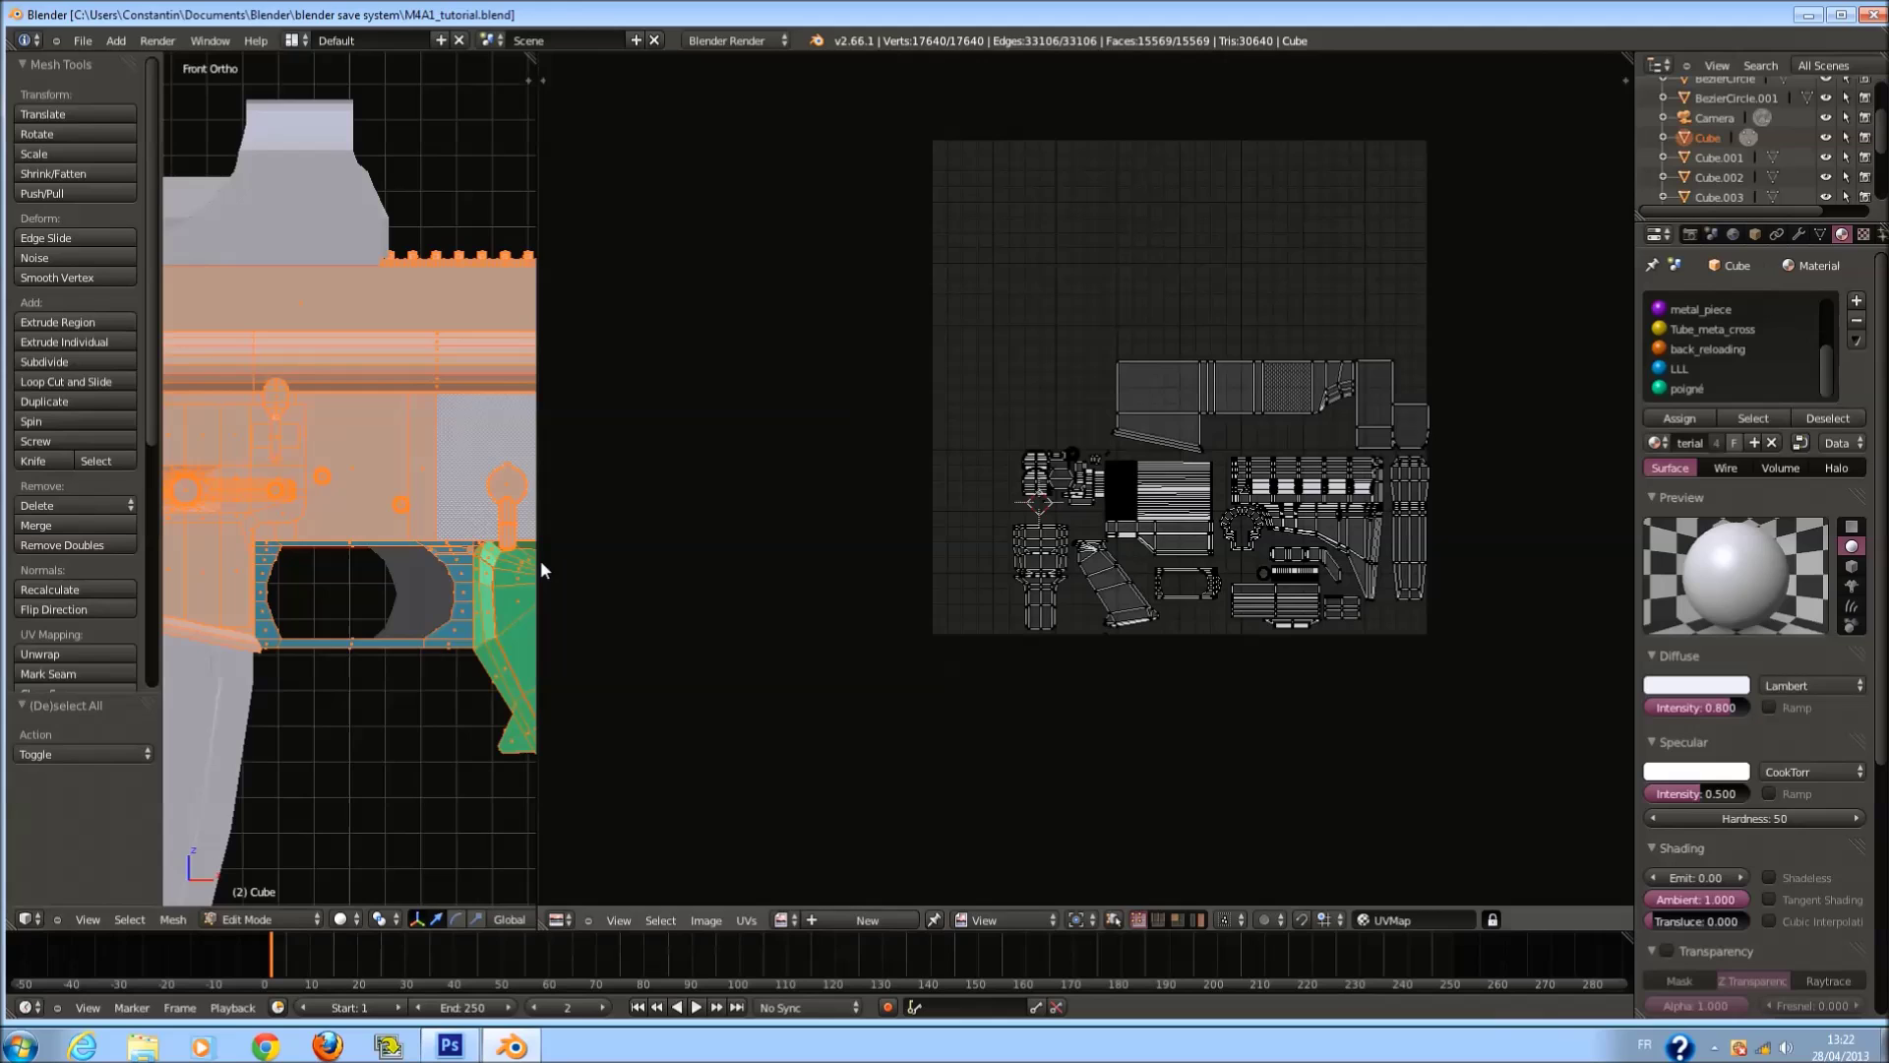
Widen the 3D view, save the file in Object Mode and return to Edit Mode.
left_click_drag(540, 566, 1285, 566)
key("ctrl+s")
key("Tab")
key("ctrl+s")
left_click(645, 547)
key("Tab")
Clear the selection and select all linked faces of the long upper receiver tube.
scroll(689, 433, "up", 2)
key("a")
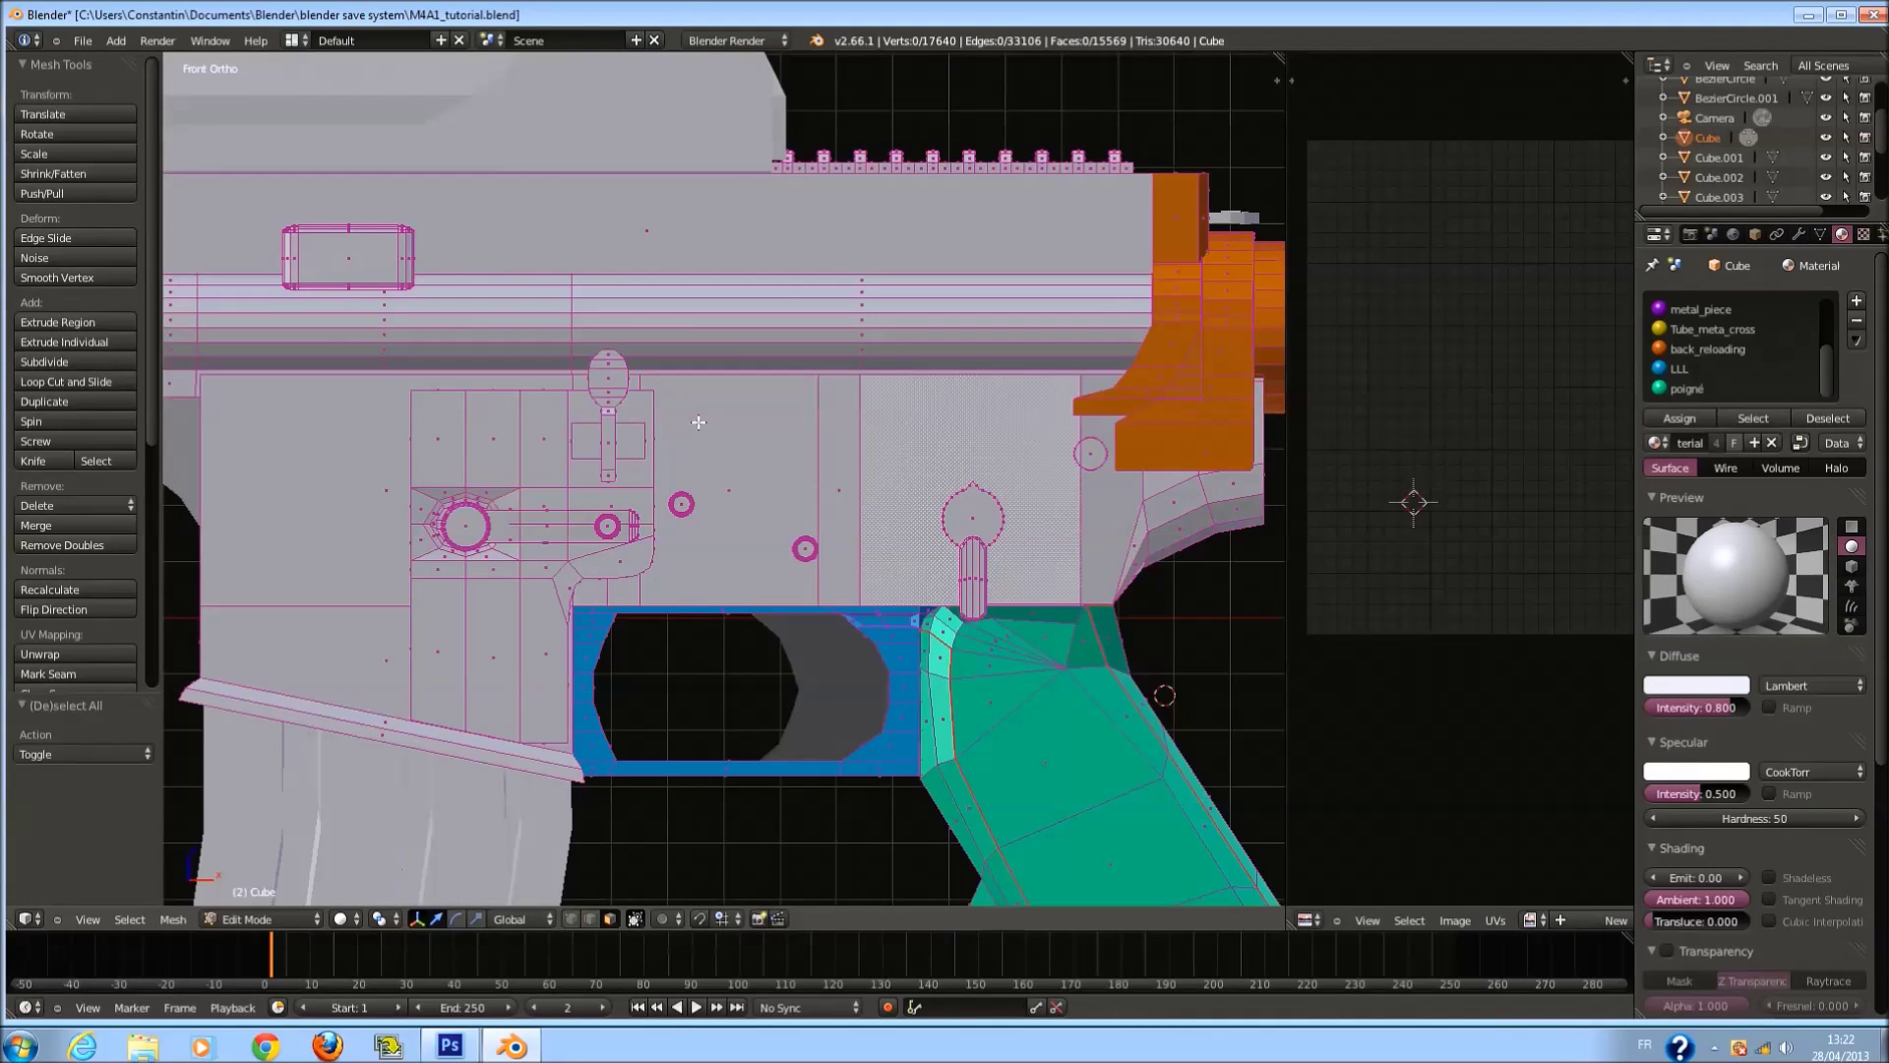
key("l")
scroll(689, 369, "down", 2)
key("l")
Apply a Cylinder Projection to the selected upper receiver tube and check the resulting UVs.
key("u")
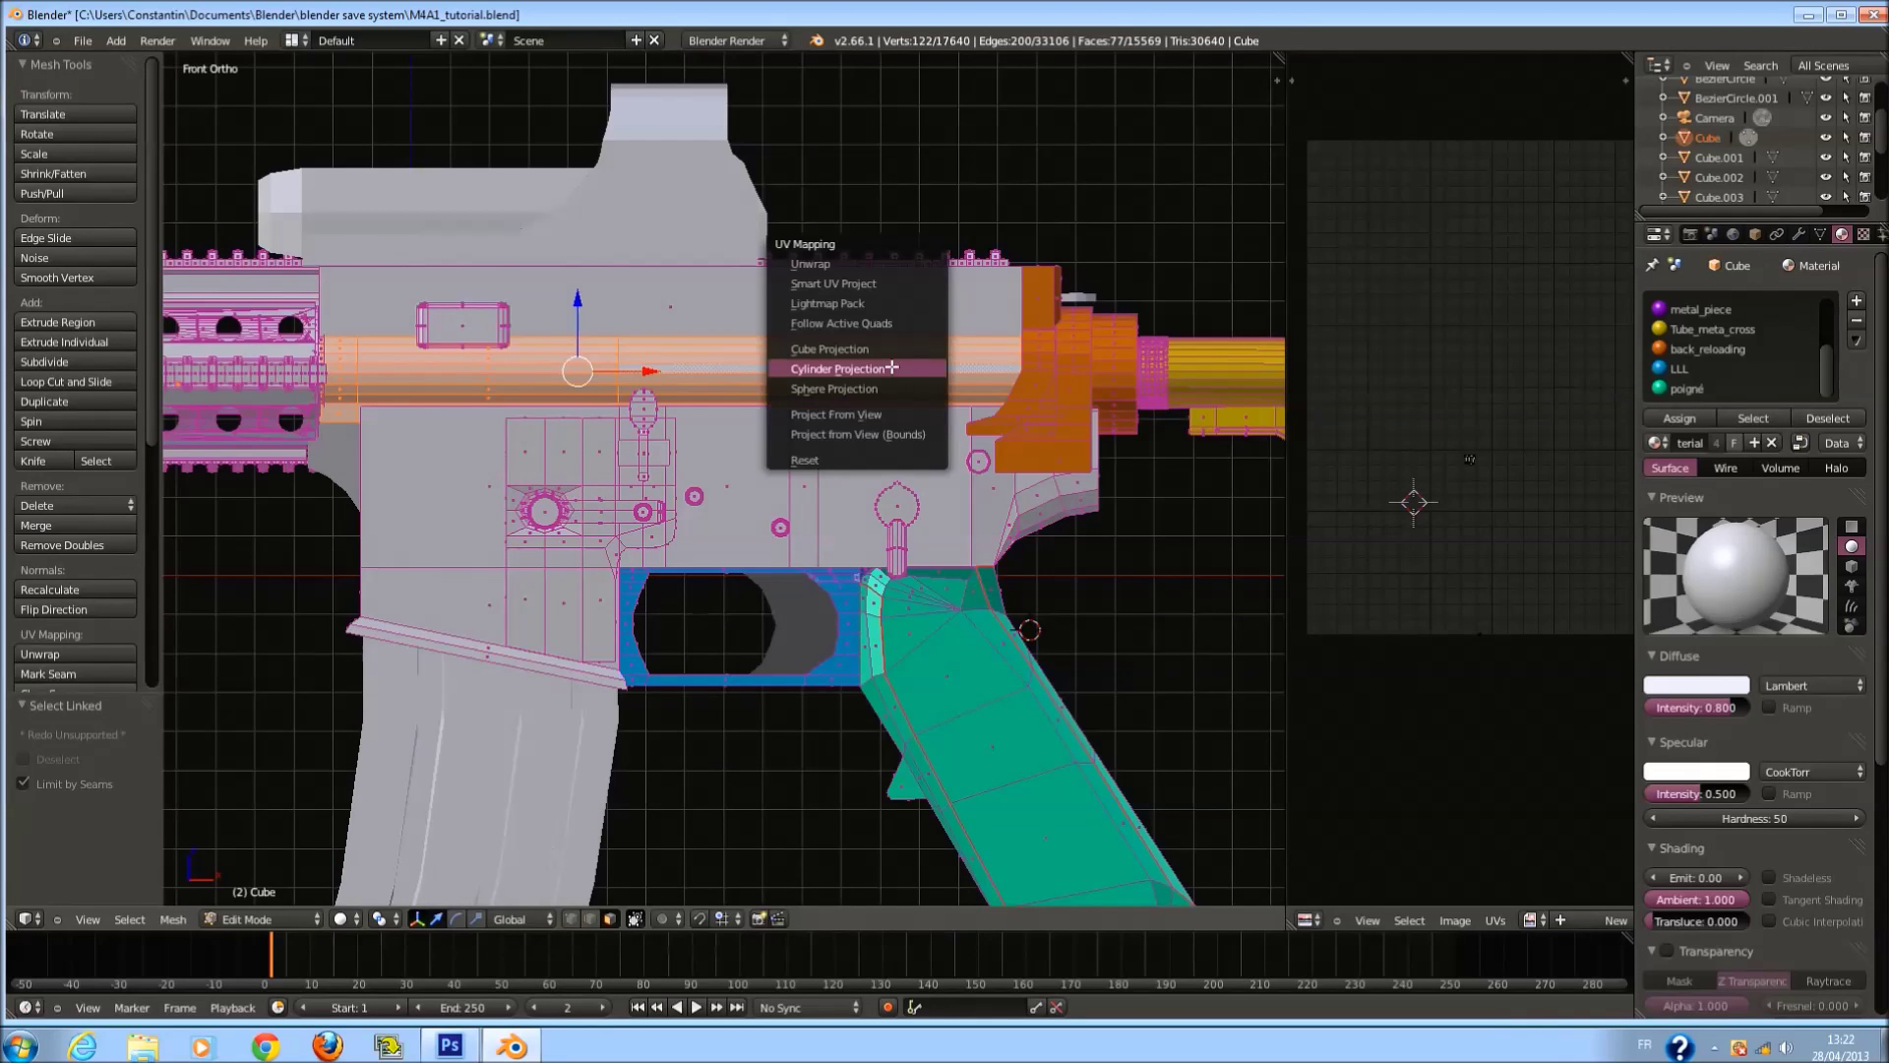
left_click(838, 368)
scroll(889, 358, "down", 1)
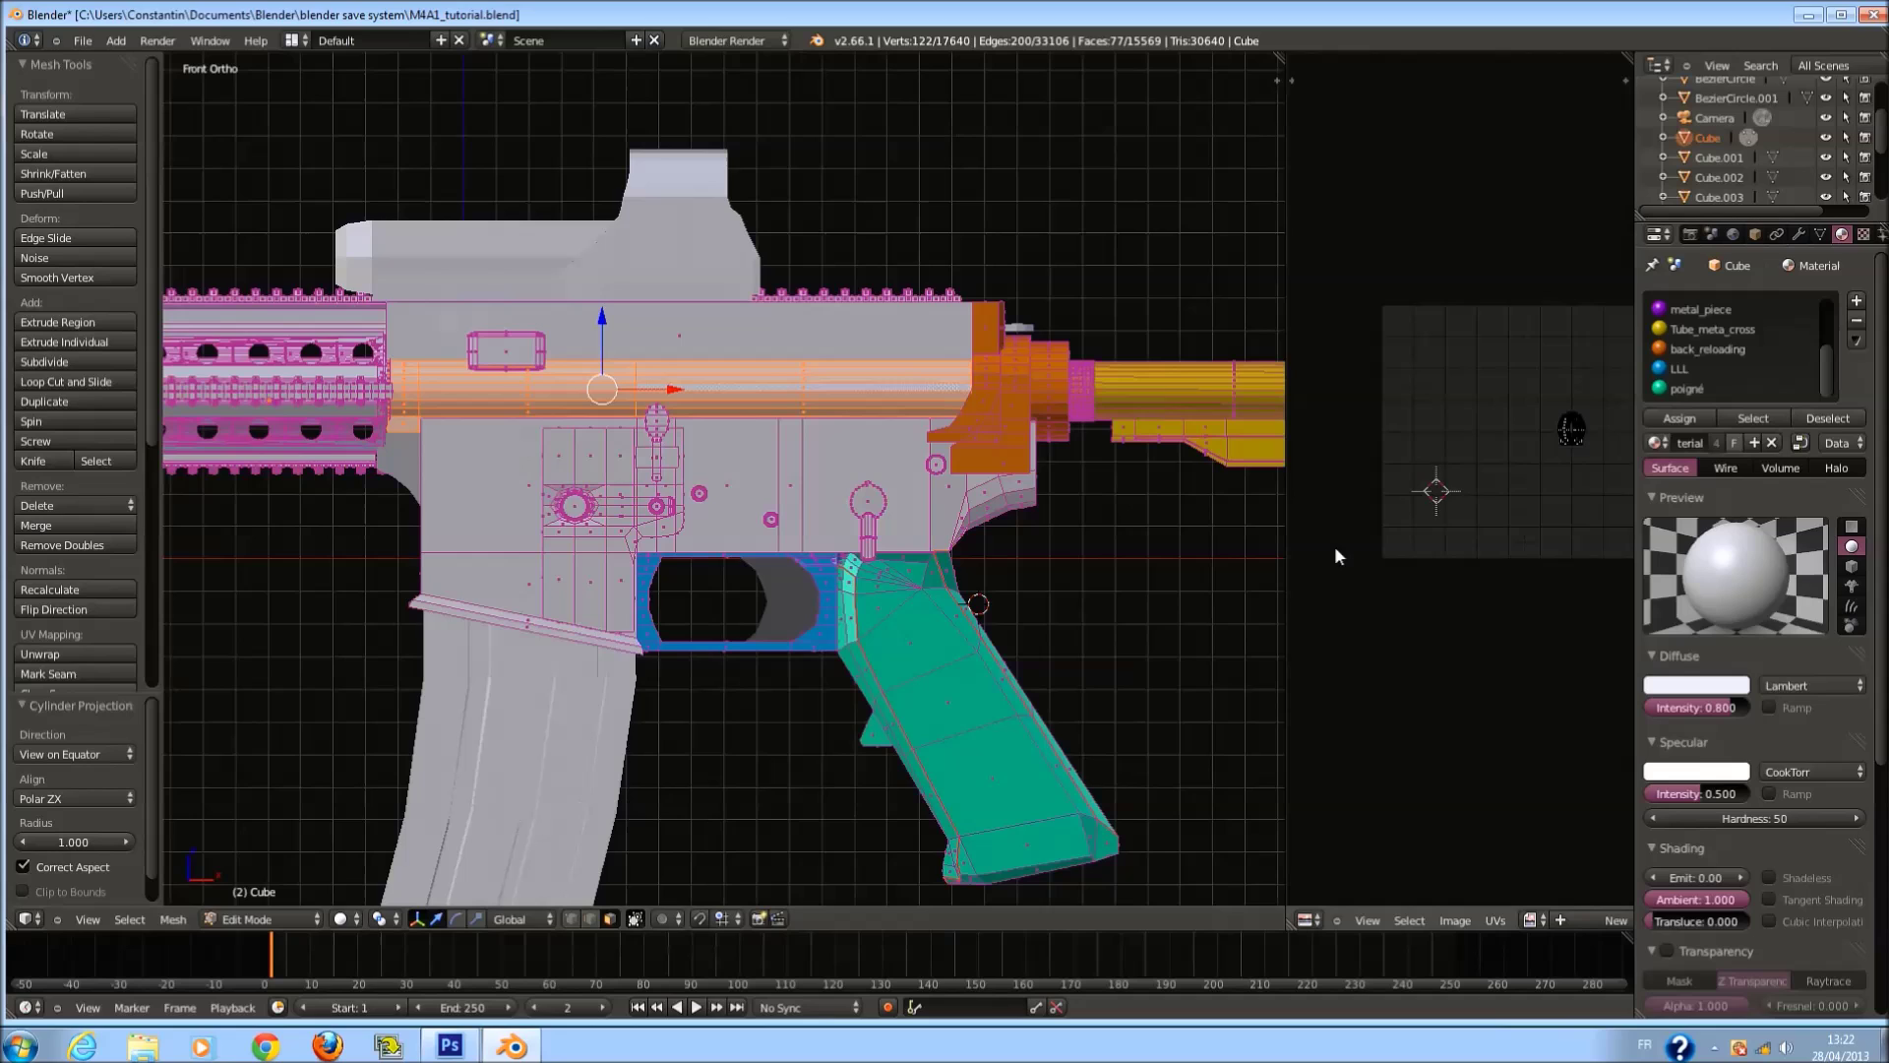
scroll(1438, 535, "down", 1)
scroll(1437, 535, "up", 4)
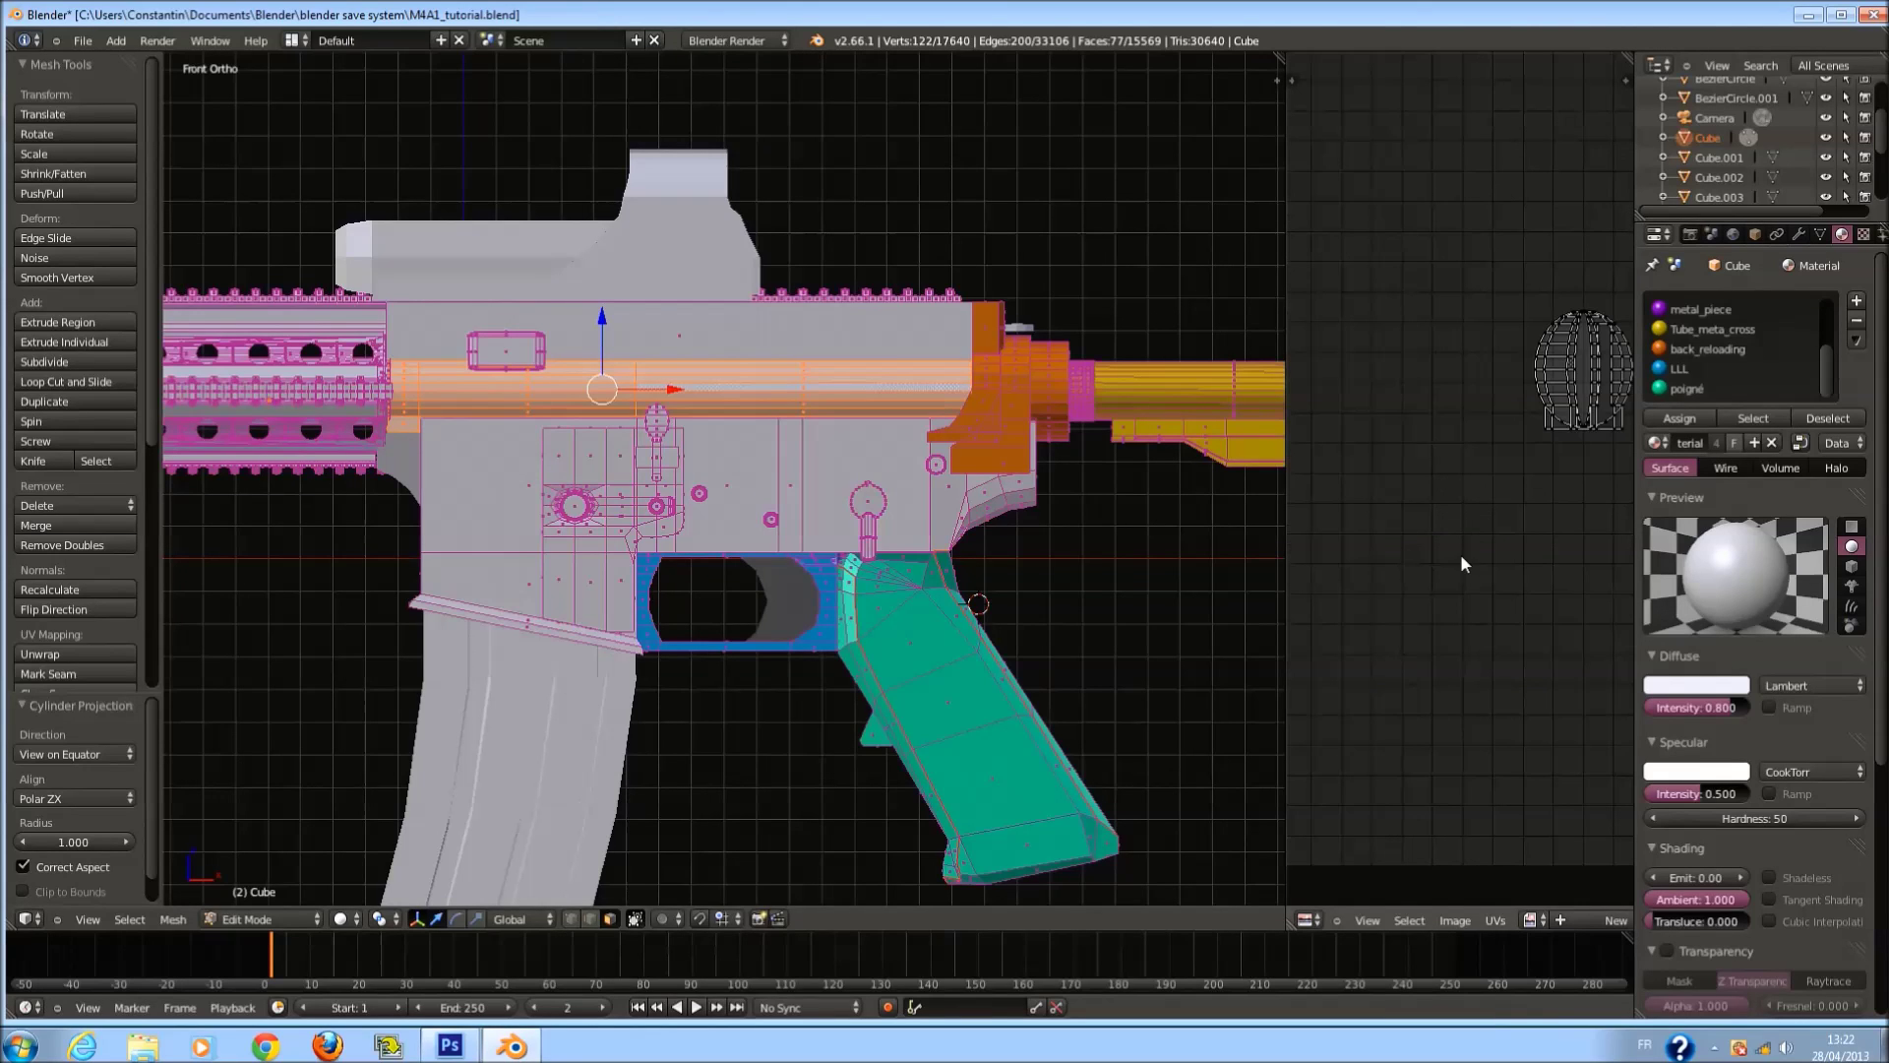
Try other UV mapping methods on the upper receiver tube, ending with a Cube Projection of size 1.000.
key("u")
left_click(1029, 590)
key("u")
left_click(981, 579)
key("u")
left_click(969, 575)
key("u")
left_click(969, 553)
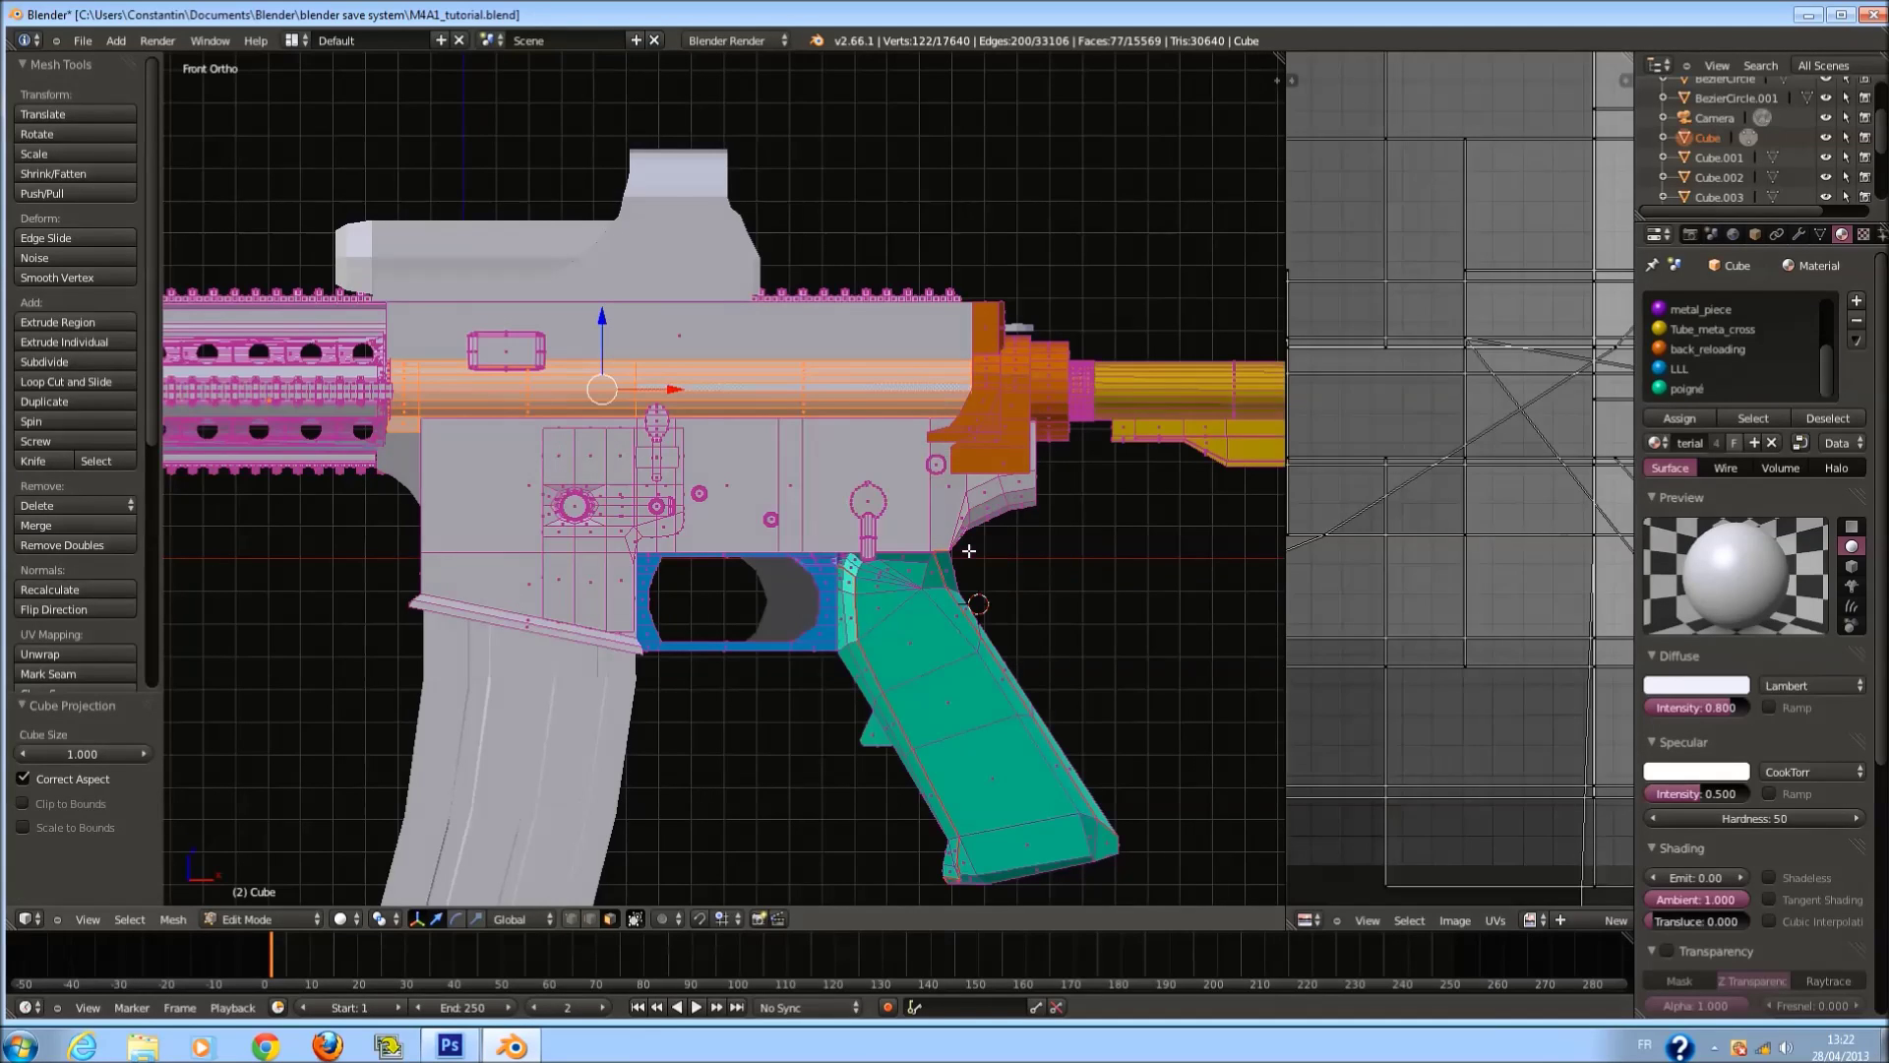
scroll(1509, 553, "down", 4)
scroll(1511, 561, "down", 3)
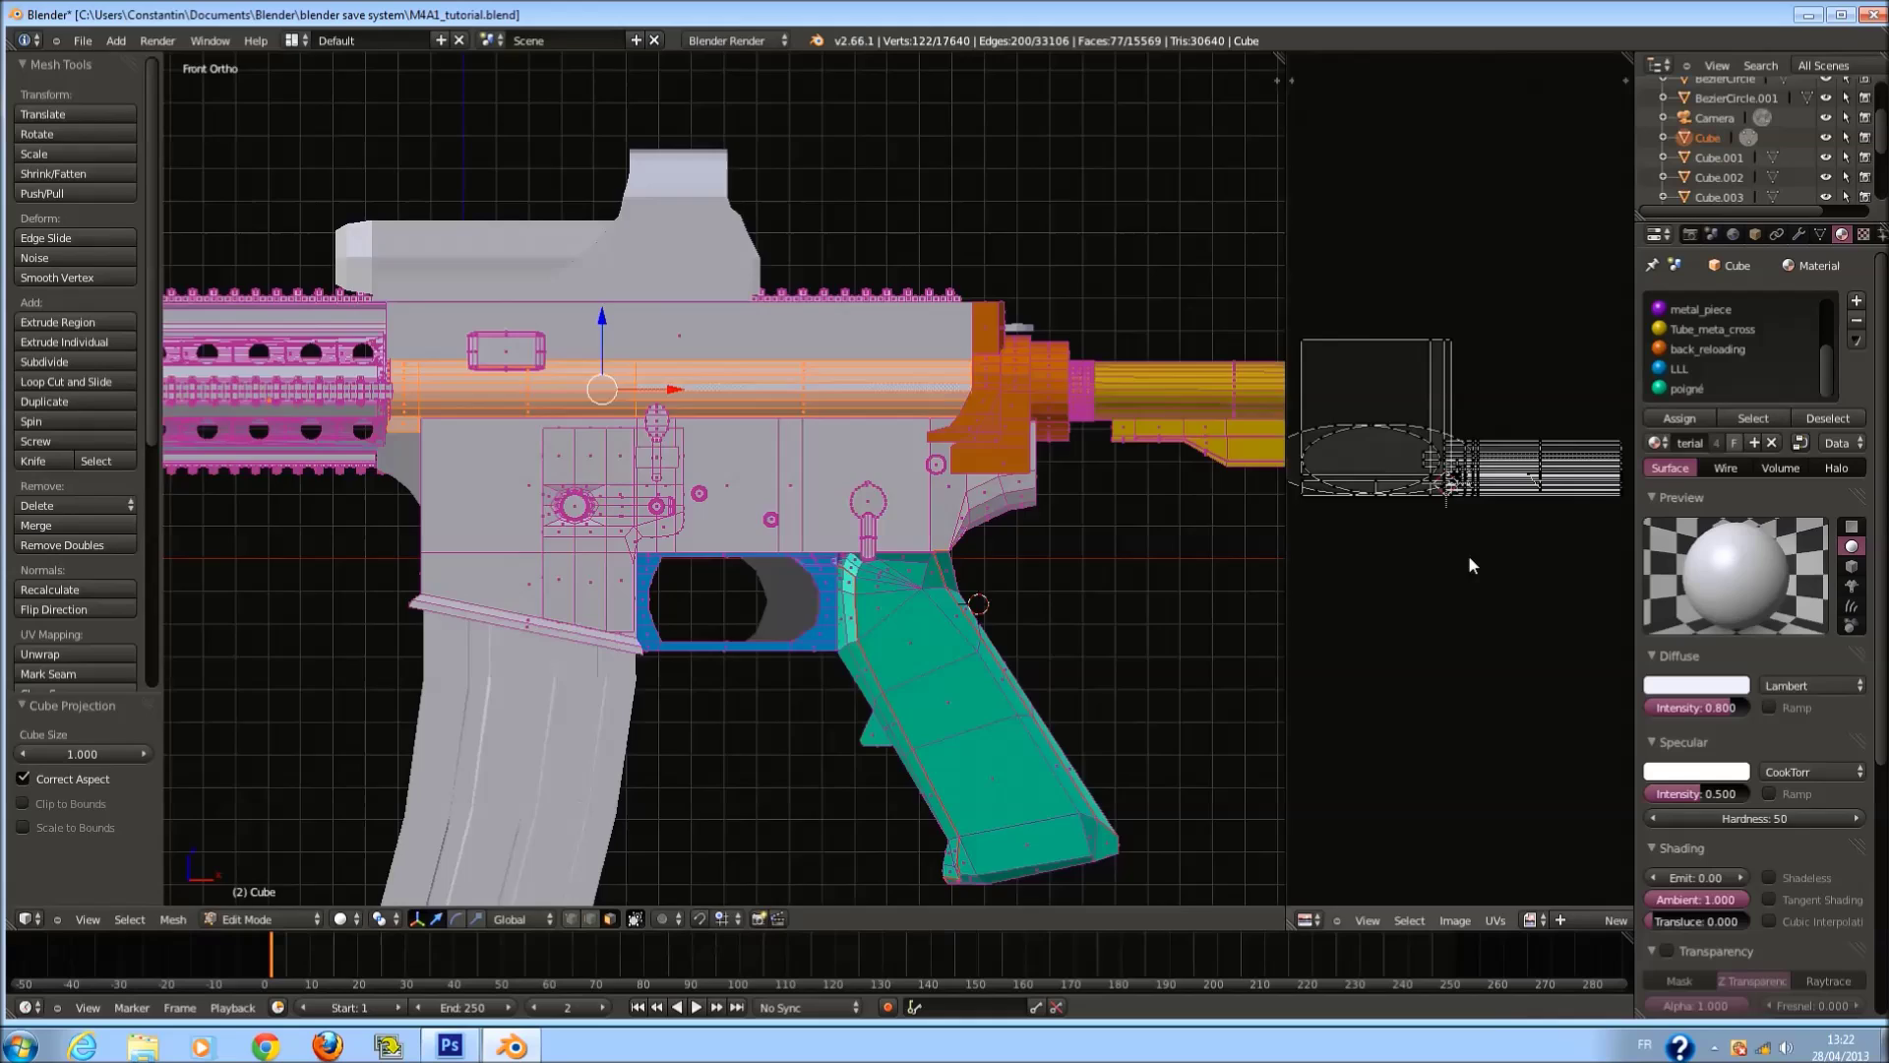
Try Follow Active Quads on the upper receiver tube with the Length Average edge mode.
scroll(944, 610, "up", 4)
key("u")
left_click(934, 585)
left_click(933, 631)
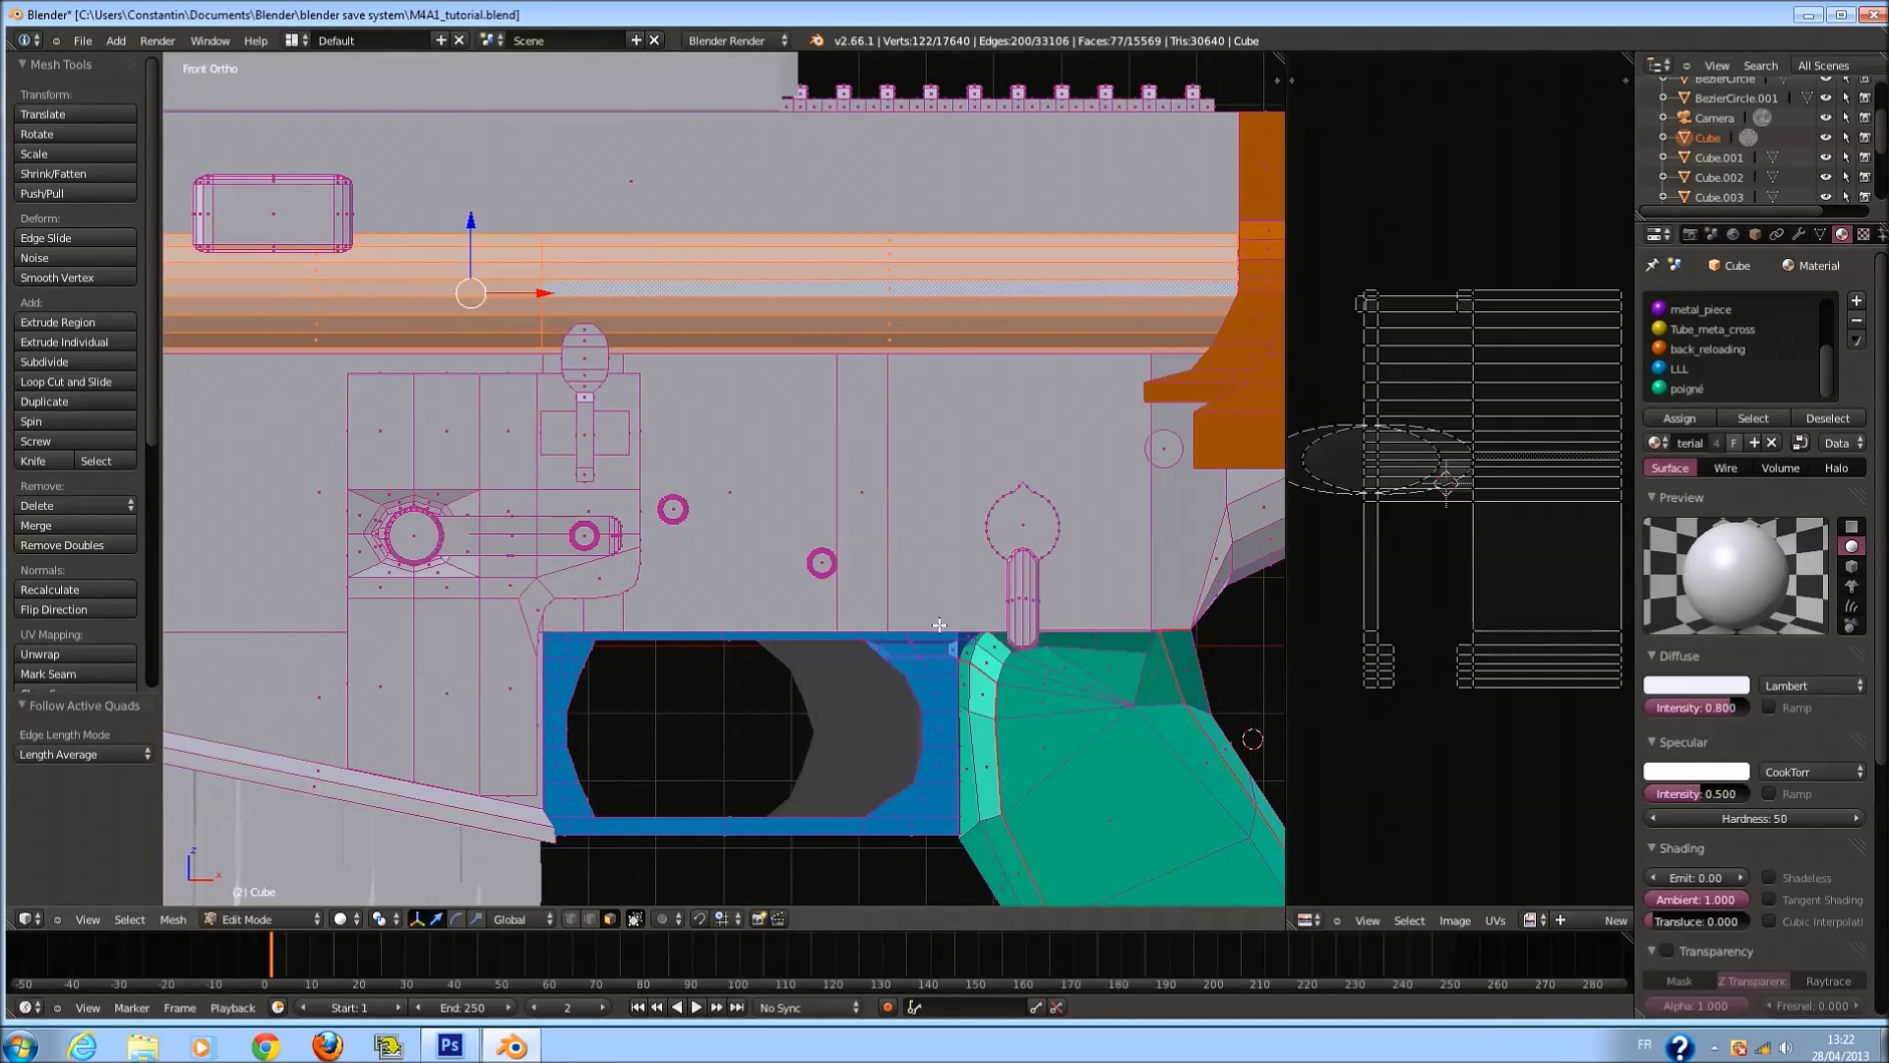
Try a Lightmap Pack on the faces of the upper receiver tube.
scroll(978, 612, "down", 2)
key("u")
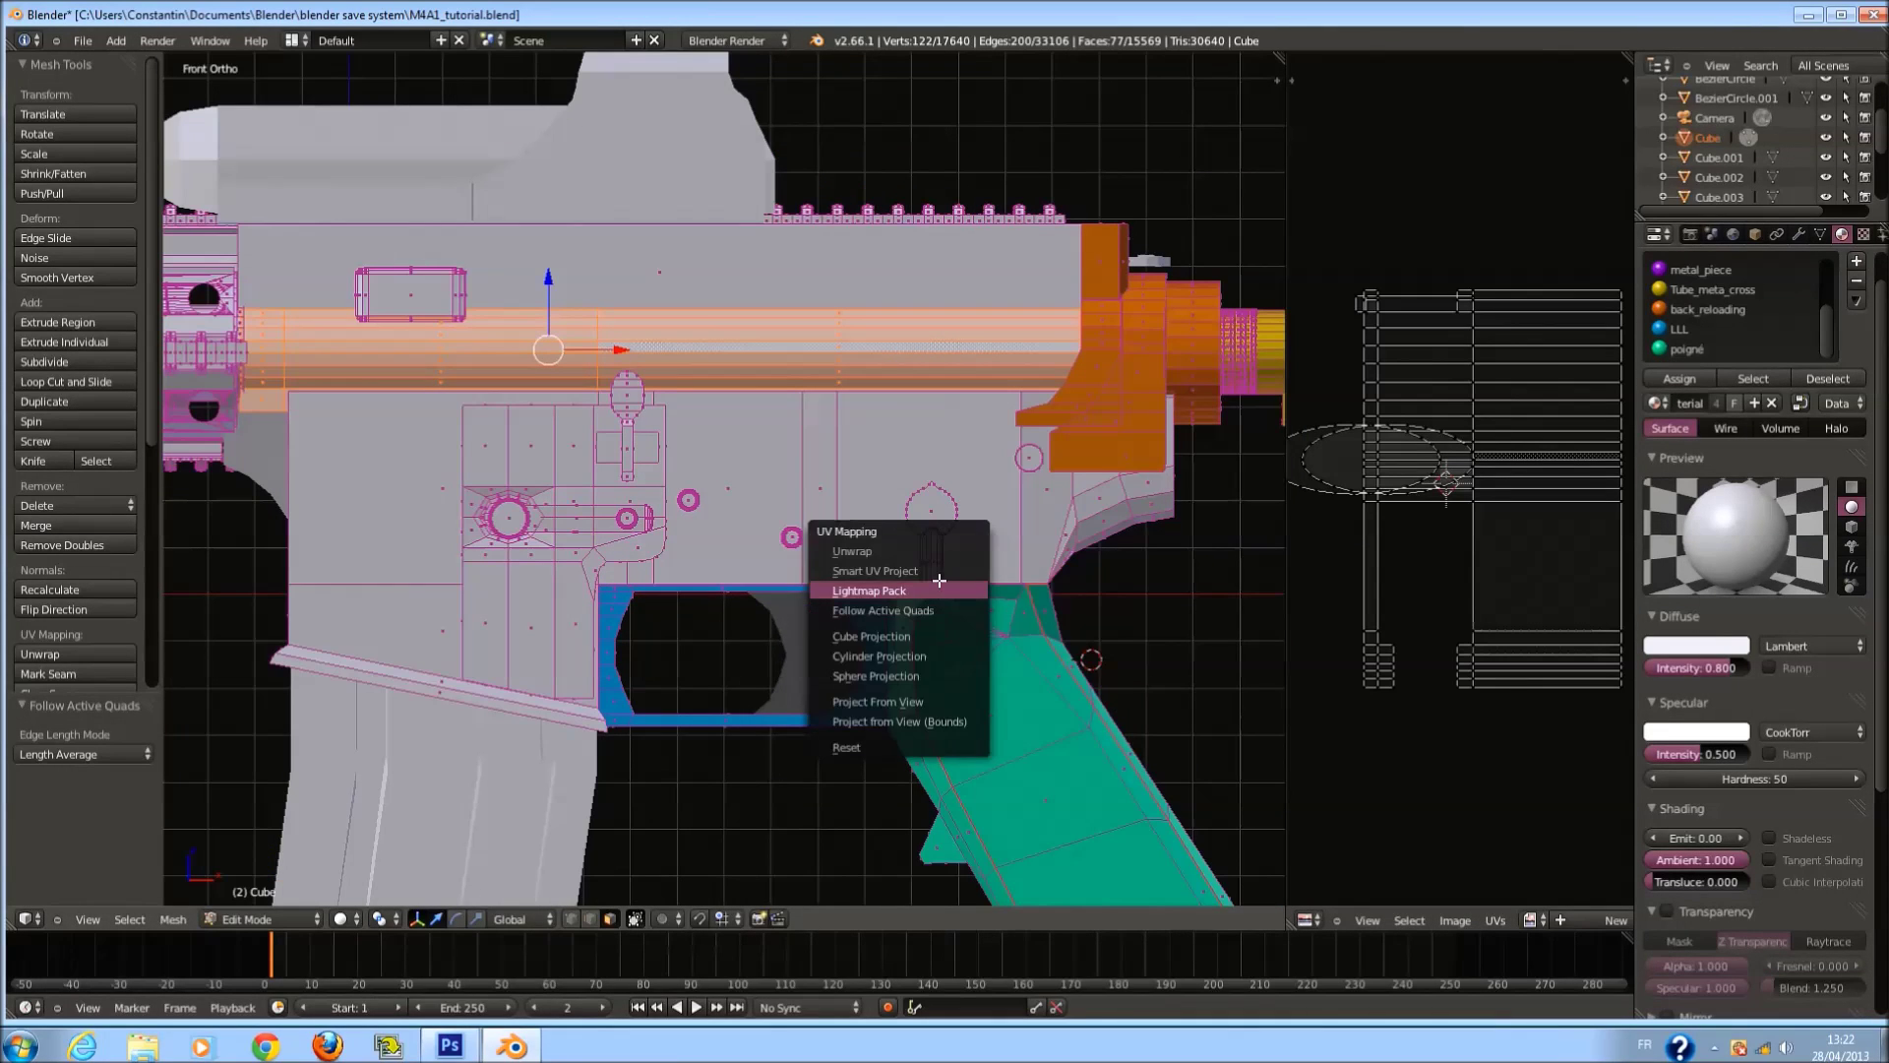
left_click(940, 578)
left_click(963, 777)
scroll(963, 773, "up", 2)
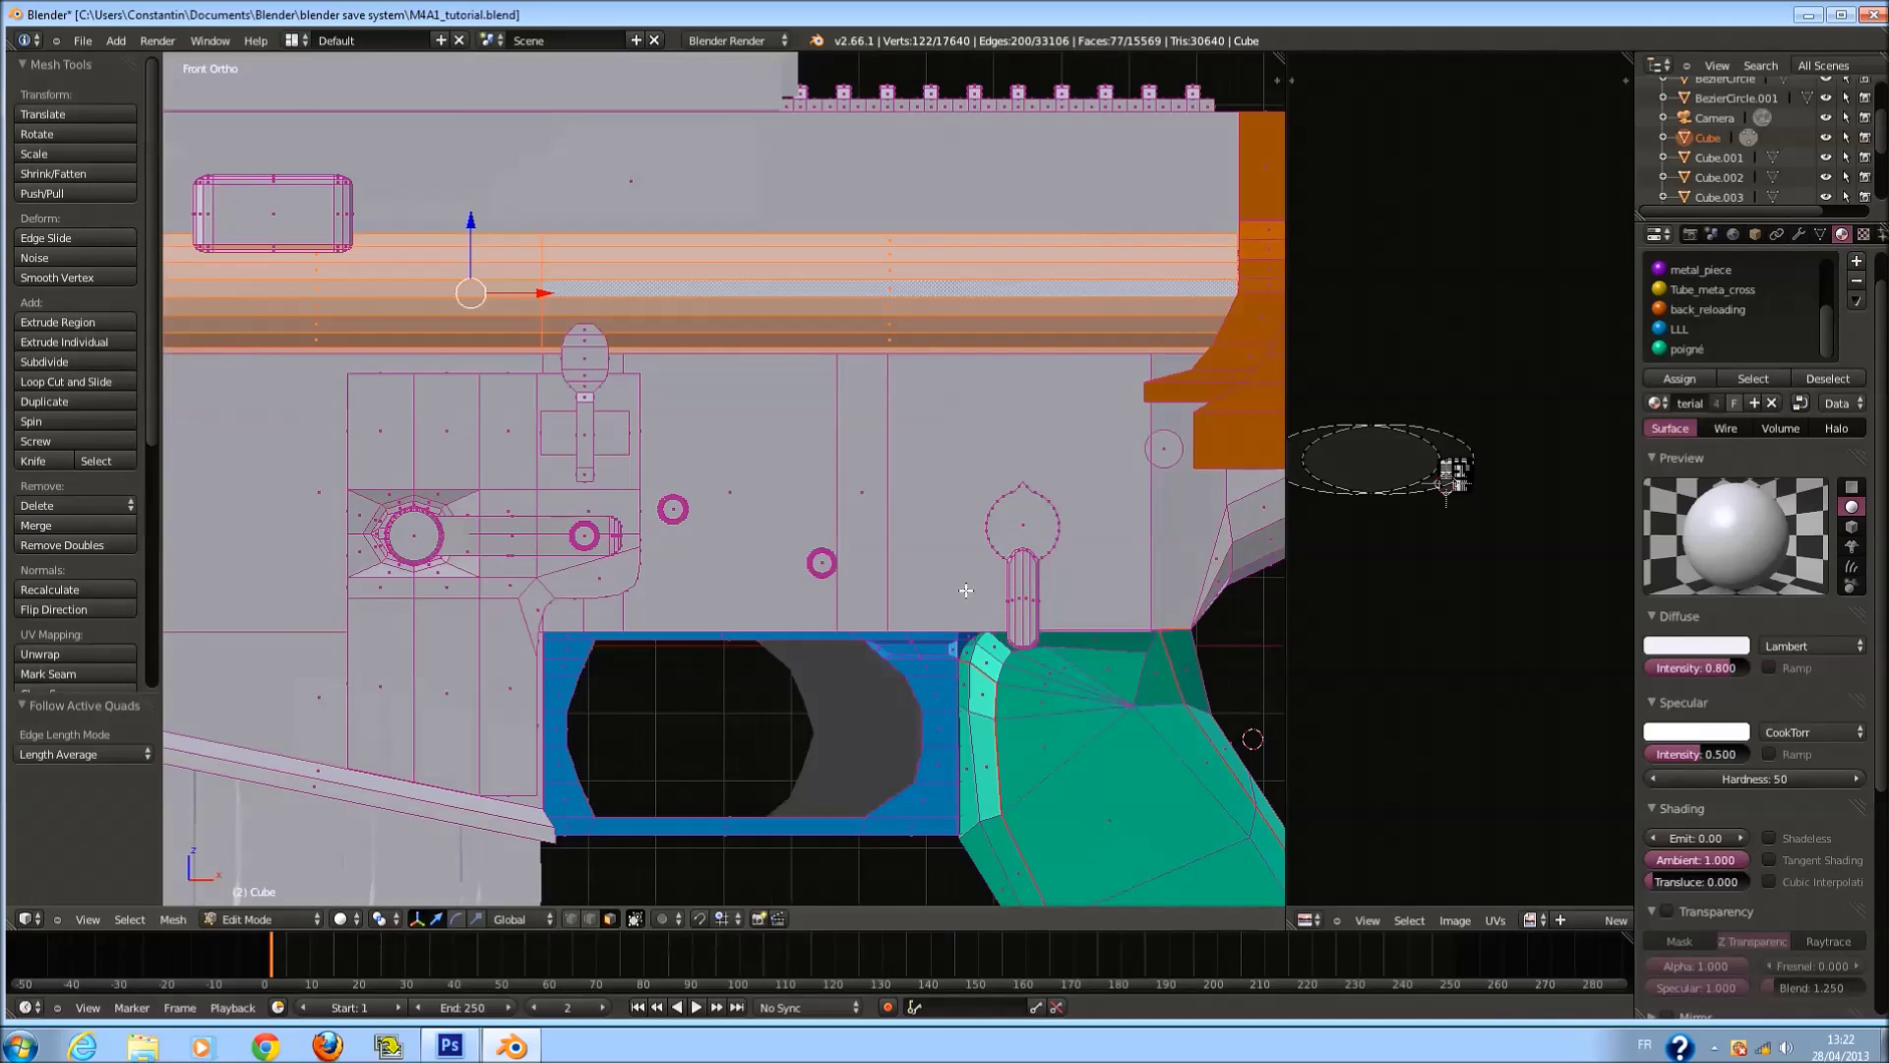
Rerun Follow Active Quads with Length Average on the lightmap-packed tube faces.
scroll(1401, 527, "up", 3)
key("u")
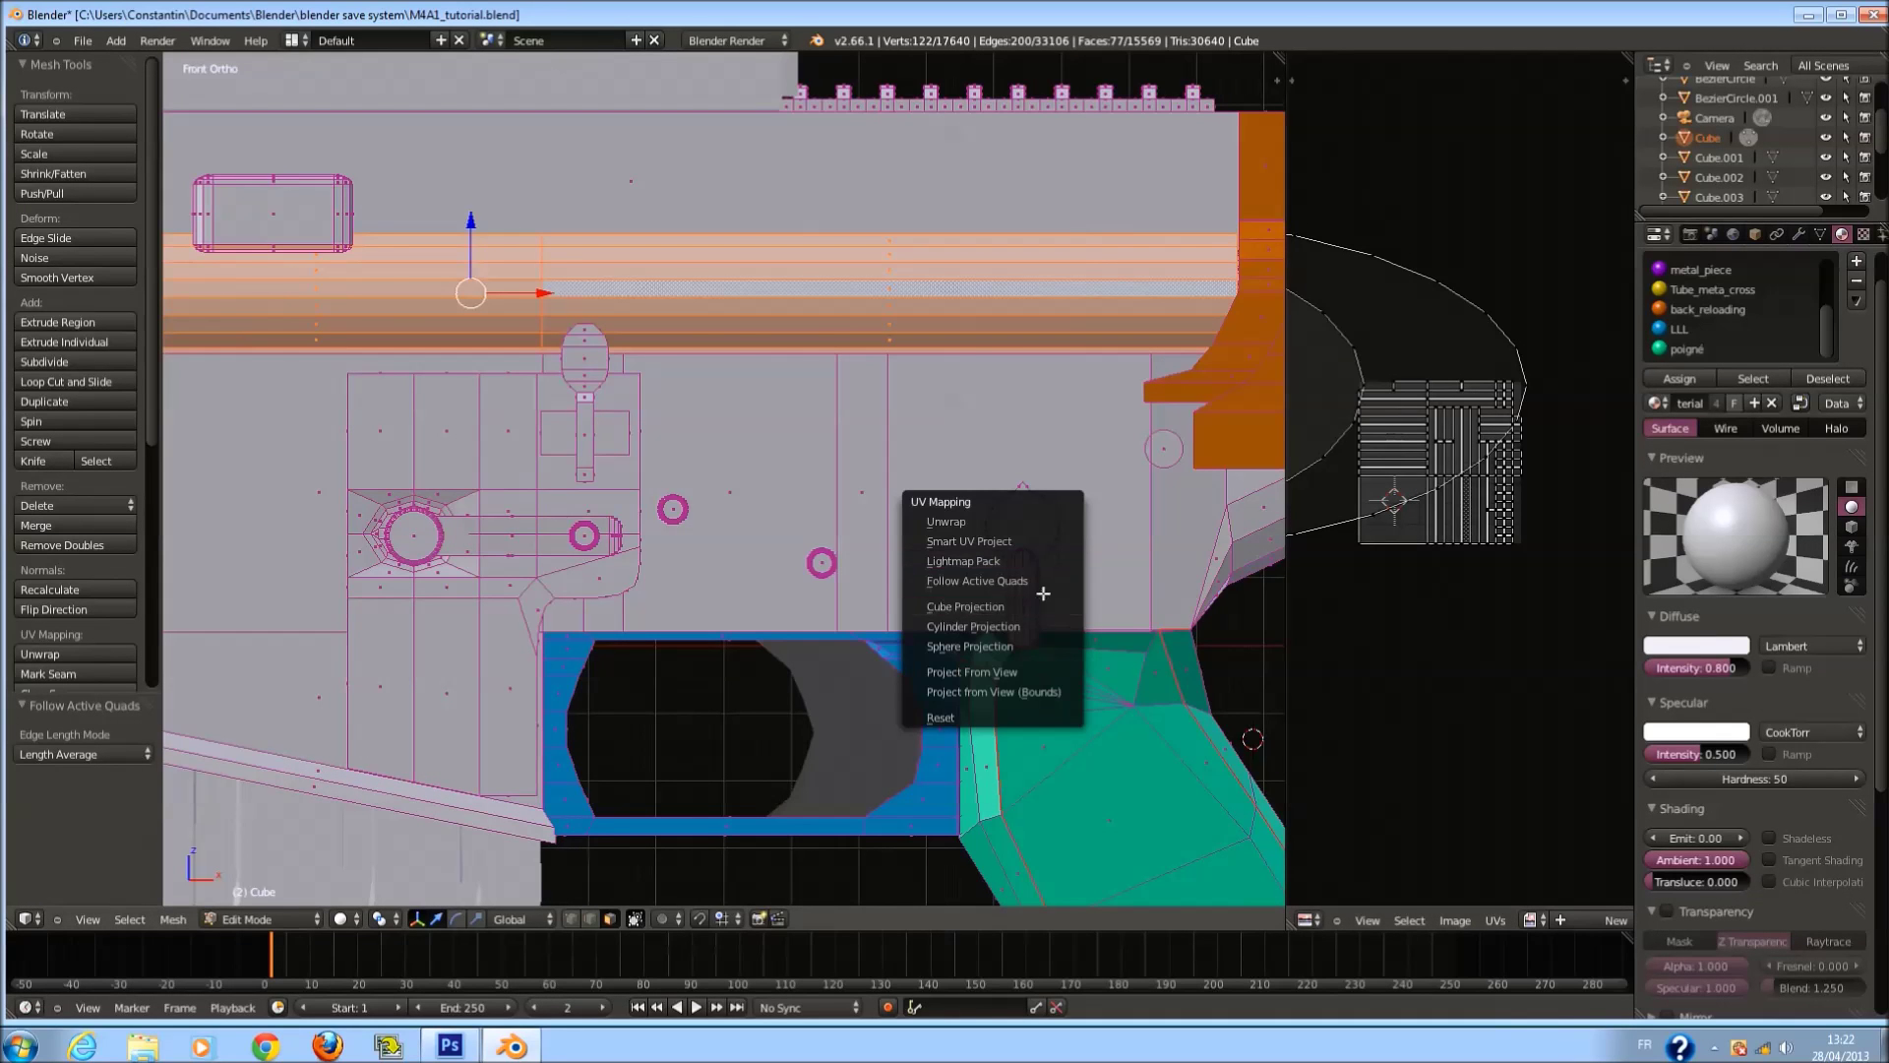
left_click(1023, 582)
left_click(1040, 635)
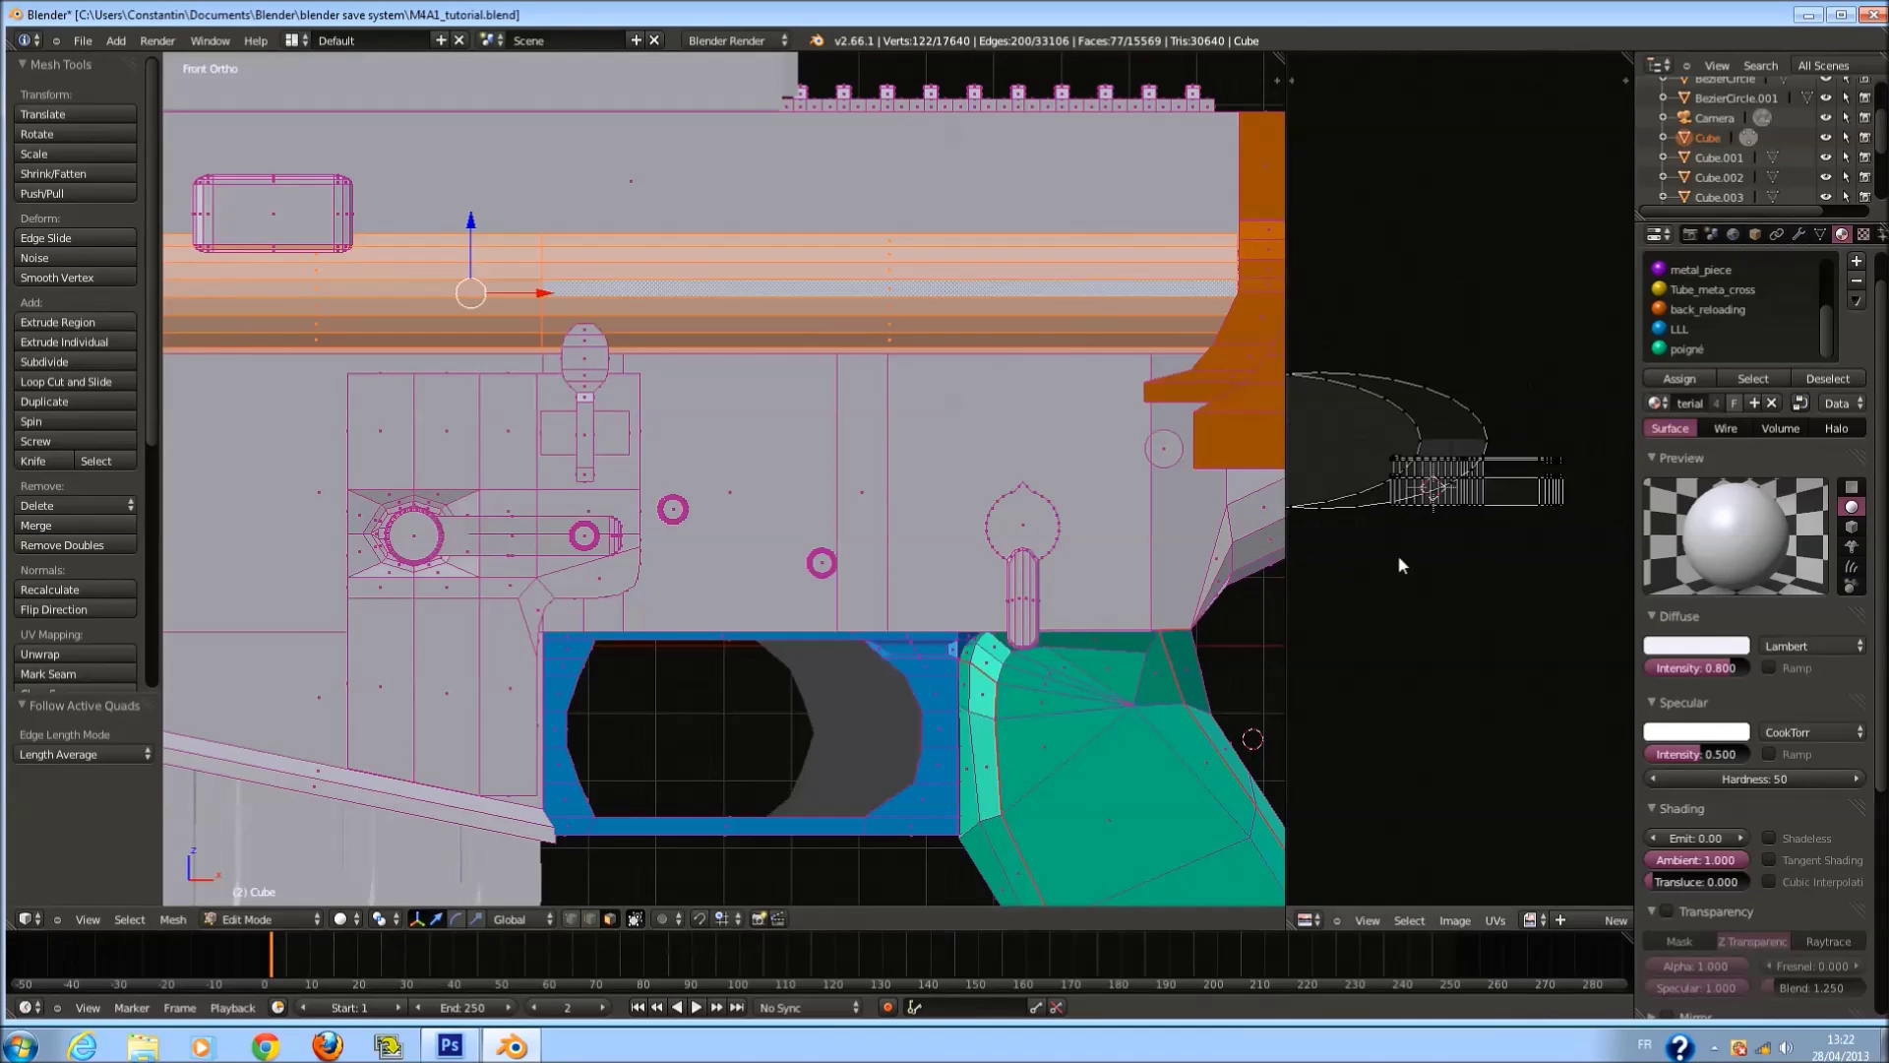
scroll(1402, 564, "up", 2)
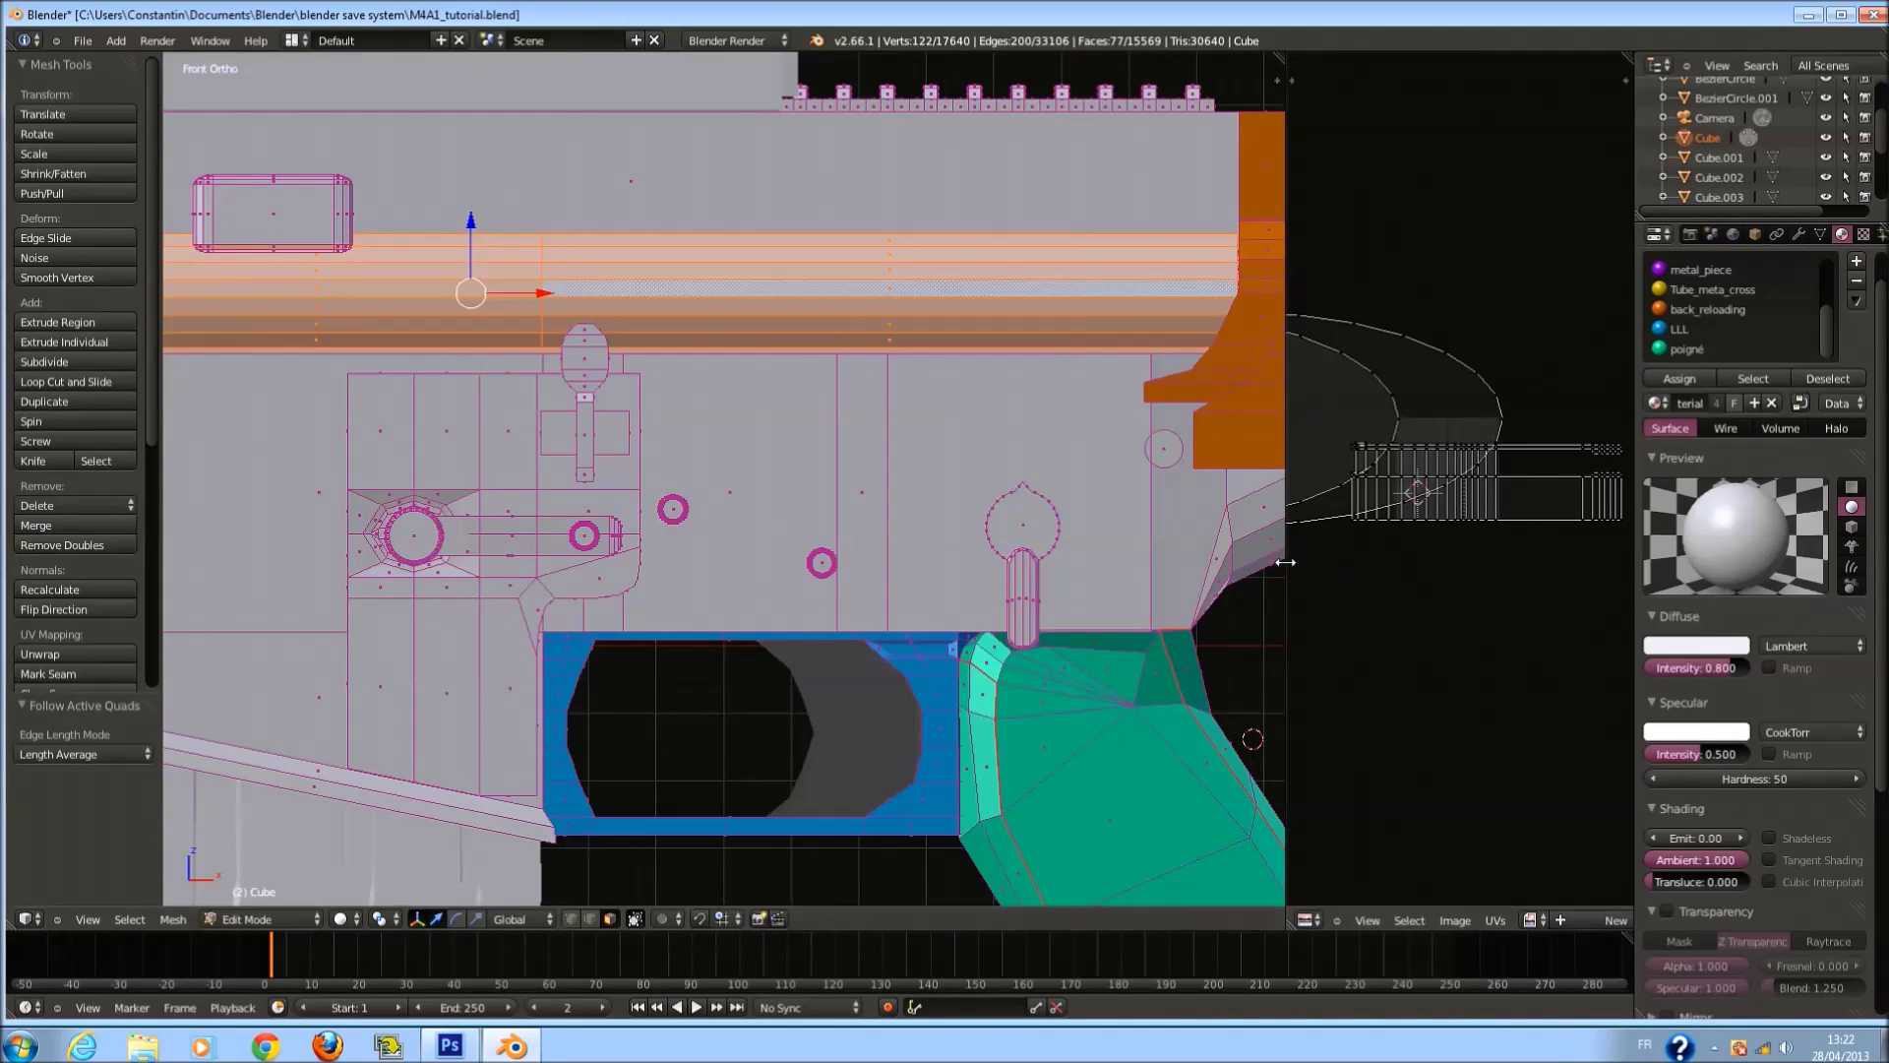
Unwrap the upper receiver tube by projecting it from the front view with Scale to Bounds enabled.
key("u")
left_click(788, 710)
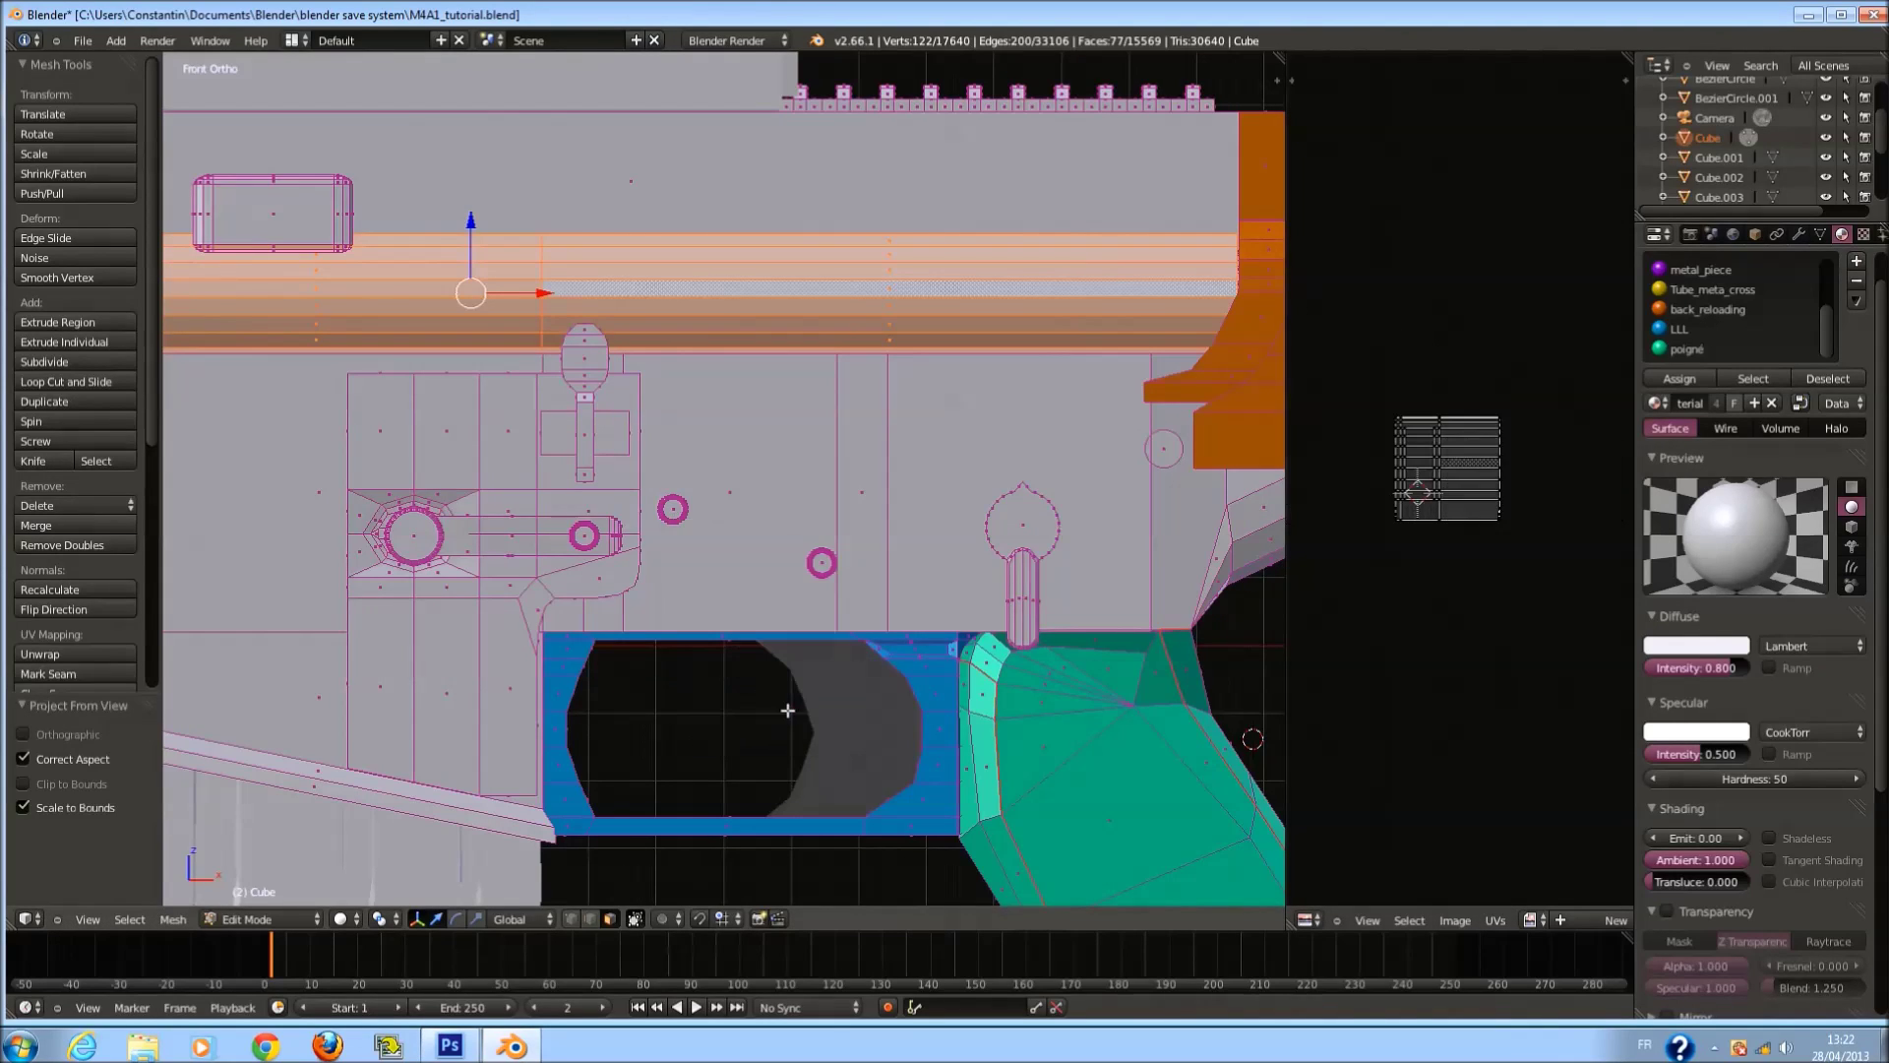
key("u")
left_click(959, 566)
scroll(1374, 575, "up", 2)
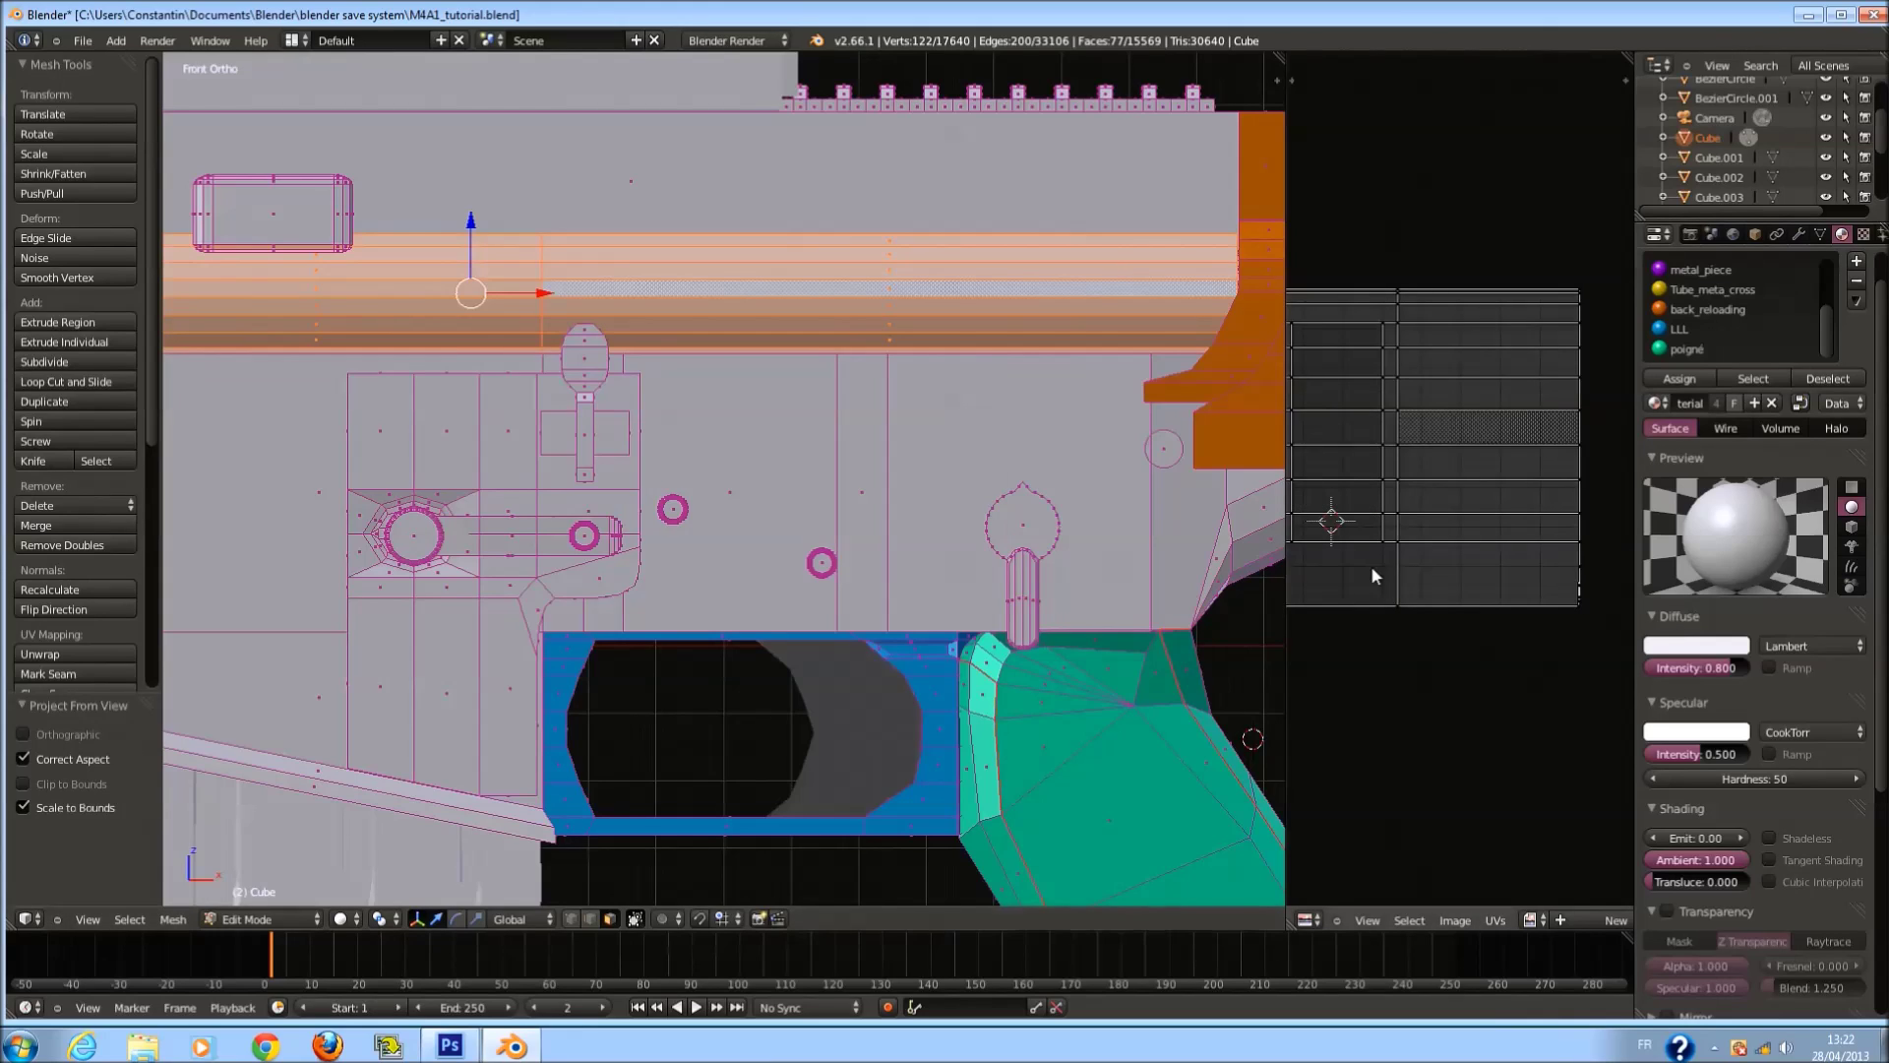
Enlarge the UV editor and examine the upper receiver tube from the opposite side and from the front.
left_click_drag(1285, 624, 891, 623)
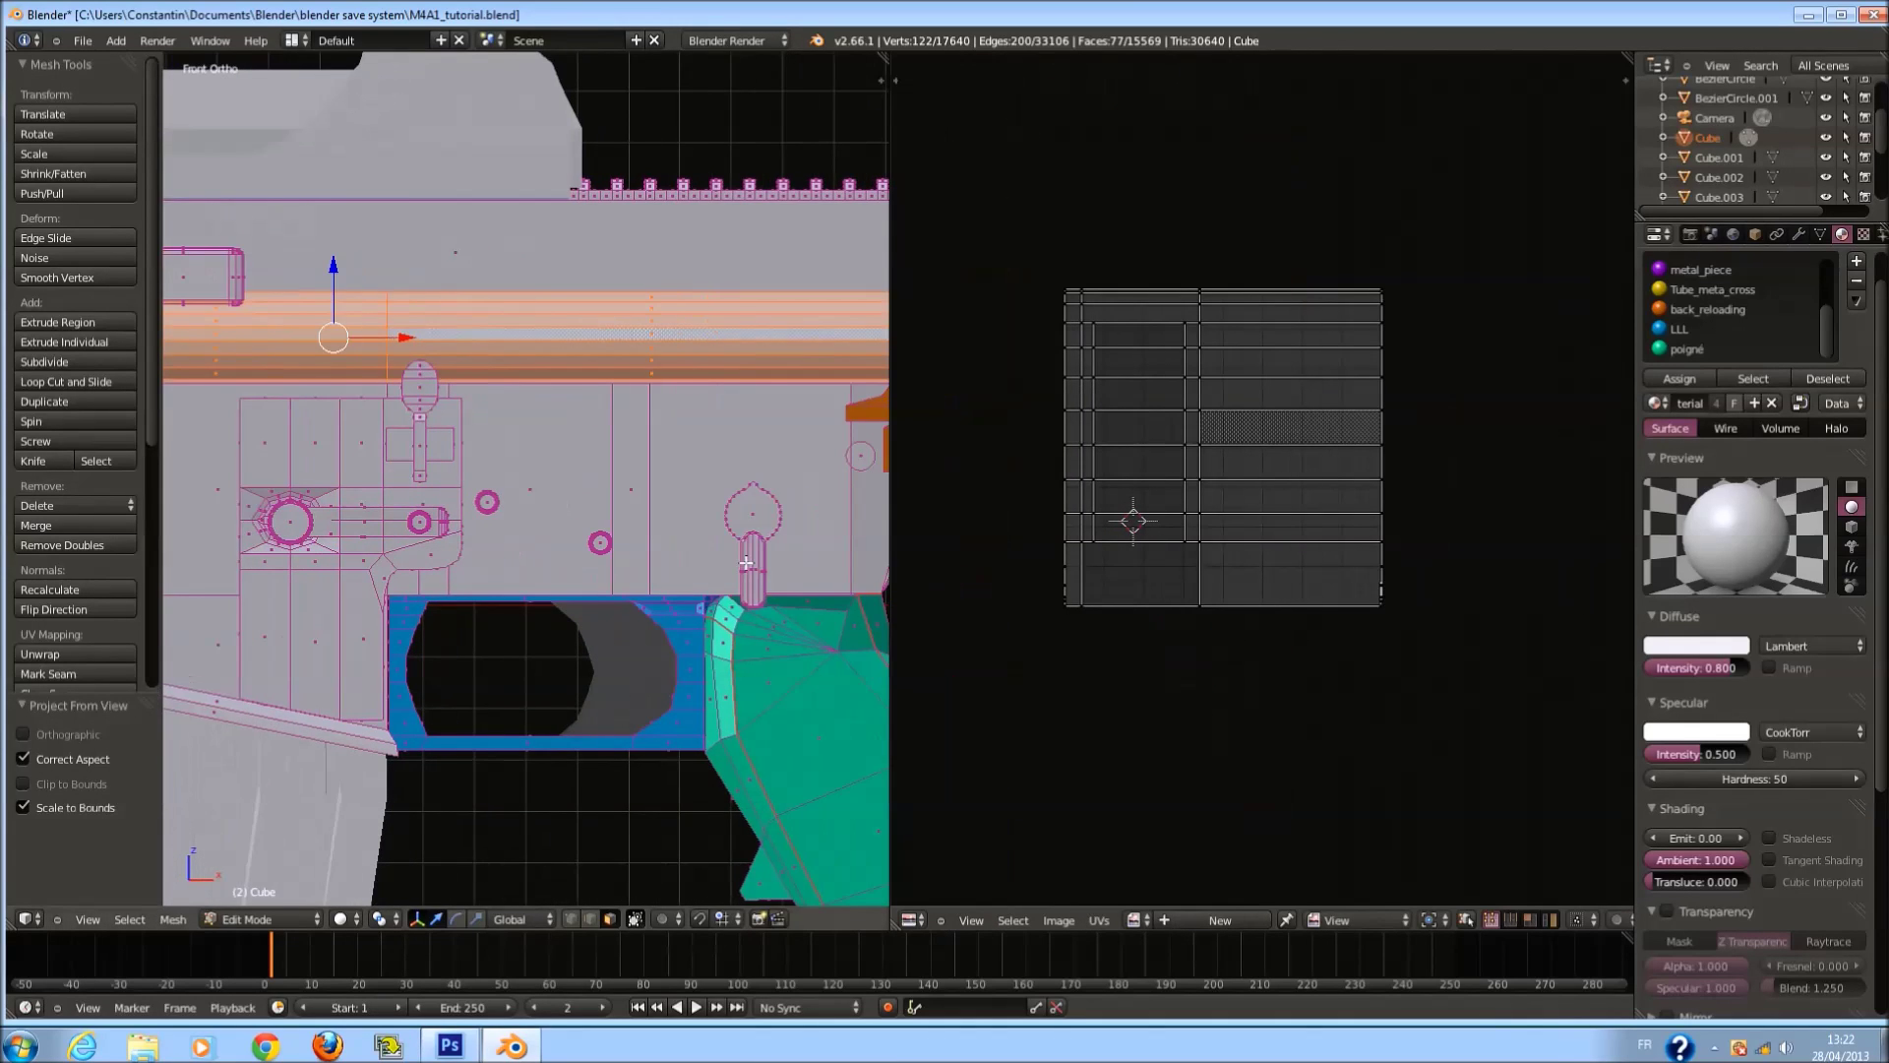
scroll(746, 562, "down", 3)
middle_click_drag(745, 562, 325, 596)
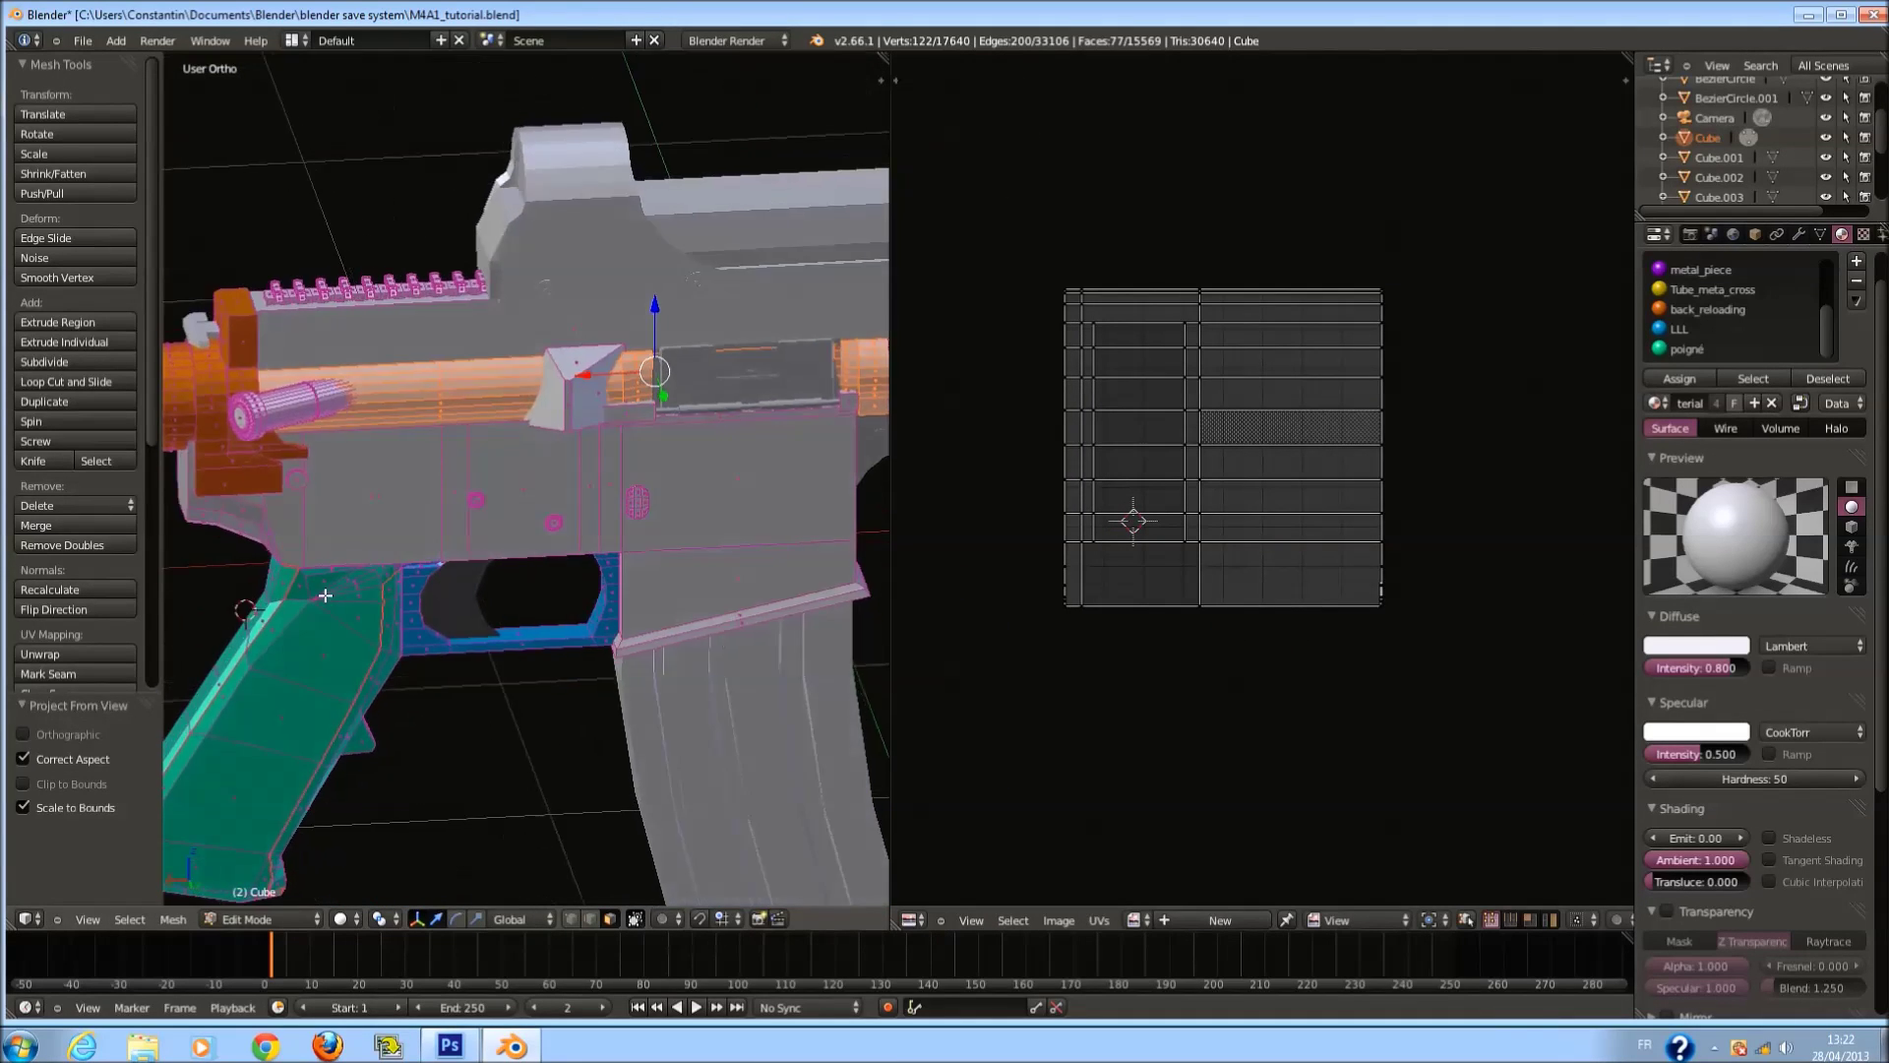
scroll(325, 595, "down", 2)
key("KP_1")
scroll(638, 561, "up", 2)
scroll(638, 562, "down", 1)
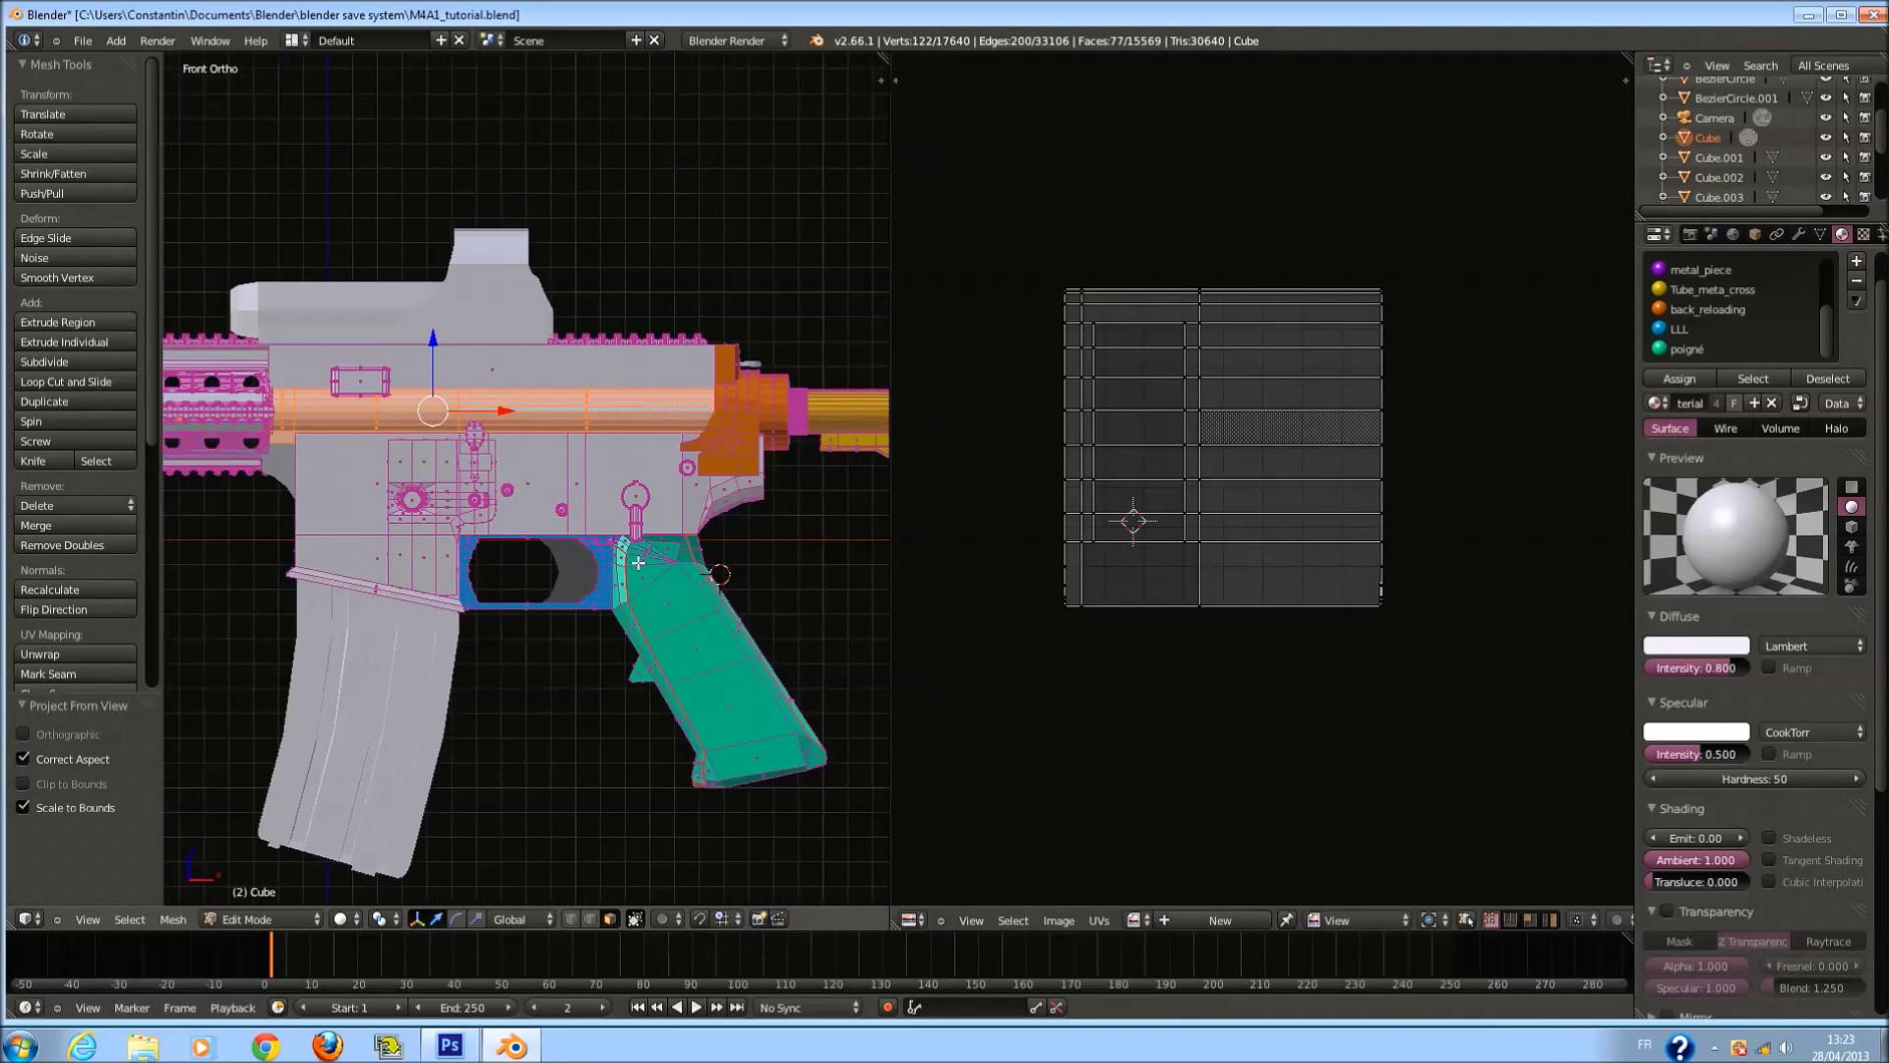
scroll(638, 561, "down", 1)
Select one face of the upper receiver tube and extend the selection to all its linked faces.
key("a")
key("a")
right_click(611, 417)
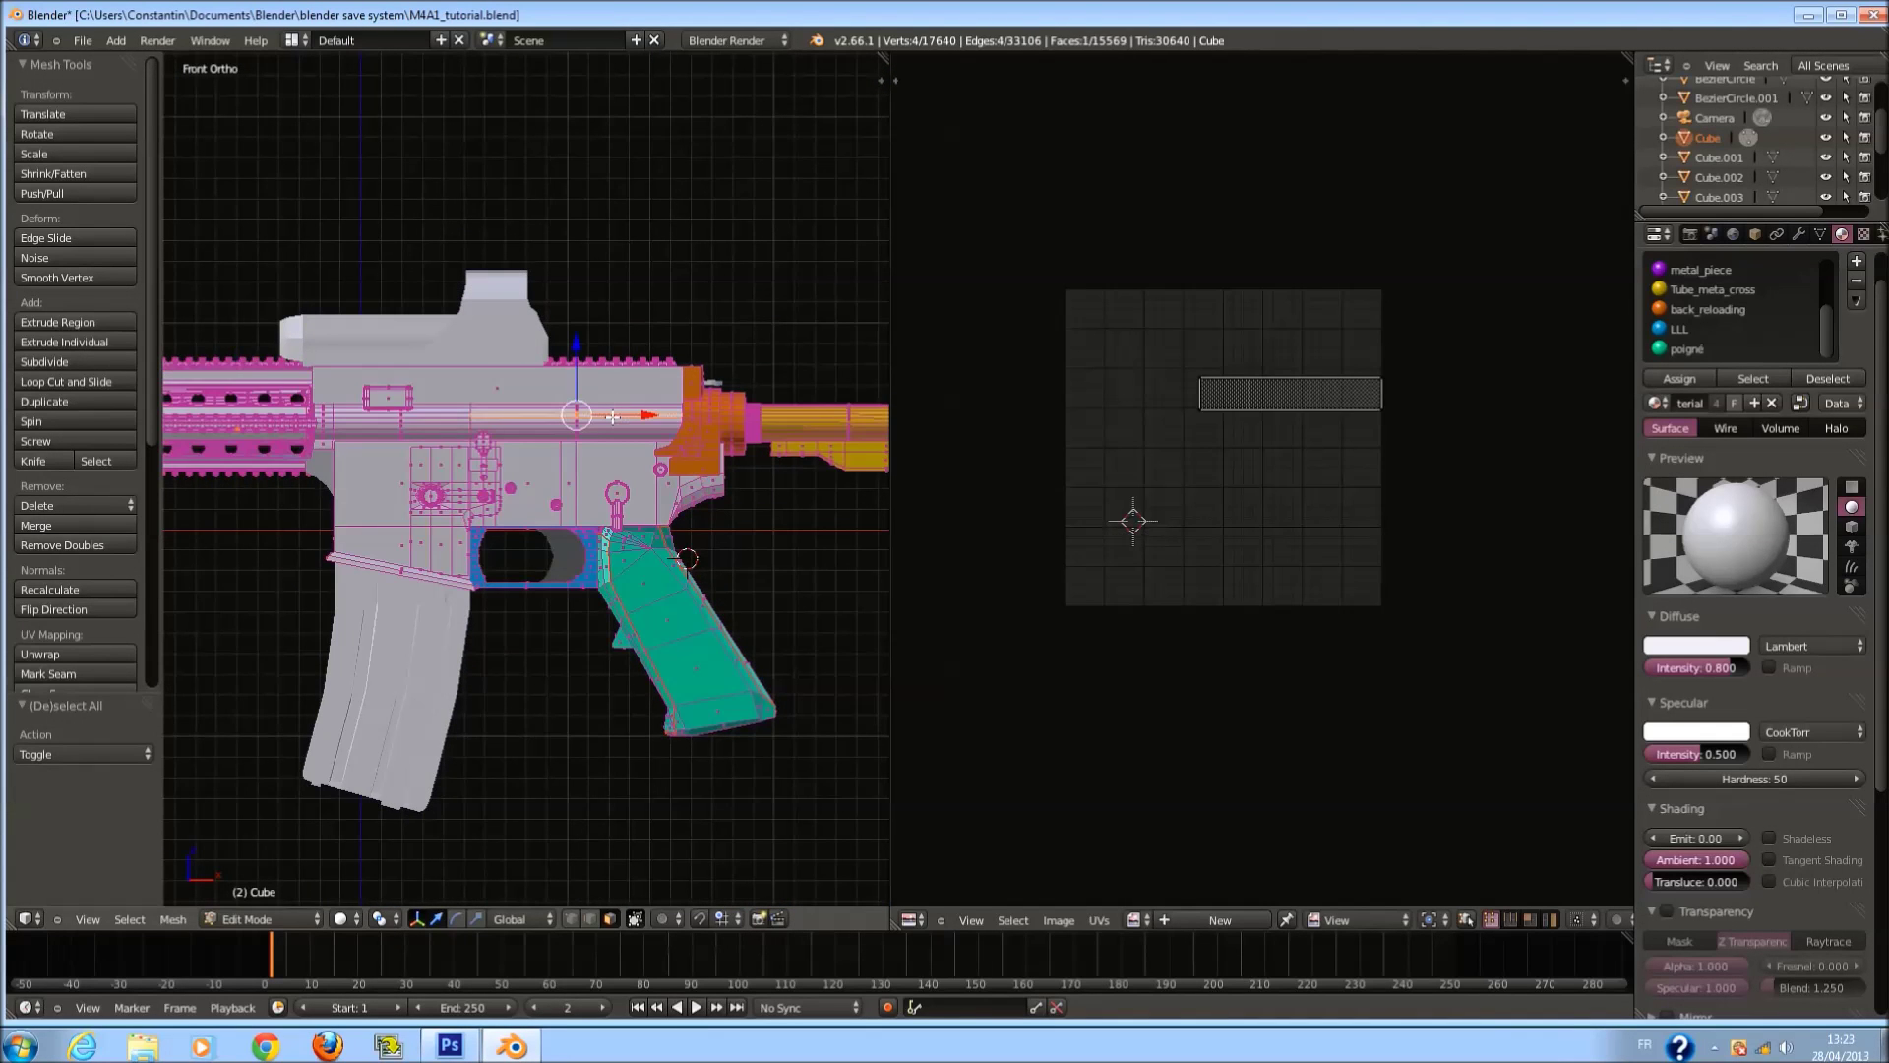
scroll(612, 418, "up", 2)
key("l")
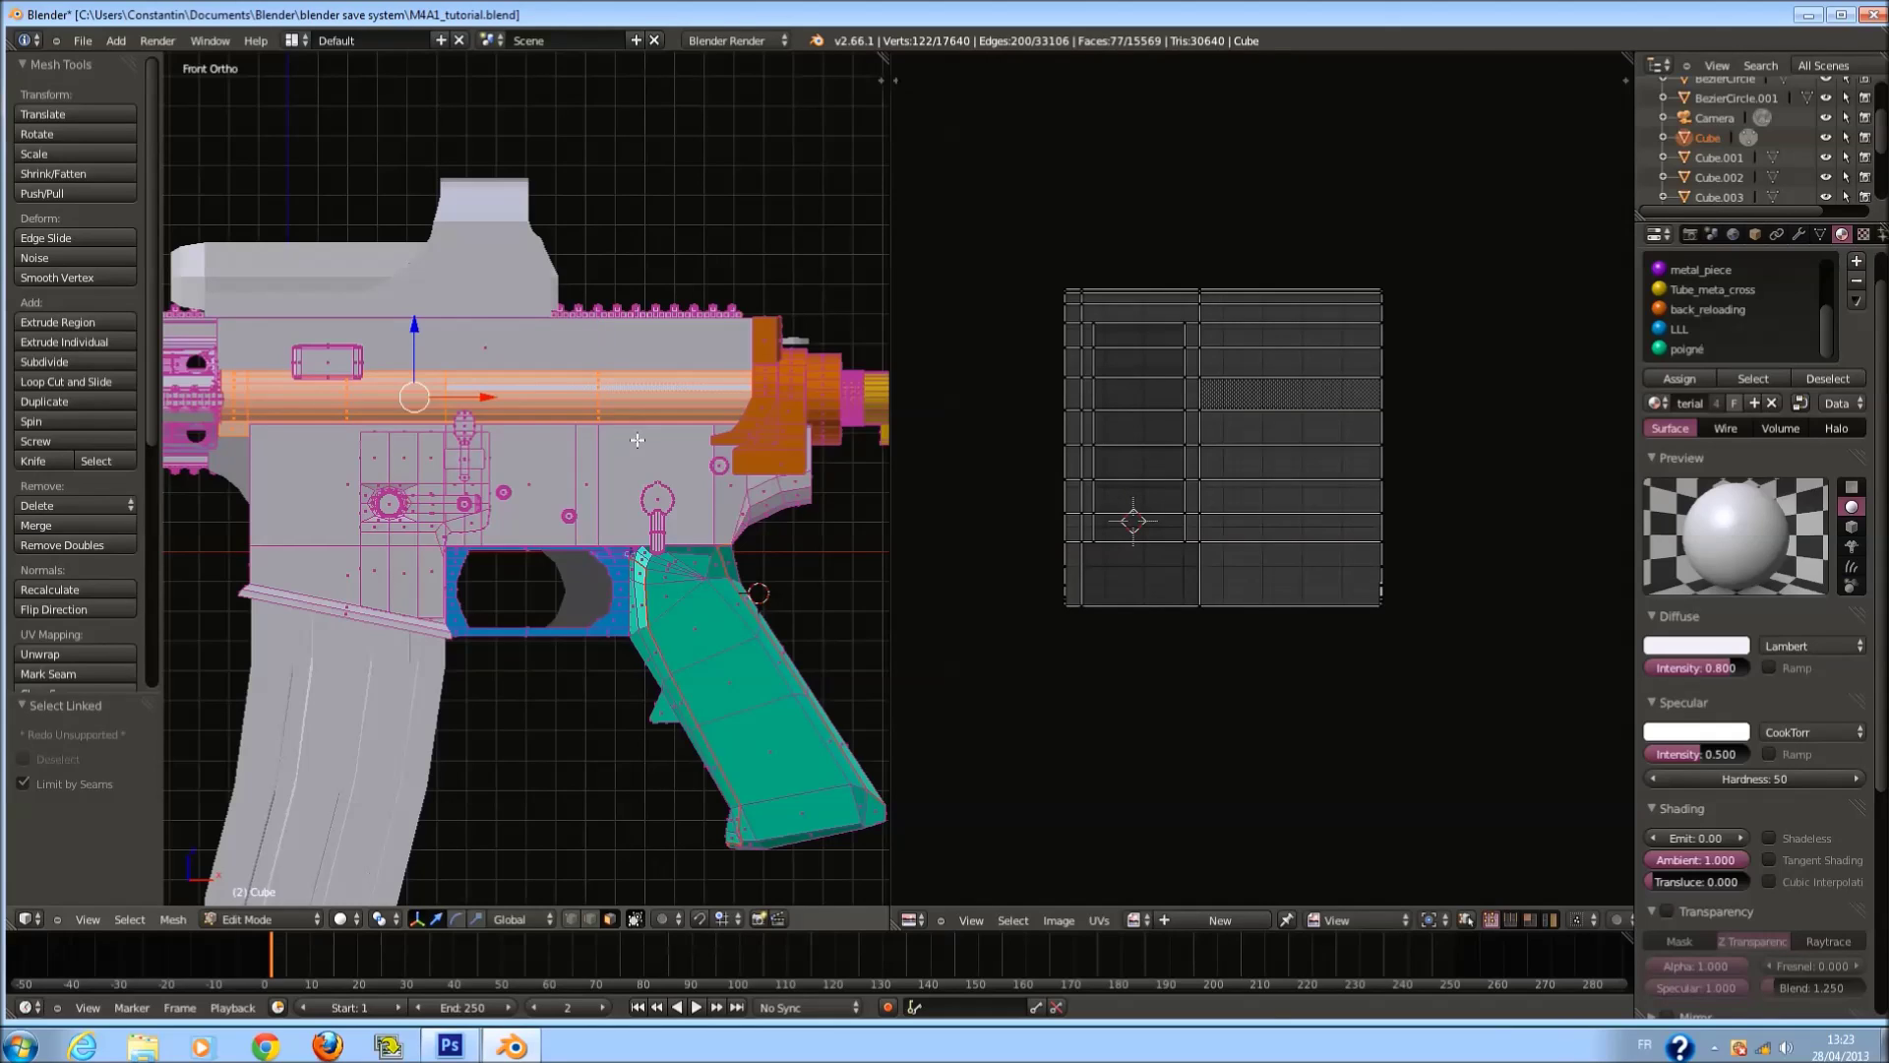
Try to circle-select along one side of the upper receiver tube in the top wireframe view.
key("z")
key("KP_7")
scroll(565, 413, "up", 2)
key("z")
scroll(649, 544, "down", 1)
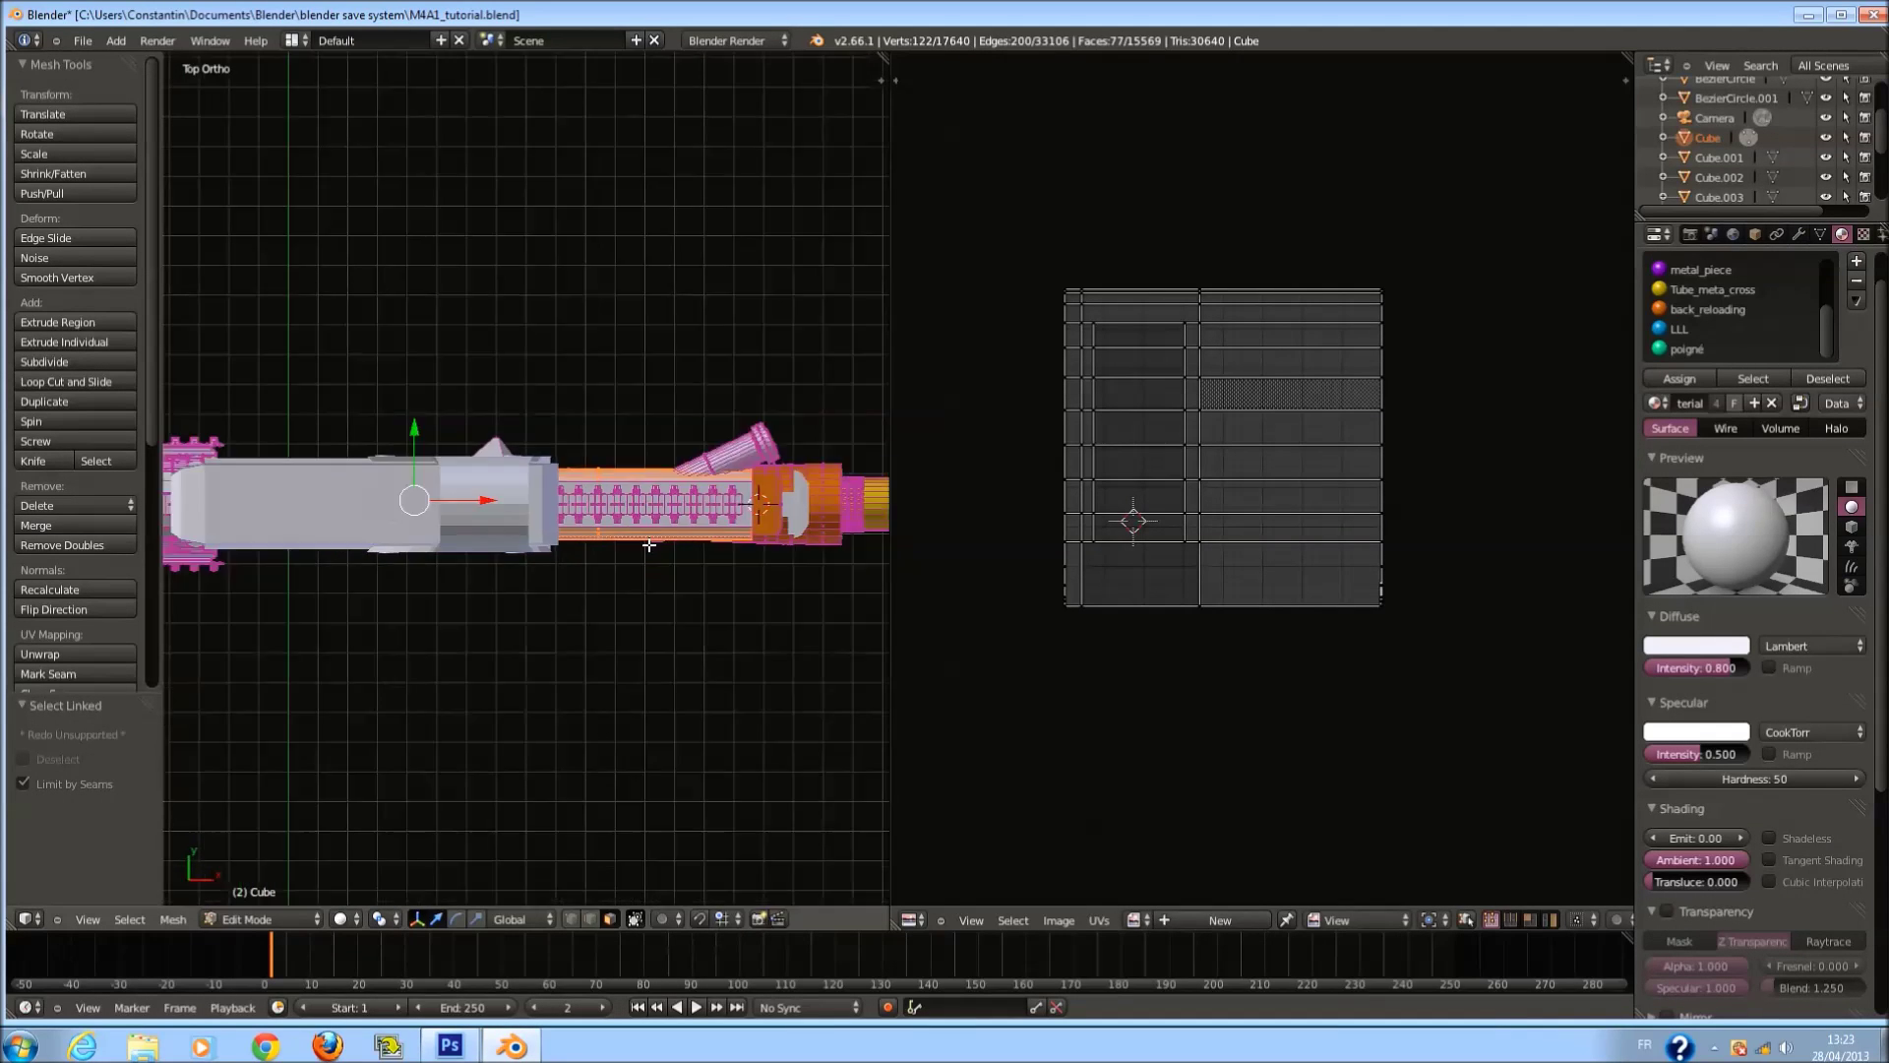
key("z")
key("a")
key("c")
mouse_move(245, 561)
left_mouse_down()
mouse_move(371, 581)
mouse_move(777, 536)
left_mouse_up()
key("Escape")
key("KP_1")
key("z")
scroll(686, 381, "up", 4)
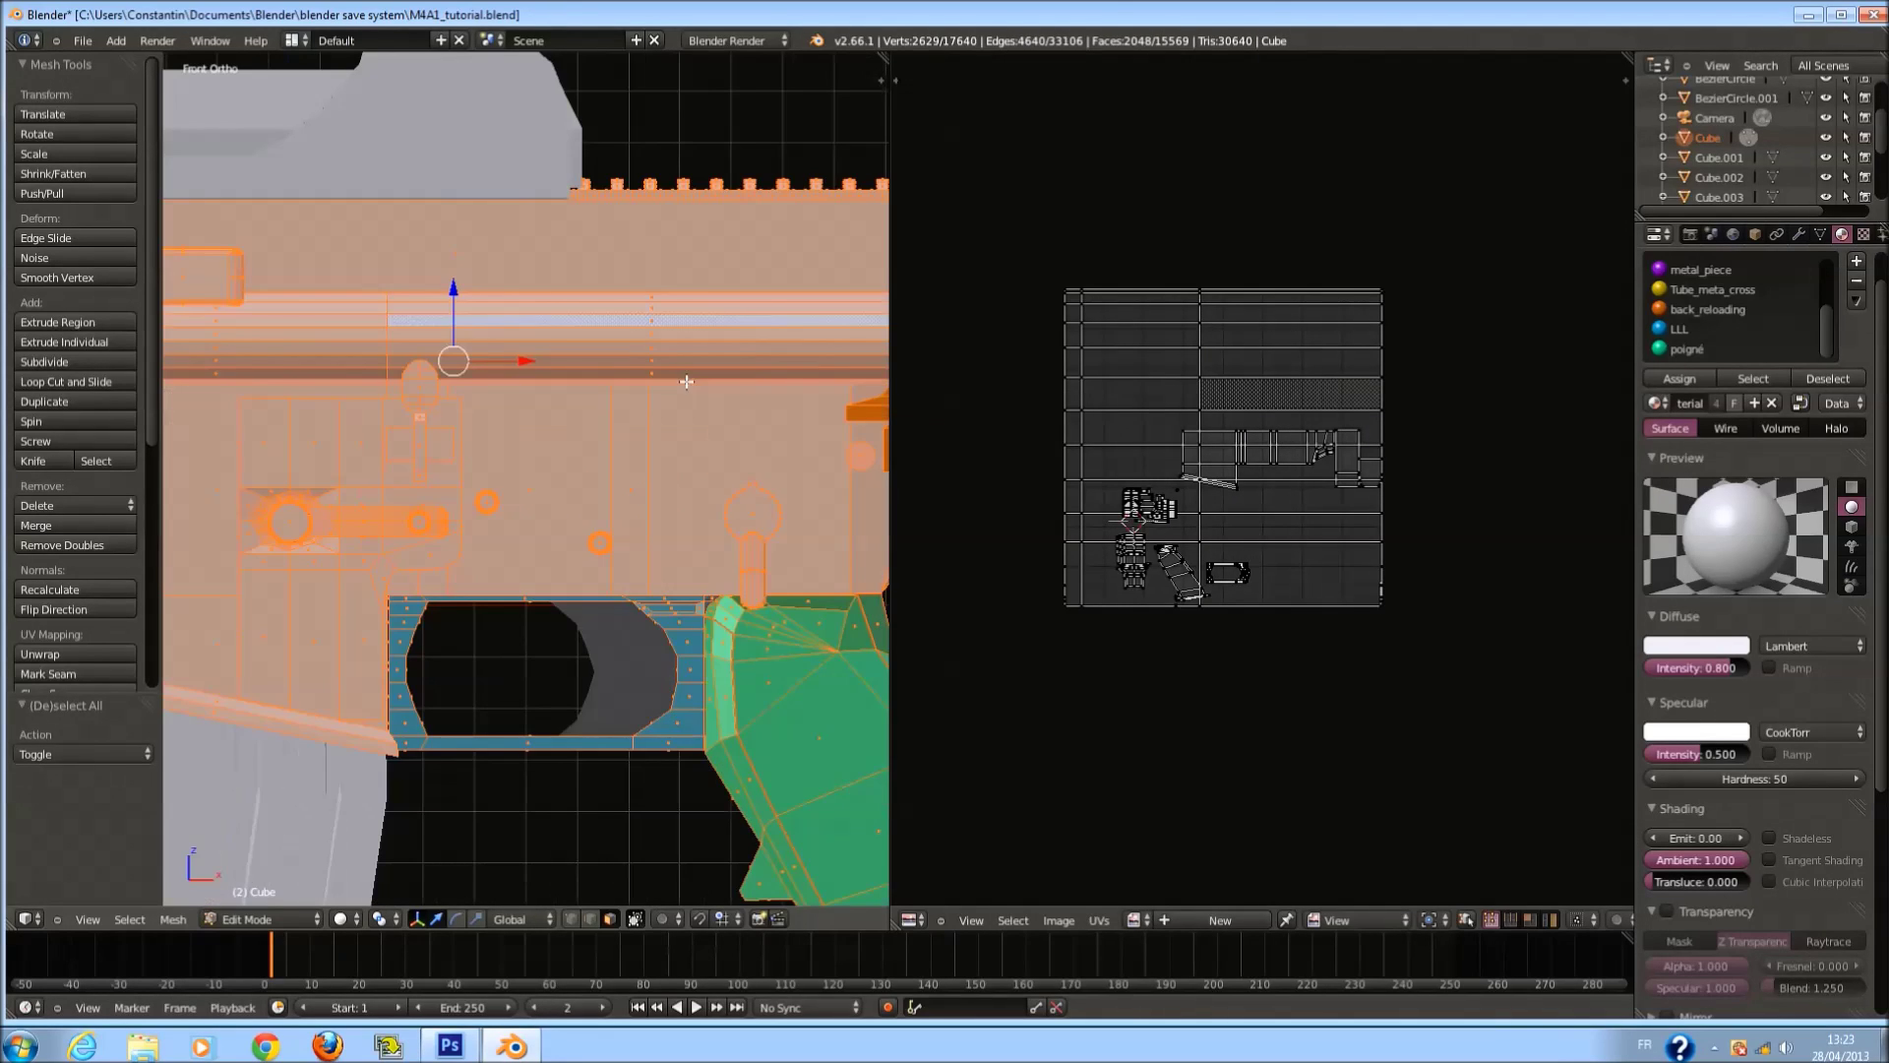
Reselect the whole linked upper receiver tube and show it in wireframe from the right.
right_click(695, 335)
key("l")
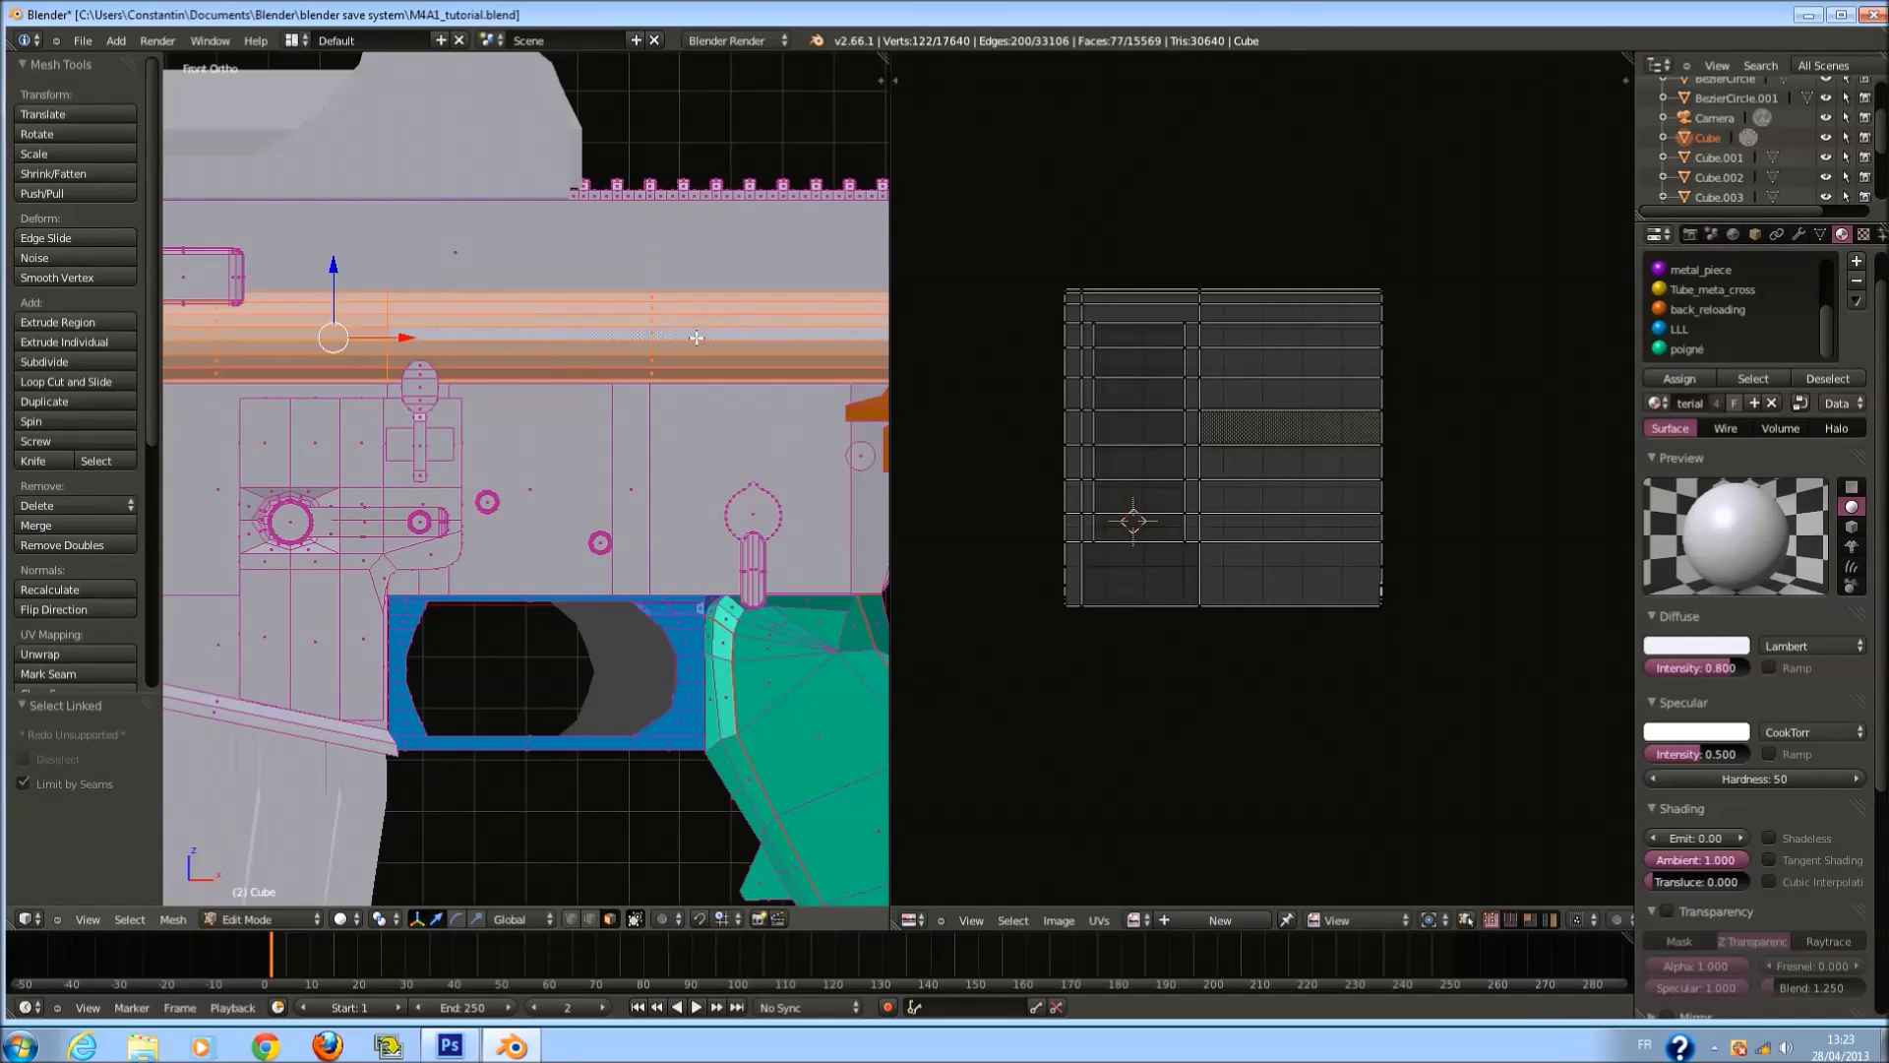
key("KP_3")
key("z")
scroll(688, 337, "up", 2)
Try circle-deselecting the back half of the upper receiver tube, and undo that deselection.
key("c")
mouse_move(591, 163)
middle_mouse_down()
mouse_move(564, 143)
mouse_move(559, 366)
middle_mouse_up()
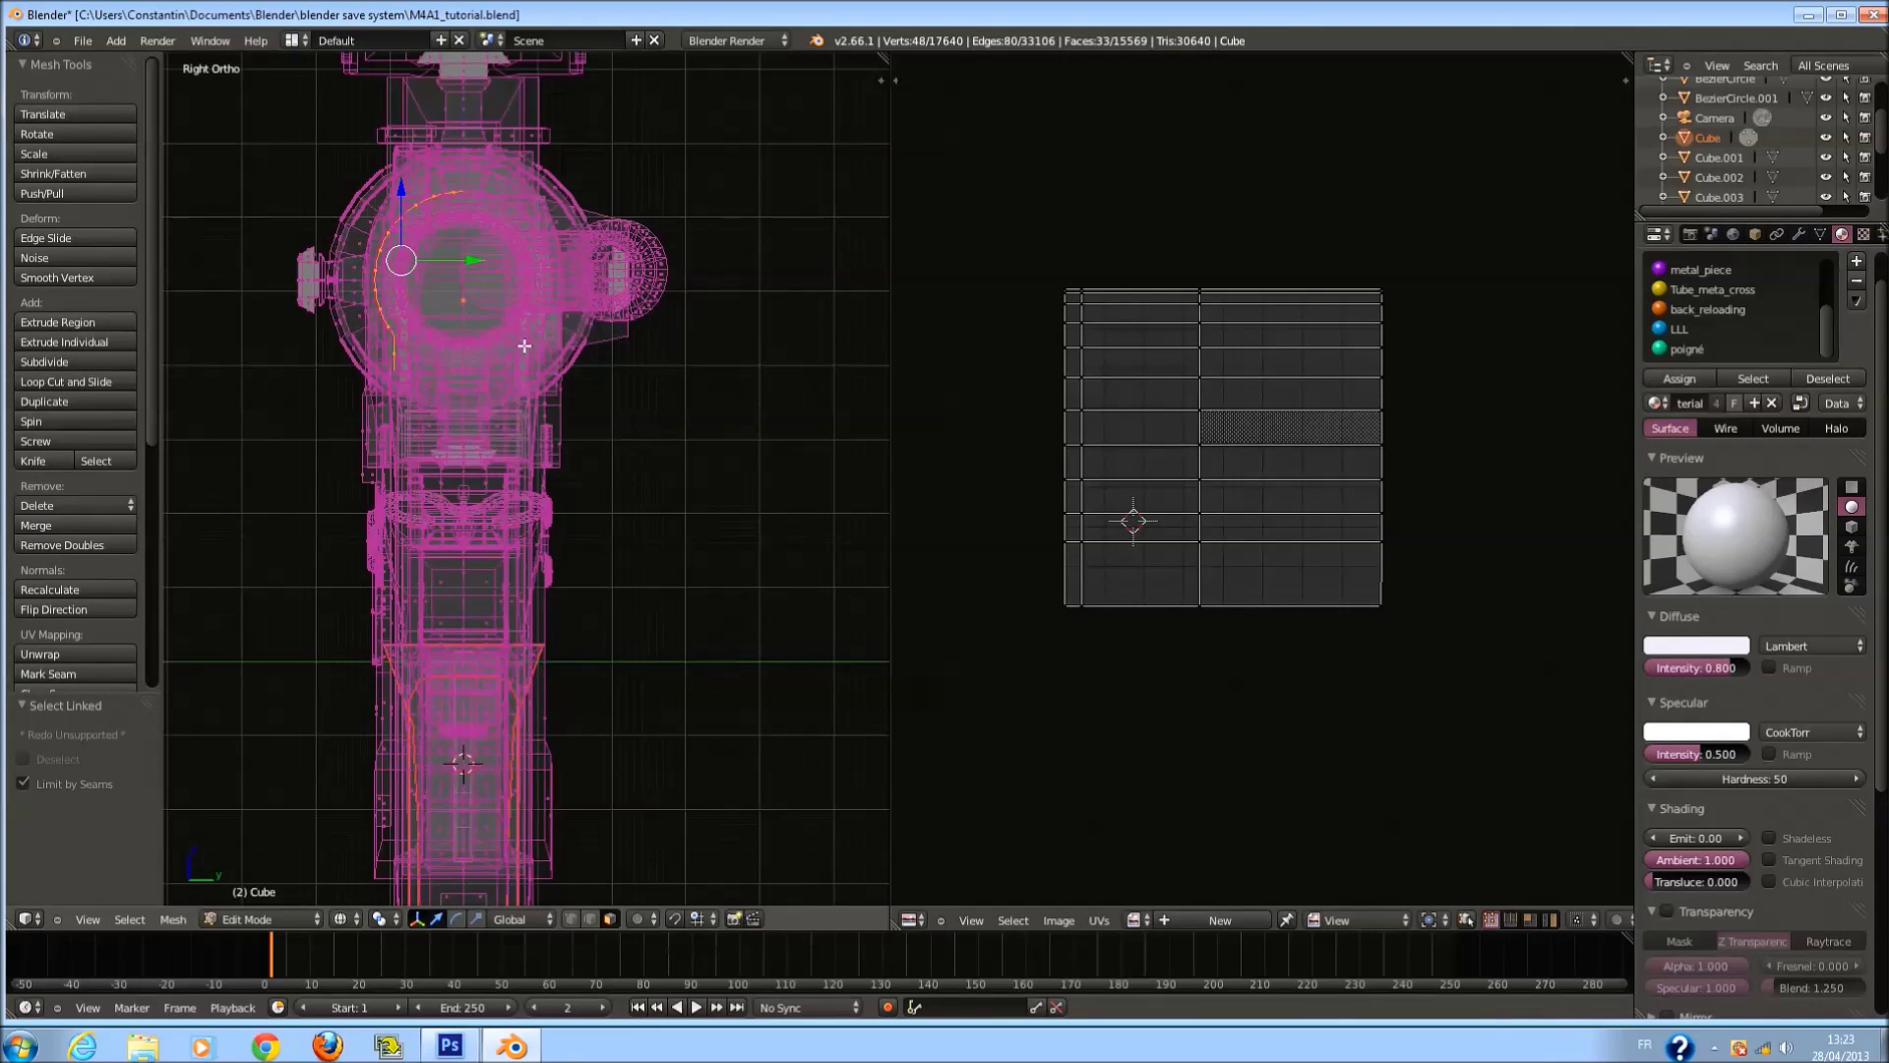
scroll(524, 346, "up", 4)
middle_click_drag(524, 346, 459, 331)
key("ctrl+z")
Circle-deselect the back half of the upper receiver tube in the right wireframe view, keeping its front-side faces selected.
key("KP_3")
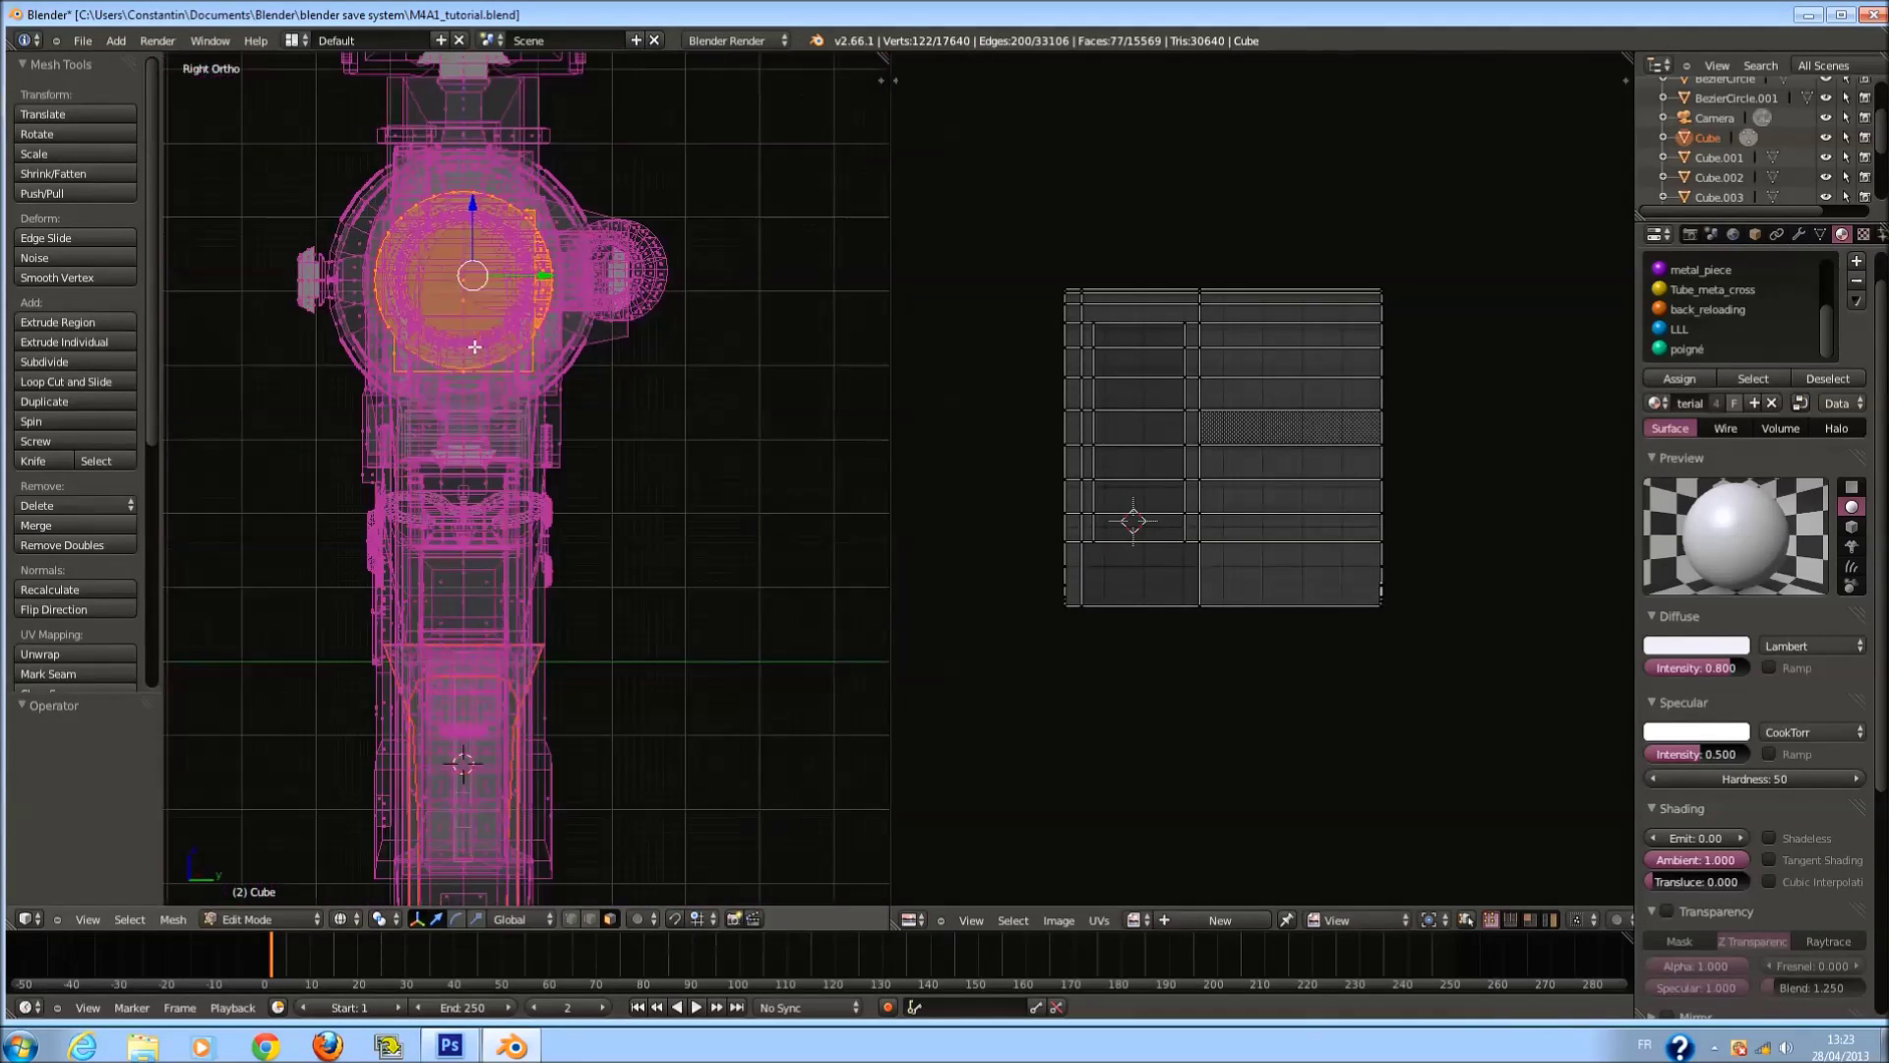
scroll(546, 334, "down", 4)
scroll(618, 321, "up", 6)
mouse_move(629, 303)
middle_mouse_down()
mouse_move(653, 451)
mouse_move(633, 593)
mouse_move(737, 528)
mouse_move(831, 532)
mouse_move(847, 603)
mouse_move(637, 611)
mouse_move(580, 668)
mouse_move(609, 630)
middle_mouse_up()
key("Escape")
key("c")
middle_click(847, 607)
key("Escape")
key("z")
scroll(610, 629, "down", 3)
Try moving the selected half of the tube away from the rifle to check which faces it includes.
key("g")
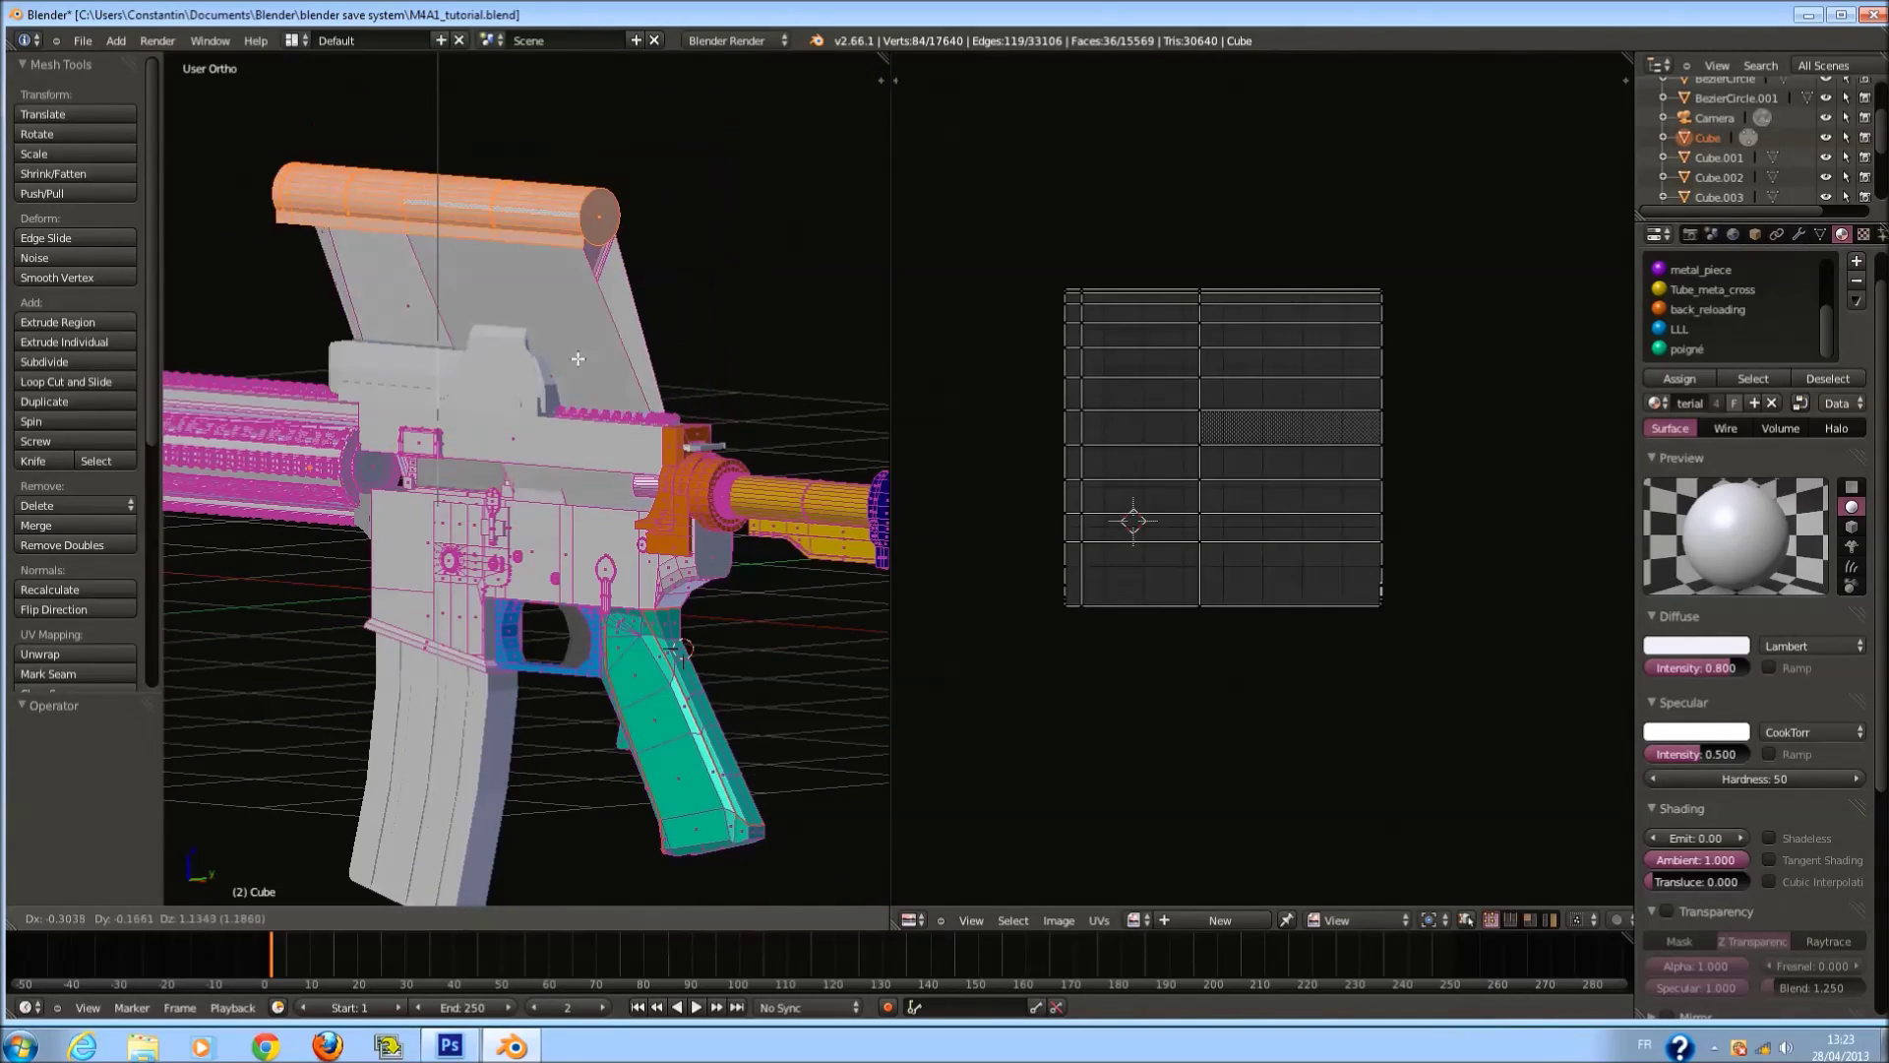
left_click(722, 315)
middle_click_drag(722, 315, 504, 463)
scroll(558, 433, "up", 3)
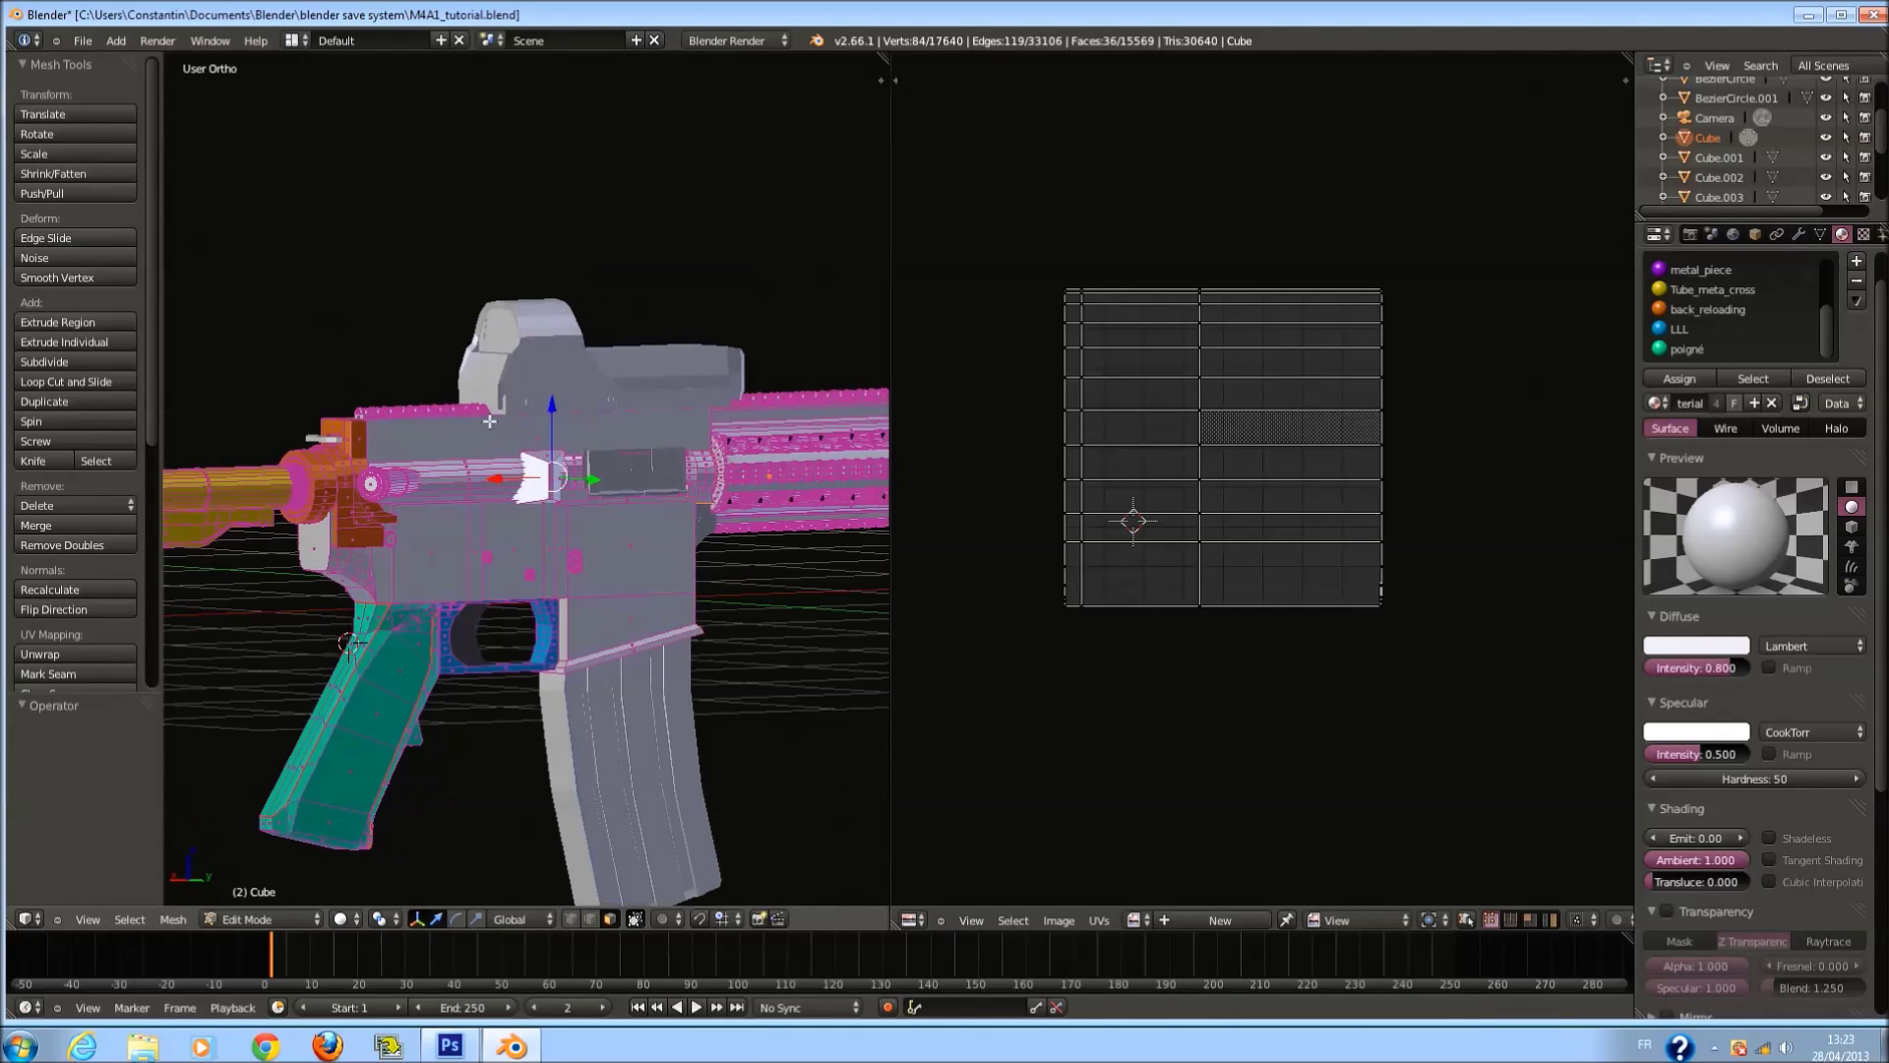
Project the selected front half of the upper receiver tube from the front view with Scale to Bounds.
key("KP_1")
scroll(296, 630, "up", 4)
key("z")
key("c")
key("Escape")
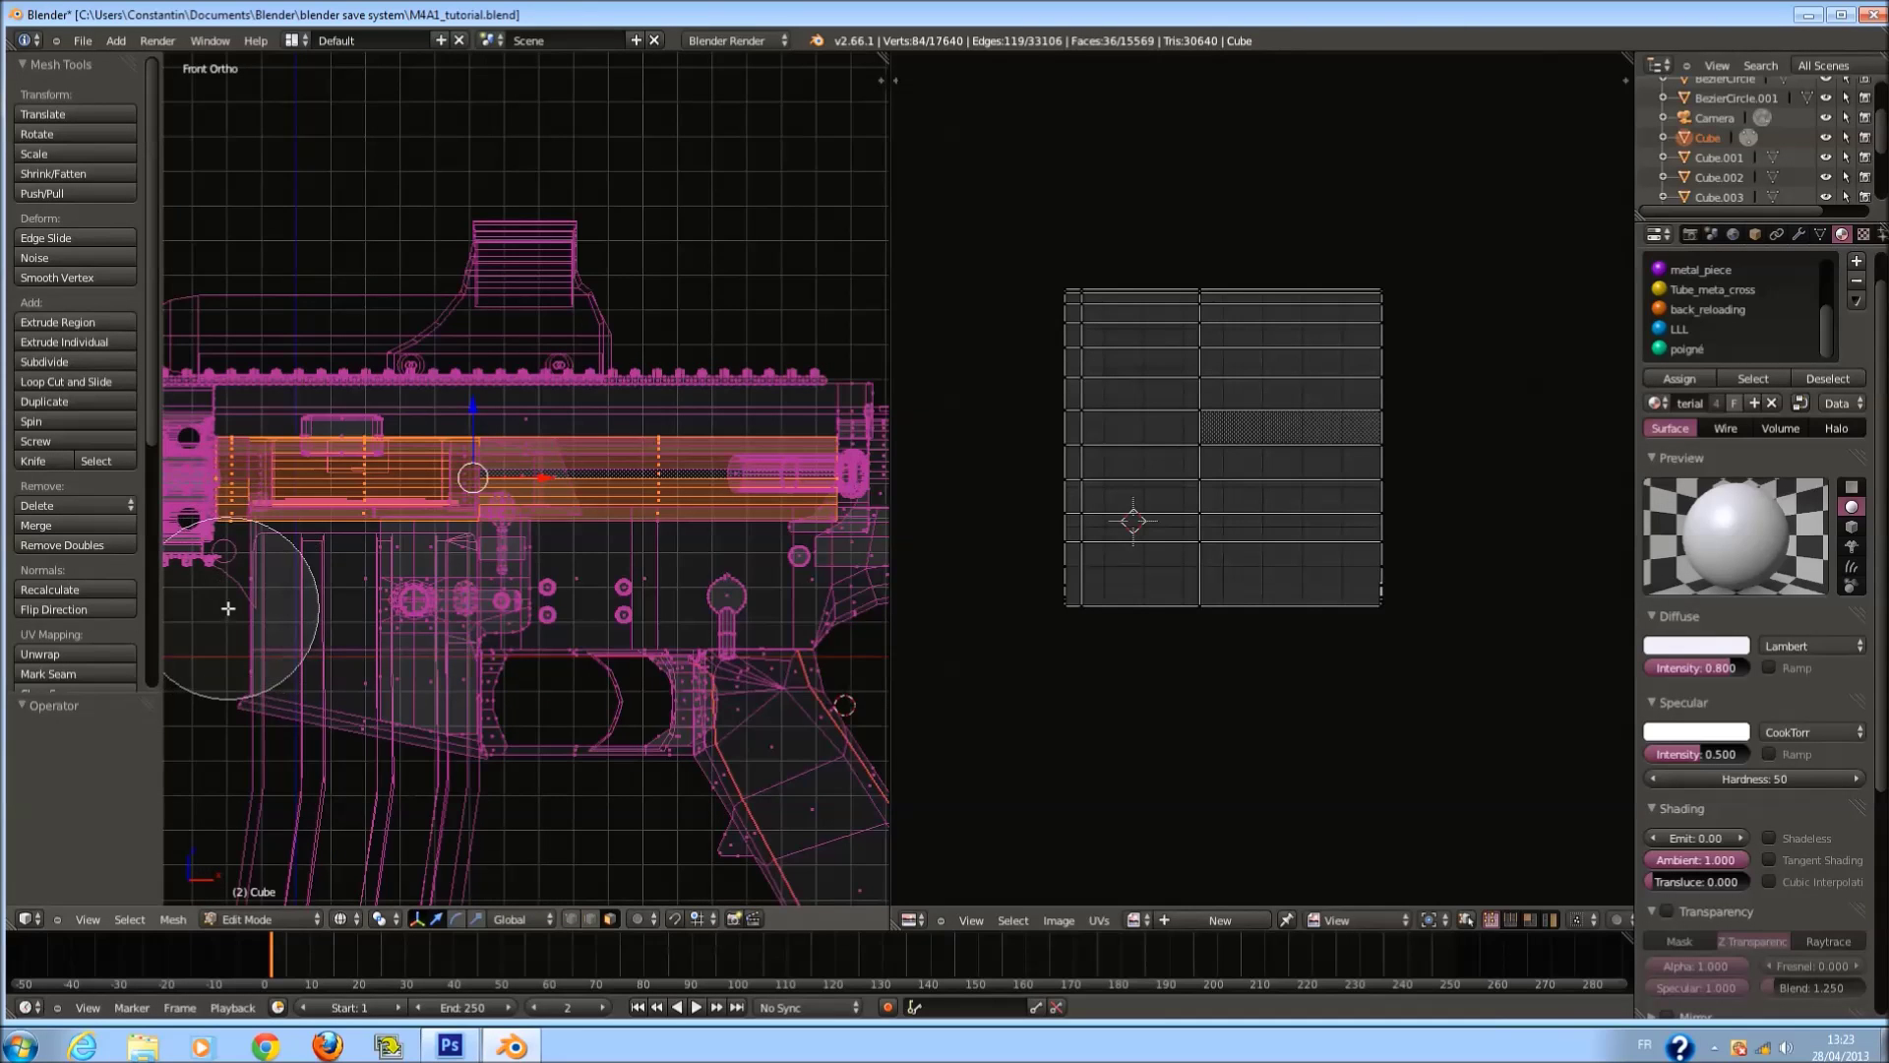
key("z")
key("u")
left_click(710, 549)
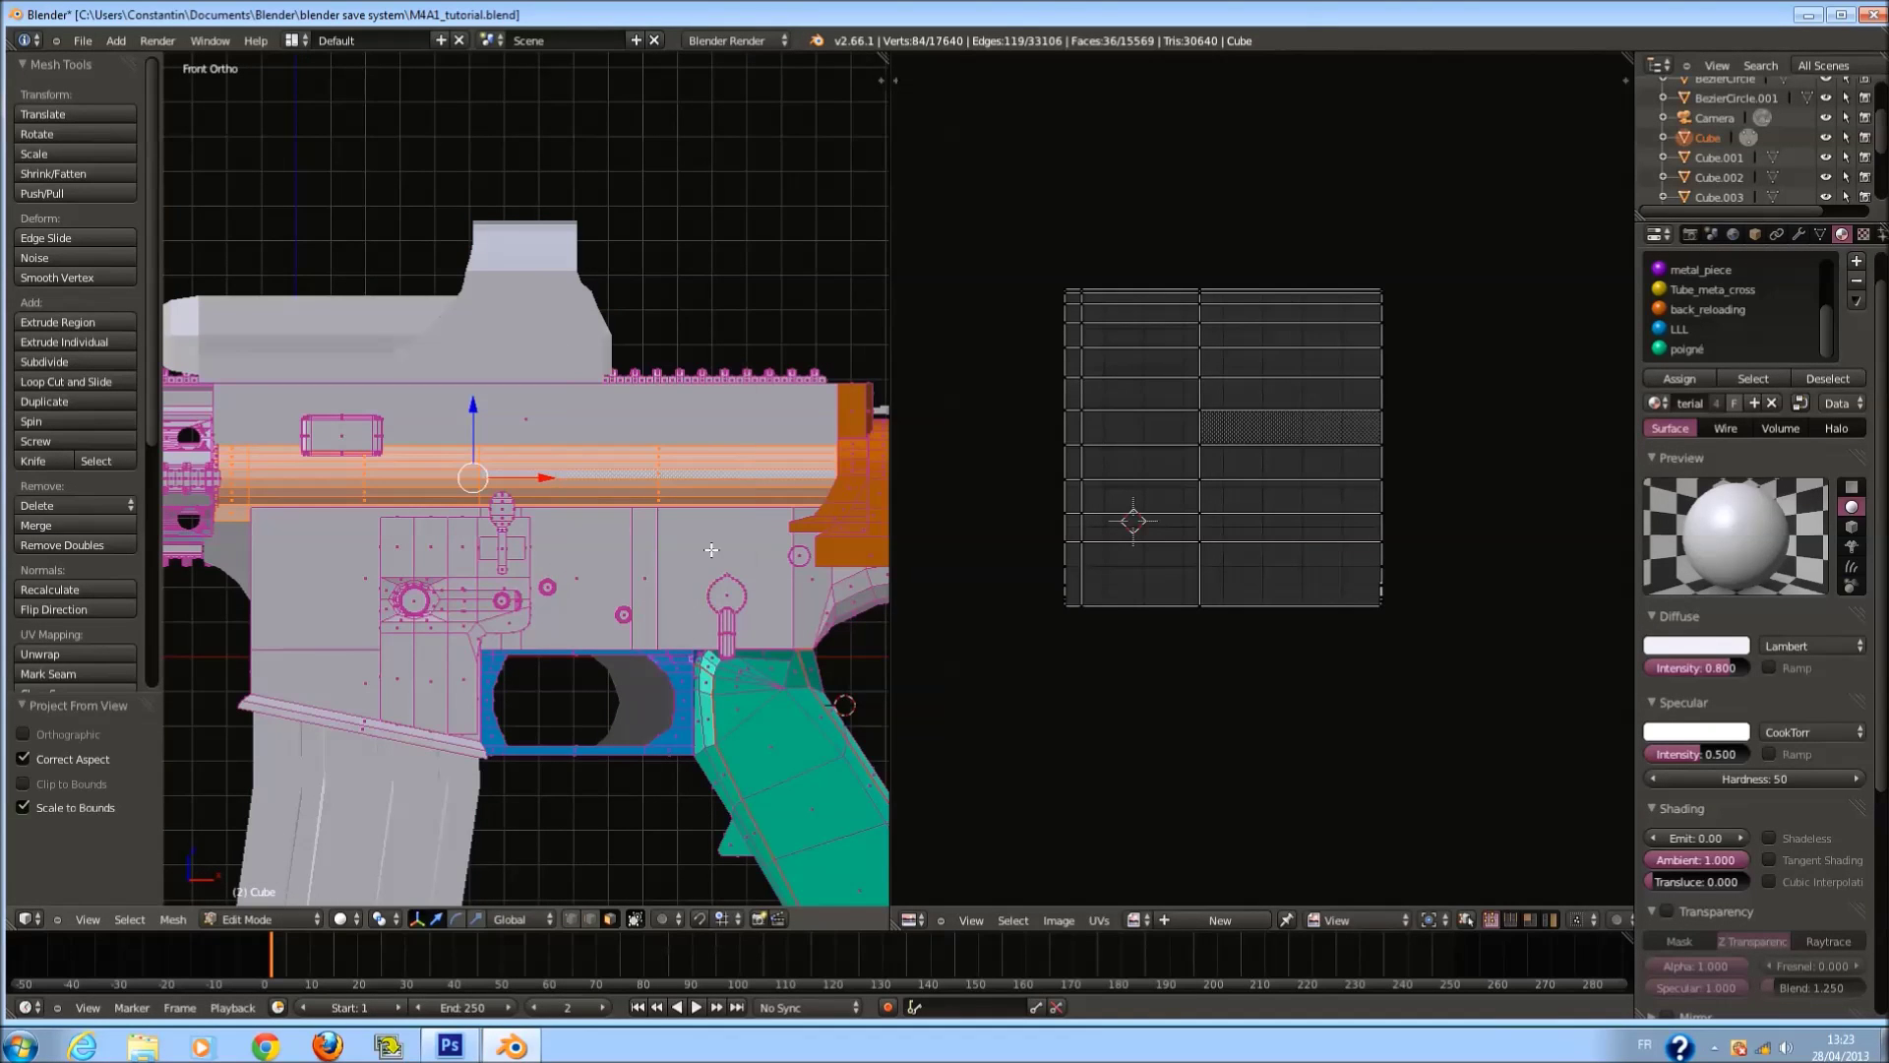
Reselect all linked faces of the upper receiver tube from the back view and show the model from the top.
key("KP_3")
key("ctrl+KP_1")
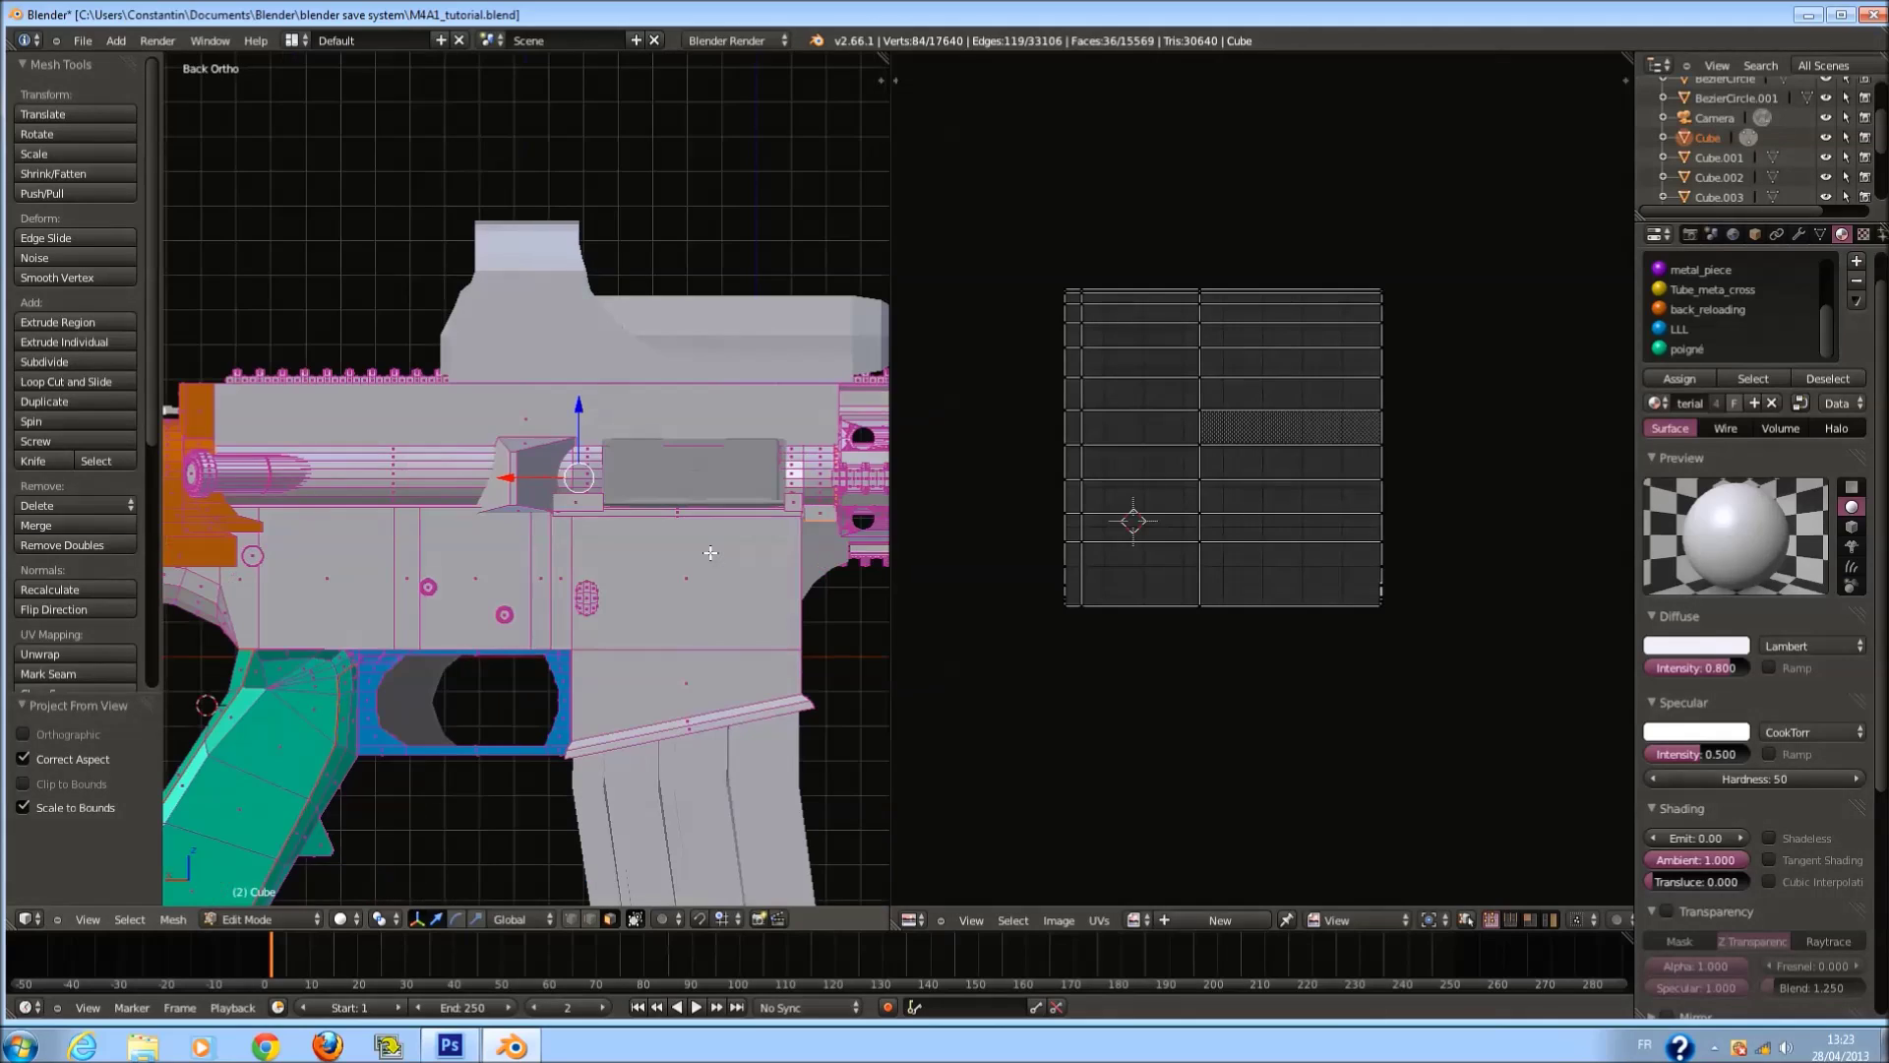
key("a")
right_click(390, 463)
key("ctrl+l")
key("KP_7")
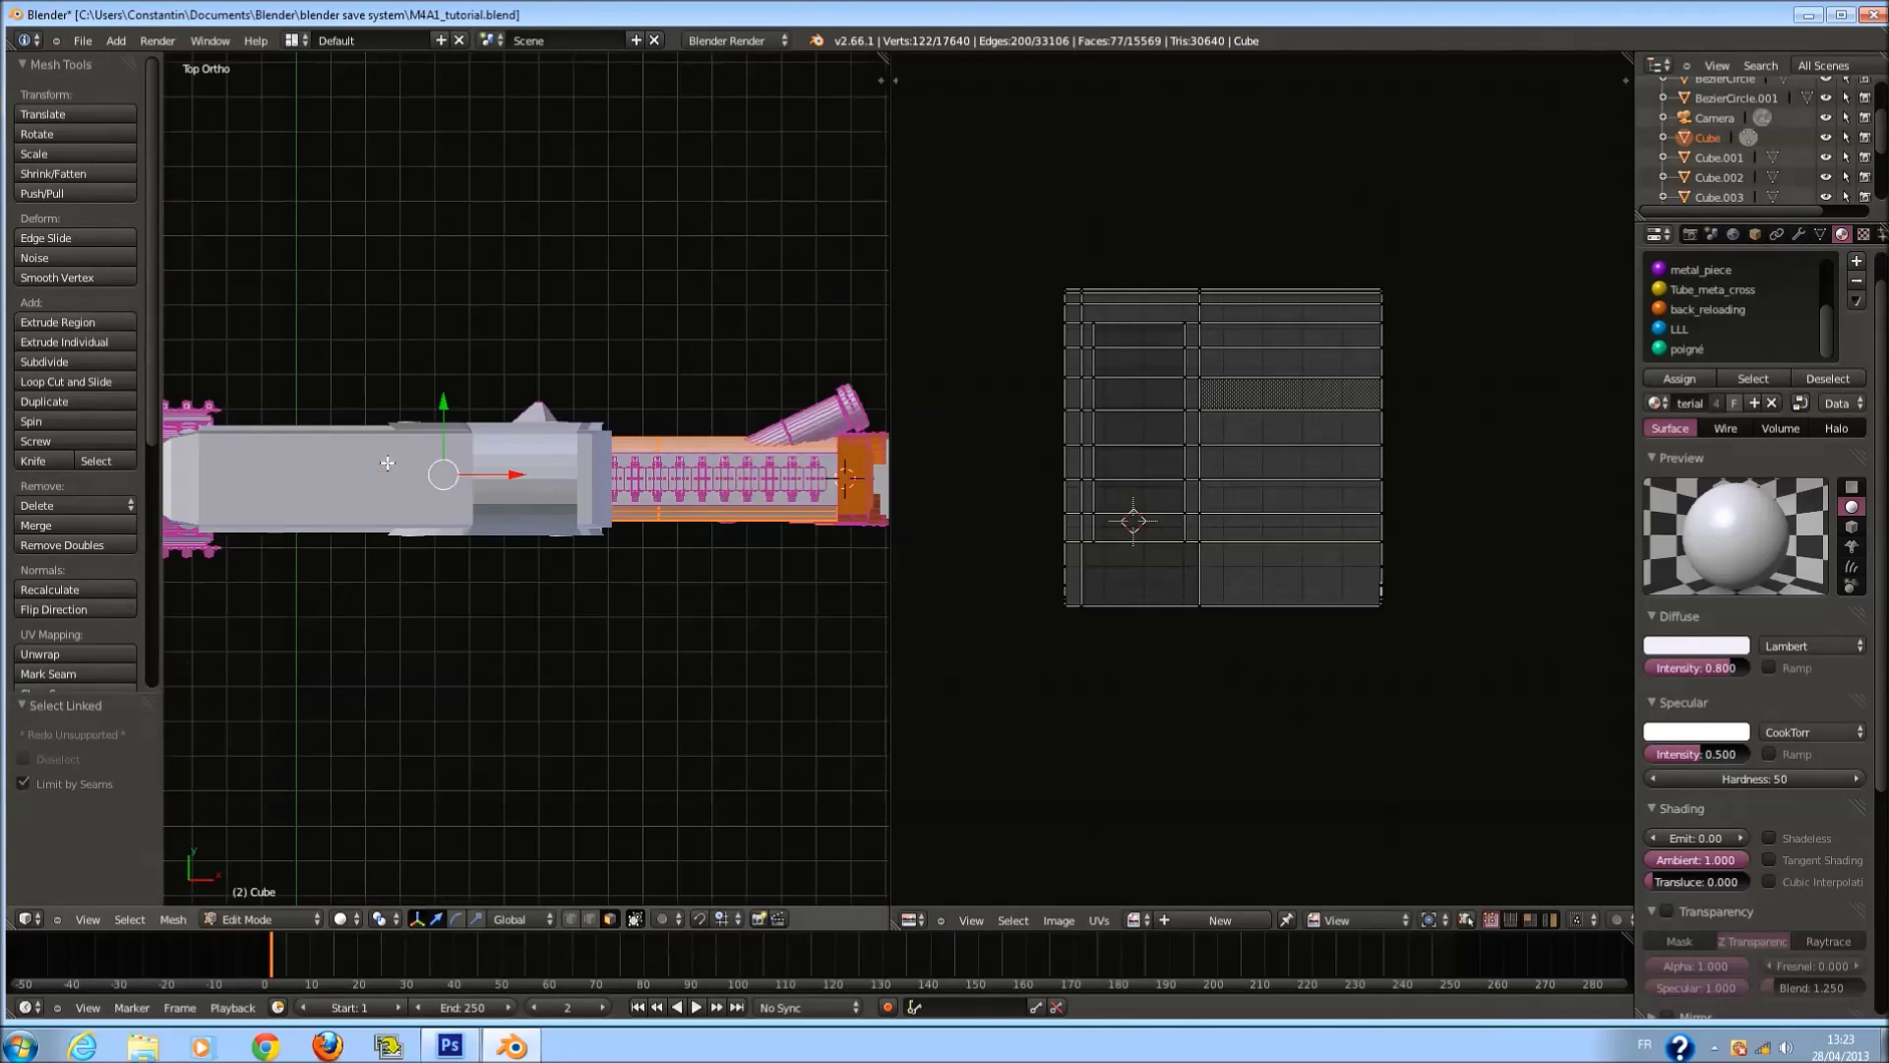
Circle-deselect the front half of the upper receiver tube in the top wireframe view, keeping its back-side faces selected.
key("z")
key("c")
mouse_move(243, 566)
middle_mouse_down()
mouse_move(624, 581)
mouse_move(865, 557)
mouse_move(232, 548)
mouse_move(253, 527)
middle_mouse_up()
key("Escape")
key("ctrl+KP_3")
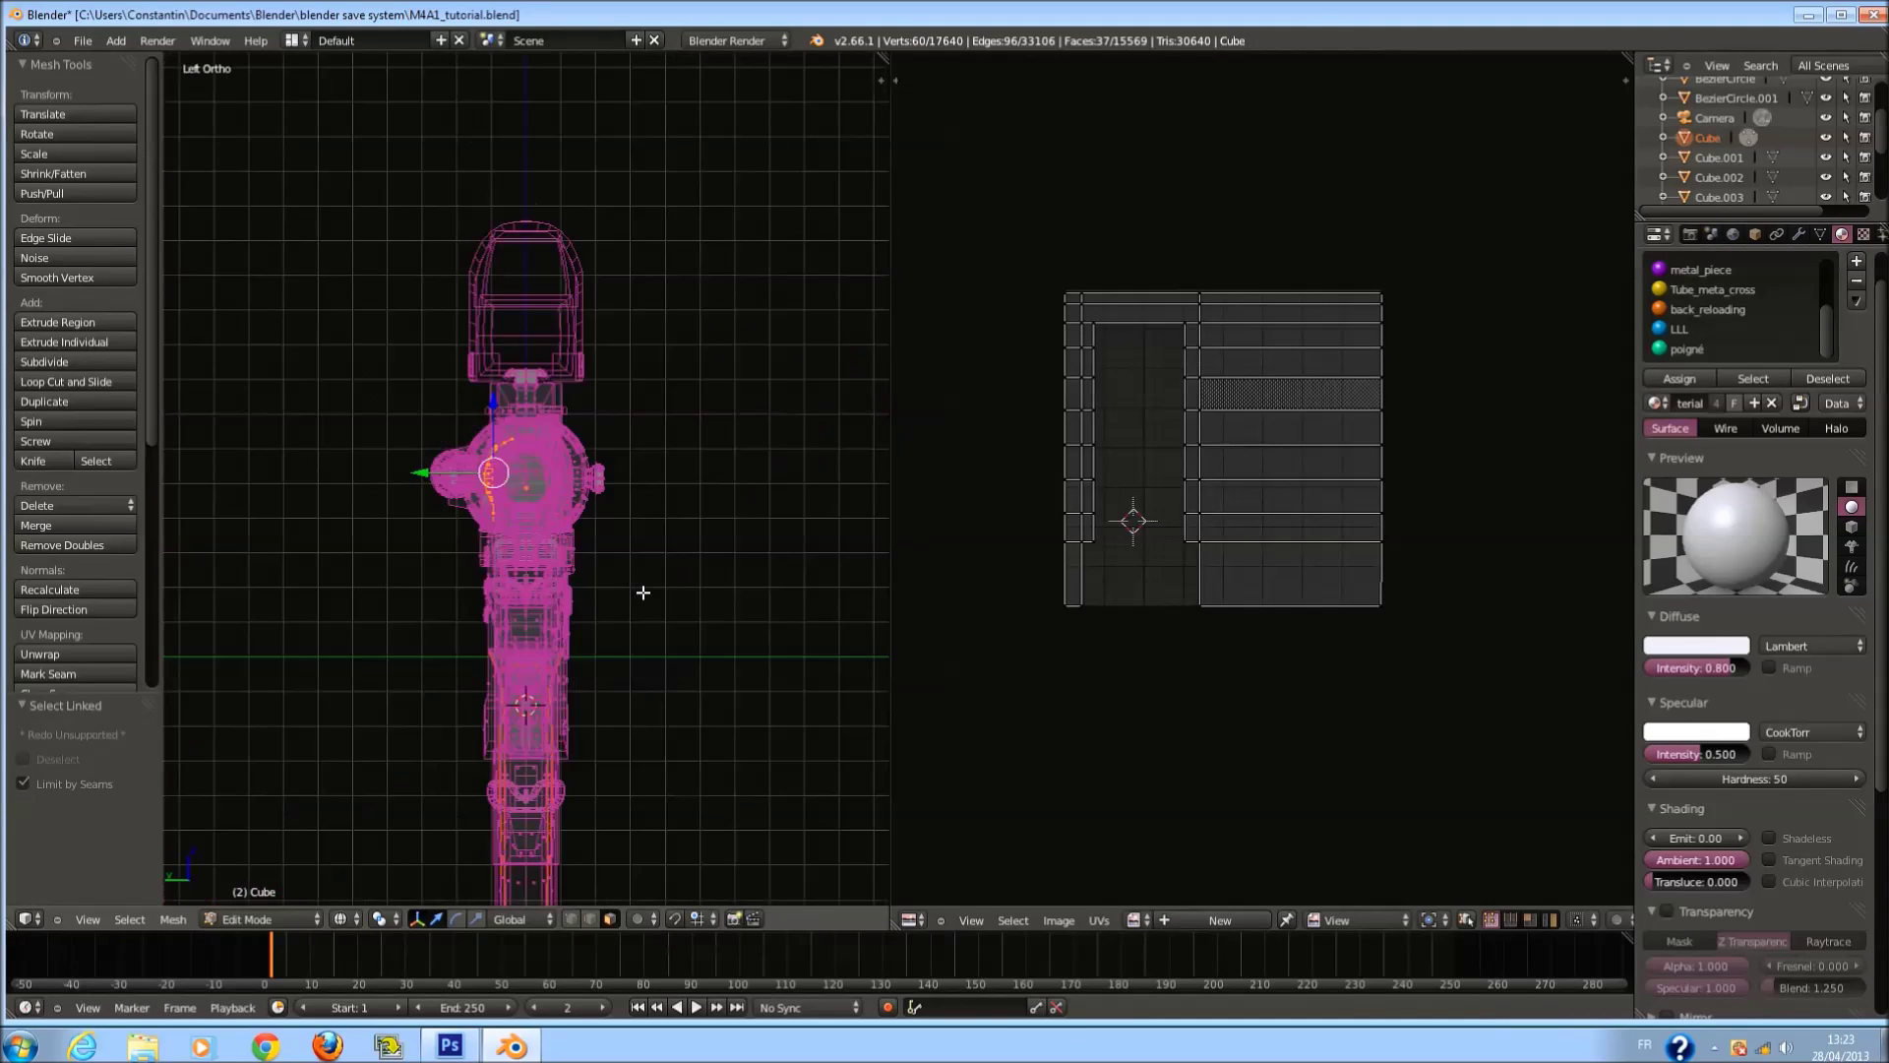
Project the selected back half of the upper receiver tube from the solid back view with Scale to Bounds.
key("ctrl+KP_1")
key("z")
key("u")
left_click(665, 592)
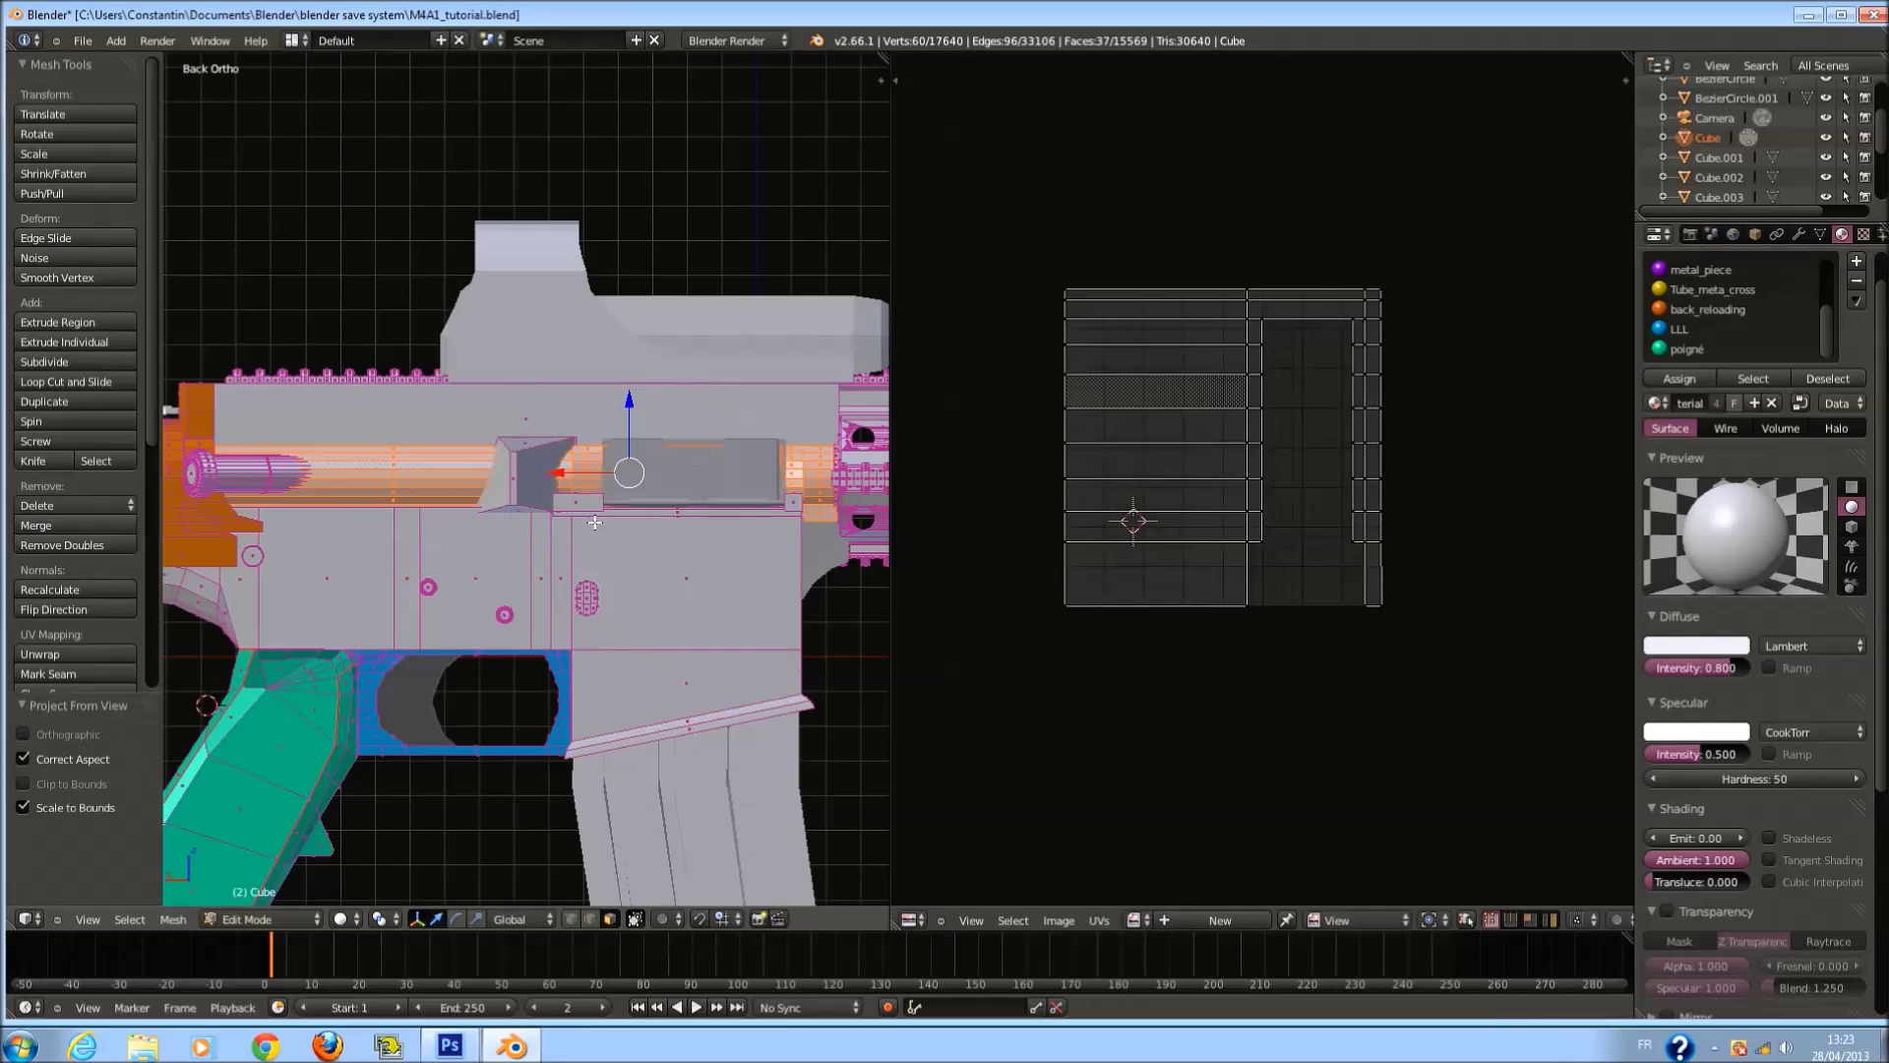
Select all linked faces of the upper receiver tube with their UVs and pack the two islands with a 0.001 margin.
right_click(456, 474)
key("l")
key("a")
key("a")
key("a")
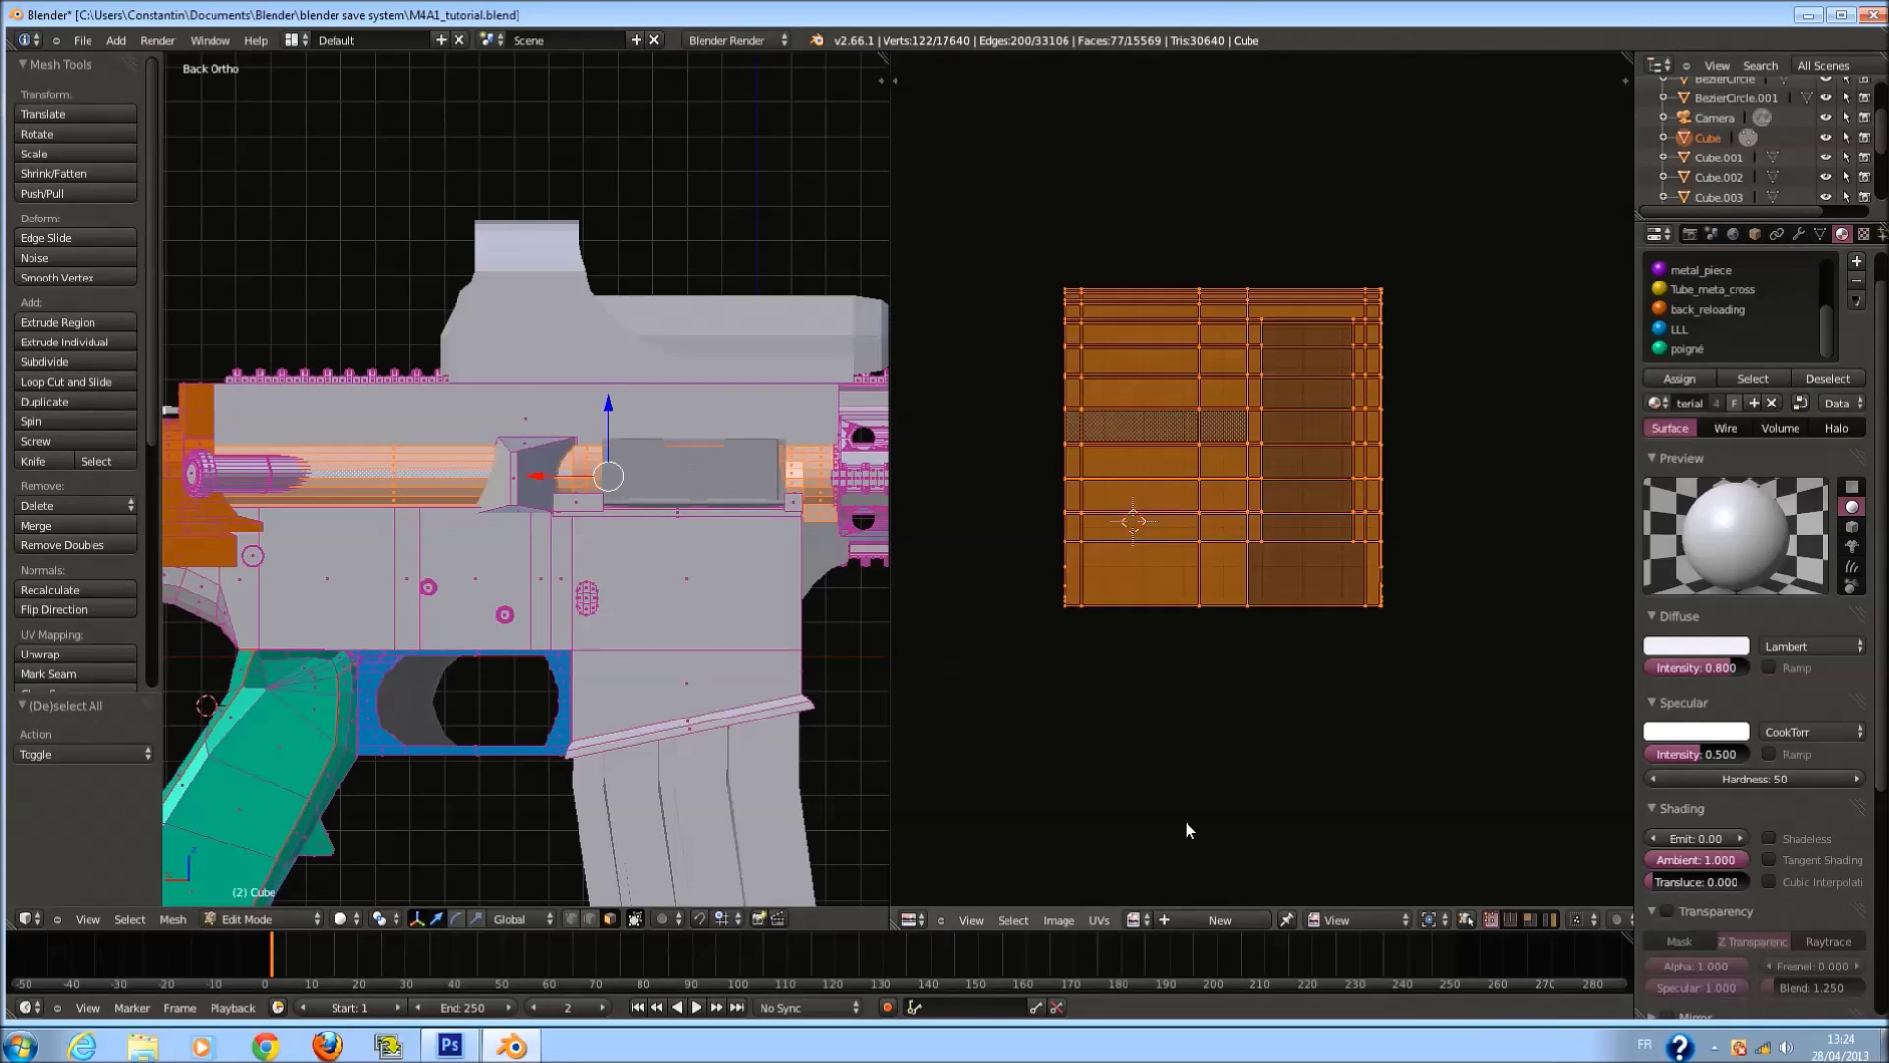
left_click(1100, 921)
left_click(1161, 746)
scroll(1210, 706, "up", 2)
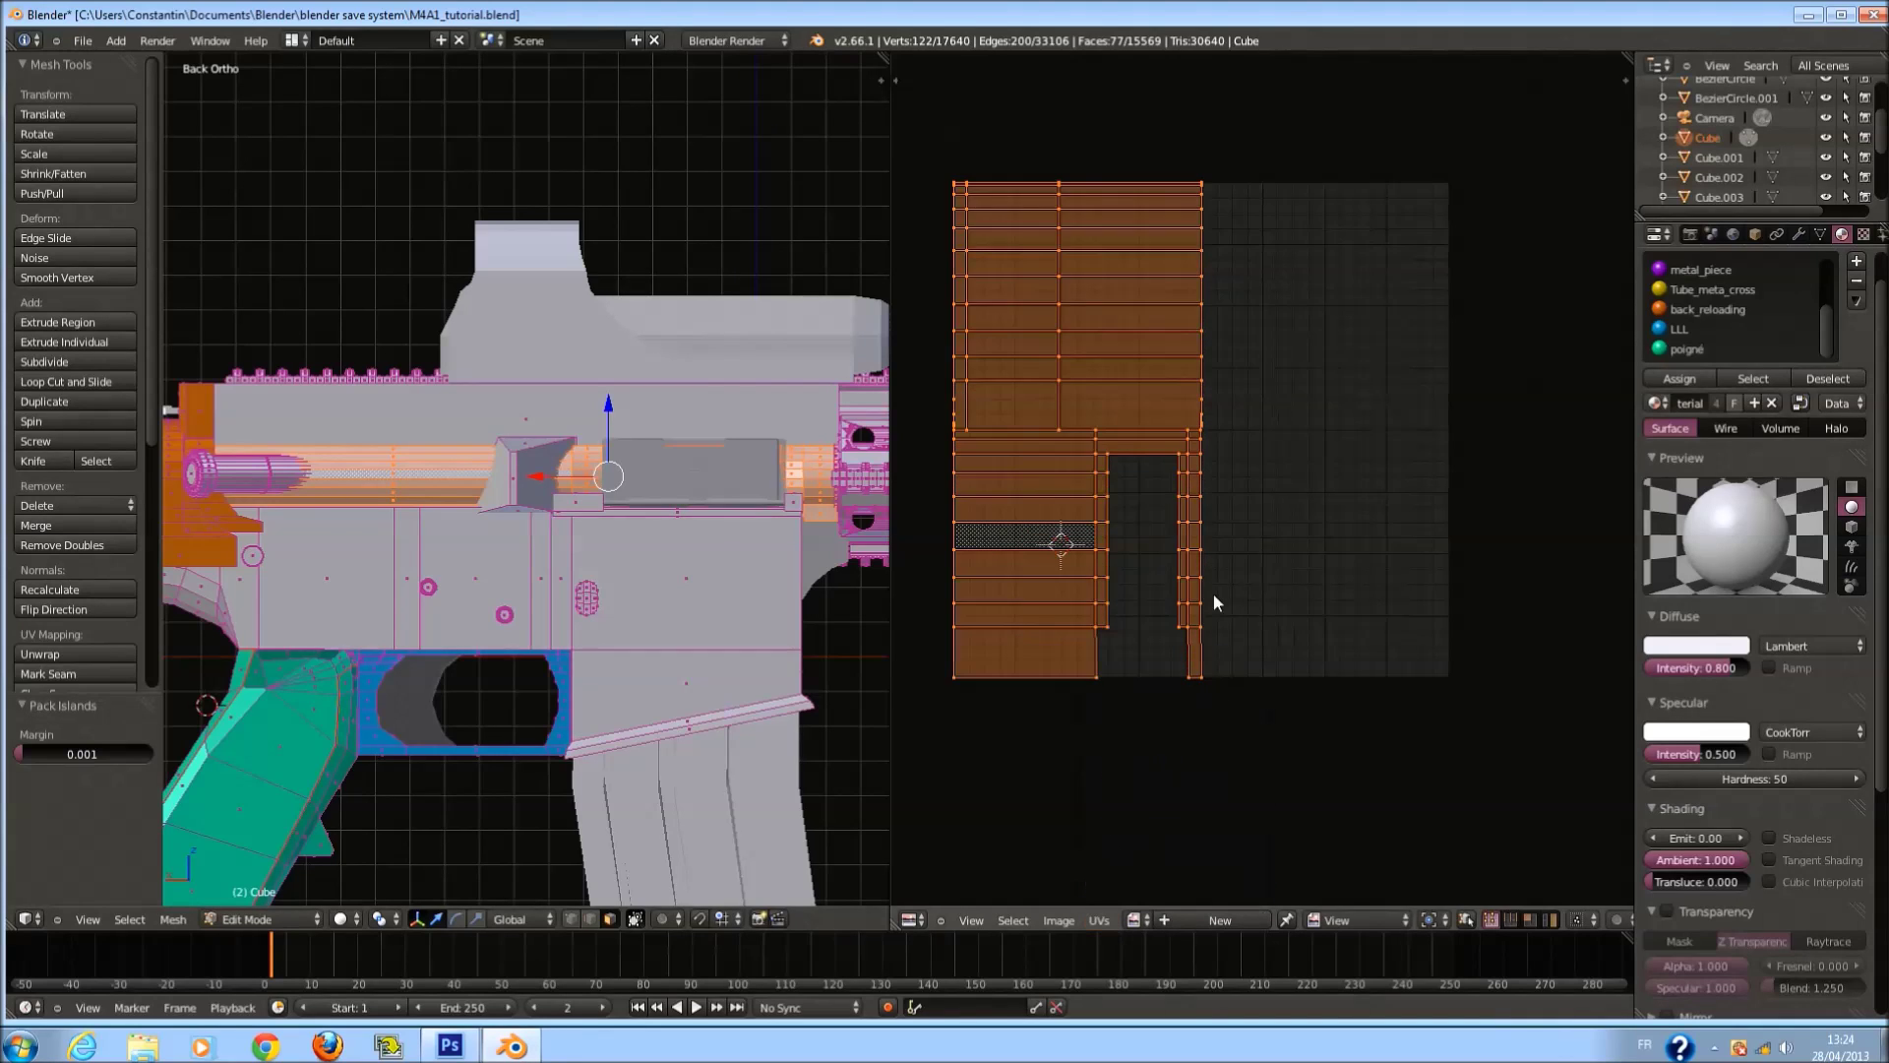
key("a")
key("l")
key("ctrl+z")
key("ctrl+shift+z")
key("a")
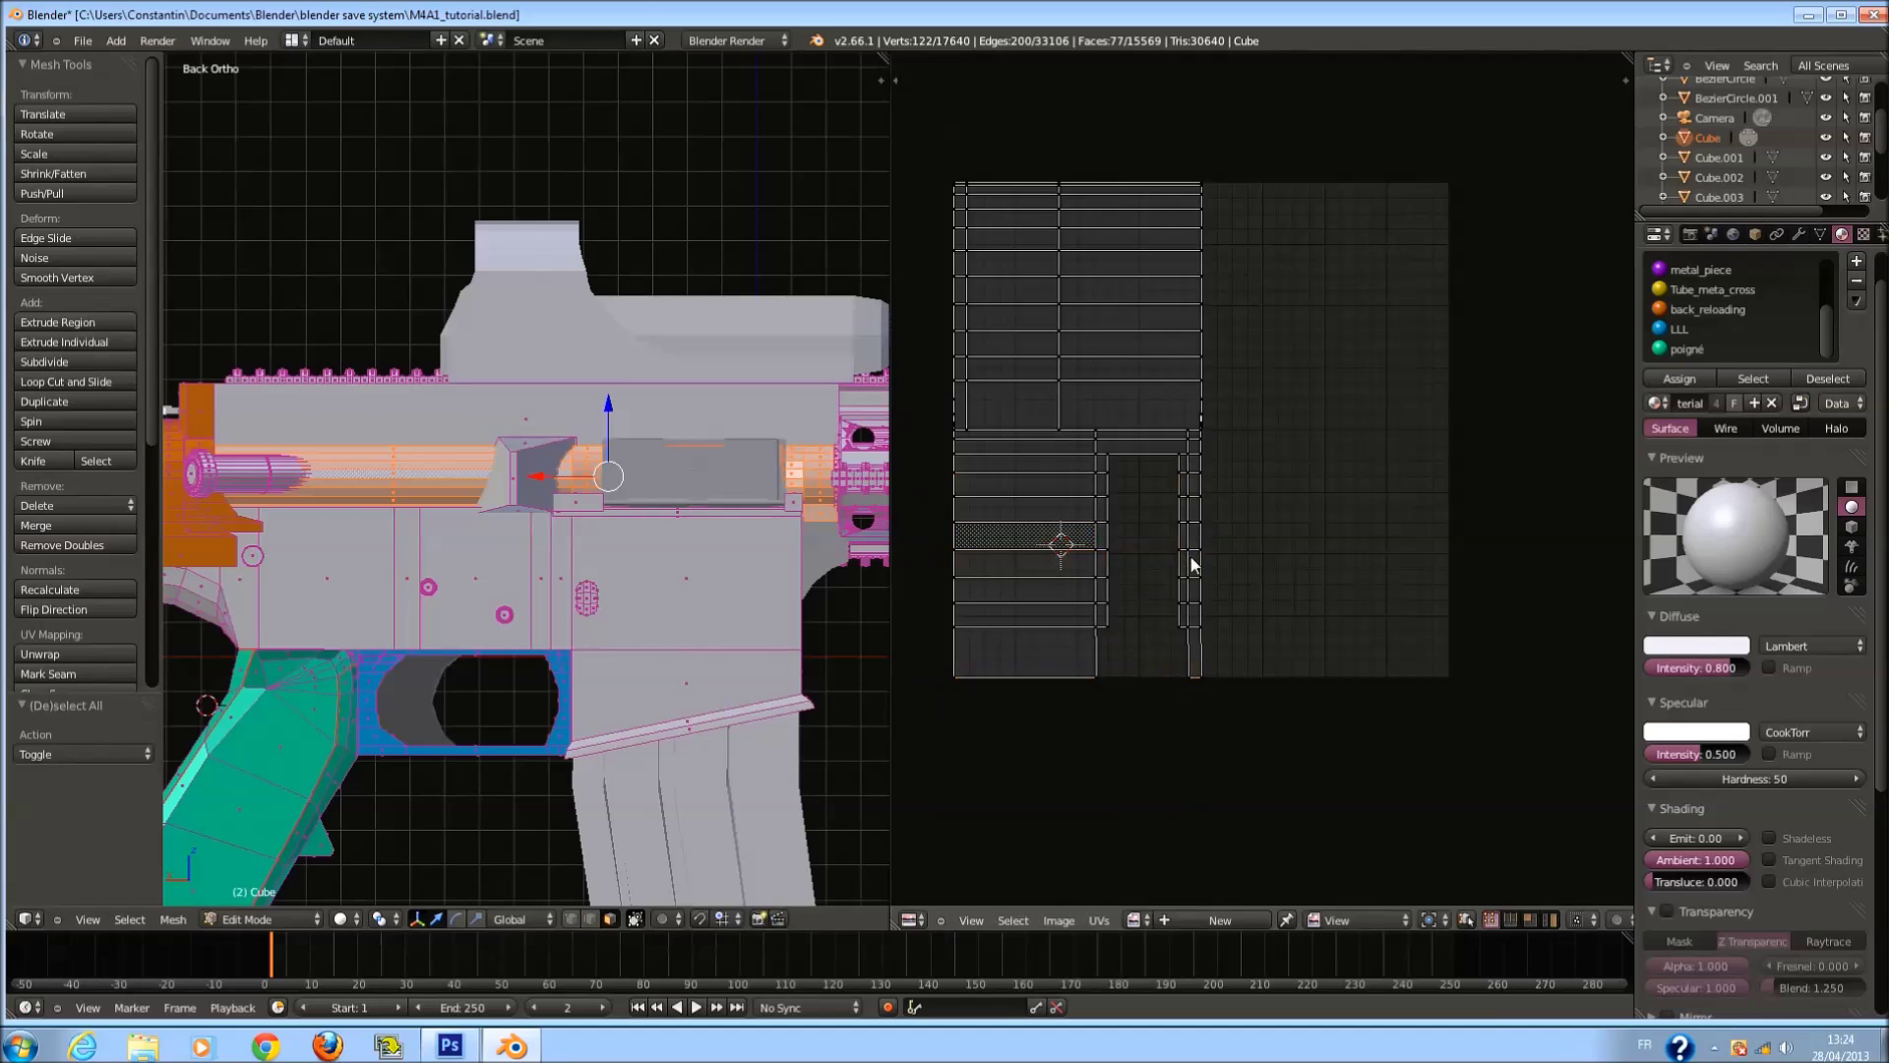
Scale both tube islands by about 1.891 along X and shift them about 0.230 along X into the UV square.
key("a")
key("s")
key("x")
key("g")
key("x")
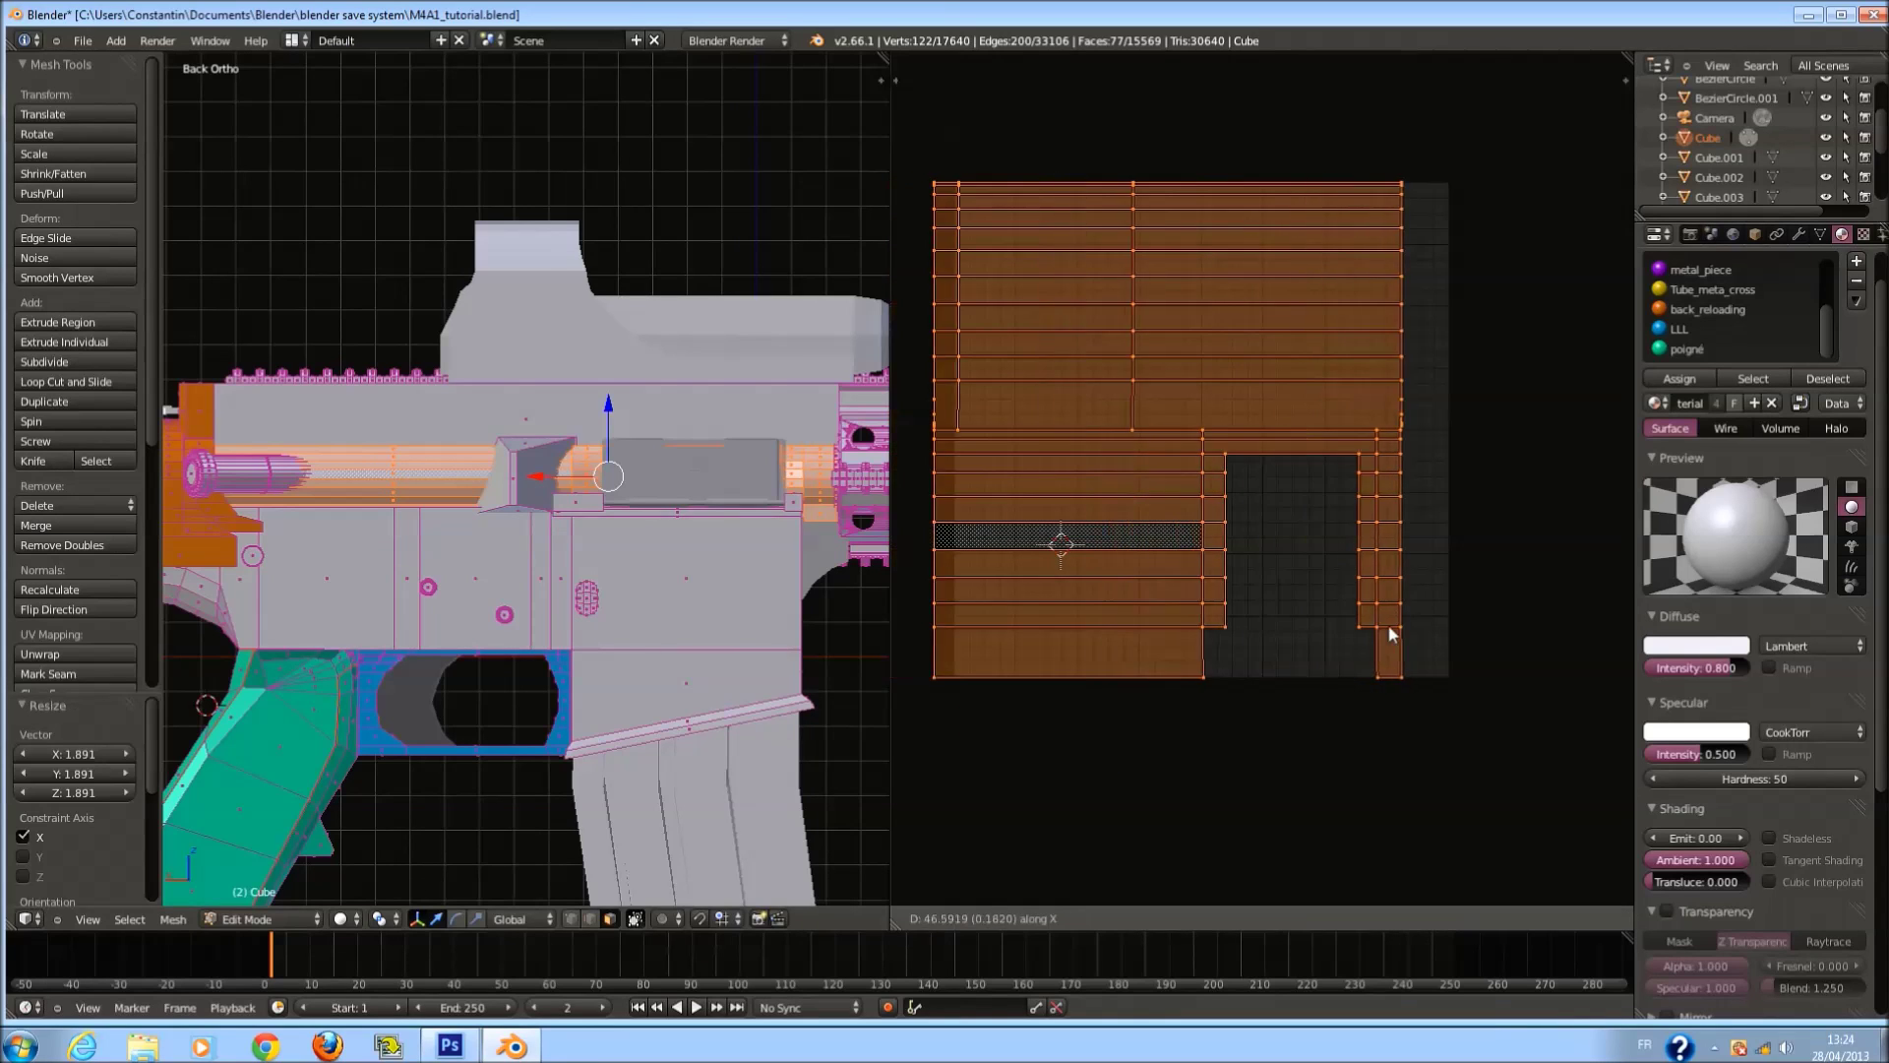
left_click(1396, 628)
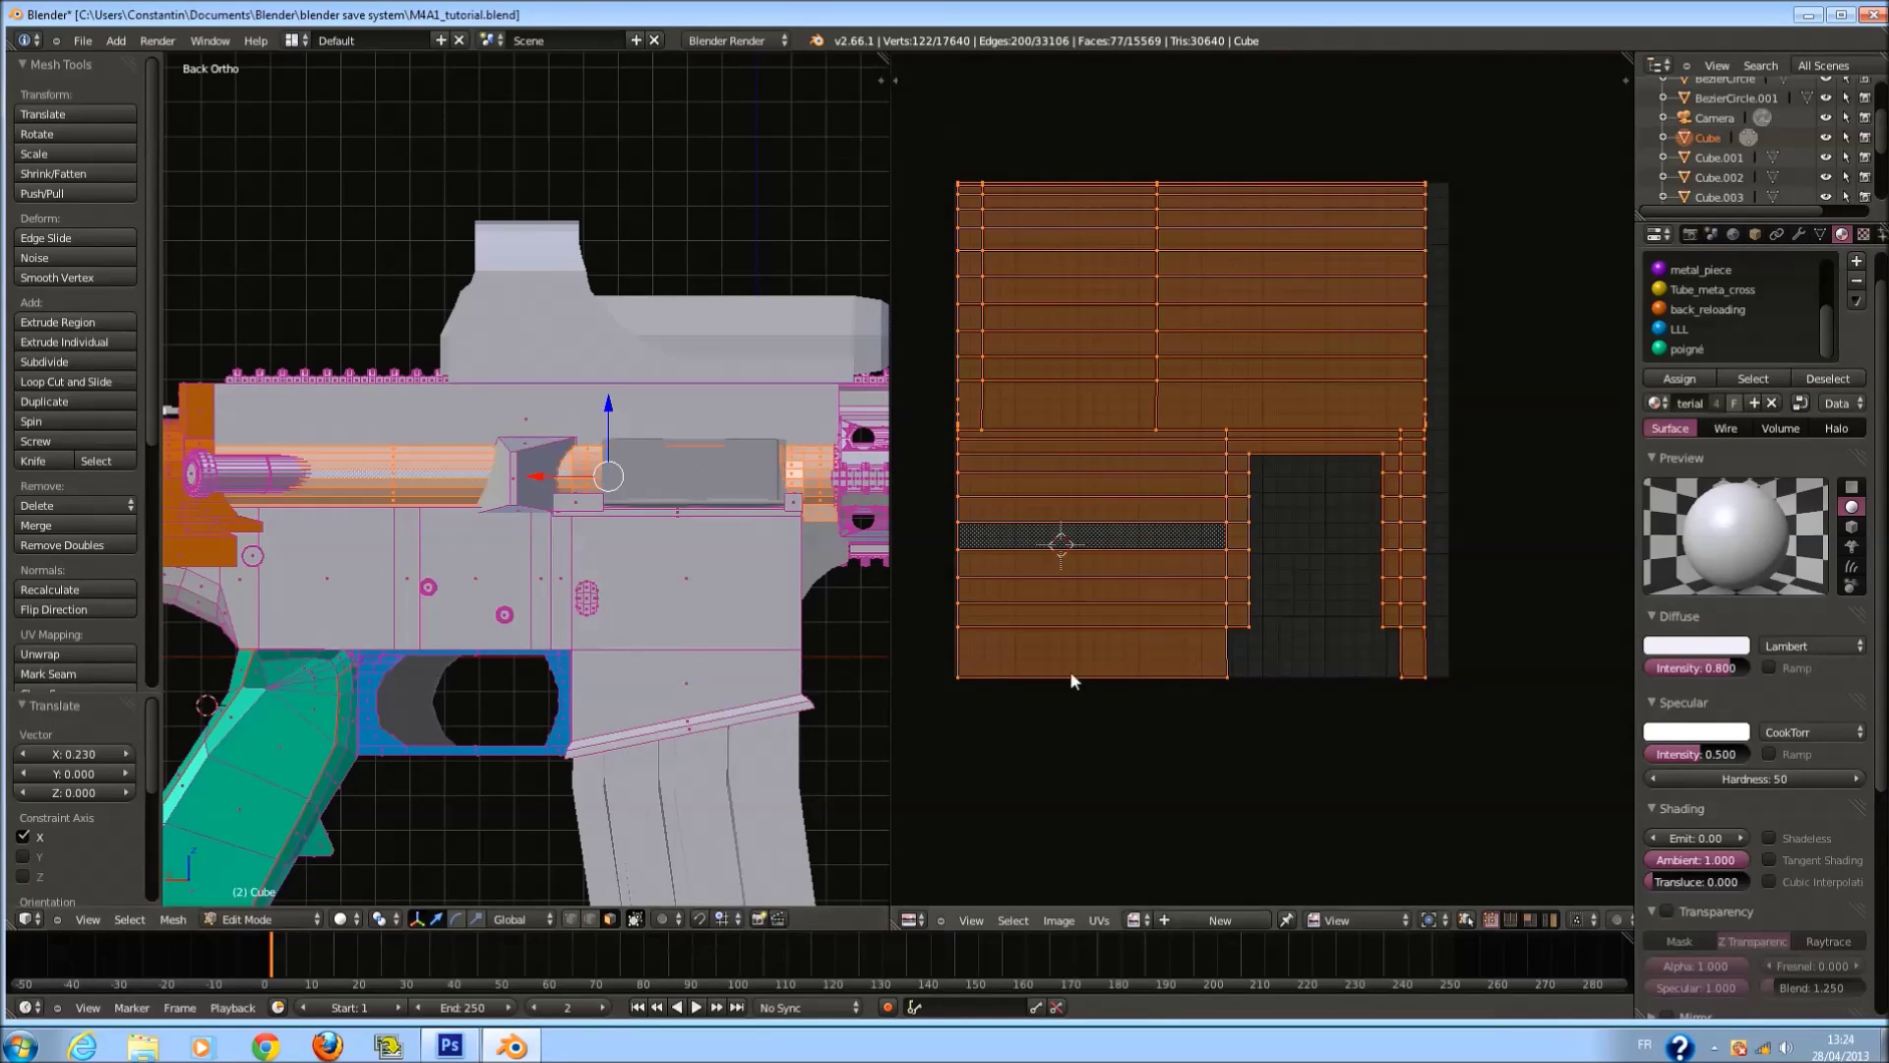
Shrink both tube islands uniformly into the free upper area and select the whole mesh to show all islands.
key("s")
left_click(1248, 519)
key("g")
left_click(1212, 396)
key("a")
key("a")
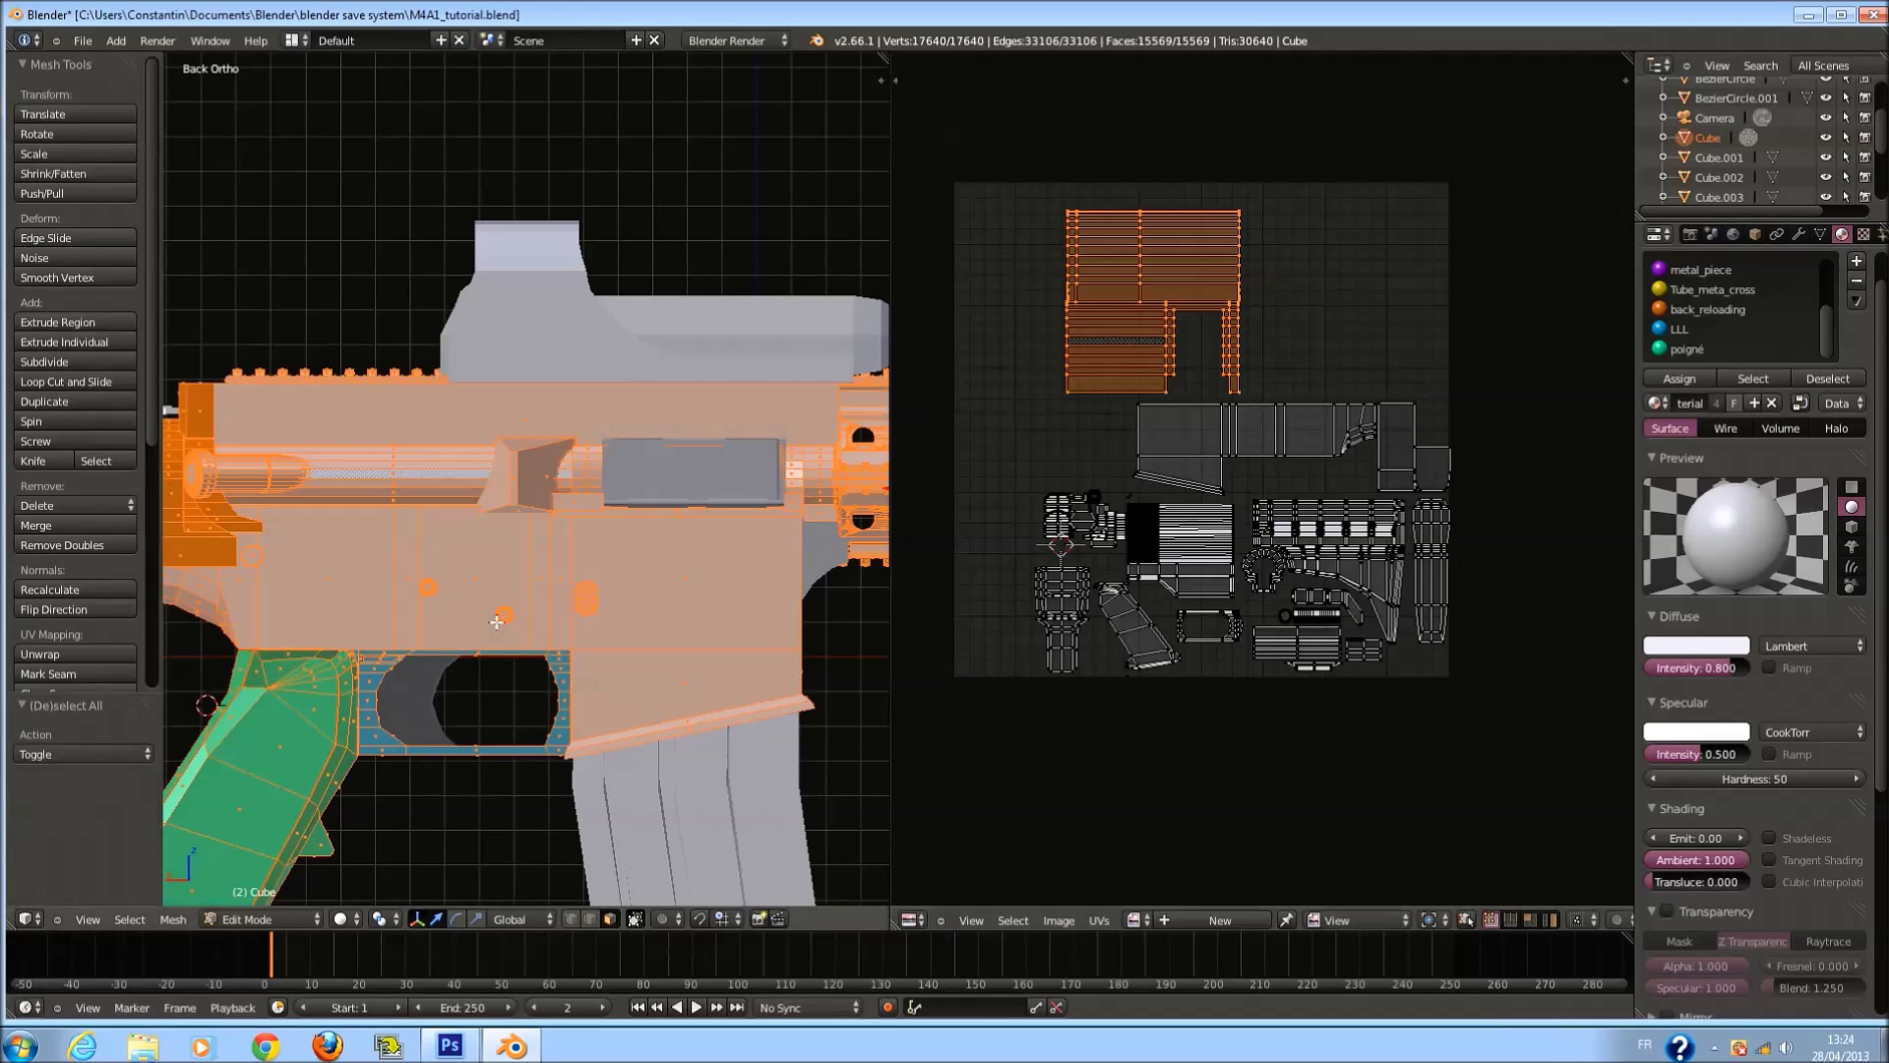
scroll(1362, 617, "up", 3)
scroll(1362, 617, "down", 2)
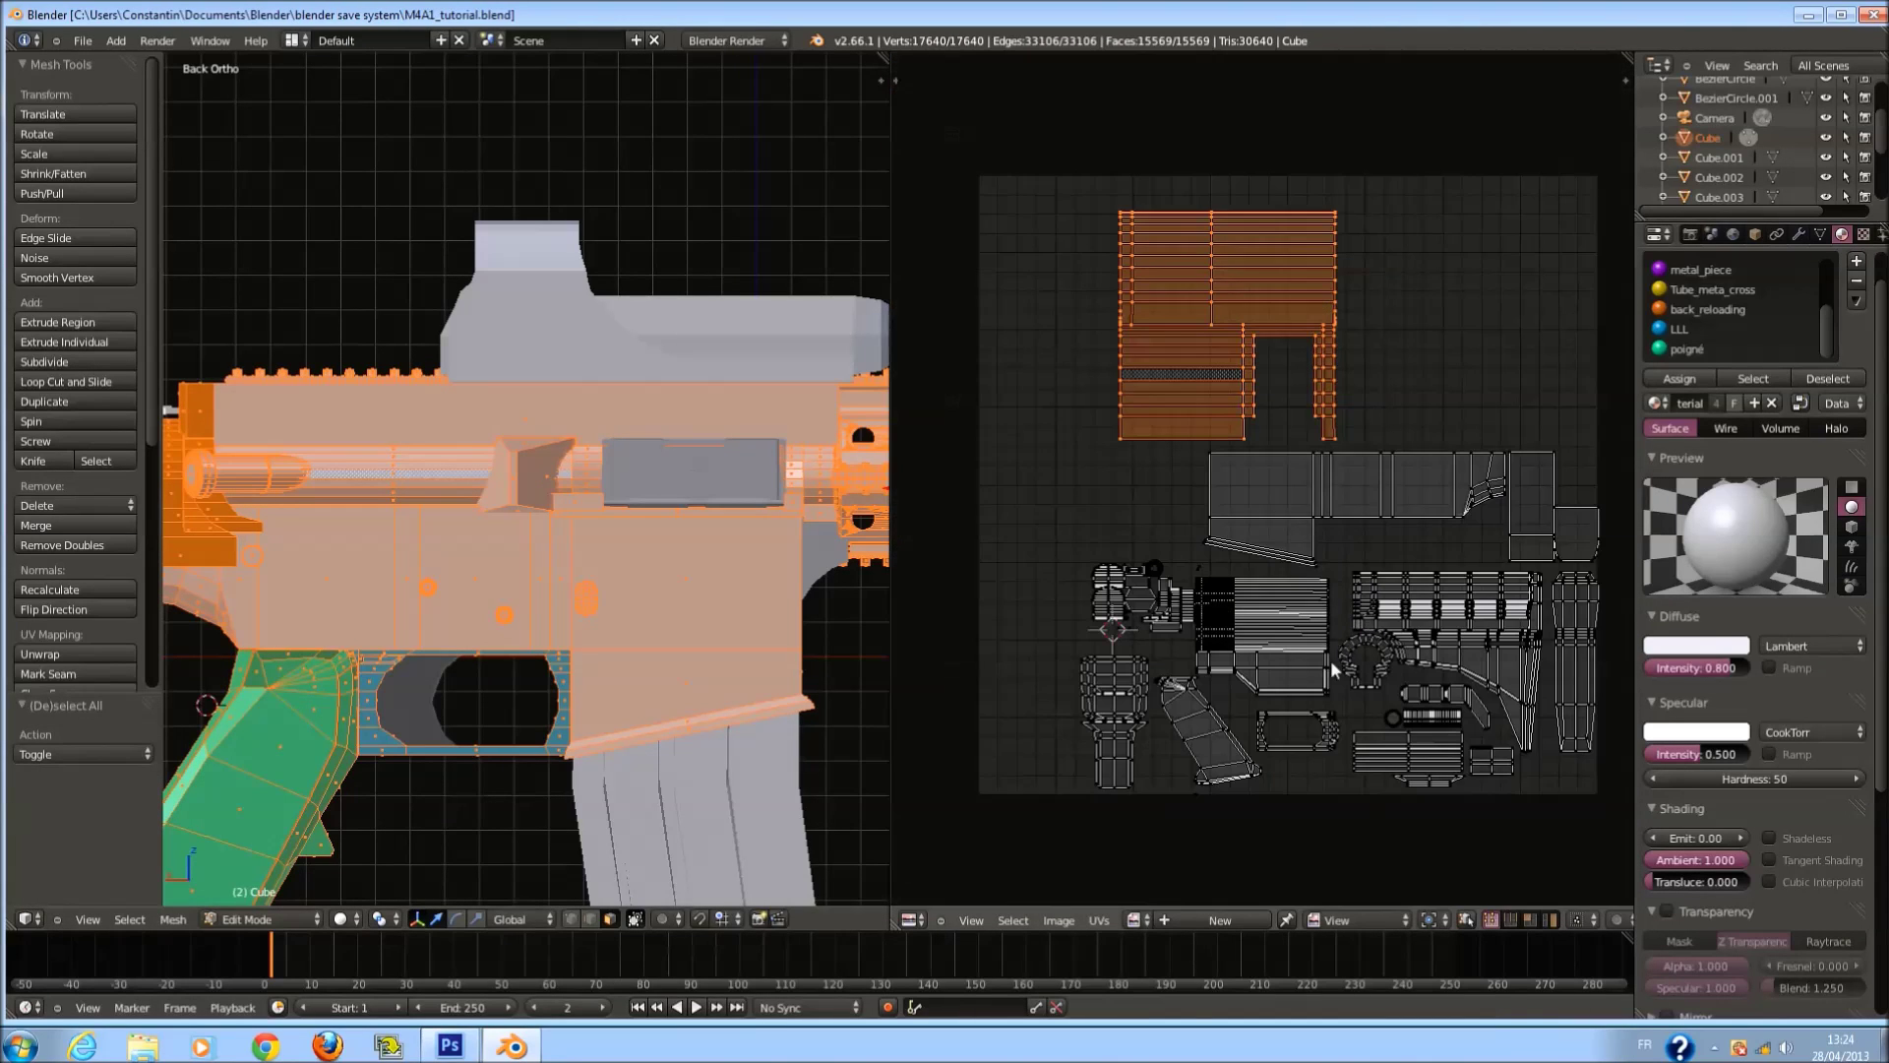
Flatten the two tube islands to about 0.483 along Y and place them directly above the lower receiver's island.
key("a")
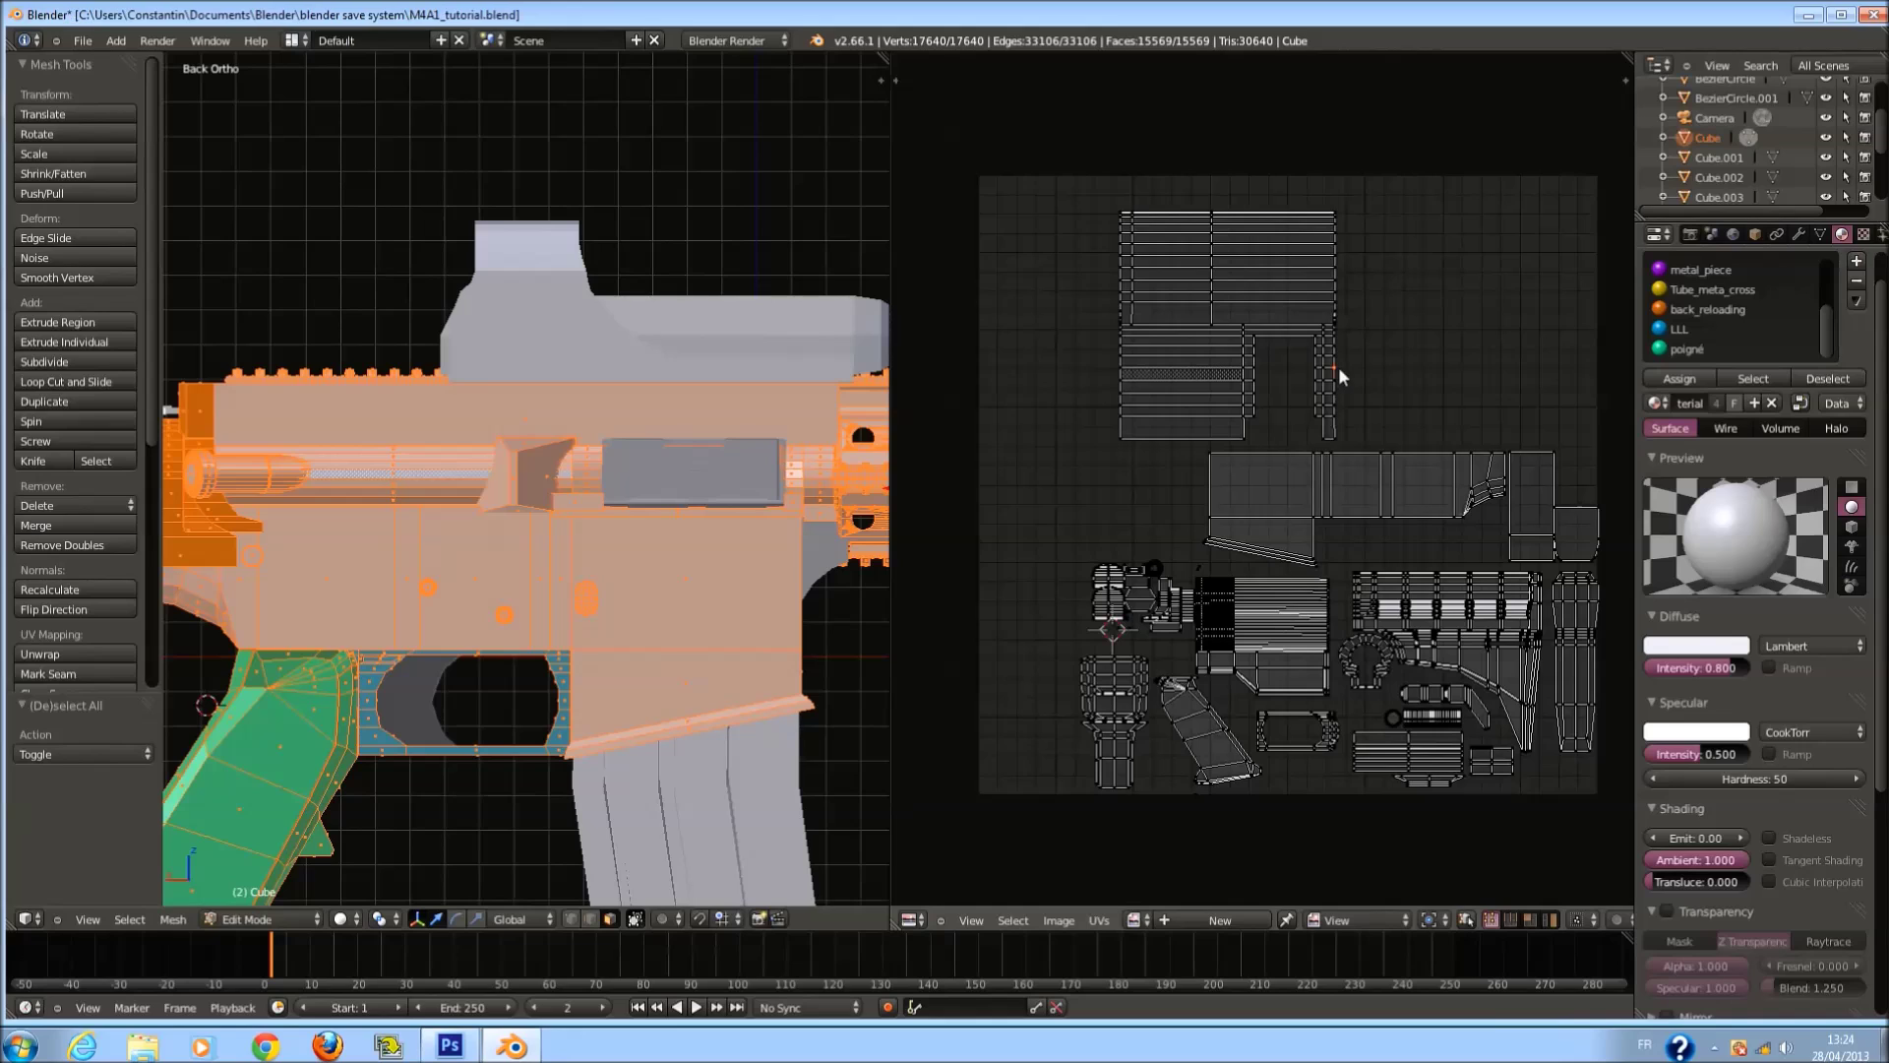
key("l")
key("l")
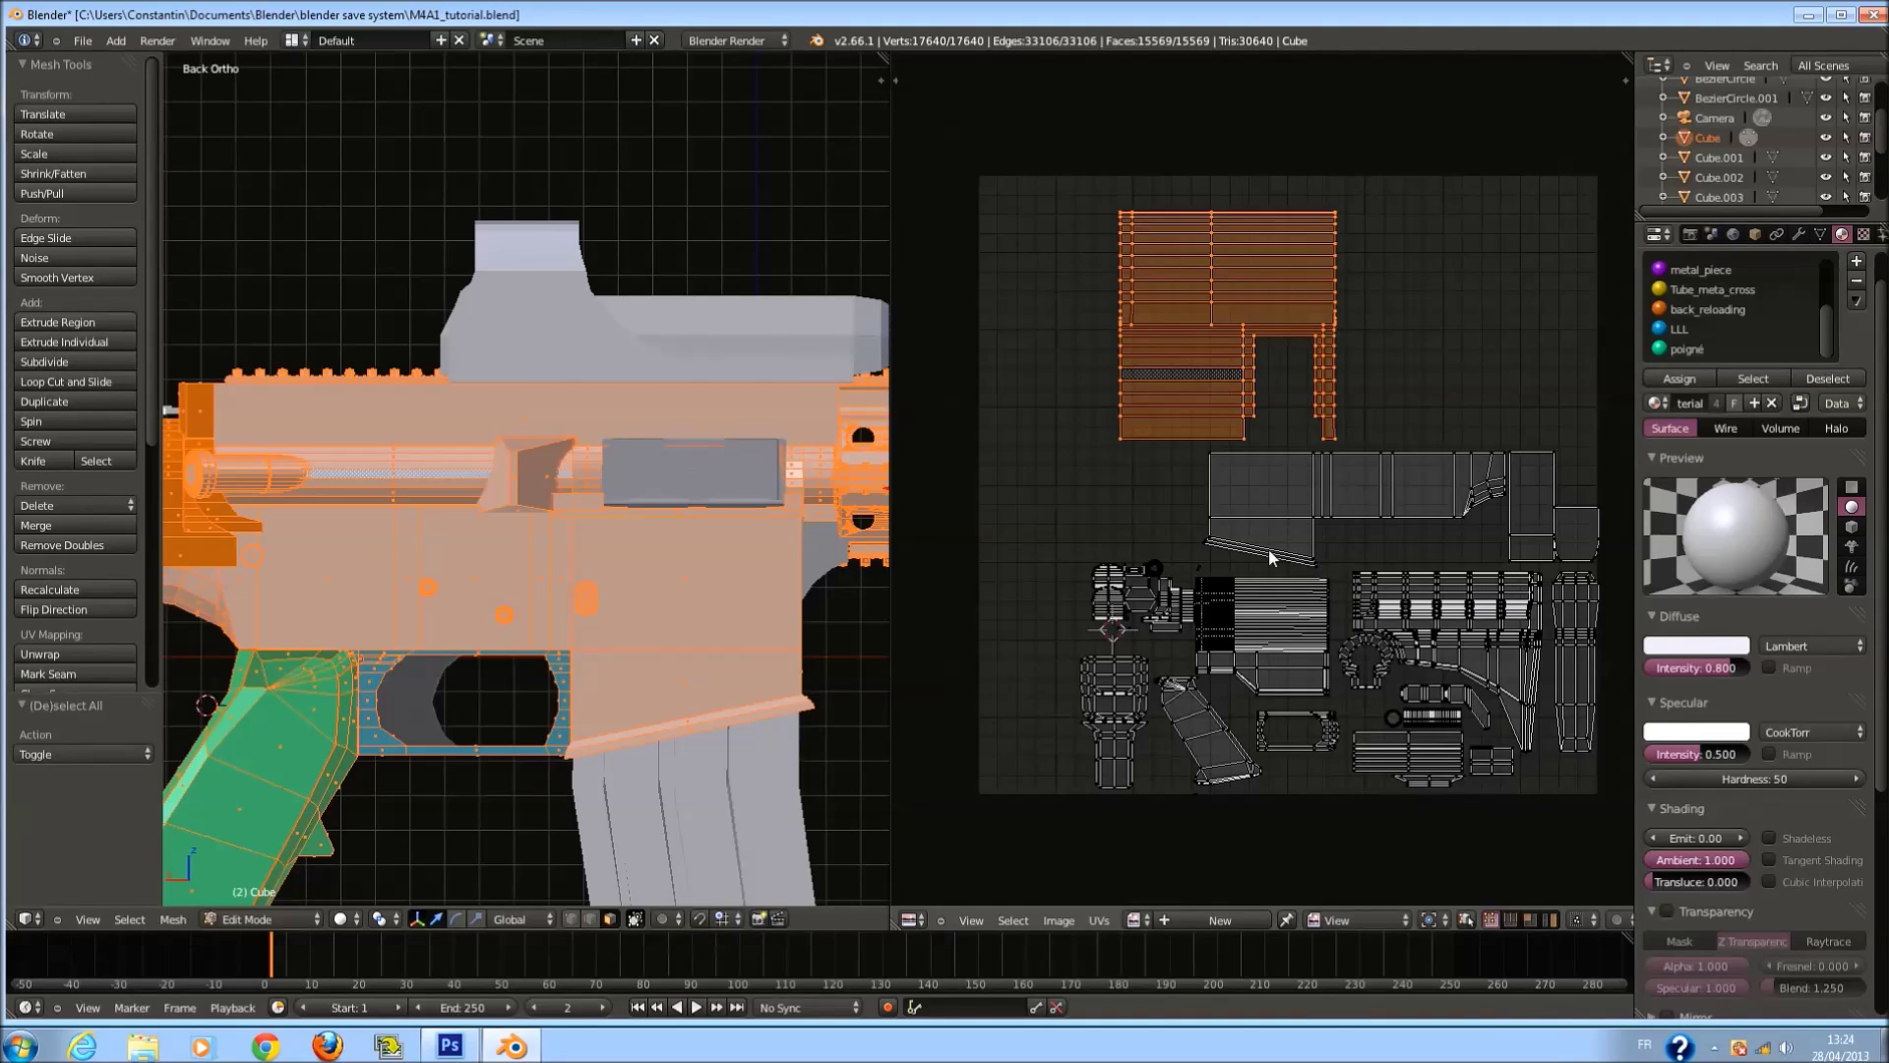
key("s")
key("y")
left_click(1266, 427)
key("g")
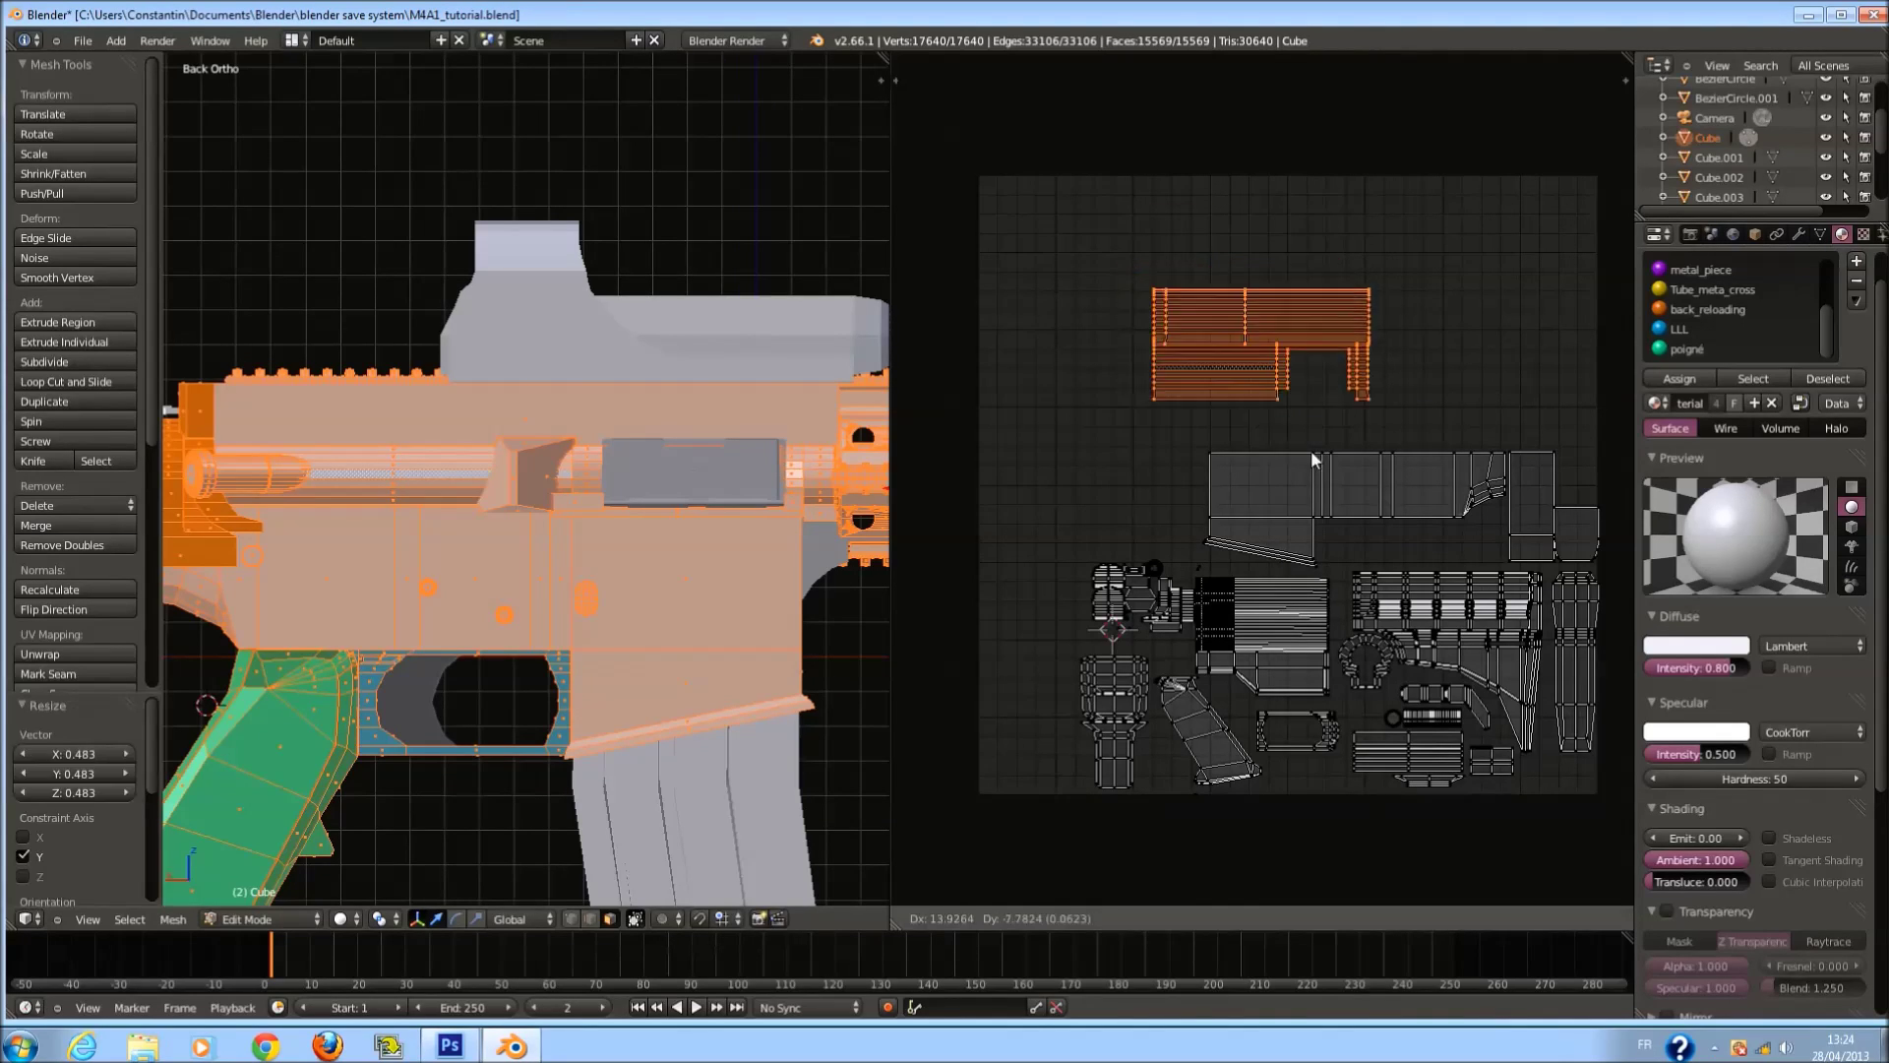
left_click(1356, 492)
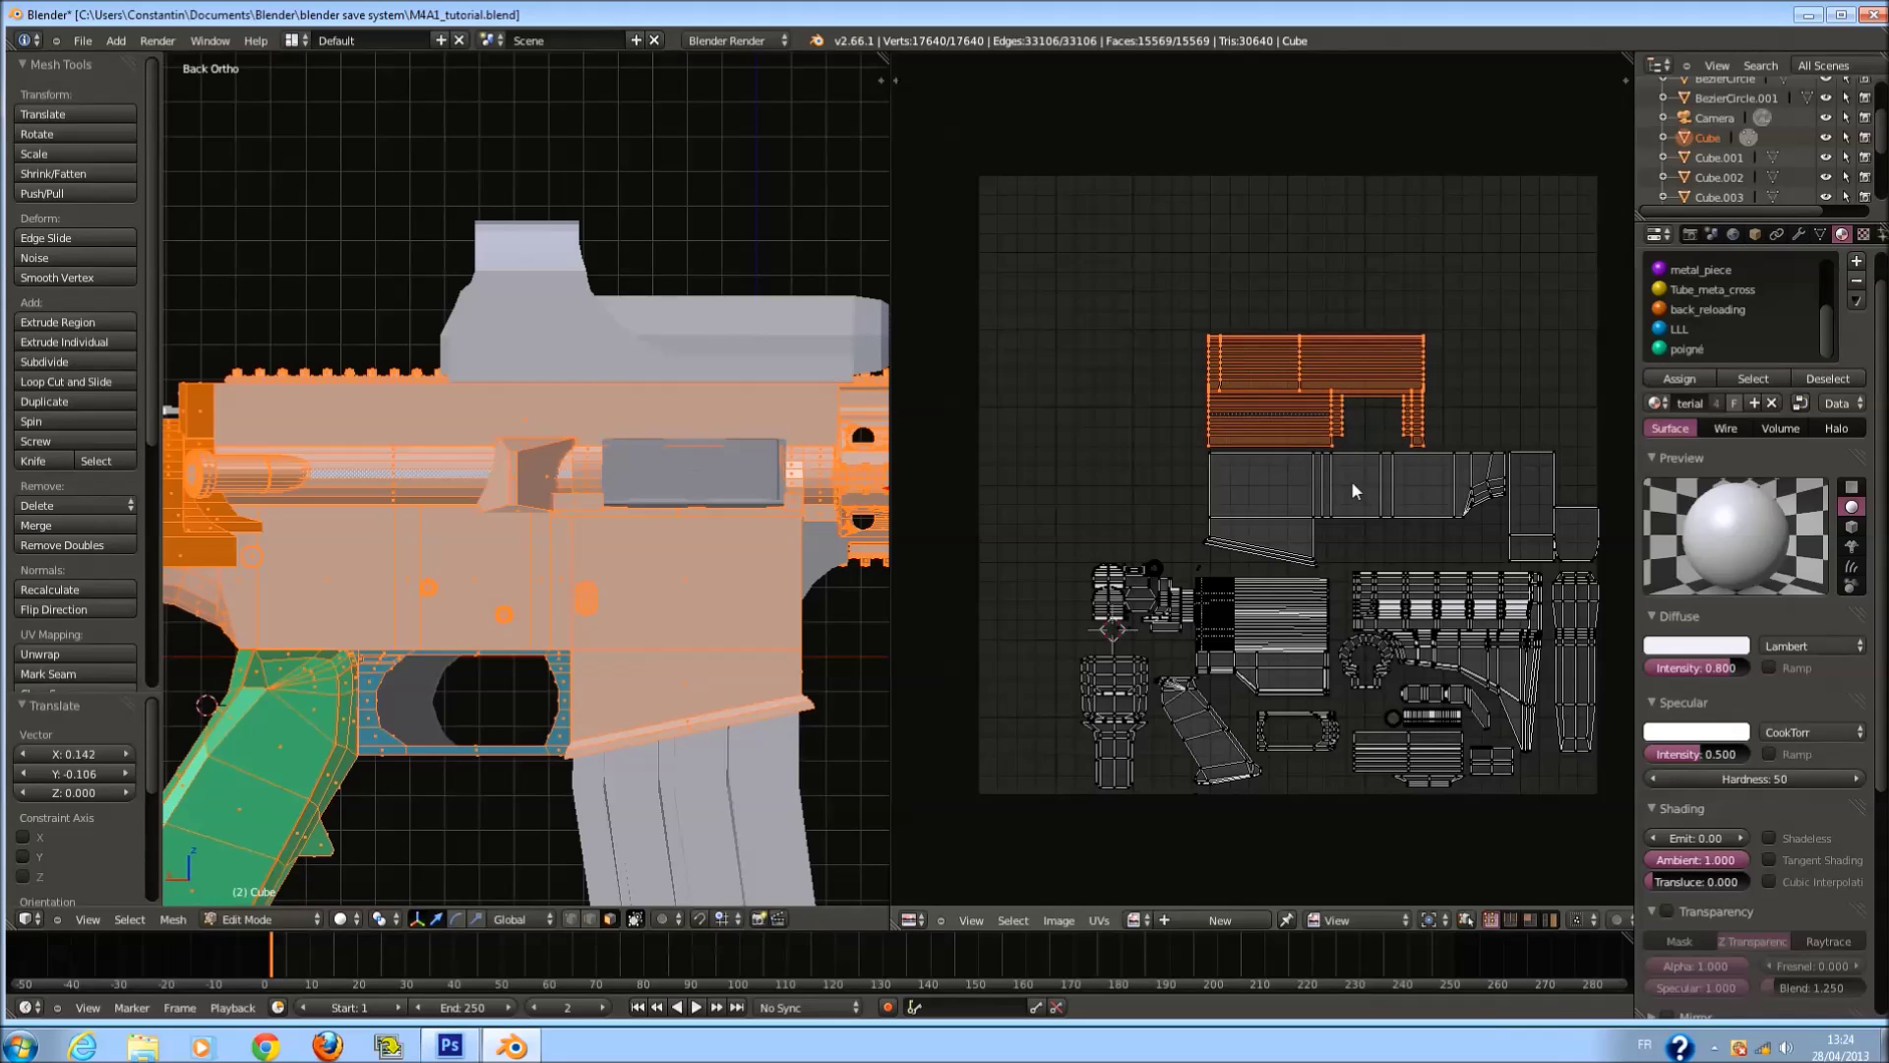
Save the file over the existing one and show the rifle from the front.
scroll(1354, 492, "up", 2)
key("ctrl+s")
left_click(1232, 512)
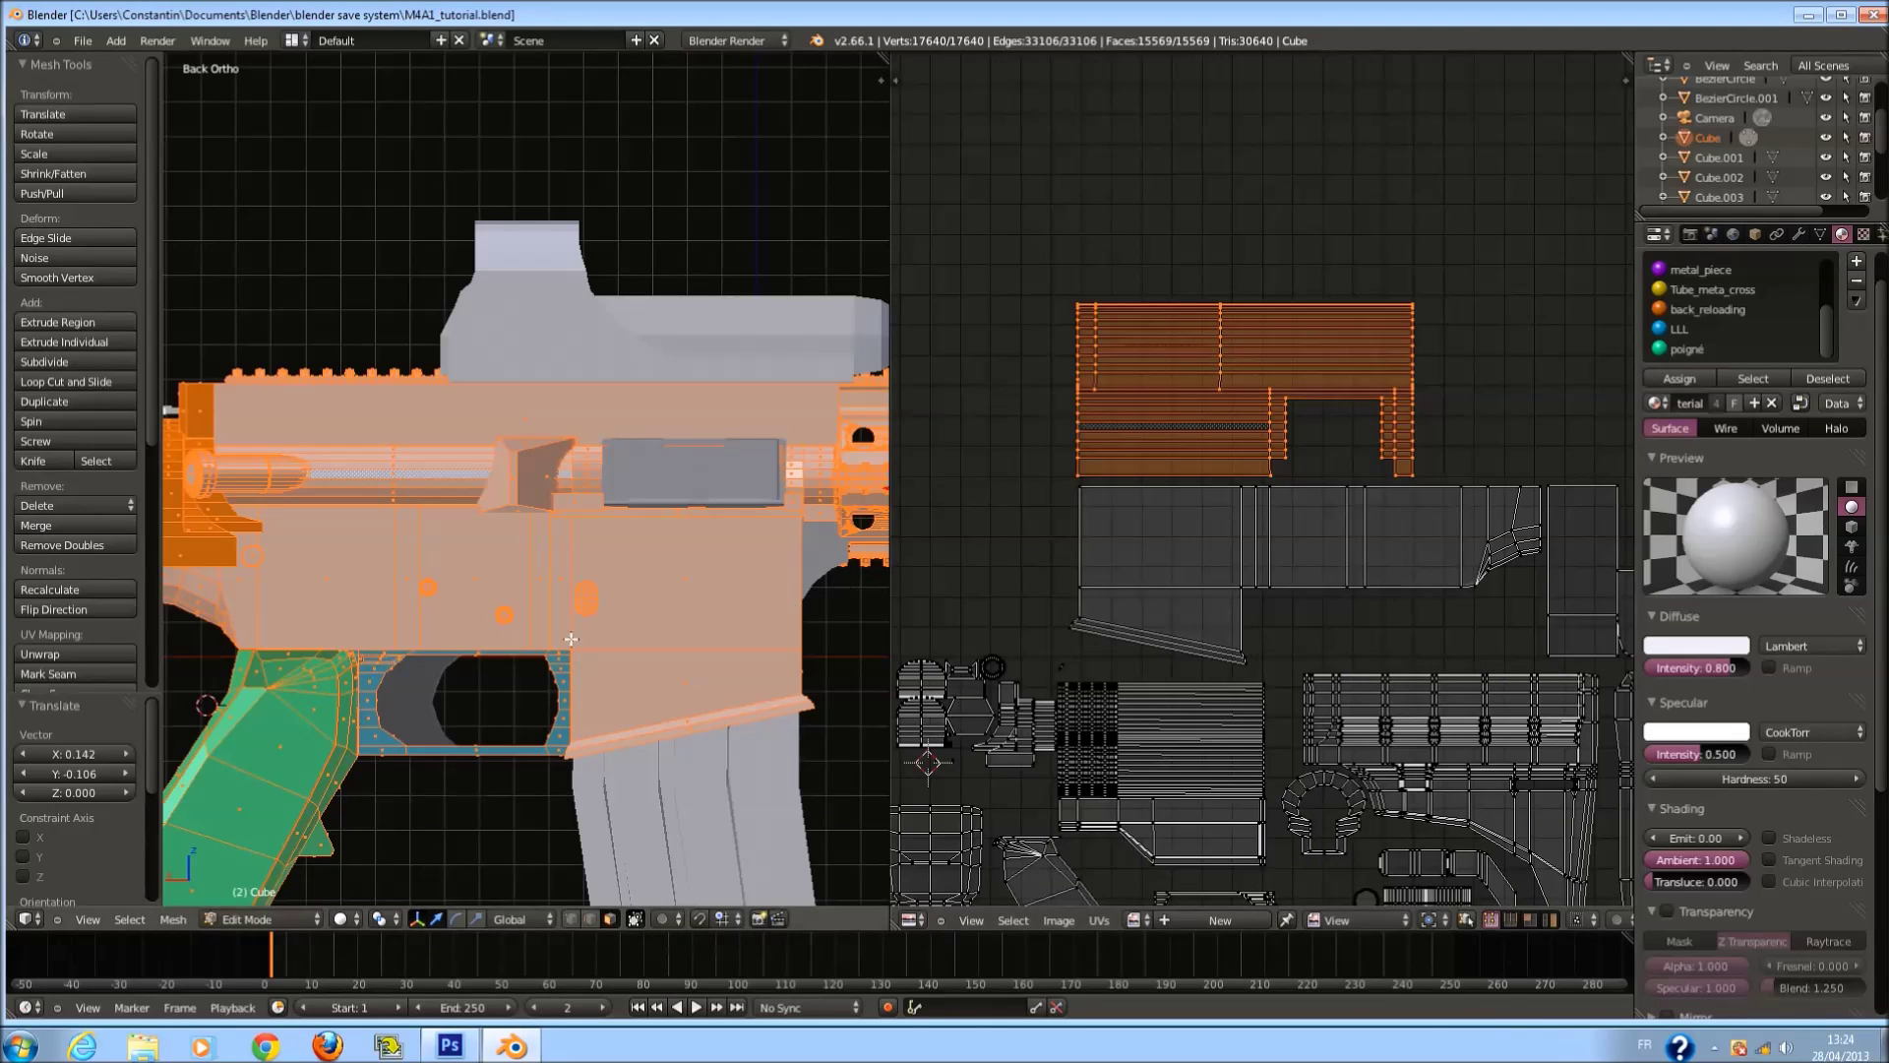
key("ctrl+KP_3")
key("KP_1")
scroll(1291, 417, "up", 1)
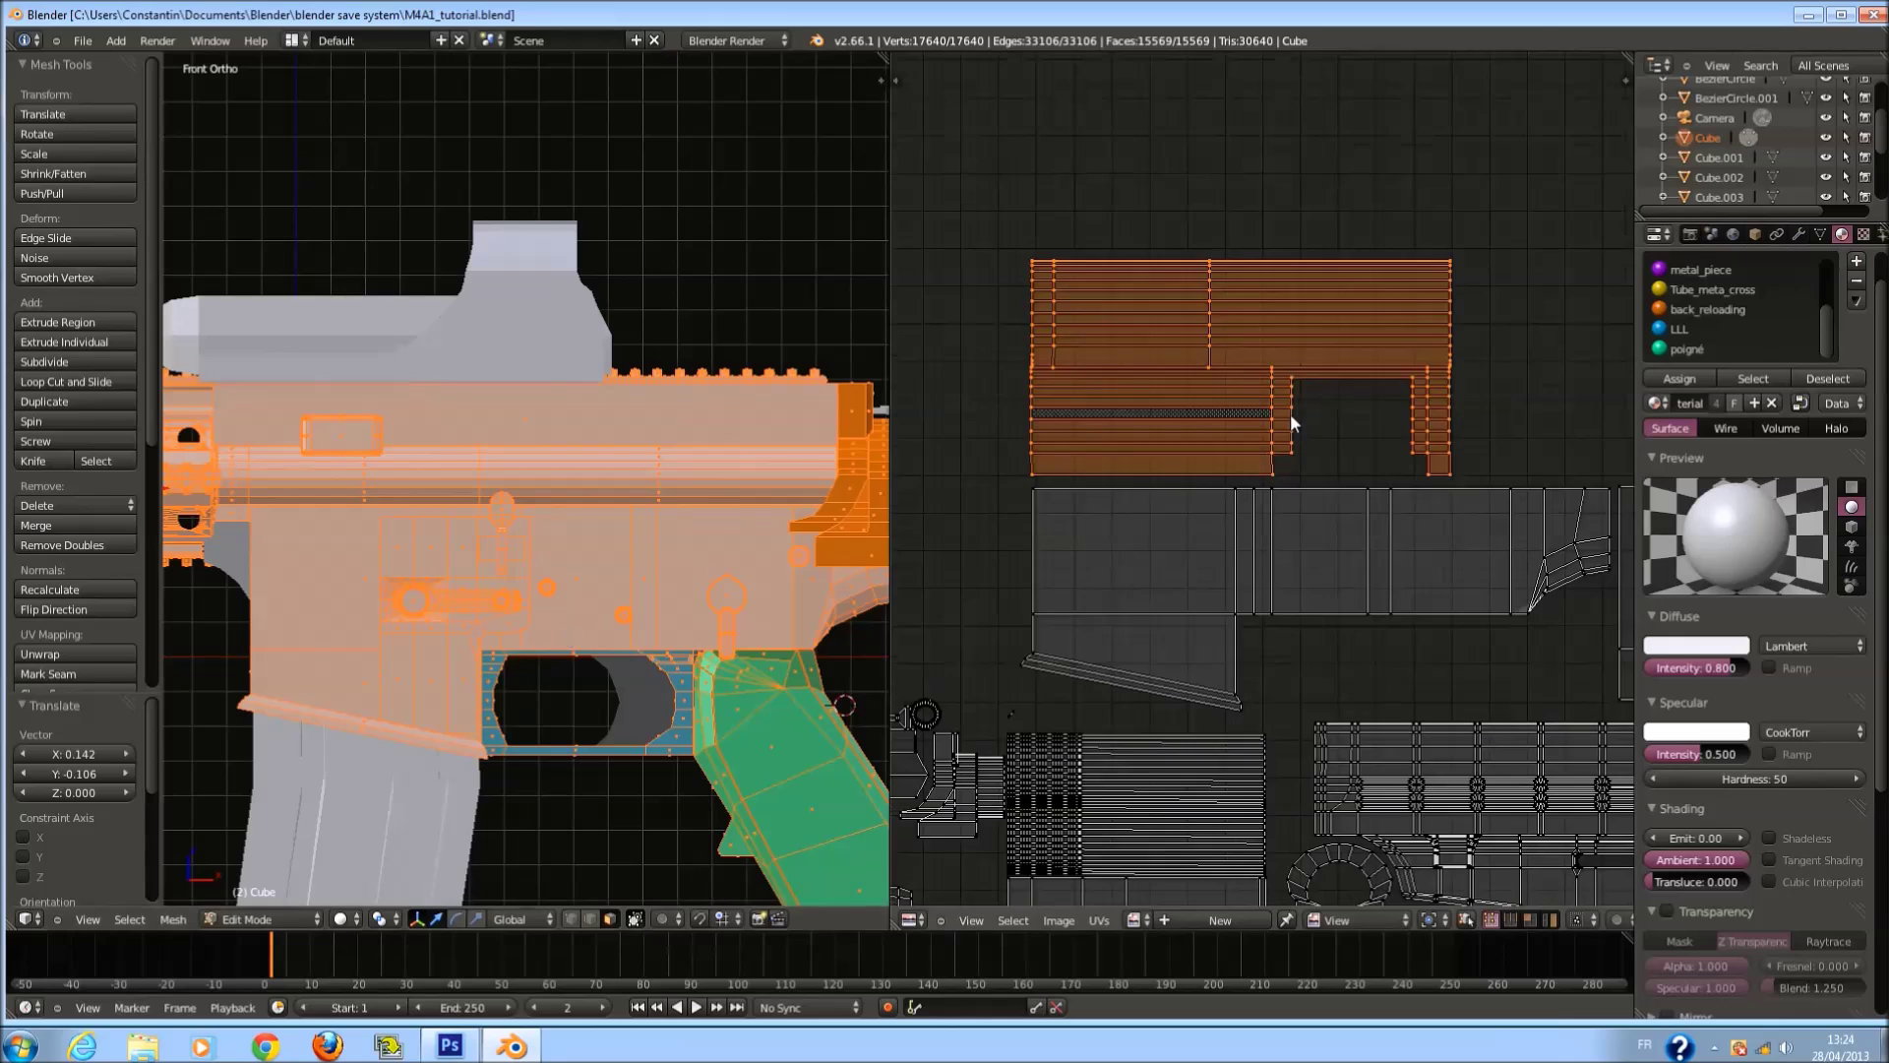
Move the tube's front-half island slightly up, away from the back-half island, and save the file.
key("a")
key("l")
key("g")
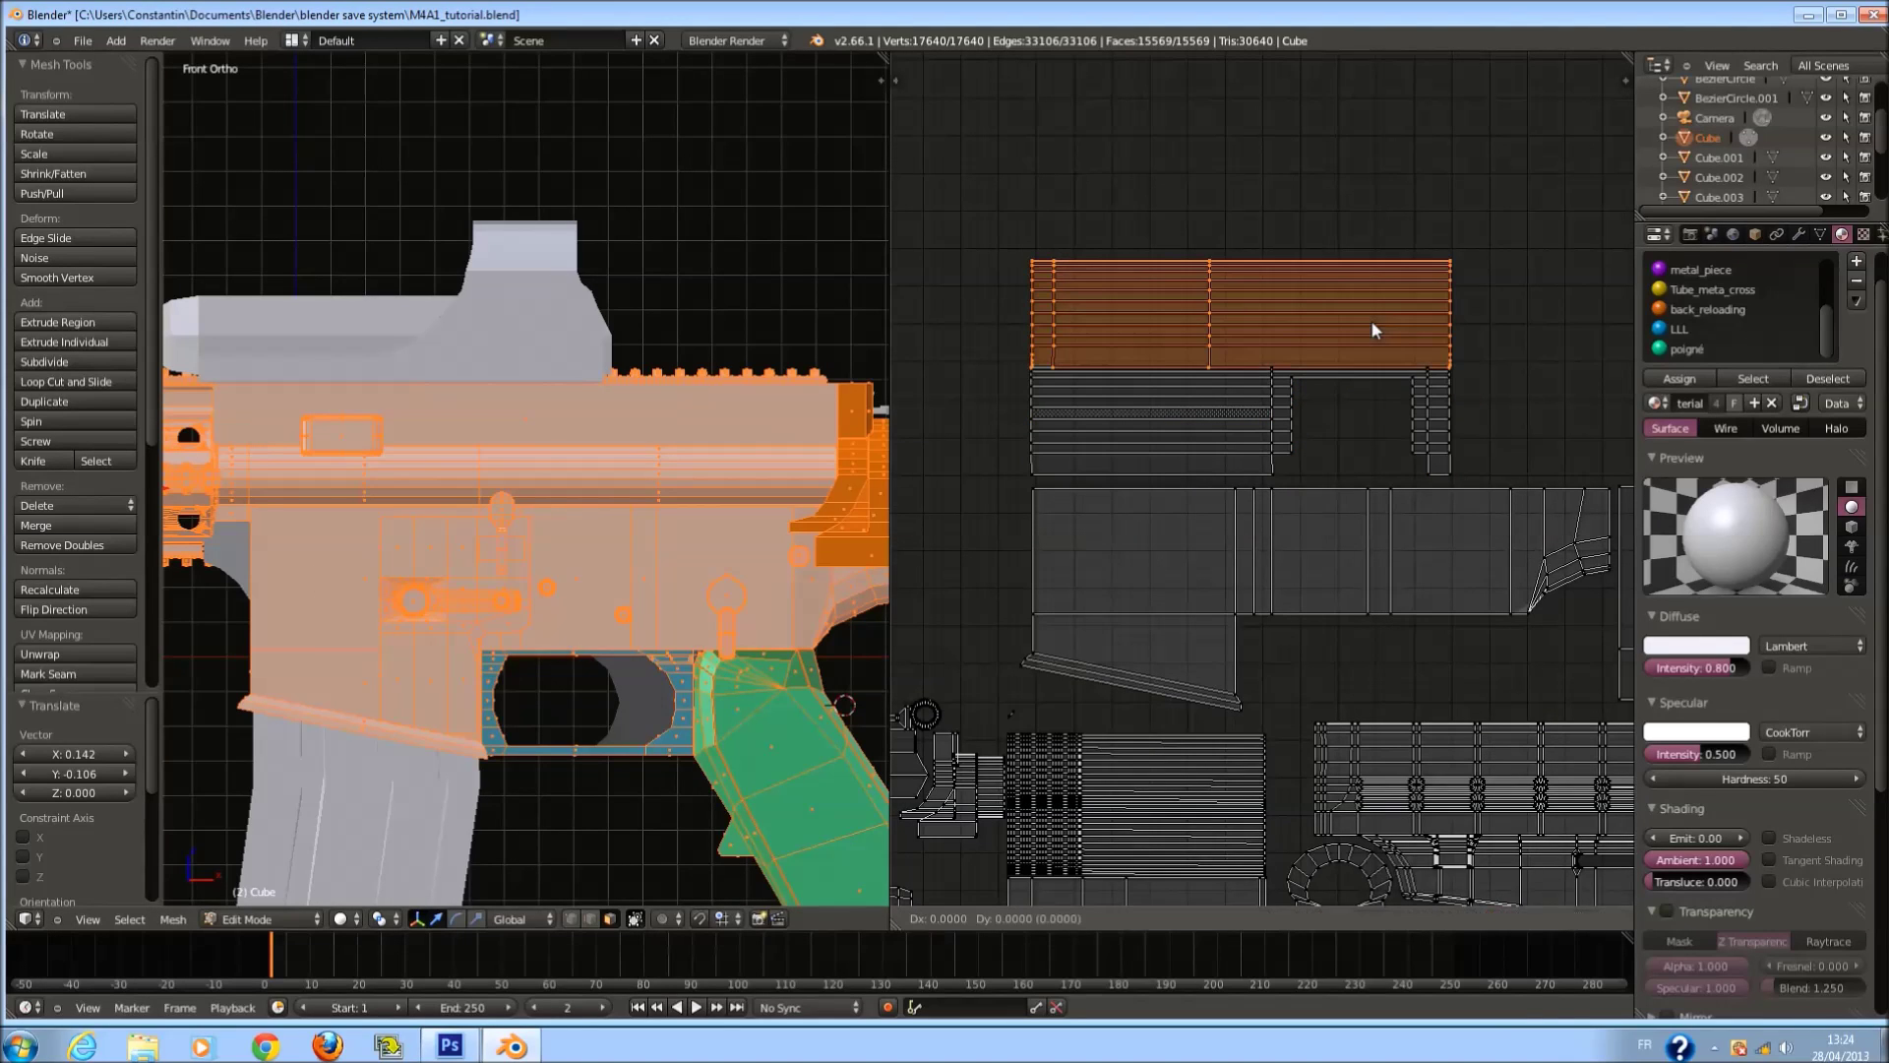
left_click(1368, 311)
key("ctrl+s")
left_click(1367, 311)
scroll(1269, 482, "down", 1)
middle_click_drag(1263, 498, 1202, 503)
key("ctrl+s")
left_click(1202, 506)
Border-select both tube islands and stretch them by about 1.421 along X.
key("b")
left_click_drag(941, 254, 947, 482)
left_click(1384, 477)
key("b")
key("s")
key("x")
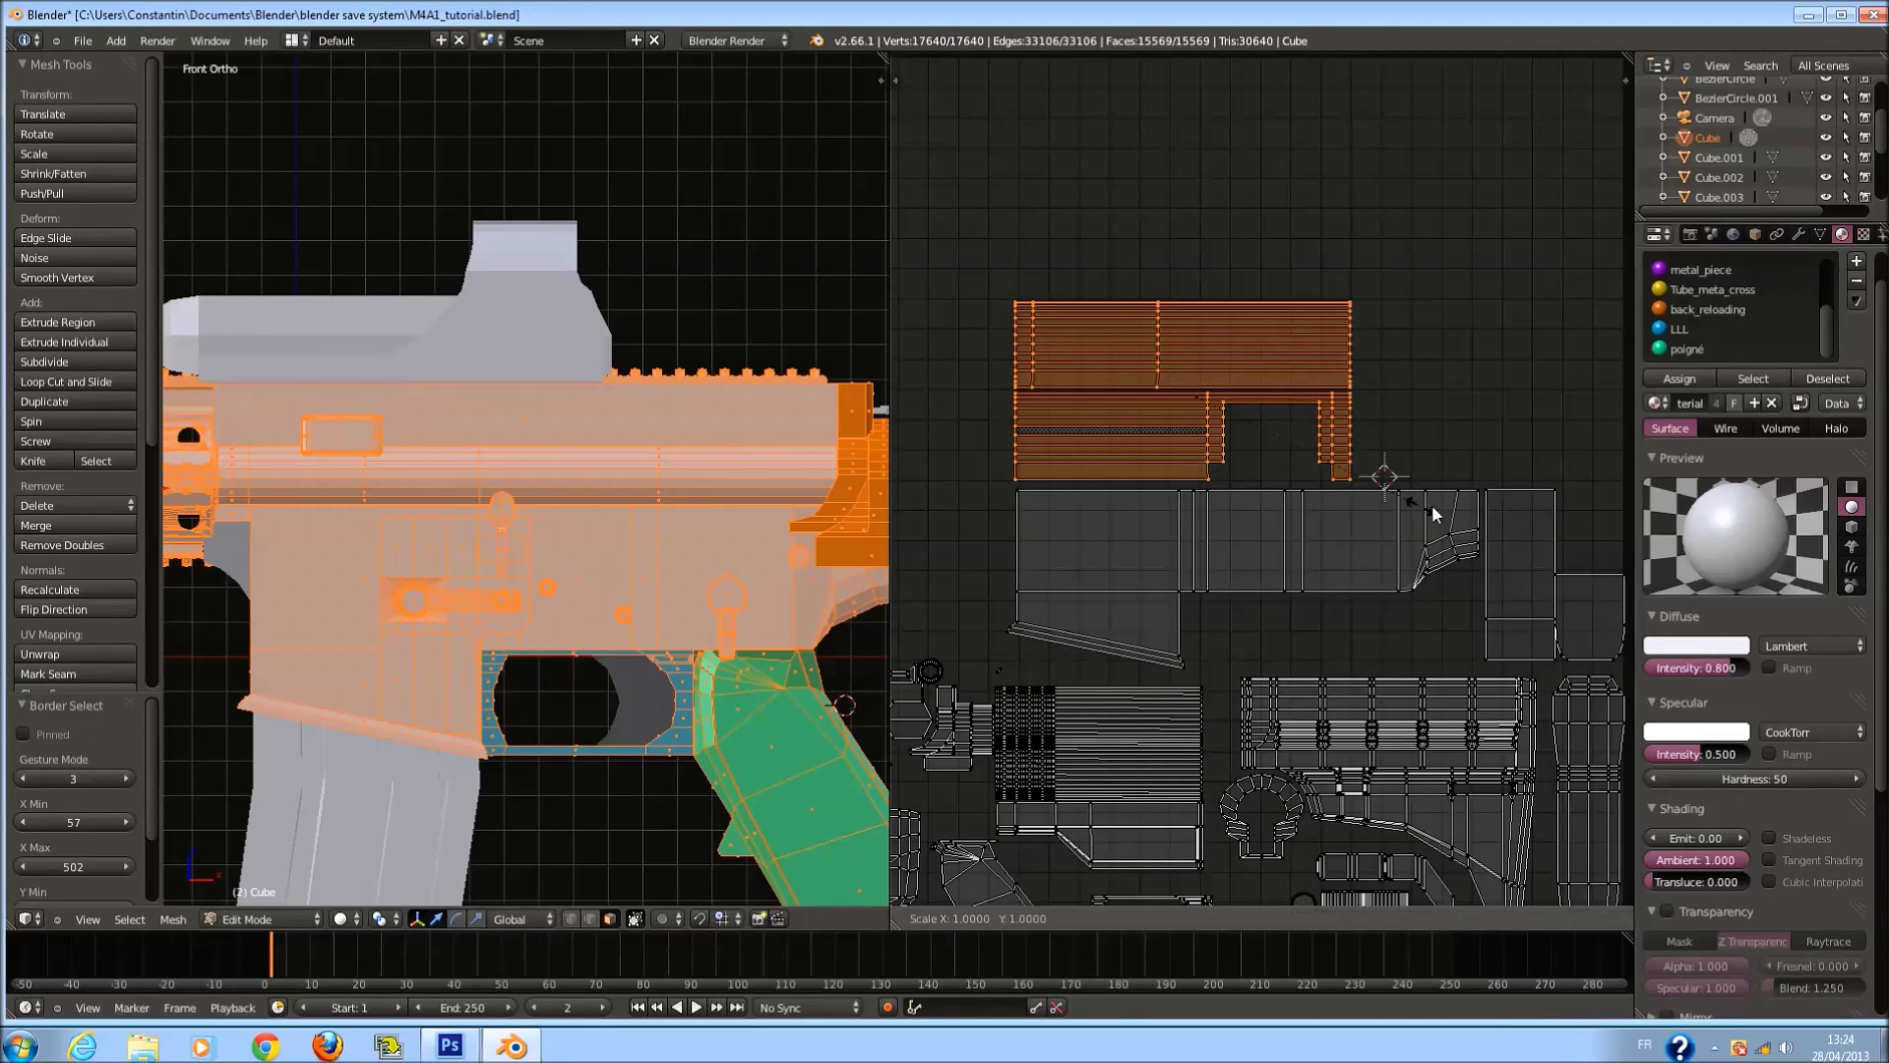
left_click(1436, 504)
Shift both tube islands along X to line up with the lower receiver's island below and save the file.
key("g")
key("x")
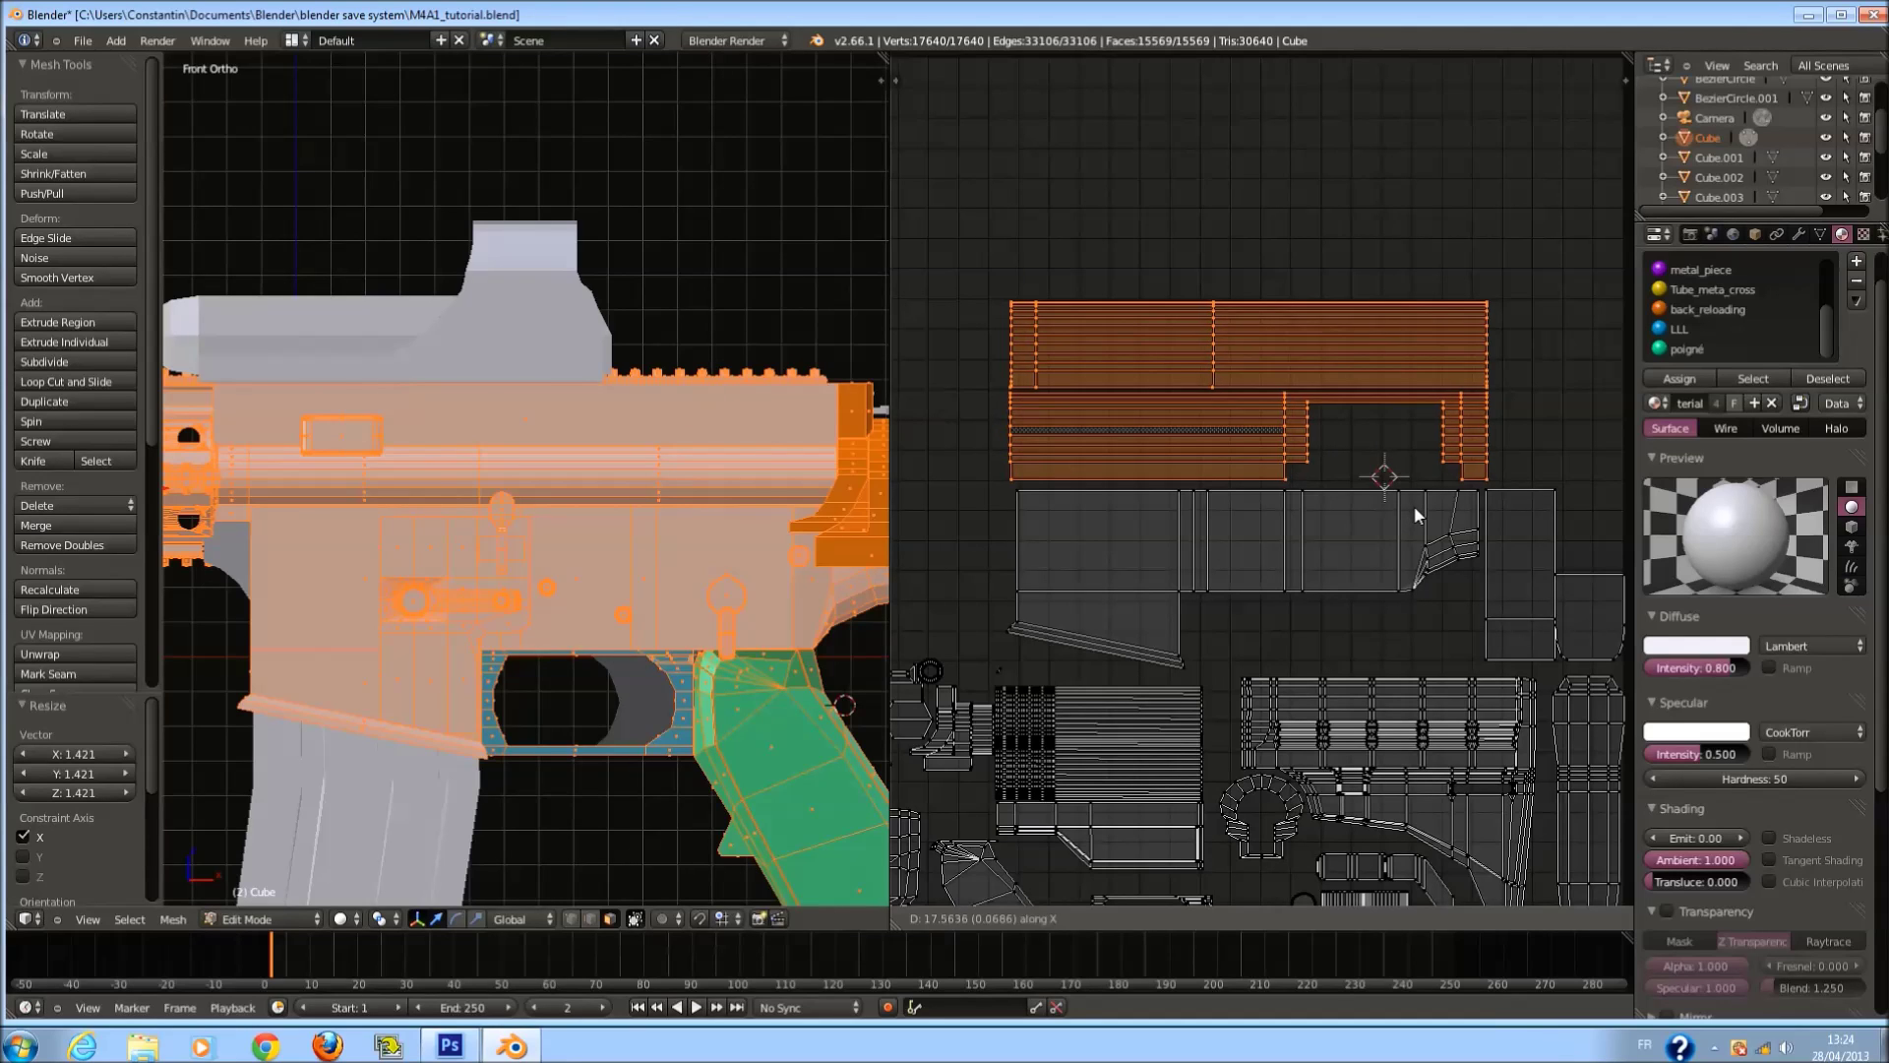
left_click(1413, 505)
key("ctrl+s")
left_click(1412, 505)
key("Tab")
key("Tab")
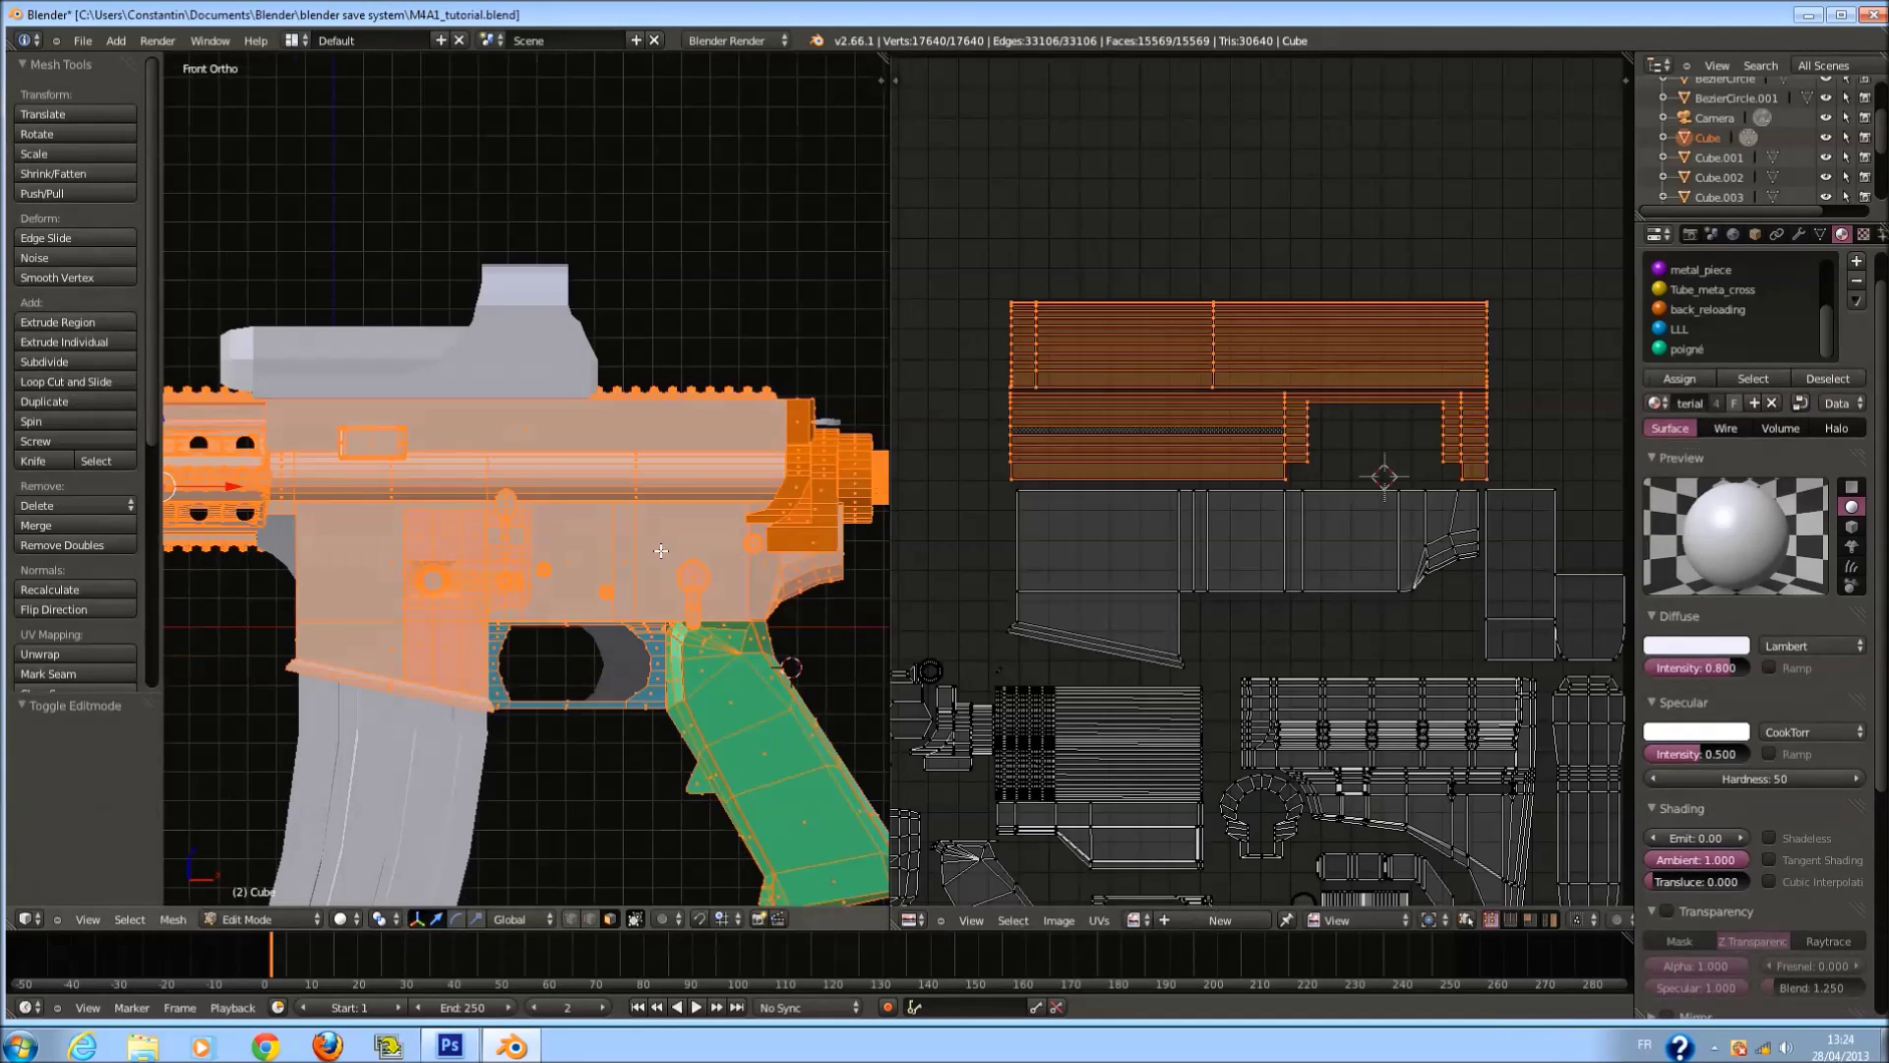
Select all linked faces of the lower receiver and check the selection from the front and side.
left_click(661, 553)
key("l")
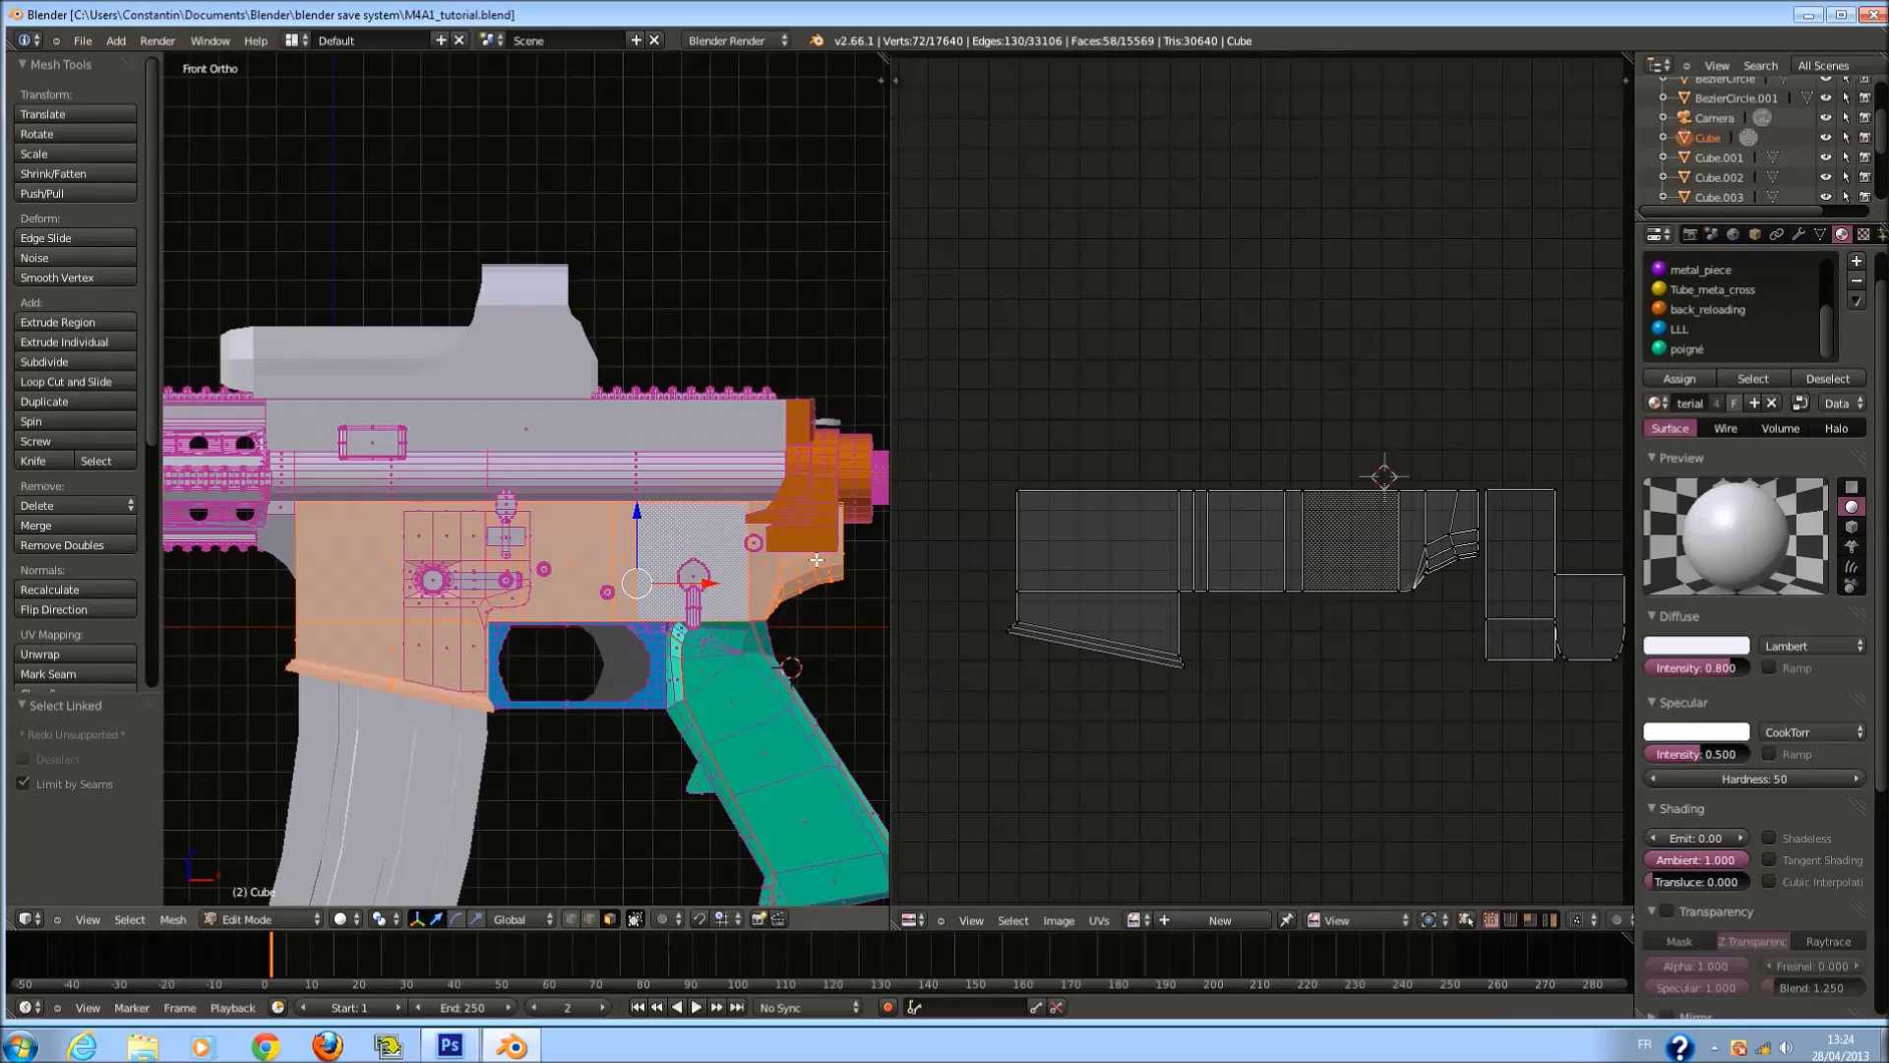
middle_click_drag(814, 558, 925, 562)
key("KP_1")
key("KP_3")
key("KP_1")
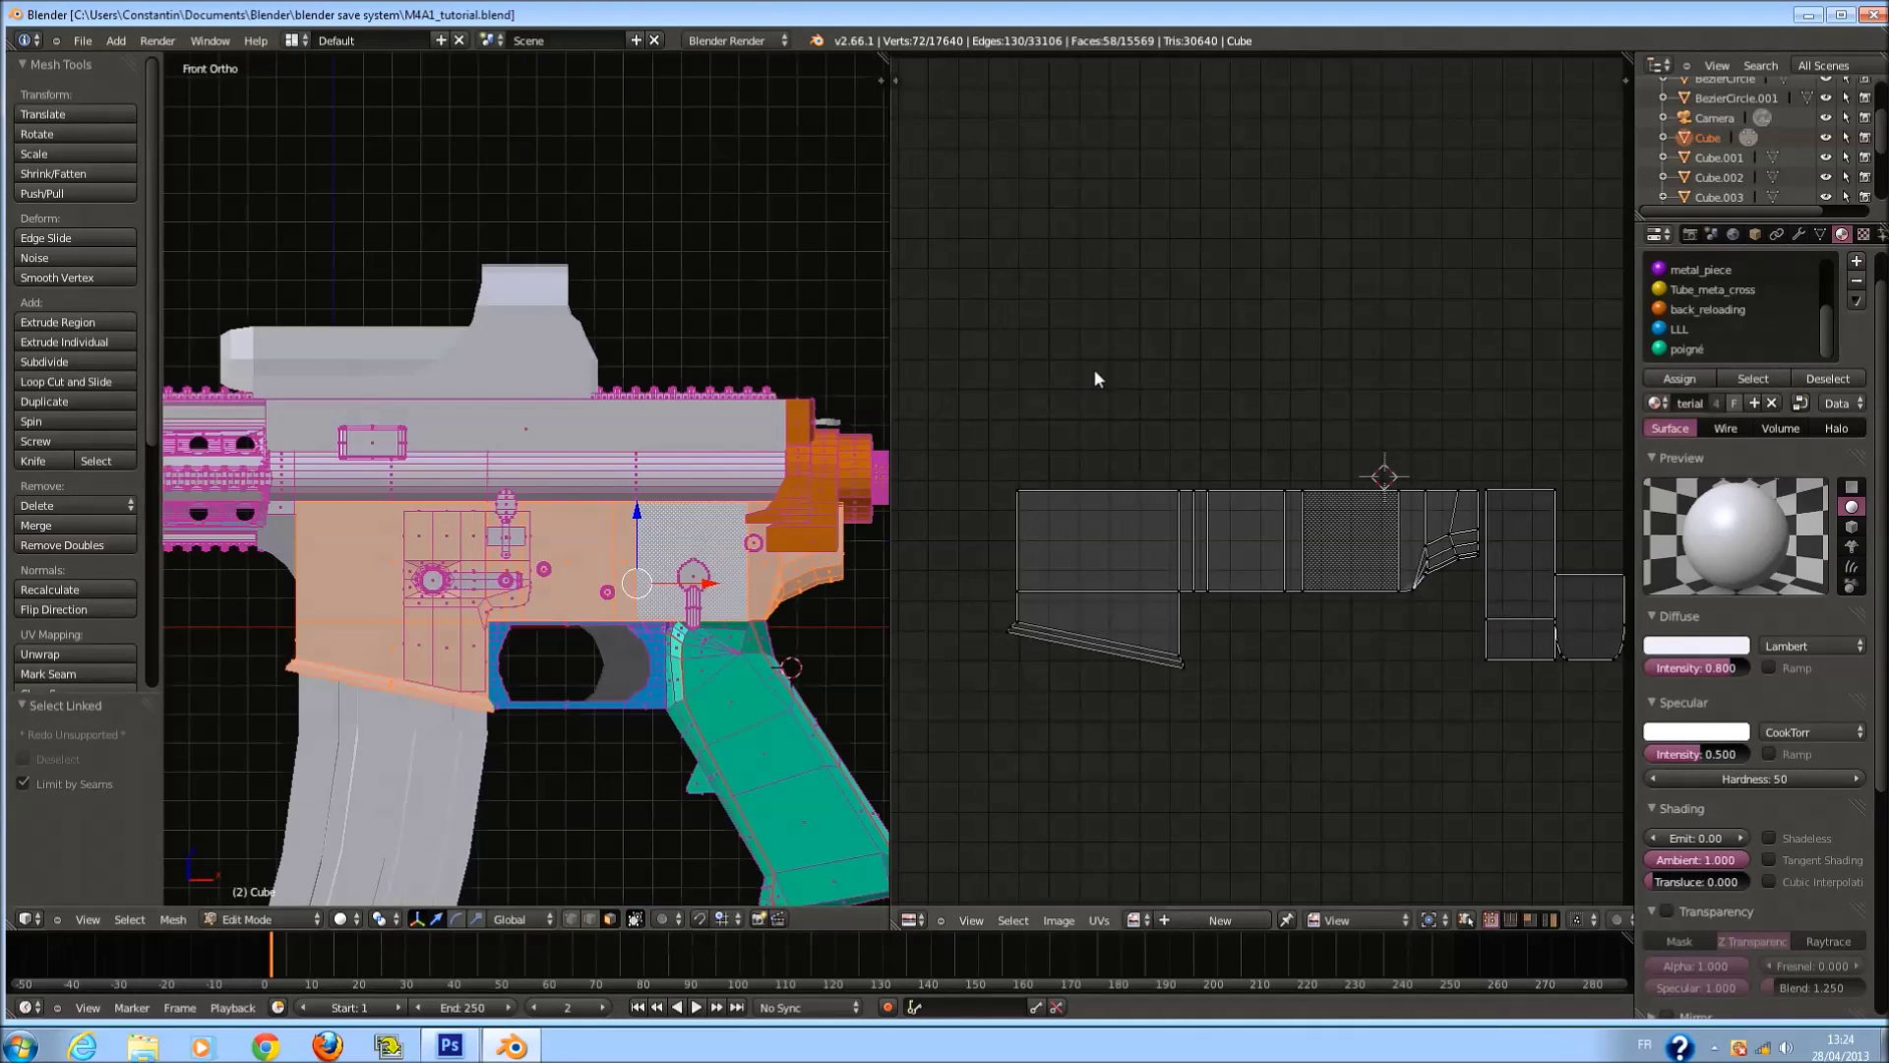
scroll(1790, 348, "up", 4)
Assign a new material named base_lower with a red diffuse color to the selected lower receiver.
left_click(1856, 265)
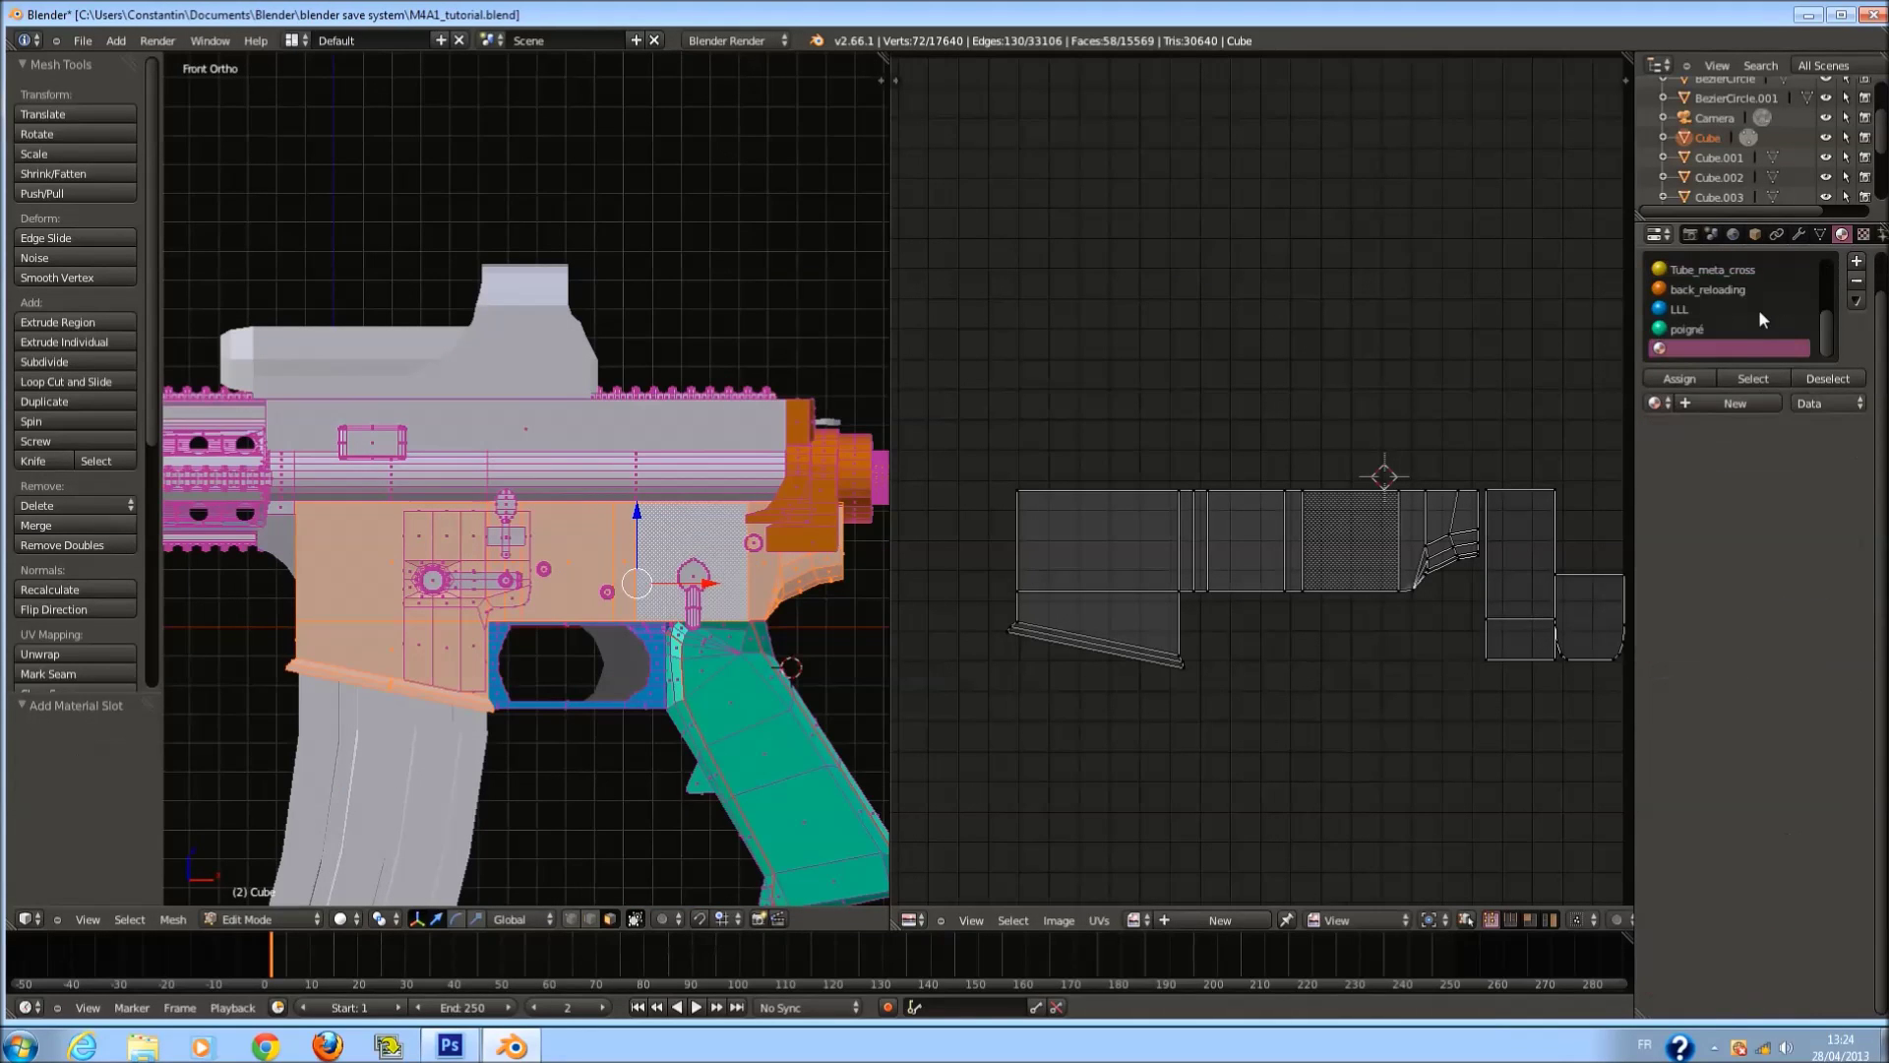
left_click(1714, 403)
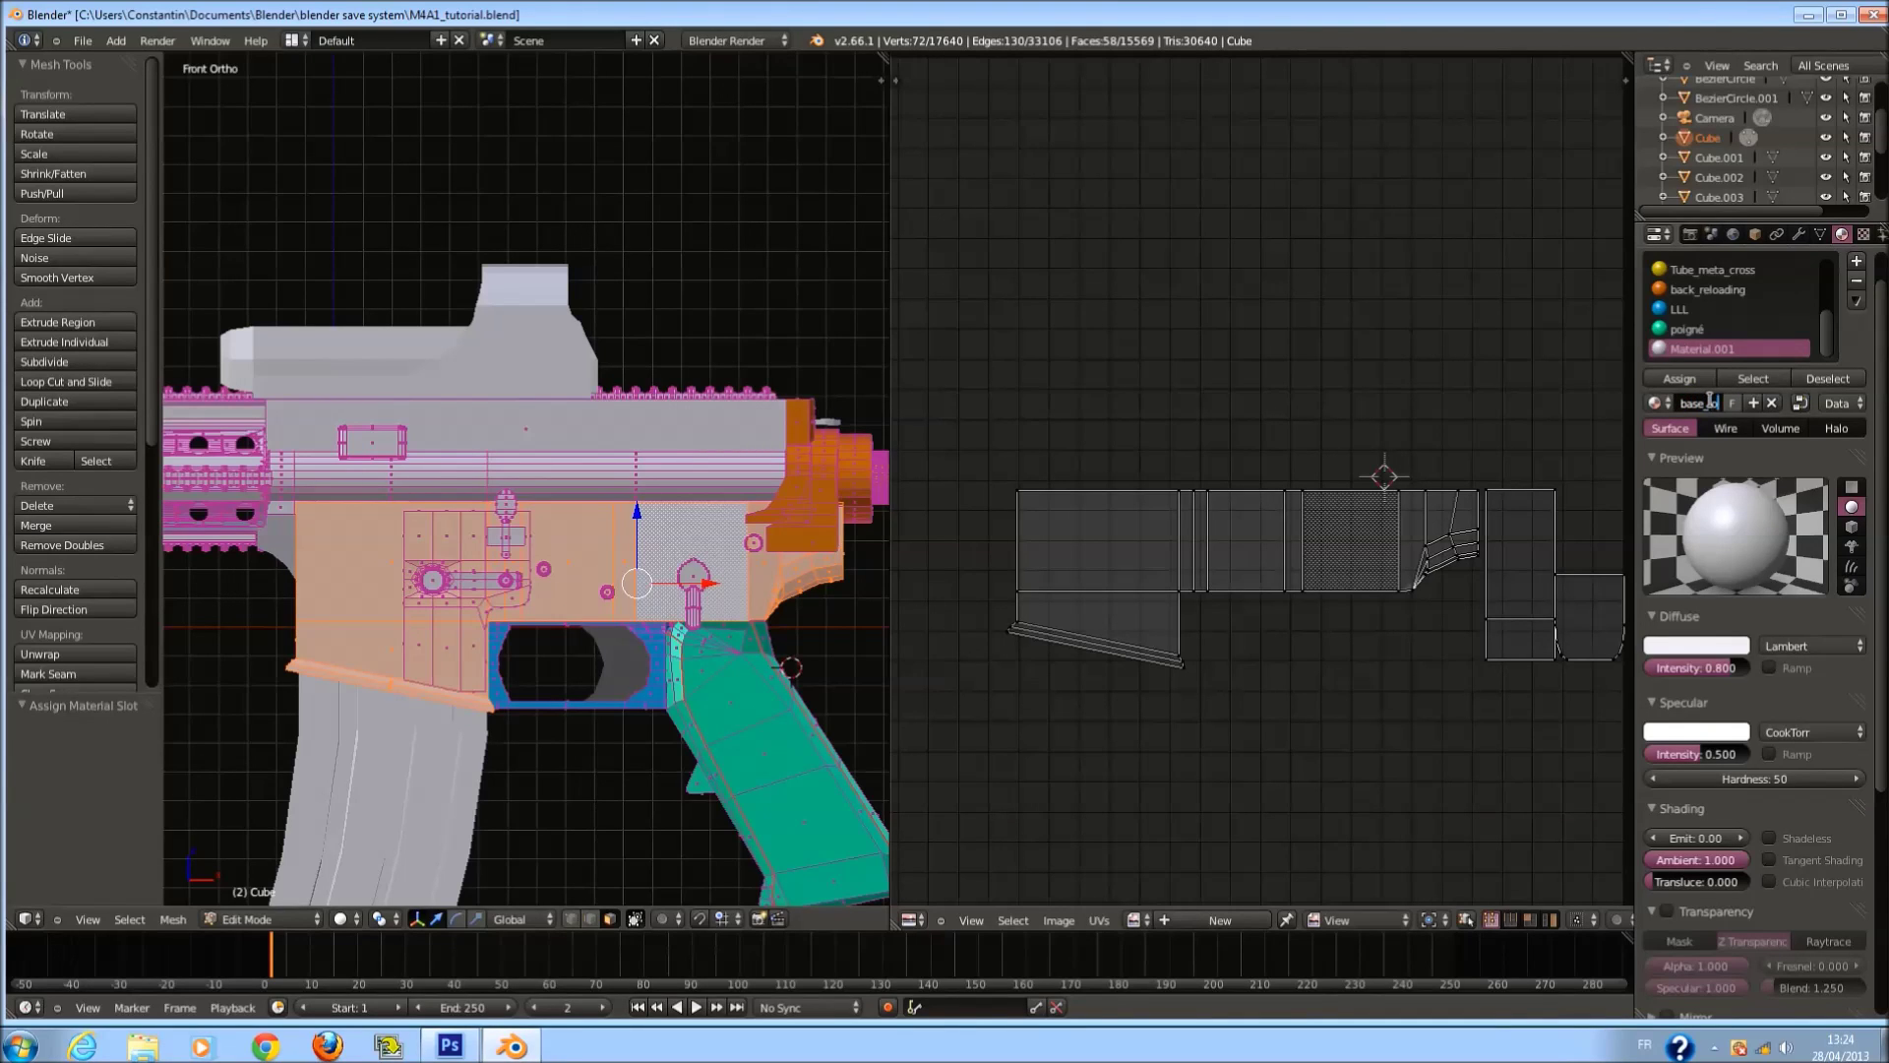
left_click(1738, 641)
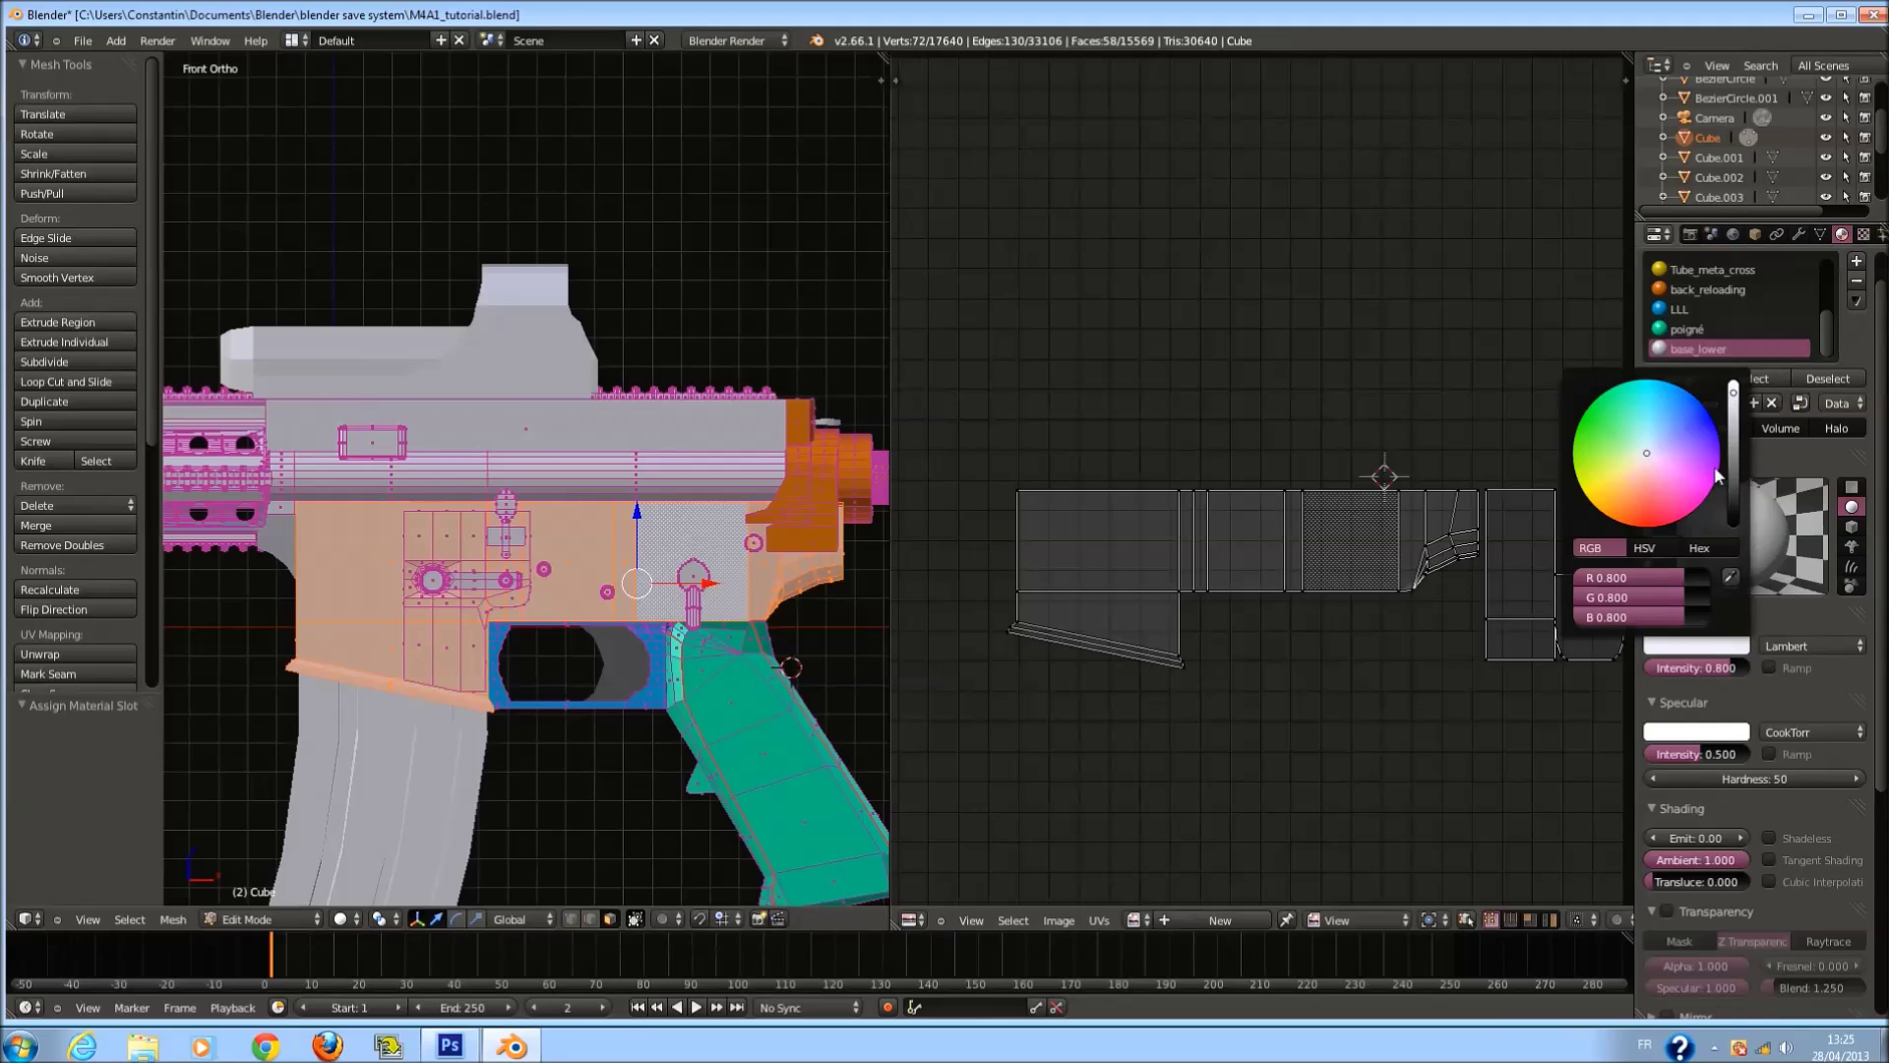
left_click_drag(1686, 480, 1446, 657)
scroll(827, 598, "down", 3)
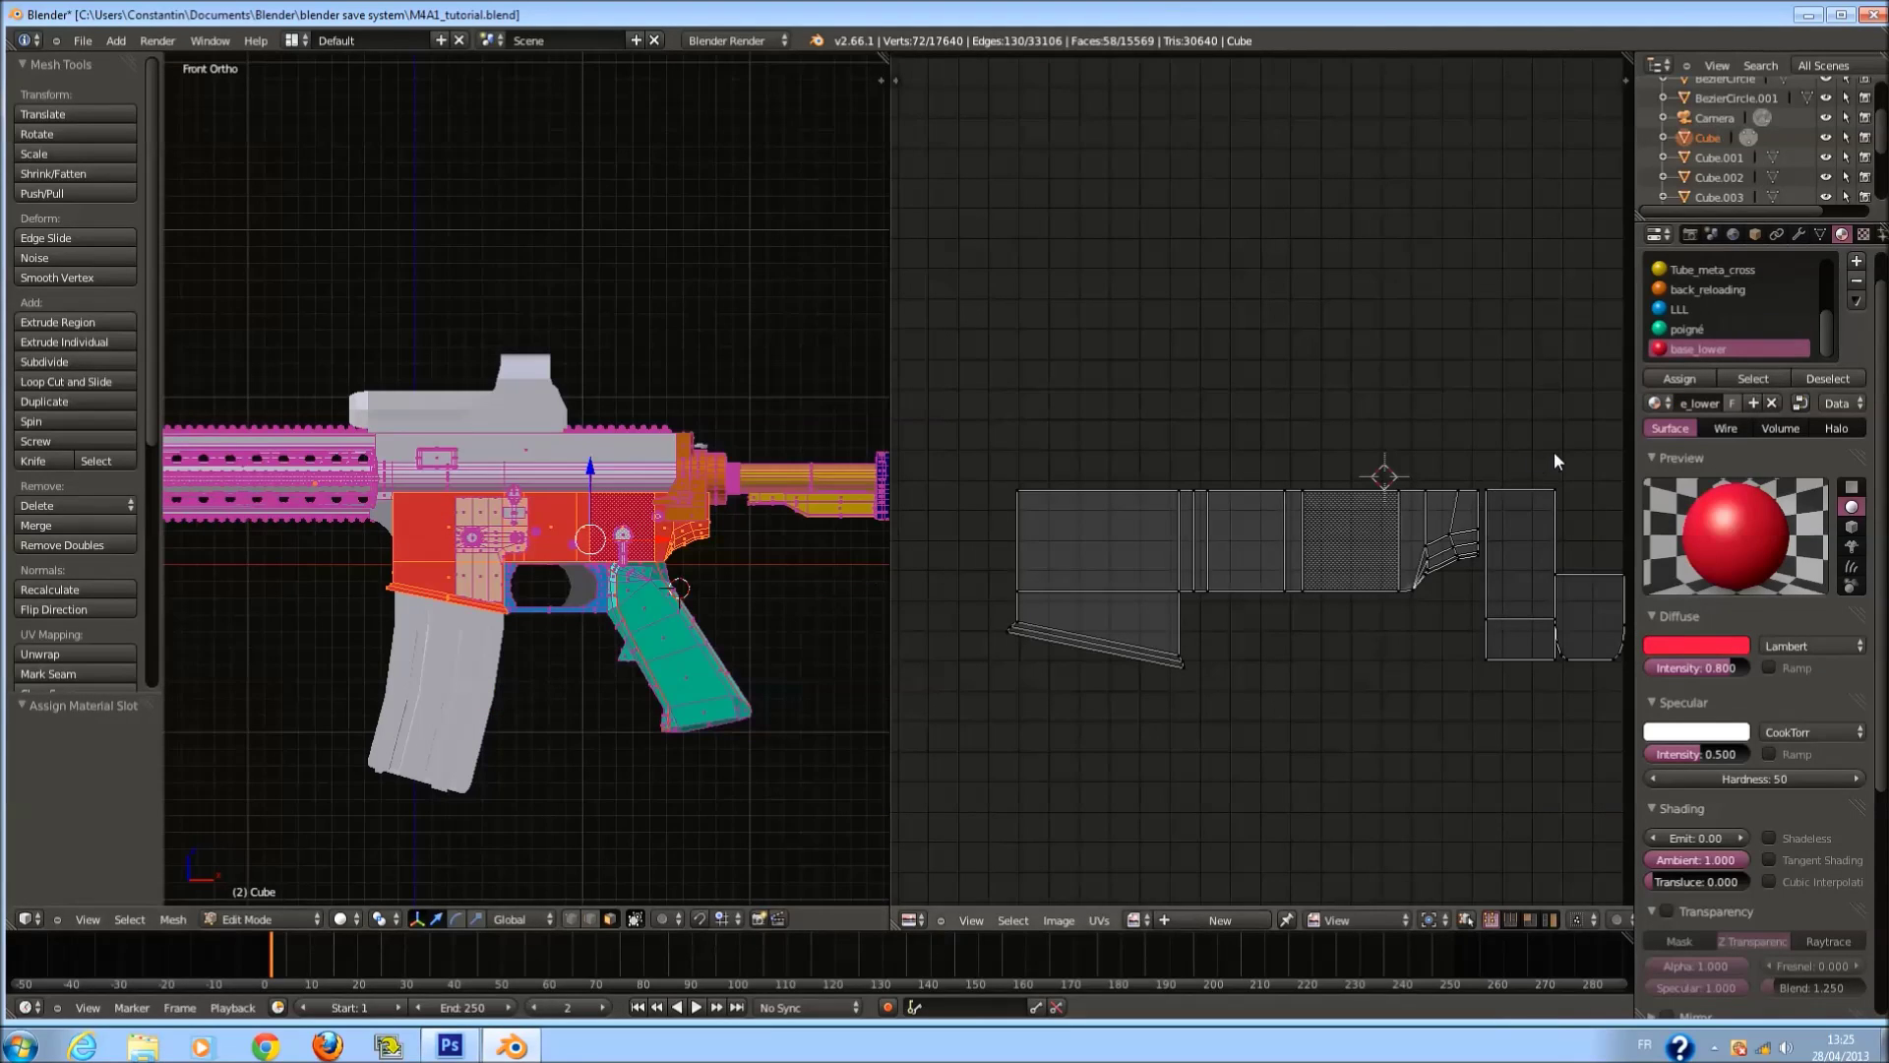
scroll(577, 481, "up", 2)
Select all linked faces of the upper receiver tube and add a new material named cylindre_base_upper.
right_click(576, 481)
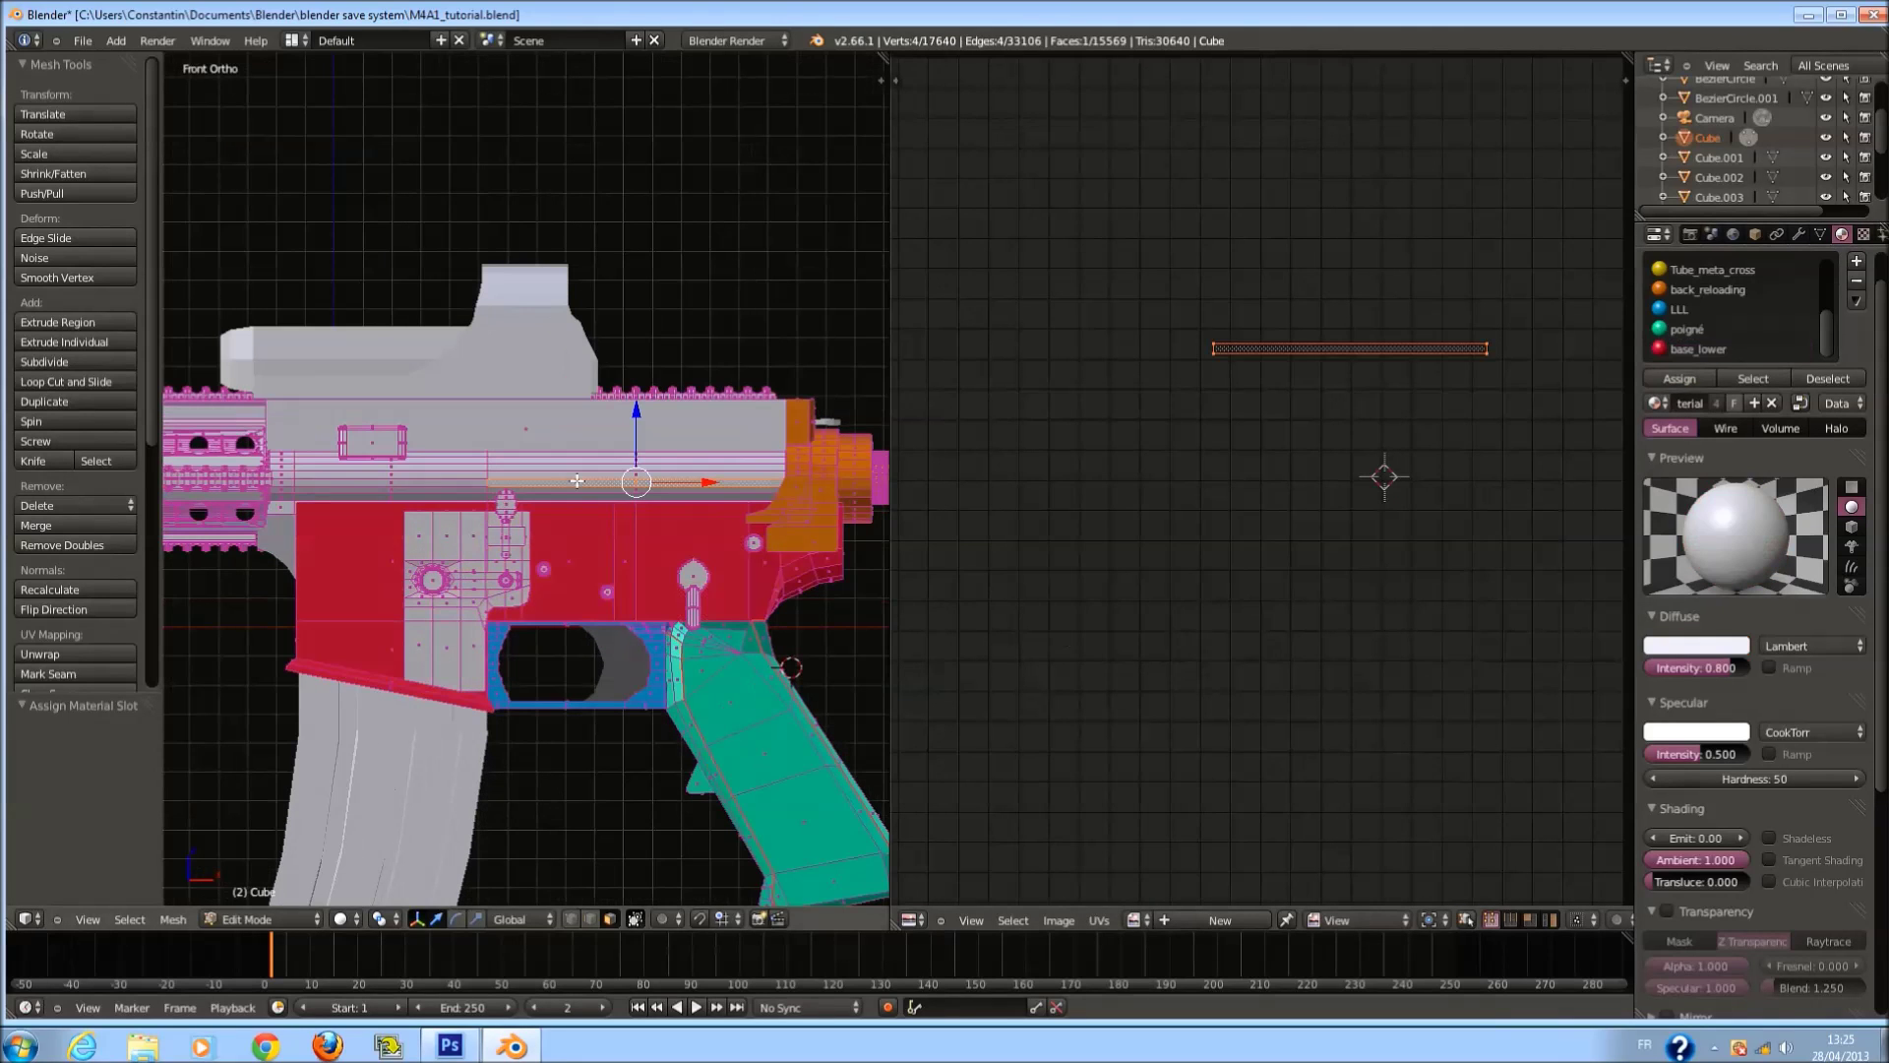
key("l")
key("z")
key("z")
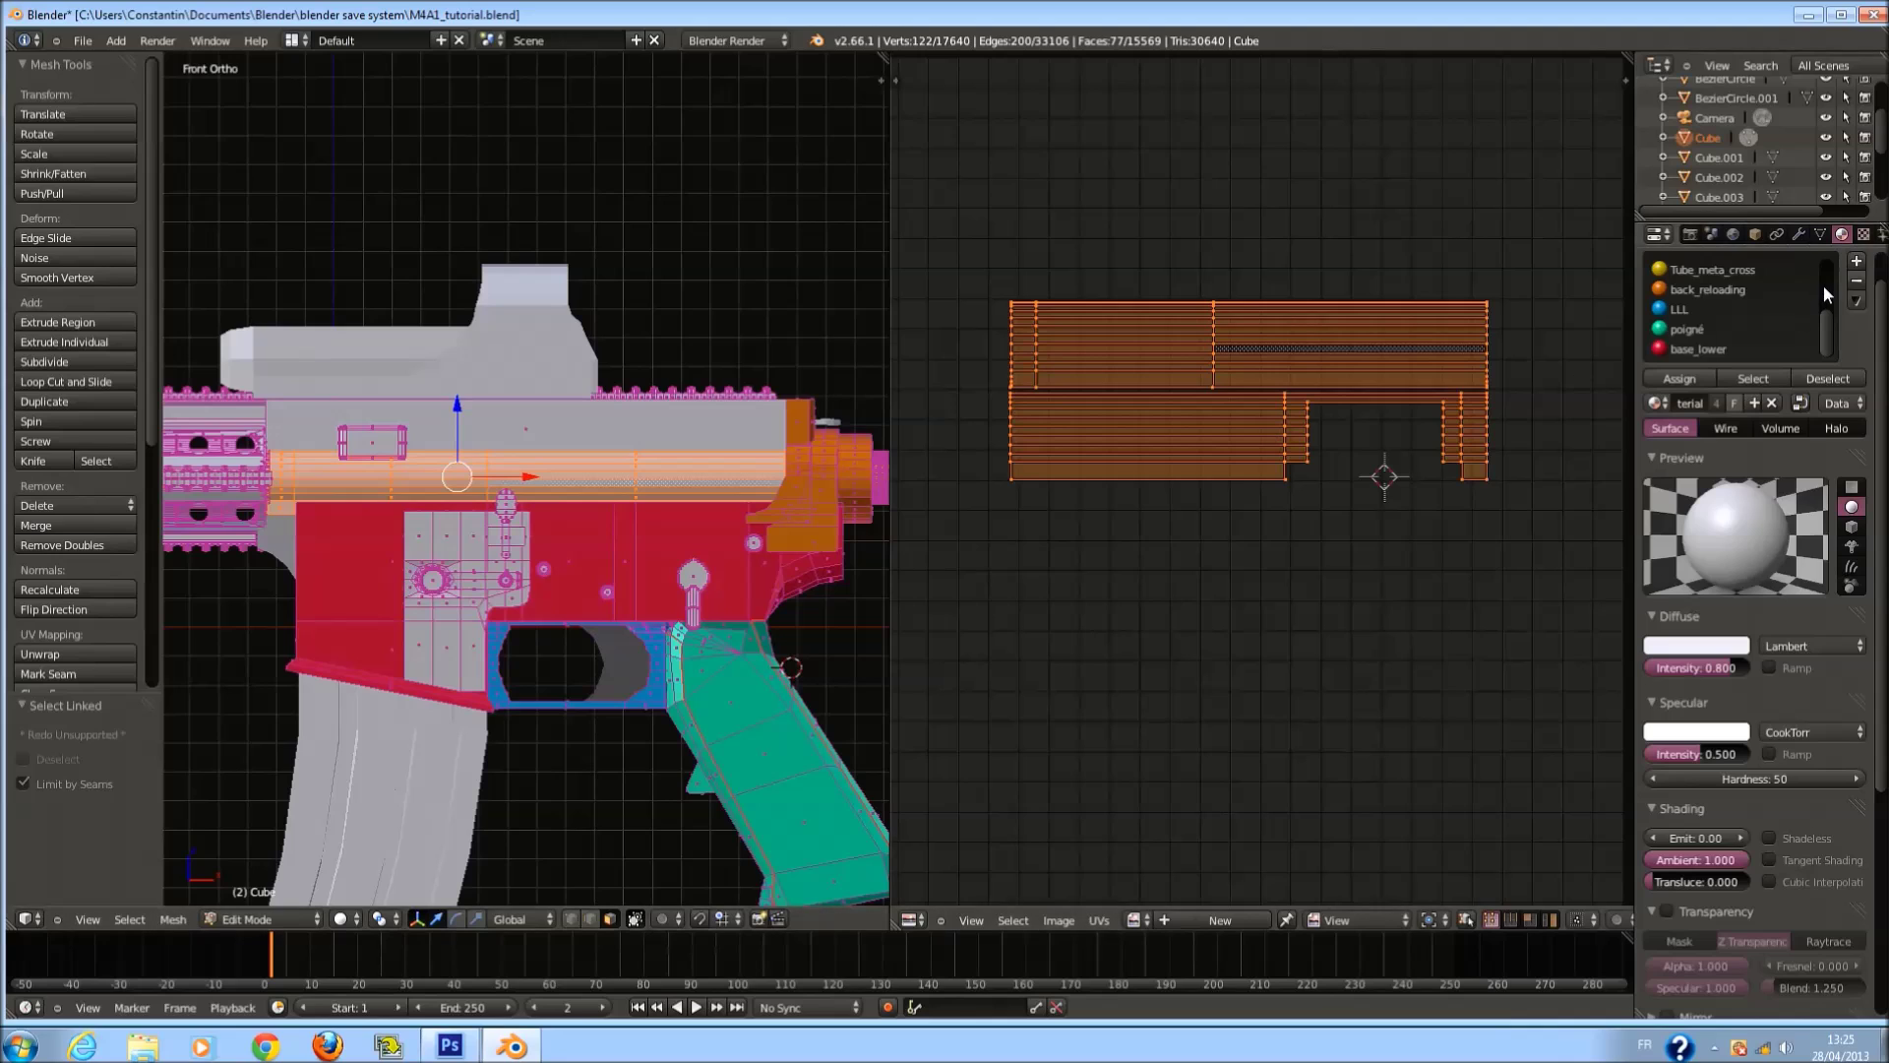
left_click(1857, 261)
left_click(1734, 404)
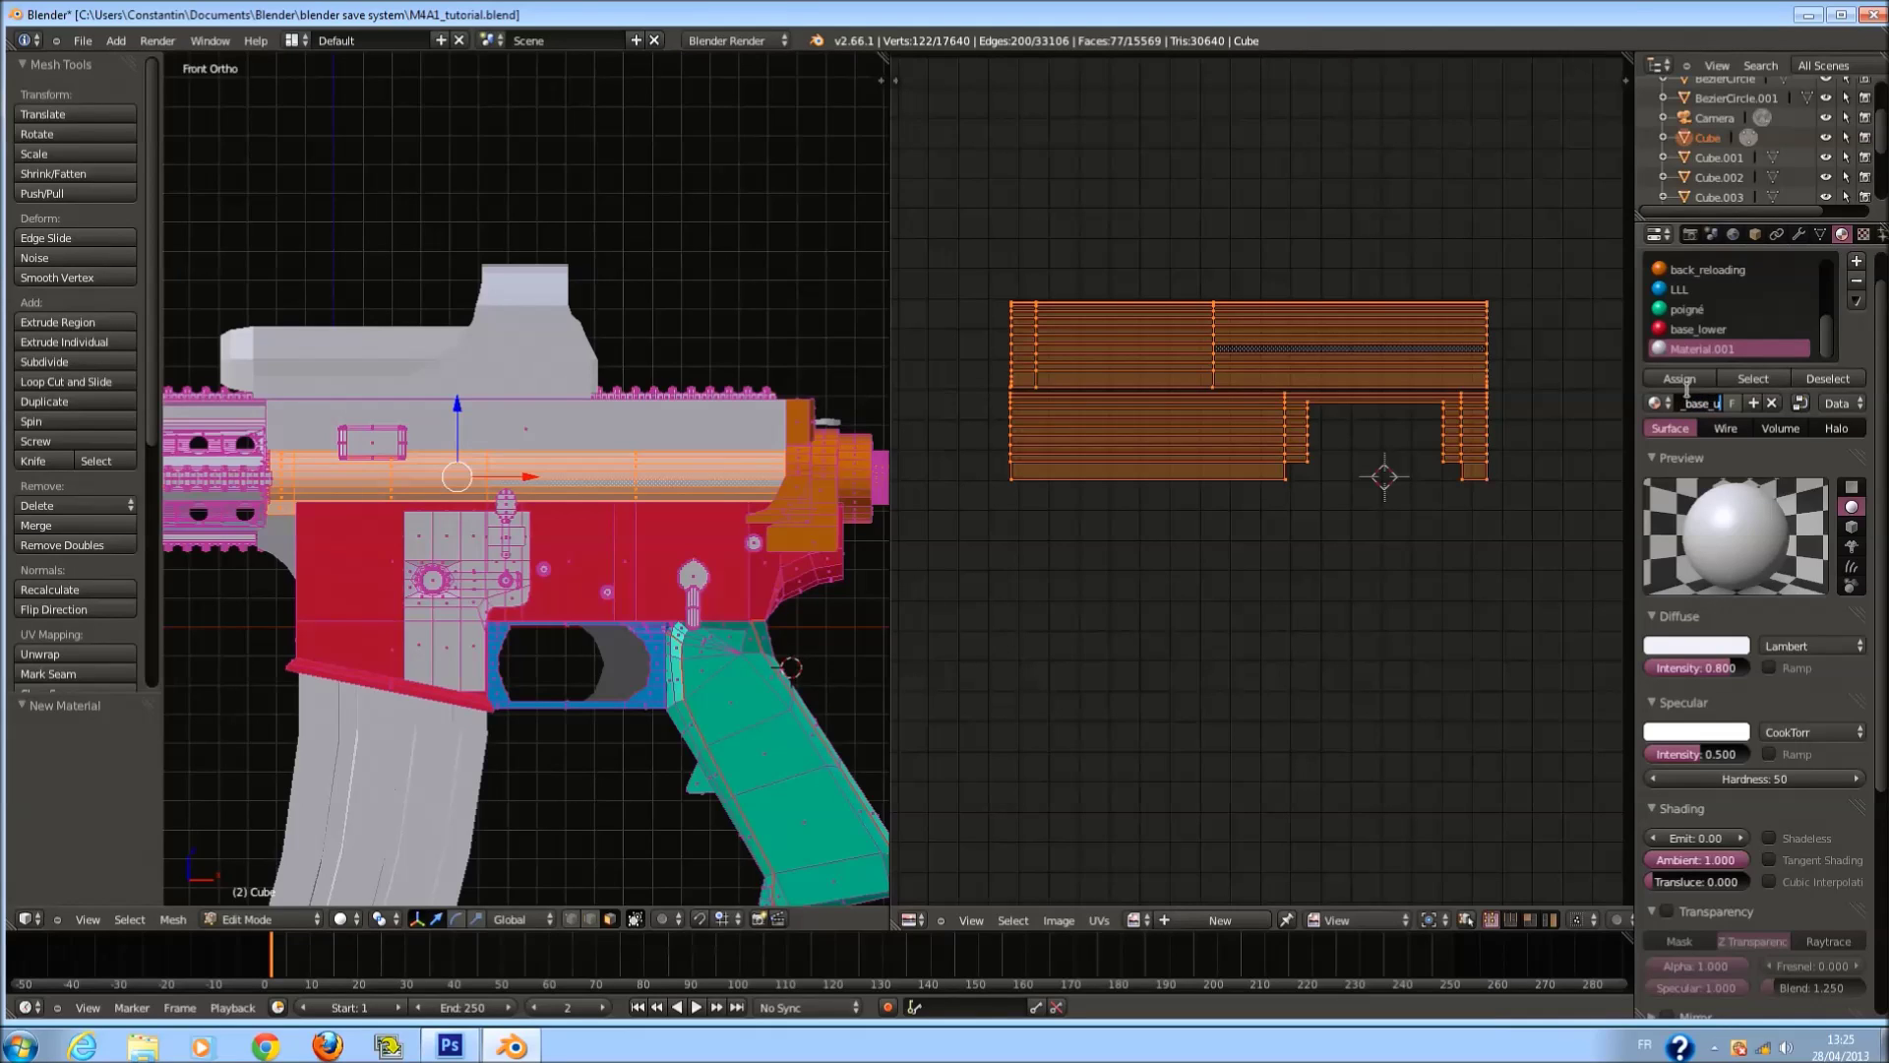
key("Return")
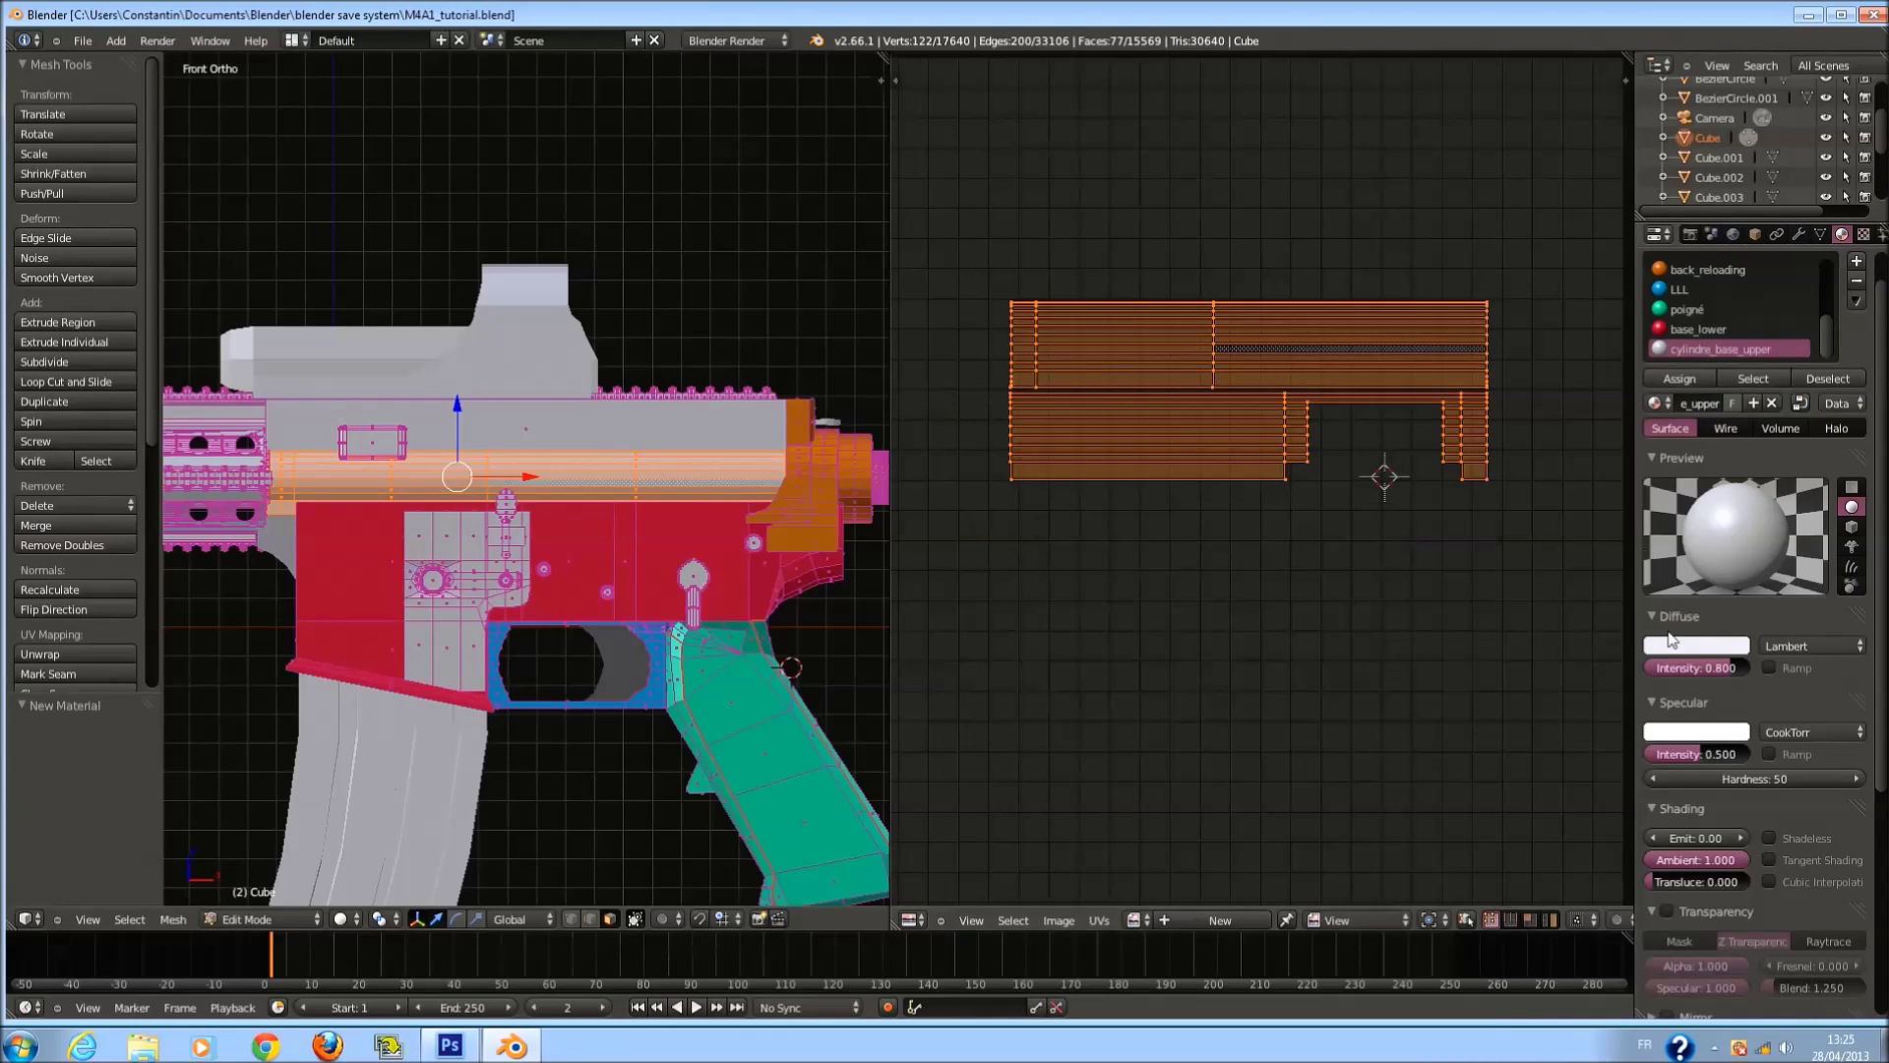
Give the cylindre_base_upper material a dark olive-yellow diffuse color, assign it to the tube, and check it in Object Mode.
left_click(1688, 646)
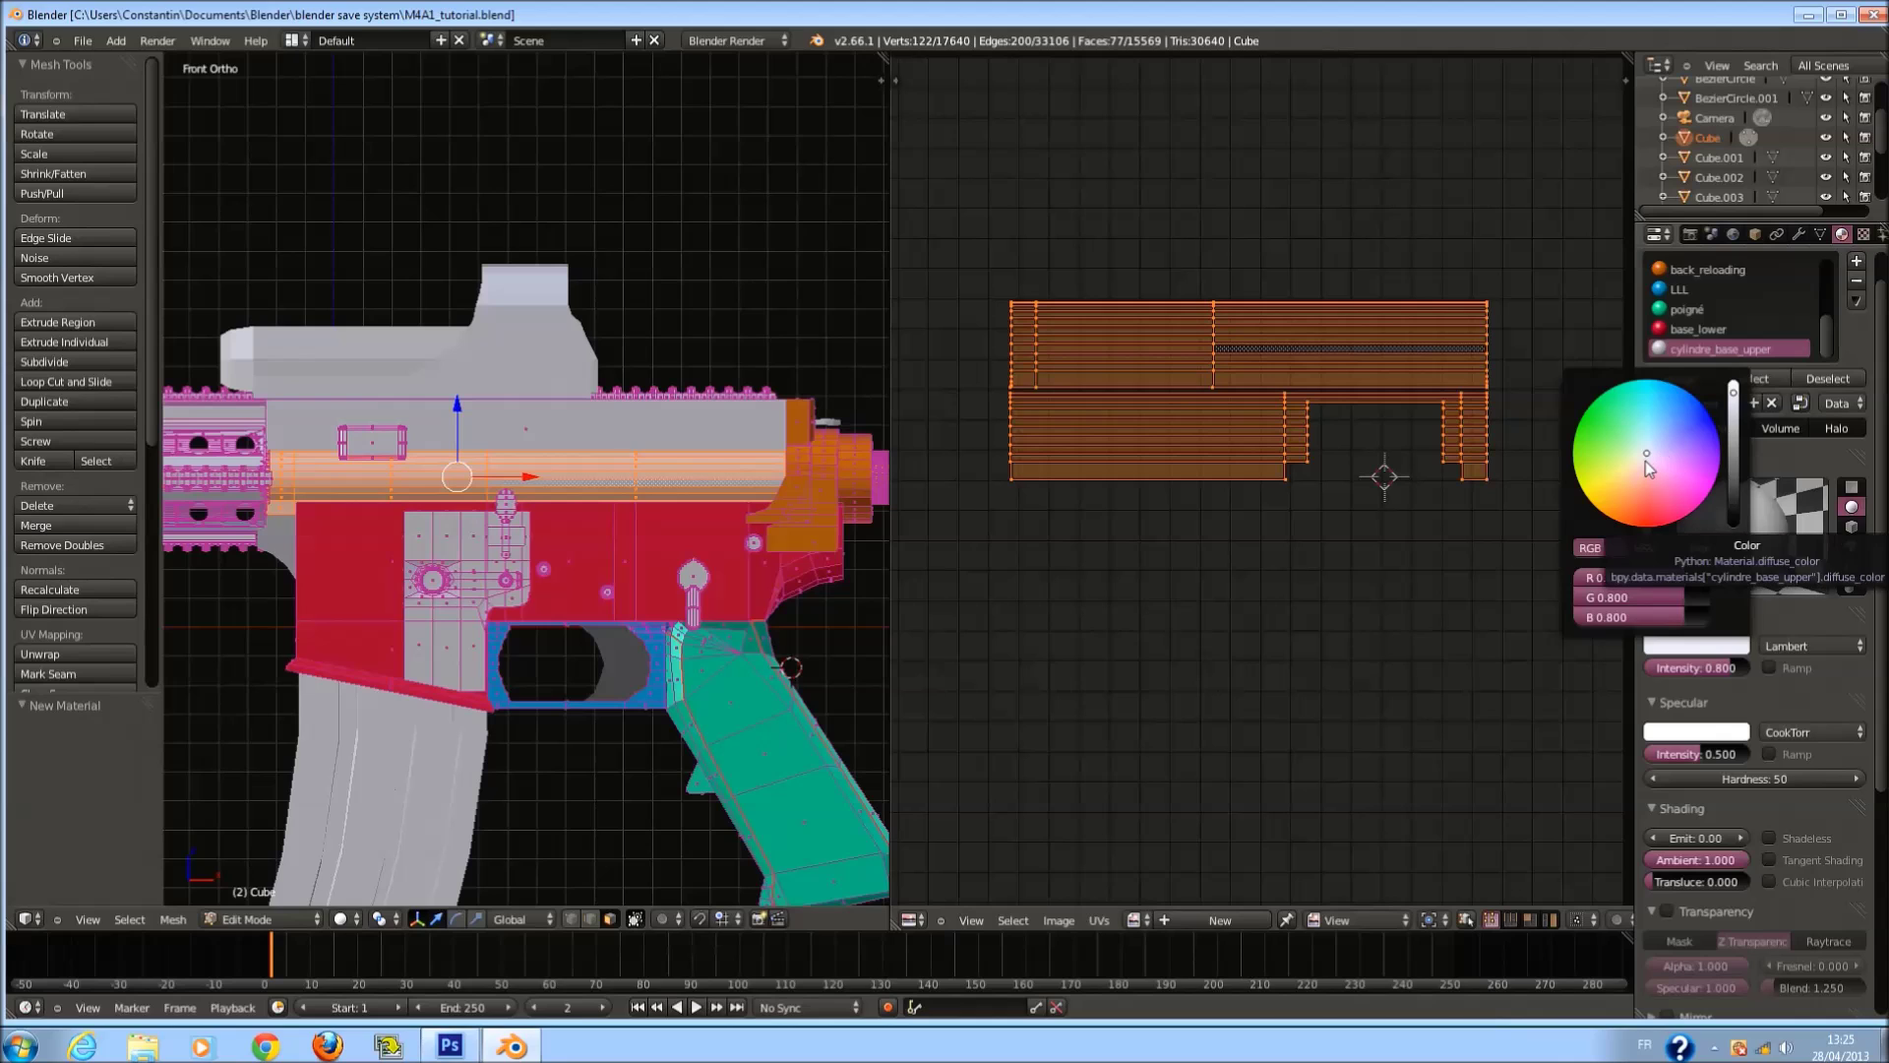
left_click_drag(1641, 455, 1543, 552)
scroll(850, 581, "down", 2)
scroll(850, 582, "down", 1)
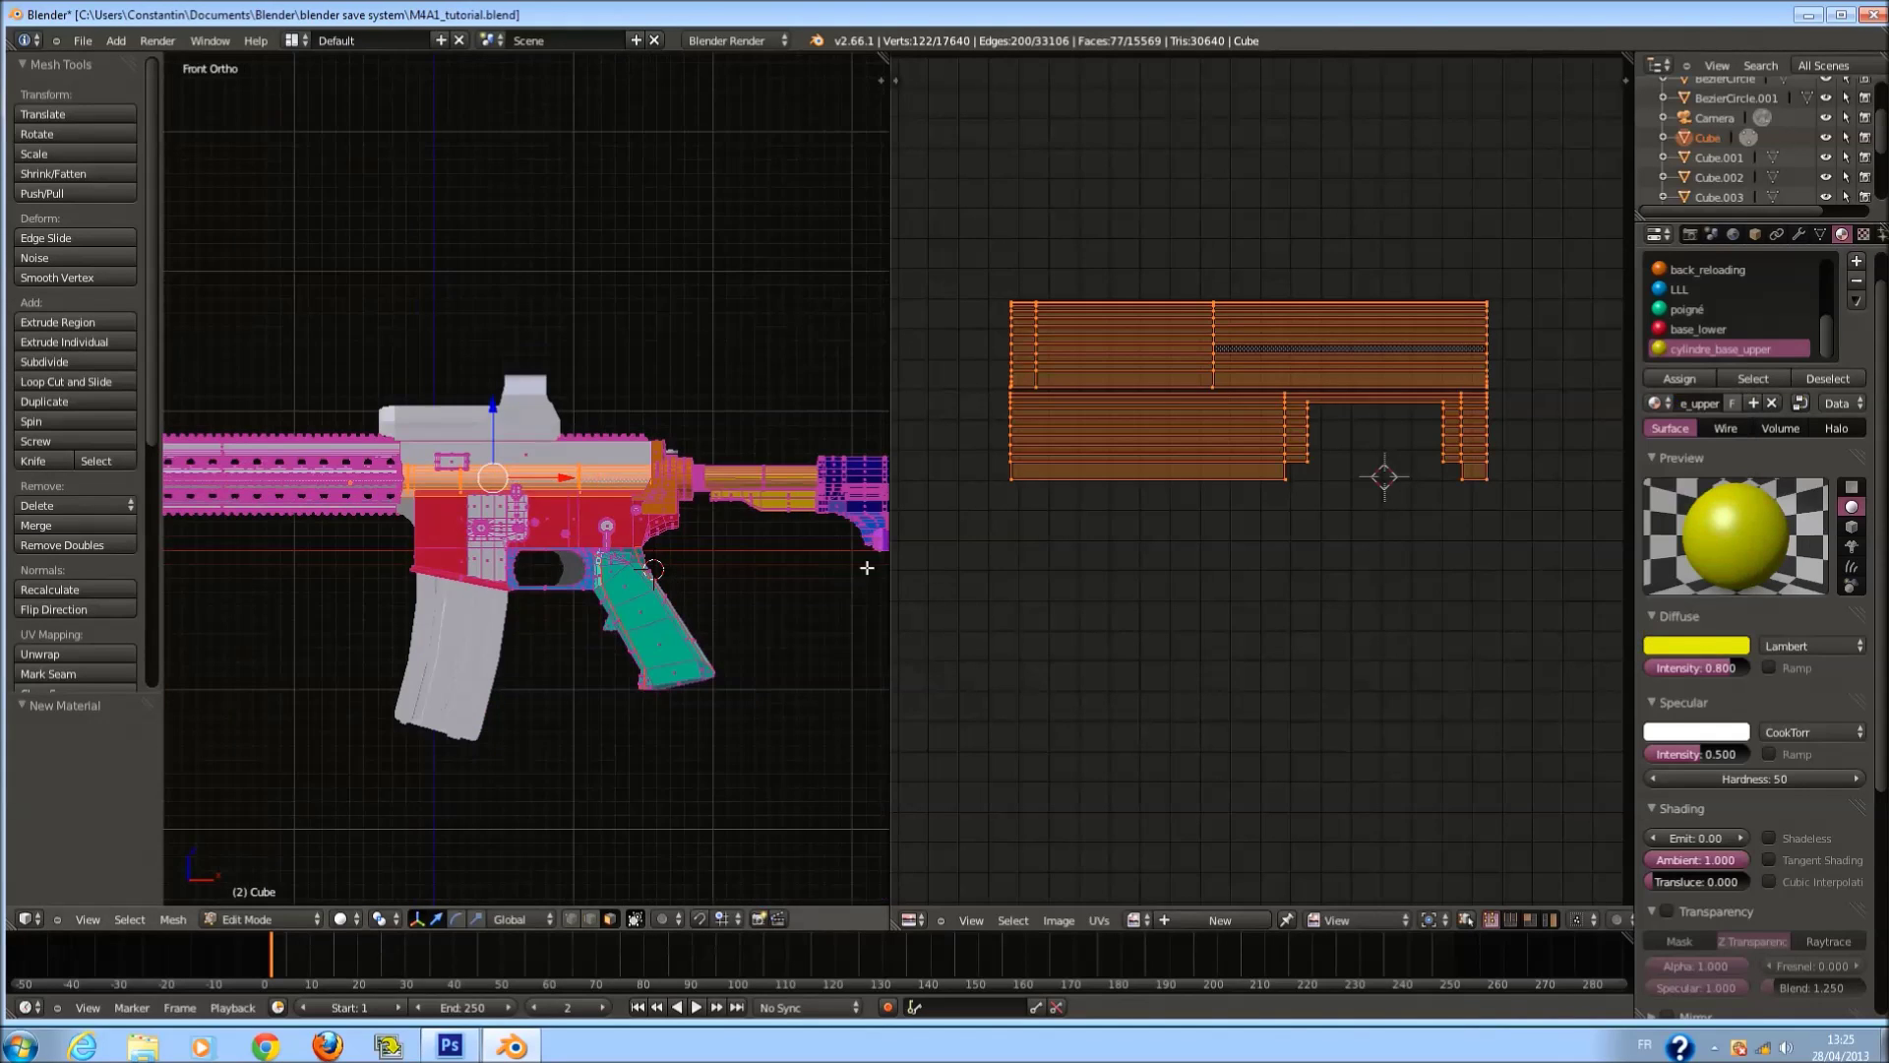
scroll(895, 561, "up", 2)
left_click(1700, 646)
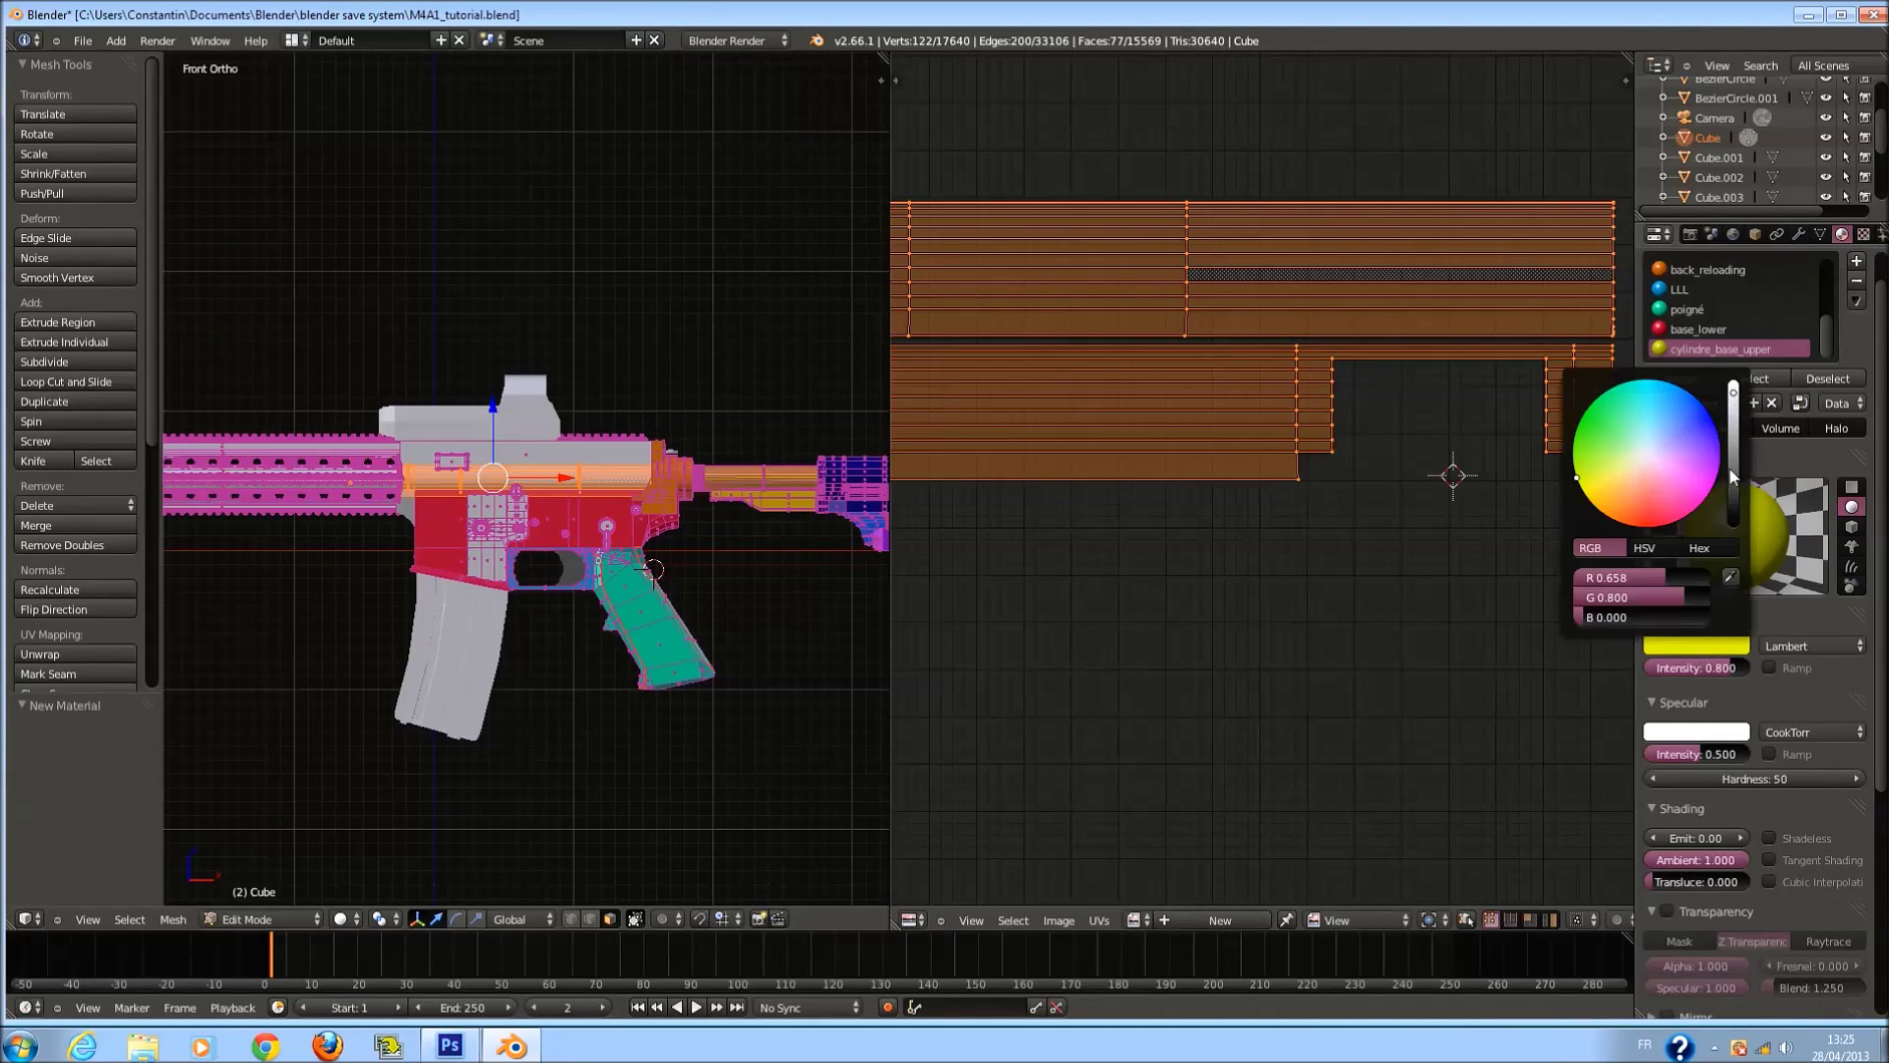
left_click_drag(1734, 393, 1744, 464)
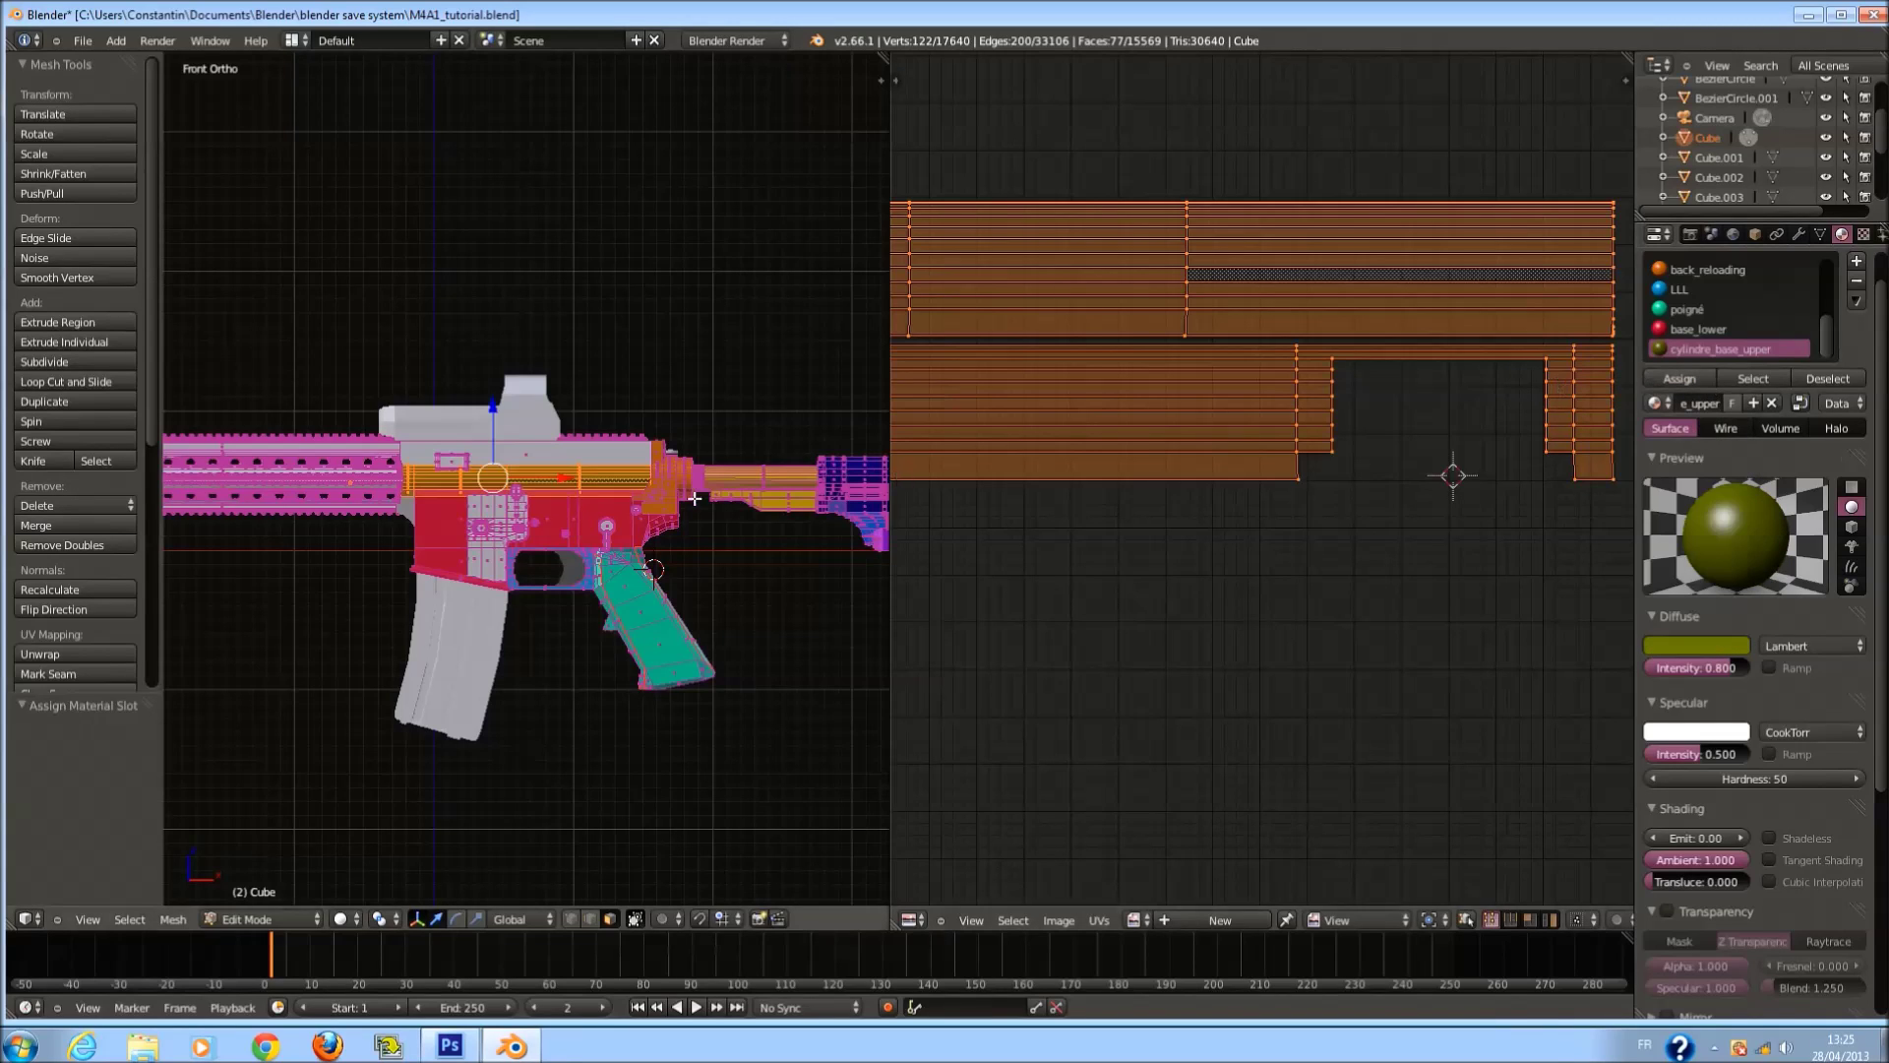
key("Tab")
scroll(557, 509, "up", 5)
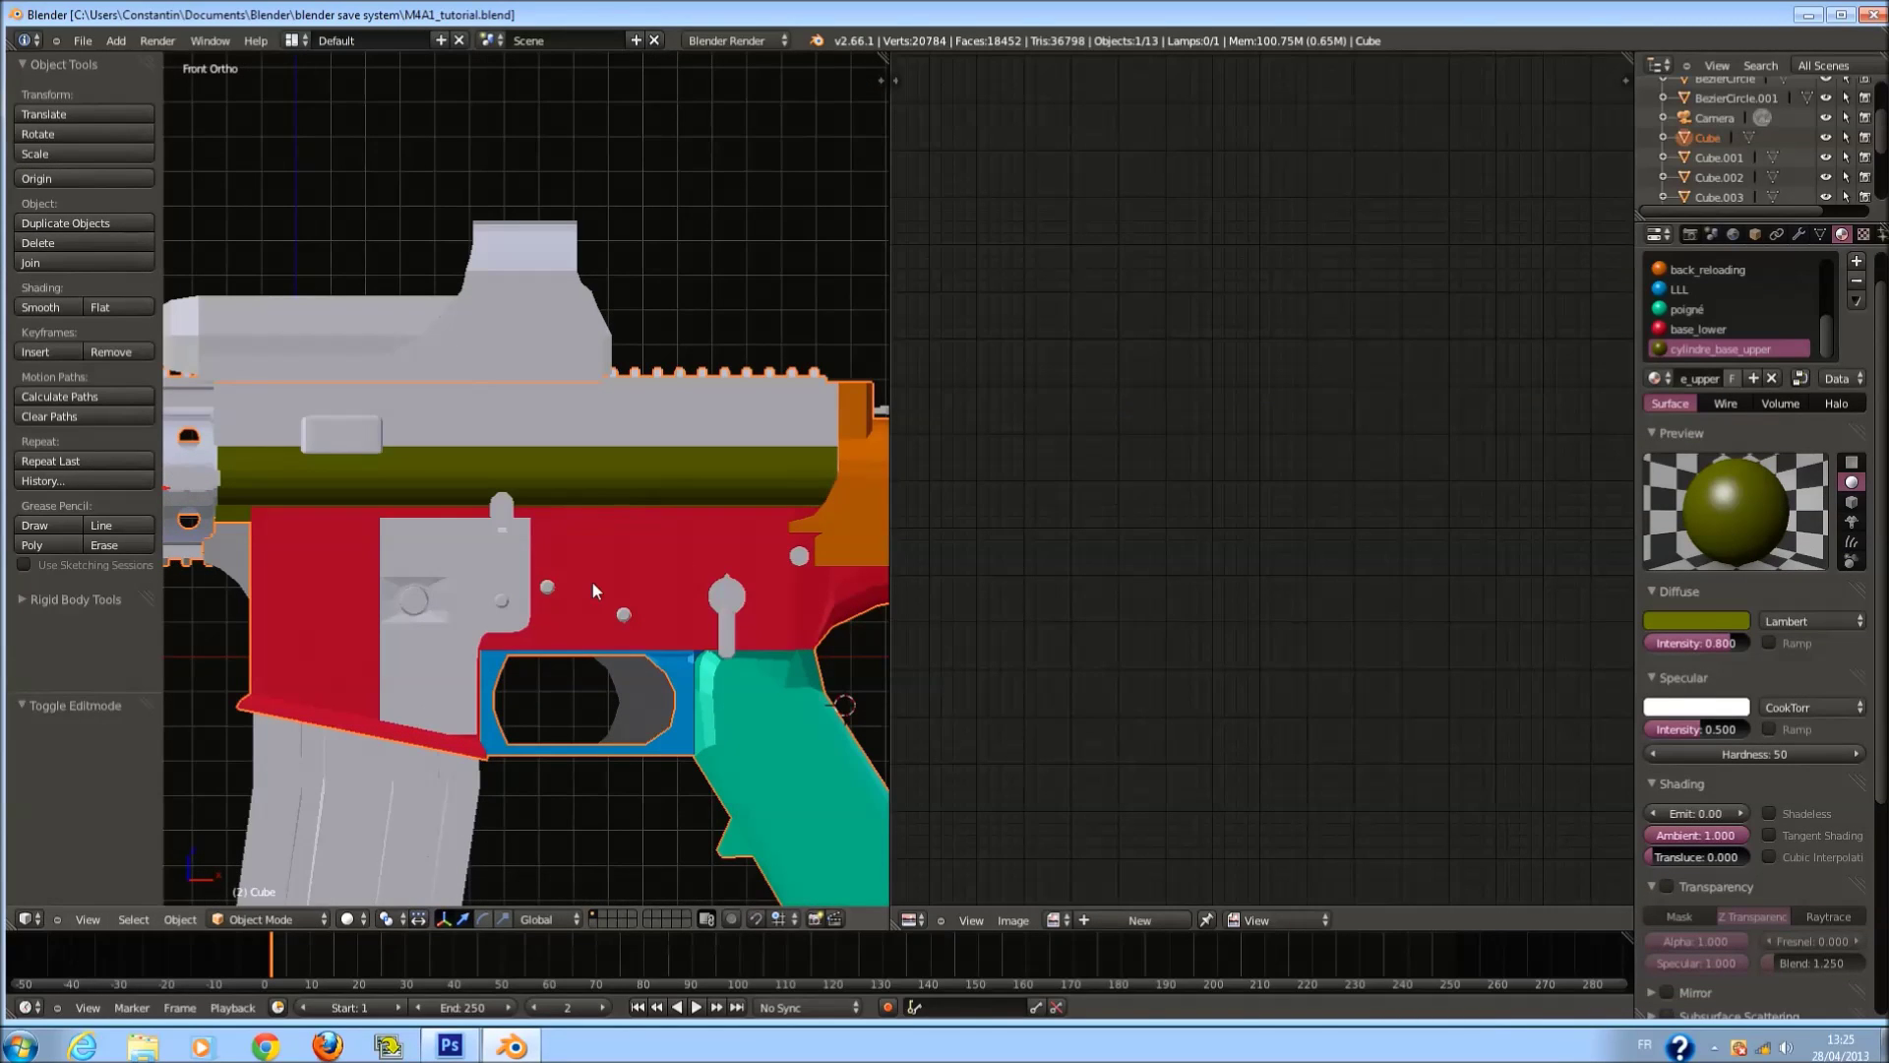
Select all linked faces of the grey plate on the side of the lower receiver in Edit Mode.
key("Tab")
right_click(442, 559)
key("l")
scroll(1031, 582, "down", 5)
scroll(511, 505, "up", 2)
scroll(511, 505, "down", 1)
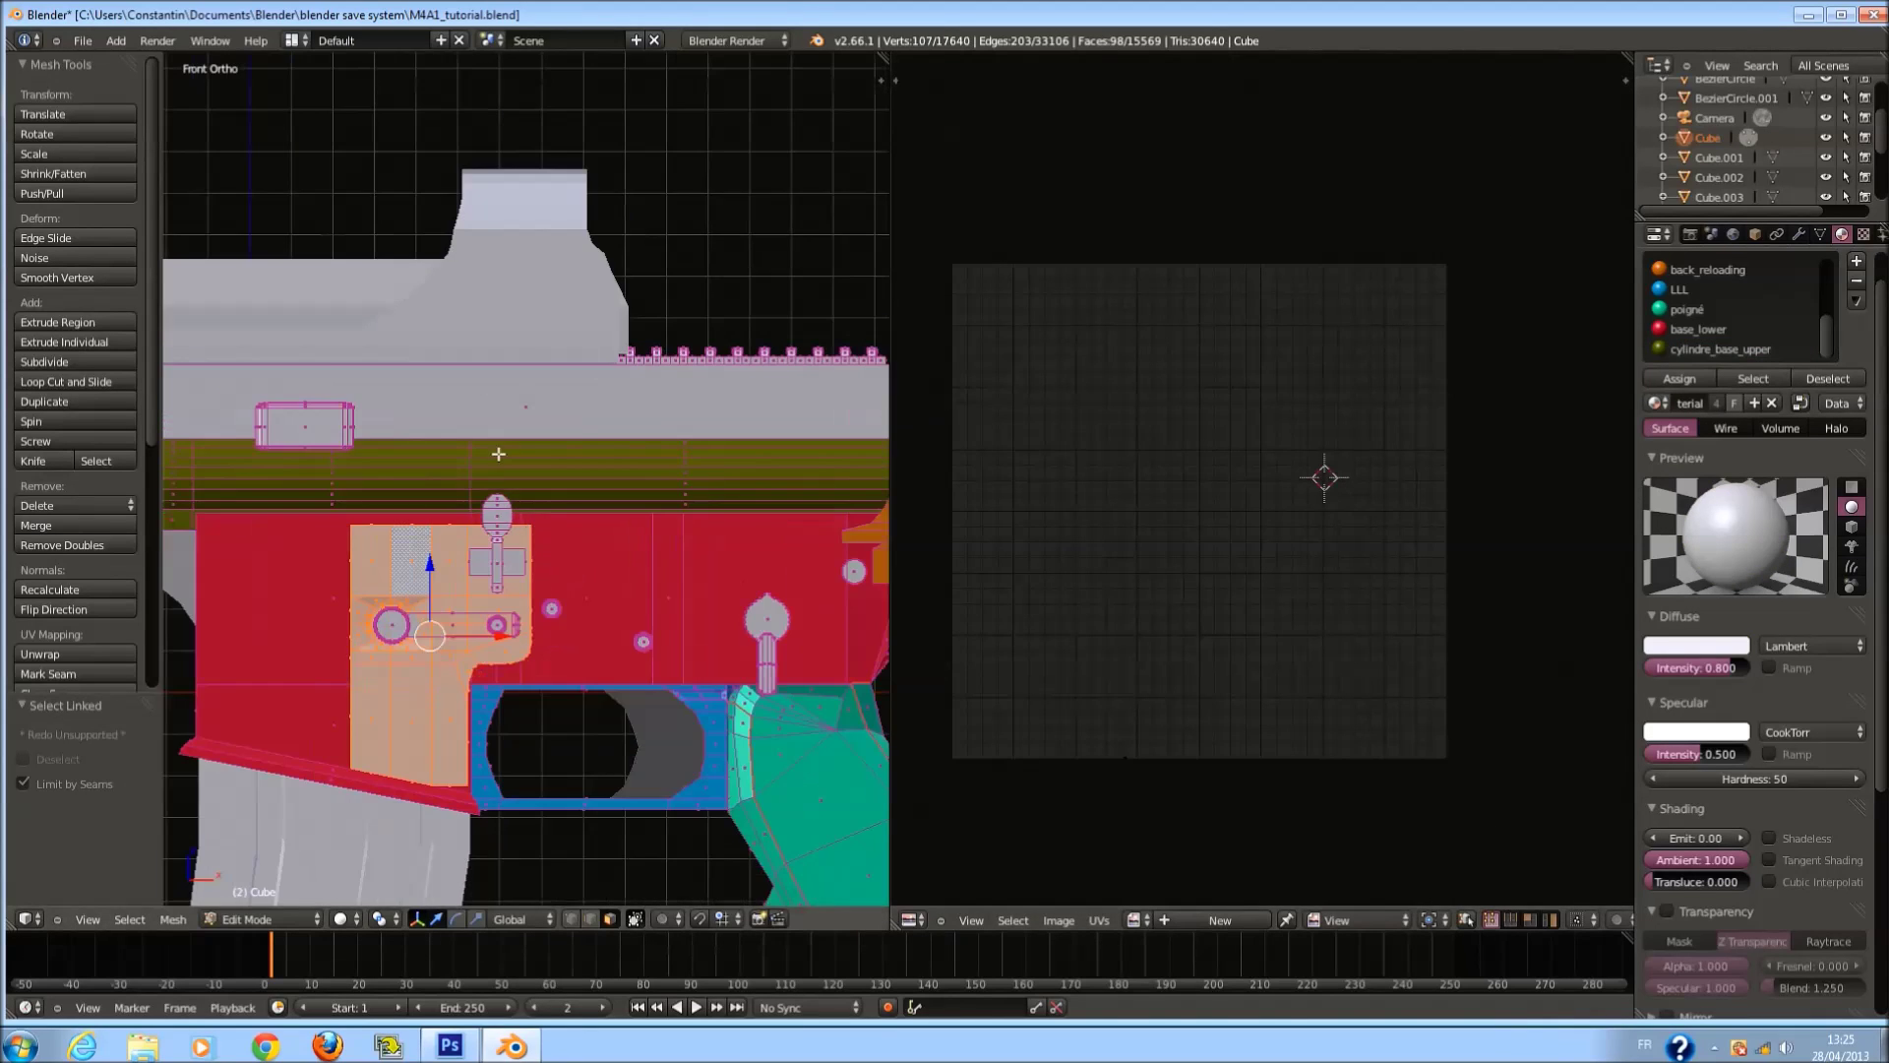
scroll(512, 505, "down", 3)
key("Tab")
key("Tab")
scroll(579, 626, "up", 2)
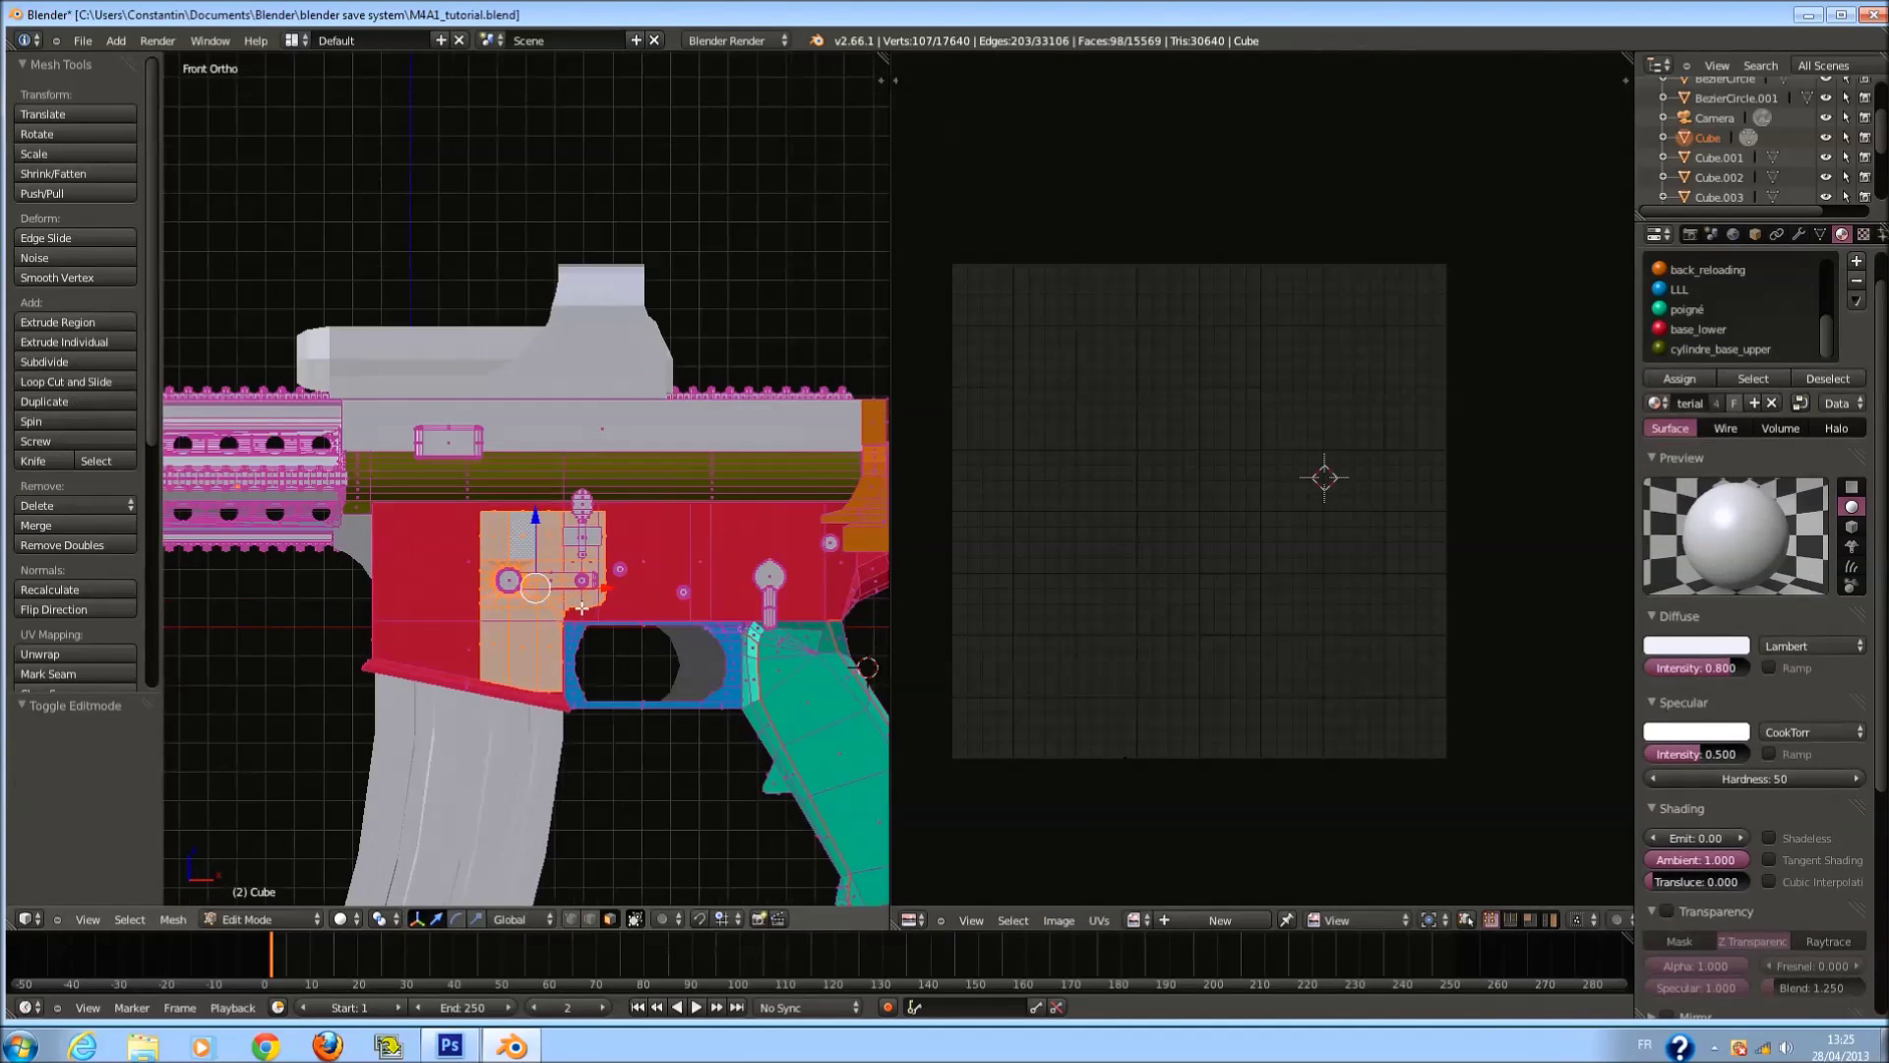
key("a")
key("a")
scroll(571, 565, "up", 3)
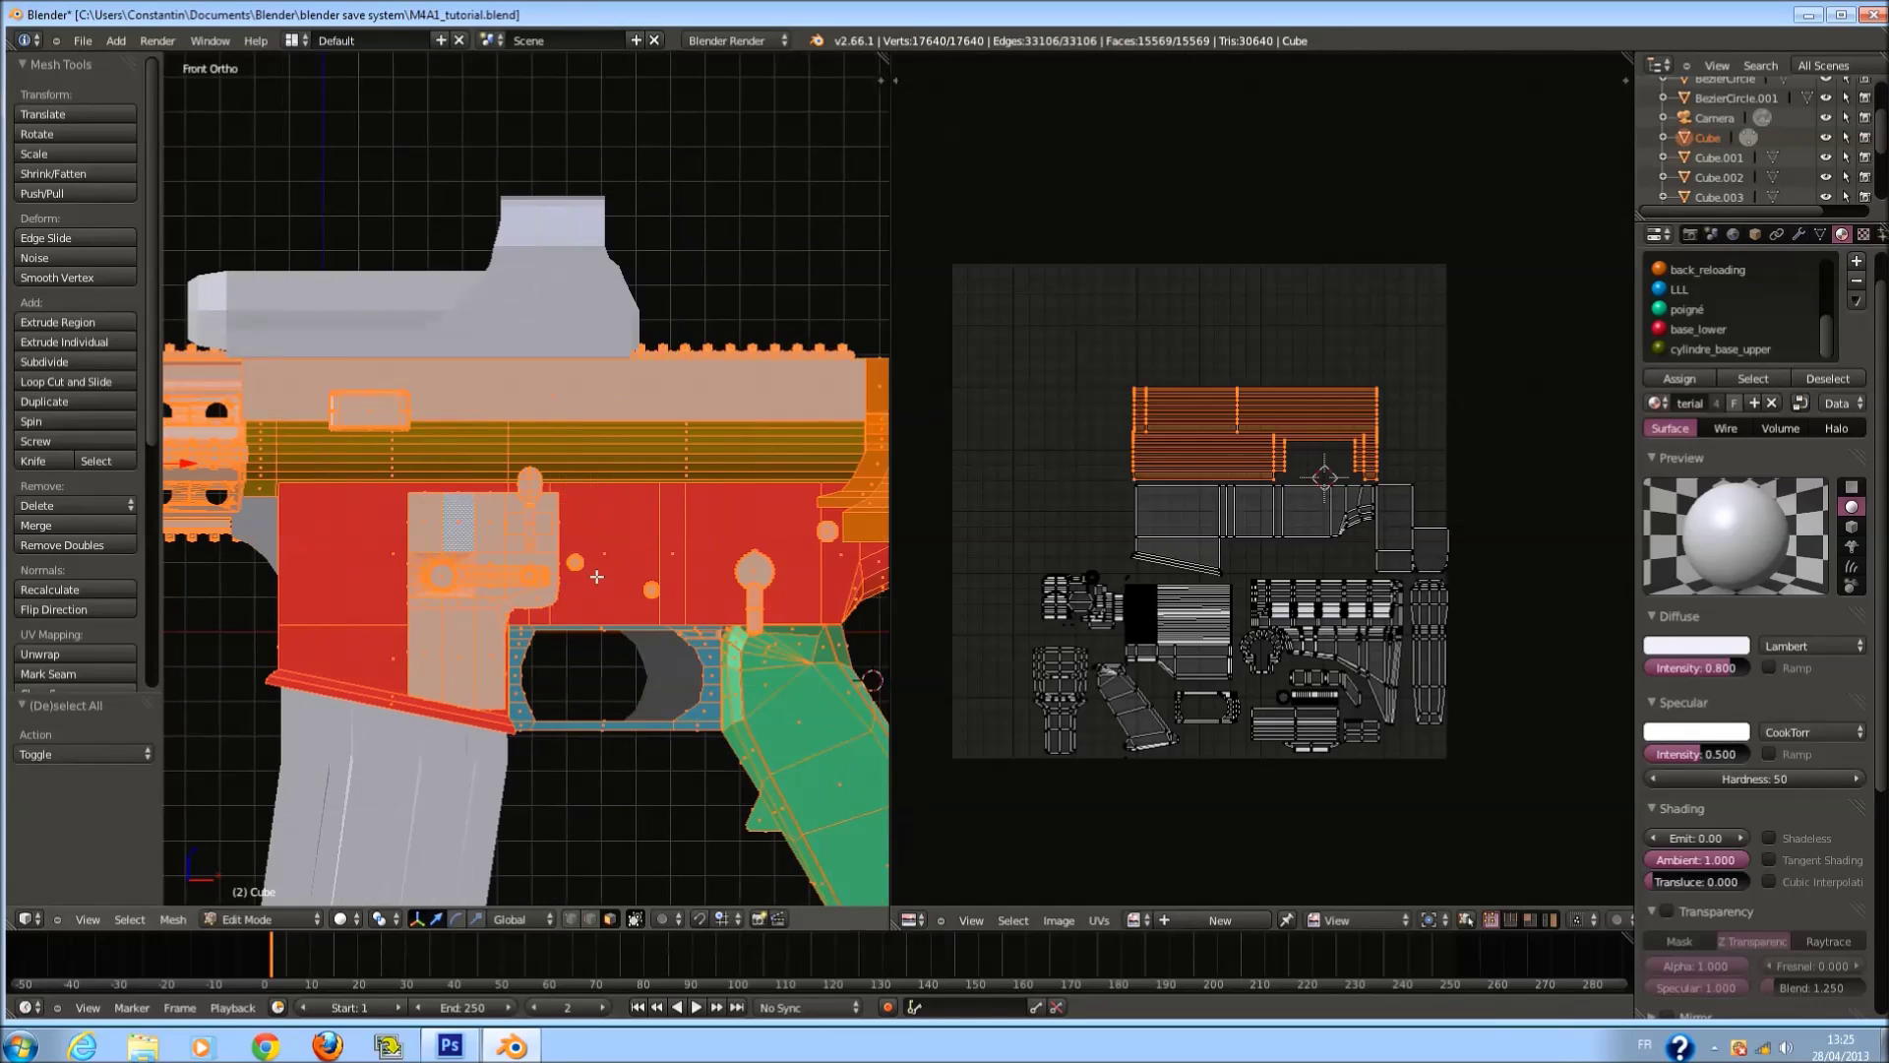
key("a")
Select the linked faces of the grey side plate and project them from the front view, fitted to the UV bounds.
middle_click_drag(558, 571, 280, 609)
key("KP_1")
right_click(430, 563)
key("l")
key("u")
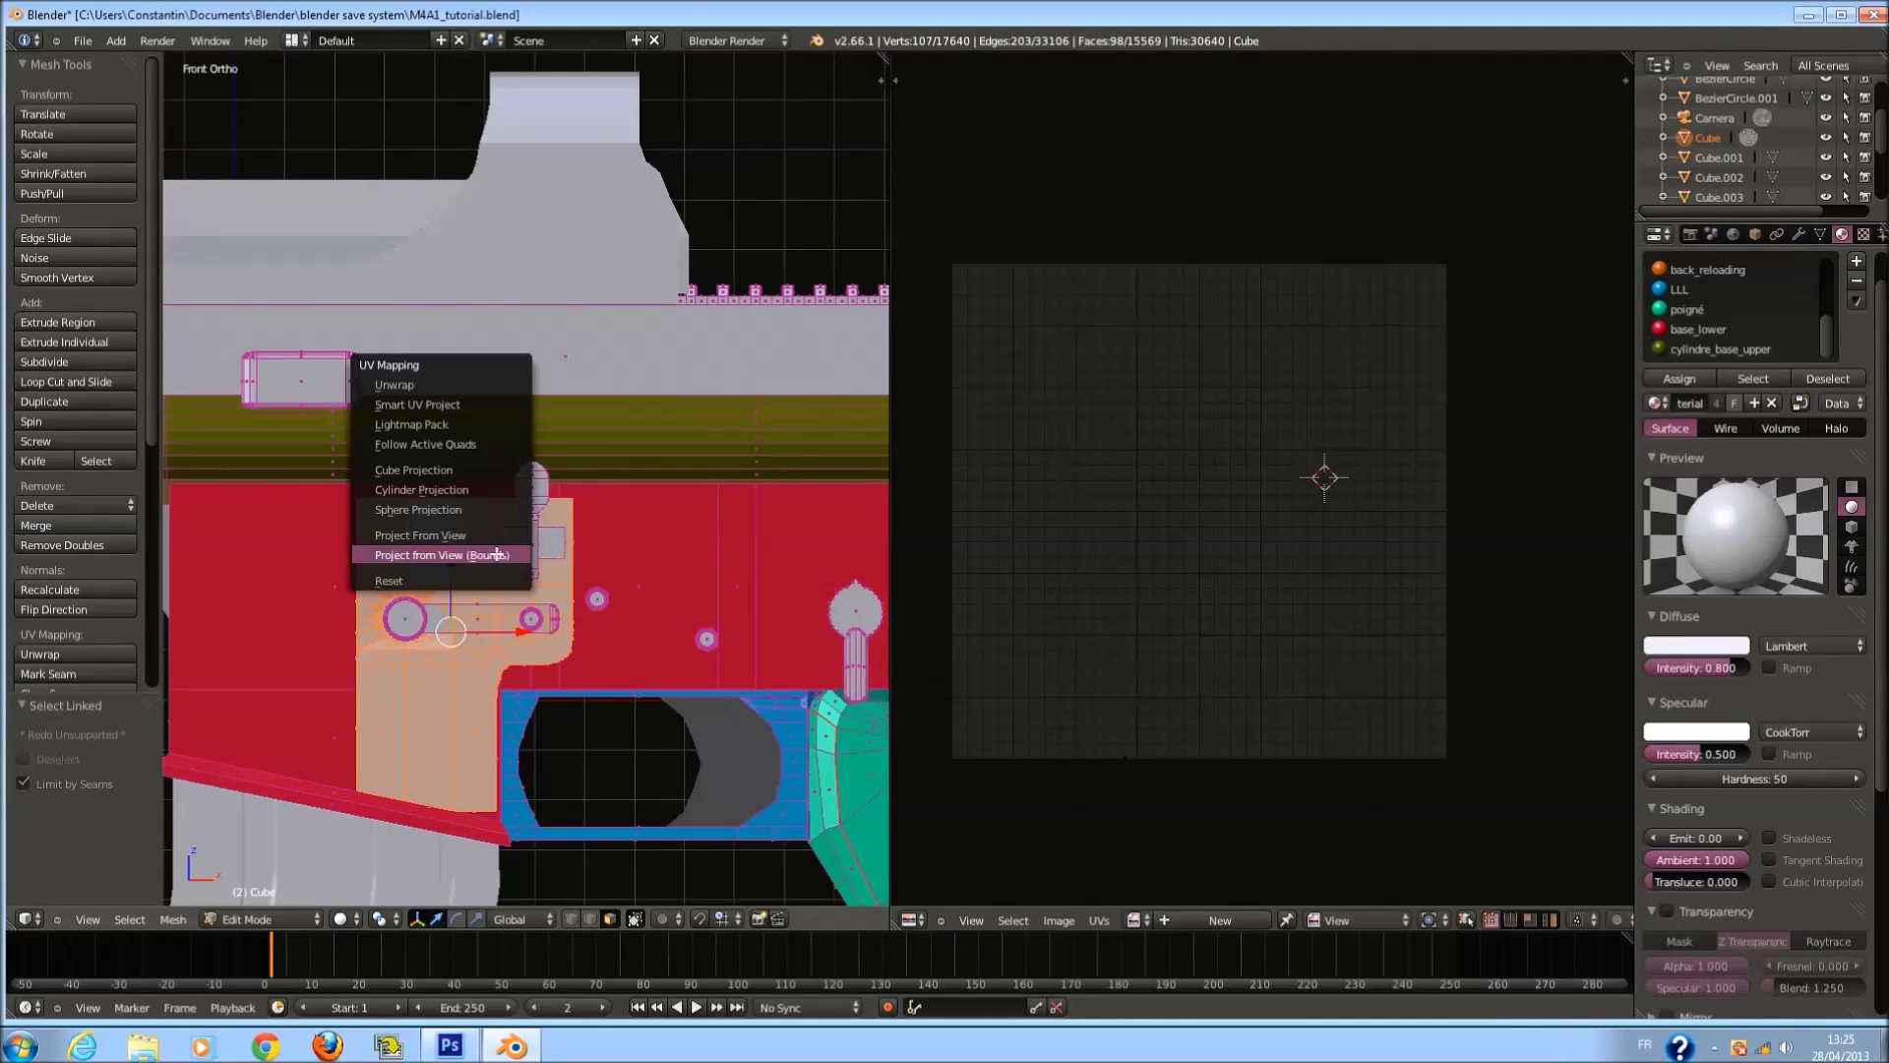
left_click(497, 554)
Select all linked faces of the grey side plate together with its lever, catch and round knob pieces.
key("a")
key("z")
key("z")
key("a")
right_click(539, 524)
key("z")
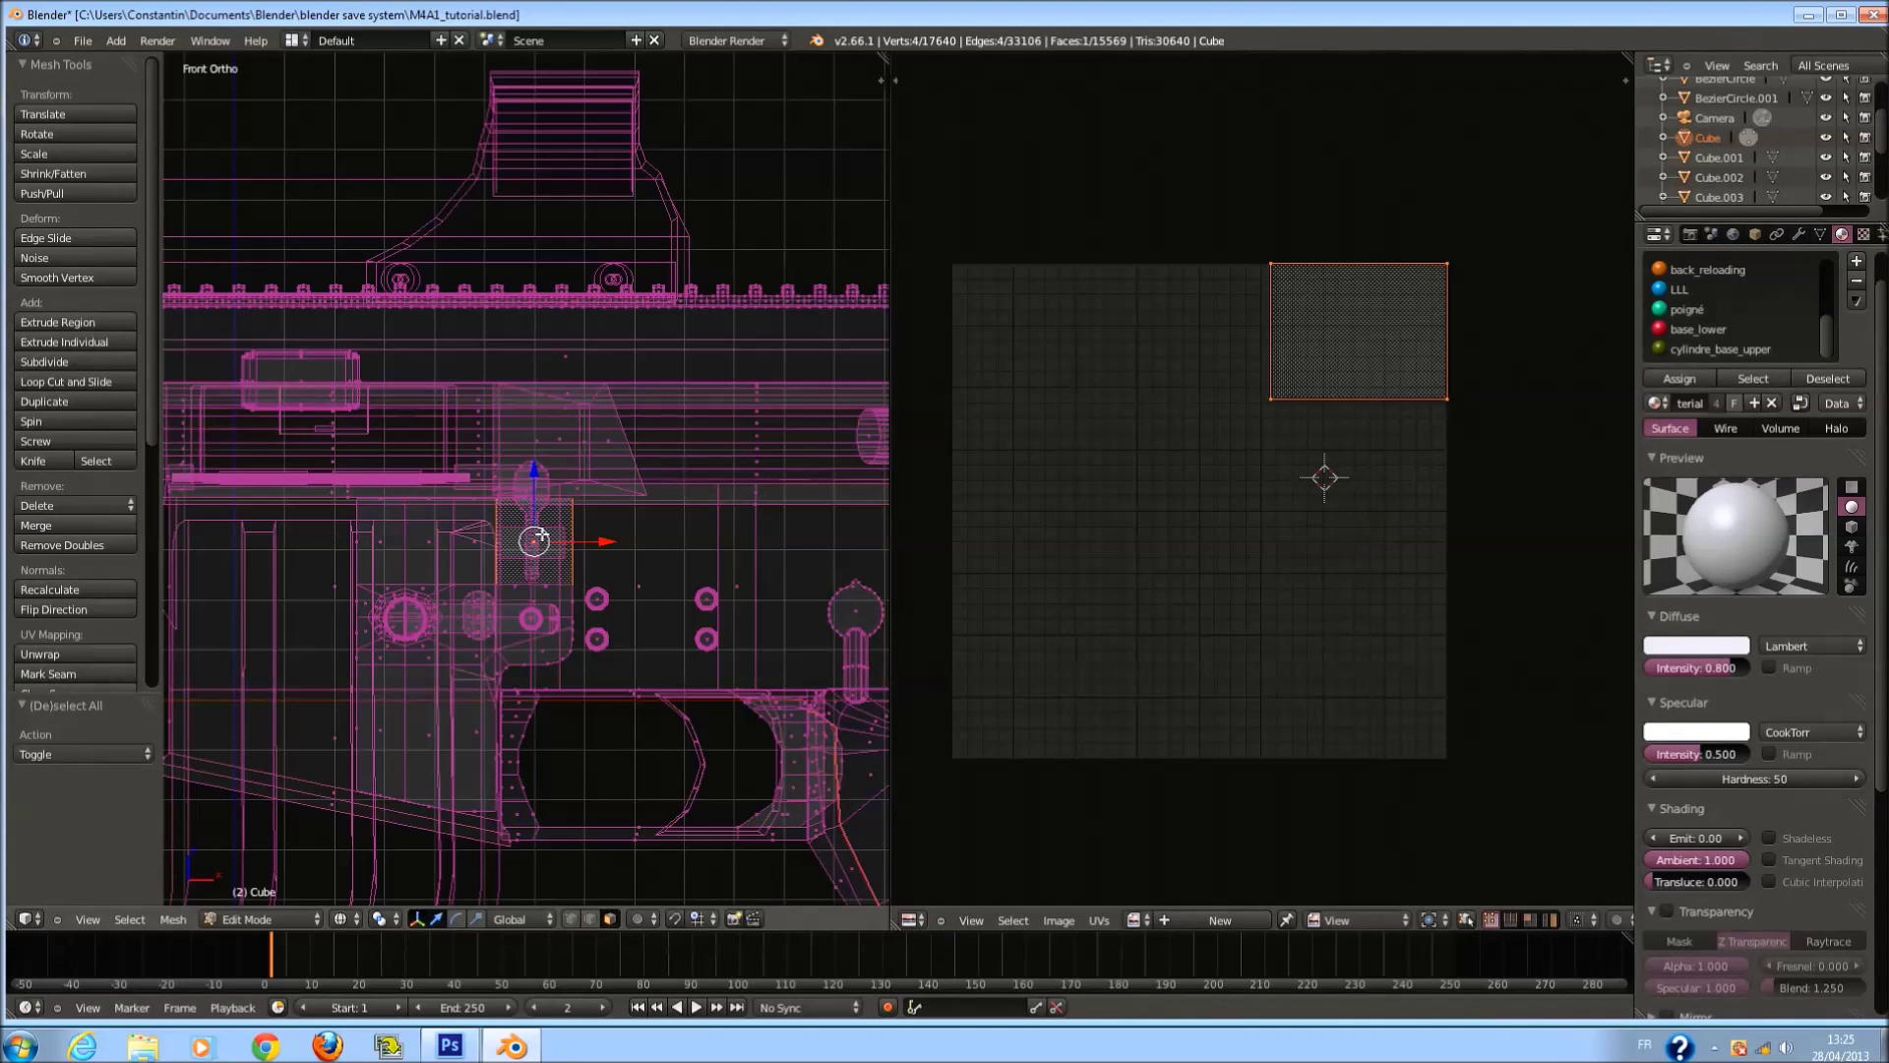
key("l")
key("l")
key("z")
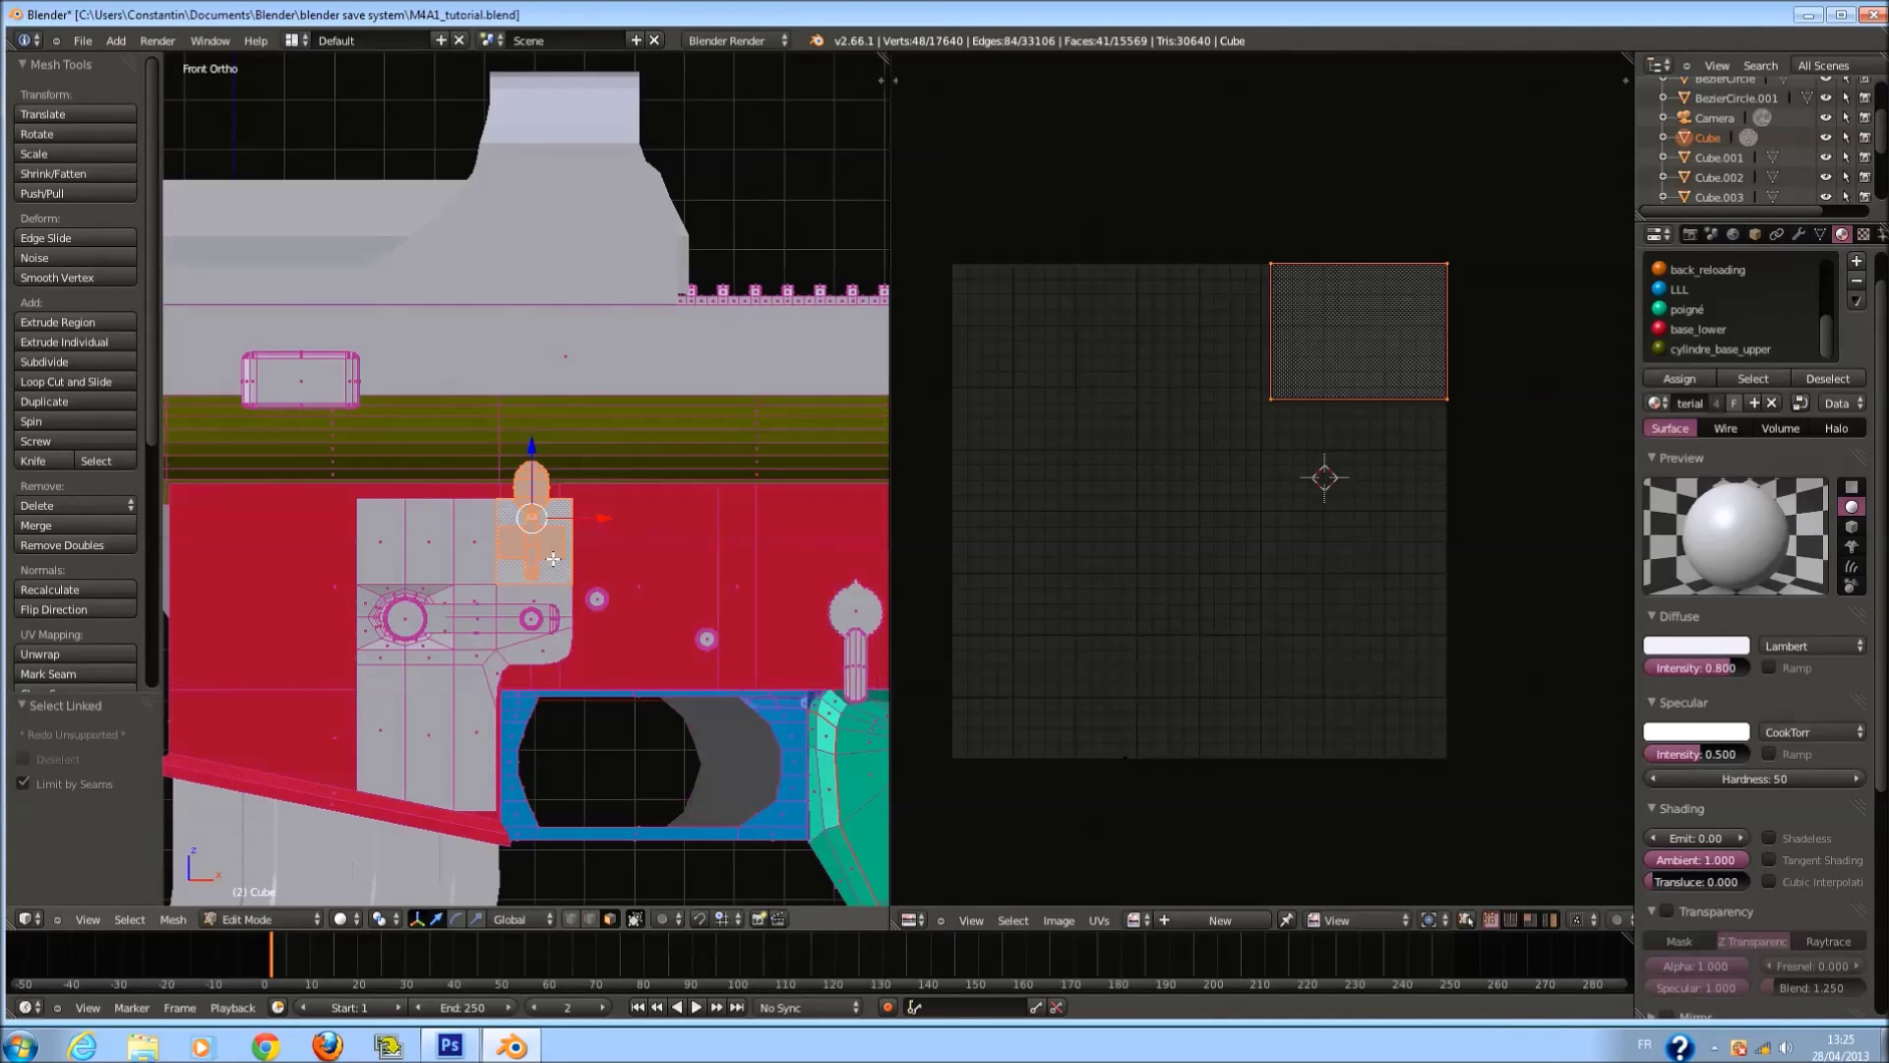
key("l")
key("l")
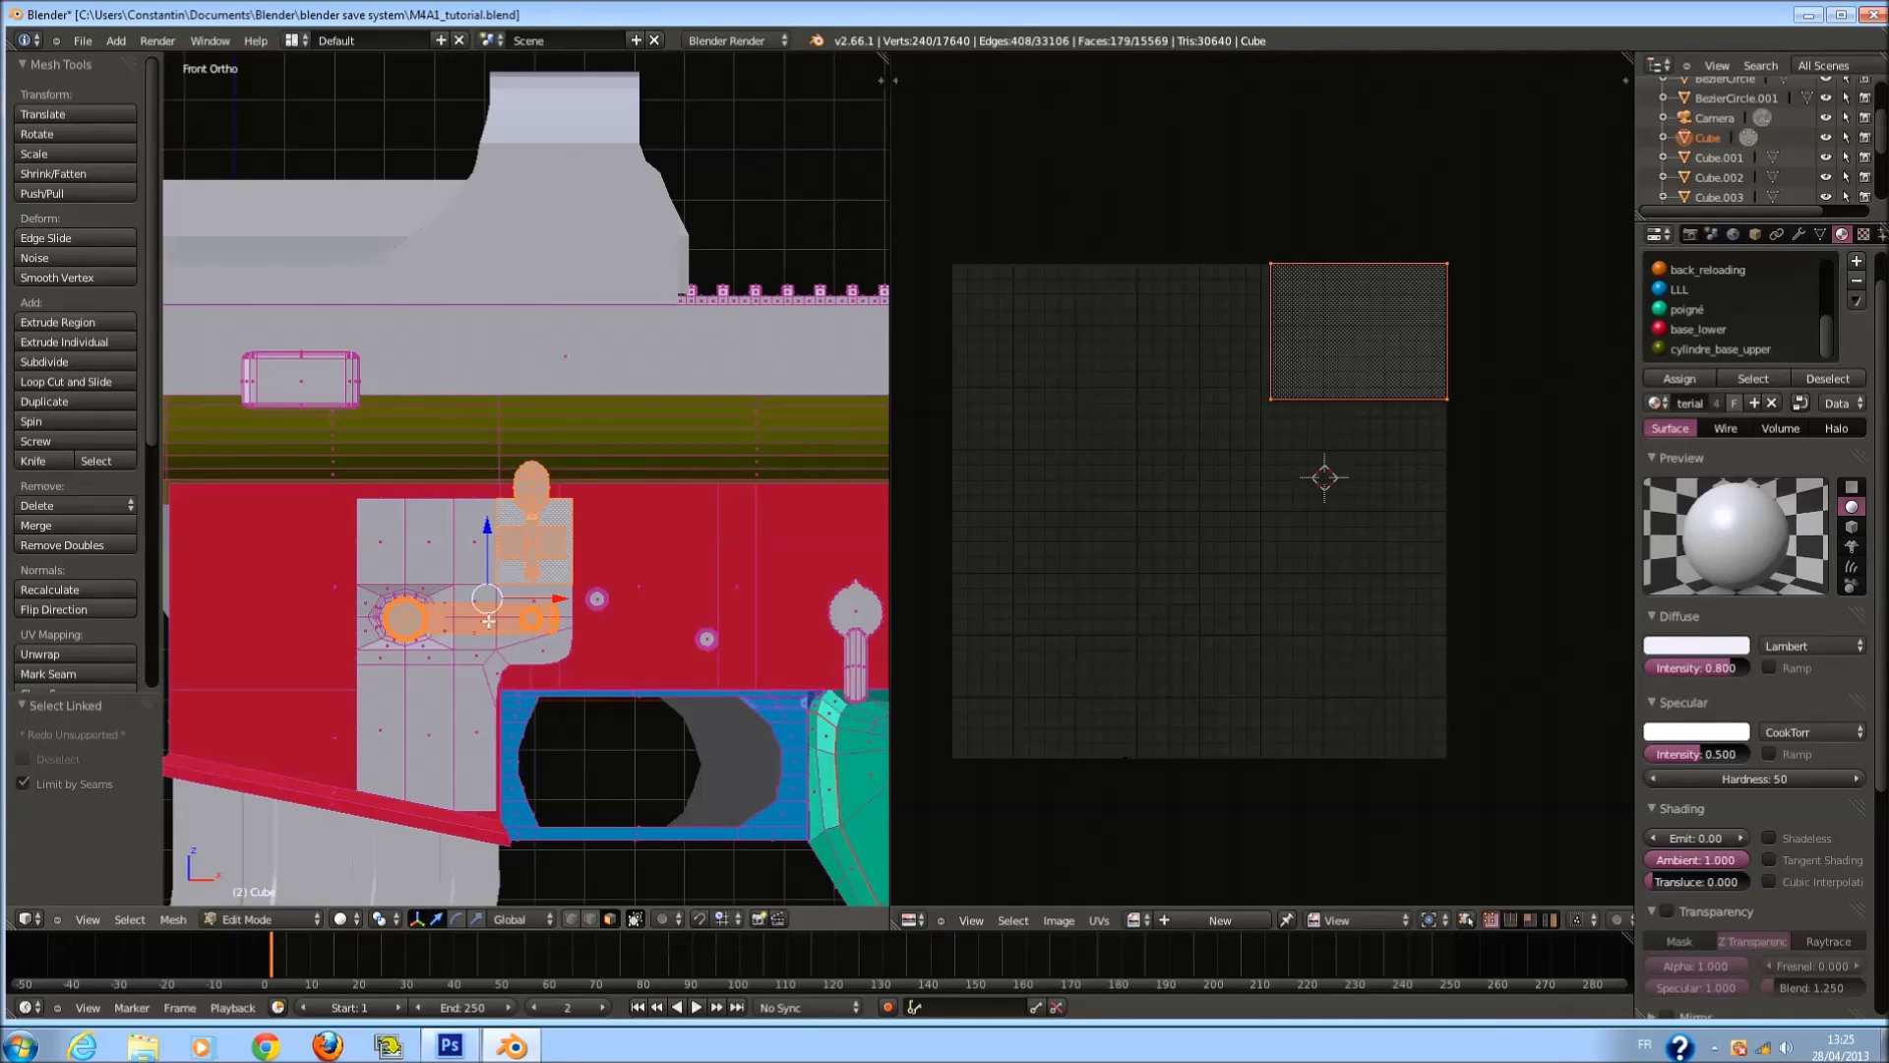
key("l")
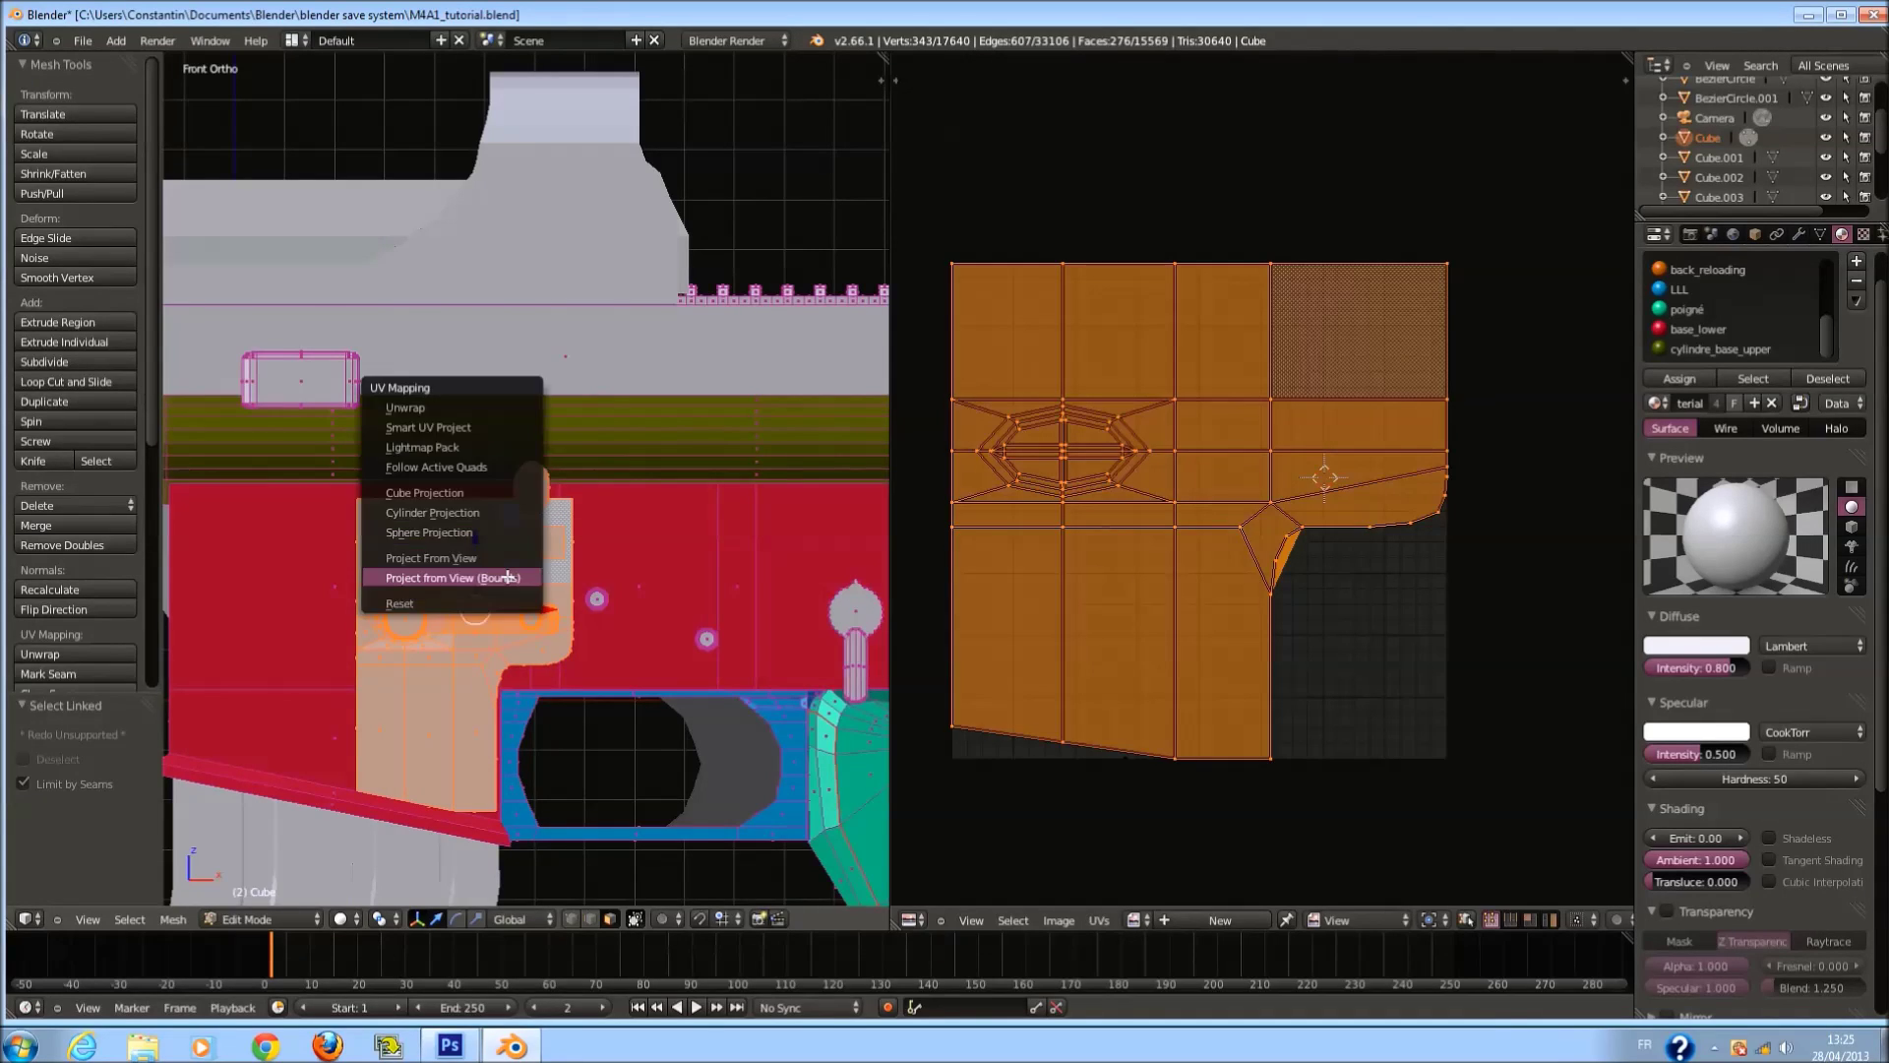
Project the side plate assembly from the front view to the UV bounds and shrink its island into the UV square's upper-left corner.
key("a")
key("ctrl+s")
left_click(1059, 594)
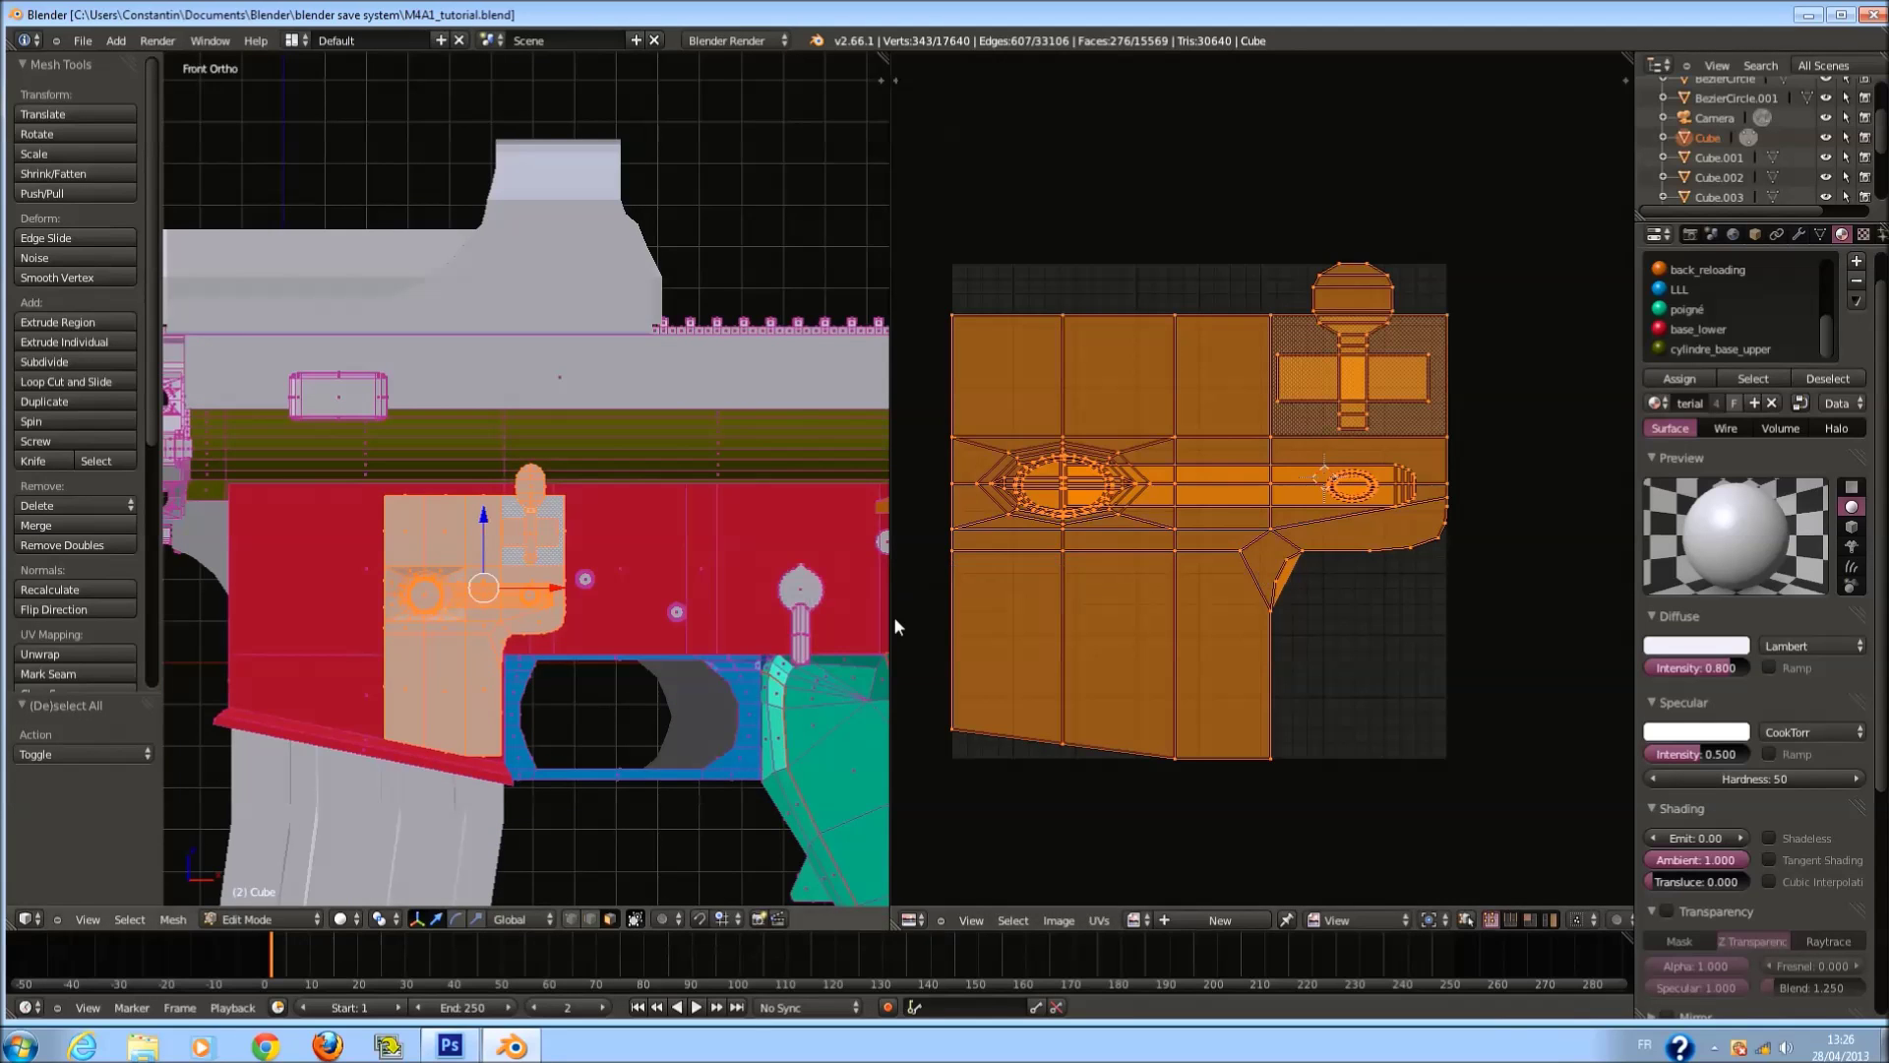
key("a")
key("a")
scroll(1190, 482, "up", 1)
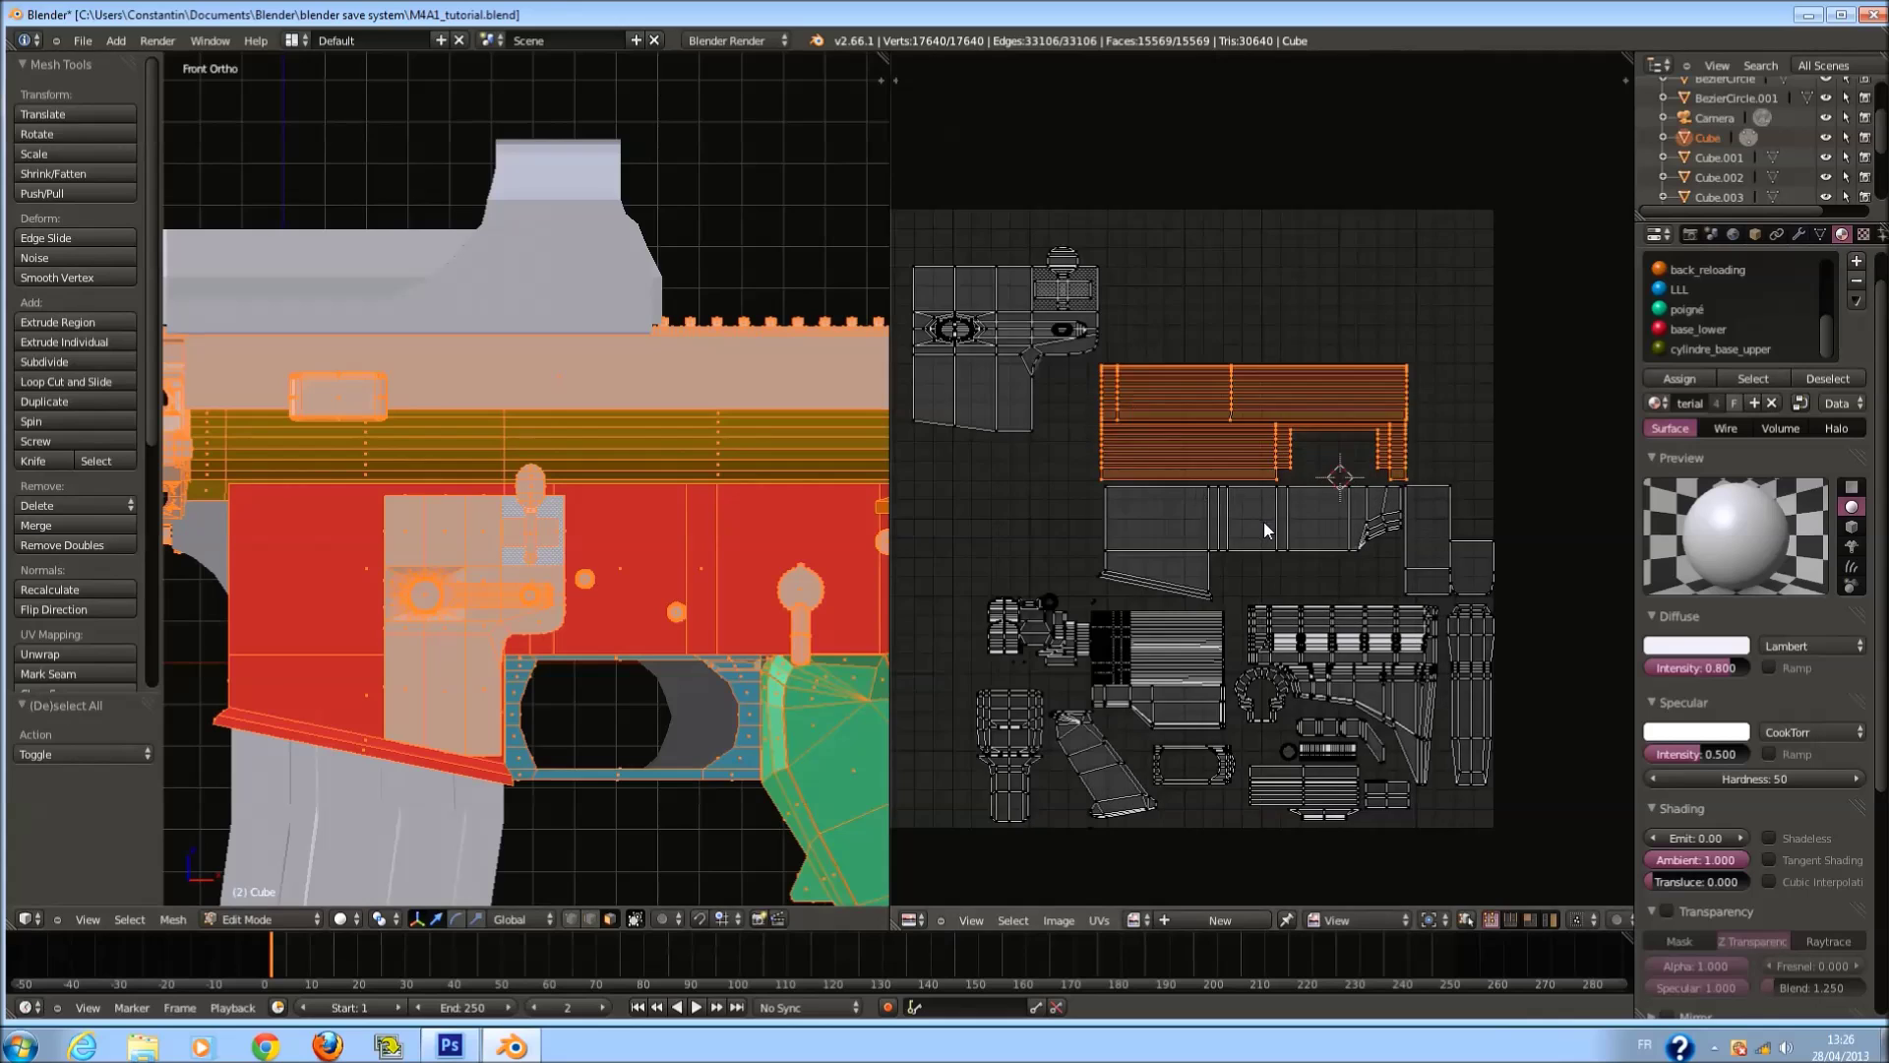
Box-select only the side plate assembly's island in the UV layout.
key("a")
middle_click_drag(1027, 364, 1067, 387)
key("b")
left_click_drag(902, 250, 1084, 519)
key("b")
left_click_drag(1010, 220, 1165, 383)
Scale the side plate island and fit it near the UV square's left edge, just above the small packed islands, and save the file.
key("s")
left_click(1114, 363)
key("g")
left_click(1125, 553)
key("s")
left_click(1146, 568)
middle_click_drag(1146, 569, 1183, 561)
key("g")
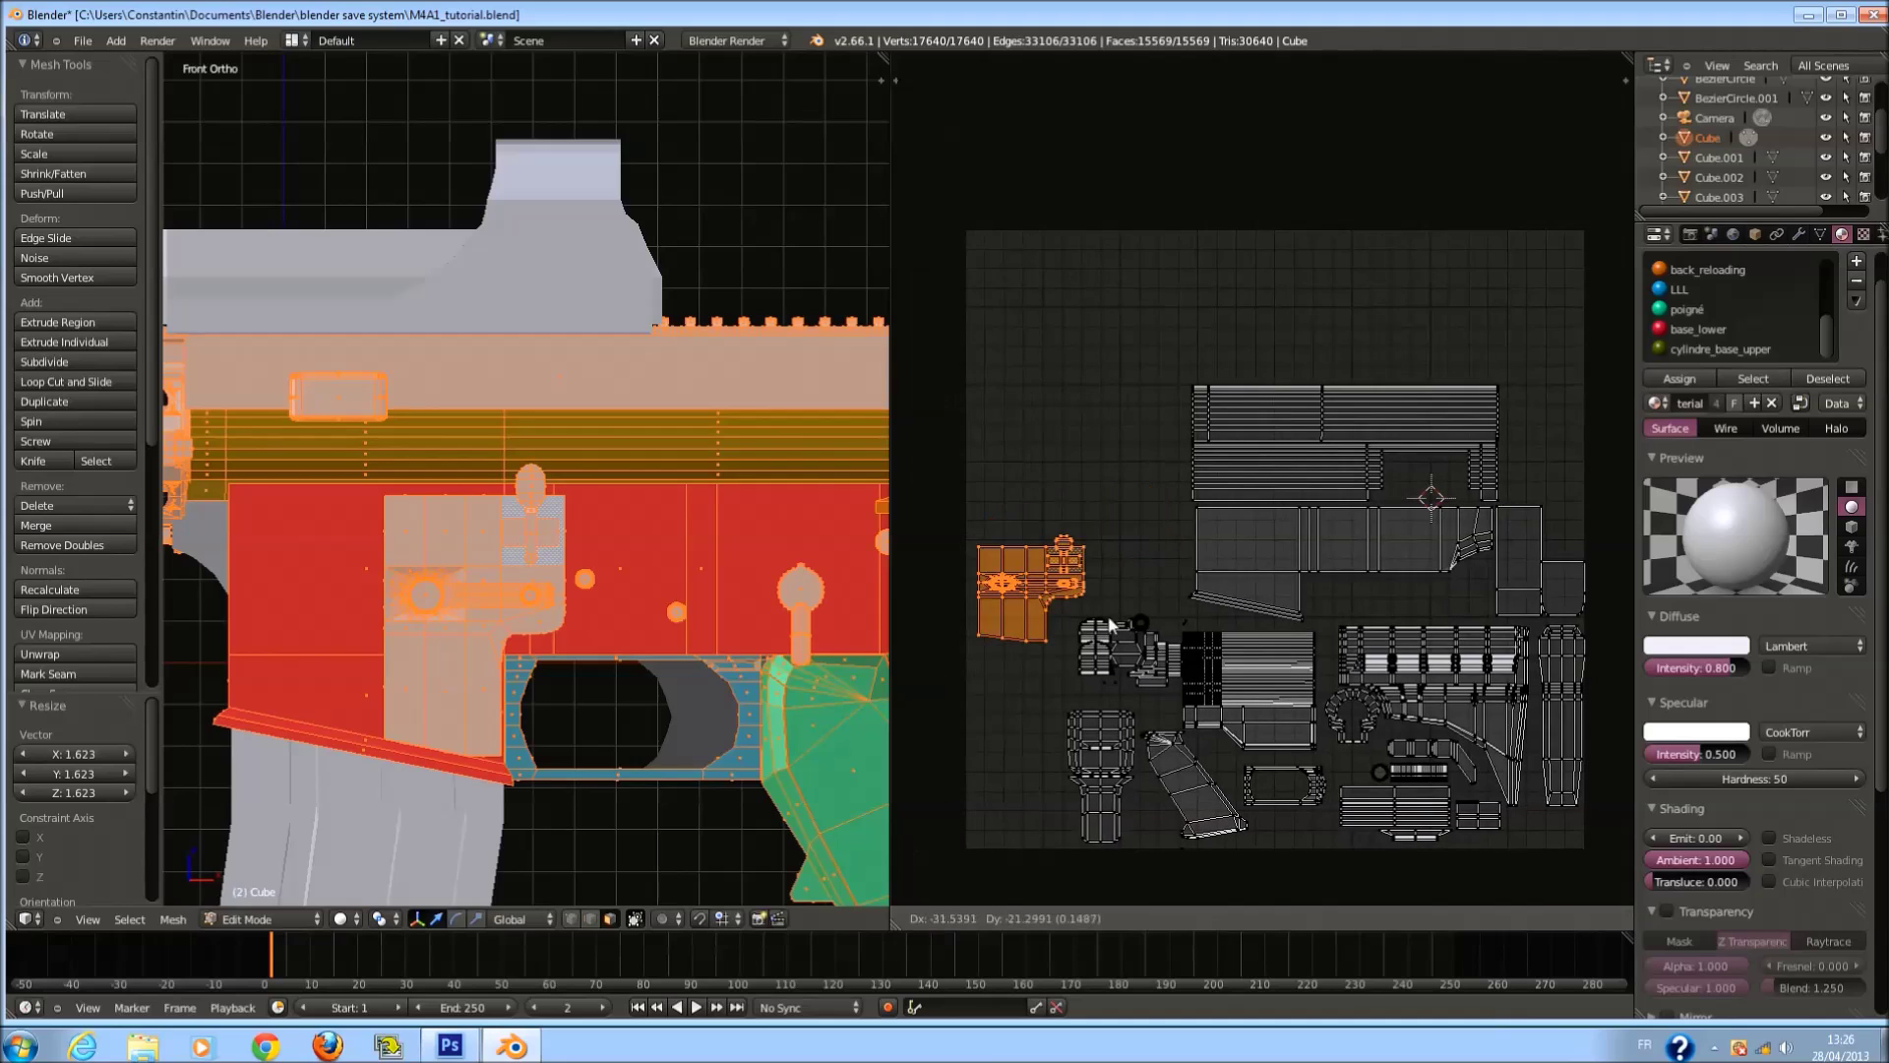
left_click(1132, 618)
key("ctrl+s")
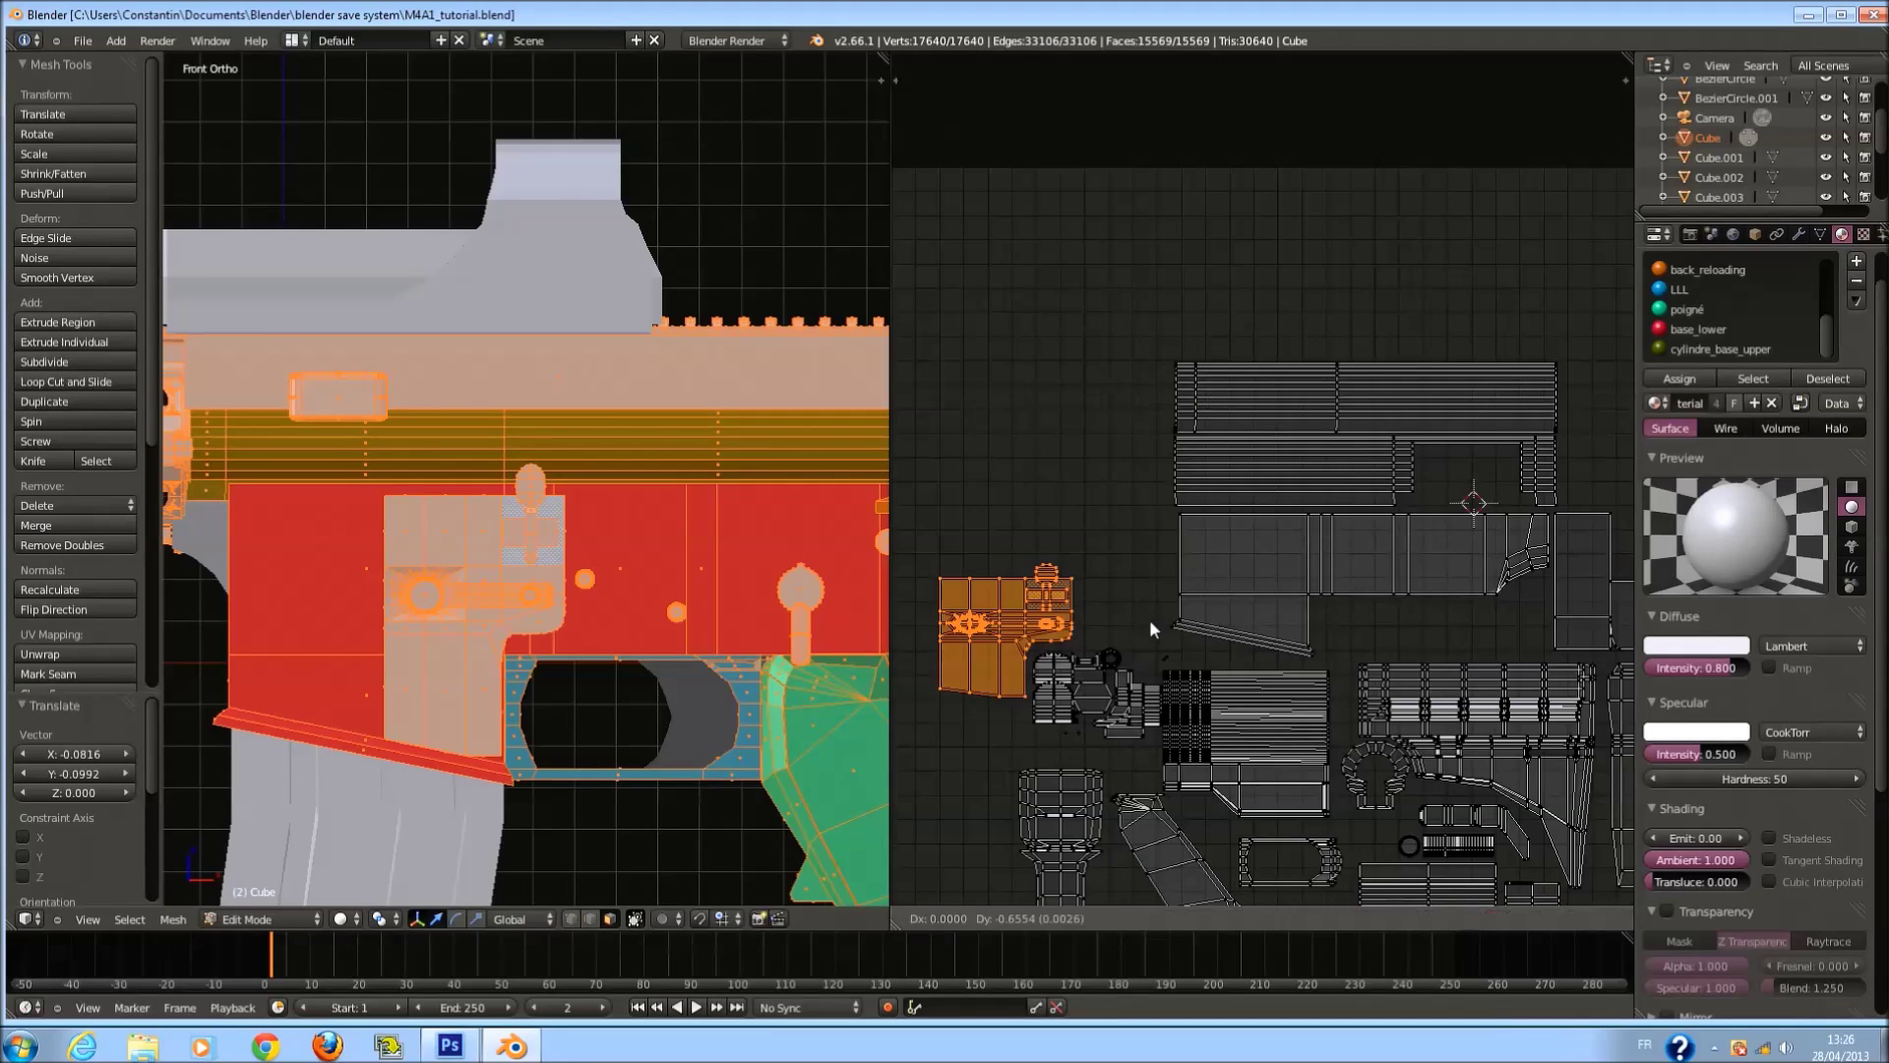
Box-select the UV islands of the upper receiver tube and the lower receiver together.
key("a")
scroll(1149, 618, "up", 1)
middle_click_drag(1149, 618, 924, 647)
key("a")
key("a")
key("b")
left_click_drag(912, 321, 1279, 651)
key("b")
left_click_drag(959, 579, 1064, 666)
key("b")
key("b")
left_click_drag(1067, 667, 1076, 676)
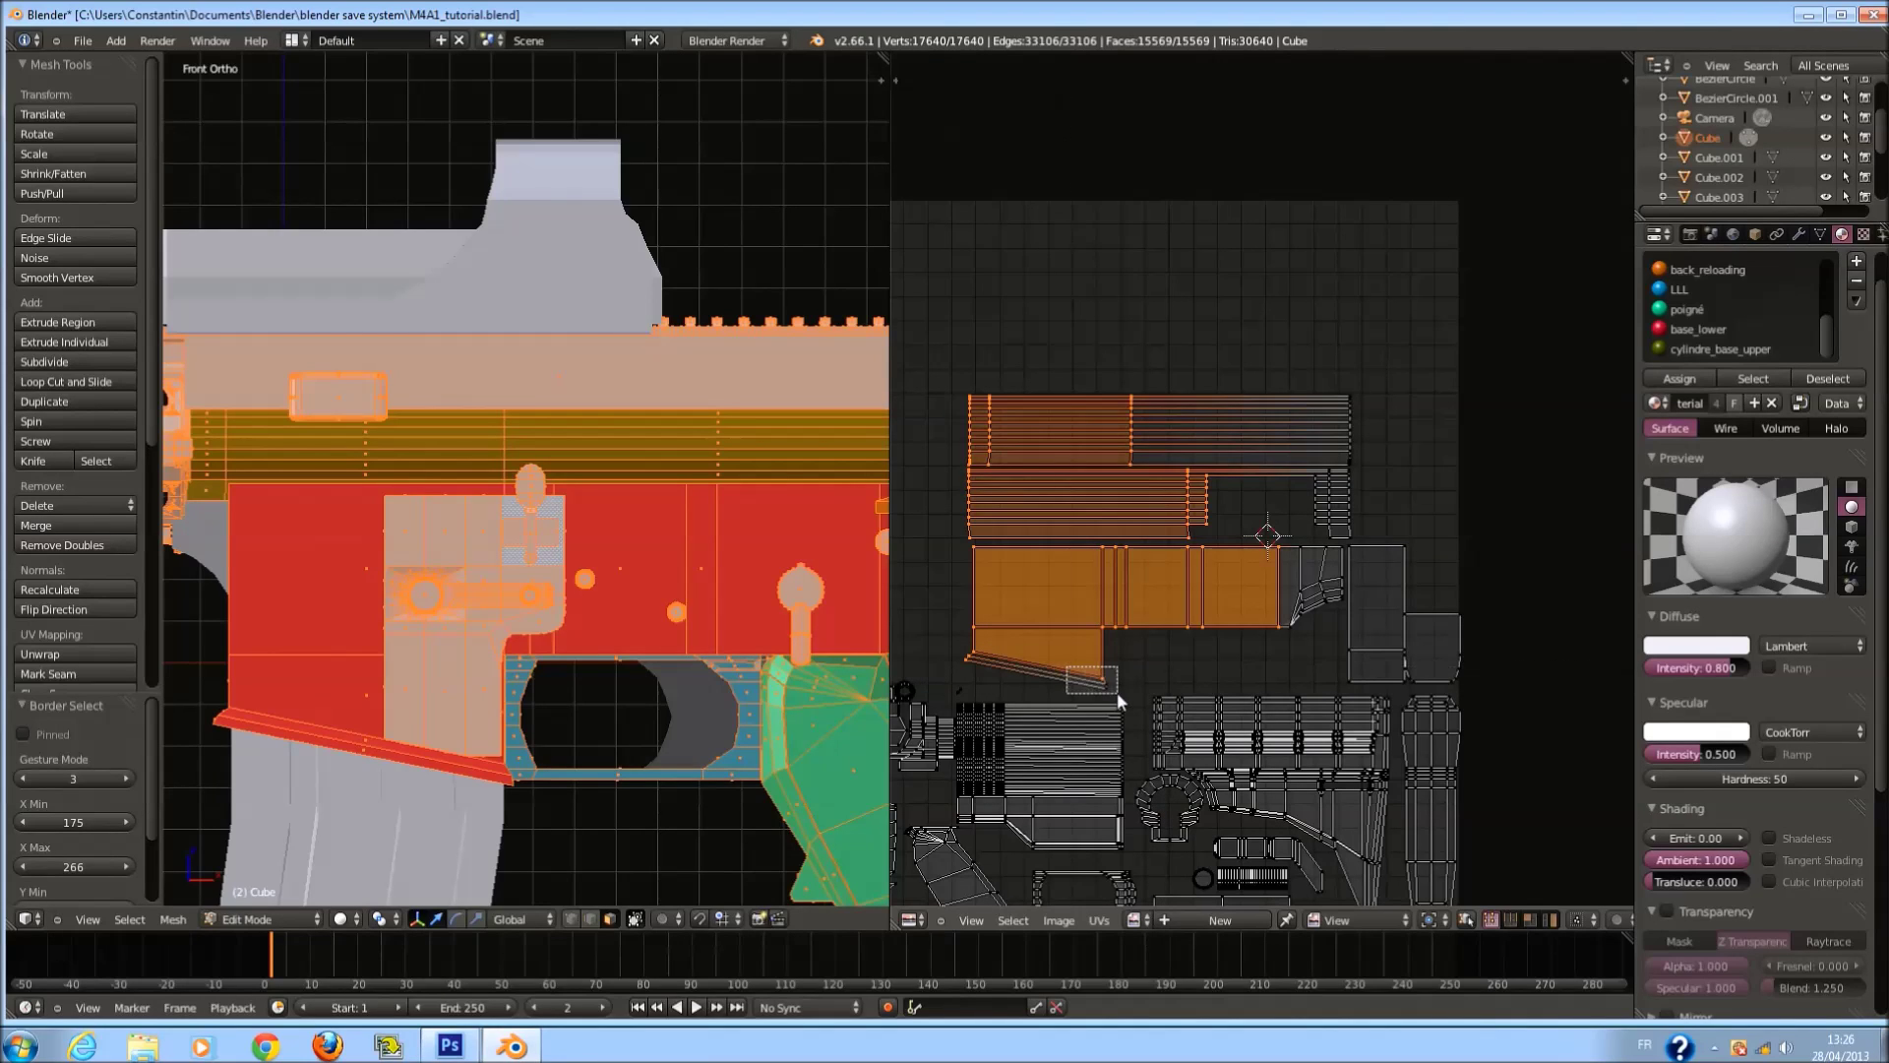
left_click_drag(1220, 377, 1521, 683)
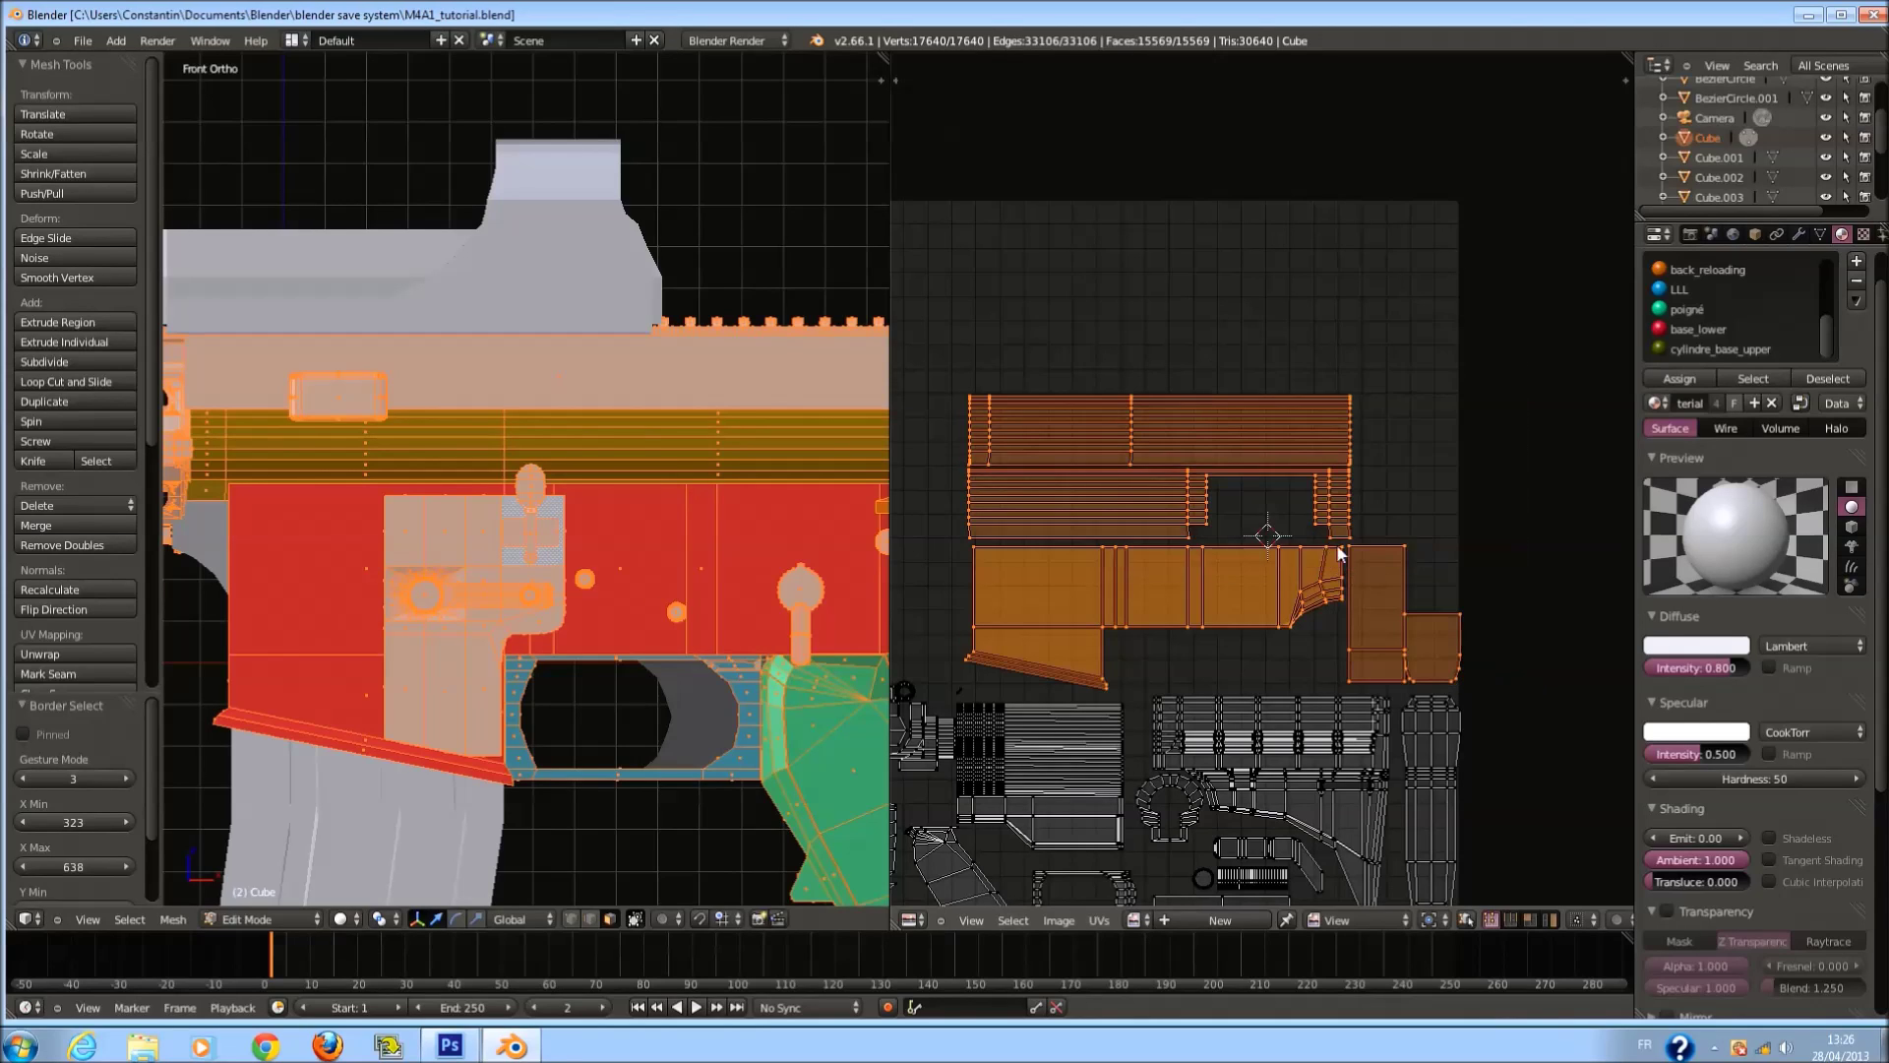
Scale the selected receiver islands to about 0.8, move them against the UV square's right edge above the packed islands, and save.
scroll(1393, 588, "down", 2)
key("s")
left_click(1361, 576)
scroll(1361, 576, "up", 2)
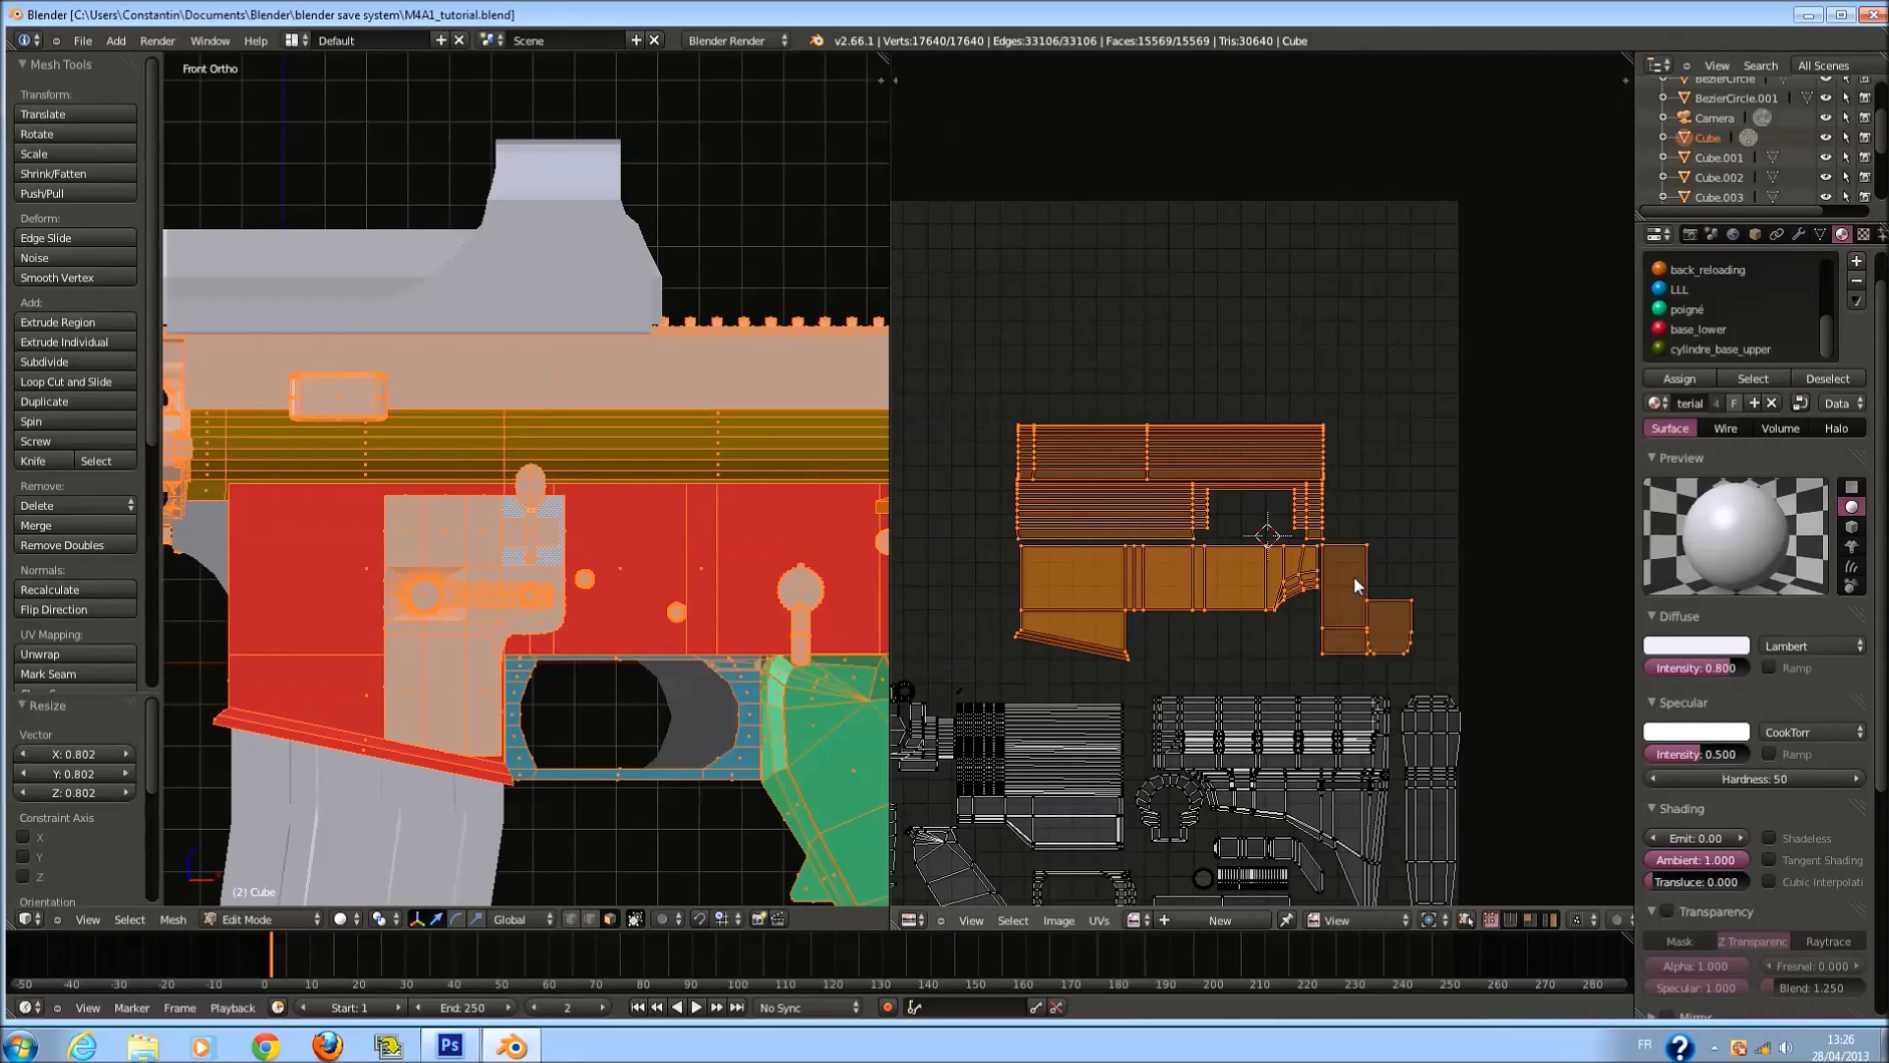
key("g")
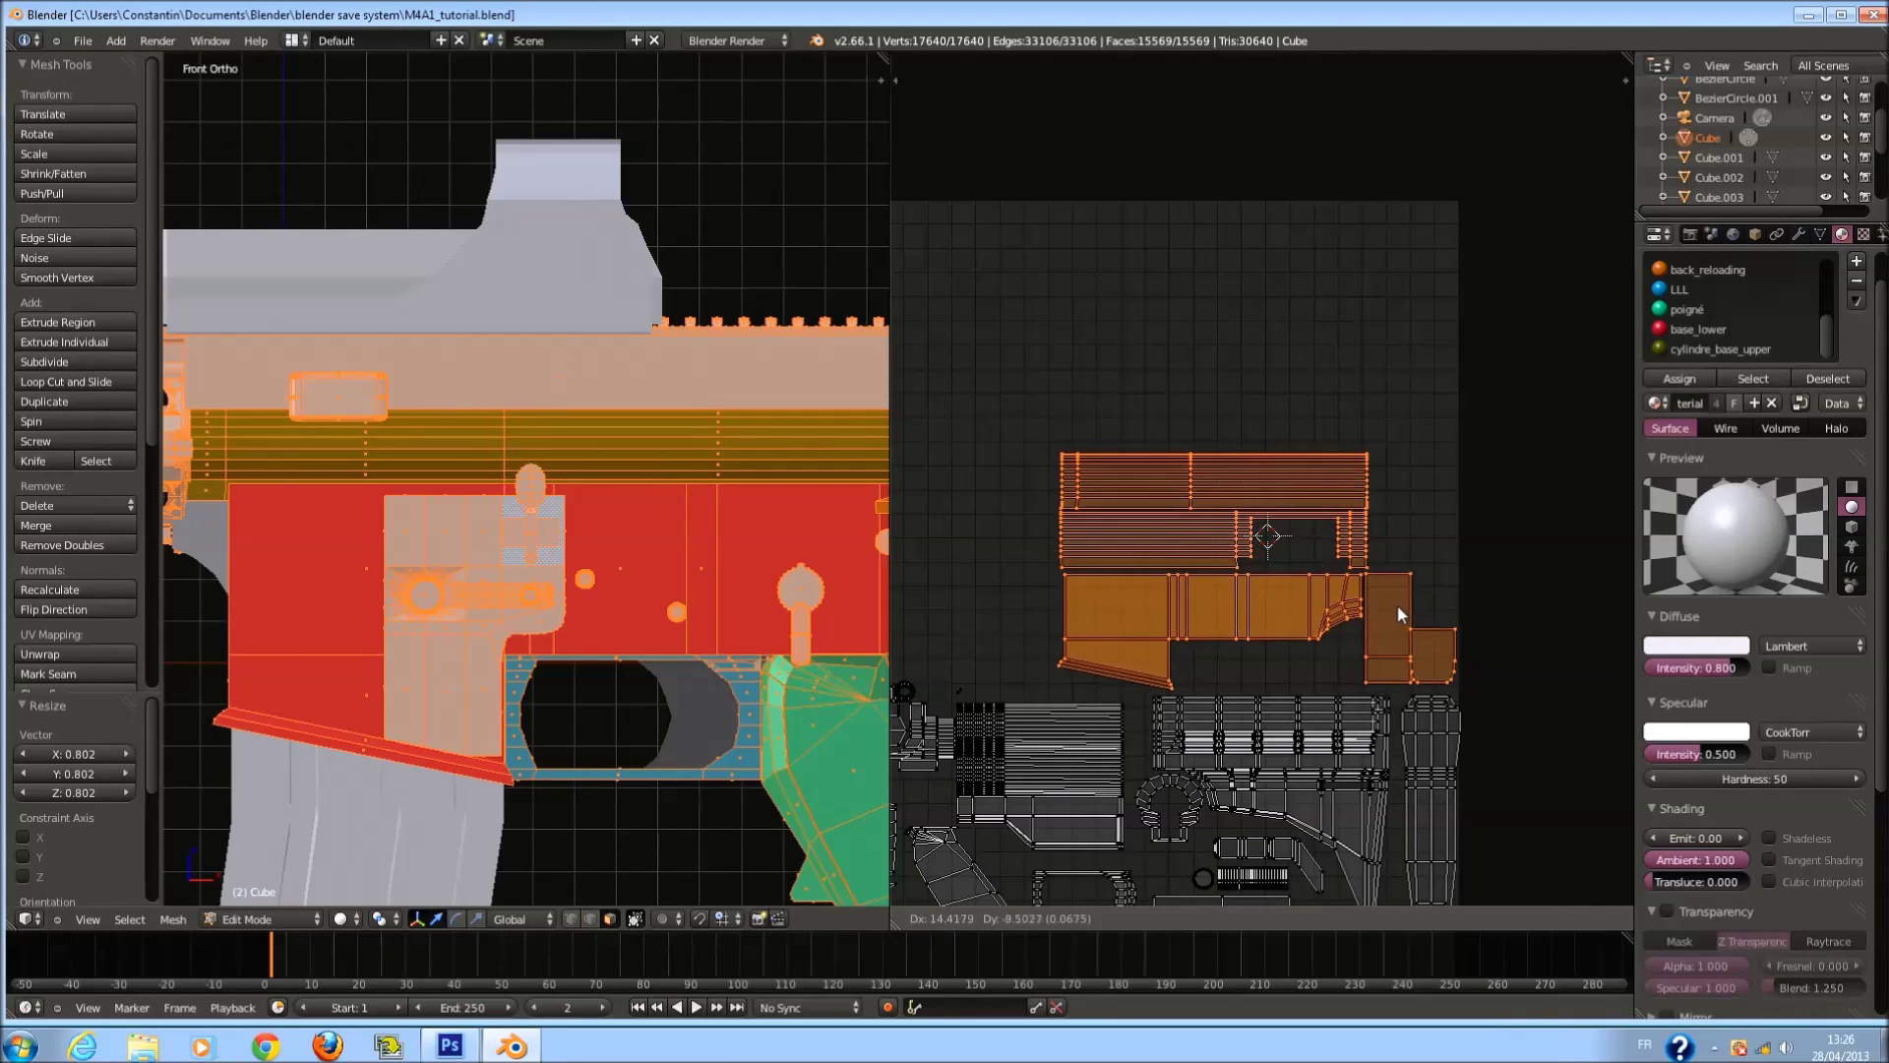
left_click(1397, 614)
key("ctrl+s")
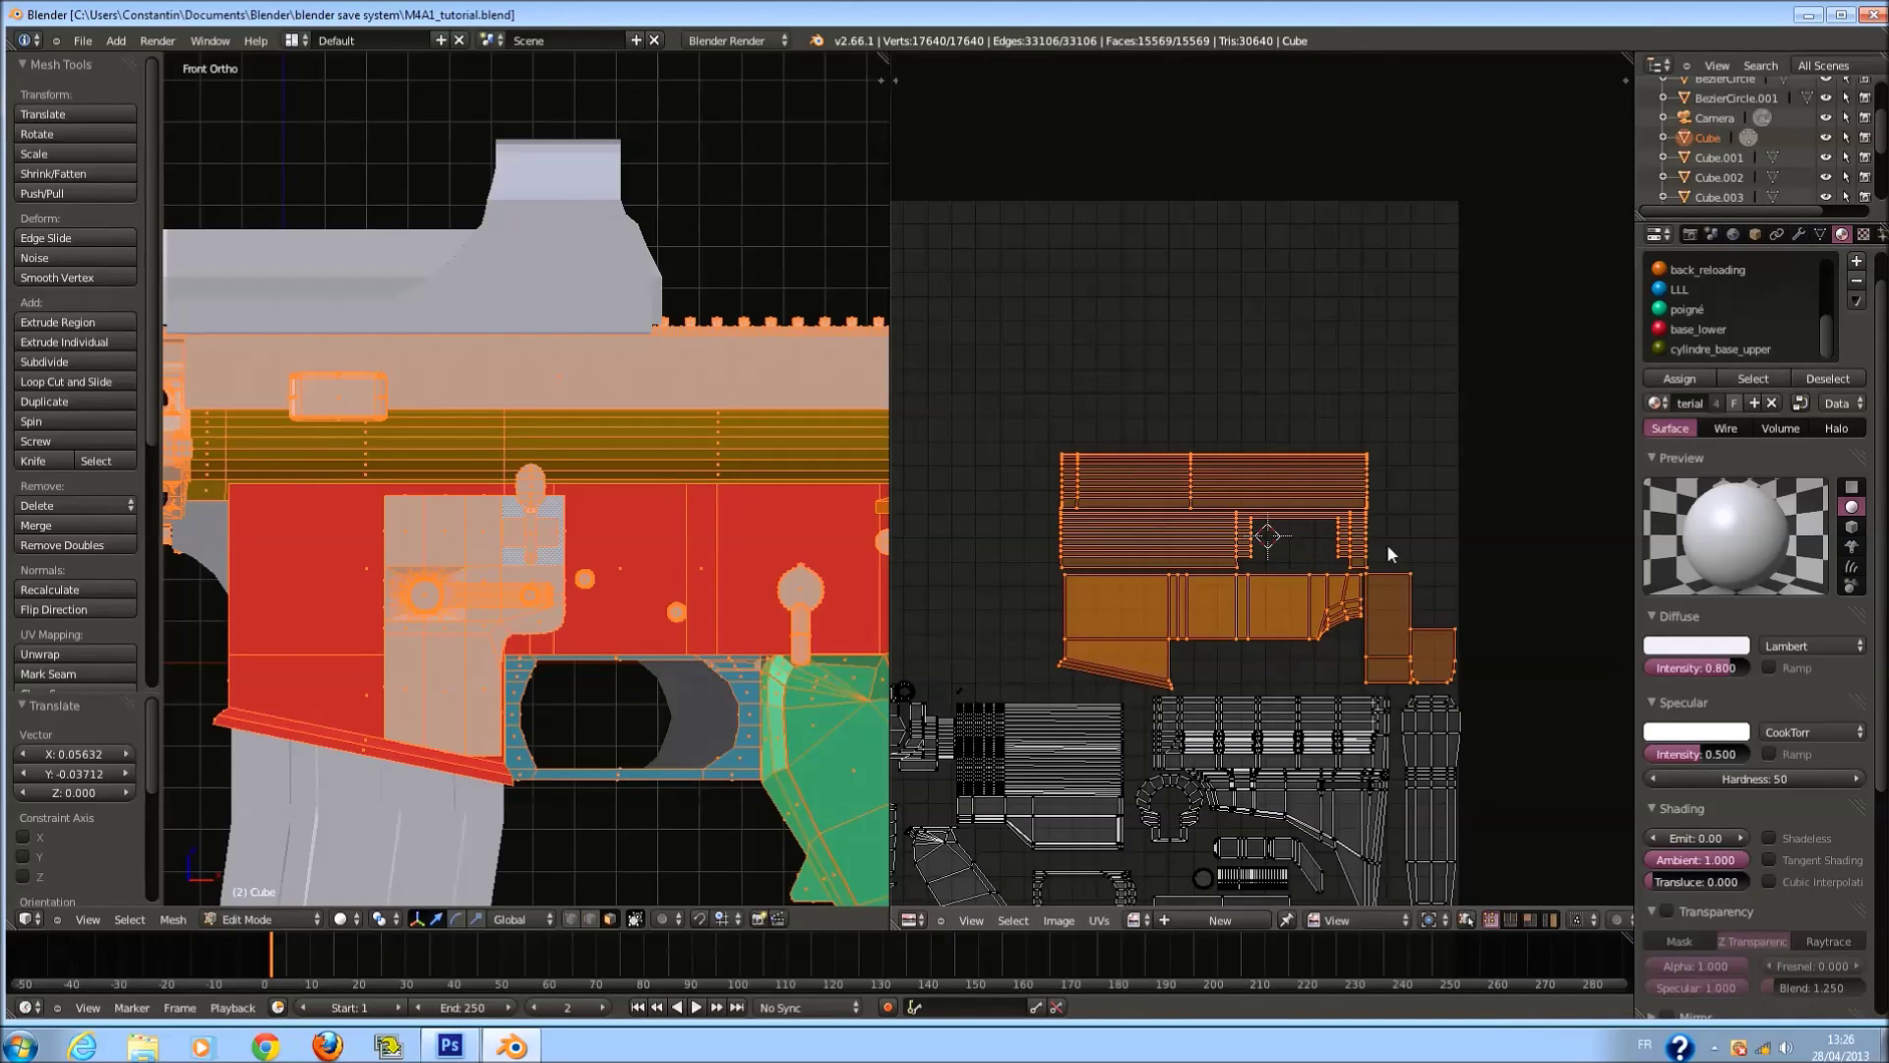
Select all linked faces of the small rectangular part on the side of the upper receiver.
key("a")
scroll(1279, 630, "down", 2)
scroll(559, 604, "down", 3)
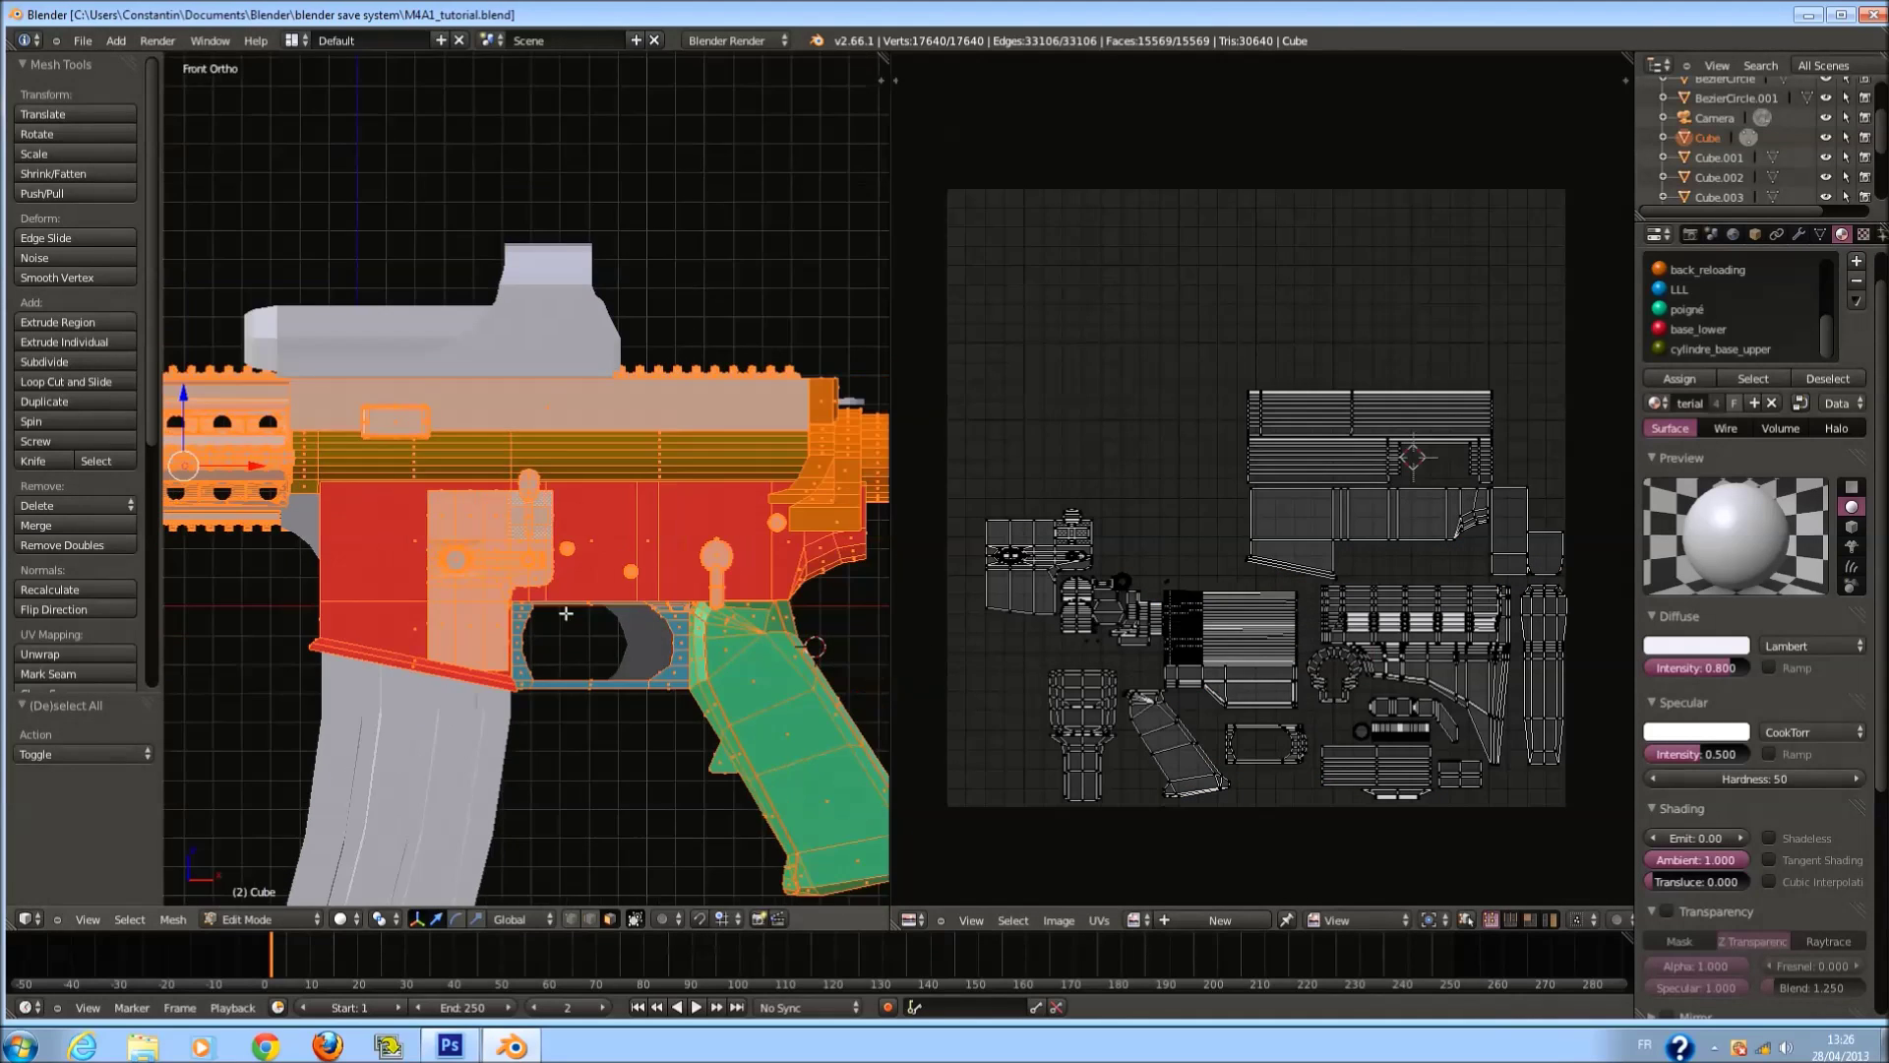
scroll(558, 604, "up", 4)
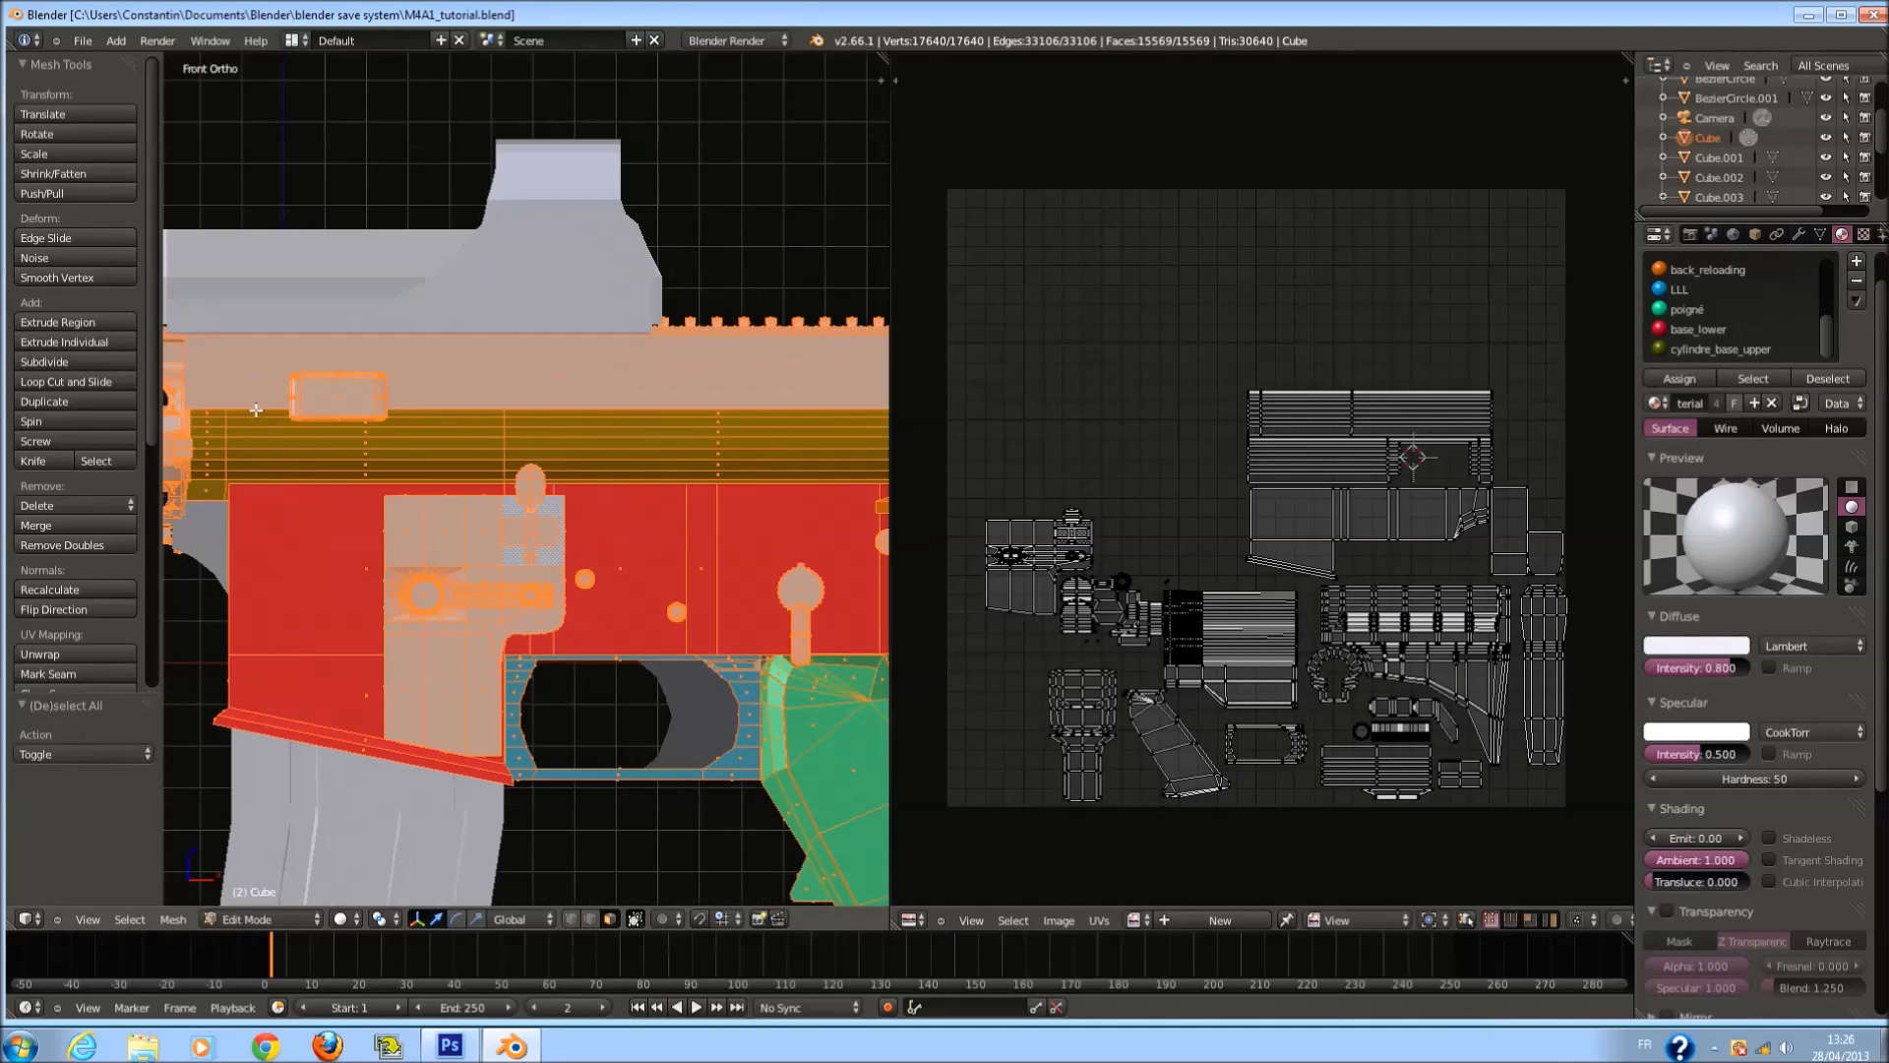
right_click(308, 395)
key("l")
Project the small rectangular part from the front view to the UV bounds and scale its island to about 0.2.
key("u")
left_click(321, 398)
key("a")
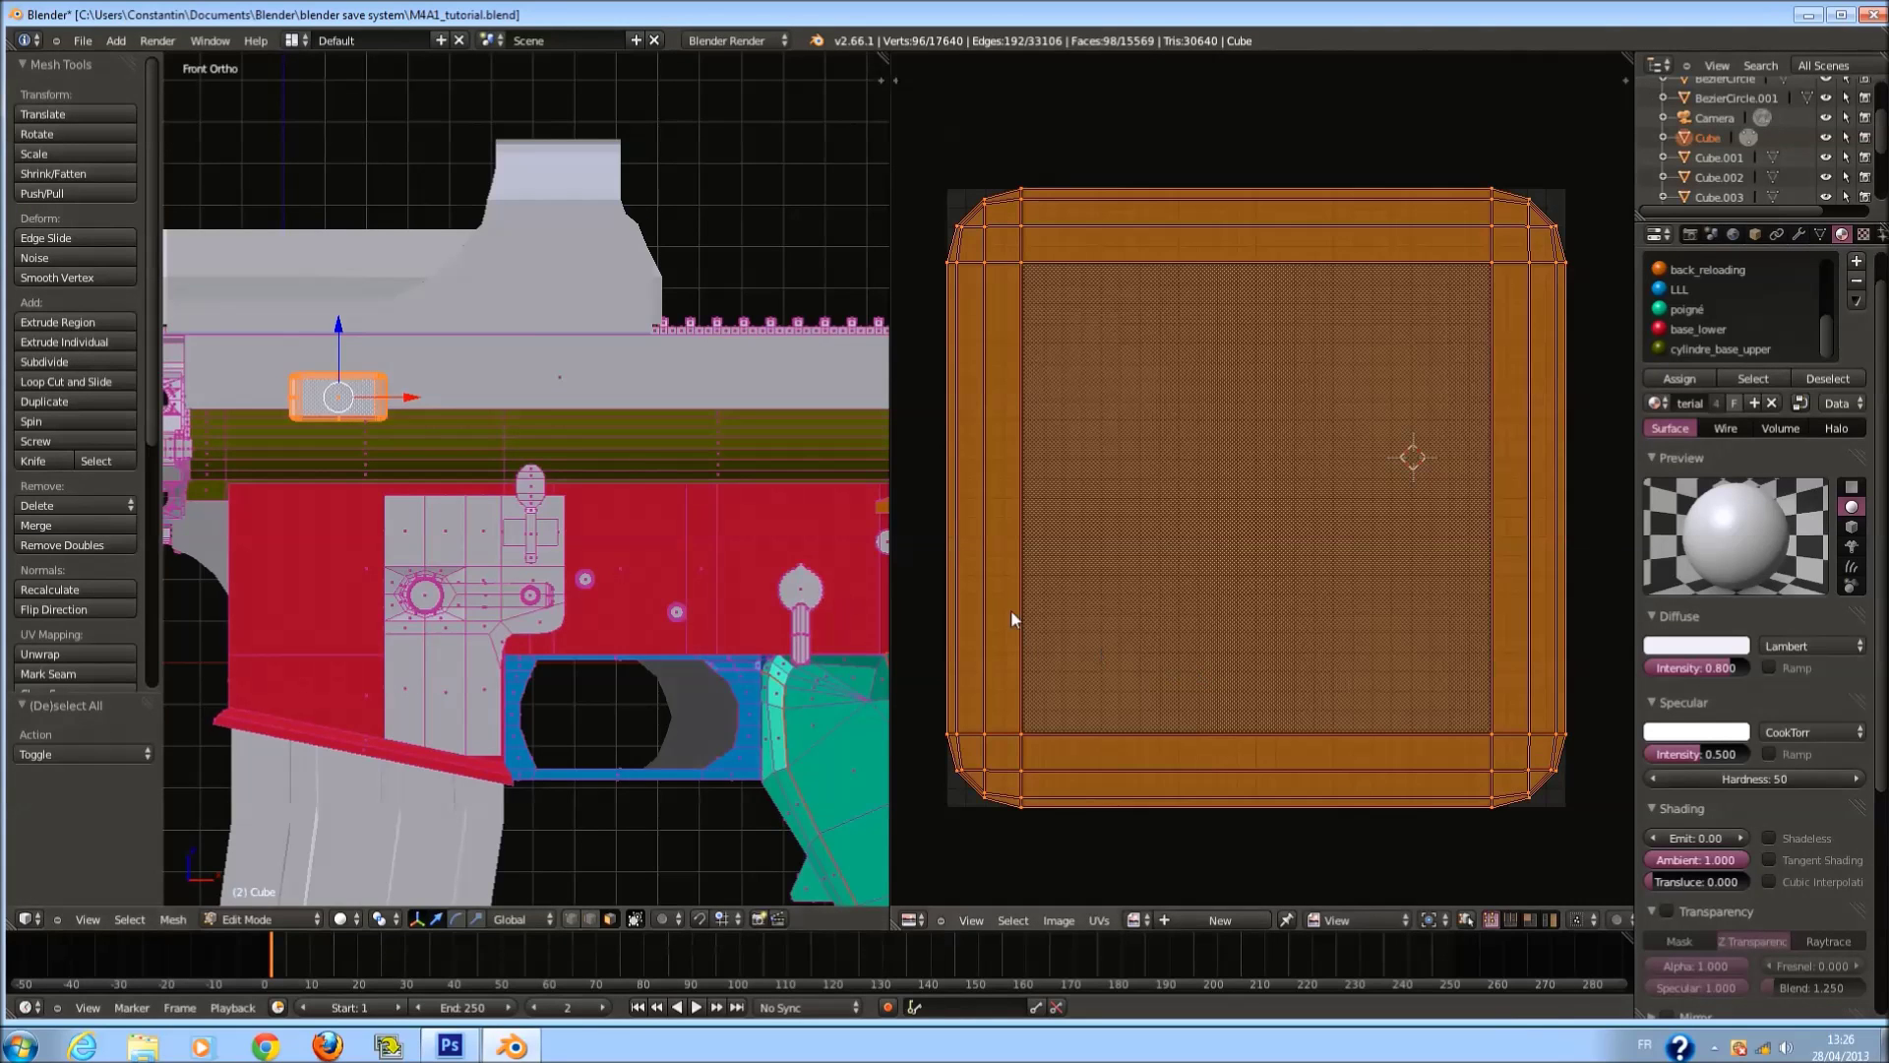
key("s")
left_click(1276, 523)
Try a standard Unwrap and a Smart UV Project with a 66 angle limit on the small rectangular part.
middle_click_drag(366, 423, 252, 558)
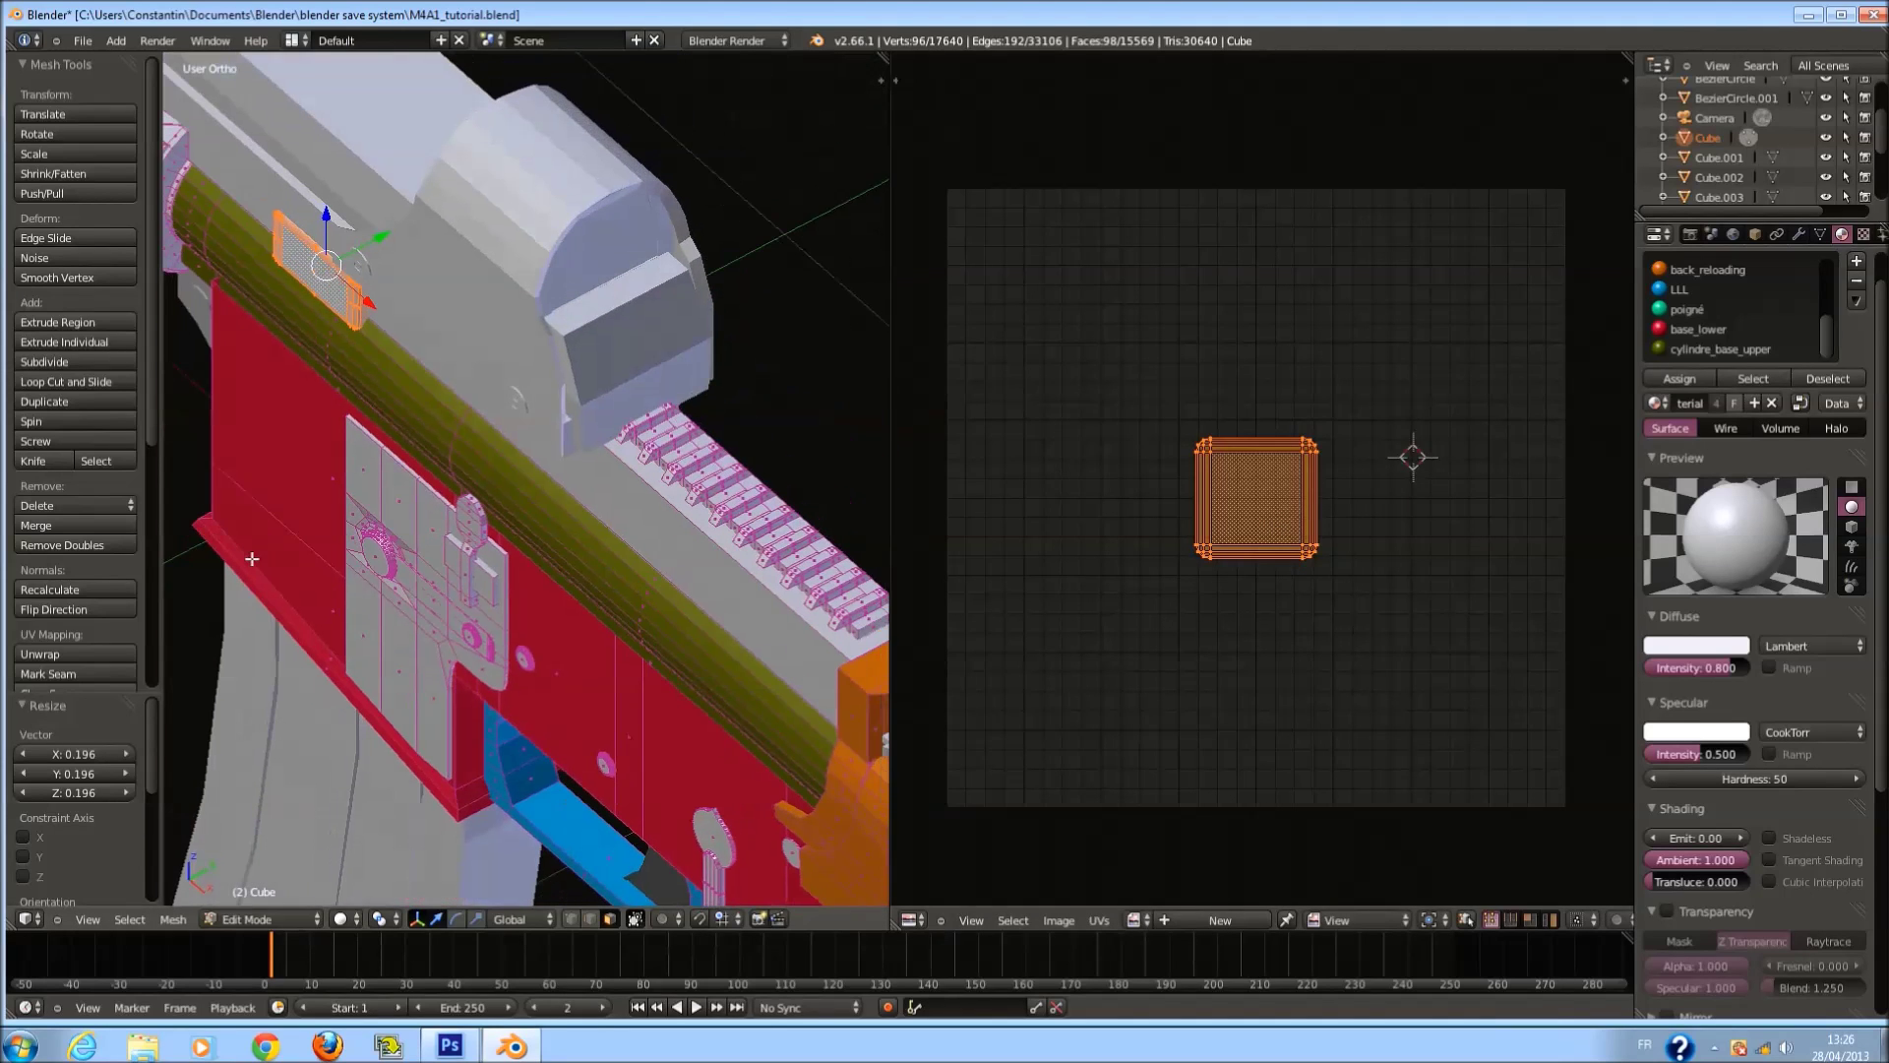
key("u")
left_click(285, 382)
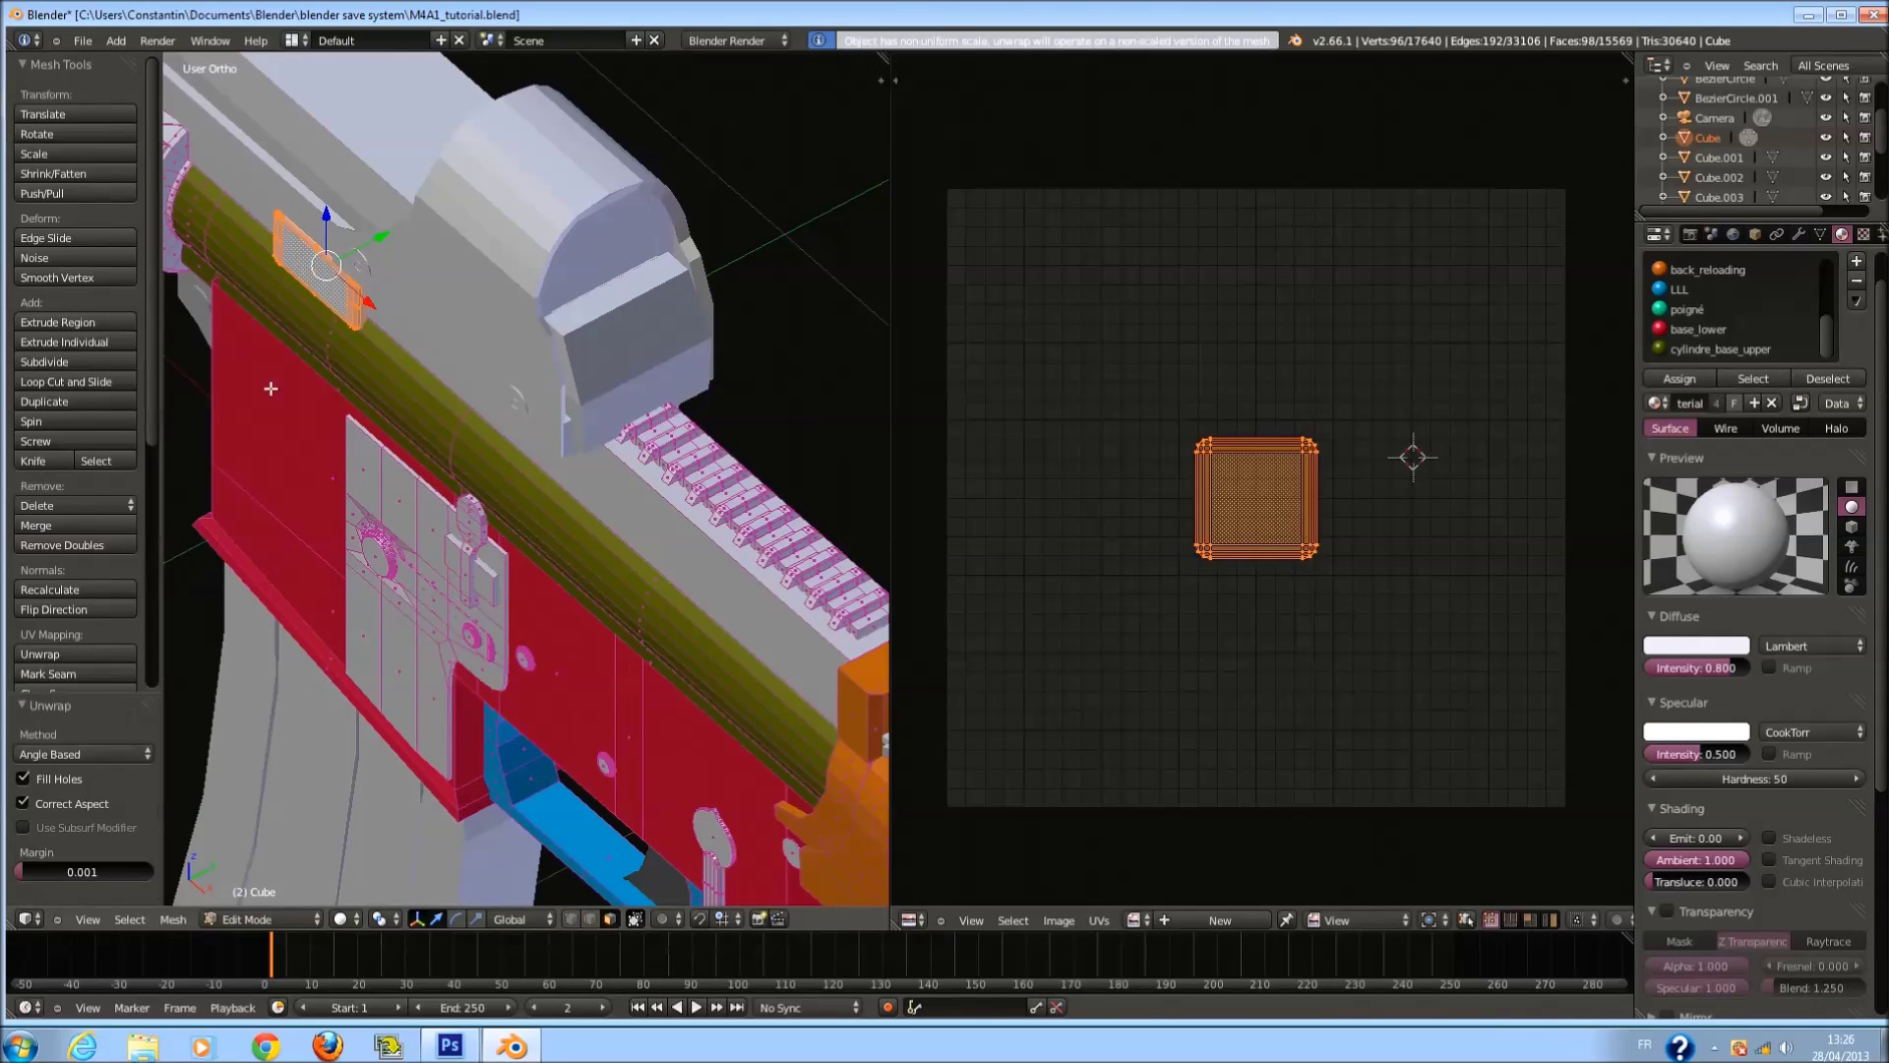
key("u")
left_click(284, 424)
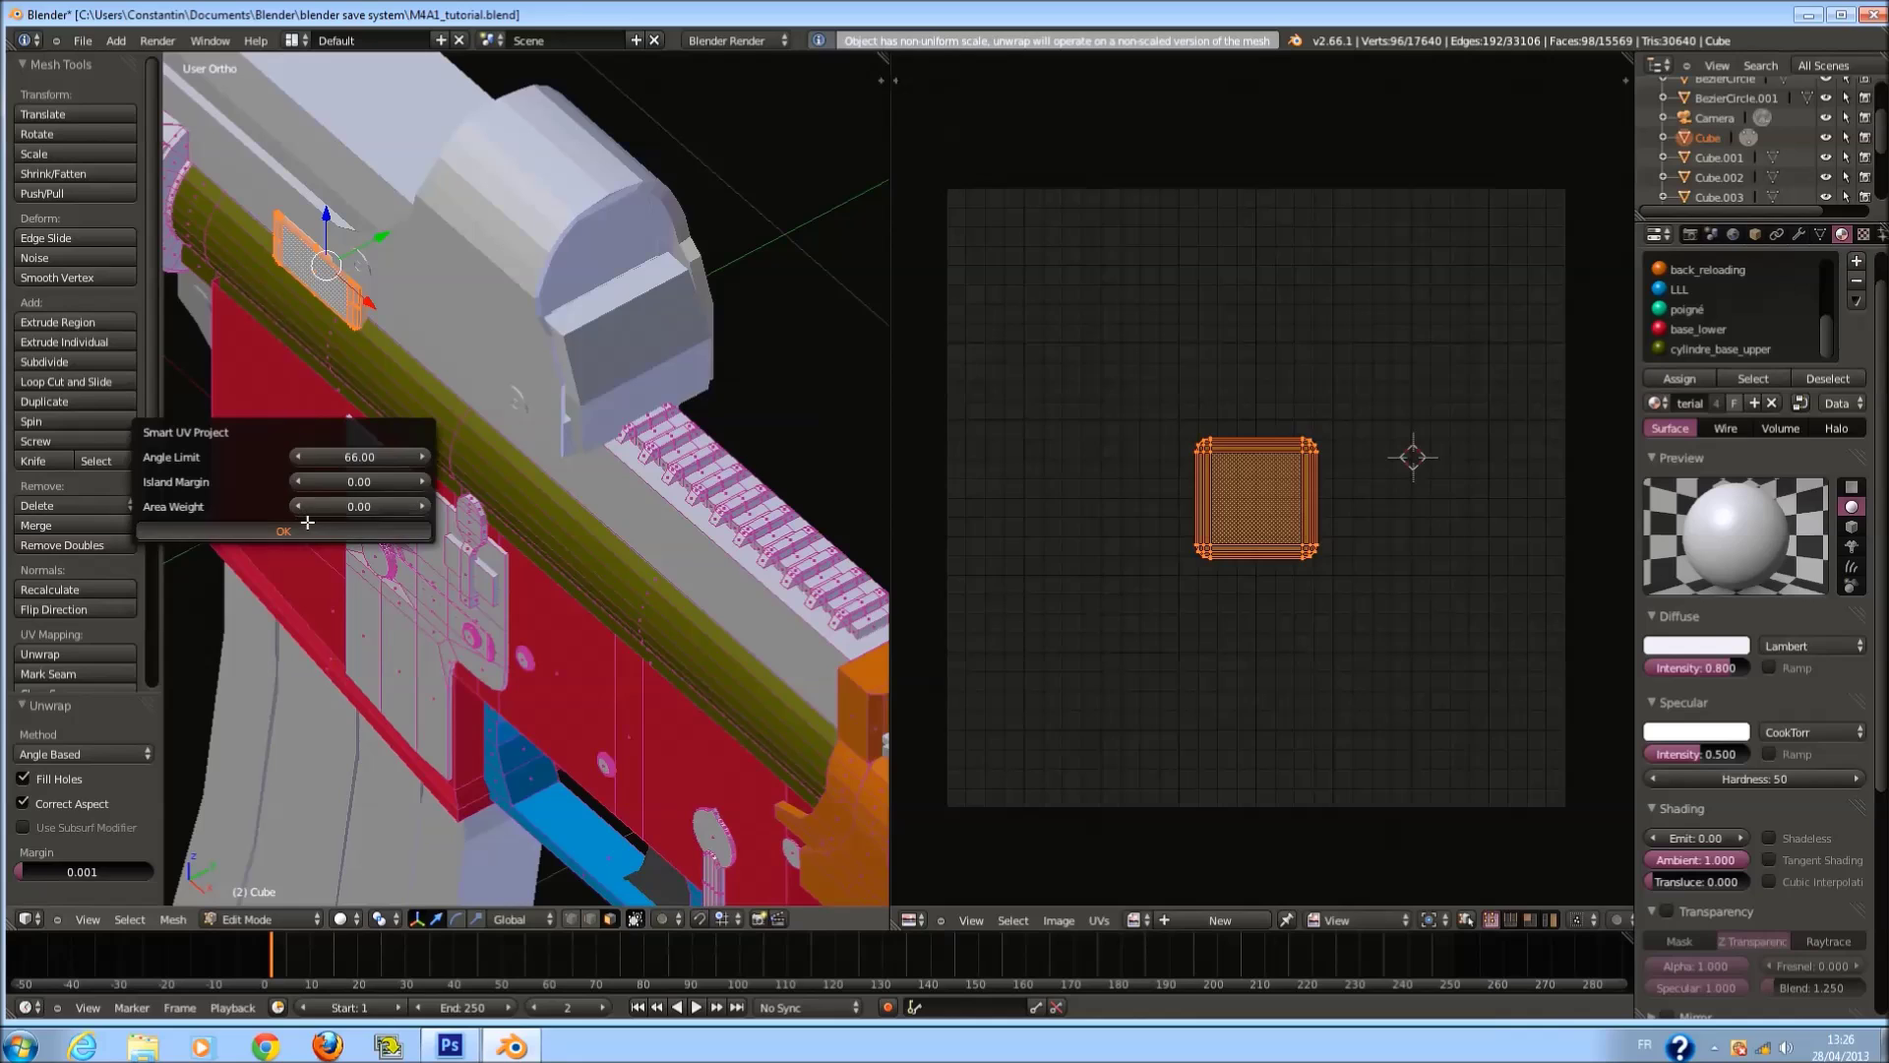
left_click(413, 535)
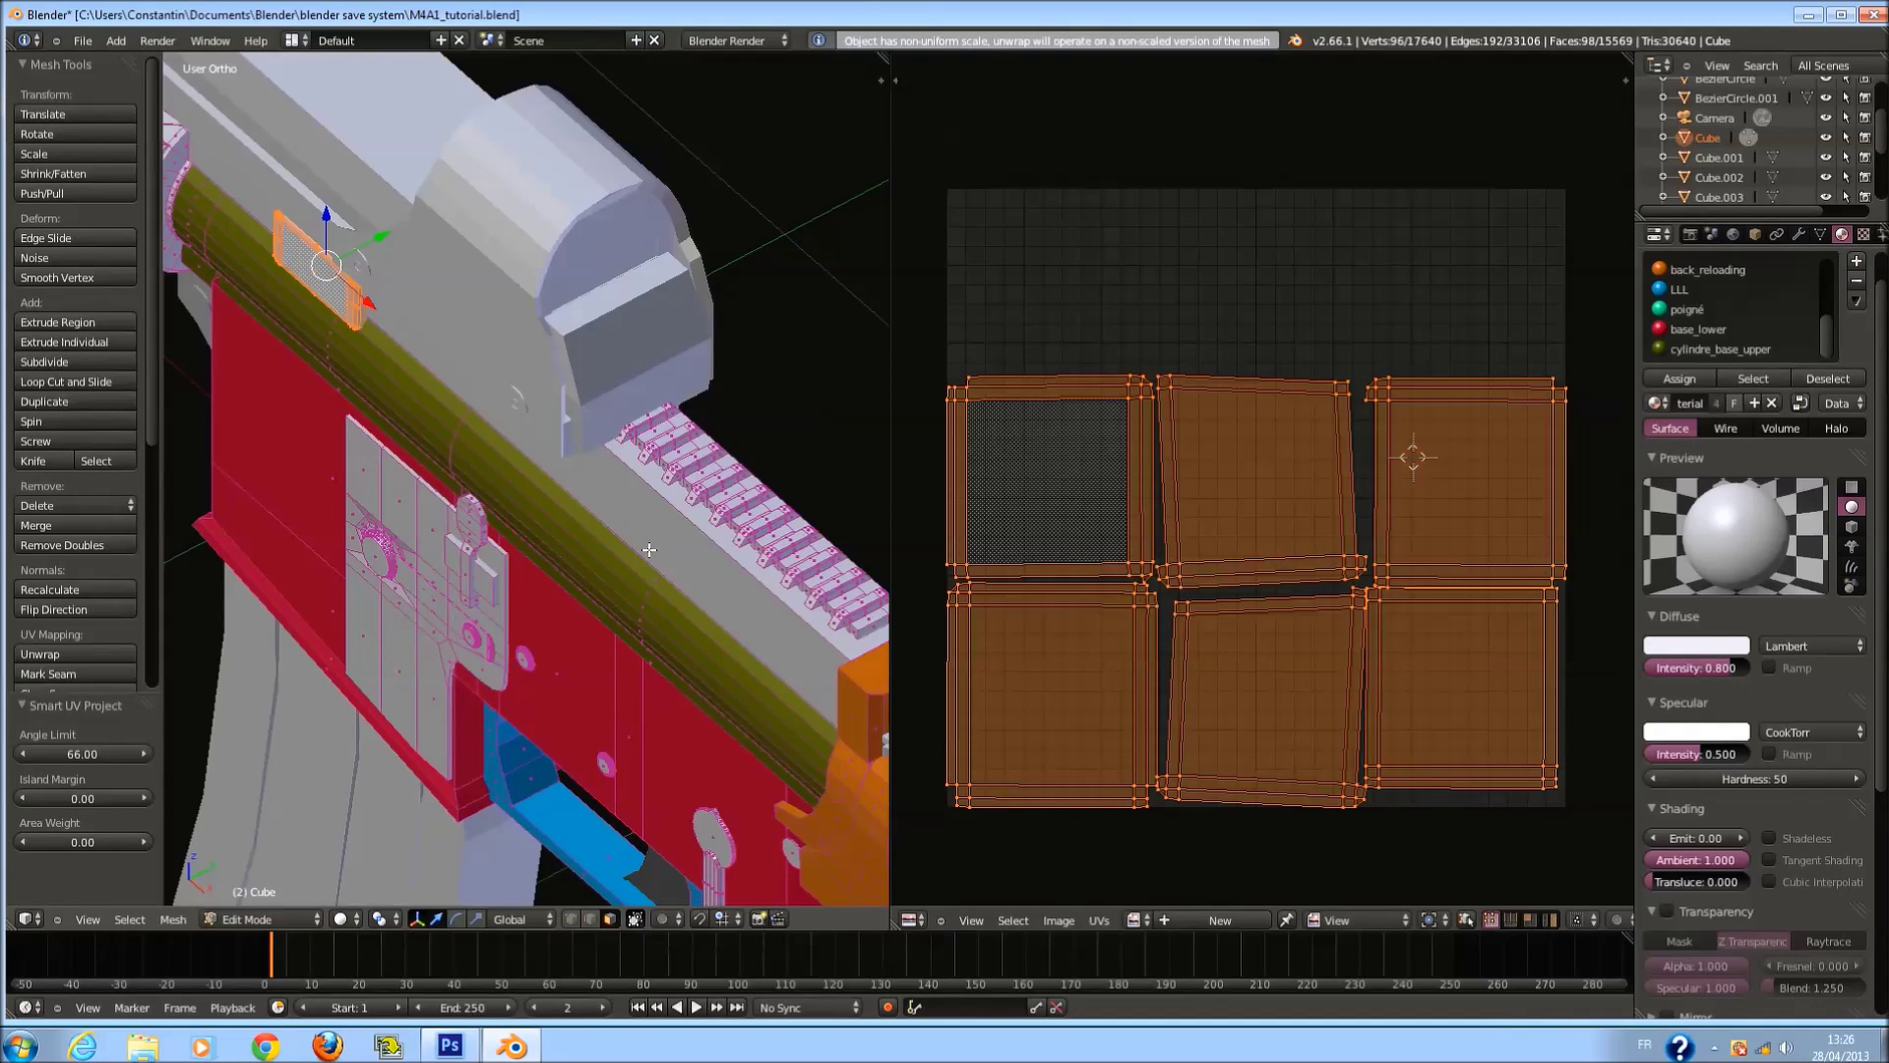
Try Follow Active Quads with Length Average and an angled Project From View on the small rectangular part.
key("u")
left_click(626, 589)
left_click(626, 590)
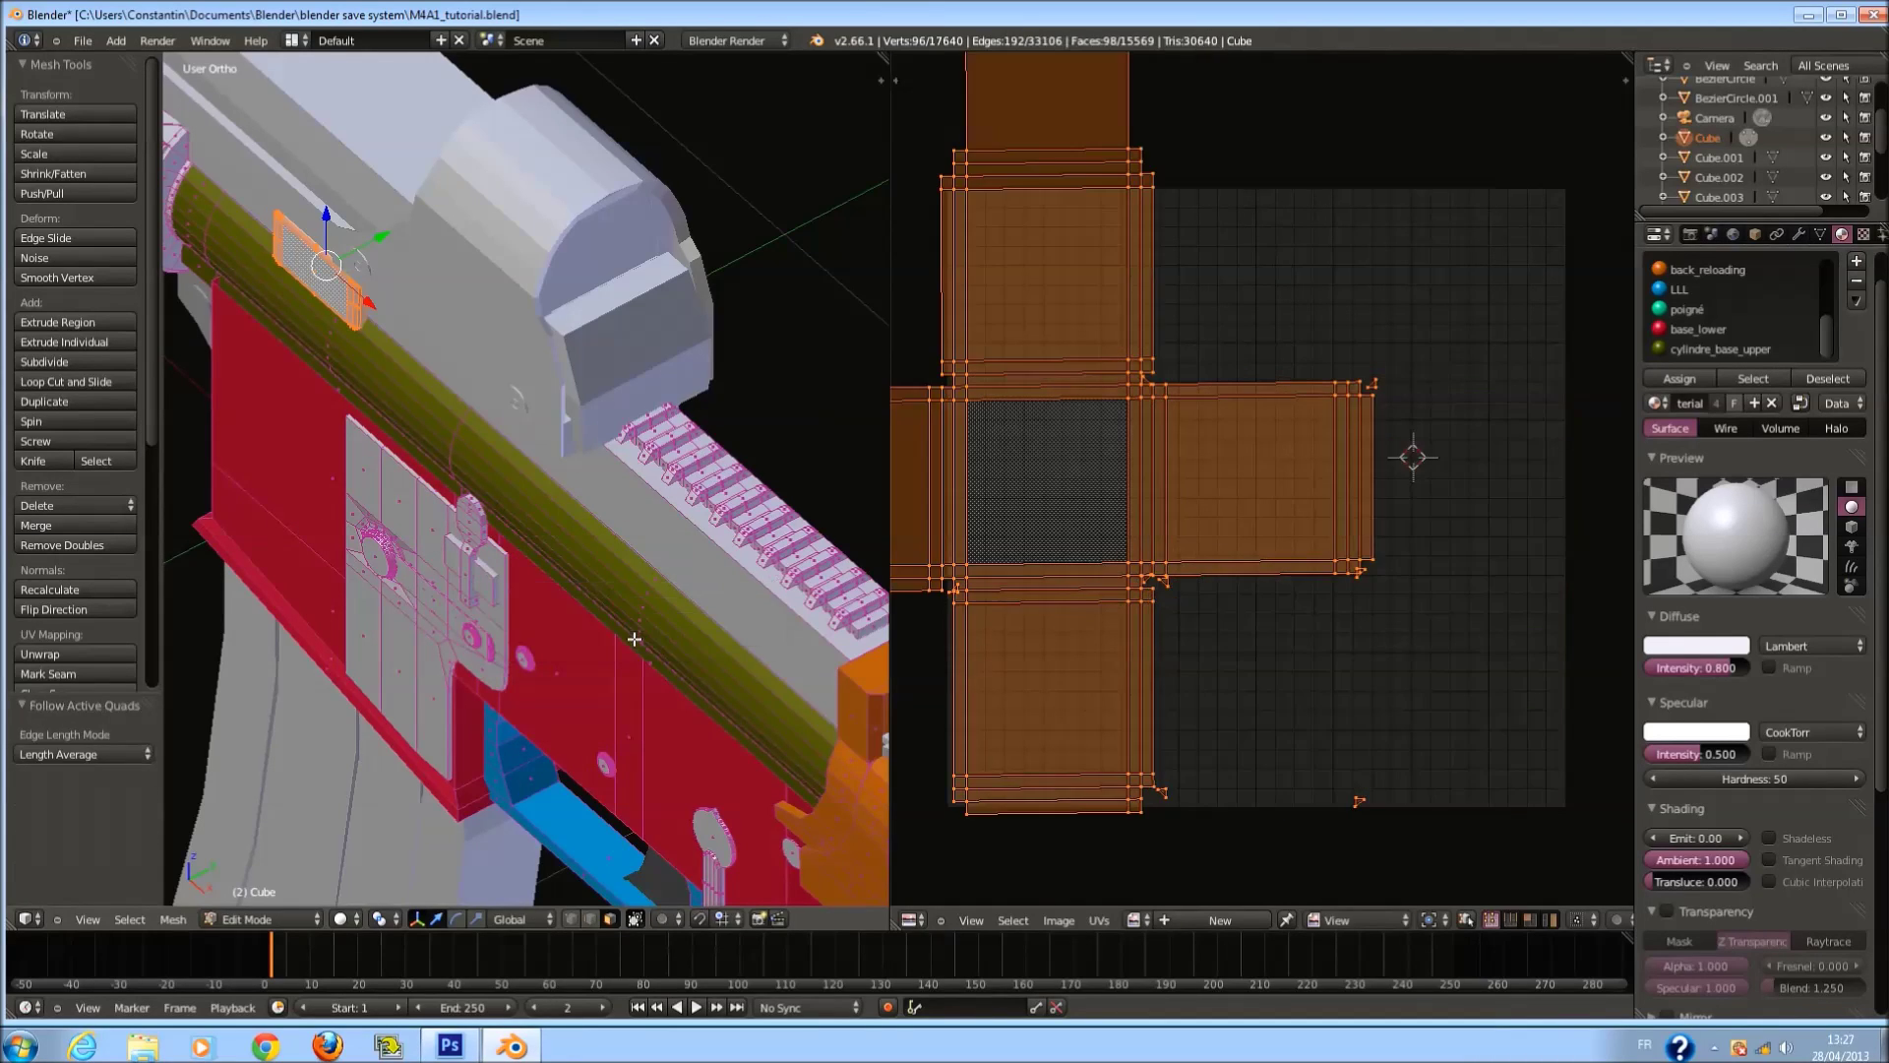
scroll(1270, 602, "down", 2)
key("g")
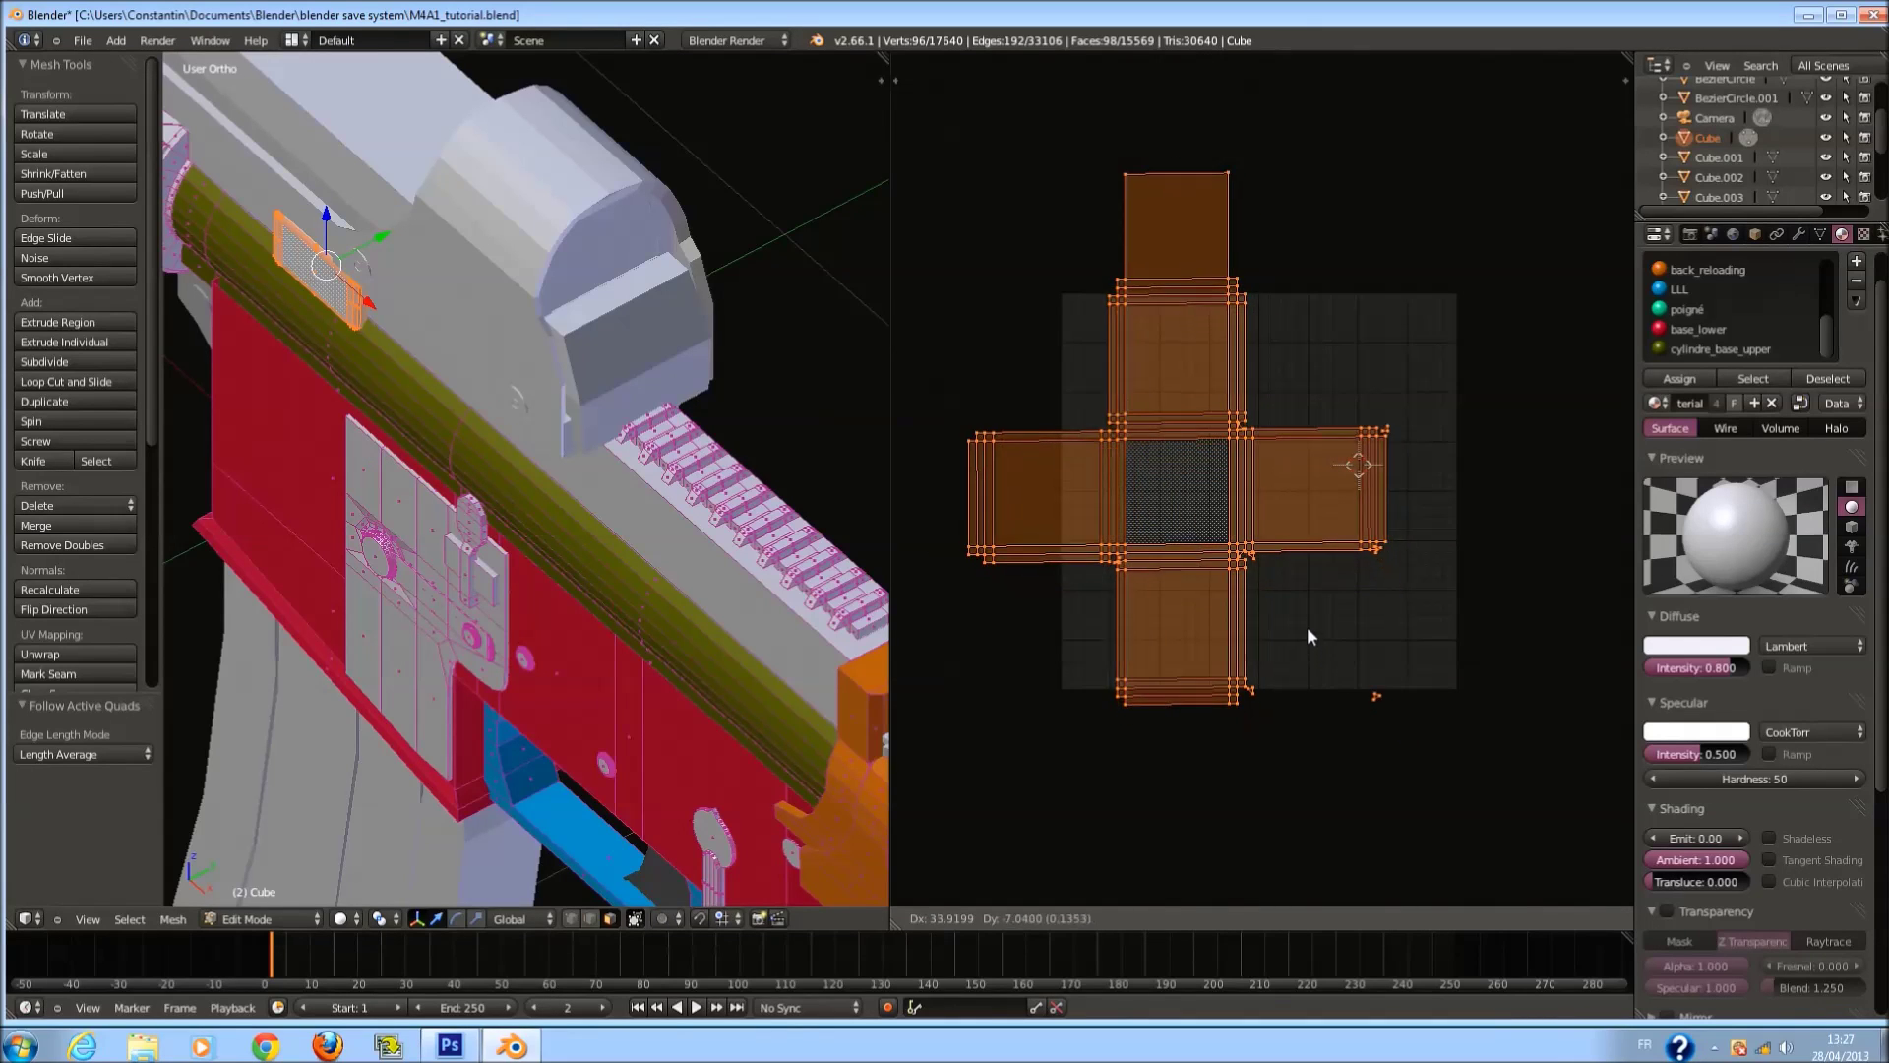
right_click(1306, 625)
key("u")
left_click(715, 661)
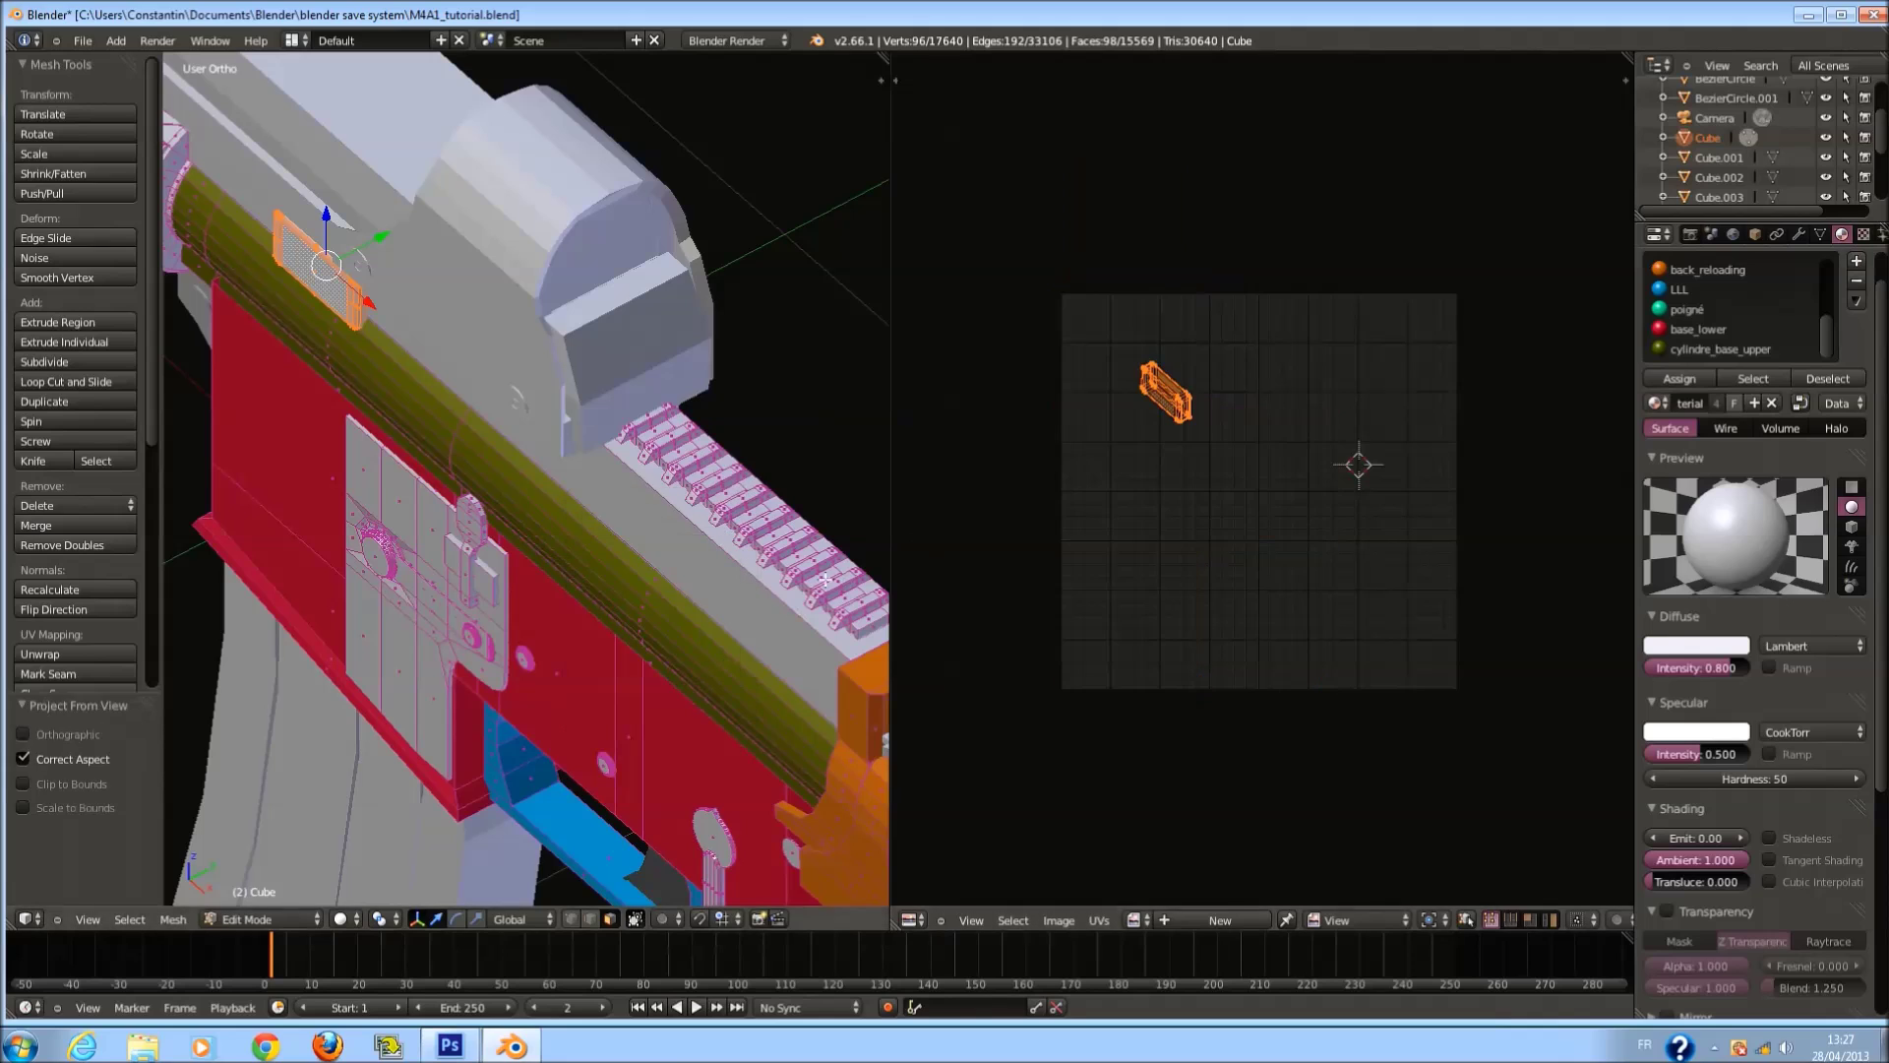
Project the small rectangular part from the front view to the UV bounds and scale its island to about 0.12 among the others.
key("u")
key("KP_1")
key("u")
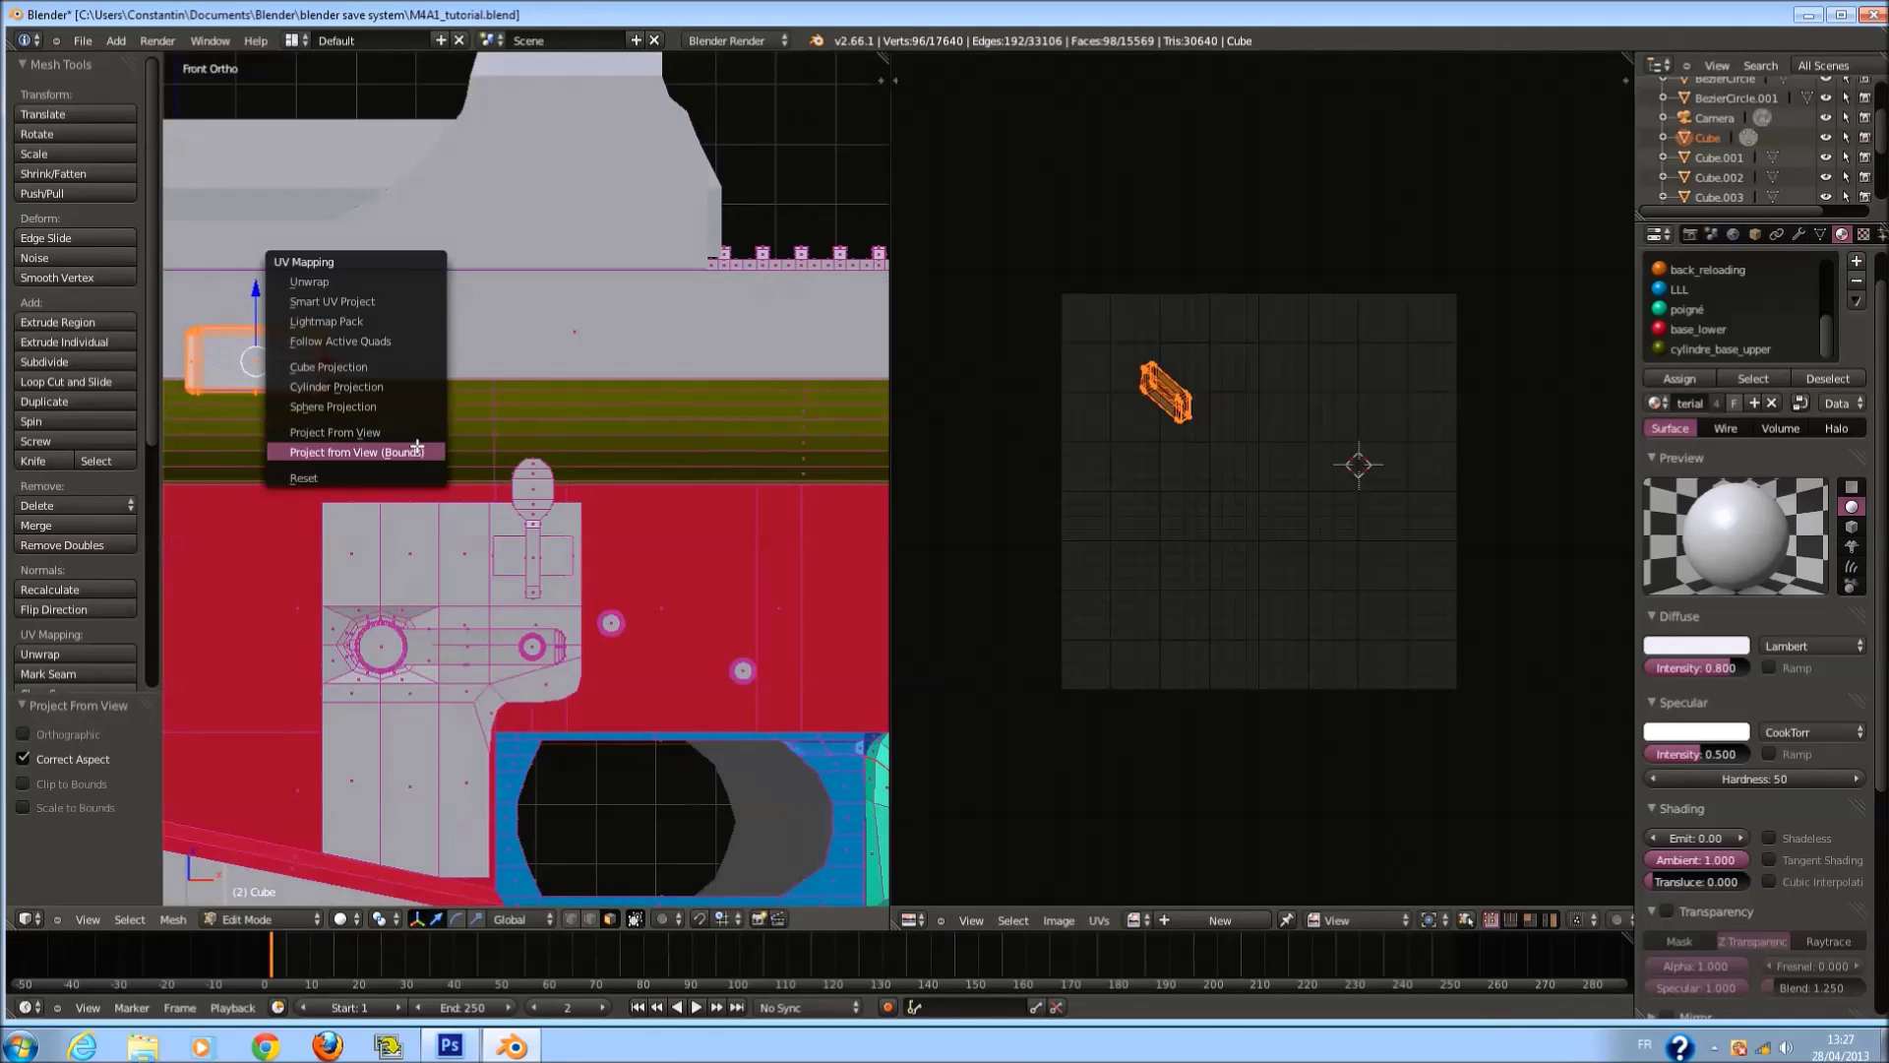
left_click(417, 451)
key("a")
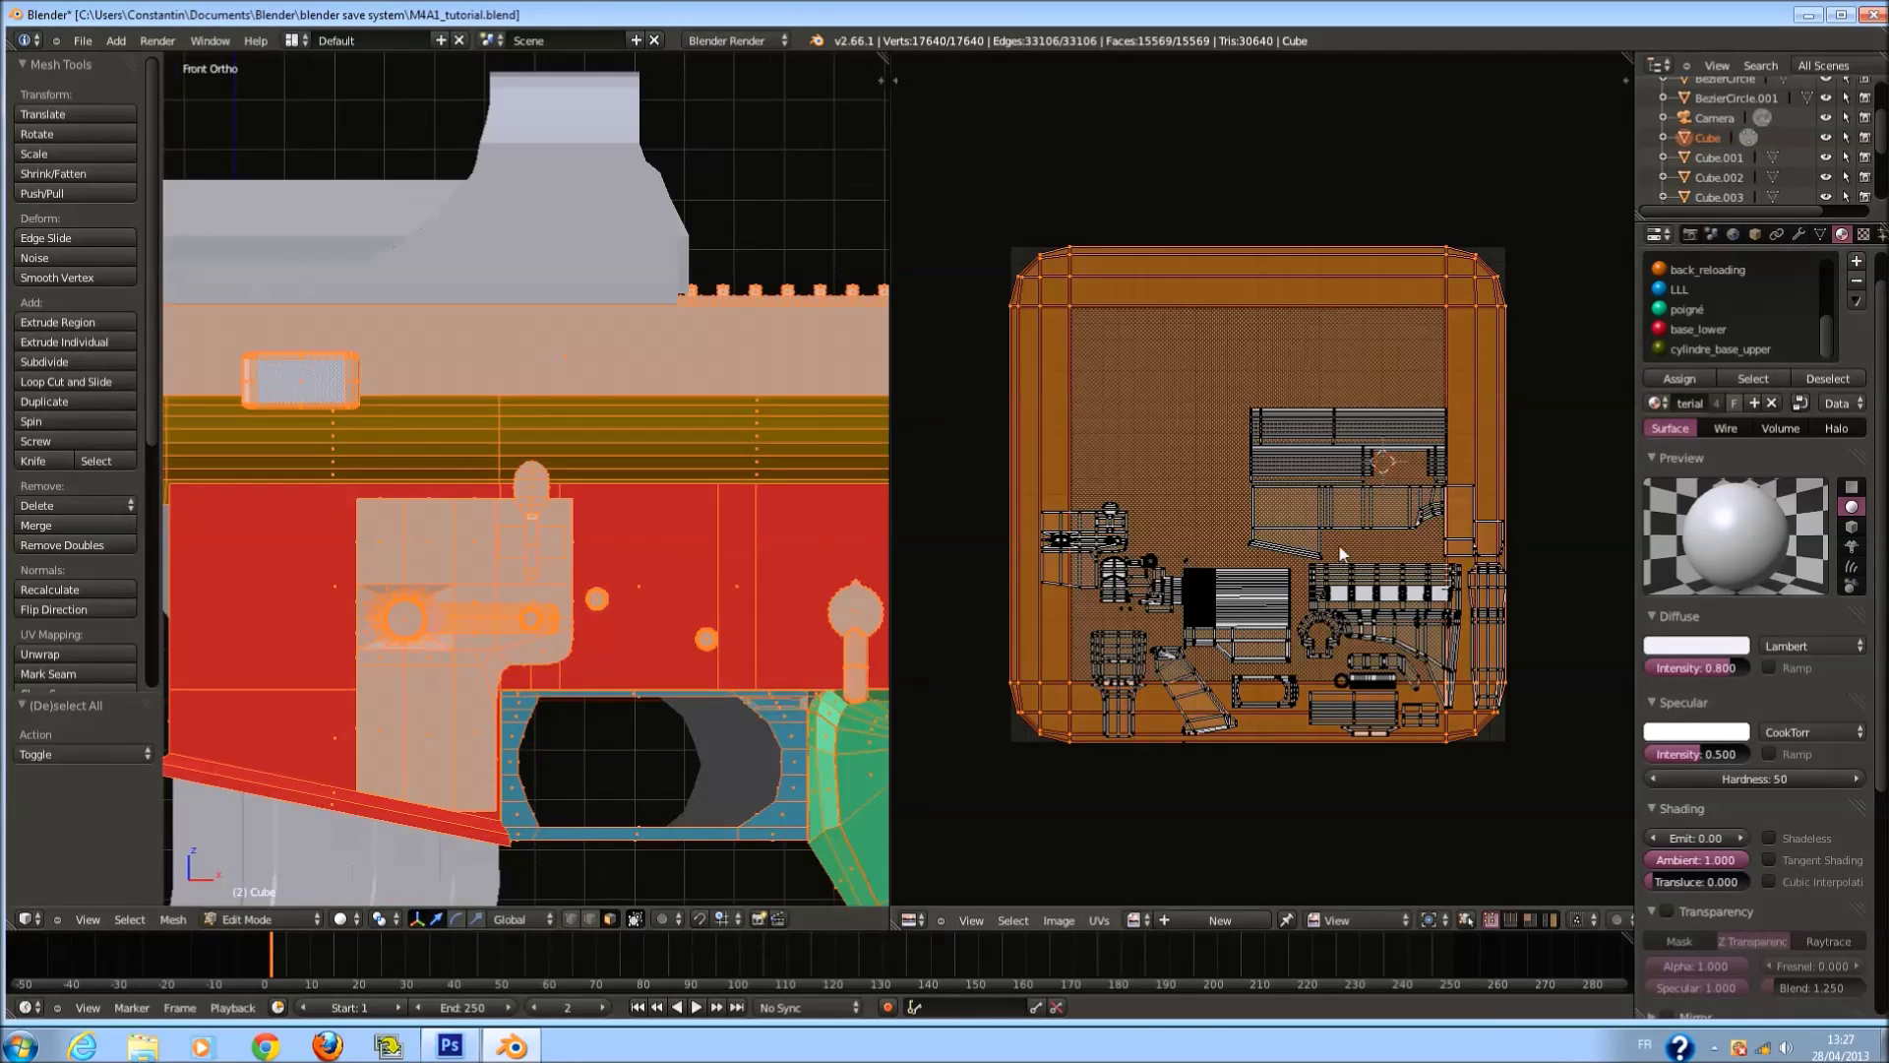
key("a")
key("a")
key("s")
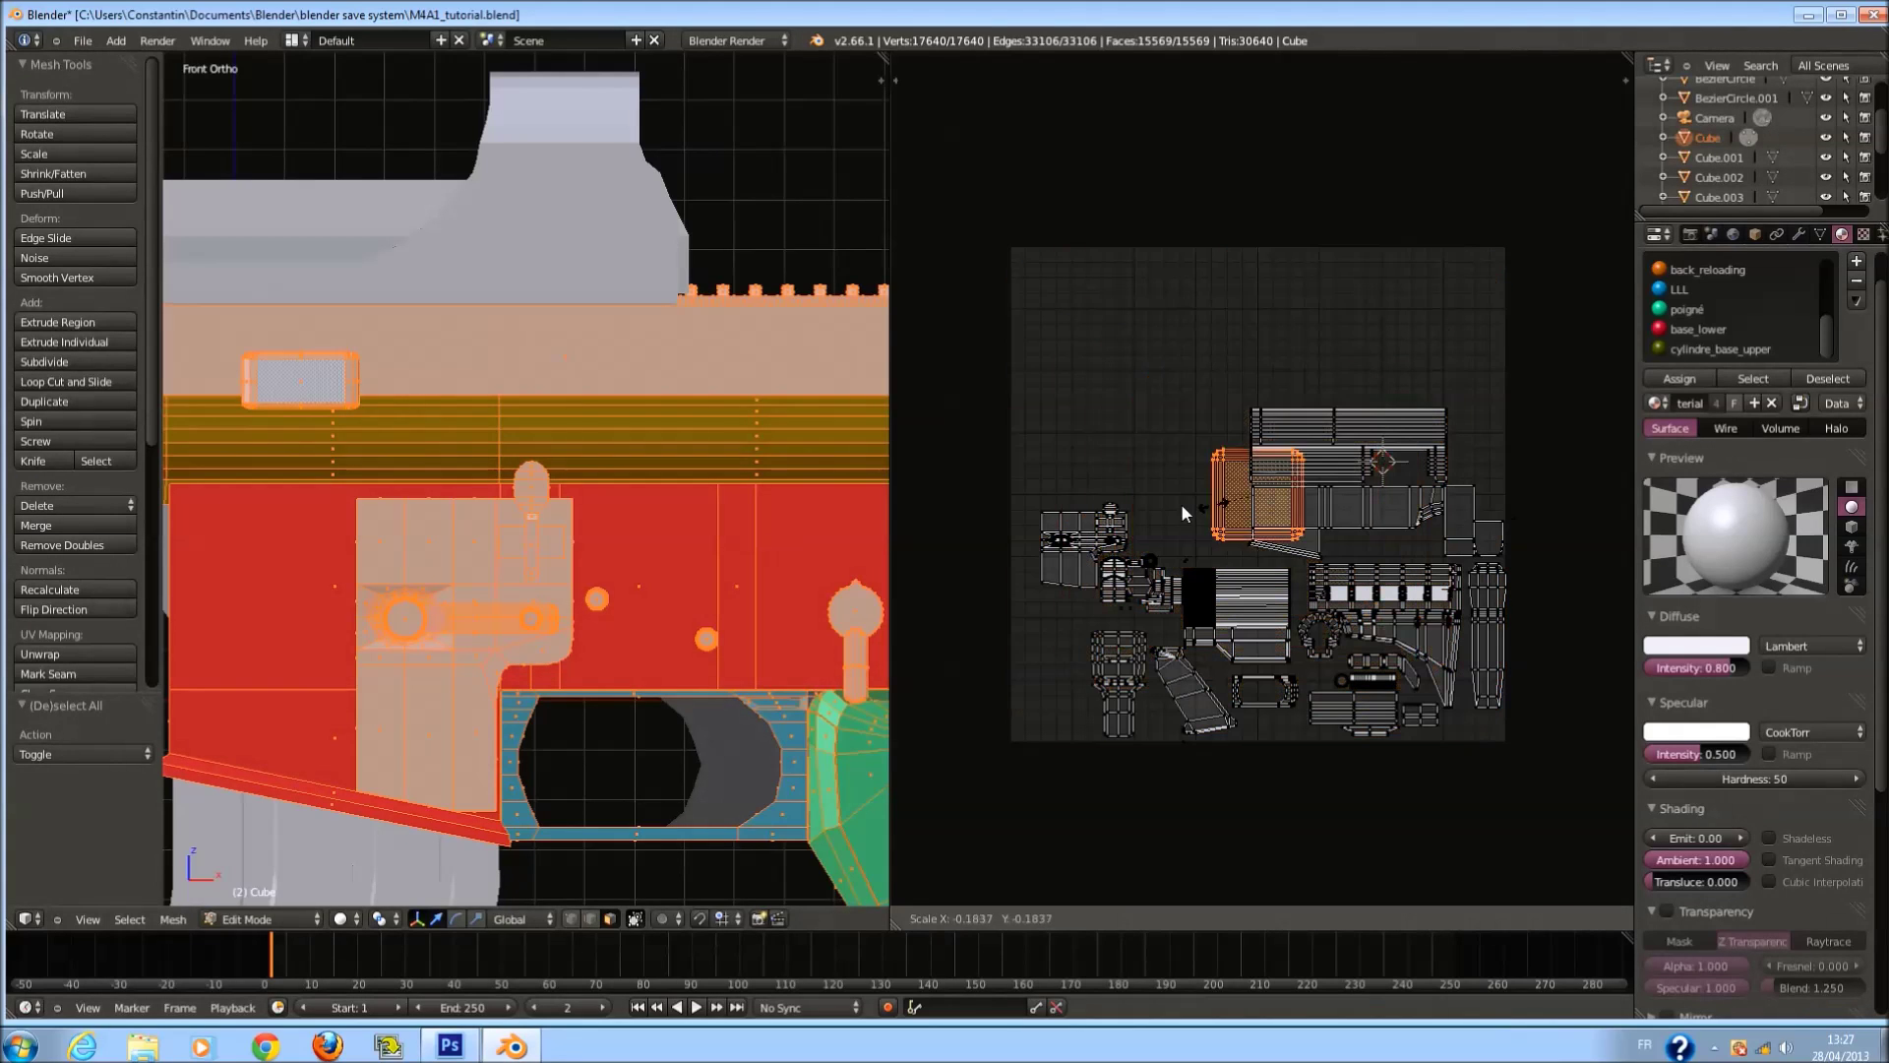
left_click(1251, 513)
scroll(1019, 464, "up", 3)
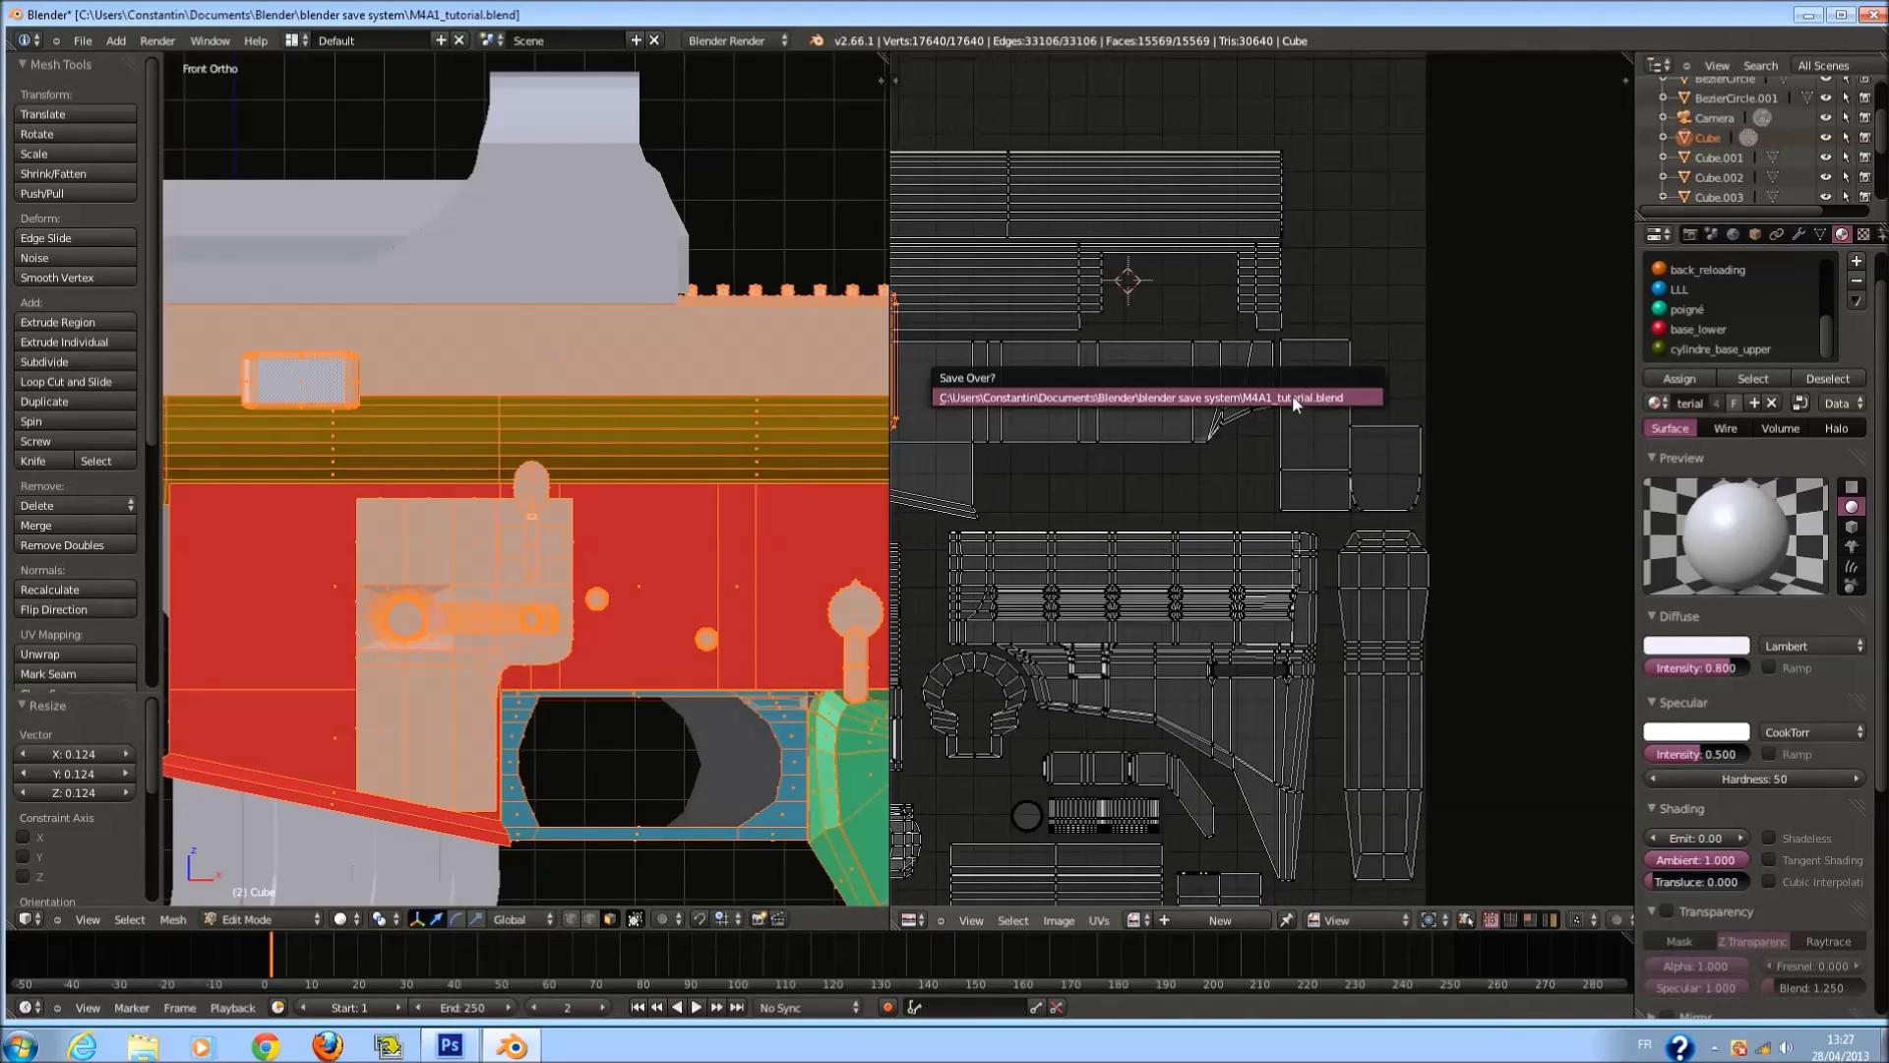
Move the rectangular part's island into the gap below the lower receiver island, adjust its width and size to fit, and save.
key("g")
left_click(1289, 556)
key("s")
key("x")
left_click(1210, 522)
key("s")
left_click(1215, 513)
key("ctrl+s")
left_click(1215, 513)
middle_click_drag(1109, 517, 1298, 520)
key("ctrl+s")
left_click(1212, 527)
Reselect all linked faces of the side plate with its lever, catch and knob pieces, and save the file.
scroll(659, 543, "down", 2)
key("Tab")
key("Tab")
scroll(590, 571, "up", 4)
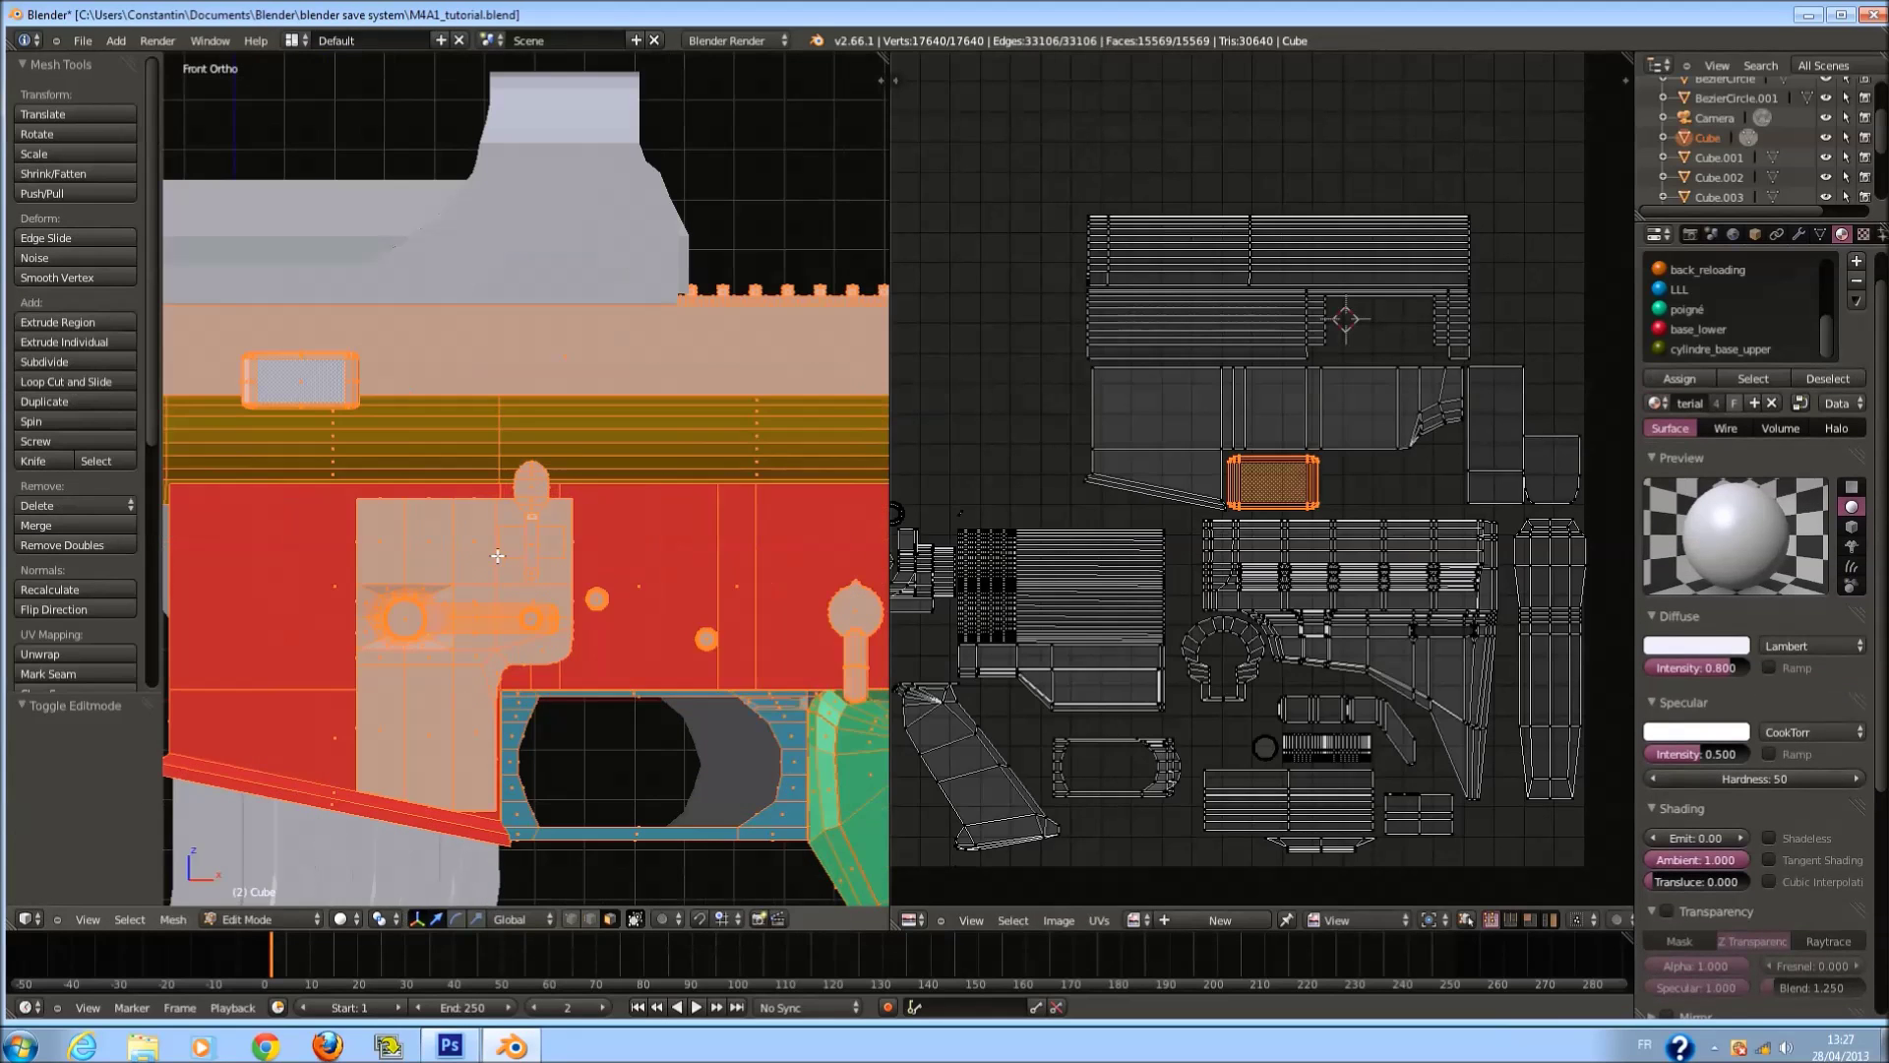
key("a")
key("l")
key("l")
key("l")
key("l")
key("l")
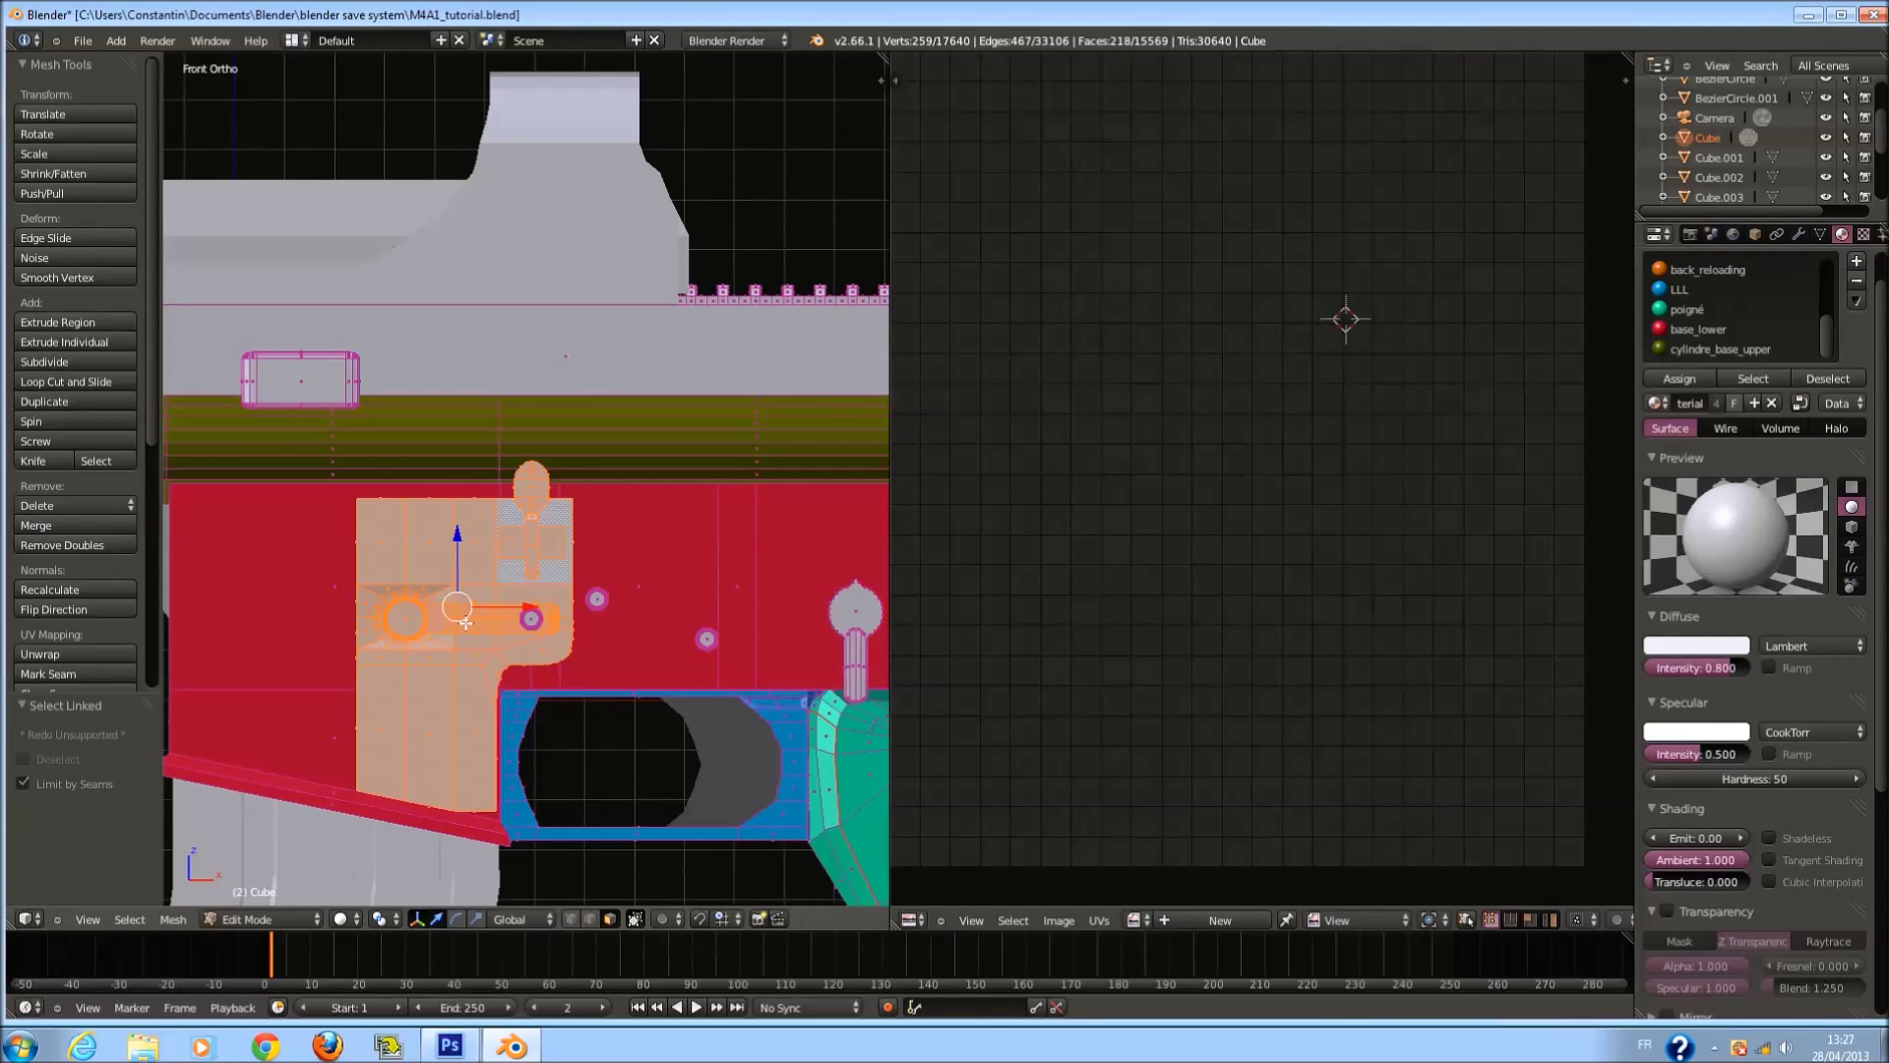
key("ctrl+s")
left_click(561, 610)
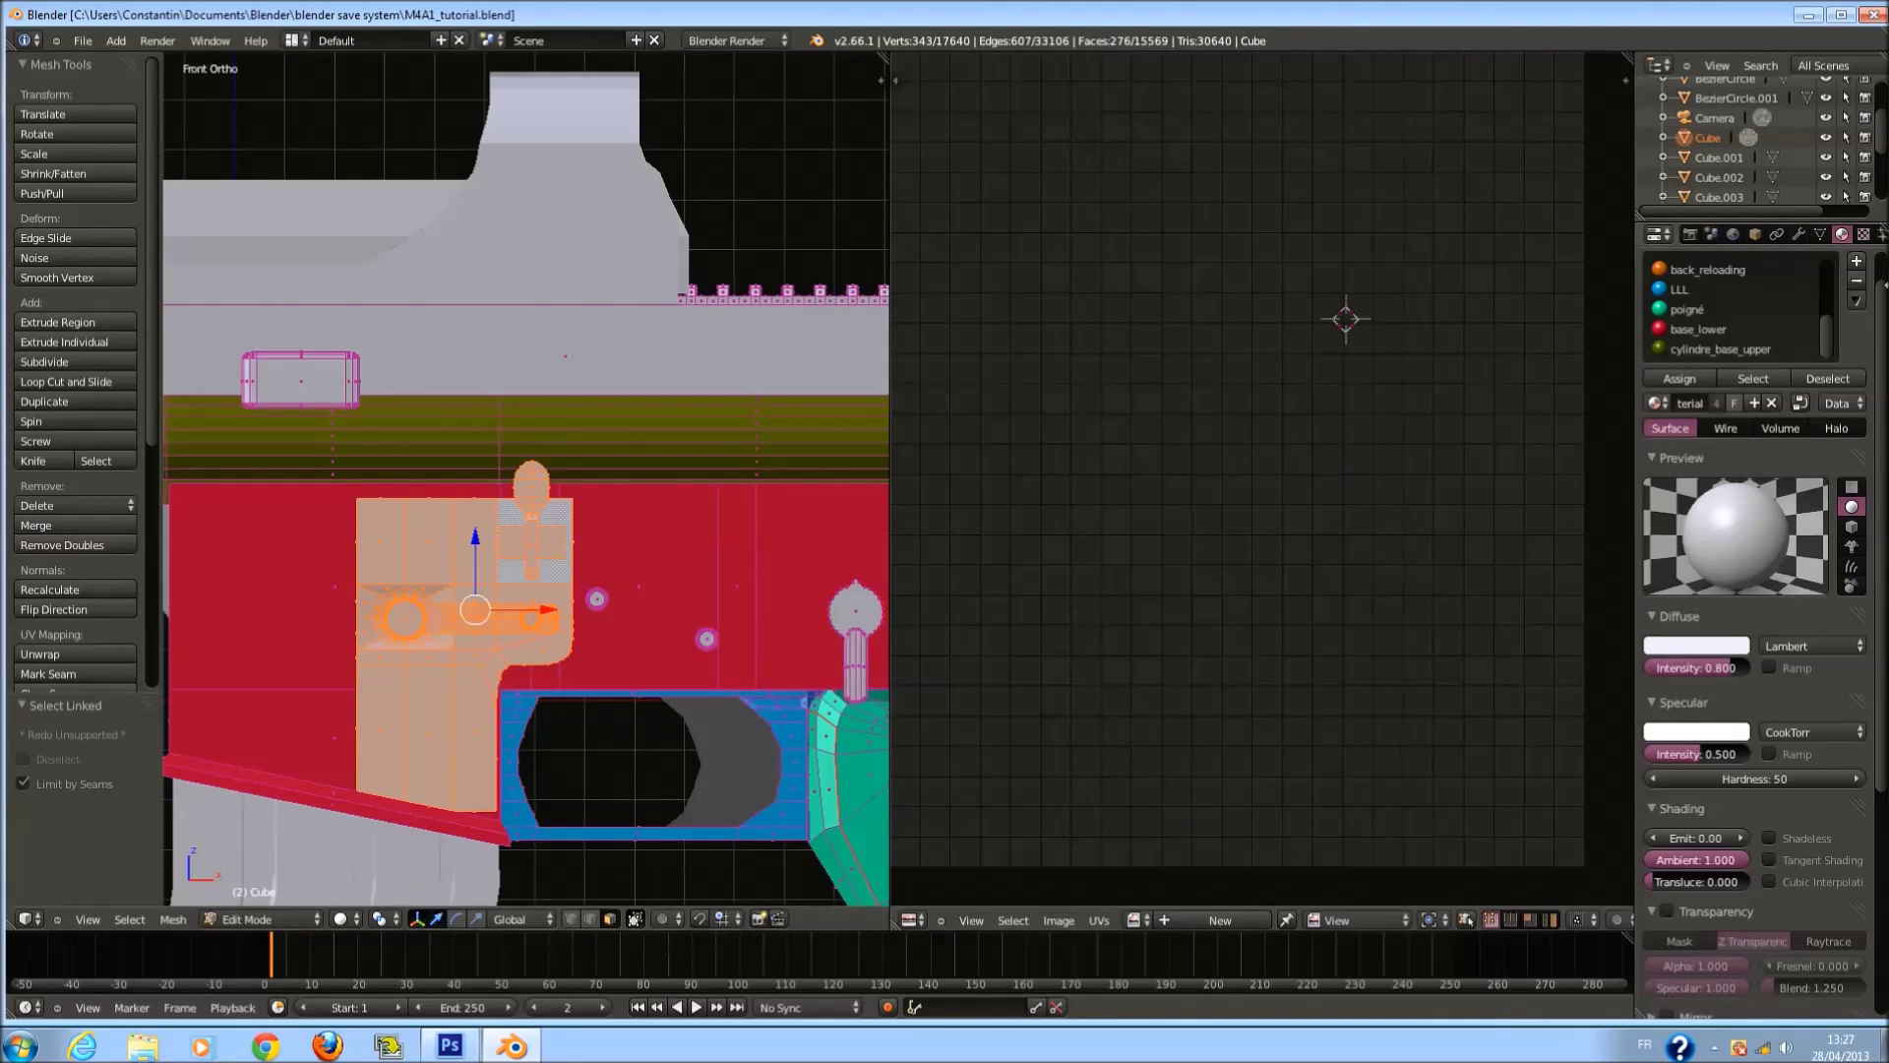
Create a new material named option, assign it to the selected side plate pieces, and set its diffuse color to pink.
left_click(1858, 266)
left_click(1716, 407)
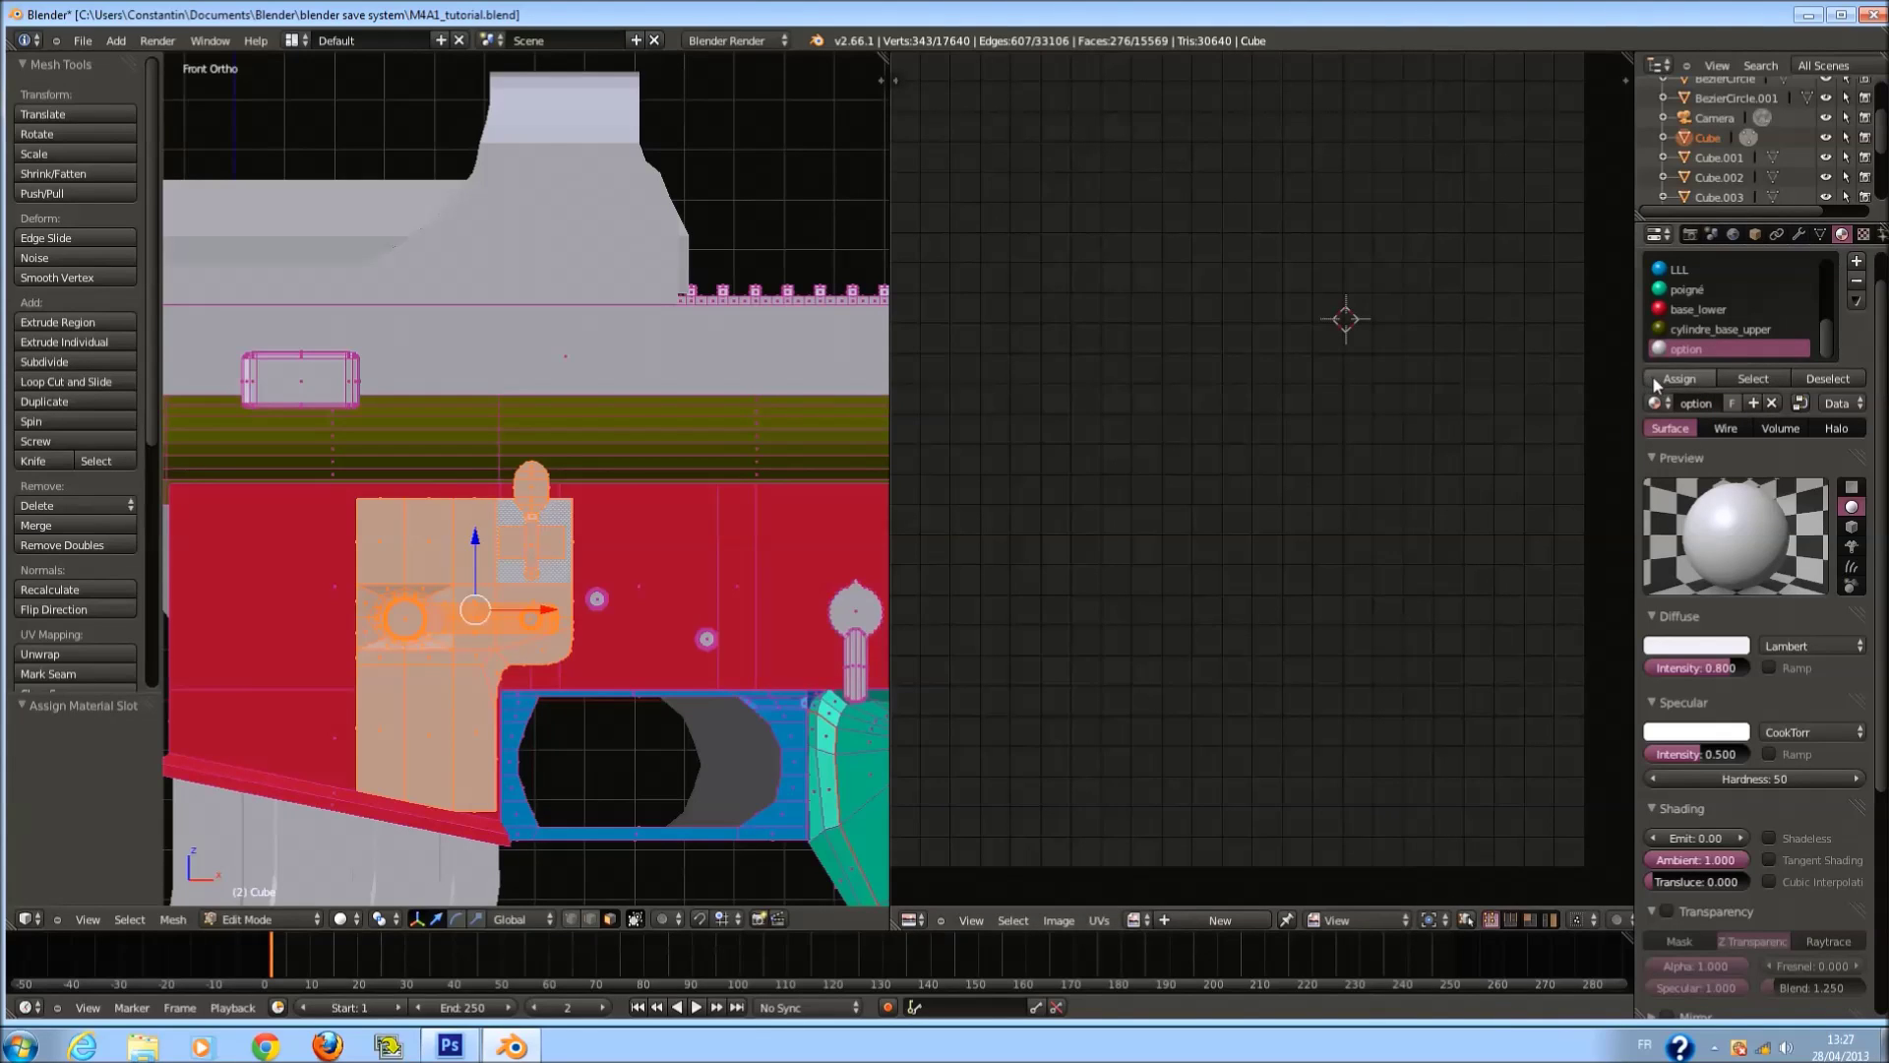
left_click(1656, 646)
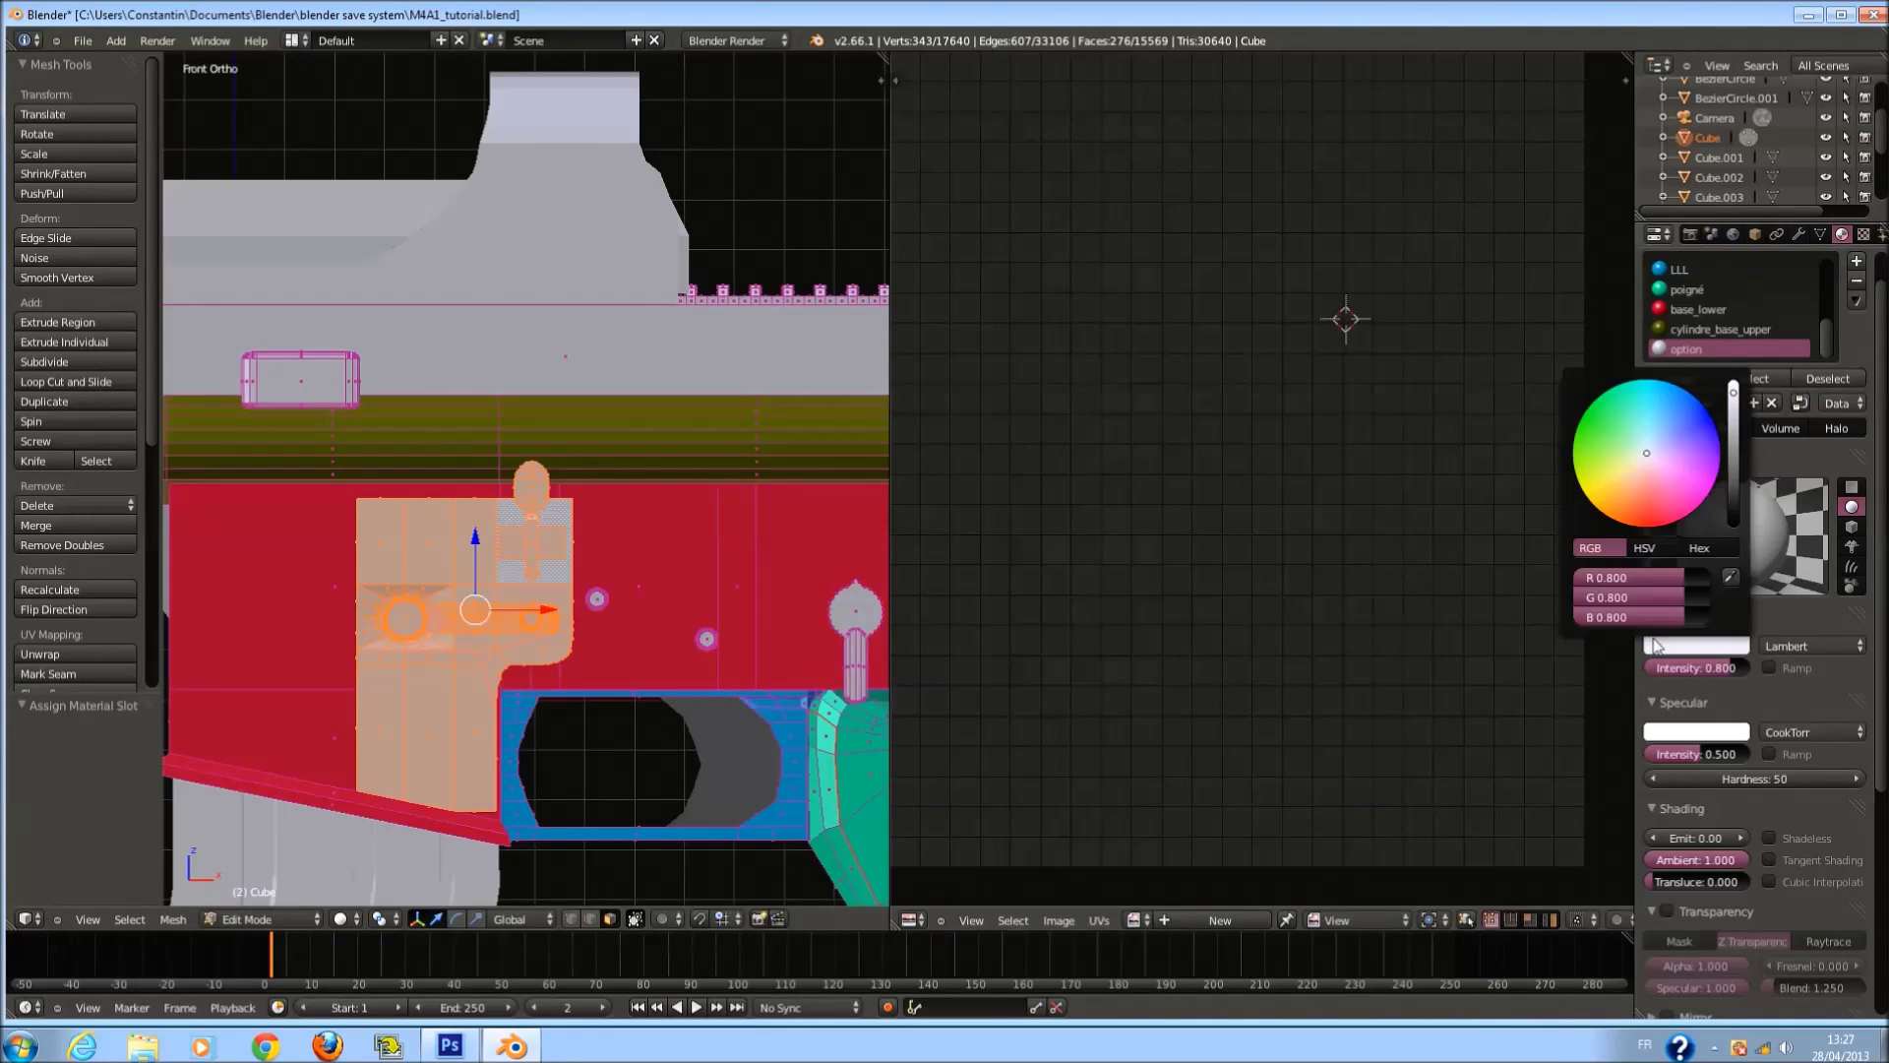
left_click_drag(1671, 471, 1673, 490)
Select all linked faces of the small rectangular part on the upper receiver and assign it the option material.
key("Tab")
scroll(535, 654, "down", 2)
middle_click_drag(536, 653, 630, 653, "shift")
scroll(630, 653, "up", 1)
key("Tab")
right_click(482, 384)
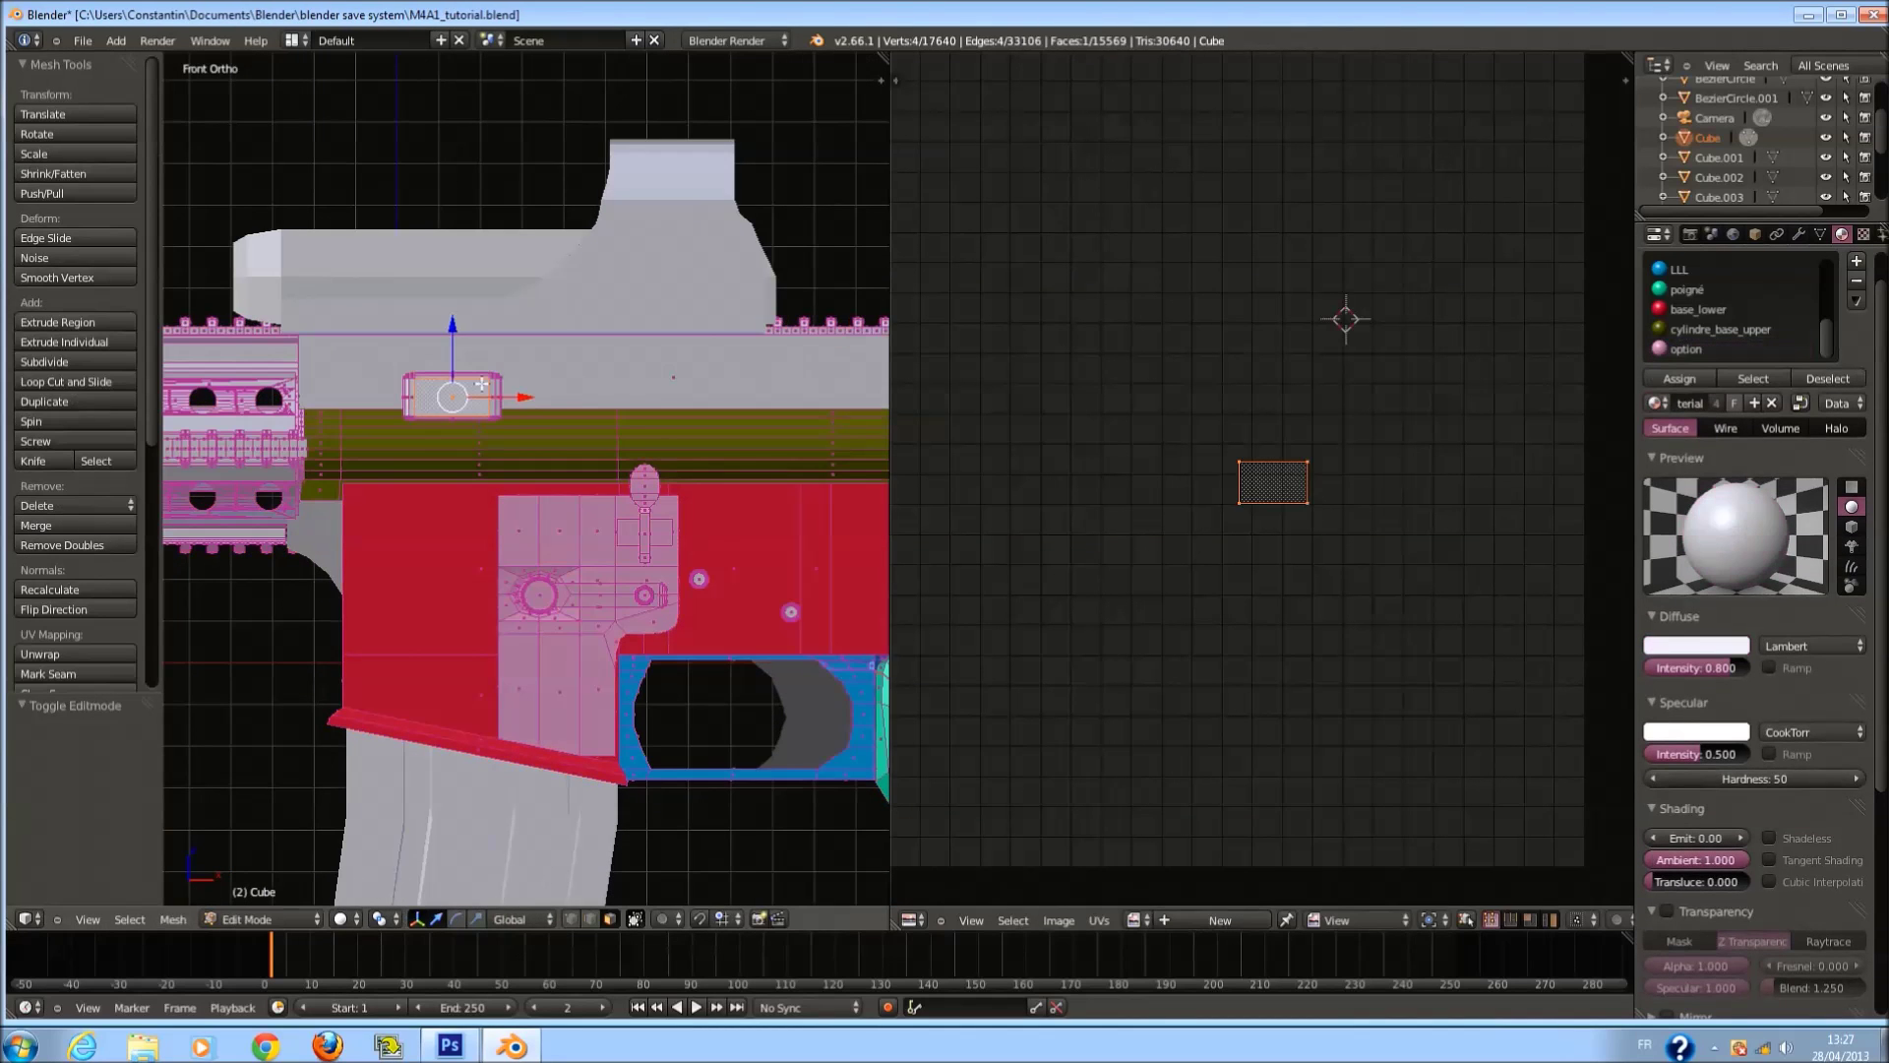
key("l")
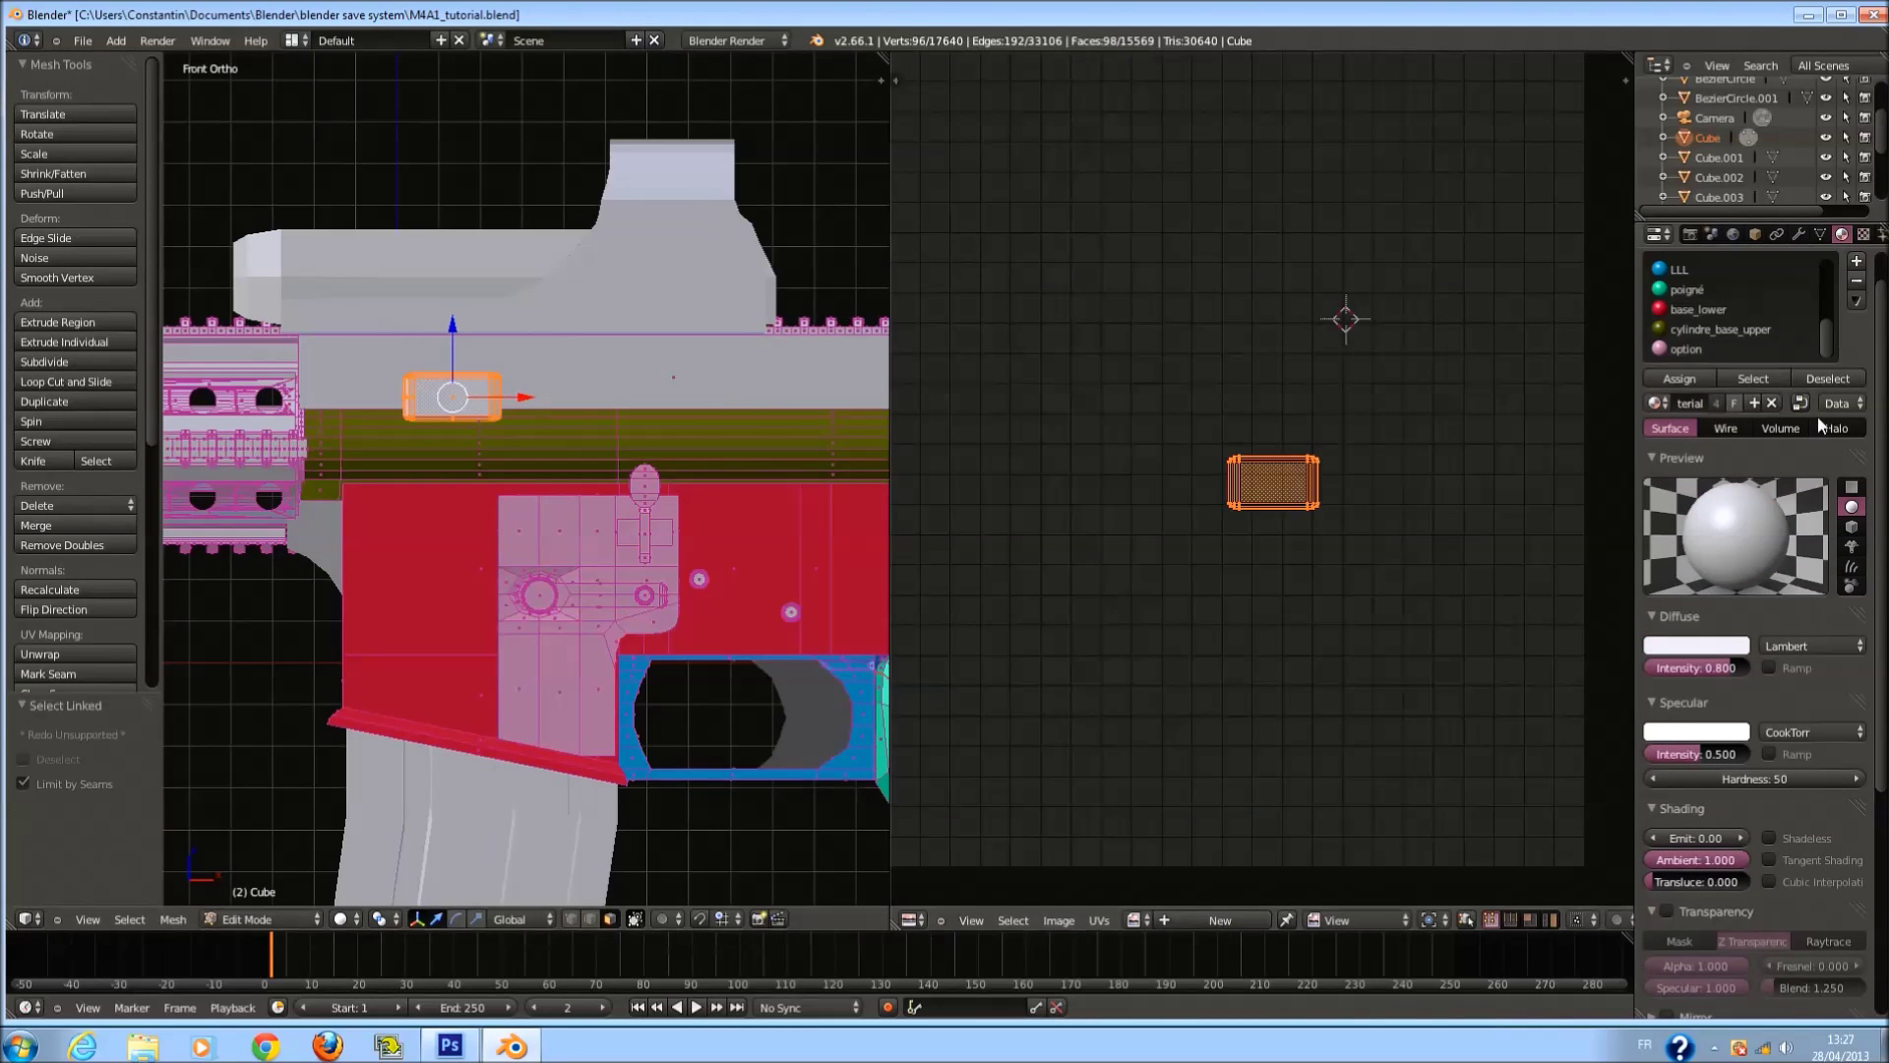
left_click(1685, 351)
left_click(1696, 382)
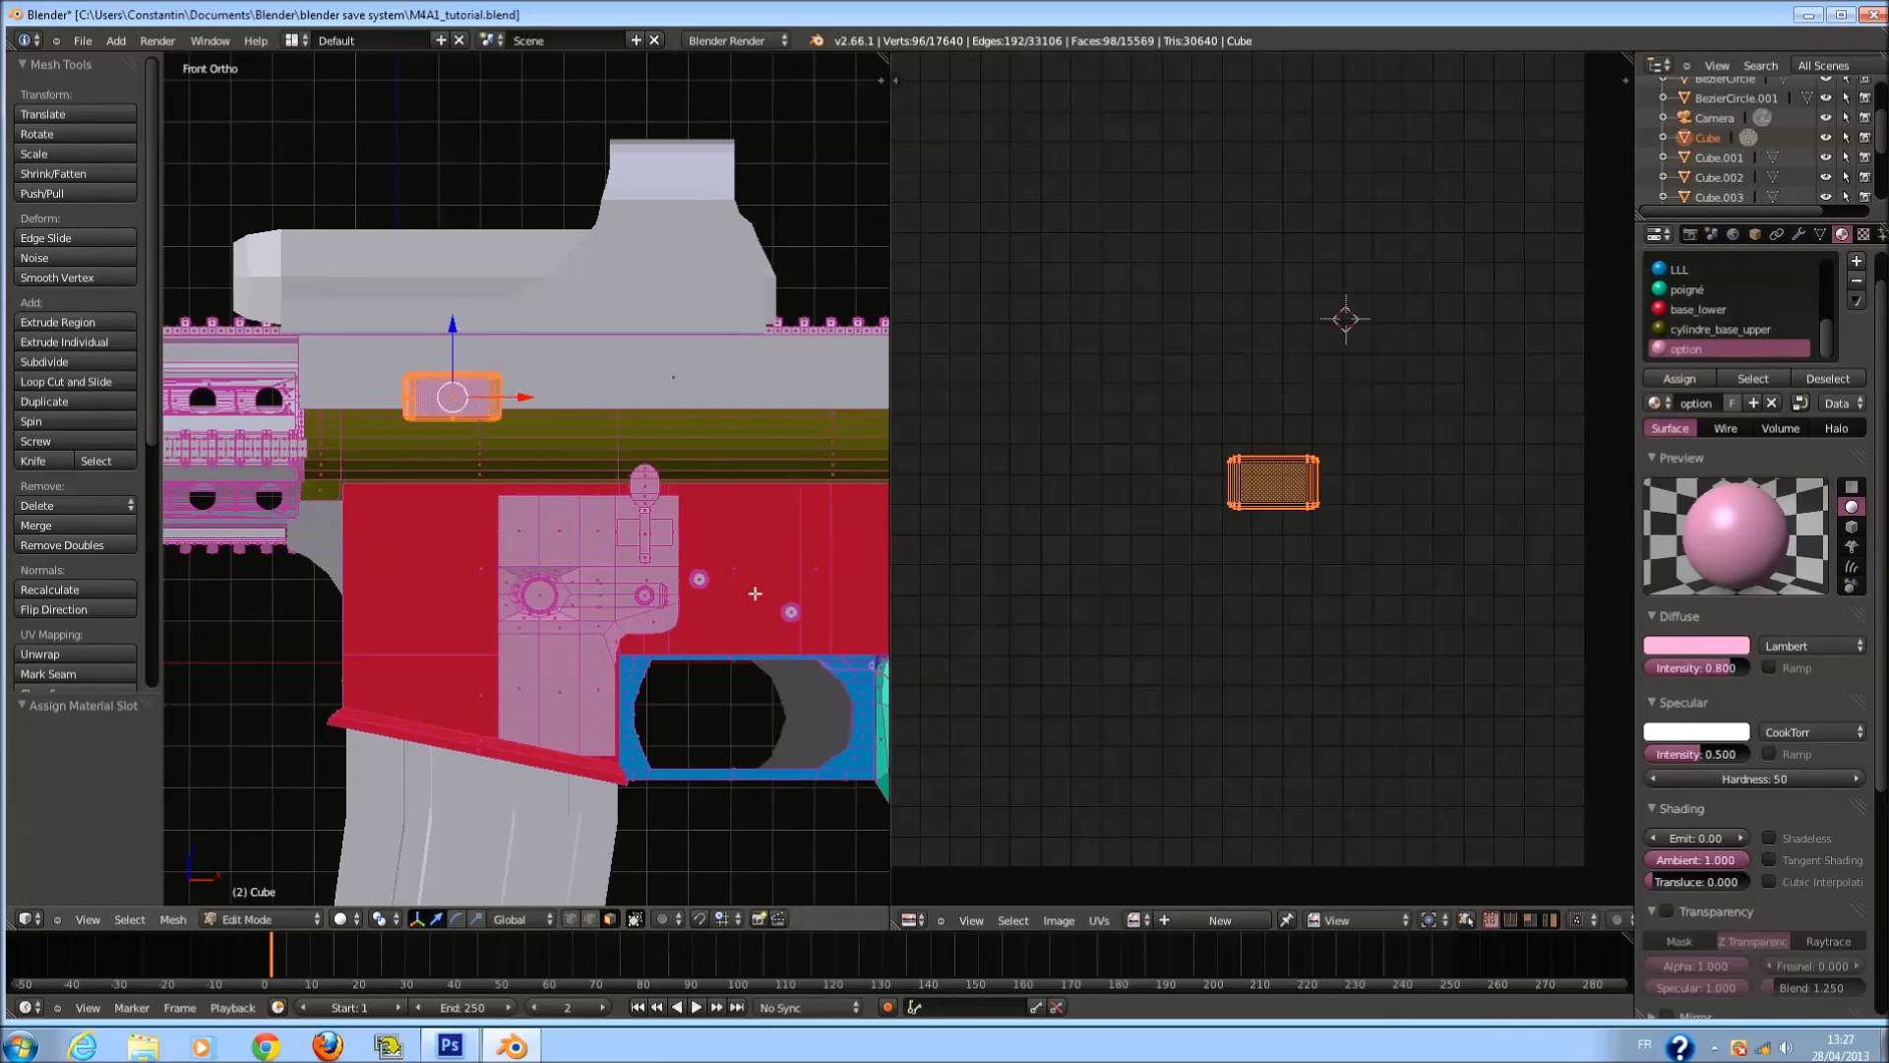
In wireframe view, clear the selection and select the four small round pins above the trigger guard.
middle_click_drag(767, 615, 608, 616, "shift")
key("z")
scroll(626, 637, "up", 2)
key("a")
key("a")
right_click(557, 624)
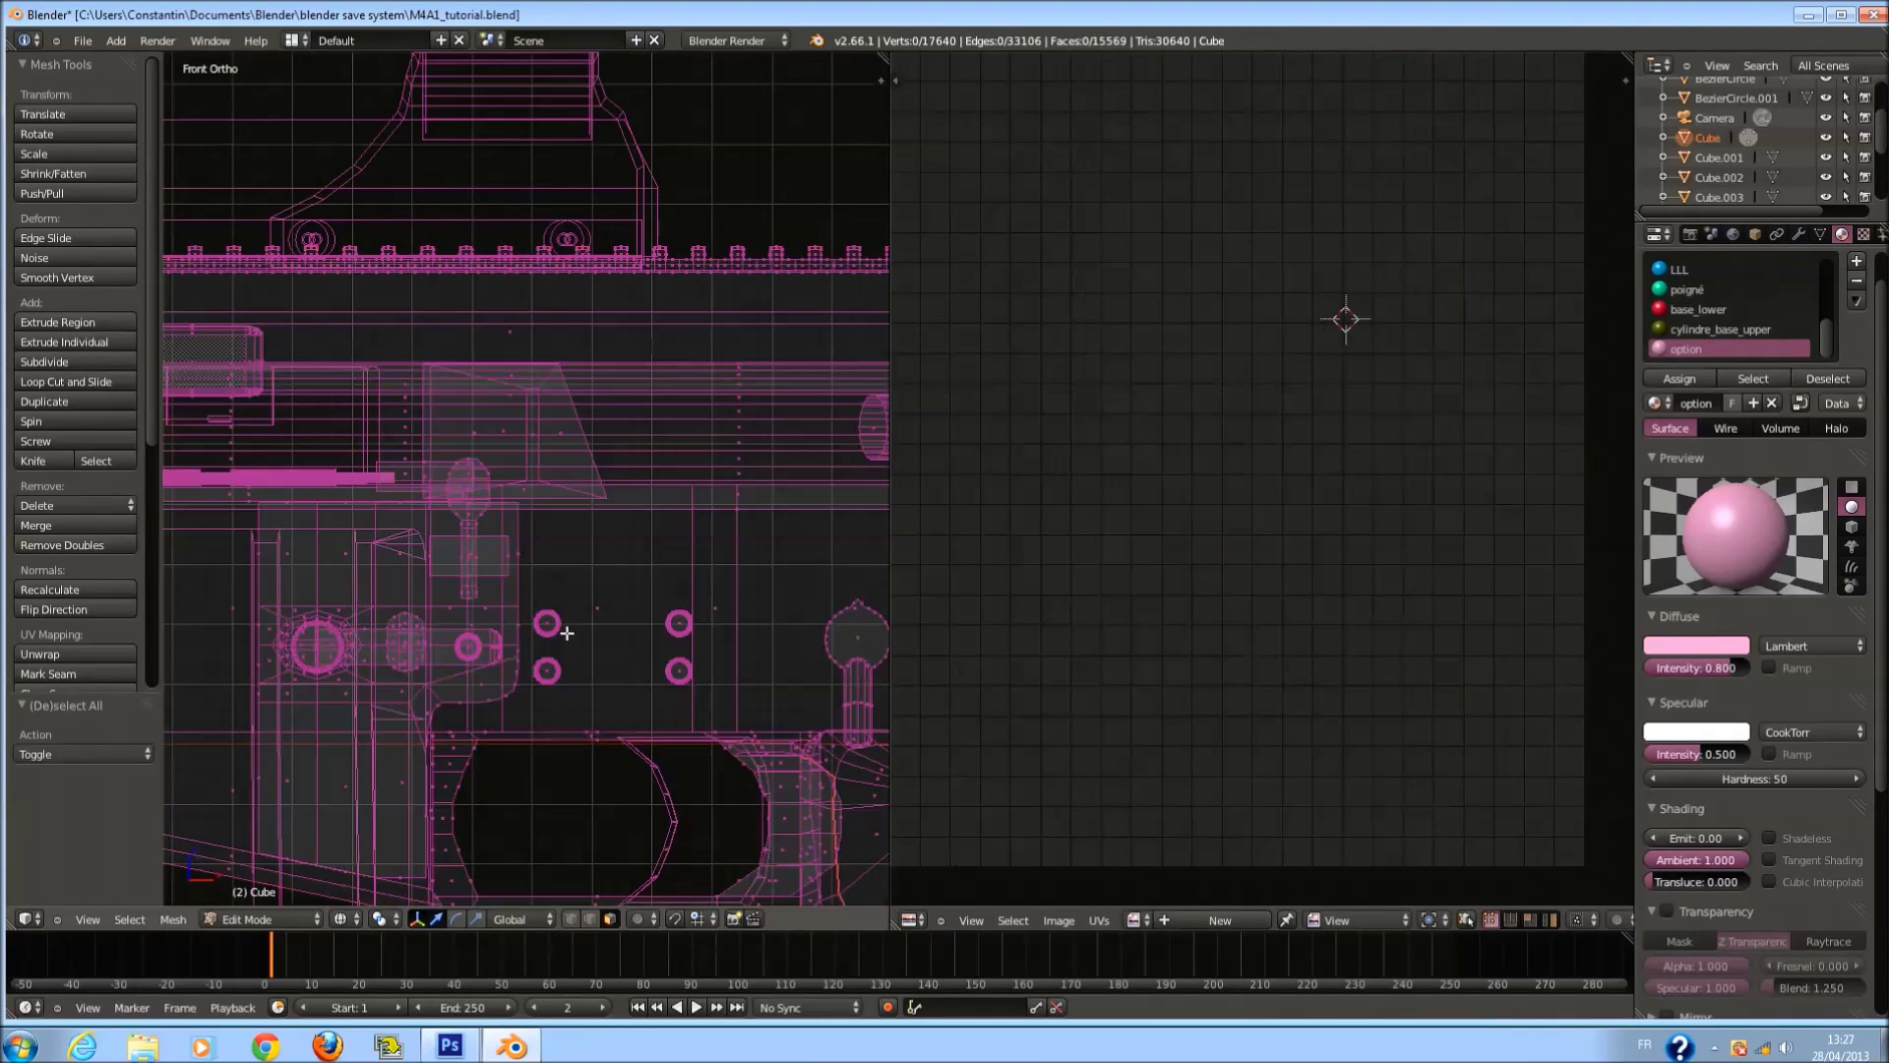
right_click(547, 671, "shift")
right_click(679, 623, "shift")
right_click(681, 669, "shift")
right_click(682, 669)
Add the linked faces of the lever above the grip and the round pin near the receiver's rear to the selection.
scroll(684, 670, "up", 4, "ctrl")
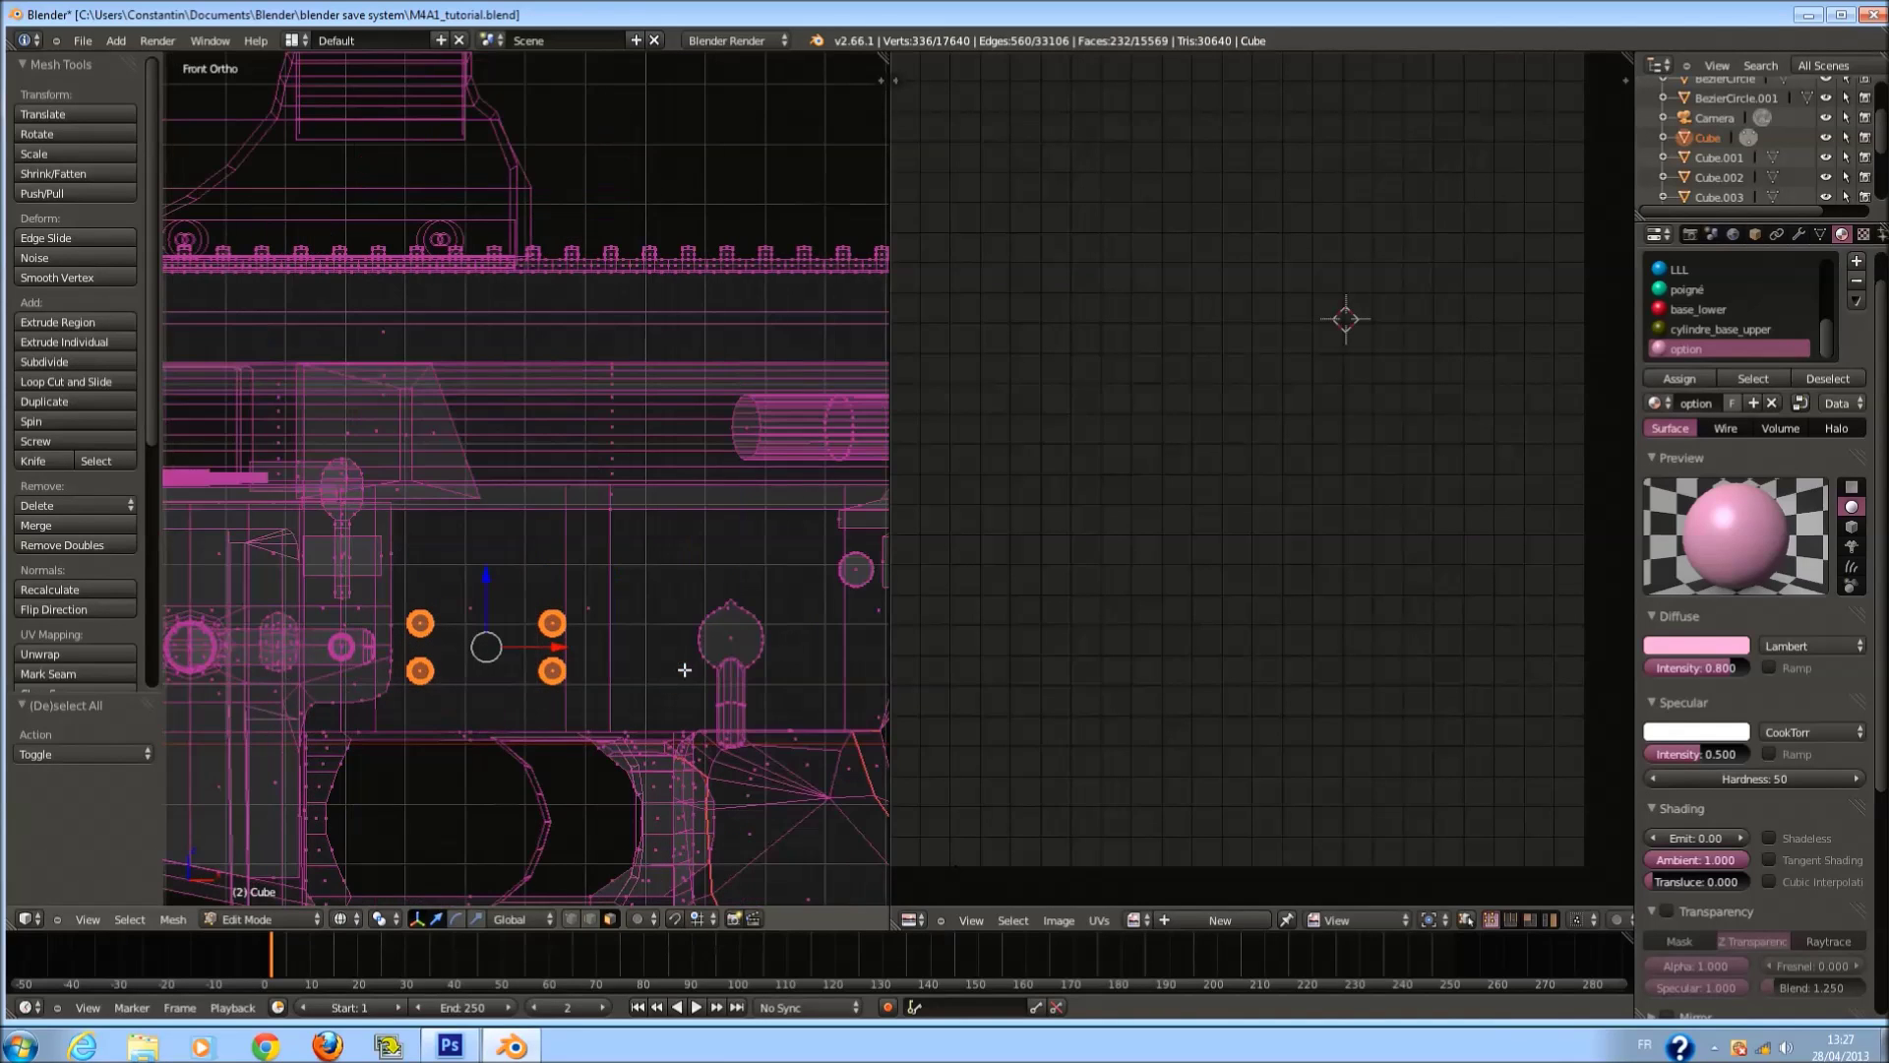
key("l")
scroll(784, 643, "up", 1)
scroll(787, 610, "down", 2)
key("l")
Try Project from View (Bounds) on the selected pins and lever, and cancel the accidental face inset.
key("u")
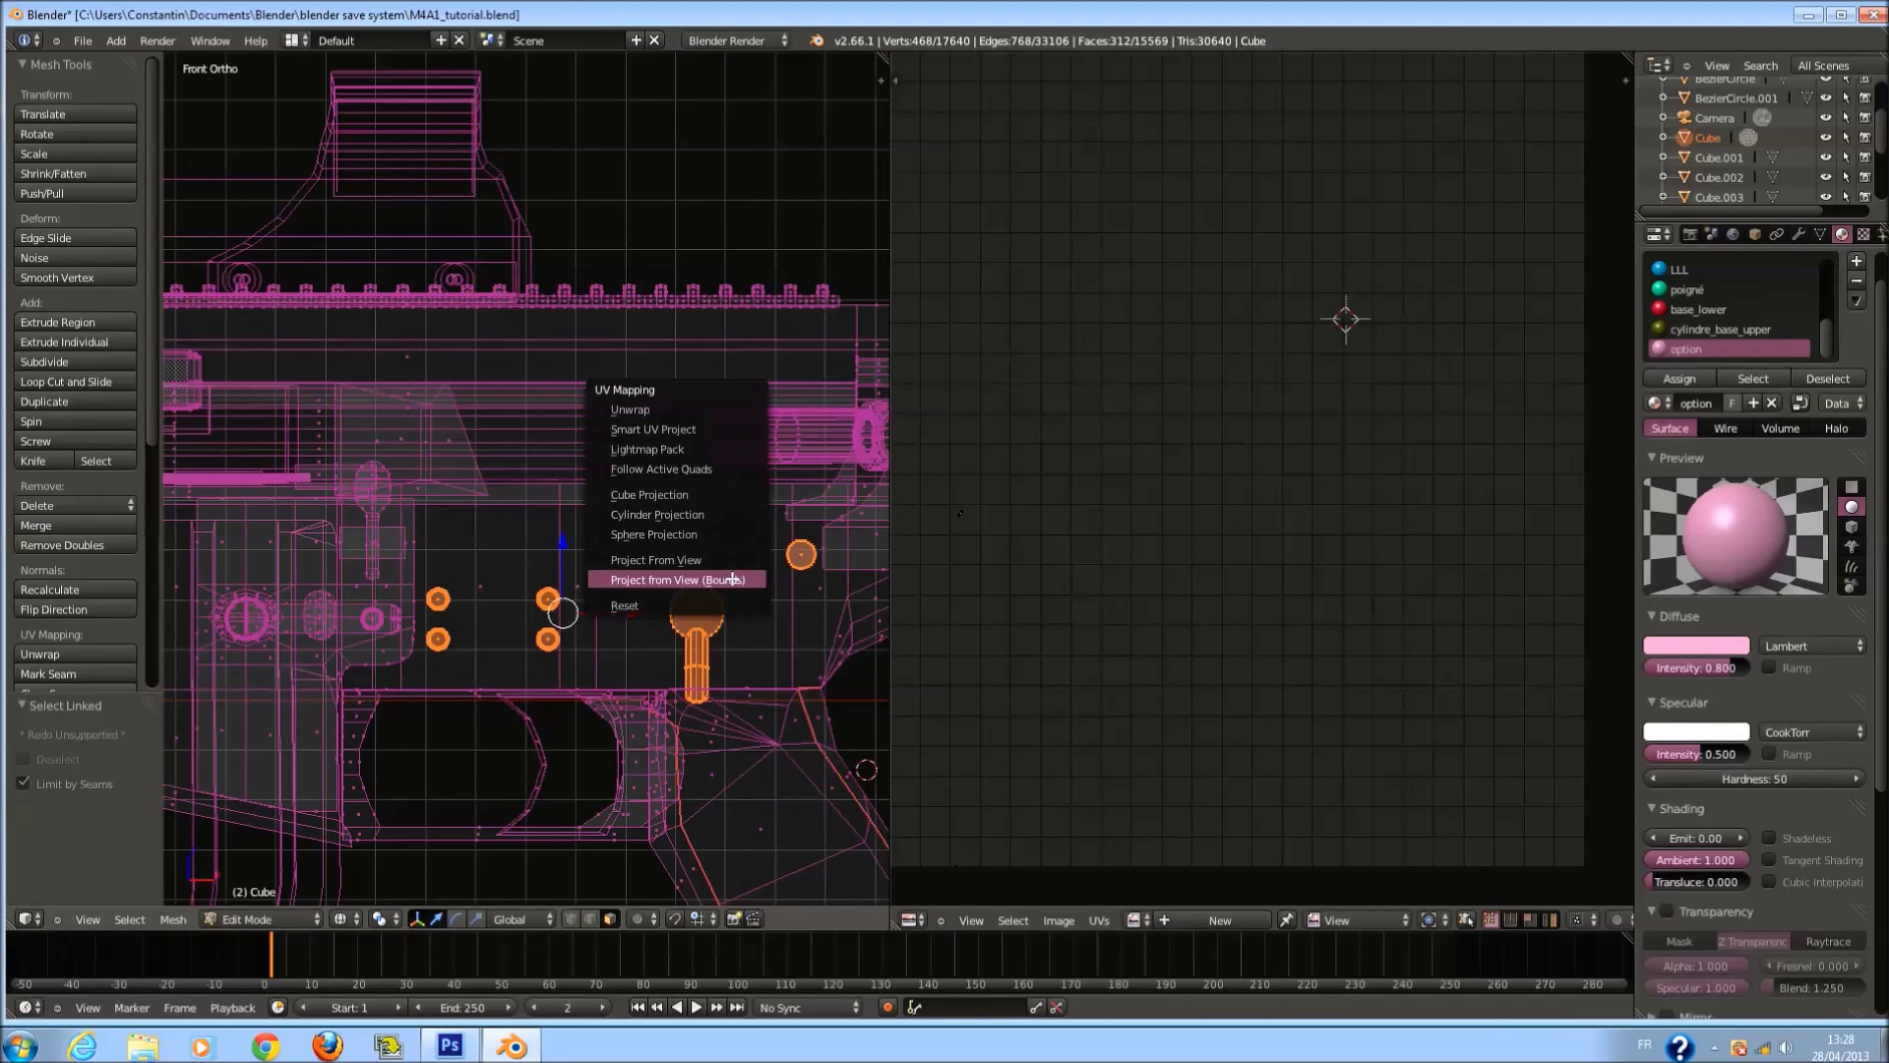
left_click(732, 578)
key("i")
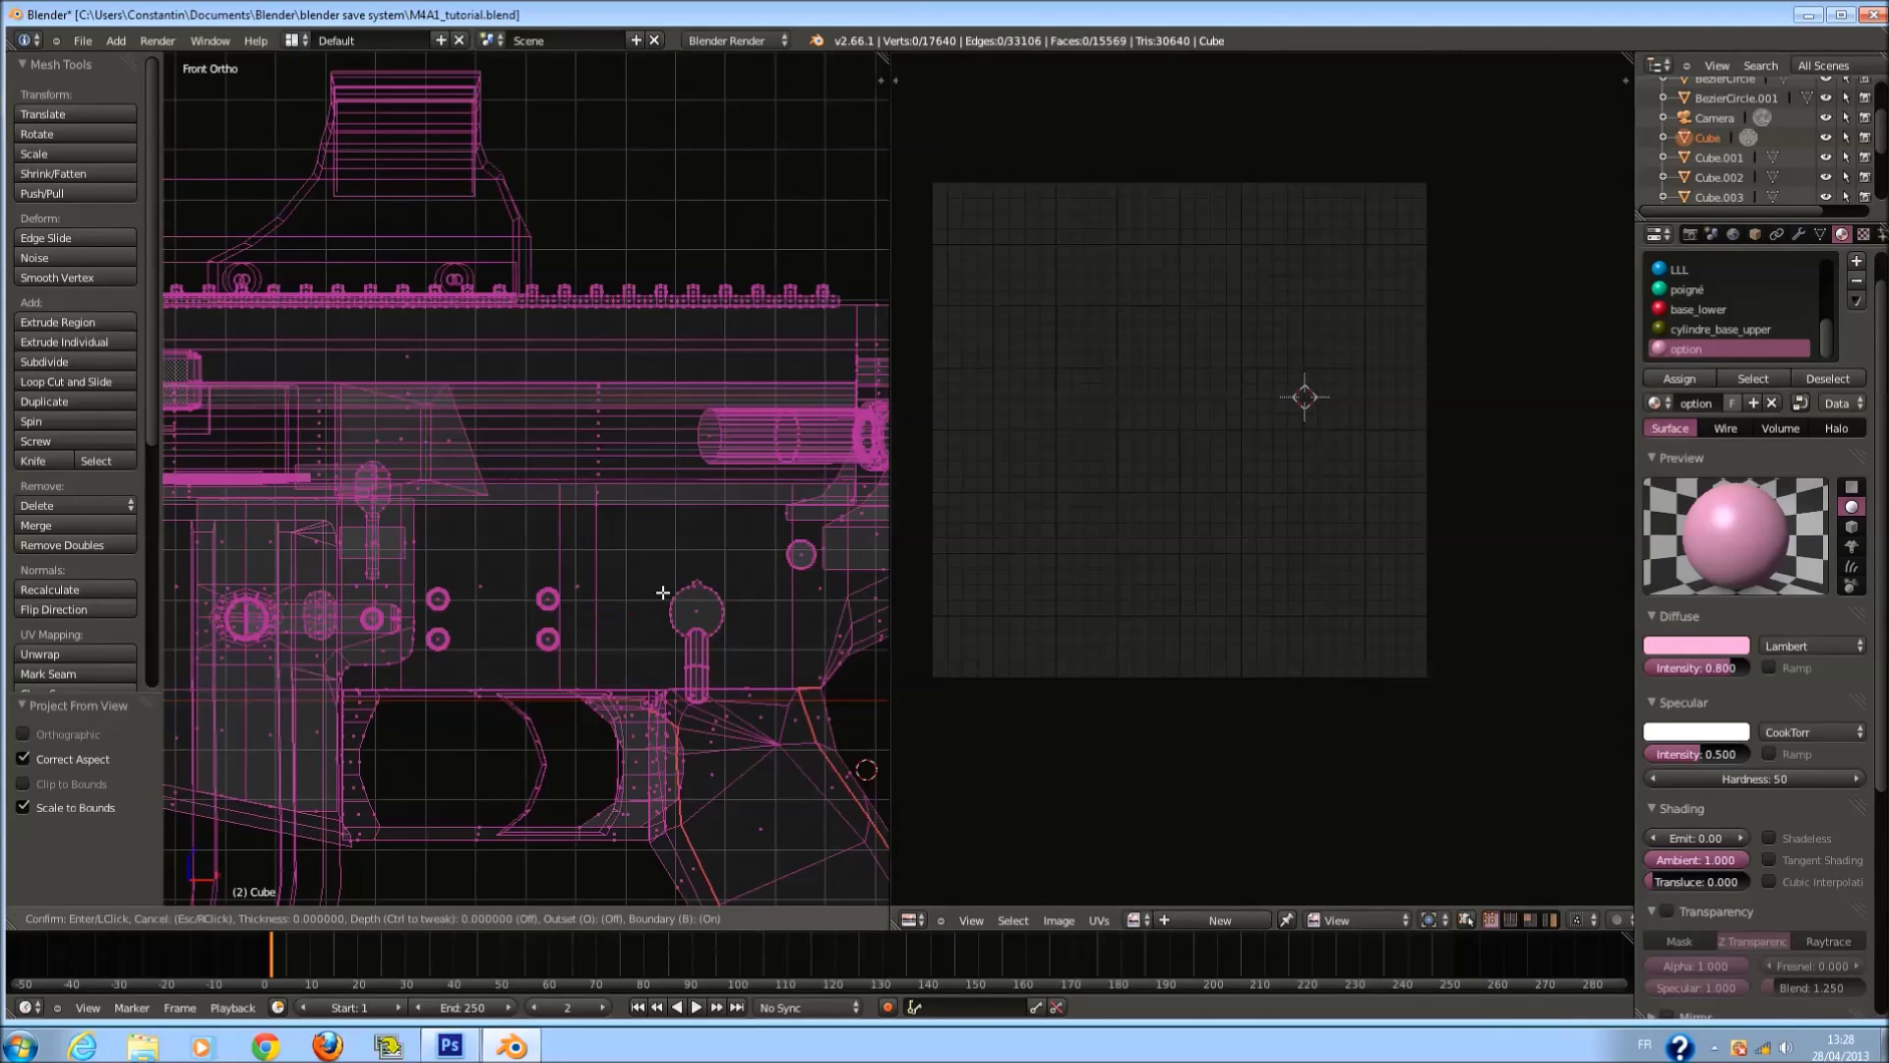
key("Escape")
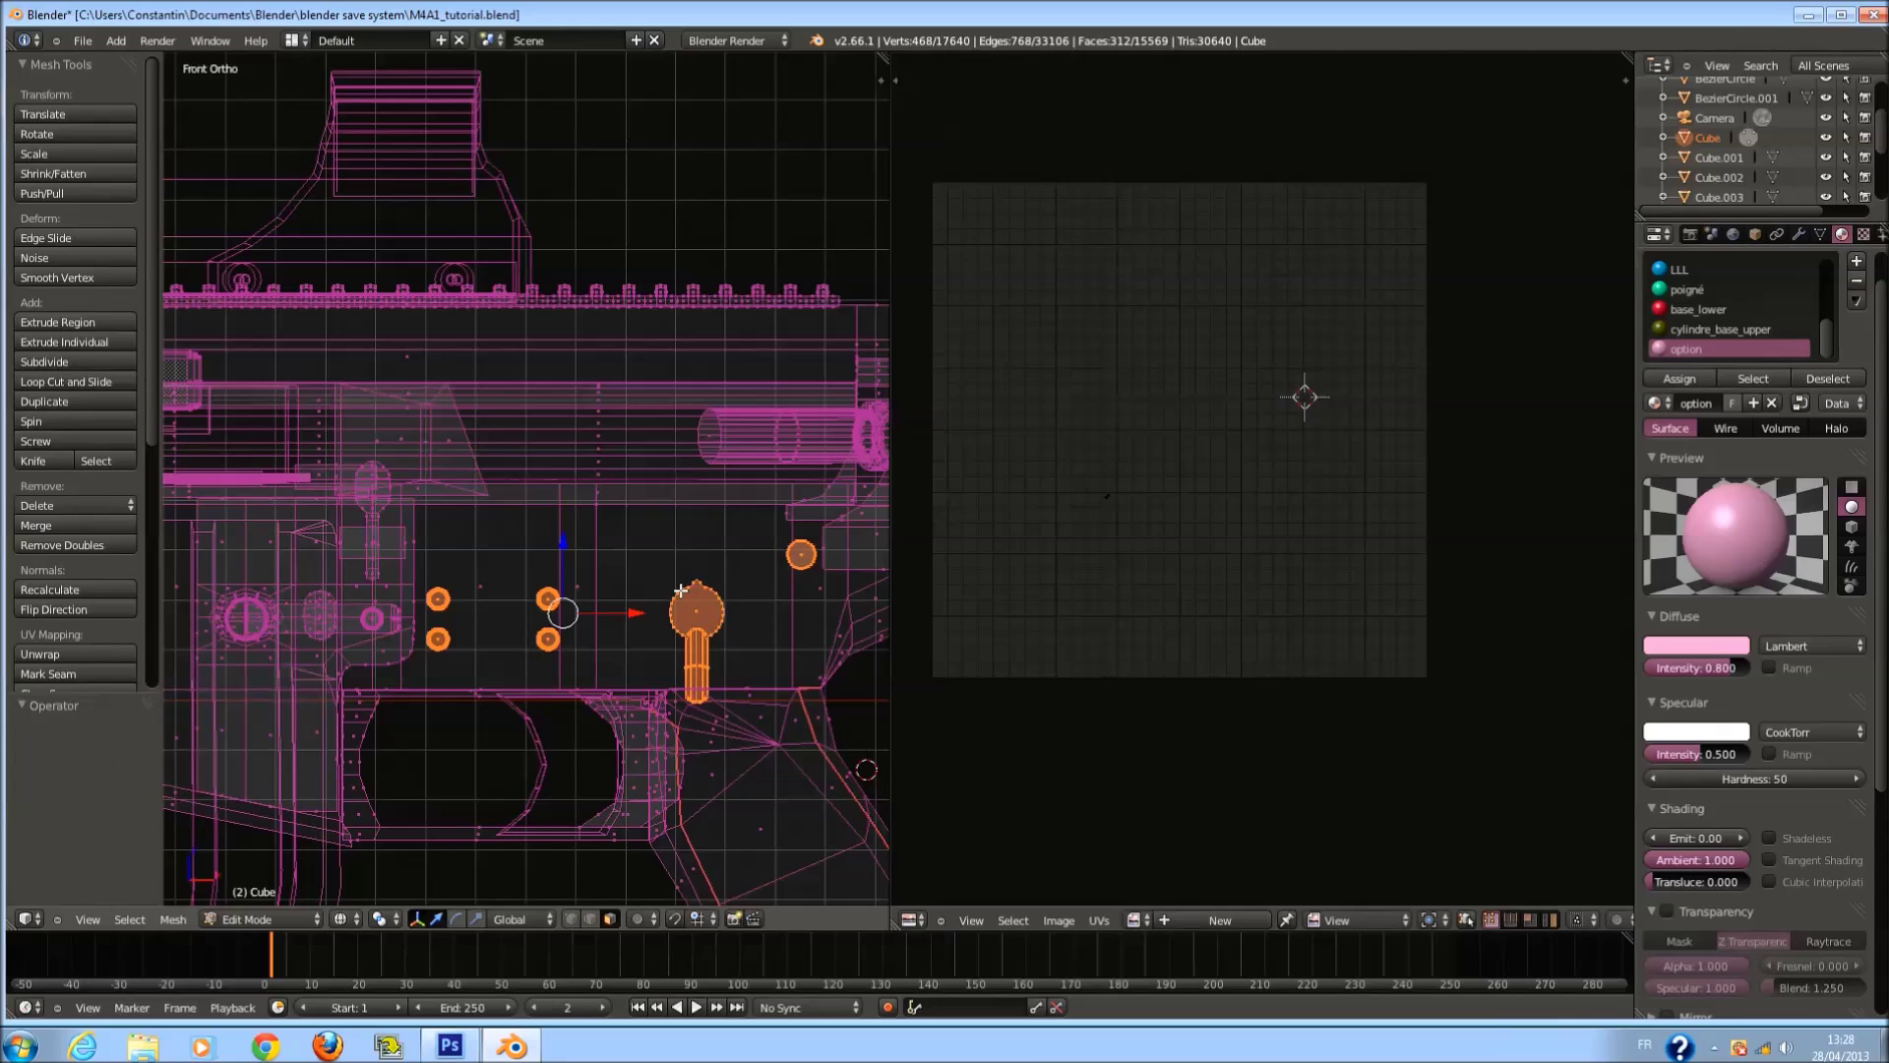
Unwrap the pins and lever with Project From View, select their islands, and assign the faces the option material.
key("u")
left_click(689, 575)
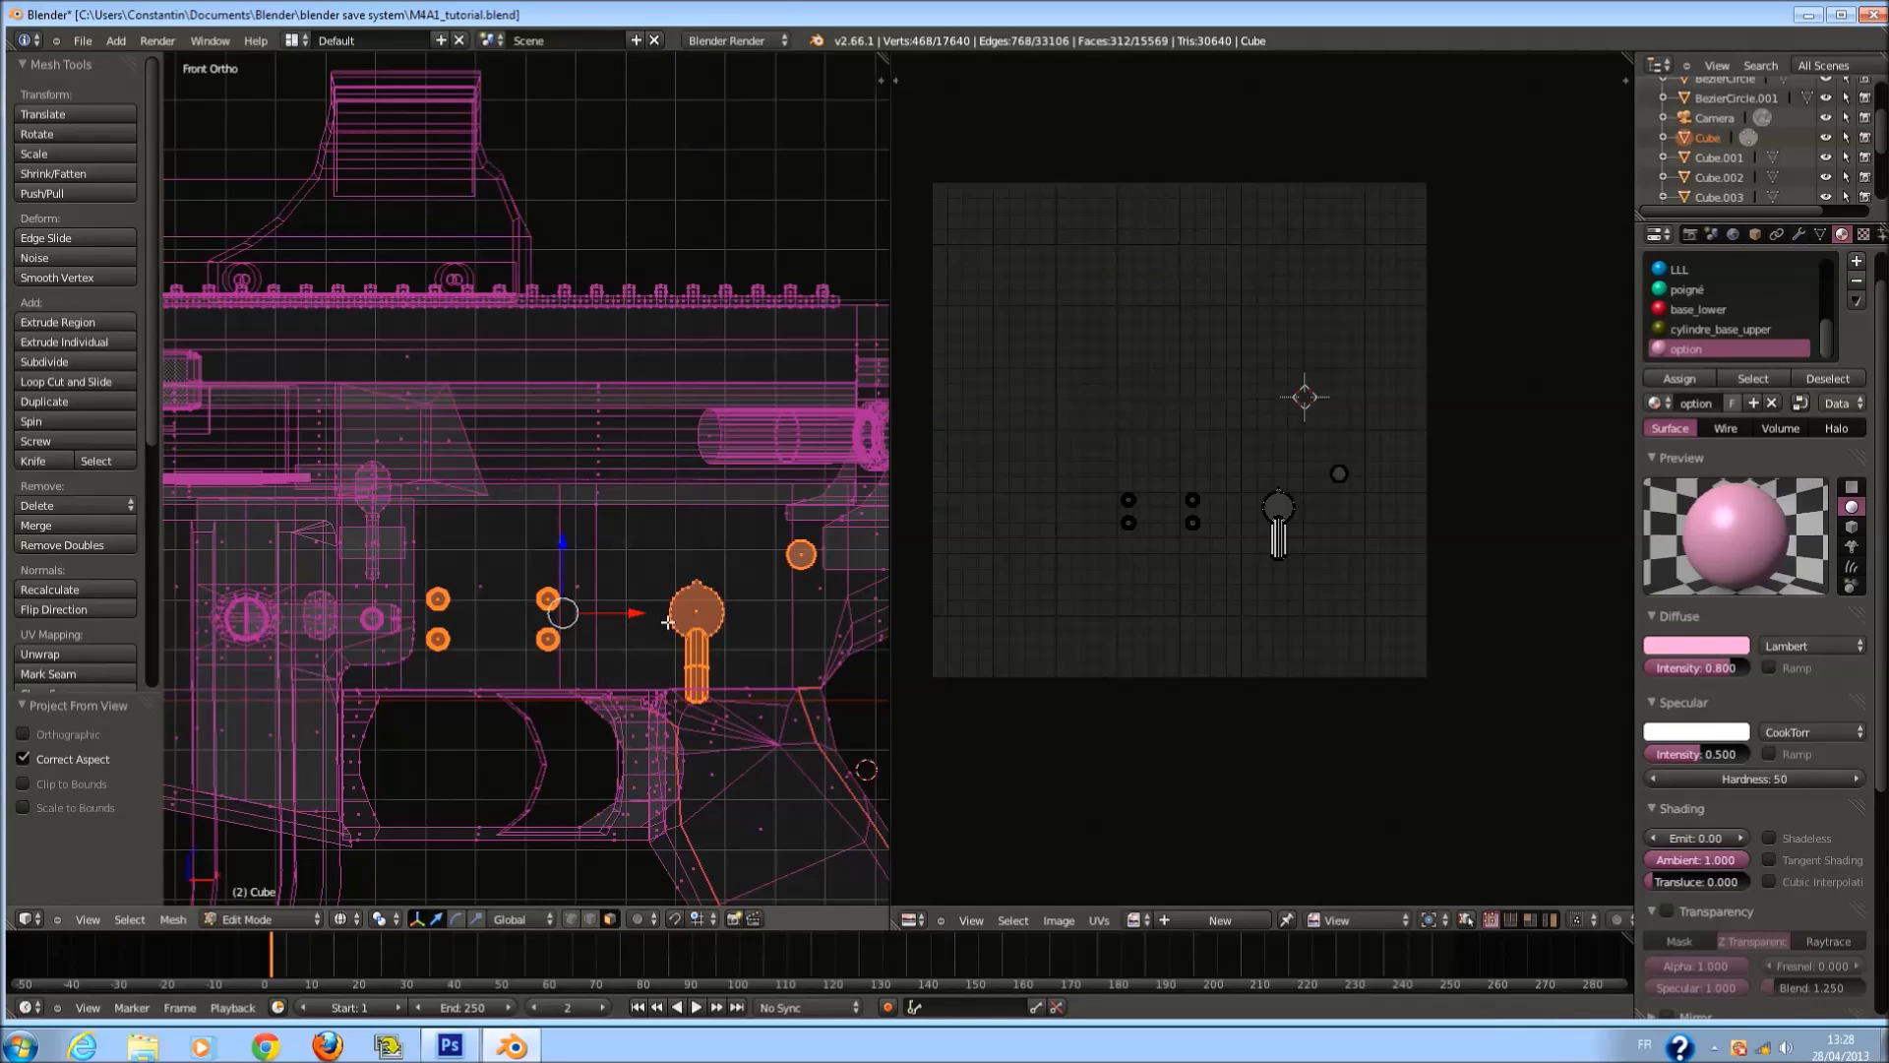
key("a")
left_click(1712, 379)
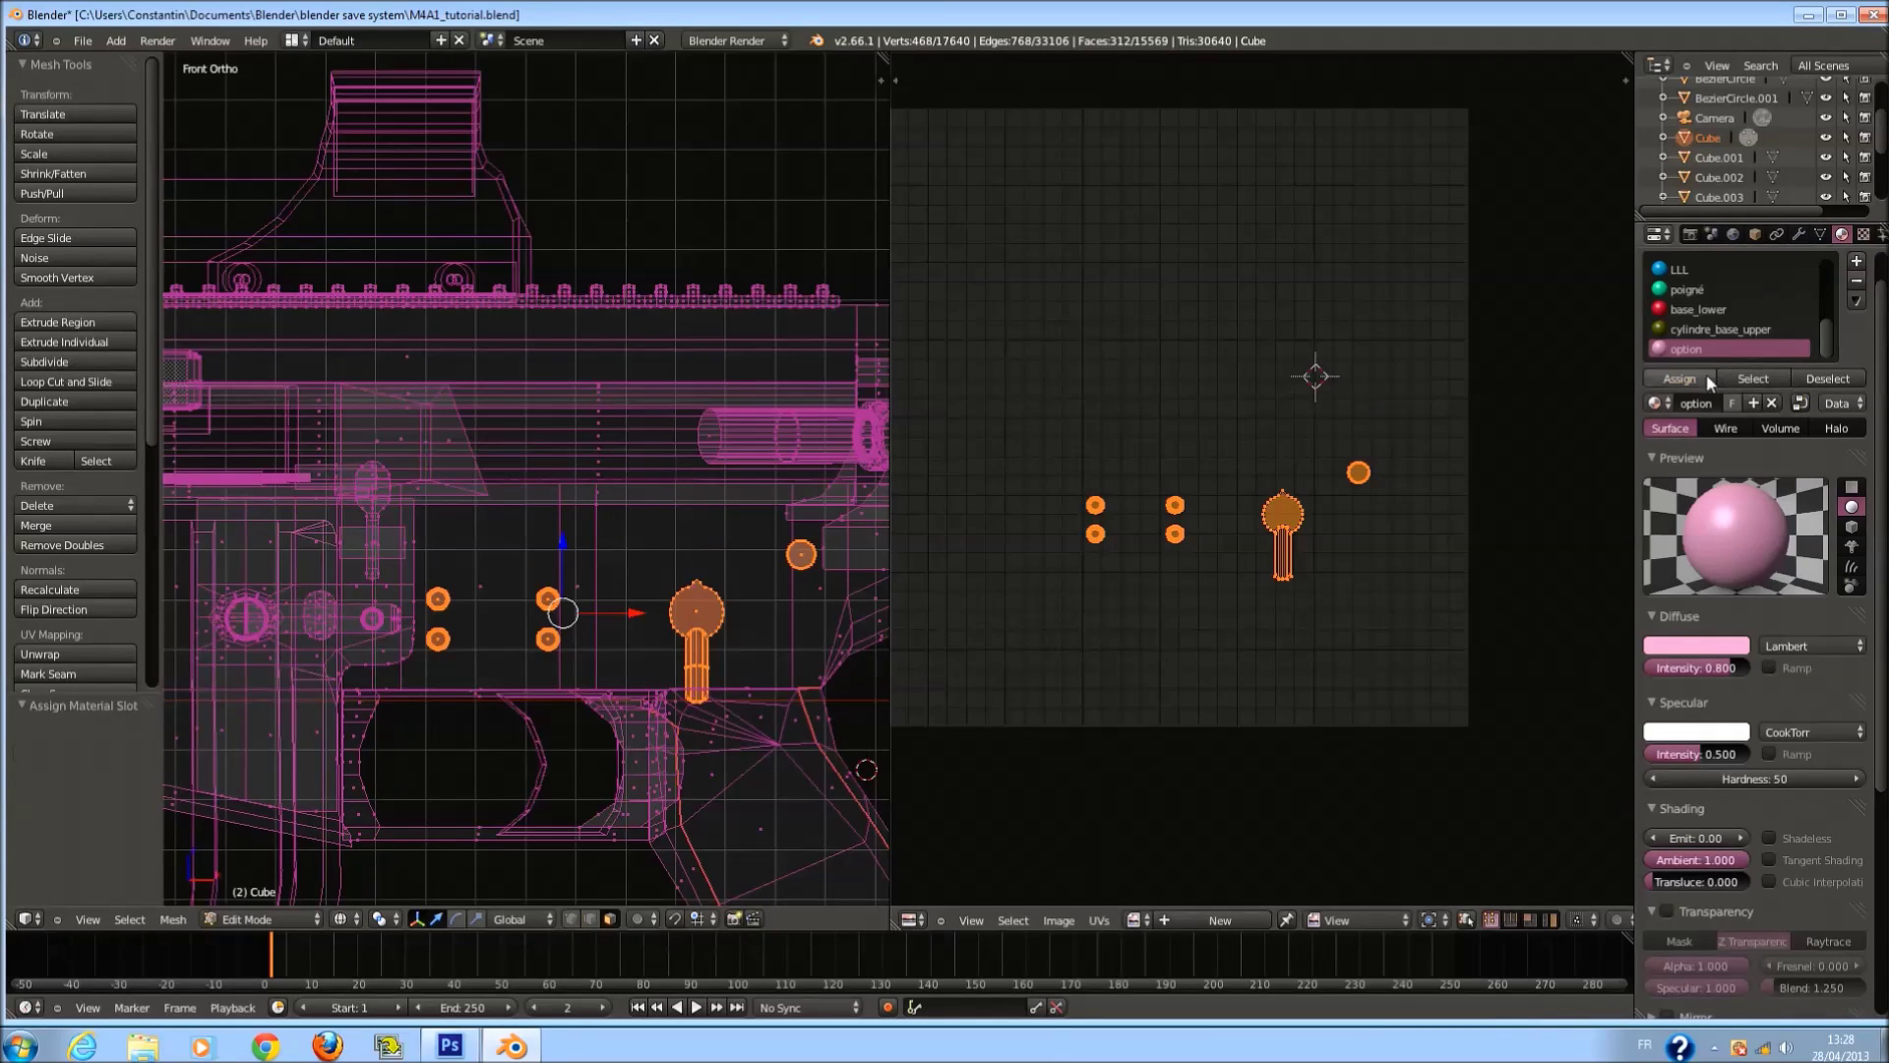
Scale the pin and lever islands down to less than half size and move them to the UV square's empty upper right area.
scroll(1367, 617, "down", 2)
key("s")
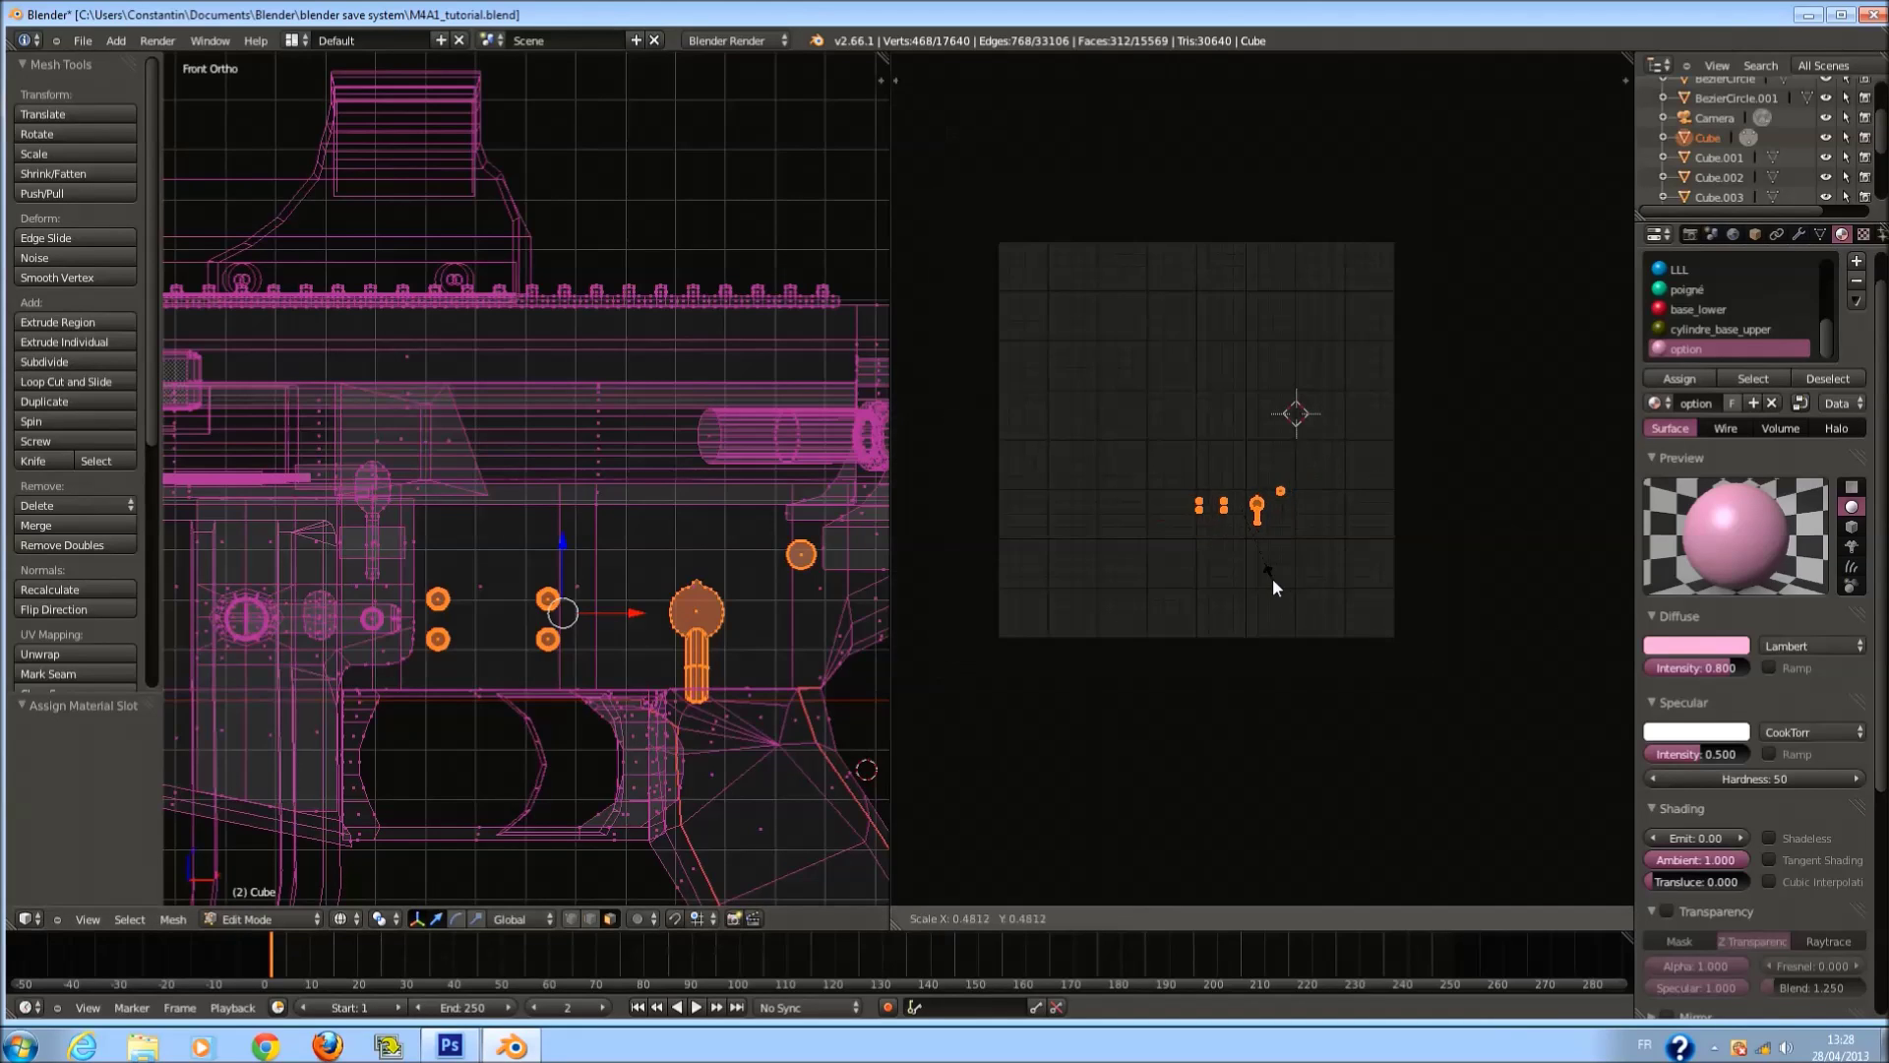
left_click(1262, 569)
key("g")
left_click(1322, 340)
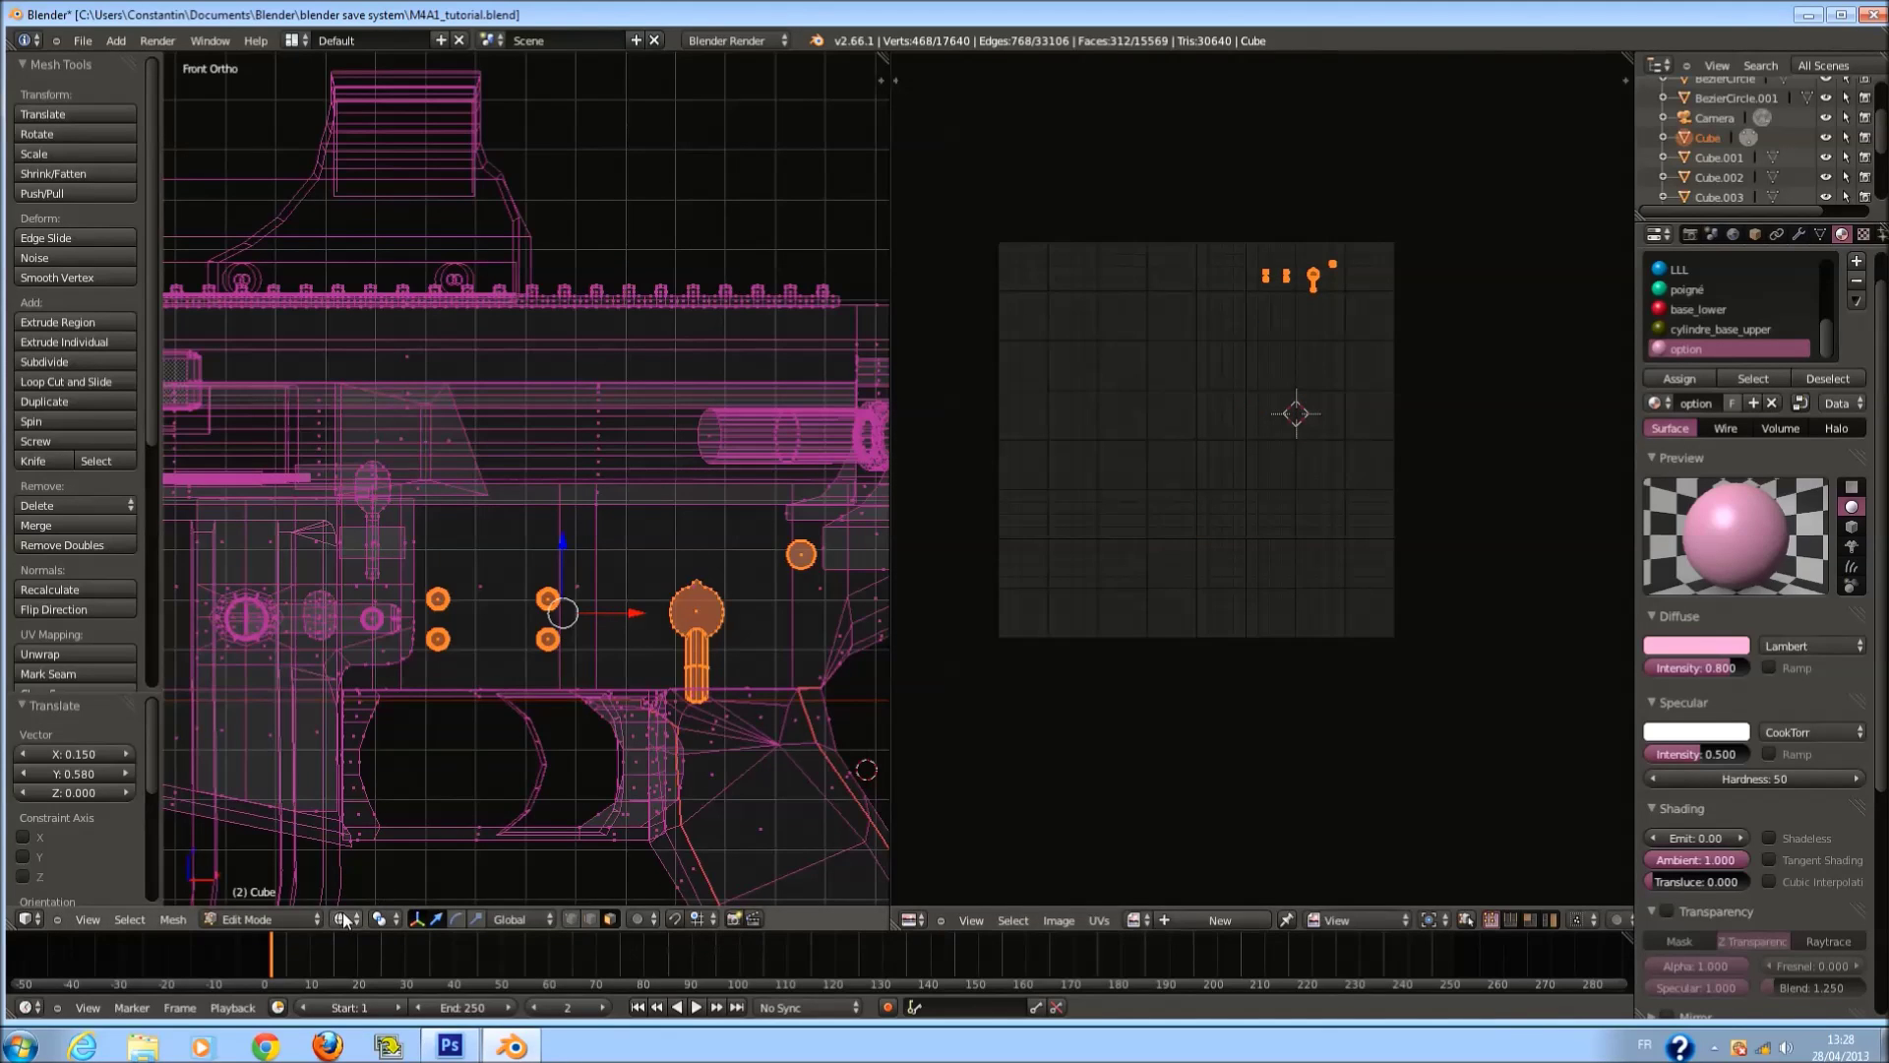
Select the whole mesh to display every UV island, and border select the pin and lever islands.
key("Tab")
key("Tab")
key("a")
scroll(1402, 510, "up", 3)
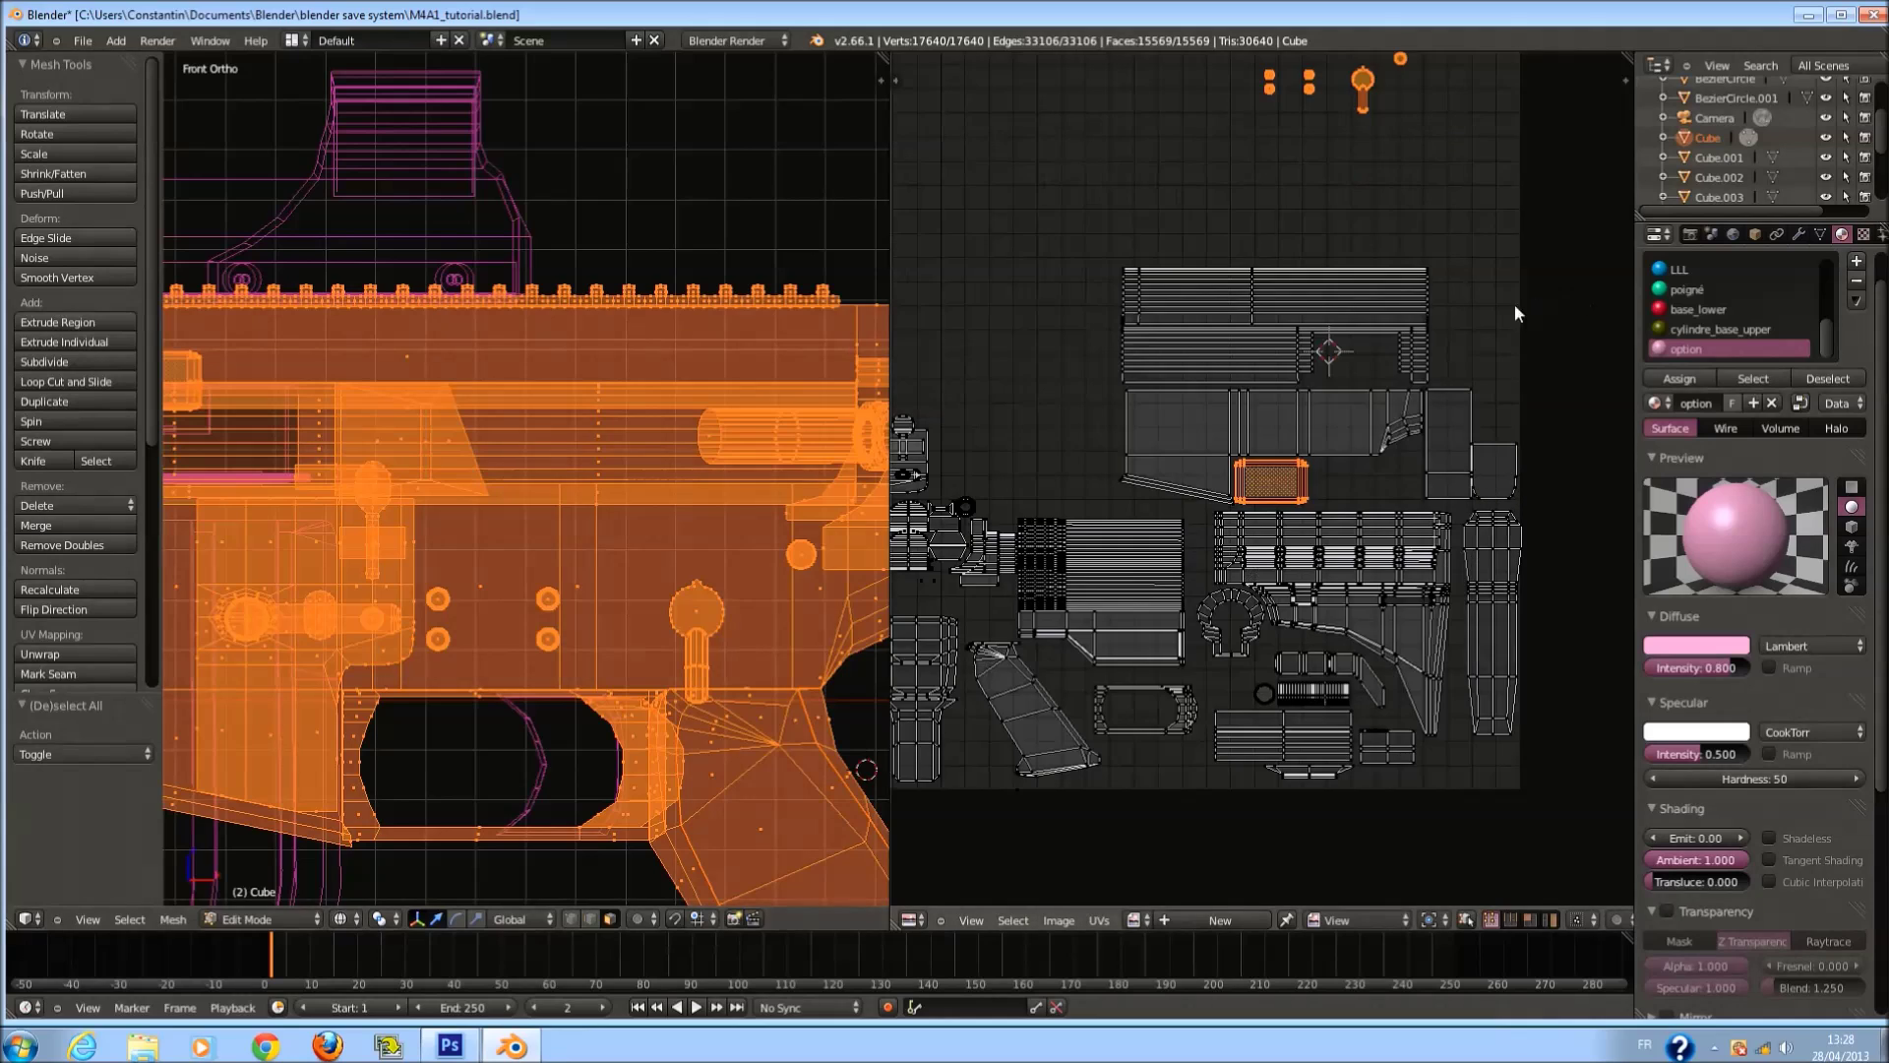
key("b")
left_click_drag(1227, 150, 1462, 287)
scroll(1448, 286, "up", 3)
scroll(1415, 374, "down", 2)
Move the pin and lever islands to the free lower right corner of the UV square, below the stock islands.
key("g")
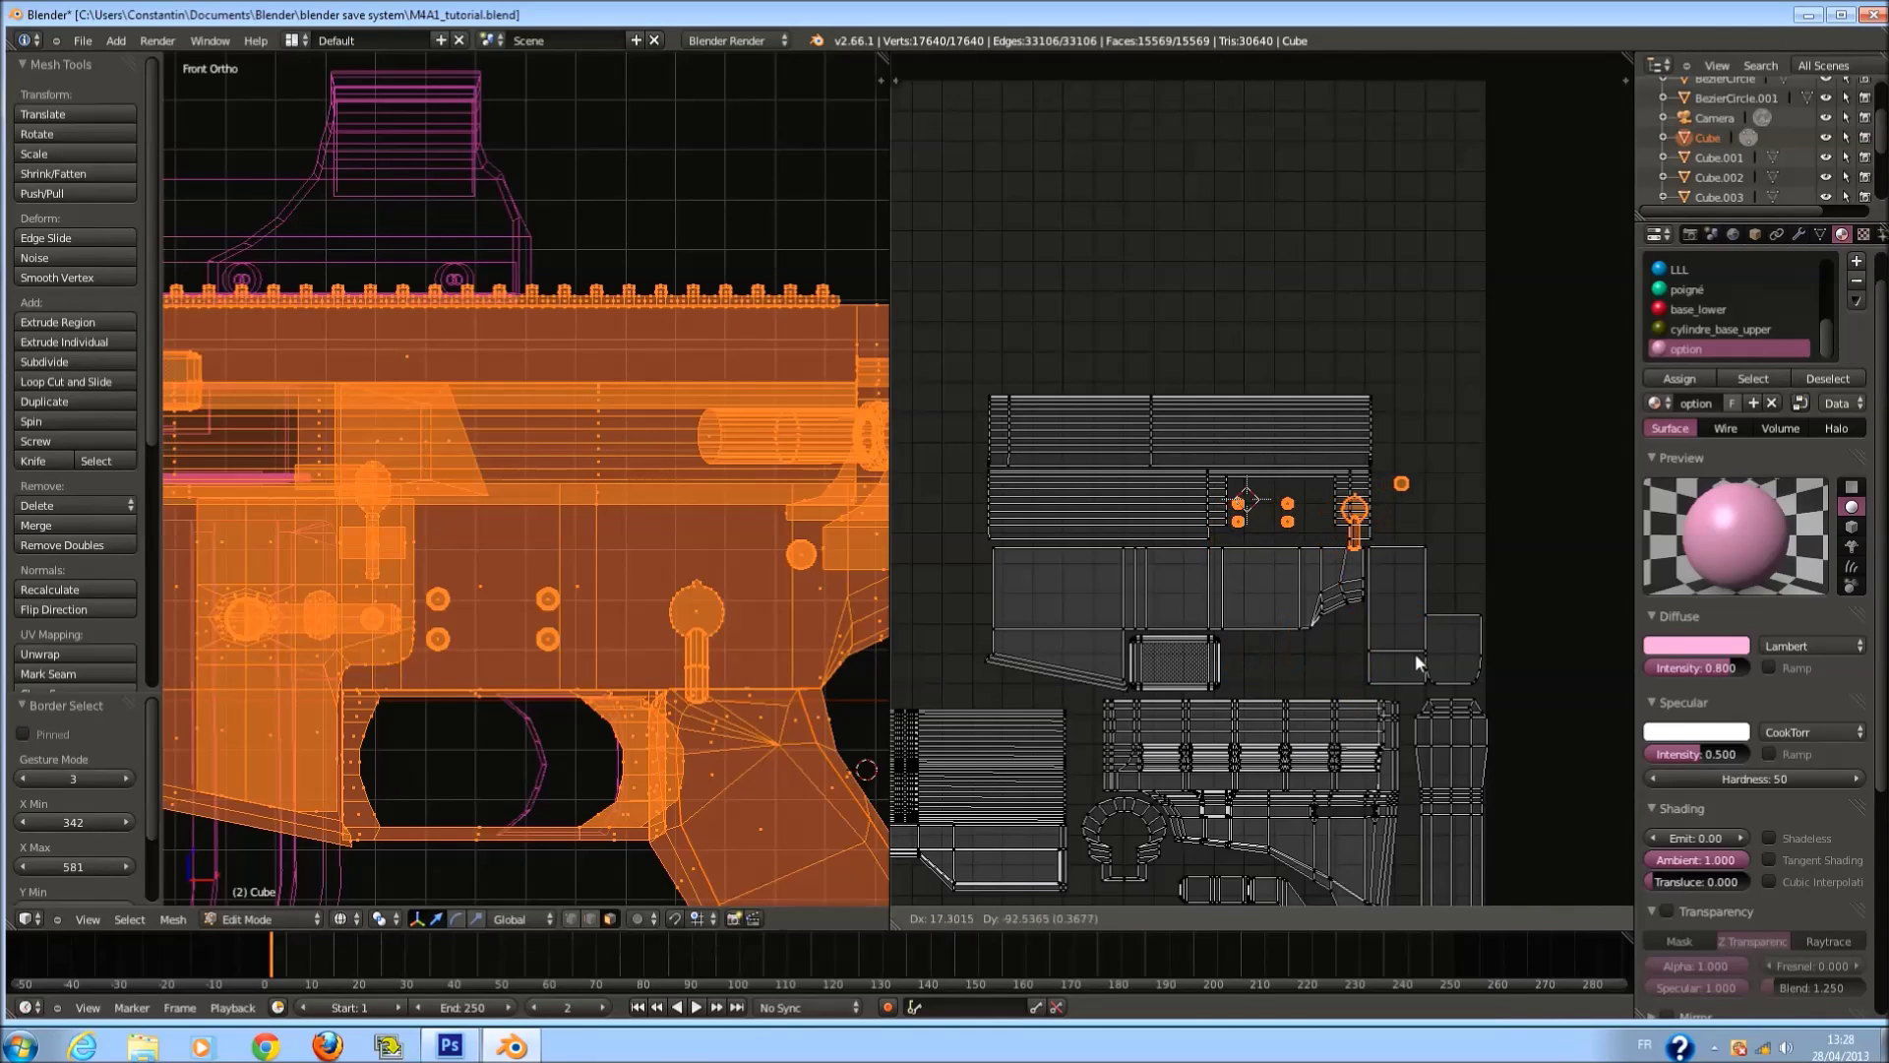
right_click(1425, 700)
middle_click_drag(1425, 701, 1481, 346)
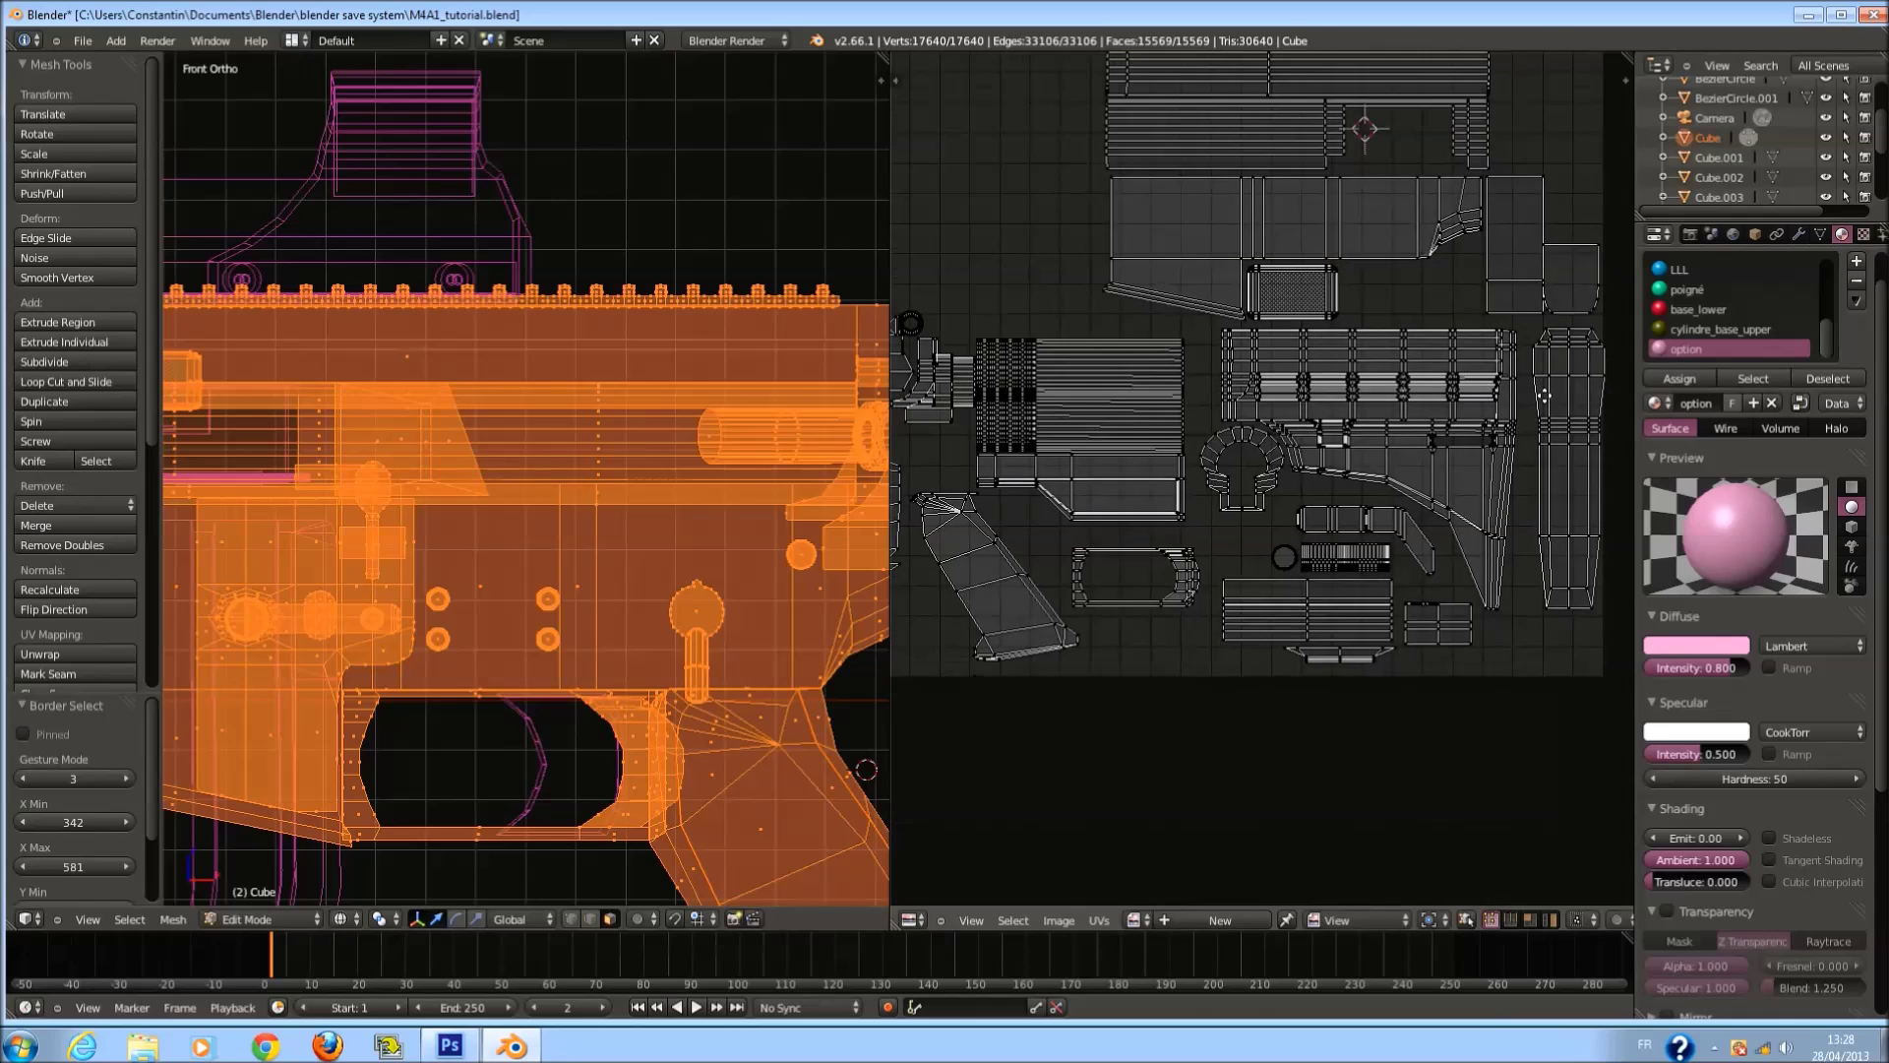
scroll(1485, 338, "down", 1)
key("g")
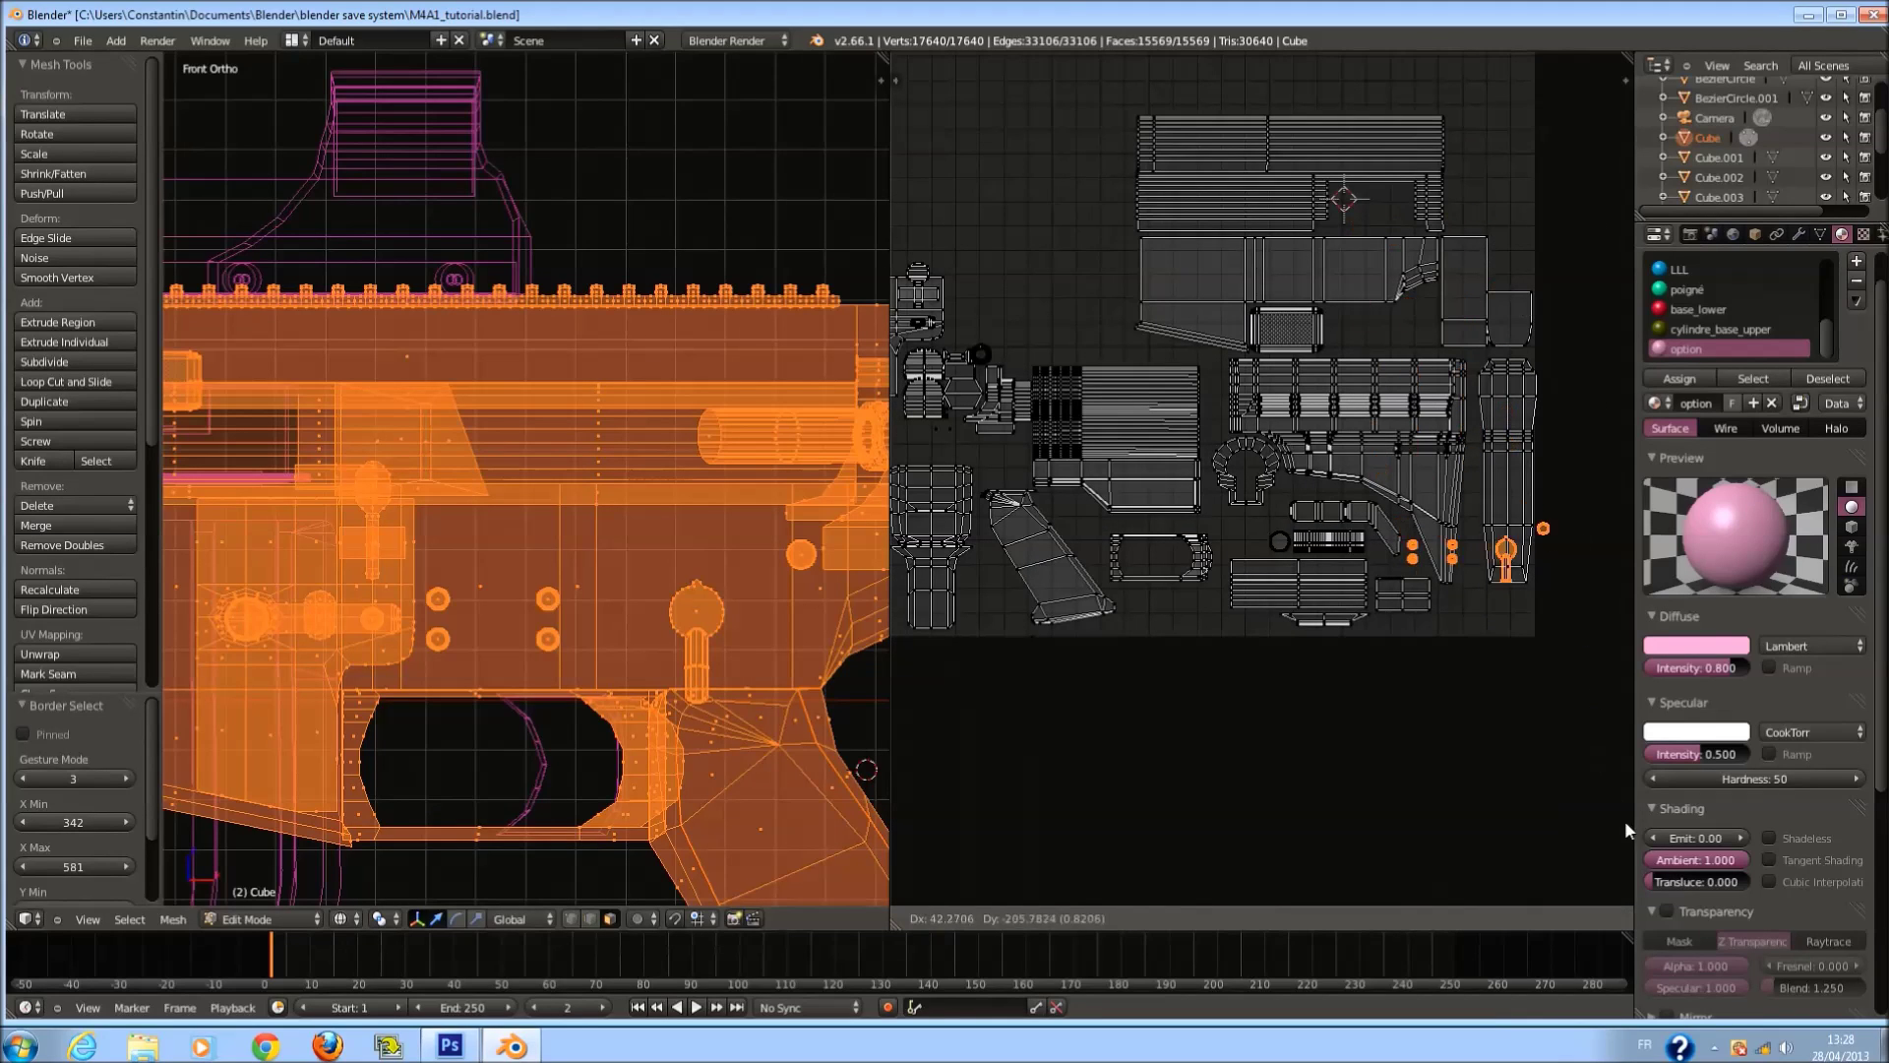
left_click(1656, 885)
scroll(1476, 597, "up", 5)
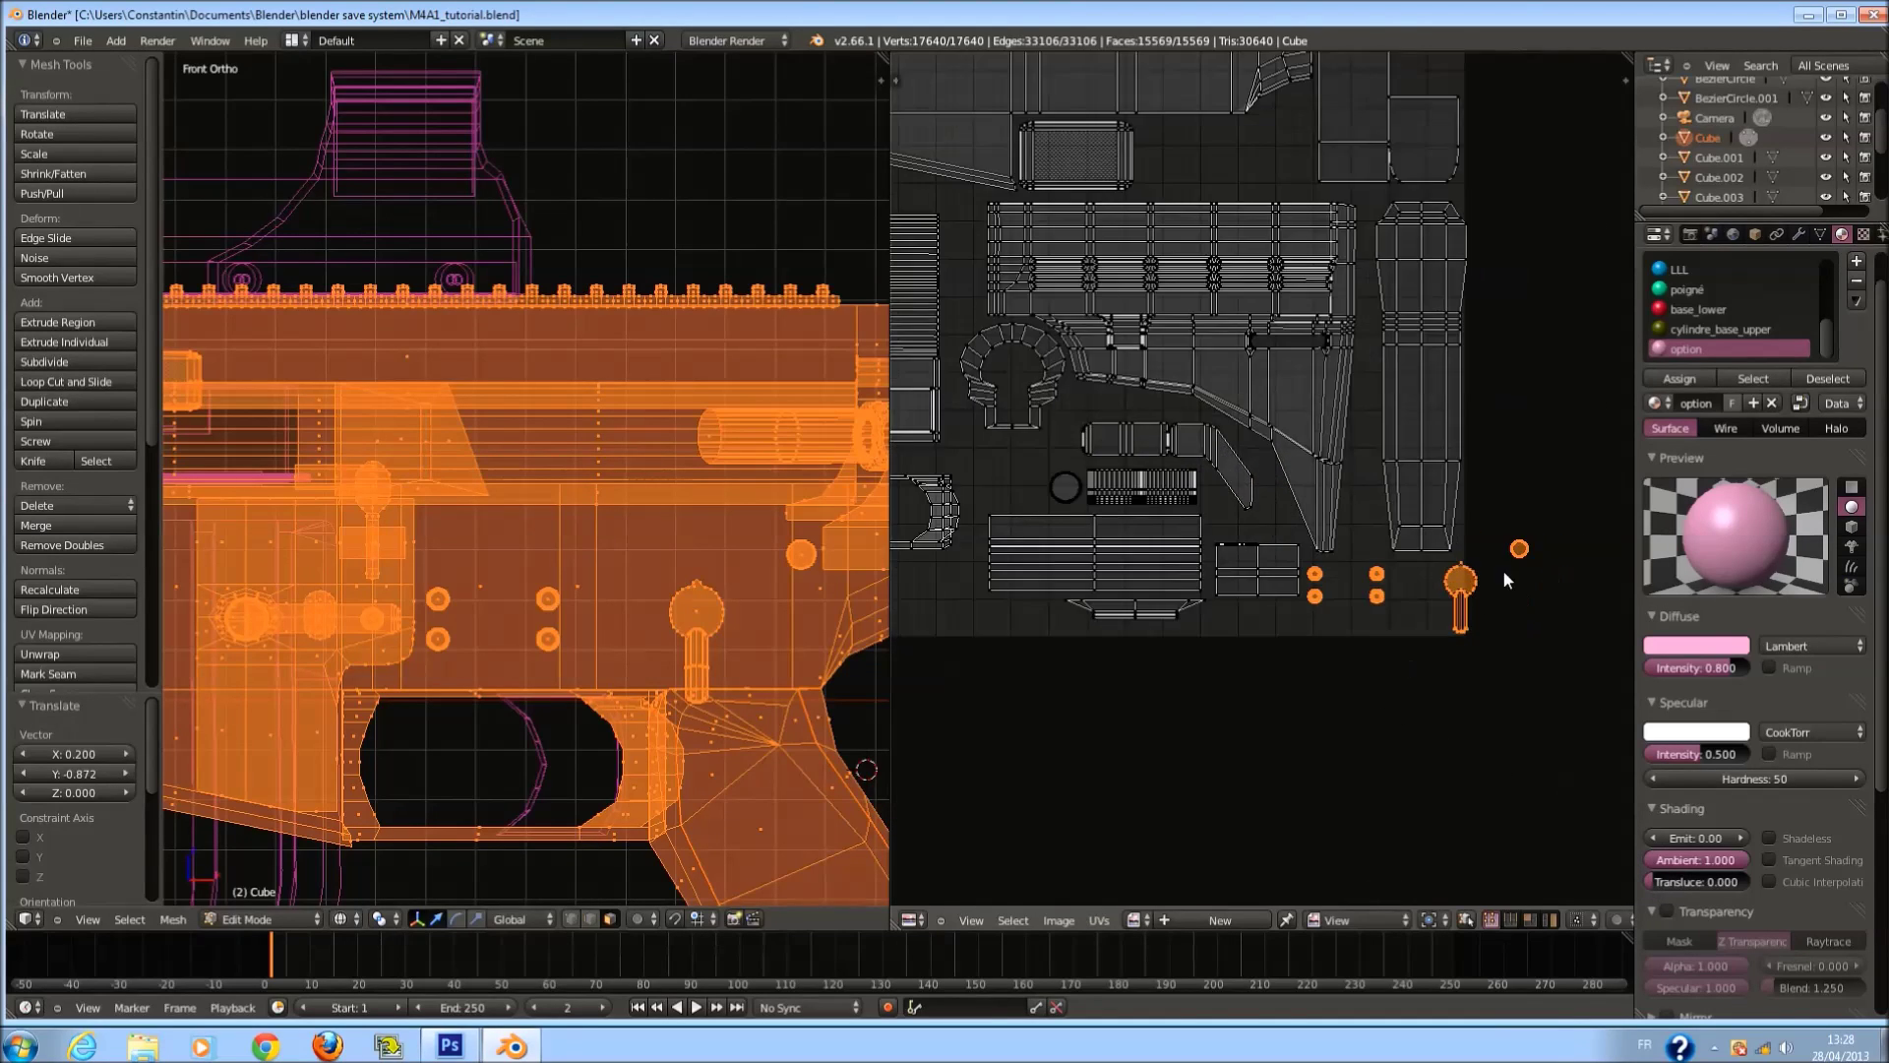
key("g")
left_click(1368, 547)
Select only the lever's island and move it inside the UV square, just below the long narrow island.
key("a")
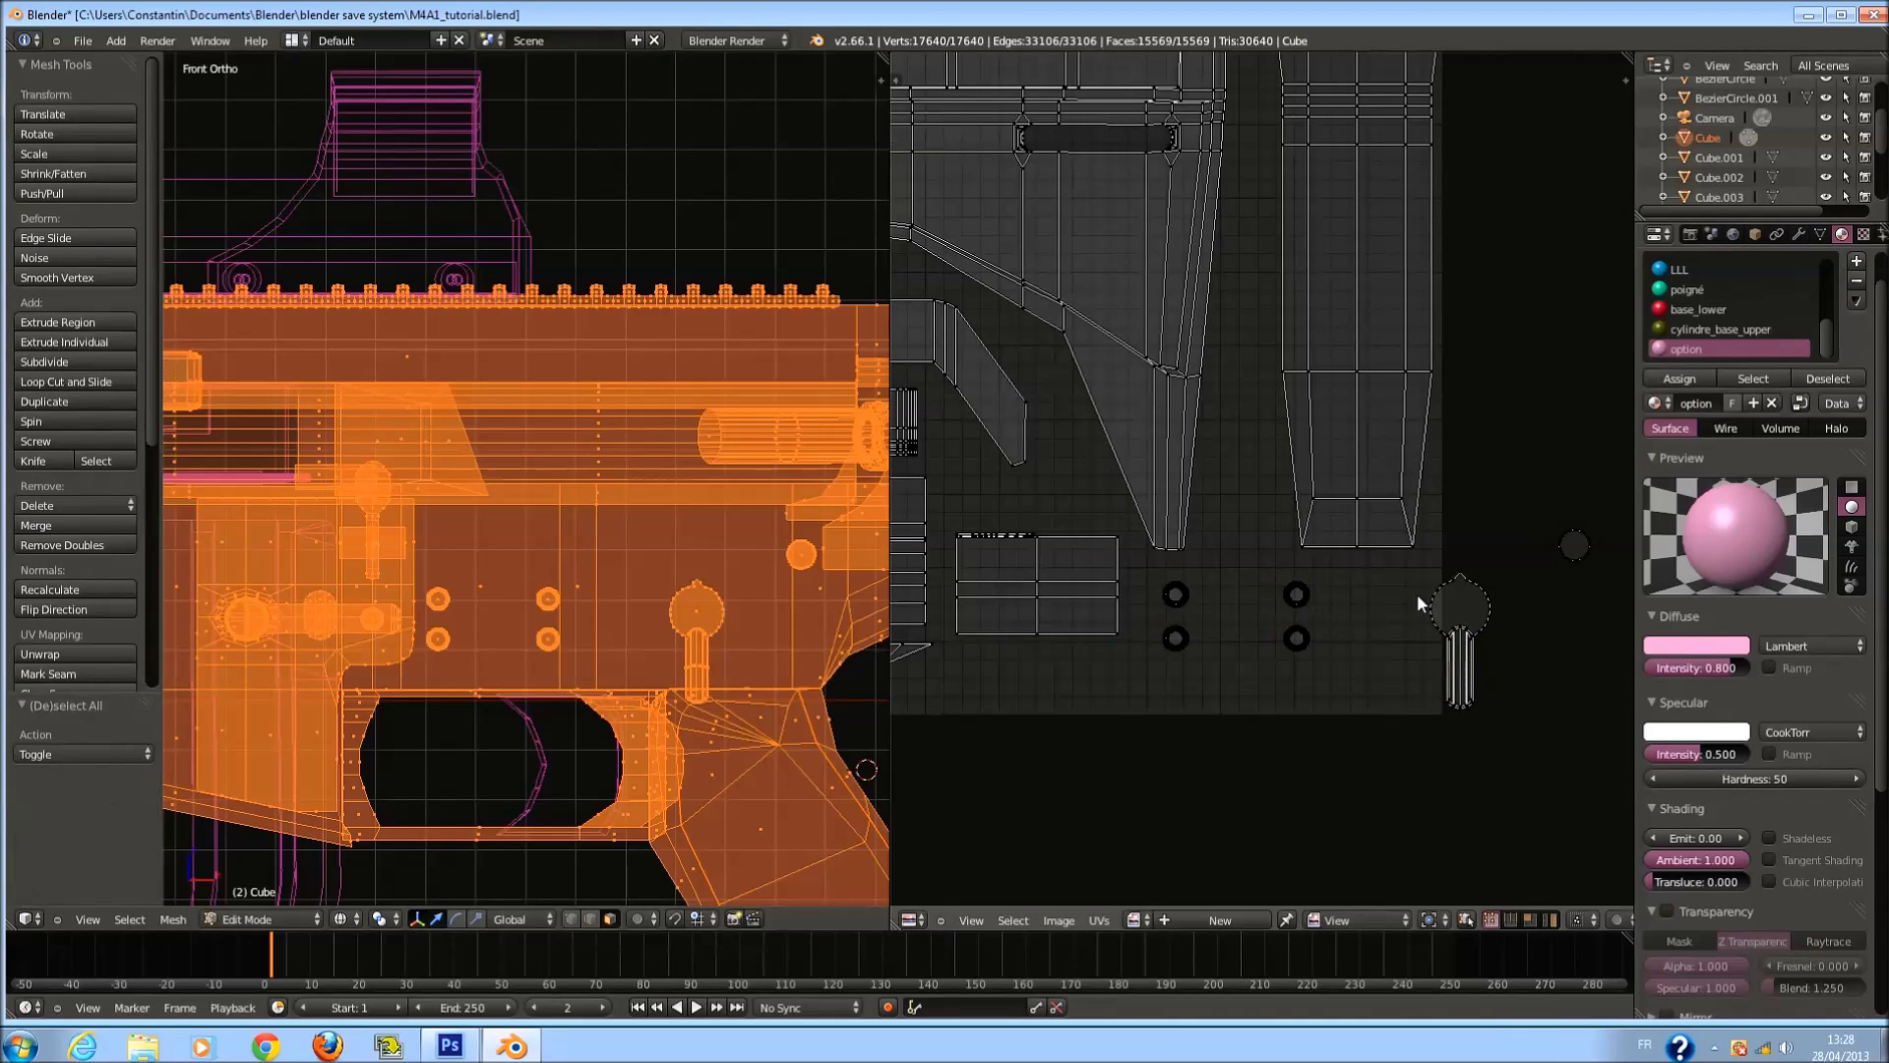
key("b")
left_click_drag(1427, 566, 1536, 736)
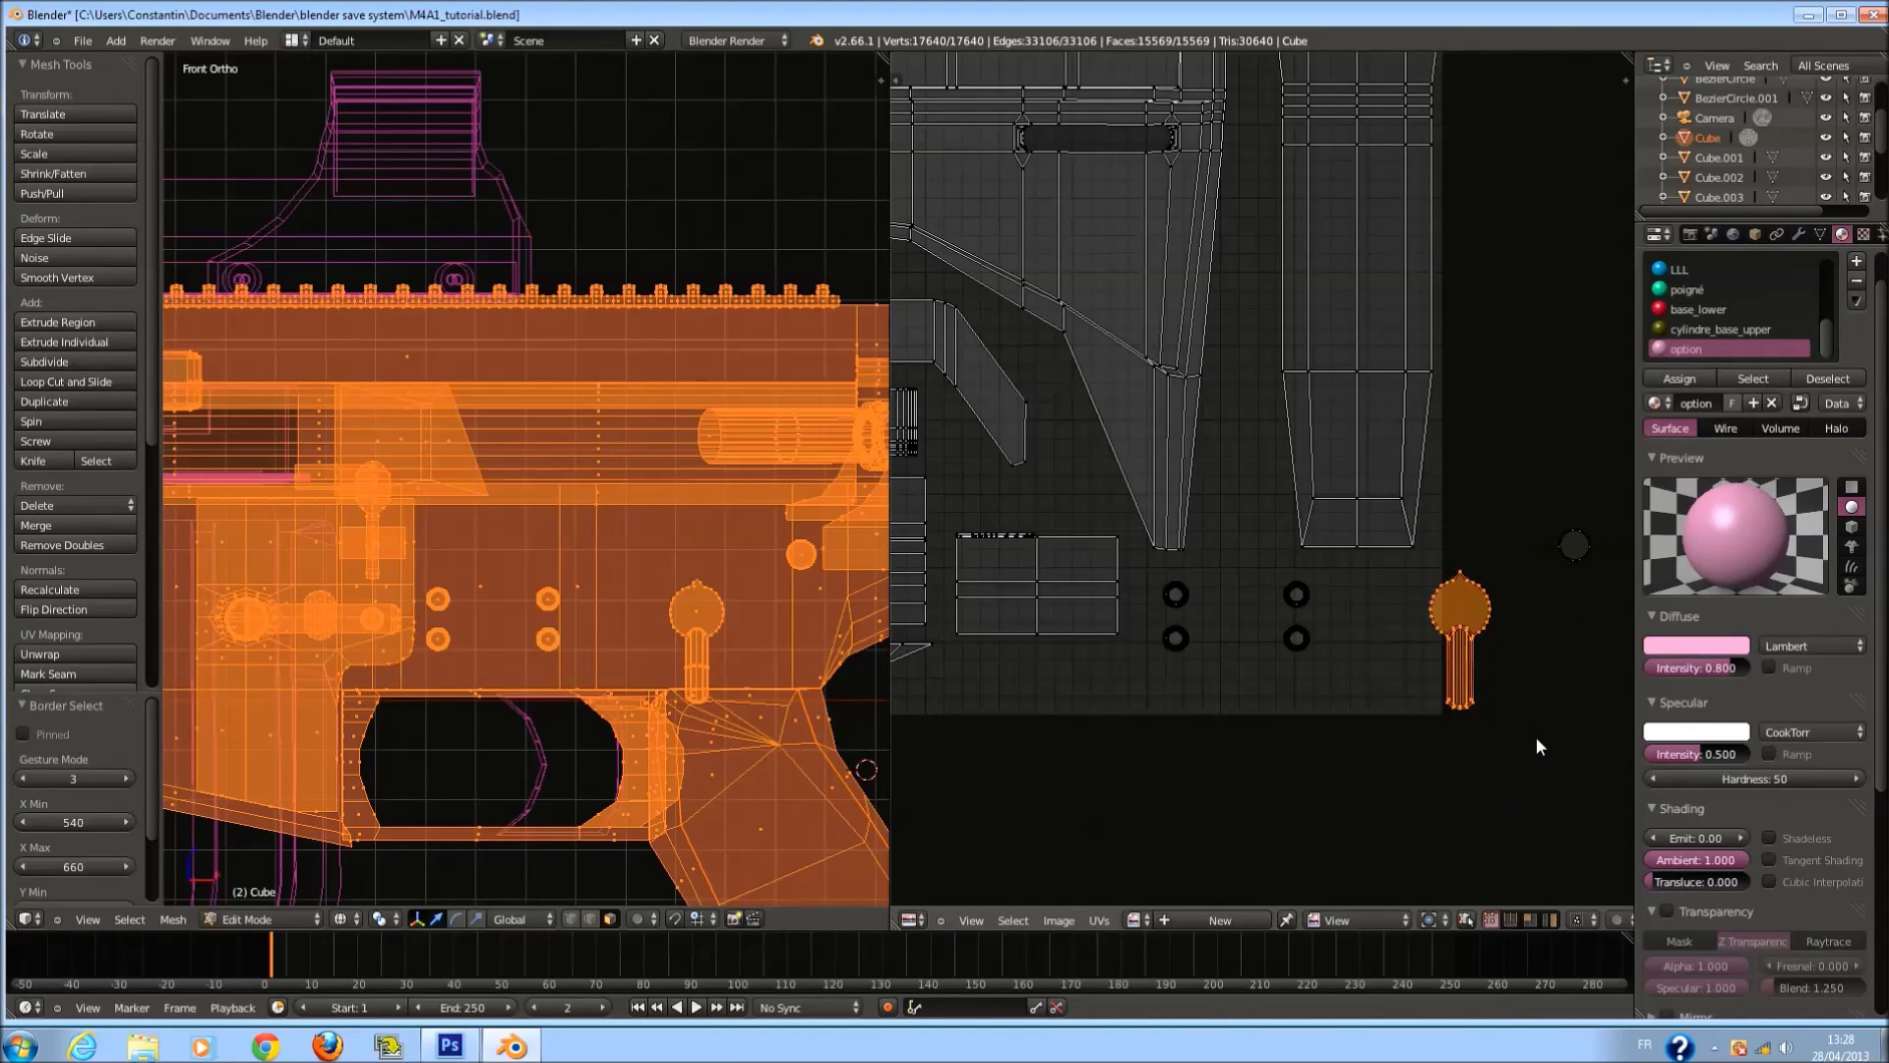
key("g")
left_click(1441, 724)
Select the larger round pin's island and move it inside the UV square, beside the lever's head.
key("a")
key("b")
left_click_drag(1538, 461, 1614, 599)
key("g")
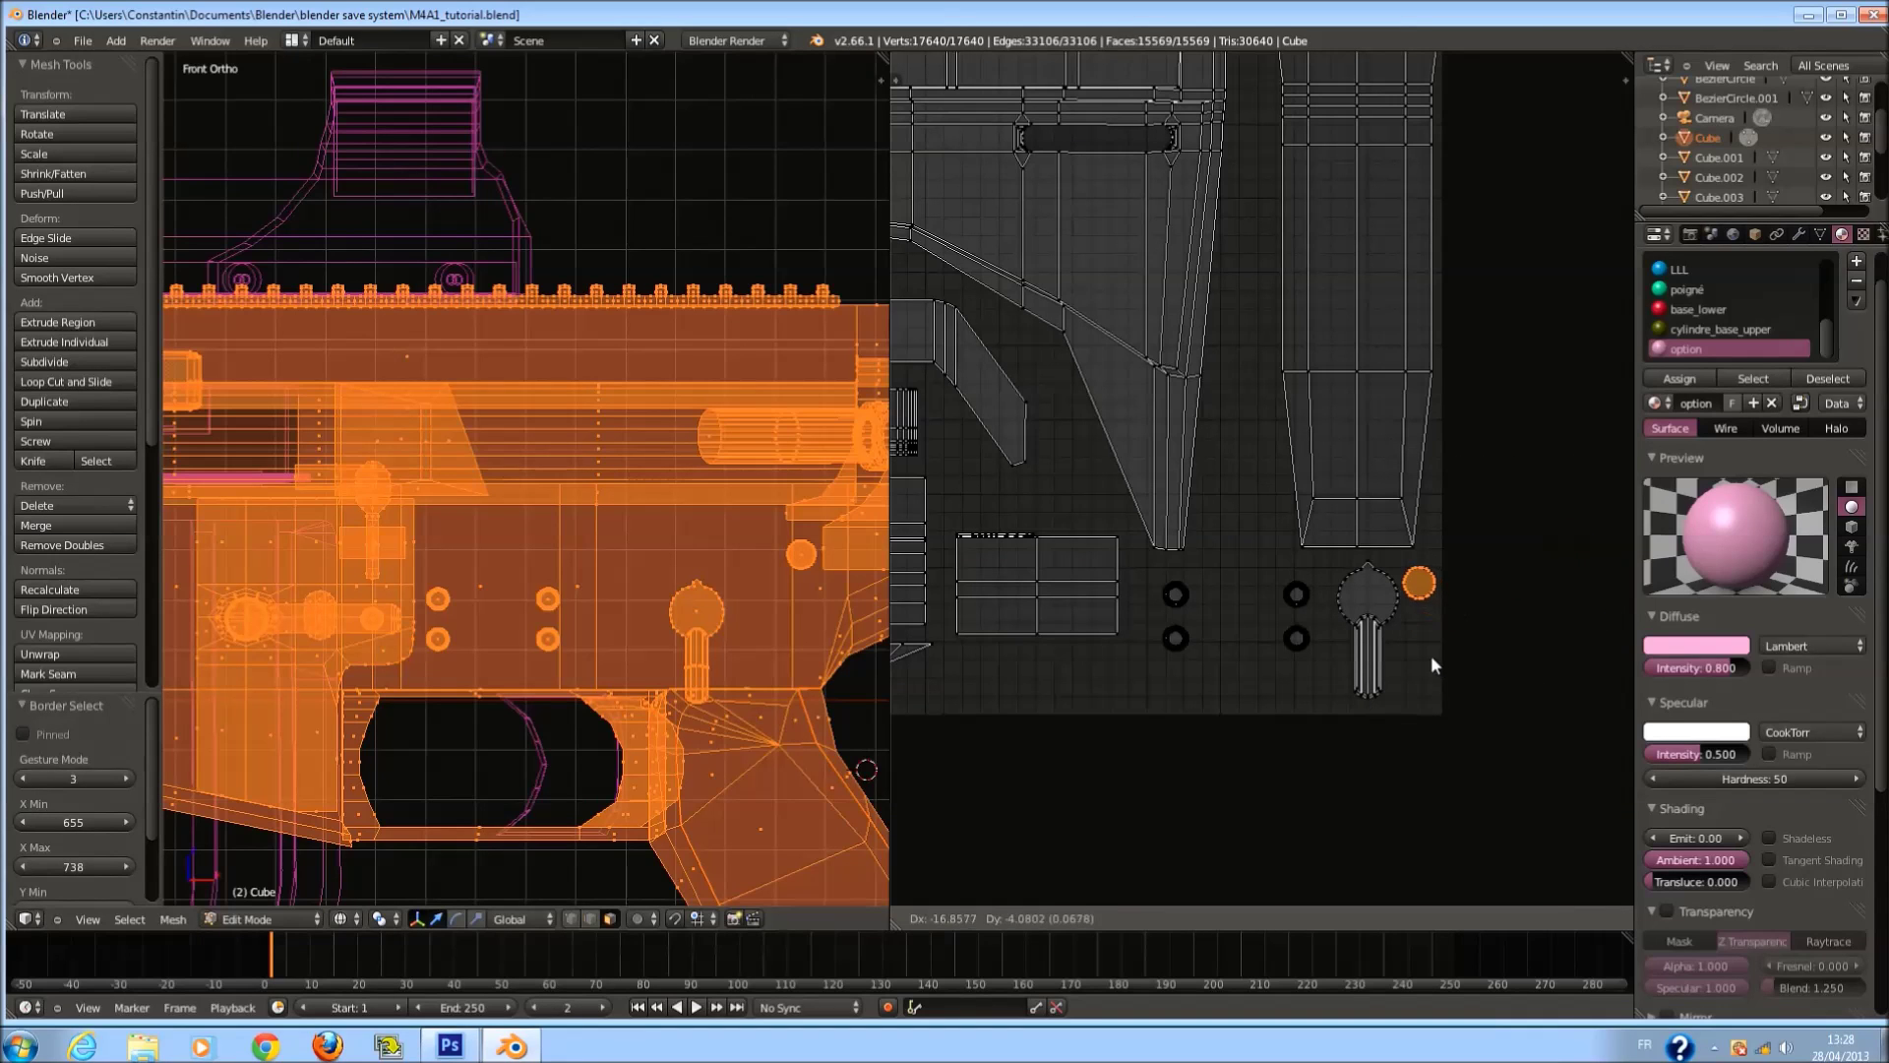
left_click(1431, 654)
Check the material colors in solid view, then select the round pin near the receiver's rear and assign it the option material.
scroll(582, 534, "down", 3)
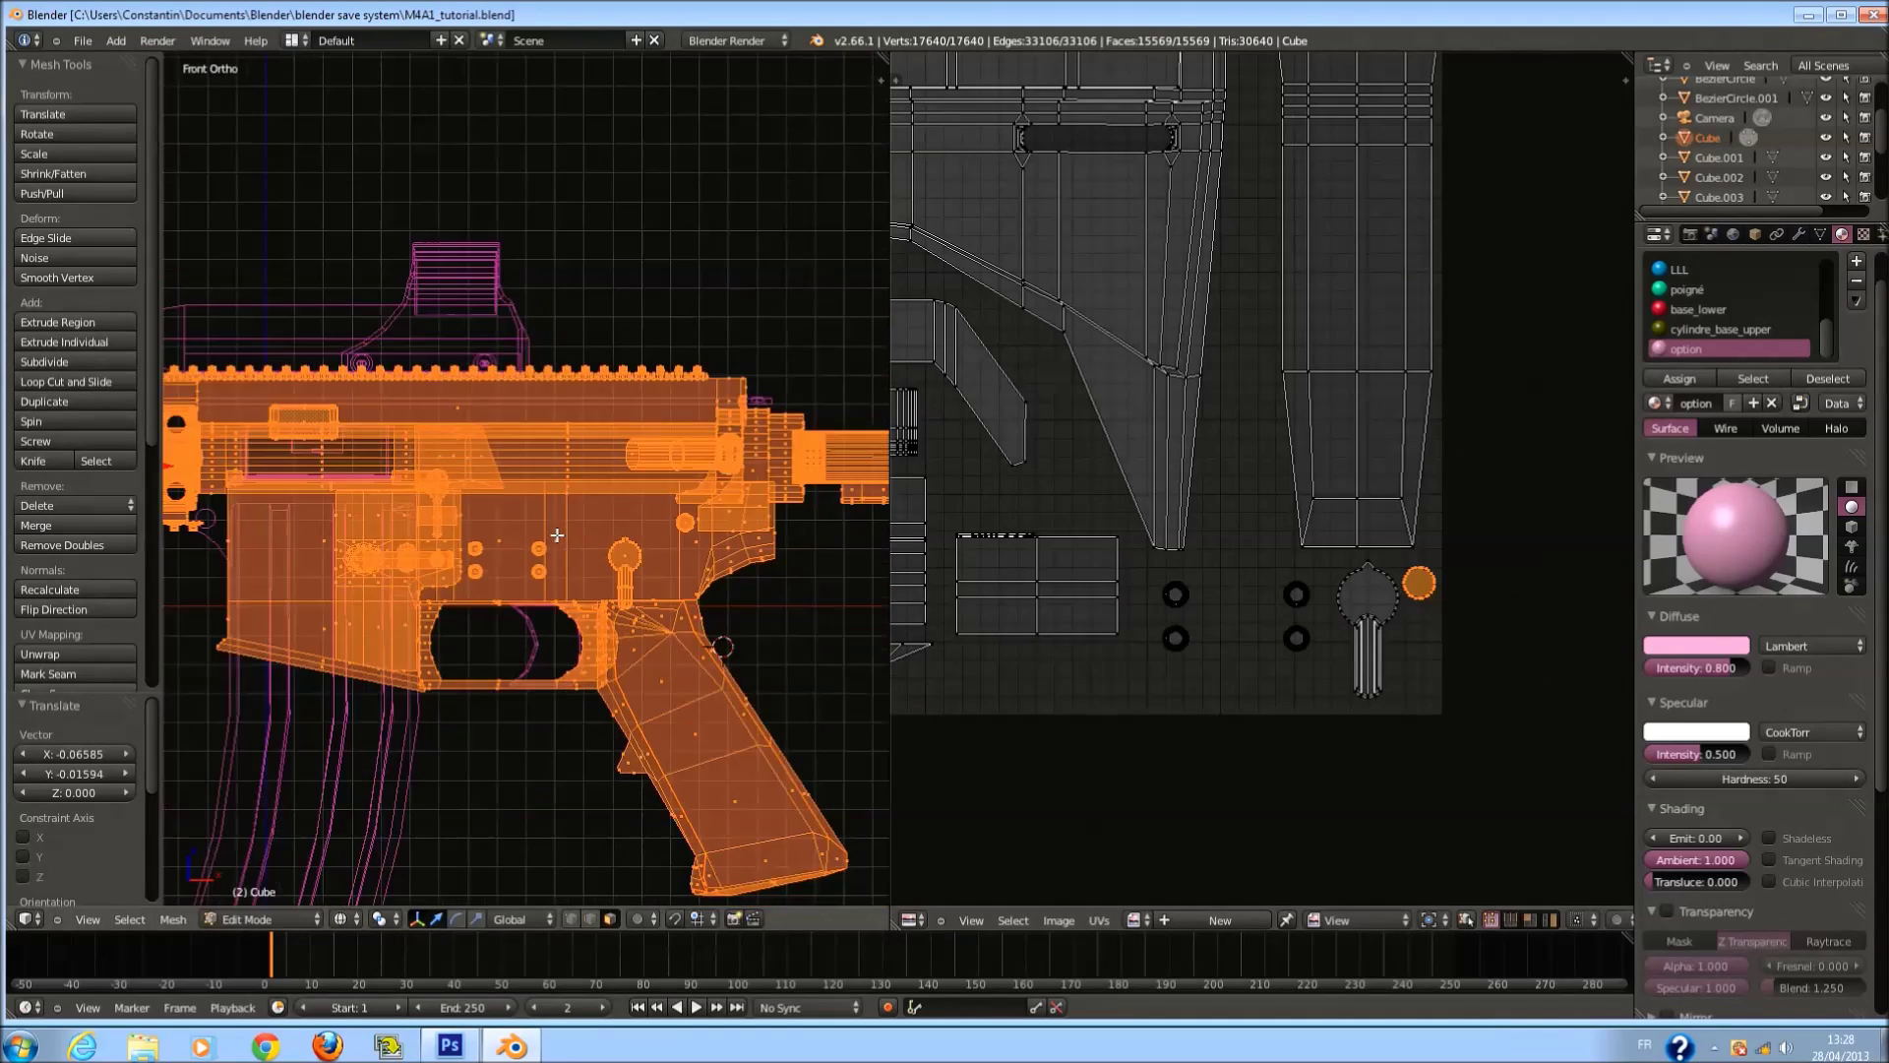
key("Tab")
key("z")
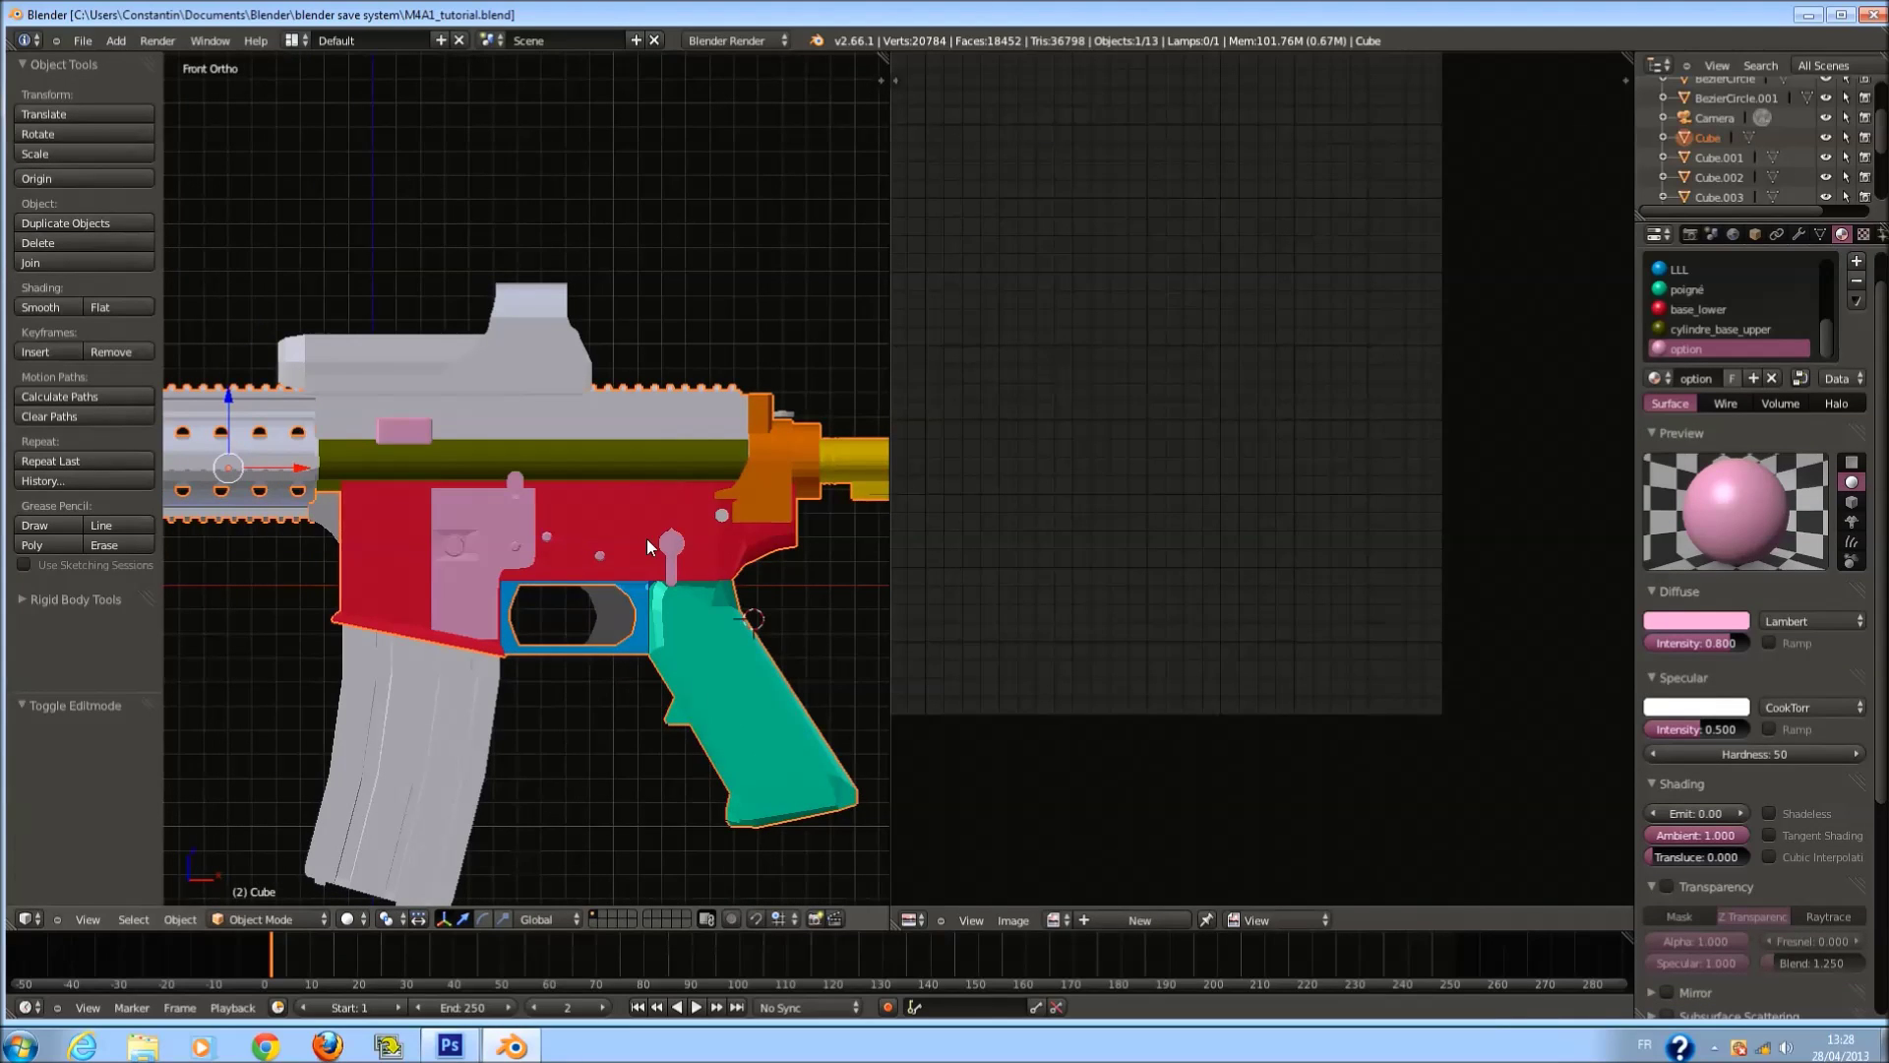
key("Tab")
key("z")
scroll(737, 556, "up", 2)
scroll(737, 556, "up", 2)
key("a")
right_click(768, 554)
key("z")
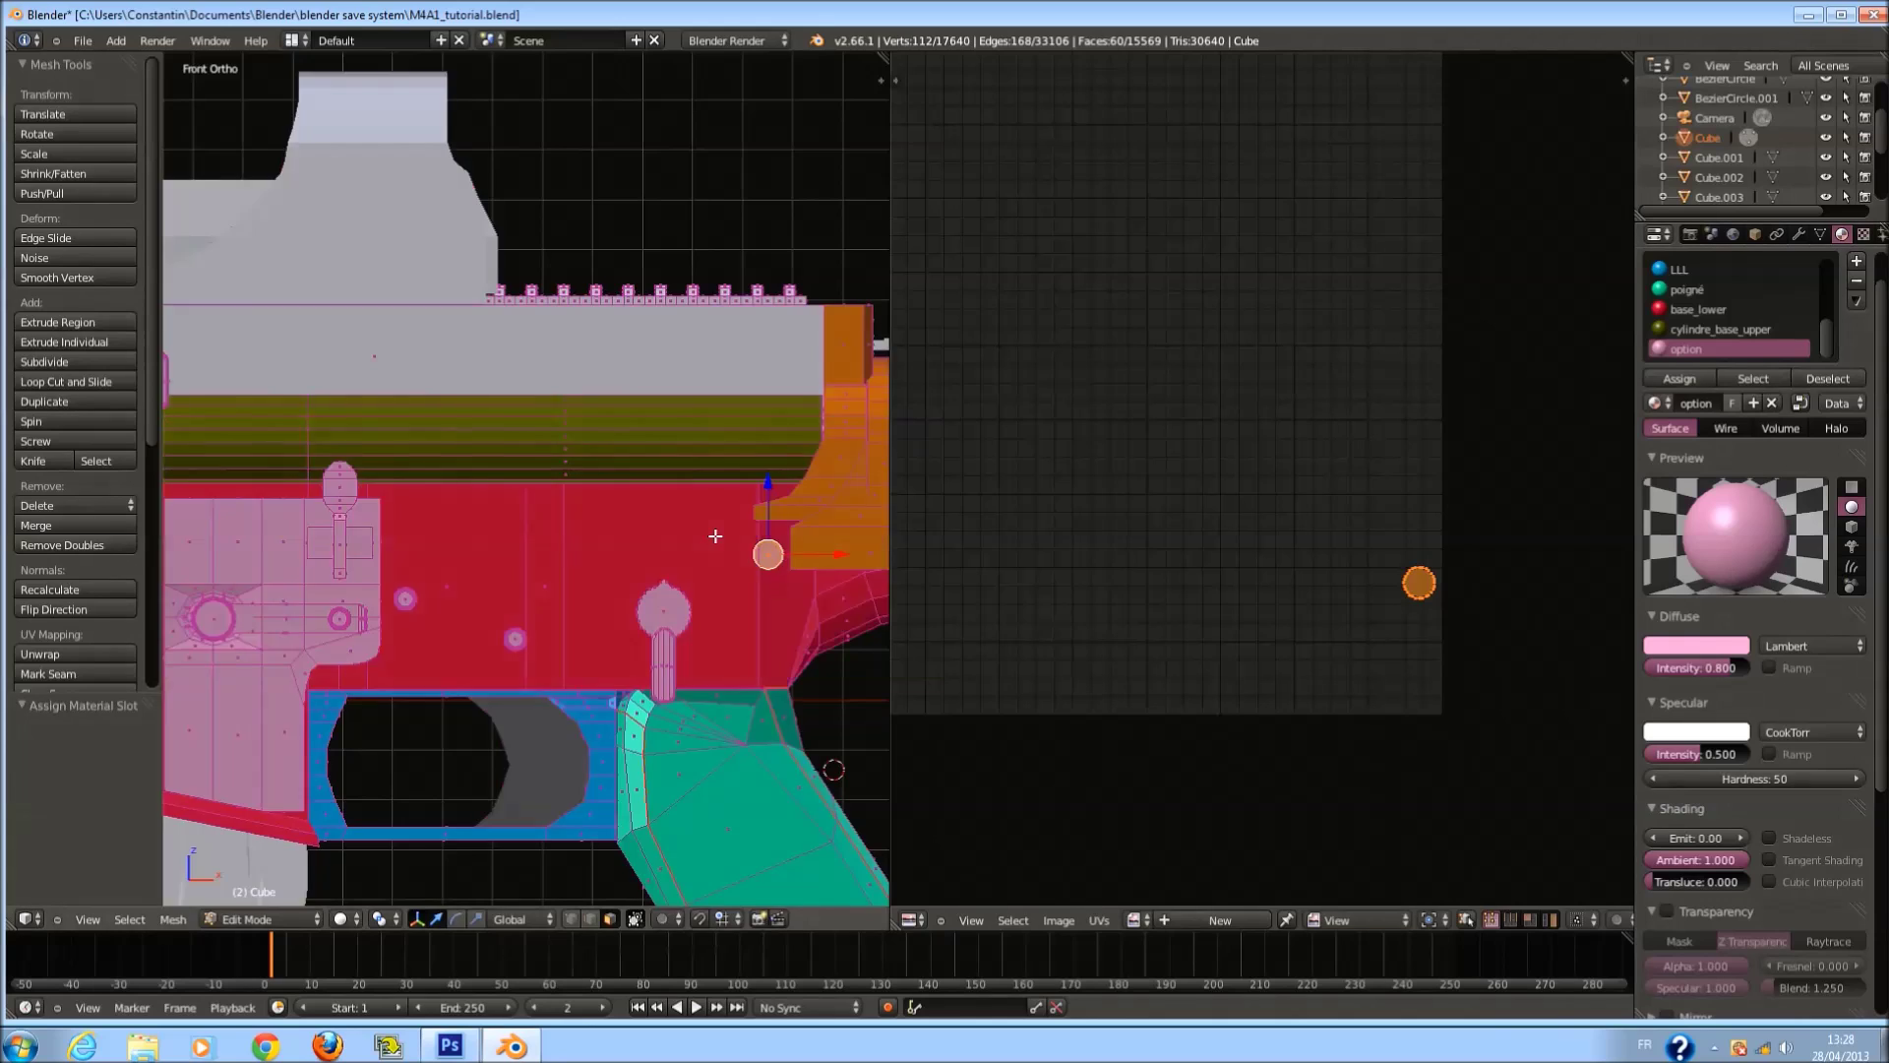
Select all linked faces of the gray oval button on the opposite side of the lower receiver.
key("Tab")
scroll(714, 534, "down", 1)
middle_click_drag(628, 482, 393, 529)
scroll(520, 575, "up", 5)
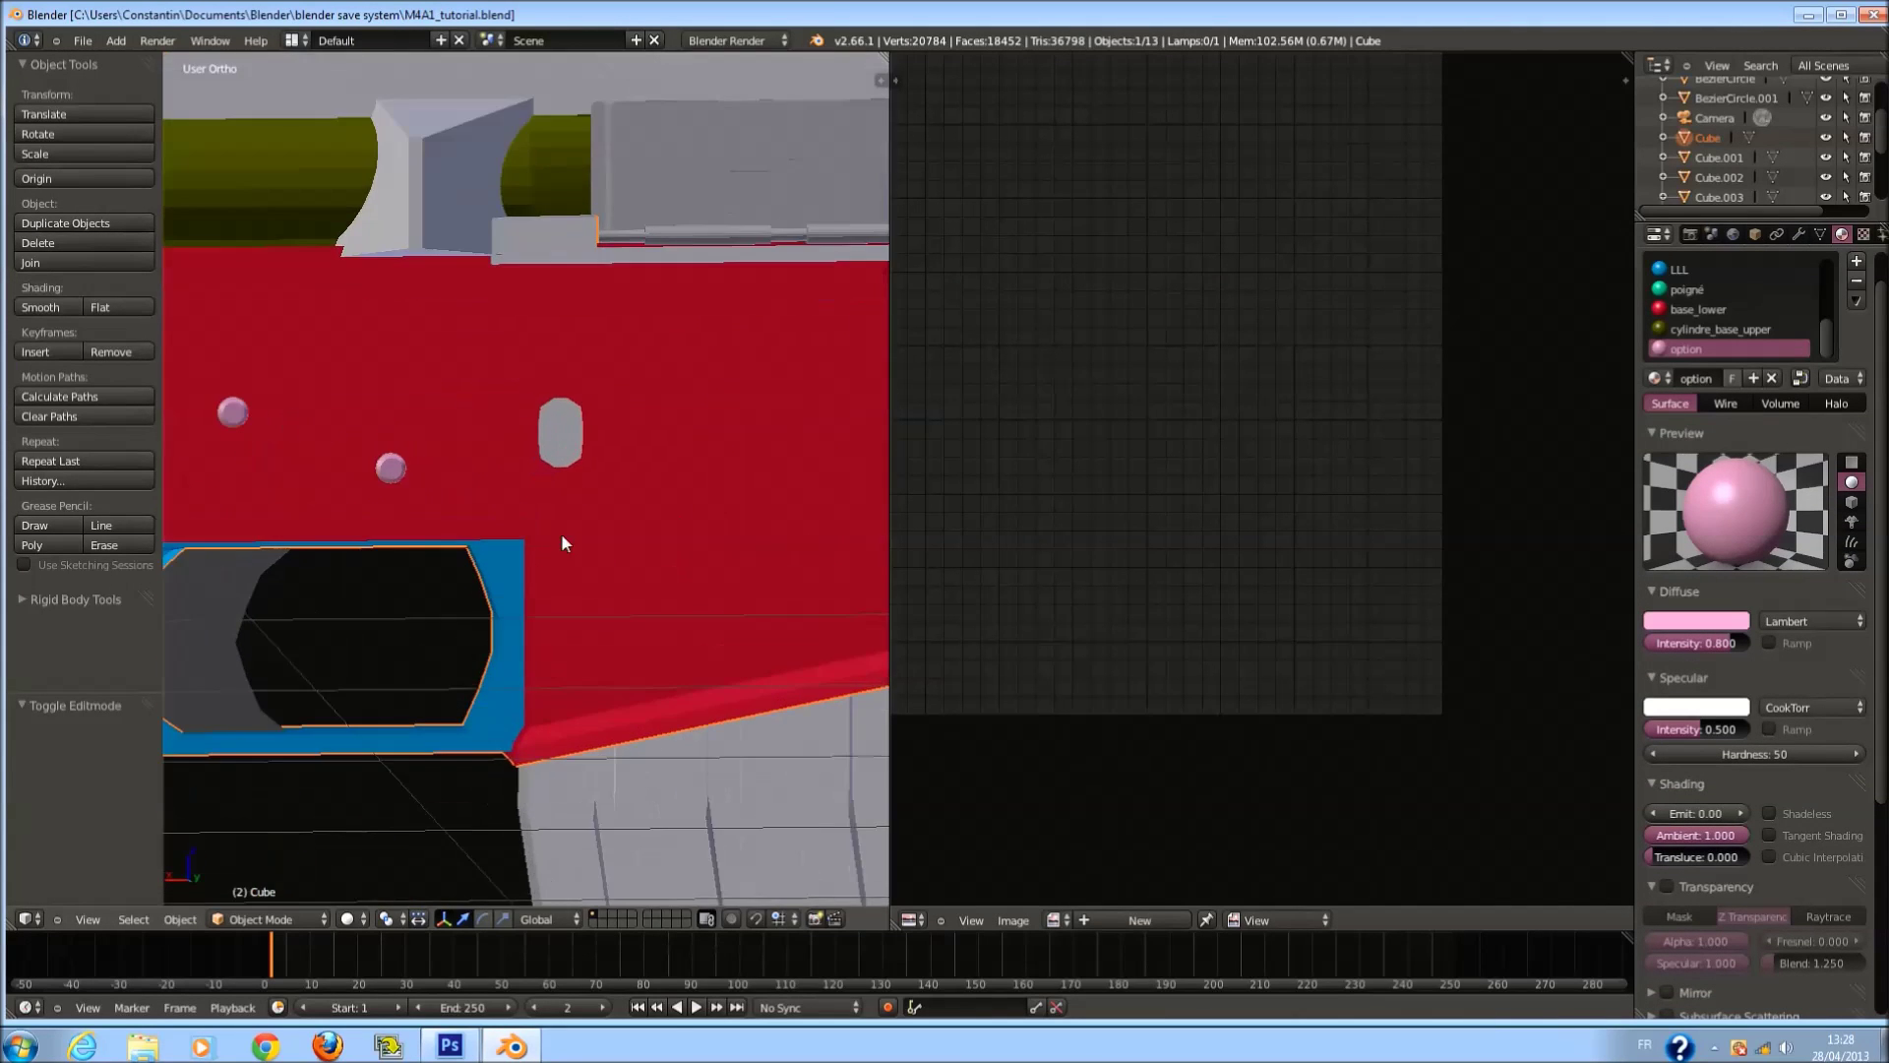
right_click(581, 434)
key("Tab")
key("Tab")
right_click(571, 429)
key("Tab")
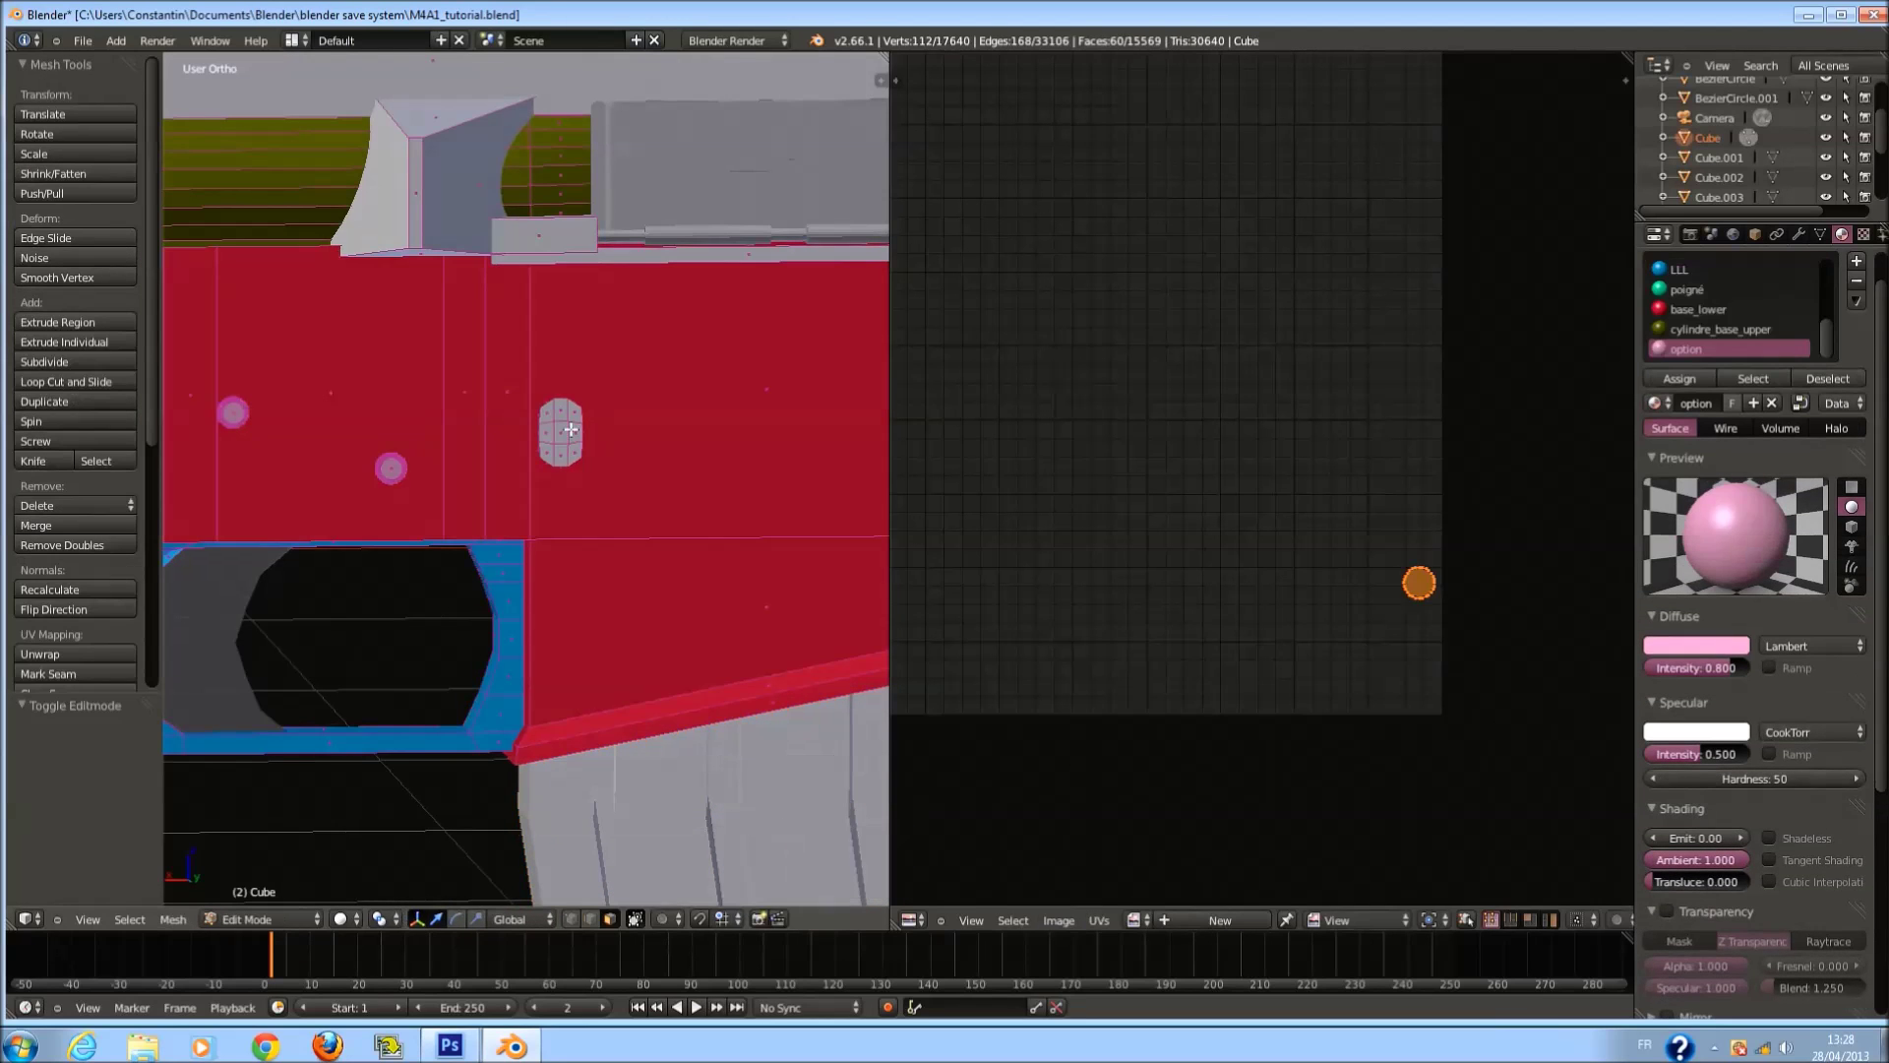
right_click(570, 429)
key("l")
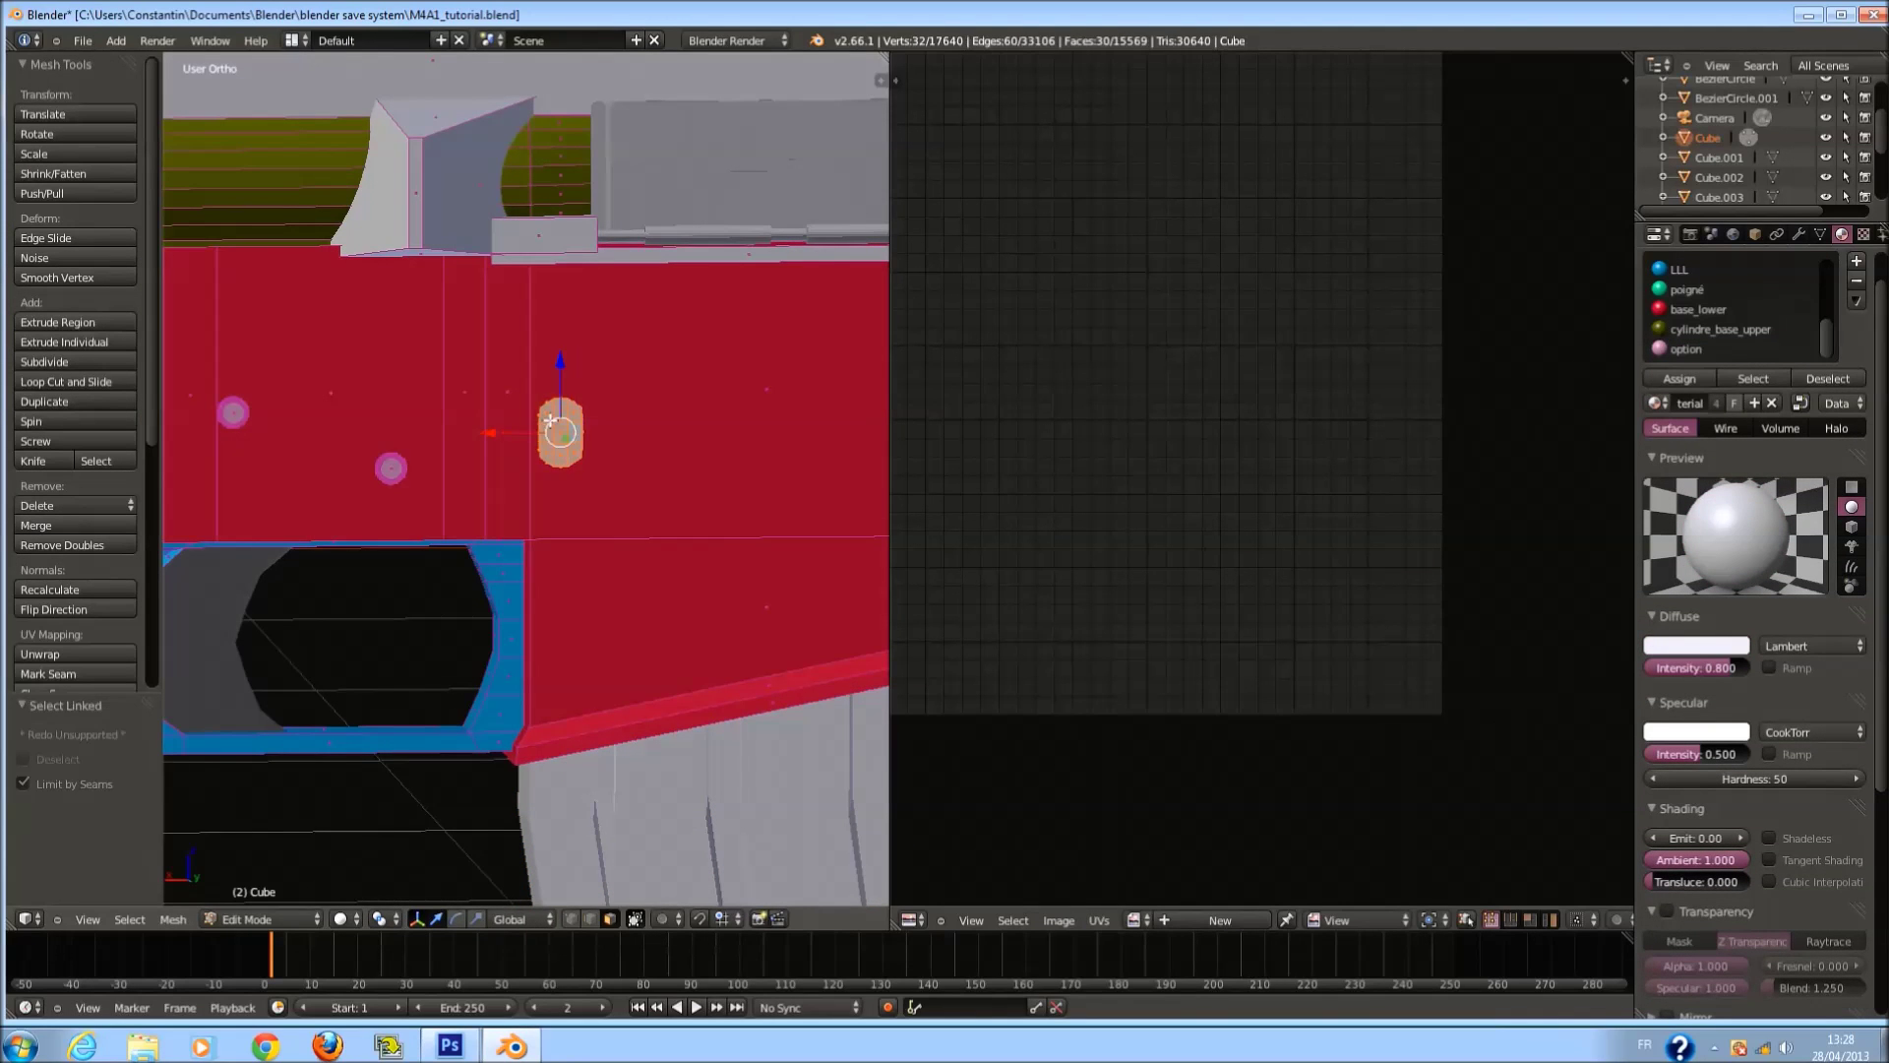
Unwrap the oval button with Project From View from the front view in wireframe.
scroll(570, 429, "down", 3)
middle_click_drag(570, 429, 669, 458)
key("Tab")
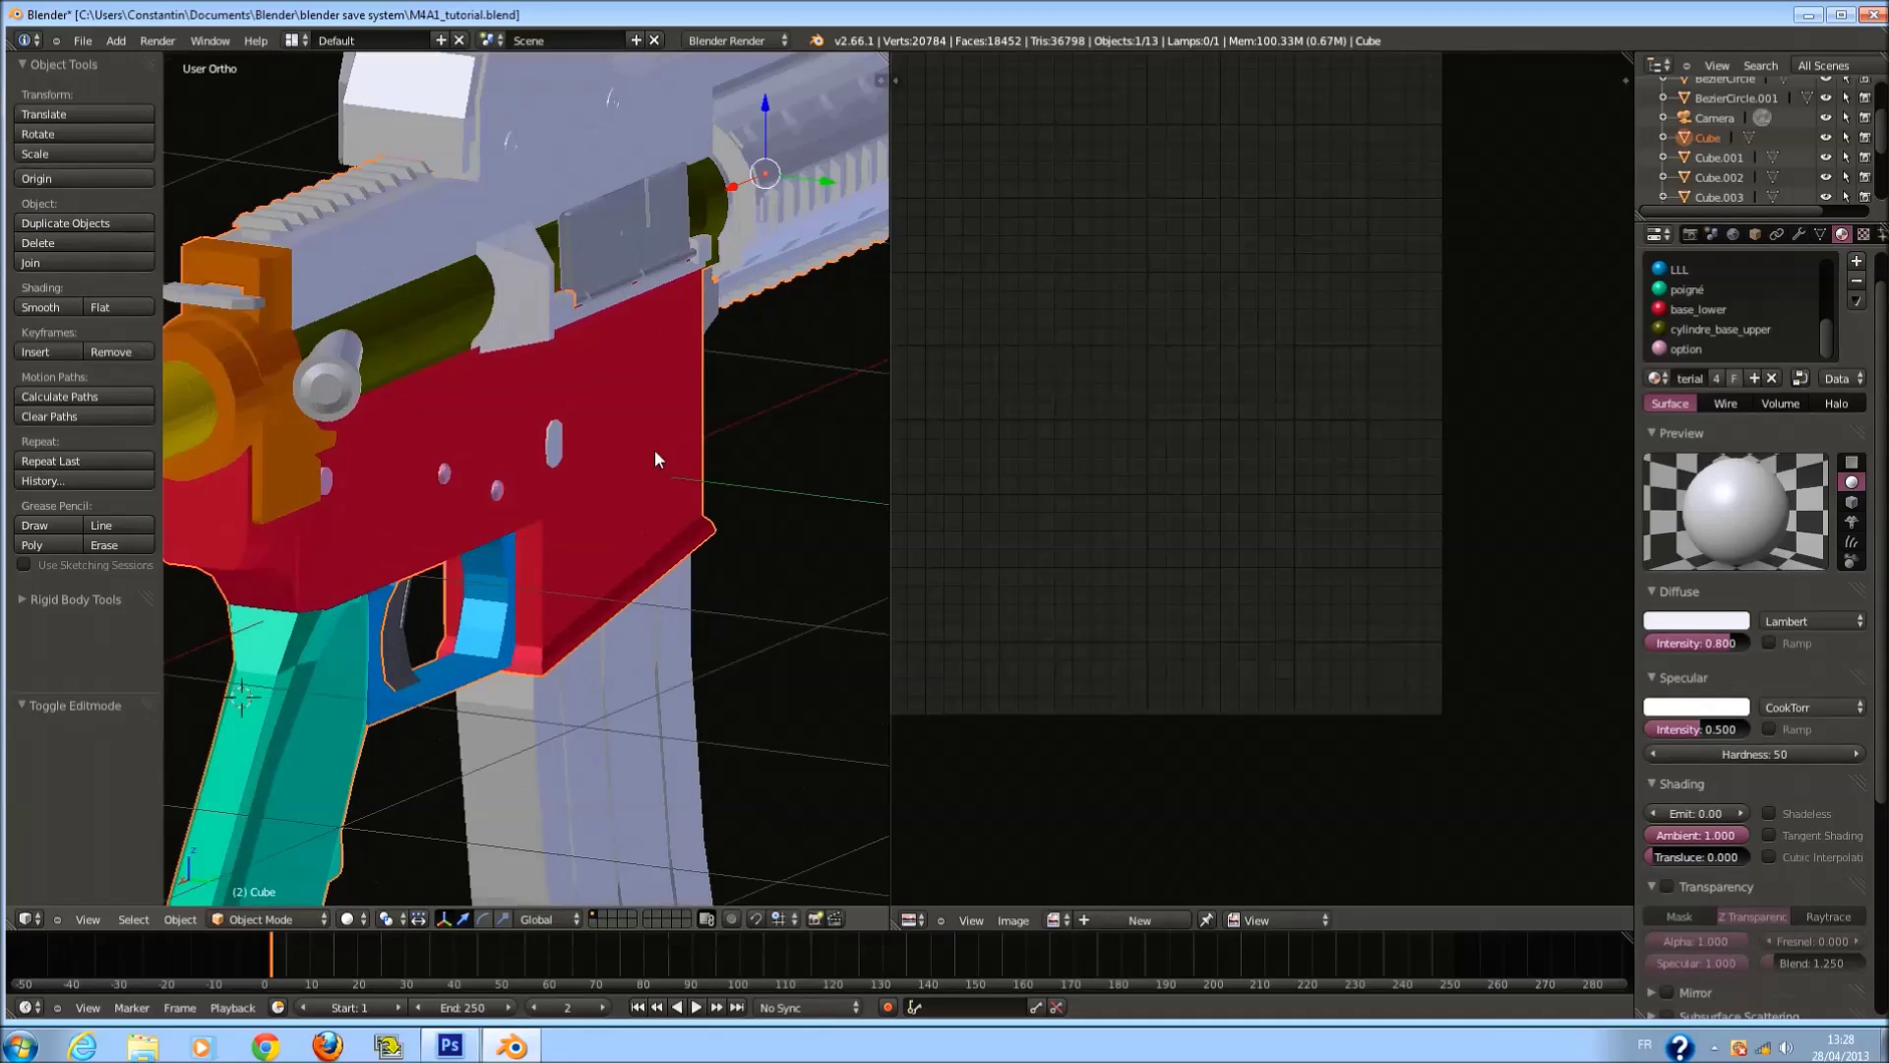
key("z")
key("Tab")
key("z")
key("KP_3")
key("KP_1")
key("z")
key("u")
left_click(578, 458)
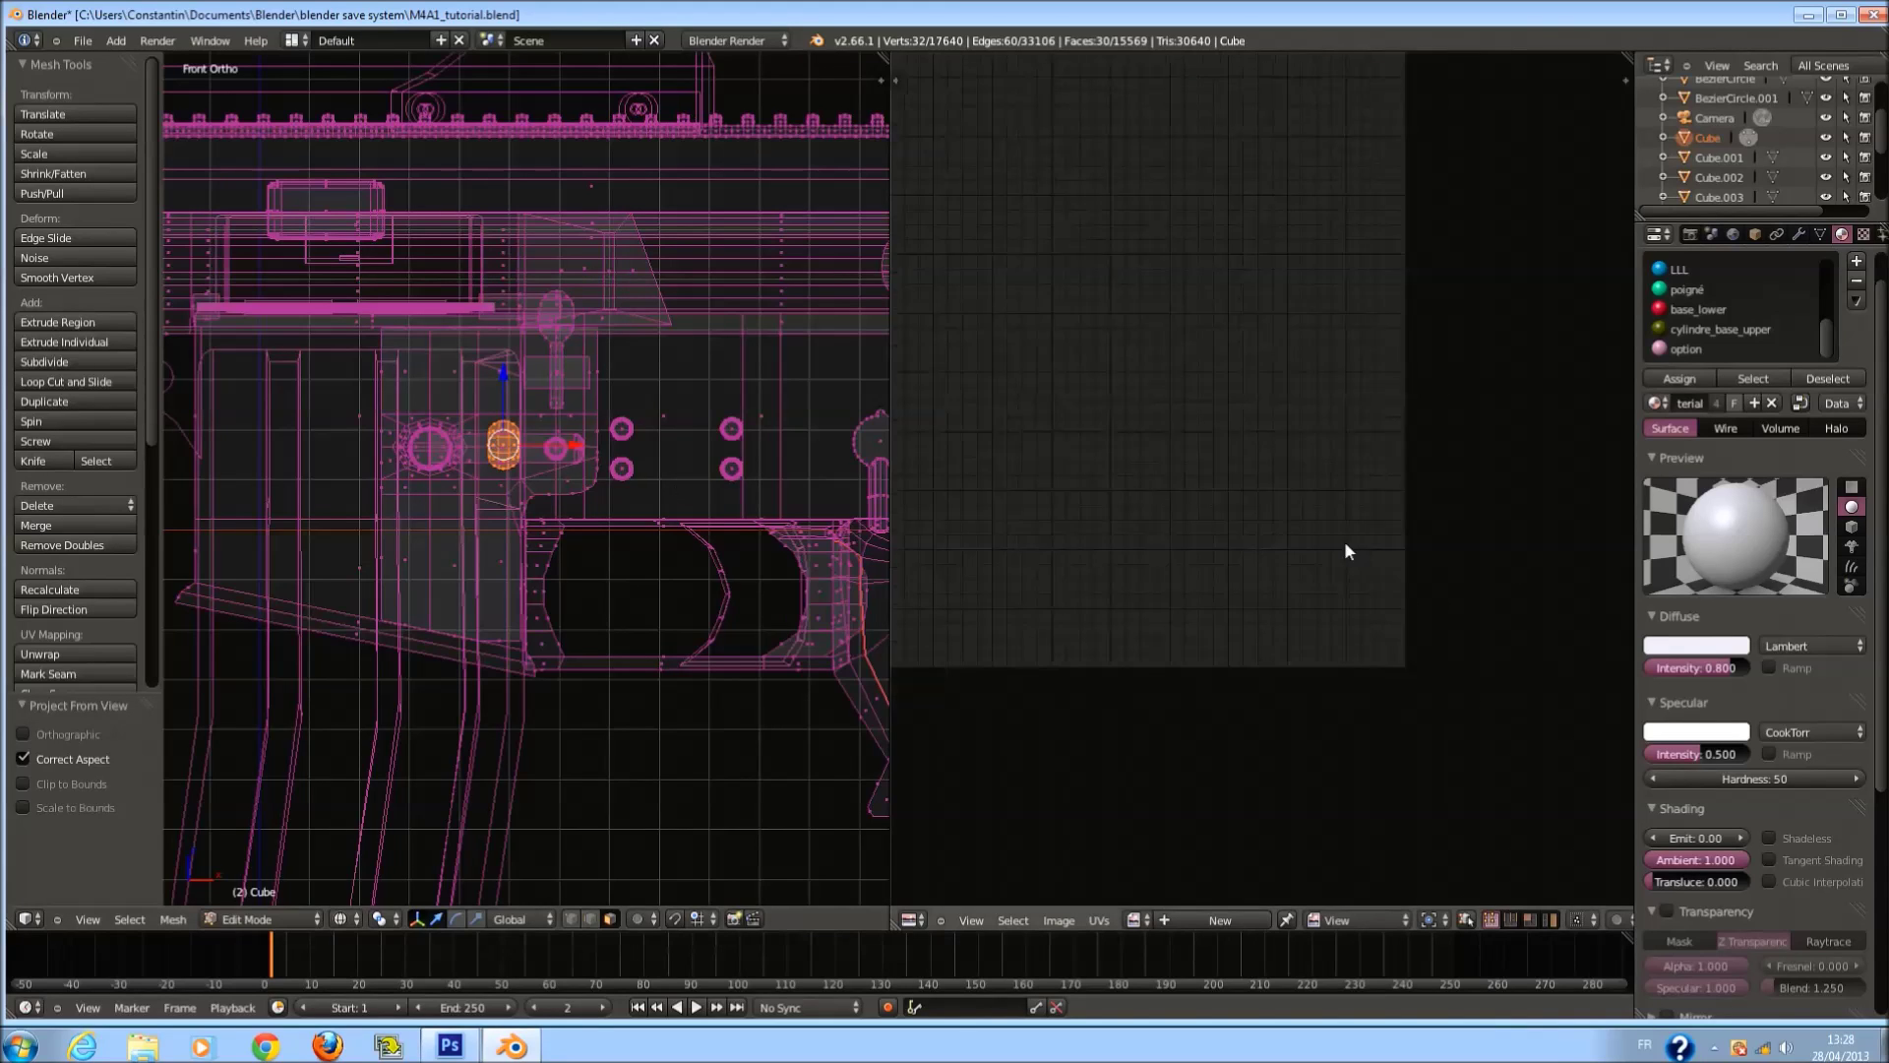
Select the oval button's island in the UV editor and assign the button the option material.
scroll(1319, 566, "down", 1)
key("a")
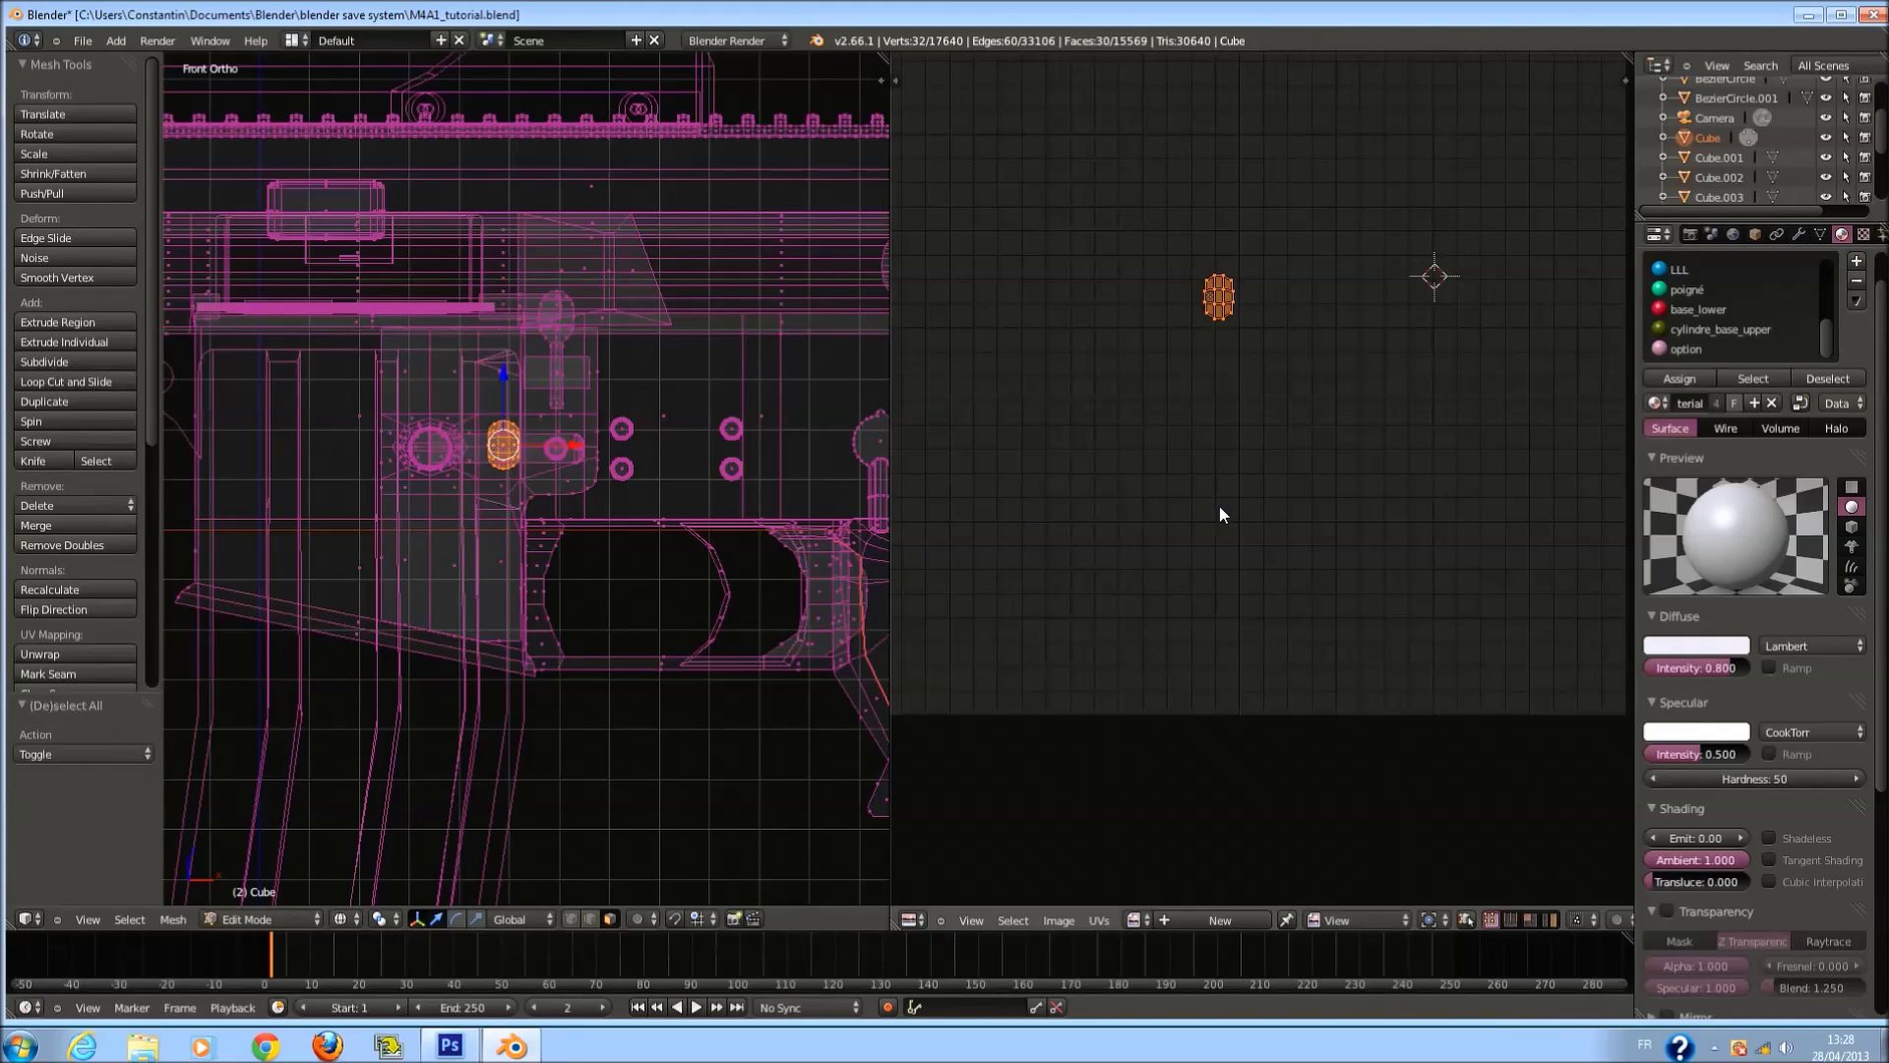
left_click(1698, 352)
left_click(1694, 378)
Display all the UV islands, reposition the oval button's island within the layout, and save the file.
key("a")
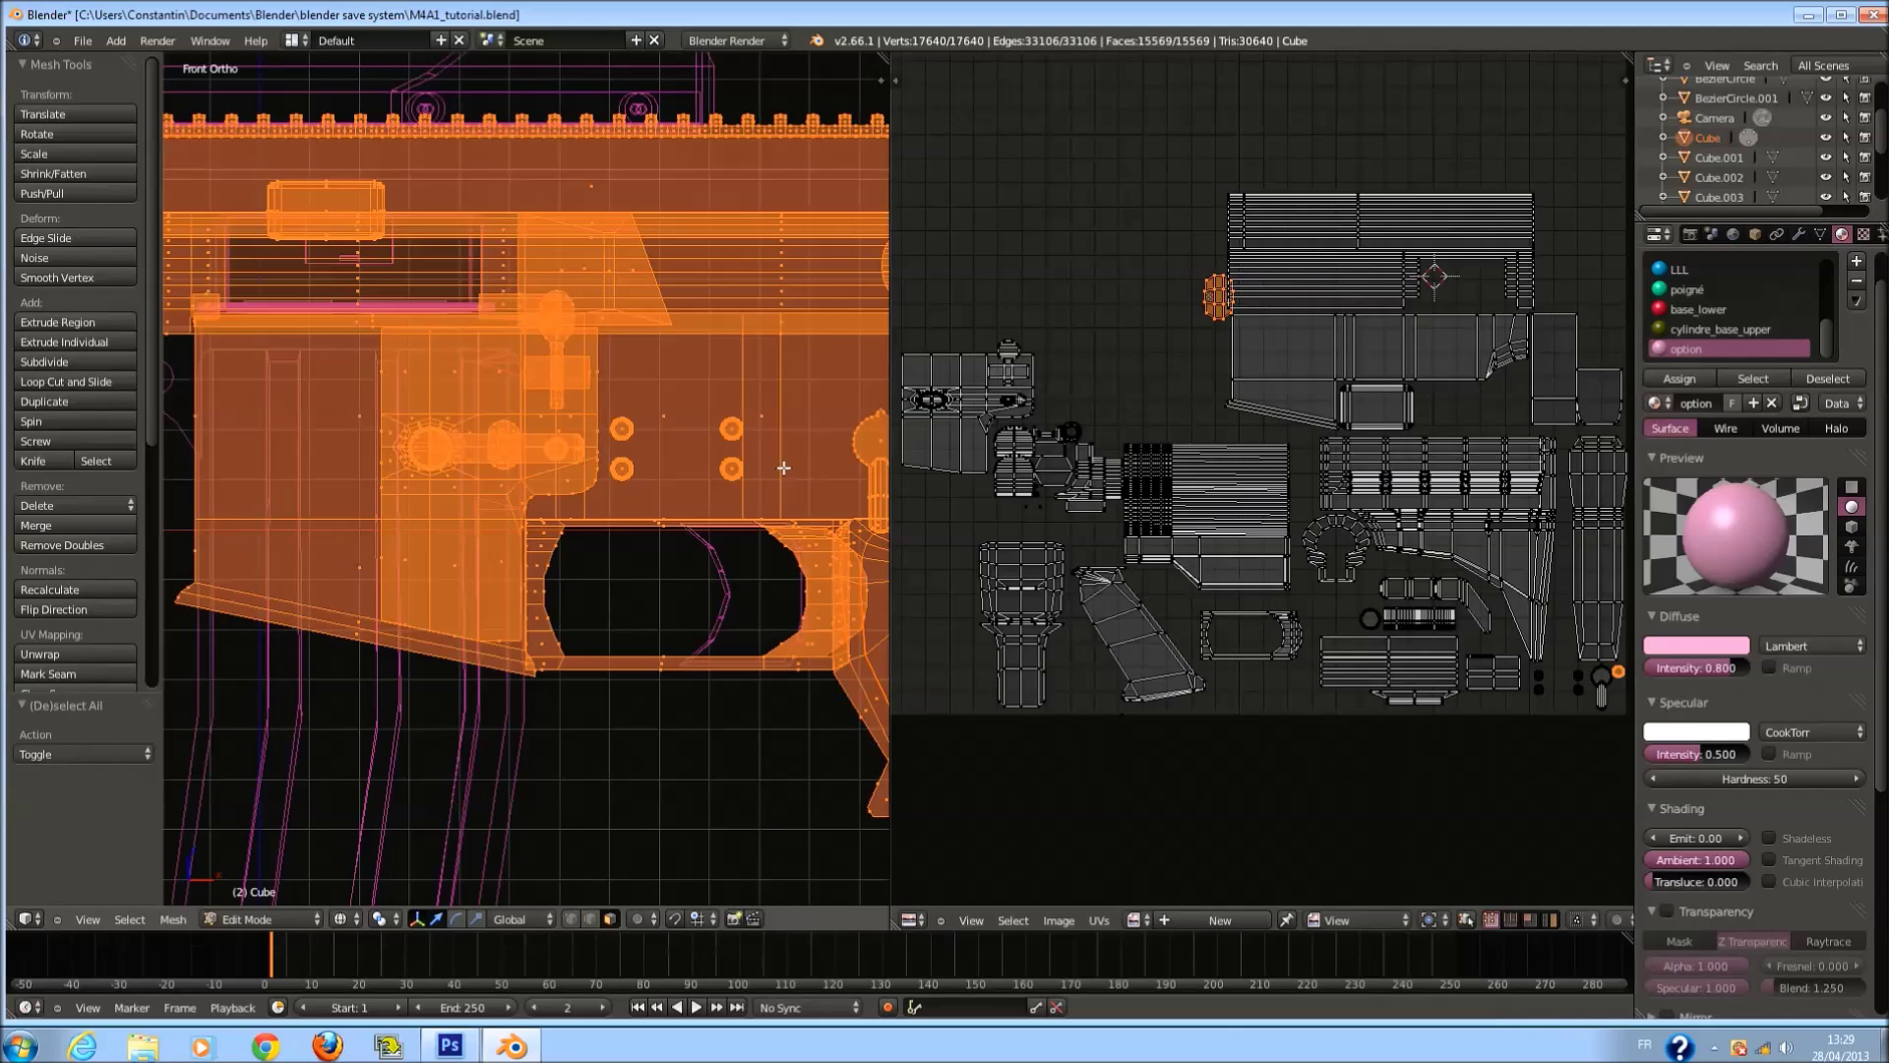
scroll(1232, 307, "up", 1)
middle_click_drag(1289, 345, 1212, 333)
key("g")
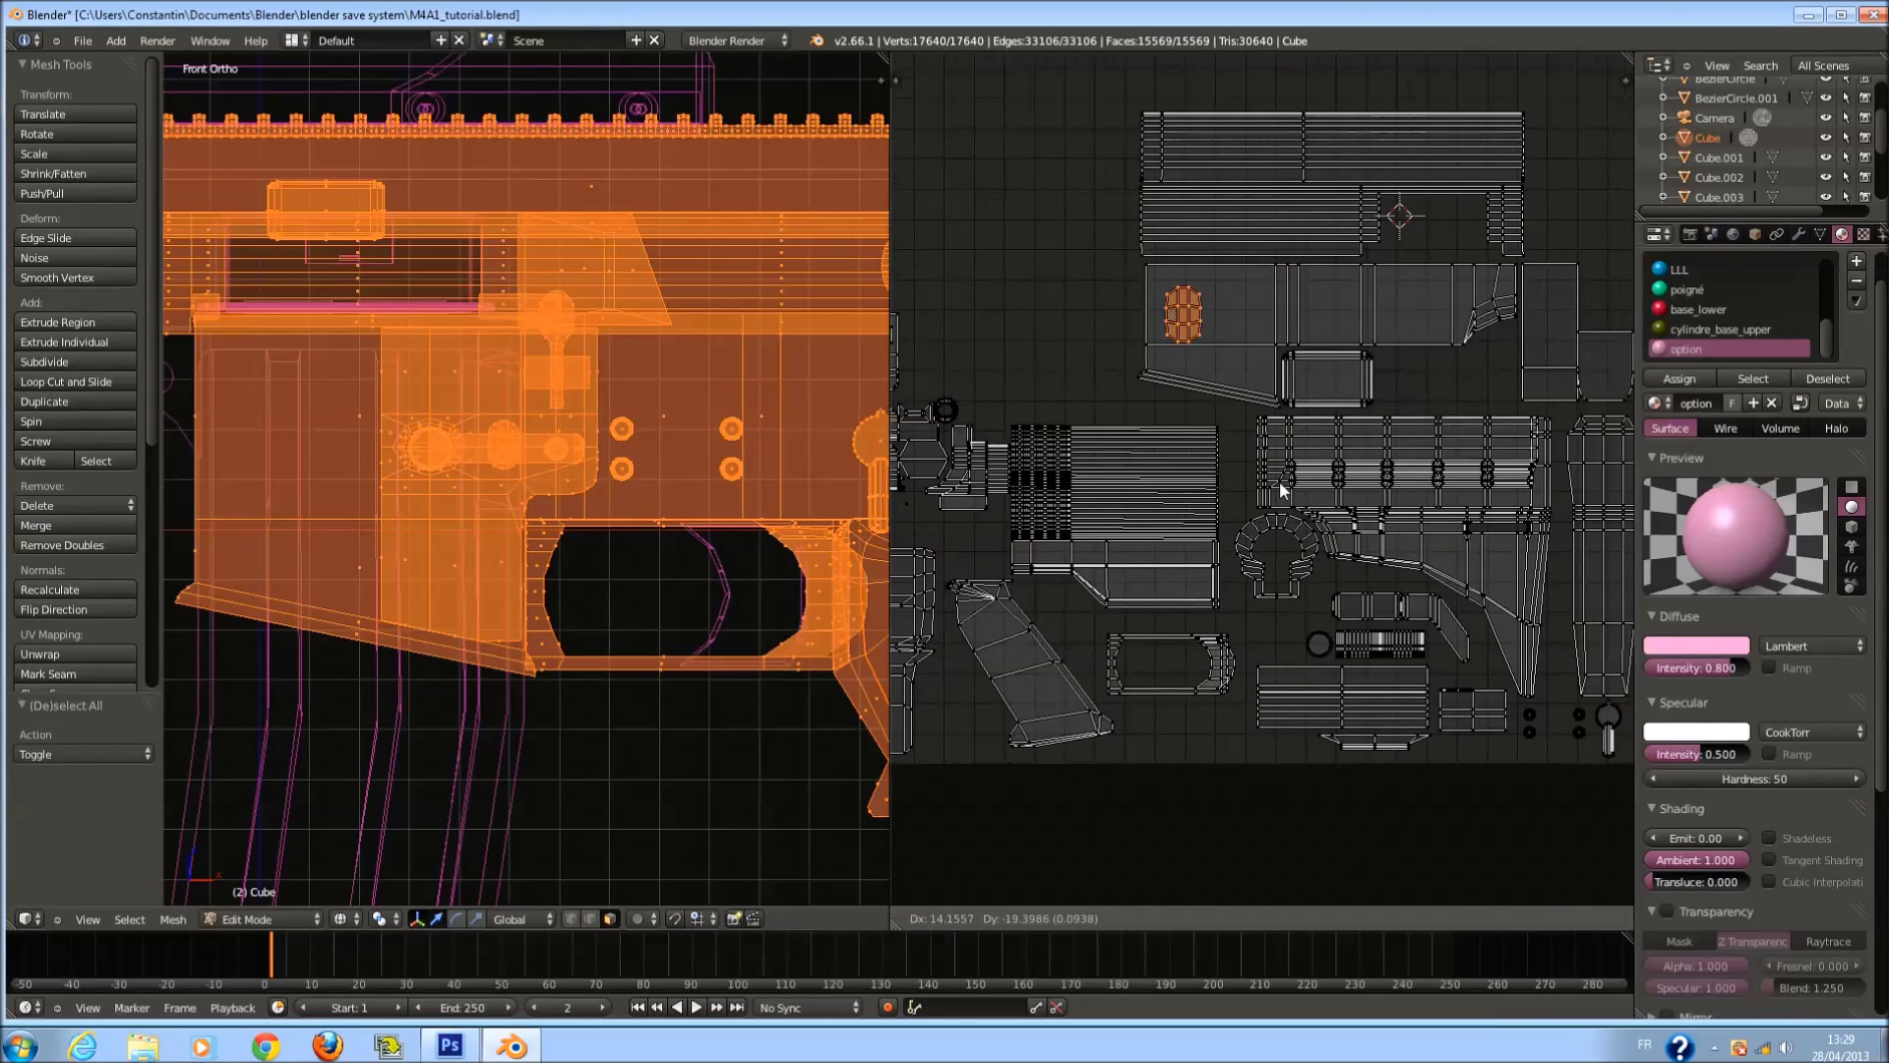
left_click(1563, 514)
key("ctrl+s")
key("Return")
Return to Object Mode with solid shading and select all objects of the rifle.
key("Tab")
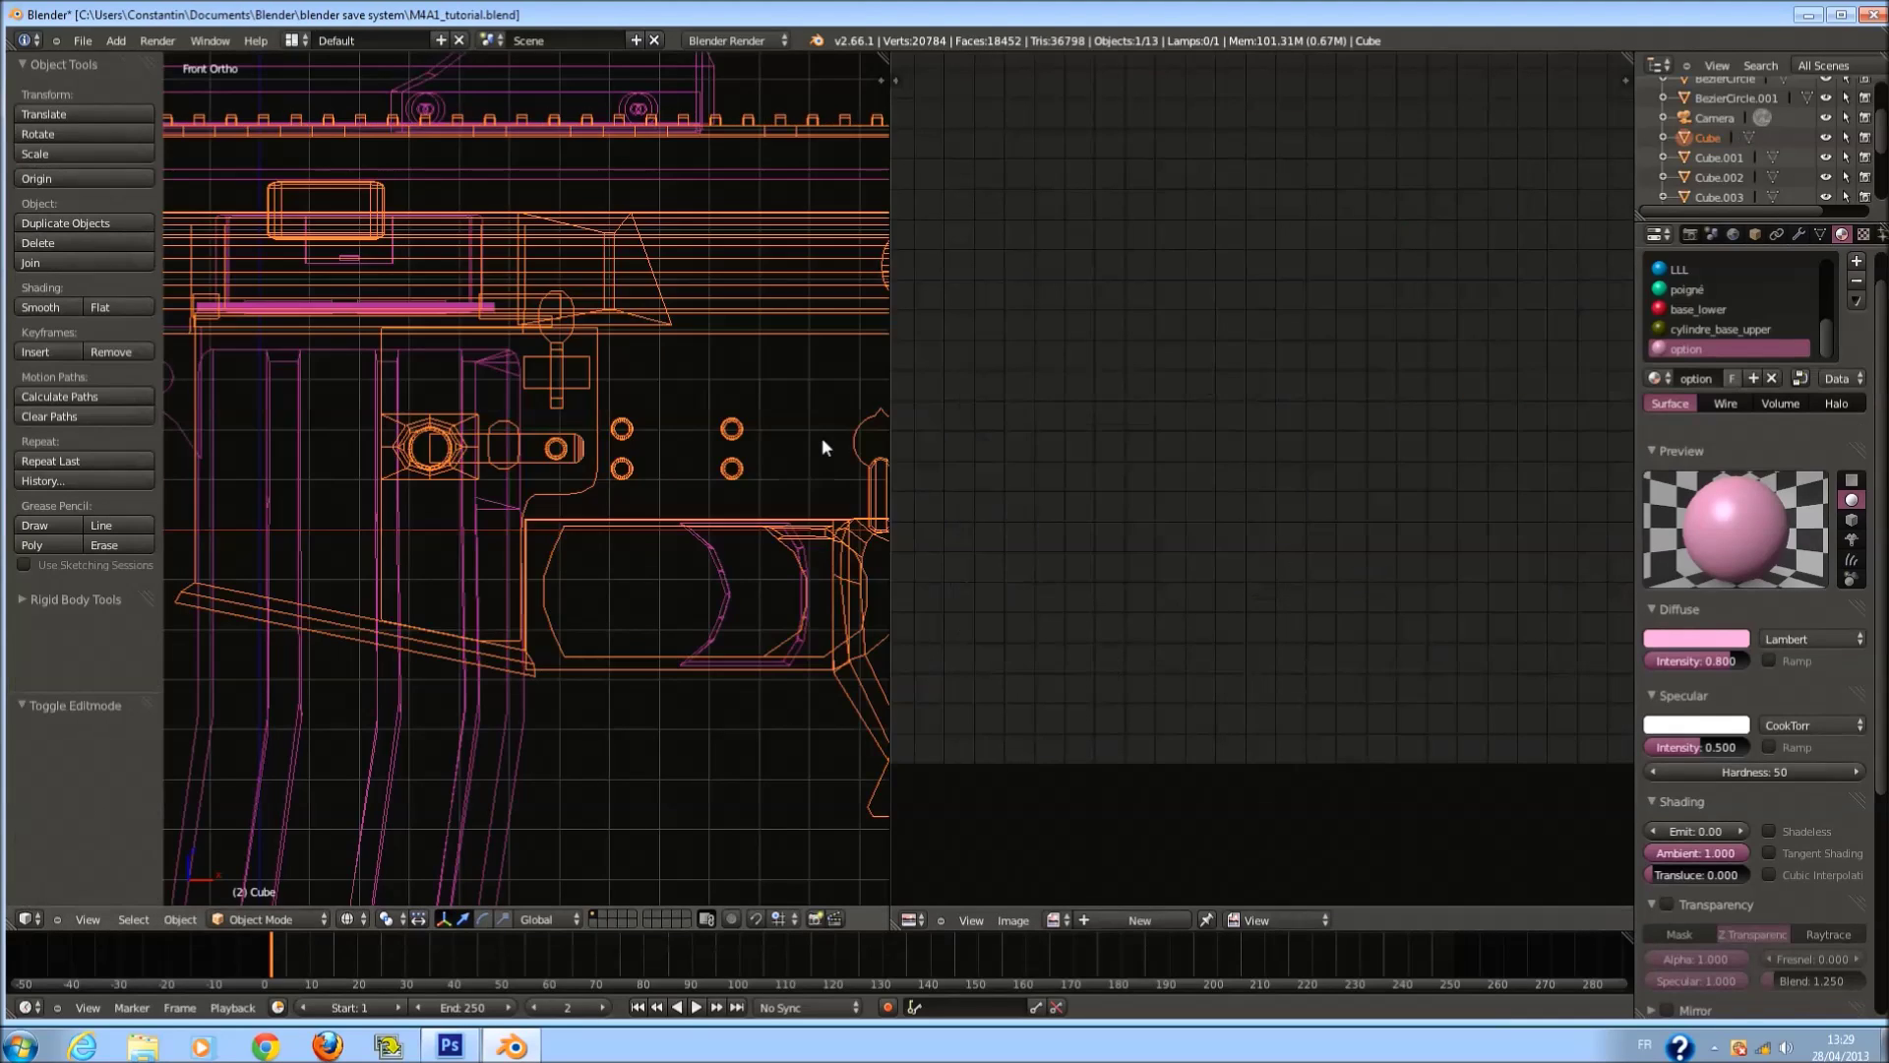
key("z")
scroll(824, 439, "down", 4)
key("a")
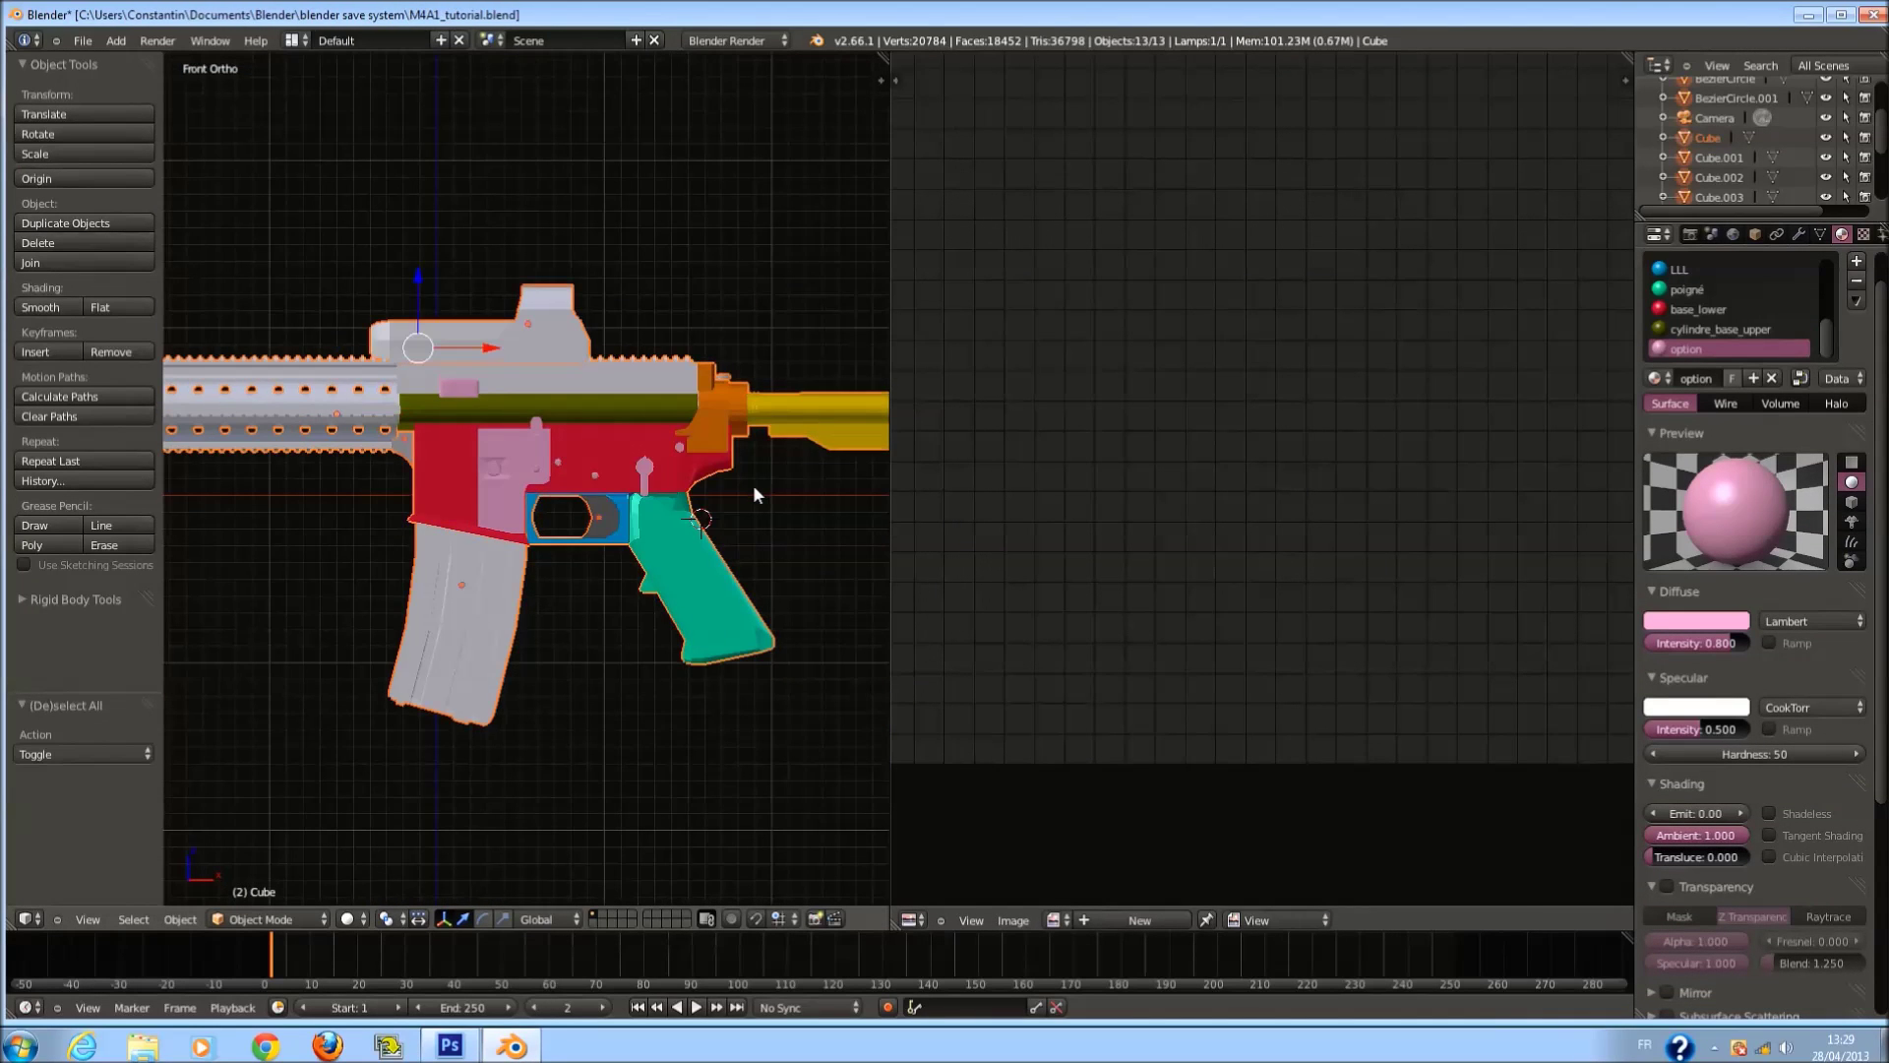
Widen the 3D viewport at the UV editor's expense and frame the rifle's receiver.
scroll(807, 458, "up", 2, "ctrl")
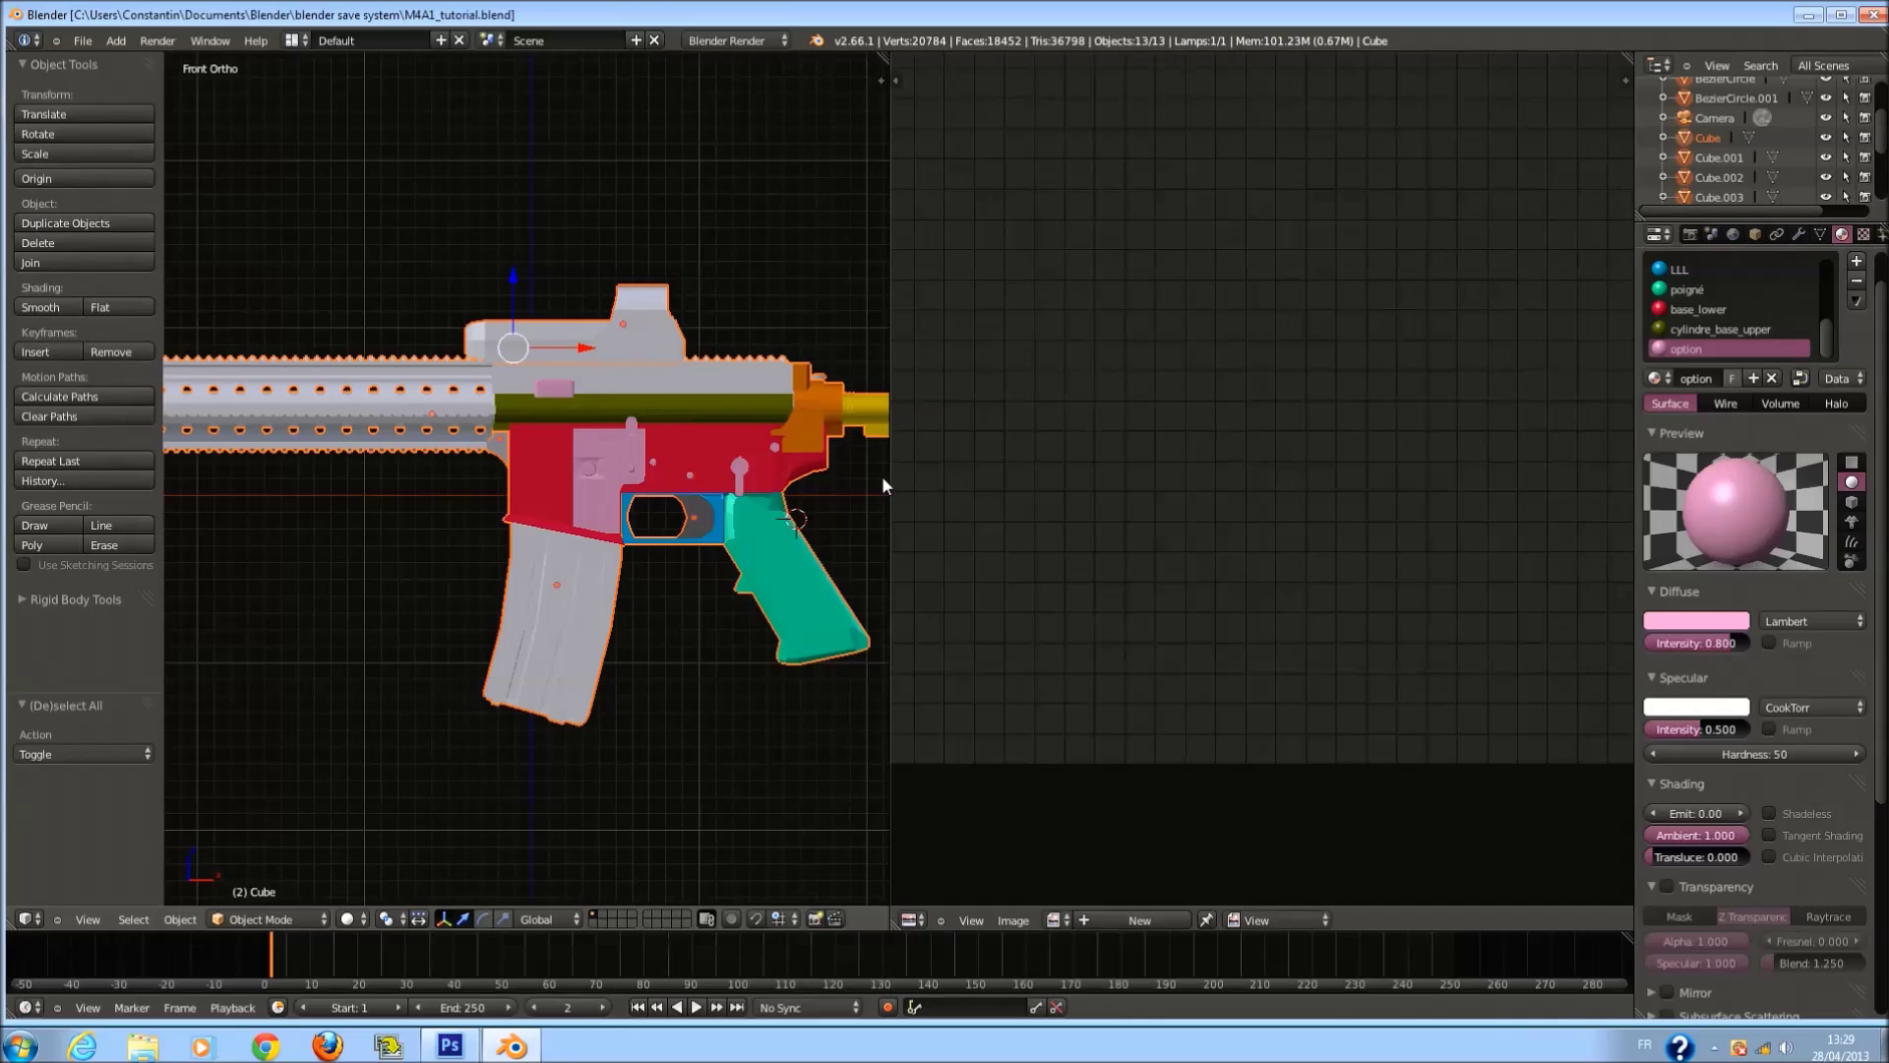
left_click_drag(889, 476, 1064, 477)
scroll(590, 511, "down", 5)
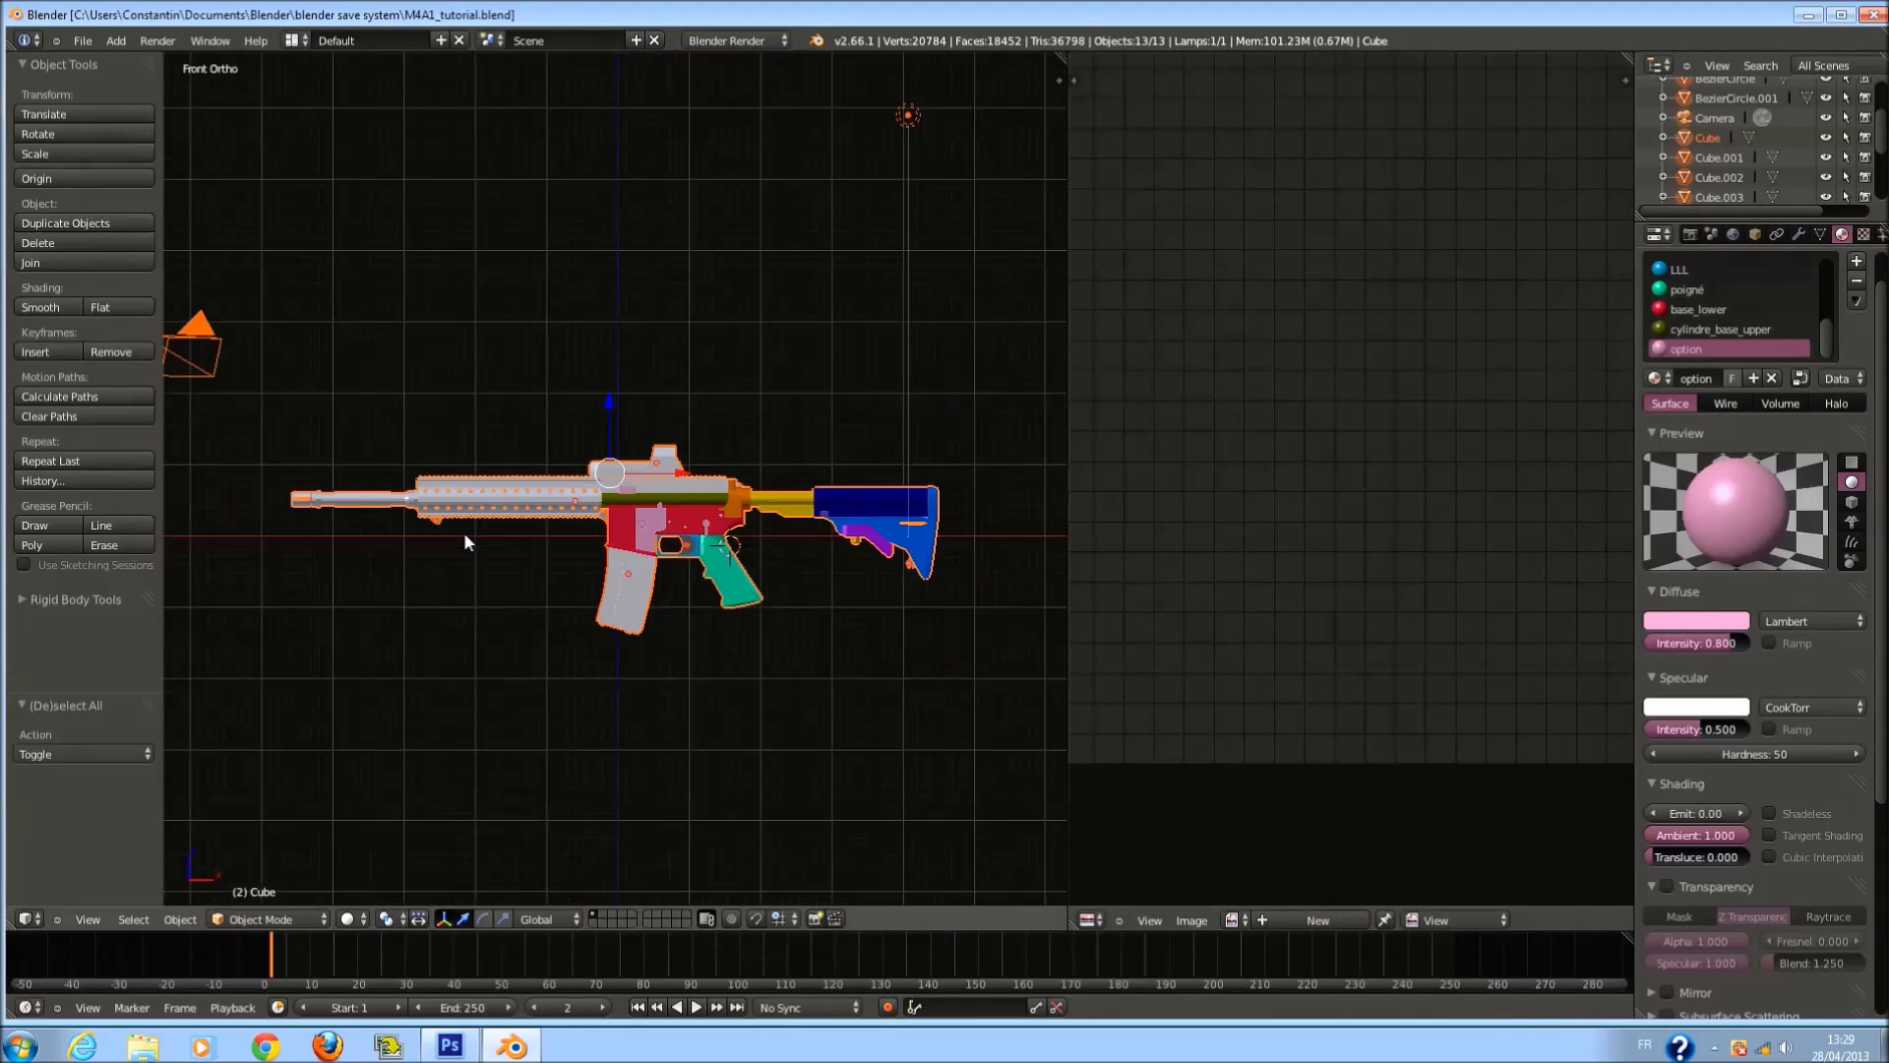
scroll(464, 534, "up", 2)
scroll(675, 496, "up", 3)
scroll(629, 494, "up", 3)
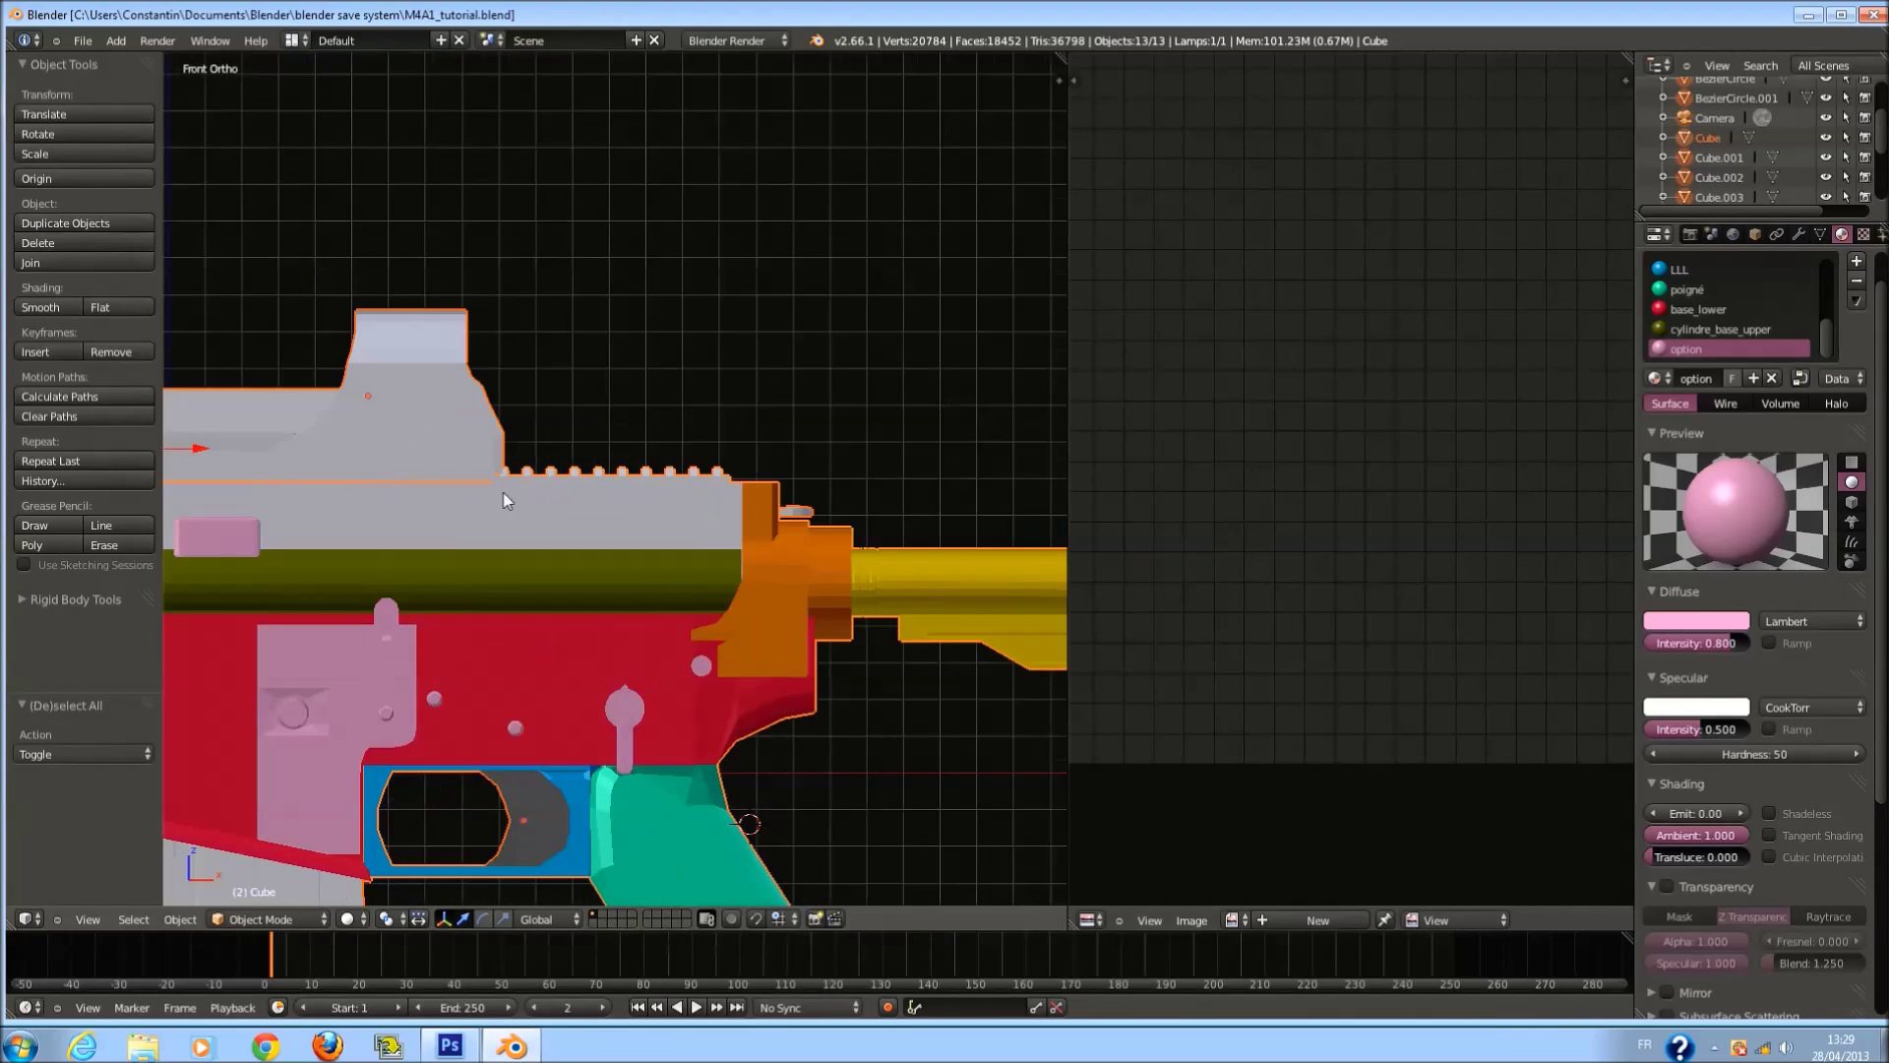
In Edit Mode, select the linked upper receiver block below the top rail and show it in front-view wireframe.
key("Tab")
key("z")
key("a")
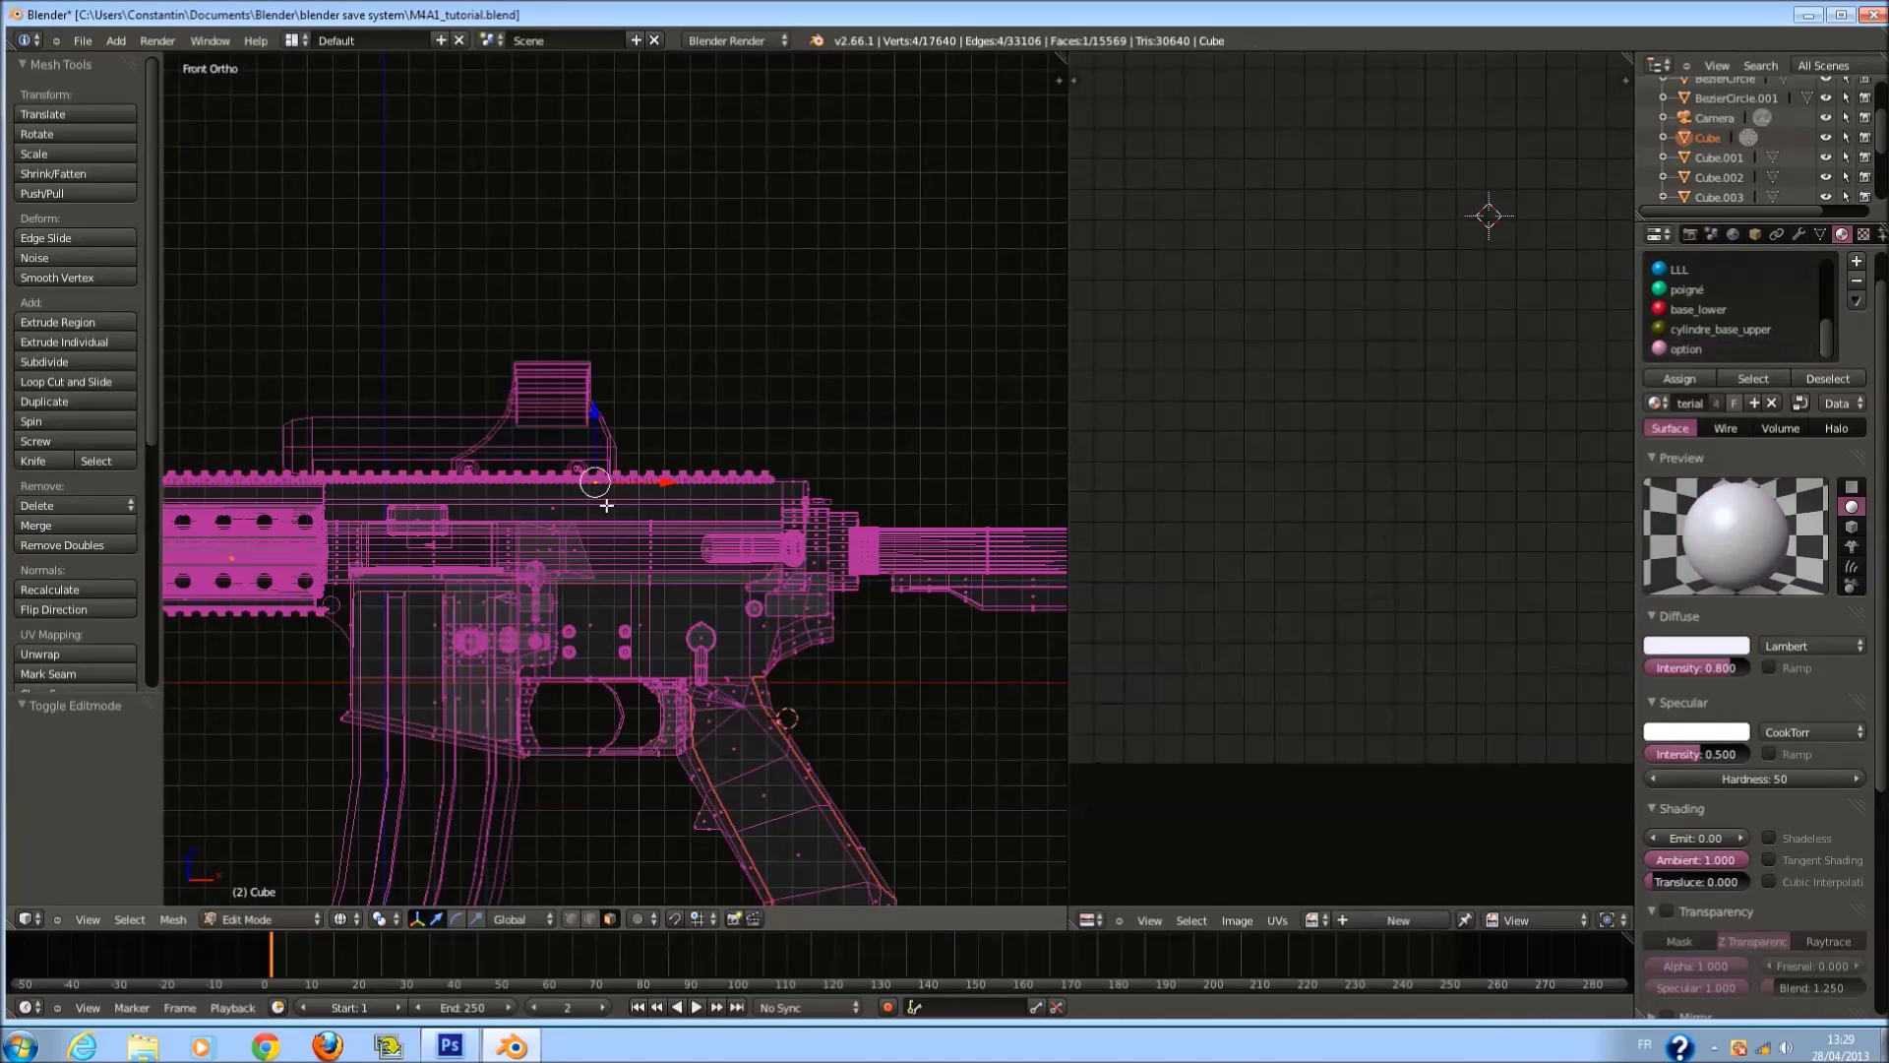
key("l")
key("a")
key("l")
mouse_move(548, 506)
middle_mouse_down()
mouse_move(498, 537)
mouse_move(772, 534)
middle_mouse_up()
key("z")
key("KP_1")
key("z")
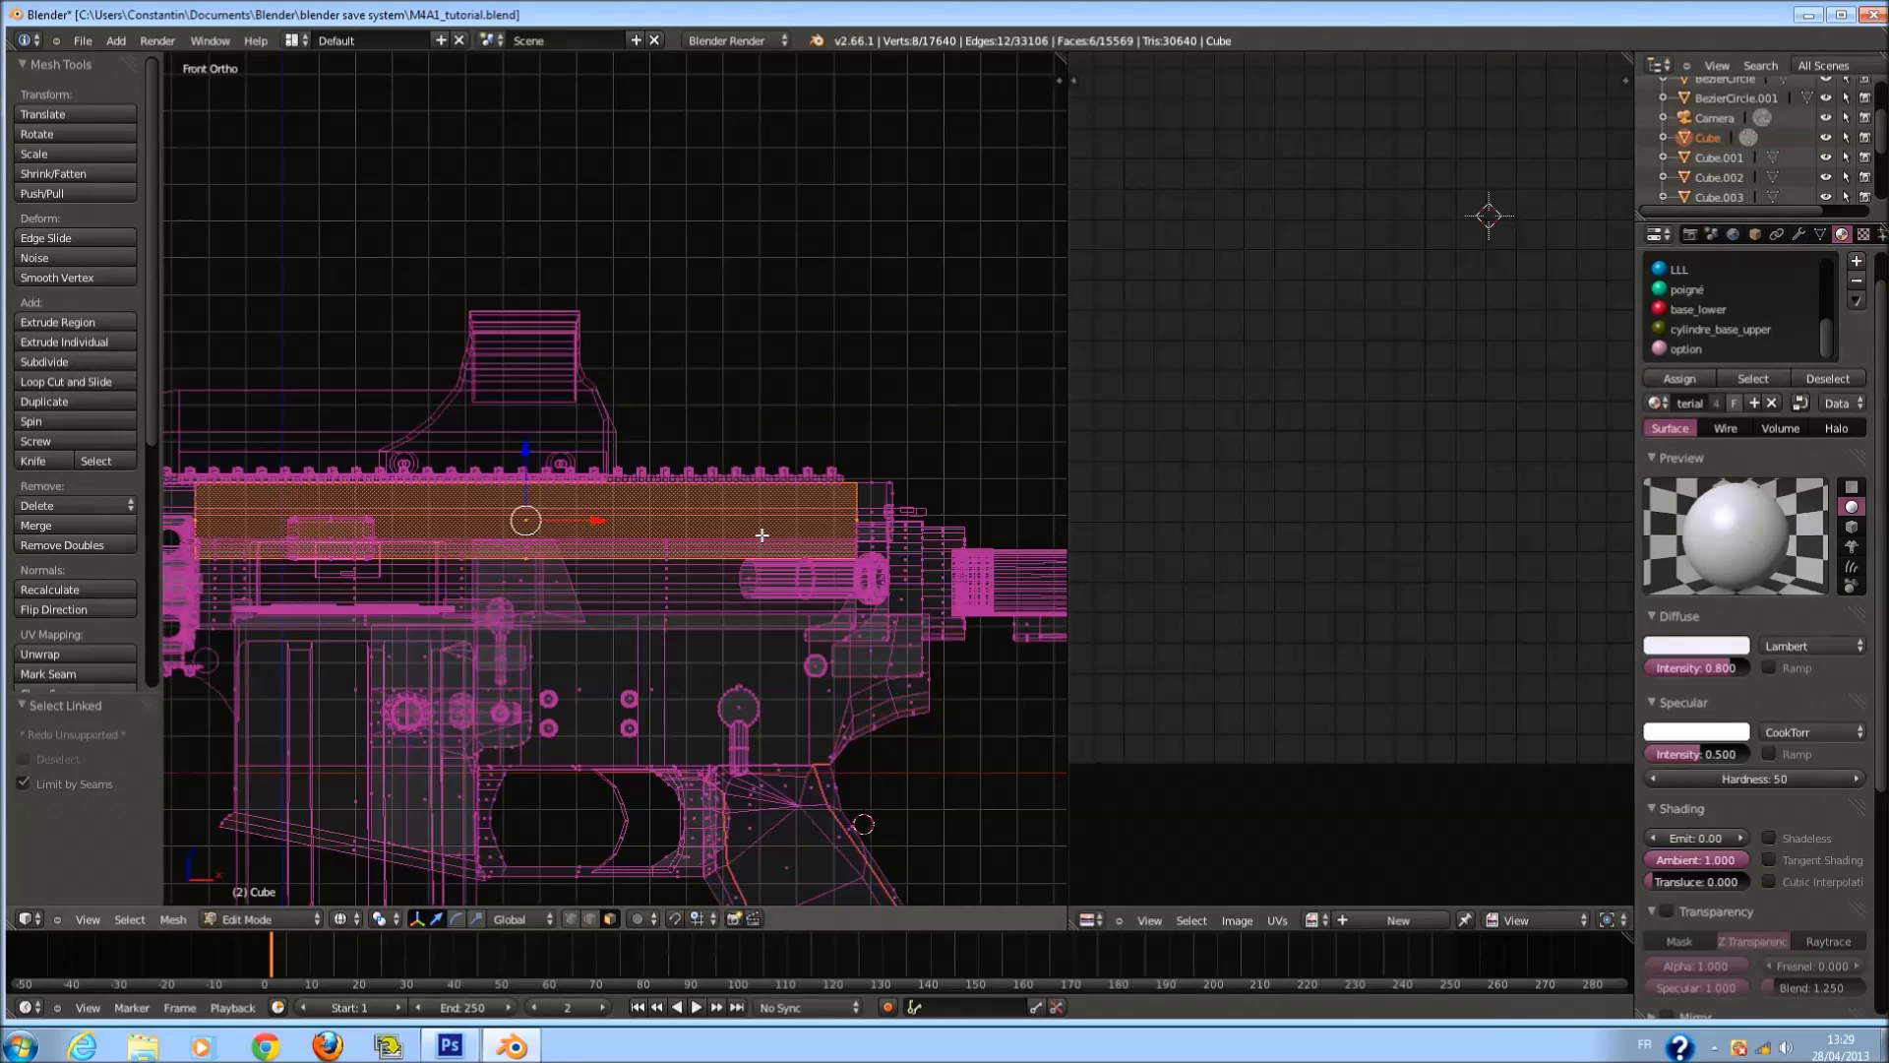
Unwrap the upper receiver block with Project From View, then reselect the whole linked block.
key("u")
left_click(762, 534)
scroll(1210, 463, "down", 3)
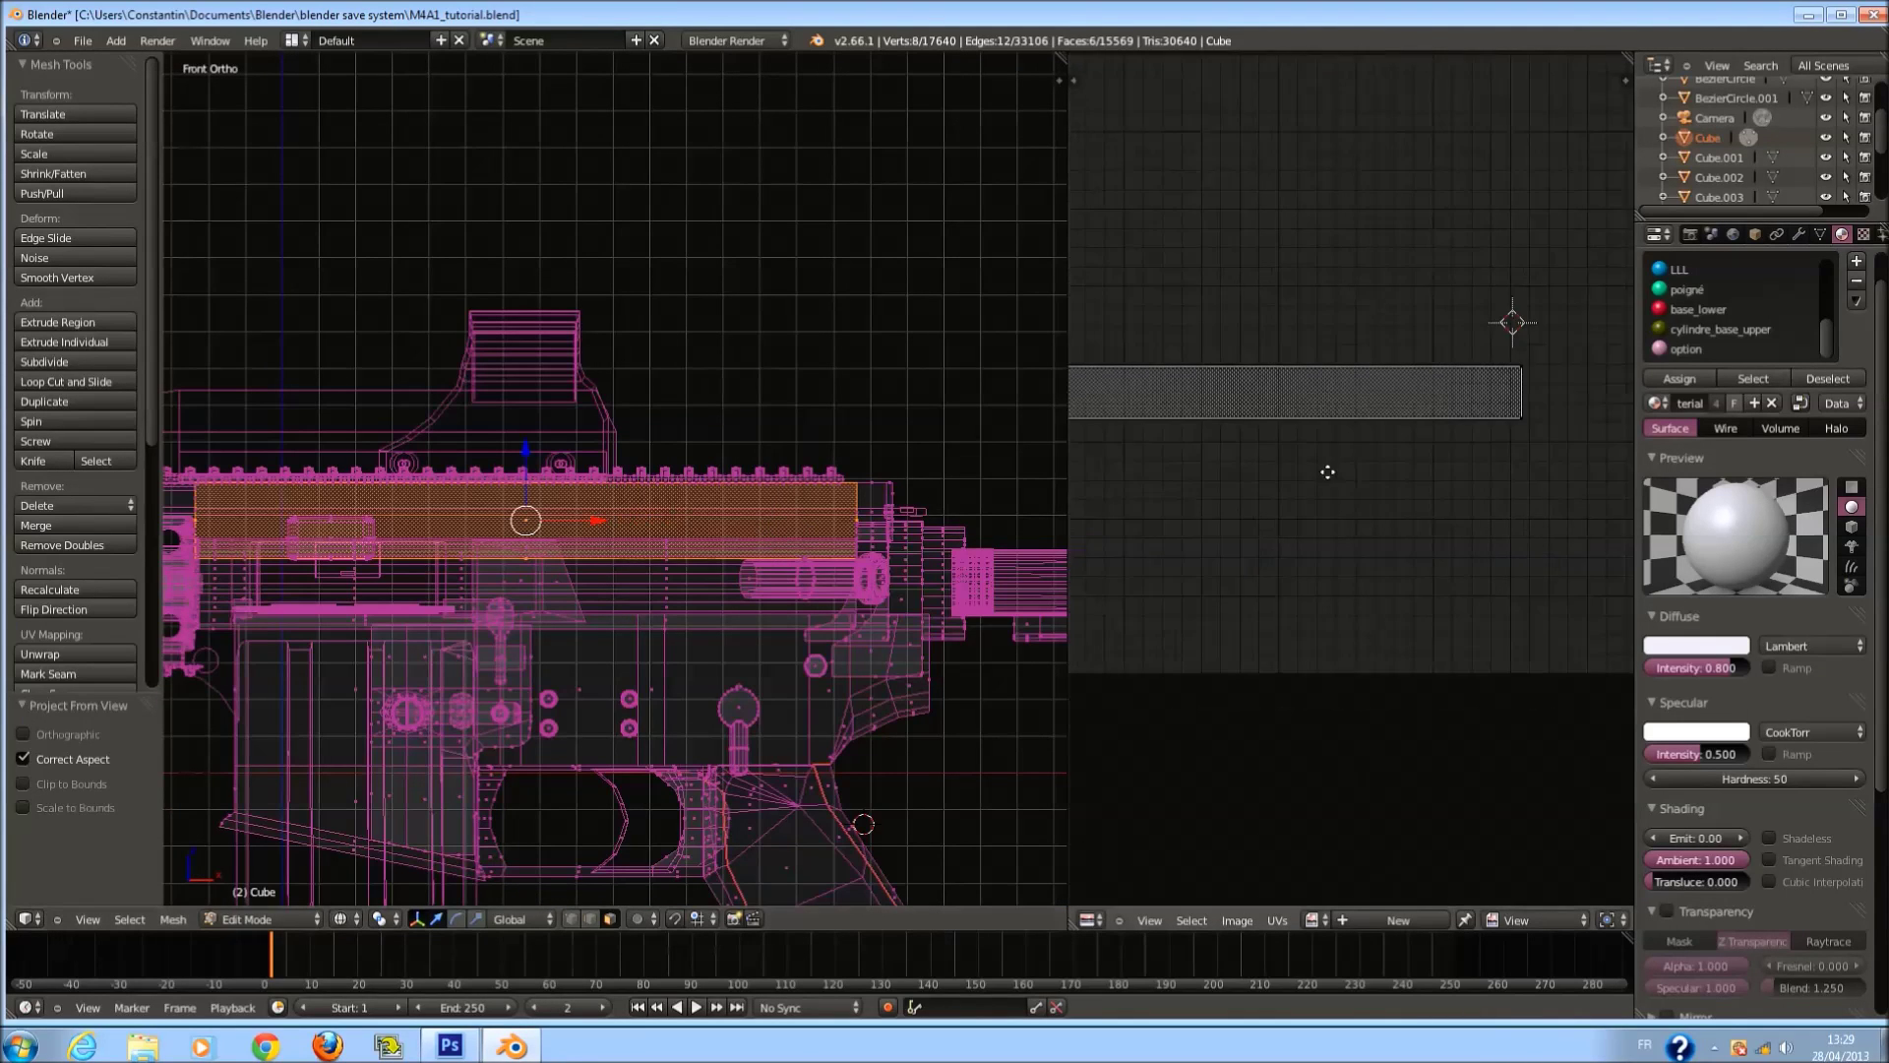
key("a")
key("a")
right_click(653, 509)
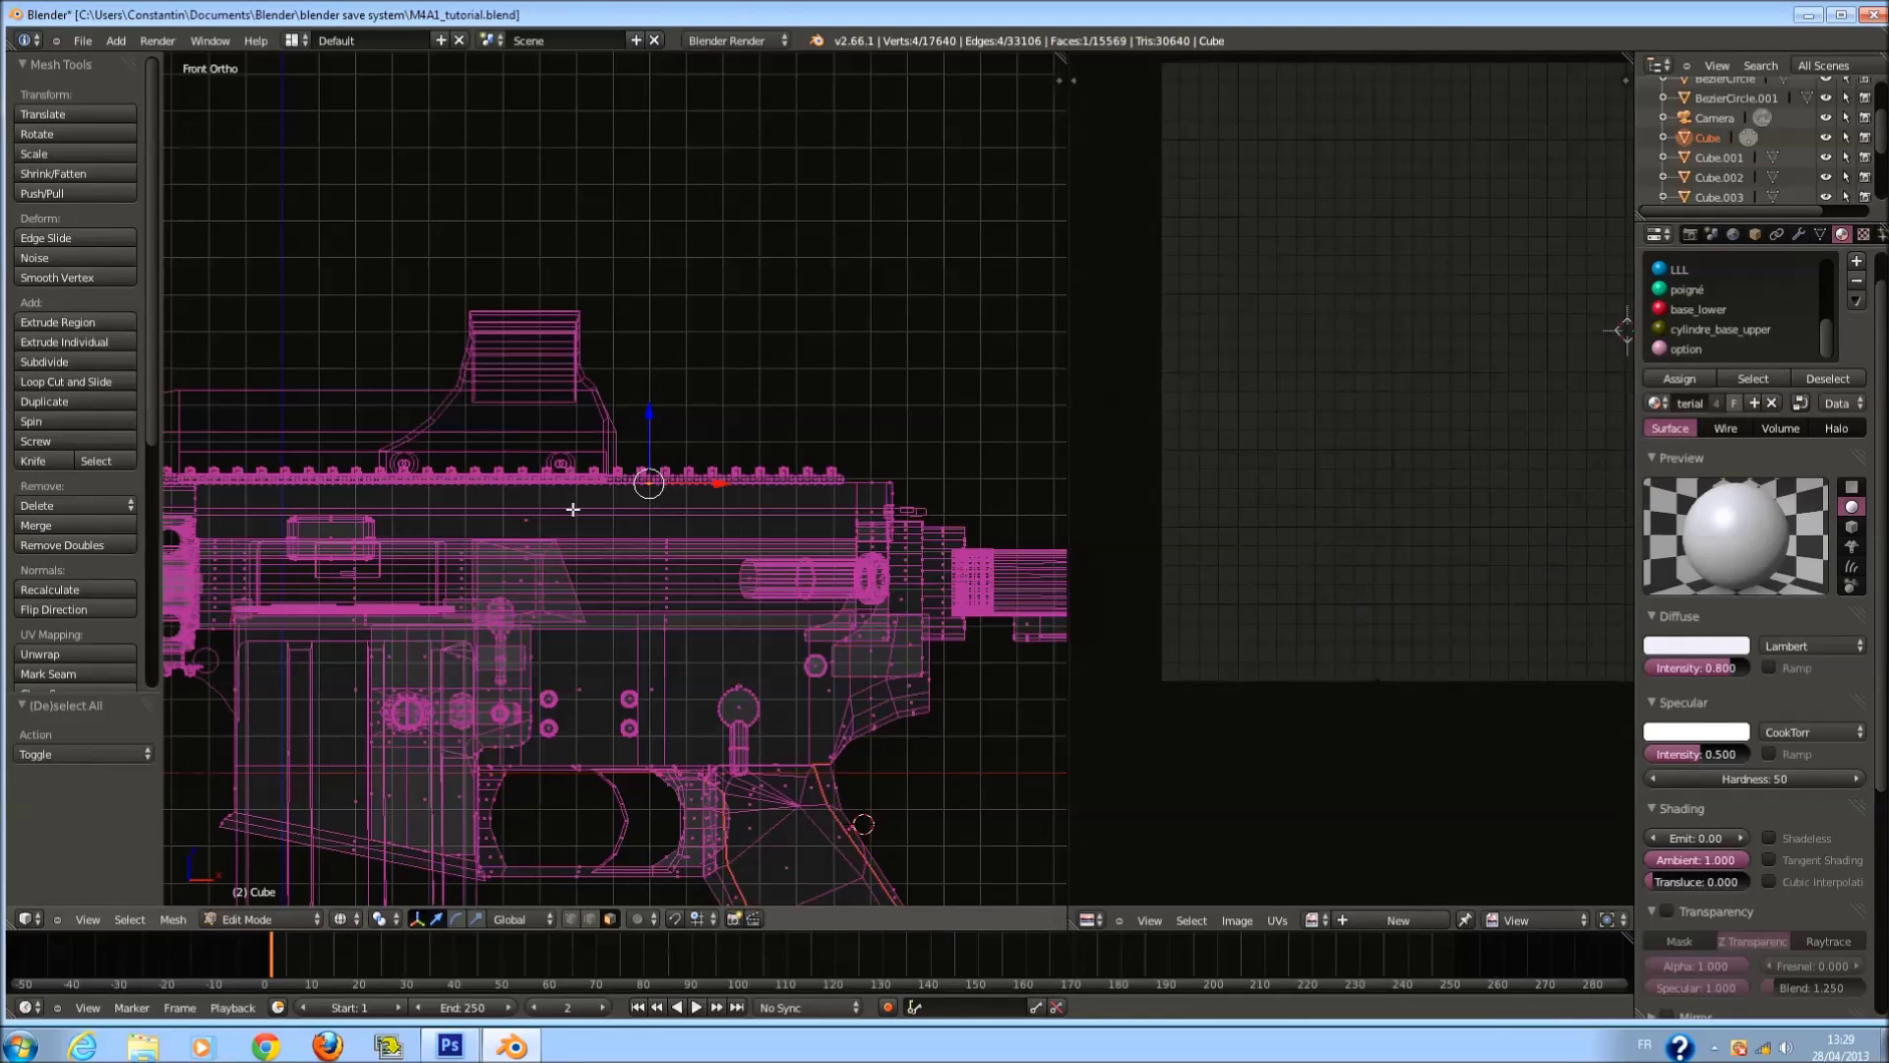
right_click(527, 520, "alt")
key("l")
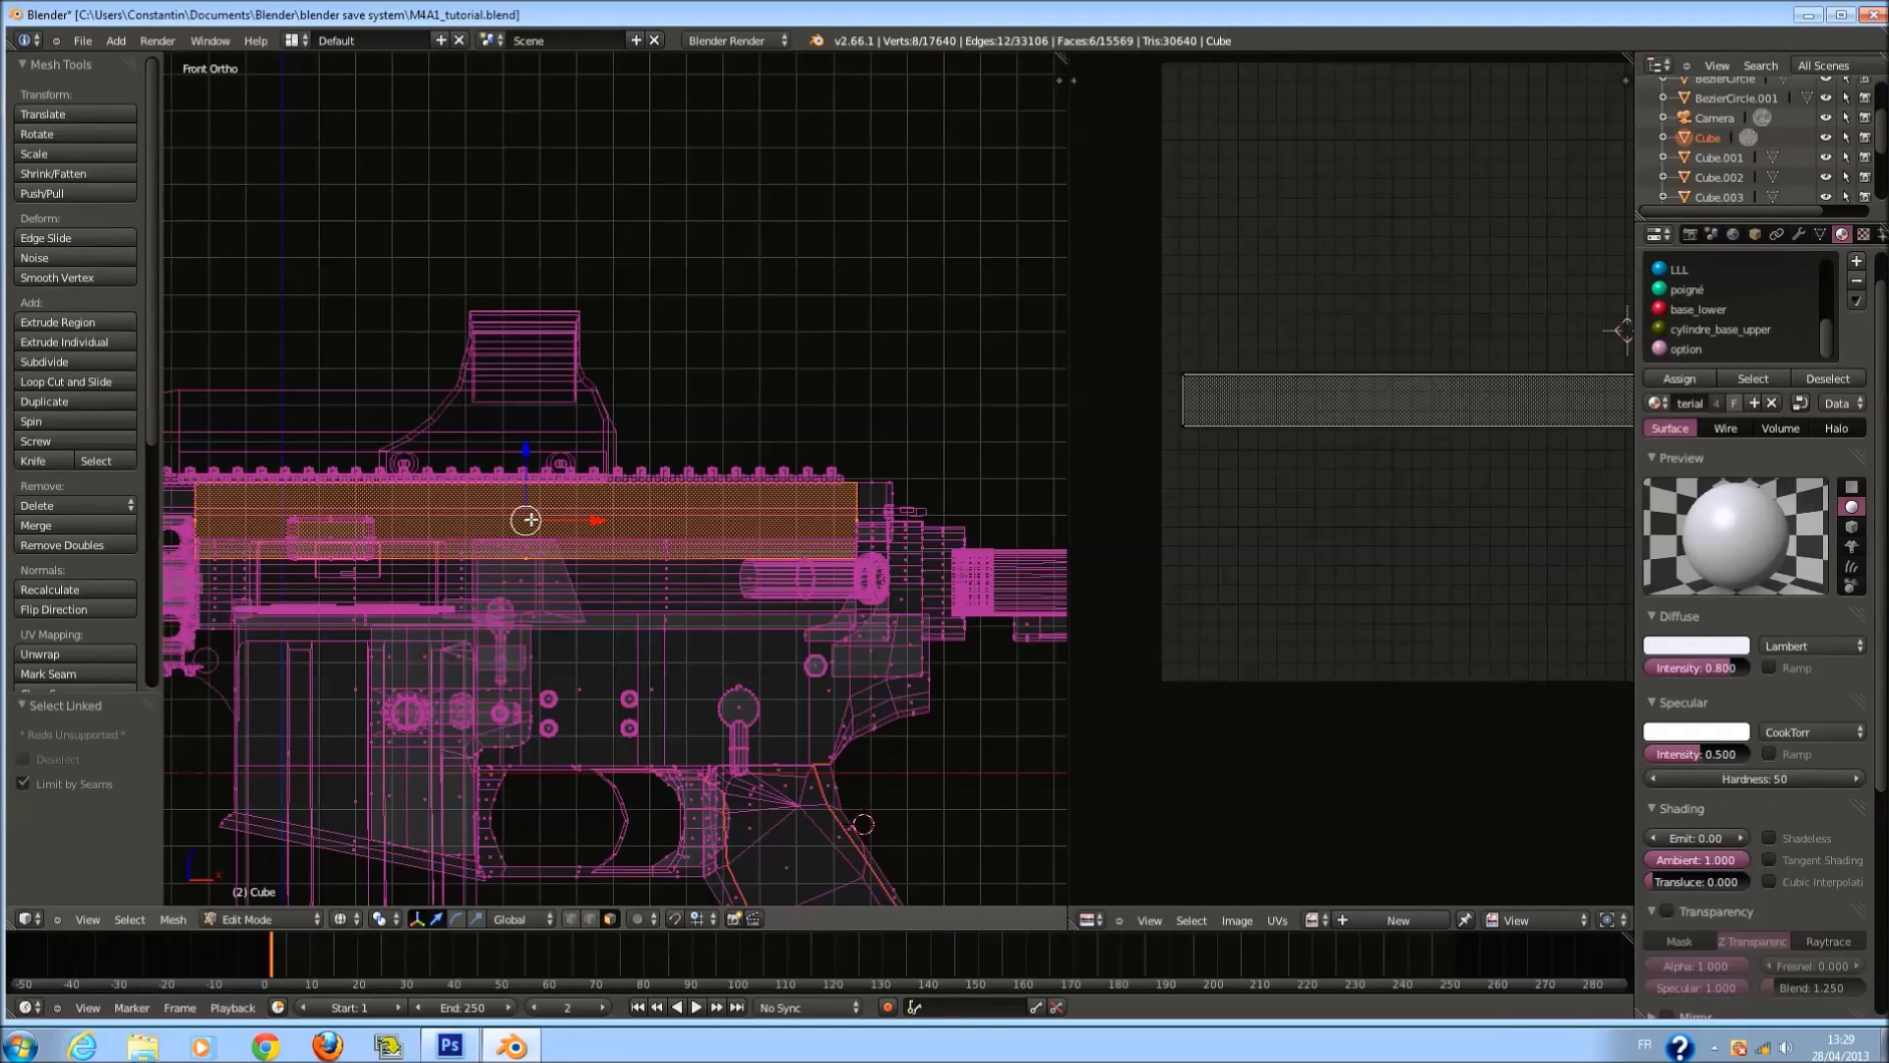
Unwrap the upper receiver block with Project from View (Bounds) and inspect its faces from several angles in solid shading.
key("u")
left_click(527, 540)
scroll(654, 503, "down", 1)
middle_click_drag(654, 503, 354, 645)
key("z")
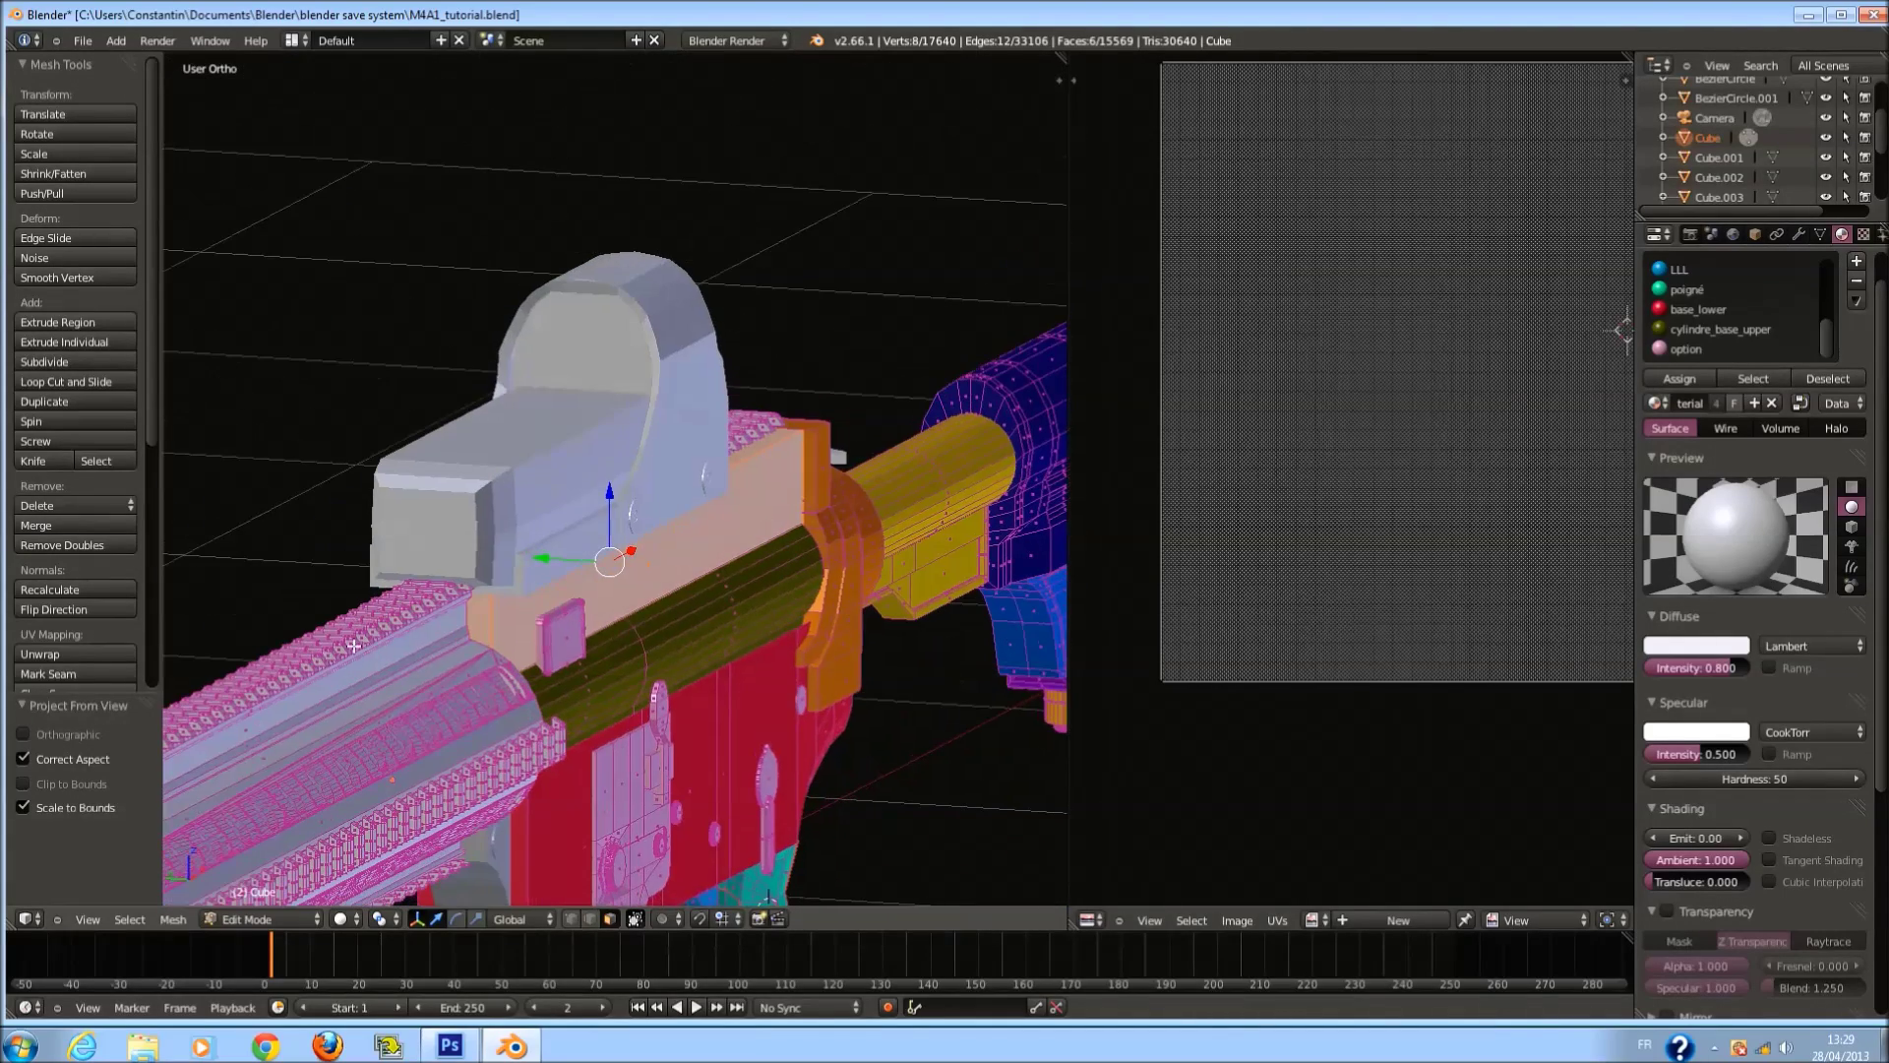
middle_click_drag(699, 605, 167, 625)
key("KP_3")
key("KP_1")
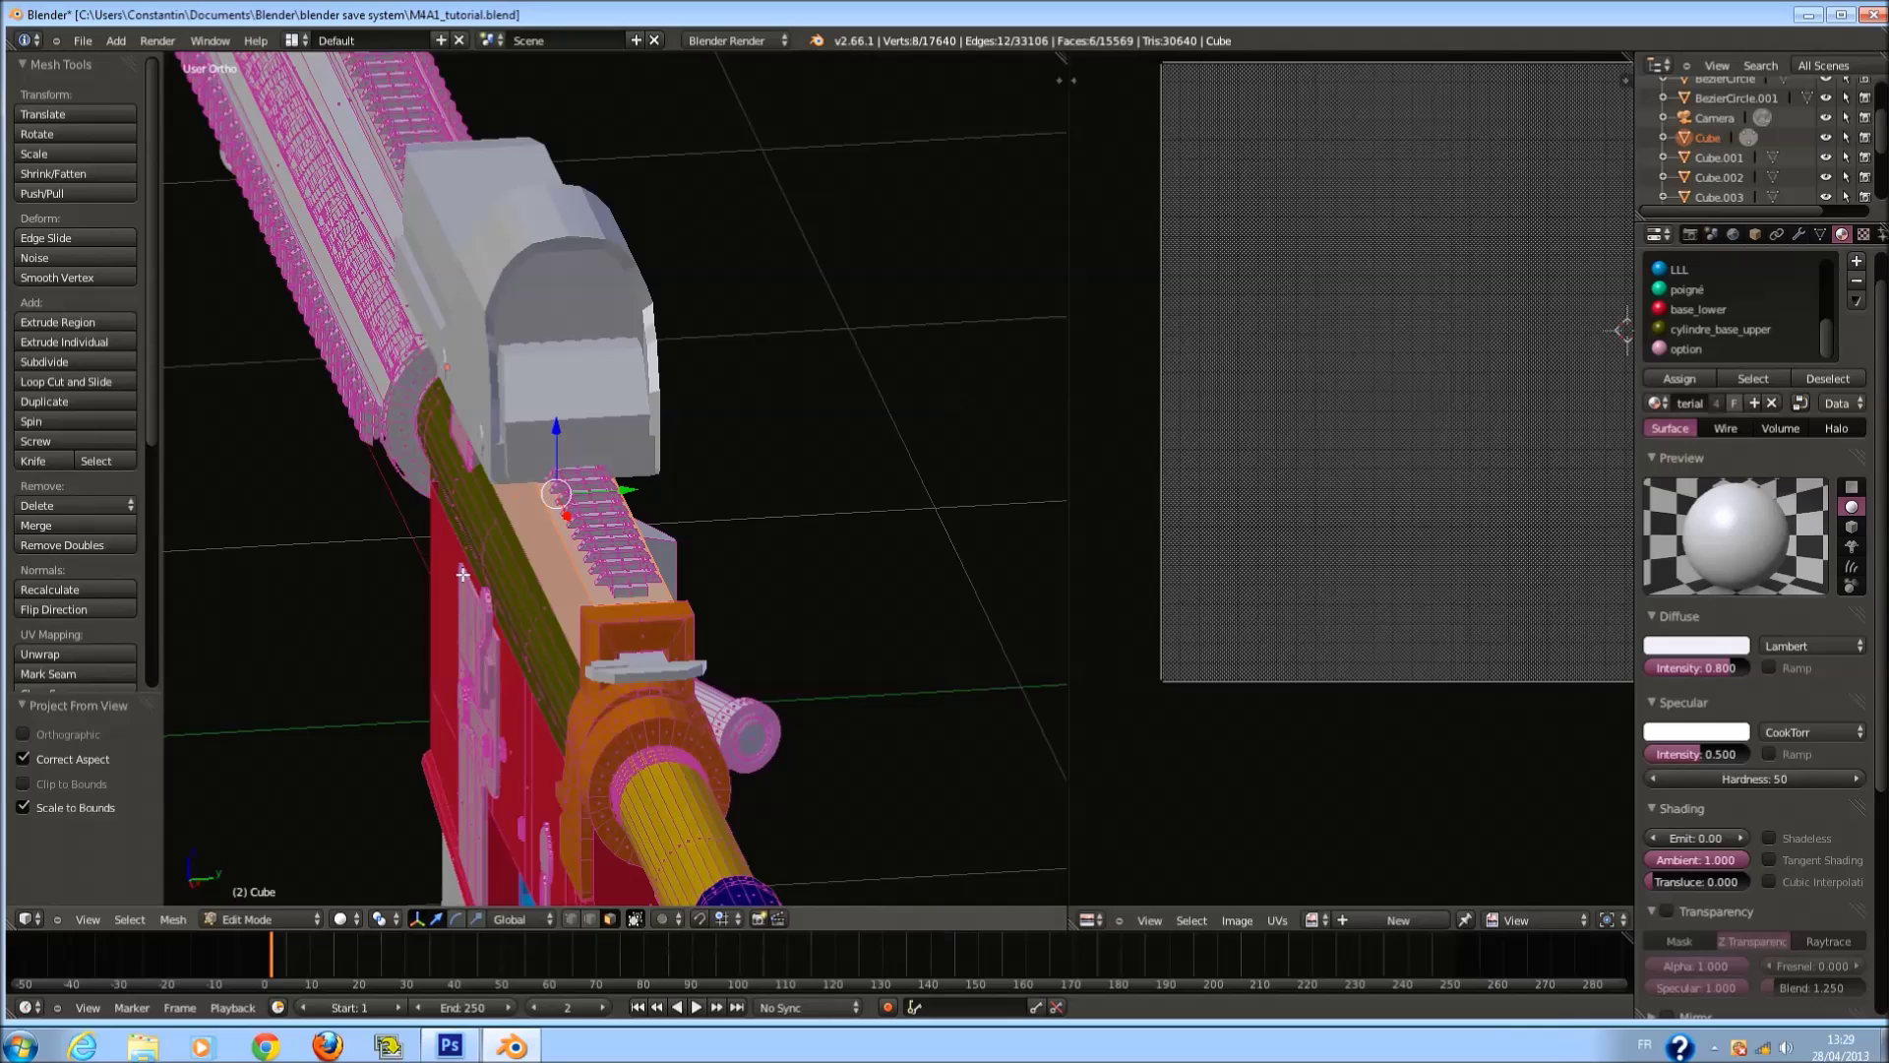
key("KP_1")
key("z")
scroll(787, 575, "down", 5)
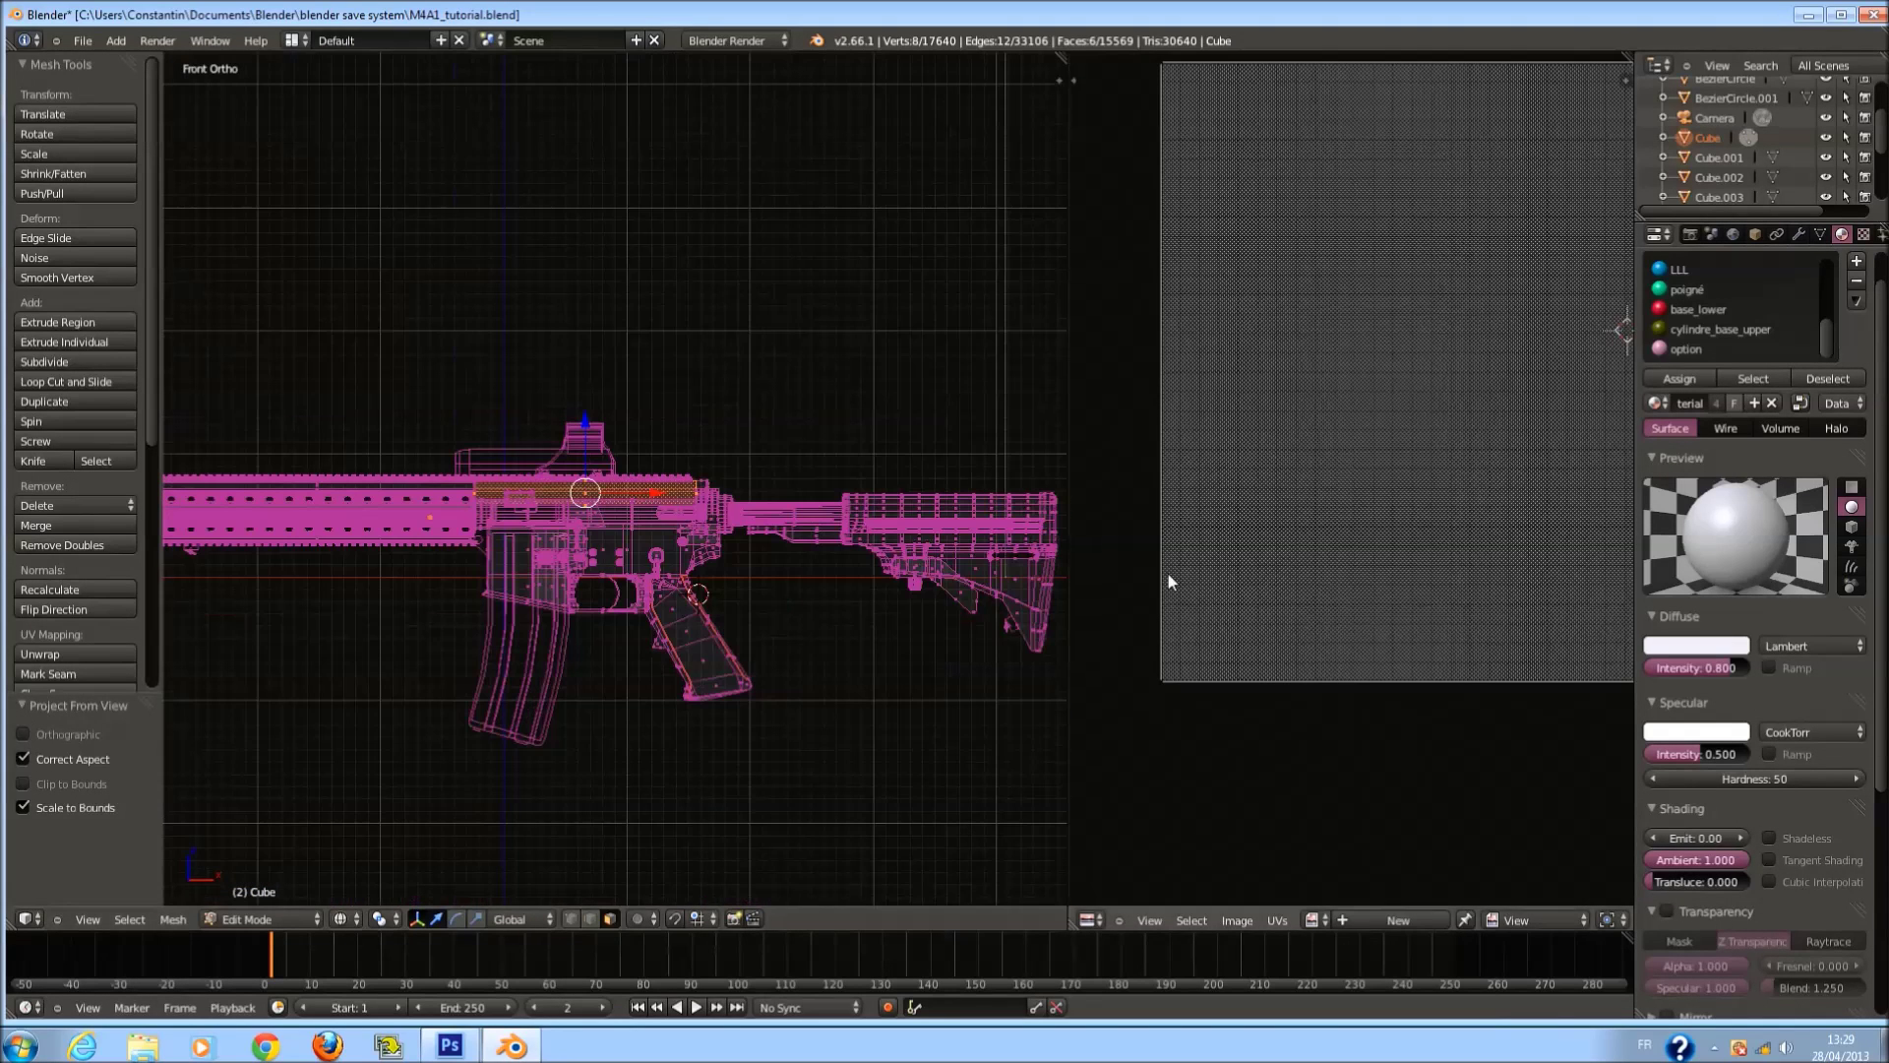
Scale the upper receiver block's square UV island down to about 0.347 of its size.
scroll(1174, 589, "down", 2)
key("a")
key("a")
scroll(1256, 579, "up", 1)
key("a")
key("s")
left_click(1324, 523)
scroll(1754, 634, "up", 1)
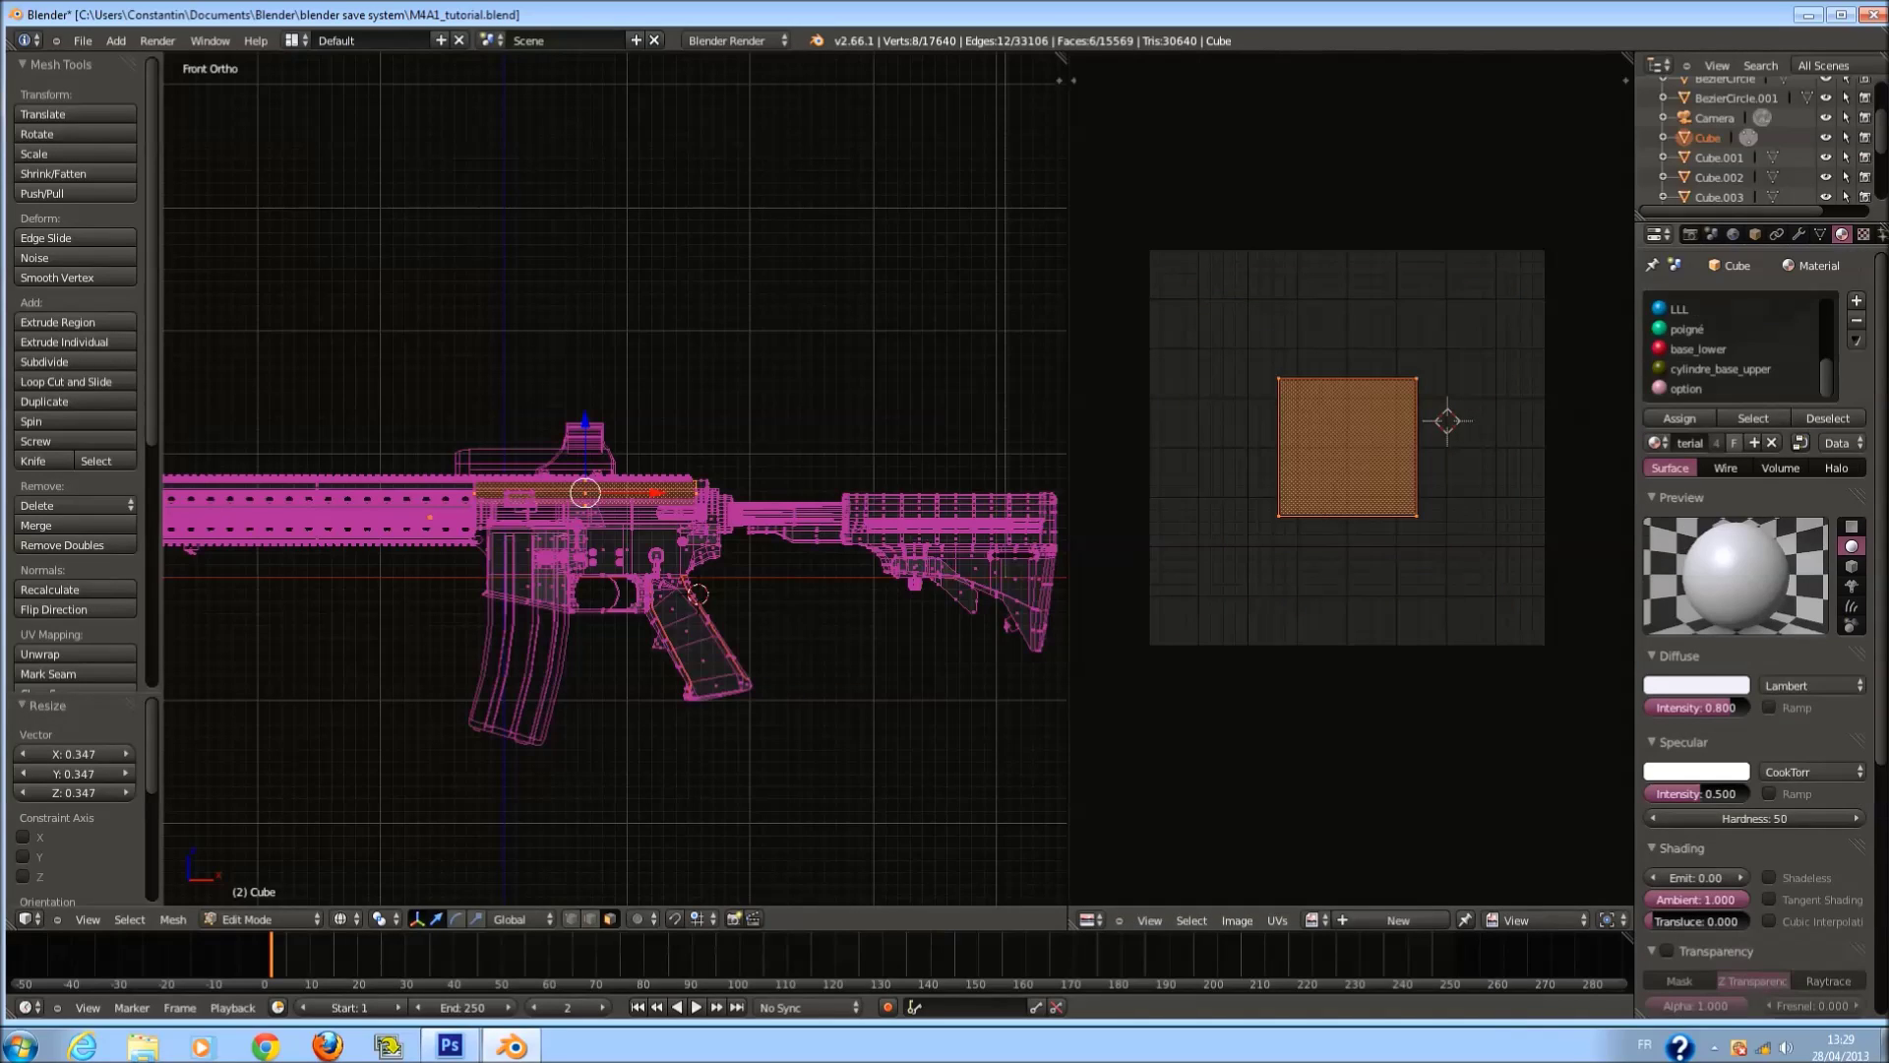
Add a new material named under_cylindre_base_upper and assign it to the upper receiver block.
left_click(1856, 300)
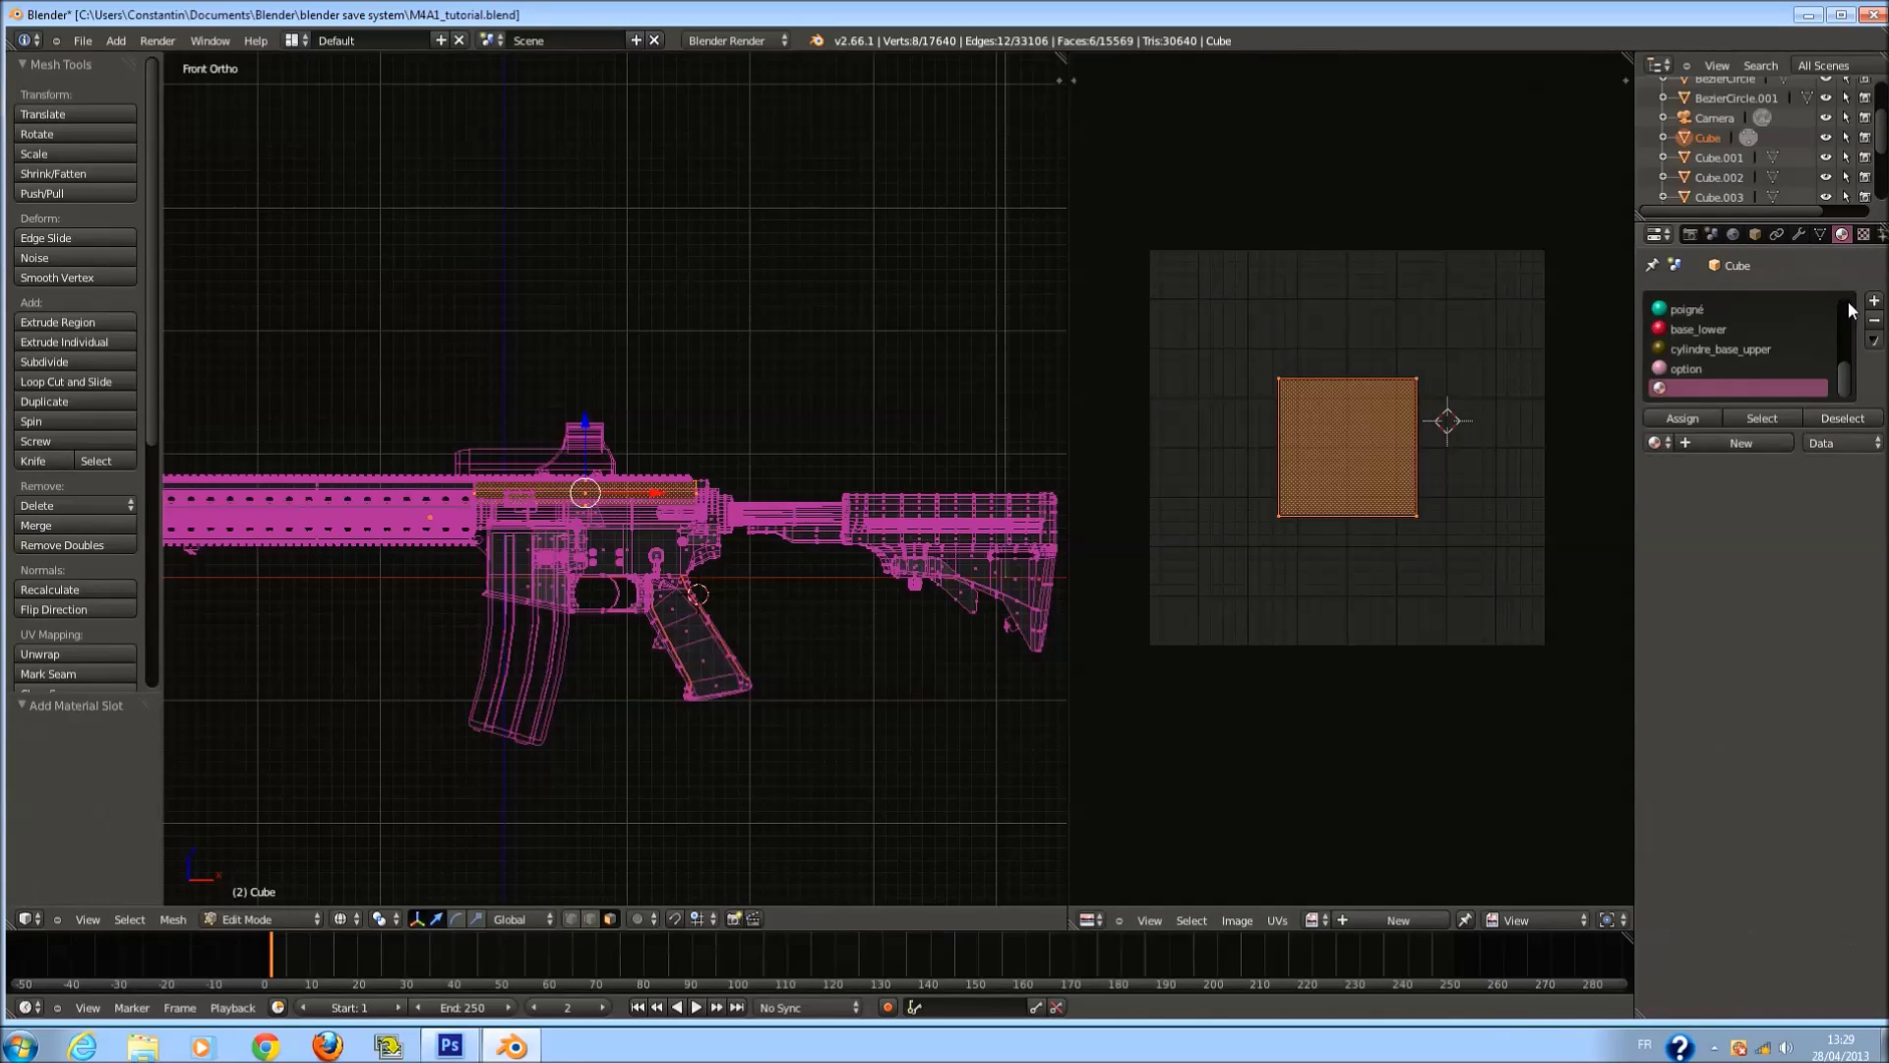
left_click(1737, 442)
key("BackSpace")
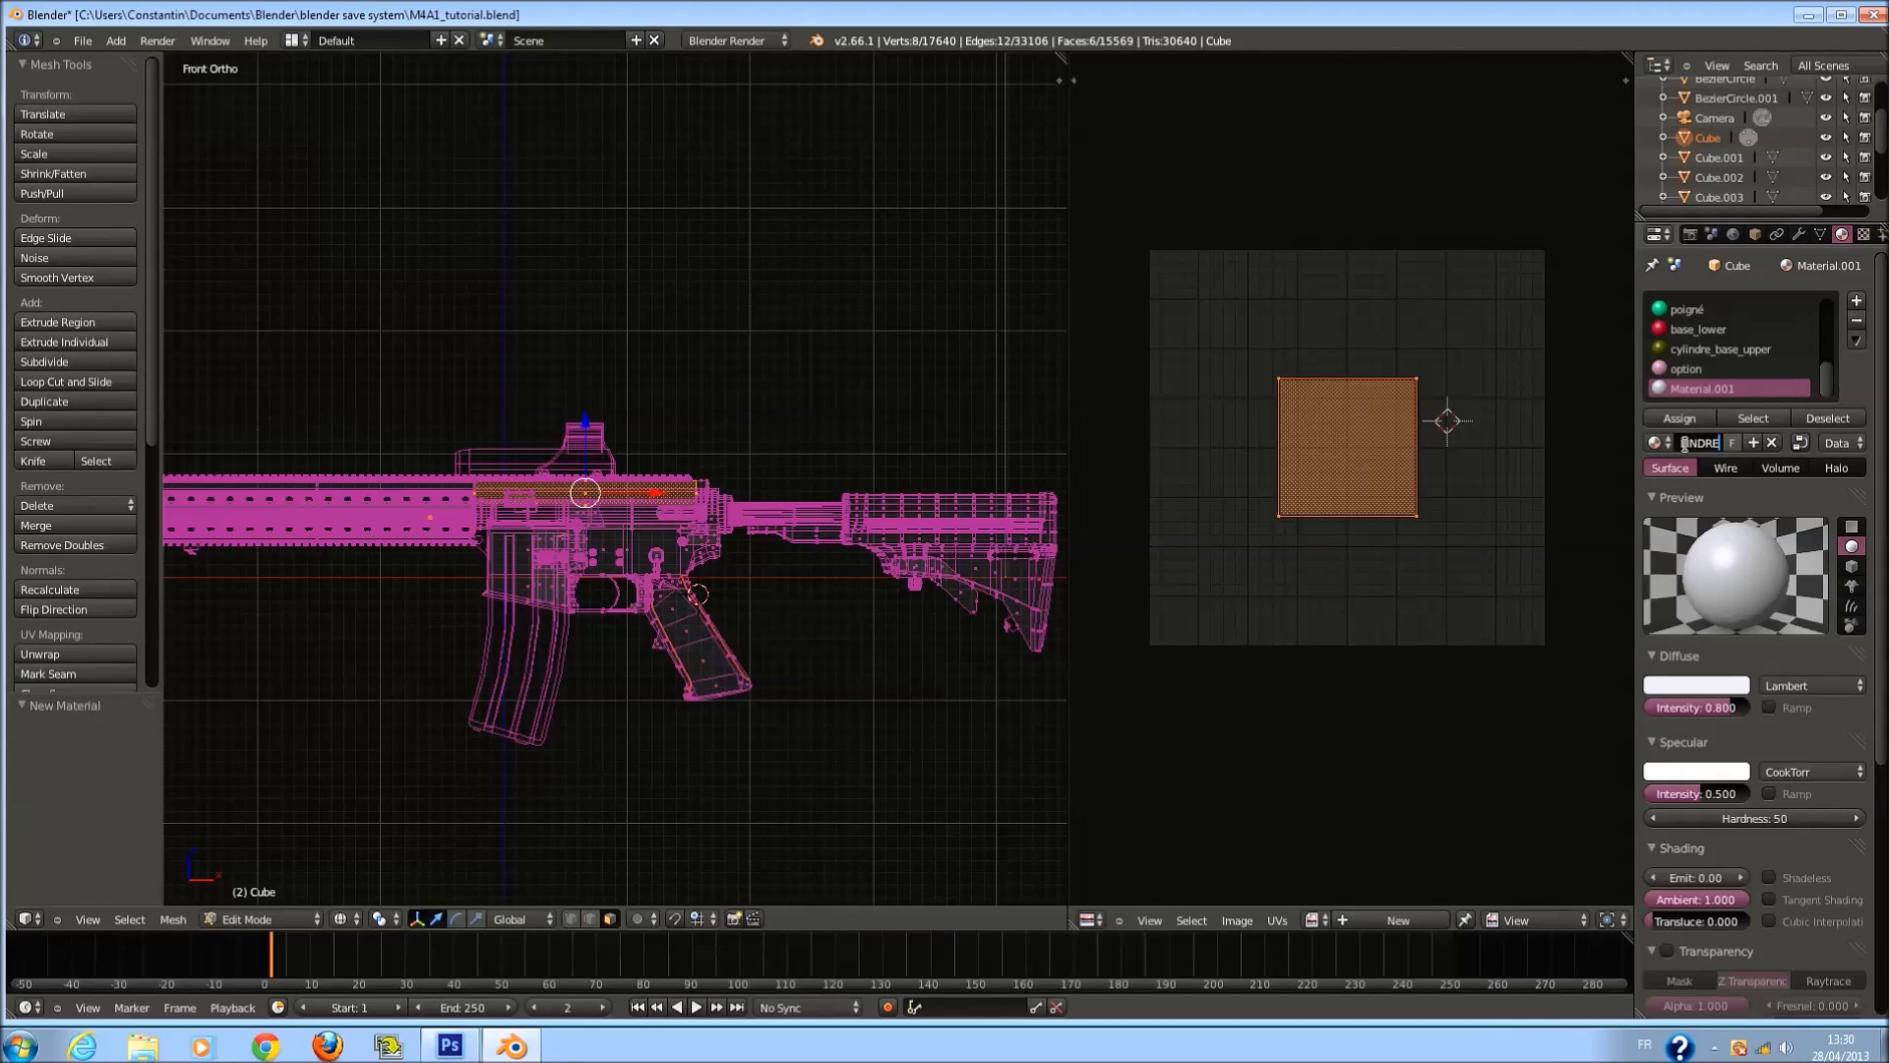
type("PE")
type("R")
key("Return")
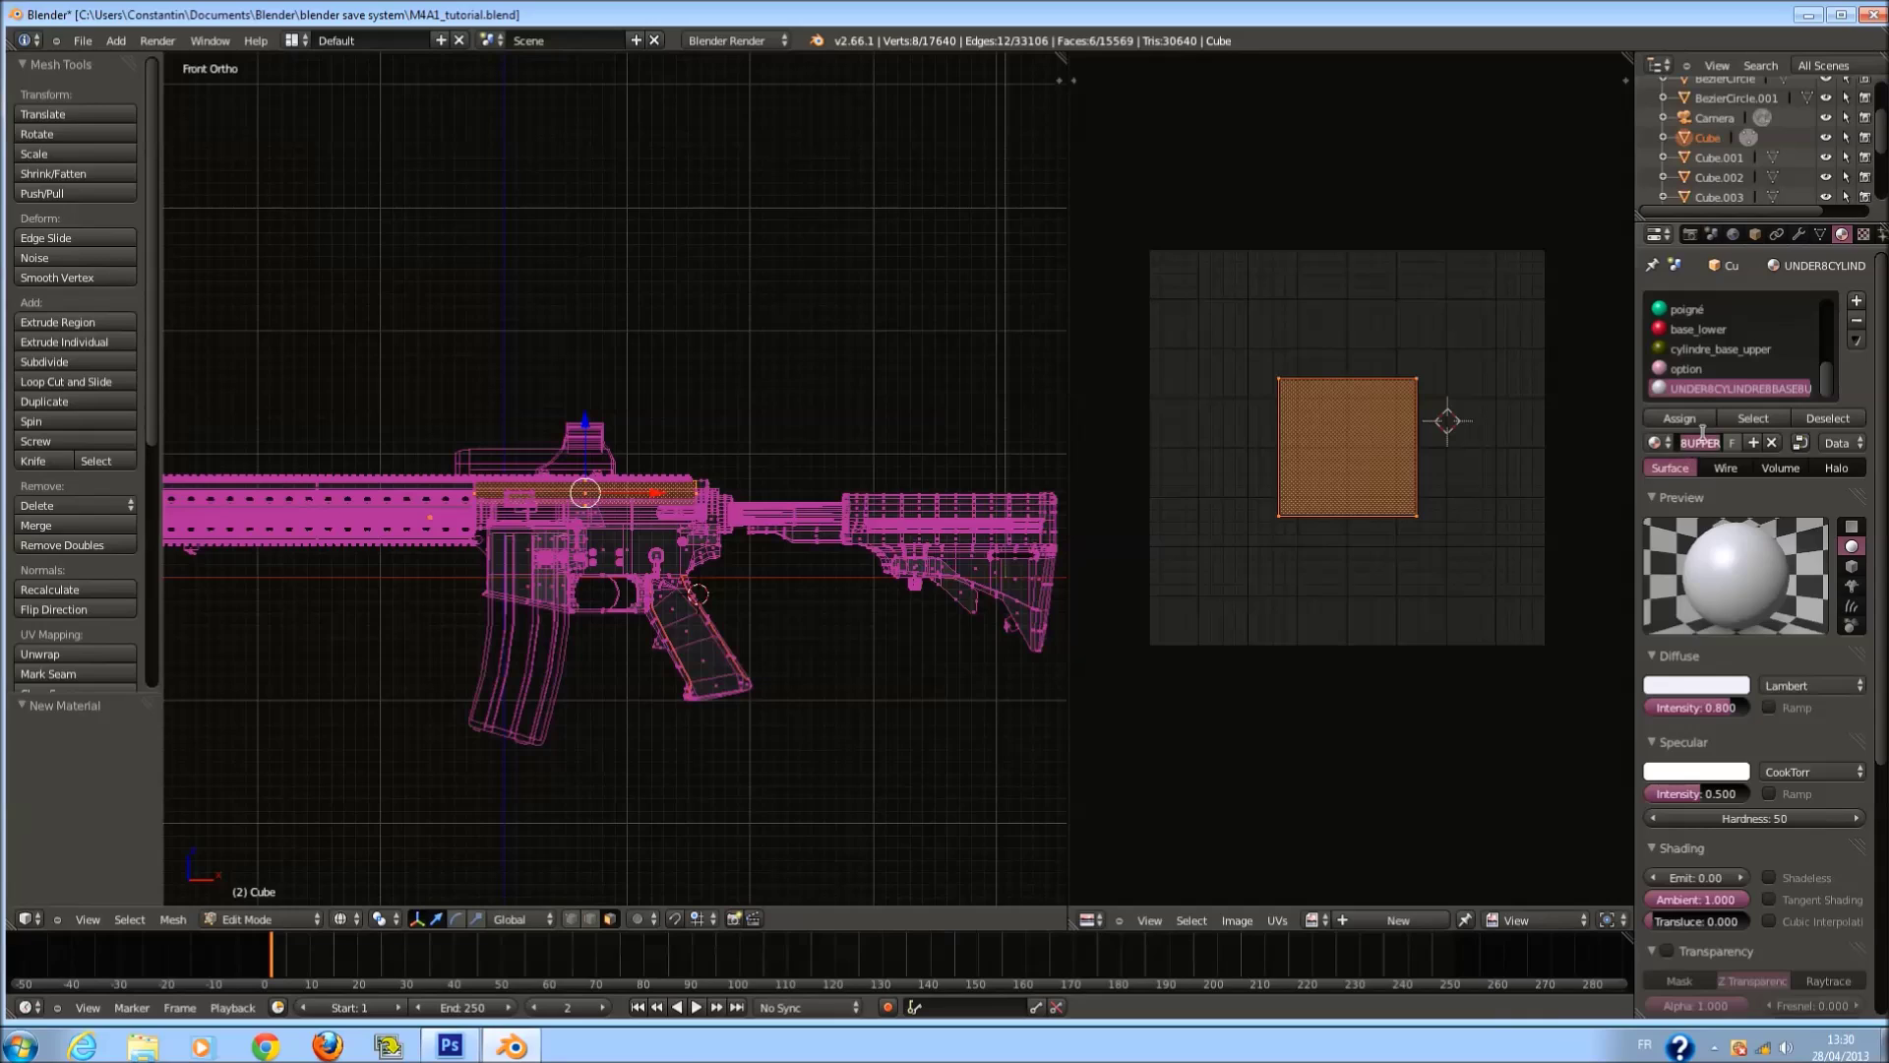
key("BackSpace")
type("ase_up")
type("per")
key("Return")
left_click(1712, 417)
Unwrap the upper receiver block with Project From View and select the whole mesh to display all UV islands.
scroll(738, 582, "up", 2)
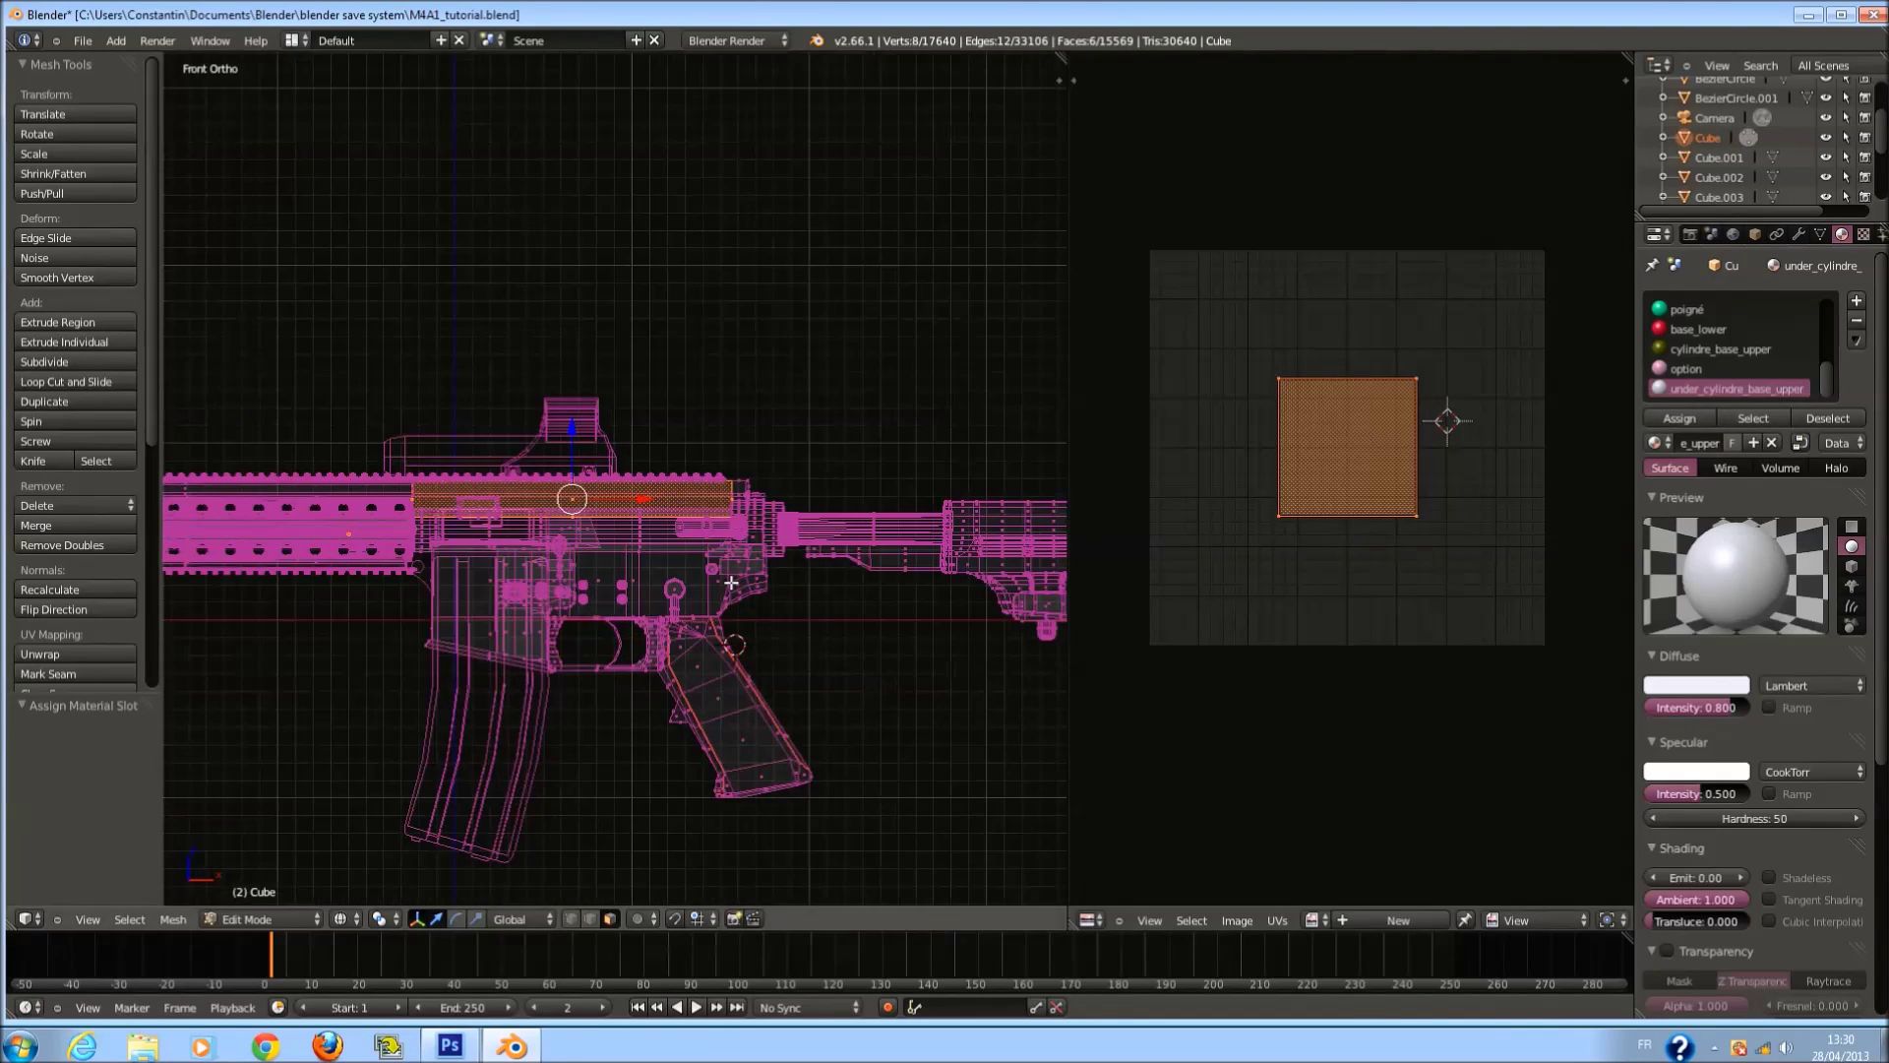
key("u")
left_click(640, 662)
key("a")
key("a")
scroll(1393, 549, "up", 3)
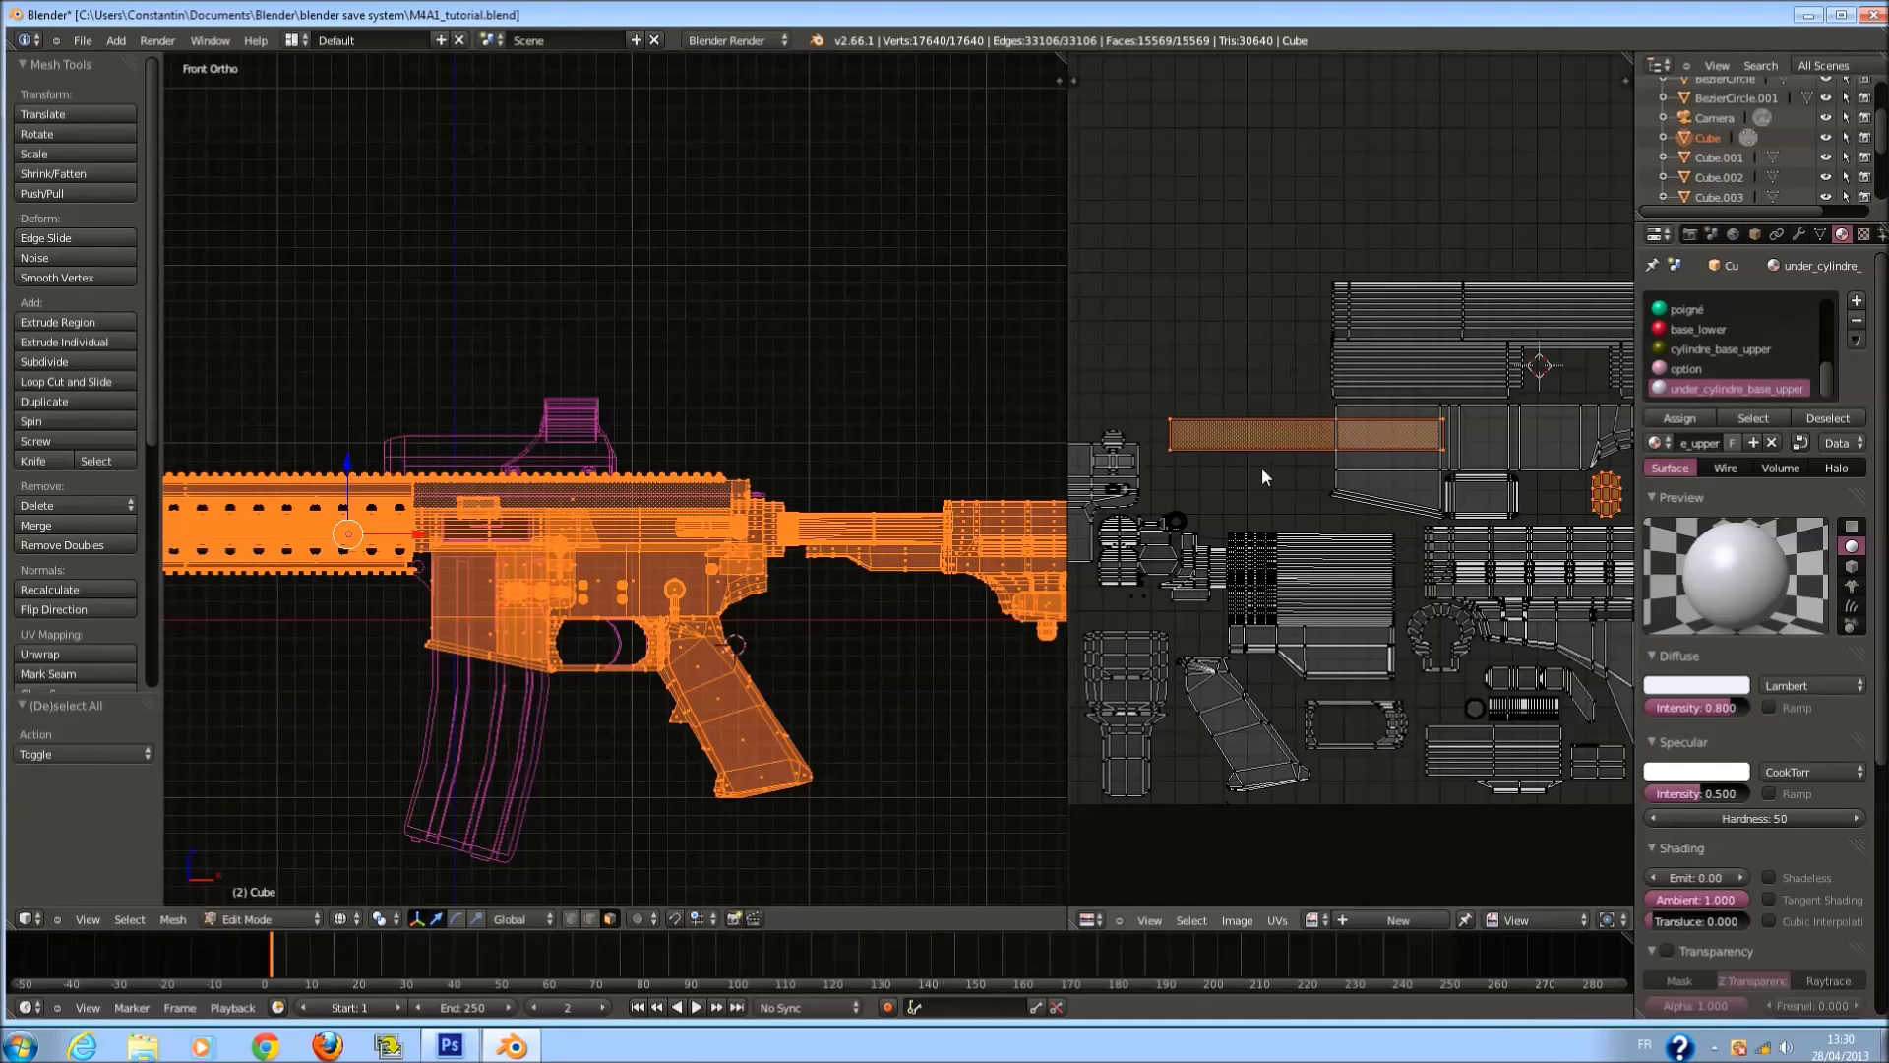
Select the upper receiver block's long UV island and place it directly above the topmost island of the layout.
key("a")
right_click(1231, 455)
key("g")
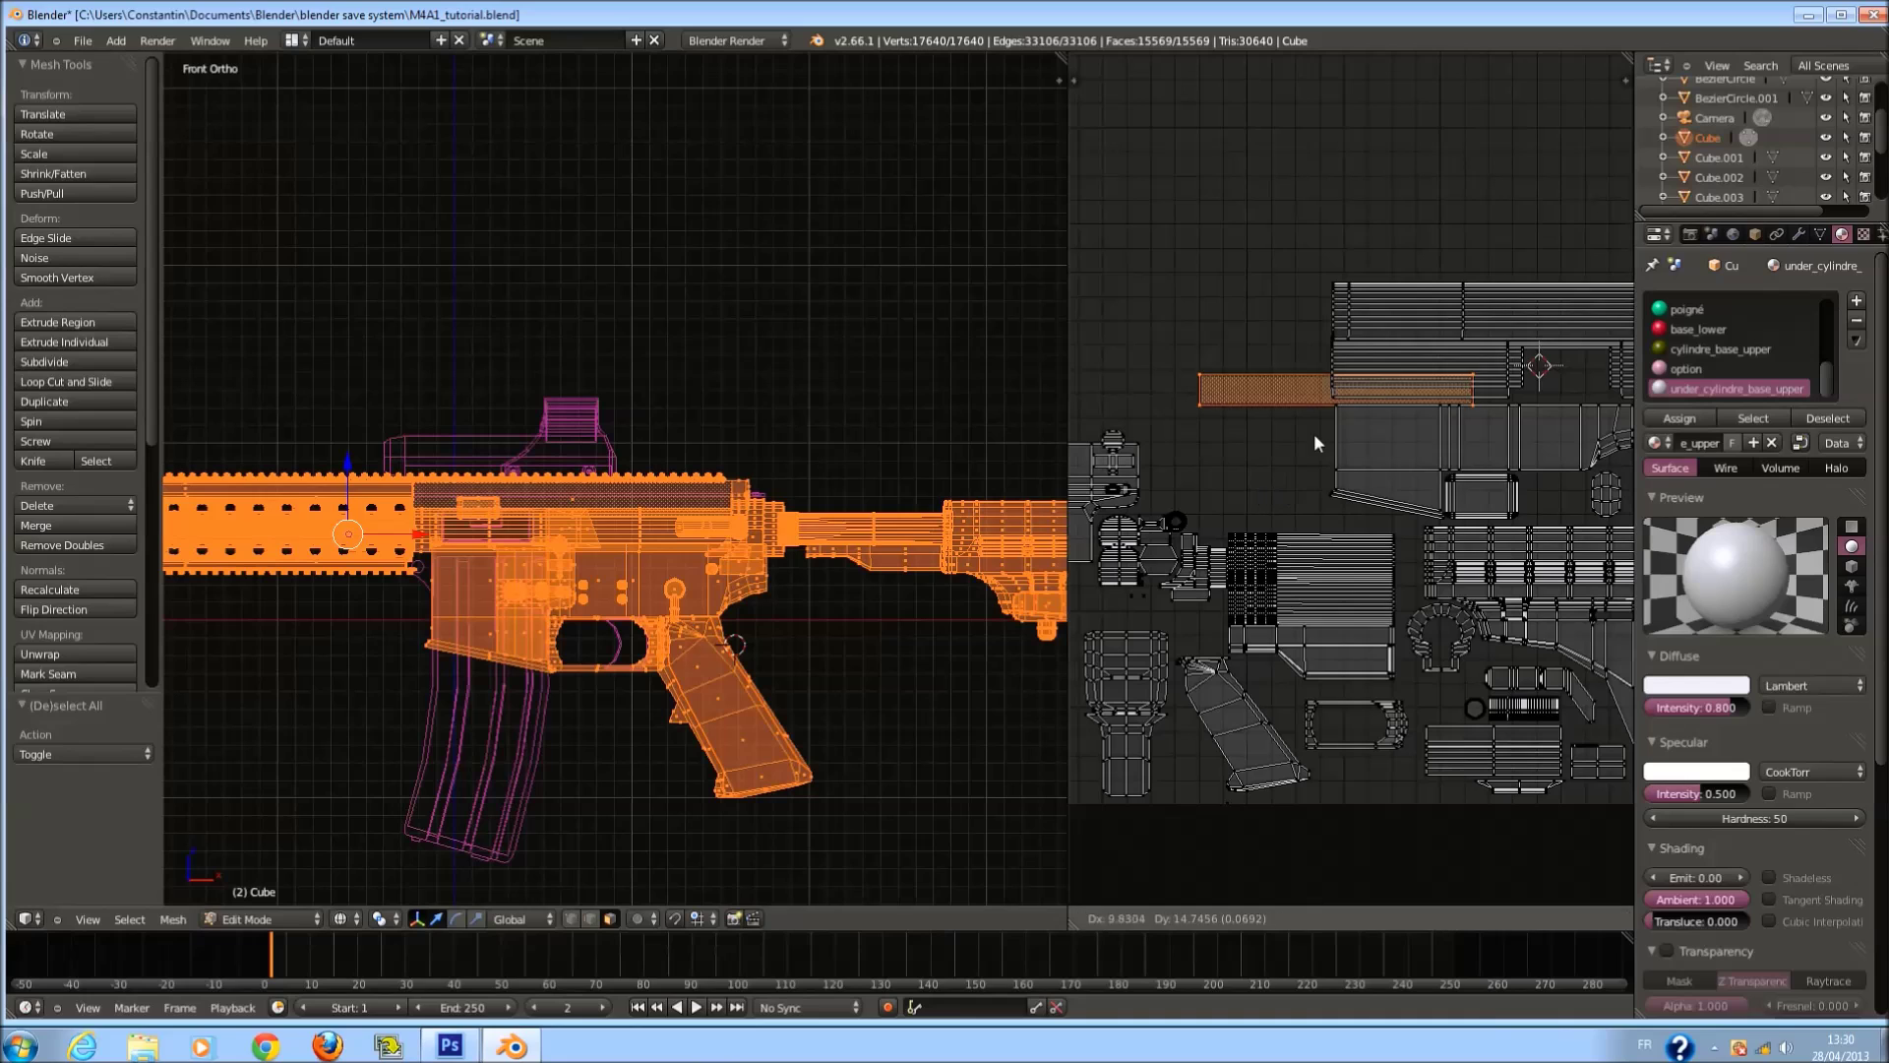
left_click(1436, 315)
middle_click_drag(1436, 315, 1320, 334)
key("g")
left_click(1352, 329)
Set the under_cylindre_base_upper material's diffuse colour to light green and assign it to the whole selected mesh in solid shading.
left_click(1679, 418)
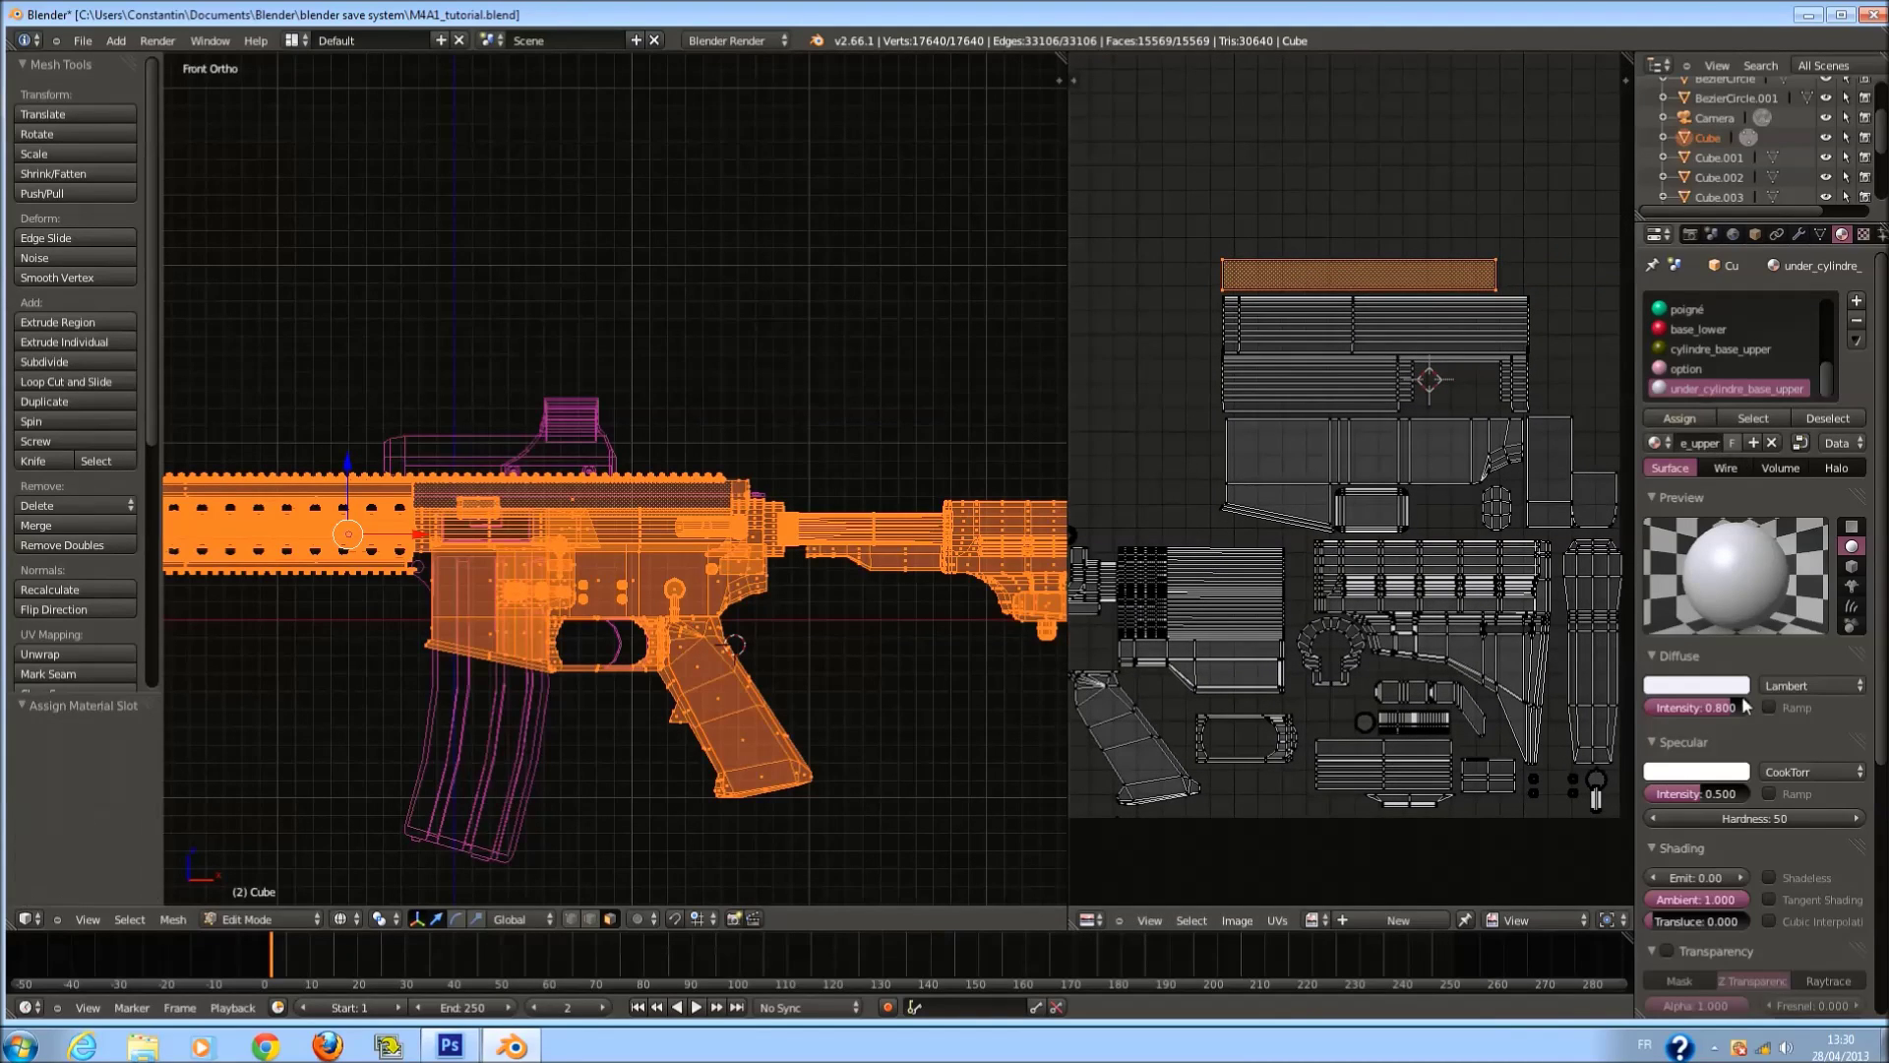
left_click(1738, 686)
mouse_move(1629, 505)
left_mouse_down()
mouse_move(1625, 519)
mouse_move(1638, 502)
mouse_move(1622, 497)
left_mouse_up()
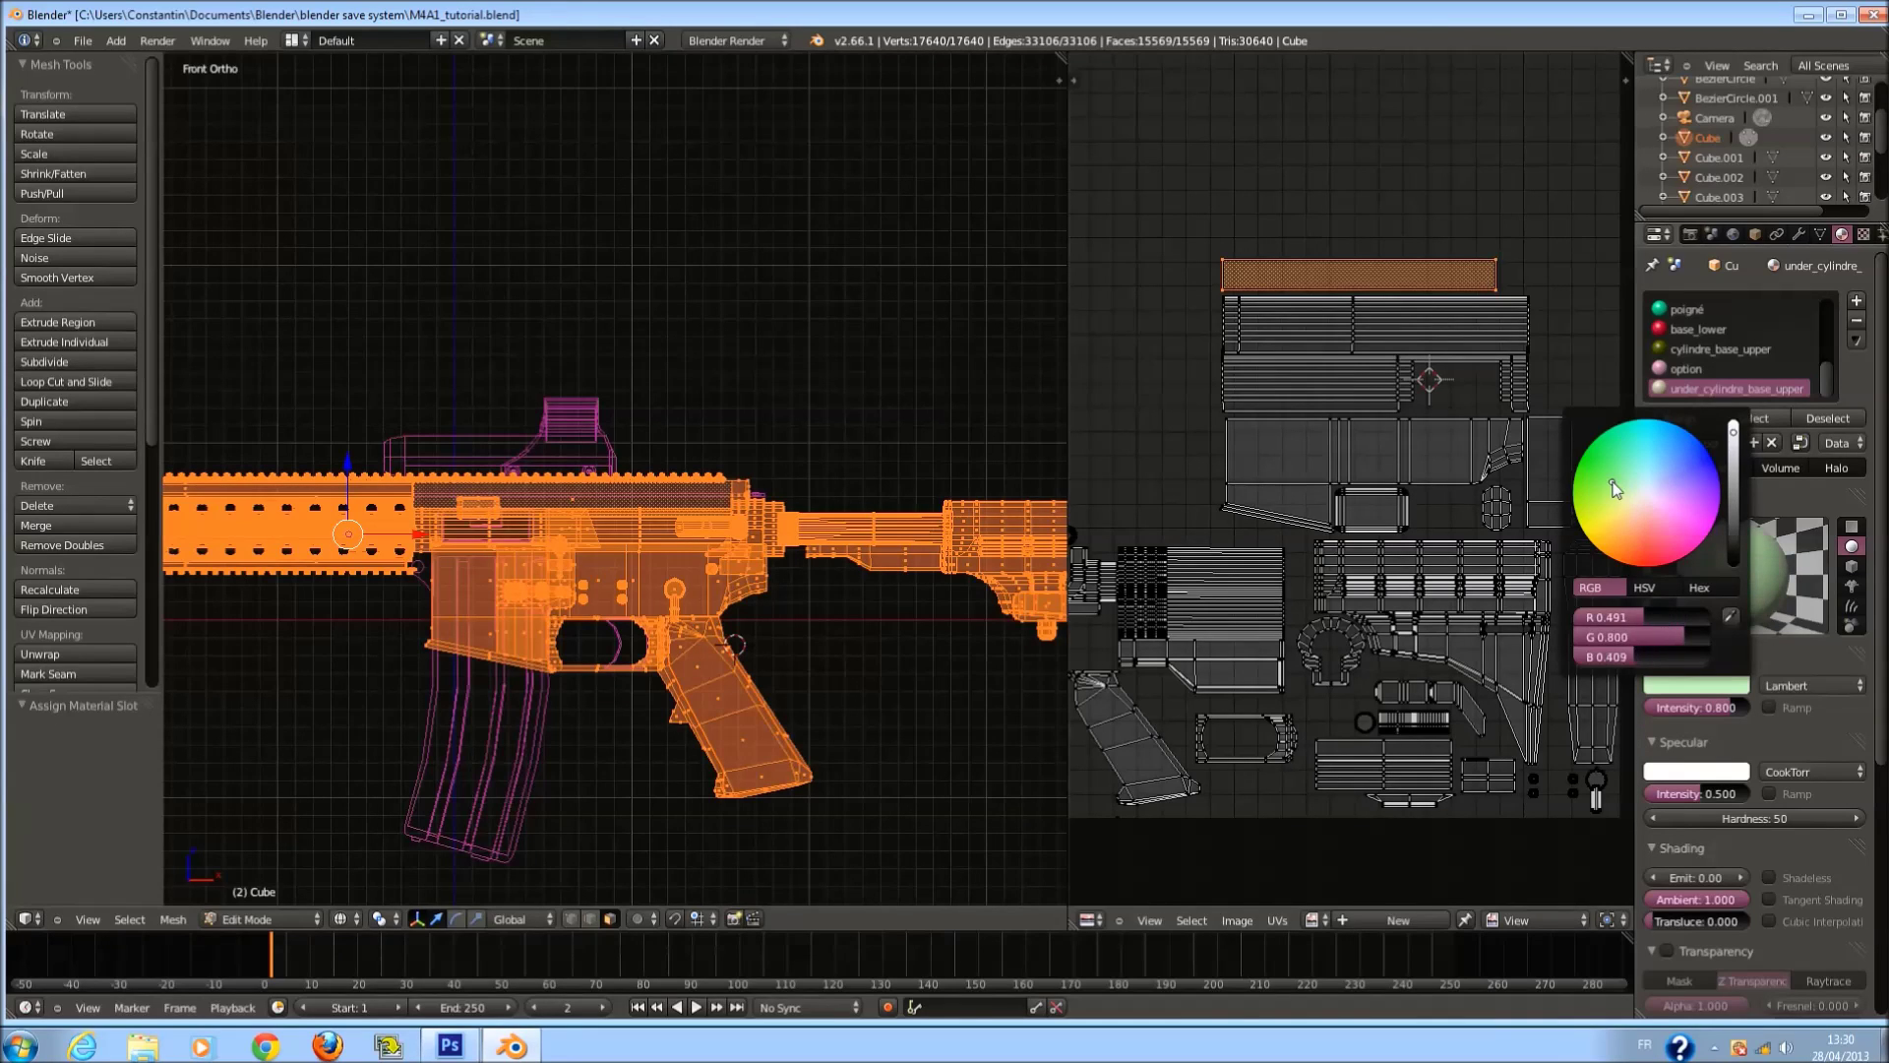
left_click(1680, 418)
key("z")
key("Tab")
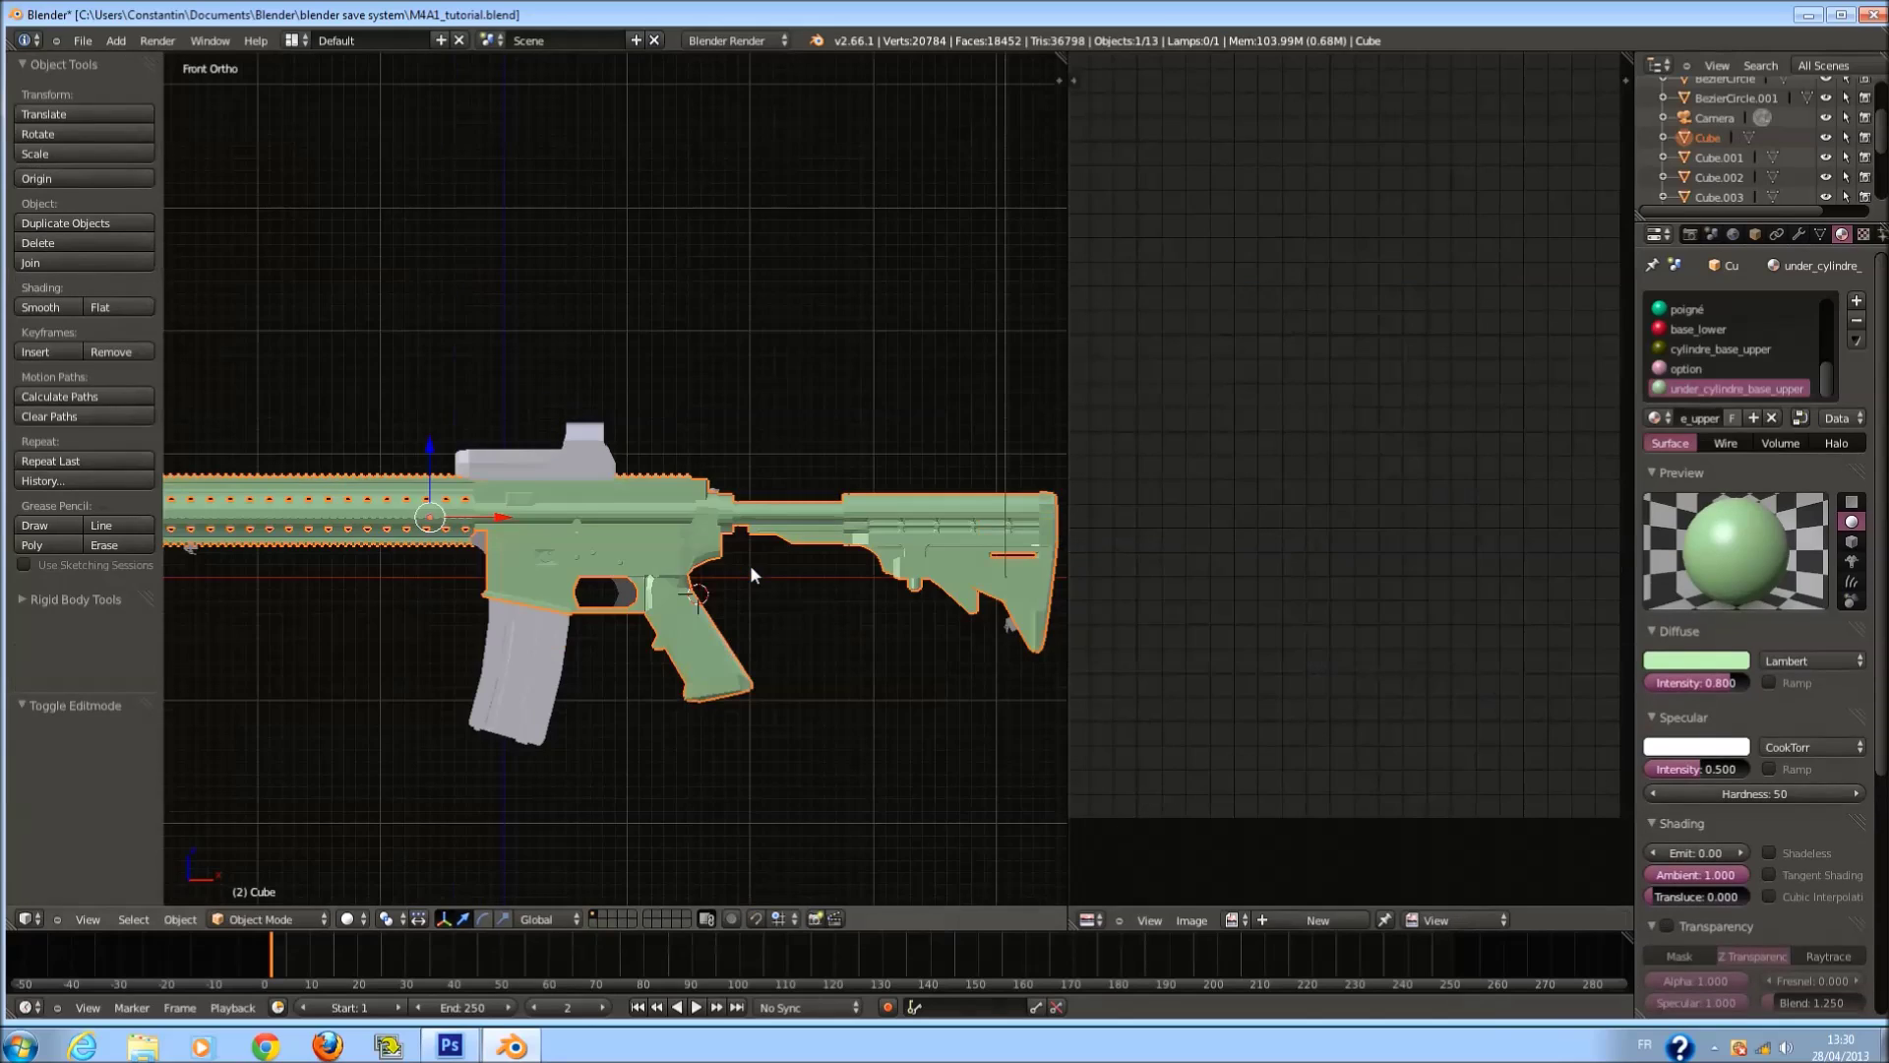
Undo the material assignment on the whole mesh, then save the file in Object Mode.
key("Tab")
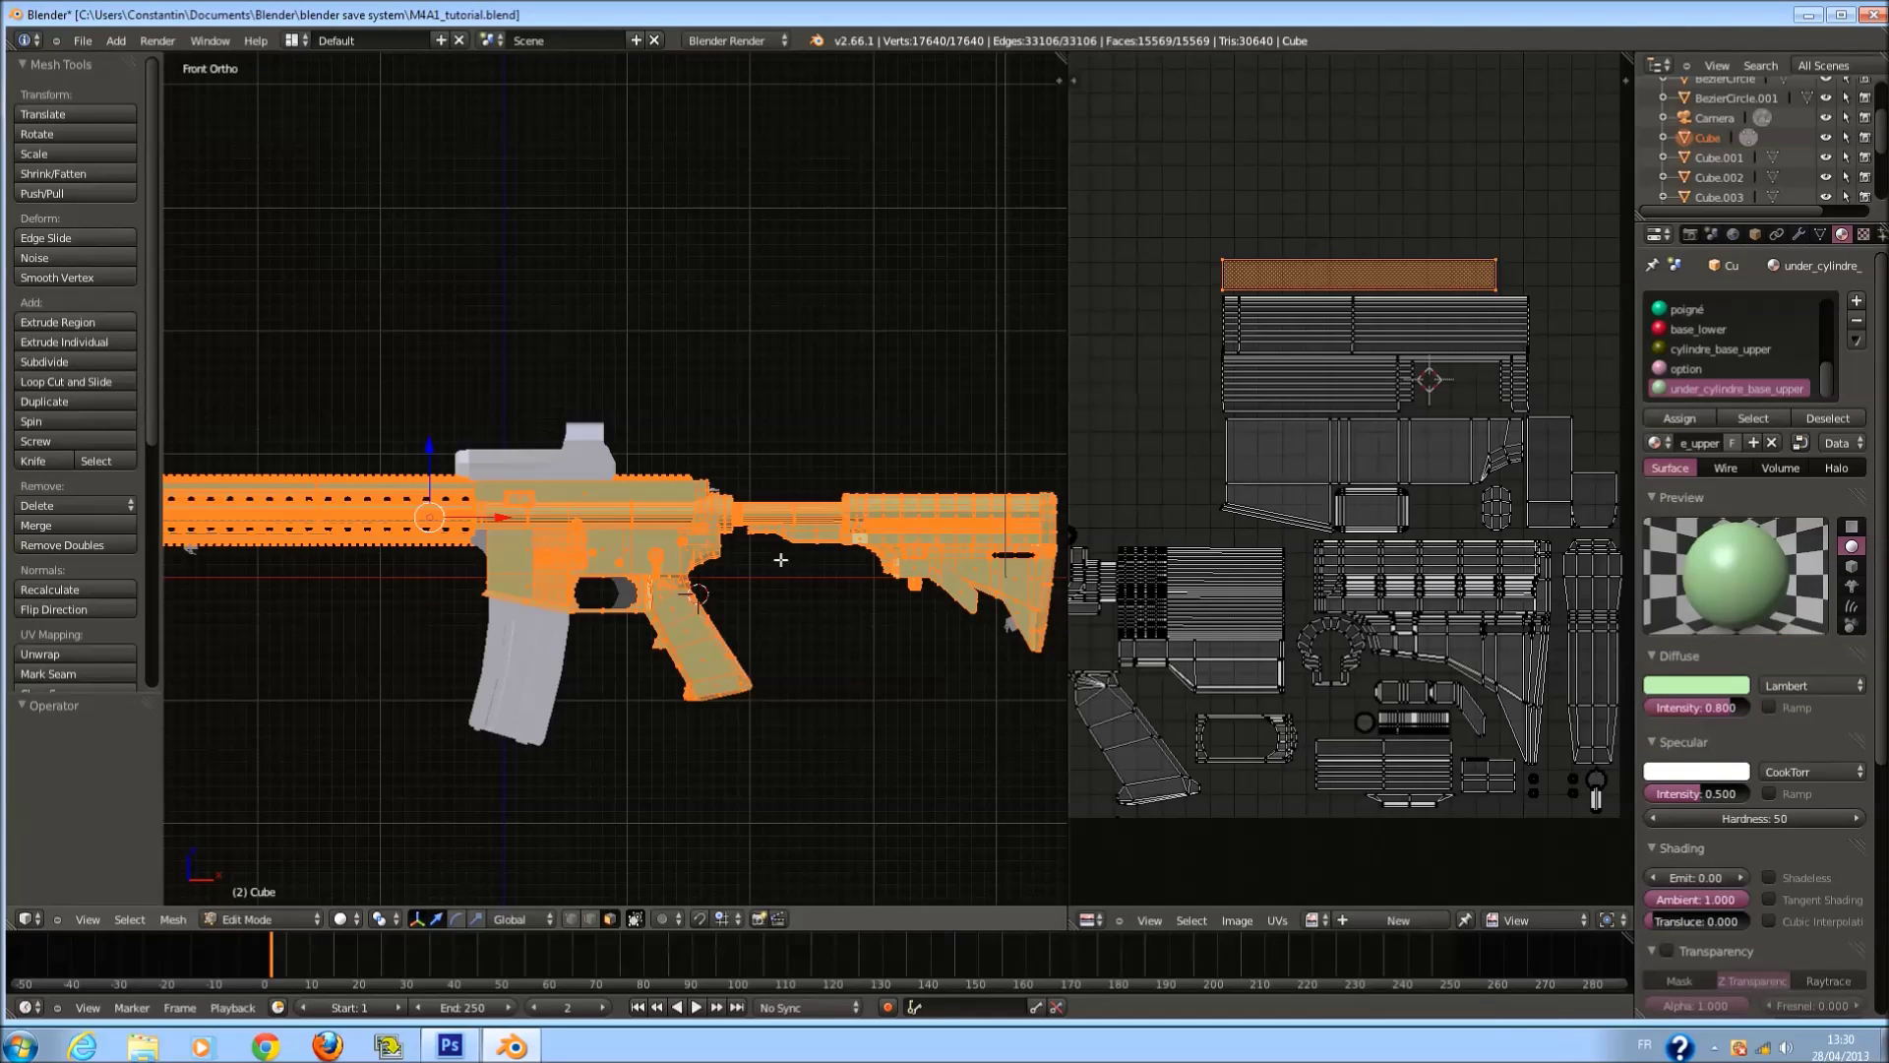
key("a")
scroll(751, 540, "up", 2)
key("Tab")
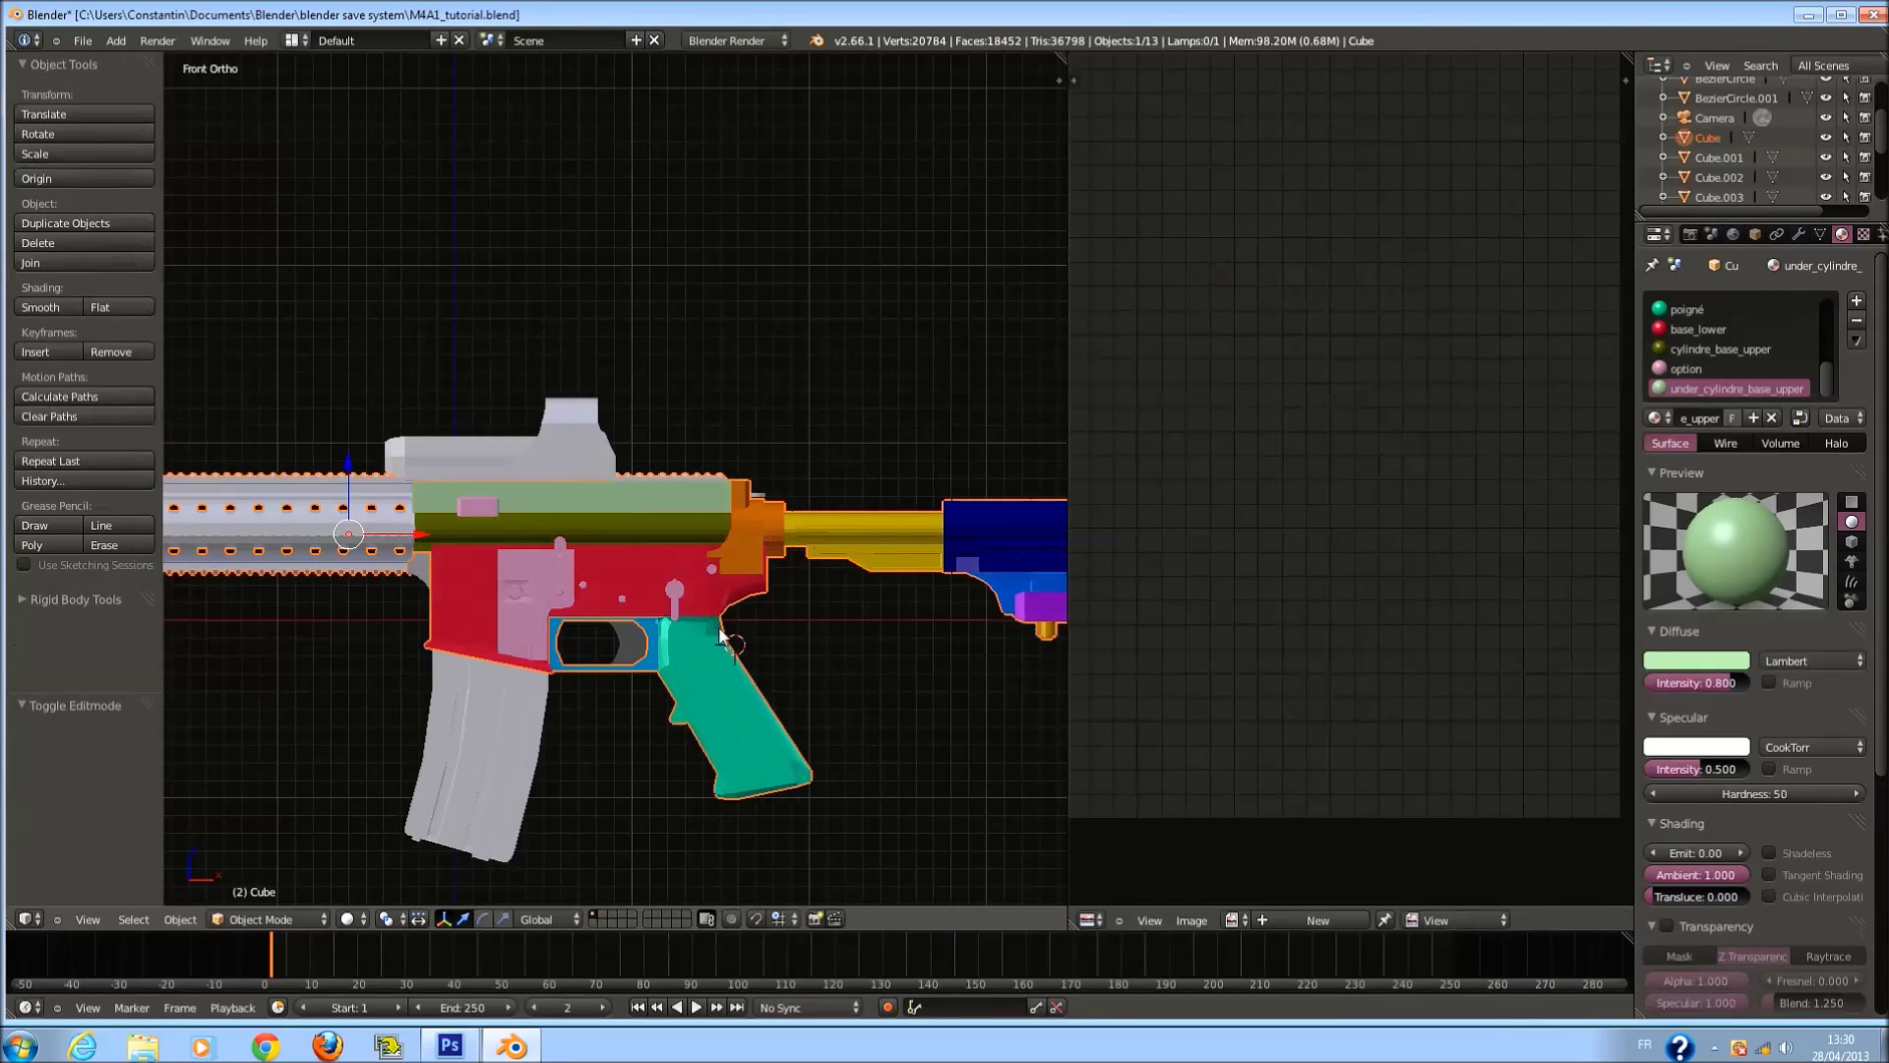
scroll(721, 634, "down", 2)
key("ctrl+s")
scroll(726, 558, "up", 5)
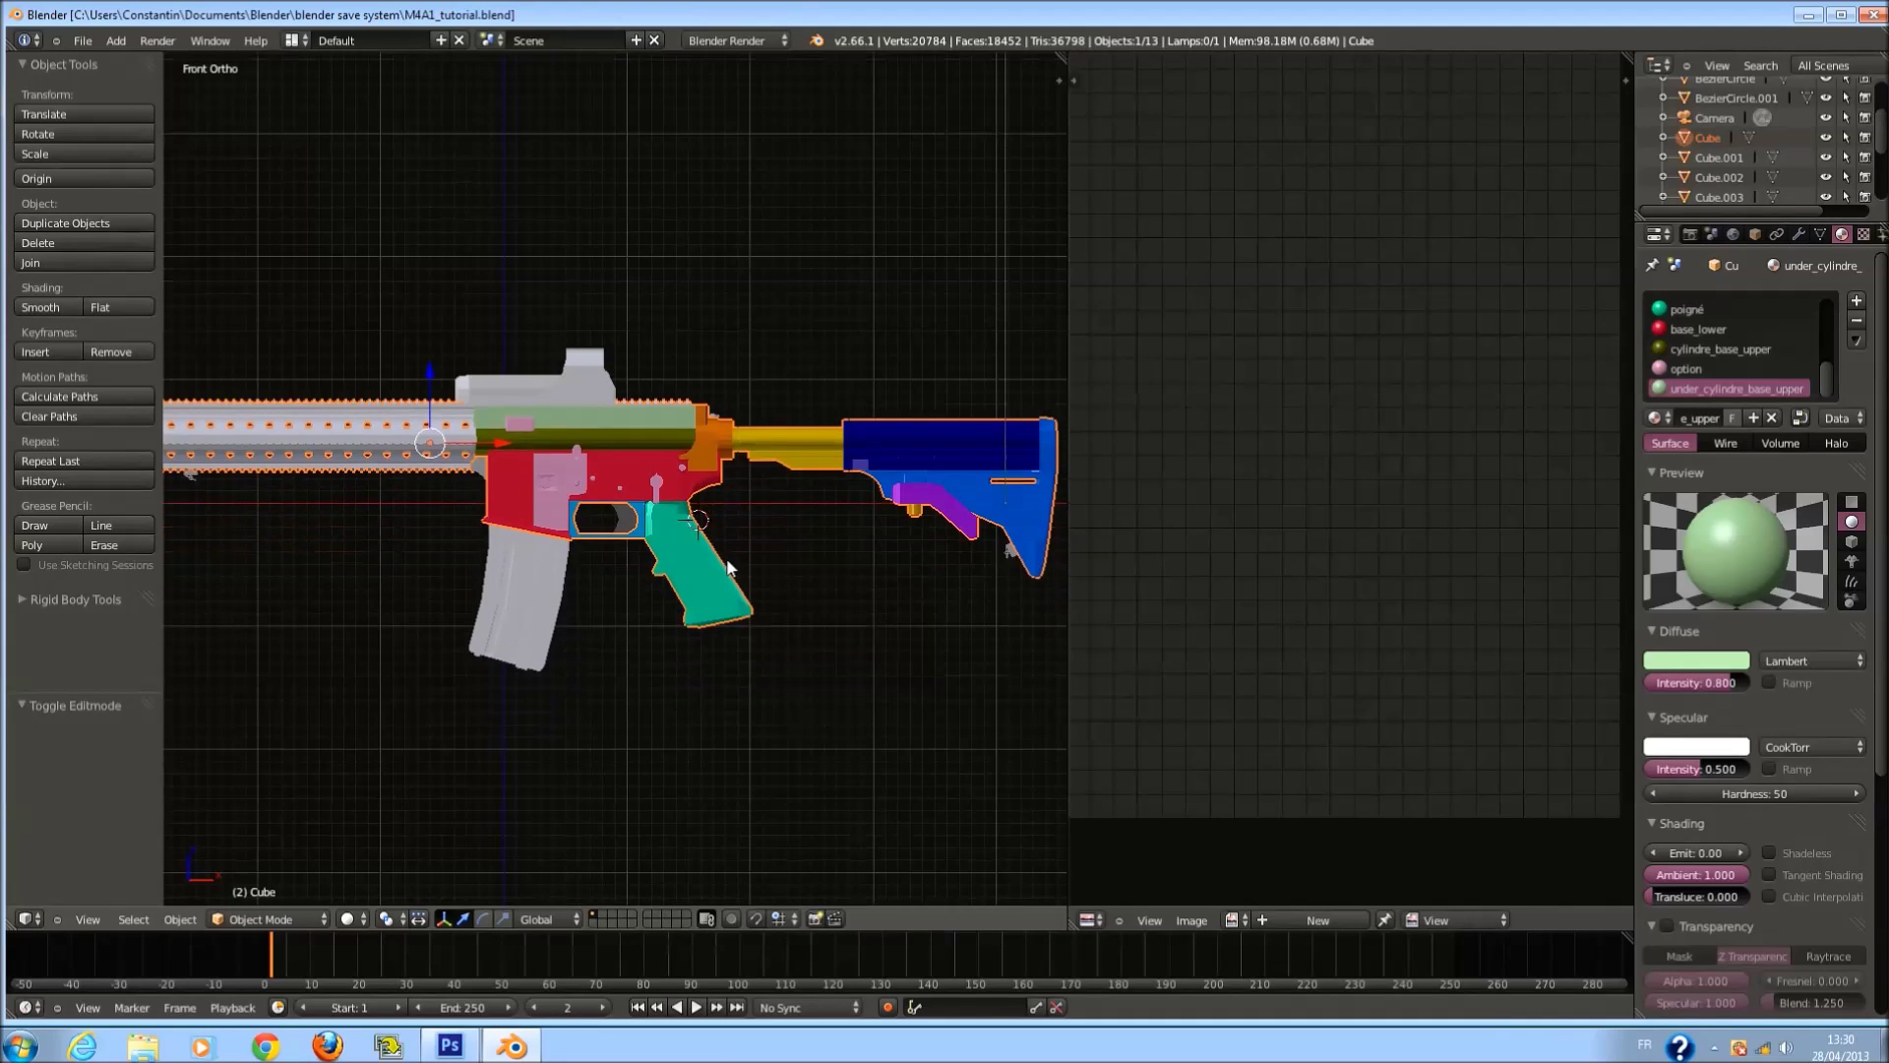
scroll(716, 567, "up", 2)
middle_click_drag(716, 567, 487, 526)
scroll(489, 536, "down", 5, "ctrl")
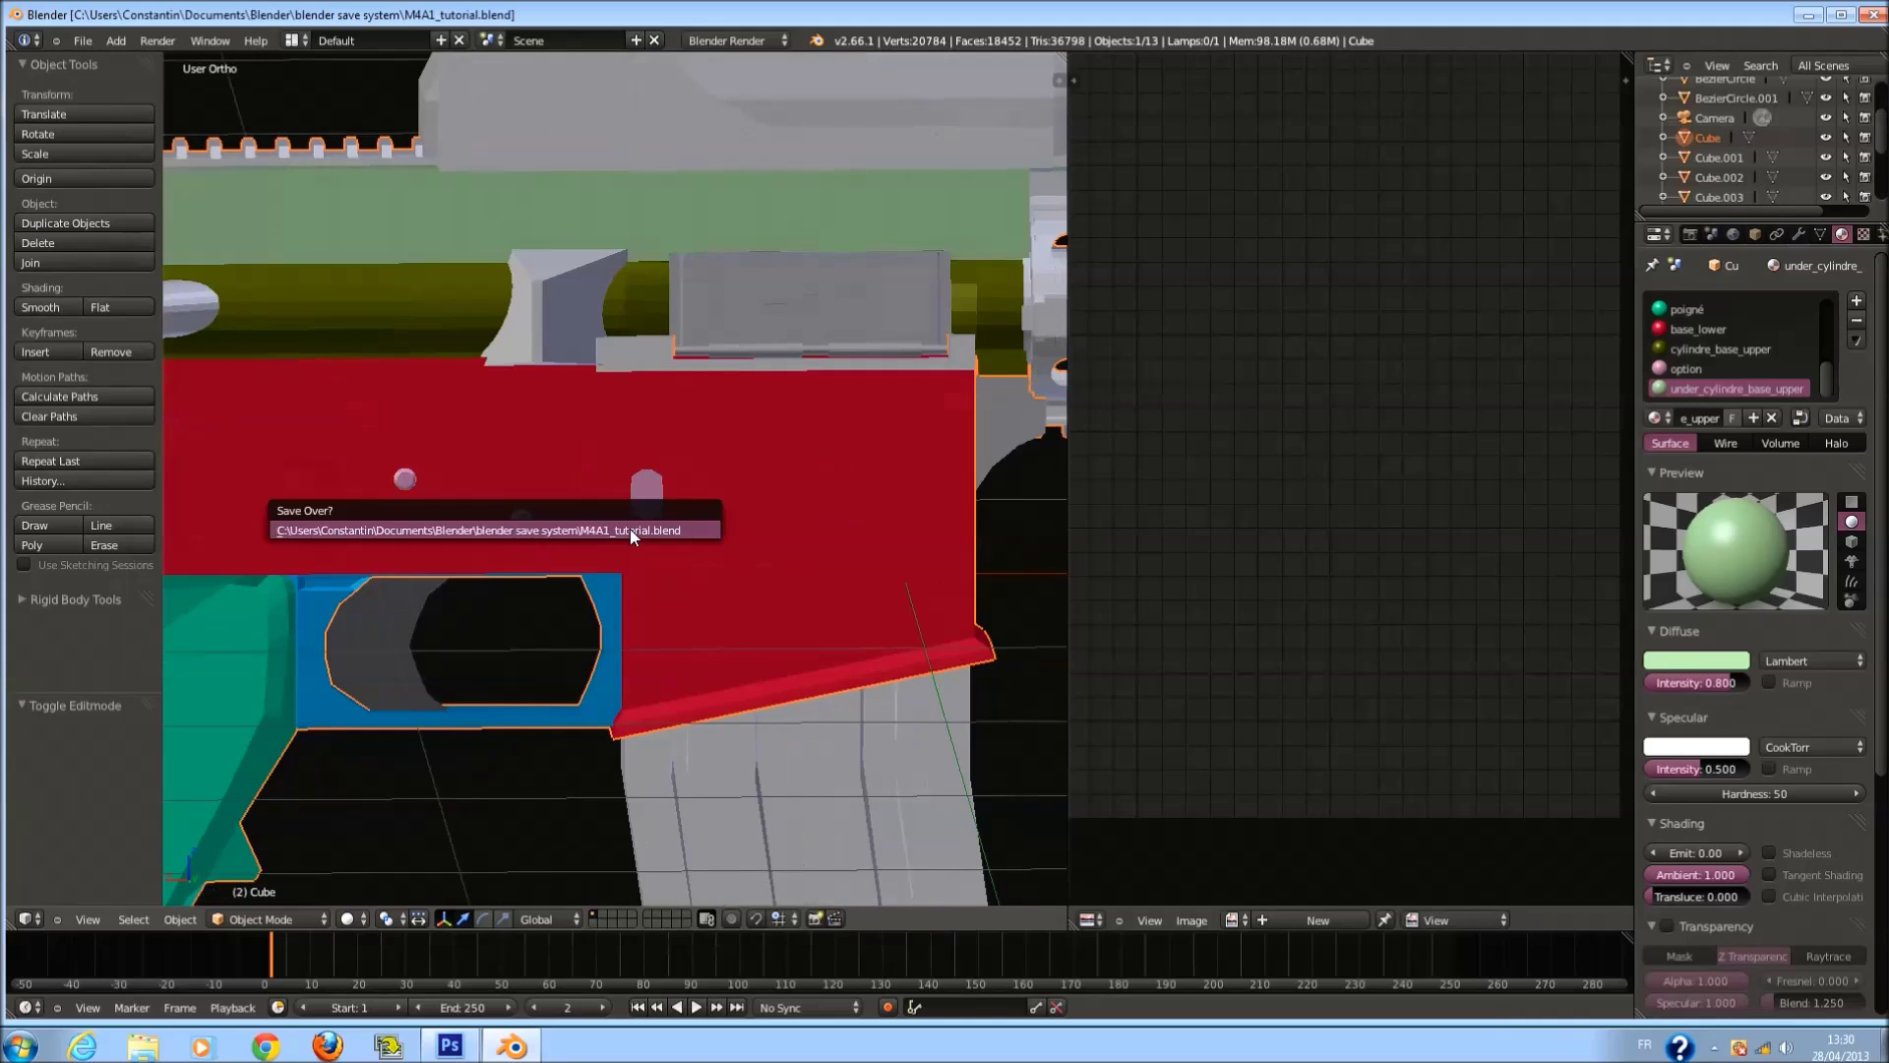
right_click(652, 358)
key("Tab")
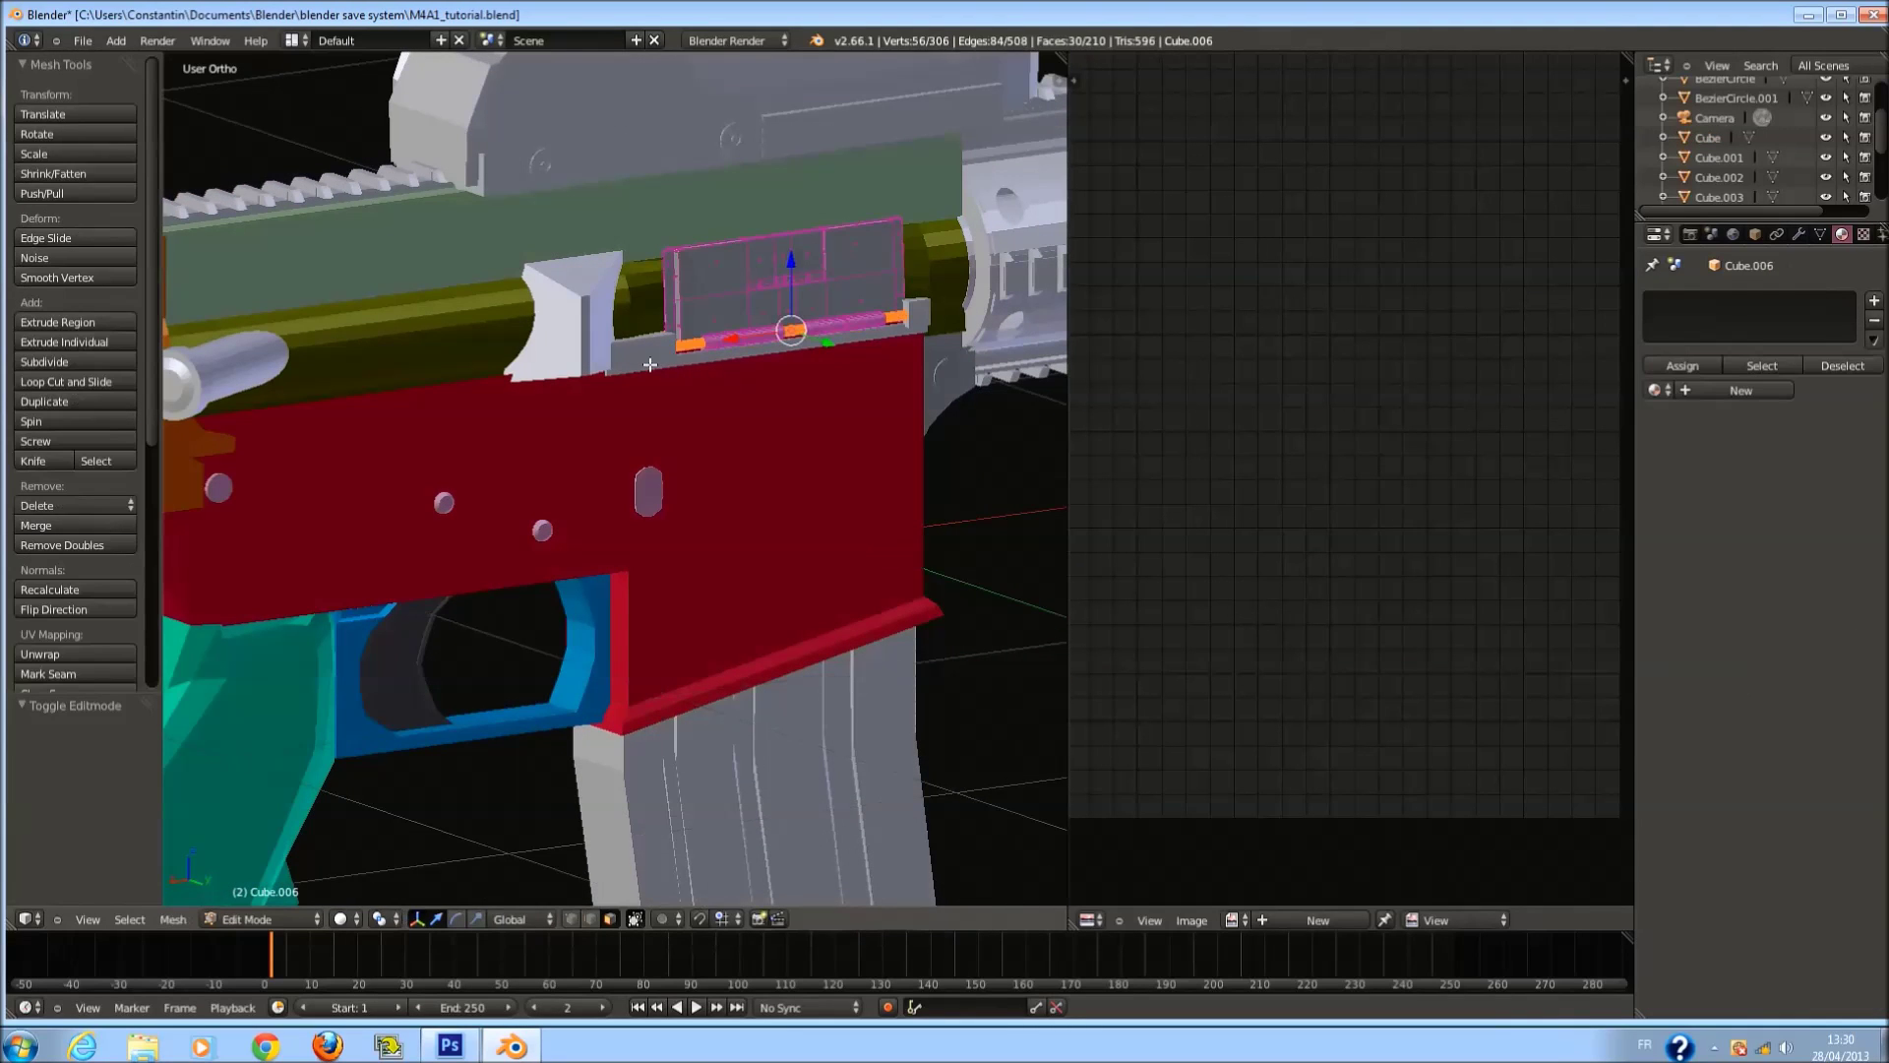
middle_click_drag(656, 370, 558, 382)
key("Tab")
Select the linked cylindrical forward assist of the main rifle mesh in Edit Mode and show it in front-view wireframe.
right_click(498, 393)
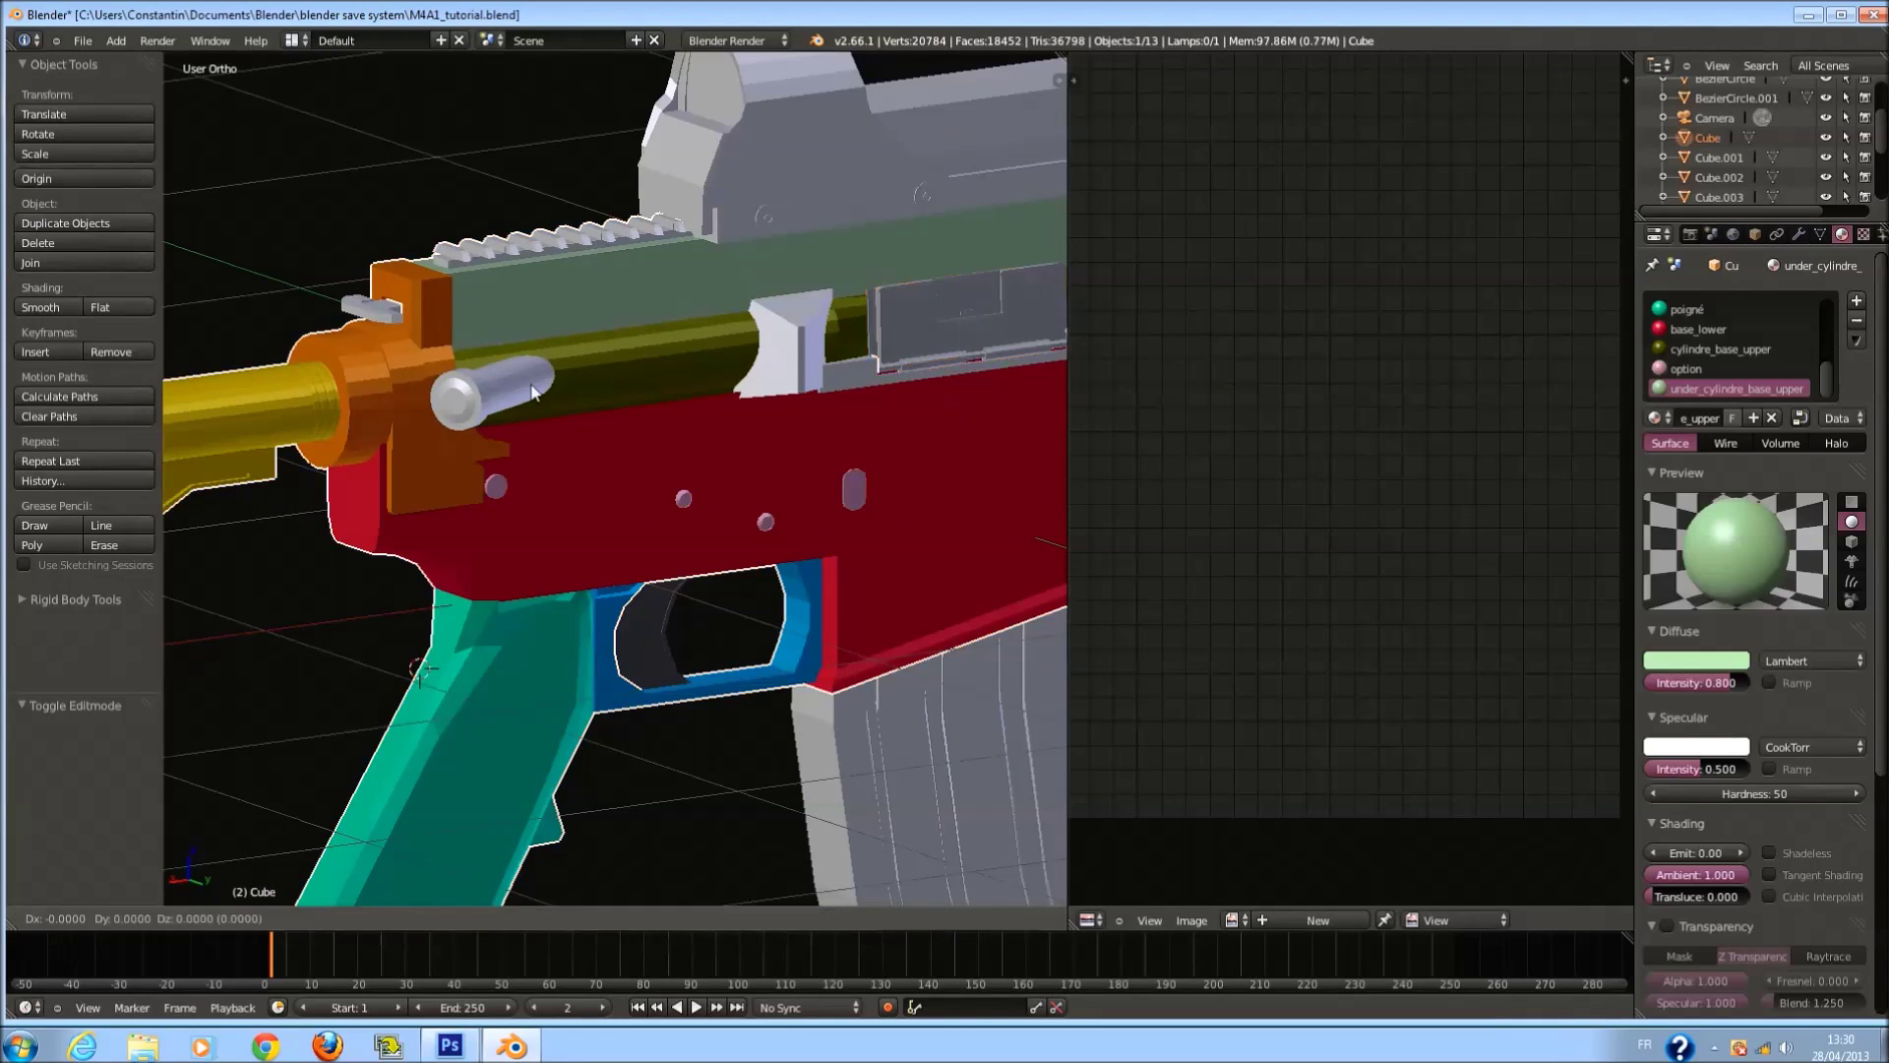
key("Tab")
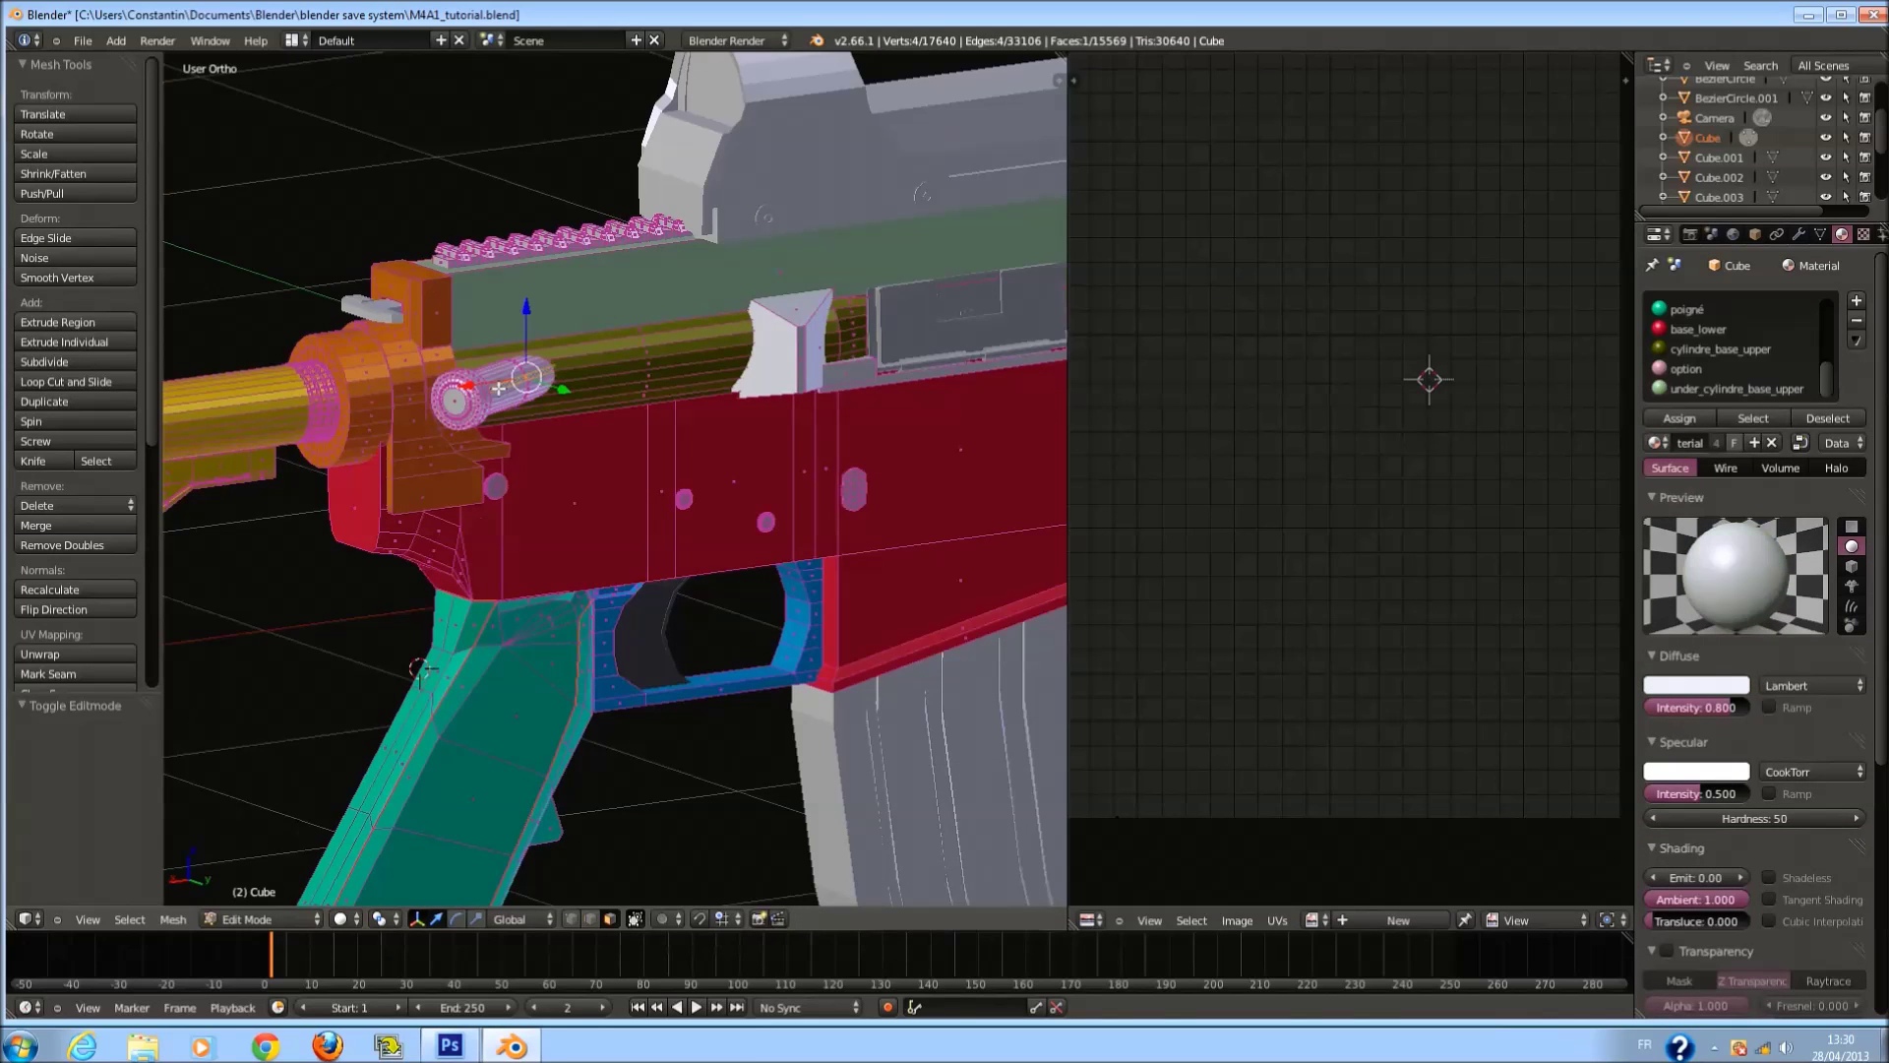
key("KP_3")
key("KP_Decimal")
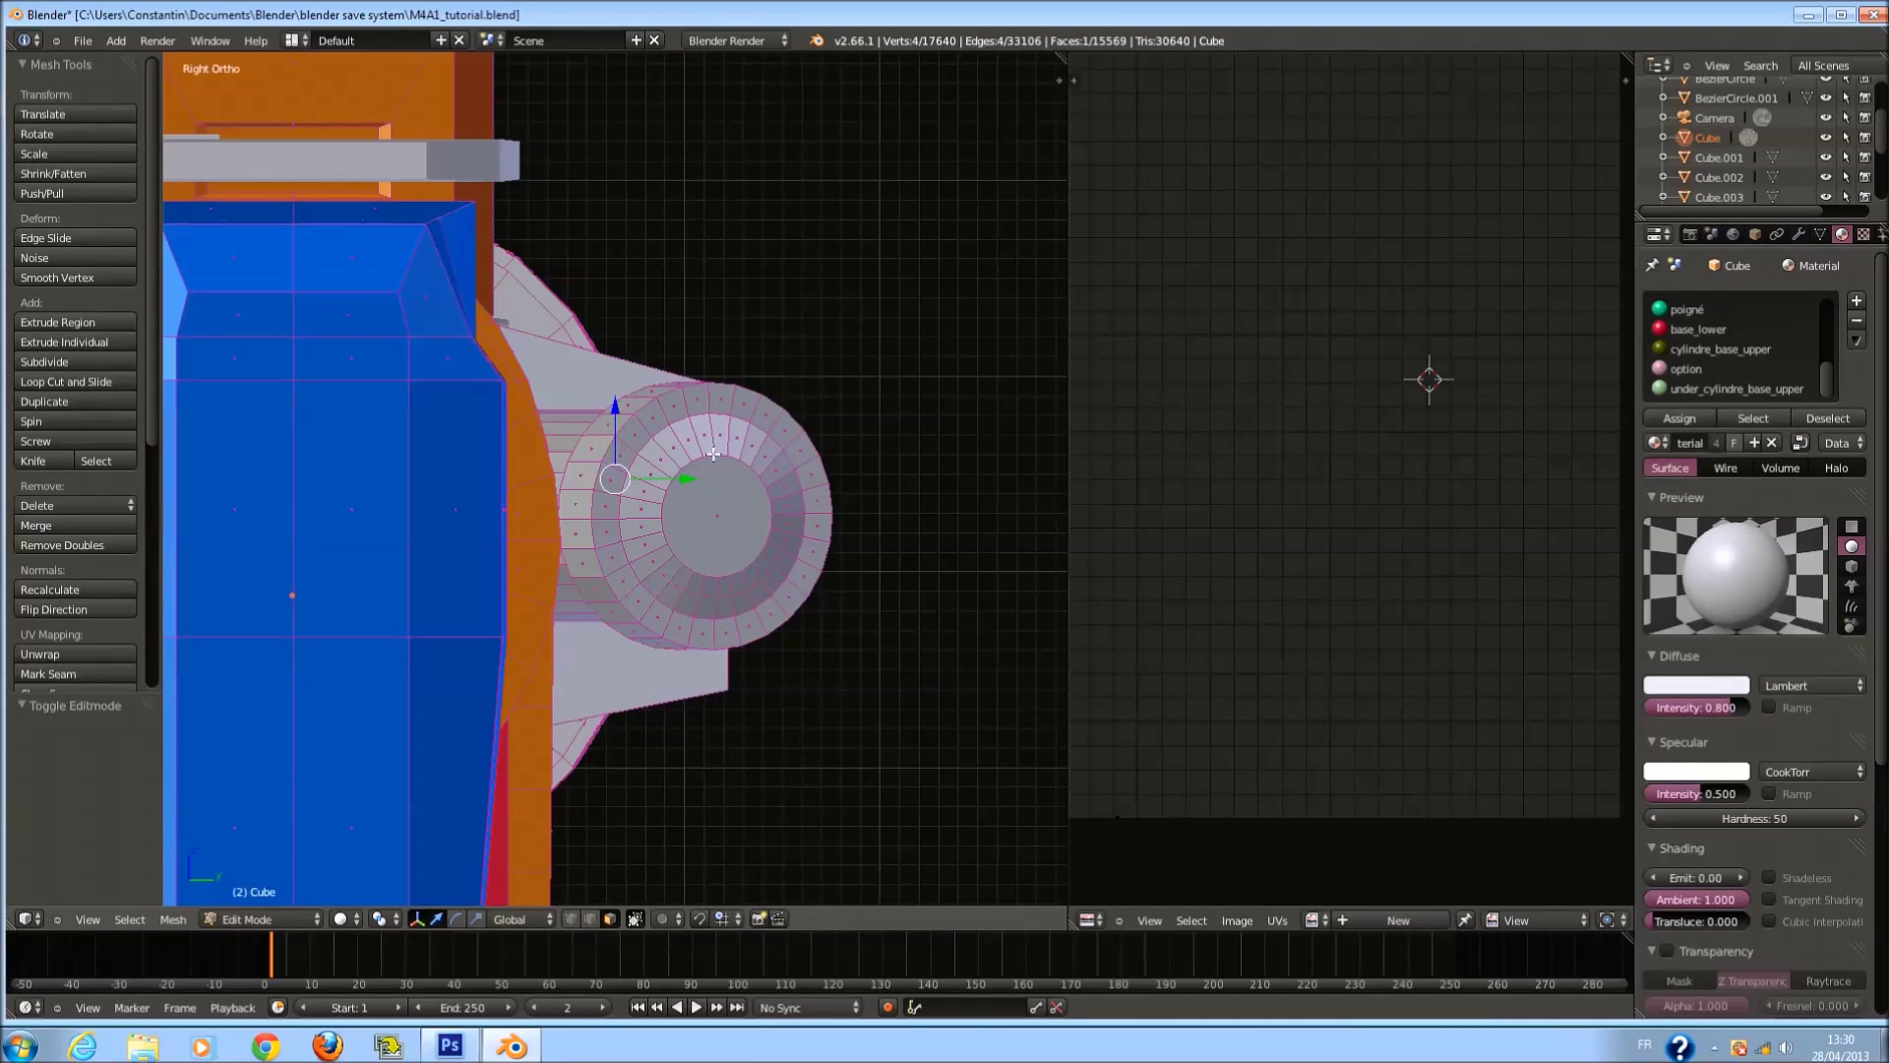
key("l")
key("KP_1")
key("z")
scroll(823, 411, "down", 5)
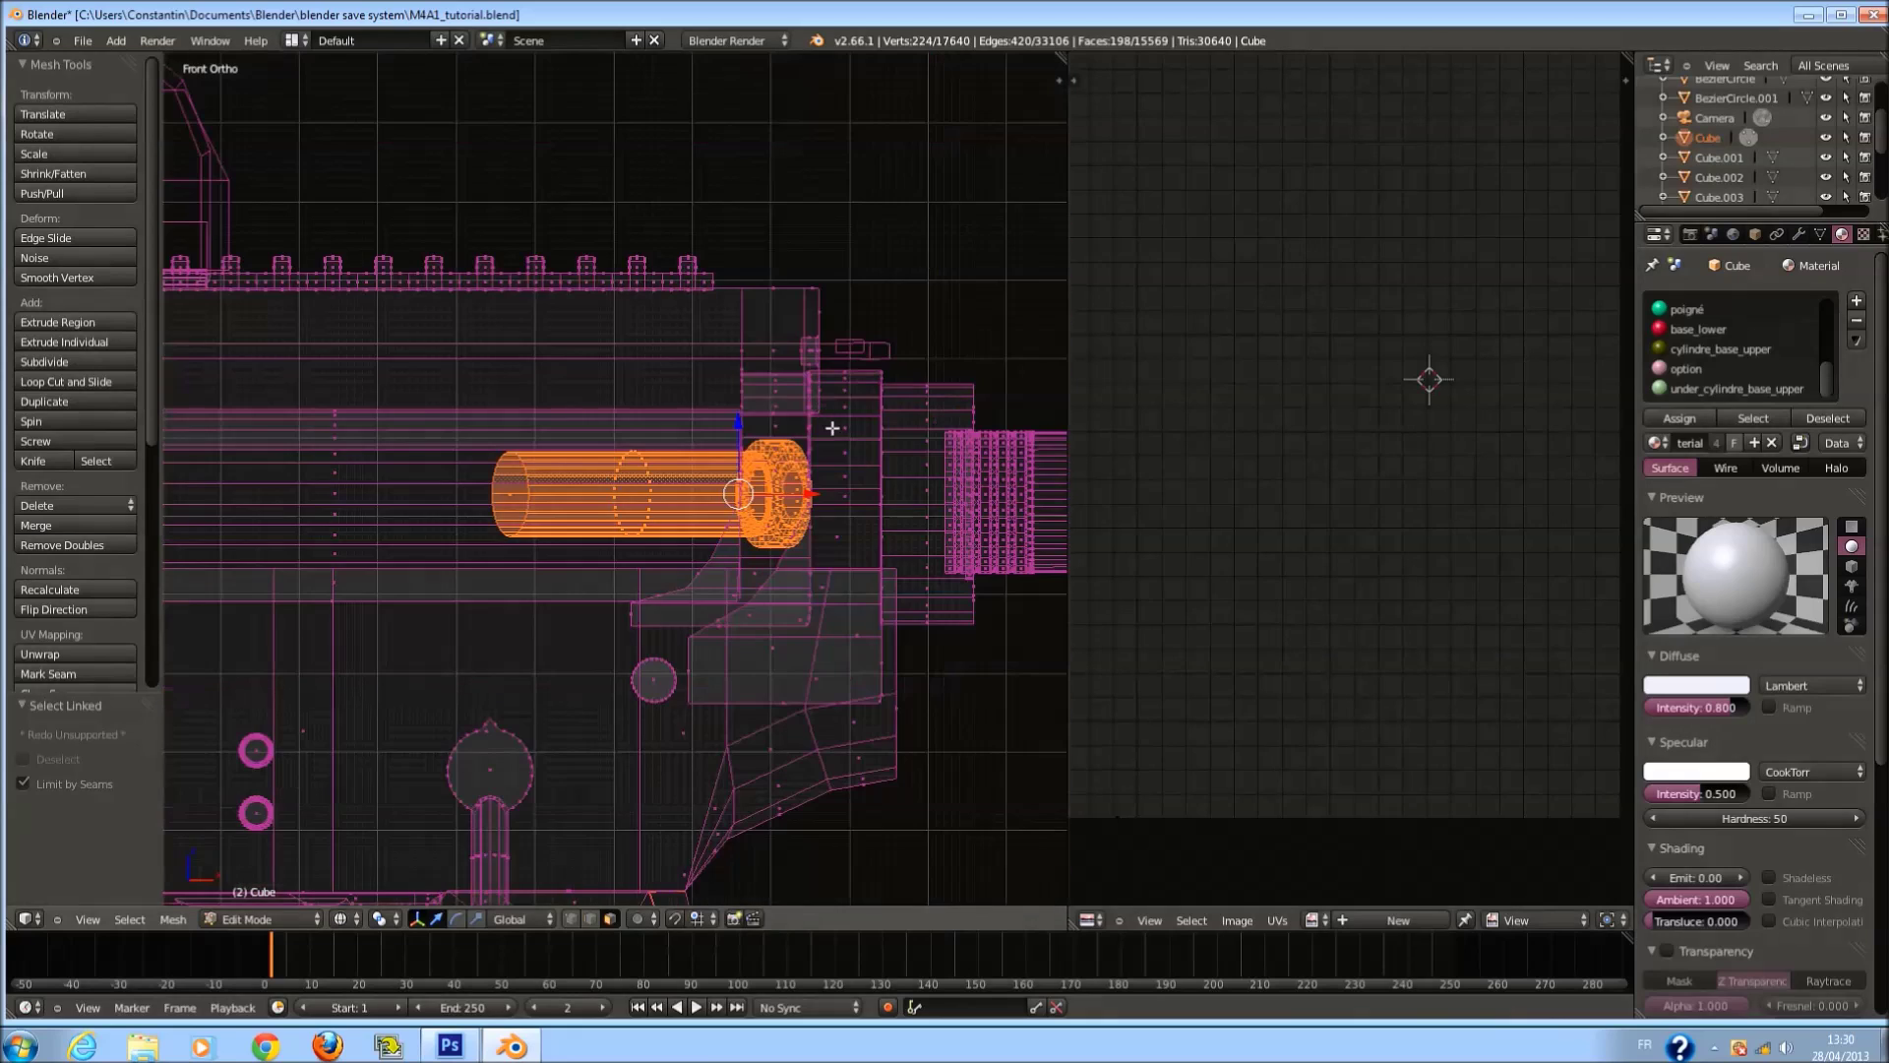
Try Cube Projection and Cylinder Projection on the forward assist's UVs.
key("u")
left_click(848, 464)
key("u")
left_click(740, 414)
scroll(775, 490, "down", 3)
key("u")
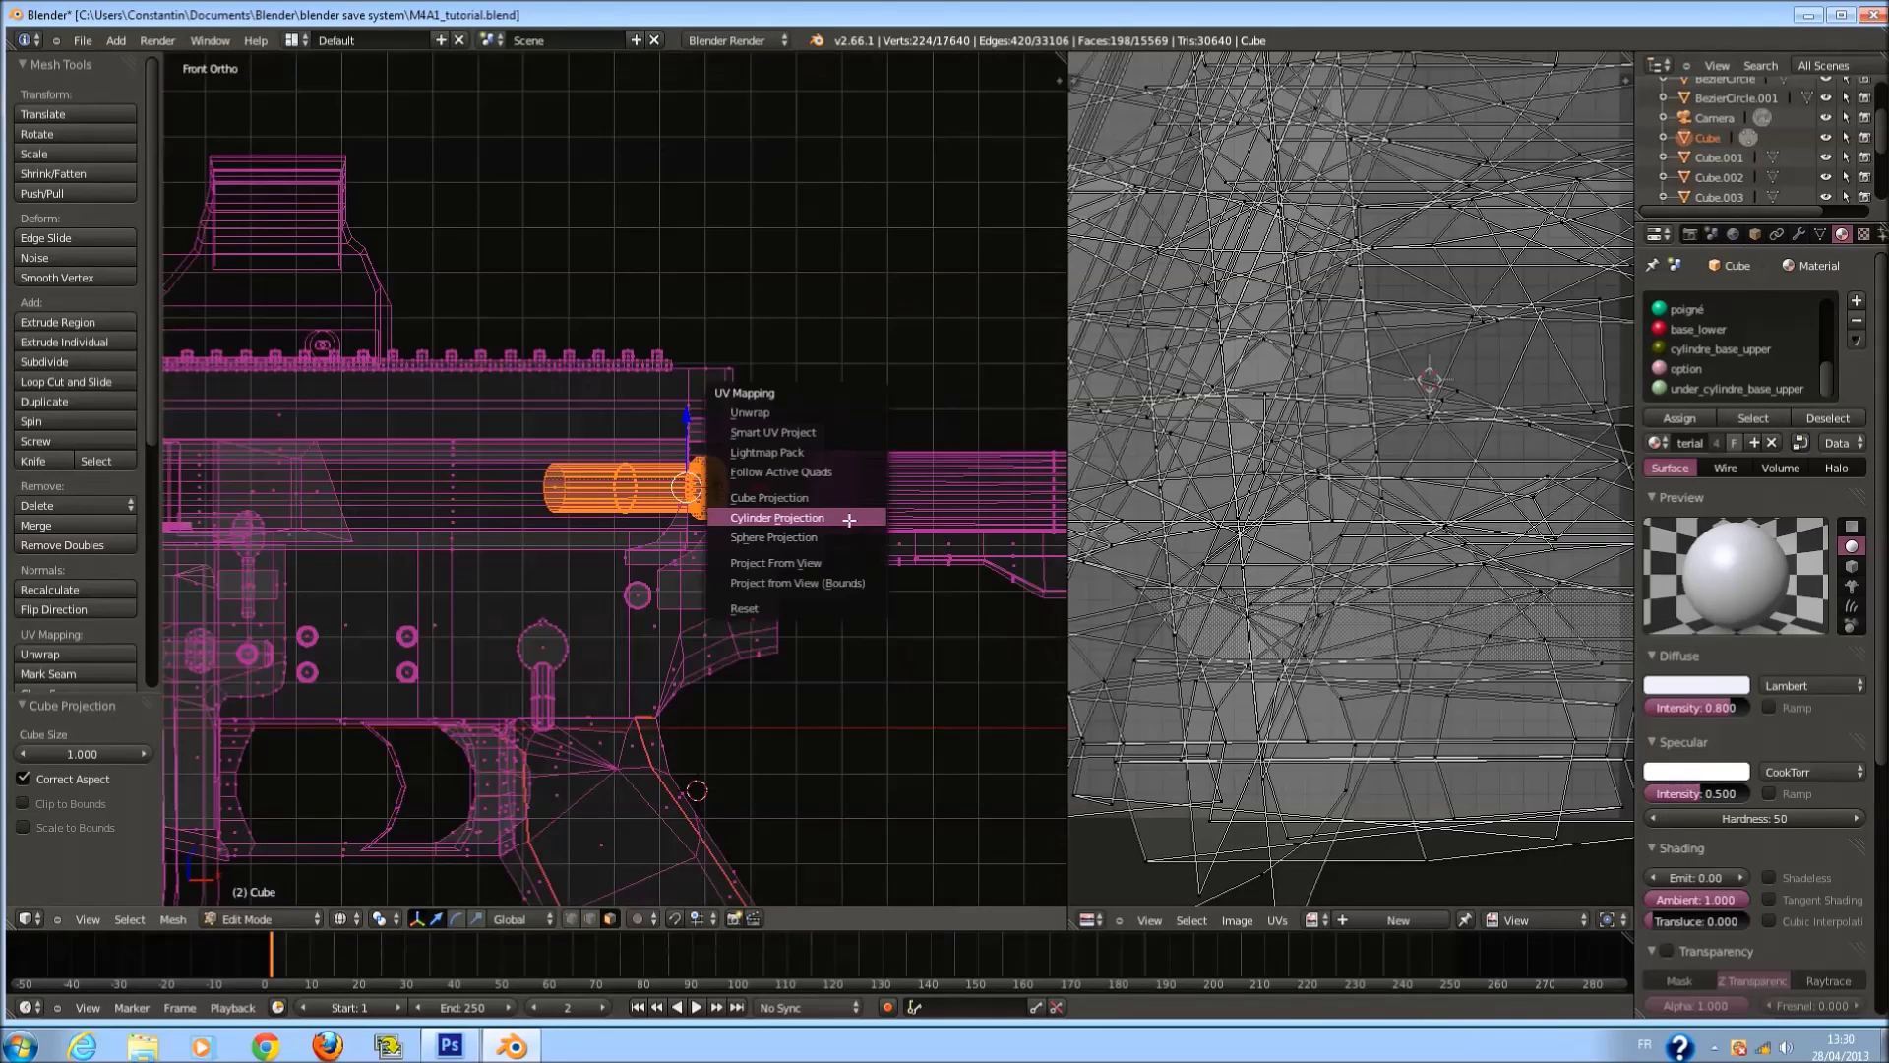
left_click(848, 518)
key("a")
scroll(1430, 494, "up", 4)
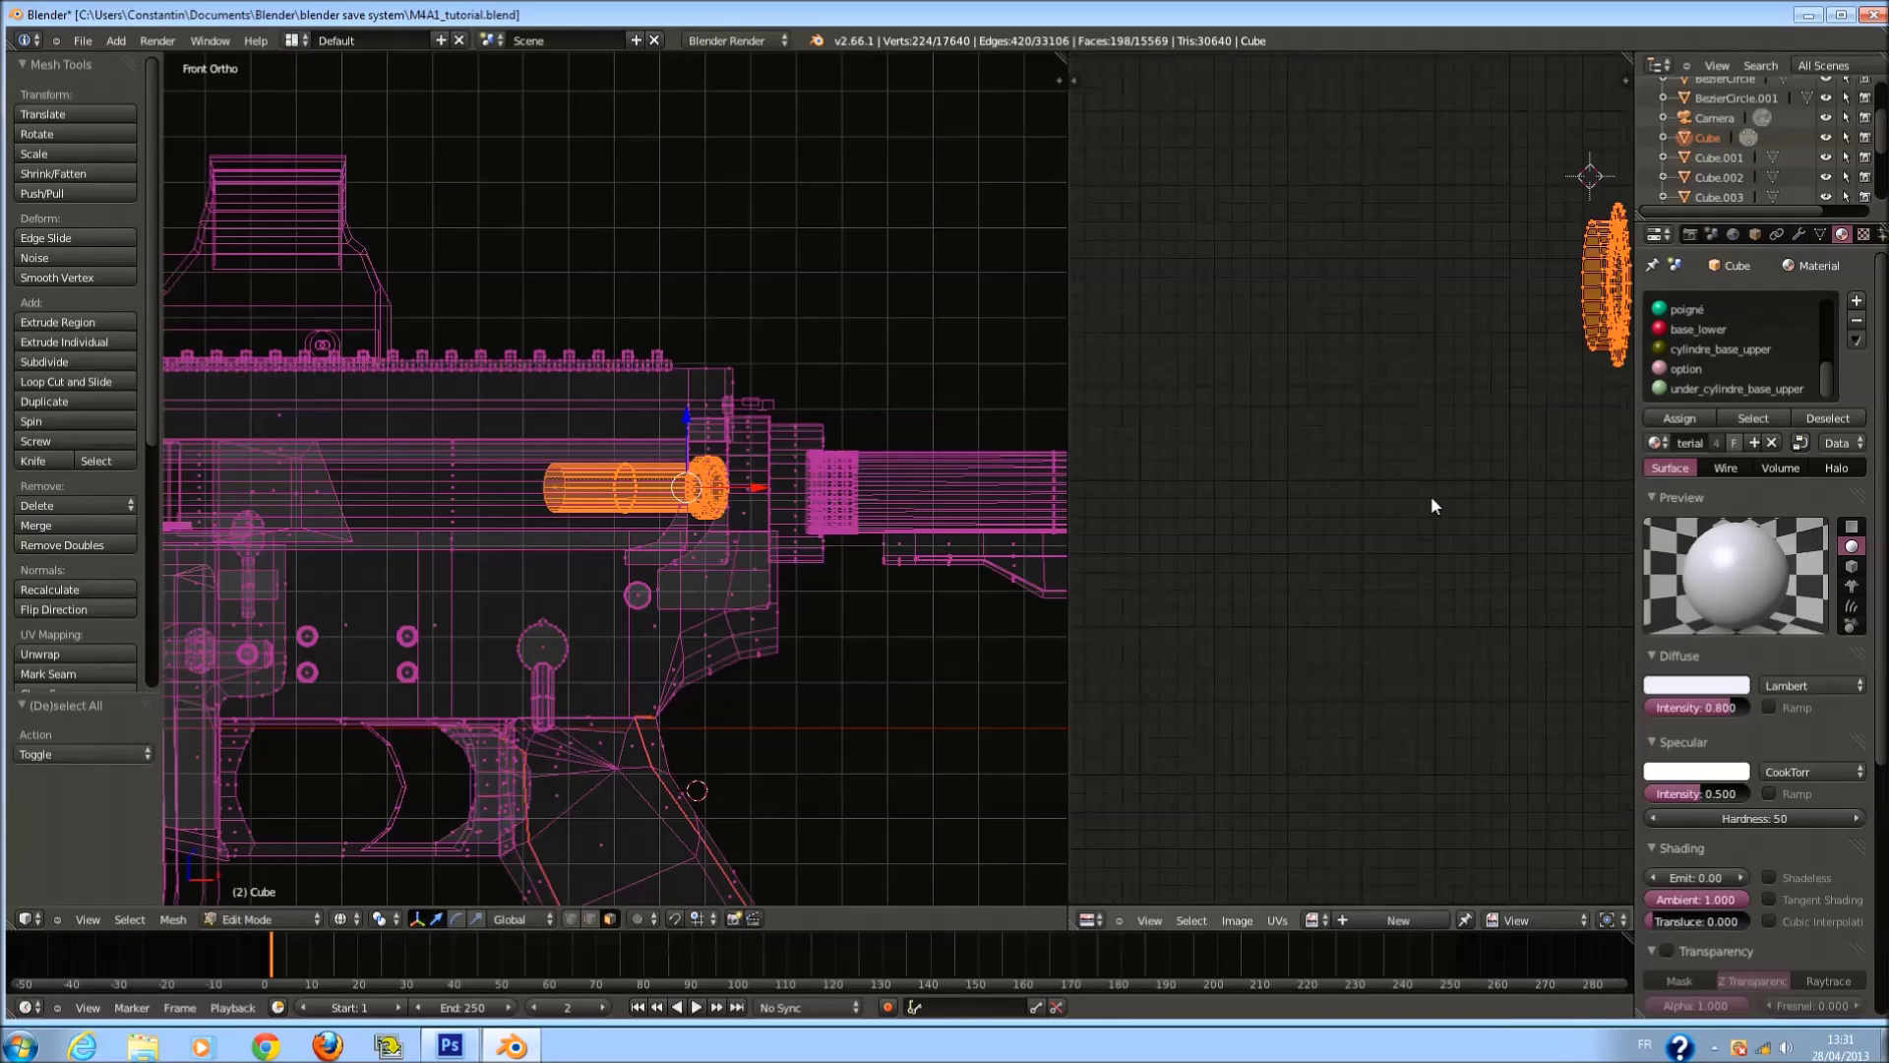
Reselect the whole linked forward assist and try the Angle Based Unwrap on it.
key("a")
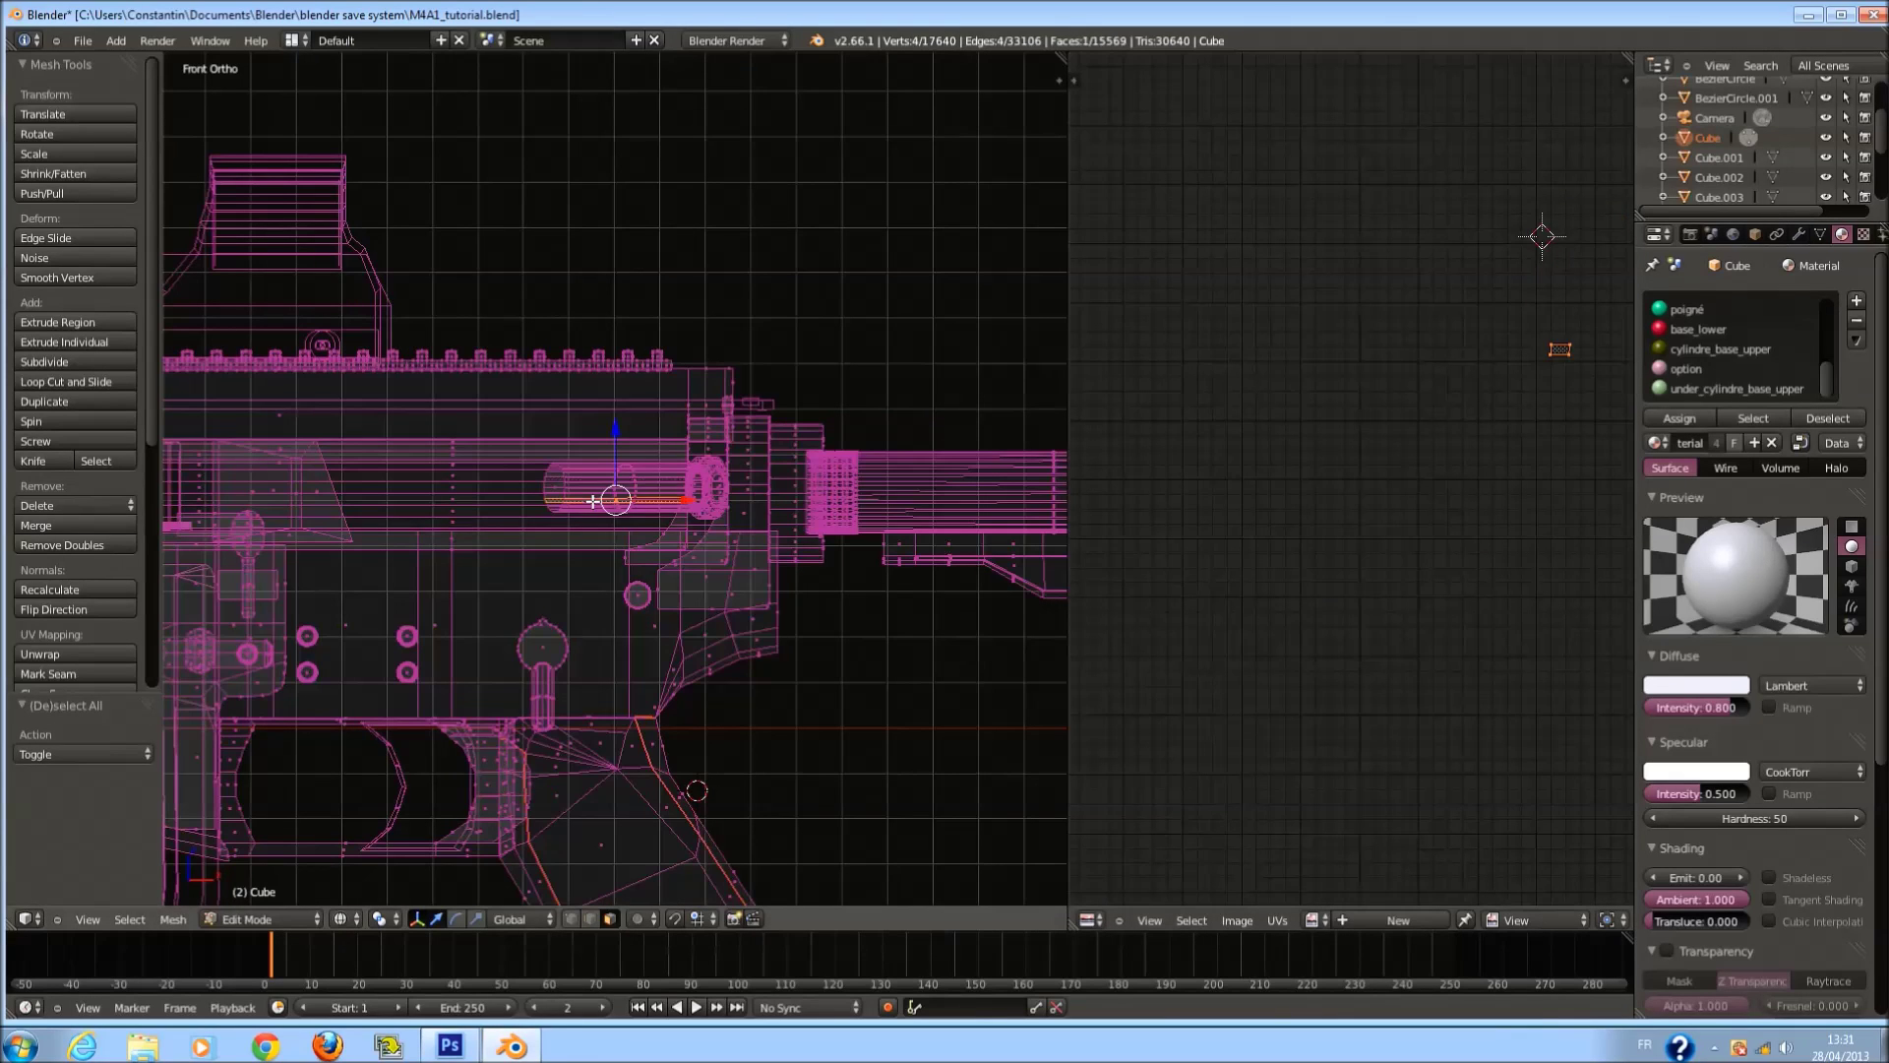
key("l")
key("u")
left_click(561, 397)
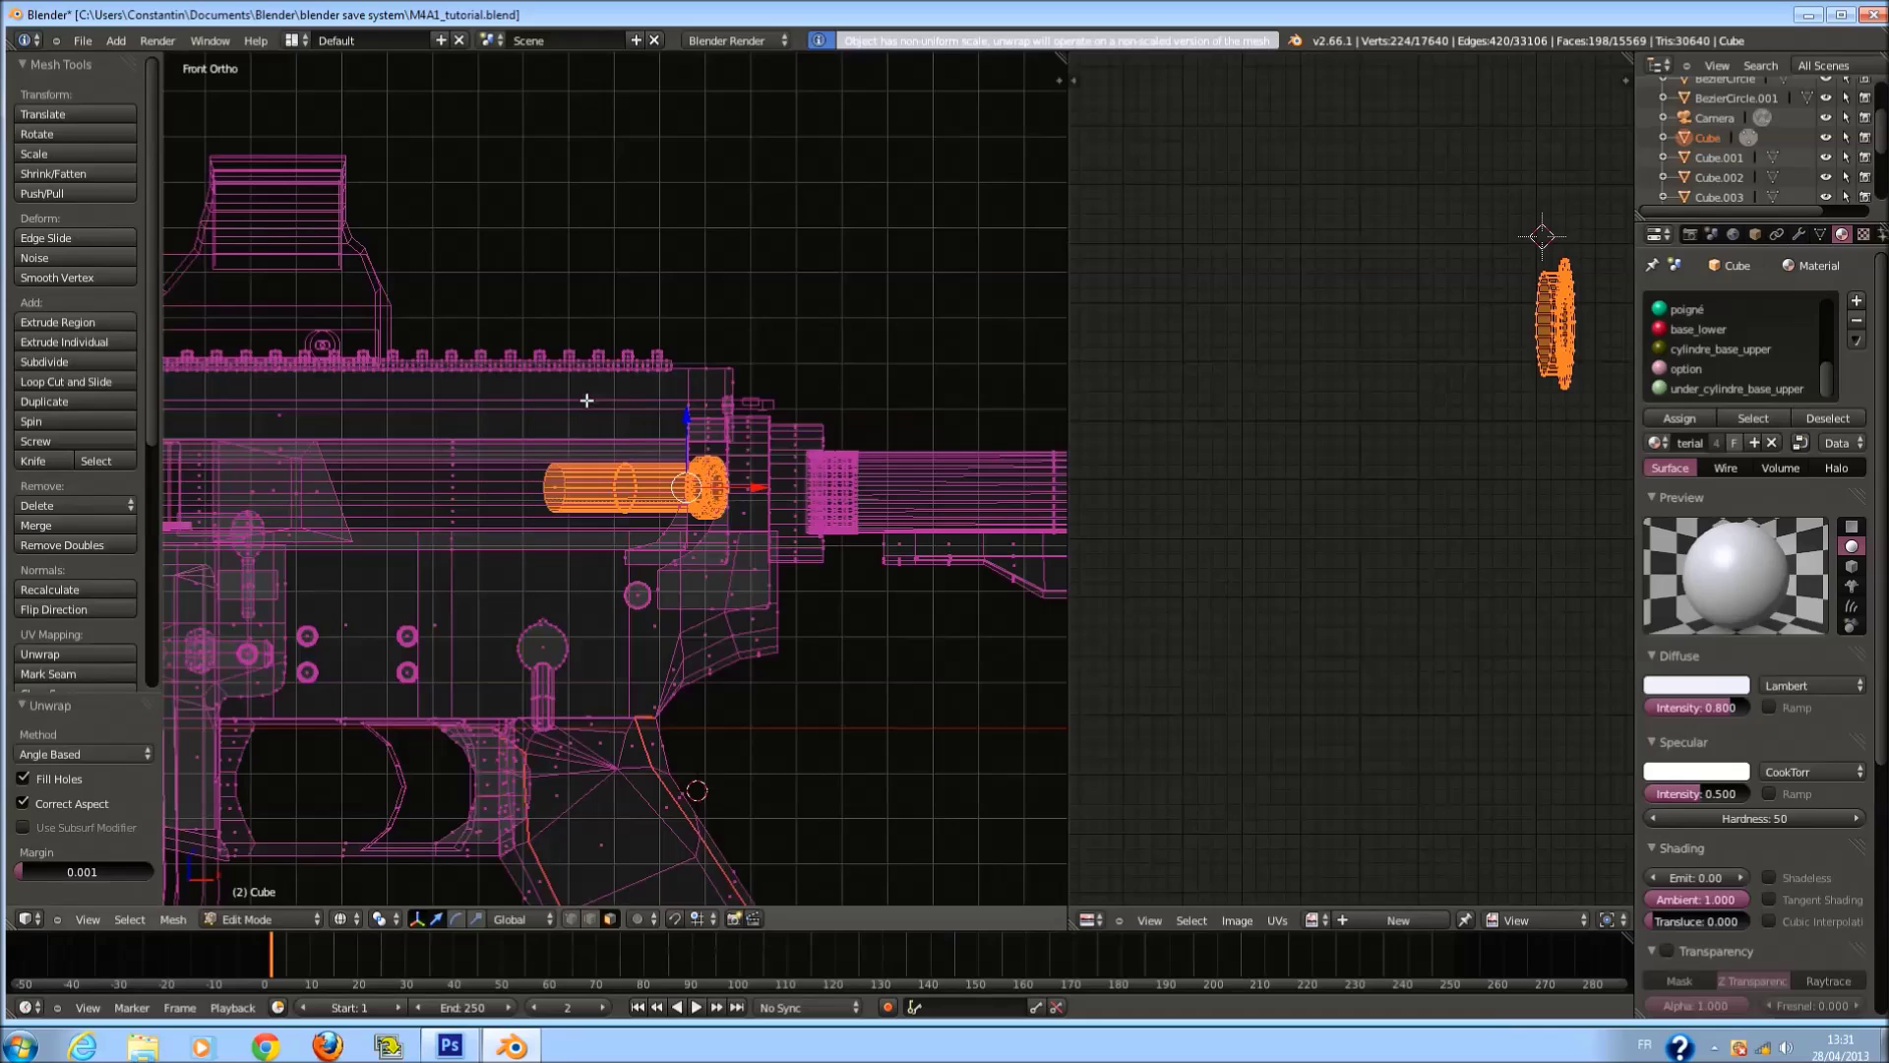
Try the view-based bounds projection, Cylinder Projection and Sphere Projection on the forward assist's UVs.
key("u")
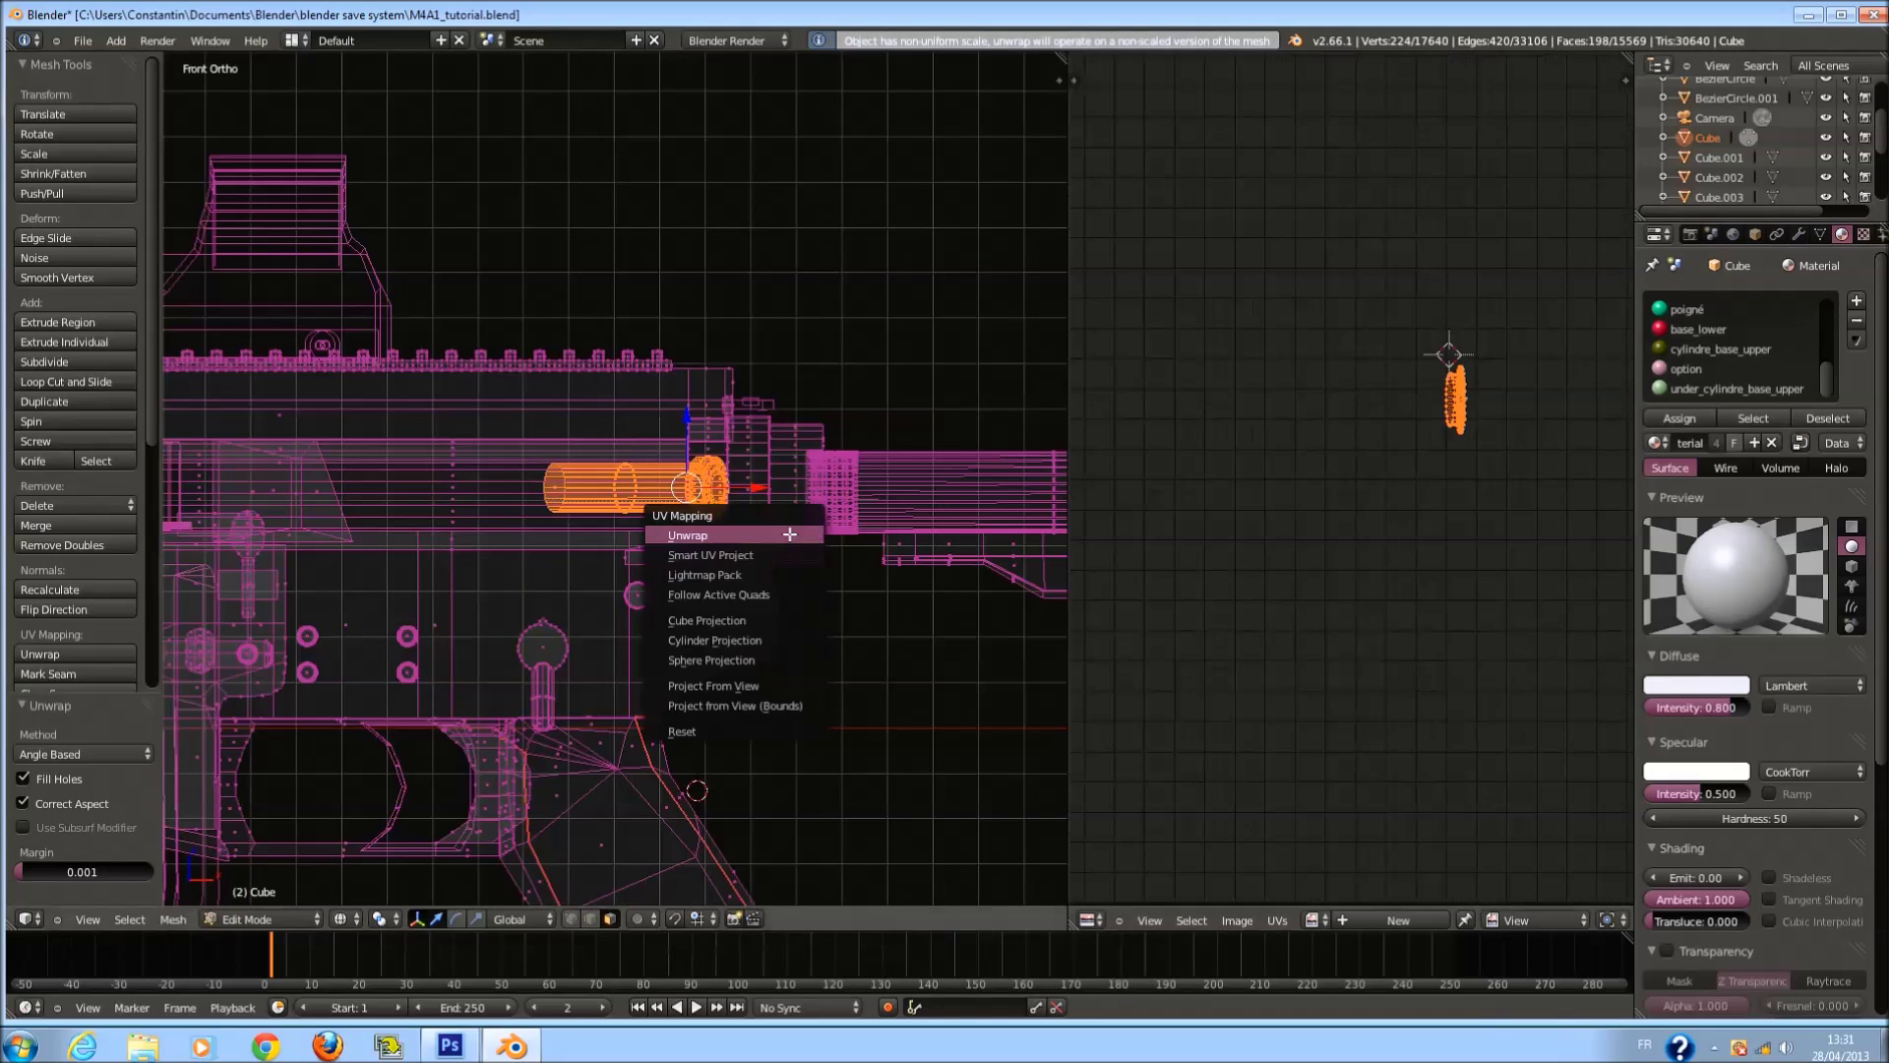
left_click(748, 685)
key("u")
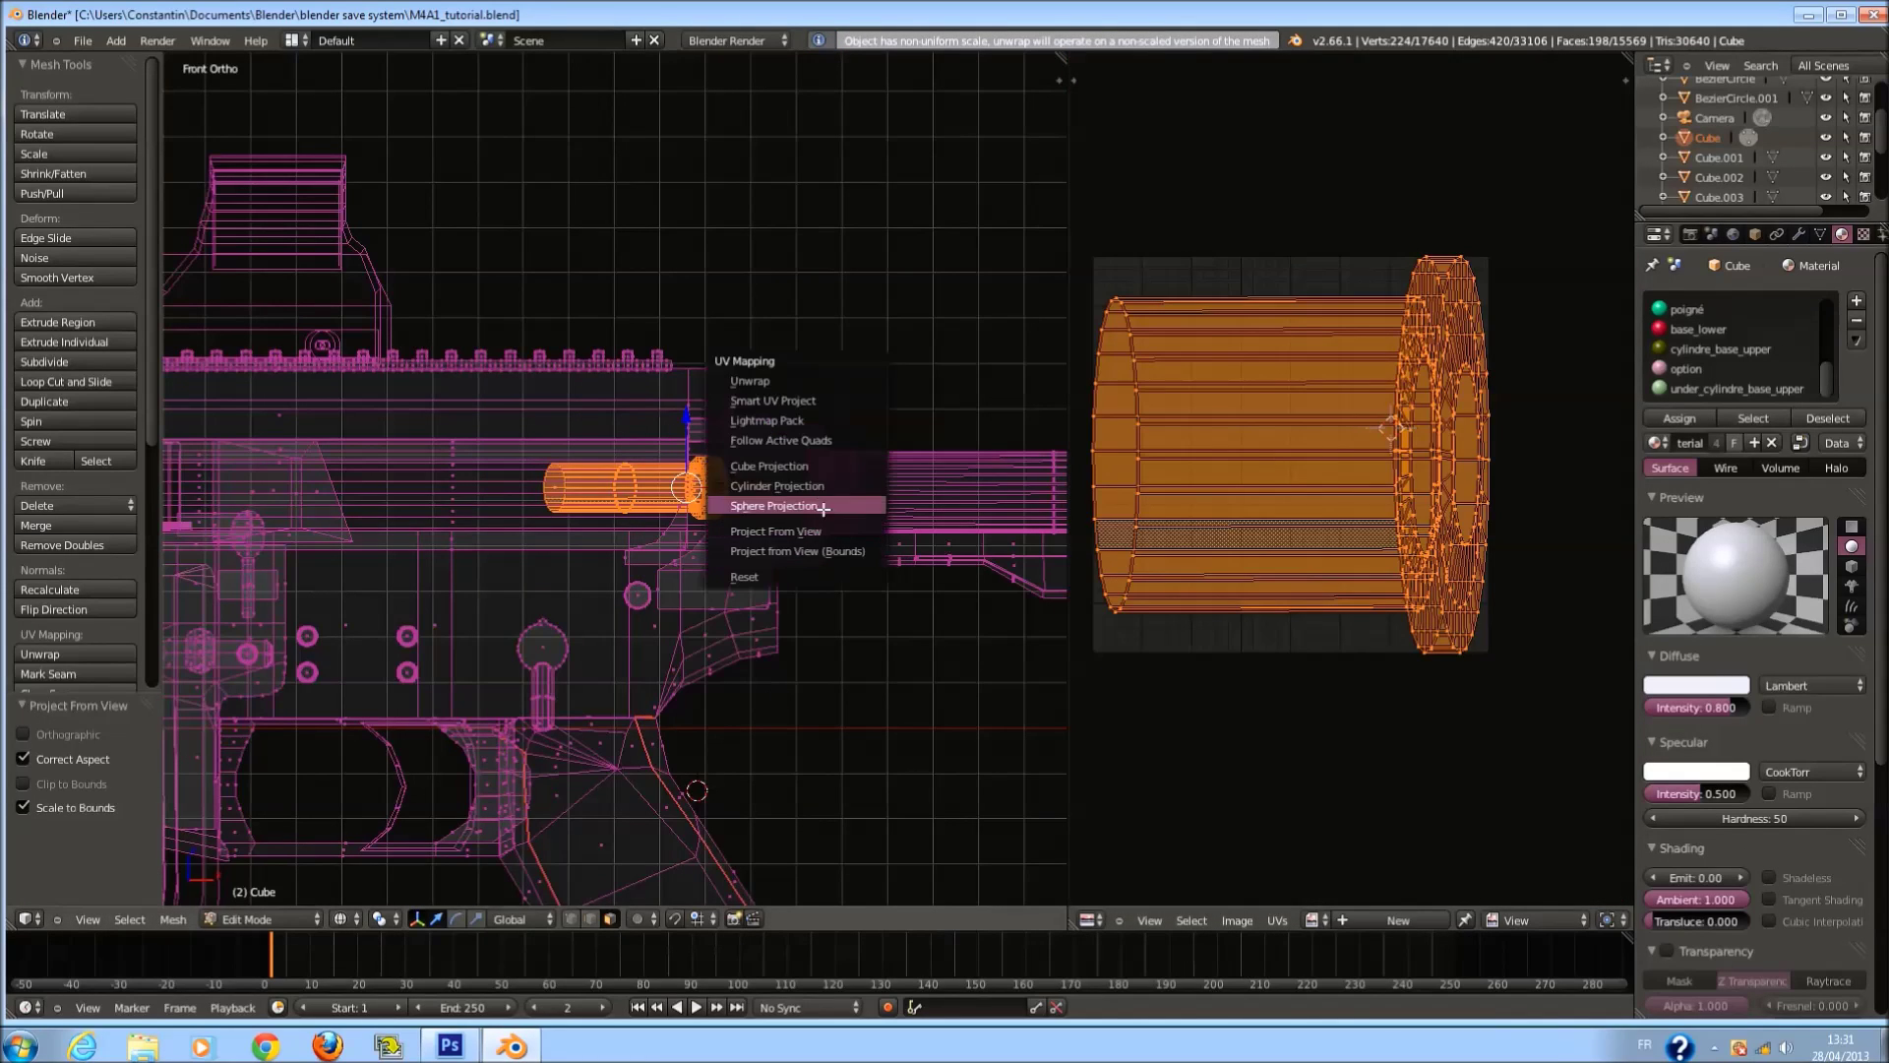
left_click(819, 485)
key("u")
left_click(781, 557)
scroll(1519, 545, "up", 5)
scroll(1513, 551, "down", 4)
Try Follow Active Quads and Smart UV Project with a 66 degree angle limit on the forward assist.
key("u")
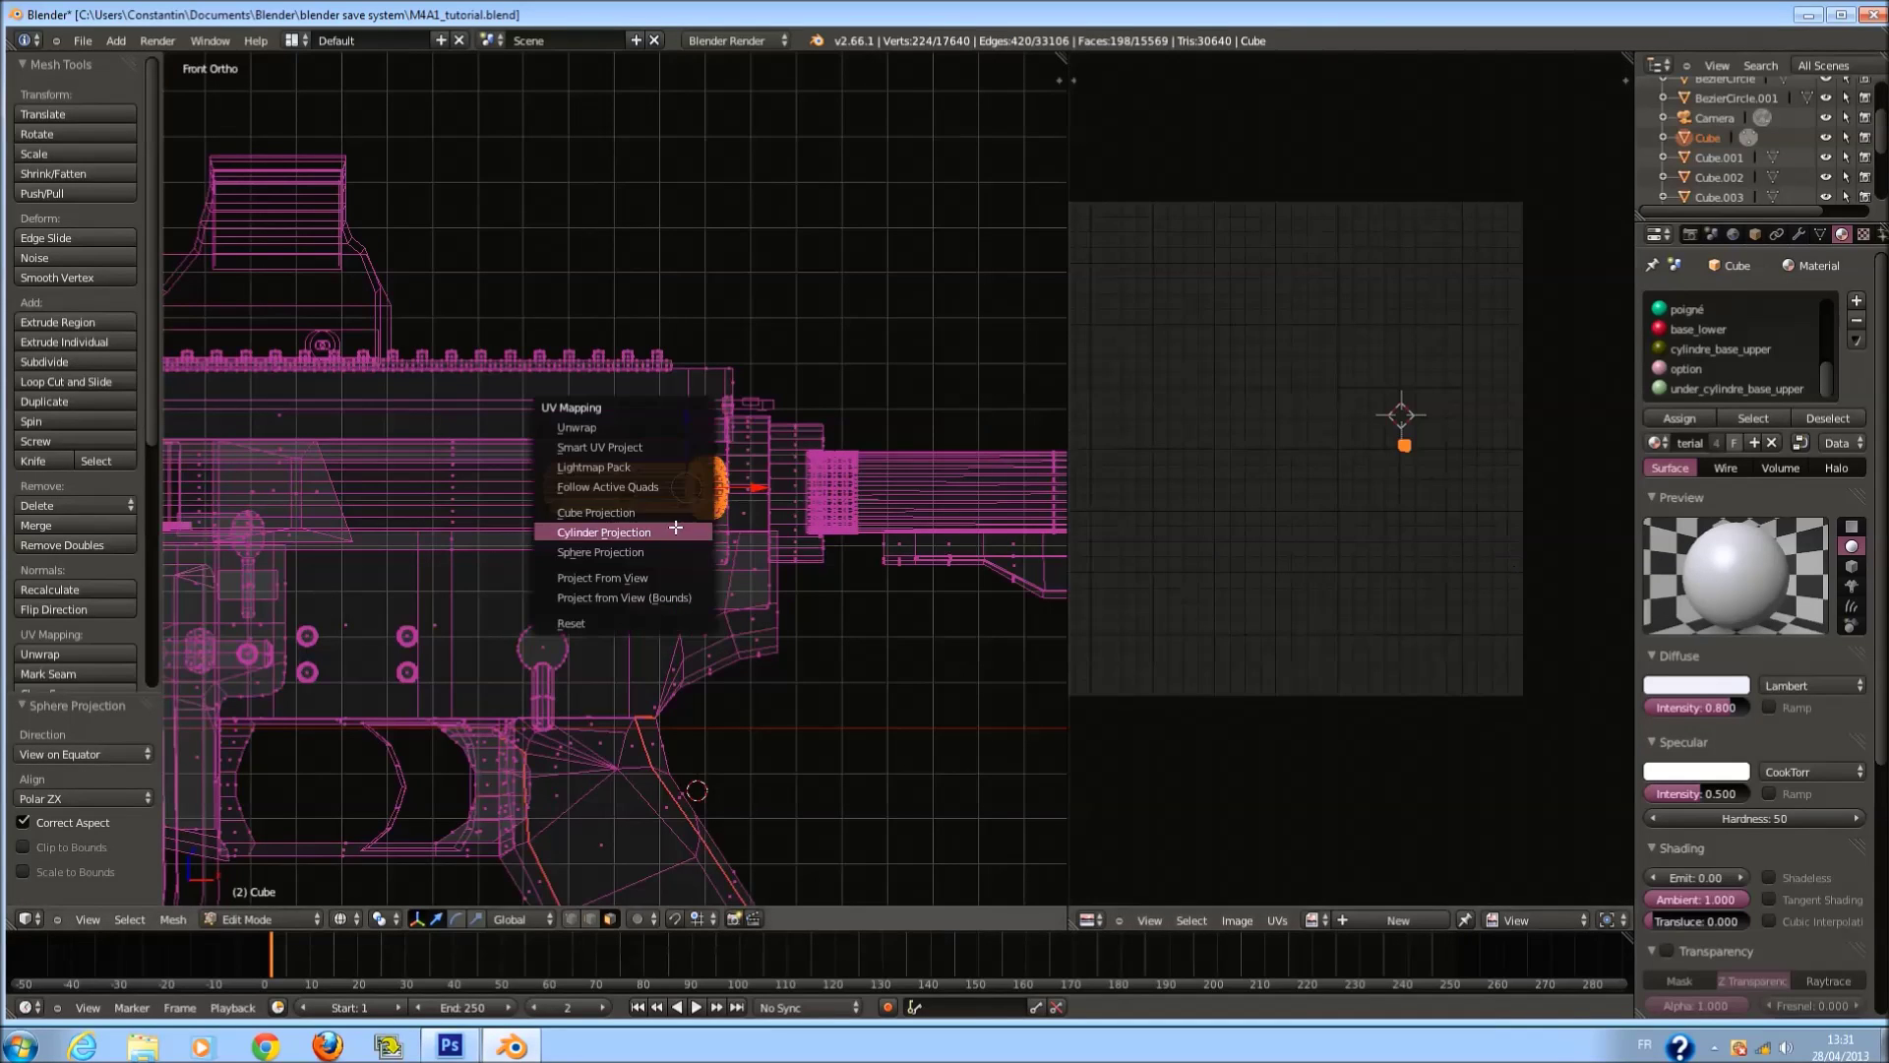
left_click(662, 487)
left_click(659, 539)
key("u")
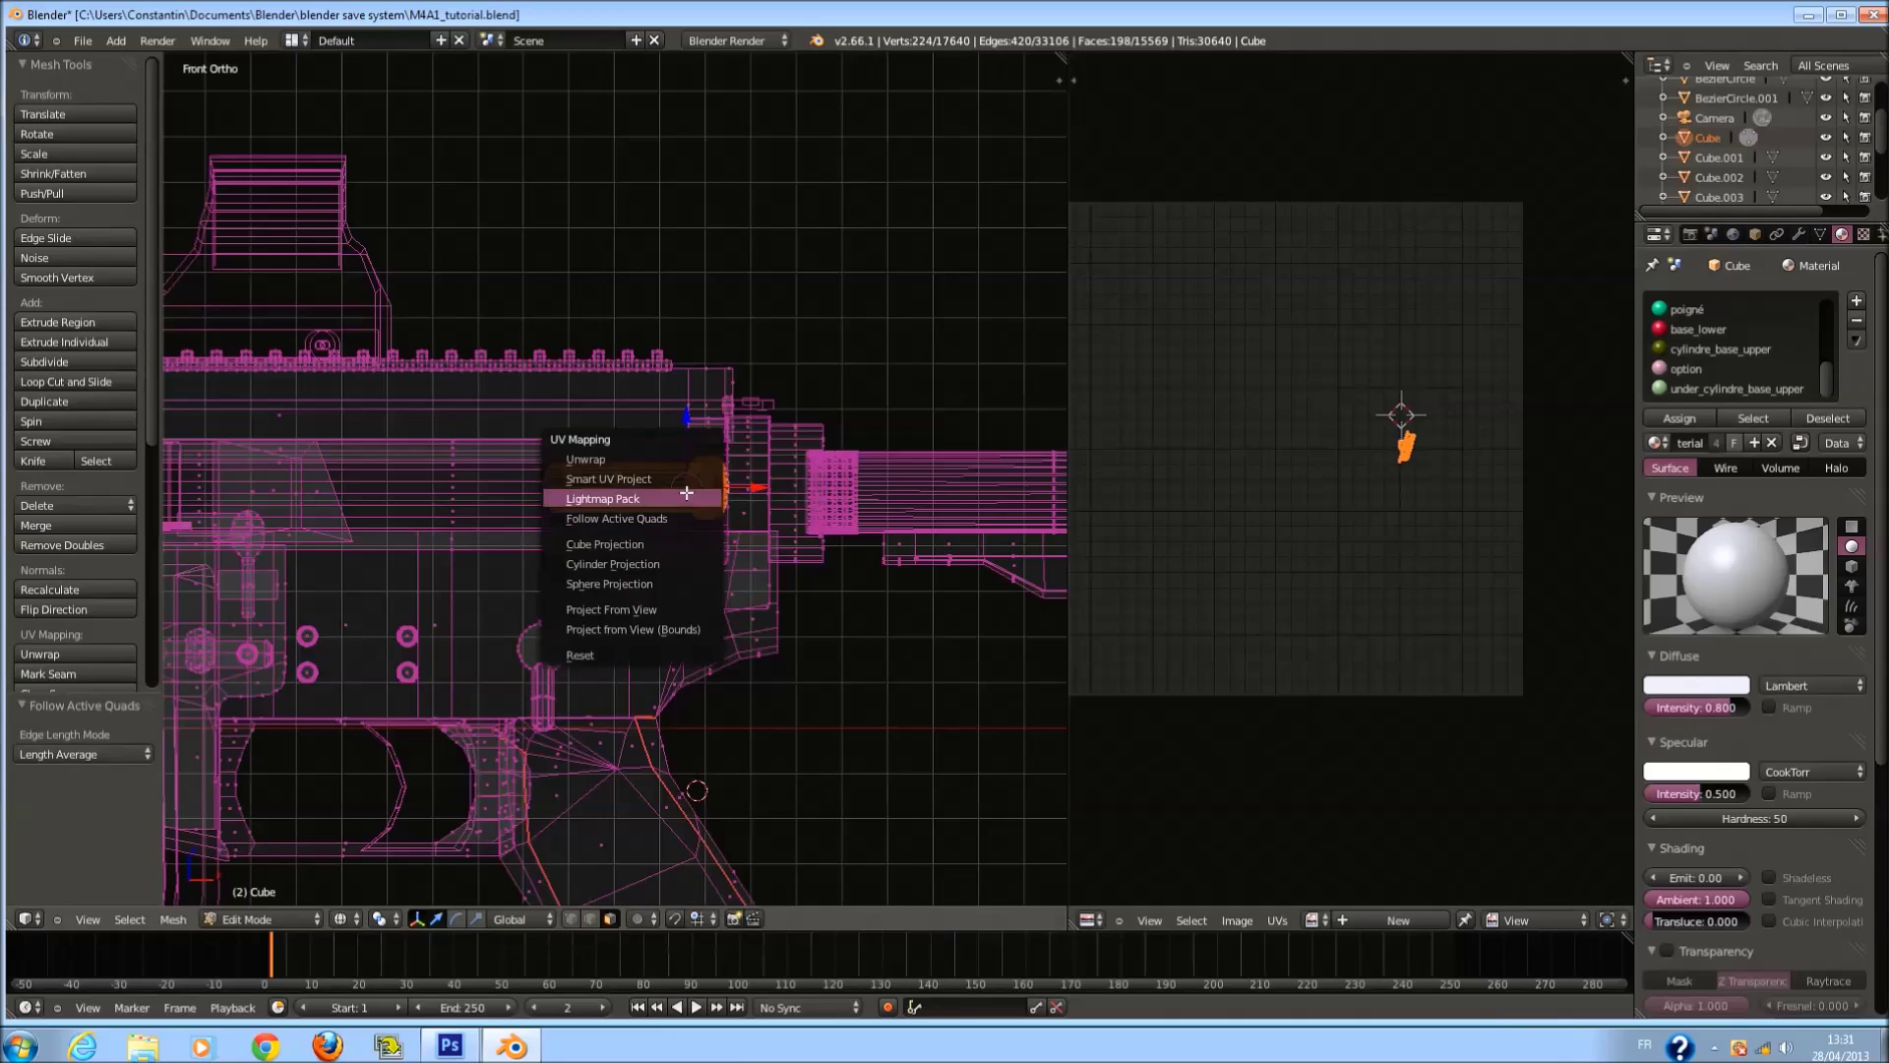
left_click(685, 478)
left_click(684, 489)
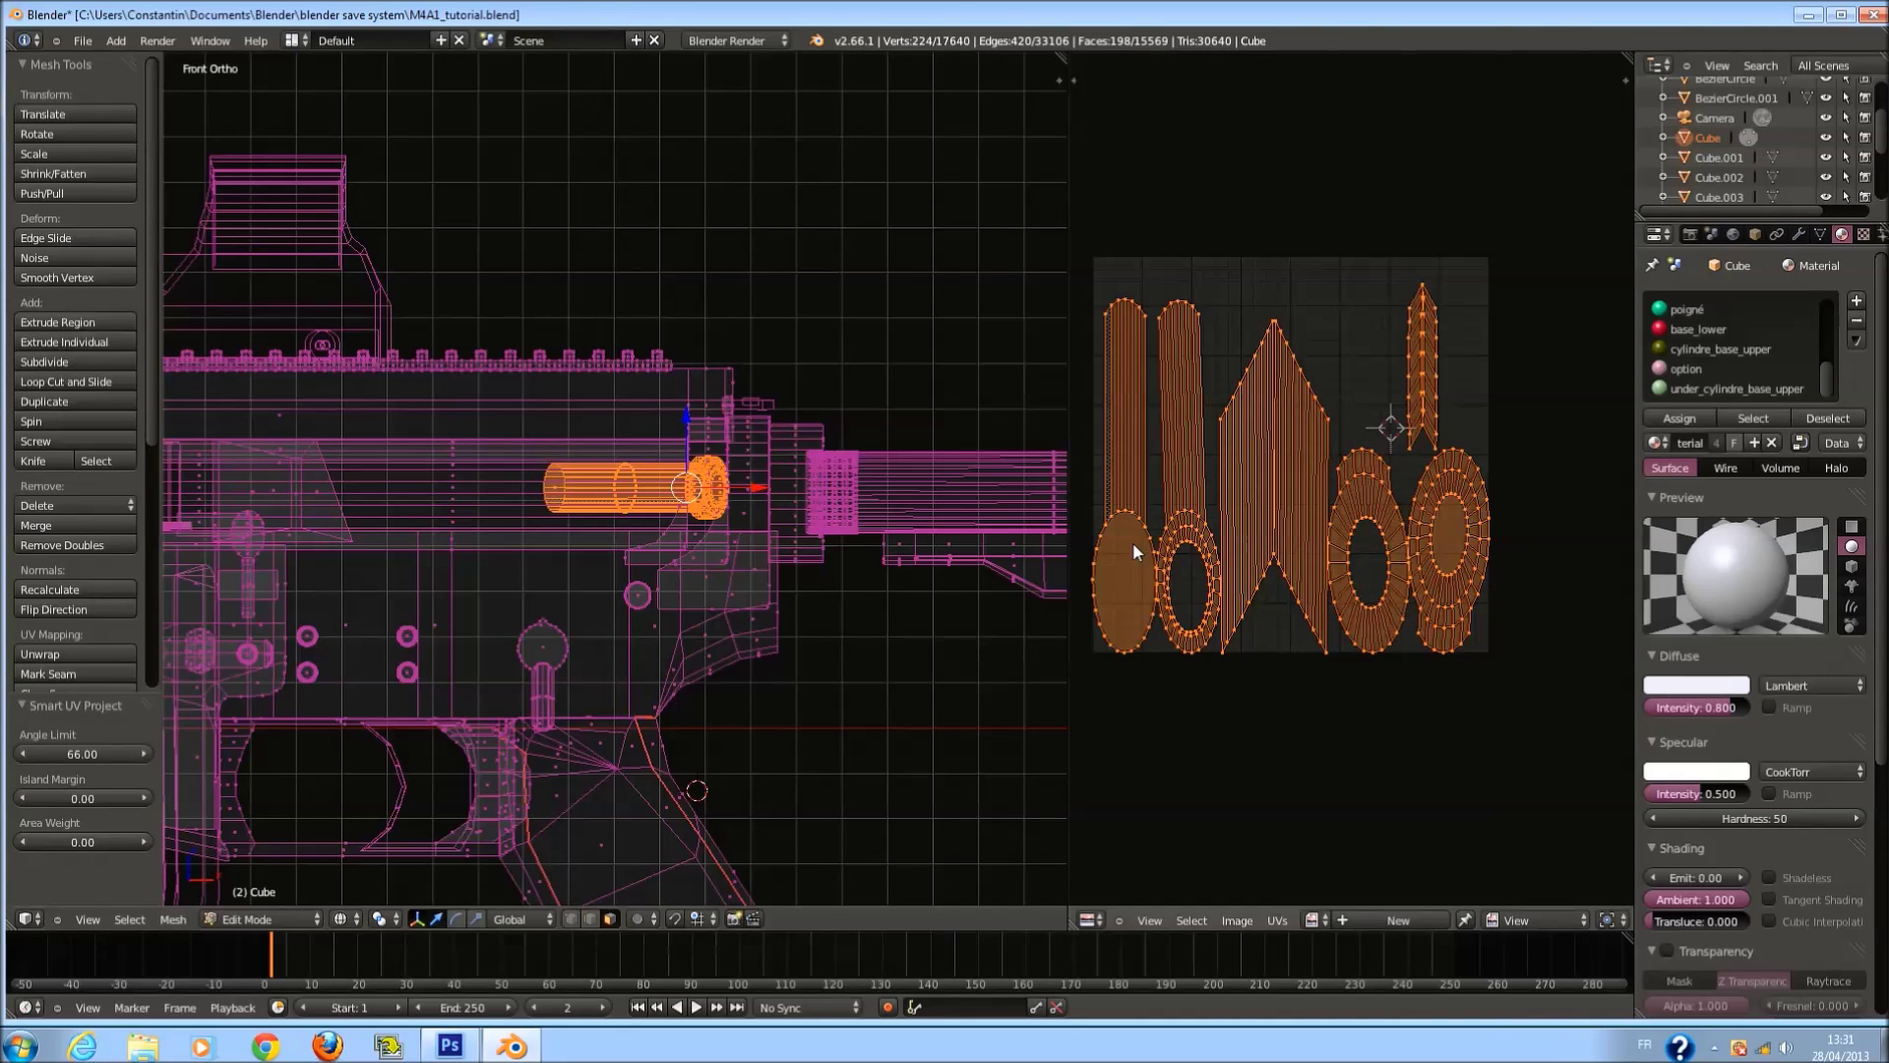
Project the forward assist's UVs from the front view, scaled to bounds, and check the part's angle from the right and bottom views.
key("u")
left_click(803, 700)
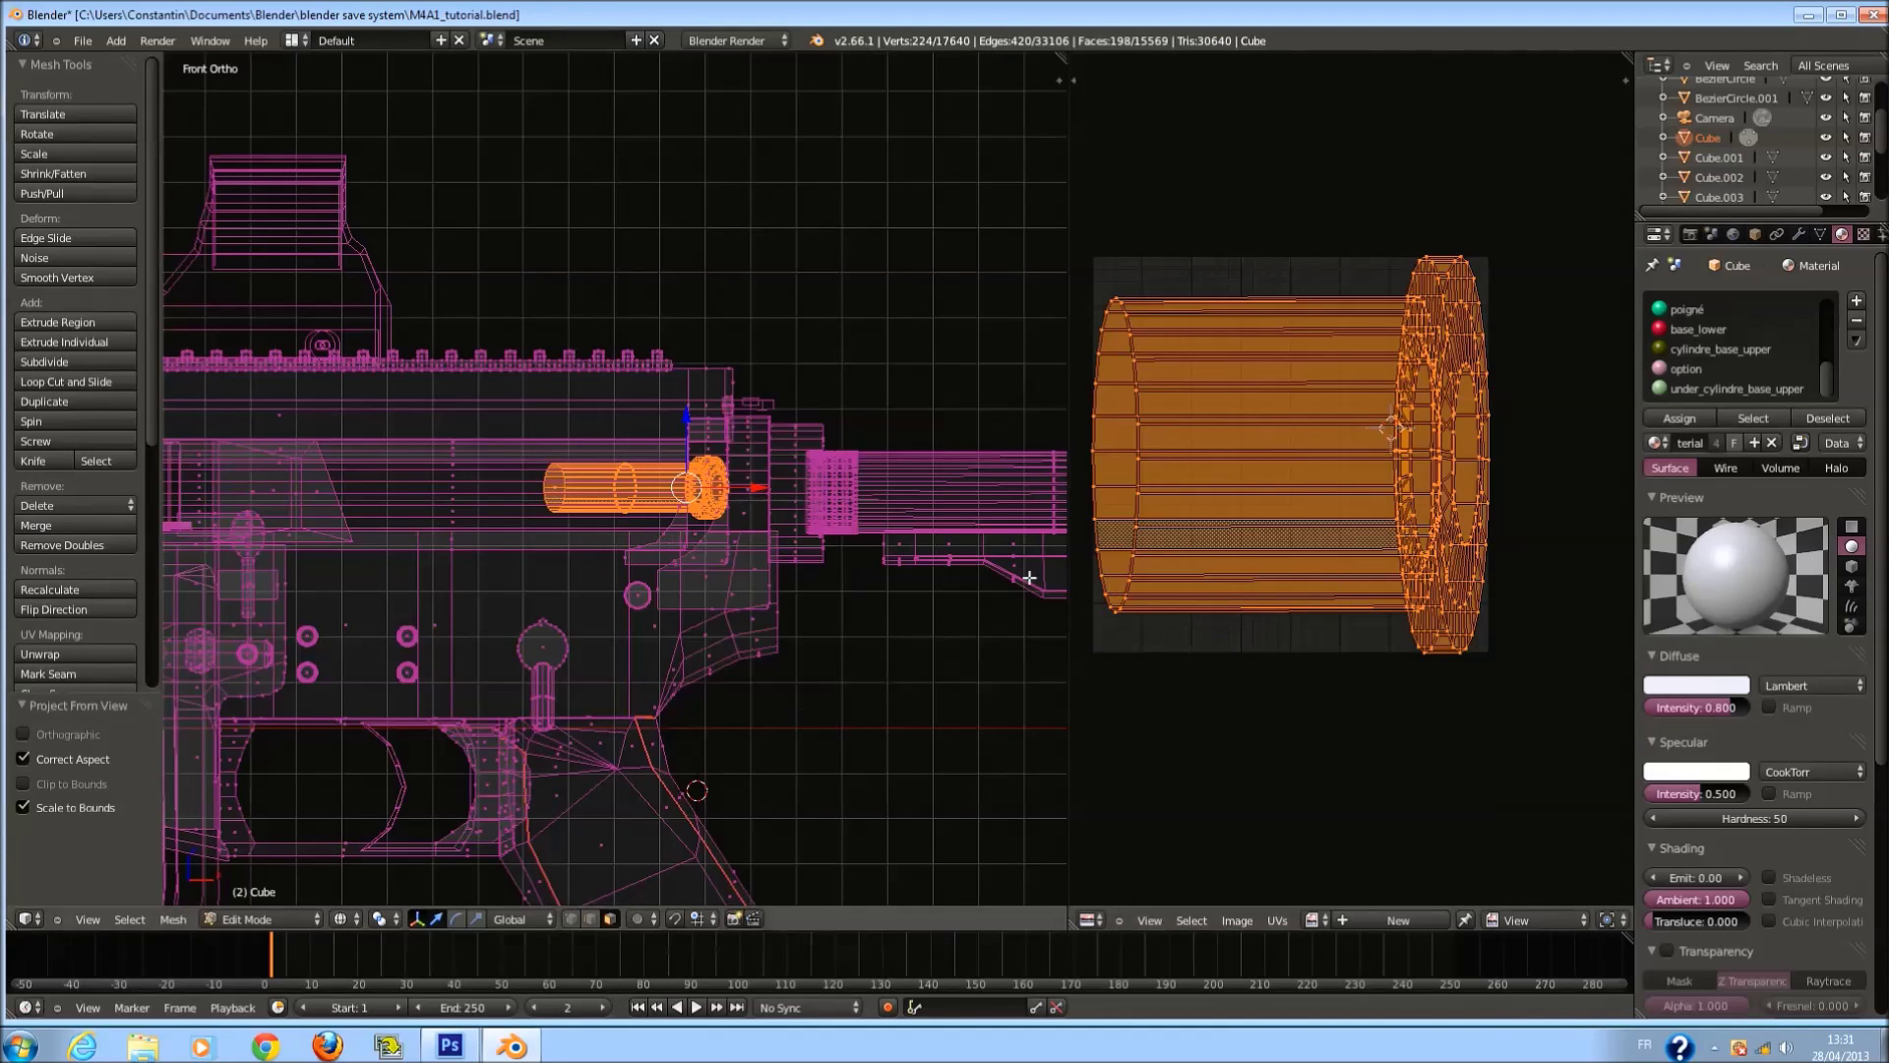
key("z")
key("KP_3")
scroll(955, 551, "up", 5)
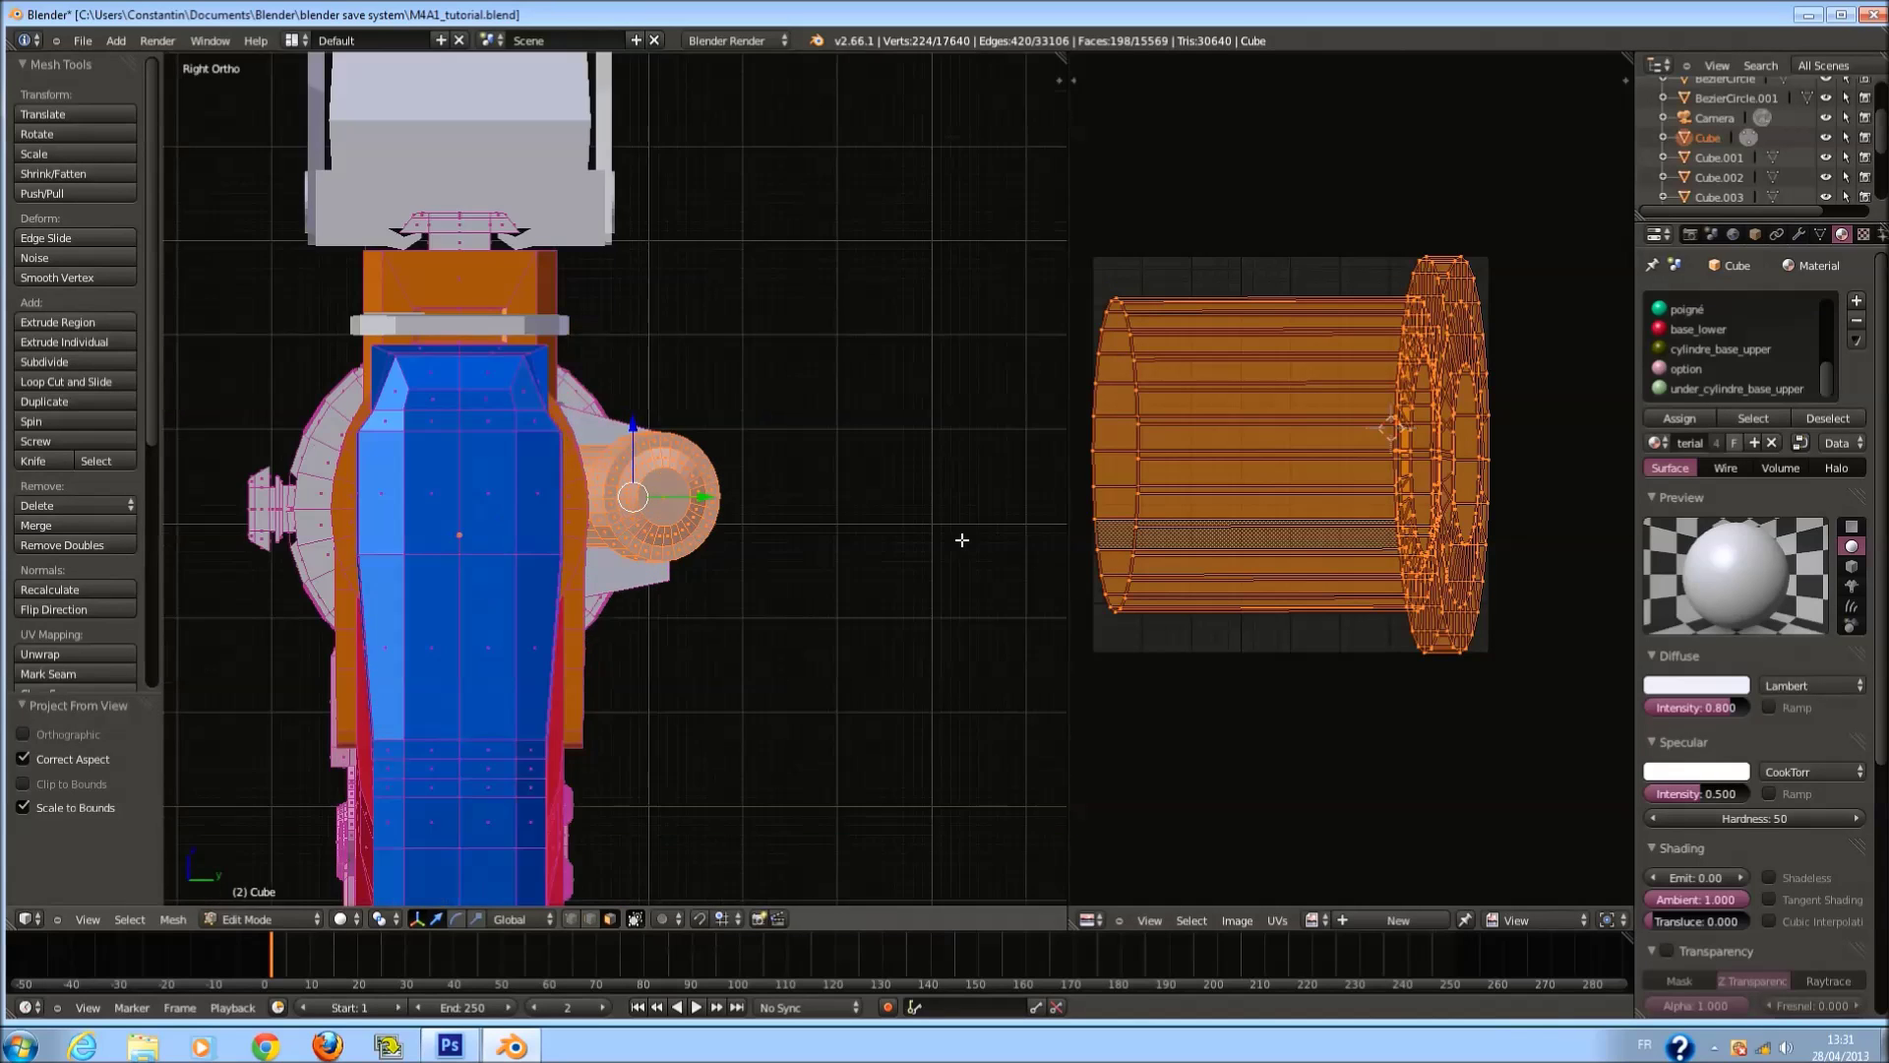
key("ctrl+KP_7")
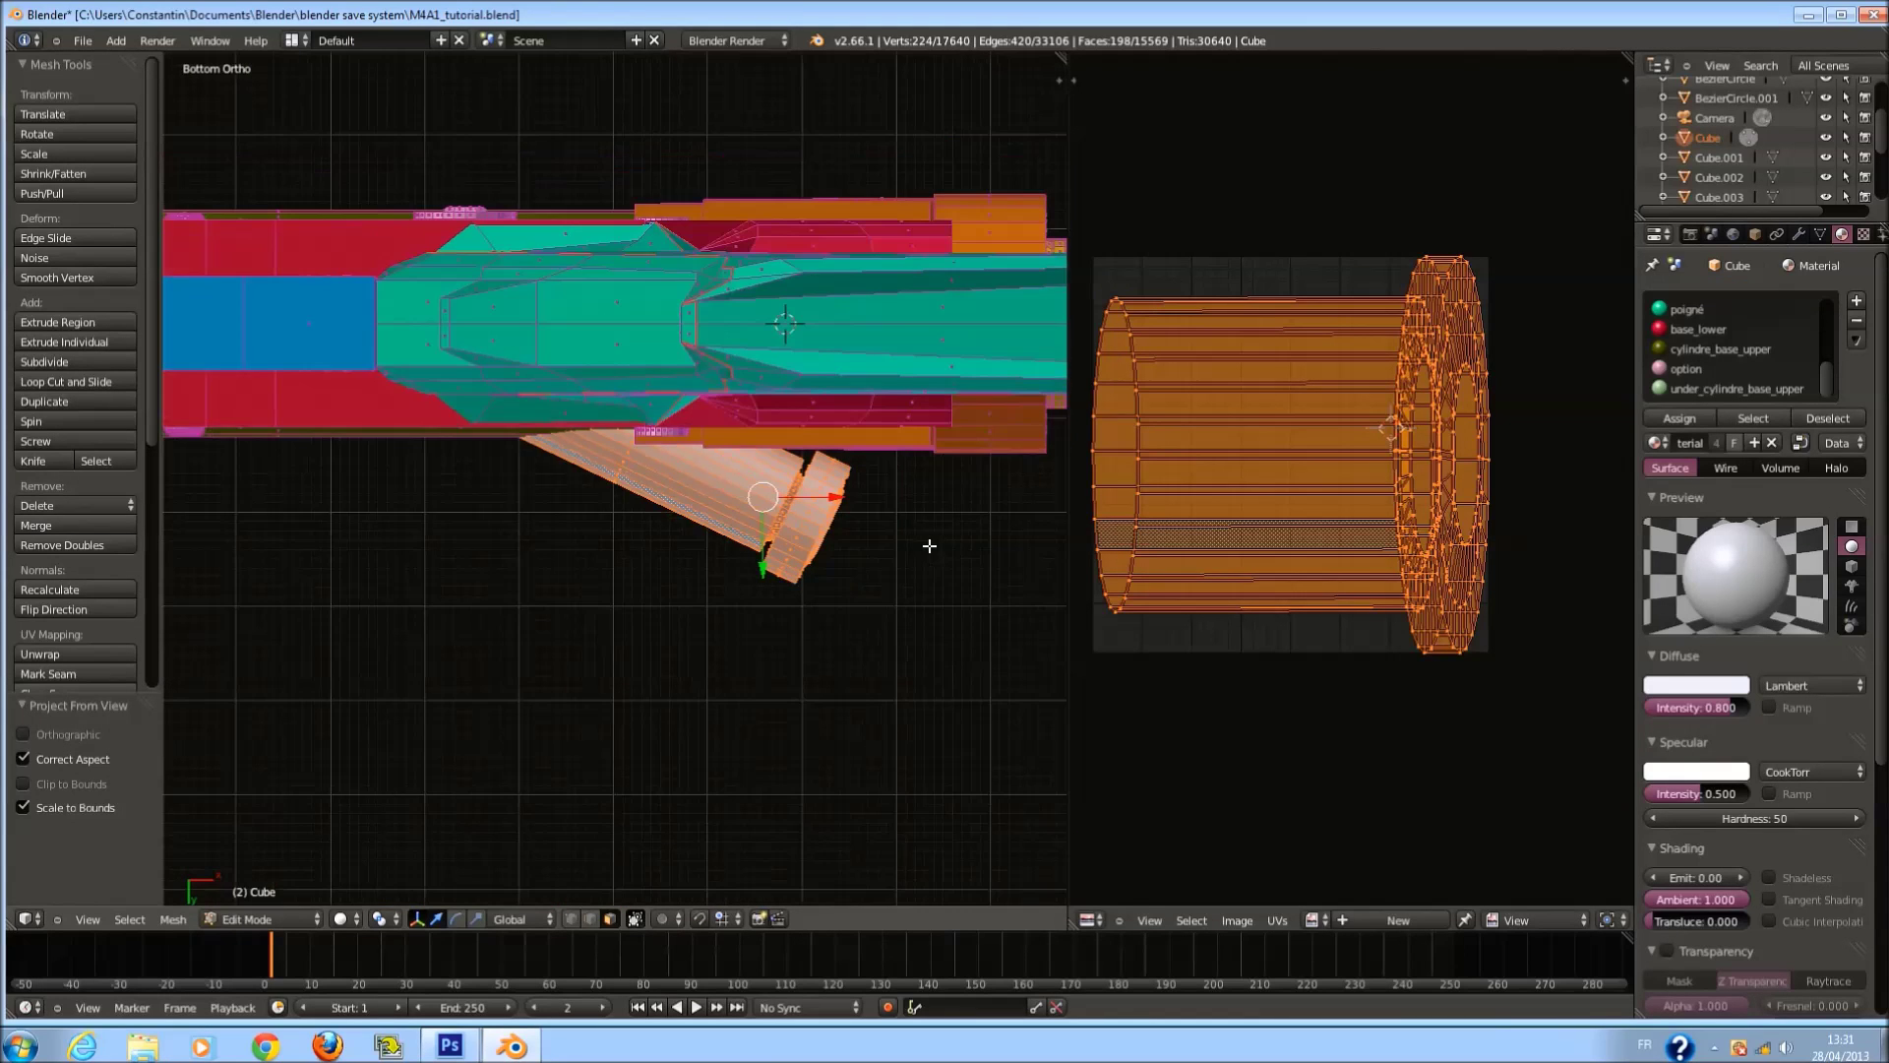
key("KP_1")
key("z")
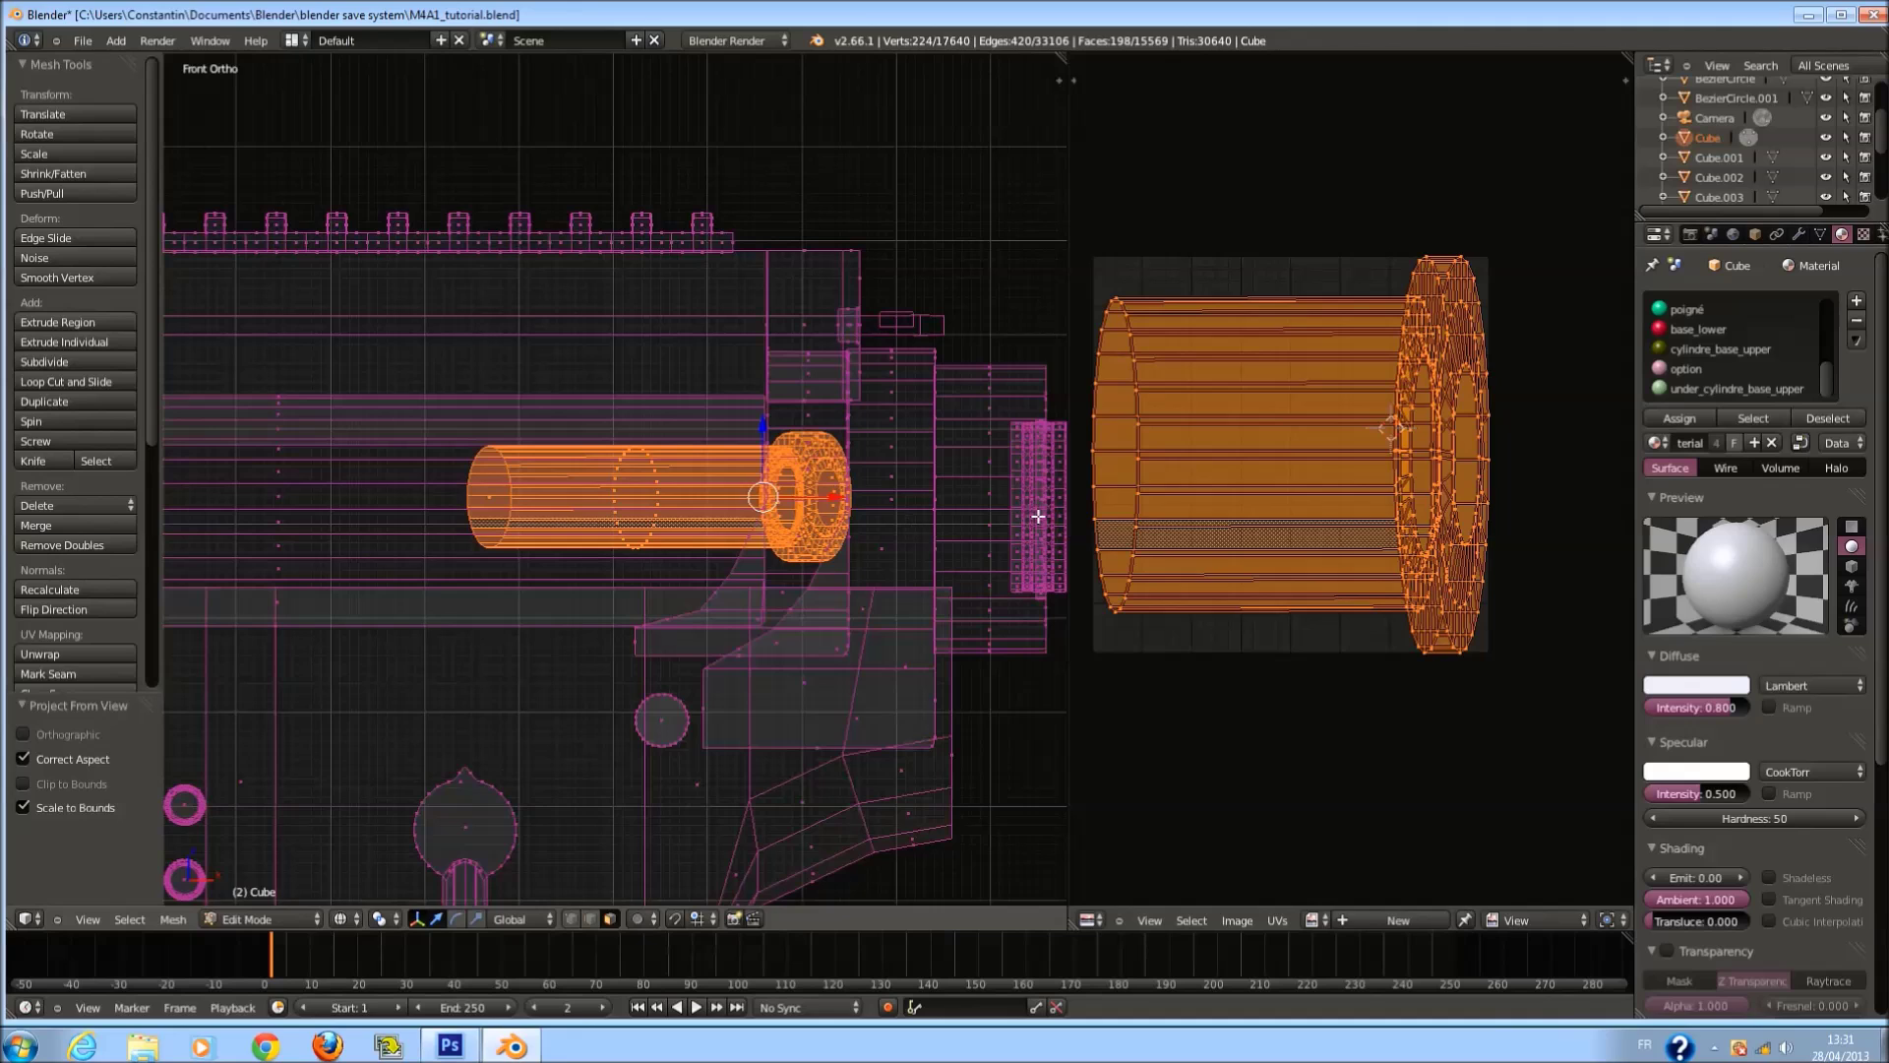
Try rotating the forward assist about 25 degrees in top view and projecting its UVs from the front, and undo both operations.
key("KP_7")
key("r")
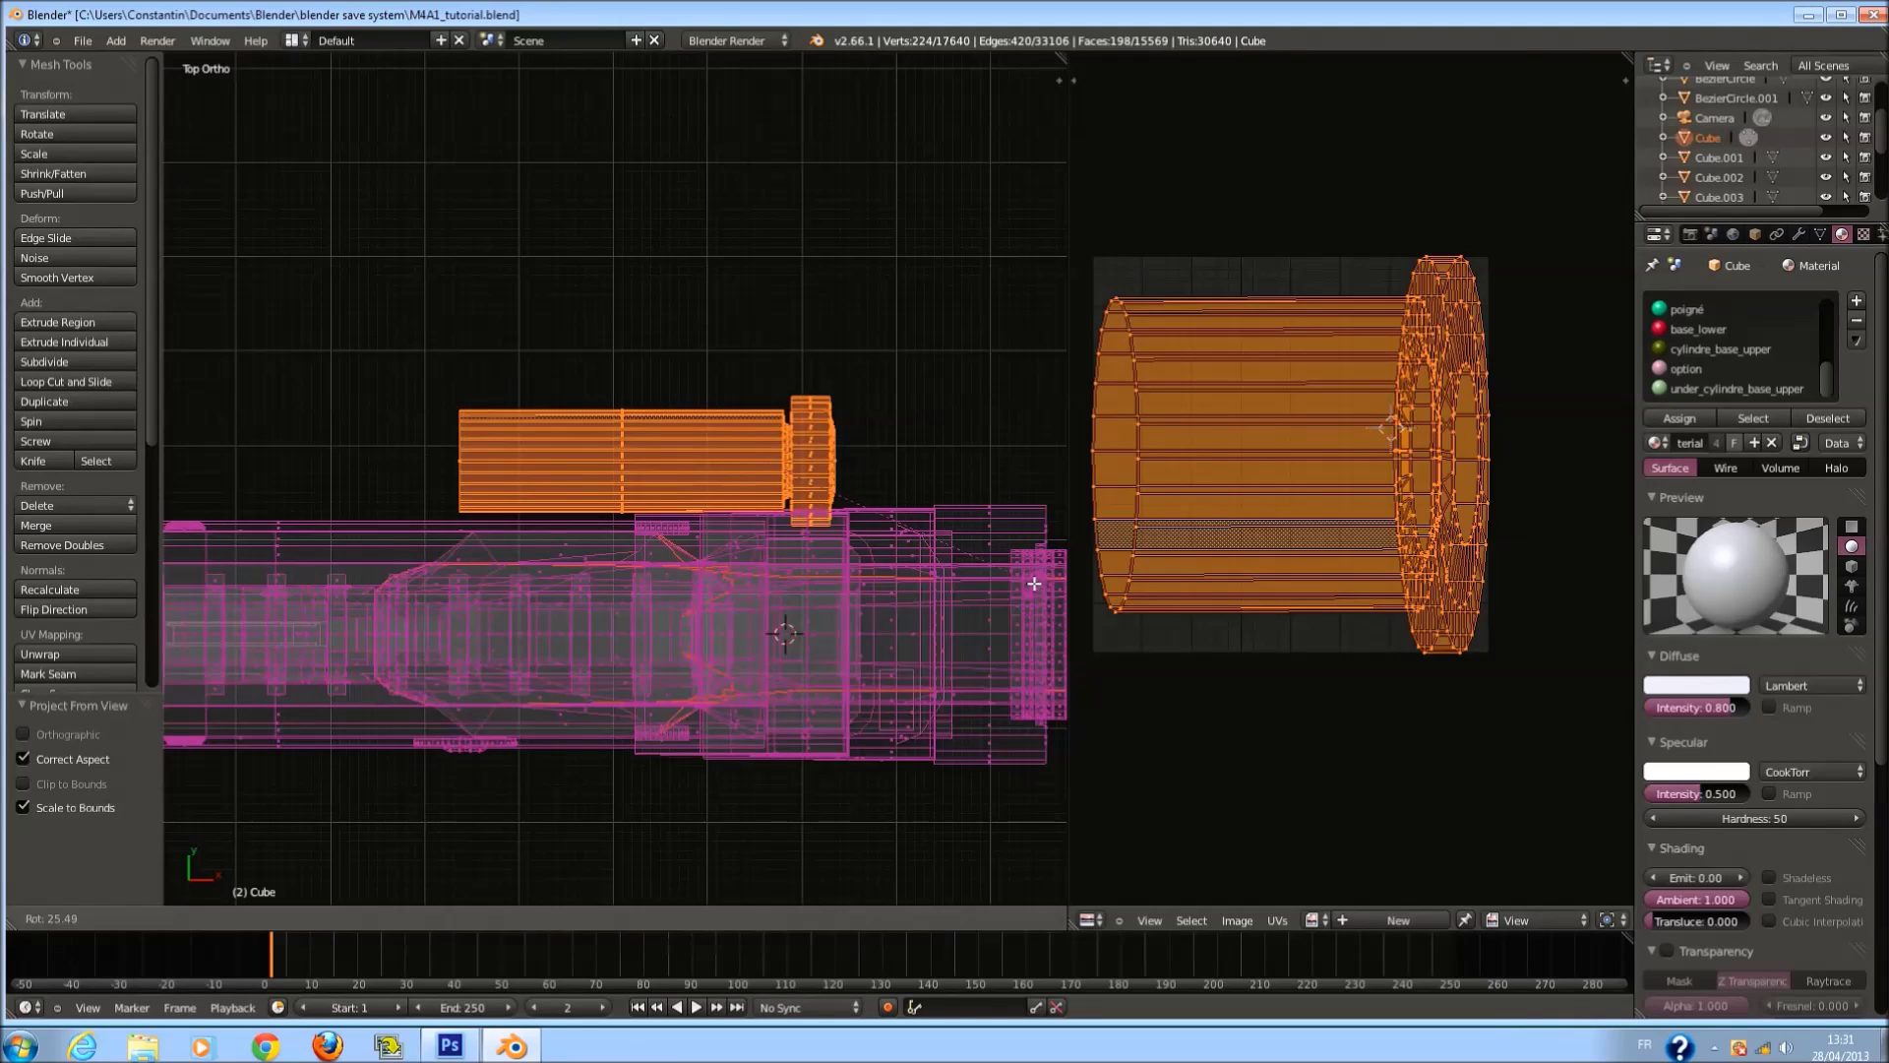
left_click(1033, 583)
key("KP_1")
key("u")
left_click(899, 587)
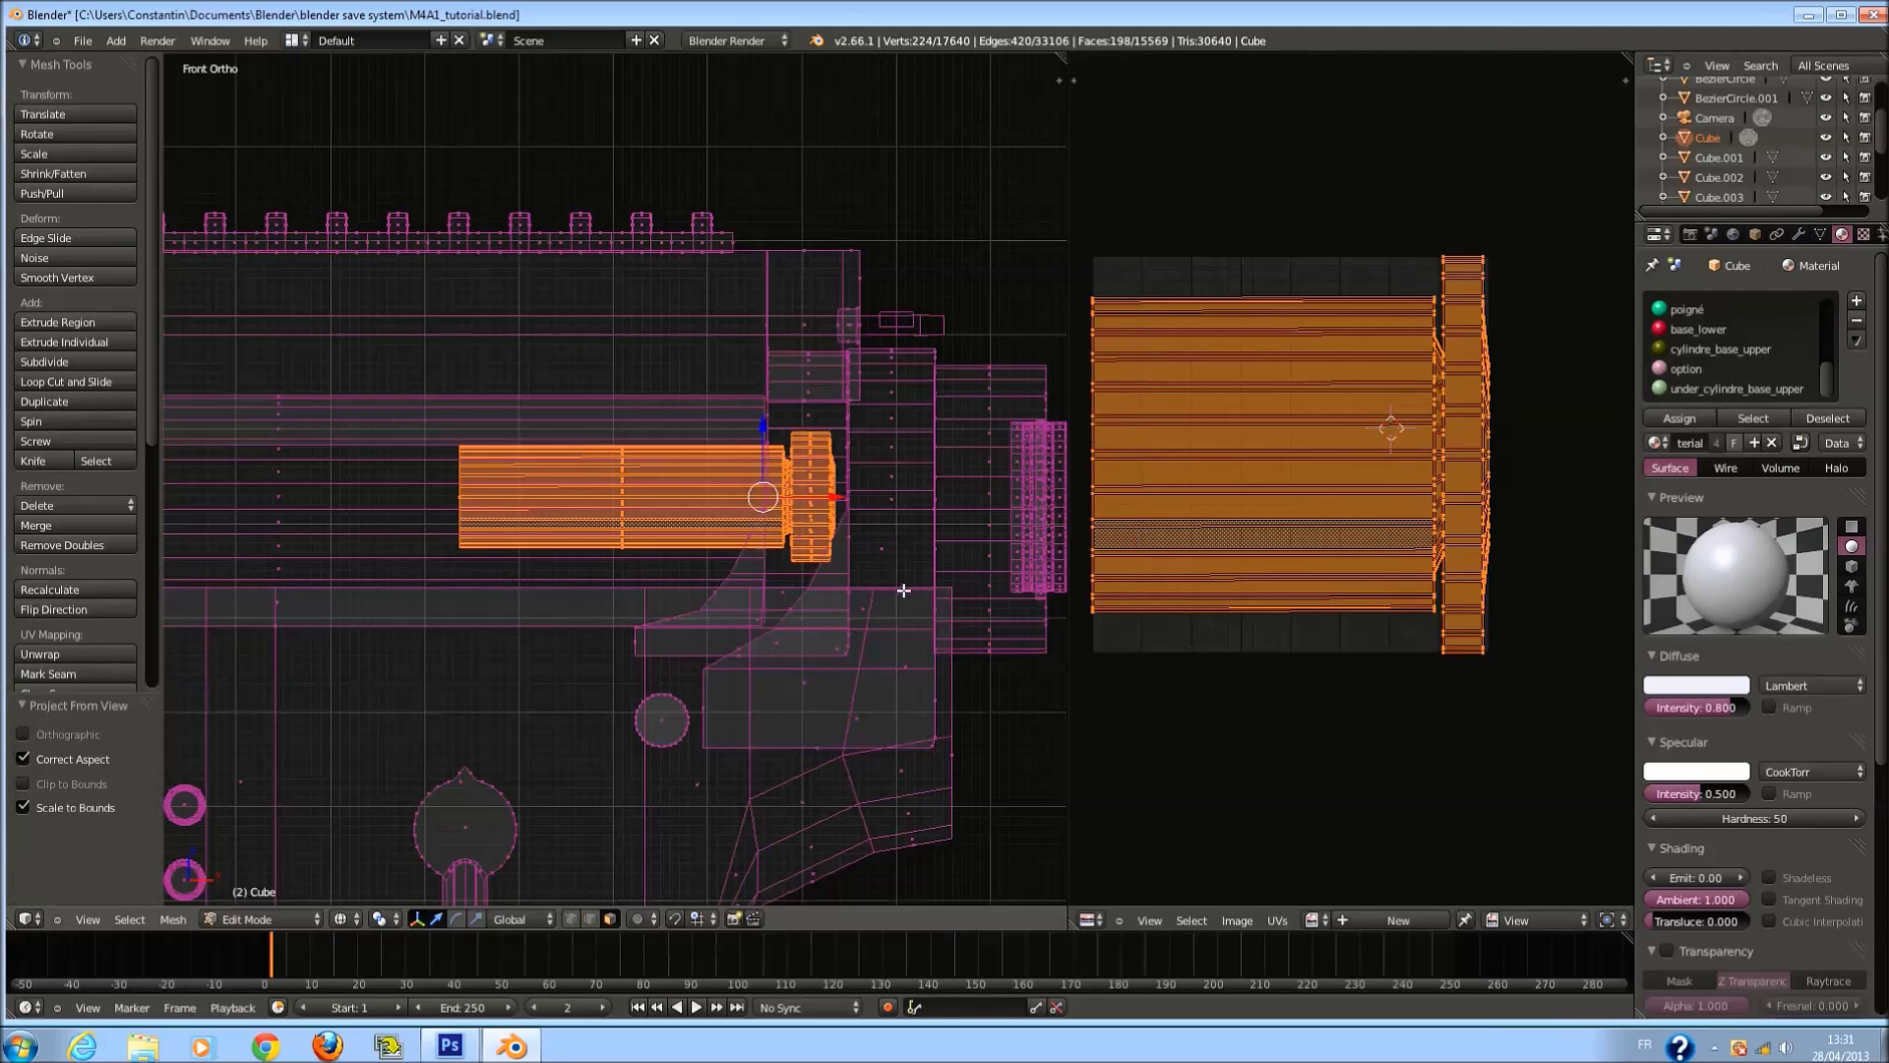
key("ctrl+z")
key("ctrl+z")
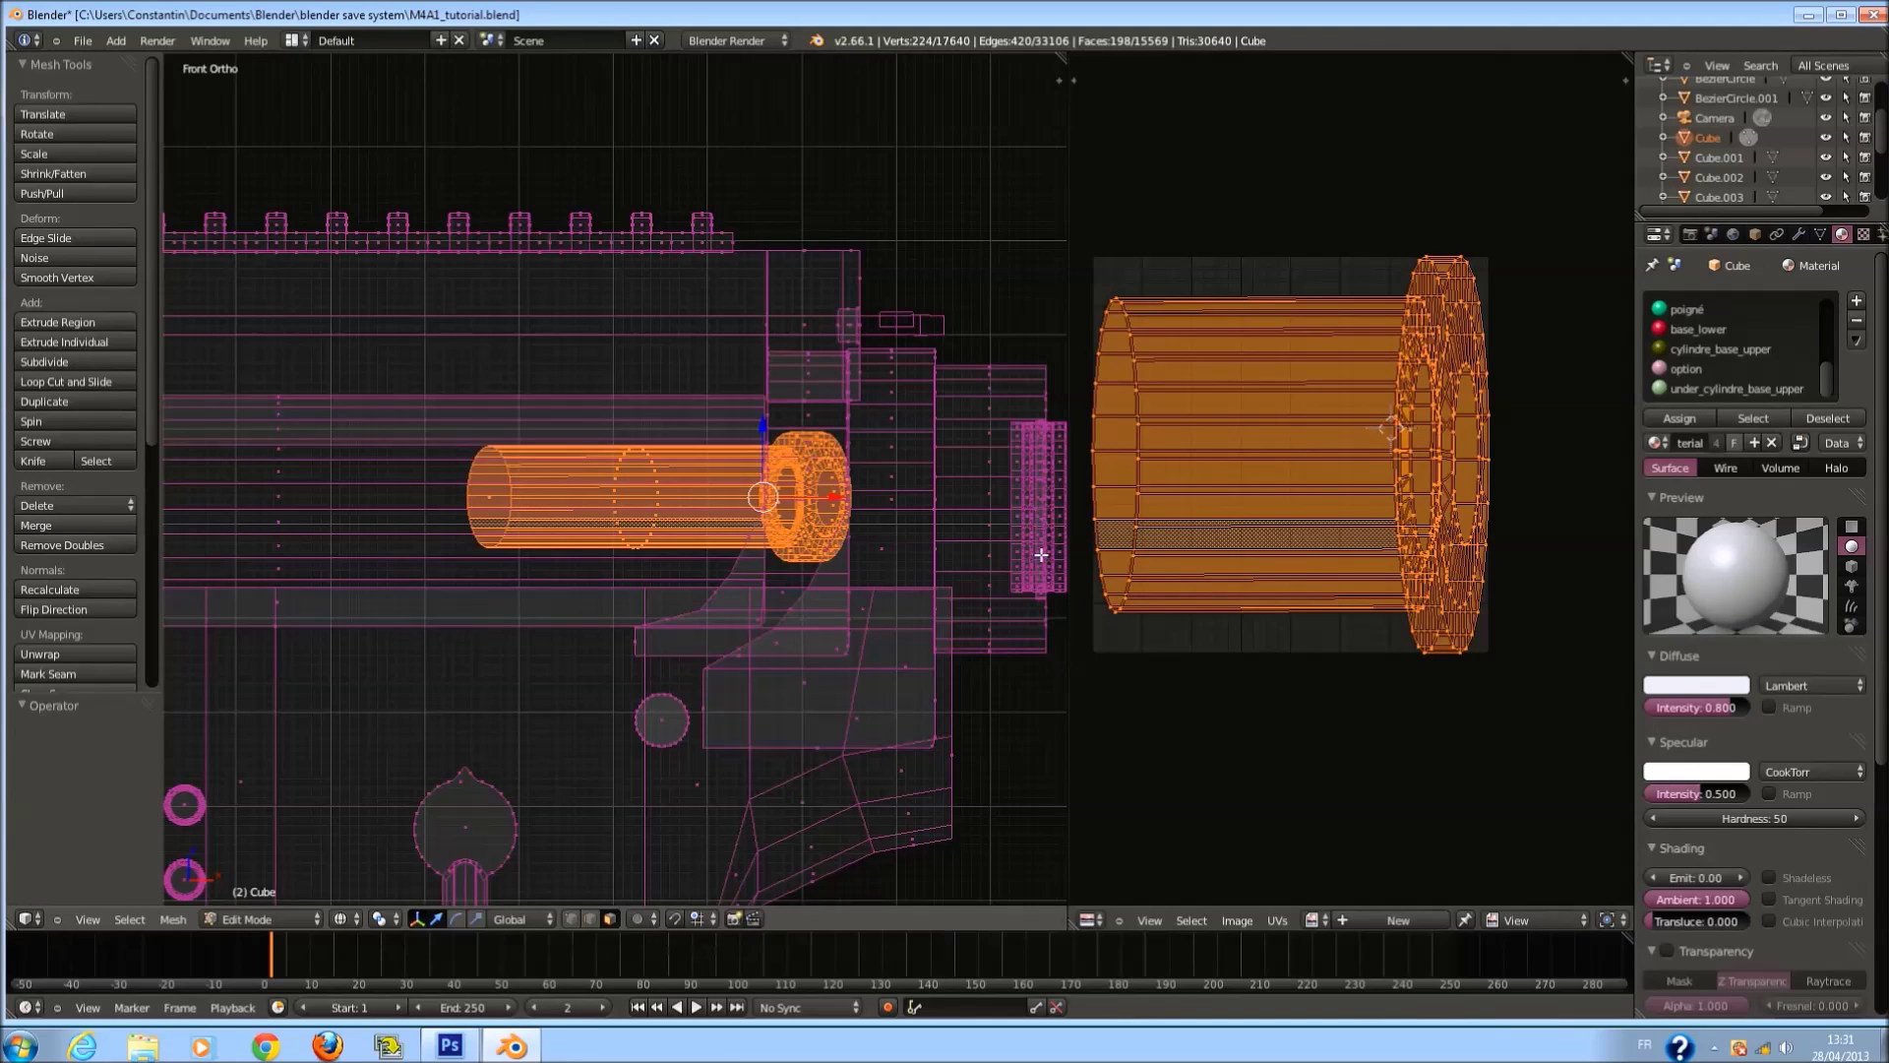
Project the forward assist's UVs from the back view, scaled to bounds, and save the file.
key("KP_7")
key("z")
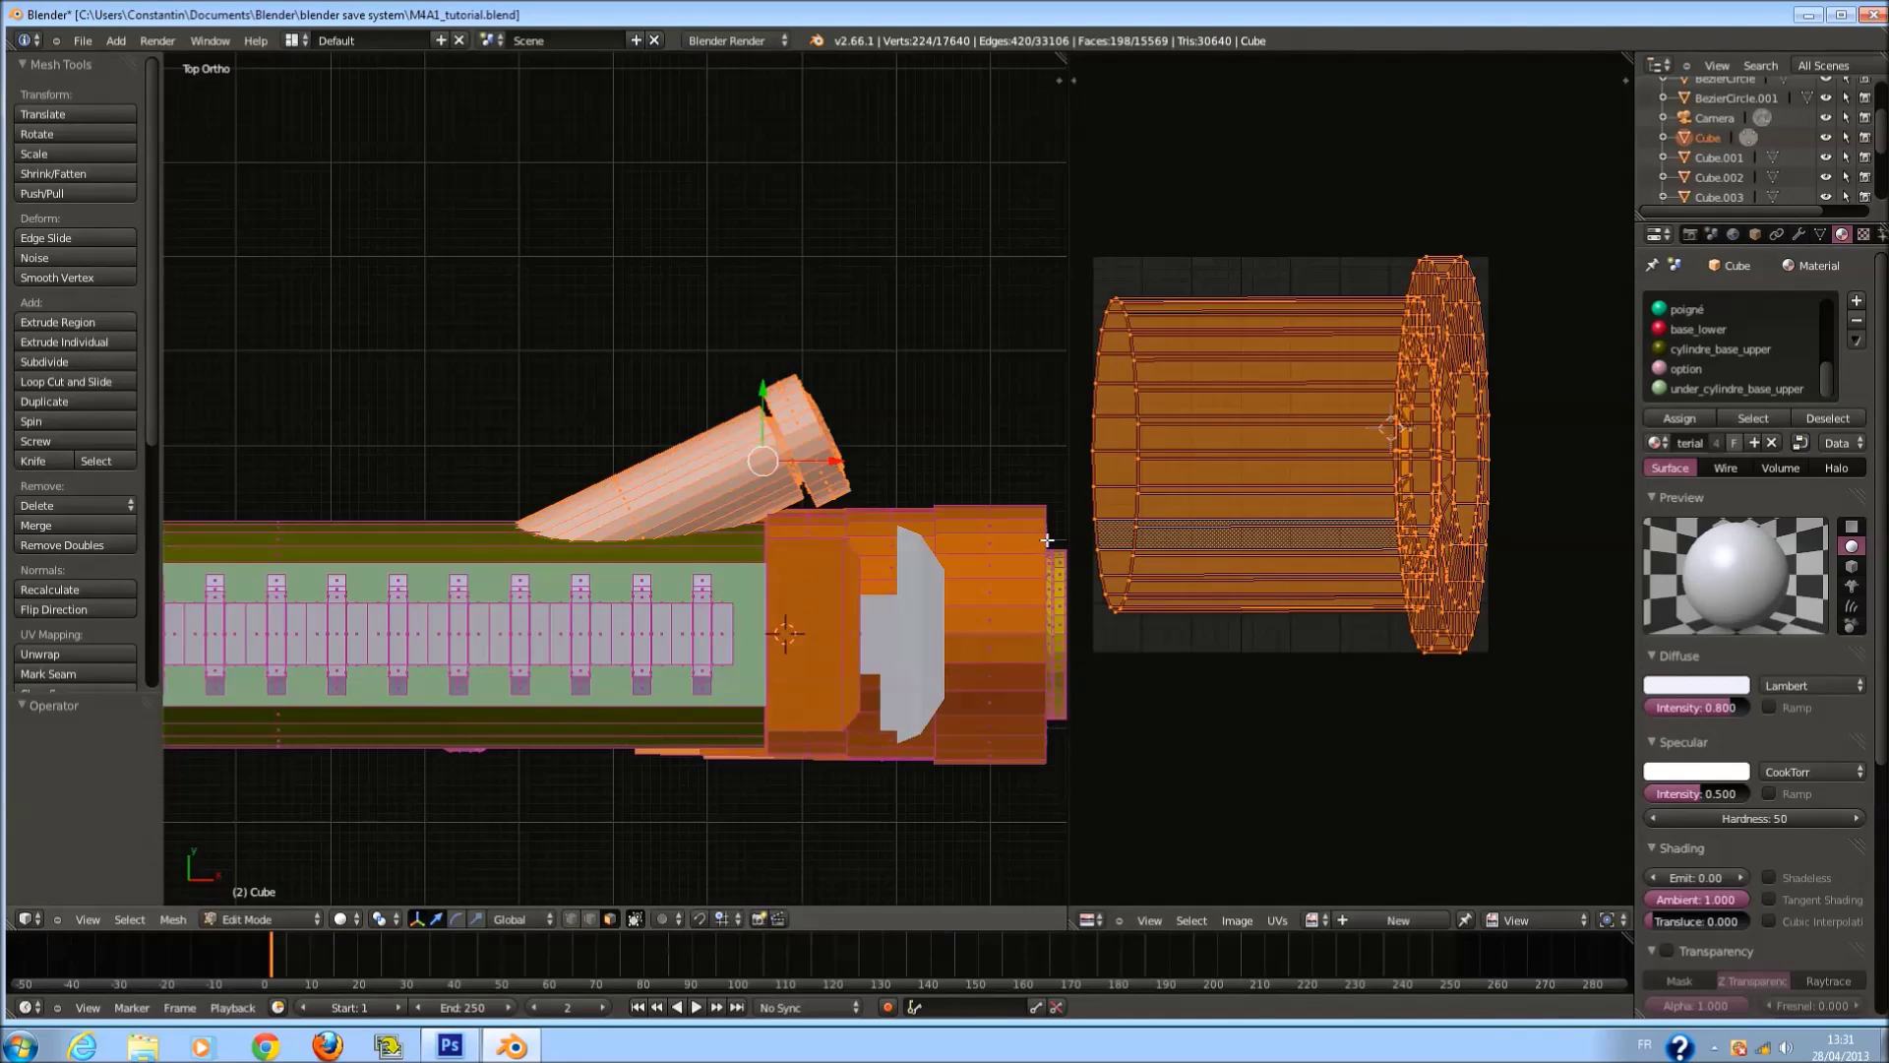
key("ctrl+KP_1")
key("u")
left_click(867, 449)
scroll(883, 509, "down", 2)
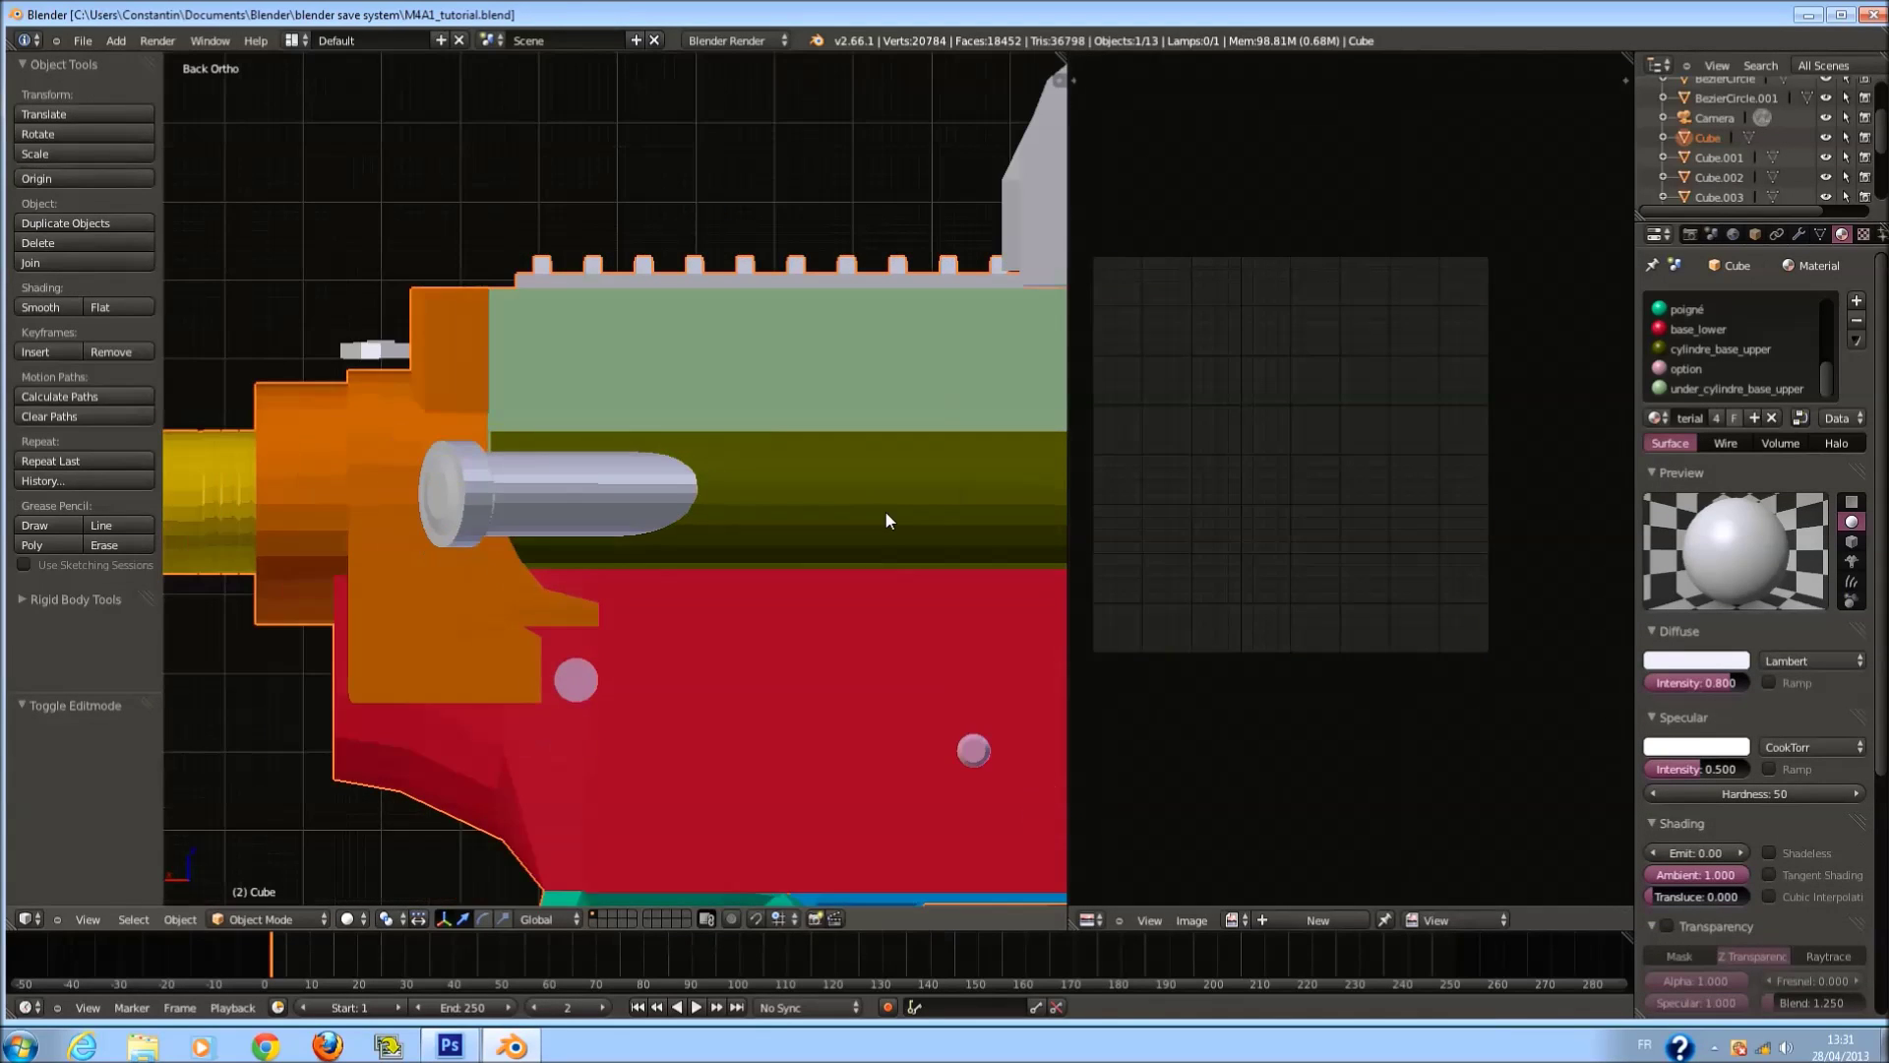
key("s")
left_click(925, 521)
Show the whole mesh's UVs, scale down the linked forward assist island and move it into the free space beside the other islands.
key("a")
scroll(1314, 427, "up", 2)
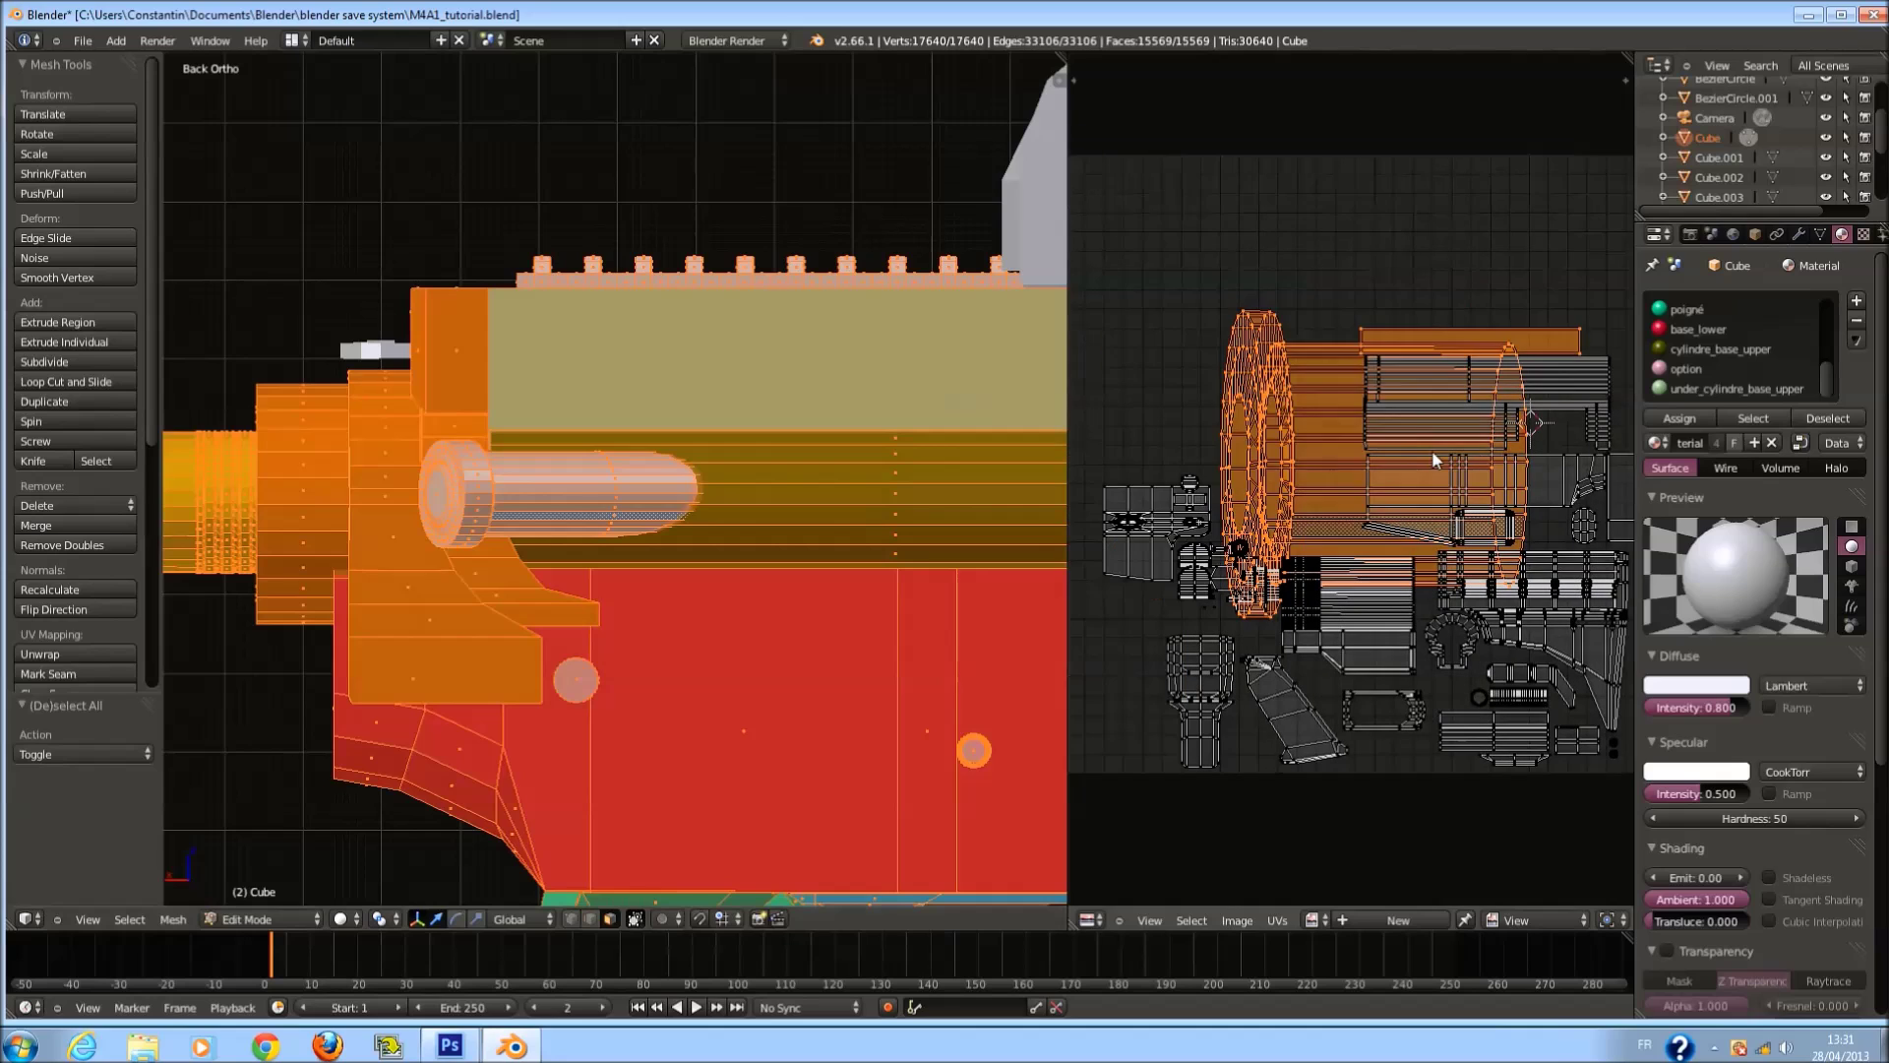
key("ctrl+l")
key("s")
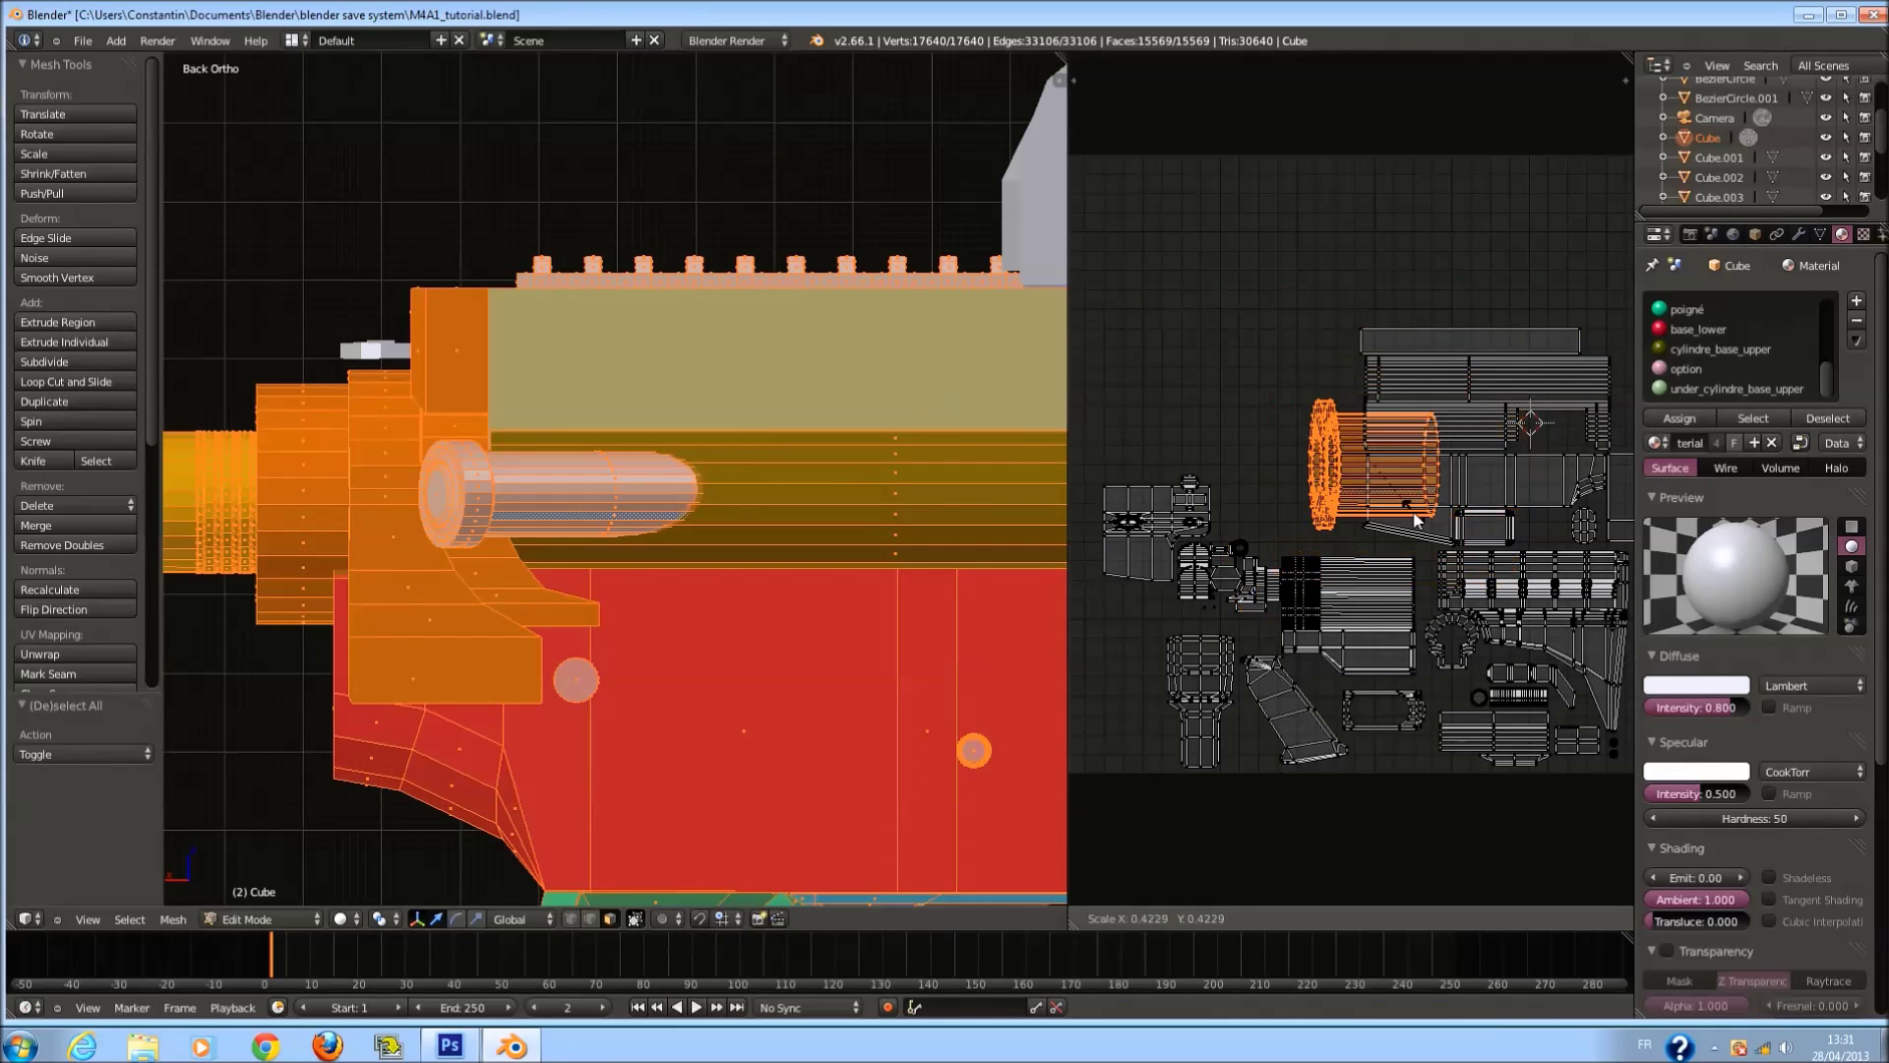
left_click(1415, 501)
key("g")
left_click(1332, 533)
Reposition the forward assist island in the free space, scale it by 0.89 and save the file.
scroll(1338, 534, "up", 3)
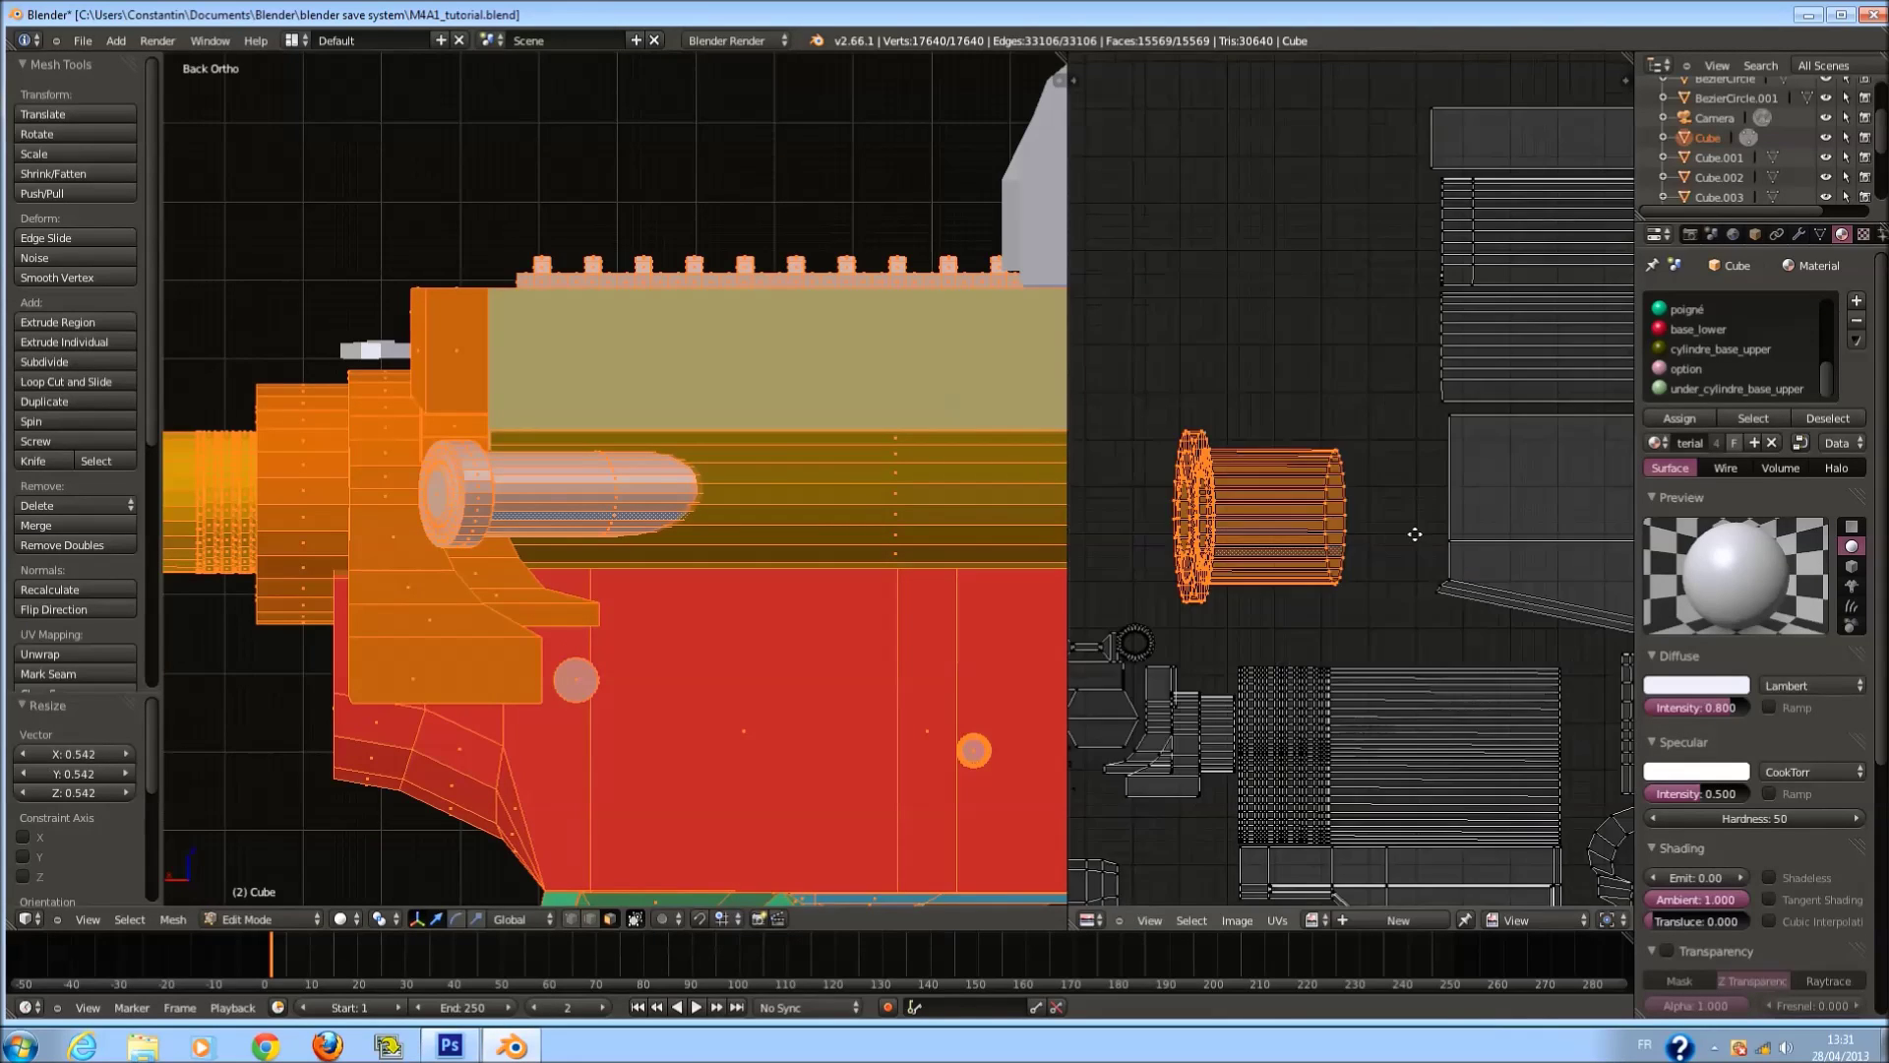
key("g")
left_click(1513, 566)
key("s")
left_click(1509, 587)
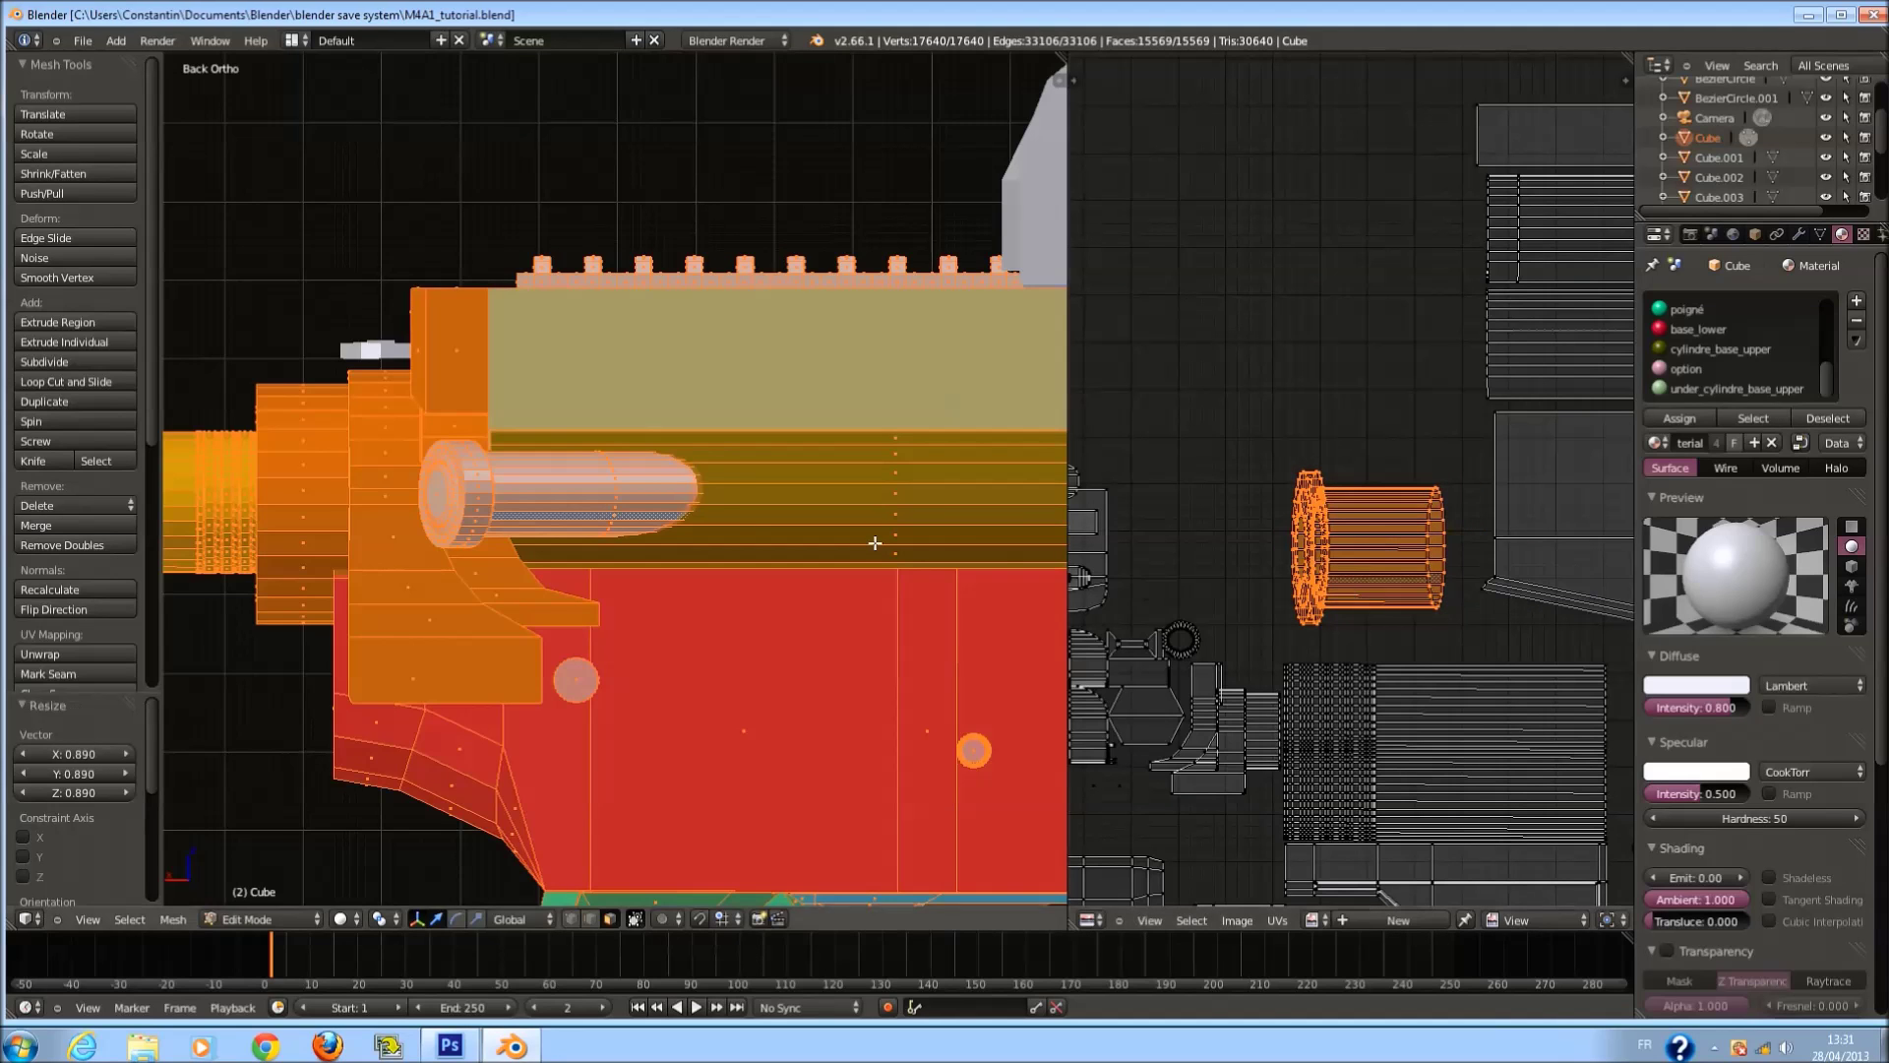
key("ctrl+s")
Select only the linked round end cap of the forward assist on the mesh.
scroll(872, 540, "up", 2)
middle_click_drag(786, 540, 573, 544)
scroll(566, 533, "up", 3)
key("a")
key("l")
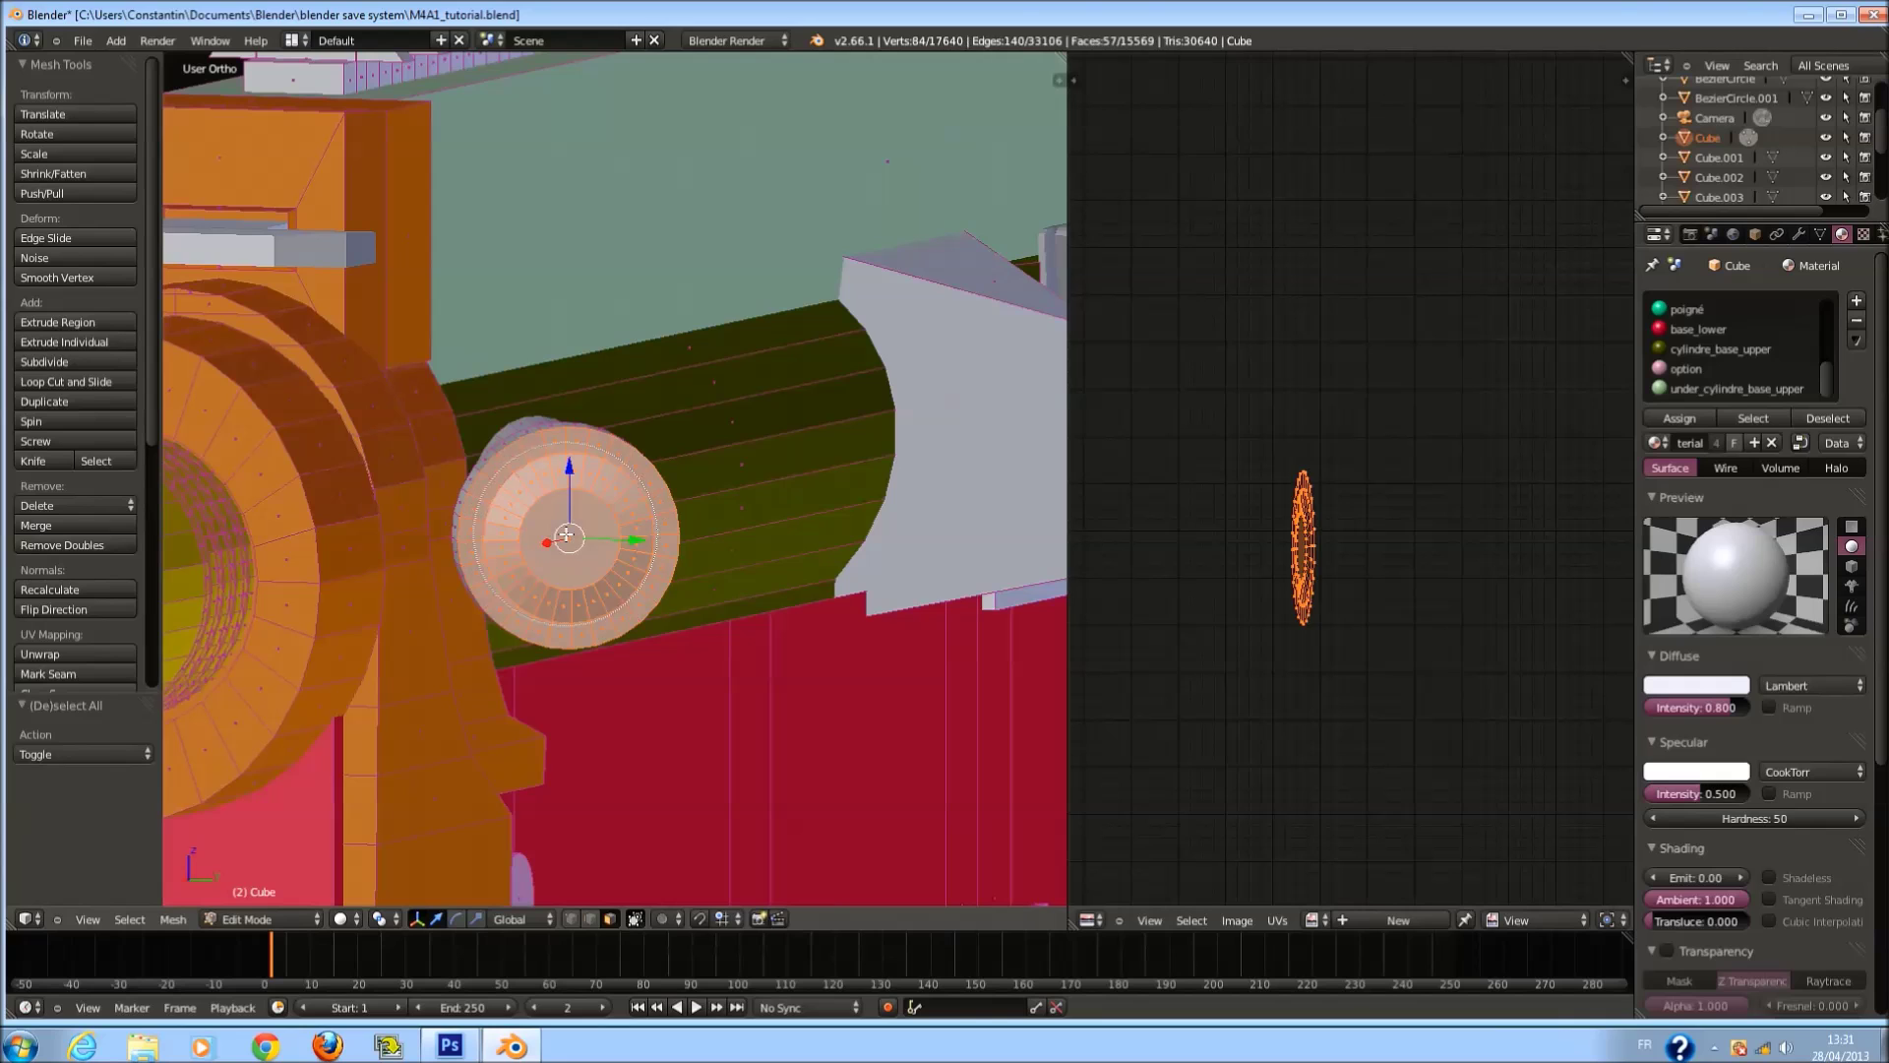
Project the end cap's UVs from an angled view that faces the cap squarely, scaled to bounds.
key("ctrl+KP_3")
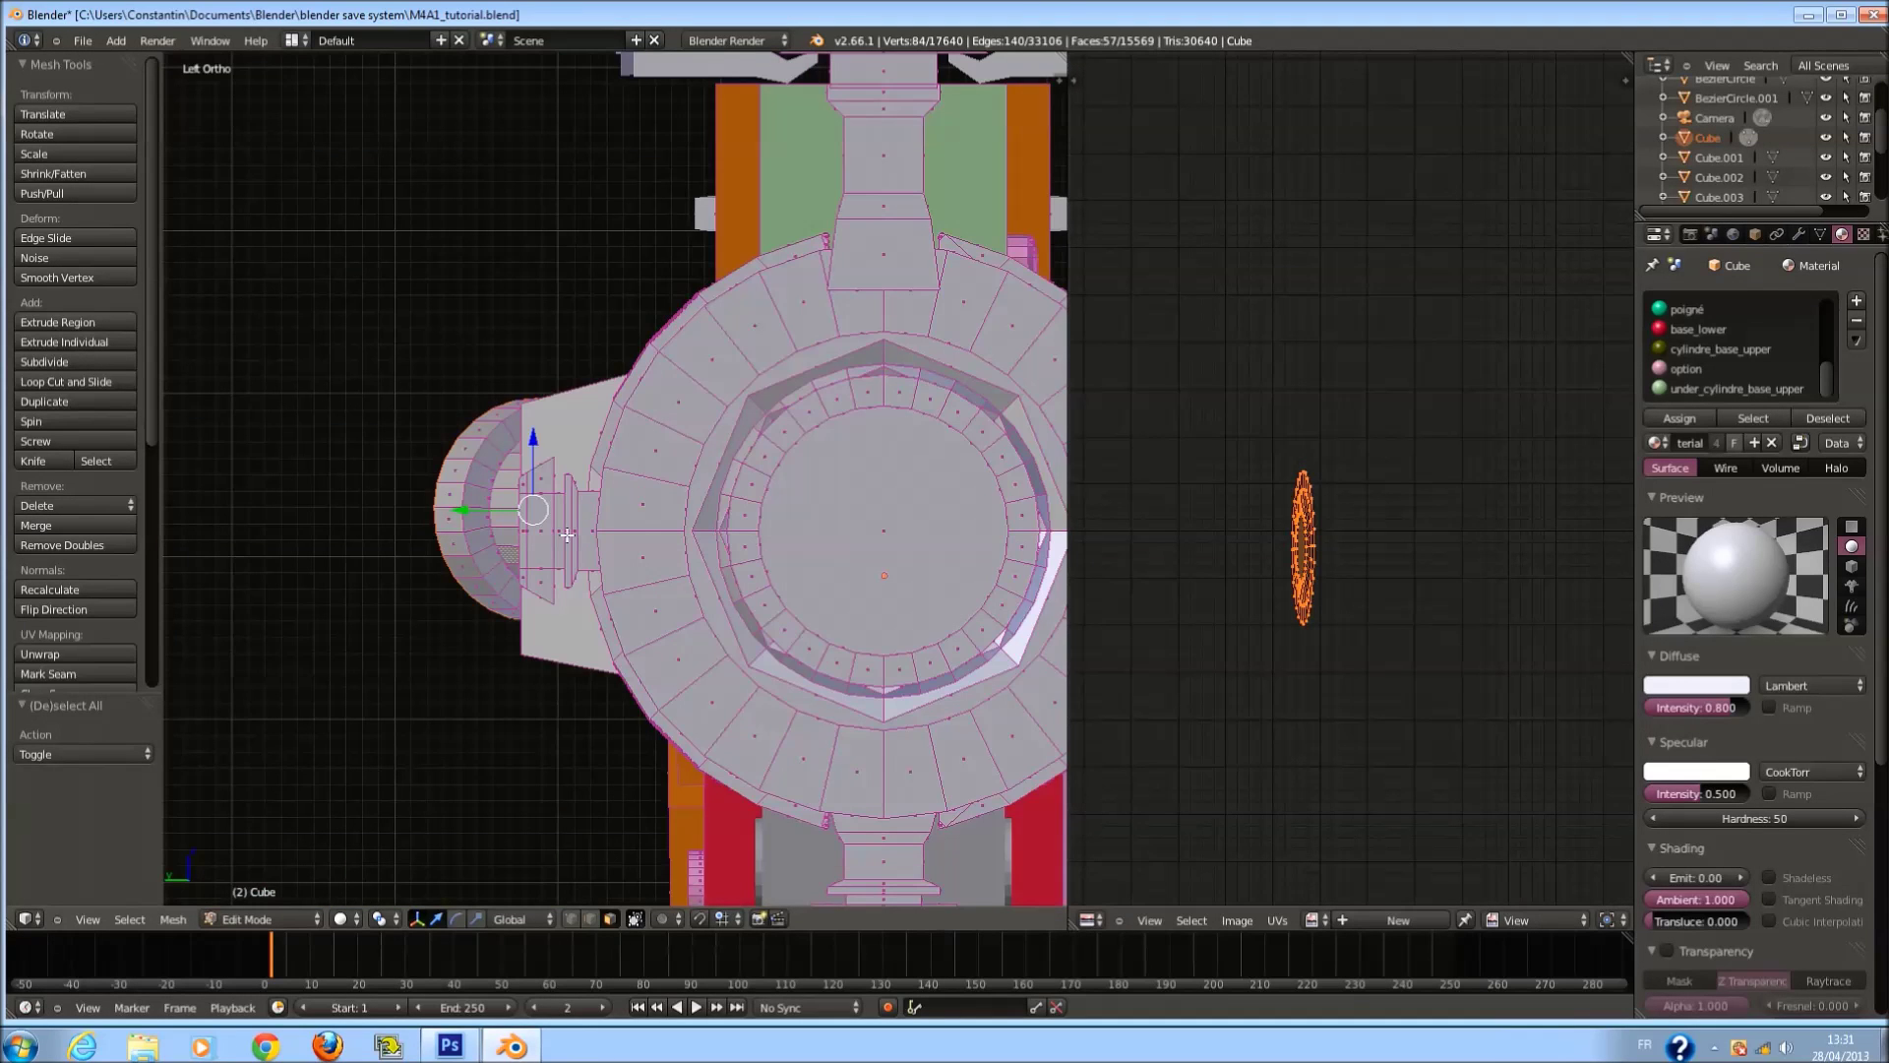
key("KP_Decimal")
middle_click_drag(564, 531, 668, 507)
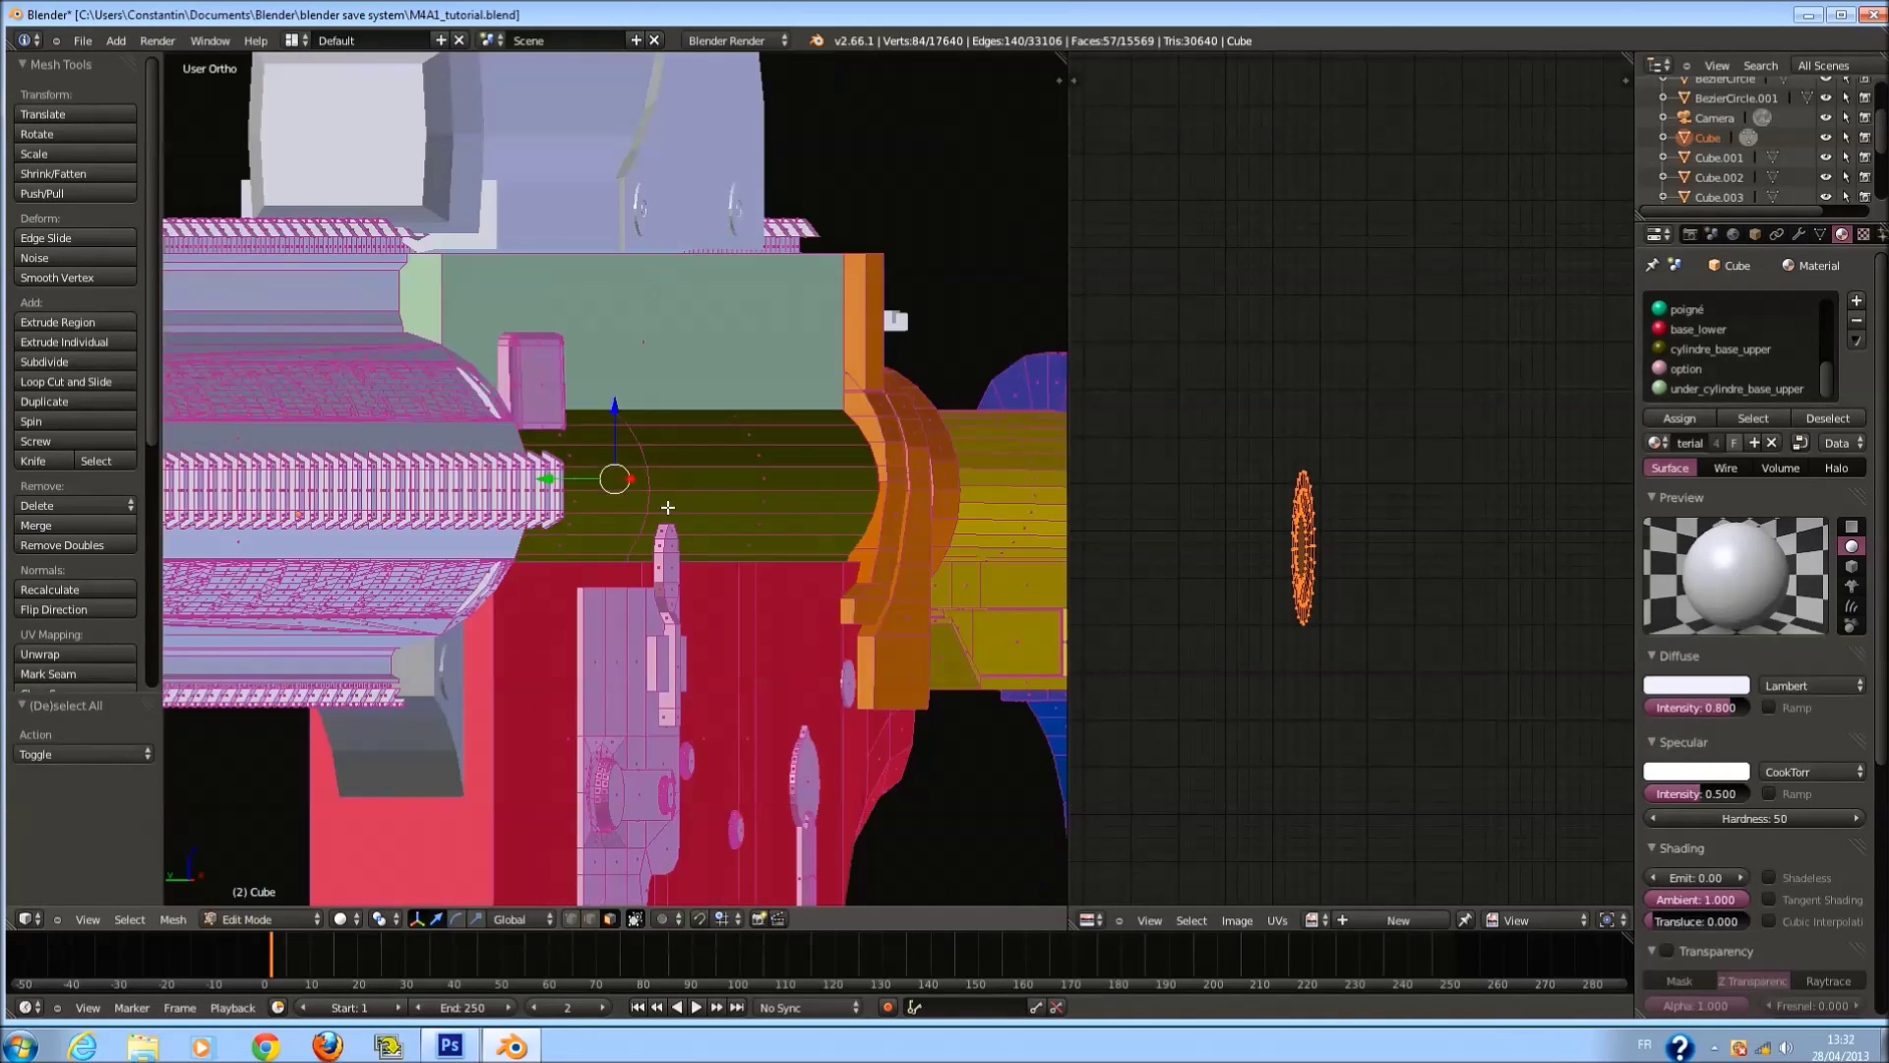
scroll(668, 507, "down", 4)
key("ctrl+KP_1")
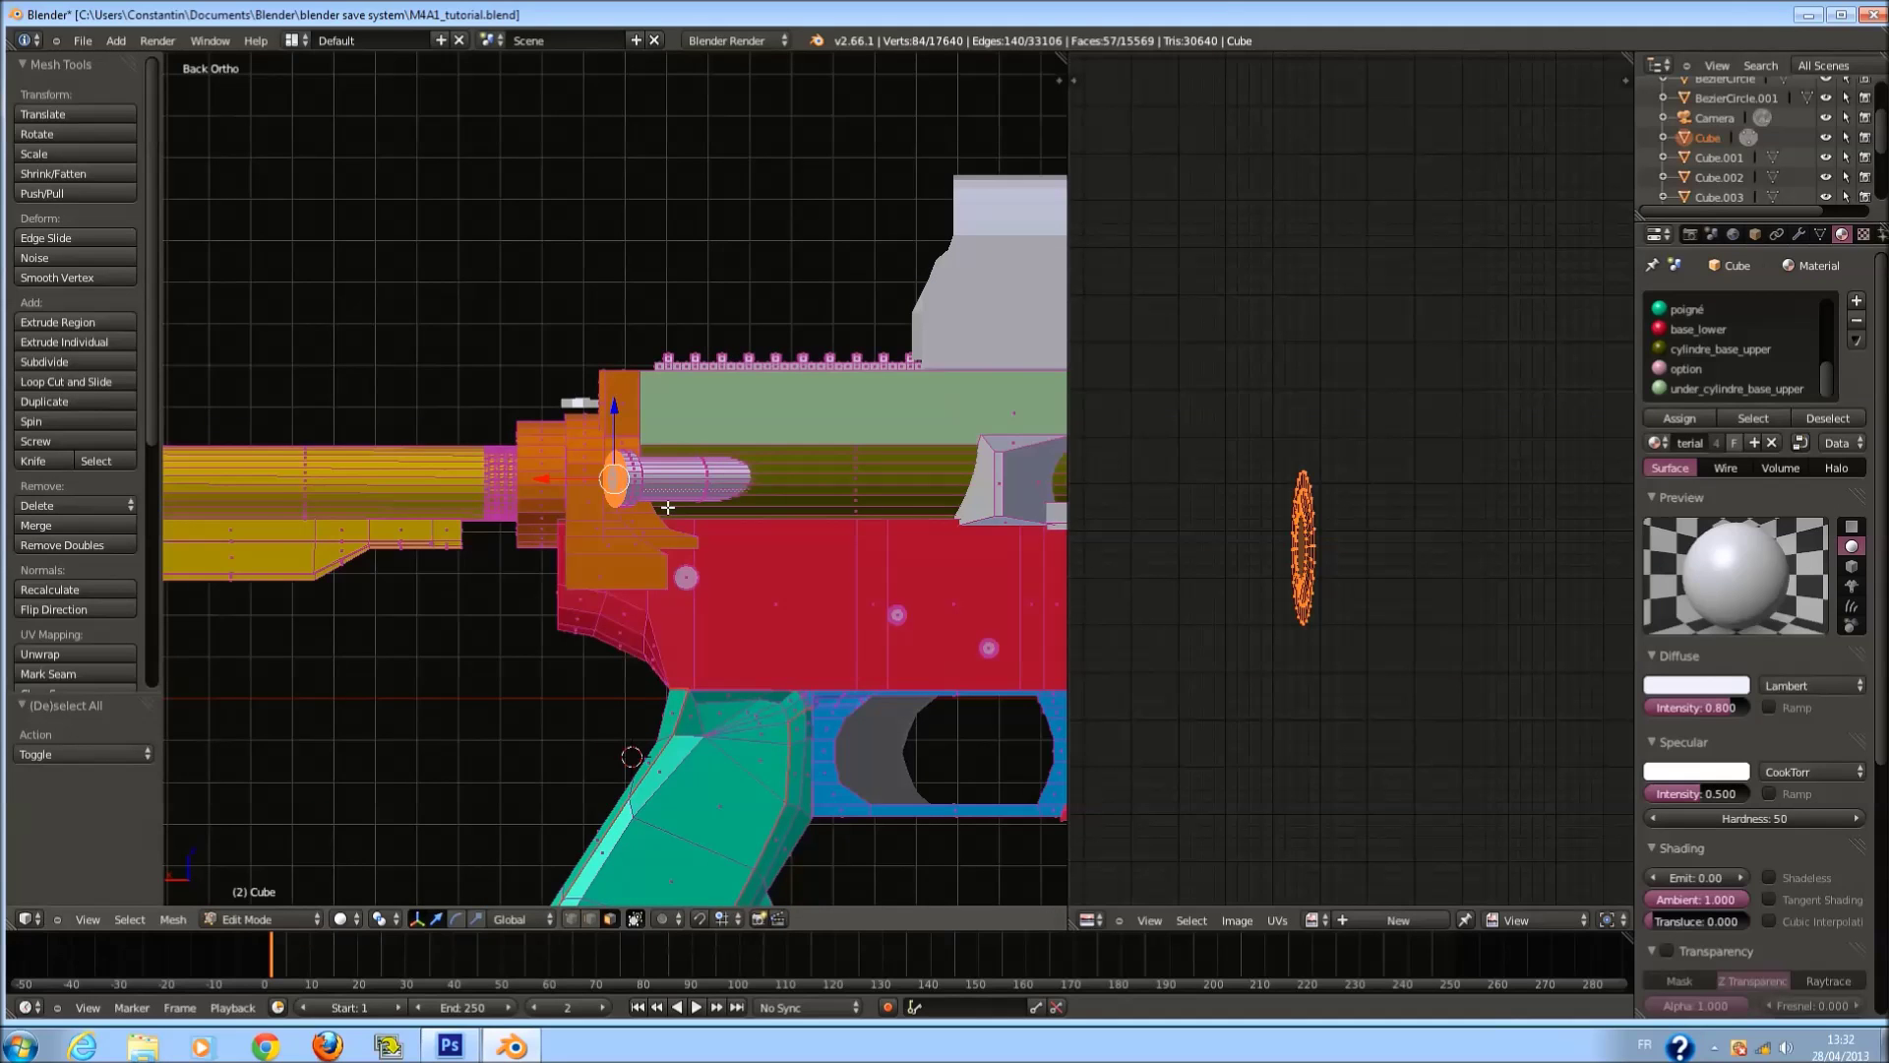
key("ctrl+KP_6")
key("KP_6")
key("KP_6")
key("KP_6")
key("KP_6")
key("KP_6")
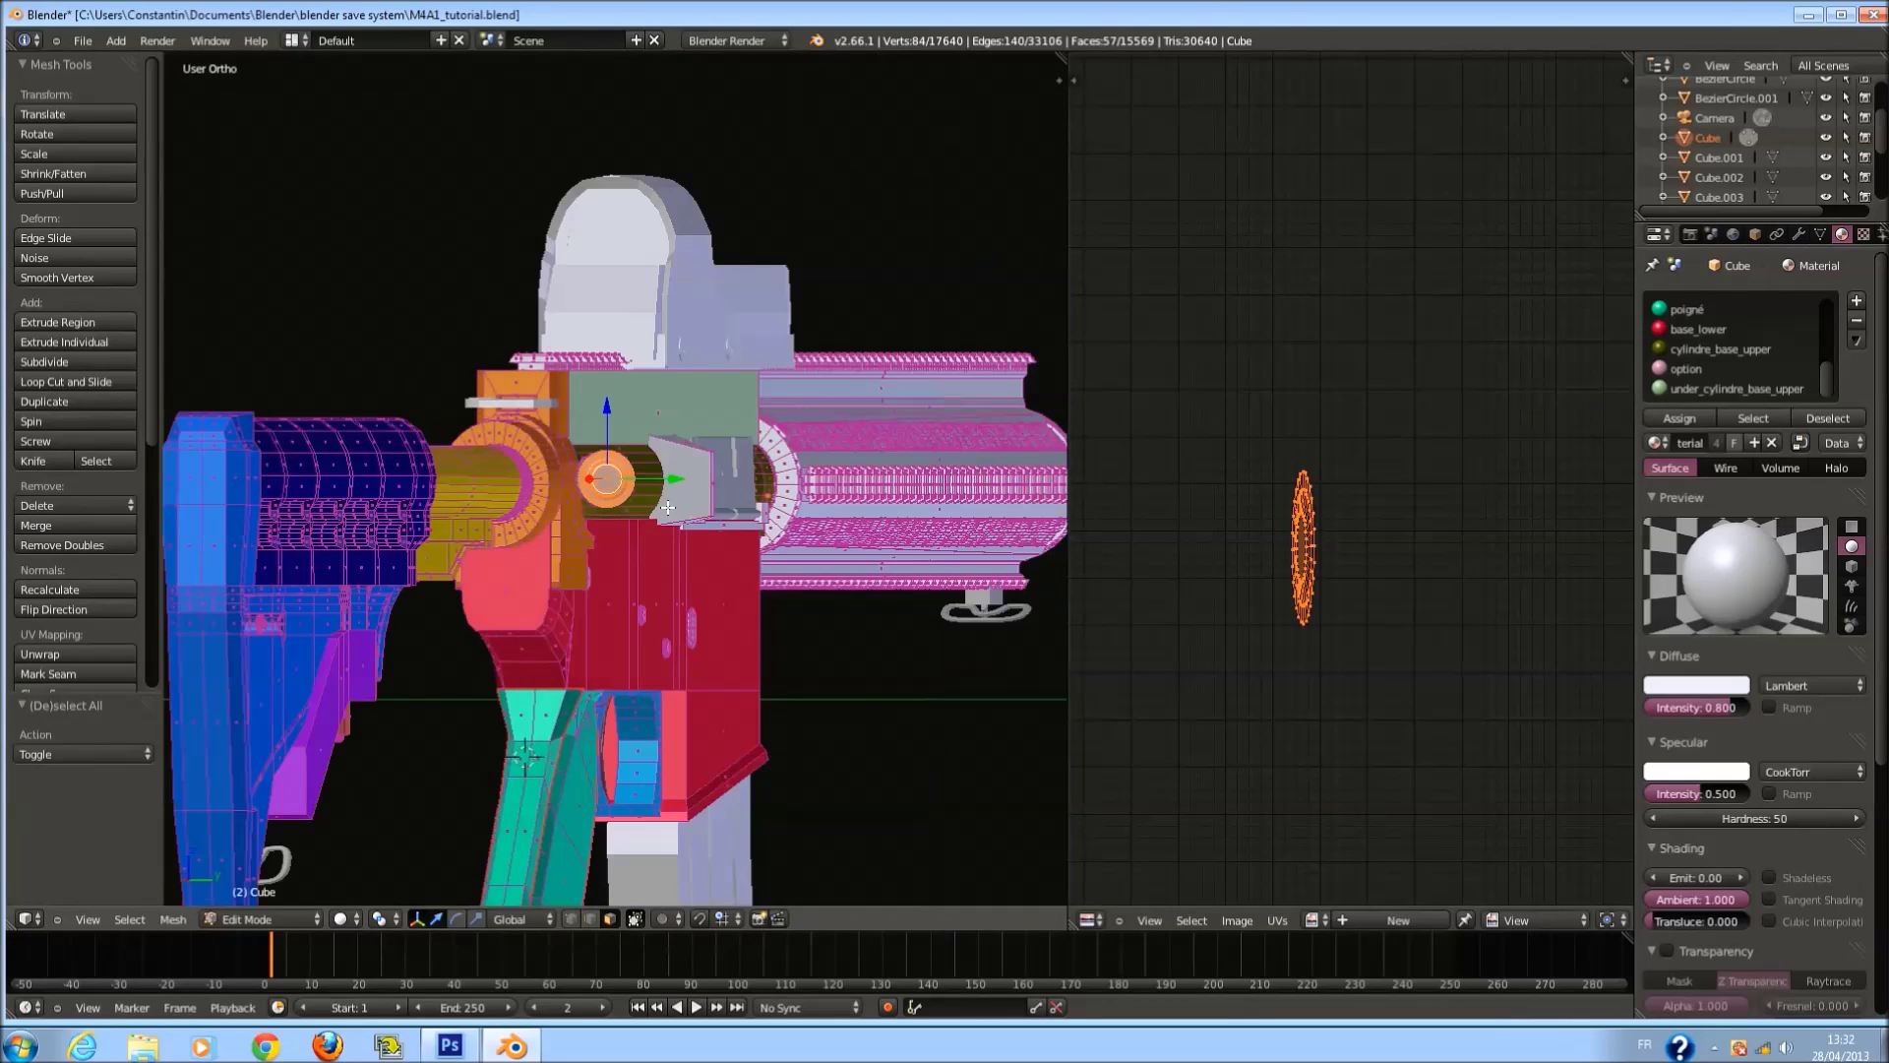
key("KP_6")
key("KP_6")
key("KP_6")
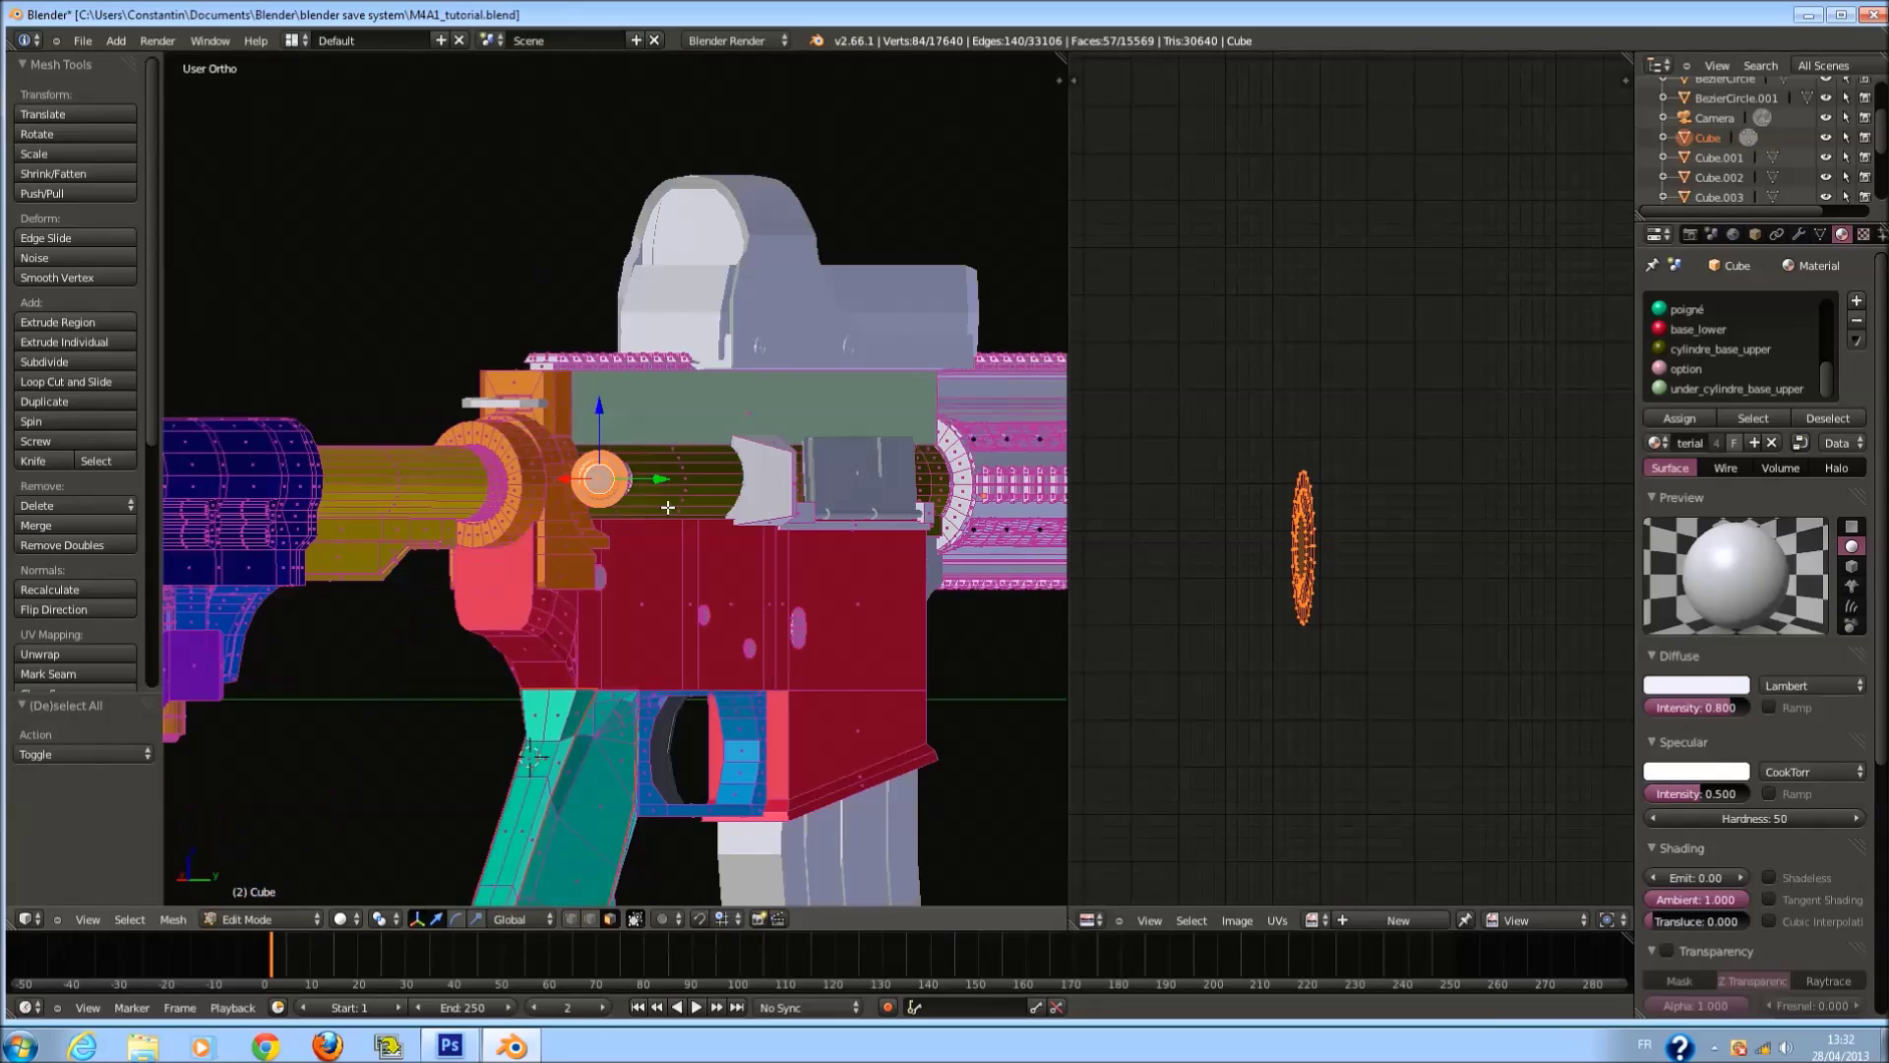
key("u")
left_click(630, 490)
key("KP_6")
scroll(1751, 591, "down", 3)
scroll(1496, 630, "down", 4)
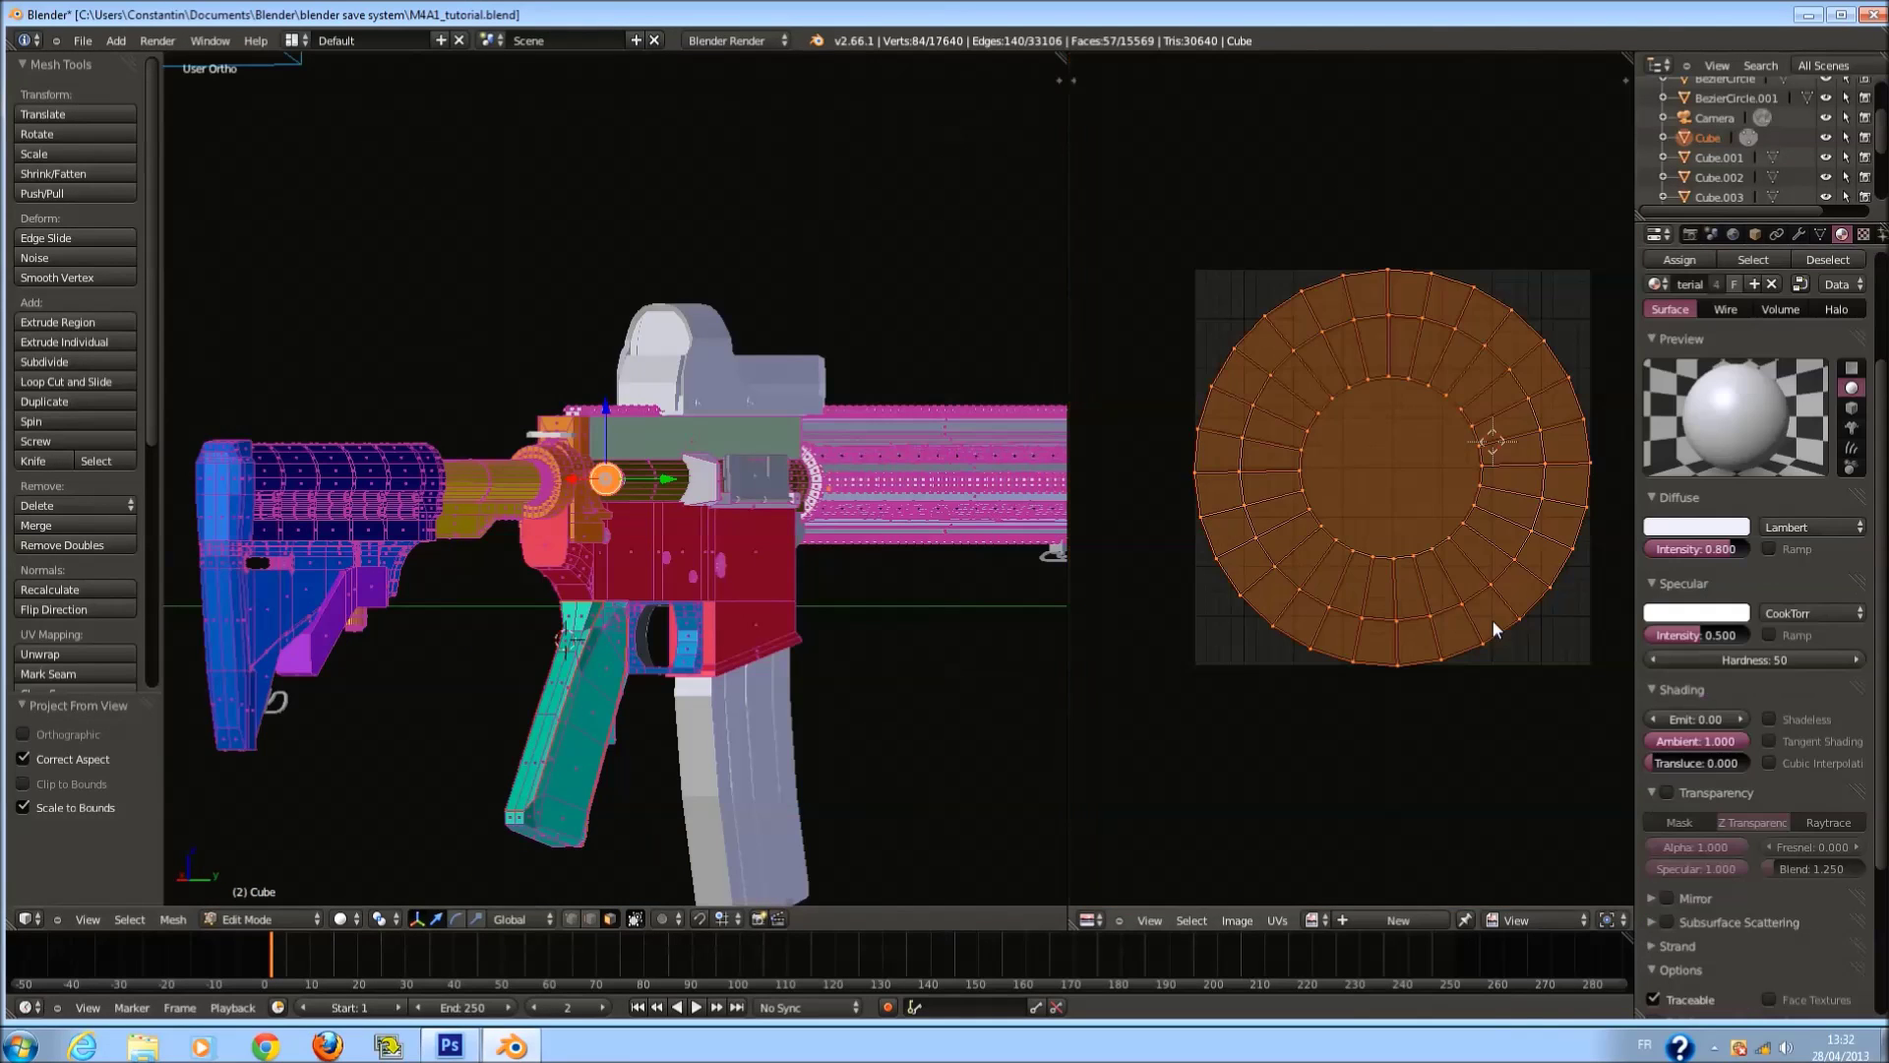
Scale the round cap's UV island down, starting with a factor of 0.193, and move it off toward the UV square's upper left.
key("s")
left_click(1412, 500)
scroll(616, 499, "up", 6)
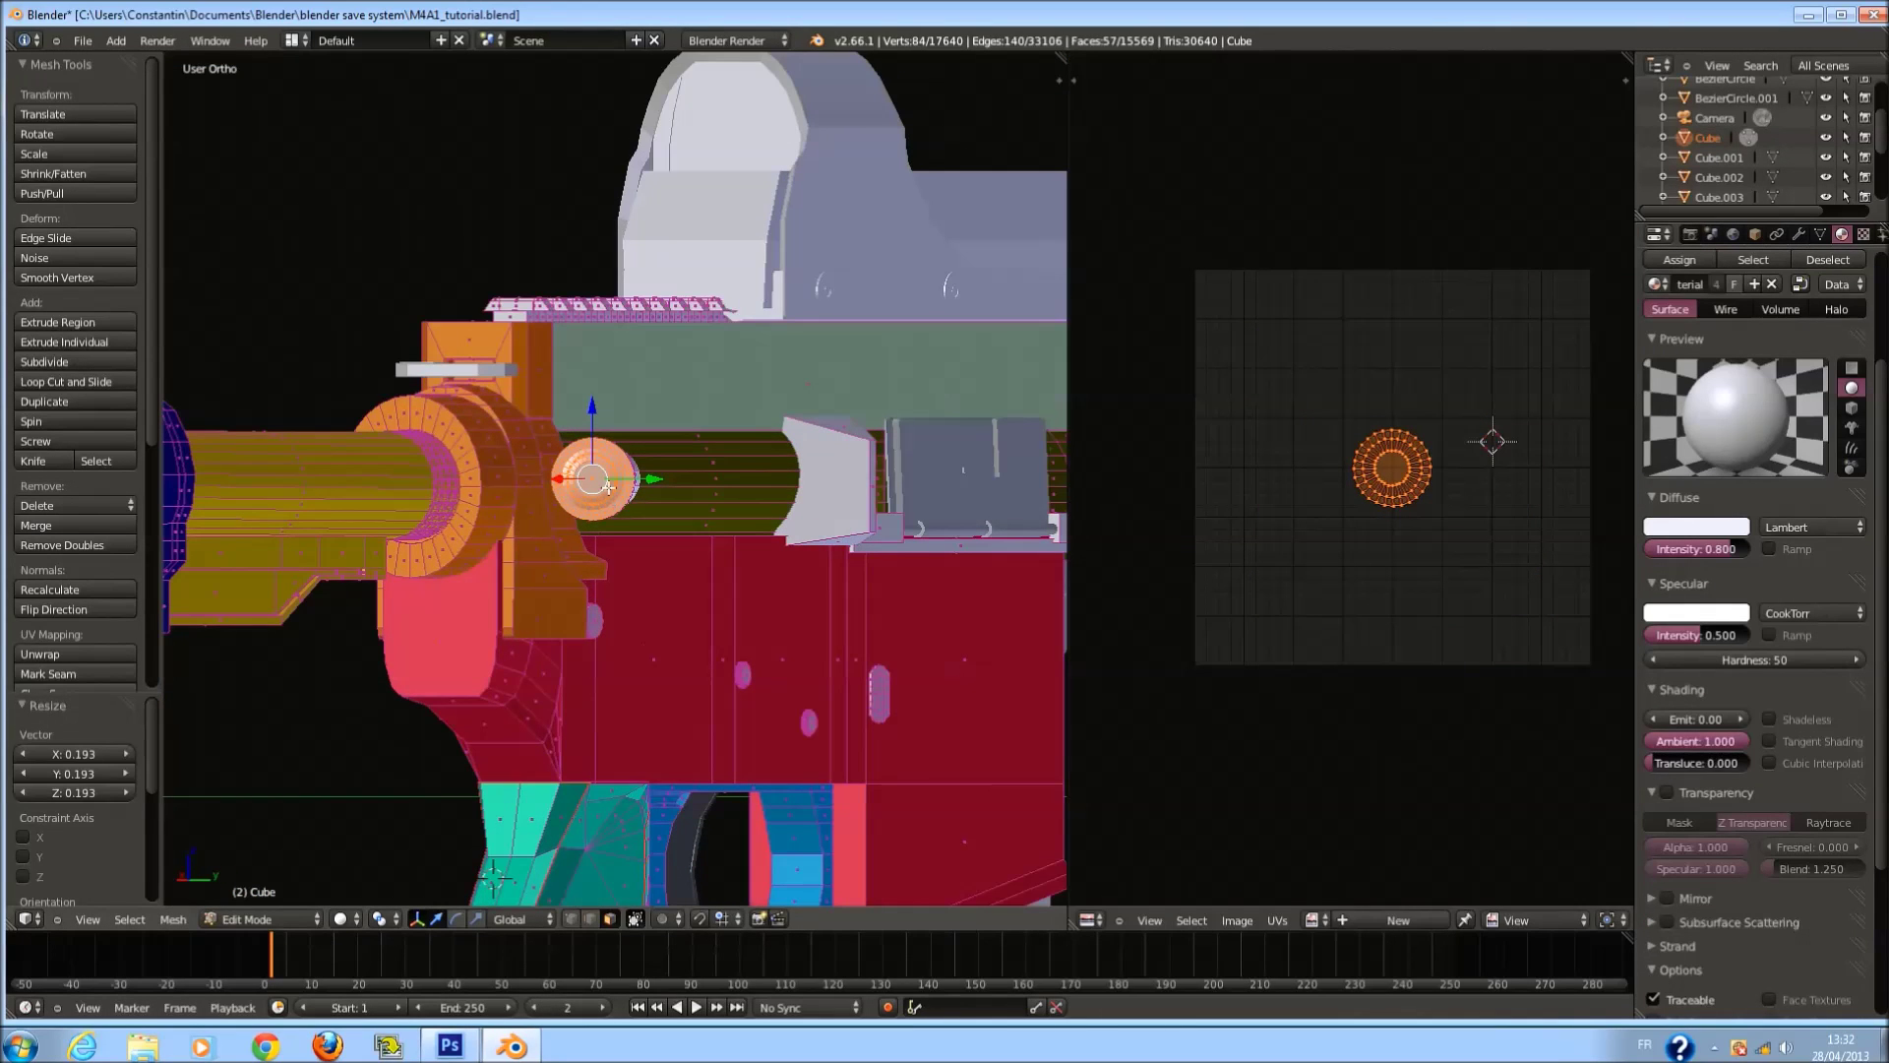
key("l")
scroll(1397, 472, "up", 3)
key("s")
left_click(1382, 482)
key("g")
left_click(1222, 365)
With the whole mesh's UVs shown, resize the cap's island to match the forward assist body's island and place it alongside.
key("a")
key("a")
key("a")
scroll(1371, 367, "up", 2)
key("a")
key("l")
key("s")
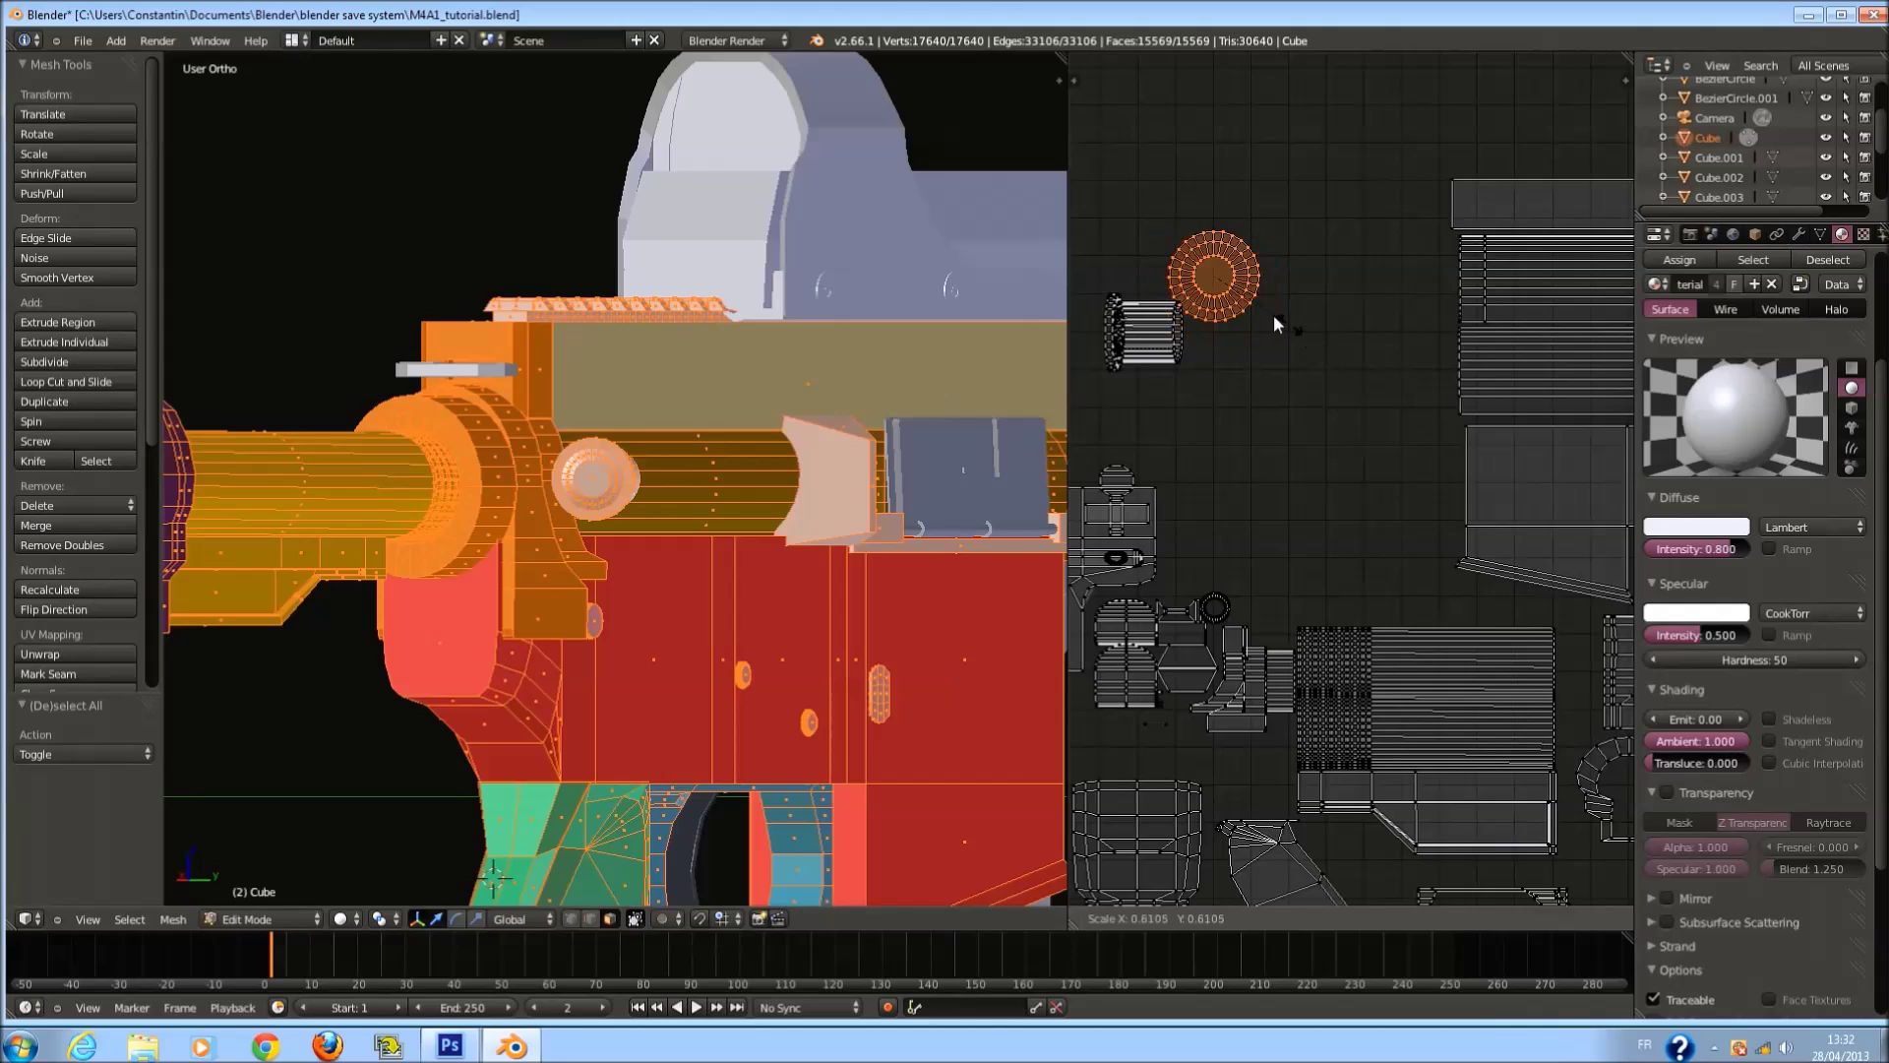
left_click(1271, 315)
key("g")
left_click(1308, 381)
key("s")
left_click(1299, 393)
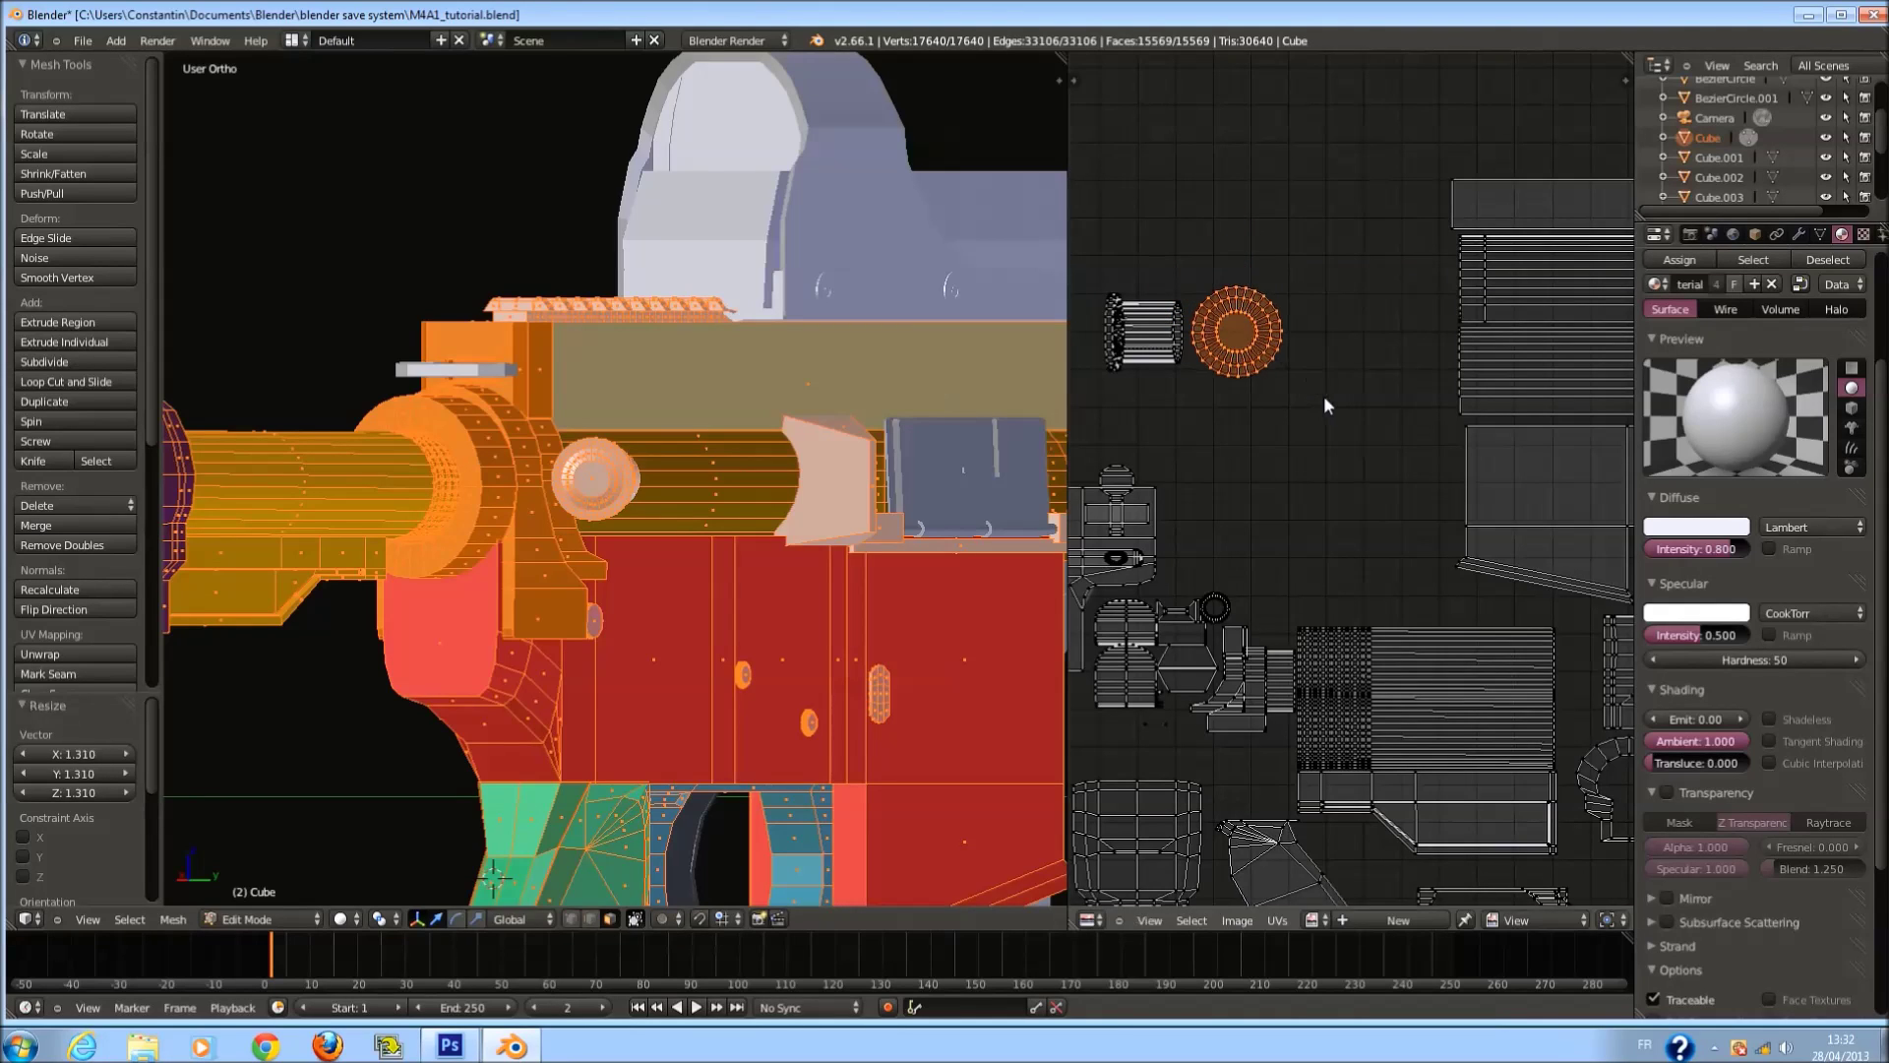
Box-select both forward assist islands, scale them by 0.758 and place them in the gap above the ribbed cylinder island.
scroll(1240, 334, "down", 2)
key("b")
left_click_drag(1178, 290, 1293, 428)
scroll(1293, 428, "up", 2)
key("g")
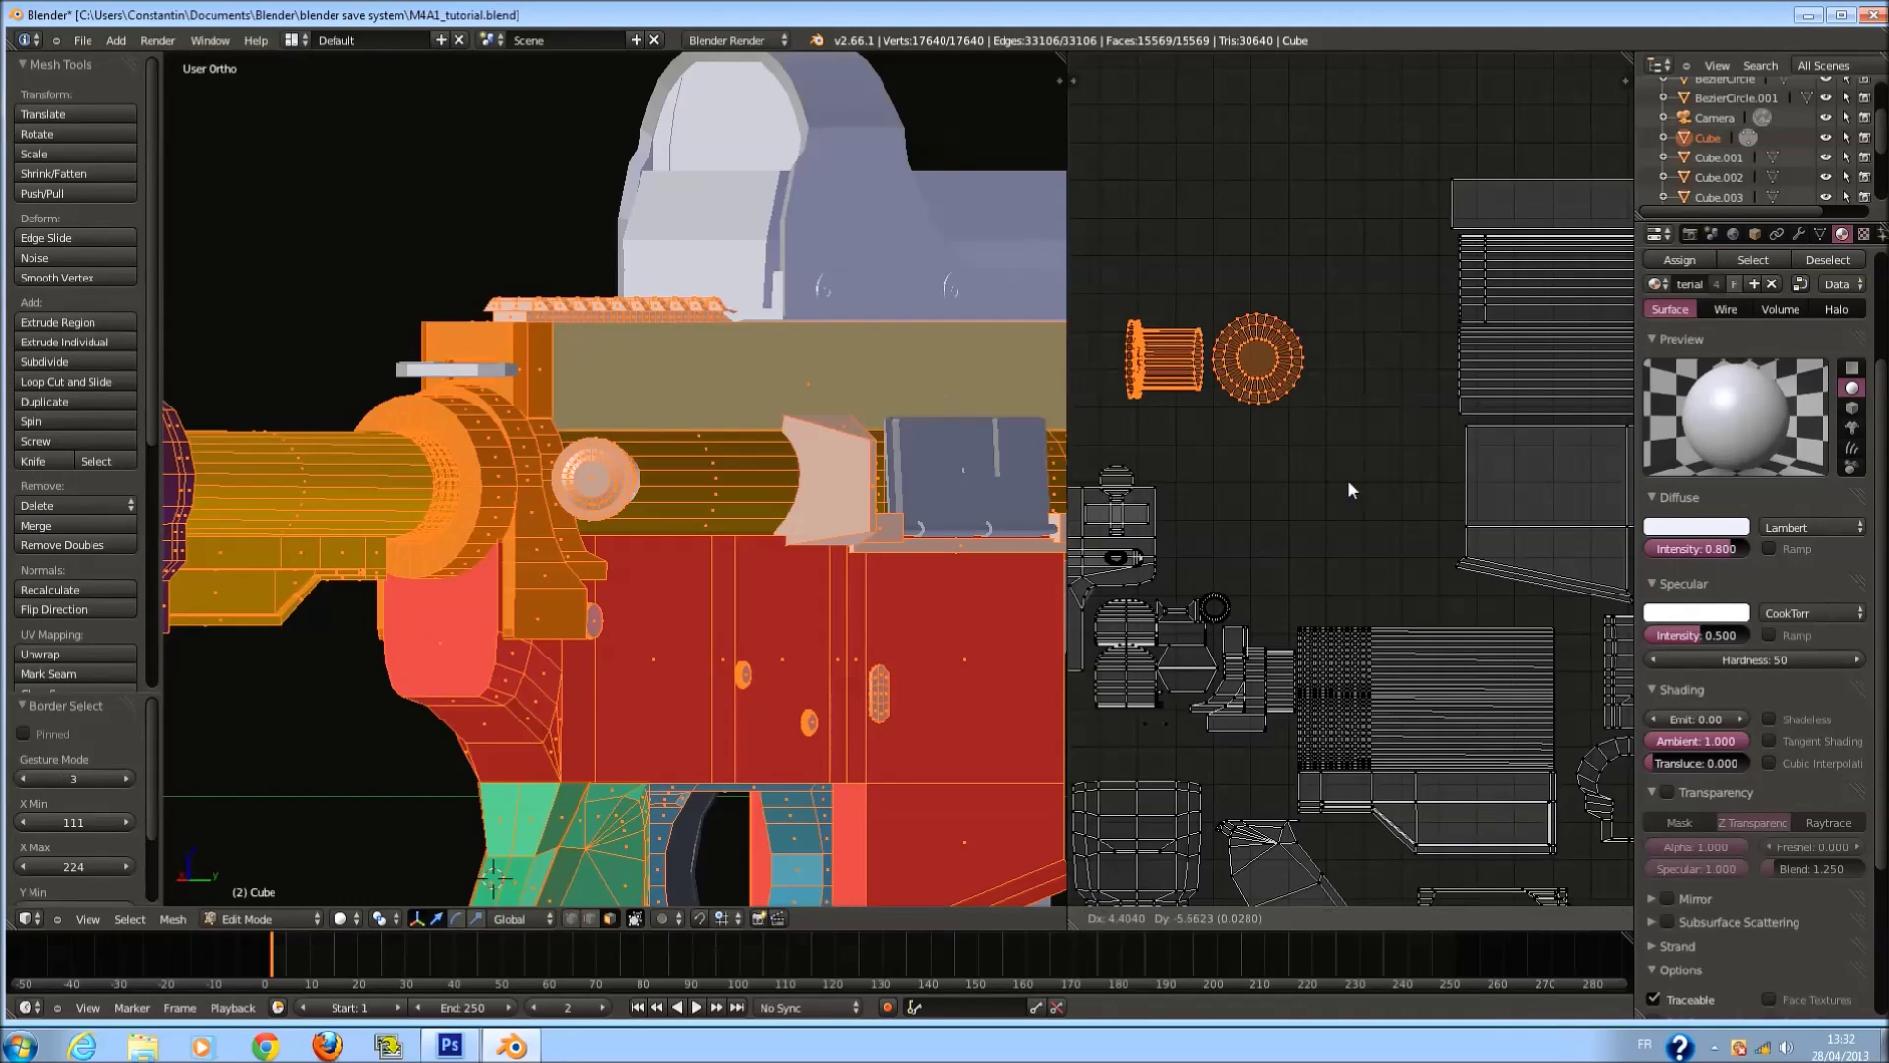
left_click(1438, 674)
key("s")
left_click(1405, 656)
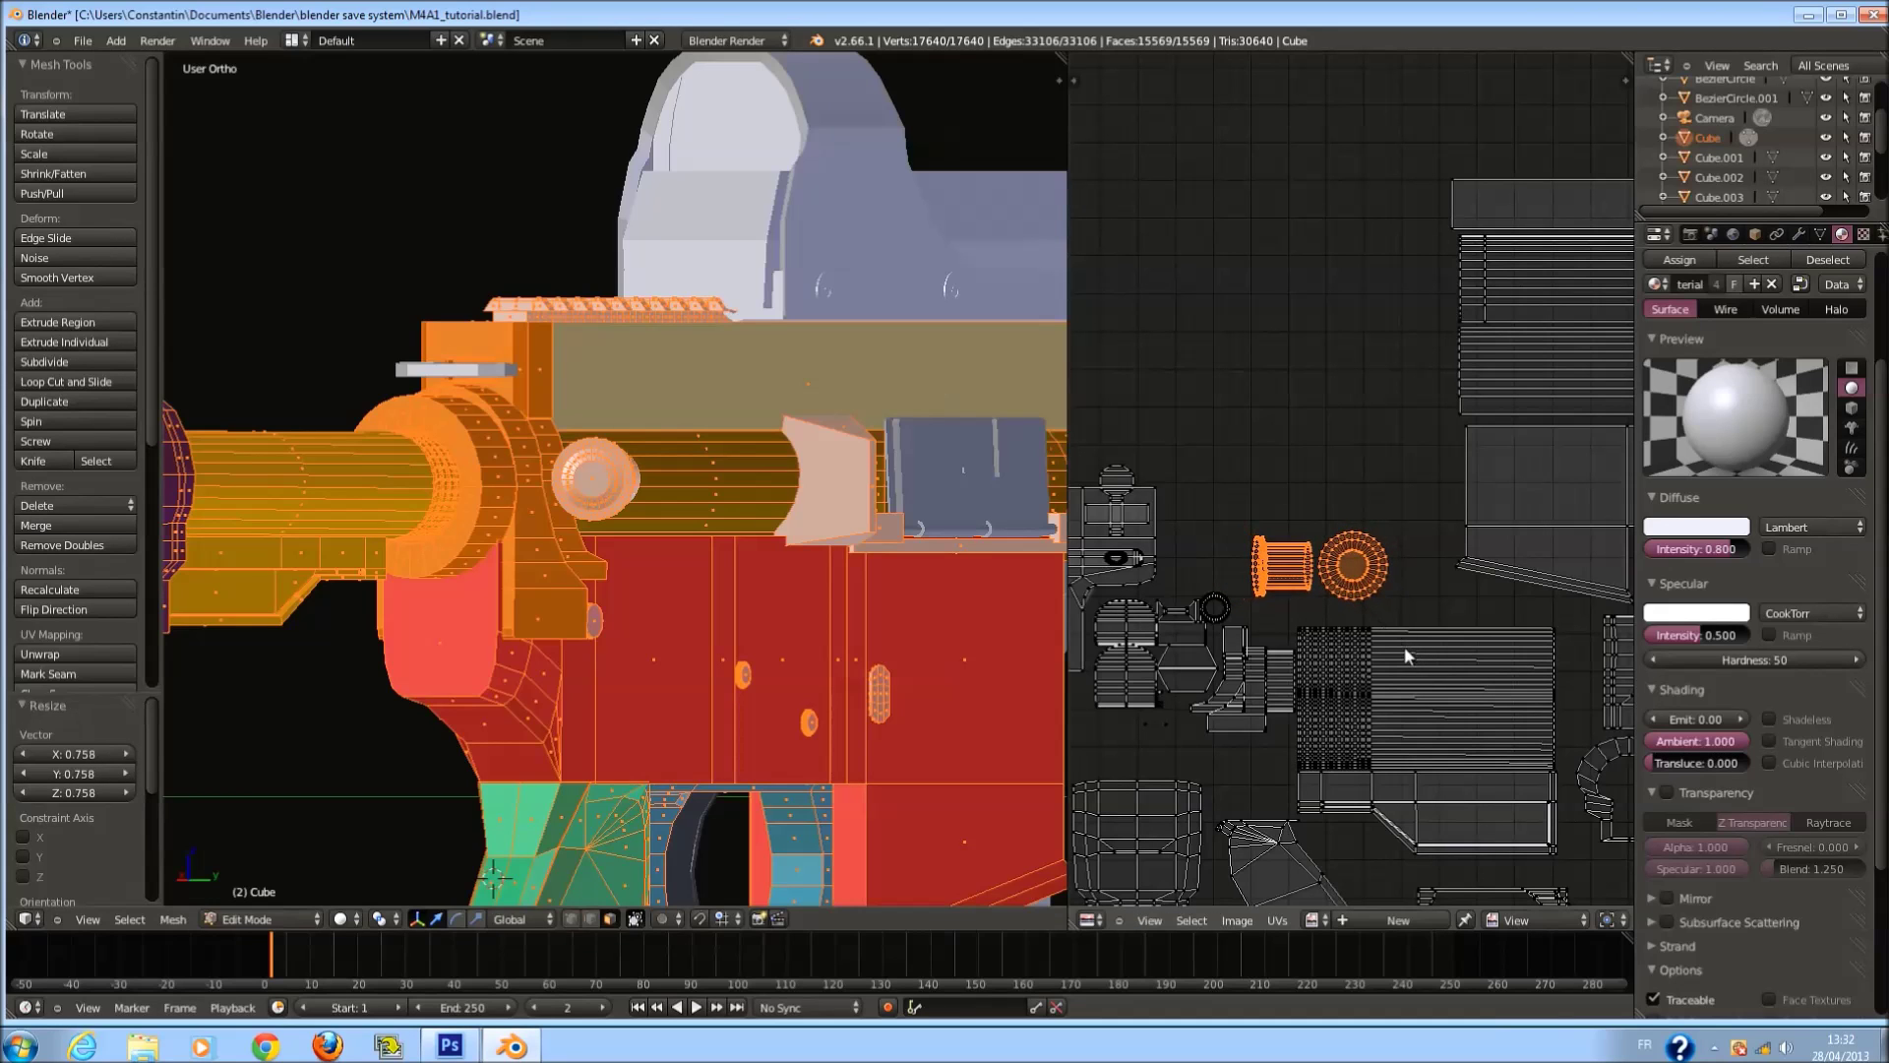
scroll(1381, 591, "up", 1)
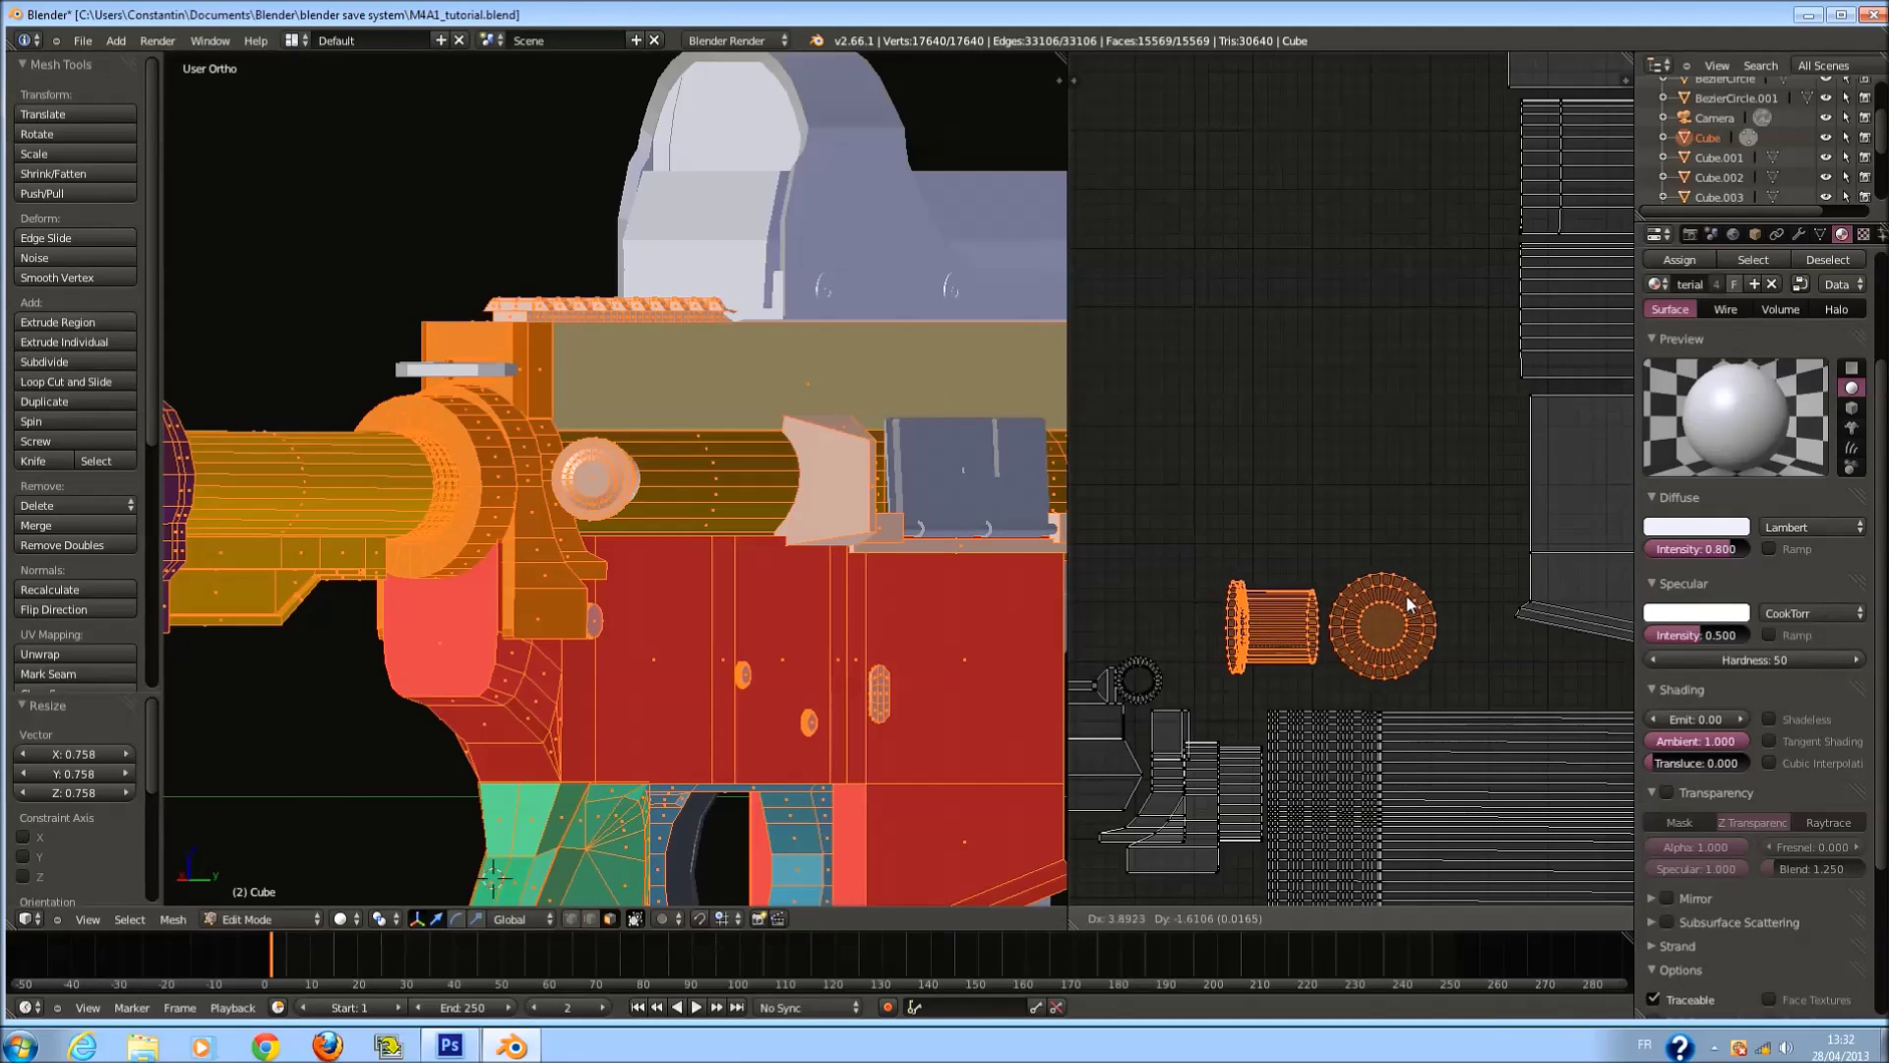
scroll(1413, 558, "up", 1)
Select only the forward assist body's UV island, stretch it along X and move it toward the round cap's island.
key("a")
key("l")
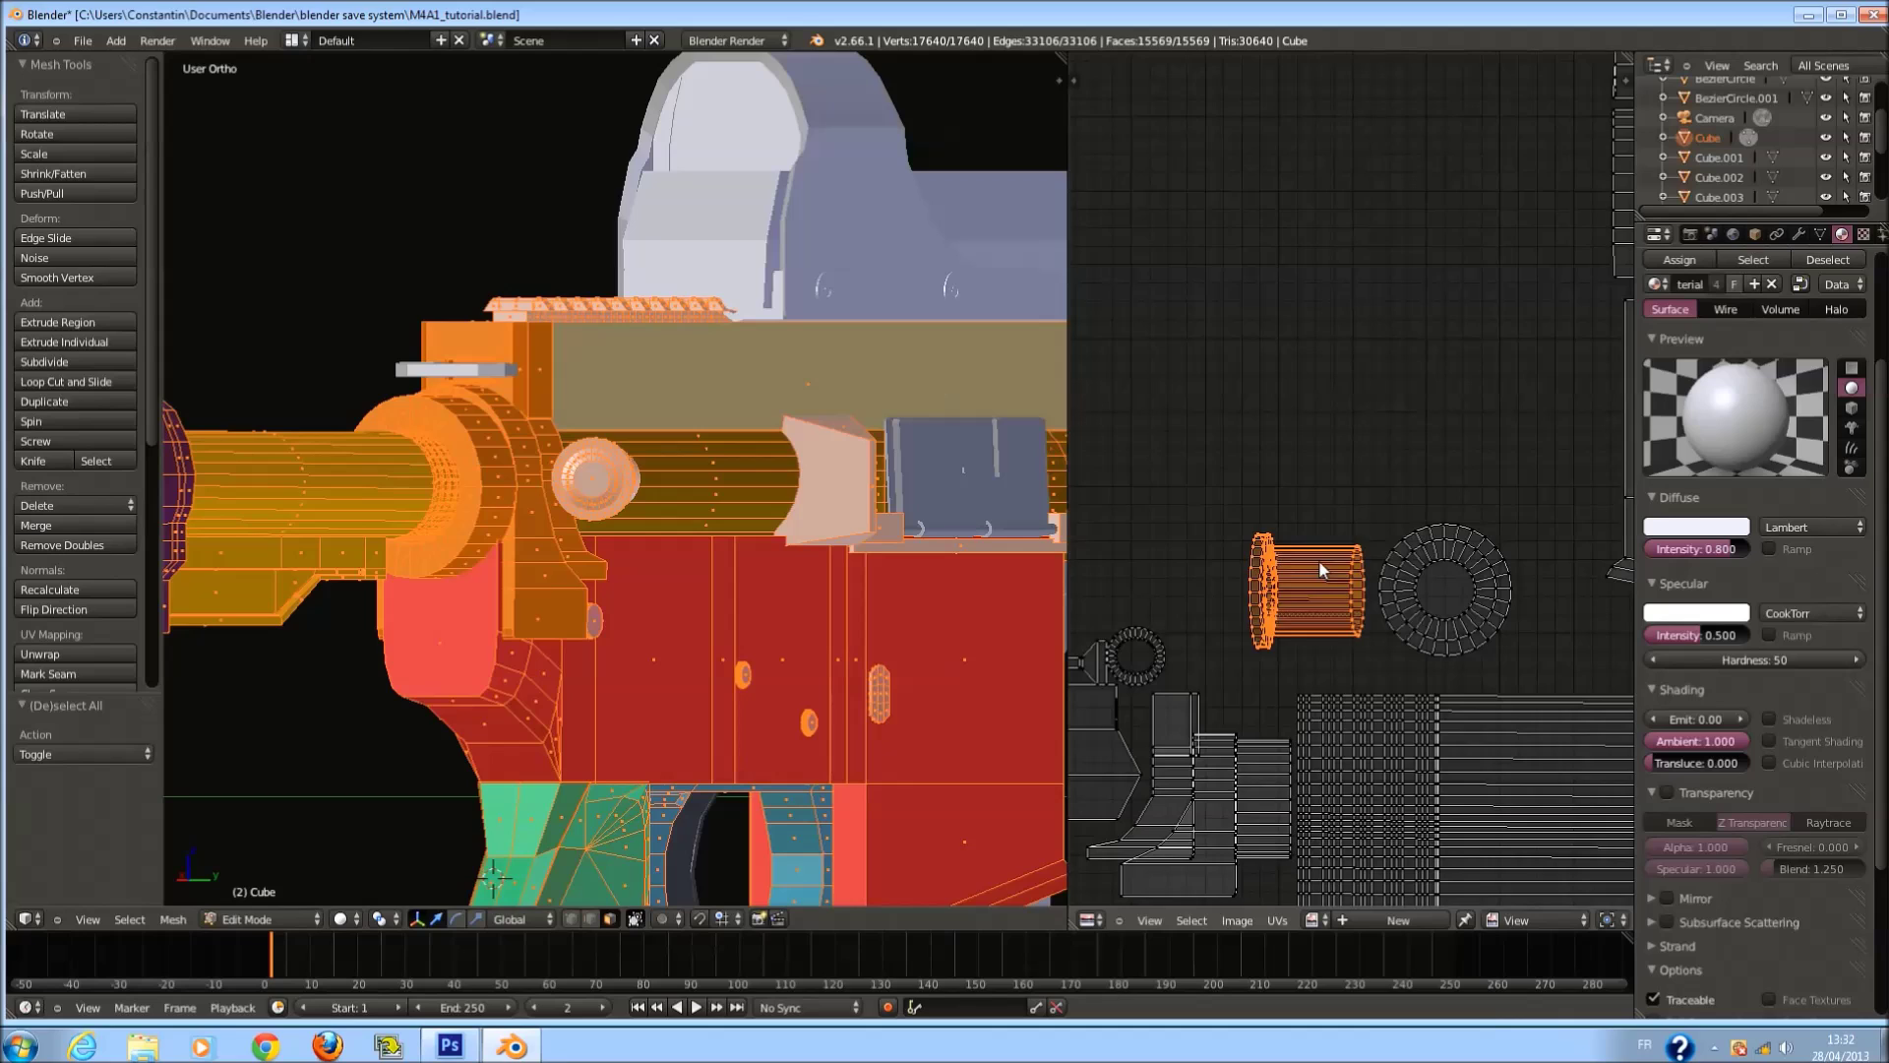
scroll(1321, 569, "down", 1)
middle_click_drag(1321, 568, 1398, 546)
key("g")
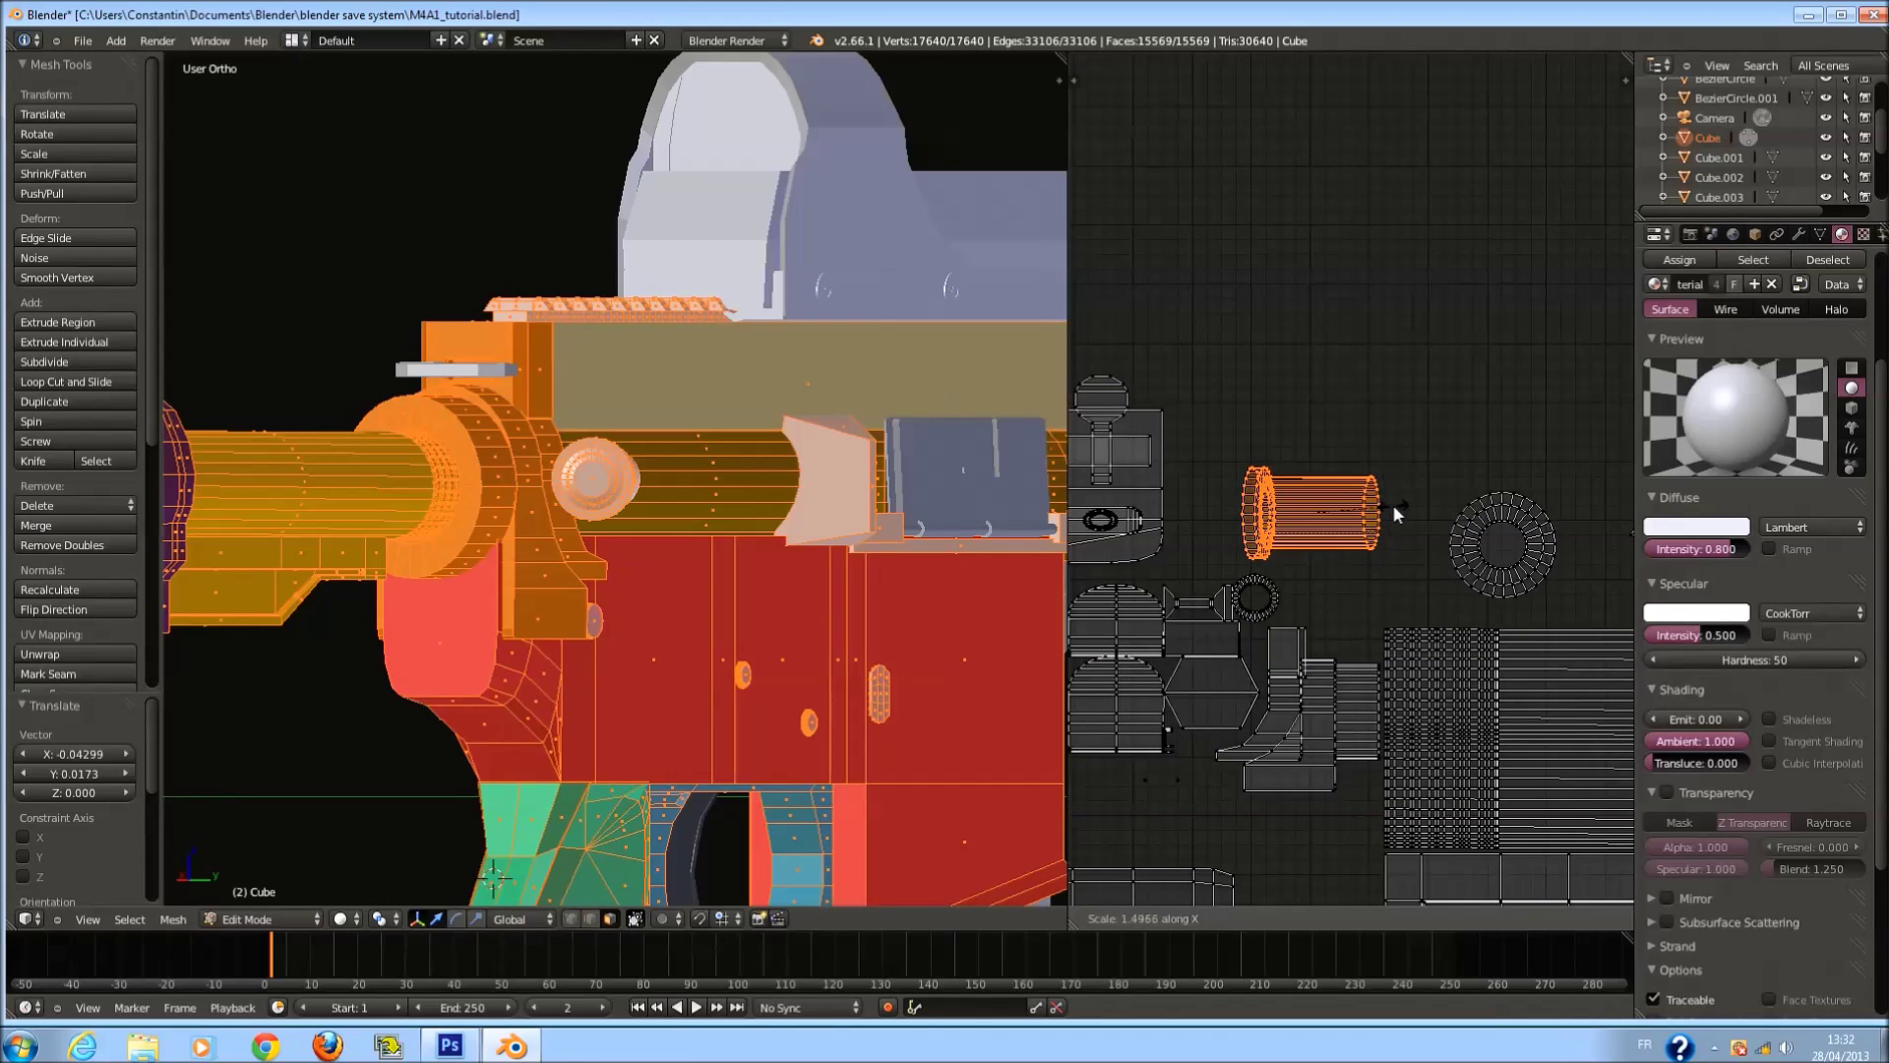
left_click(1468, 576)
Scale the forward assist body's island down slightly, place it right beside the round cap's island, and save over M4A1_tutorial.blend.
key("g")
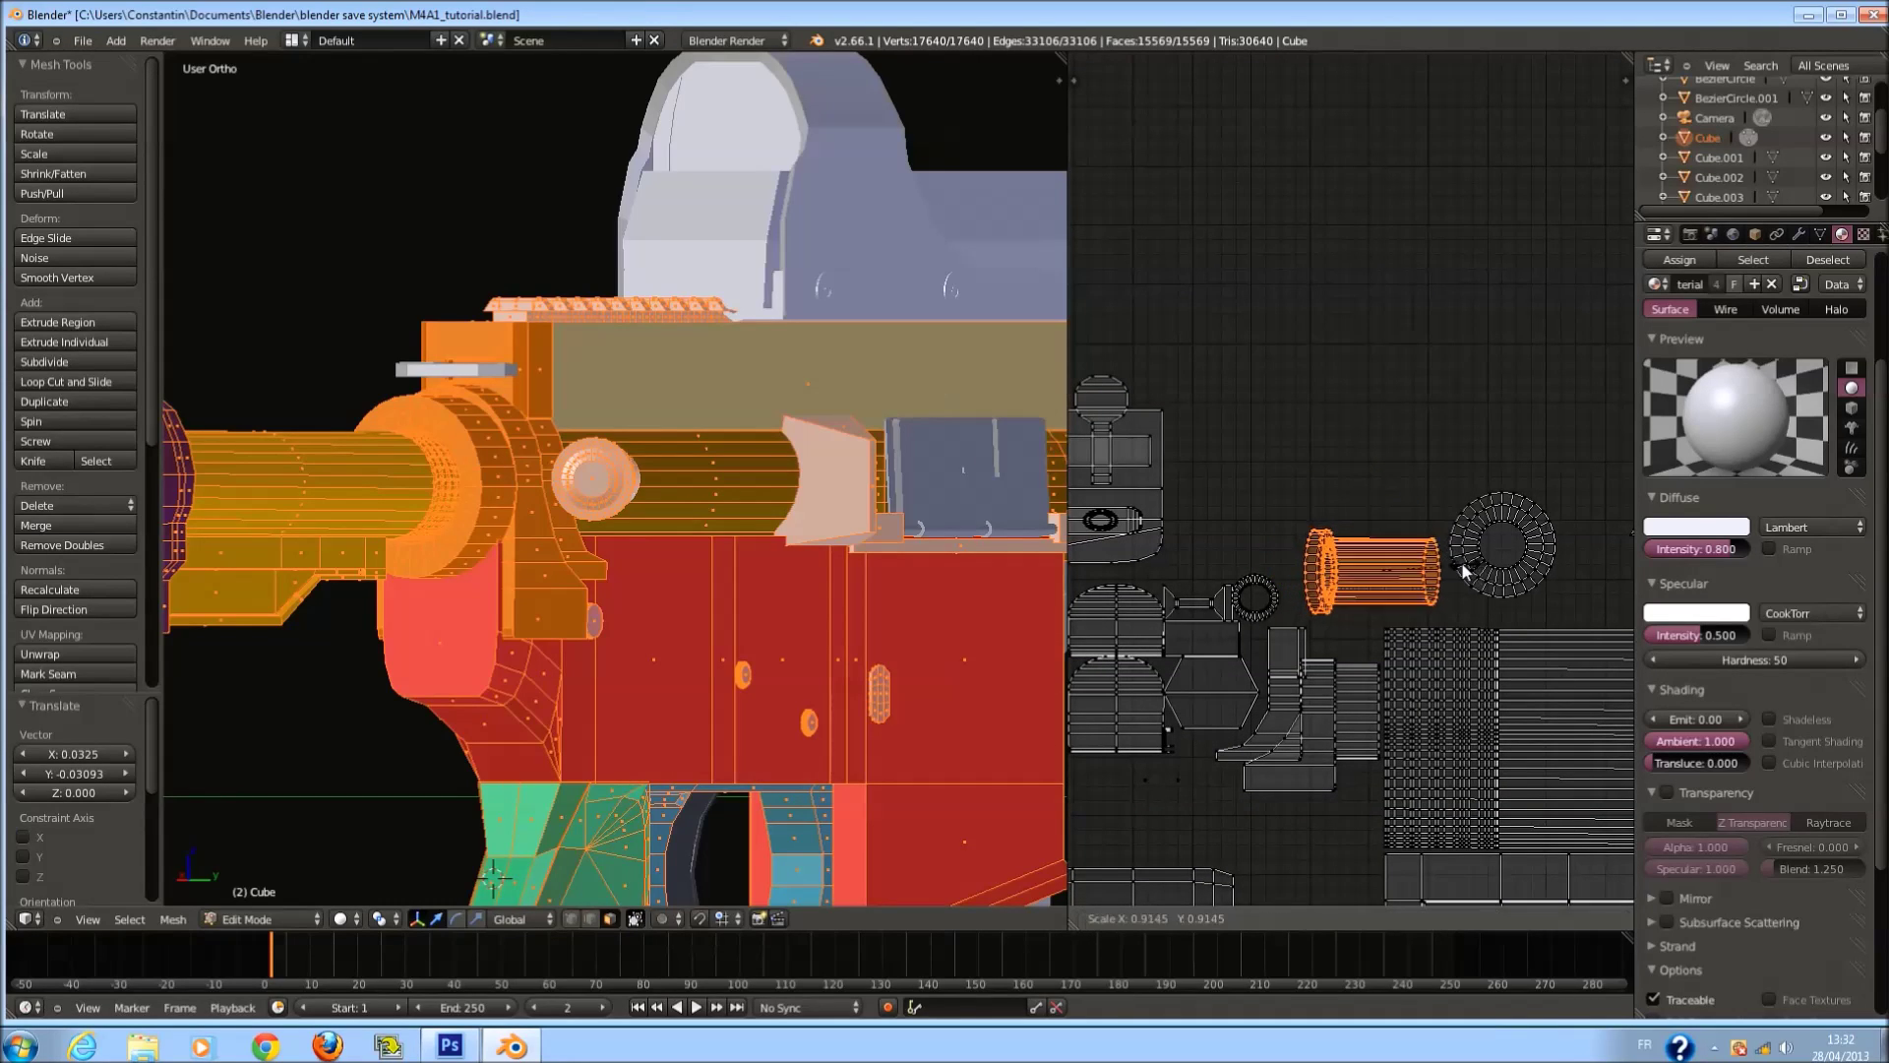
left_click(1473, 548)
middle_click_drag(1472, 548, 1362, 569)
key("a")
scroll(1401, 610, "down", 2)
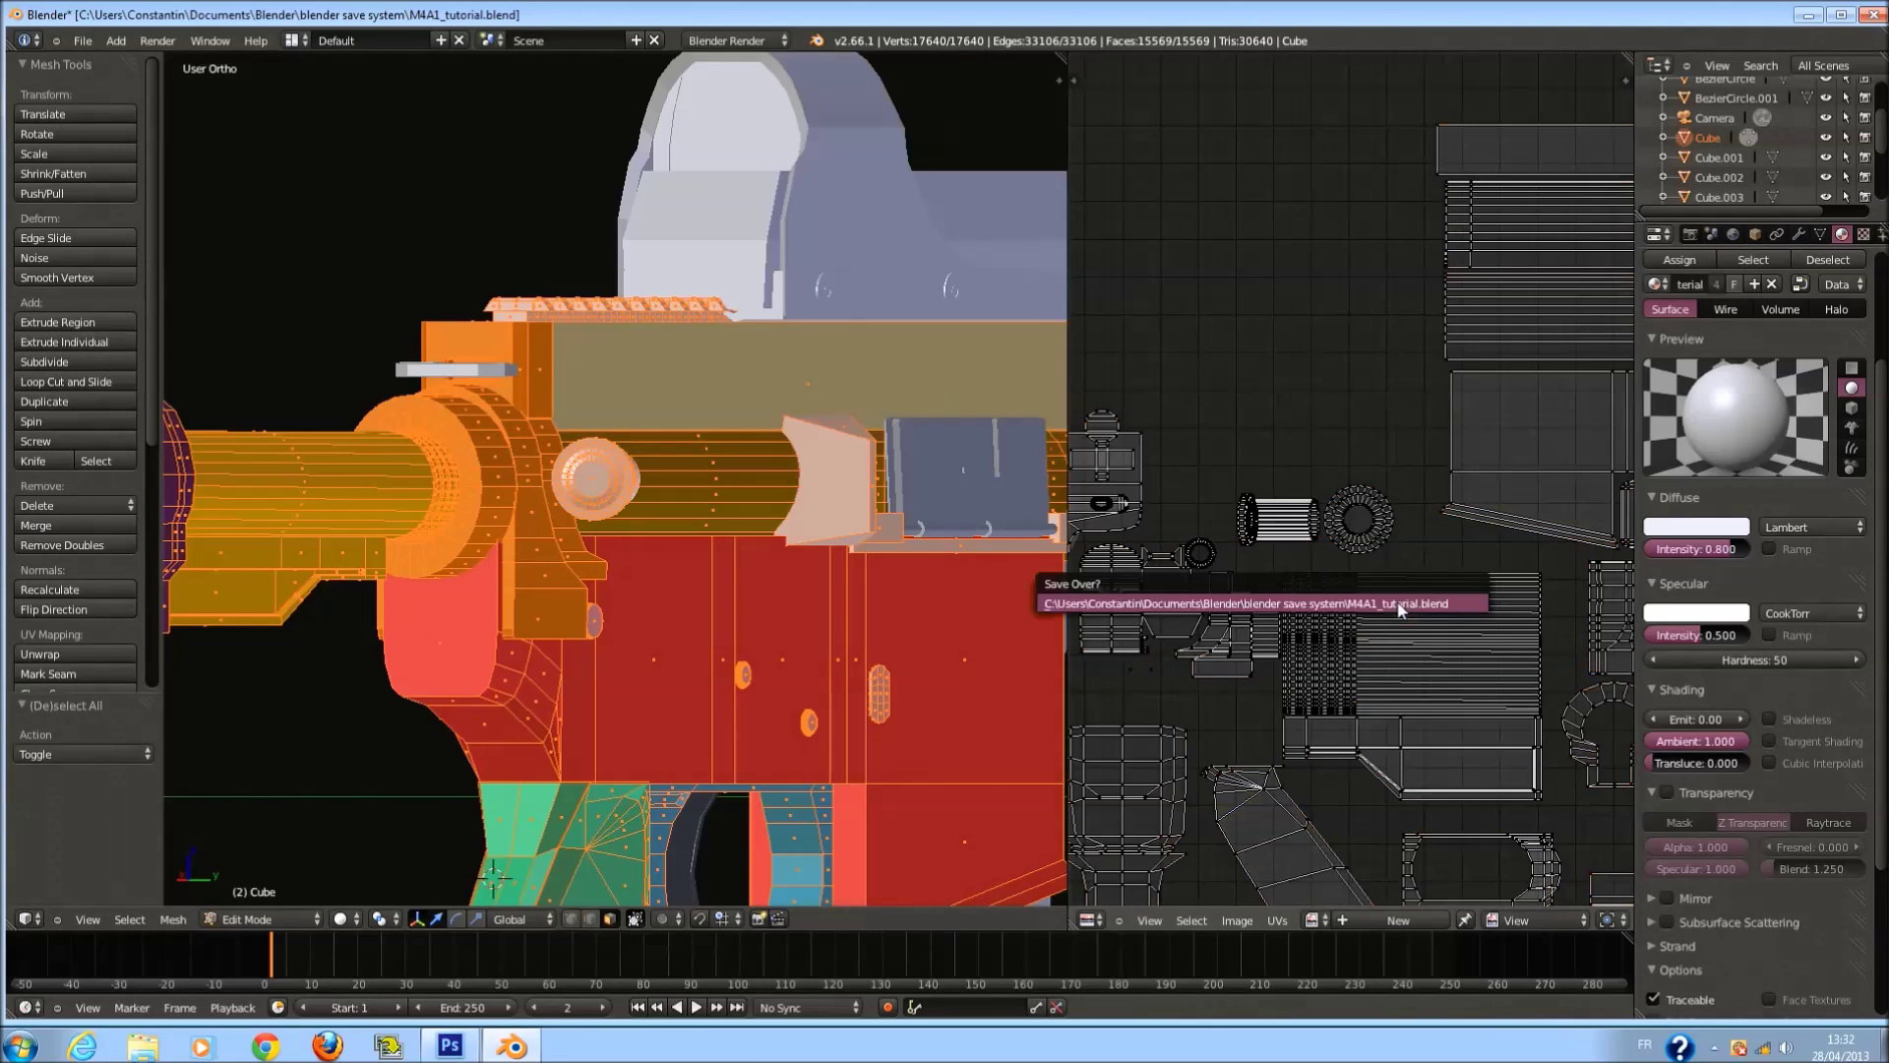
key("a")
scroll(590, 477, "up", 2)
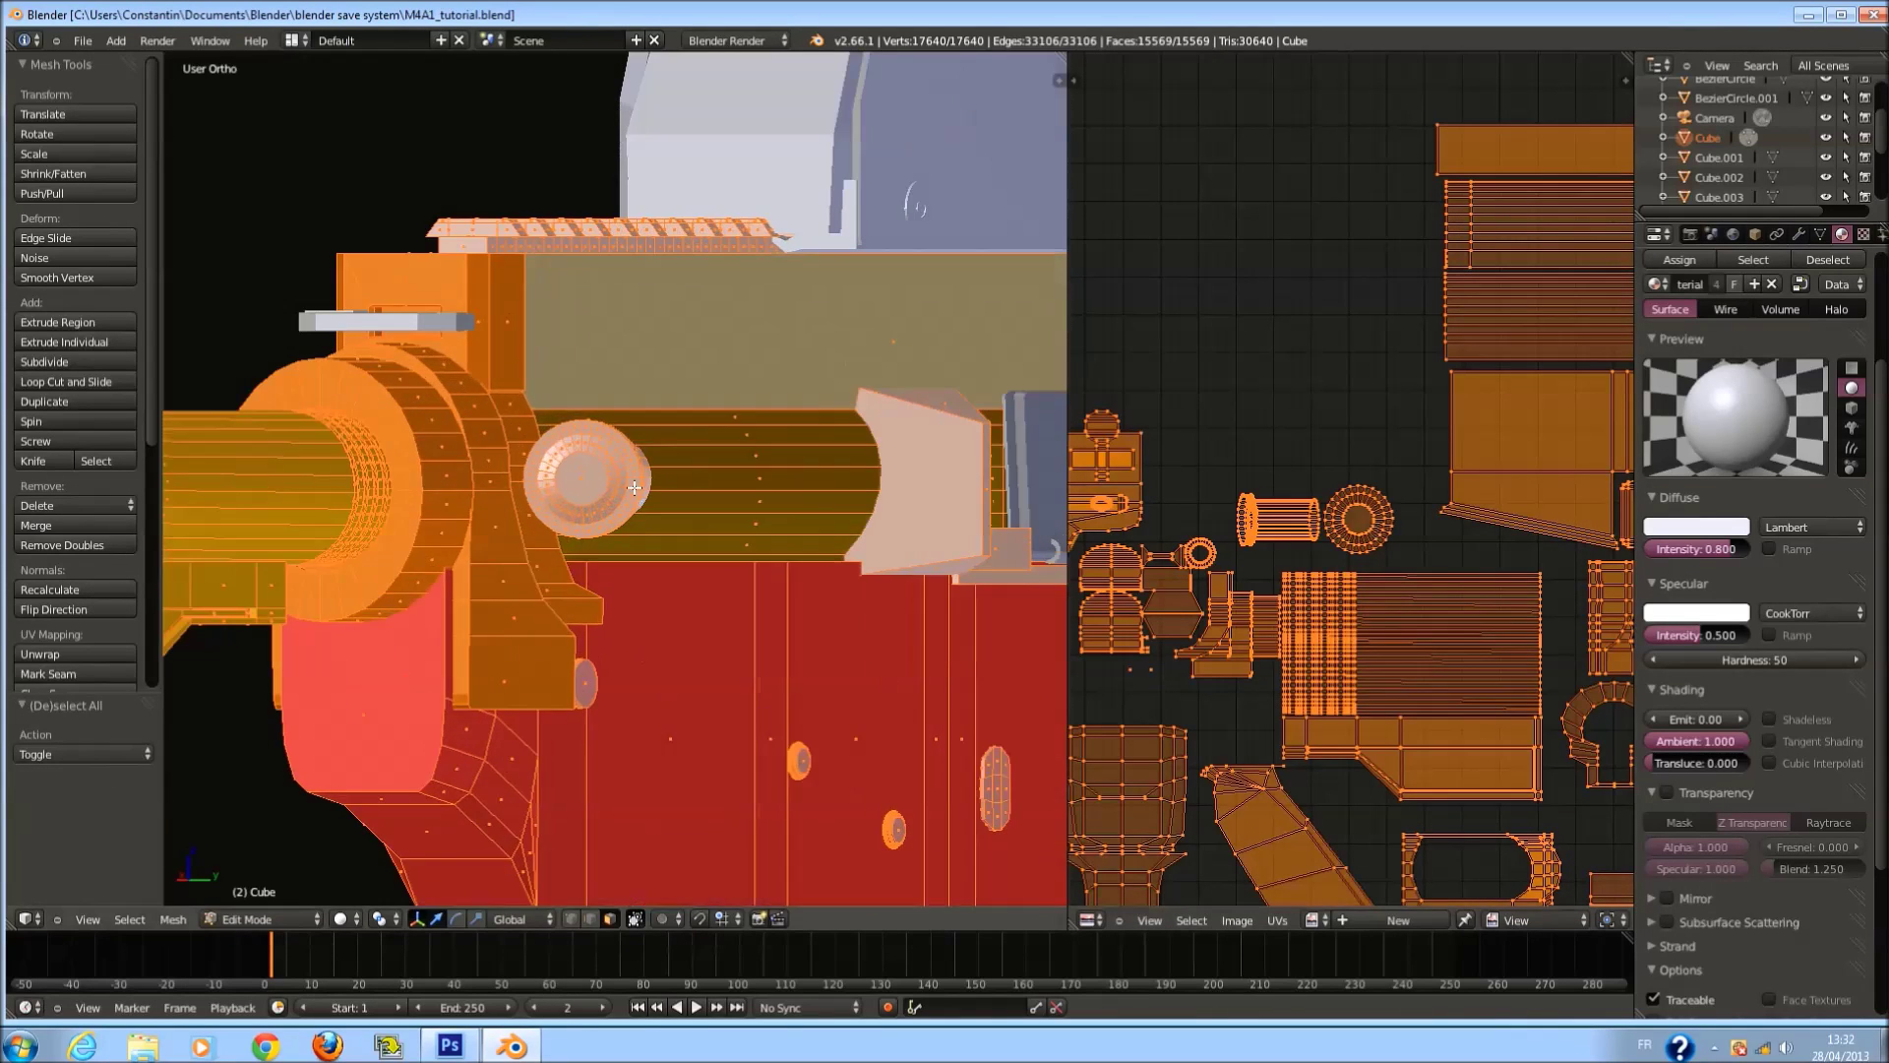
Select only the linked forward assist geometry and add a new material slot containing a new material.
key("a")
key("l")
scroll(1793, 370, "up", 4)
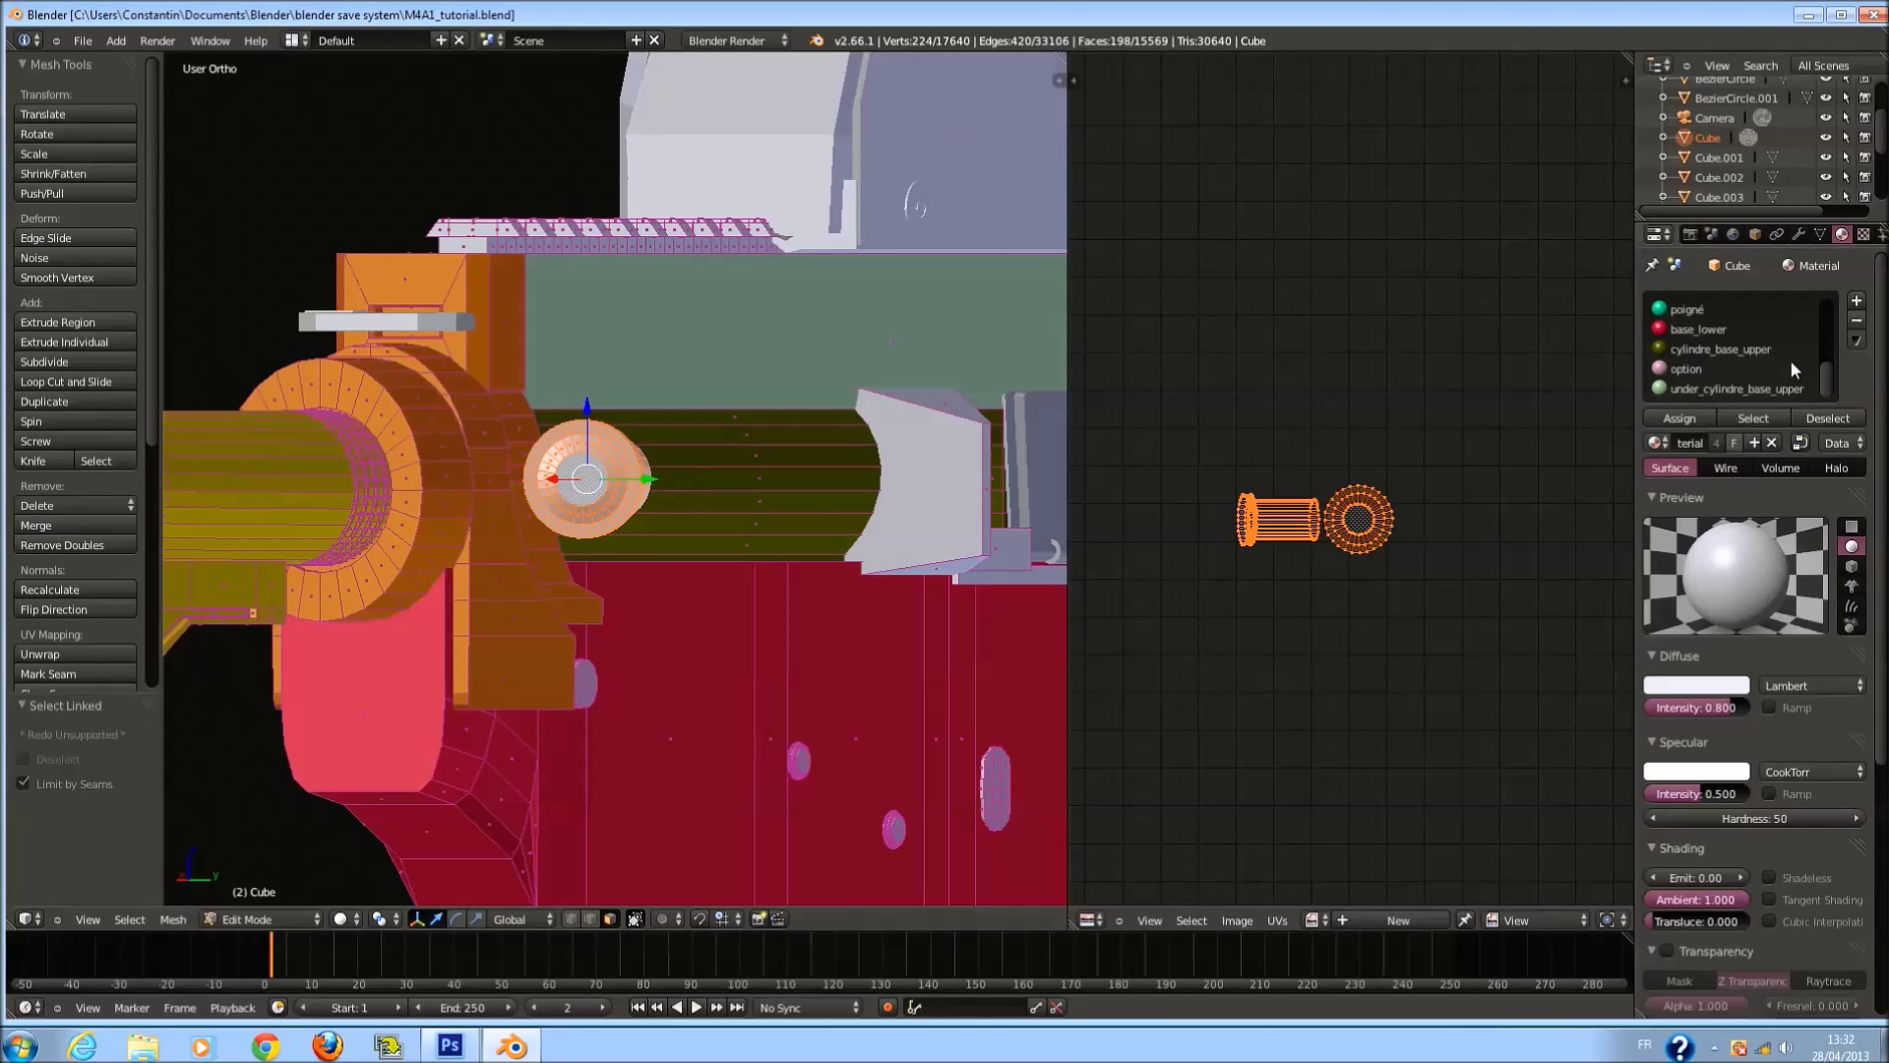
left_click(1857, 300)
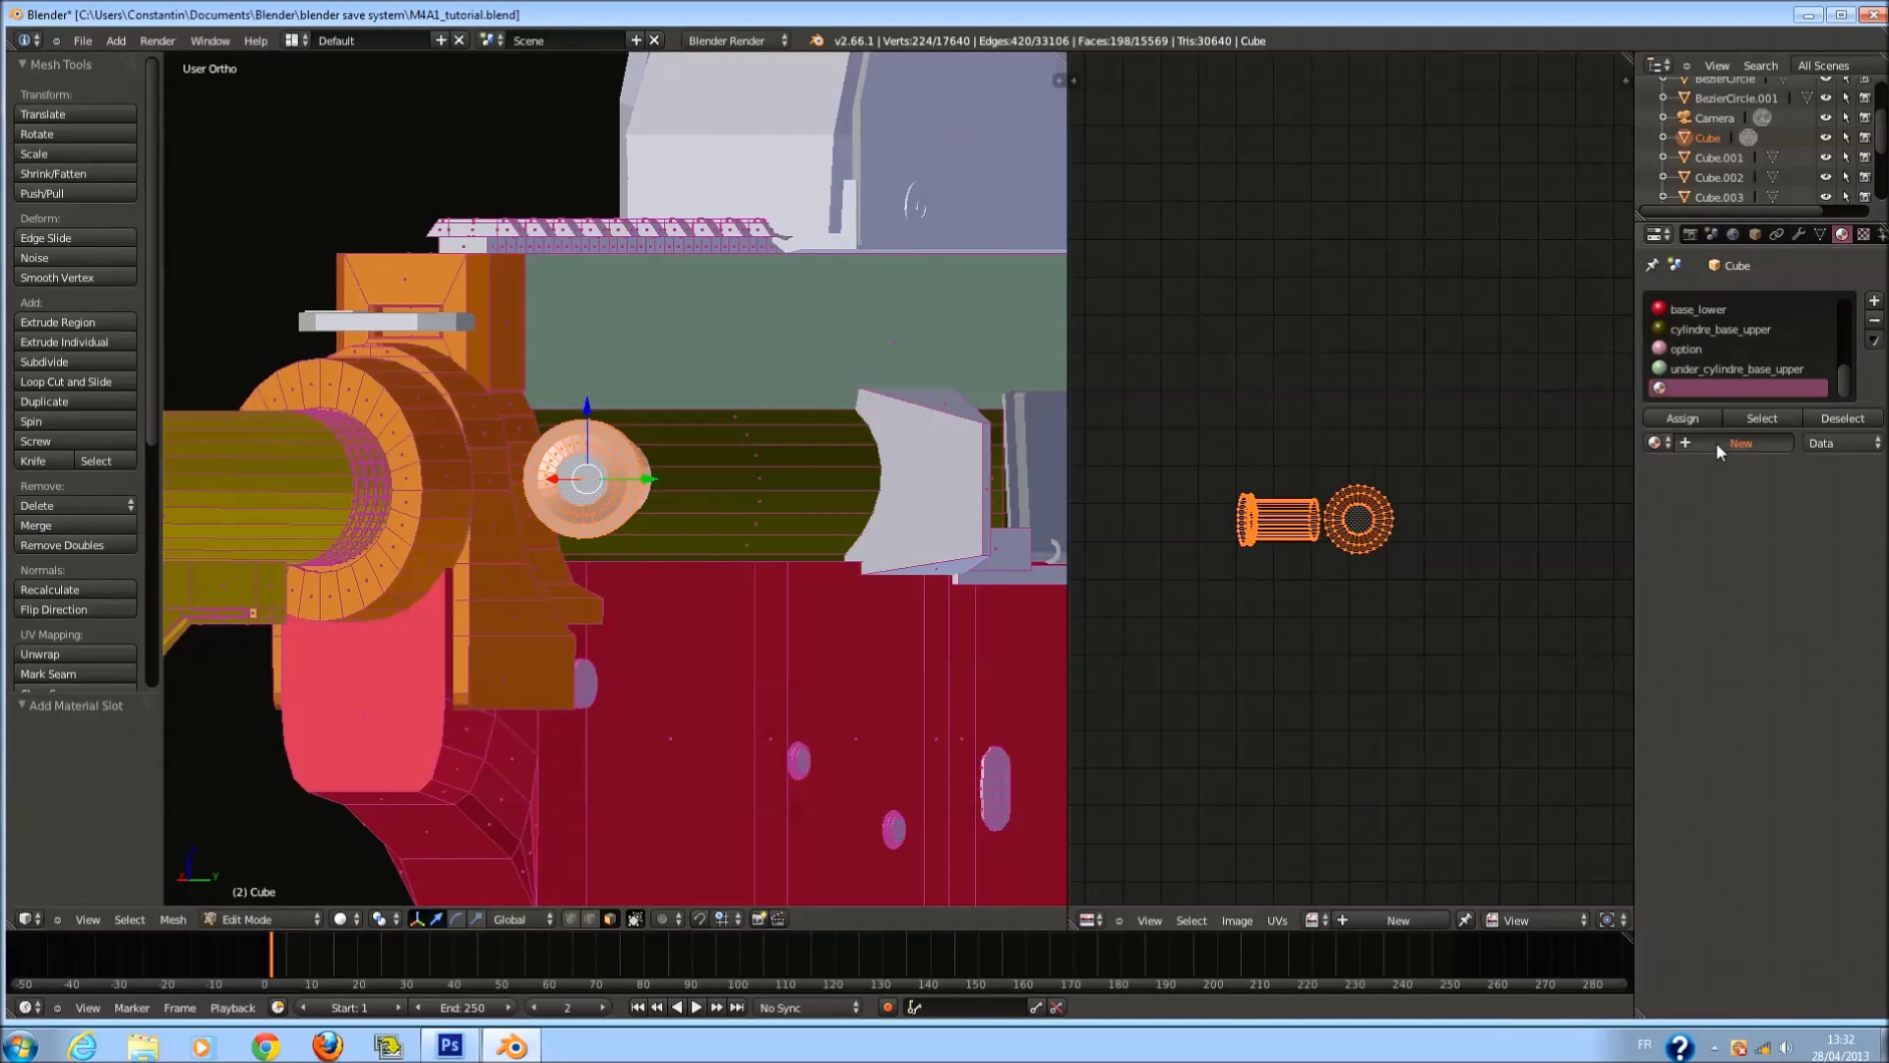
left_click(1739, 444)
Set the new material's diffuse color to very dark brown, assign it to the forward assist, and save the file.
left_click(1729, 687)
left_click(1692, 423)
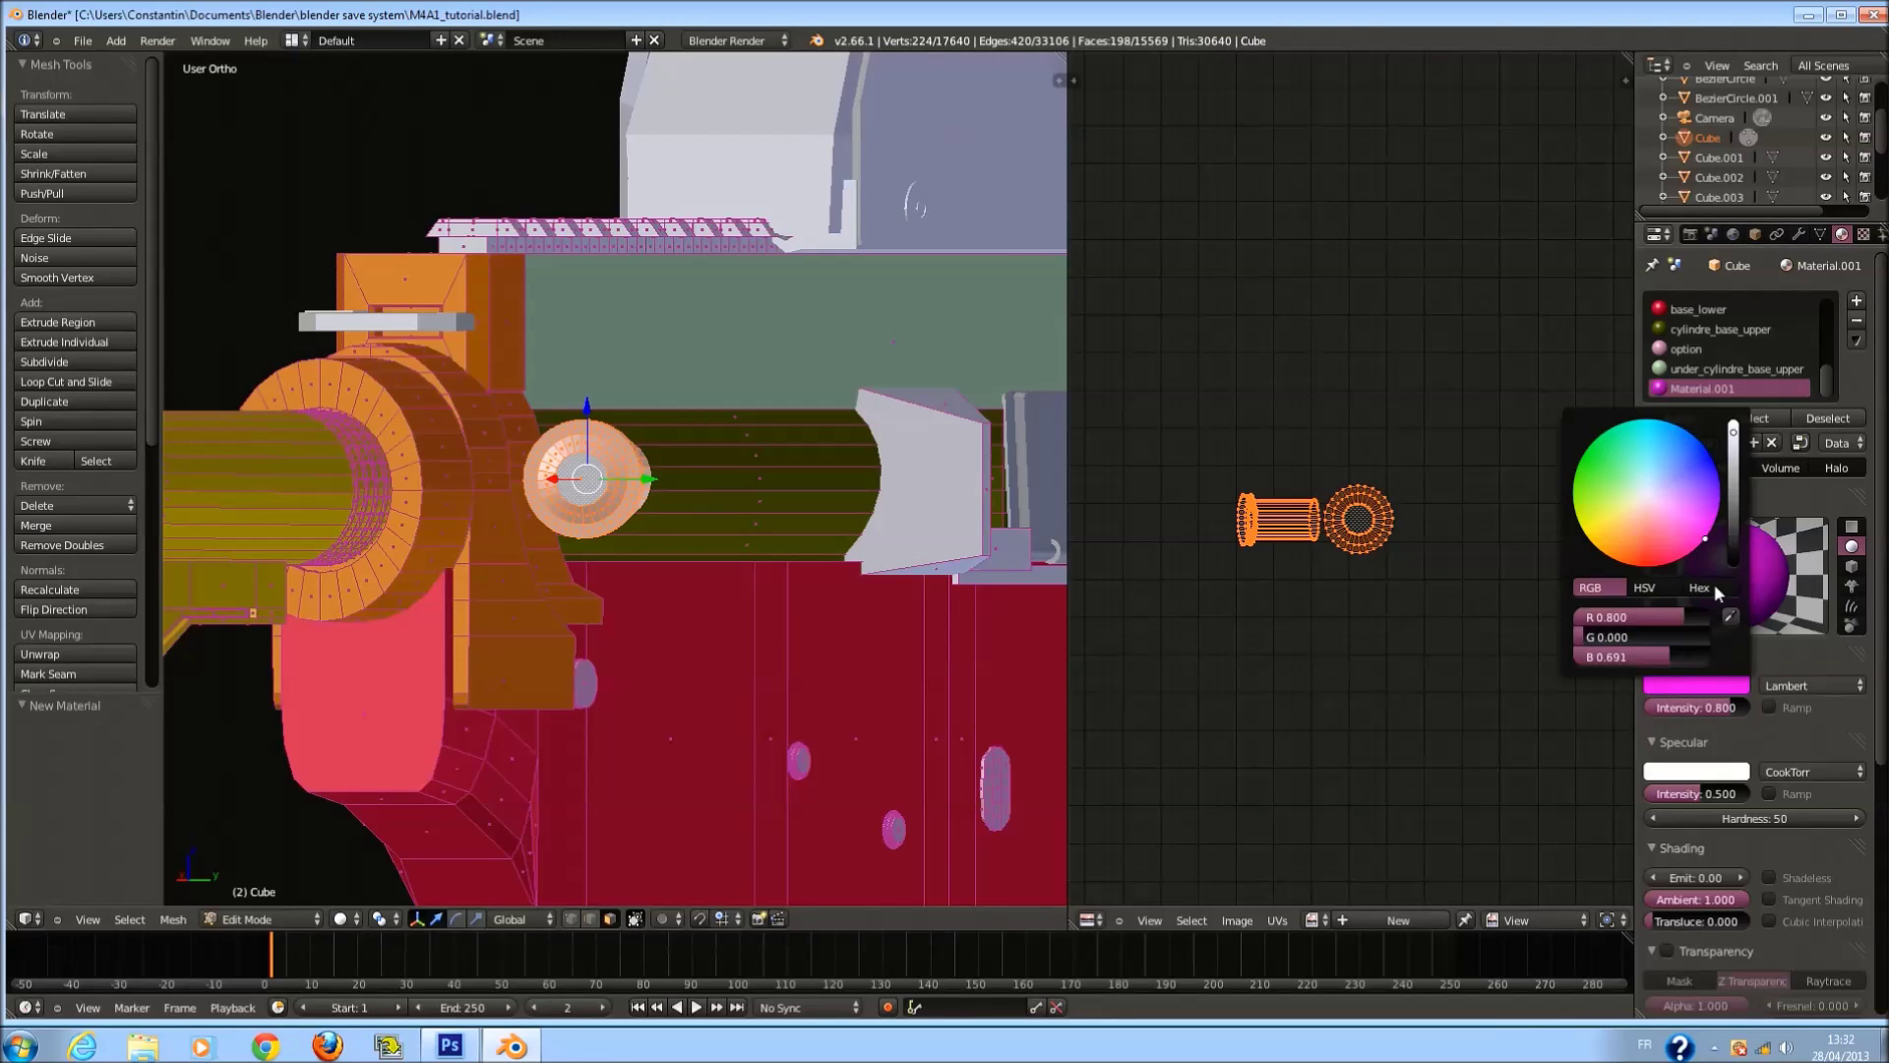
left_click_drag(1627, 636, 1602, 640)
left_click_drag(1734, 485, 1733, 546)
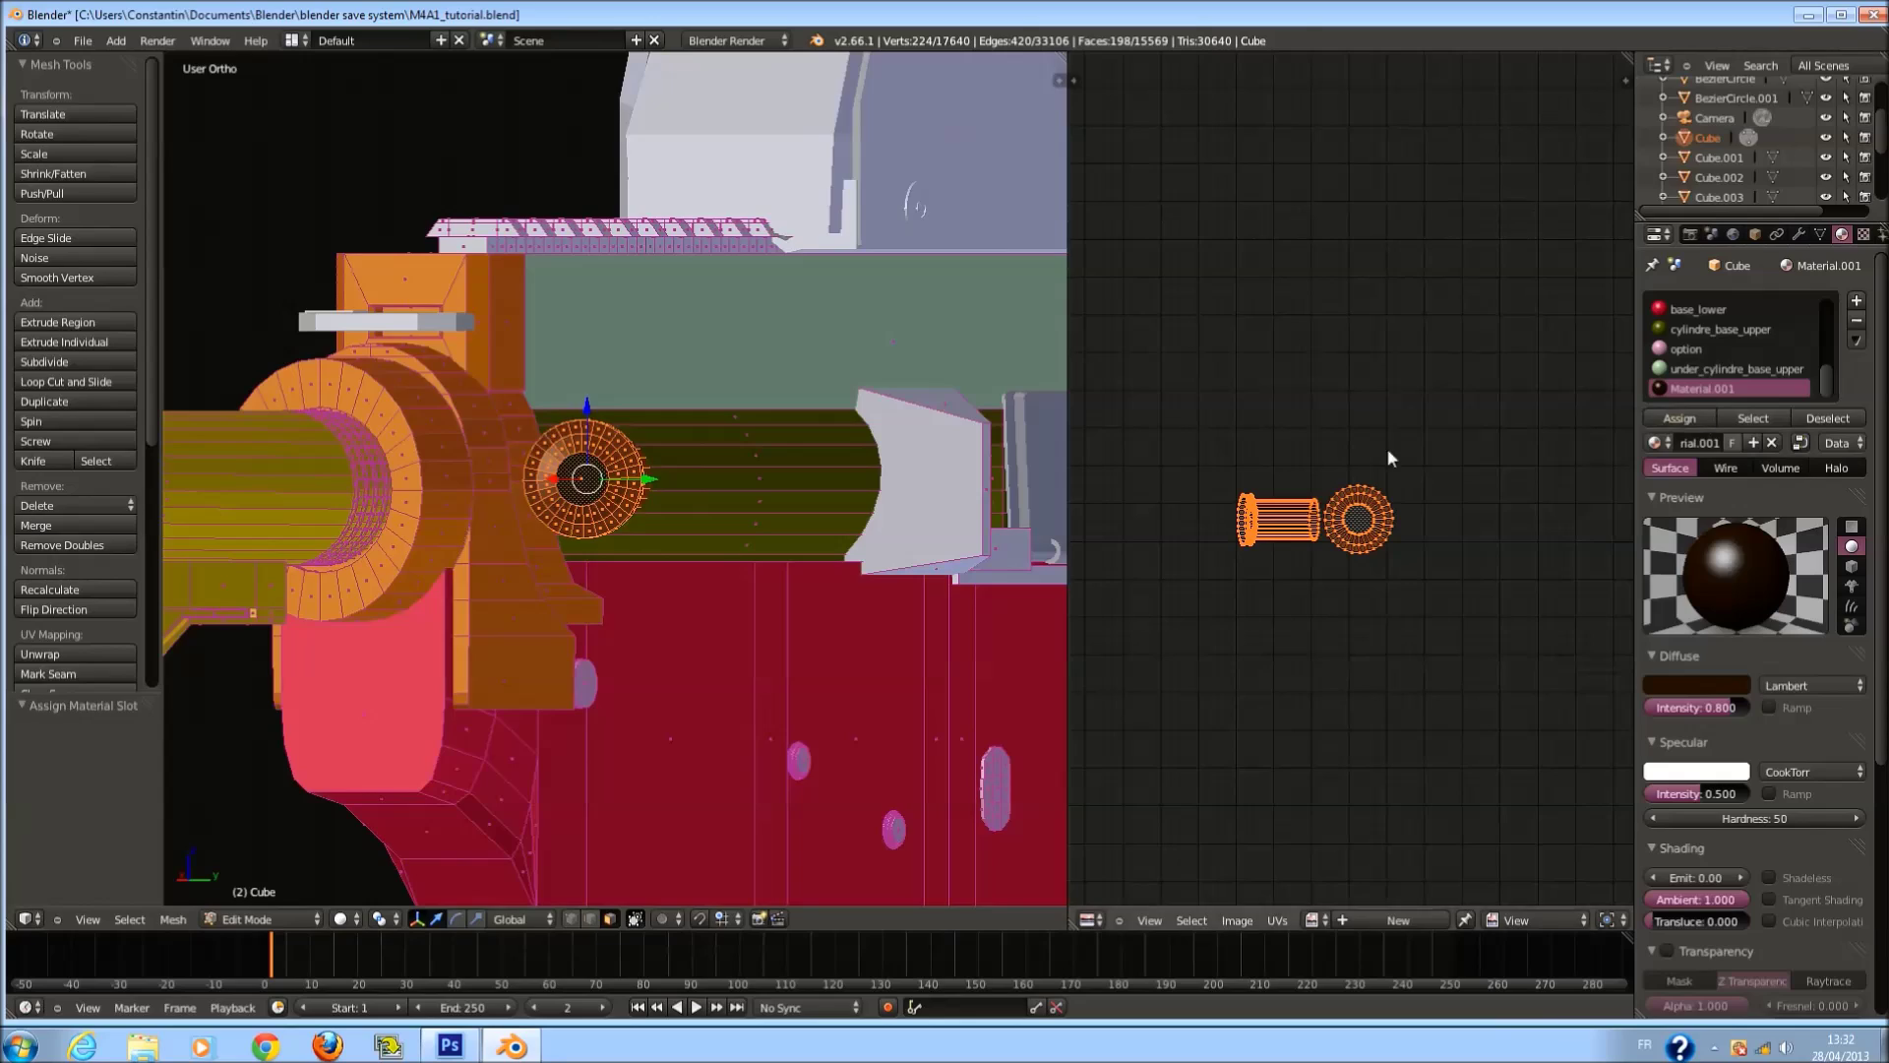
key("Tab")
key("ctrl+s")
middle_click_drag(649, 487, 598, 570)
left_click(639, 521)
Select the linked faces of the wedge-shaped deflector and assign the option material to them.
key("Tab")
key("Tab")
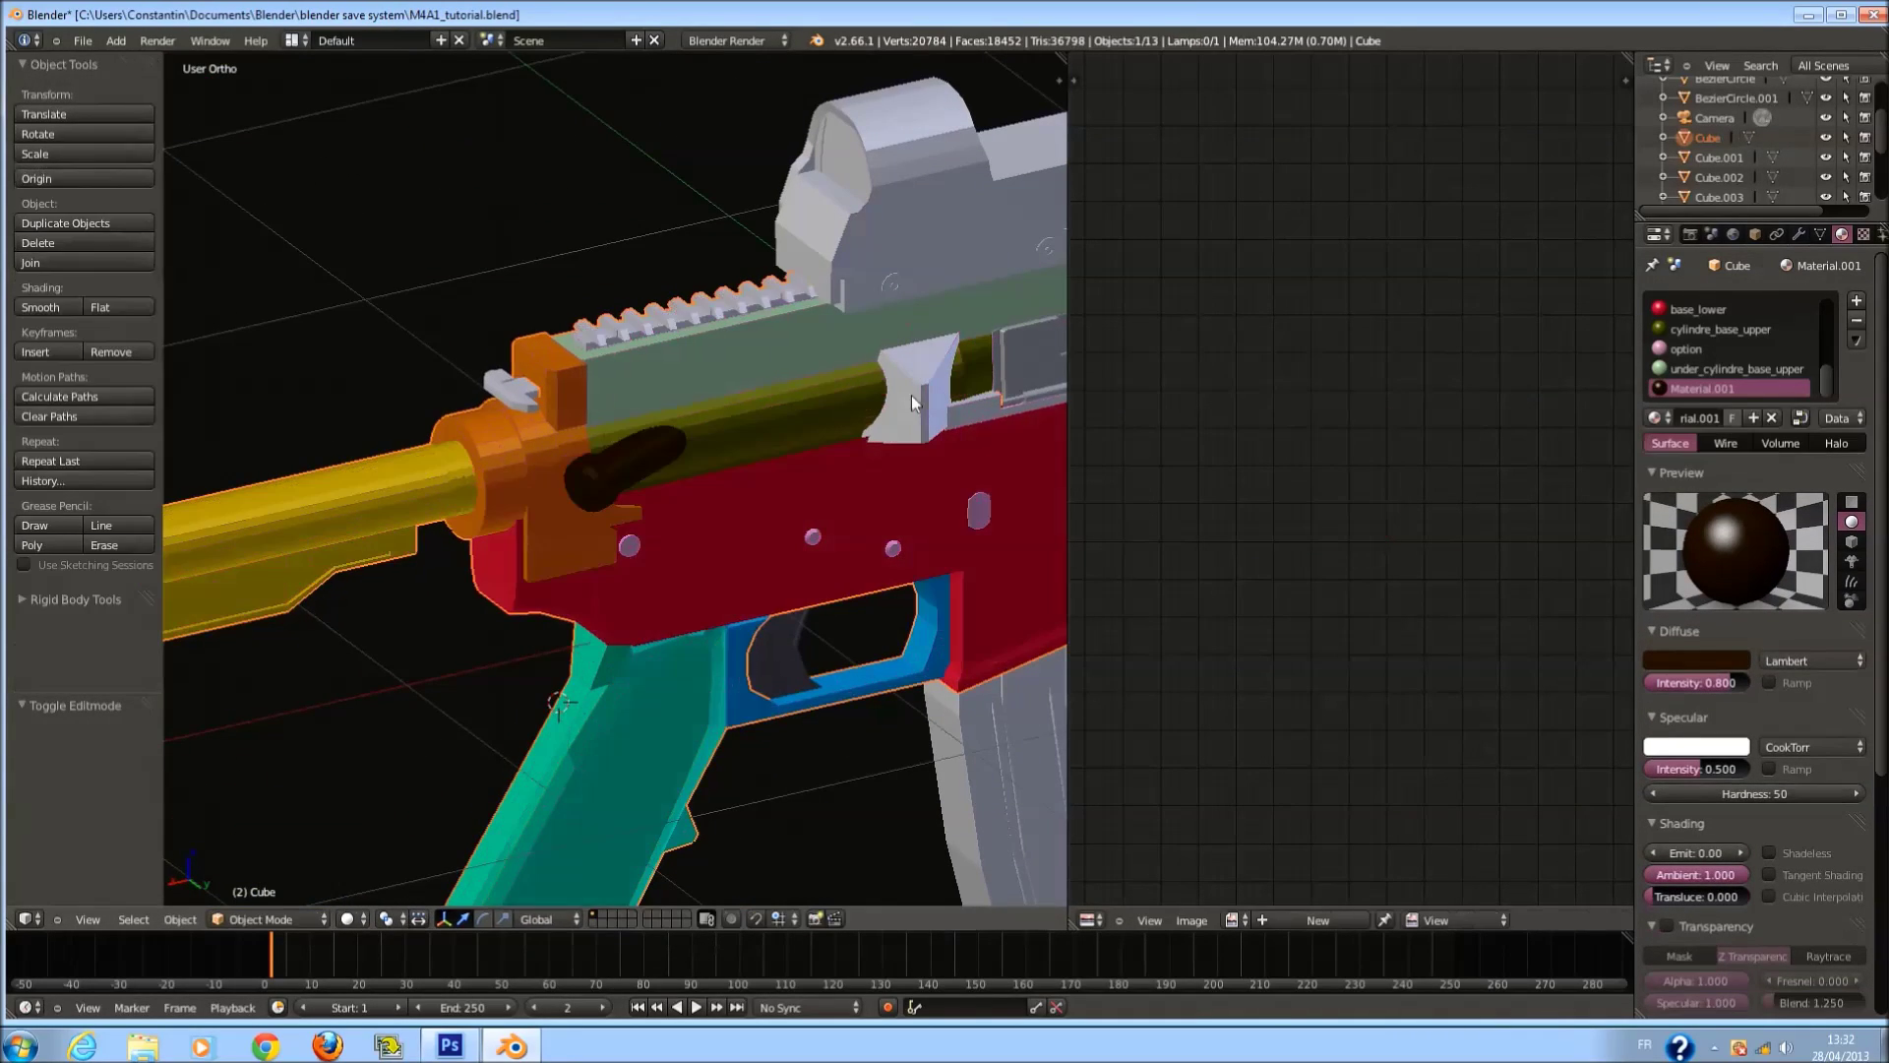
key("Tab")
key("Tab")
key("Tab")
right_click(919, 386)
key("l")
left_click(1689, 349)
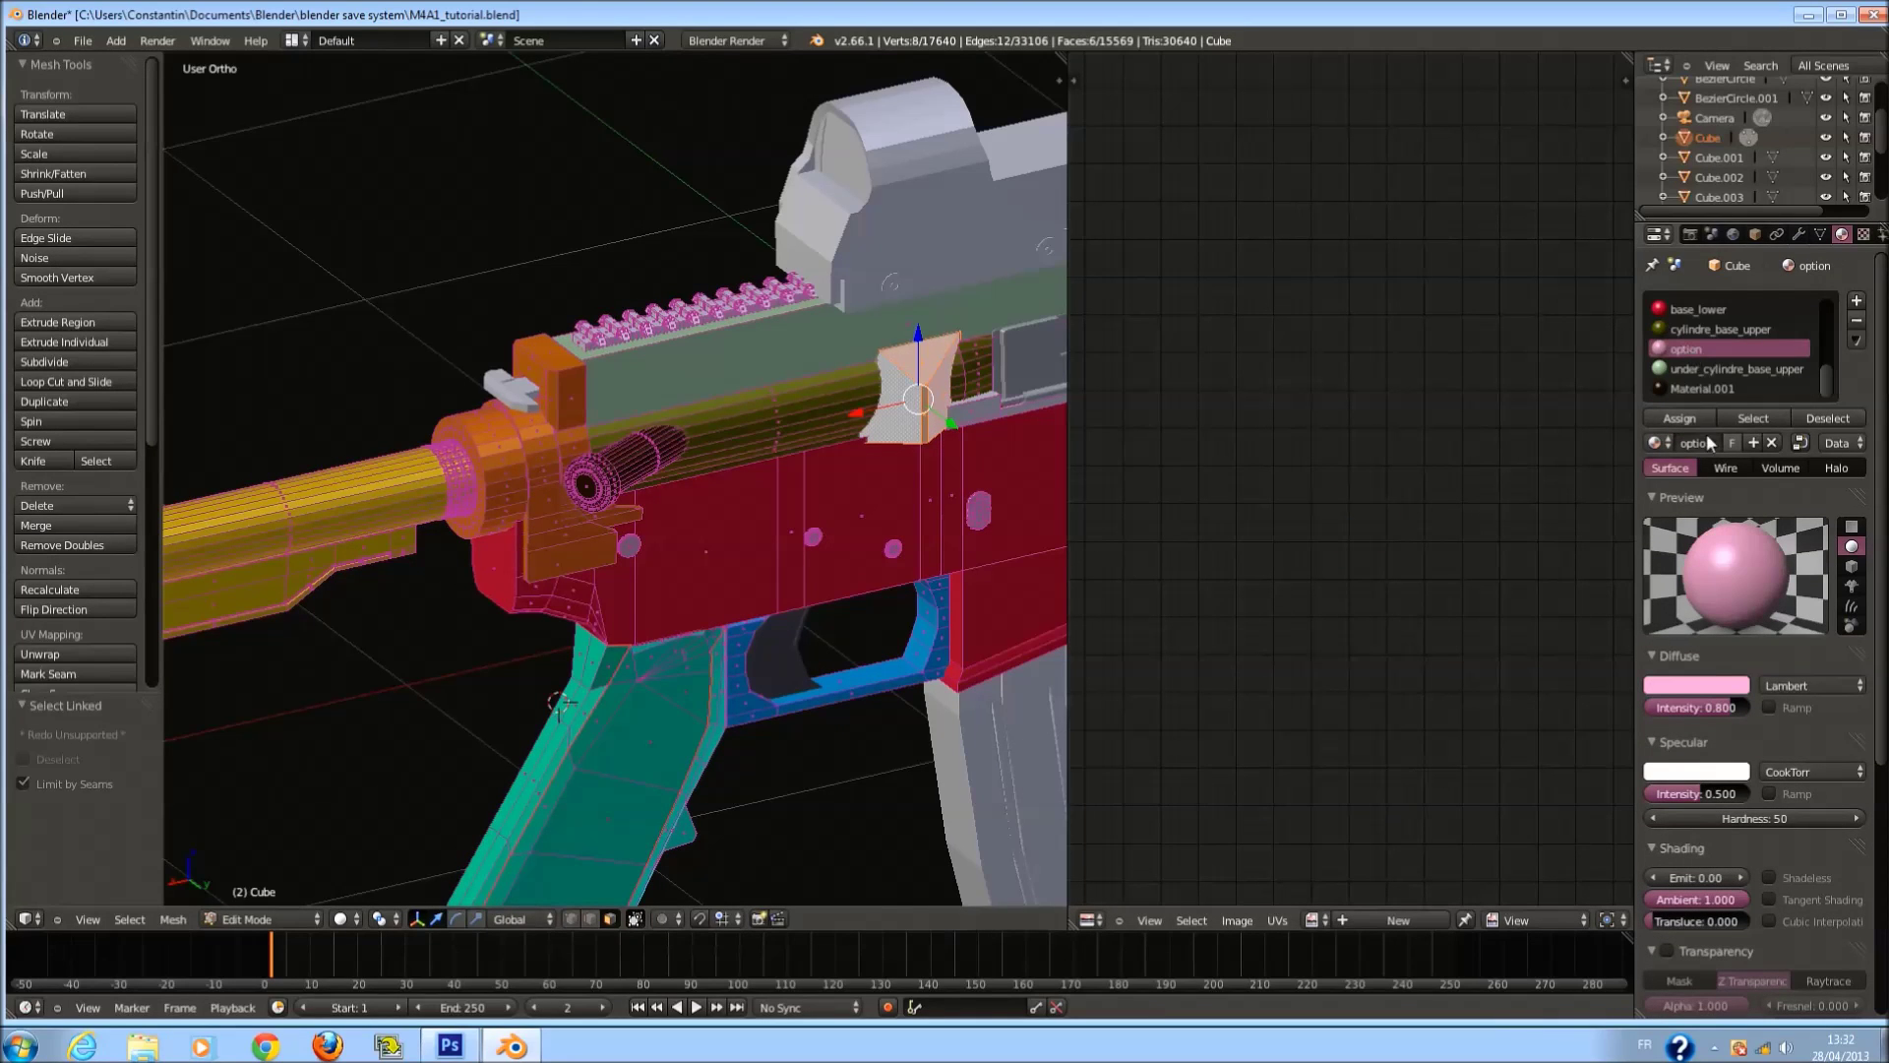
left_click(1679, 418)
key("Tab")
scroll(836, 505, "up", 2)
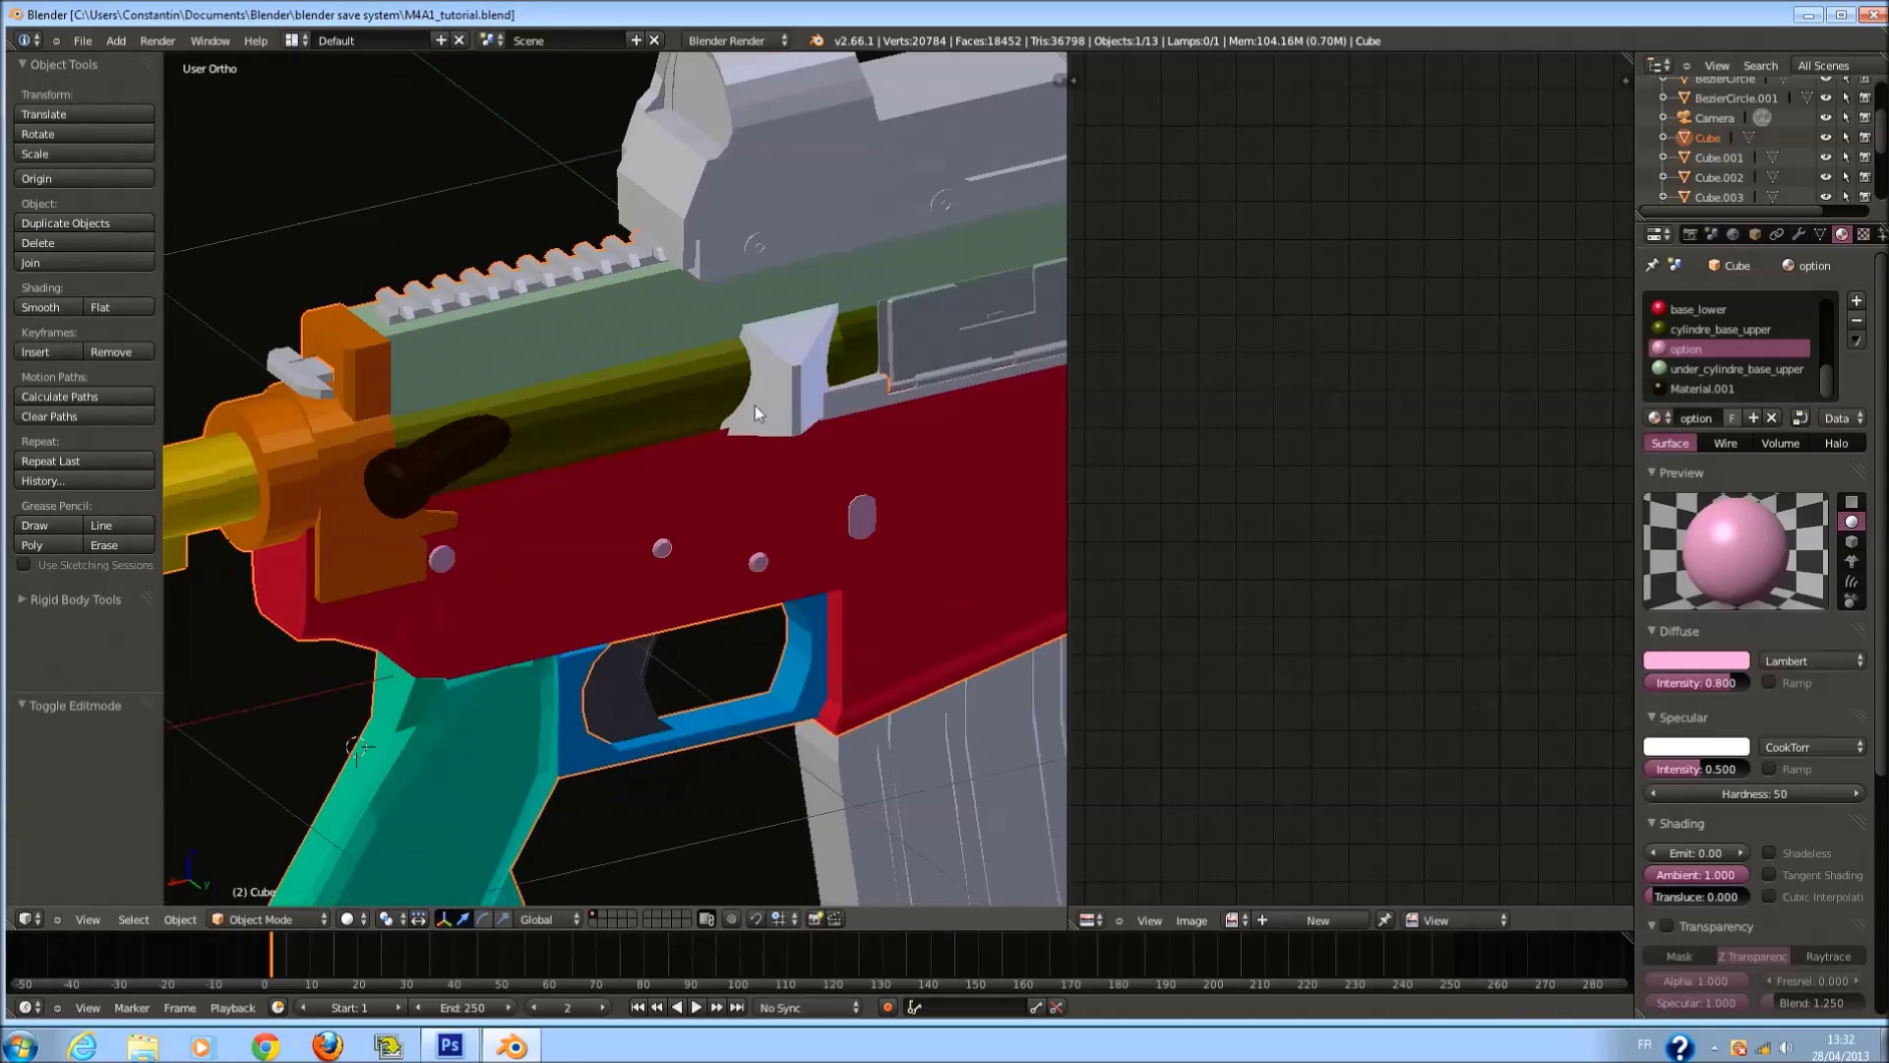
Select the linked deflector faces and assign the cylindre_base_upper material to them.
key("Tab")
right_click(754, 361)
key("l")
left_click(1692, 370)
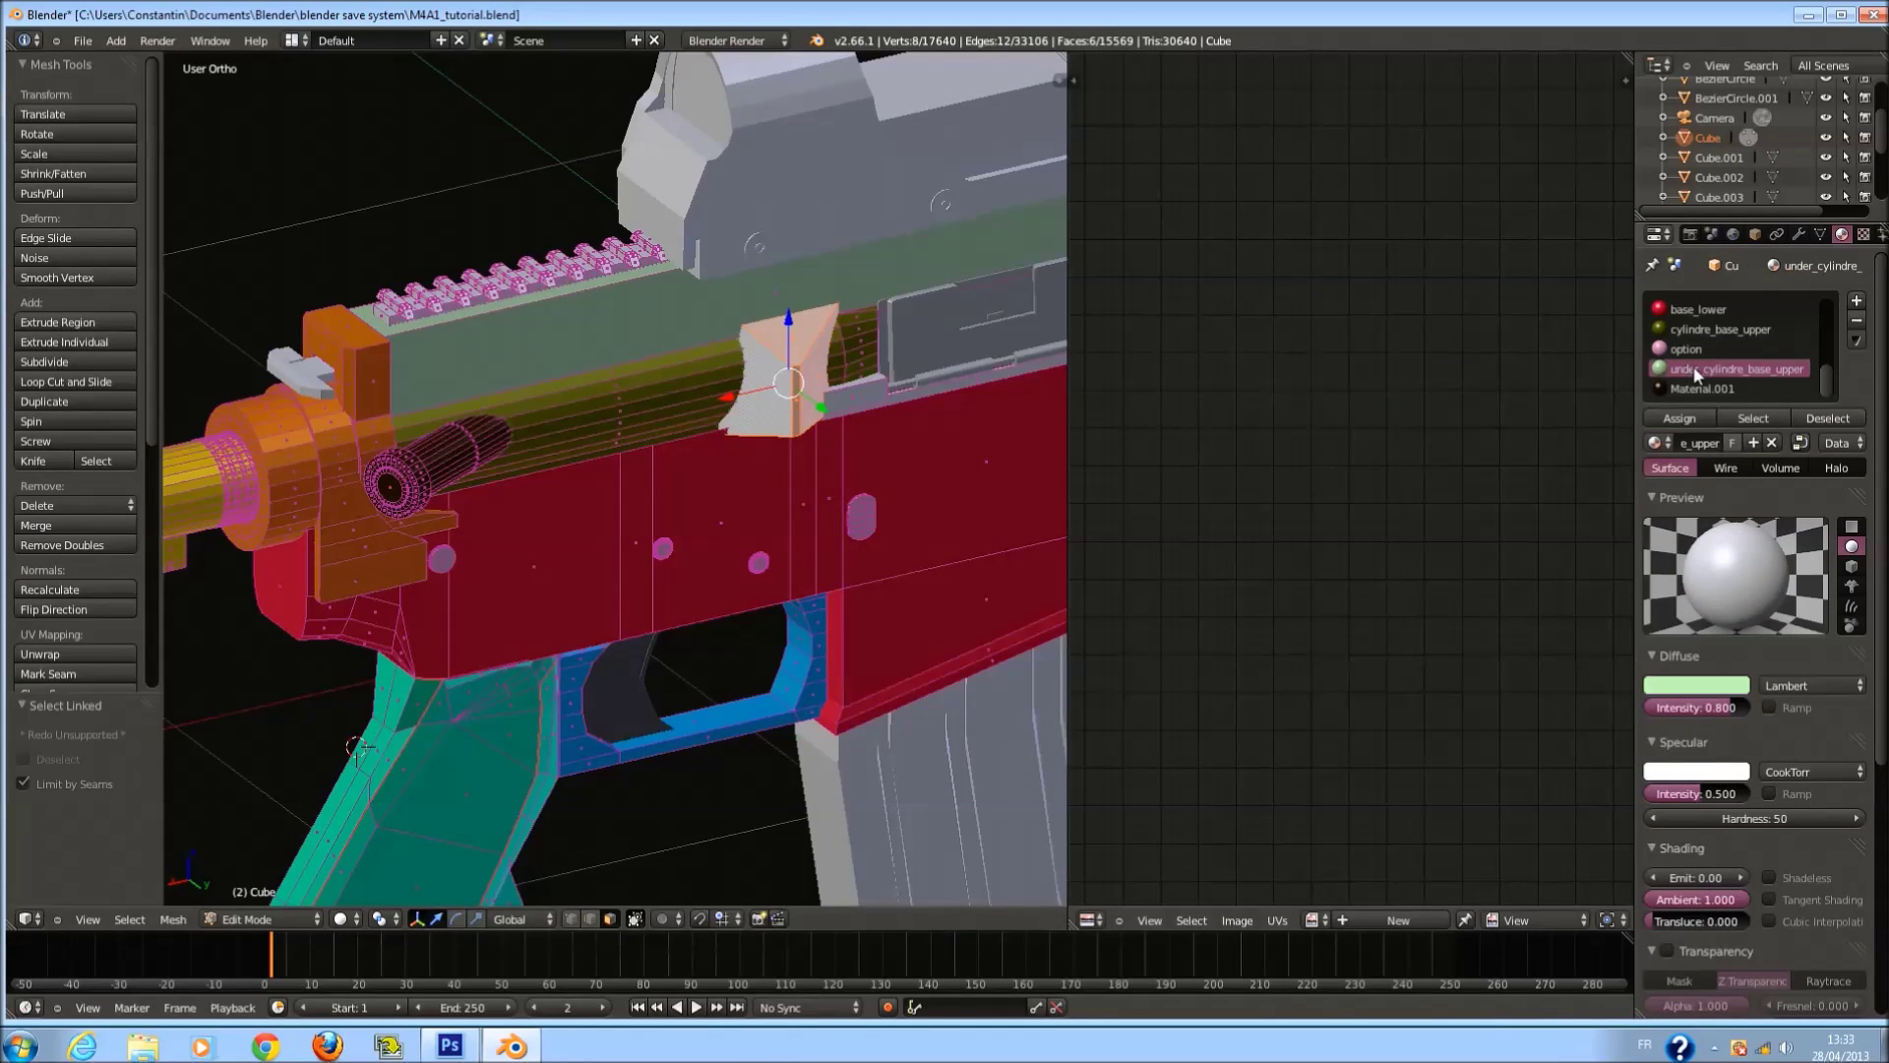
left_click(1716, 330)
left_click(1695, 419)
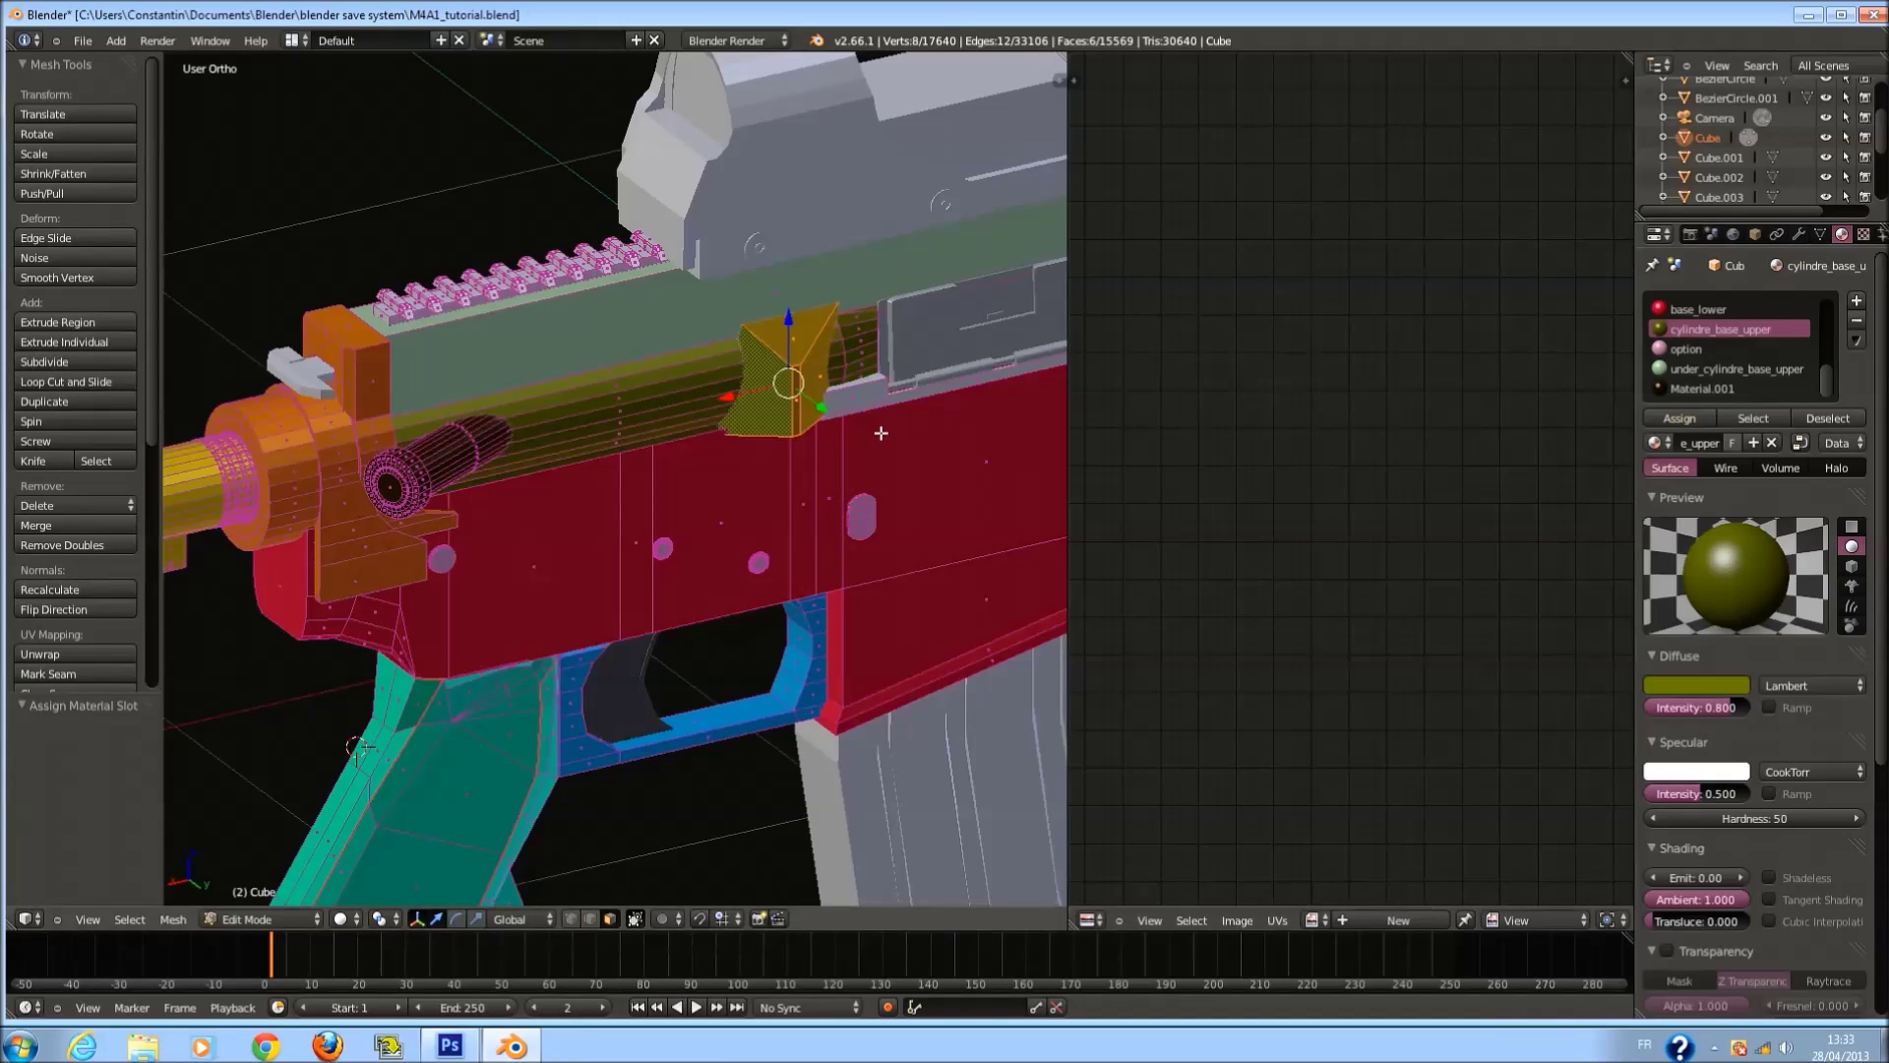
Project the deflector's UVs from the back view, scaled to bounds.
key("ctrl+KP_1")
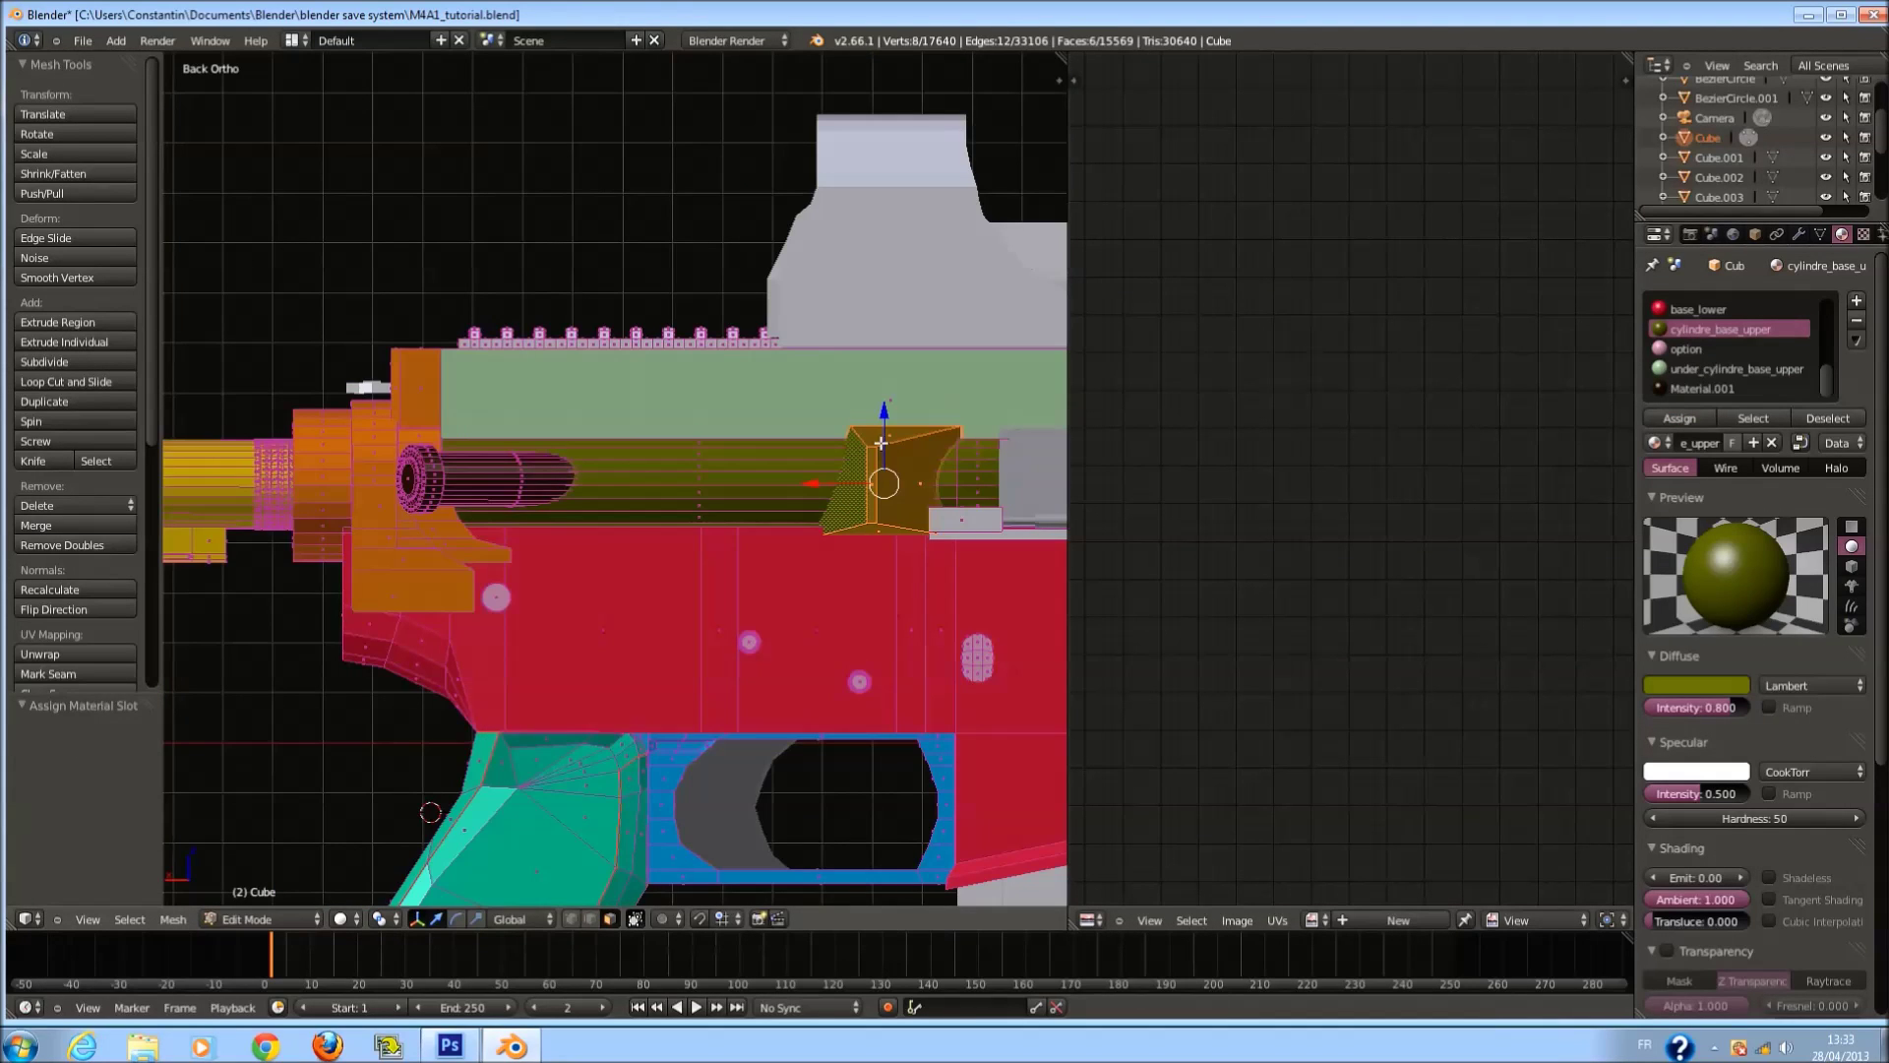
key("u")
left_click(880, 439)
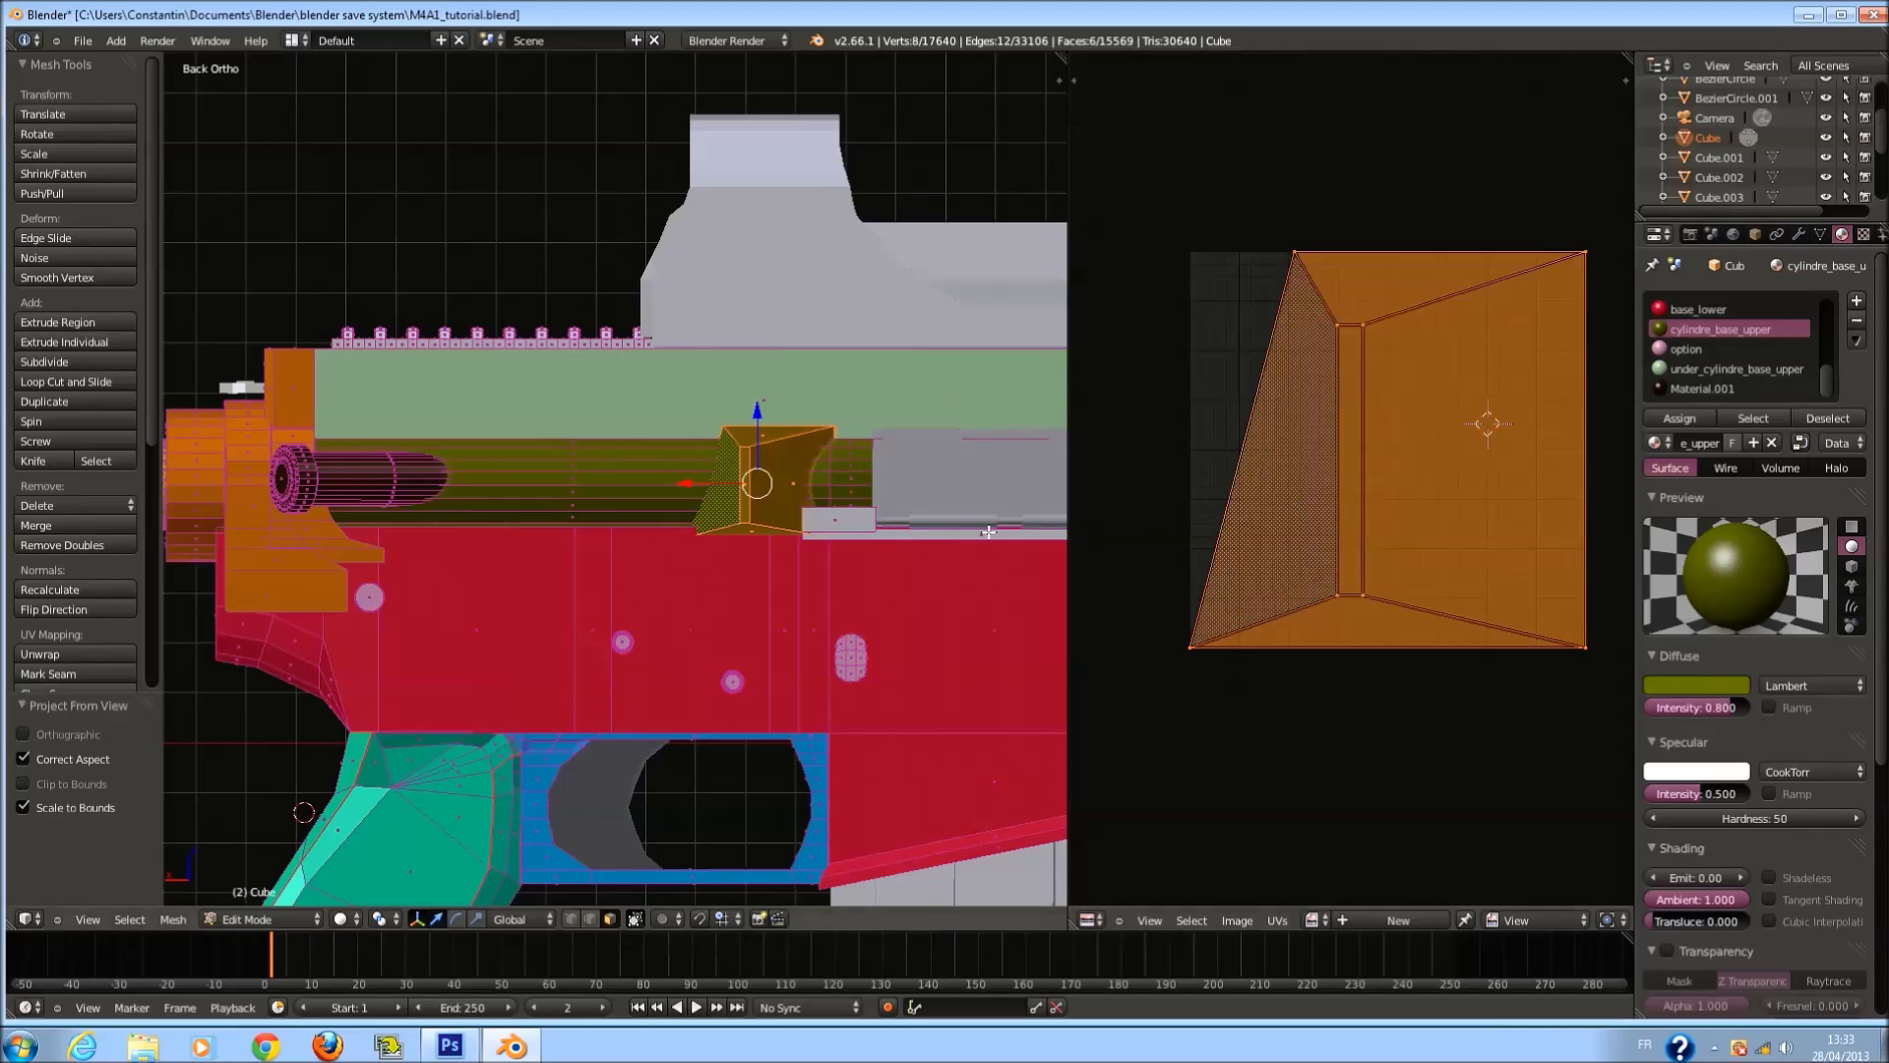
Scale the deflector's UV island down and move it to the upper edge of the UV square.
key("a")
key("a")
key("s")
left_click(1433, 472)
key("g")
left_click(1434, 286)
With the whole mesh's UVs shown, select only the deflector's island and scale it by 0.477.
key("a")
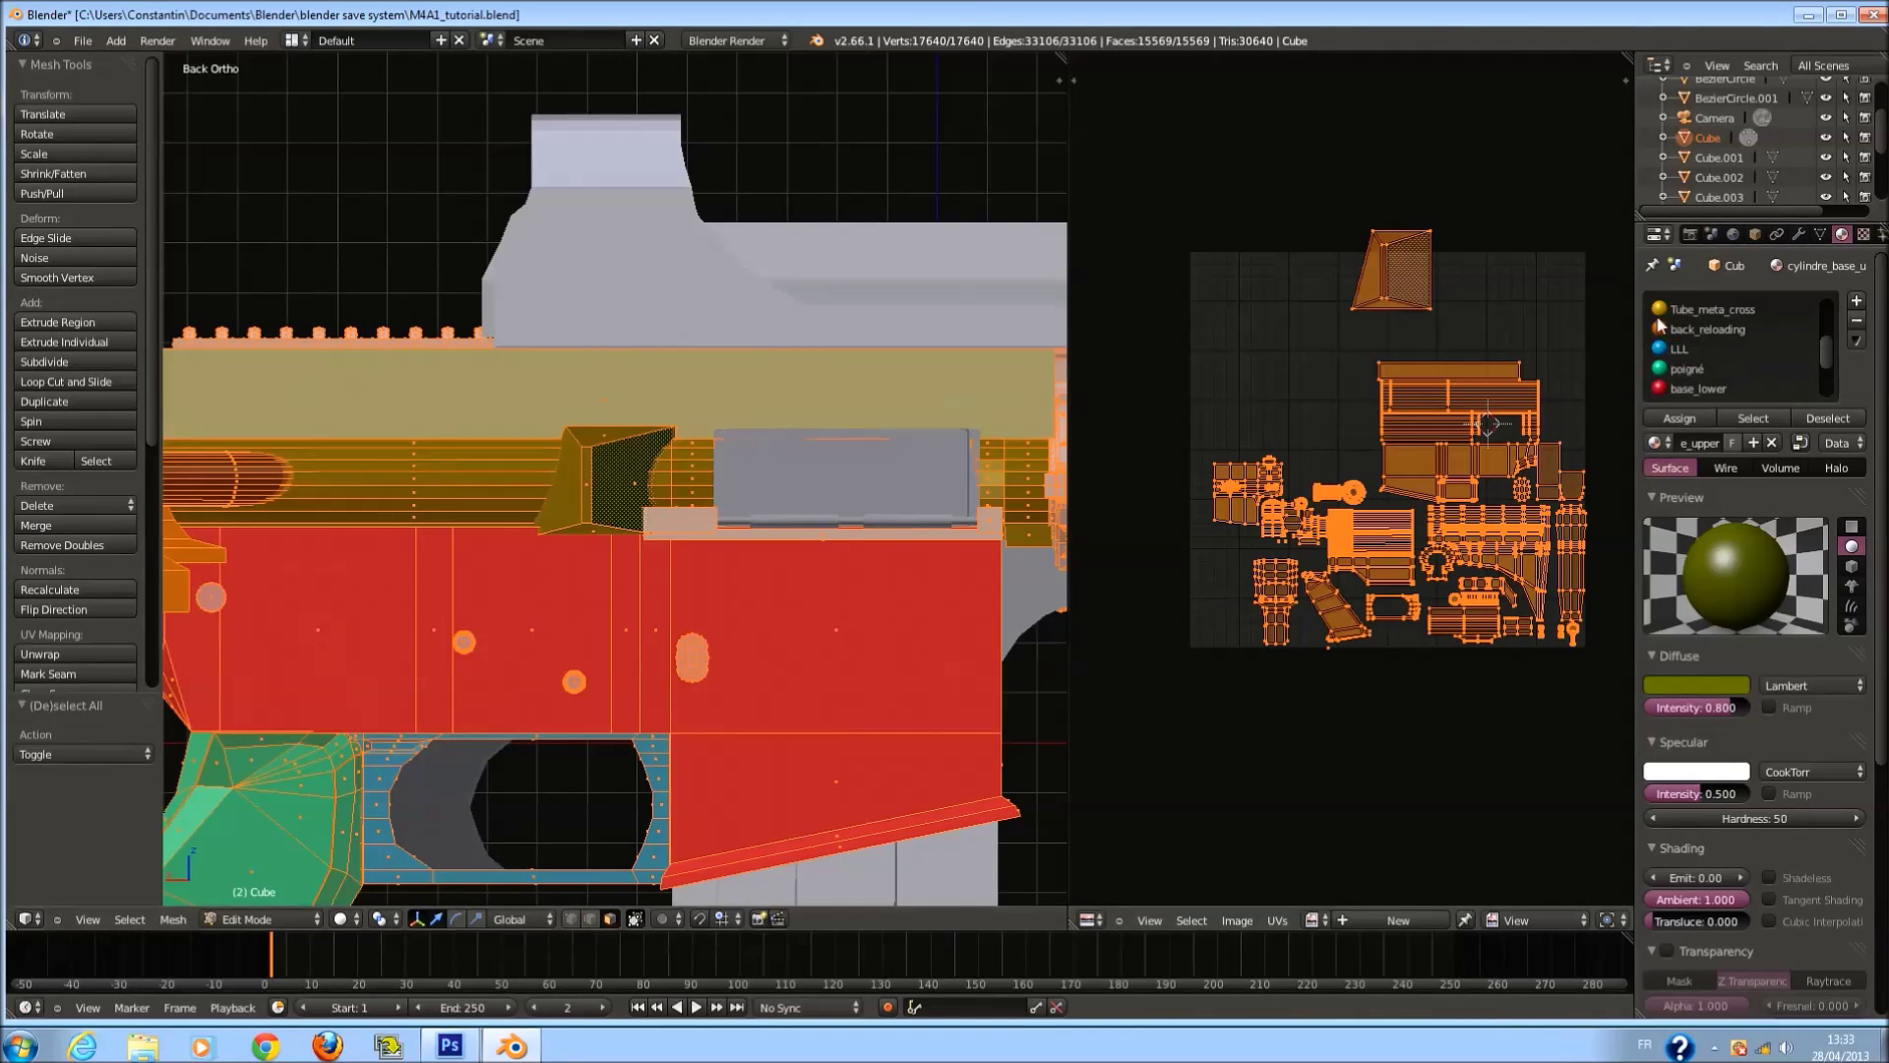
scroll(1281, 443, "up", 3)
middle_click_drag(1281, 442, 1151, 601)
key("a")
key("l")
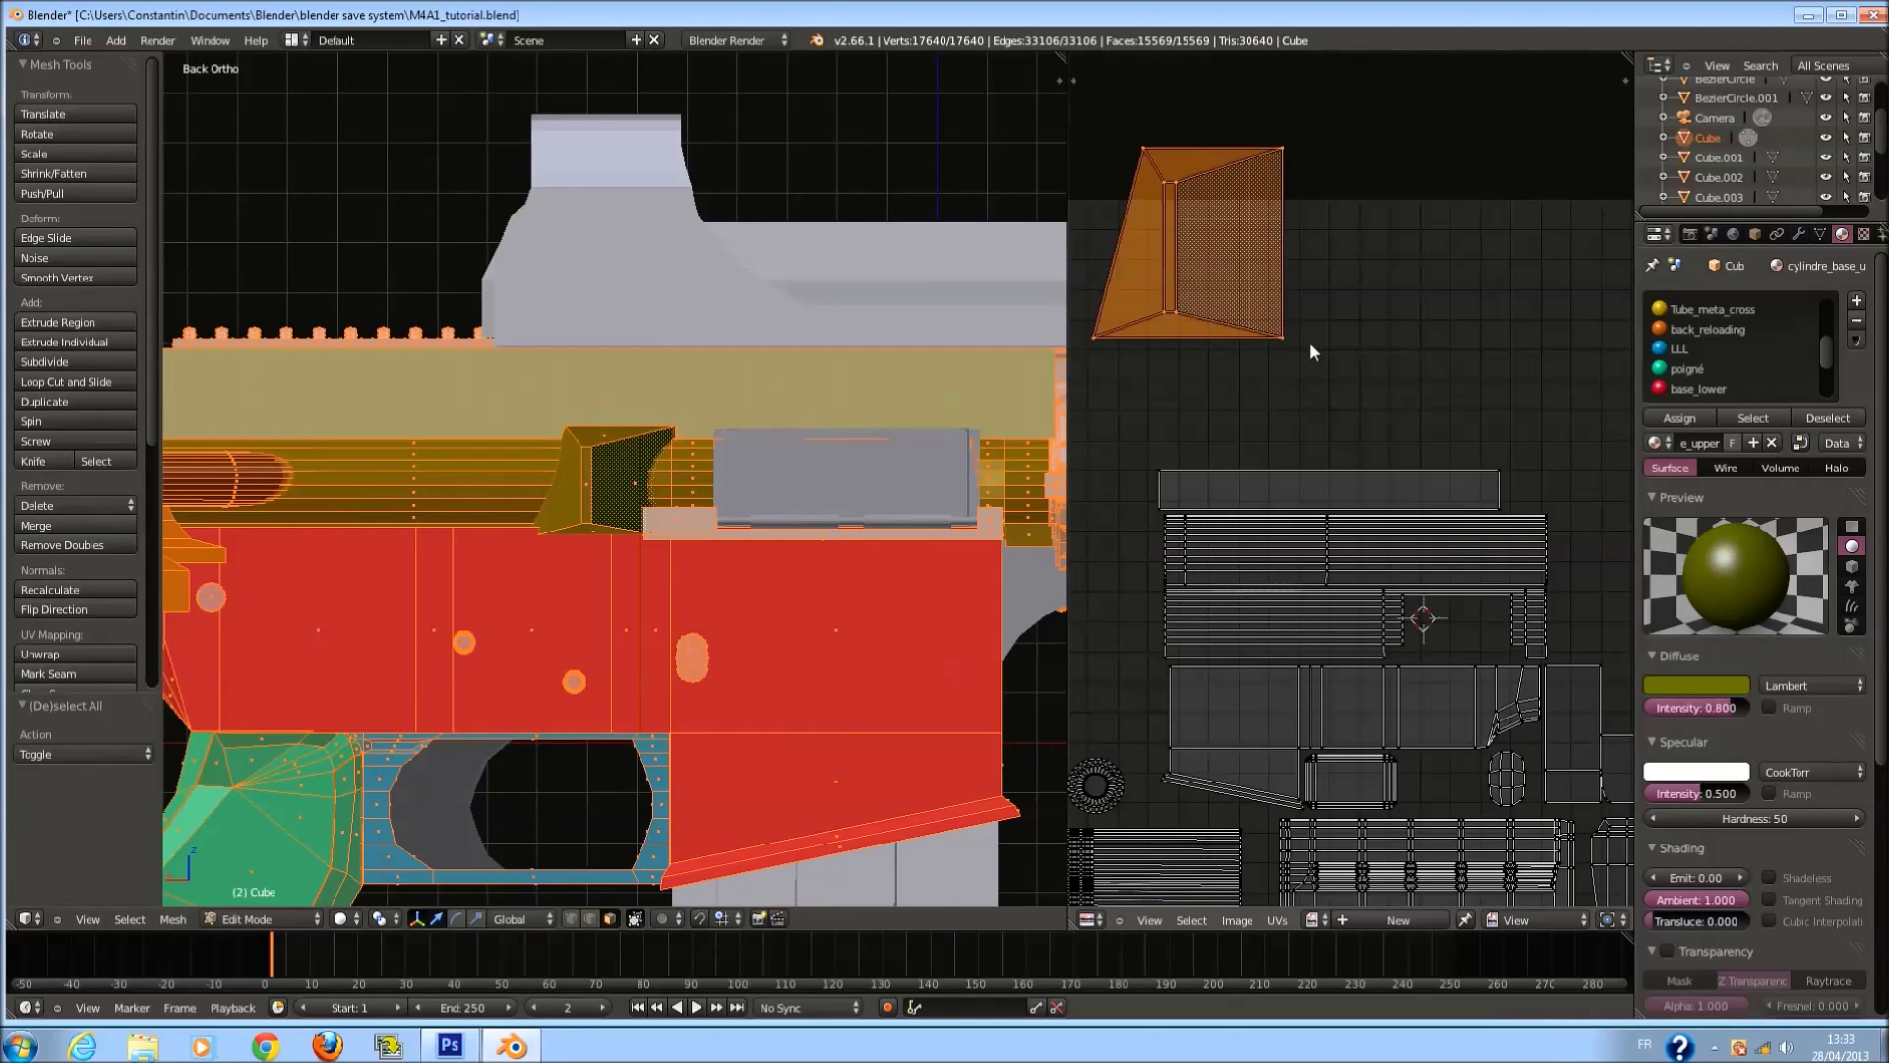
key("s")
left_click(1279, 299)
Save the file, move the deflector's island beside the upper receiver cylinder's islands and scale it by 0.595.
key("ctrl+s")
middle_click_drag(1295, 390, 1336, 380)
key("g")
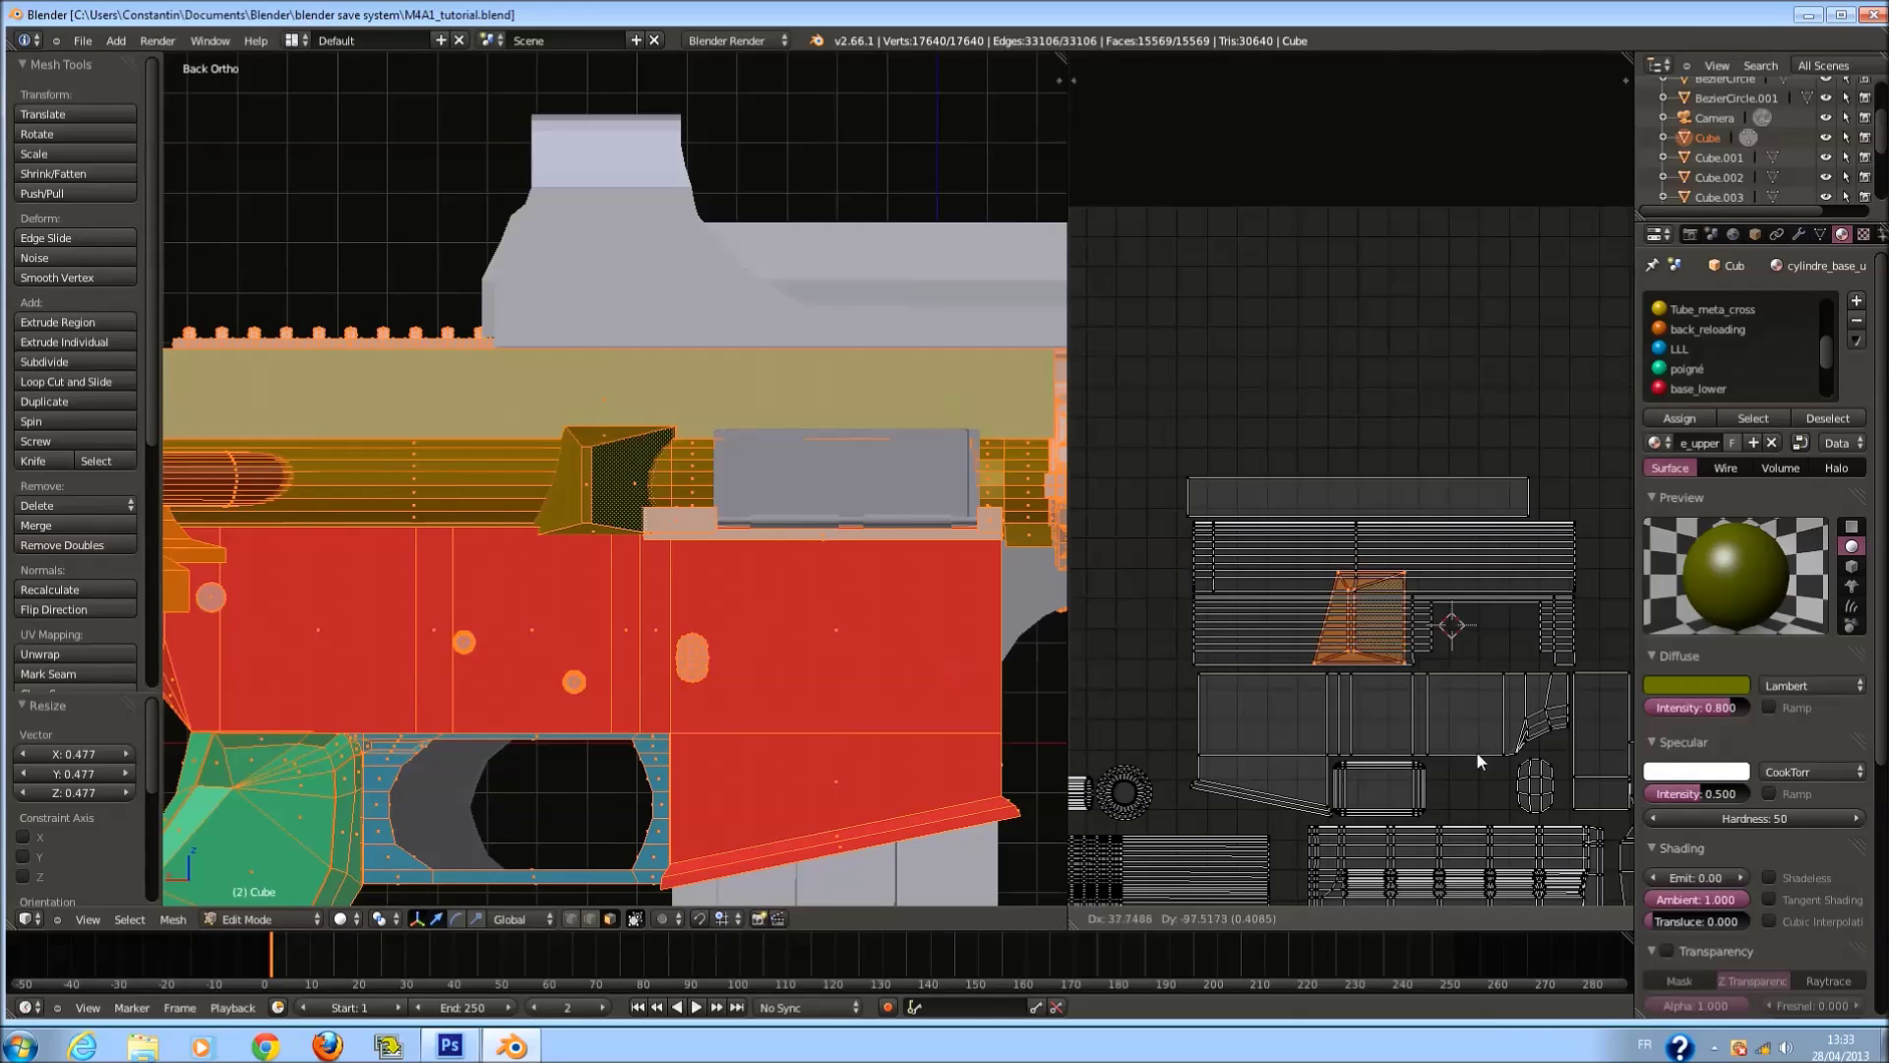
left_click(1251, 761)
key("s")
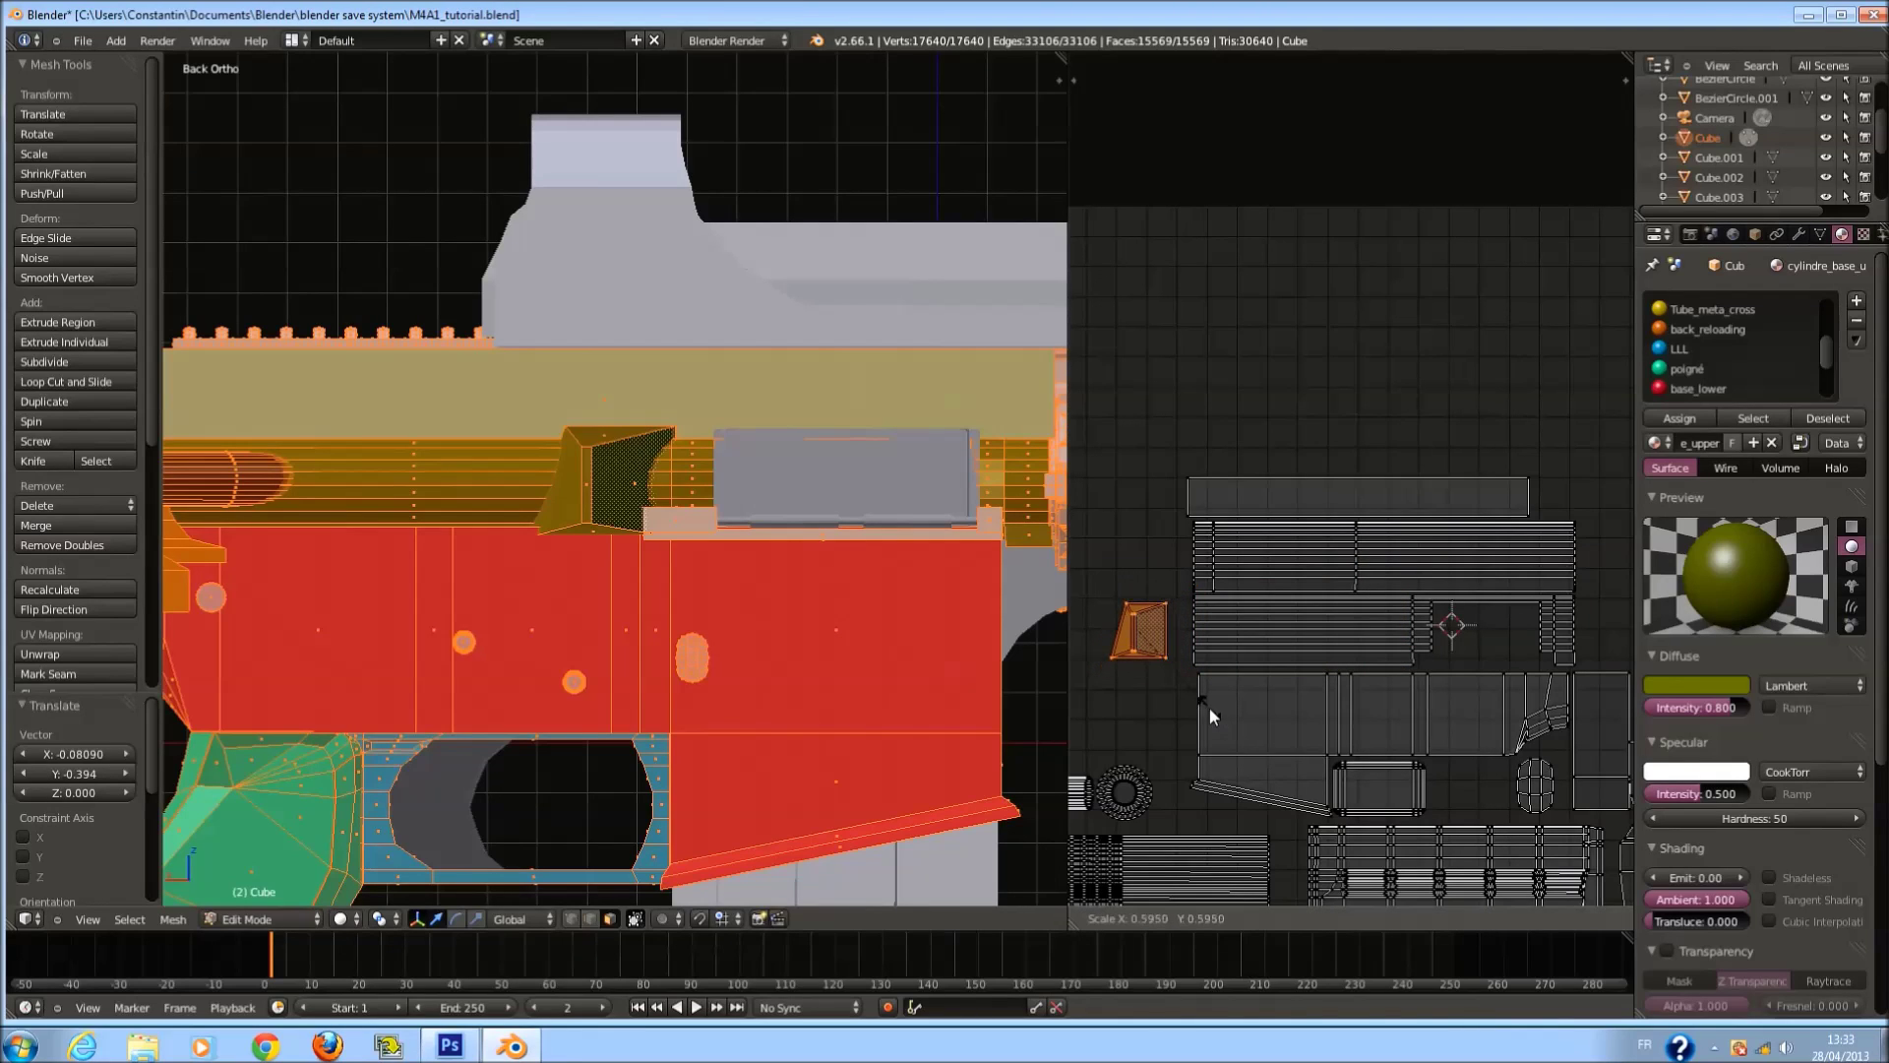
left_click(1233, 694)
key("g")
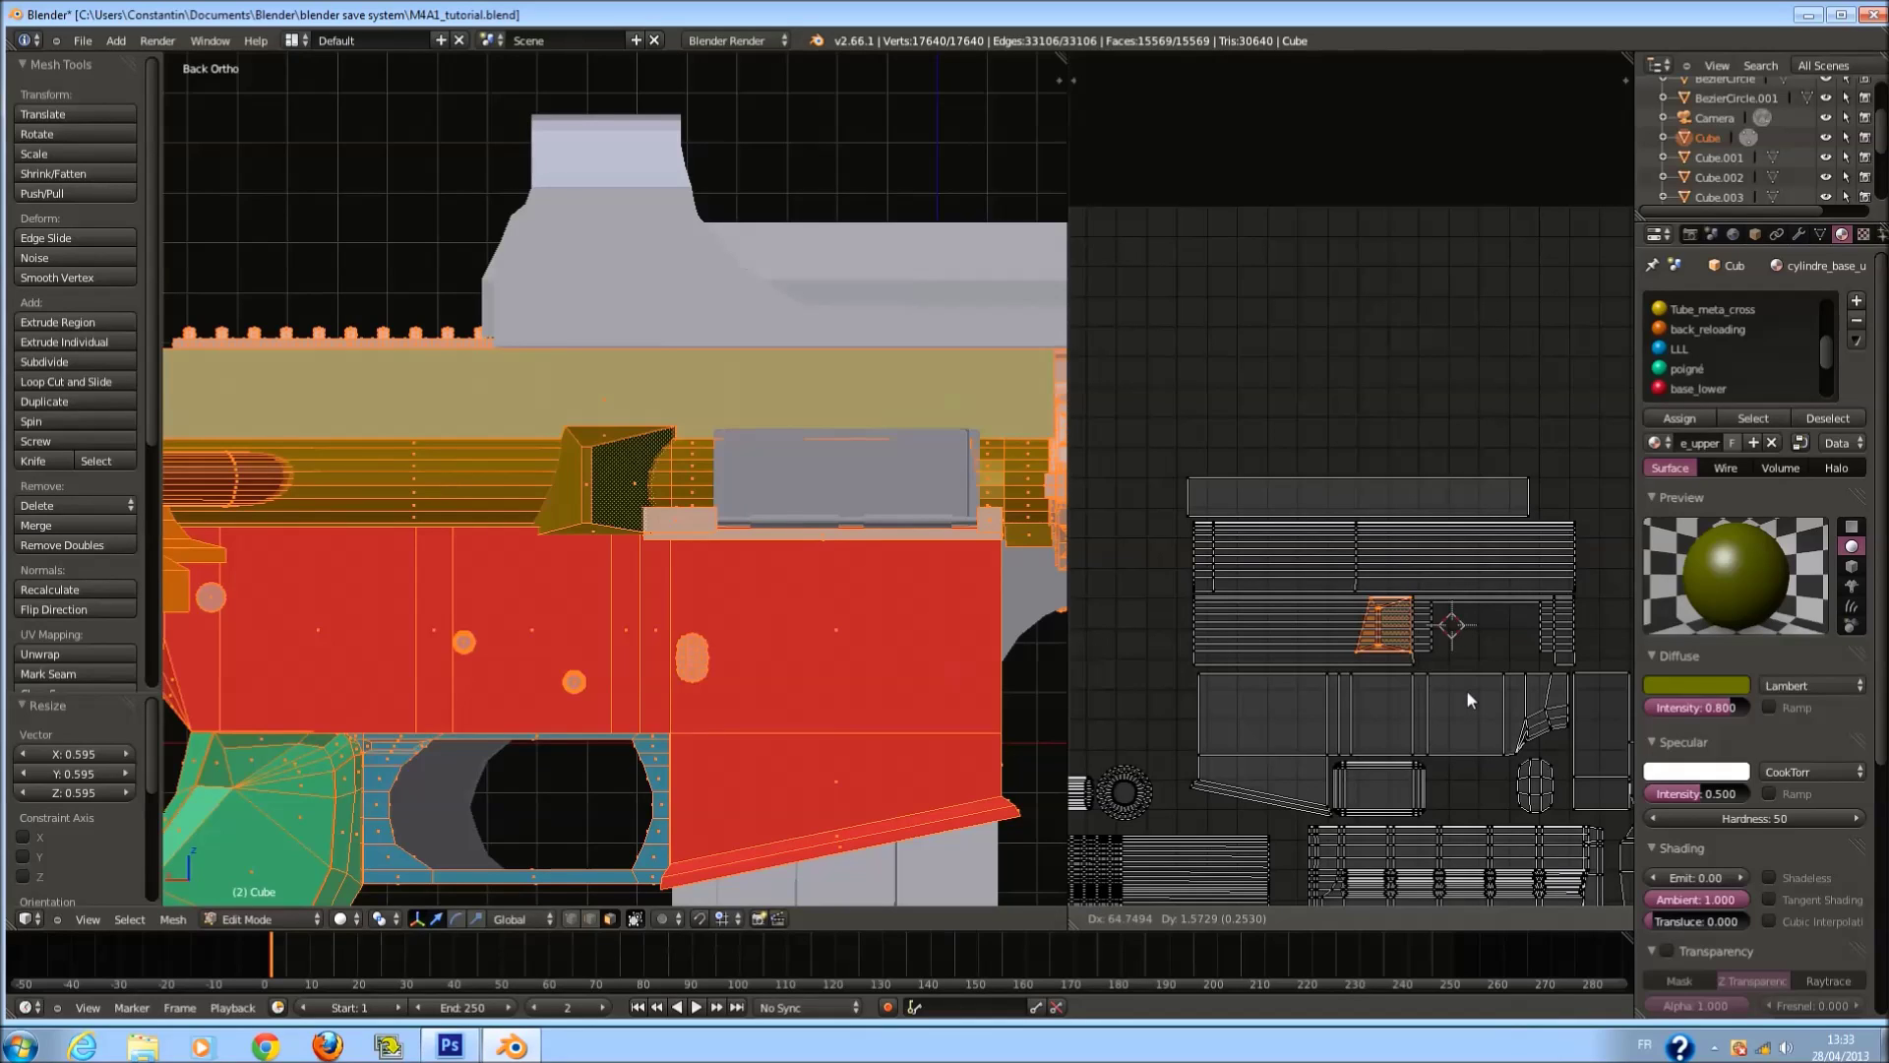
key("Escape")
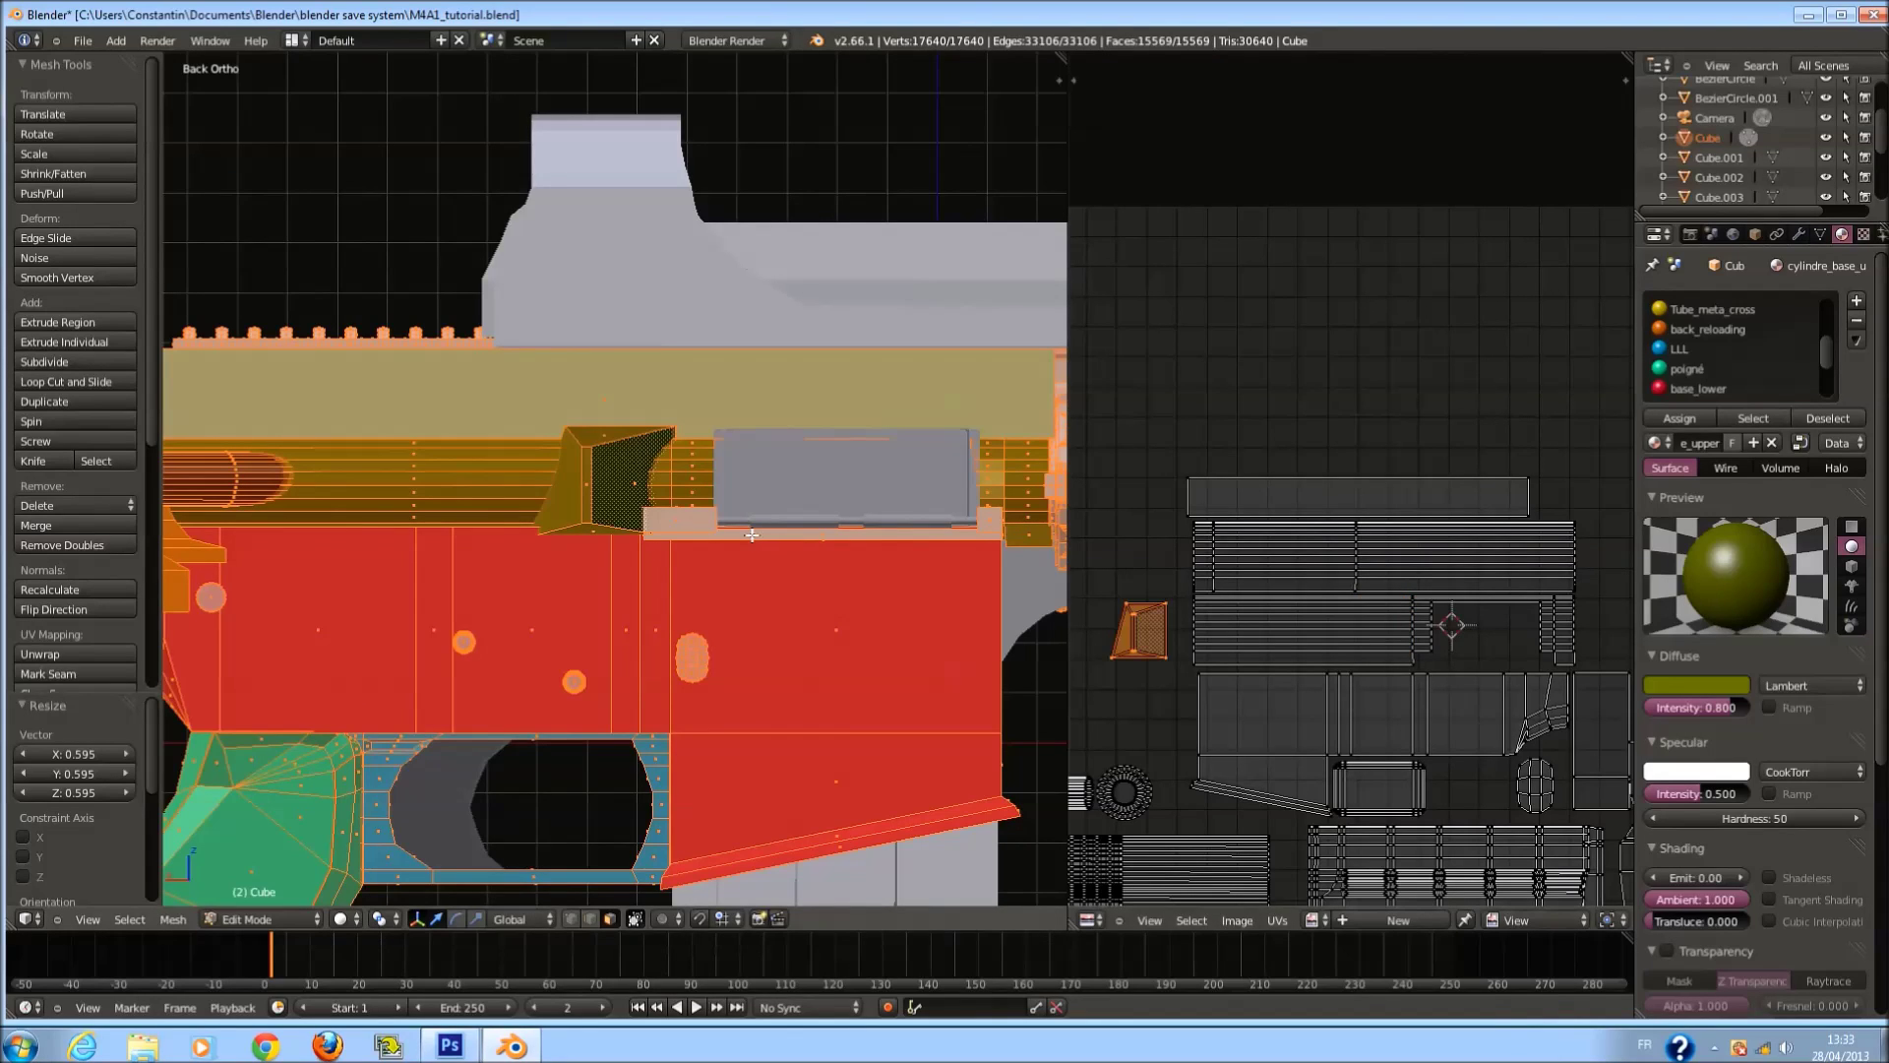
Clear the selection and select all linked faces of the upper receiver cylinder.
scroll(752, 534, "down", 2)
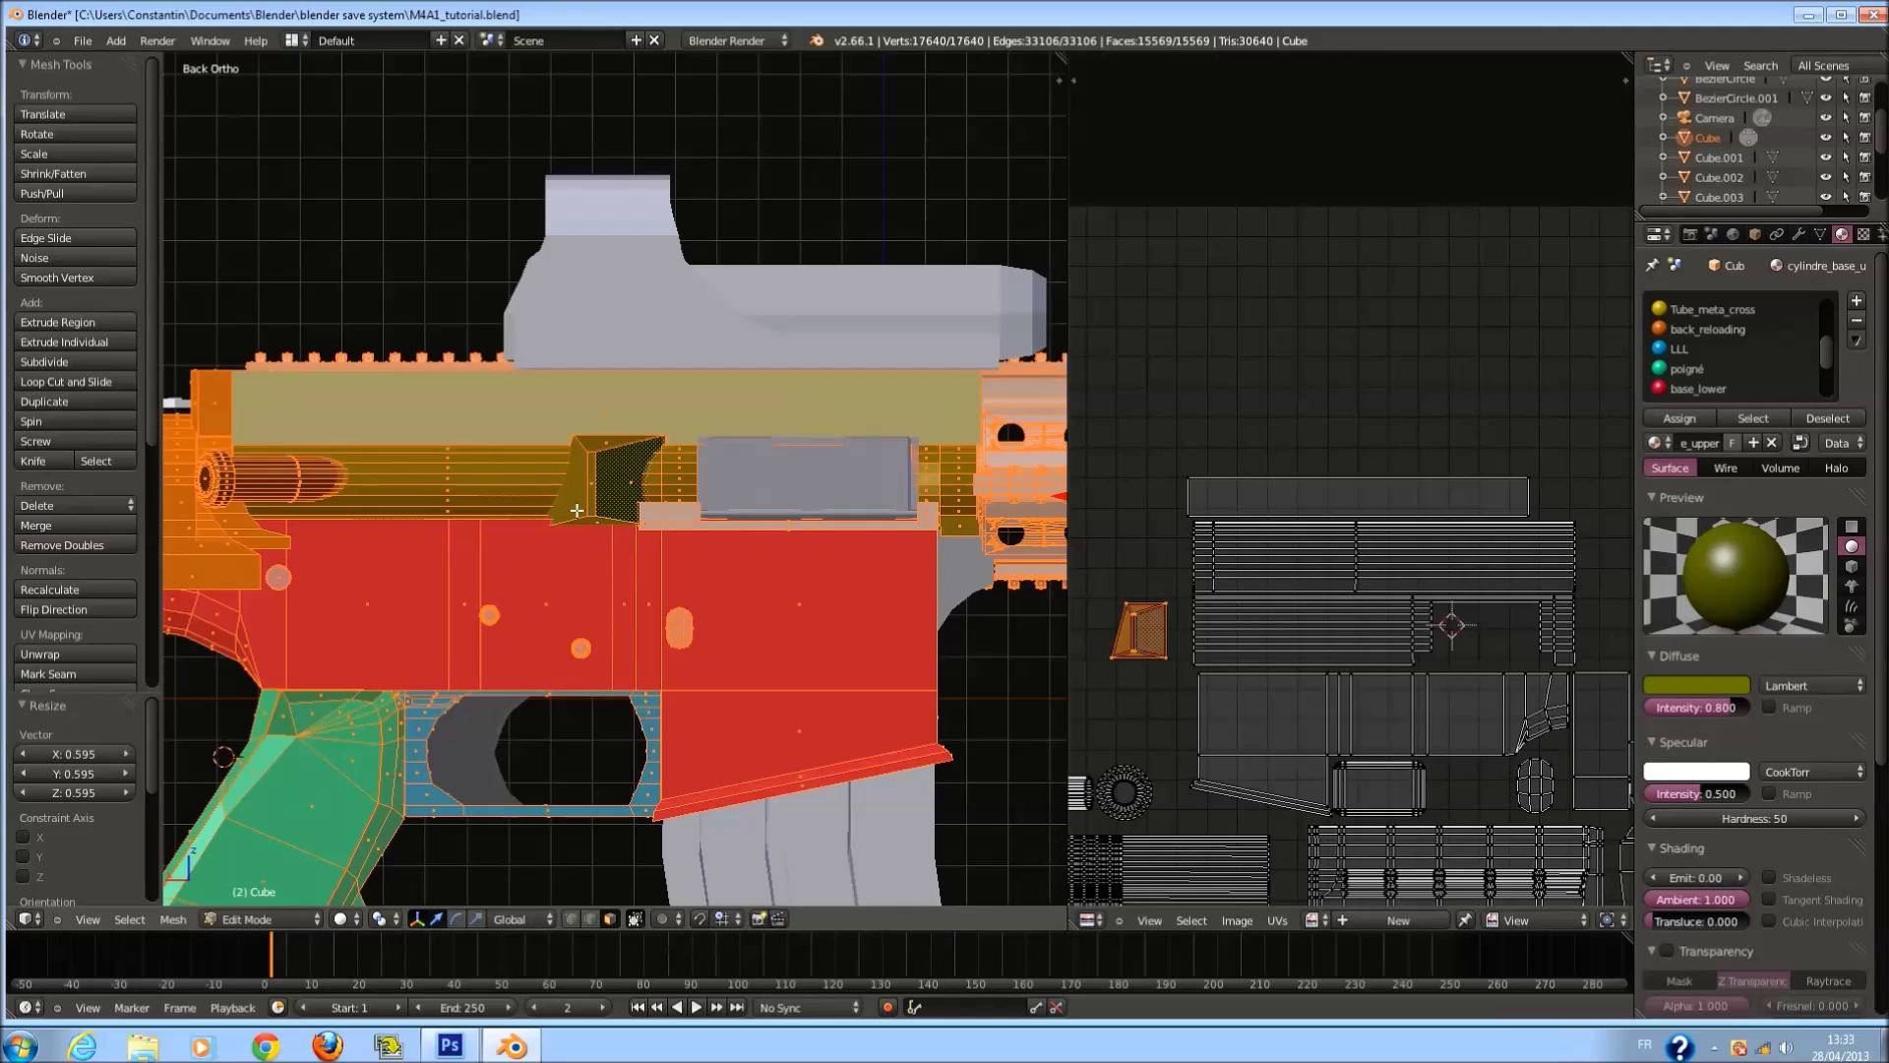
key("KP_7")
middle_click_drag(552, 498, 512, 435)
key("a")
key("l")
key("l")
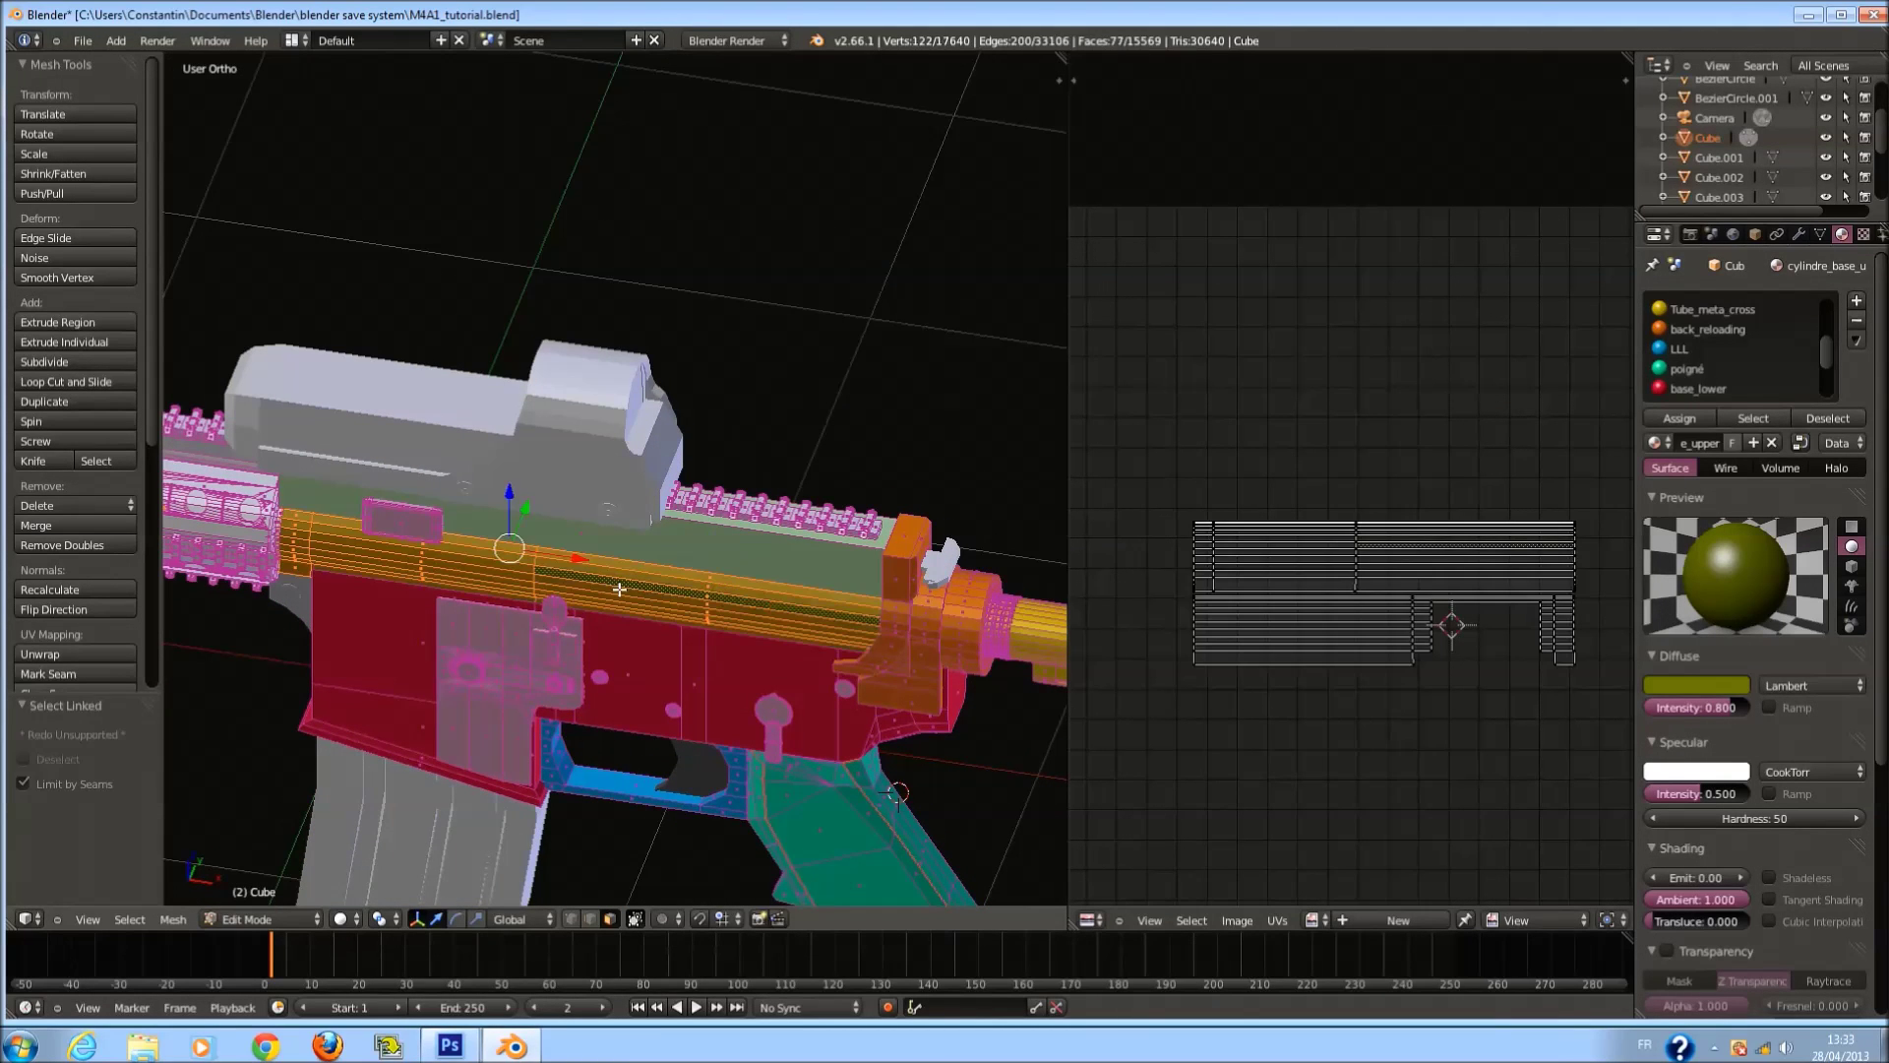
Using circle select in a top wireframe view, deselect the cylinder faces on the side opposite the deflector.
key("KP_7")
key("z")
key("c")
mouse_move(380, 704)
middle_mouse_down()
mouse_move(700, 727)
mouse_move(902, 695)
middle_mouse_up()
right_click(690, 678)
Add the deflector to the selected cylinder faces and project their UVs from the back view, scaled to bounds.
key("ctrl+KP_1")
key("z")
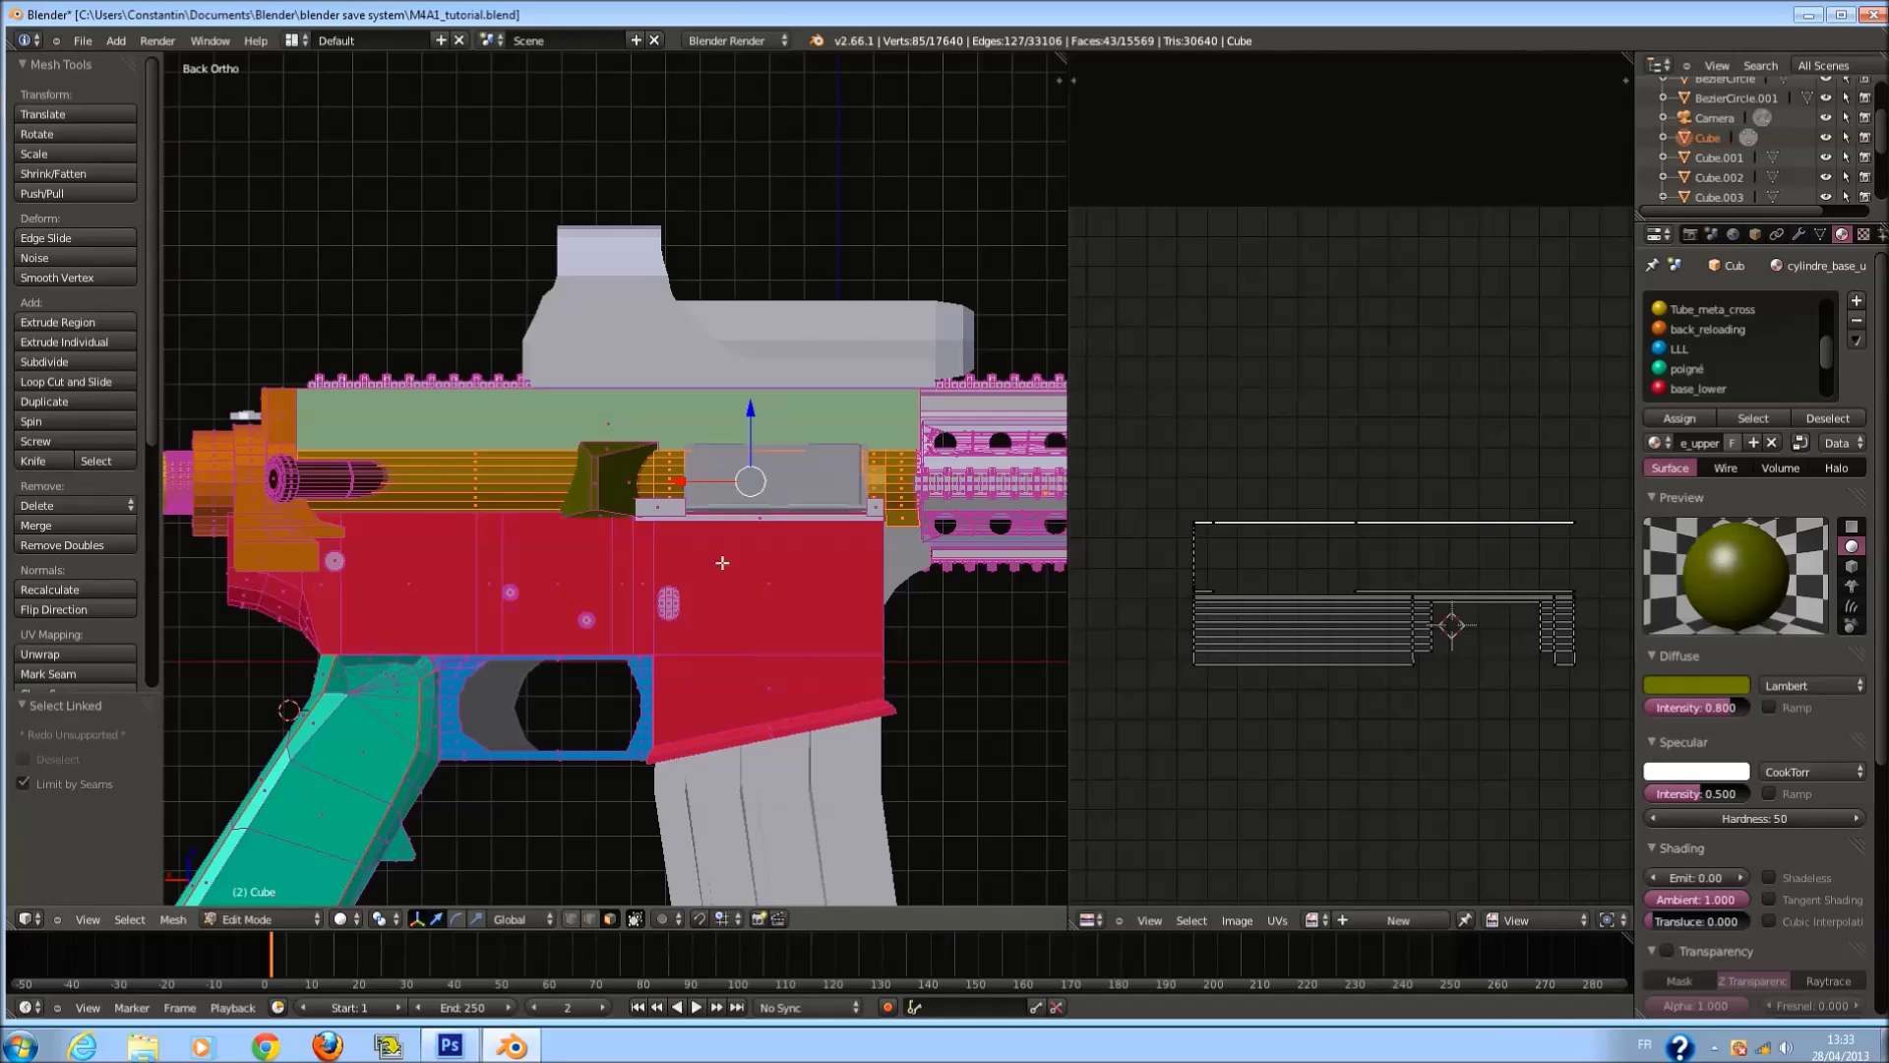
key("l")
key("u")
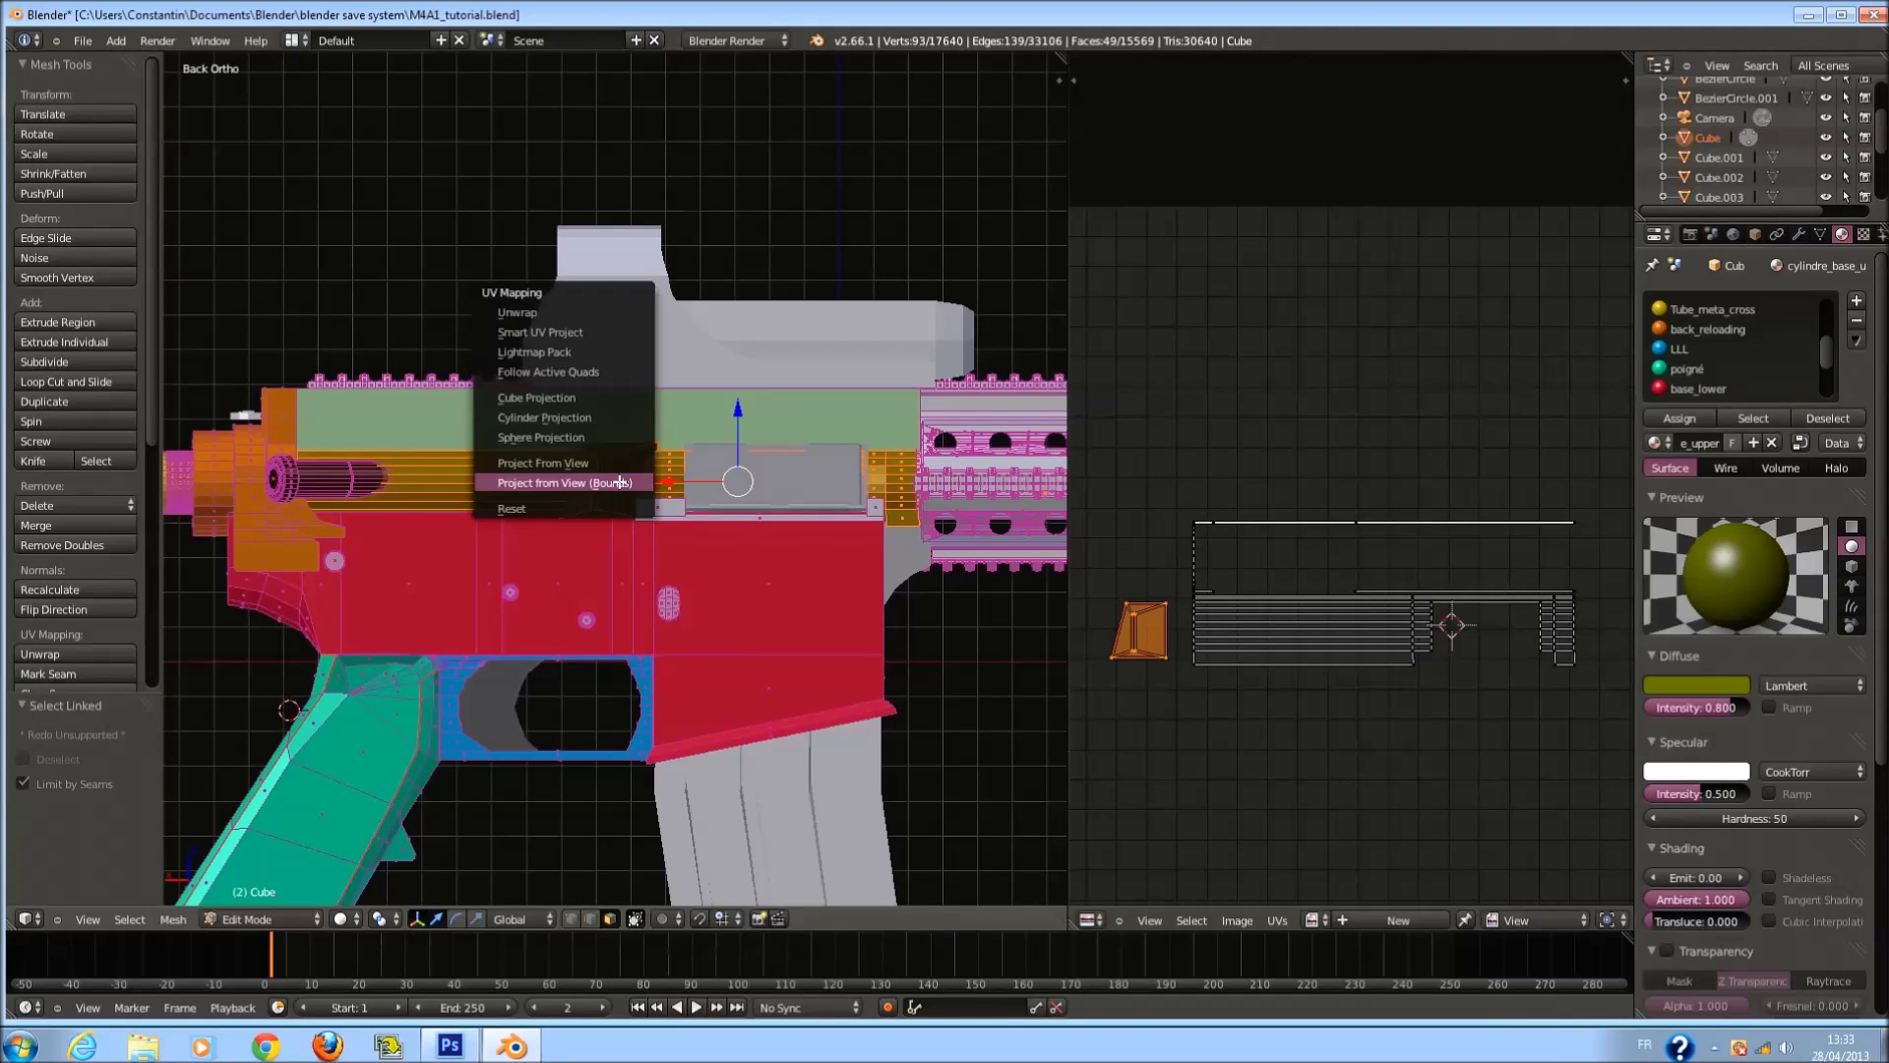
left_click(618, 481)
With the whole mesh's UVs shown, select the combined cylinder and deflector island and scale it by 0.248.
key("a")
key("a")
scroll(1509, 497, "up", 2)
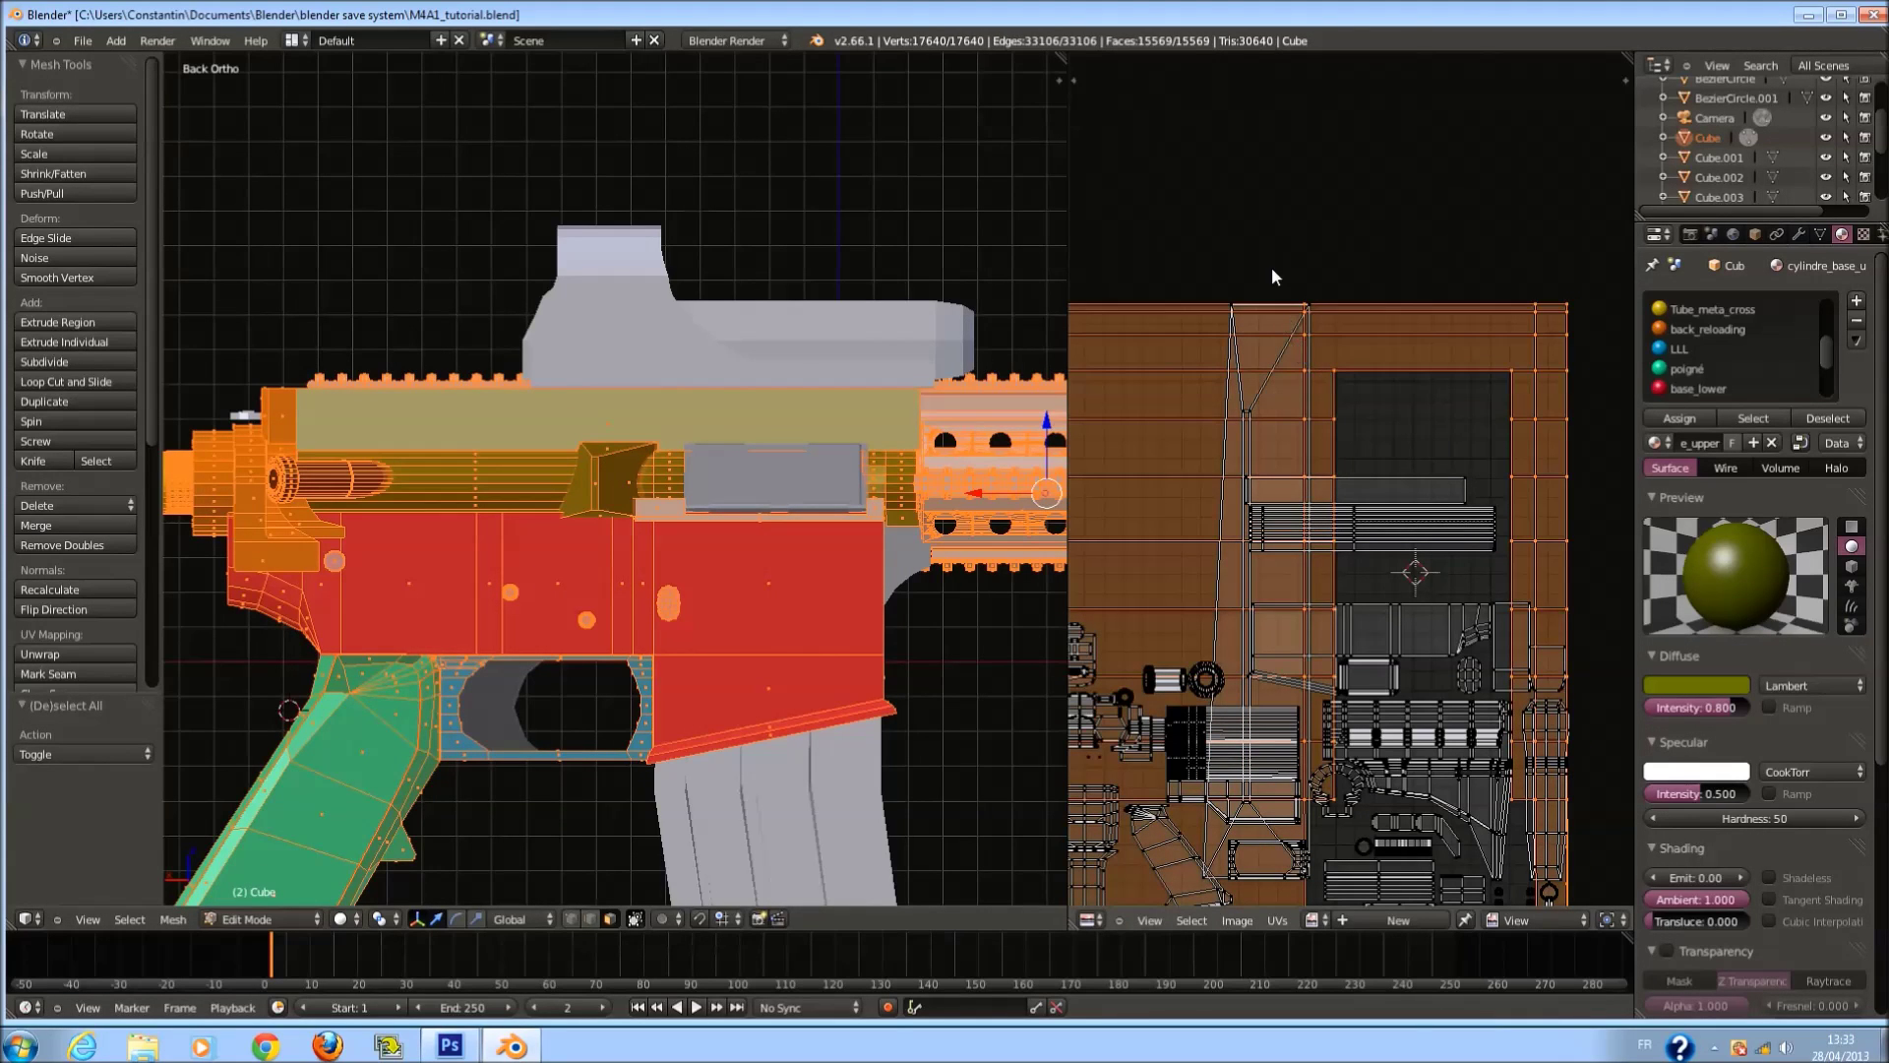
key("a")
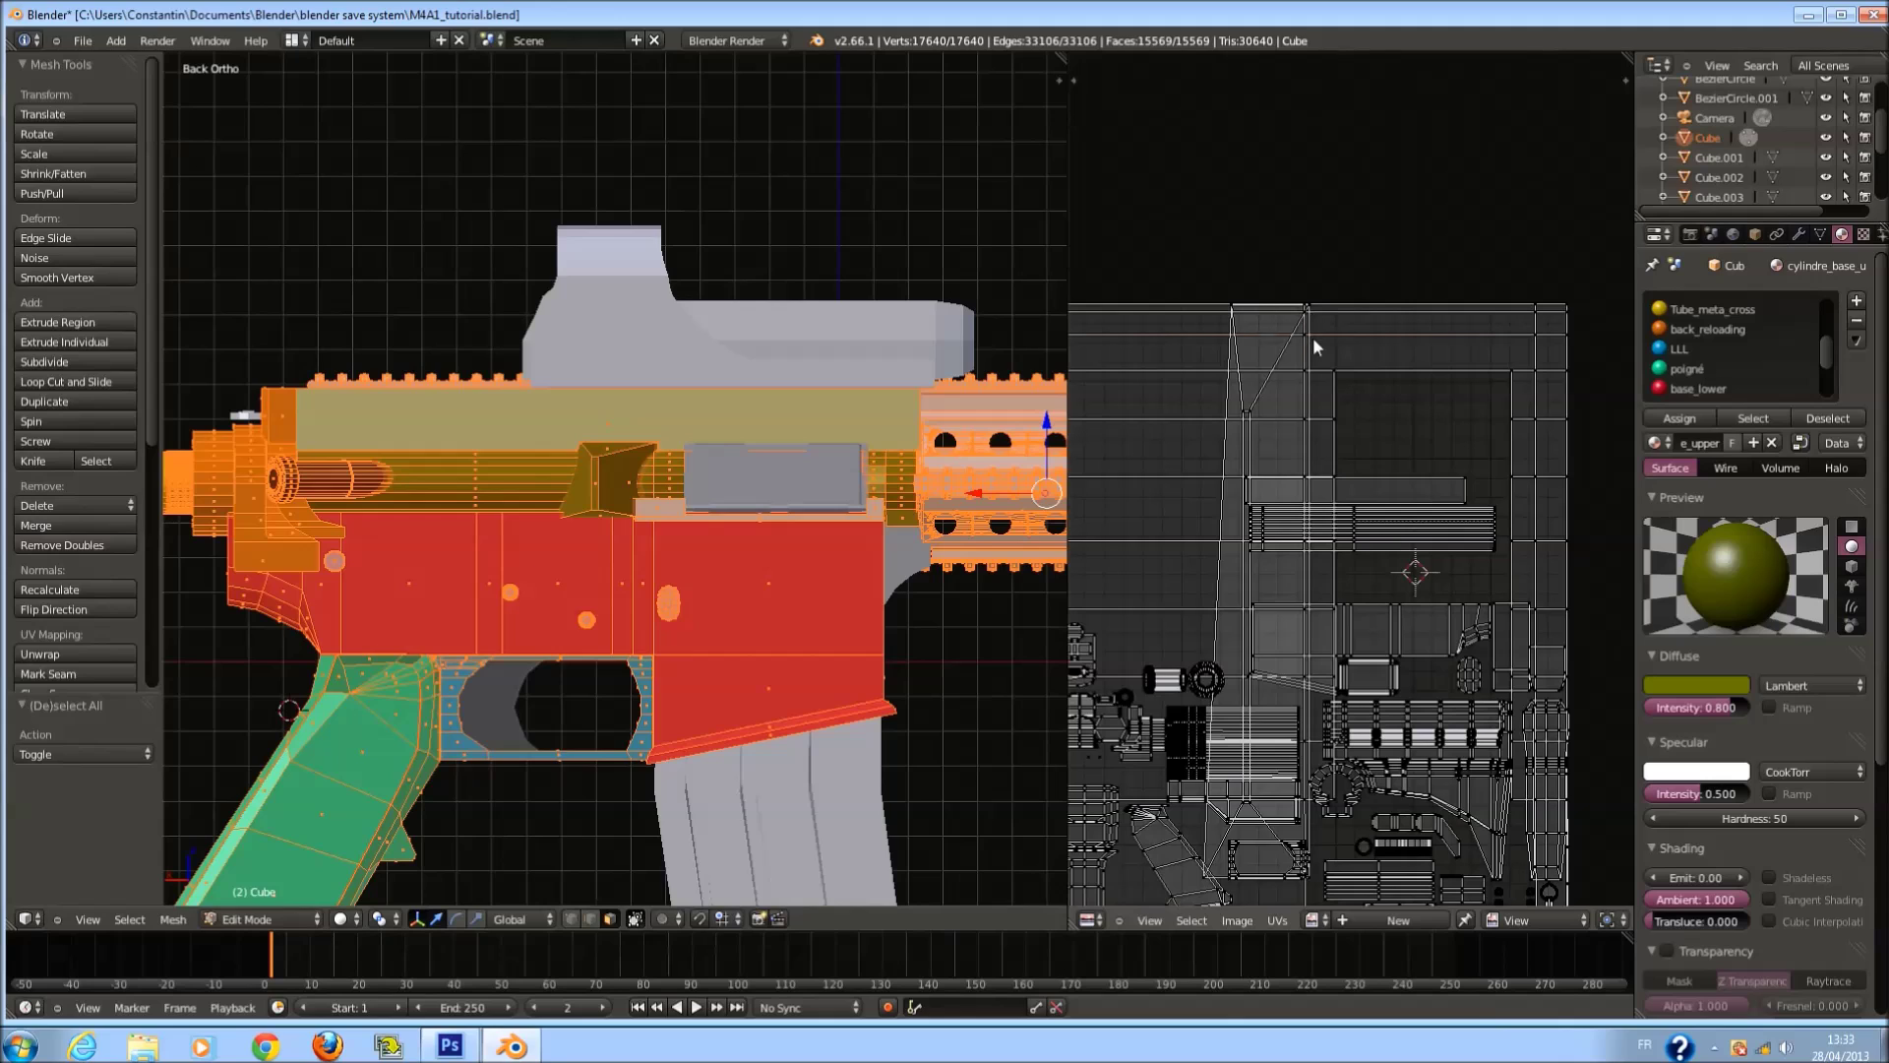
right_click(1309, 305)
key("l")
key("s")
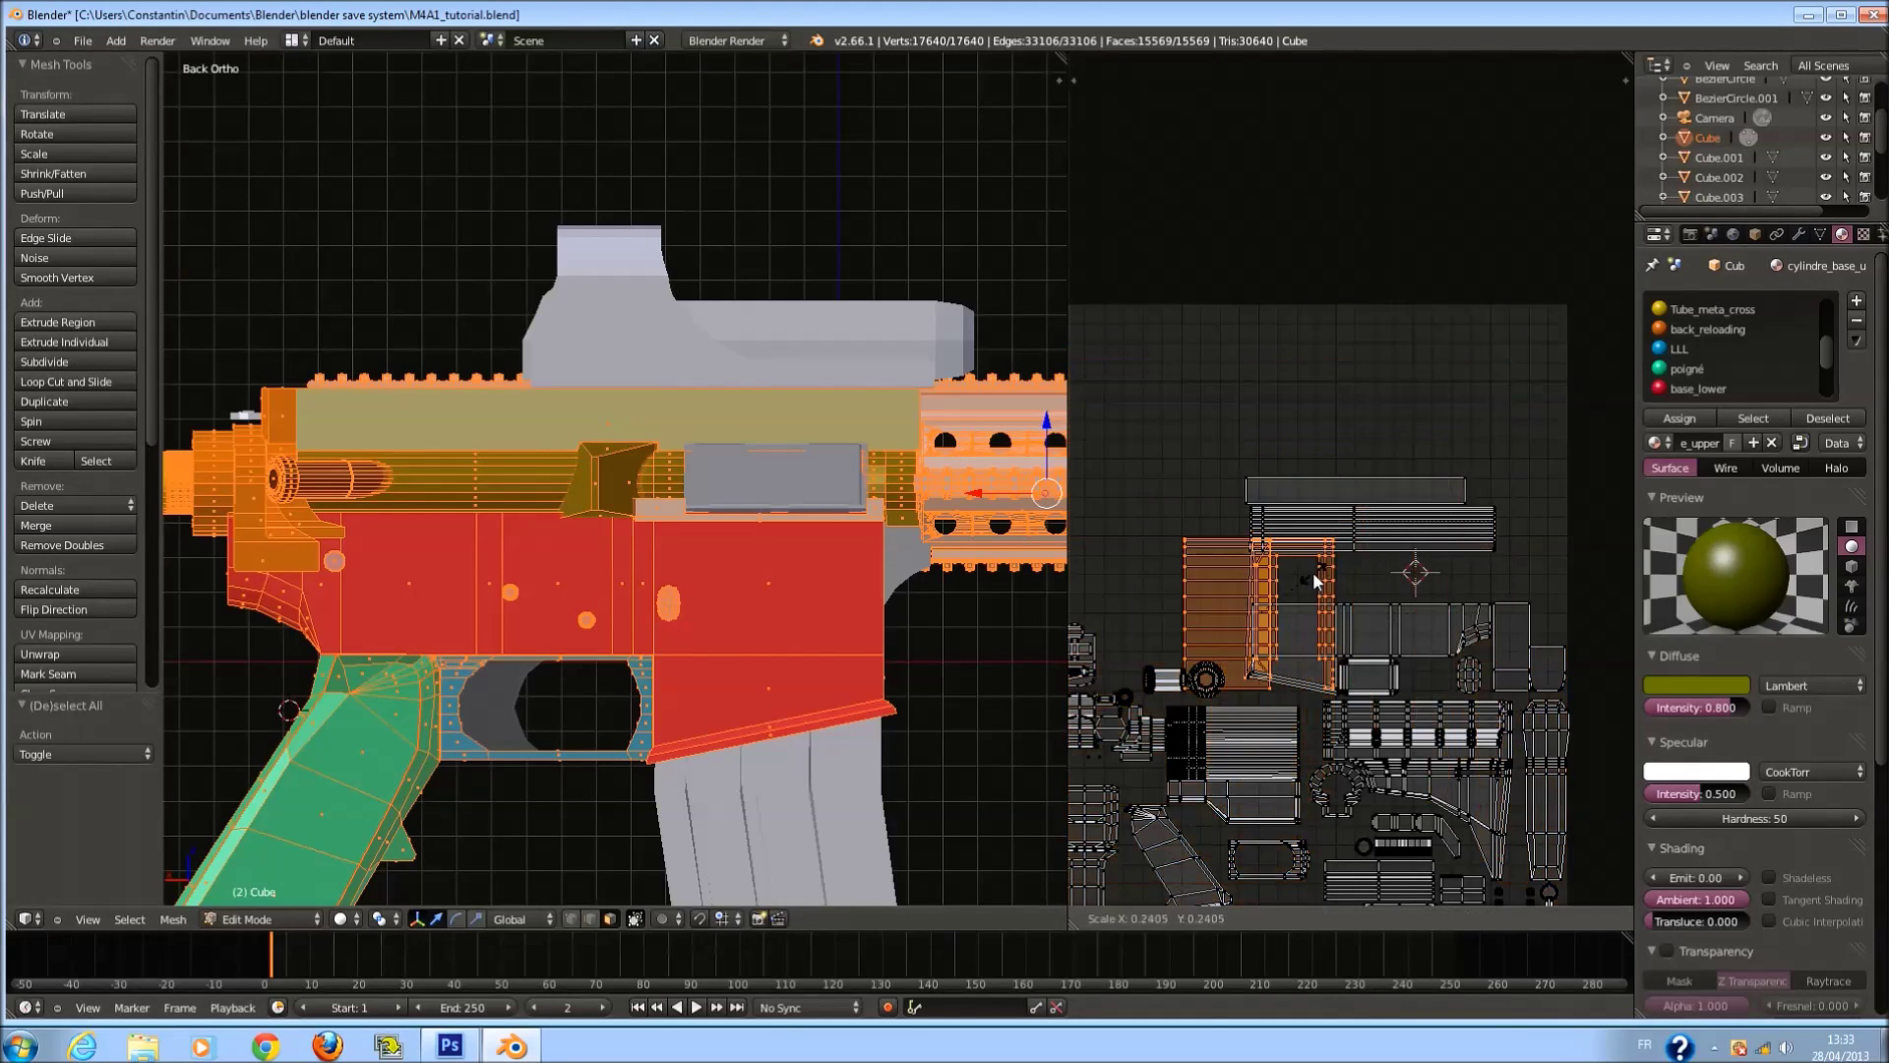
left_click(1315, 573)
scroll(1426, 566, "up", 2)
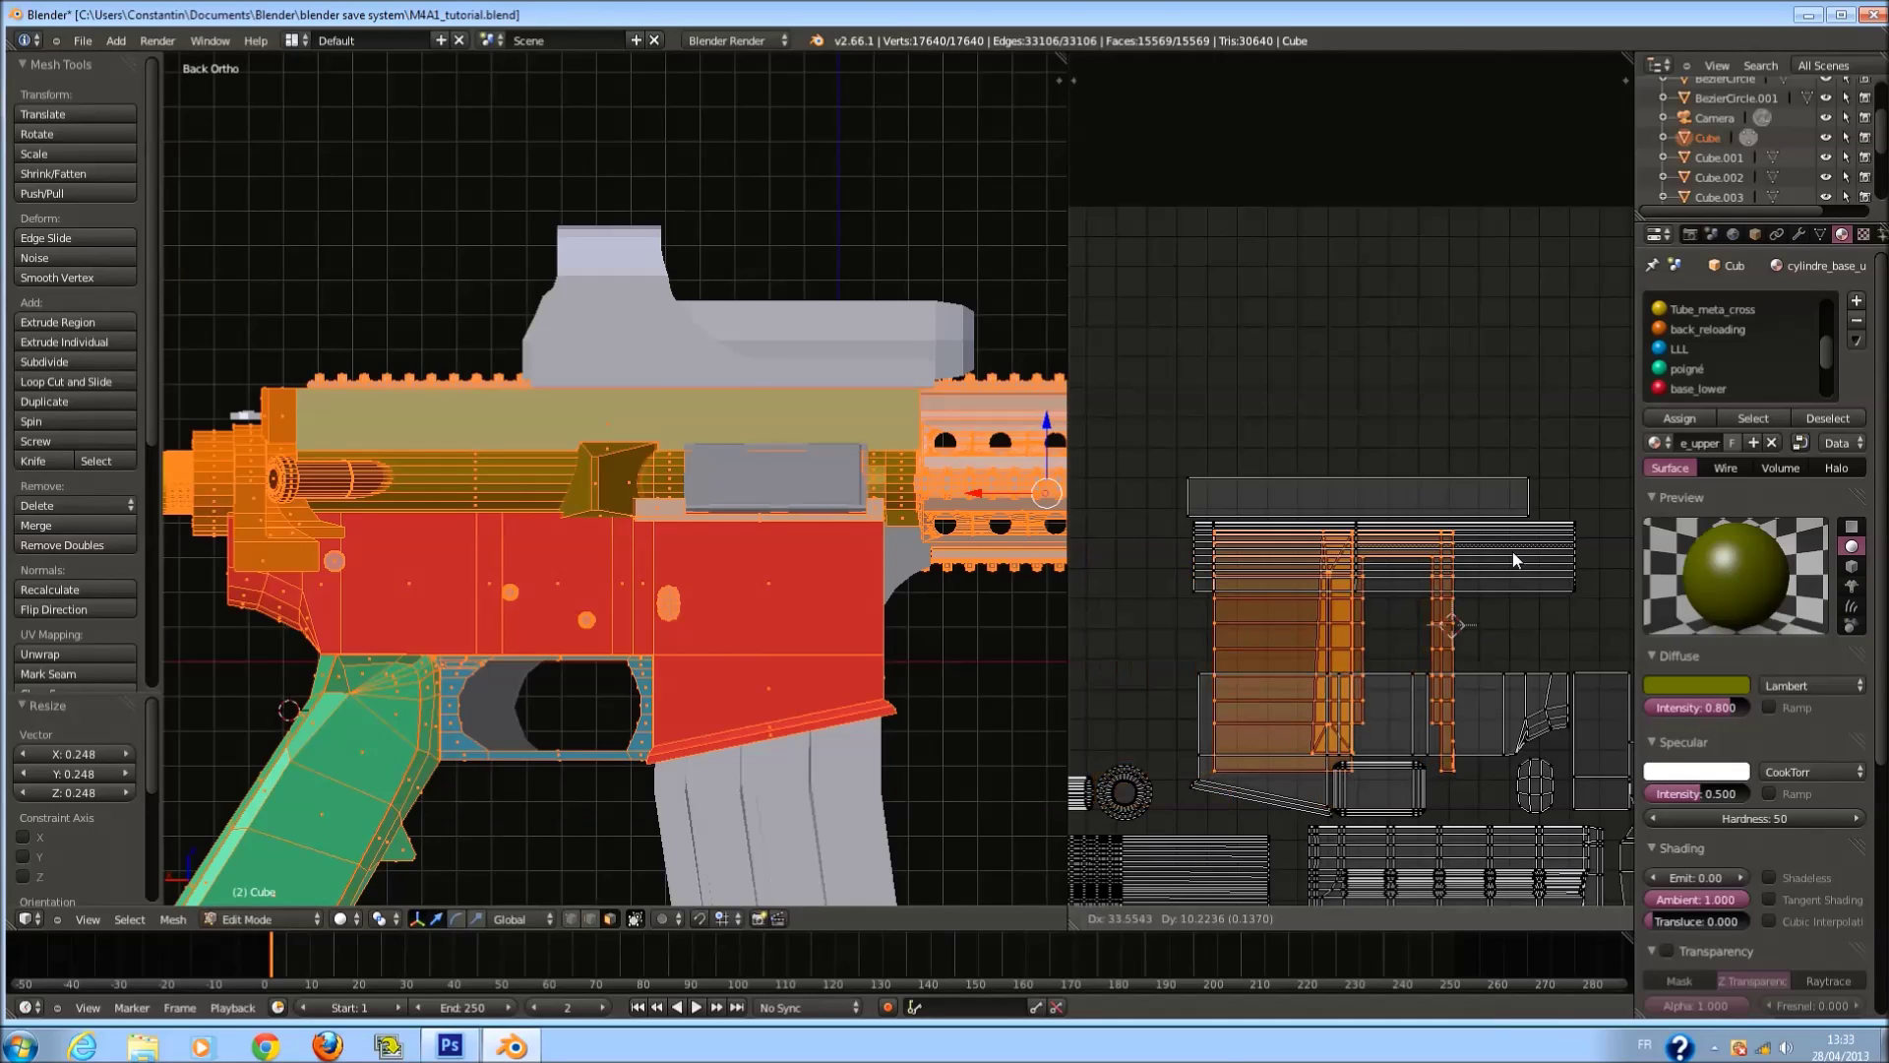
Try to project the whole mesh's UVs from the back view without scaling to bounds.
key("u")
left_click(916, 513)
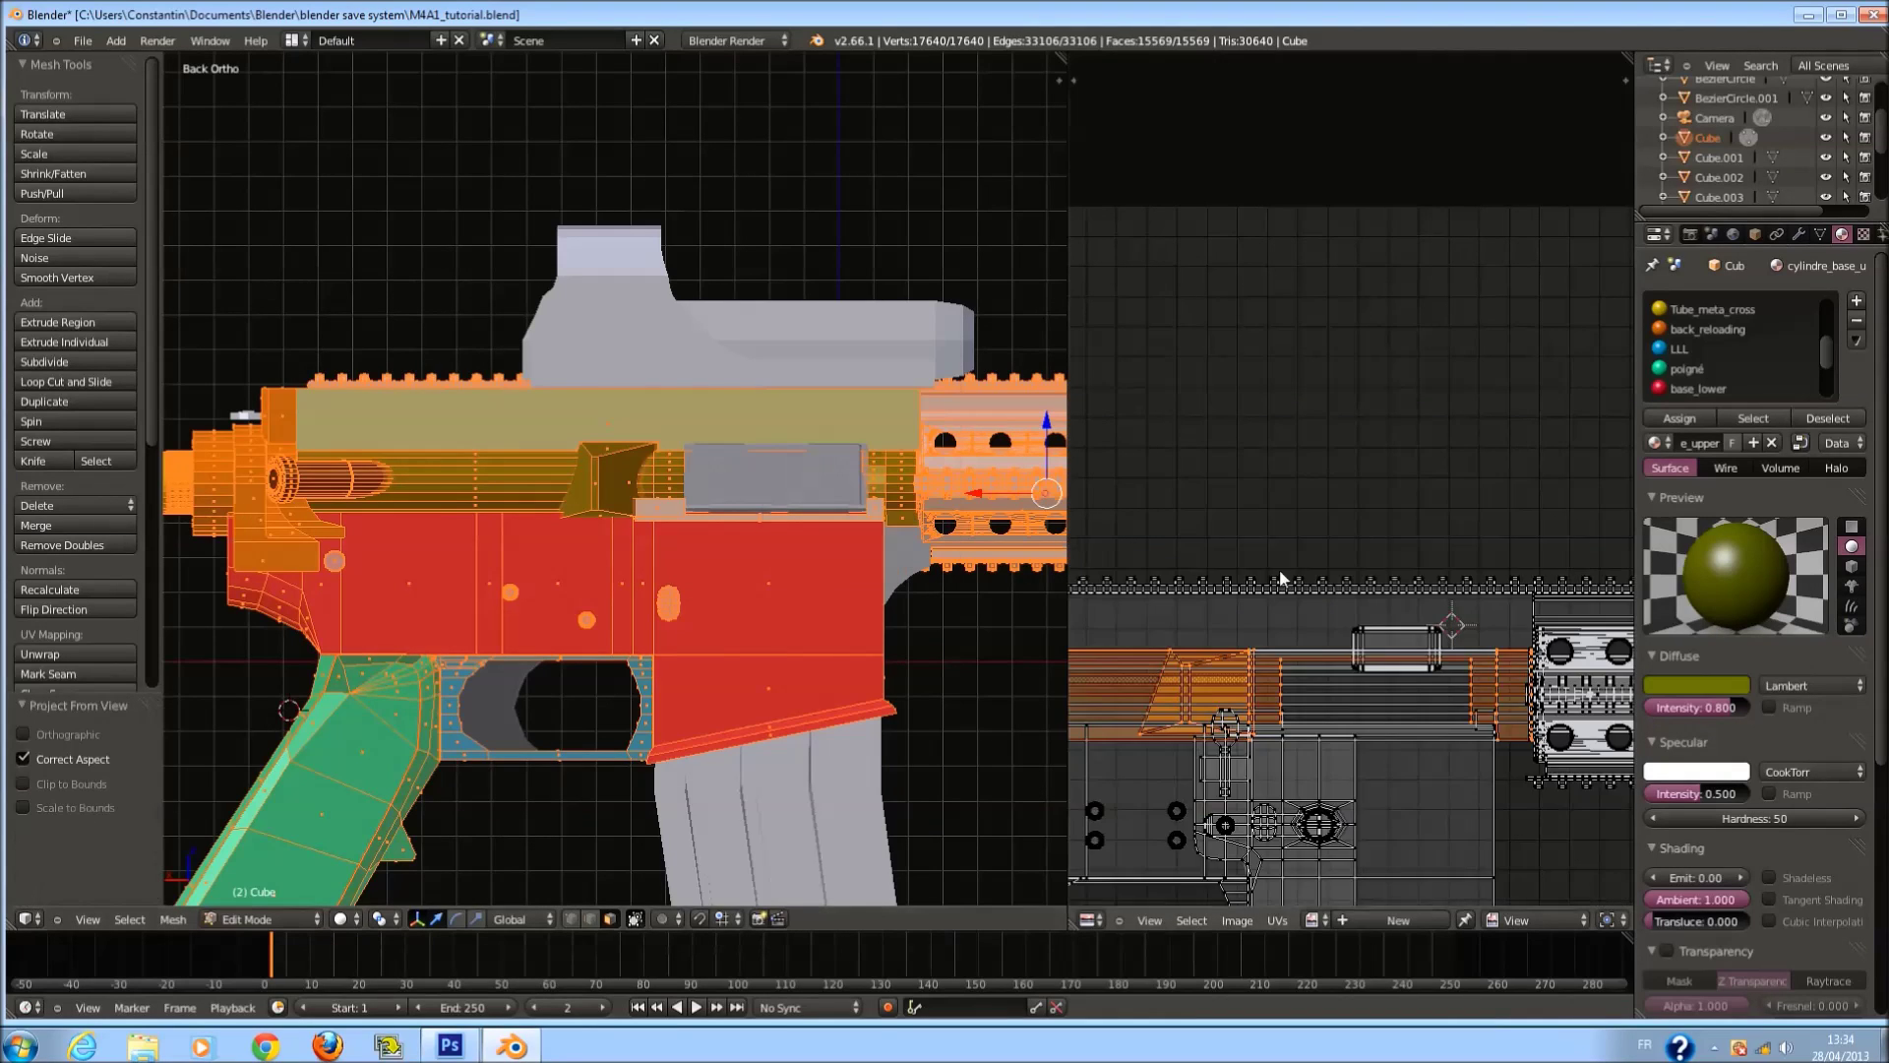
scroll(1407, 635, "down", 2)
Select only the deflector and the linked cylinder faces, and open the UV mapping options for them.
key("a")
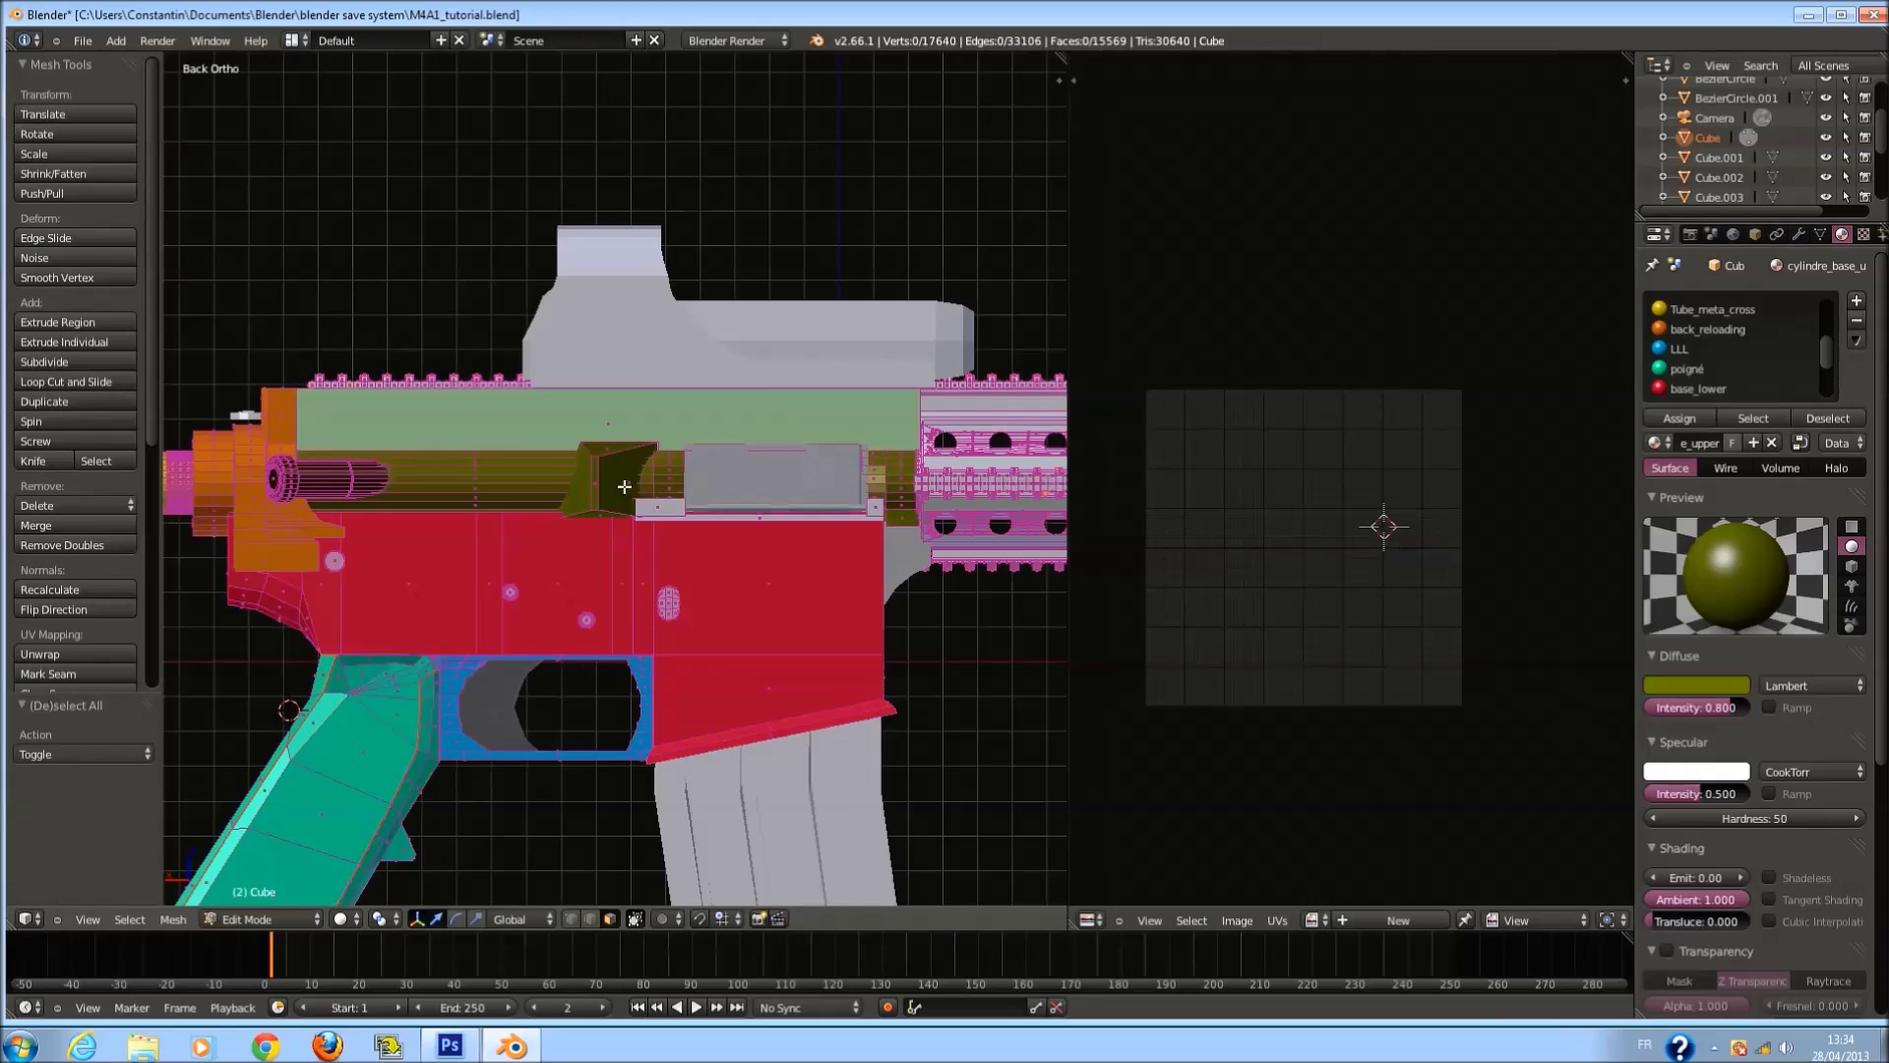
key("l")
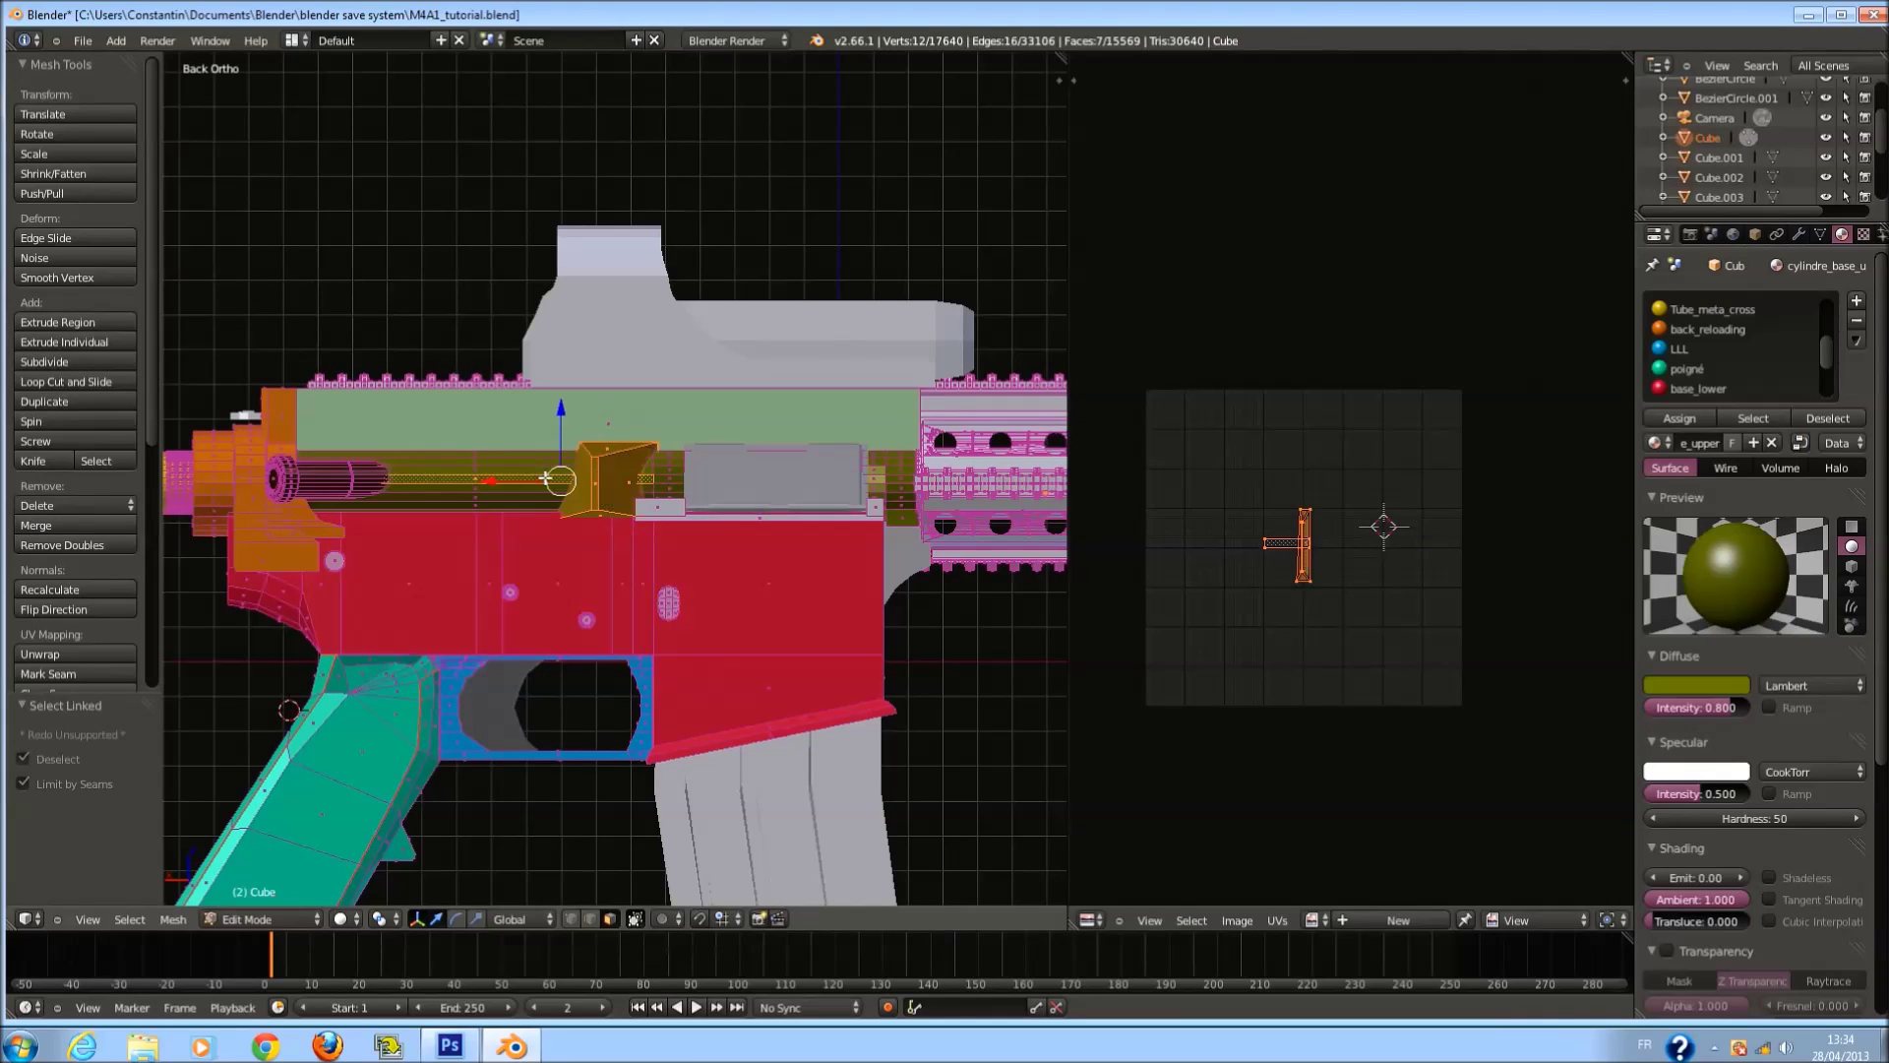
key("l")
key("u")
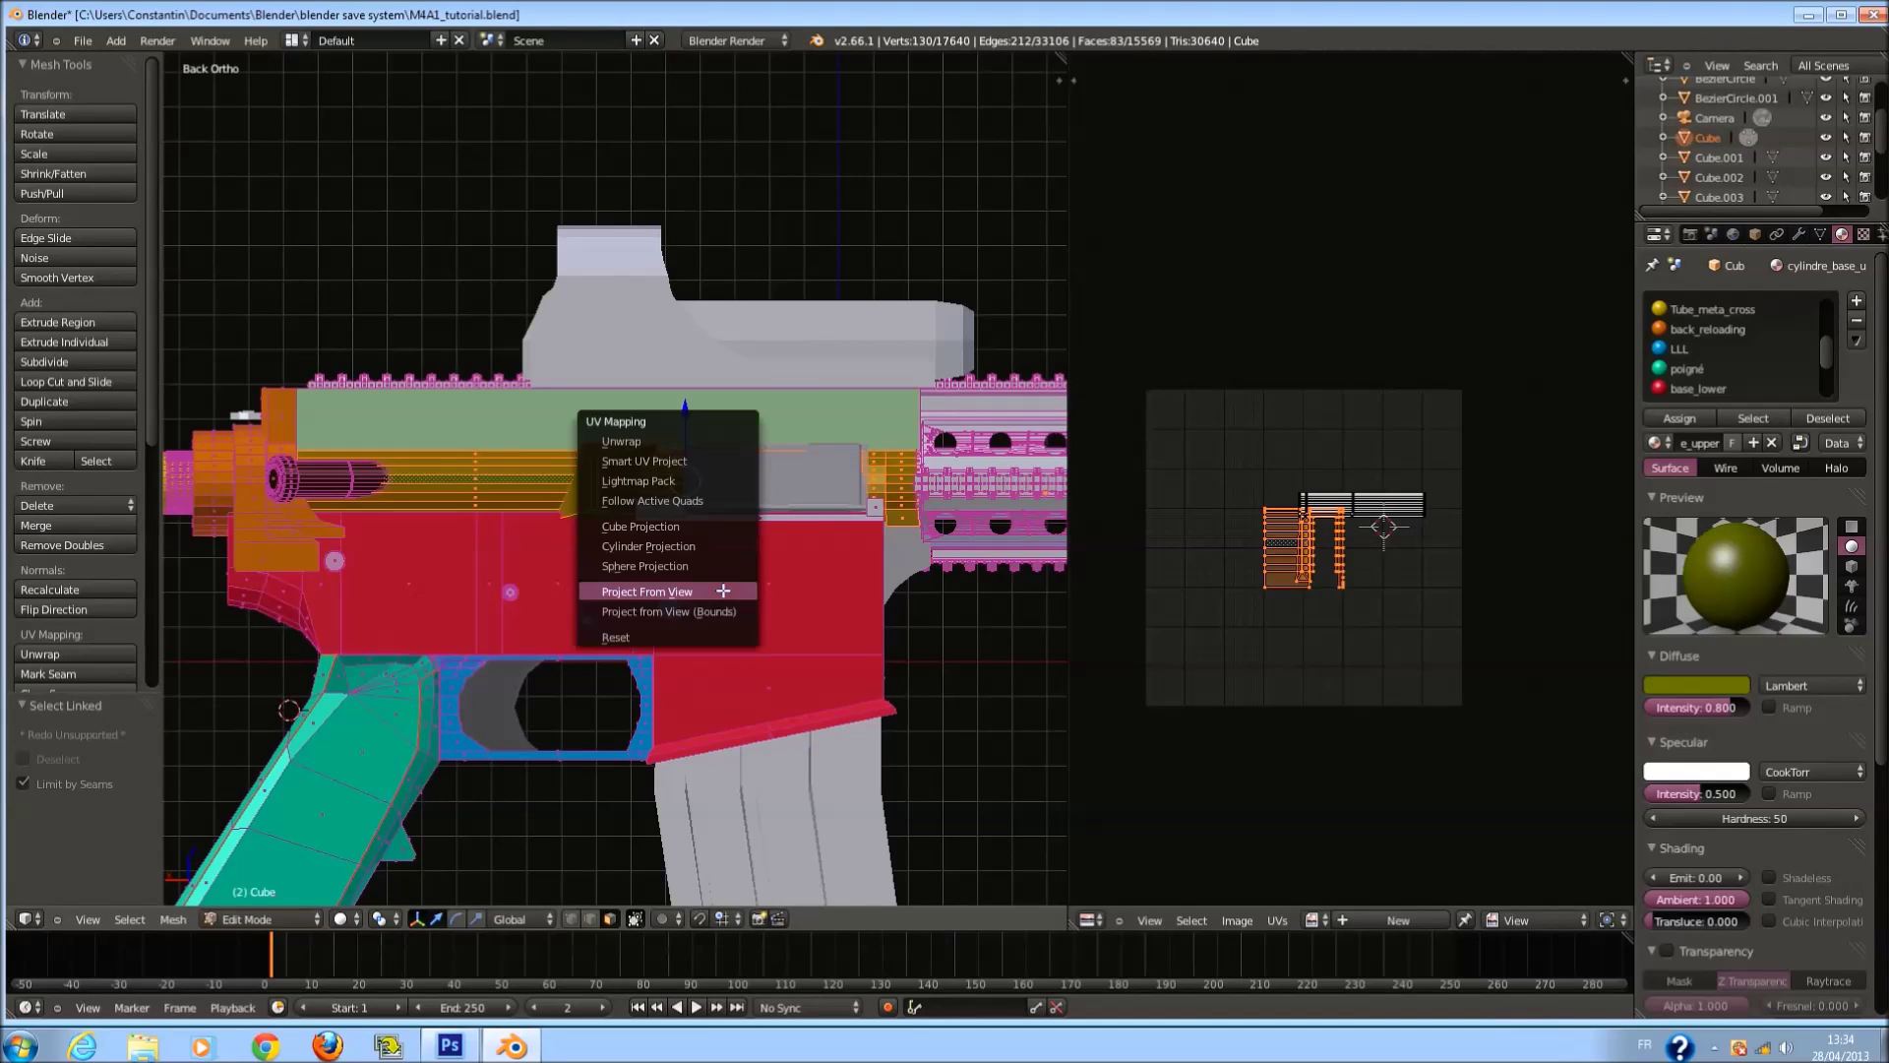
Try to project the selected olive upper receiver faces from the back view and hide them, then undo both.
left_click(723, 590)
scroll(1269, 650, "up", 2)
key("h")
key("ctrl+z")
key("ctrl+z")
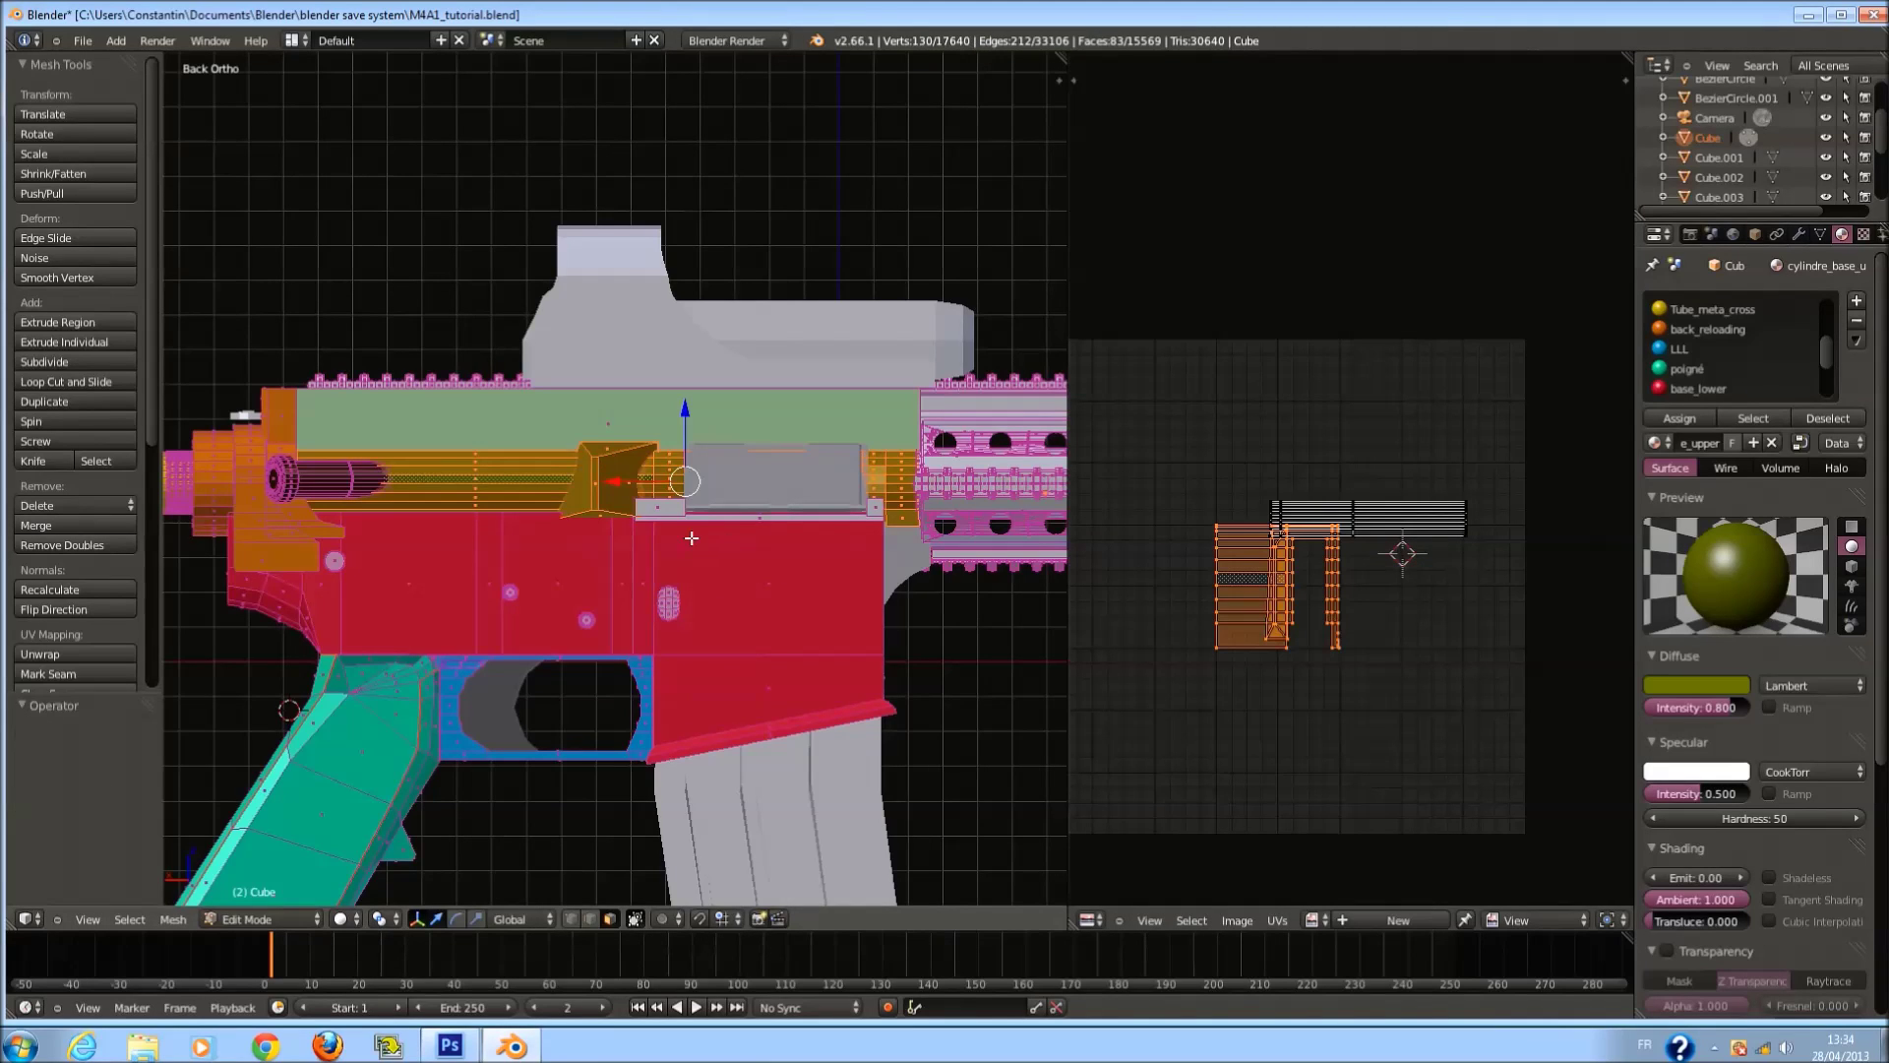
Deselect the front-side faces of the olive upper receiver cylinder in top view and project the remaining faces from the back view.
key("KP_7")
key("c")
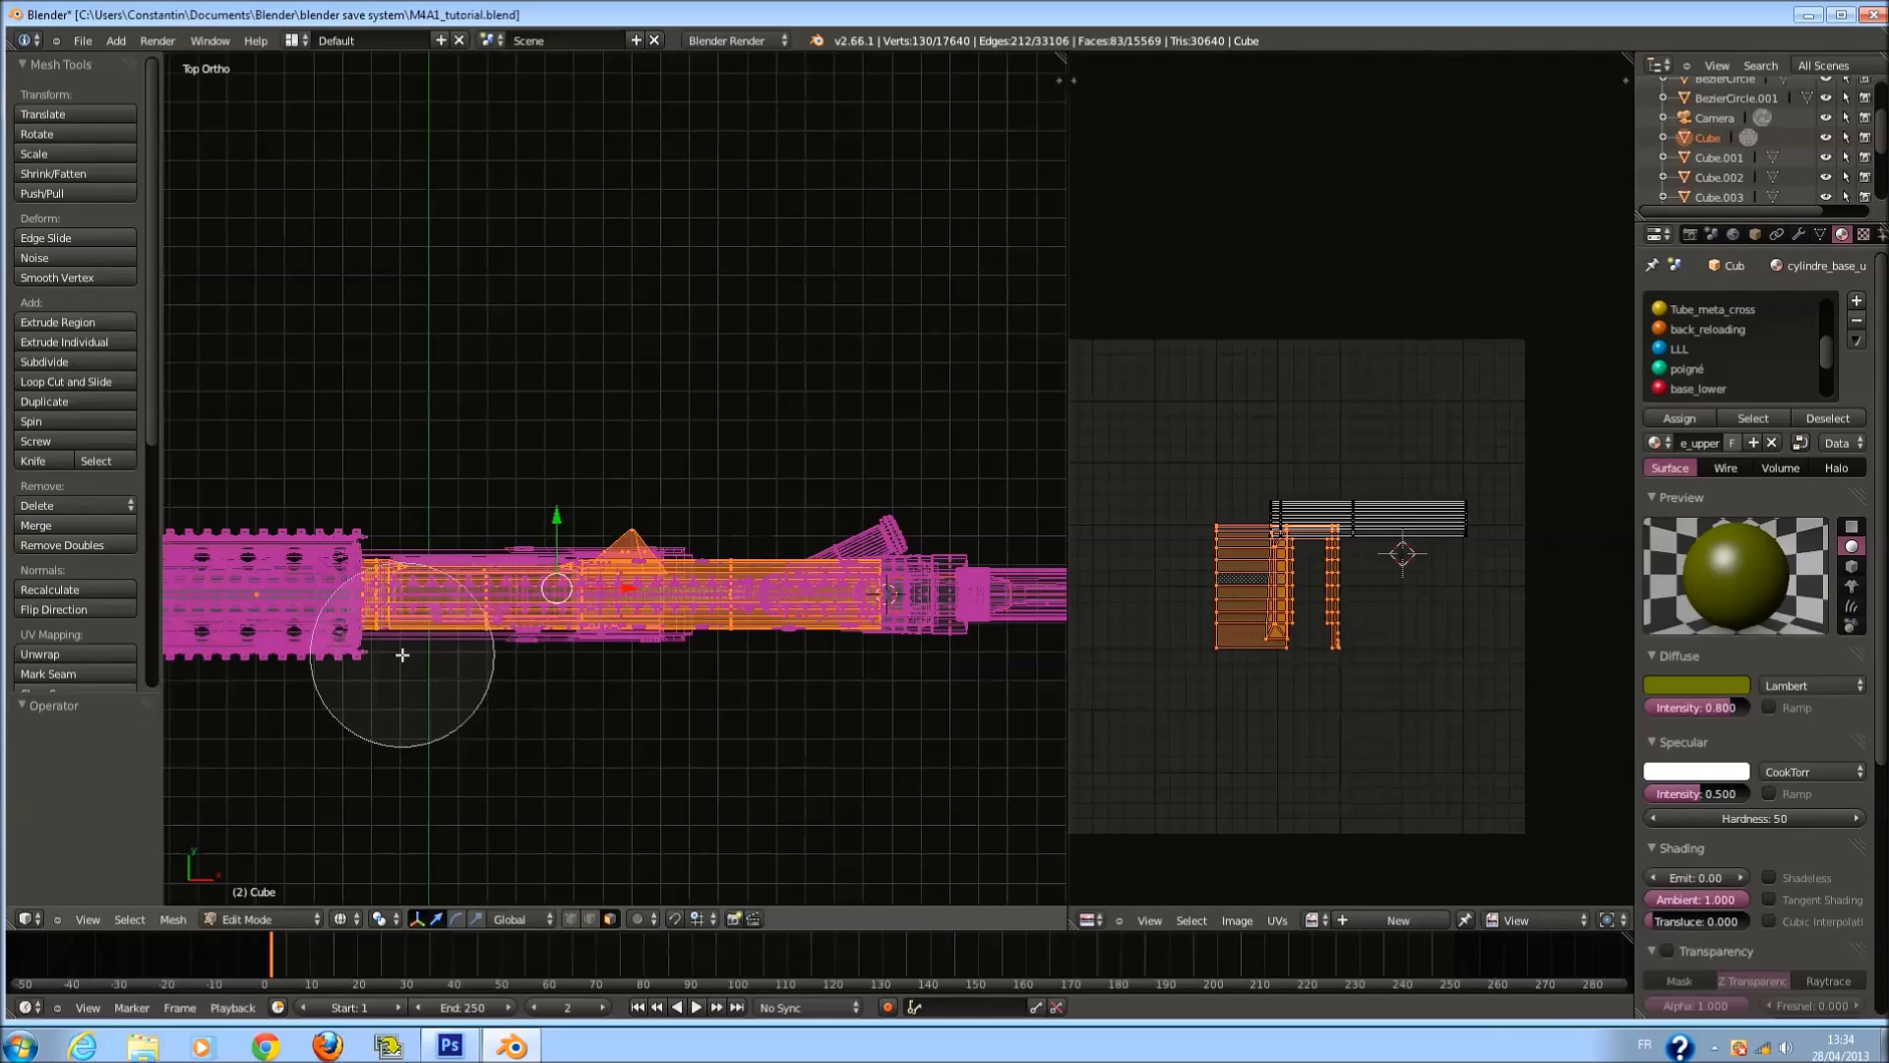
middle_click_drag(389, 695, 577, 698)
middle_click_drag(864, 684, 661, 677)
right_click(551, 678)
key("ctrl+KP_1")
key("z")
scroll(630, 640, "up", 3)
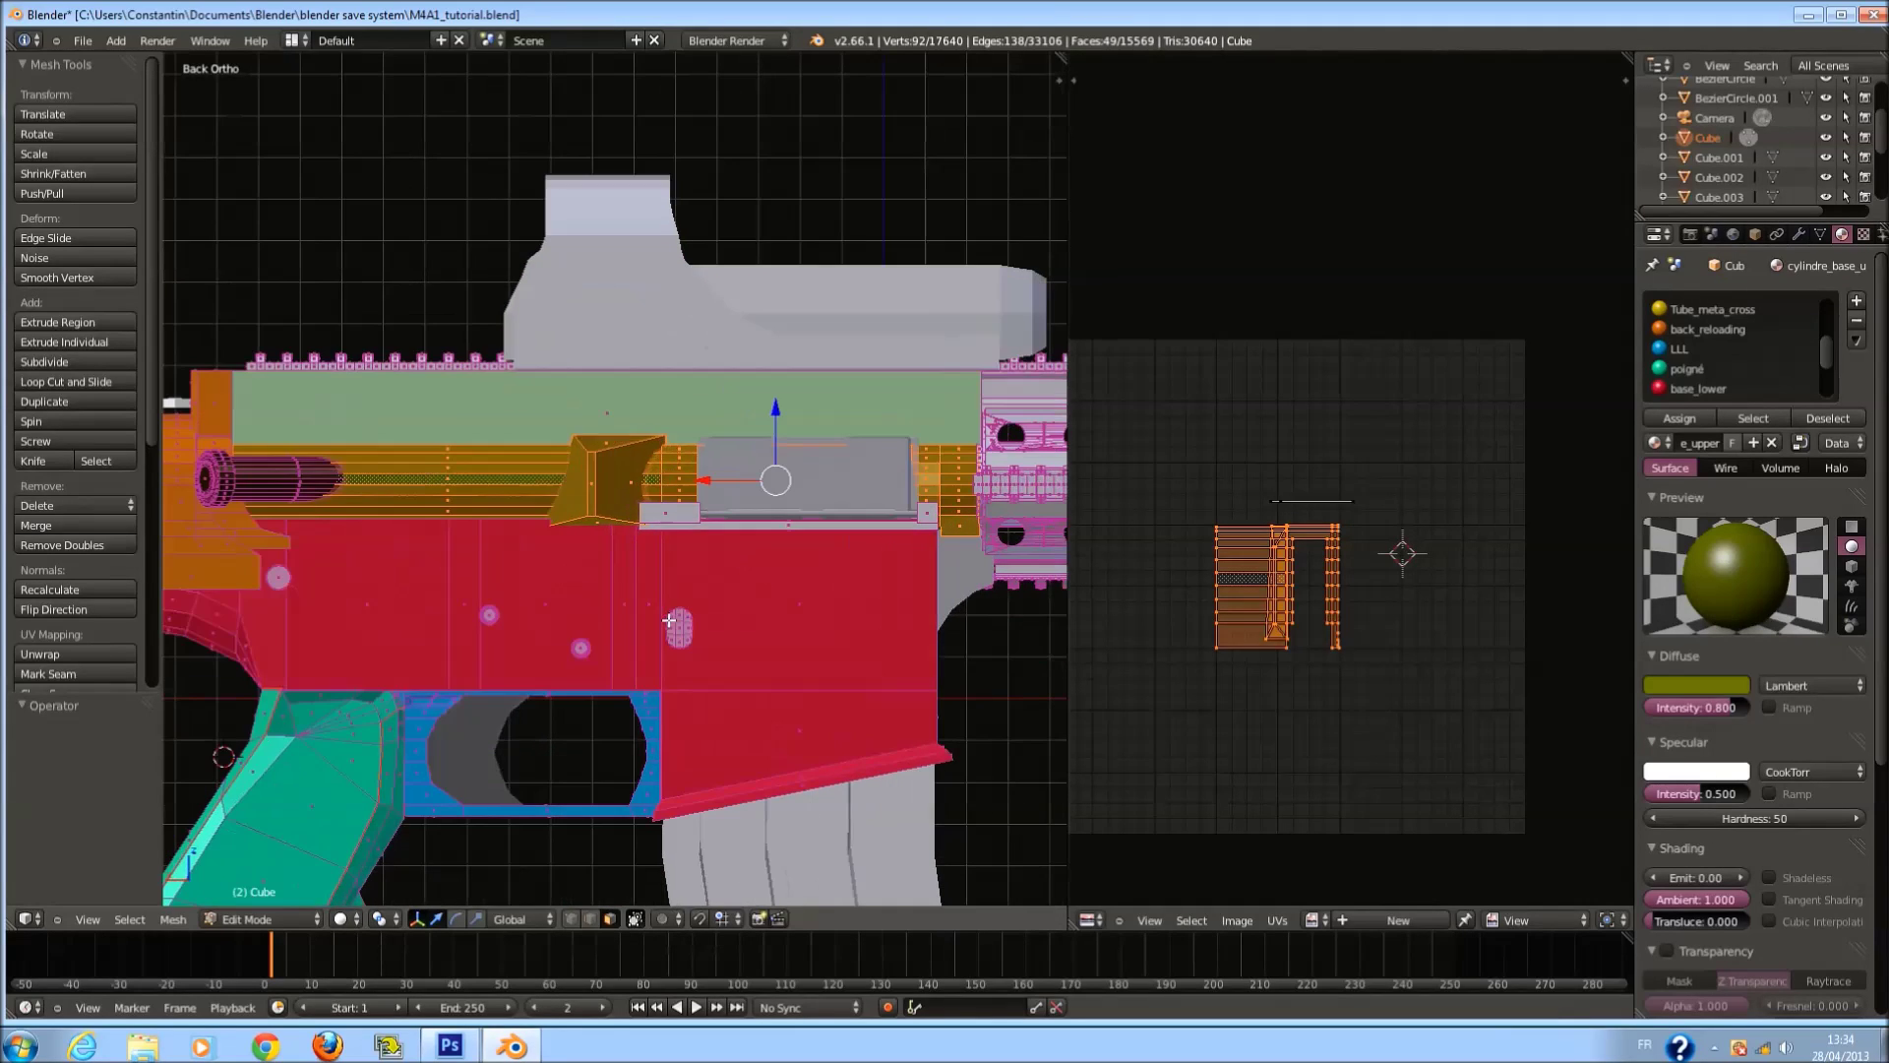
key("u")
left_click(725, 604)
Clear the mesh selection and reselect the linked faces of the olive cylinder and its case deflector.
key("a")
key("a")
key("a")
key("a")
middle_click_drag(1423, 553, 1529, 521)
scroll(1476, 541, "up", 2)
middle_click_drag(1333, 666, 1256, 659)
key("ctrl+z")
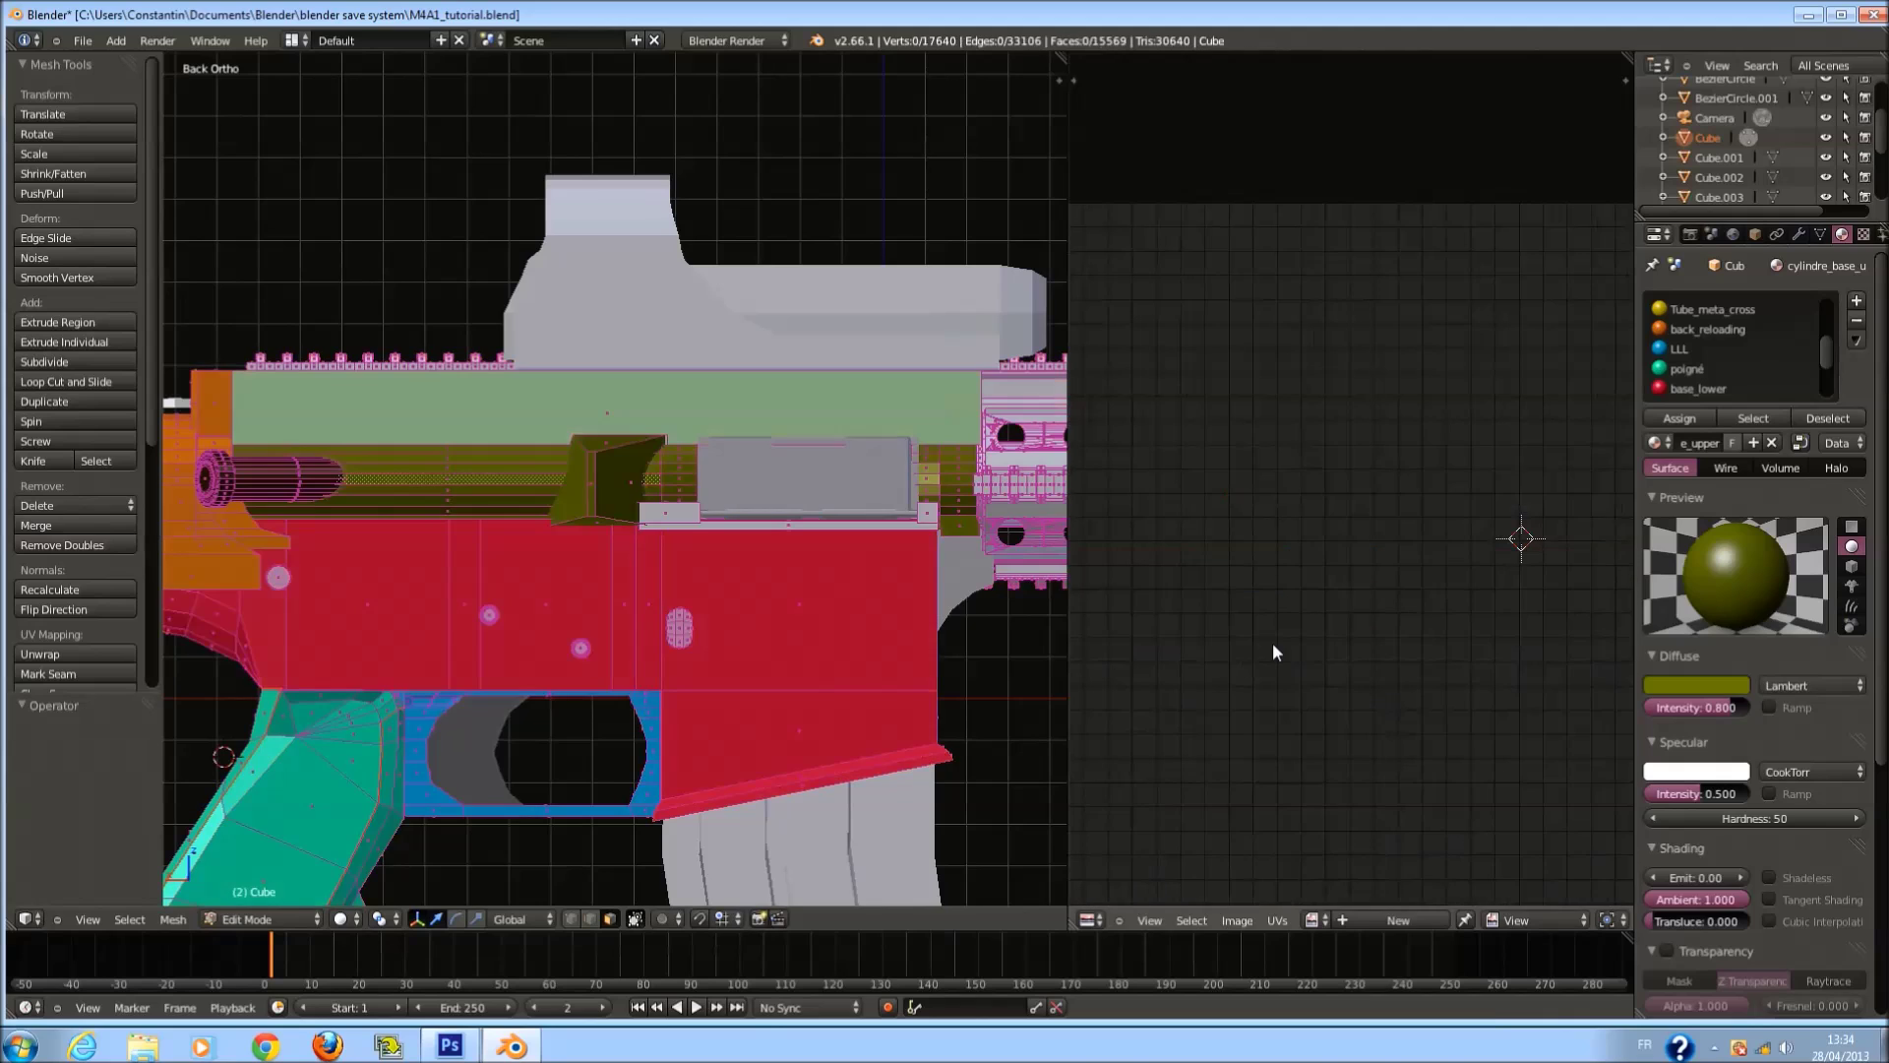
key("l")
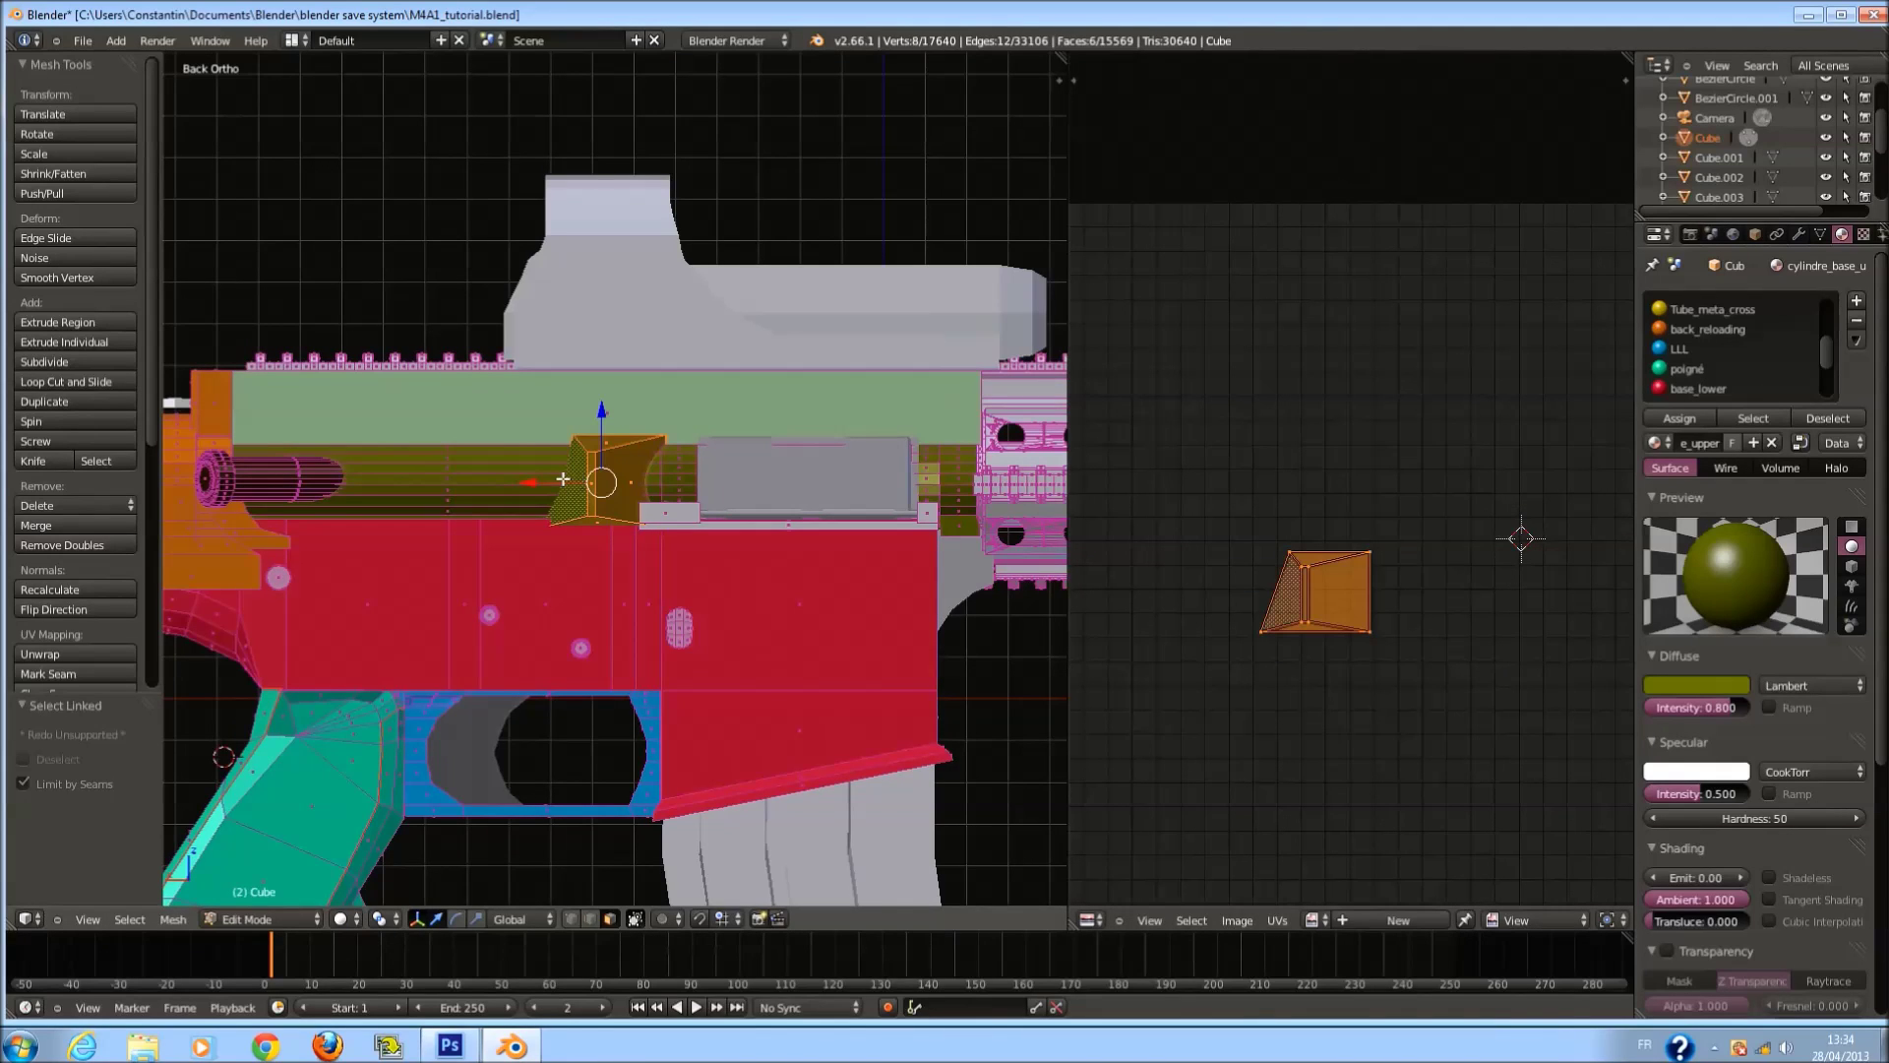
key("l")
key("l")
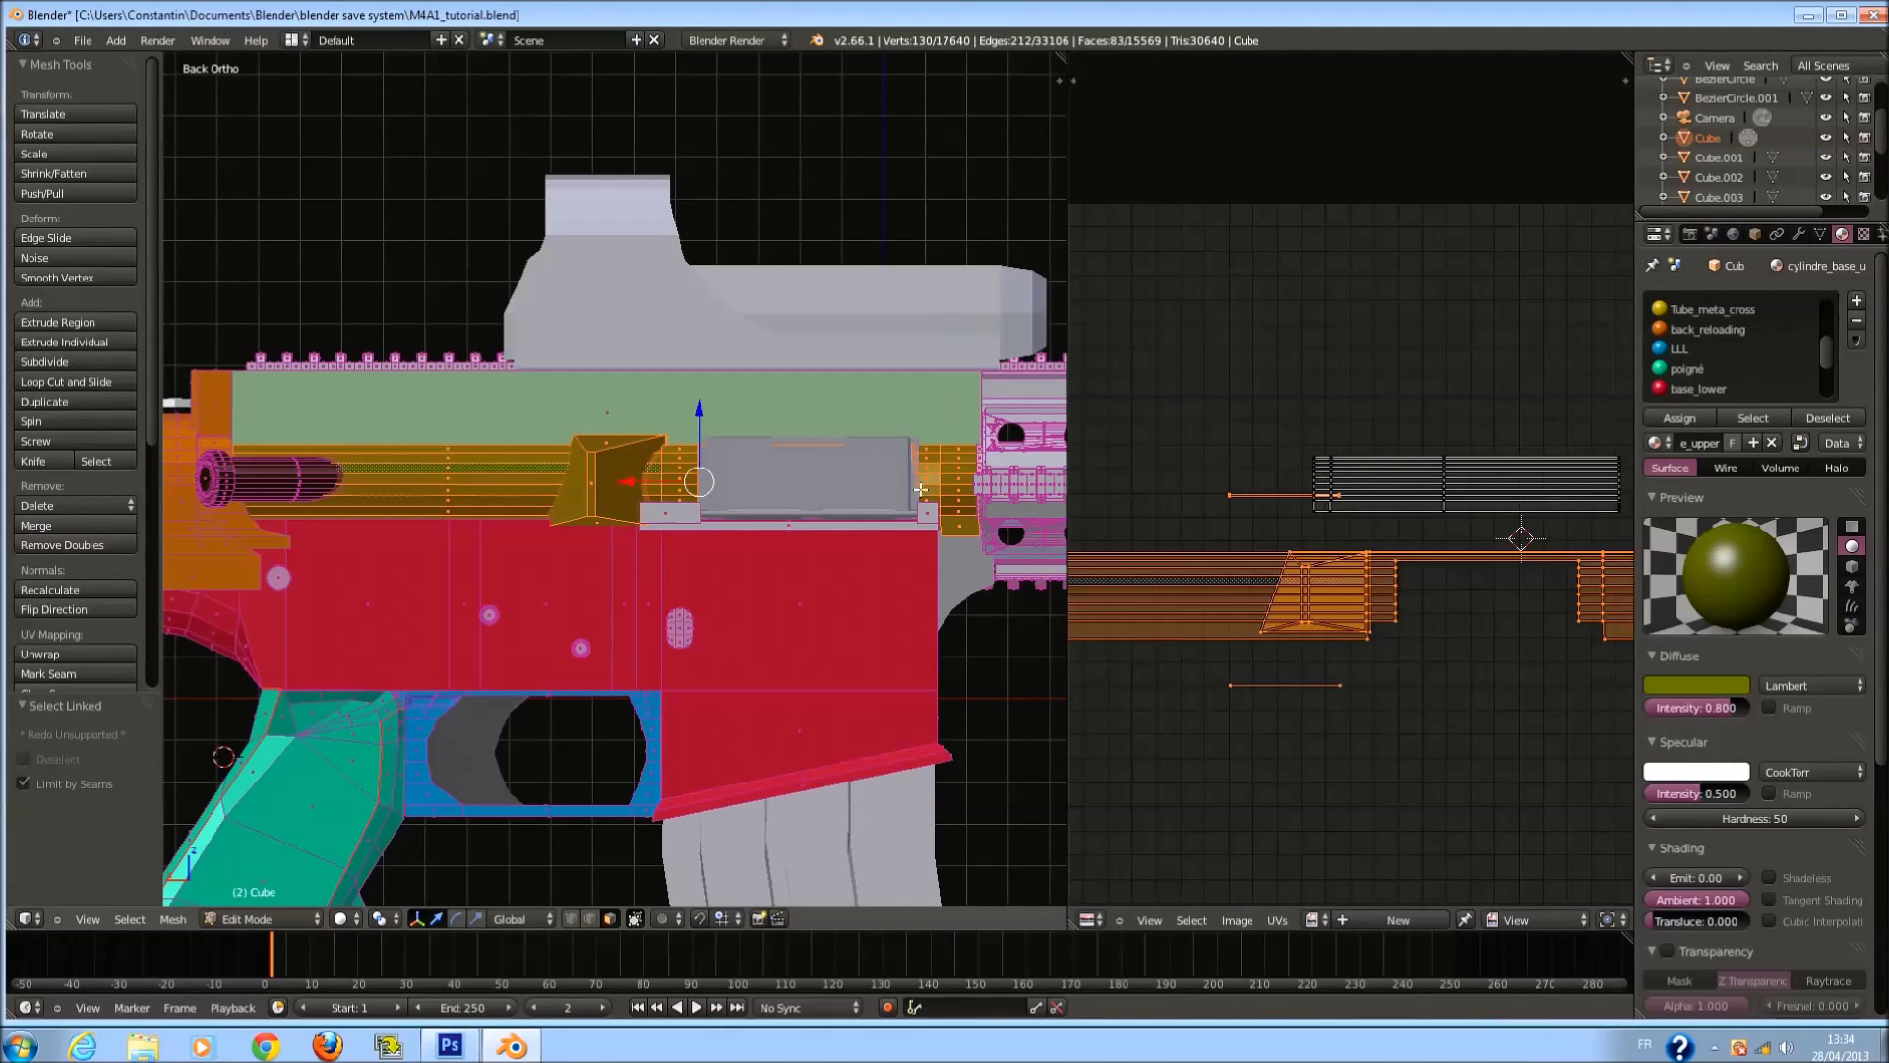
scroll(1073, 590, "down", 1)
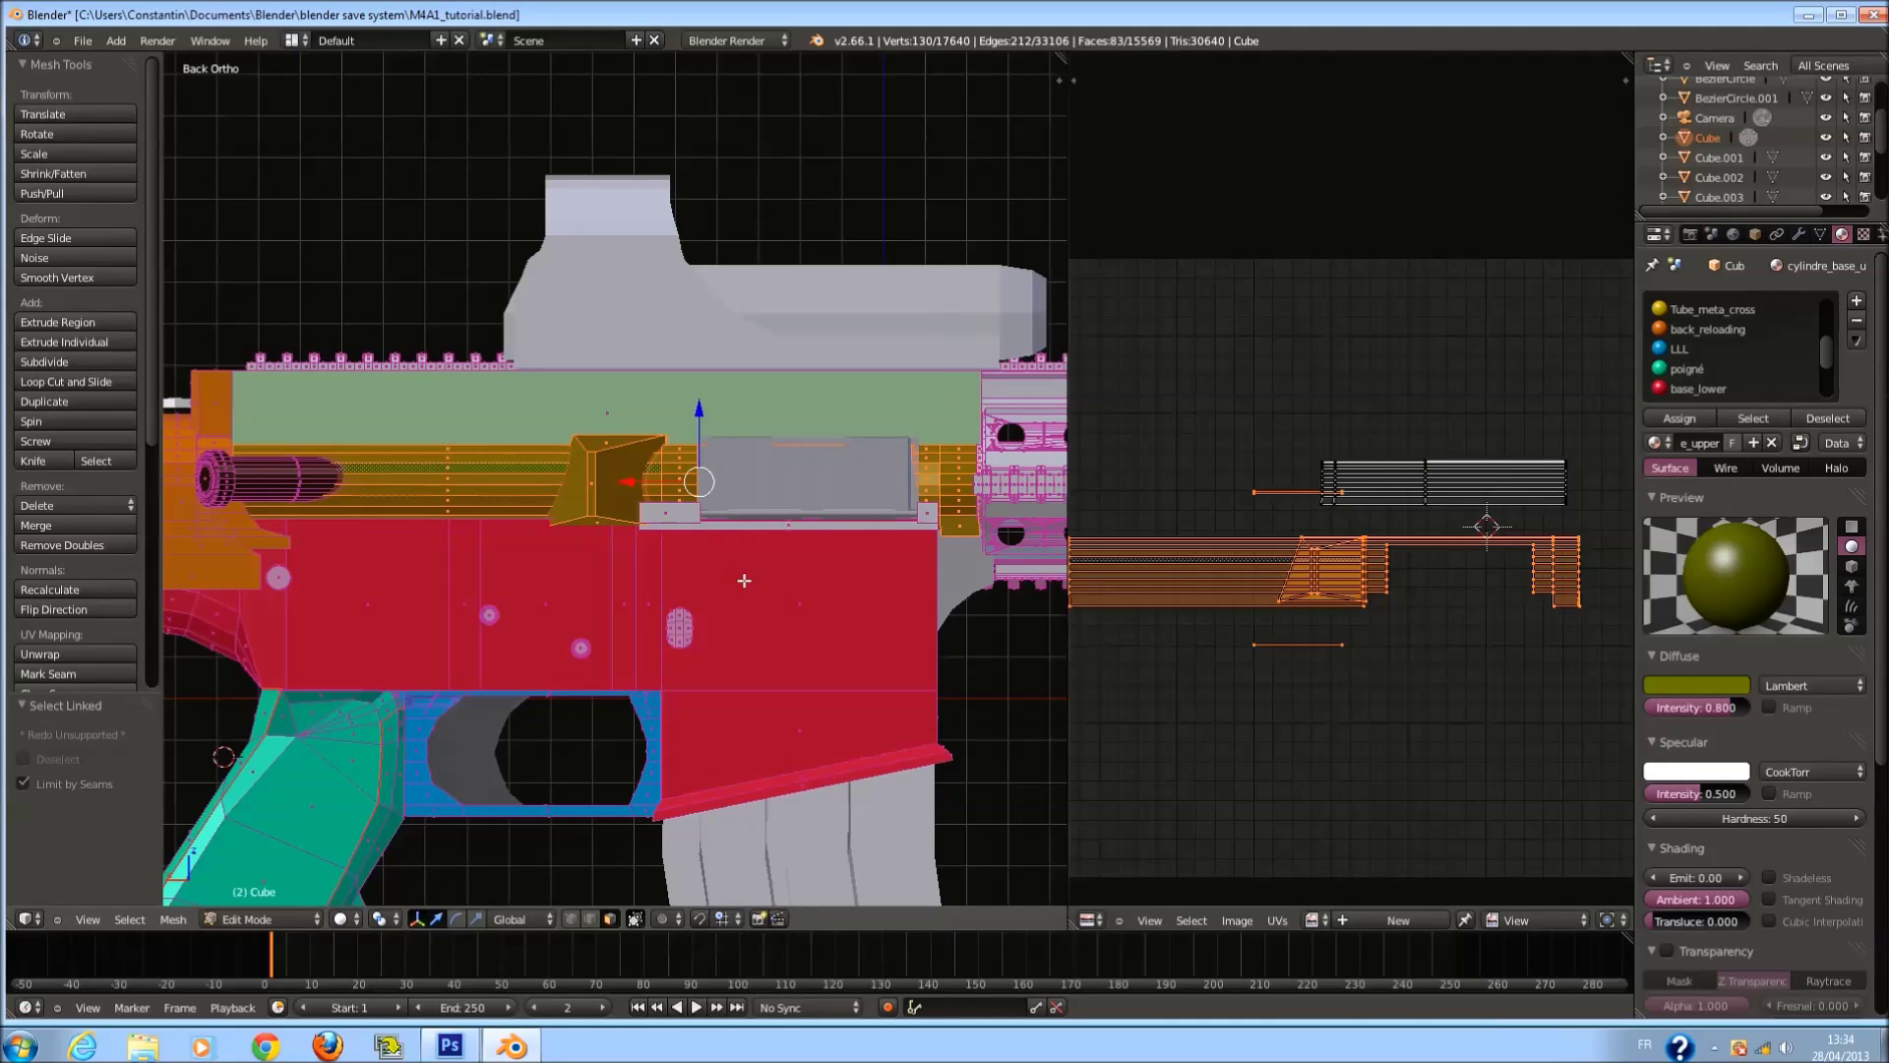
Redo the half selection by circle-deselecting the olive cylinder's front side in top view, and unwrap it with Project From View from the back.
key("KP_7")
key("z")
scroll(734, 540, "down", 2)
key("c")
middle_click_drag(382, 666, 868, 667)
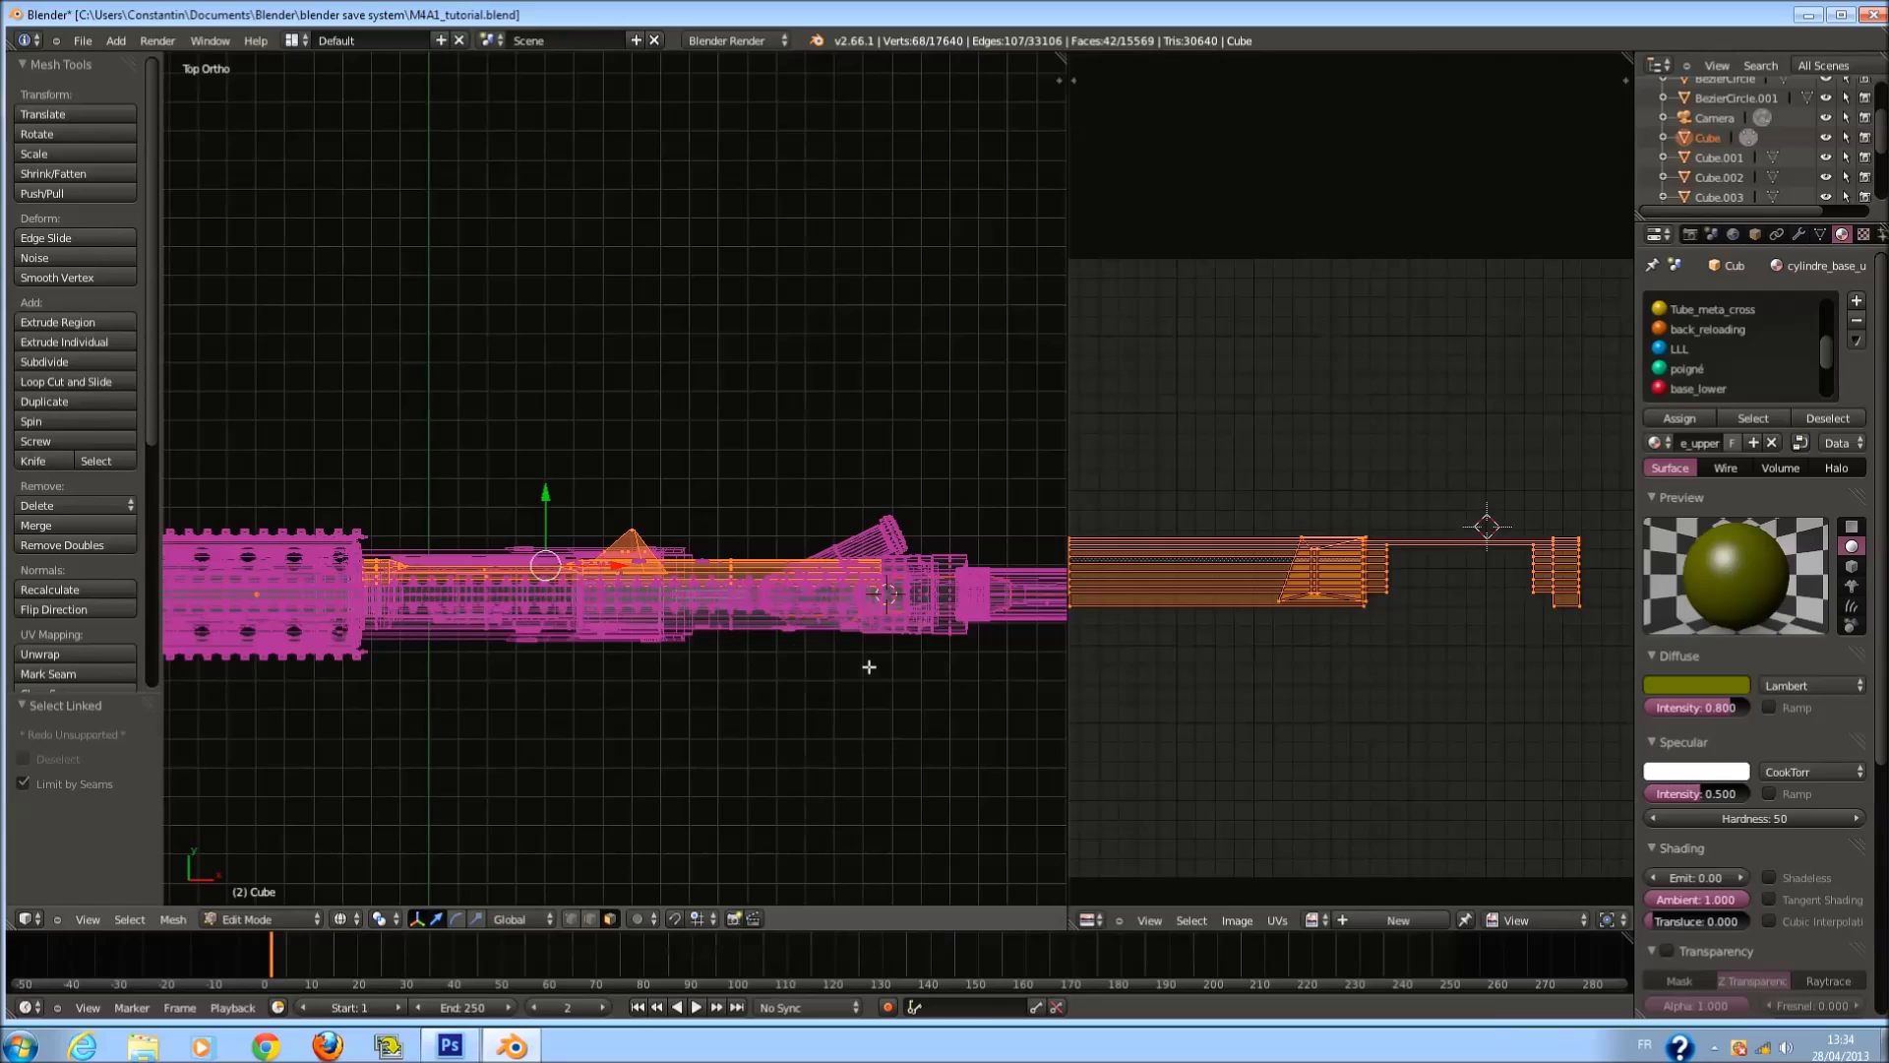
key("Escape")
key("ctrl+KP_1")
key("z")
key("u")
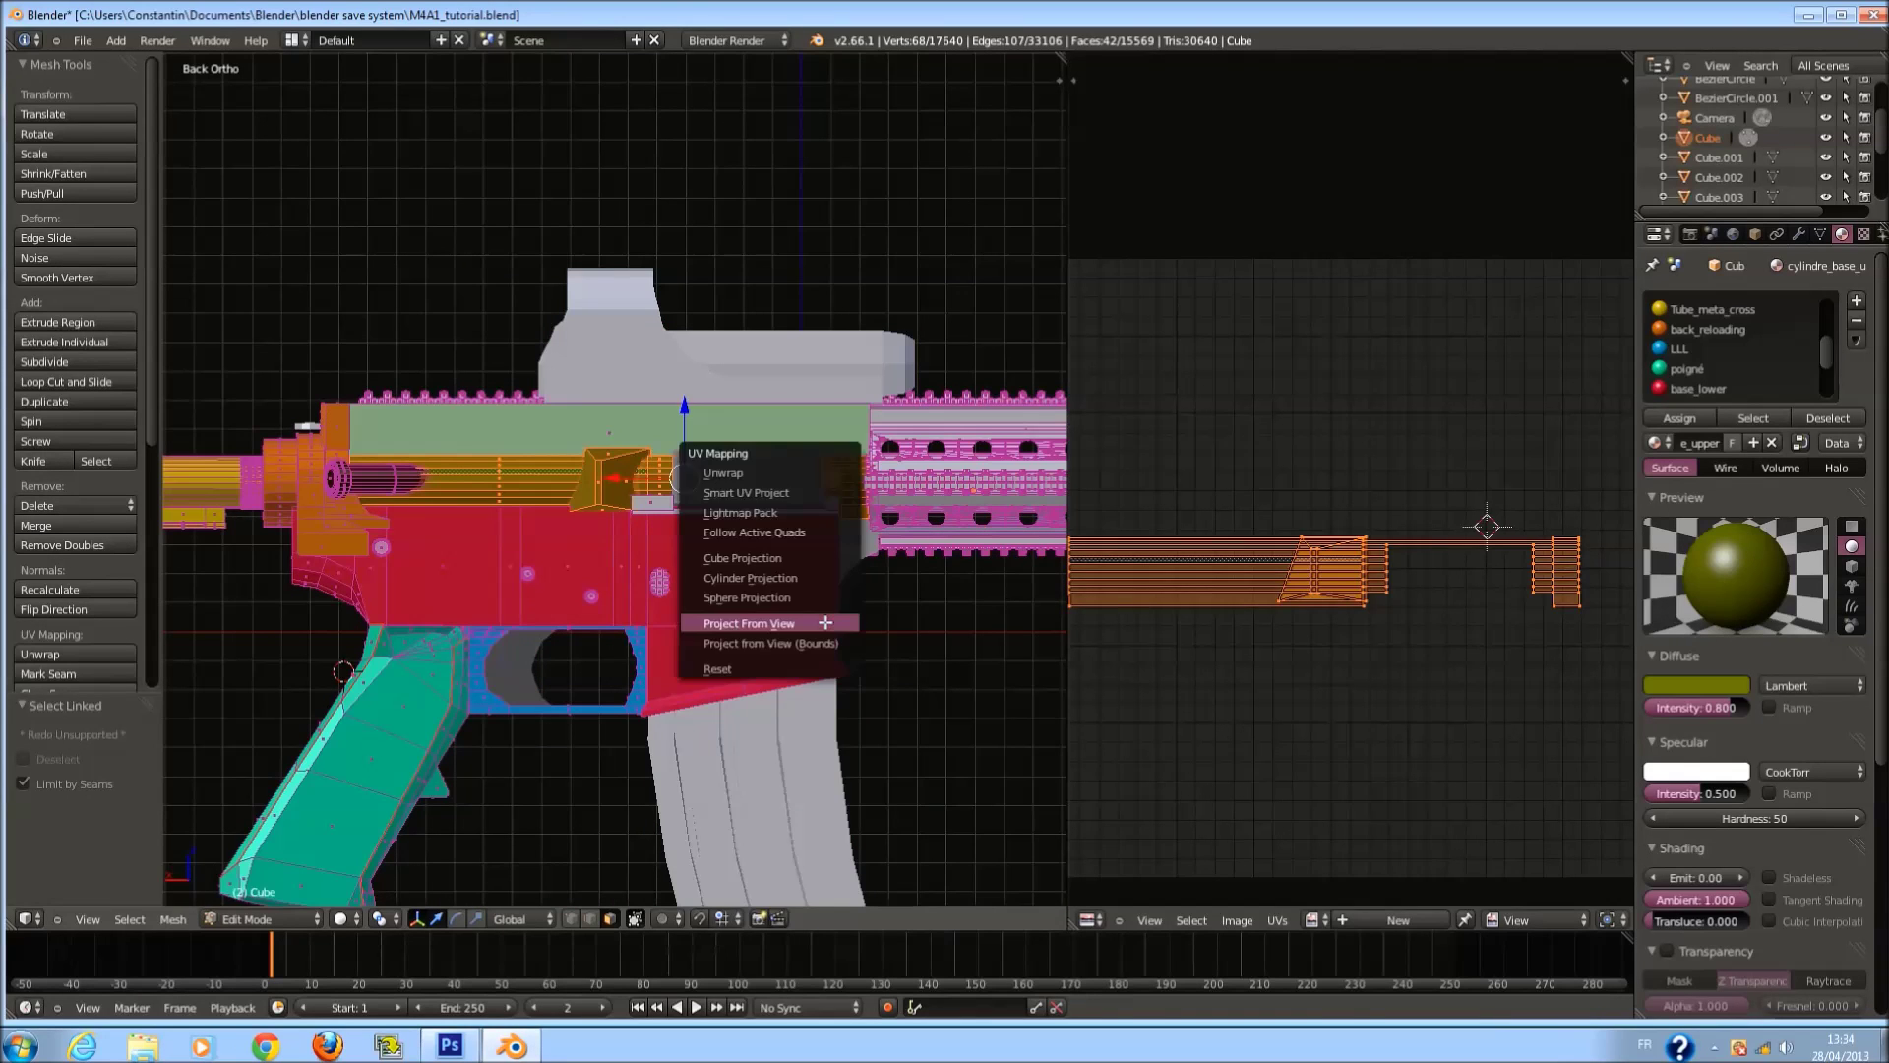
left_click(824, 623)
Select the whole mesh and move the projected olive island above the other UV islands.
key("a")
scroll(1333, 607, "up", 2)
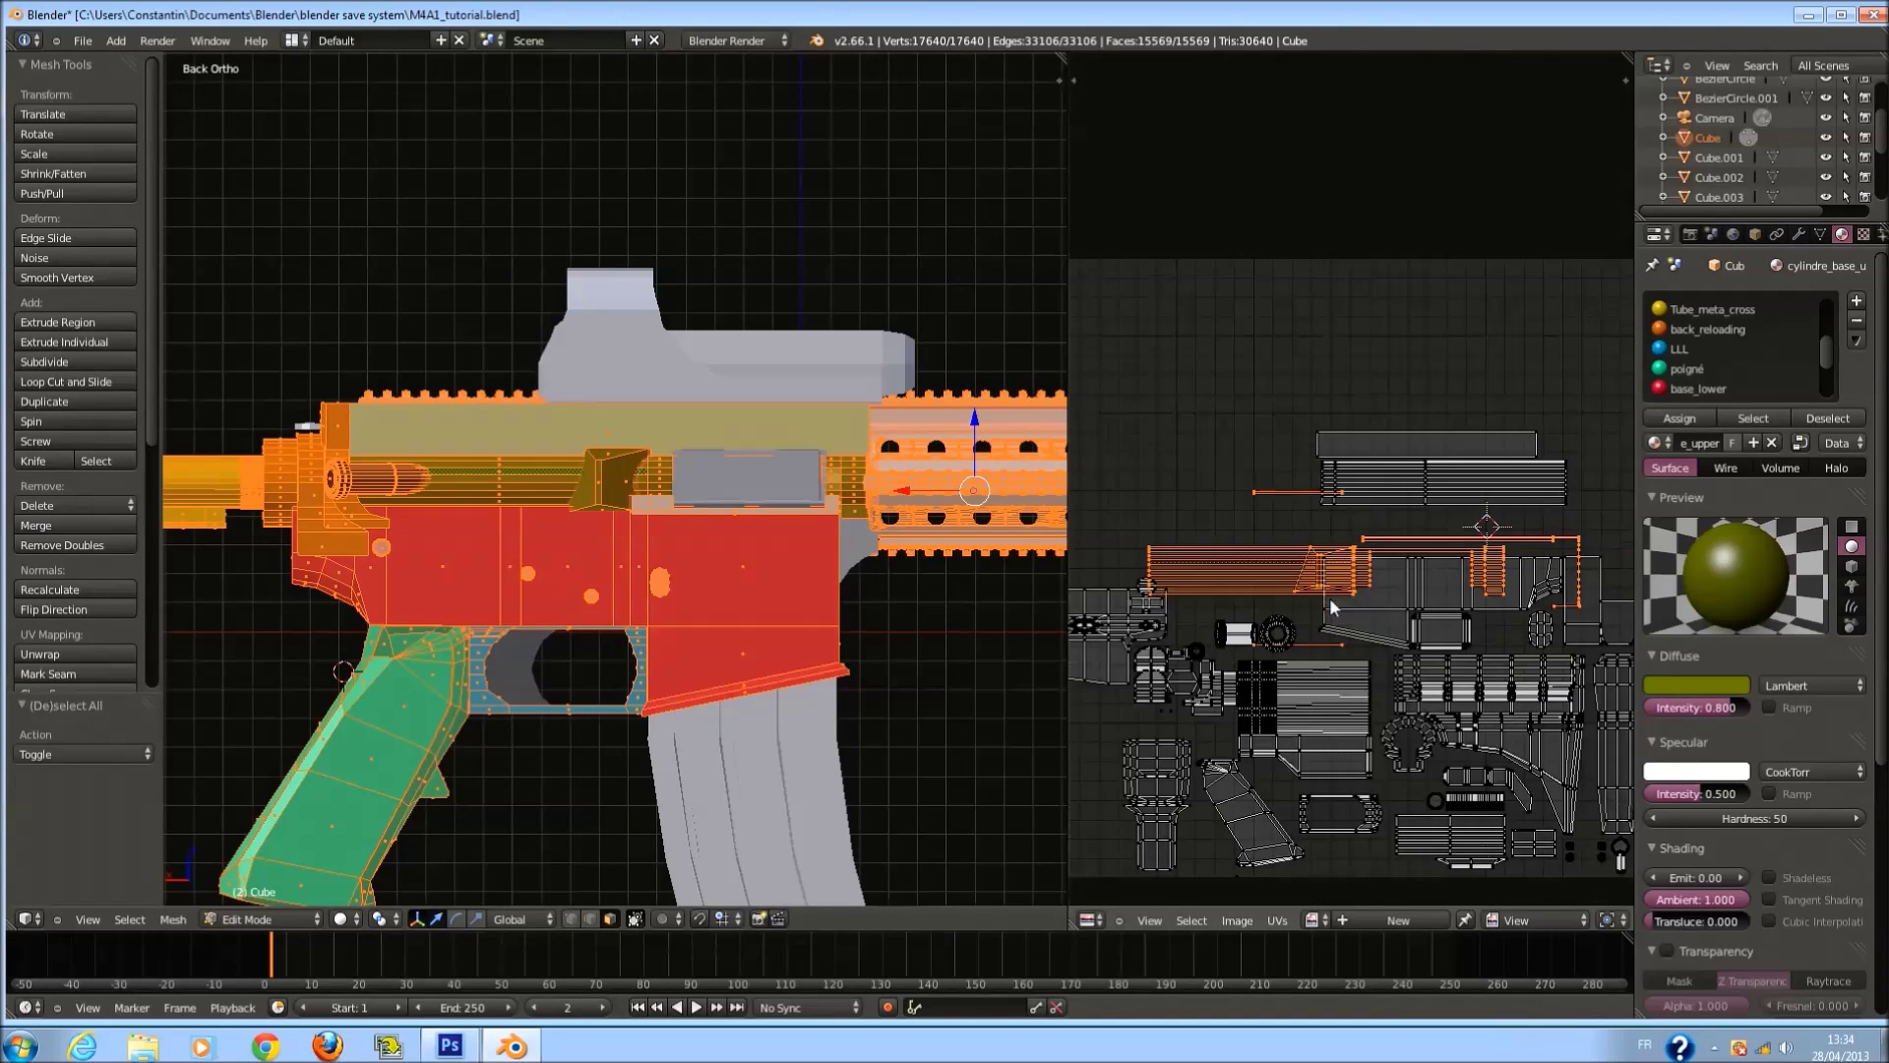
key("g")
left_click(1344, 304)
scroll(1395, 311, "up", 2)
middle_click_drag(1395, 310, 1377, 380)
Clear the selection, select the olive cylinder's linked faces without the deflector, and inspect them in front view.
middle_click_drag(856, 433, 787, 548)
scroll(787, 548, "up", 4)
key("z")
key("z")
middle_click_drag(887, 420, 620, 388)
key("z")
key("a")
key("z")
right_click(590, 389)
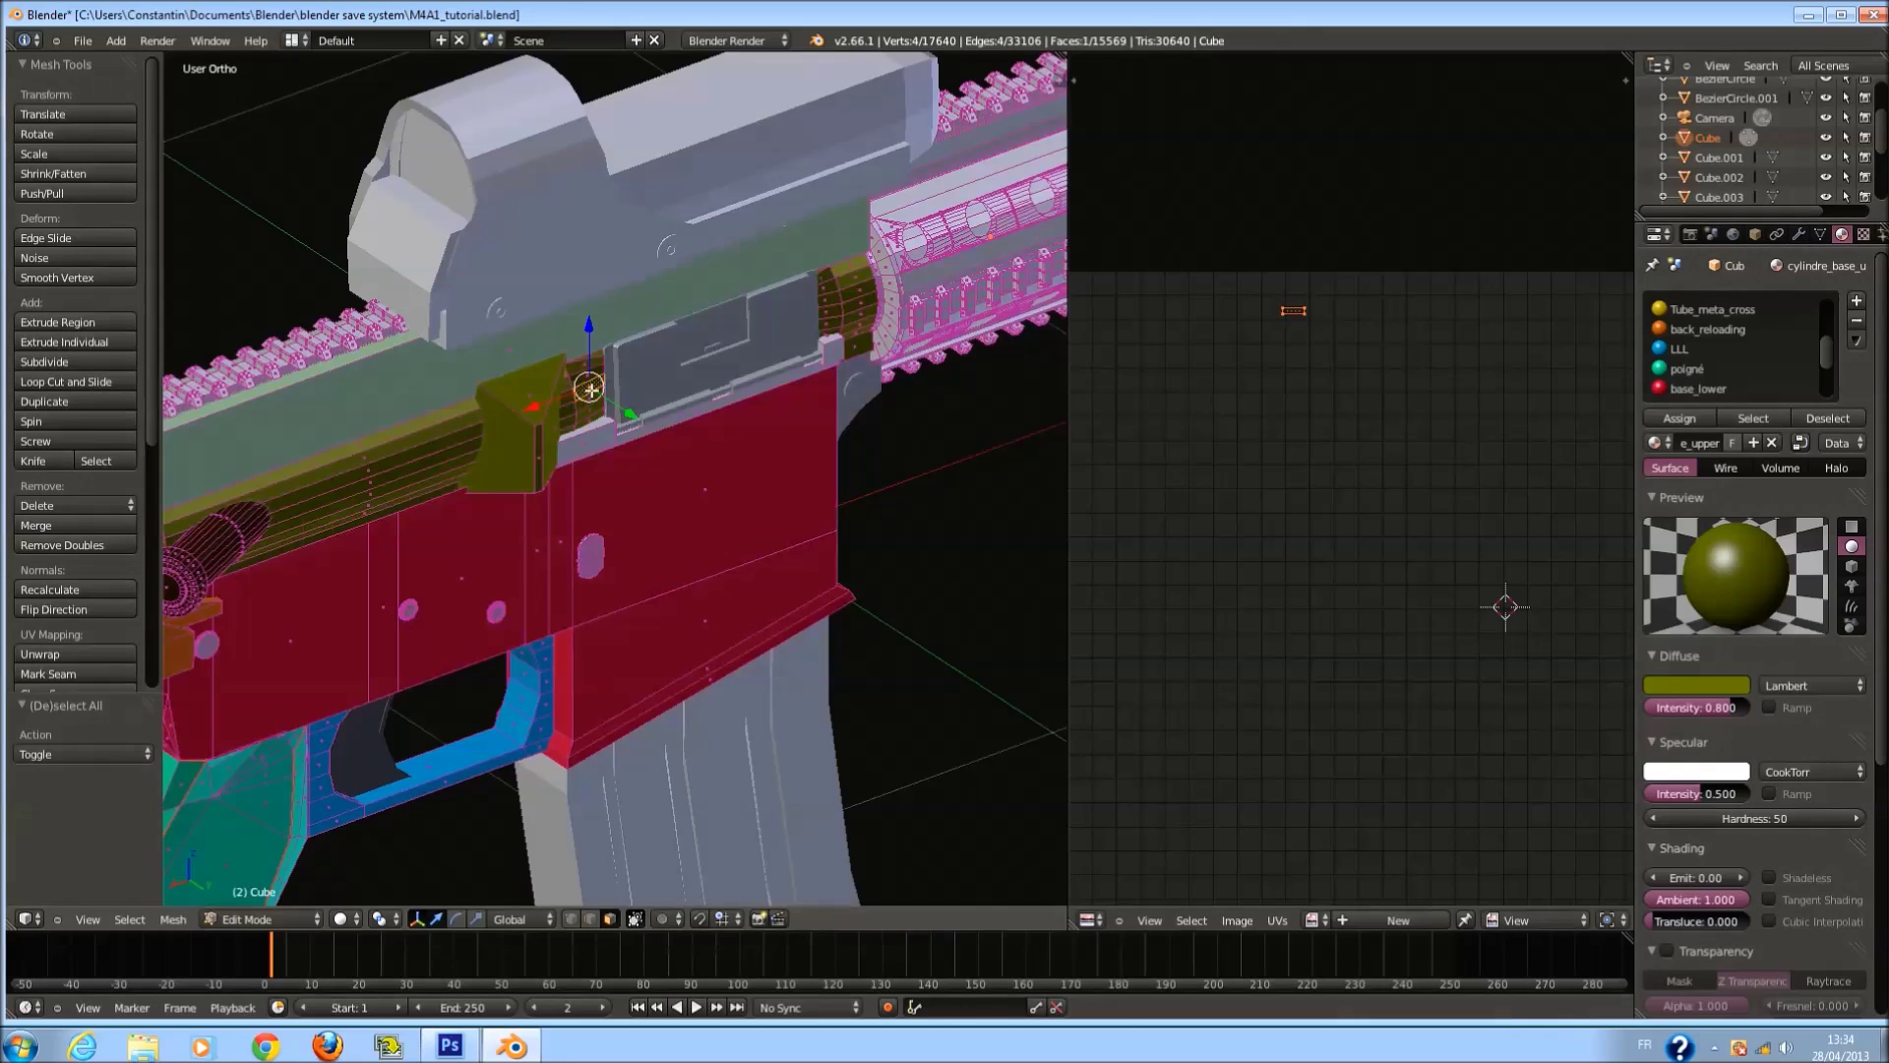
key("l")
key("z")
key("z")
key("KP_3")
key("KP_1")
scroll(663, 390, "down", 1)
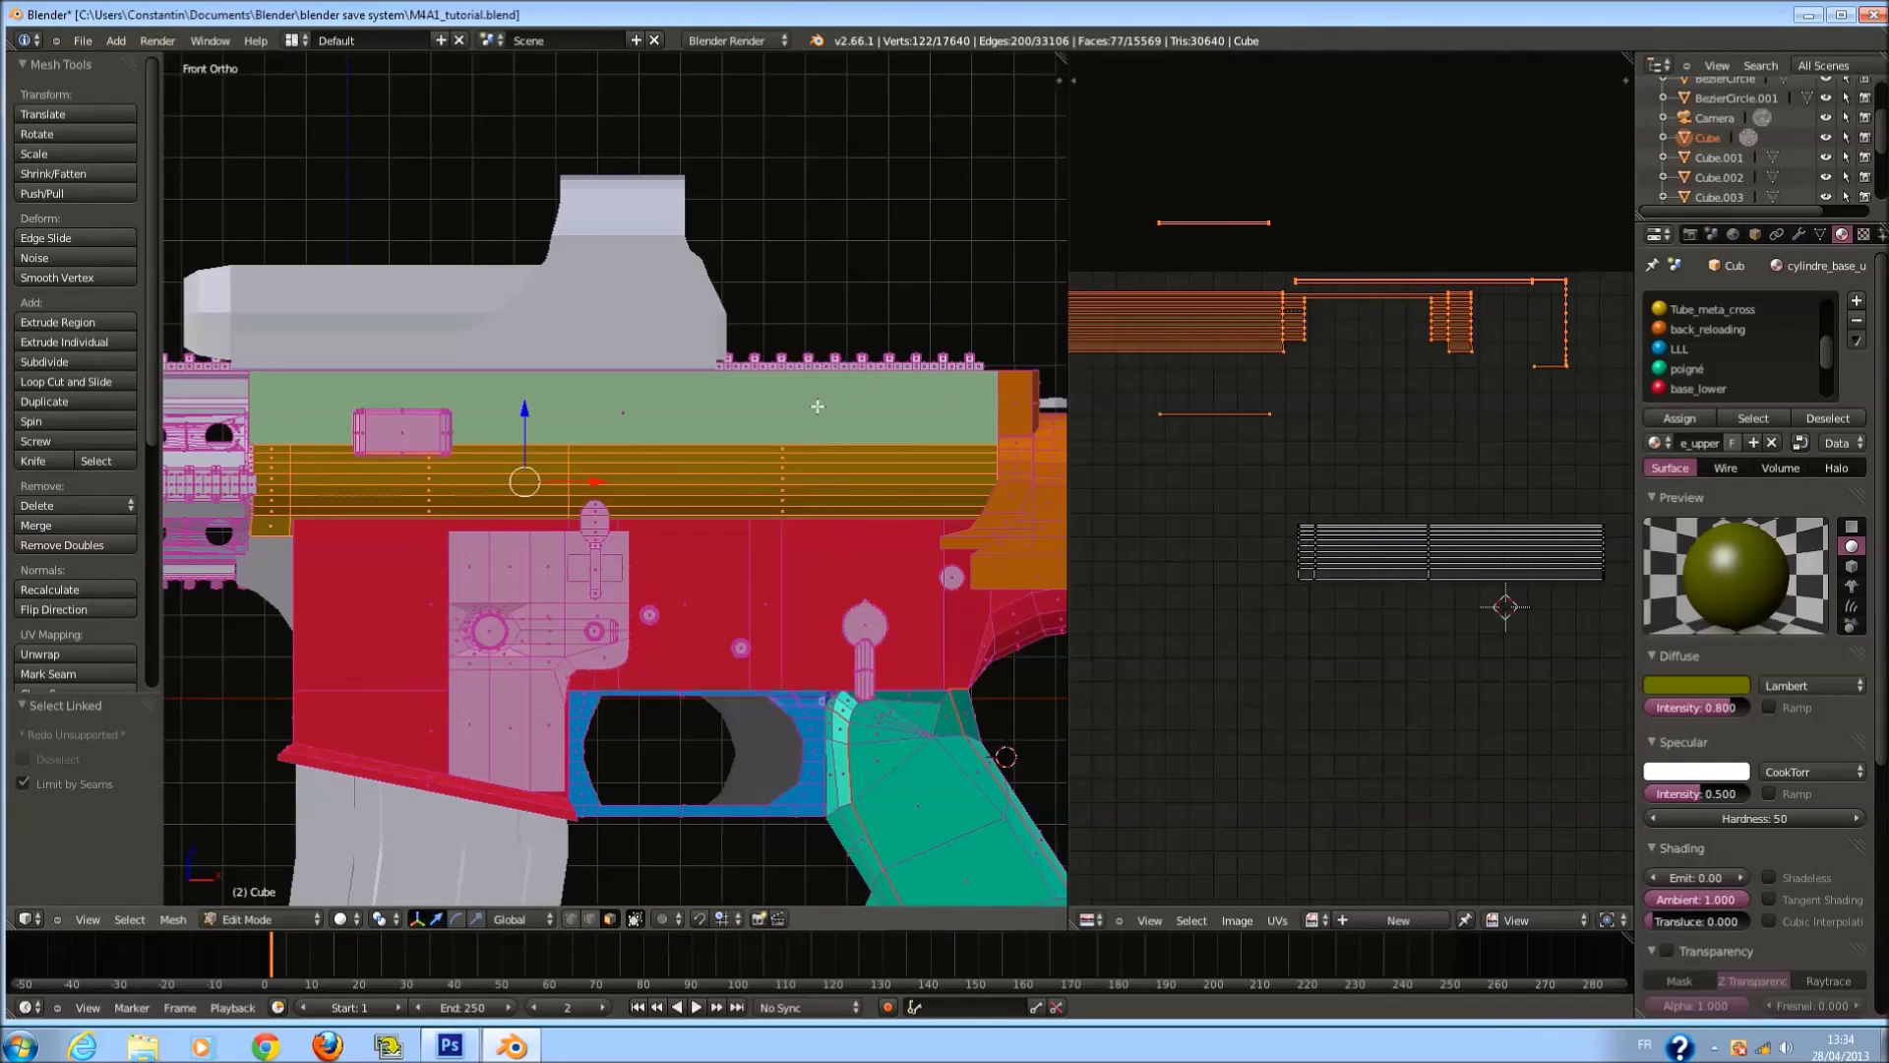
Reselect the linked olive cylinder from its front side and move its selected UVs by about 0.309 in X and -0.390 in Y.
right_click(794, 456)
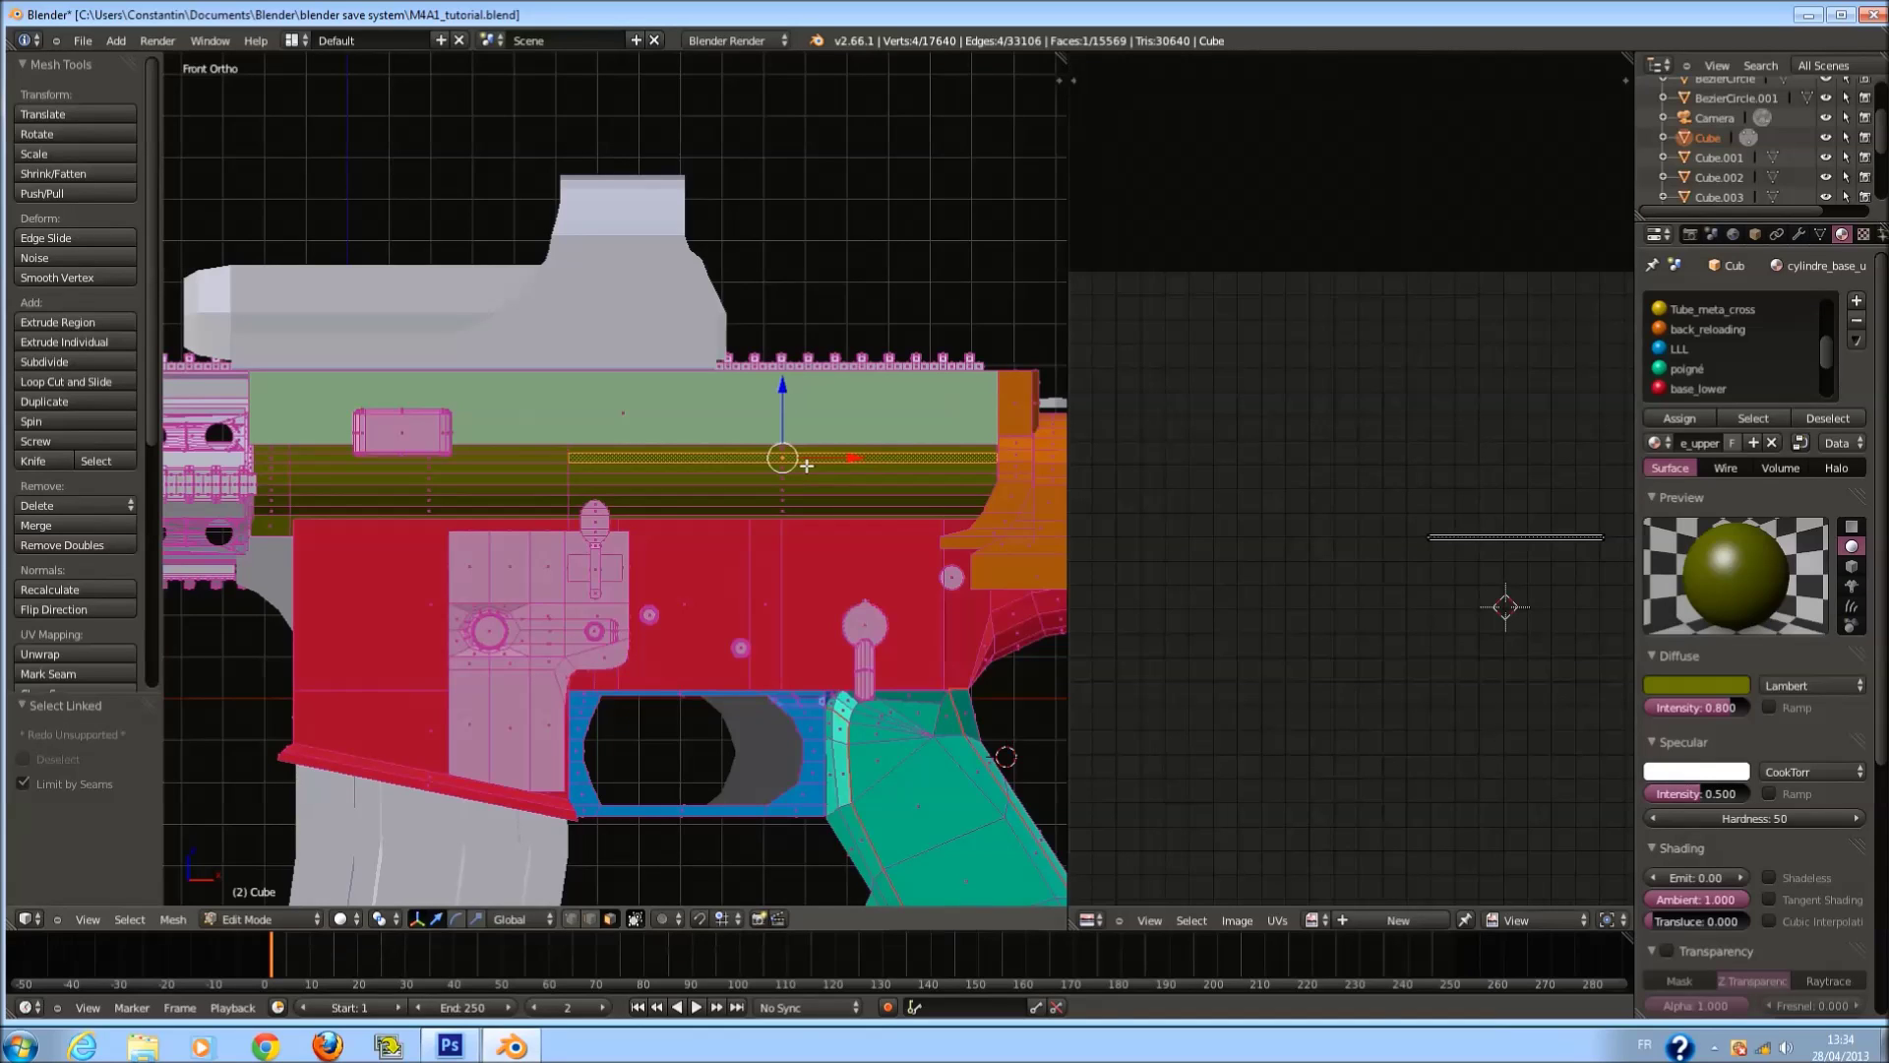
key("l")
key("g")
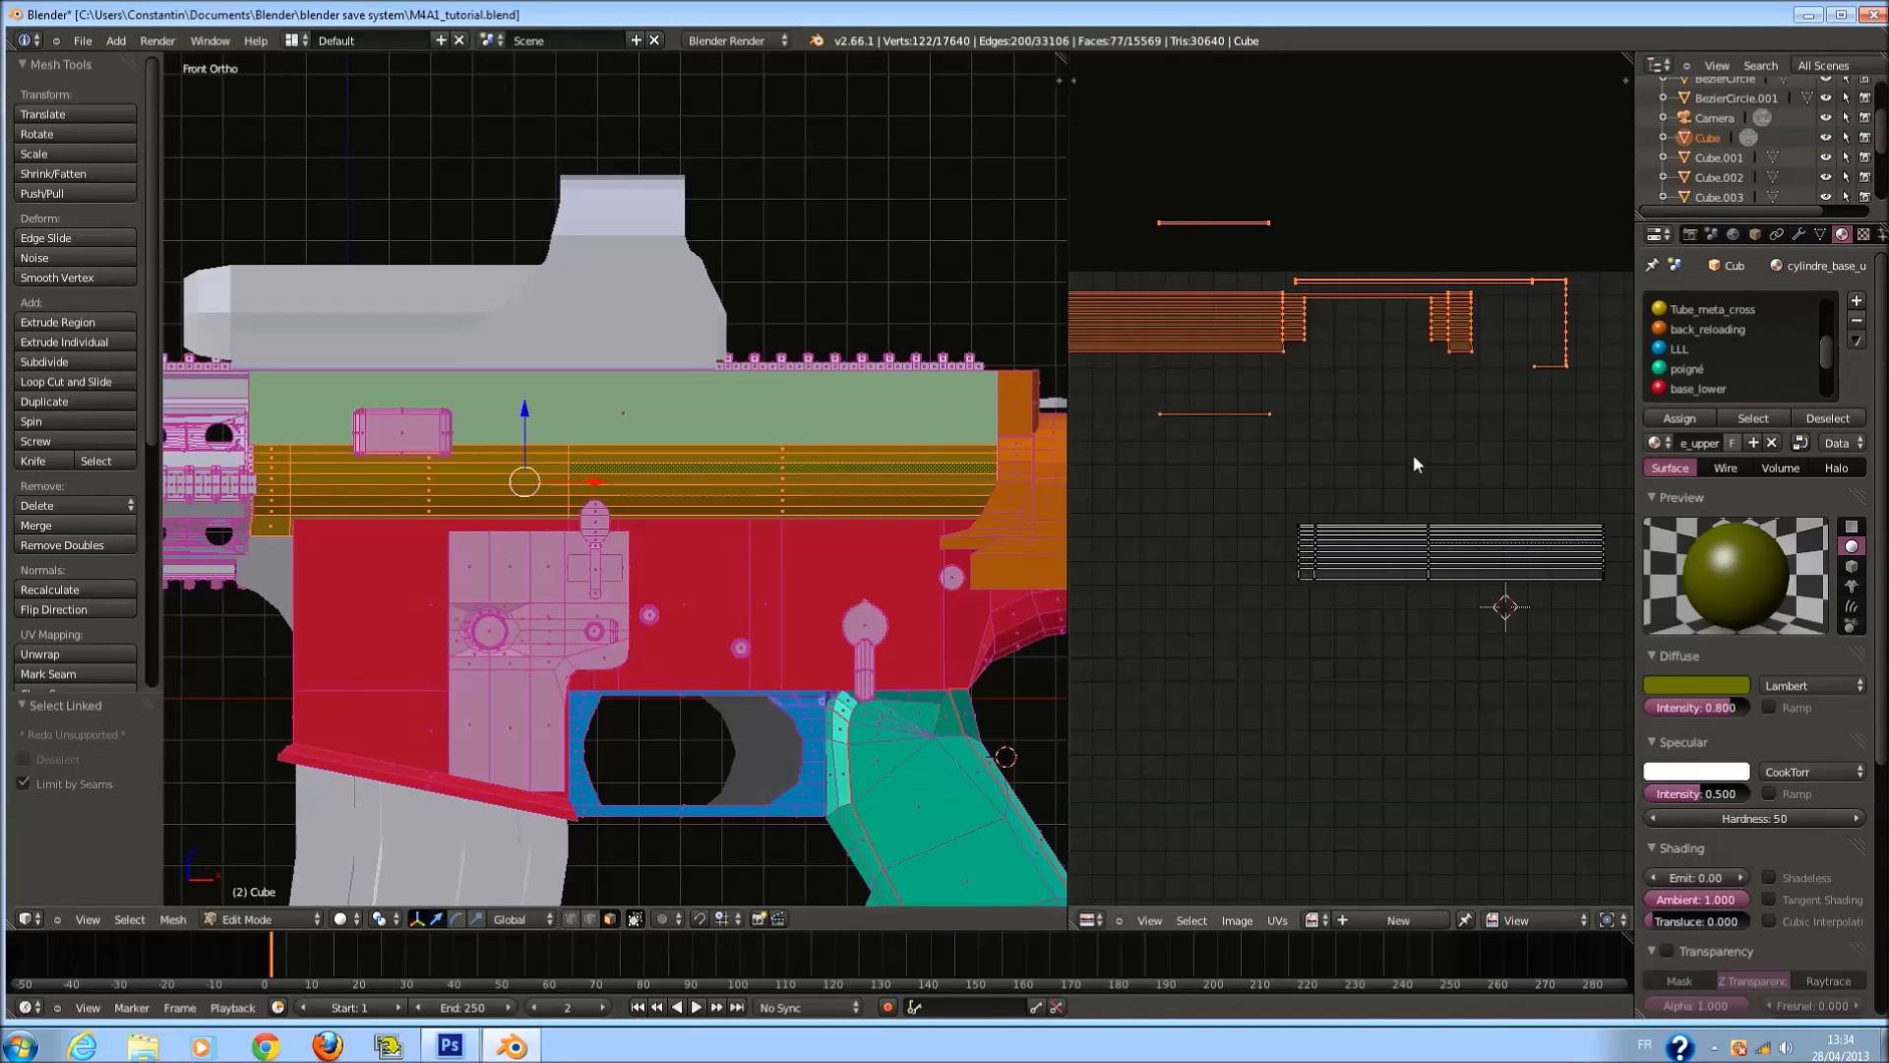
left_click(1561, 641)
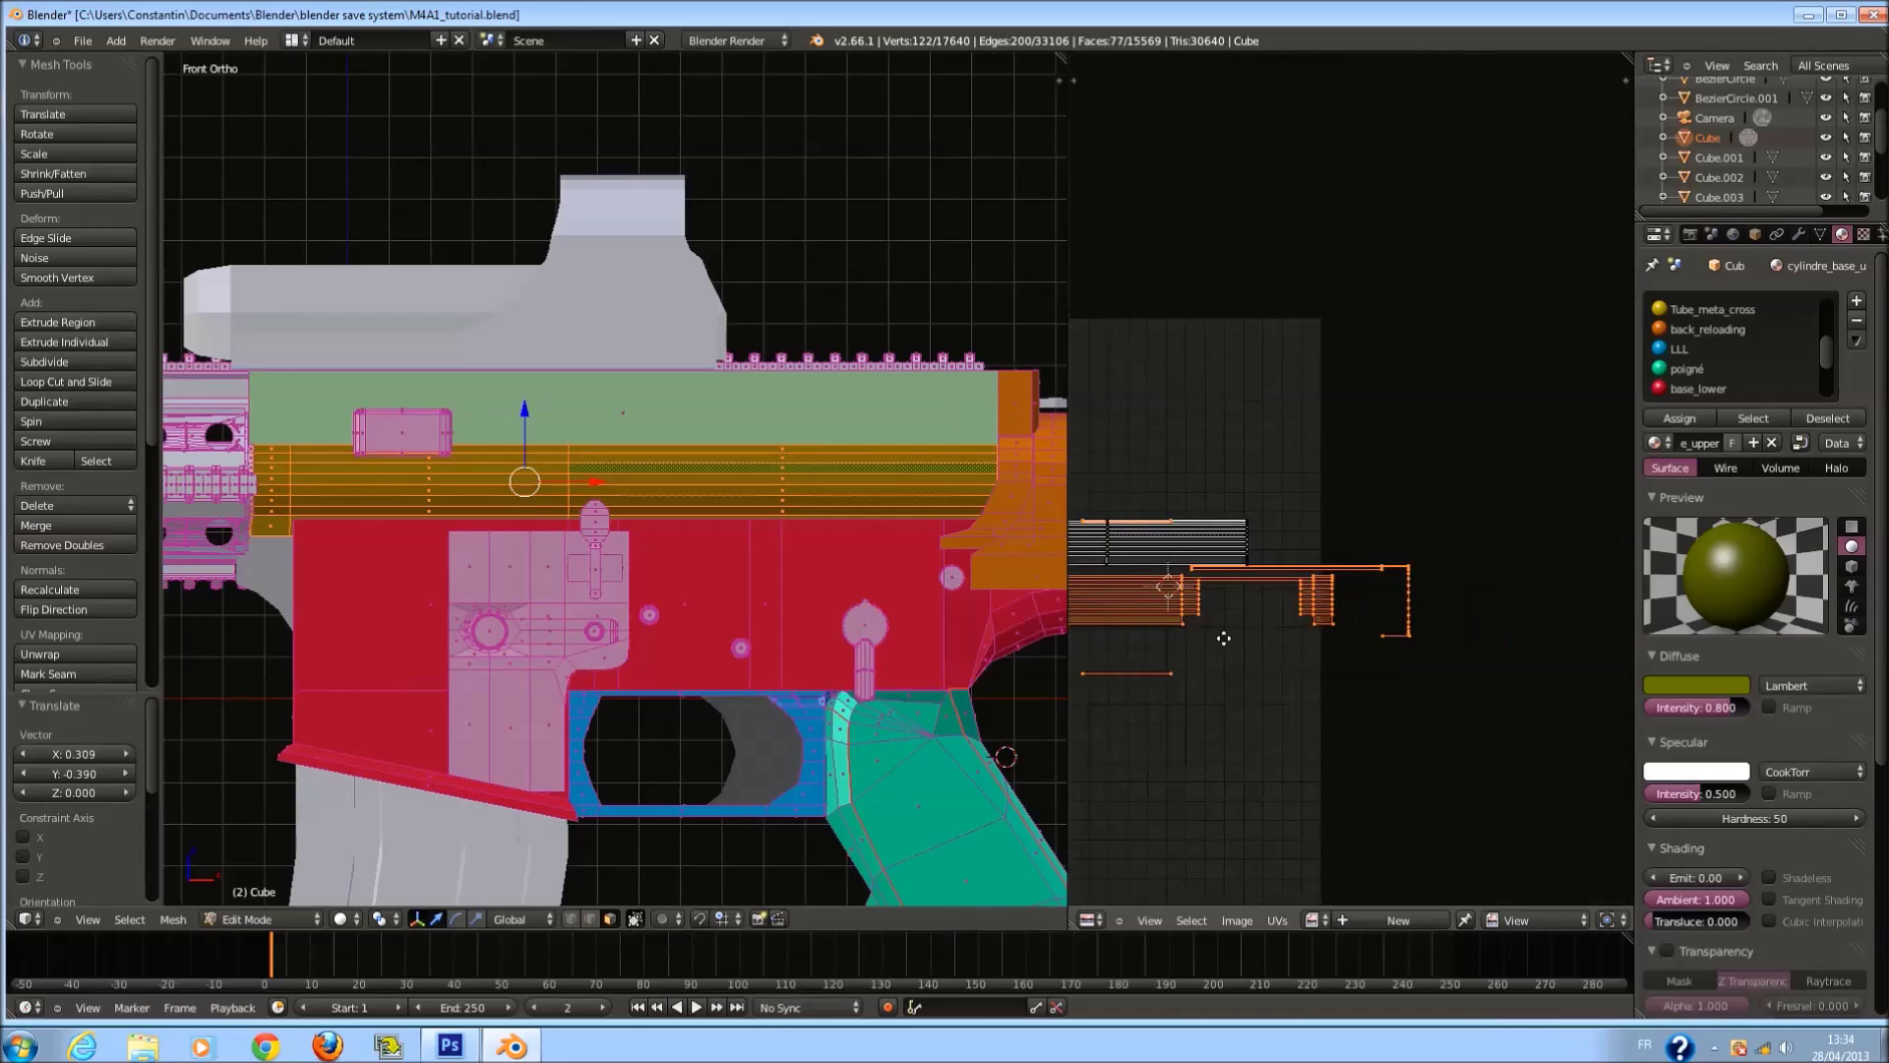
middle_click_drag(1441, 587, 1490, 571)
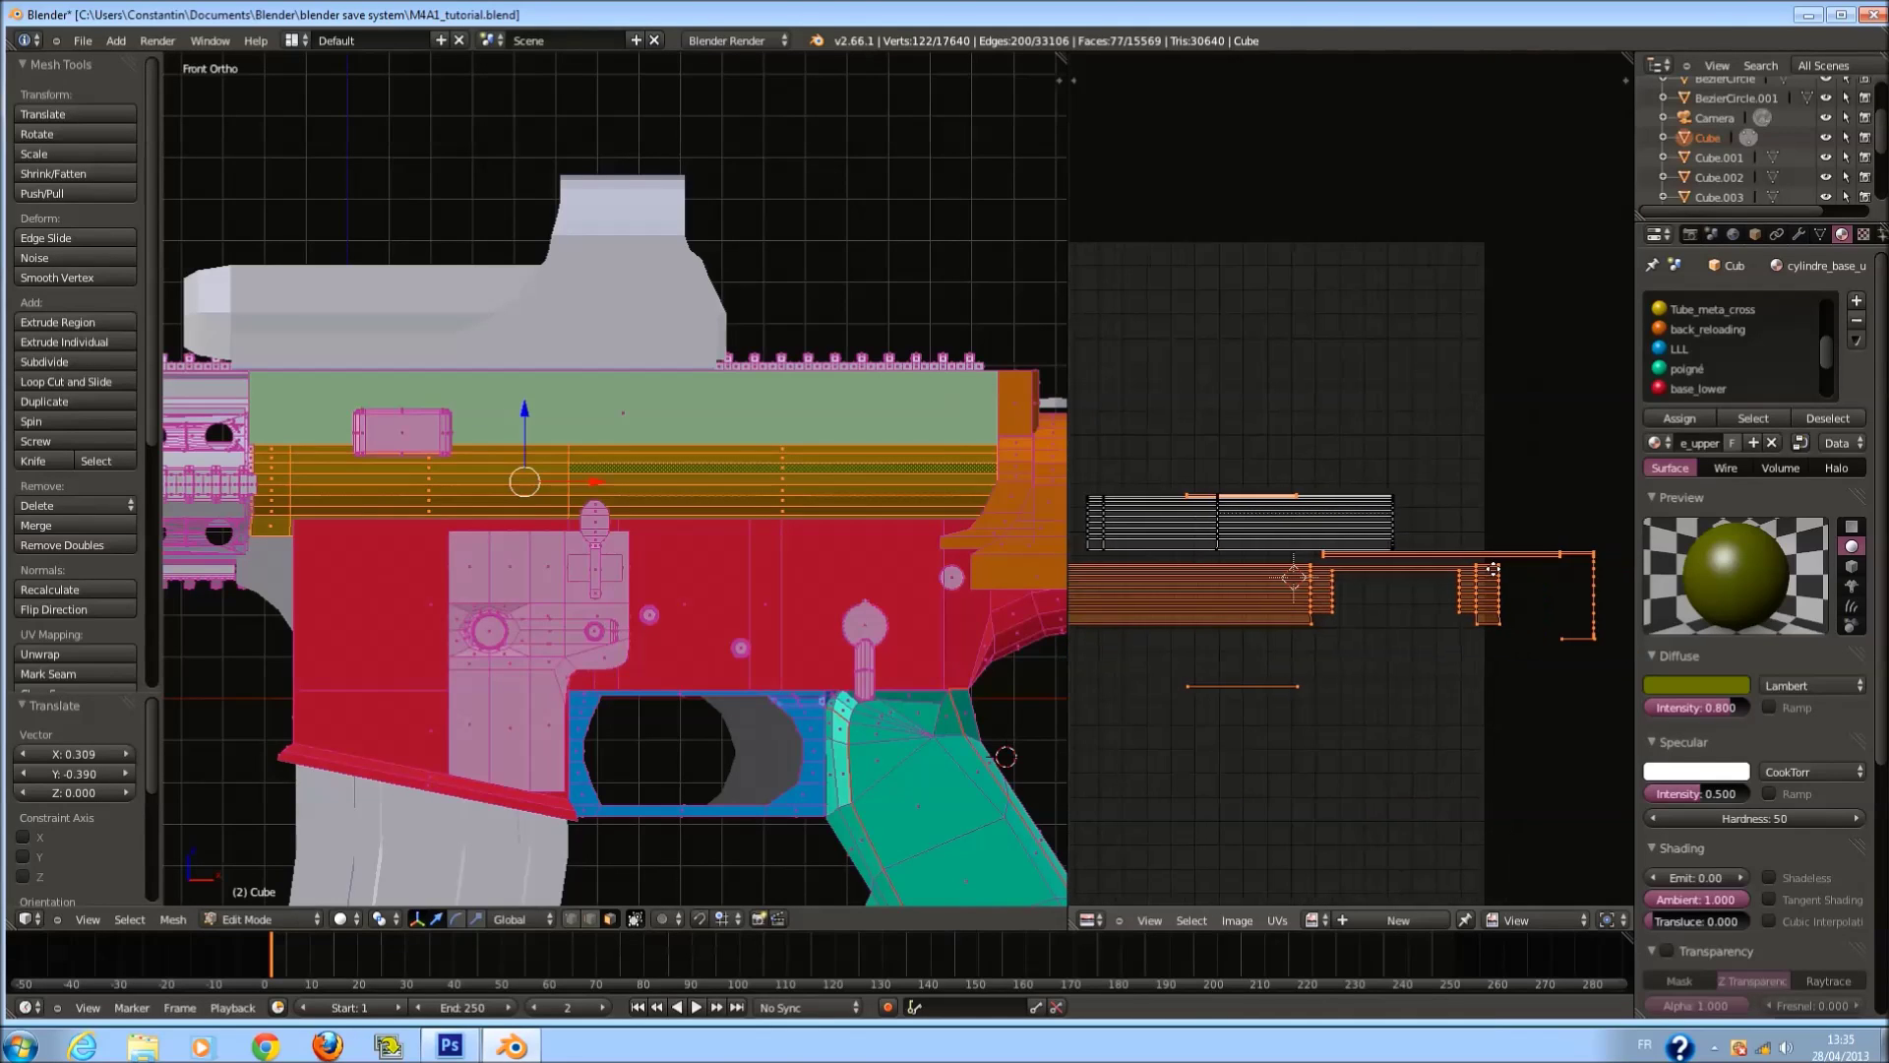
Select the linked olive cylinder and case deflector in back view and unwrap them with Project From View.
key("ctrl+KP_1")
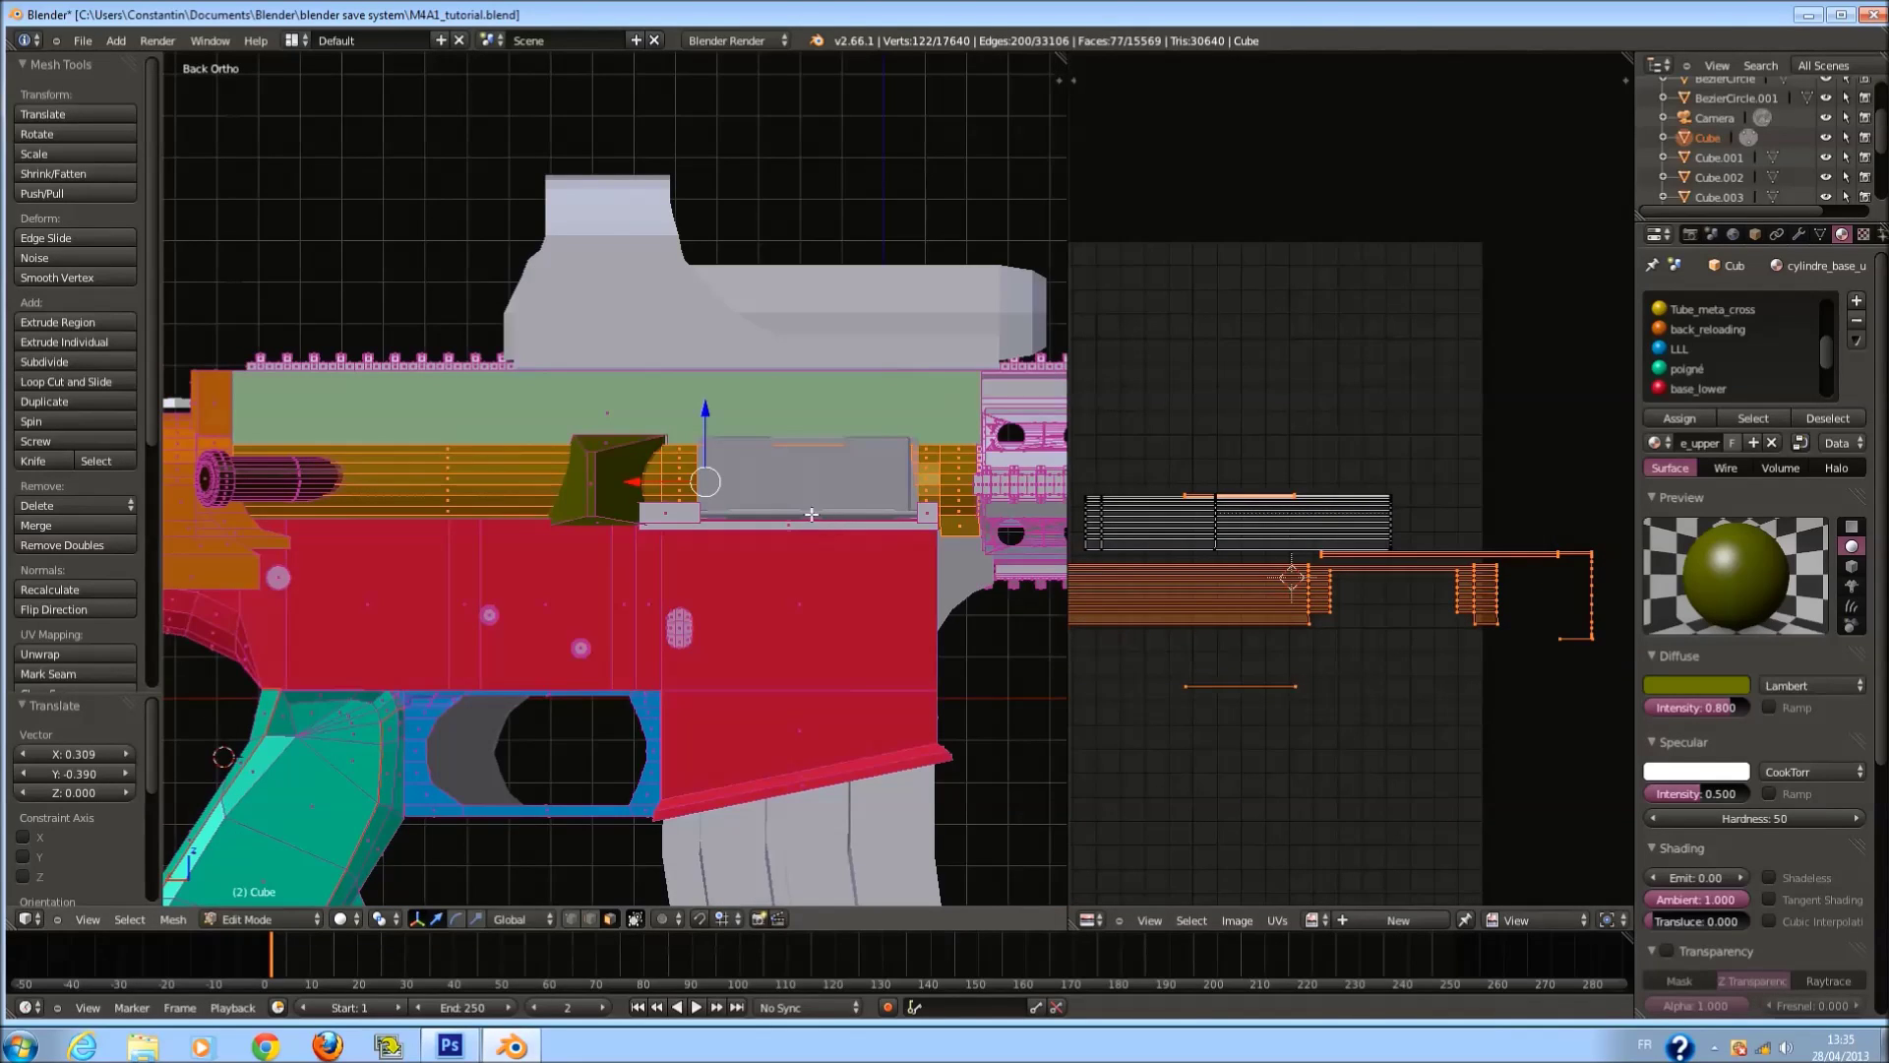
right_click(608, 459)
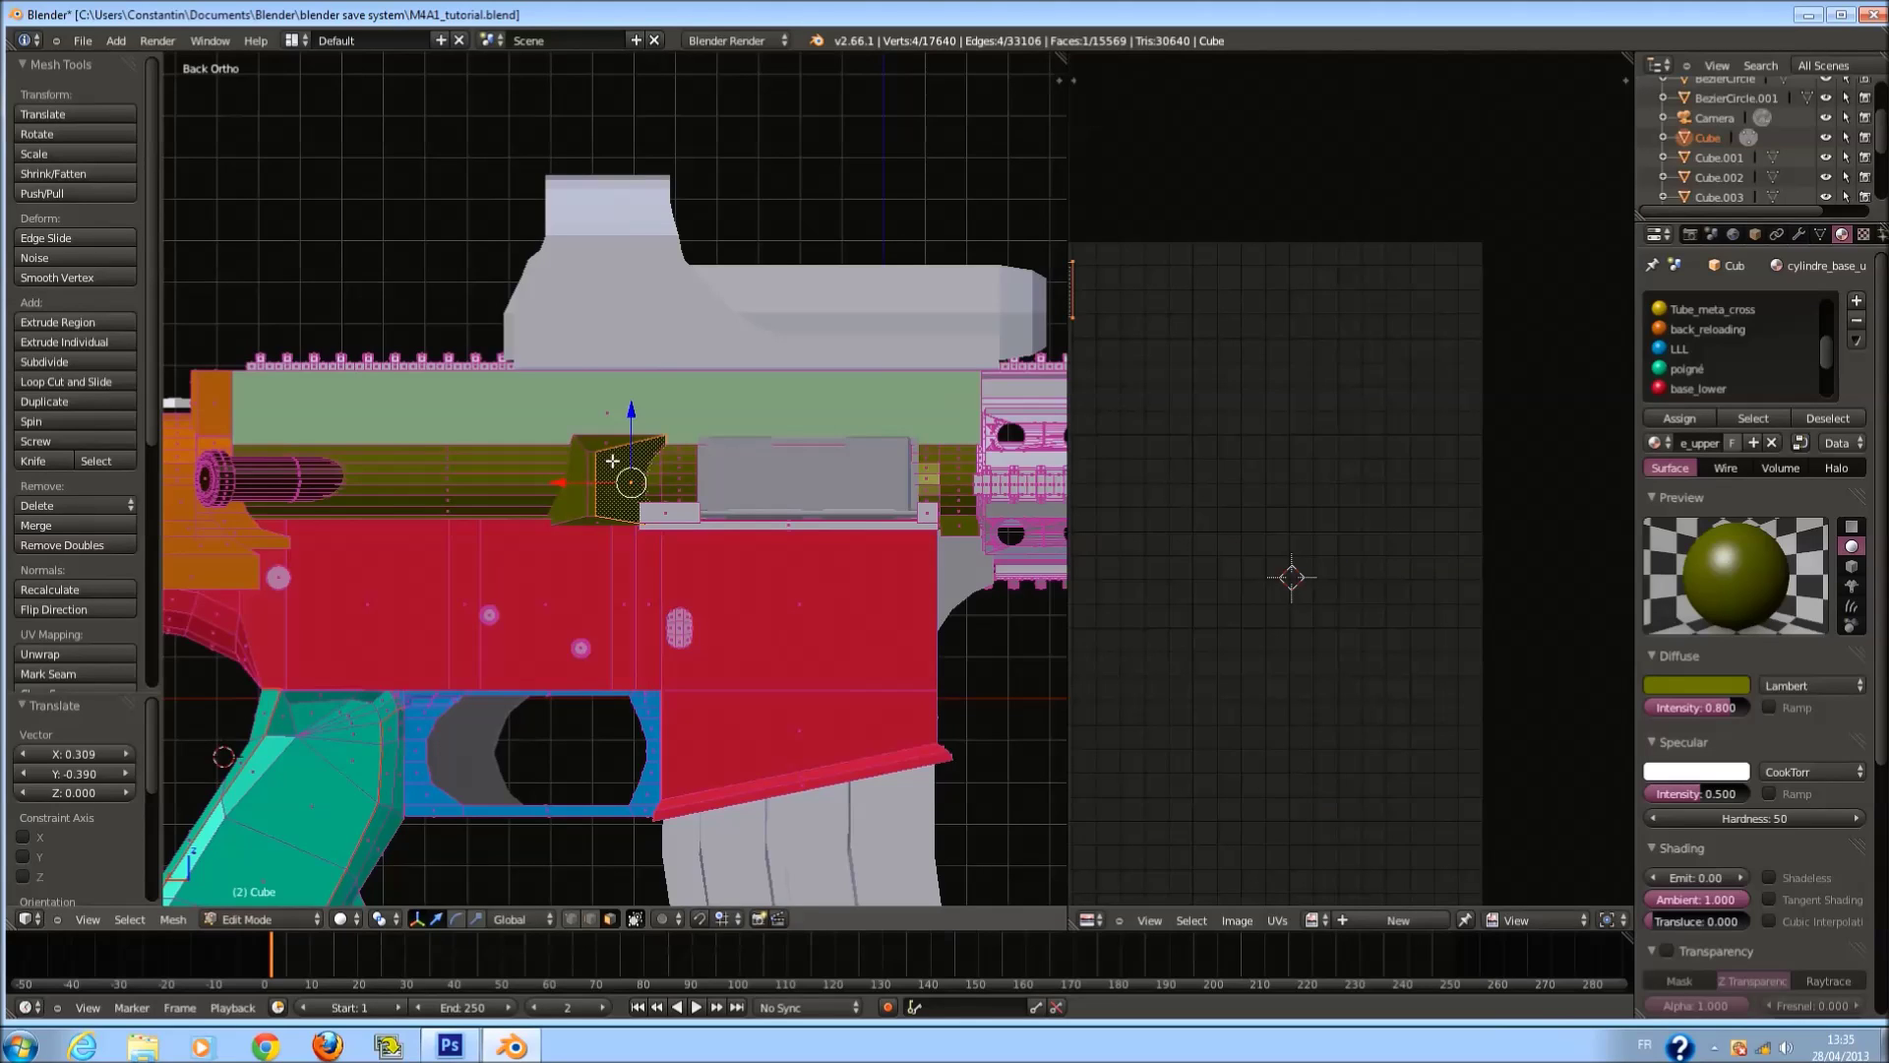
key("l")
key("l")
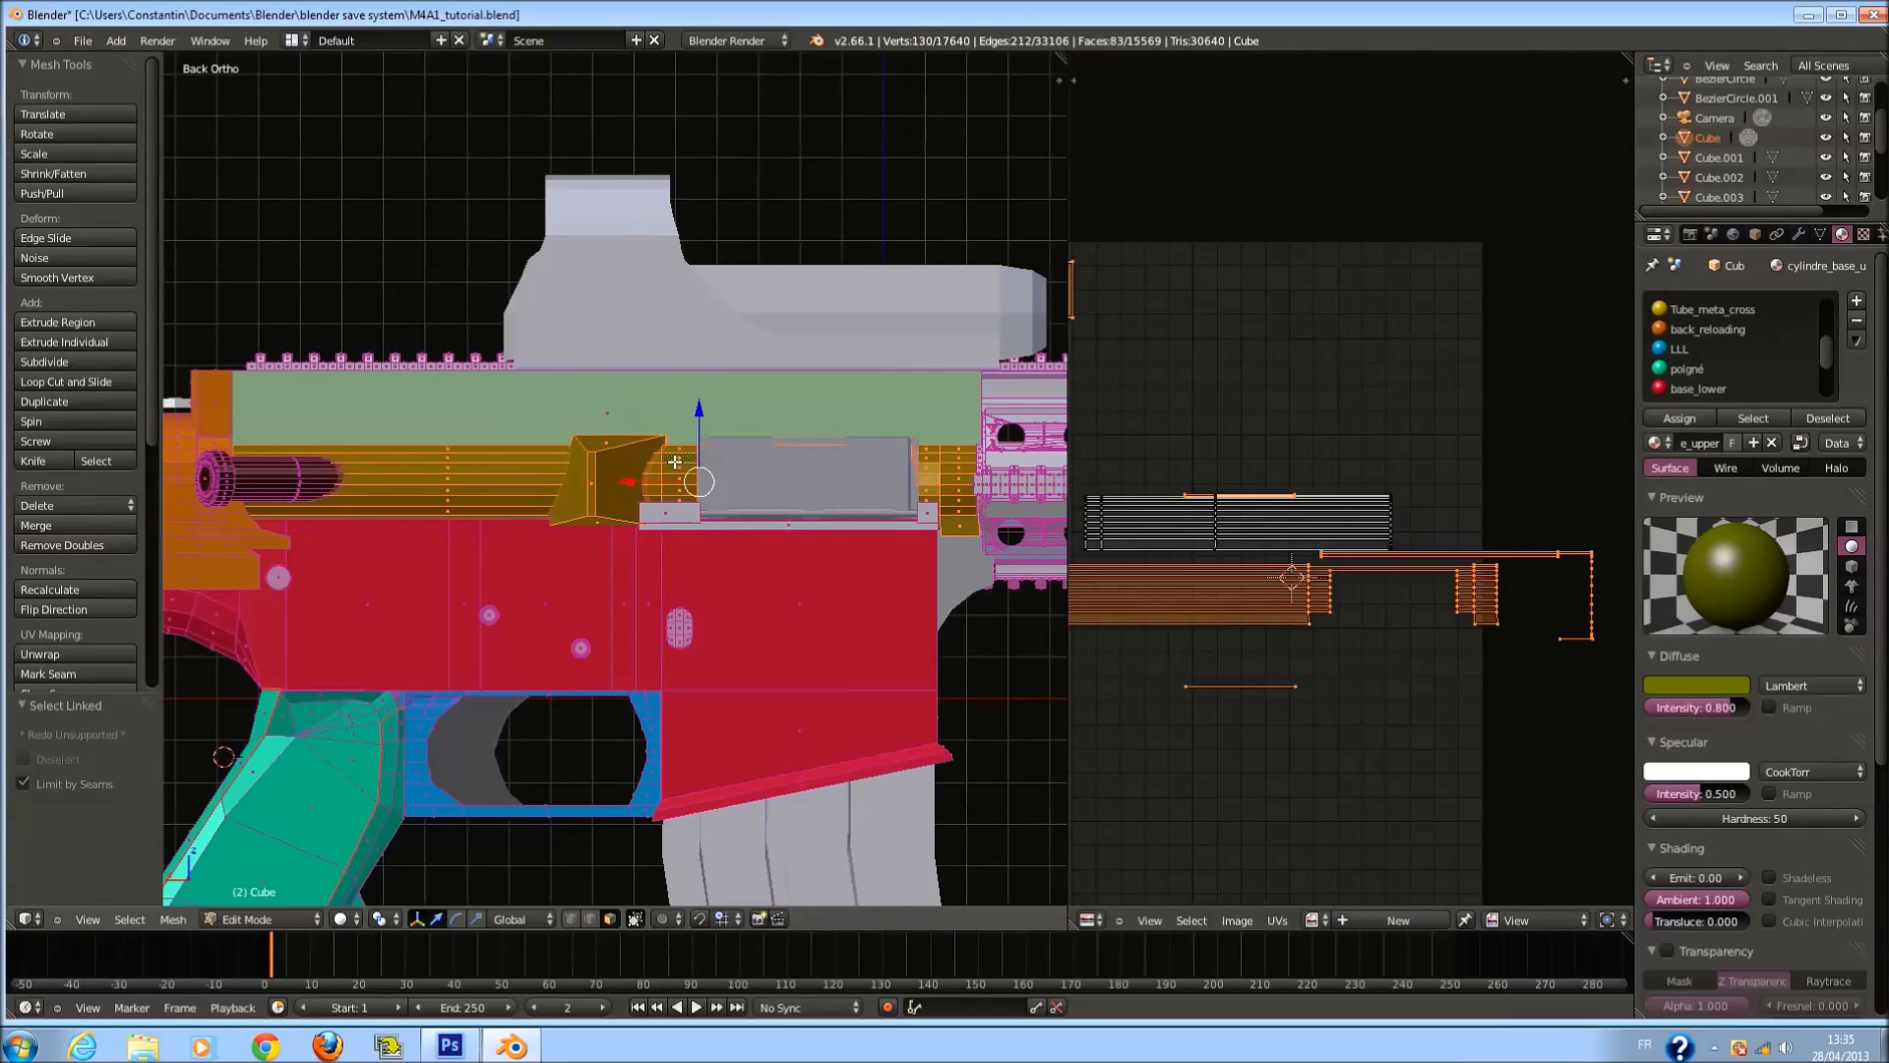
key("u")
left_click(675, 461)
Move the selected half of the olive UVs straight down along Y until it sits just beneath the other half.
scroll(675, 461, "down", 2)
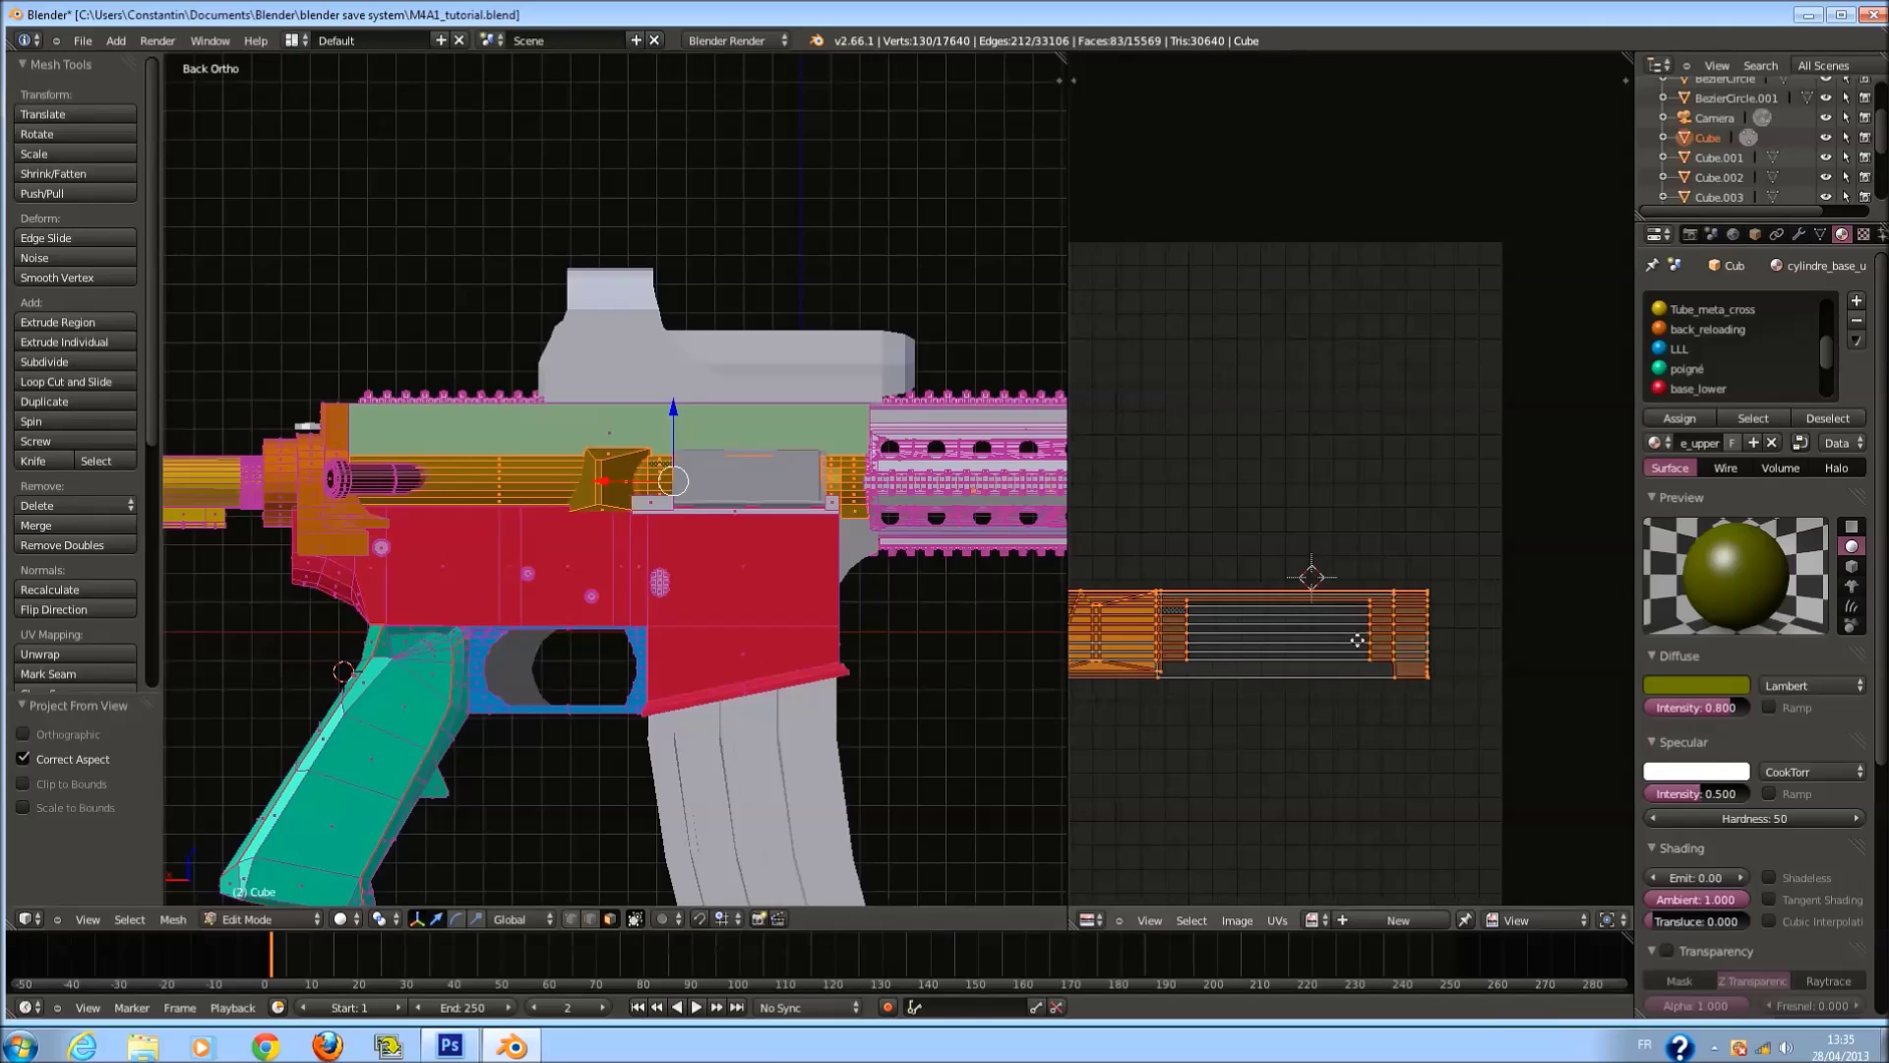
scroll(1484, 602, "up", 2)
key("s")
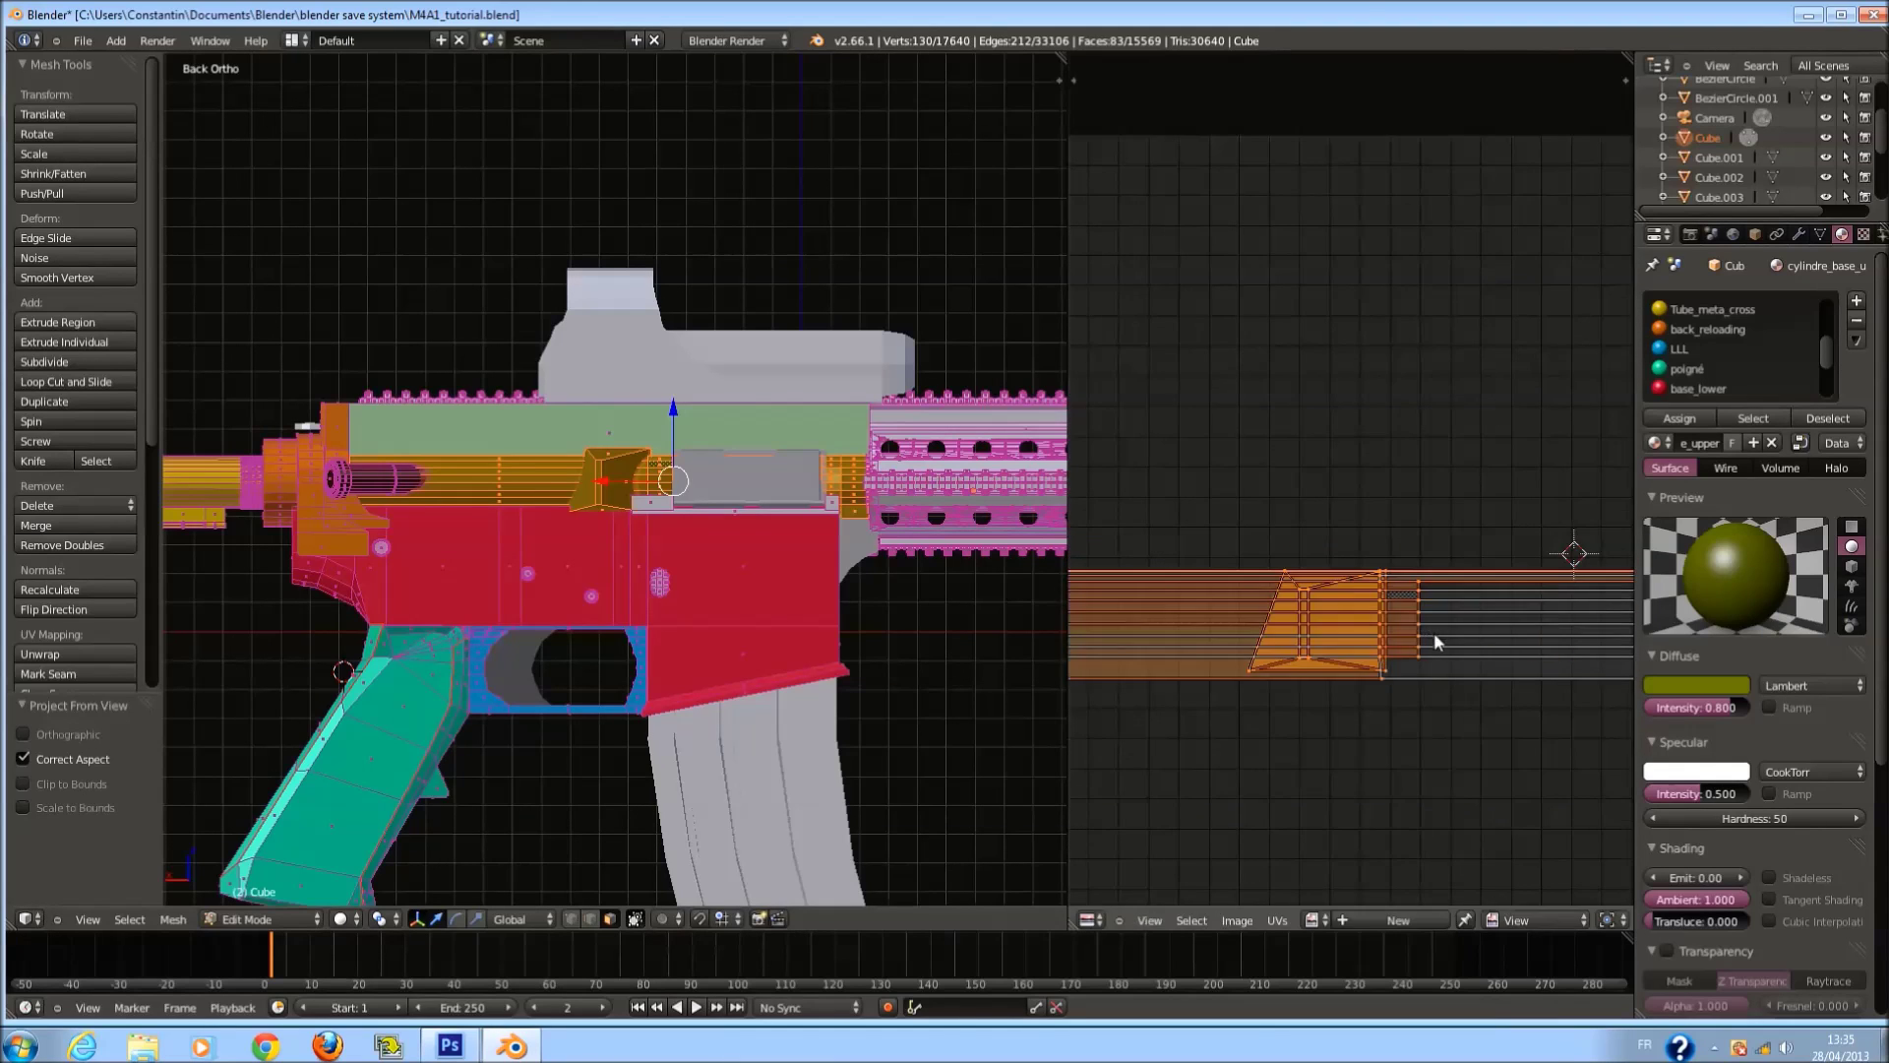
scroll(1432, 616, "down", 2)
left_click(1467, 637)
key("g")
key("y")
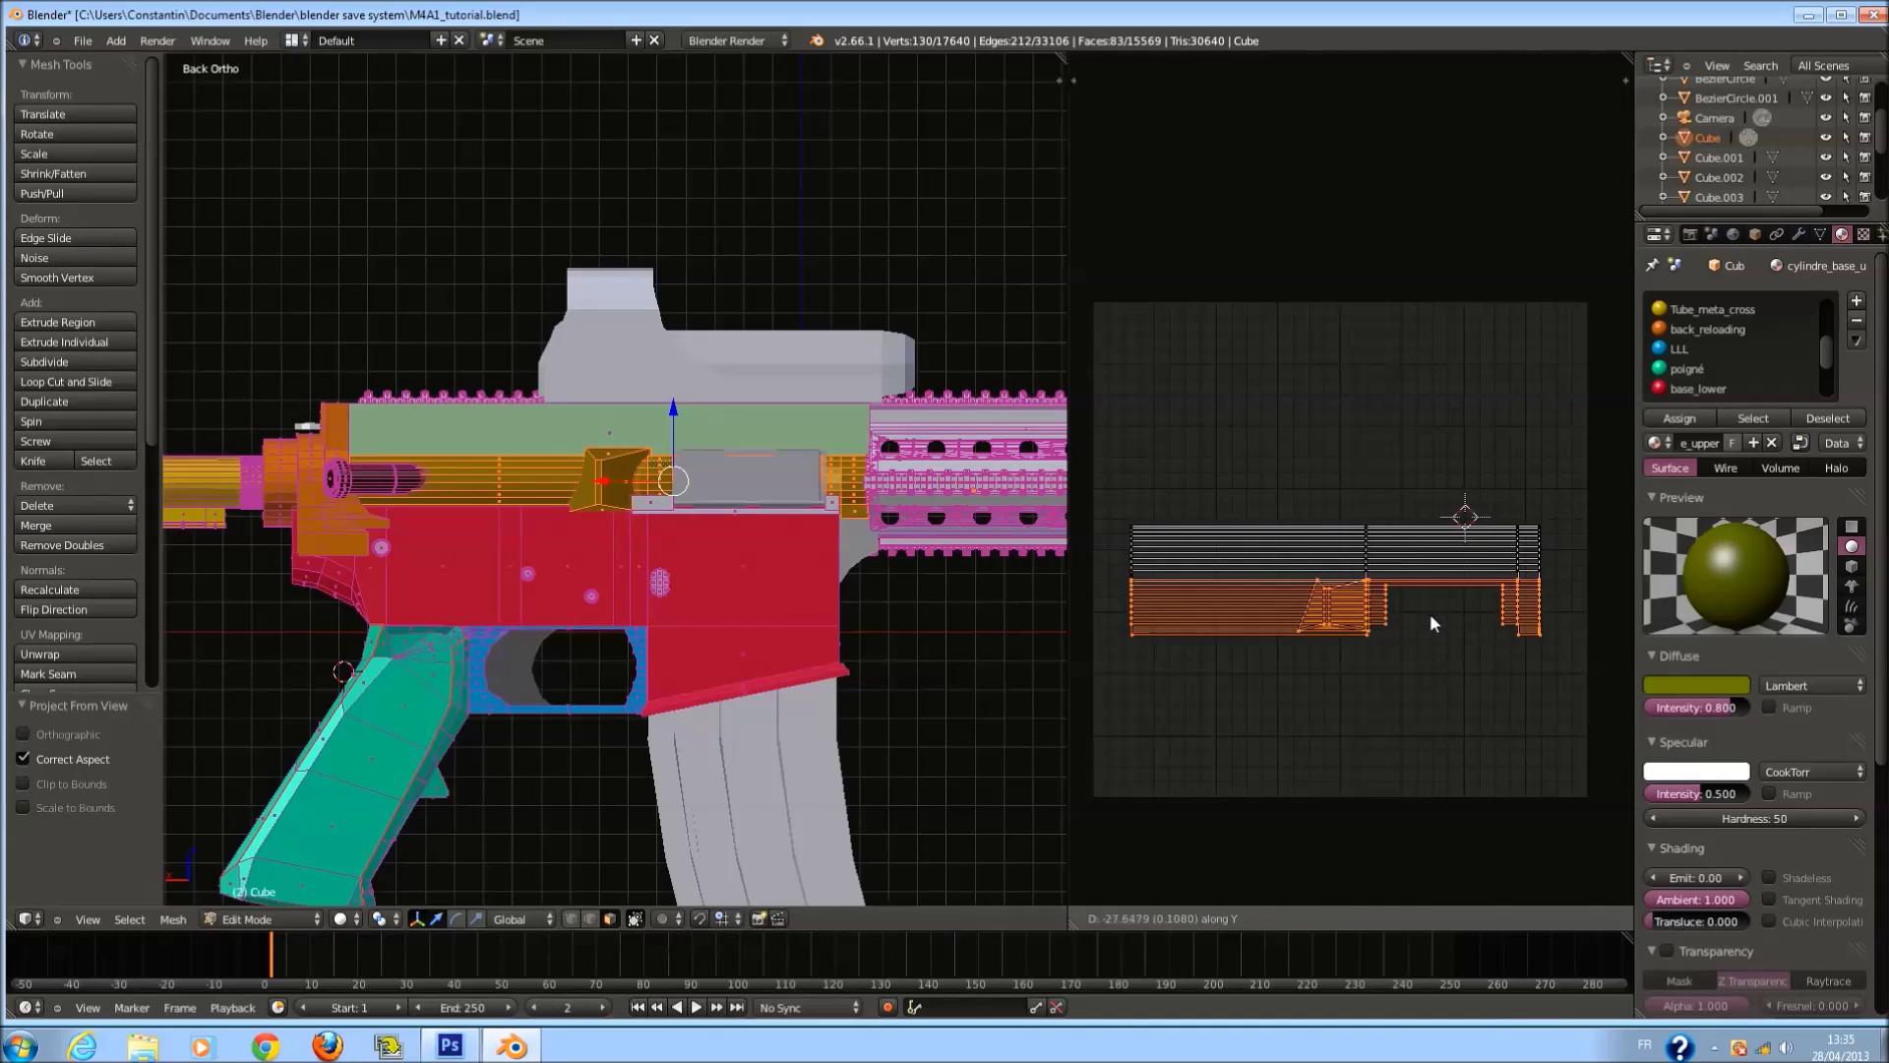
left_click(1430, 622)
Select both olive UV islands and move them up along Y to the upper part of the UV space.
key("a")
key("a")
key("g")
key("y")
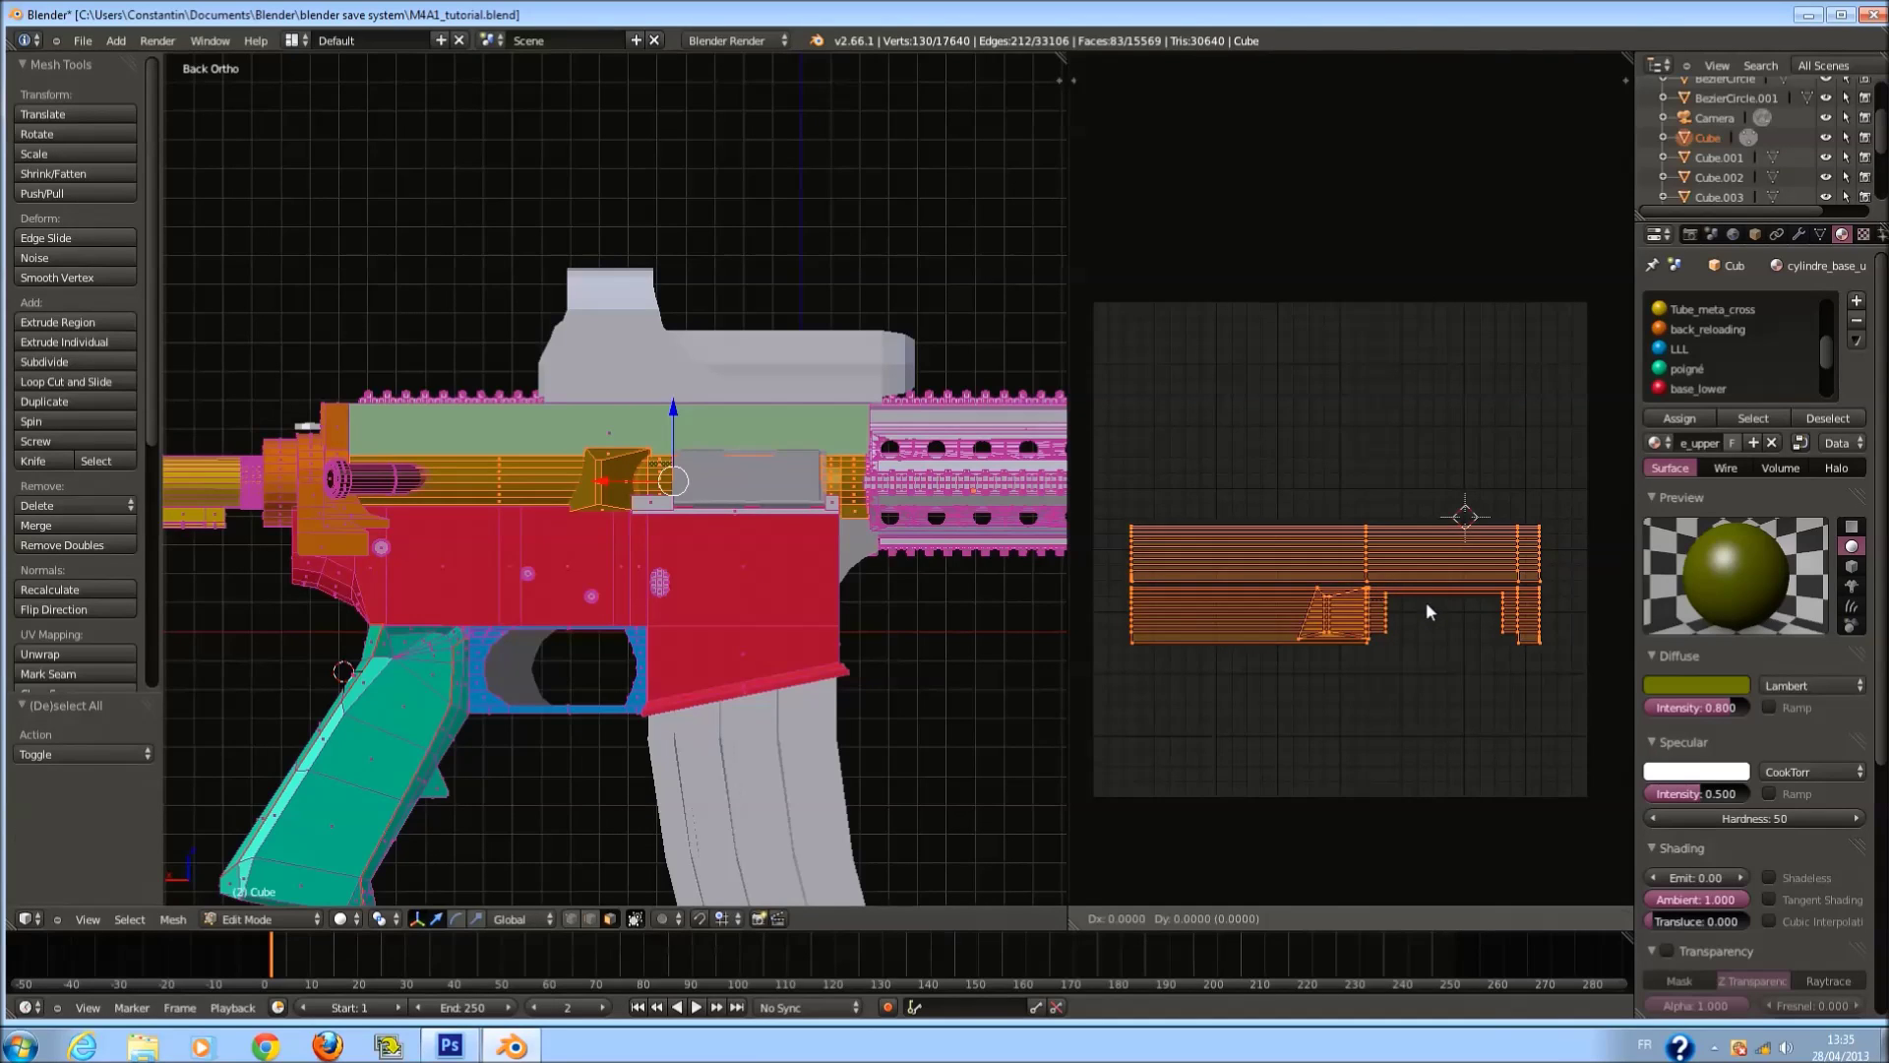
left_click(1436, 420)
Select the whole mesh to show all UV islands and move the olive pair down beneath the long rectangular island.
key("a")
key("g")
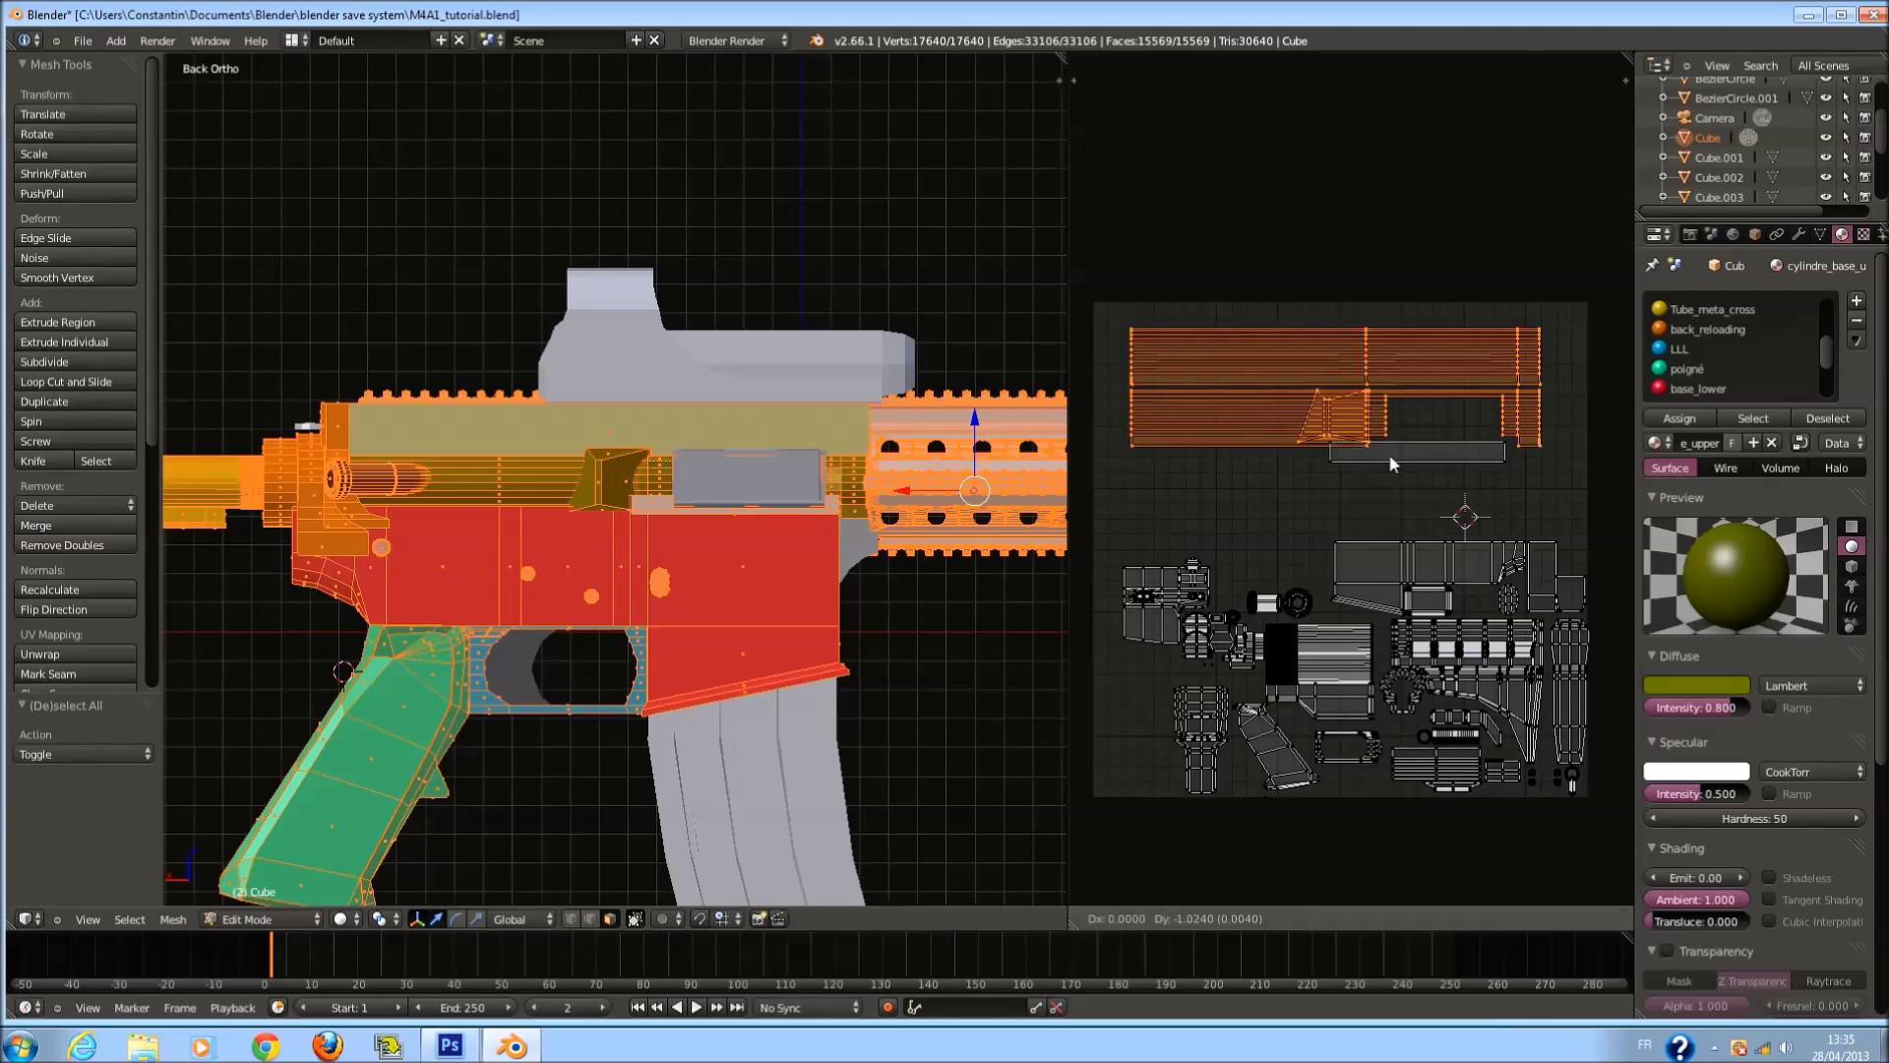
left_click(1458, 563)
scroll(1458, 563, "up", 2)
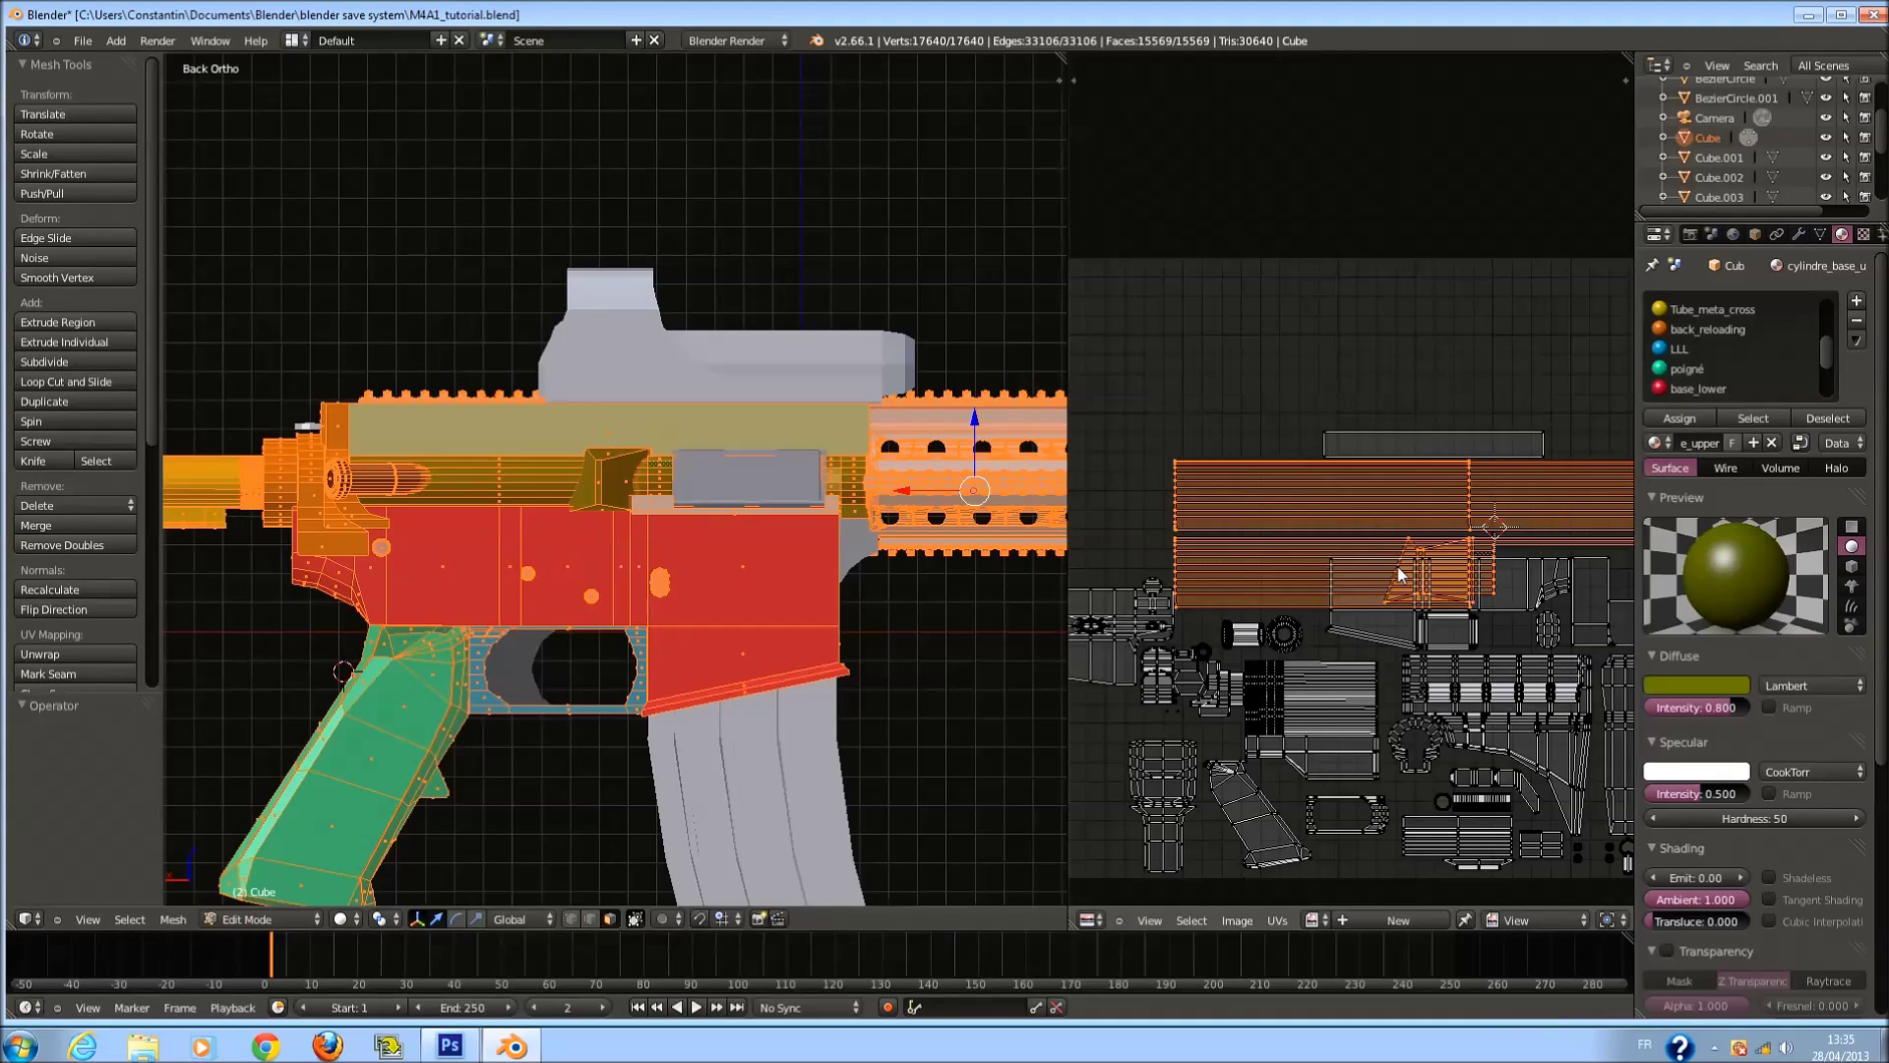
Scale the two olive islands down to about 0.482 and save the file.
key("s")
left_click(1397, 527)
scroll(1407, 536, "up", 3)
key("ctrl+s")
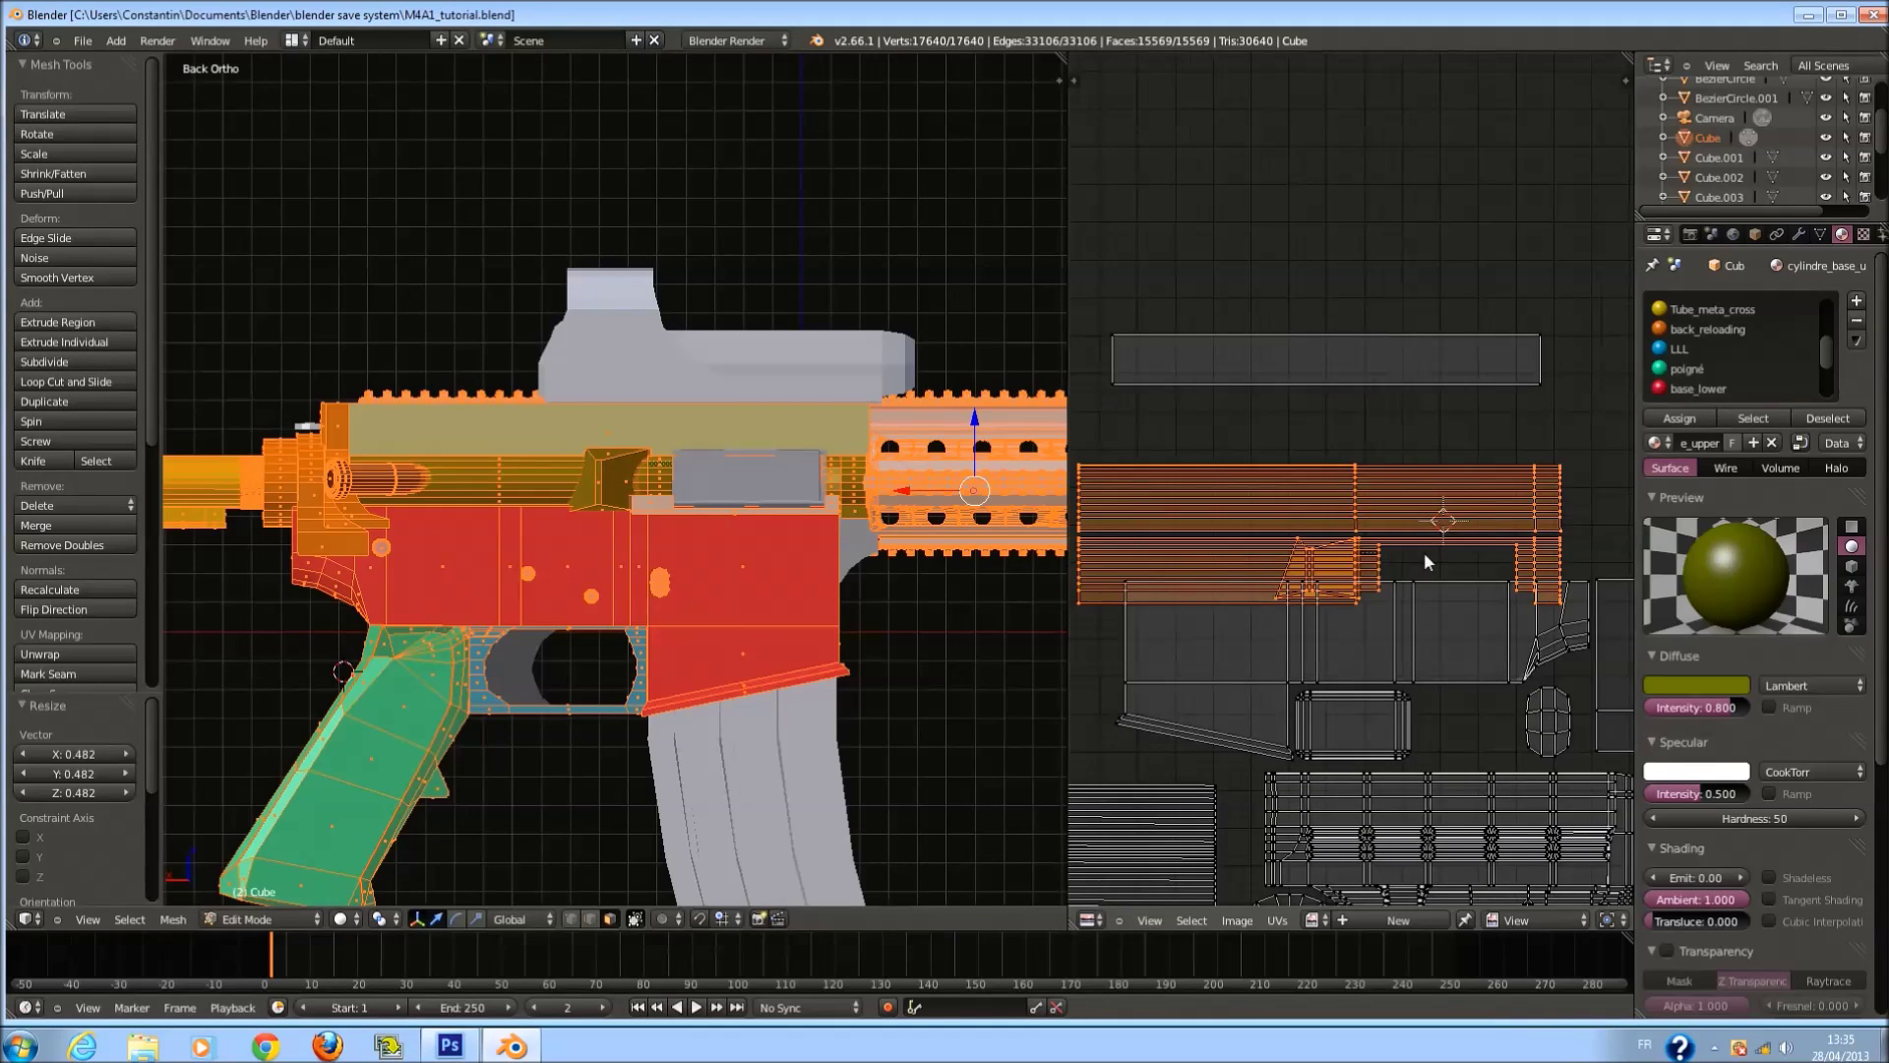
Move the olive islands into the gap above the lower receiver island, scale them uniformly by about 1.094, and save the file.
key("g")
left_click(1436, 525)
key("s")
key("y")
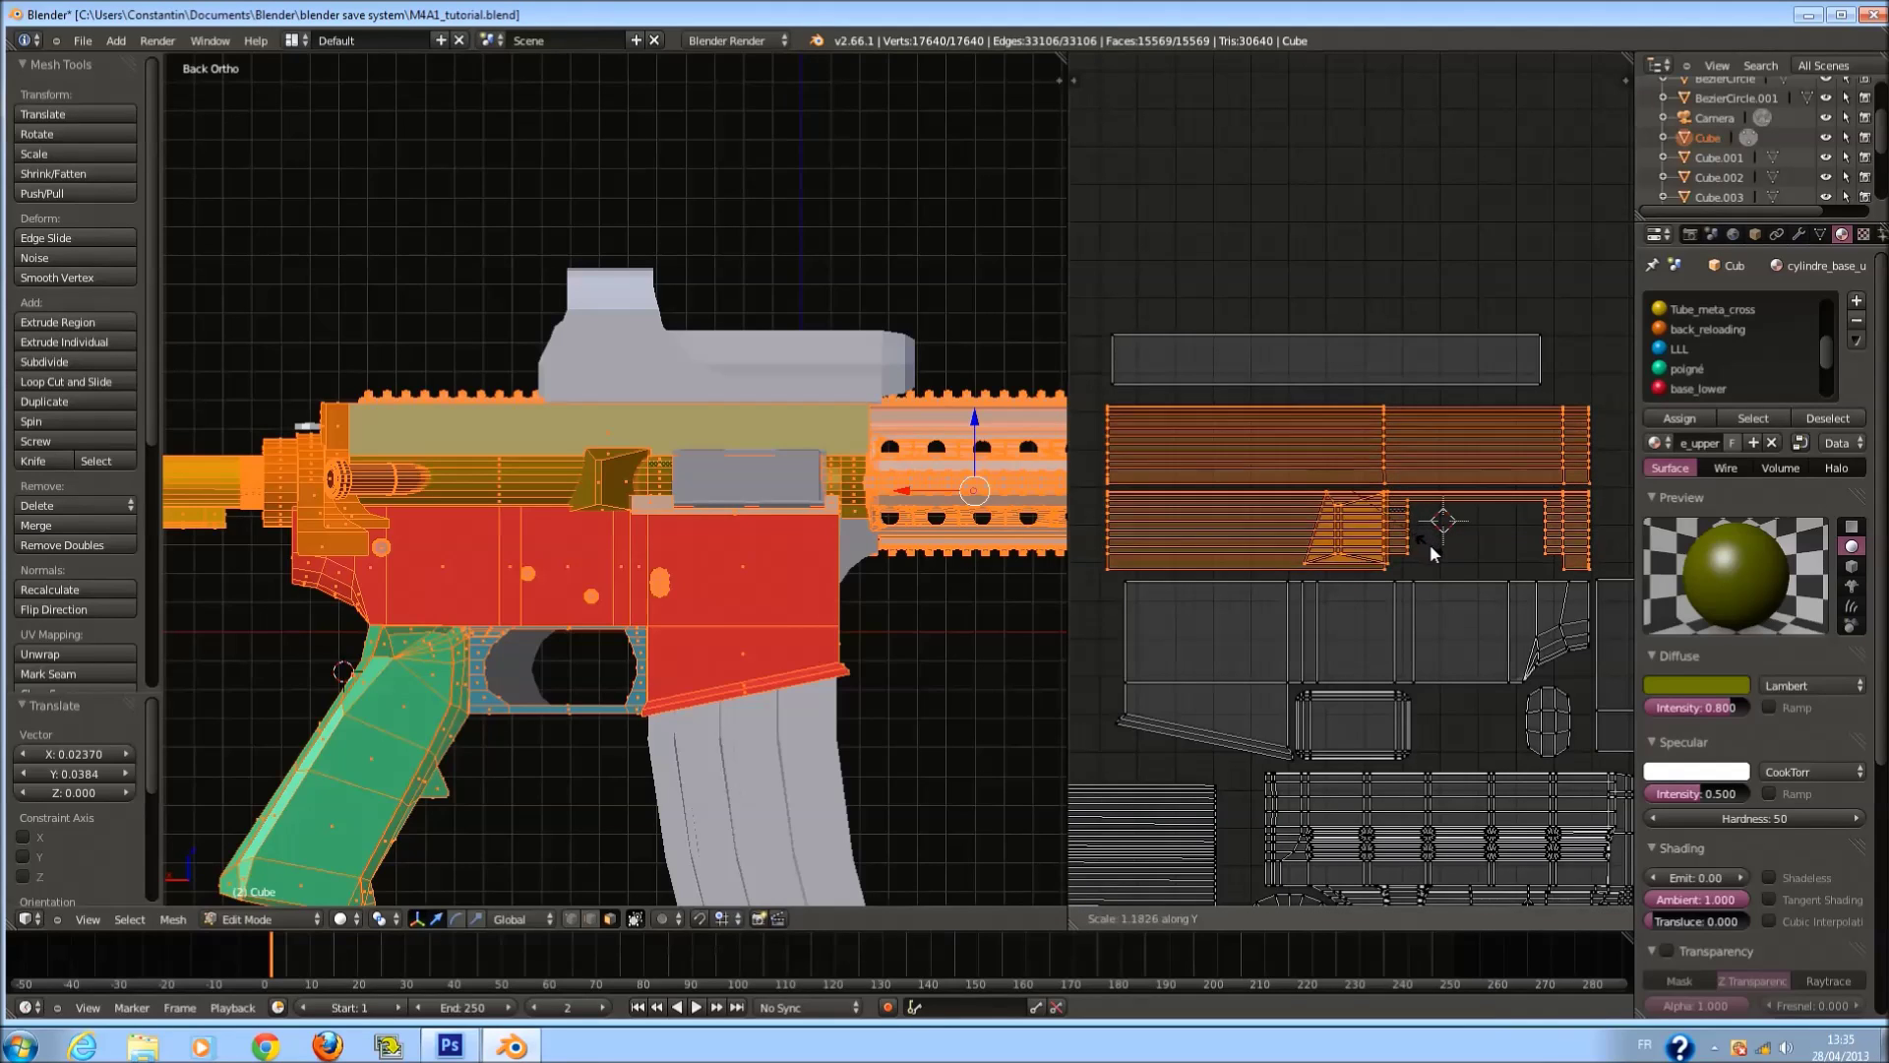
key("y")
left_click(1432, 551)
key("ctrl+s")
left_click(1439, 563)
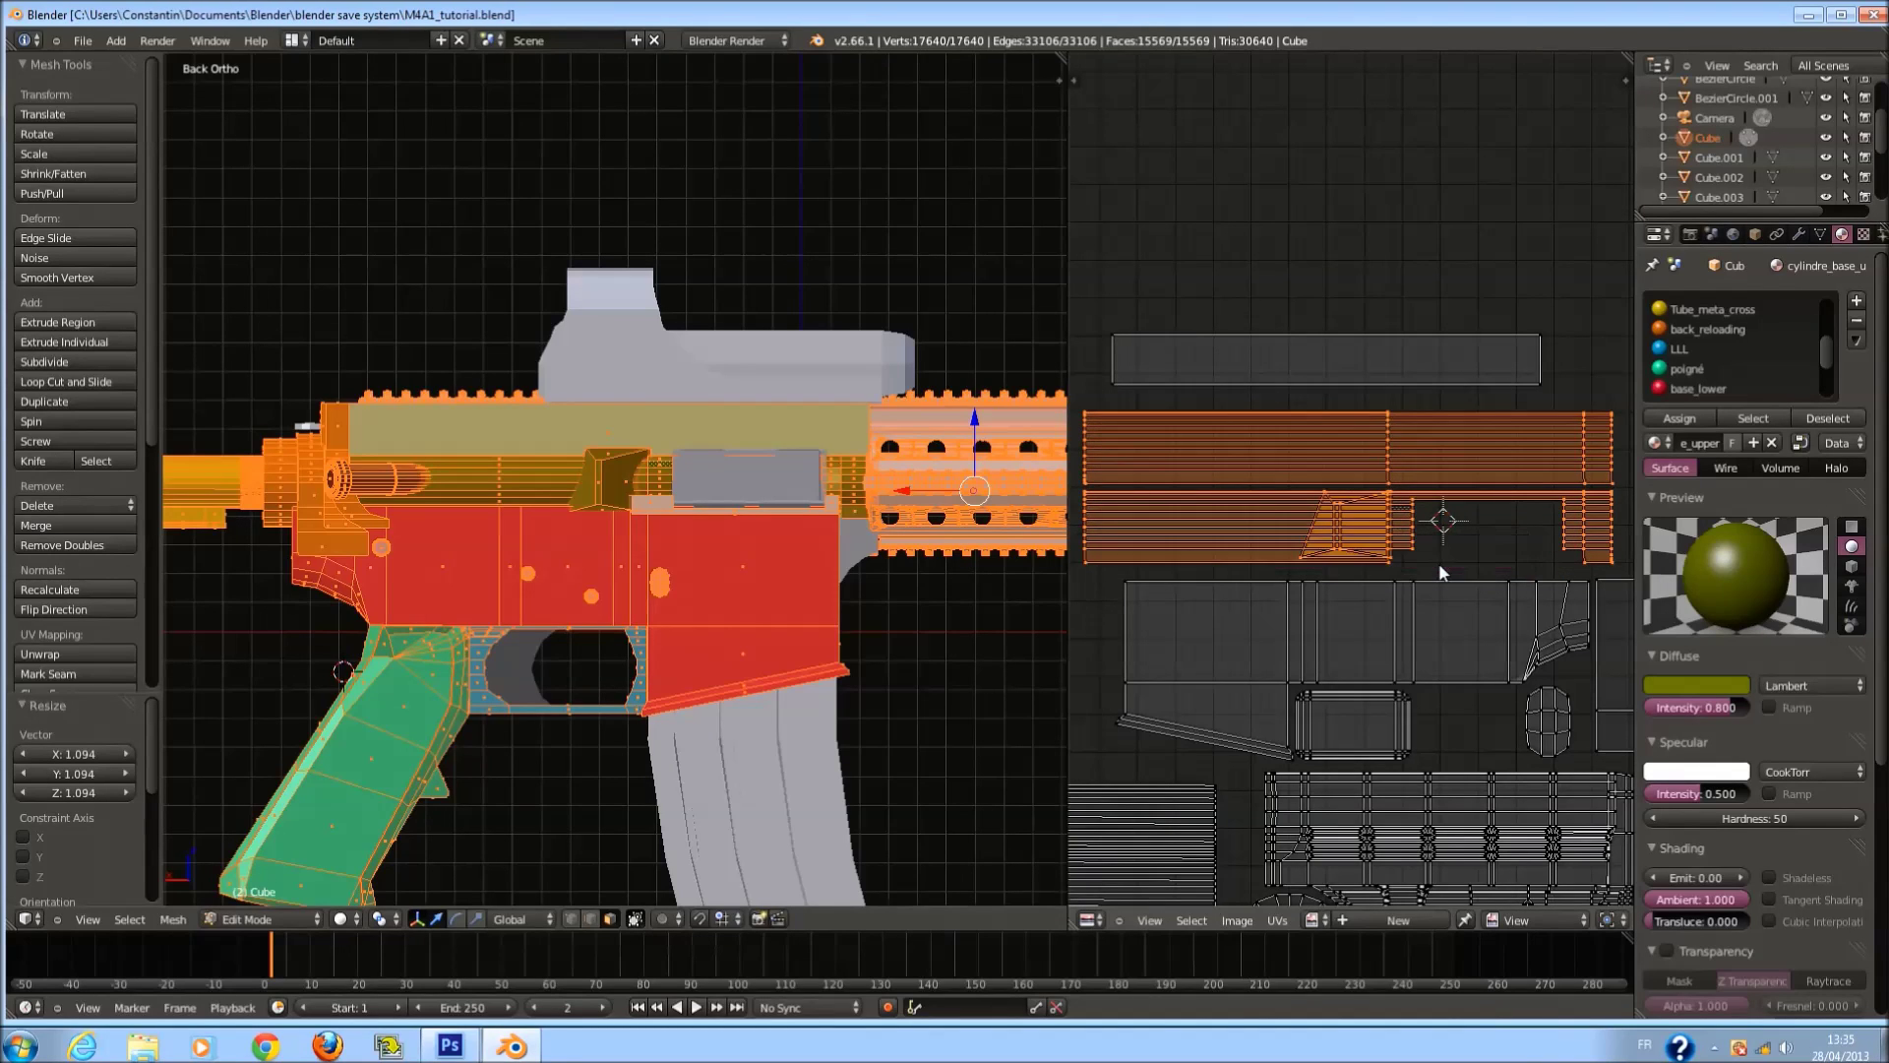
Select the entire lower receiver UV island and scale it up slightly.
right_click(1416, 579)
key("s")
key("Escape")
key("ctrl+l")
key("s")
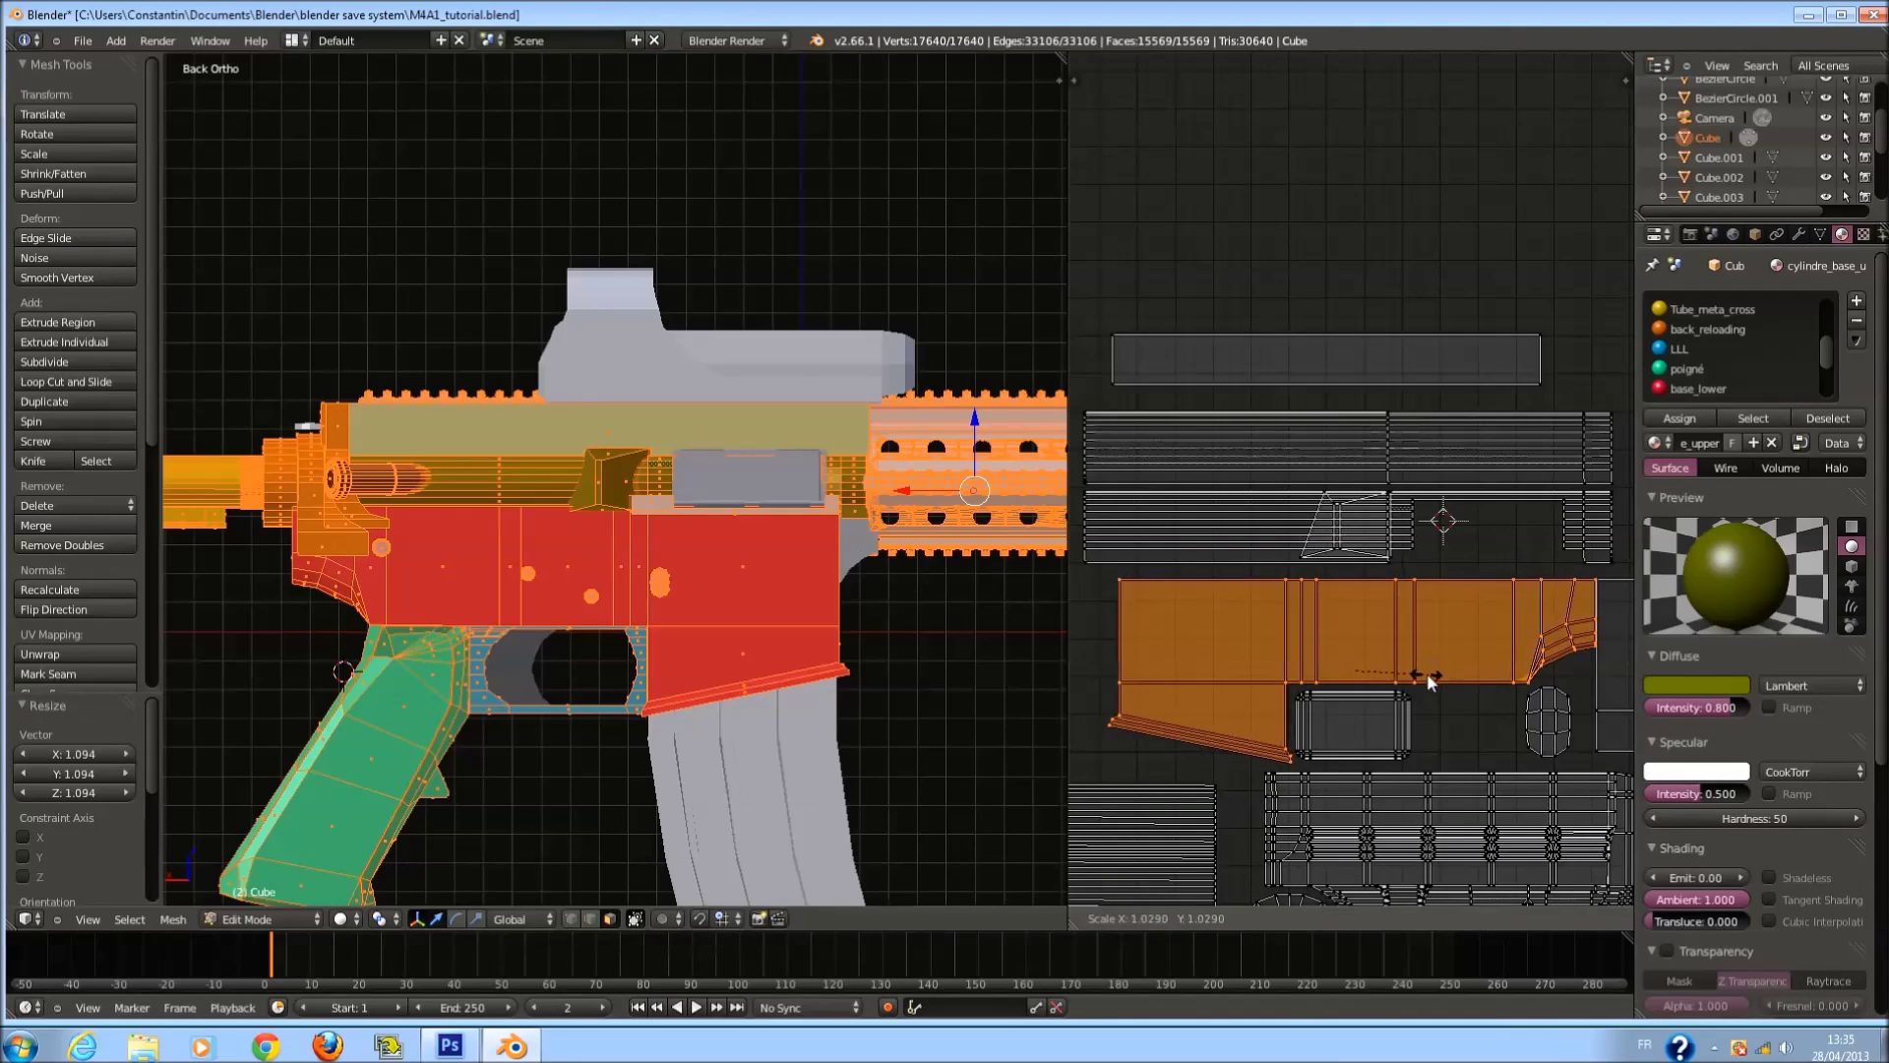
left_click(1427, 673)
Move the lower receiver island to center it beneath the olive islands.
key("g")
left_click(1401, 669)
key("s")
key("Escape")
key("g")
left_click(1402, 675)
Reselect the linked lower receiver island after toggling edit mode and nudge it clear of the neighbouring islands.
key("Tab")
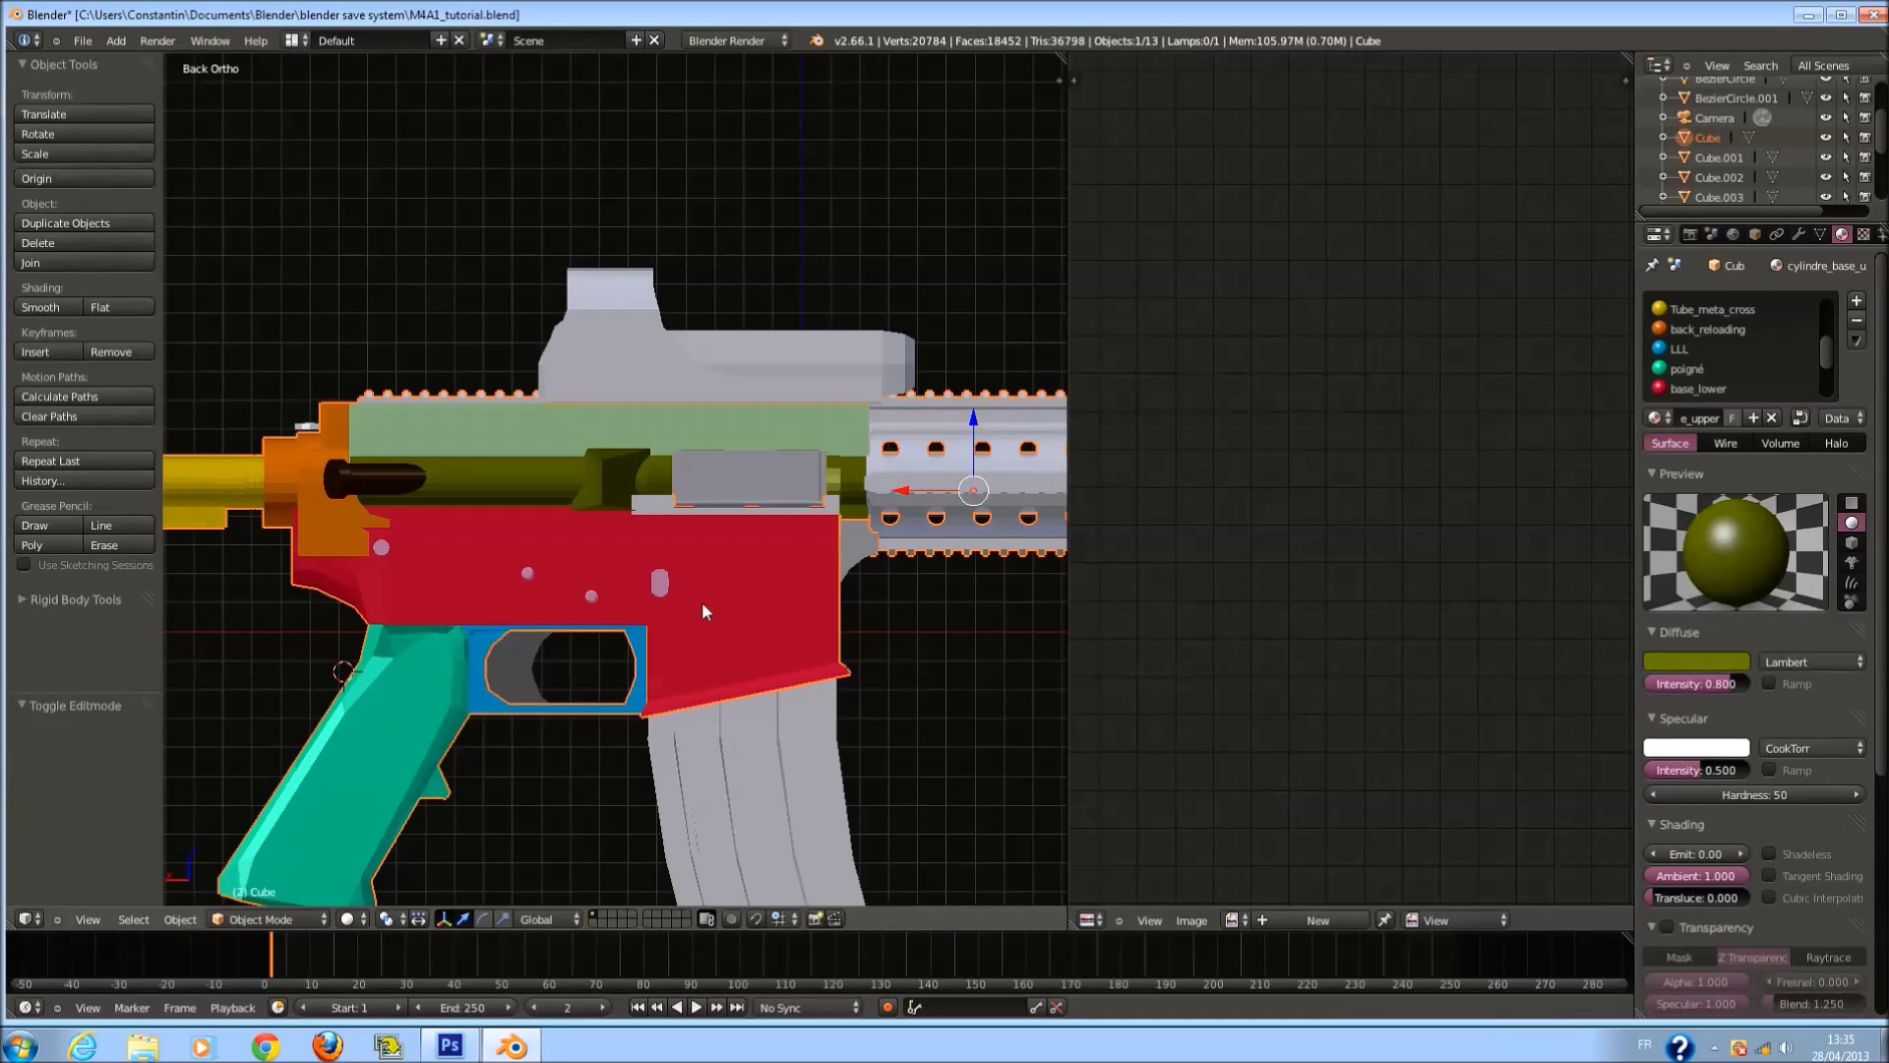
key("Tab")
scroll(721, 610, "down", 1)
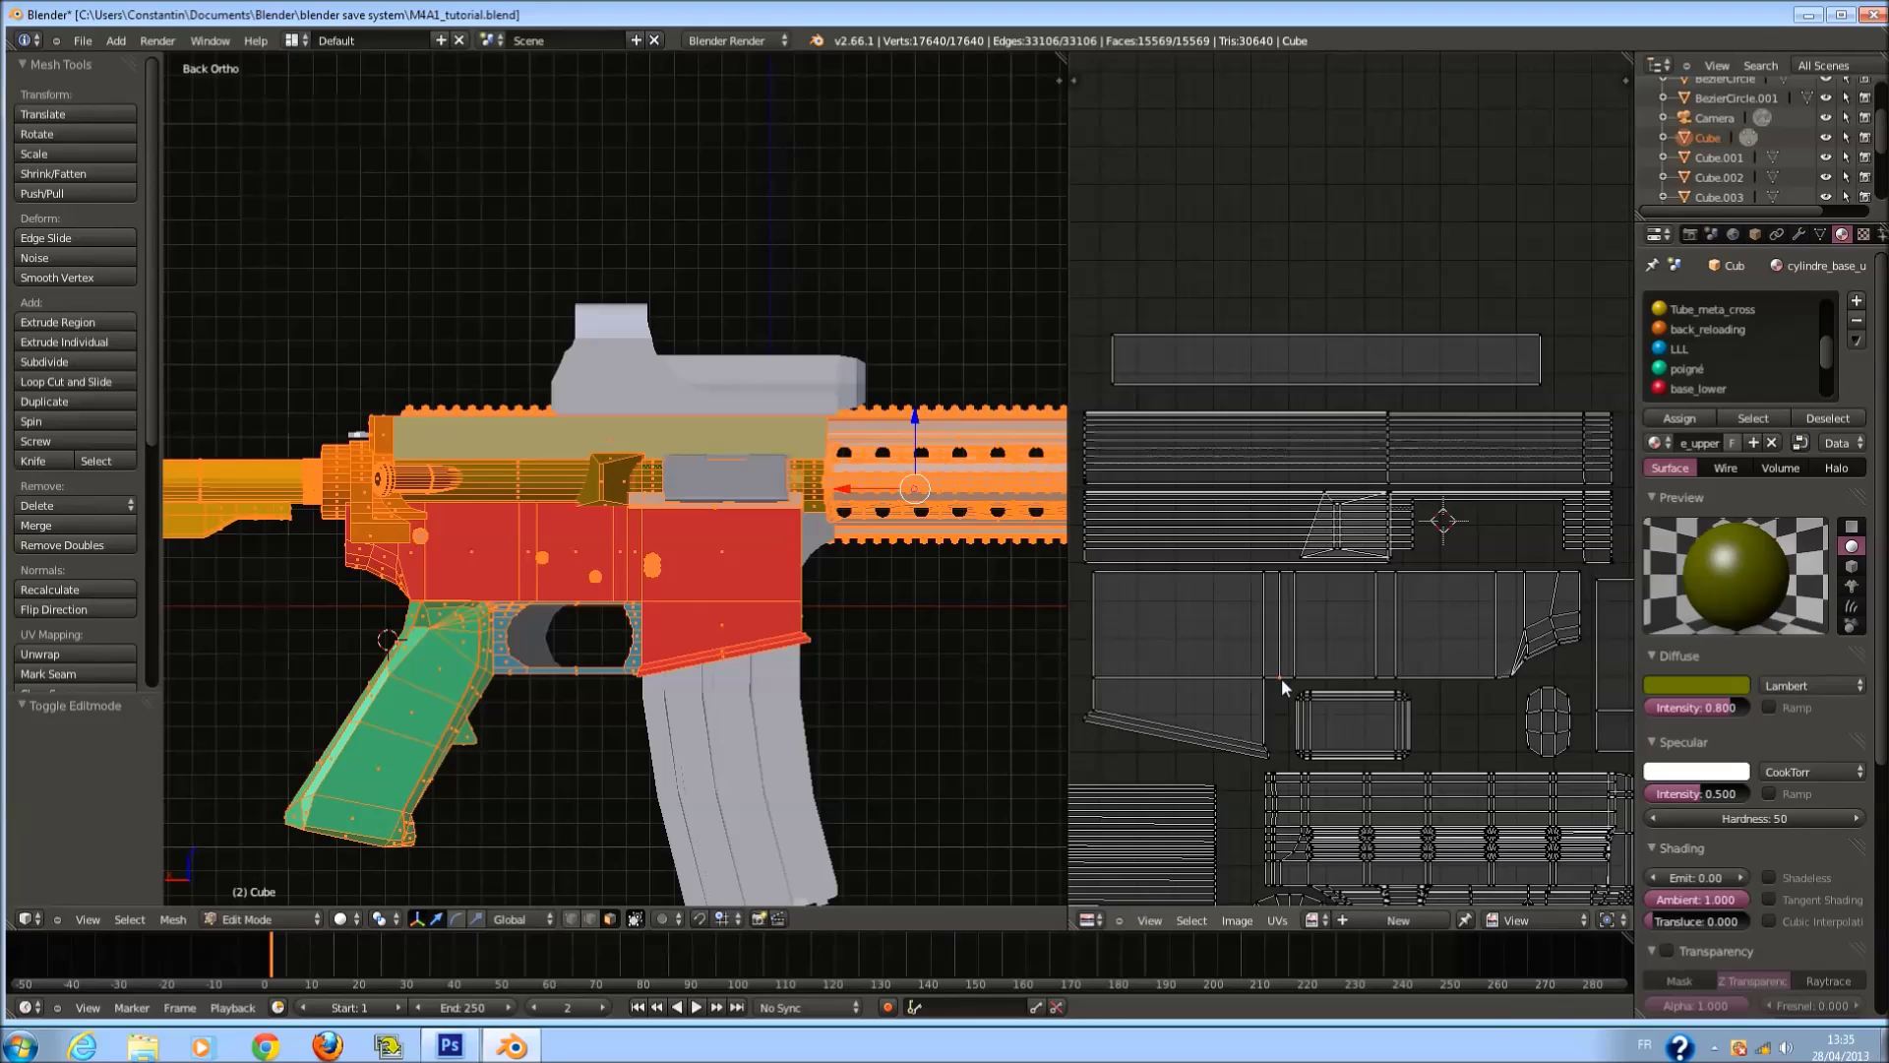
key("l")
key("g")
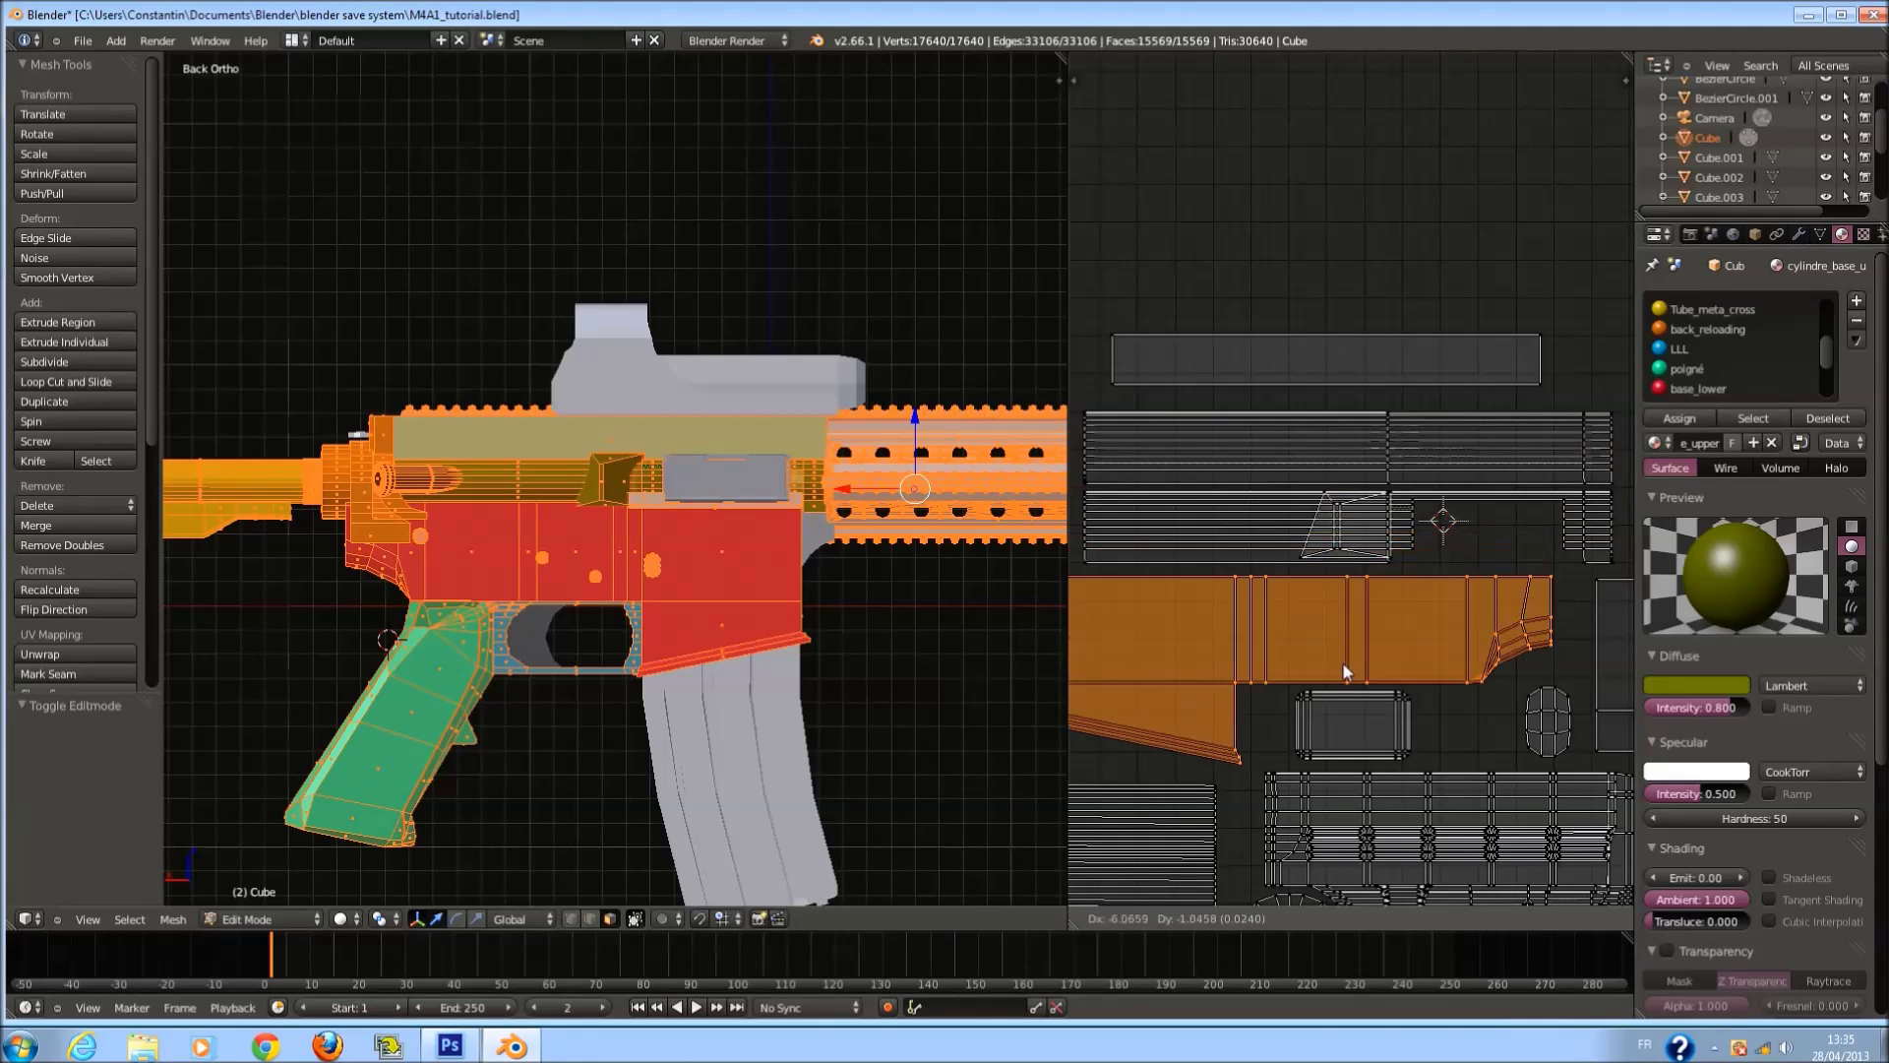
left_click(1356, 664)
scroll(1356, 664, "down", 1)
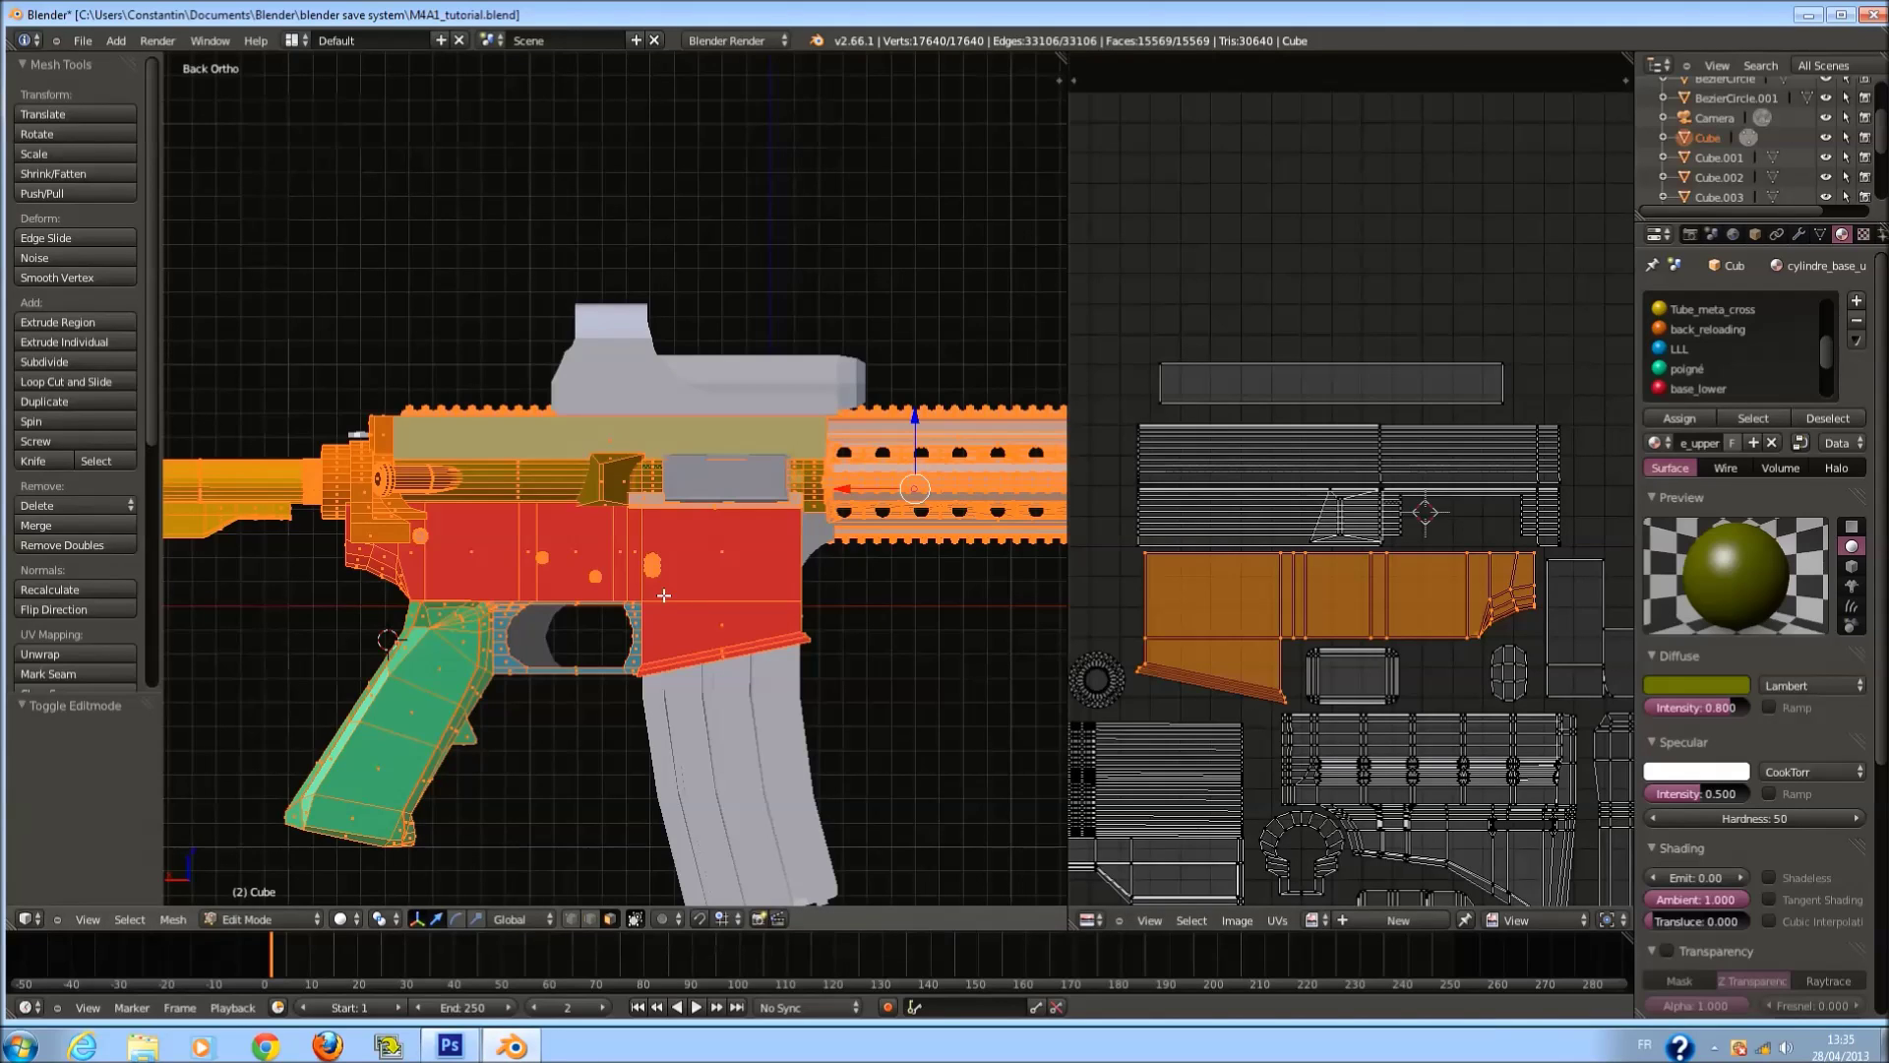
Return the rifle to object mode, save the file, and orbit around the receiver.
scroll(664, 595, "up", 3)
middle_click_drag(664, 595, 724, 609)
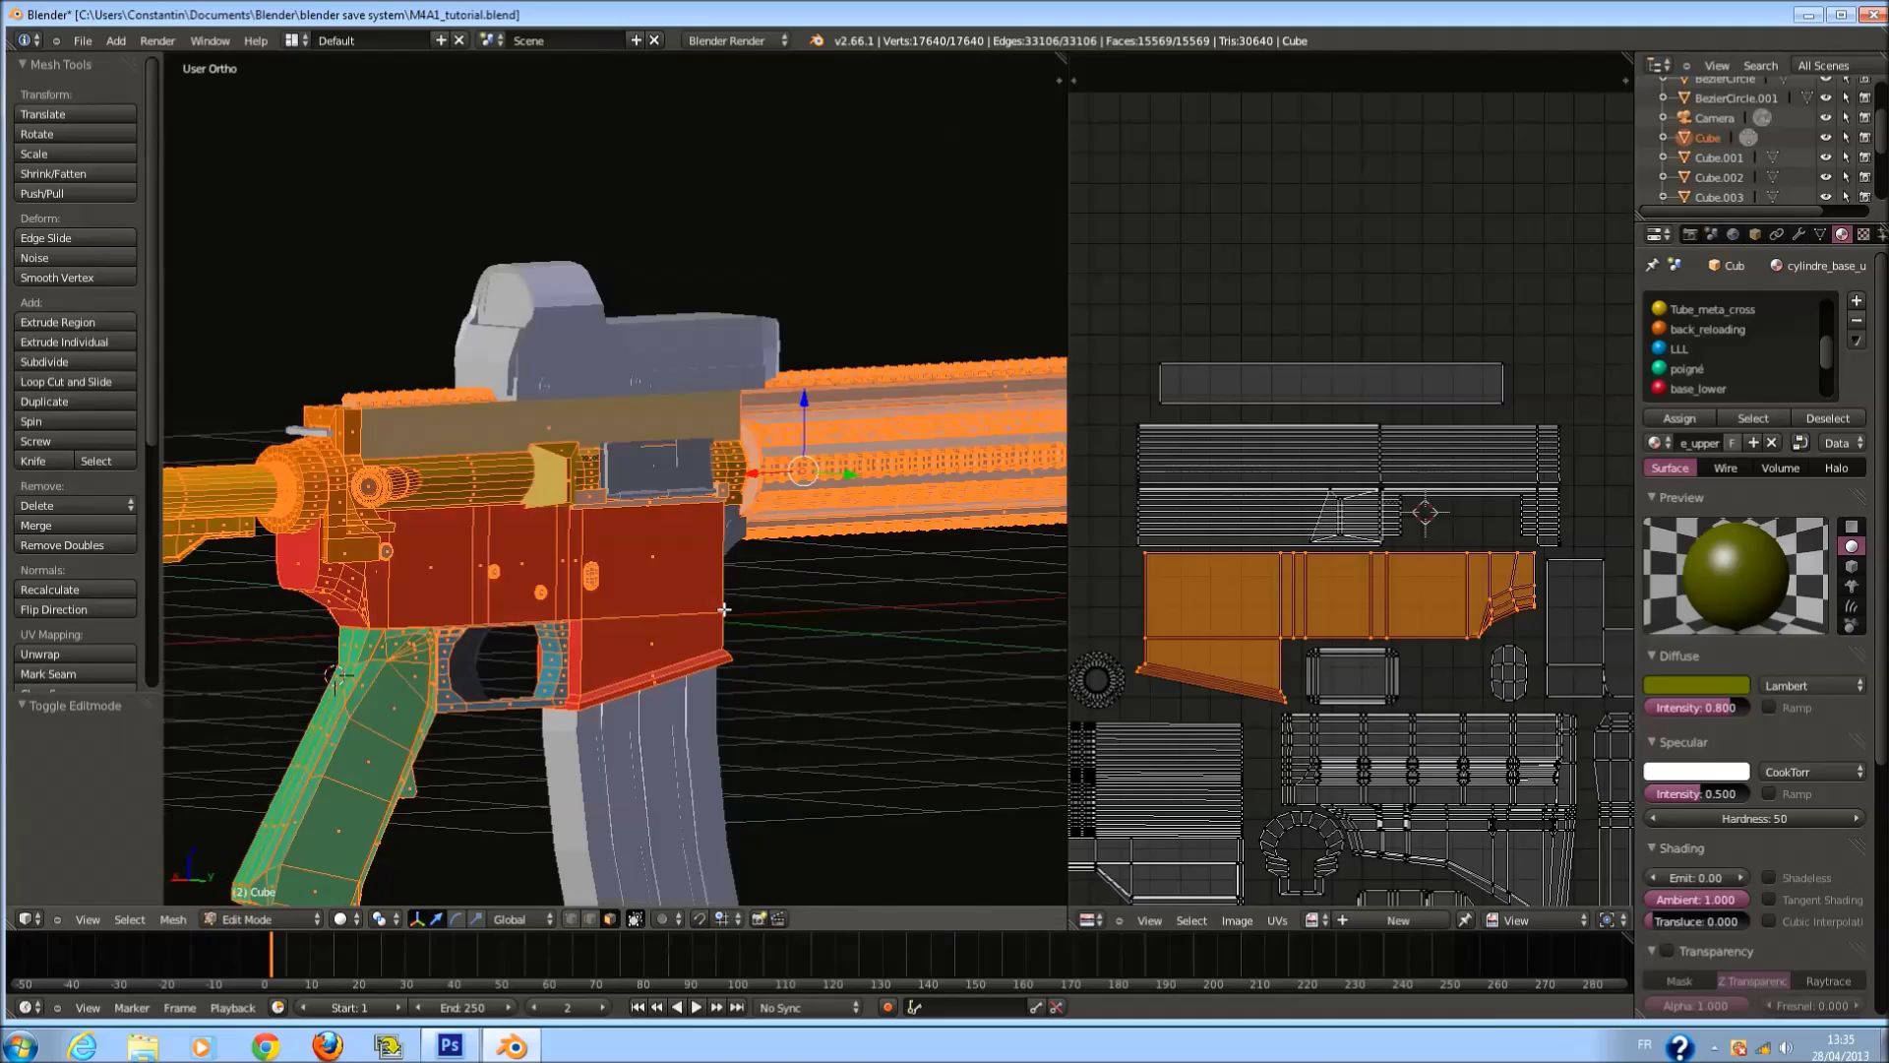
key("Tab")
key("KP_1")
key("ctrl+s")
middle_click_drag(633, 444, 345, 566)
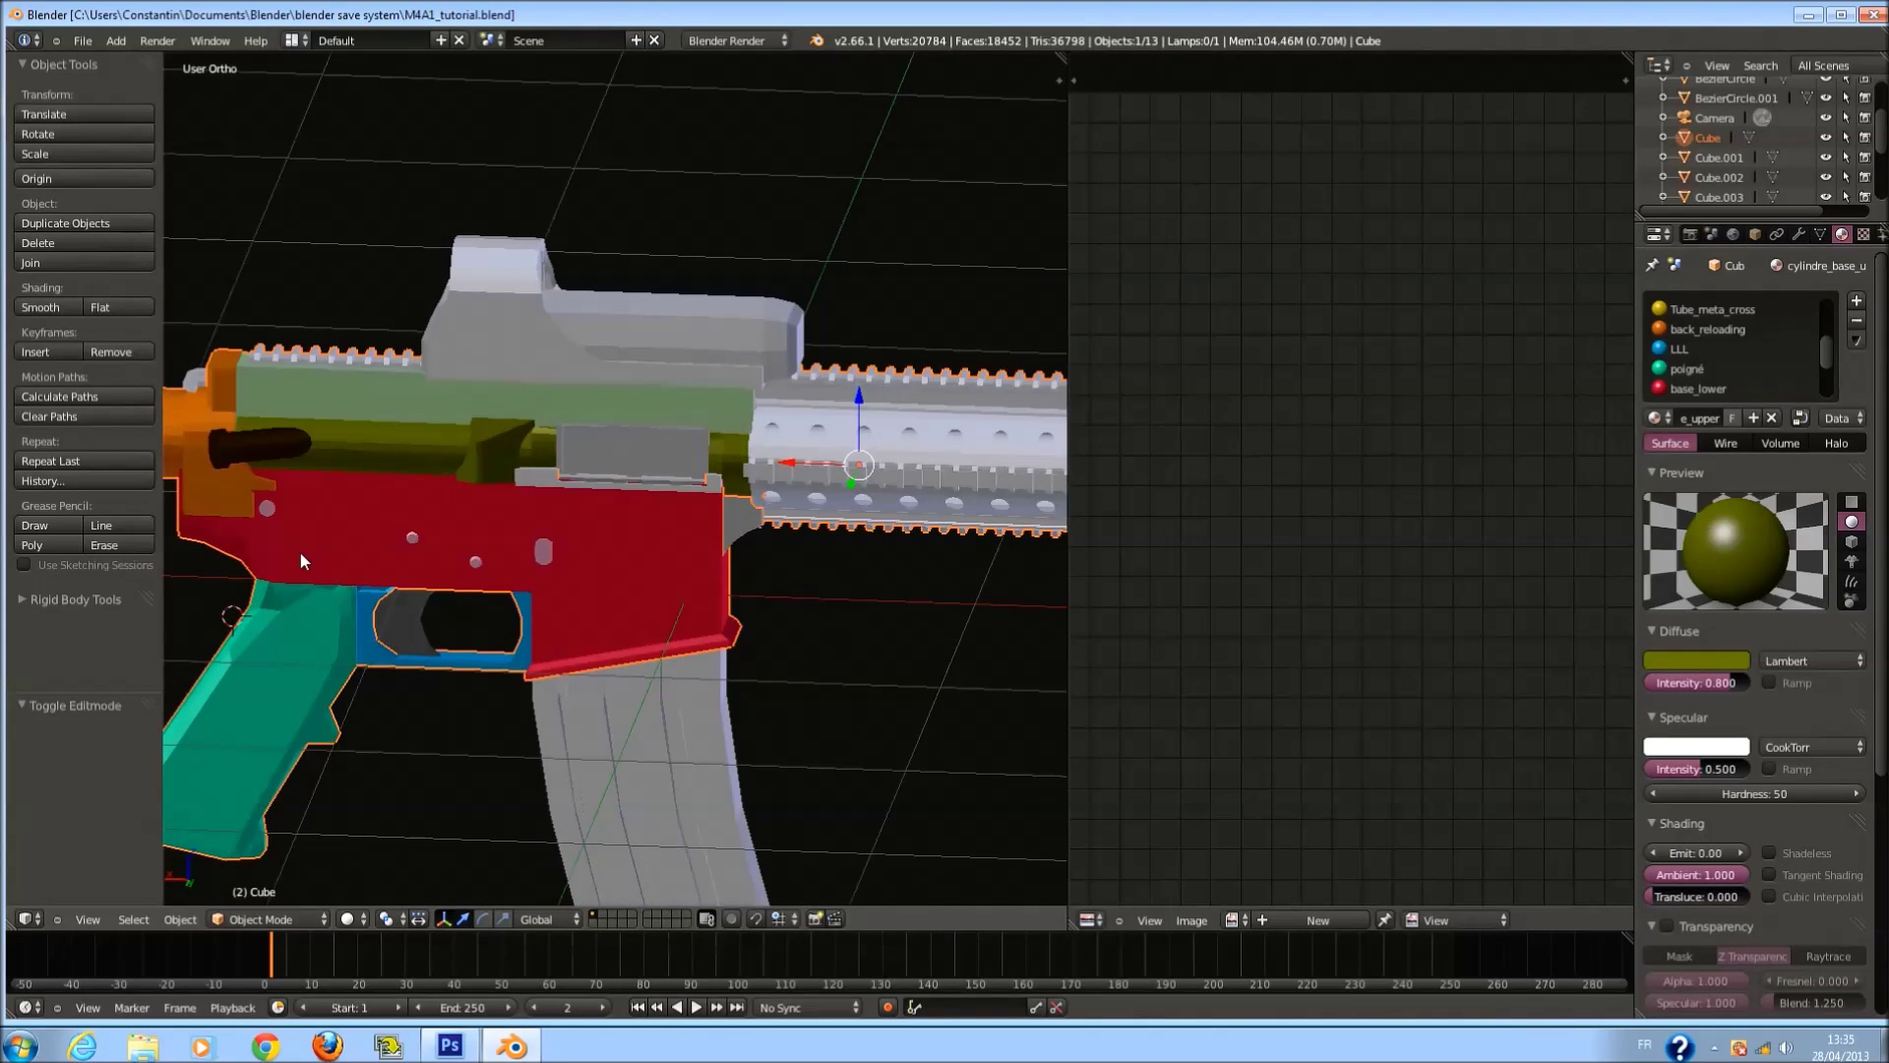
Project the whole ejection port cover mesh into UVs from the back view.
scroll(531, 492, "up", 3)
right_click(570, 463)
scroll(570, 464, "up", 2)
key("Tab")
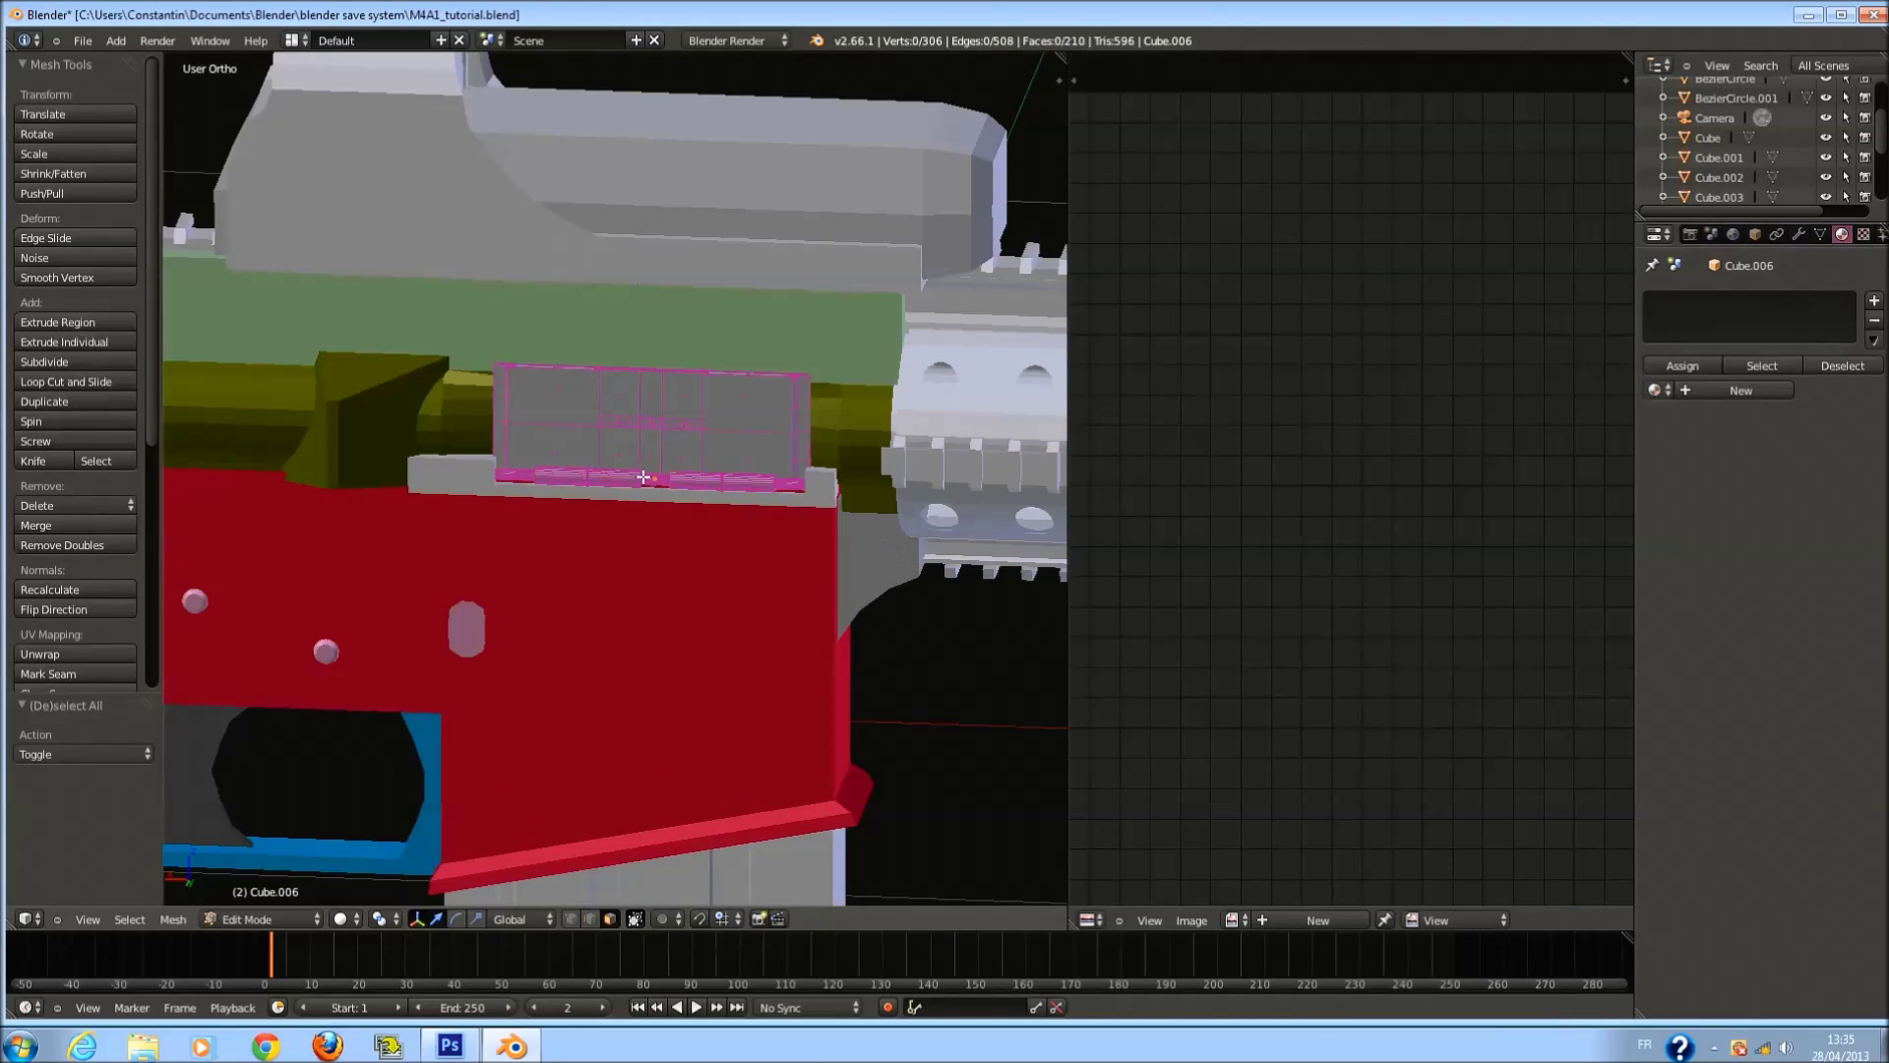
key("a")
key("ctrl+KP_1")
key("u")
left_click(686, 481)
scroll(766, 582, "down", 1)
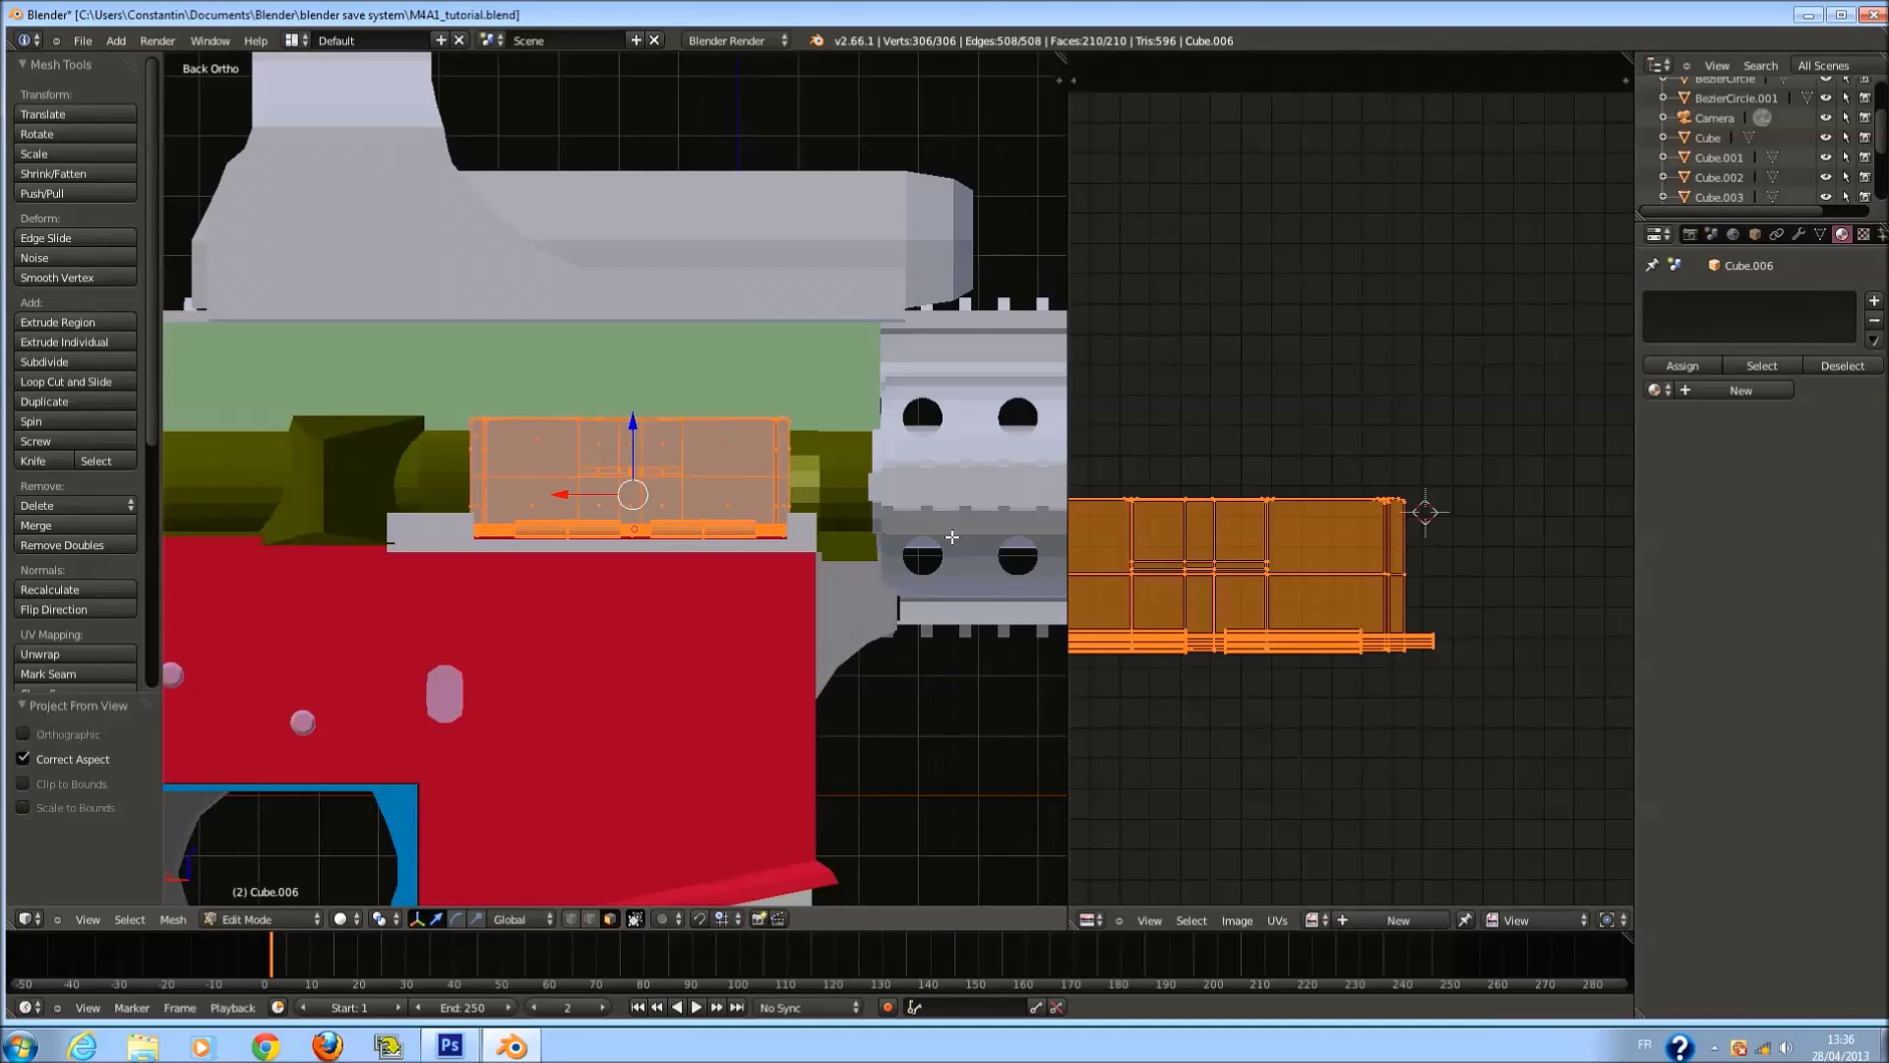
Return the ejection port cover to object mode, give it a new material named porte_de_ball_morte, and save the file.
key("Tab")
key("ctrl+s")
left_click(1741, 365)
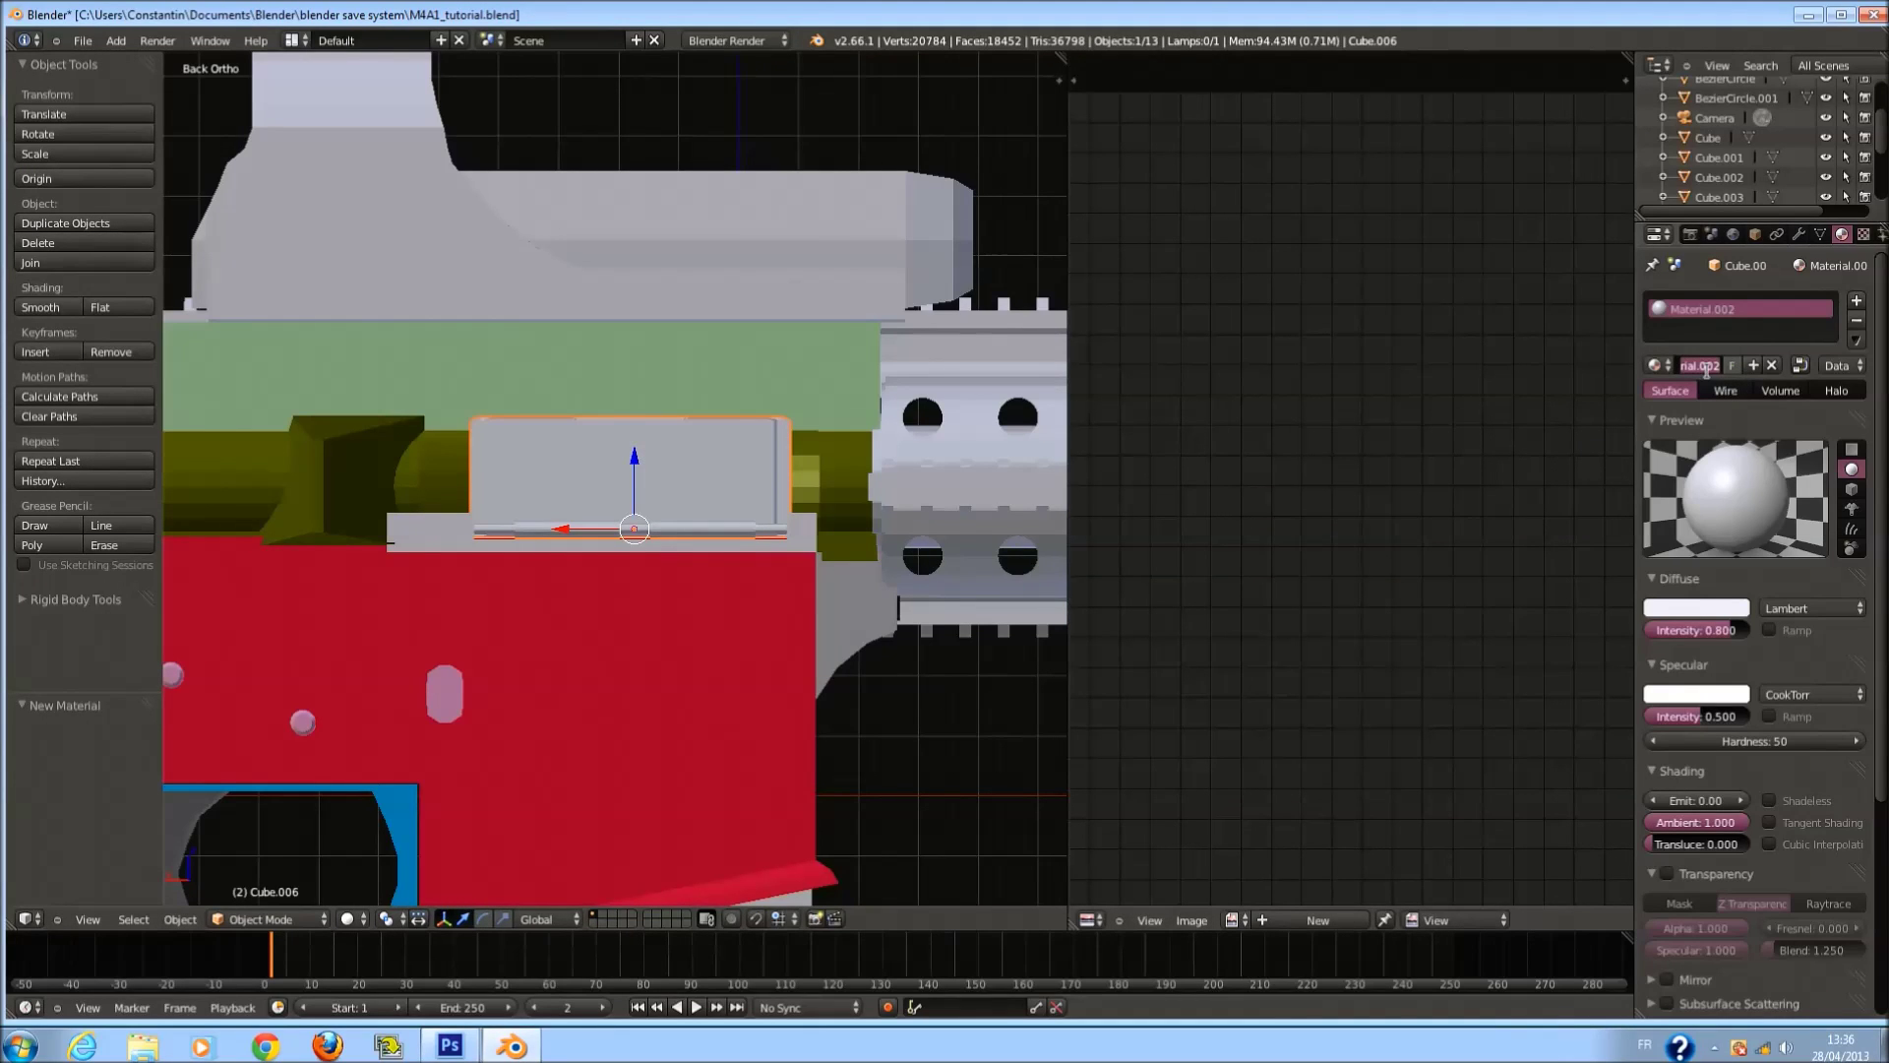
type("E")
key("Return")
key("ctrl+s")
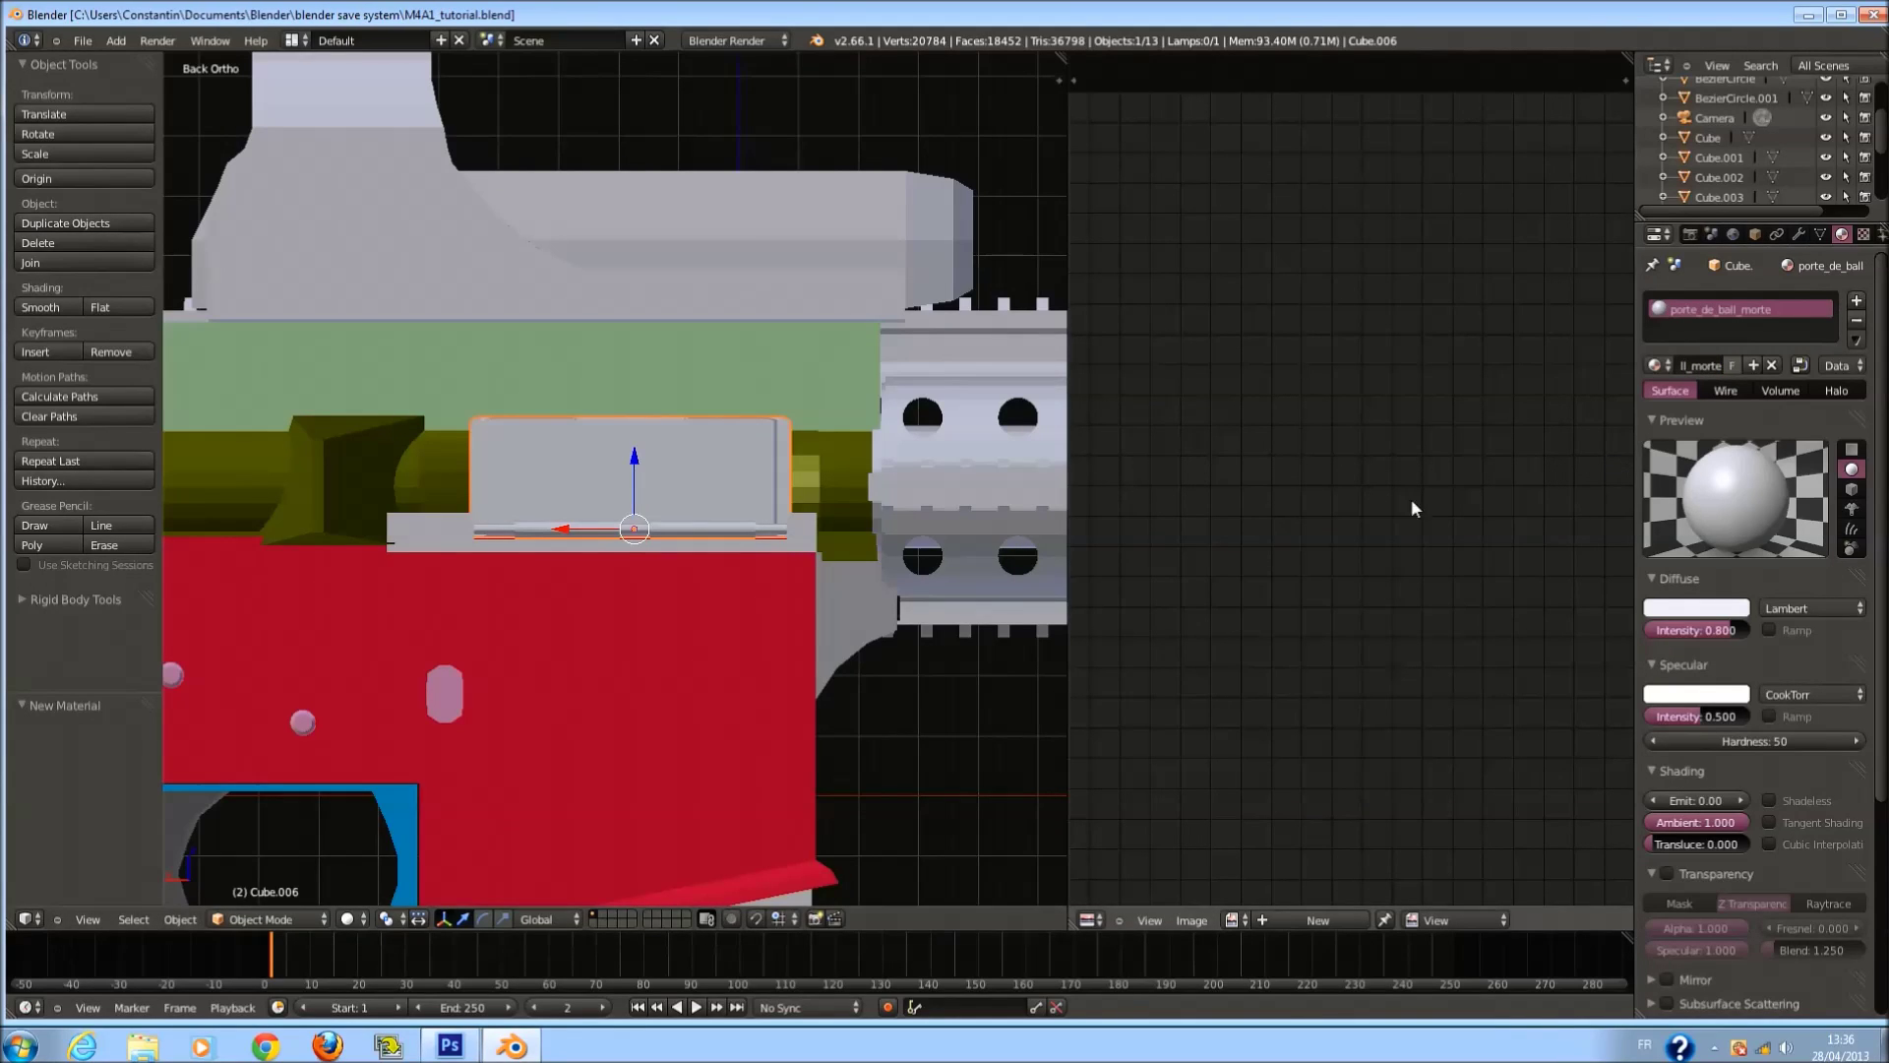
Try rotating the ejection port cover about the global X axis.
middle_click_drag(719, 482, 758, 516)
key("r")
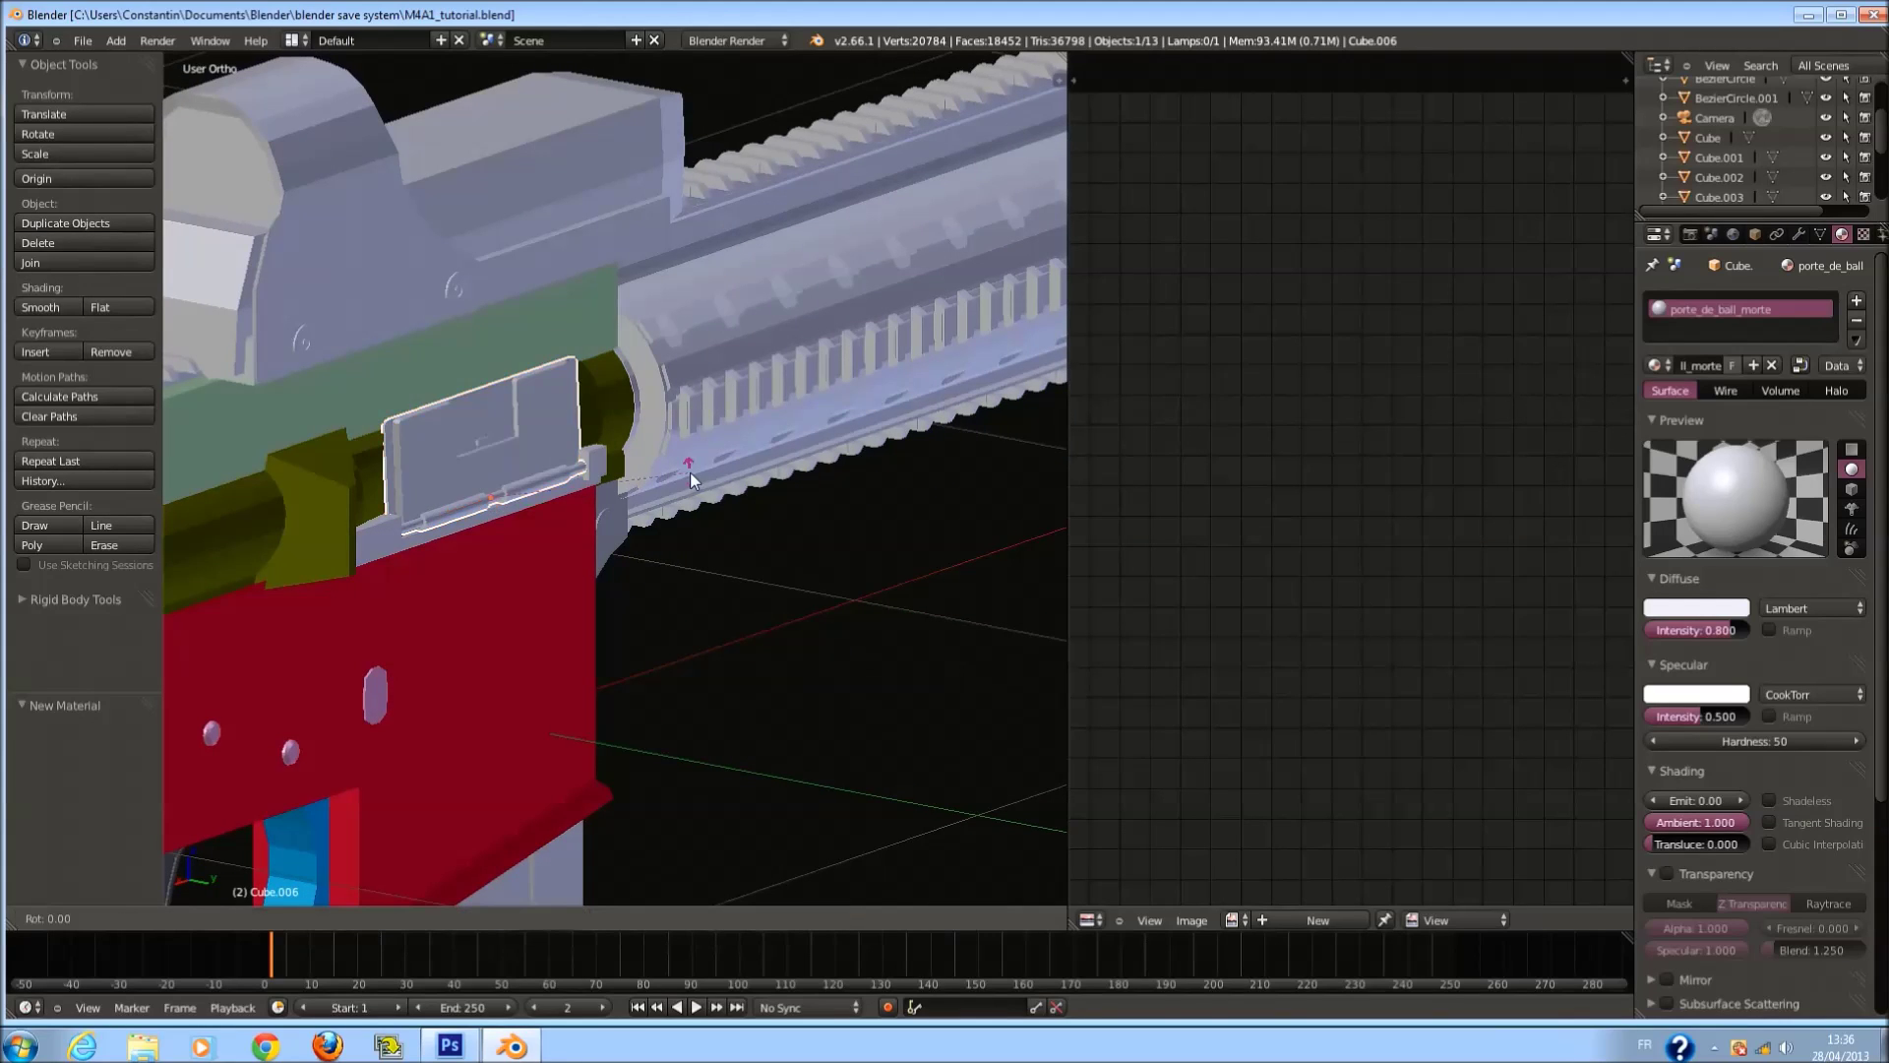
key("x")
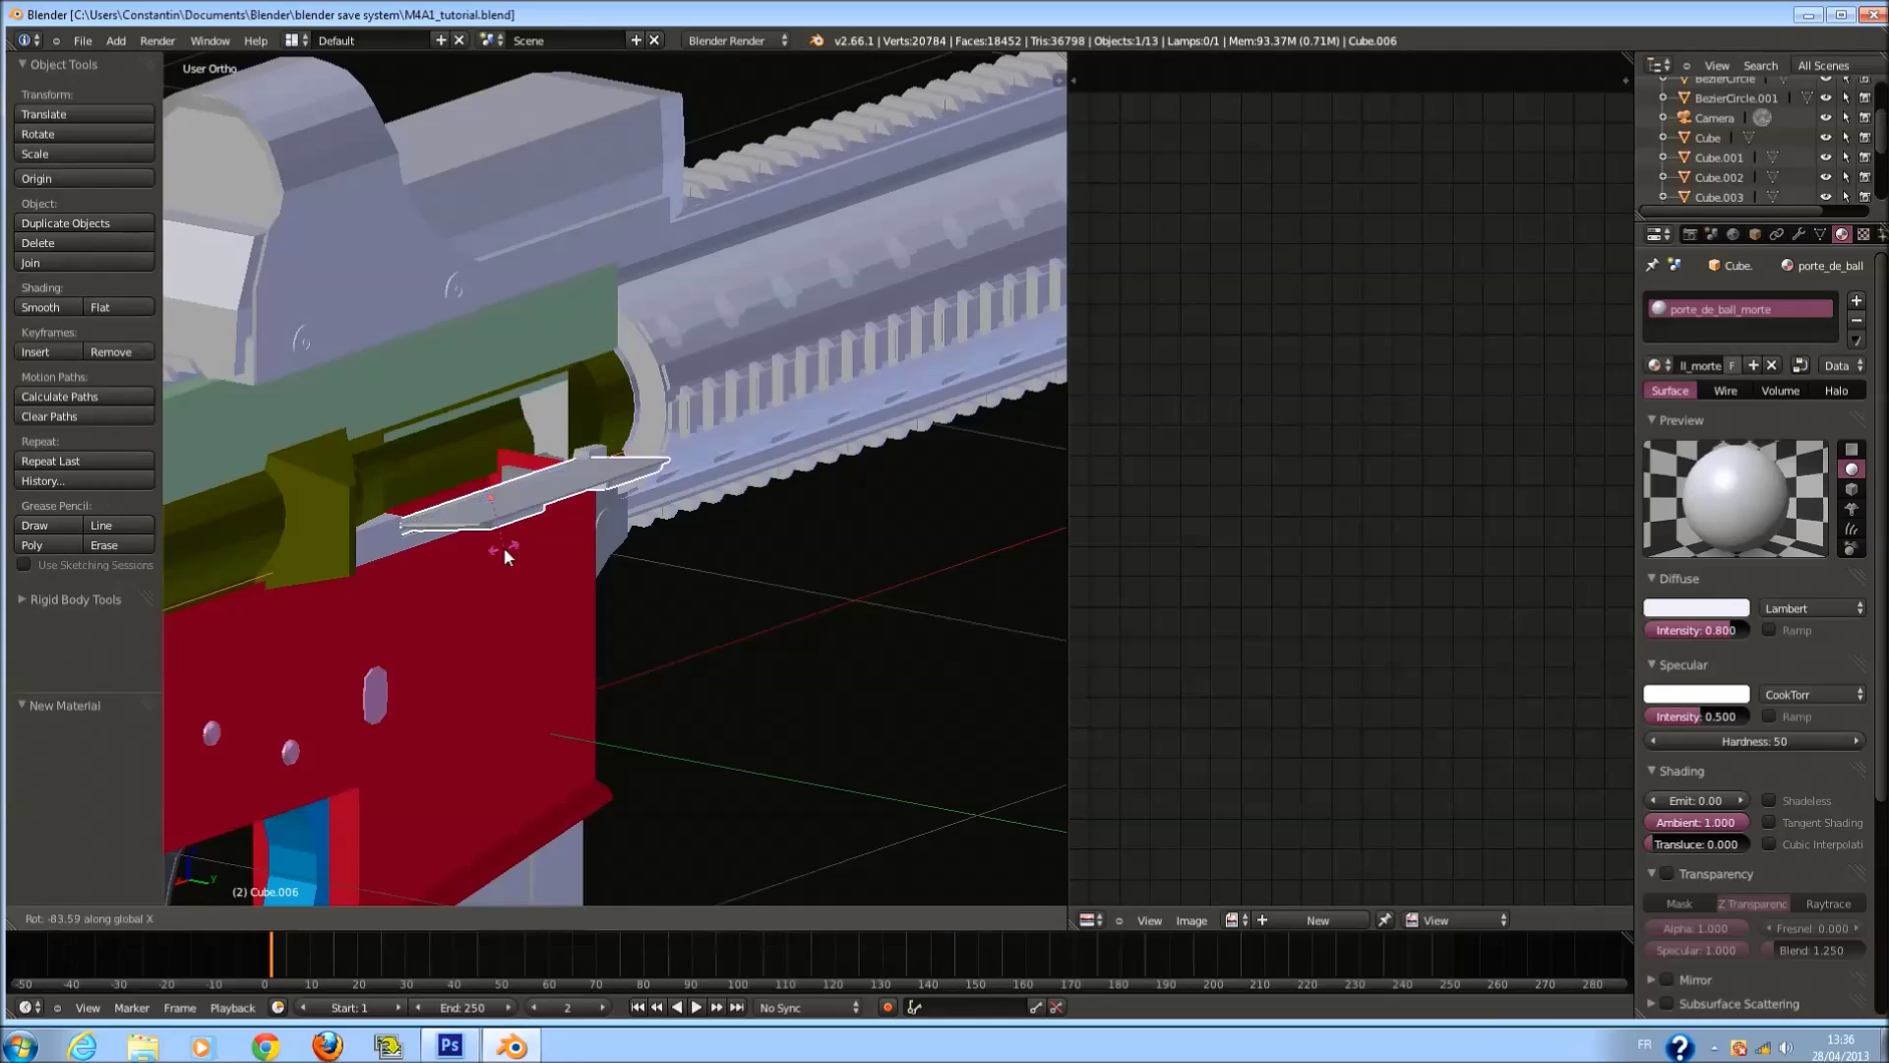
left_click(493, 421)
key("KP_3")
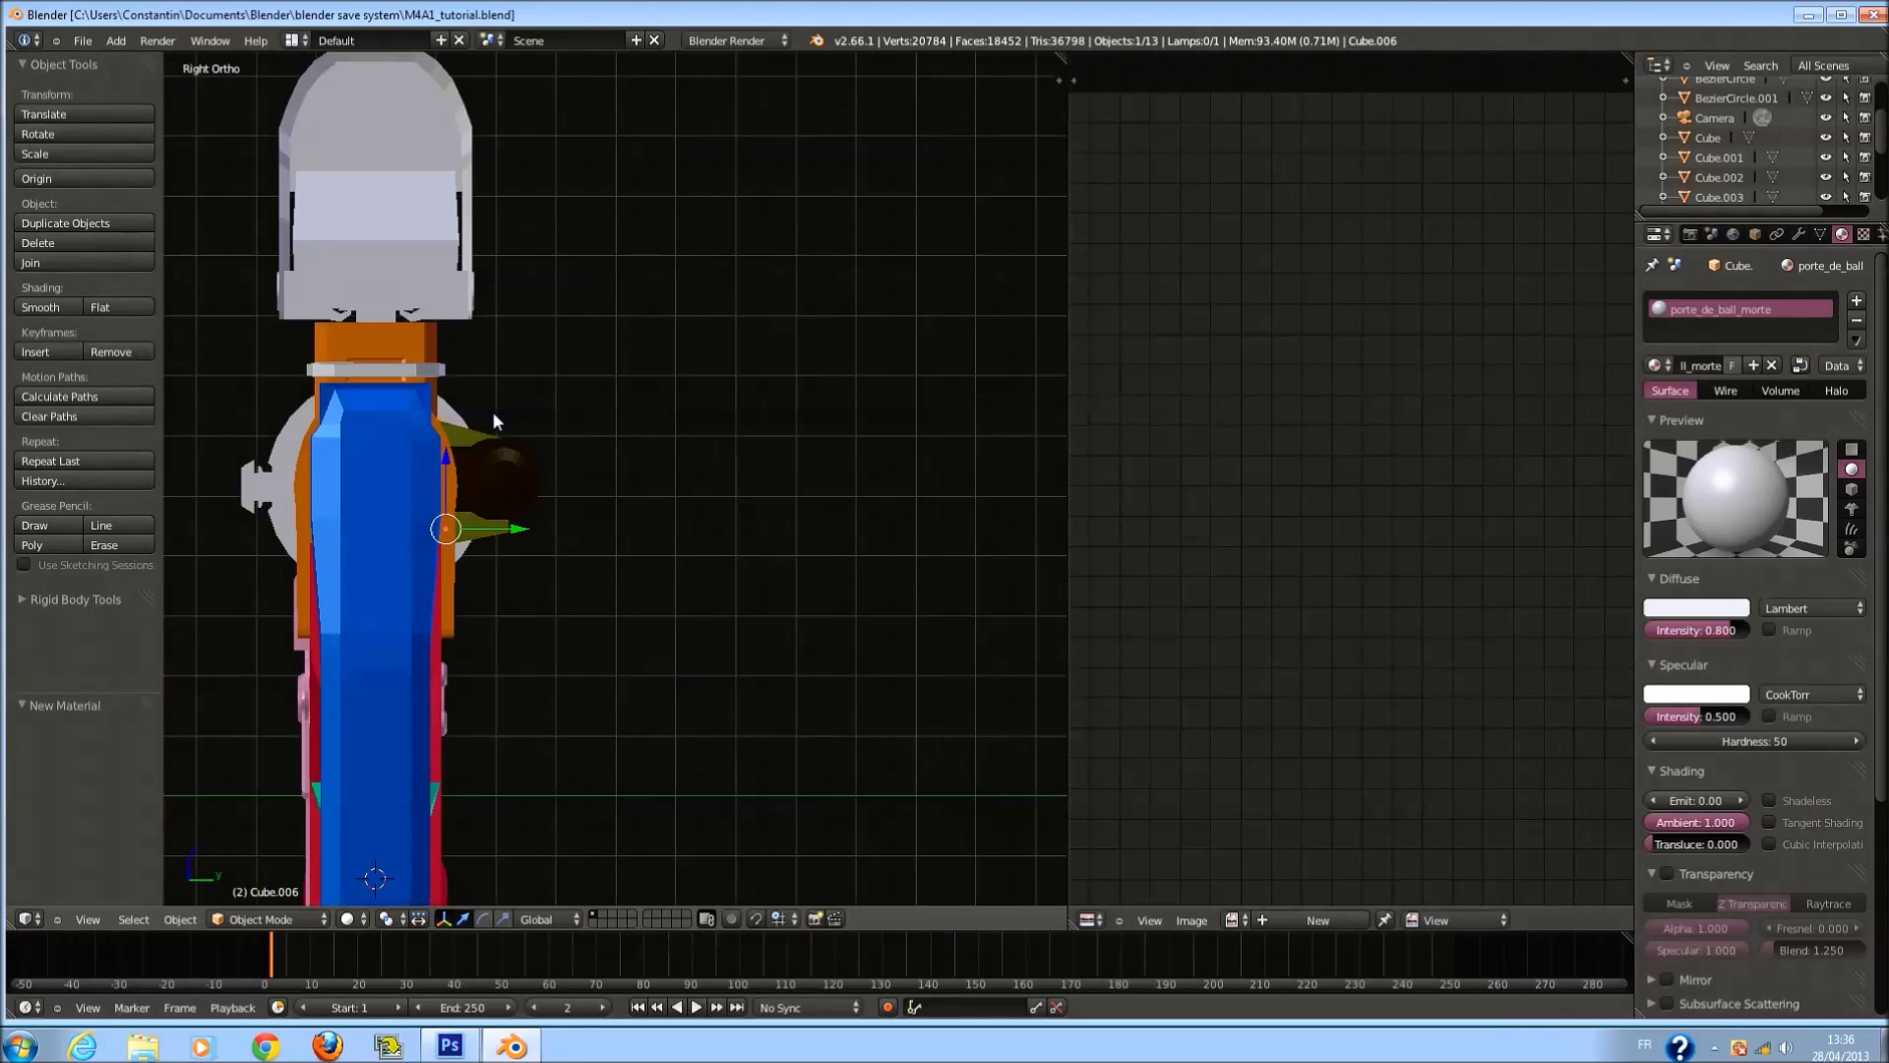
Select the linked strip and end blocks beneath the ejection port cover on the rifle body and project them into UVs from the back view.
key("ctrl+KP_1")
right_click(466, 548)
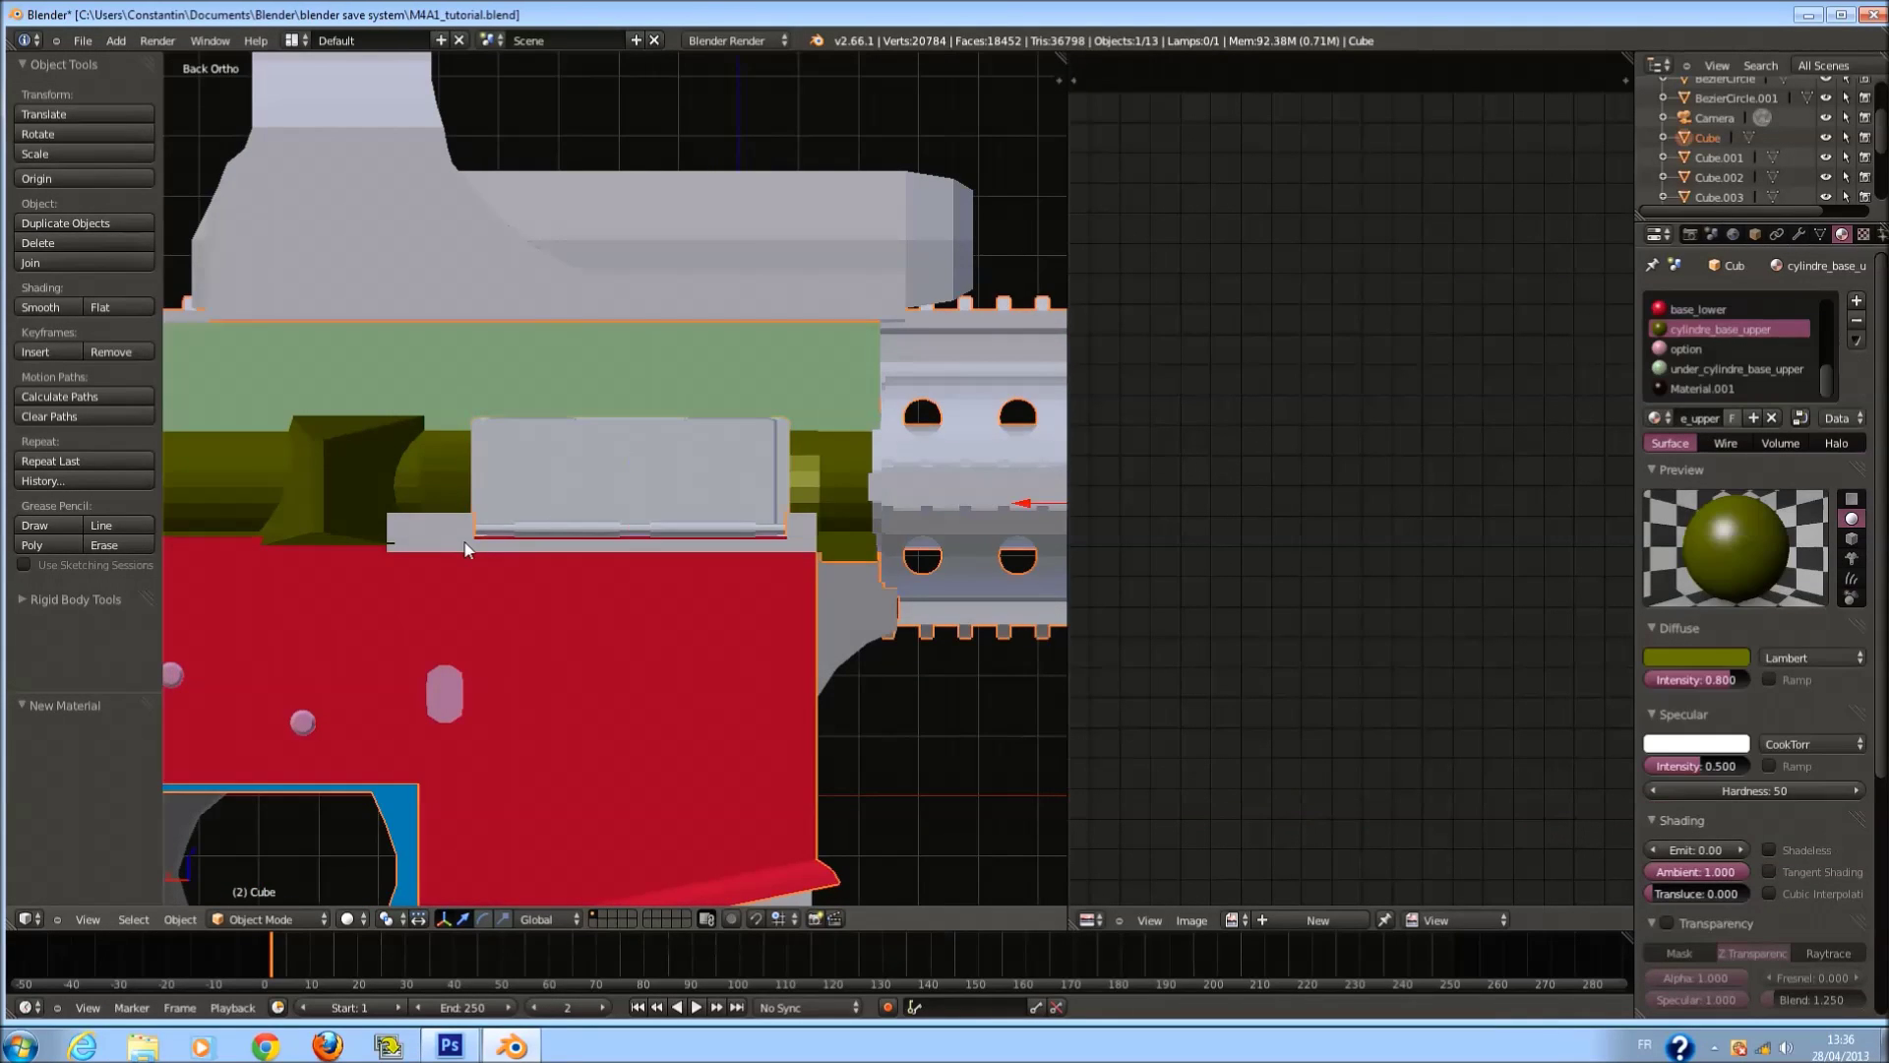
key("Tab")
right_click(454, 535)
key("l")
key("shift+l")
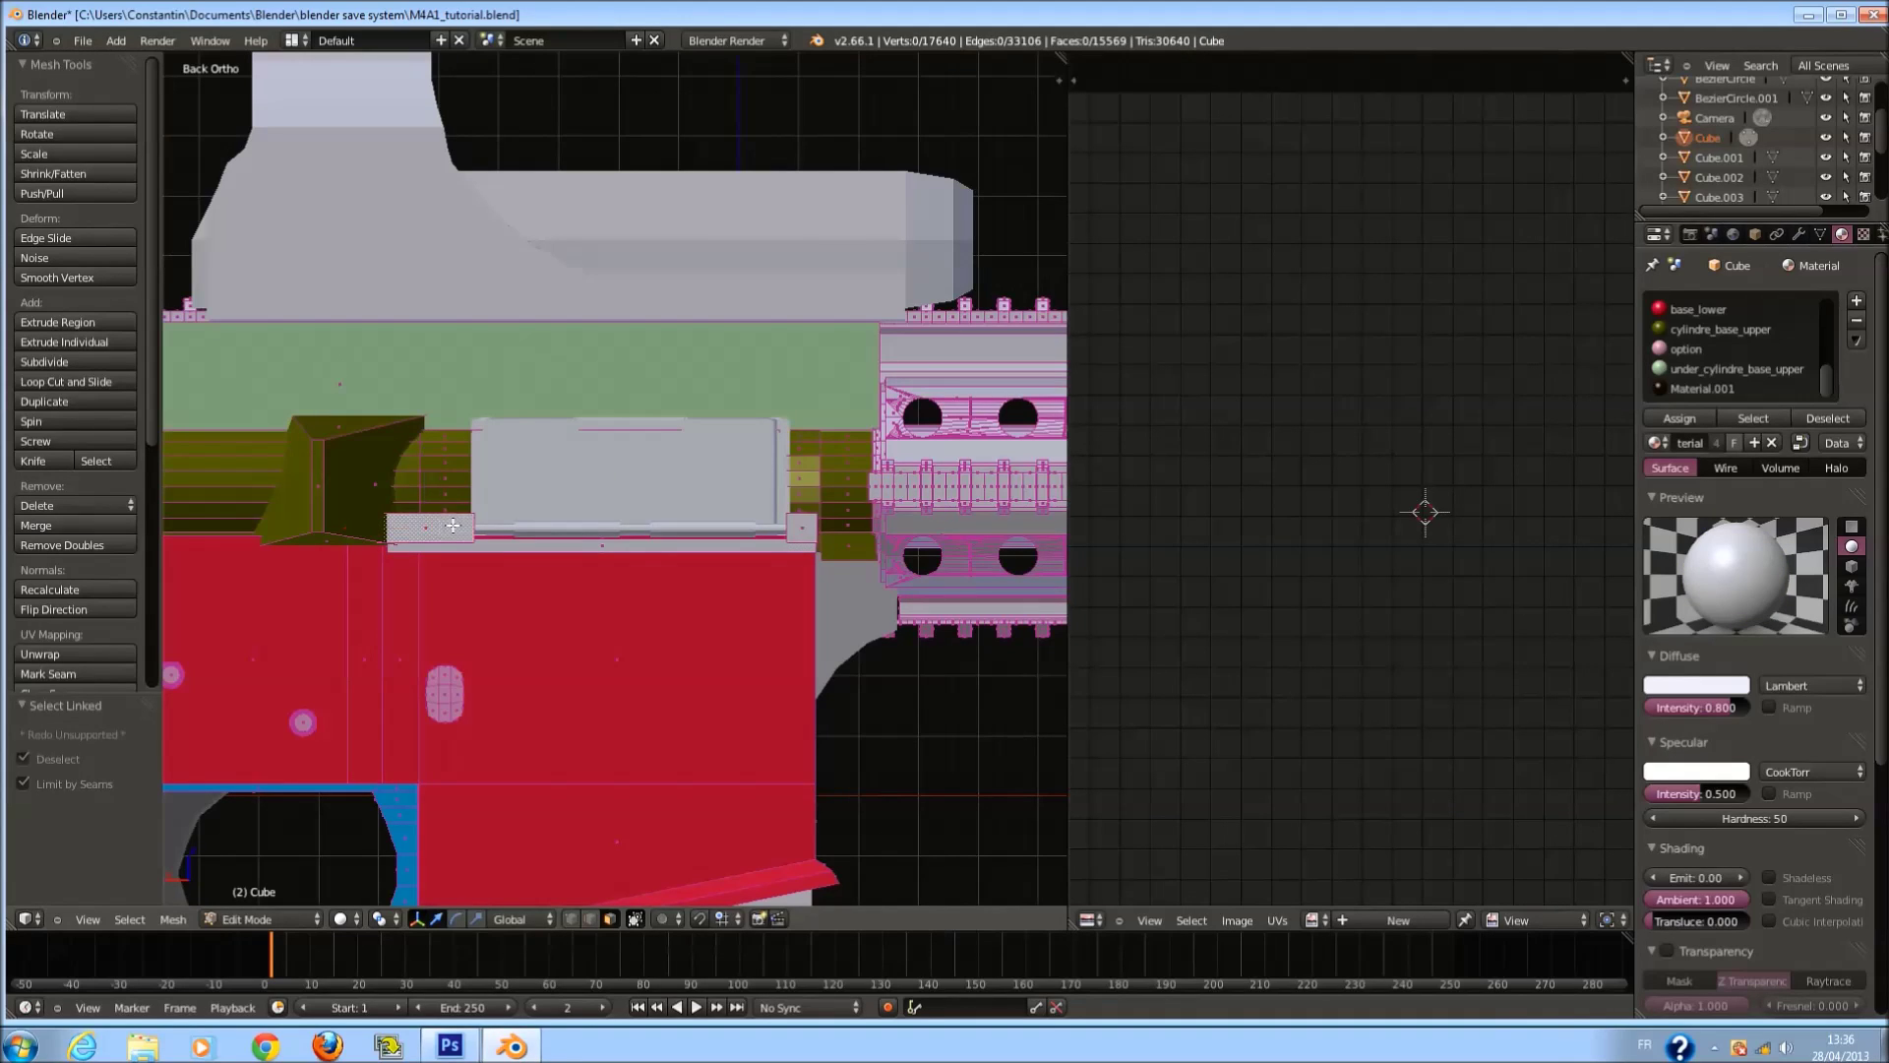
key("l")
key("l")
key("l")
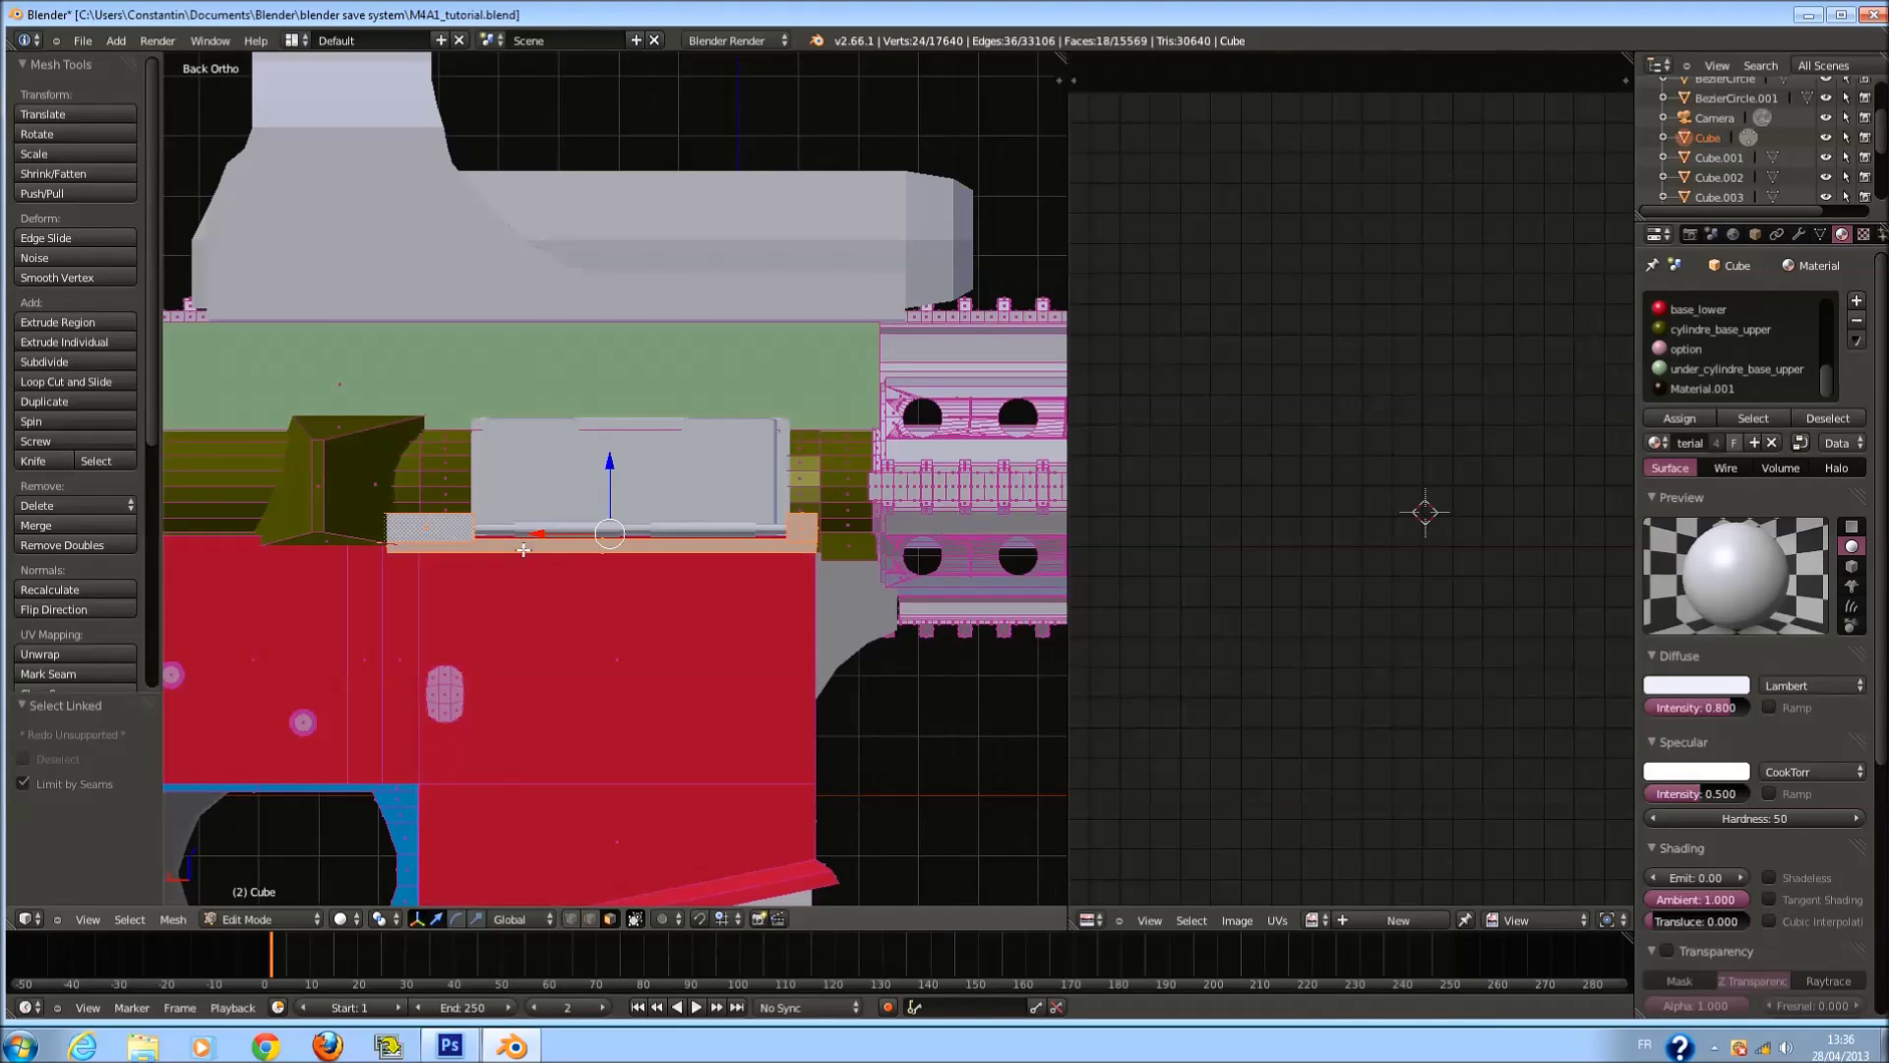
key("z")
key("z")
key("u")
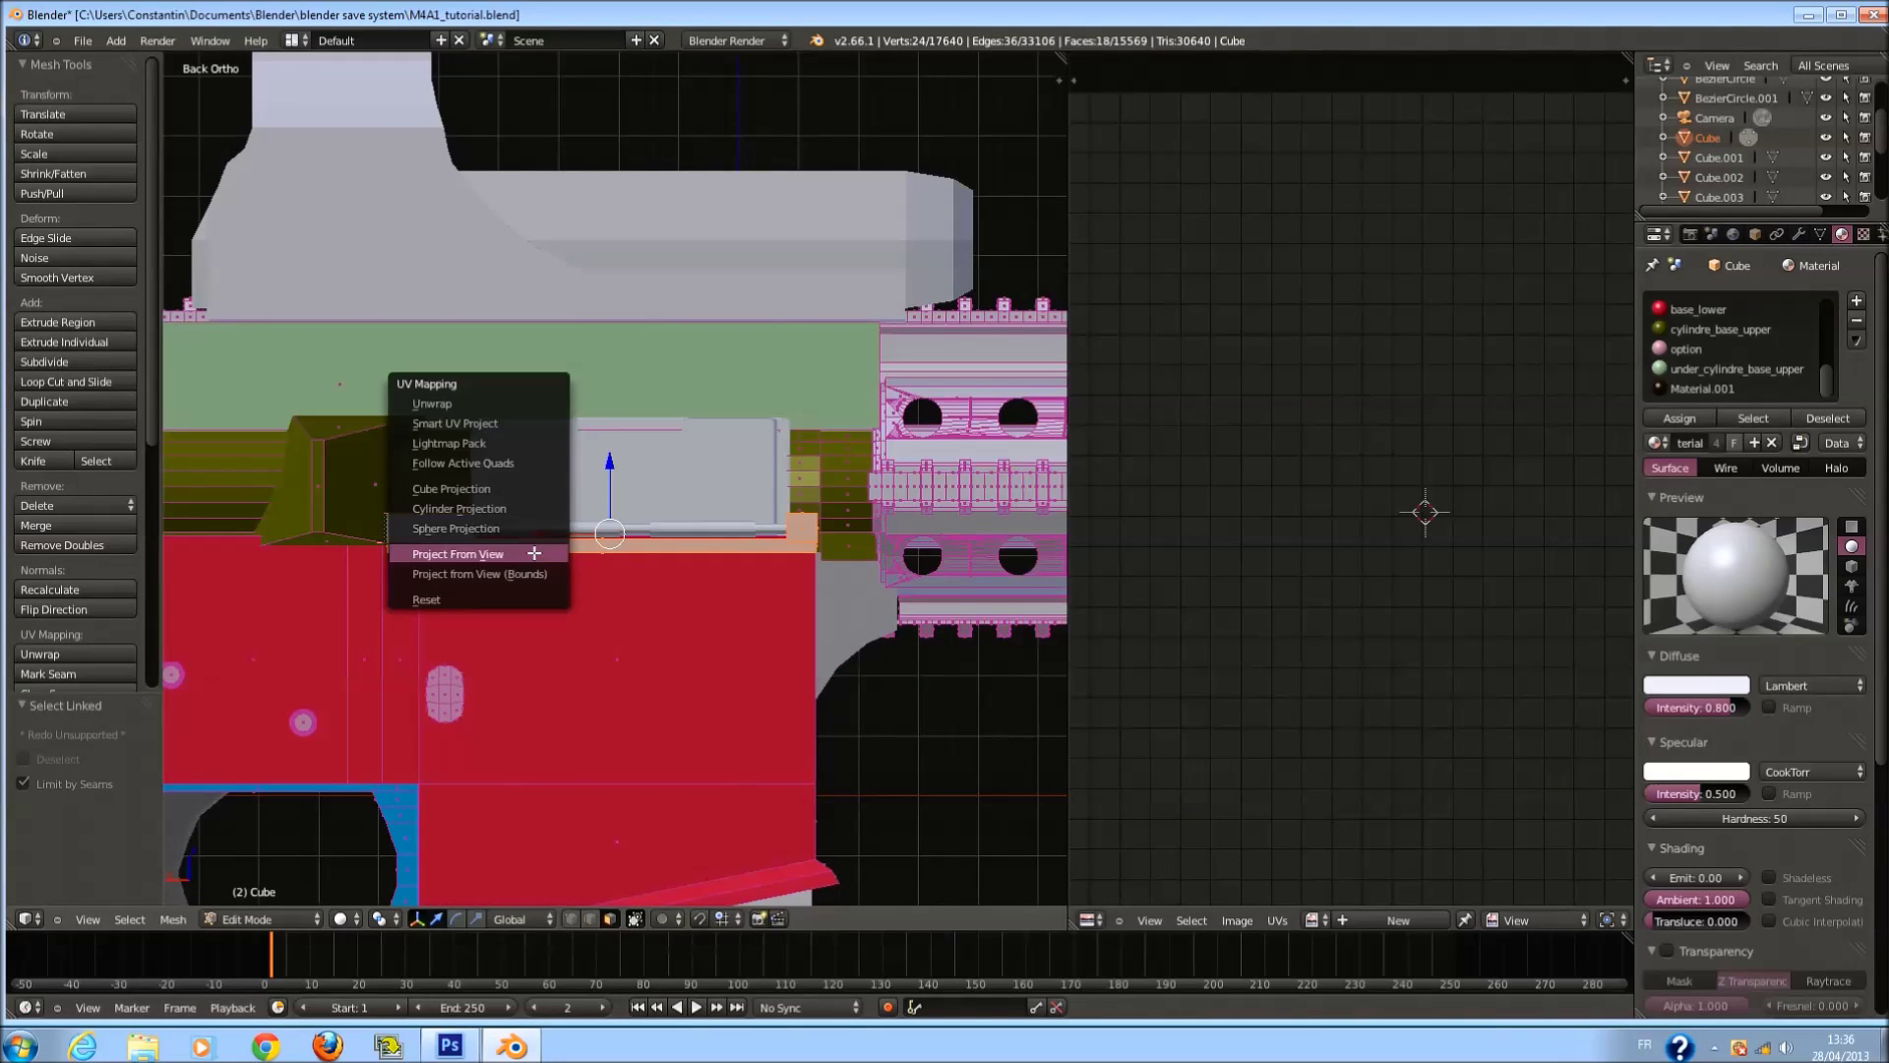
left_click(531, 542)
Reselect the linked strip and end-block faces and move their UVs up into the empty area above the other islands.
key("a")
key("a")
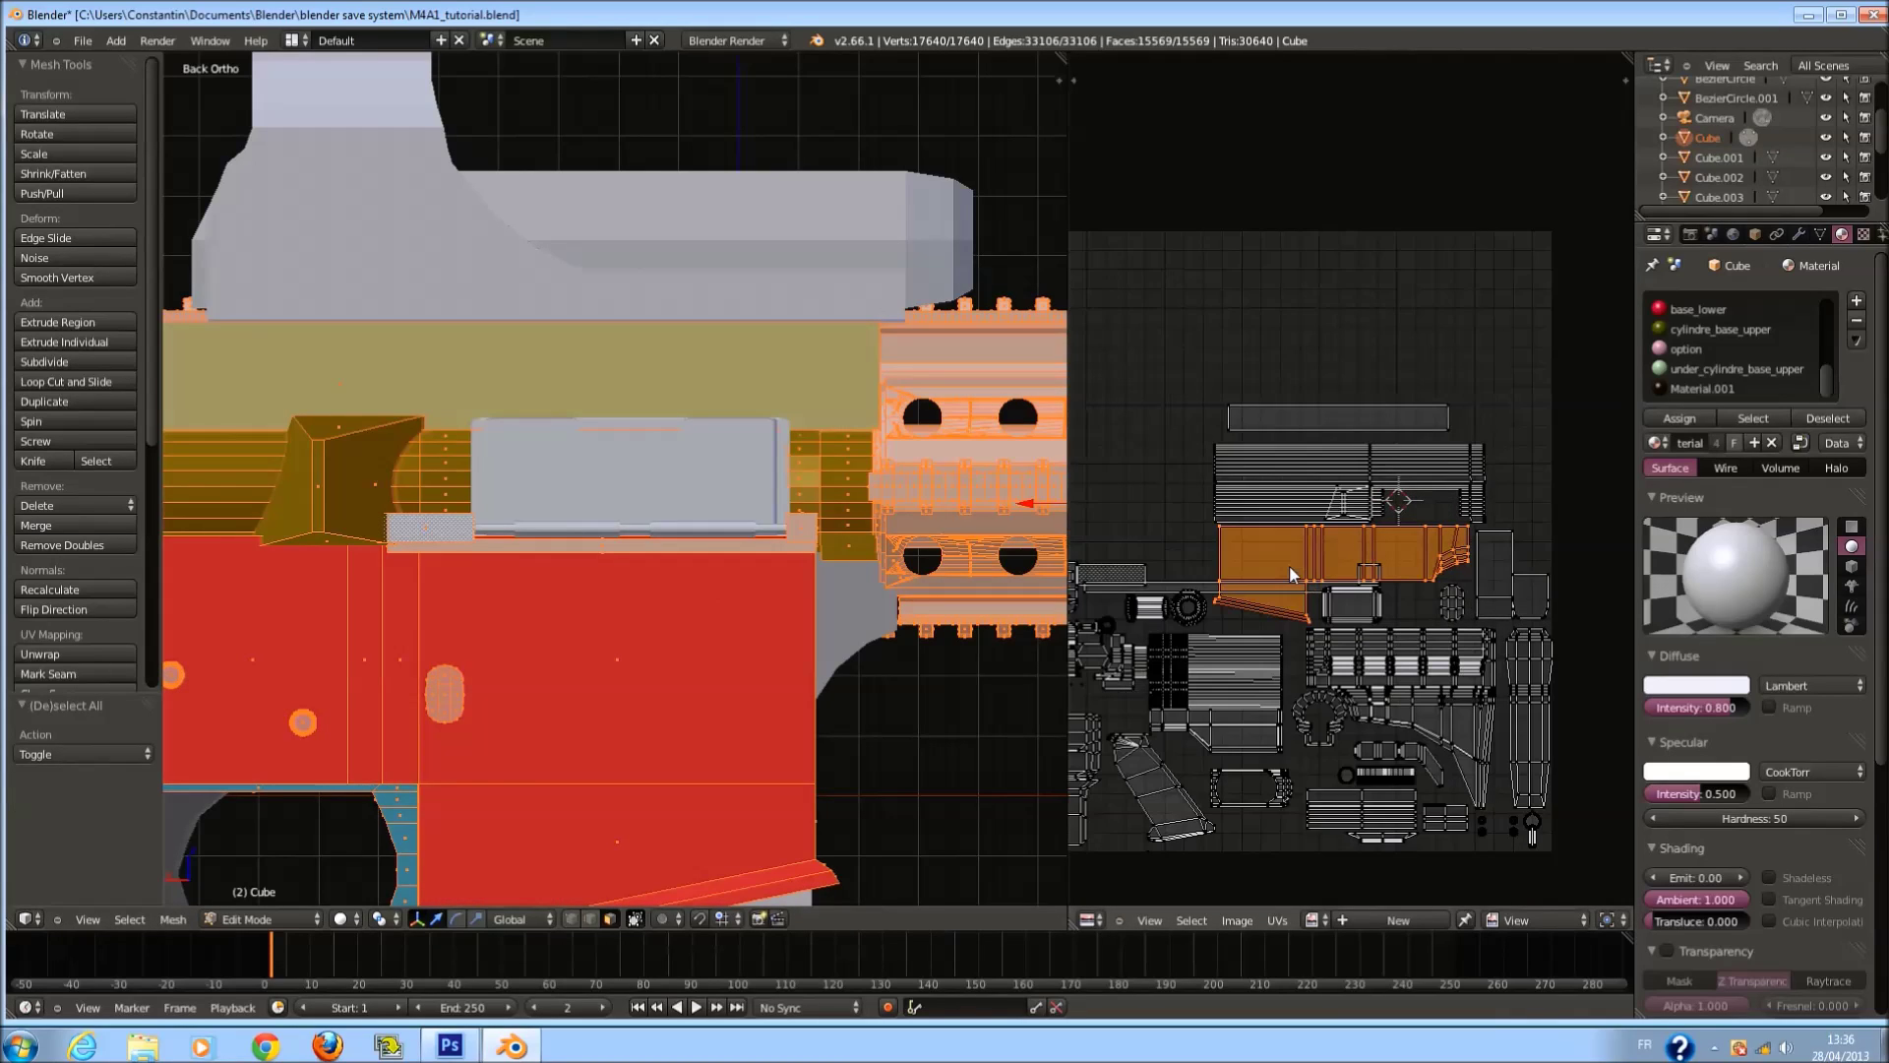
scroll(1331, 593, "up", 2)
key("a")
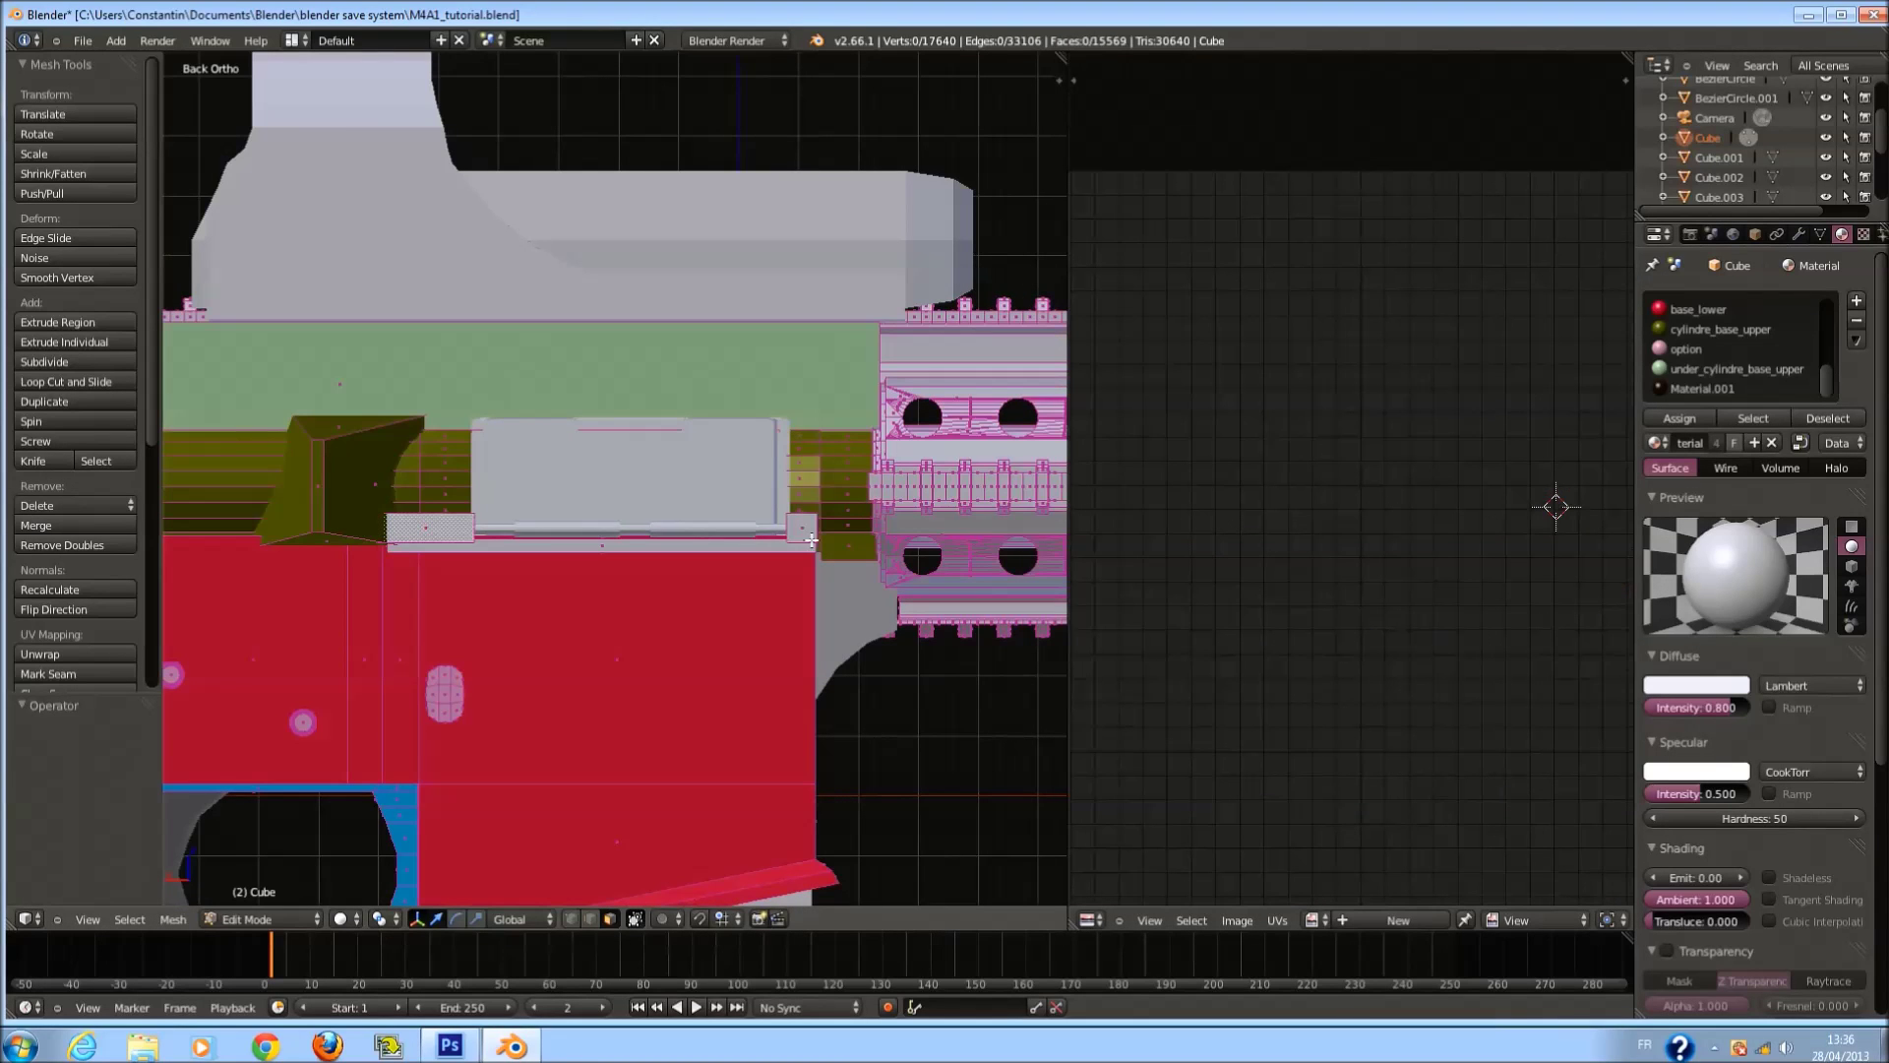
key("l")
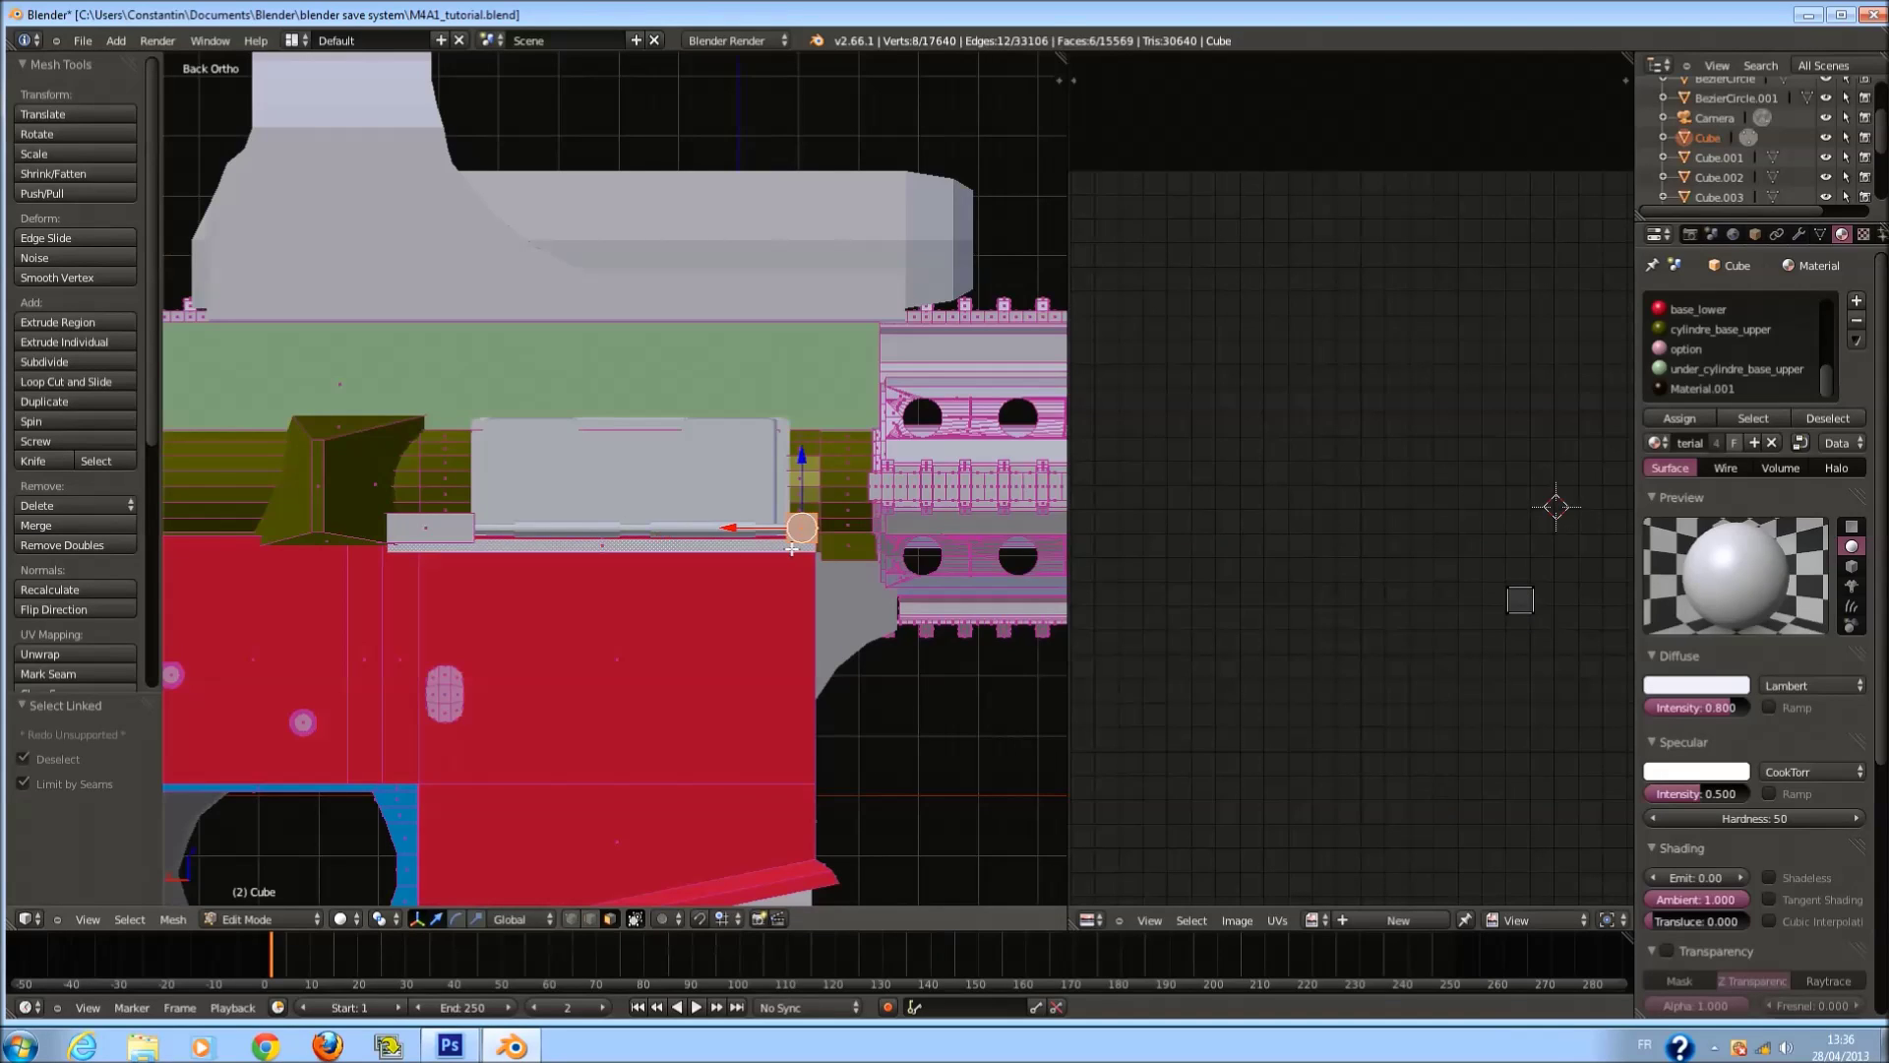
key("l")
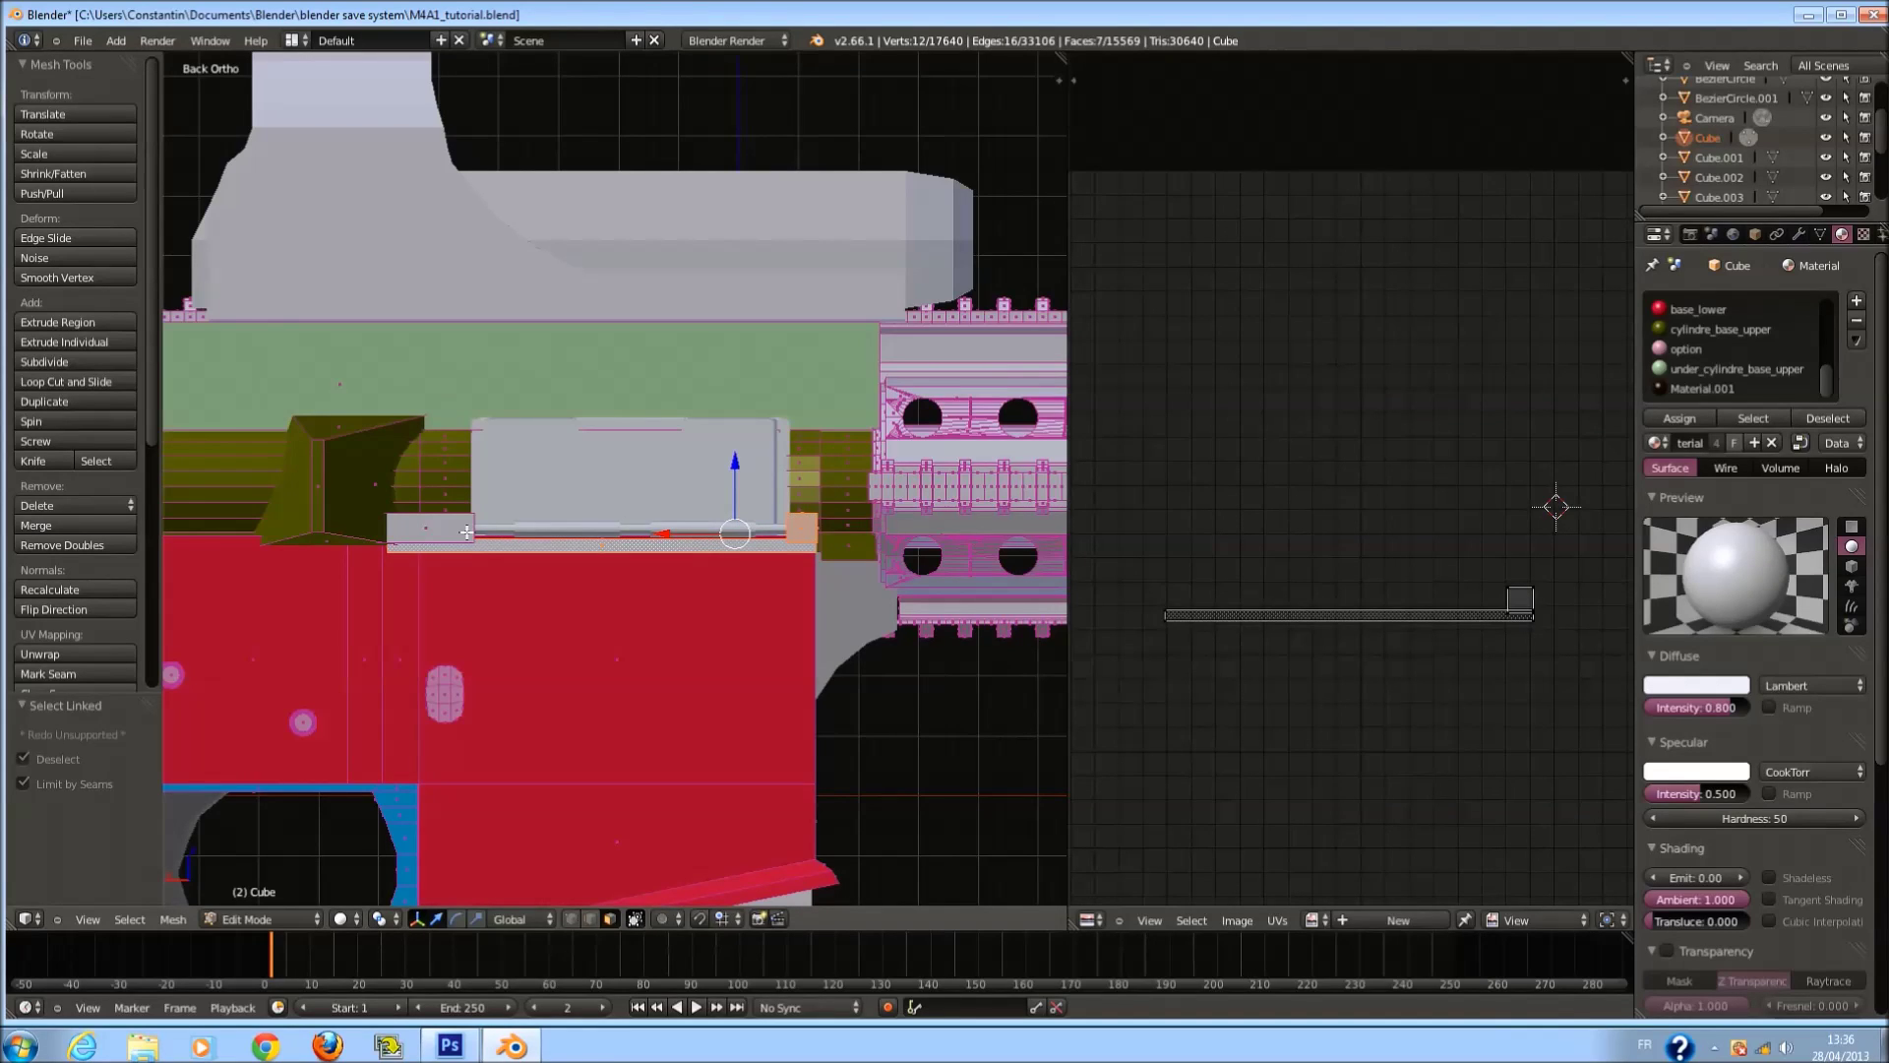
key("l")
key("l")
key("a")
key("g")
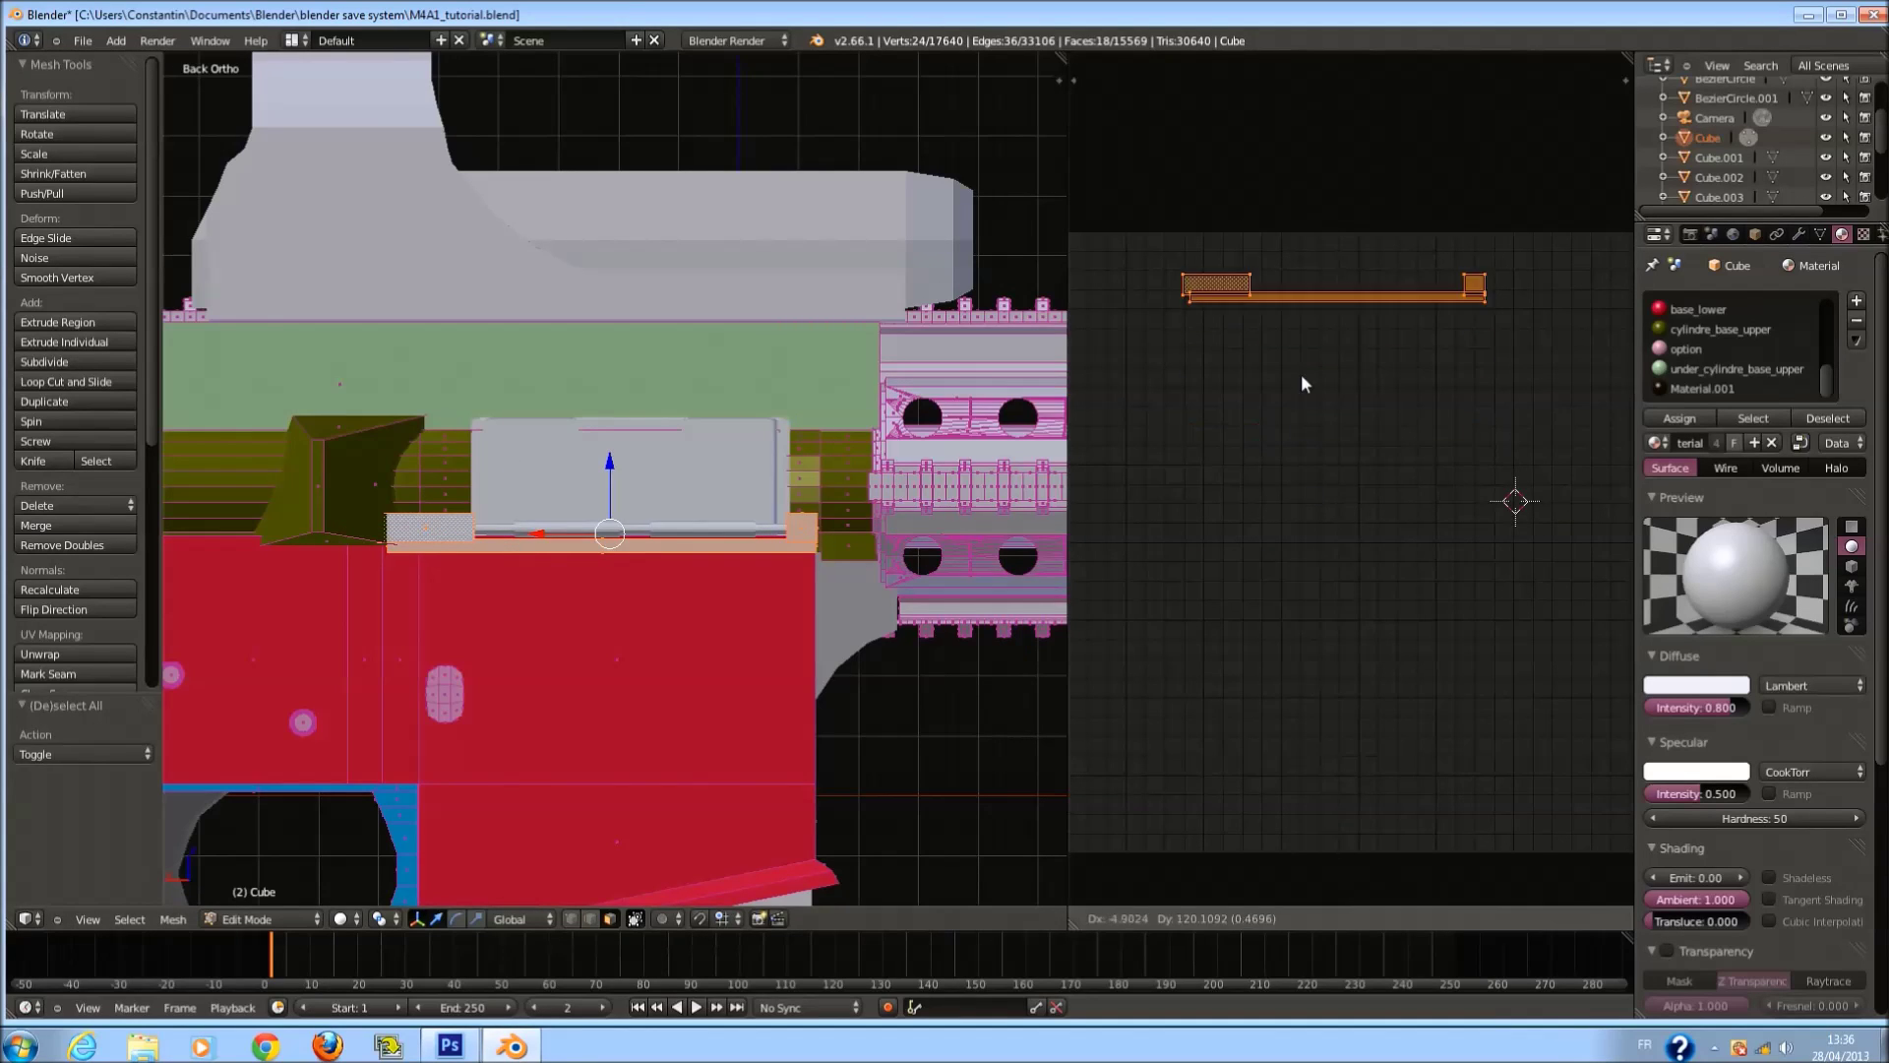
left_click(1301, 372)
Show all islands, box-select the strip island, scale it to 0.601 and move it beside the olive islands.
key("a")
key("a")
key("a")
key("b")
left_click_drag(1101, 212, 1635, 385)
scroll(1479, 374, "up", 1)
key("s")
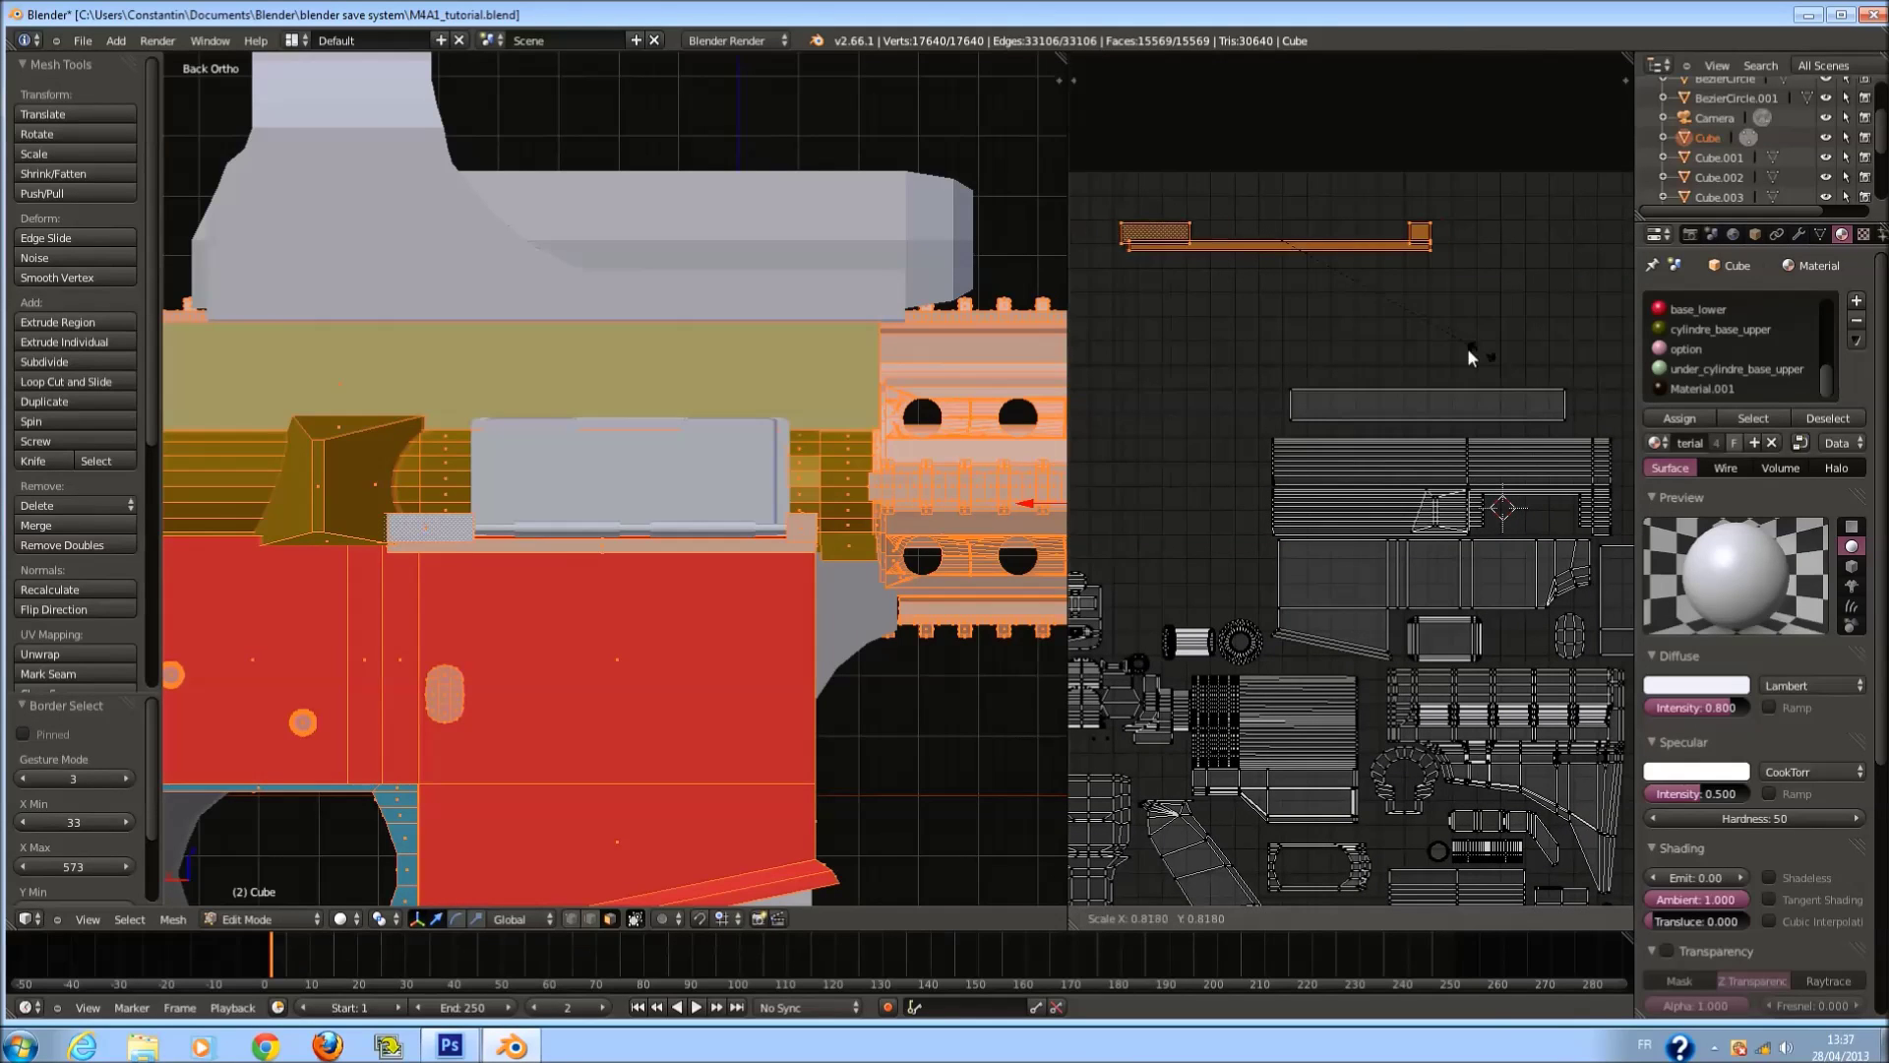
left_click(1415, 343)
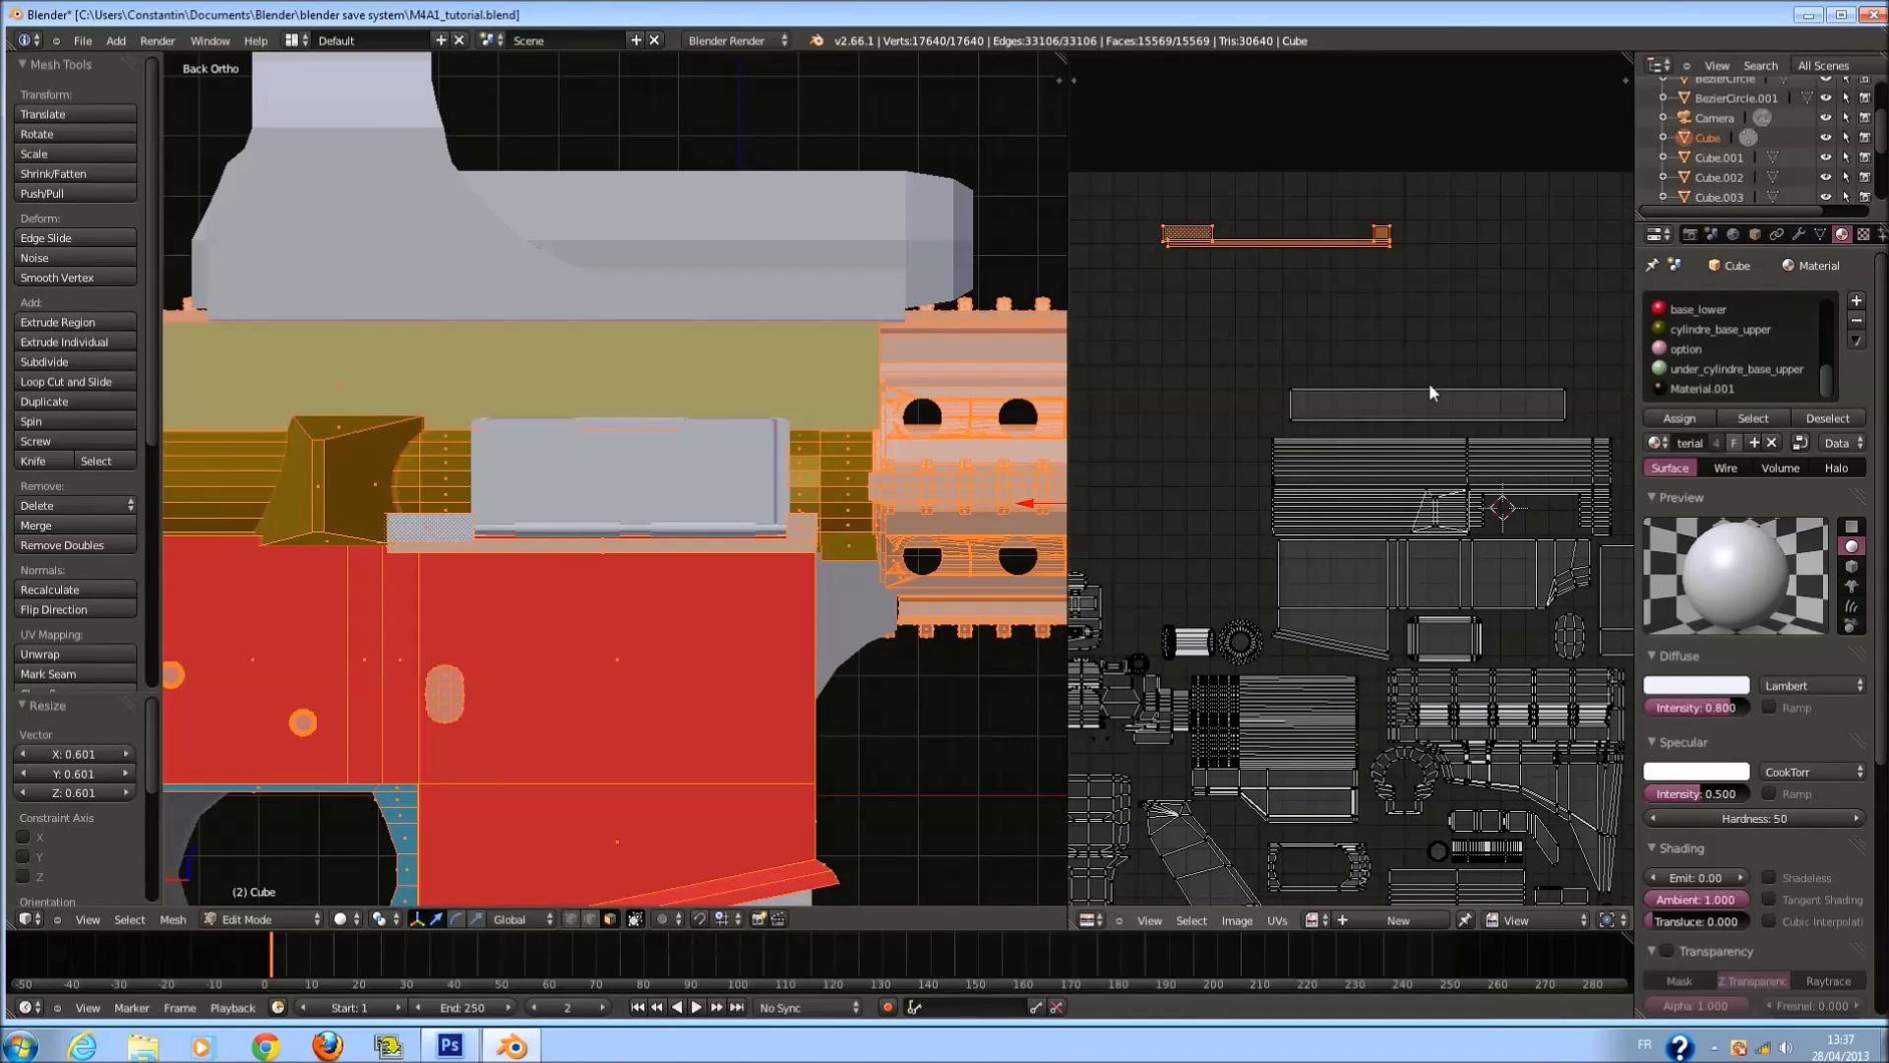
key("g")
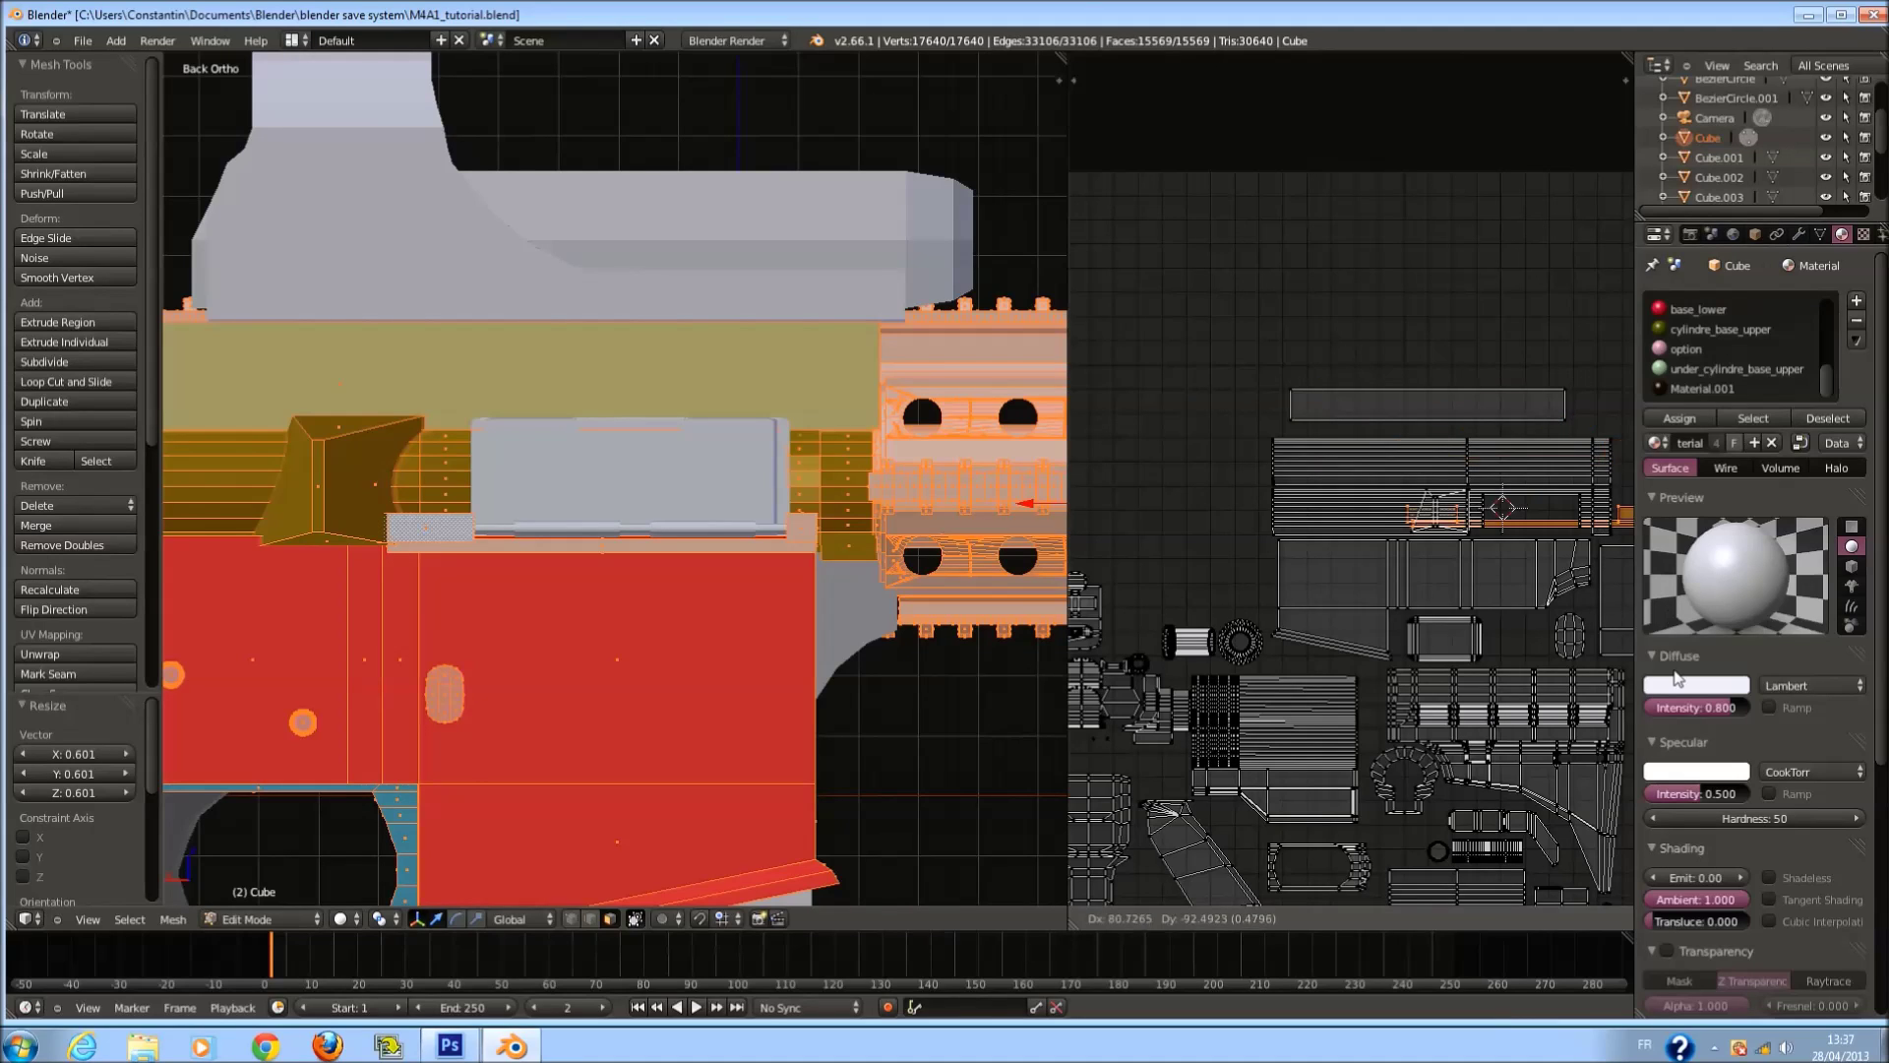
left_click(1618, 635)
Scale the strip island by a further 0.483 and move it next to the lower end of the olive island.
scroll(1618, 634, "up", 2)
key("s")
left_click(1455, 605)
key("g")
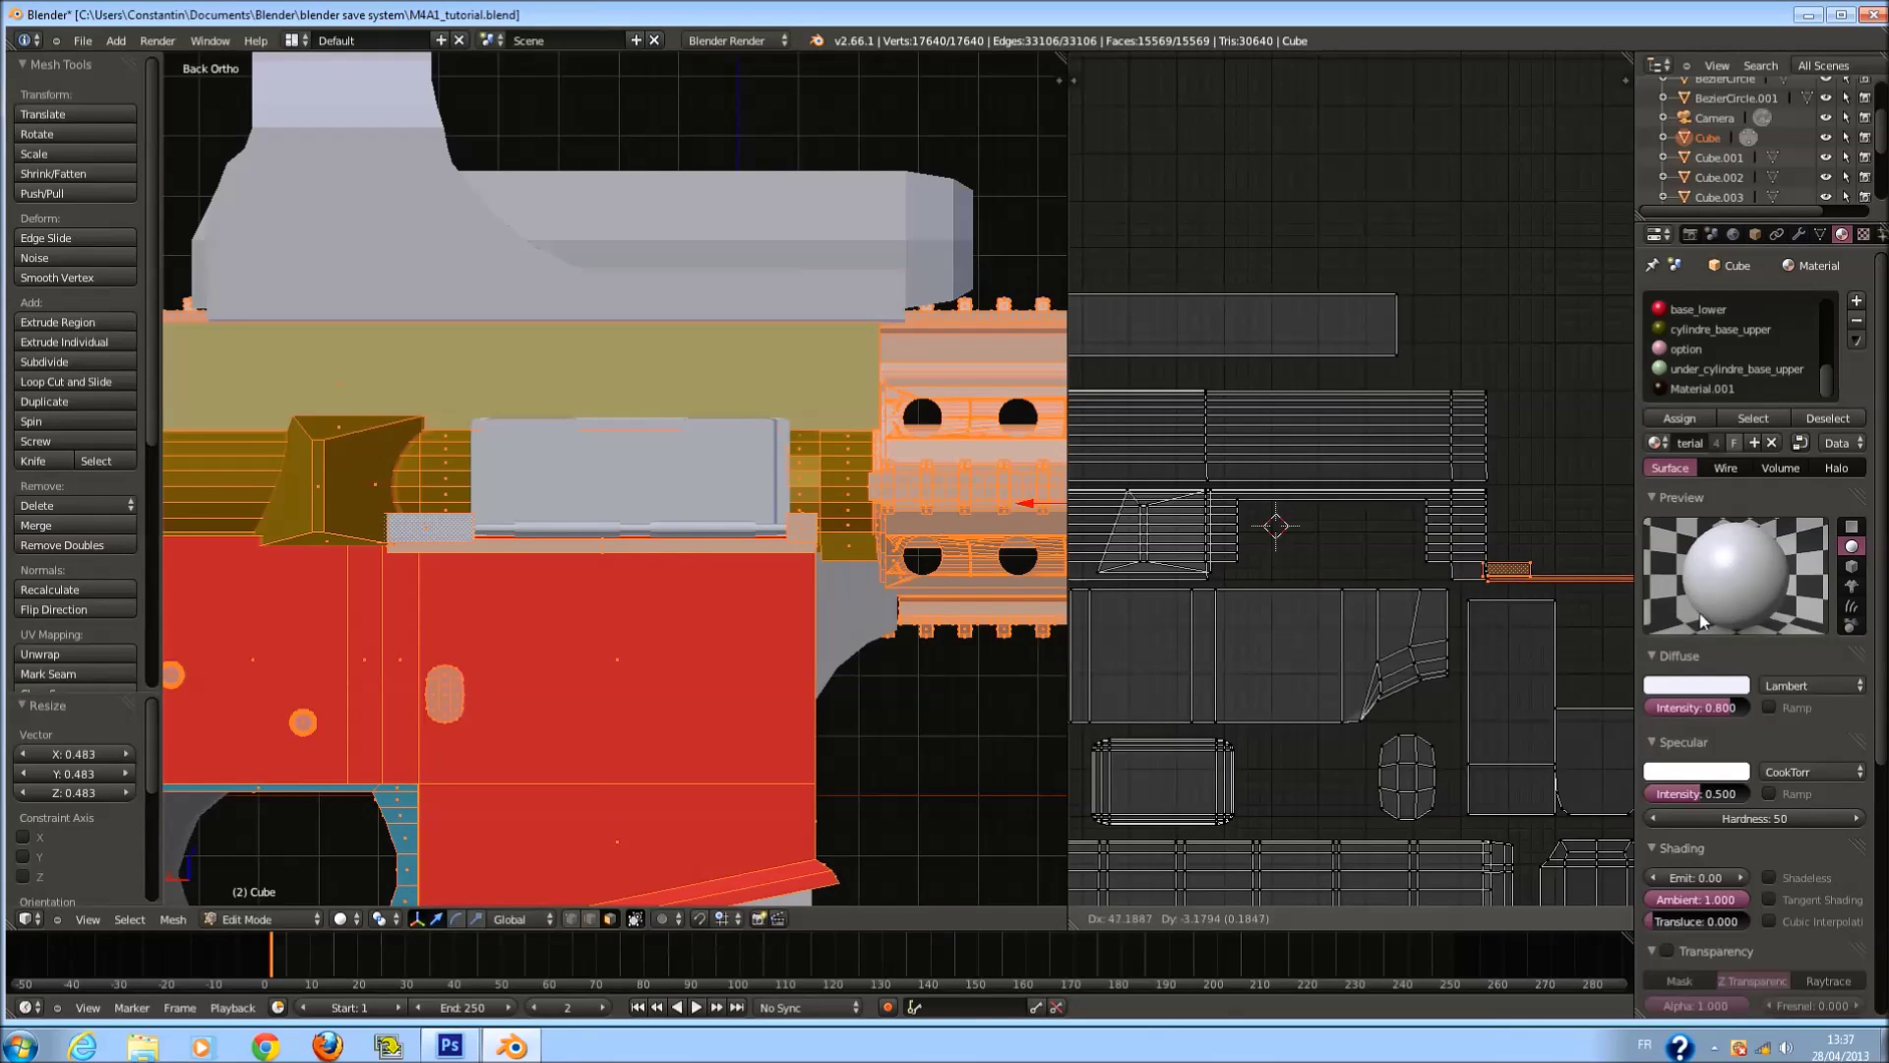
left_click(1621, 610)
key("a")
scroll(1349, 512, "down", 3)
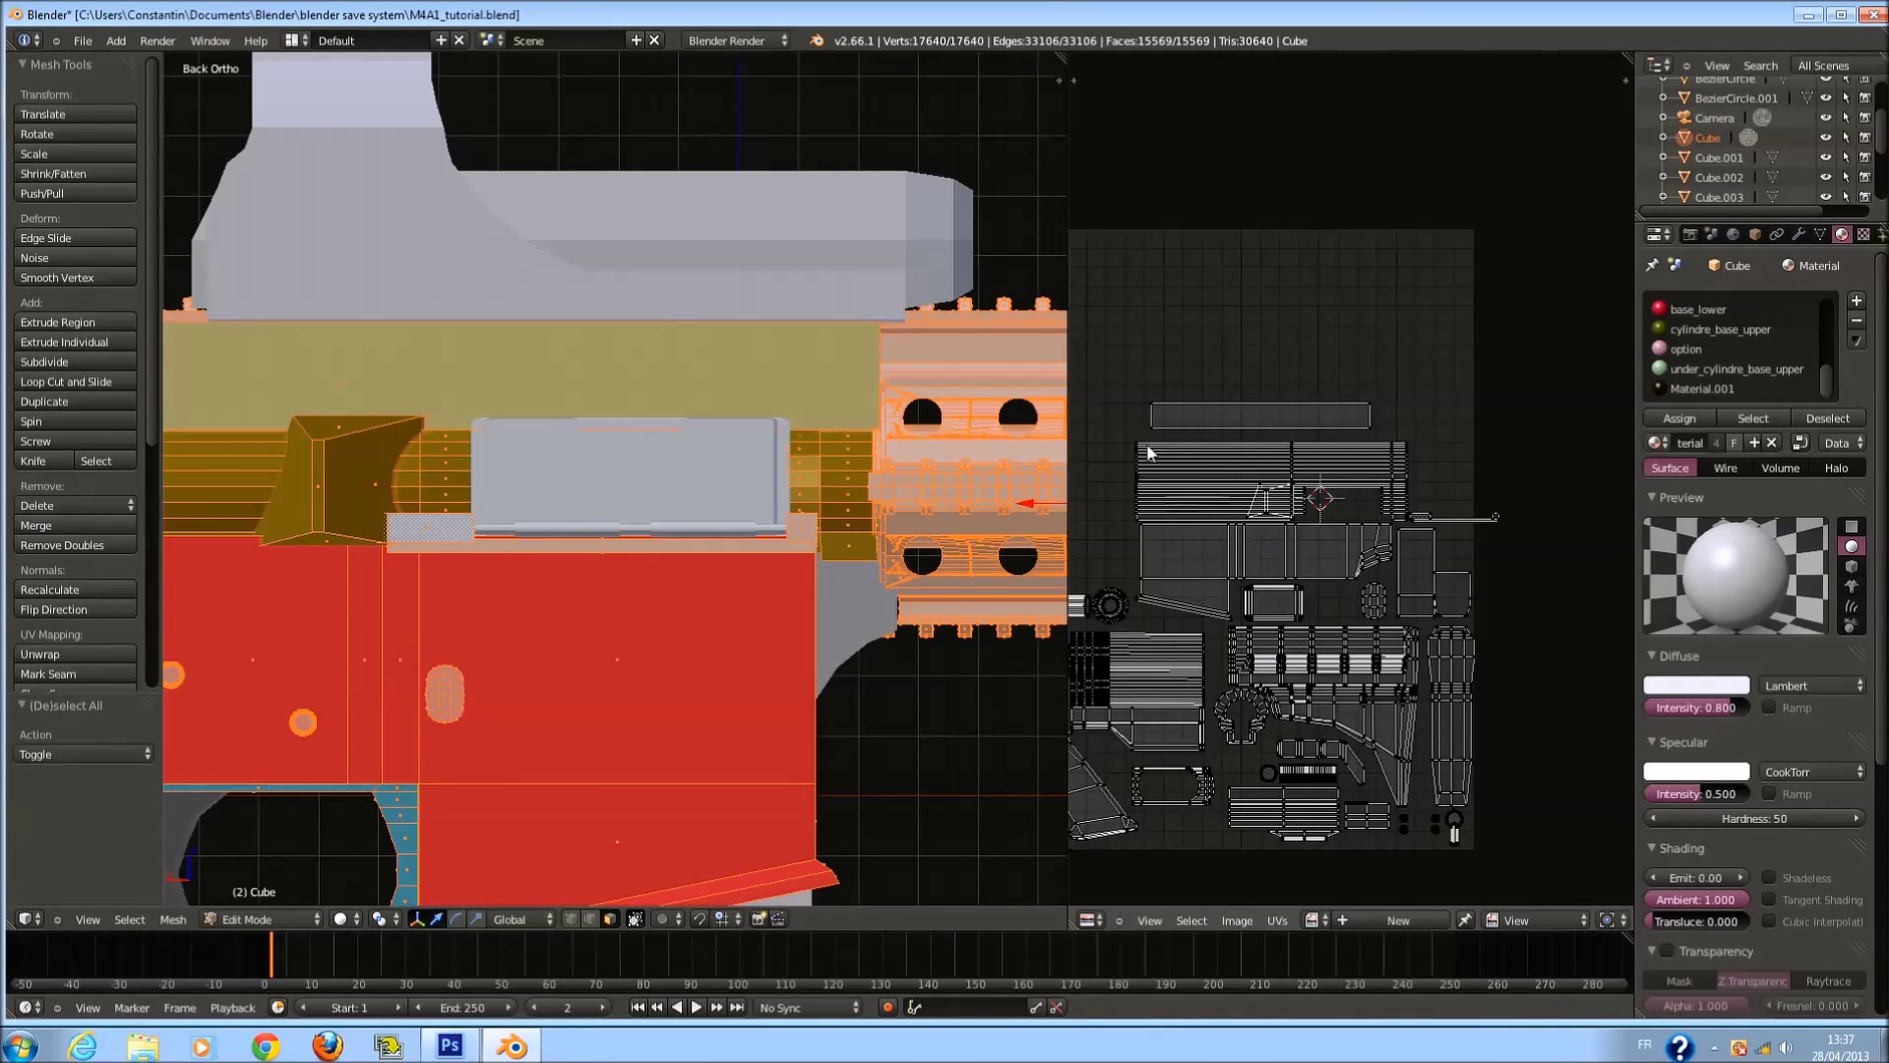
left_click_drag(1121, 397, 1517, 521)
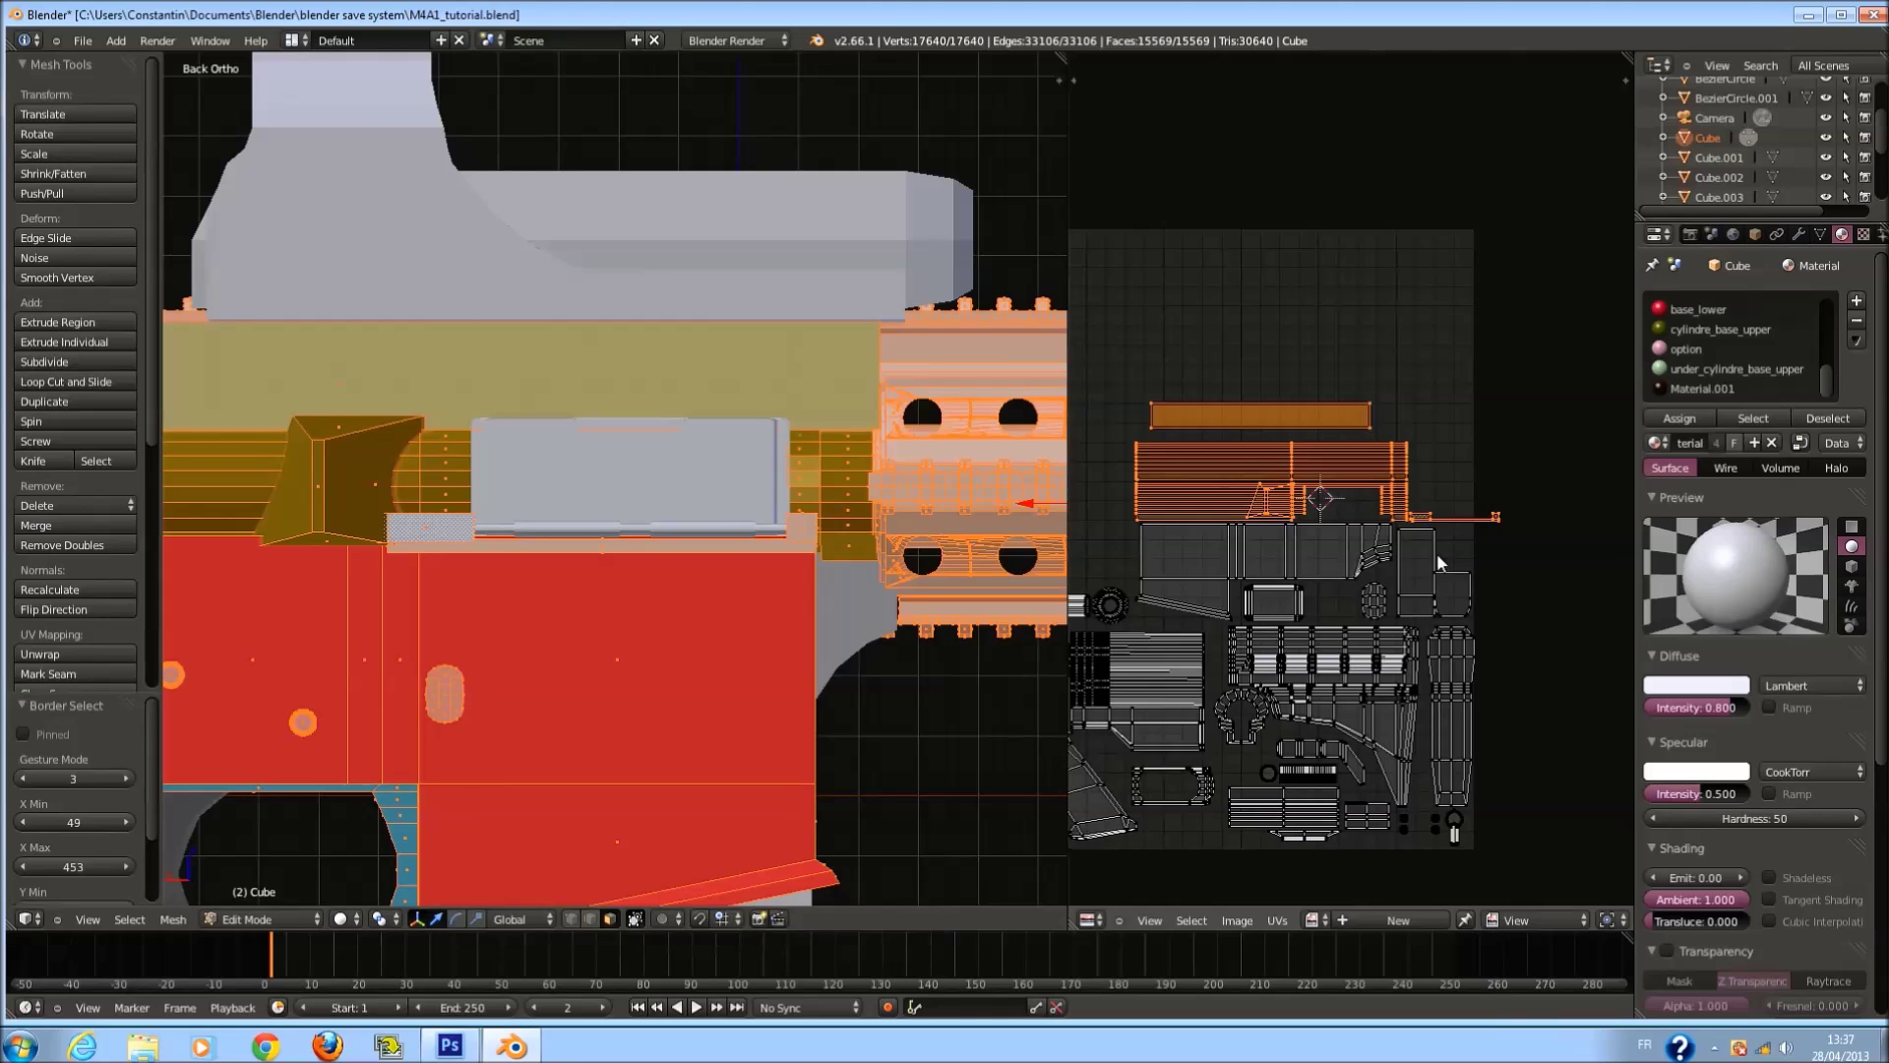
key("a")
Select the linked strip island and move it into the gap within the olive island.
scroll(1502, 519, "up", 3)
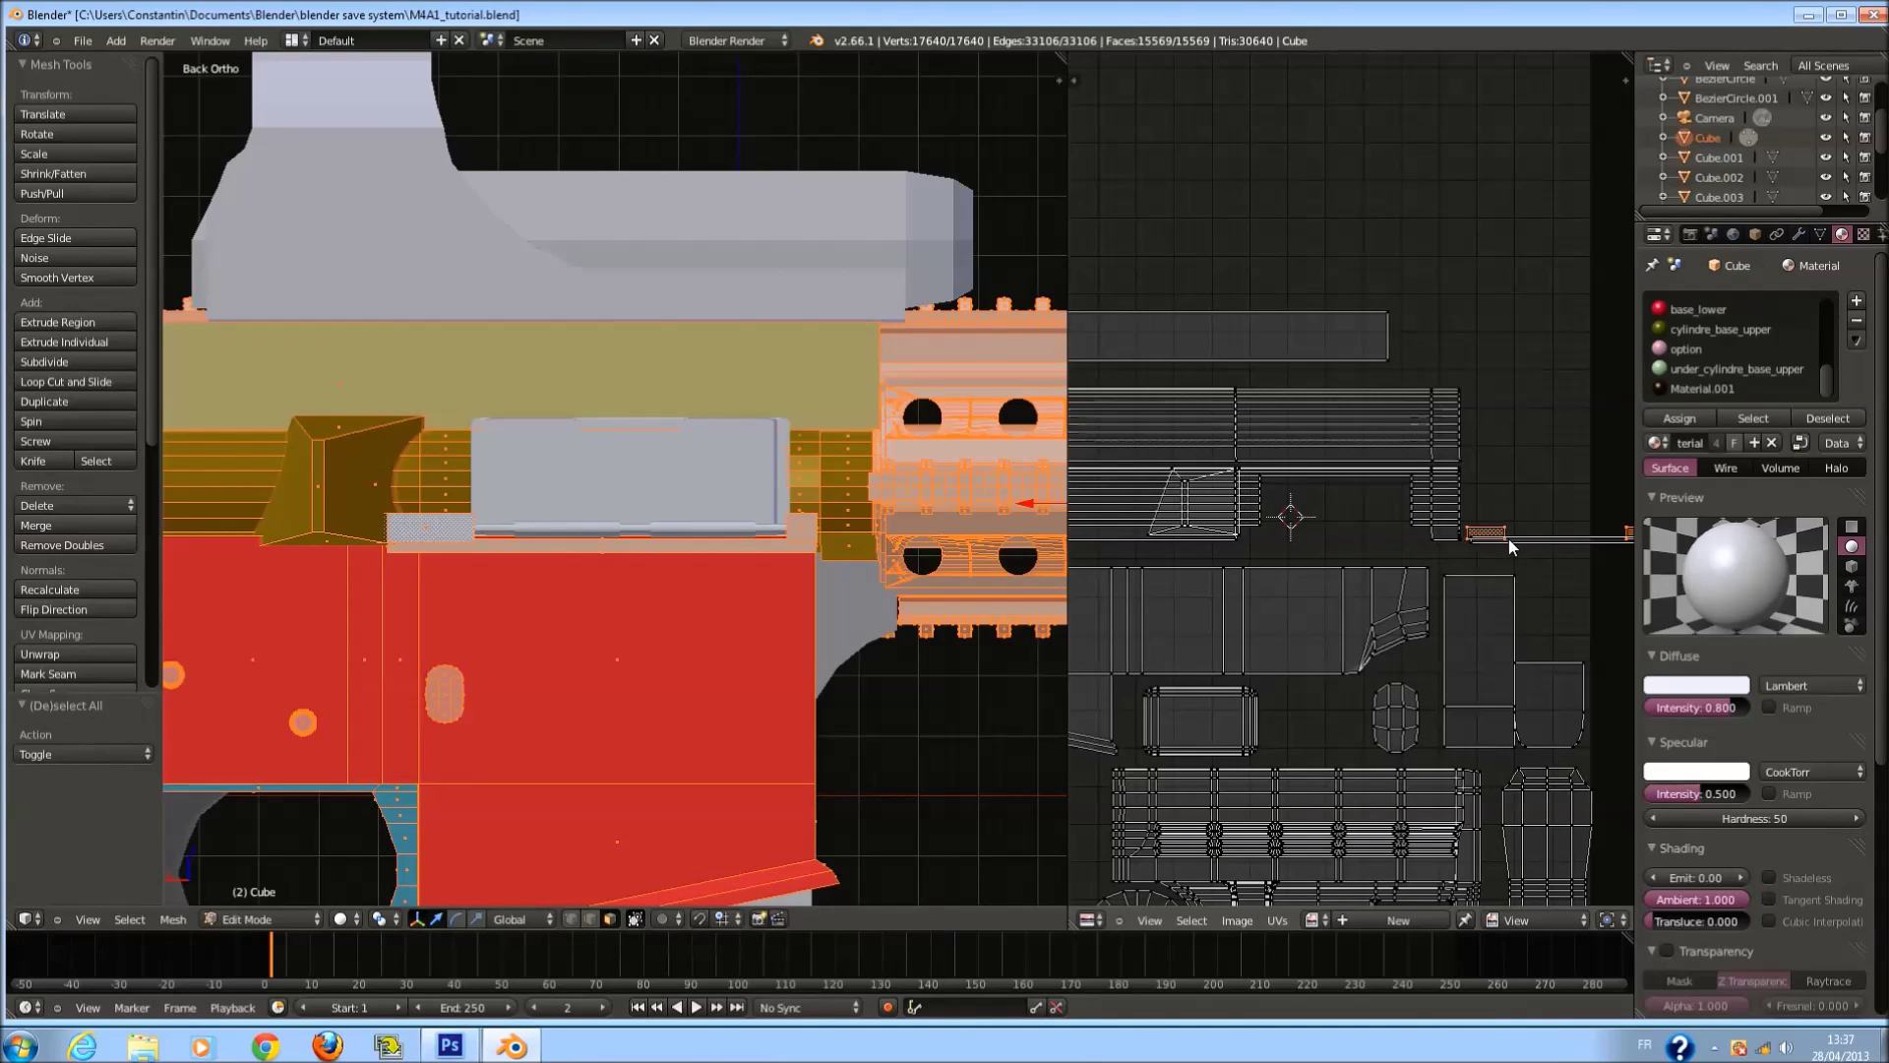
key("l")
scroll(1497, 541, "down", 1)
key("g")
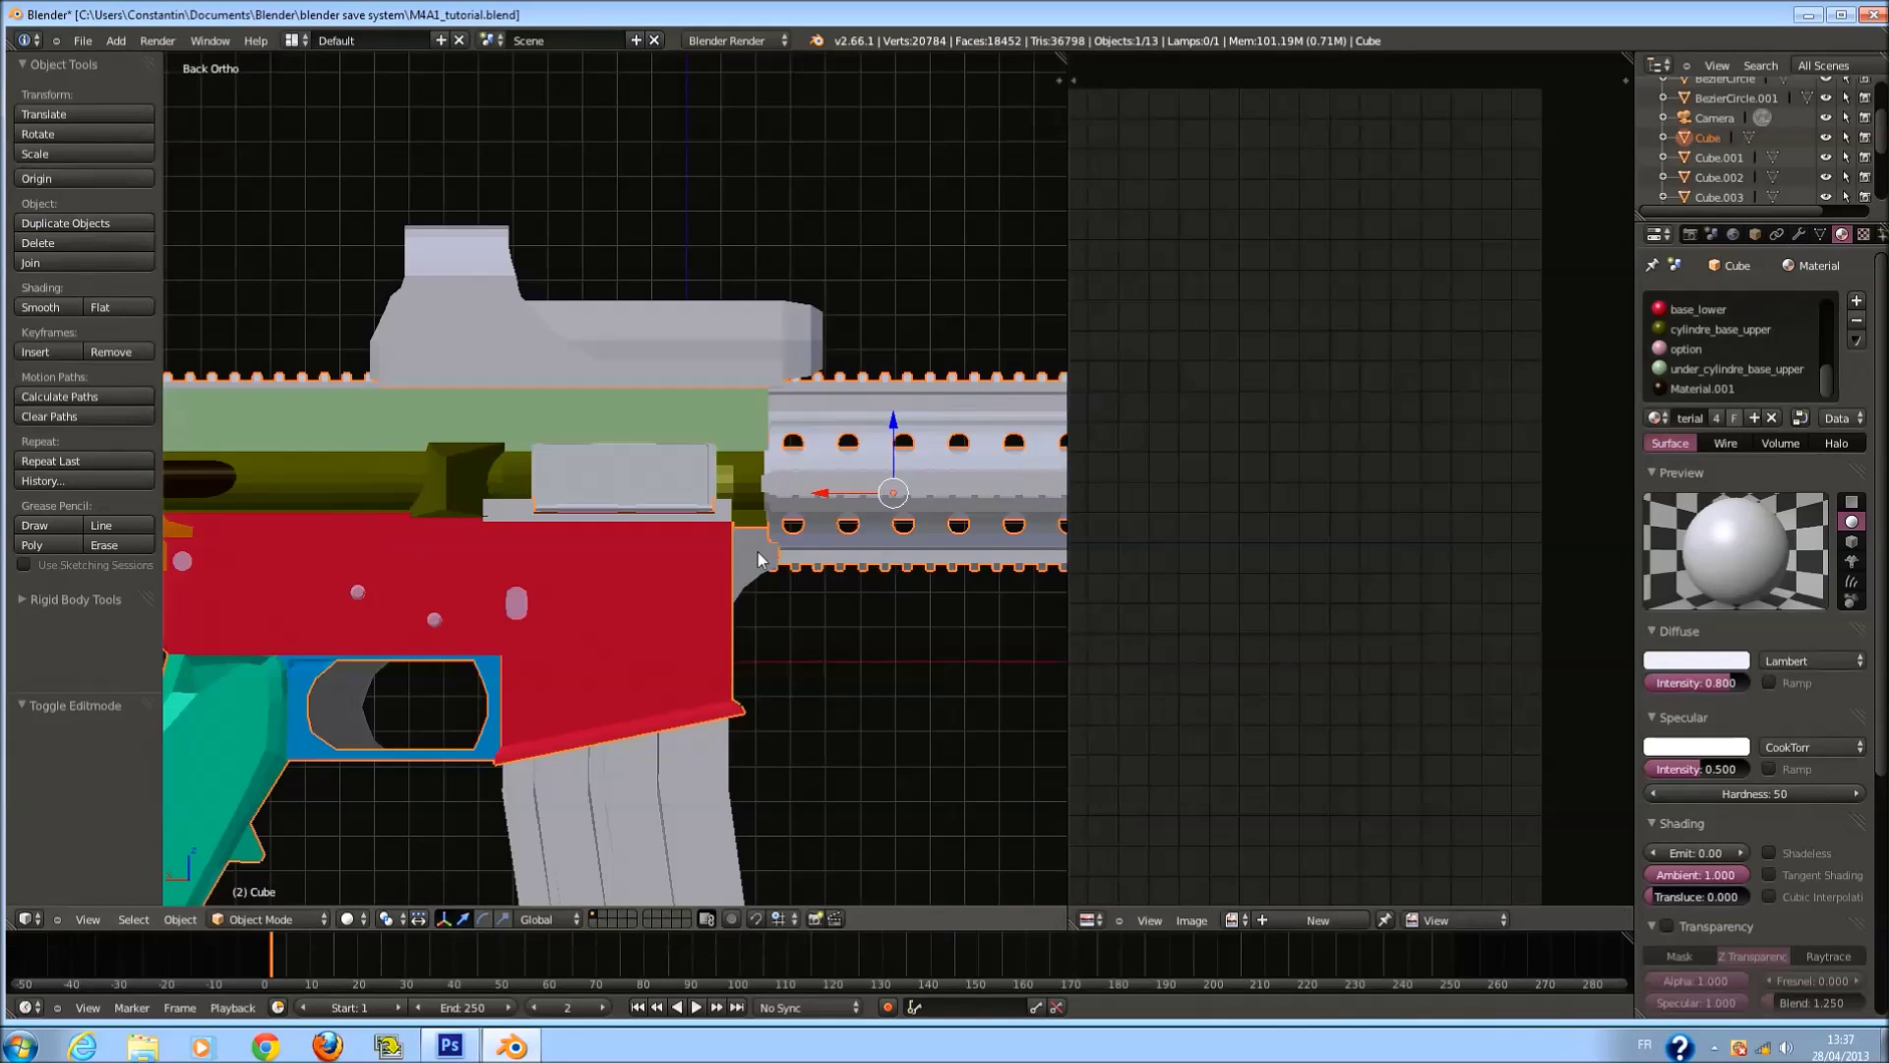
Select the linked strip and end-block faces under the ejection port cover and add a new material named metal.
key("Tab")
scroll(838, 576, "up", 2)
key("a")
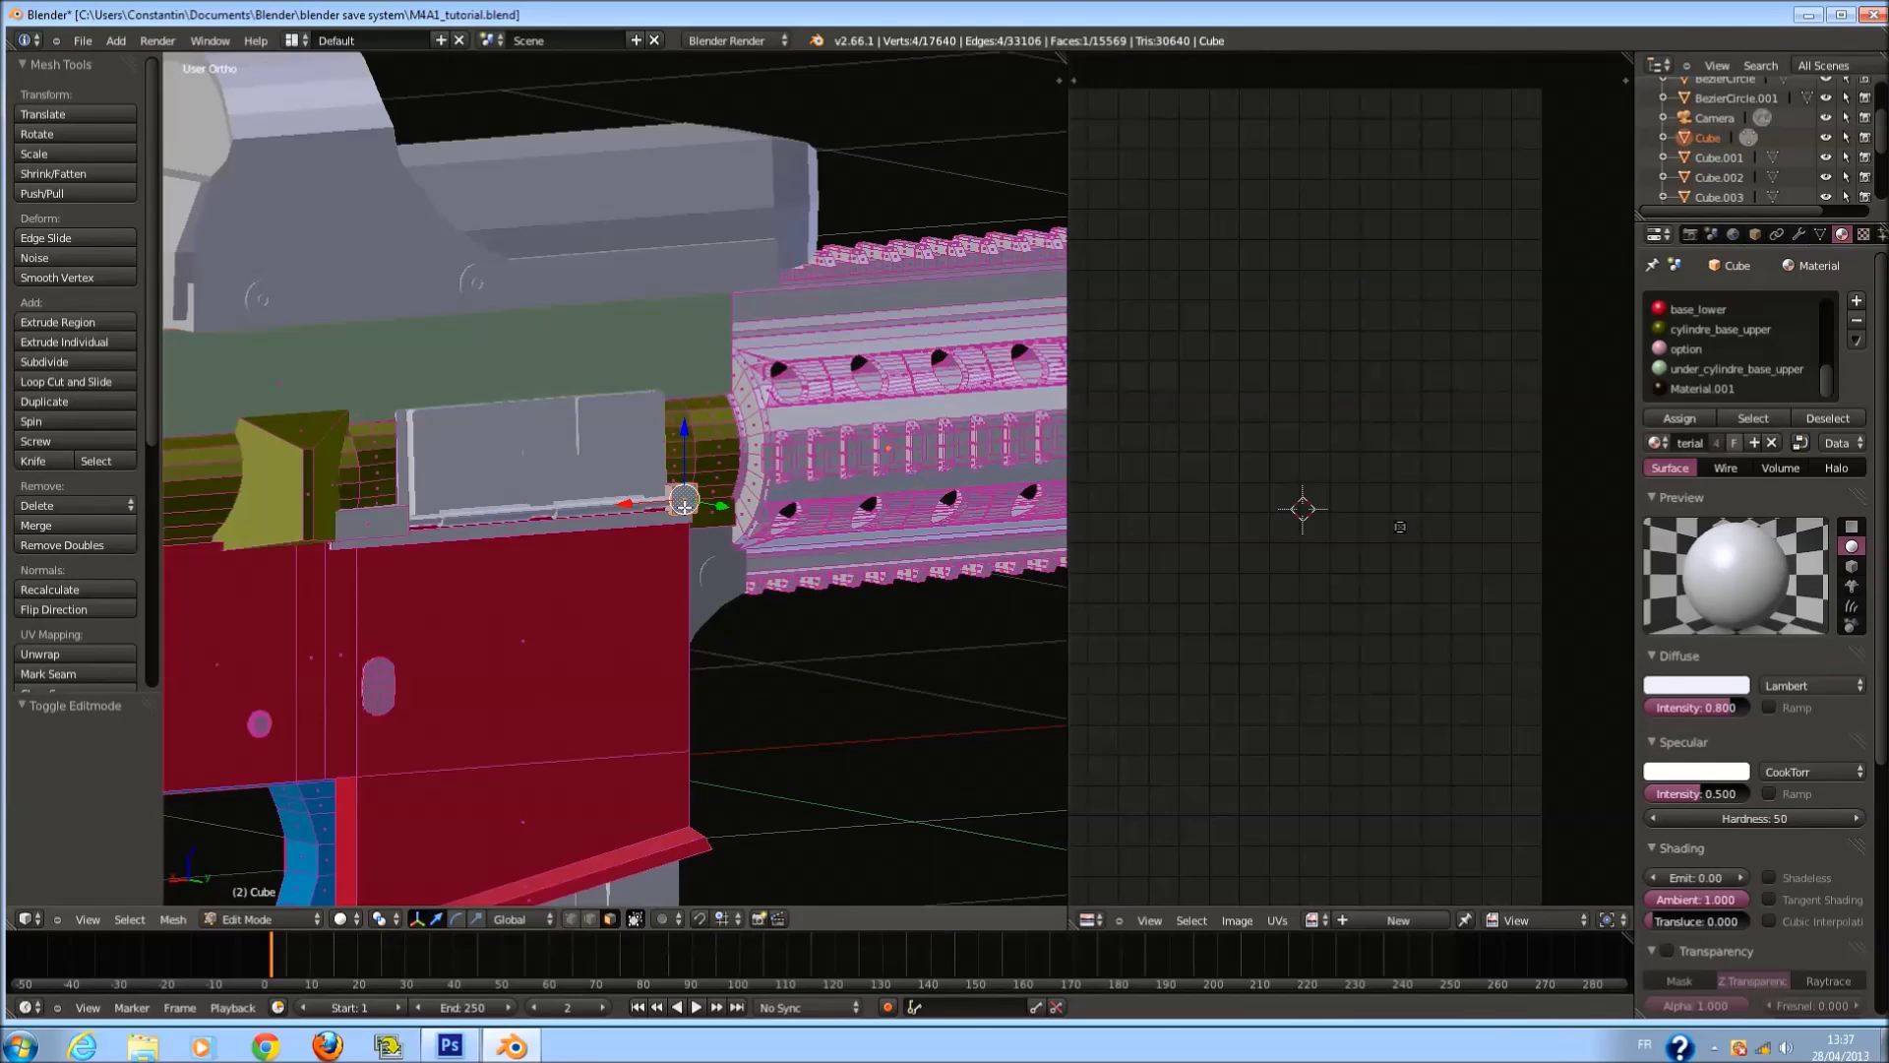
scroll(686, 507, "up", 2)
right_click(686, 507)
key("l")
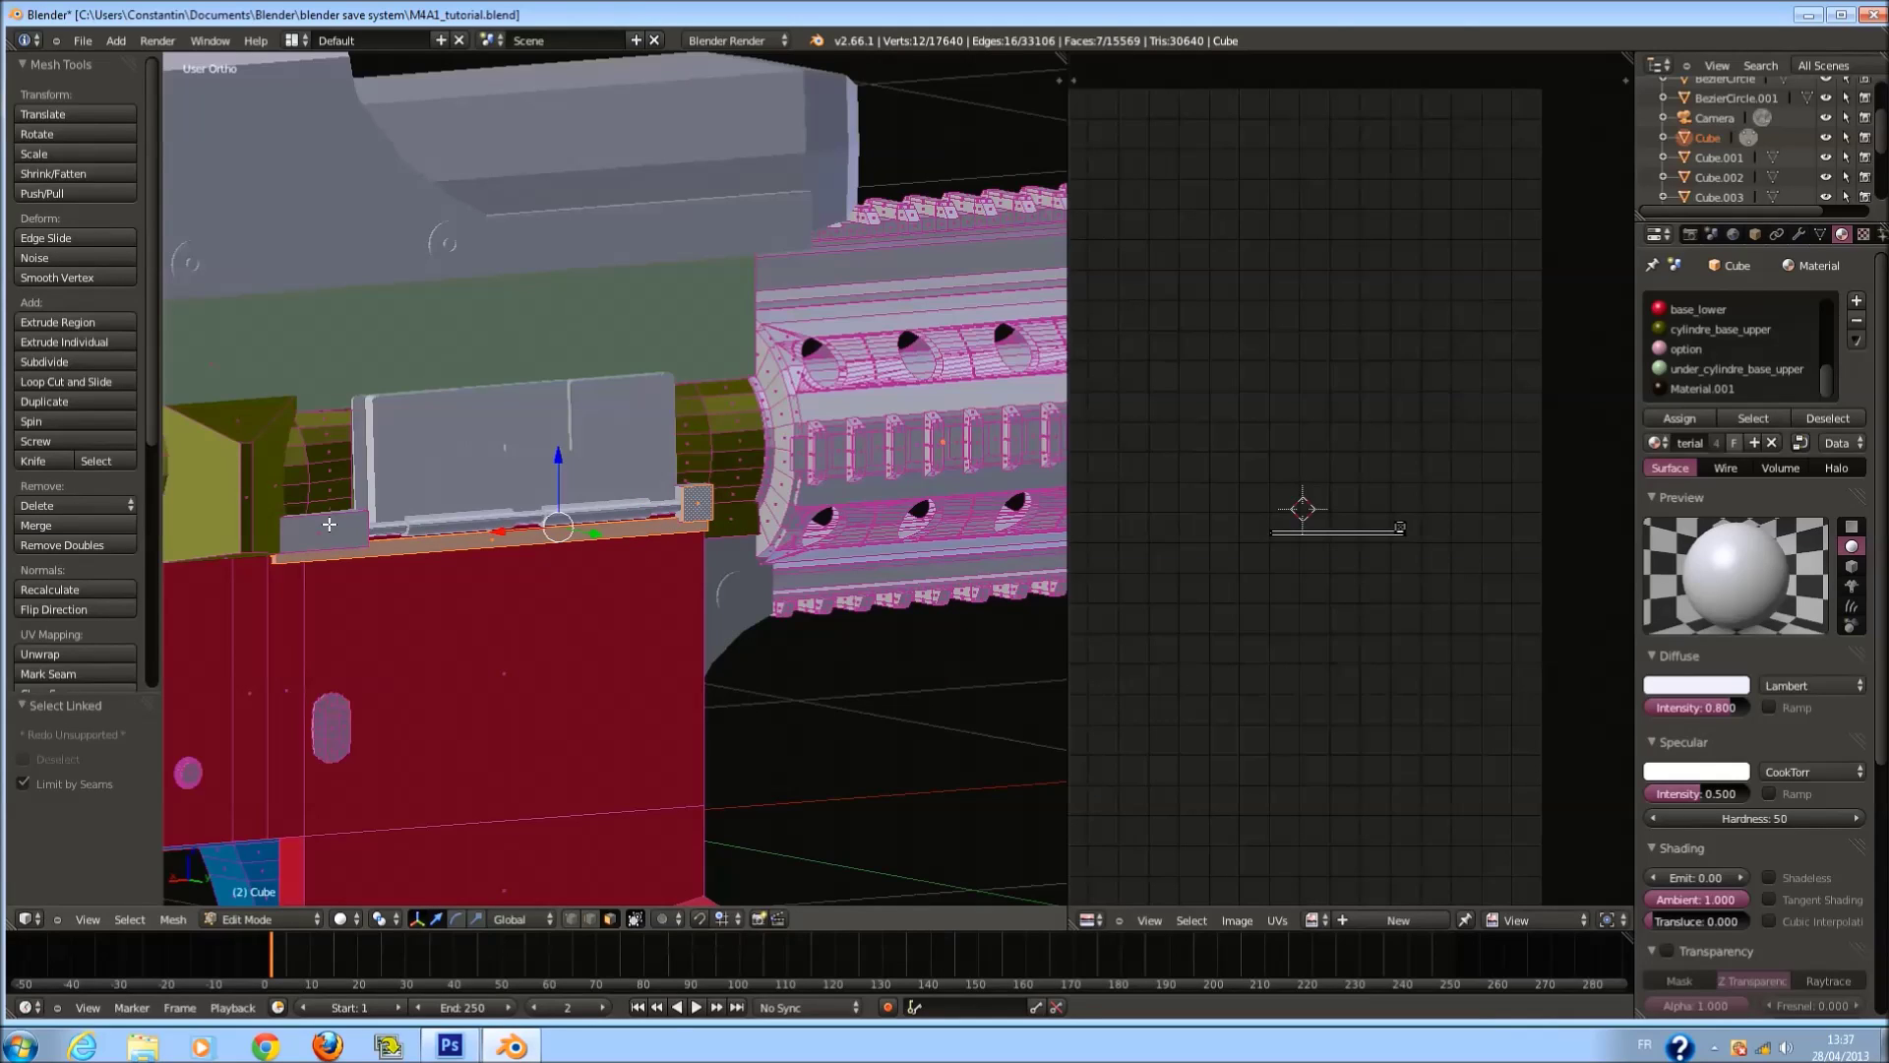
key("l")
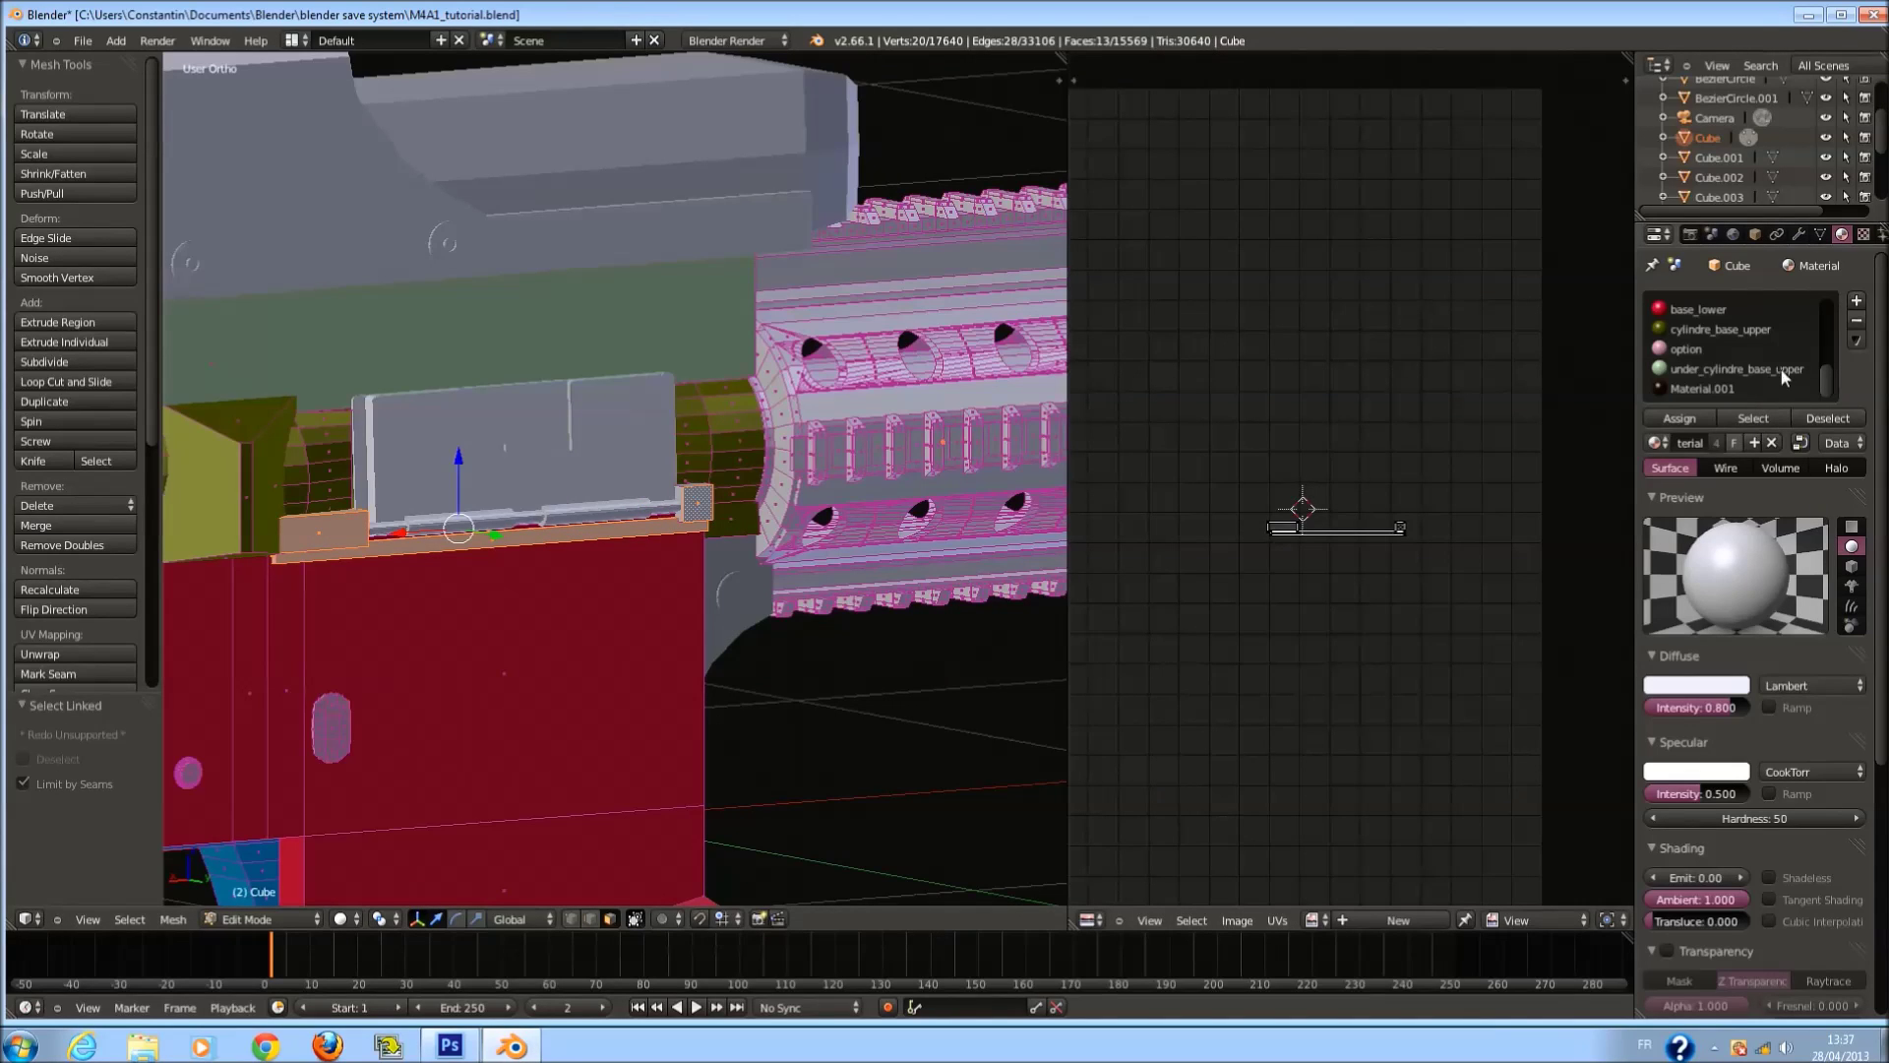
left_click(1856, 301)
left_click(1694, 443)
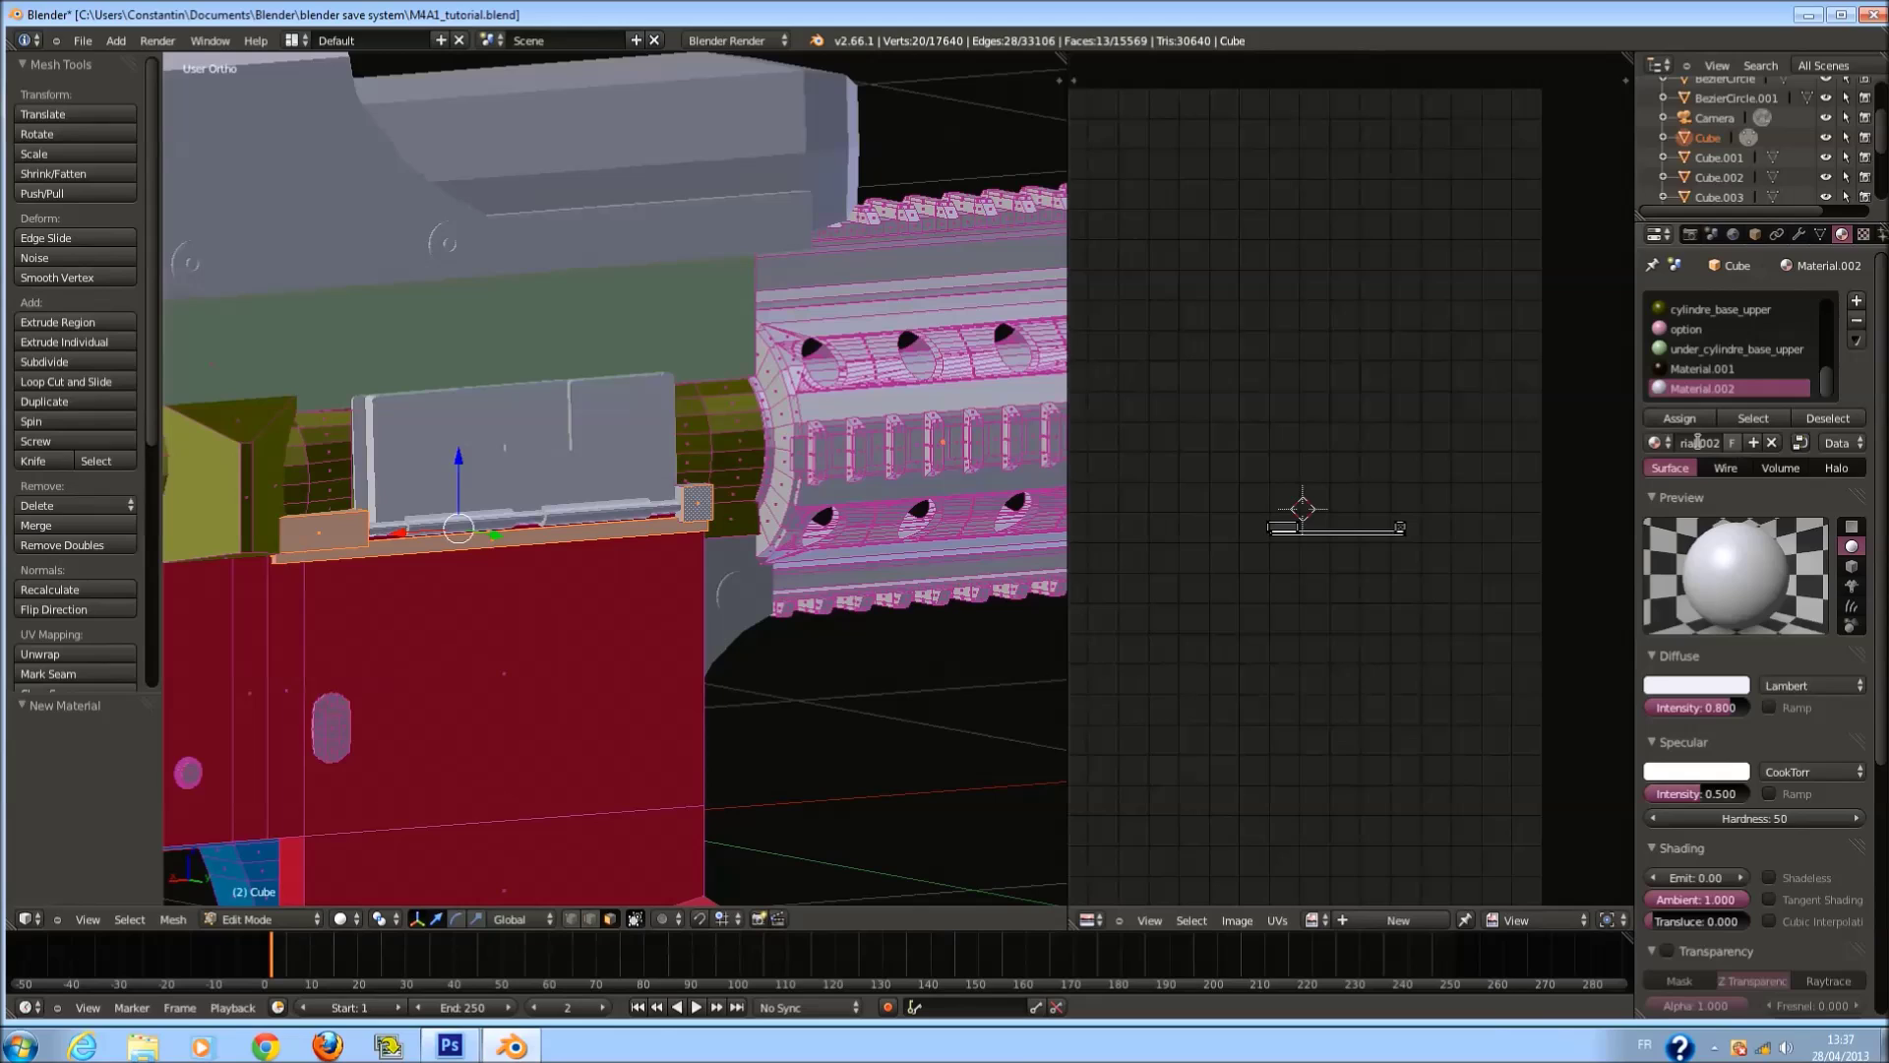
type("p")
Set the metal material's diffuse colour to a very dark purple and assign it to the selected strip faces.
left_click(1722, 686)
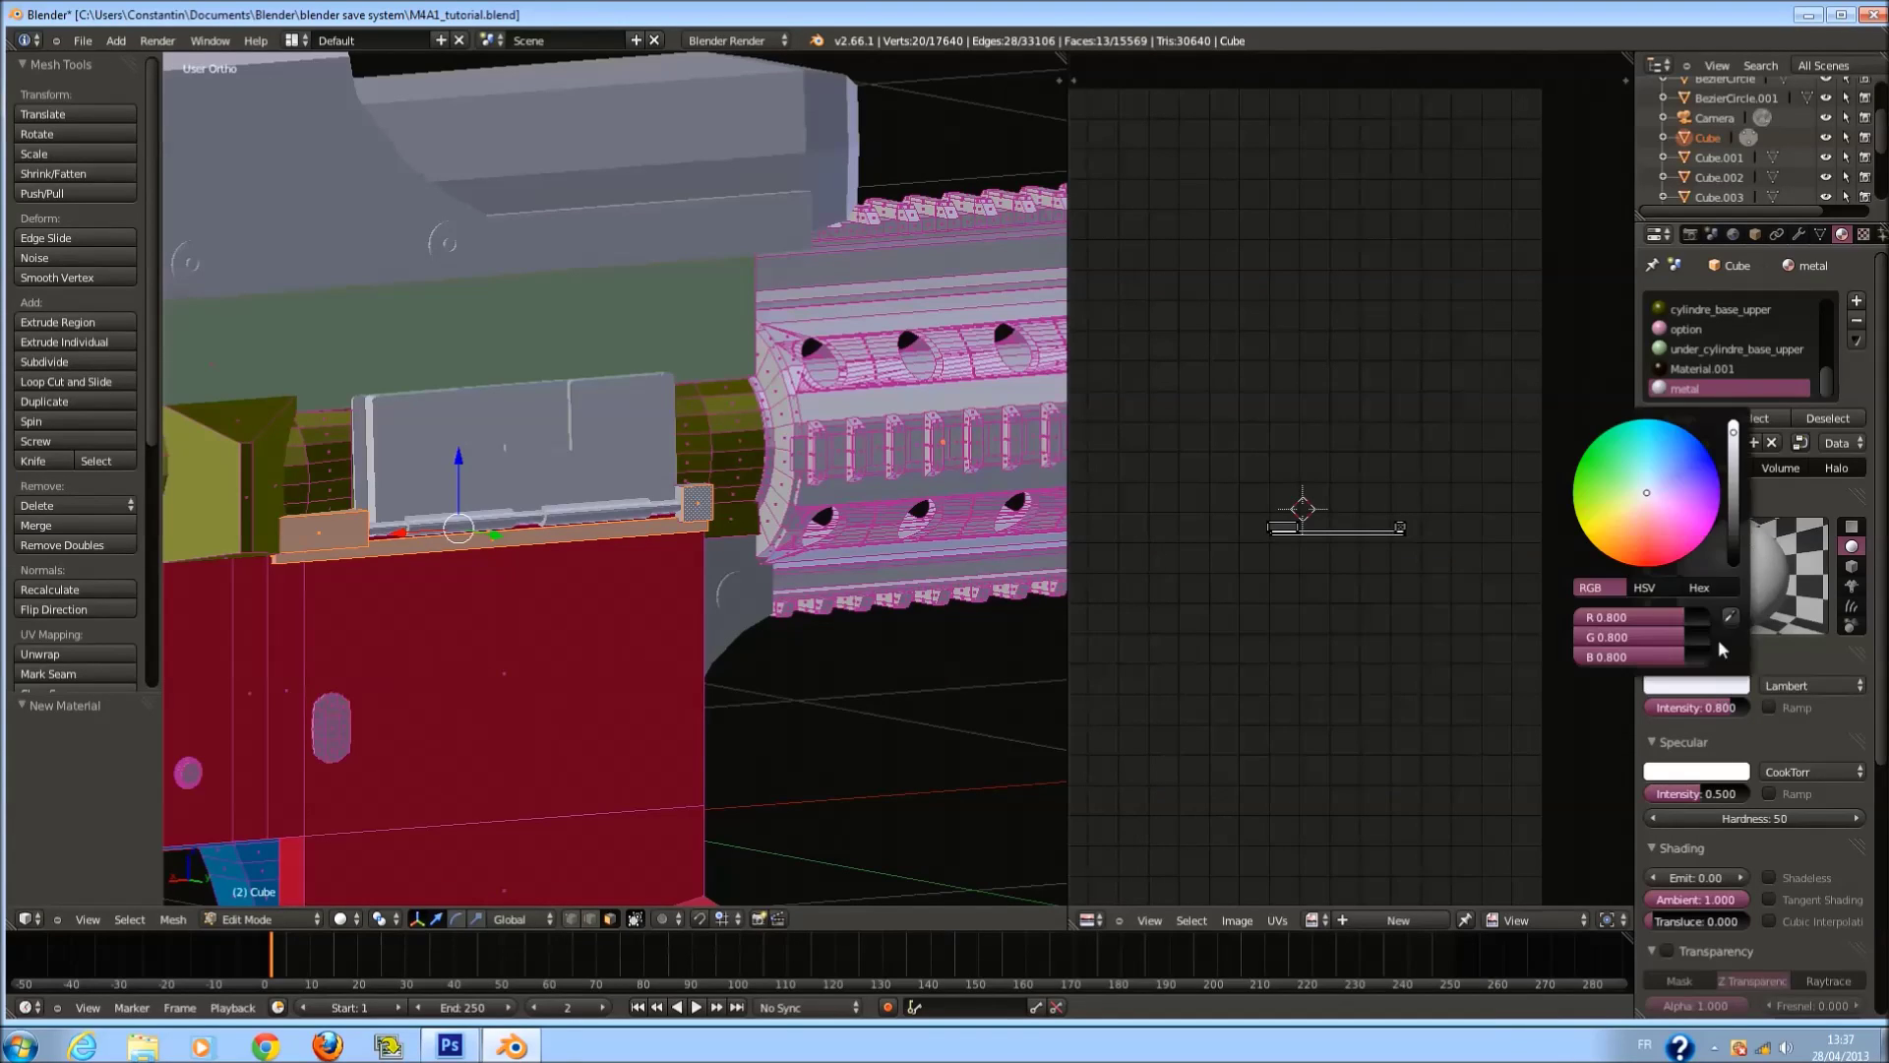
left_click(1670, 460)
left_click(1699, 687)
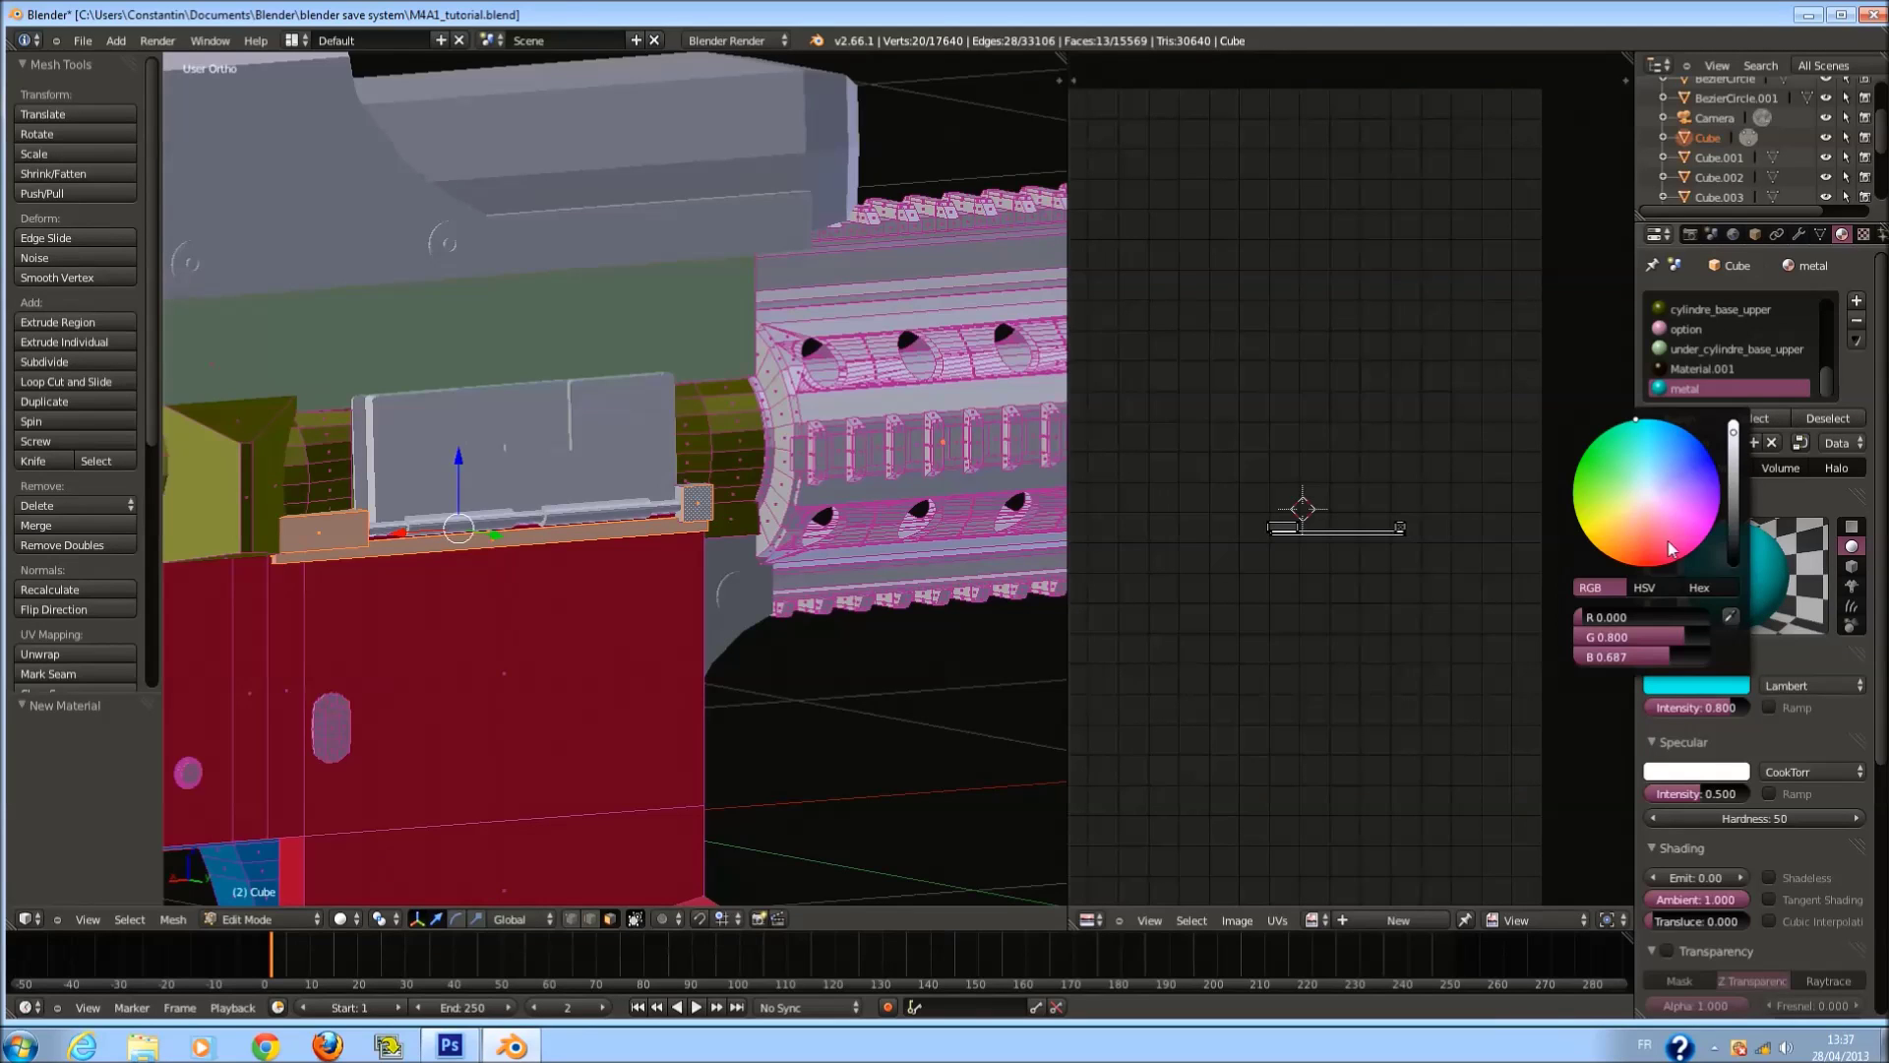
left_click(1693, 528)
left_click(1735, 518)
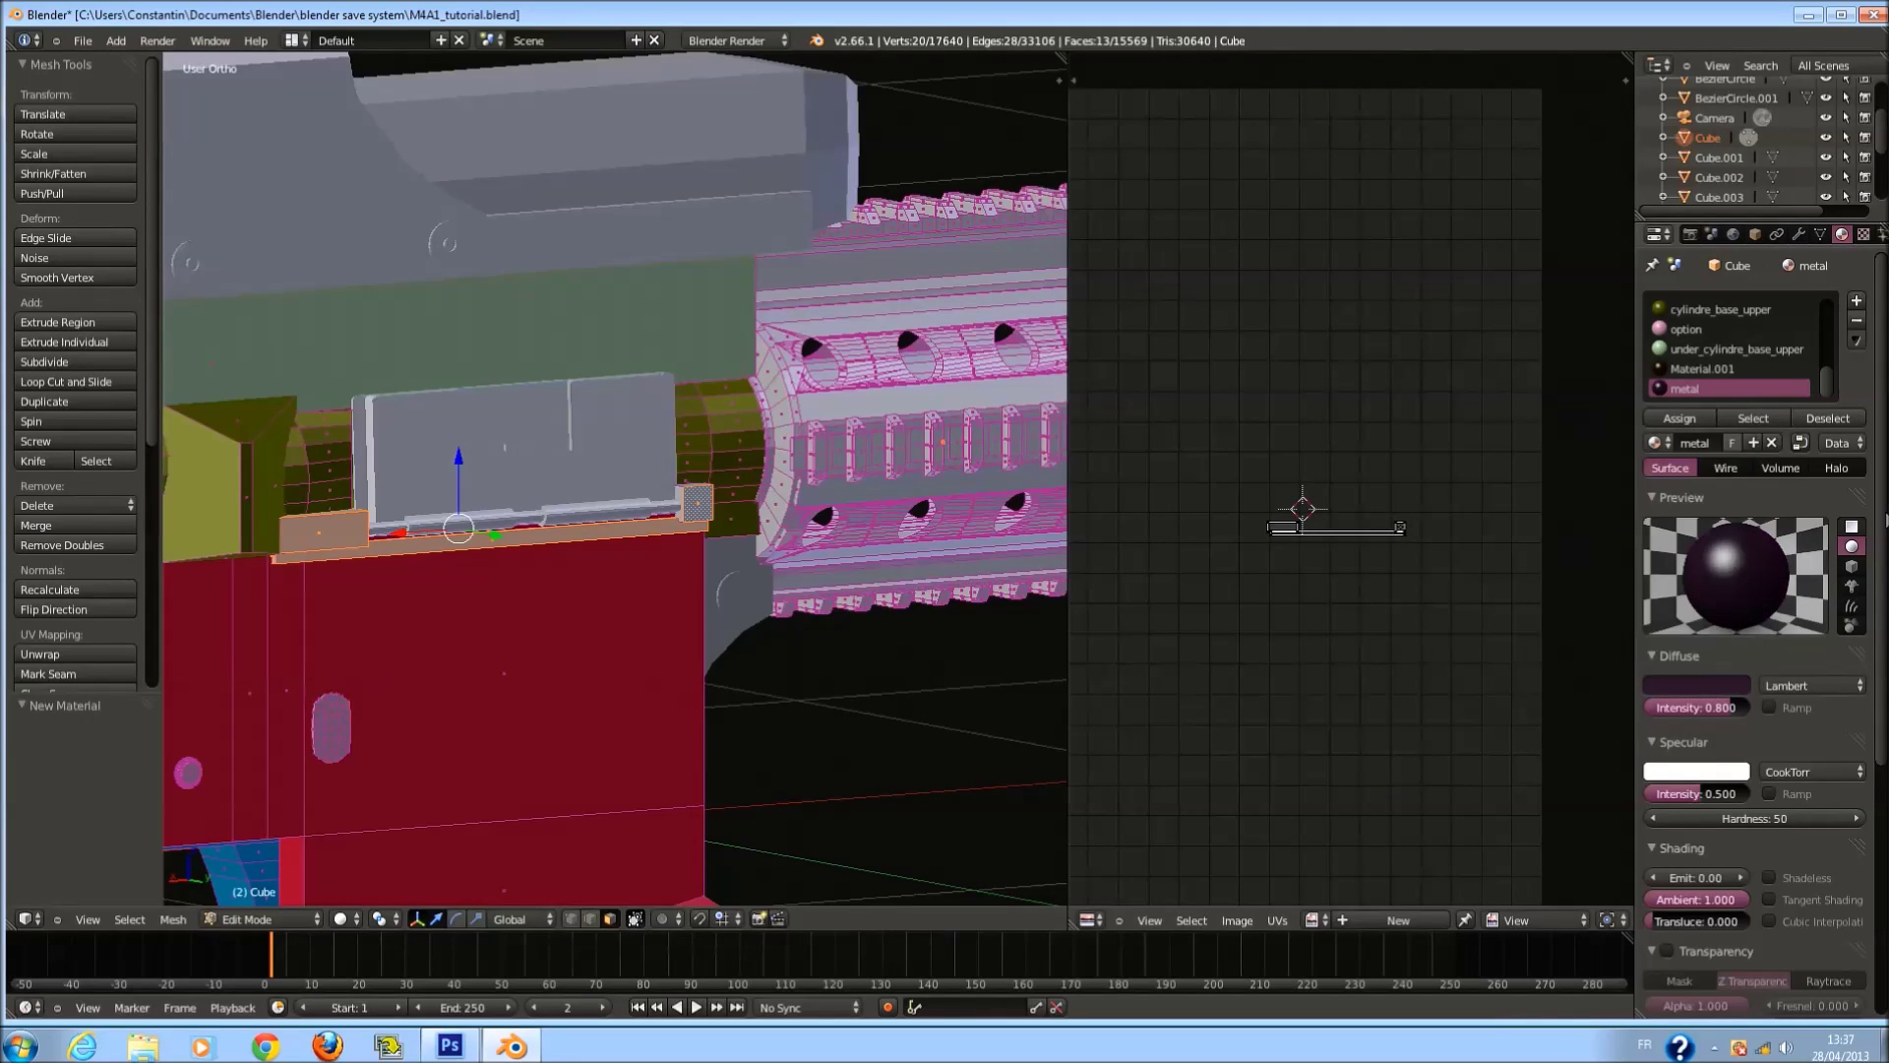
left_click(1675, 415)
Return to object mode and examine the rifle's coloured parts from the front view.
key("Tab")
scroll(665, 559, "down", 3)
middle_click_drag(665, 559, 930, 576)
key("KP_1")
scroll(915, 576, "down", 3)
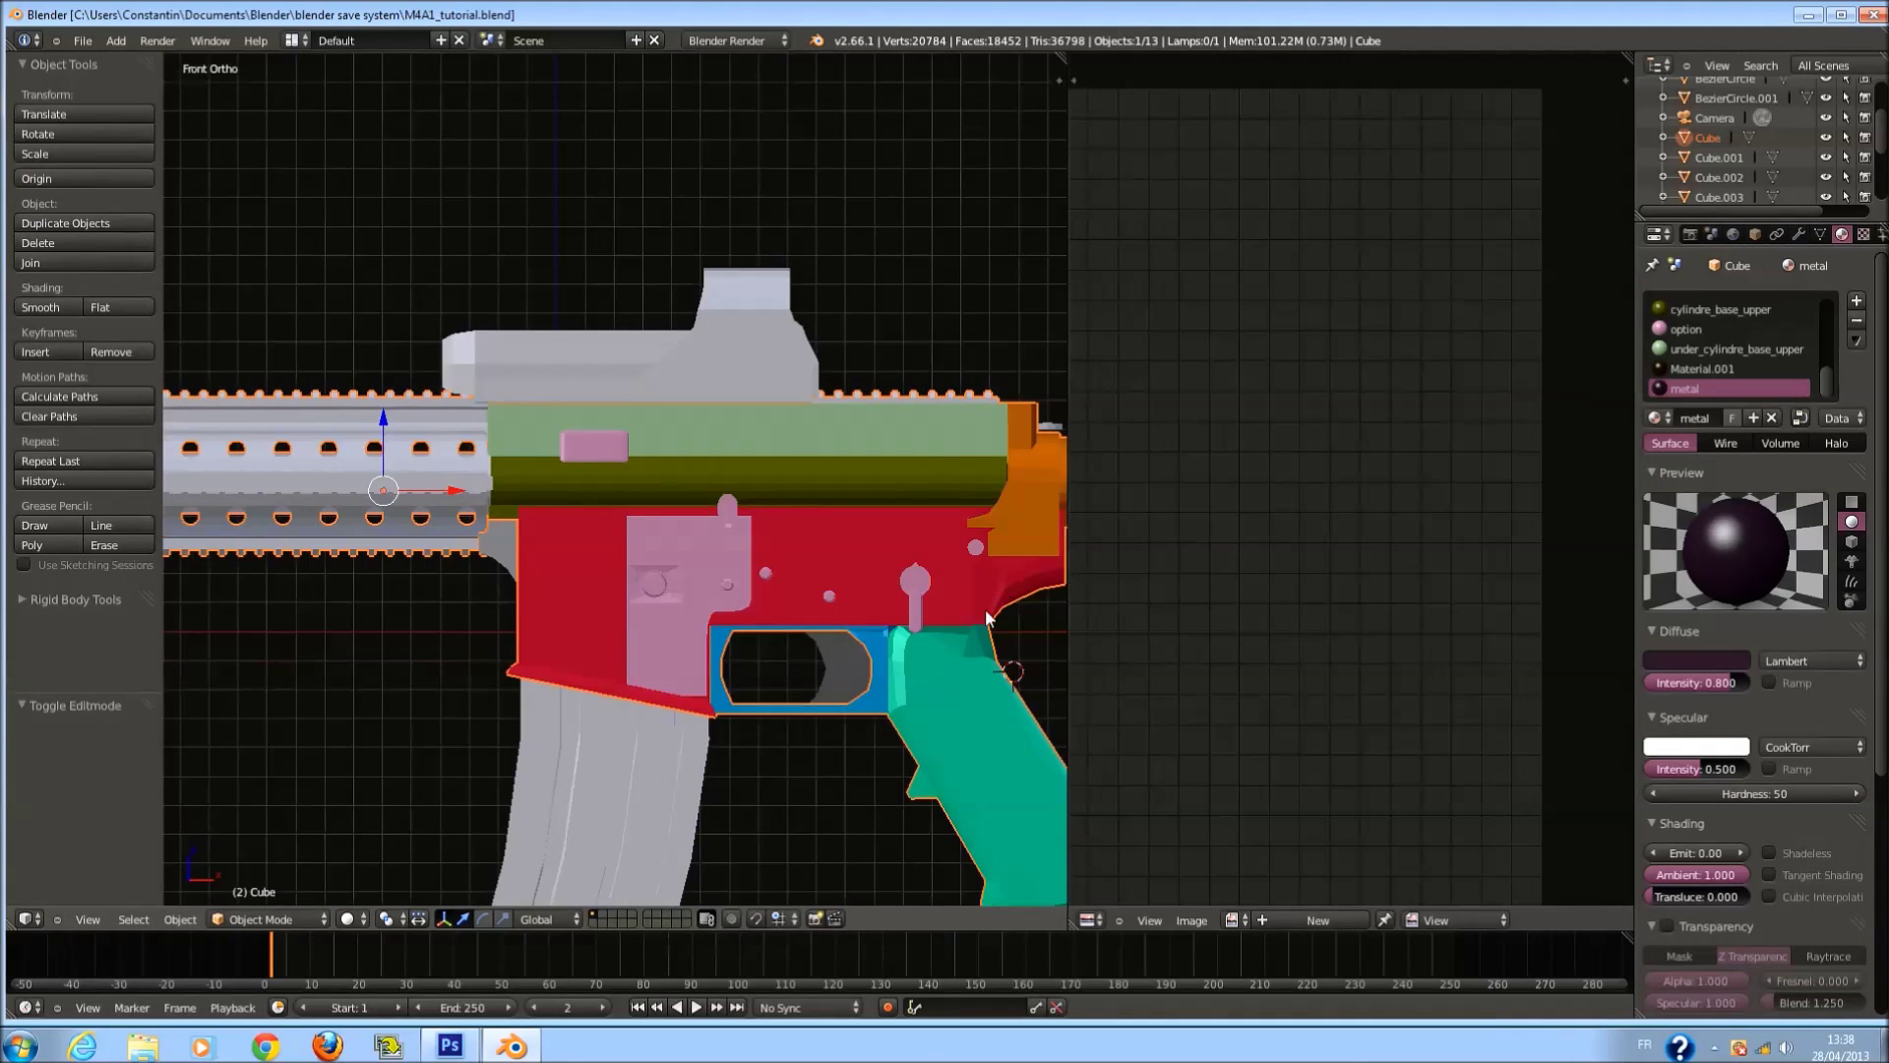
middle_click_drag(932, 628, 879, 652)
key("KP_1")
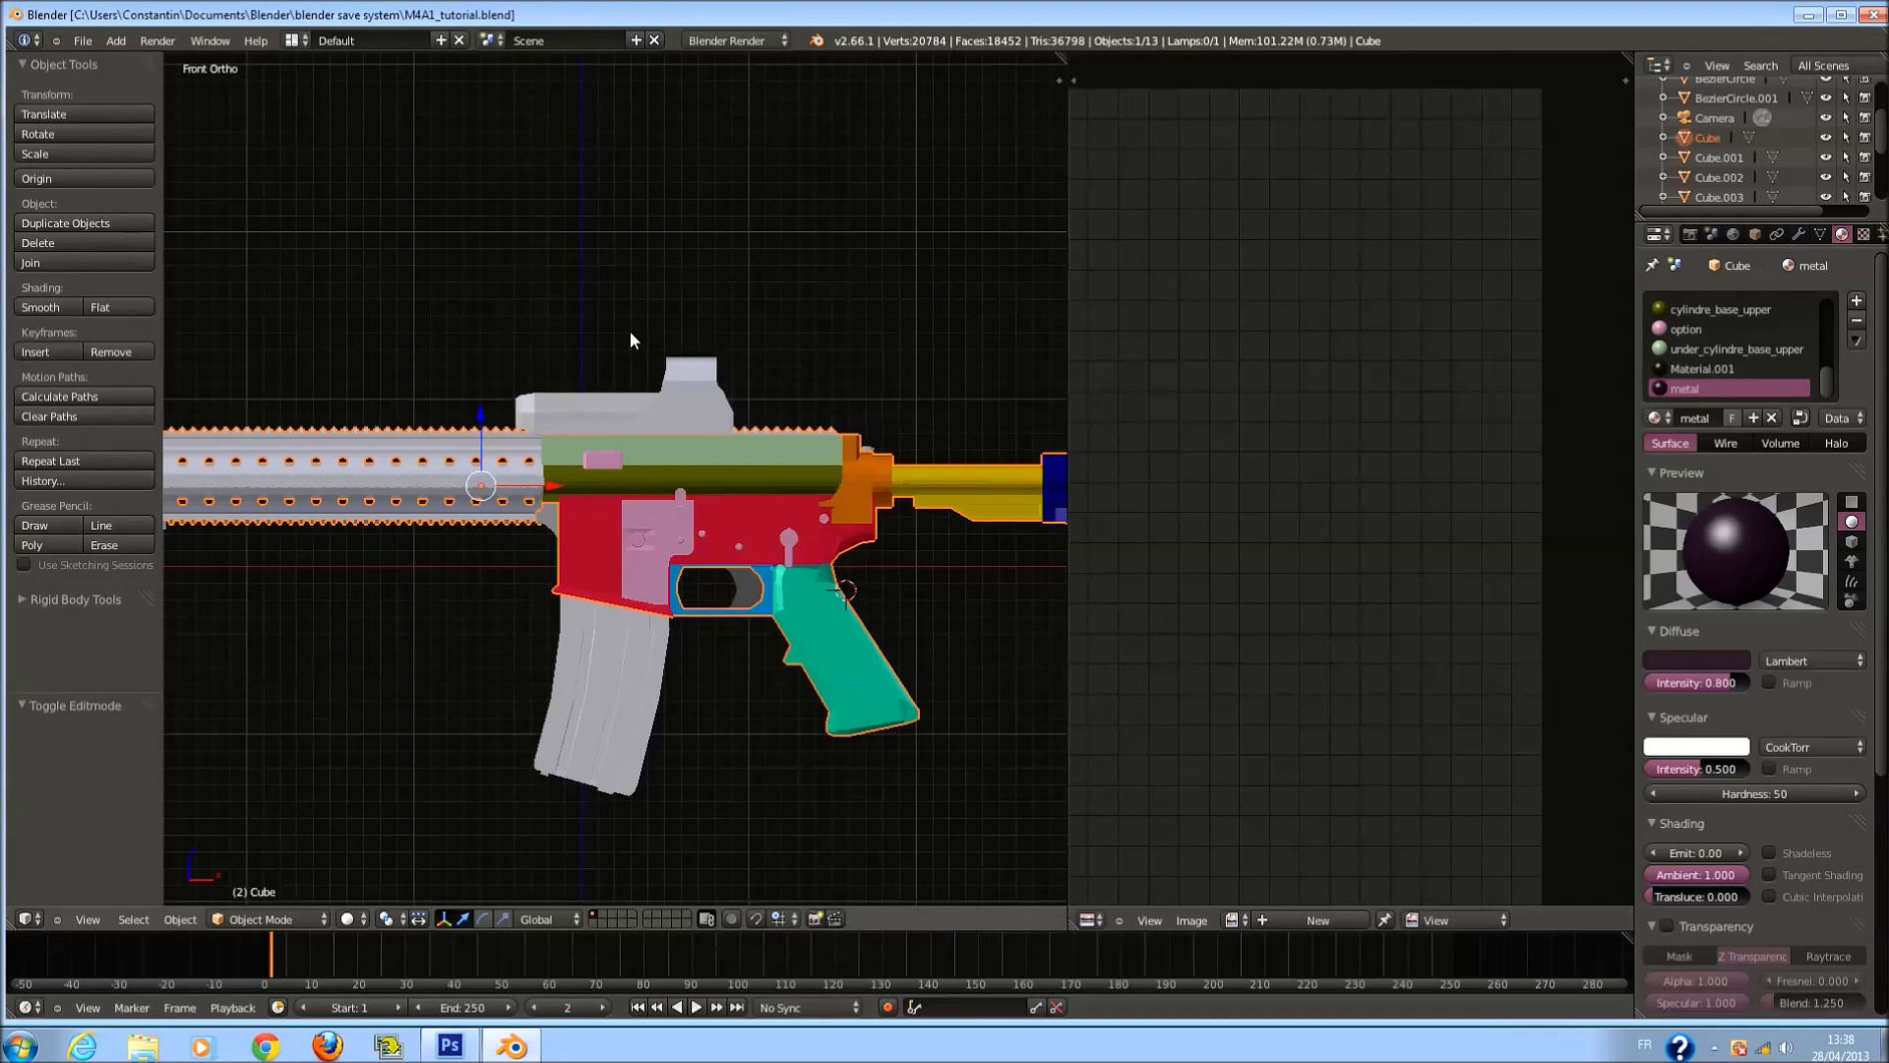
right_click(723, 393)
key("g")
right_click(745, 395)
Select the main rifle body, enter edit mode and clear its mesh selection with the barrel end in view.
scroll(745, 396, "down", 8, "ctrl")
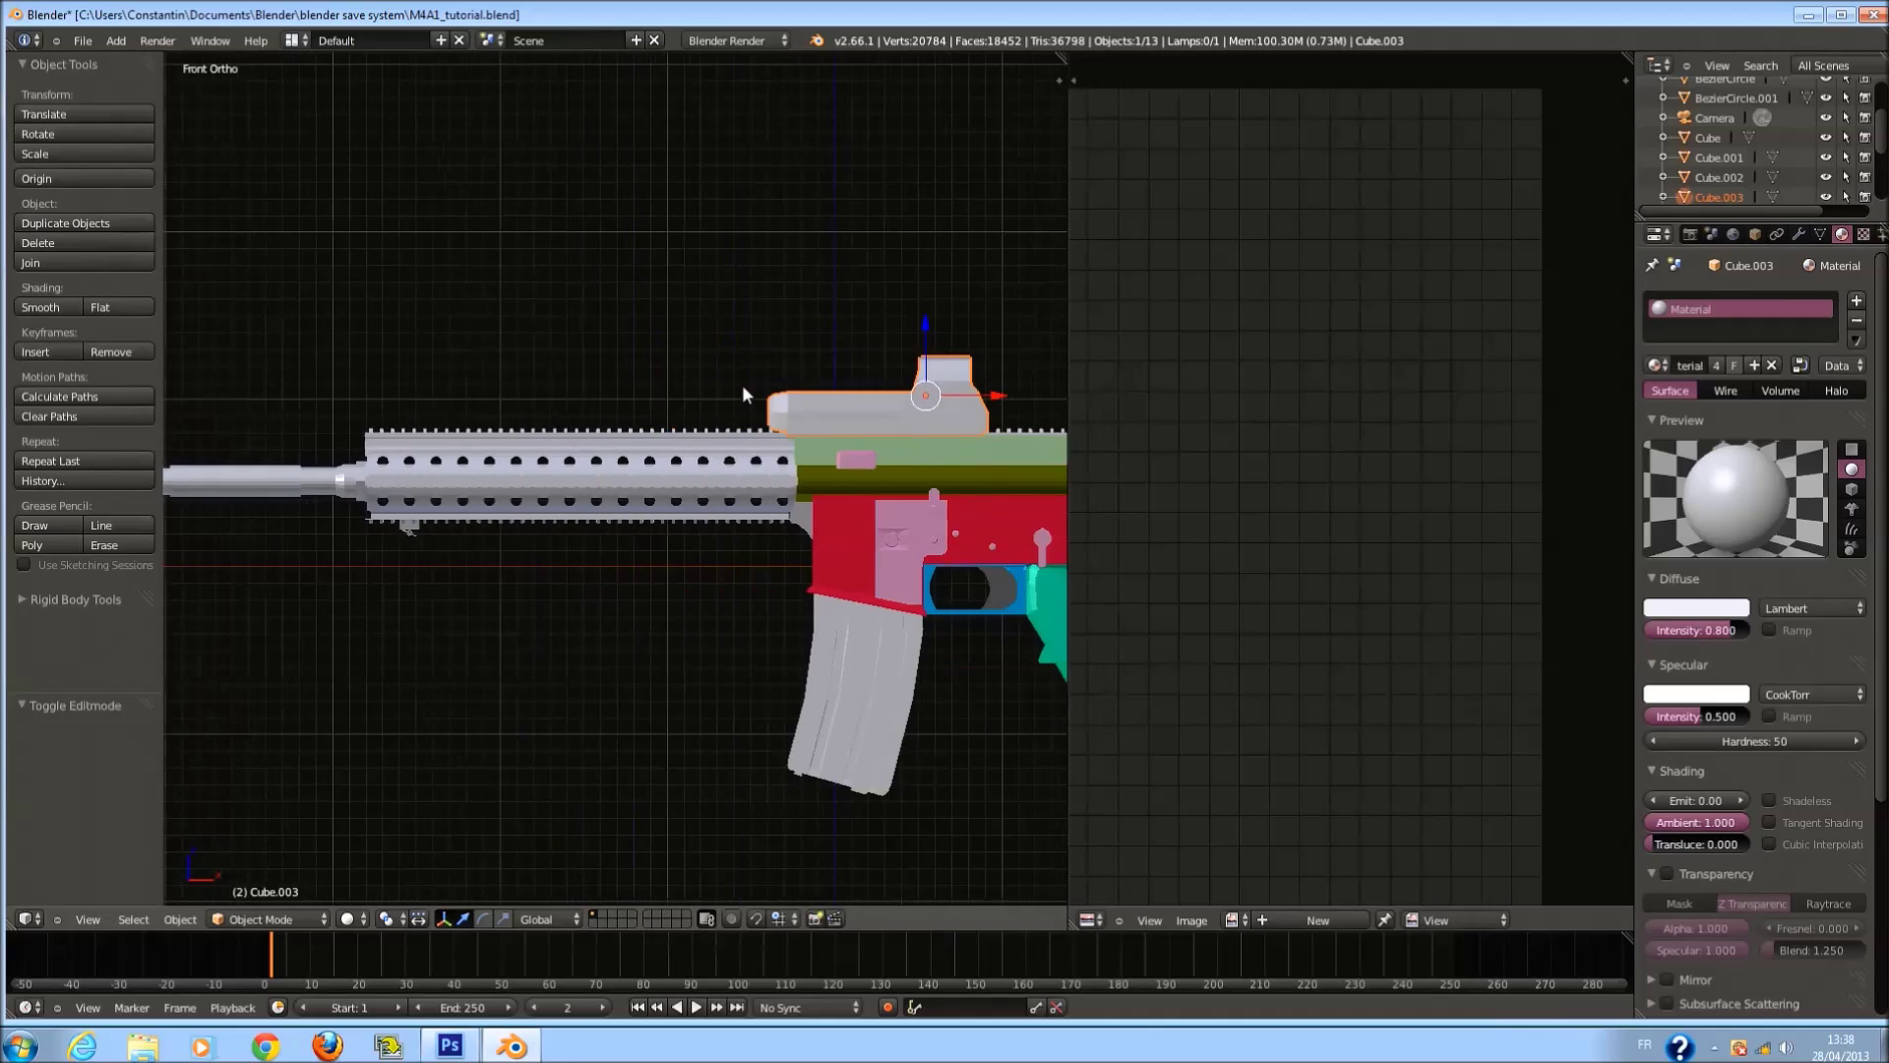
right_click(704, 436)
key("Tab")
scroll(721, 456, "up", 1)
scroll(692, 469, "down", 2)
scroll(679, 473, "down", 13, "ctrl")
scroll(636, 479, "up", 2)
key("a")
scroll(781, 450, "up", 3, "ctrl")
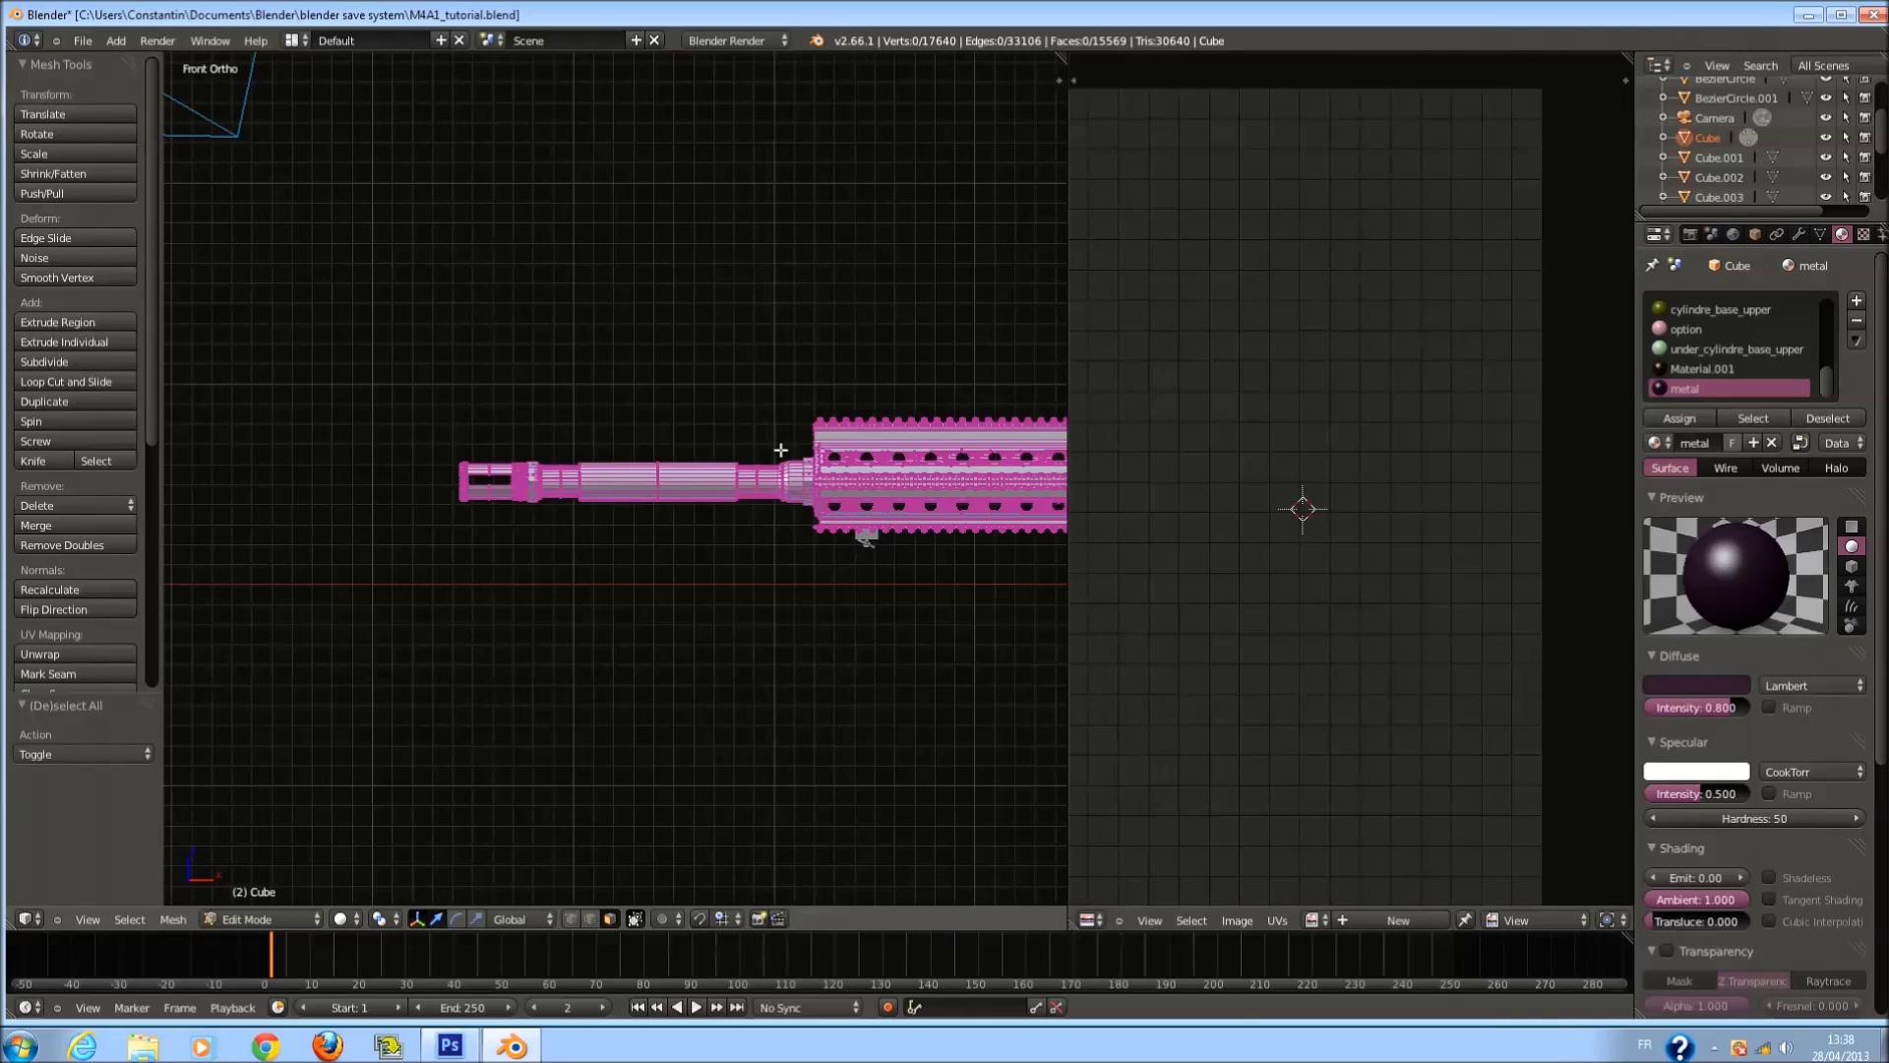
Select the linked barrel, flash hider and the ring between them, and save the file over the existing version.
key("l")
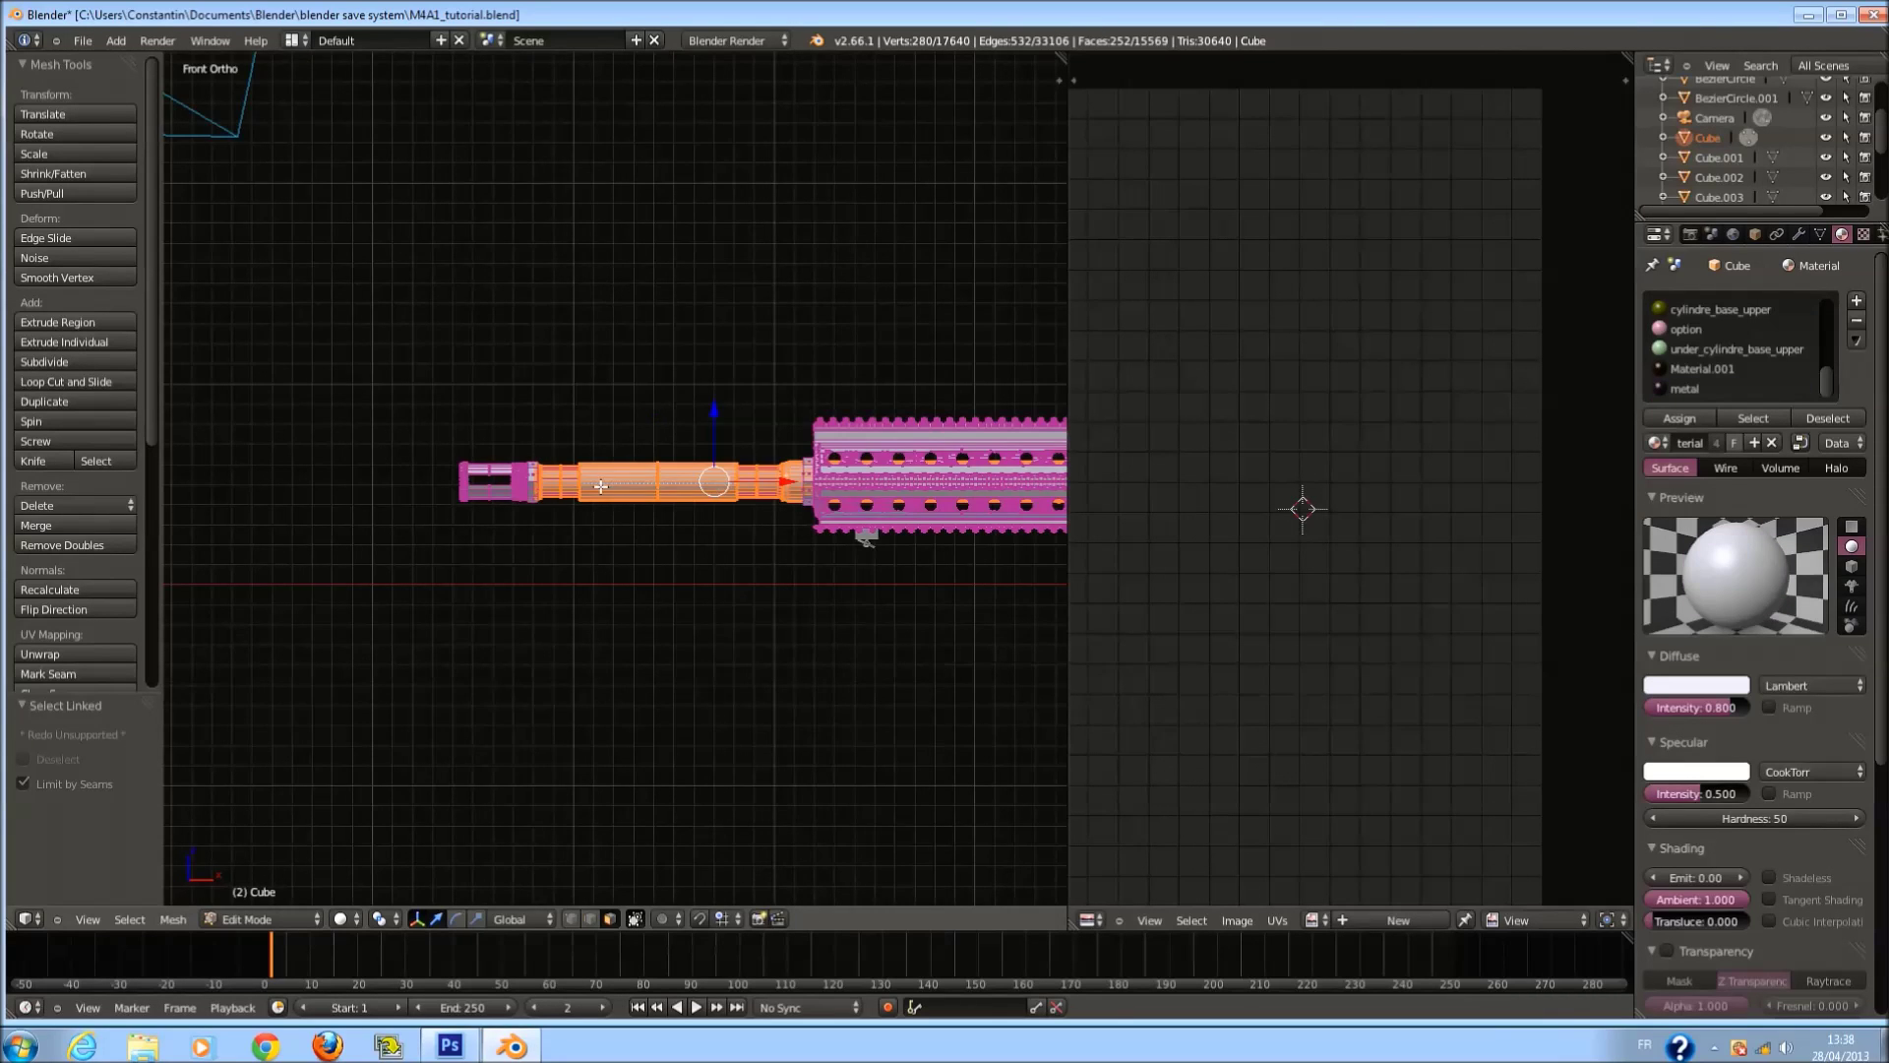
scroll(600, 486, "up", 4)
key("l")
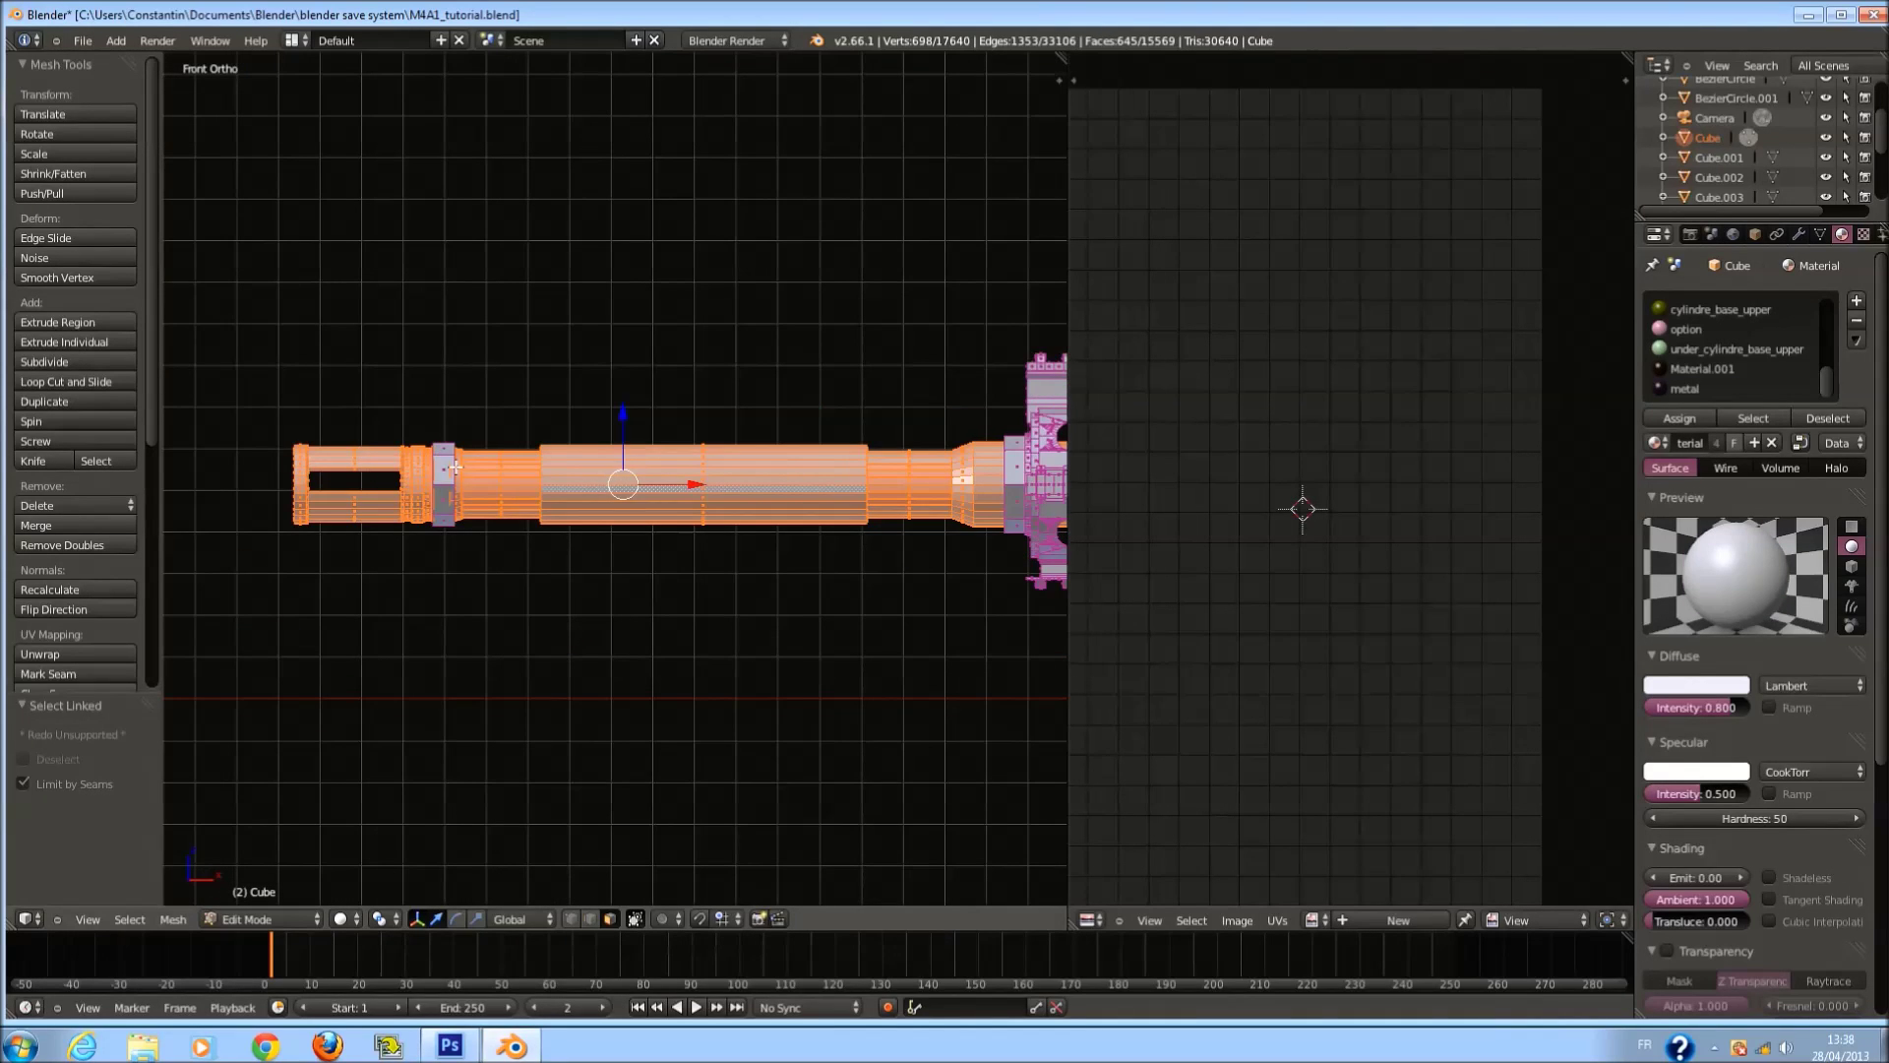
scroll(669, 503, "down", 2)
scroll(727, 514, "up", 4)
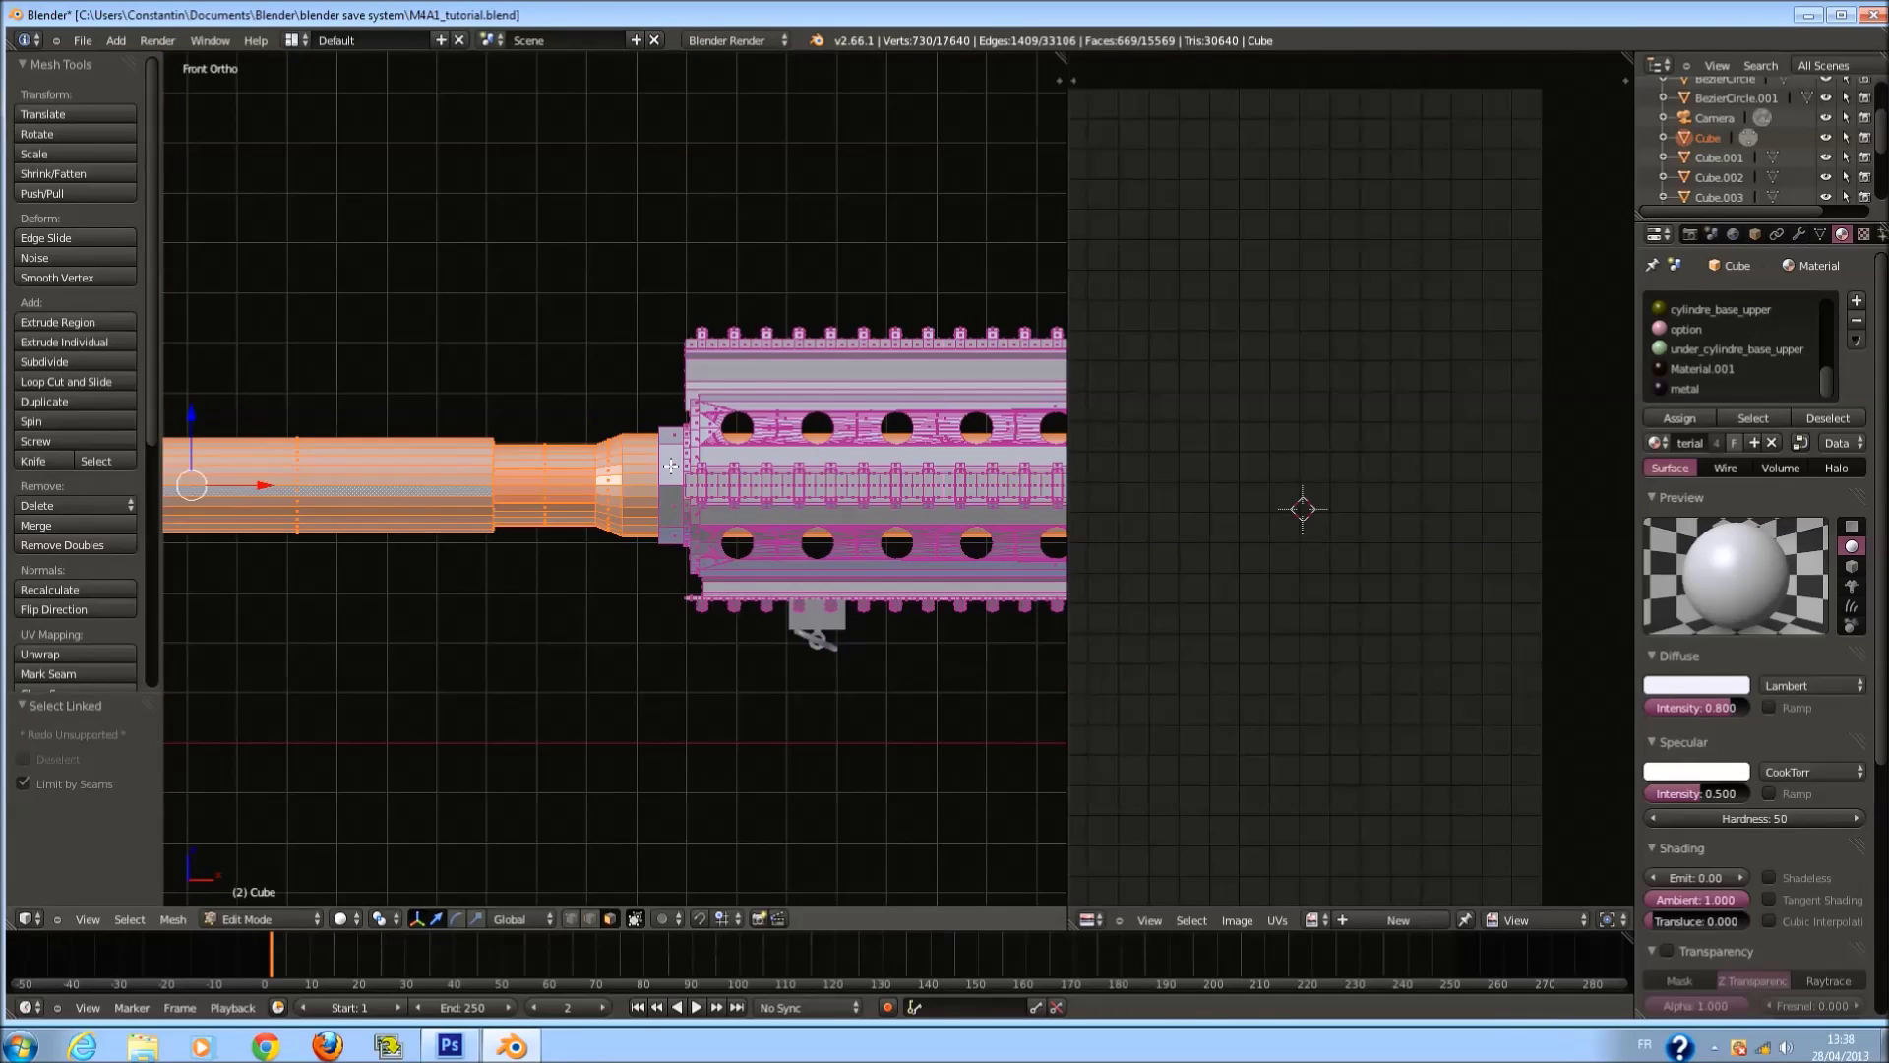
scroll(670, 466, "down", 5)
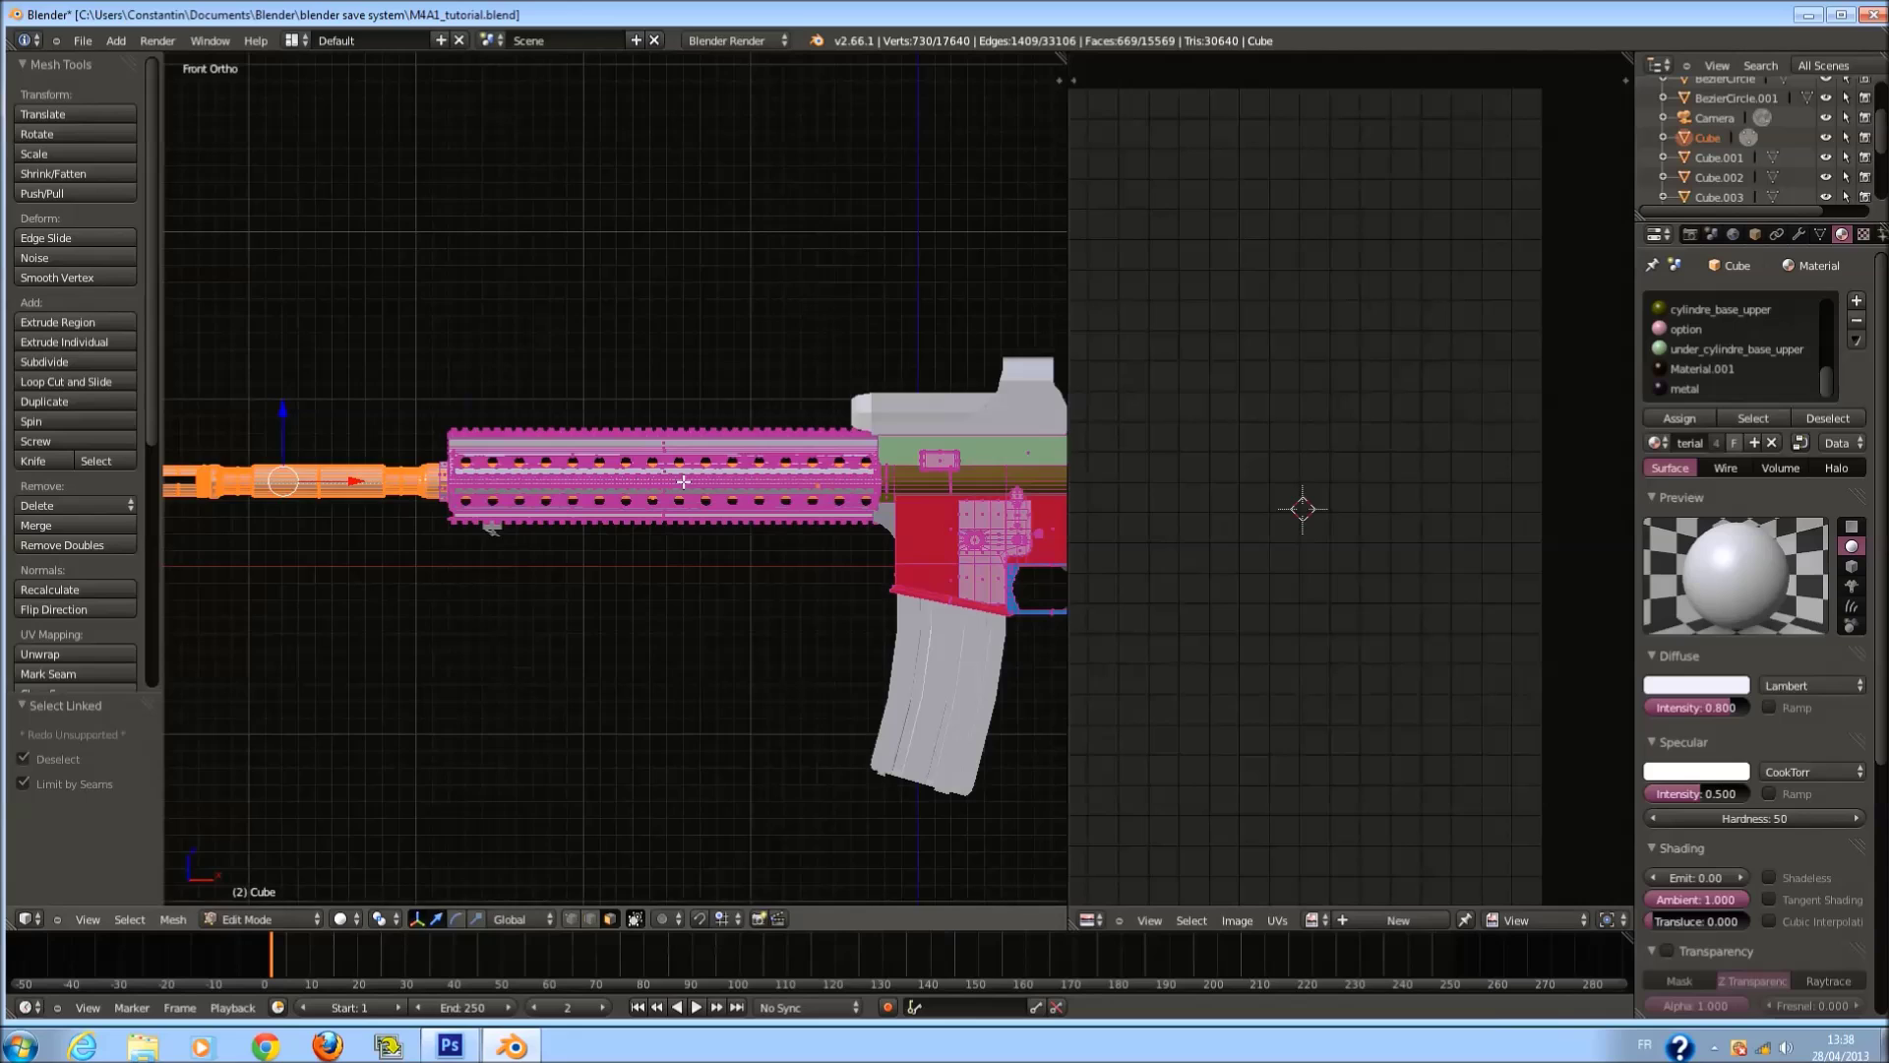
key("g")
right_click(689, 291)
scroll(679, 492, "down", 3, "ctrl")
key("ctrl+s")
left_click(676, 553)
Try a Cylinder Projection on the selected barrel parts from the front view and widen the UV editor area.
key("u")
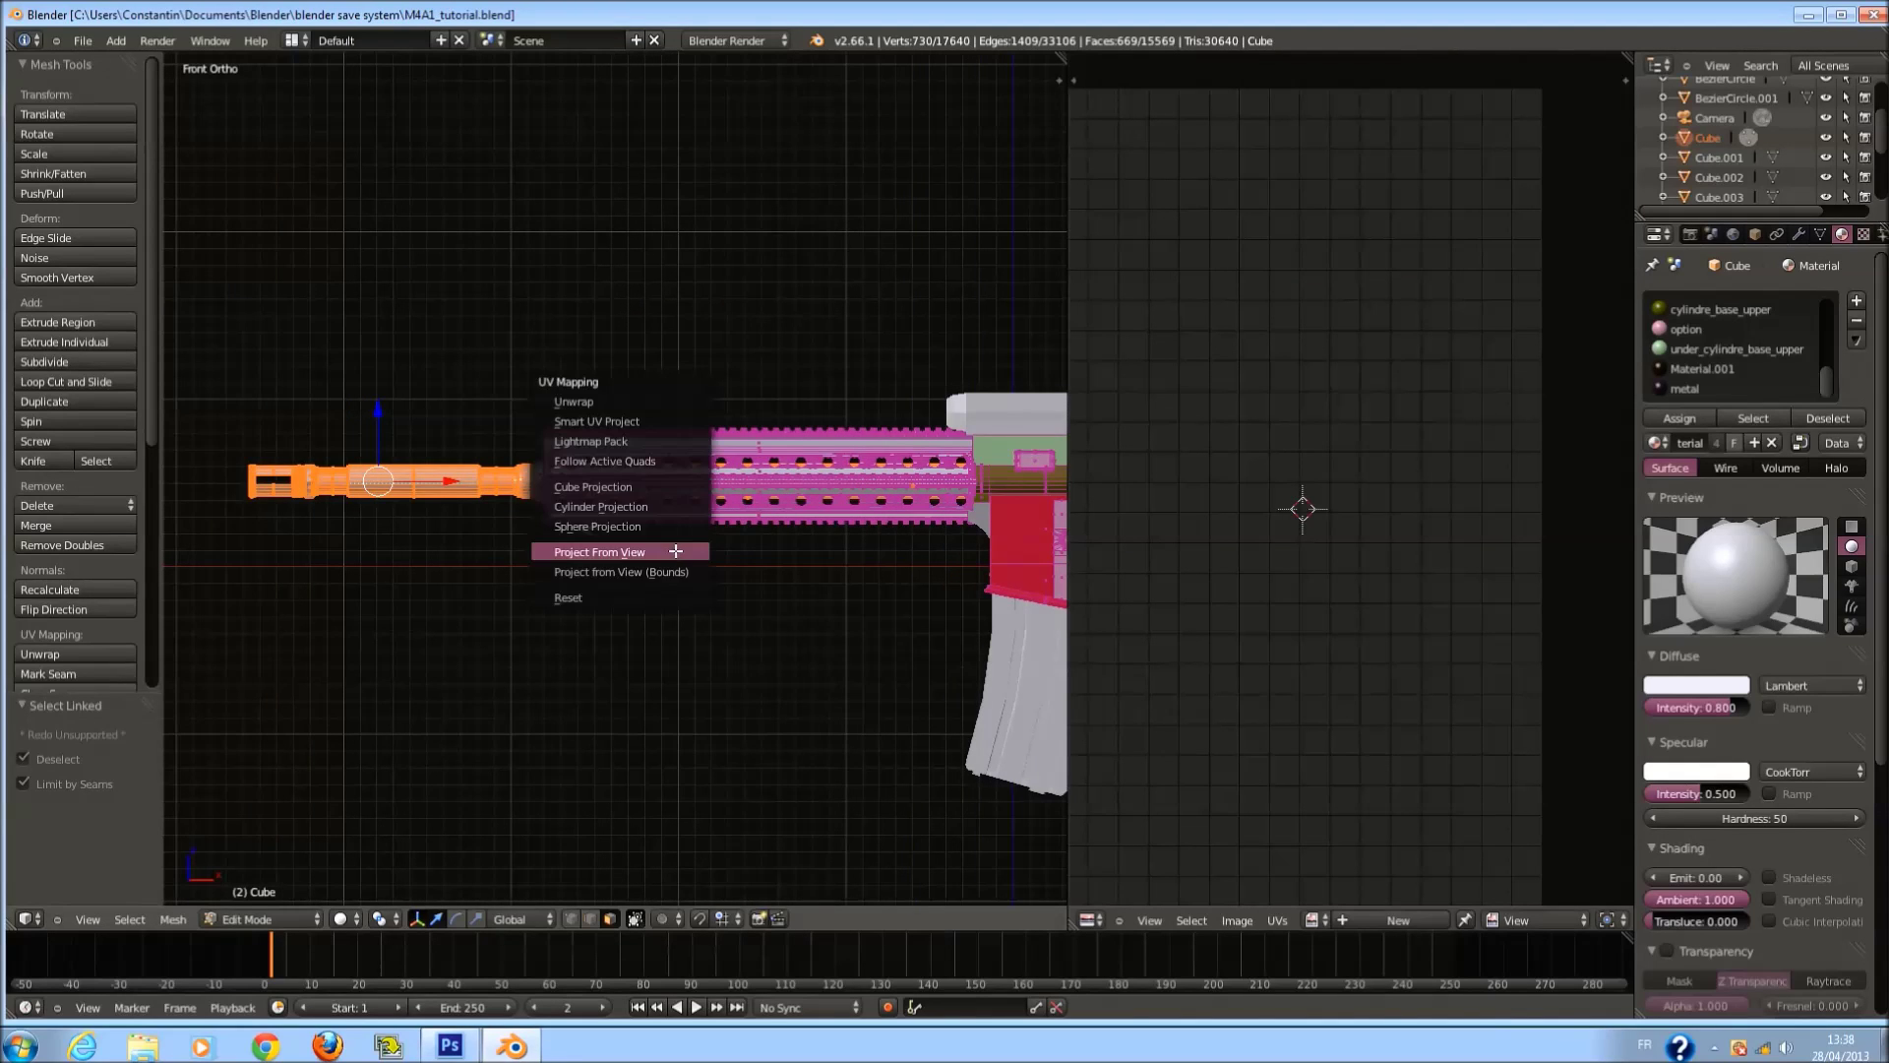
left_click(656, 503)
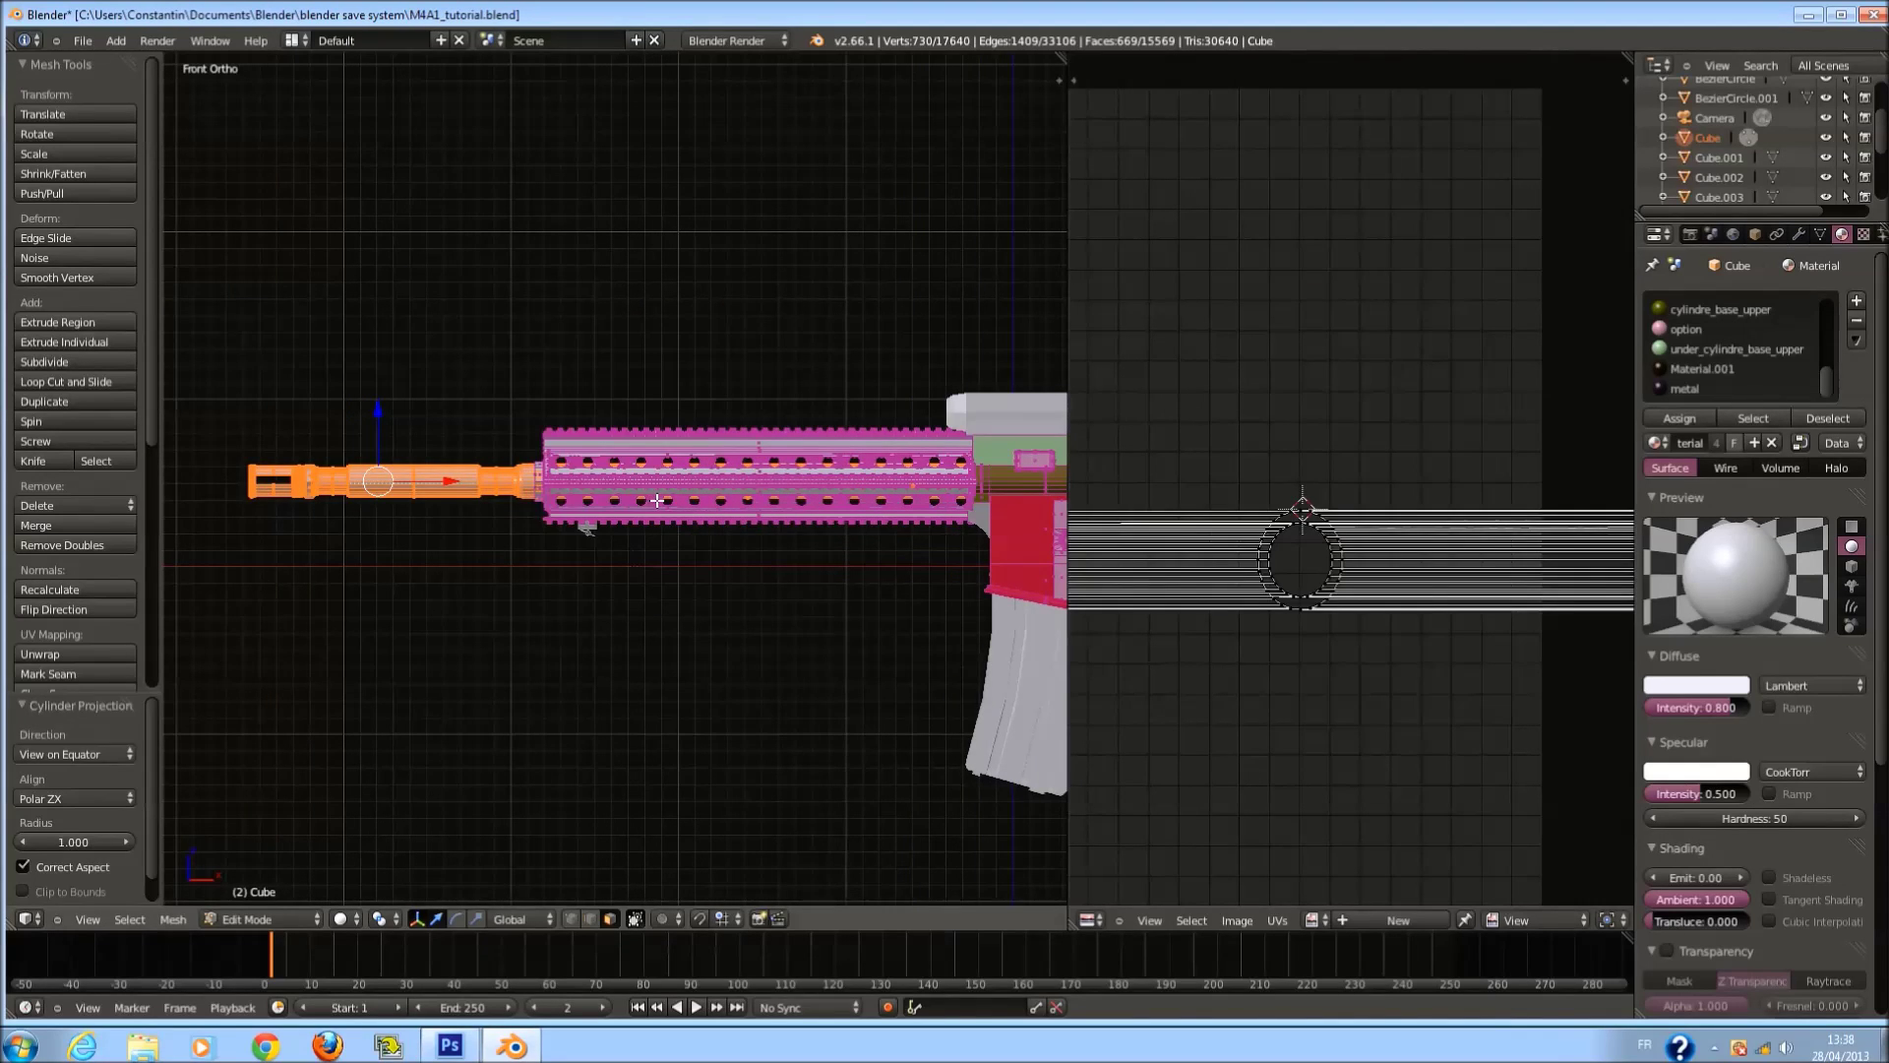
scroll(1417, 591, "down", 2)
scroll(1412, 594, "up", 3)
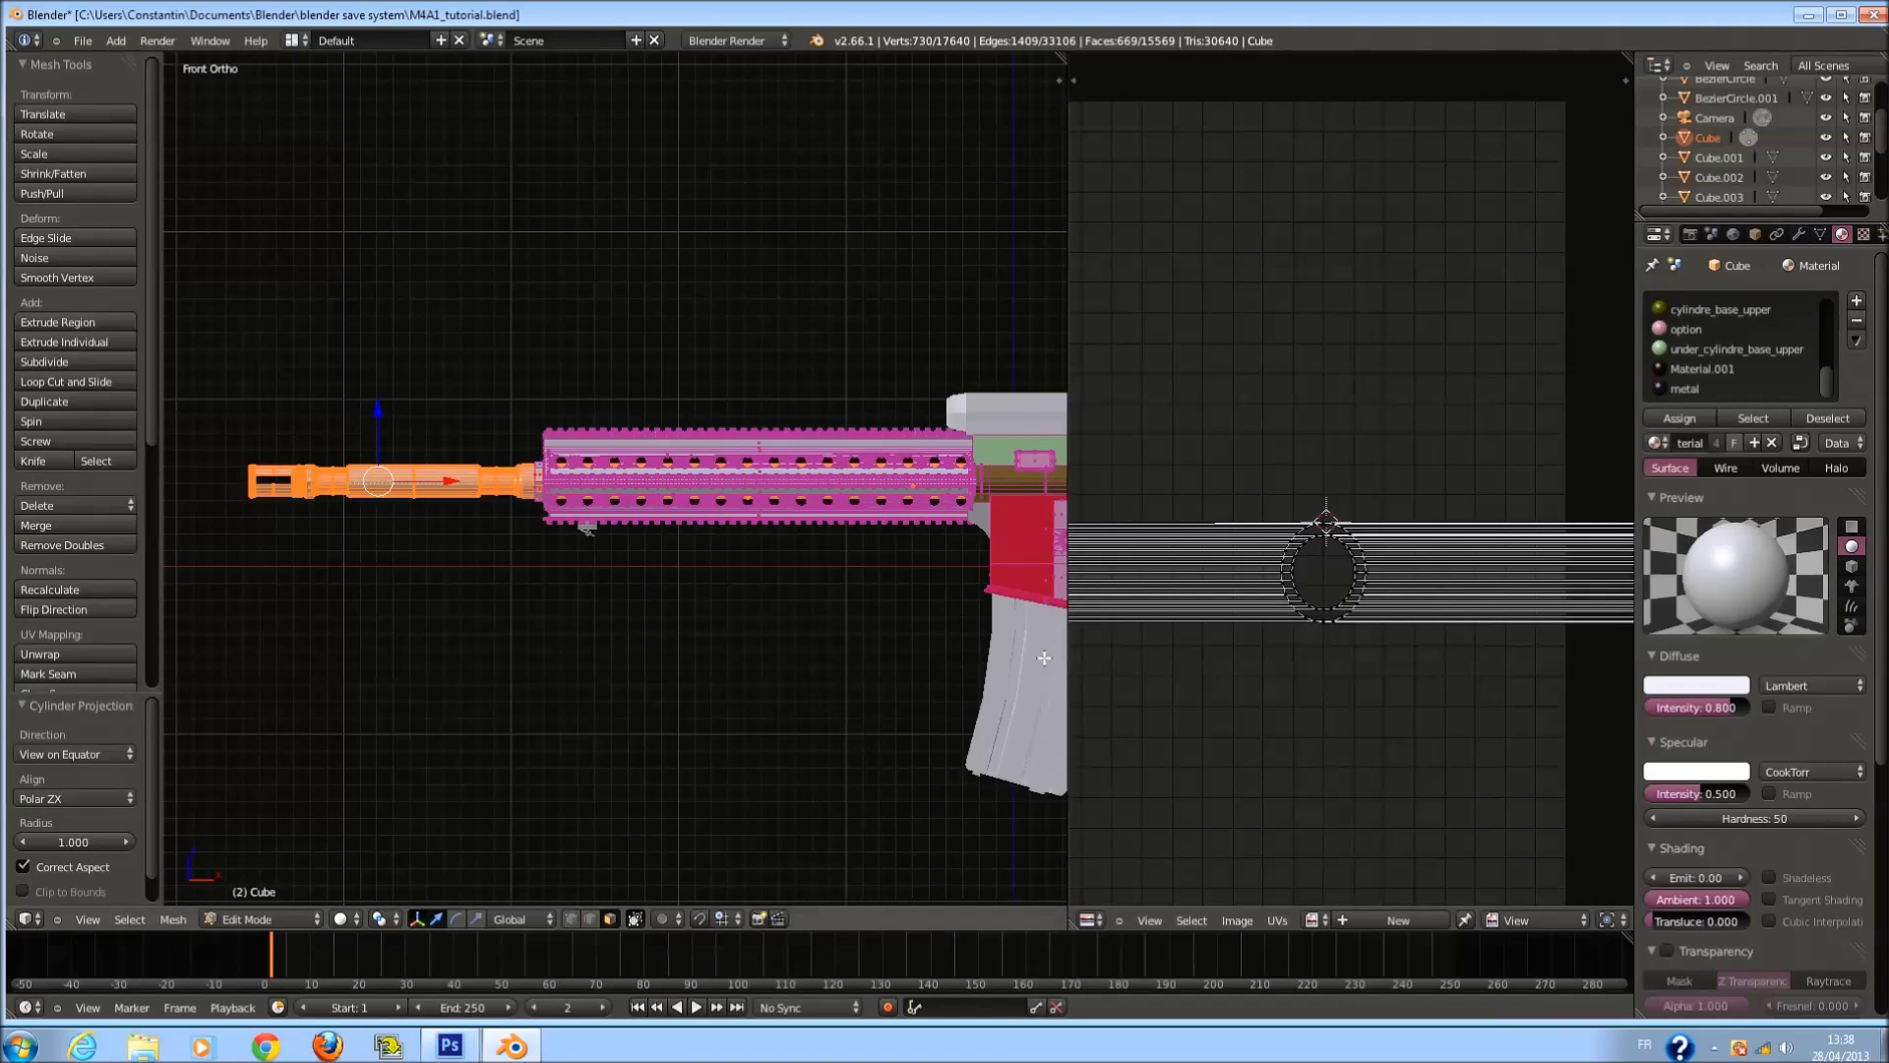
left_click_drag(1072, 672, 716, 649)
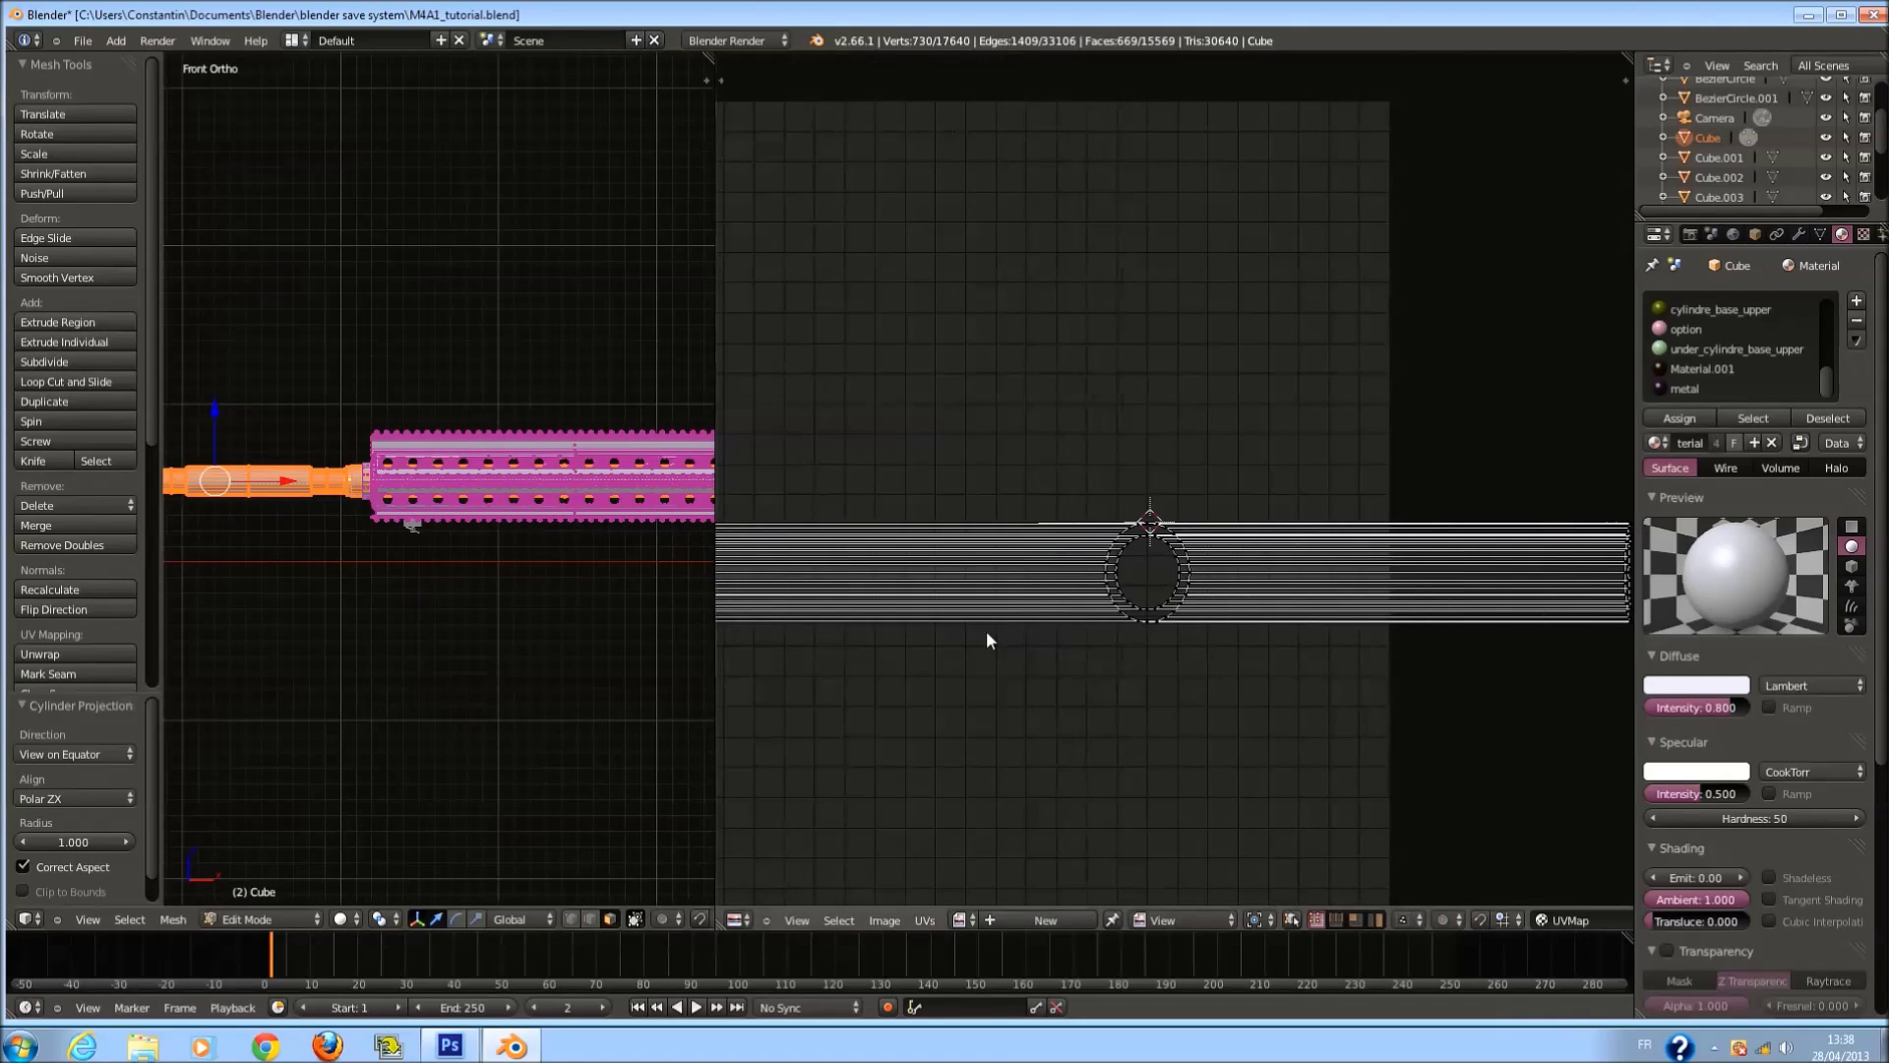
Try a Cylinder Projection of the barrel from the right view and Project from View (Bounds) from the front.
key("KP_3")
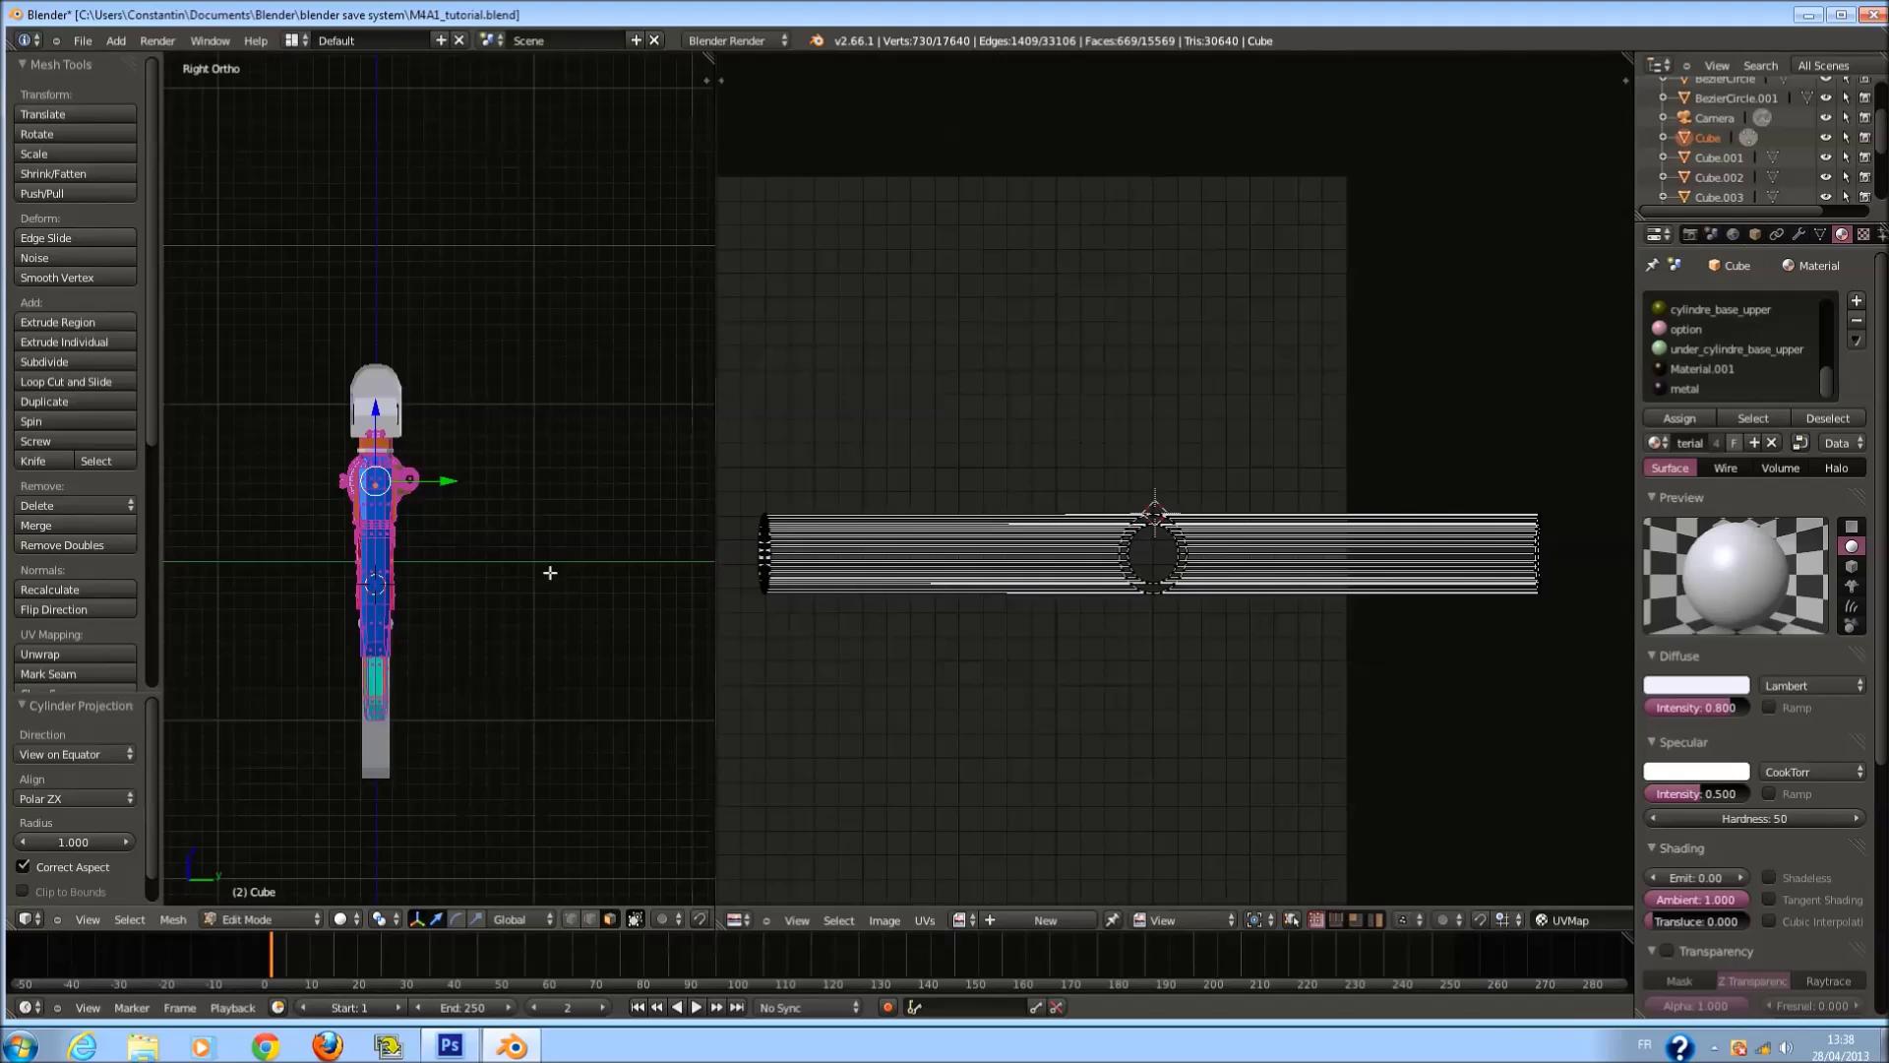
key("u")
left_click(528, 569)
scroll(1116, 623, "down", 3)
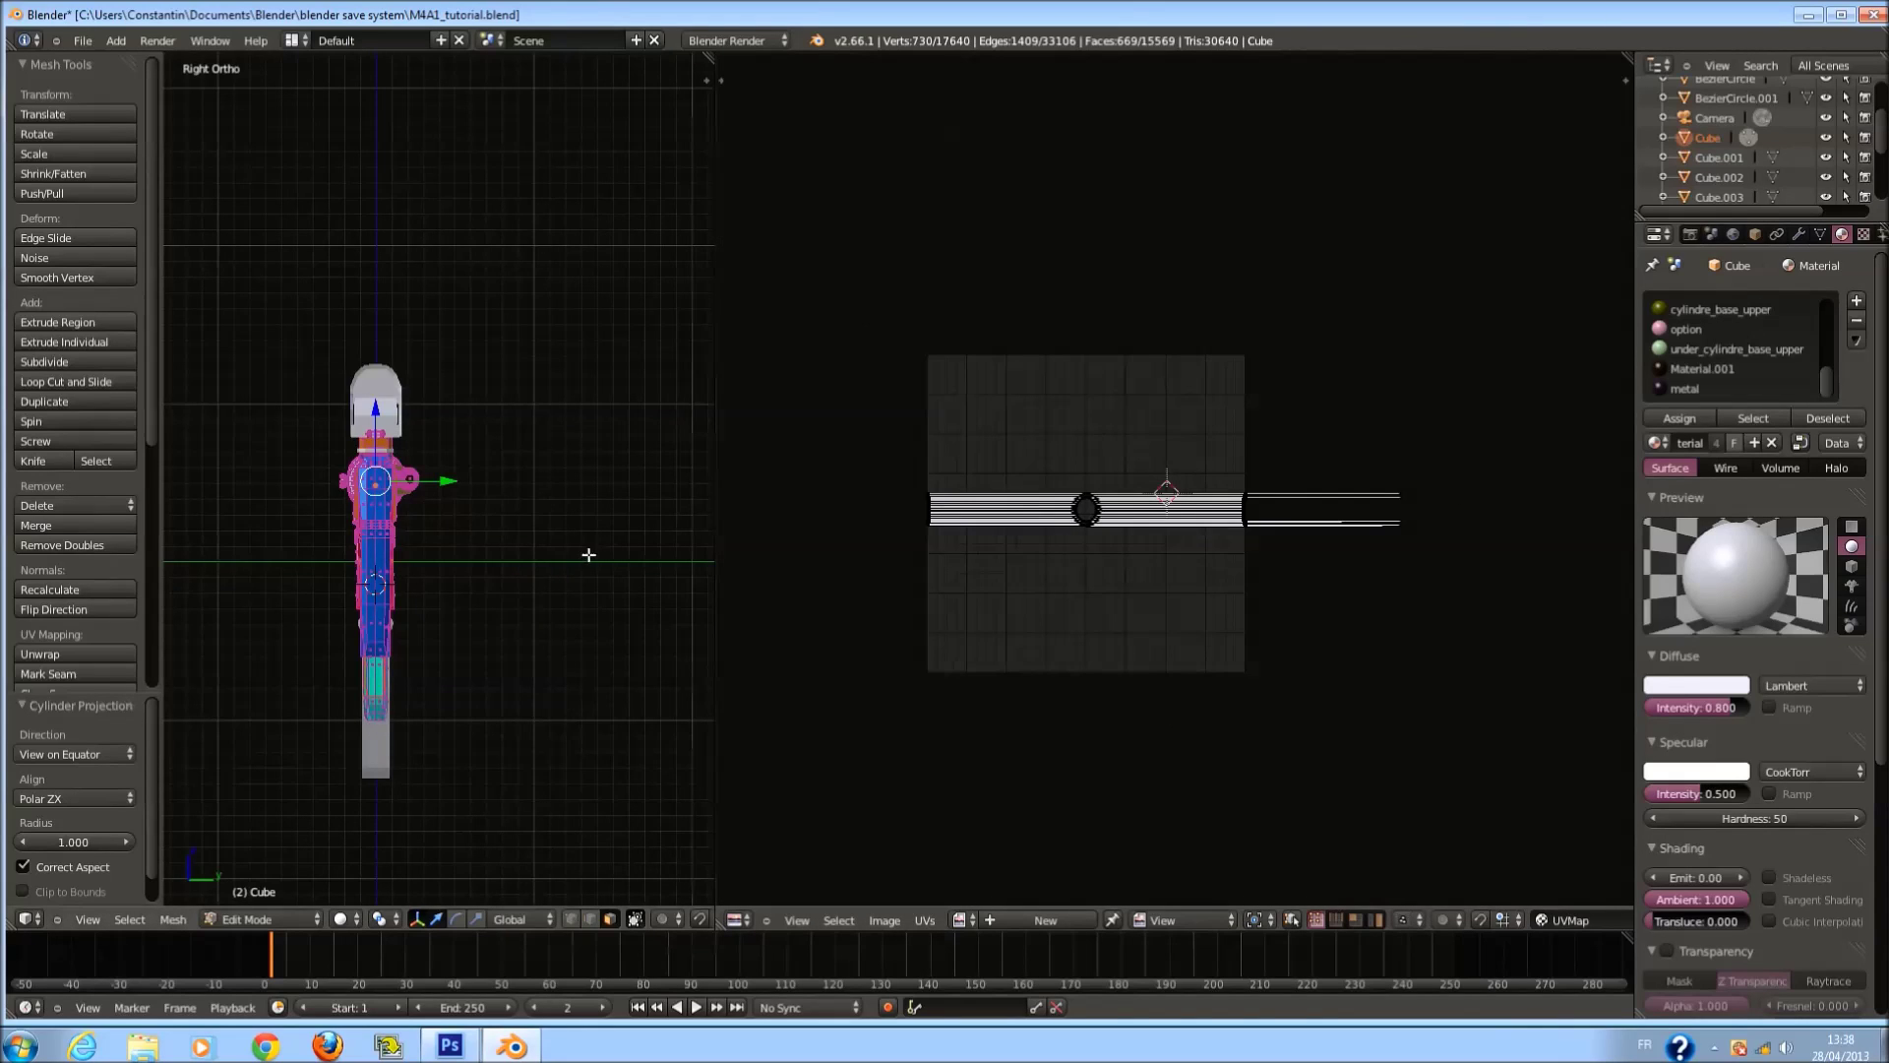
key("KP_1")
key("u")
left_click(472, 605)
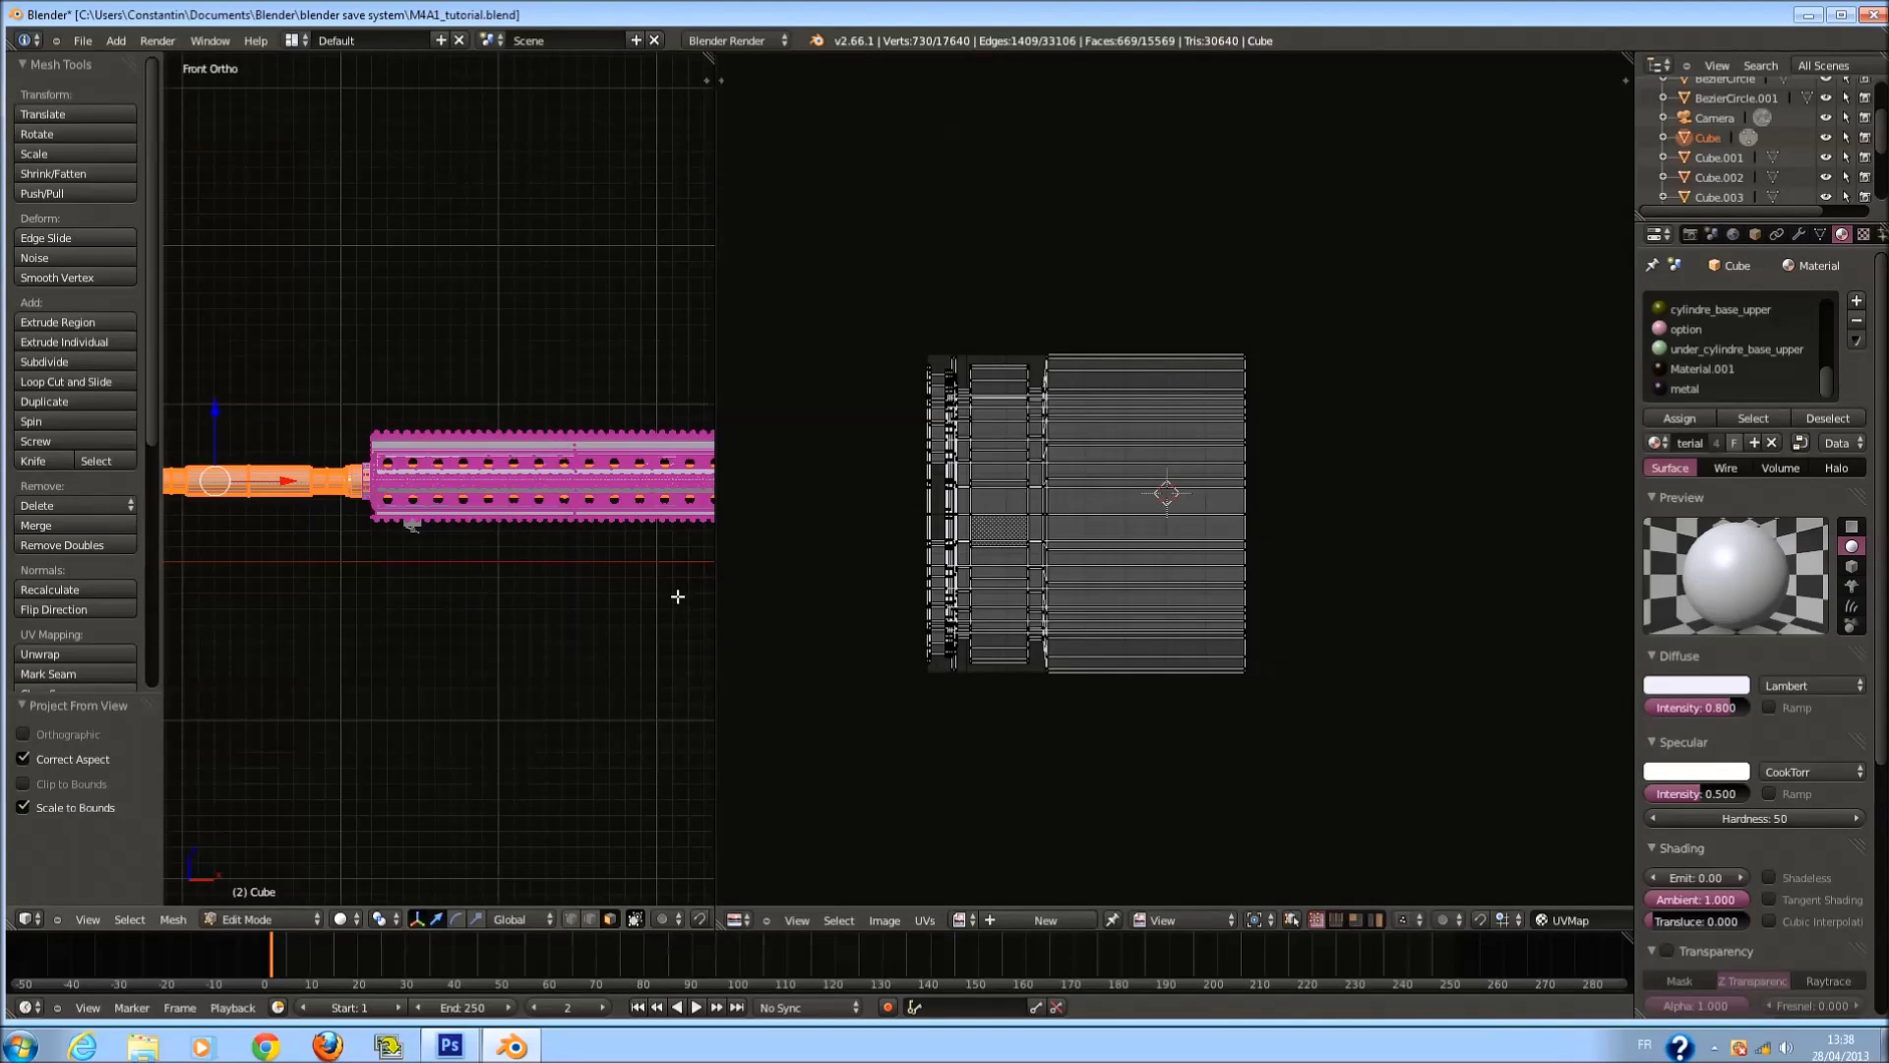
Compare Project From View with the Cylinder, Cube and Sphere projections on the selected barrel parts.
key("u")
left_click(316, 521)
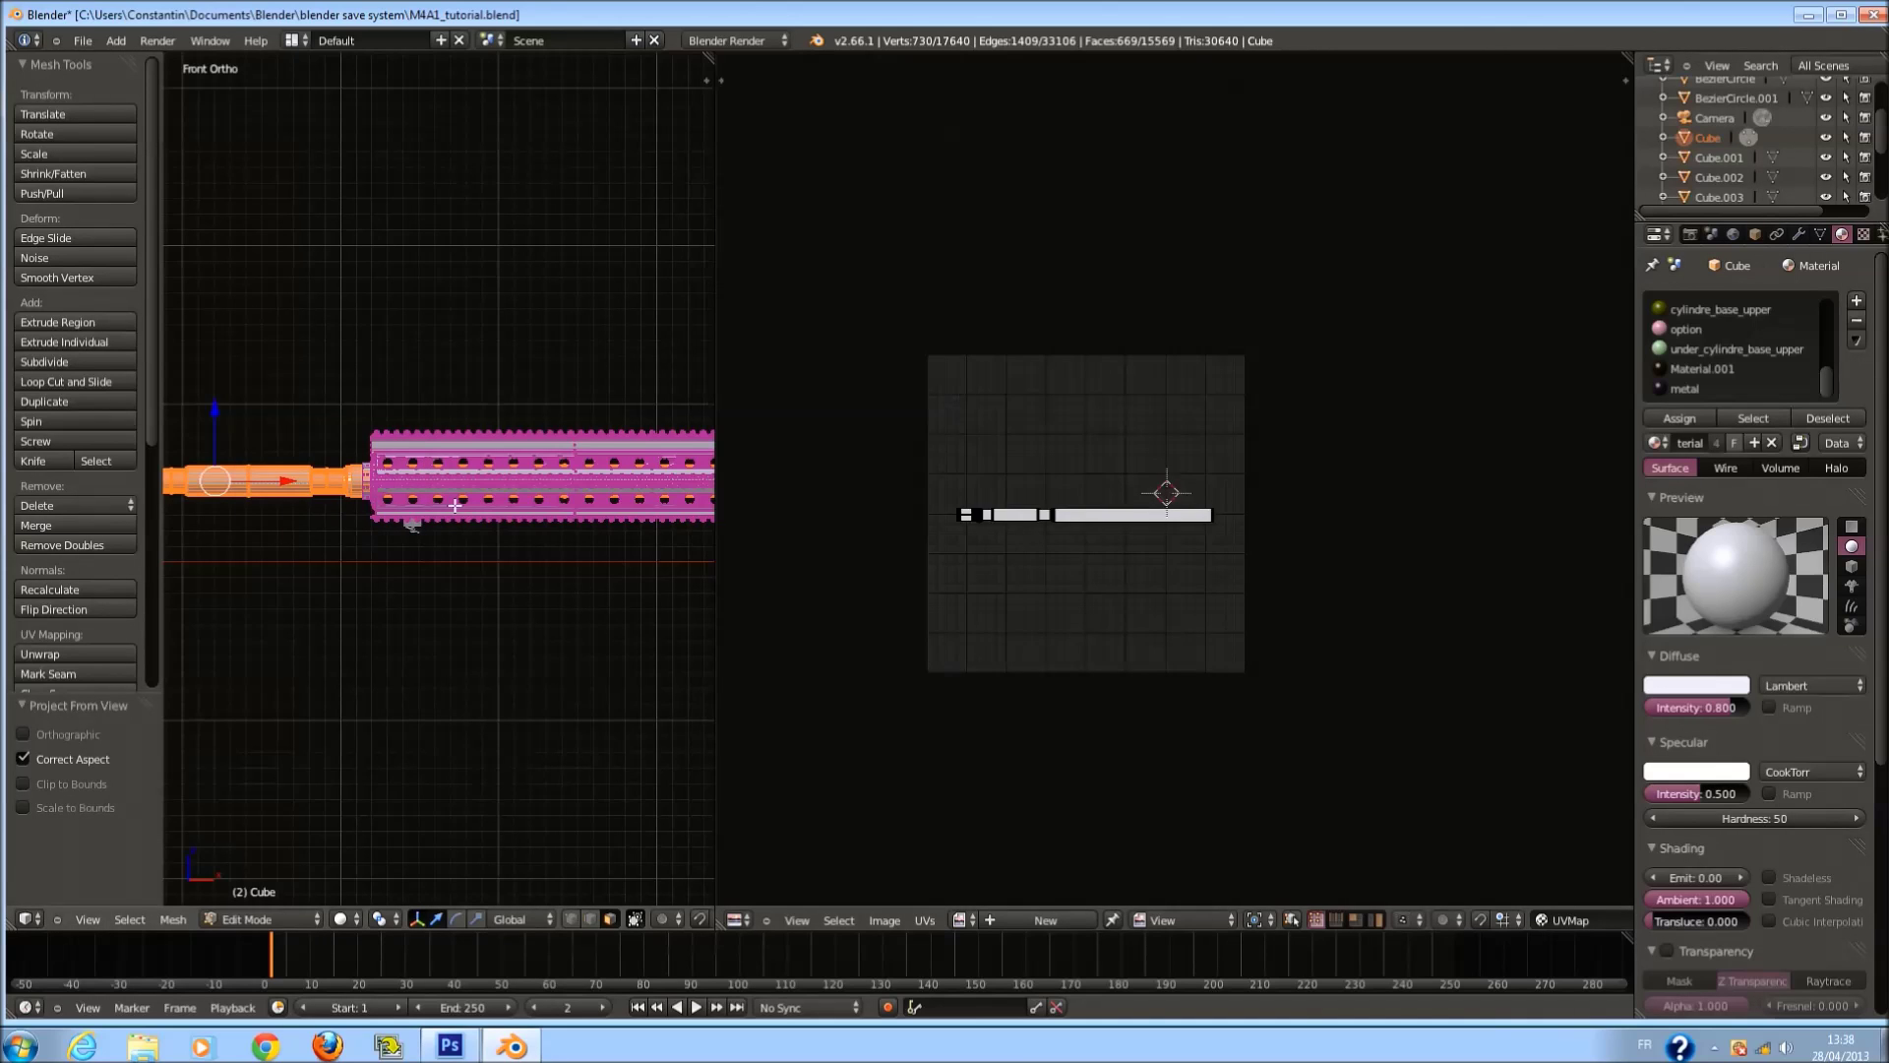
scroll(1212, 473, "up", 5)
key("u")
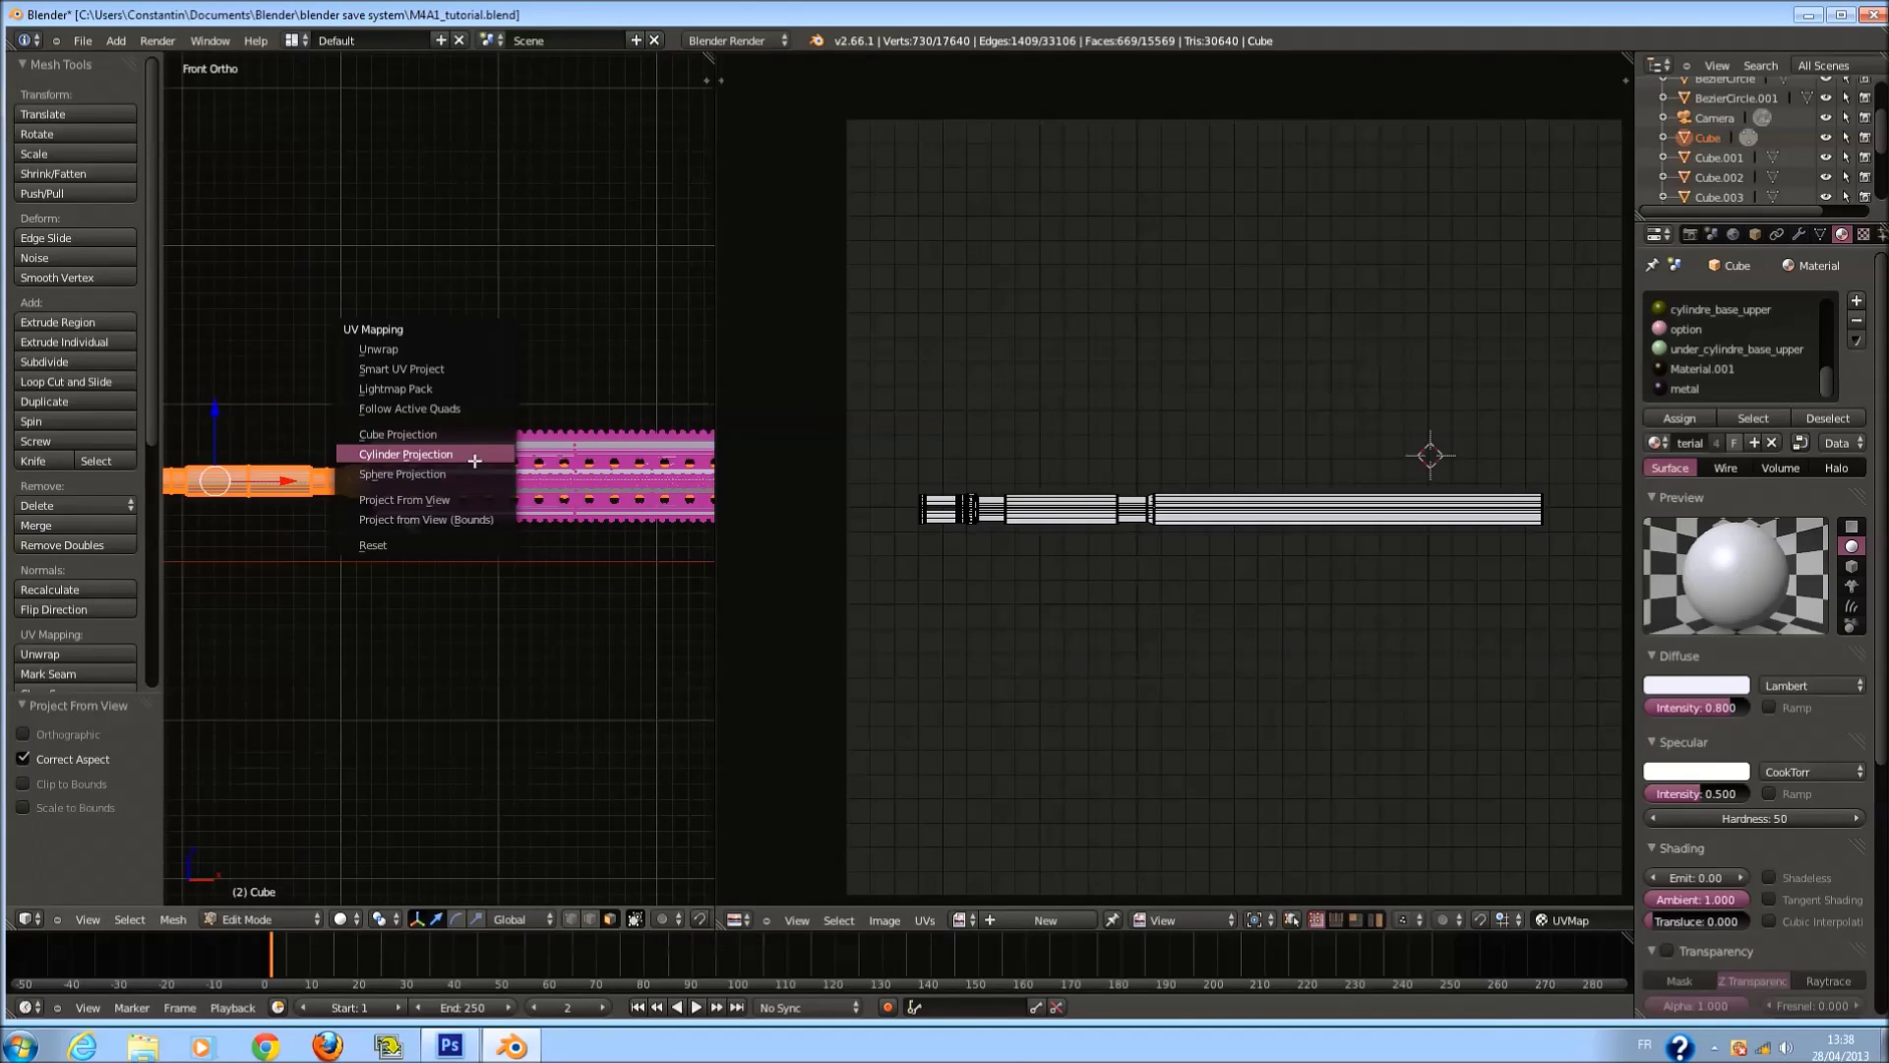
left_click(472, 450)
key("u")
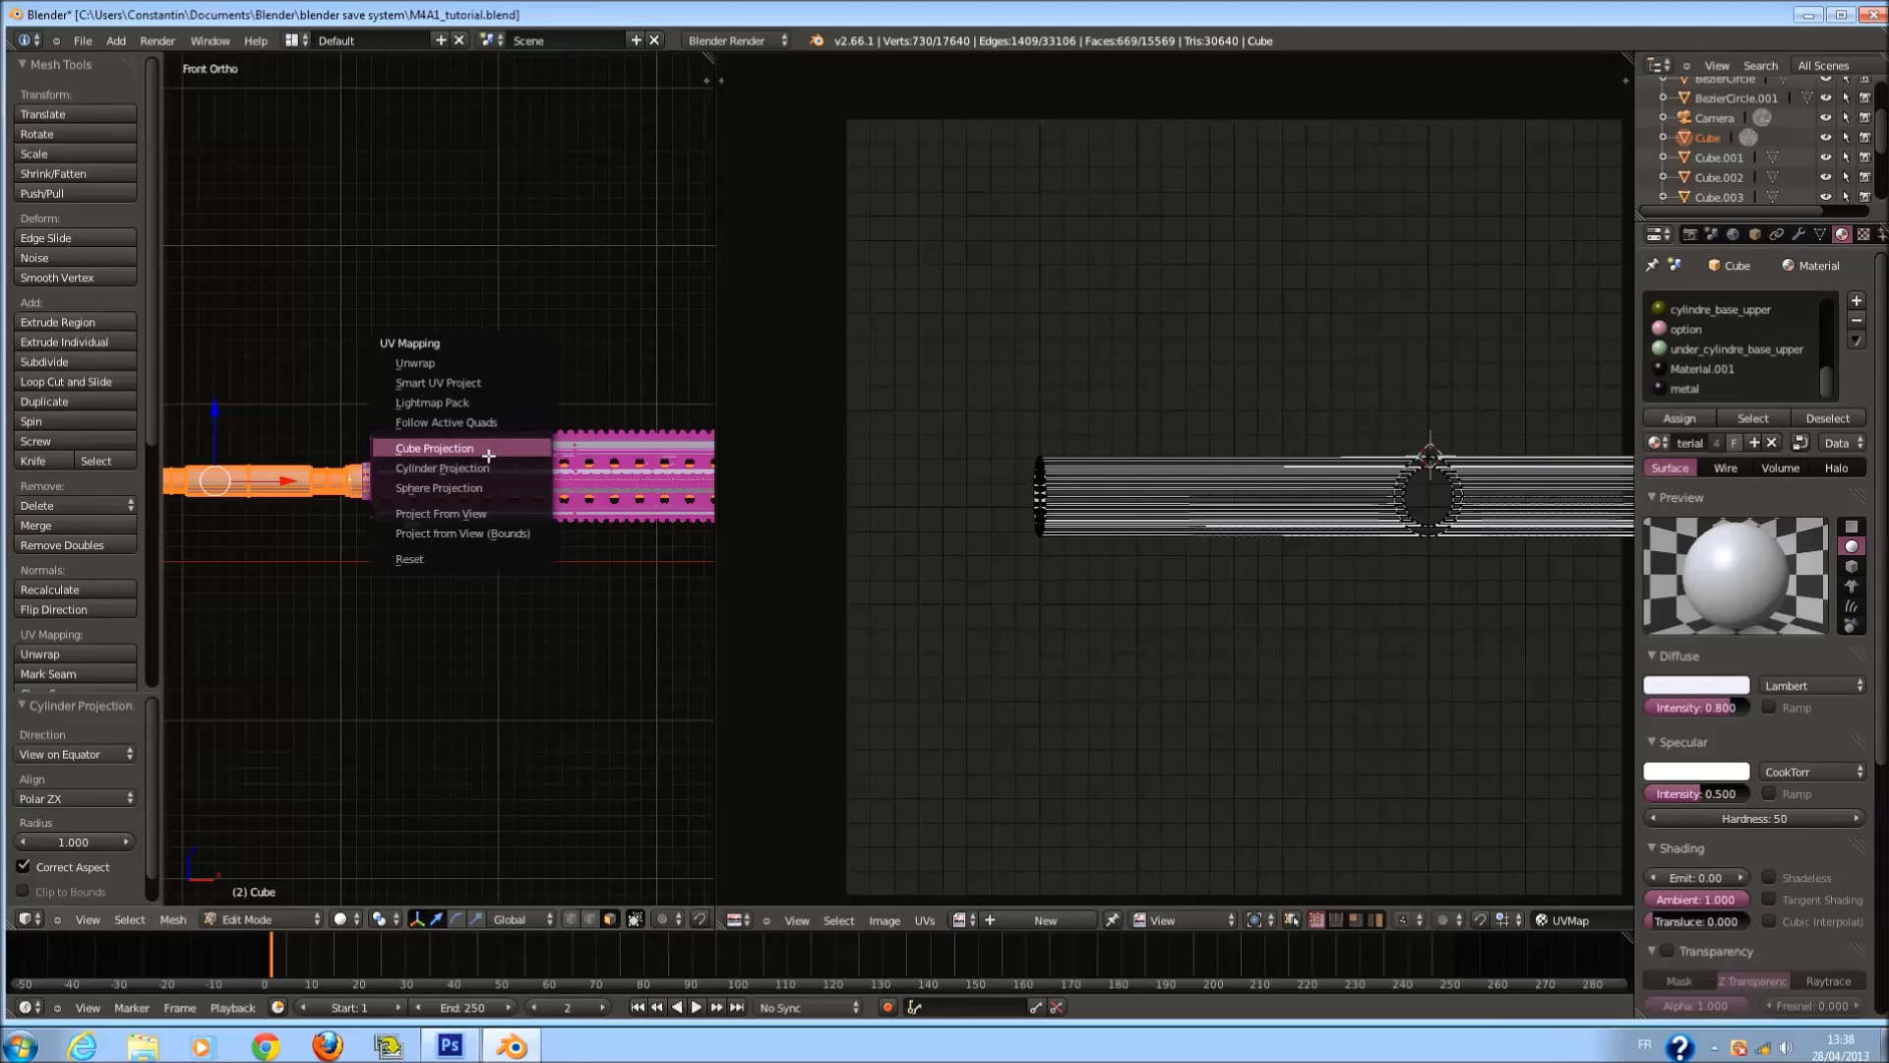
left_click(511, 443)
key("u")
left_click(511, 499)
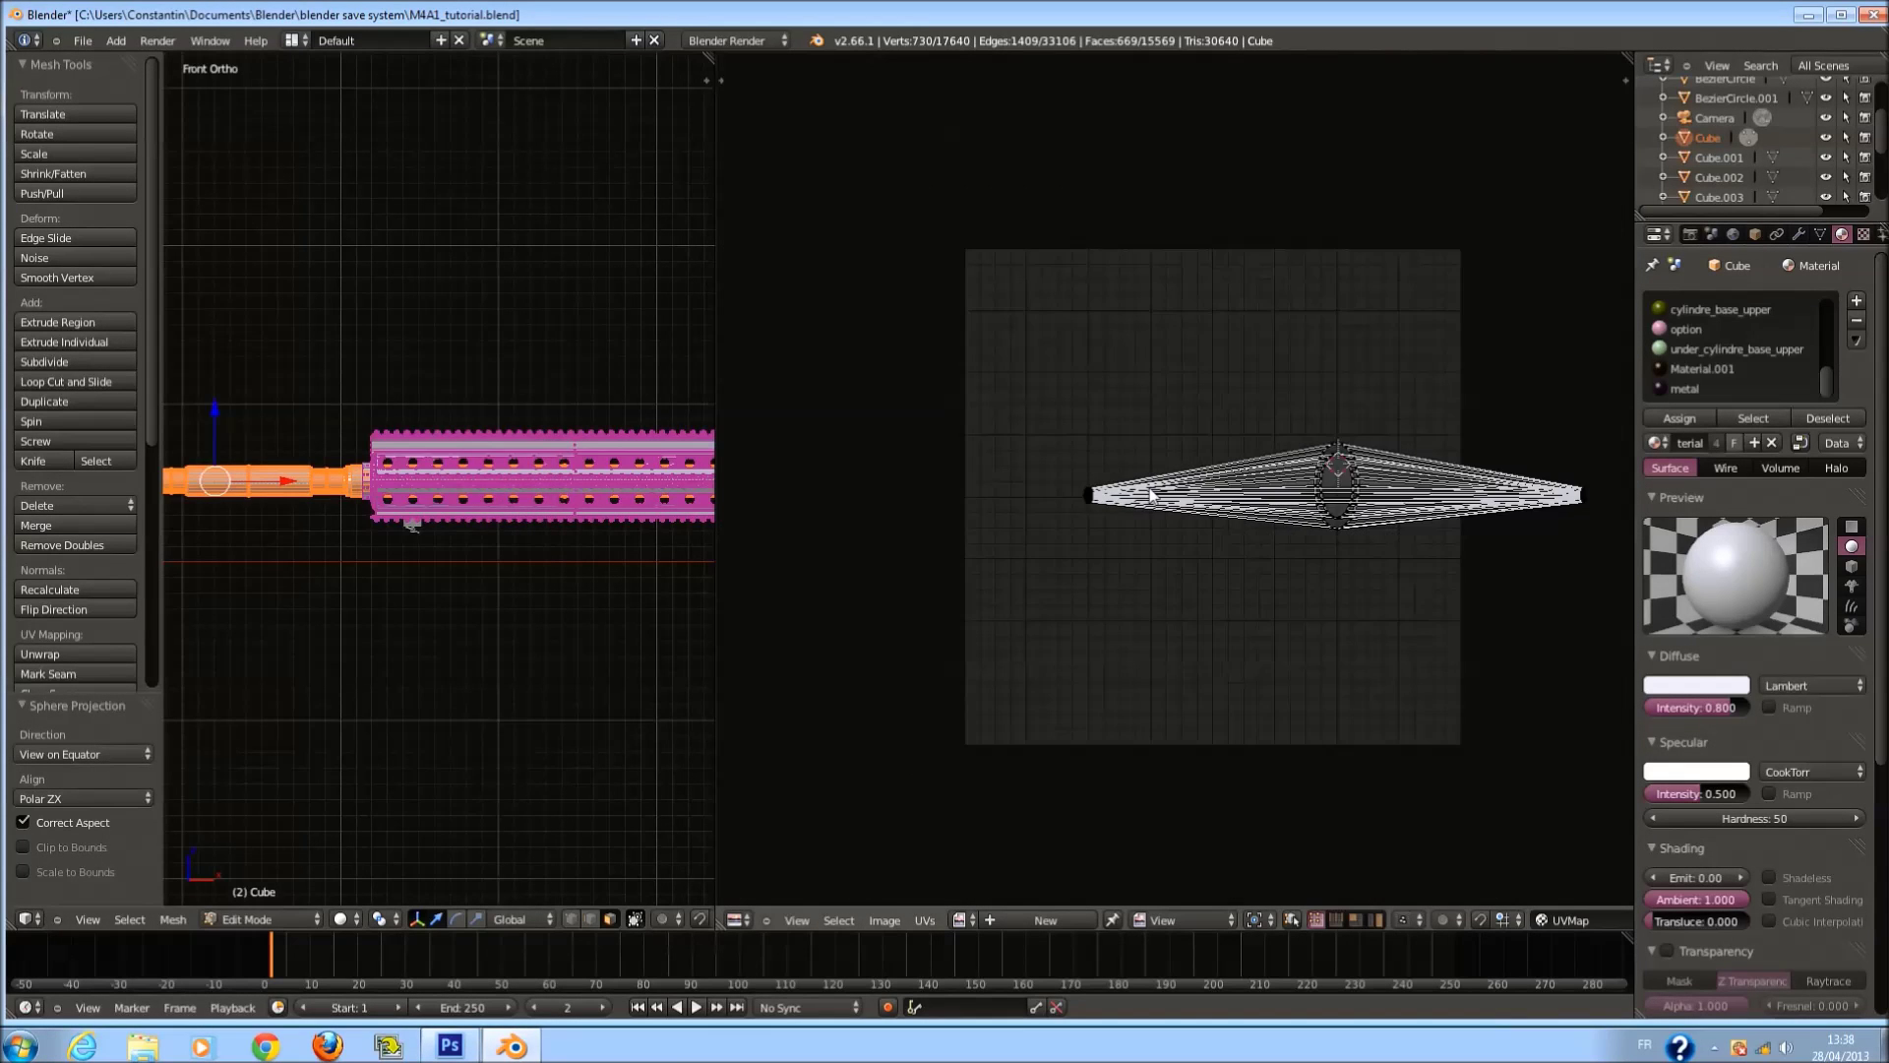
Try Follow Active Quads with Length Average, Smart UV Project and Project from View (Bounds) on the barrel.
key("u")
left_click(489, 414)
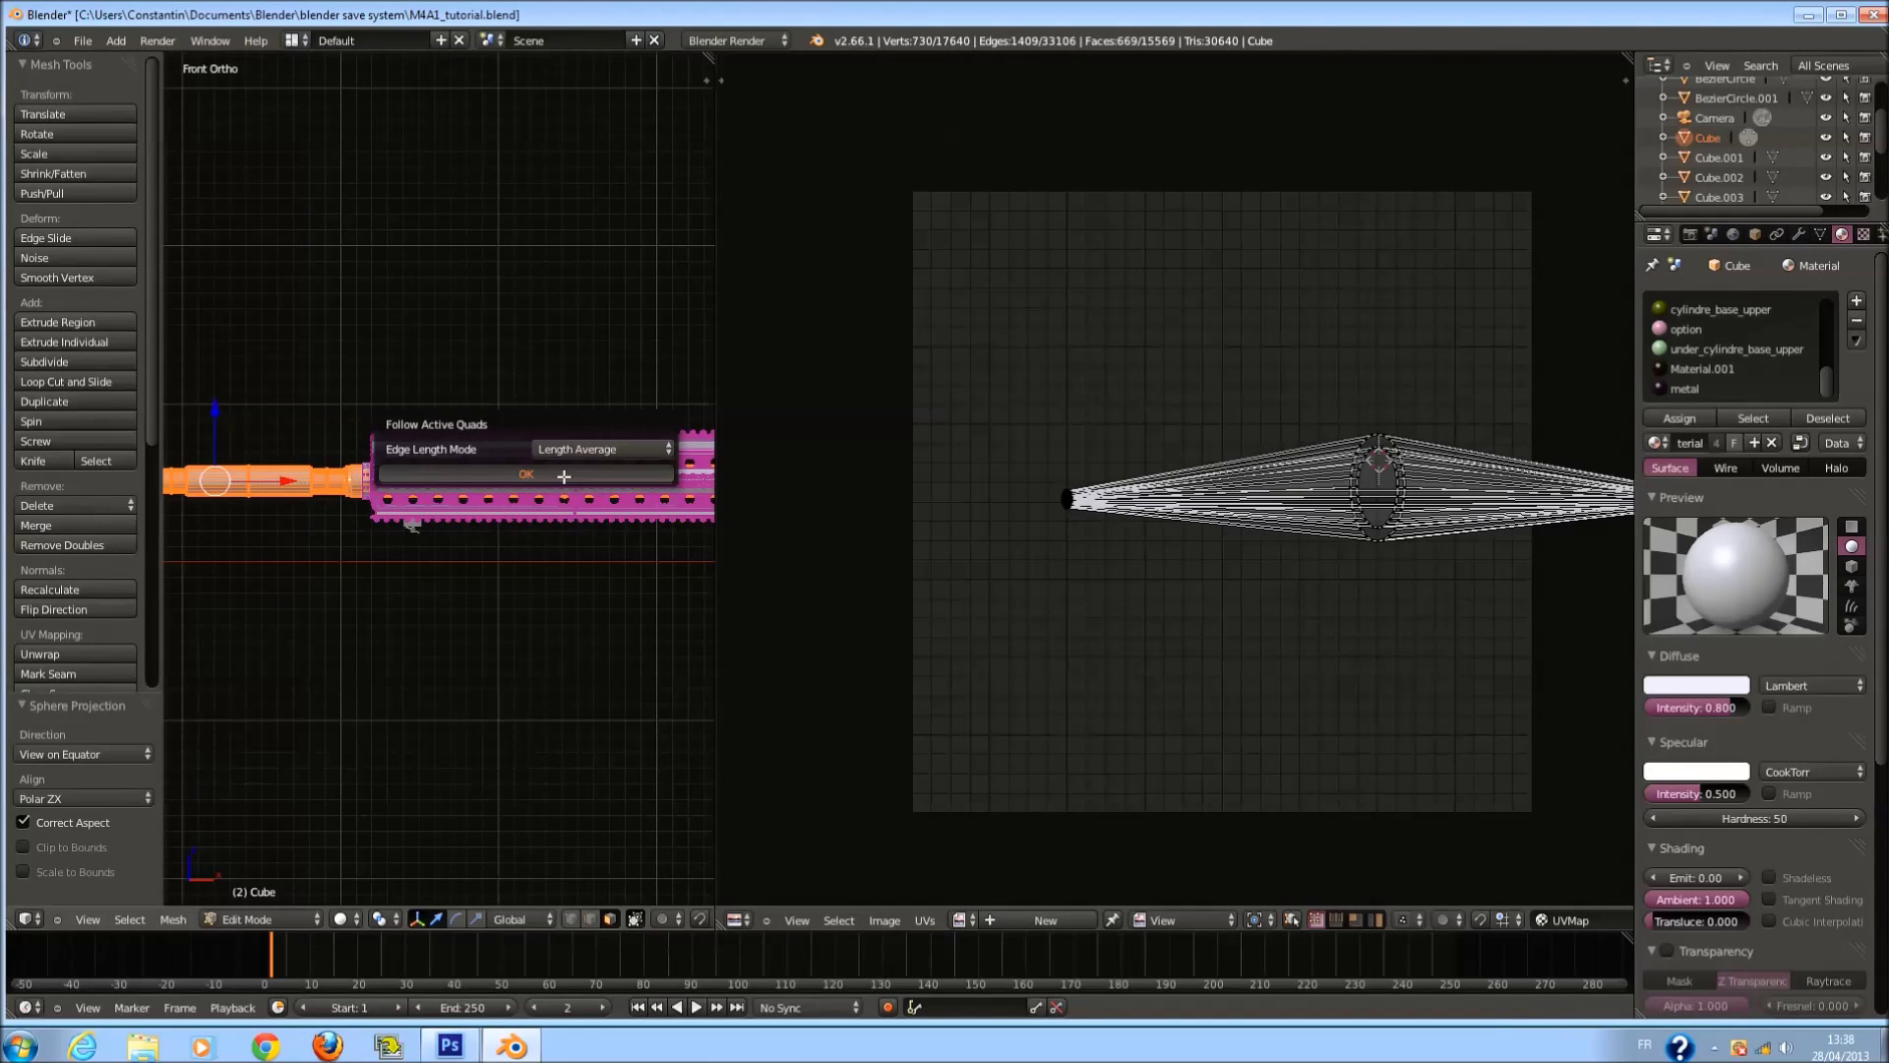
left_click(563, 477)
key("u")
left_click(507, 439)
left_click(595, 533)
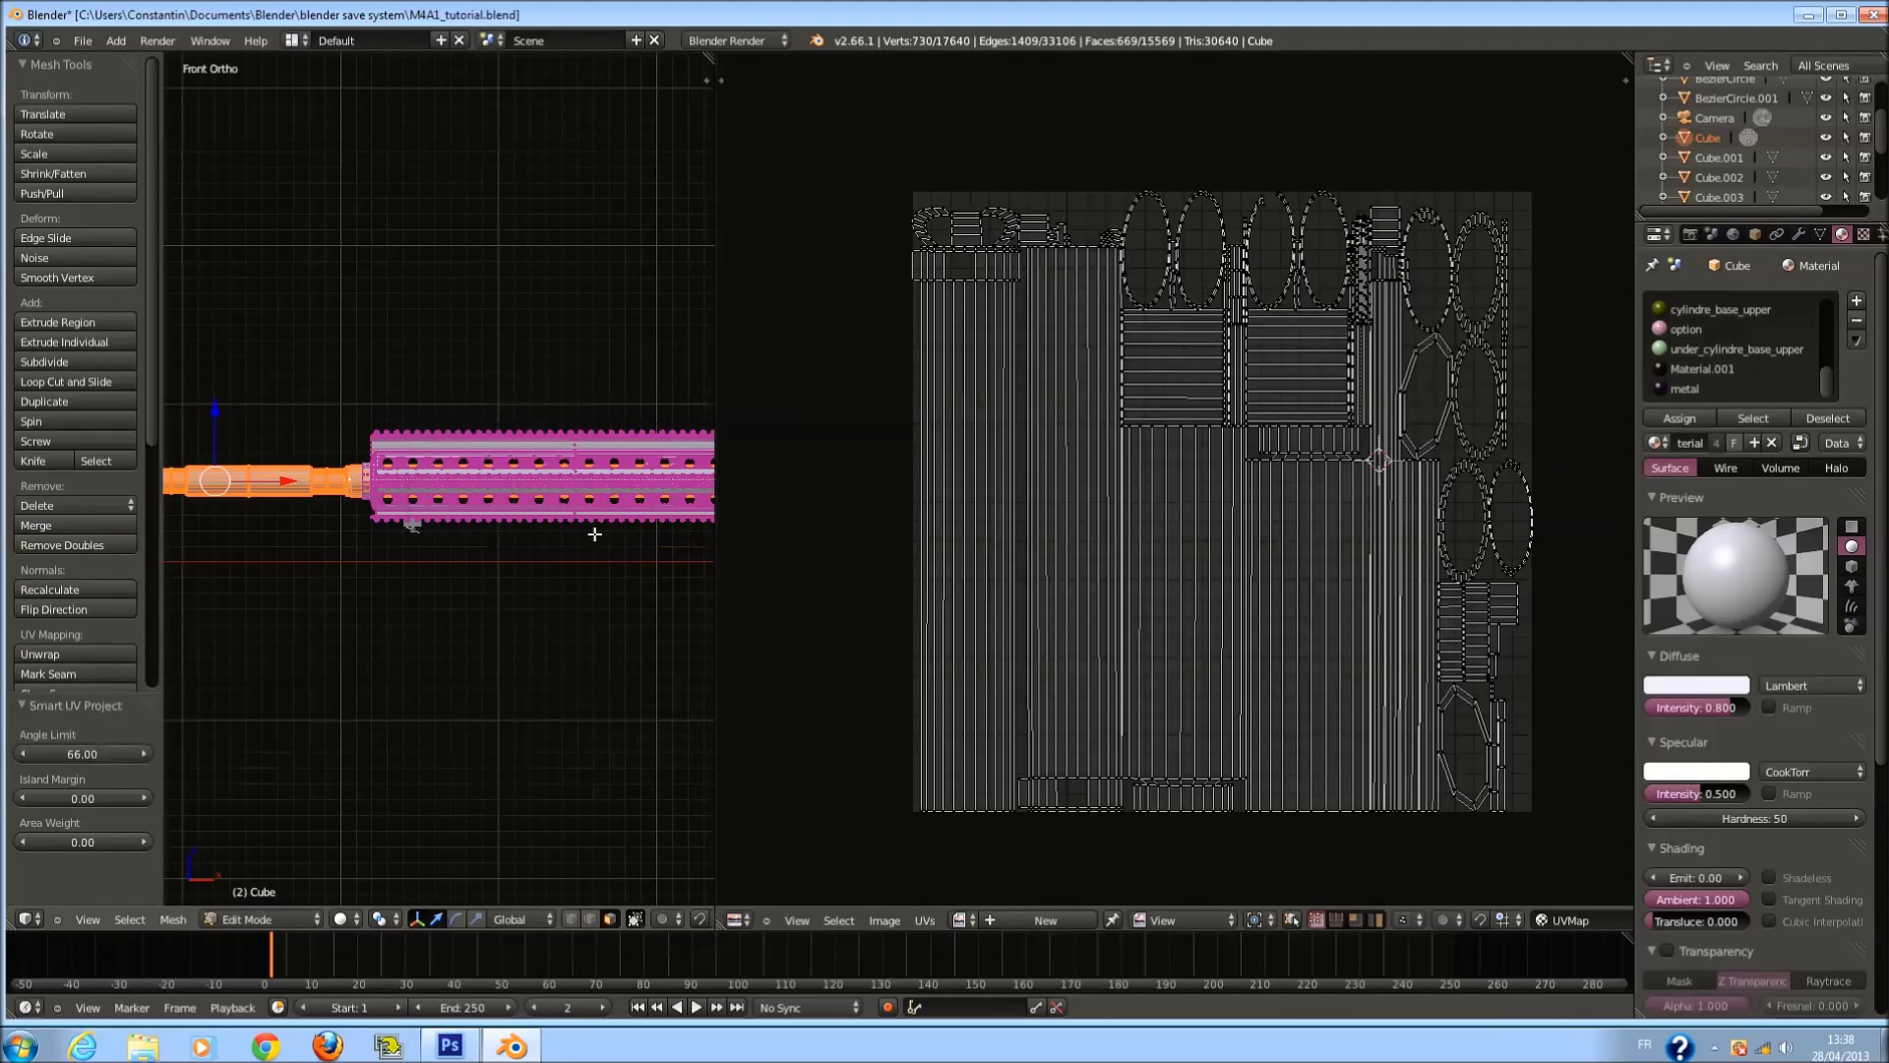
key("u")
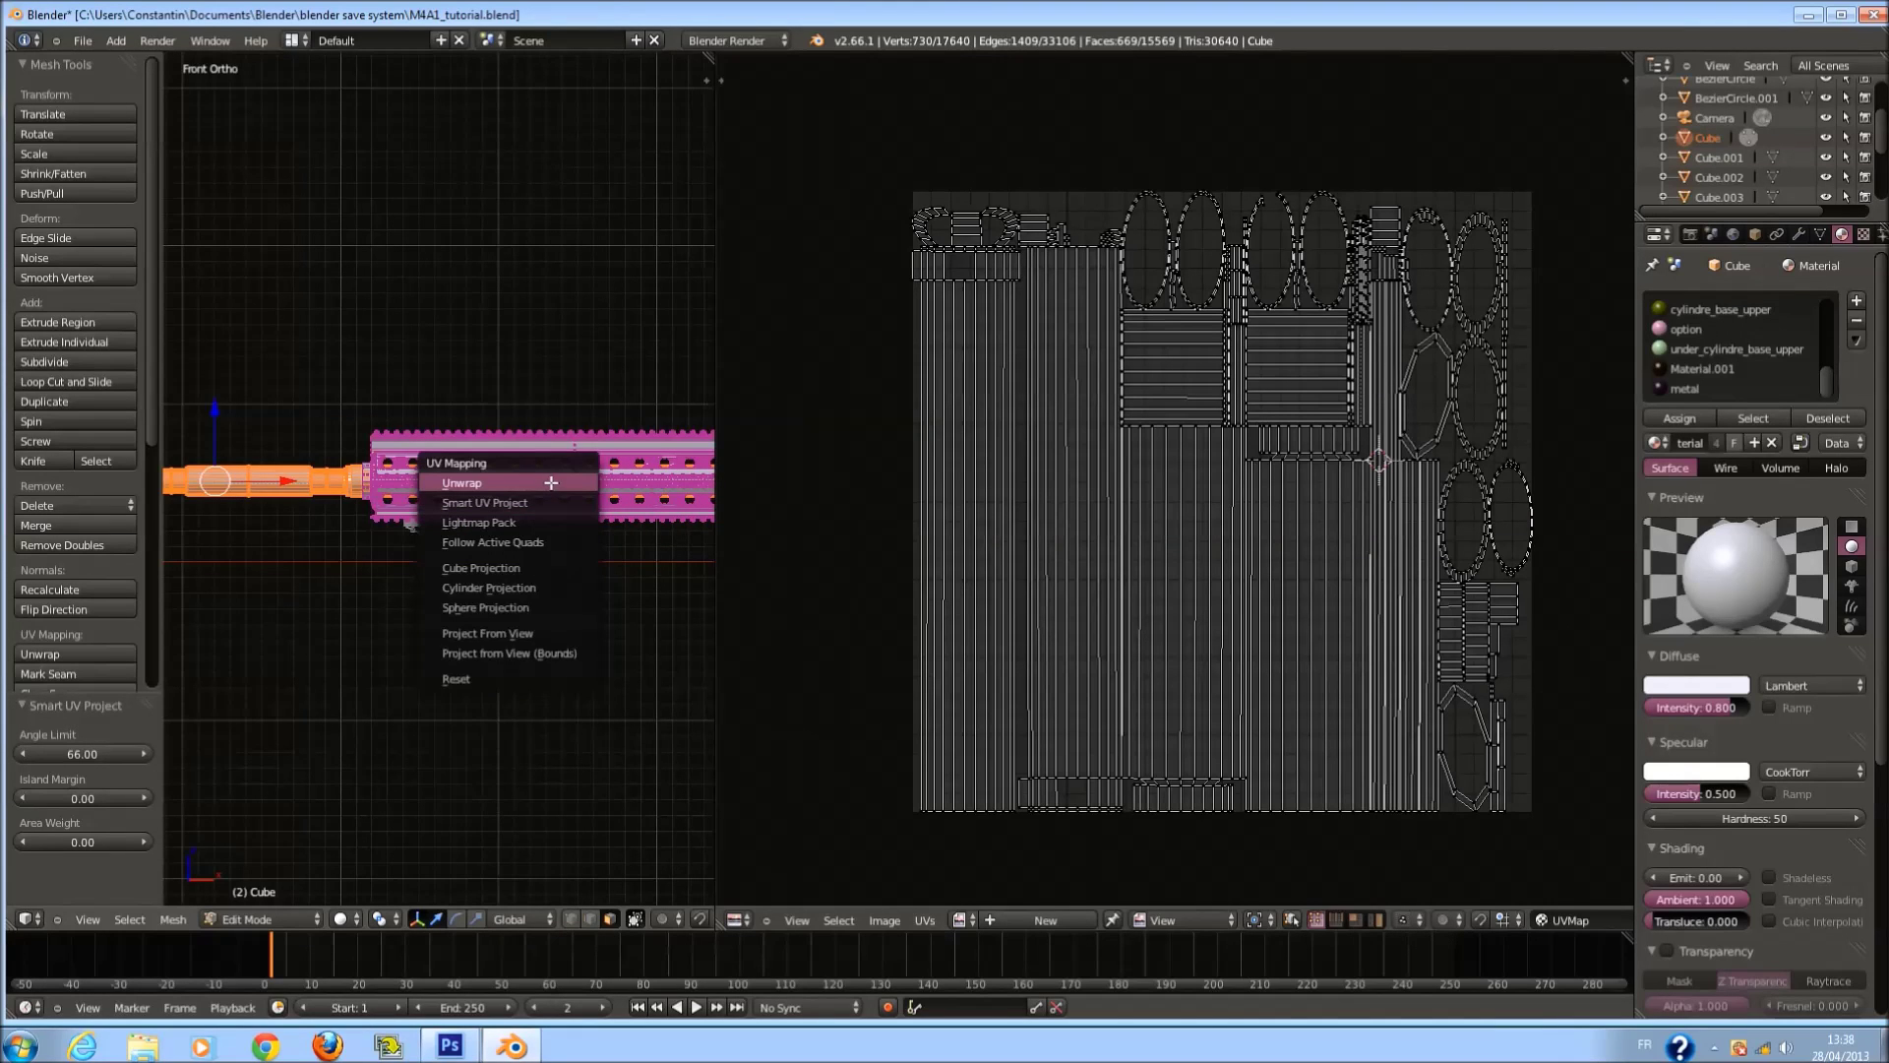
left_click(562, 652)
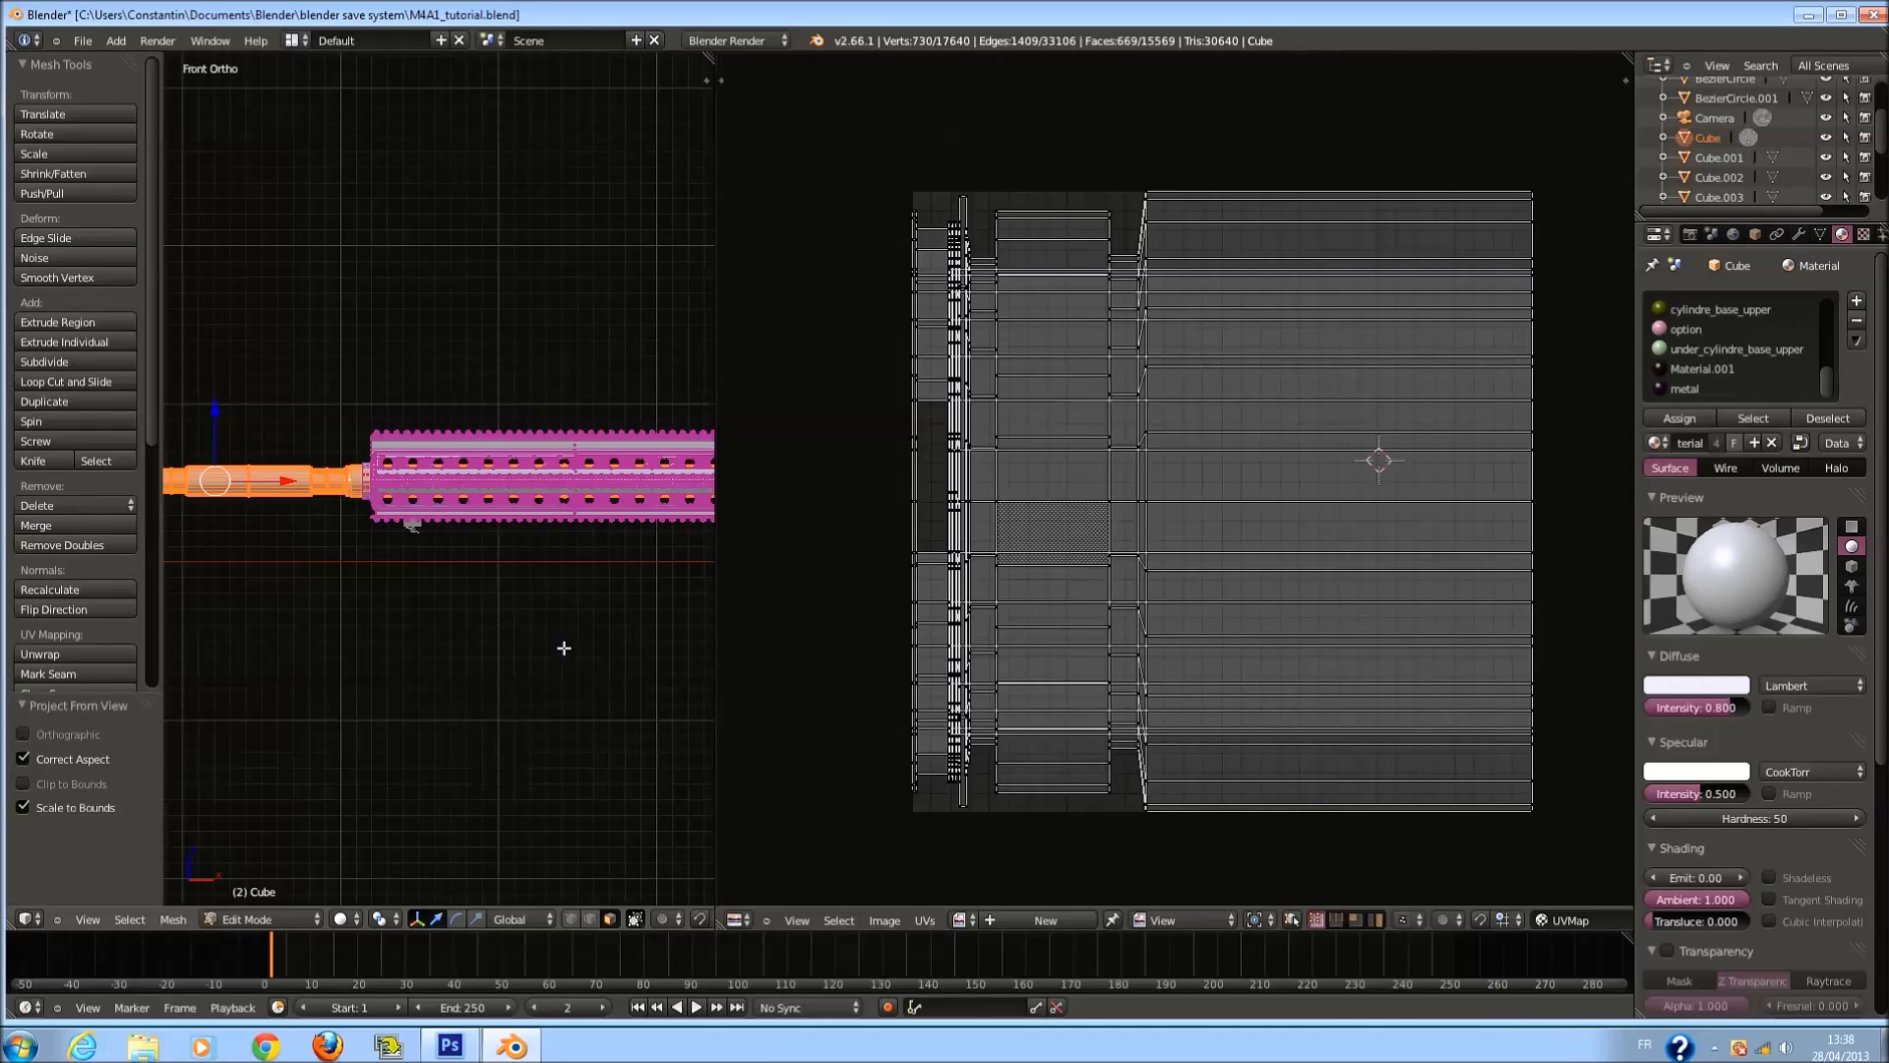
Unwrap the barrel with Project From View, select its whole island, and select the entire mesh to show all the islands.
key("u")
left_click(509, 539)
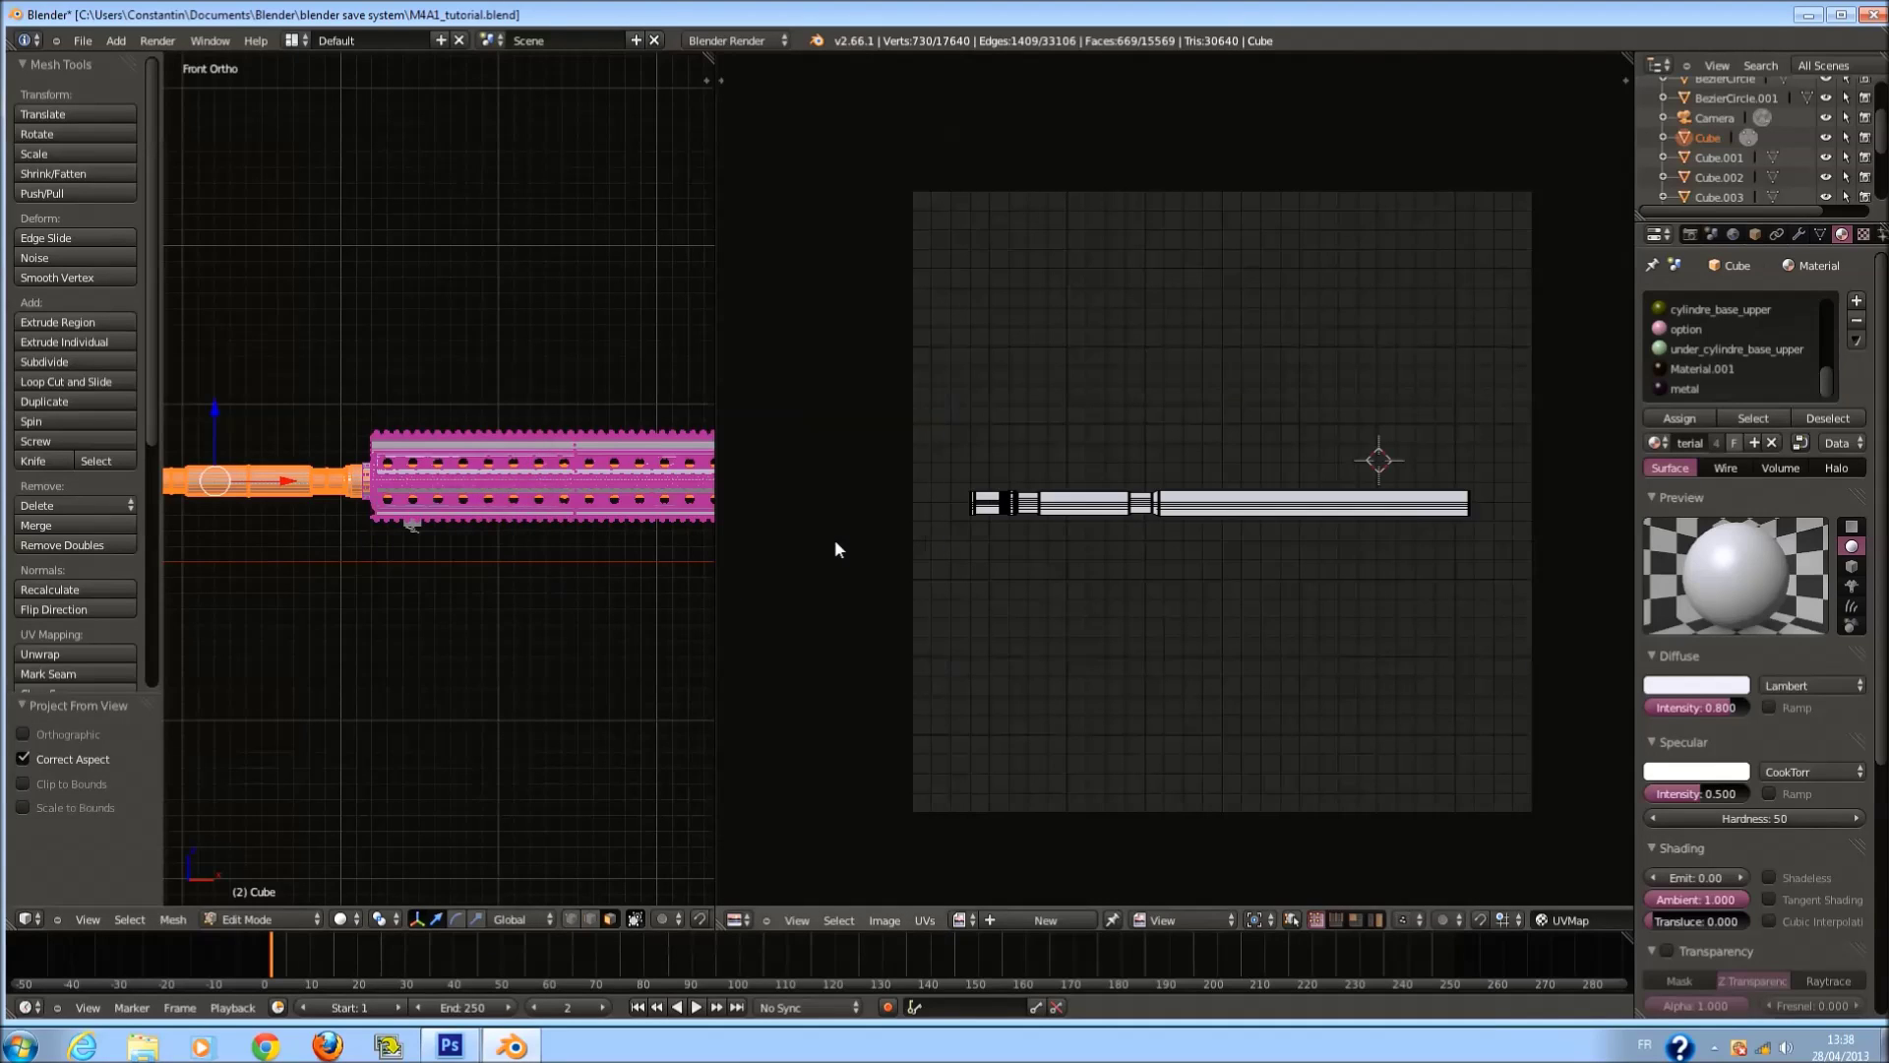
key("a")
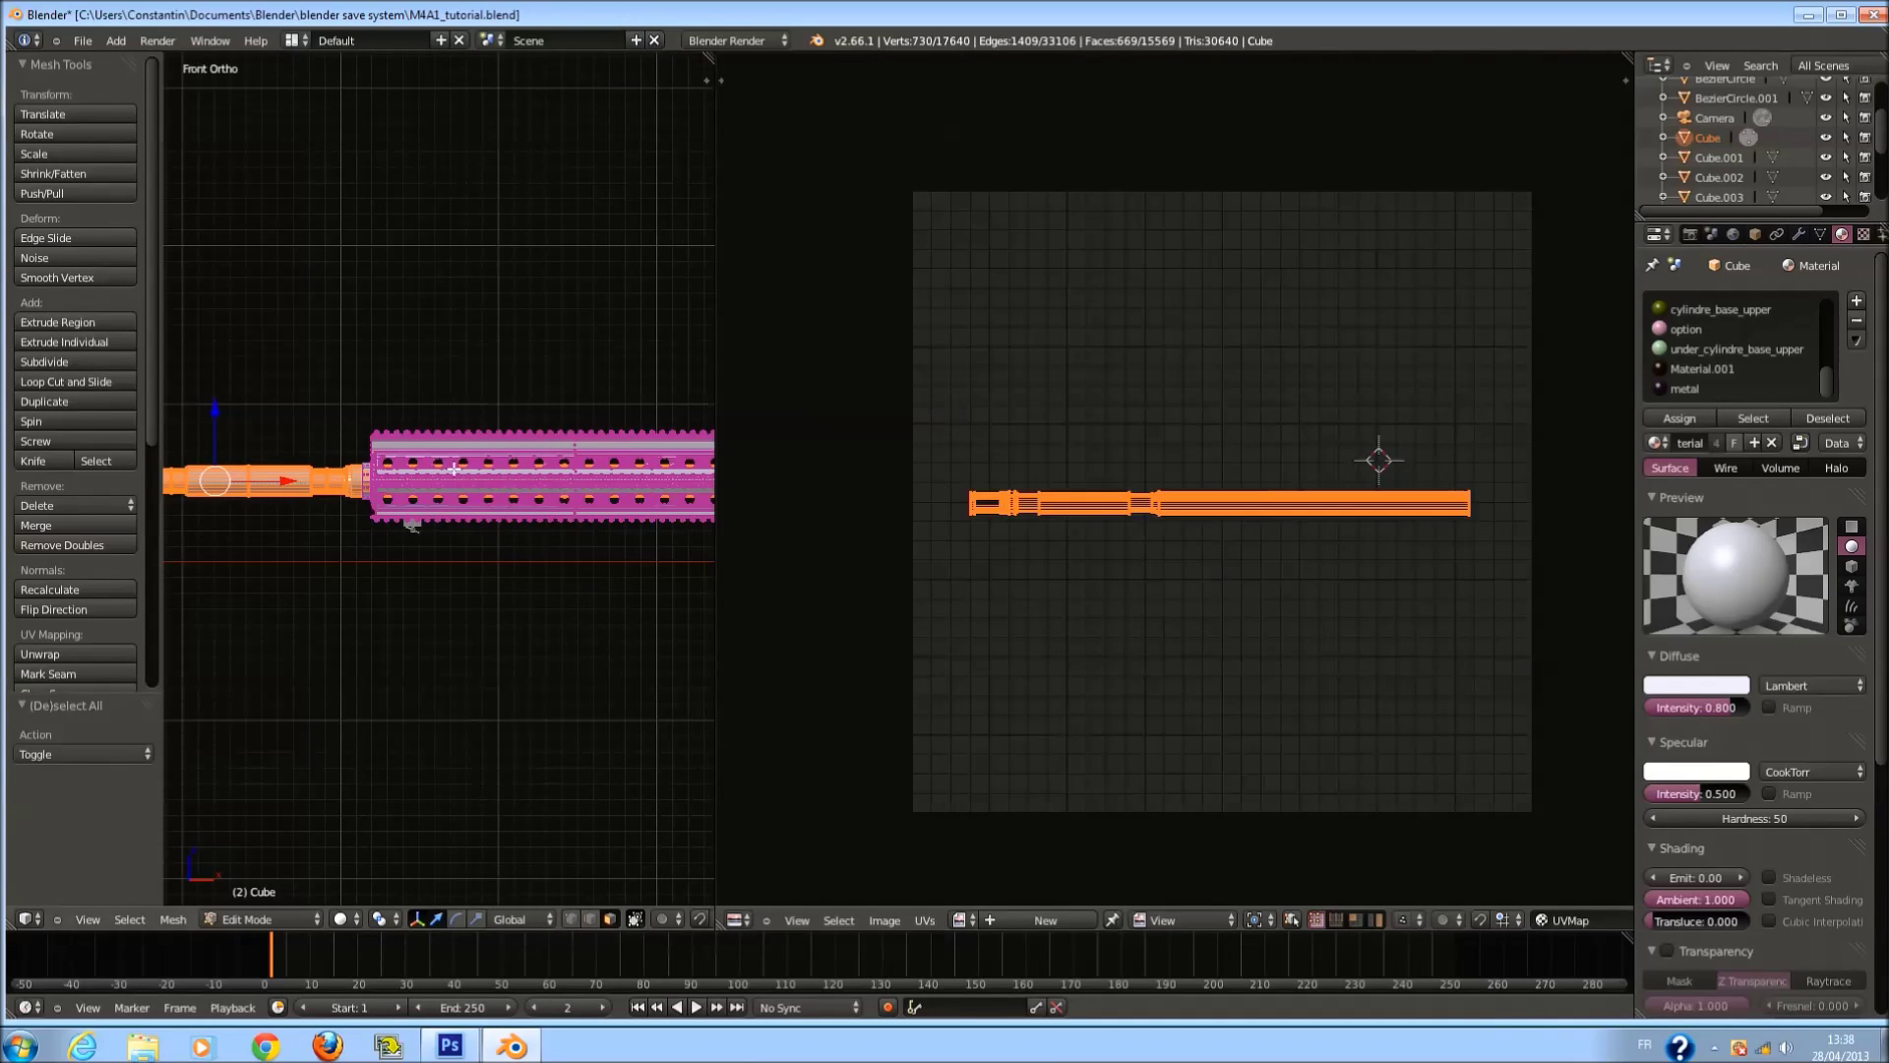
key("a")
key("a")
Move the barrel island to the upper edge of the UV layout, scale it to span the full width, and save the file.
key("g")
key("y")
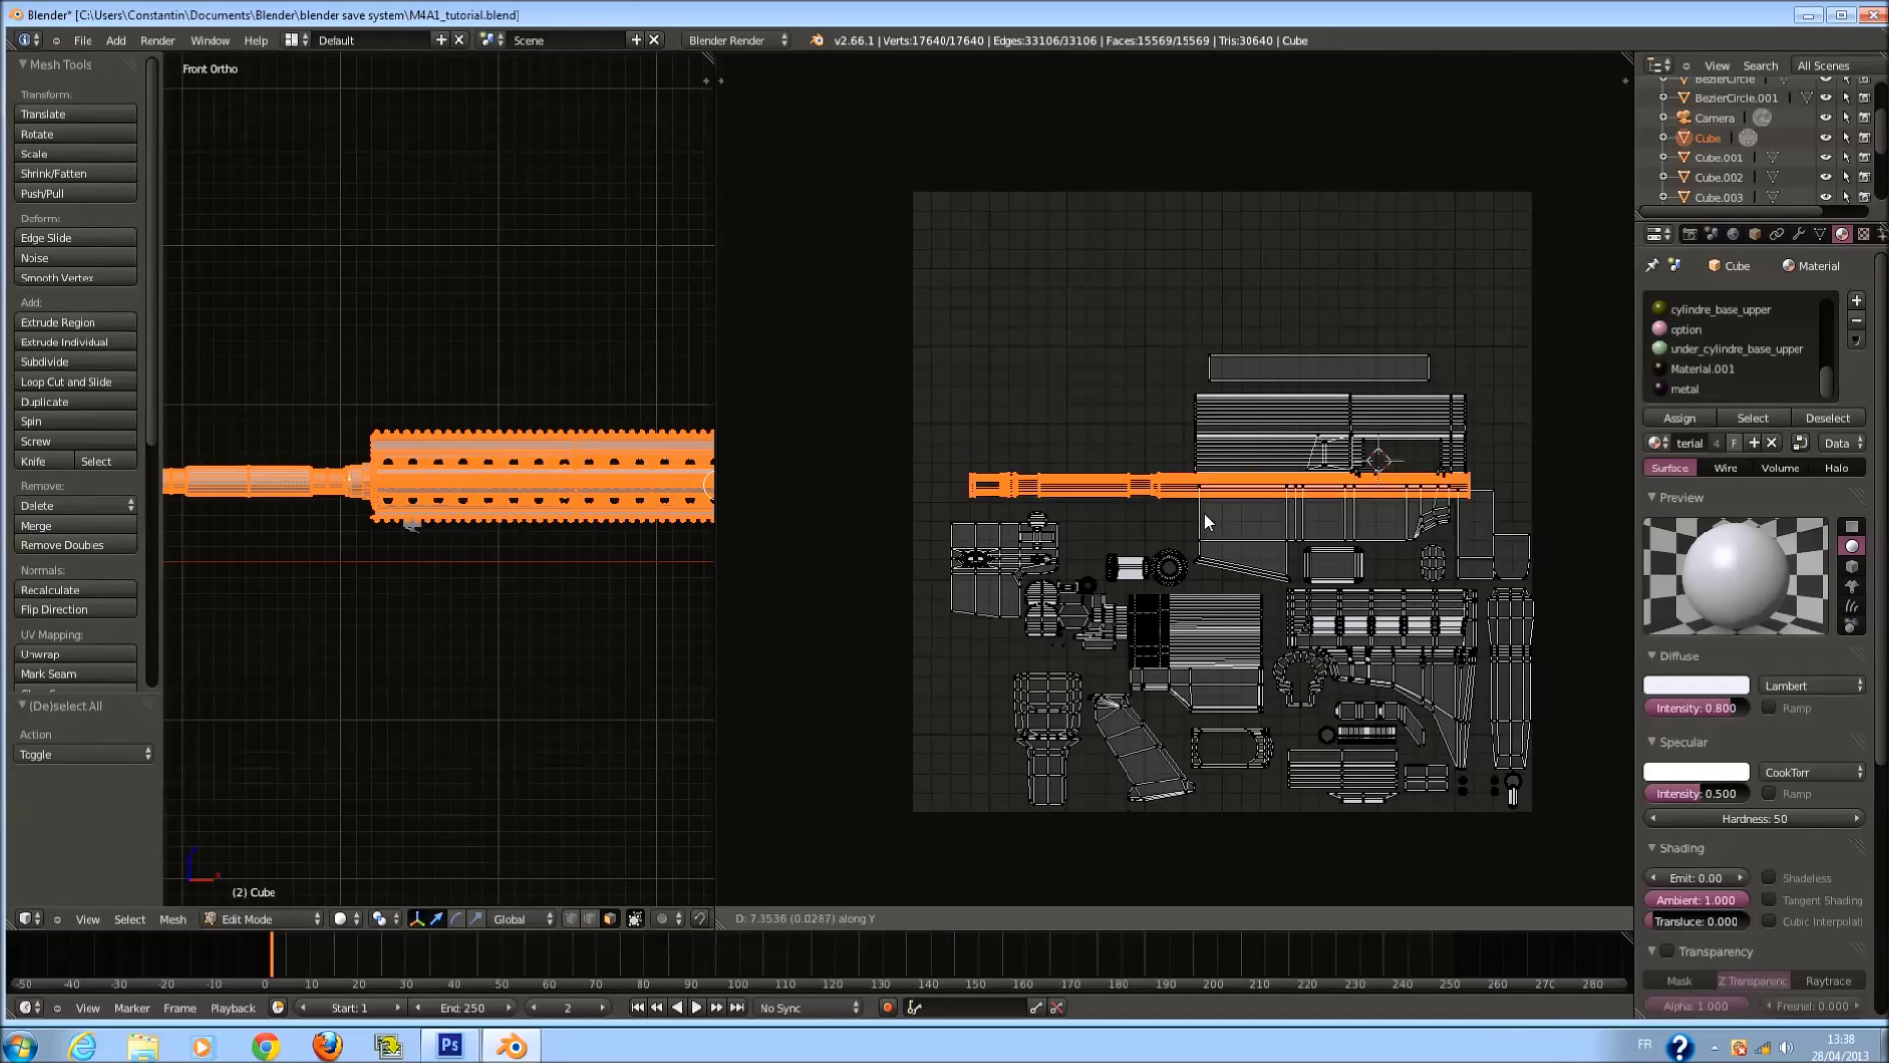
left_click(1148, 251)
key("s")
left_click(1228, 332)
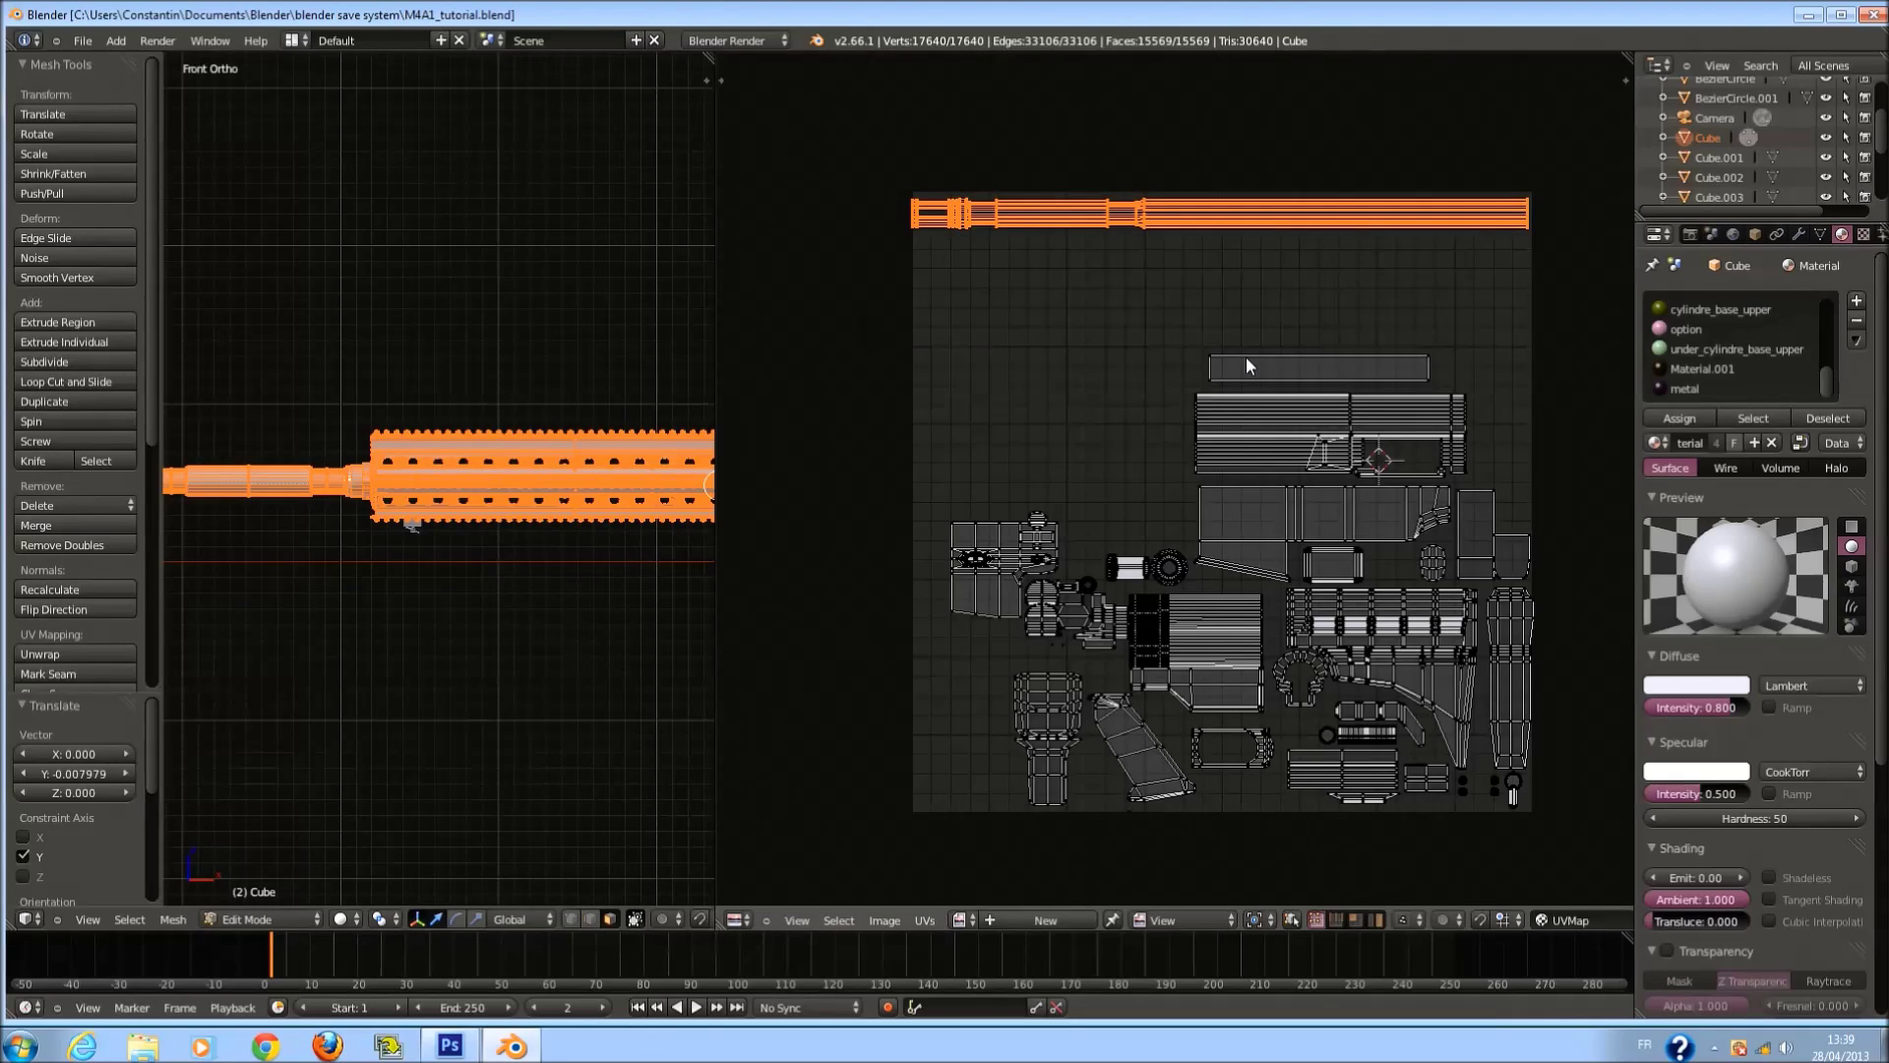
key("Tab")
key("ctrl+s")
left_click(1516, 346)
Add a new material named canon to the rifle body in edit mode and save the file.
key("Tab")
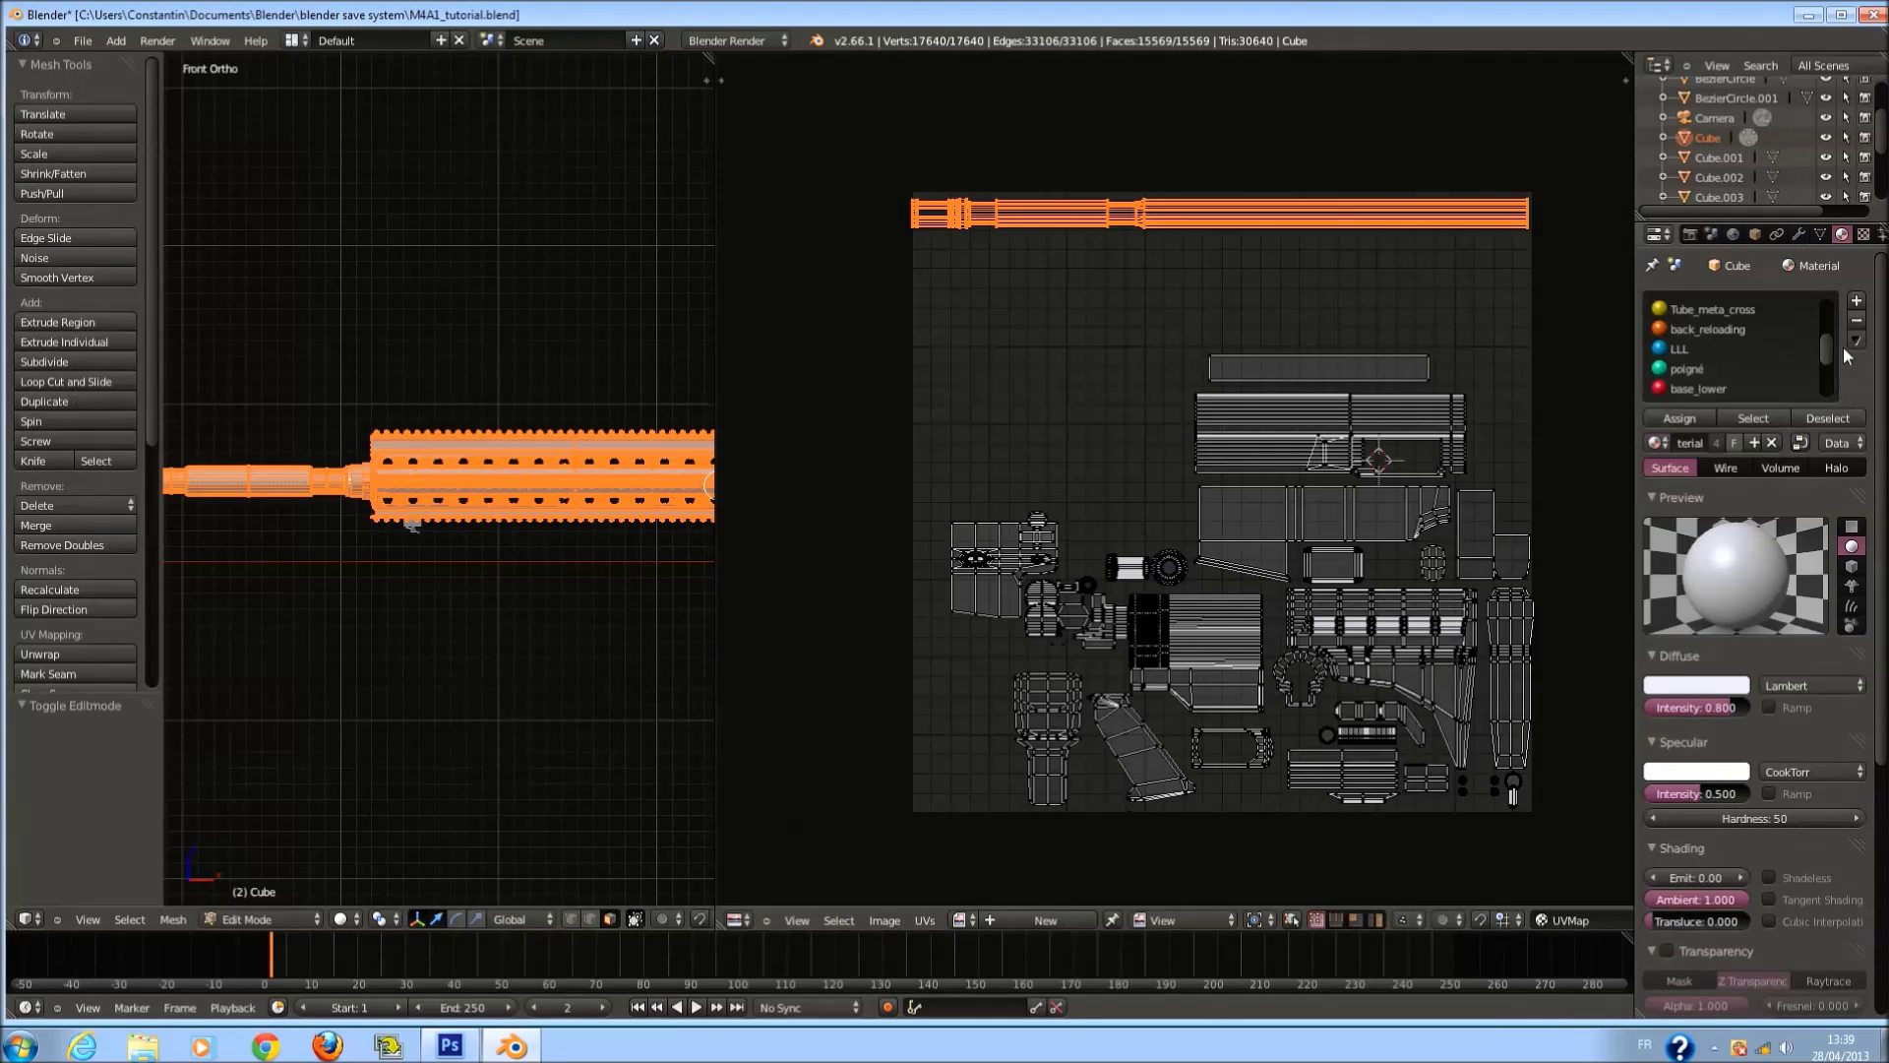
left_click(1858, 300)
left_click(1738, 443)
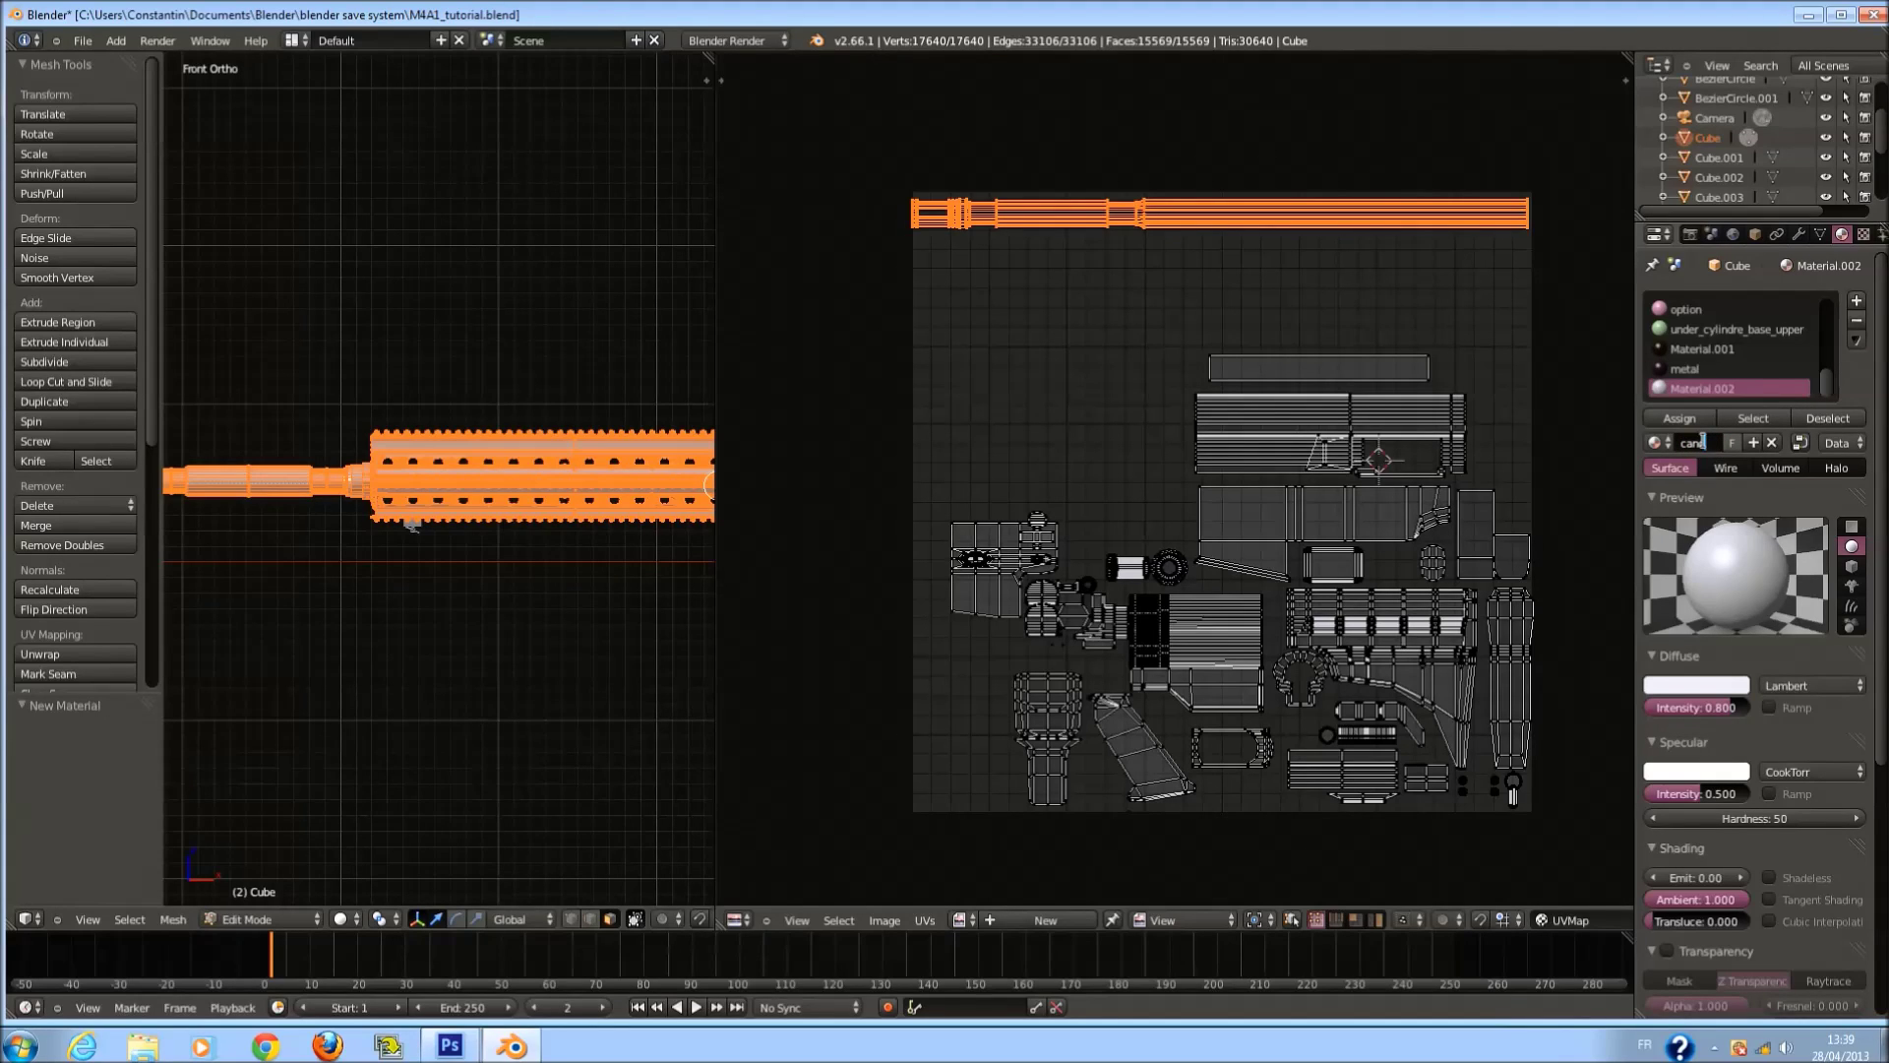
key("Return")
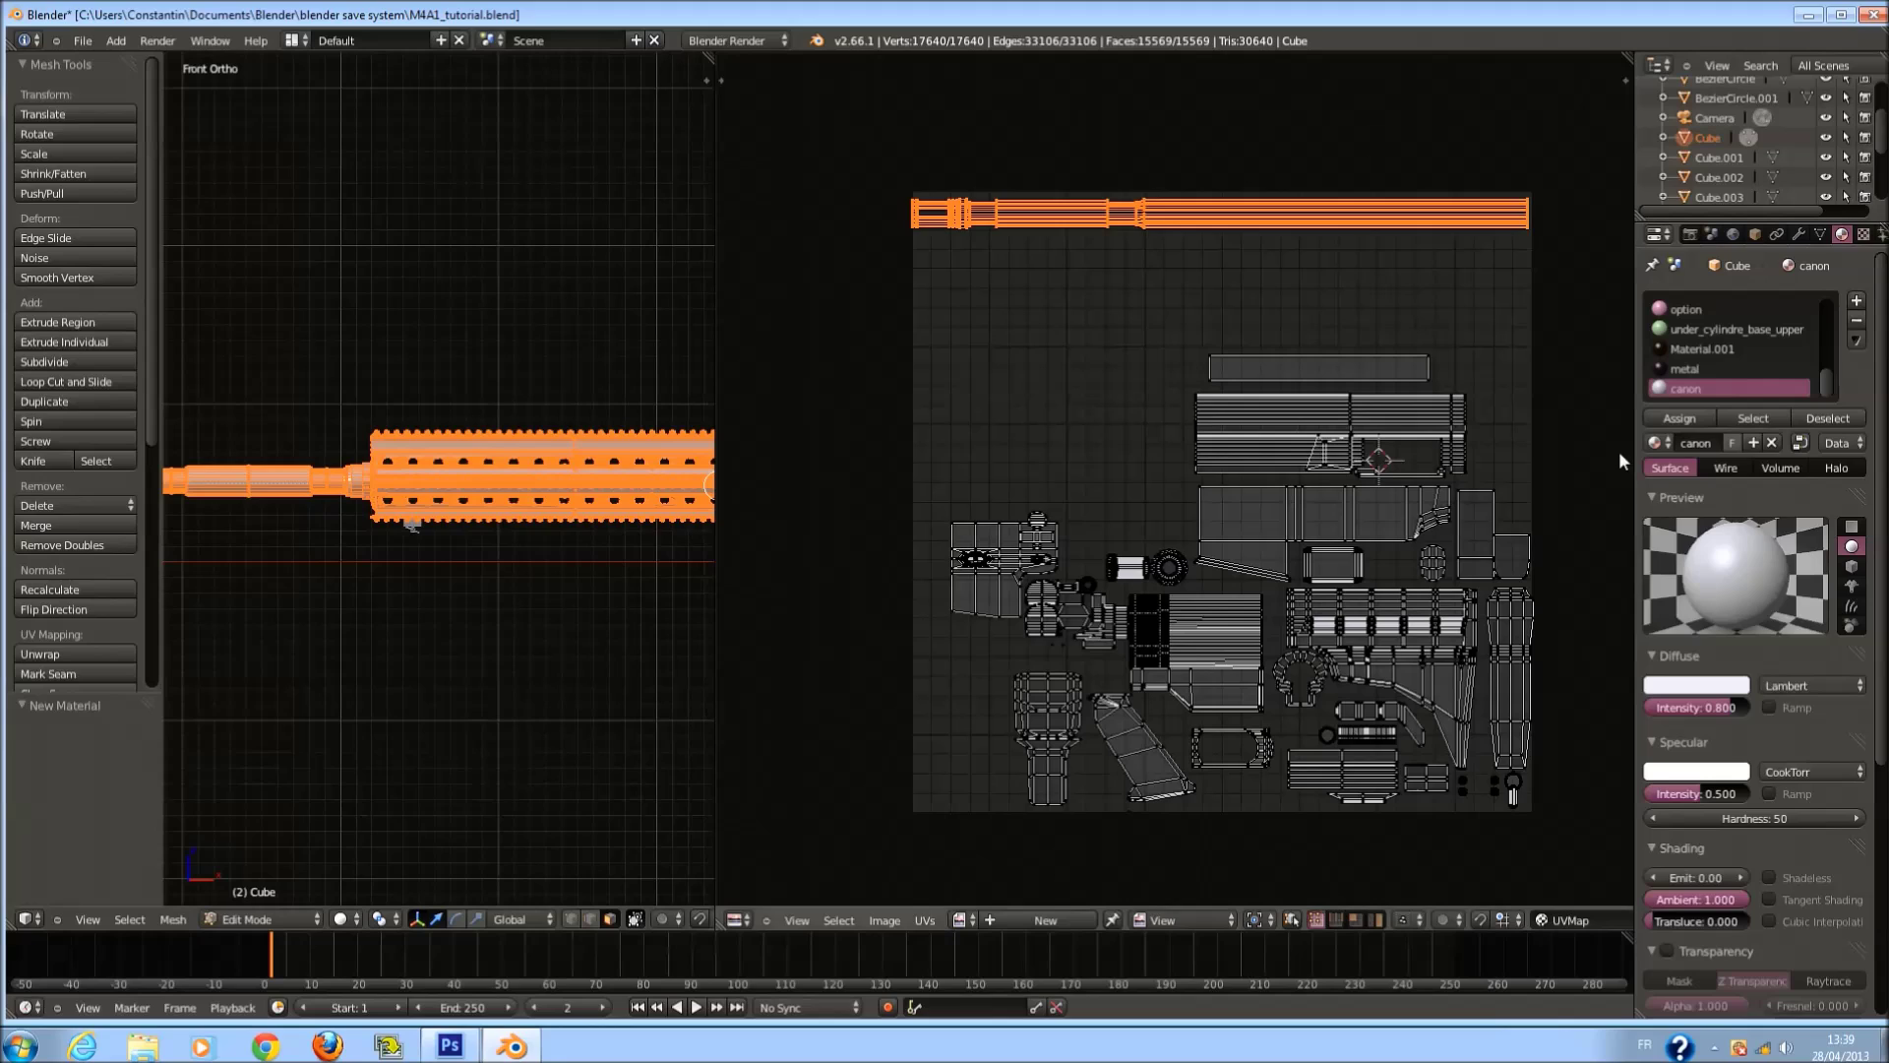
key("ctrl+s")
Set the canon material's diffuse colour to a very dark green and assign it to the entire selected mesh.
left_click(1715, 685)
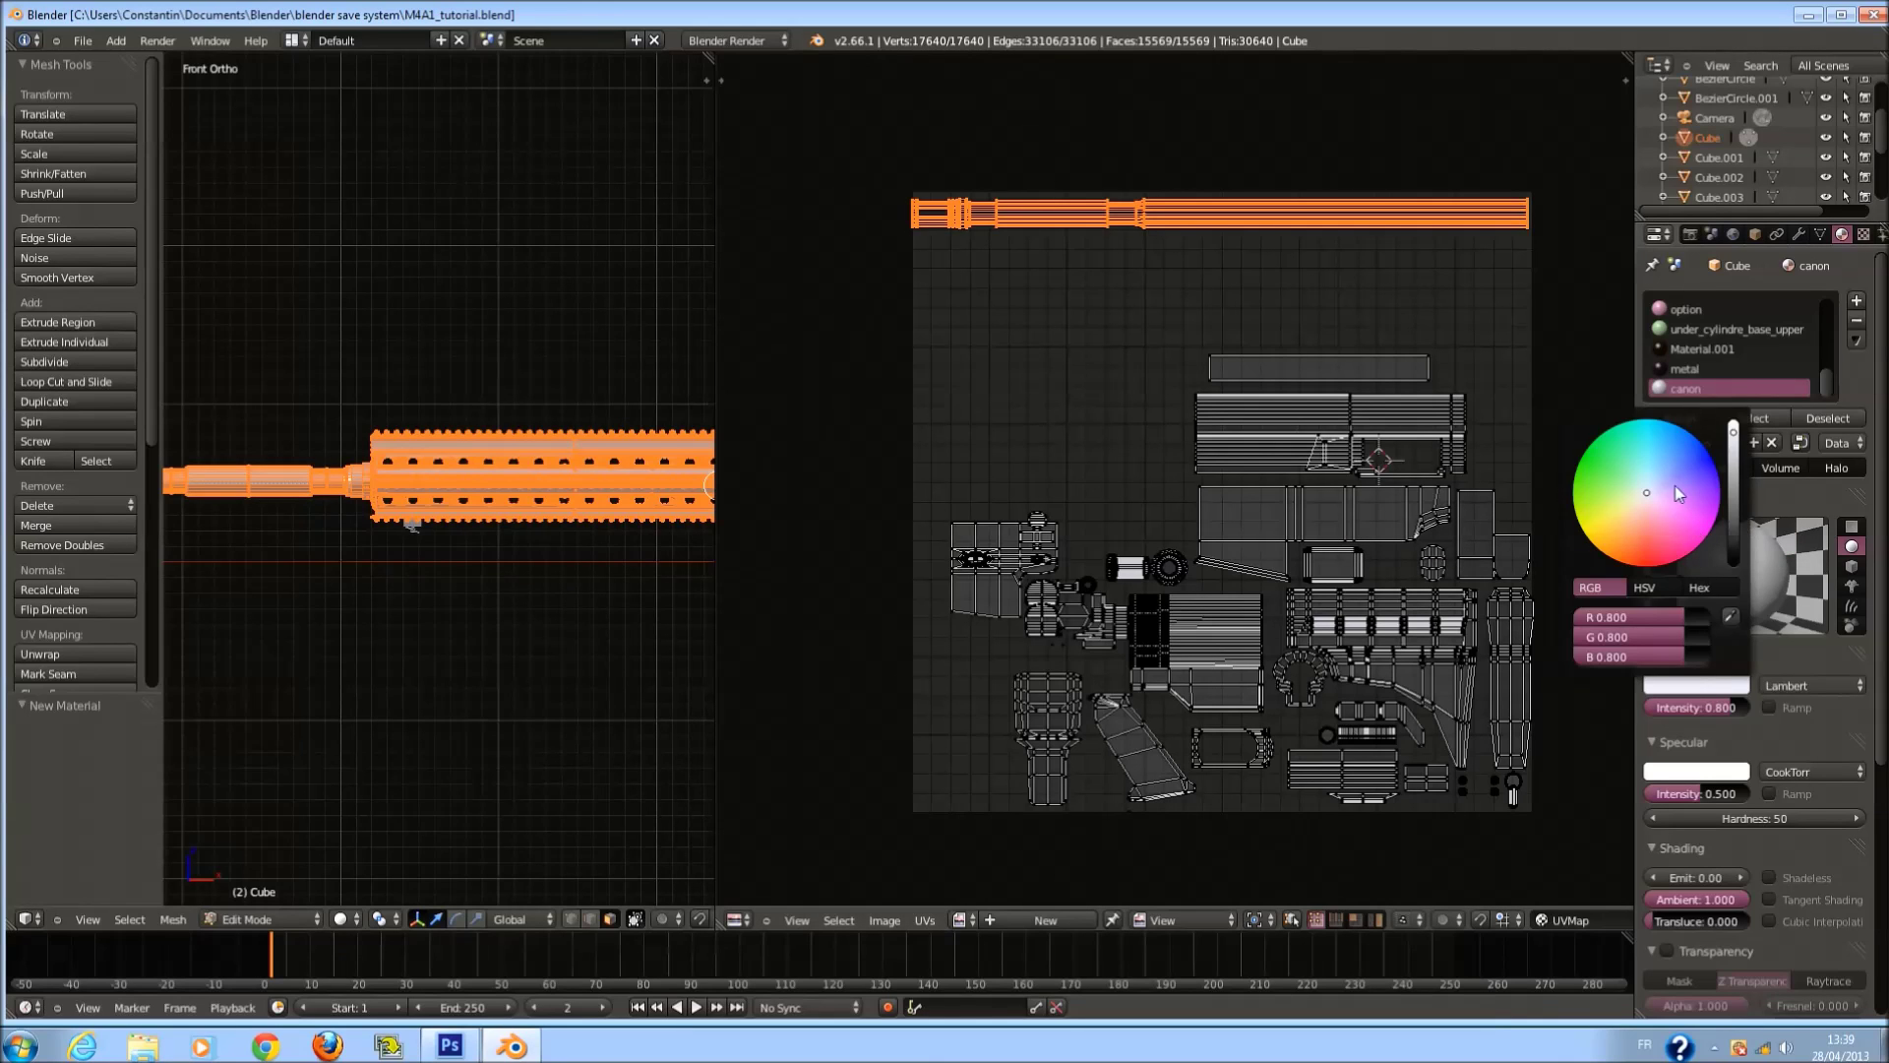
left_click(1736, 511)
left_click_drag(1736, 511, 1531, 446)
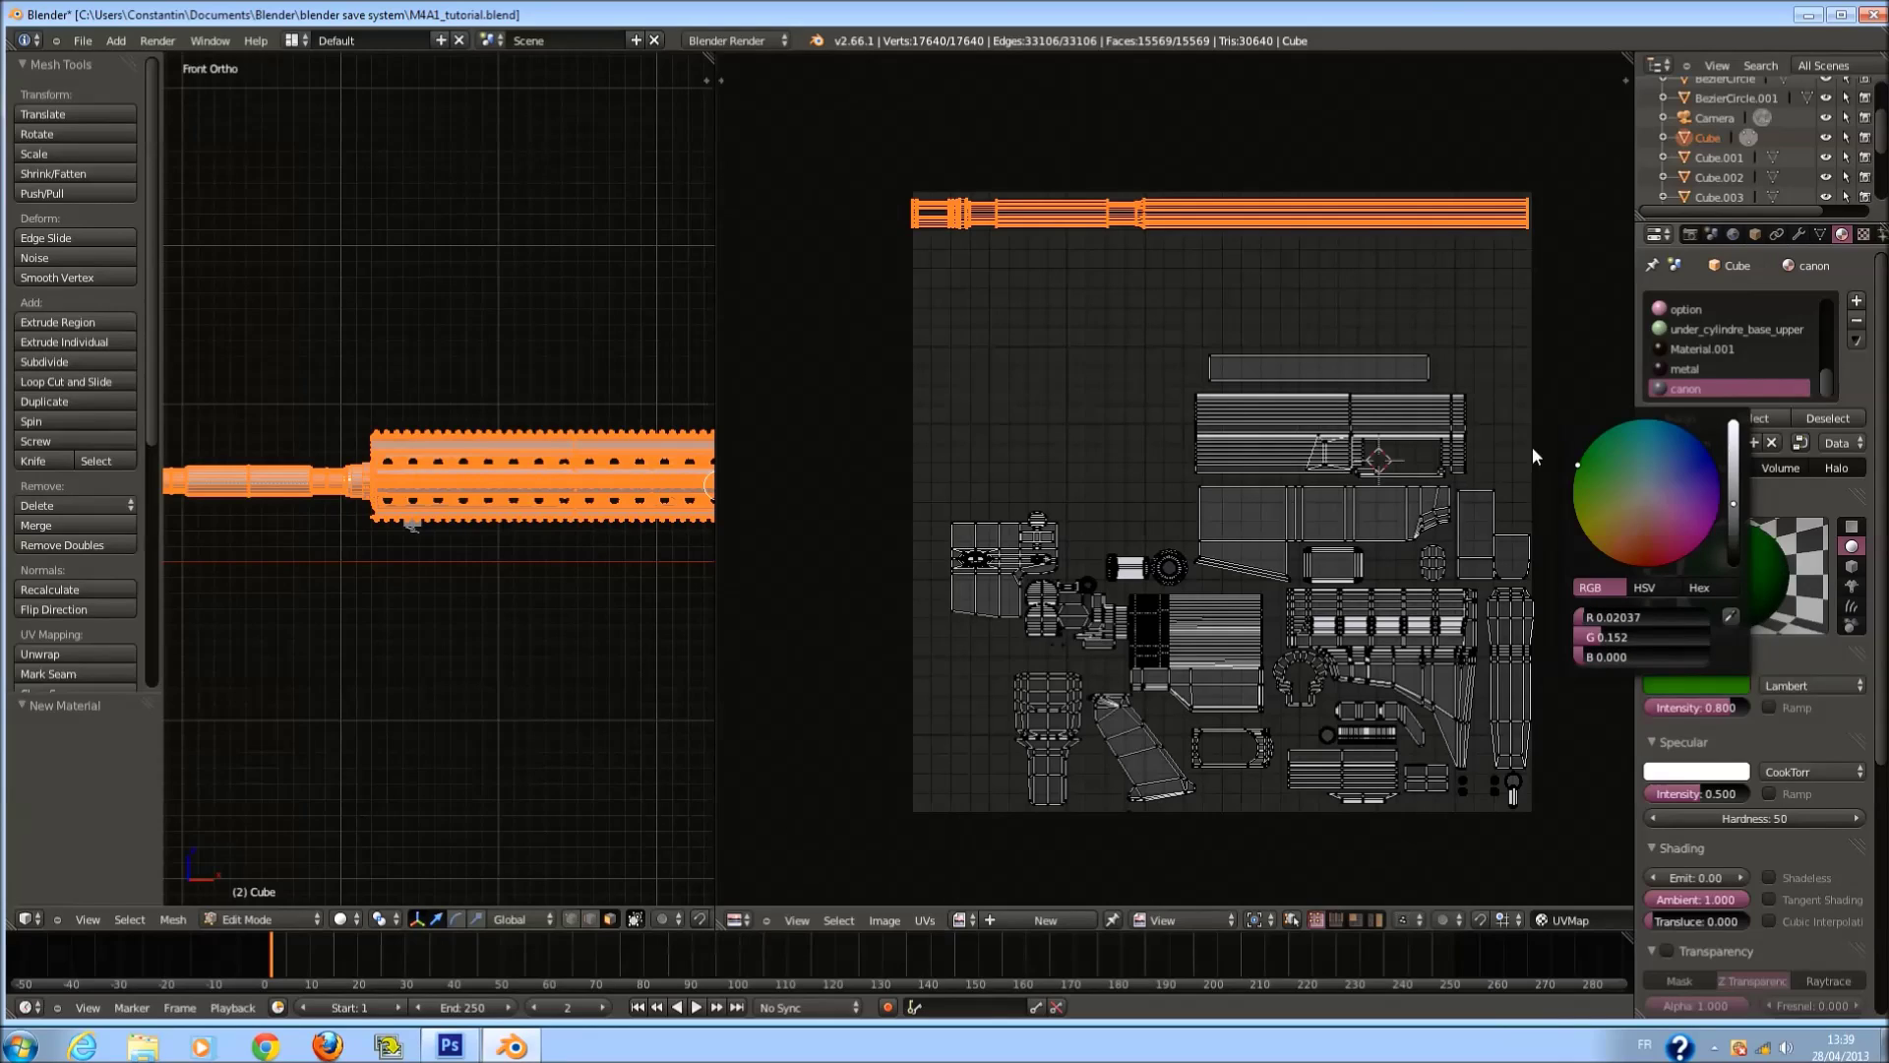
left_click_drag(1733, 504, 1738, 540)
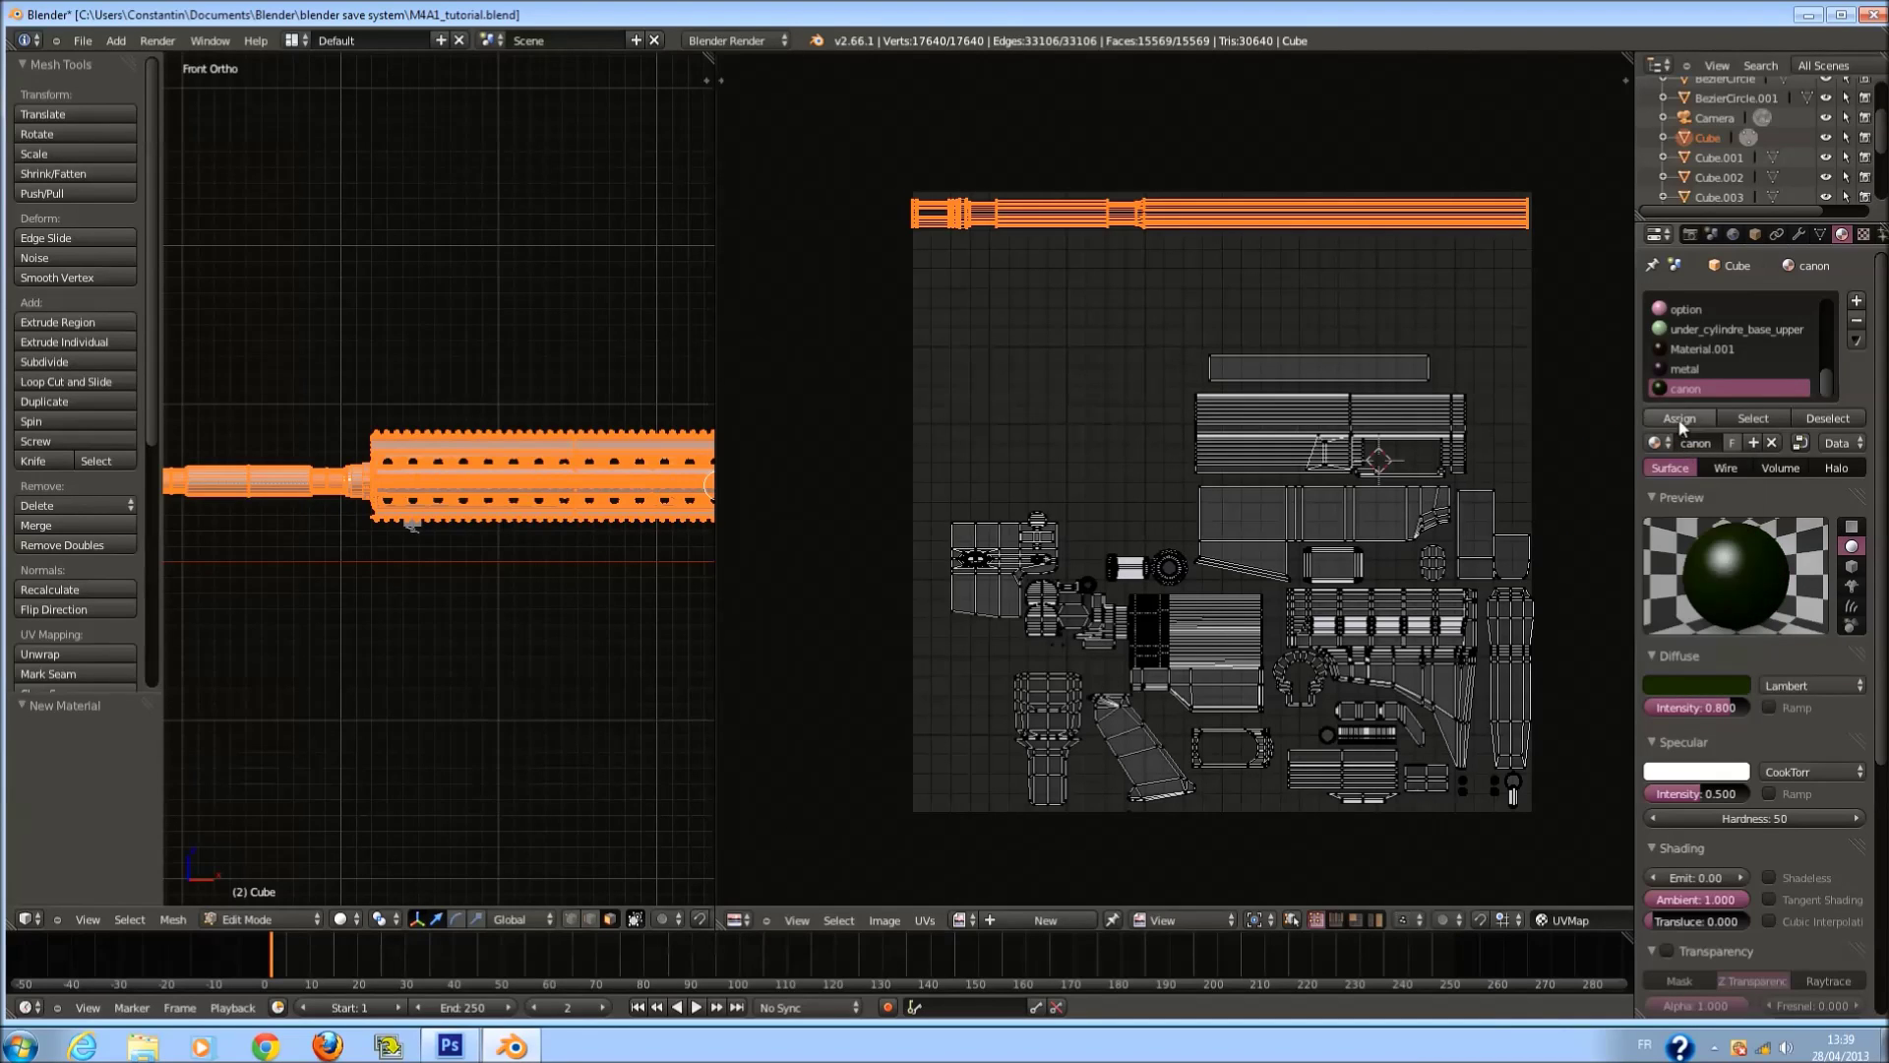
left_click(1680, 420)
Select only the linked parts of the barrel, assign the canon material to them, and return to object mode.
scroll(502, 532, "down", 2)
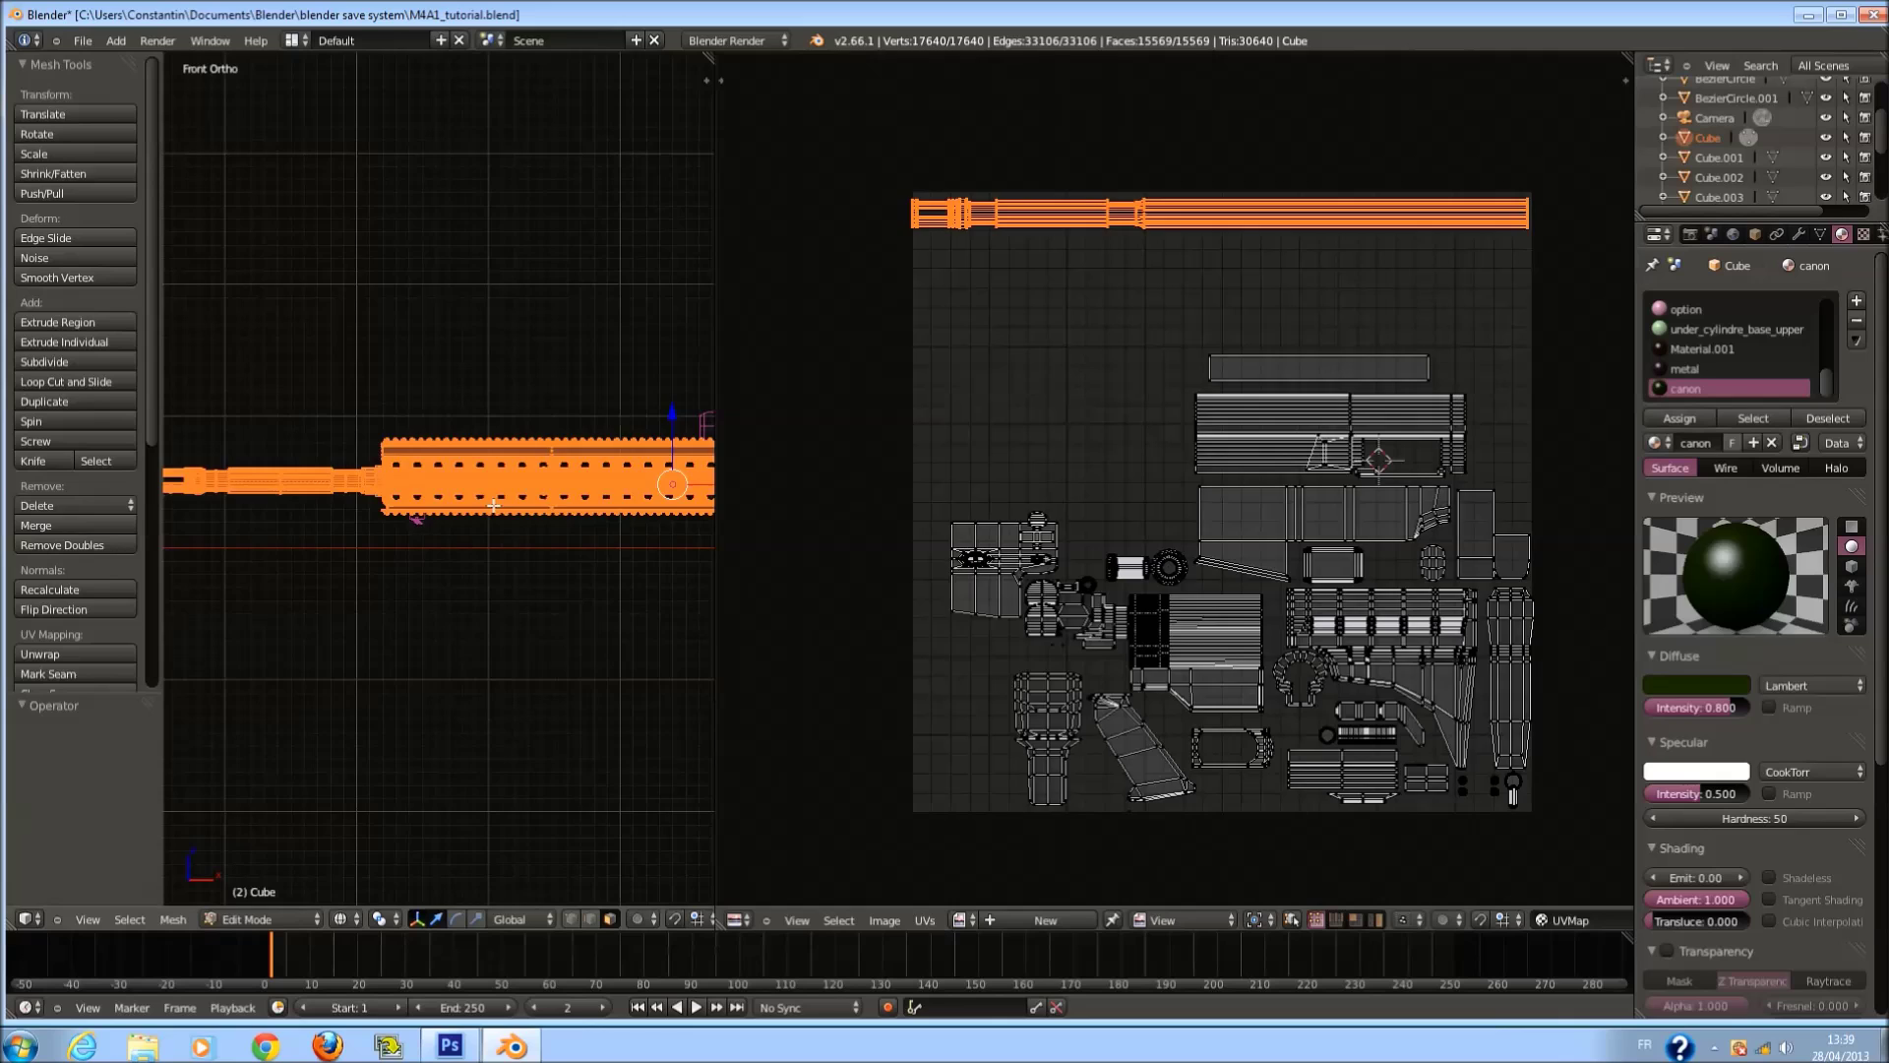
key("a")
right_click(350, 477)
key("l")
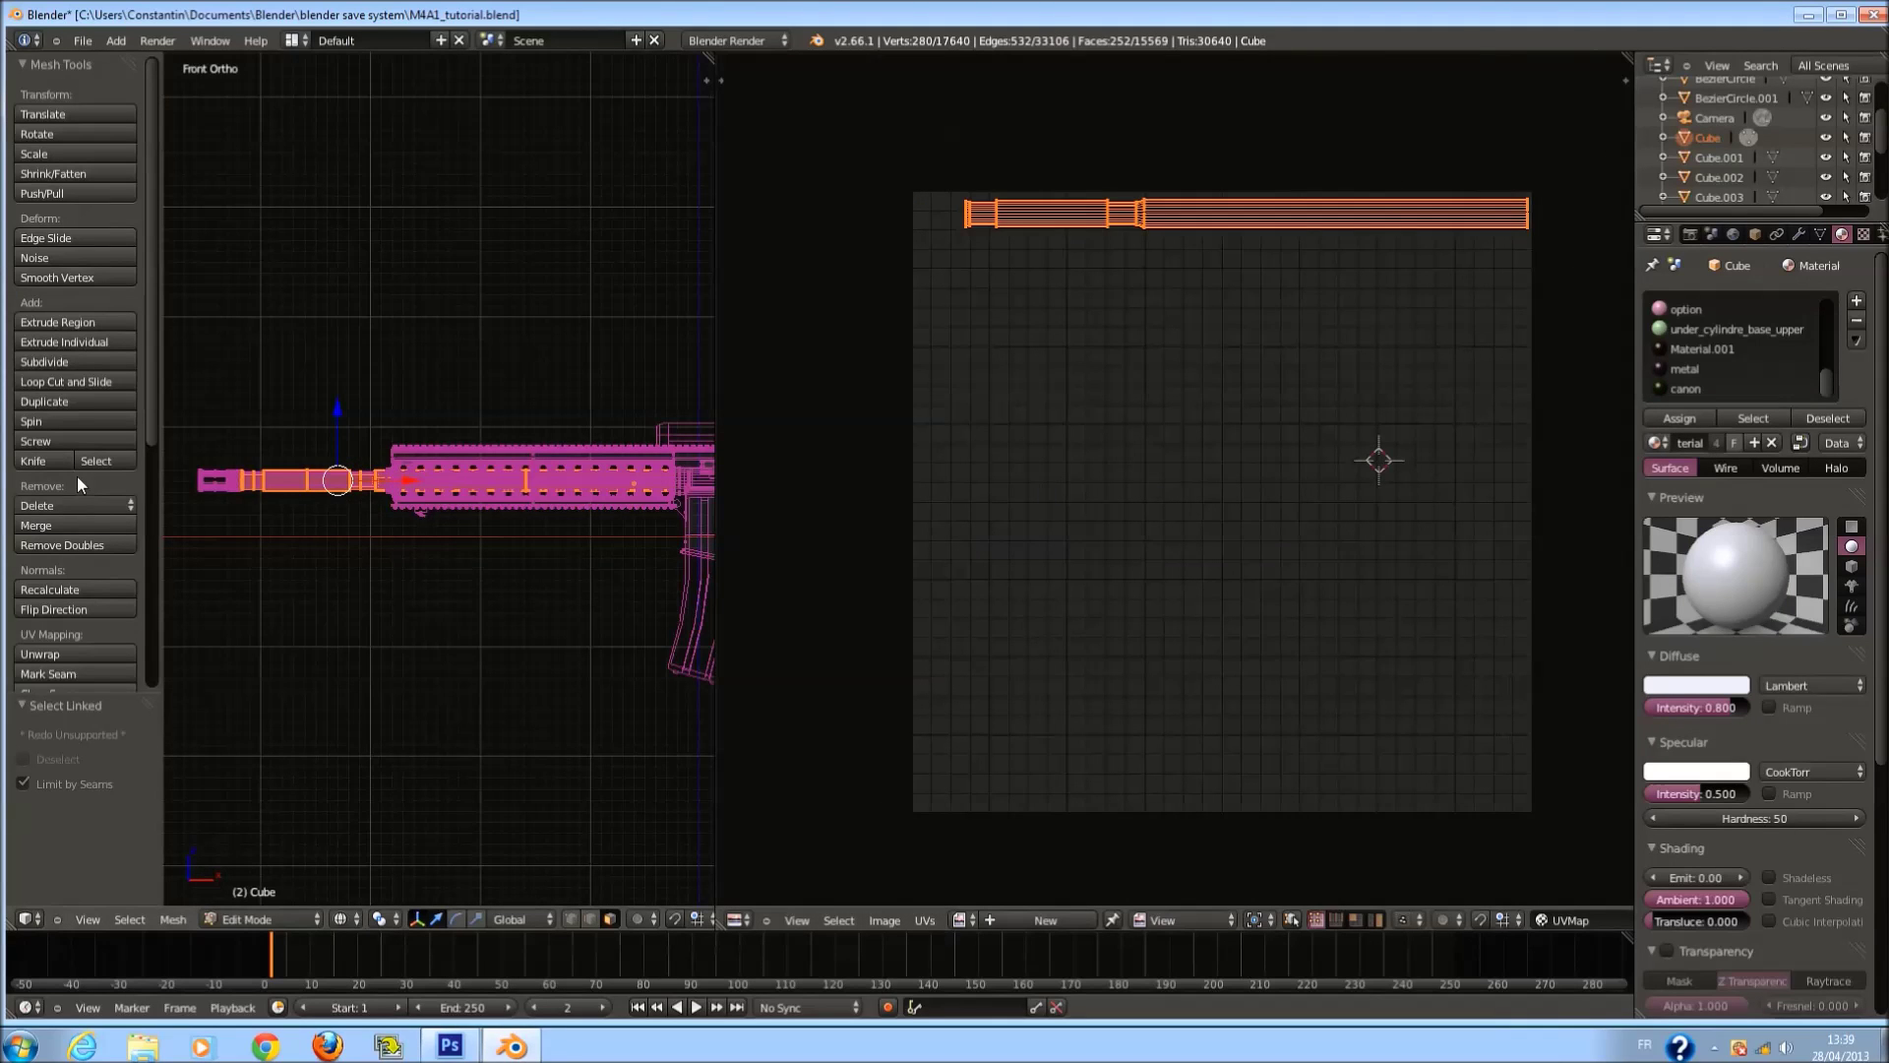
key("l")
key("KP_Decimal")
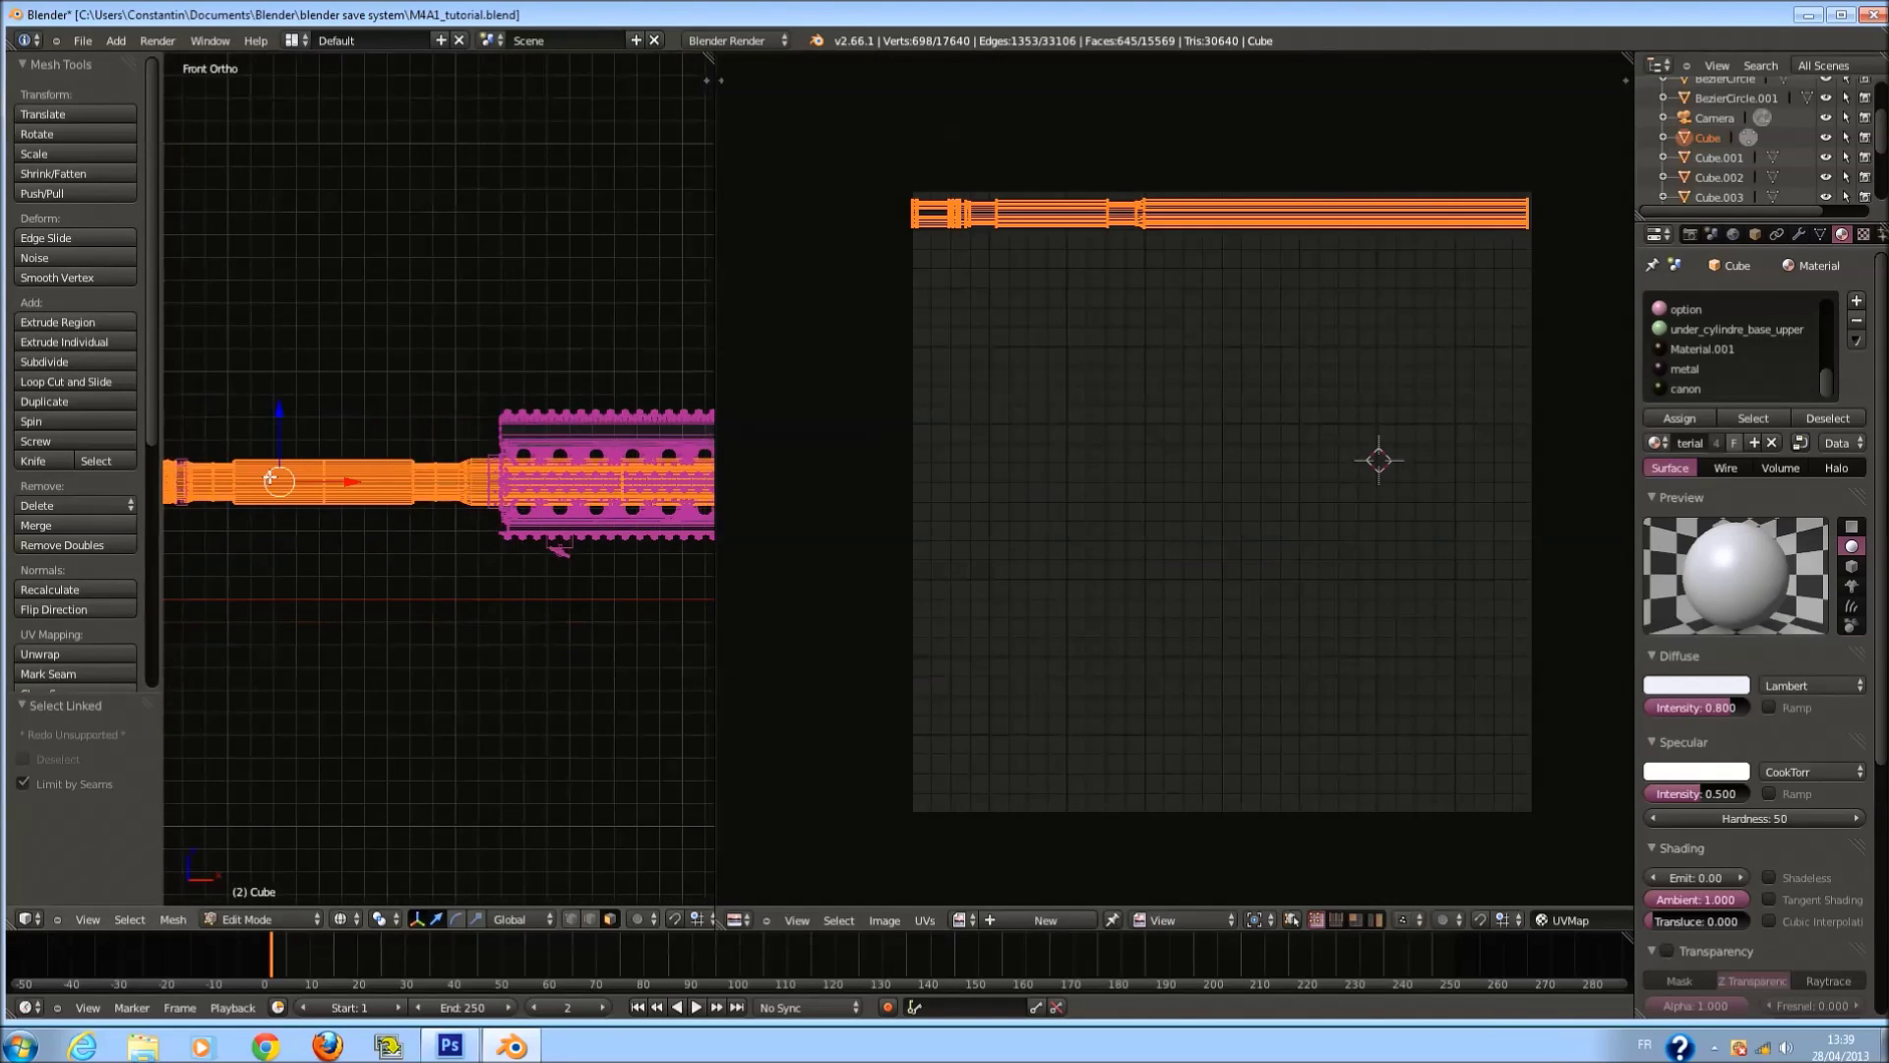
left_click(1765, 392)
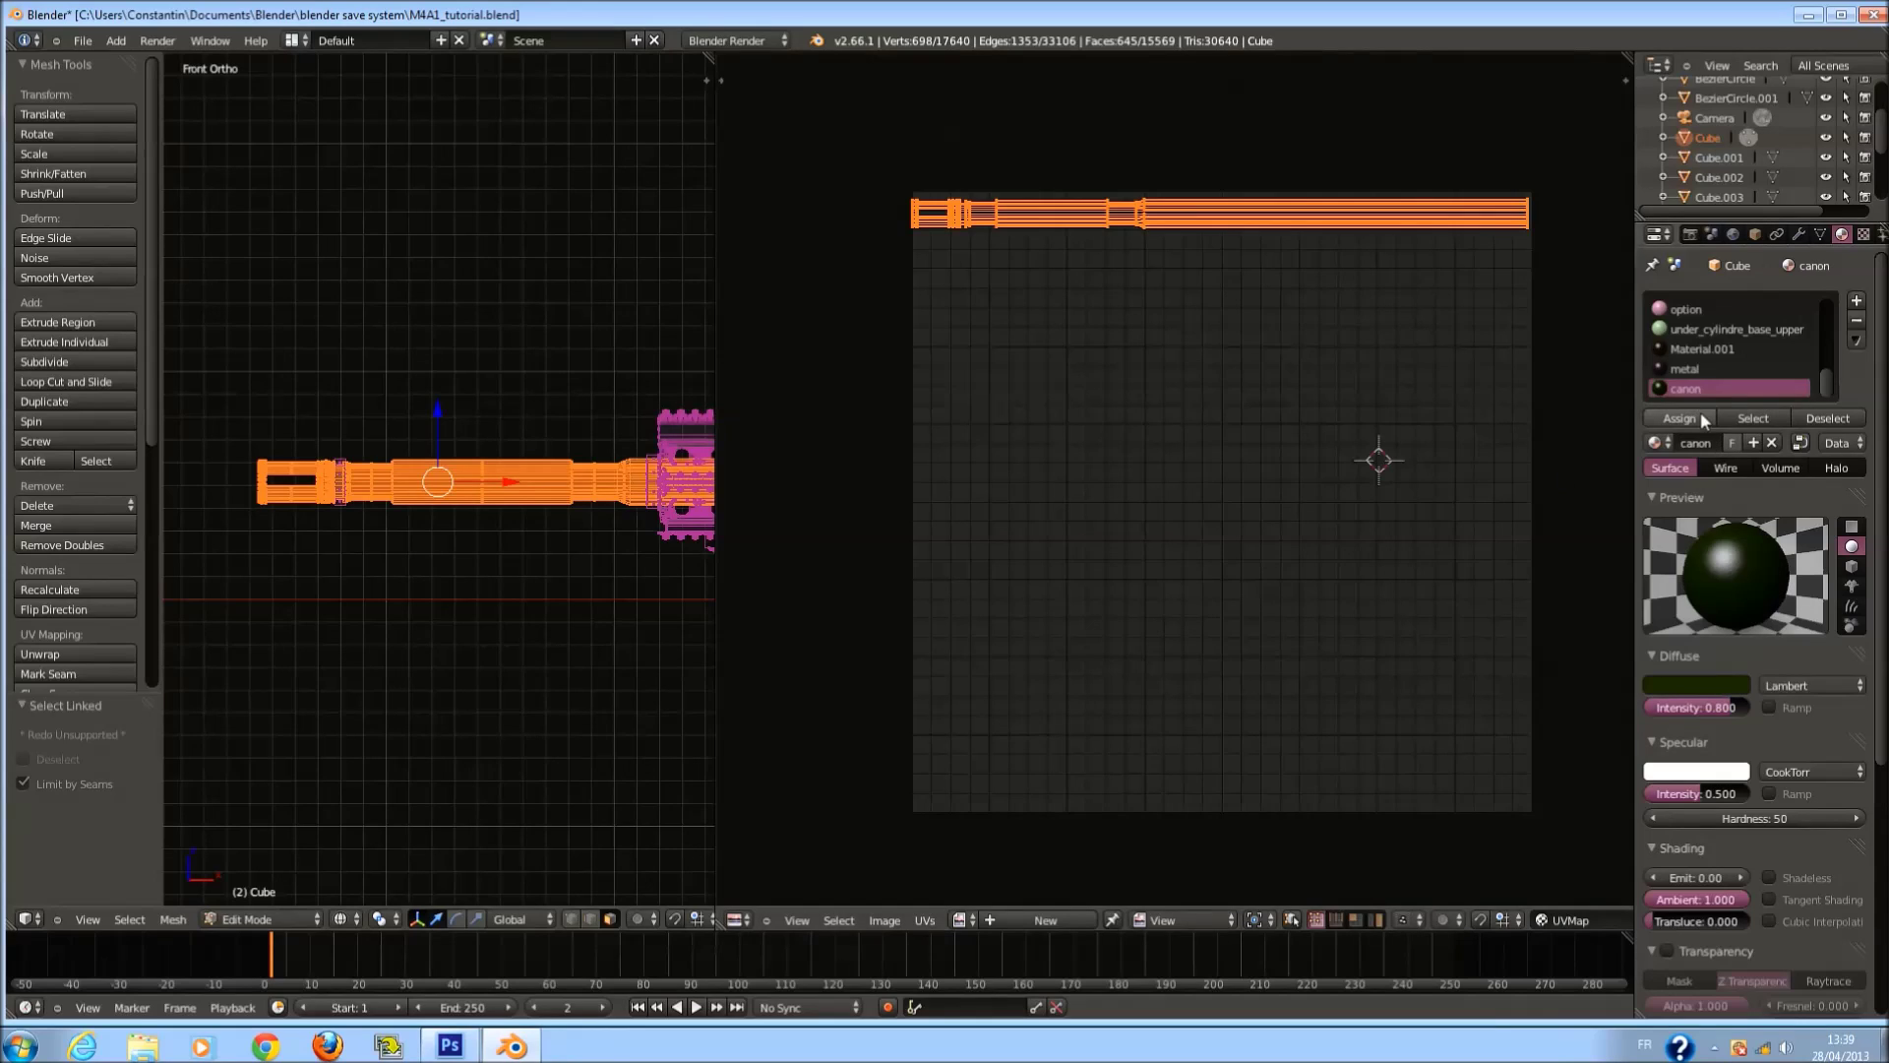
key("Tab")
scroll(655, 517, "up", 3)
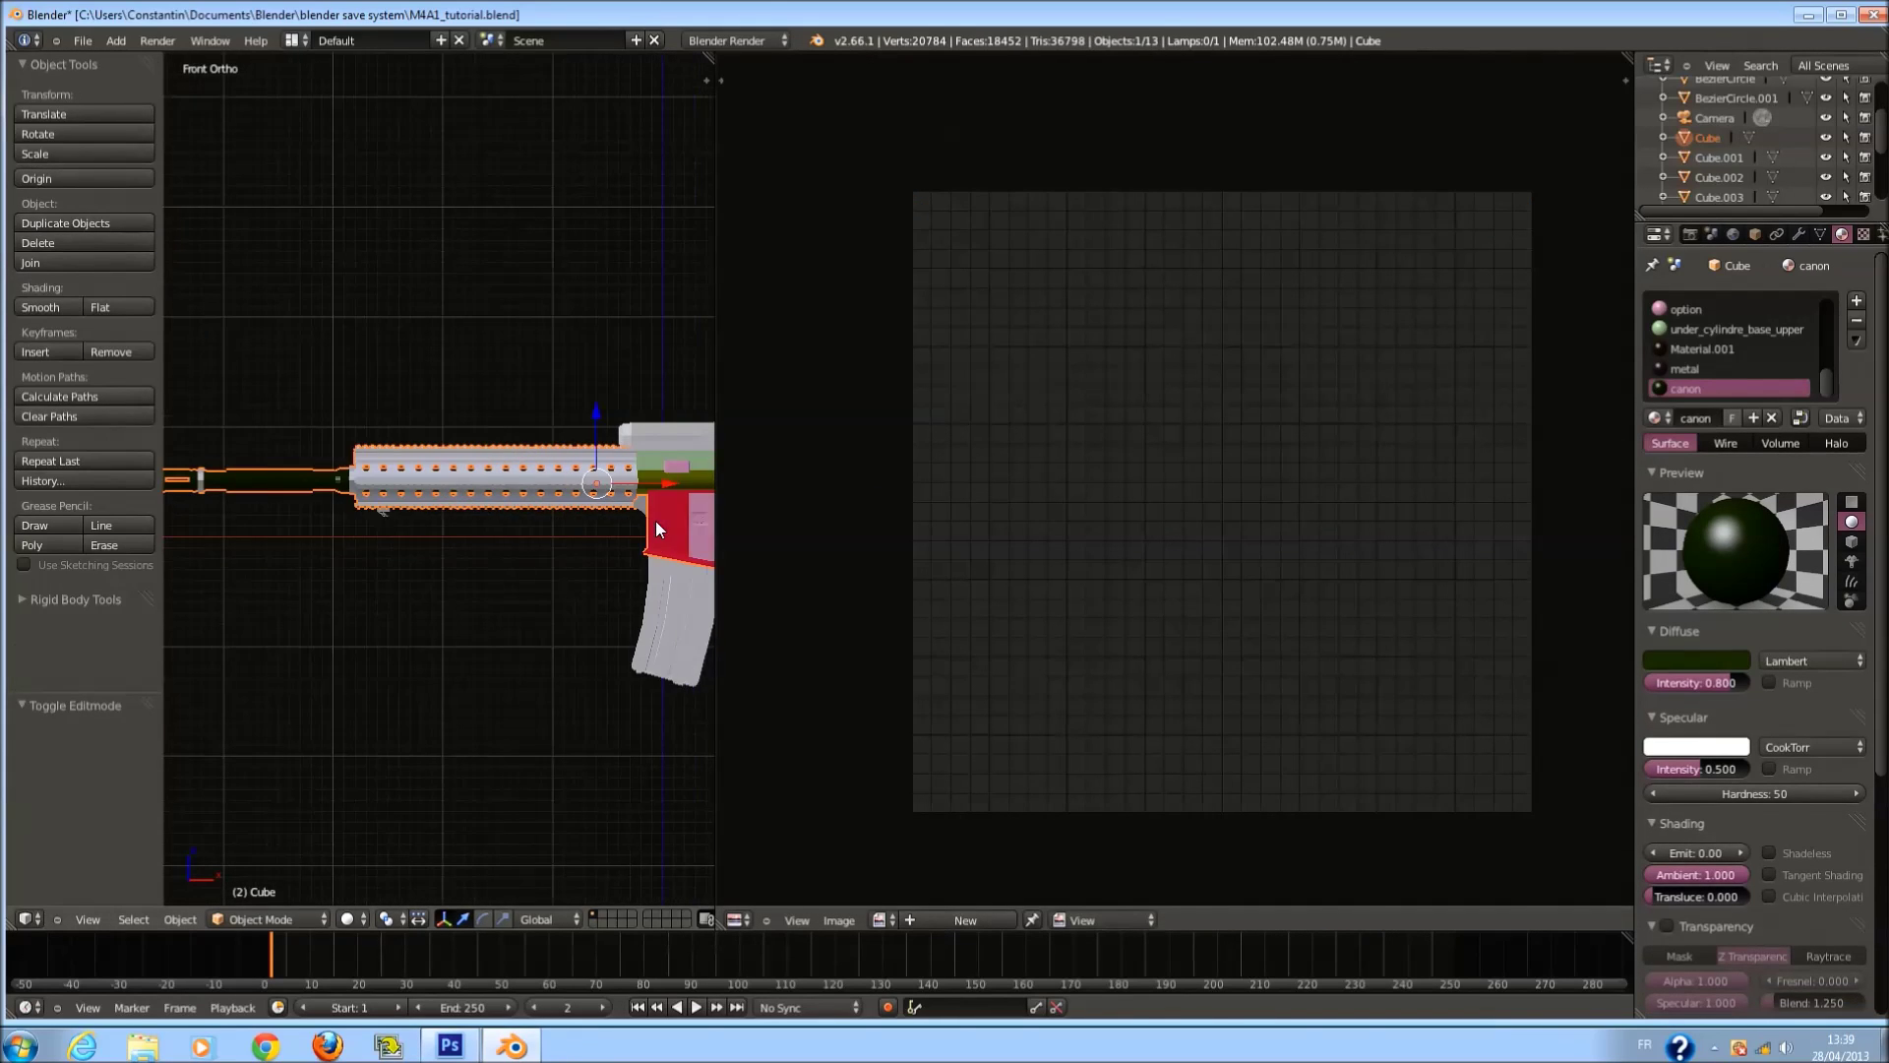
Widen the 3D view and assign the canon material to the linked light-coloured ring just behind the muzzle in edit mode.
left_click_drag(715, 521, 1163, 531)
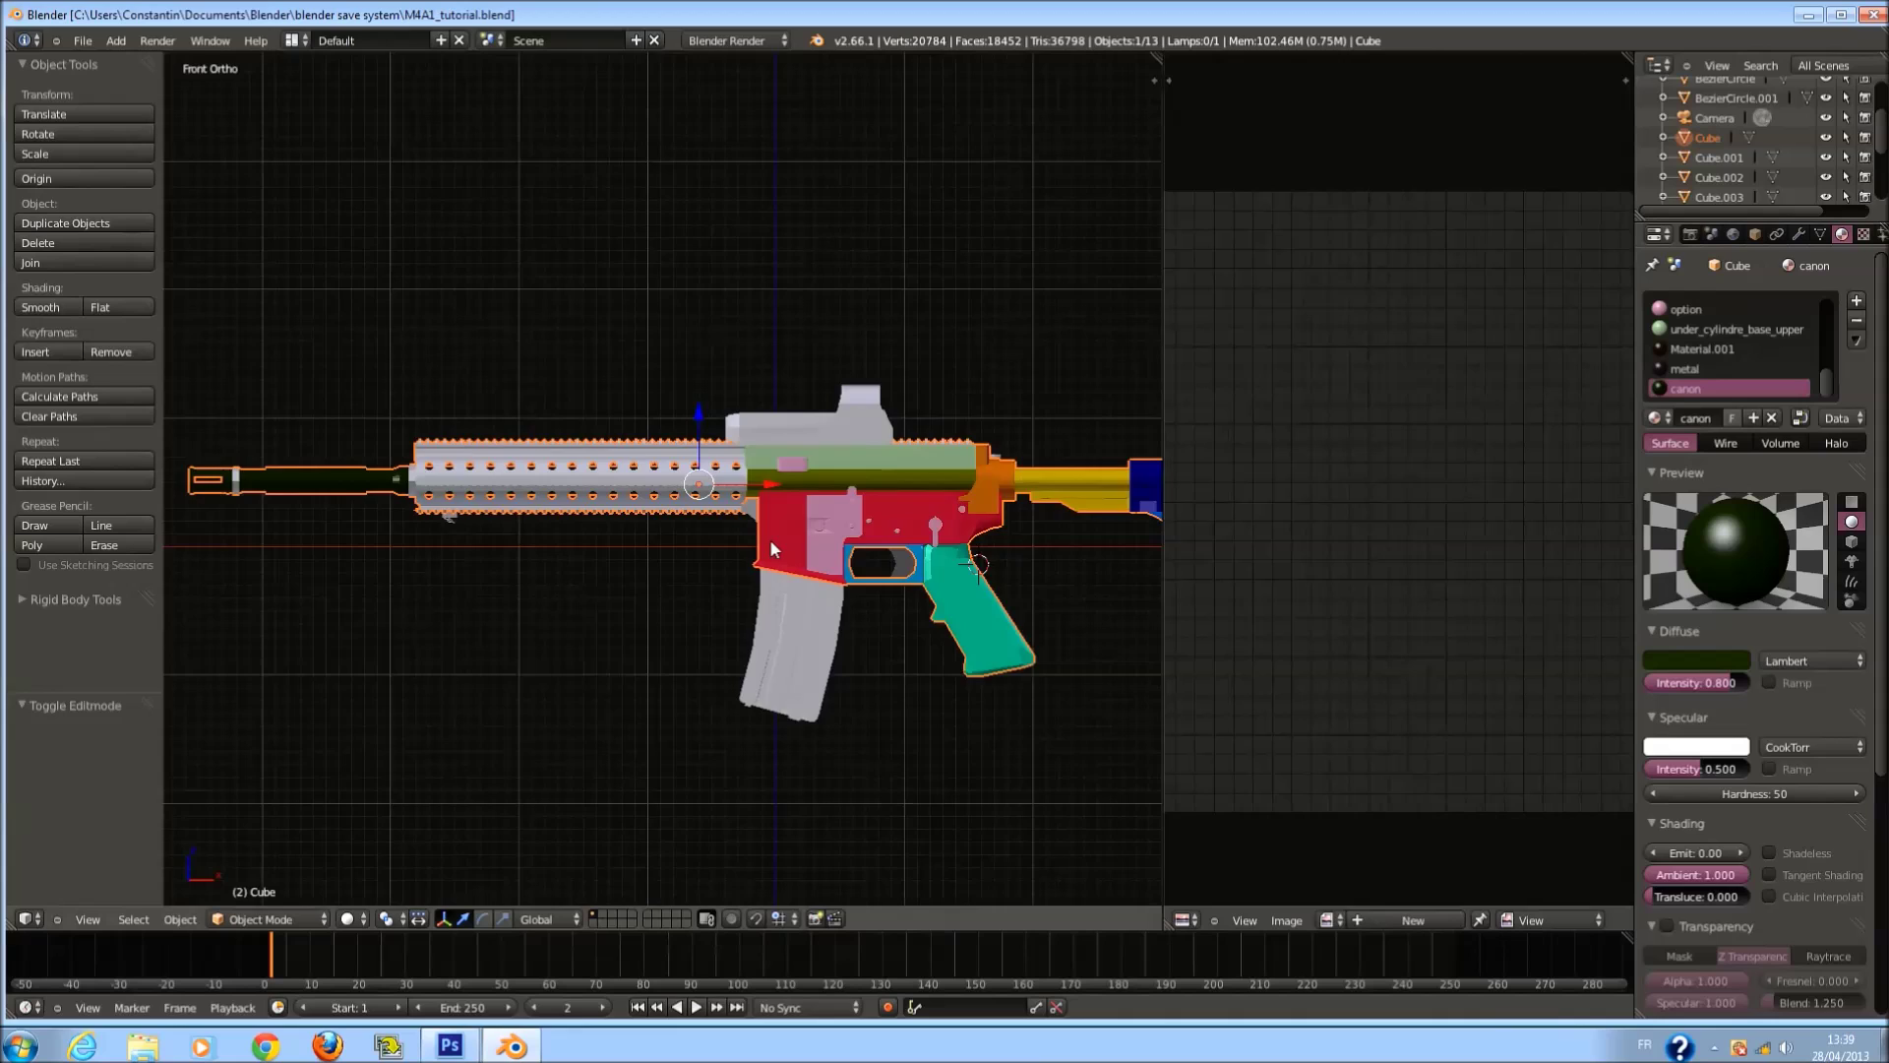
scroll(421, 536, "up", 5)
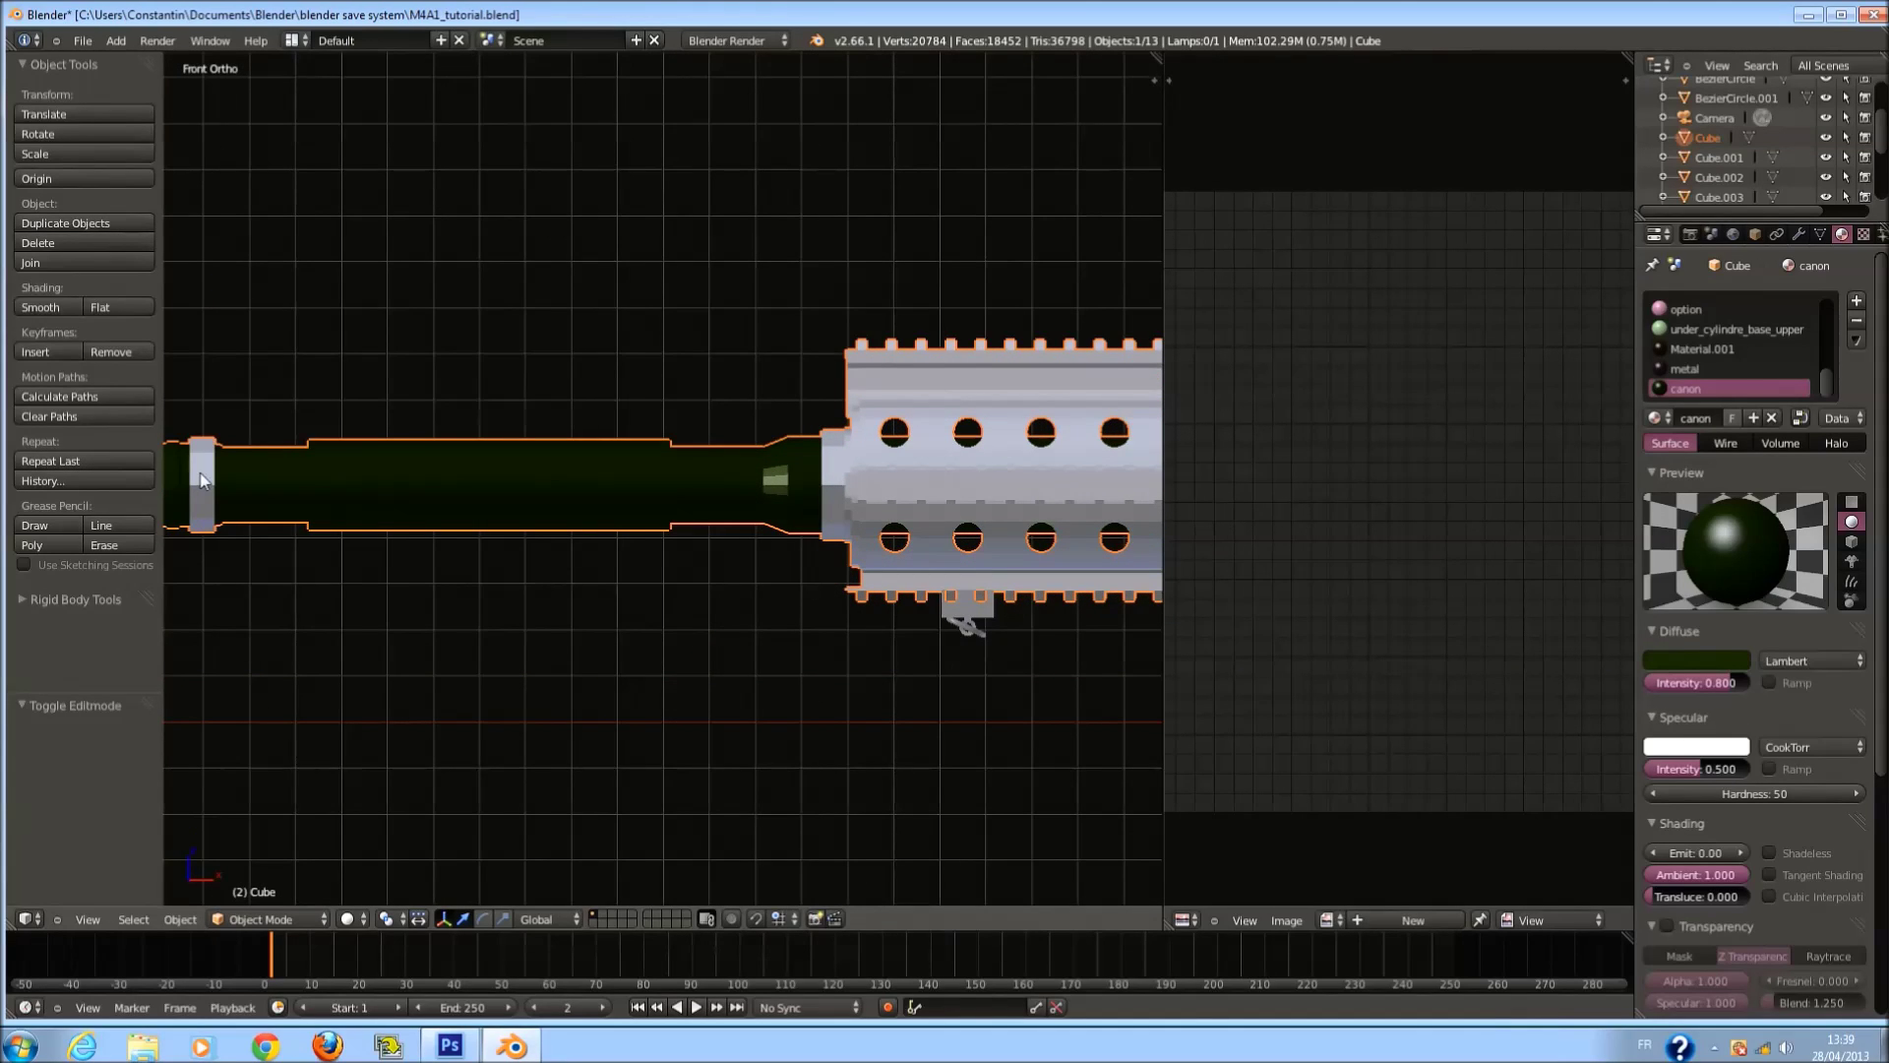
key("Tab")
scroll(226, 477, "down", 1)
right_click(279, 471)
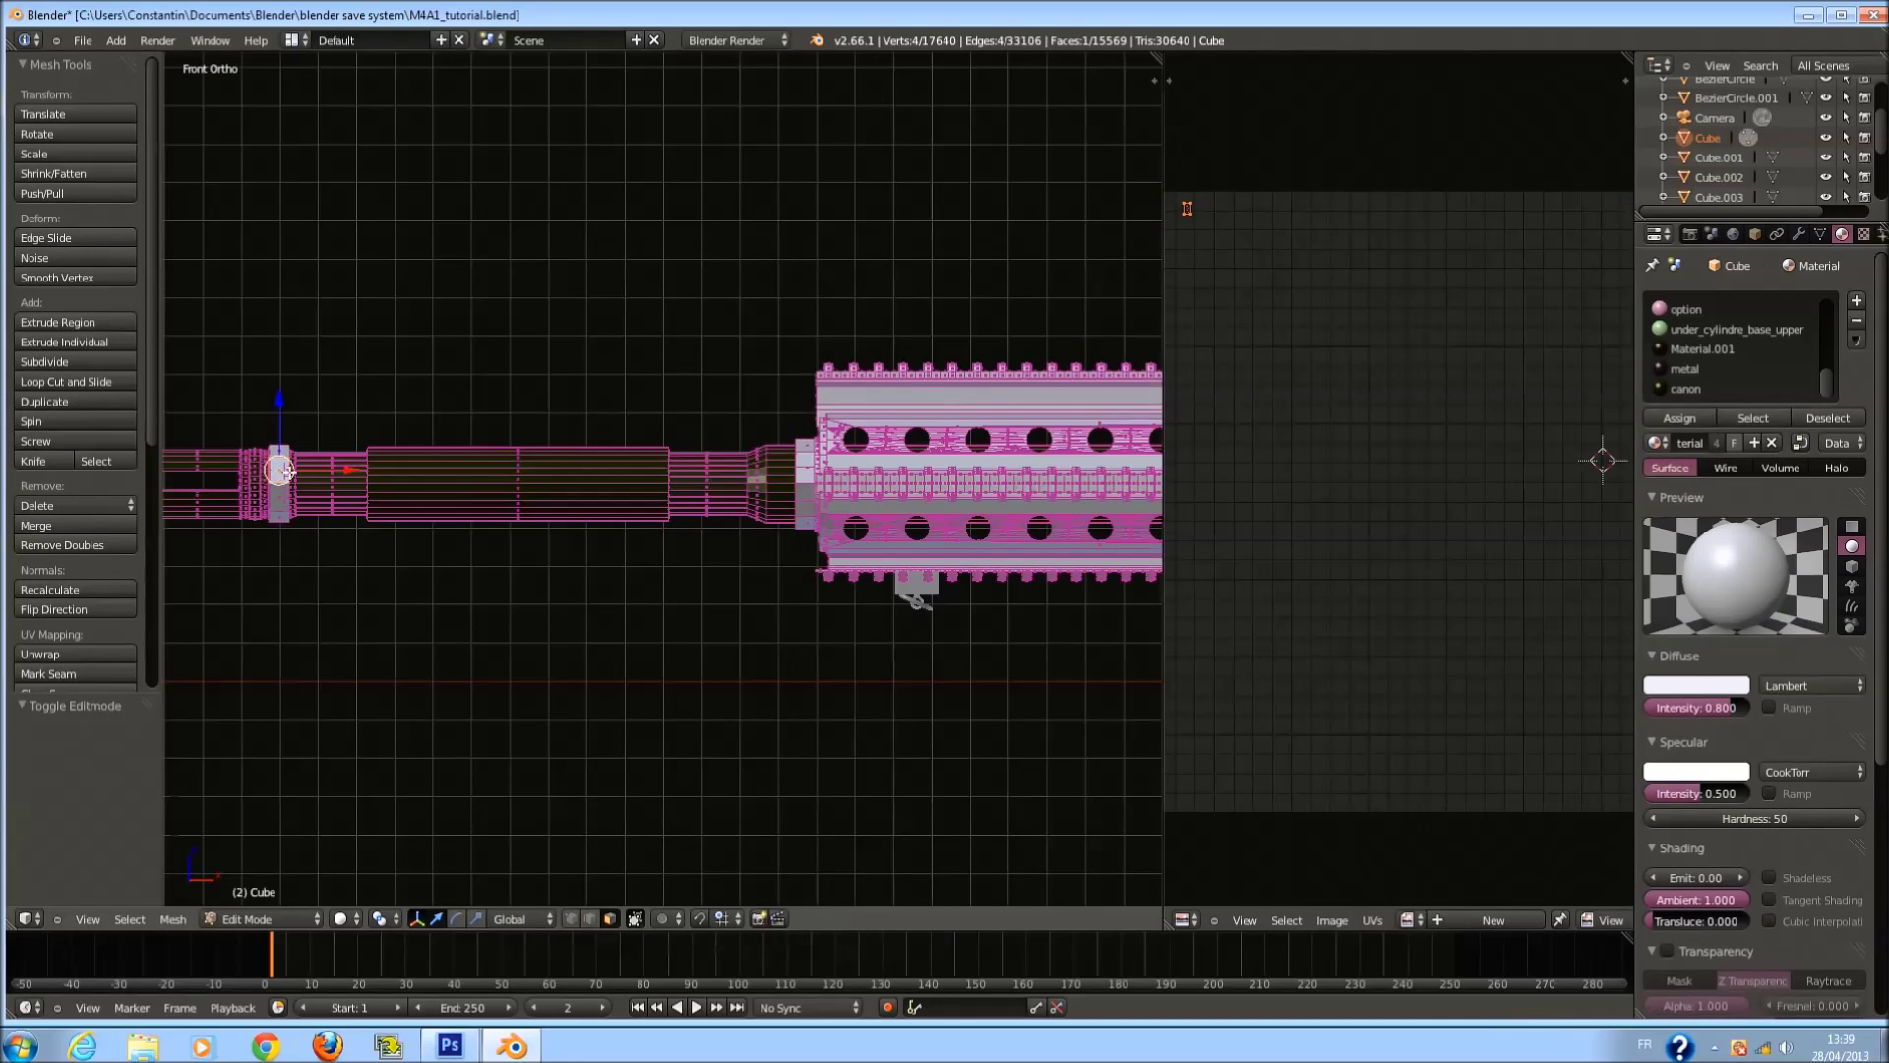
key("l")
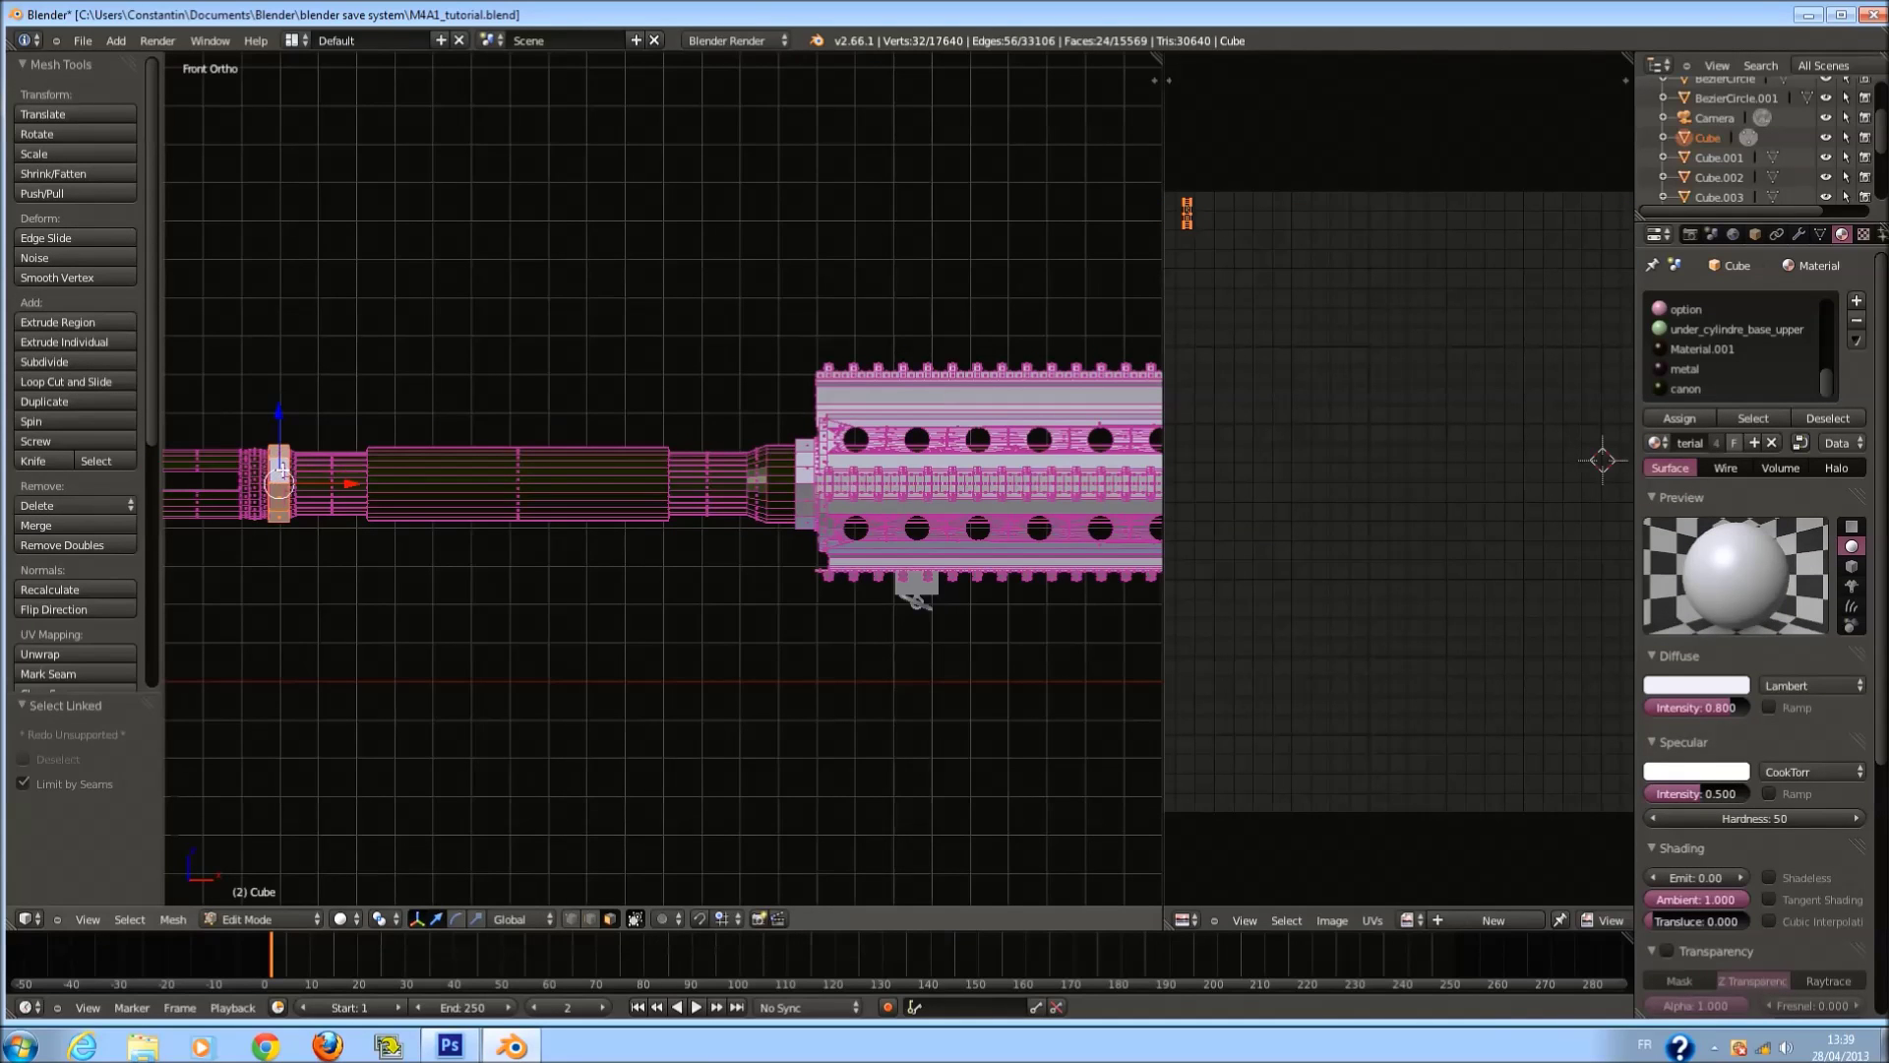
scroll(398, 489, "down", 2)
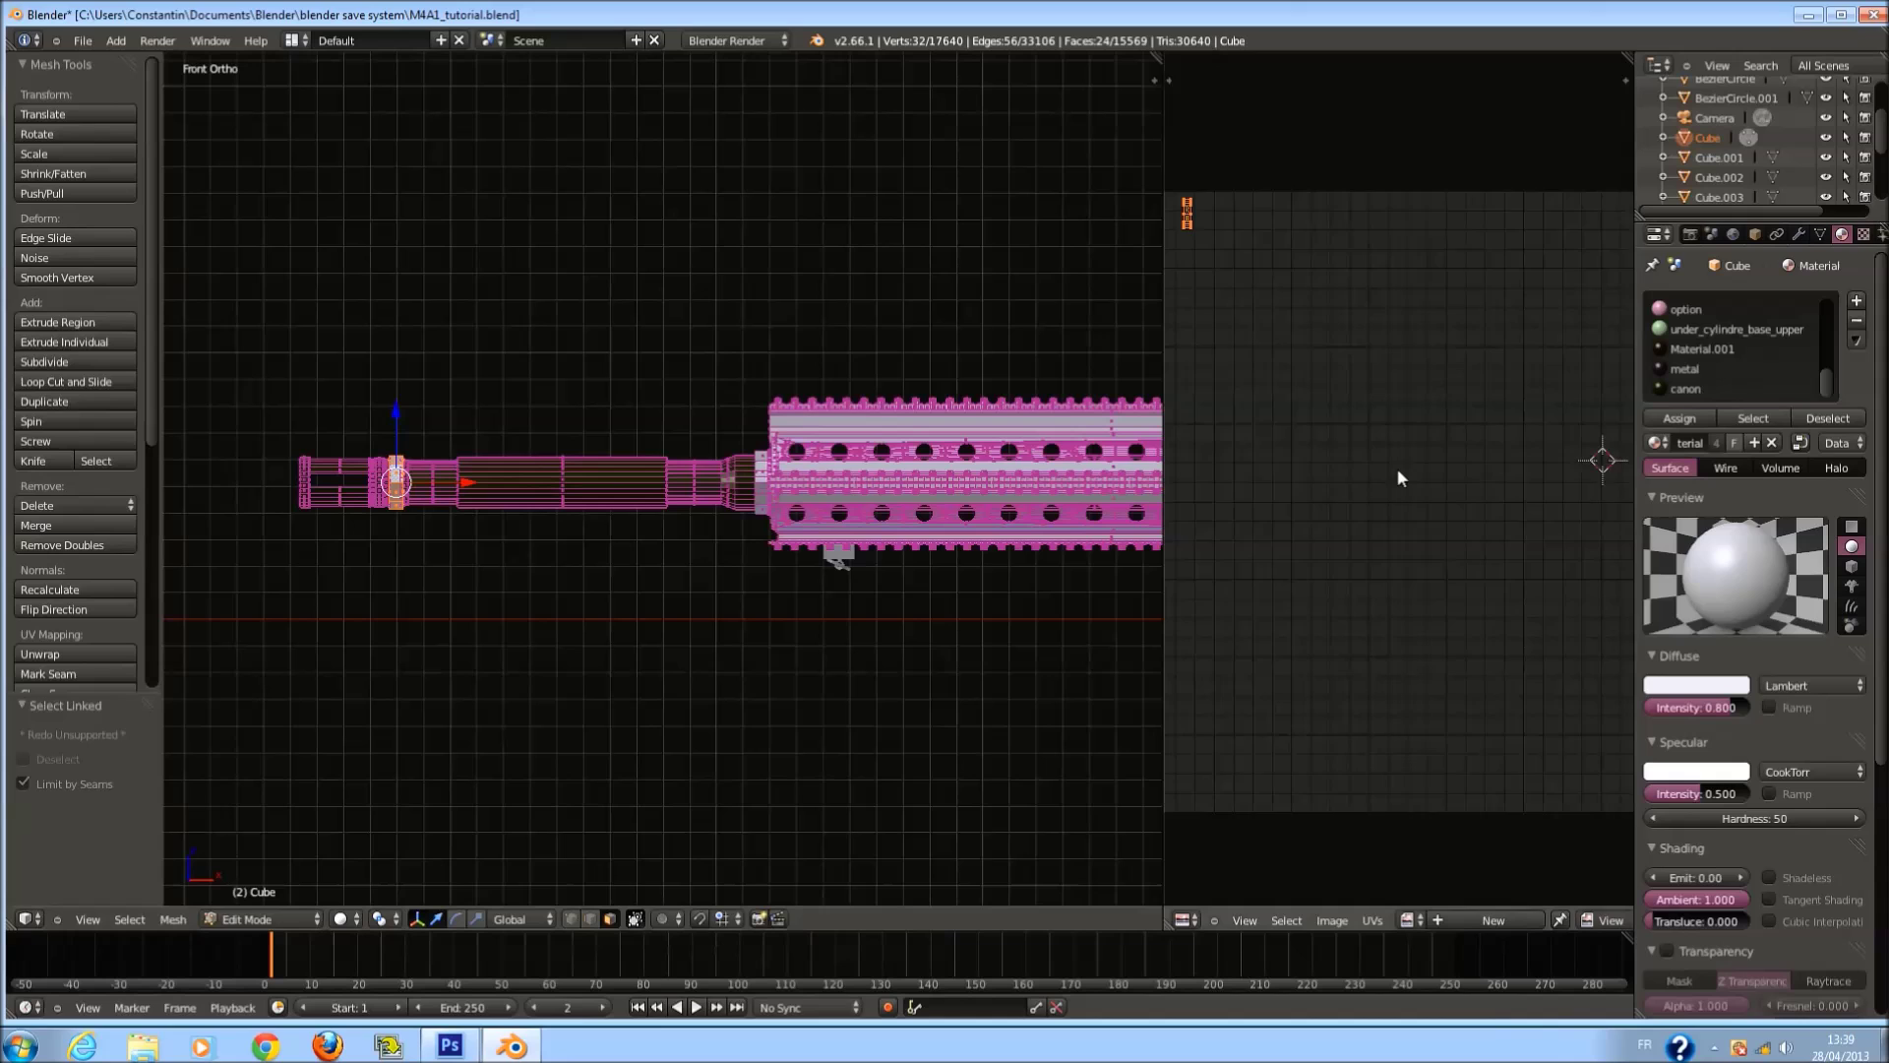
left_click(1702, 389)
left_click(1707, 421)
scroll(845, 500, "down", 3)
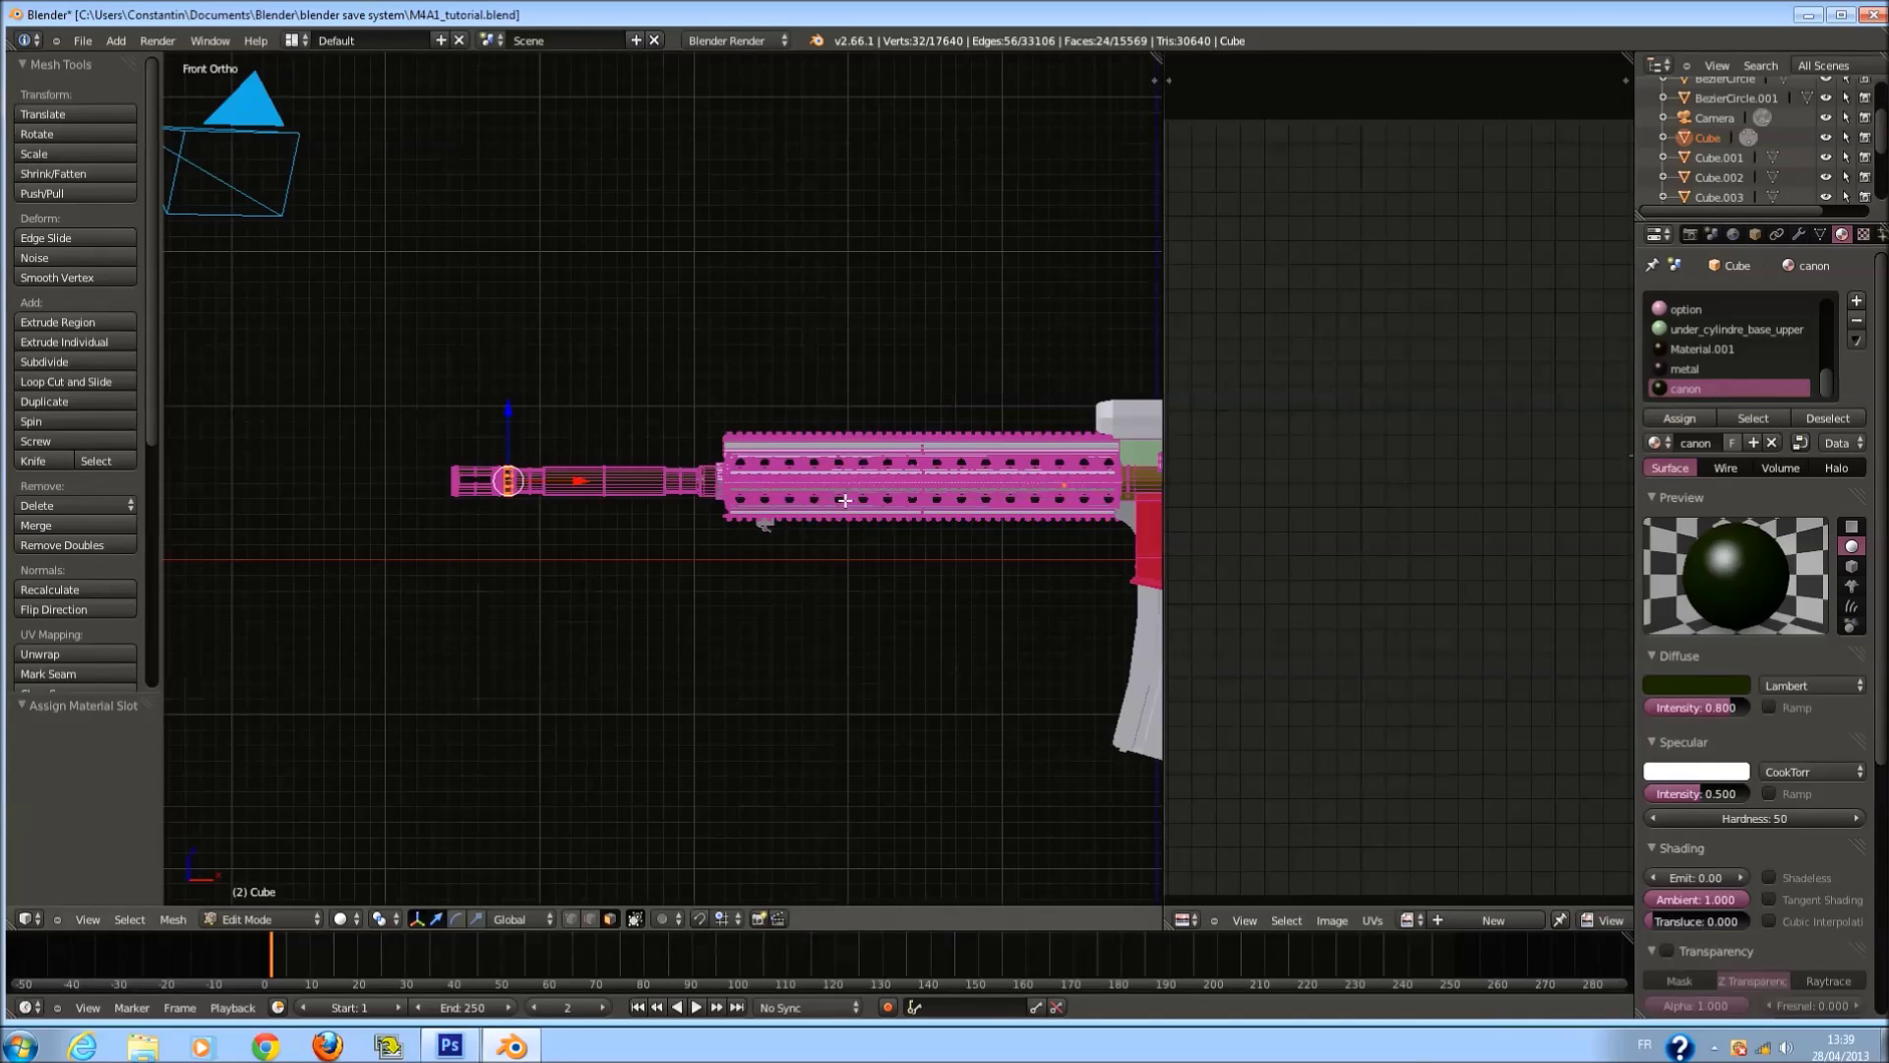
Return to object mode, check the barrel's colour up to the handguard, and save the file.
key("Tab")
scroll(715, 497, "up", 5)
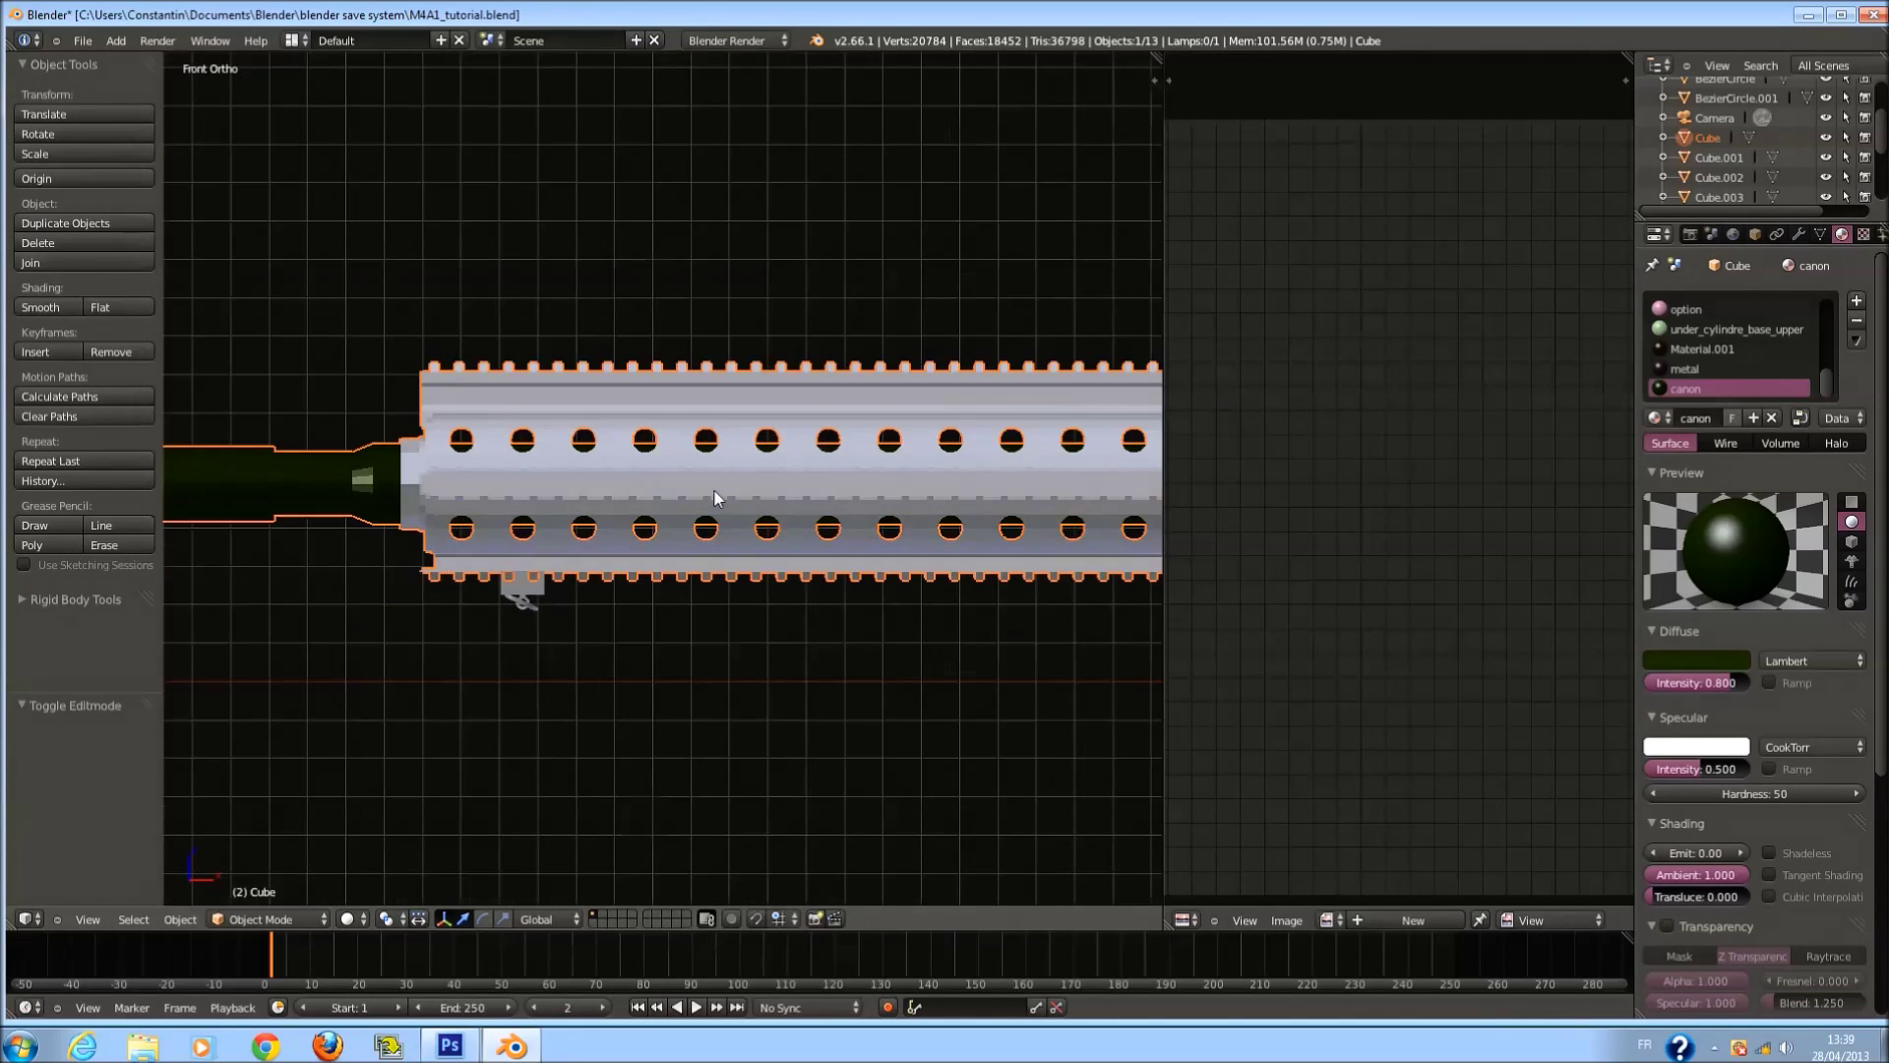
scroll(694, 557, "down", 3)
key("ctrl+s")
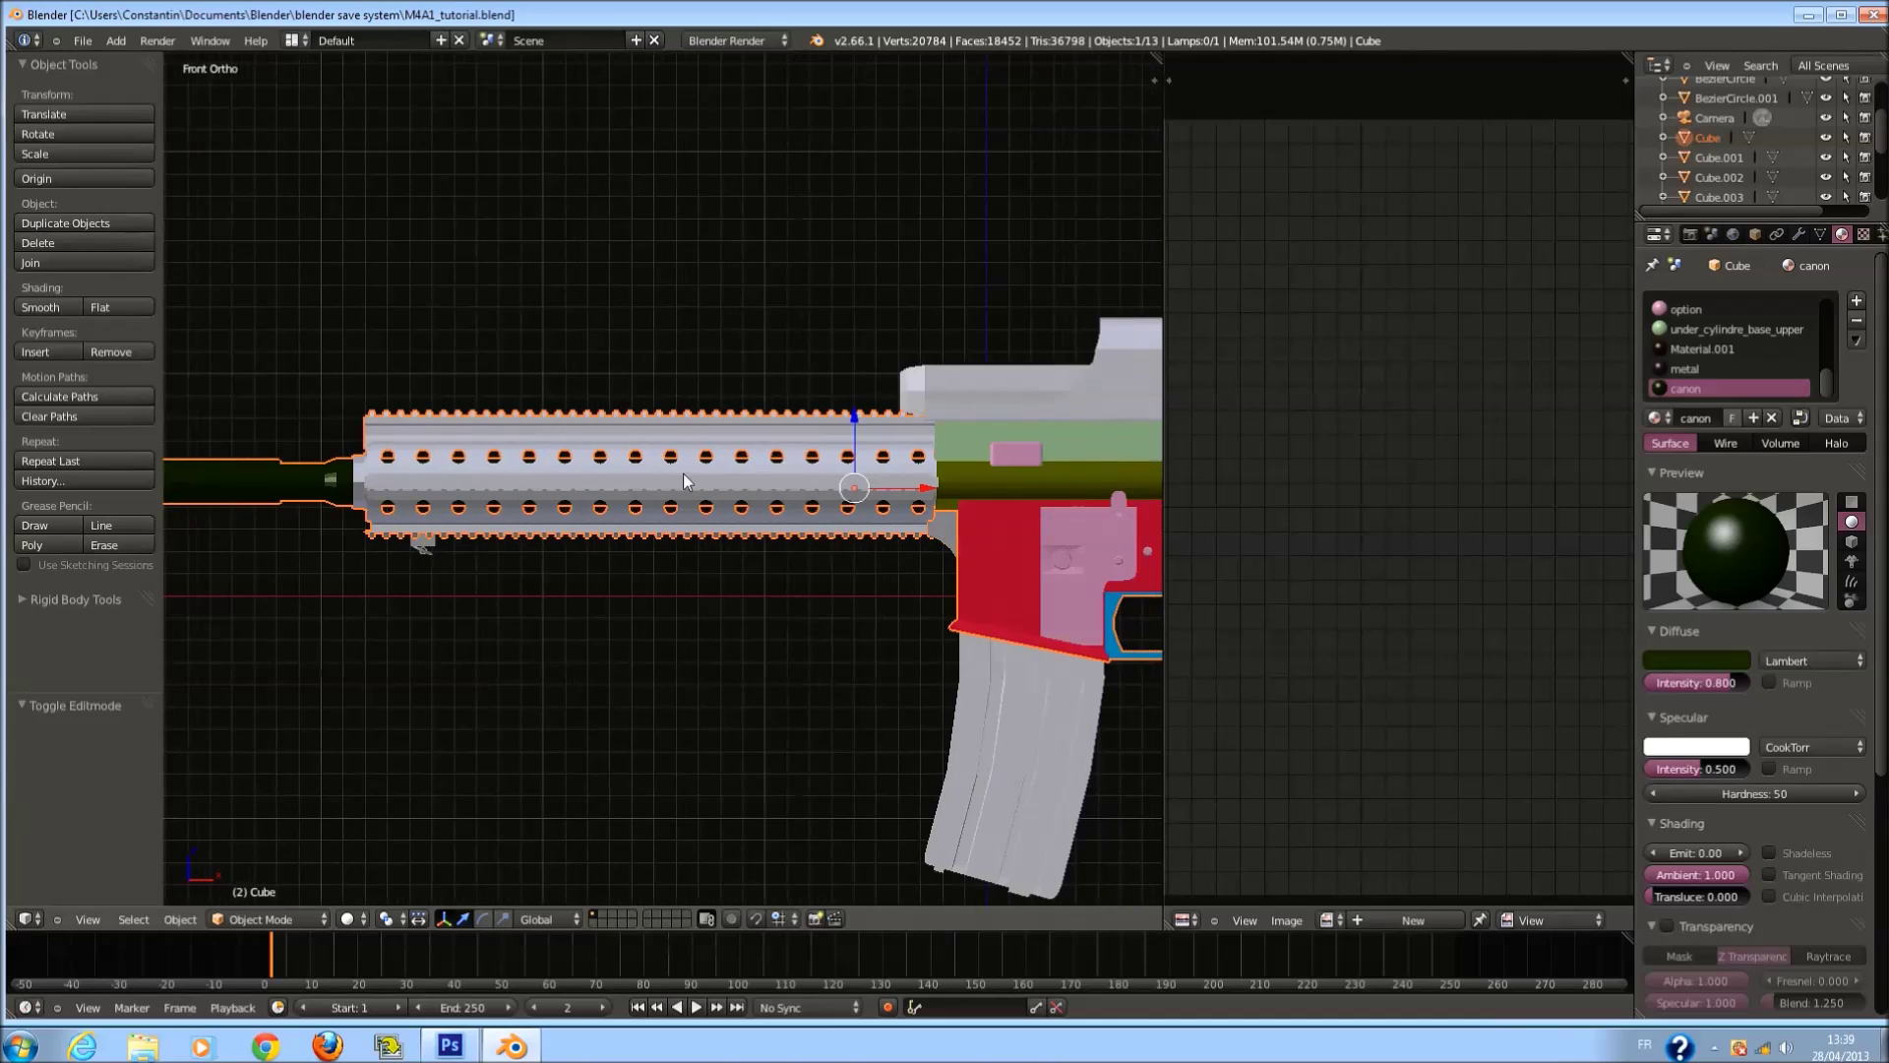
Select the handguard's linked upper rail in edit mode and view it from the top.
key("g")
right_click(692, 419)
key("Tab")
scroll(691, 423, "up", 3)
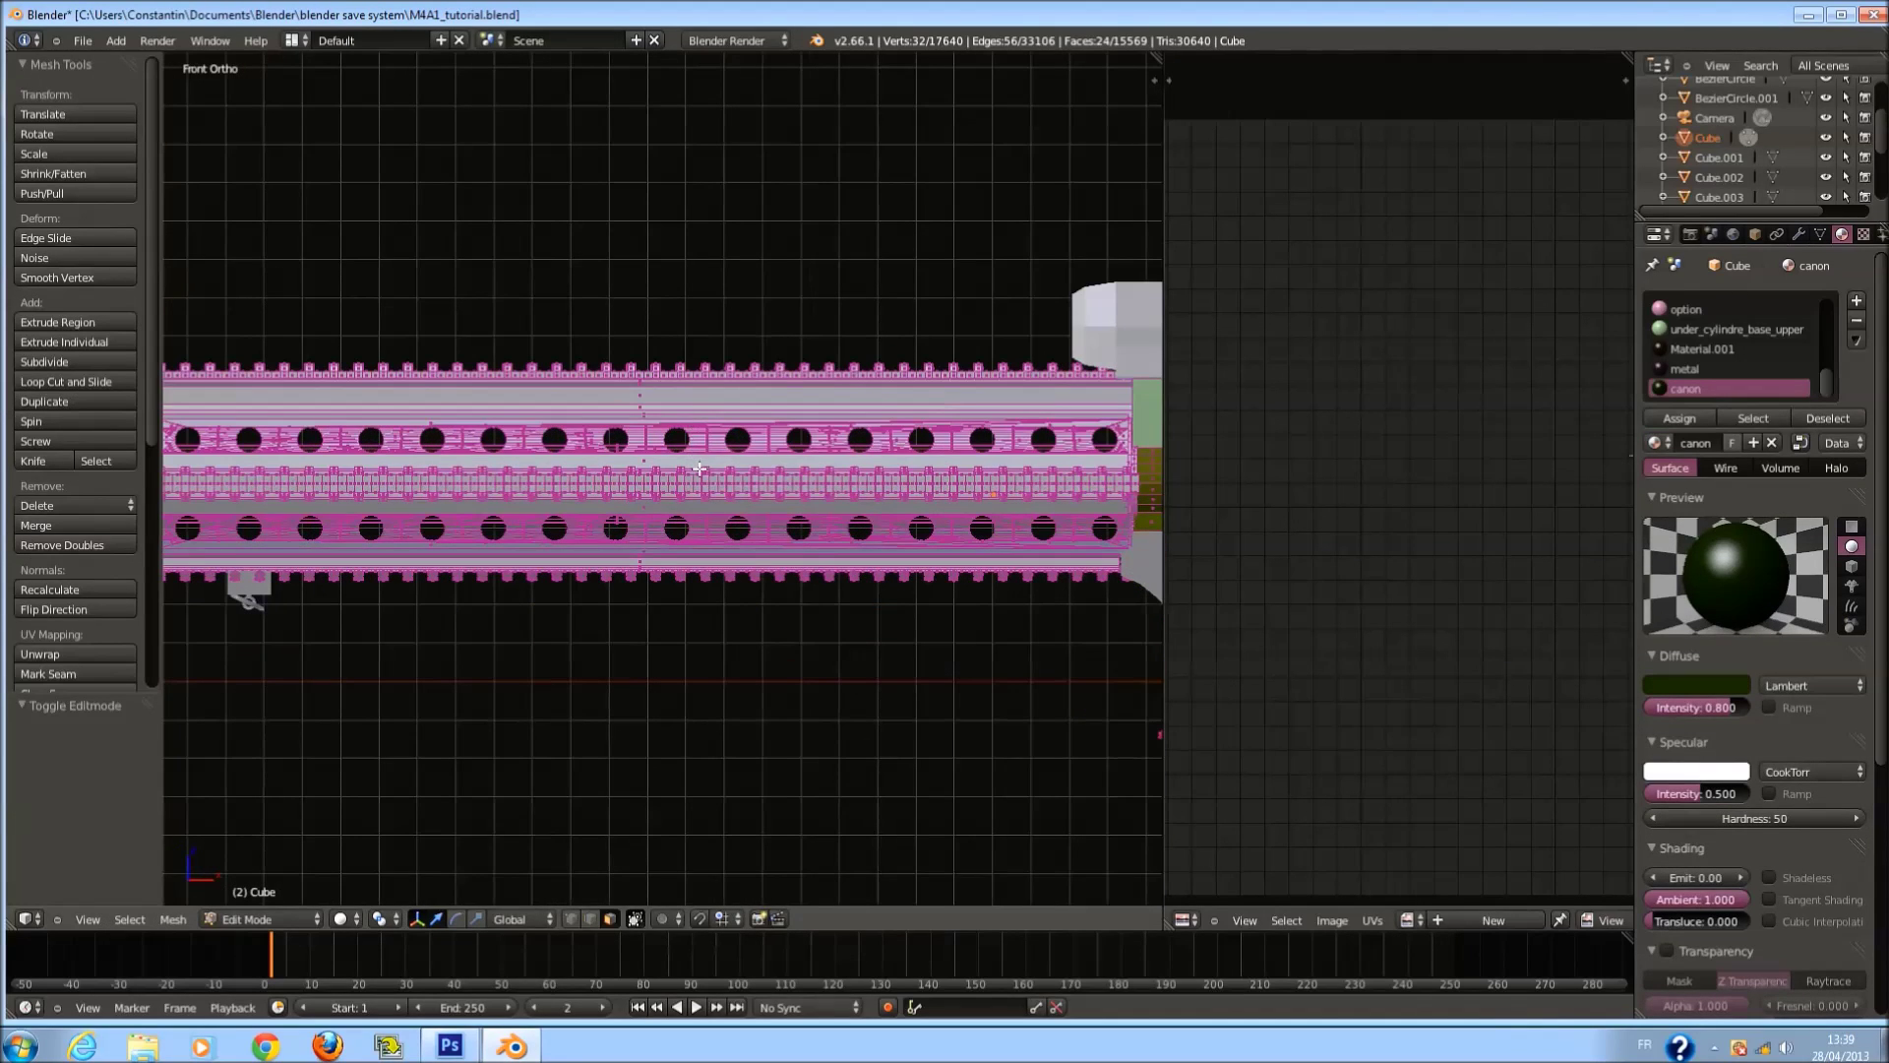
right_click(748, 371)
key("l")
scroll(739, 410, "down", 1)
key("KP_7")
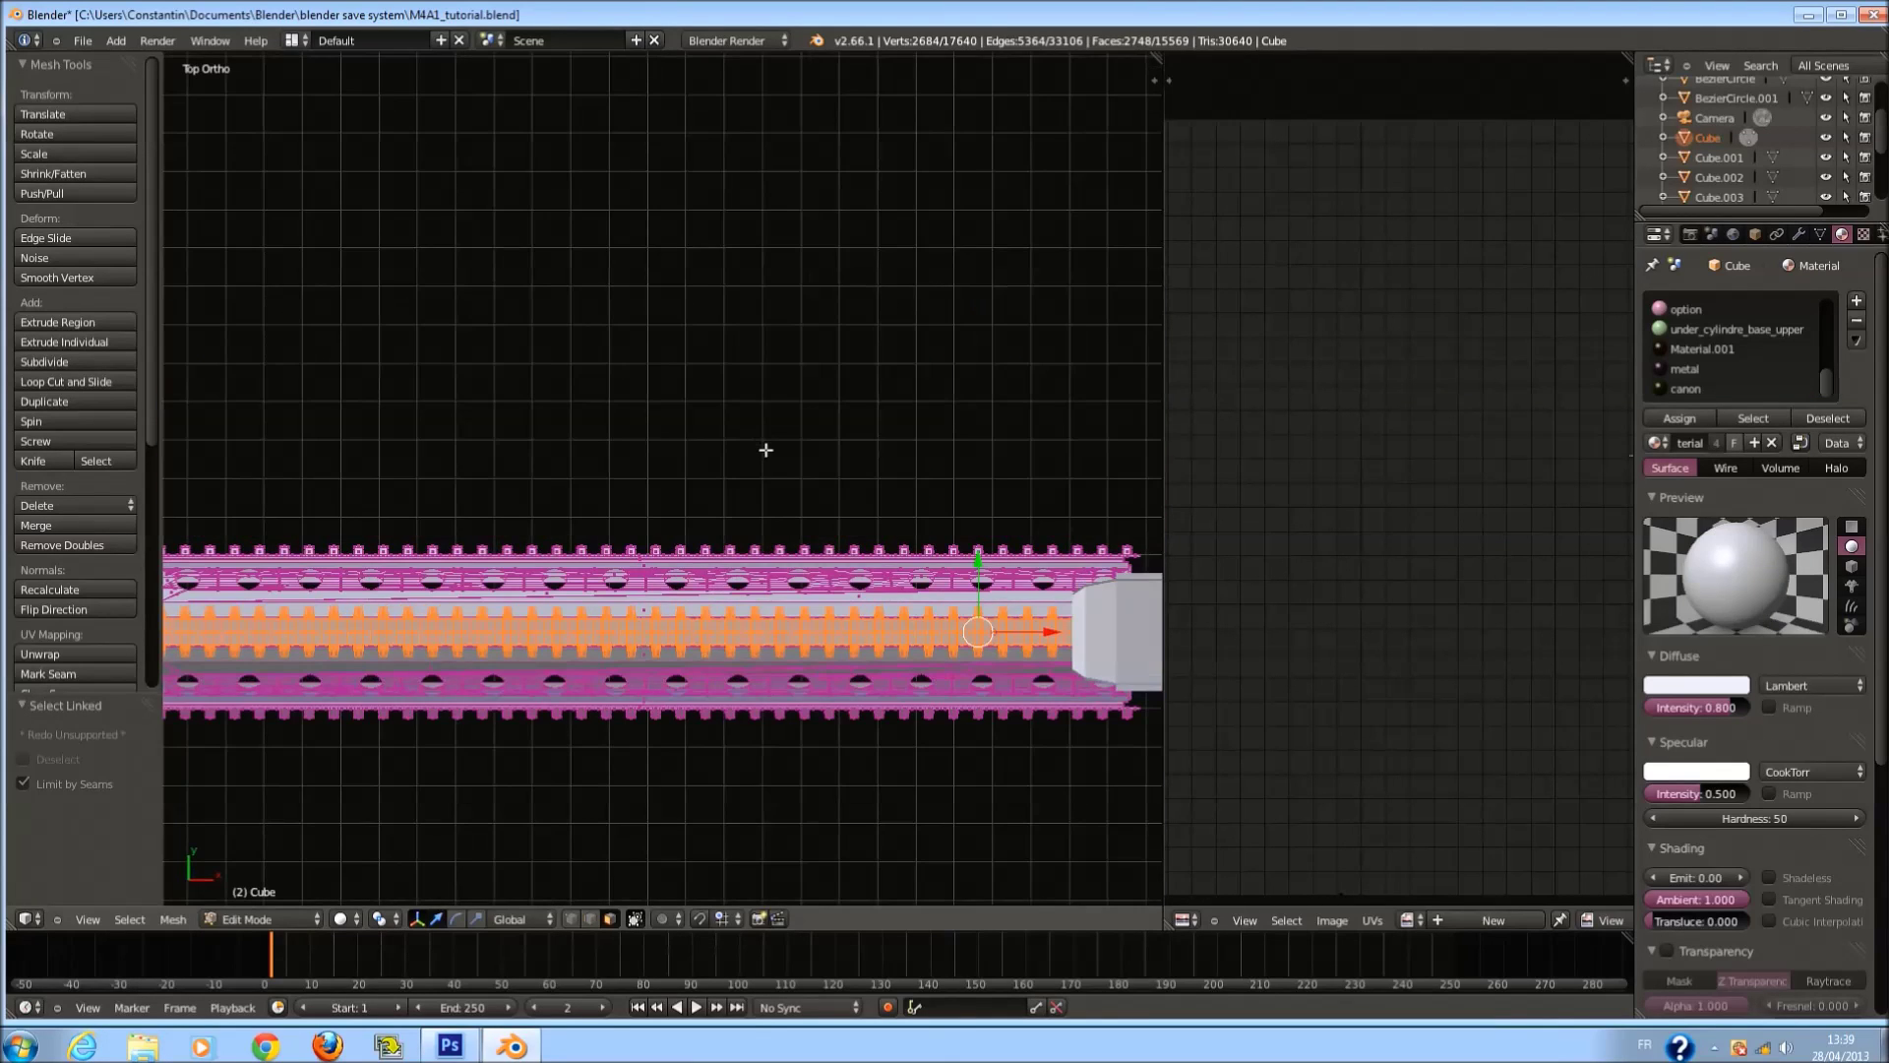
Try to unwrap the handguard's upper rail with Project From View (Bounds) and select its whole UV island.
key("u")
left_click(777, 616)
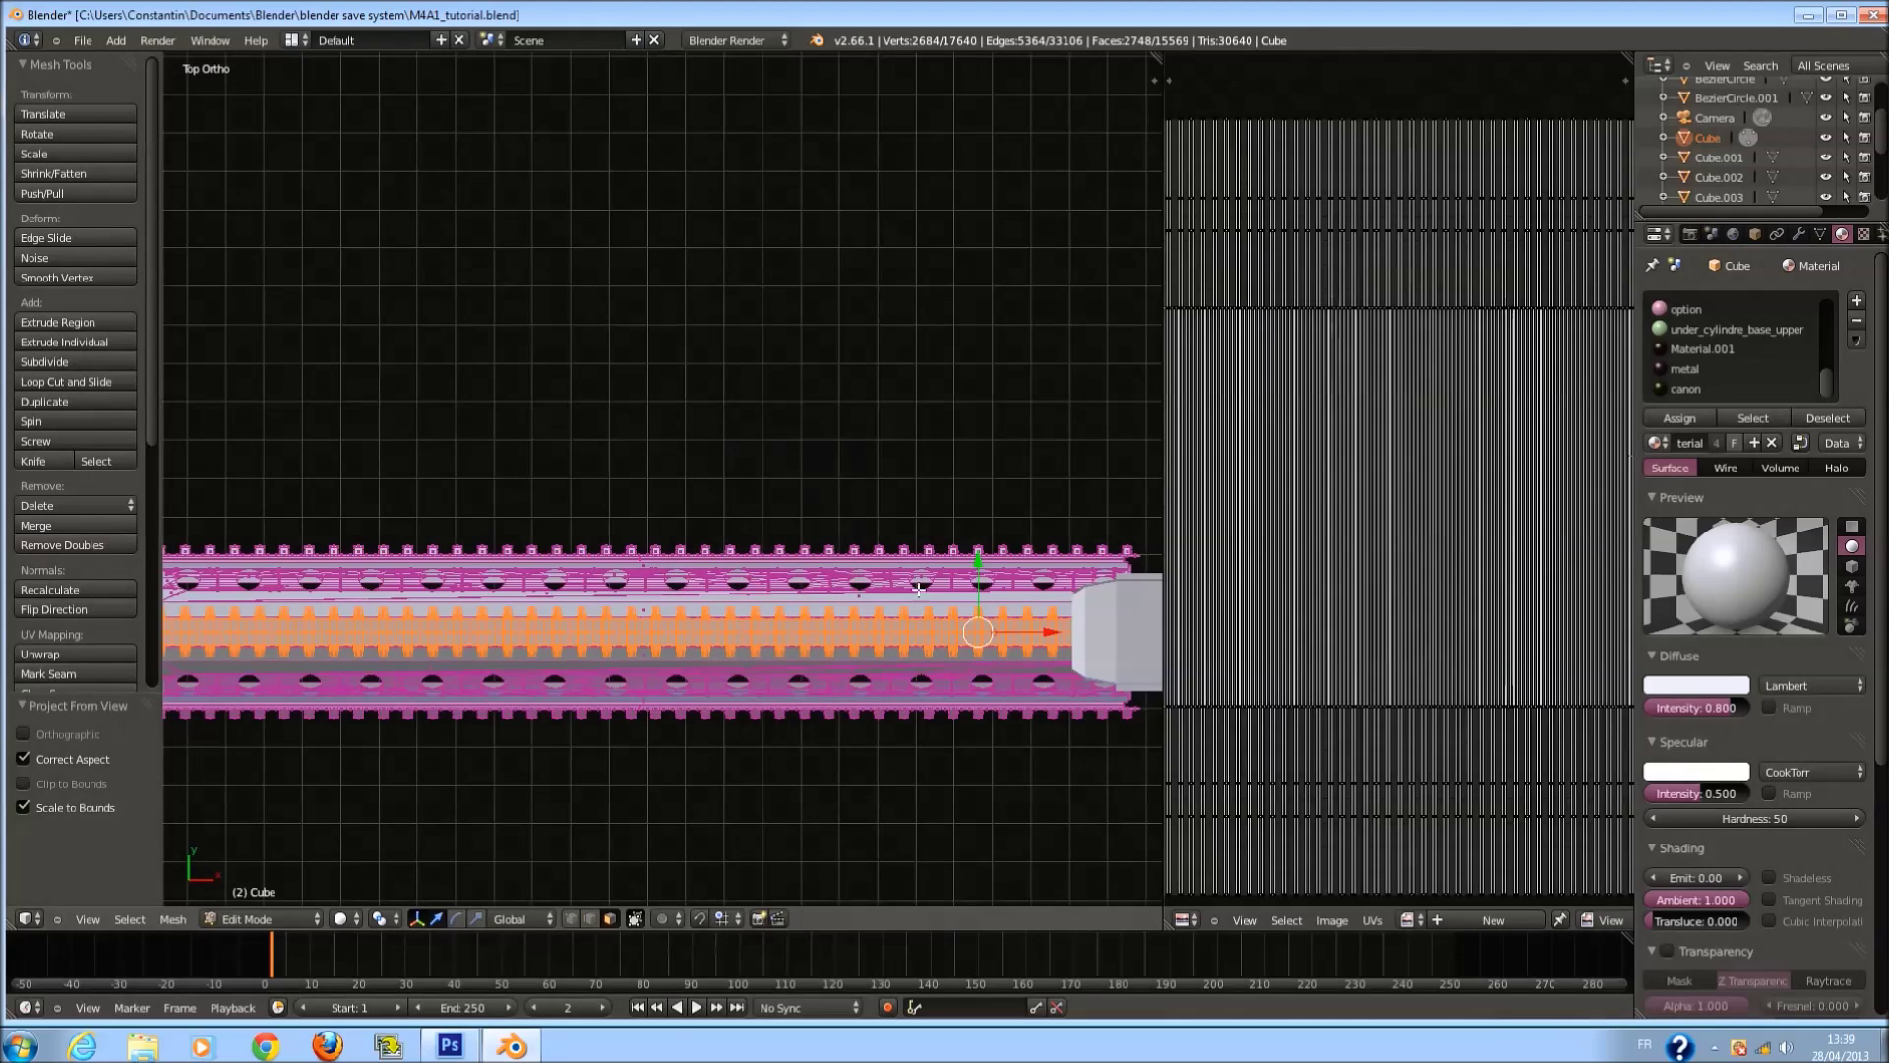
key("a")
scroll(1496, 475, "up", 3)
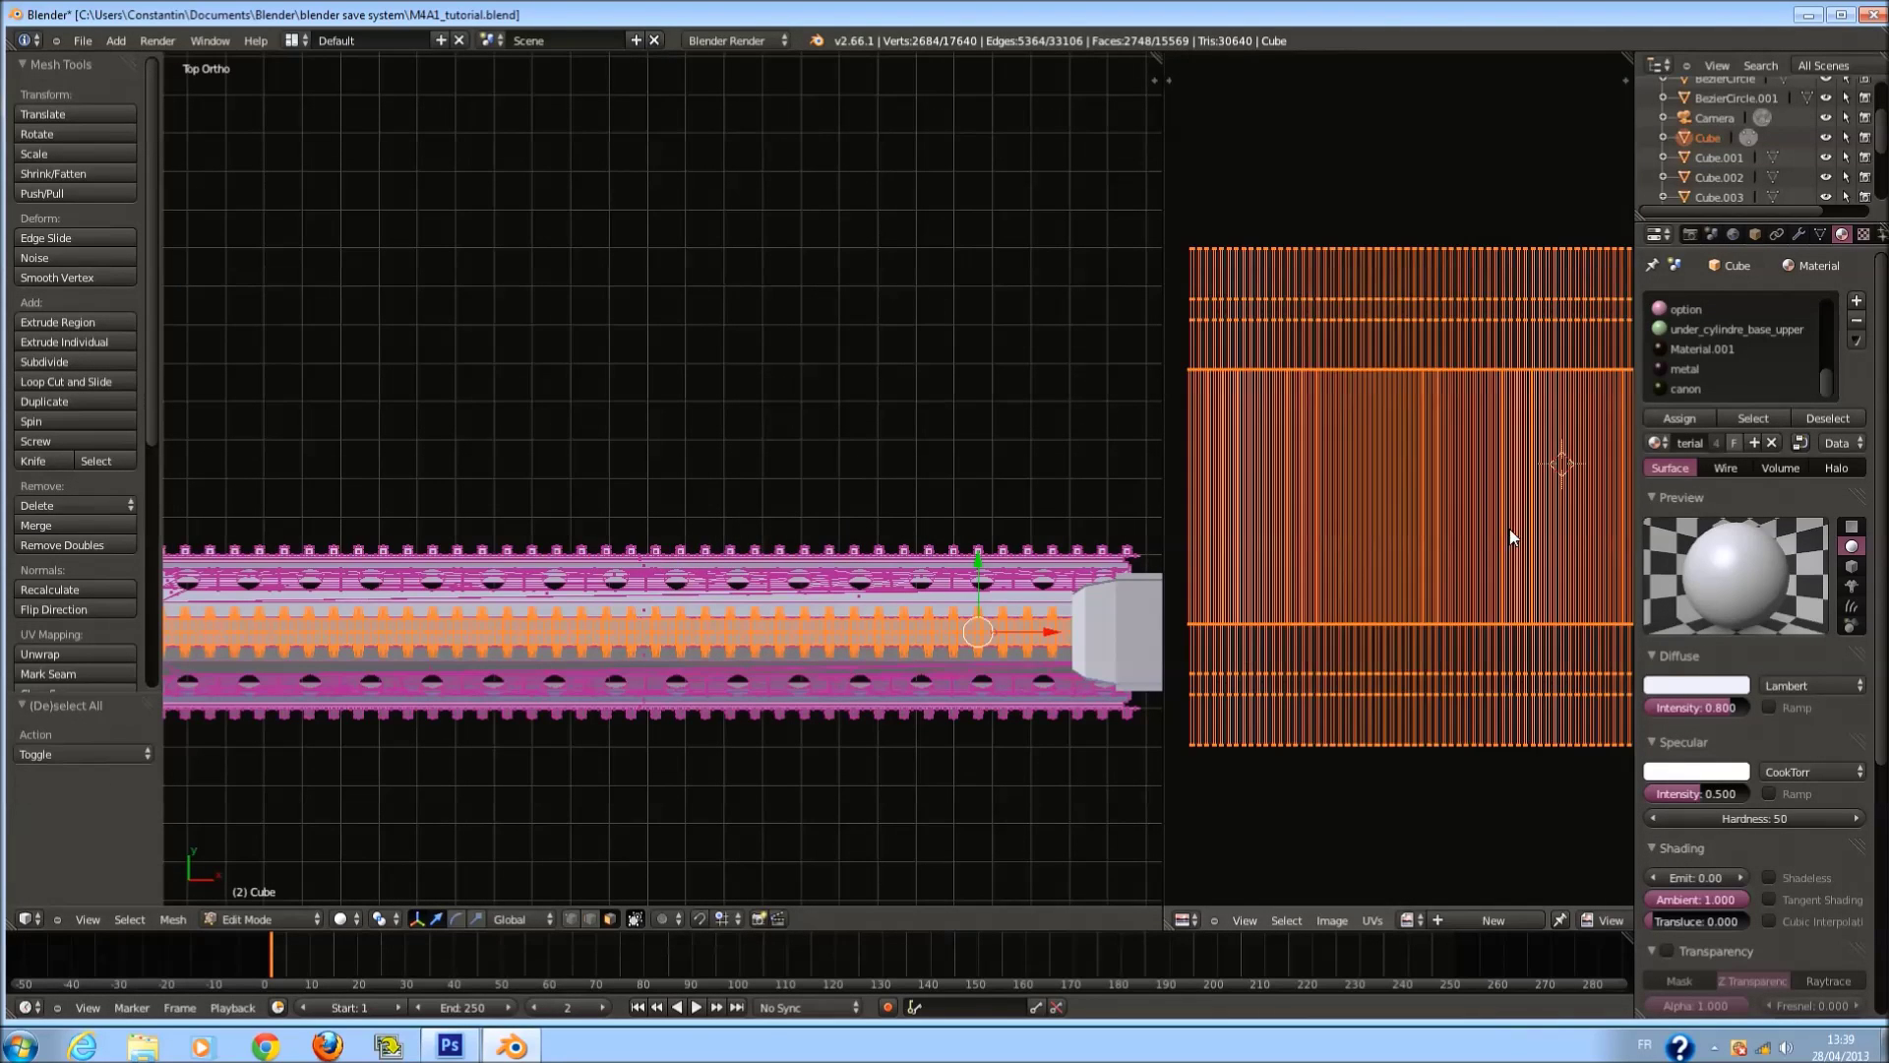
Unwrap the handguard's upper rail with Project From View and move its island vertically above the UV layout.
key("u")
left_click(765, 661)
scroll(1439, 590, "down", 1)
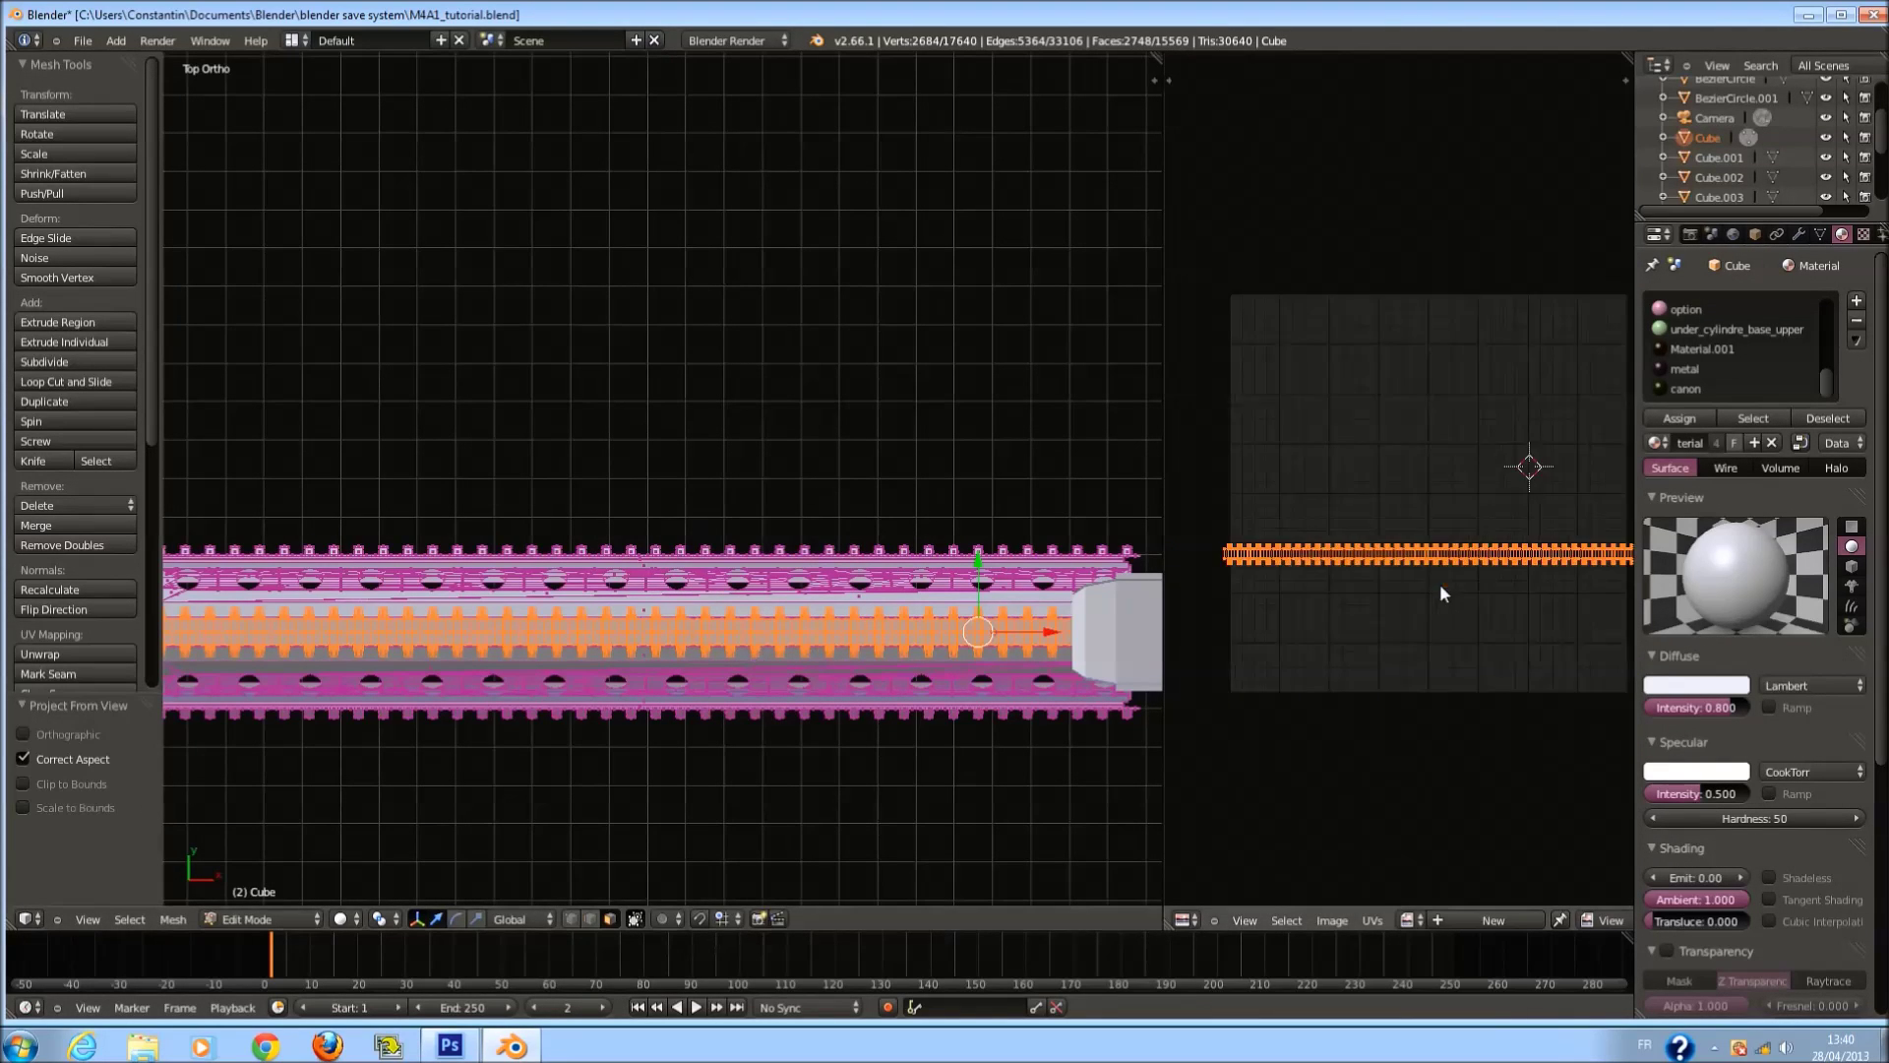
key("g")
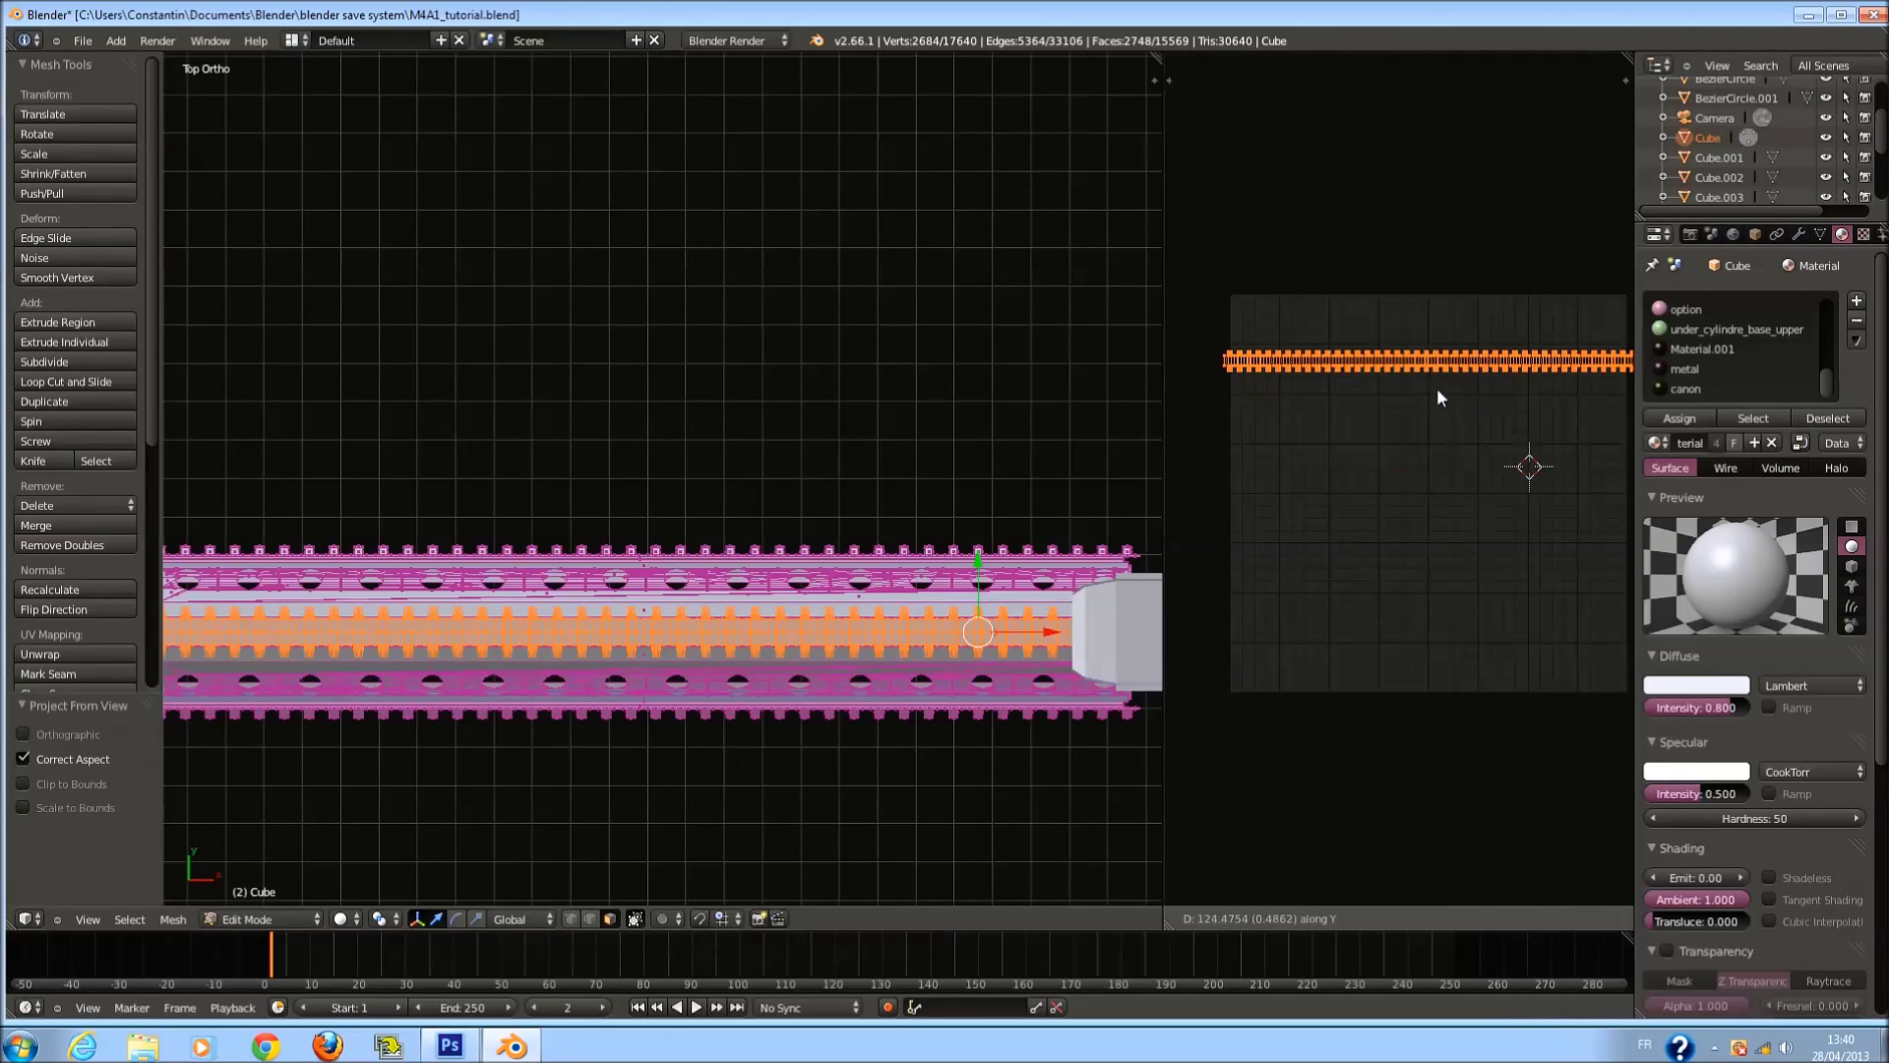
left_click(1426, 281)
key("a")
Unwrap the handguard's front side rail with Project From View in front view and move its island above the upper rail's island.
key("KP_1")
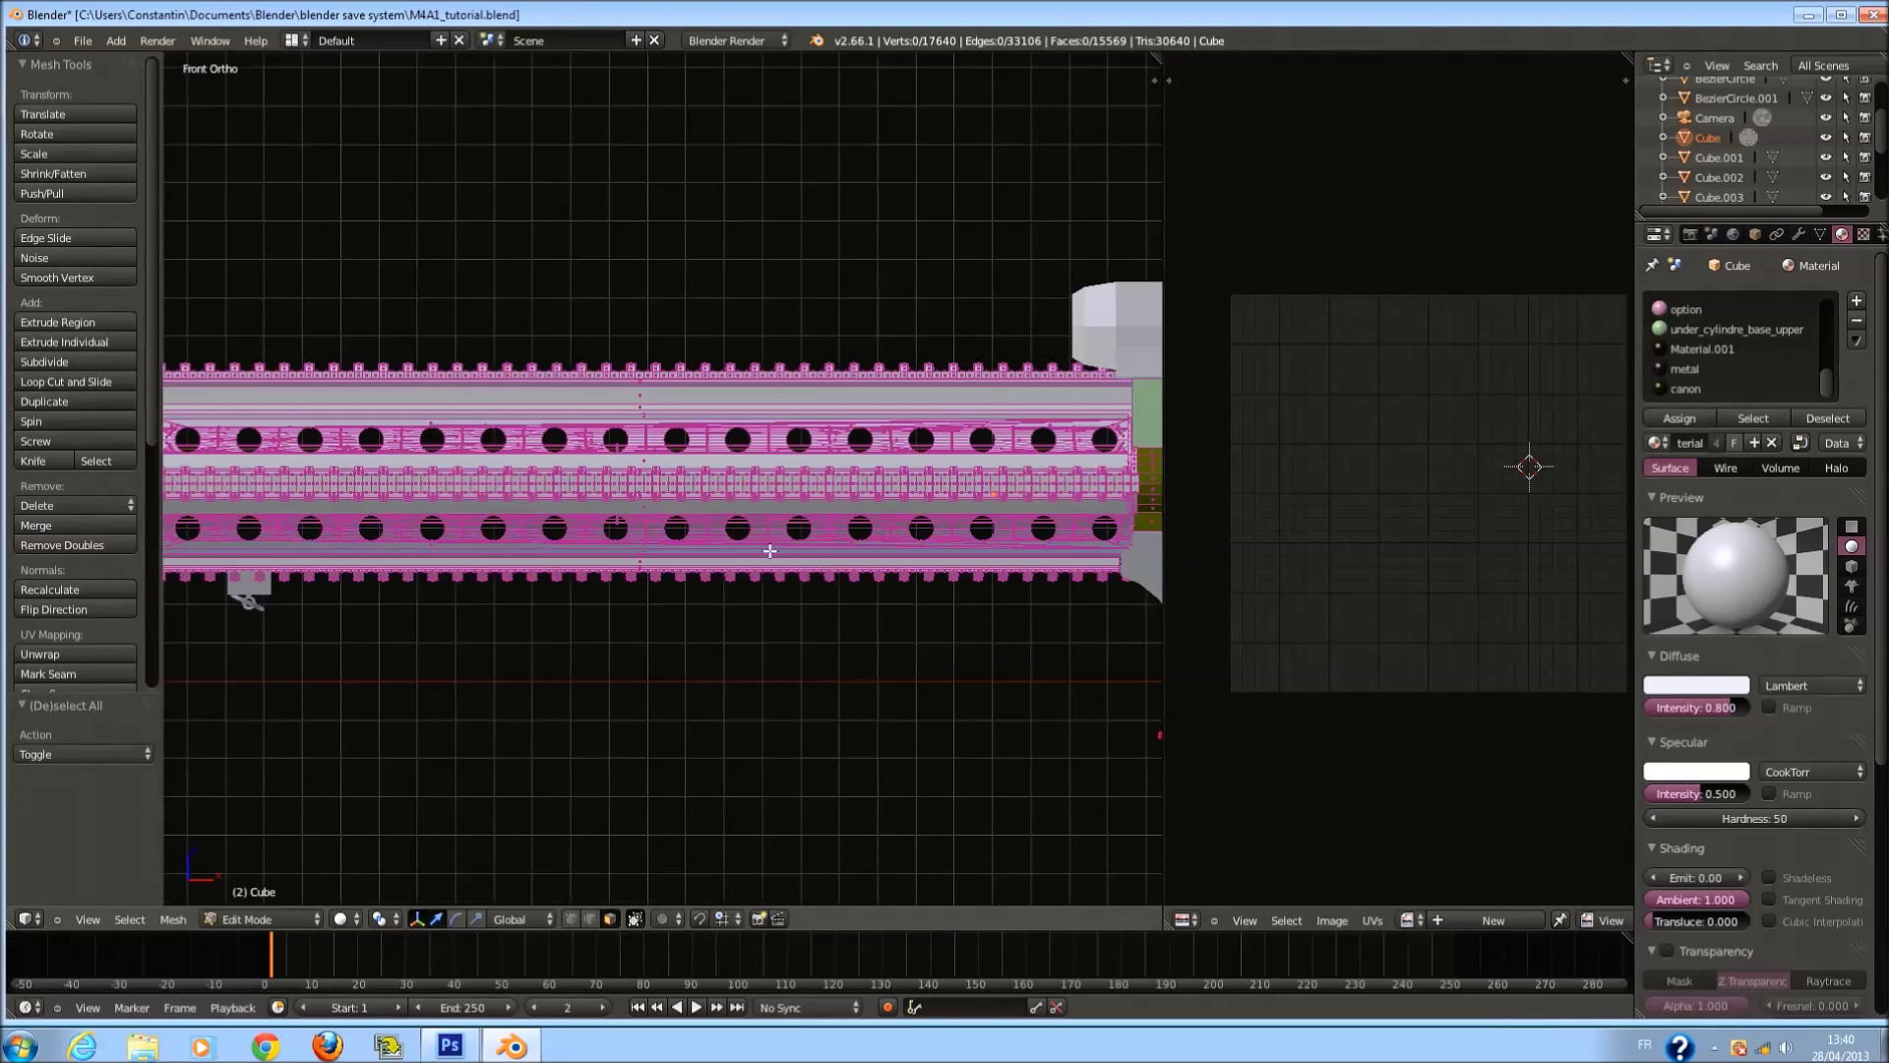
key("l")
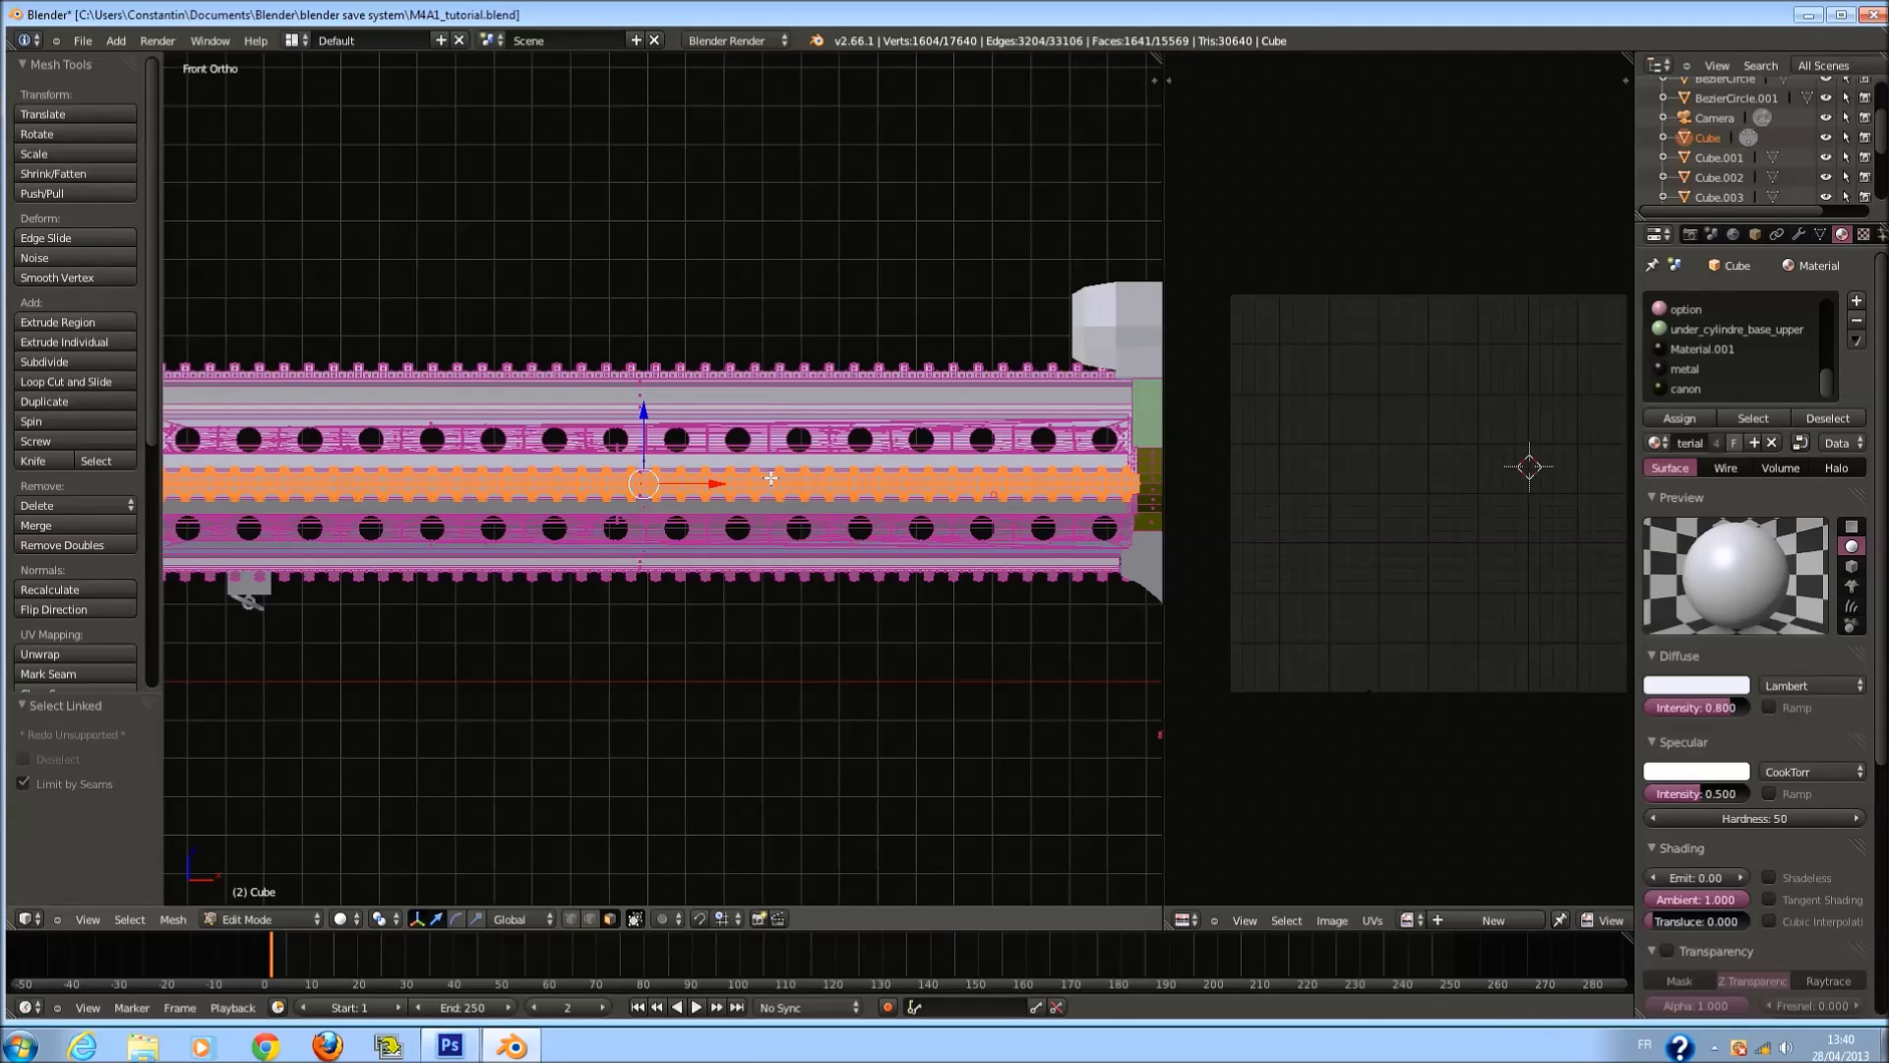
key("u")
left_click(770, 478)
key("a")
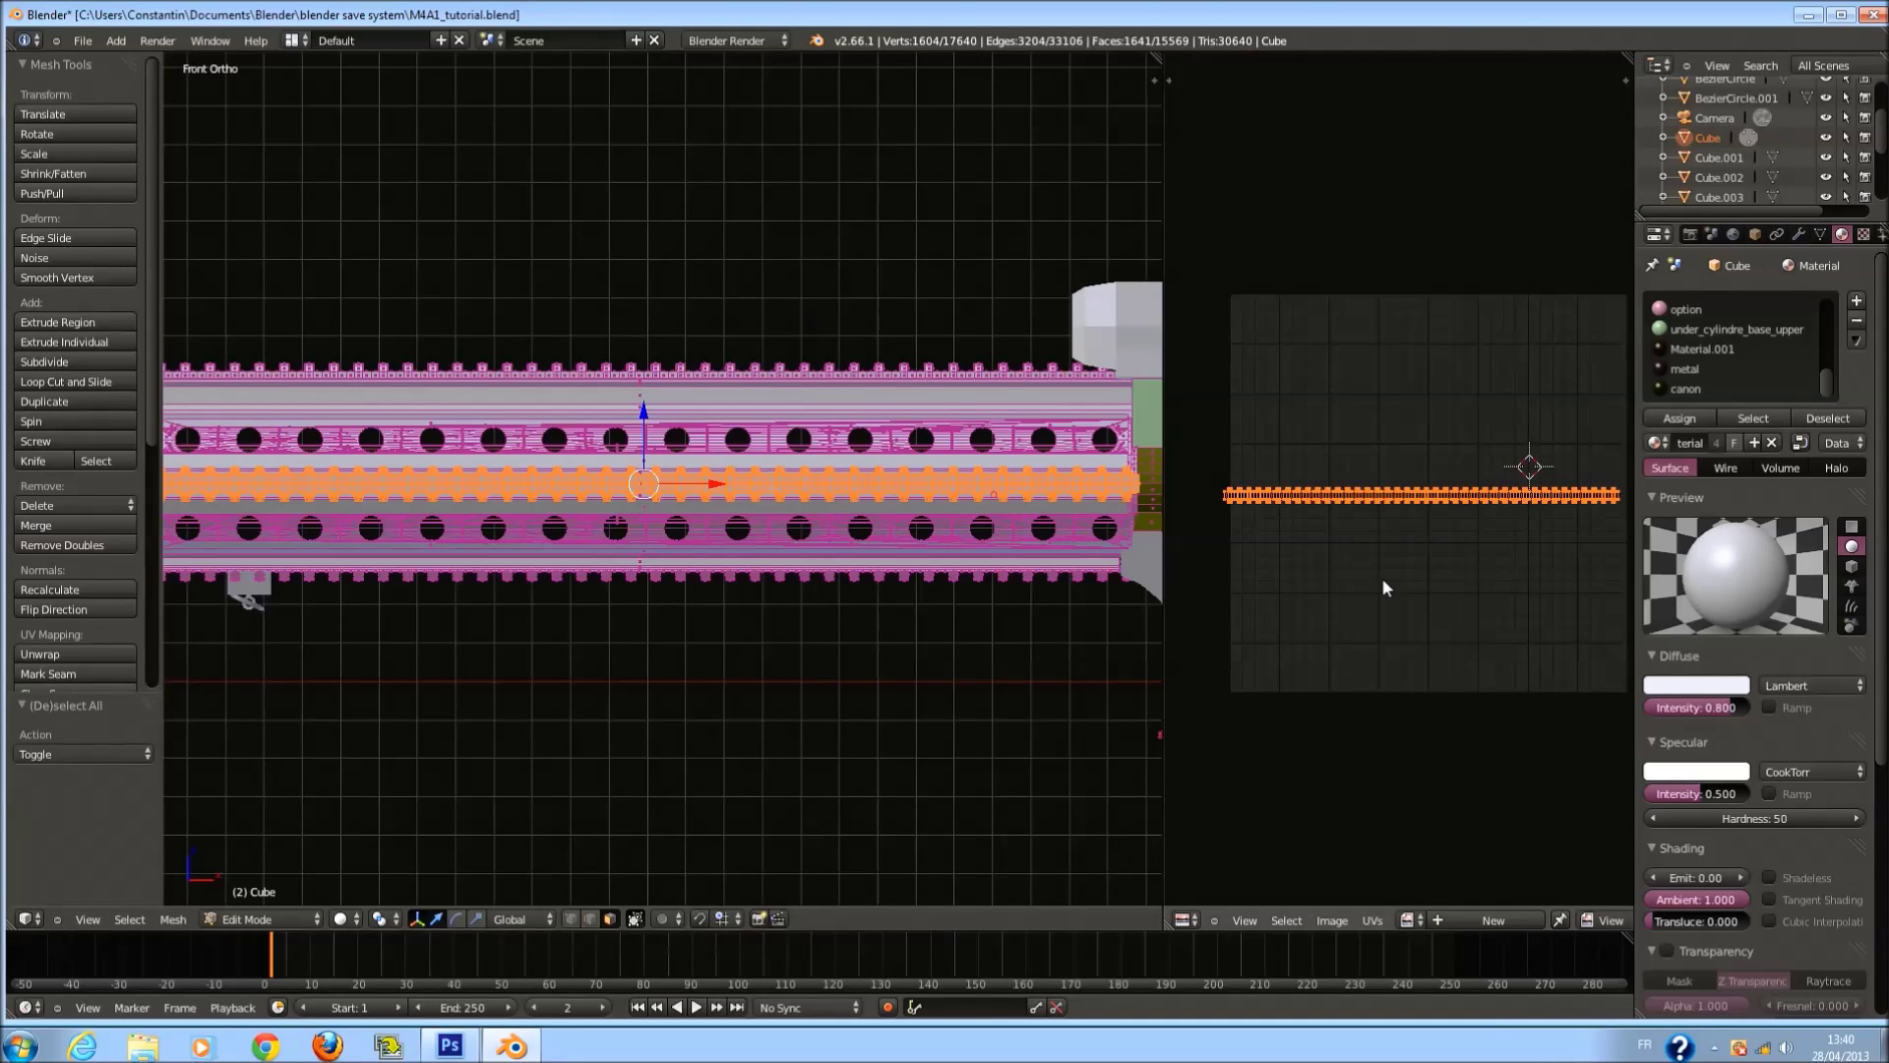
key("g")
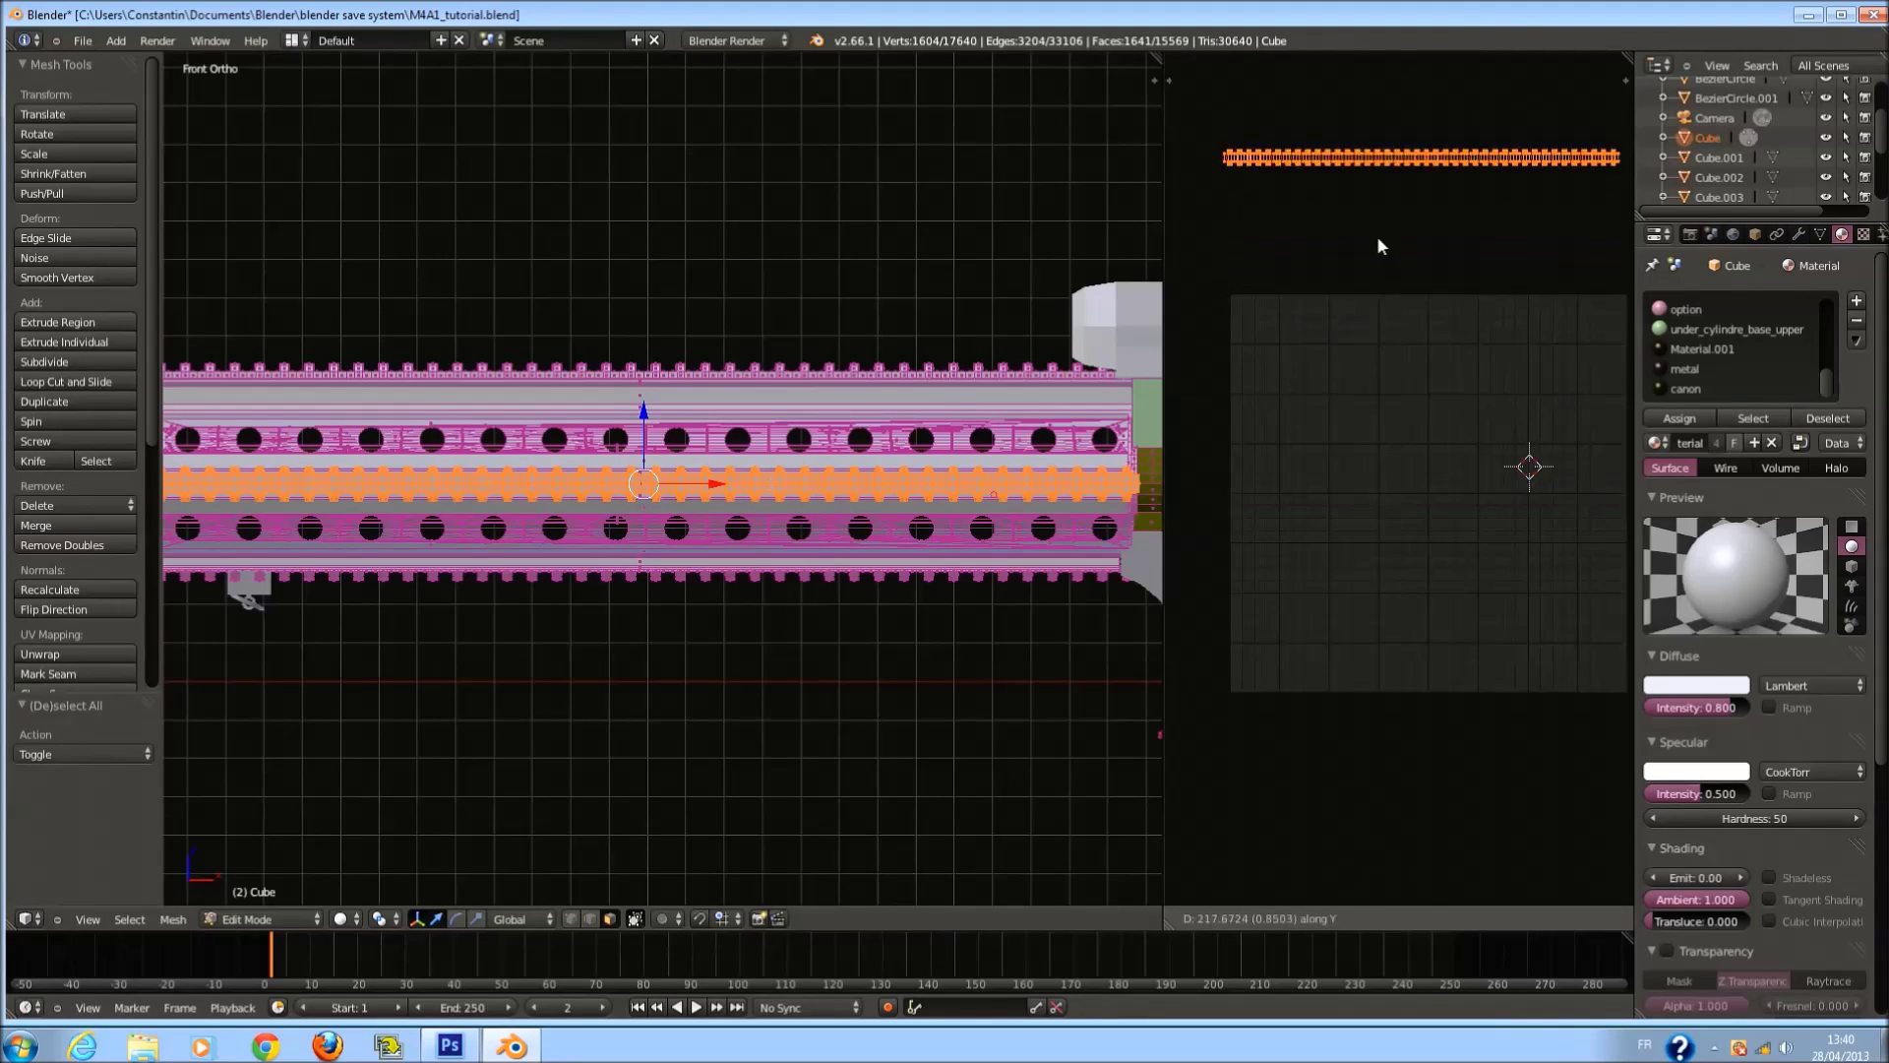
left_click(1377, 228)
key("a")
Unwrap the opposite side rail with Project From View in back view and move its island above the front rail's island.
key("ctrl+KP_1")
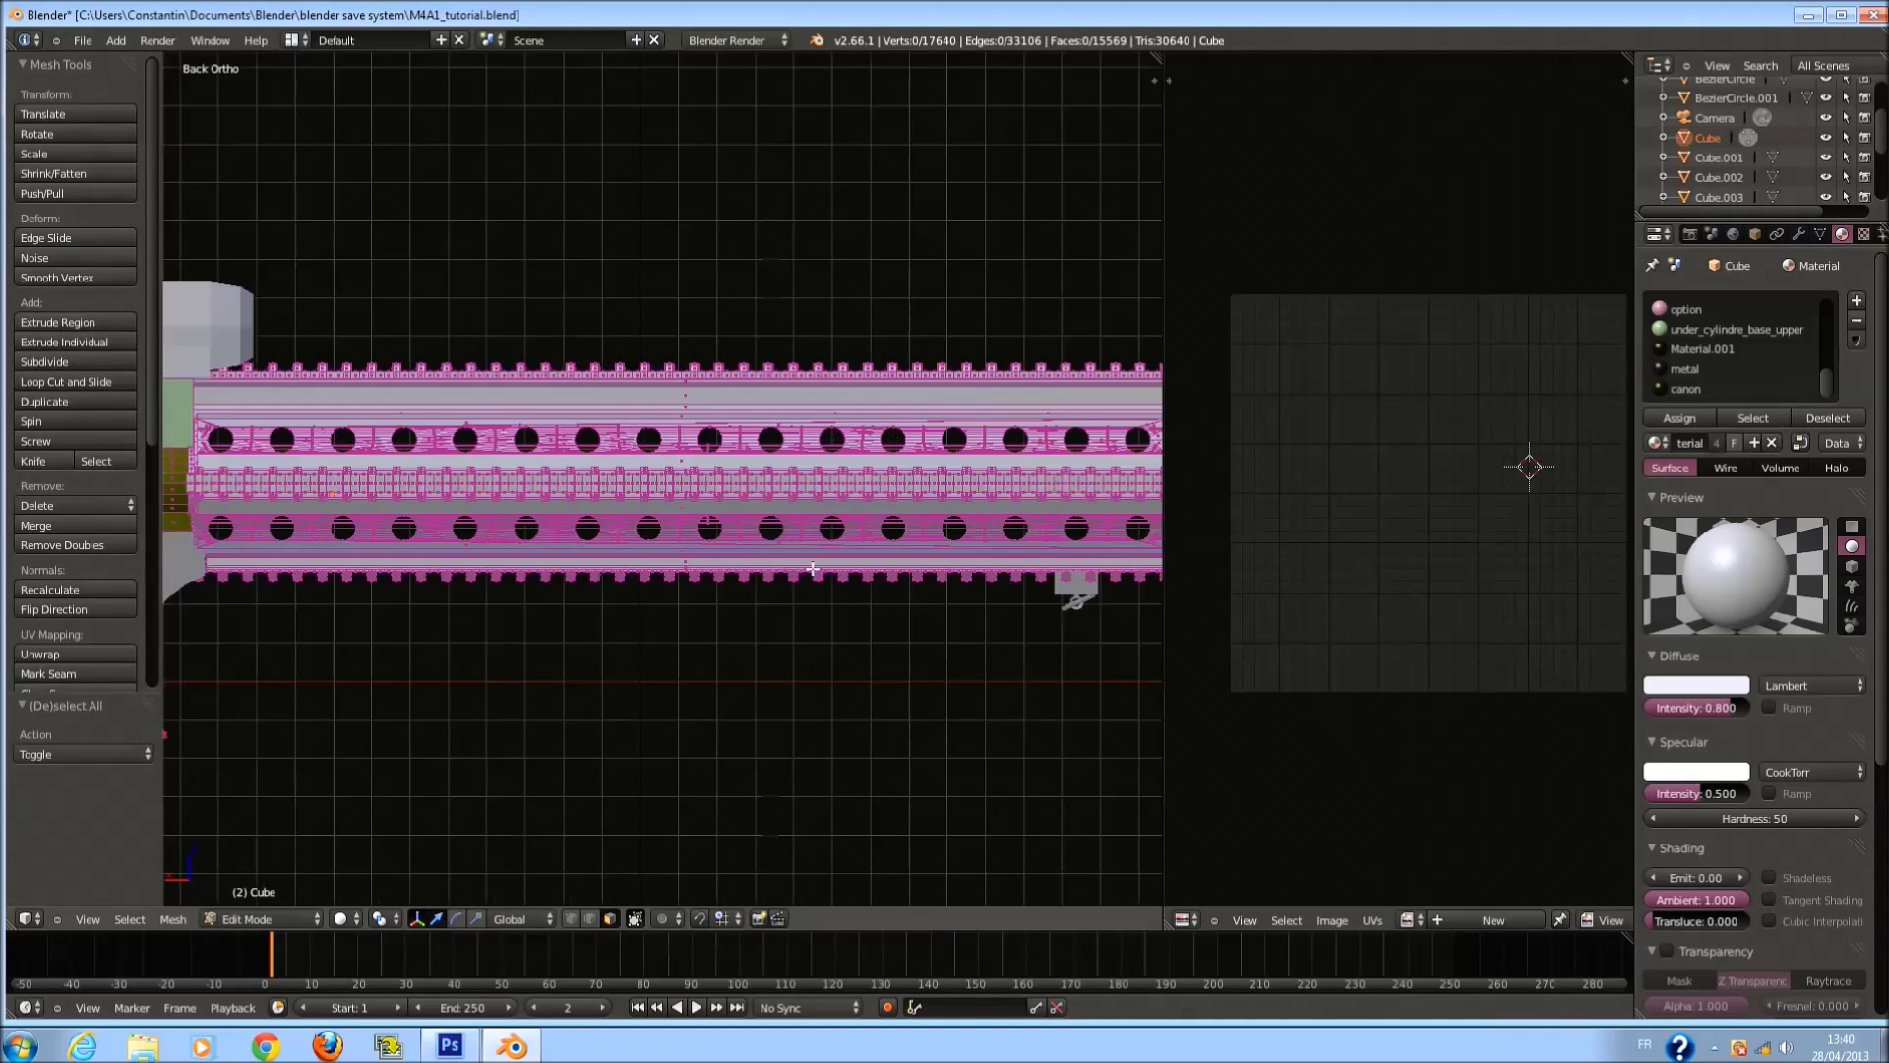
right_click(857, 488)
key("l")
key("u")
left_click(856, 492)
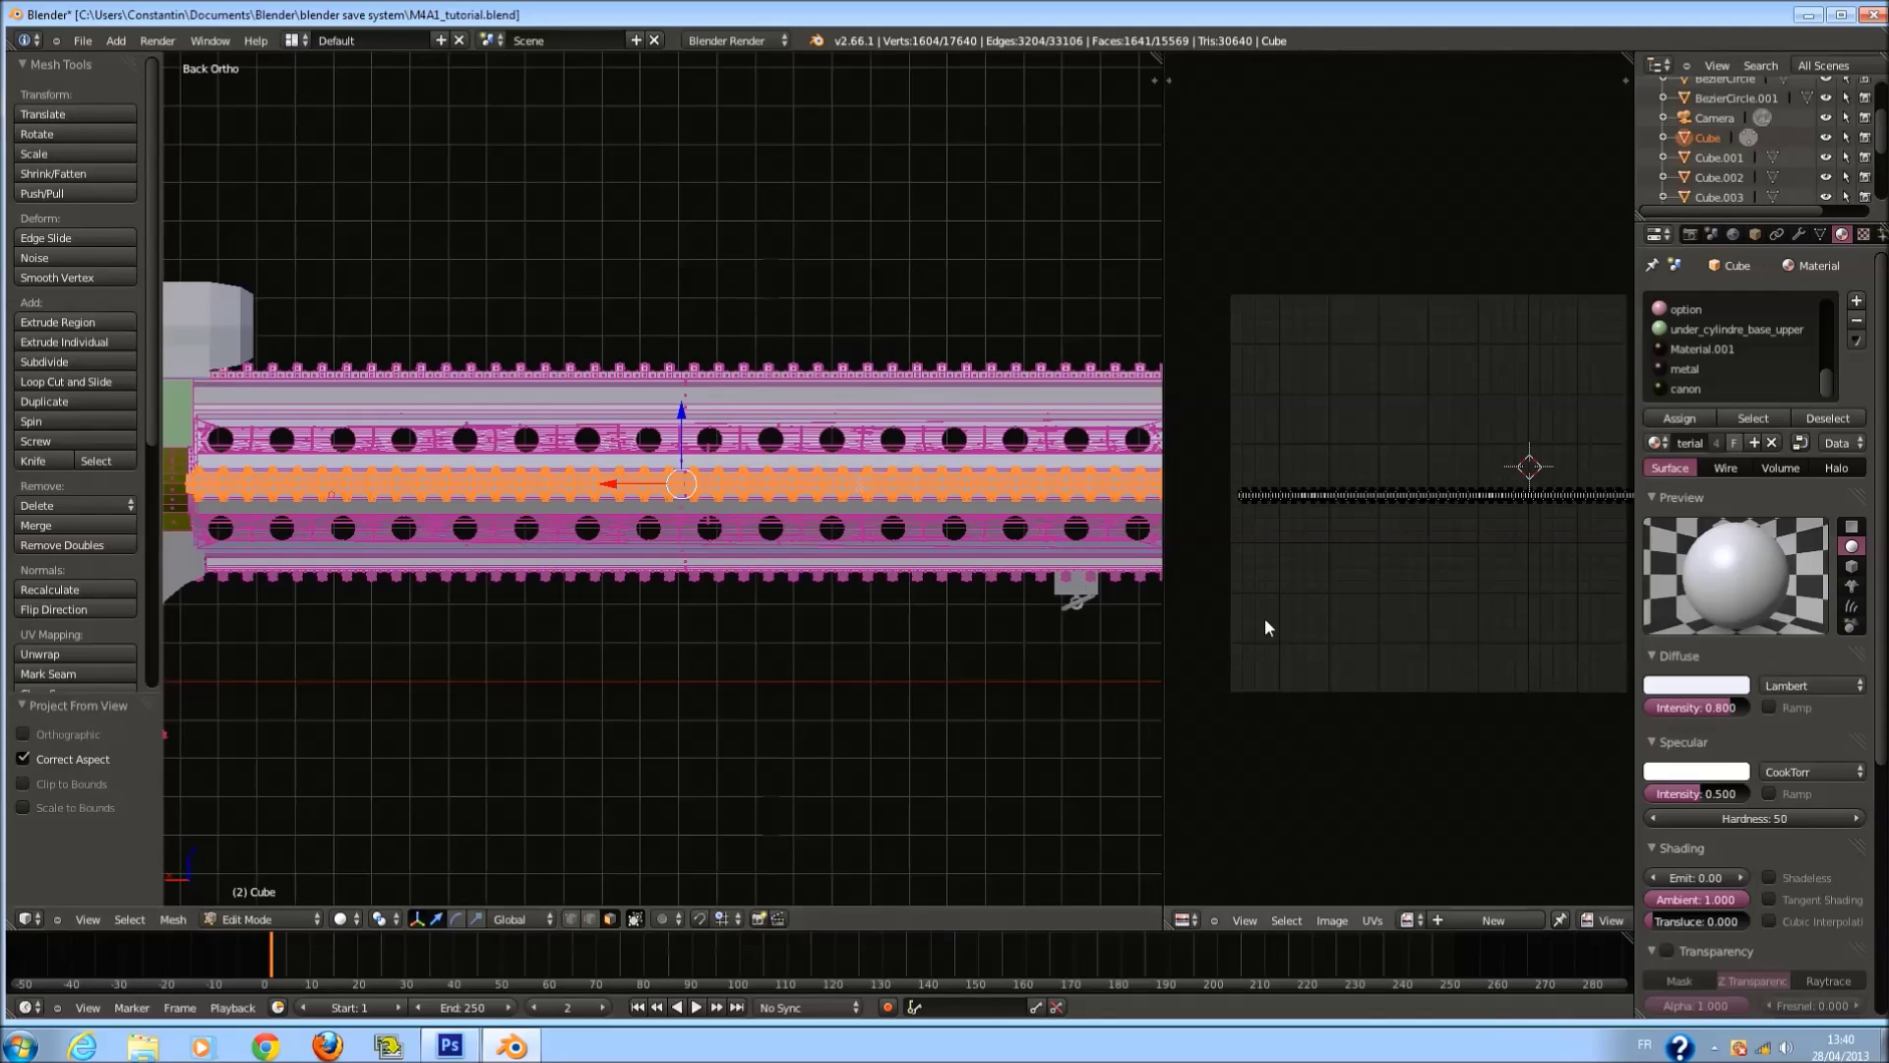
key("a")
key("a")
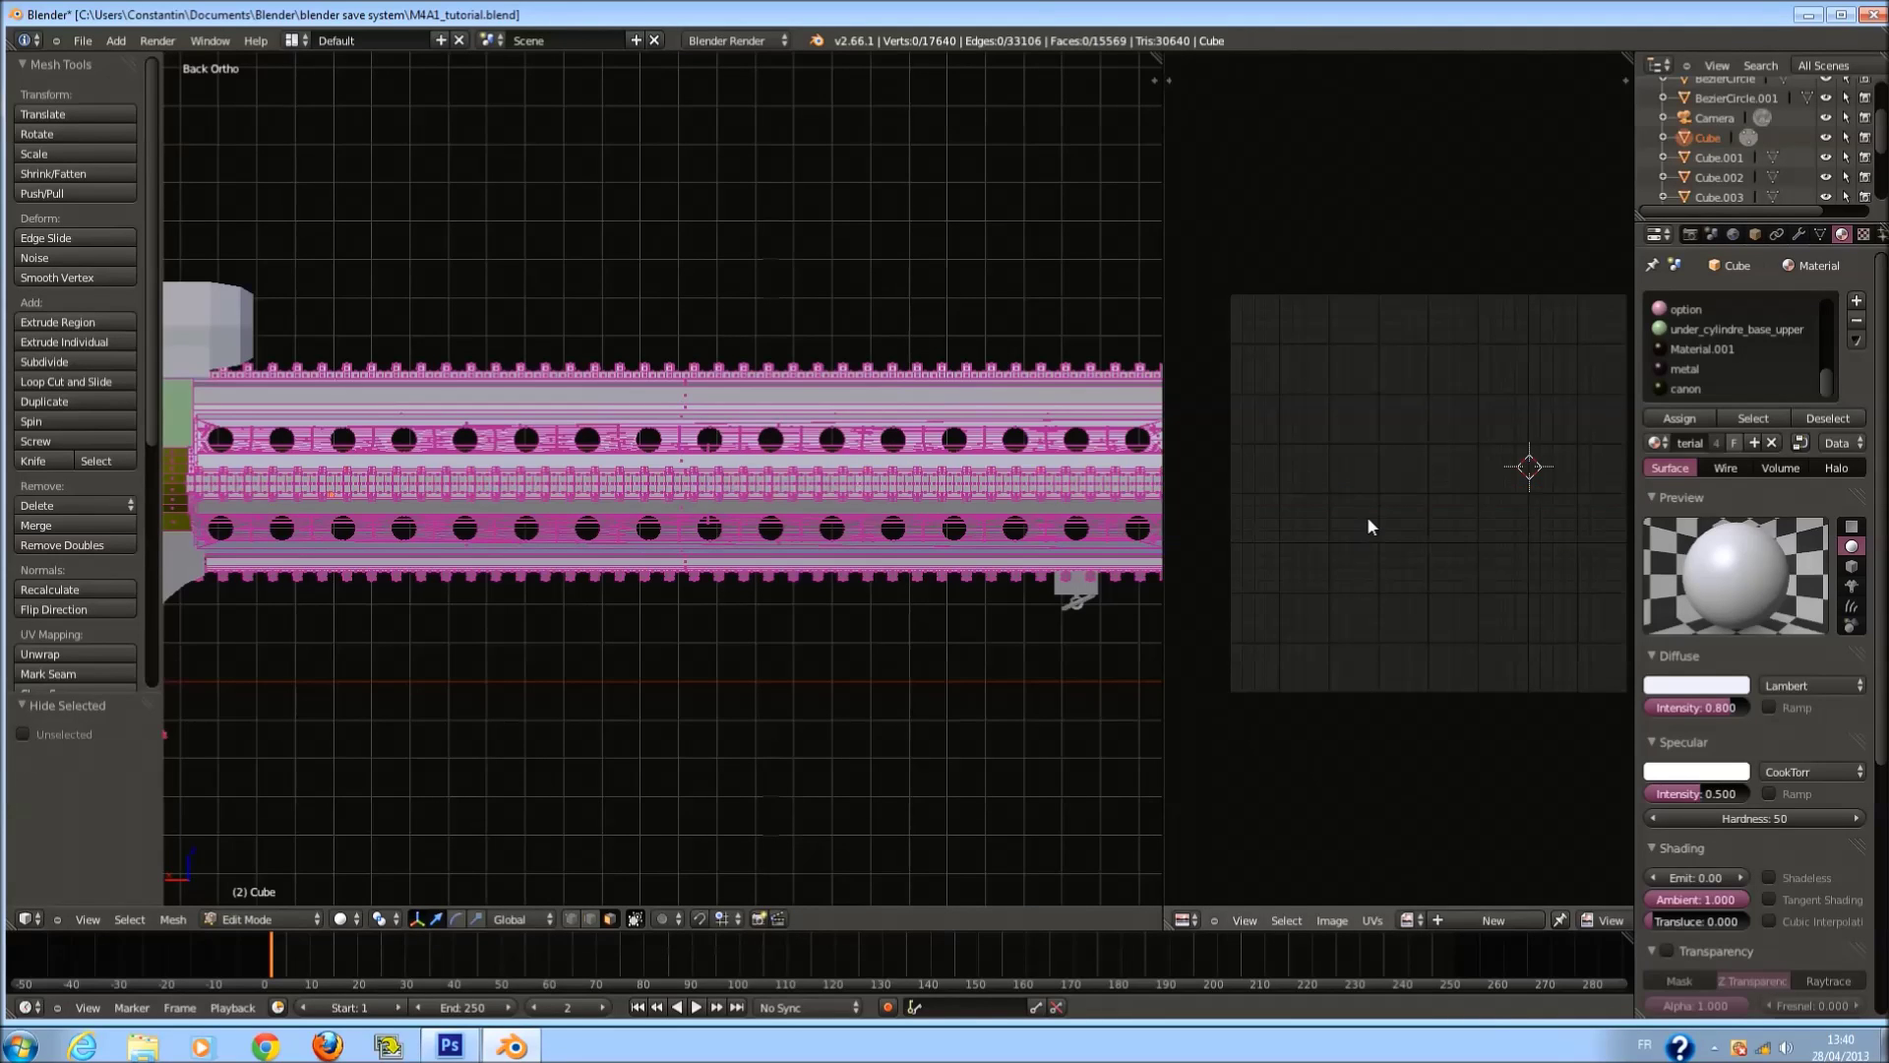
key("a")
key("g")
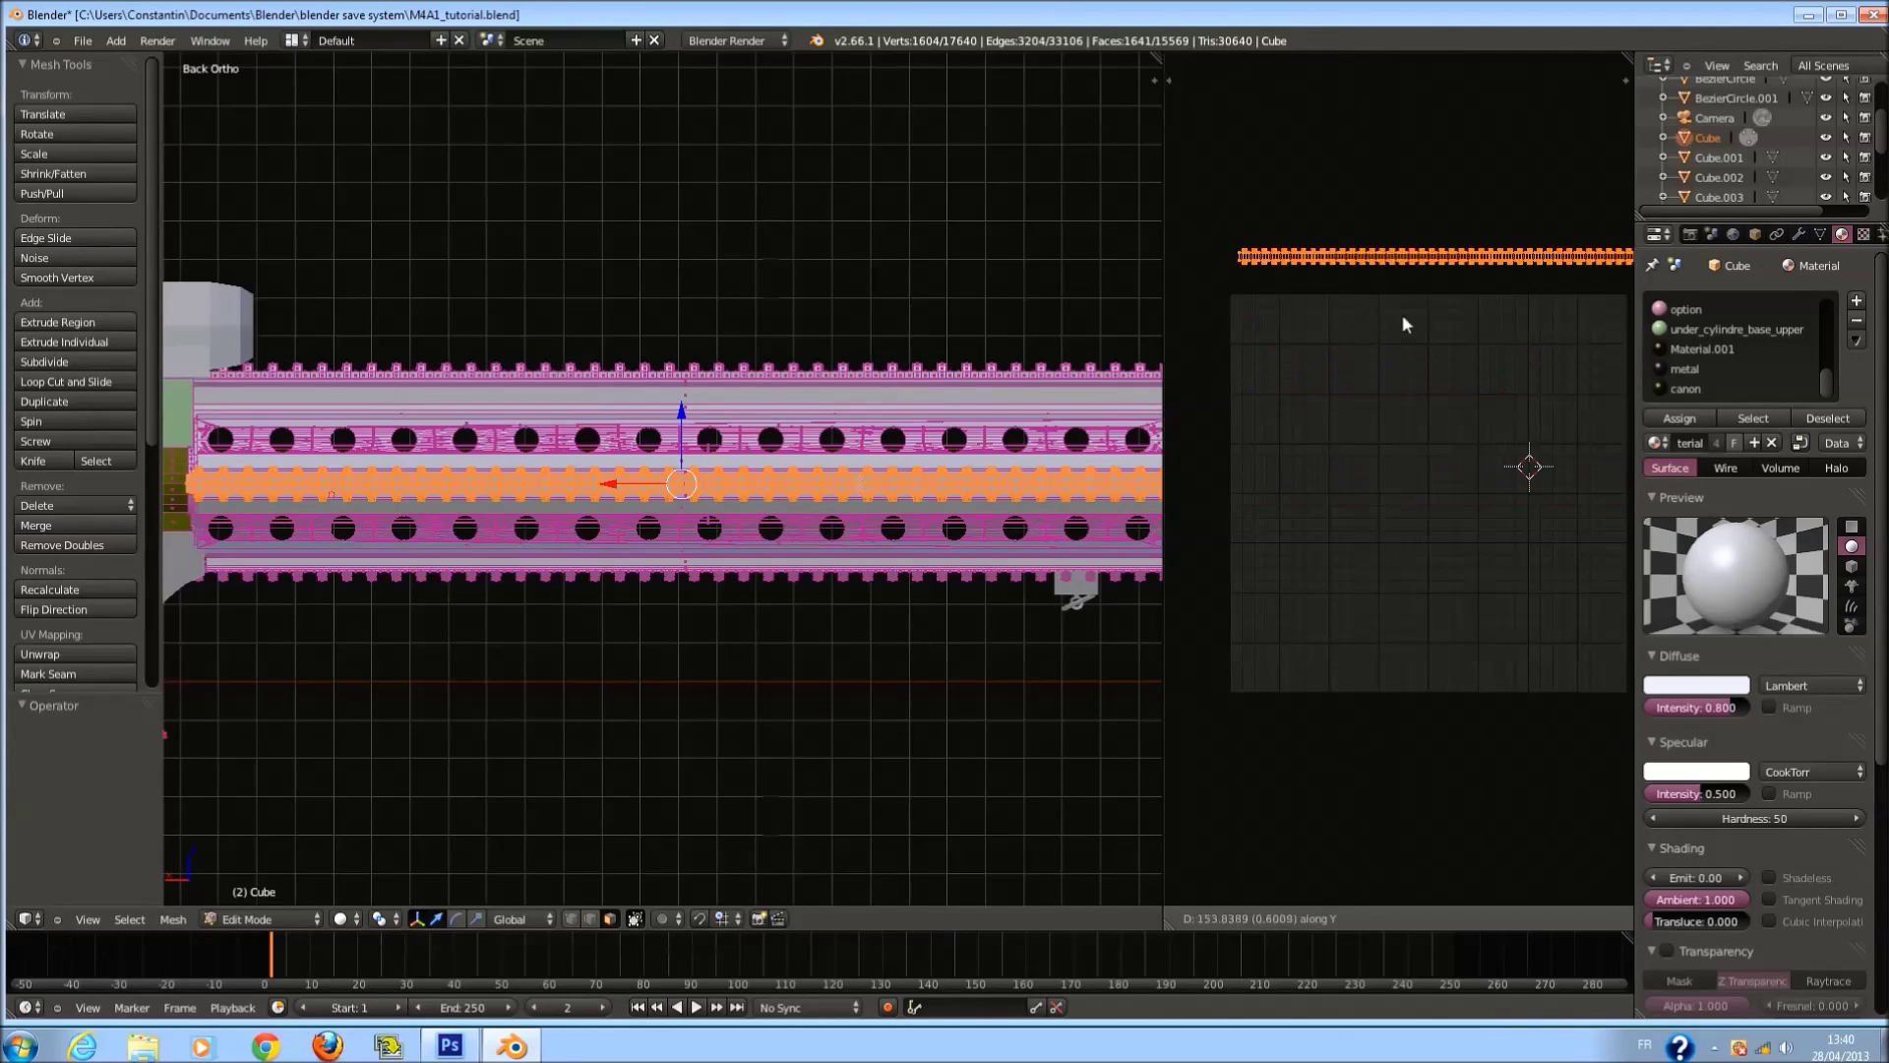
left_click(1402, 155)
key("a")
Unwrap the handguard's underside rail with Project From View in bottom view and move its island above the other rail islands.
key("ctrl+KP_7")
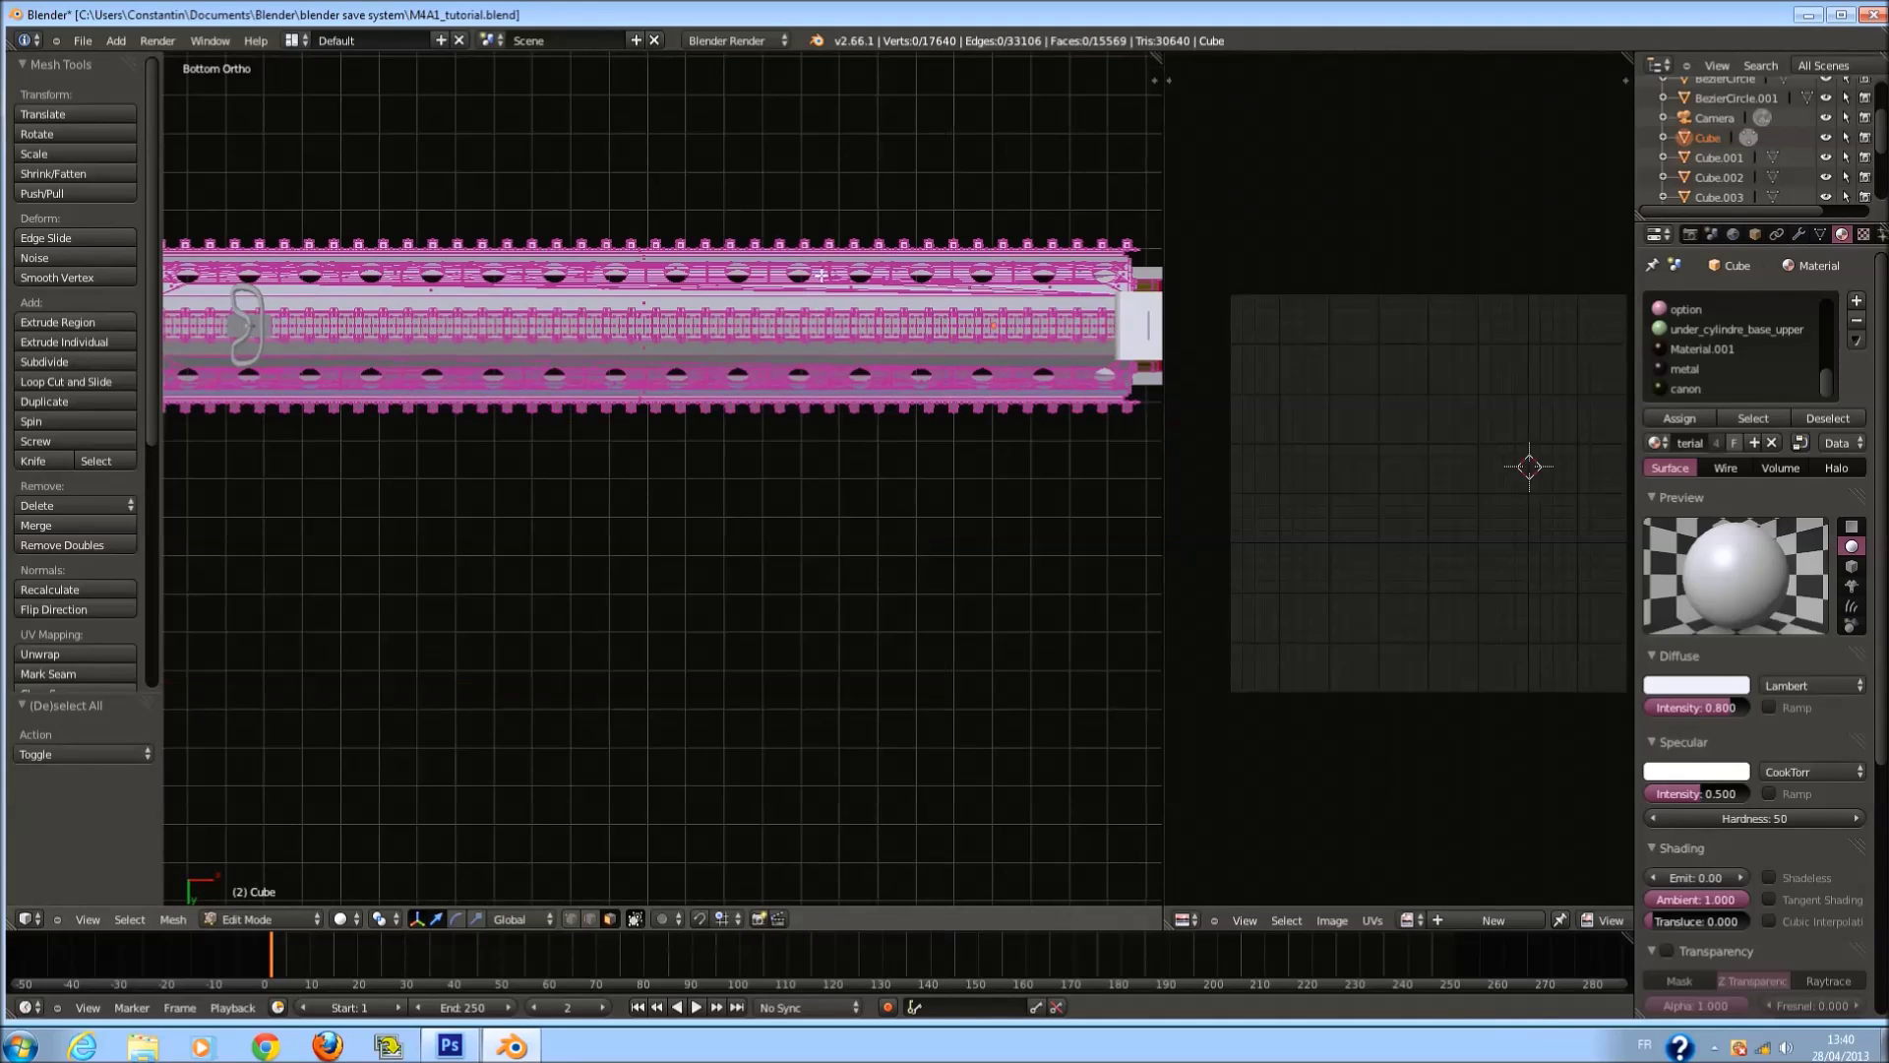
key("l")
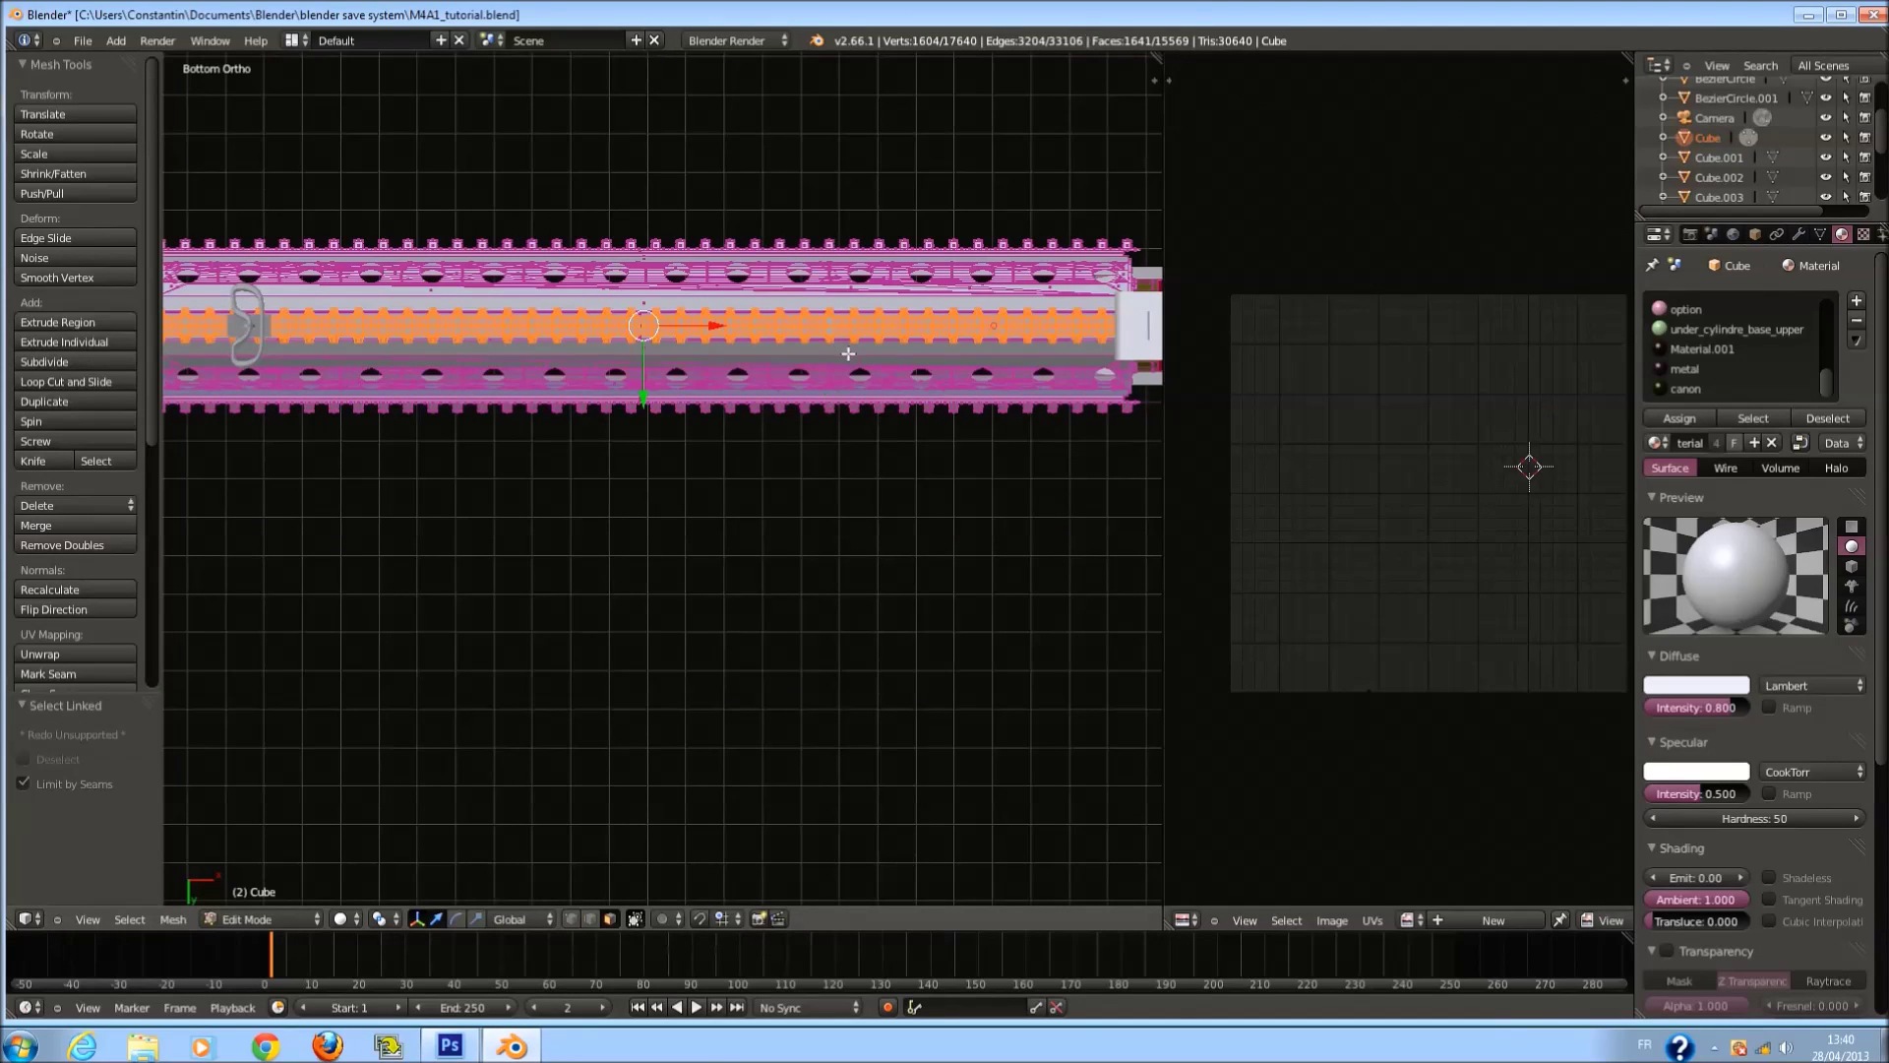
key("u")
left_click(848, 353)
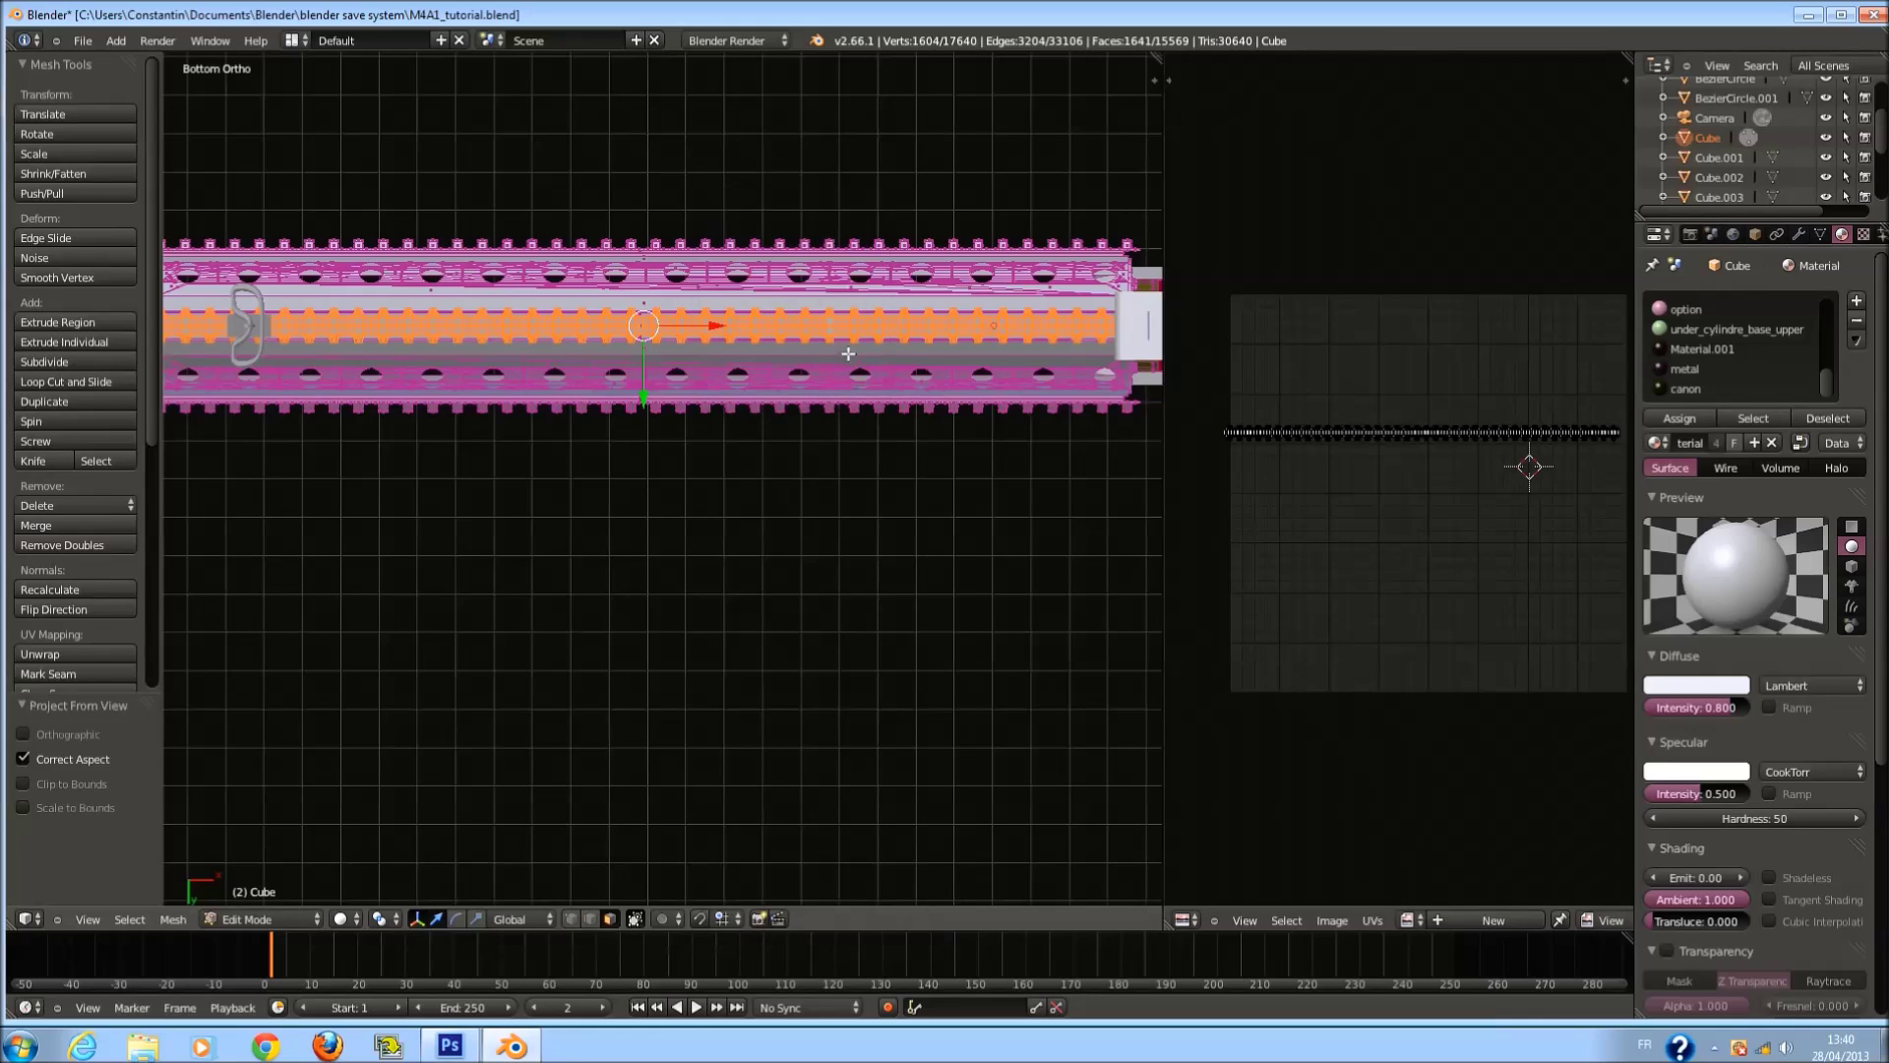
key("a")
key("g")
key("y")
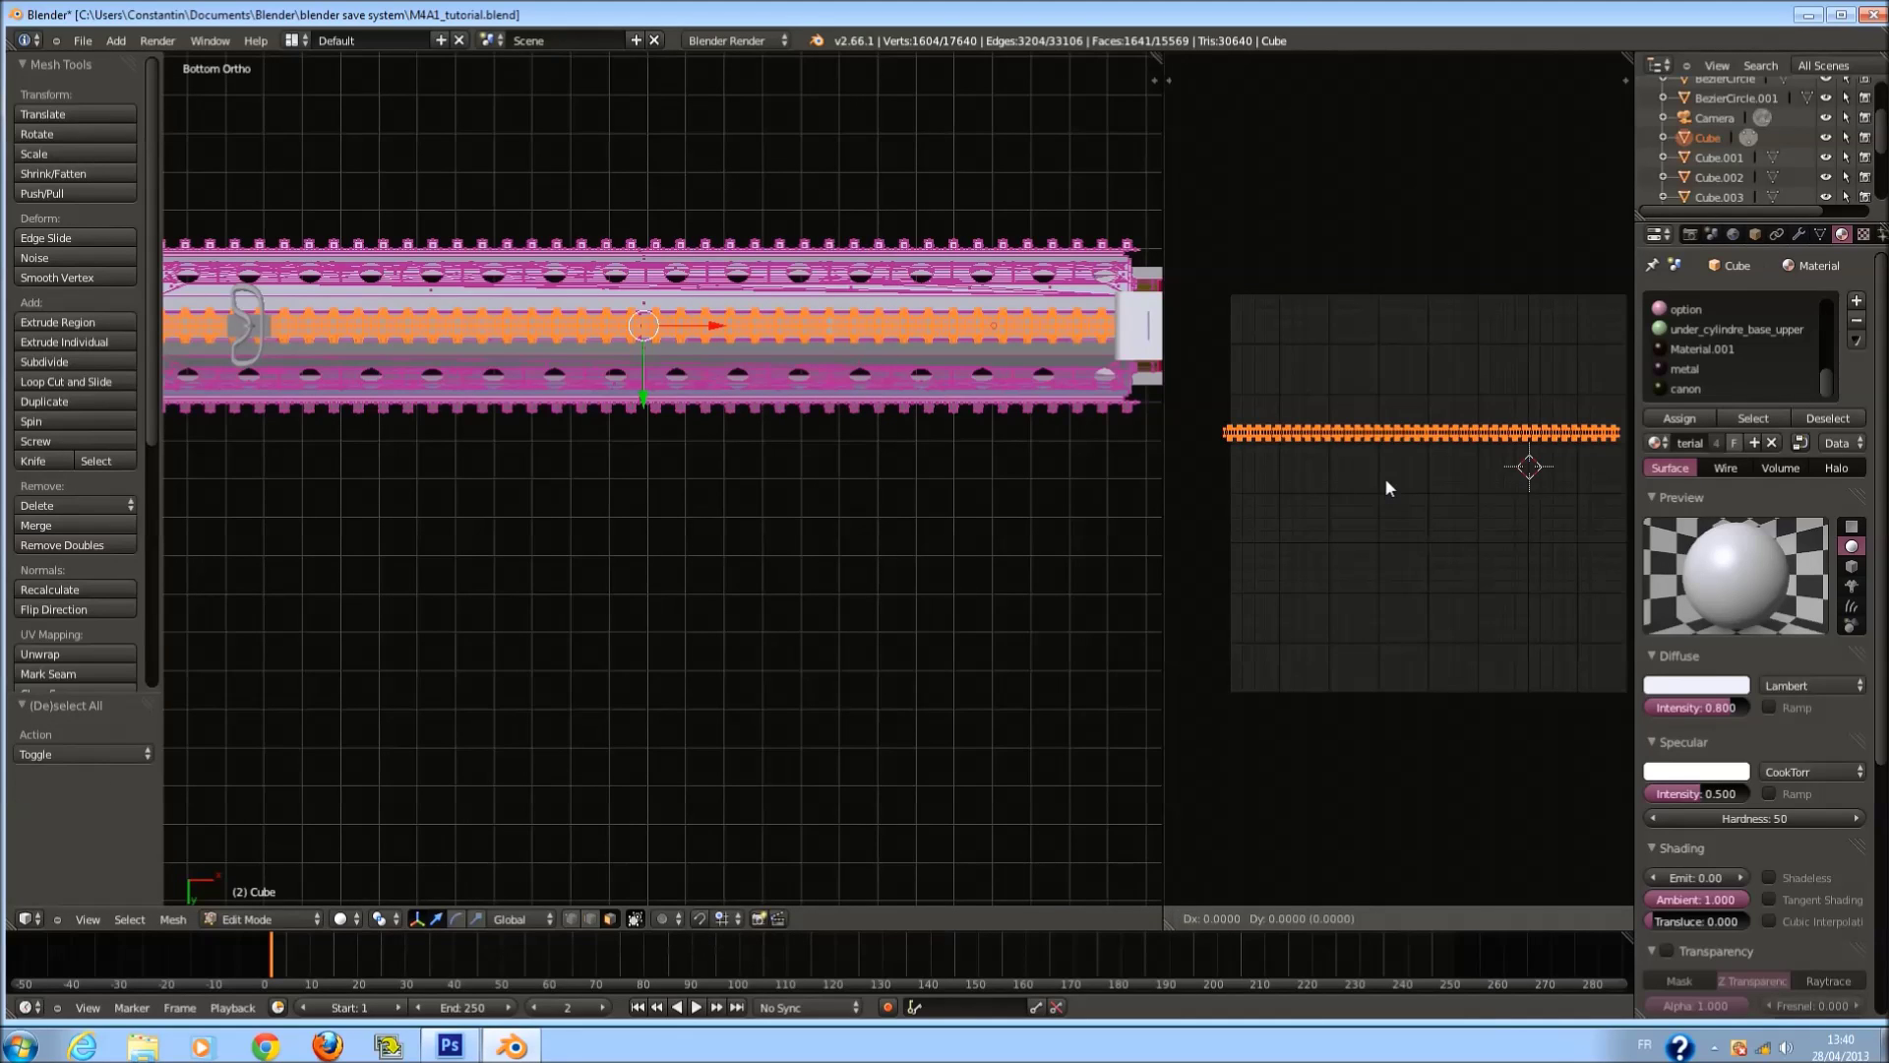
left_click(1371, 87)
key("a")
Select the entire mesh in front view and enlarge the UV editor around the rail and barrel islands.
key("a")
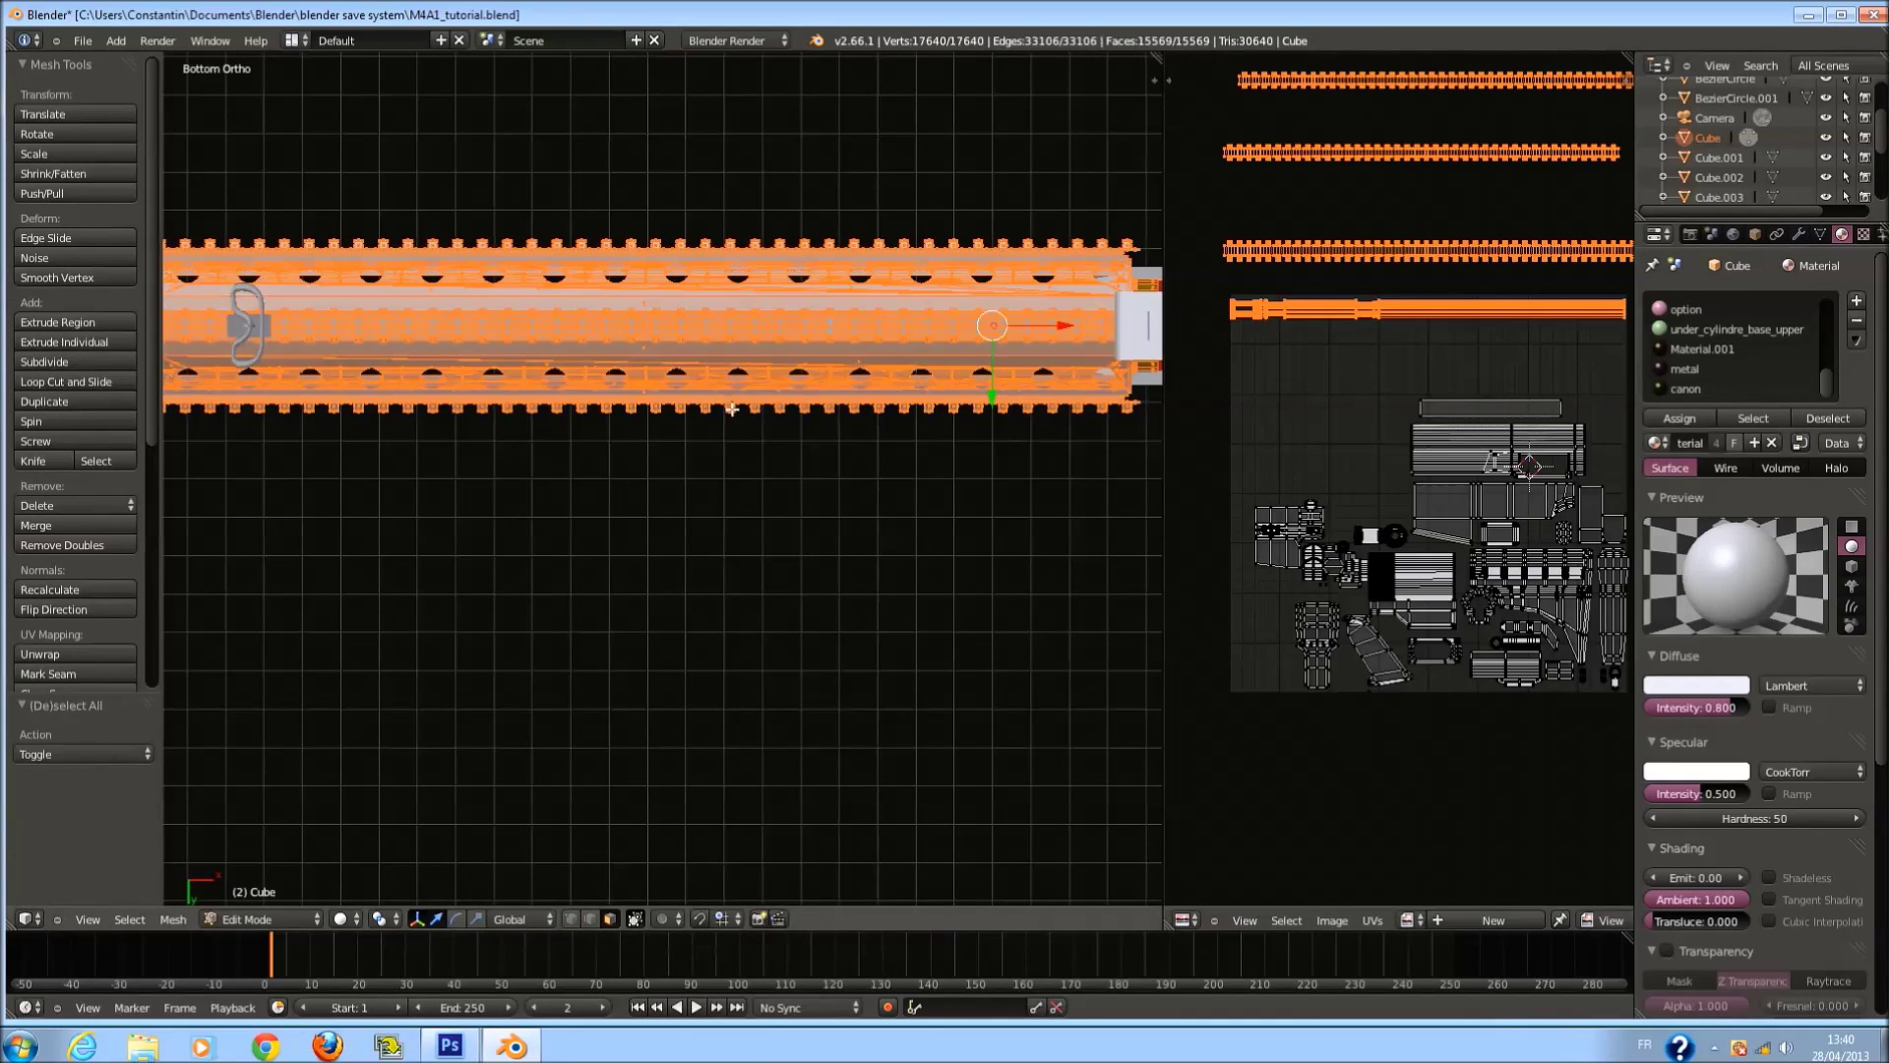
scroll(747, 413, "down", 1)
scroll(1240, 456, "down", 2)
key("KP_1")
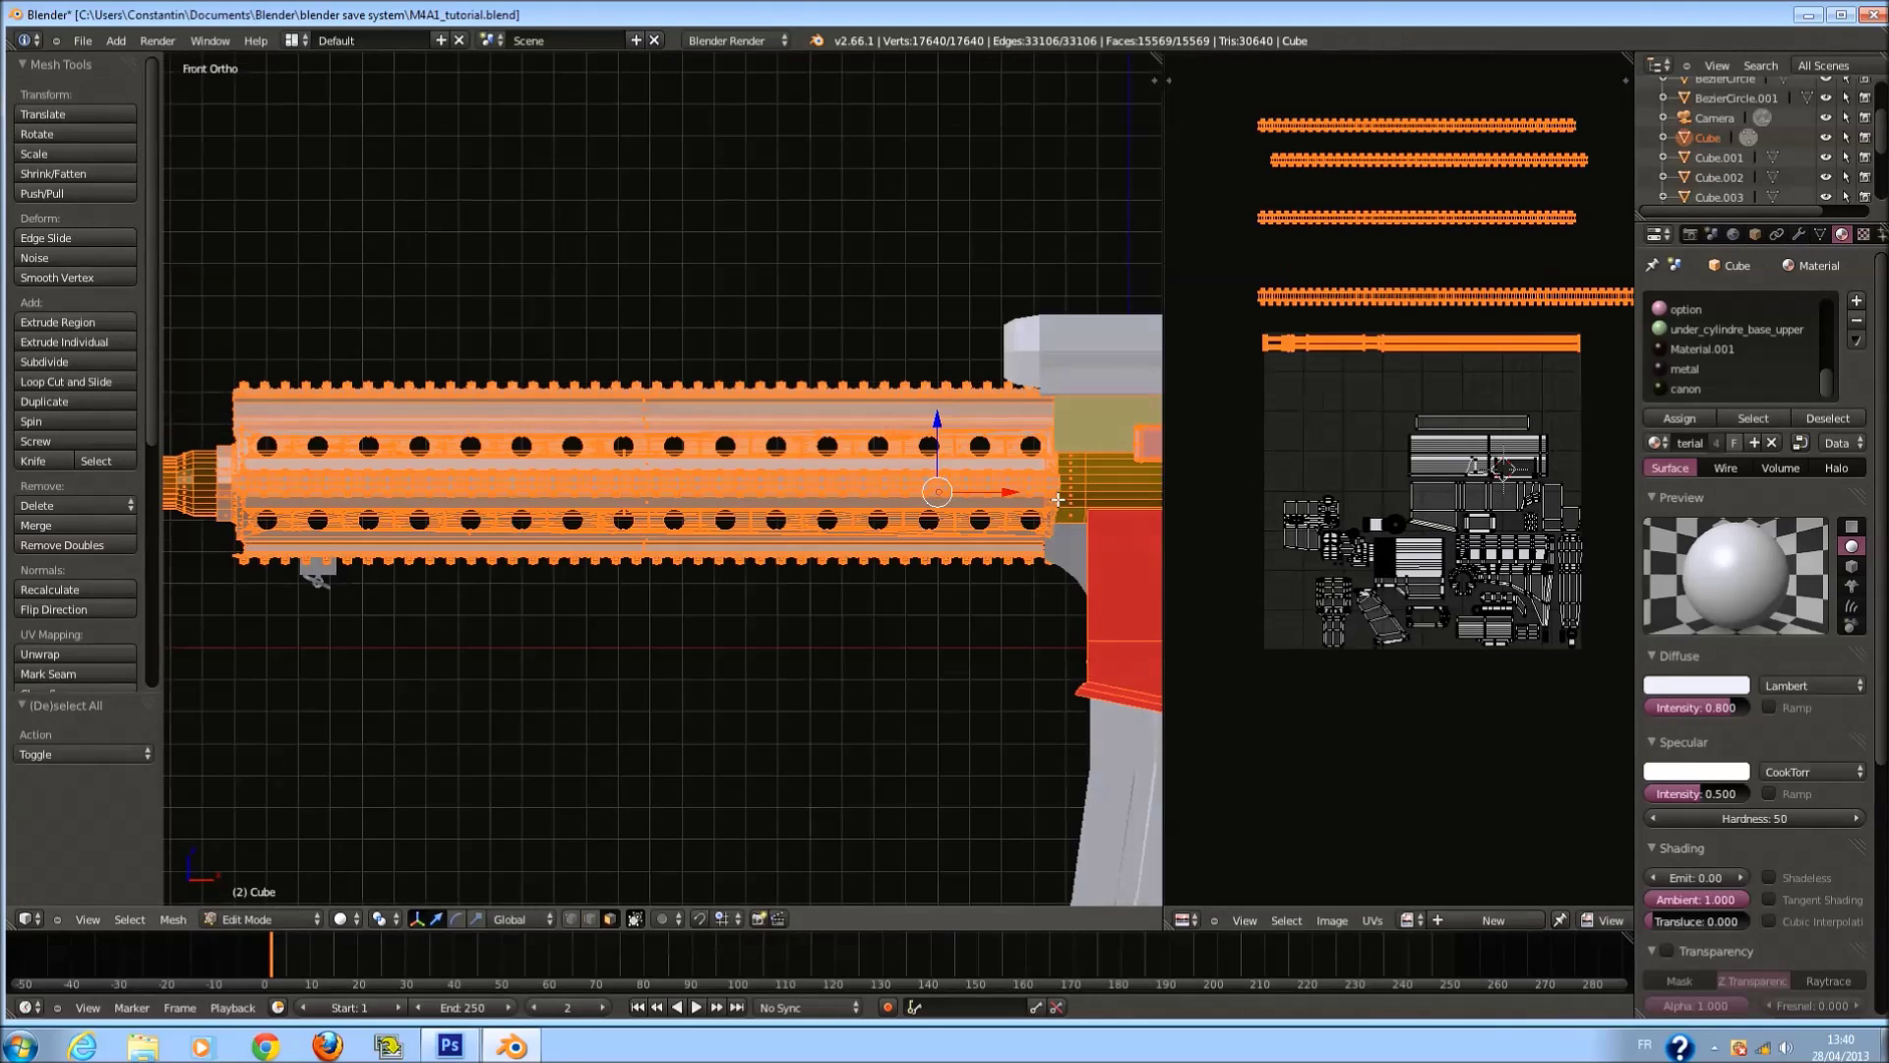
middle_click_drag(1234, 405, 1196, 486)
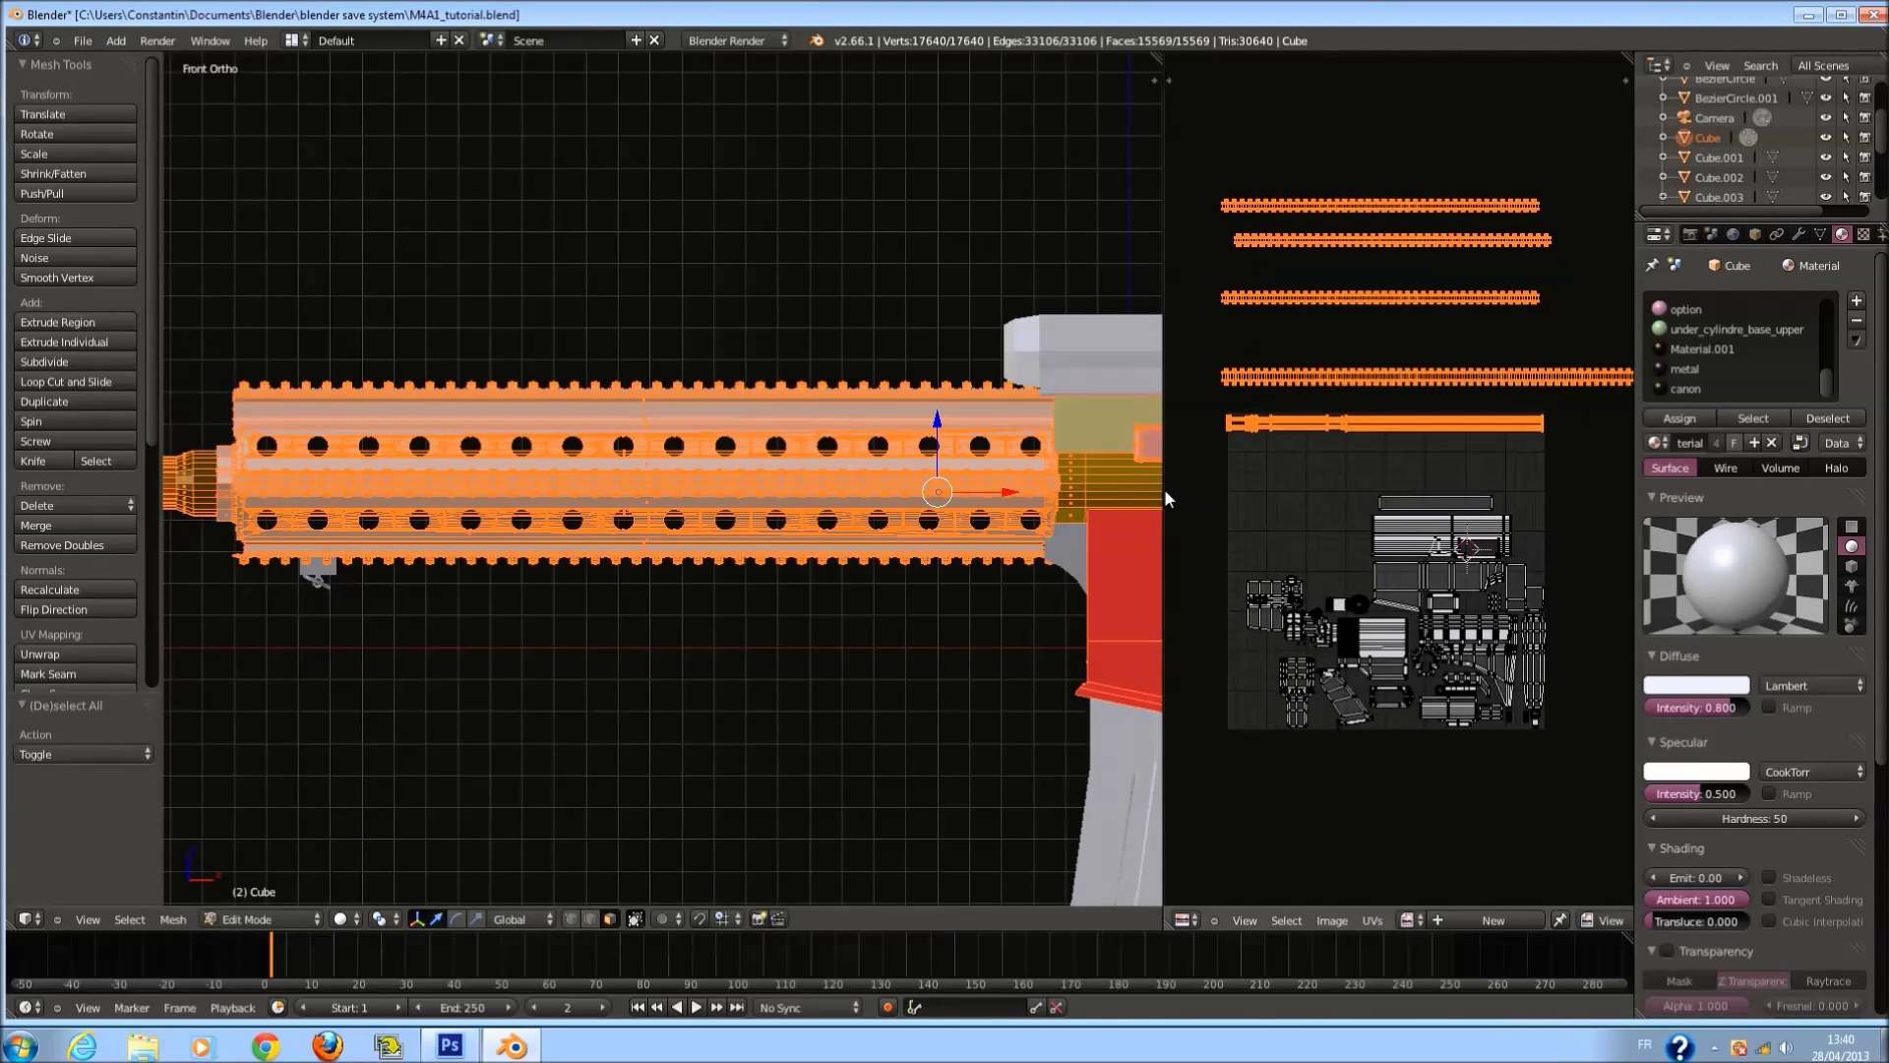
left_click_drag(1158, 489, 745, 489)
scroll(1070, 413, "up", 4)
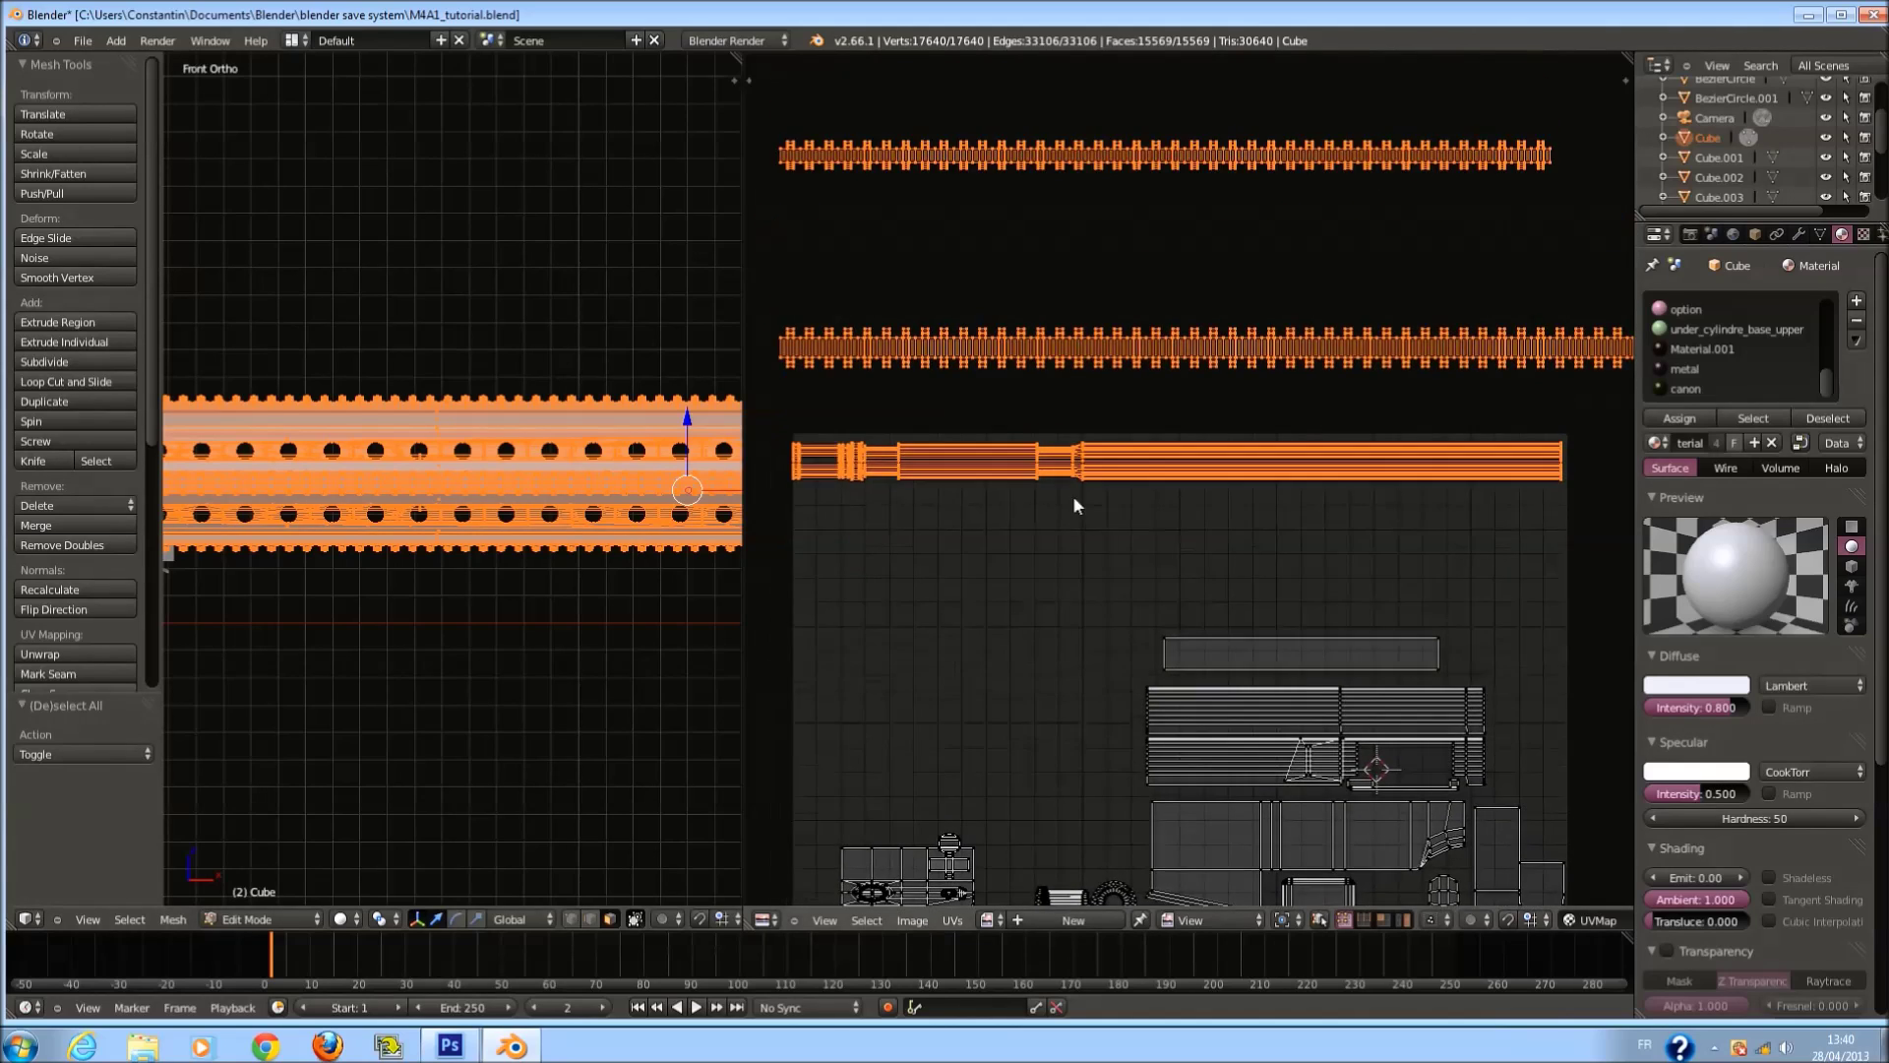
Move the two uppermost rail islands down together, close above the third rail island.
key("b")
left_click_drag(908, 87, 1483, 216)
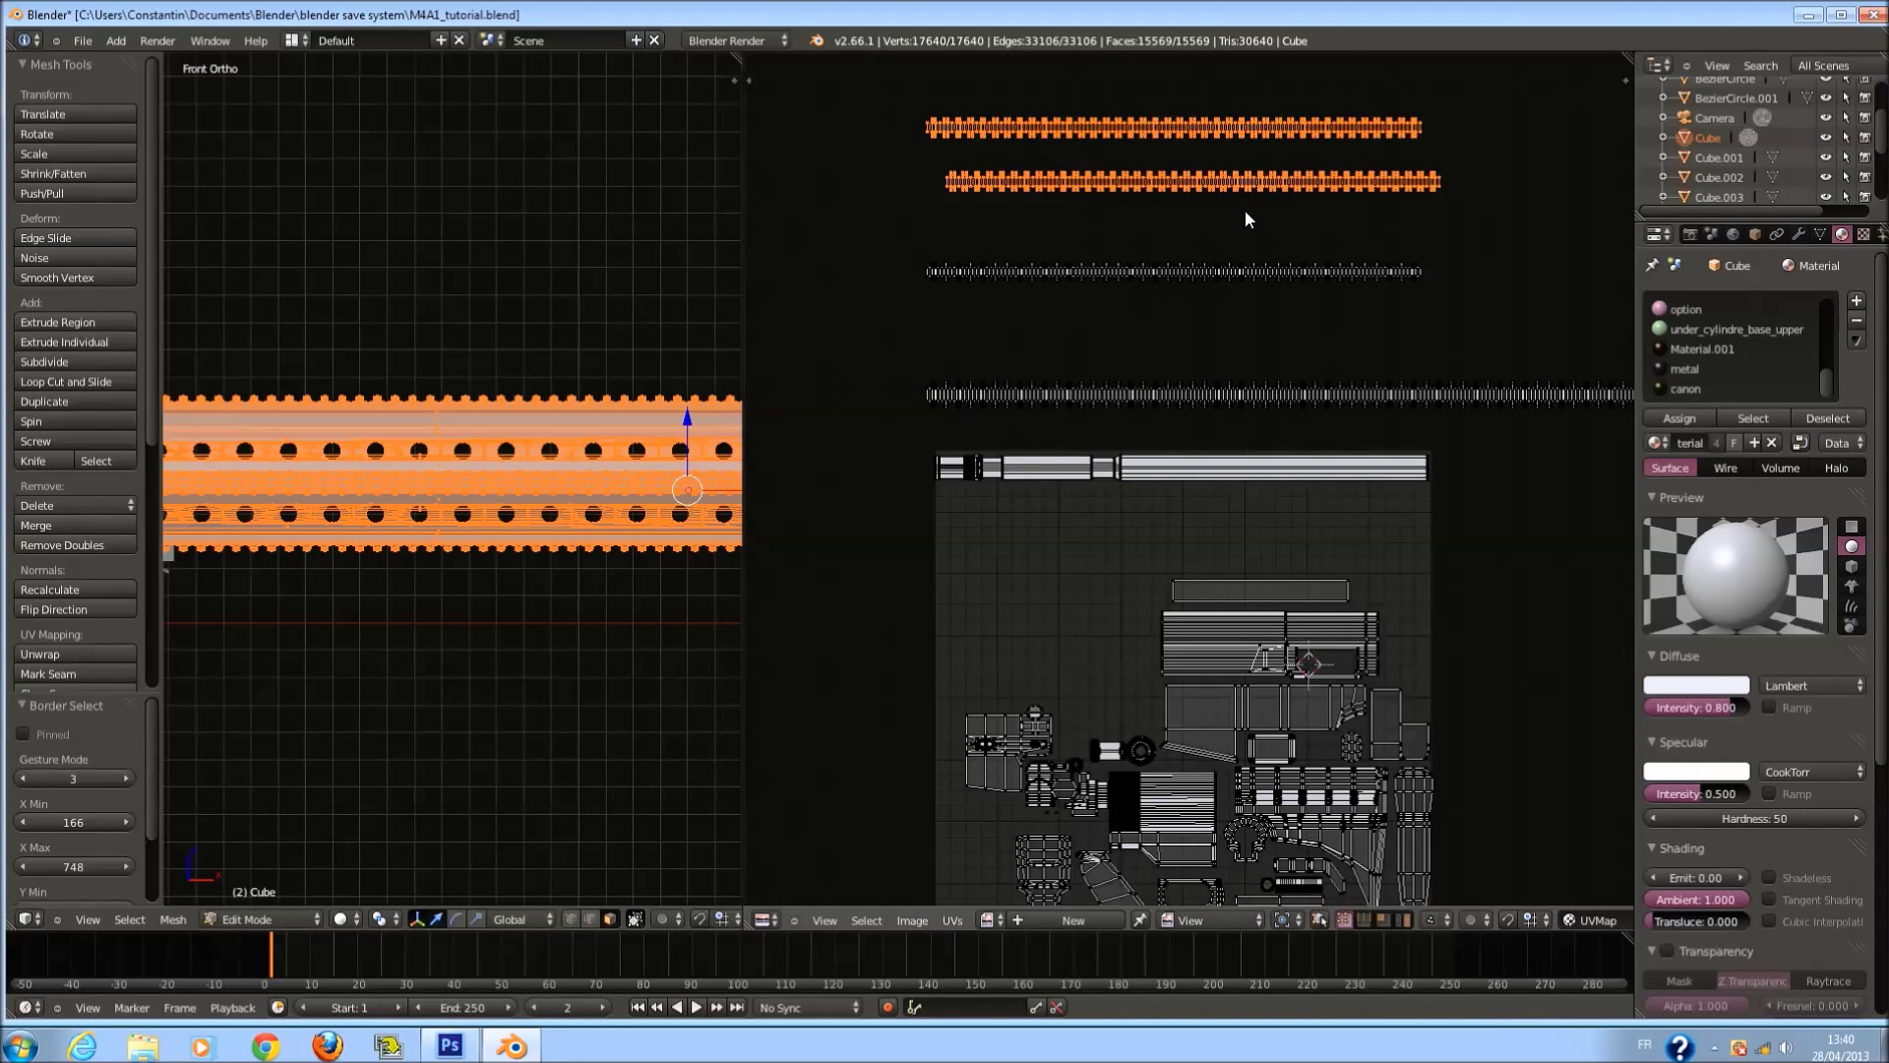
key("g")
left_click(1219, 286)
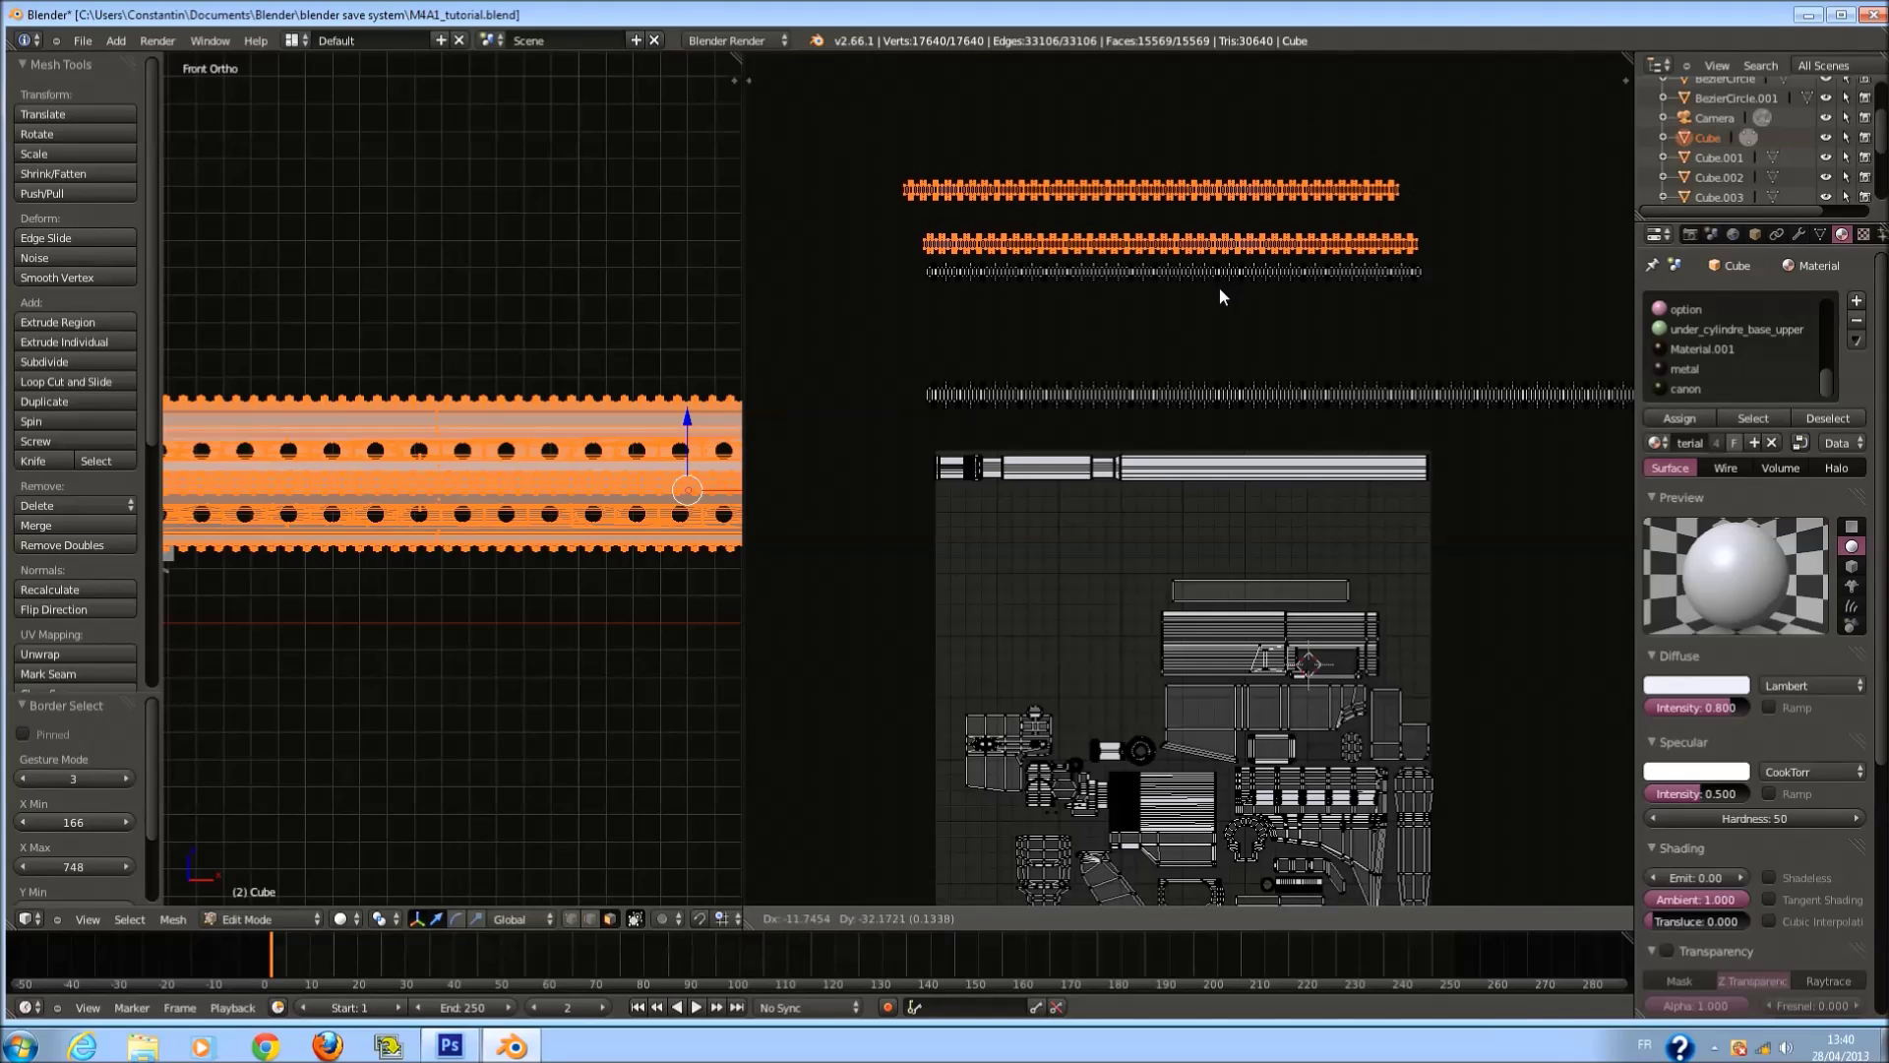
Move the topmost rail island down next to the others so the three short rail islands form a compact, left-aligned stack.
key("a")
key("c")
left_click_drag(906, 153, 1426, 138)
key("Escape")
key("g")
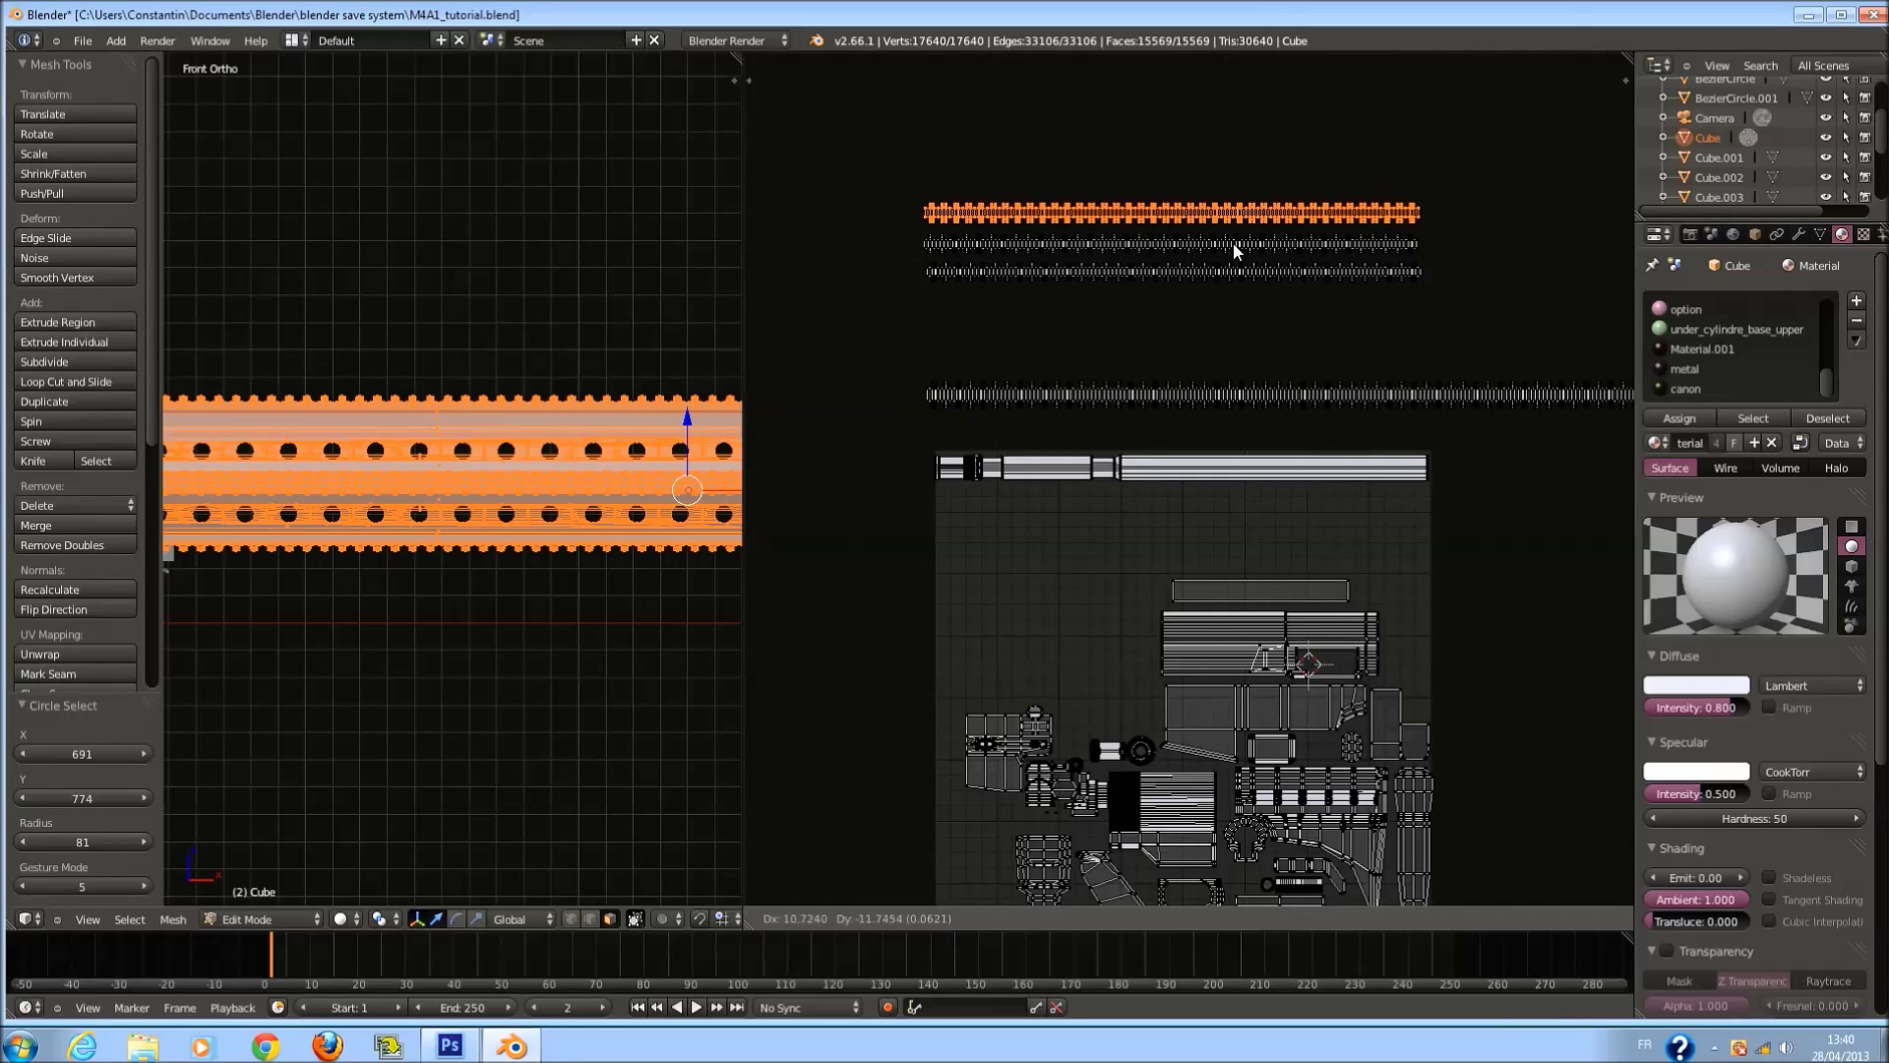
left_click(1232, 244)
key("a")
Move the three stacked short rail islands down along Y to just above the long rail island and save the file.
scroll(1126, 254, "down", 2)
key("b")
left_click_drag(991, 210, 1393, 358)
scroll(1220, 379, "up", 4)
key("g")
key("y")
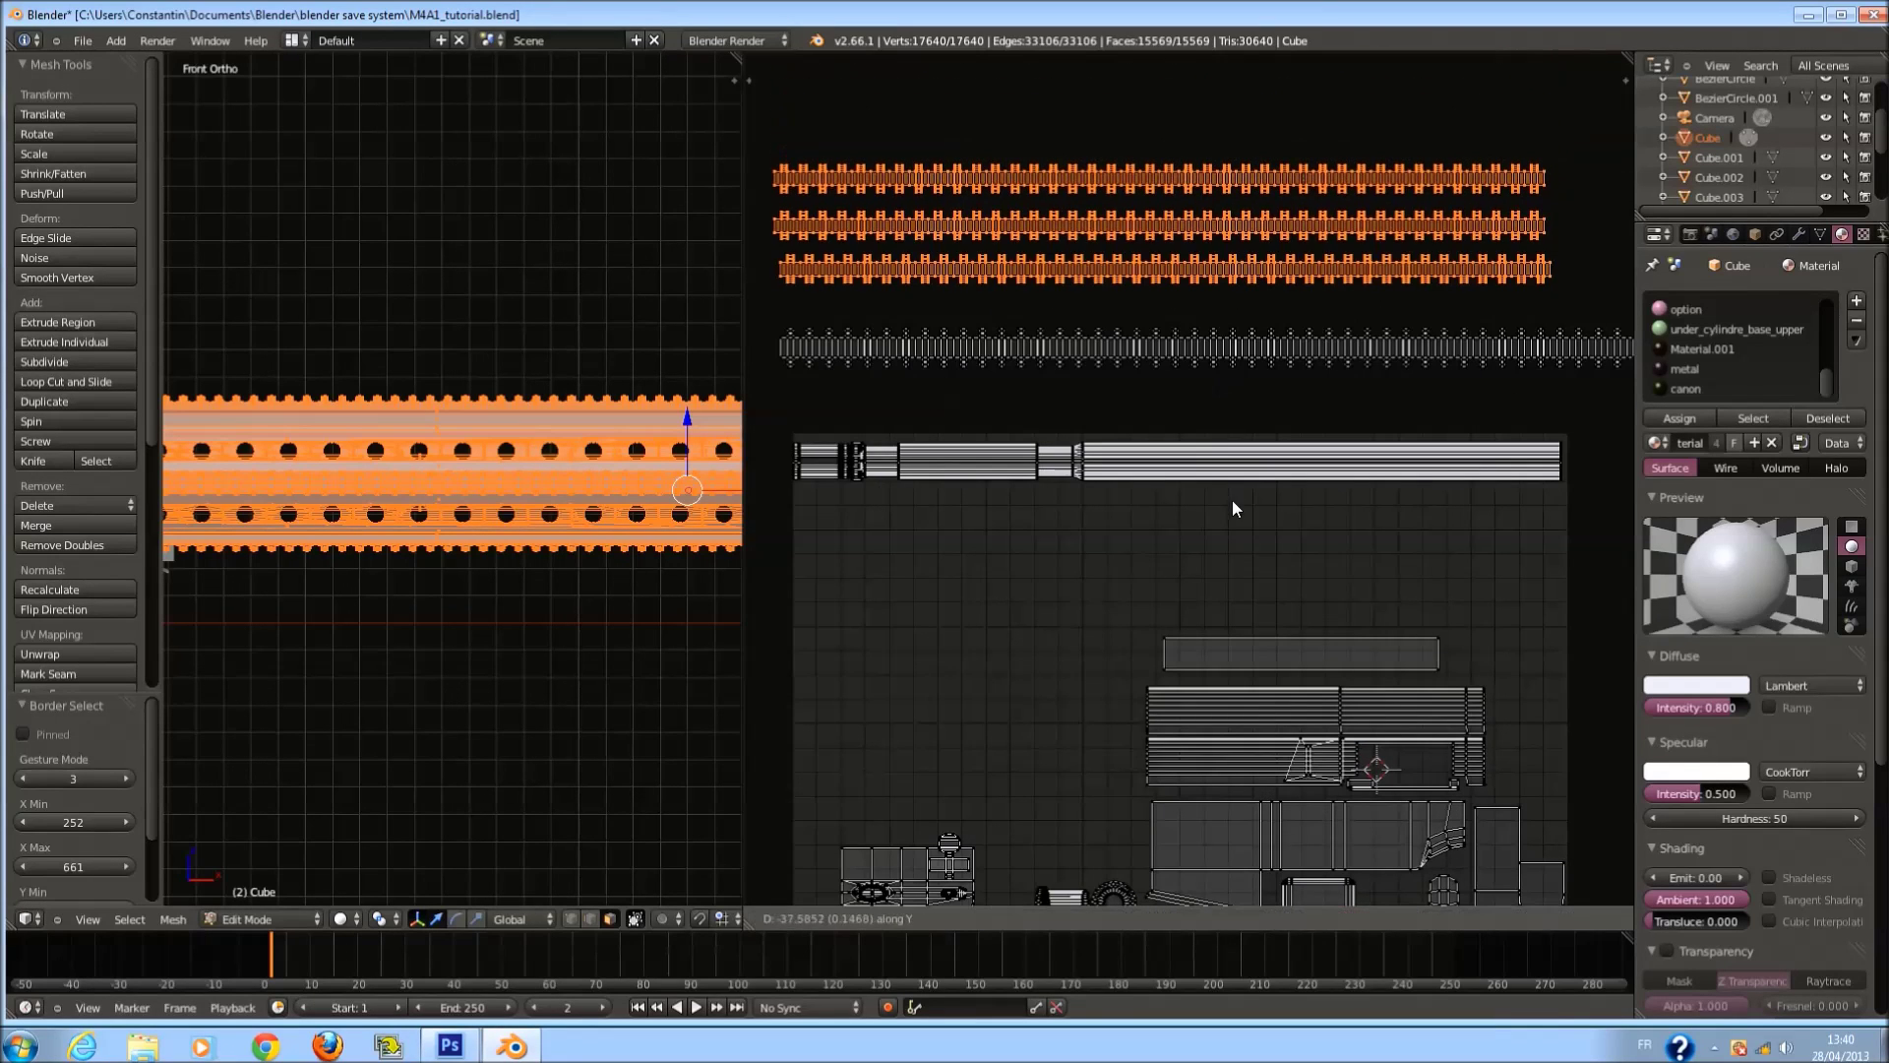
left_click(1237, 526)
scroll(1238, 525, "down", 2)
key("a")
key("ctrl+s")
left_click(1214, 475)
Select all four rail islands in full and scale them together to about 0.504.
key("b")
left_click_drag(920, 233, 1570, 452)
scroll(1570, 455, "down", 1)
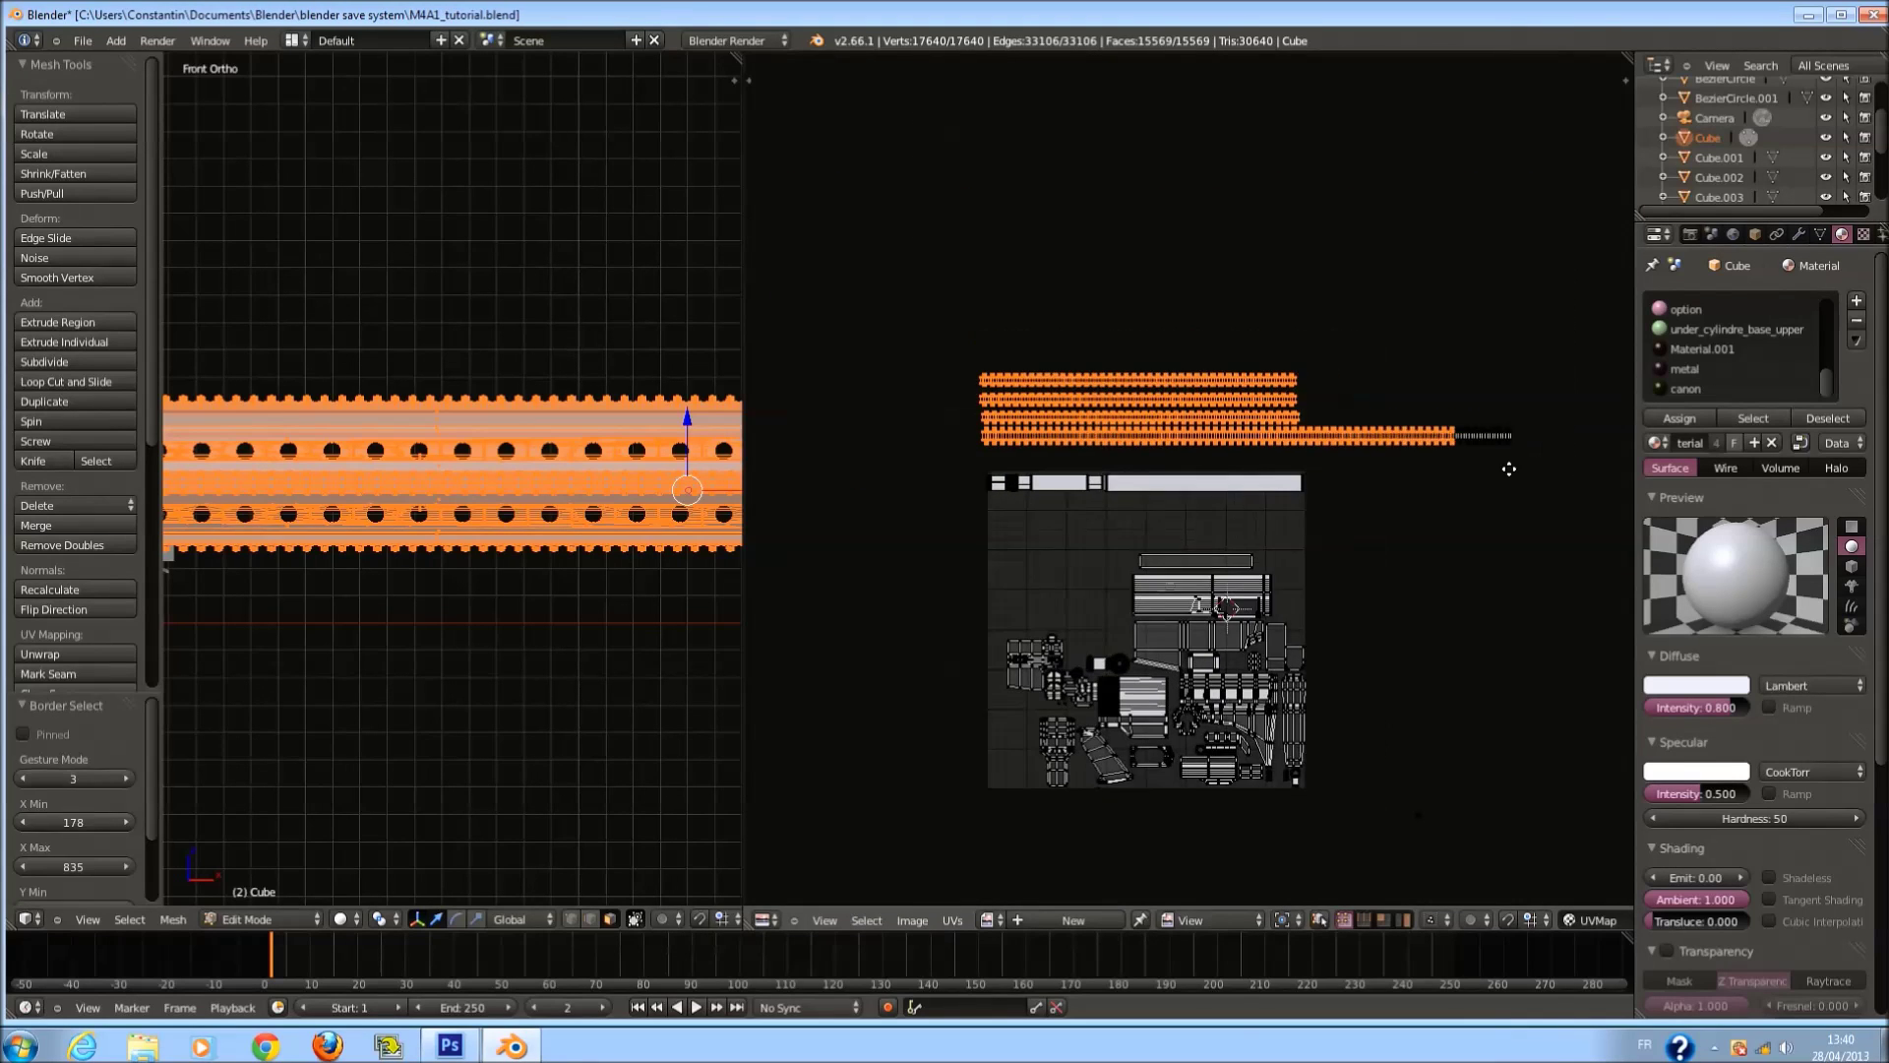
key("b")
left_click_drag(1243, 341, 1499, 458)
scroll(1383, 505, "up", 3)
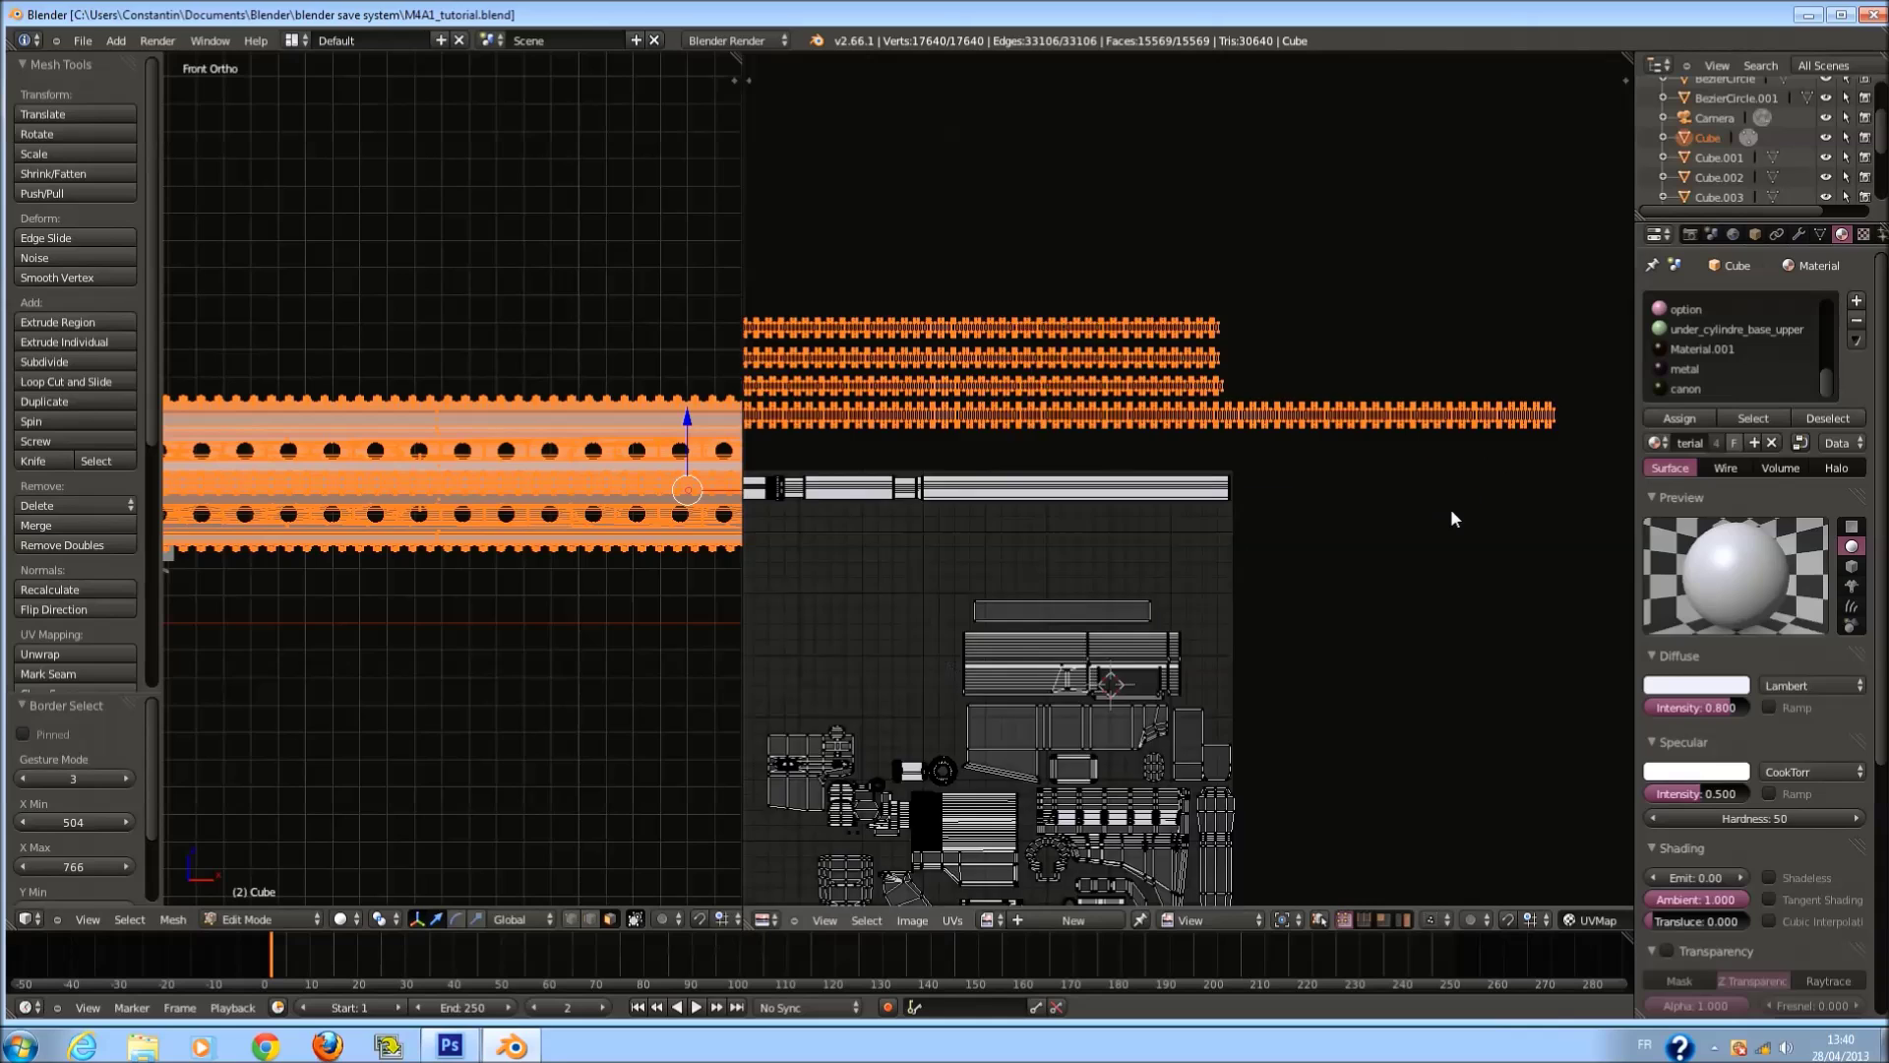
key("s")
left_click(1285, 480)
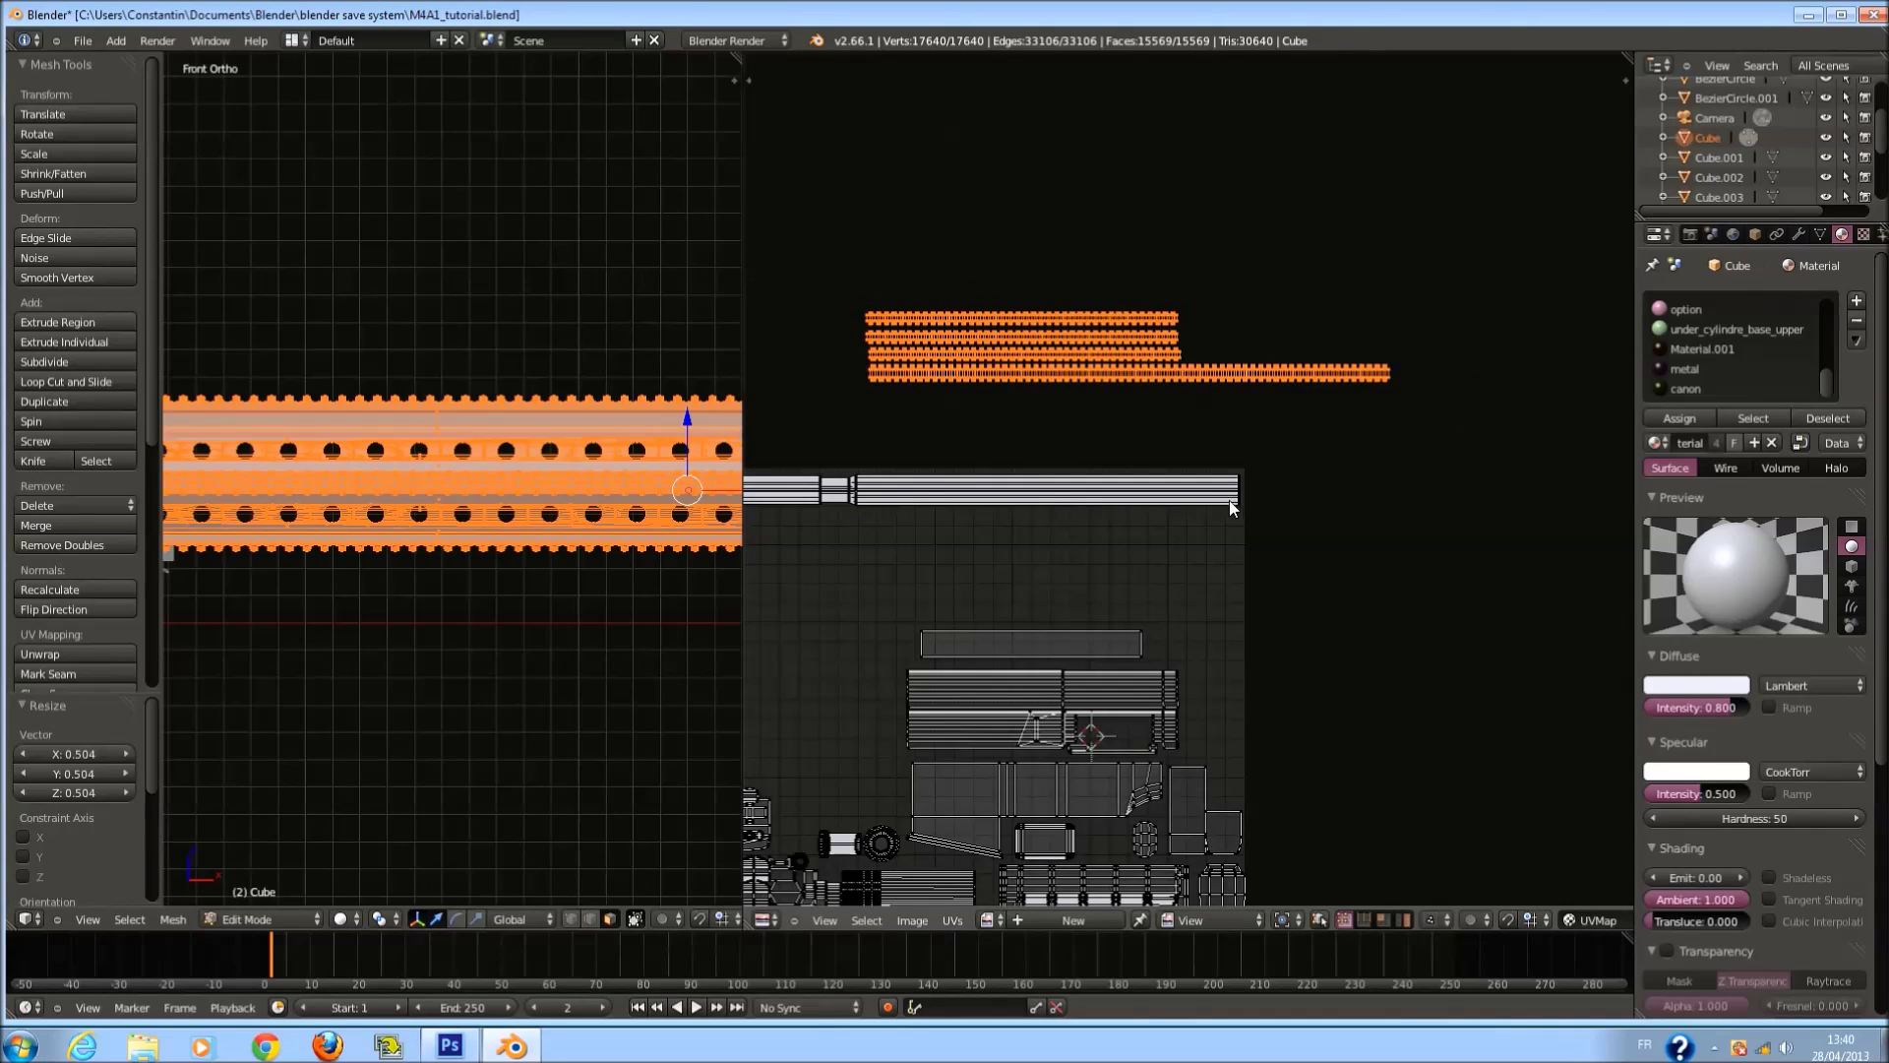
Move the four rail islands into the UV square directly beneath the barrel island, save the file and clear the UV selection.
middle_click_drag(1229, 500, 1471, 513)
key("ctrl+s")
key("g")
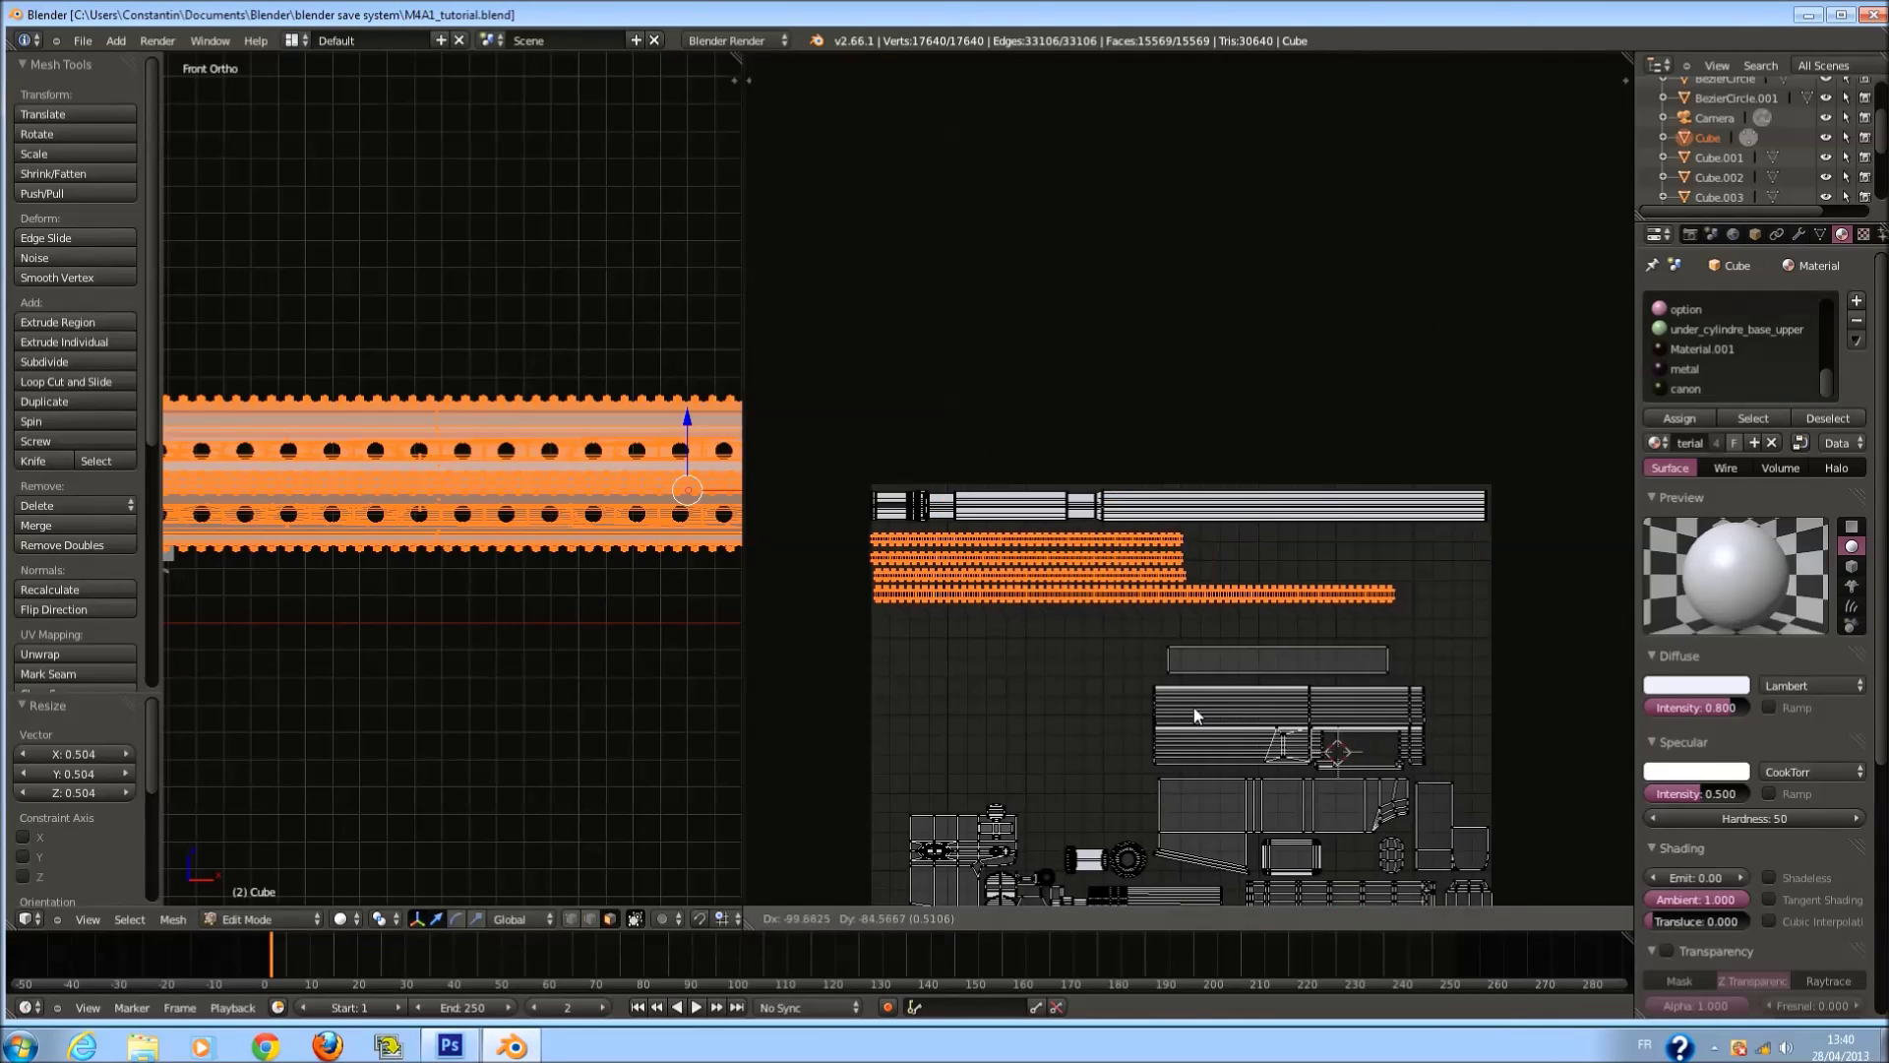
left_click(1108, 674)
scroll(1230, 537, "up", 4)
key("ctrl+s")
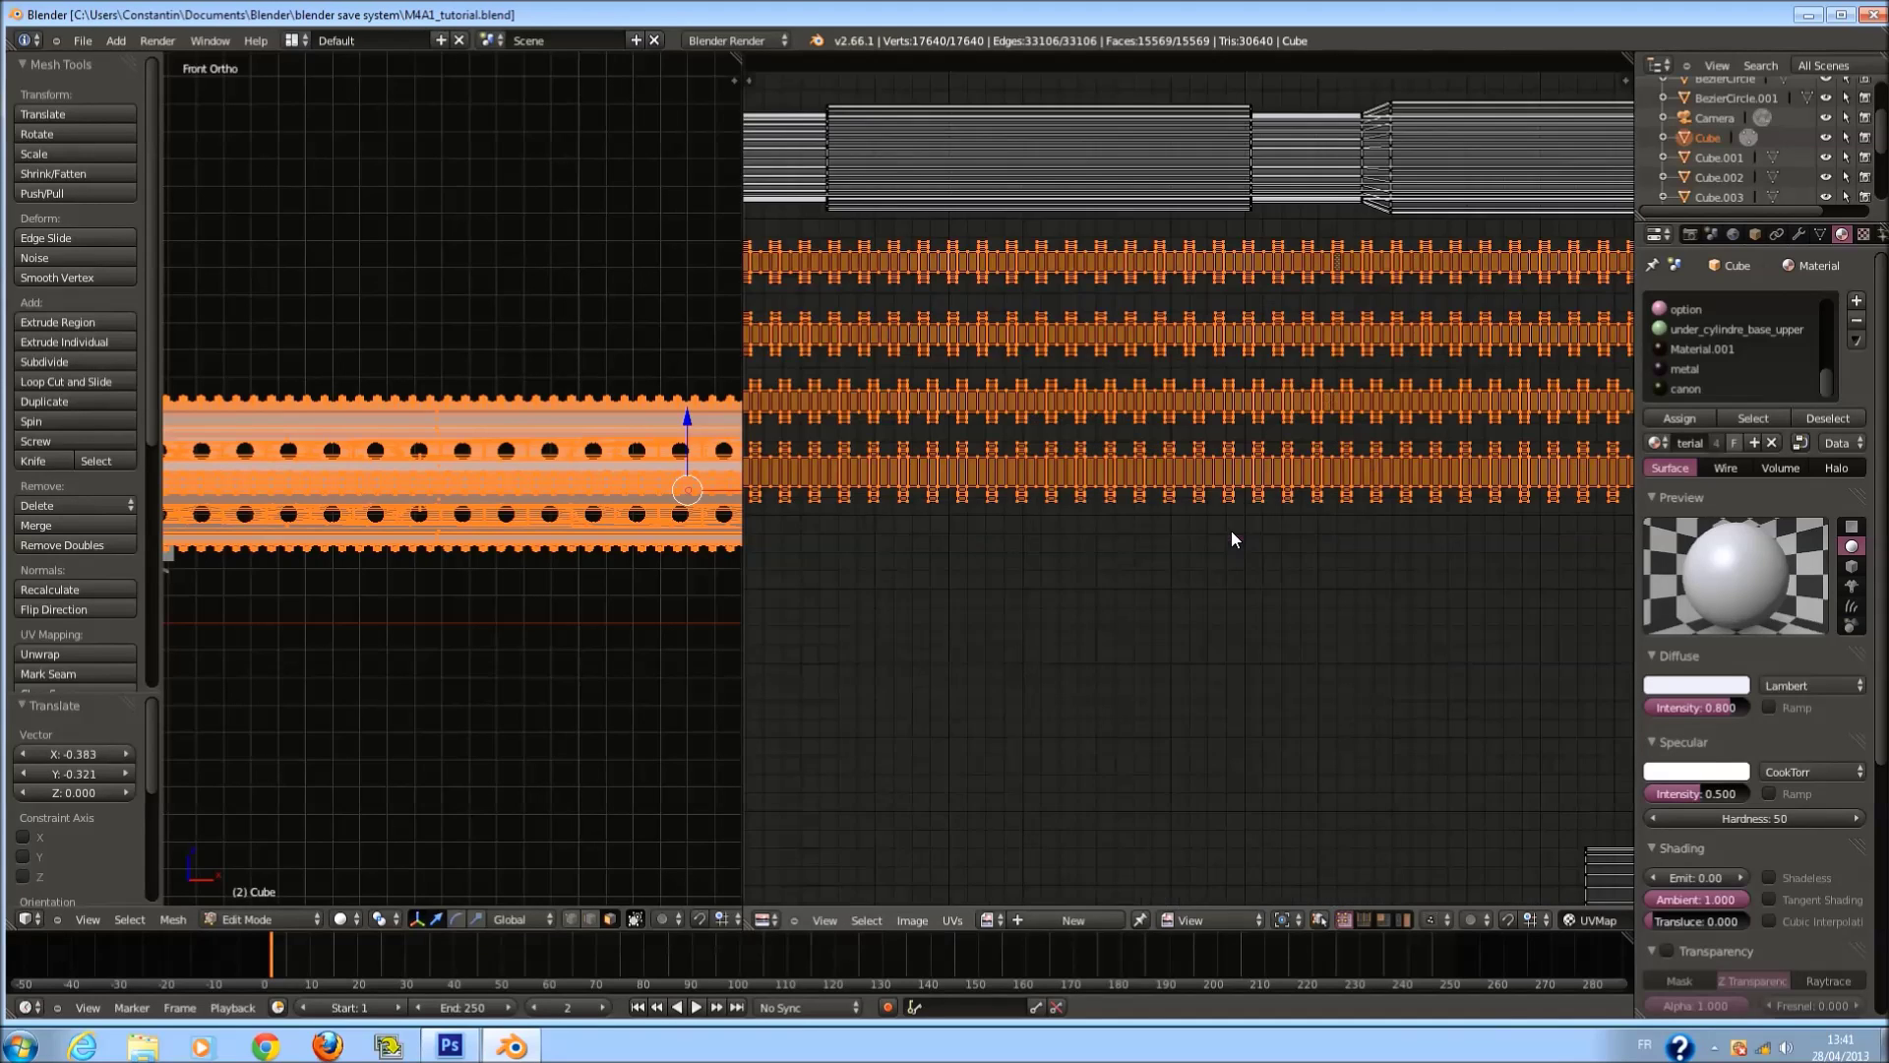
scroll(1232, 533, "down", 5)
key("a")
key("a")
key("a")
Select the linked geometry of the handguard's upper rail, front side rail and opposite side rail in the 3D view.
middle_click_drag(1301, 644, 1172, 564)
key("Tab")
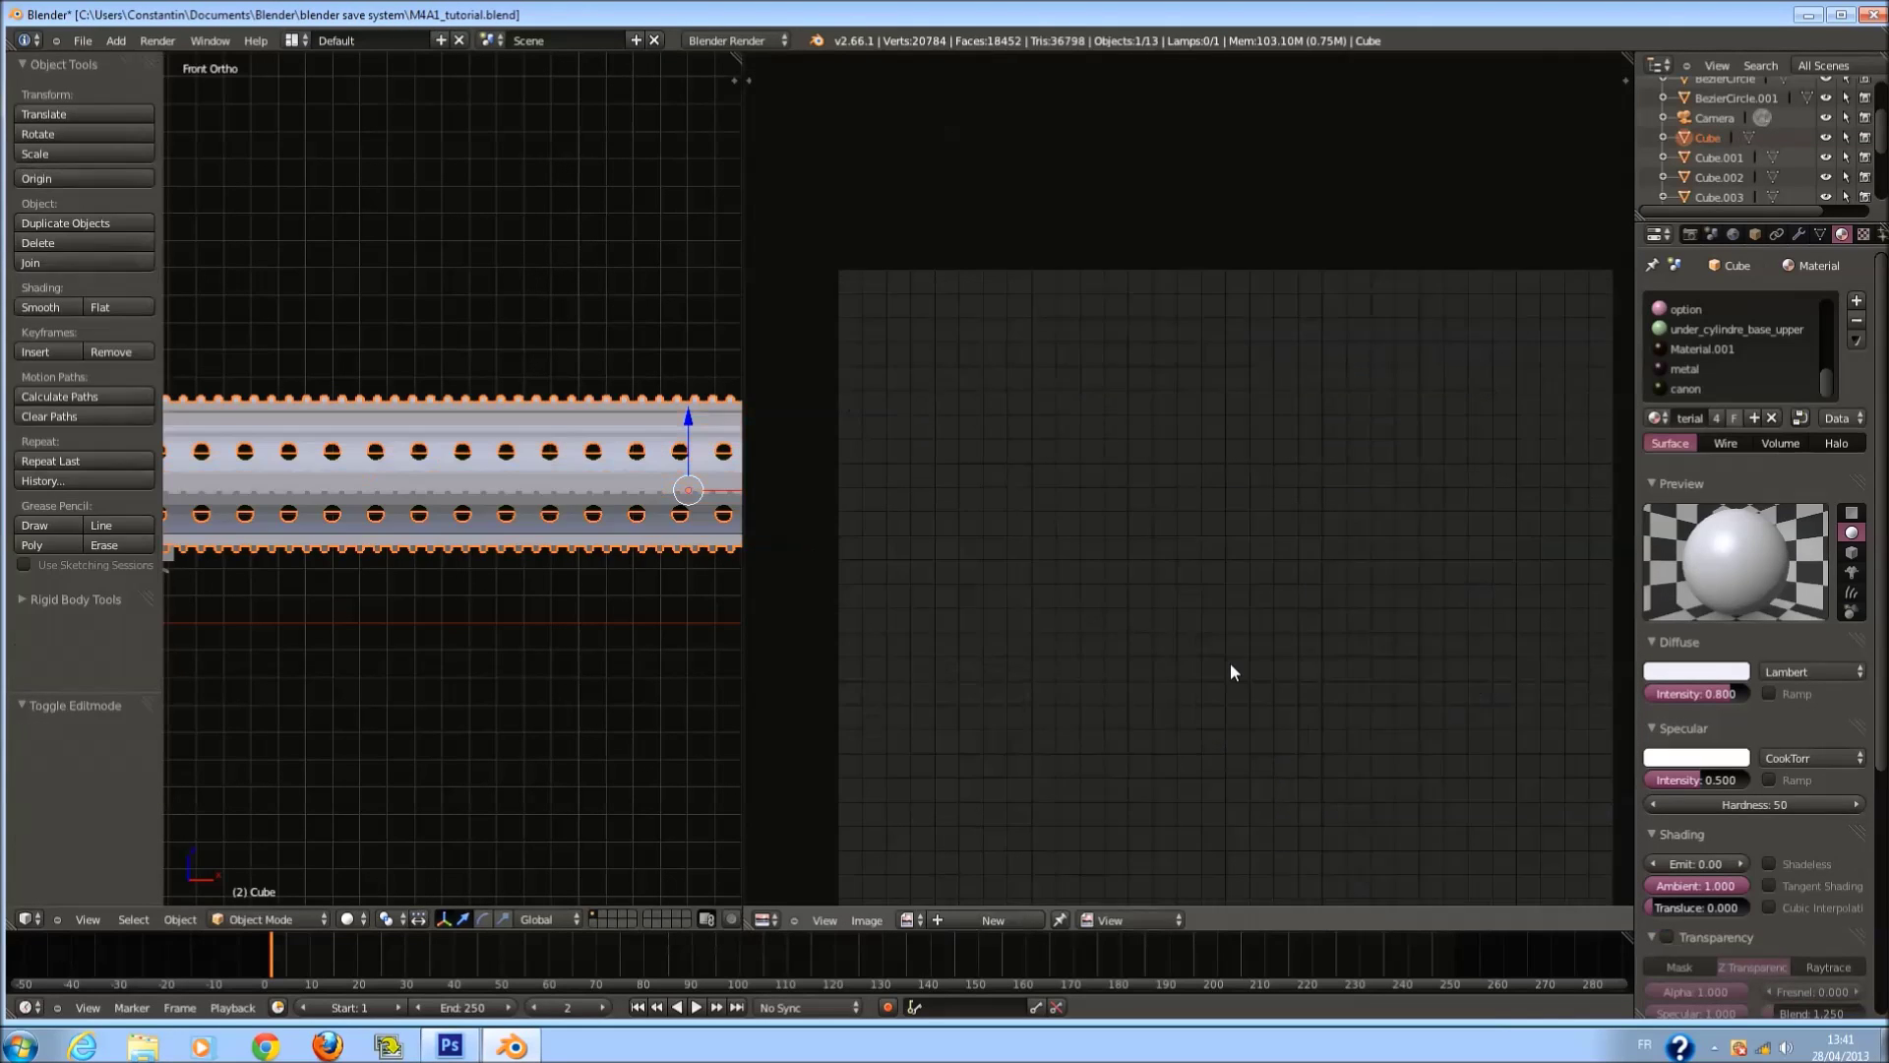
key("Tab")
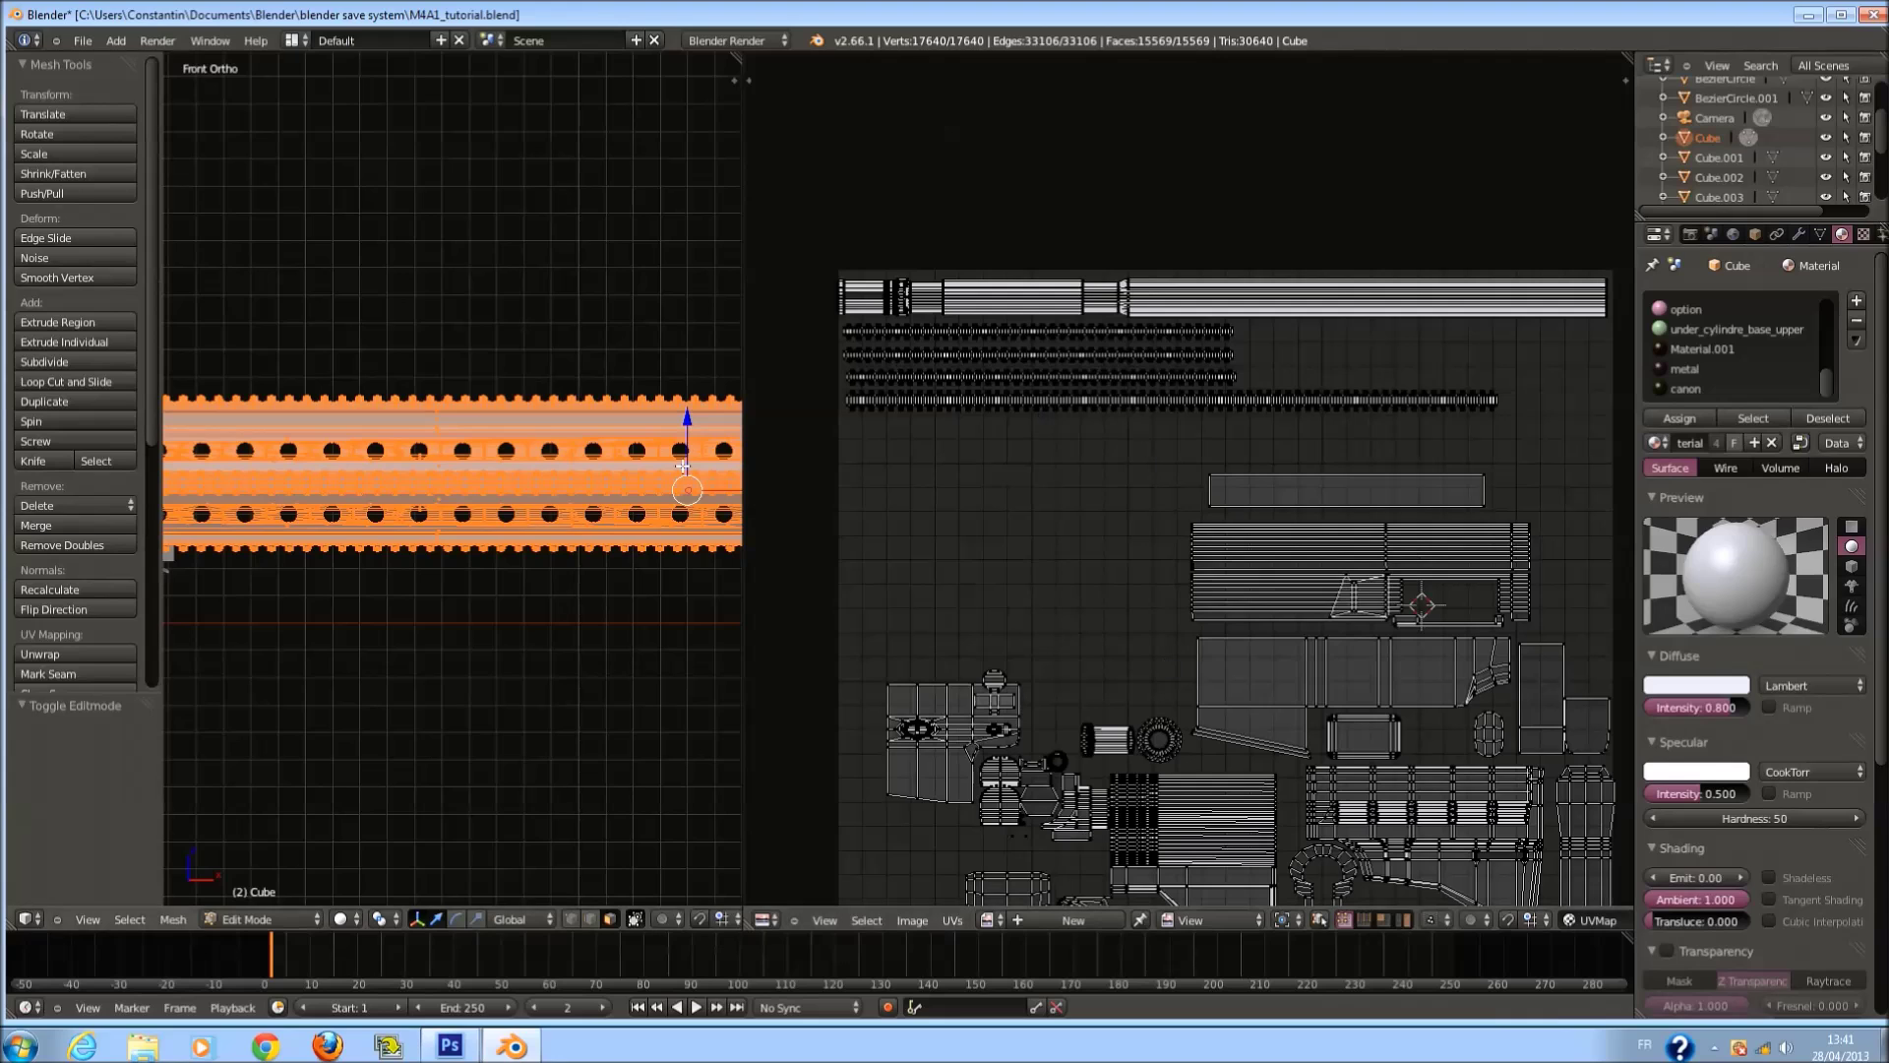
scroll(602, 487, "down", 1)
right_click(526, 484)
scroll(526, 484, "up", 1)
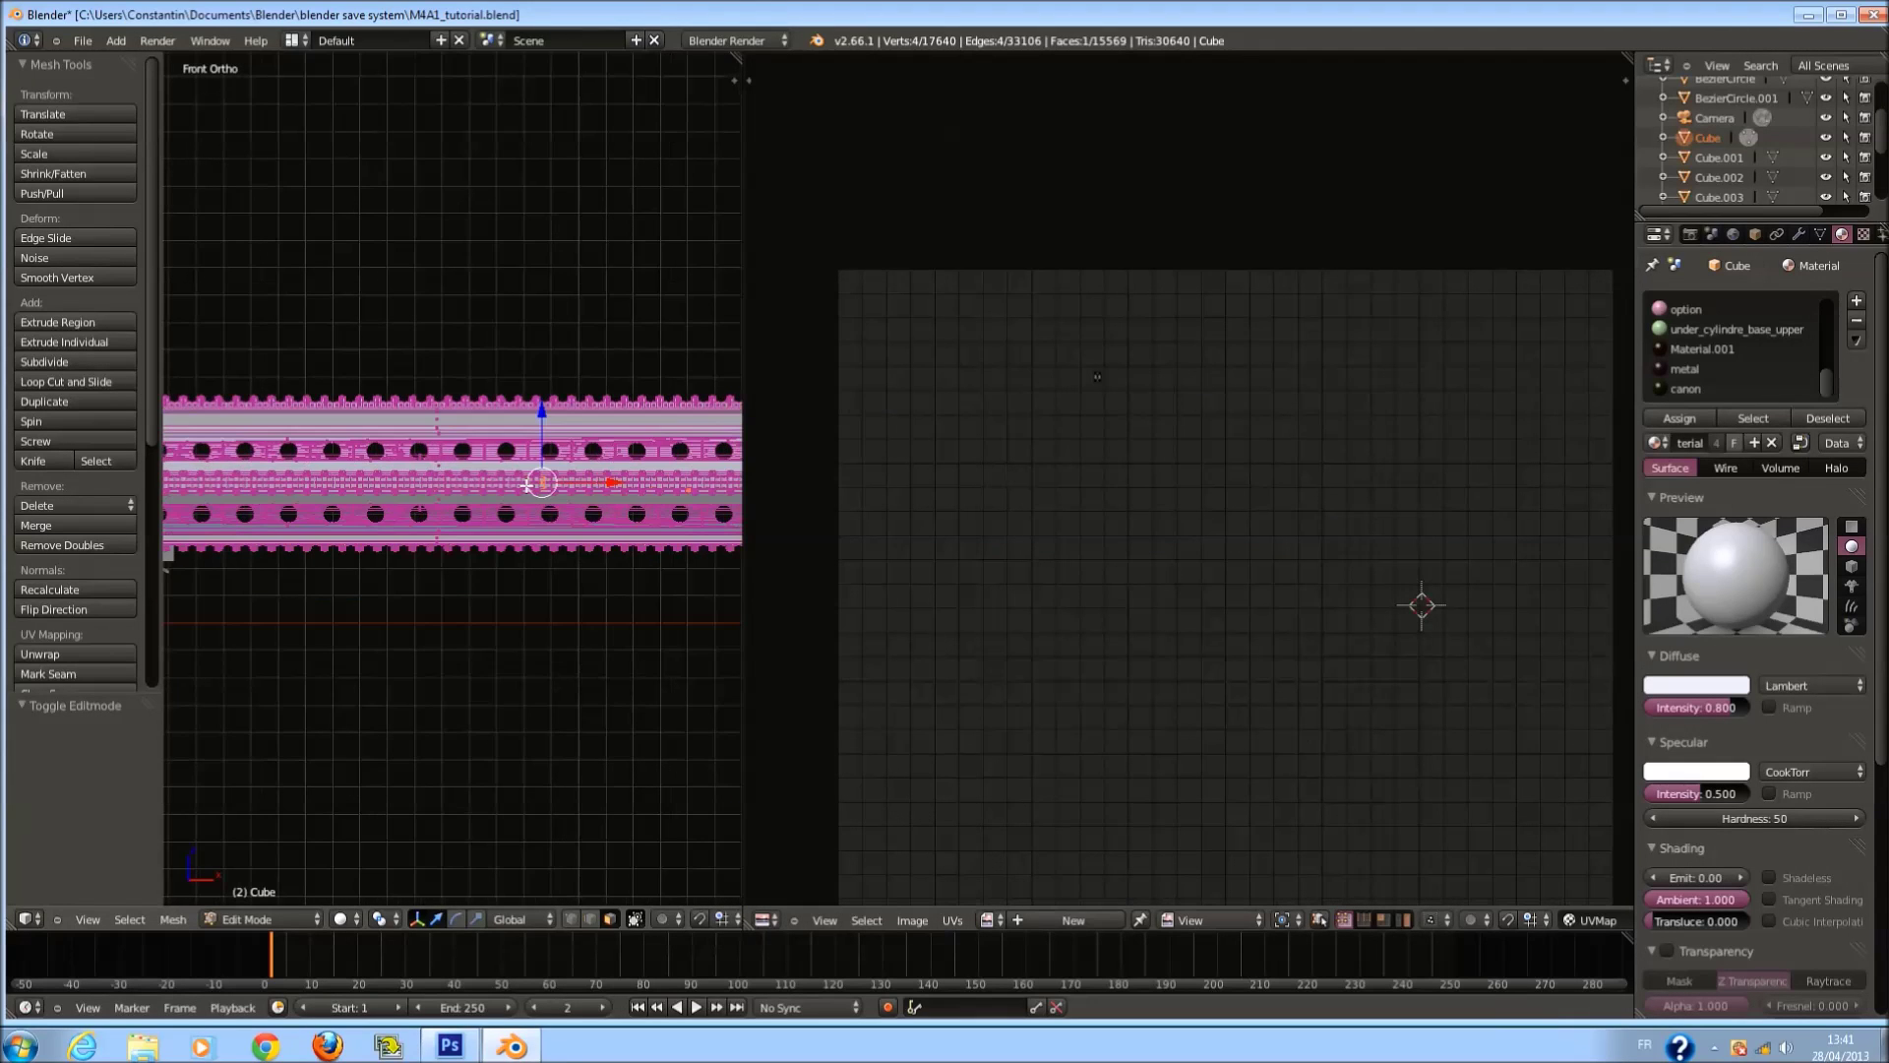
key("l")
middle_click_drag(567, 394, 307, 445)
key("l")
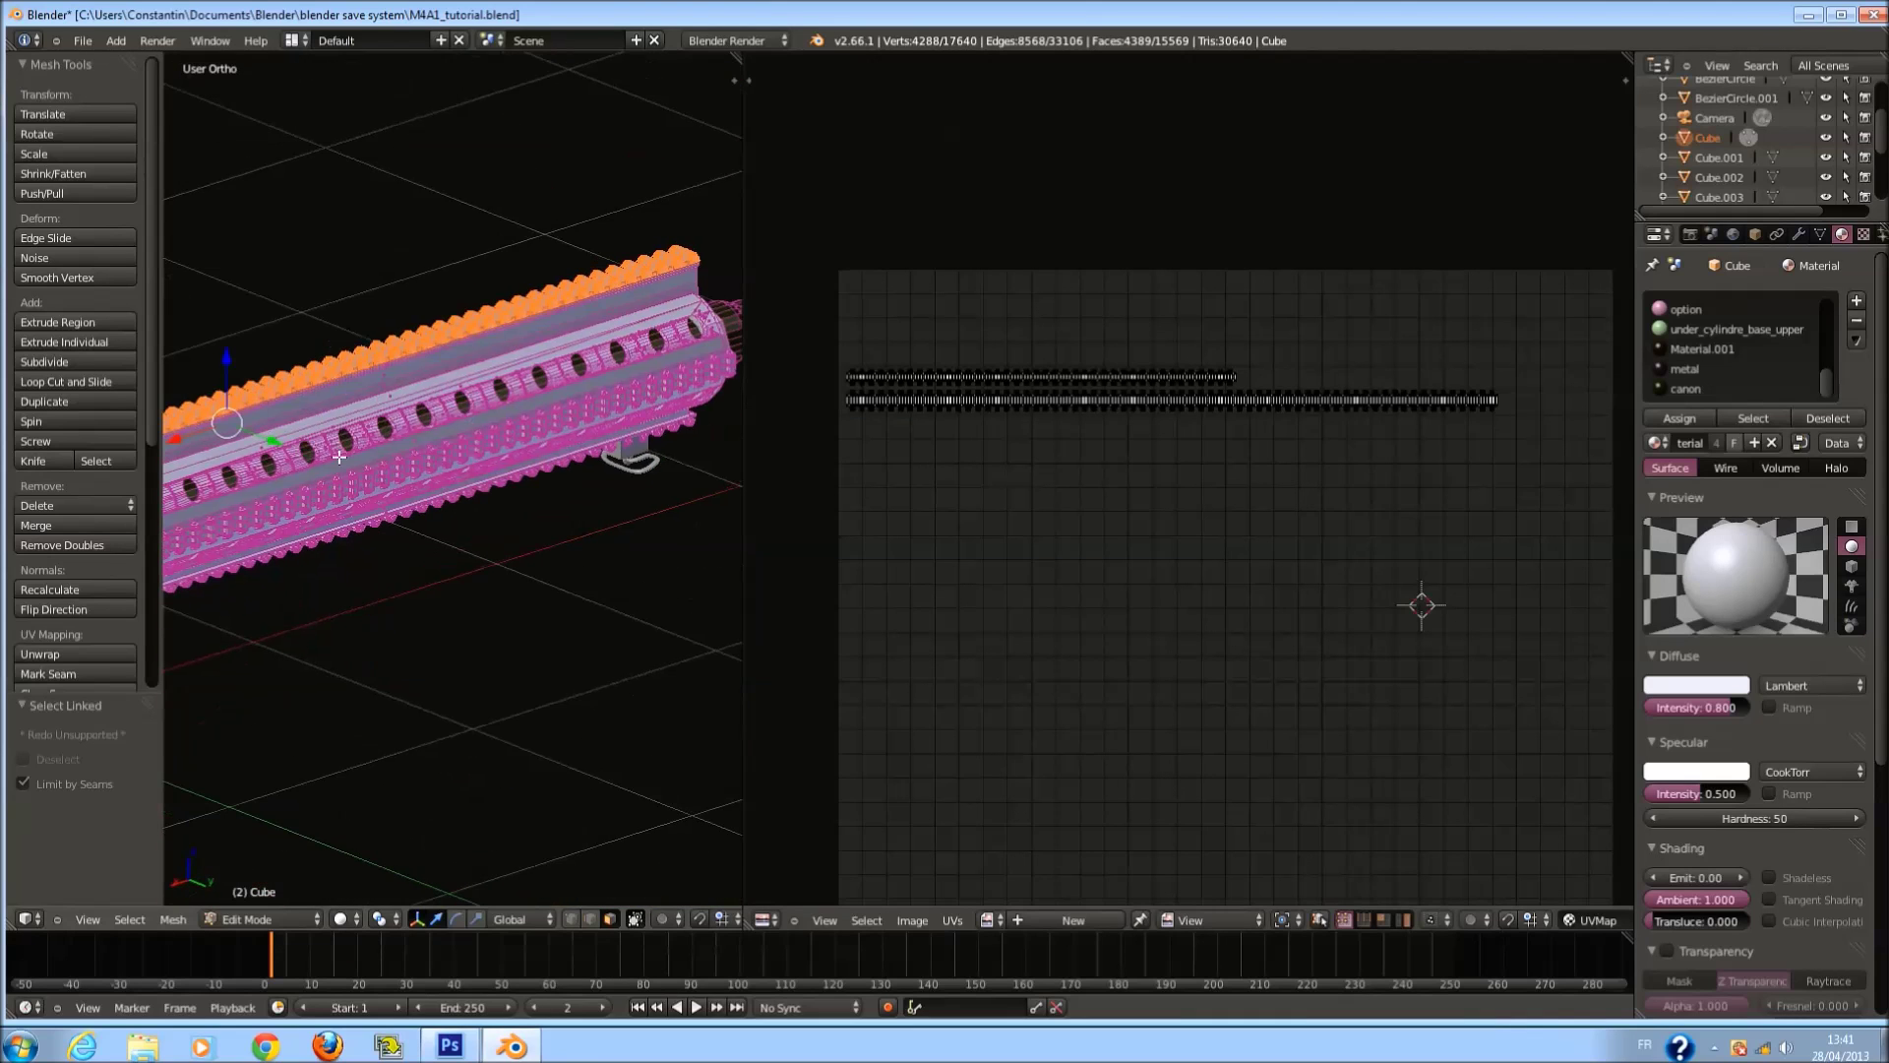
key("l")
middle_click_drag(411, 487, 395, 376)
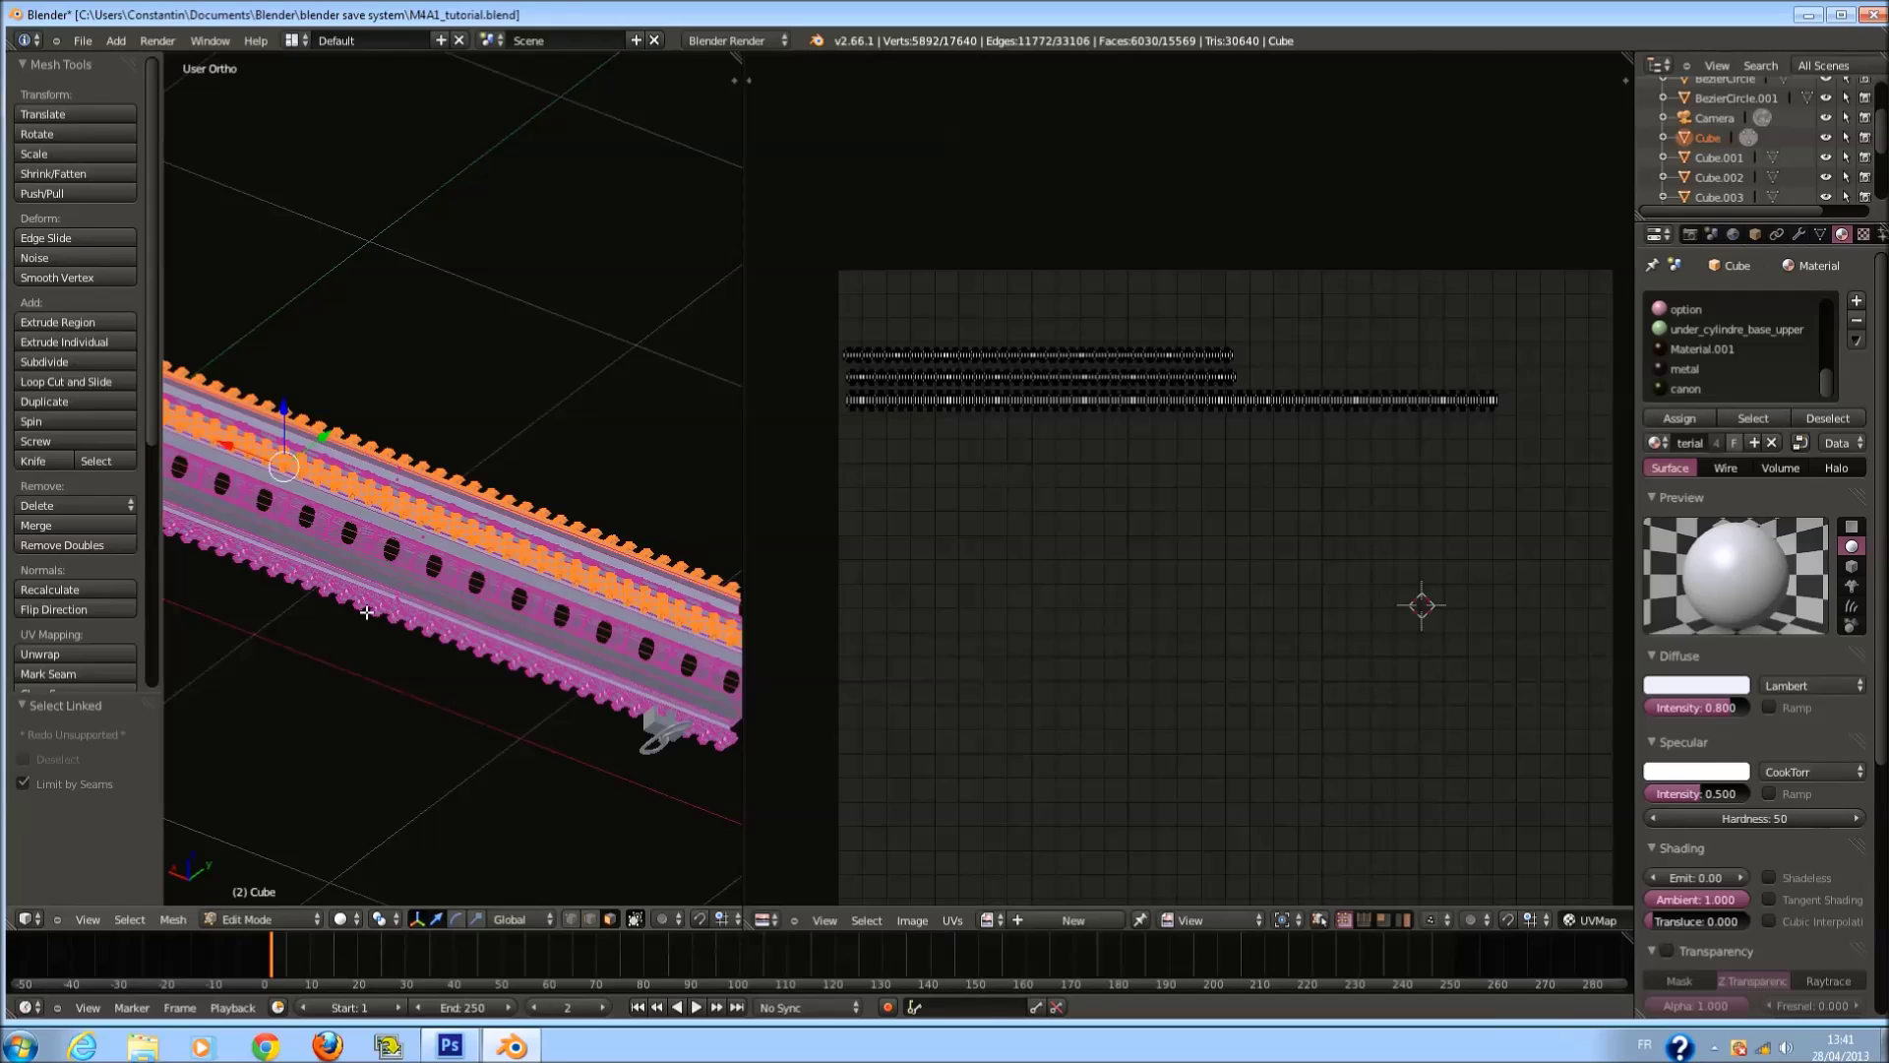
Add the handguard's underside rail to the selection so all four rails are selected.
middle_click_drag(365, 609, 346, 508)
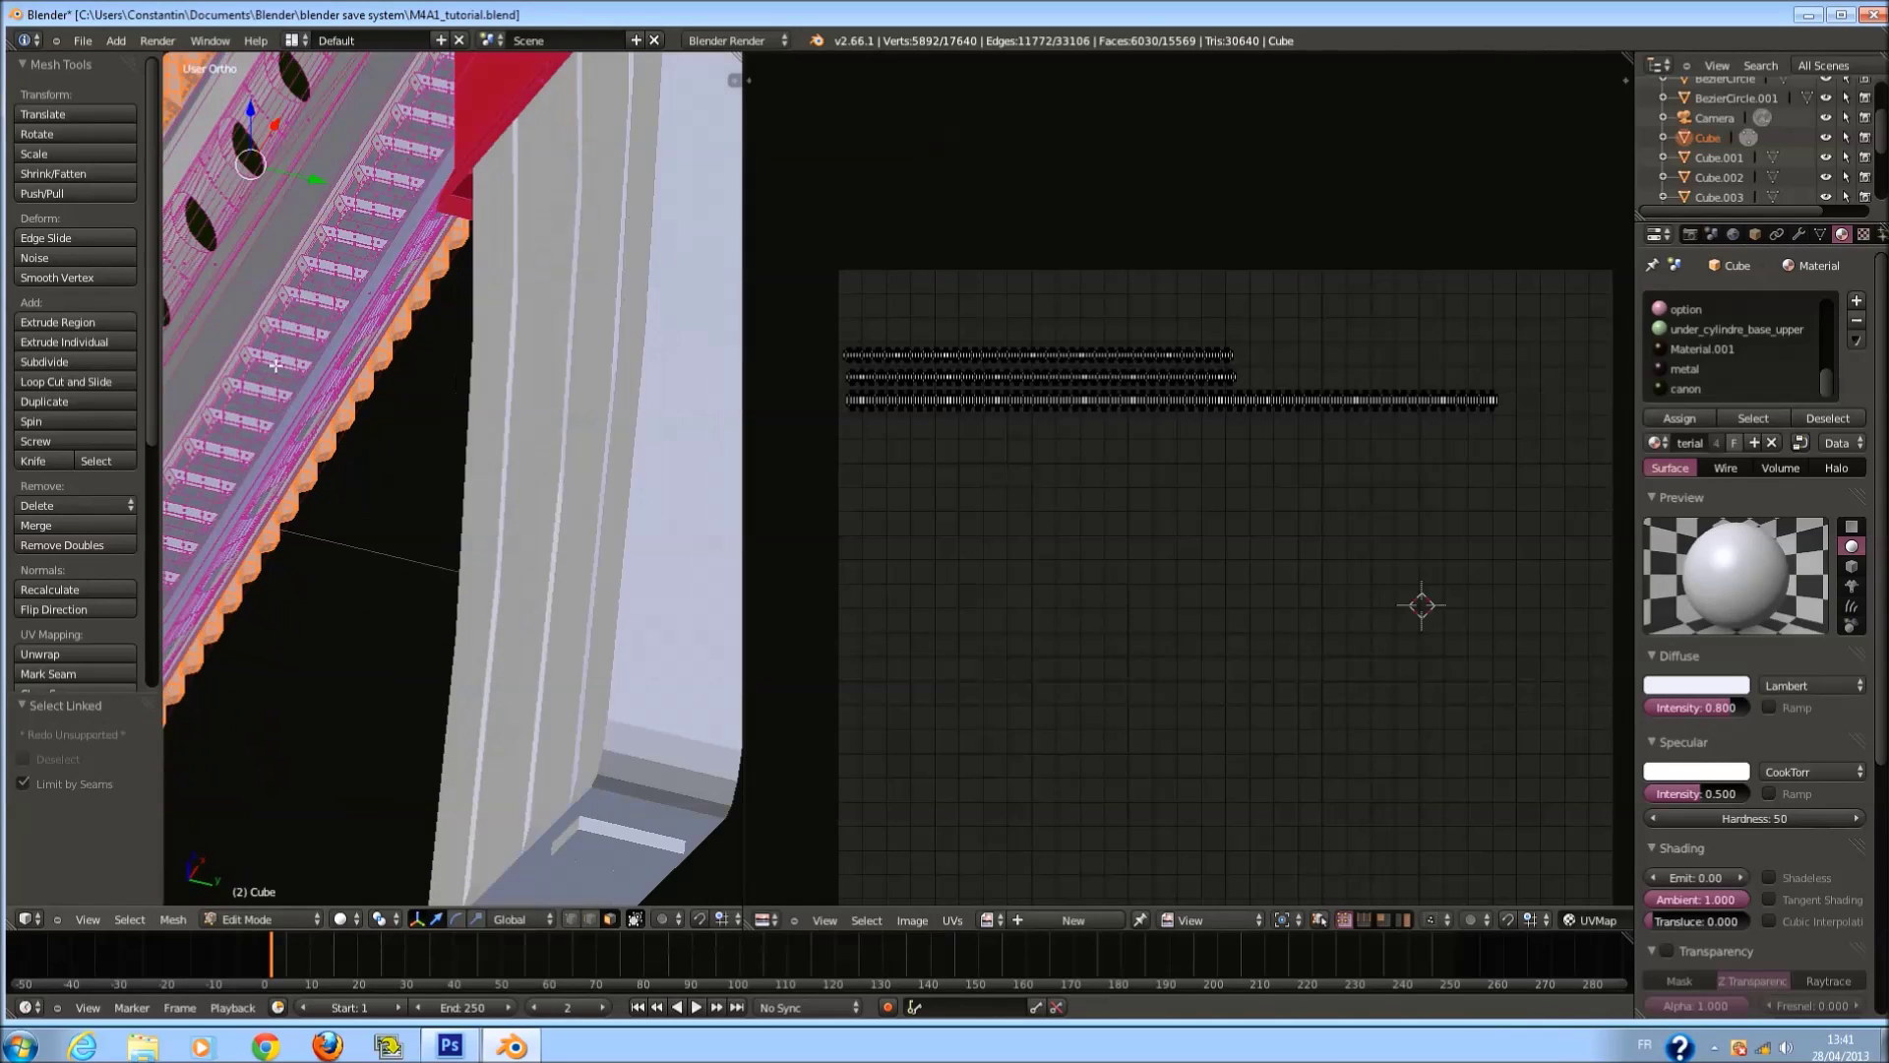
key("a")
key("l")
middle_click_drag(295, 362, 420, 475)
key("l")
key("l")
key("l")
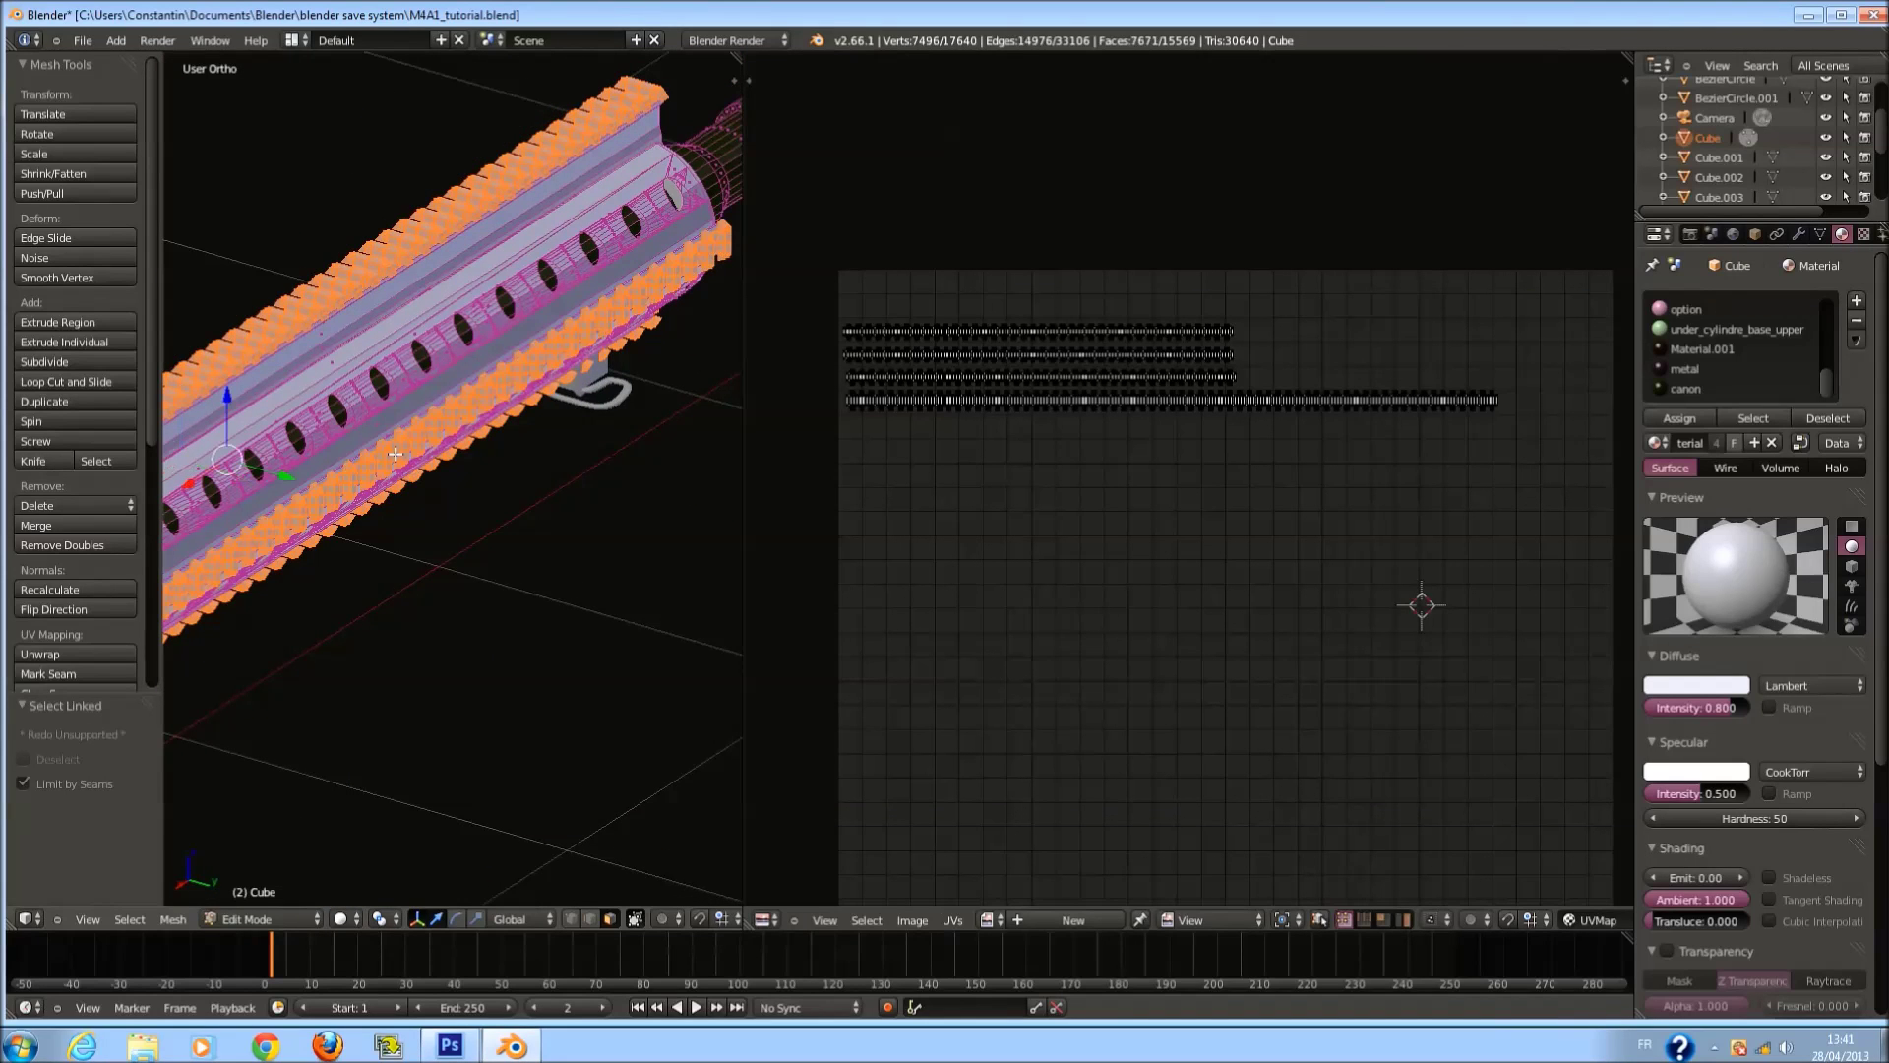
Add a material slot with a new material and assign it to the four selected rails.
left_click(1857, 300)
left_click(1722, 443)
left_click(1703, 419)
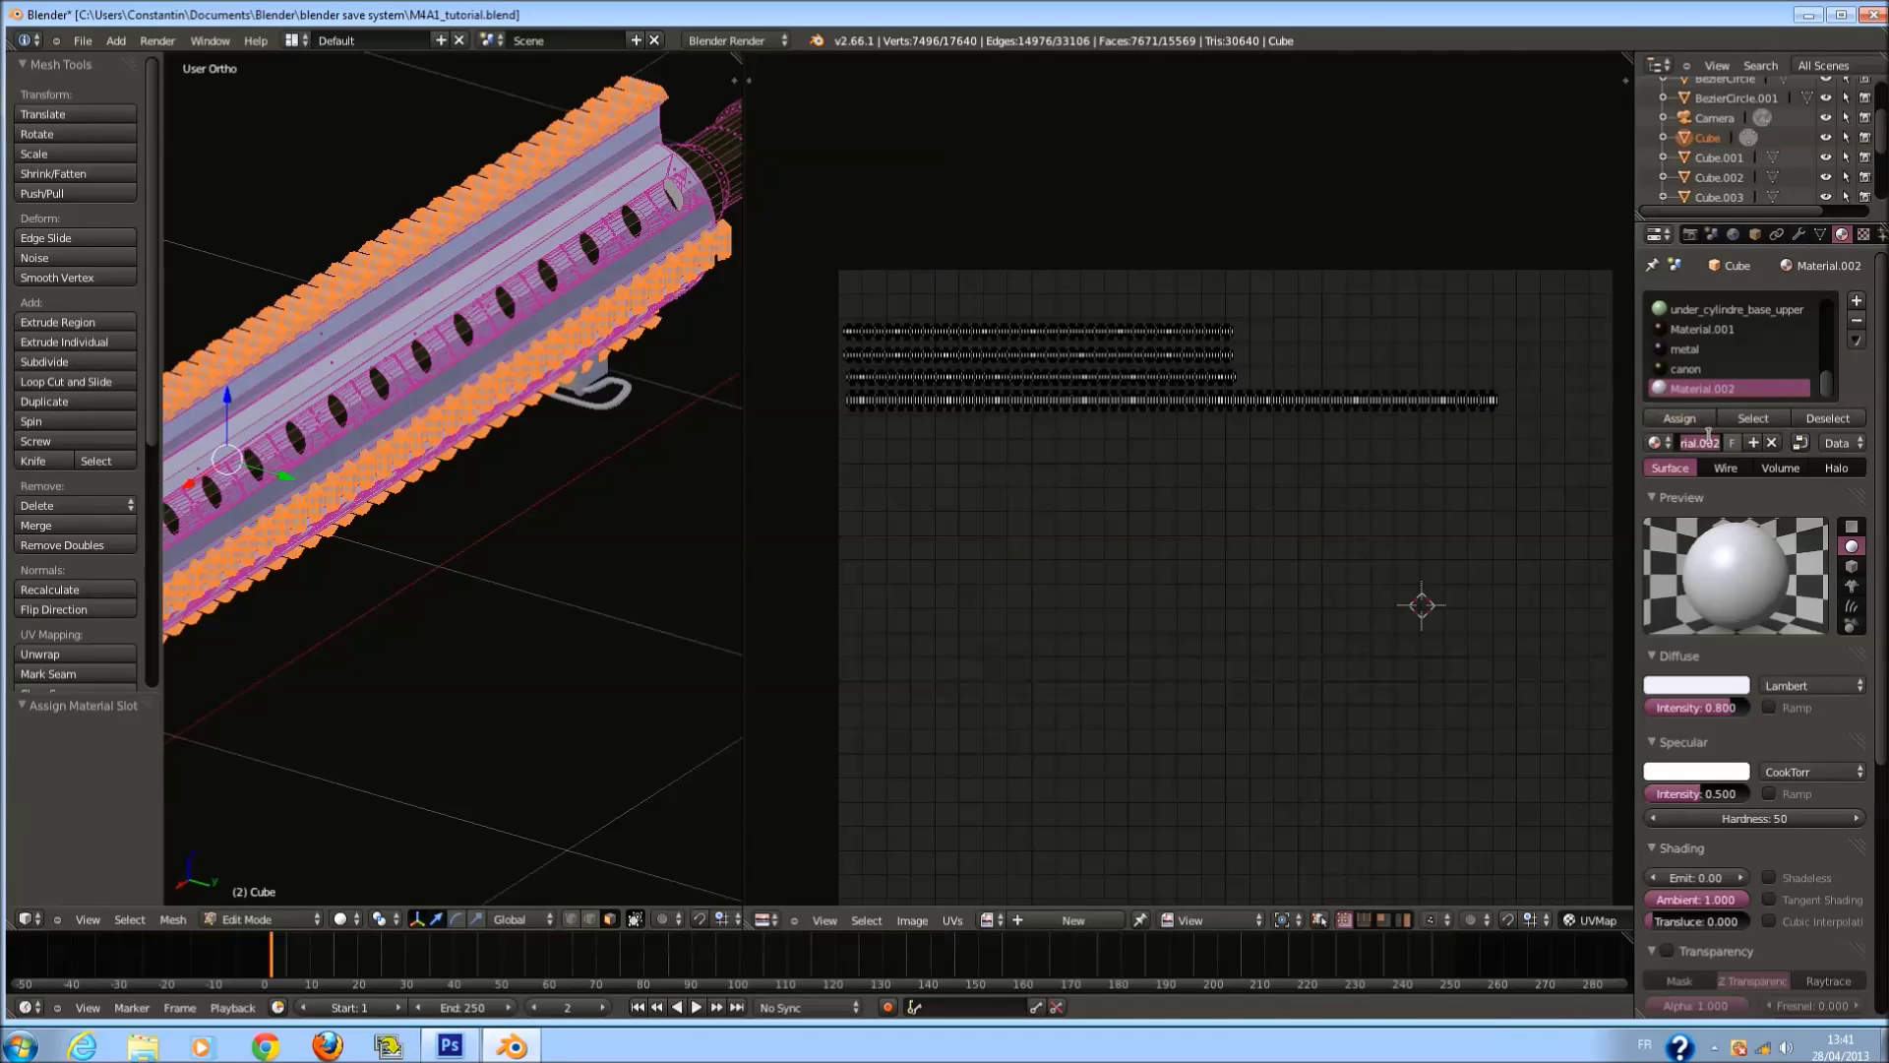
Rename the rails' new material KKK.
key("BackSpace")
type("CATCHER")
key("BackSpace")
key("BackSpace")
key("BackSpace")
key("BackSpace")
key("BackSpace")
key("BackSpace")
key("BackSpace")
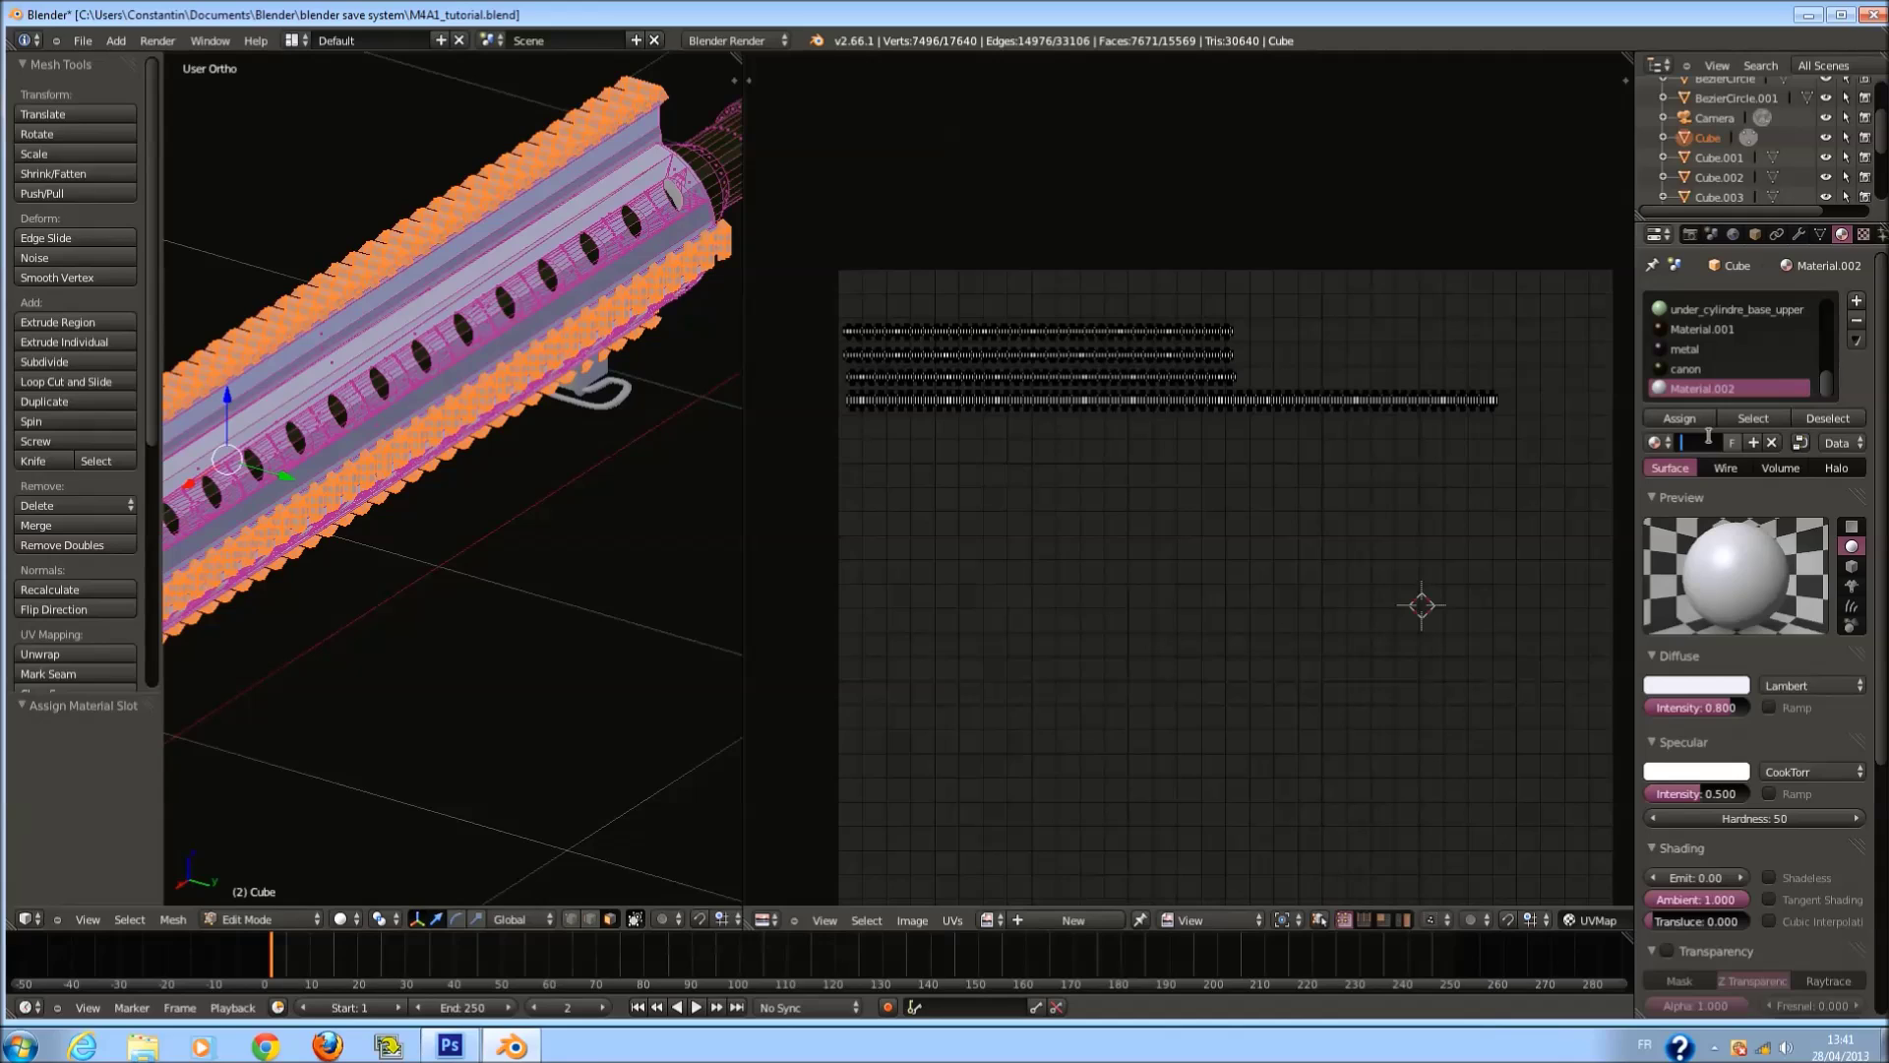
key("Return")
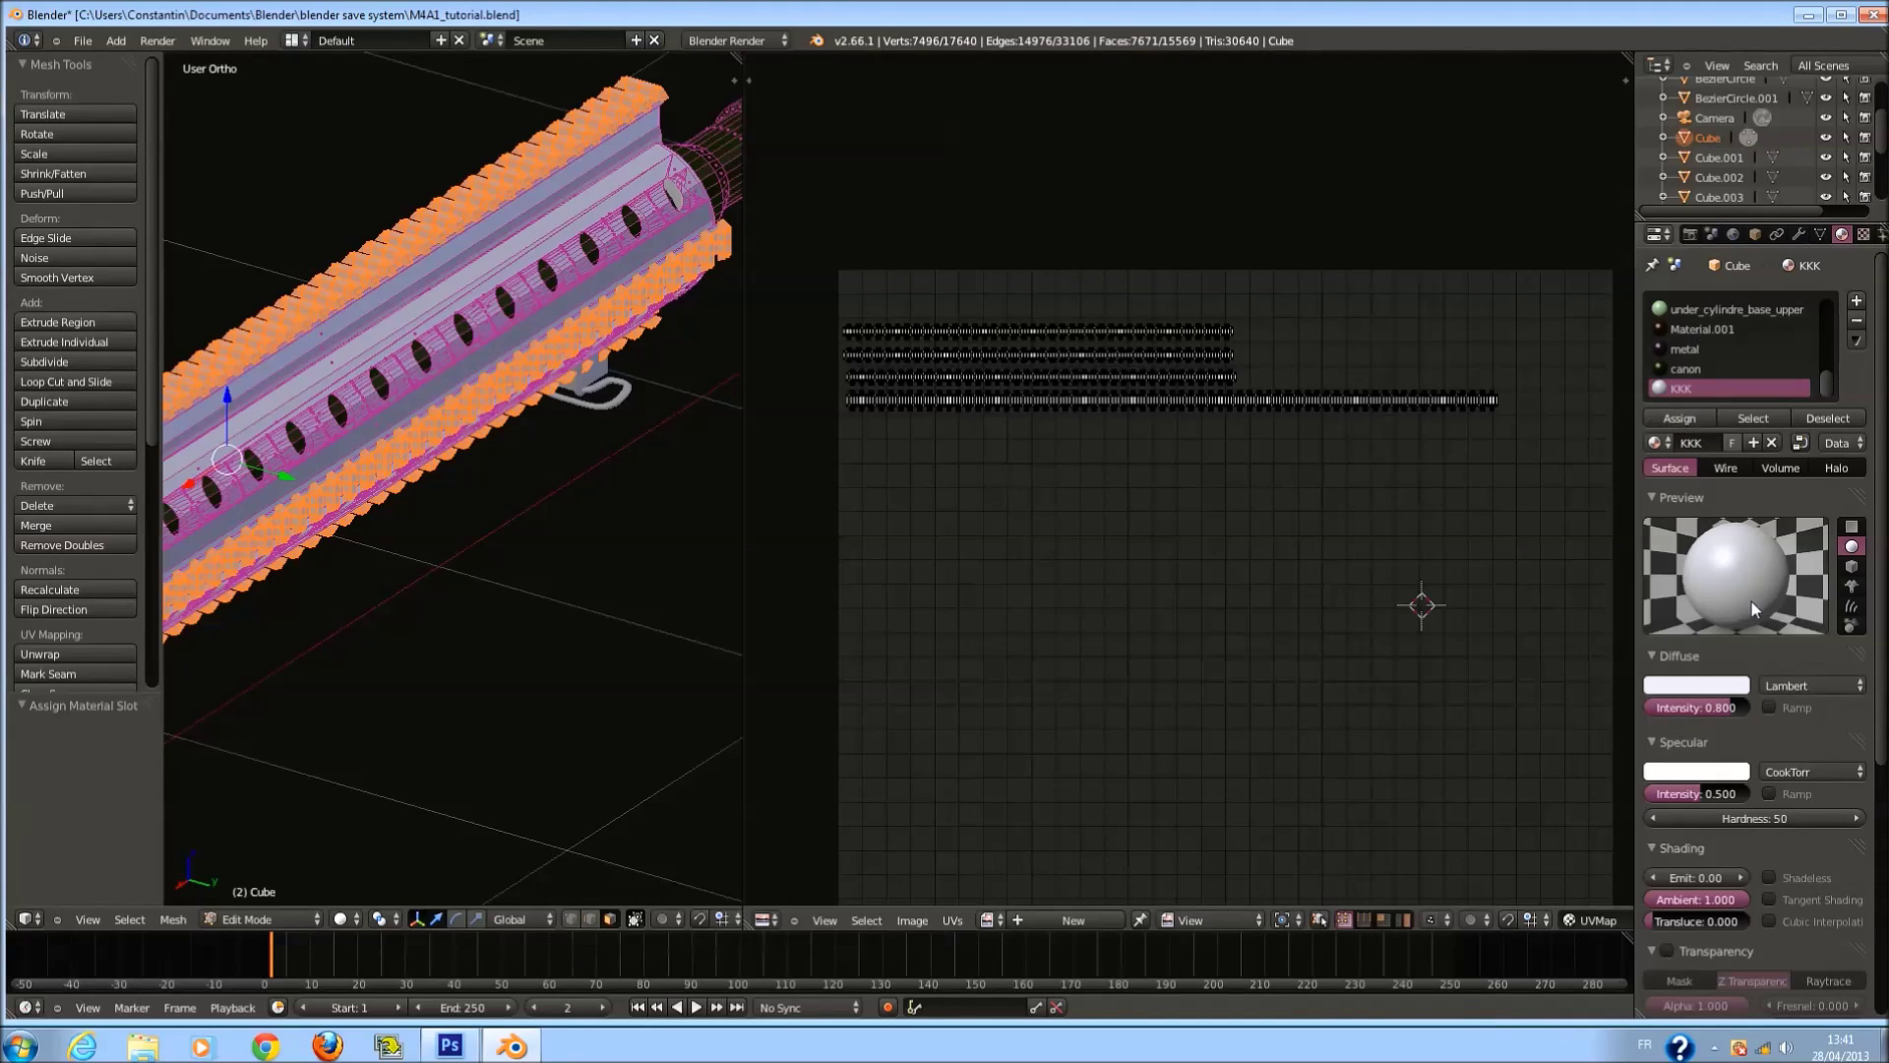
Set the diffuse colour of the KKK material to a dark purple.
left_click(1730, 699)
left_click(1705, 499)
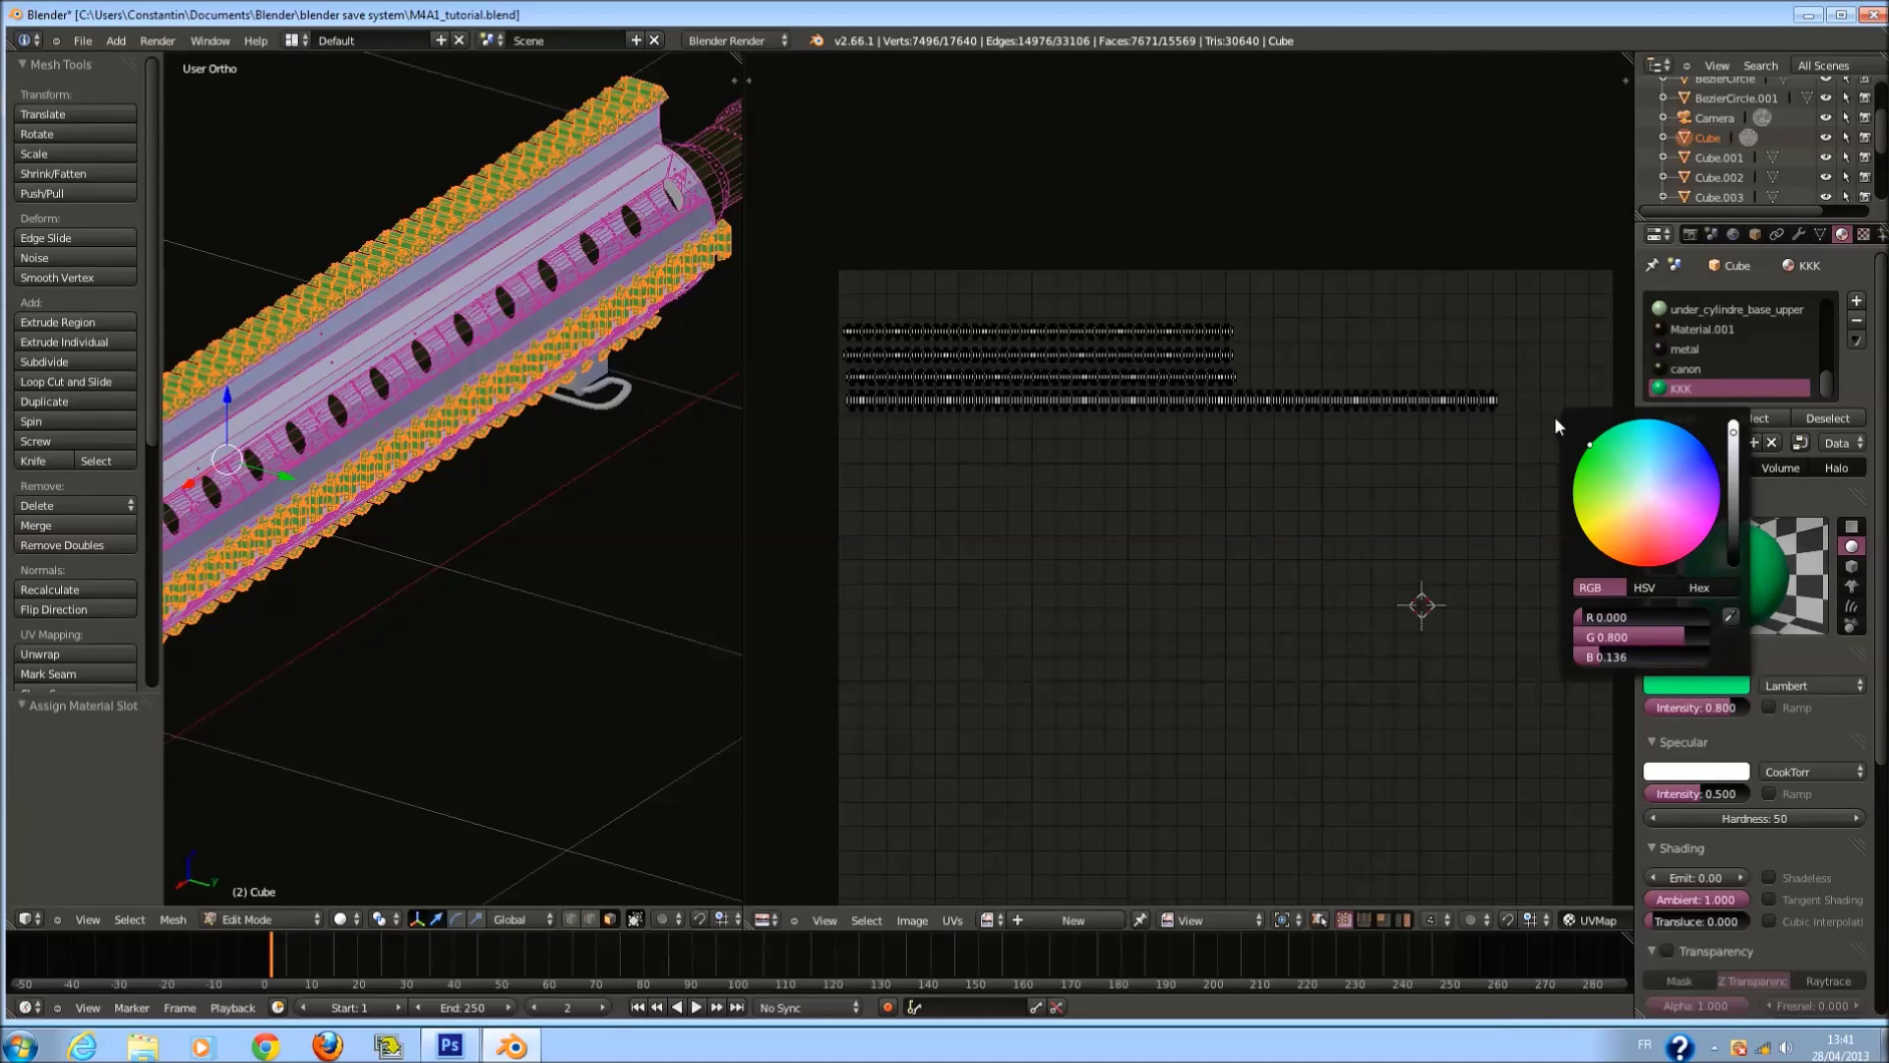
mouse_move(1705, 499)
left_mouse_down()
mouse_move(1709, 442)
mouse_move(1666, 469)
mouse_move(1733, 524)
mouse_move(1637, 622)
mouse_move(1680, 563)
left_mouse_up()
left_click(1691, 488)
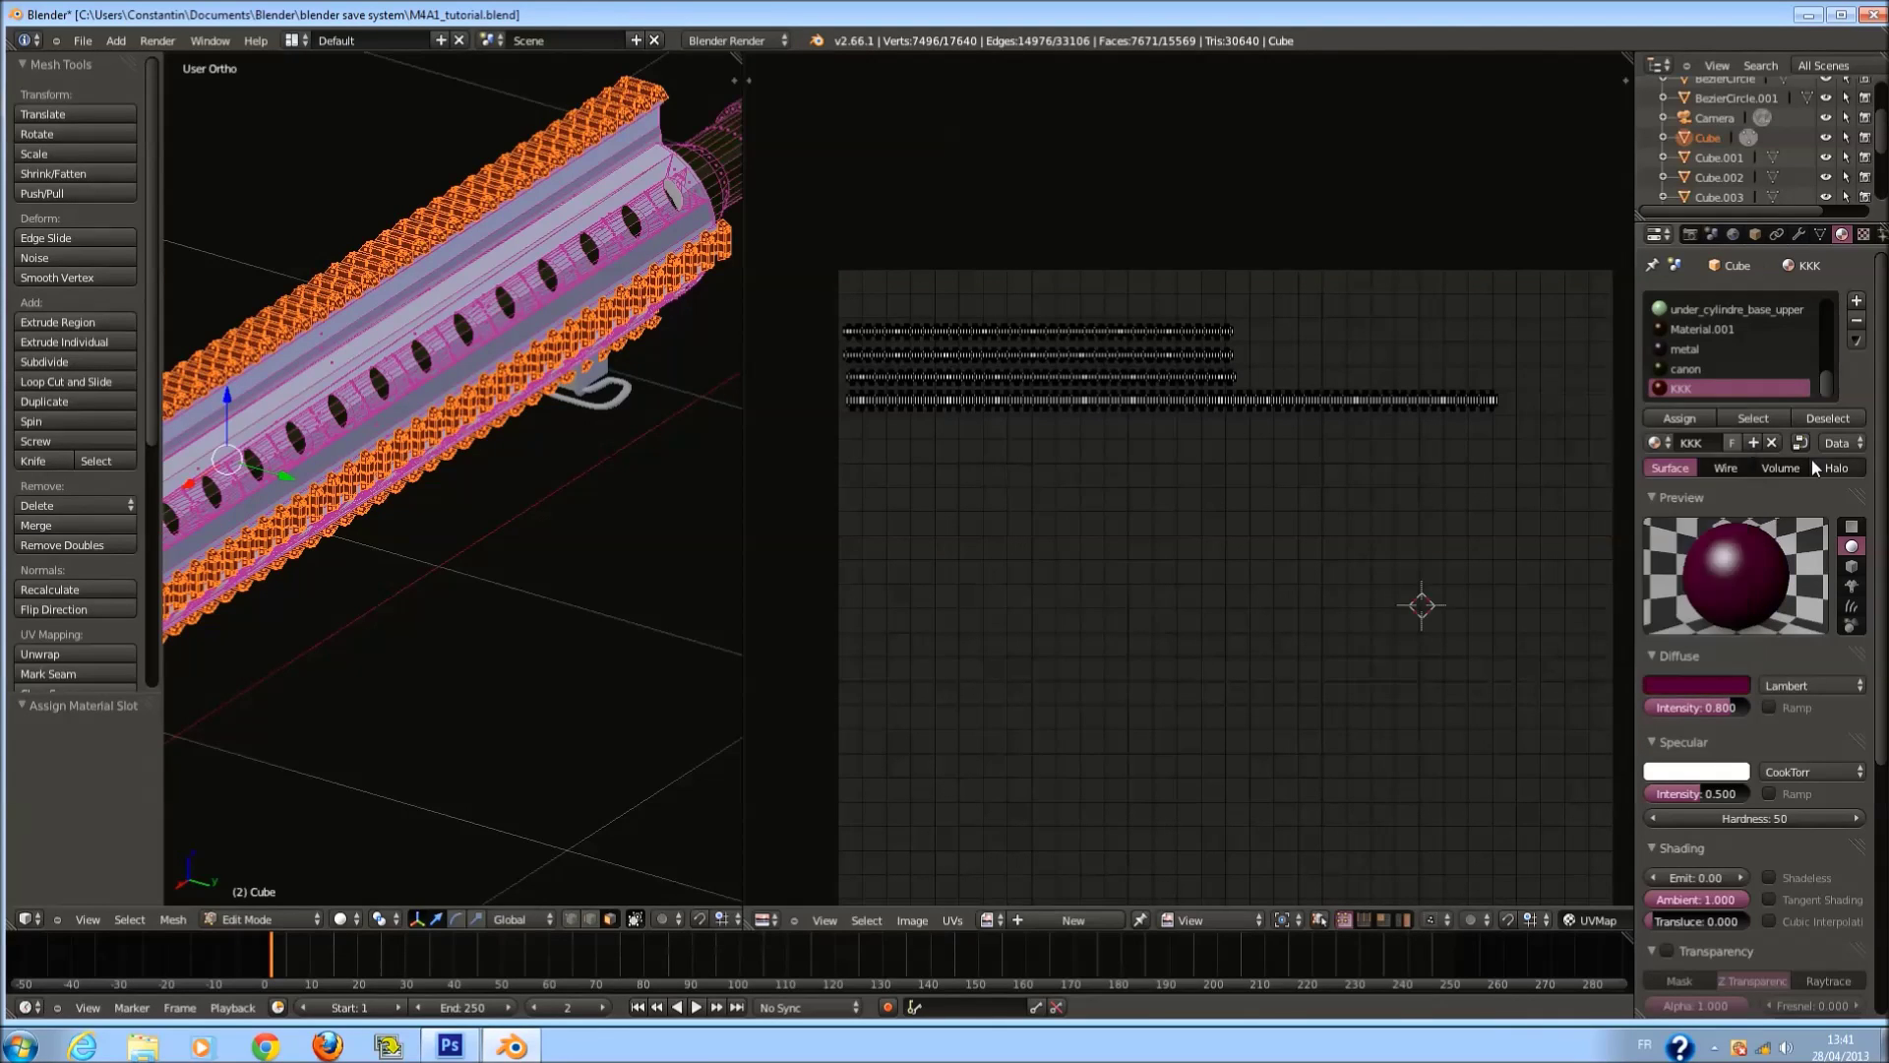
Rename Material.001 to "cyclindre" and save the file.
left_click(1707, 332)
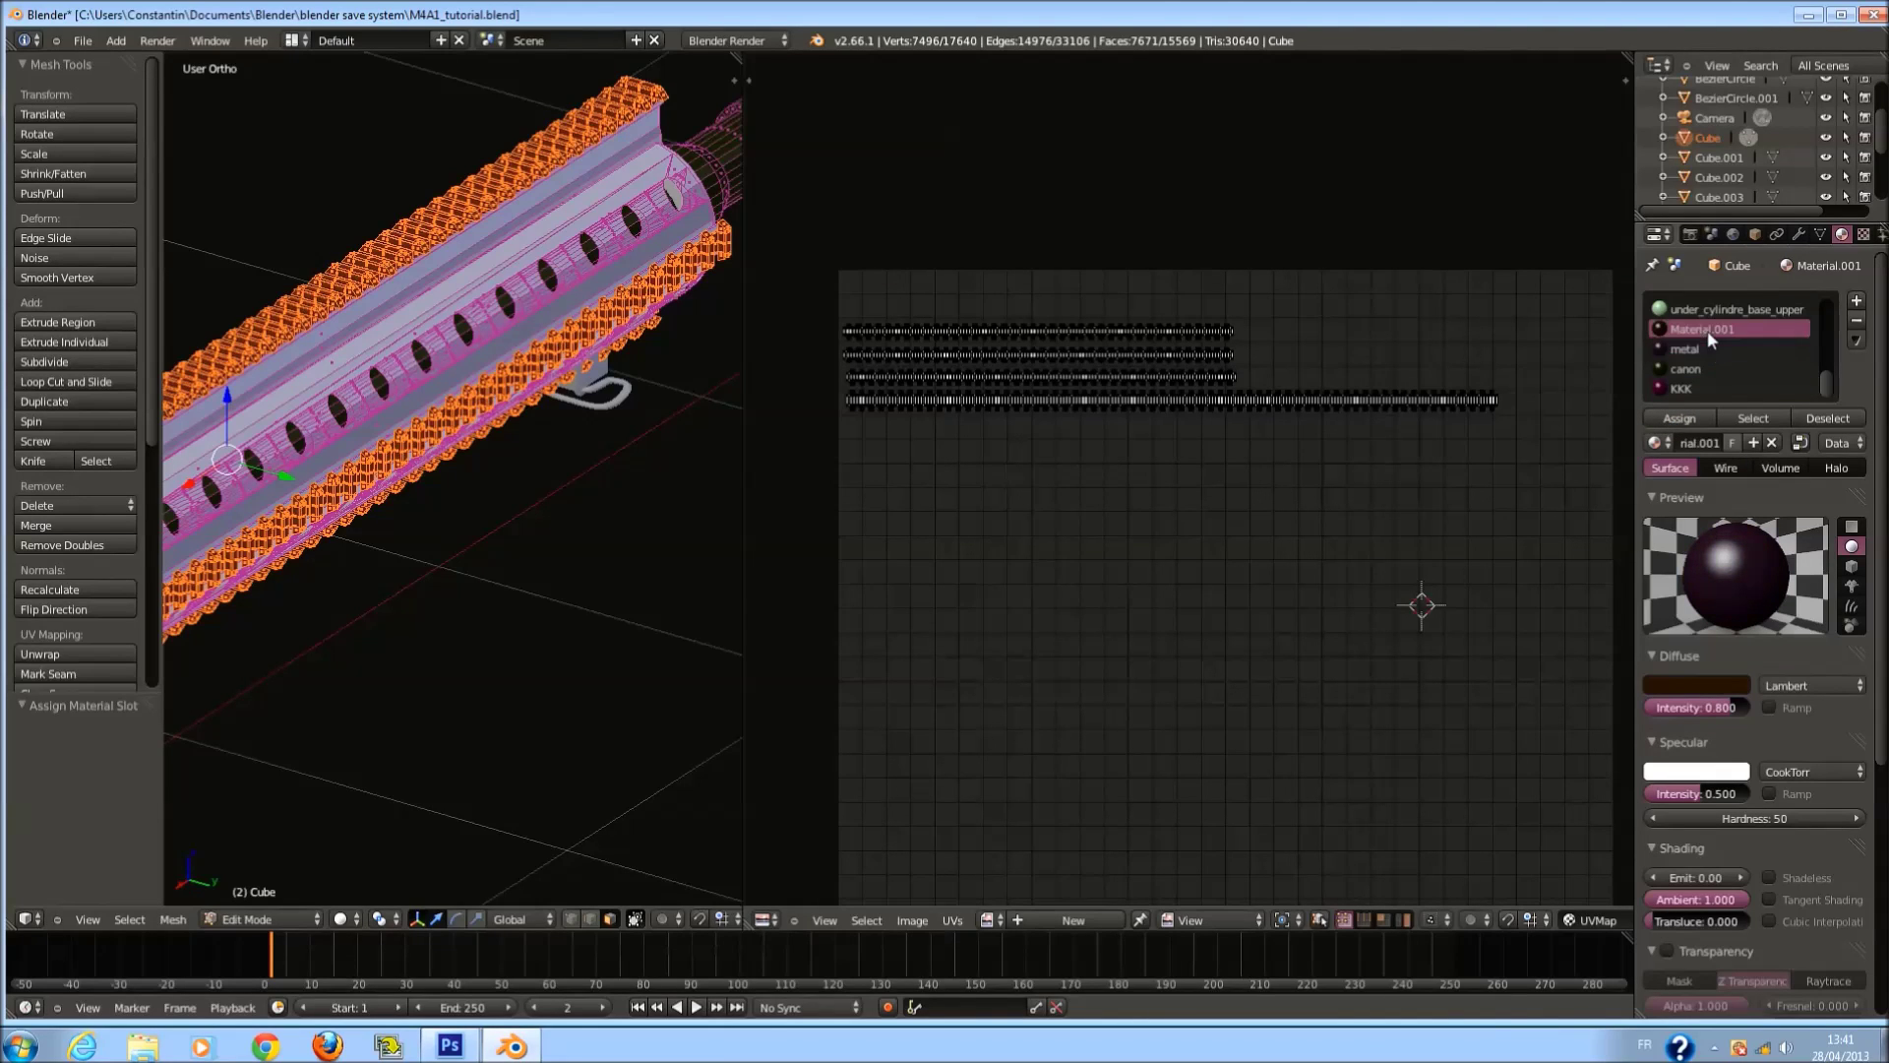
scroll(548, 506, "down", 6)
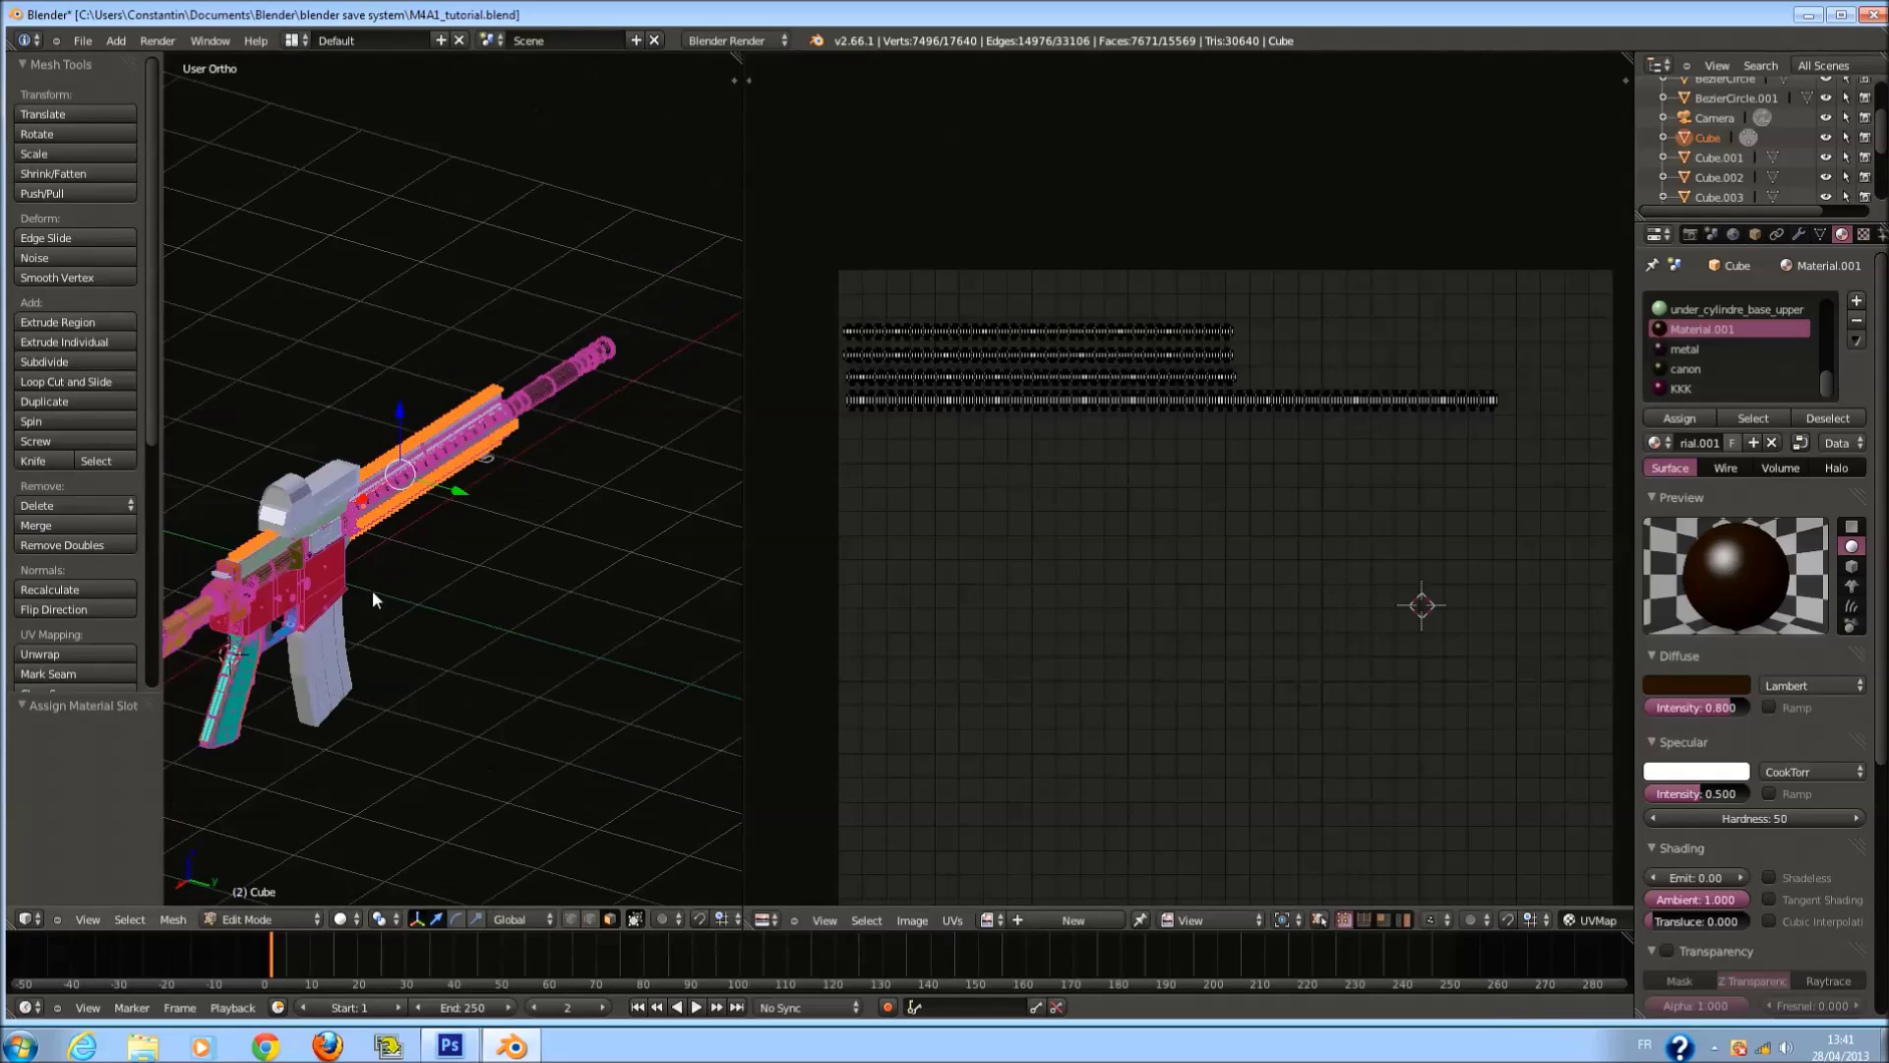
key("Tab")
scroll(374, 594, "up", 4)
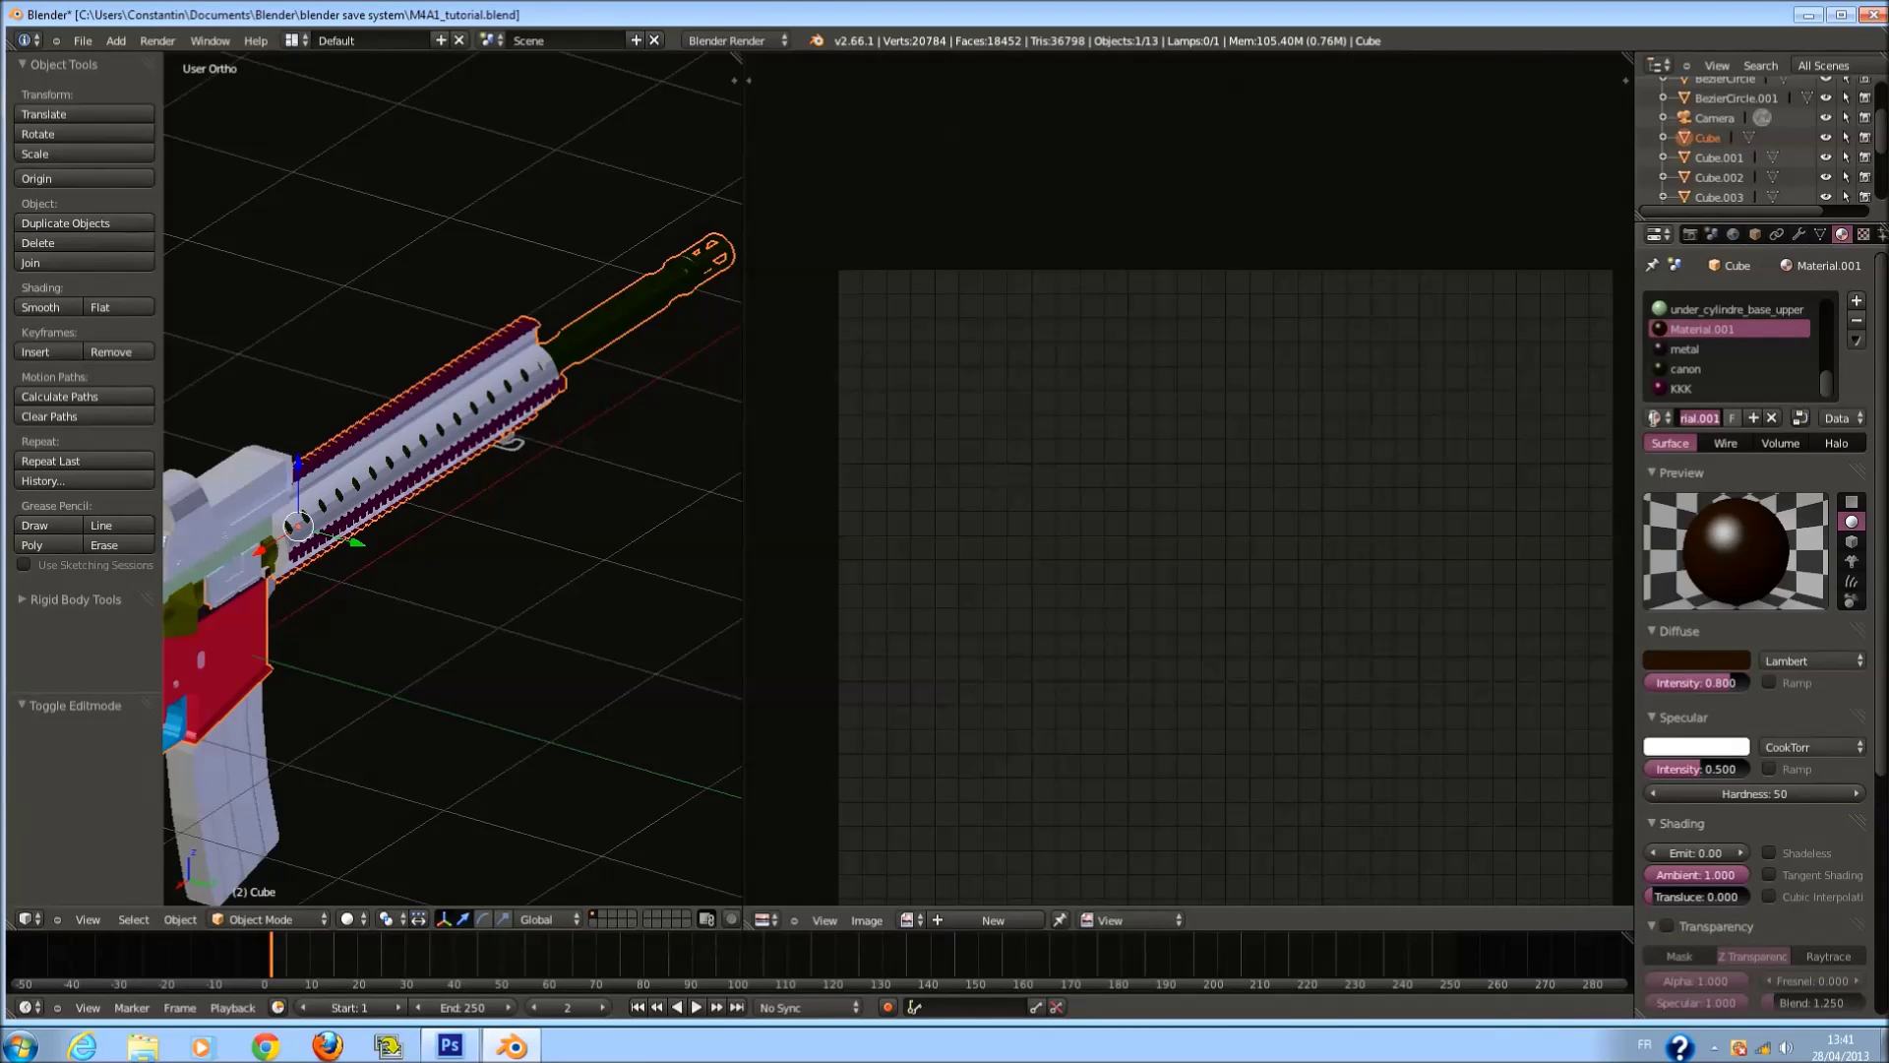
type("cyclindre")
key("Return")
key("ctrl+s")
Show the handguard in solid front view, widen the 3D viewport and return to mesh editing with nothing selected.
key("z")
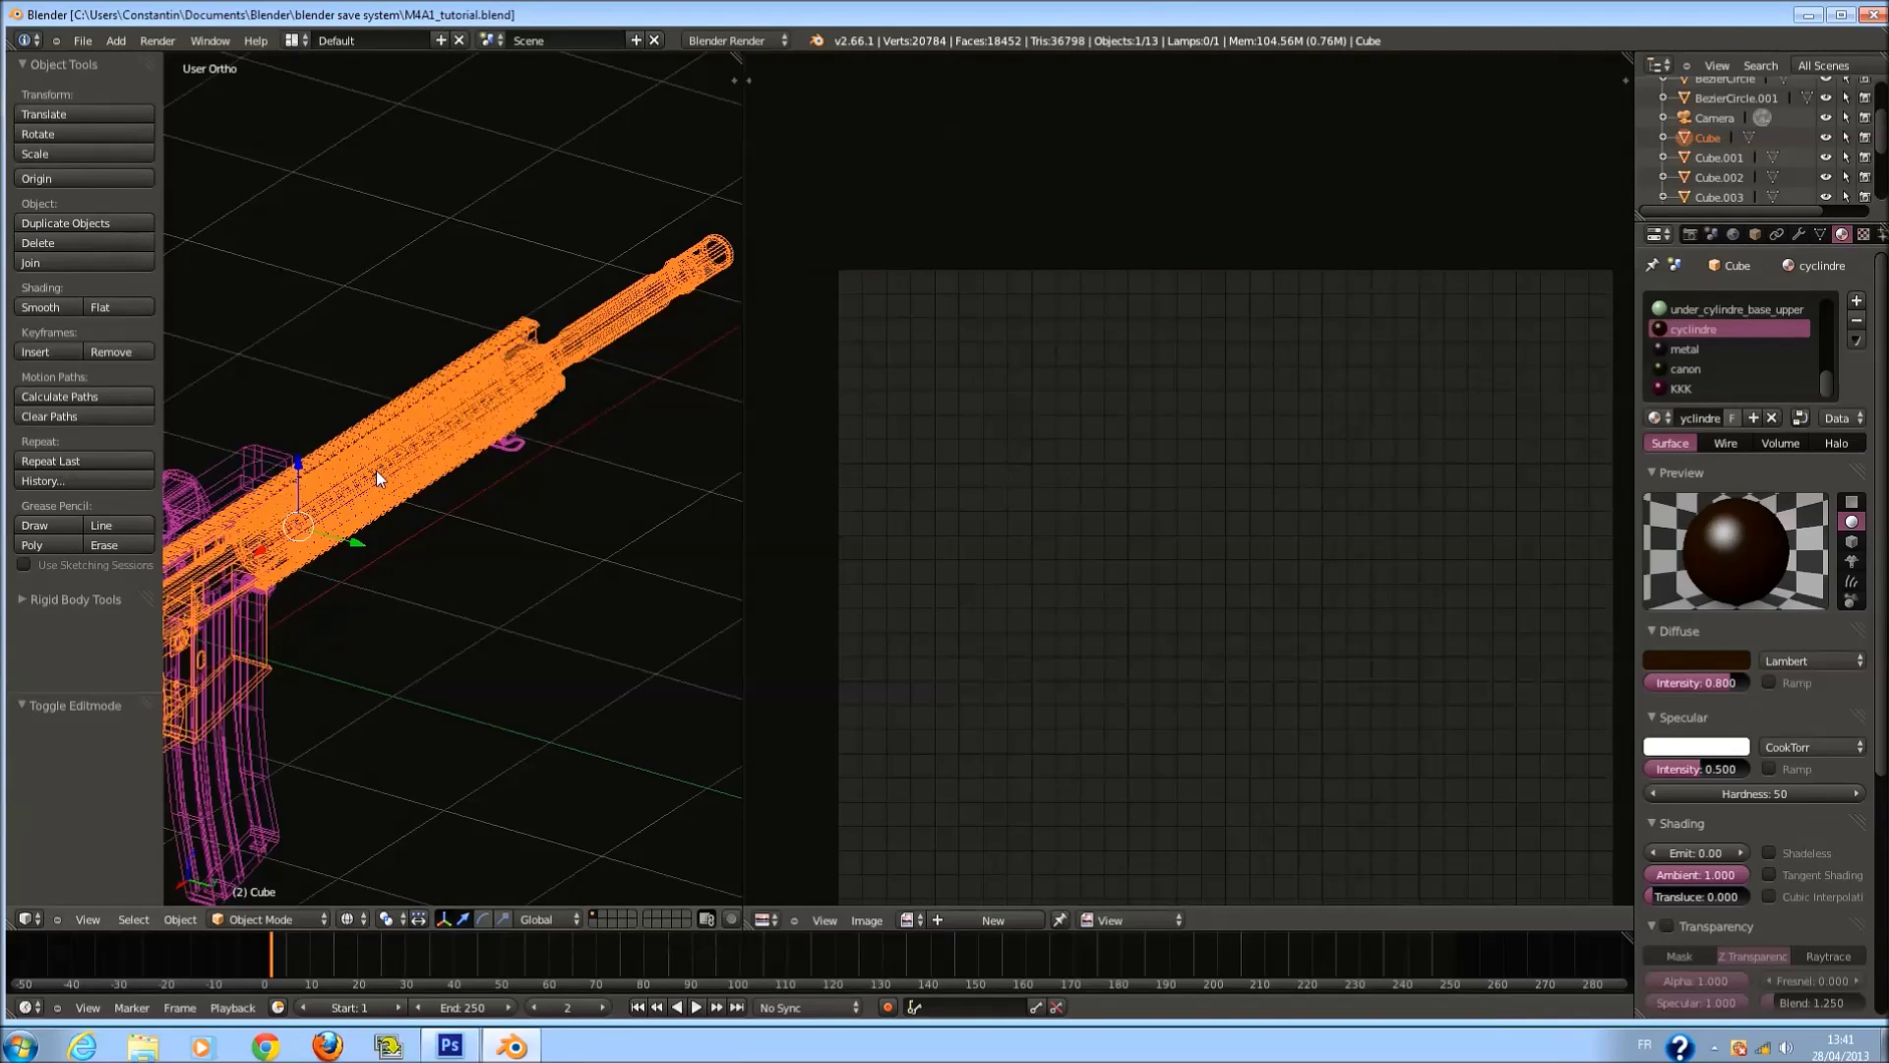
key("KP_1")
key("z")
scroll(539, 492, "up", 2)
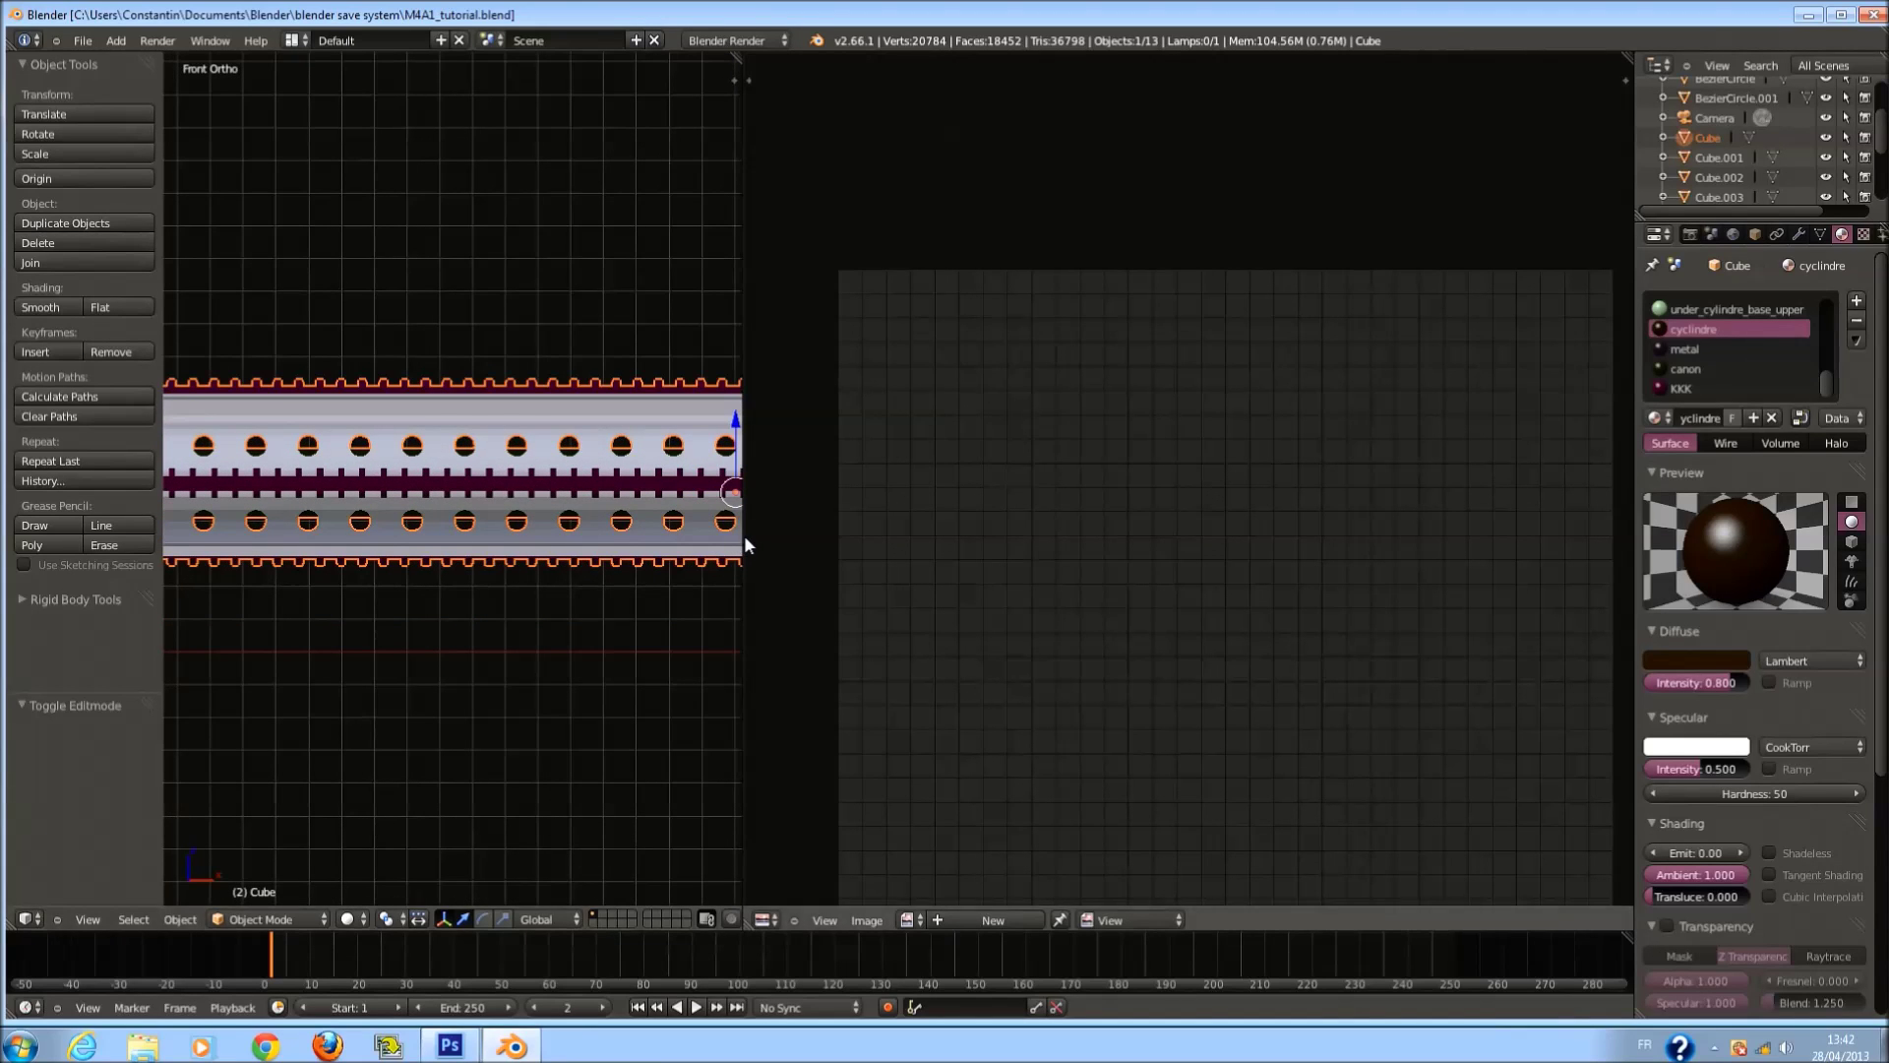
left_click_drag(745, 534, 990, 535)
scroll(1118, 525, "down", 2)
scroll(917, 531, "down", 3)
scroll(706, 522, "up", 3)
scroll(632, 473, "down", 1)
key("Tab")
middle_click_drag(632, 472, 881, 497)
key("a")
right_click(883, 509)
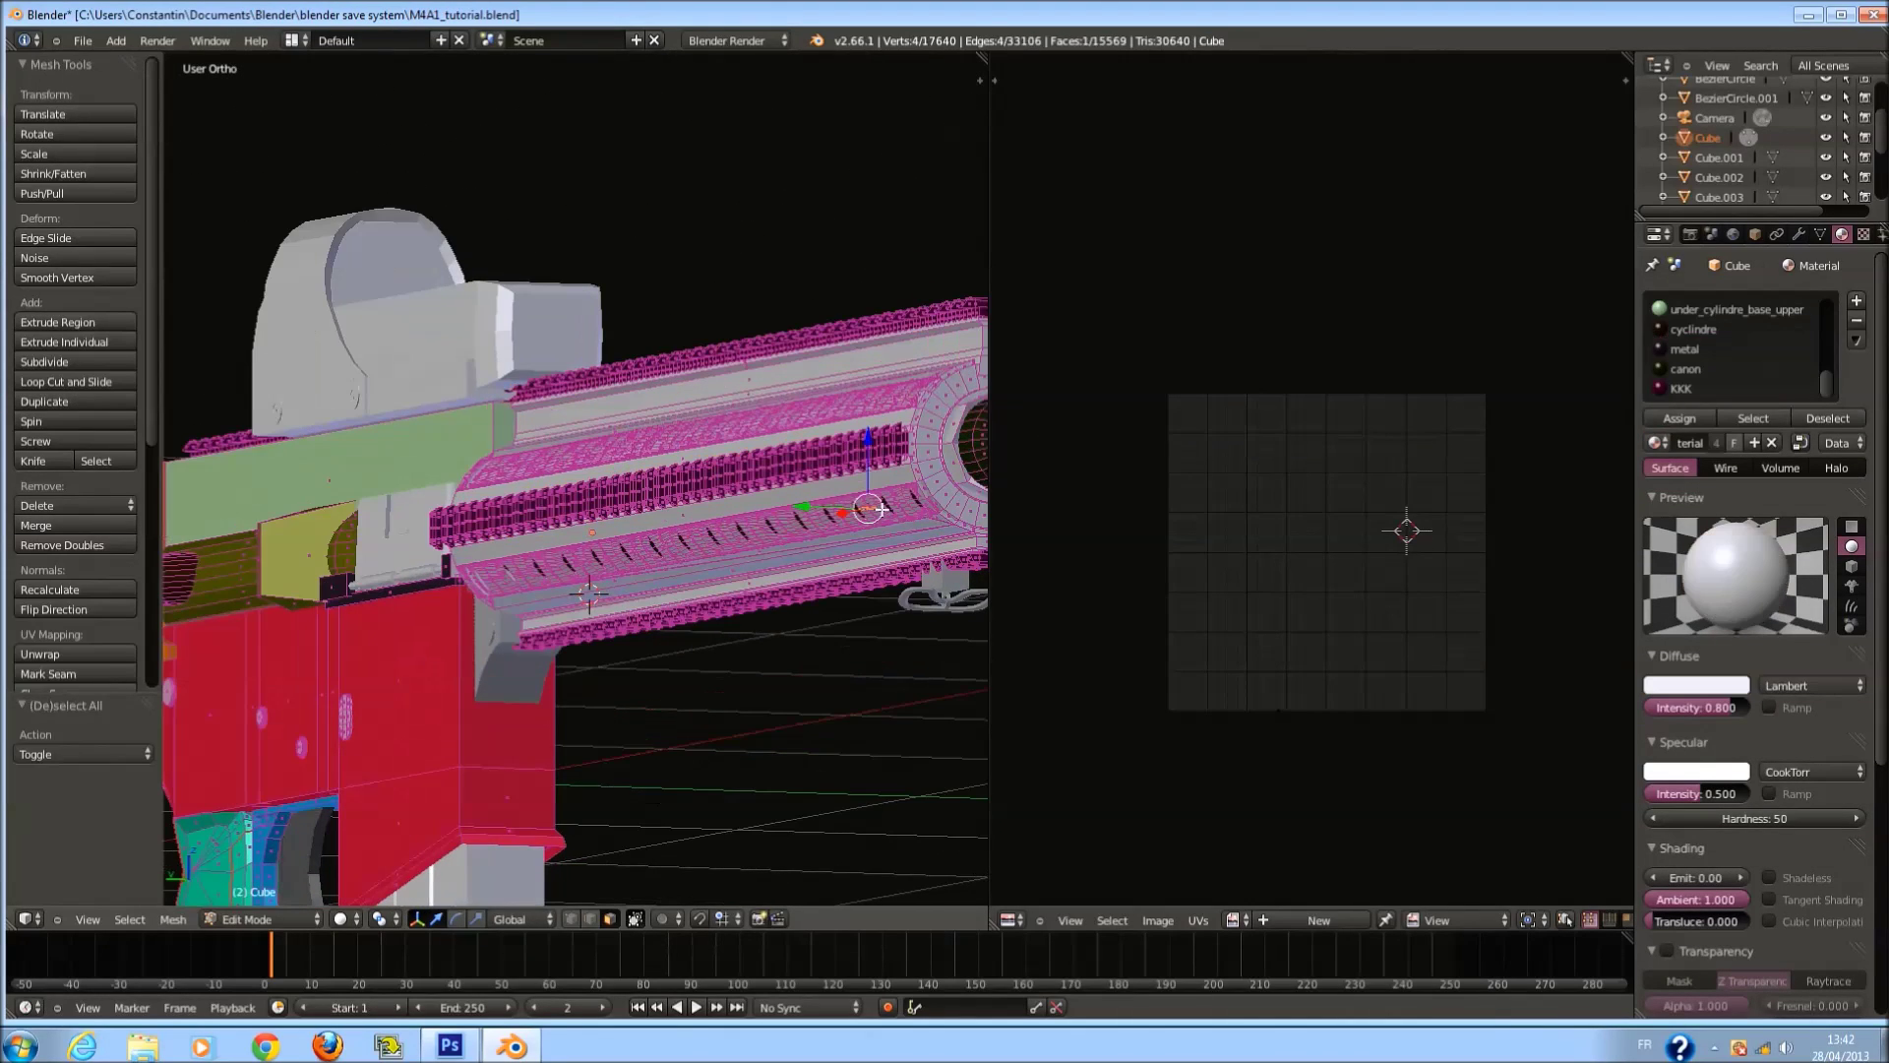
middle_click_drag(866, 433, 866, 417)
scroll(866, 417, "up", 2)
key("l")
middle_click_drag(844, 525, 828, 466)
key("a")
Select the linked geometry of all four perforated handguard panels between the rails.
key("l")
key("l")
middle_click_drag(836, 393, 681, 416)
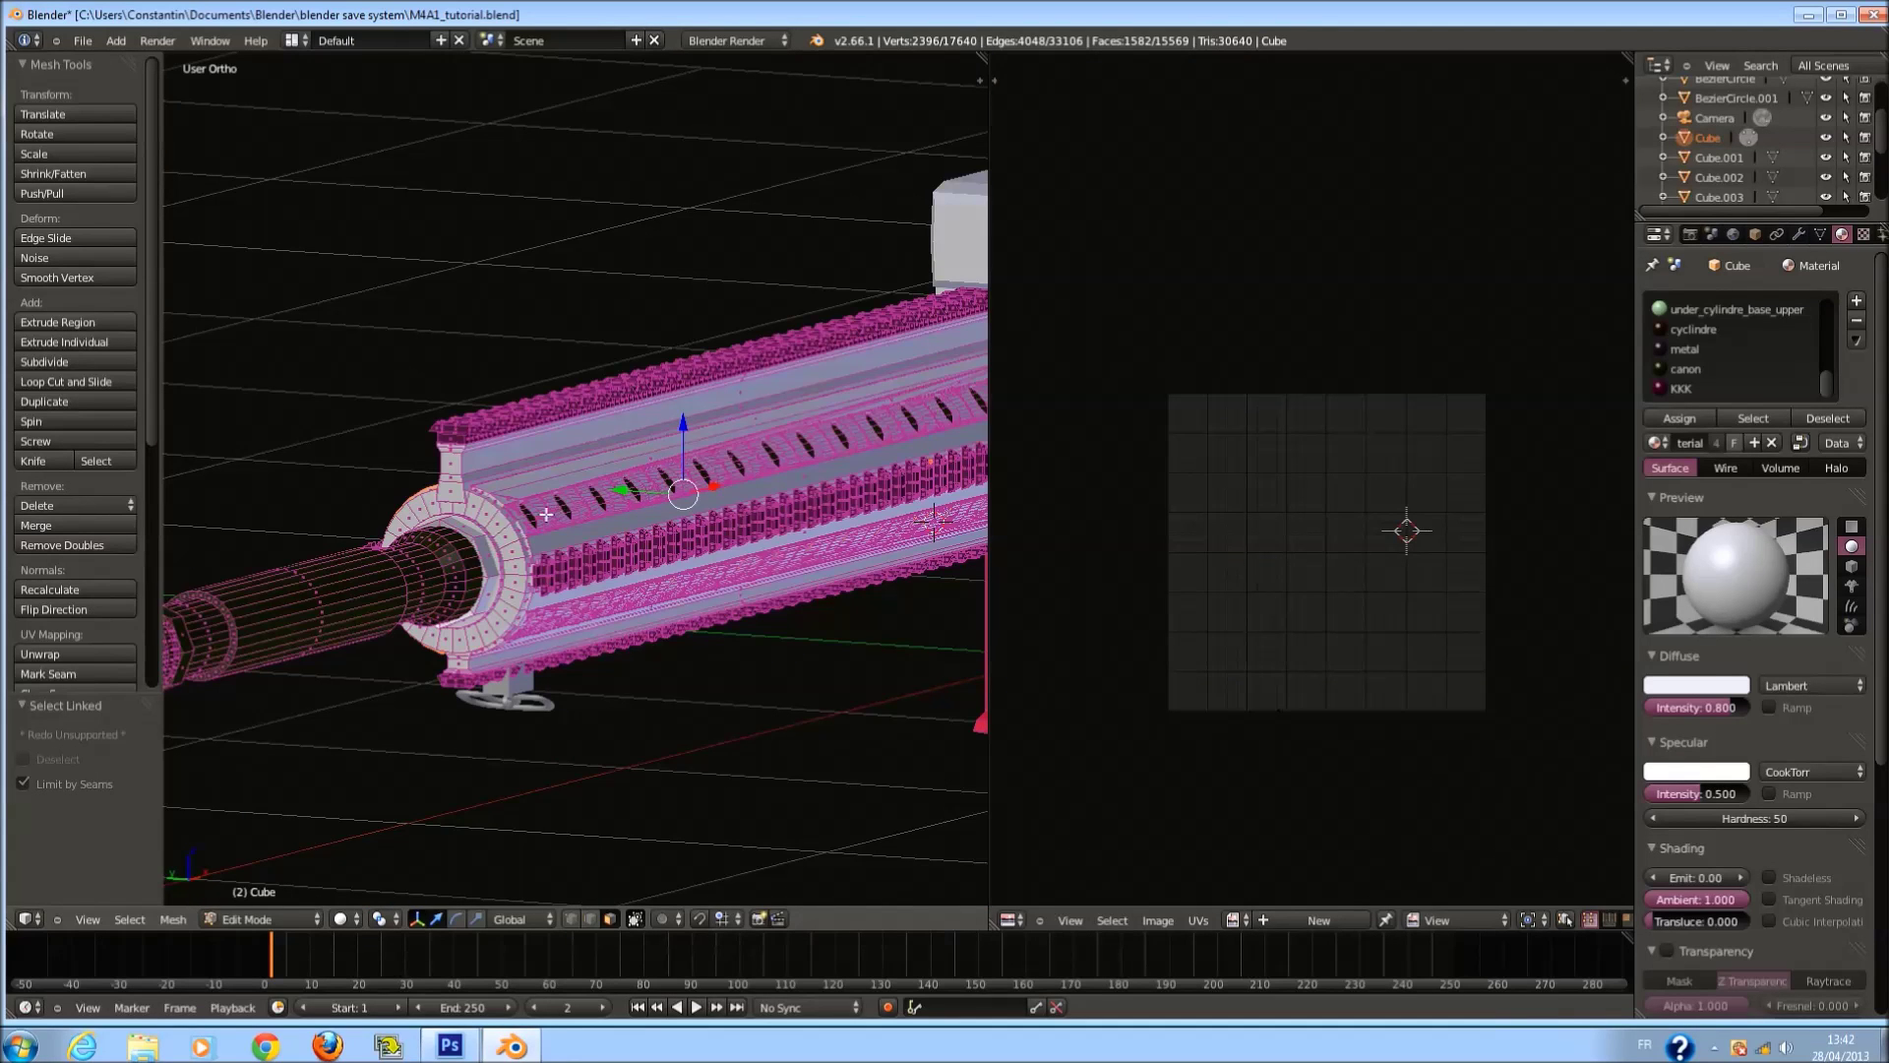
key("l")
middle_click_drag(549, 622, 743, 273)
key("l")
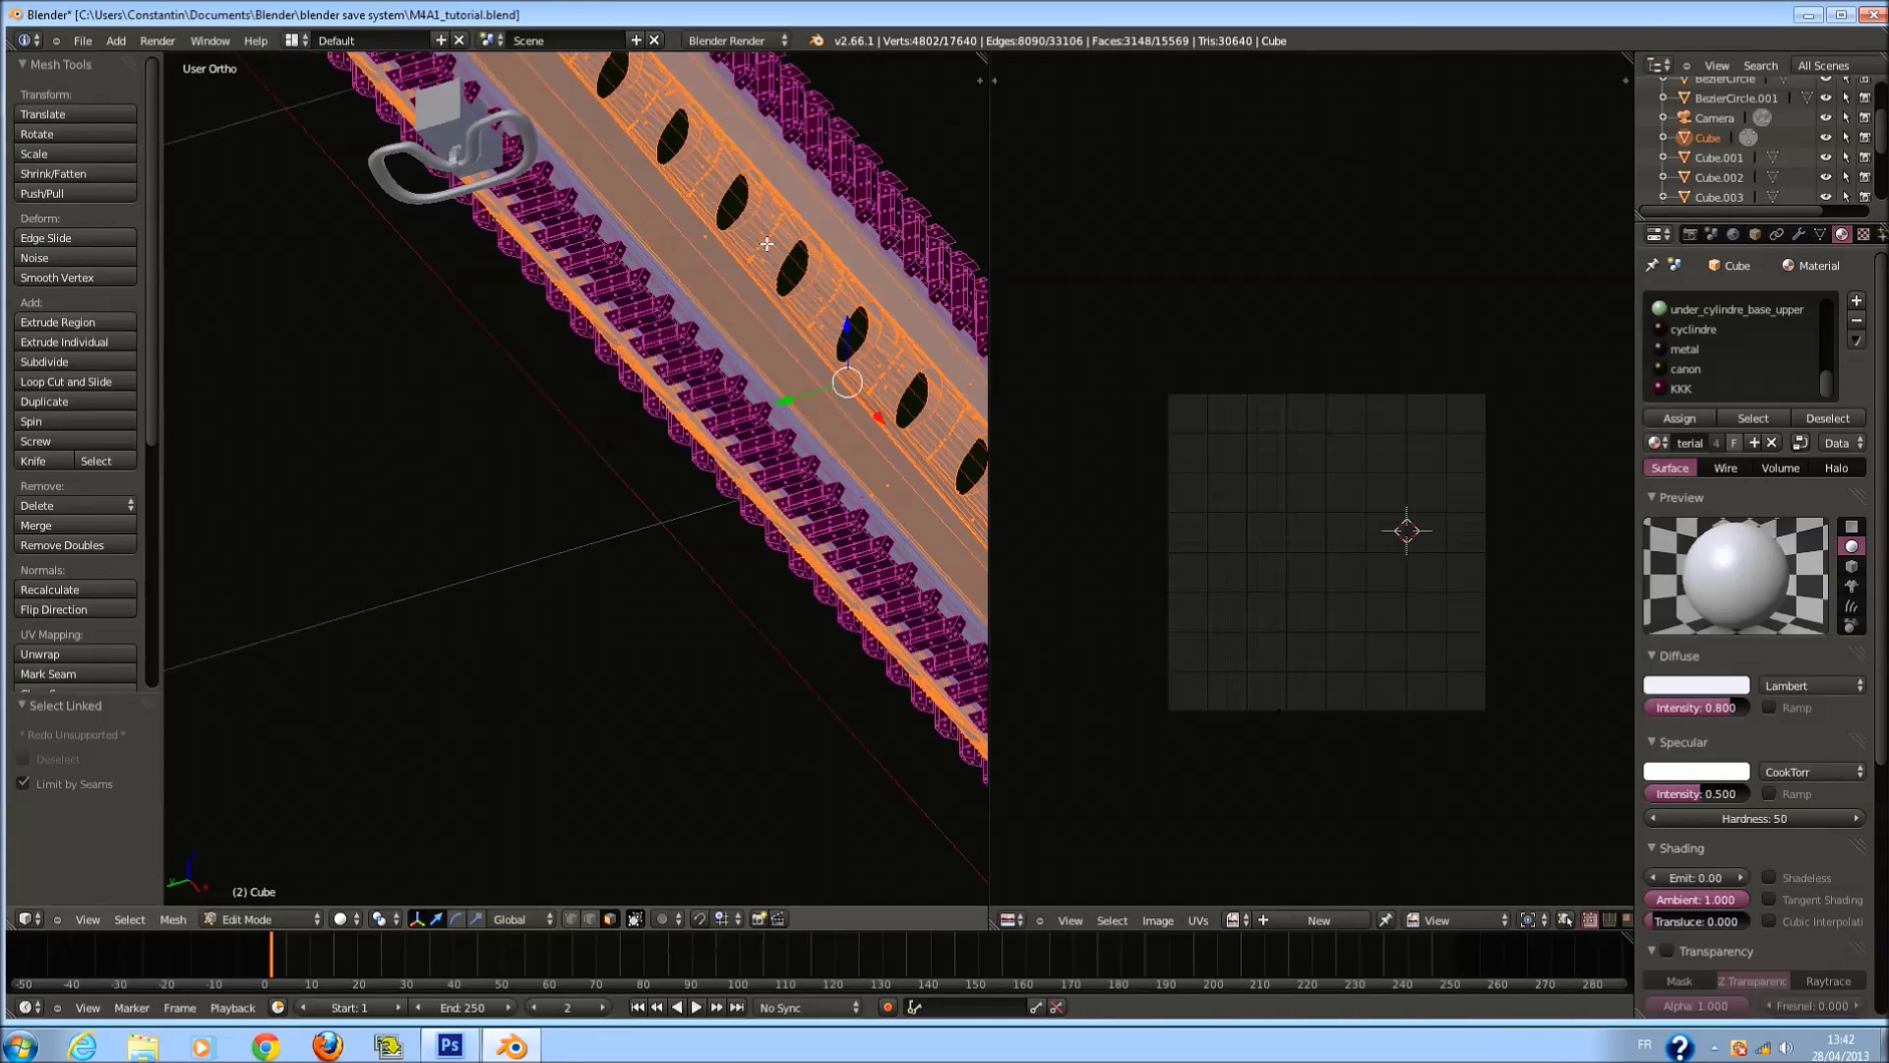
Unwrap the perforated handguard panels with Project From View in front view.
key("KP_3")
key("KP_1")
scroll(762, 475, "down", 3)
key("u")
left_click(762, 476)
key("a")
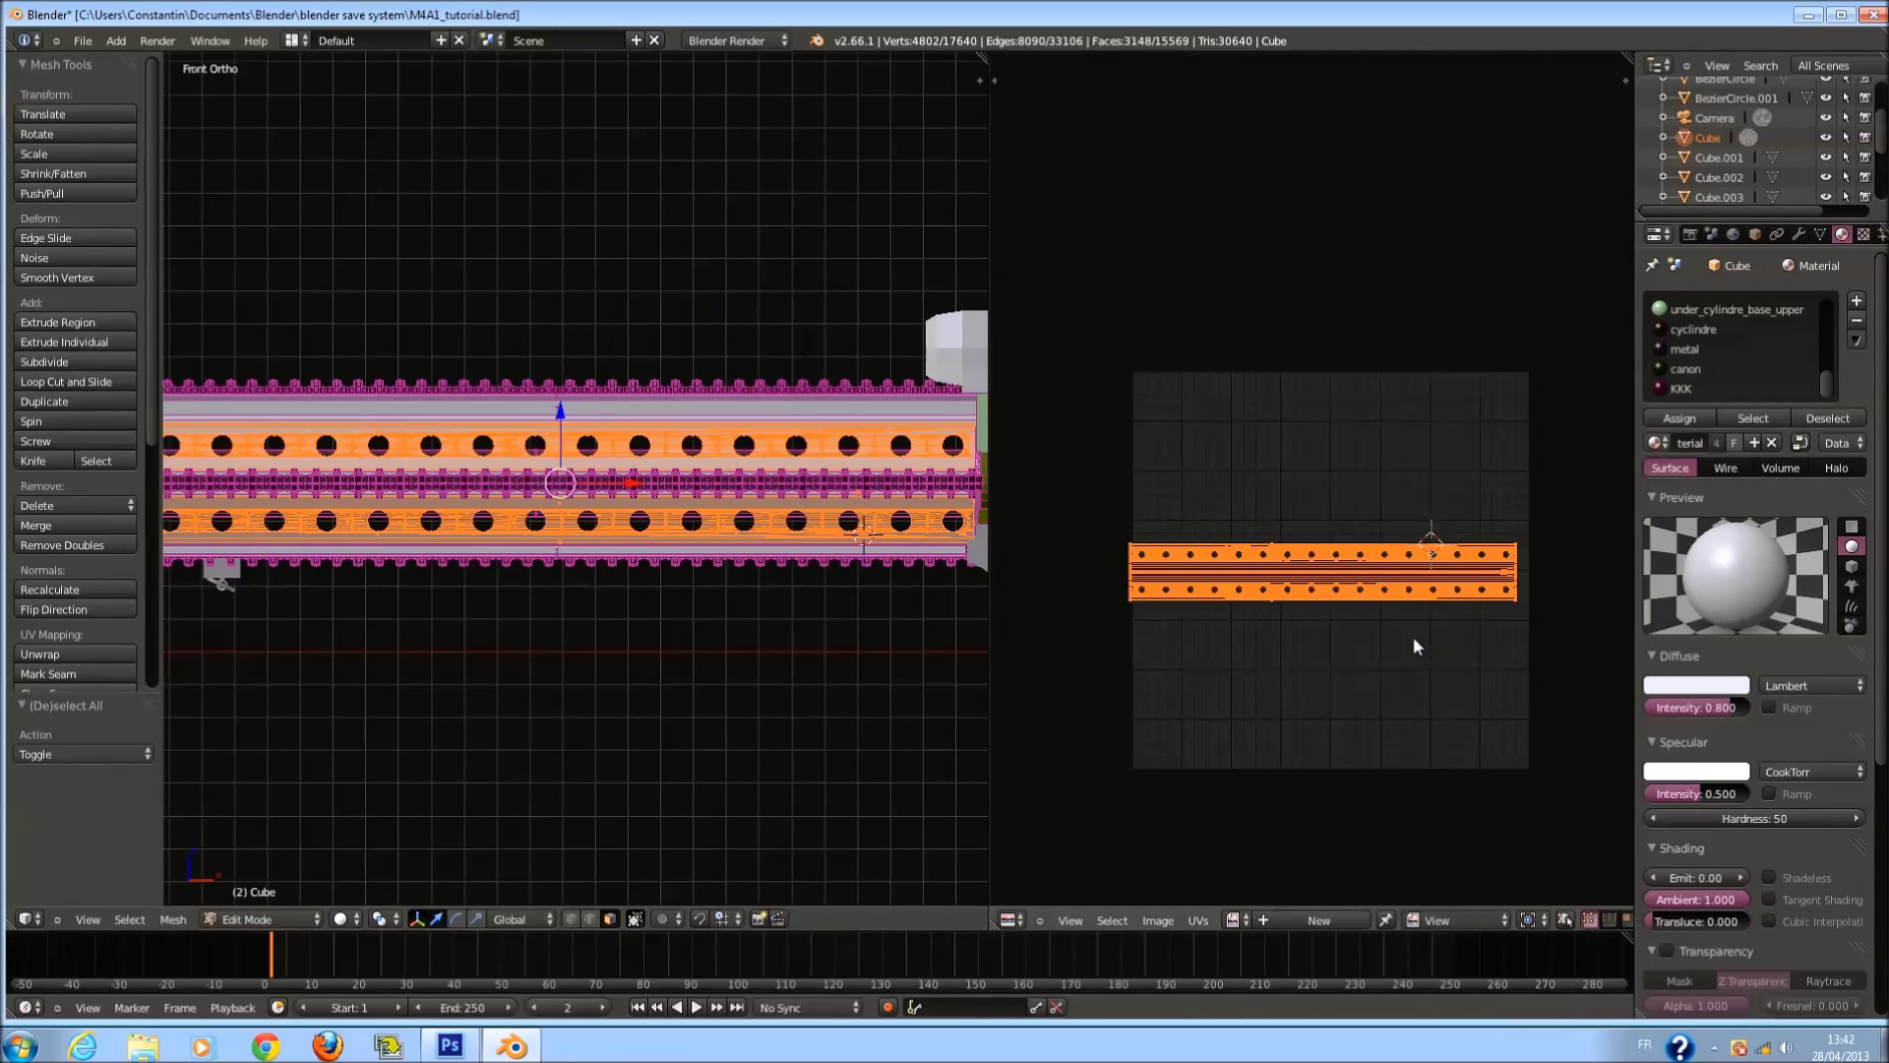
Shrink the handguard panels' island, place it beneath the rail islands in the full-mesh layout and save the file.
scroll(1412, 636, "up", 1)
key("a")
key("a")
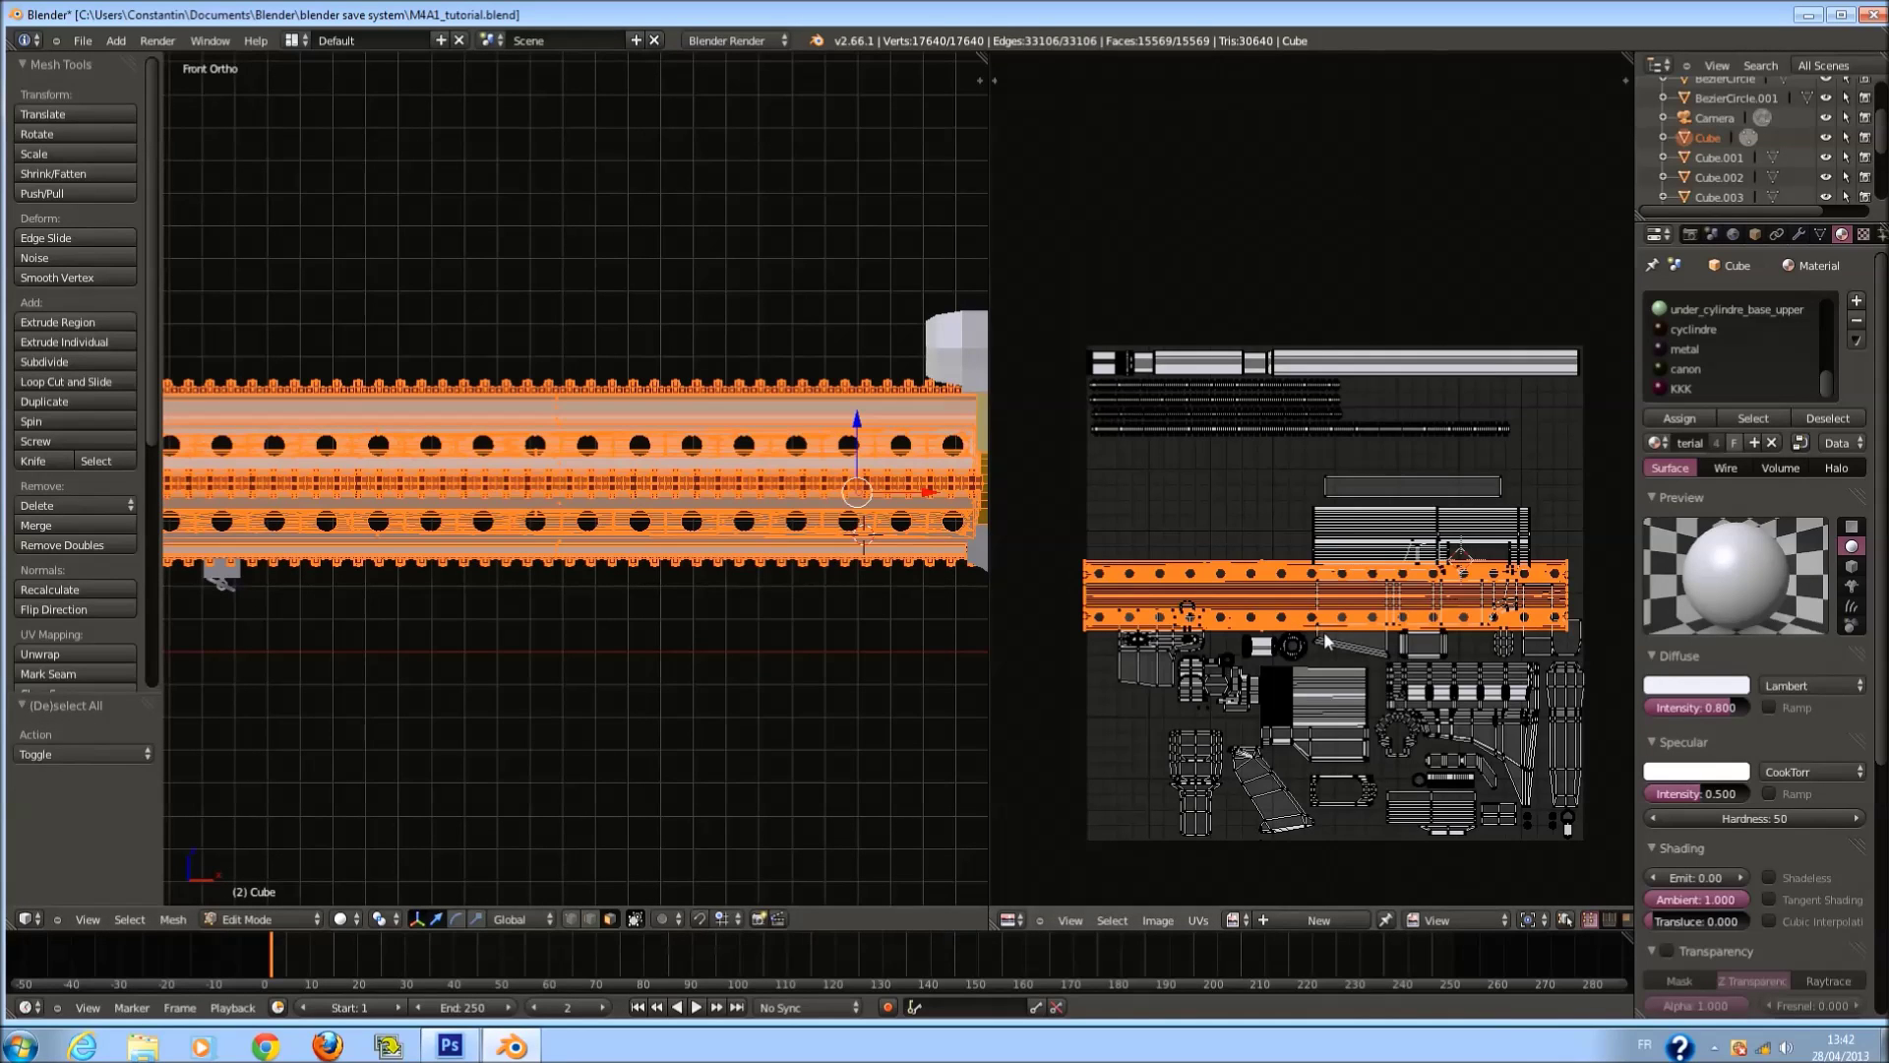
key("g")
left_click(1329, 539)
key("s")
left_click(1393, 548)
key("g")
left_click(1242, 506)
key("s")
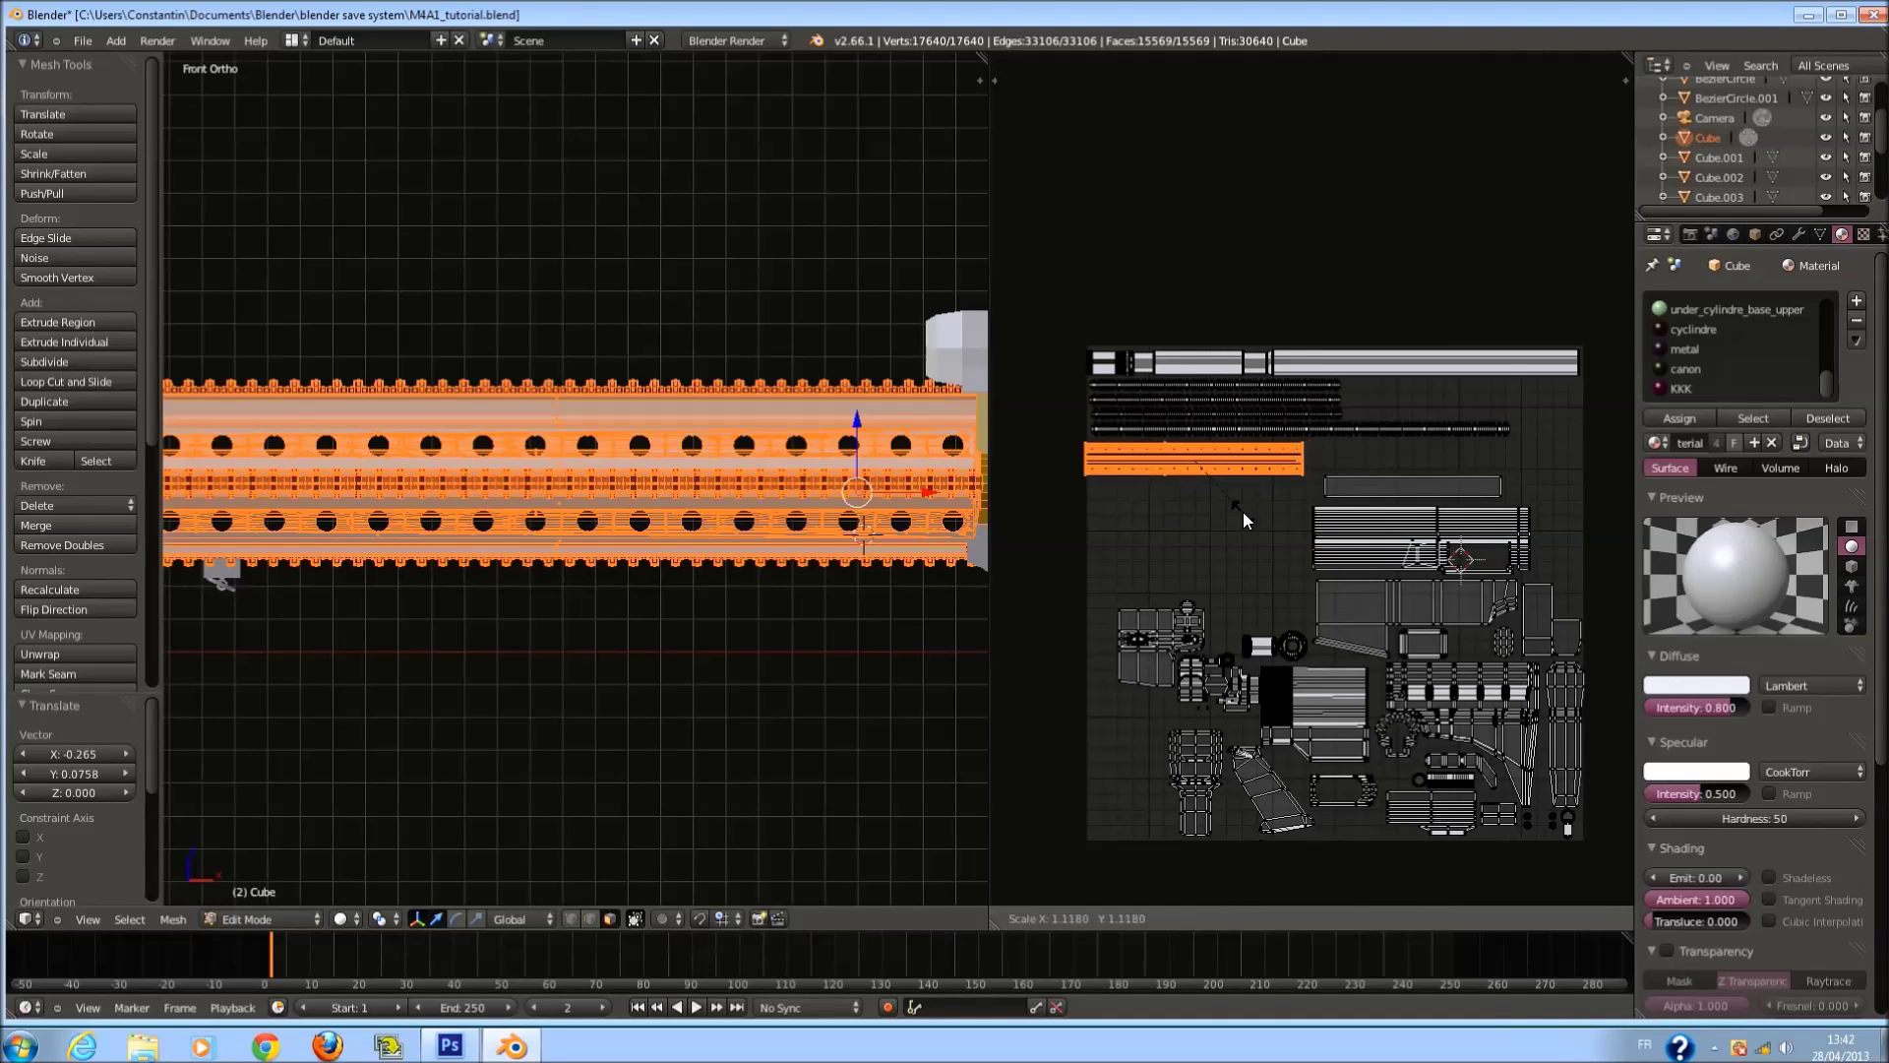
left_click(1243, 512)
key("ctrl+s")
left_click(1241, 509)
key("a")
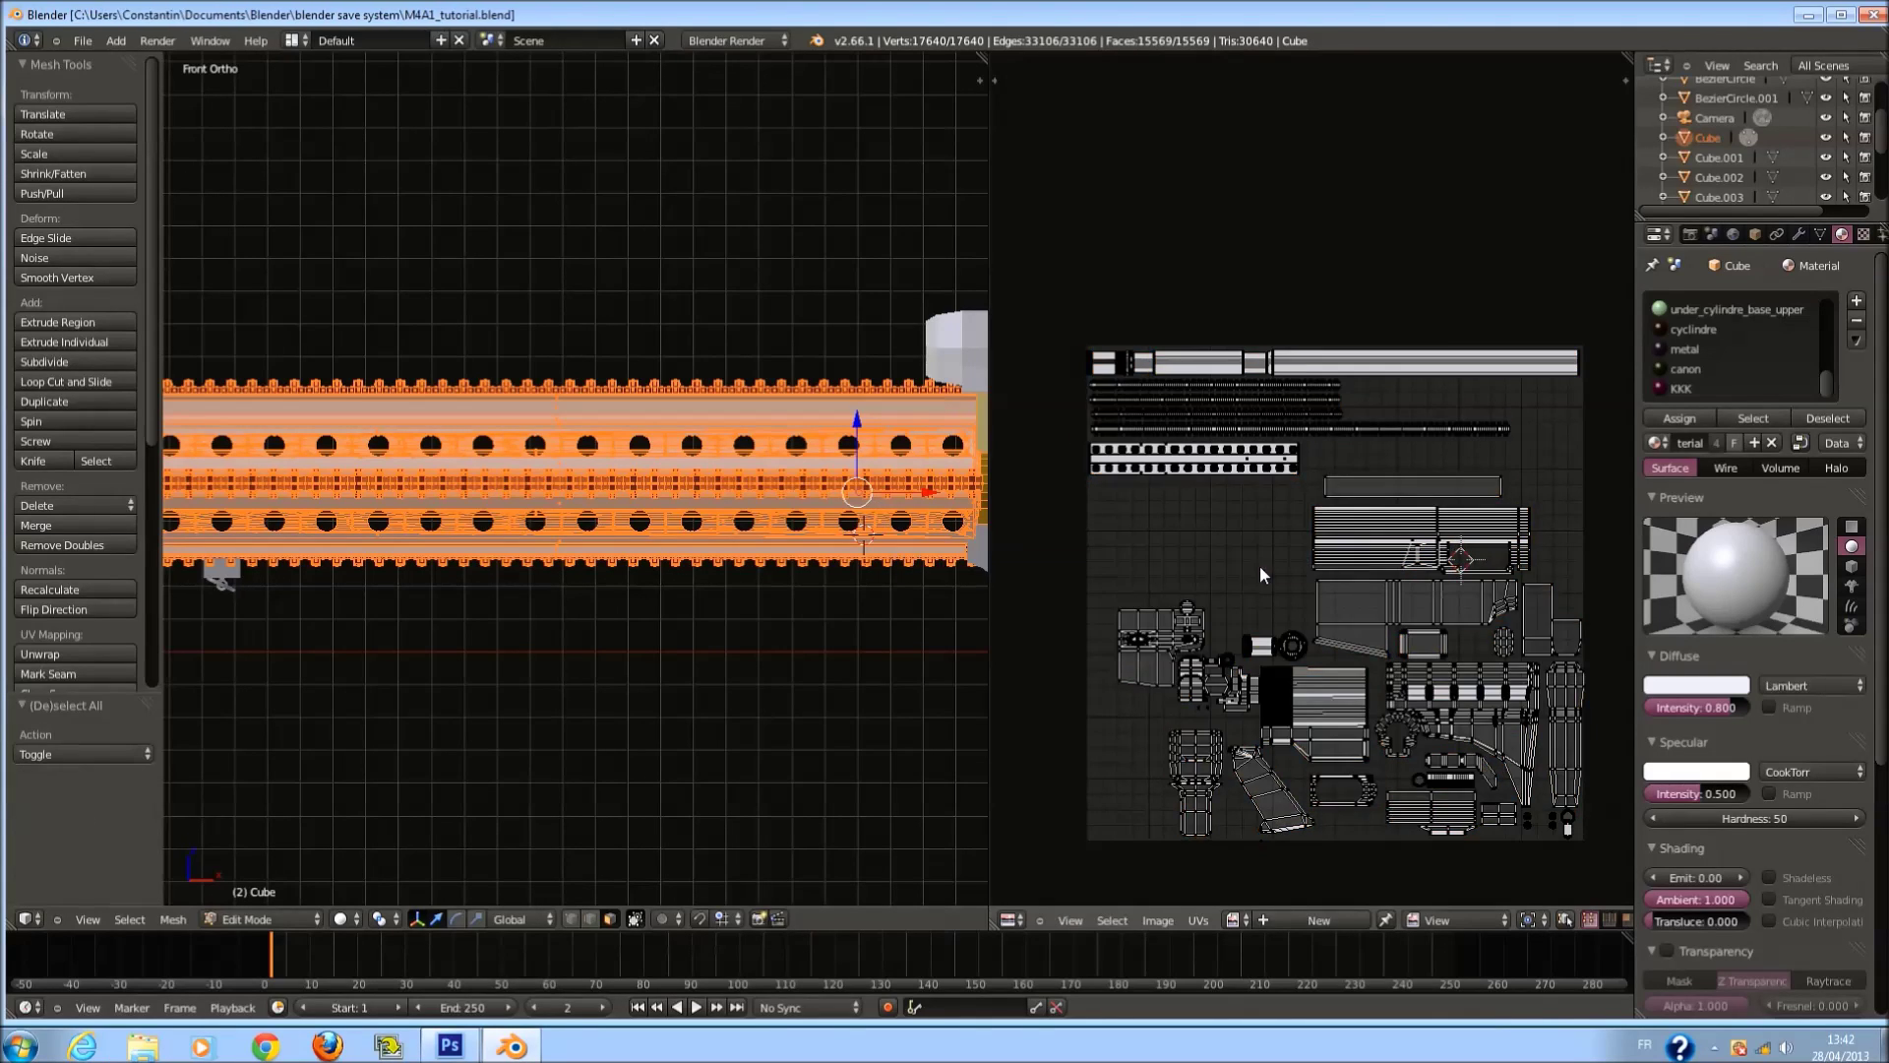
Clear the selection and select the linked smooth base strips beneath the handguard's top and bottom rails.
scroll(629, 492, "down", 2)
key("z")
scroll(606, 492, "up", 4)
key("z")
middle_click_drag(611, 464, 605, 574)
right_click(498, 410)
key("a")
key("a")
right_click(519, 410)
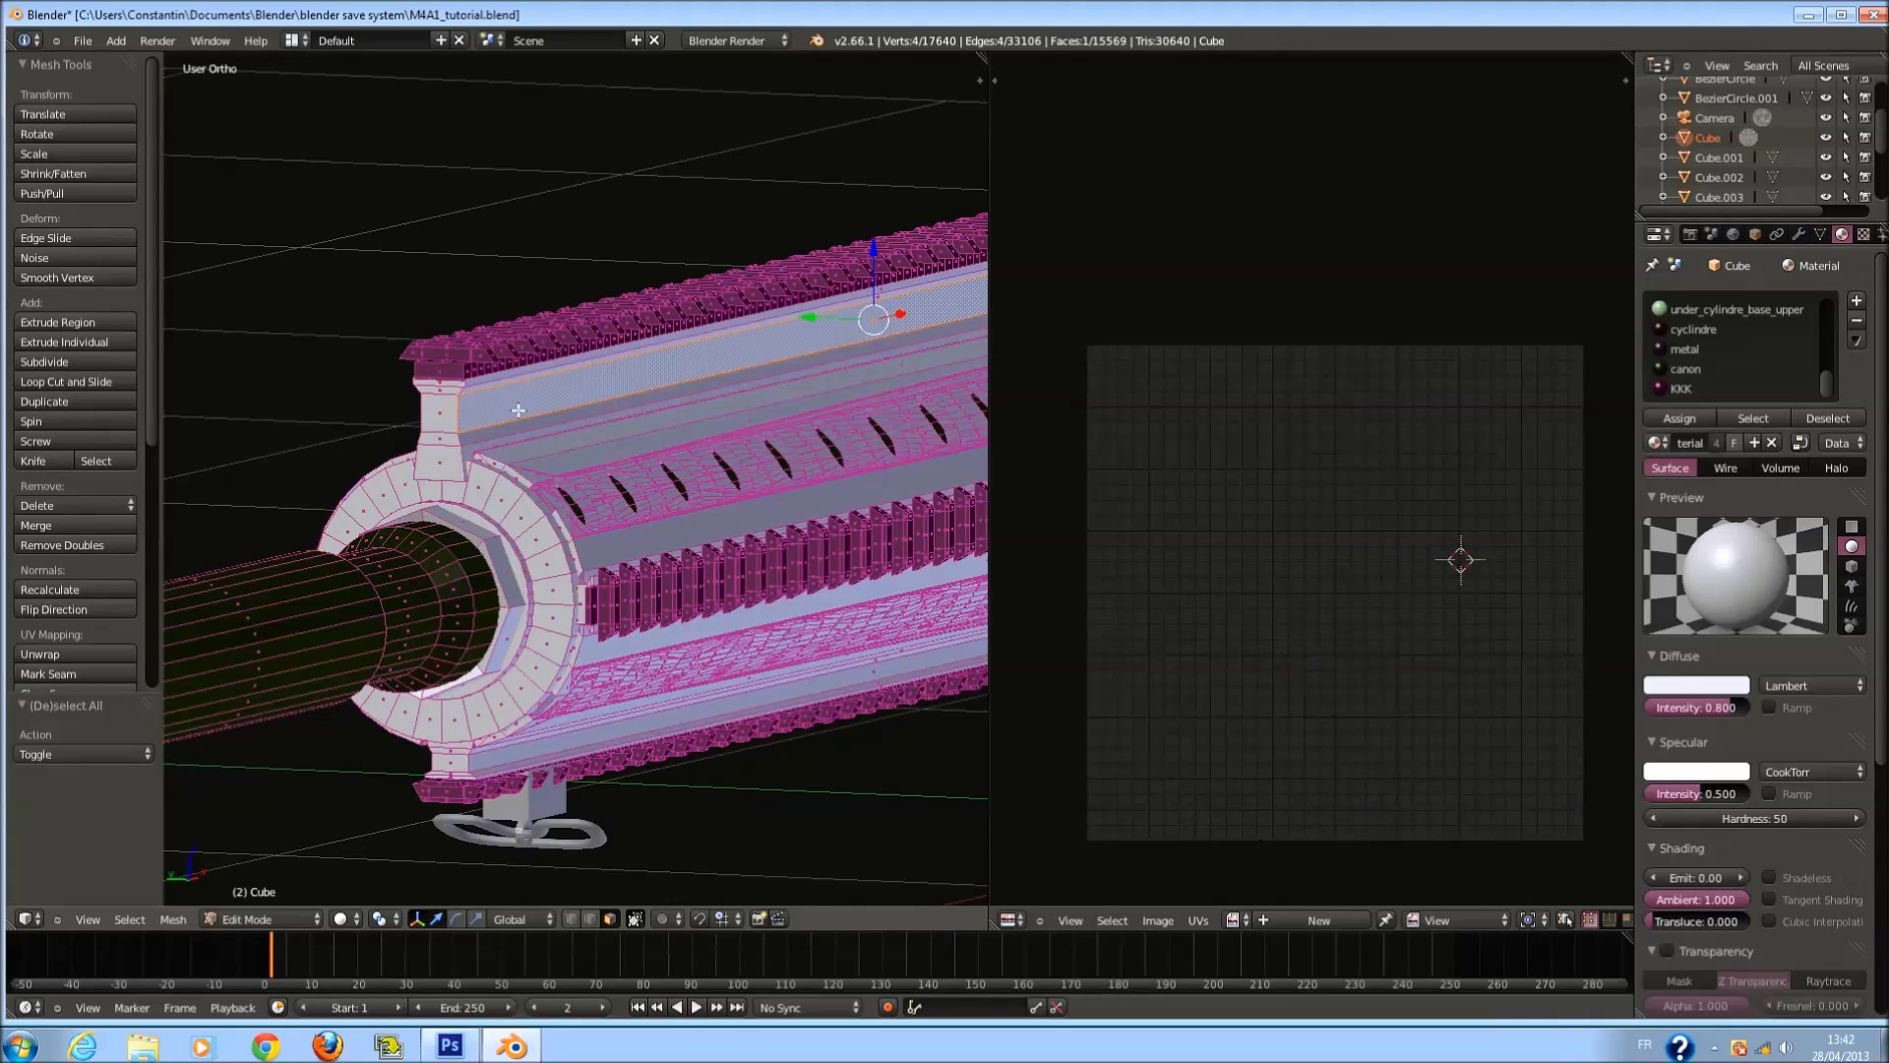
key("l")
key("KP_7")
key("KP_3")
key("KP_1")
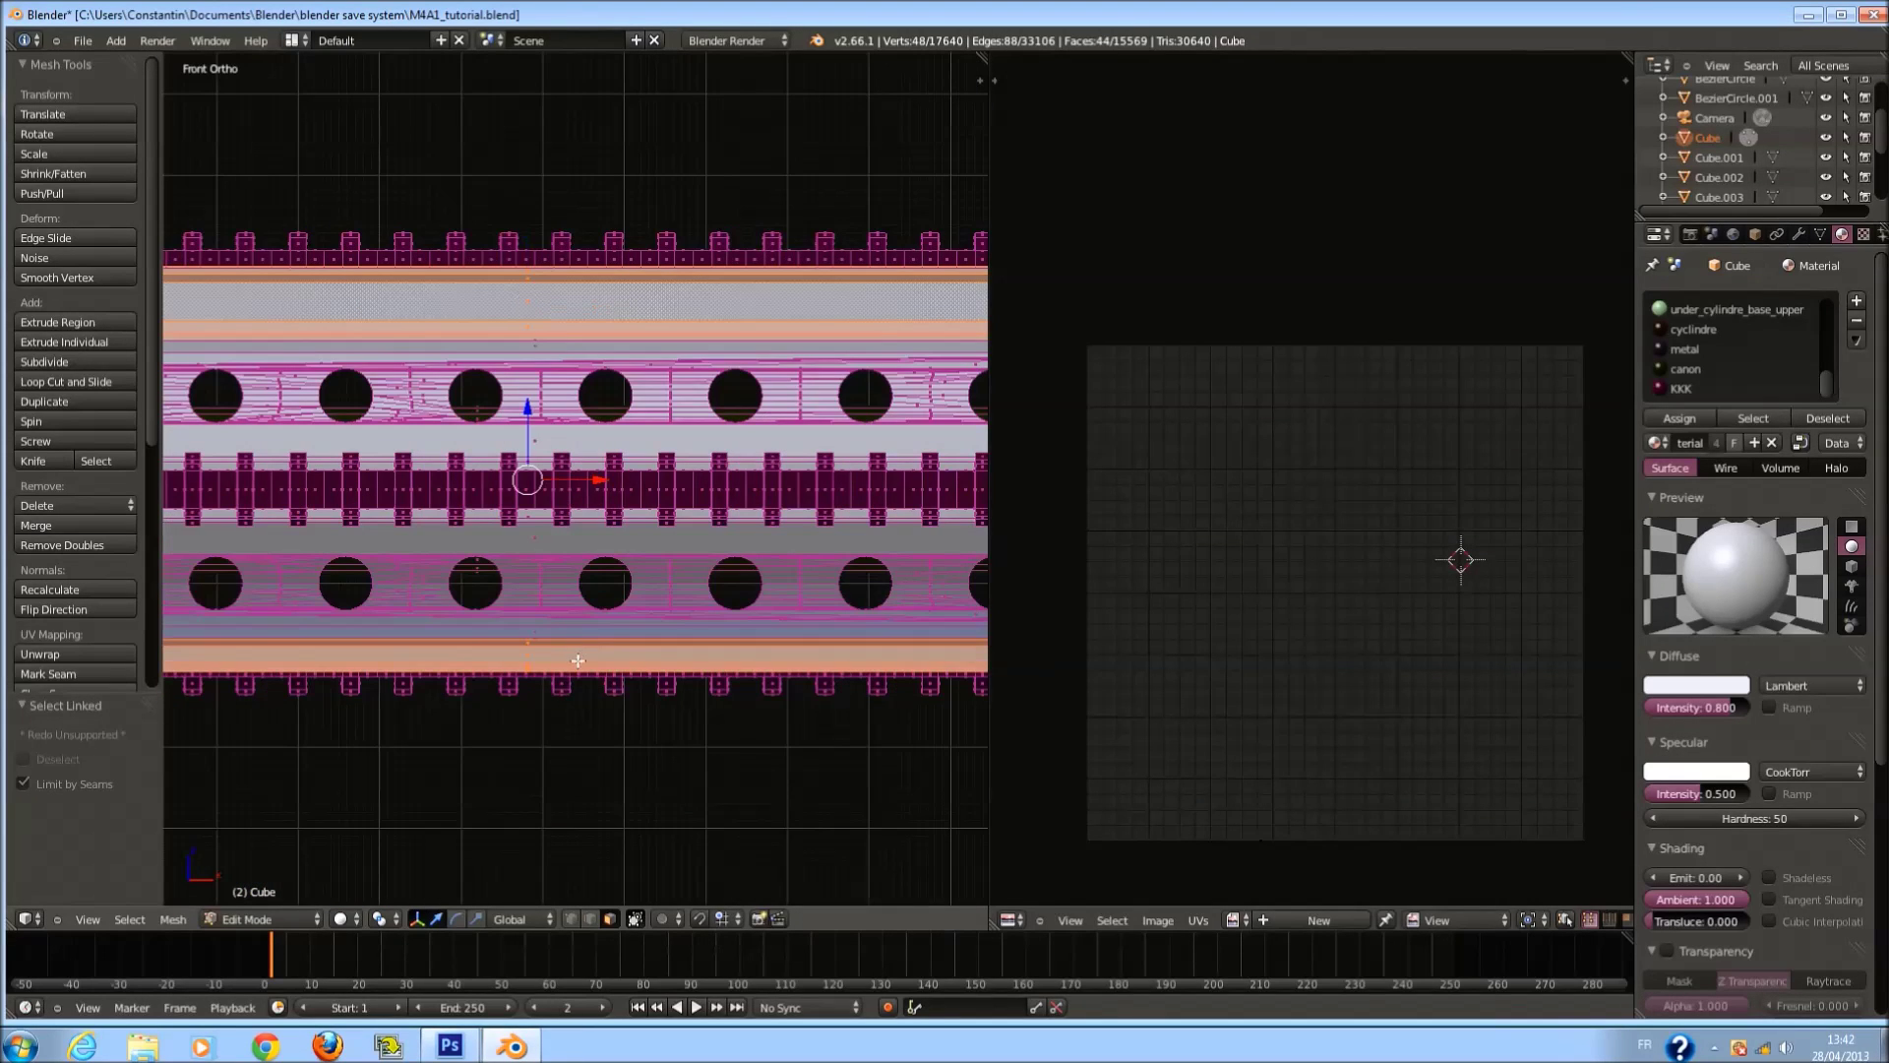
Unwrap the top and bottom rail base strips with Project From View in front view.
scroll(582, 558, "down", 3)
key("l")
key("u")
left_click(588, 538)
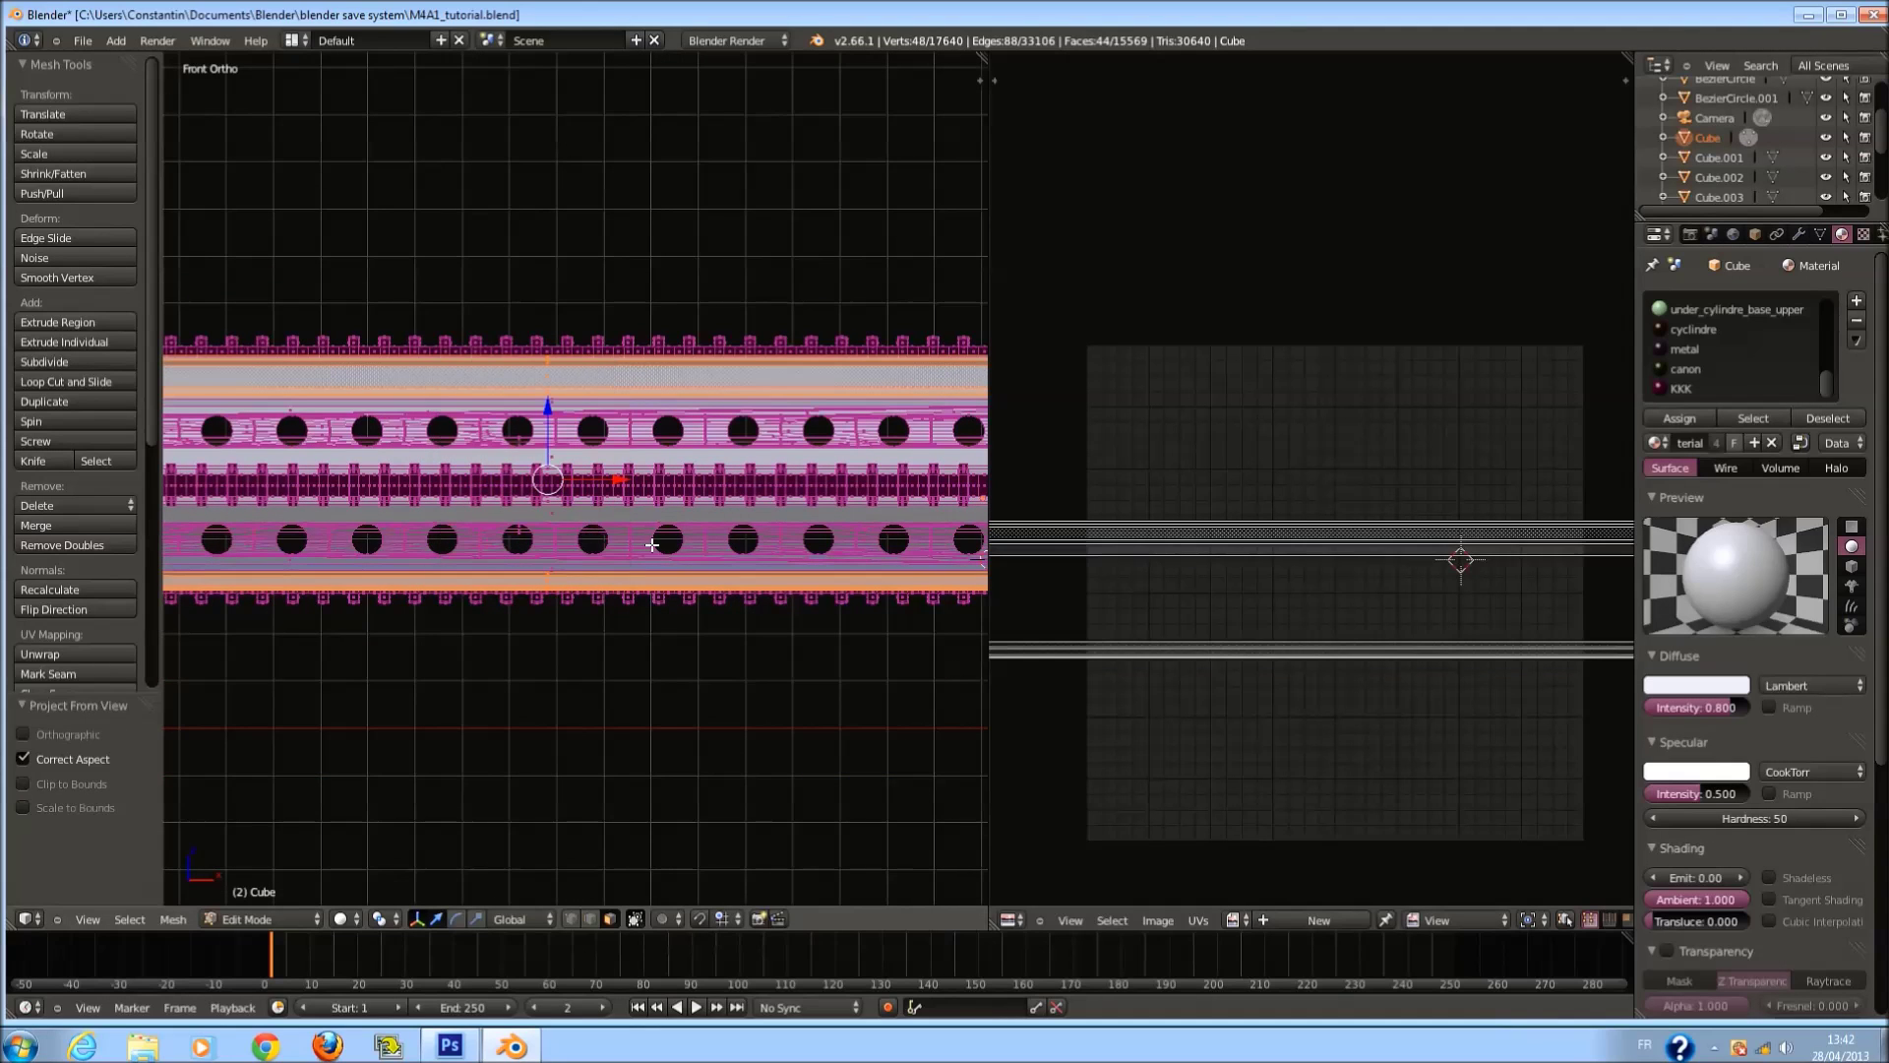
Move the projected base strip islands vertically to the empty space above the UV square.
scroll(1367, 681, "down", 3)
key("a")
key("g")
key("y")
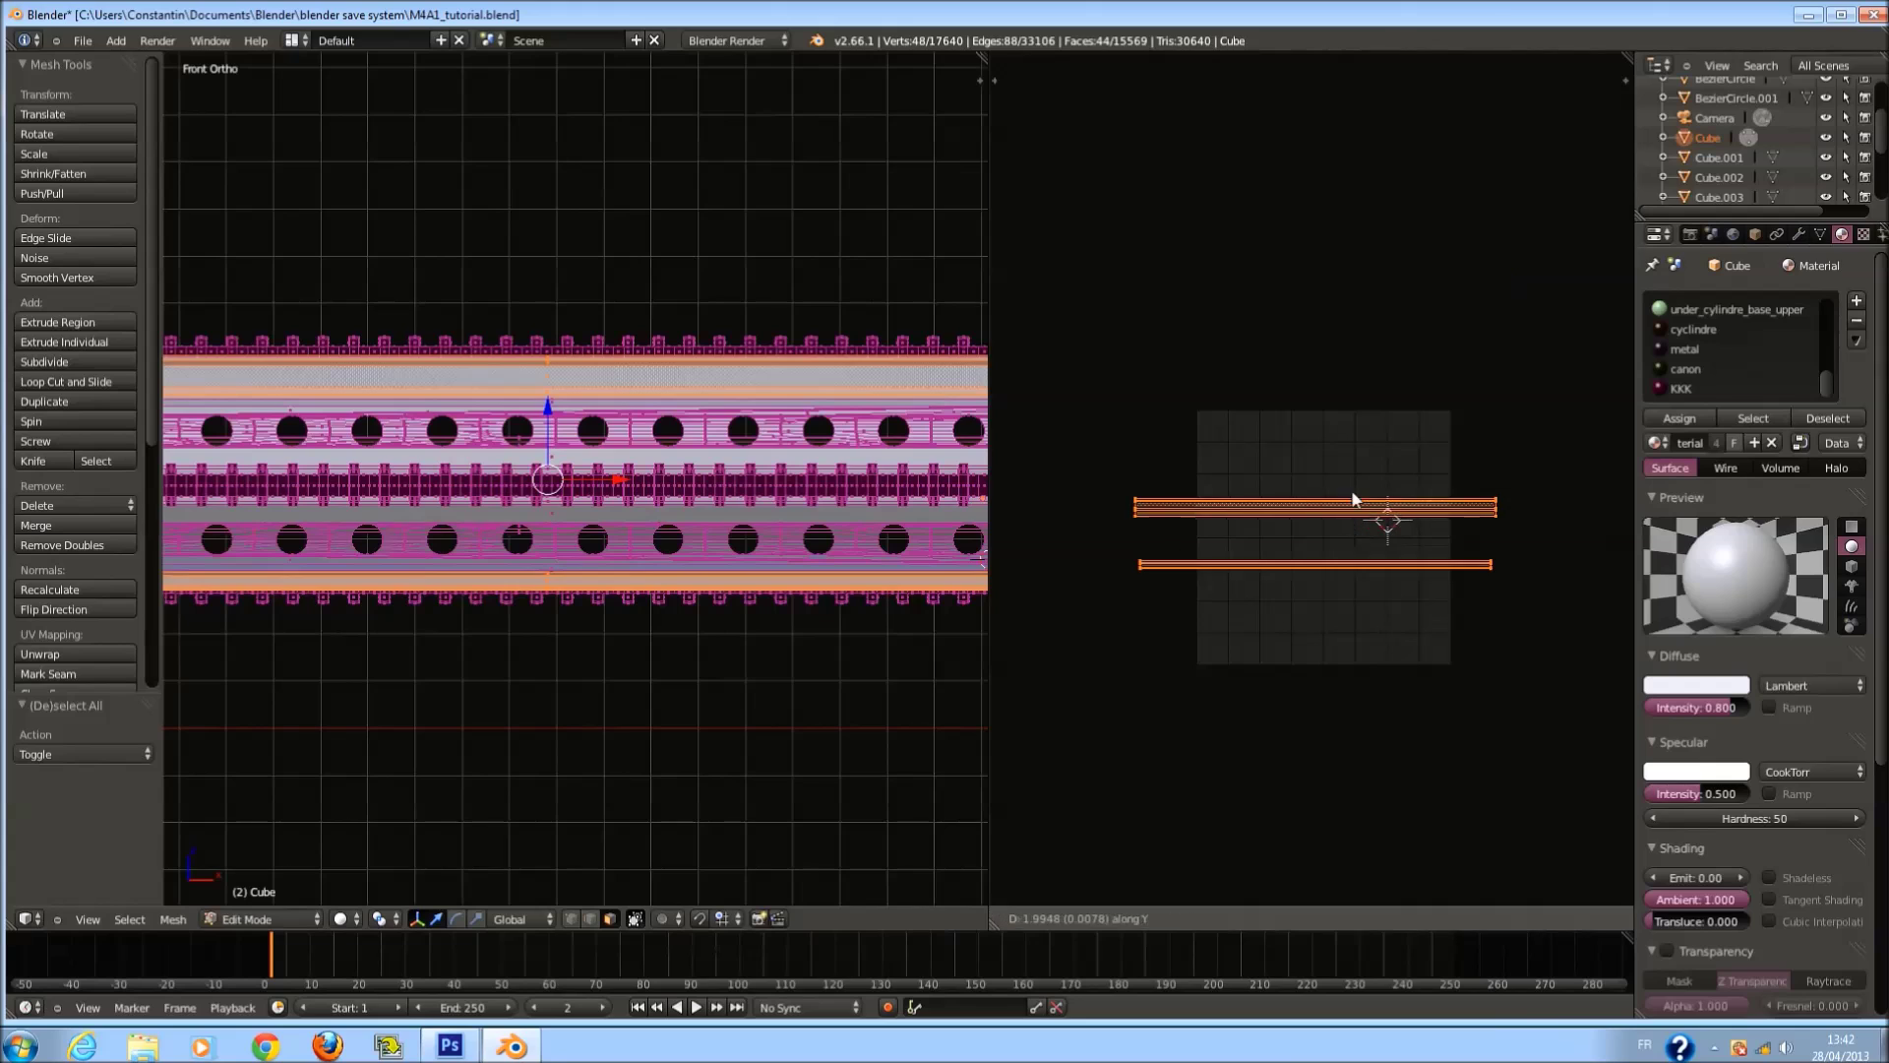
left_click(1342, 293)
key("KP_7")
key("a")
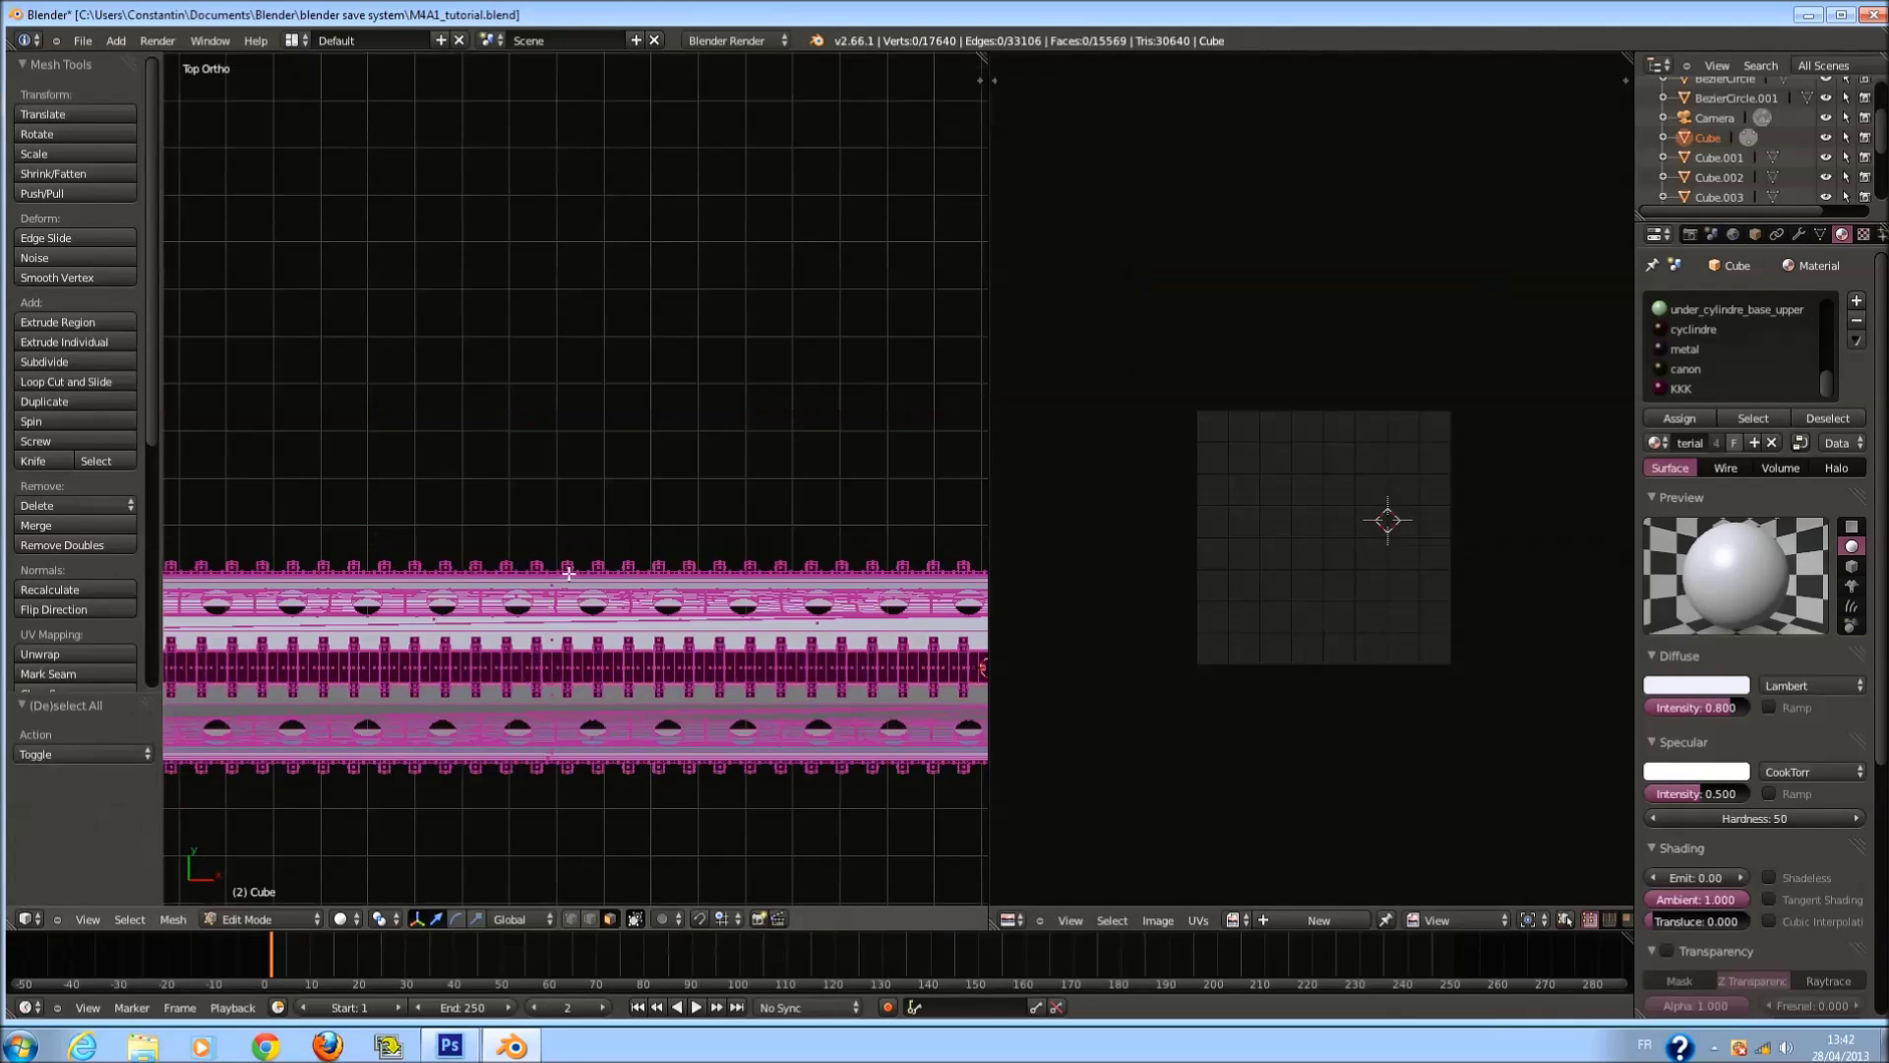
key("l")
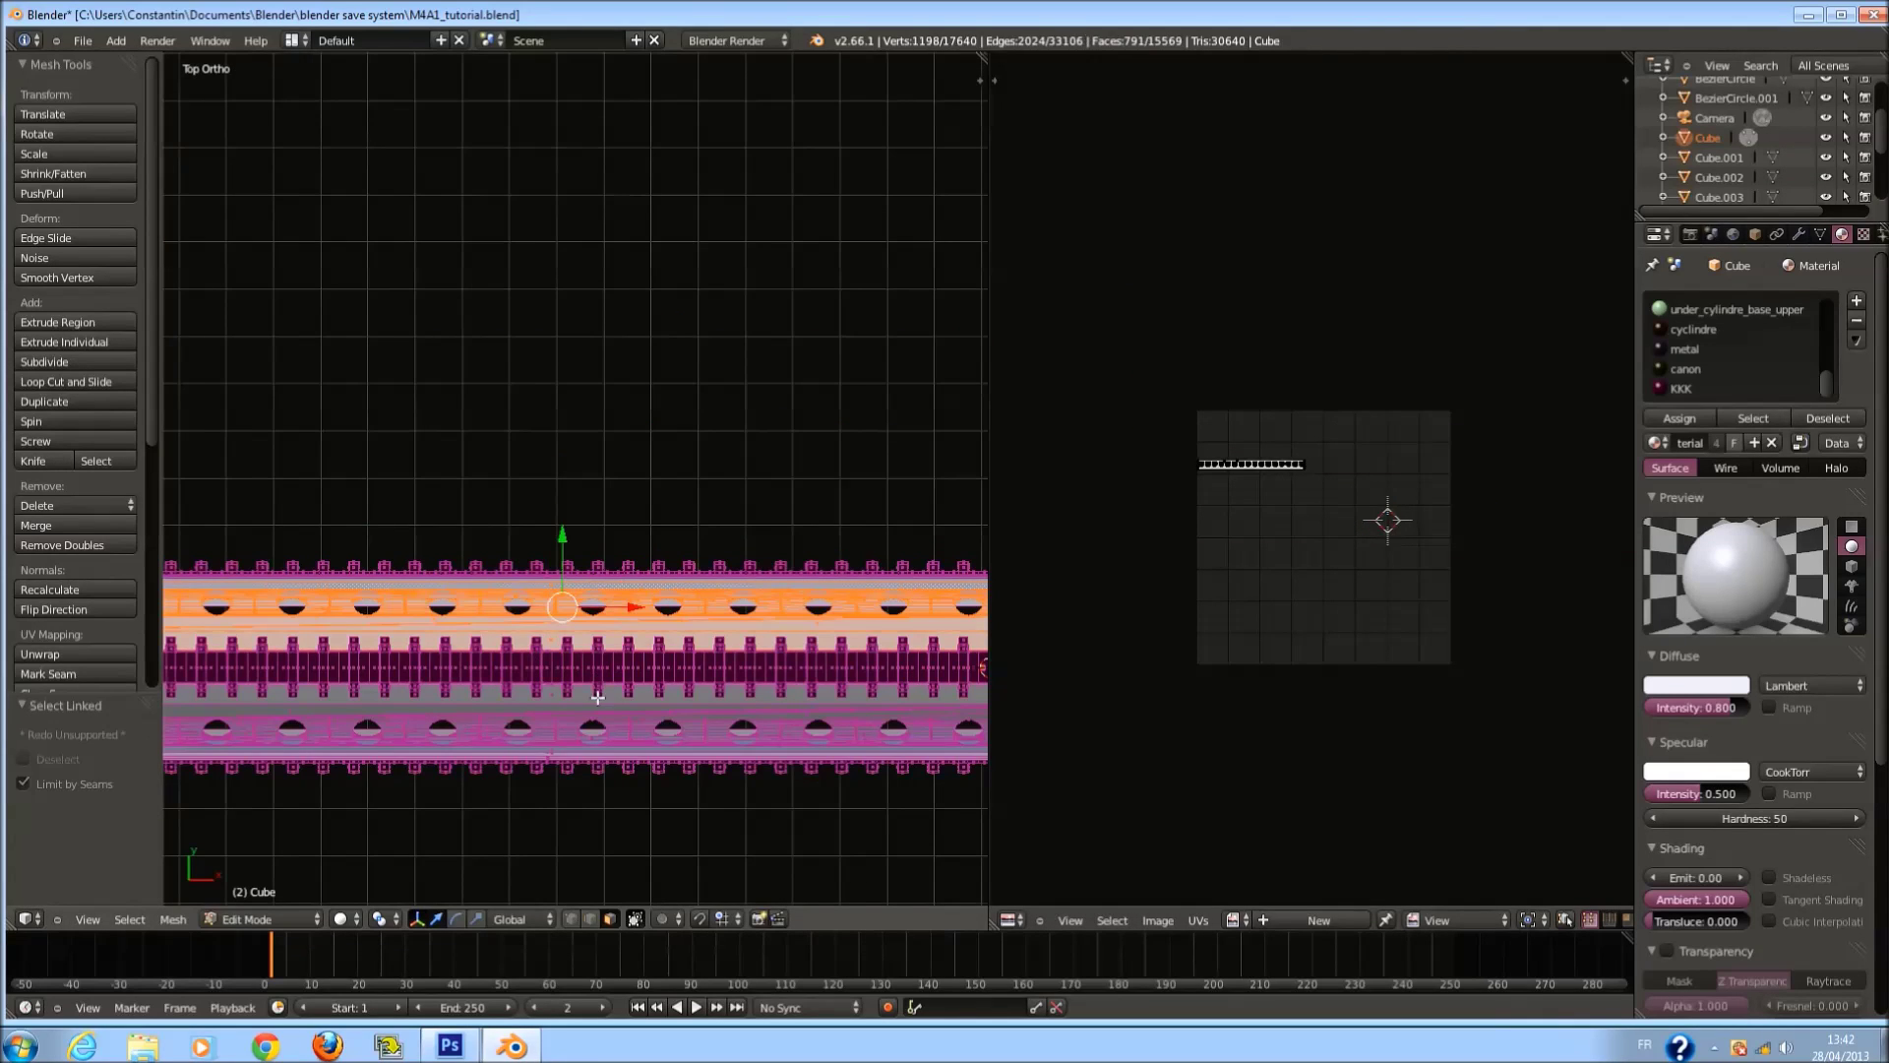
key("l")
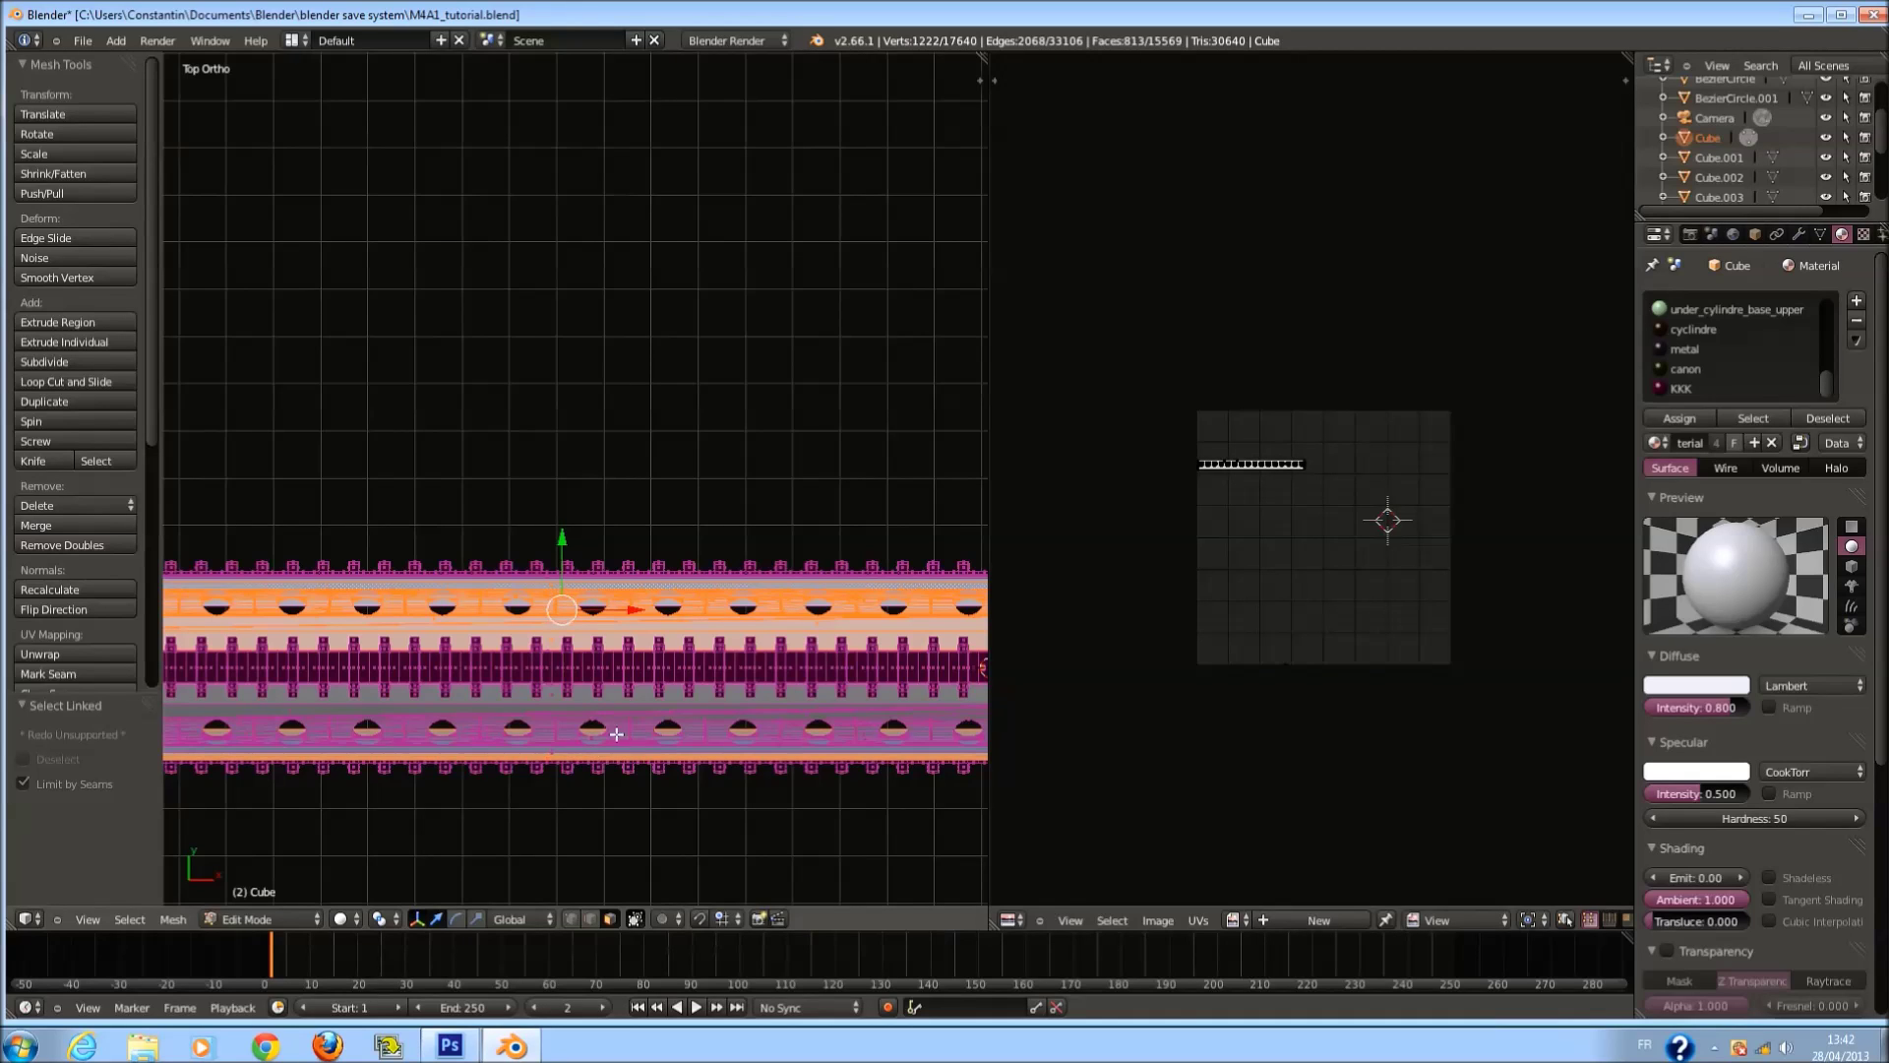
middle_click_drag(642, 708, 682, 443)
key("a")
Select all linked geometry of the smooth base strip along one side rail of the handguard.
right_click(773, 588)
scroll(738, 478, "up", 3)
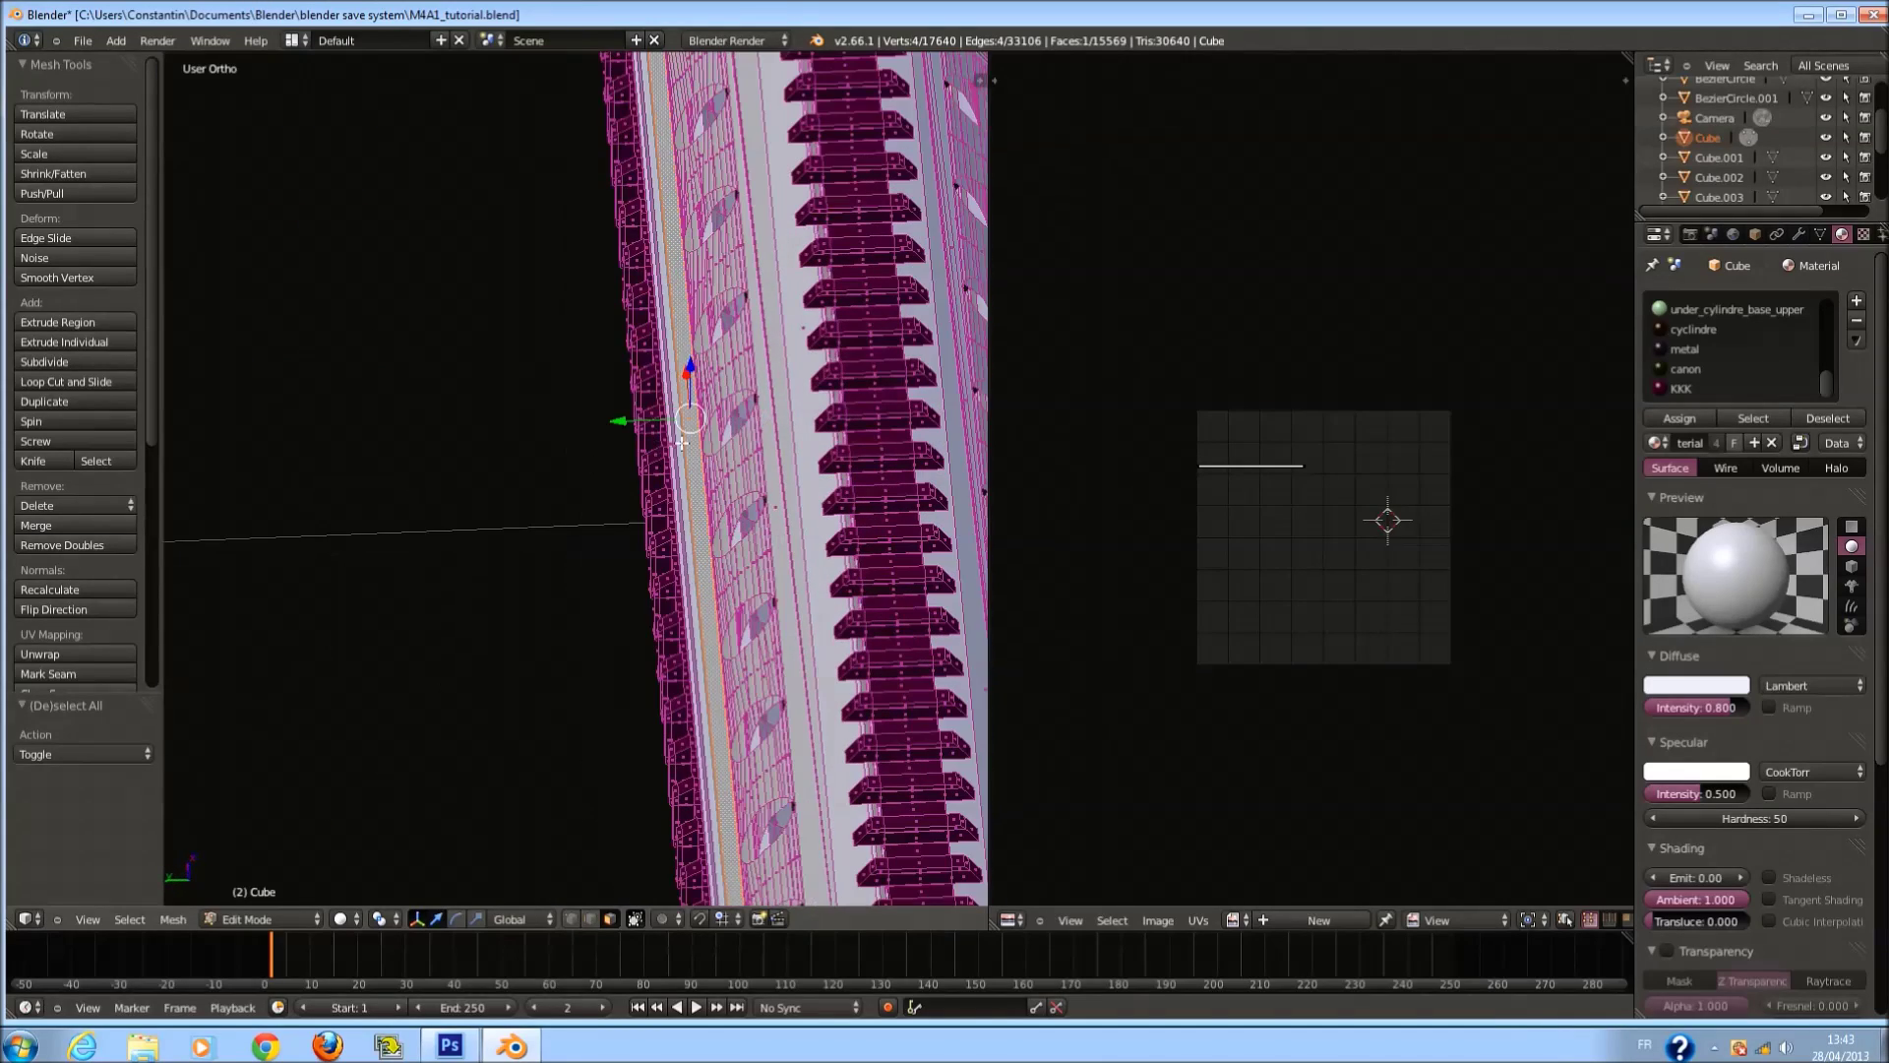
key("z")
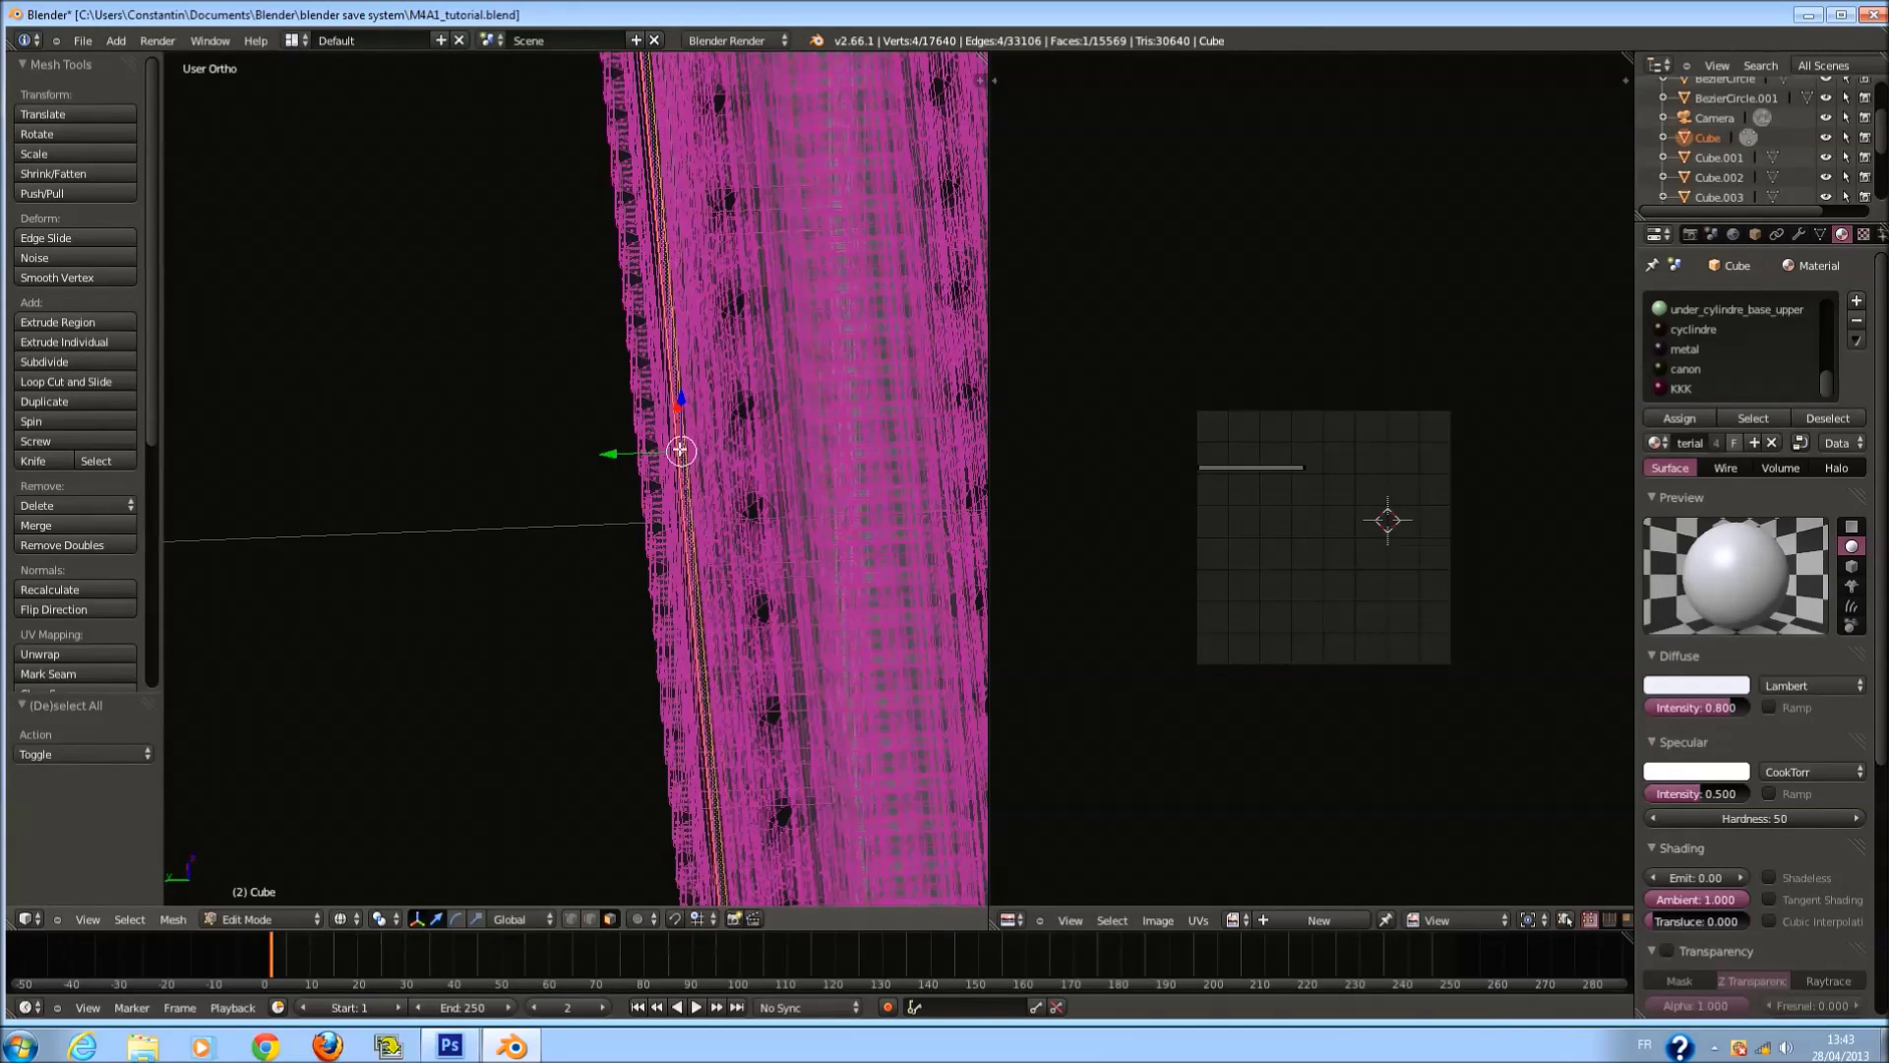
key("z")
key("l")
Add the linked base strip of the opposite side rail to the selection, using wireframe display to reach it.
mouse_move(675, 443)
middle_mouse_down()
mouse_move(846, 579)
mouse_move(814, 544)
middle_mouse_up()
key("z")
scroll(813, 544, "up", 5)
key("z")
key("z")
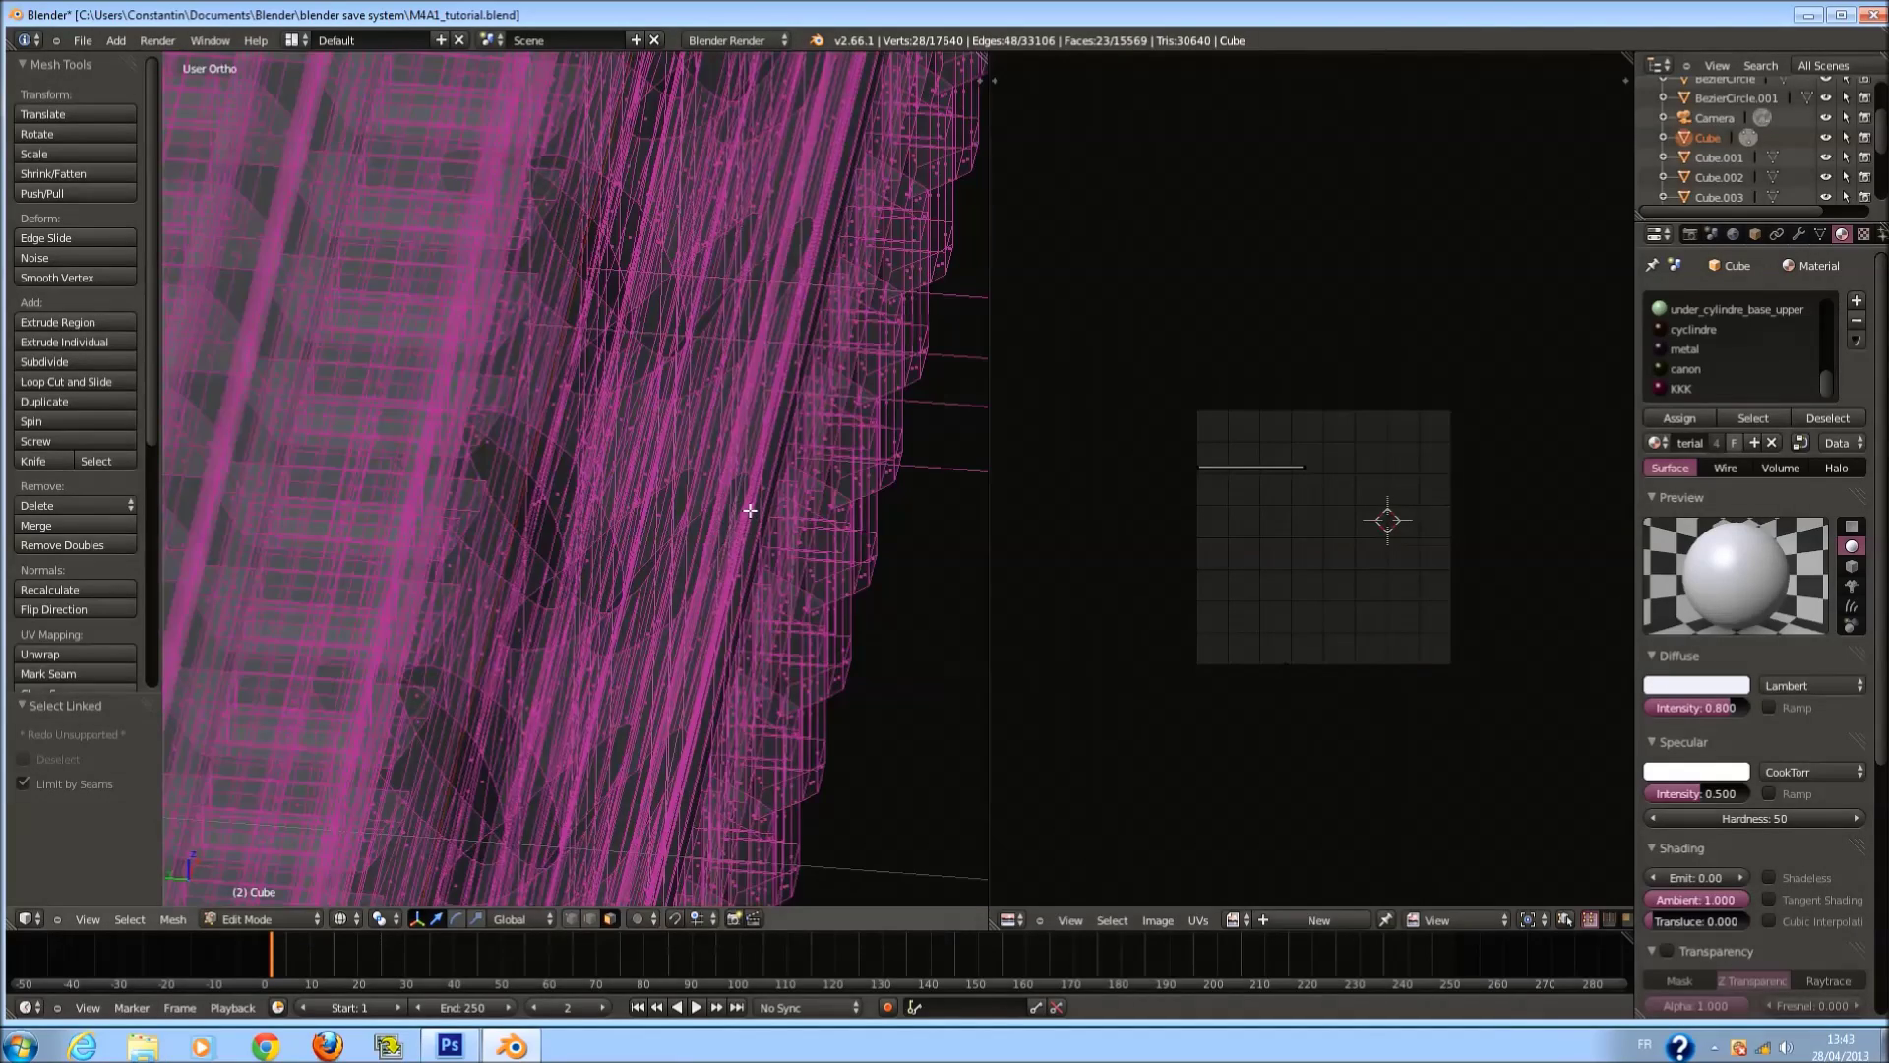
key("l")
middle_click_drag(749, 510, 588, 515)
scroll(334, 506, "down", 5)
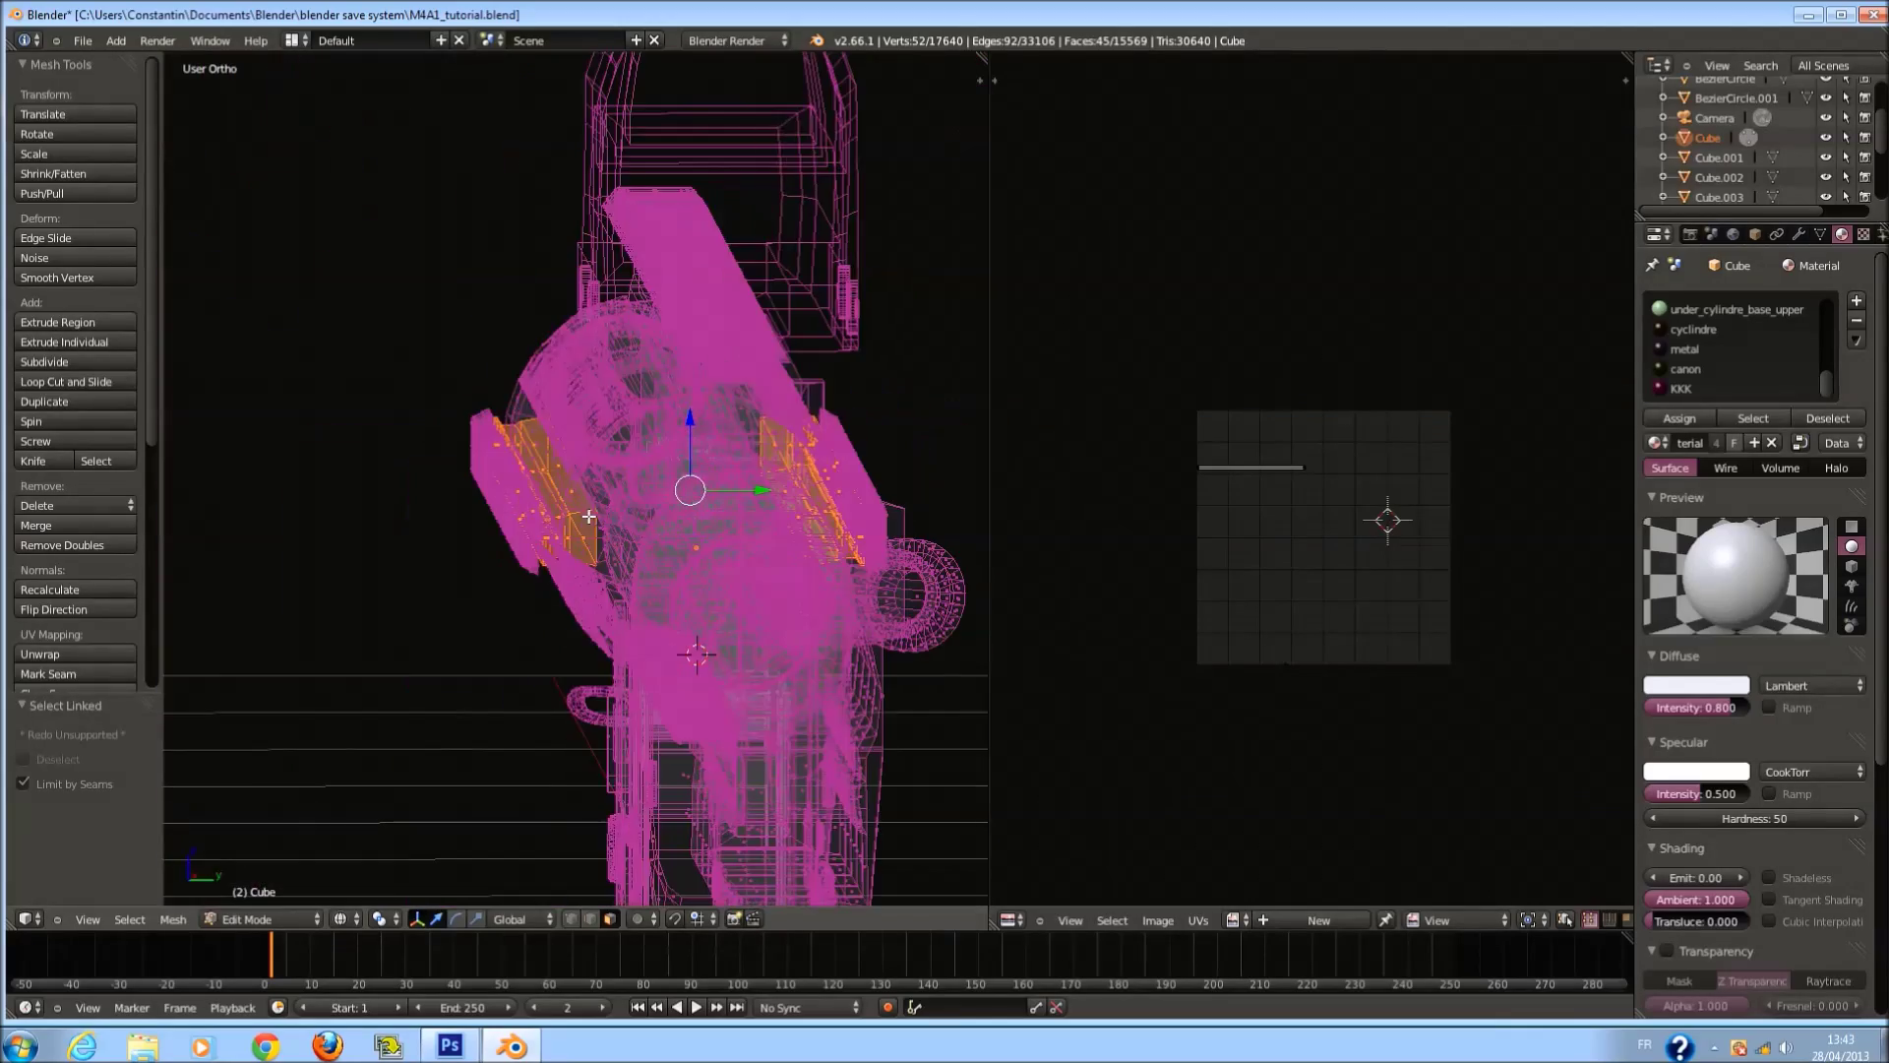
Try unwrapping the two side-rail base strips with Project From View in top view, and undo the projection.
key("KP_7")
key("u")
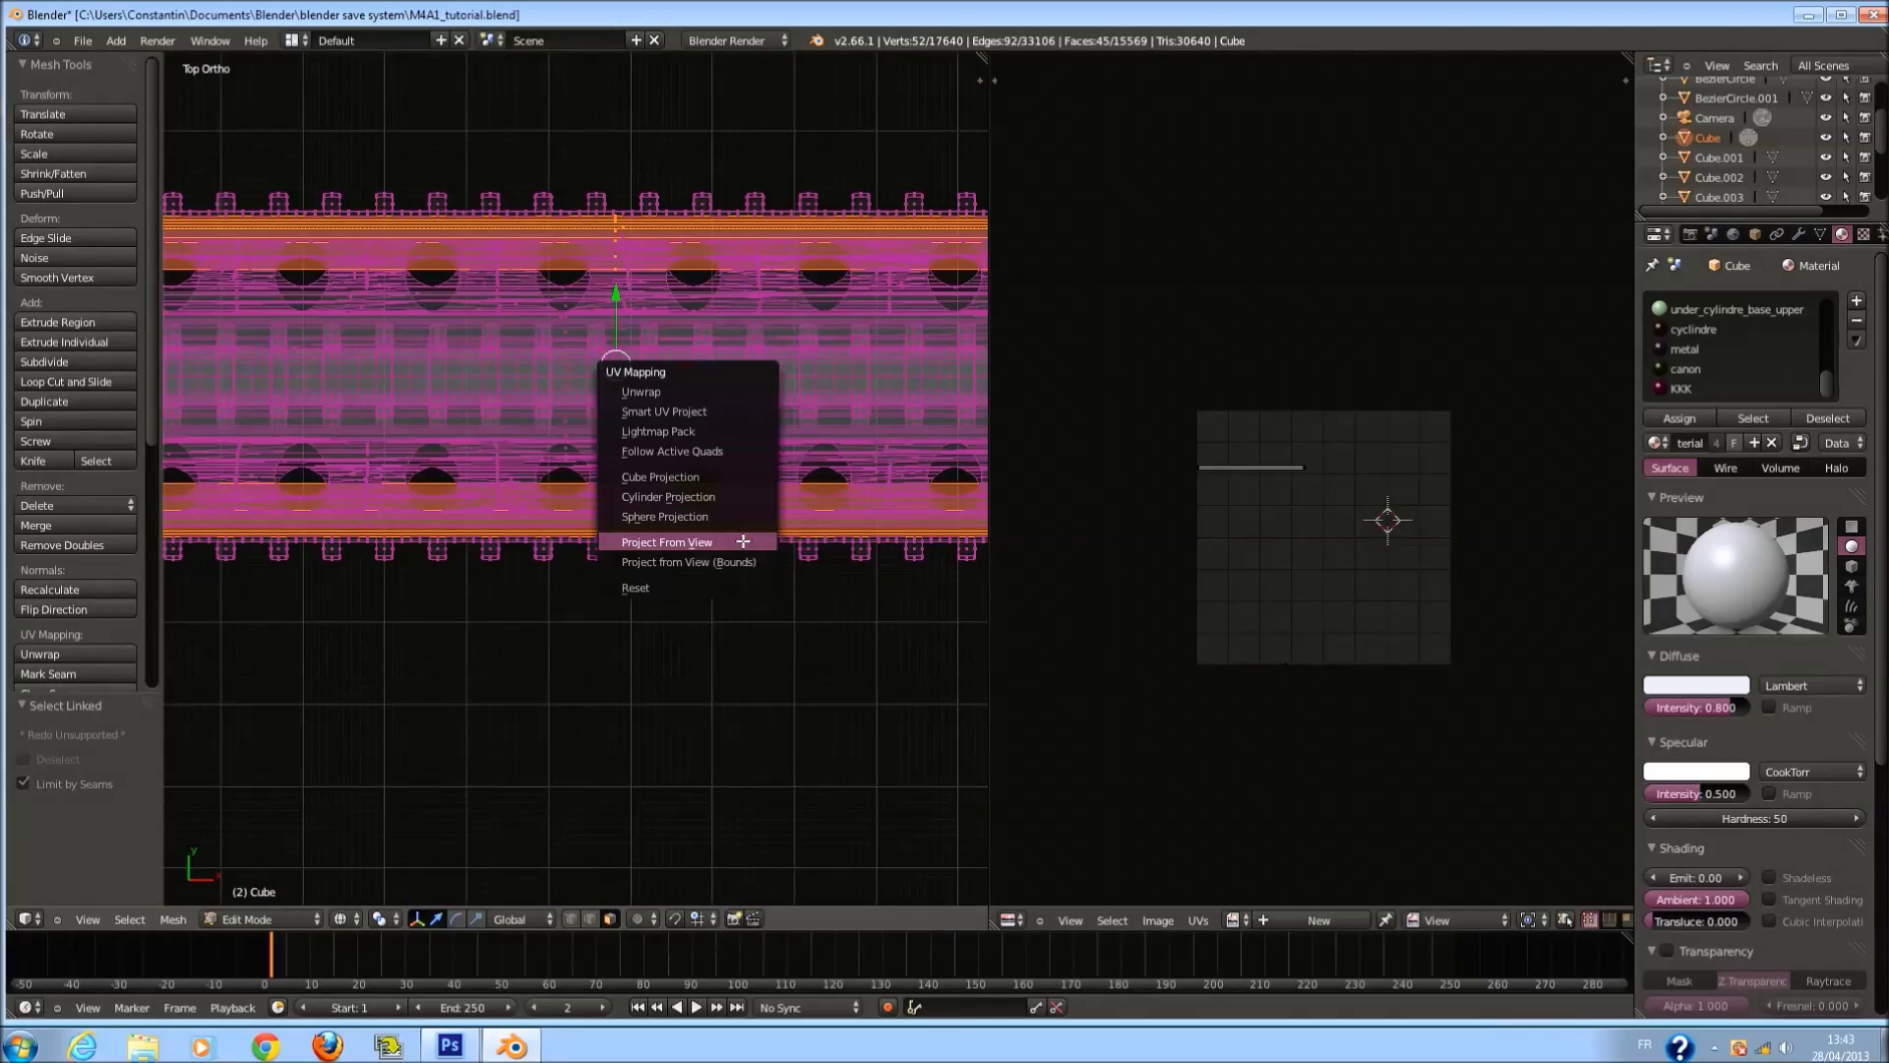
left_click(743, 541)
key("a")
key("a")
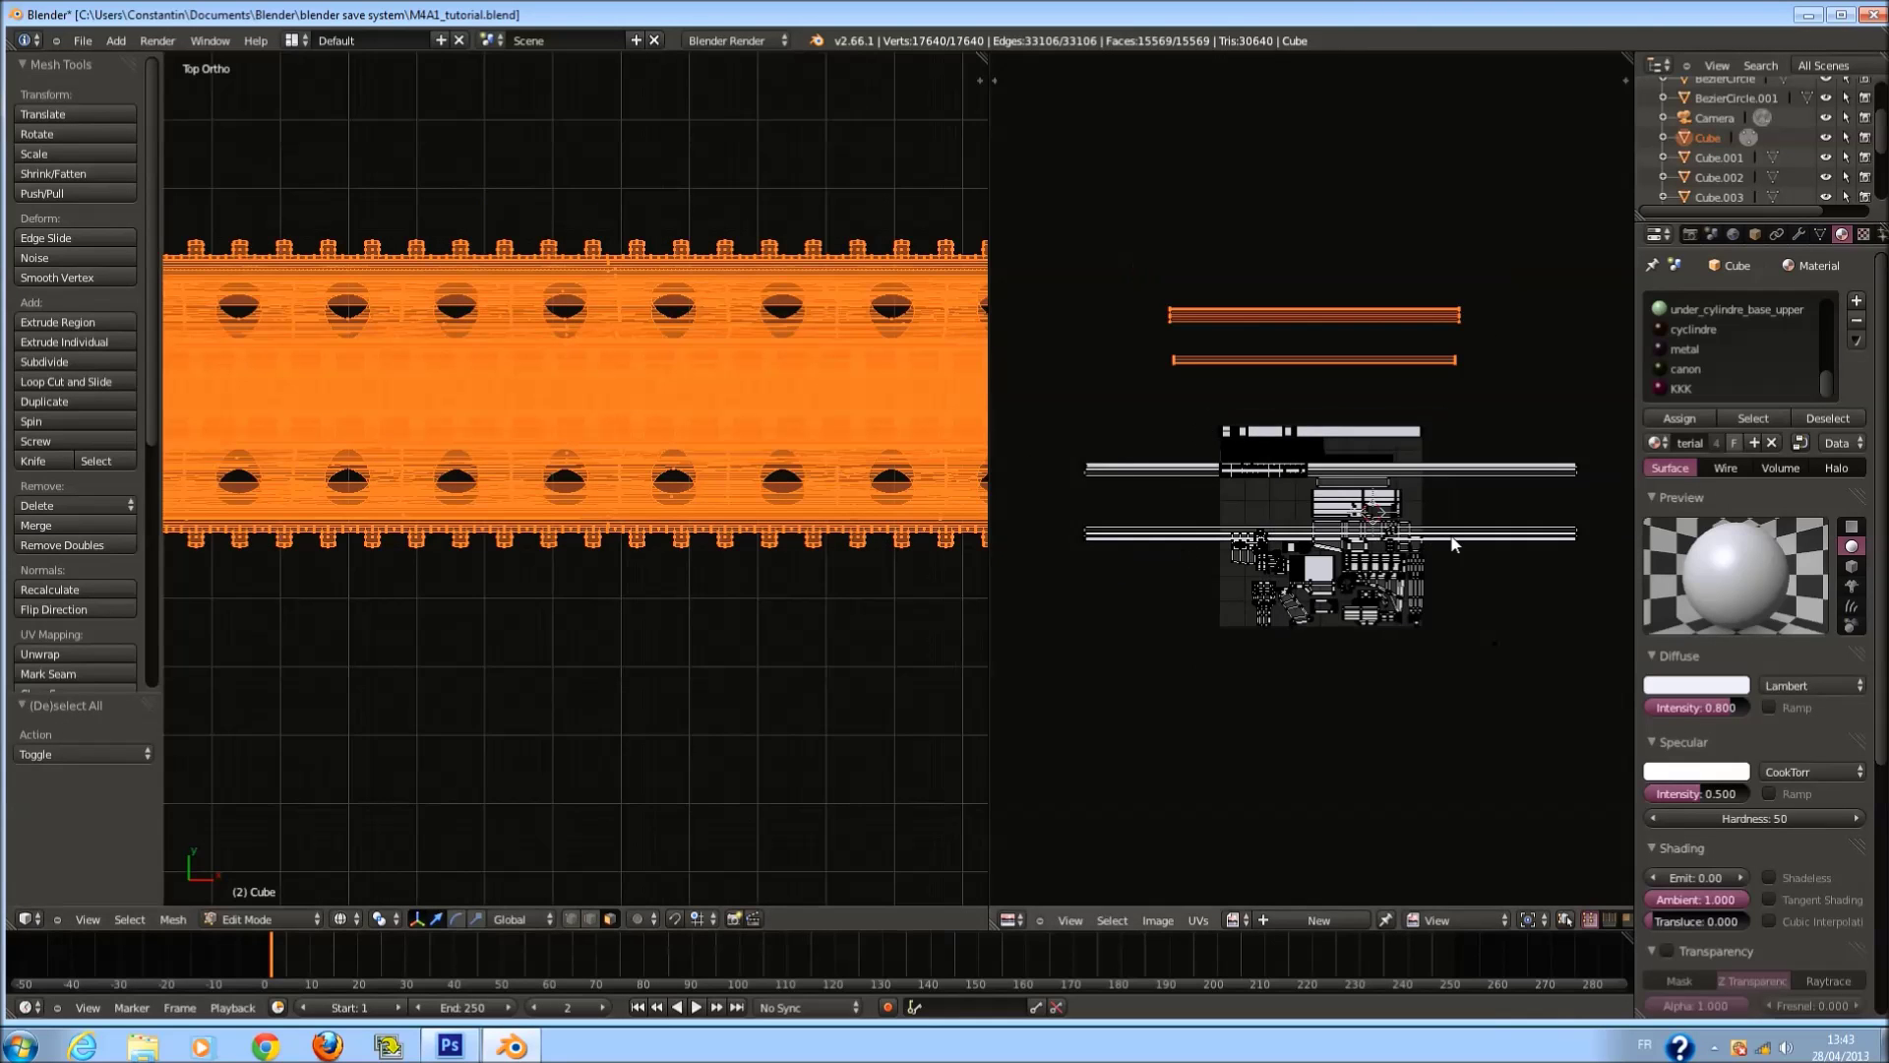
key("a")
right_click(615, 539, "alt")
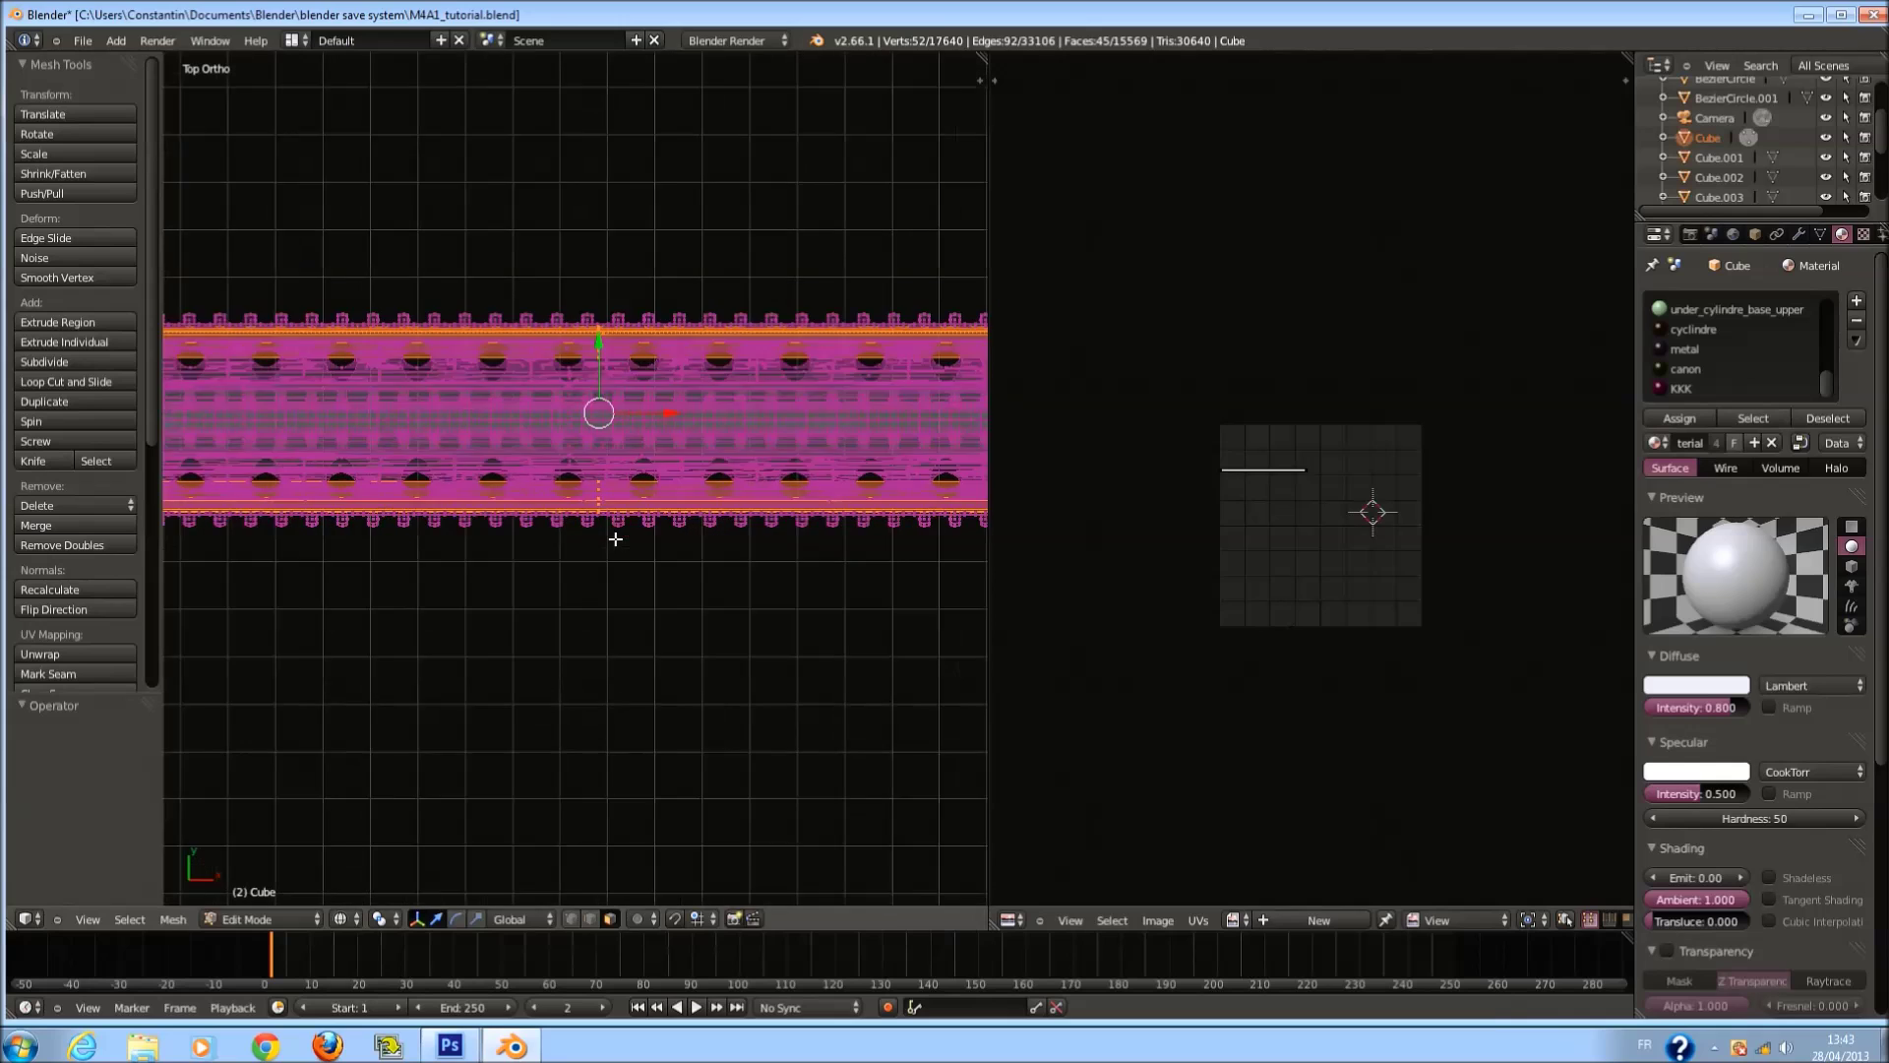
scroll(1168, 551, "up", 4)
key("u")
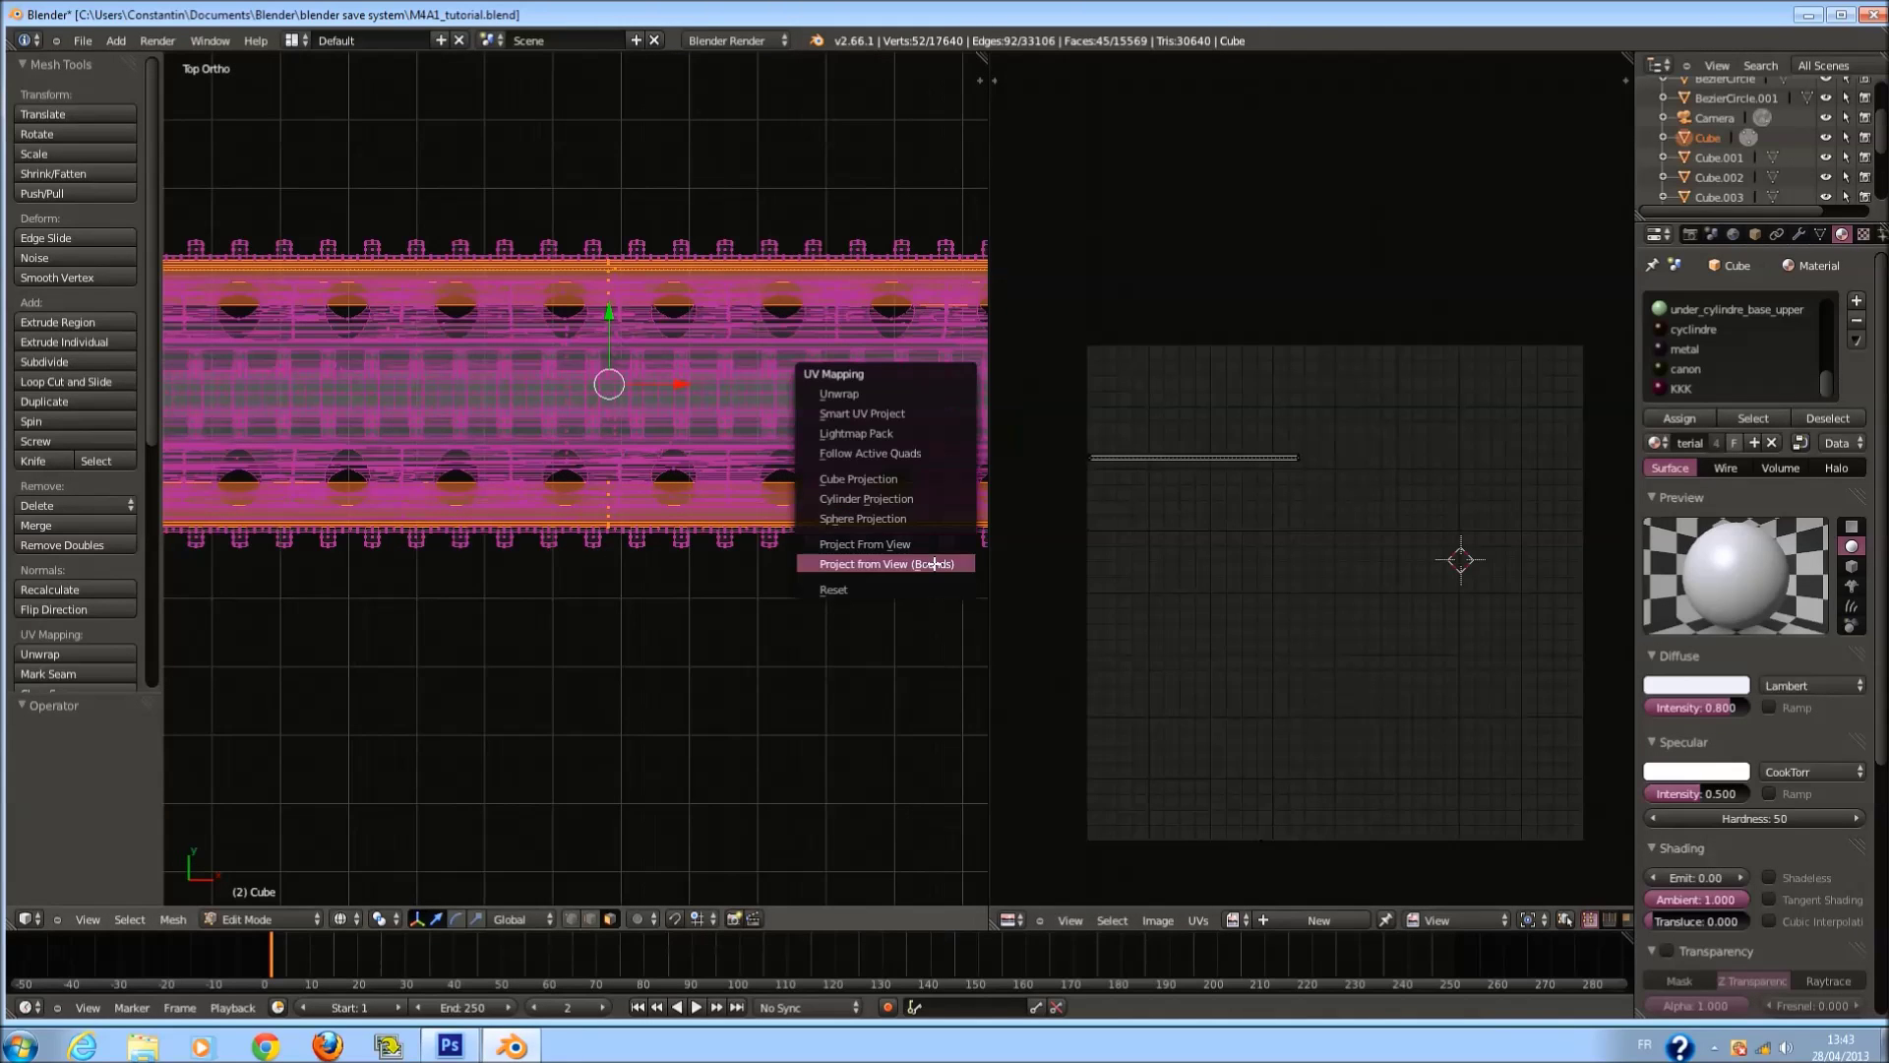
left_click(920, 544)
scroll(1038, 561, "down", 3)
key("ctrl+z")
Unwrap the two side-rail base strips with Project from View (Bounds) in top view, keeping them selected.
scroll(843, 593, "up", 1)
key("u")
left_click(837, 611)
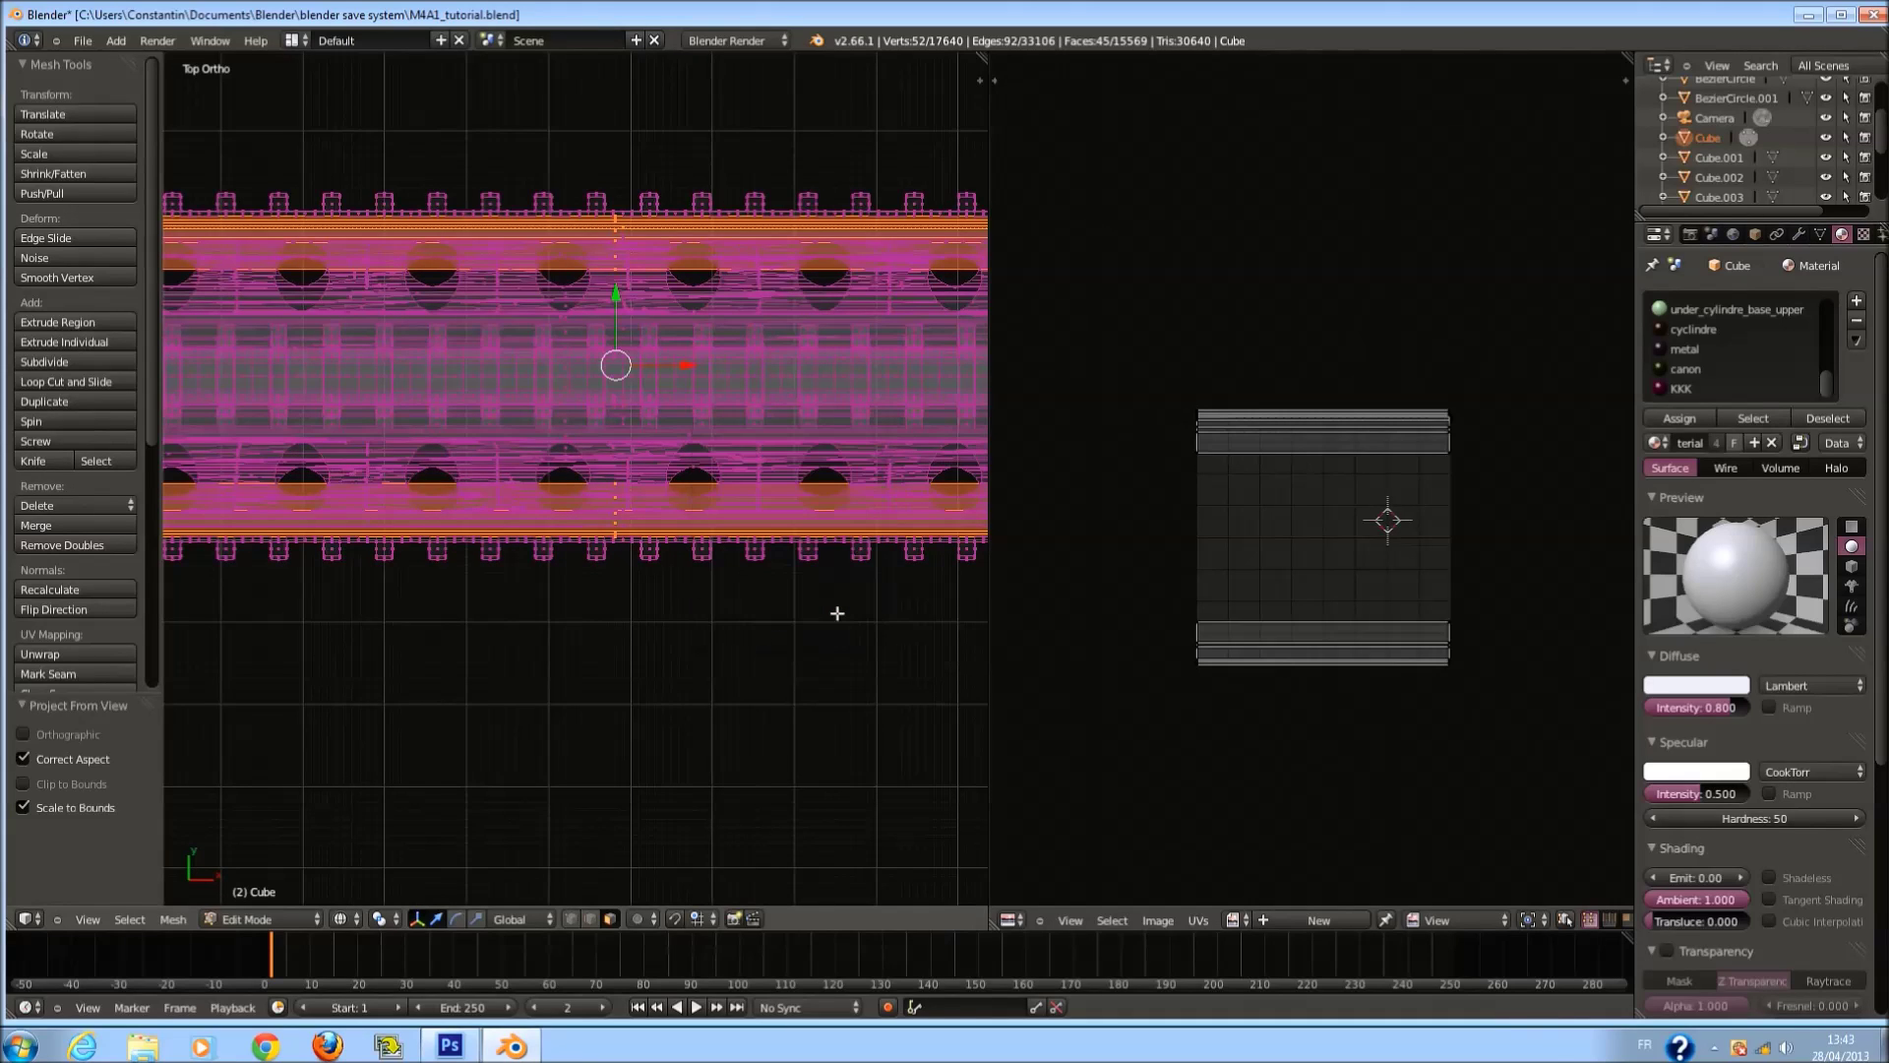
scroll(817, 607, "down", 3)
scroll(825, 602, "up", 2)
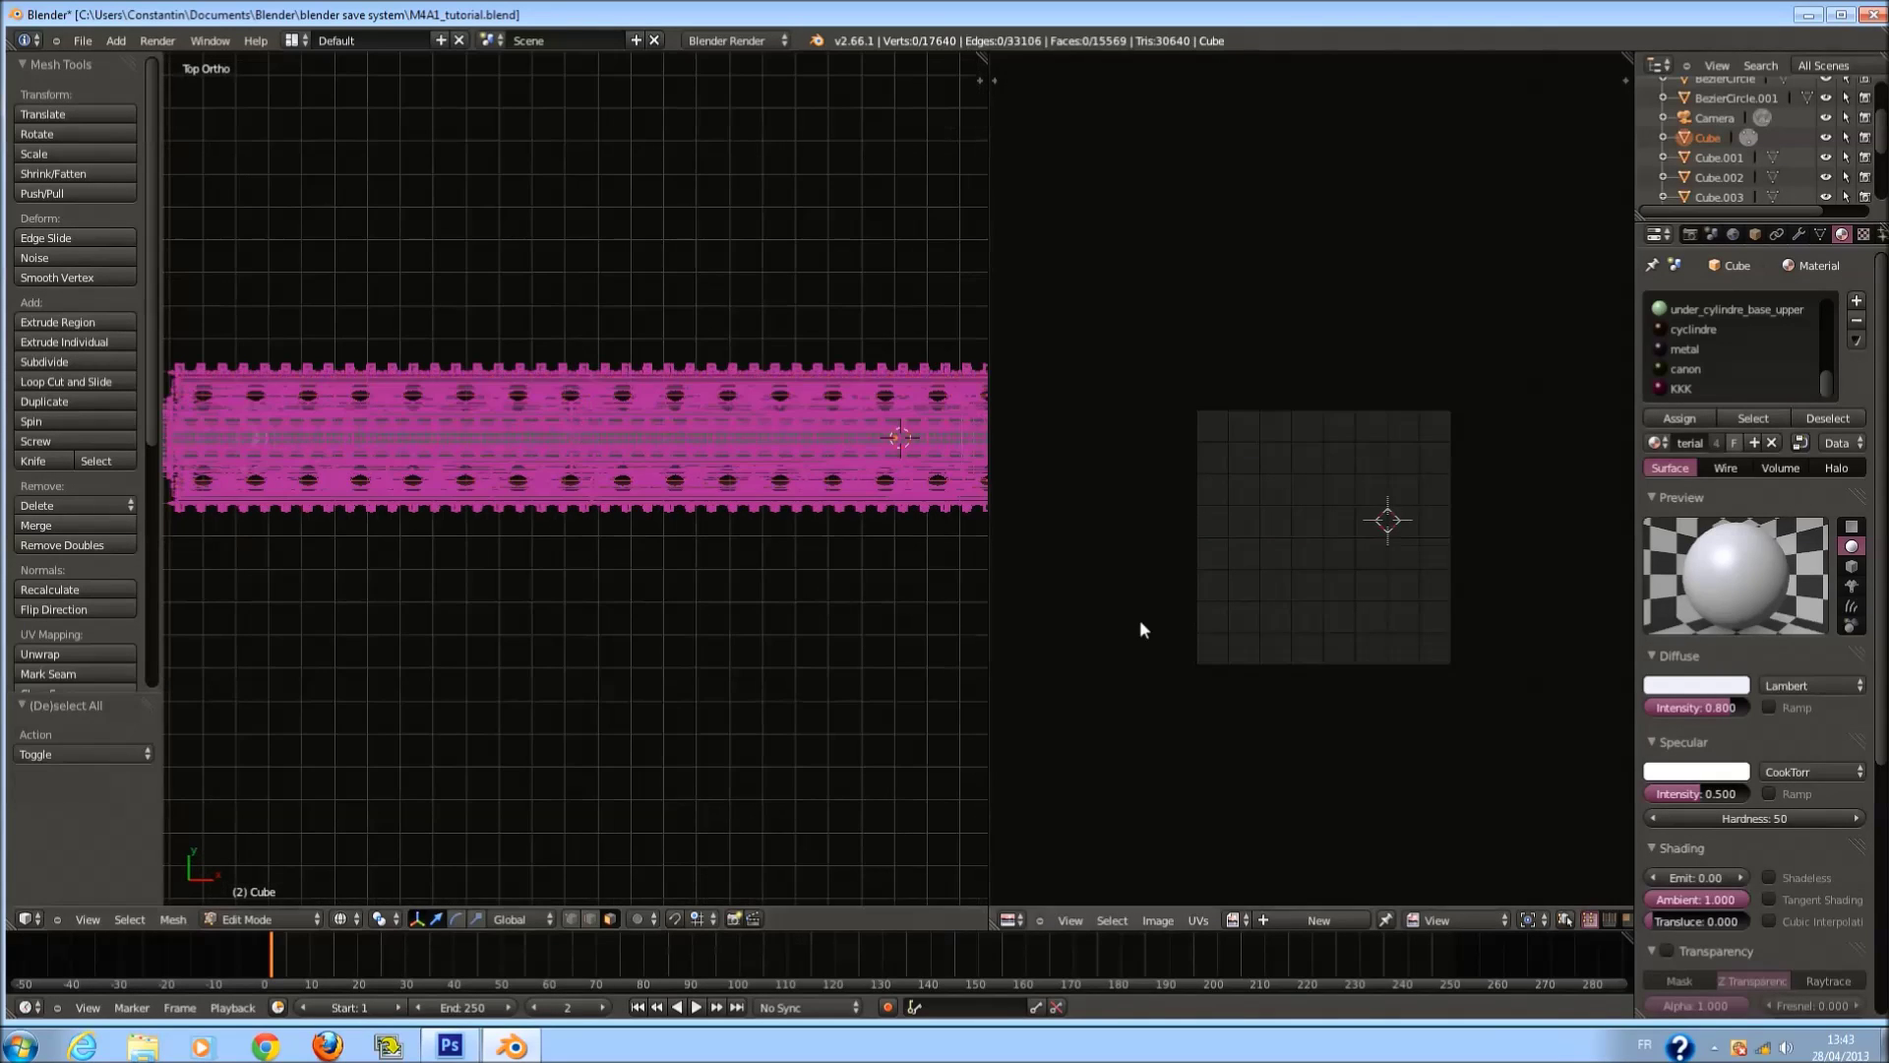
key("a")
scroll(1424, 509, "up", 3)
key("ctrl+z")
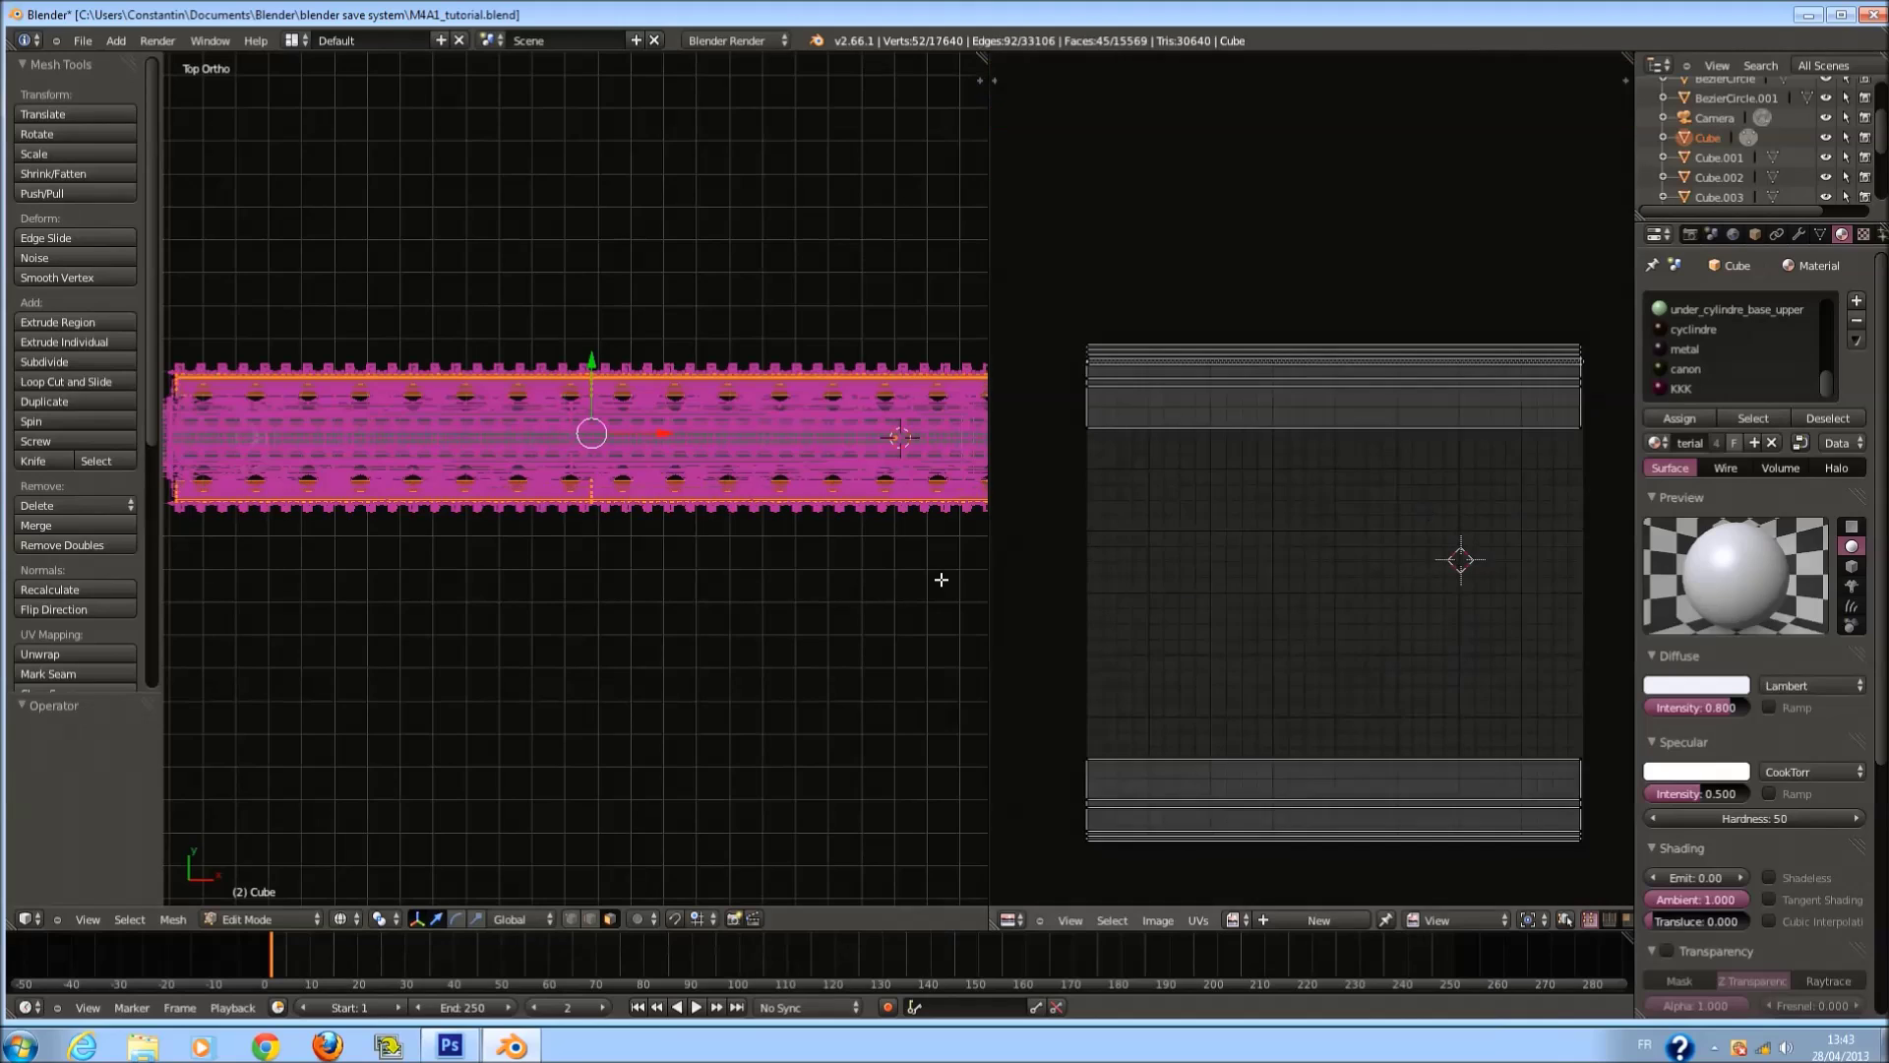
Scale the side-strip islands to 0.267 along Y and move them vertically above the UV square.
scroll(1308, 639, "down", 1)
key("a")
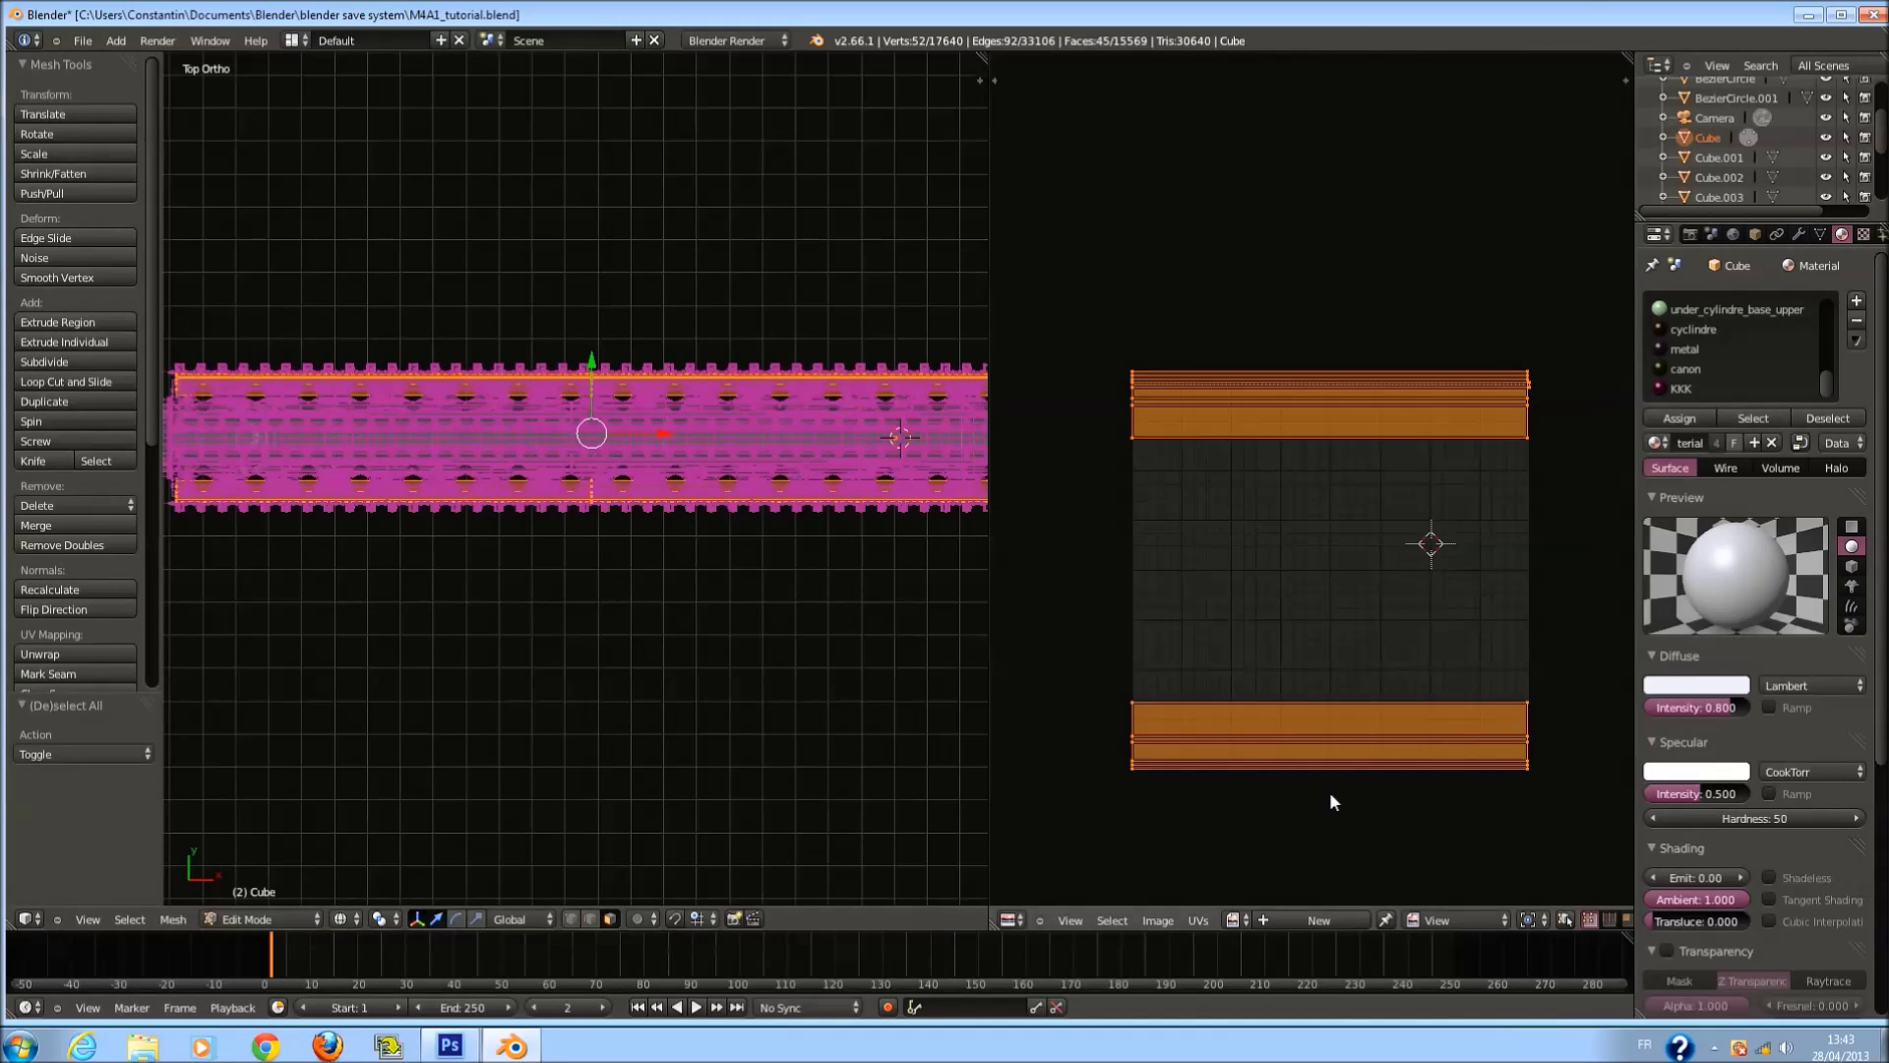
key("s")
key("y")
left_click(1329, 629)
key("g")
key("y")
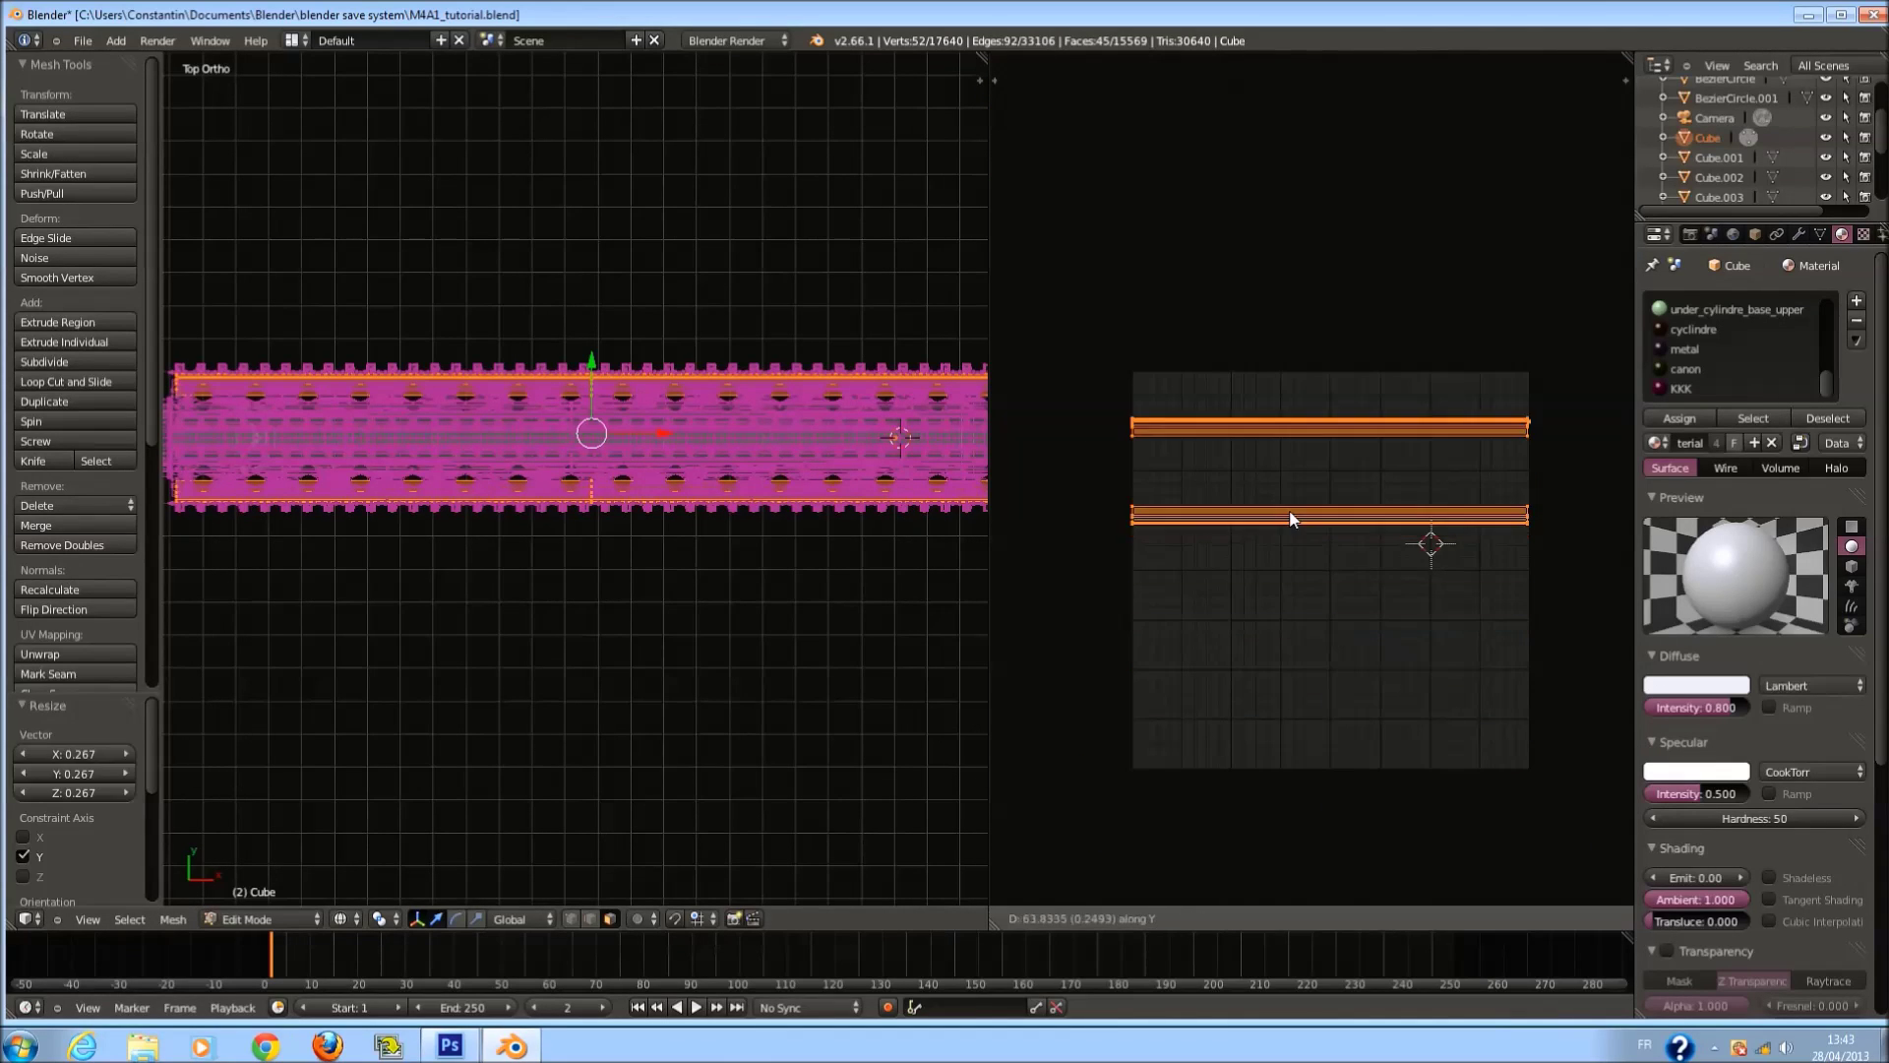
left_click(1255, 123)
Show the full-mesh layout, select only the side-strip islands and scale them by 1.221 along Y and 1.468 along X.
key("a")
scroll(841, 422, "down", 2)
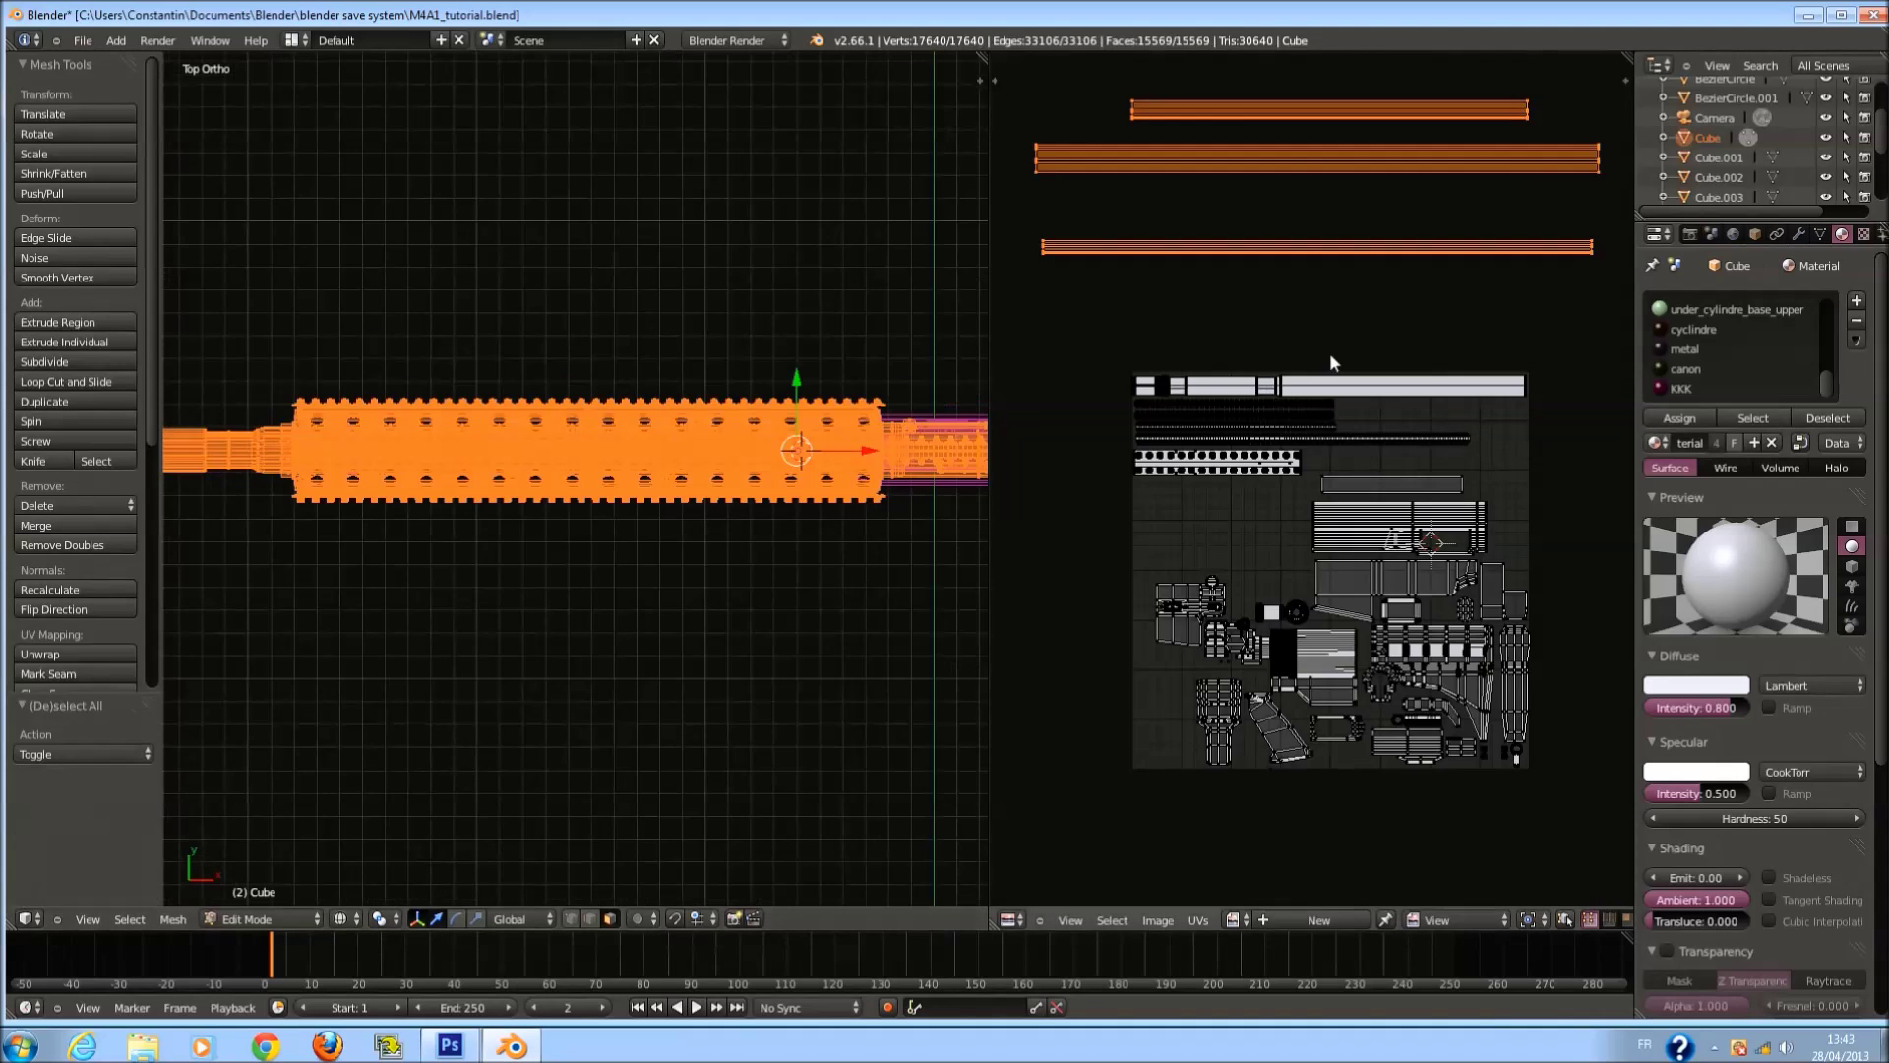
scroll(1330, 352, "up", 5, "ctrl")
key("b")
left_click_drag(1055, 156, 1573, 336)
key("s")
key("y")
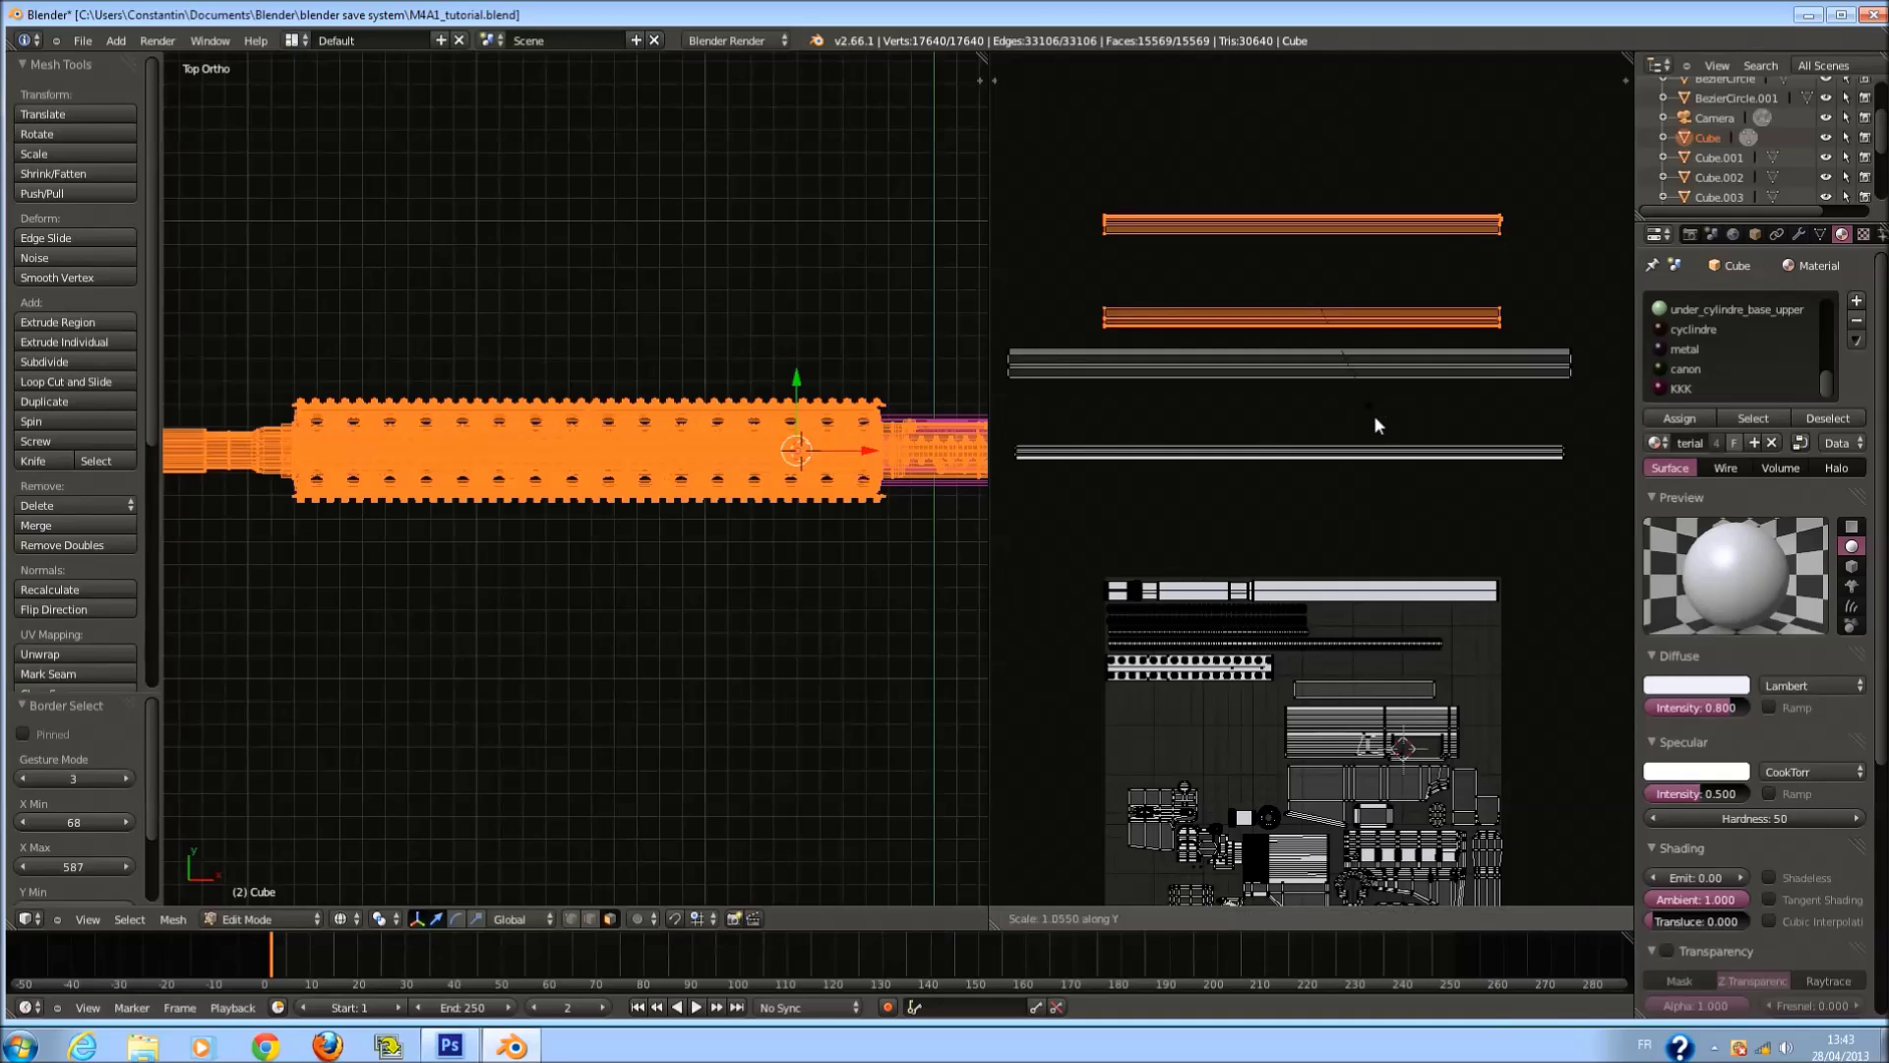
left_click(1383, 415)
key("s")
key("x")
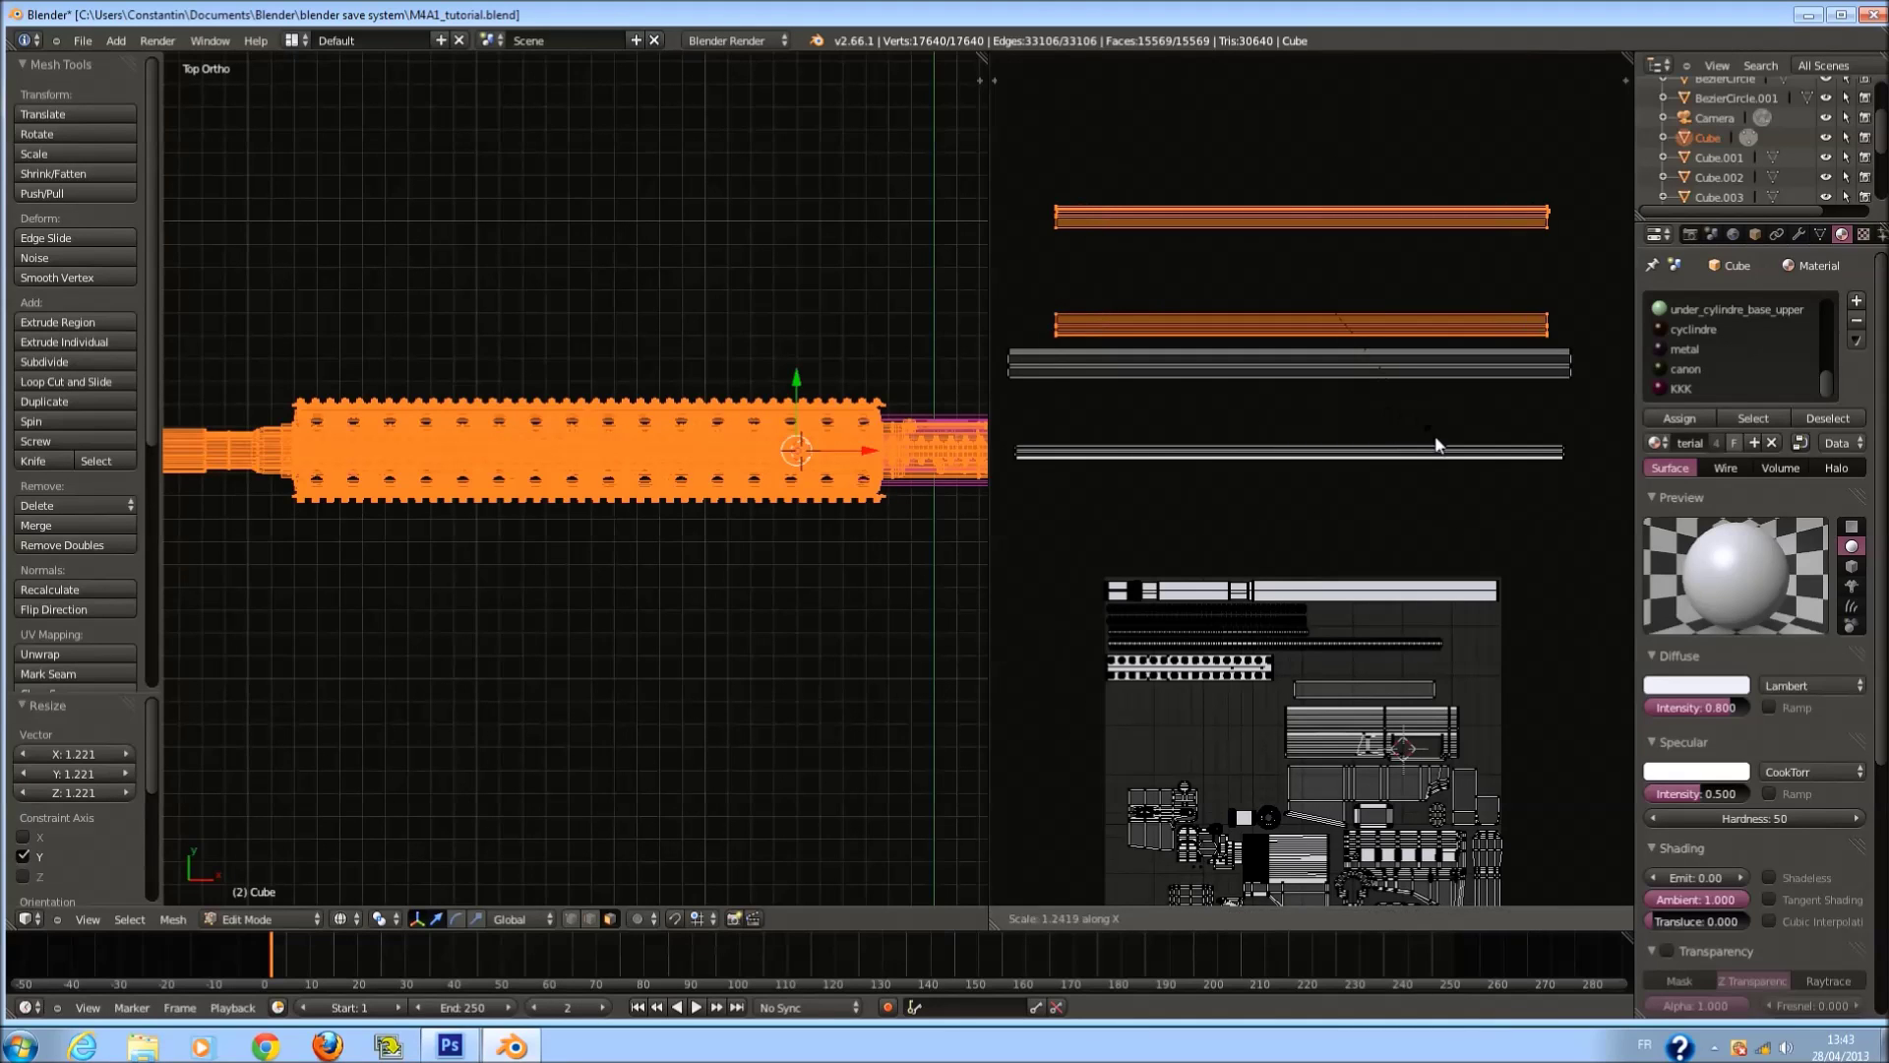
right_click(1461, 464)
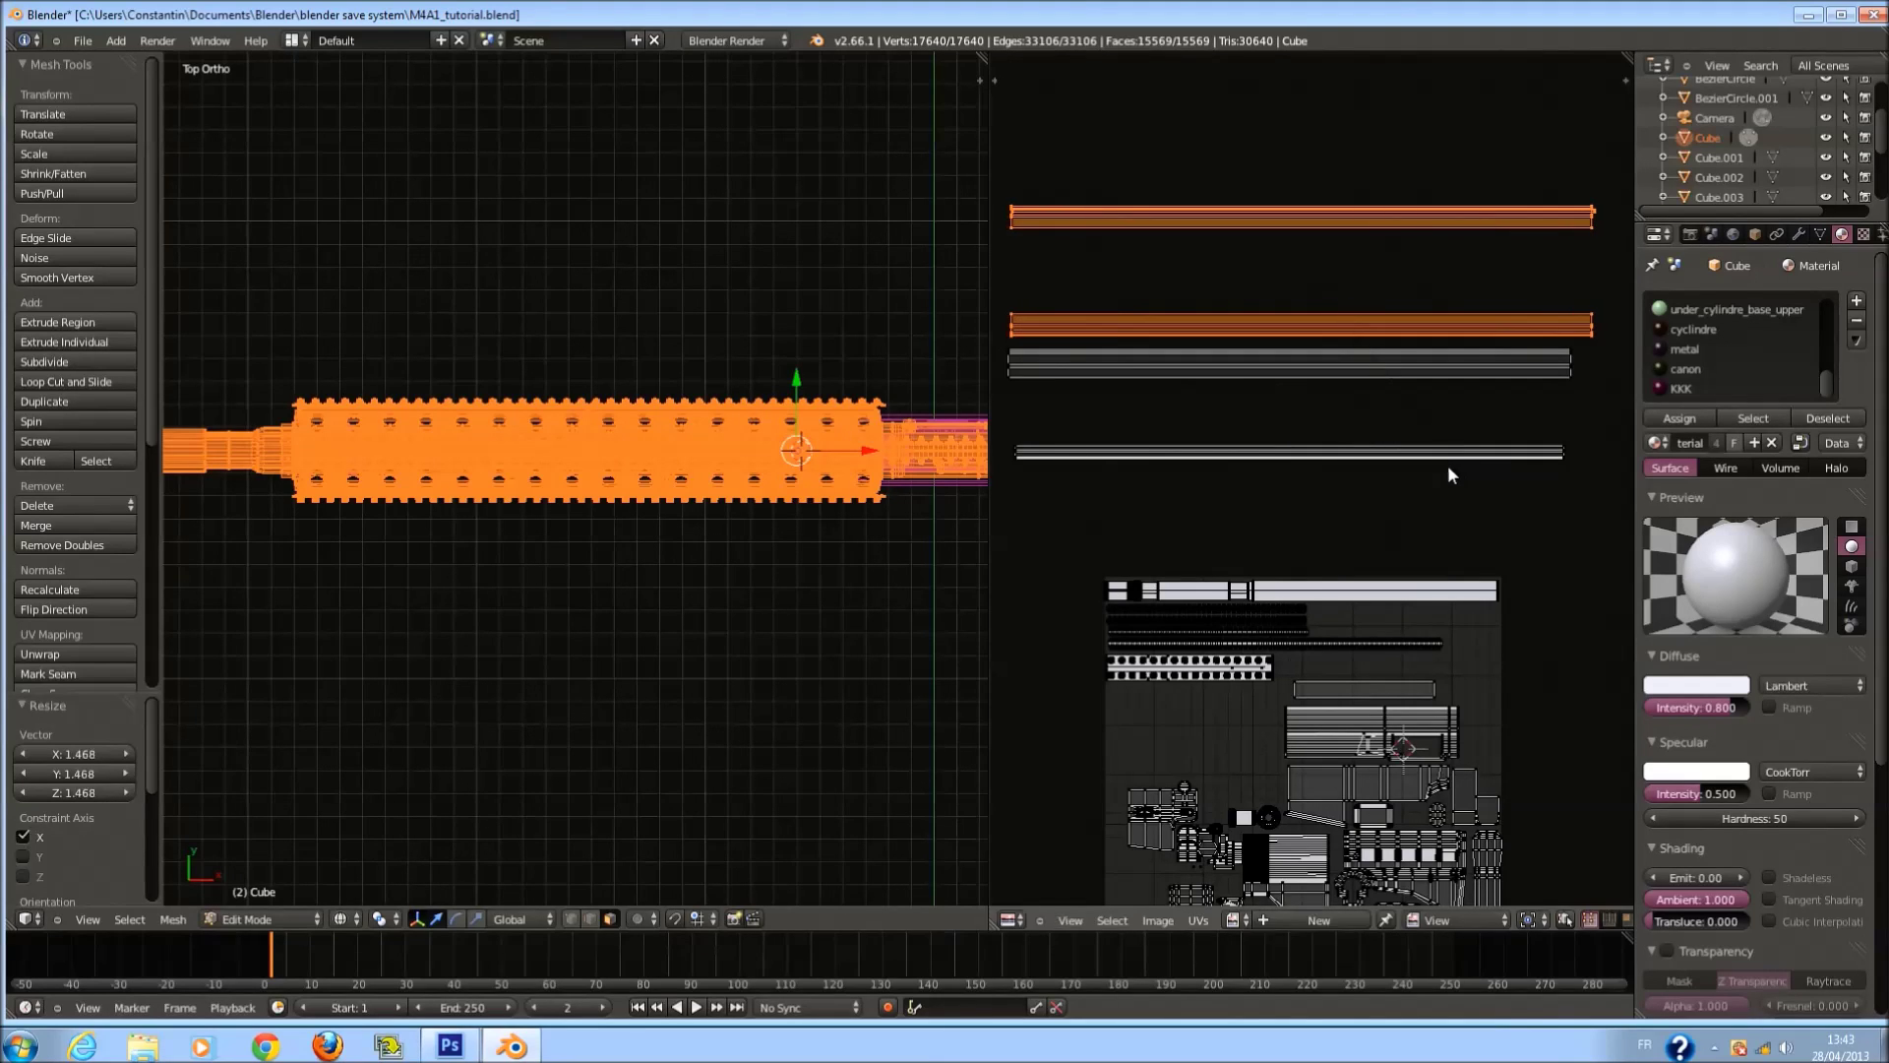
Move the lowest strip island directly beneath its neighbour and widen it slightly along X.
key("a")
key("b")
left_click_drag(1009, 430, 1604, 540)
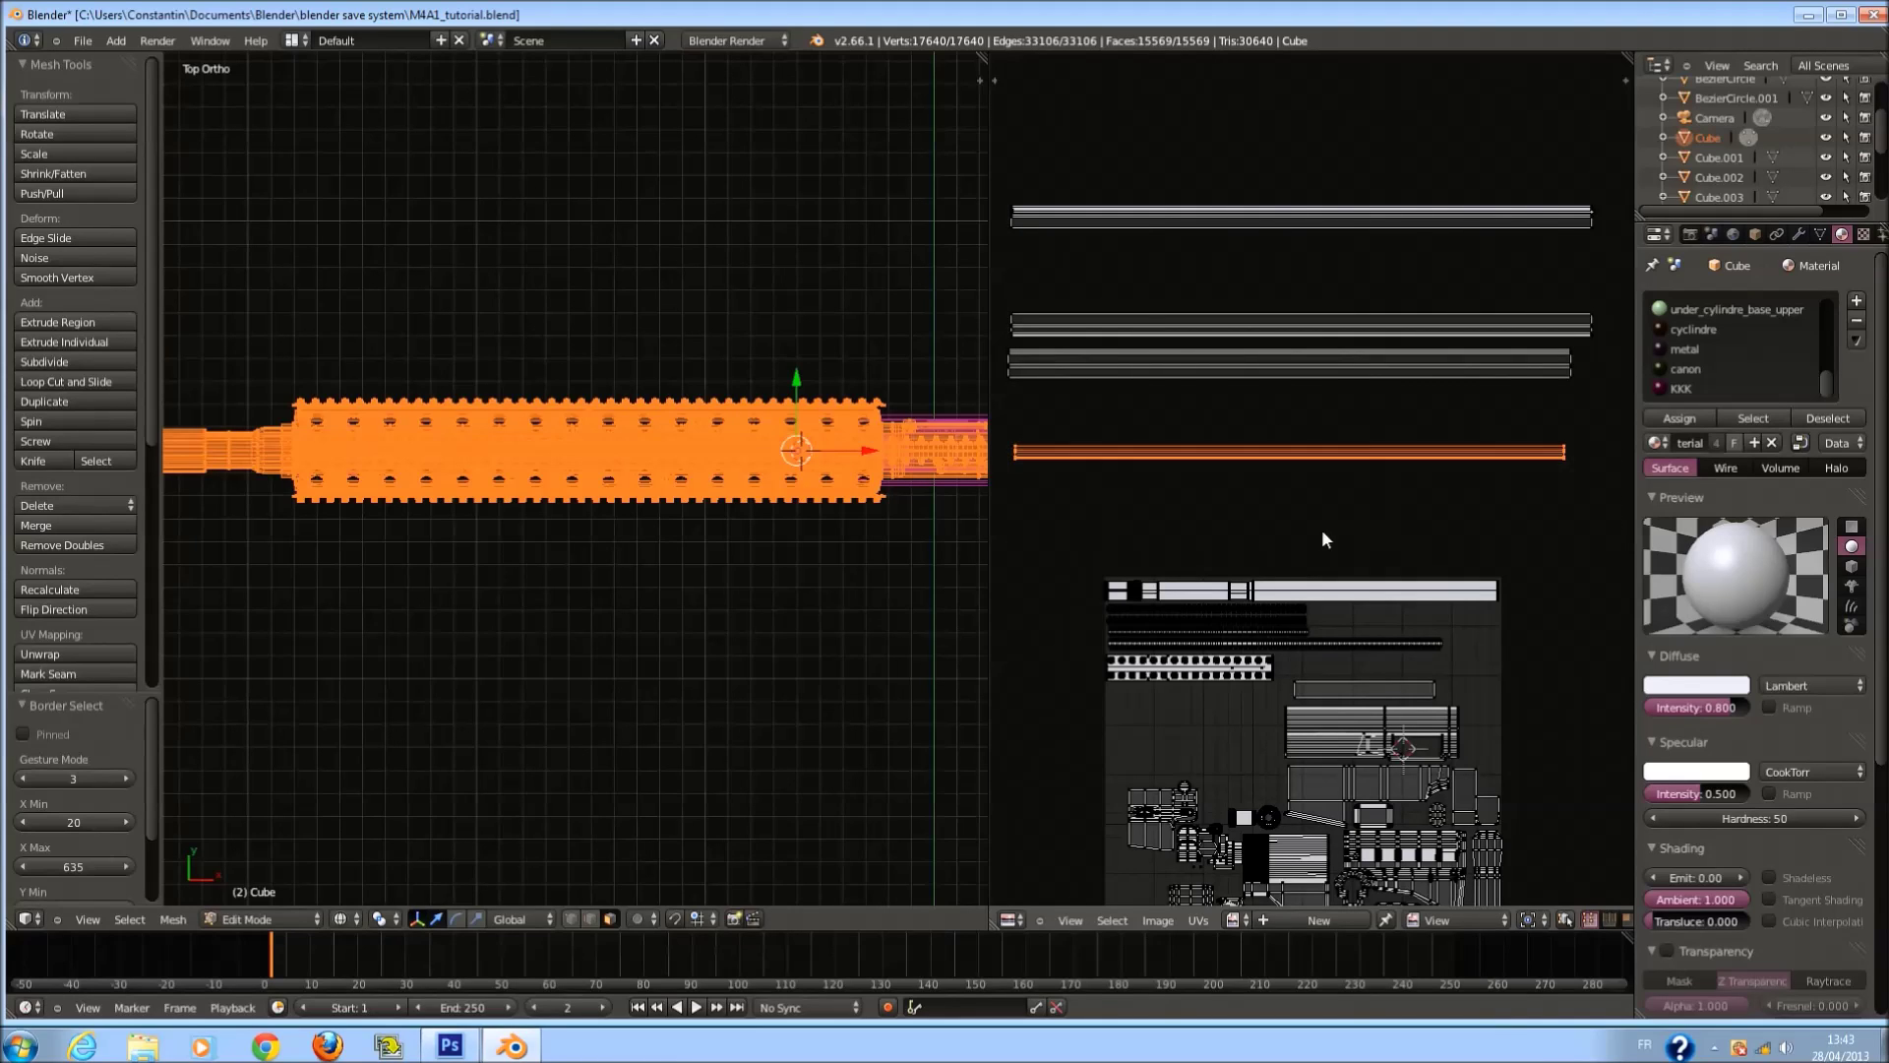
key("g")
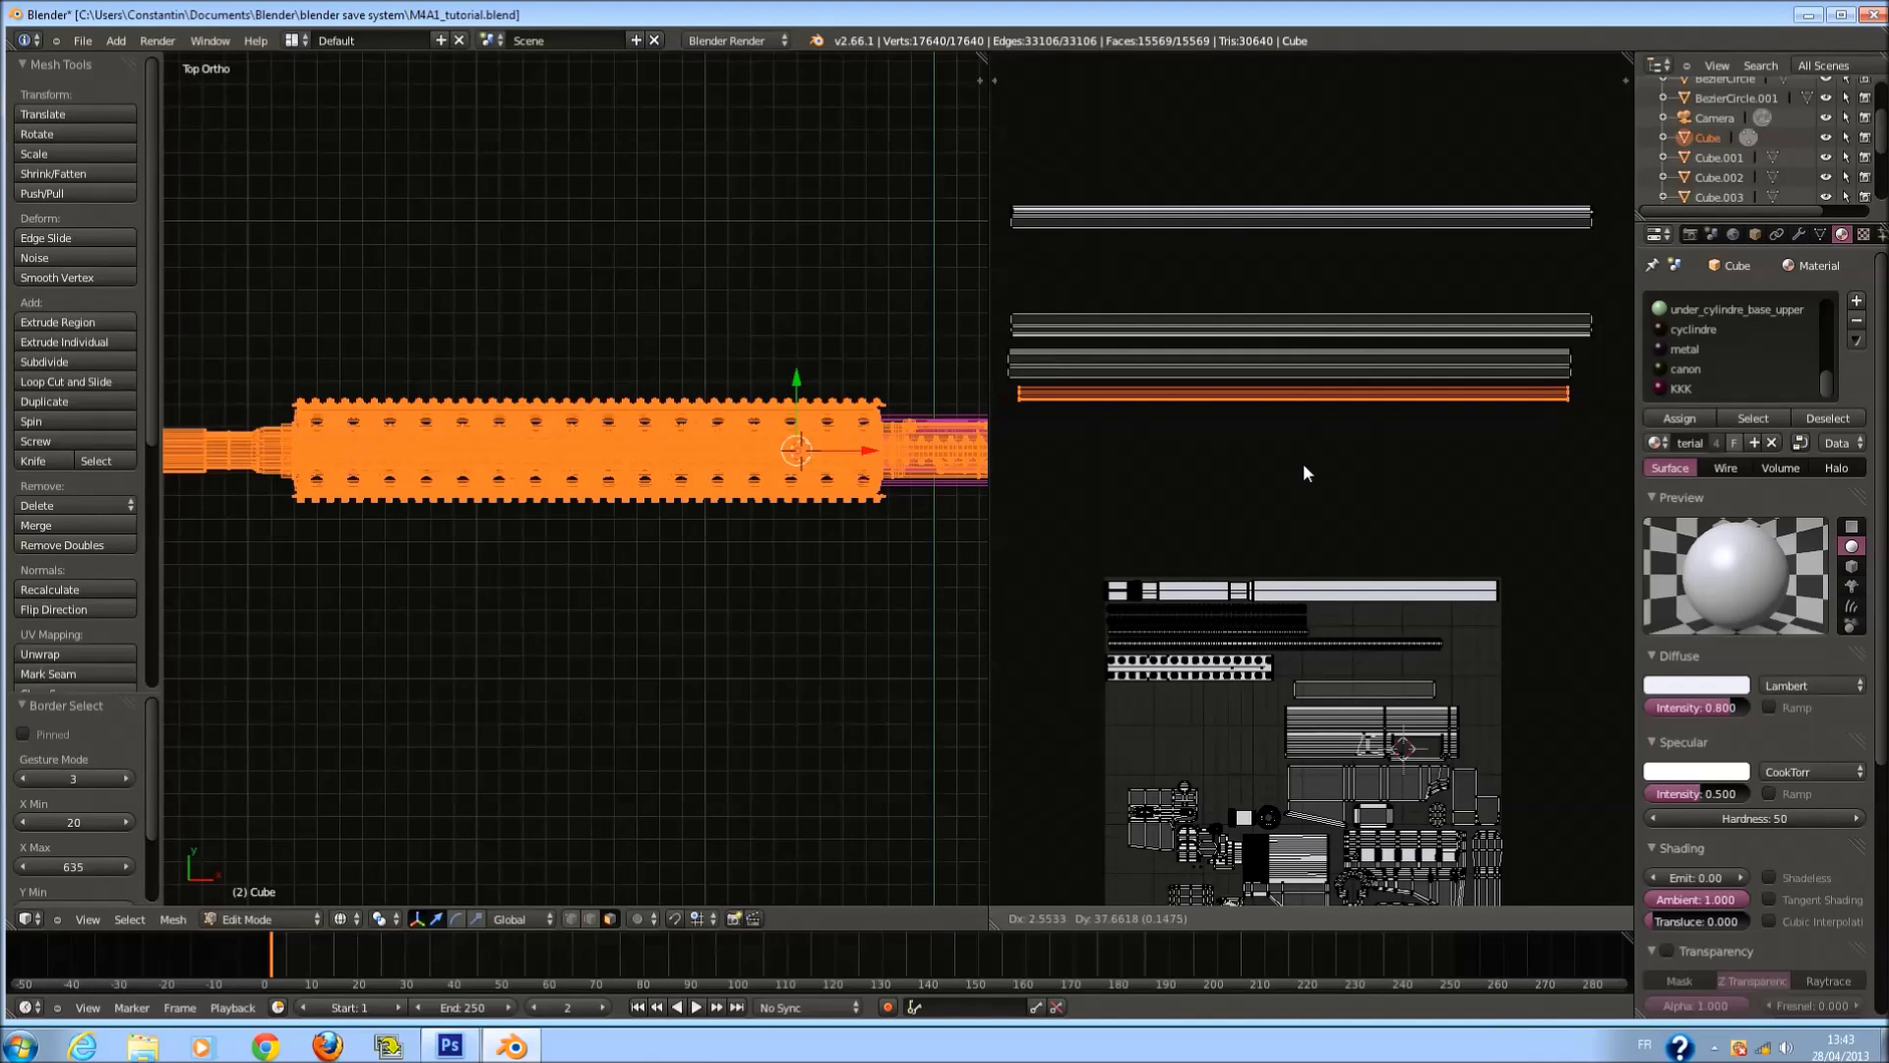
left_click(1302, 462)
key("s")
key("x")
right_click(1313, 477)
key("a")
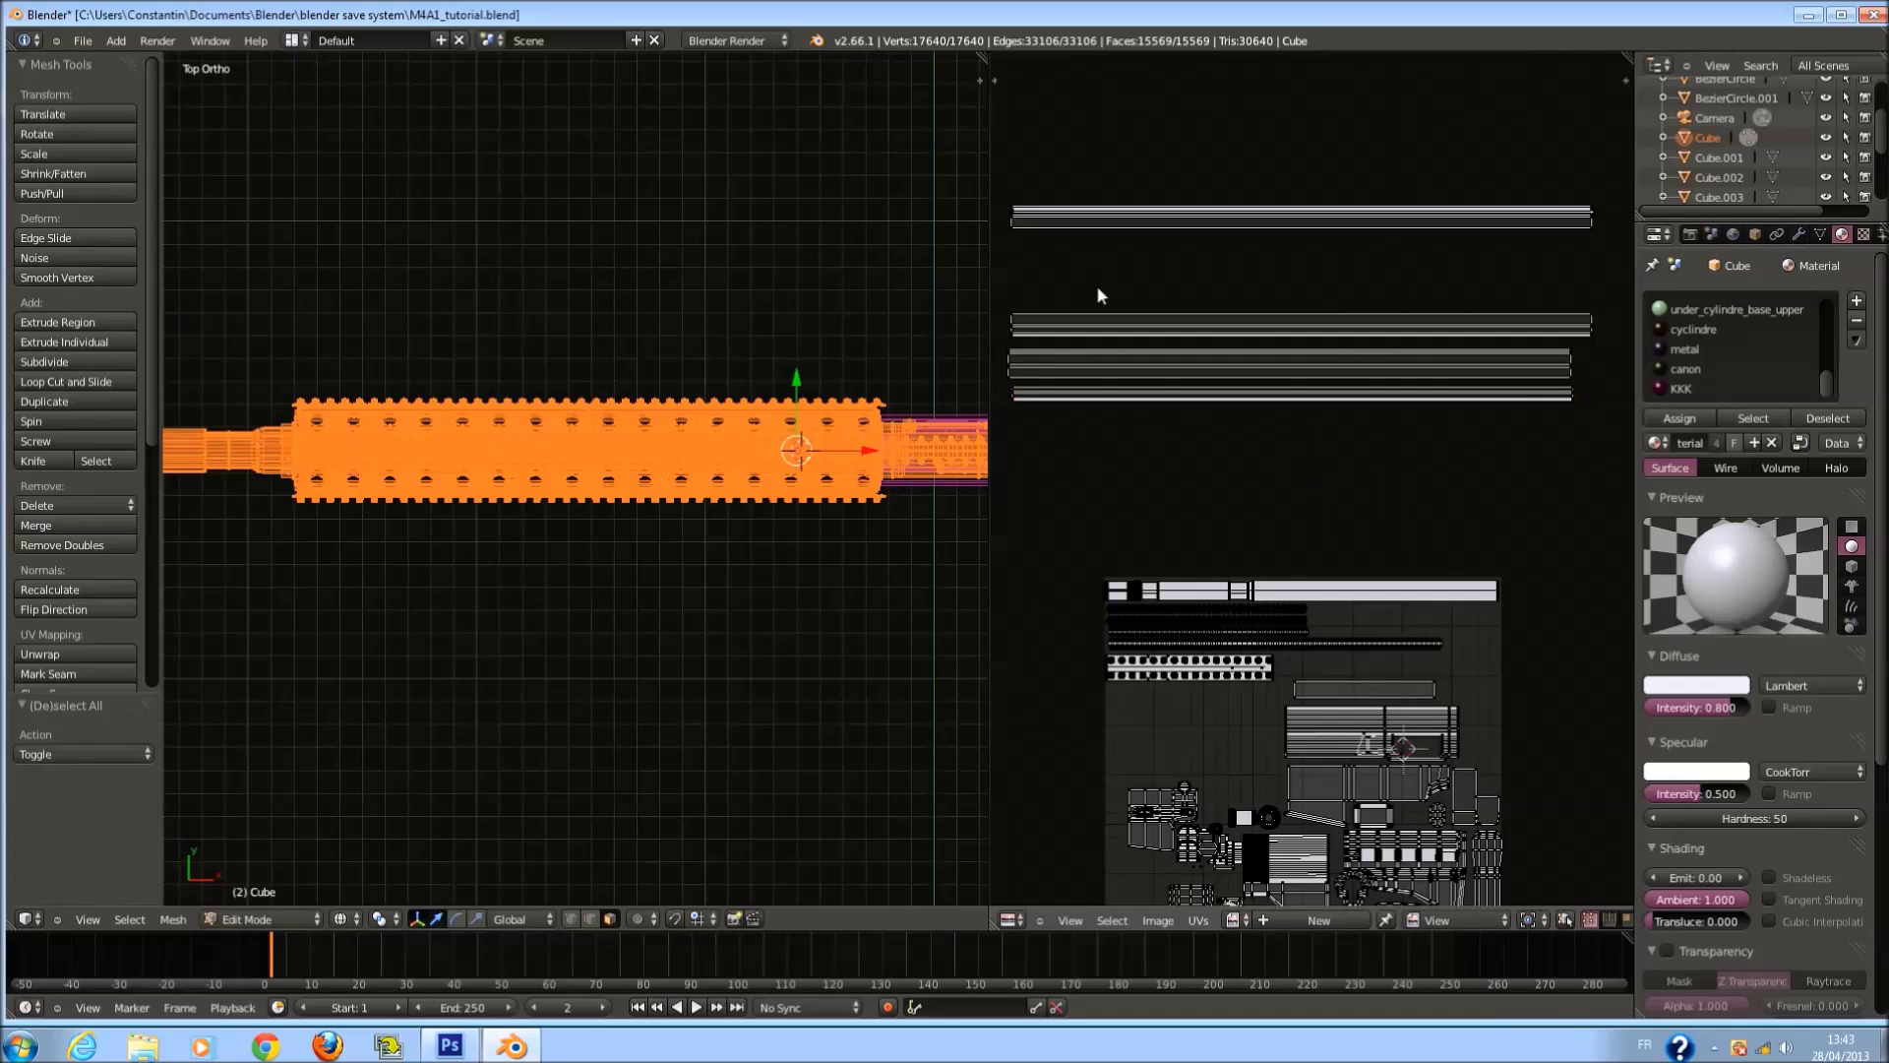
Align the left ends of all four strip islands by scaling their vertices to 0 along X.
key("b")
mouse_move(996, 165)
left_mouse_down()
mouse_move(1017, 364)
mouse_move(1042, 399)
left_mouse_up()
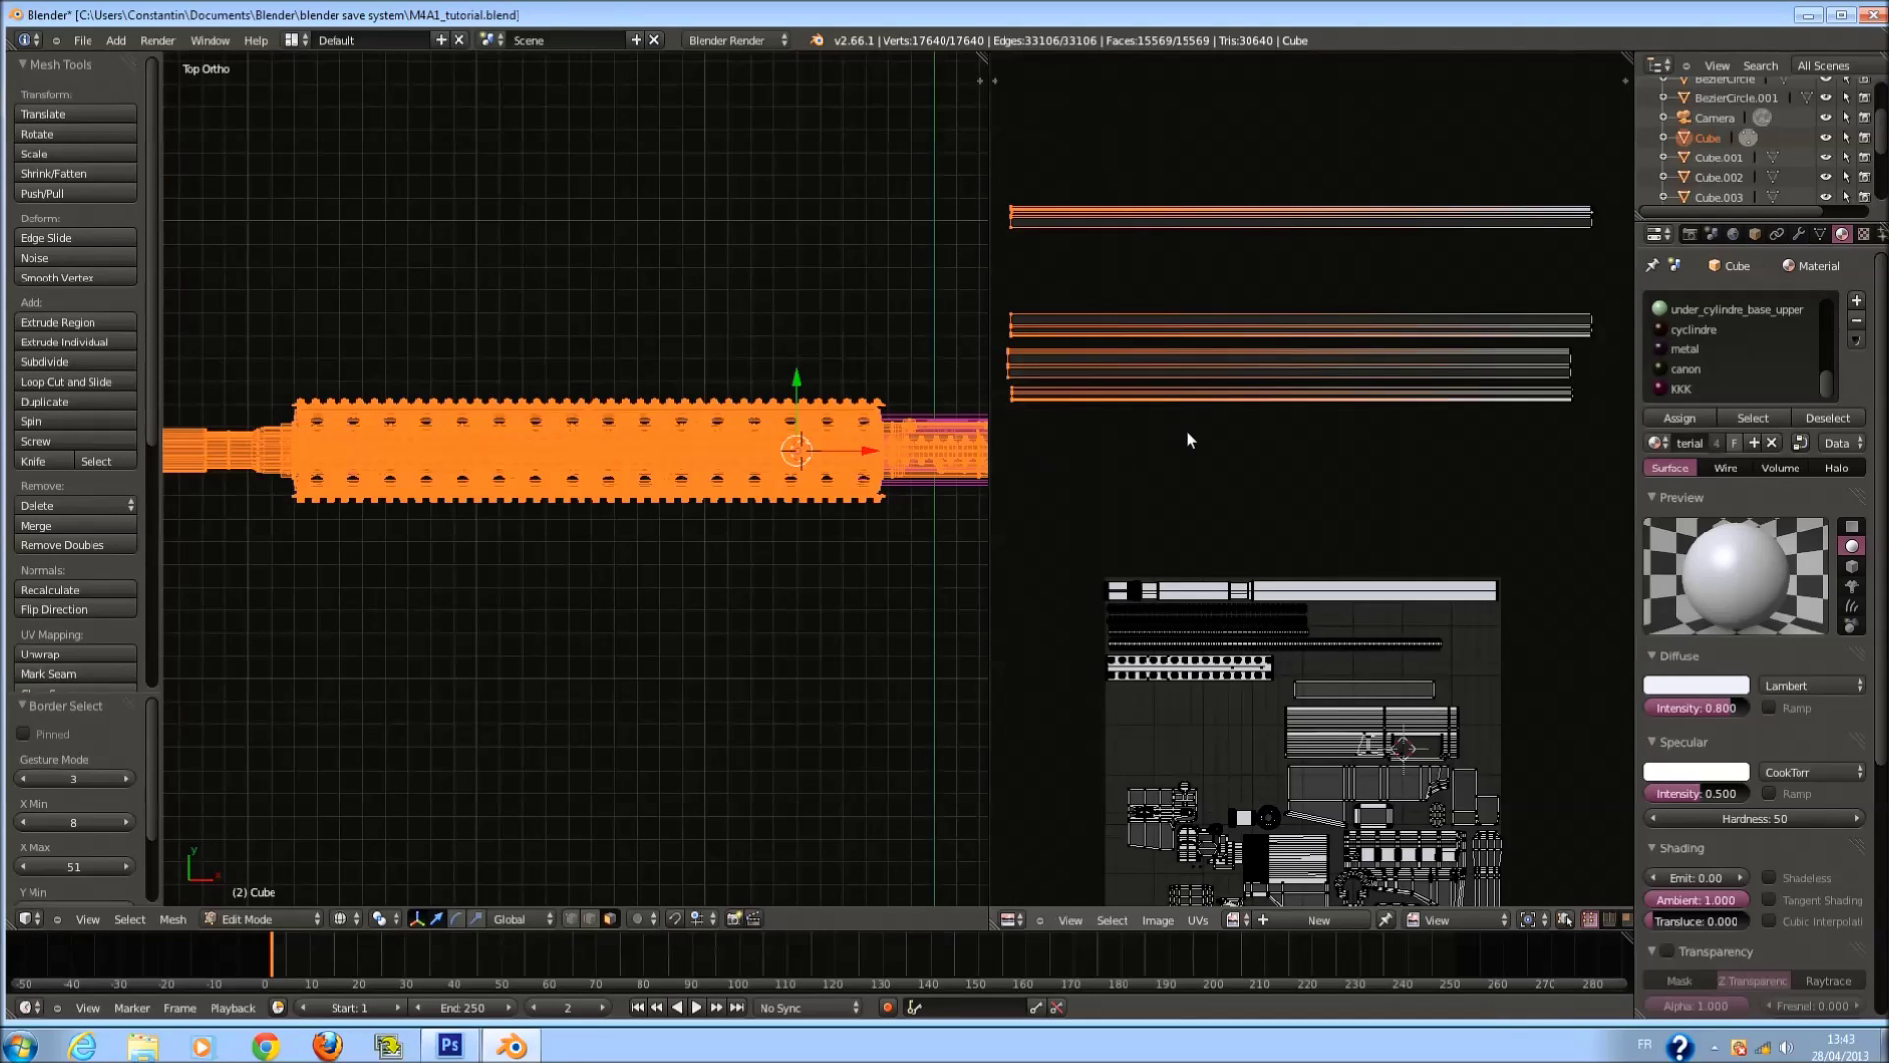
key("x")
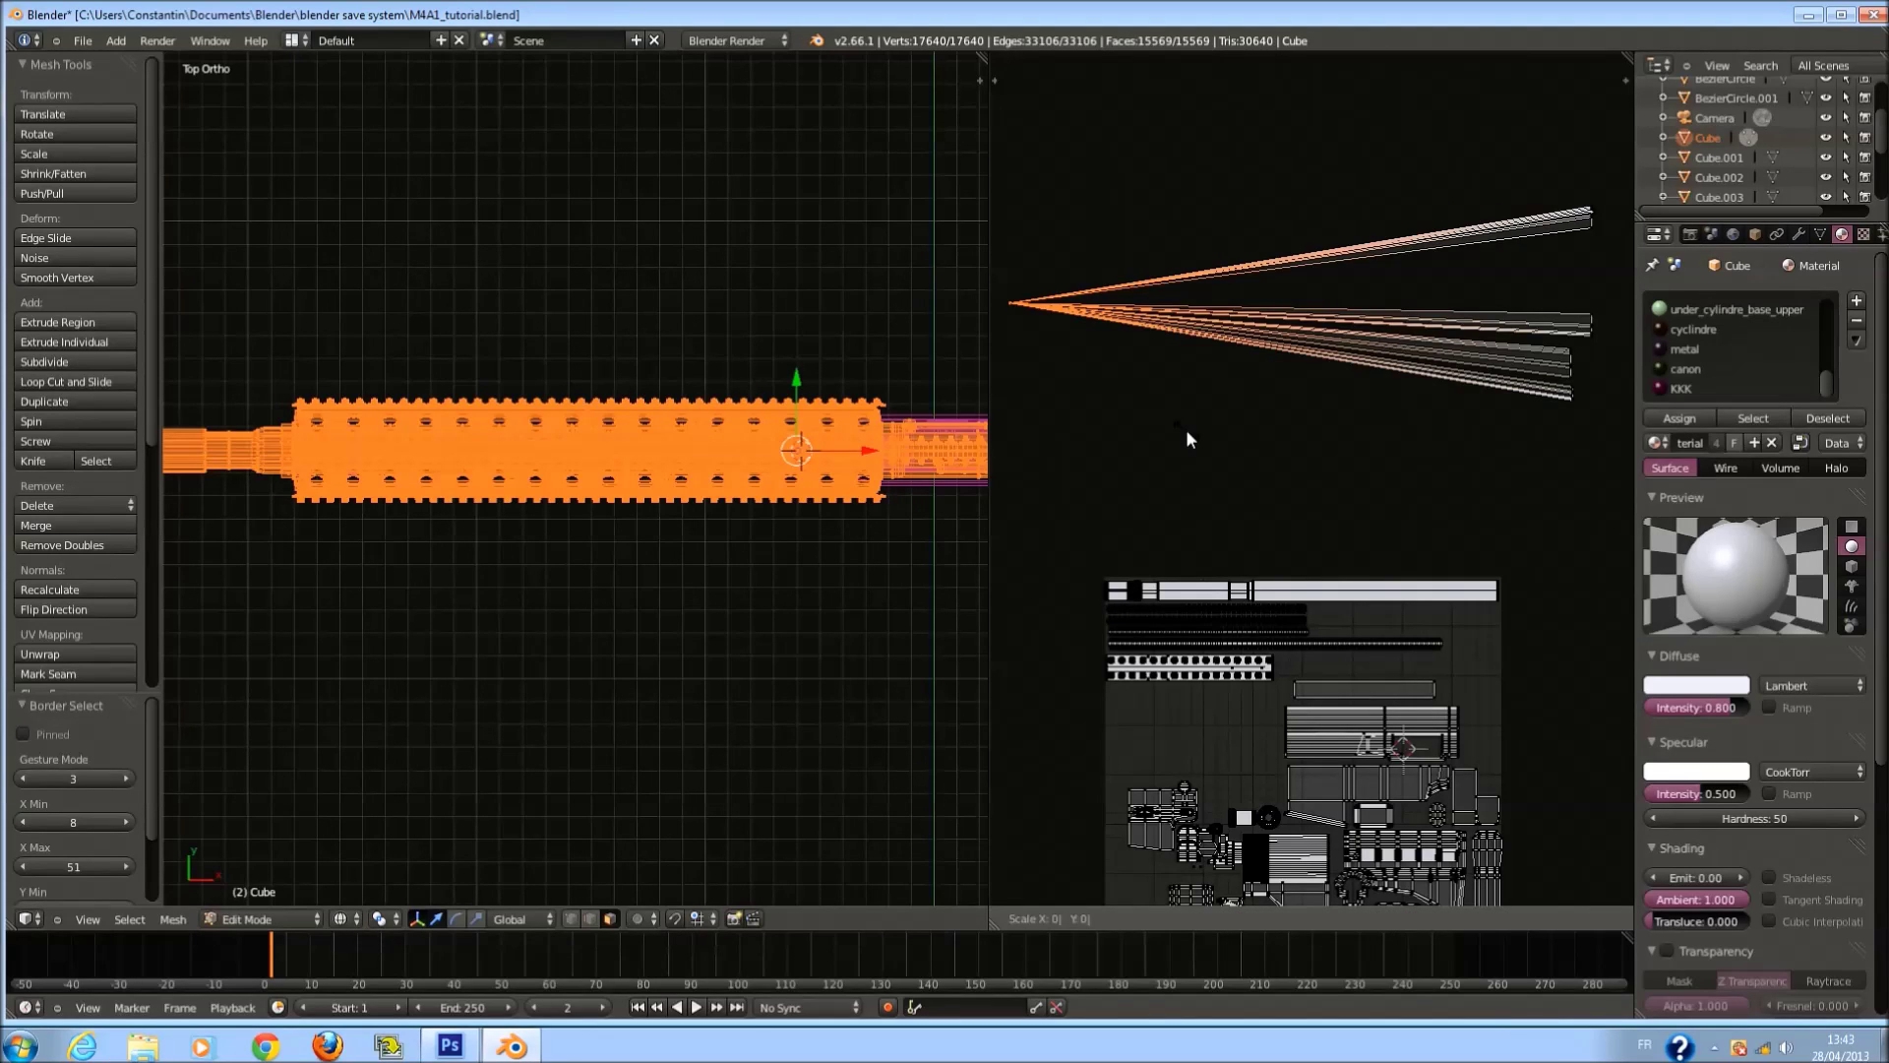
left_click(1186, 433)
key("a")
Align the right ends of all four strip islands by scaling their vertices to 0 along X.
scroll(1560, 159, "down", 1)
key("b")
left_click_drag(1530, 157, 1503, 529)
left_click_drag(1512, 231, 1585, 484)
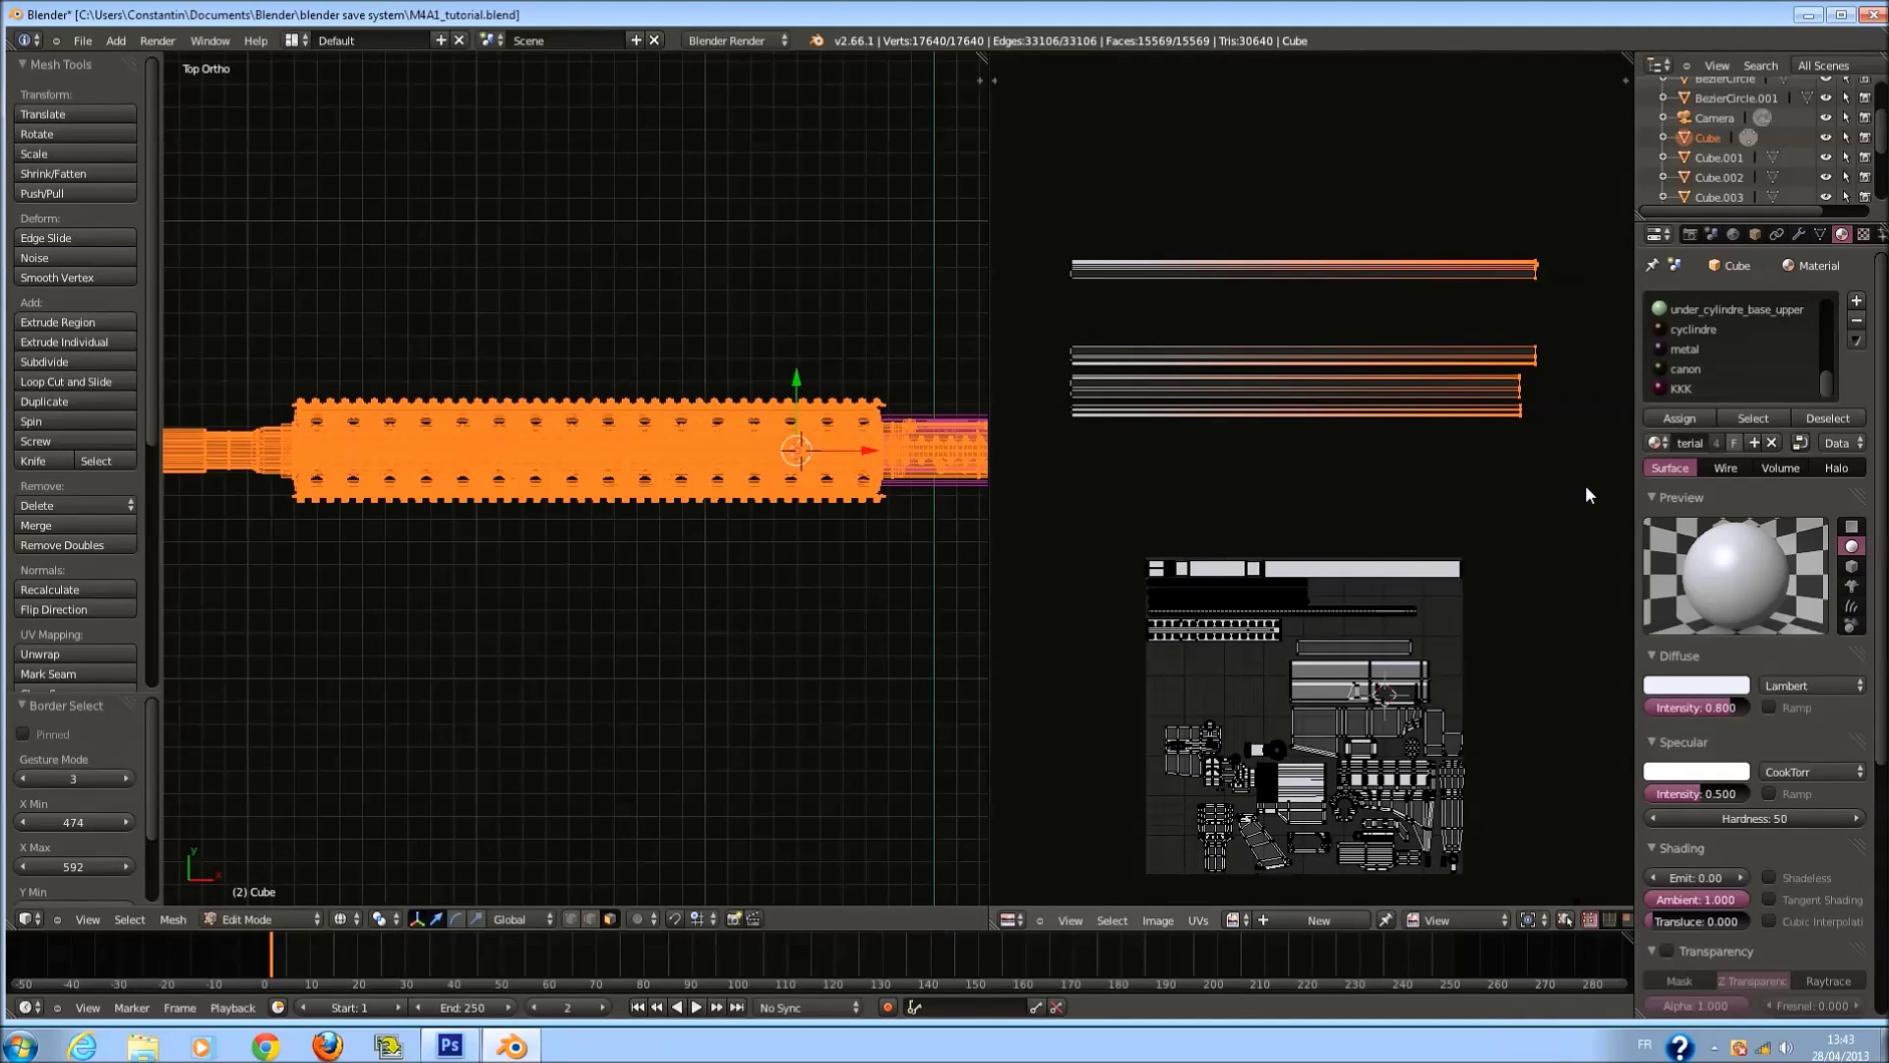
key("s")
key("x")
key("0")
key("Return")
Select the uppermost strip island and move it down along Y to close the gap to the other strips.
key("a")
key("b")
left_click_drag(994, 169, 1635, 347)
key("g")
key("y")
left_click(1434, 388)
Select all four strip islands, scale them to 0.520 and save the file over the existing one.
key("b")
left_click_drag(1023, 237, 1549, 482)
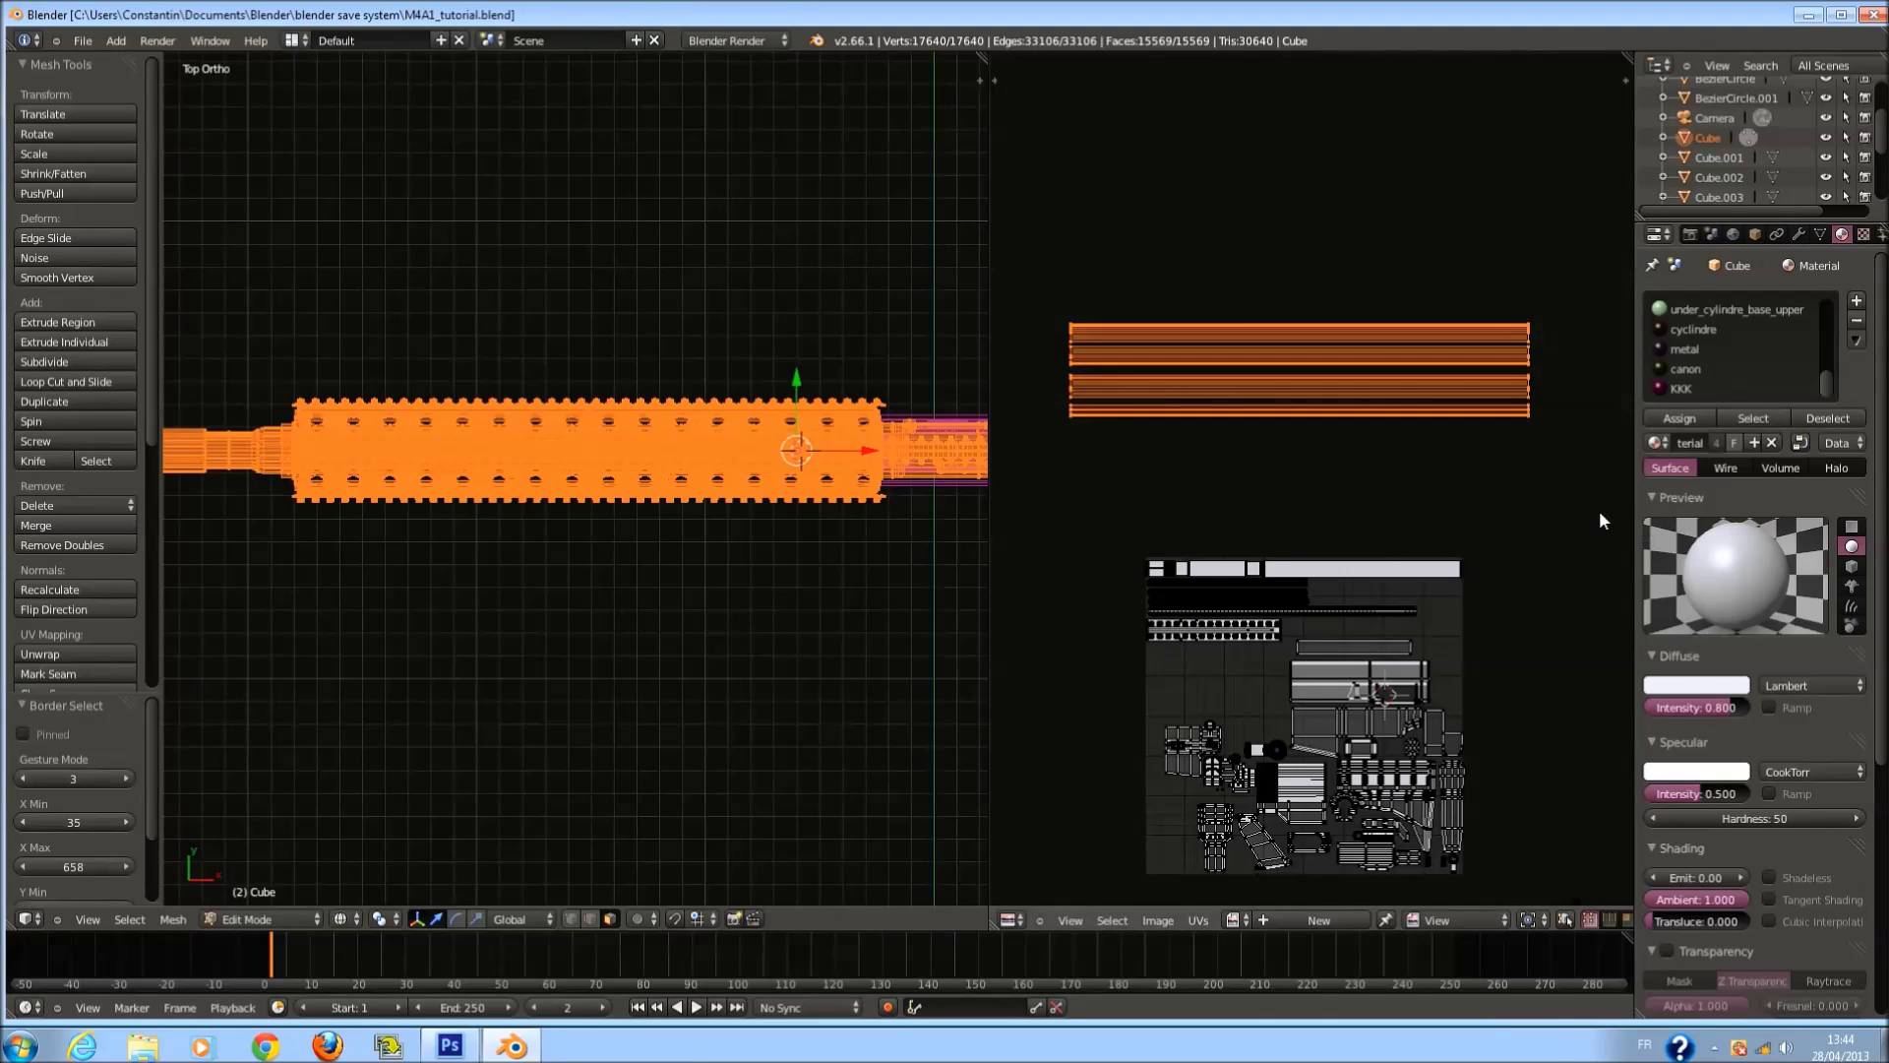
key("s")
left_click(1428, 489)
key("ctrl+s")
left_click(1428, 482)
Place the four strip islands beneath the perforated panel islands in the layout, resizing them to fit the free space.
scroll(1350, 368, "up", 4)
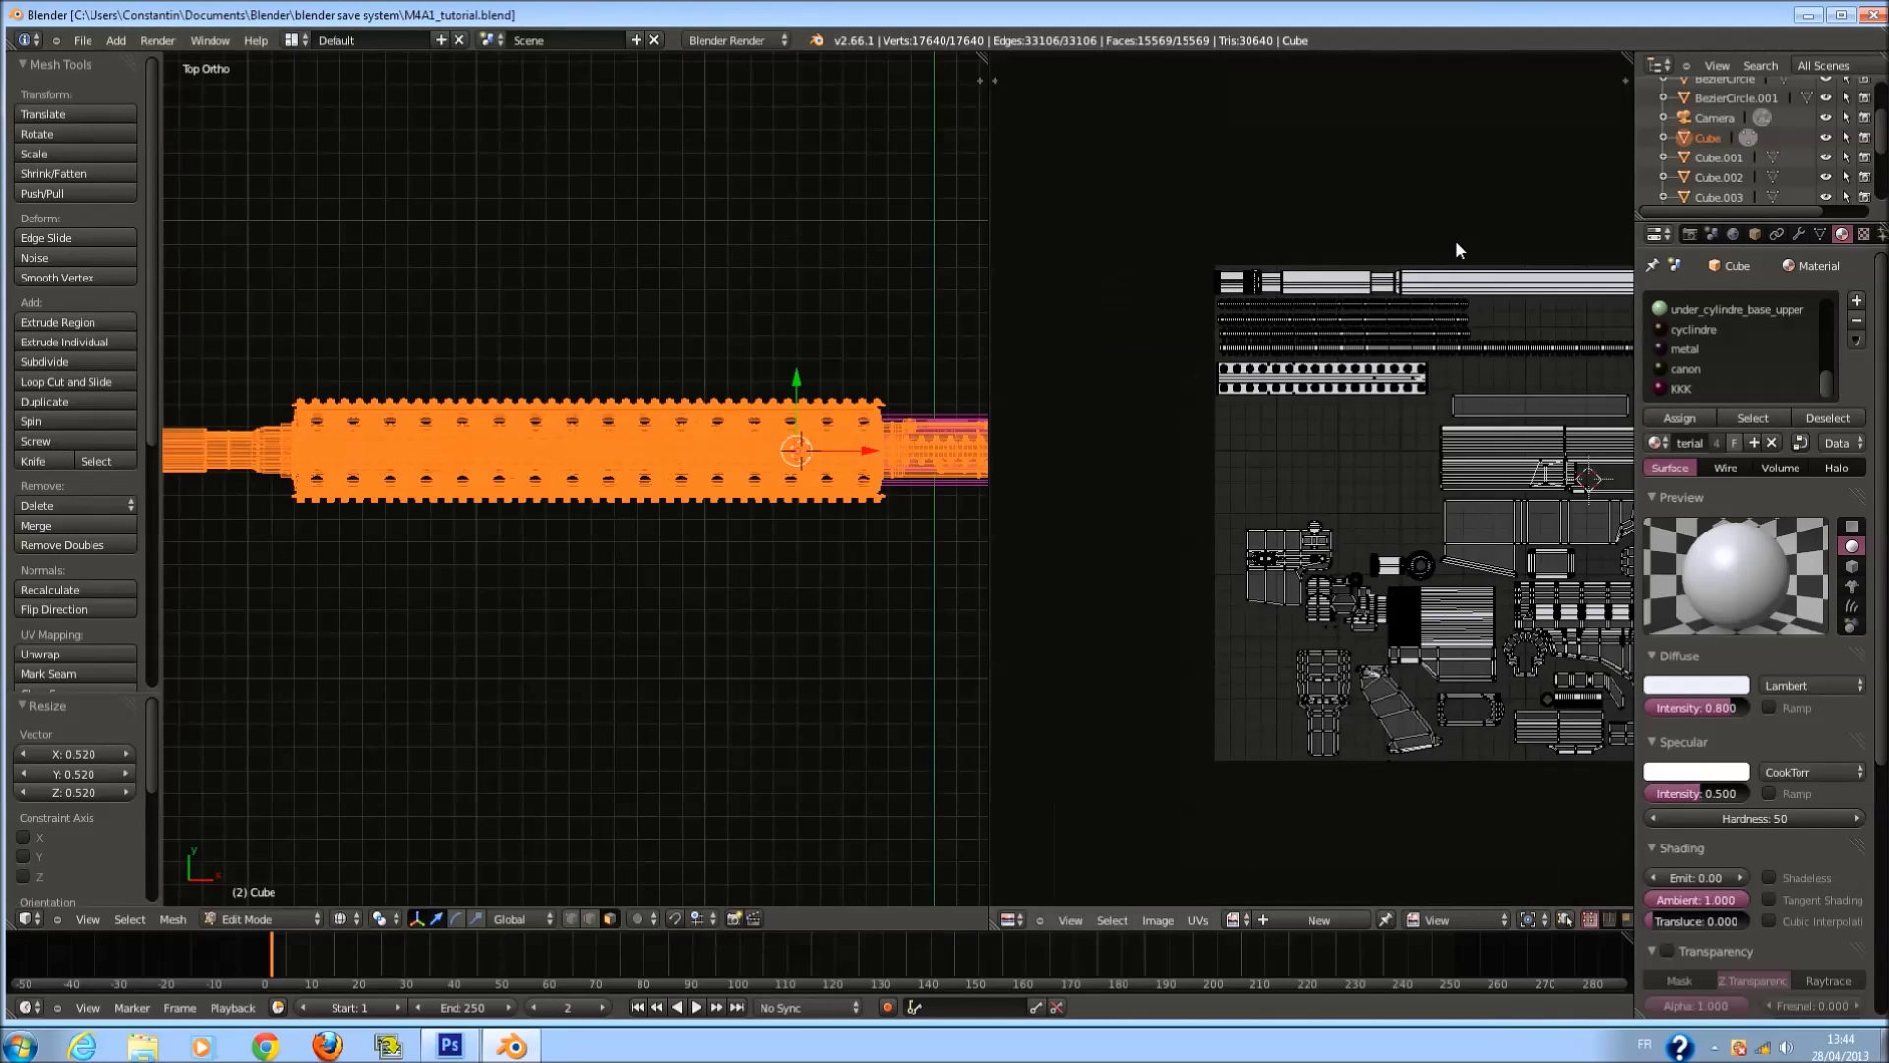
scroll(1354, 508, "down", 1)
middle_click_drag(1437, 460, 1349, 515)
key("g")
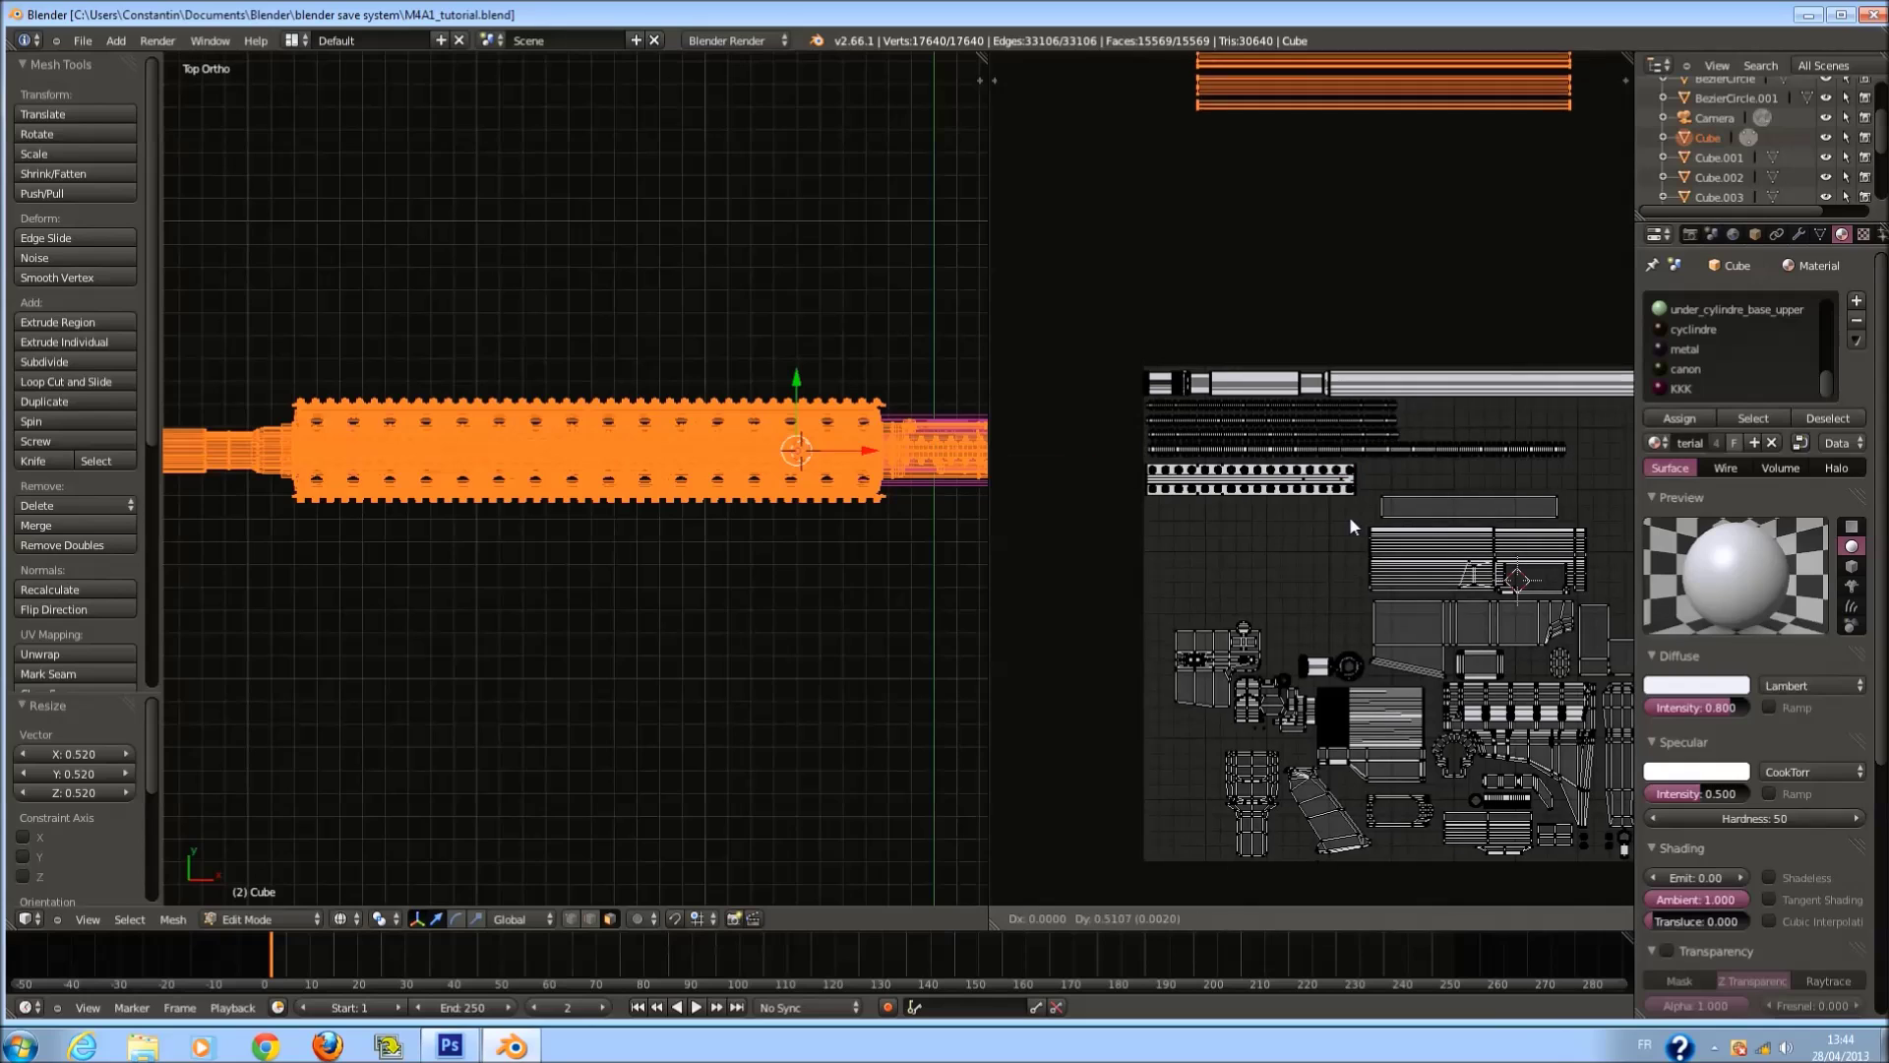
left_click(1297, 881)
scroll(1511, 723, "up", 2)
key("s")
left_click(1343, 682)
key("g")
left_click(1239, 688)
scroll(1240, 689, "up", 5)
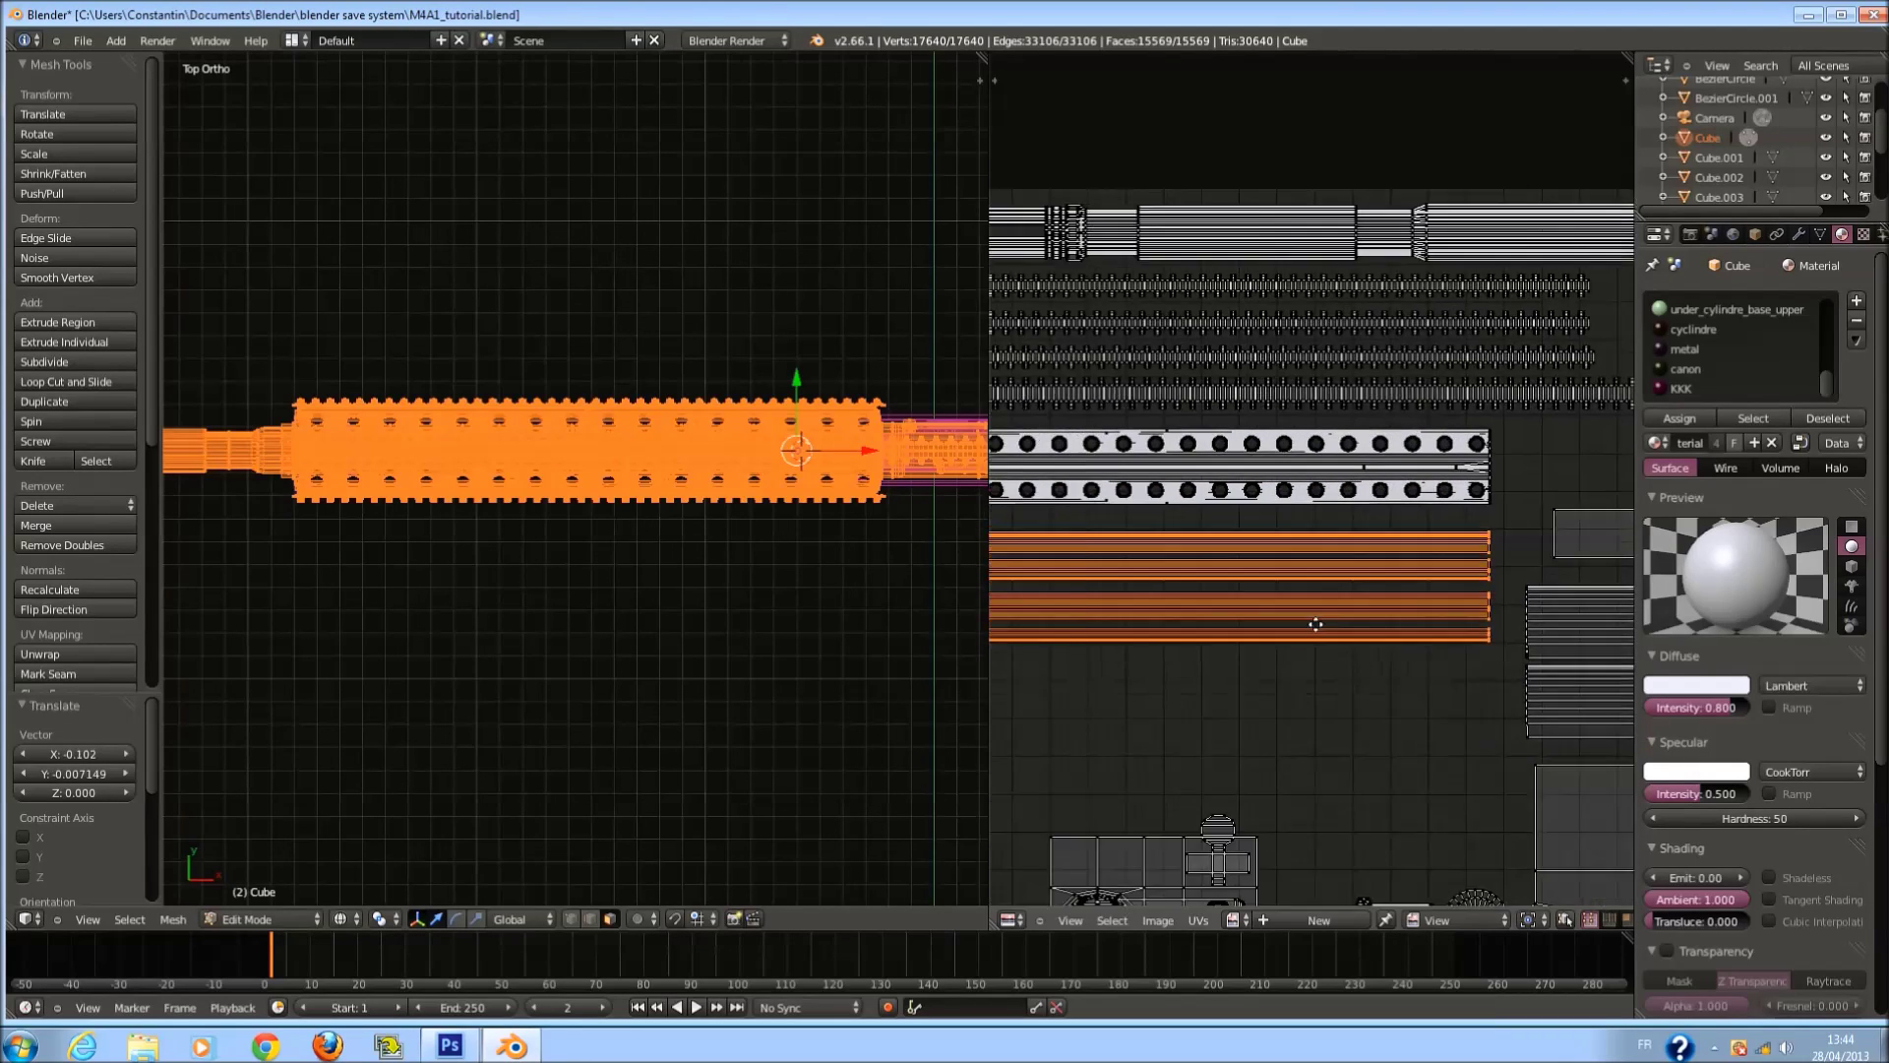
Stretch the strip islands along Y, shift them 0.0237 along X and save the file.
scroll(1457, 591, "down", 5)
key("s")
key("y")
left_click(1501, 622)
middle_click_drag(1501, 623, 1261, 620)
key("ctrl+s")
key("Return")
left_click(1303, 618)
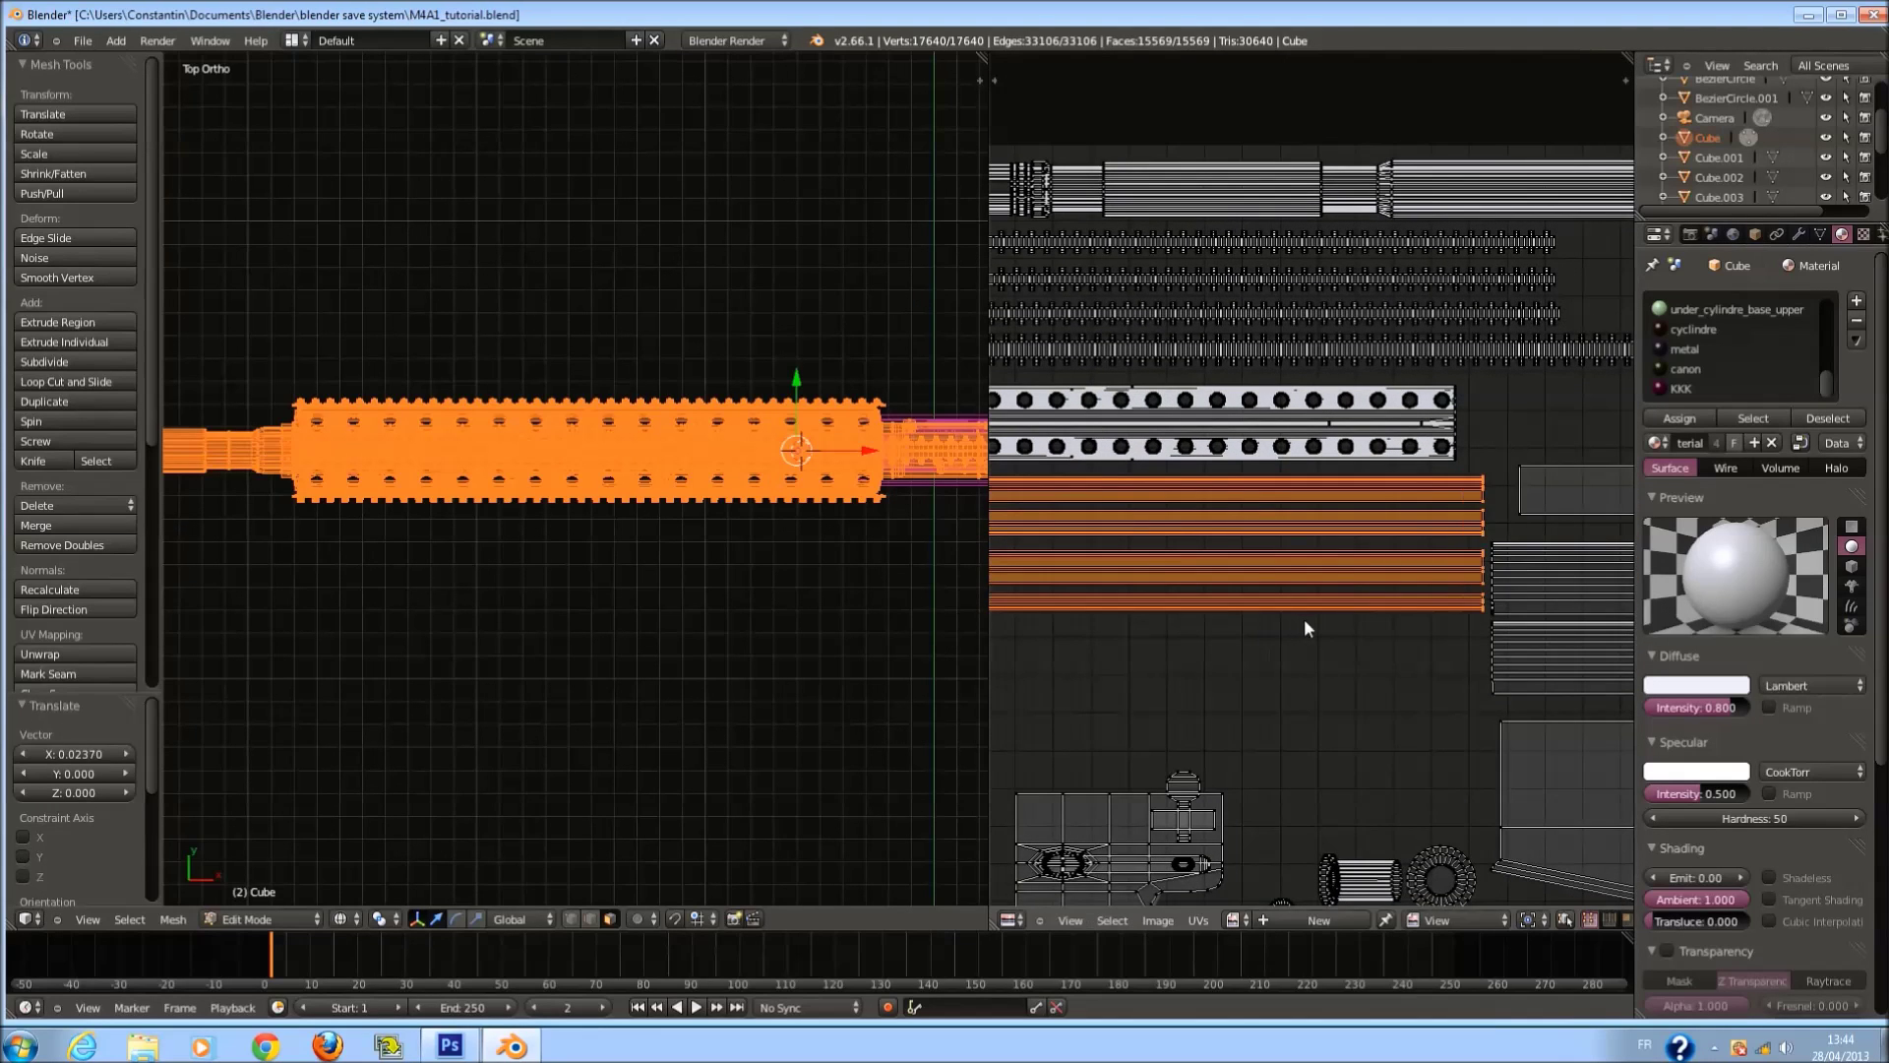
Scale the four strip islands along X to 0.965 and save the file over the existing one.
scroll(1303, 618, "down", 1)
key("s")
key("x")
left_click(1480, 594)
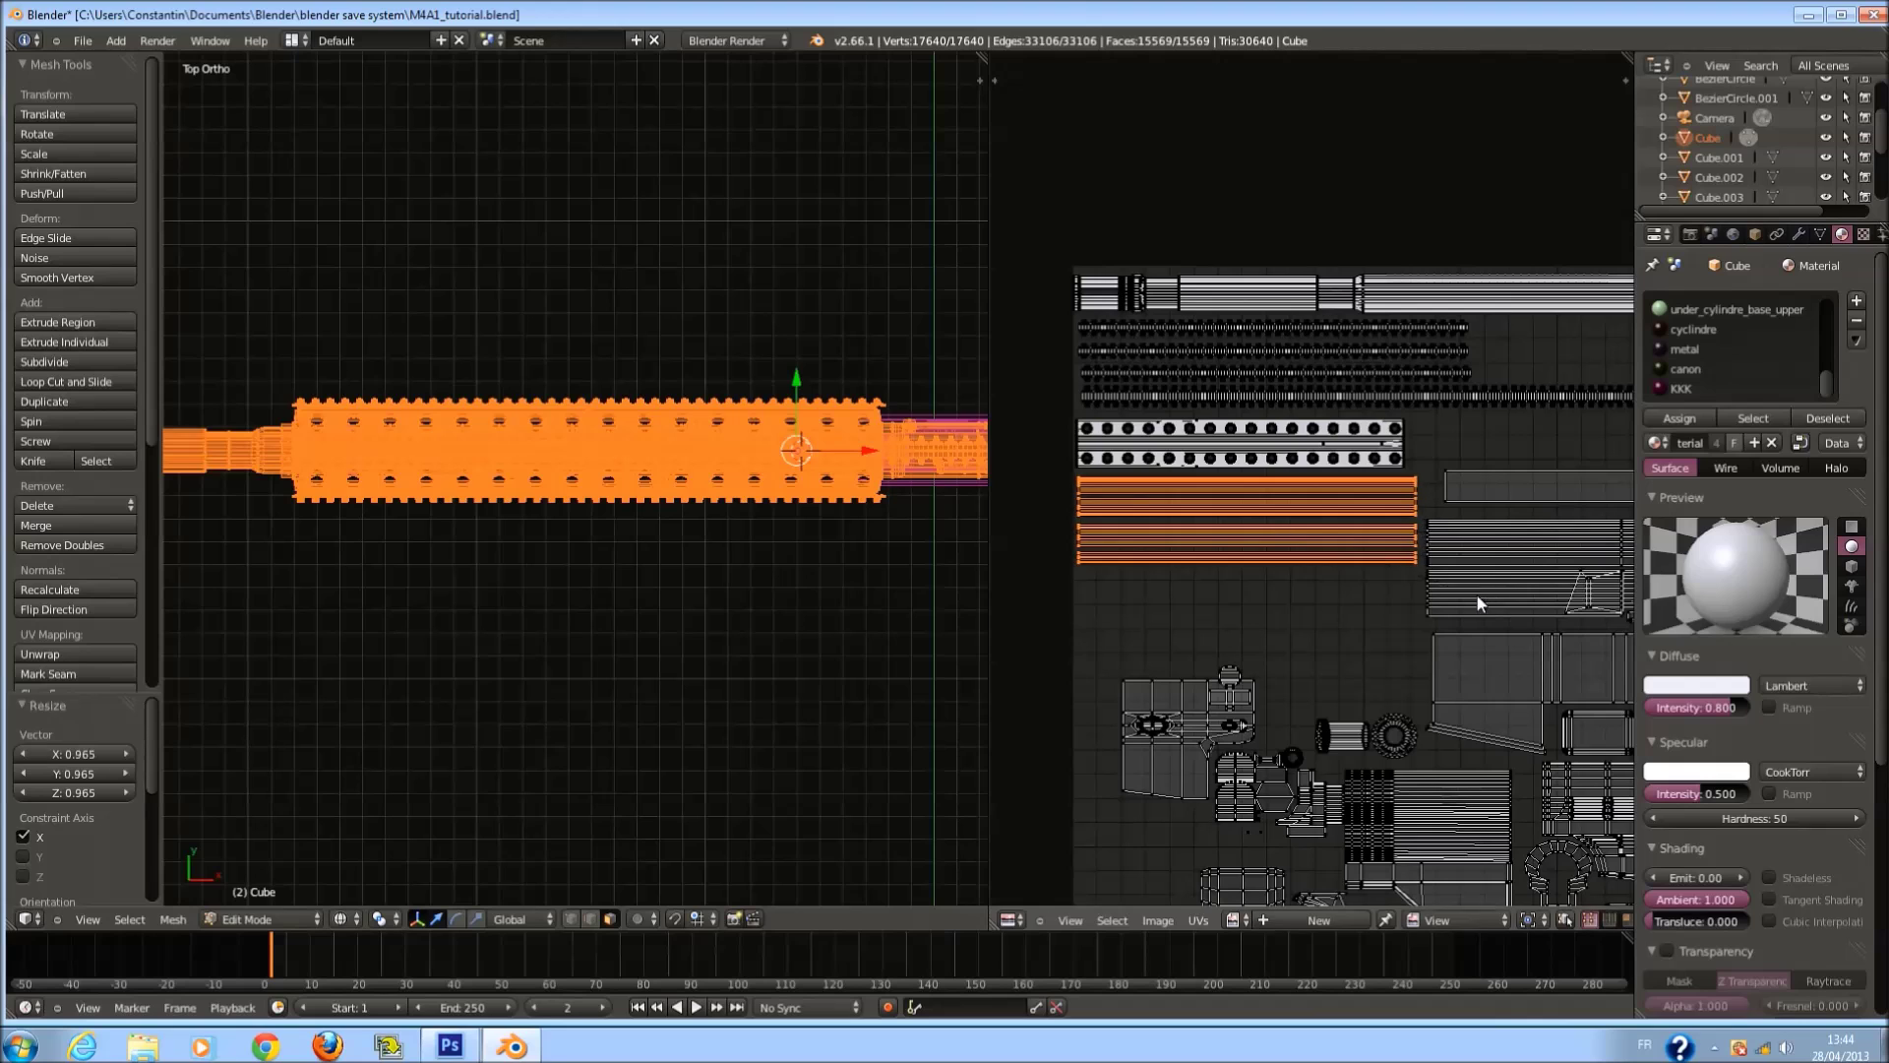
scroll(1456, 610, "down", 3)
scroll(1456, 610, "up", 1)
key("a")
key("a")
key("ctrl+s")
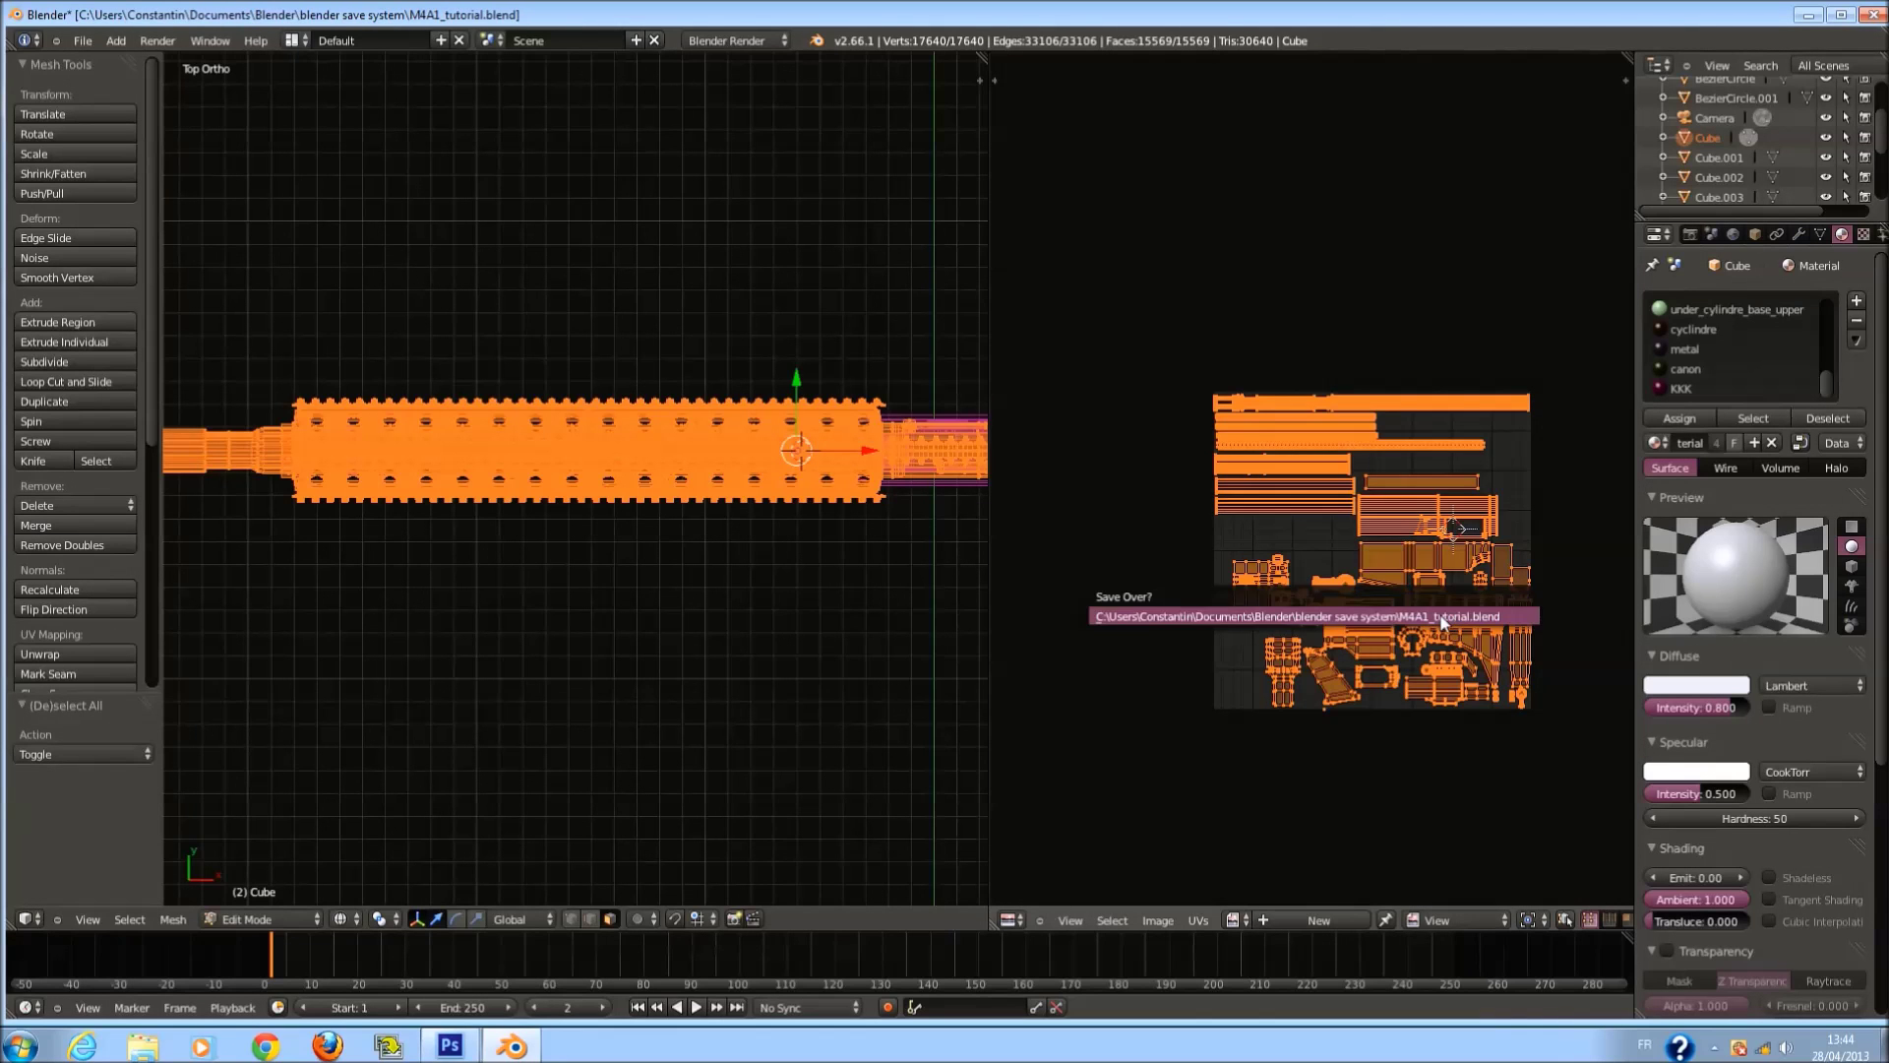
left_click(1449, 616)
Deselect everything and select the handguard's perforated cylinder sections as linked geometry, including those on the lower side.
scroll(845, 575, "up", 3)
key("z")
key("KP_1")
key("Tab")
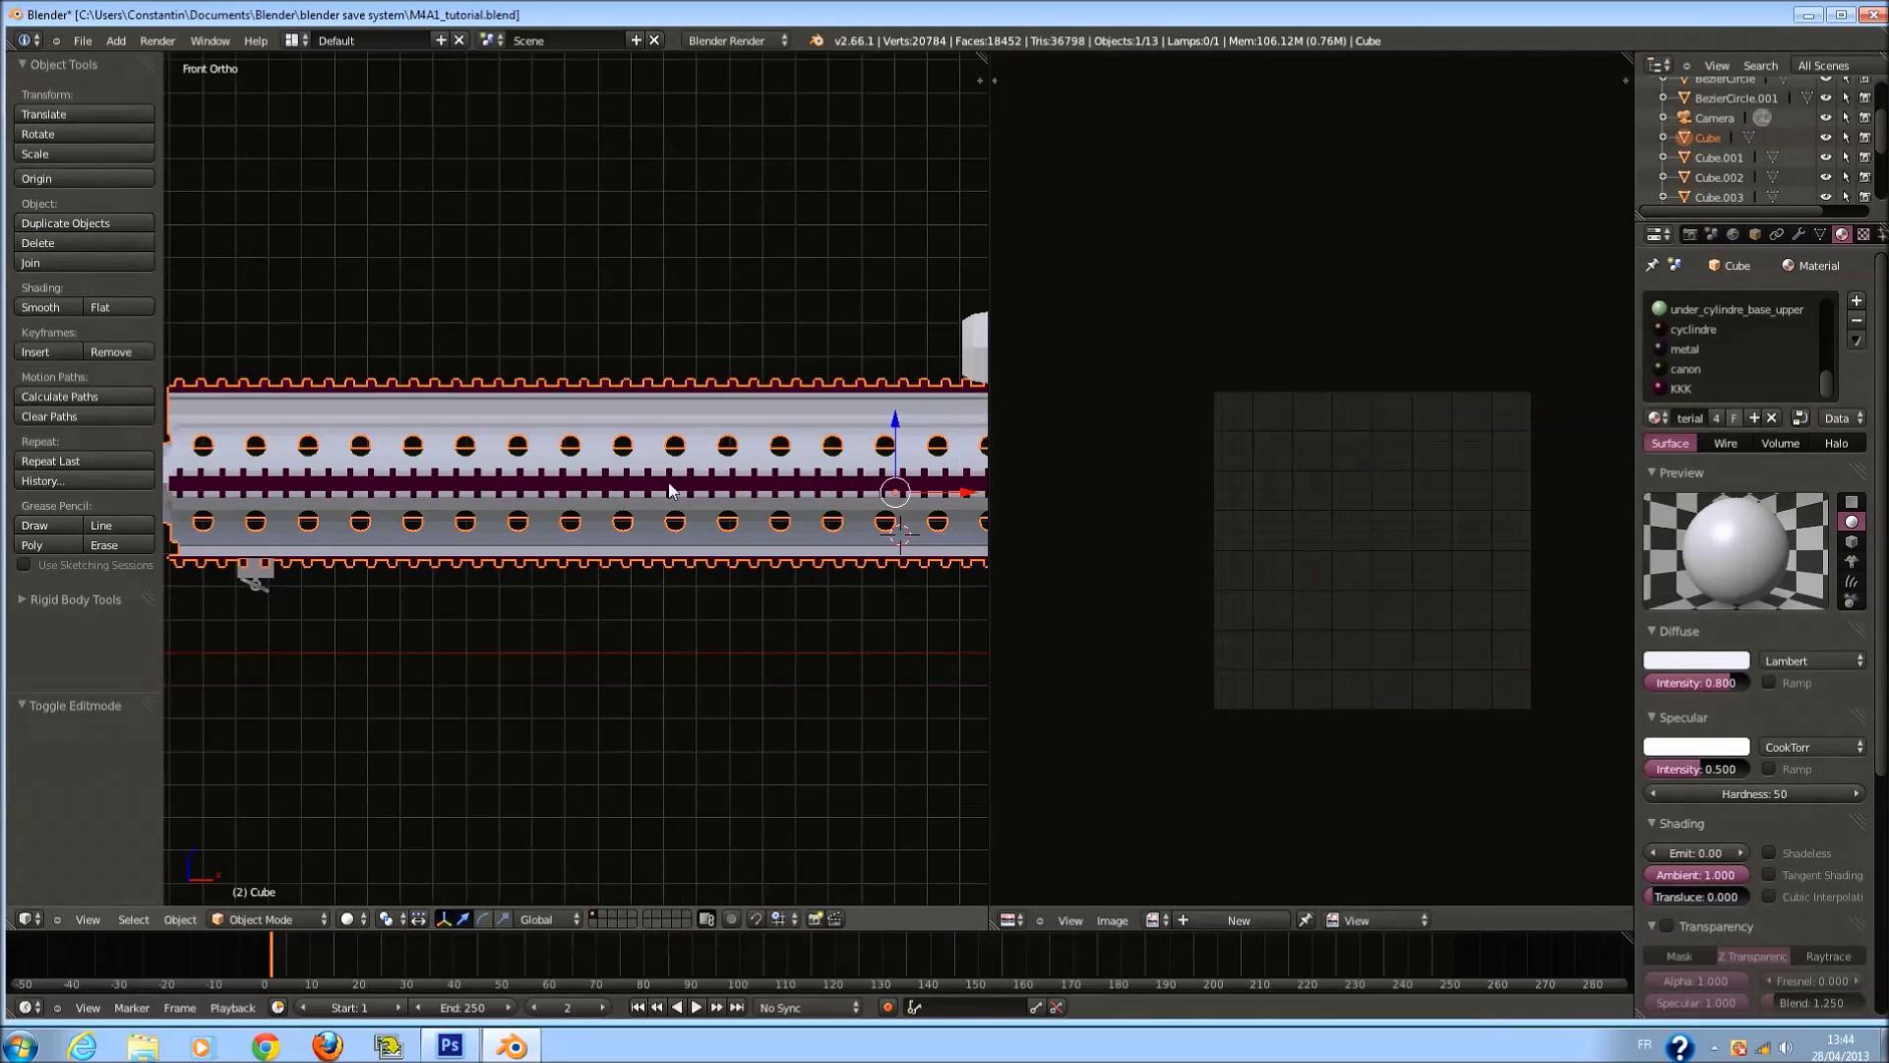
key("Tab")
key("a")
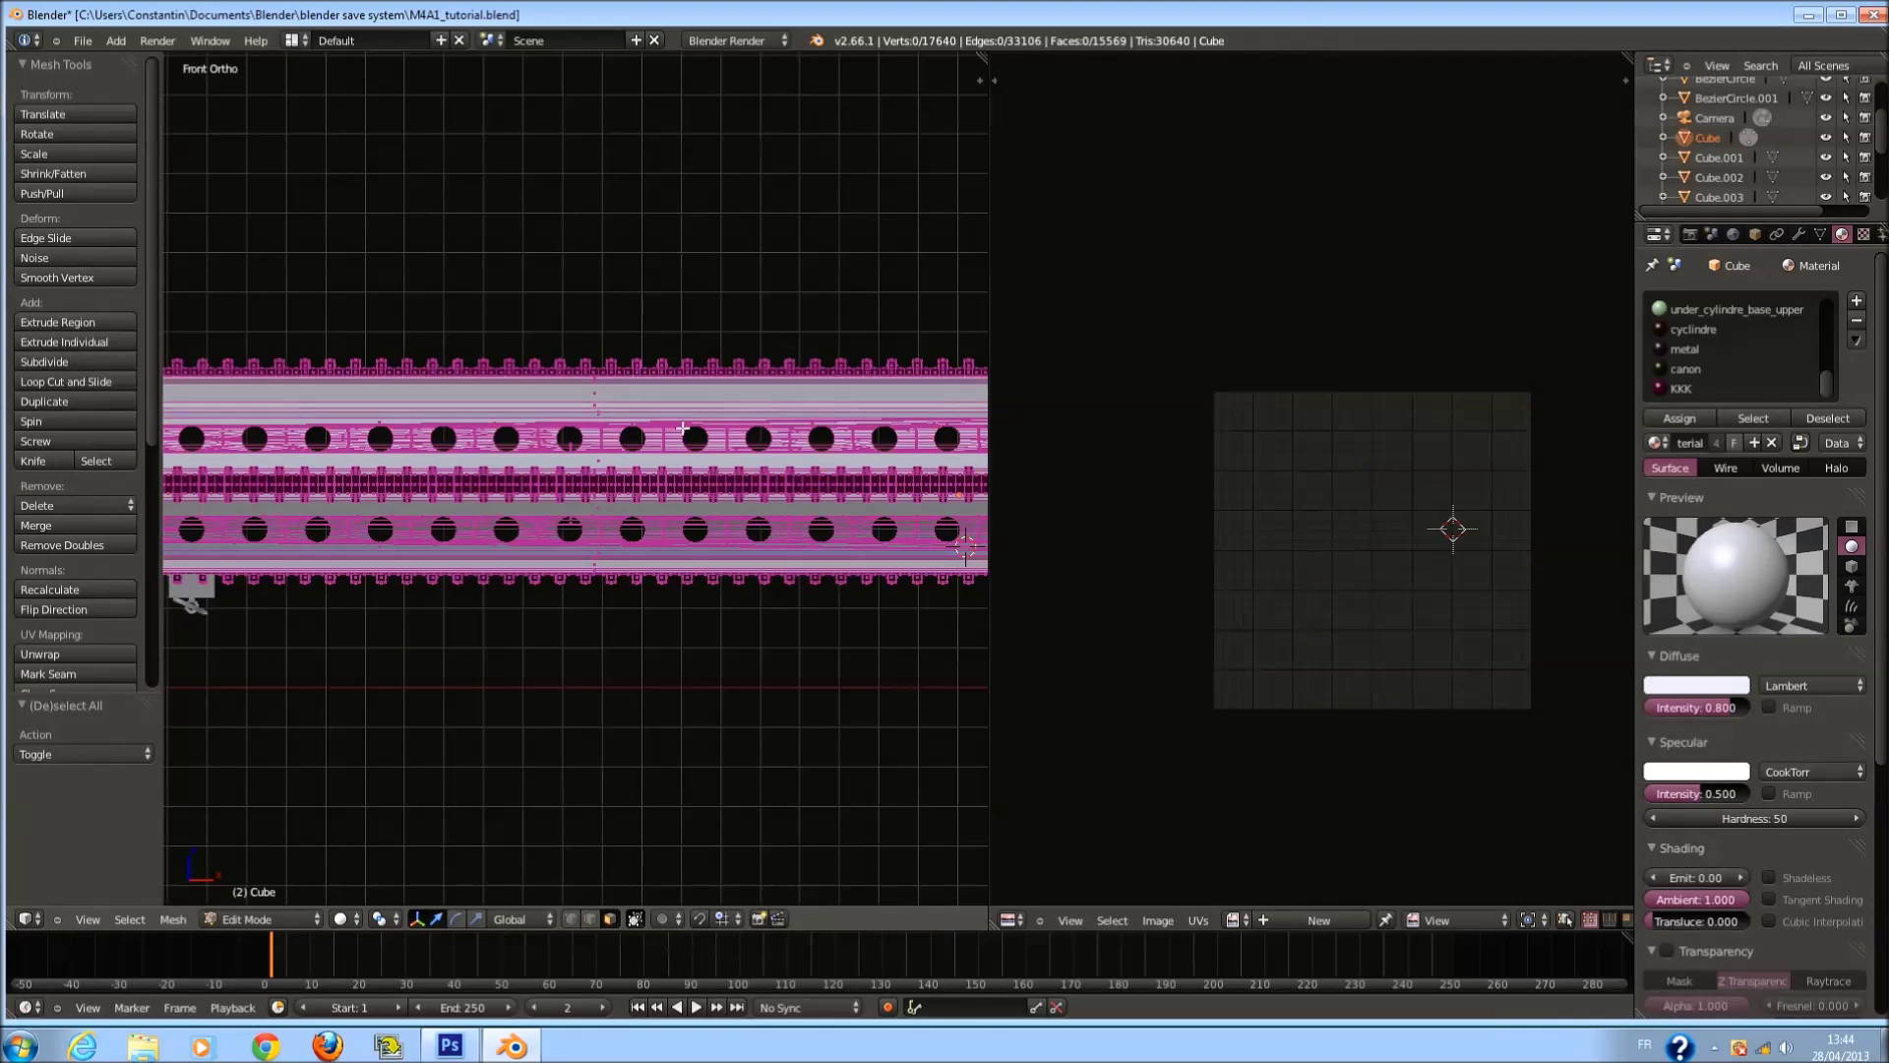
right_click(745, 443)
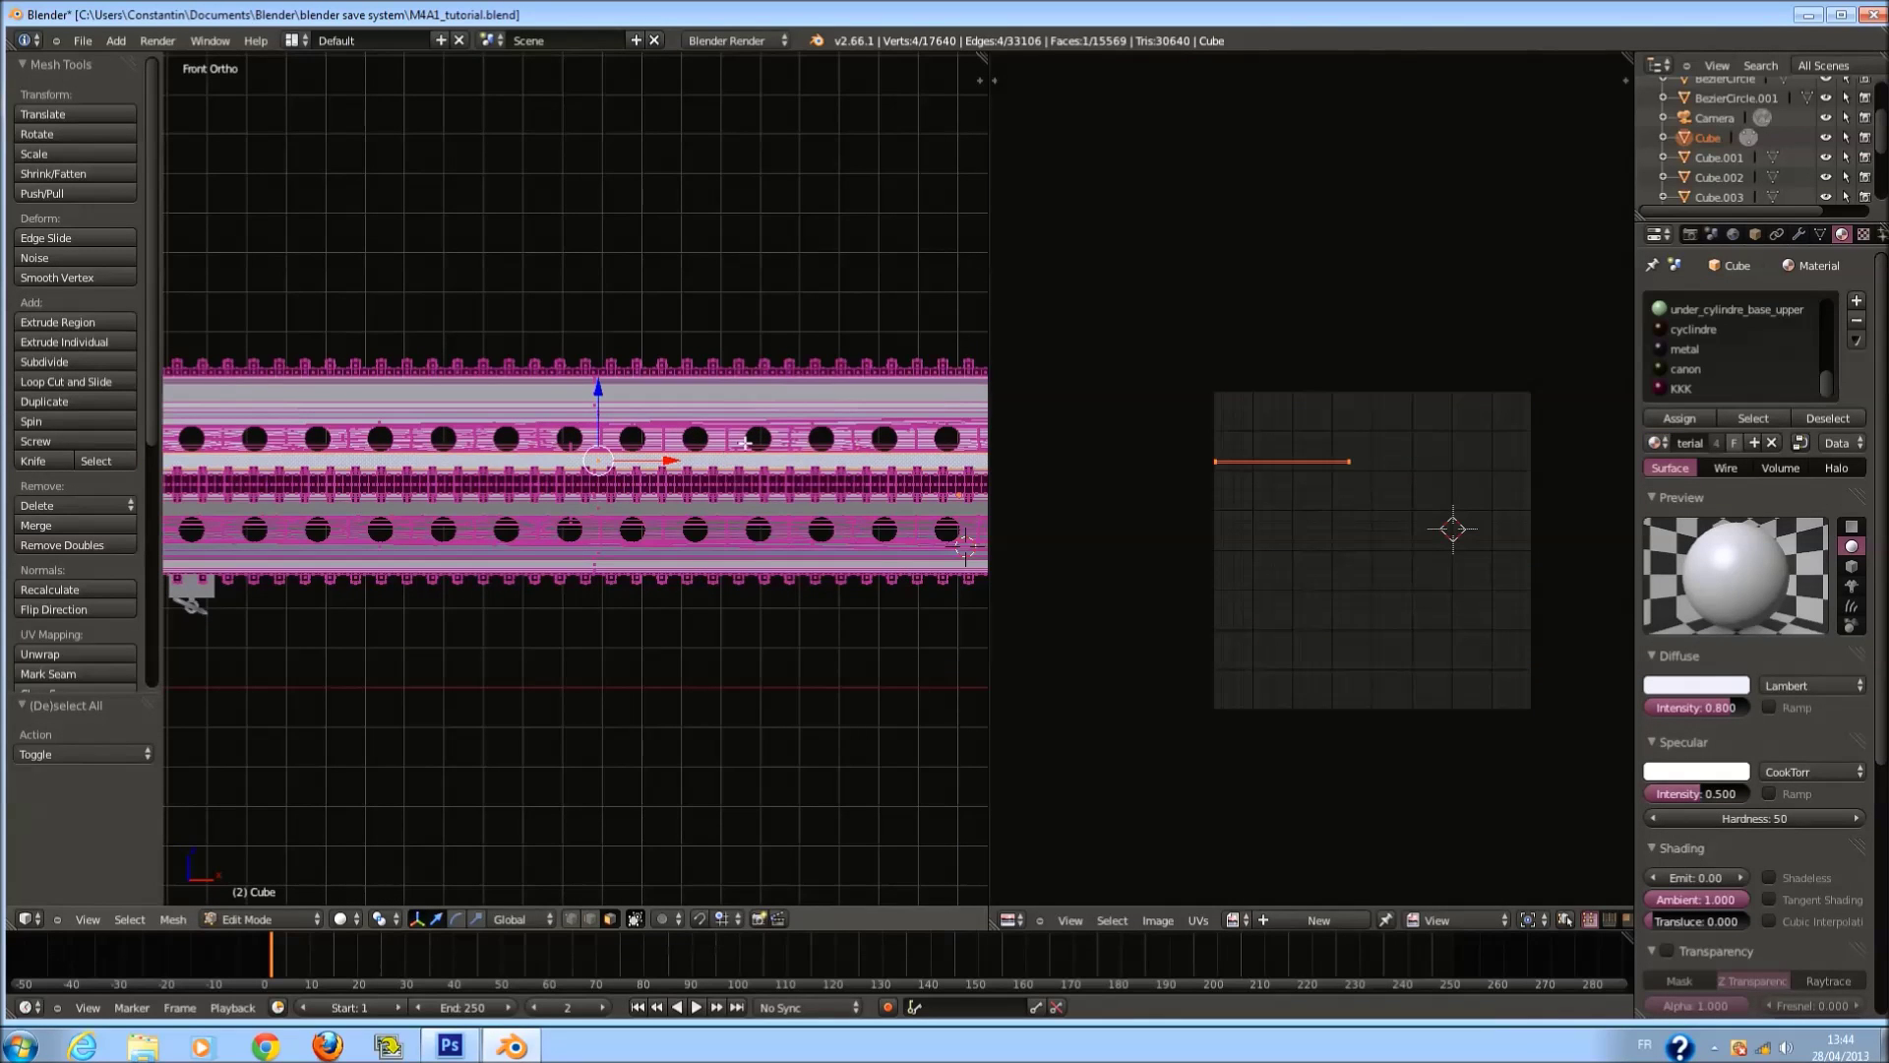
key("l")
middle_click_drag(745, 443, 807, 462)
key("l")
middle_click_drag(700, 544, 984, 531)
key("l")
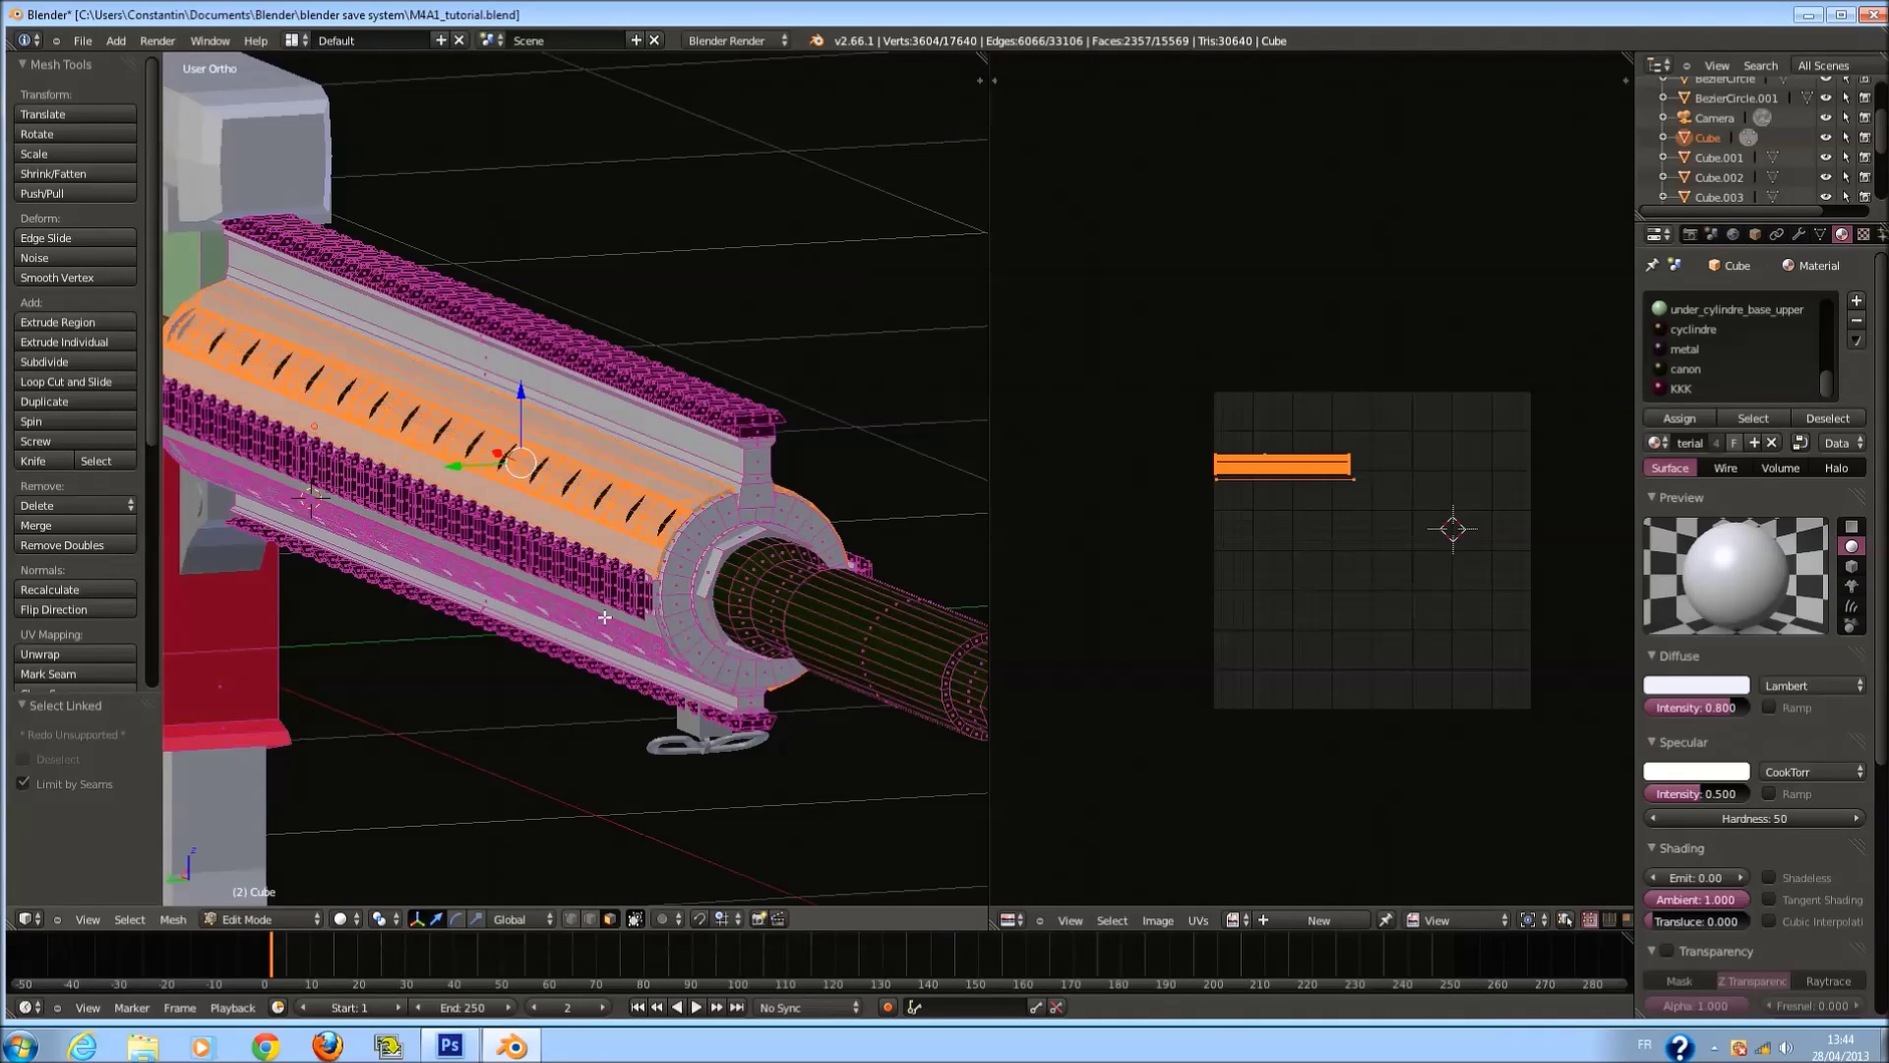
key("l")
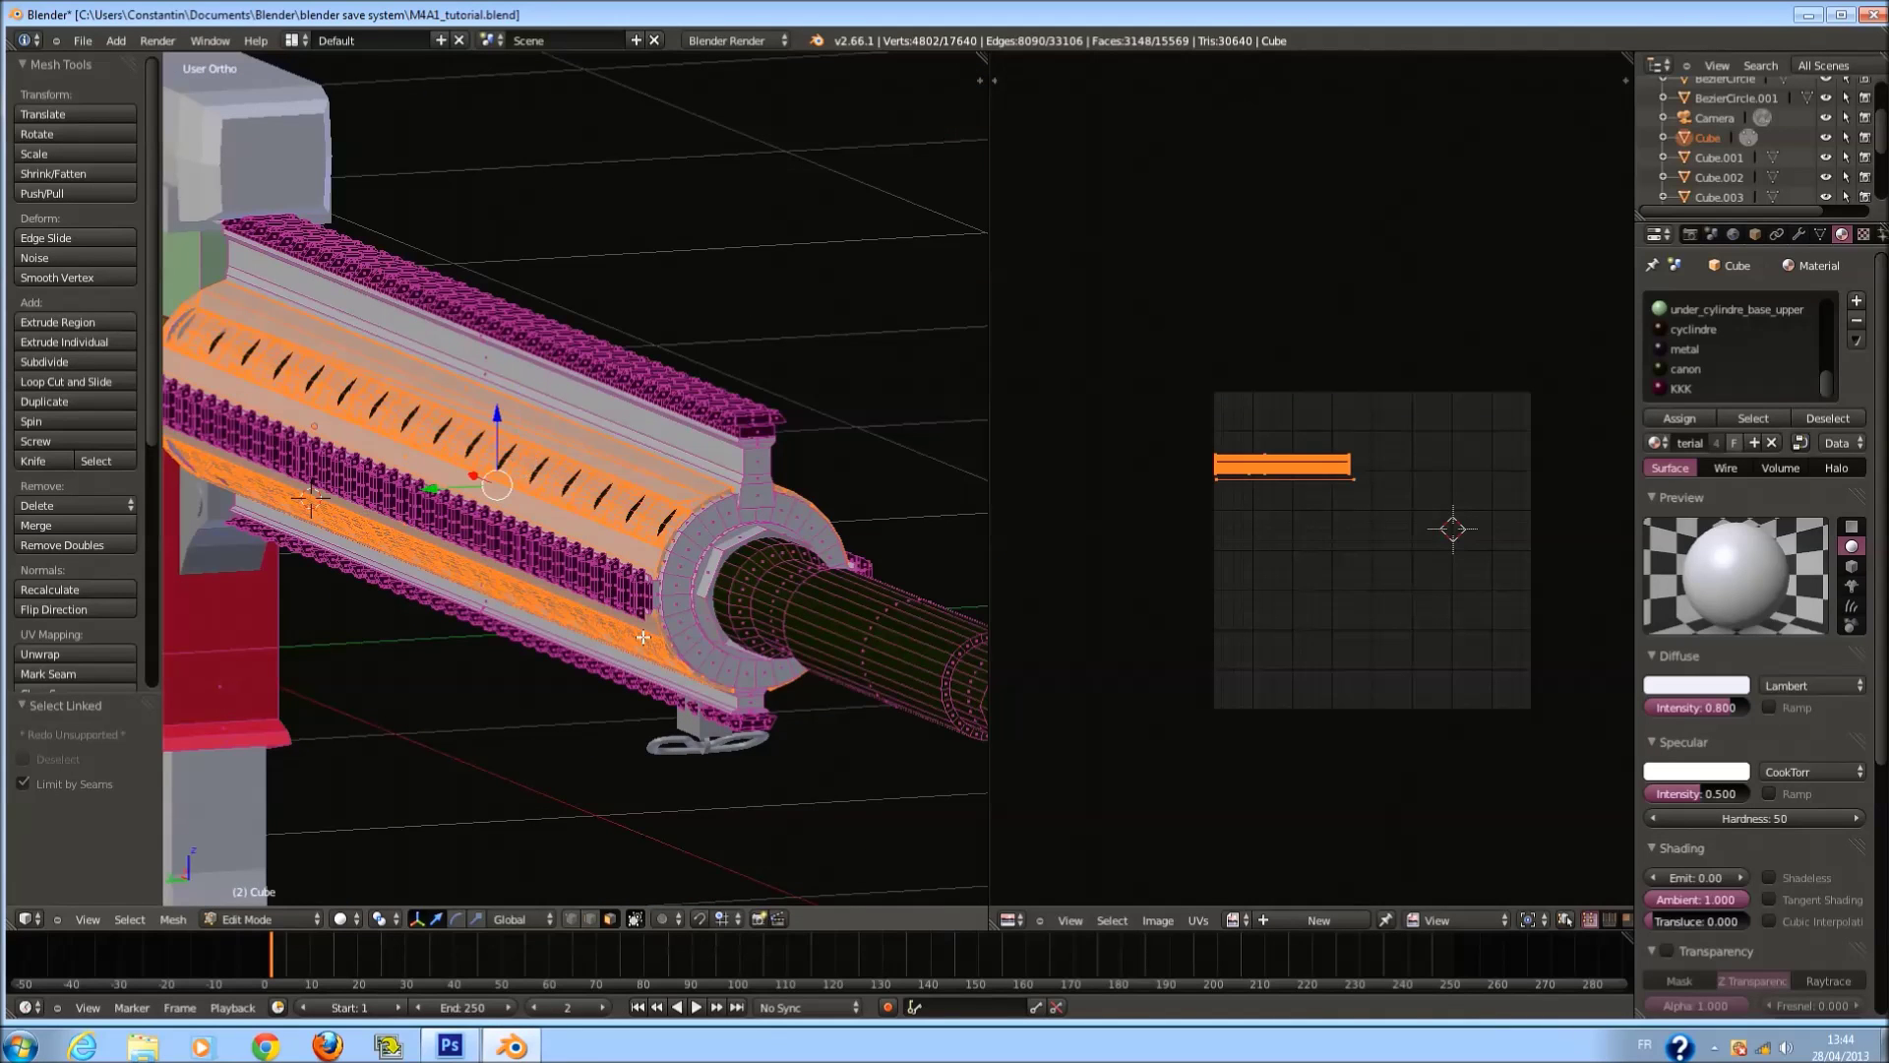
Create a new material named cylindre_avec_trou and assign it to the selected perforated sections.
left_click(1856, 303)
left_click(1743, 441)
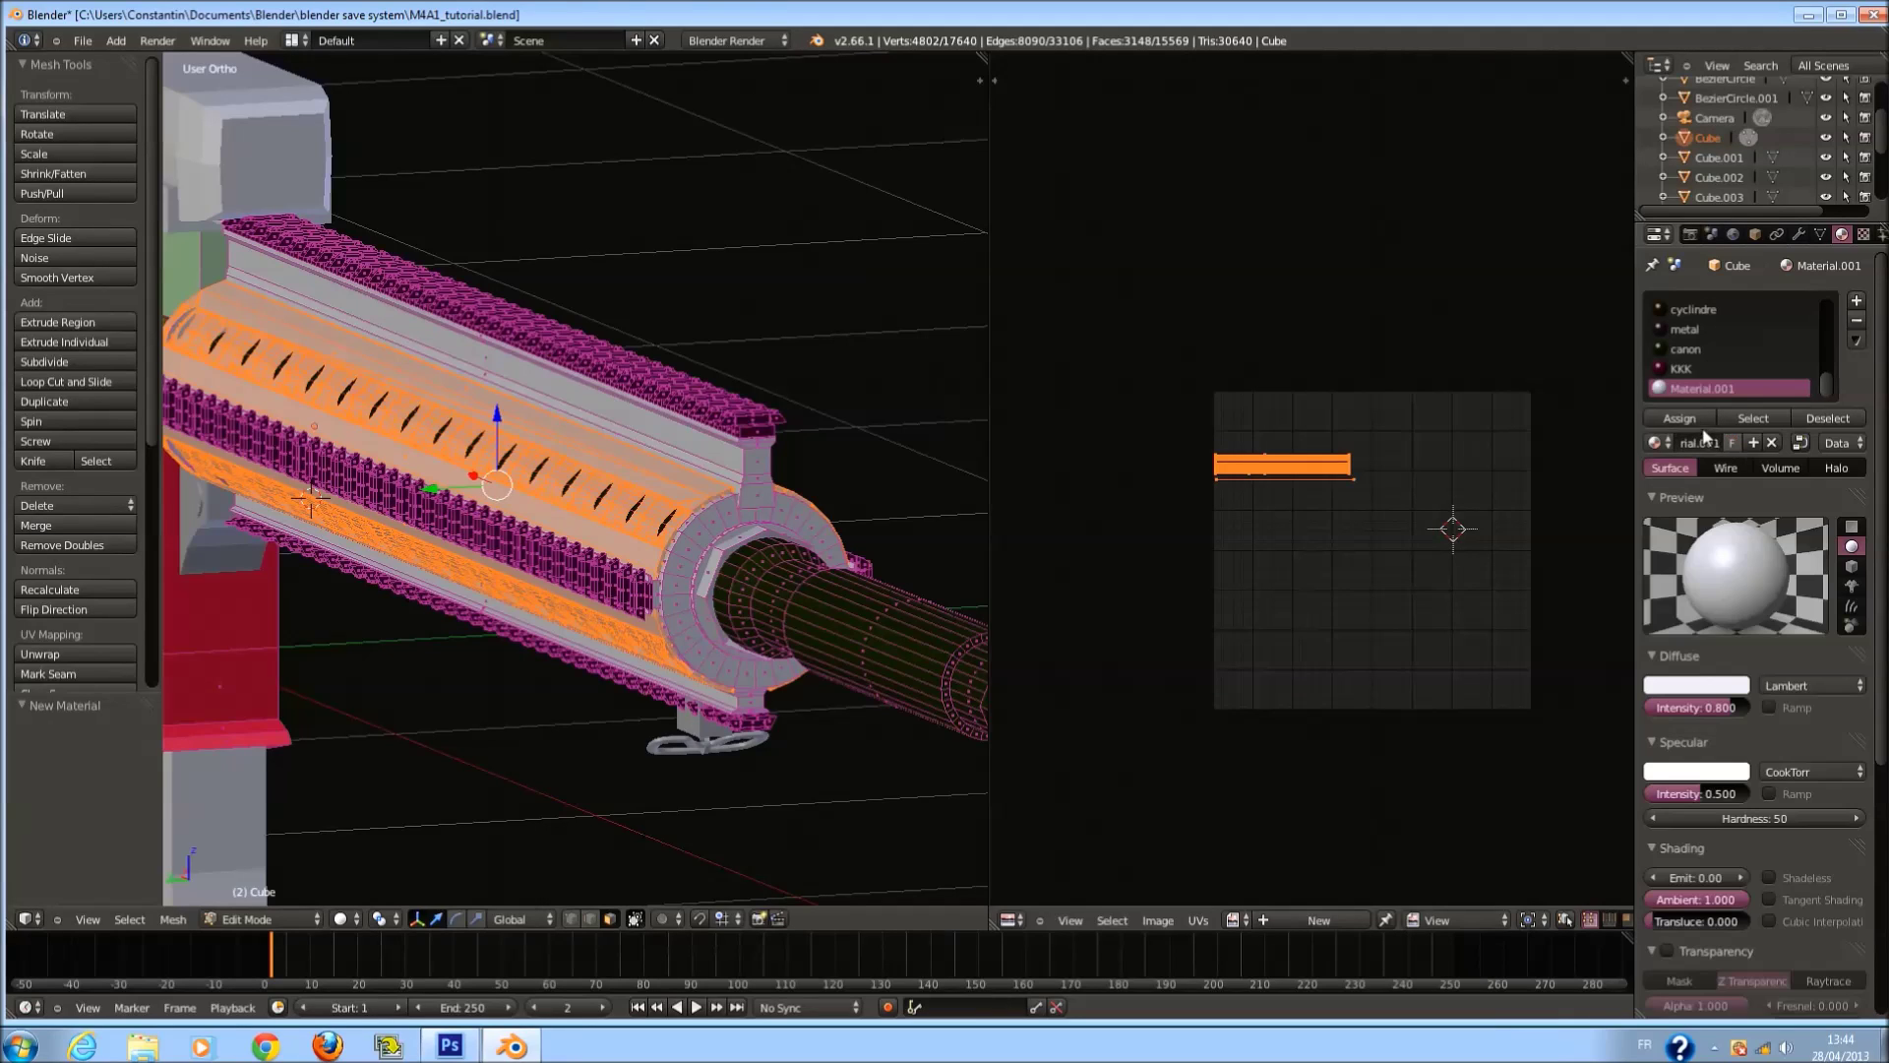
type("cylindre")
type("_avec_trou")
key("Return")
Set the diffuse colour of cylindre_avec_trou to yellow and return to Object Mode to check the rifle.
left_click(1701, 686)
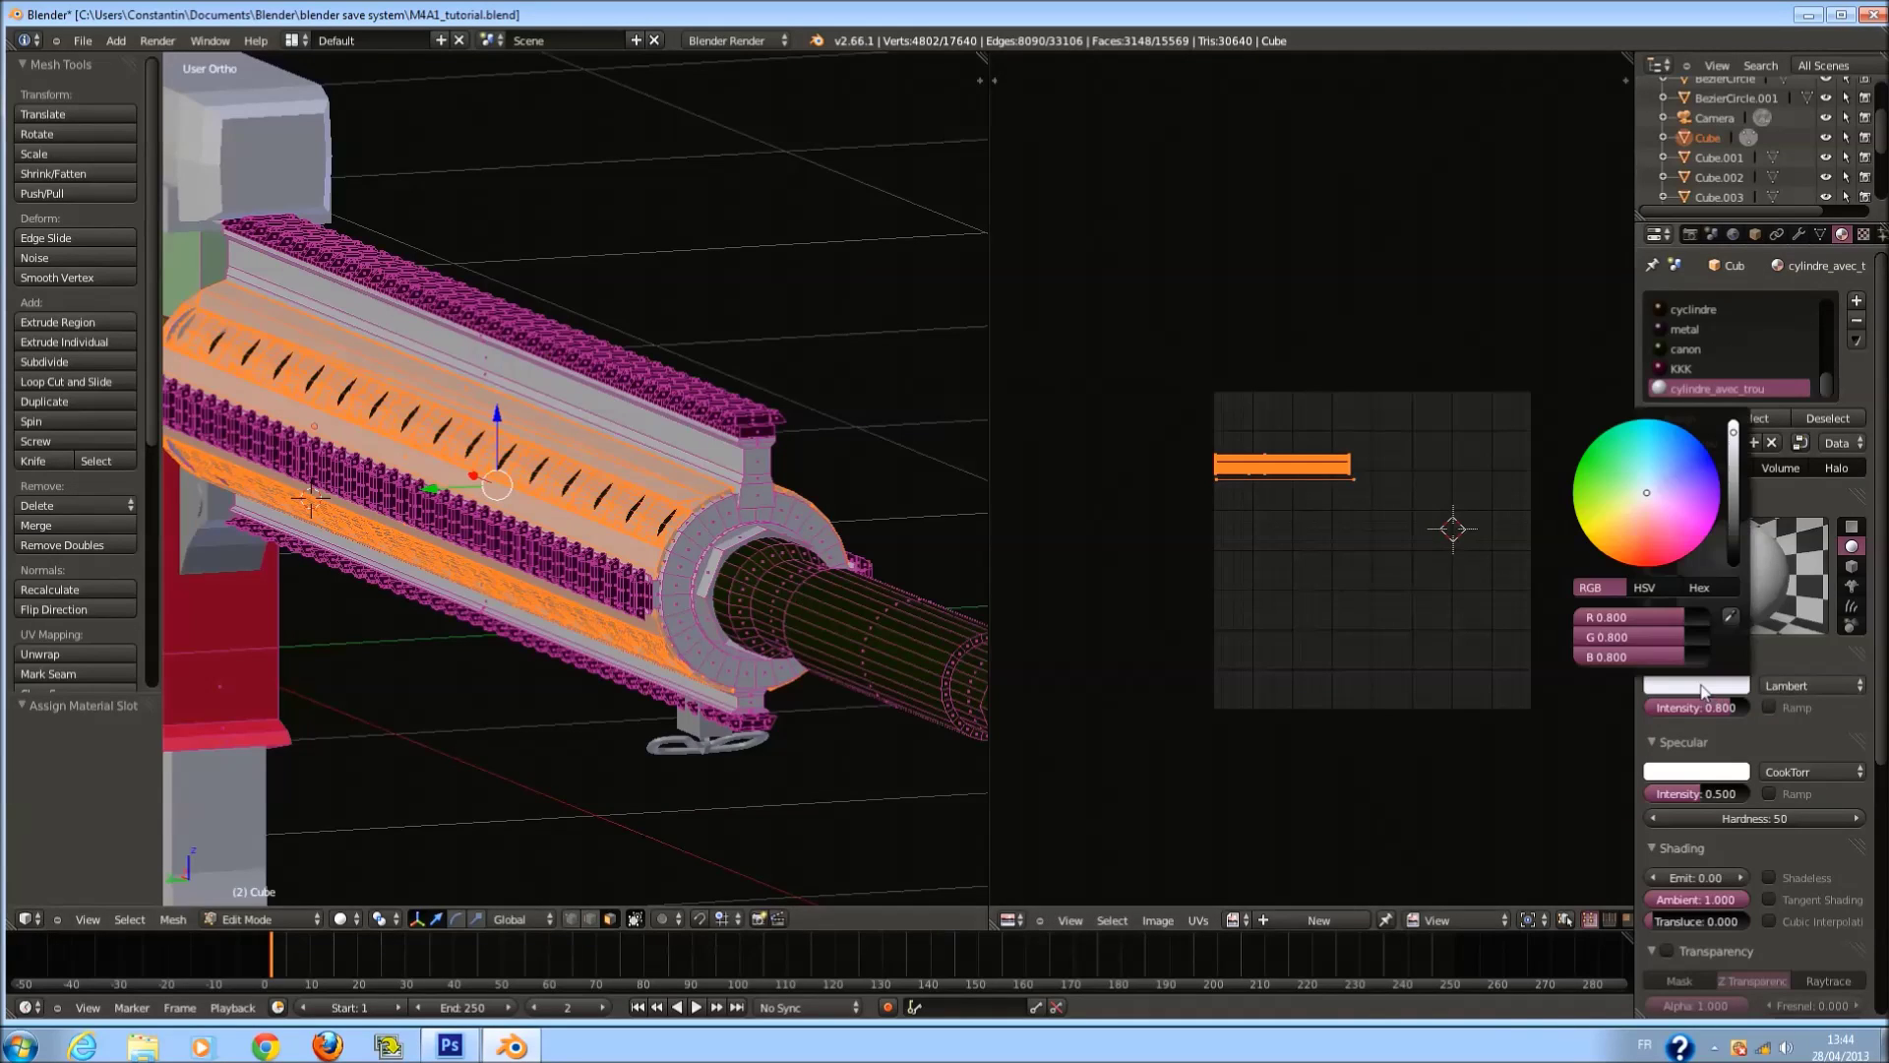
left_click(1629, 509)
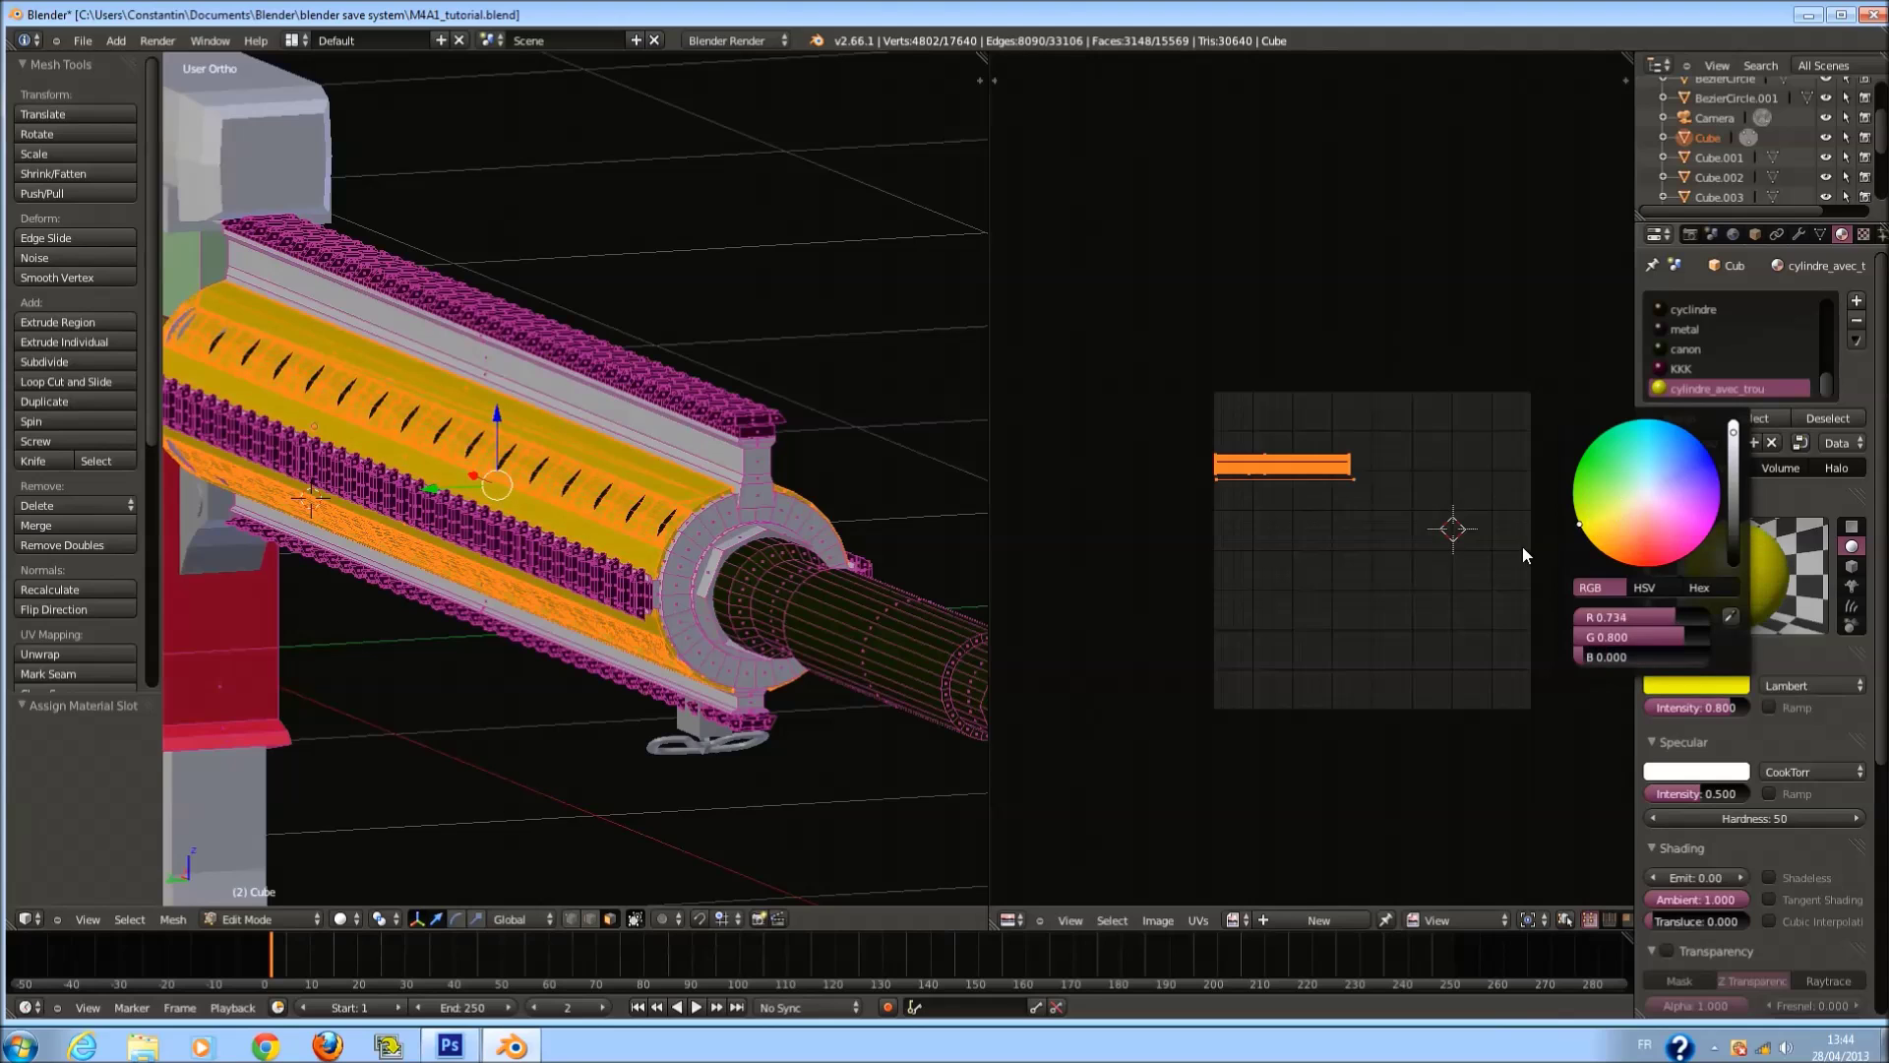
left_click(1682, 686)
left_click(1649, 629)
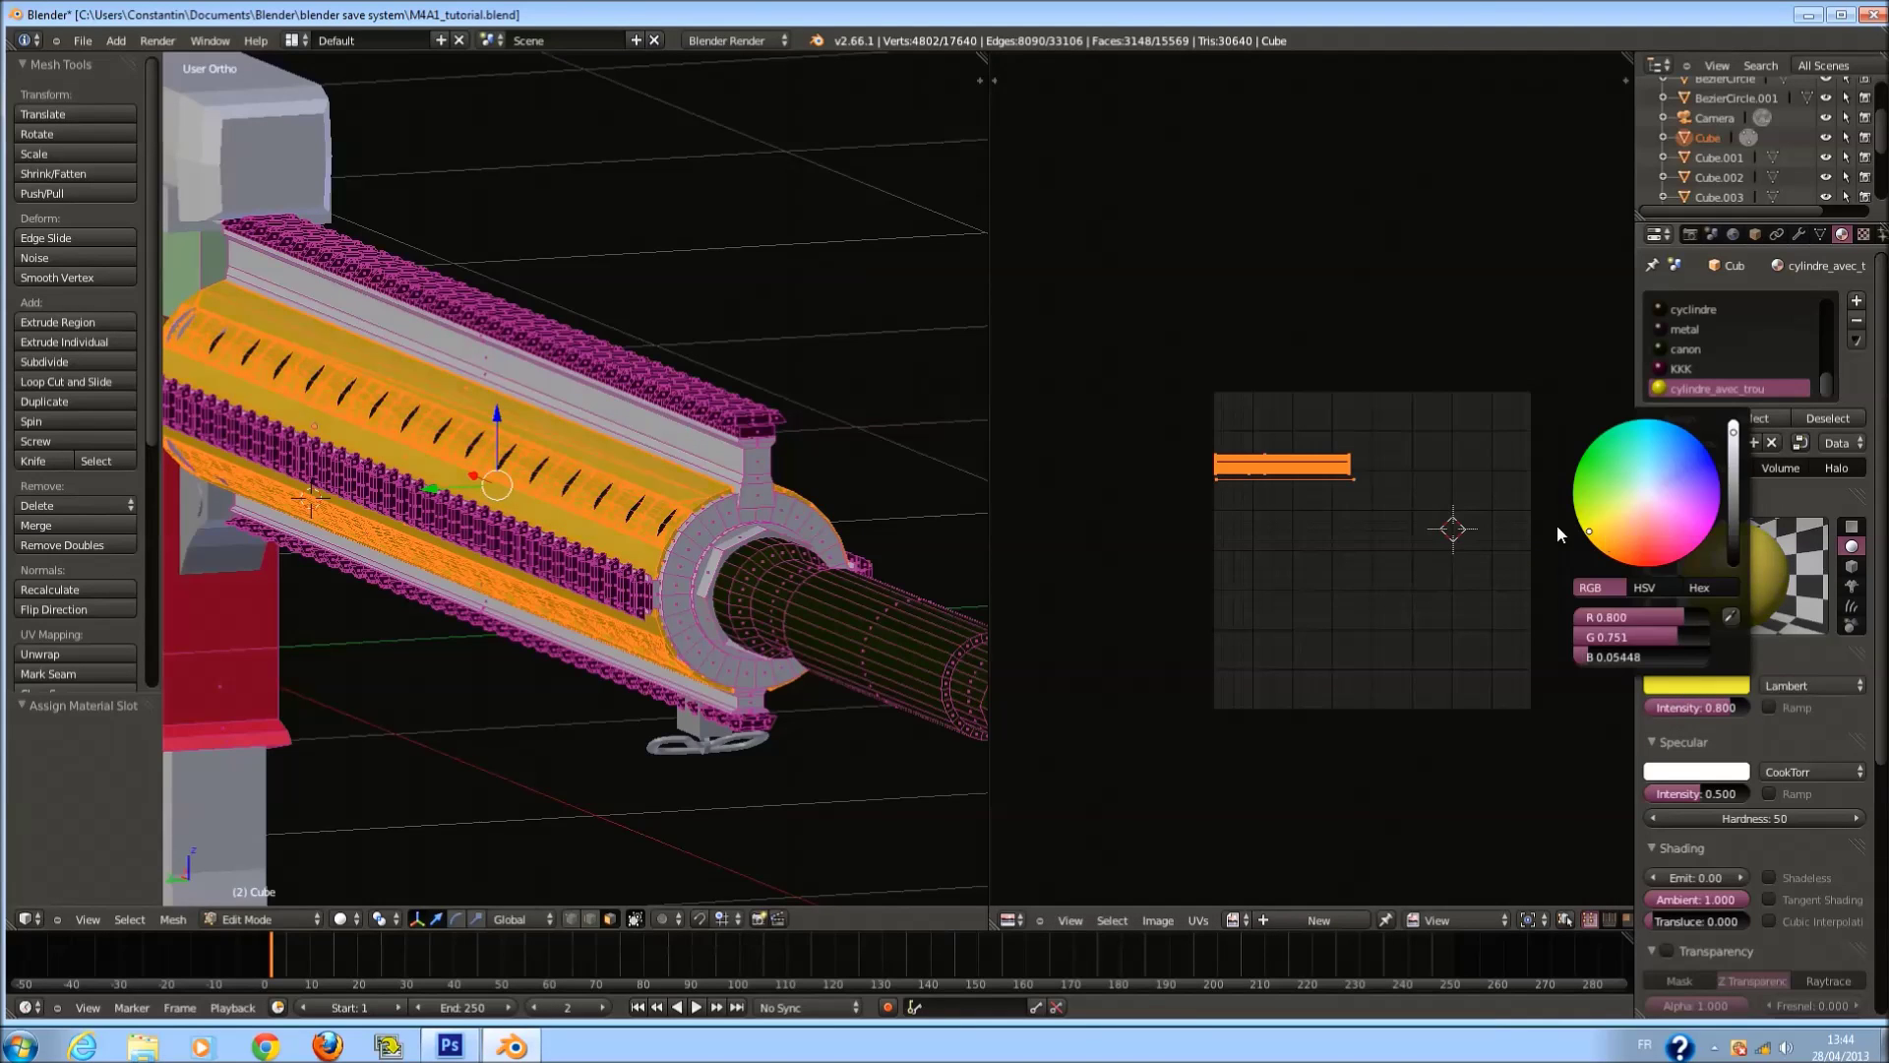
left_click(1664, 417)
key("Tab")
scroll(759, 435, "down", 5)
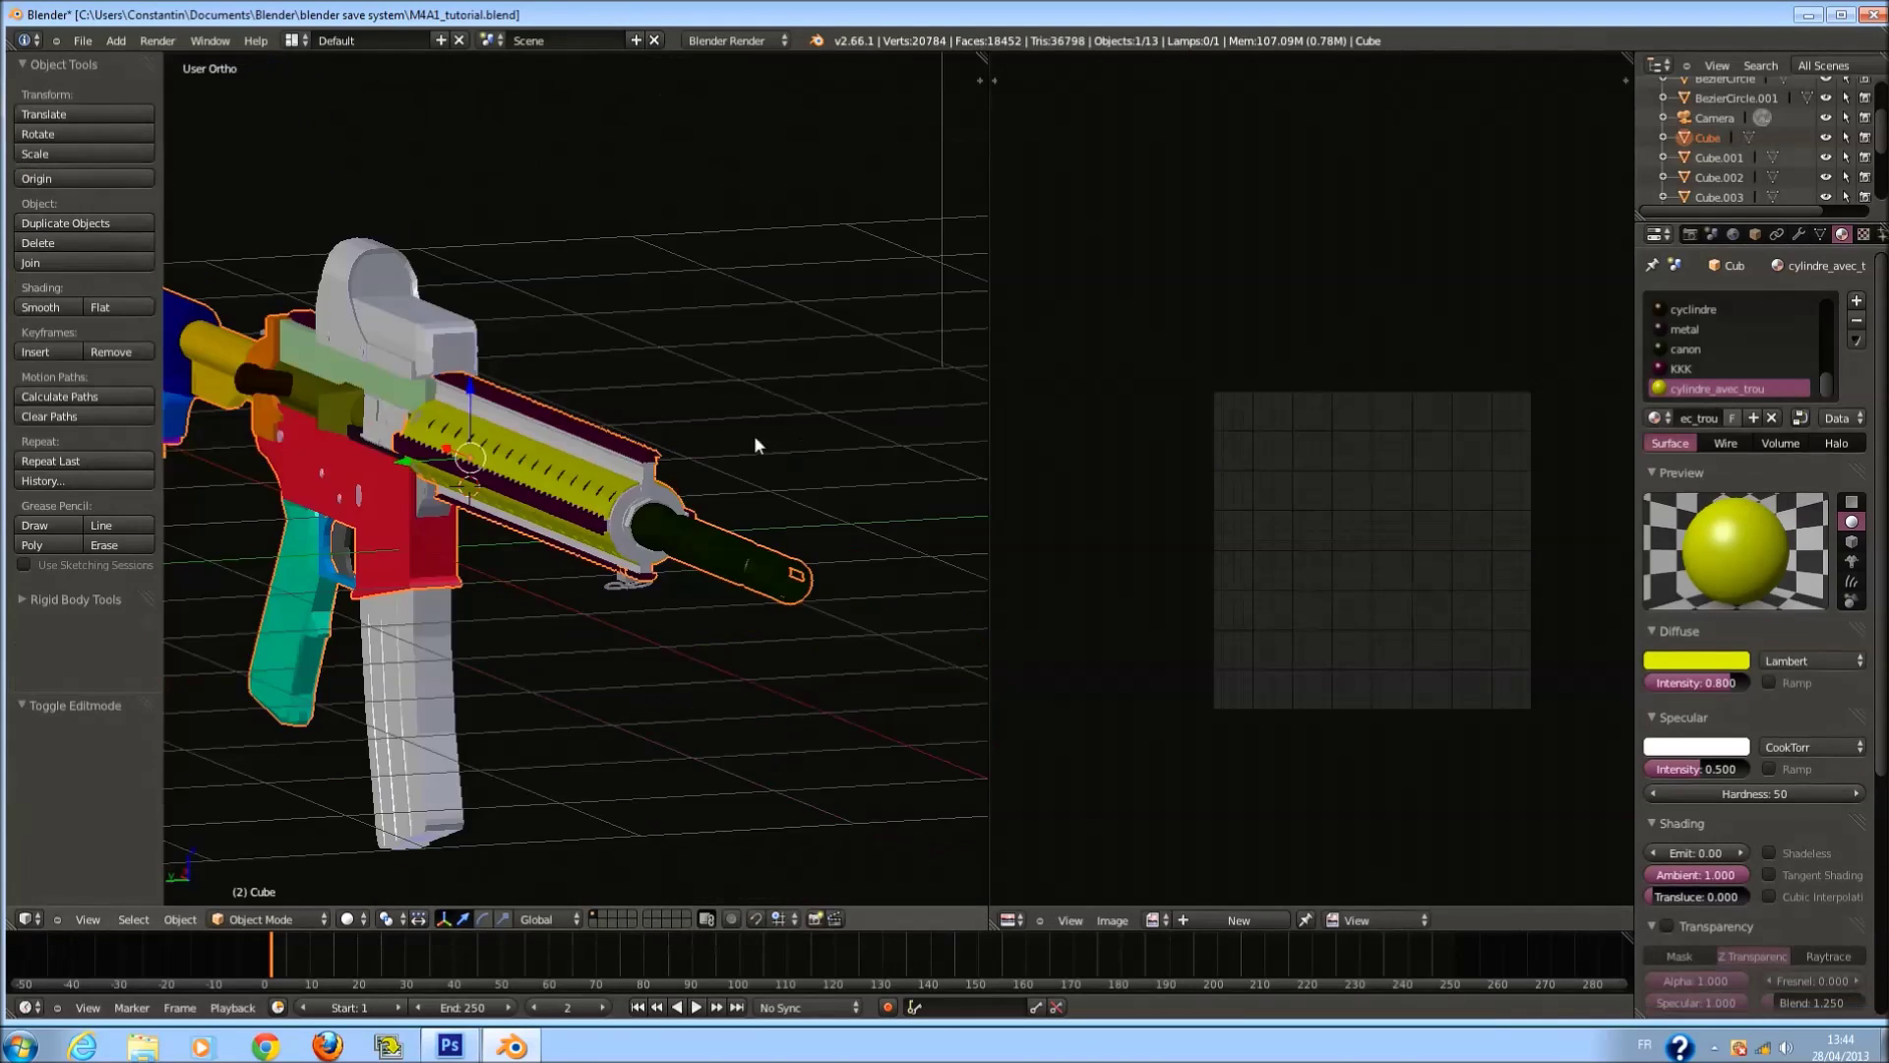
scroll(867, 456, "up", 3)
scroll(828, 468, "down", 3)
middle_click_drag(828, 464, 523, 417)
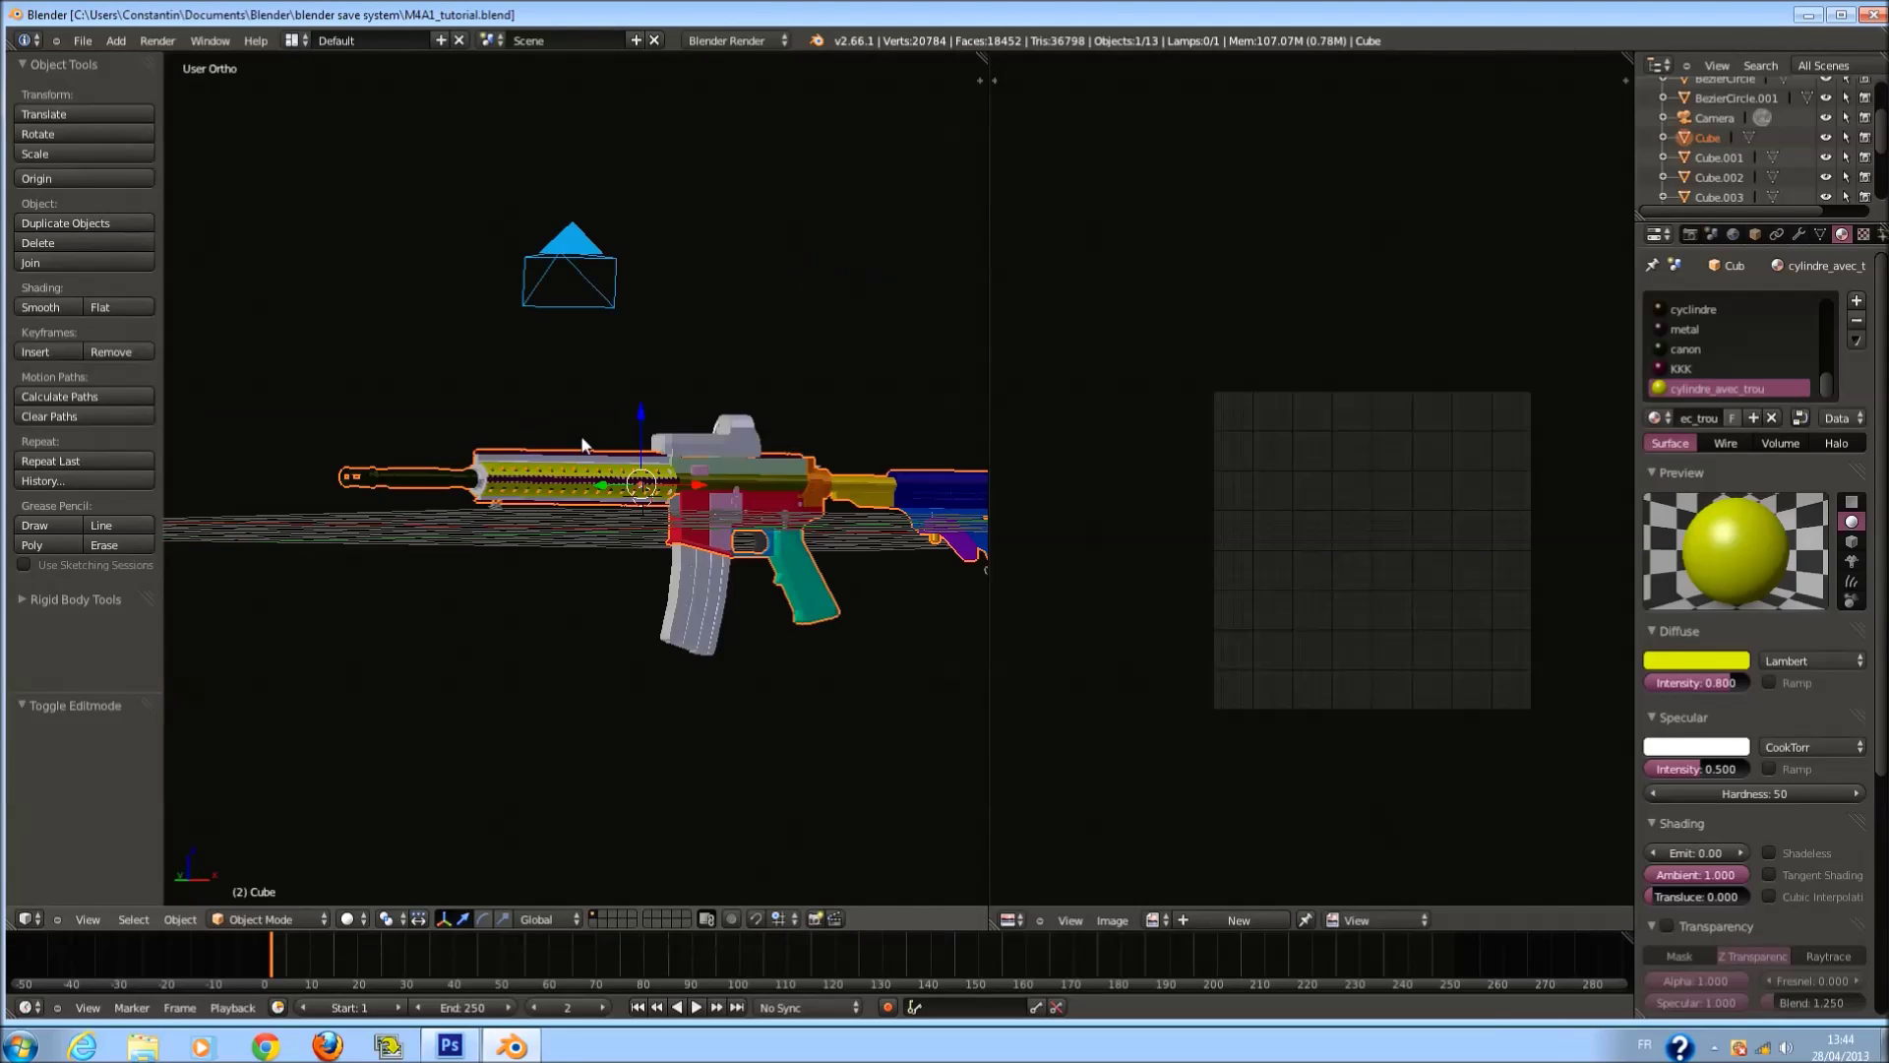
Project the UVs of the small bracket beneath the handguard's rear end from the front view, fitted to bounds.
key("KP_1")
scroll(596, 468, "up", 6)
scroll(590, 480, "down", 6, "ctrl")
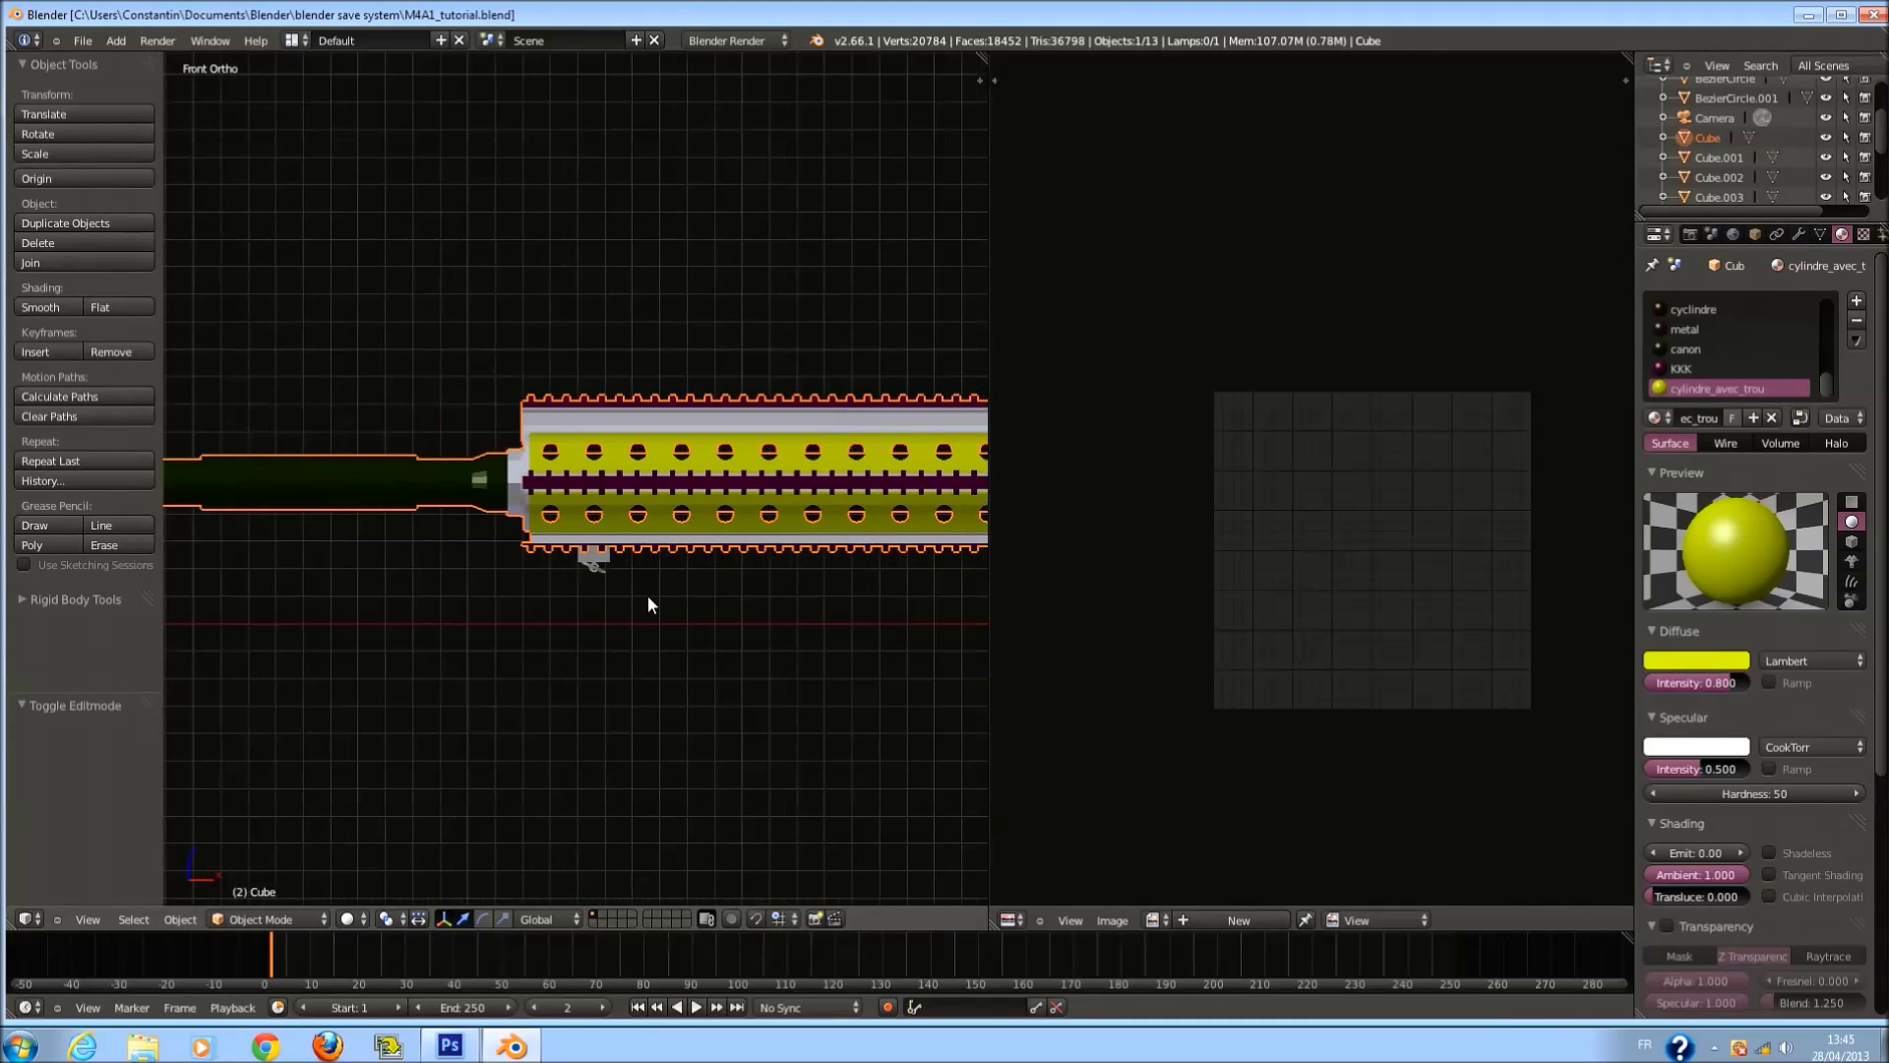
scroll(651, 594, "up", 10, "ctrl")
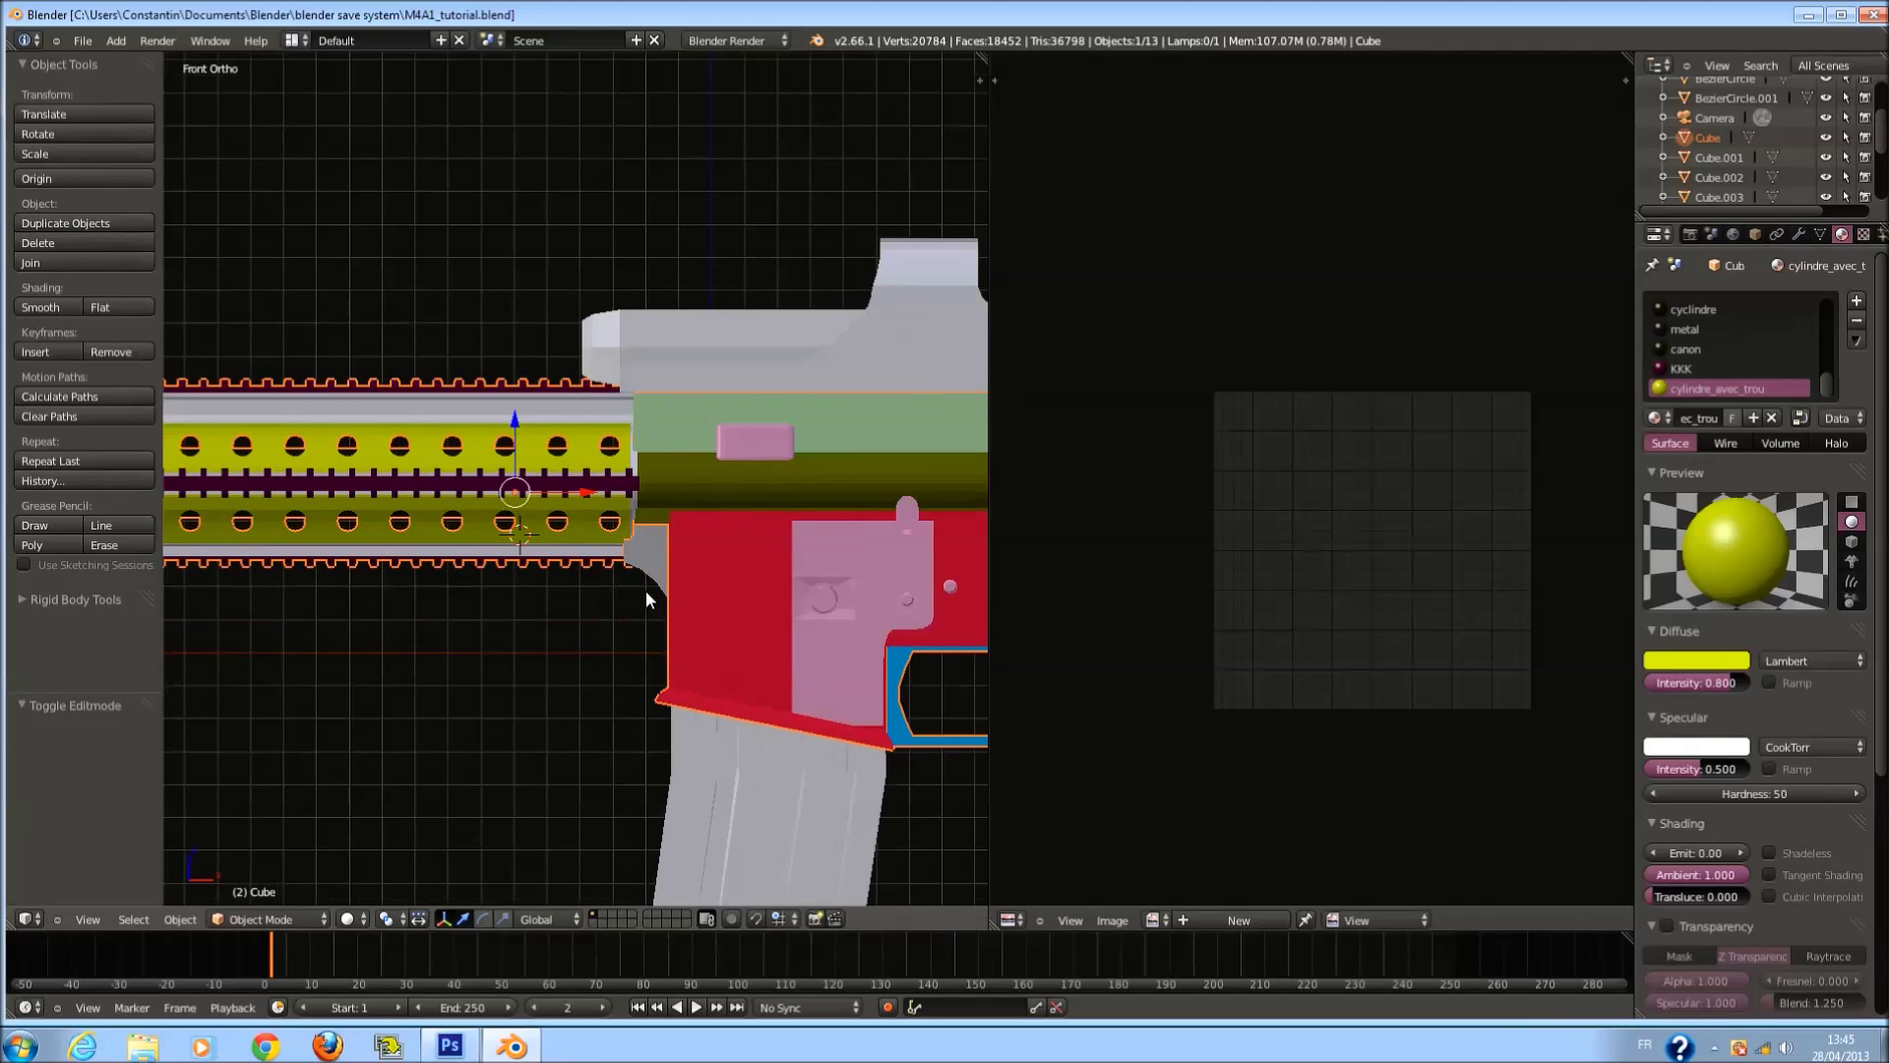
key("z")
right_click(647, 563)
scroll(647, 563, "up", 1)
key("Tab")
key("a")
key("u")
left_click(700, 602)
key("Tab")
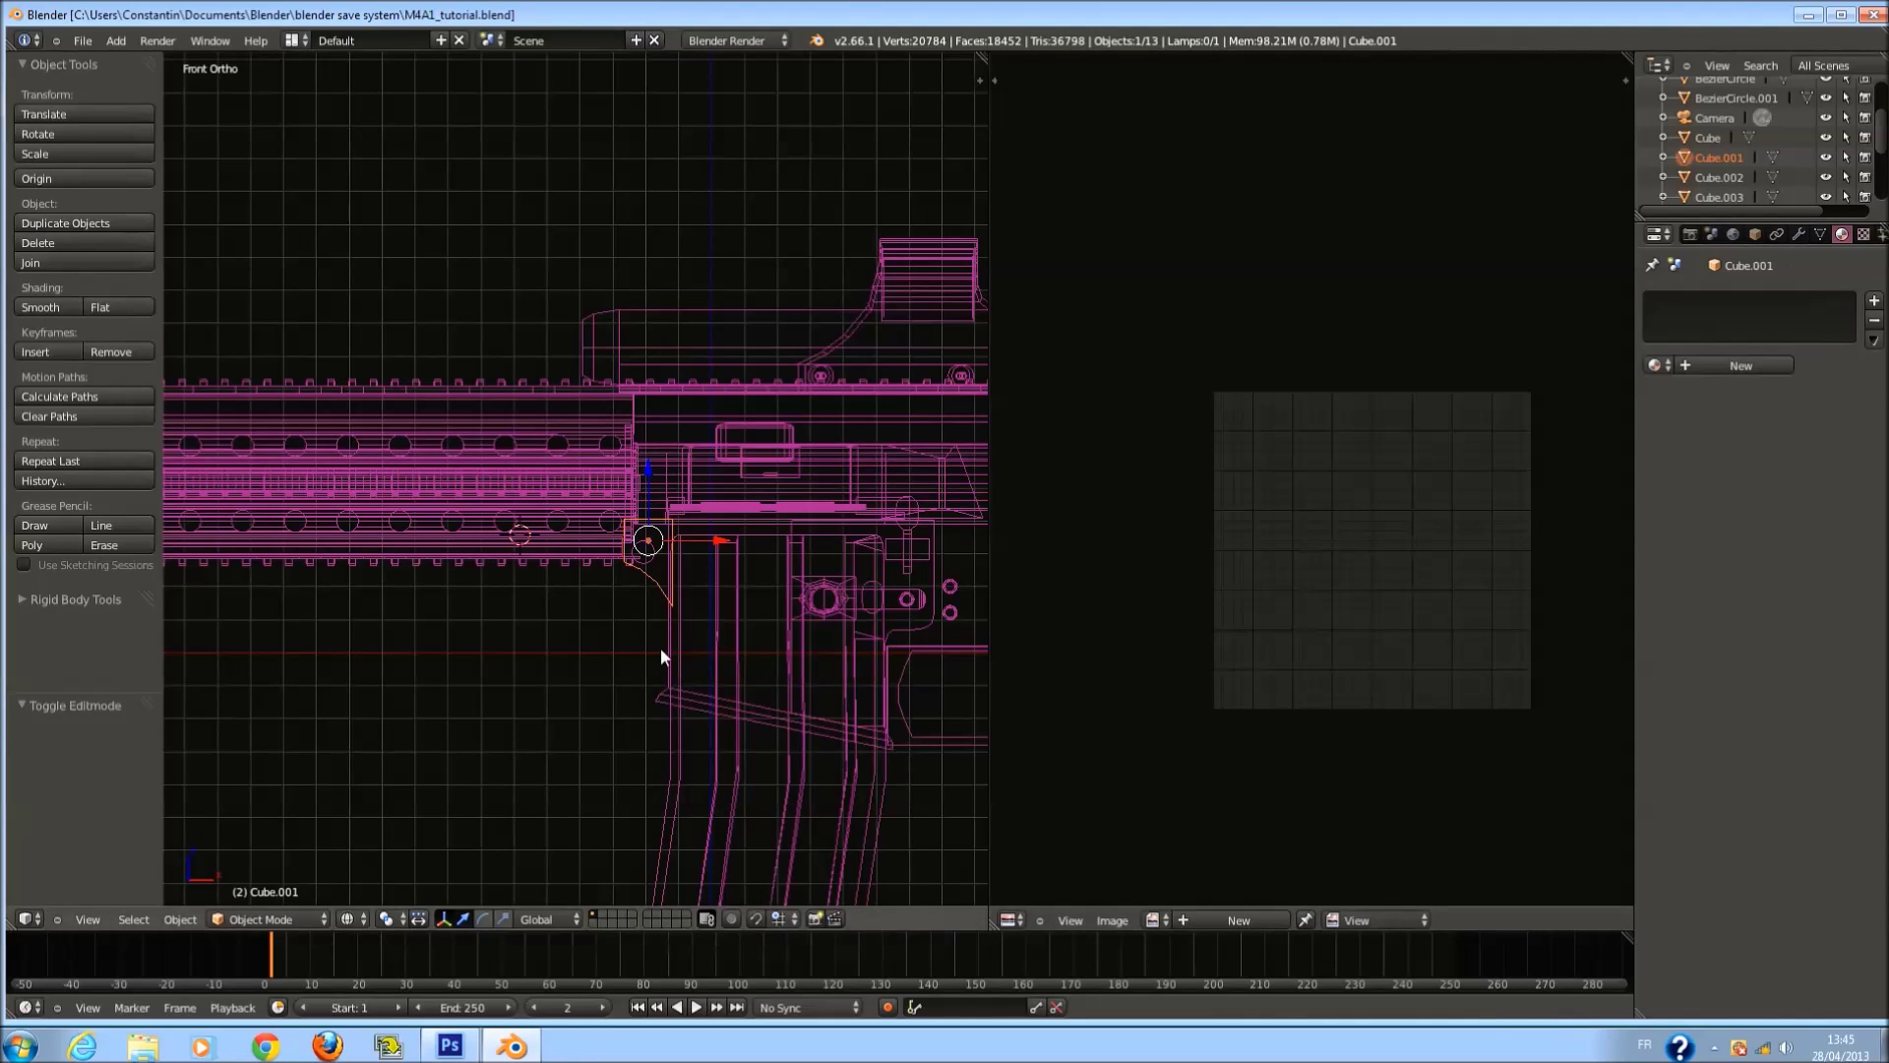
Select the bracket's cylindrical pin and project its UVs from the front view, fitted to bounds.
right_click(679, 624)
right_click(659, 570)
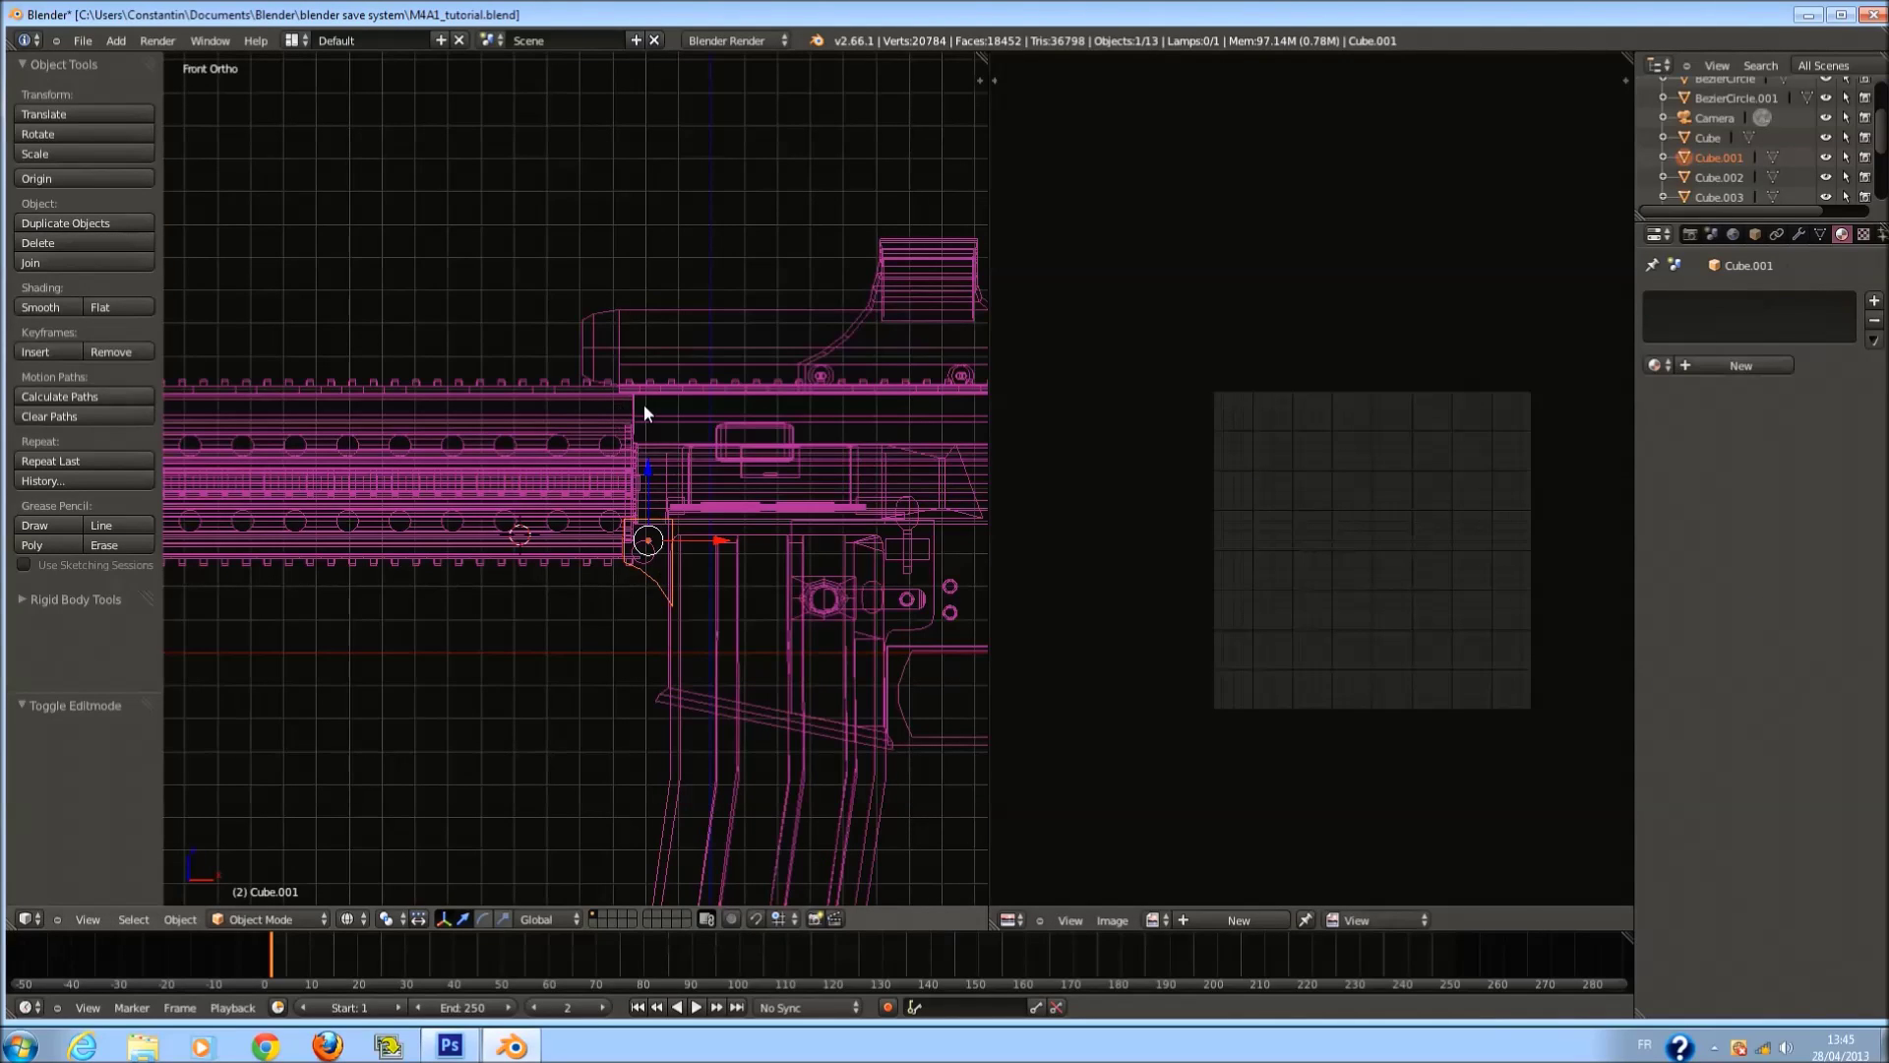
right_click(645, 412)
right_click(619, 447)
right_click(629, 563)
right_click(645, 544)
key("Tab")
key("a")
key("u")
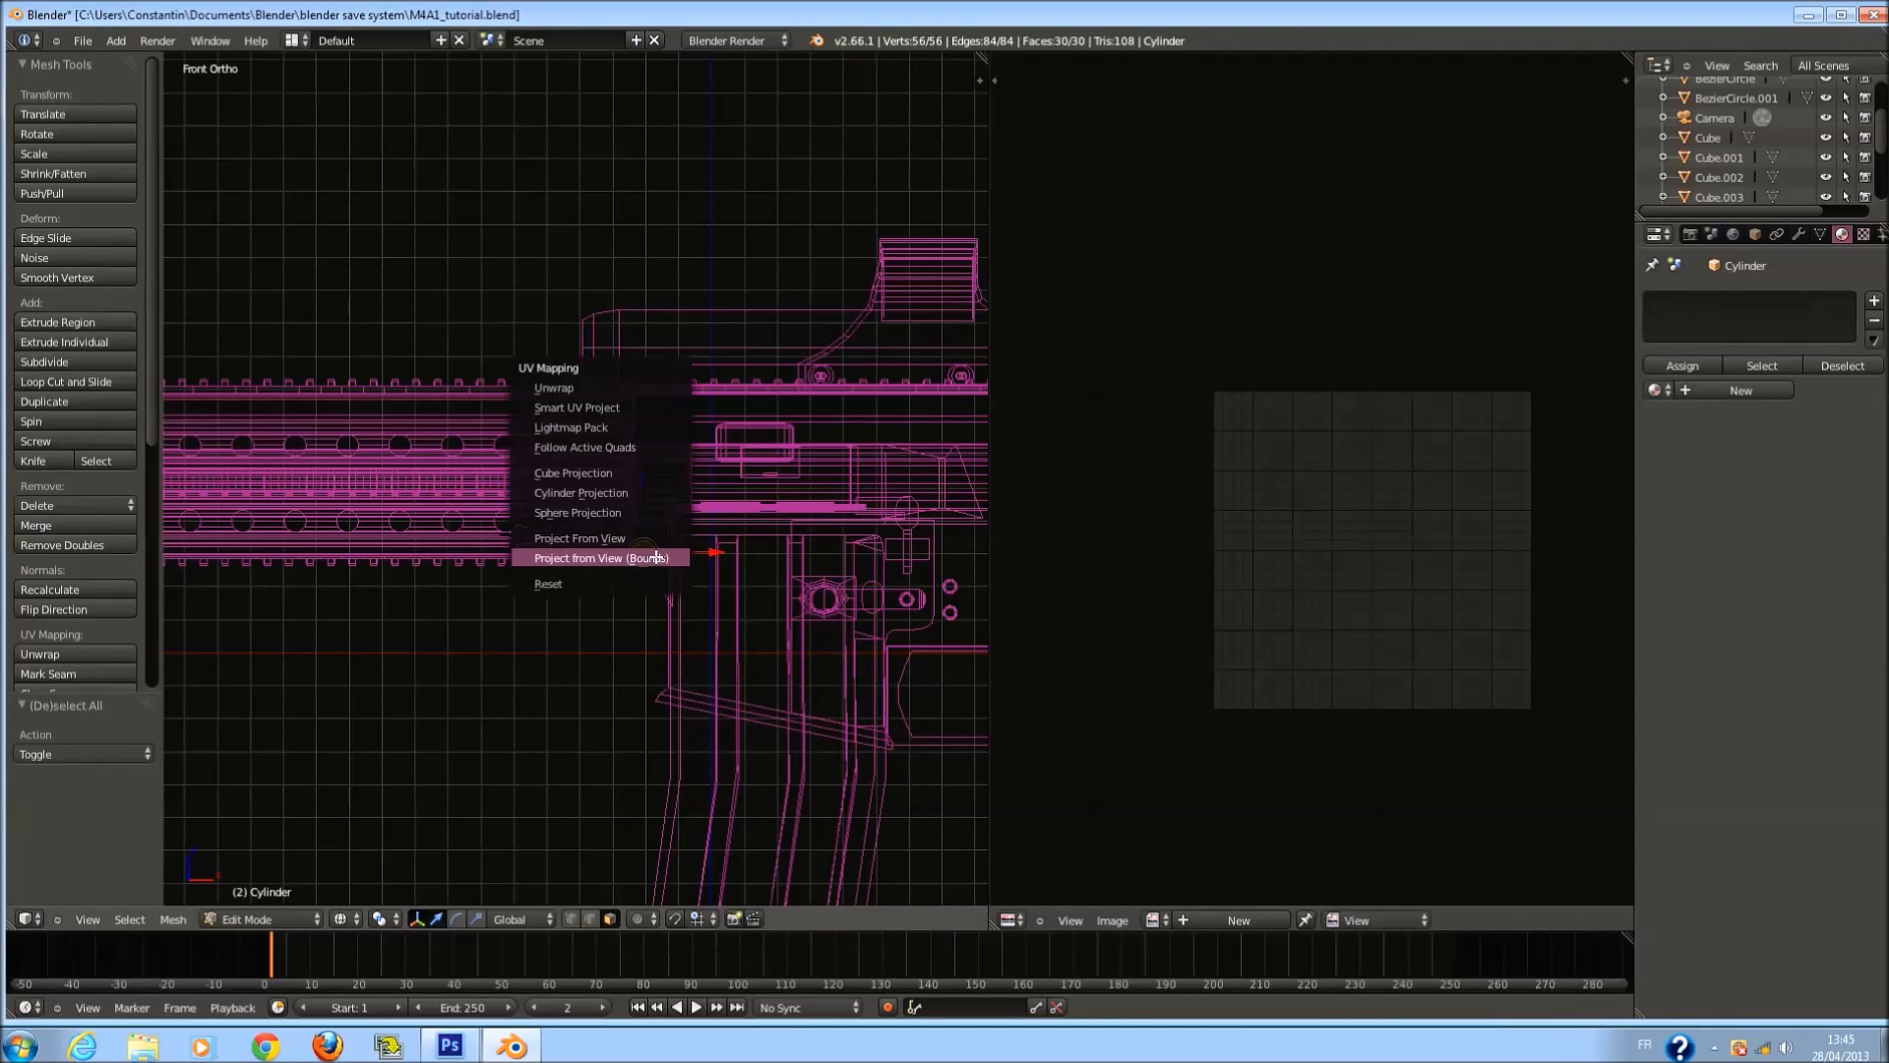
left_click(655, 557)
key("Tab")
Join the pin with the bracket and project the combined mesh's UVs with Project From View.
key("ctrl+s")
key("Return")
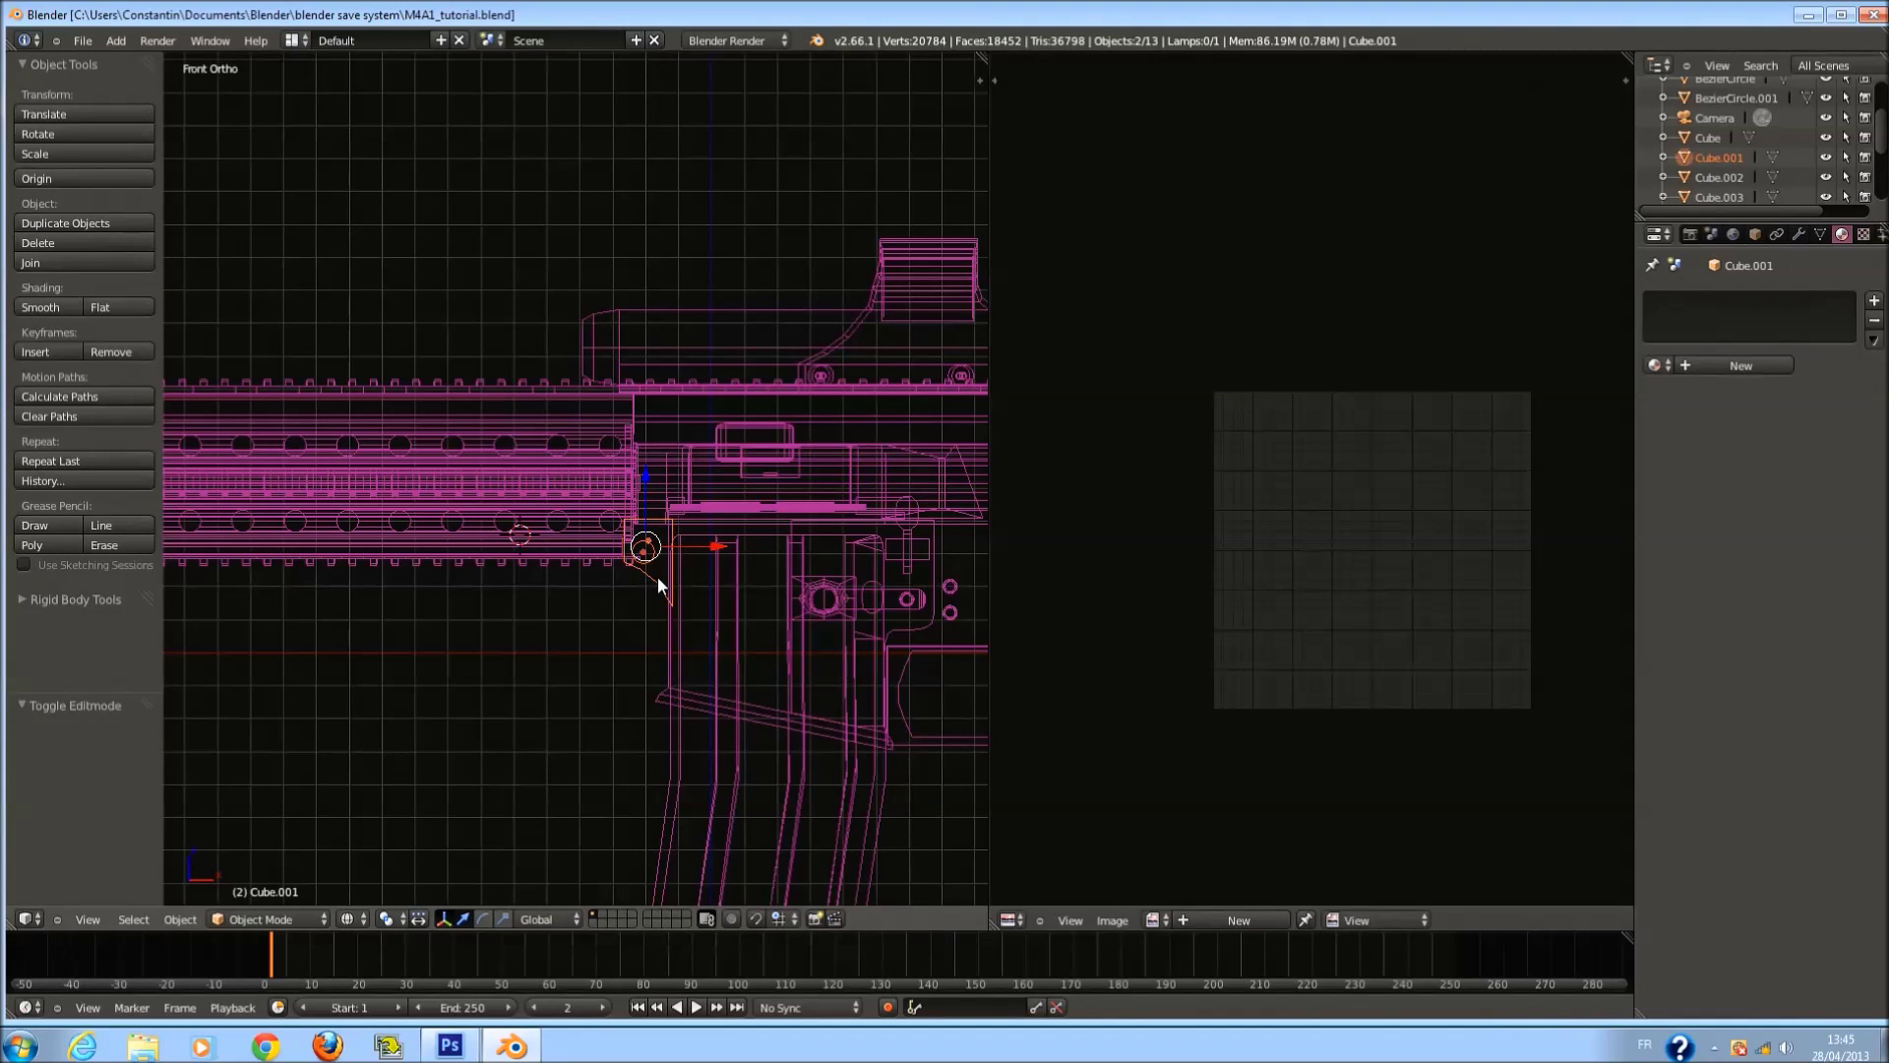
key("Tab")
key("a")
key("a")
key("u")
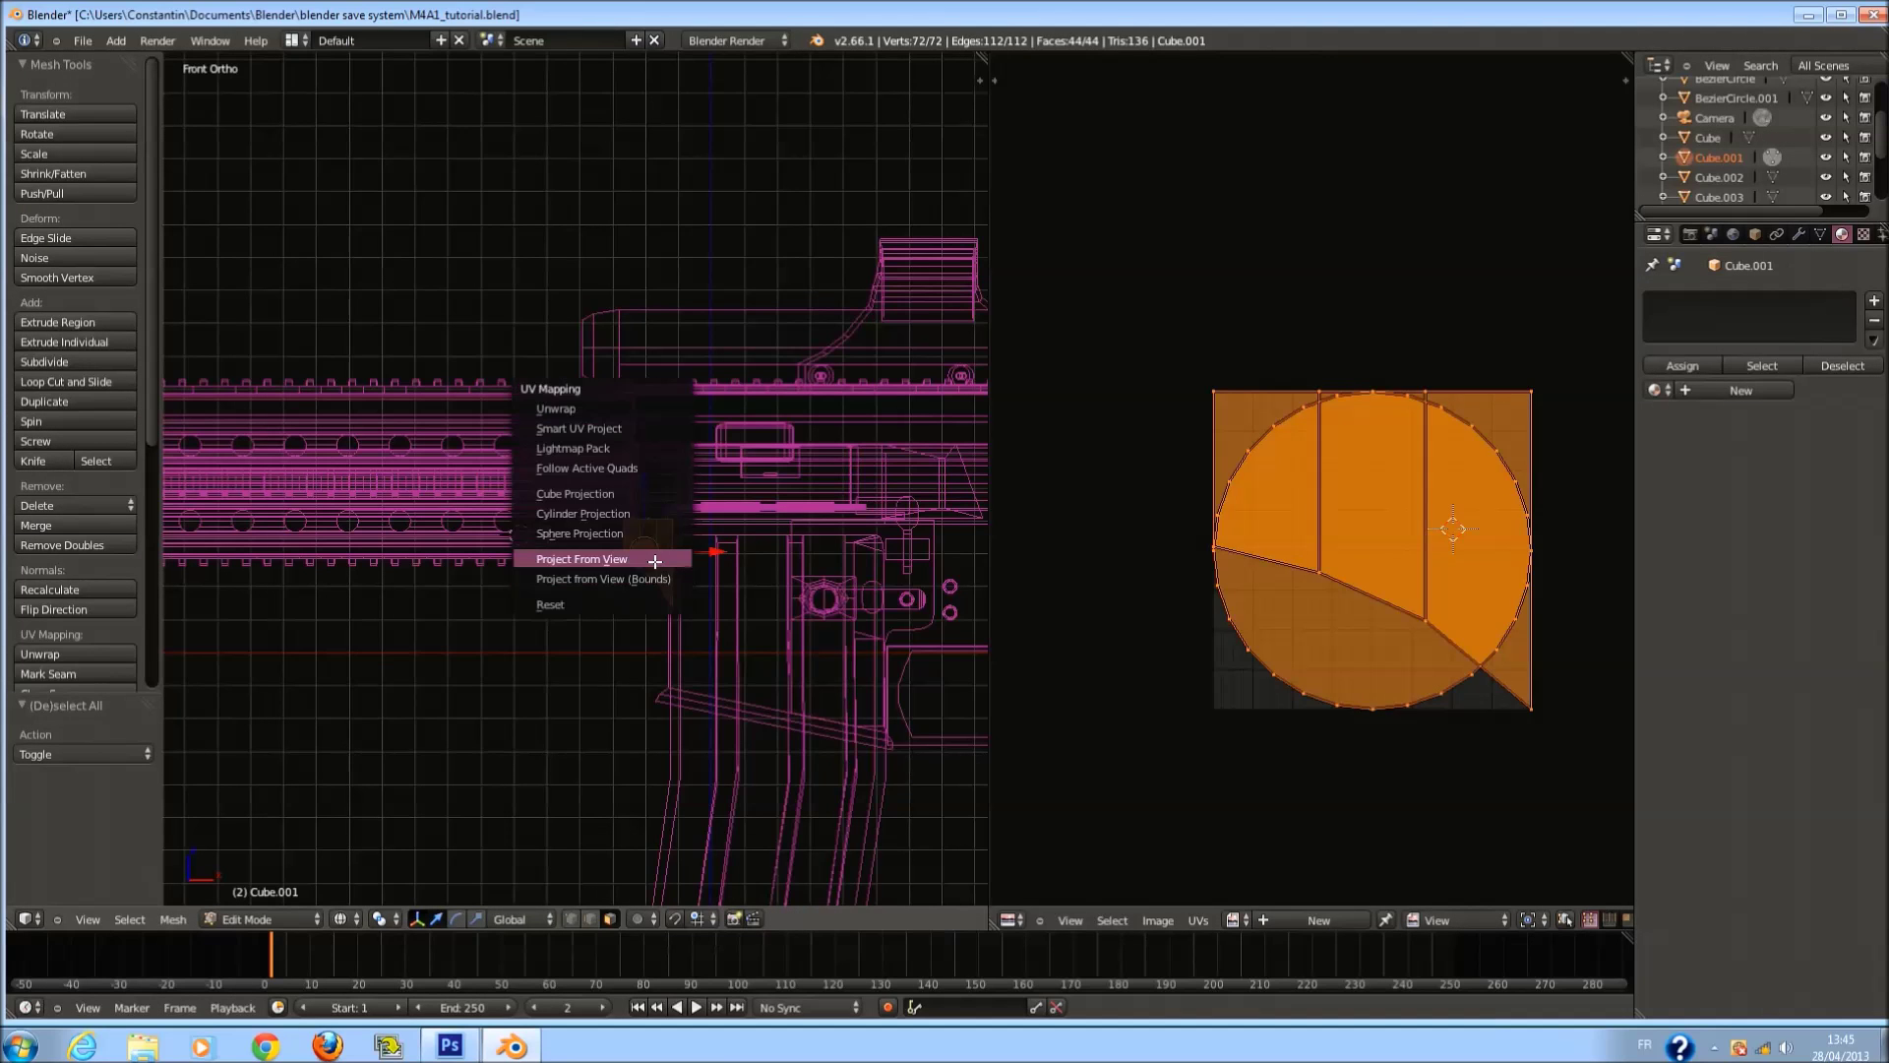
left_click(656, 559)
Move the bracket island outside the UV square and join the bracket to the main rifle mesh.
scroll(1285, 619, "up", 2)
key("g")
left_click(1035, 581)
key("Tab")
scroll(575, 584, "down", 1)
right_click(610, 551, "shift")
key("ctrl+j")
left_click(612, 559)
key("Tab")
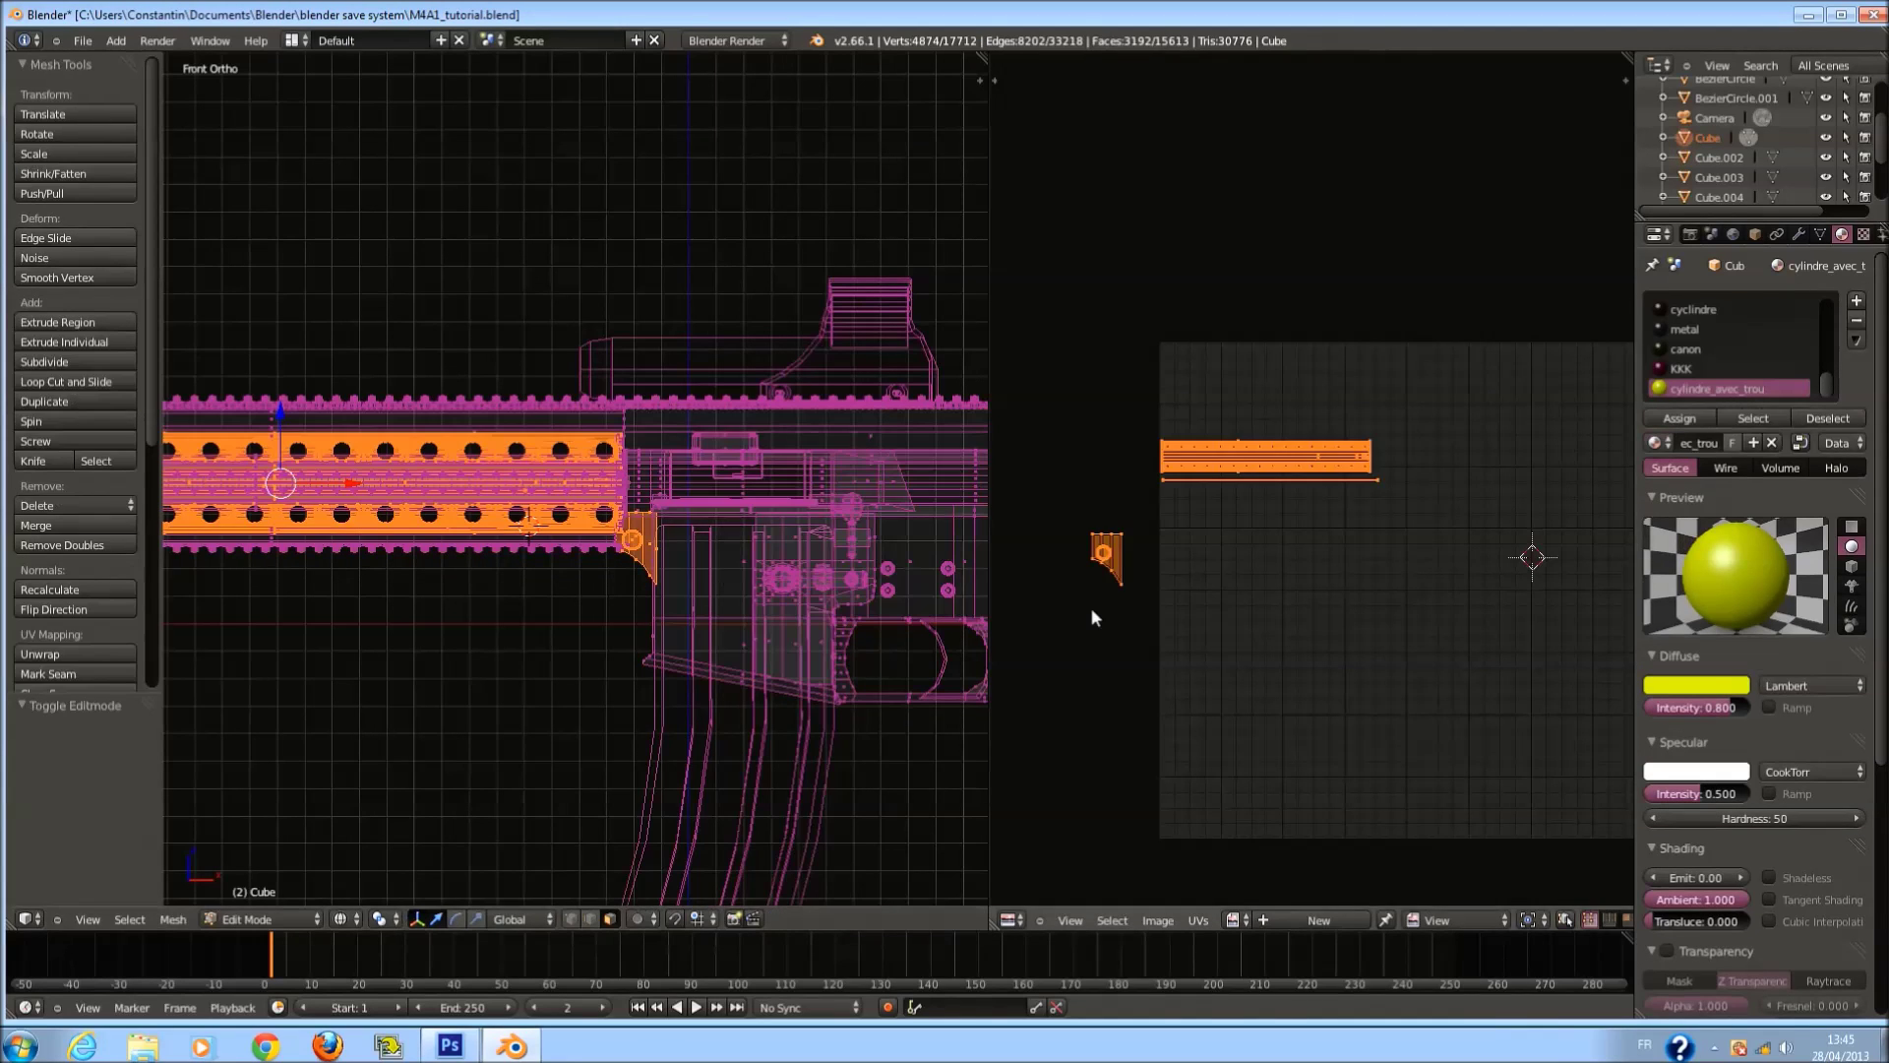
Show all islands of the joined mesh, select only the bracket island and scale it to 0.858.
key("a")
key("a")
key("a")
key("a")
key("a")
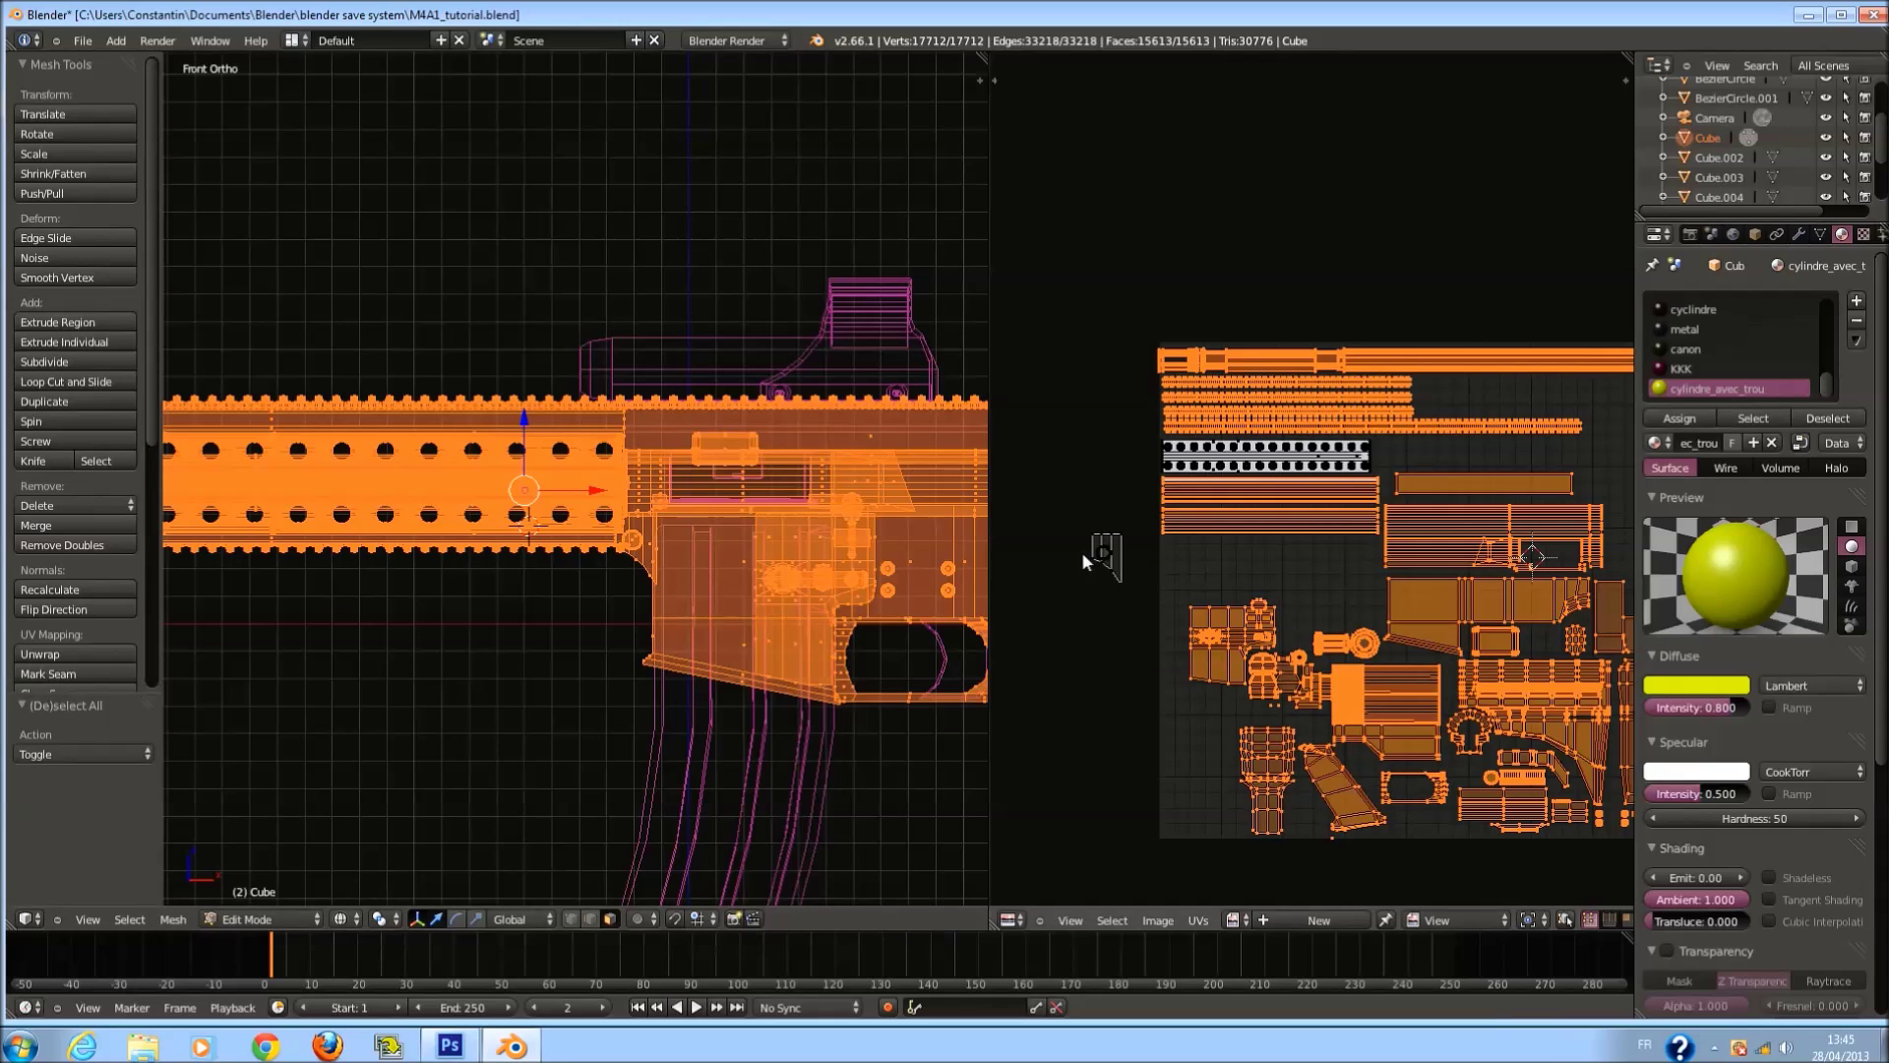
key("a")
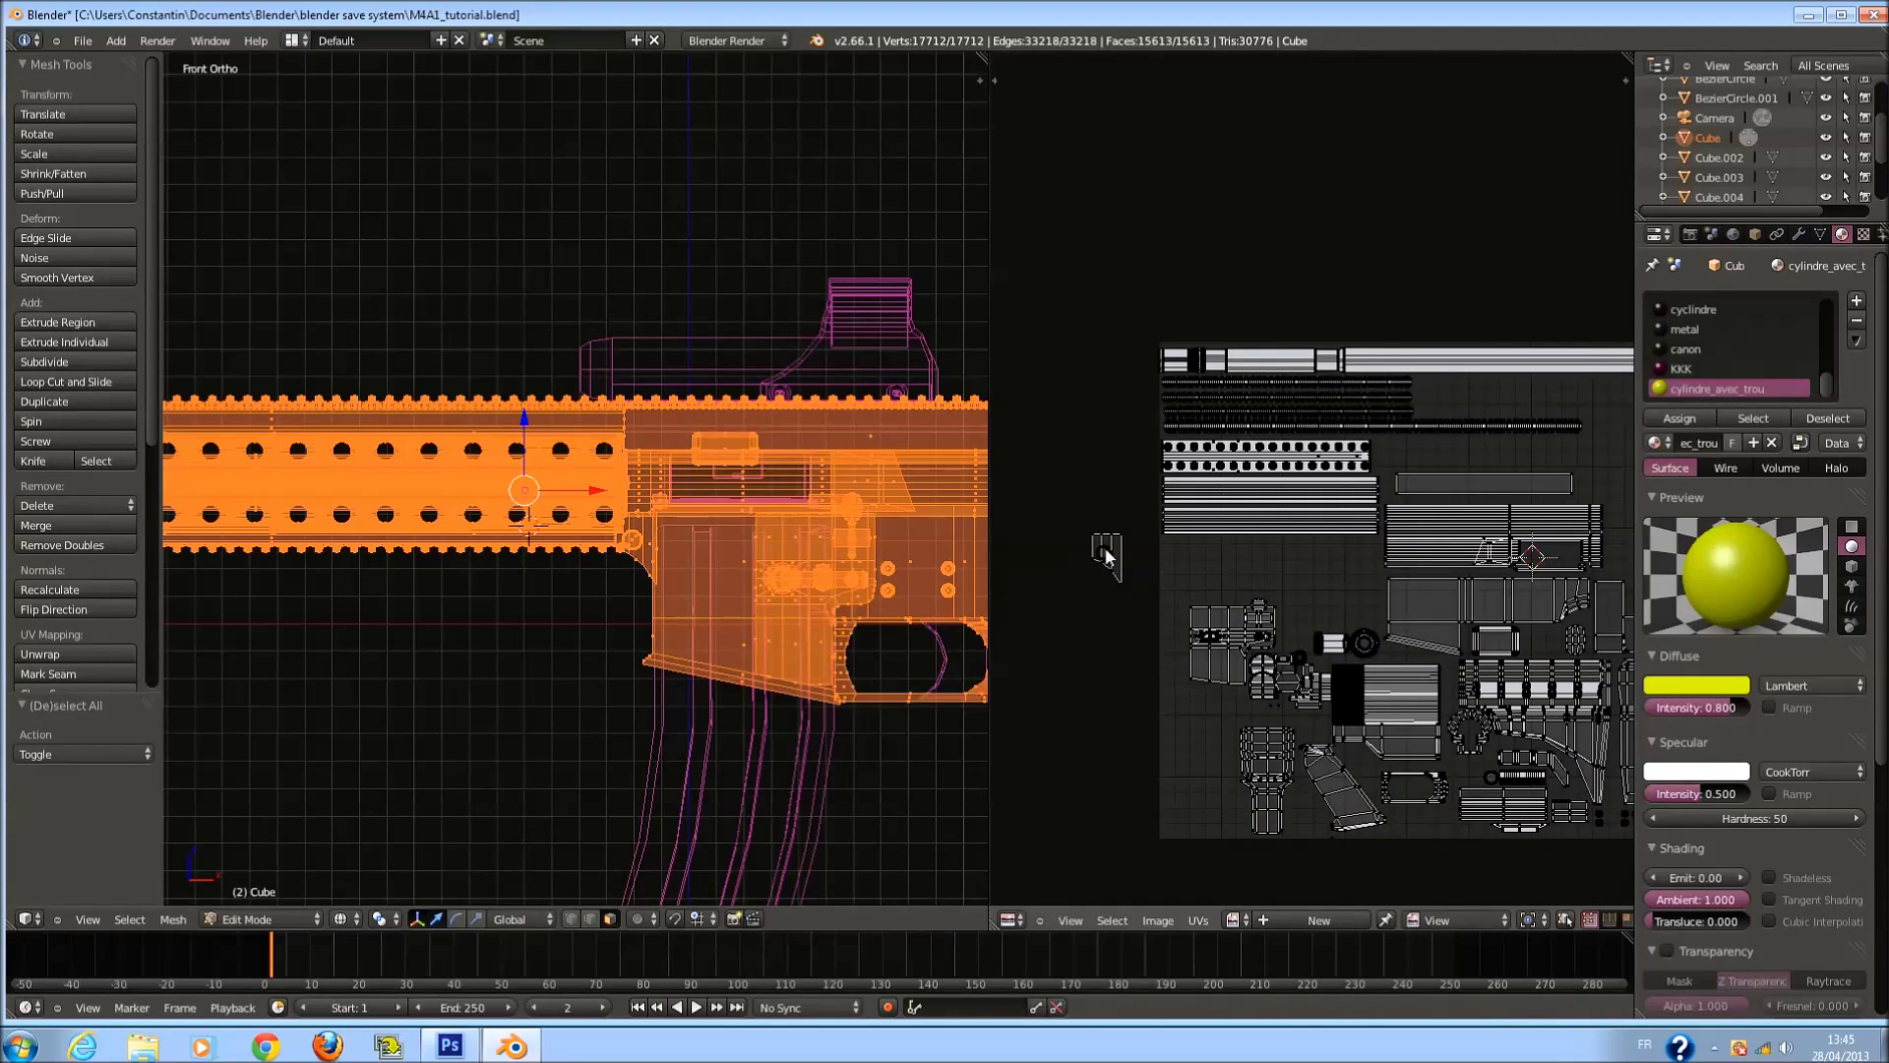
key("v")
key("Escape")
scroll(1102, 556, "up", 1)
key("c")
left_click(1021, 590)
key("Escape")
key("s")
left_click(1282, 608)
scroll(1259, 590, "up", 1)
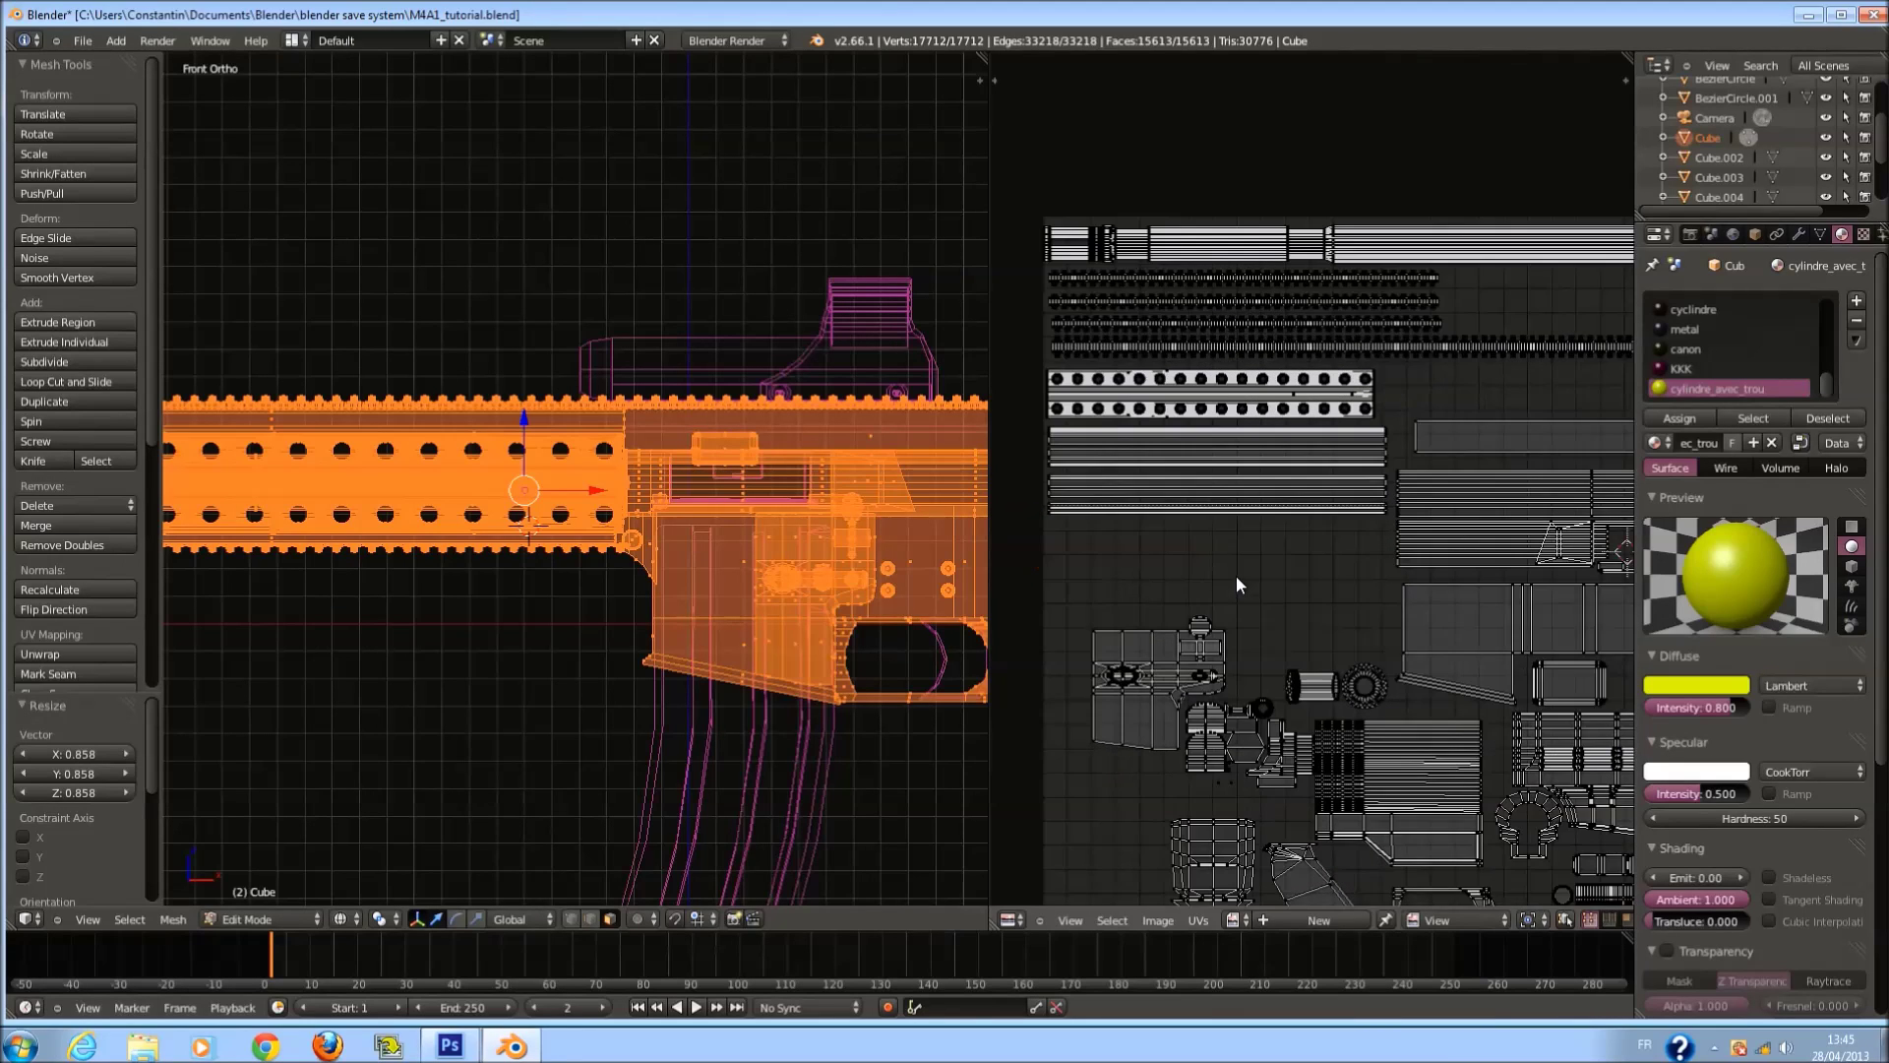
Move the bracket island into the free space beneath the strip islands and resize it to fit.
key("g")
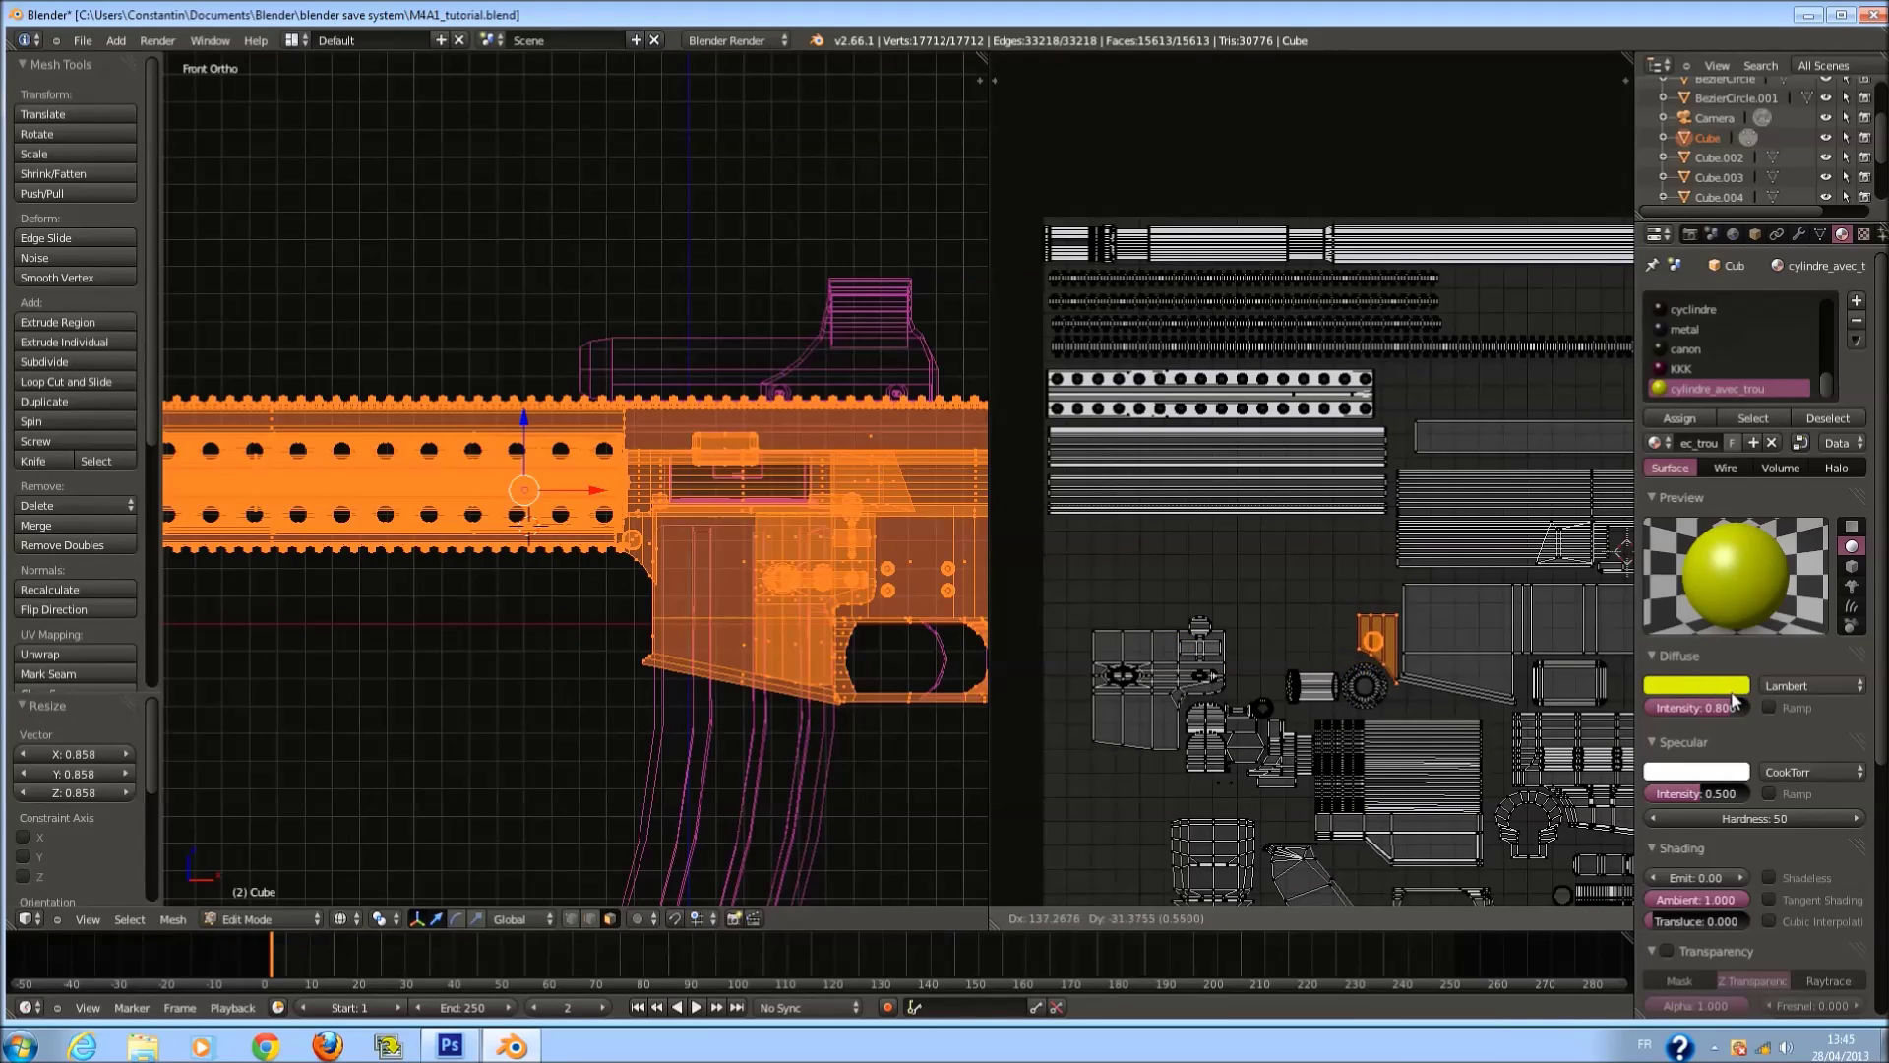
left_click(1728, 688)
key("s")
left_click(1493, 657)
key("g")
left_click(1496, 661)
Select the bracket and pin on the rifle and assign the base_lower material to them.
key("Tab")
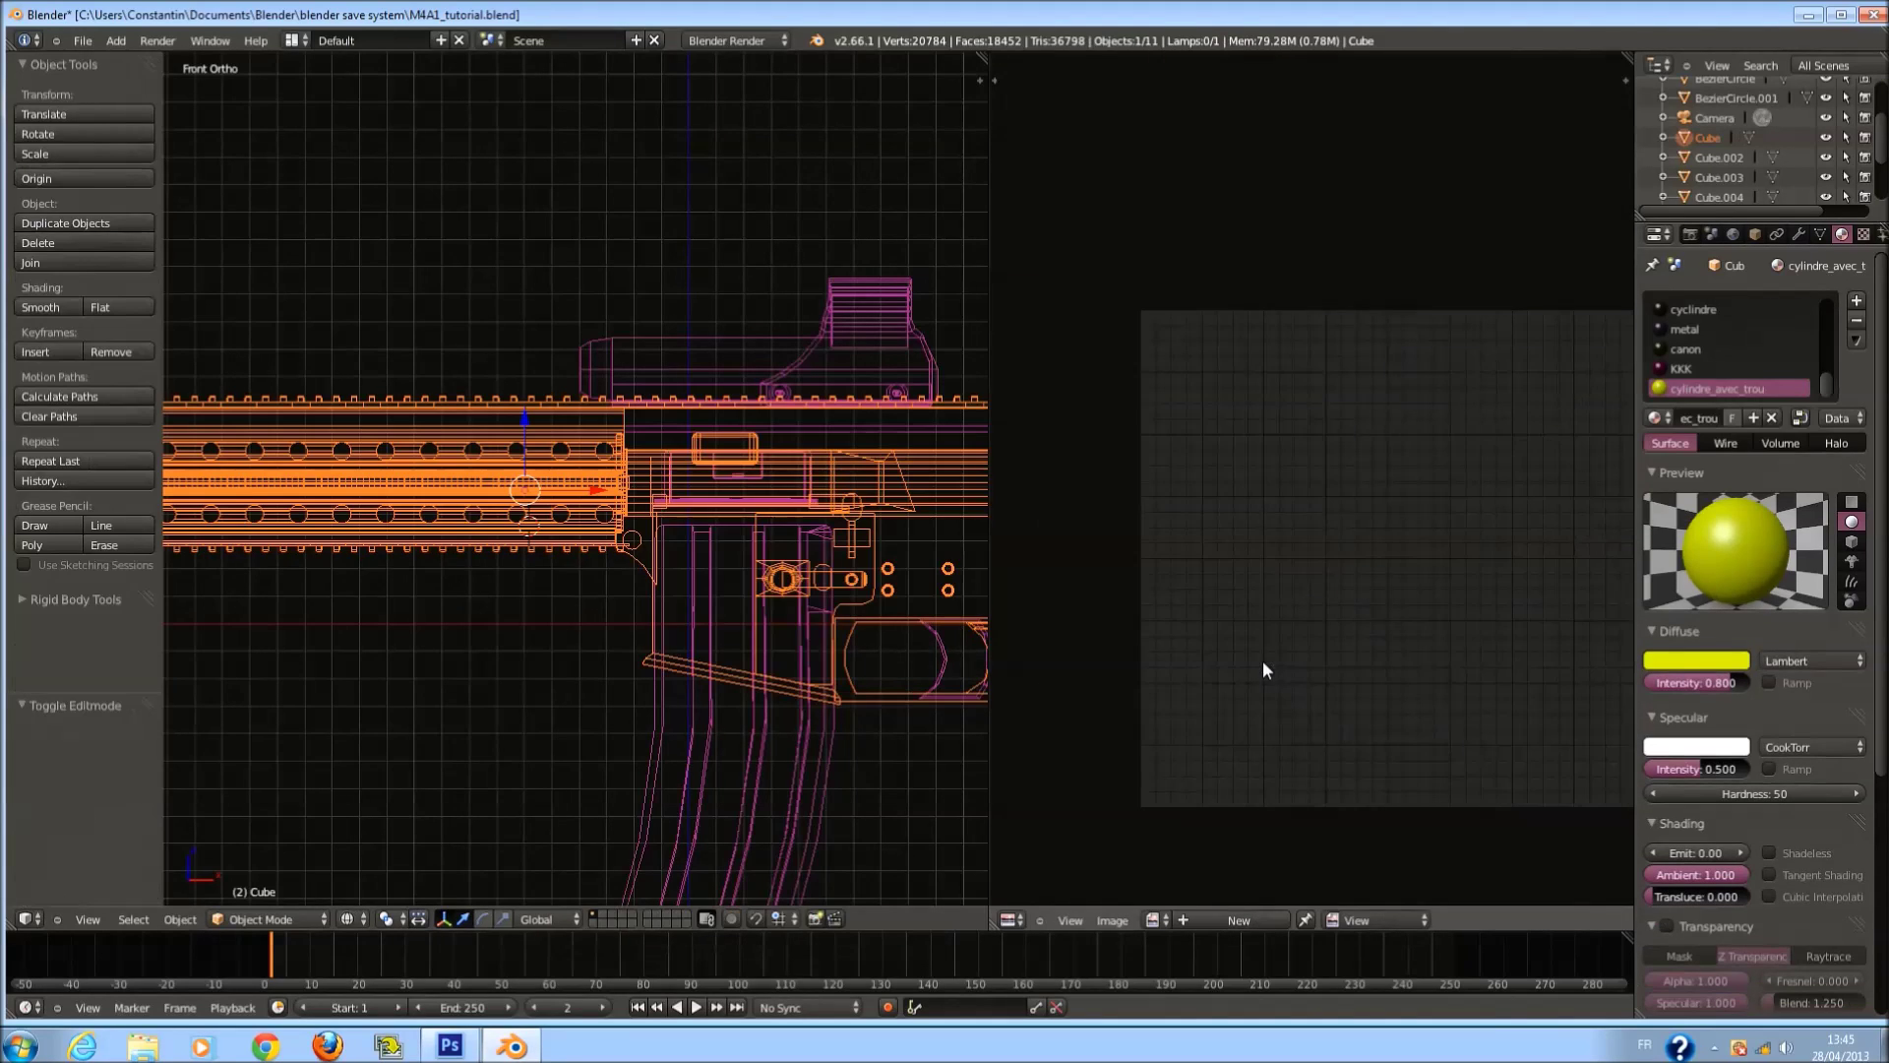
key("Tab")
key("z")
scroll(679, 595, "up", 1)
right_click(687, 593)
key("z")
right_click(655, 578)
key("l")
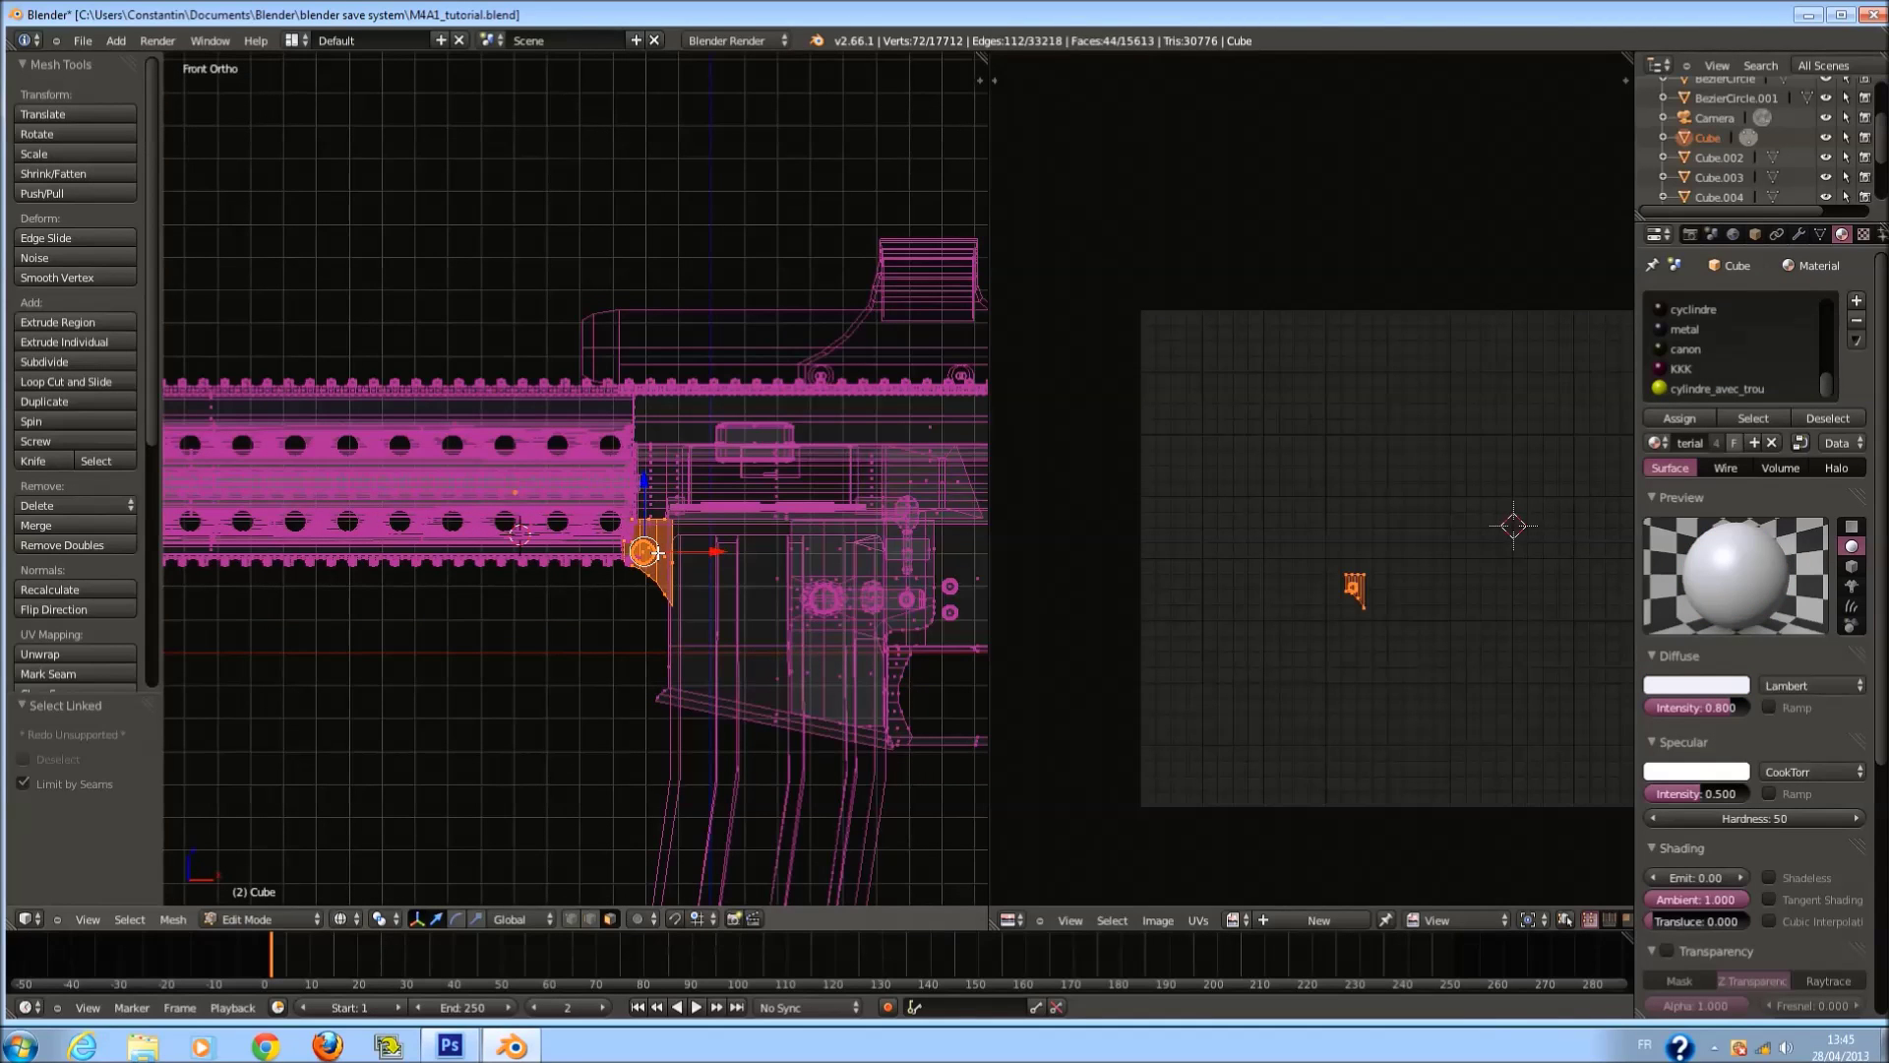
scroll(1709, 382, "up", 4)
left_click(1698, 309)
left_click(1680, 419)
Return to Object Mode with solid shading and save the file over the existing one.
key("Tab")
key("z")
scroll(608, 574, "down", 3)
key("ctrl+s")
left_click(610, 579)
Select the barrel collar and the adjoining ring at the handguard's front end as linked geometry.
middle_click_drag(521, 546, 627, 579)
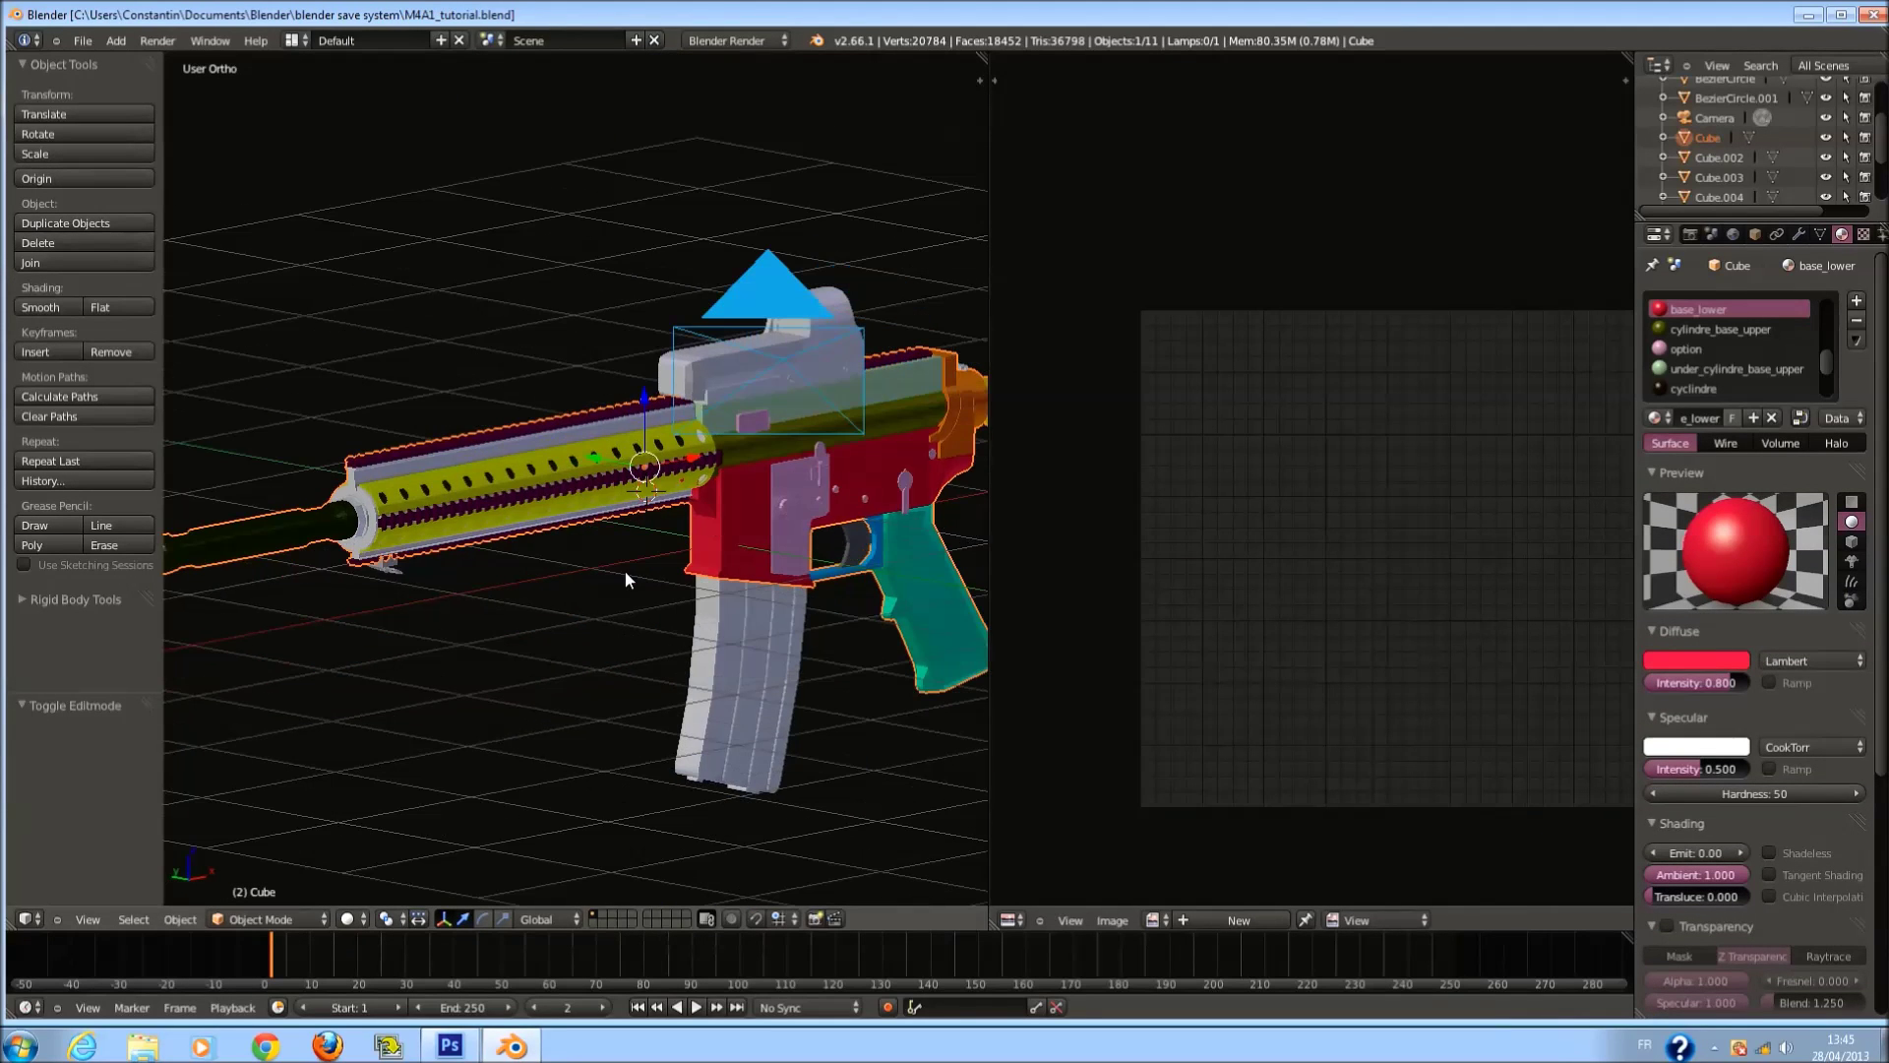
key("KP_1")
key("Tab")
scroll(650, 424, "up", 5)
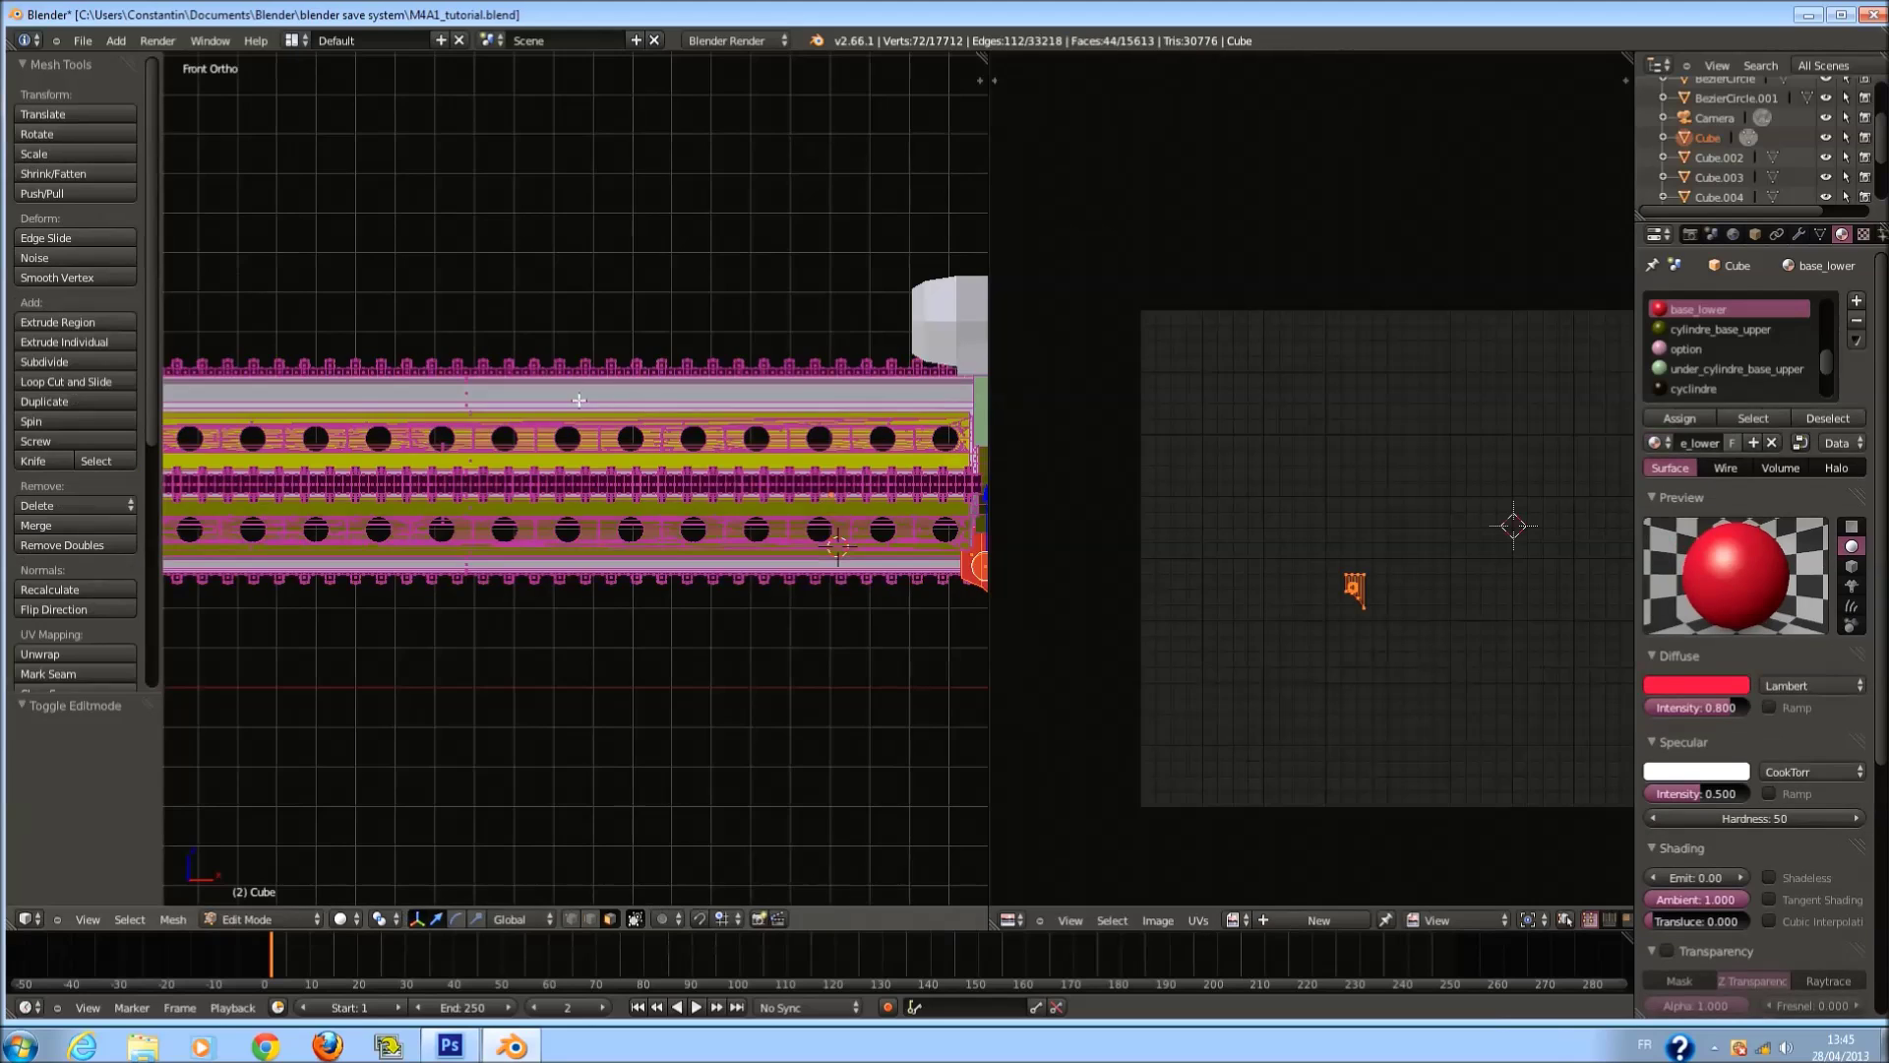
scroll(610, 433, "up", 4, "ctrl")
scroll(497, 481, "up", 2)
key("z")
key("z")
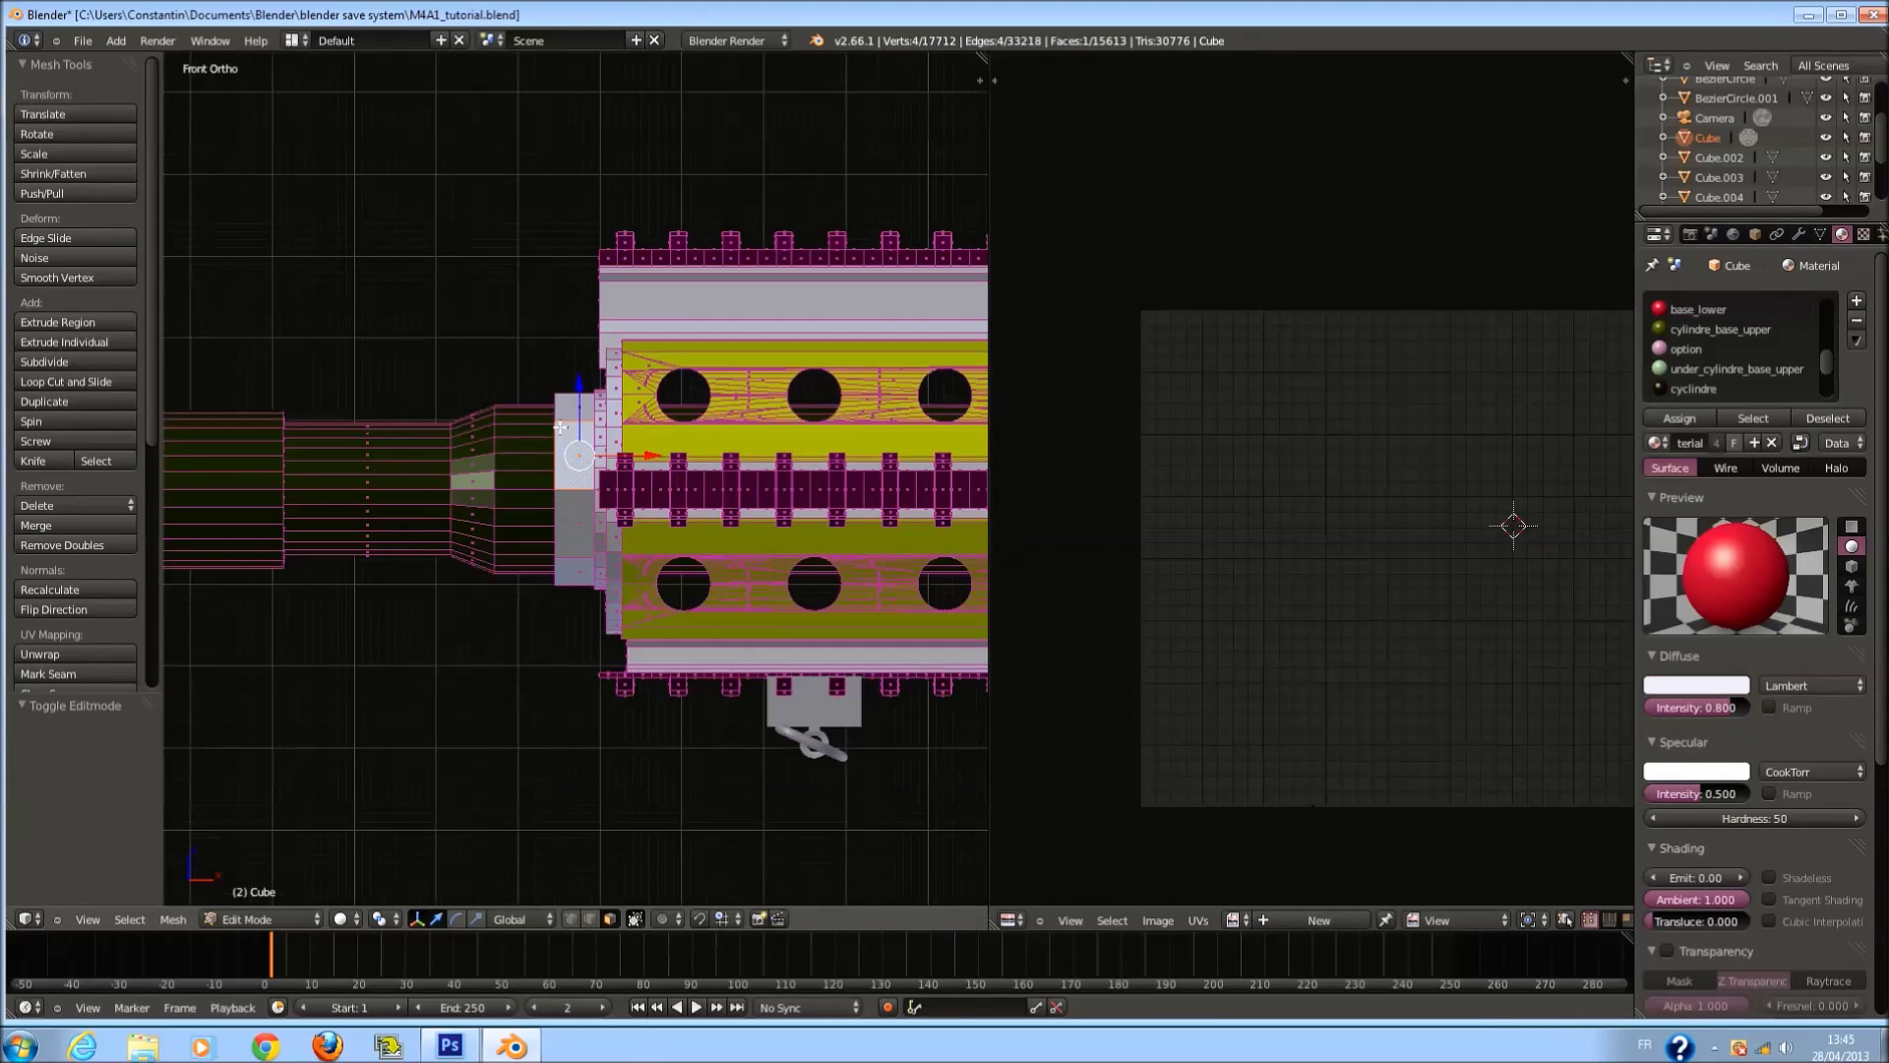
right_click(574, 425)
scroll(573, 425, "up", 2)
key("l")
middle_click_drag(639, 439, 590, 431)
key("l")
Add the ring at the handguard's rear end to the selection.
scroll(590, 432, "down", 5)
scroll(772, 513, "up", 3)
middle_click_drag(788, 510, 631, 488)
scroll(631, 488, "up", 6)
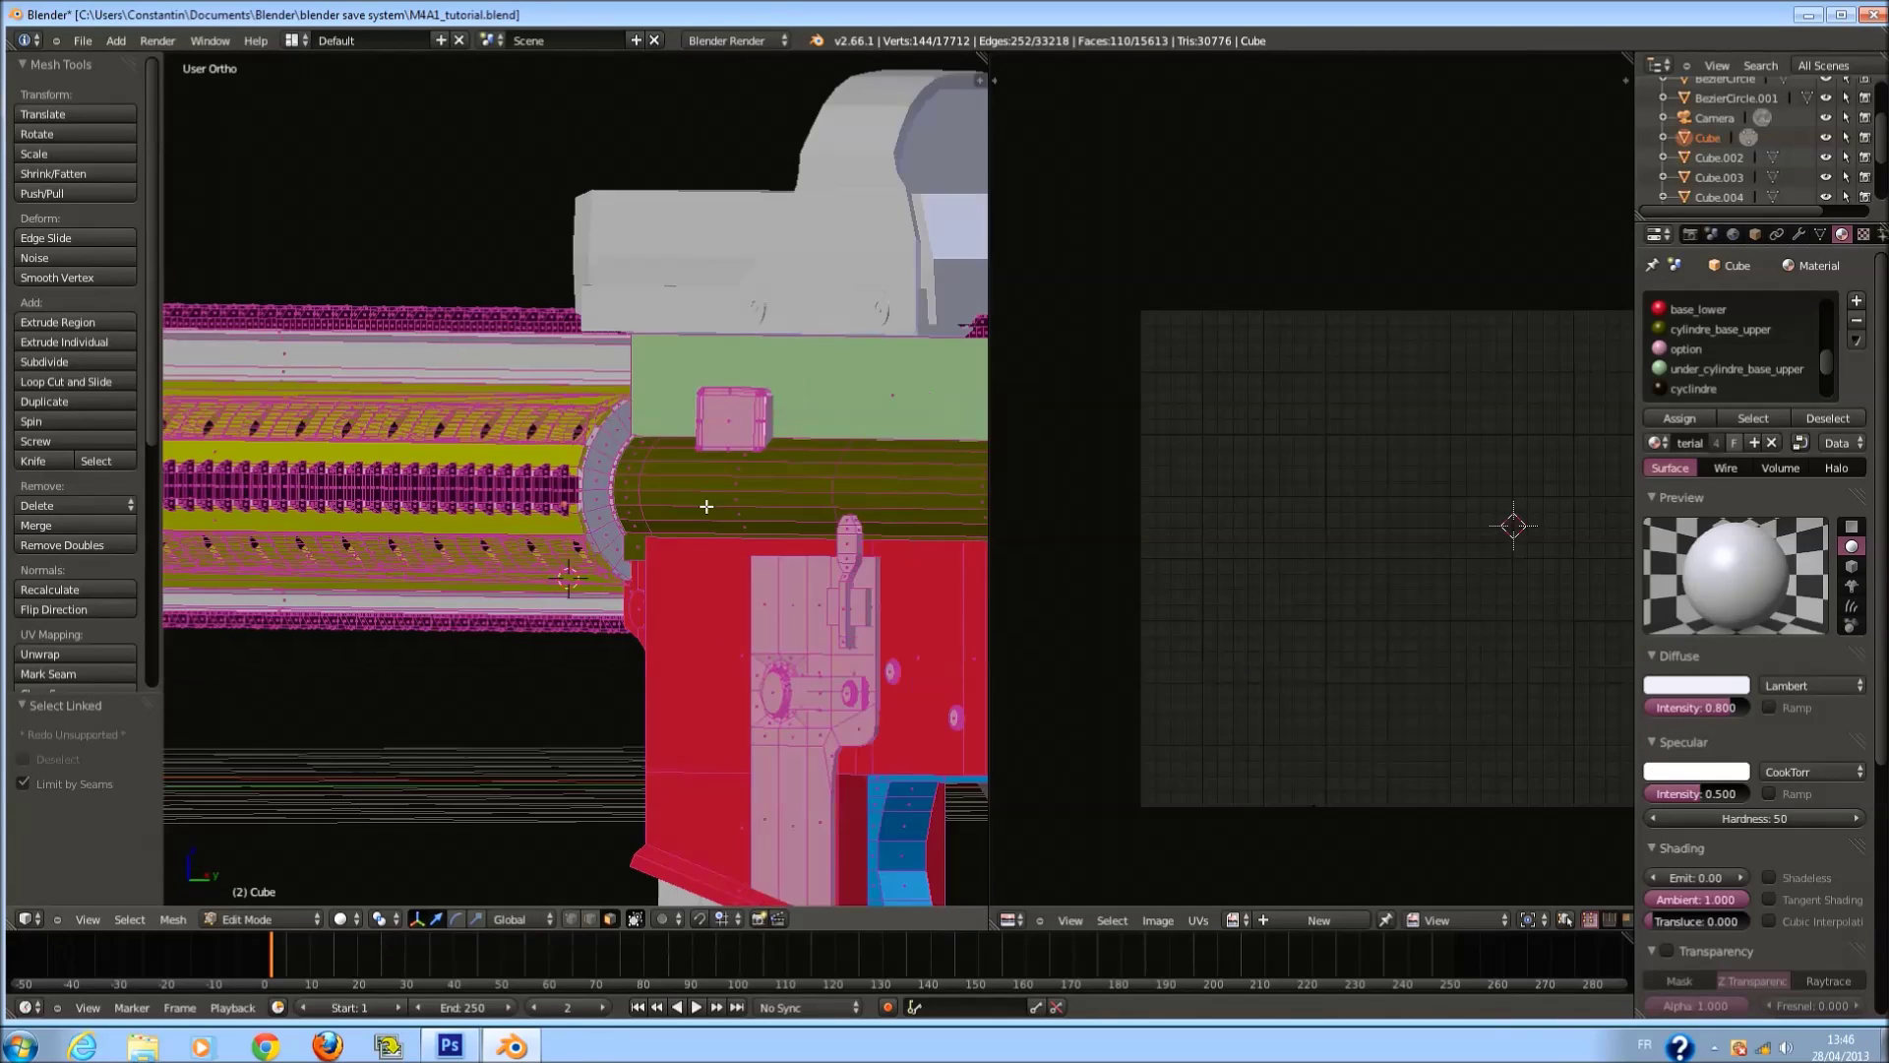
key("l")
middle_click_drag(628, 489, 674, 508)
key("KP_1")
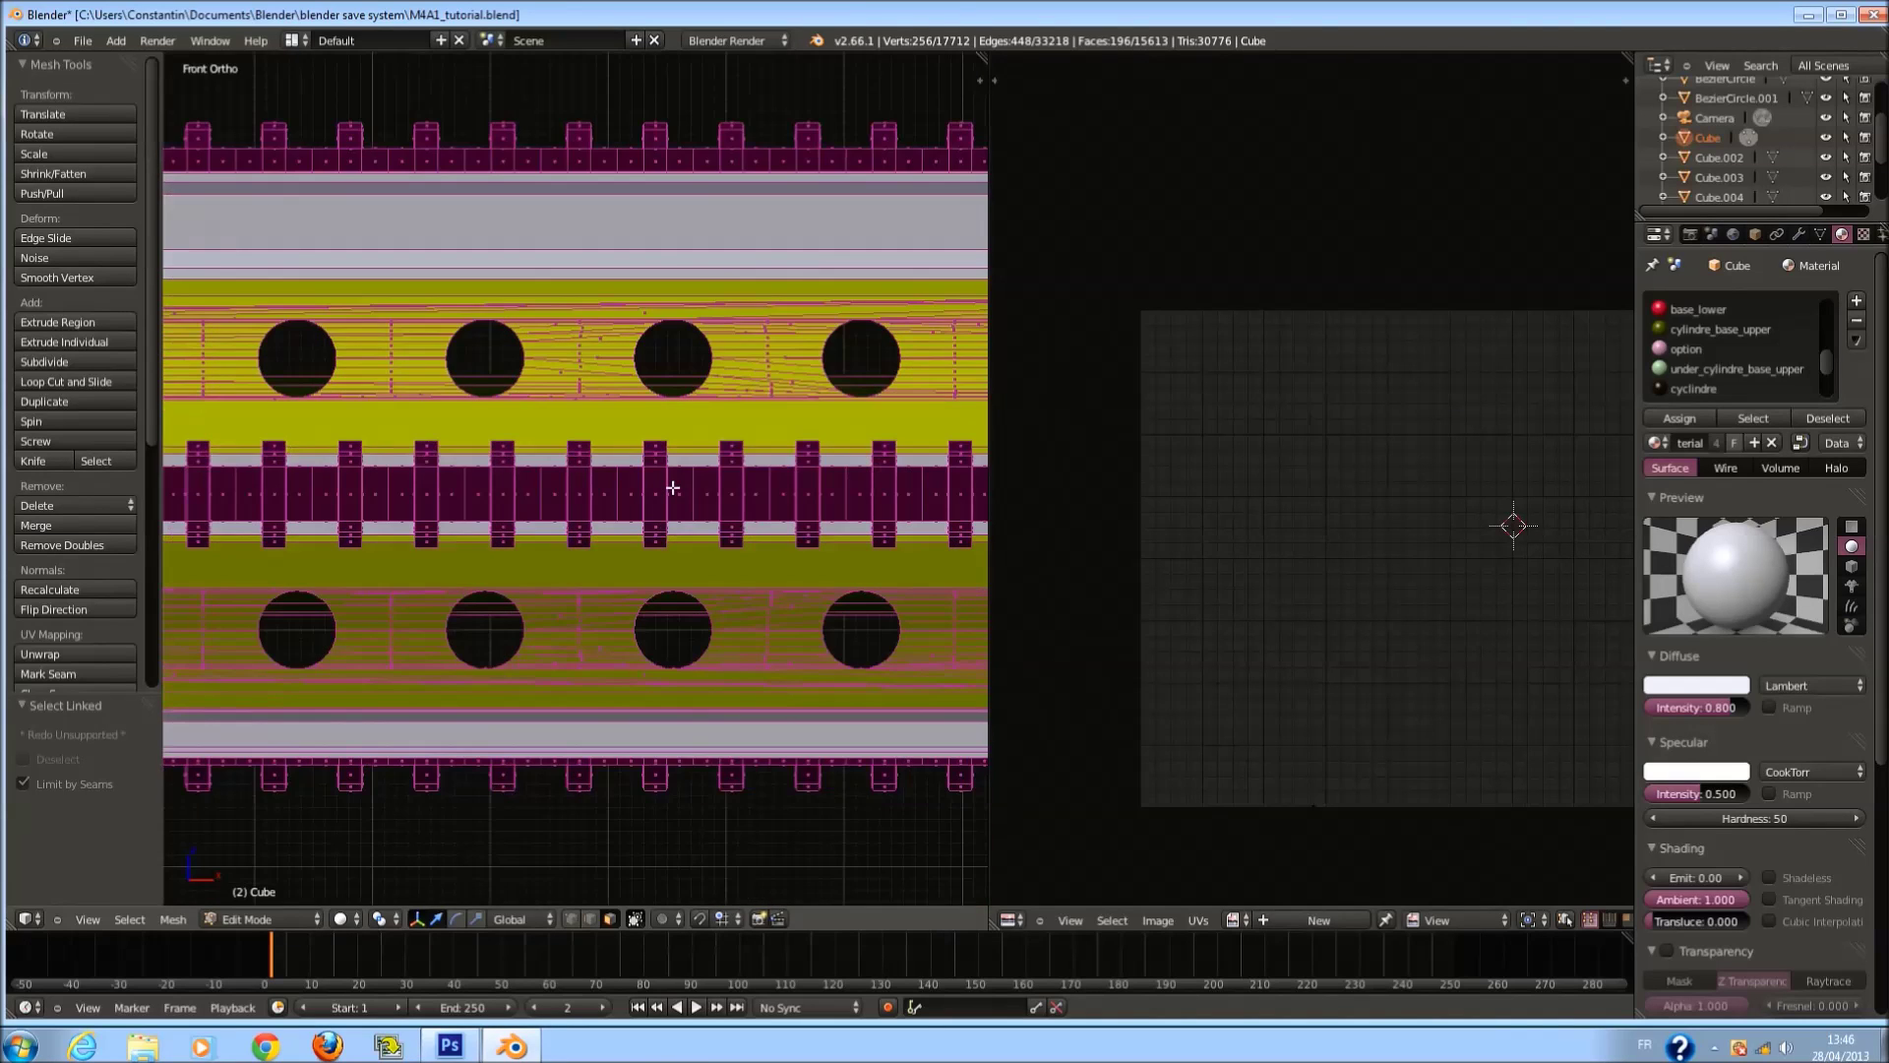
Project the selected rings and collar from the right view and move their islands outside the UV square.
key("KP_3")
scroll(679, 472, "down", 3)
key("u")
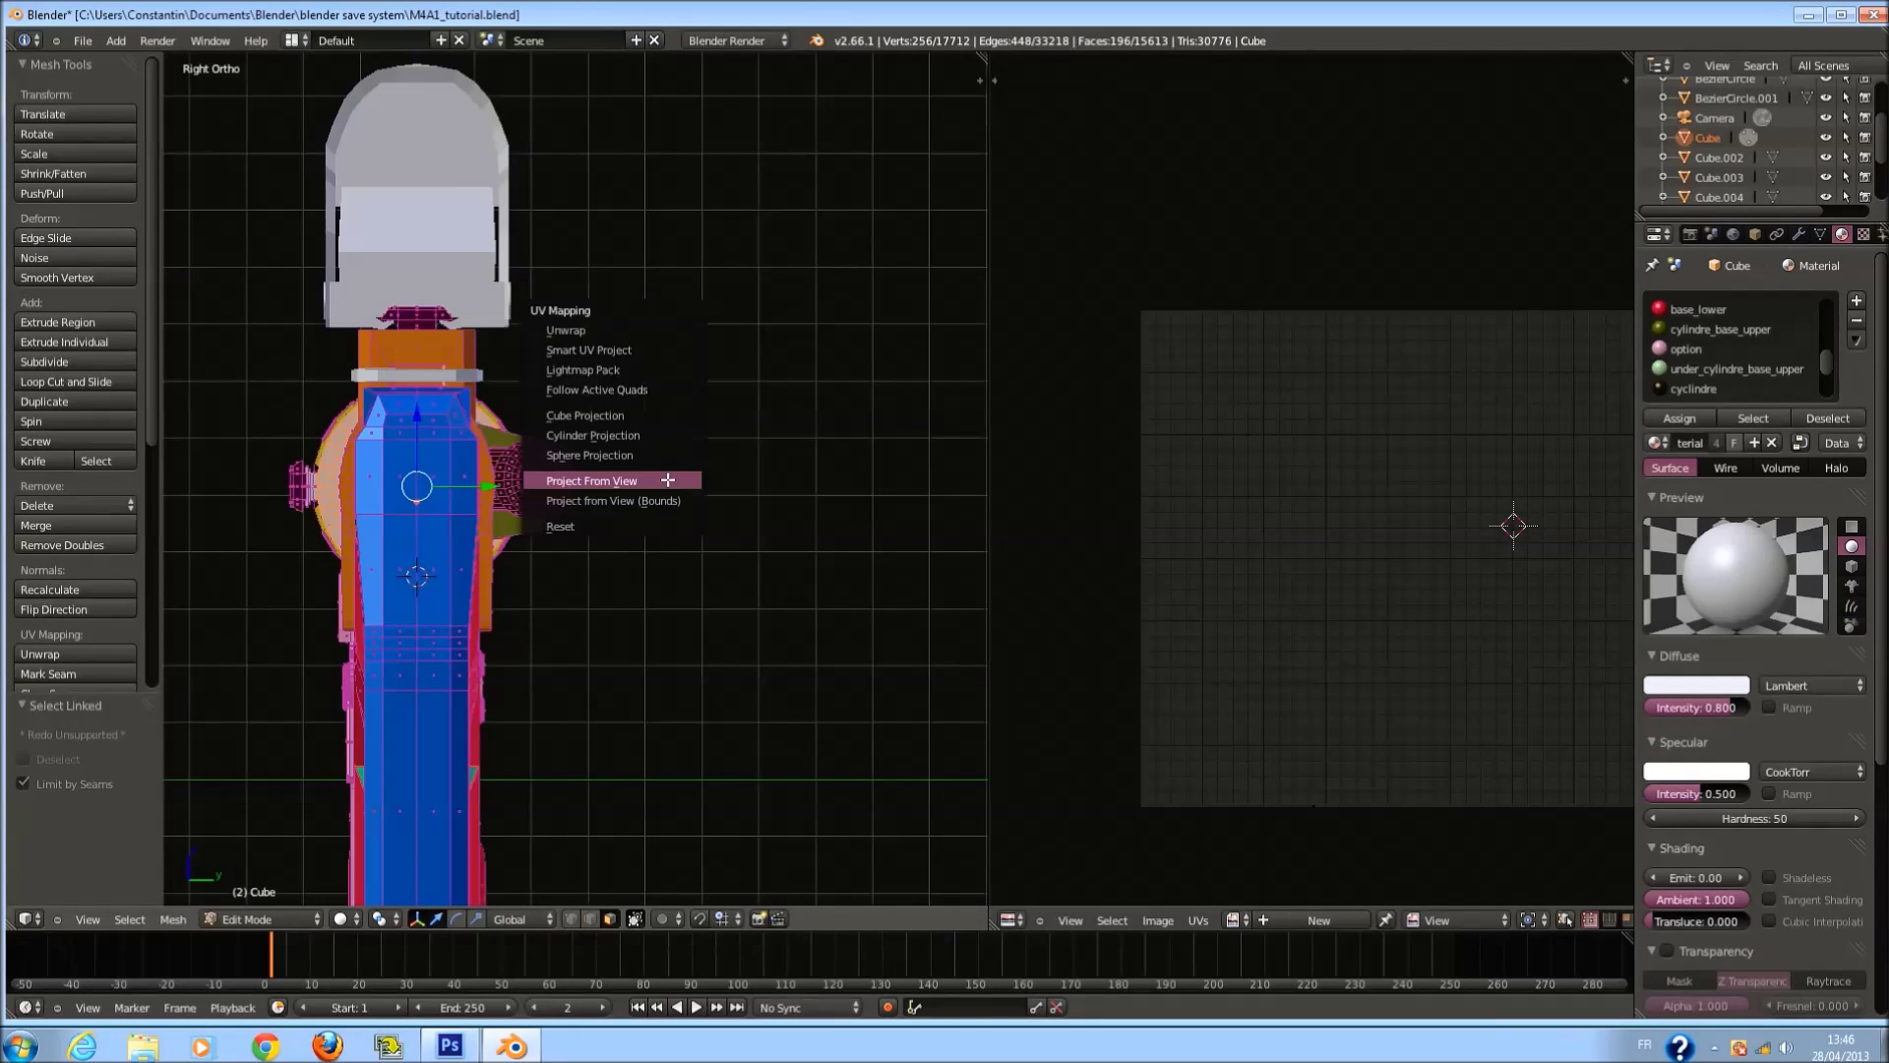
left_click(667, 480)
key("a")
key("a")
key("a")
key("ctrl+z")
key("a")
key("g")
left_click(1112, 648)
Select the whole mesh to show all UVs, then select the circular ring island and scale it to about 0.593.
key("a")
key("a")
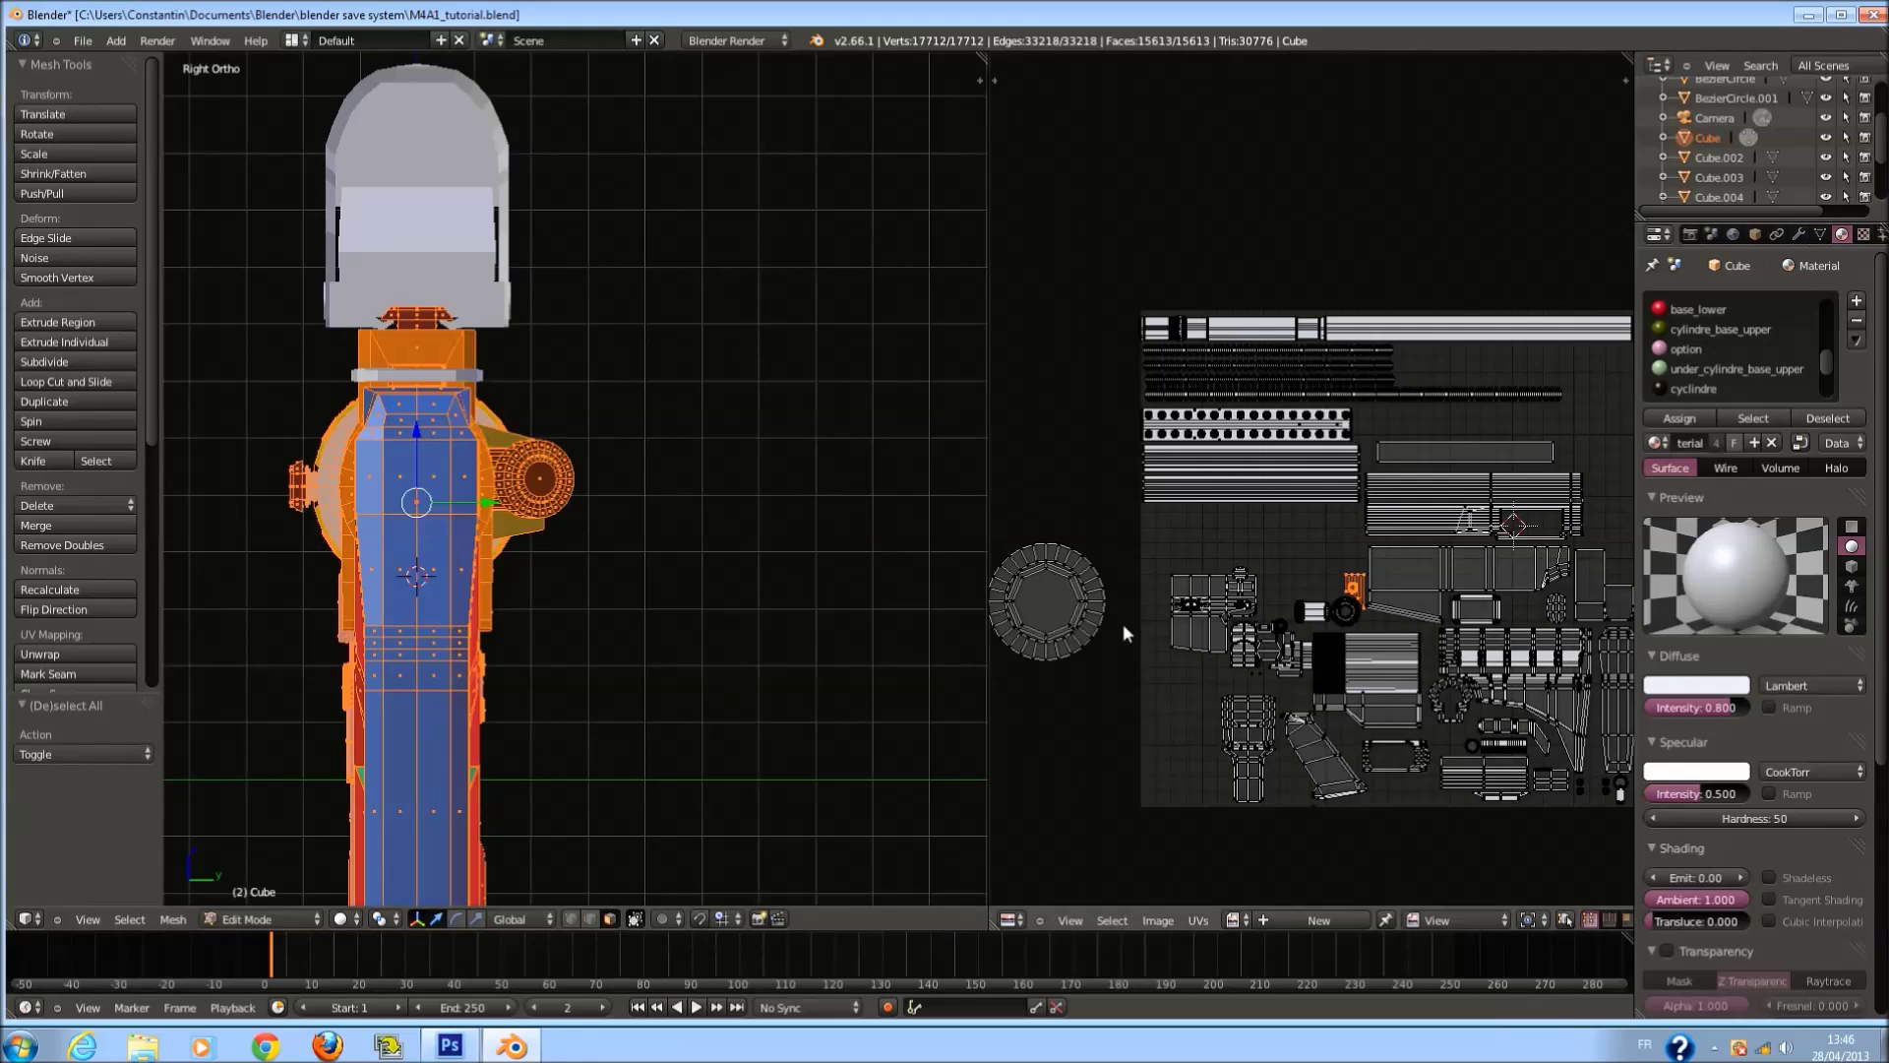
key("a")
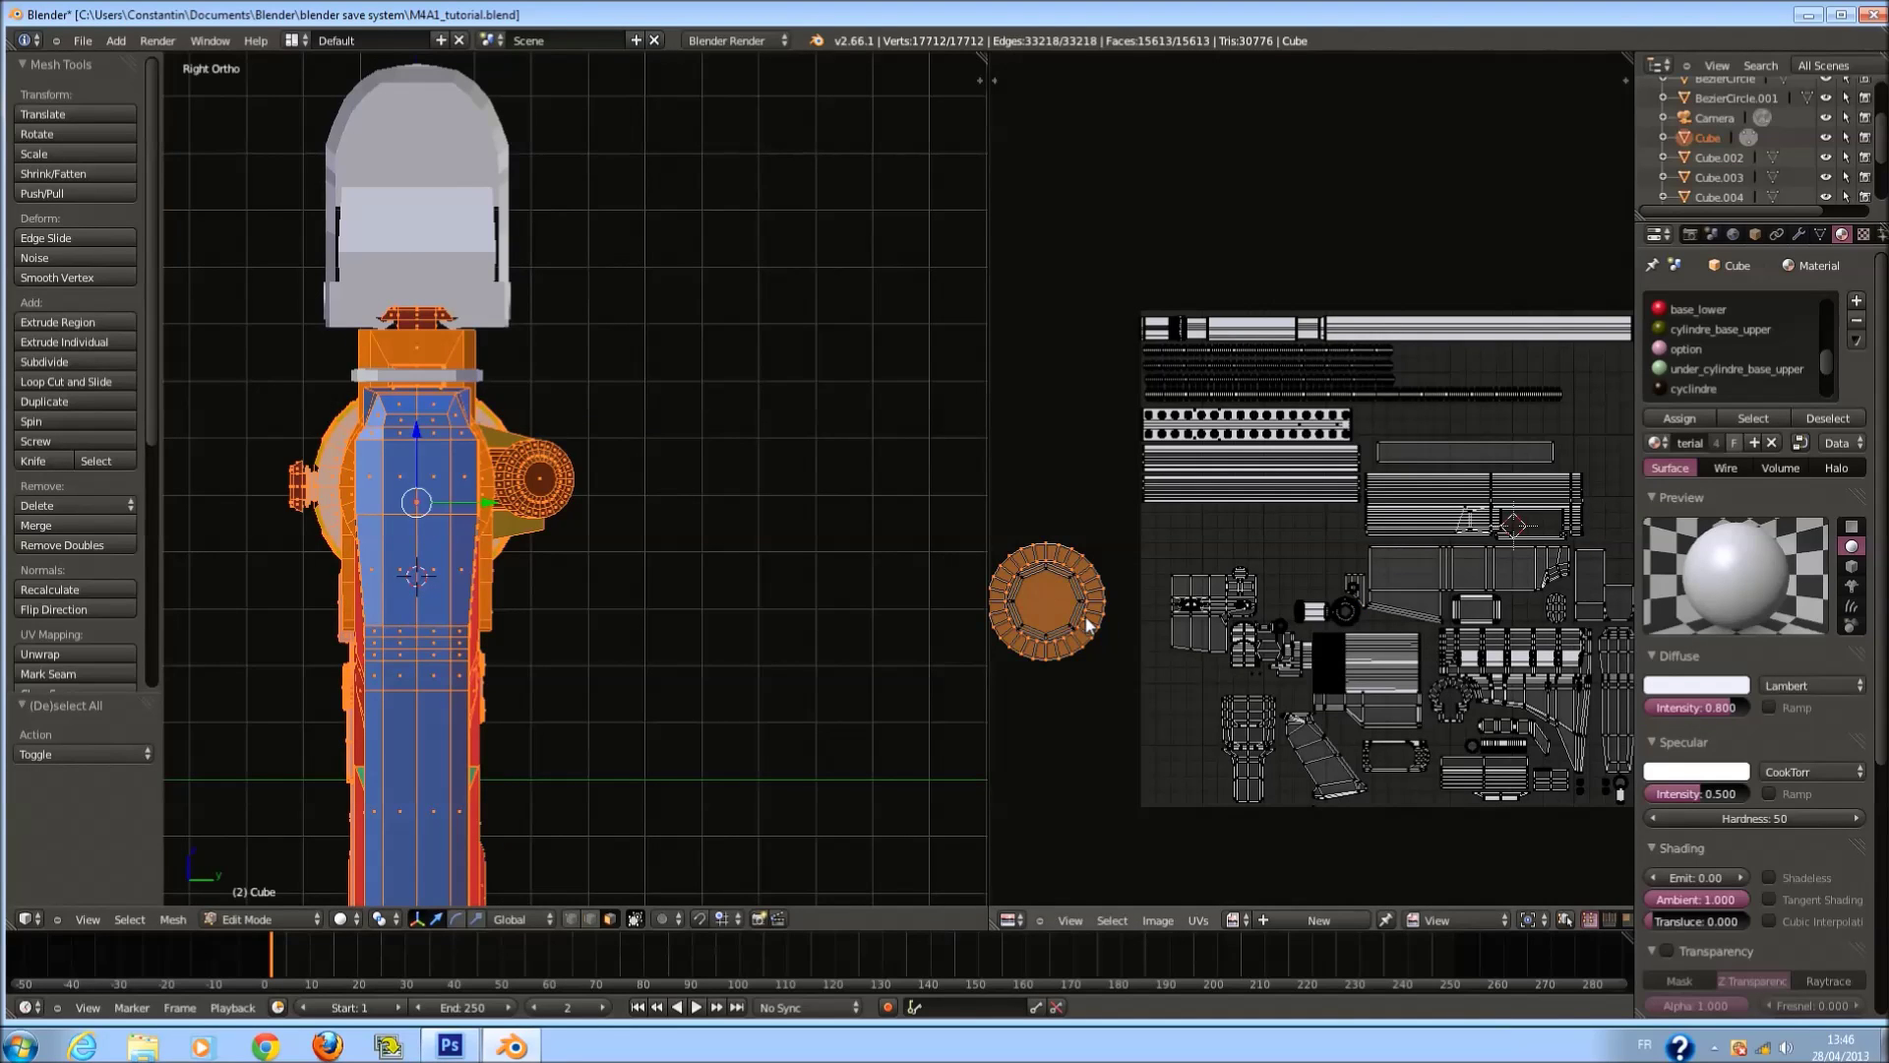
scroll(1089, 624, "down", 2)
key("b")
left_click_drag(1089, 492, 1185, 653)
key("ctrl+s")
scroll(1208, 665, "up", 2)
key("s")
left_click(1232, 645)
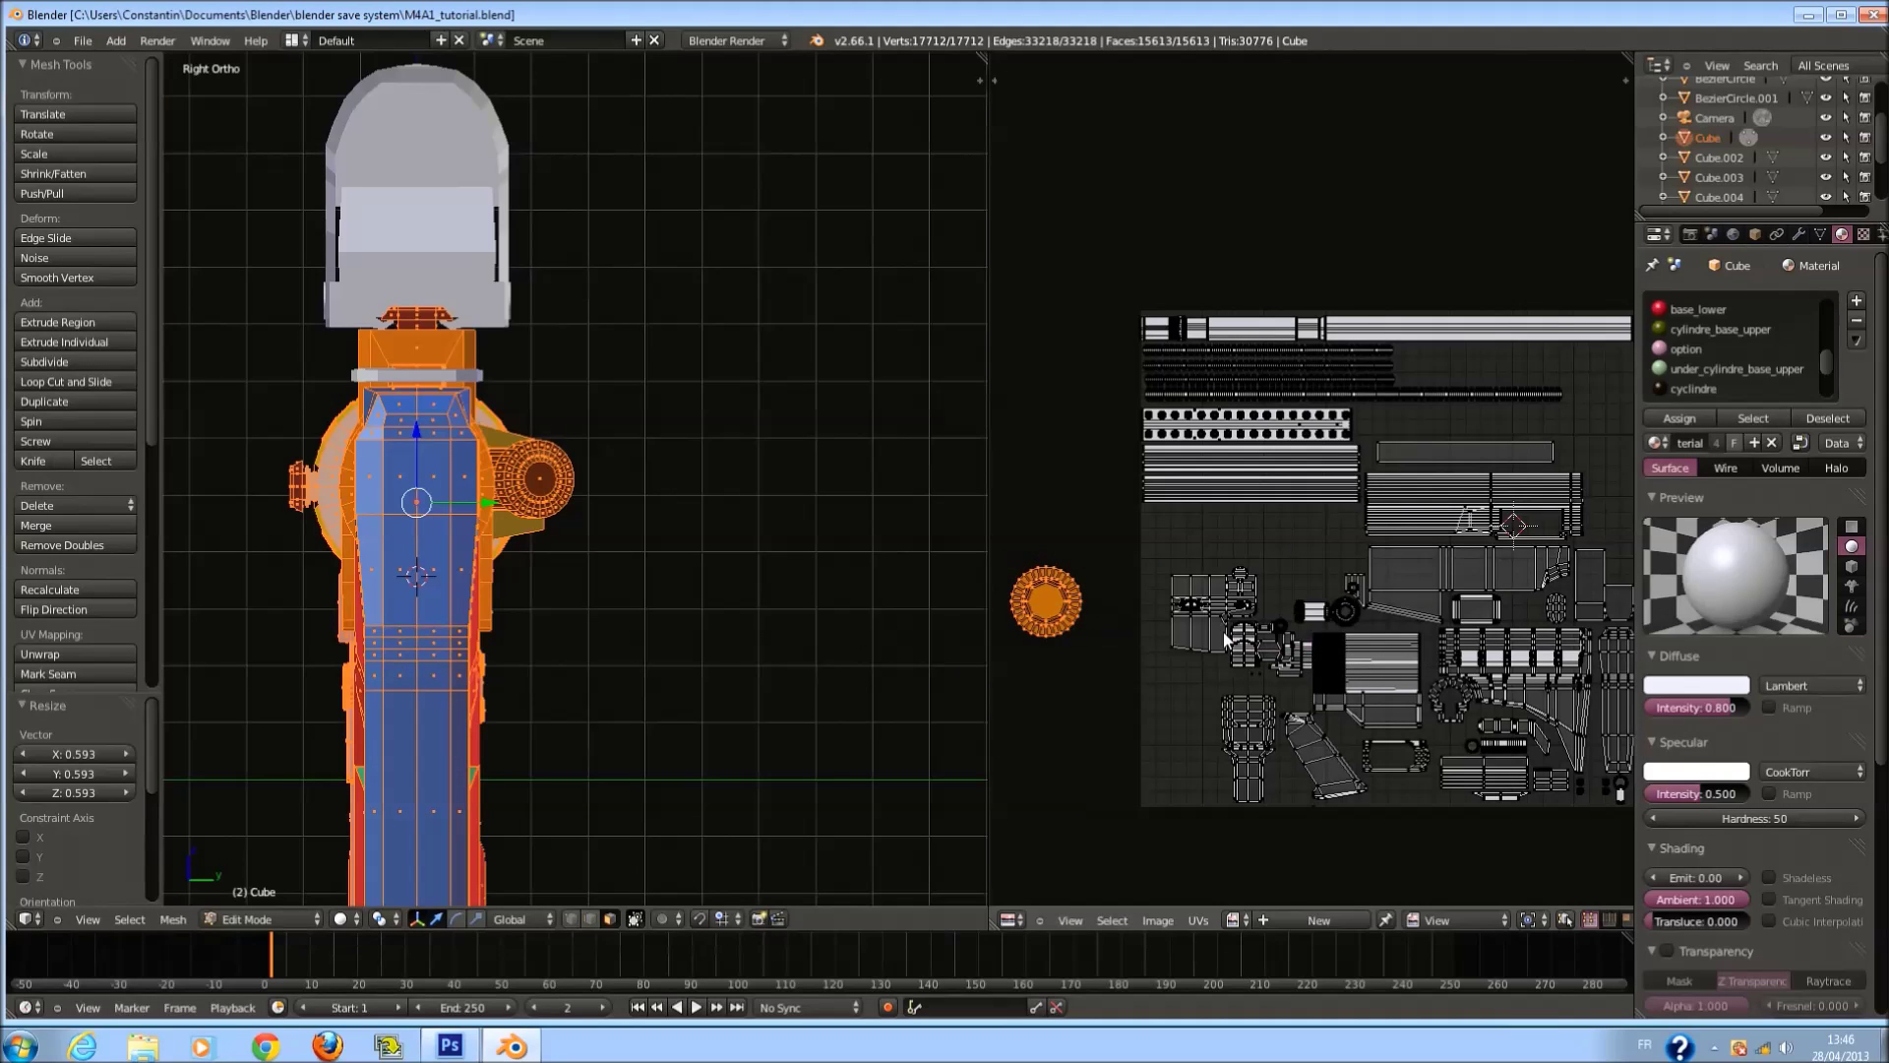
Move the ring island into the free space below the handguard strips inside the UV square and save the file over the existing one.
key("g")
left_click(1478, 589)
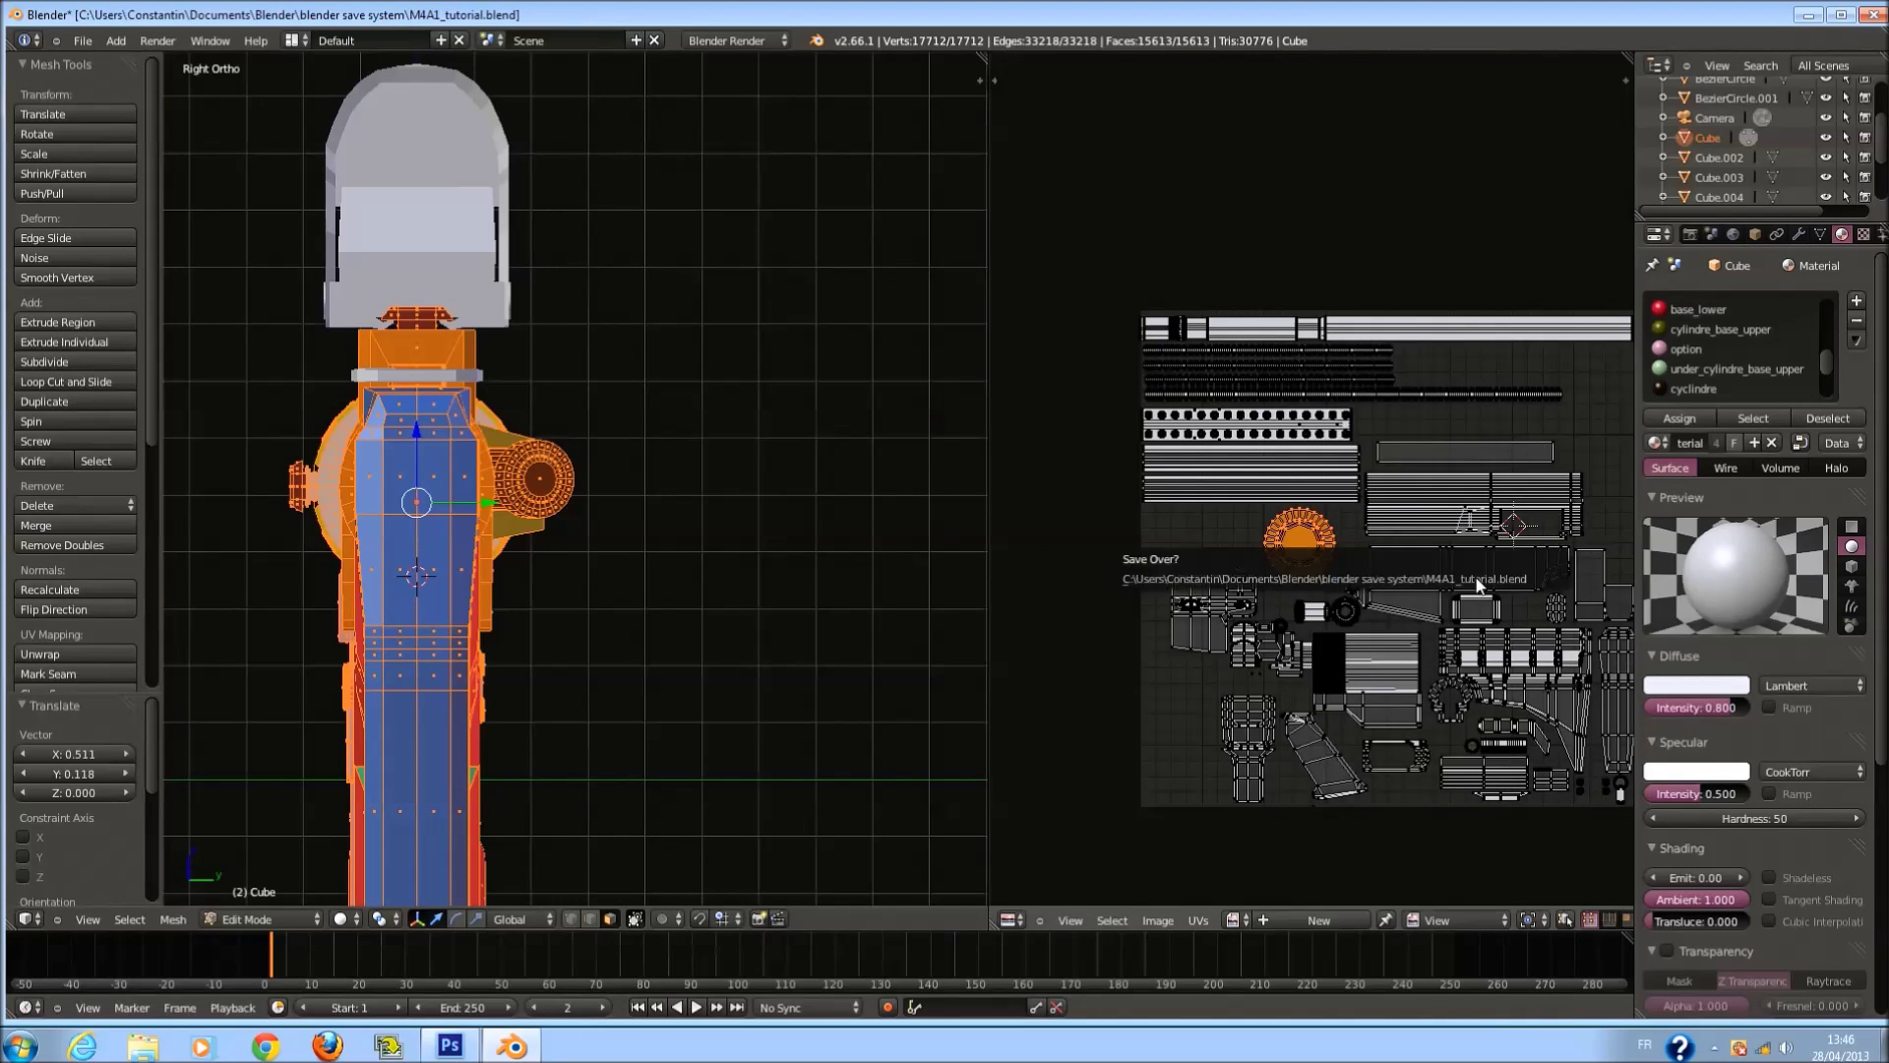
key("a")
key("ctrl+s")
Select the linked geometry of the handguard's front ring and collar, adding the ring at its rear end.
key("KP_1")
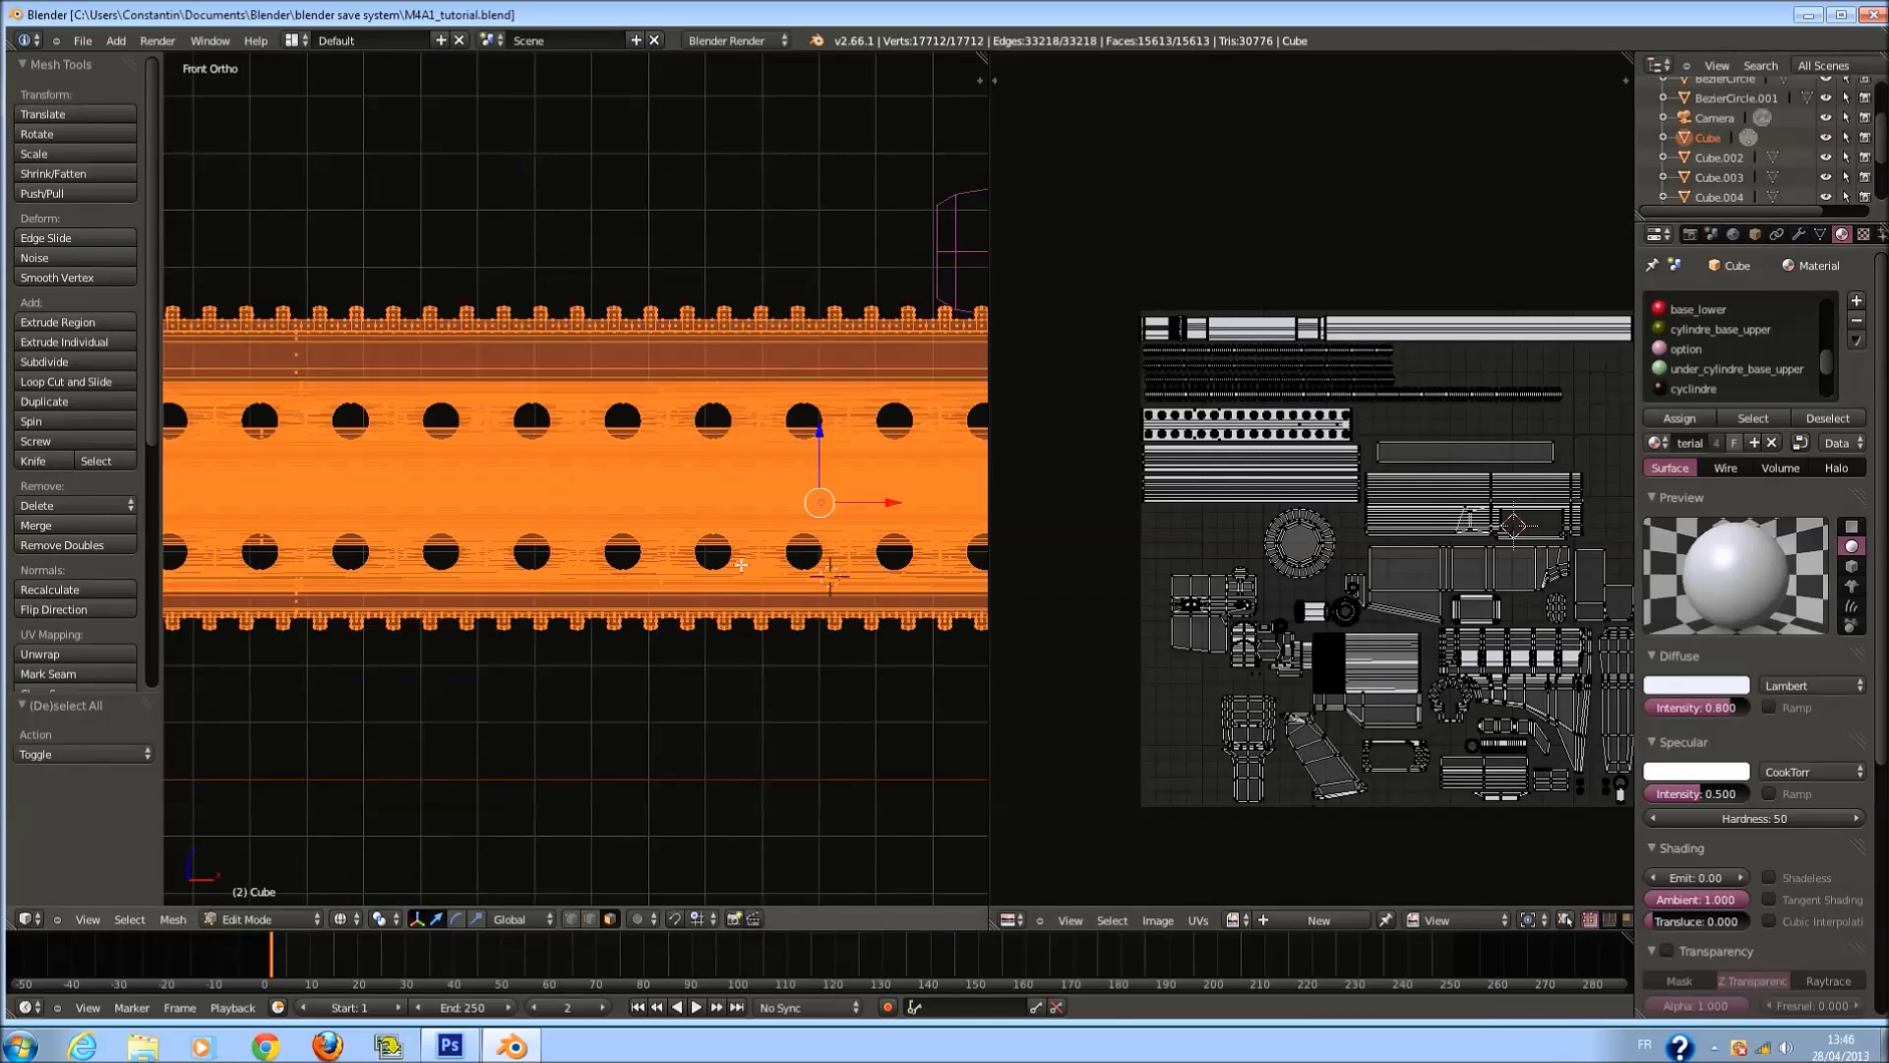
scroll(736, 561, "down", 2)
key("Tab")
middle_click_drag(711, 484, 551, 531)
key("Tab")
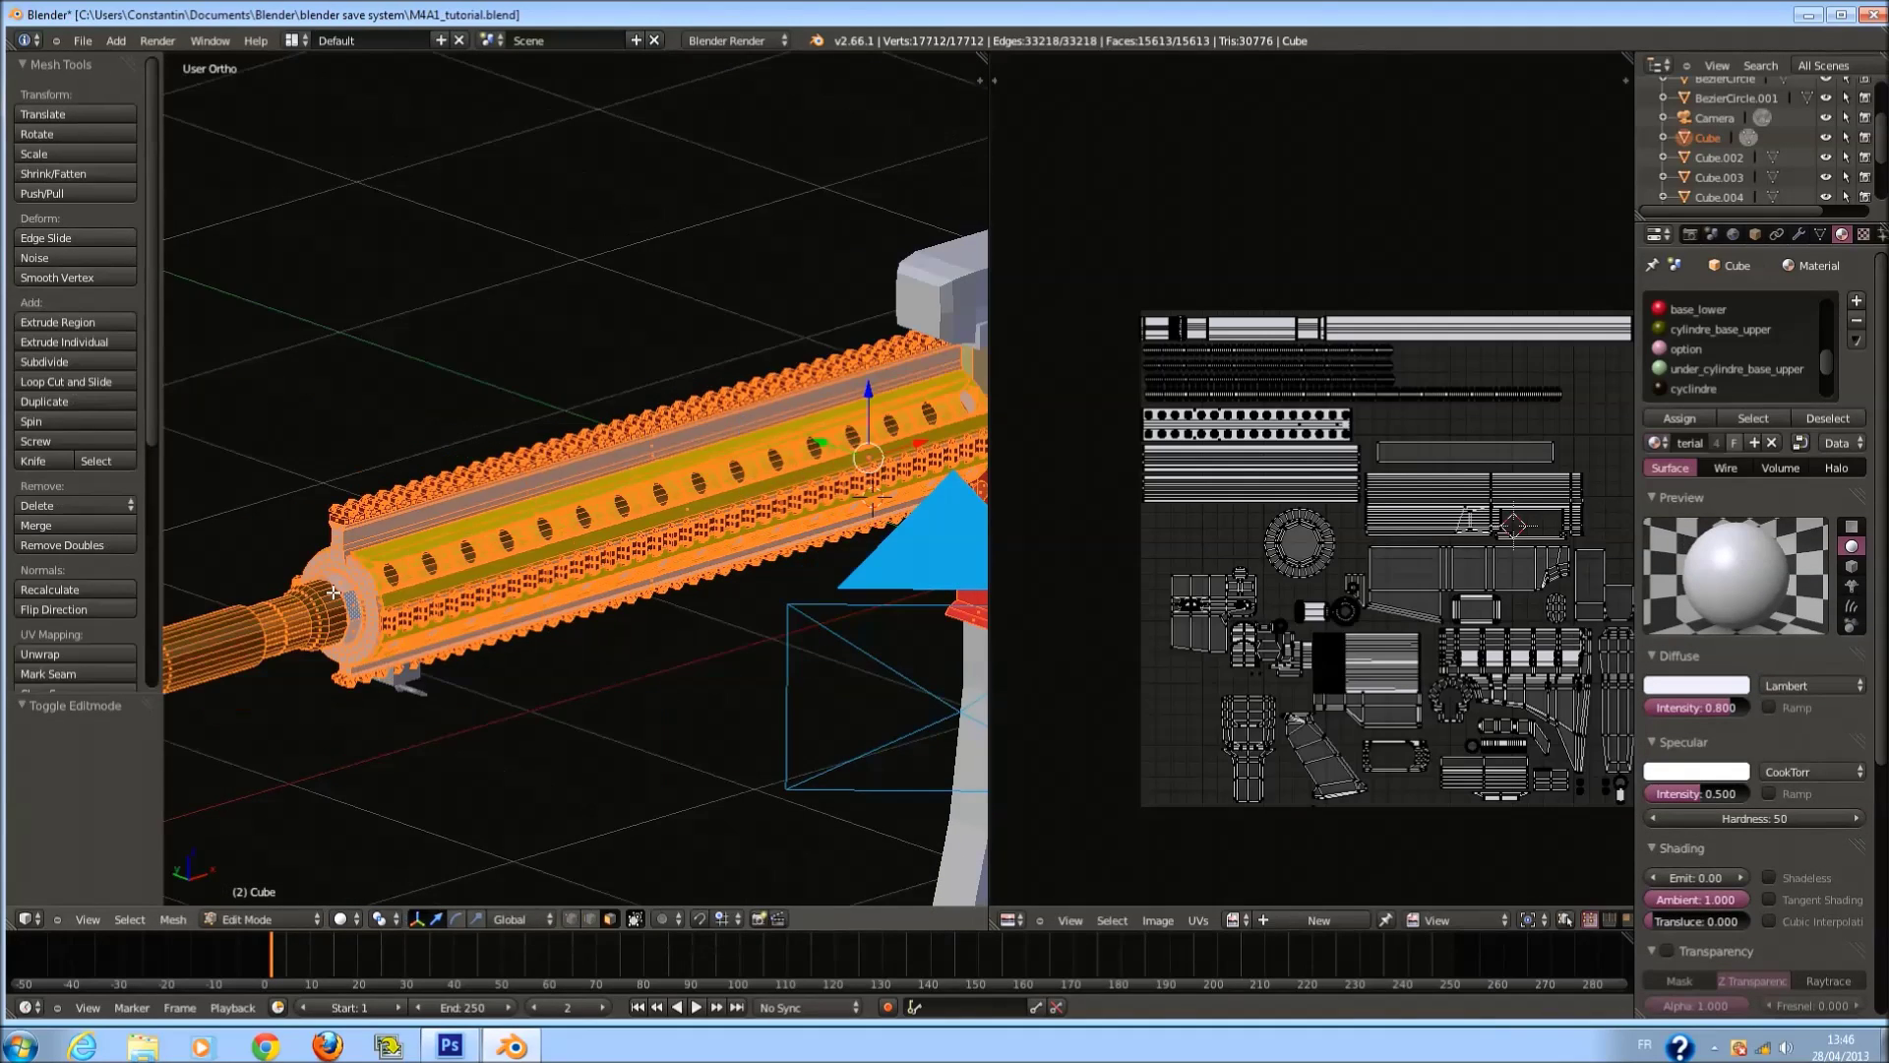
key("Tab")
middle_click_drag(362, 652, 362, 602, "shift")
key("Tab")
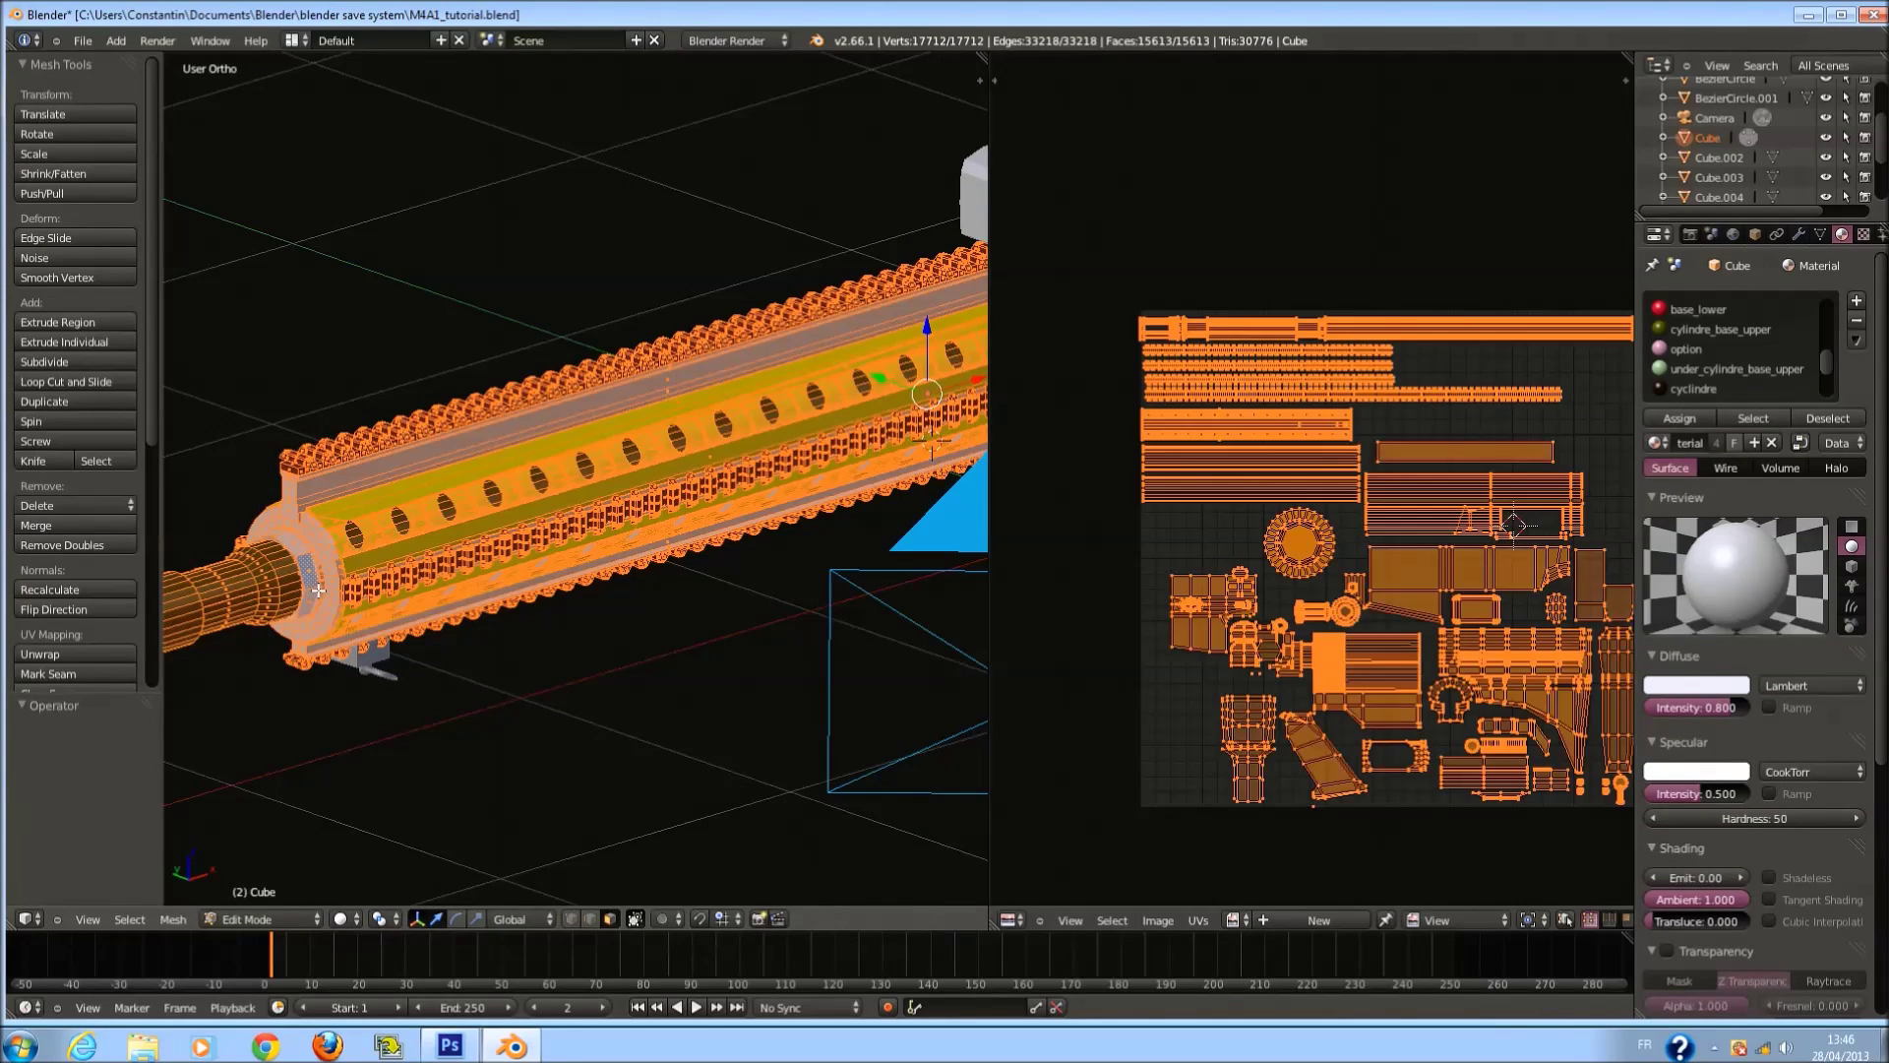
right_click(306, 573)
key("l")
middle_click_drag(306, 573, 735, 490)
middle_click_drag(809, 435, 638, 436)
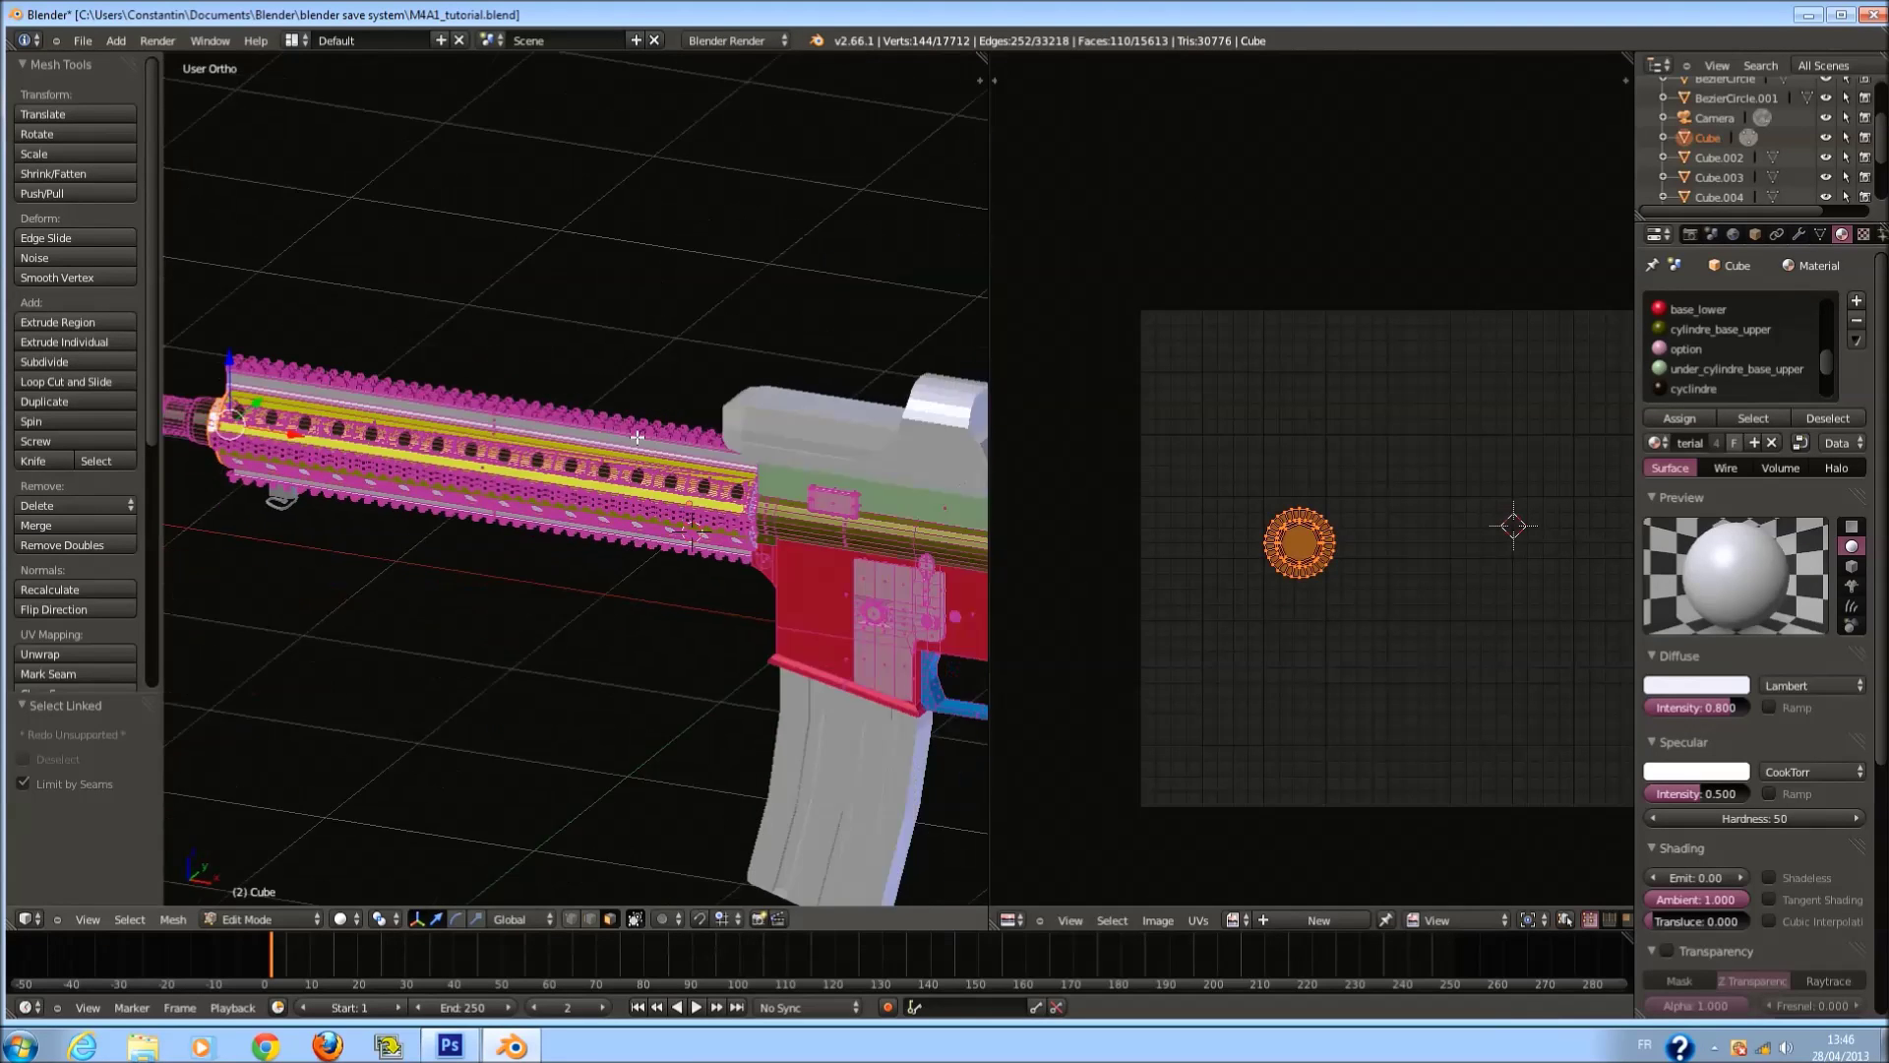
scroll(679, 453, "up", 2)
key("l")
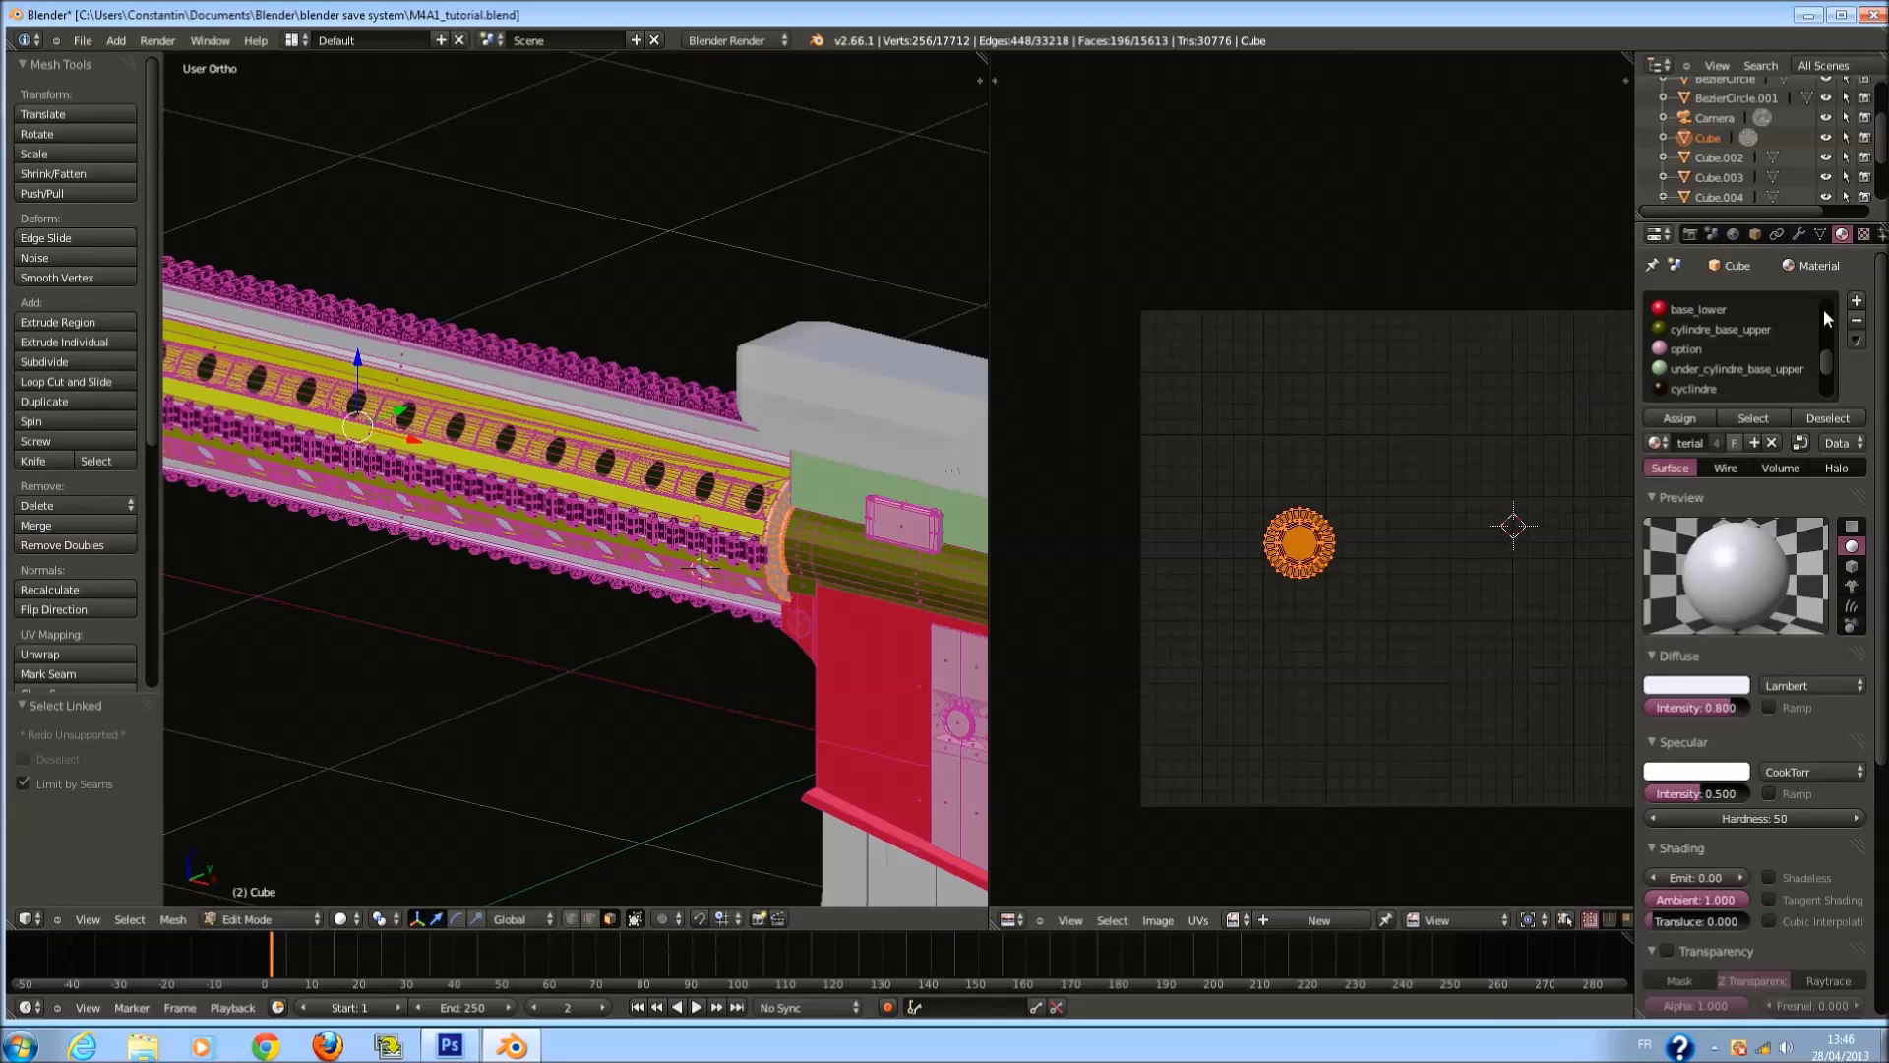
Add a new material for the selected rings and name it metal_cylindre_2.
left_click(1856, 300)
left_click(1738, 441)
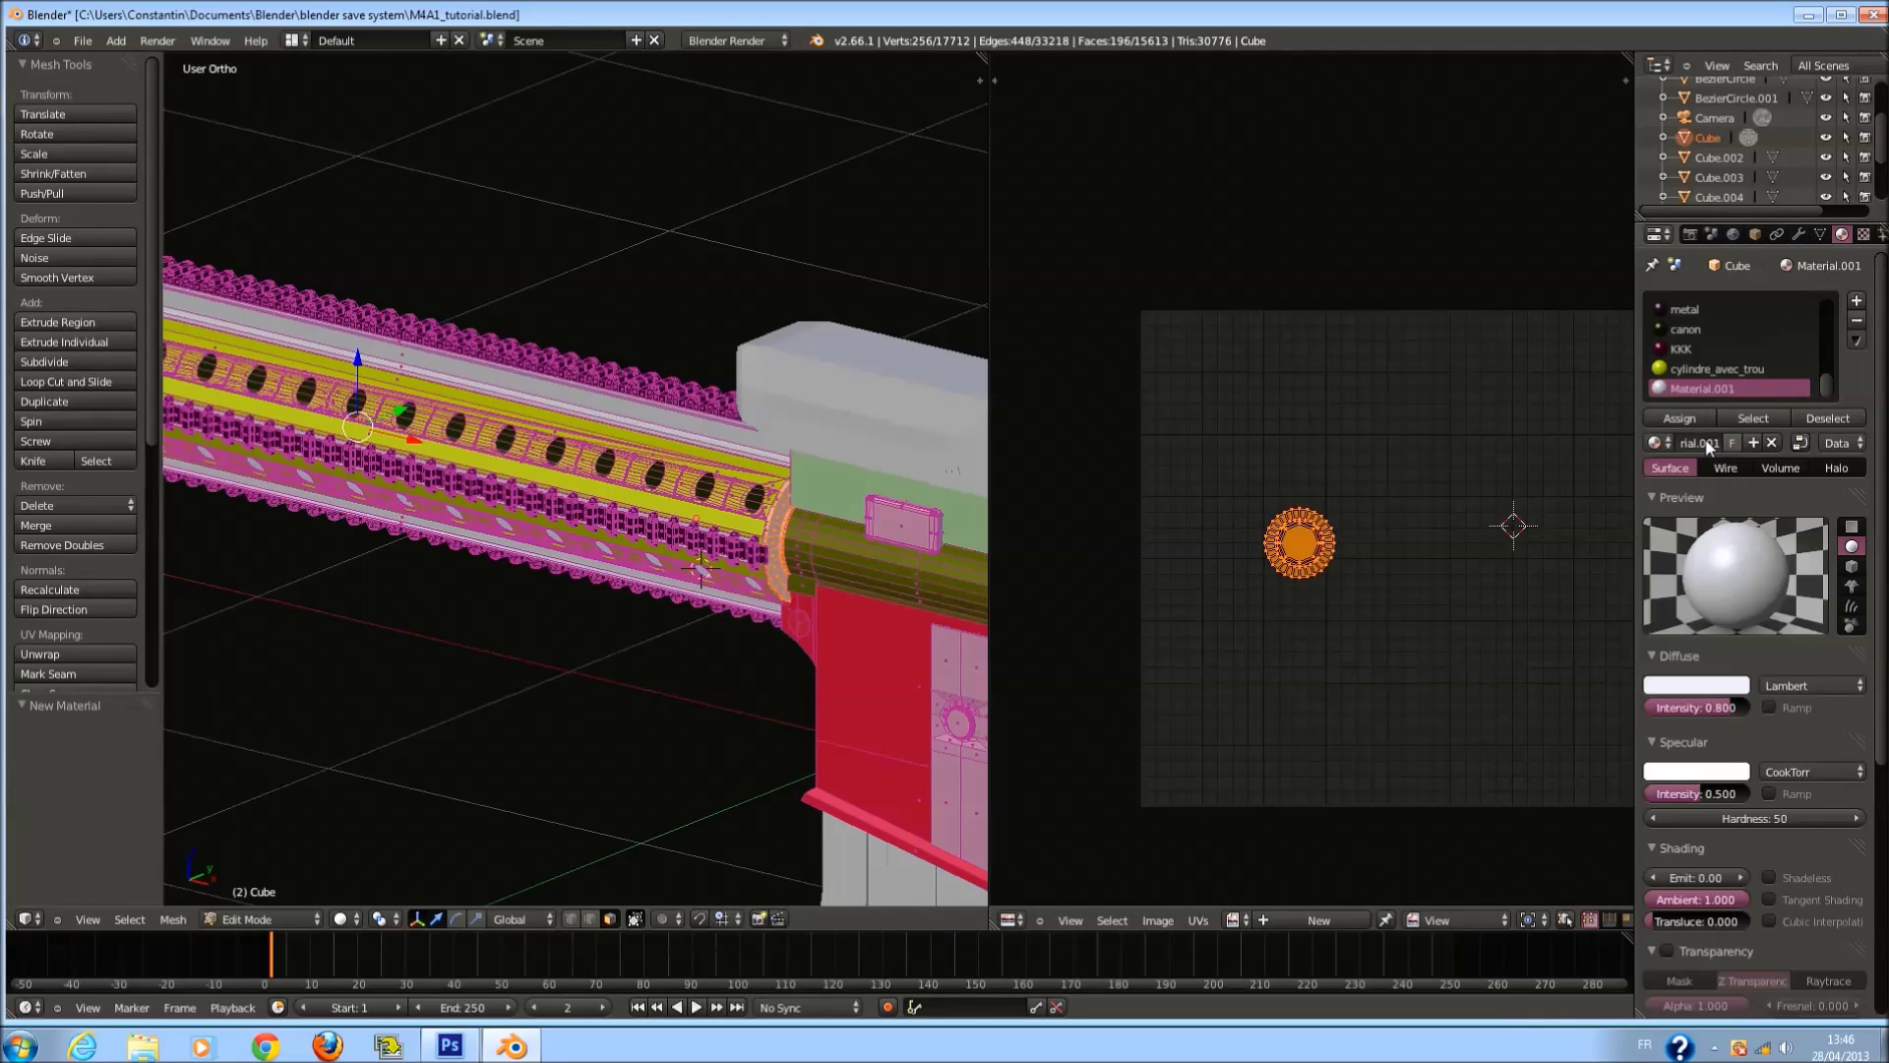
double_click(1690, 442)
type("metal_cylindre")
type("_2")
key("Return")
Give metal_cylindre_2 a very dark teal diffuse colour and assign it to the selected rings.
left_click(1696, 684)
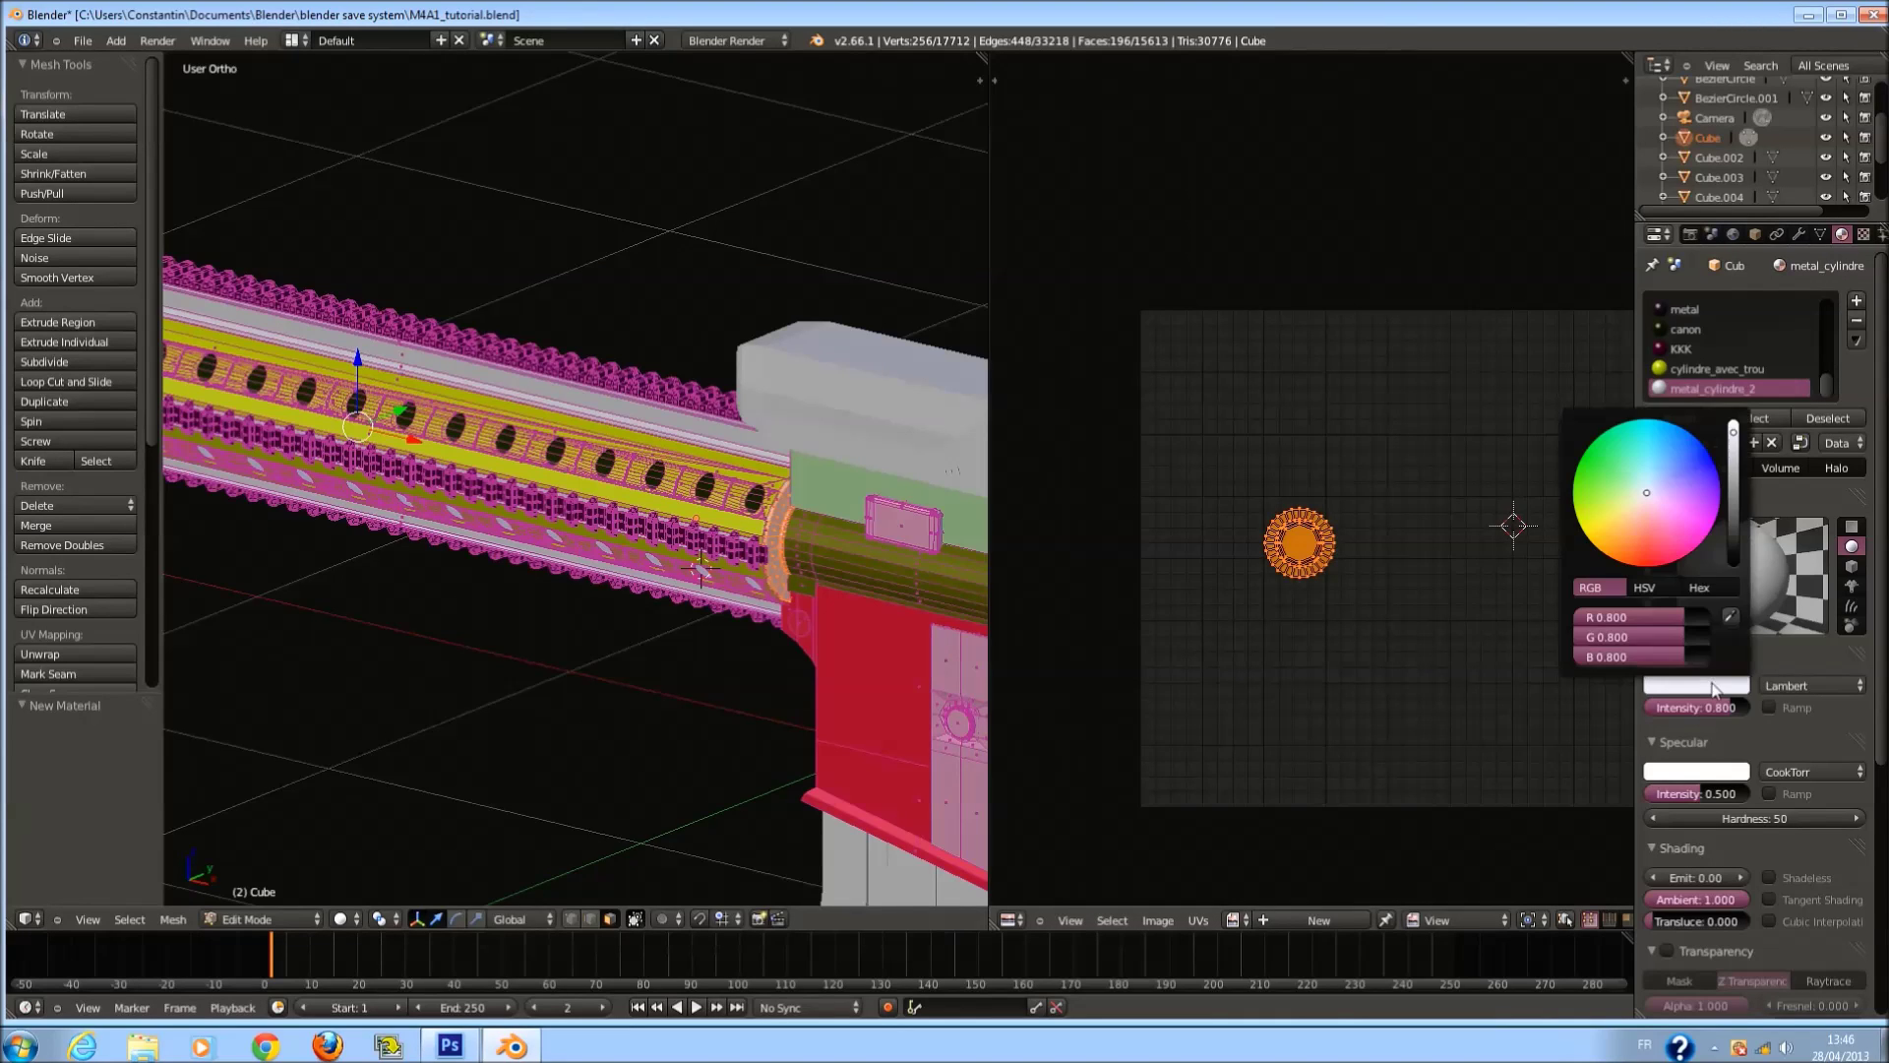
left_click_drag(1650, 494, 1653, 500)
left_click_drag(1736, 442, 1741, 546)
mouse_move(1688, 468)
left_mouse_down()
mouse_move(1773, 459)
mouse_move(1768, 474)
mouse_move(1522, 423)
left_mouse_up()
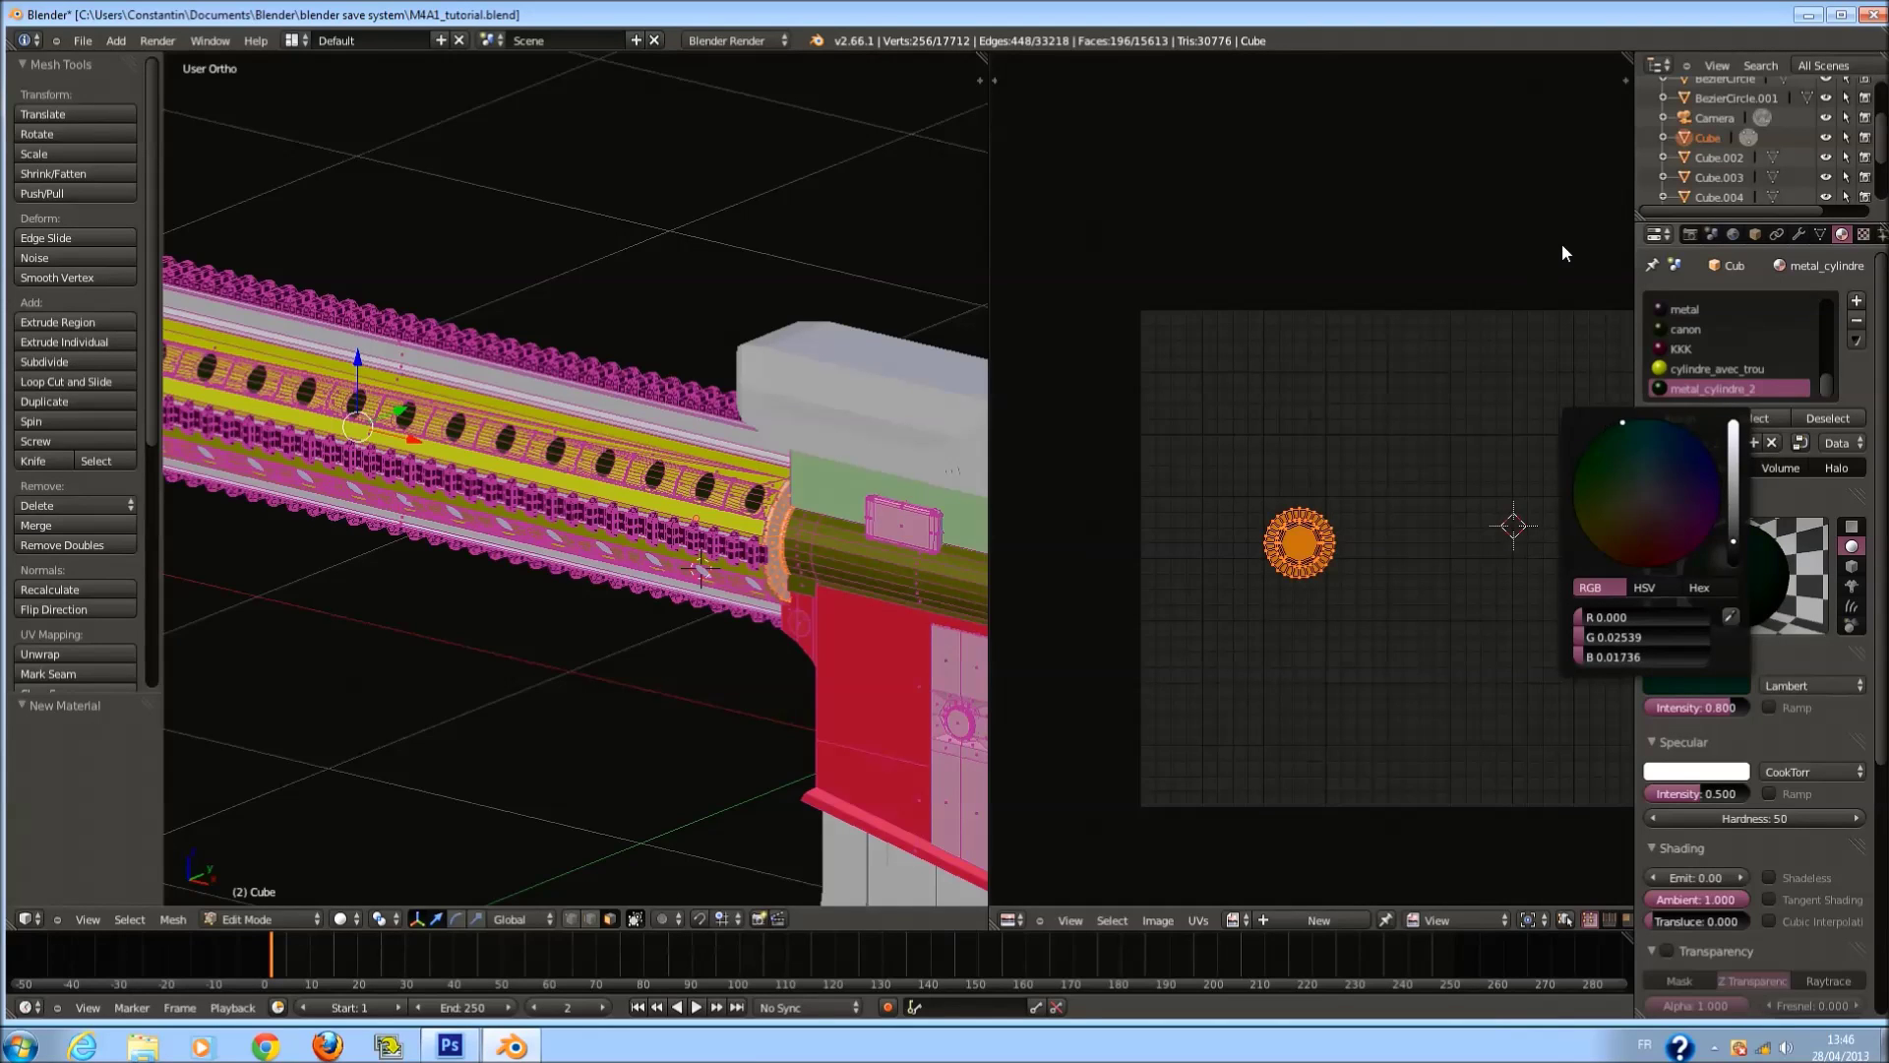
Clear the selection and select the lower and upper rail base strips of the handguard as linked geometry.
key("Tab")
mouse_move(633, 506)
middle_mouse_down()
mouse_move(878, 498)
mouse_move(612, 475)
middle_mouse_up()
key("Tab")
scroll(506, 454, "up", 5)
key("a")
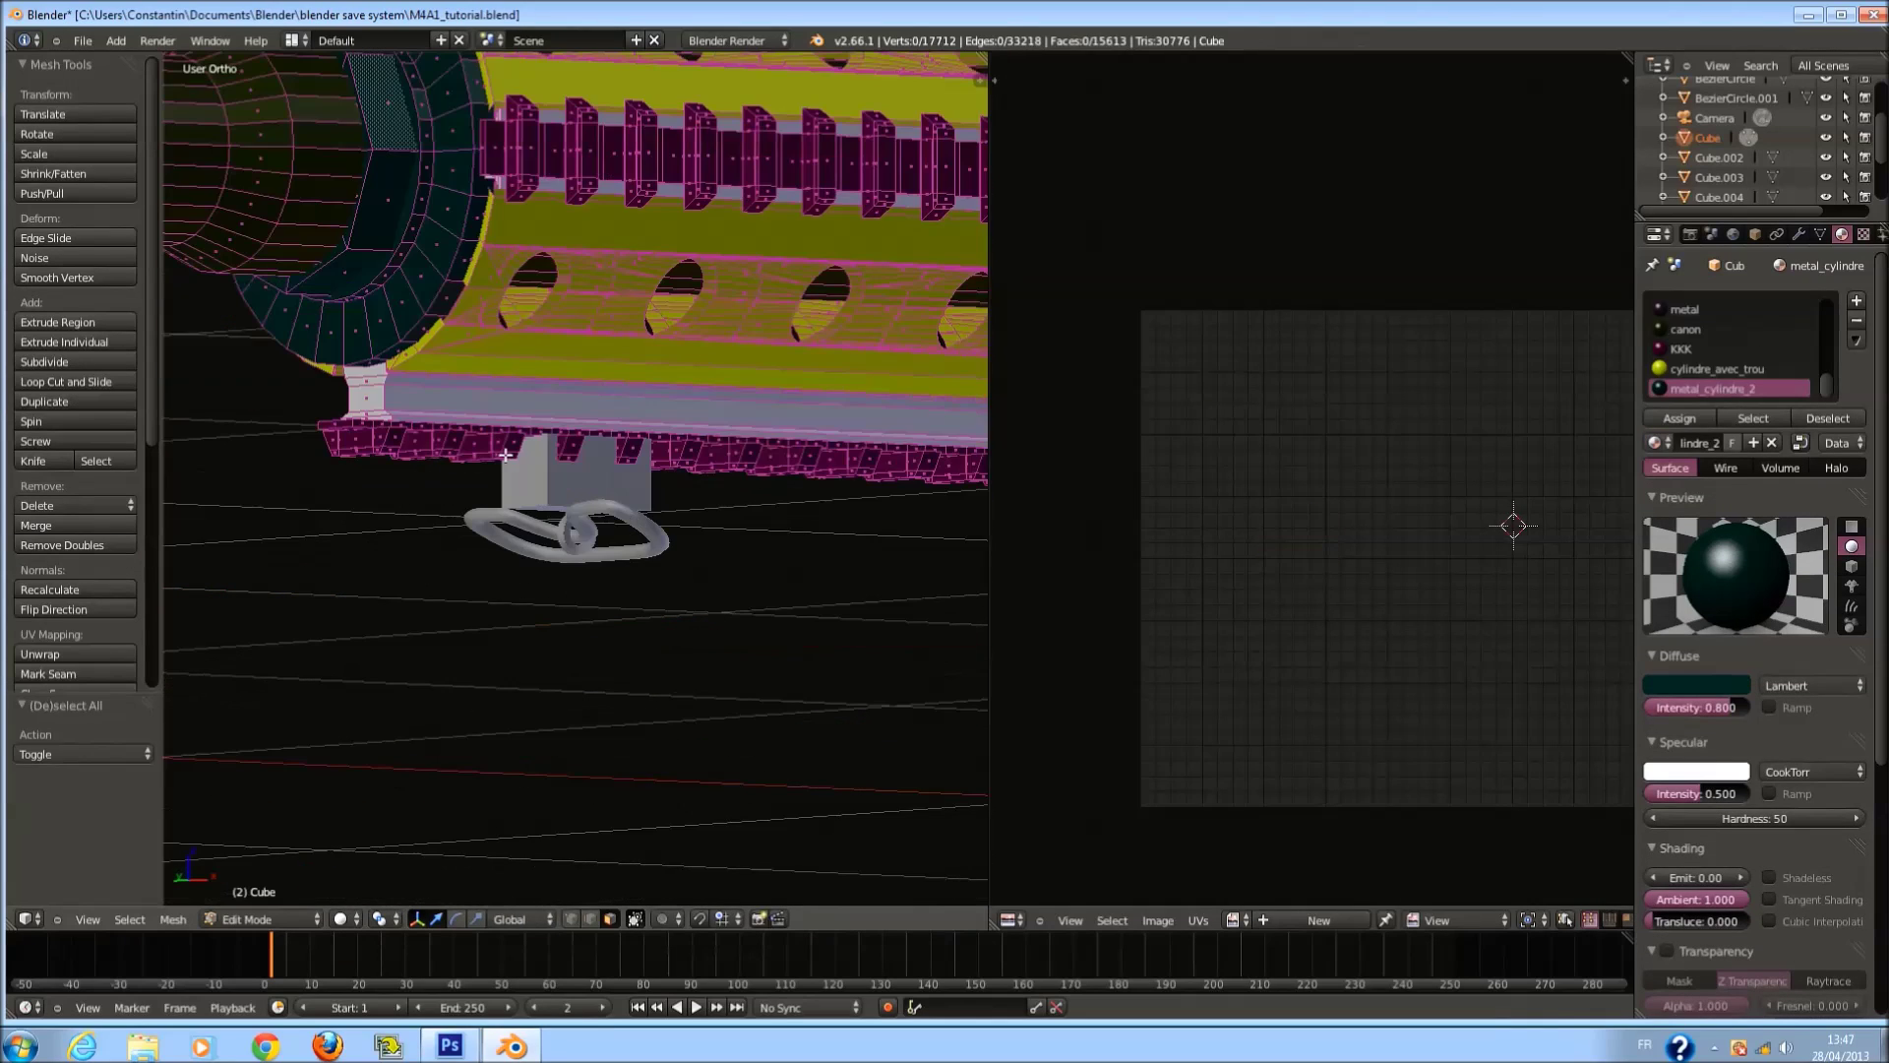
key("l")
middle_click_drag(485, 389, 491, 397)
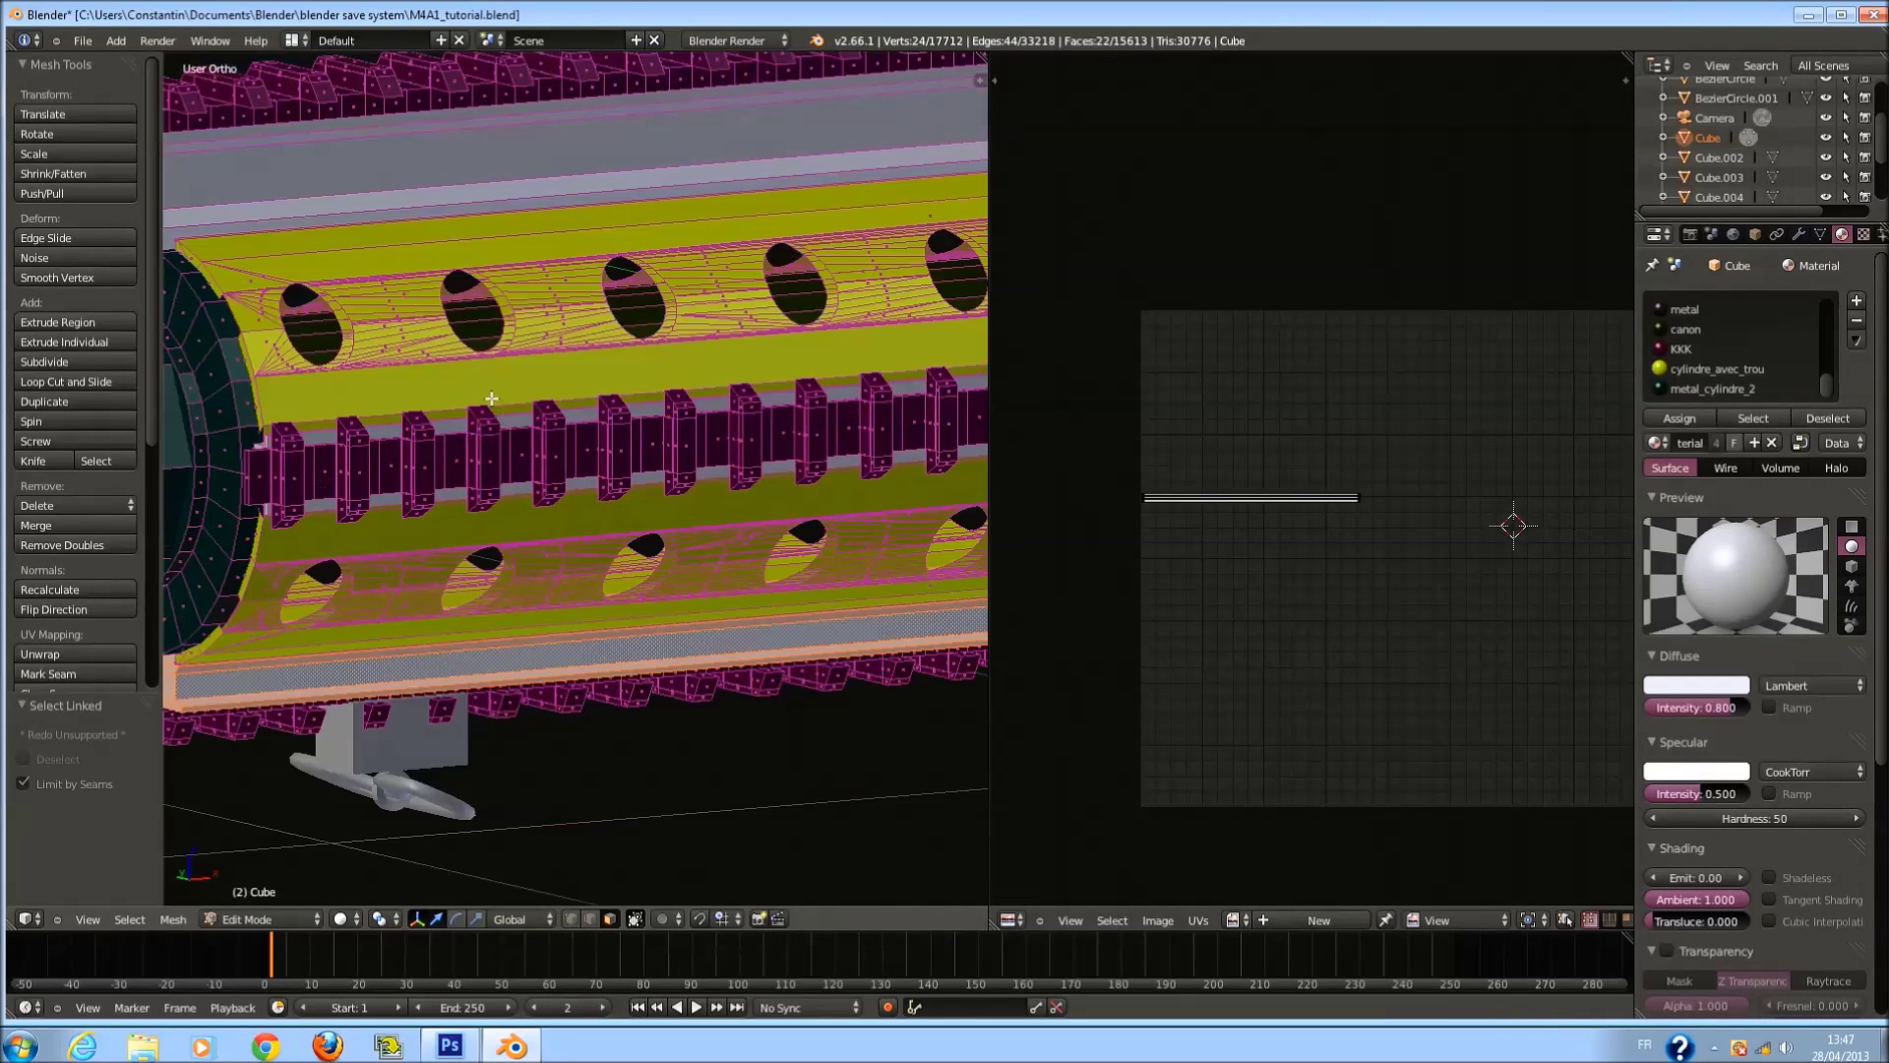
key("l")
Add the two side rail base strips of the handguard to the selection.
middle_click_drag(325, 178, 561, 241)
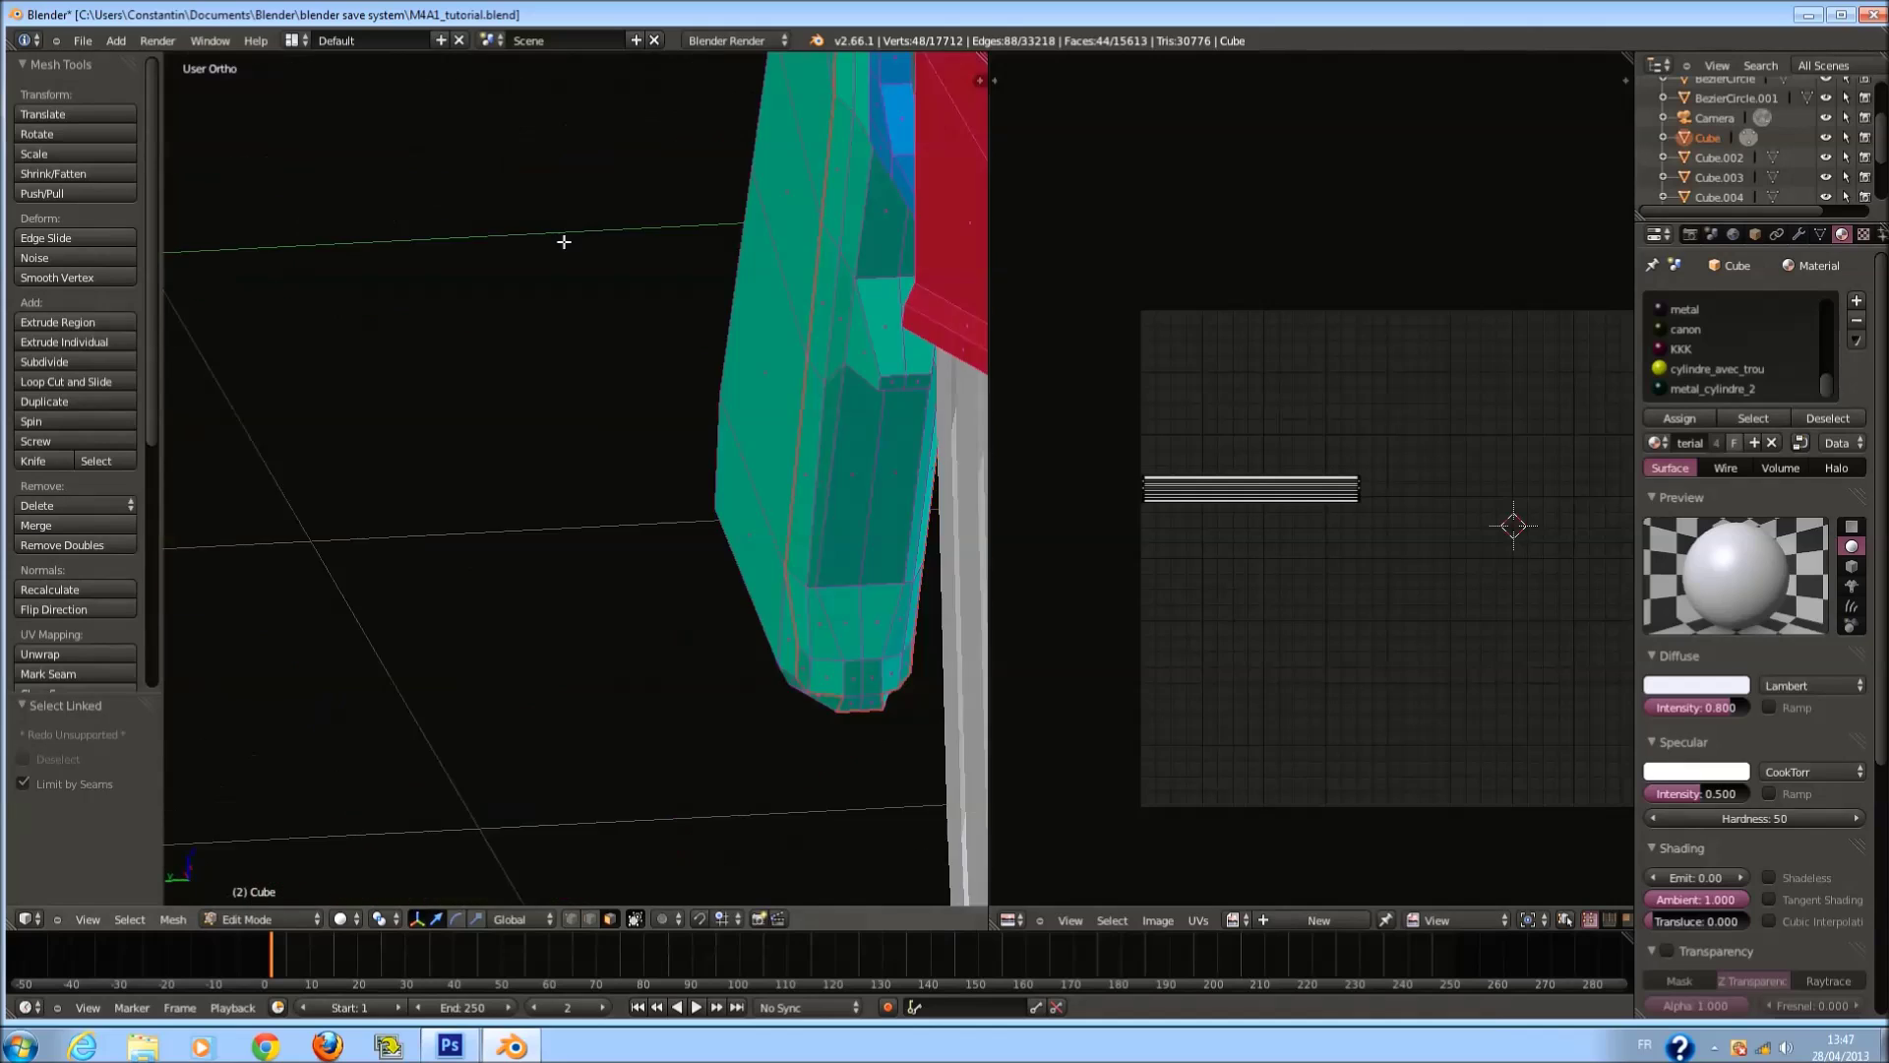
scroll(711, 272, "up", 3)
scroll(711, 272, "down", 5)
middle_click_drag(711, 272, 814, 422)
scroll(860, 404, "up", 3)
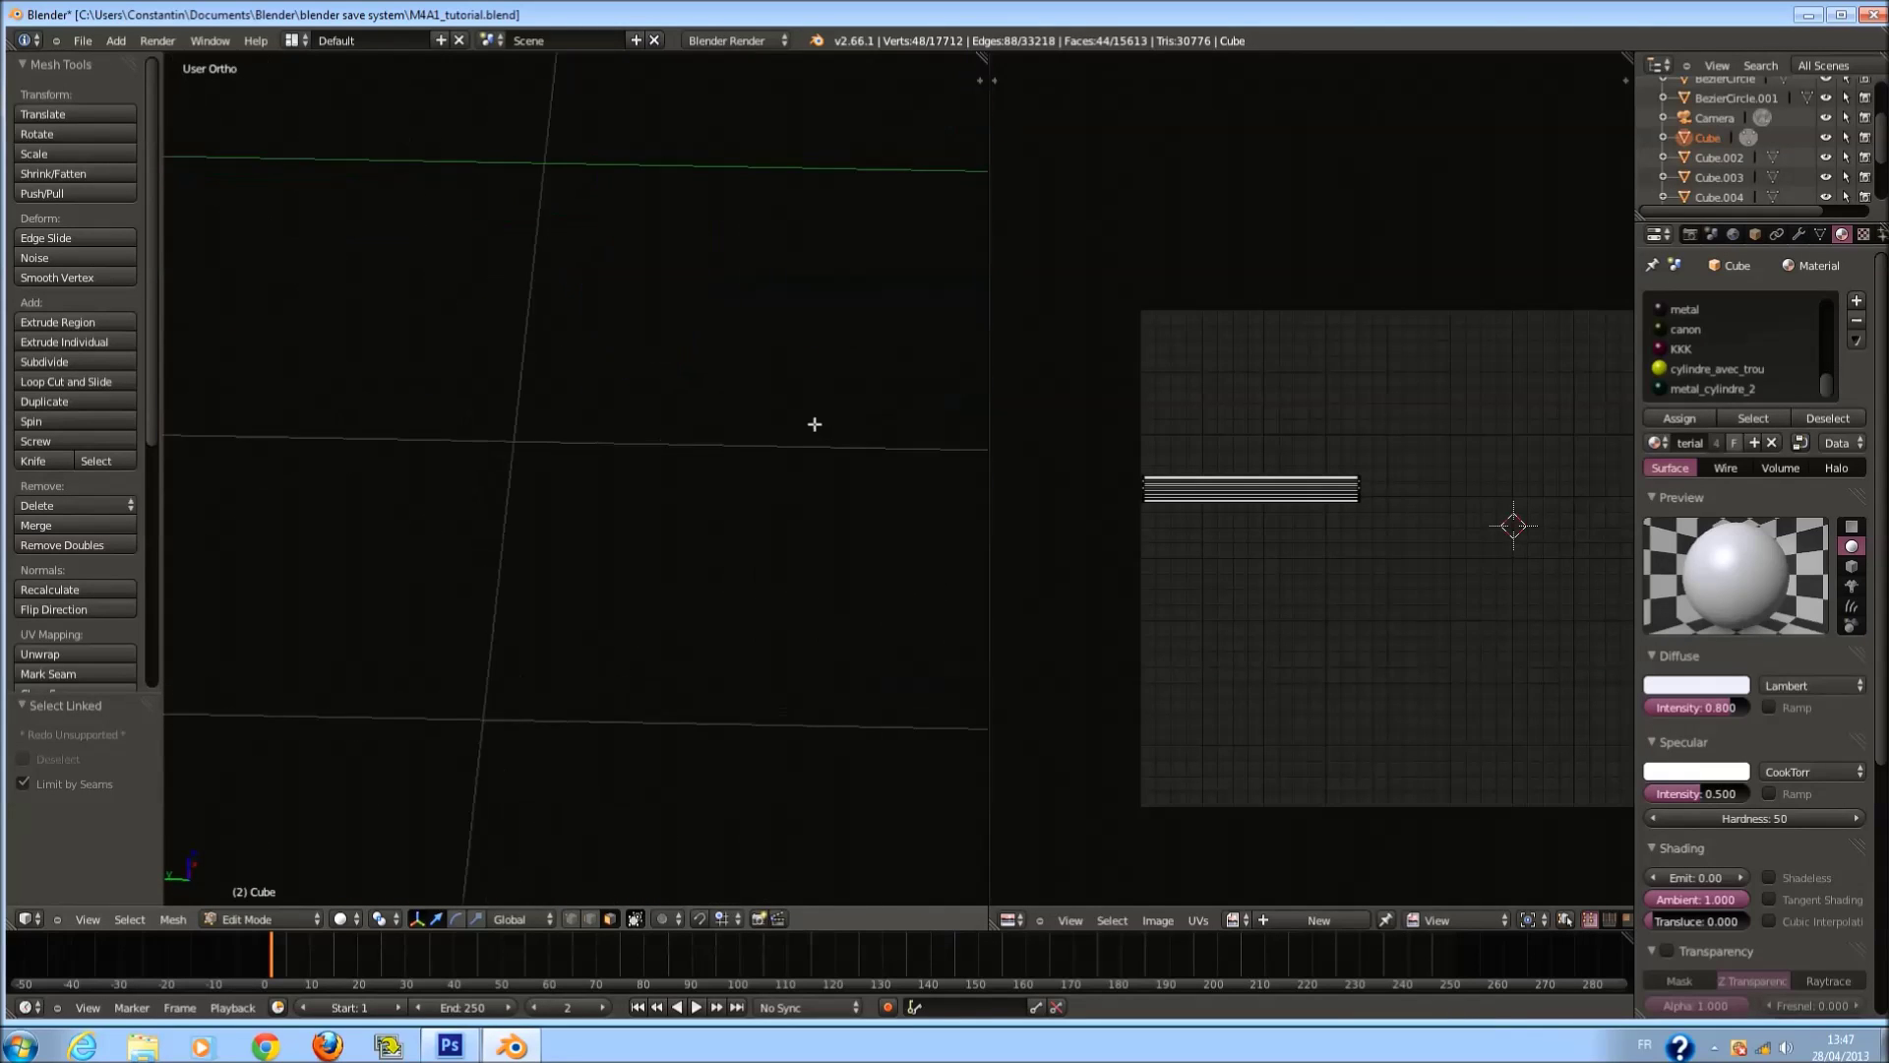
scroll(815, 443, "down", 4)
key("l")
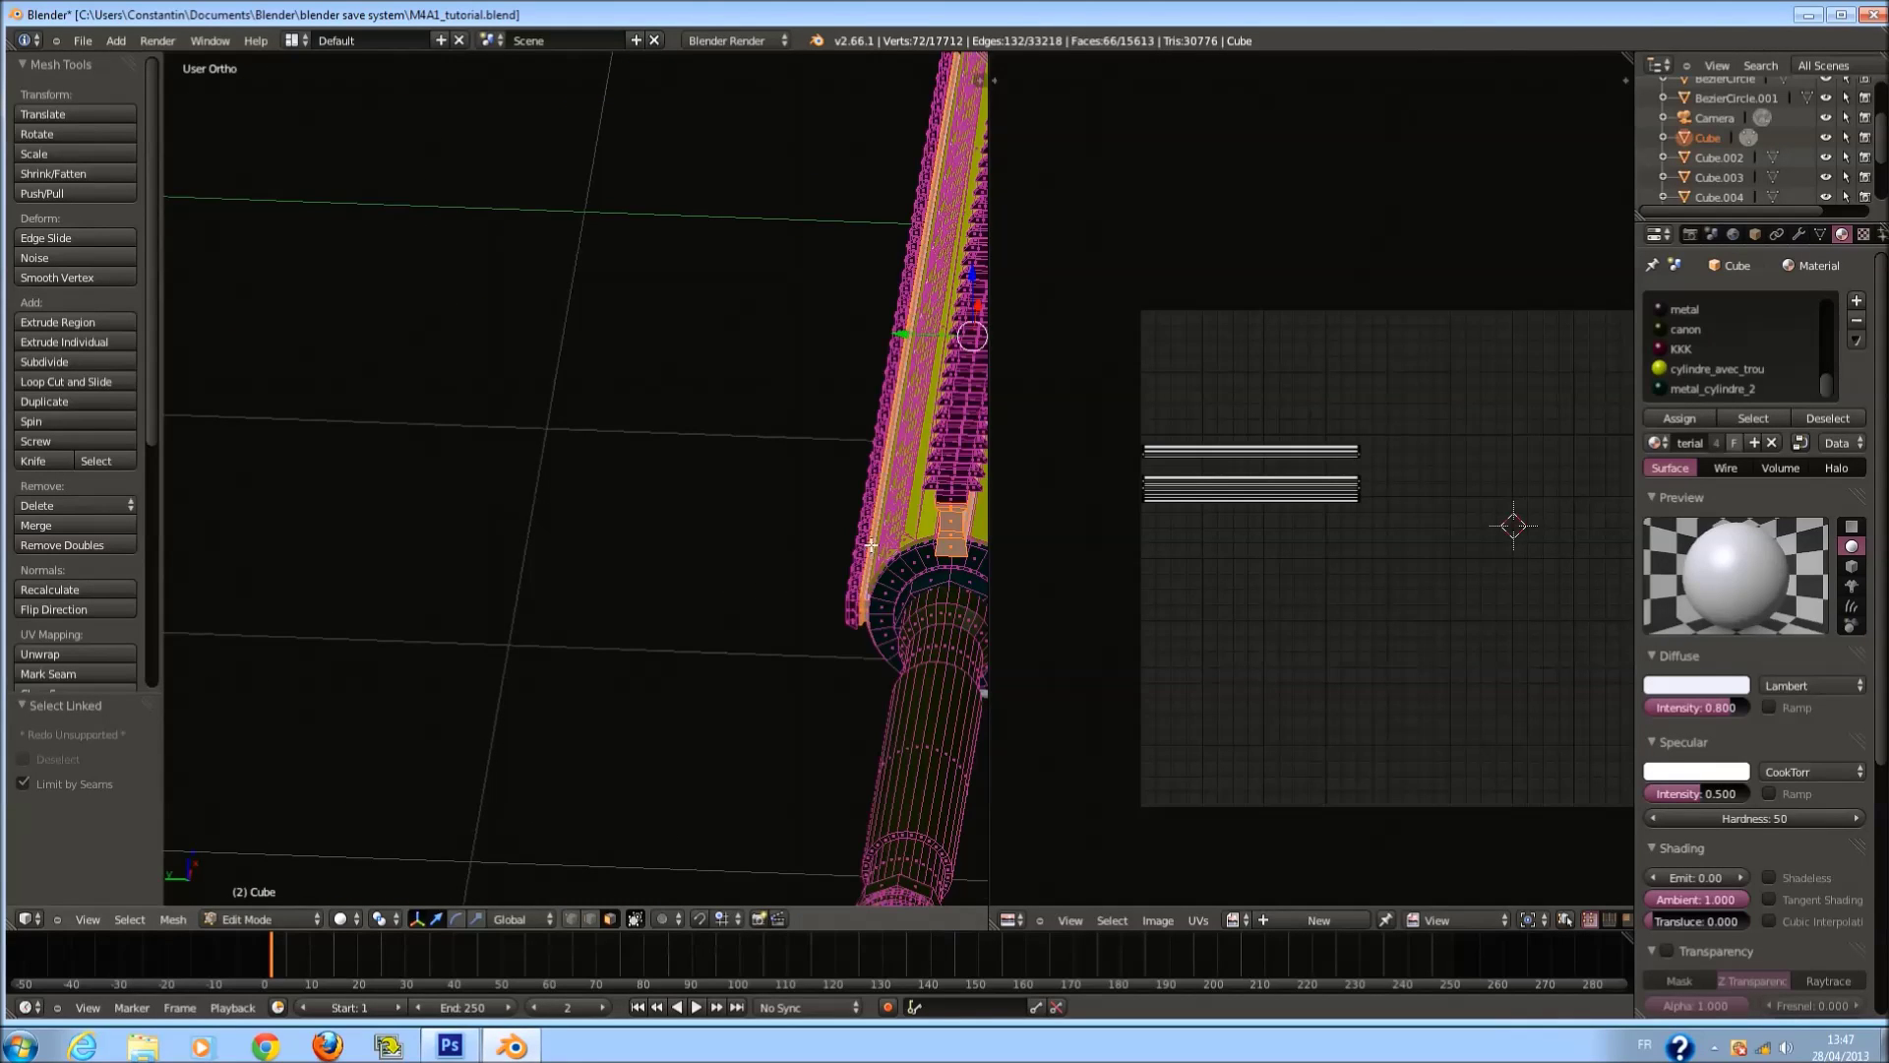
middle_click_drag(872, 549, 803, 421)
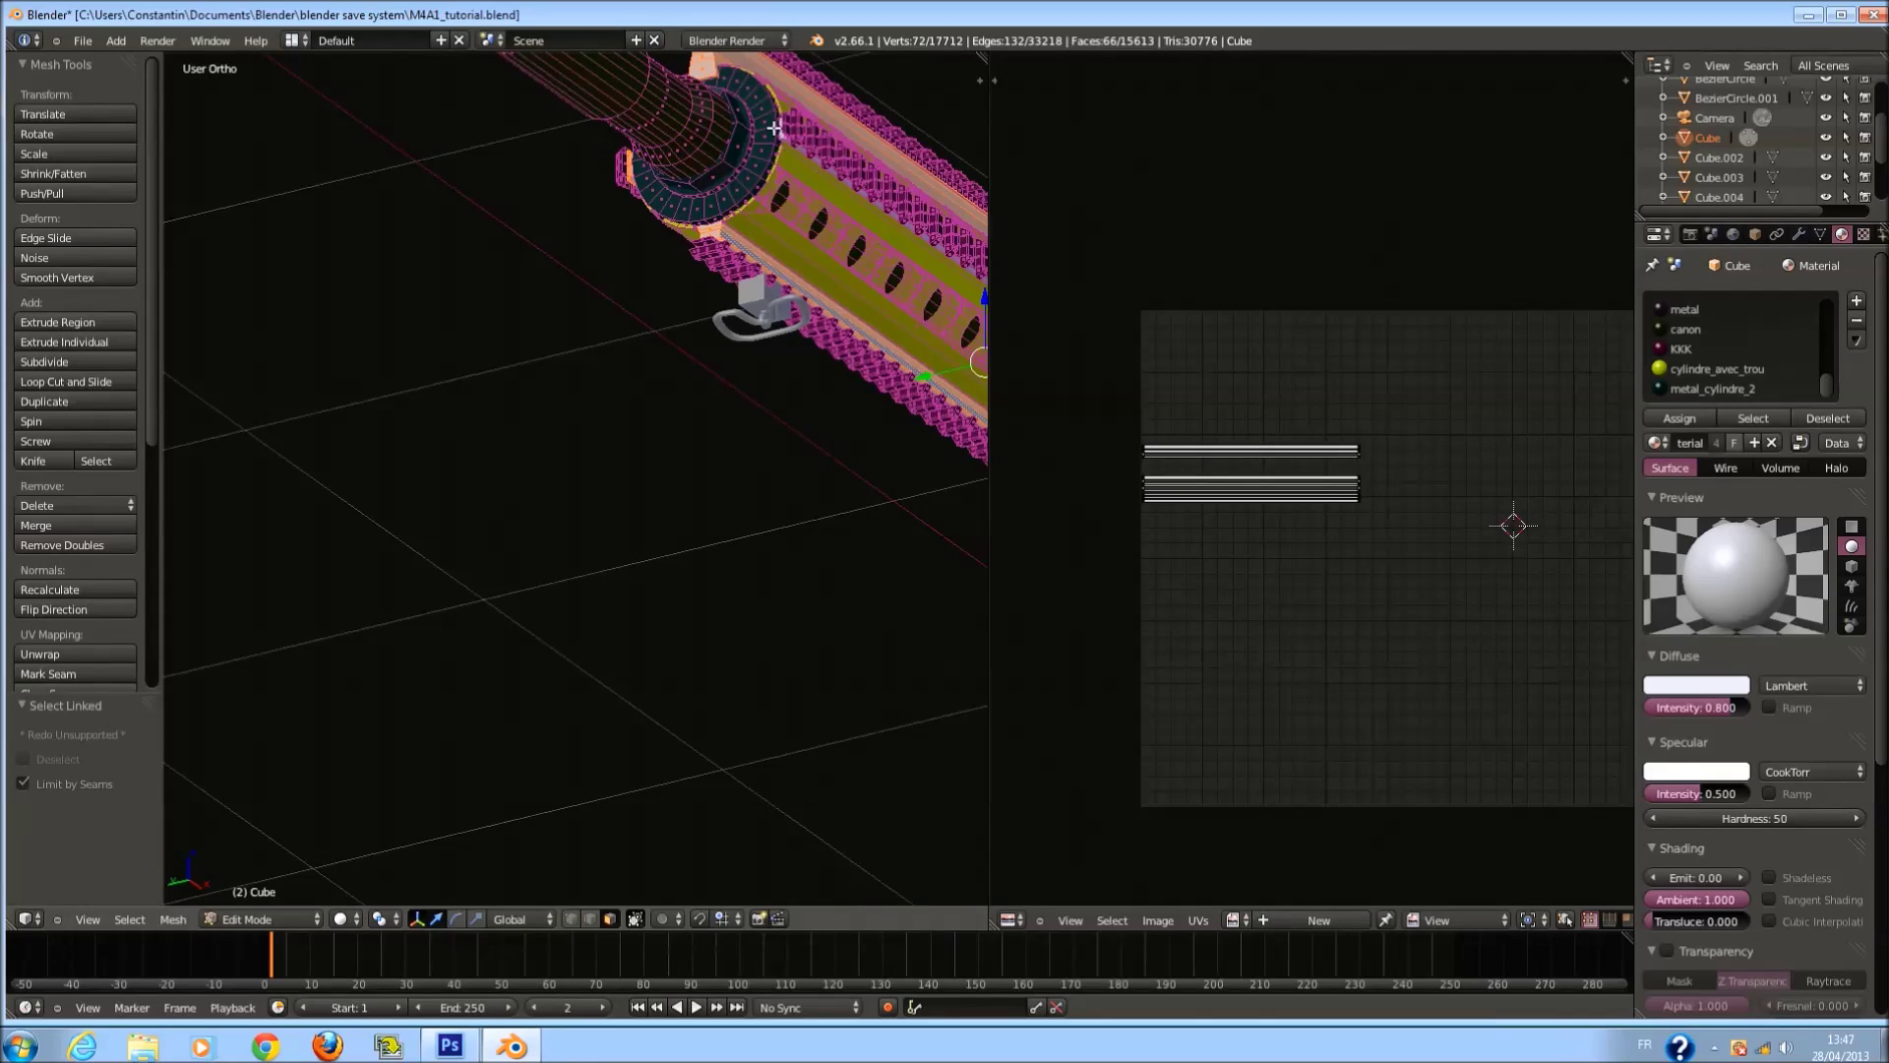
scroll(772, 135, "down", 3)
middle_click_drag(772, 136, 536, 197, "shift")
scroll(413, 439, "up", 8)
middle_click_drag(414, 439, 503, 482)
key("l")
scroll(645, 515, "down", 3)
middle_click_drag(645, 515, 689, 433)
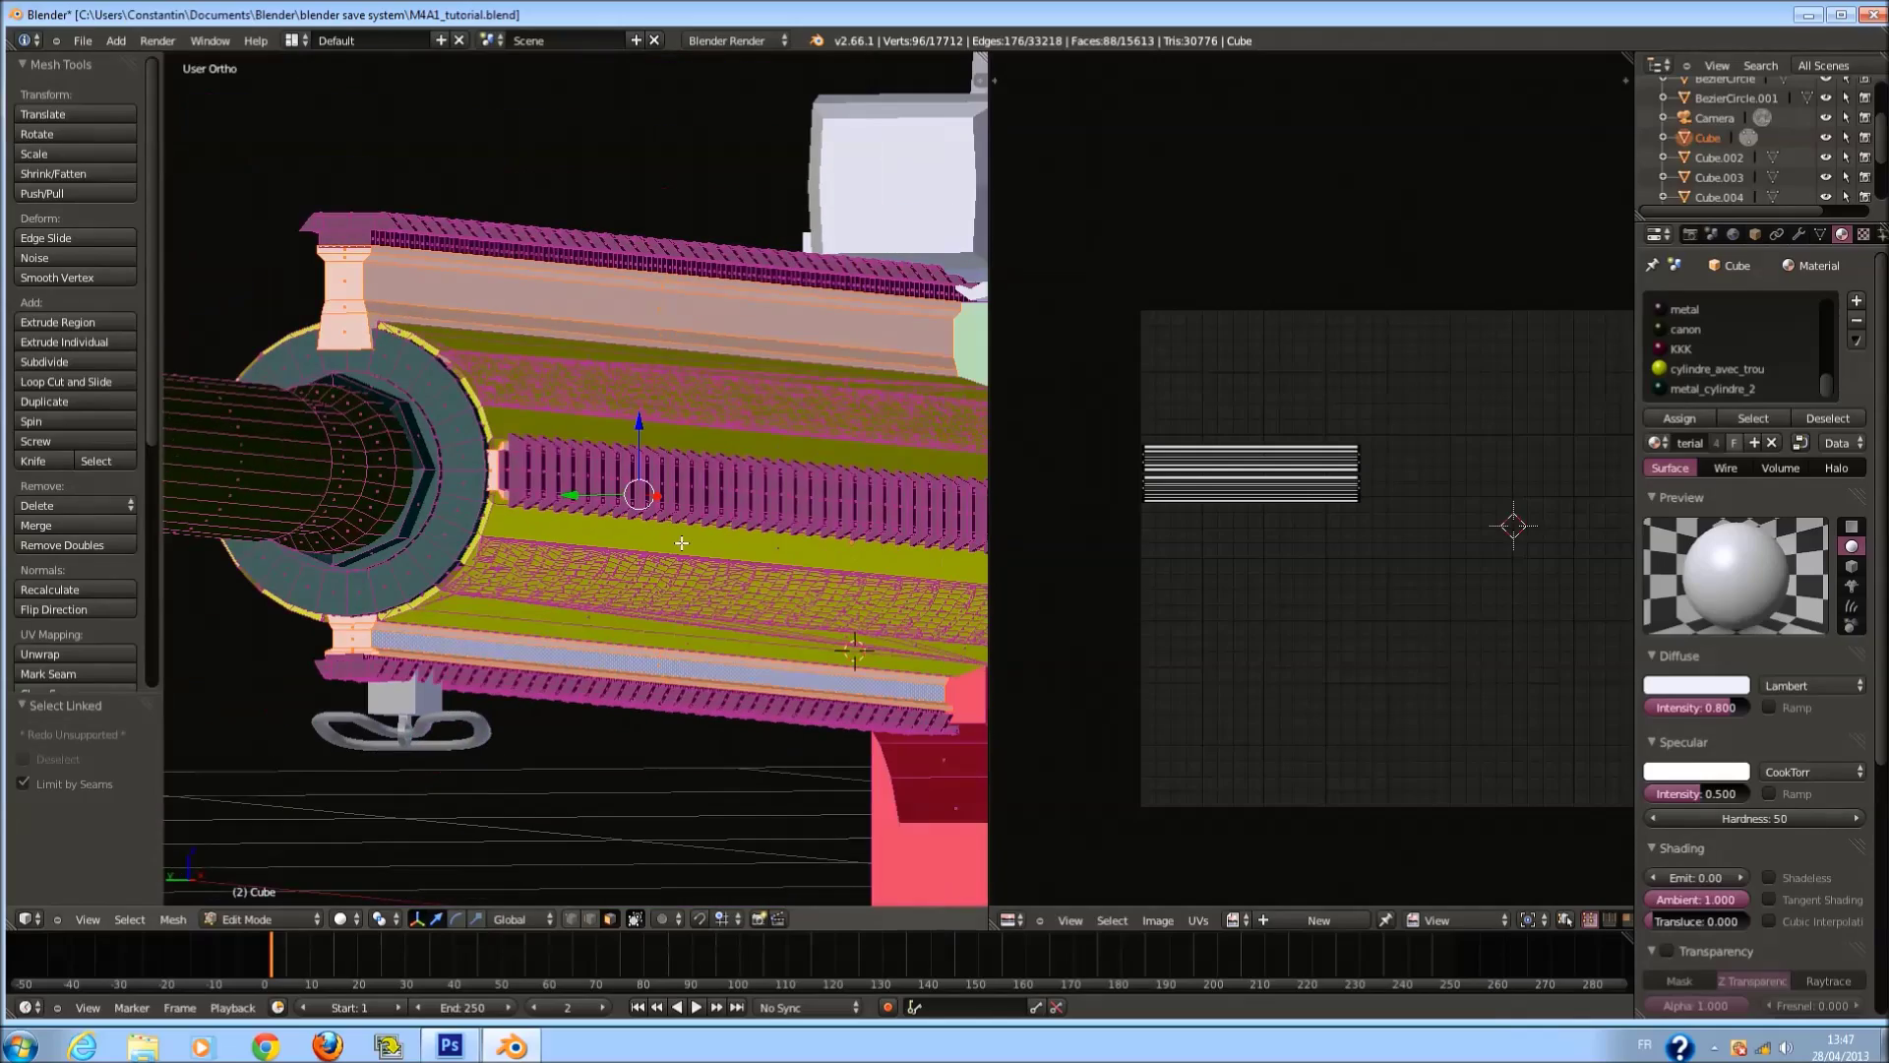
middle_click_drag(944, 430, 987, 443)
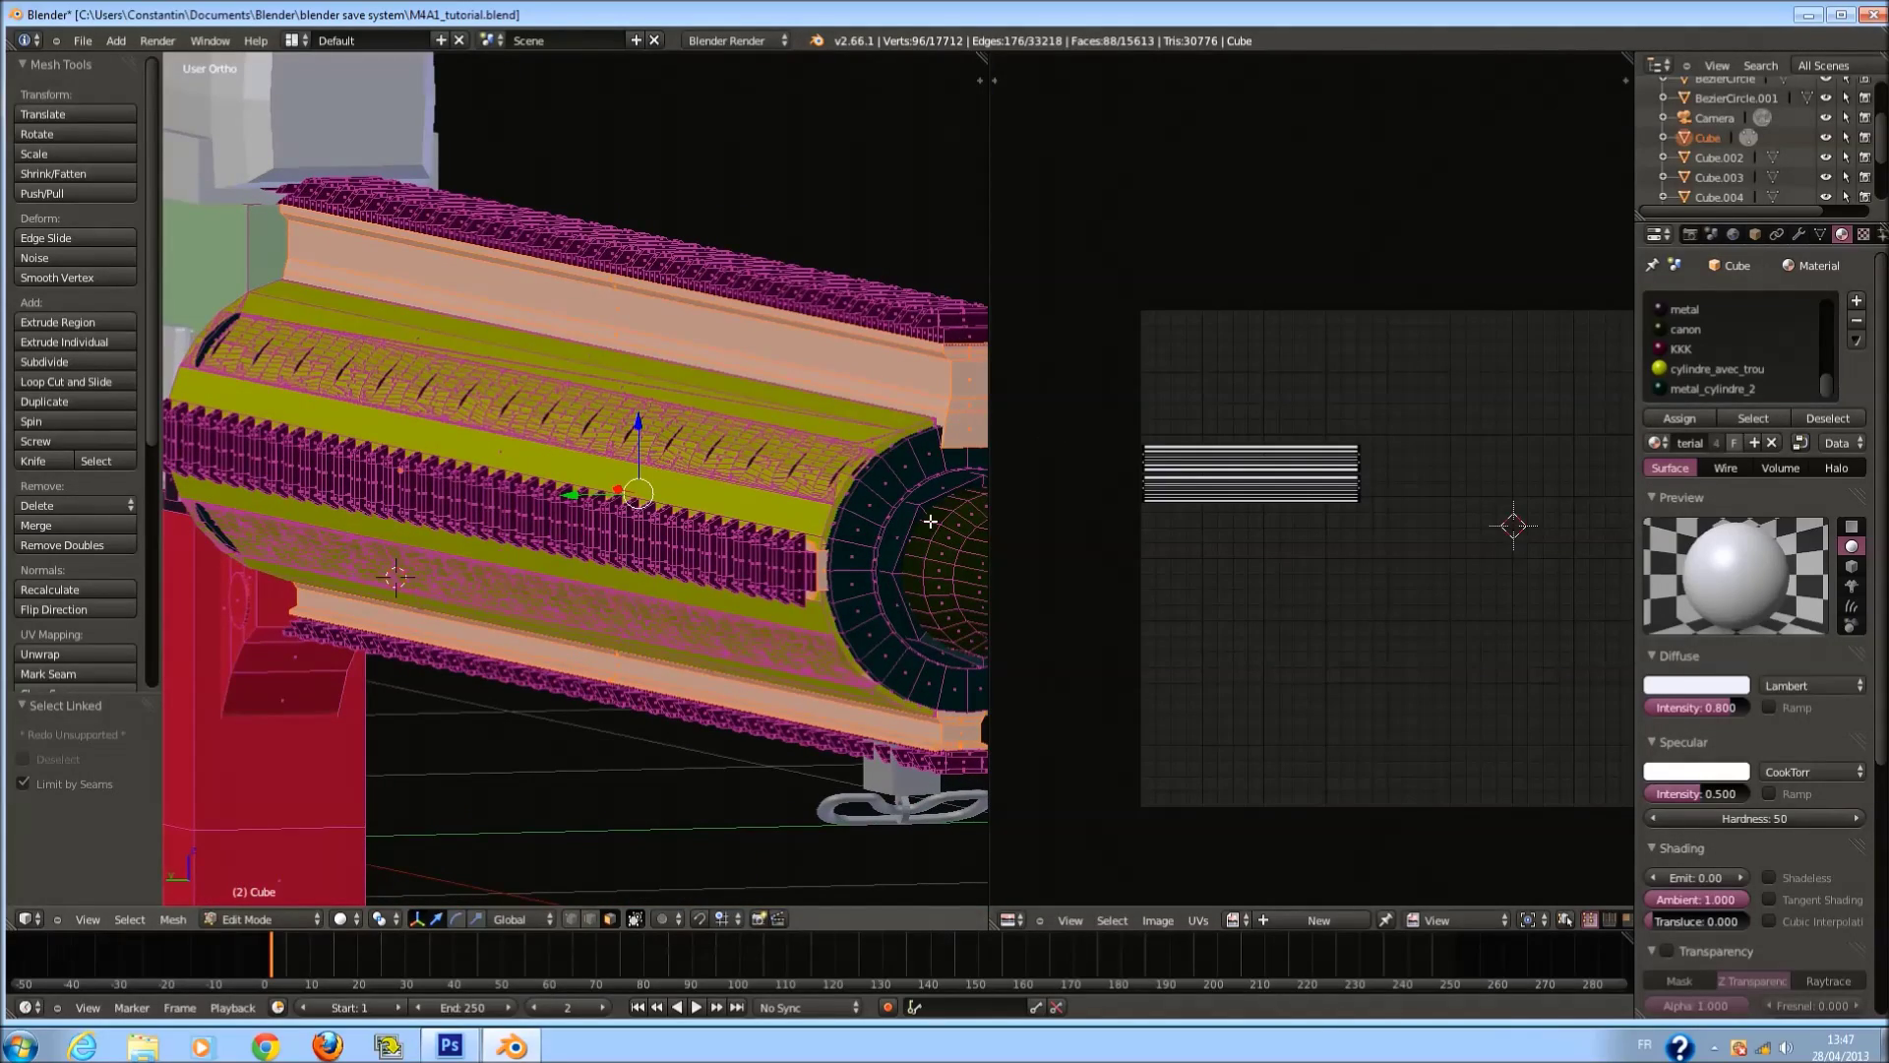
Assign a new material named metal_underKKK to the four rail base strips and save the file.
left_click(1857, 307)
left_click(1710, 443)
left_click(1690, 421)
type("meta")
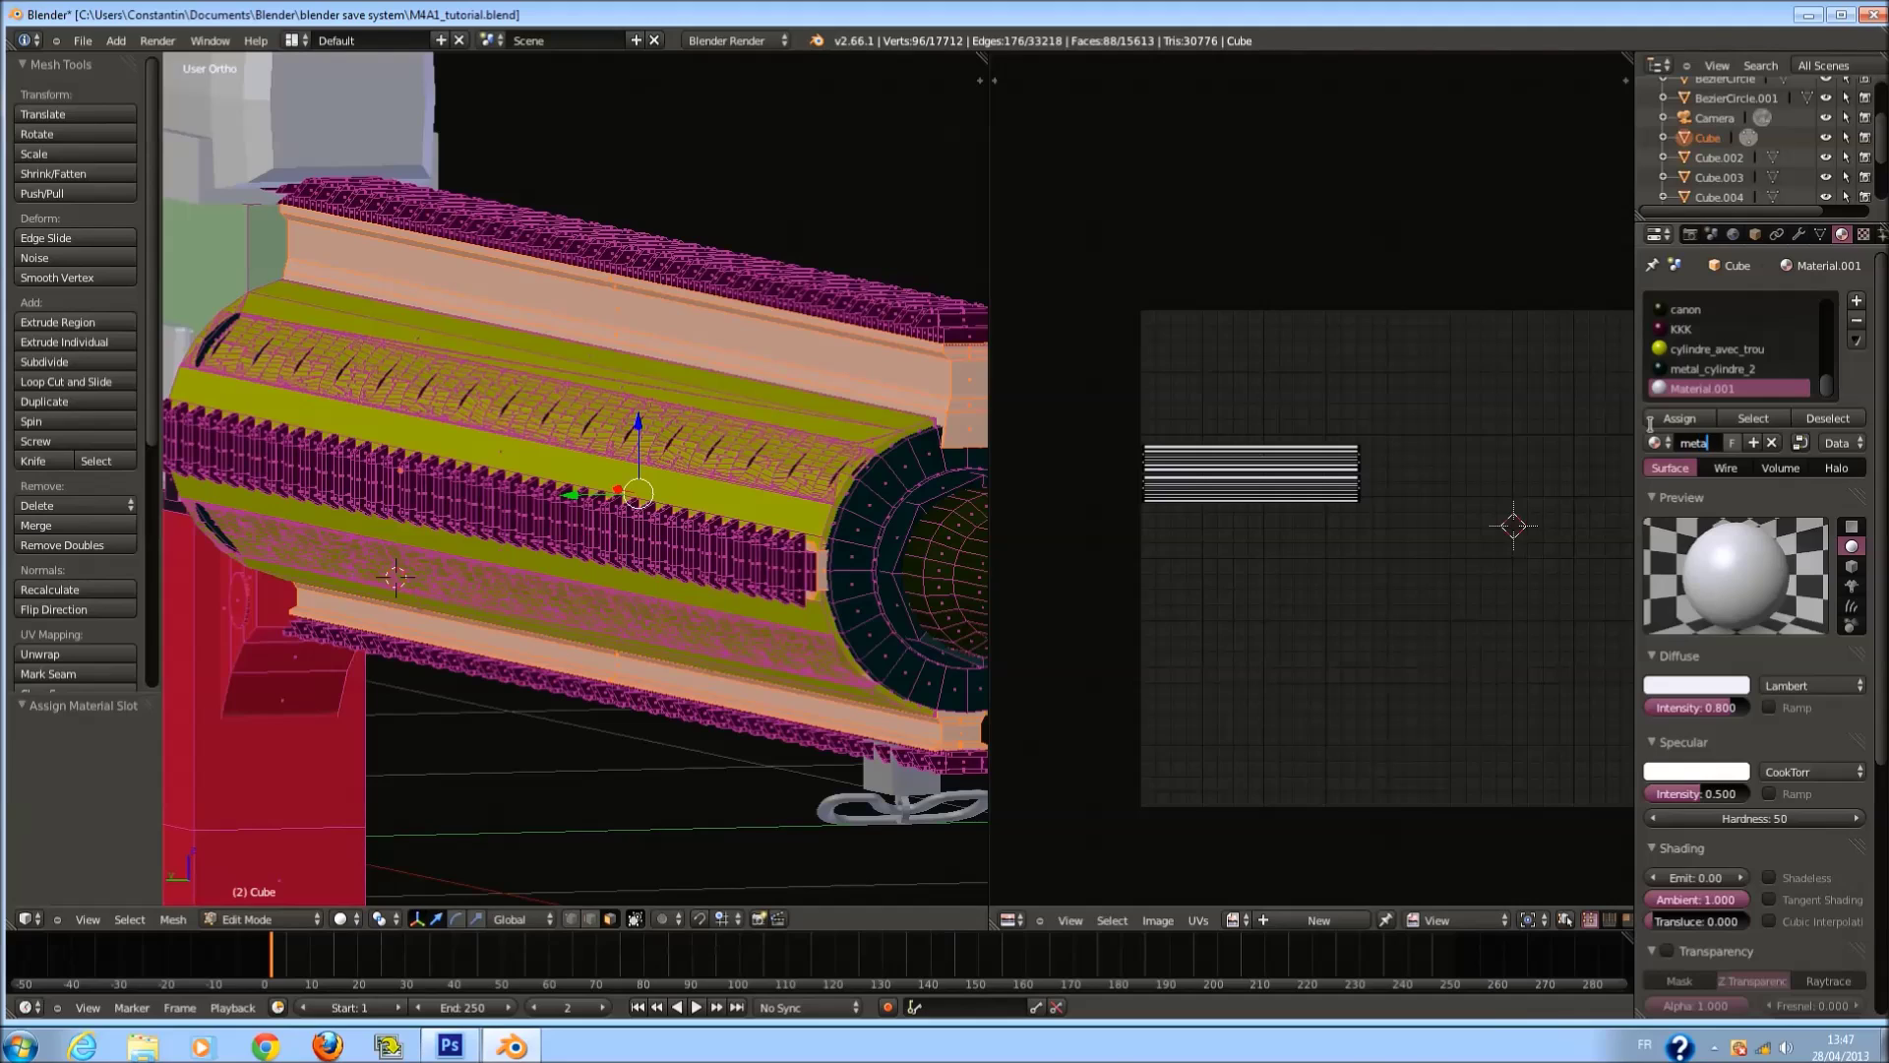
type("l_underKKK")
key("Return")
key("ctrl+s")
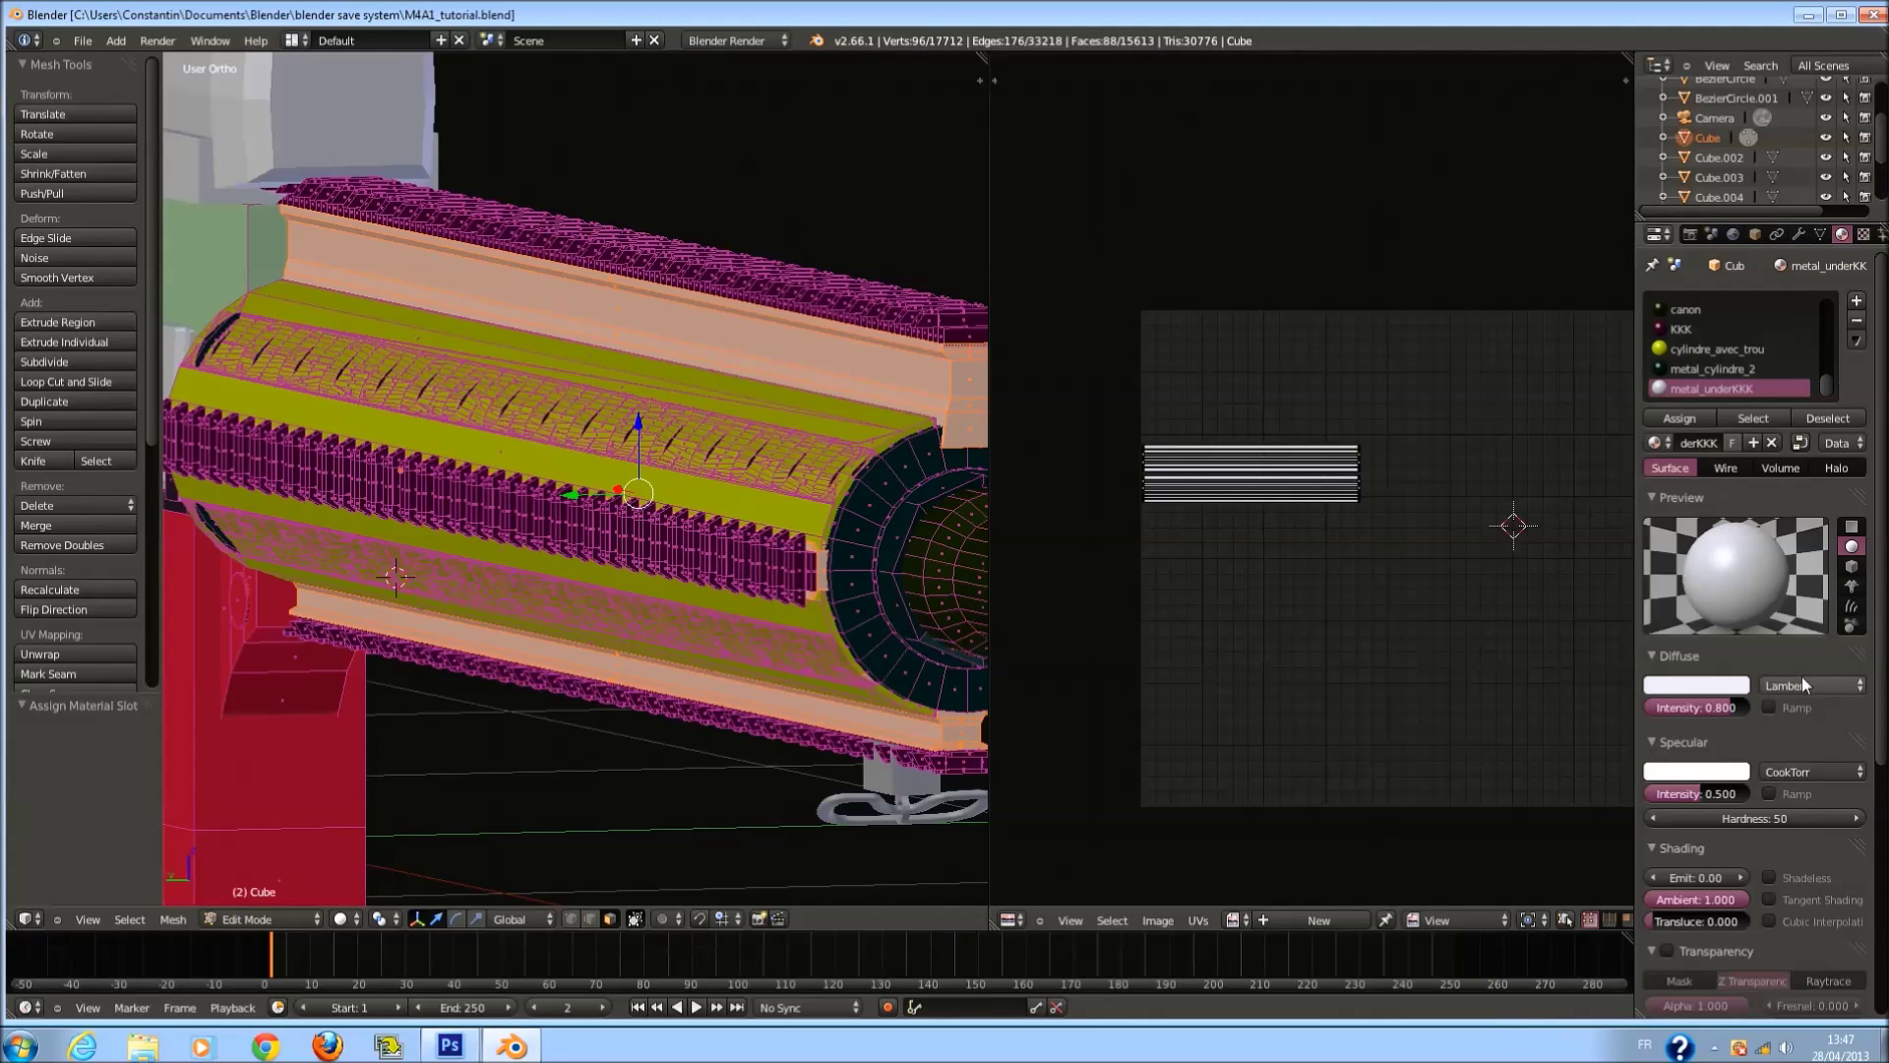
Set the metal_underKKK diffuse colour to a dark brown.
left_click(1723, 683)
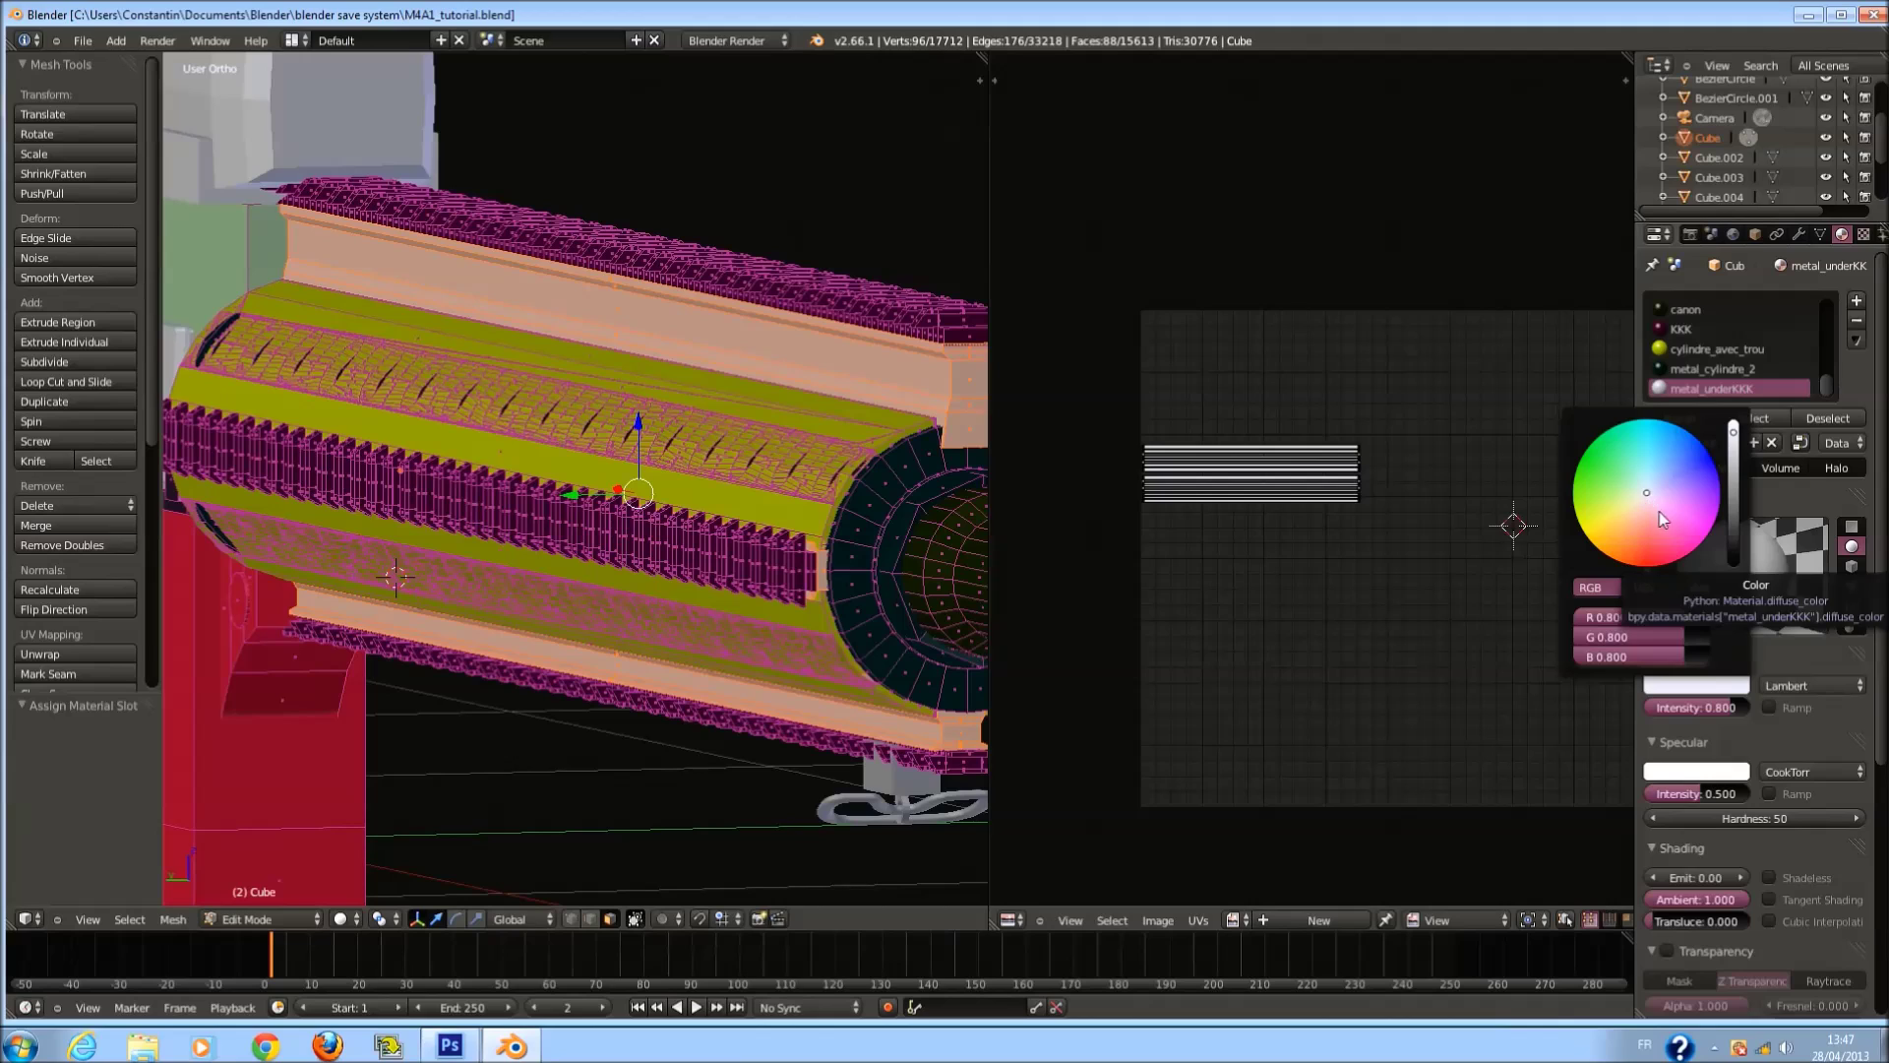
left_click_drag(1684, 500, 1611, 529)
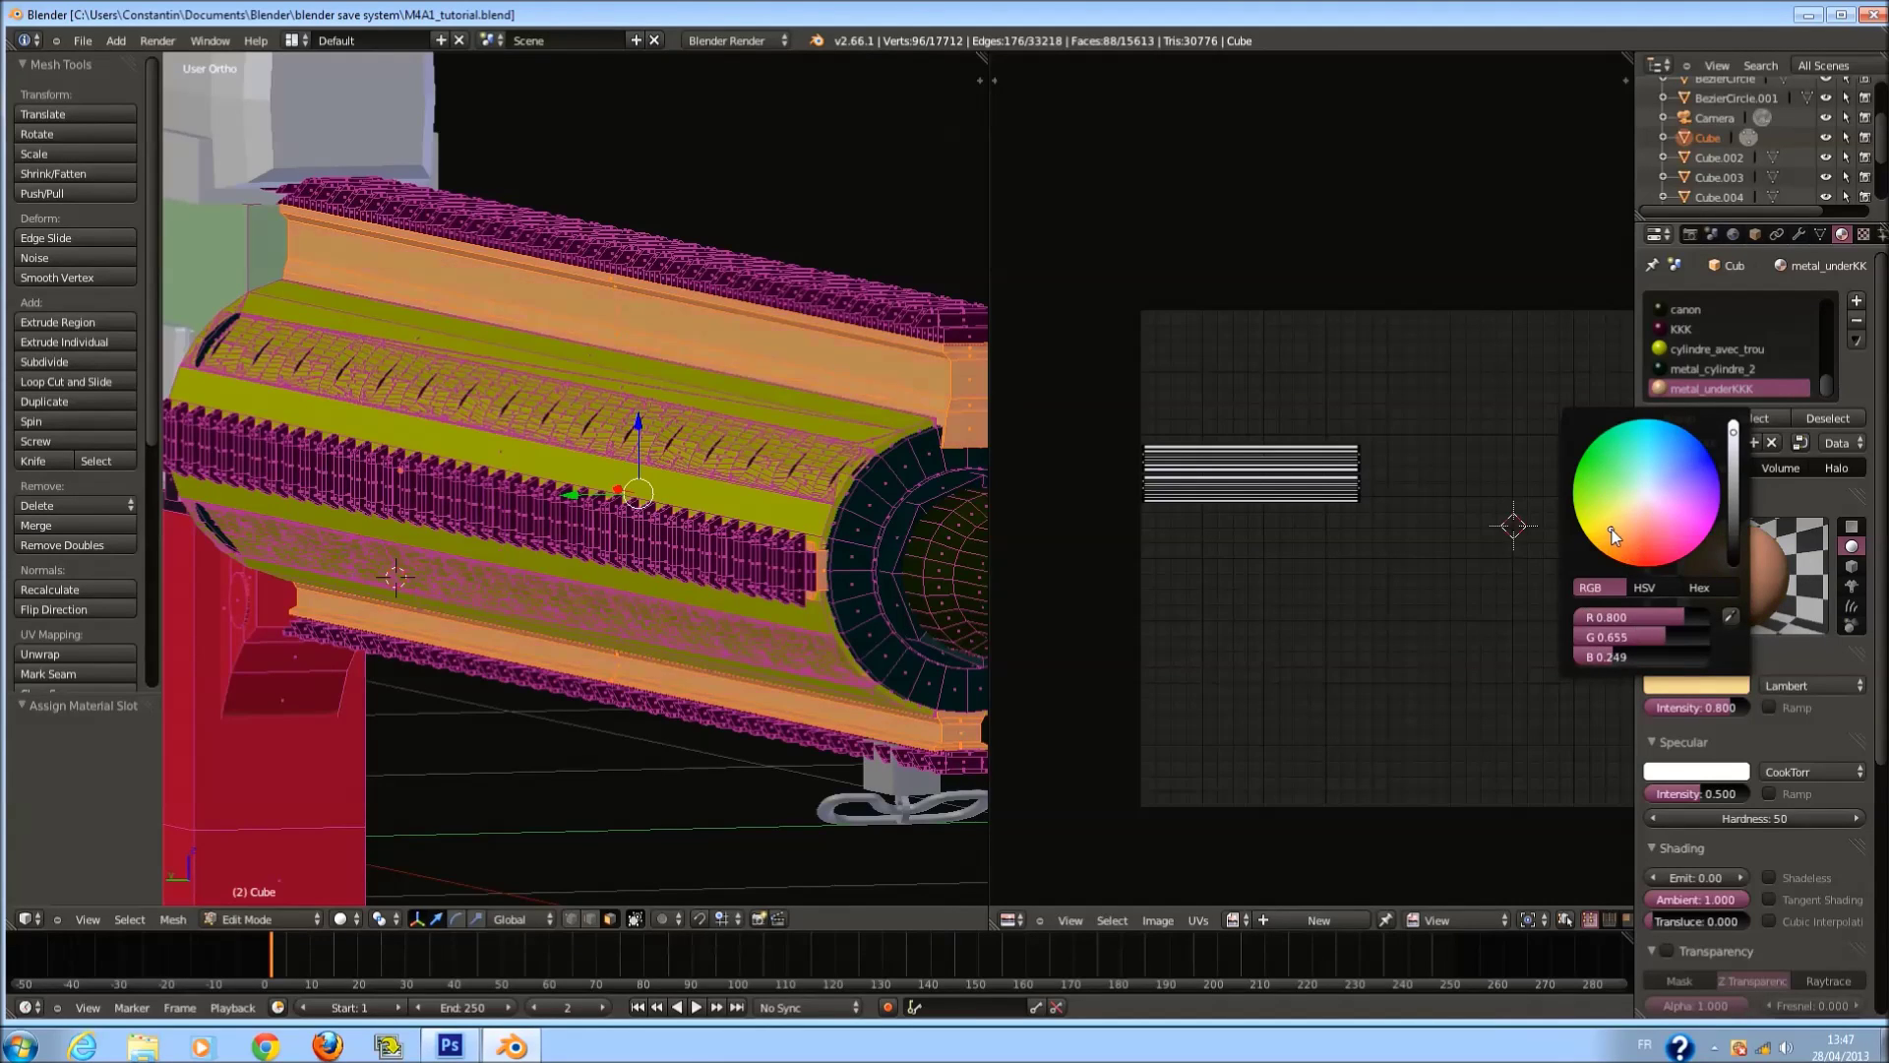
left_click_drag(1733, 487, 1737, 532)
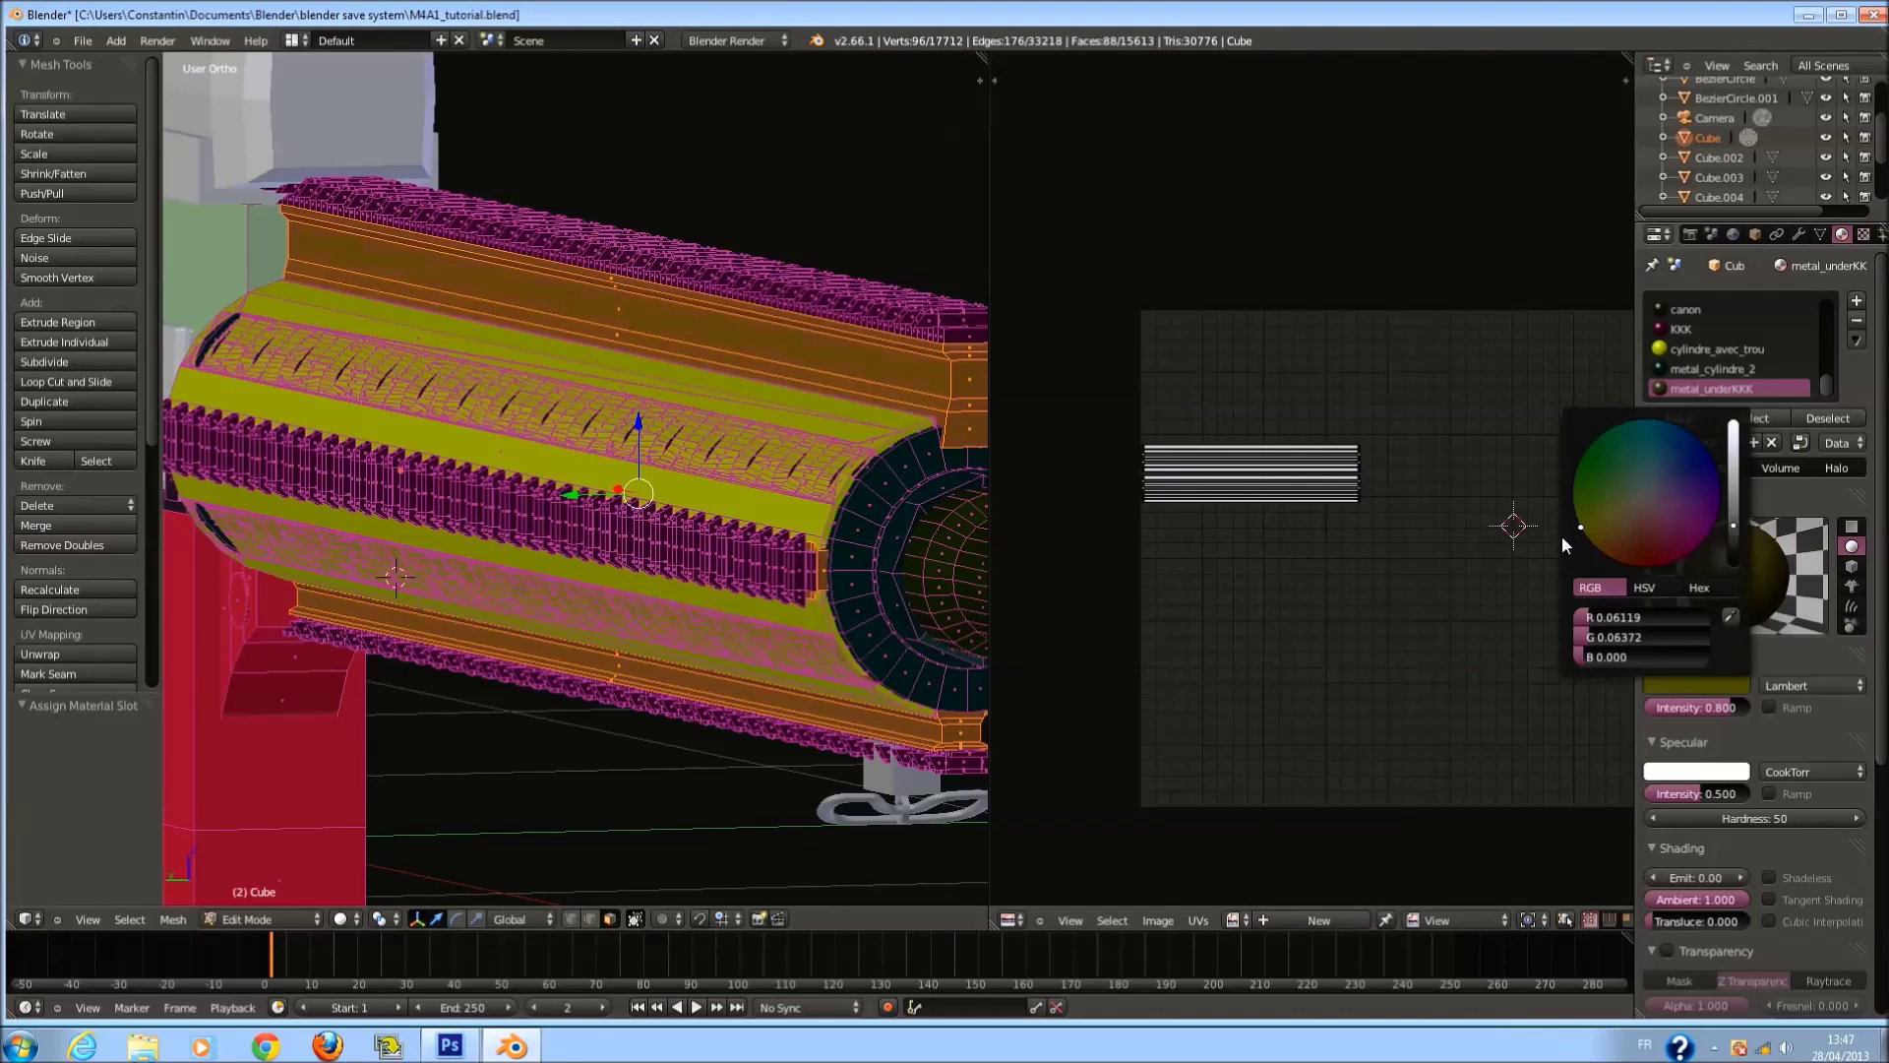
left_click(1704, 677)
left_click(1626, 529)
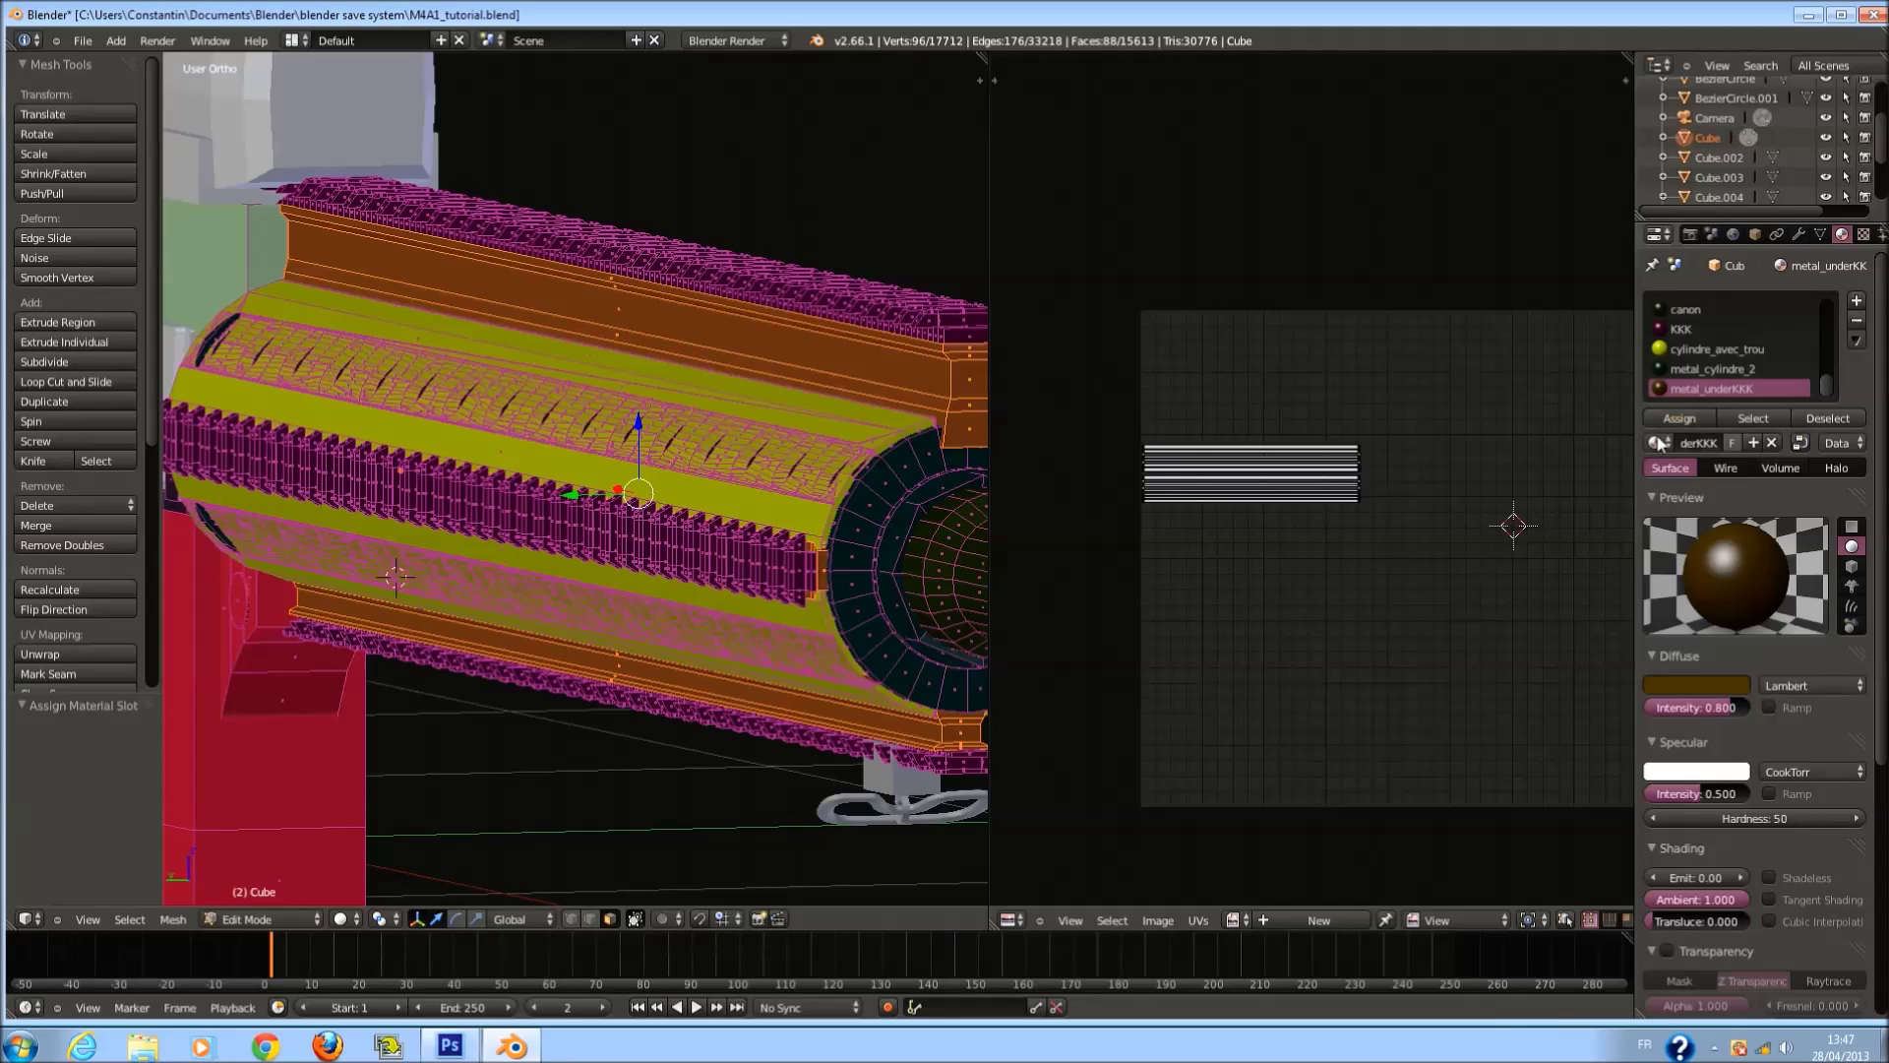
Return to Object Mode to check the coloured handguard and save the file over the existing one.
scroll(890, 473, "down", 3)
key("Tab")
middle_click_drag(889, 473, 737, 474)
key("ctrl+s")
left_click(736, 476)
Re-enter Edit Mode and show the handguard's upper front end in front view.
scroll(746, 551, "down", 3)
middle_click_drag(745, 545, 702, 535)
key("KP_3")
scroll(702, 535, "down", 2)
key("Tab")
key("KP_1")
middle_click_drag(462, 492, 678, 496, "shift")
scroll(685, 511, "up", 5)
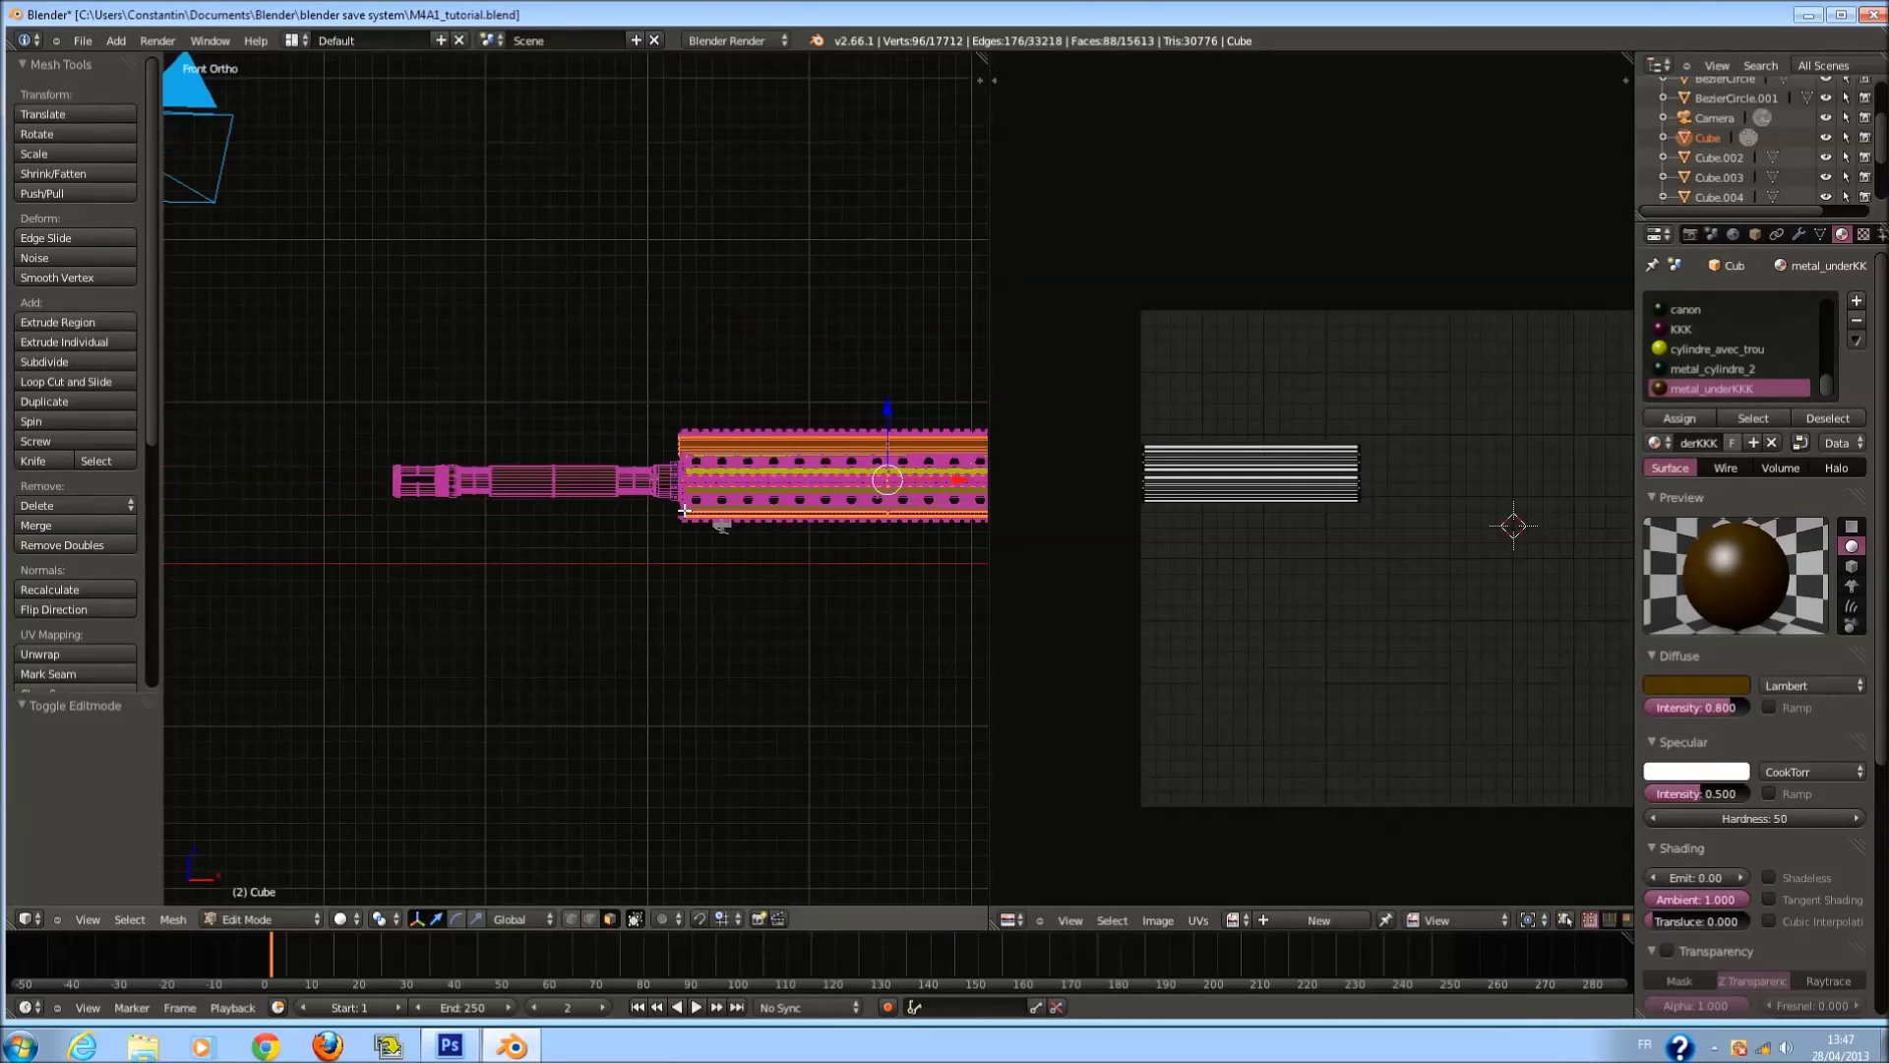
scroll(685, 510, "up", 12)
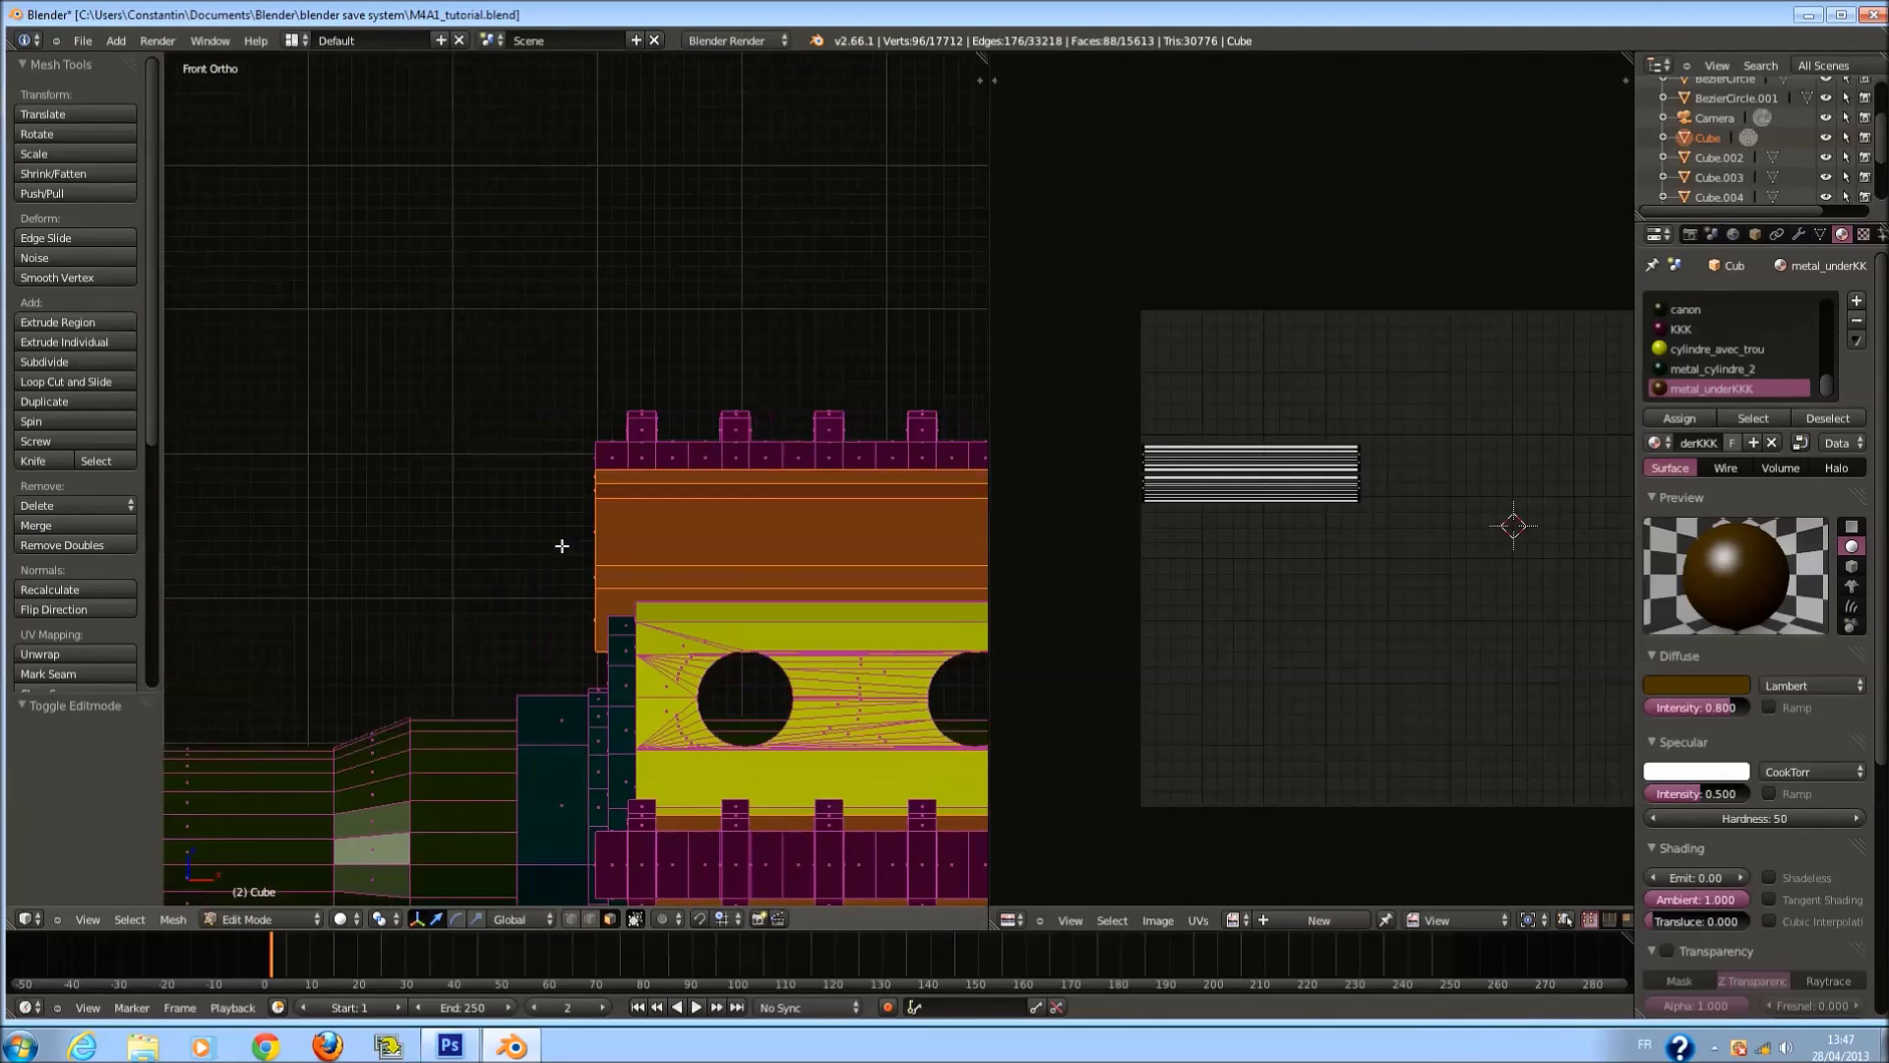
scroll(562, 545, "up", 2)
key("a")
key("c")
mouse_move(577, 422)
left_mouse_down()
mouse_move(548, 675)
mouse_move(647, 599)
left_mouse_up()
right_click(646, 599)
In wireframe, circle-select the front-end faces of the upper rail and its base, and move them about 0.0114 inward along X.
key("z")
key("a")
key("c")
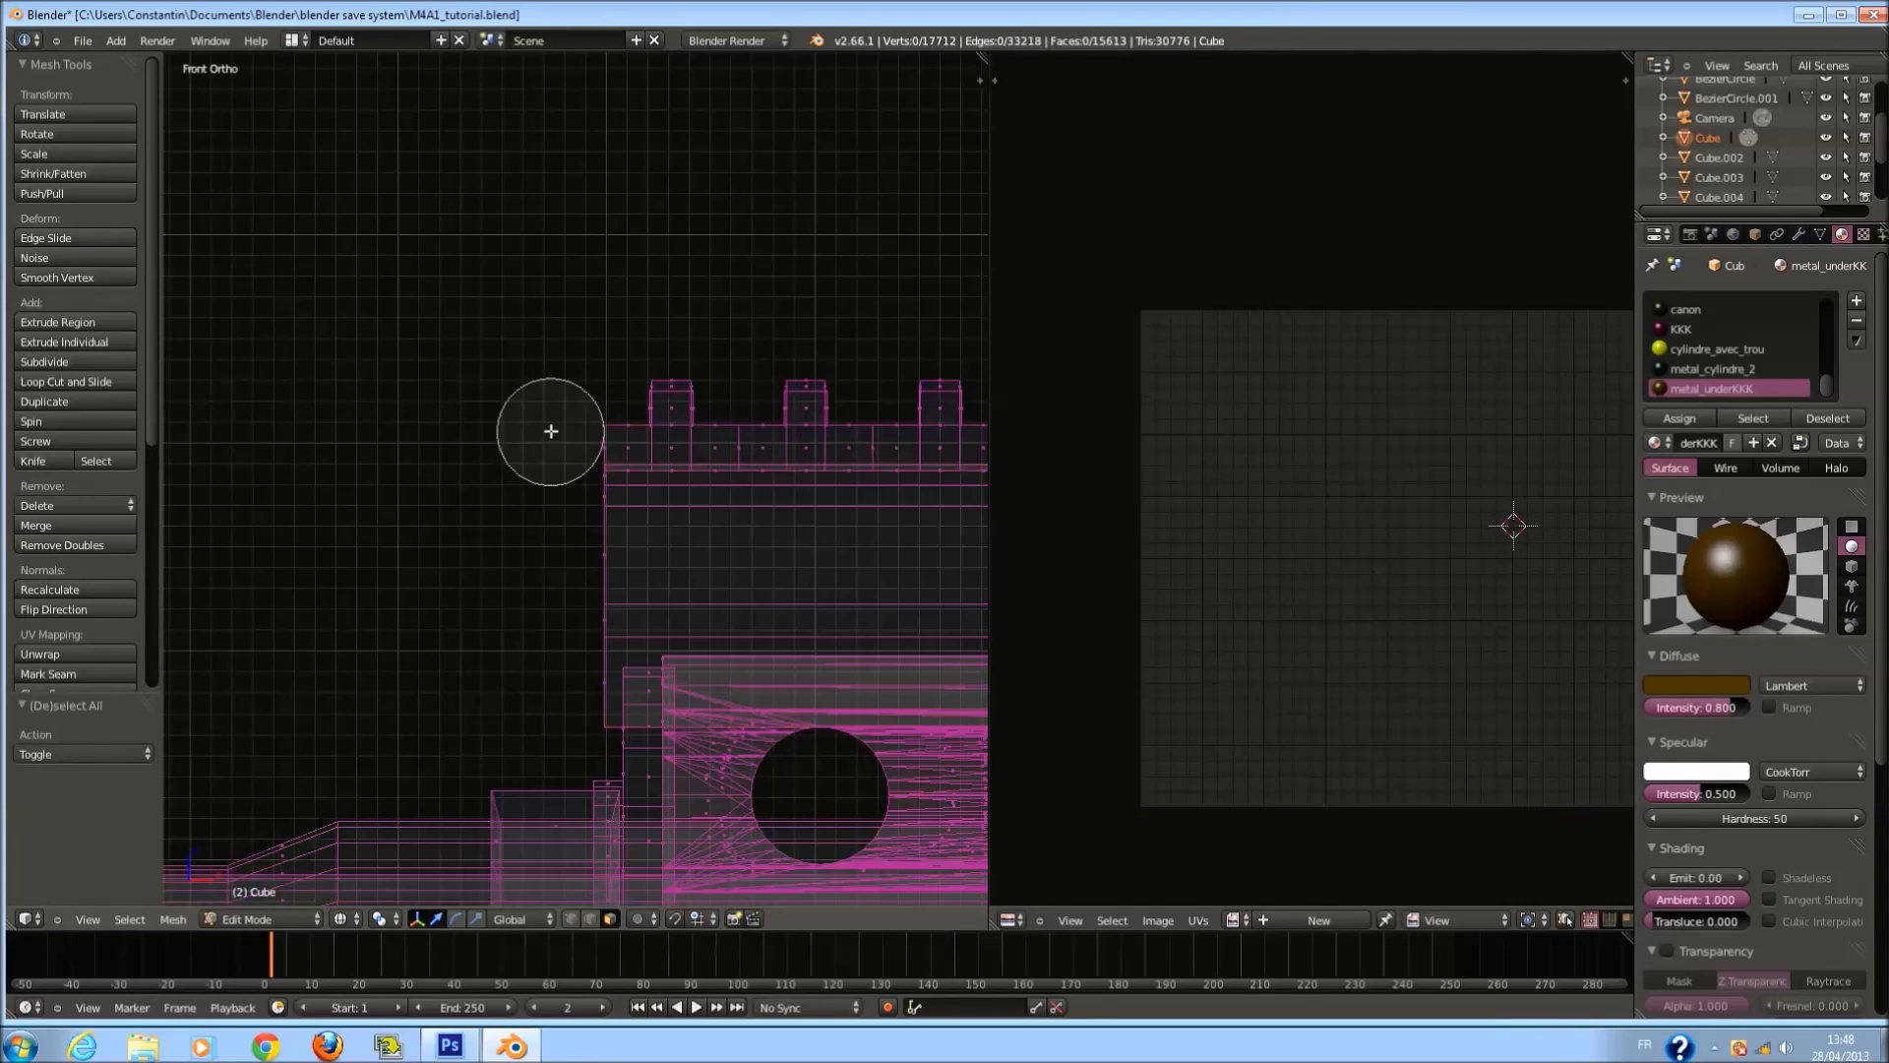
left_click_drag(560, 429, 565, 708)
right_click(565, 708)
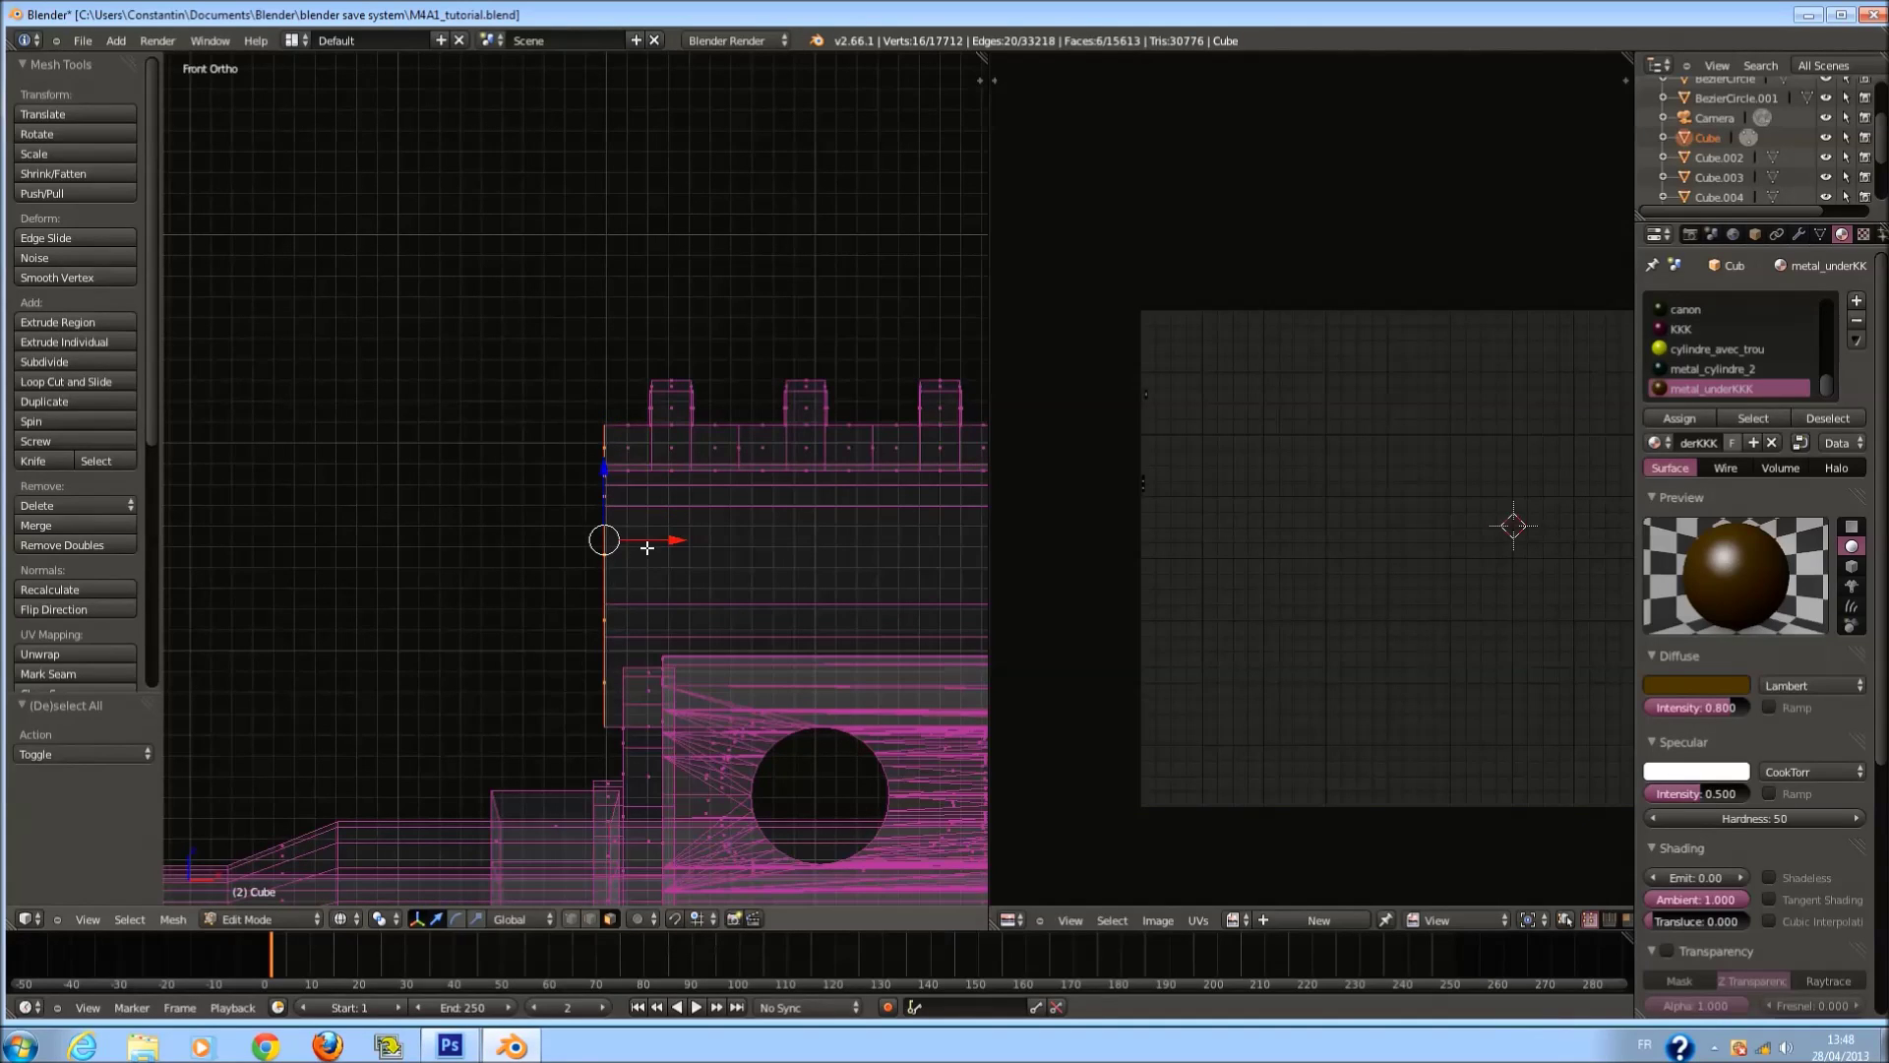
left_click_drag(654, 549, 657, 537)
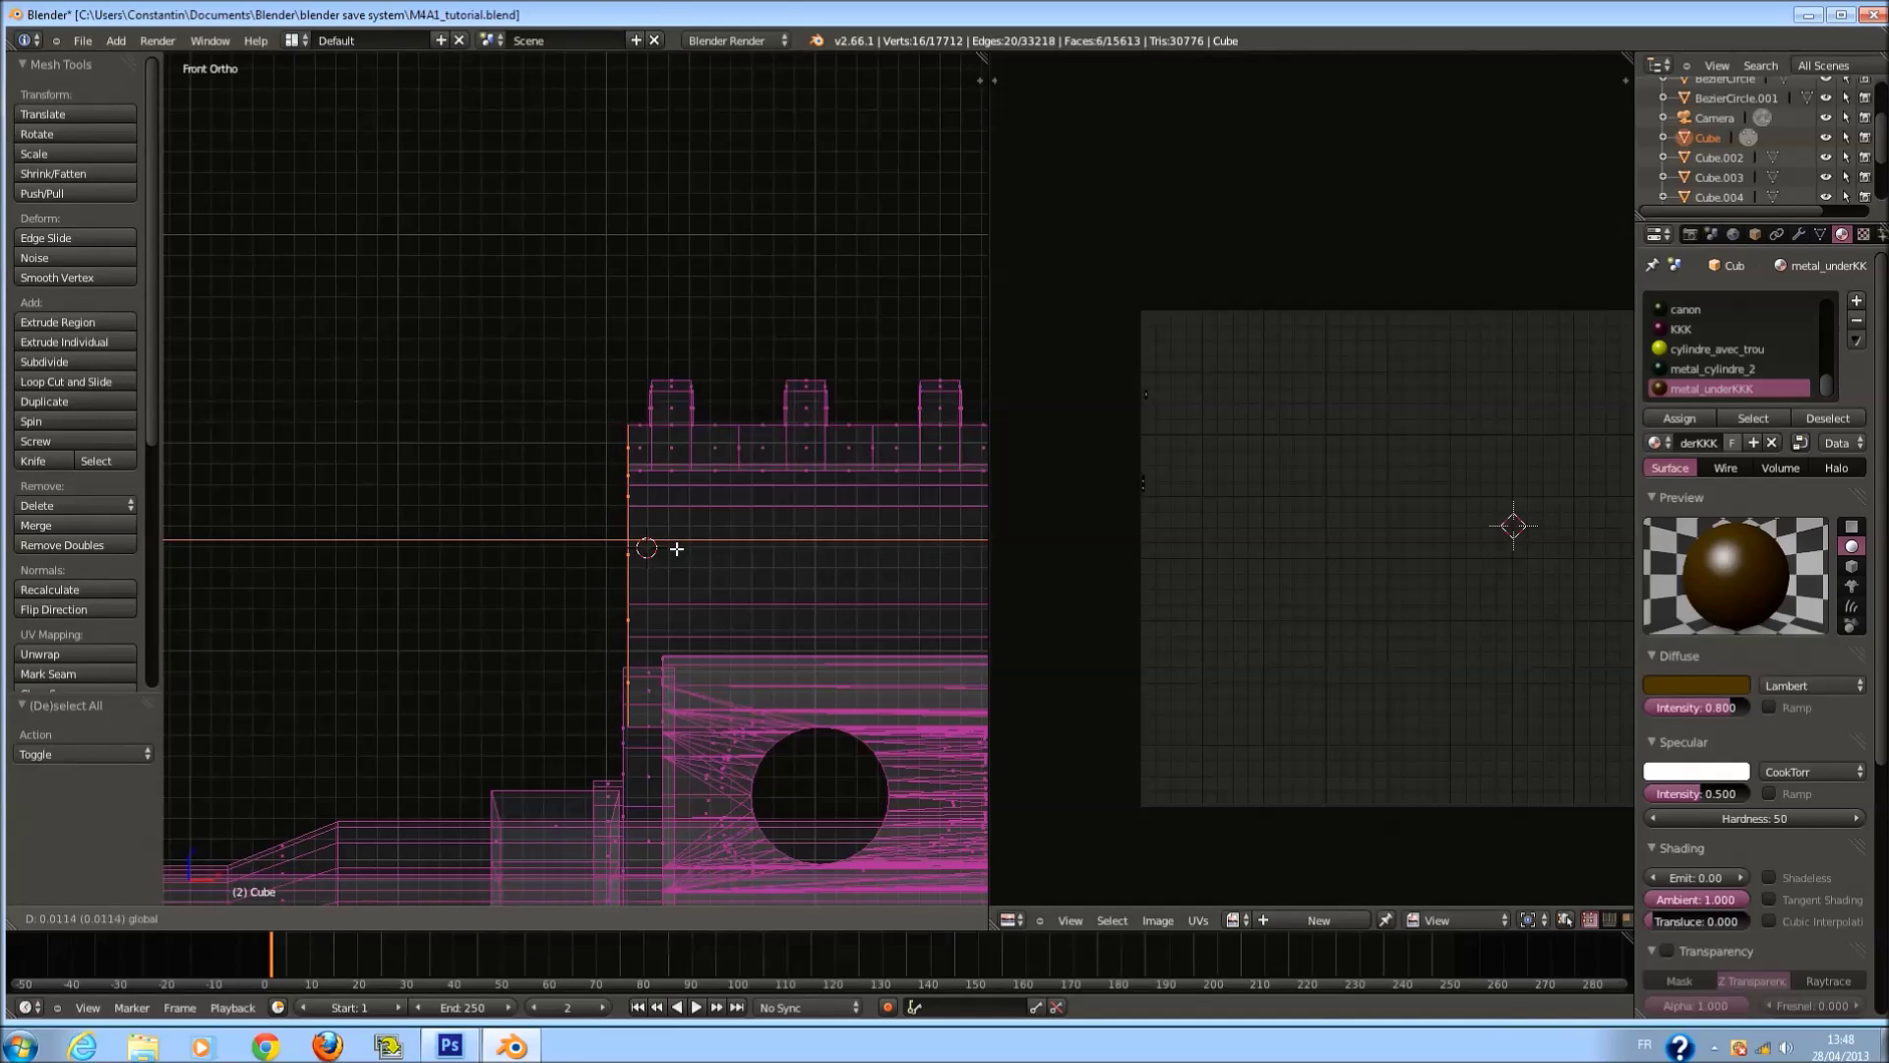
left_click(677, 548)
Return to Object Mode with solid shading, deselect everything and check the whole rifle from the front view.
key("z")
key("Tab")
scroll(677, 548, "down", 4)
scroll(807, 642, "down", 3)
key("z")
middle_click_drag(873, 606, 659, 612, "shift")
scroll(680, 604, "up", 4)
key("z")
scroll(681, 604, "down", 3)
scroll(716, 612, "up", 2)
key("a")
middle_click_drag(577, 453, 905, 440)
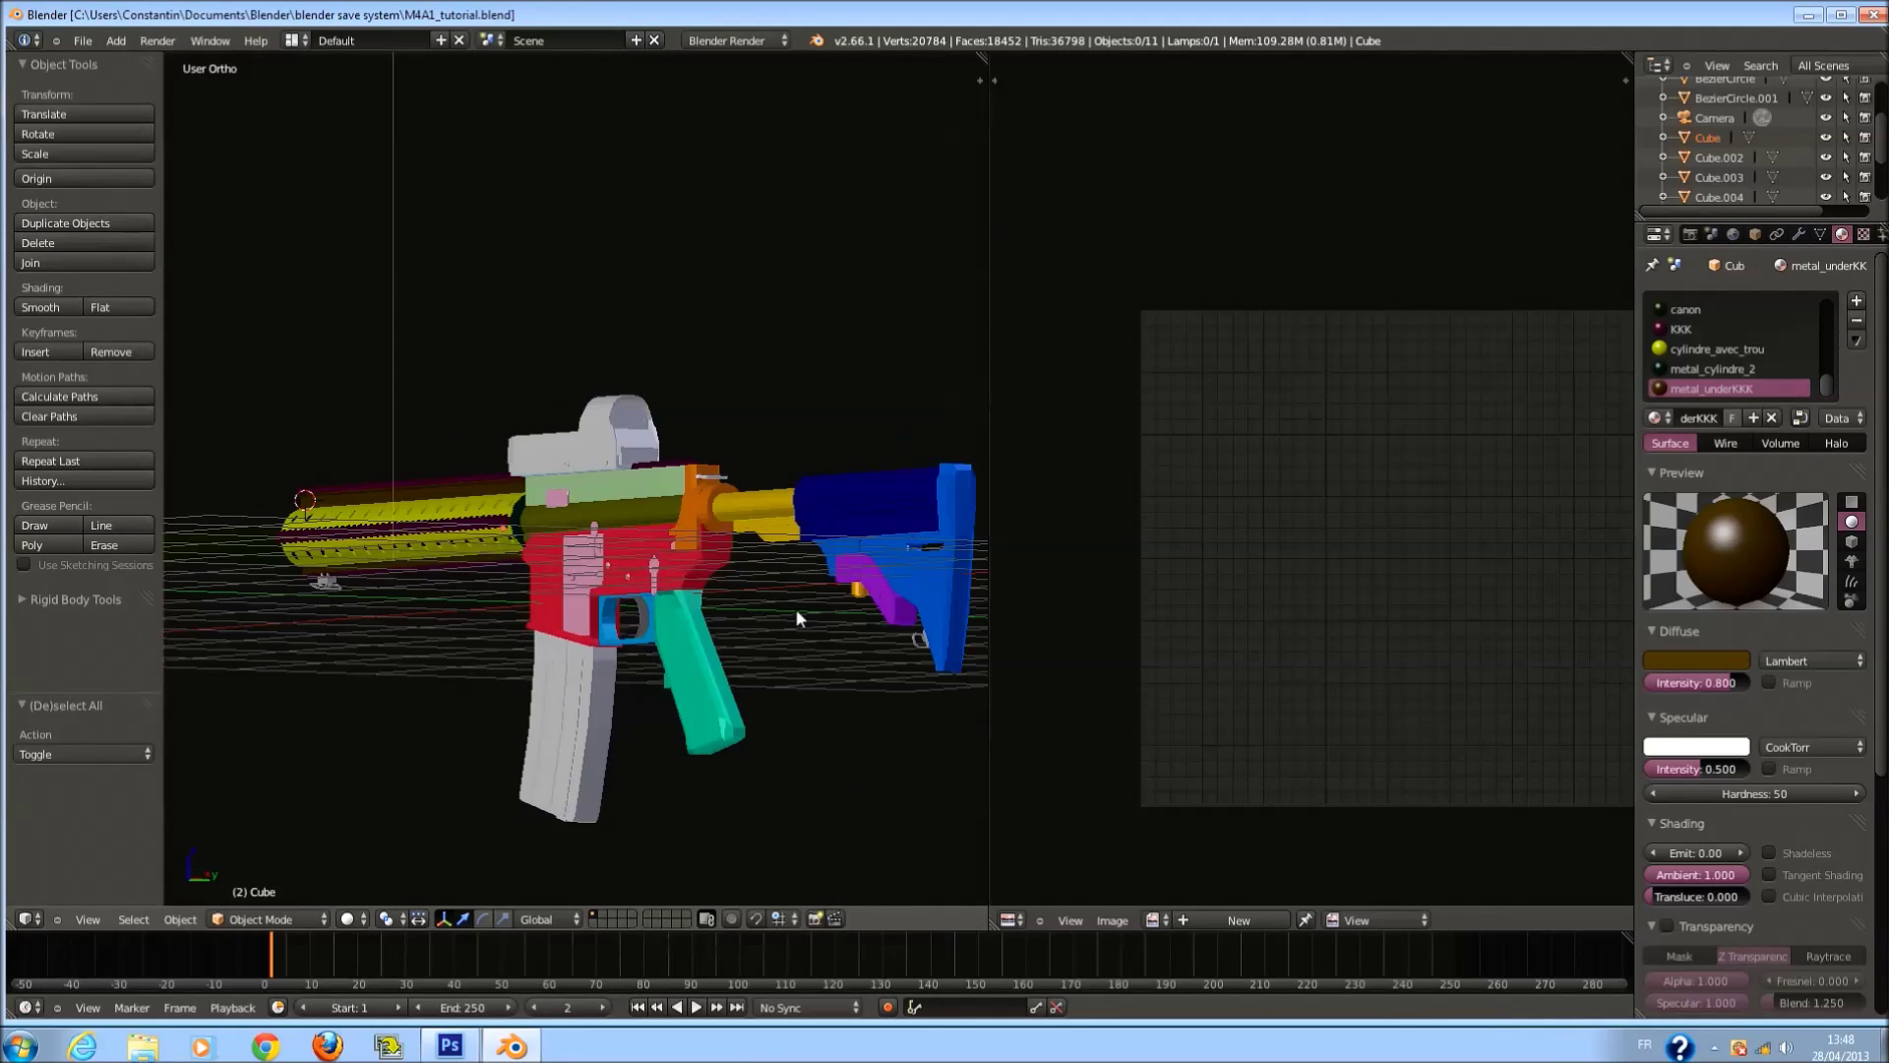
key("KP_1")
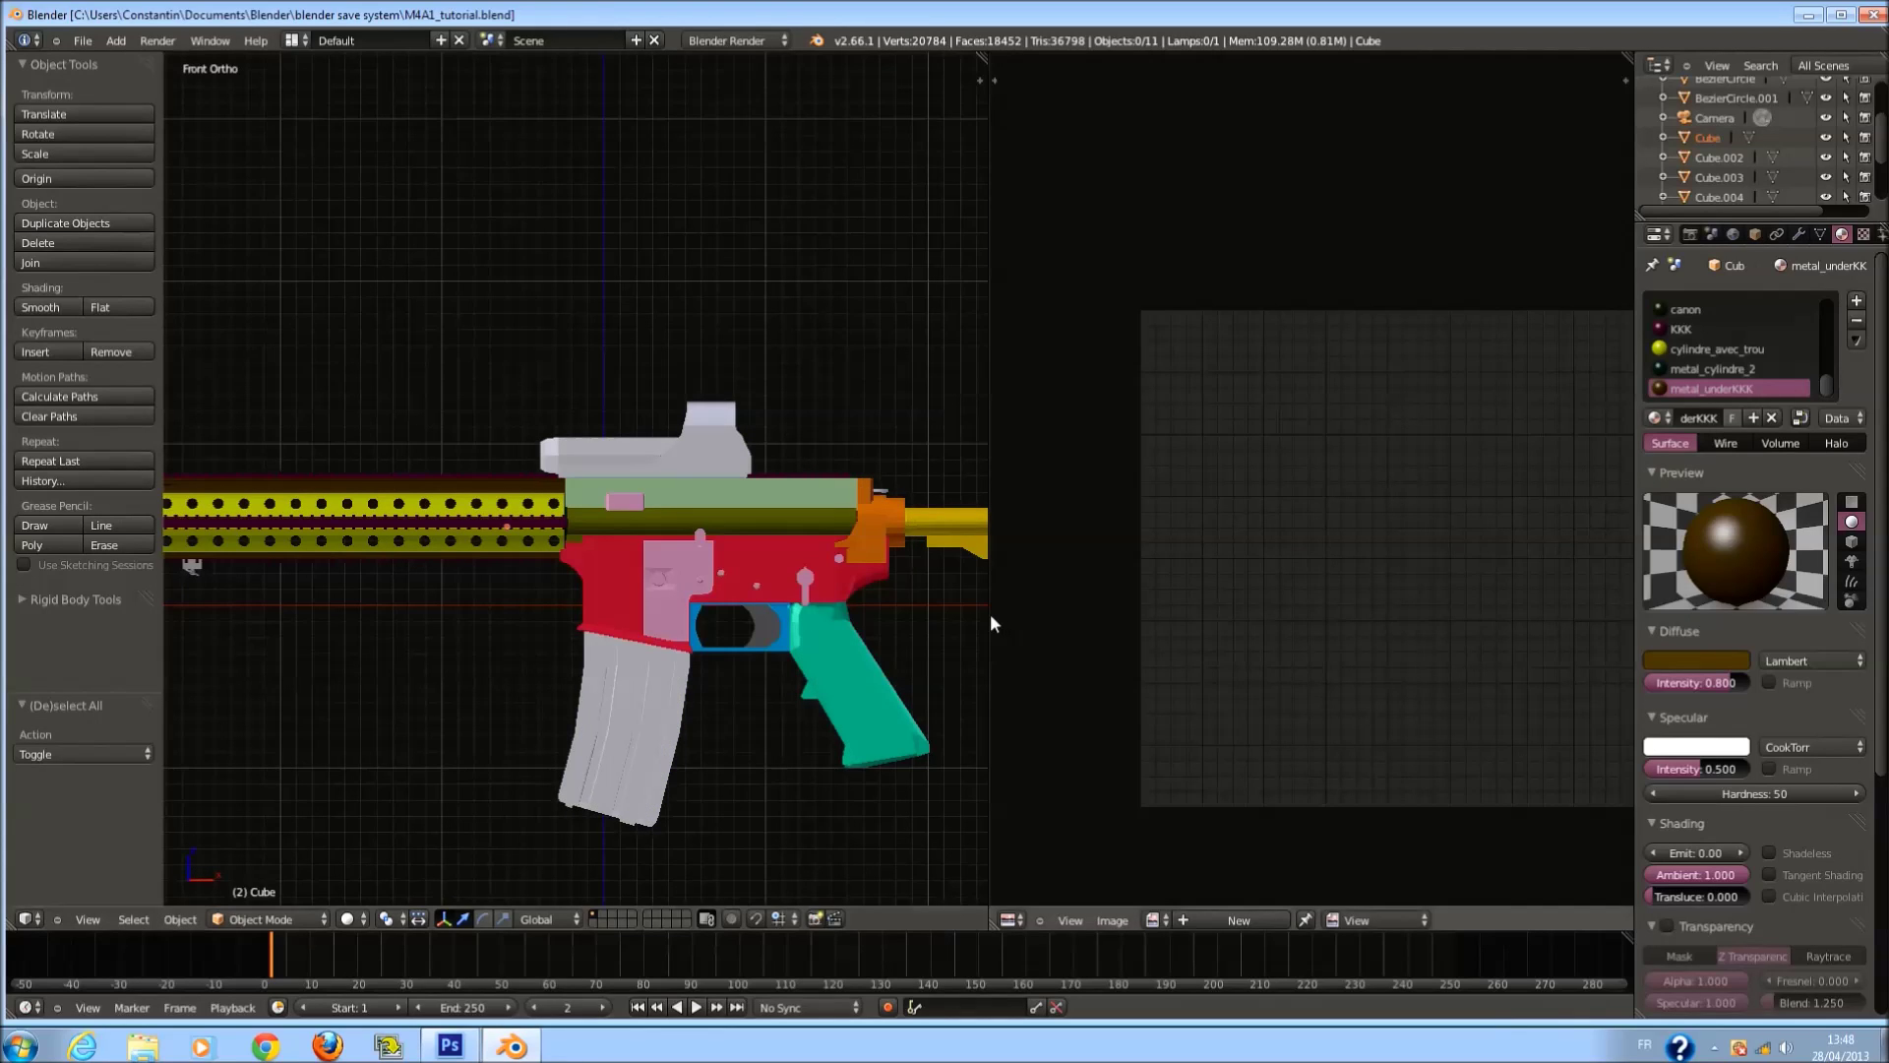
Widen the 3D view towards the UV editor and save the file over the existing one.
left_click_drag(995, 611, 1161, 610)
scroll(421, 575, "down", 2)
right_click(401, 543)
scroll(398, 551, "down", 3)
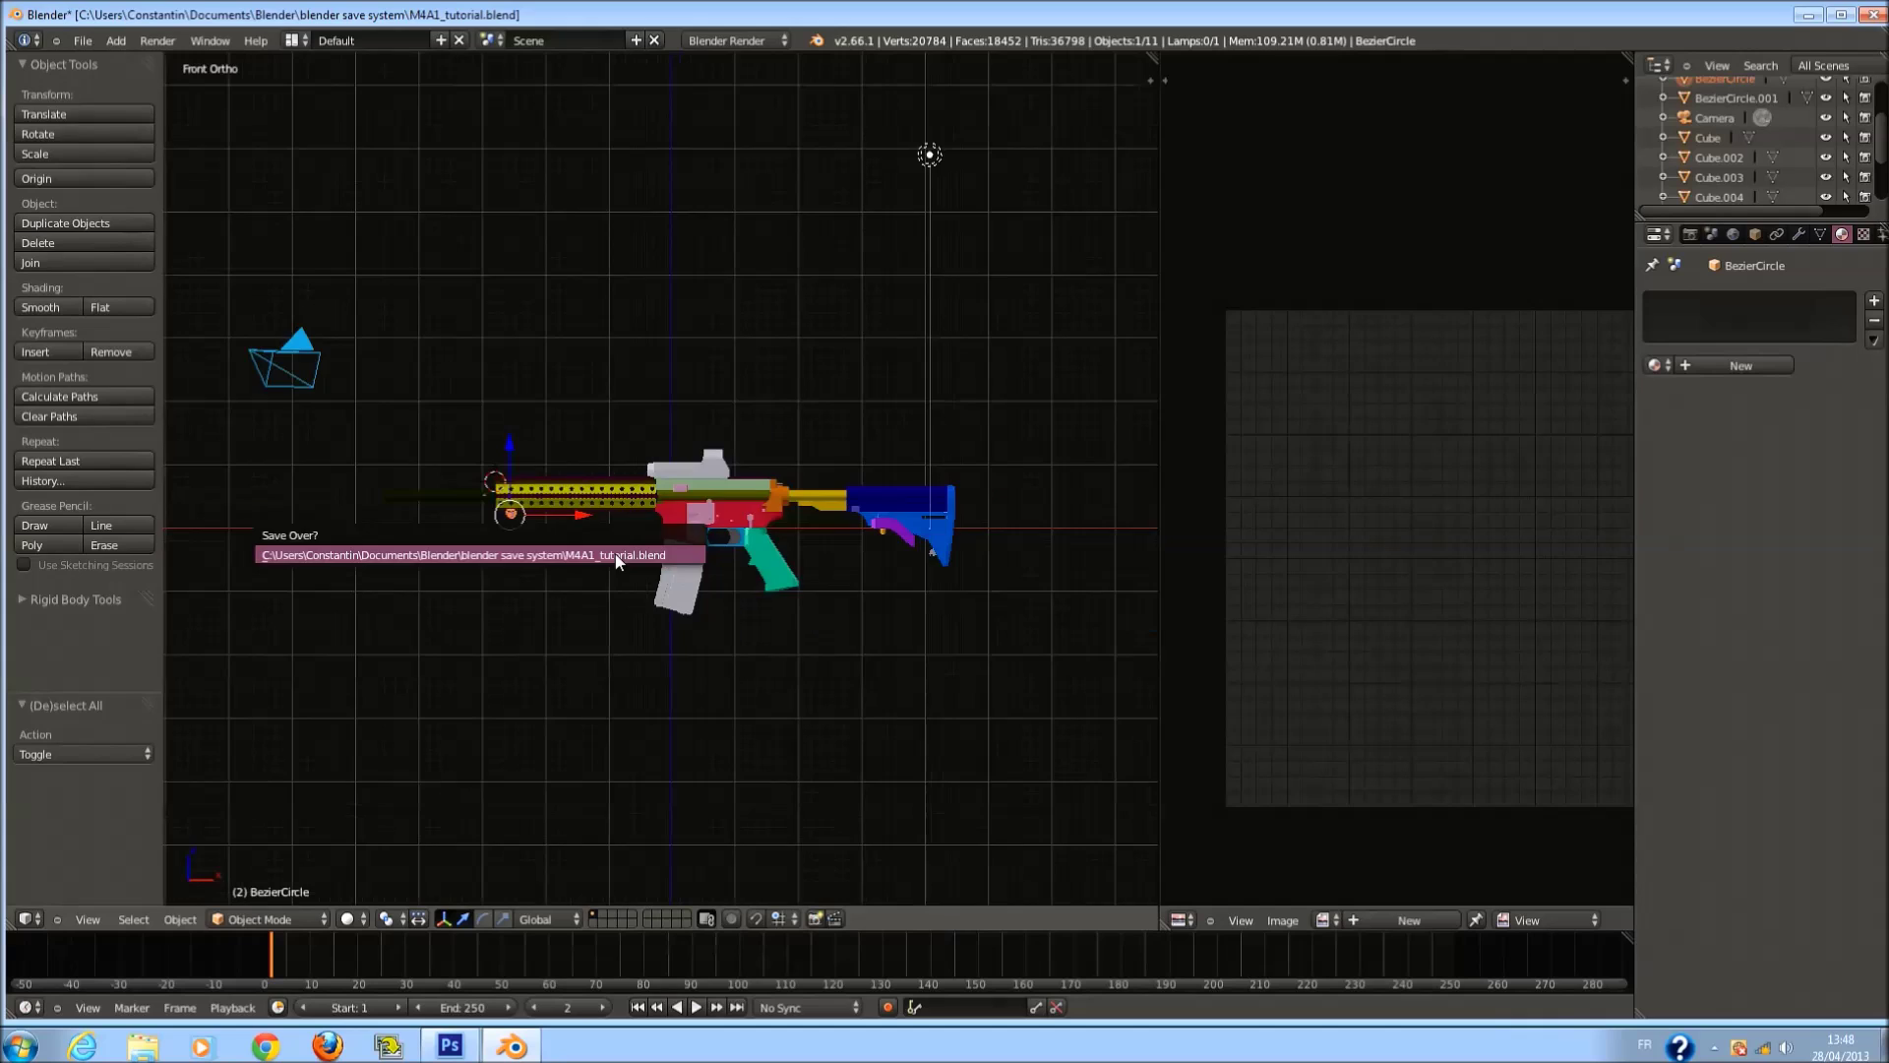
Select the main rifle body and select its entire mesh in Edit Mode to display all its UV islands.
scroll(707, 587, "up", 1)
right_click(718, 499)
key("Tab")
key("a")
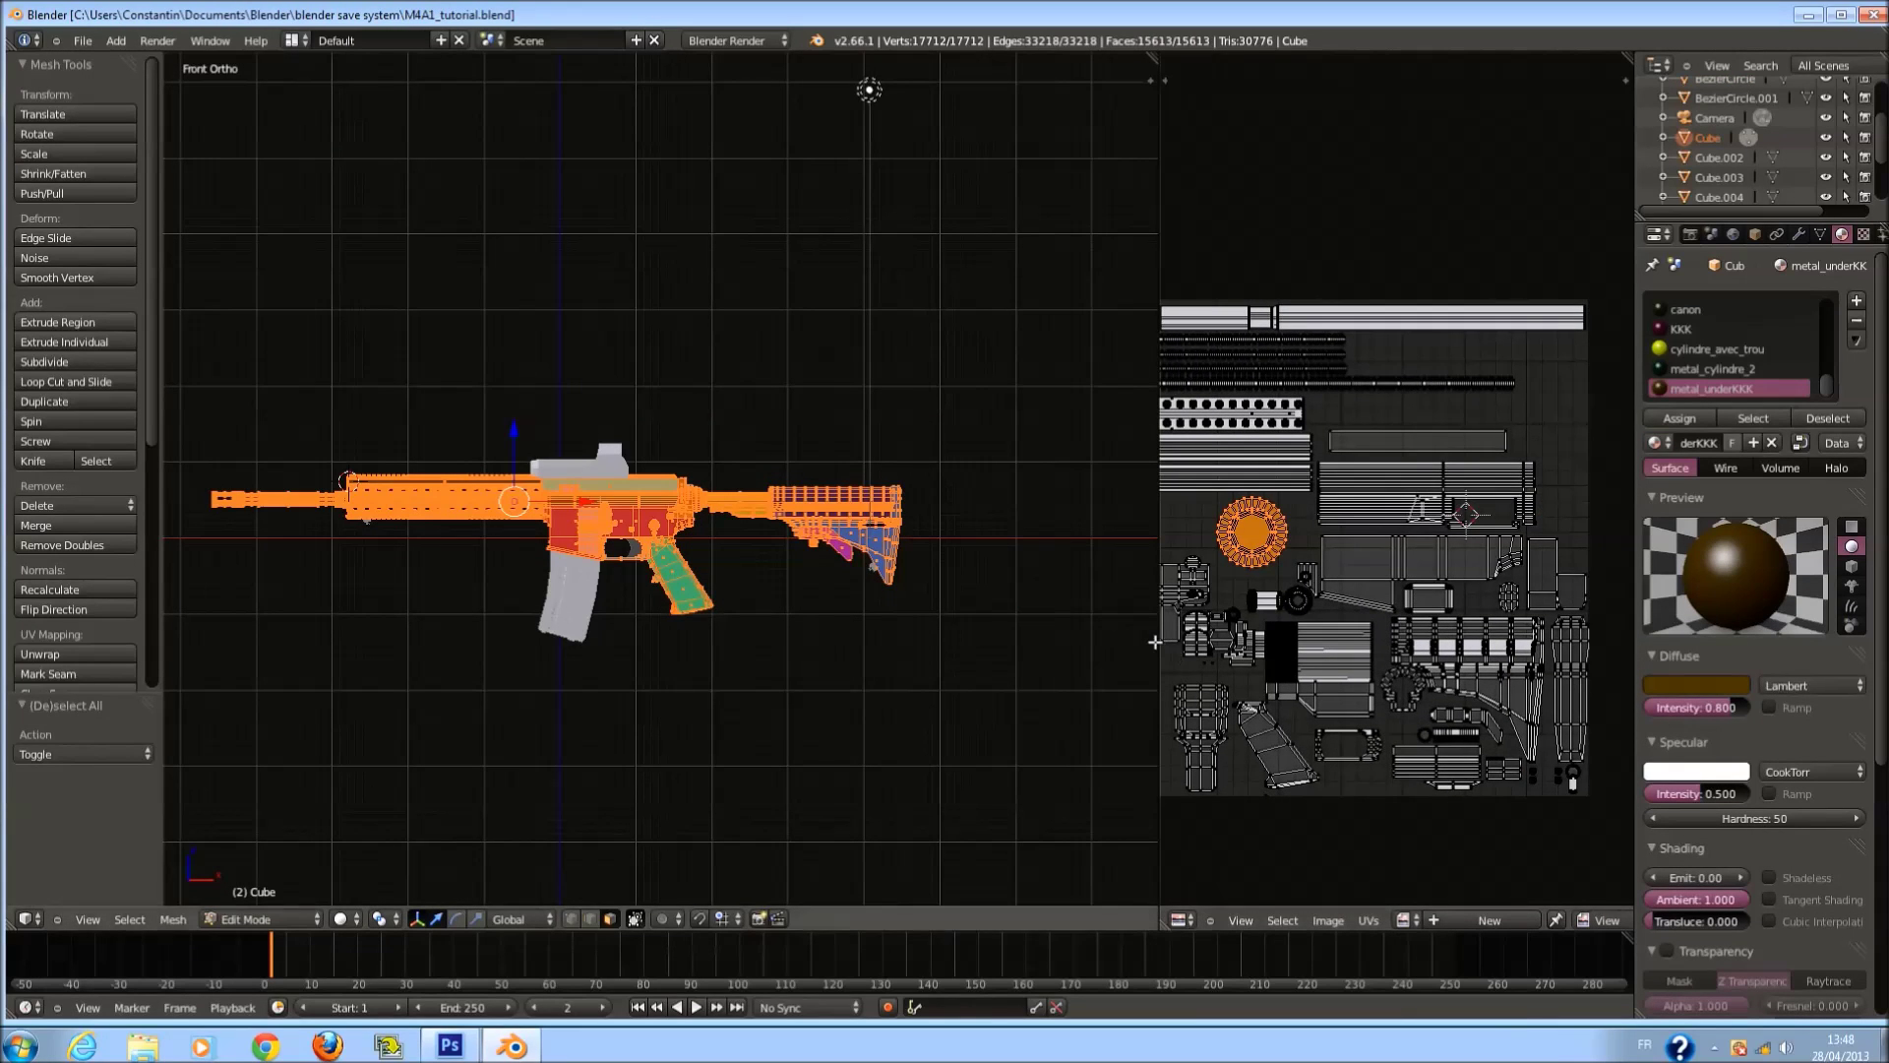
Widen the UV editor and move the small stray island from outside the UV square into the square's empty lower-left area.
left_click_drag(1151, 645, 878, 646)
key("a")
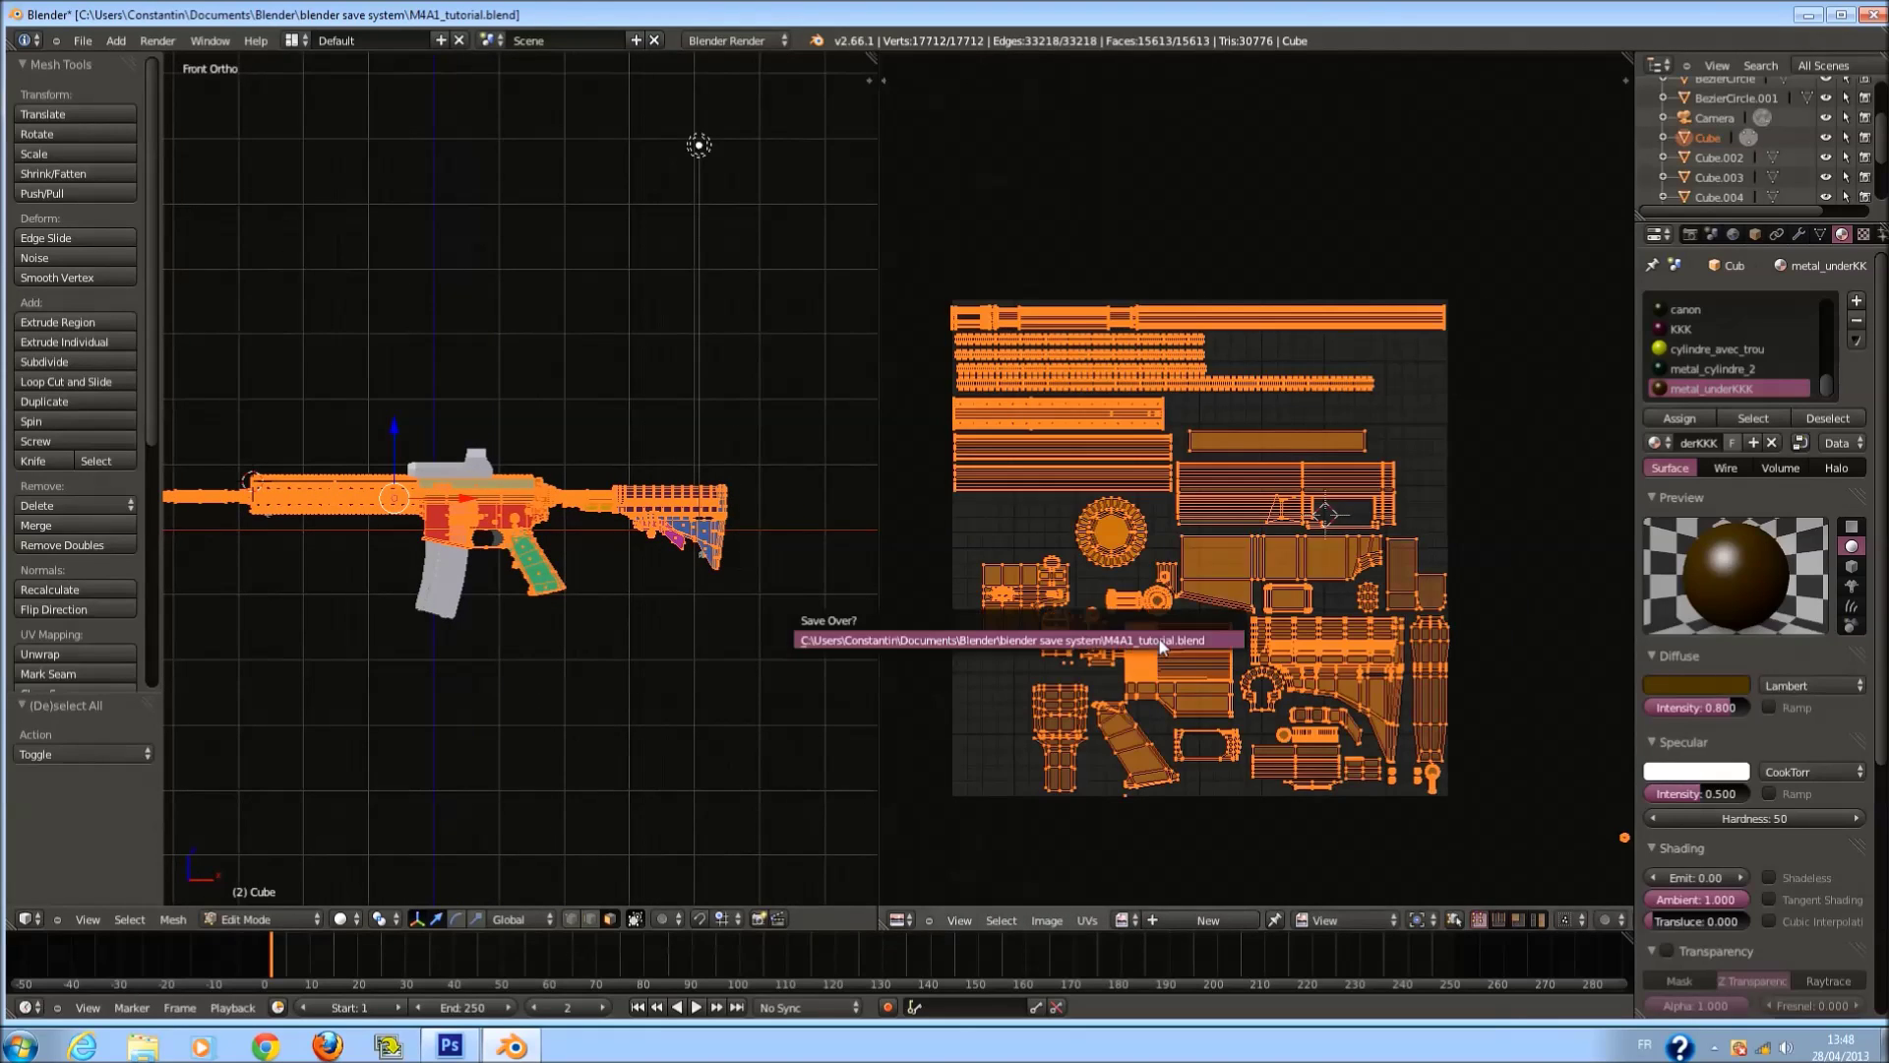
scroll(1367, 712, "down", 4)
scroll(1367, 711, "up", 1)
key("a")
scroll(1489, 699, "up", 1)
left_click_drag(1555, 775, 1580, 804)
key("g")
left_click(1045, 670)
Select all UV islands again and save the file over the existing one.
key("a")
scroll(1445, 699, "down", 3)
key("a")
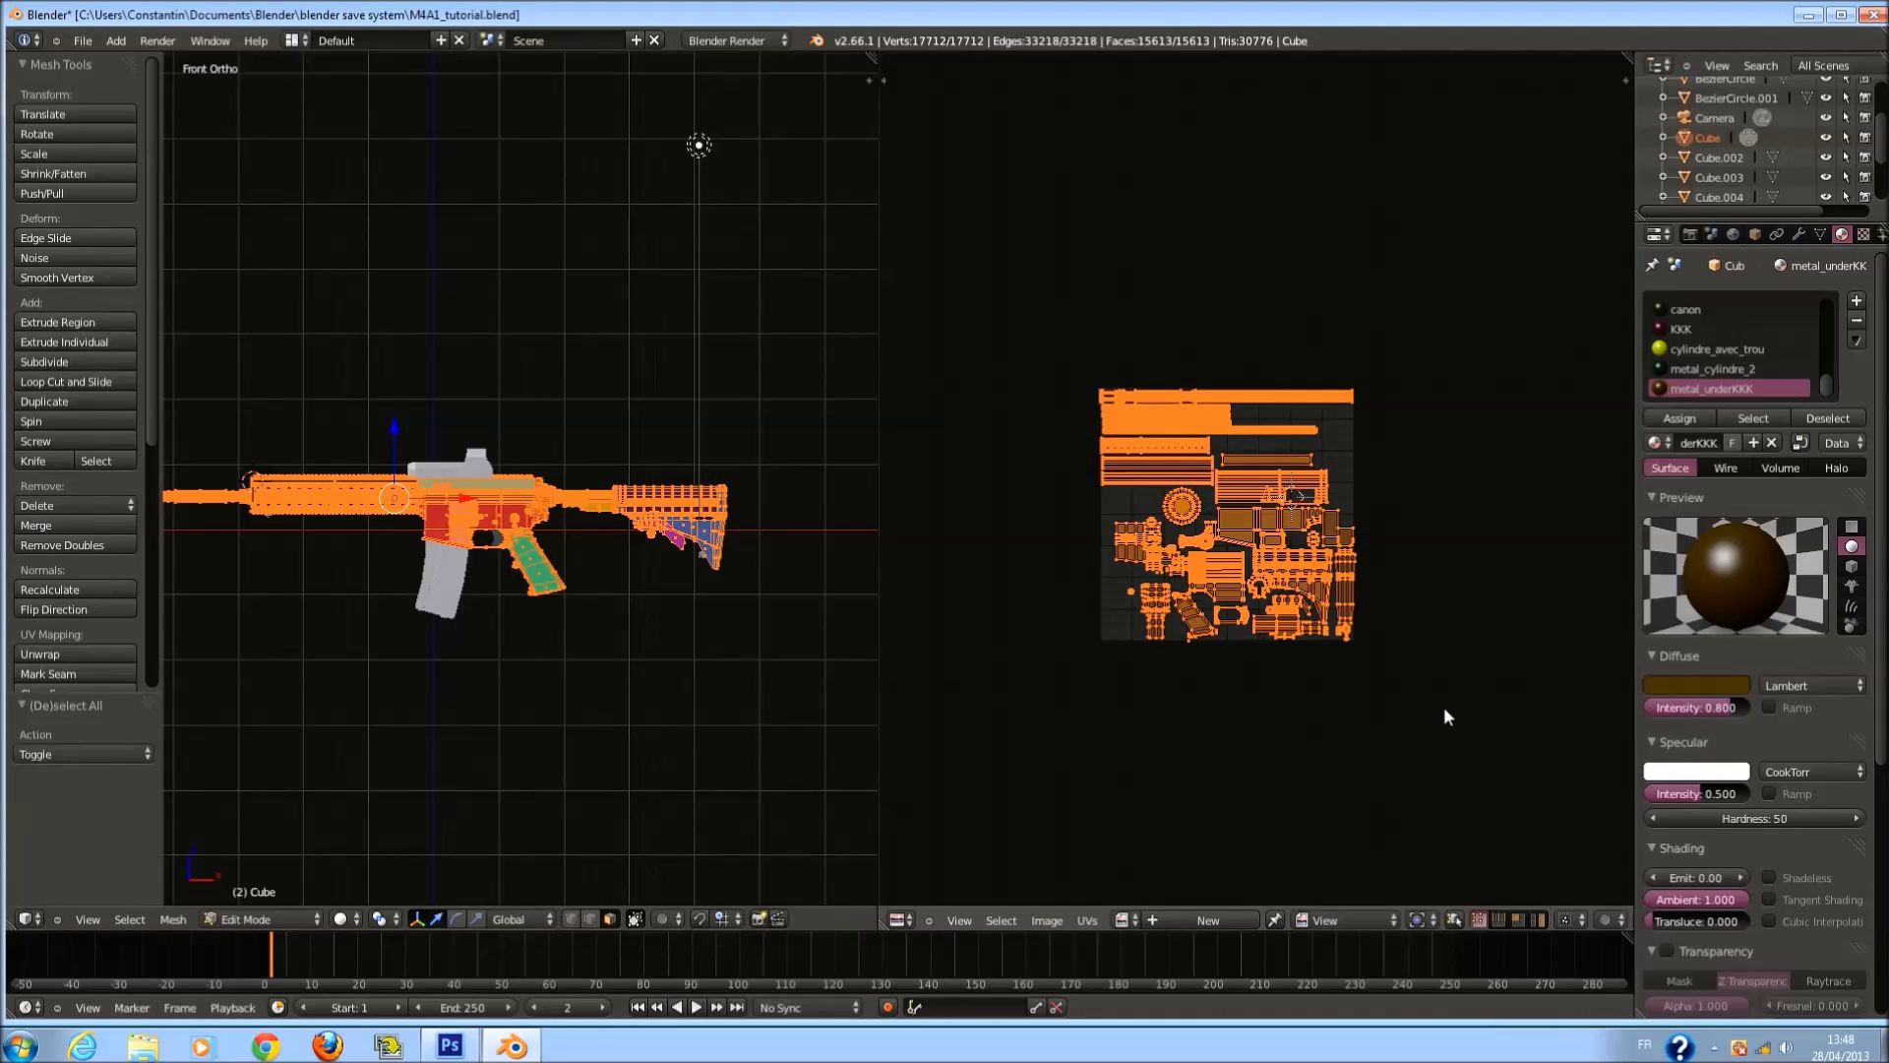
scroll(1443, 706, "up", 5)
key("ctrl+s")
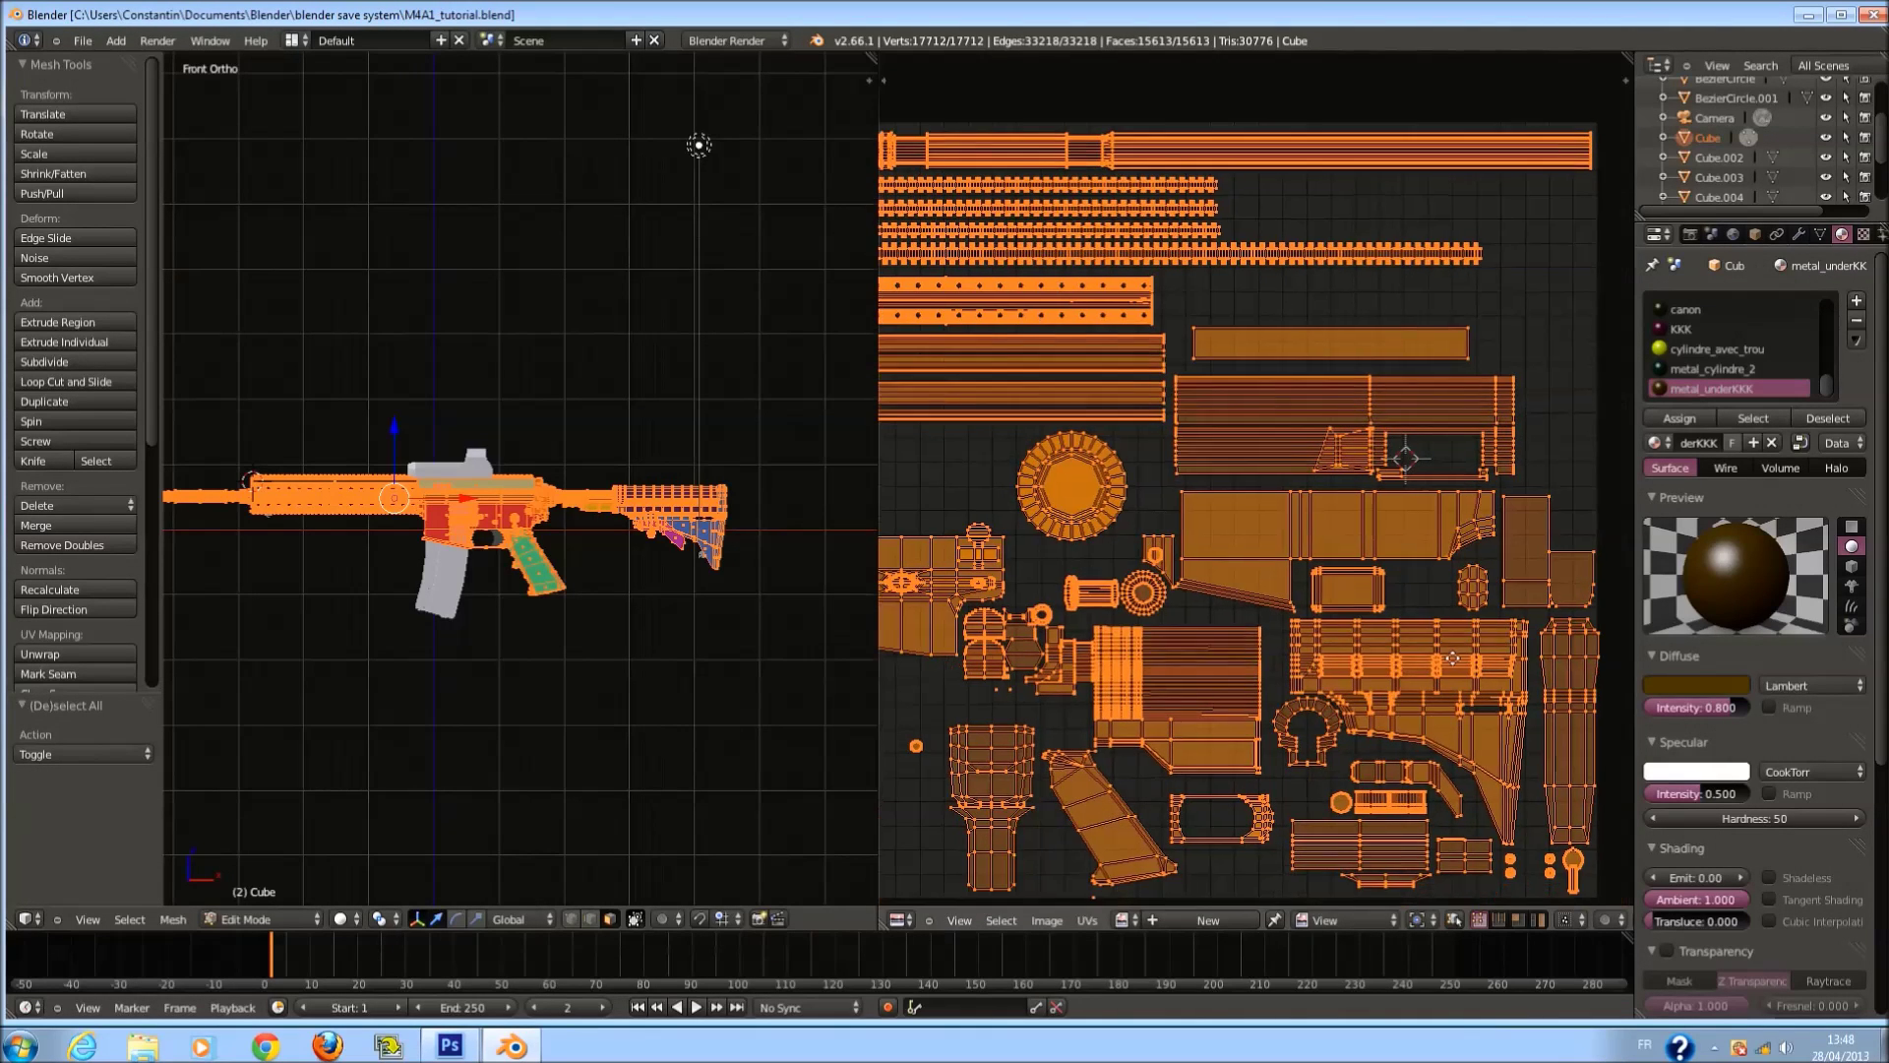
Run Pack Islands on all UV islands with a 0.001 margin and save the file.
left_click(1086, 920)
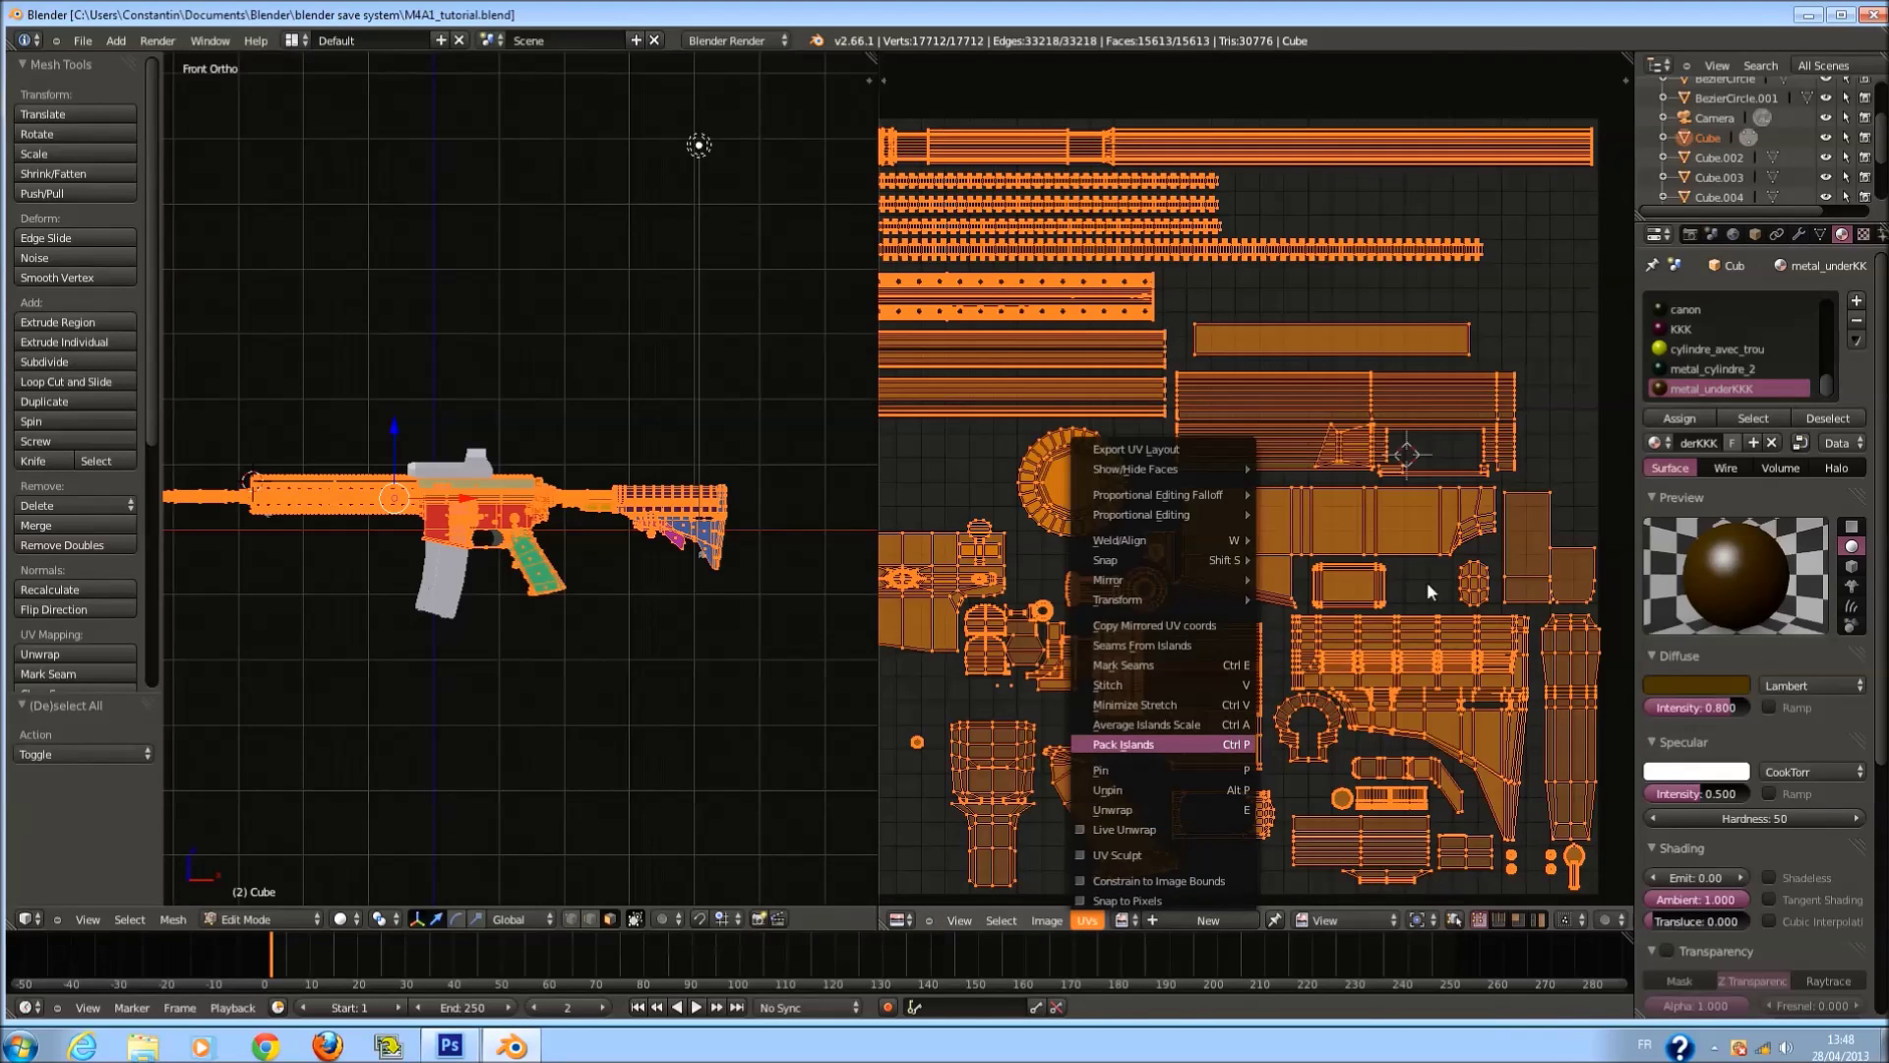
key("ctrl+p")
key("ctrl+s")
left_click(1362, 593)
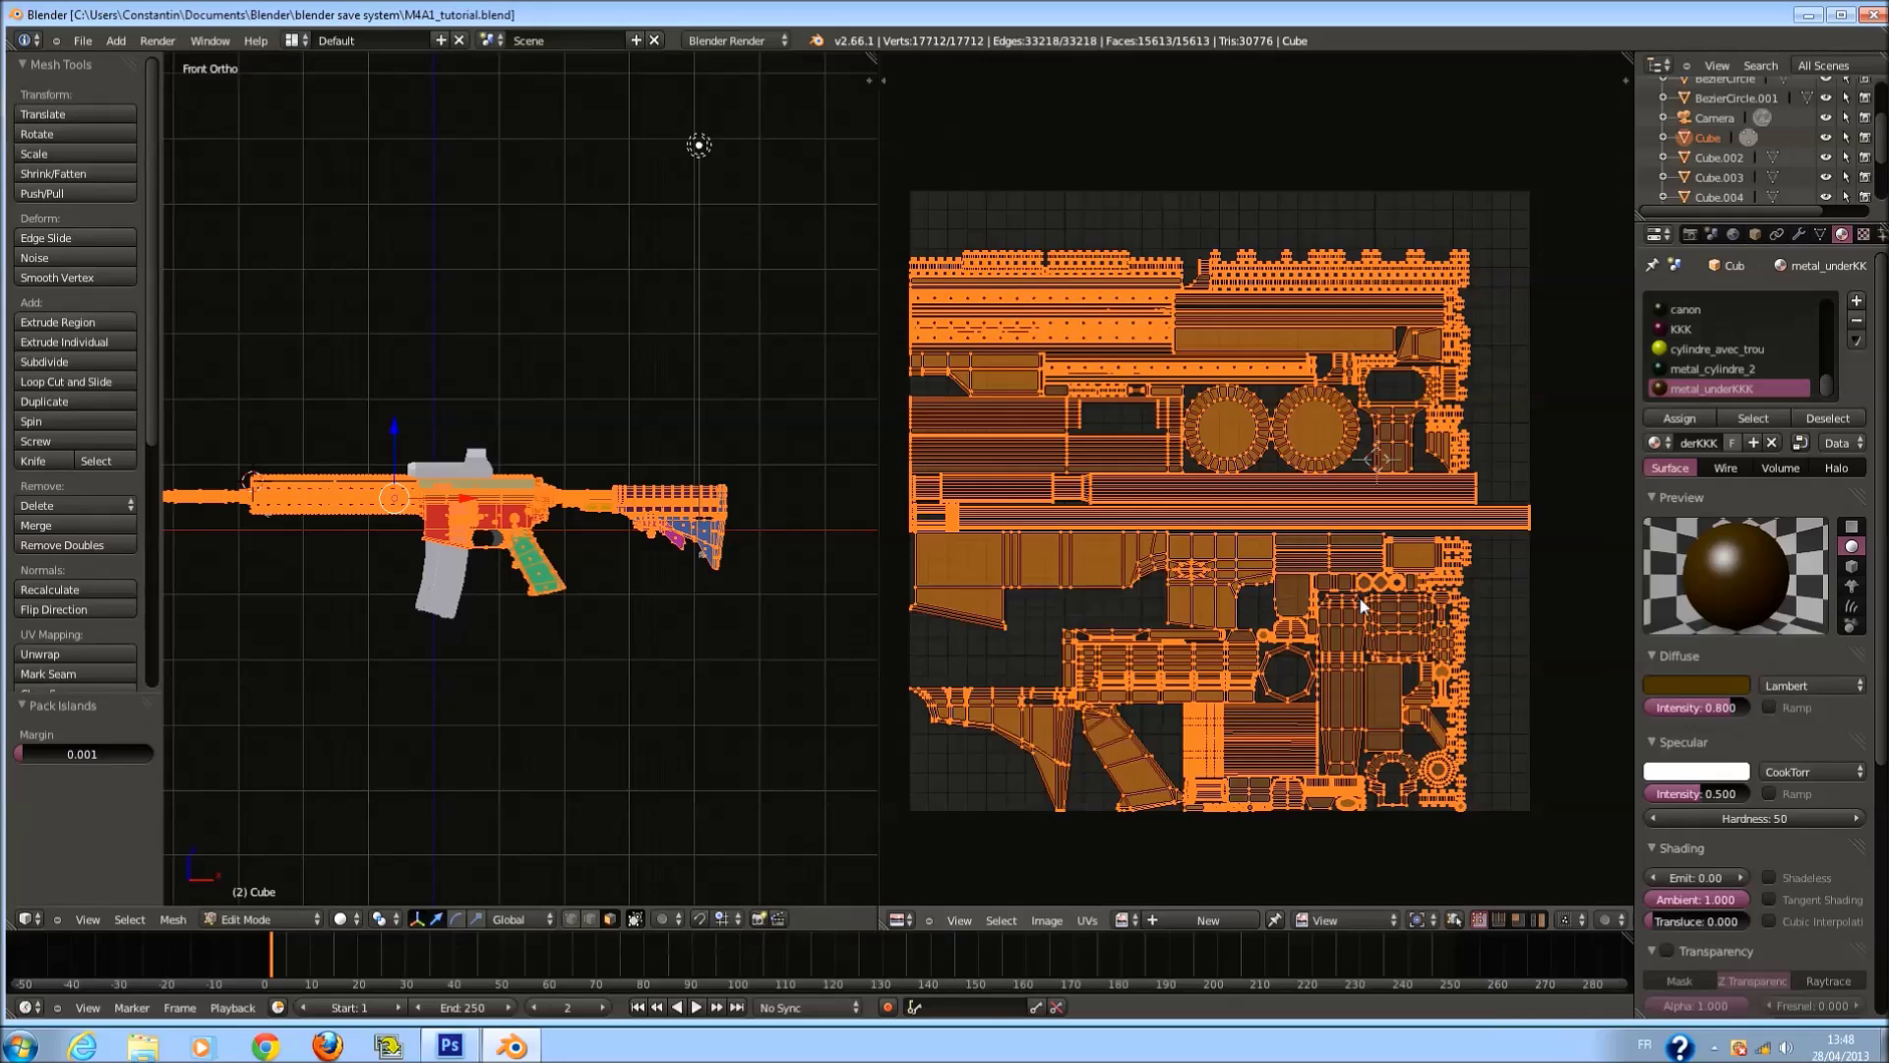
Examine the packed layout up close, checking how tightly the stock, grip, handguard and small-part islands are arranged.
scroll(1362, 602, "up", 1)
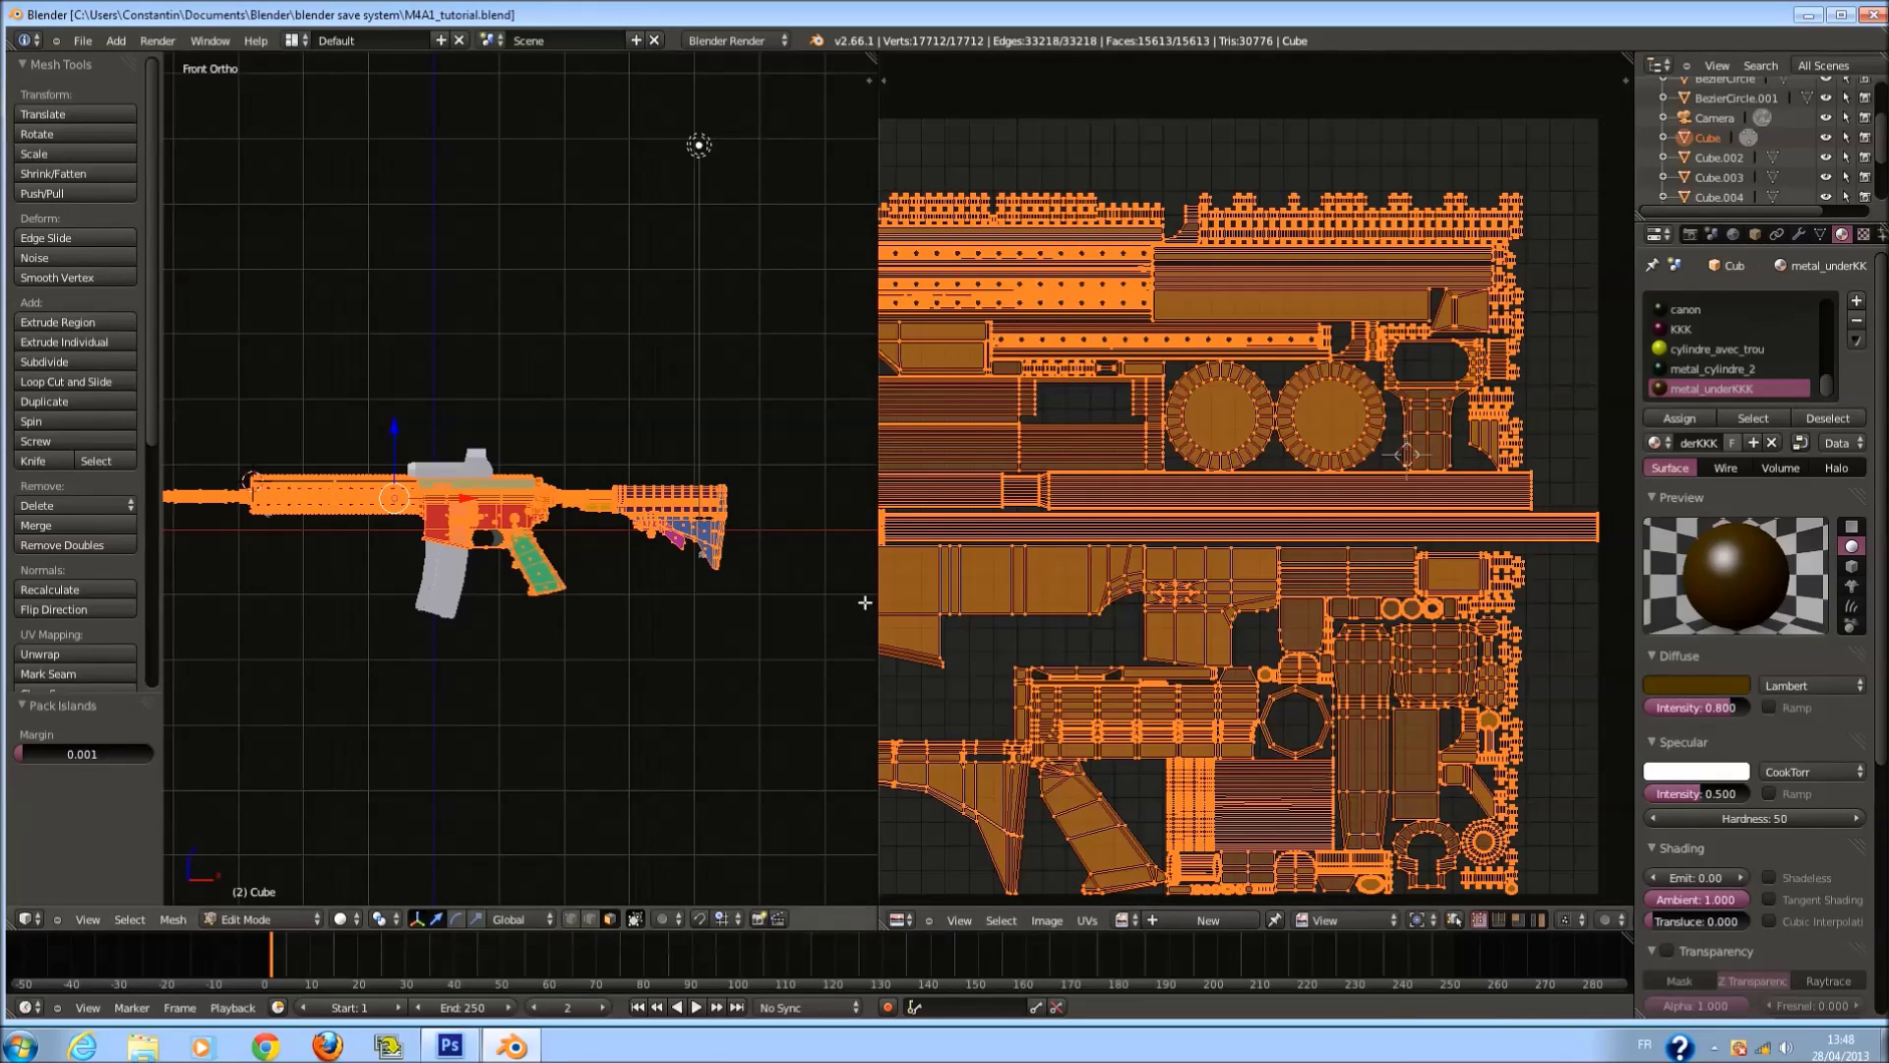
left_click_drag(875, 605, 618, 606)
scroll(1225, 590, "up", 1)
middle_click_drag(1225, 719, 1330, 671)
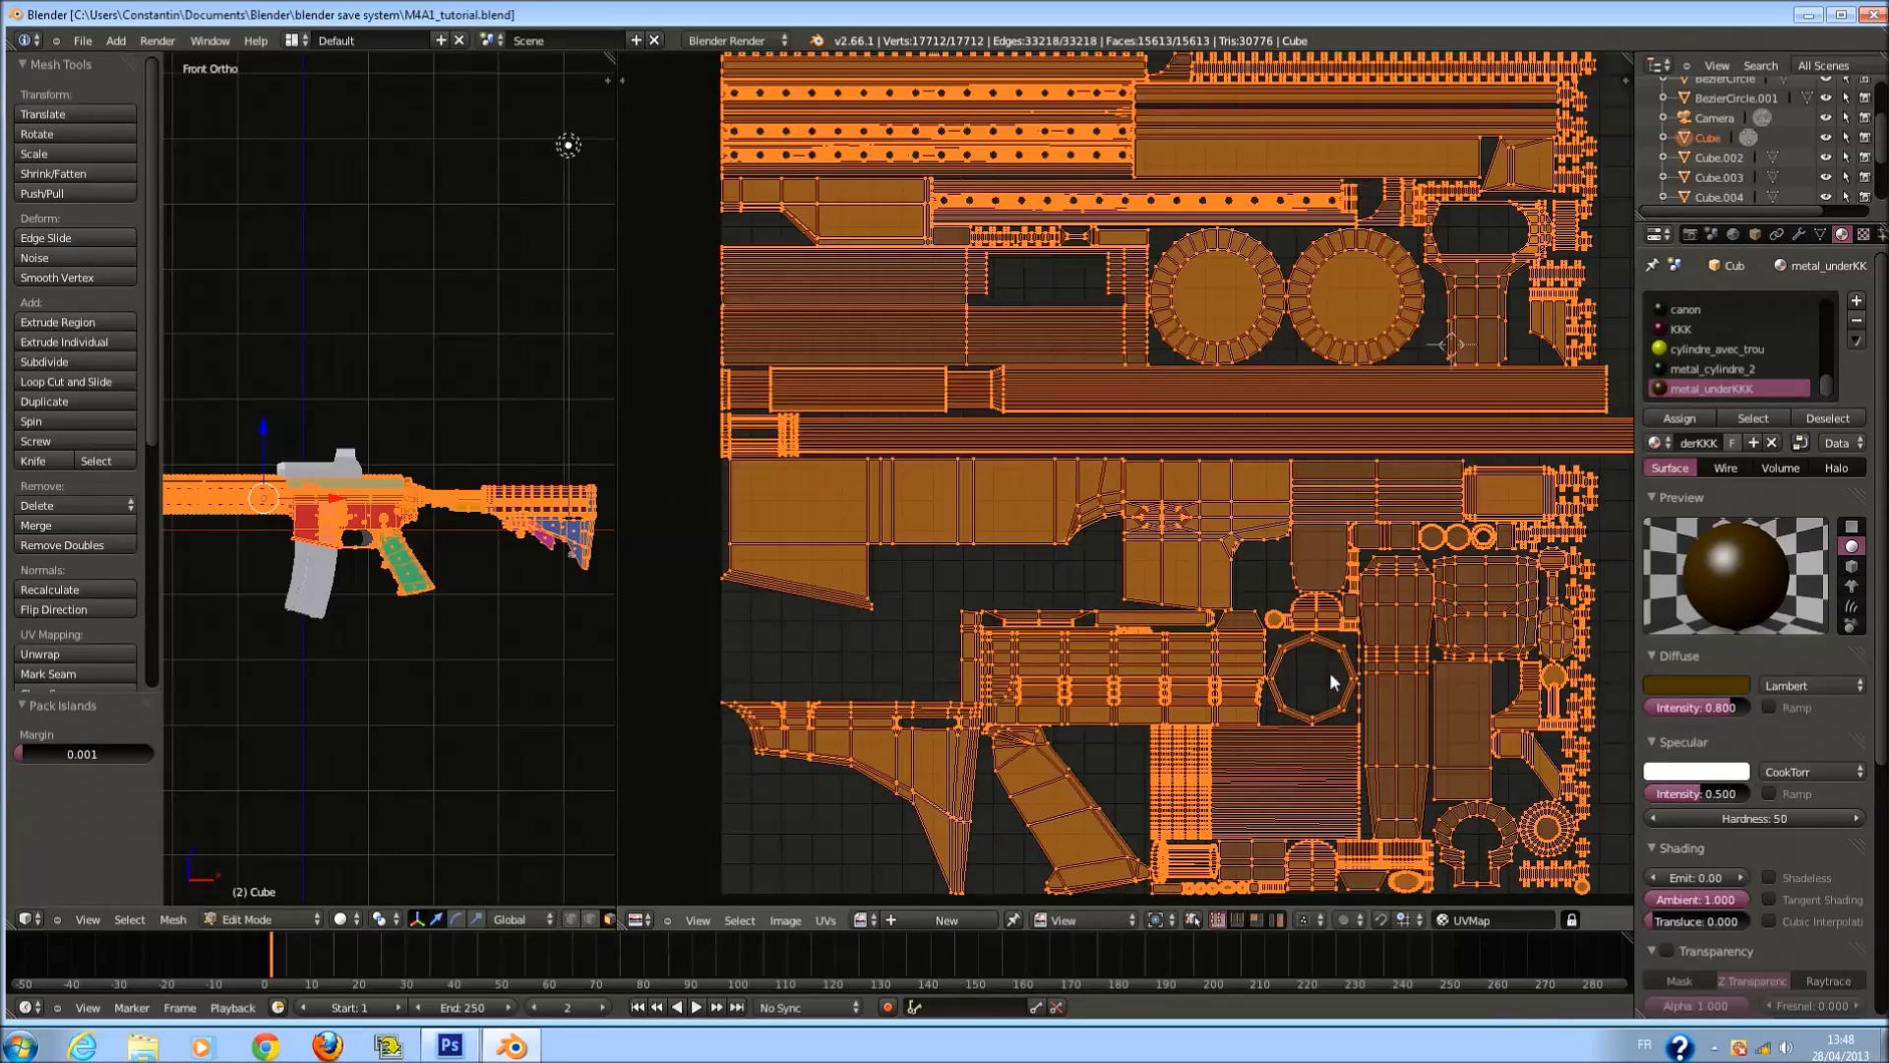
scroll(1330, 671, "up", 1)
mouse_move(1078, 481)
middle_mouse_down()
mouse_move(1095, 517)
mouse_move(1067, 463)
mouse_move(965, 401)
mouse_move(1001, 399)
mouse_move(1058, 579)
mouse_move(1099, 512)
middle_mouse_up()
scroll(1001, 399, "down", 1)
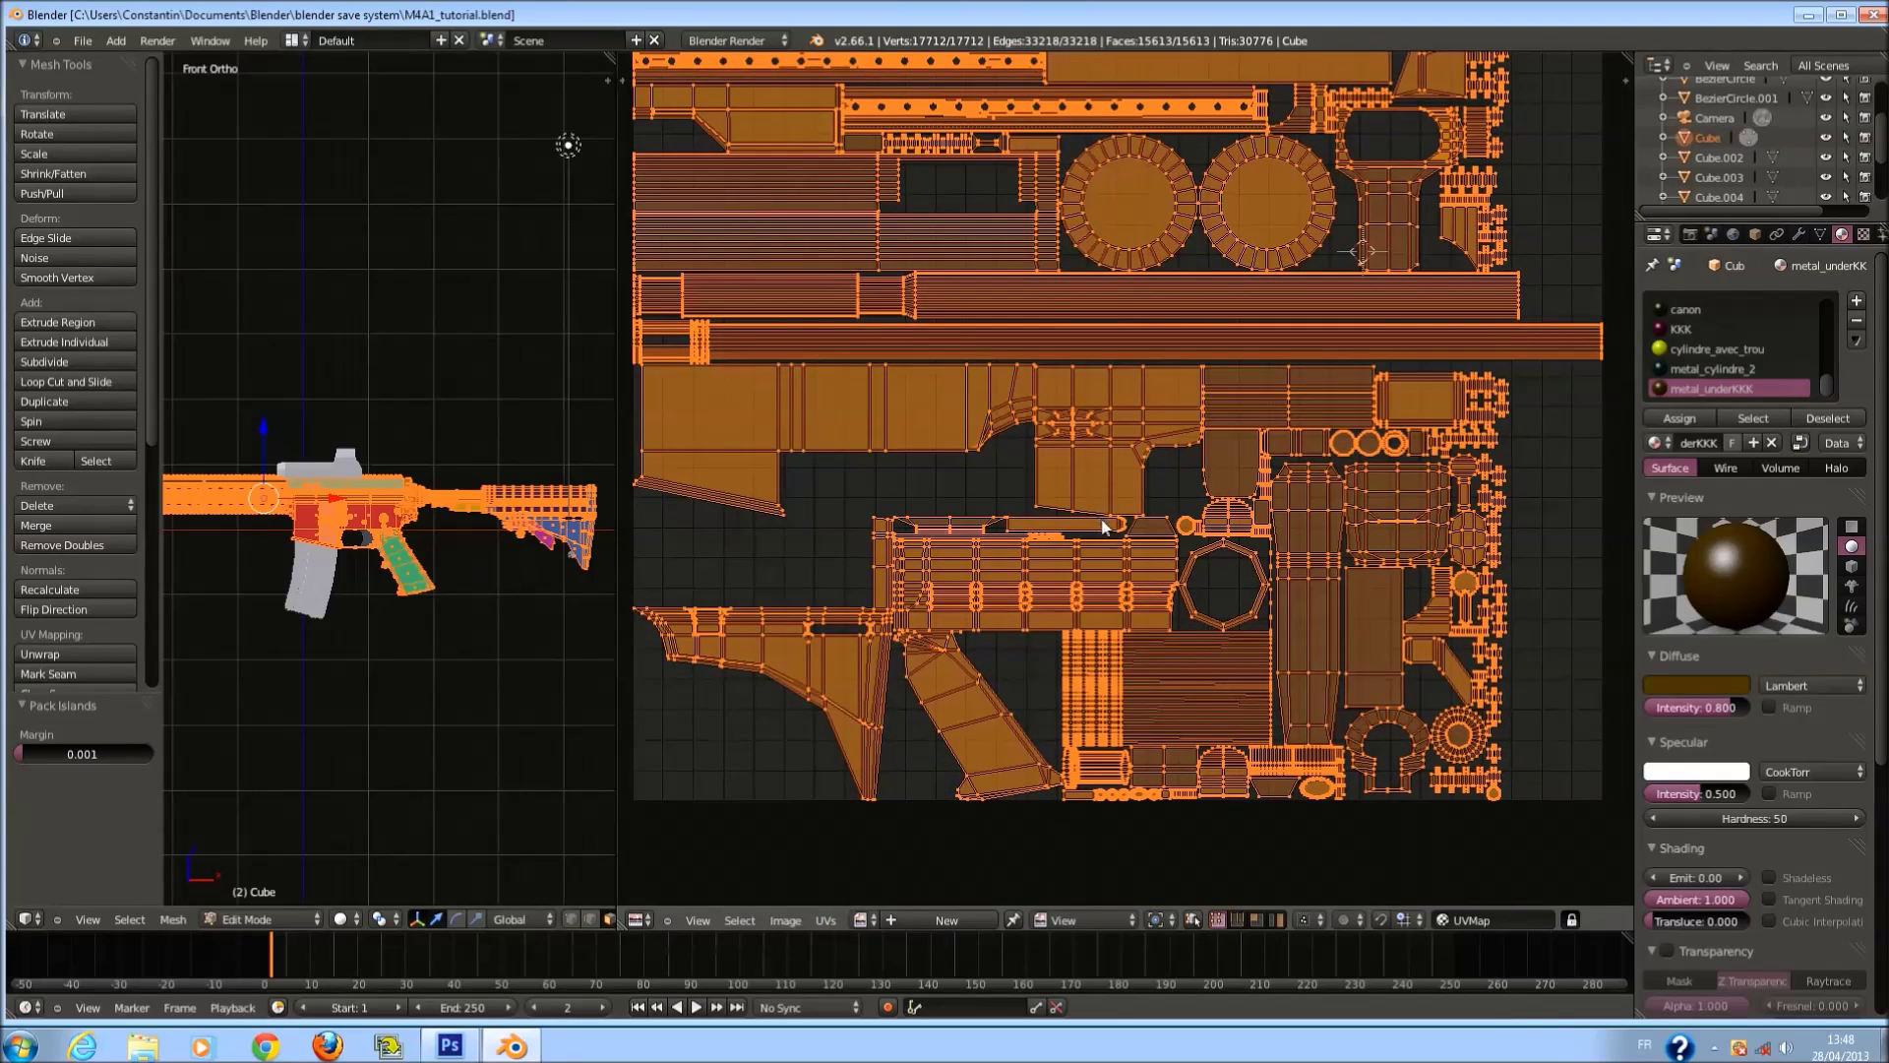
scroll(1120, 644, "up", 2)
scroll(1120, 644, "down", 2)
middle_click_drag(1120, 644, 1098, 499)
scroll(1083, 498, "up", 2)
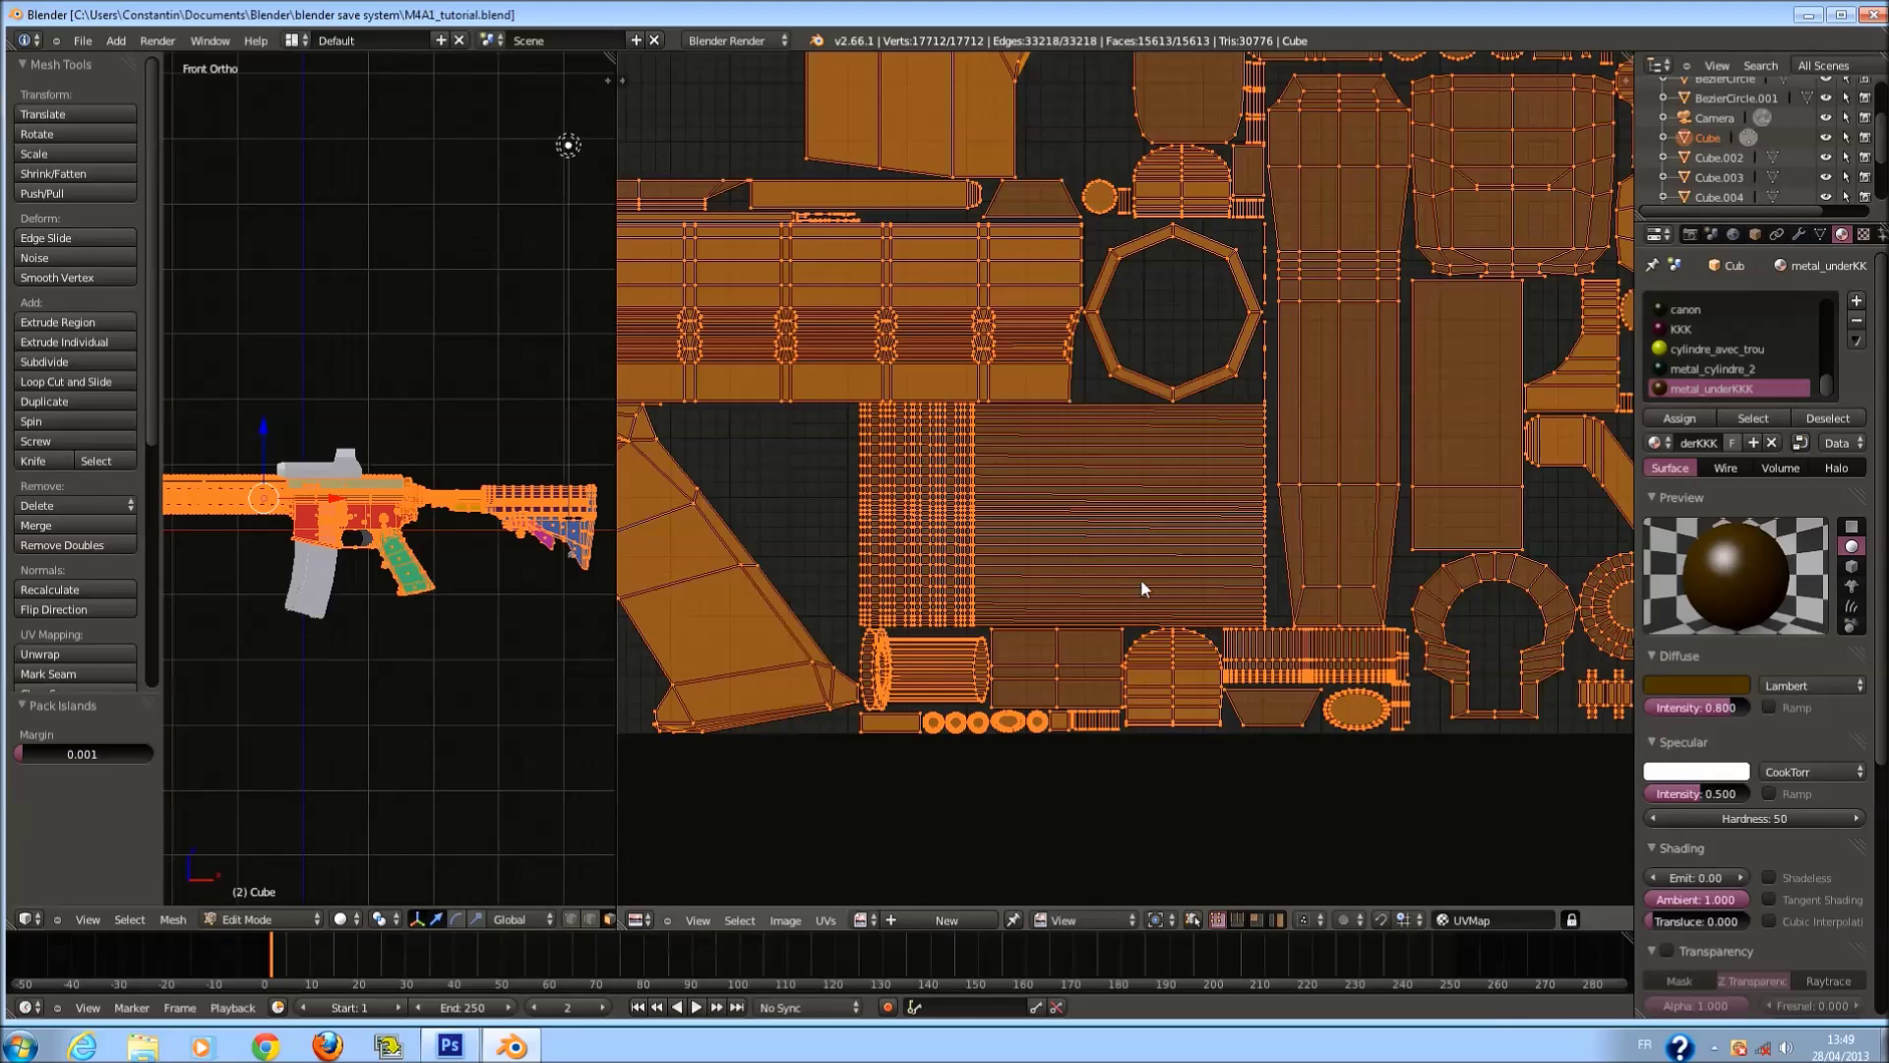
middle_click_drag(1257, 371, 1268, 595)
scroll(1268, 595, "down", 2)
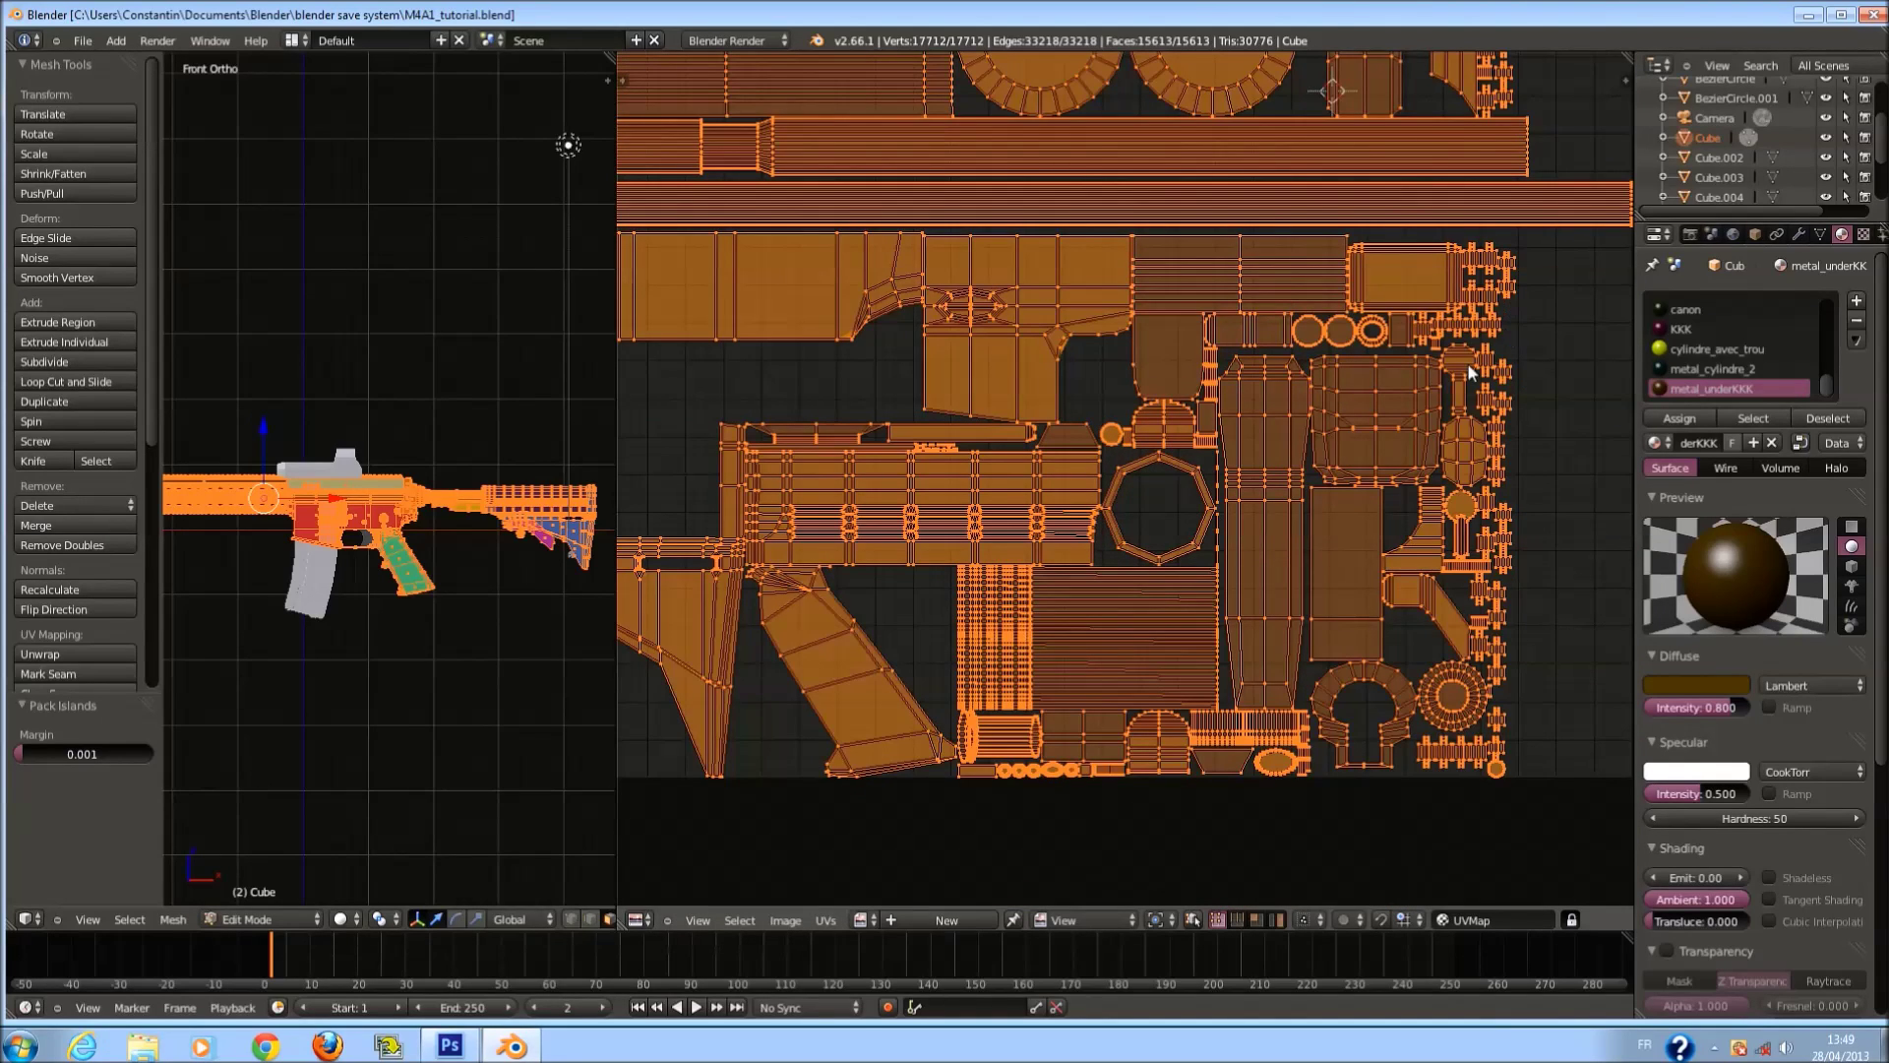
Undo the island packing to restore the manually arranged UV layout.
scroll(1420, 418, "down", 1)
key("ctrl+a")
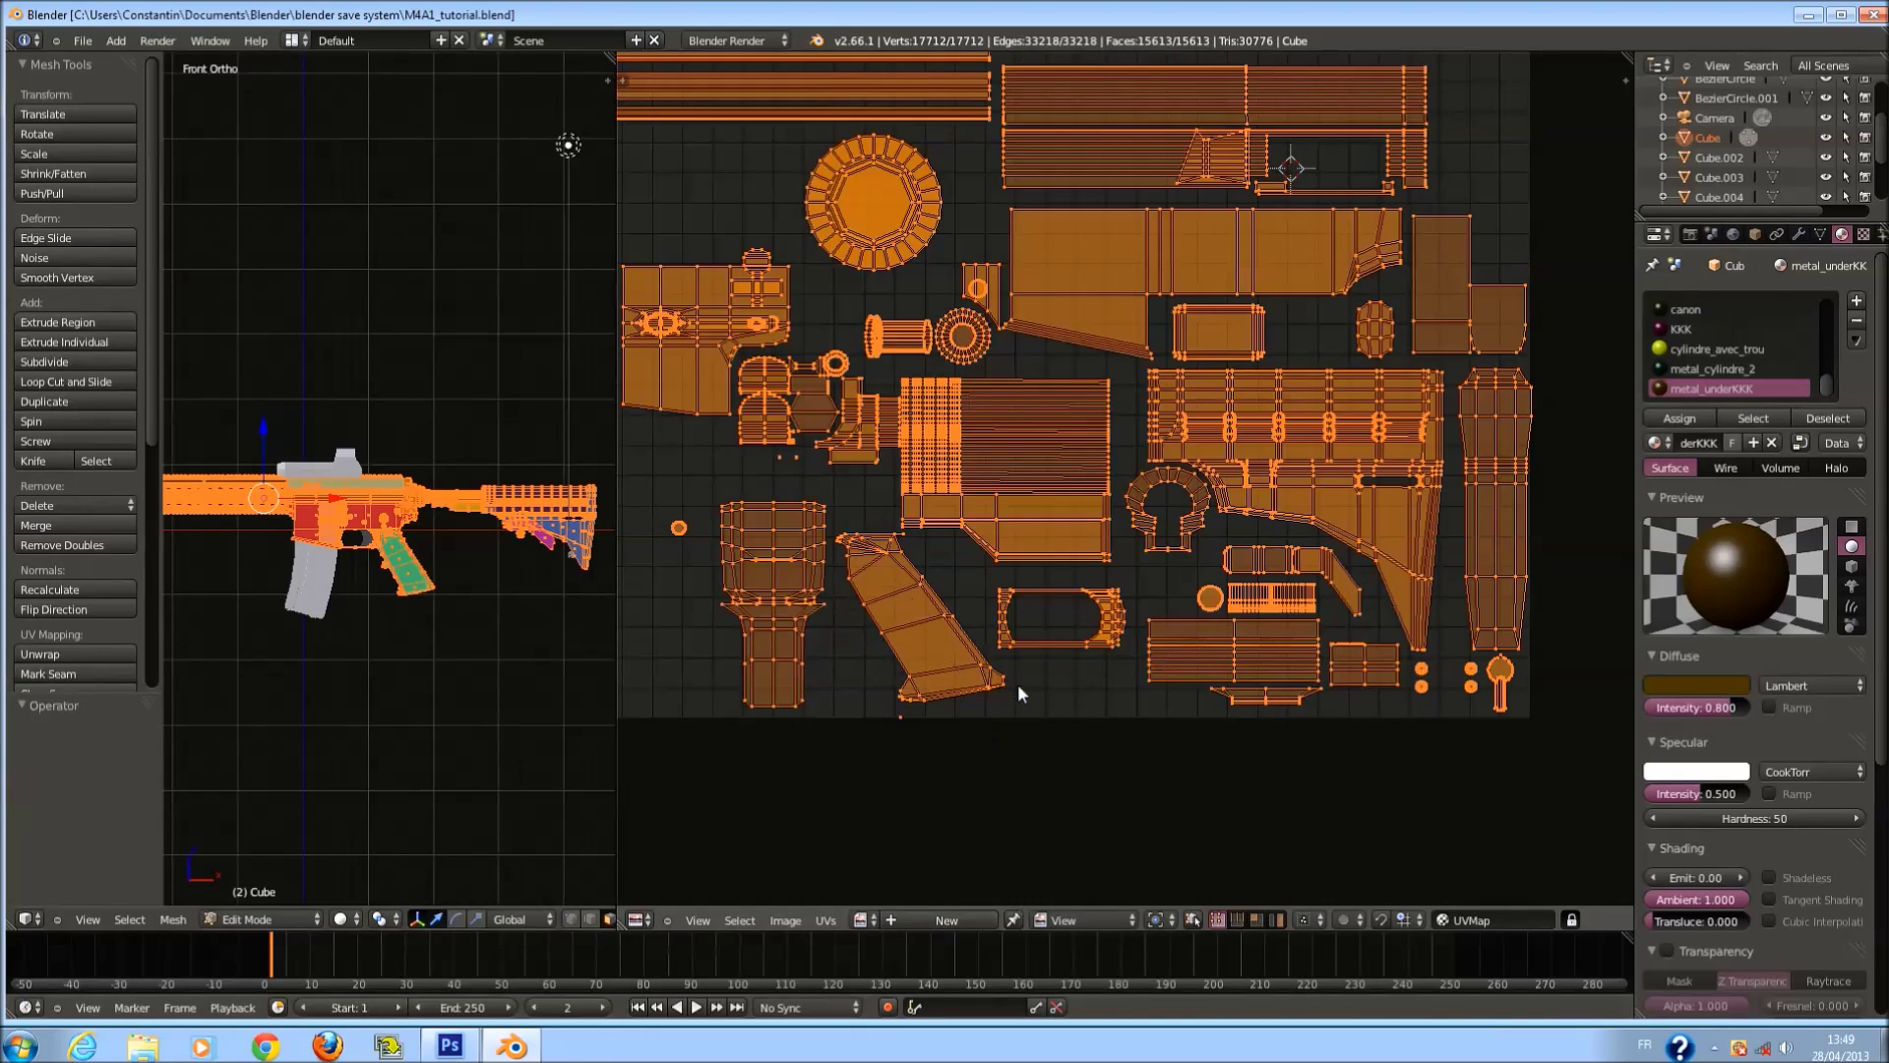
key("ctrl+p")
key("ctrl+a")
middle_click_drag(1074, 568, 1106, 622)
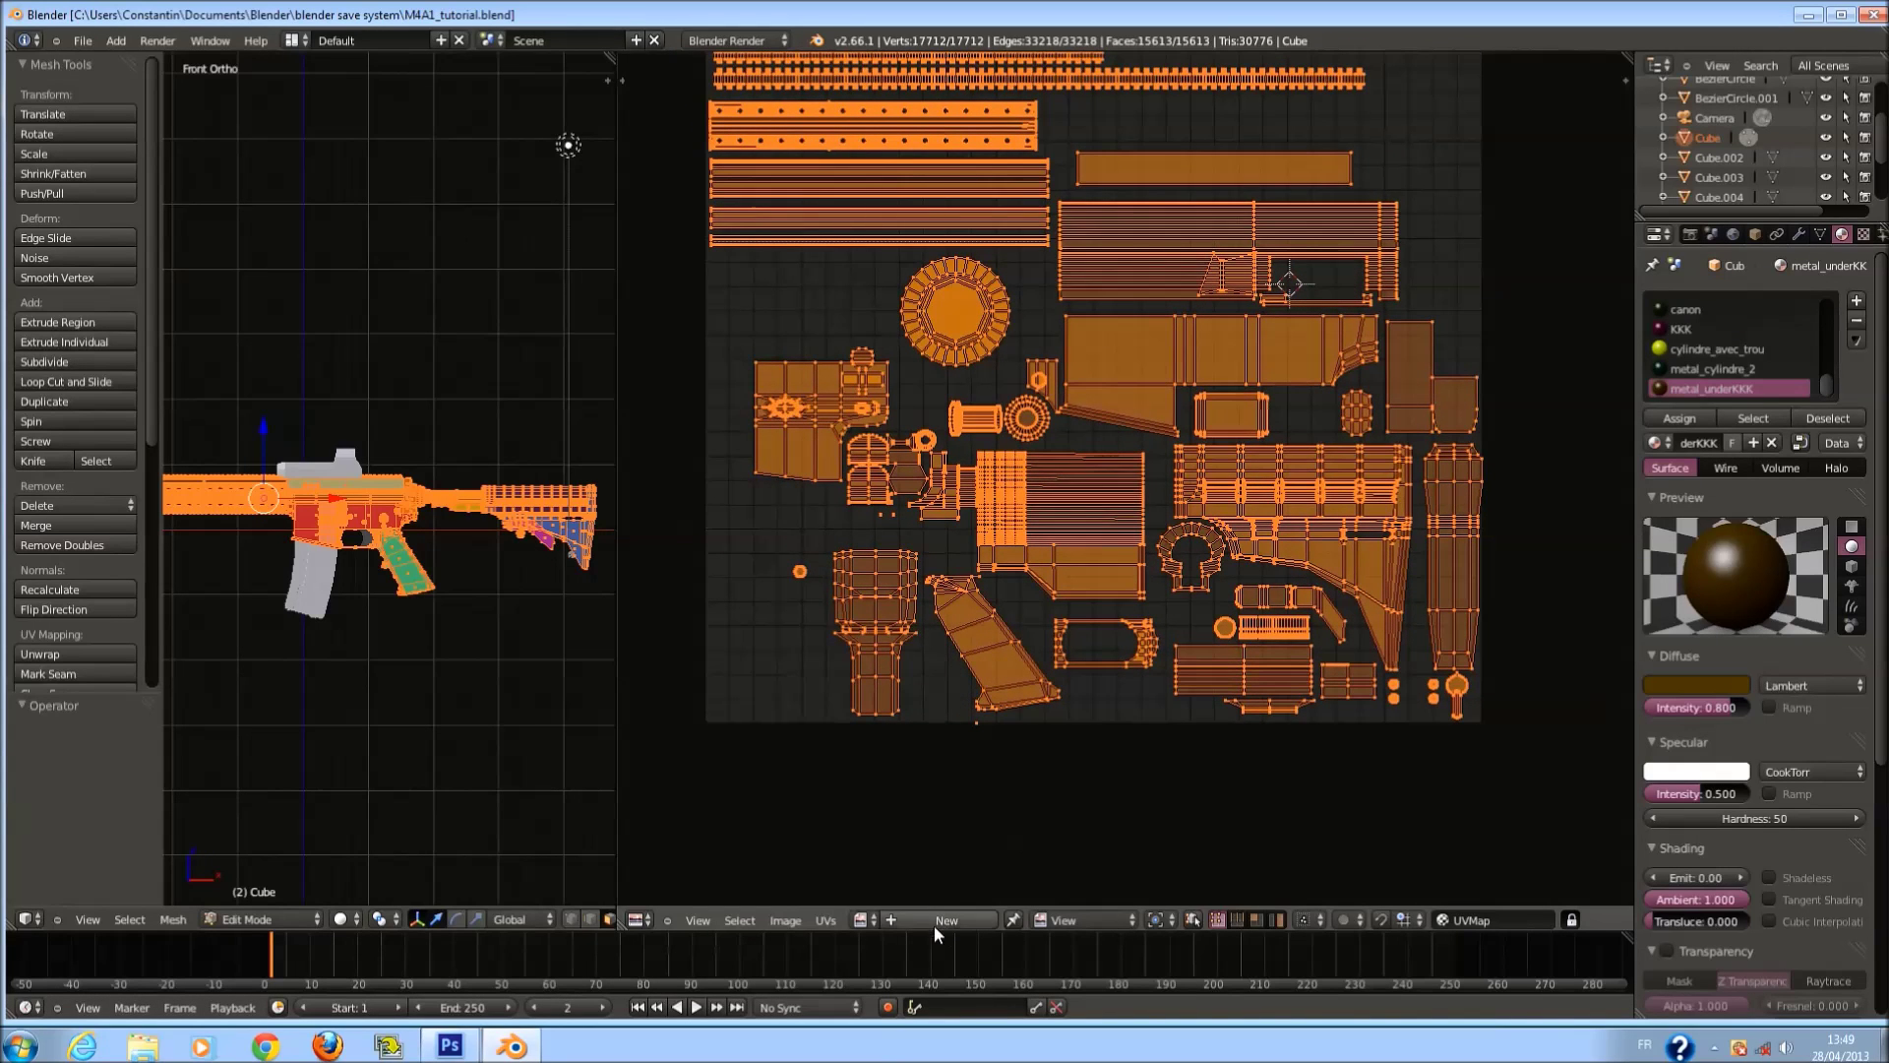
Try Average Islands Scale on all the UV islands and undo it.
left_click(825, 920)
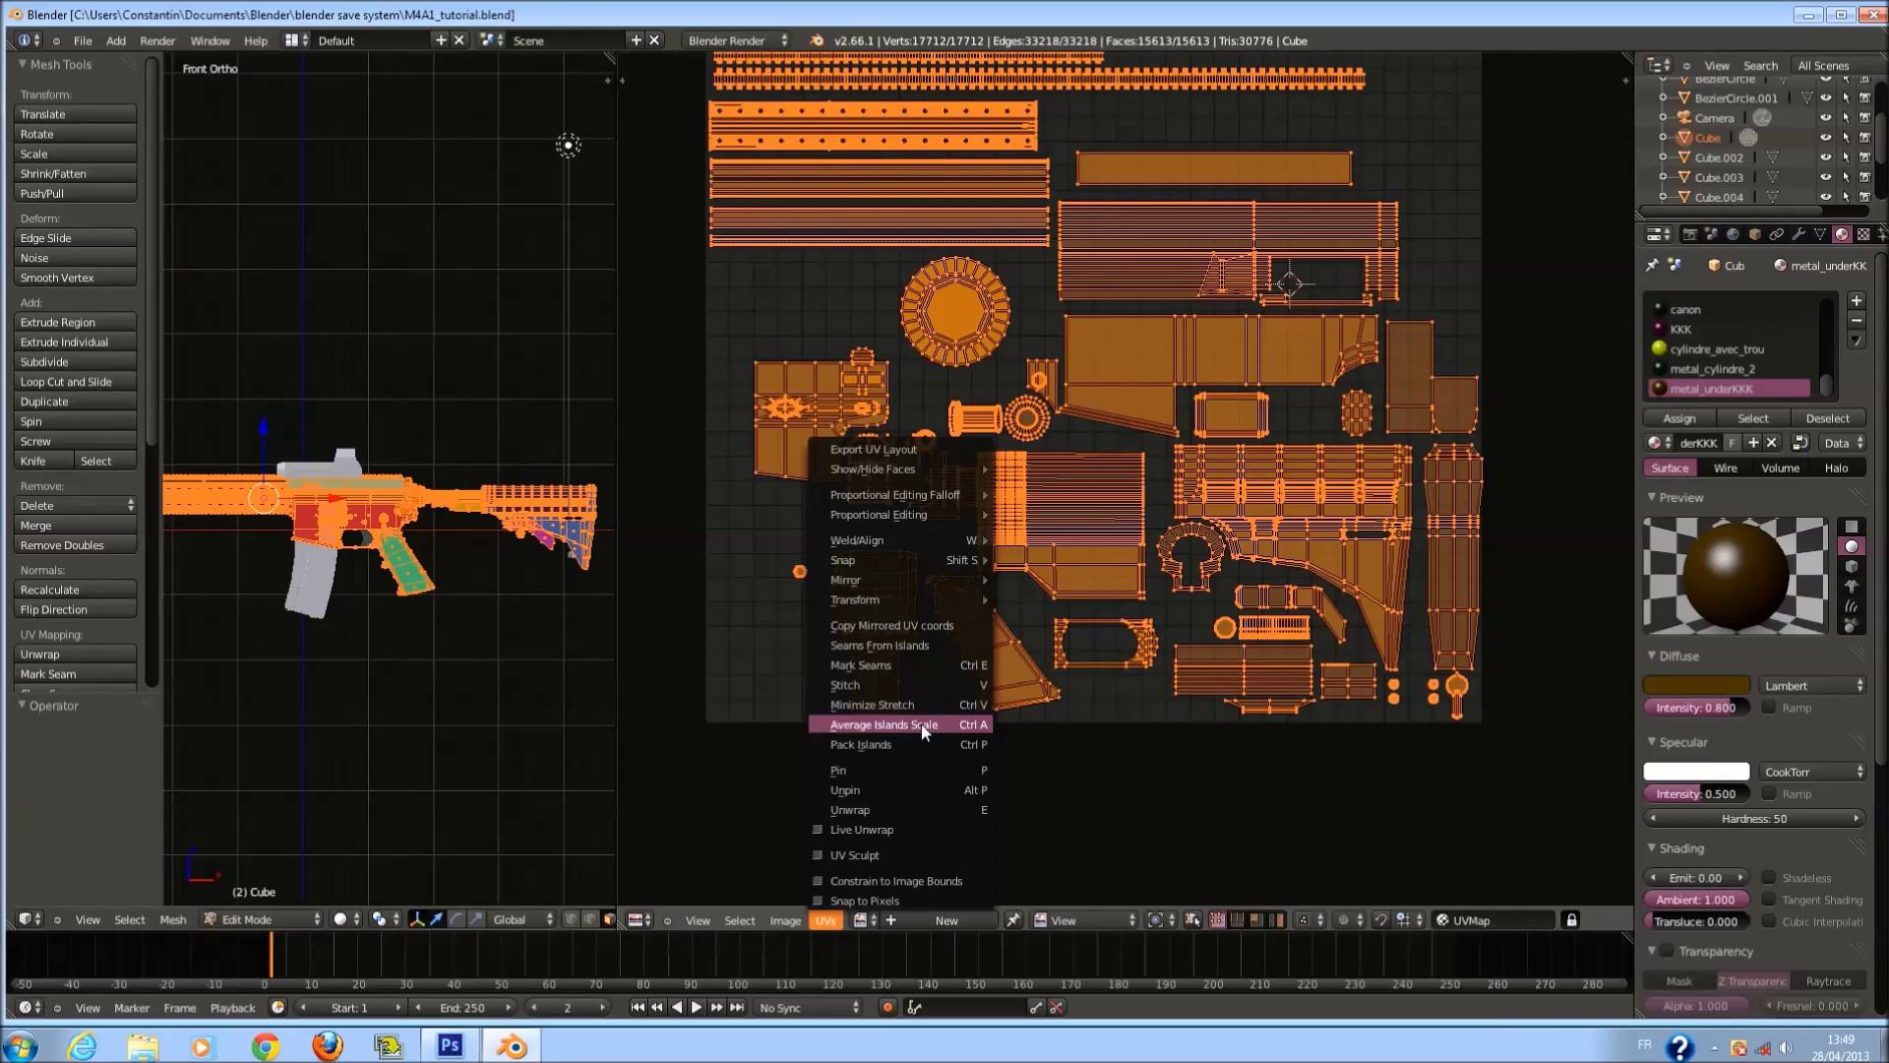
left_click(1002, 724)
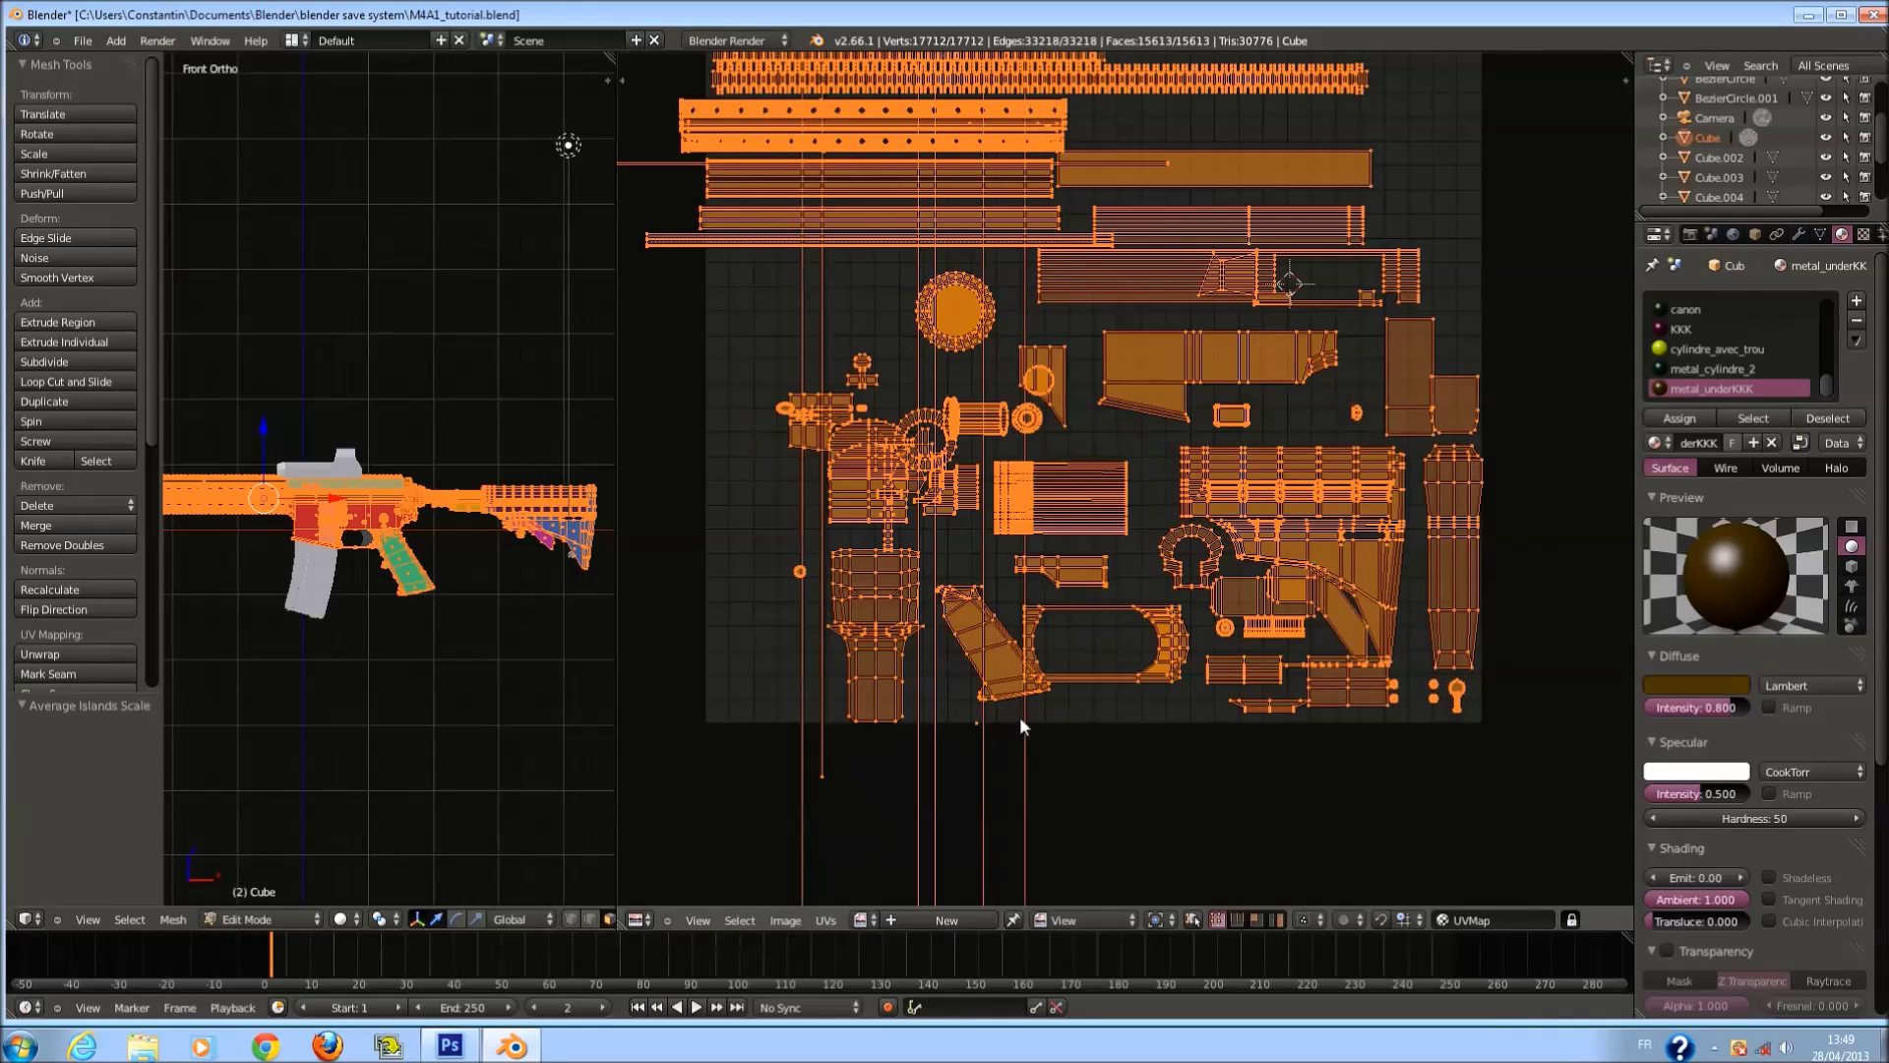
scroll(1174, 541, "down", 5)
key("ctrl+p")
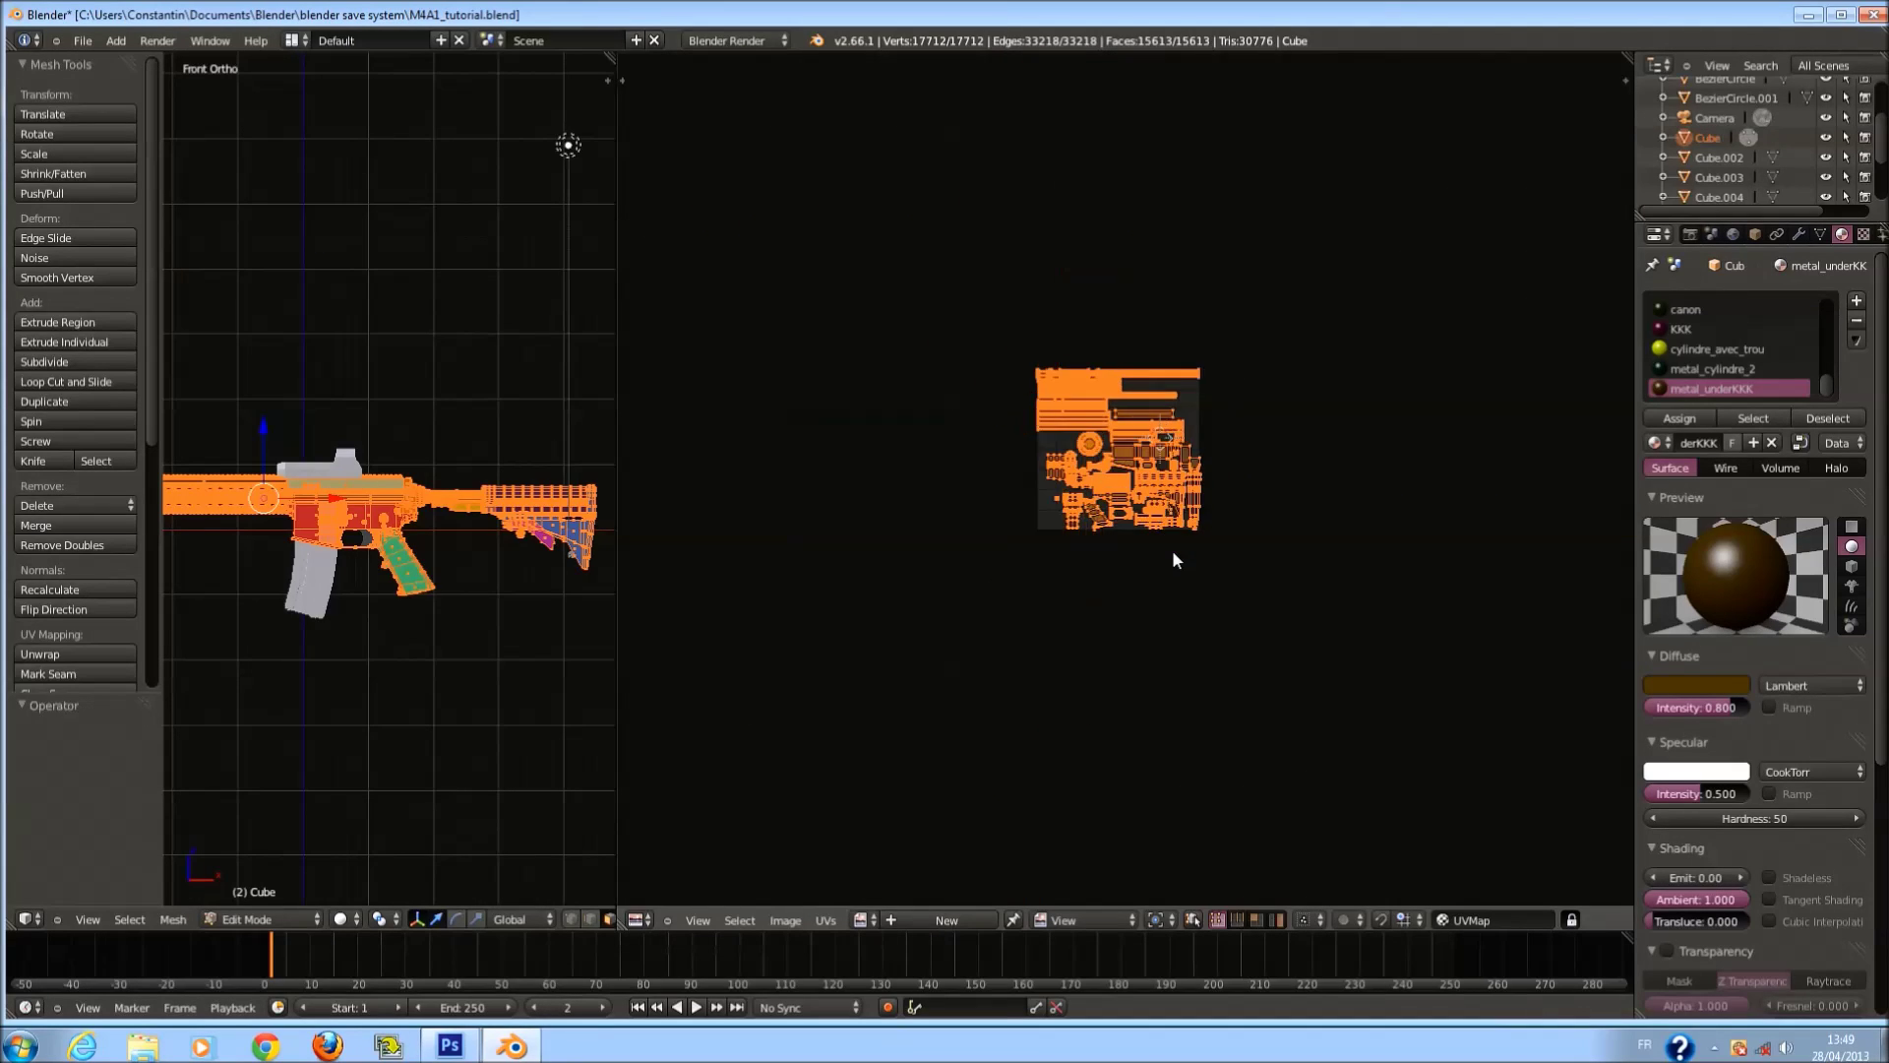
scroll(1171, 551, "up", 4)
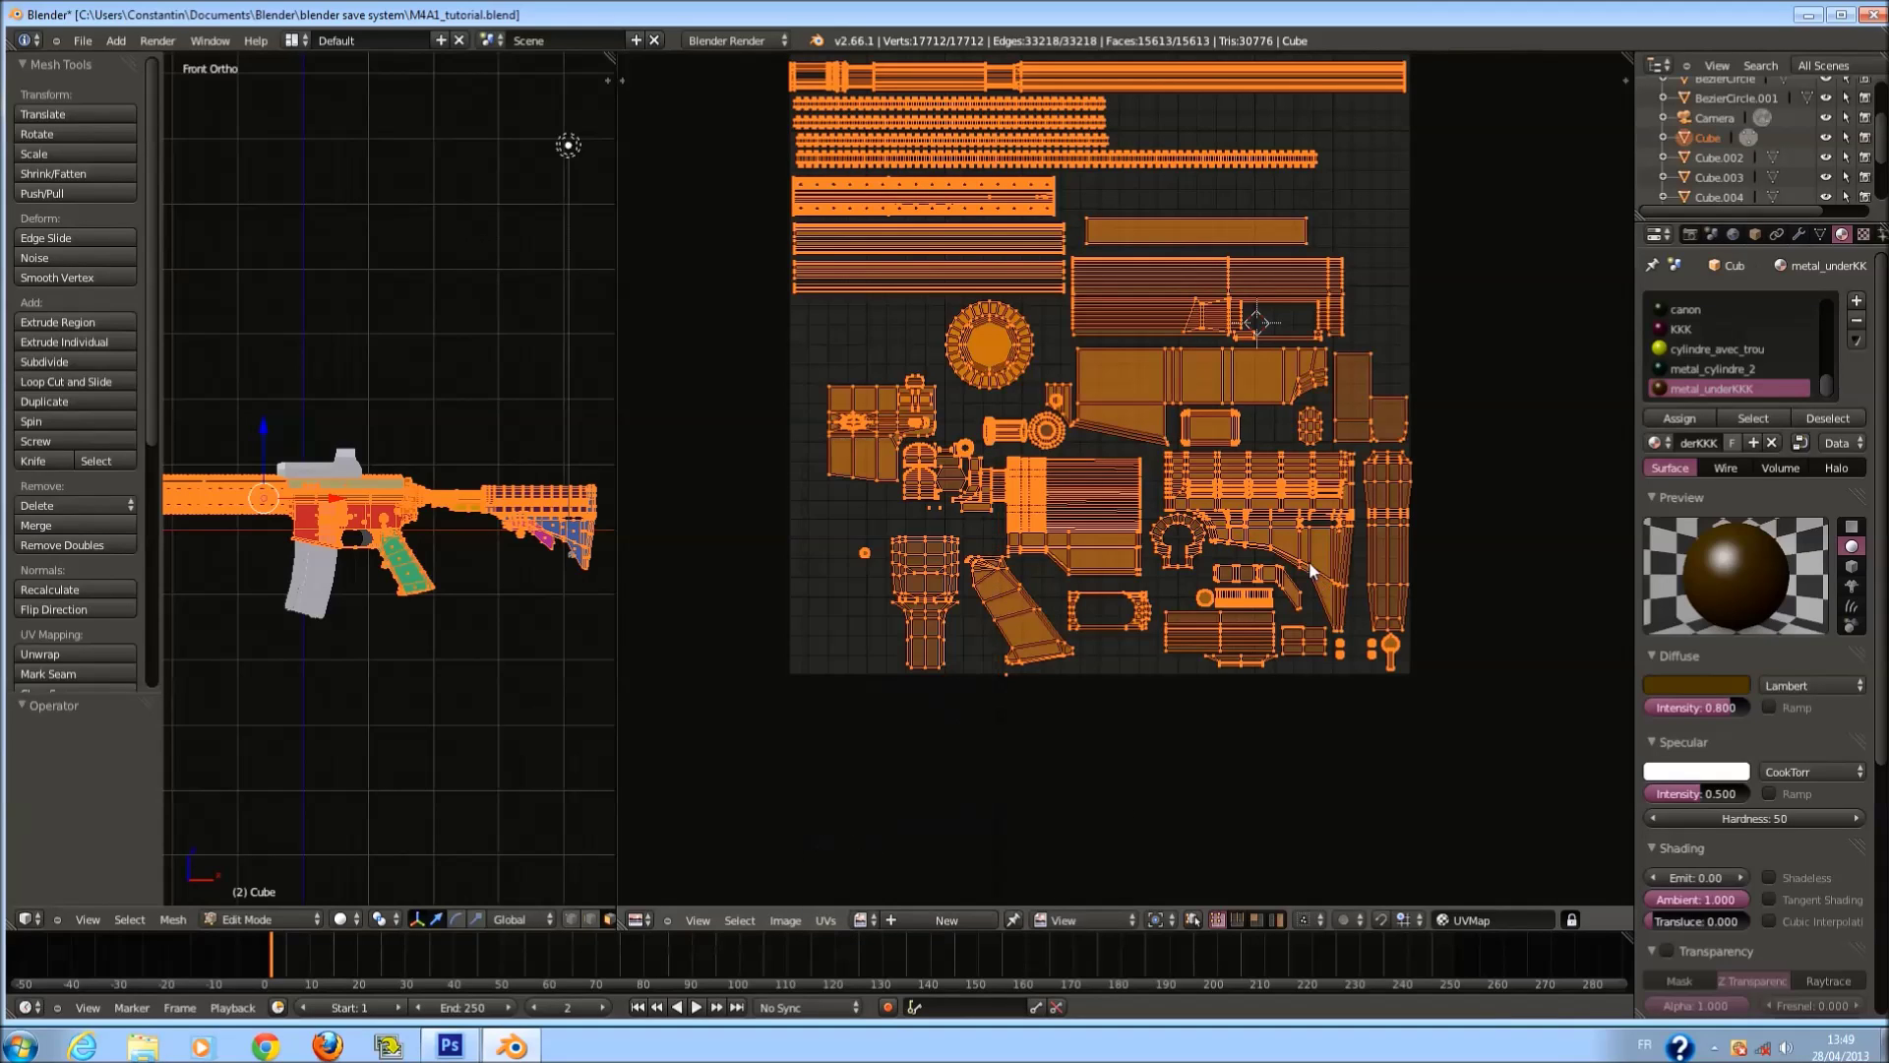
Check the manually arranged islands up close and save the file over the existing one.
middle_click_drag(1217, 563, 1223, 598)
key("ctrl+s")
left_click(1223, 595)
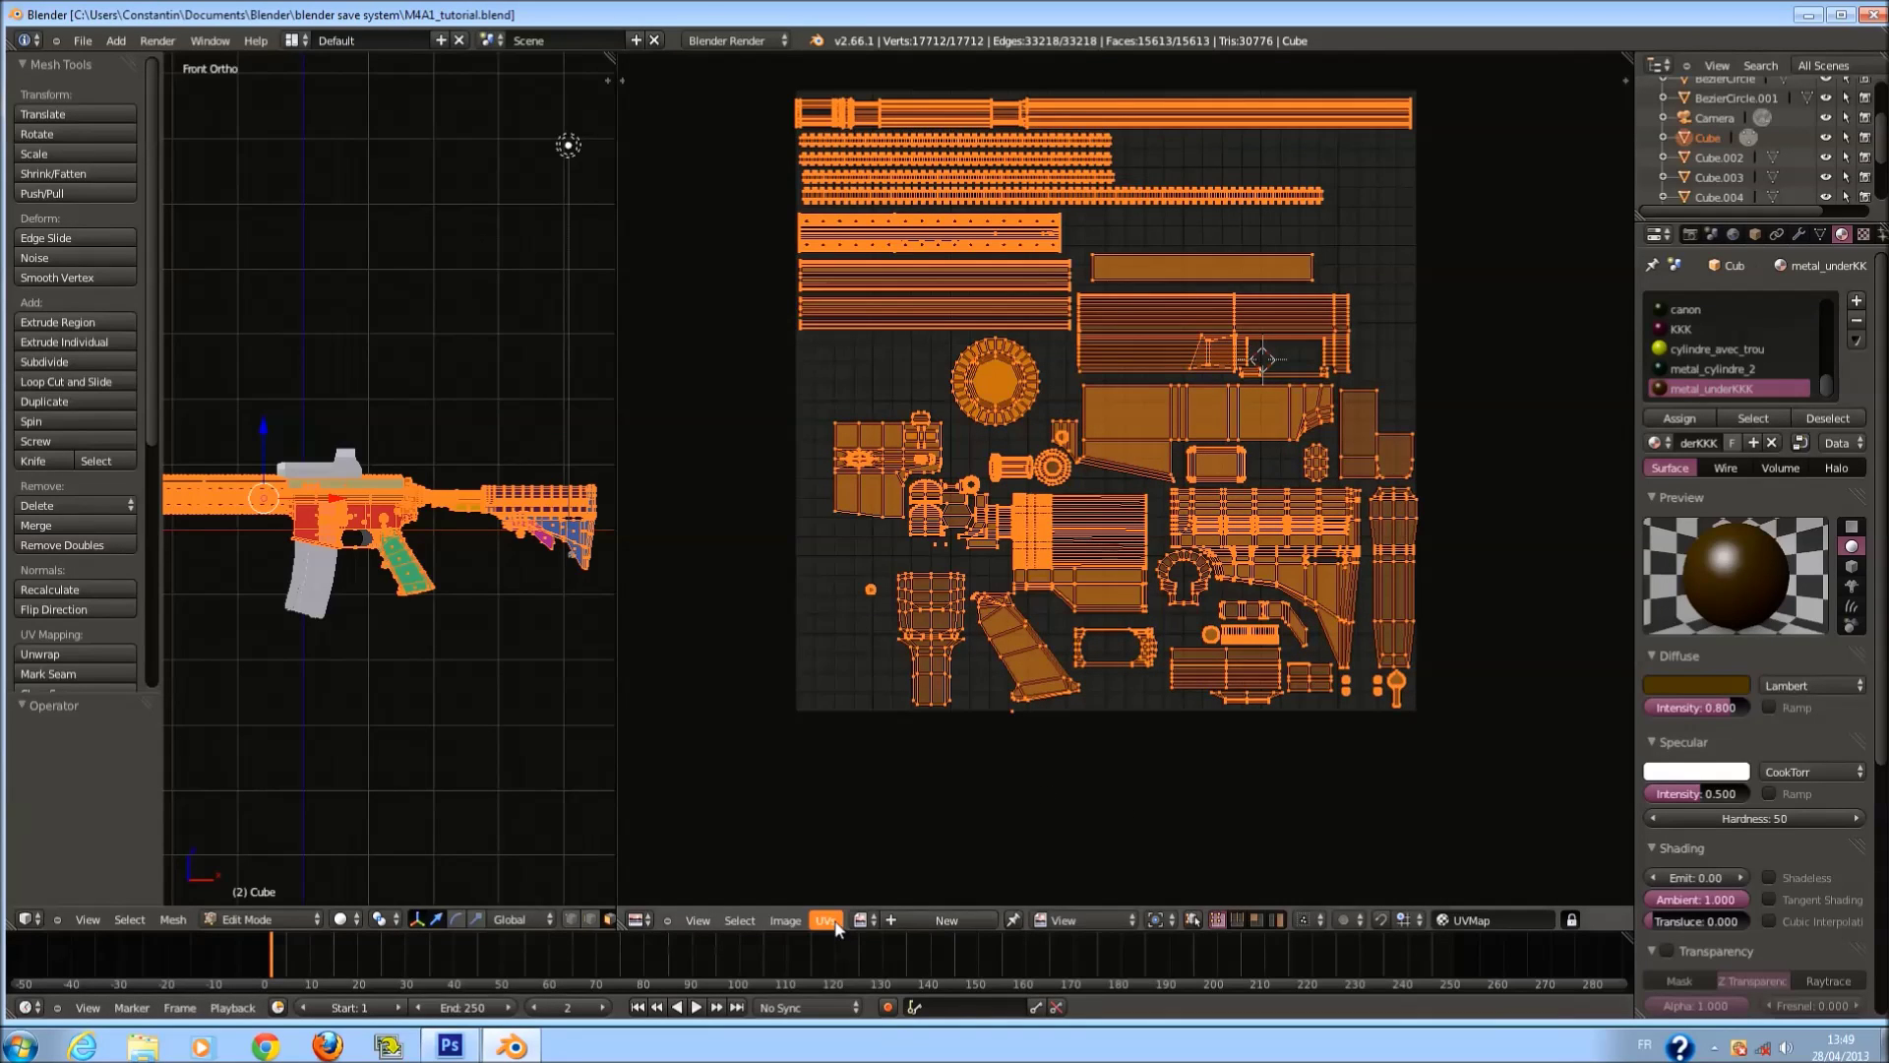
scroll(1156, 413, "up", 4)
middle_click_drag(1158, 399, 1185, 507)
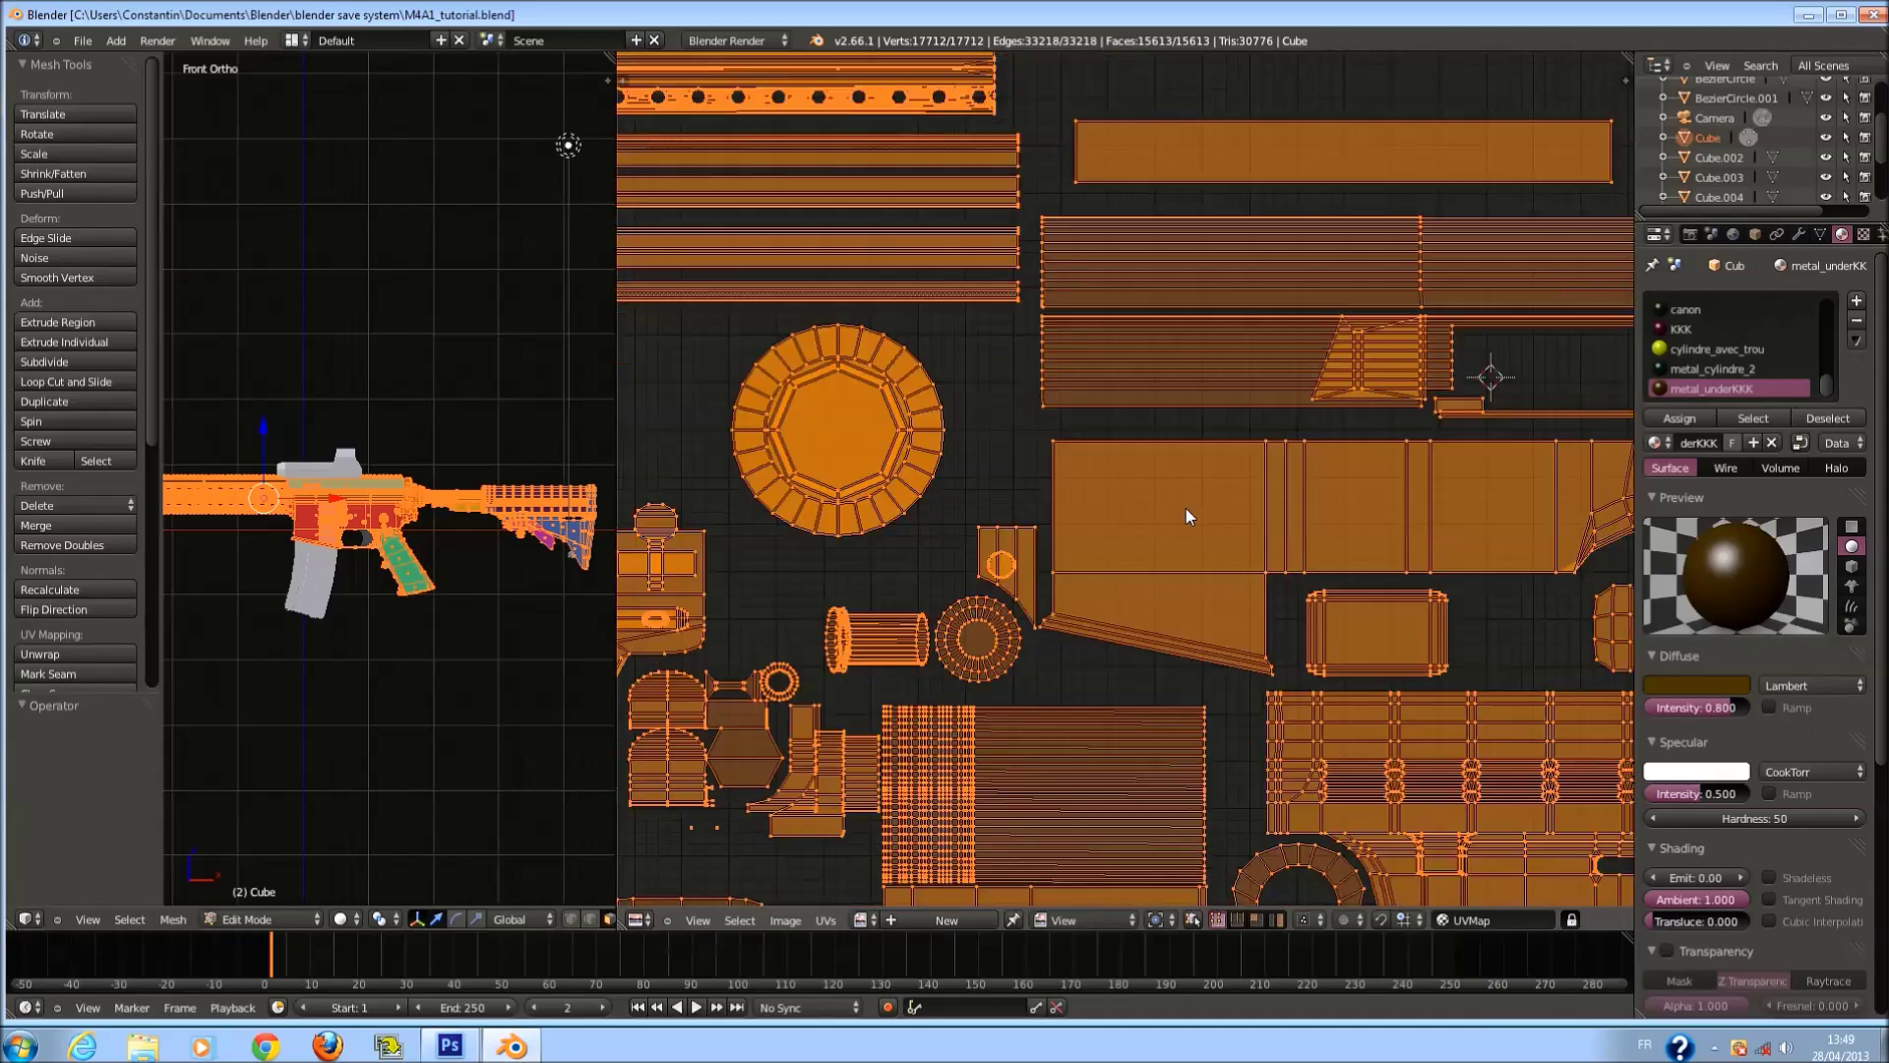
scroll(1185, 504, "down", 5)
key("ctrl+s")
left_click(1188, 497)
Try scaling up all the UV islands, and try Minimize Stretch on them.
key("s")
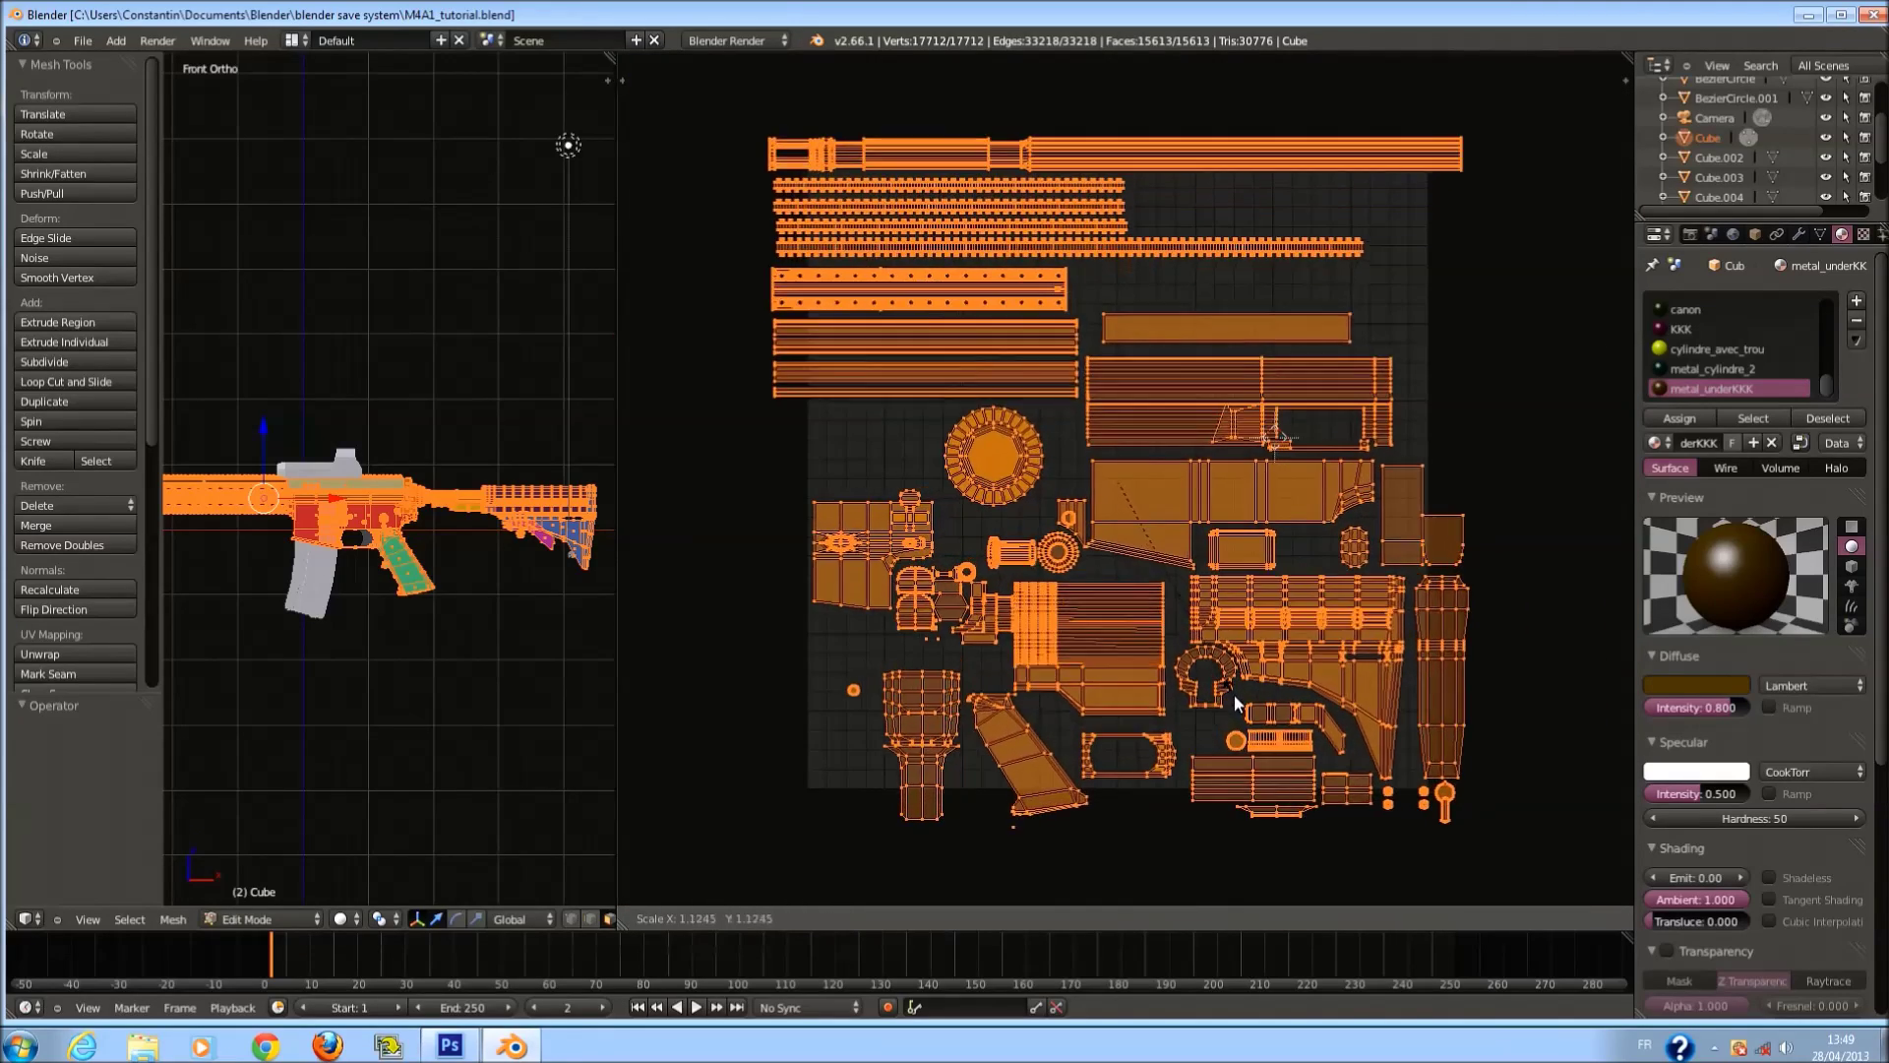
right_click(1195, 761)
left_click(826, 919)
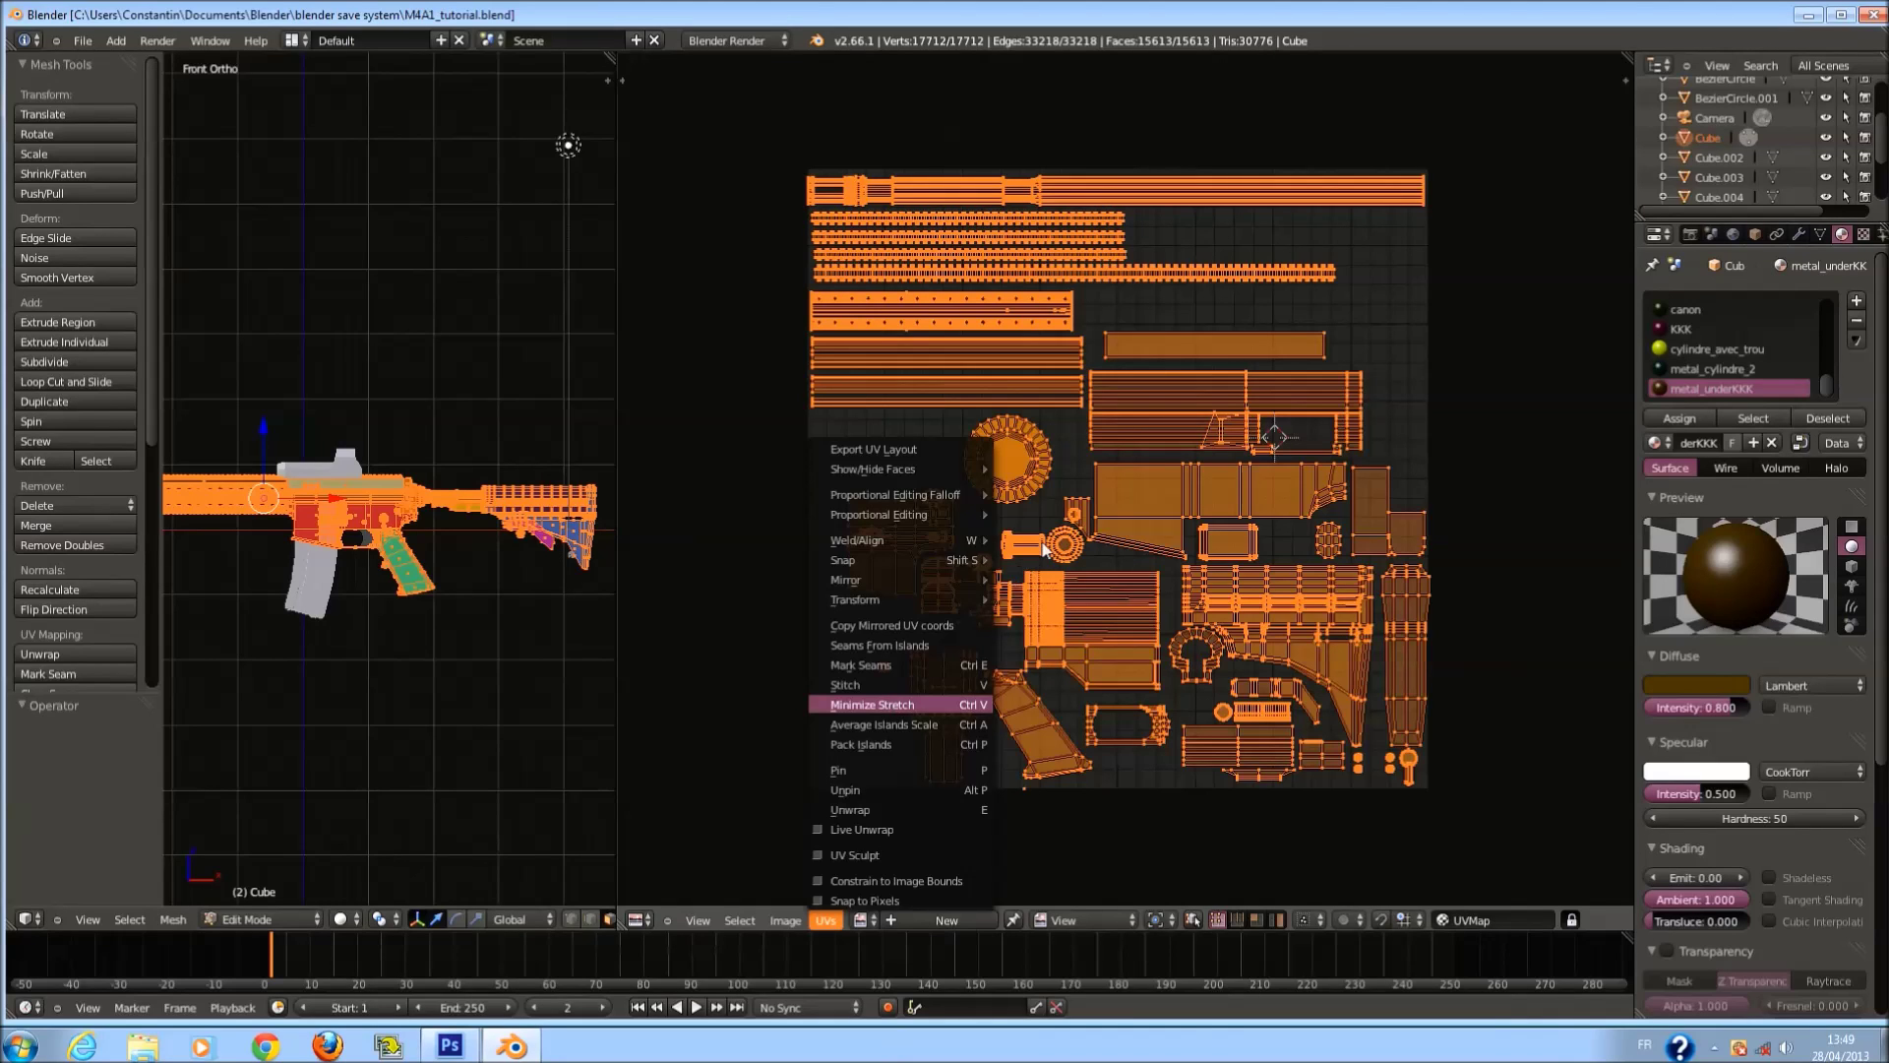
key("ctrl+v")
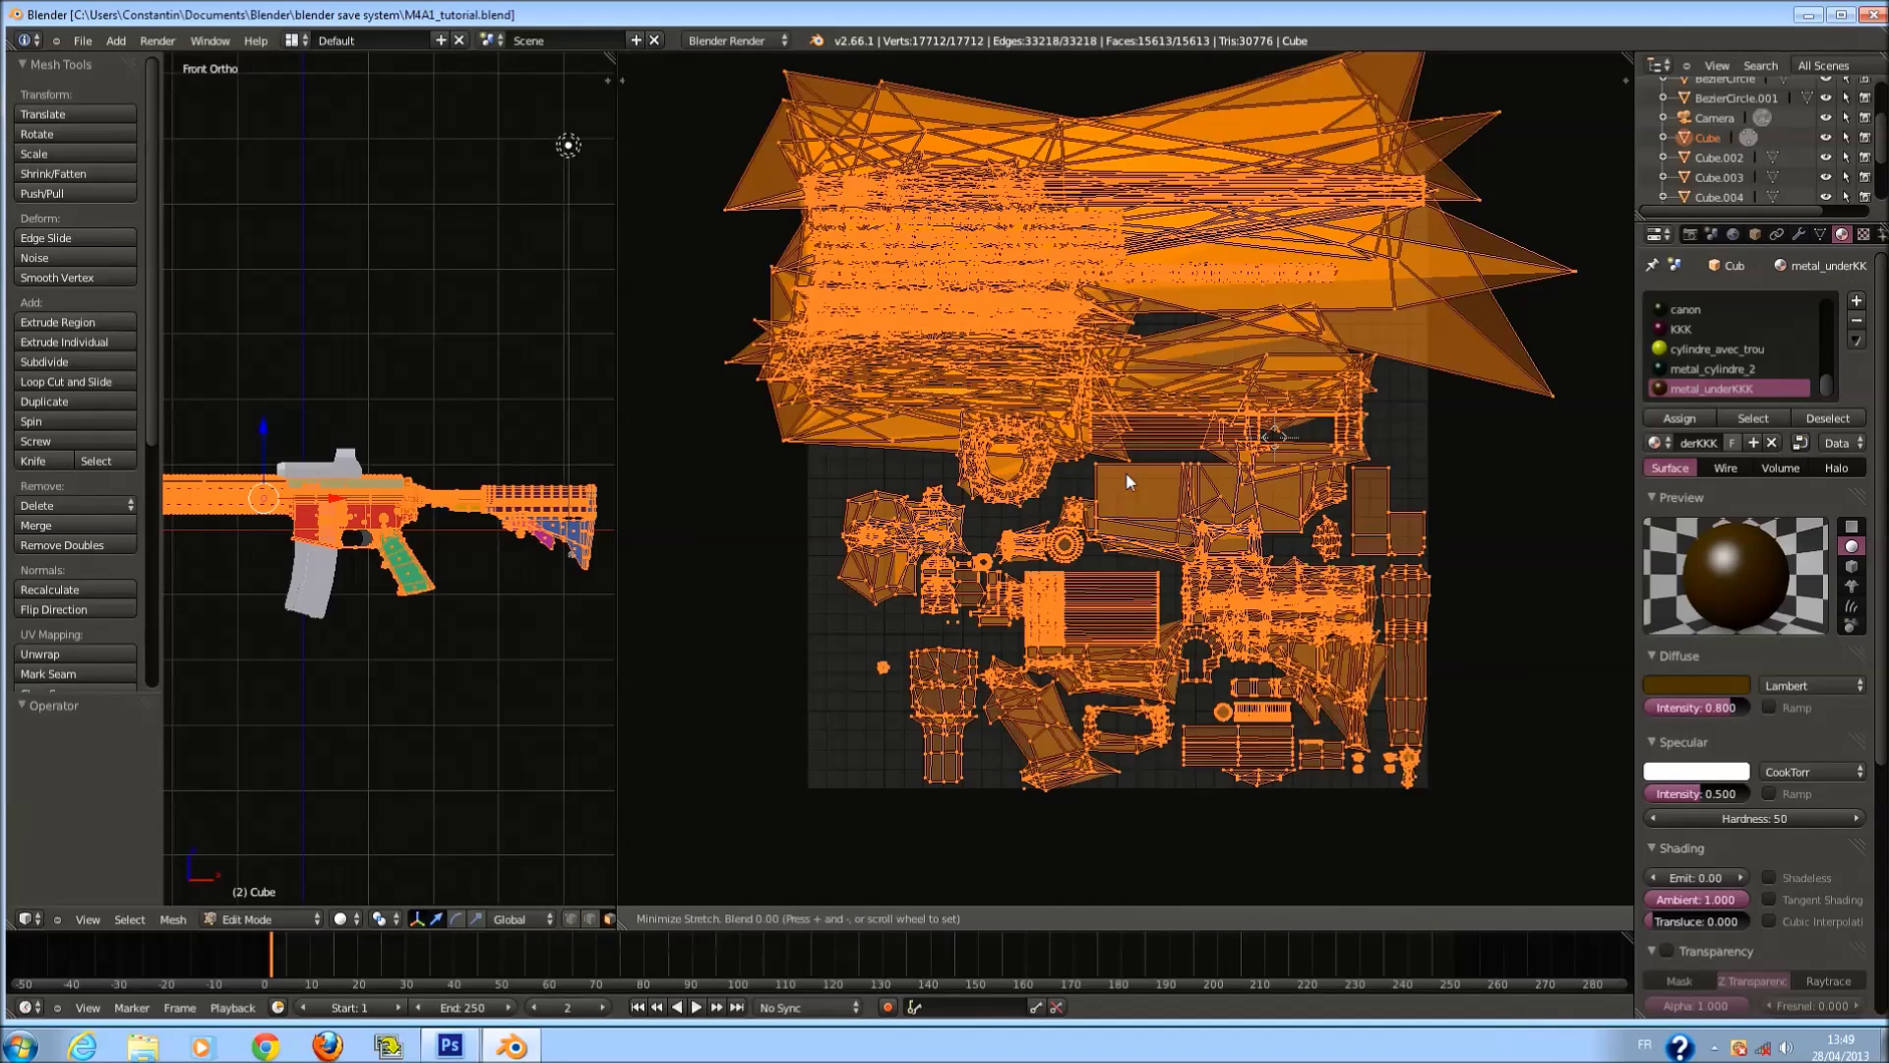
right_click(882, 753)
Pack all the UV islands automatically once more, keeping the 0.001 margin.
left_click(829, 920)
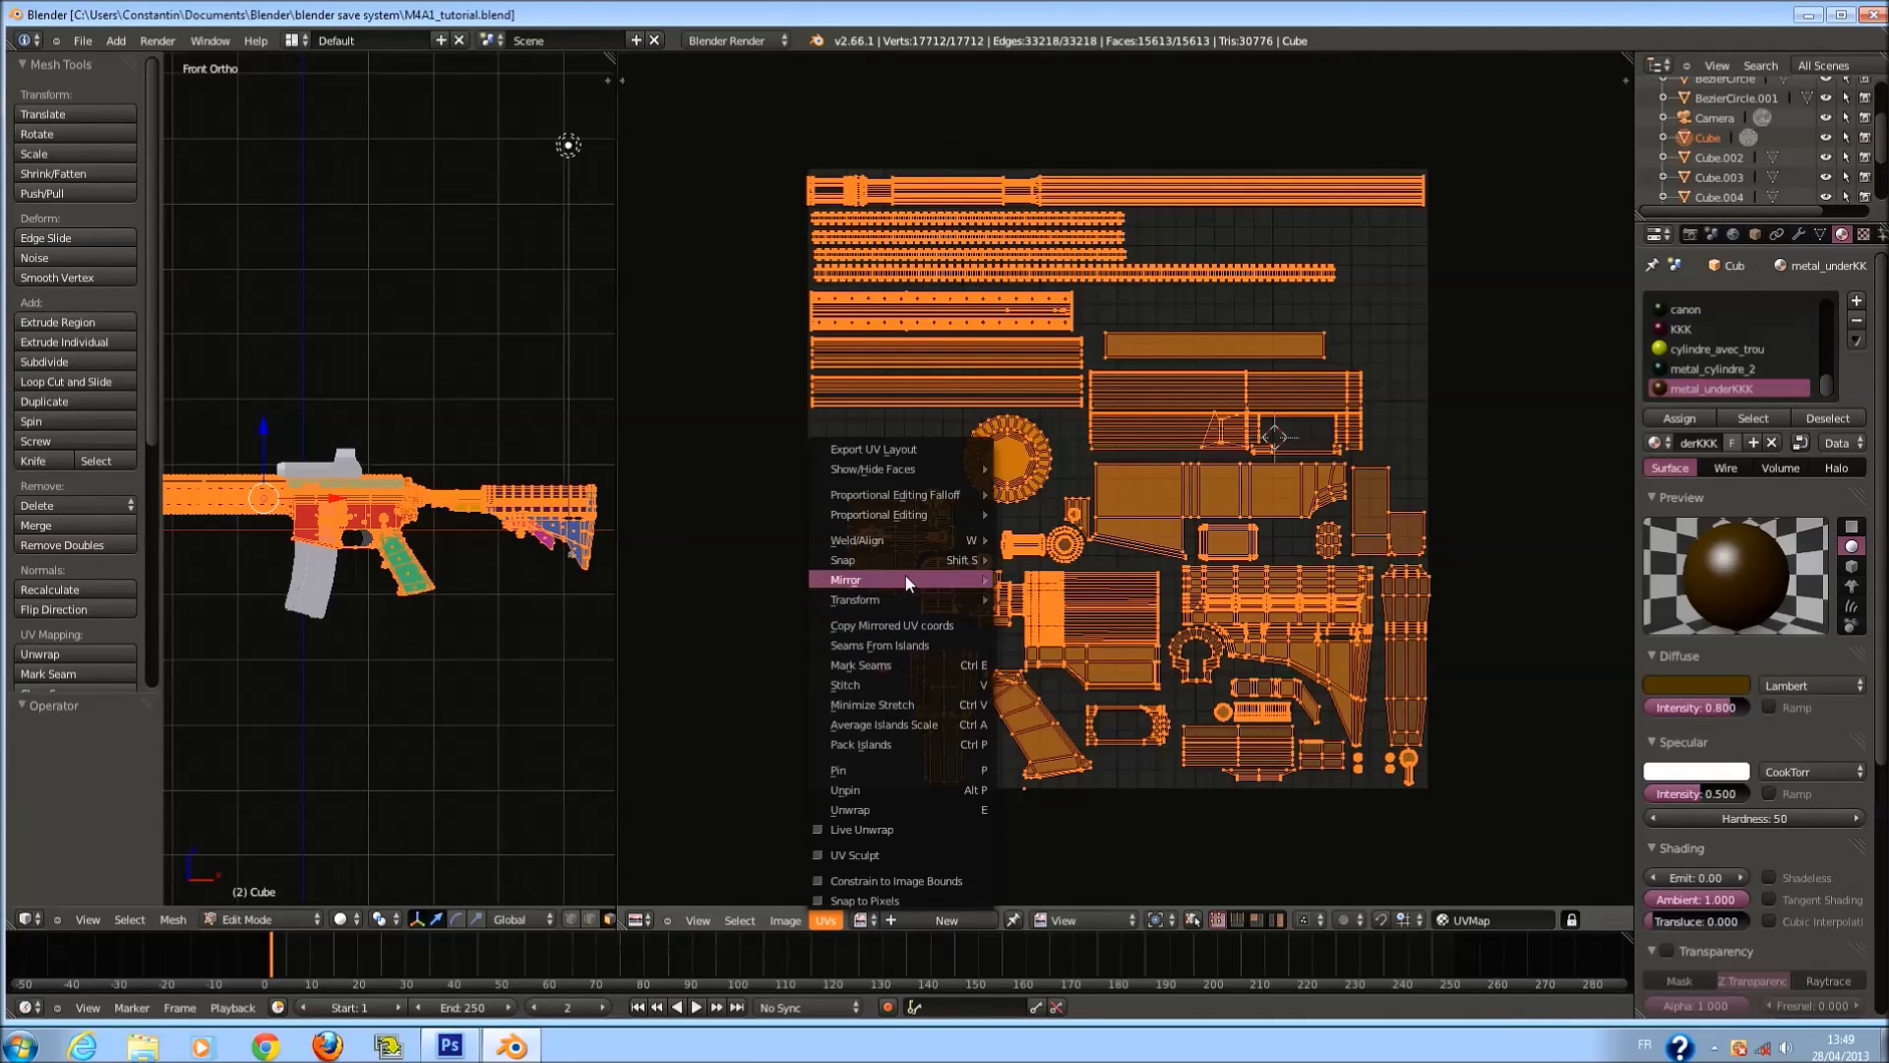
mouse_move(895, 563)
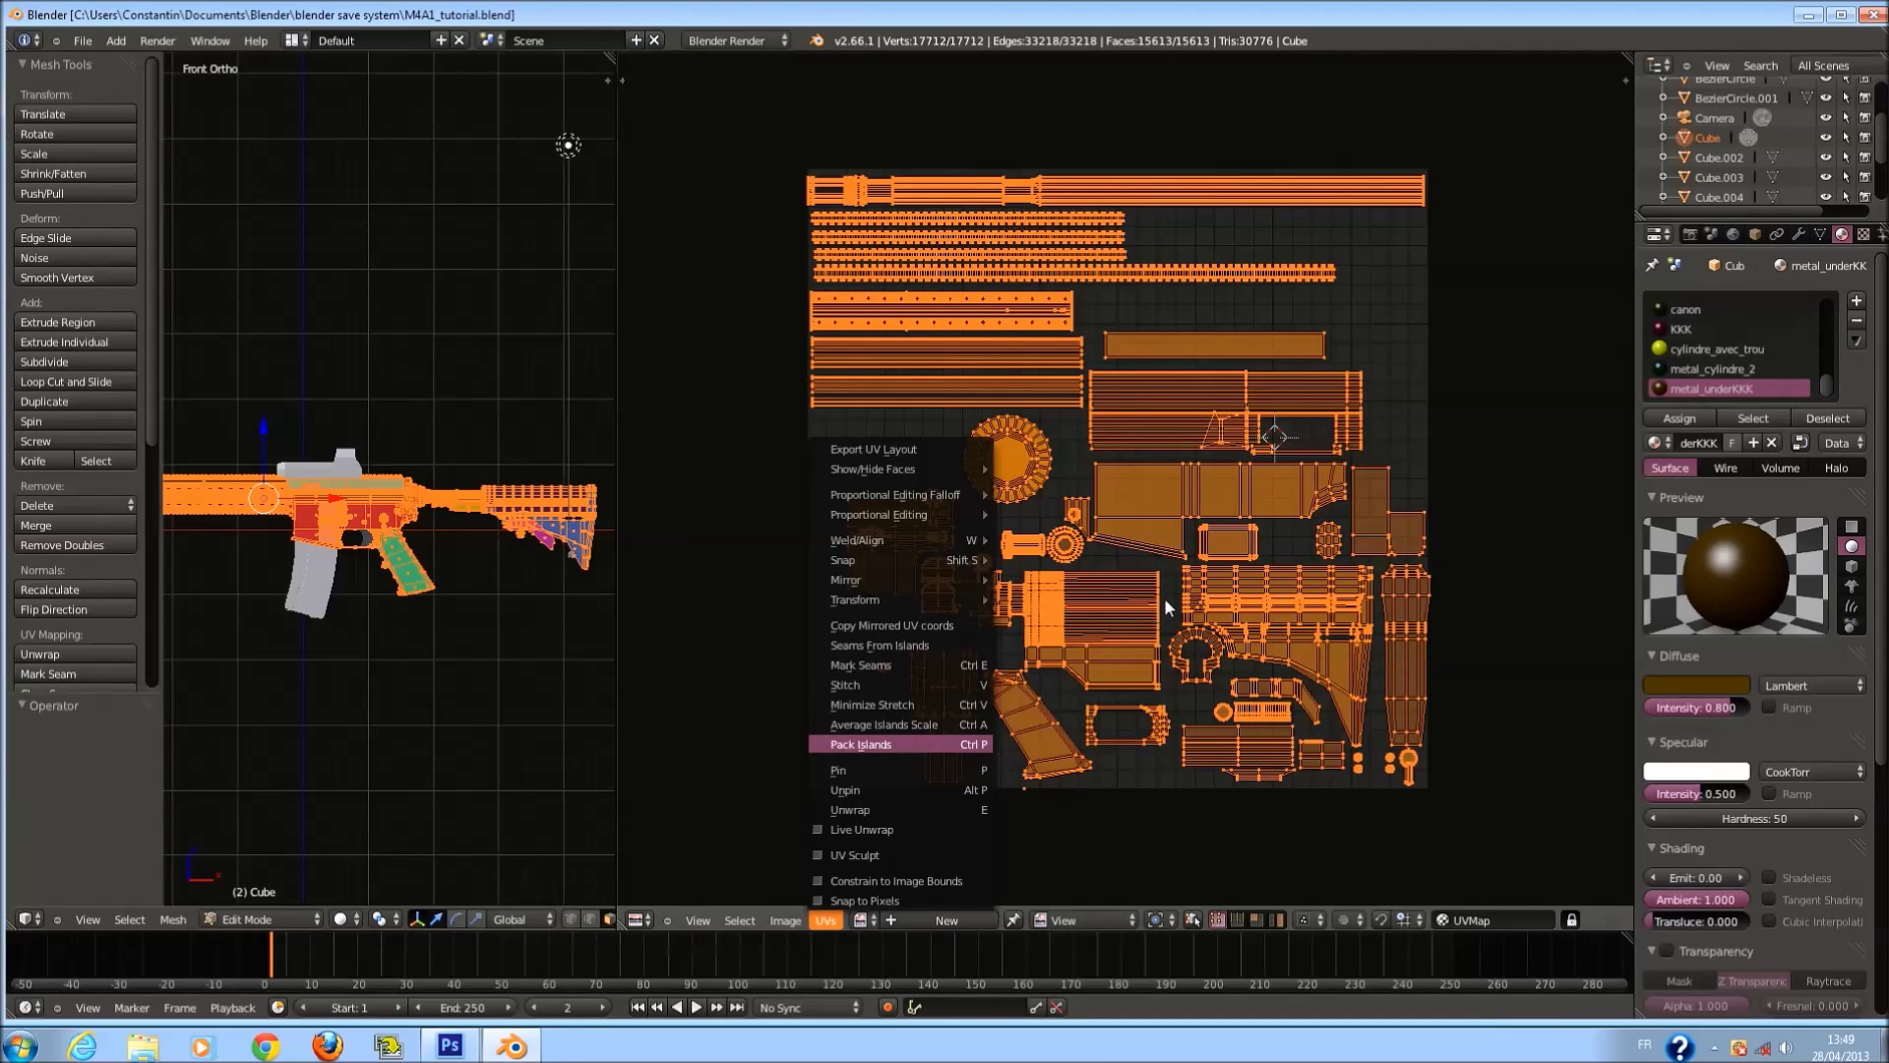
key("Return")
Examine the spacing between the rail, perforated handguard and small-part islands in the packed layout.
scroll(1254, 460, "up", 4)
scroll(1168, 443, "up", 3)
scroll(1372, 540, "down", 2)
scroll(952, 342, "up", 1)
middle_click_drag(952, 343, 1342, 139)
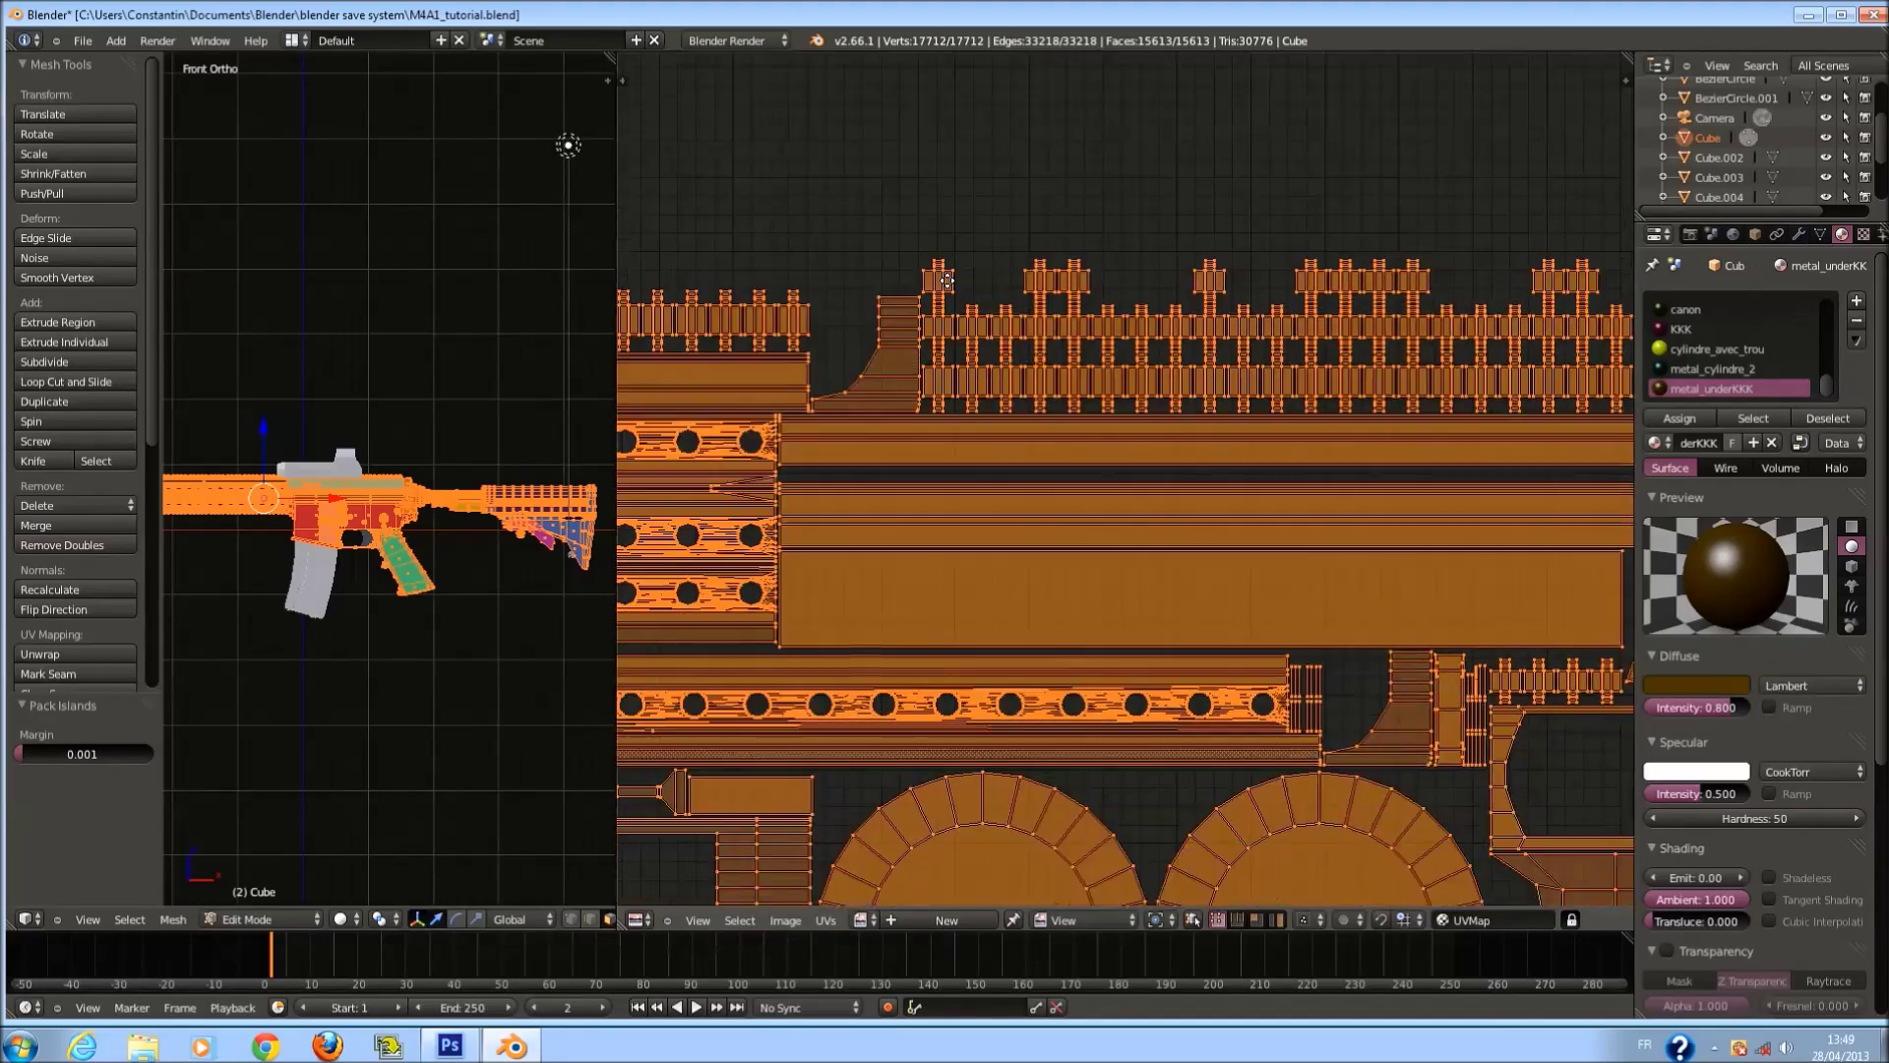
scroll(1070, 629, "up", 4)
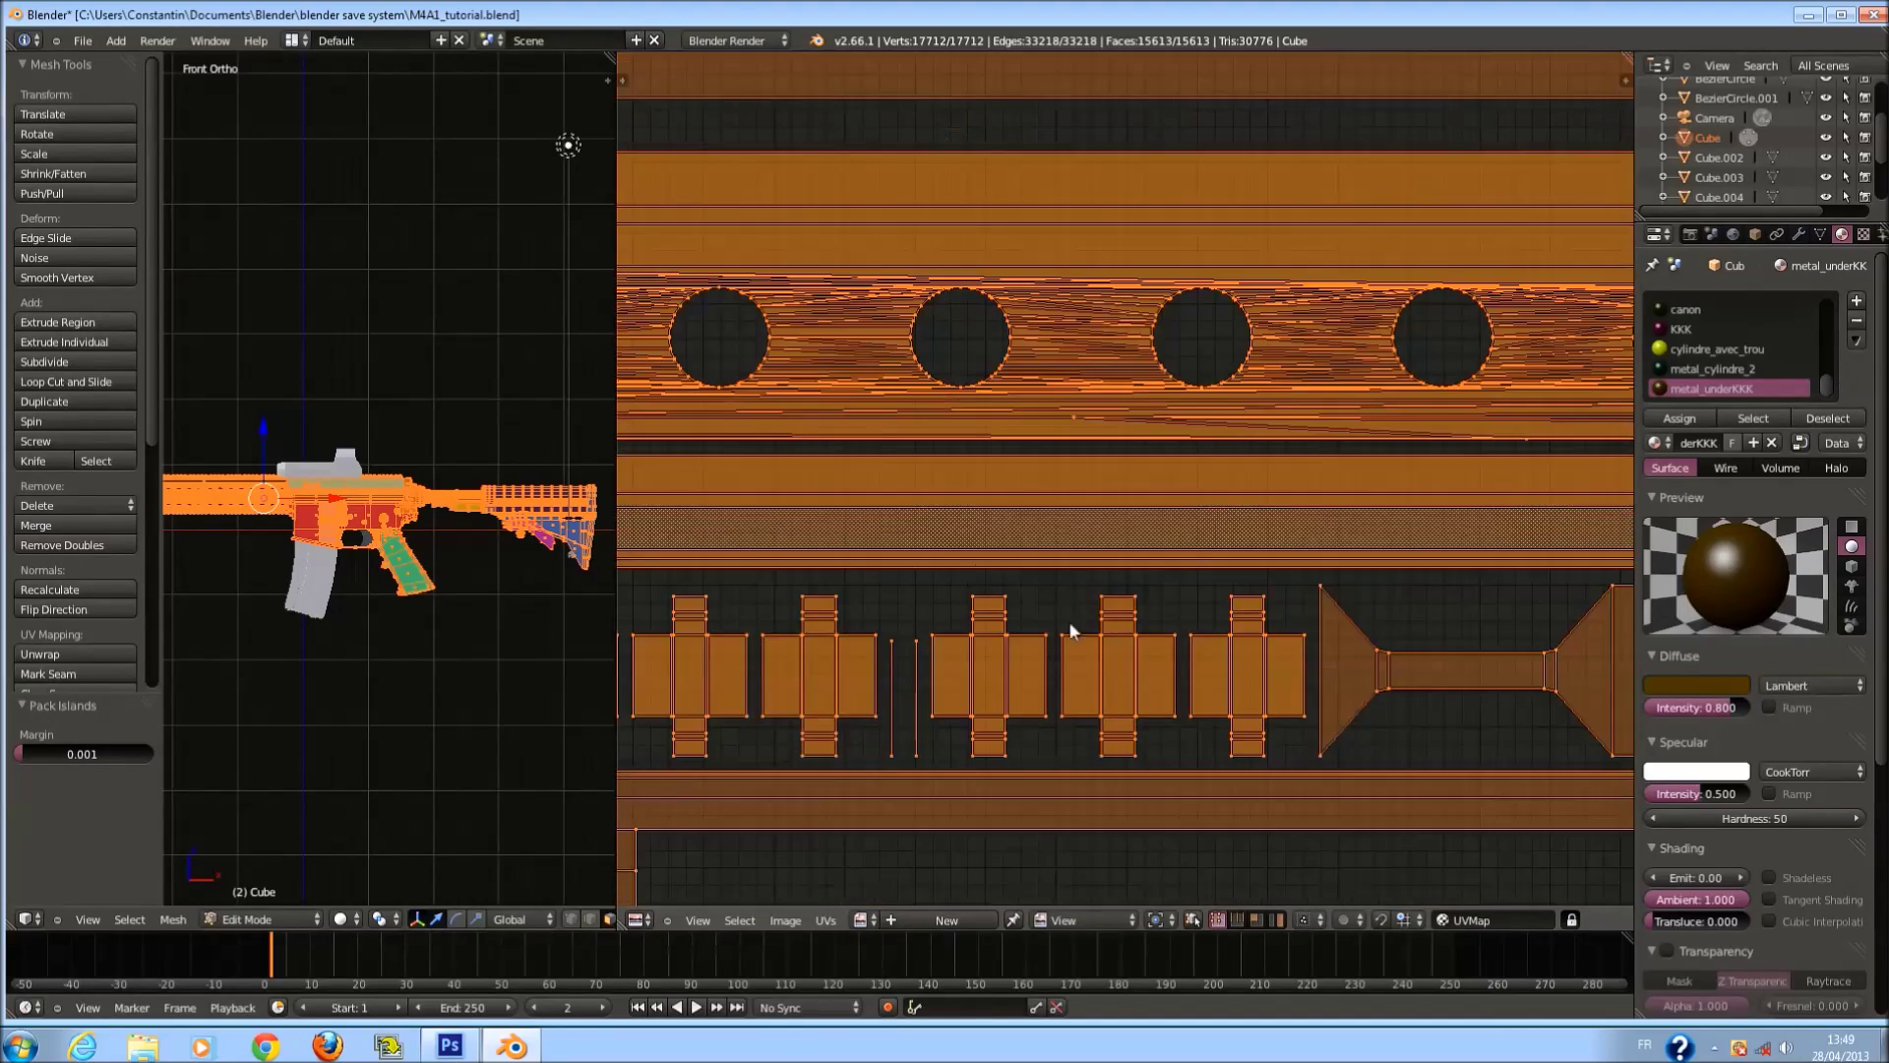
scroll(1300, 622, "down", 8)
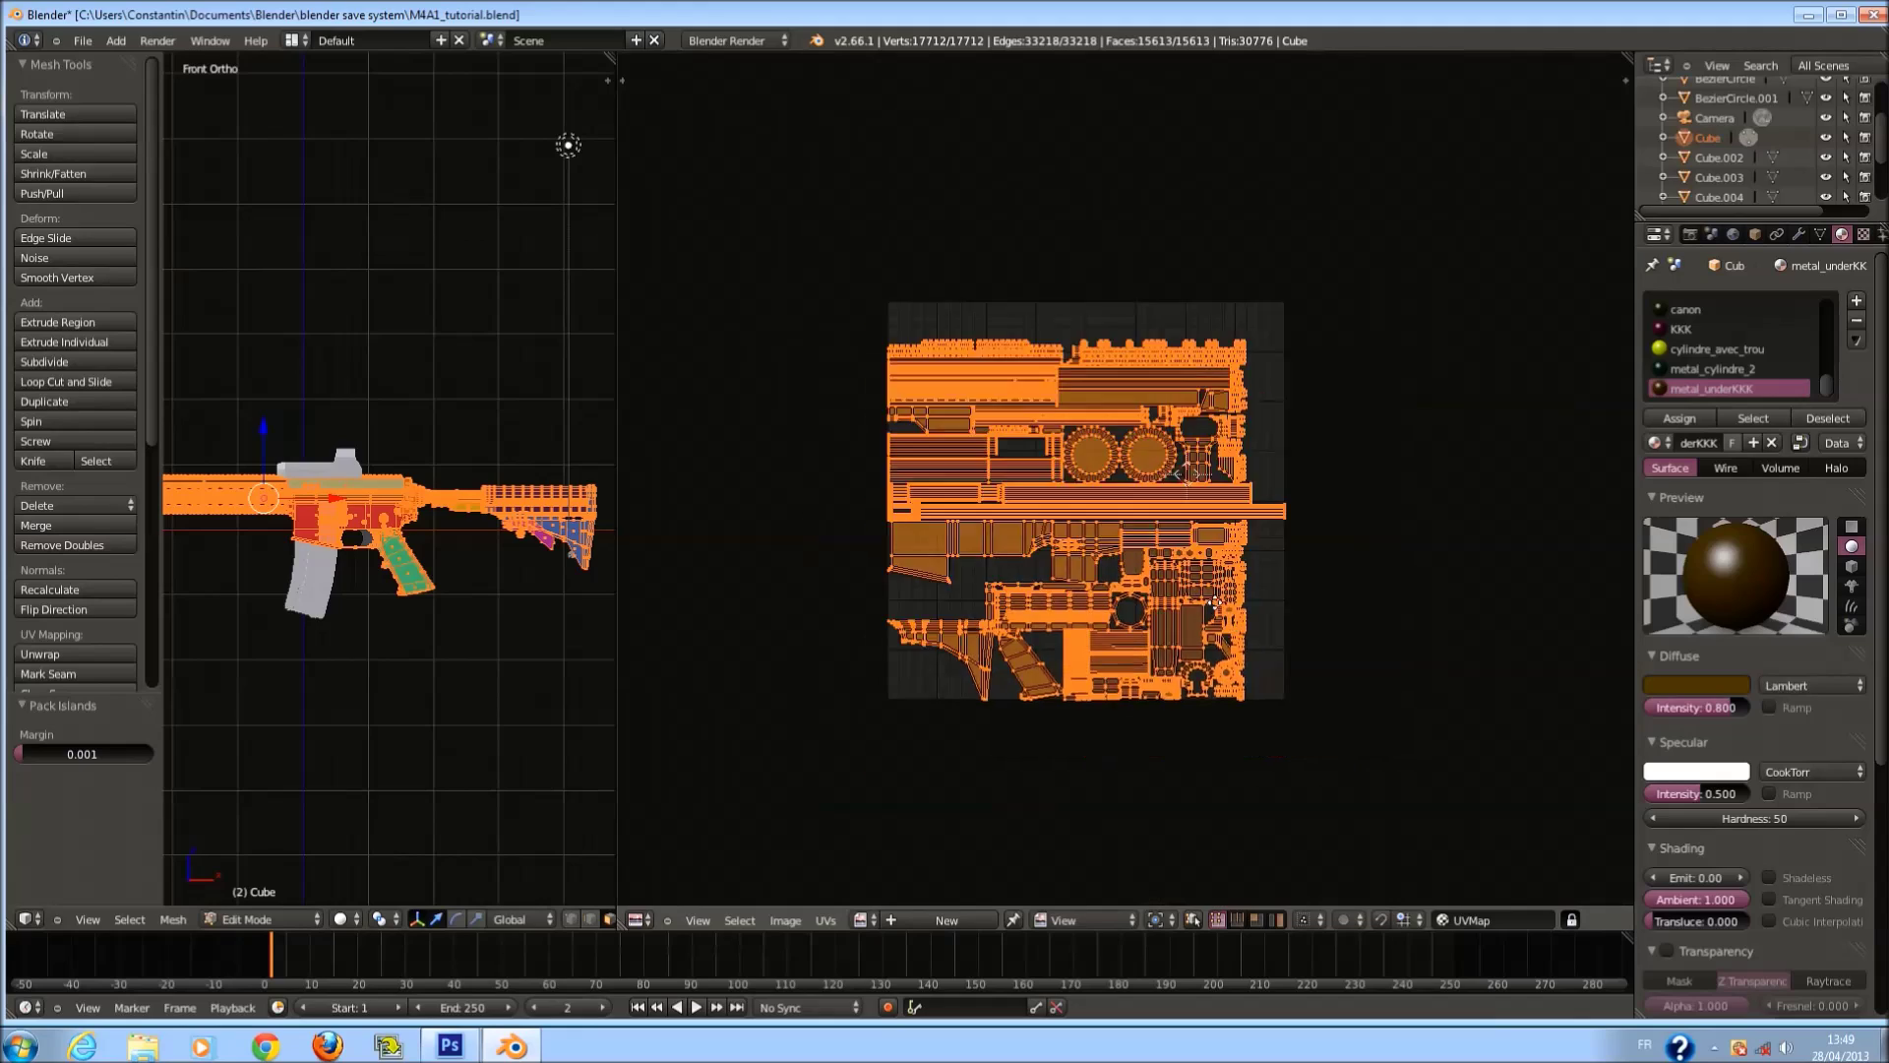
Save the file and undo the second island packing.
scroll(1161, 522, "up", 3)
key("ctrl+s")
left_click(1161, 524)
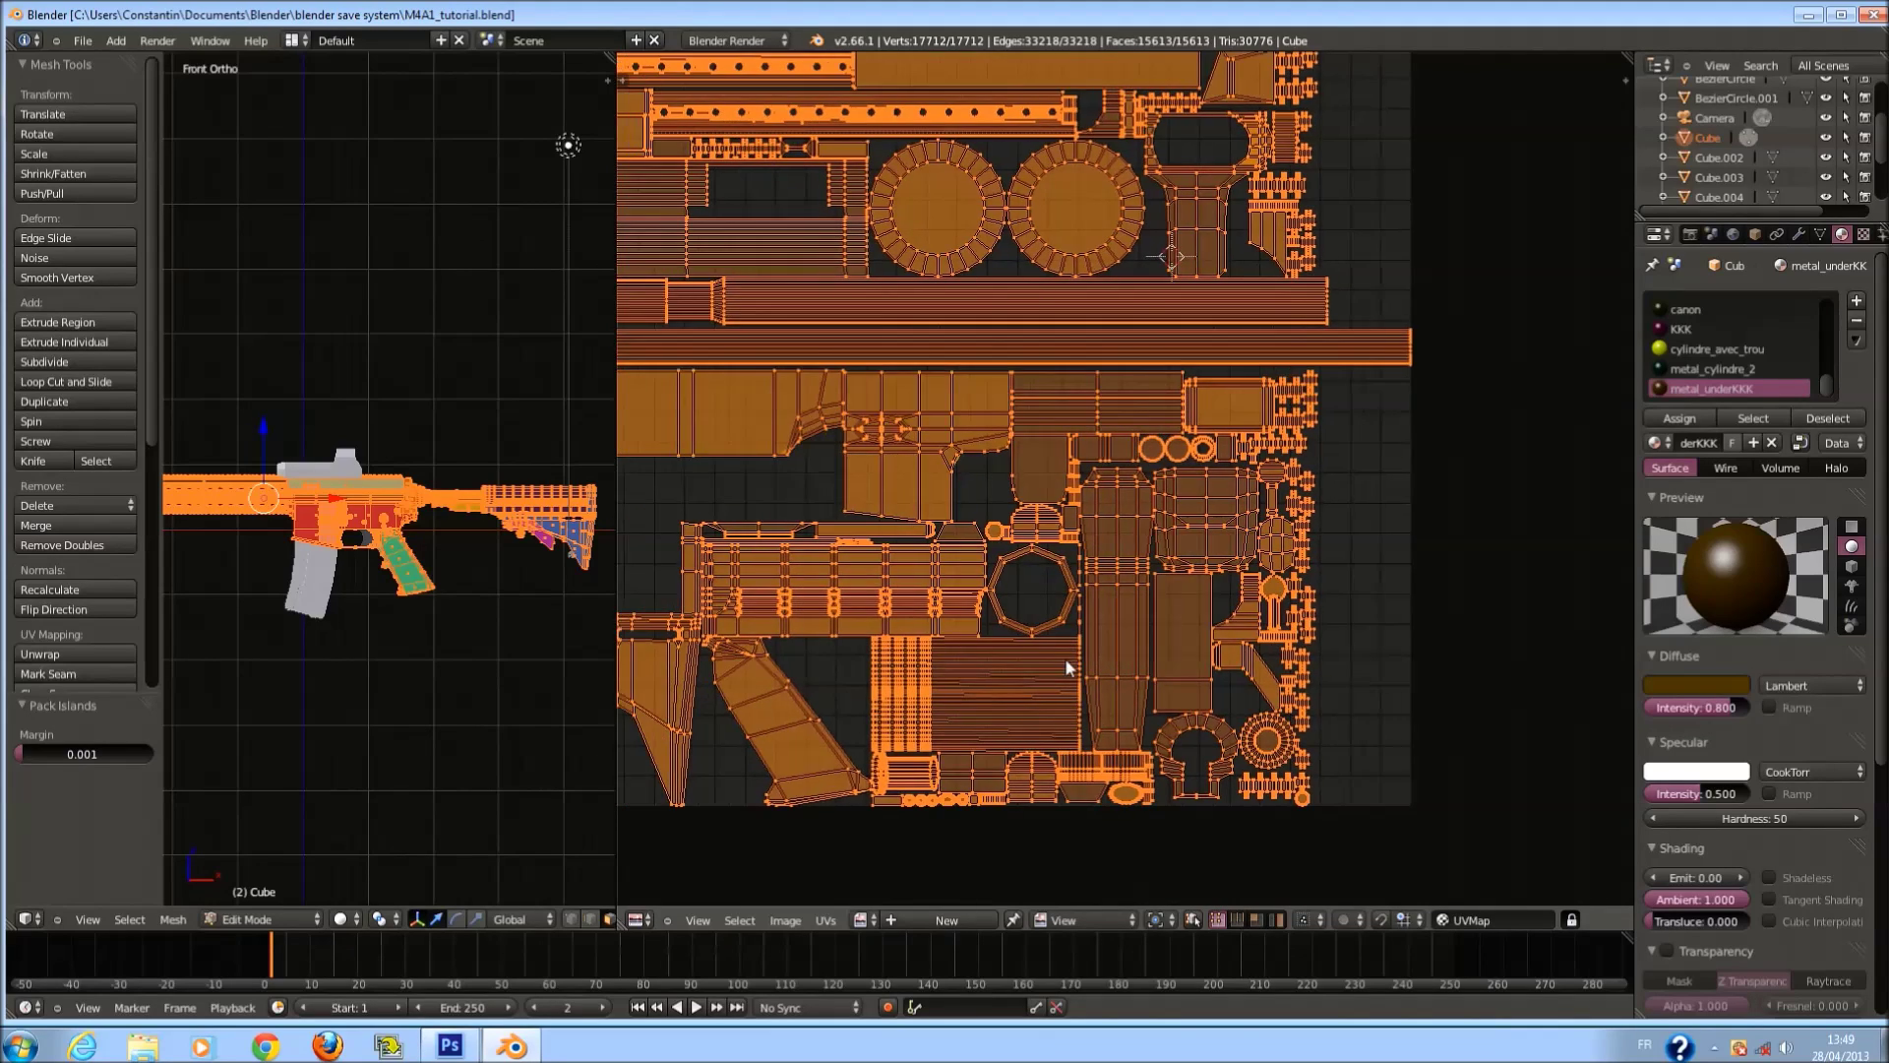
key("ctrl+z")
Scale all UV islands down to leave free space around them inside the UV square, and deselect them.
scroll(1065, 657, "down", 3)
scroll(1073, 601, "up", 3)
scroll(1087, 633, "up", 1)
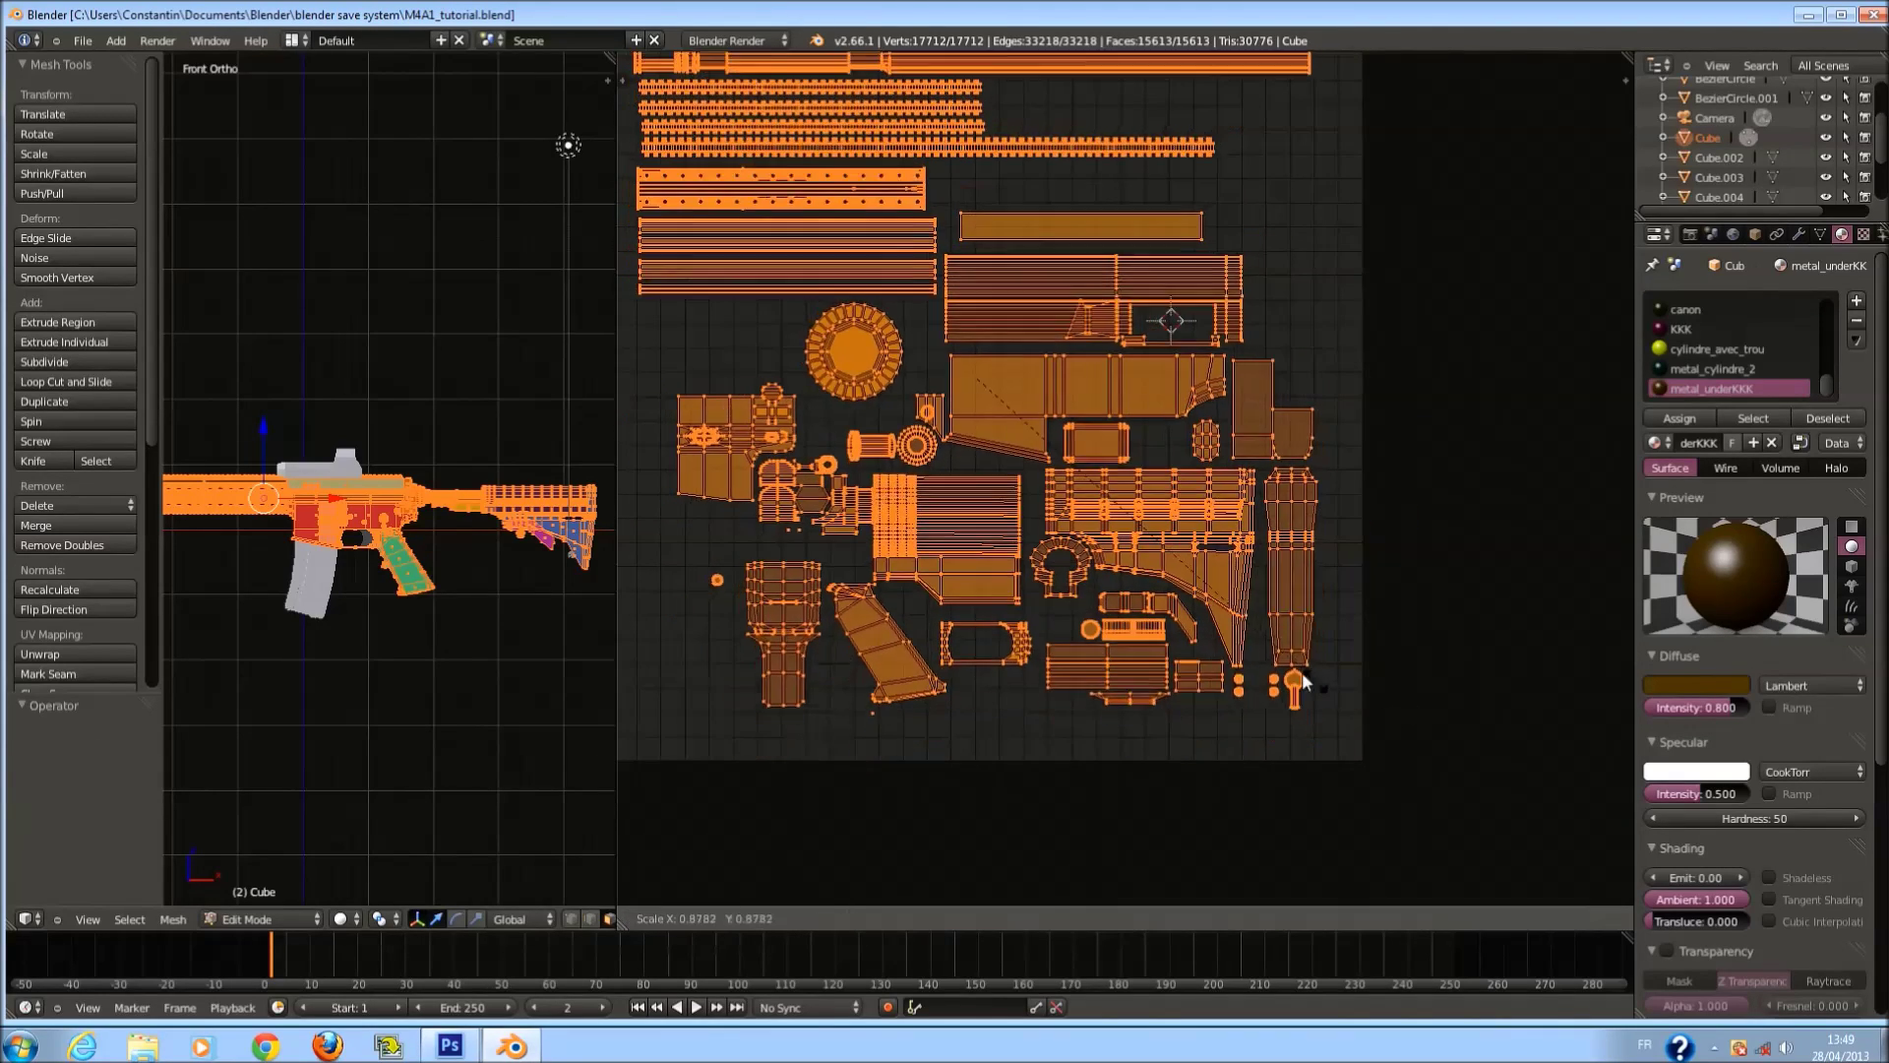
key("a")
scroll(1072, 615, "down", 2)
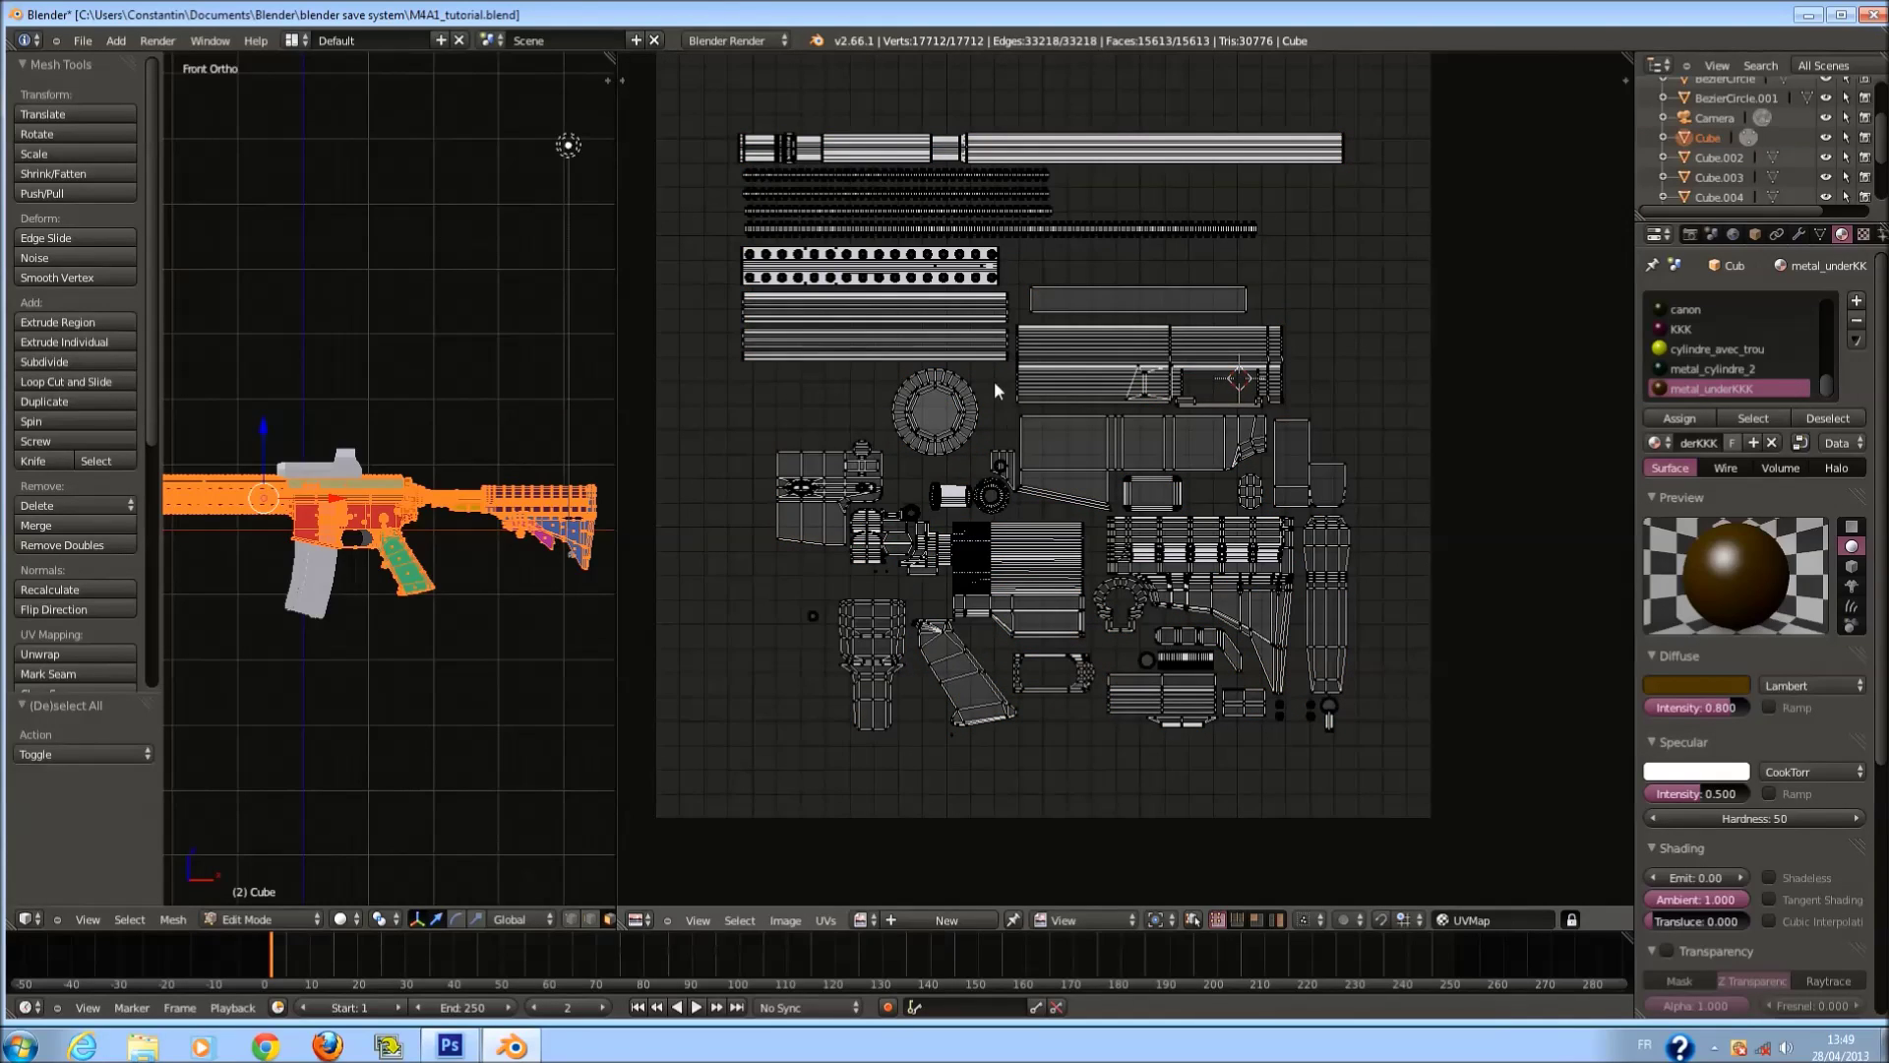
Box-select all the lower and right-hand islands, including the whole round island, leaving the barrel, rail and handguard strips unselected.
key("b")
left_click_drag(712, 405, 1466, 782)
key("b")
left_click_drag(1394, 433, 1026, 279)
key("b")
left_click_drag(1018, 428, 1042, 314)
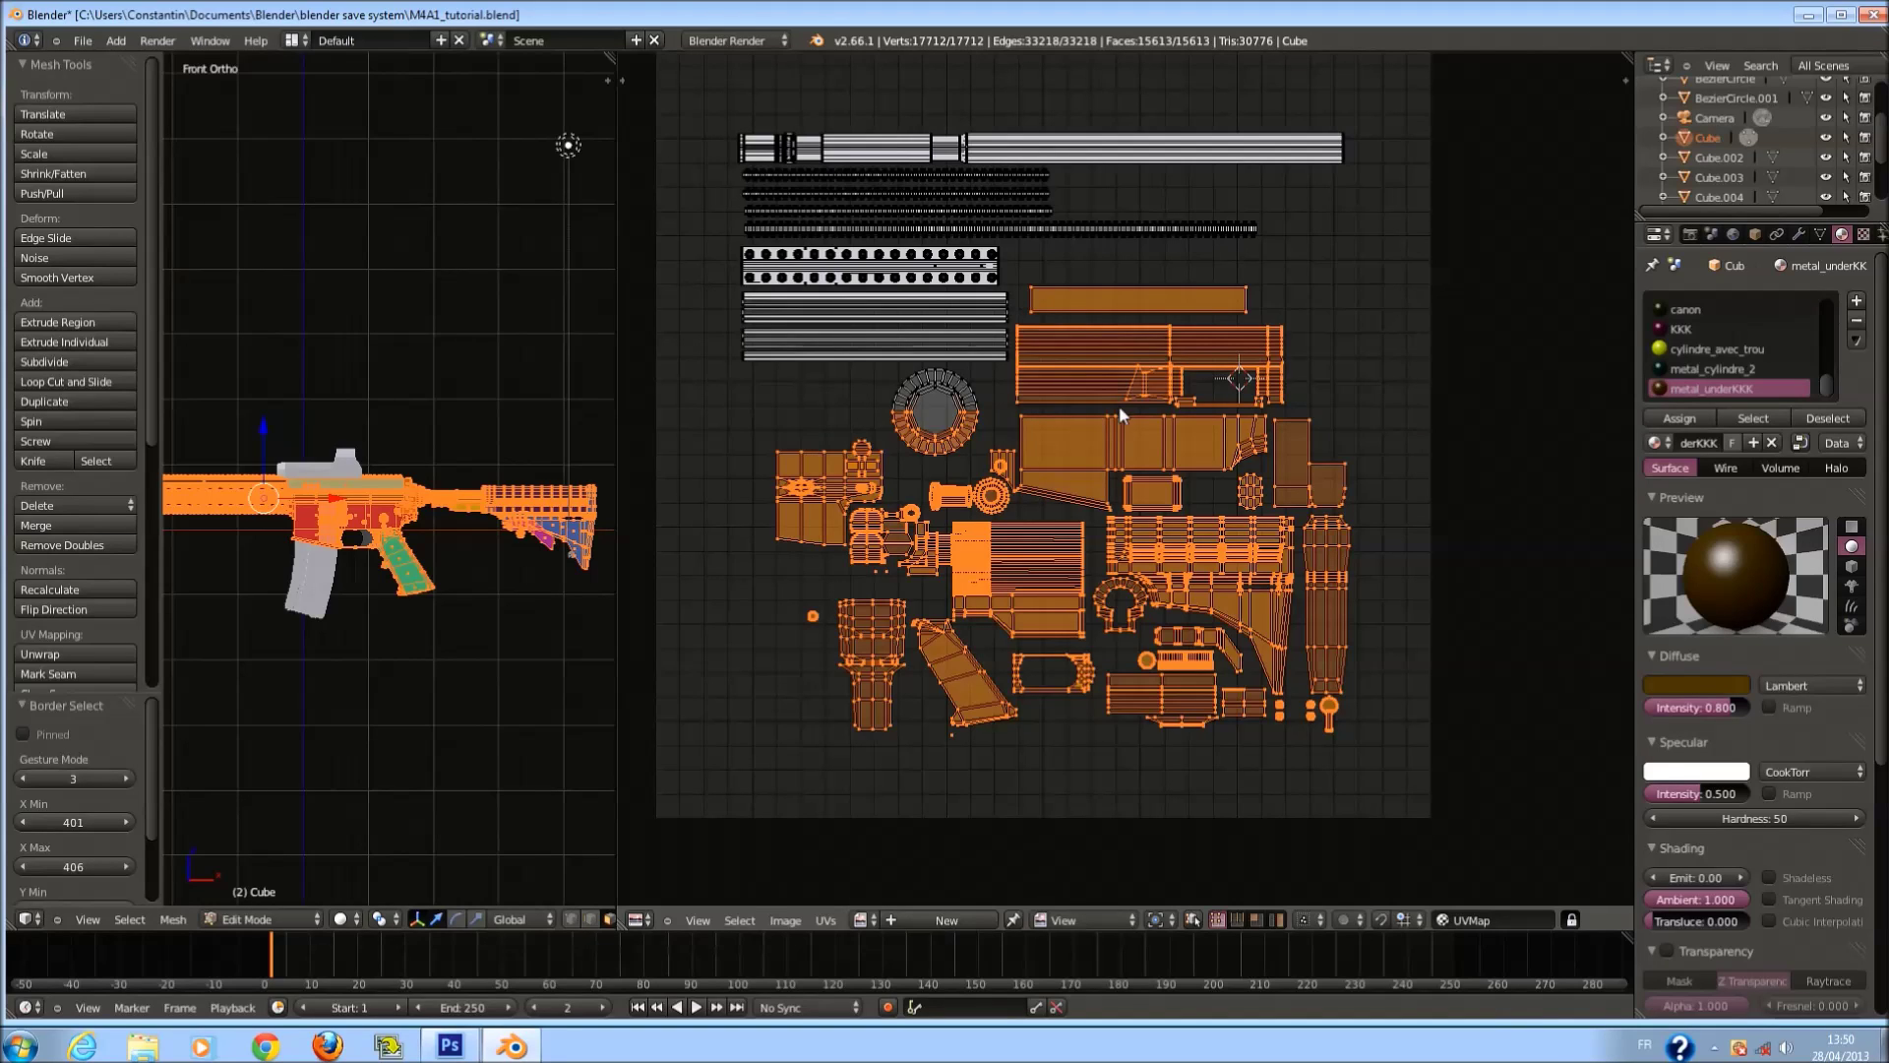
key("b")
left_click_drag(865, 362, 1003, 461)
key("b")
left_click_drag(863, 367, 983, 434)
Scale the selected islands up about 1.15 times and move them about 0.026 down in the UV square.
scroll(1249, 578, "down", 2)
key("s")
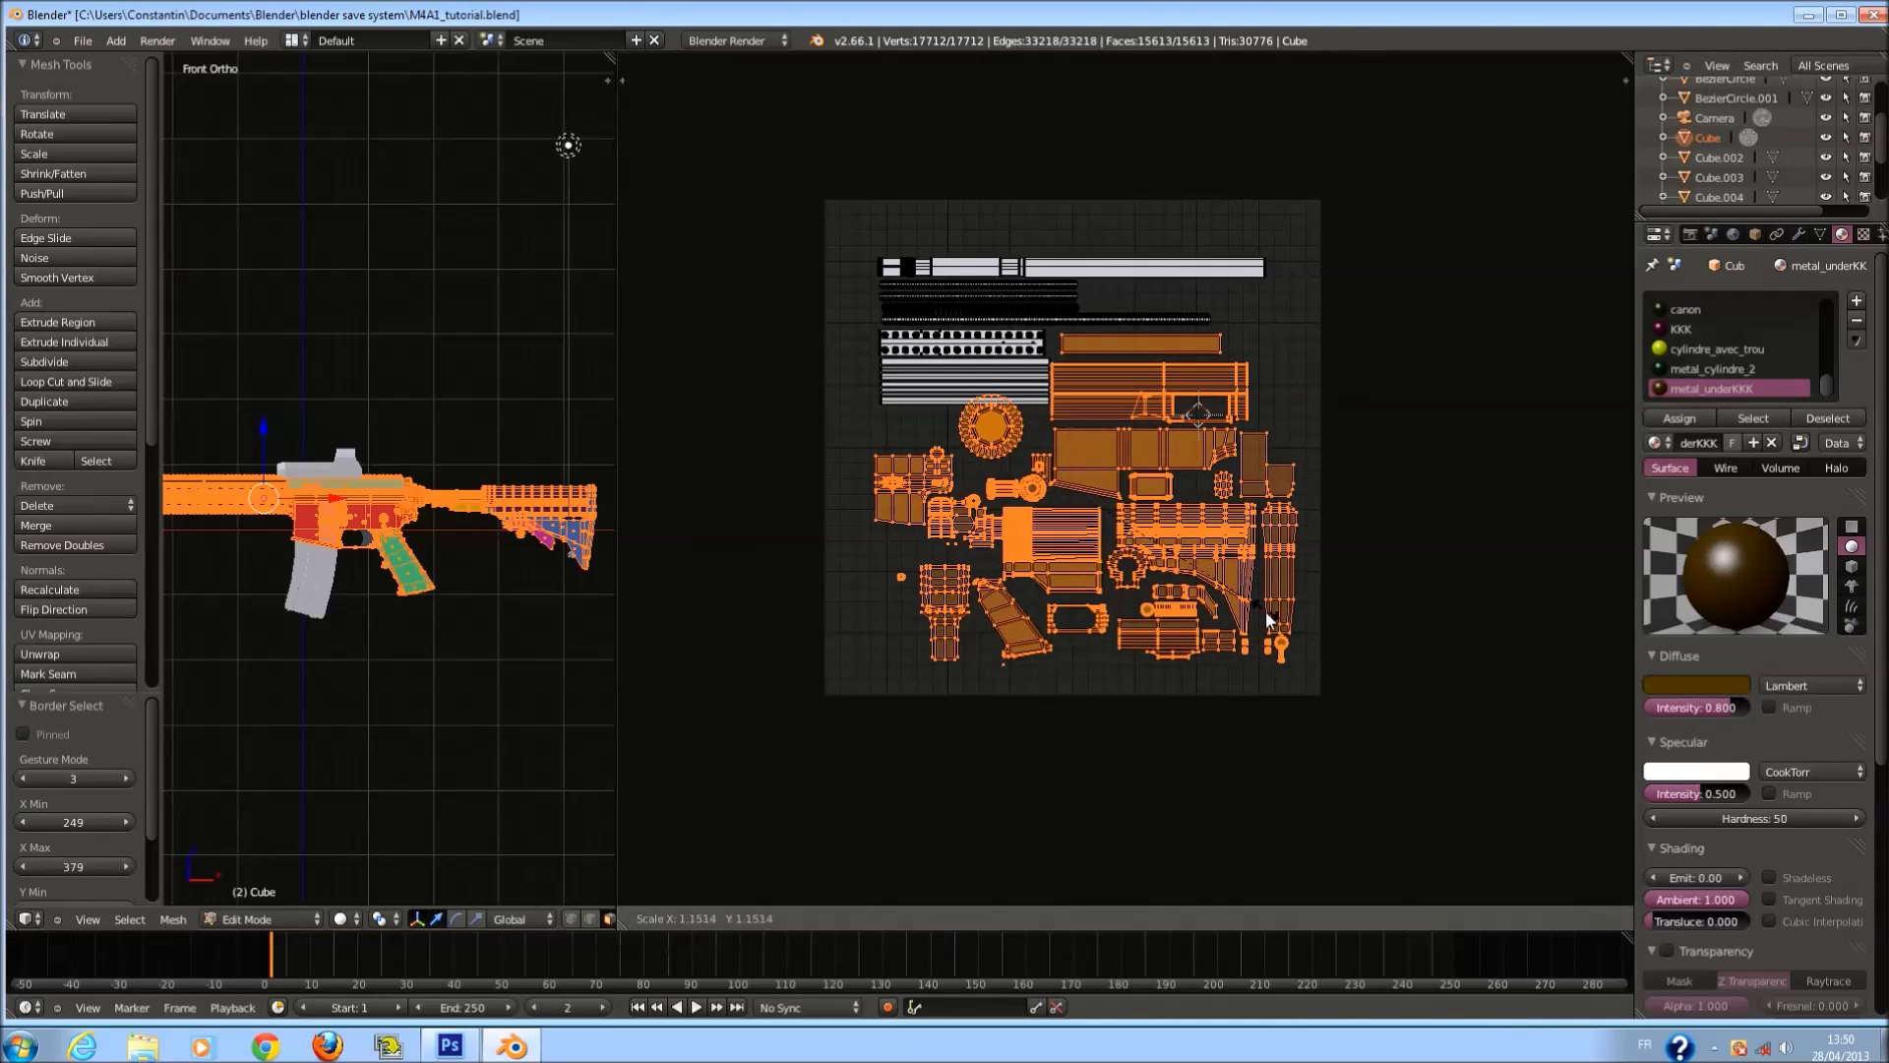
left_click(1265, 610)
key("g")
left_click(1271, 634)
Enlarge the selected islands about 1.04 times more and move them about 0.022 along X and -0.008 along Y.
key("s")
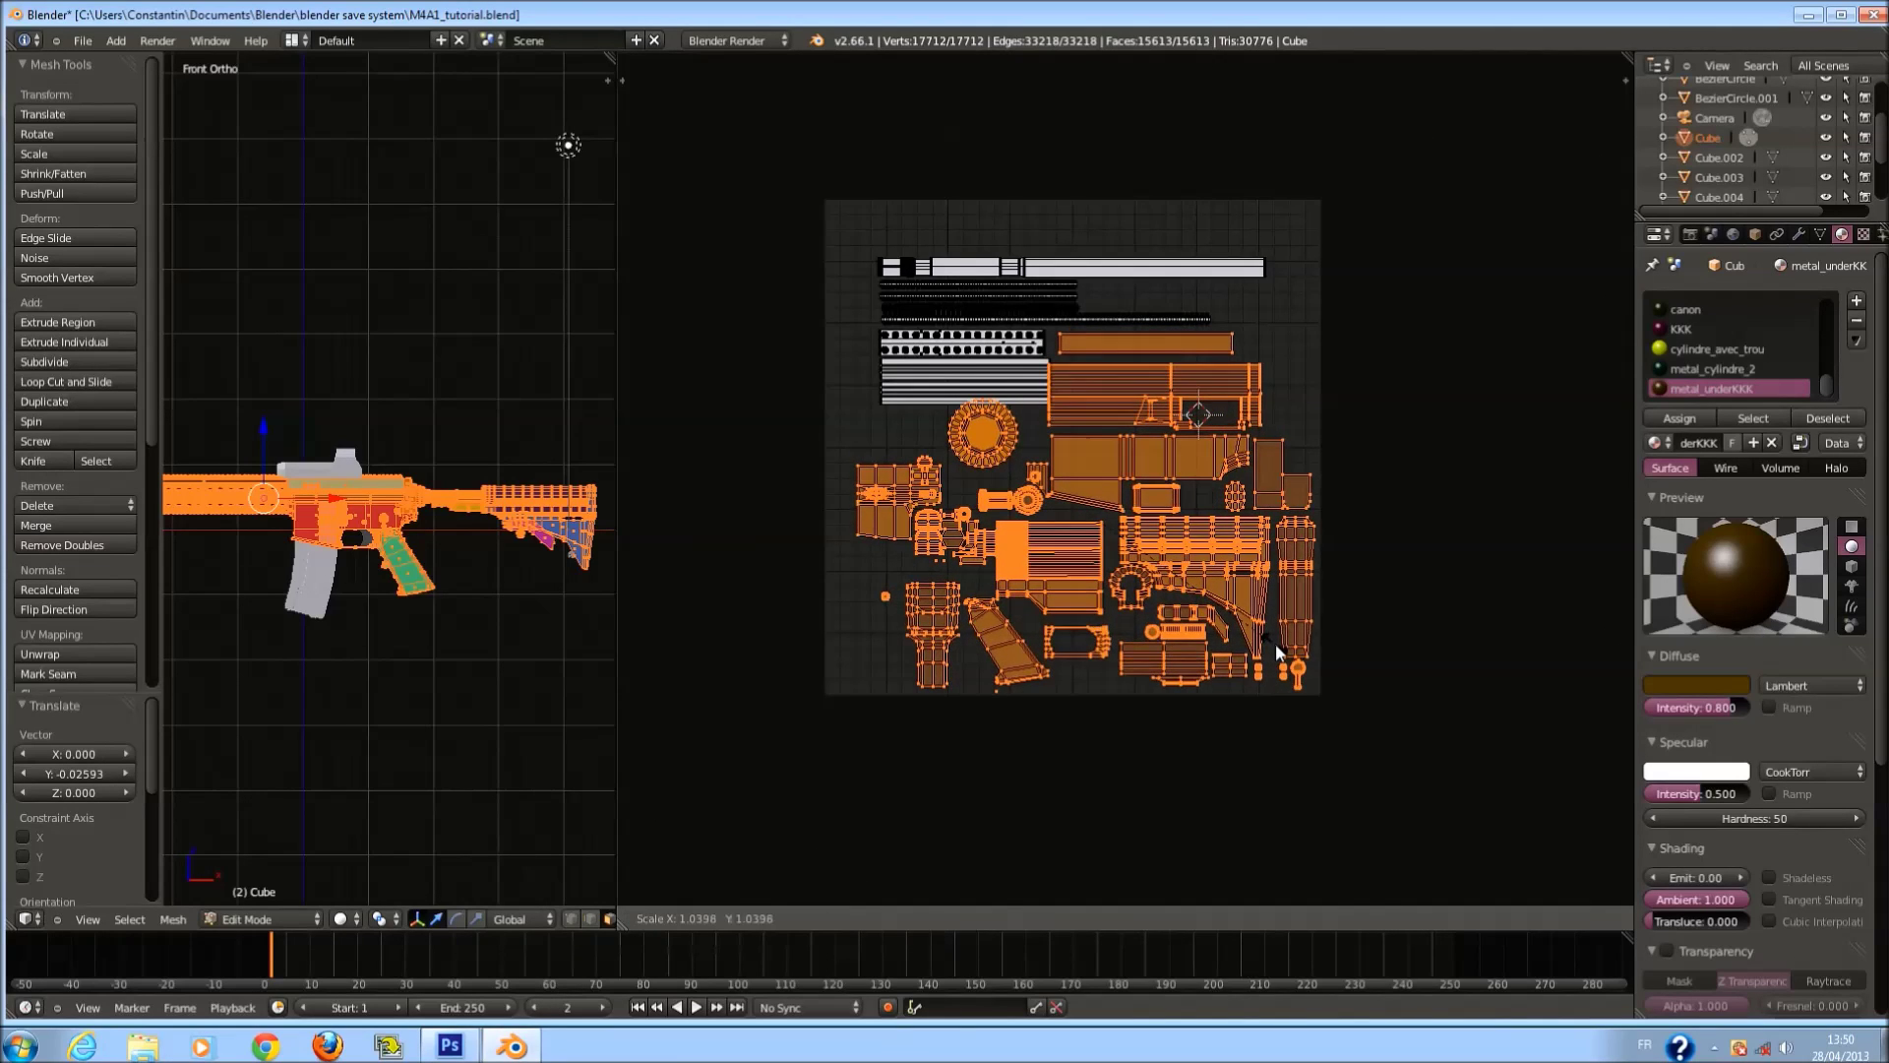
left_click(1275, 643)
key("g")
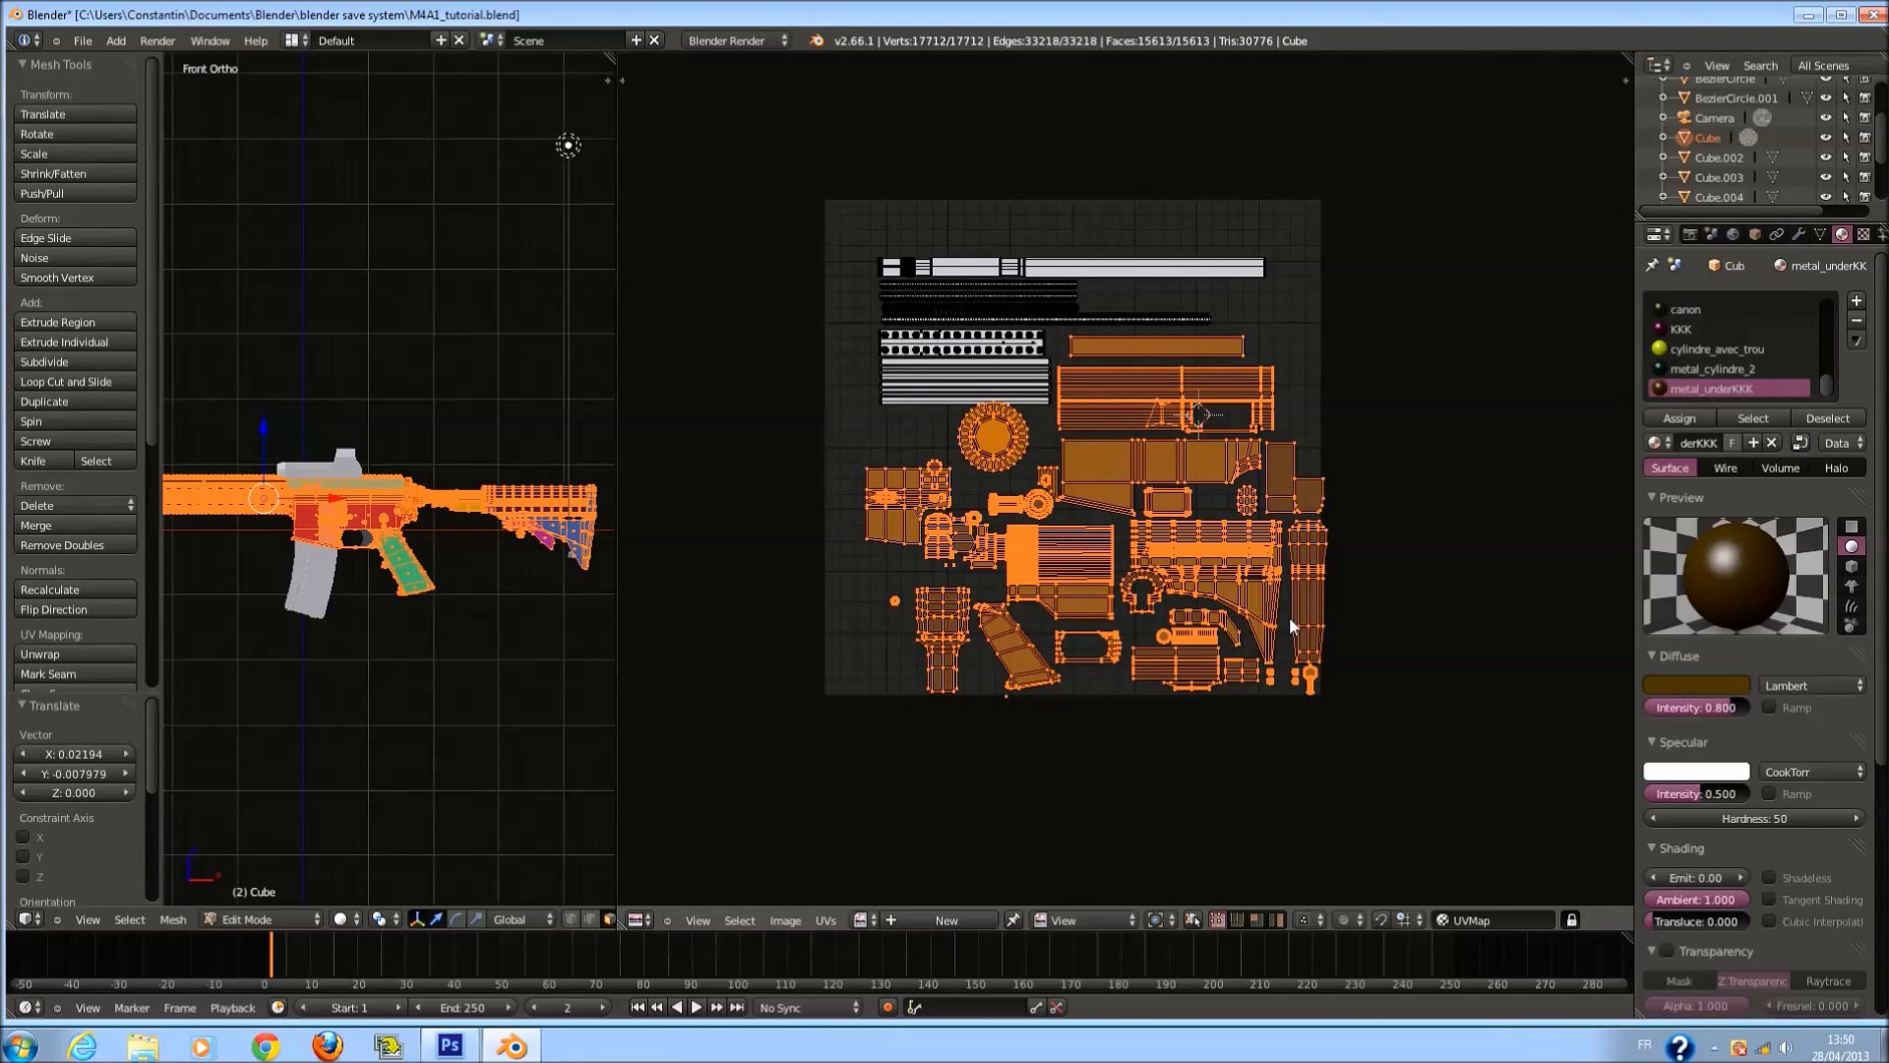
left_click(1289, 616)
Deselect everything and box-select the complete barrel, rail and handguard strip islands.
key("a")
scroll(1019, 386, "up", 3)
key("v")
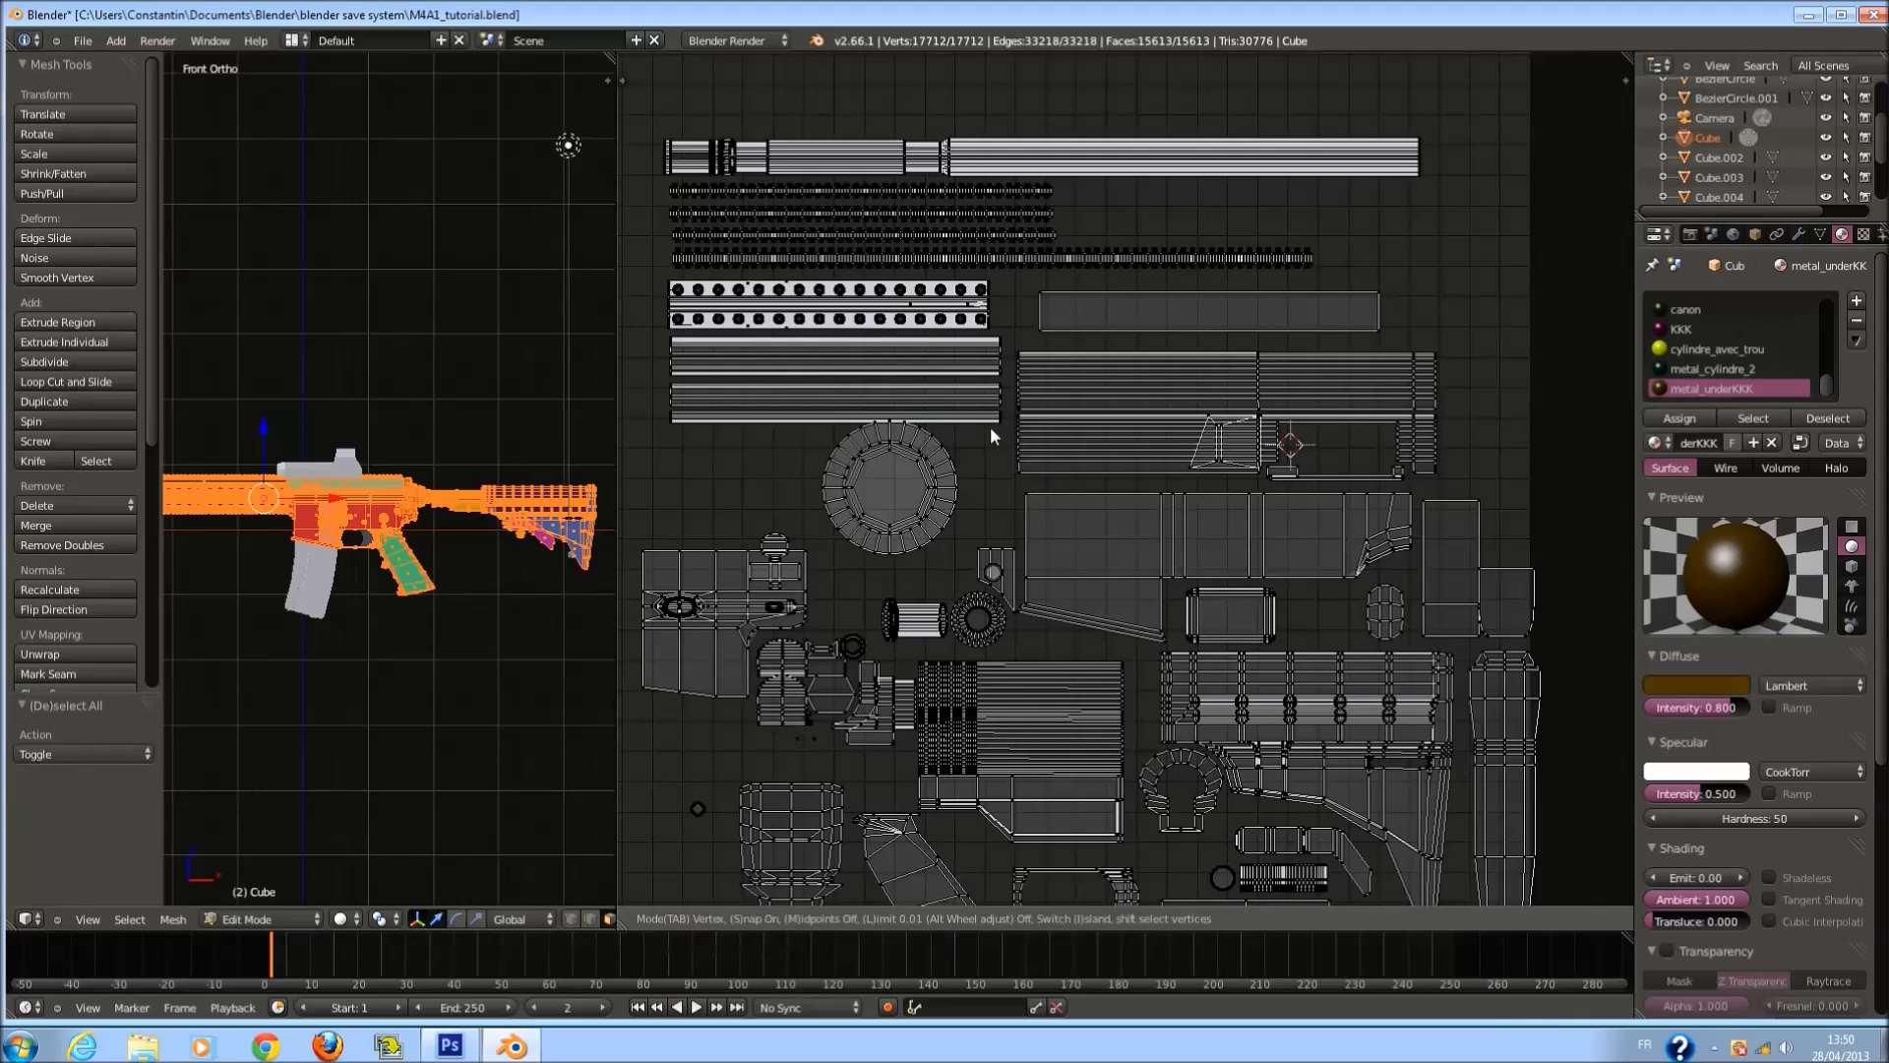
left_click(989, 433)
key("b")
left_click_drag(651, 111, 684, 218)
left_click_drag(715, 437, 714, 437)
key("b")
left_click_drag(628, 69, 1462, 268)
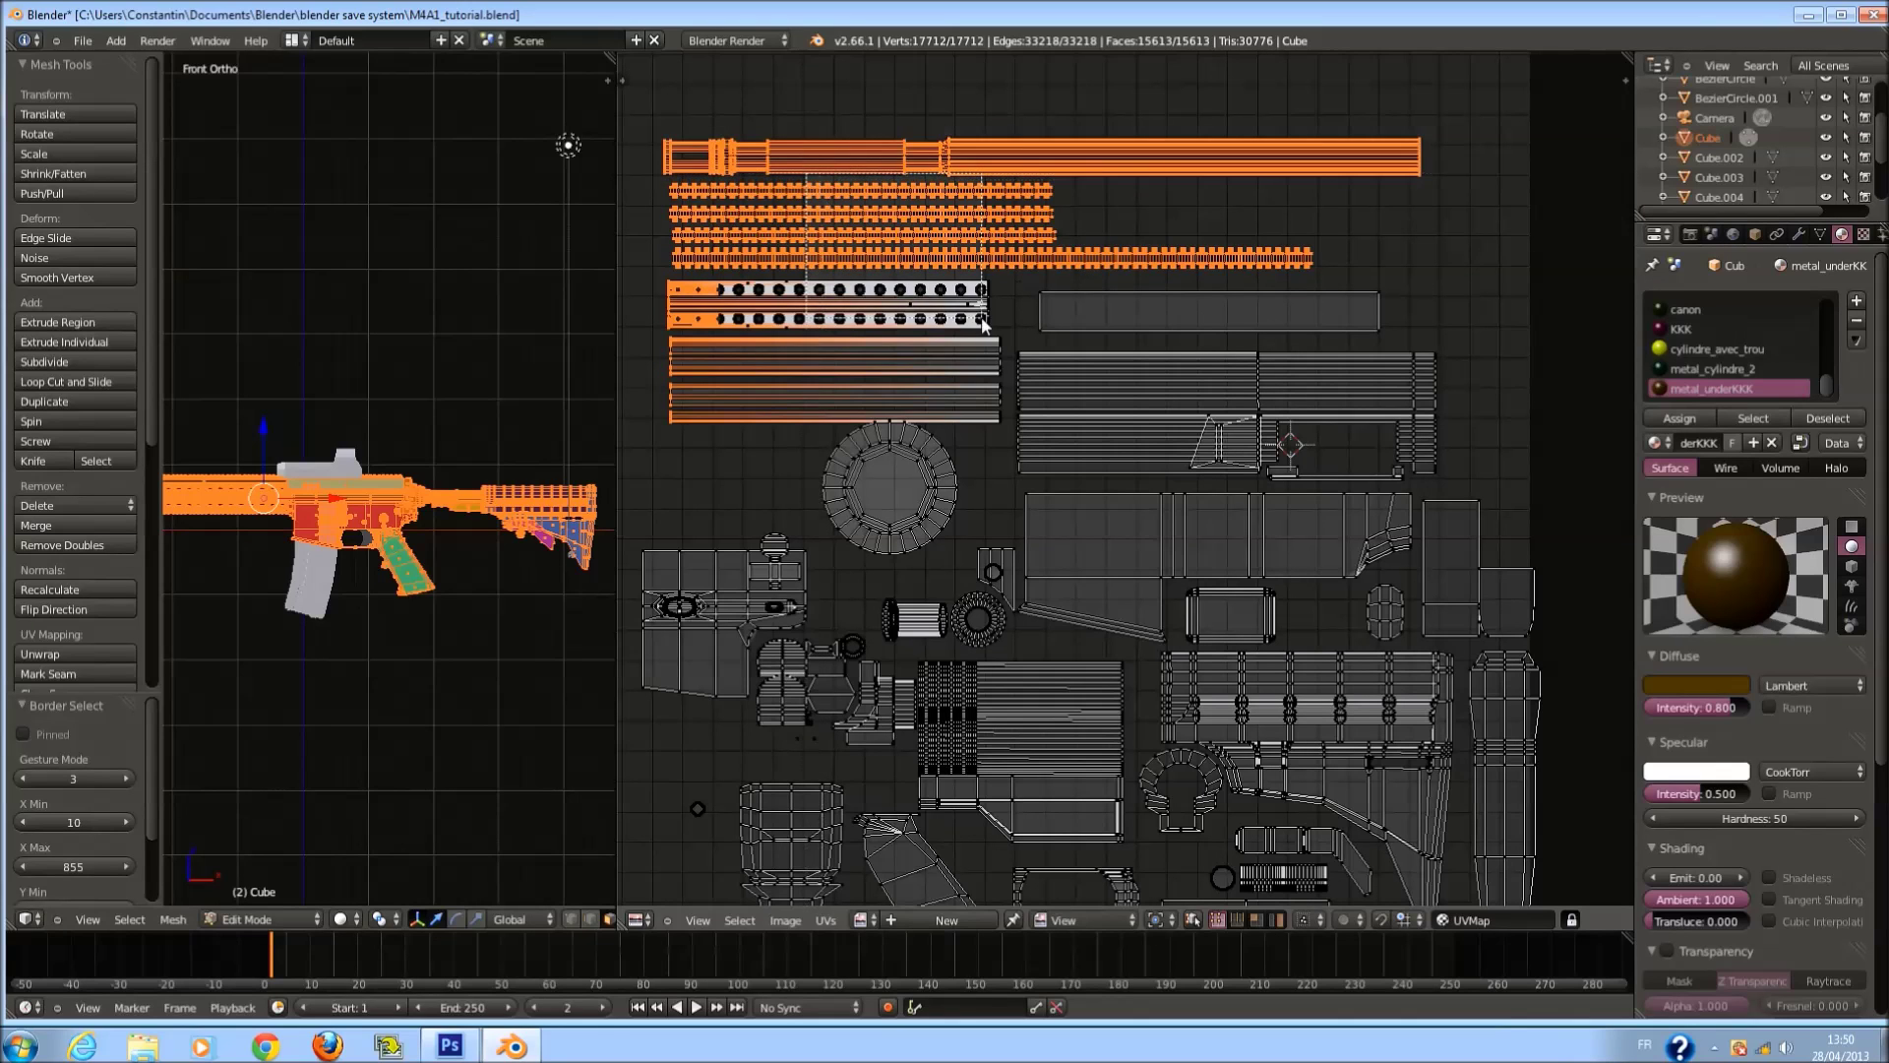
key("b")
left_click_drag(1003, 444, 943, 267)
key("b")
left_click_drag(675, 276, 915, 379)
left_click_drag(1011, 439, 1009, 445)
Move the selected strips by -0.112 in X and 0.120 in Y to the UV square's upper-left corner, and deselect them.
scroll(1009, 445, "down", 2)
key("g")
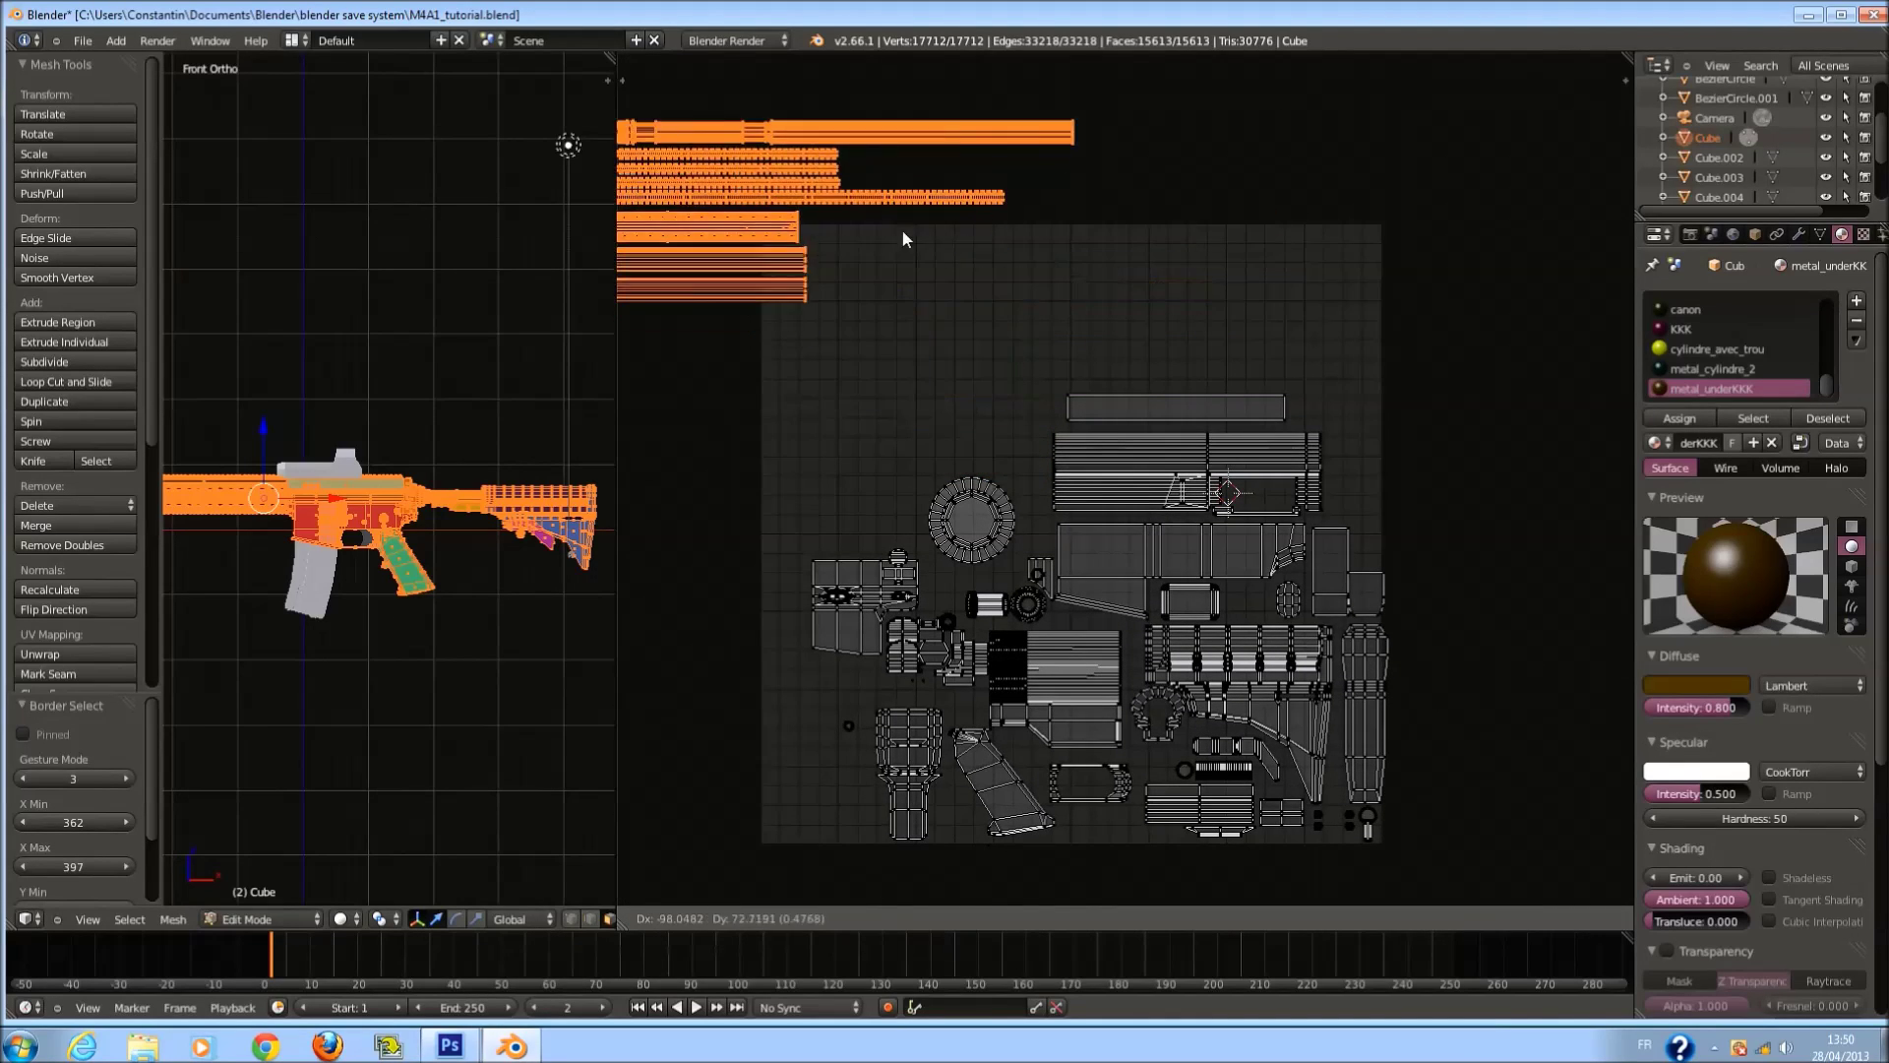
left_click(933, 403)
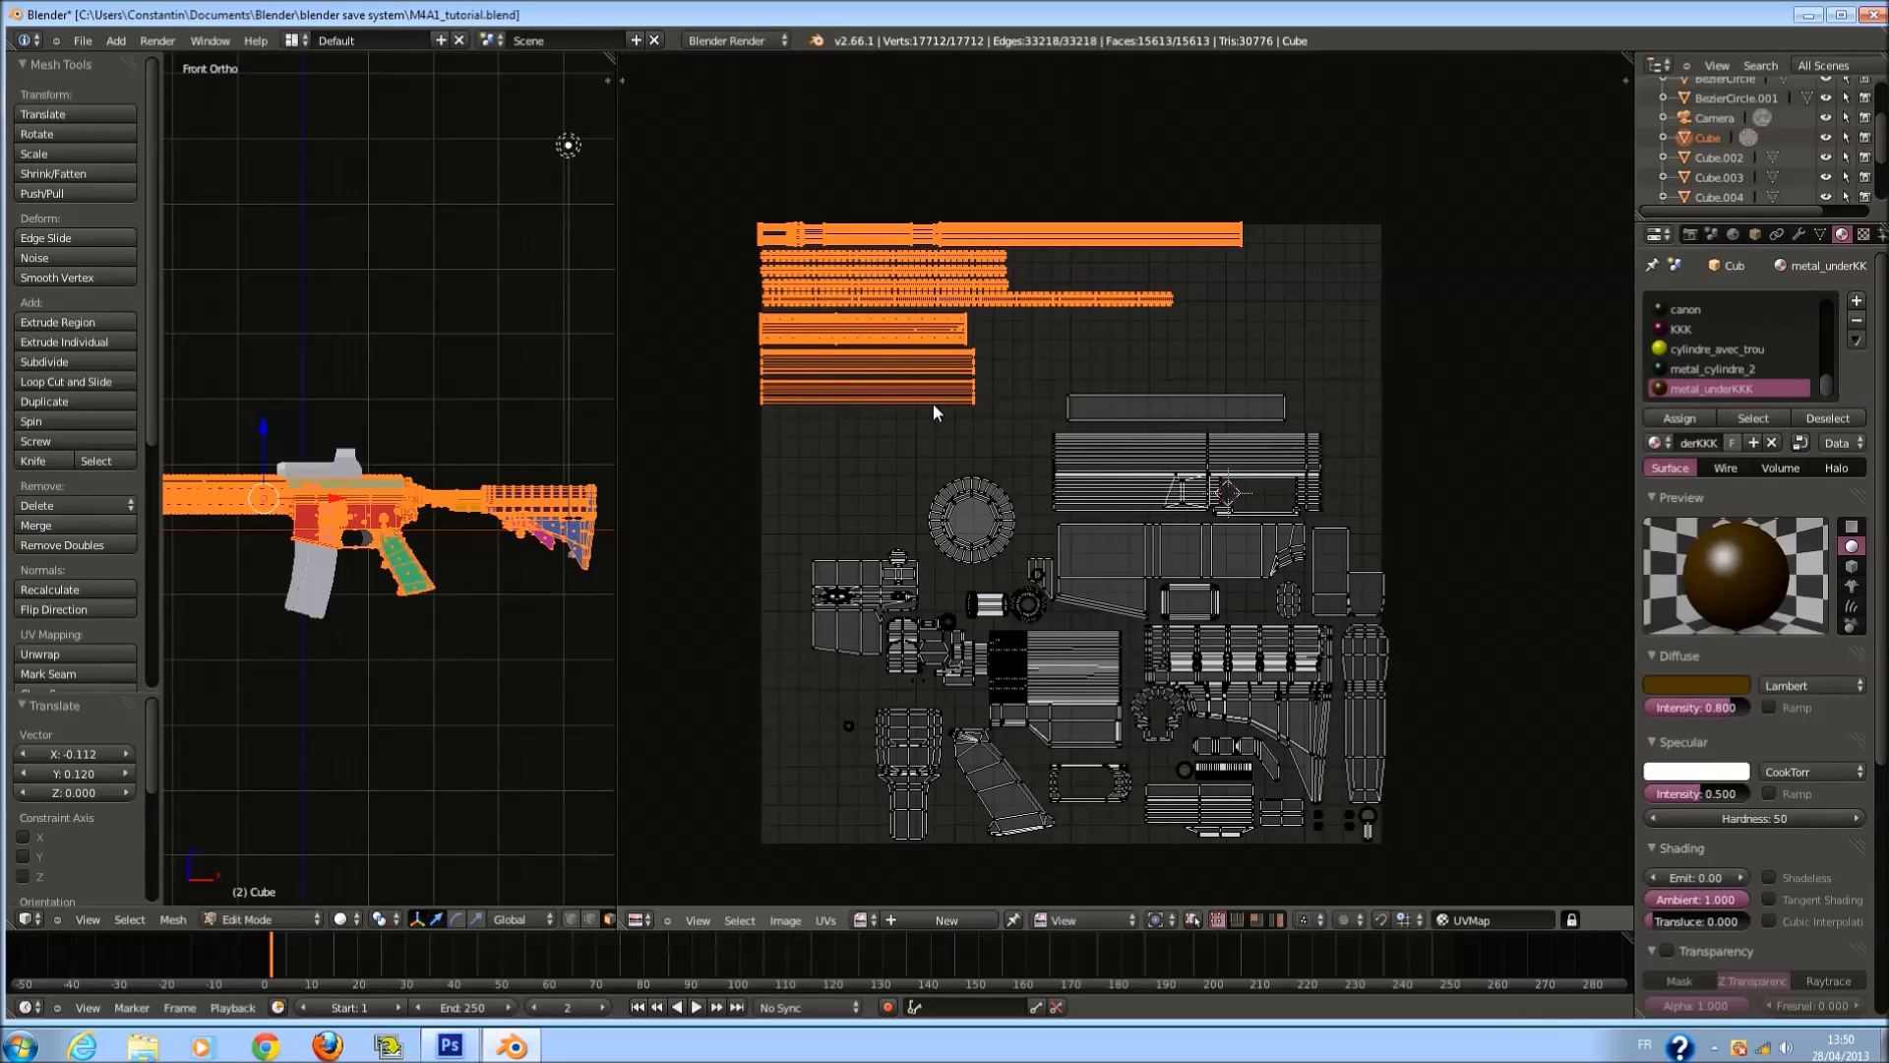
key("a")
Lasso-select the whole round toothed island.
scroll(933, 404, "up", 1)
middle_click_drag(865, 565, 931, 463)
key("v")
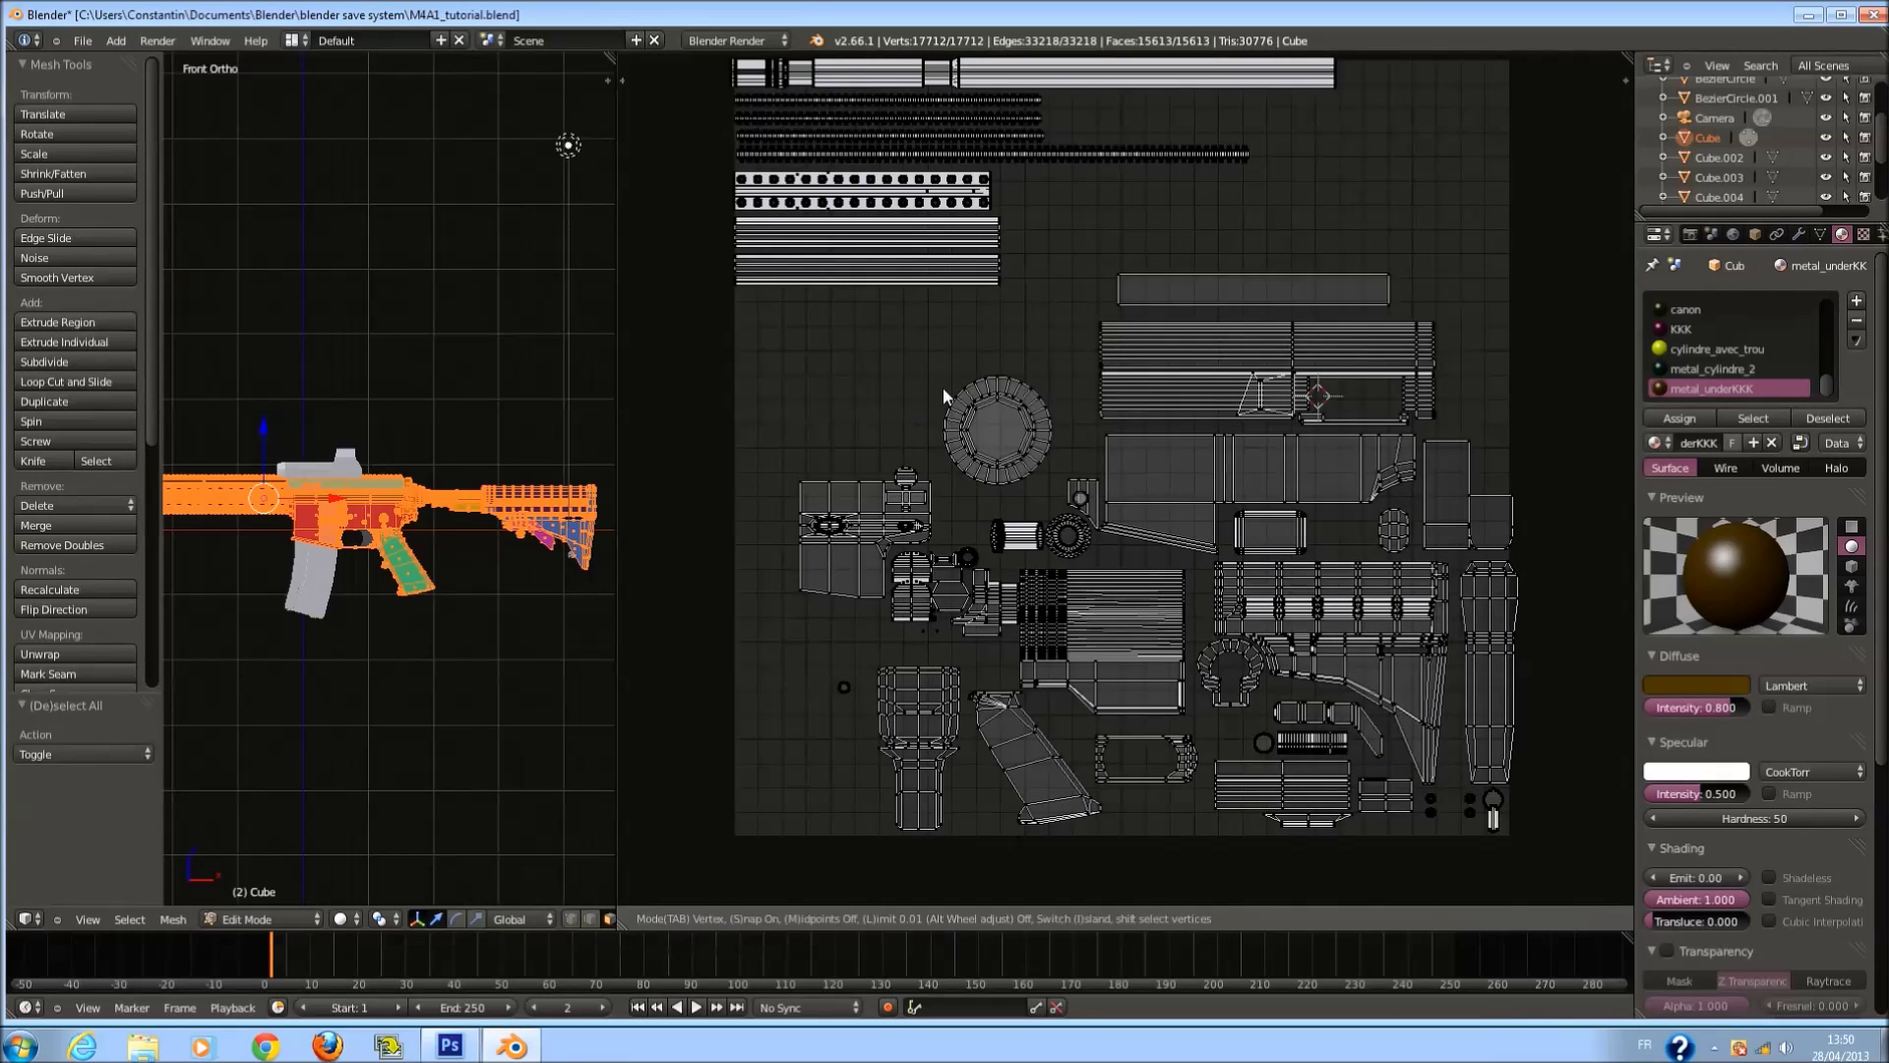
scroll(943, 387, "up", 1)
left_click(895, 334)
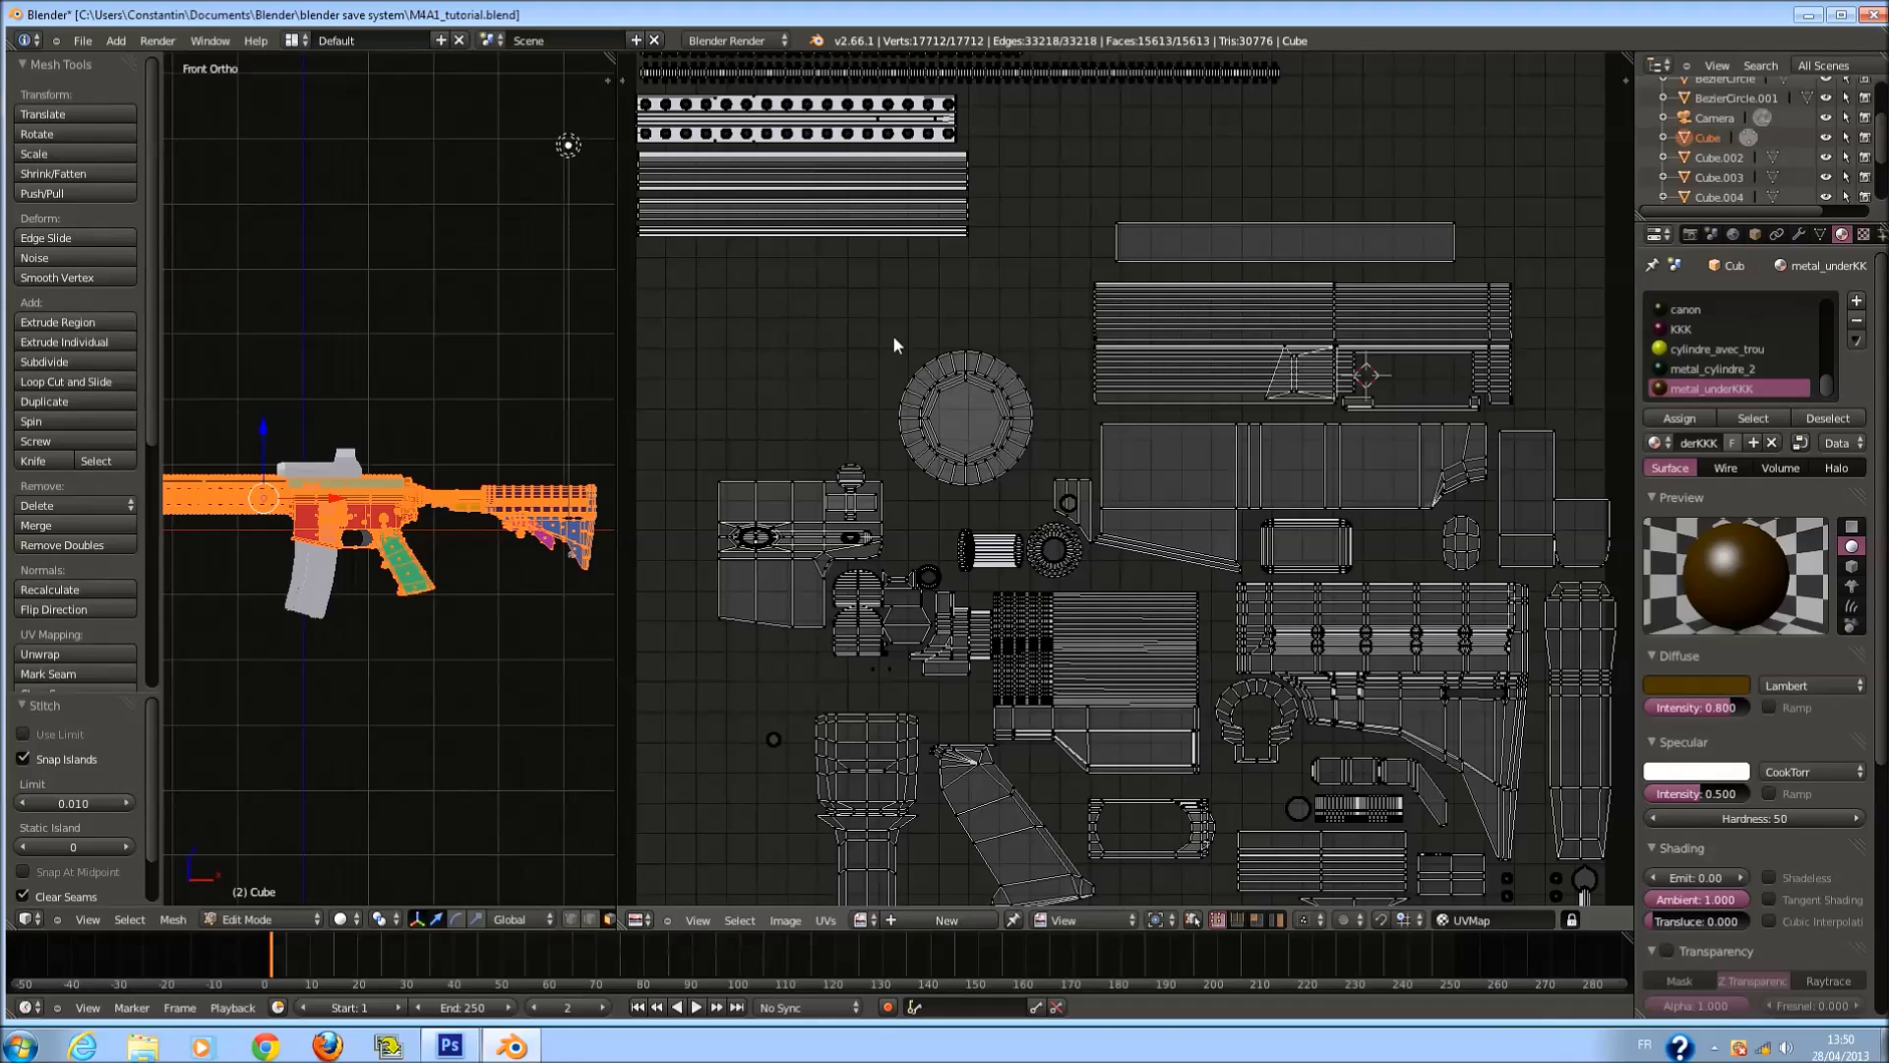
right_click(992, 364)
left_click(889, 344)
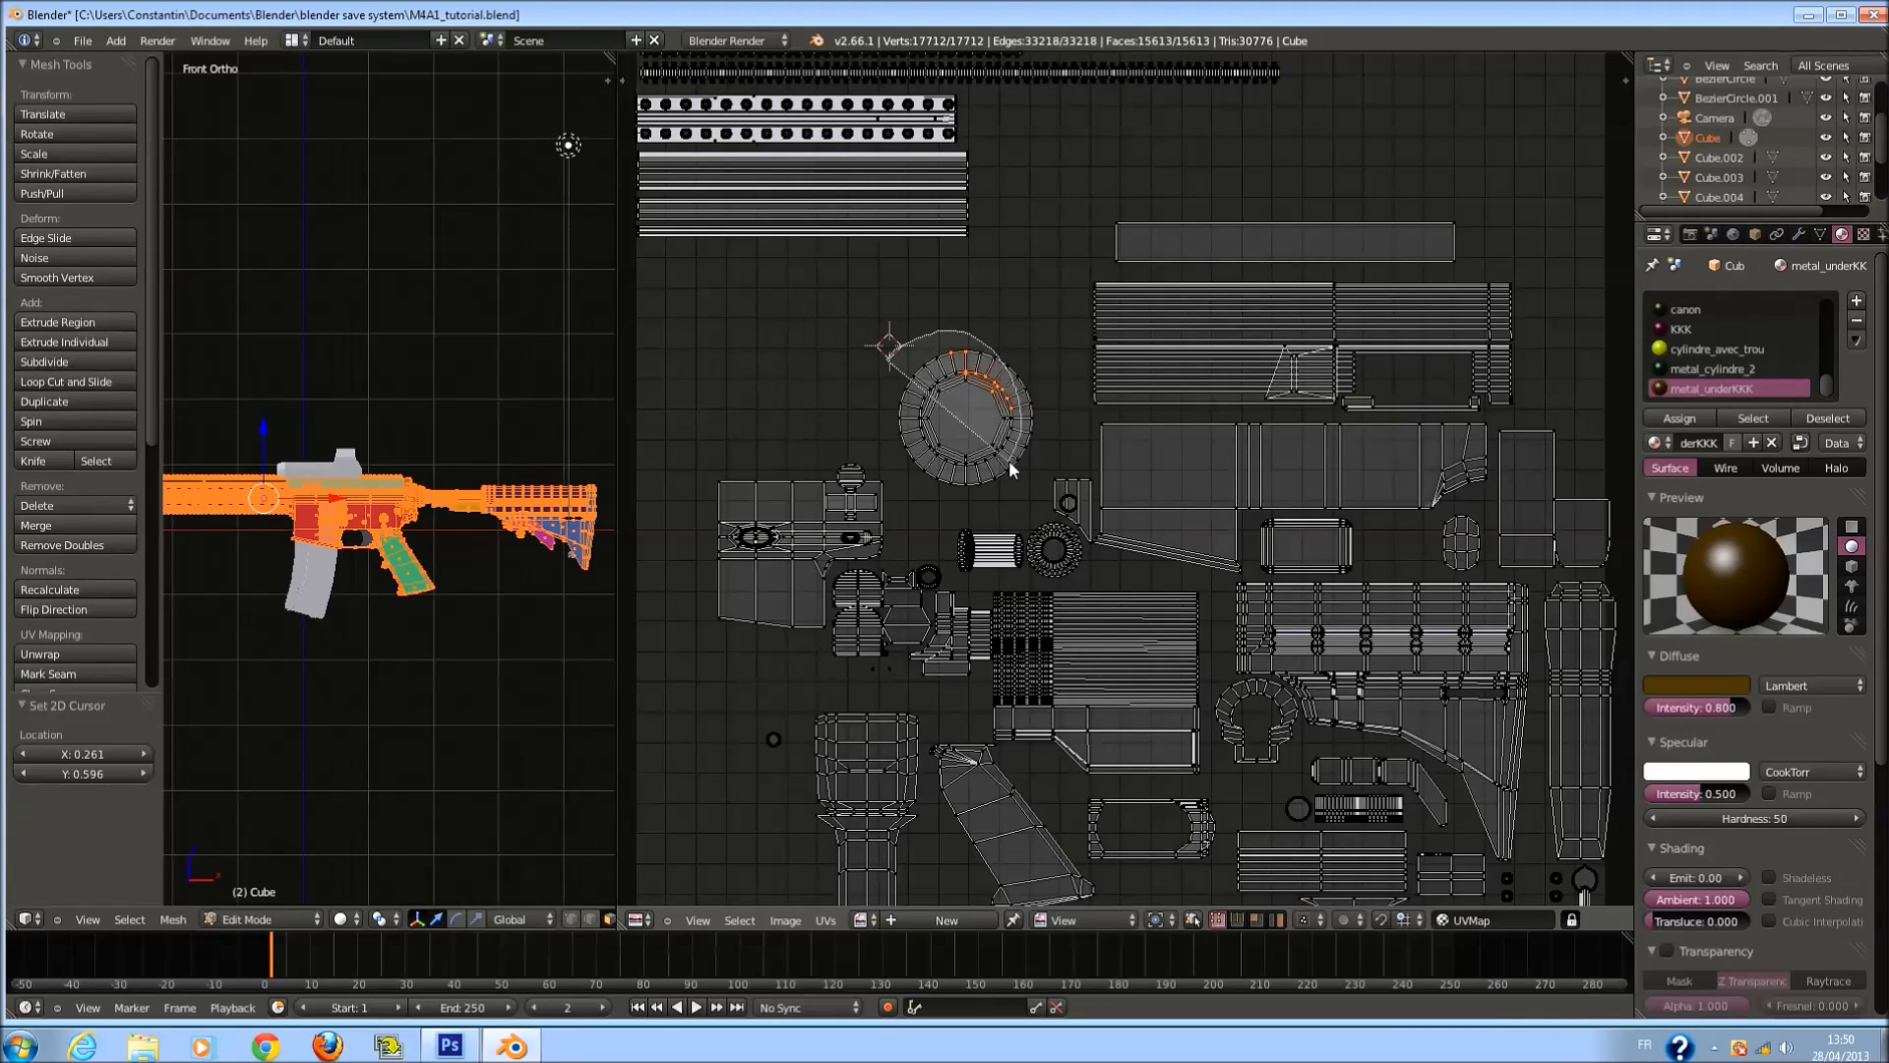
left_click_drag(874, 372, 878, 357, "ctrl")
left_click_drag(891, 344, 983, 321, "ctrl")
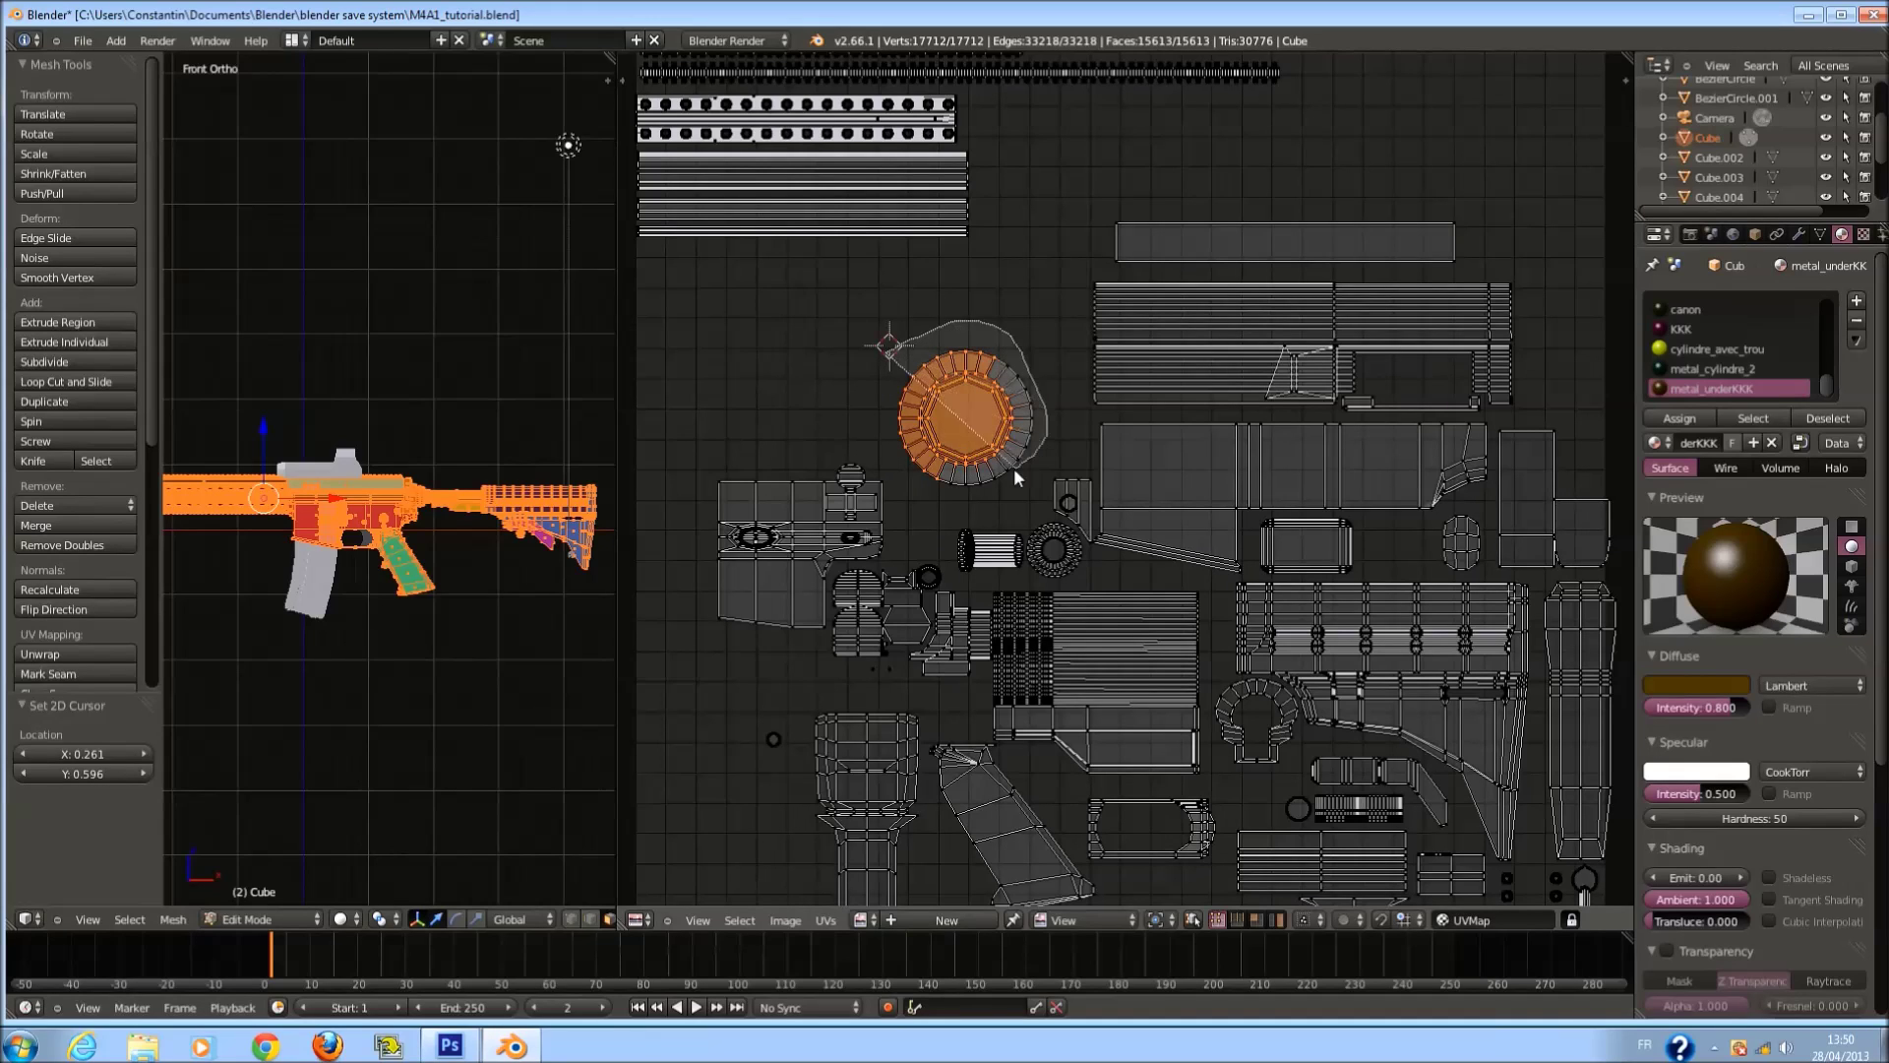
left_click_drag(944, 486, 931, 462, "ctrl")
Move the round island beneath the handguard strips near the UV square's left edge, scale it down slightly and deselect it.
key("g")
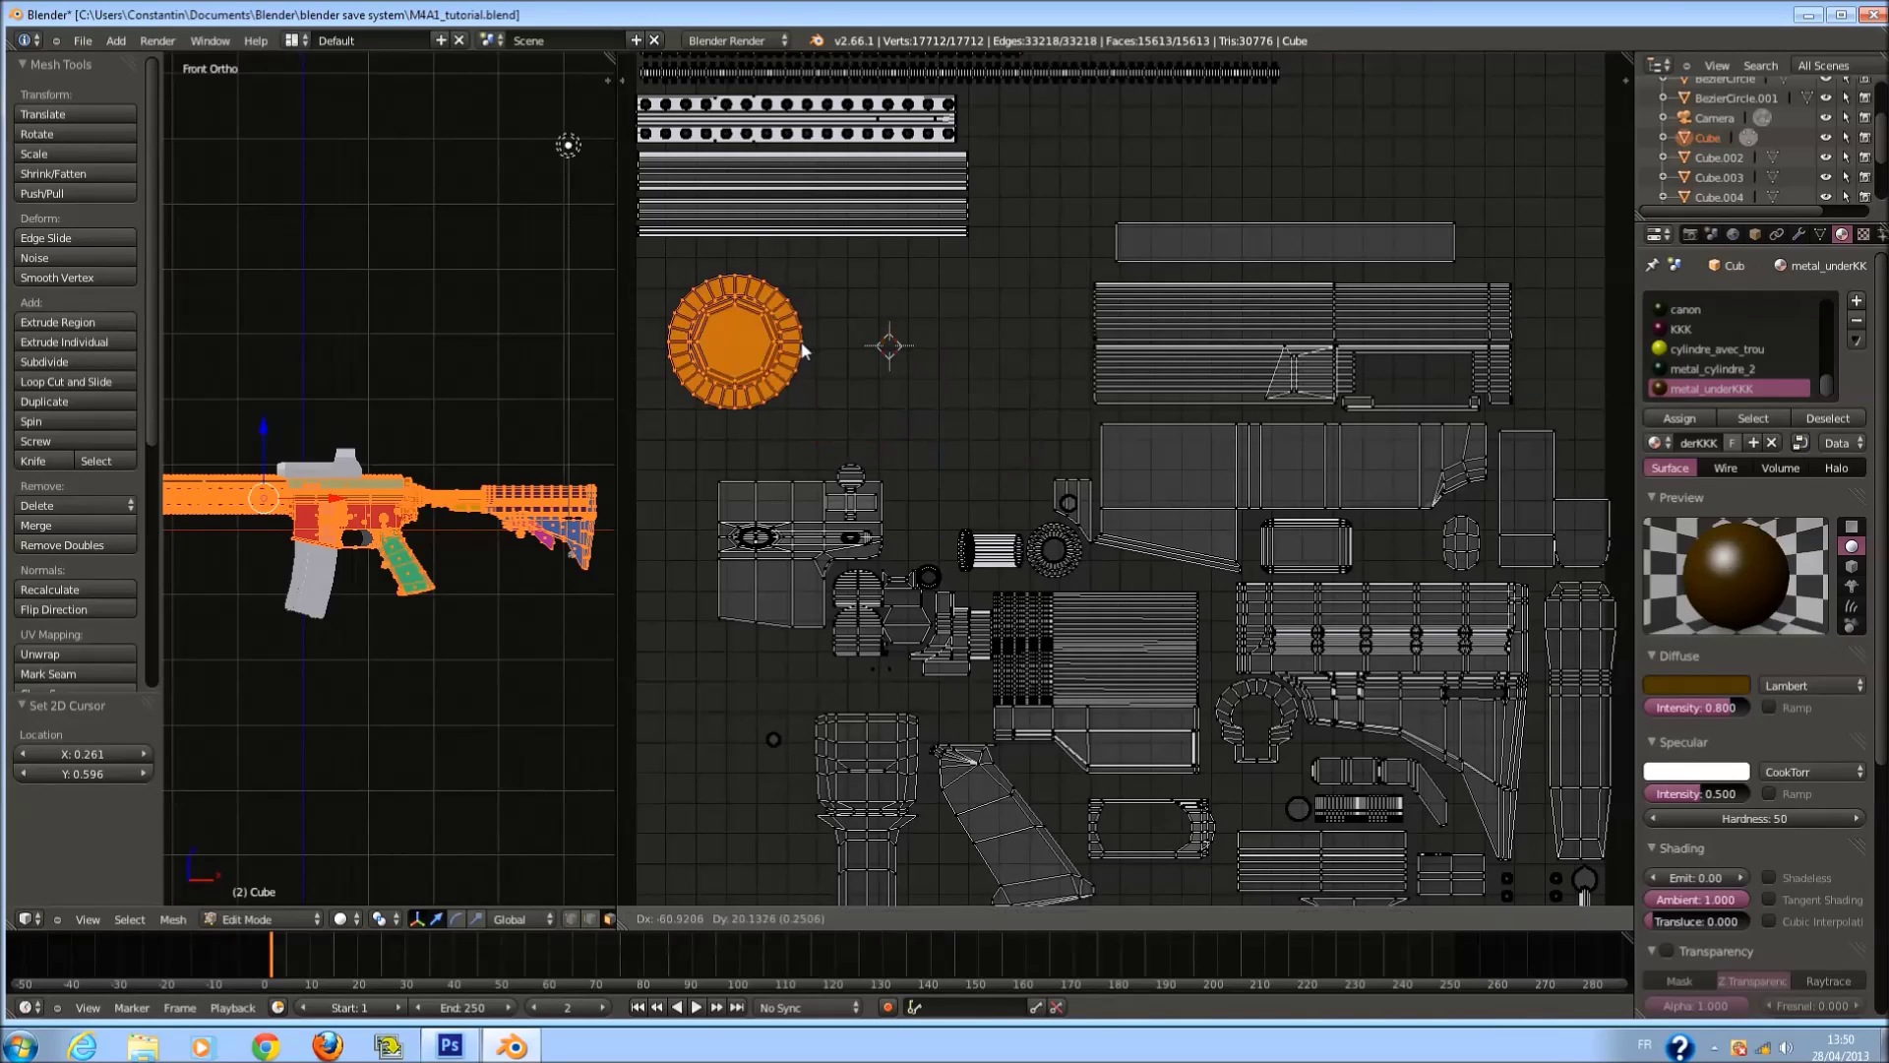
left_click(795, 333)
middle_click_drag(795, 332, 868, 342)
key("g")
left_click(892, 335)
key("s")
left_click(868, 329)
key("a")
key("a")
key("a")
Move the small loose circle island just below the round island, deselect it and save the file.
middle_click_drag(959, 509, 969, 354)
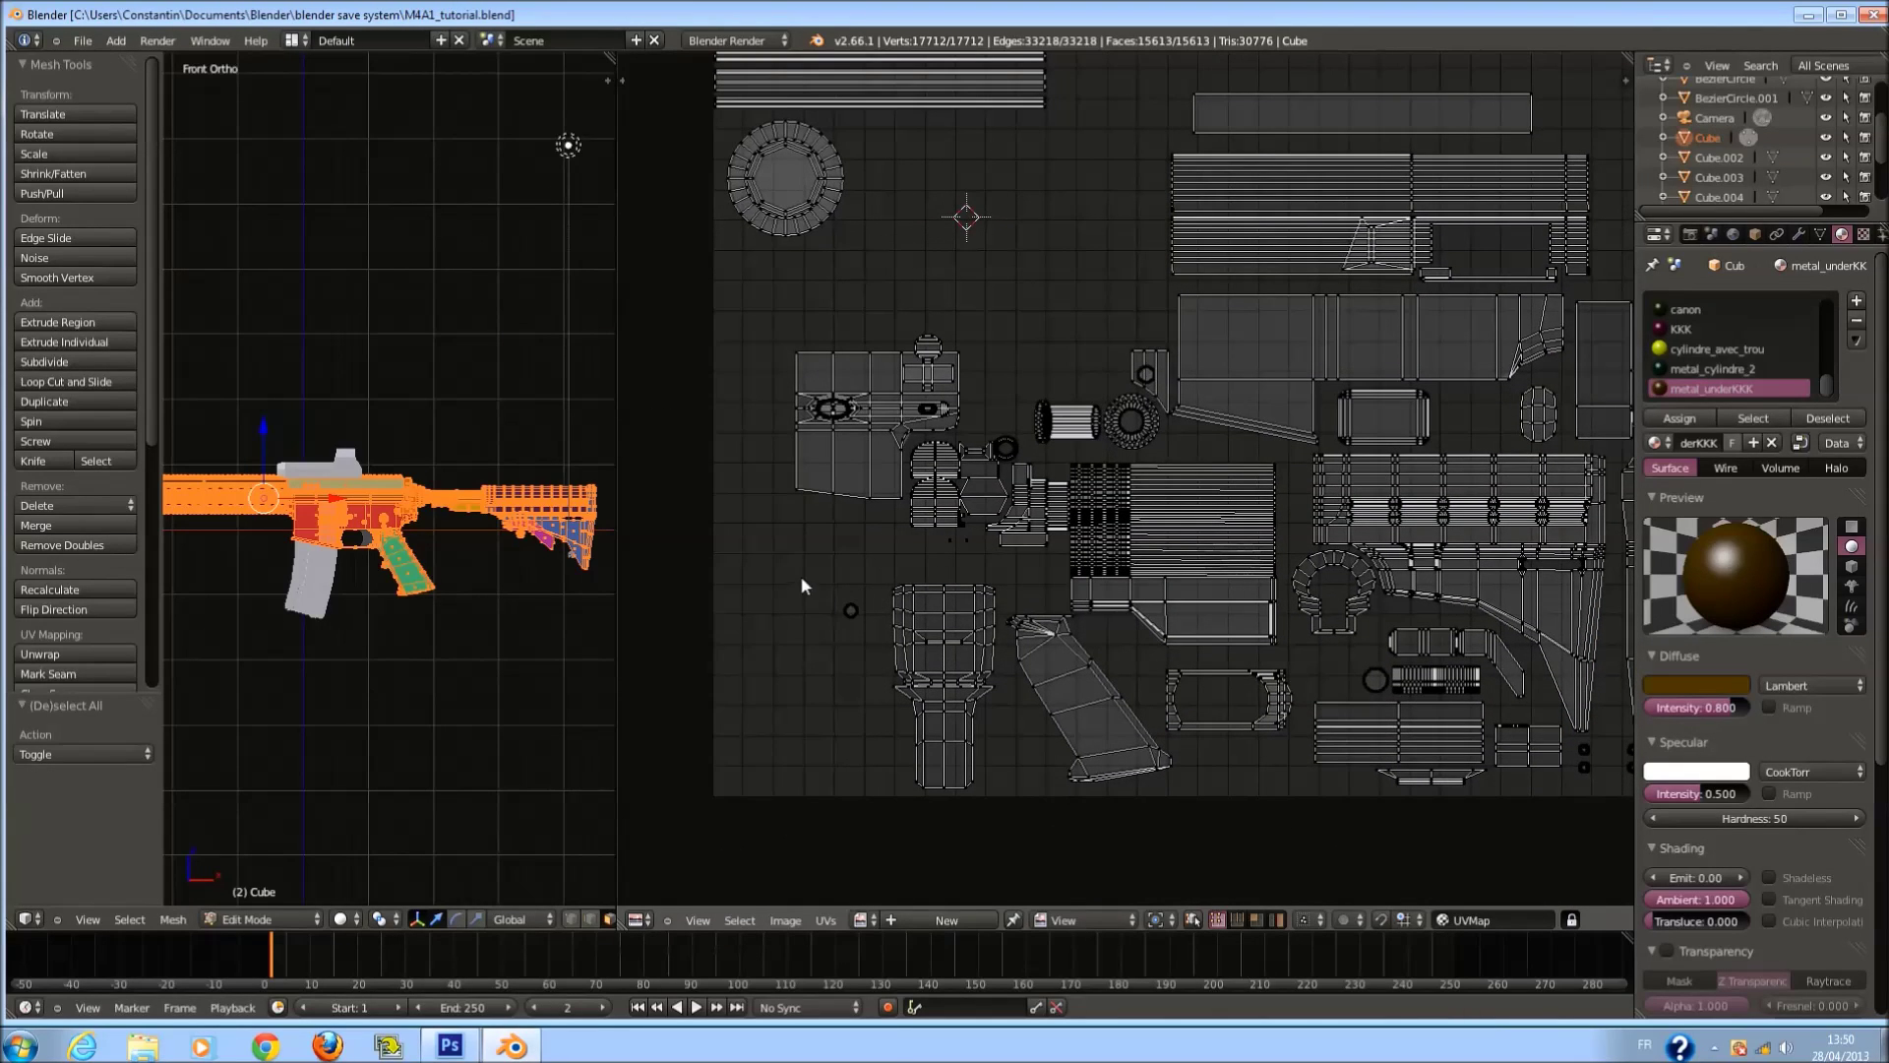
left_click_drag(862, 633, 863, 634)
key("g")
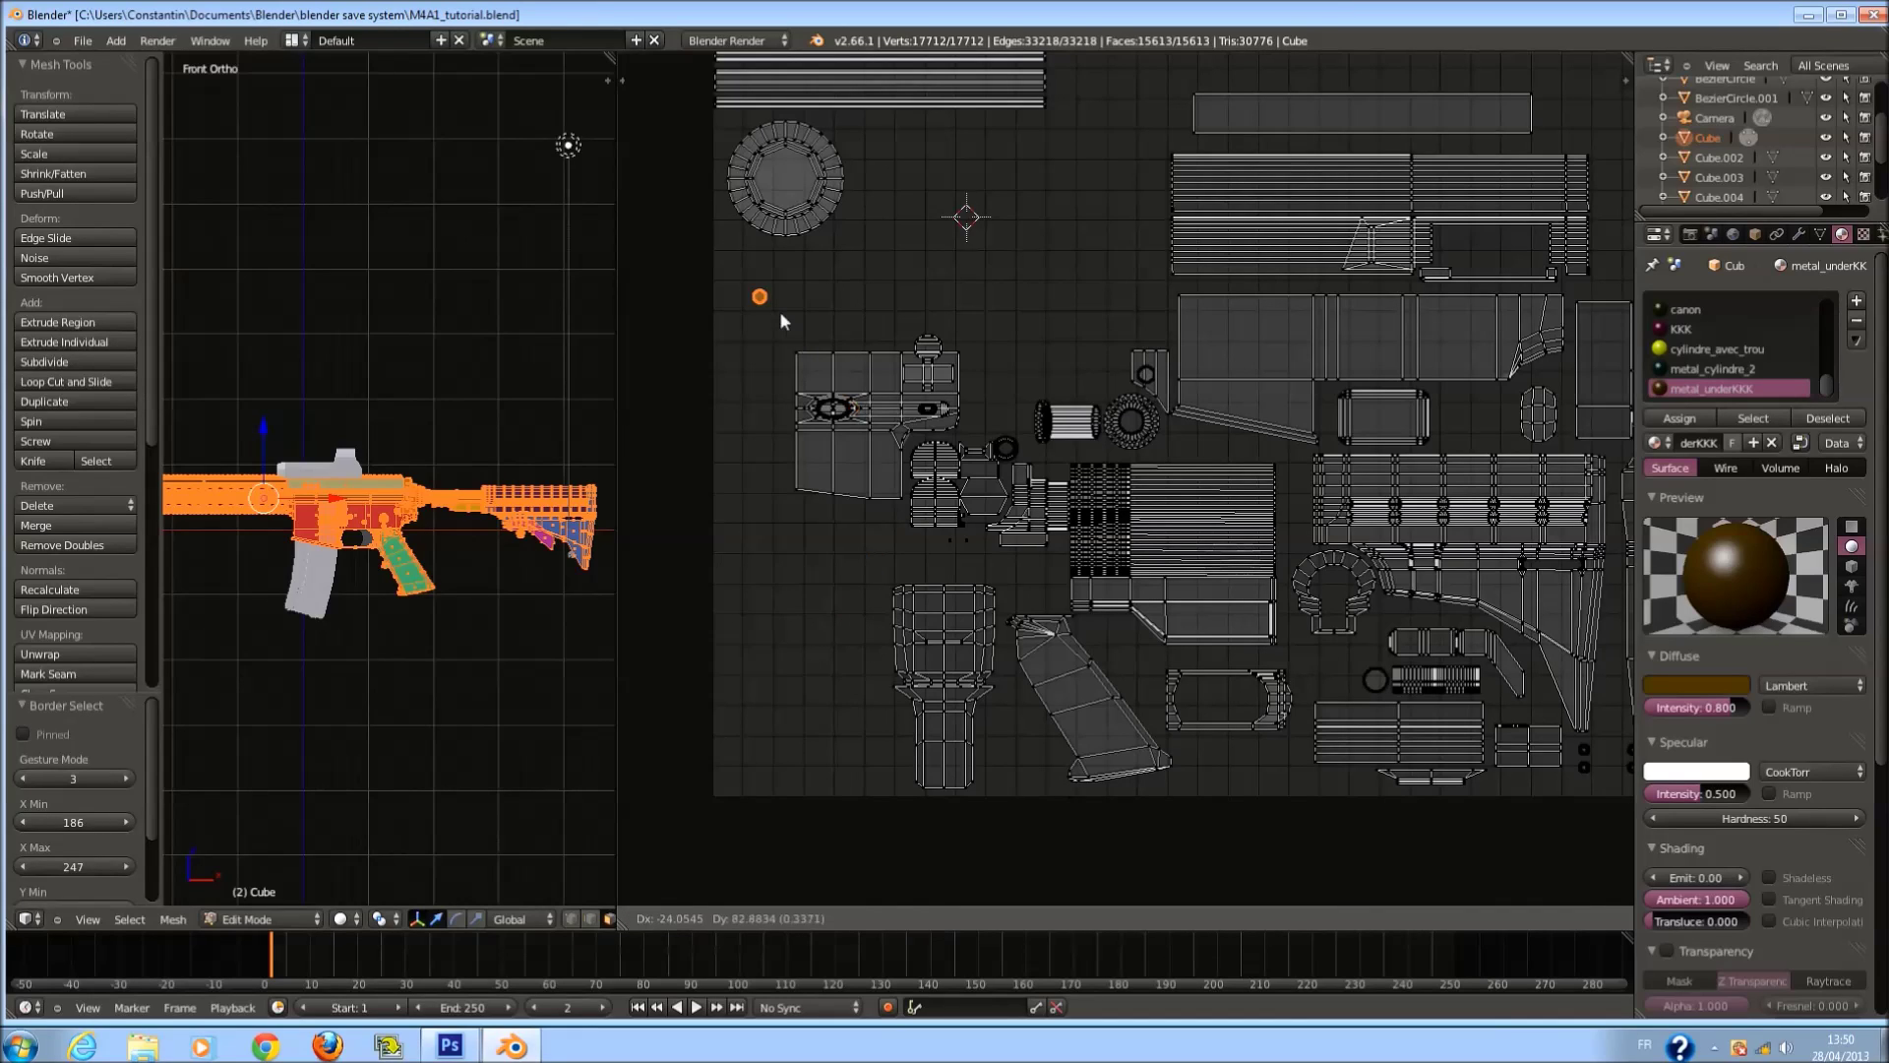
left_click(768, 266)
key("a")
key("ctrl+s")
key("Return")
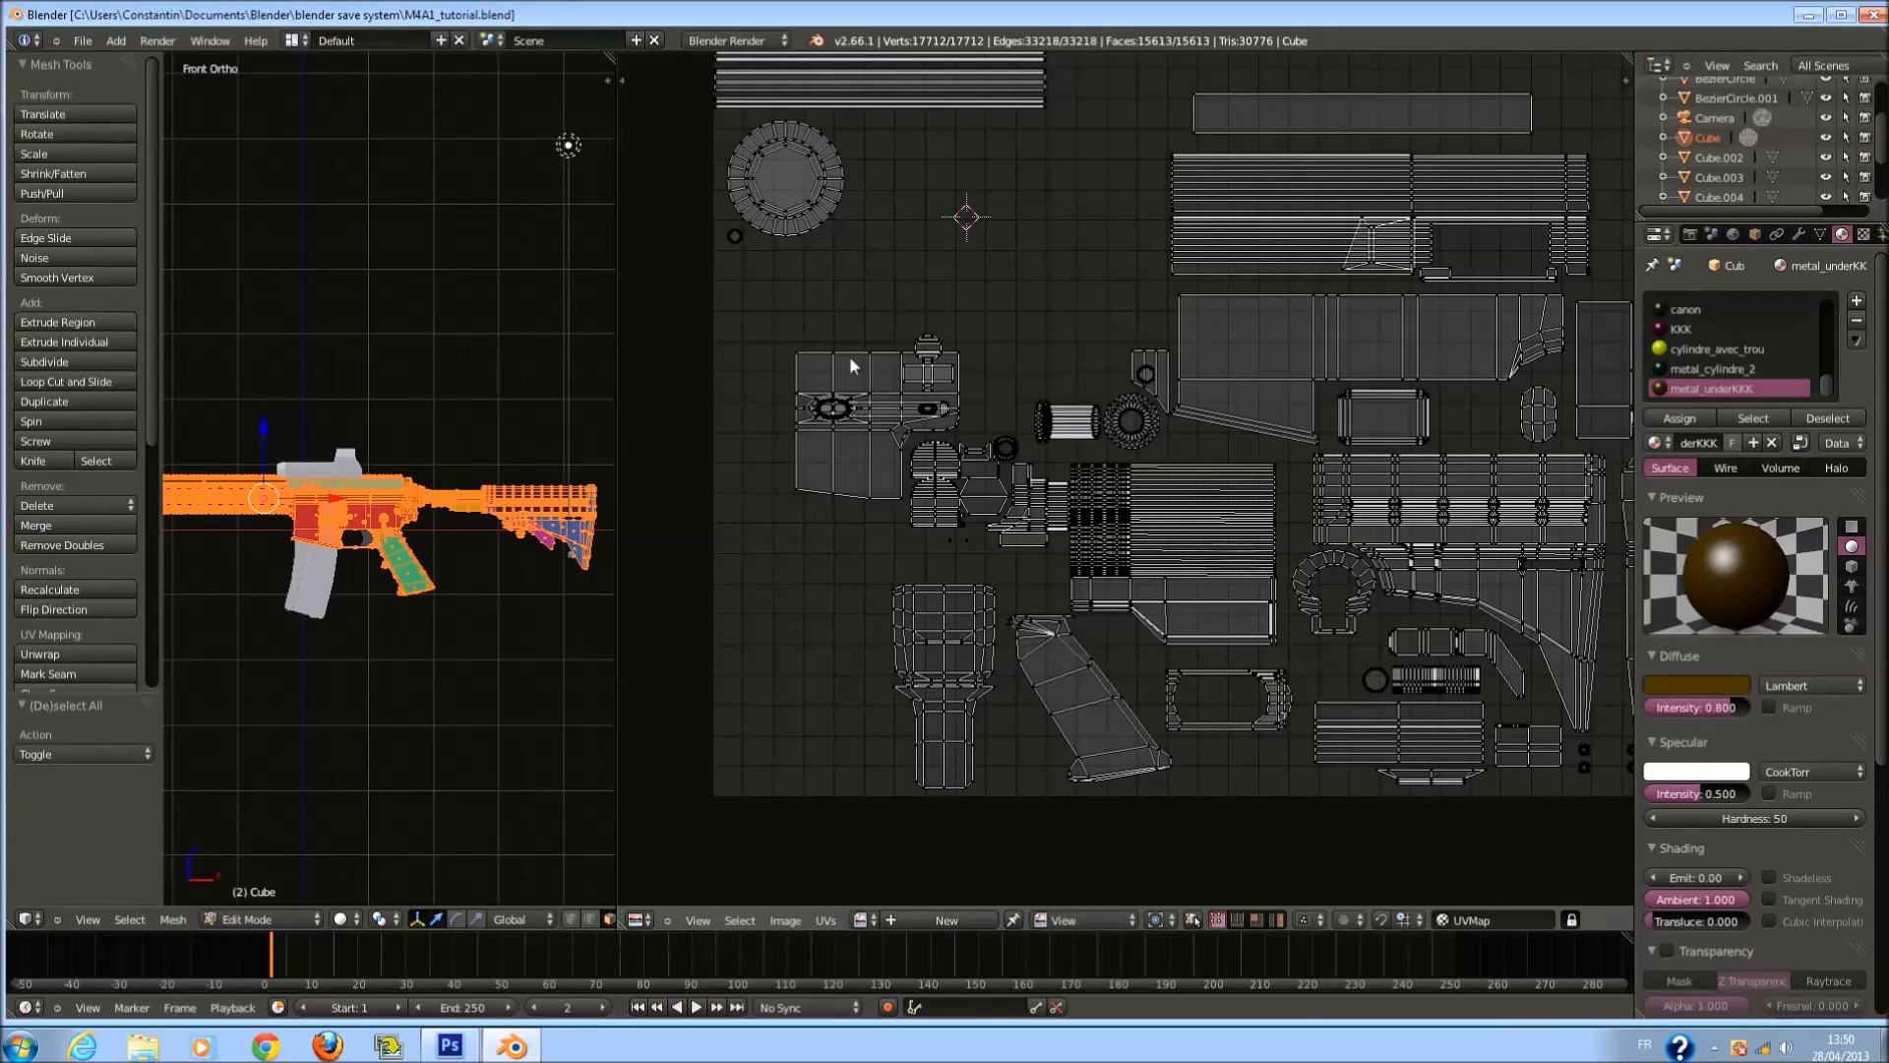
Box-select the whole large stepped island with its round knob below the round toothed island.
left_click_drag(743, 285, 976, 429)
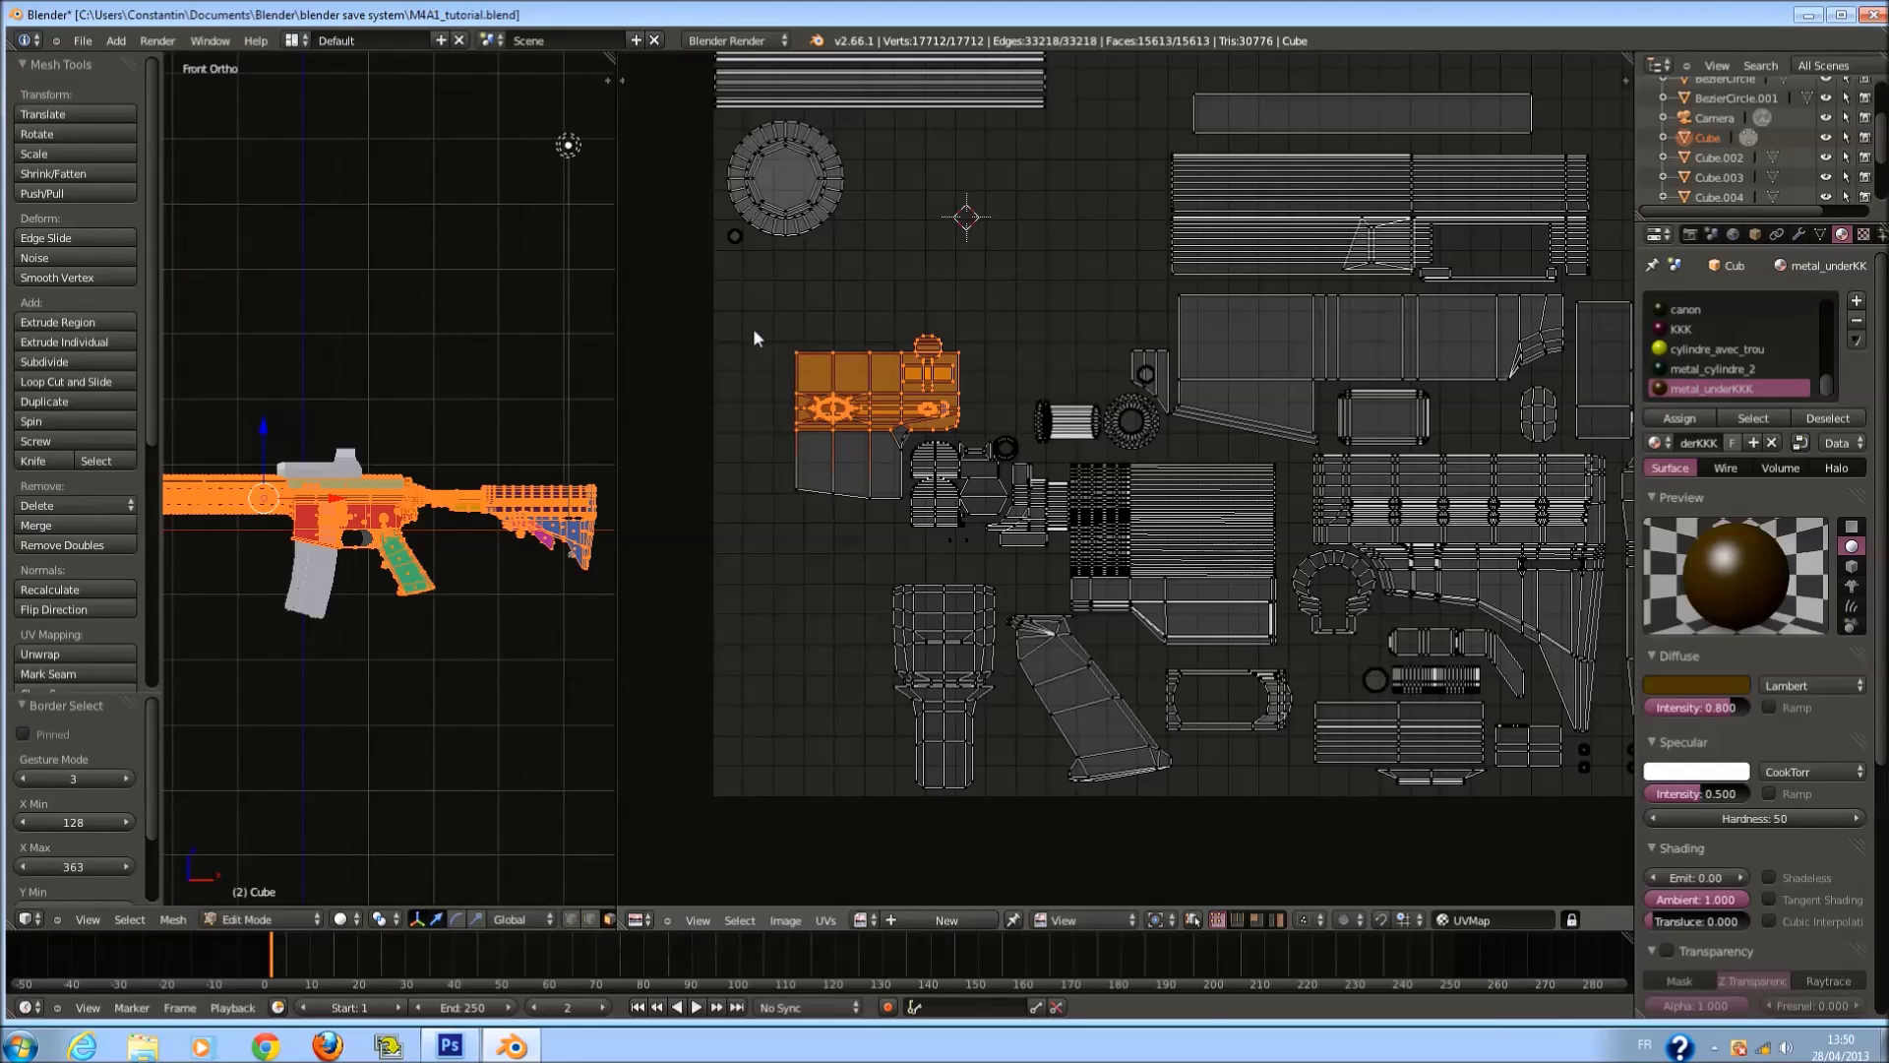
key("n")
key("n")
key("b")
left_click_drag(756, 333, 905, 569)
Scale the stepped island 1.288 times, place it at the UV square's left edge under the round island, and save the file.
key("s")
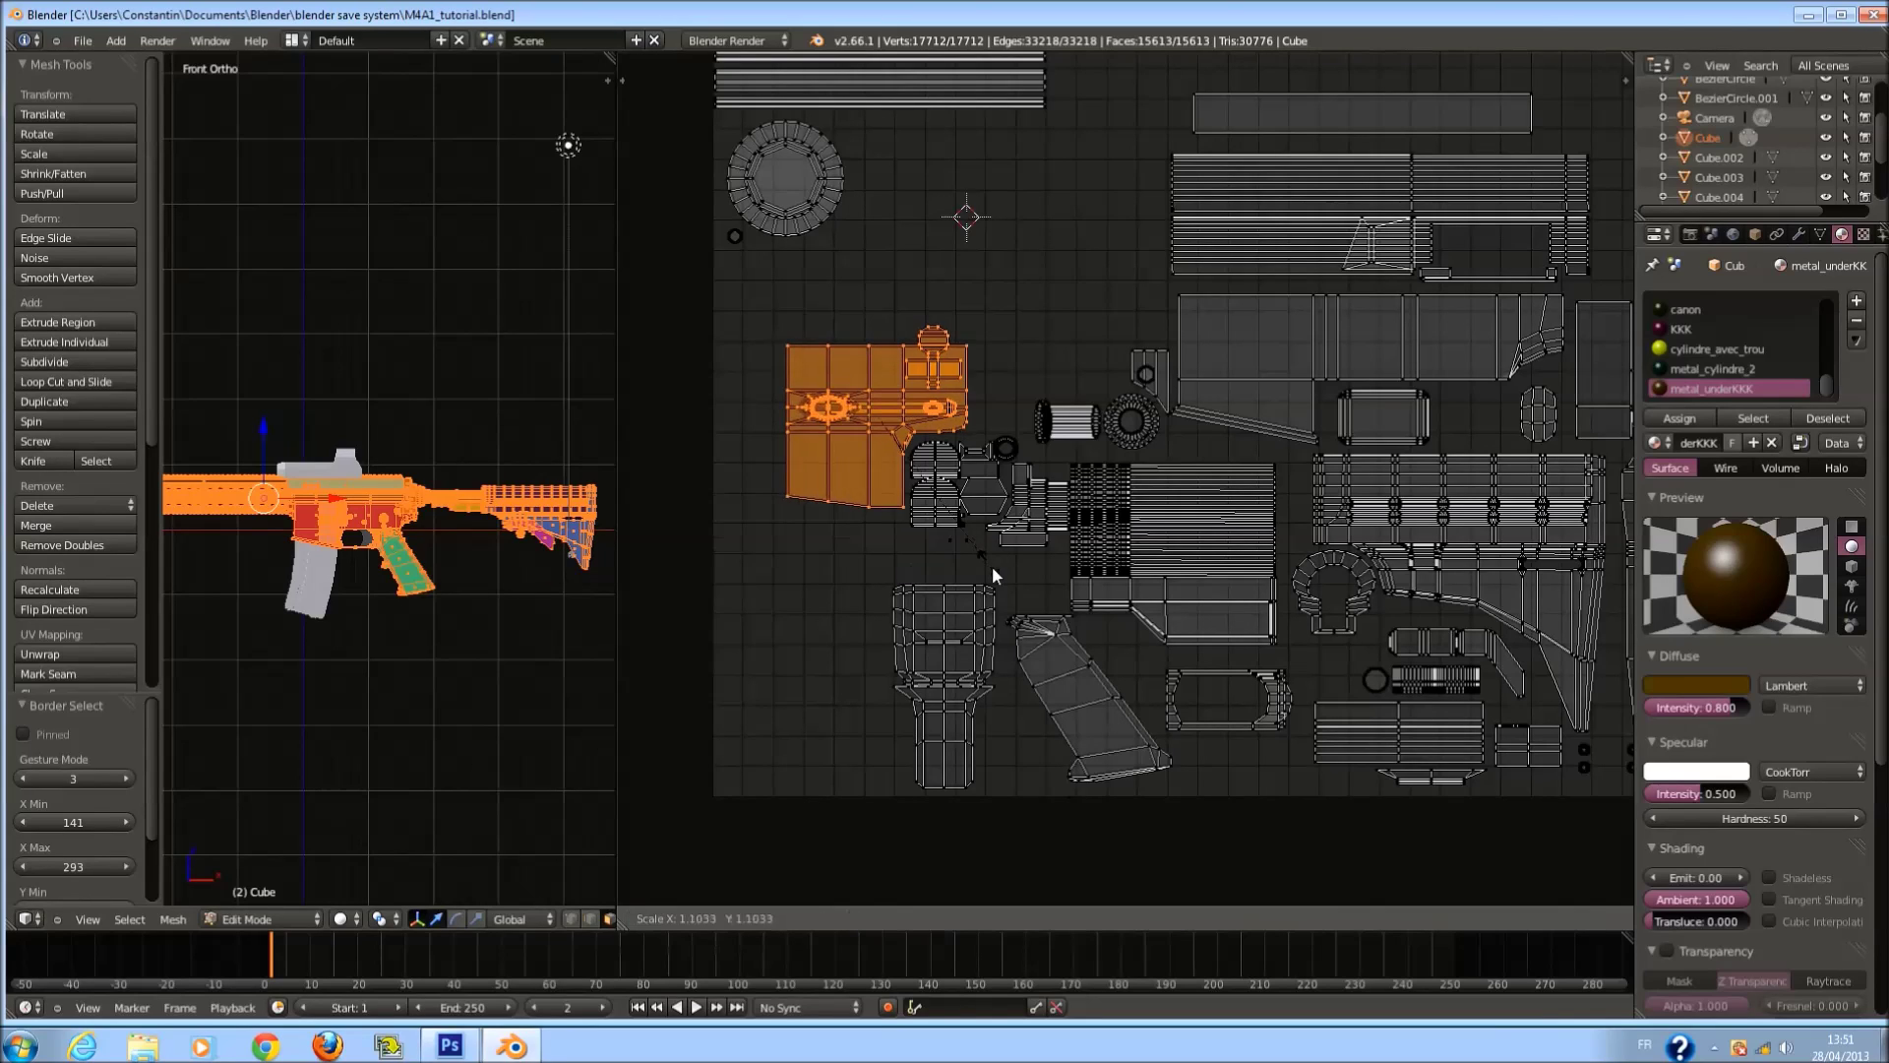
left_click(999, 583)
key("g")
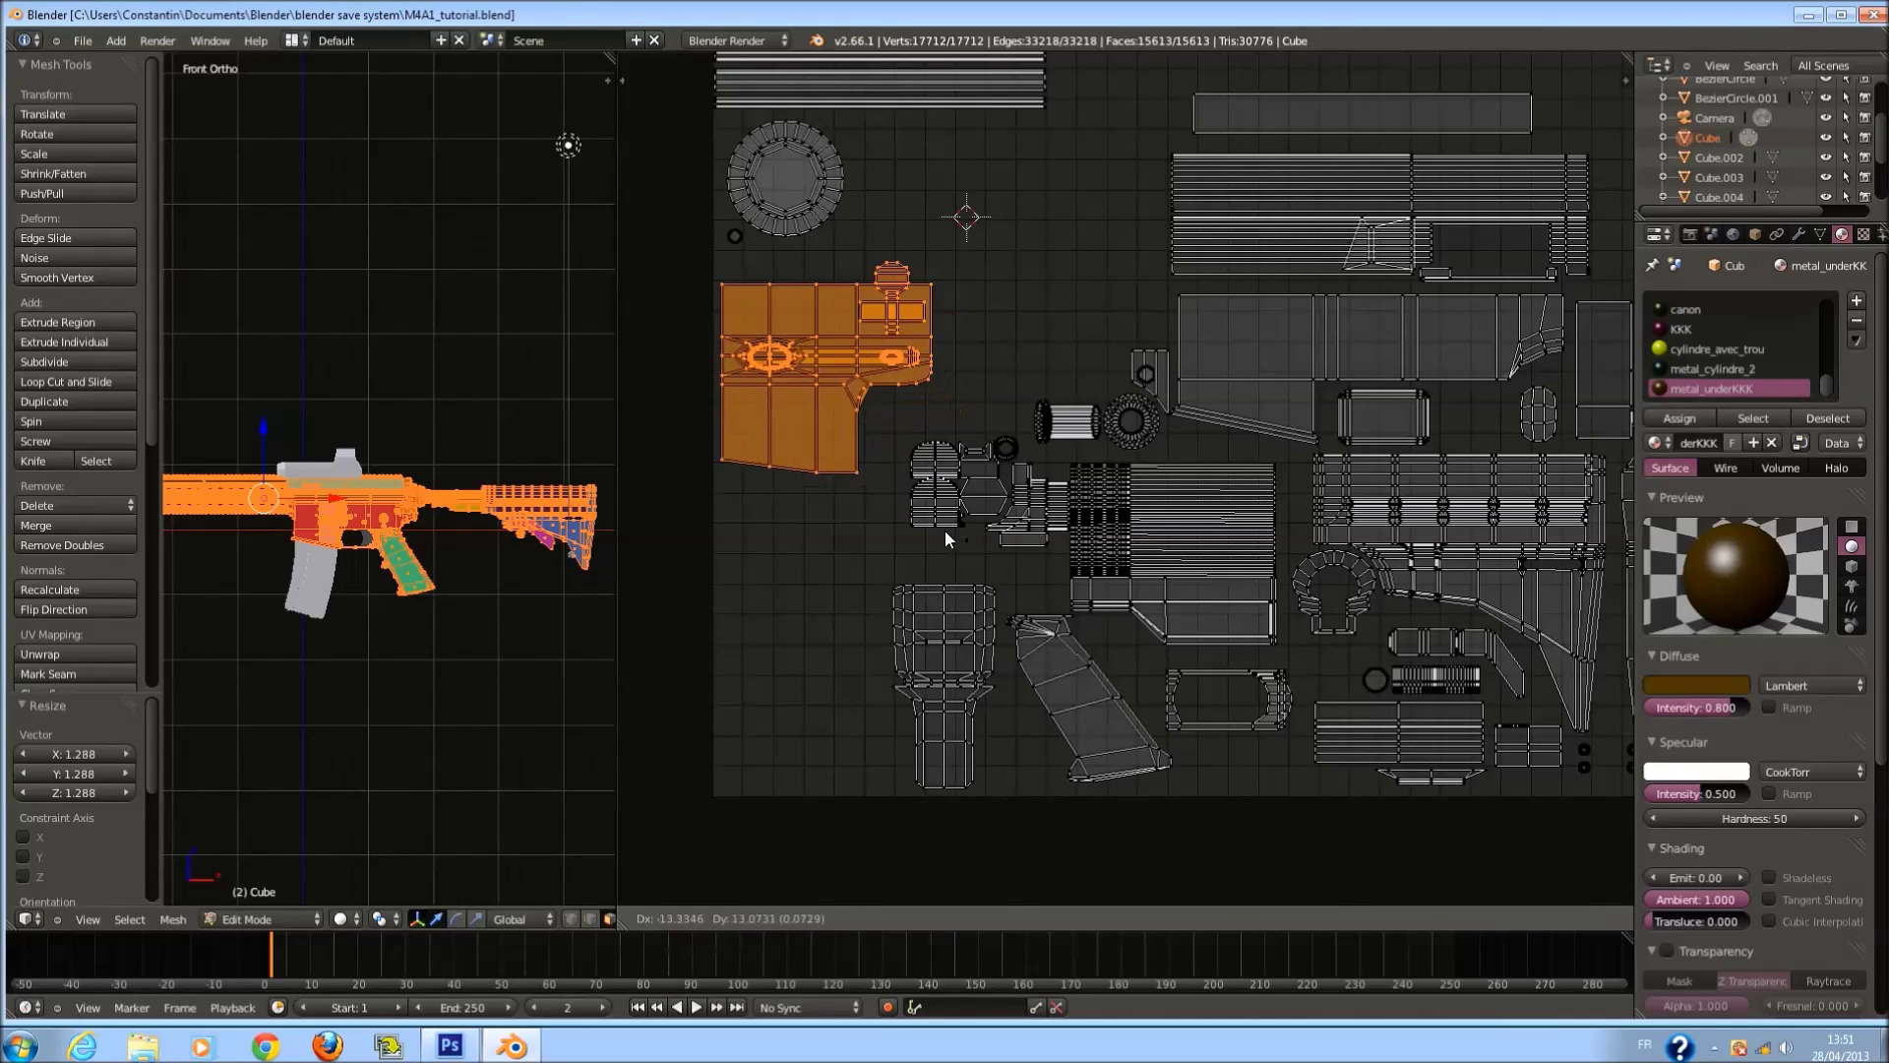
left_click(944, 500)
key("a")
key("ctrl+s")
left_click(1035, 616)
Box-select the narrowing bottle-shaped island in the lower area and move it near the UV square's left edge.
key("b")
left_click_drag(882, 571, 1002, 821)
key("g")
left_click(941, 620)
key("s")
left_click(952, 658)
key("g")
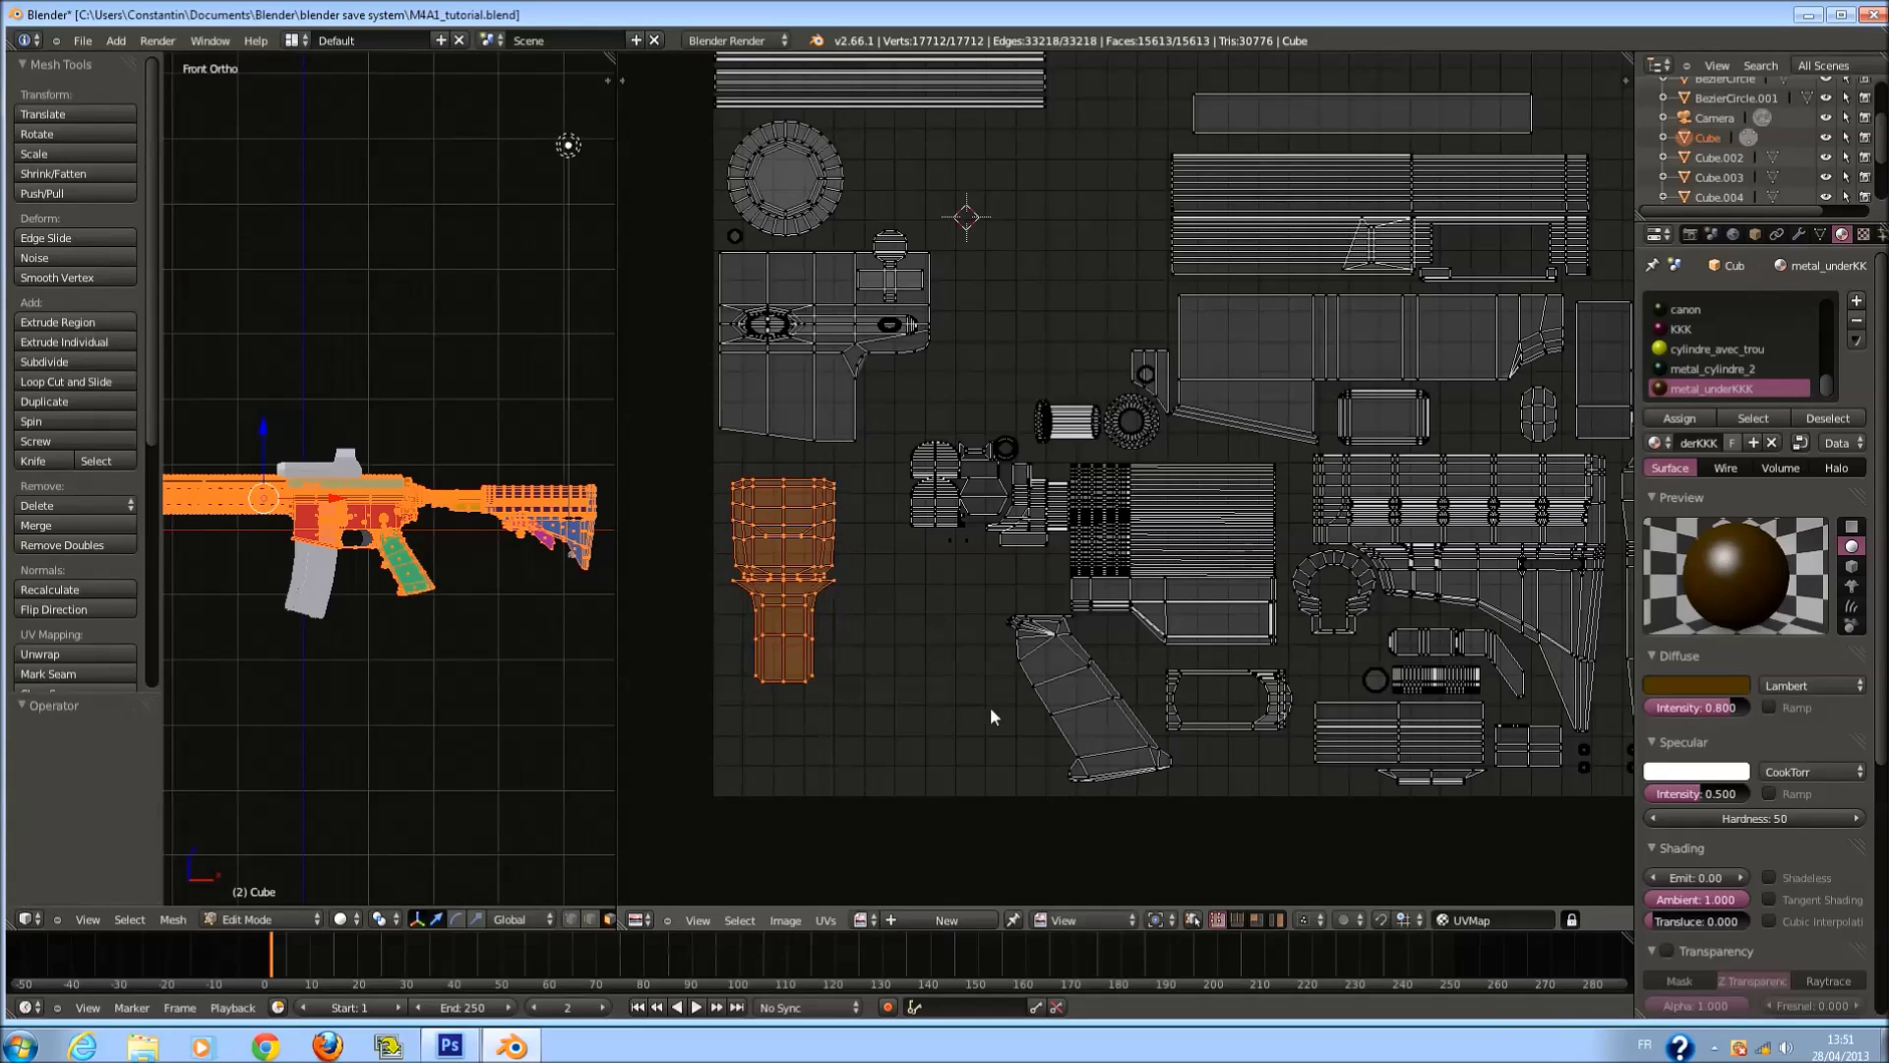
left_click(1011, 662)
Add the complete slanted grip island to the selection with box selections.
key("b")
left_click_drag(990, 611, 1105, 768)
key("b")
key("b")
left_click_drag(1039, 664, 1098, 729)
key("b")
Scale the bottle-shaped and grip islands 1.114 times, fit them into the UV square's lower-left corner, and save the file.
key("g")
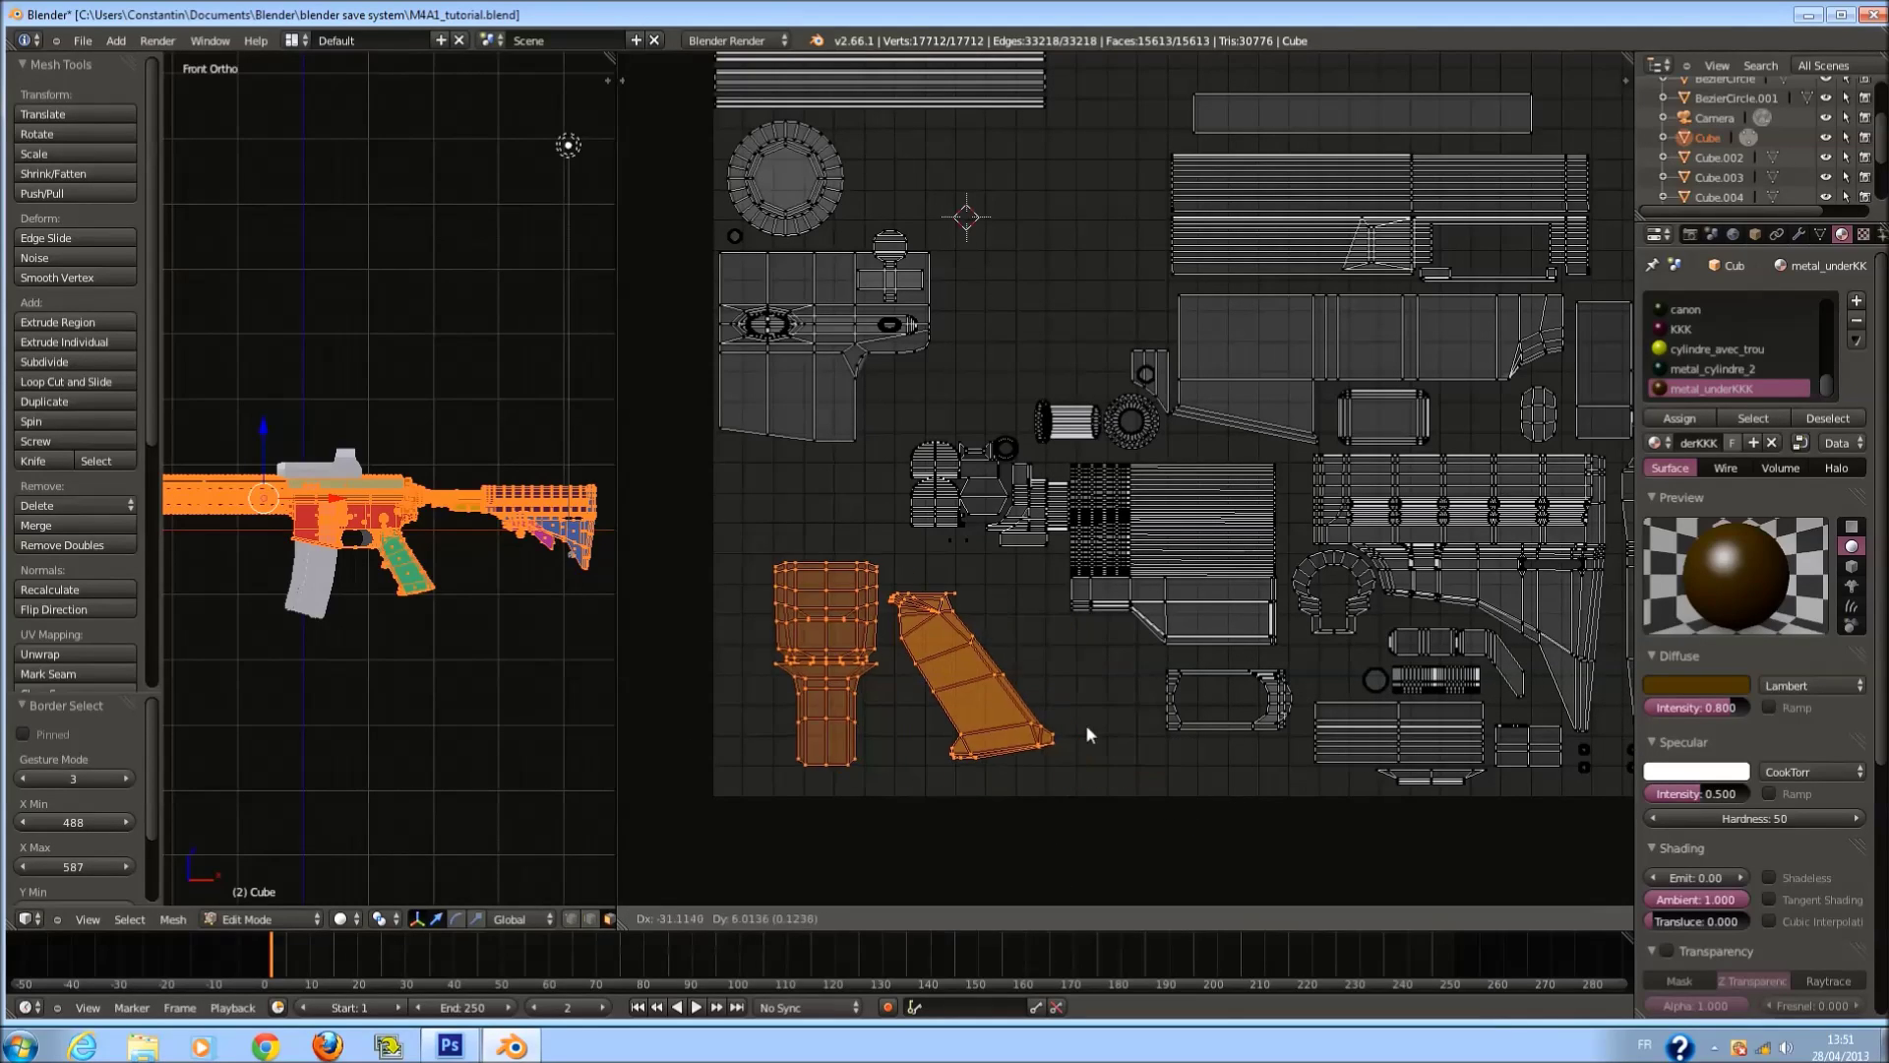
left_click(1046, 737)
key("s")
left_click(1061, 747)
key("g")
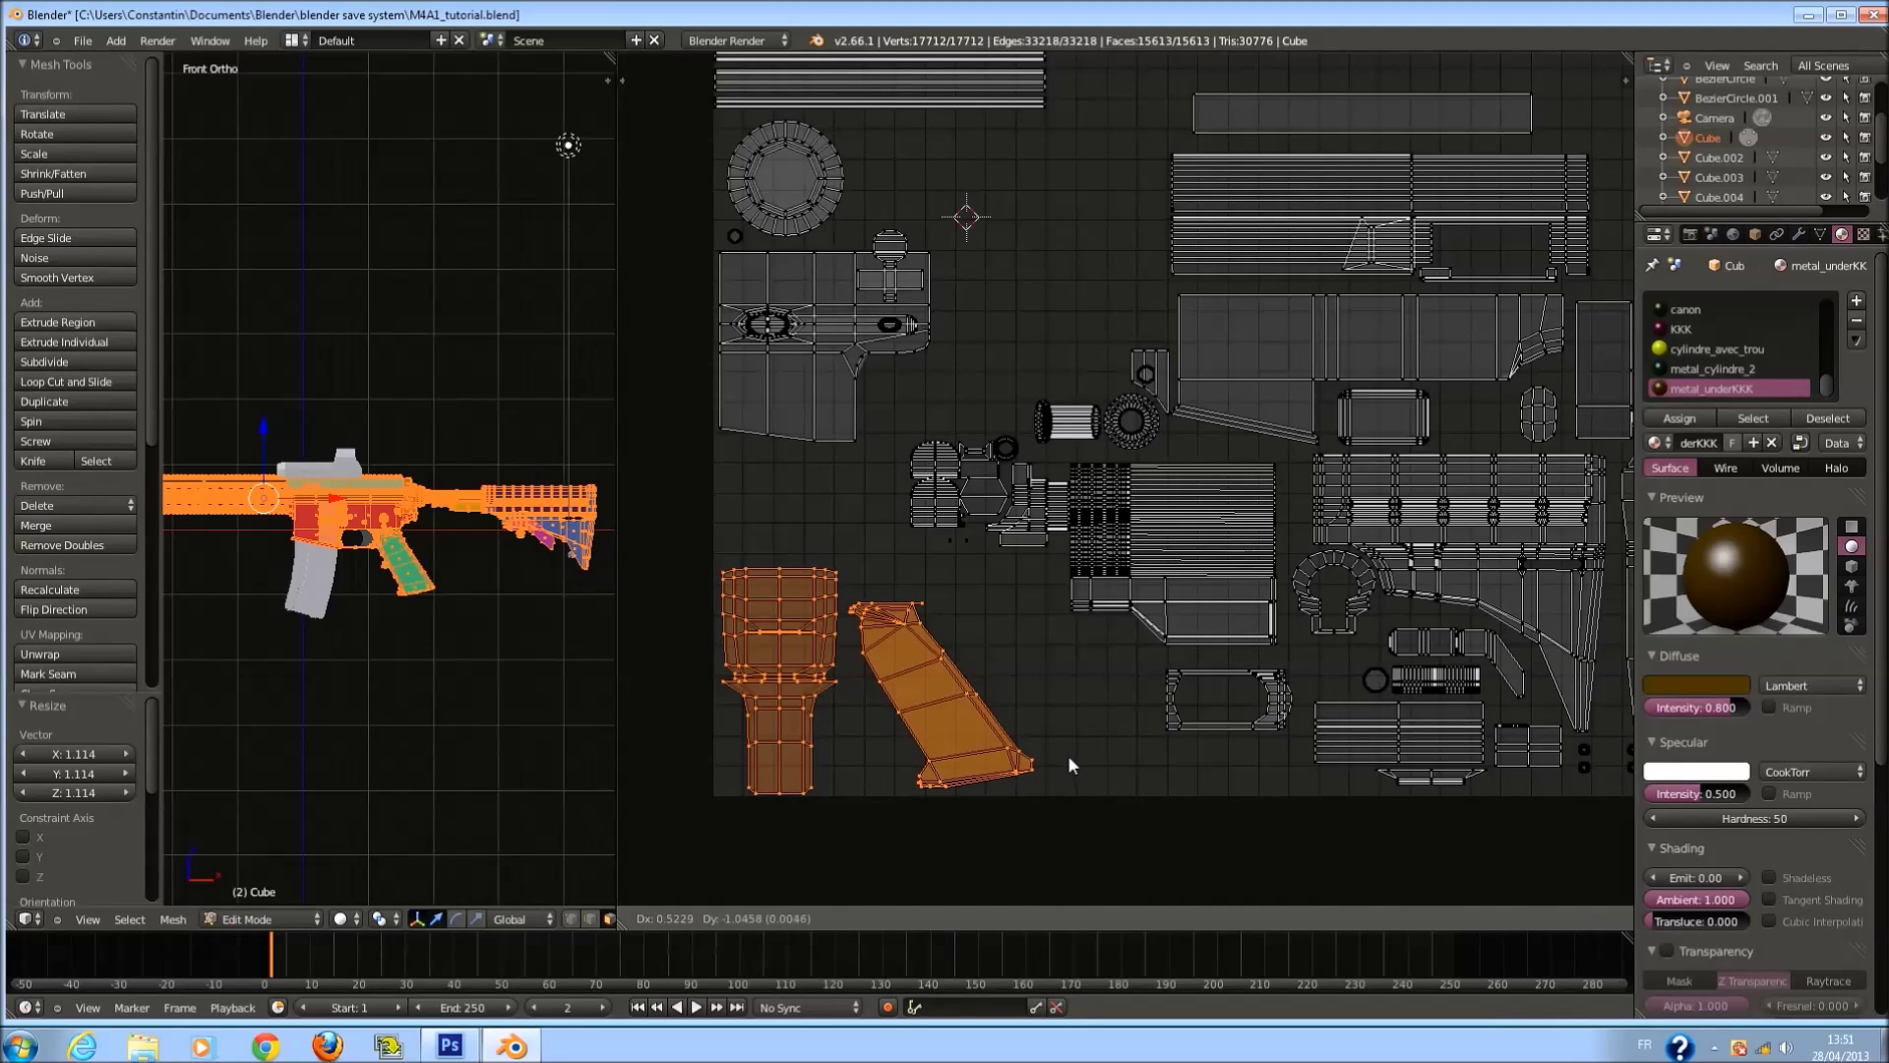
left_click(1066, 753)
middle_click_drag(1094, 721, 999, 756)
key("a")
key("ctrl+s")
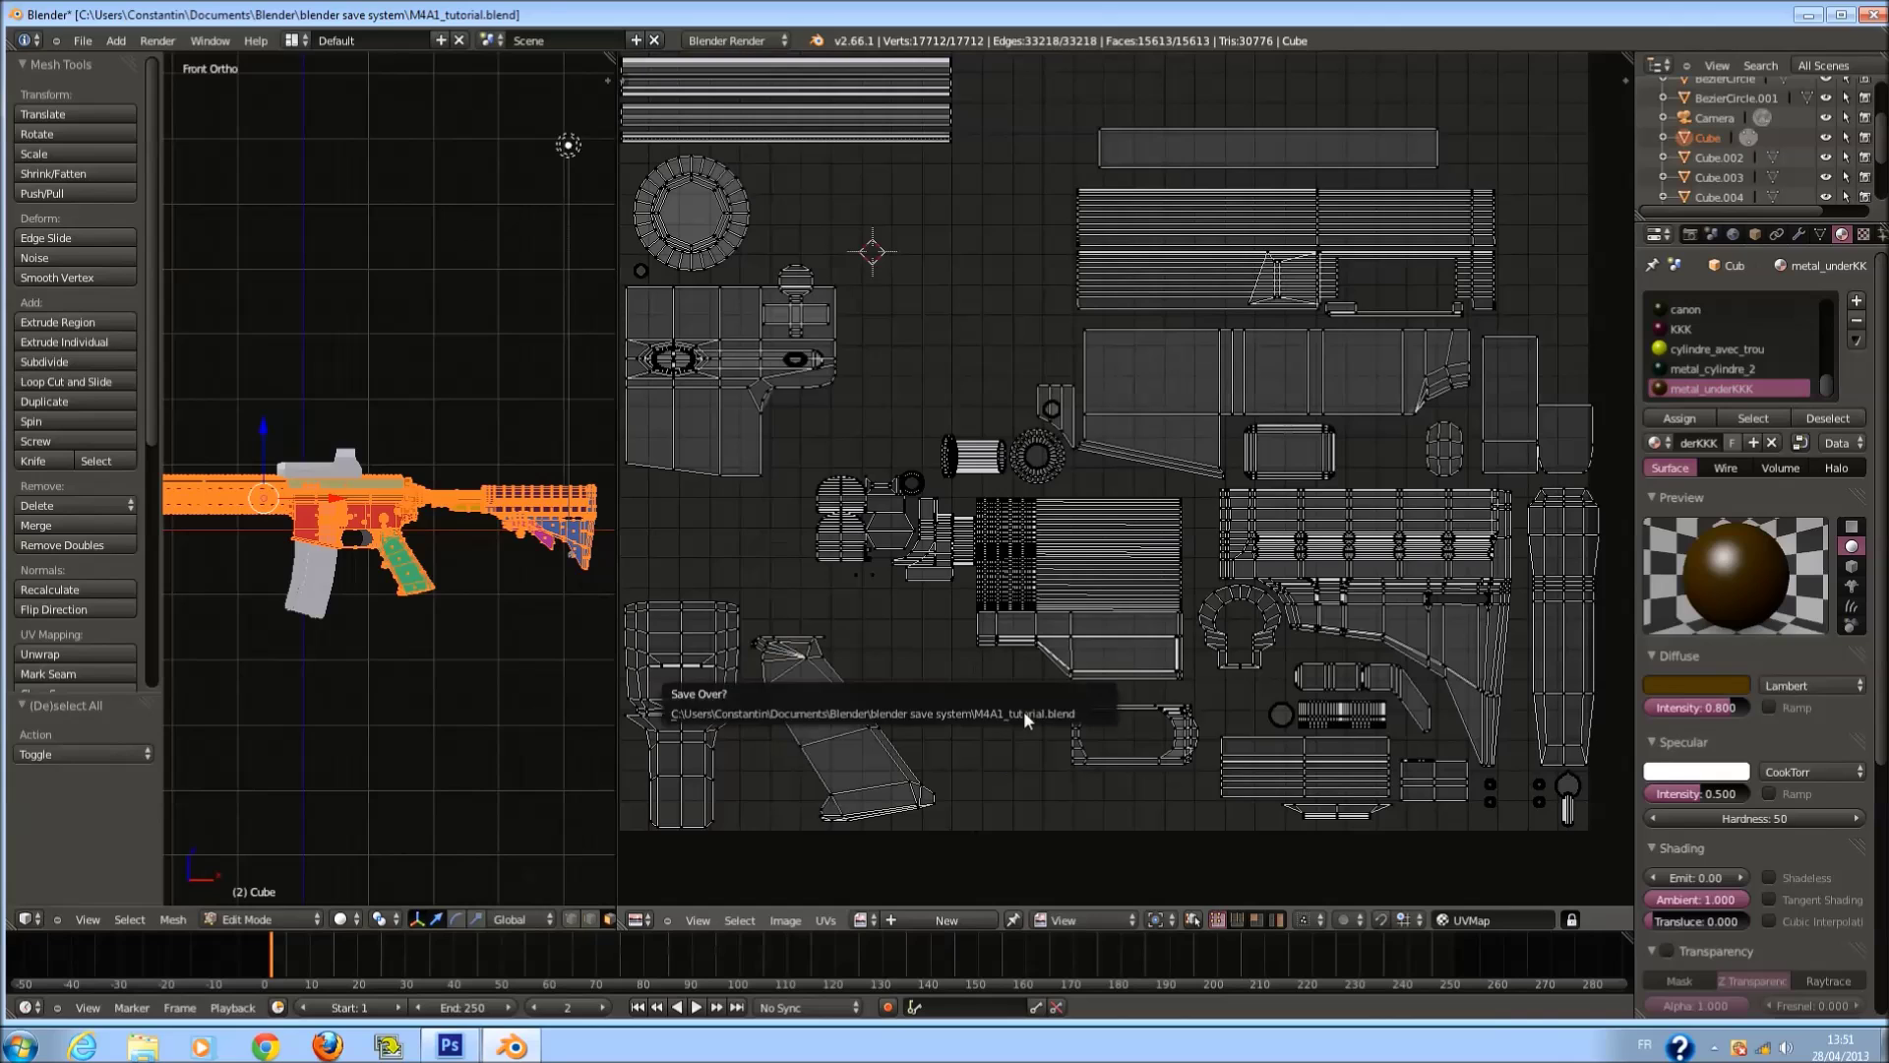
left_click(1023, 711)
Box-select the whole cluster of small islands beside the ribbed island in the middle of the layout.
scroll(1013, 694, "up", 1)
middle_click_drag(941, 637, 1165, 631)
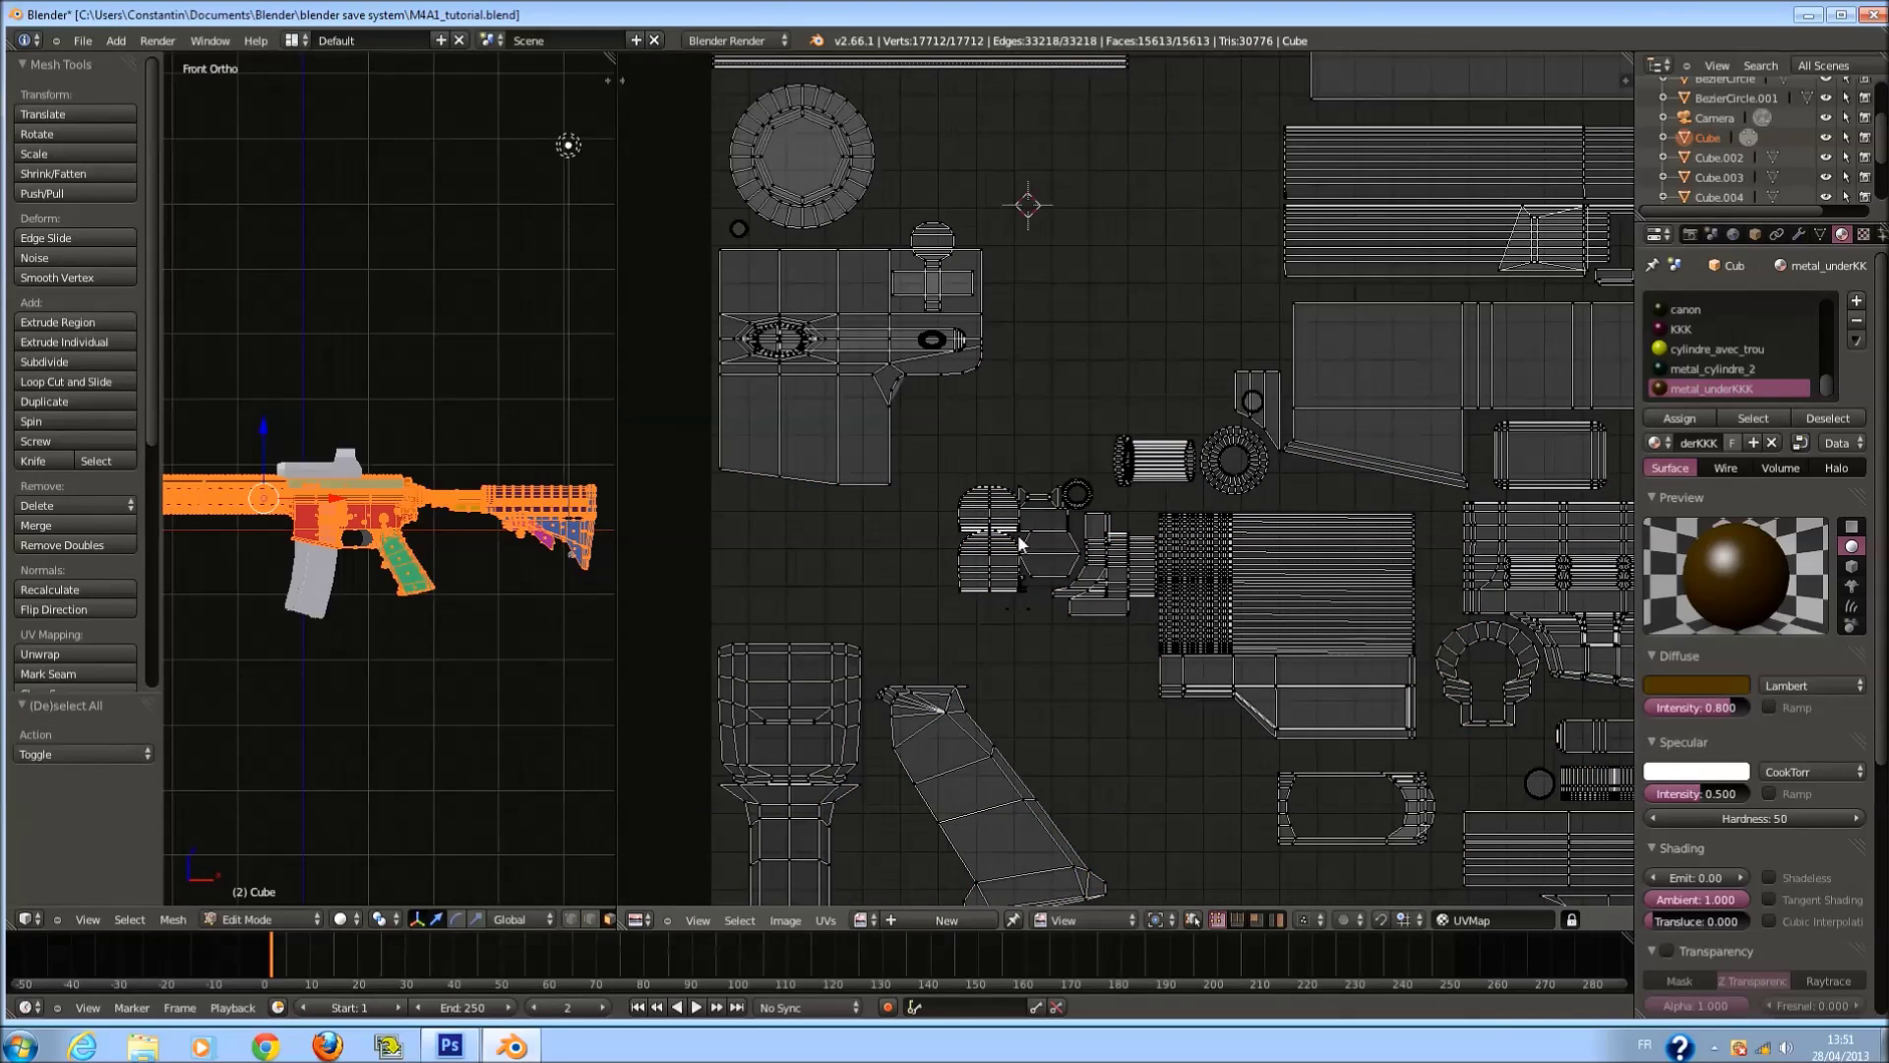
scroll(1000, 524, "up", 3)
key("b")
left_click_drag(763, 417, 1061, 830)
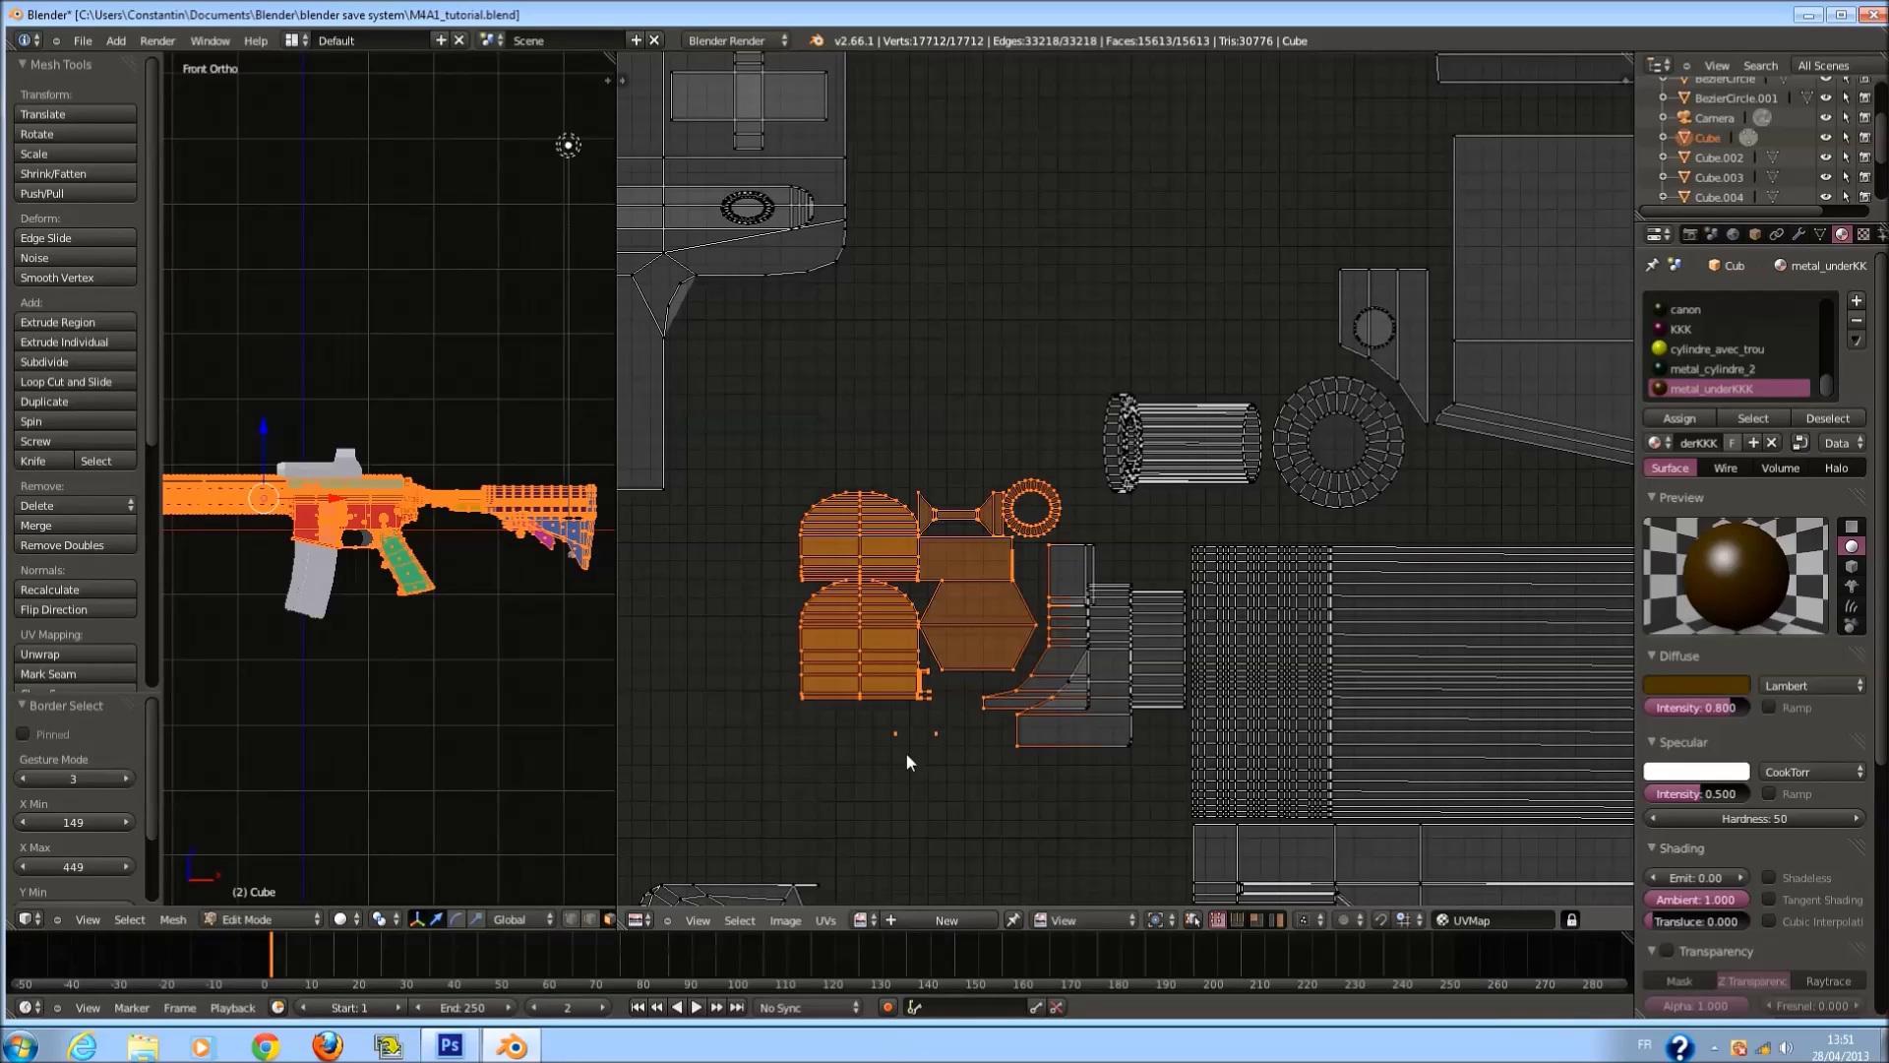
left_click_drag(1154, 760, 1191, 541)
Move the small-part cluster into the gap between the stepped and bottle-shaped islands at the left edge, and deselect it.
scroll(1190, 541, "down", 3)
middle_click_drag(1107, 636, 1348, 626)
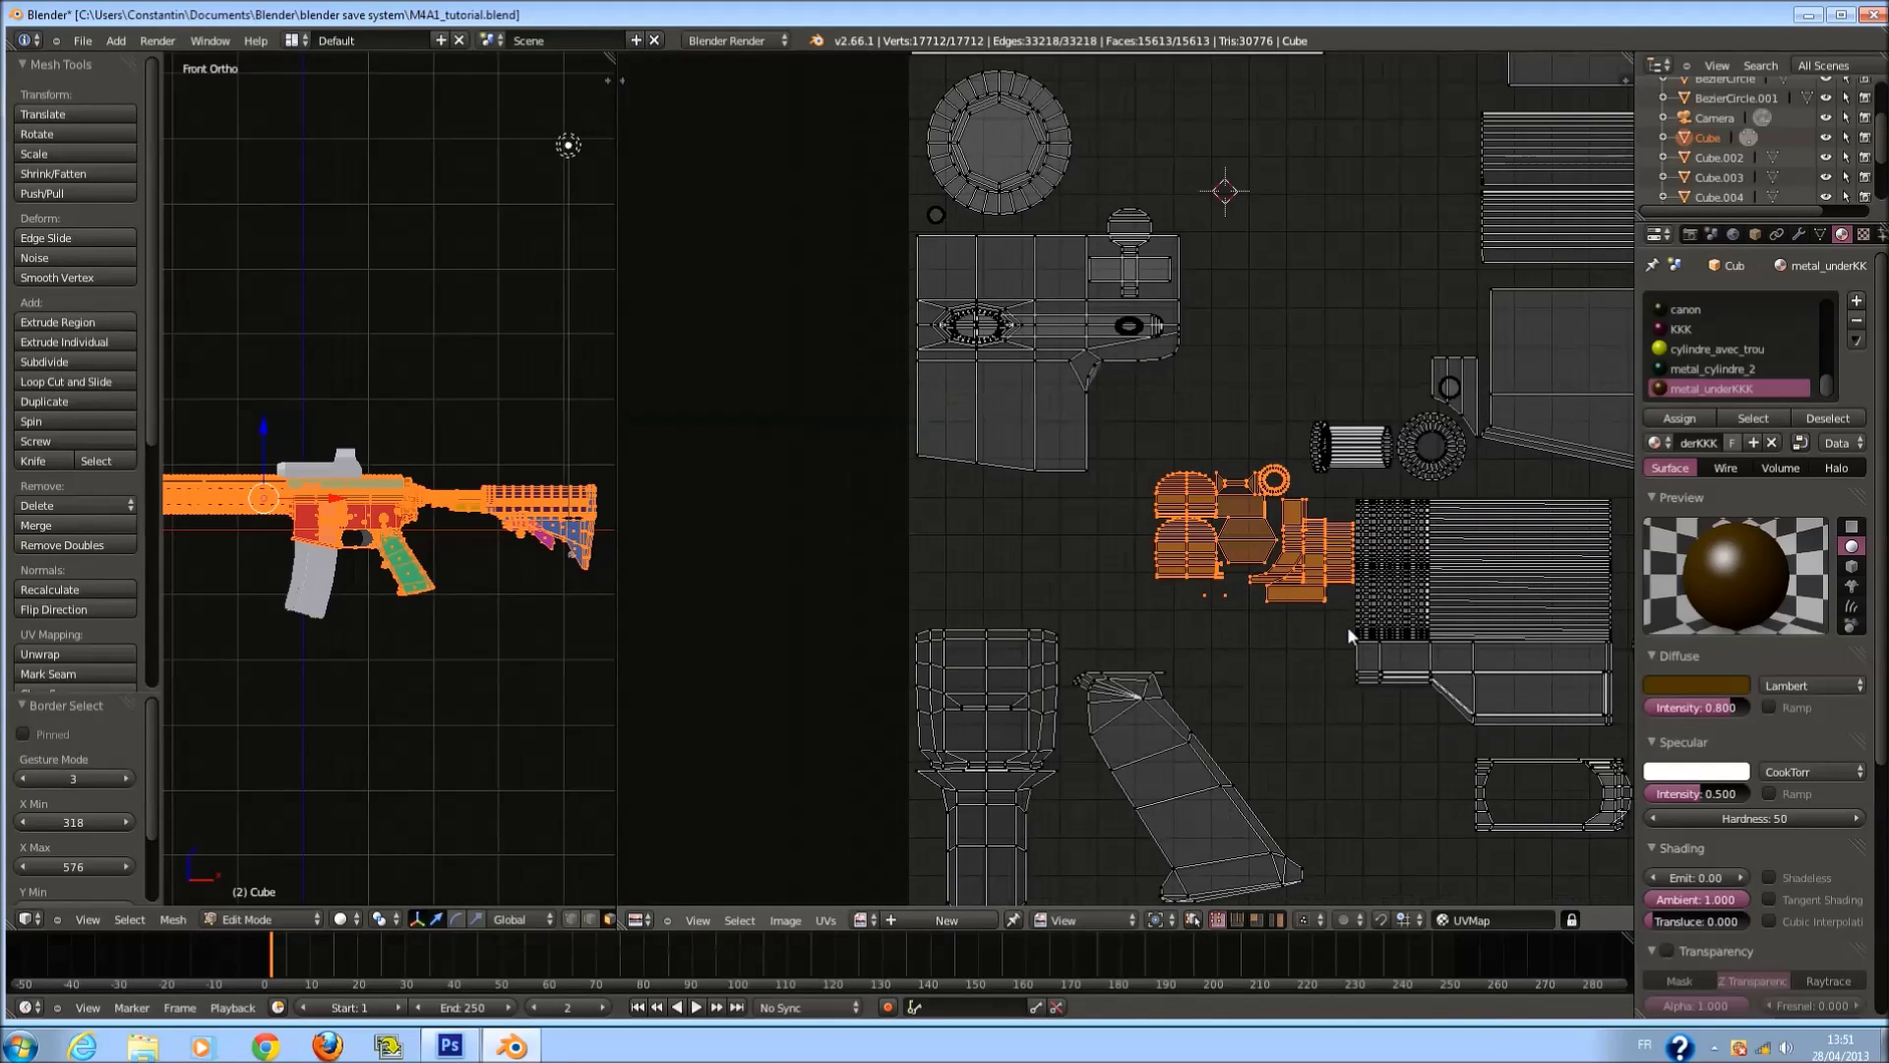
key("g")
left_click(1098, 654)
key("s")
right_click(1109, 668)
scroll(1296, 663, "down", 5)
key("a")
scroll(1296, 663, "up", 2)
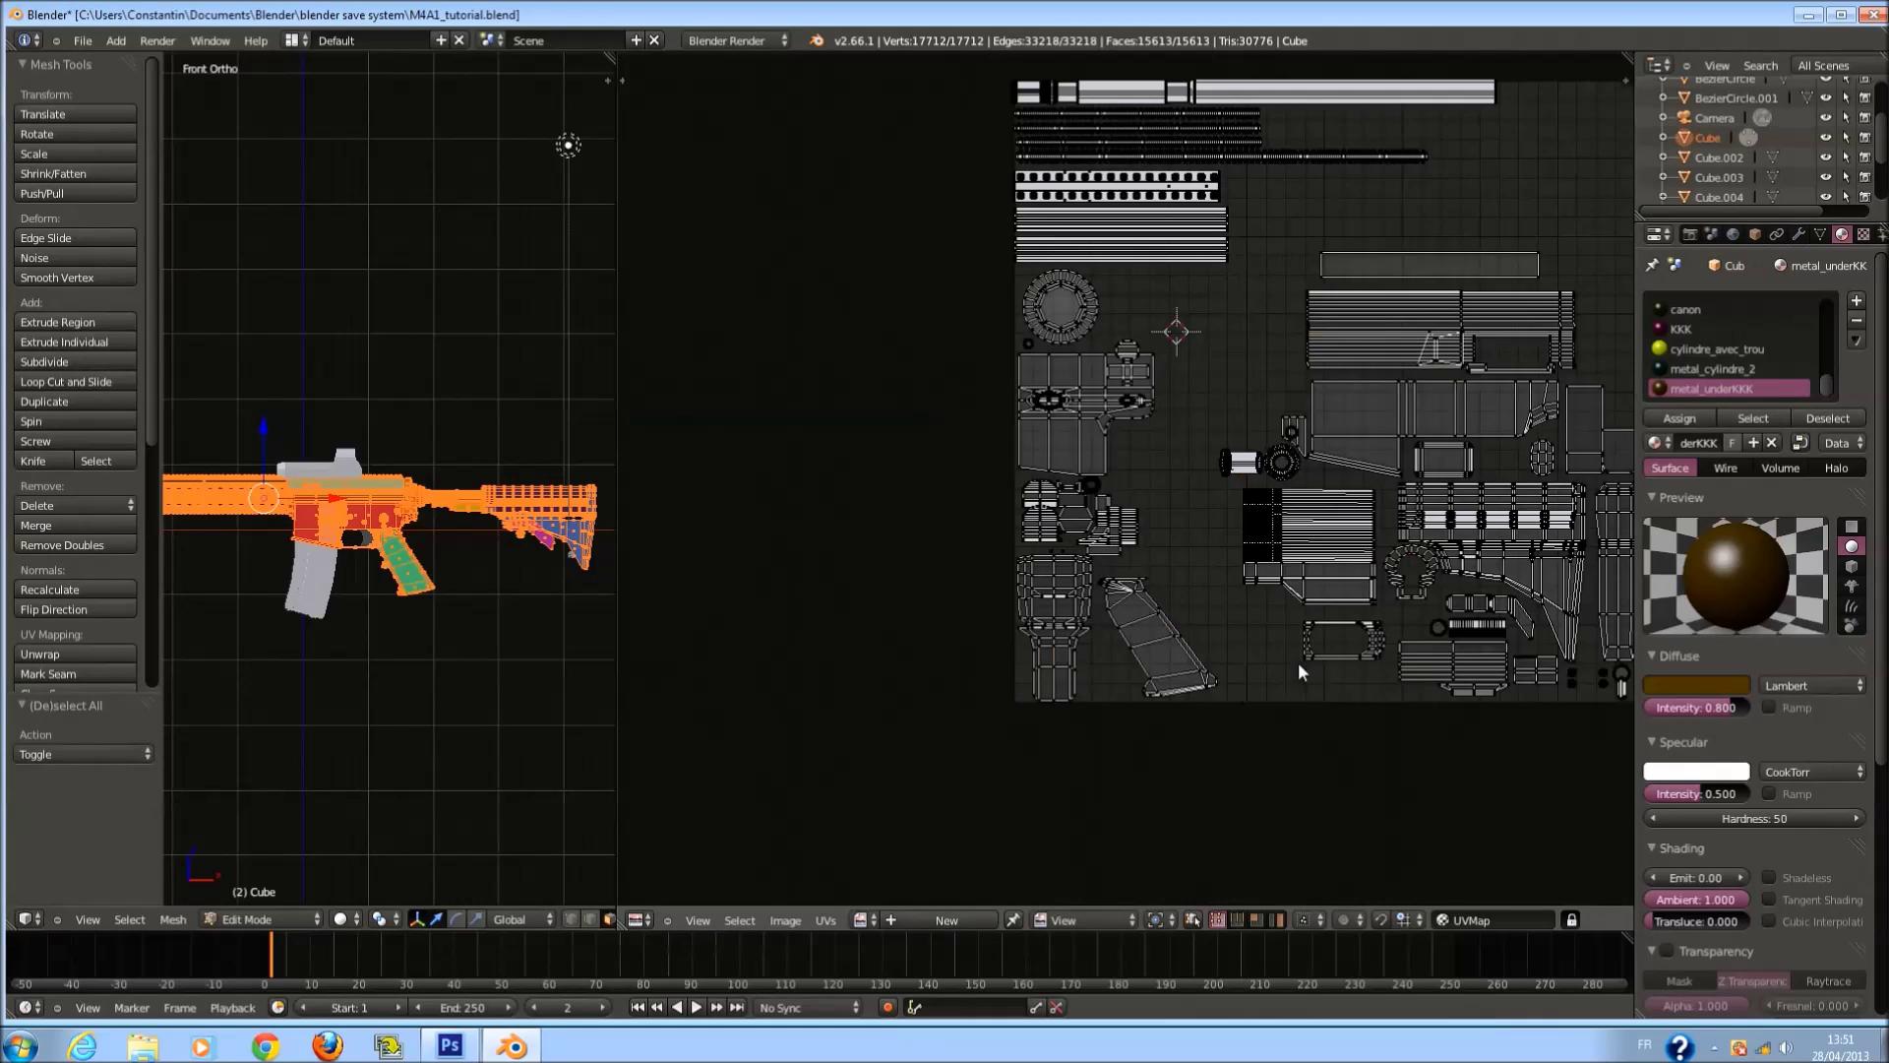
Save the rearranged UV layout over M4A1_tutorial.blend.
key("ctrl+s")
scroll(1131, 492, "up", 1)
key("a")
key("a")
key("ctrl+s")
key("Return")
Box-select the plain rectangular strip and the complete ribbed island with the rectangular opening below it.
key("b")
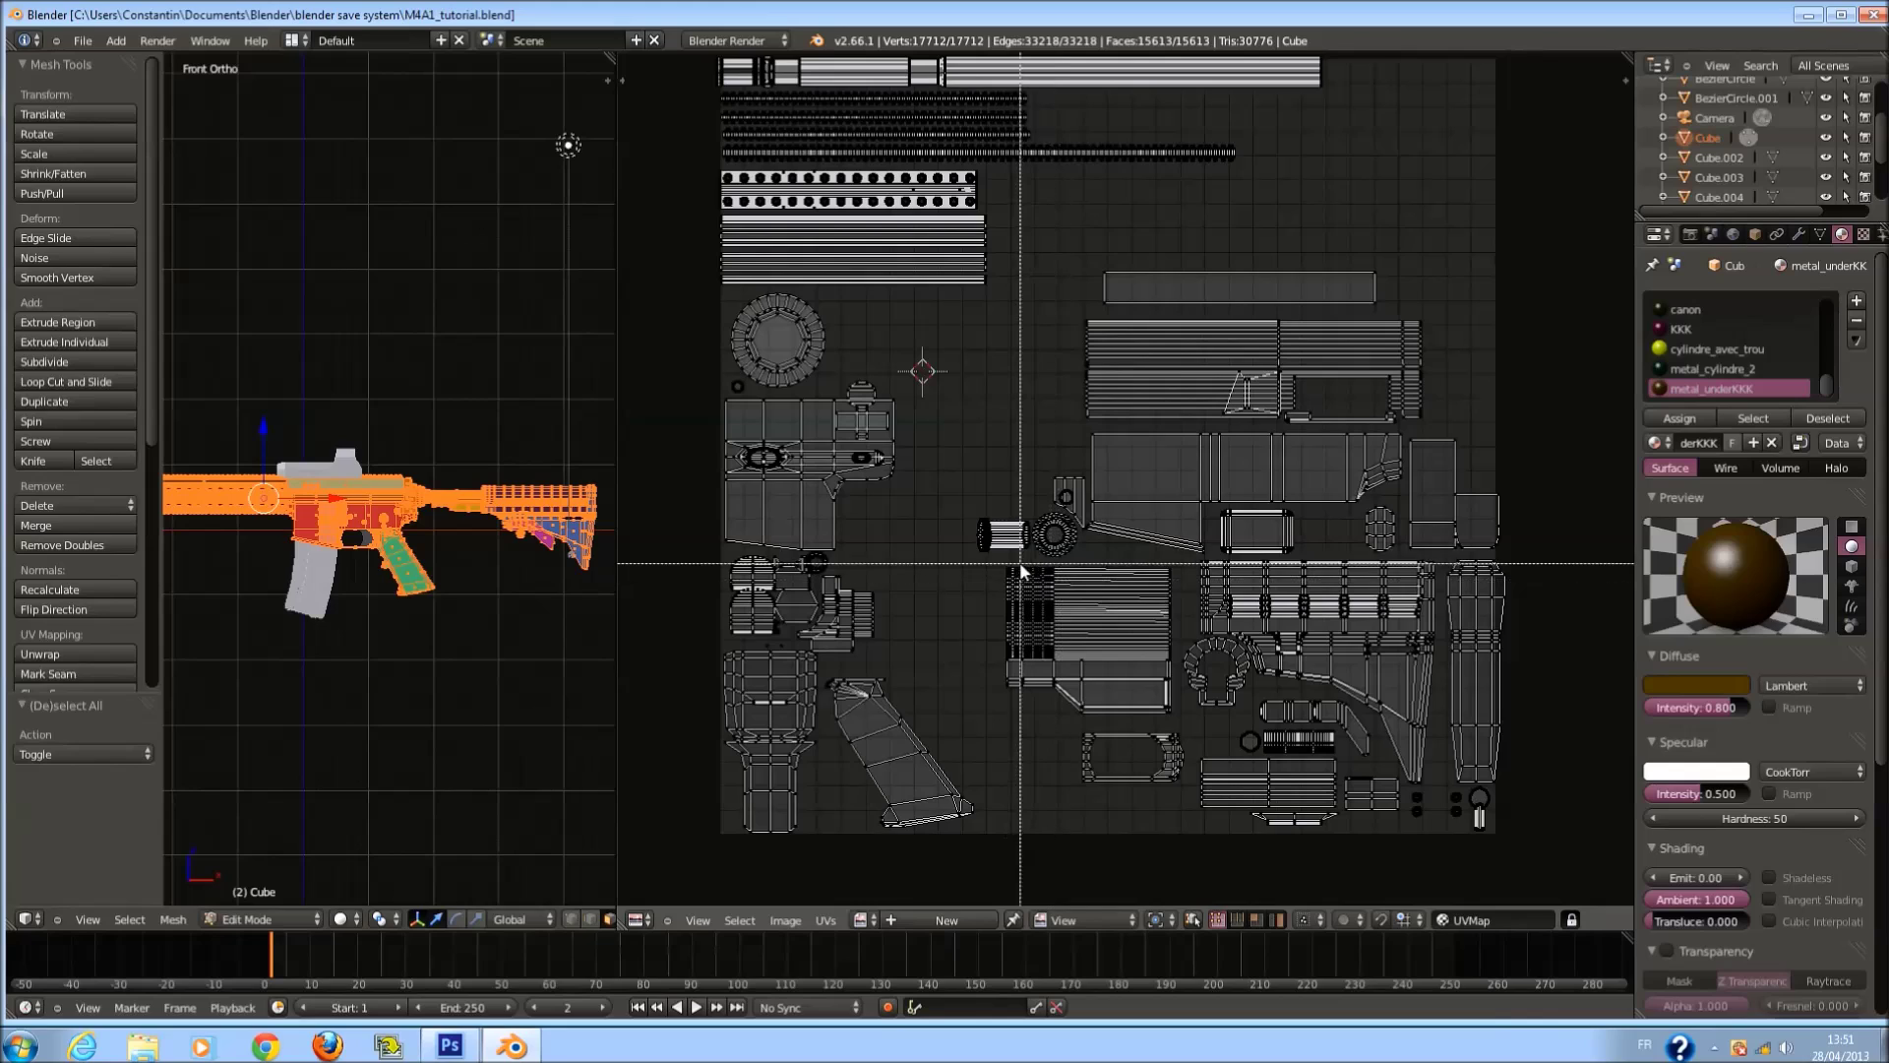
left_click_drag(1087, 257, 1484, 422)
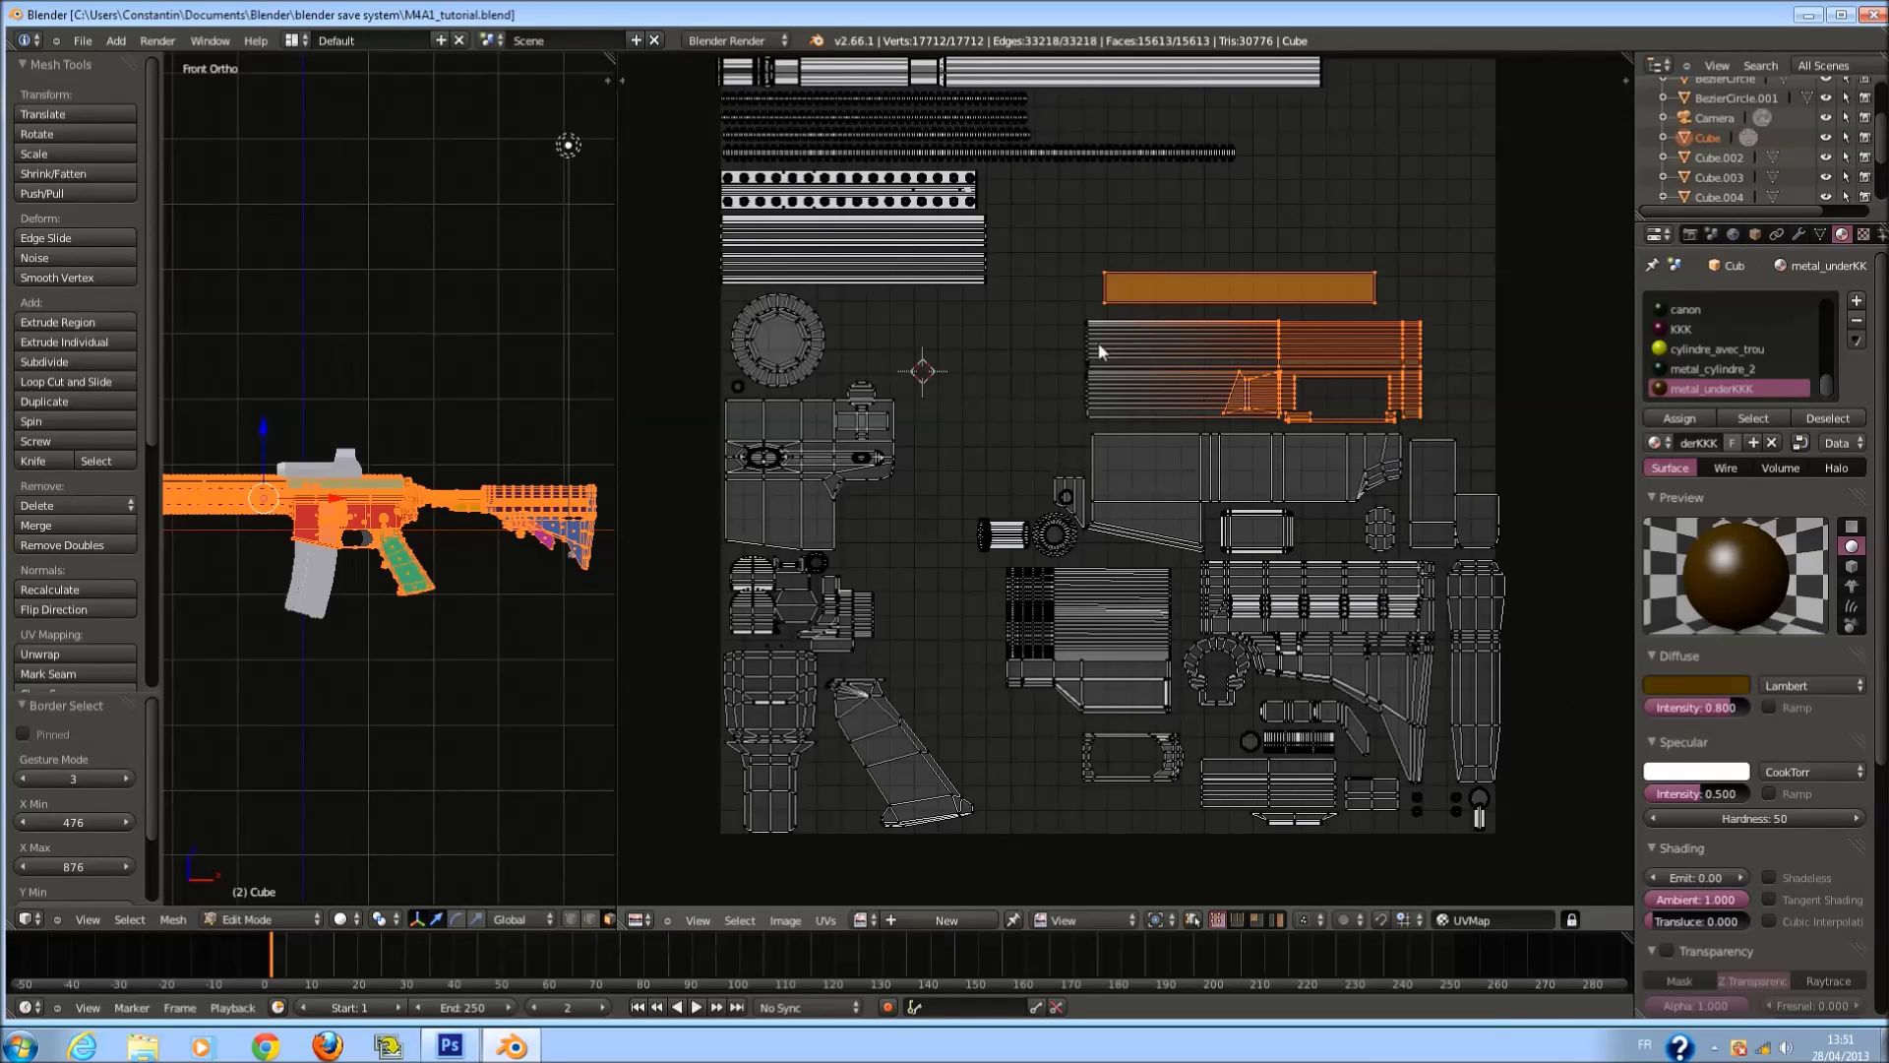
left_click_drag(1090, 291, 1213, 401)
key("b")
left_click_drag(1053, 336, 1152, 415)
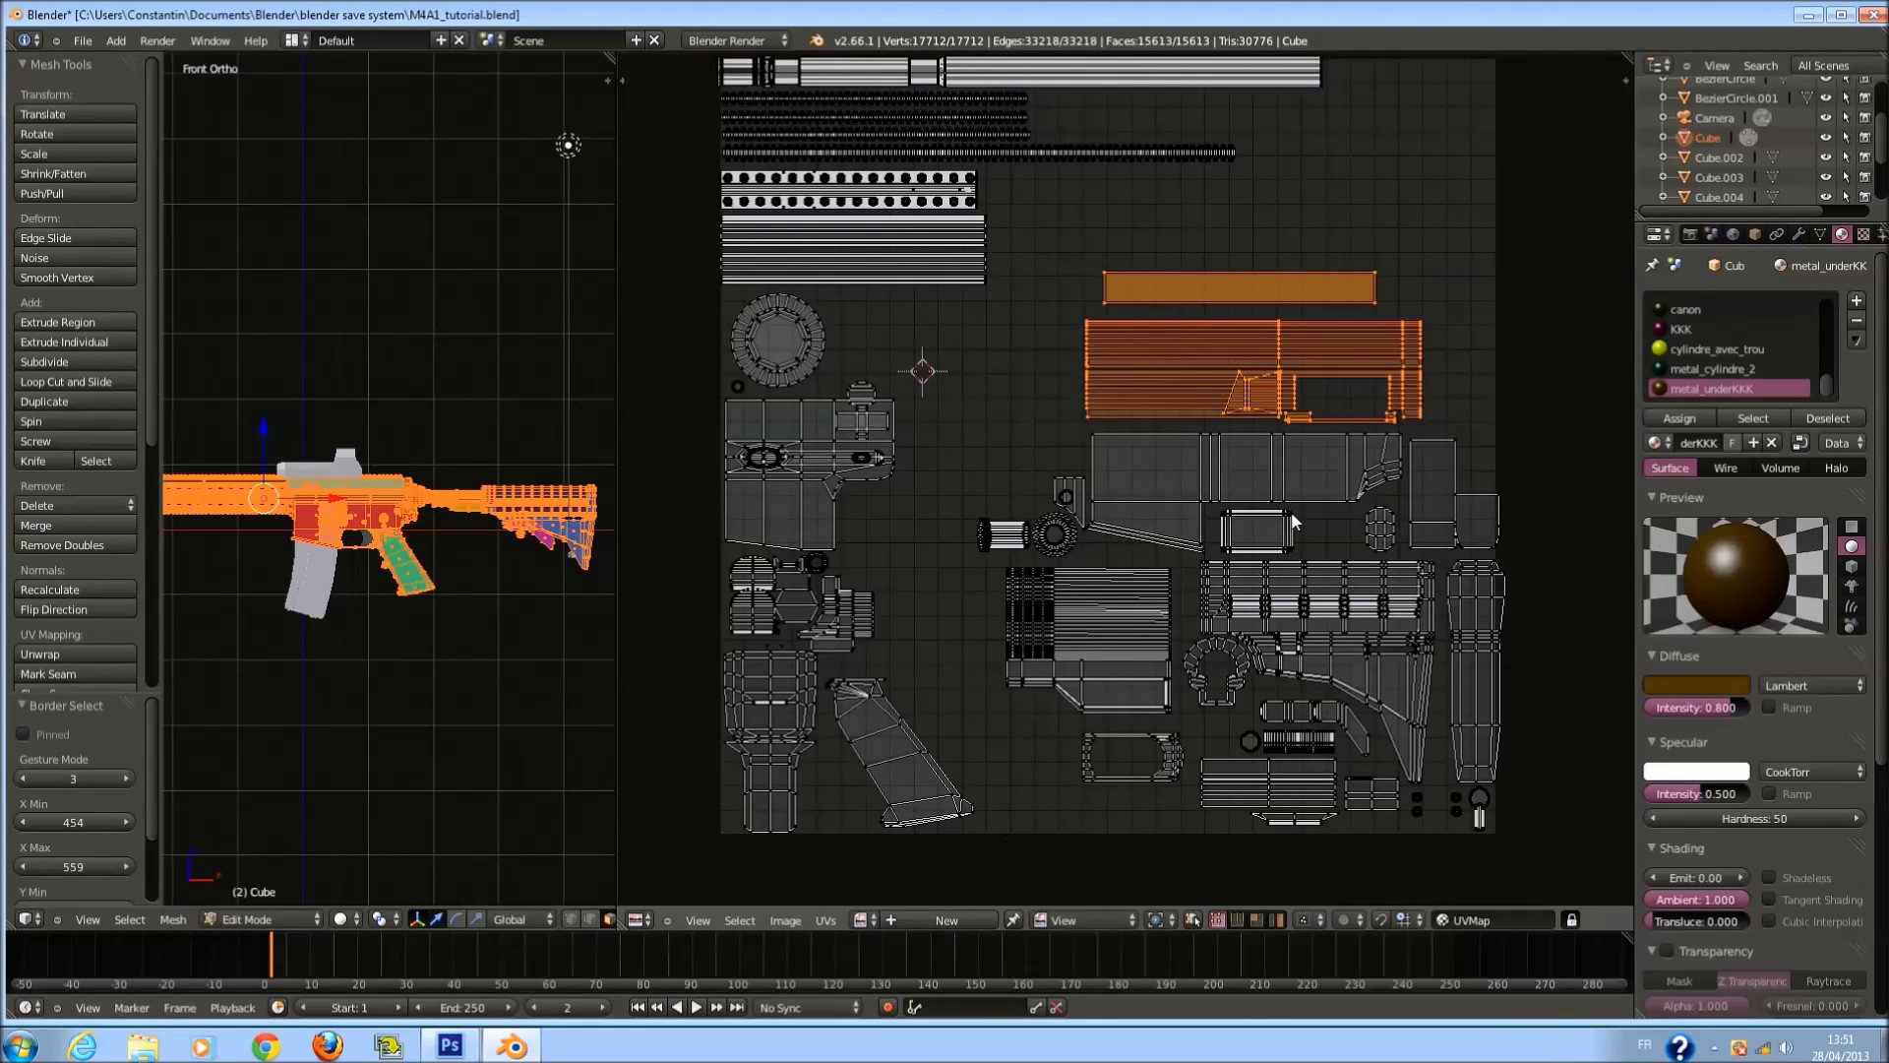
Move the two selected islands up beside the handguard strips, scale them 1.261 times, deselect them and save the file.
key("g")
left_click(1312, 429)
key("s")
left_click(1335, 461)
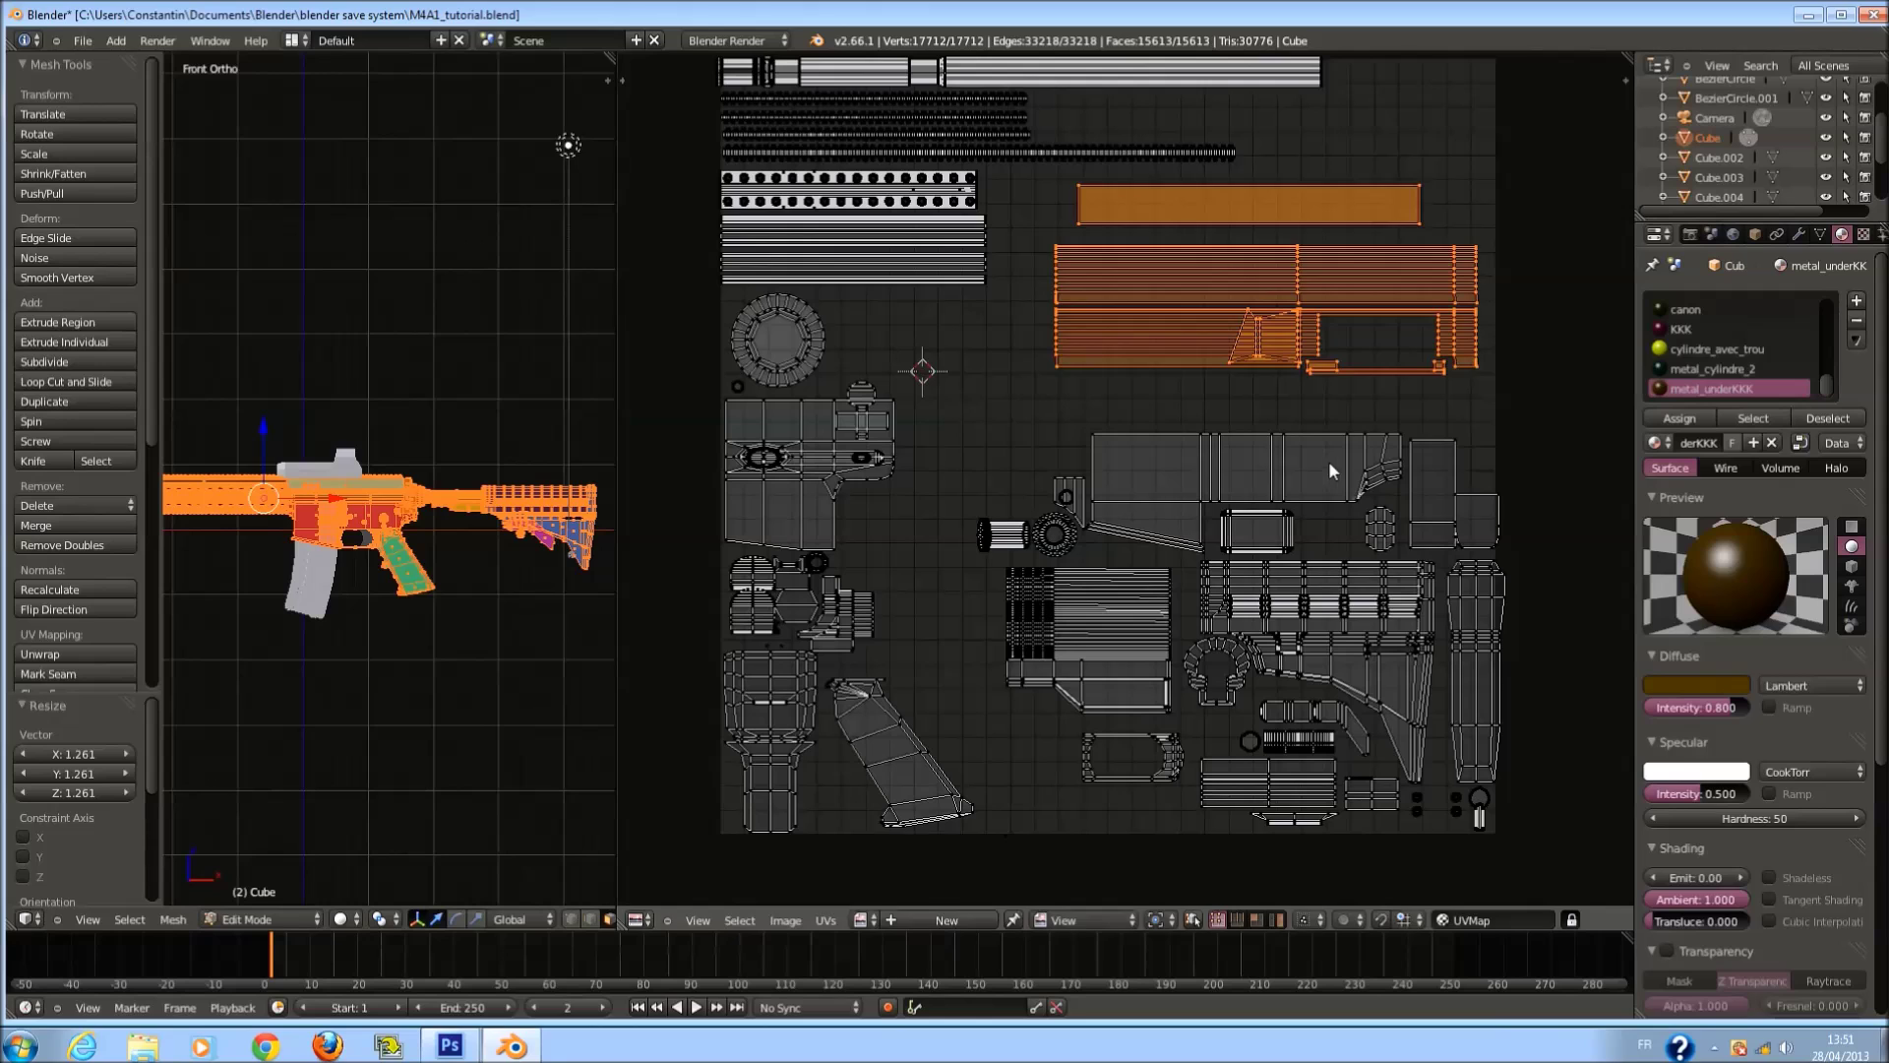
key("g")
left_click(1307, 457)
key("a")
key("ctrl+s")
Box-select the middle row of islands, from the small cylinder and gear to the stepped piece at the right edge.
scroll(1141, 483, "up", 2)
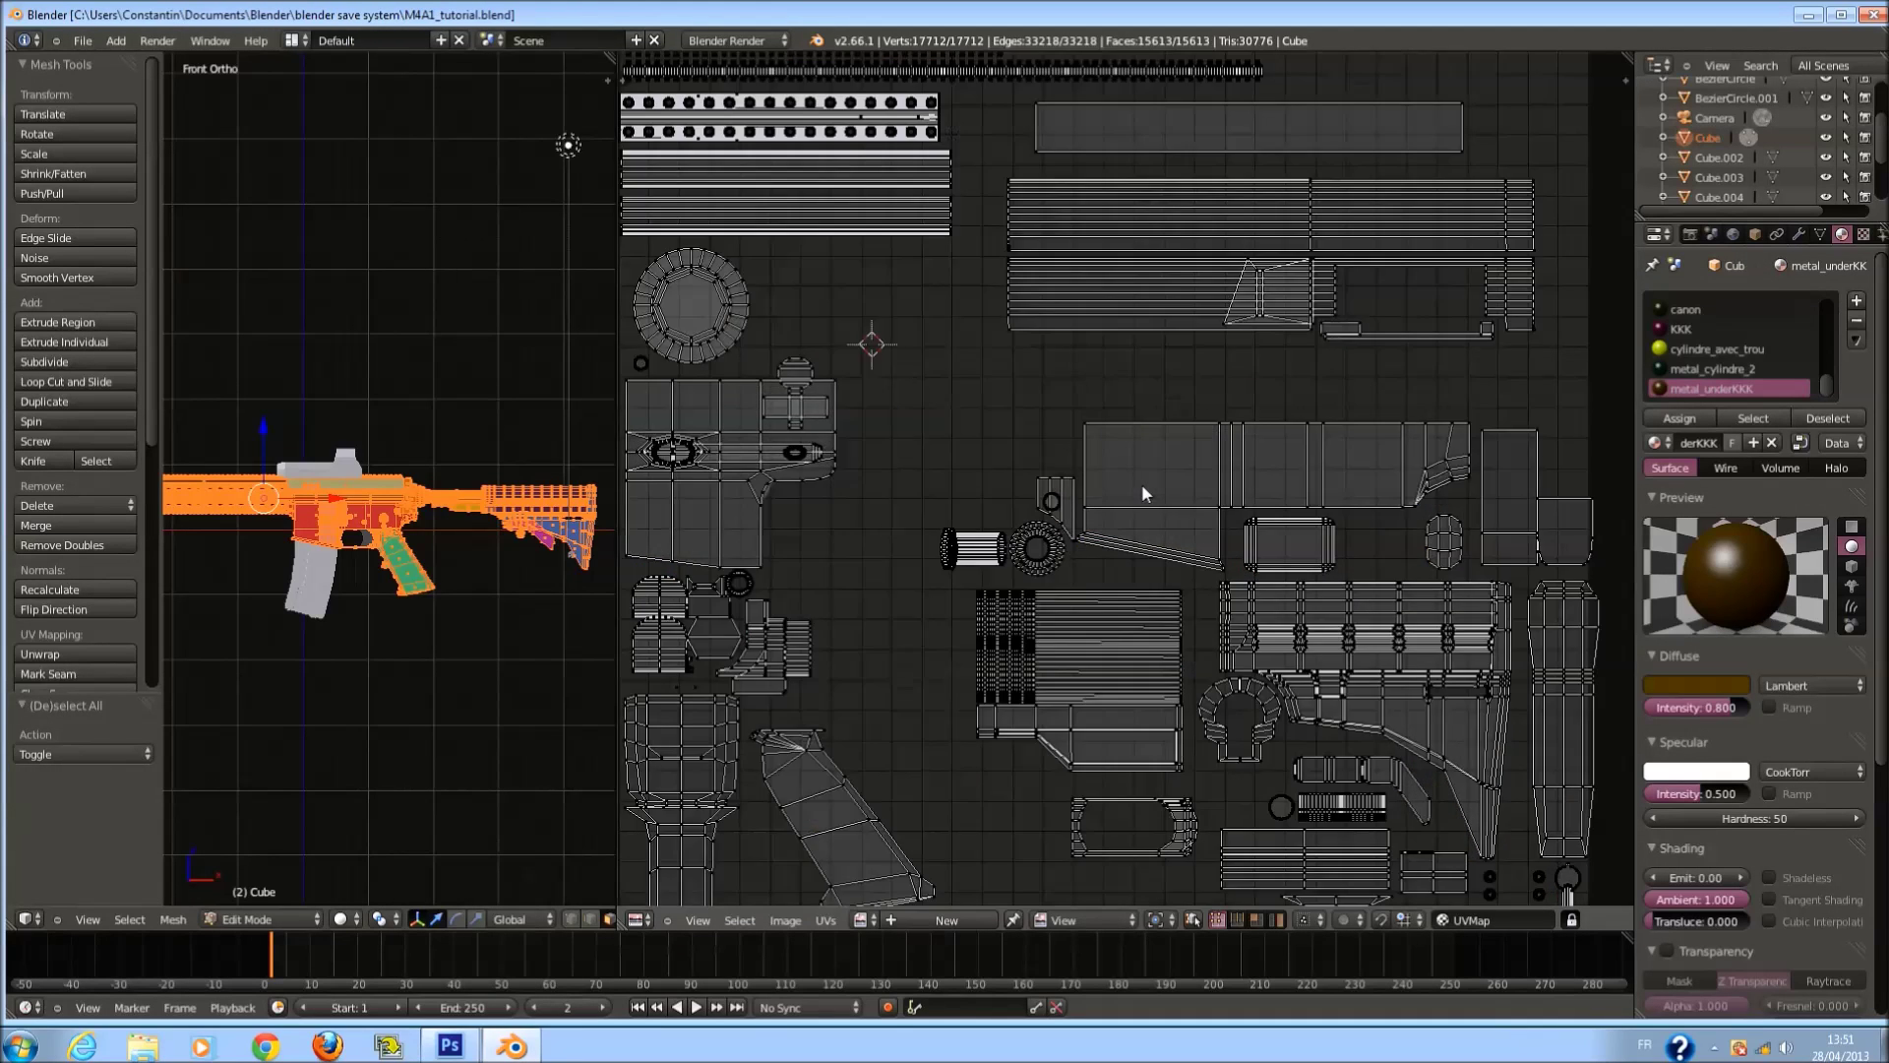
key("b")
left_click_drag(850, 419, 1216, 581)
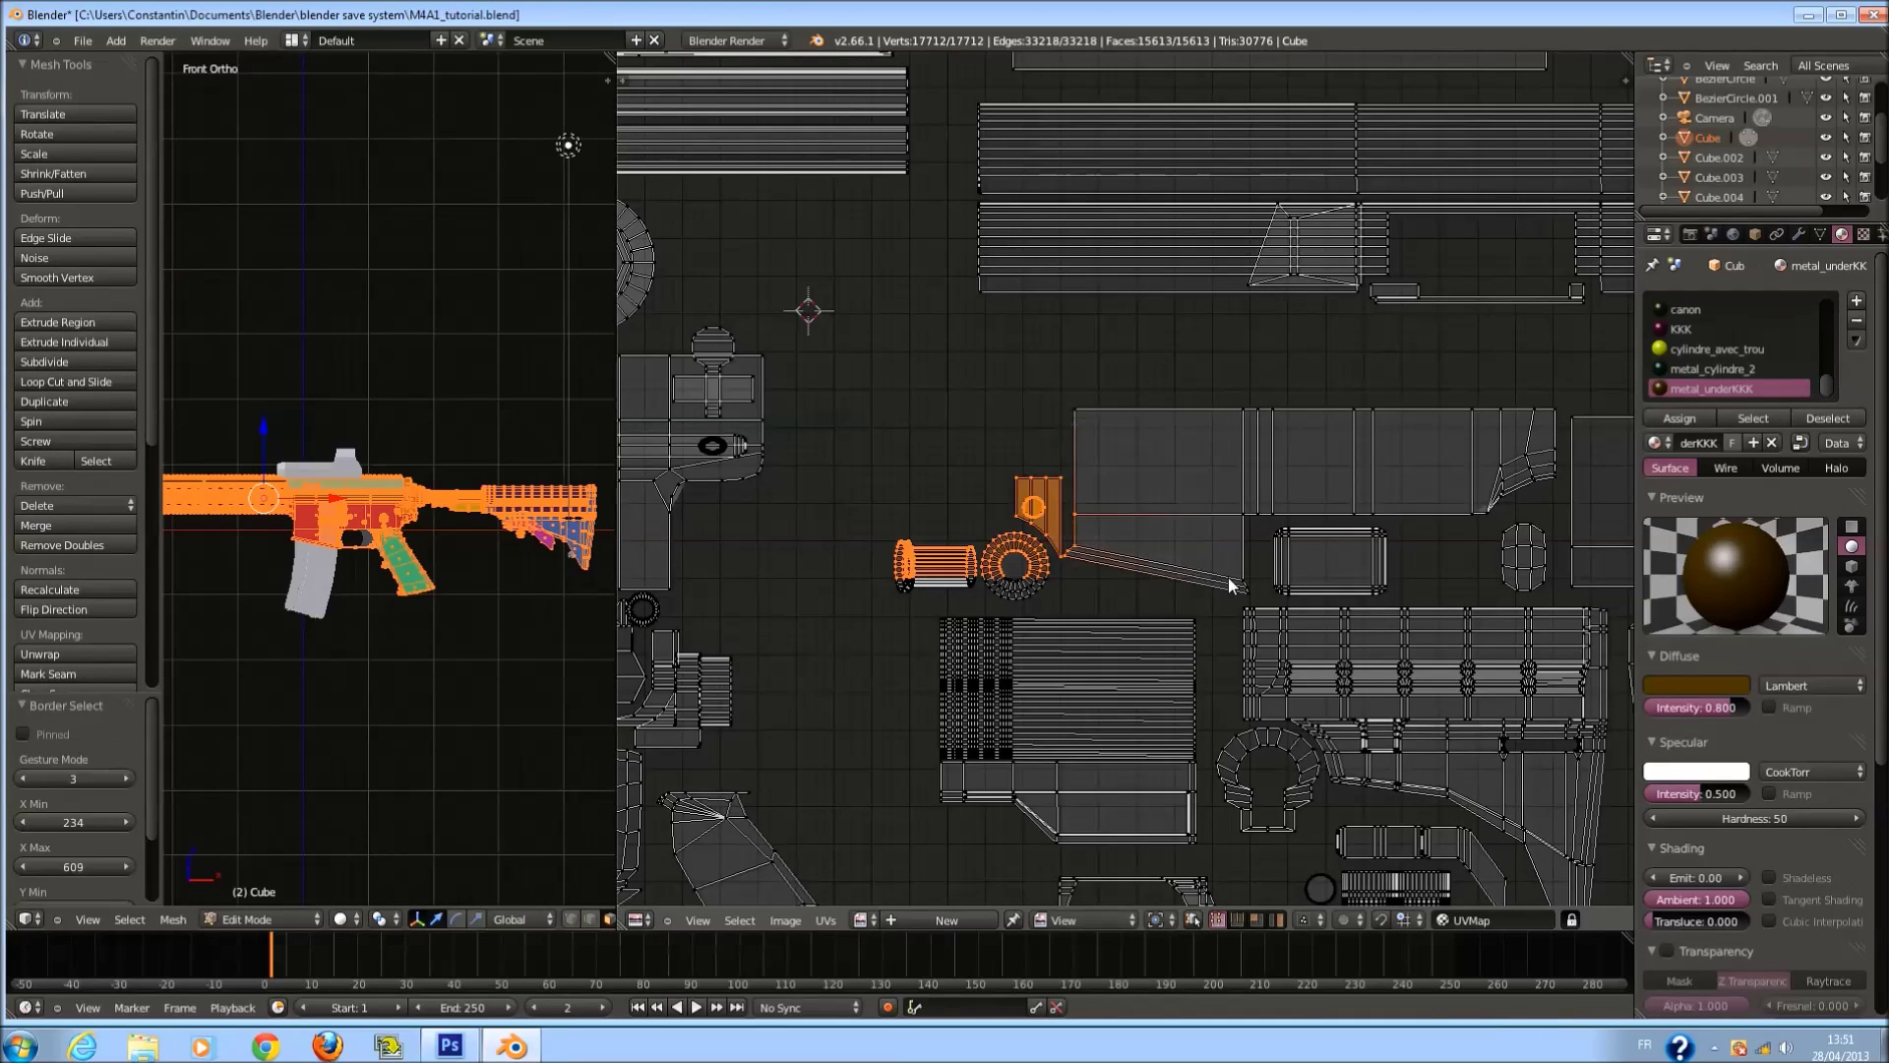
middle_click_drag(1228, 577, 1110, 567)
key("b")
left_click_drag(773, 493, 1599, 582)
key("b")
left_click_drag(885, 396, 1686, 573)
scroll(1383, 584, "down", 3)
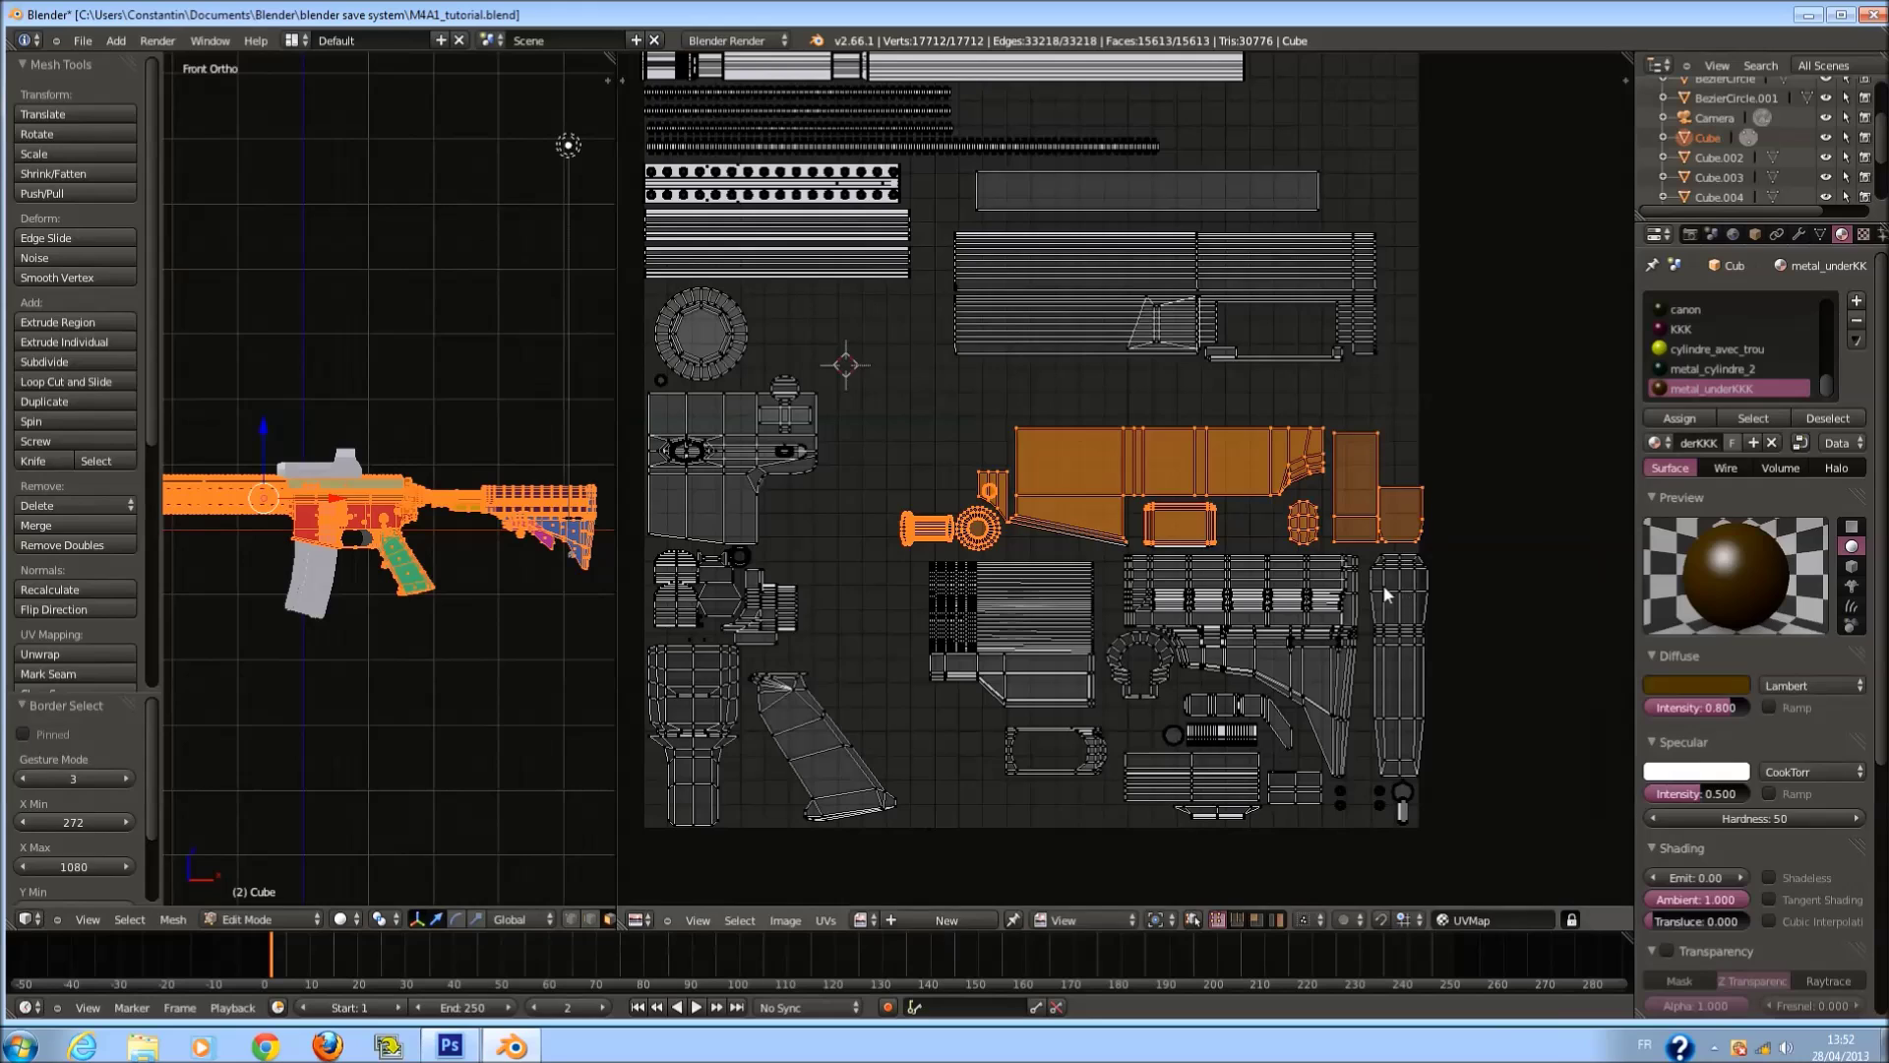
Try scaling the selected middle row of islands 1.100 times and repositioning it.
key("s")
left_click(1377, 570)
key("g")
left_click(1356, 523)
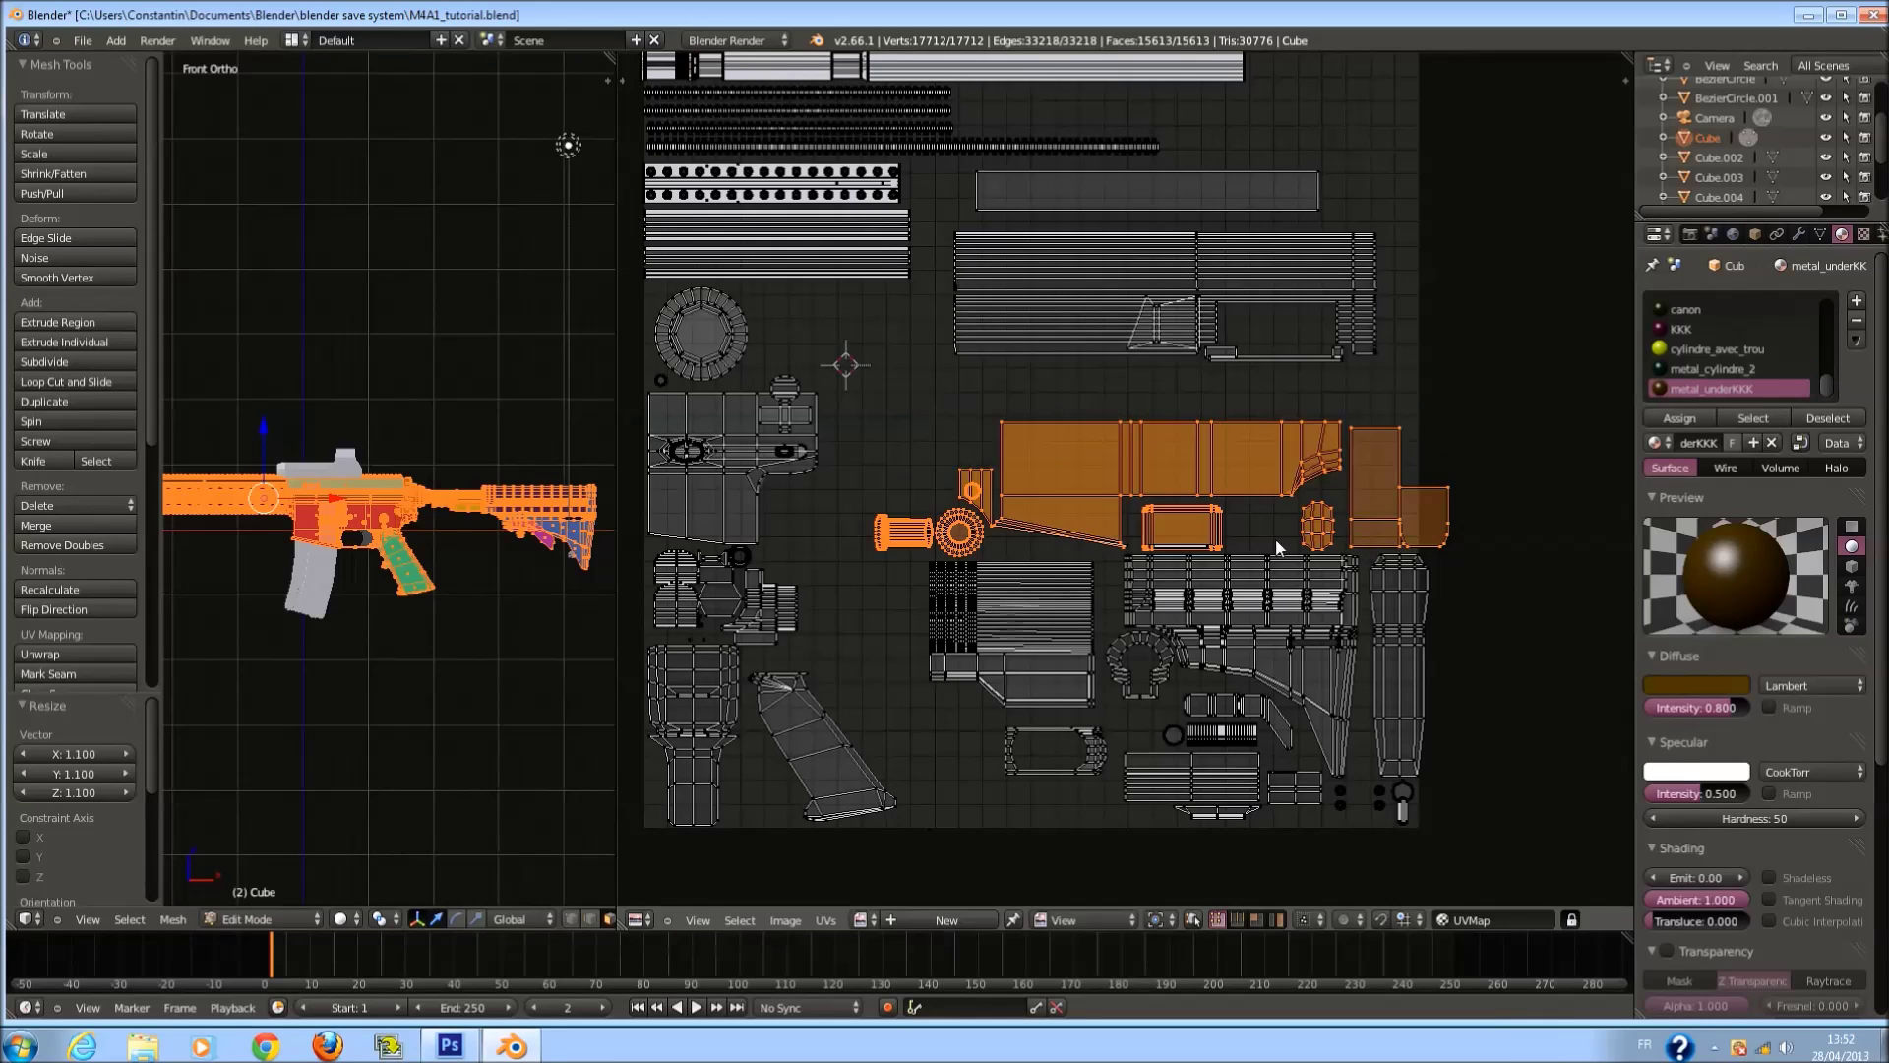
scroll(1173, 529, "up", 2)
key("ctrl+z")
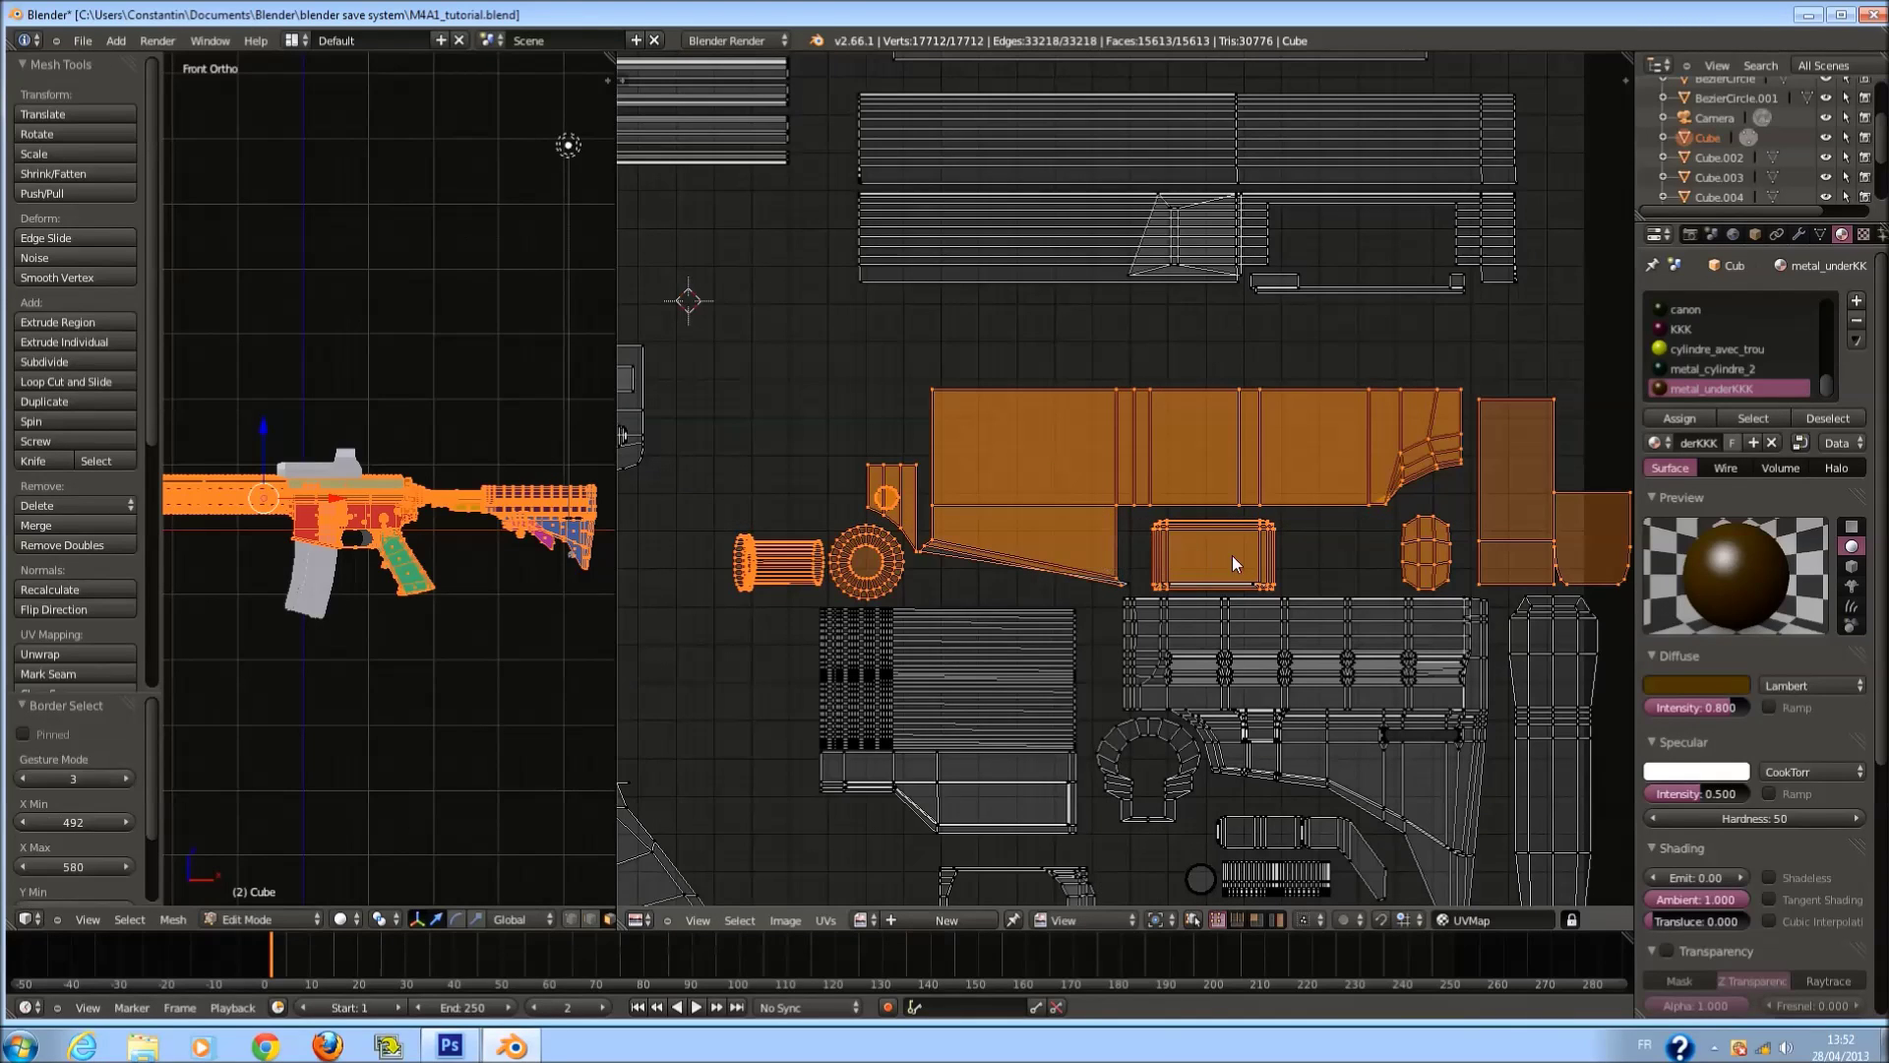
Box-select along the small framed rectangle, then scale the middle row of islands 1.056 times and reposition it.
key("b")
left_click_drag(1095, 537, 1315, 580)
scroll(1314, 581, "down", 3)
key("s")
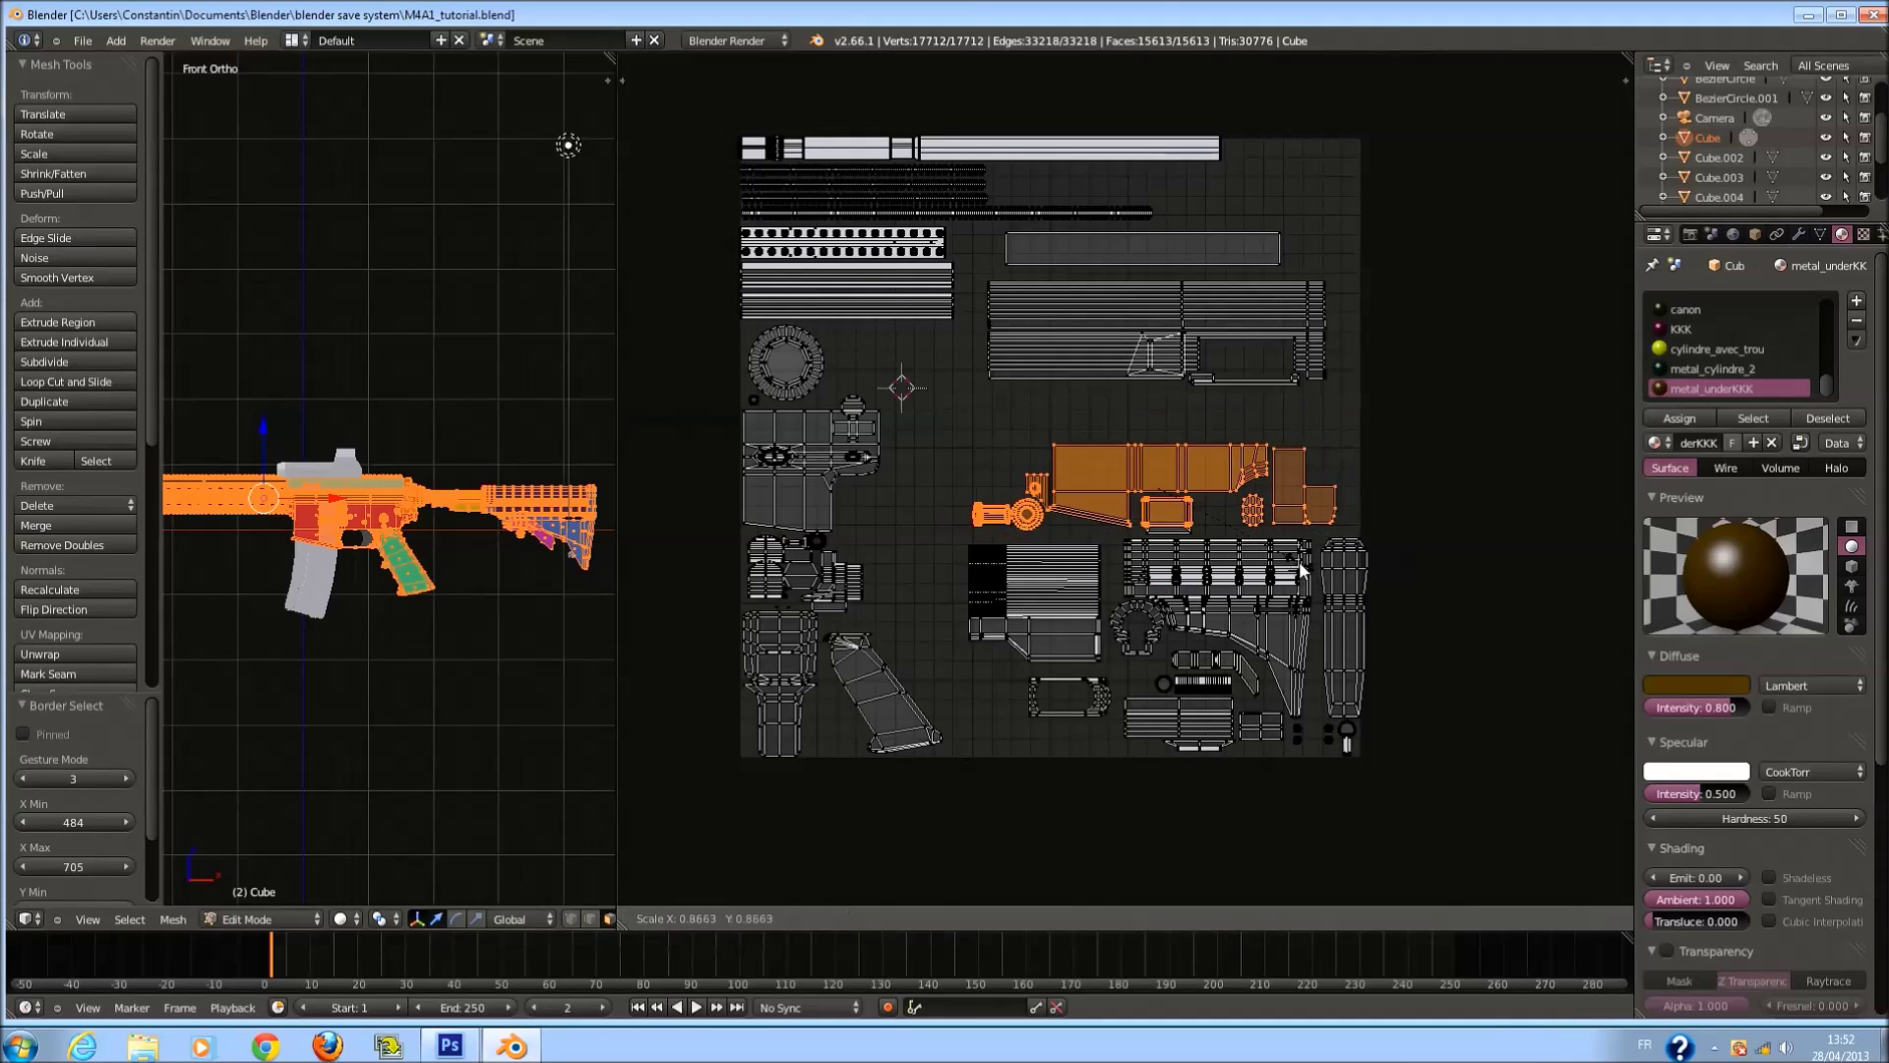
left_click(1330, 576)
key("g")
left_click(1313, 571)
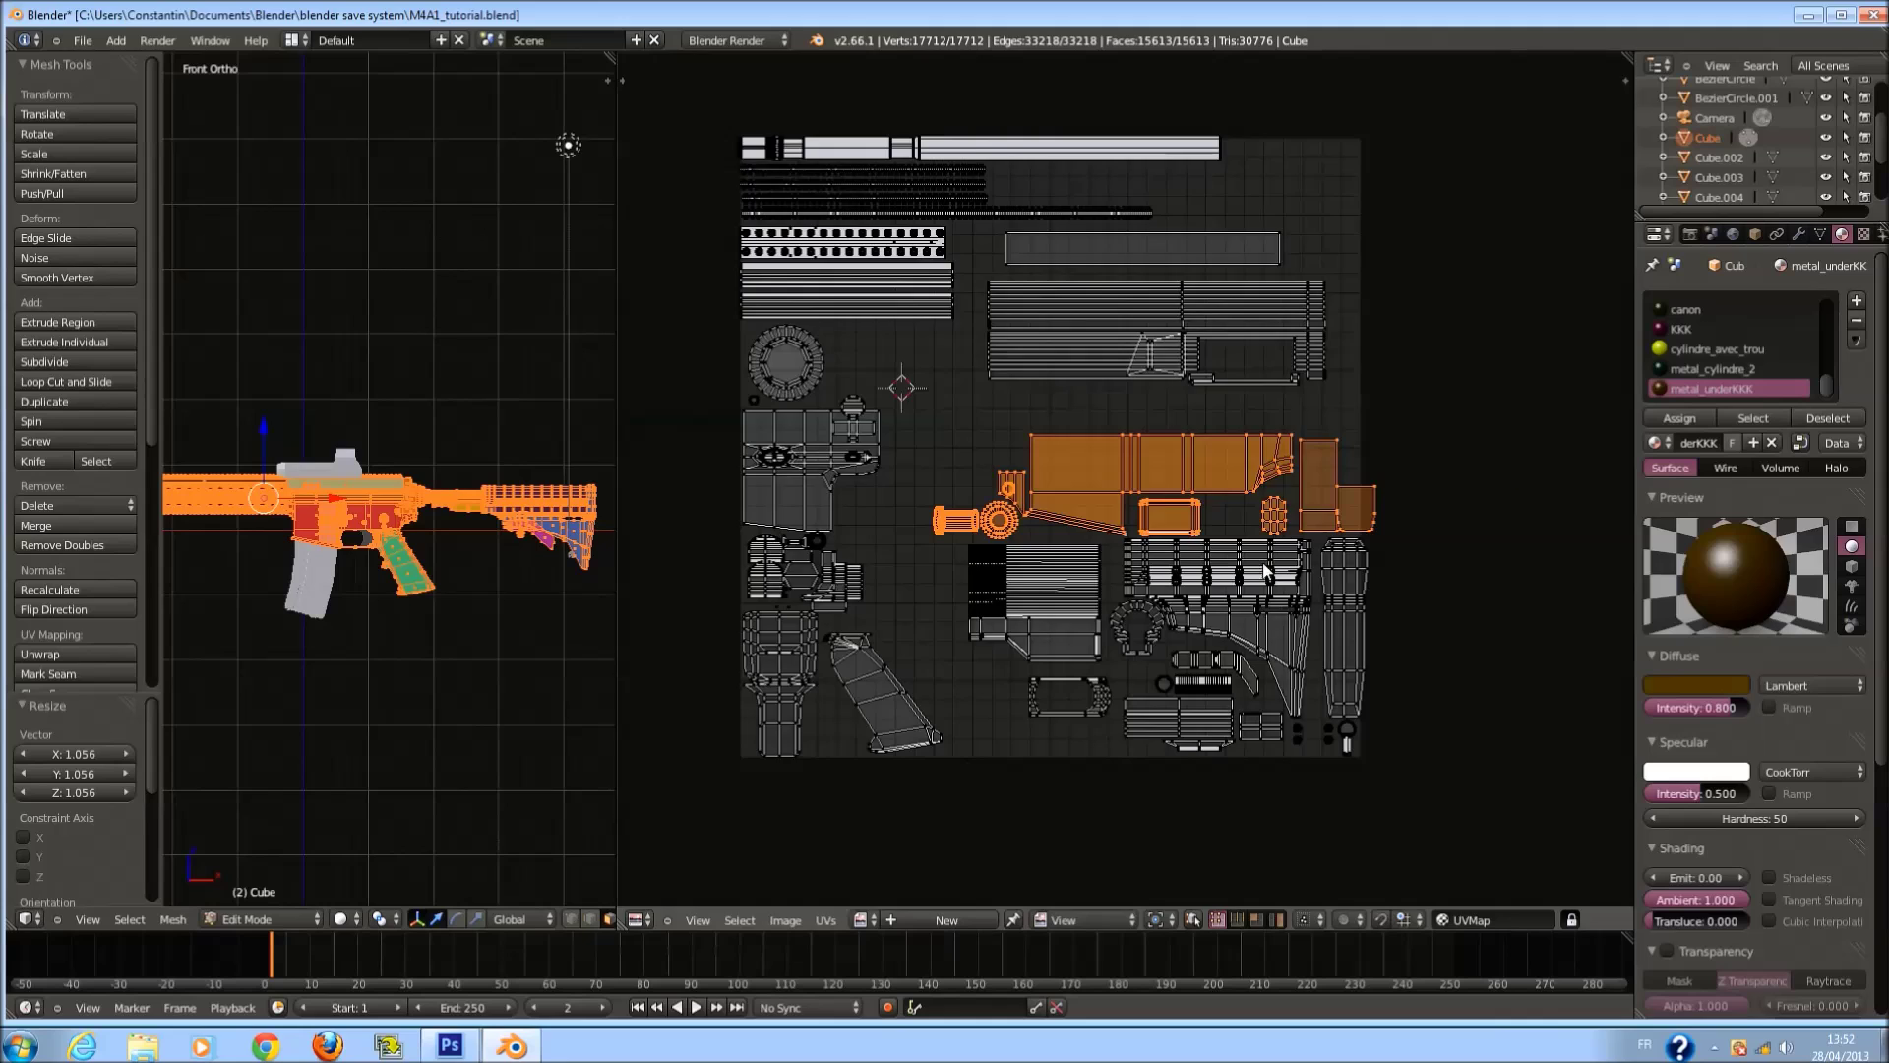
Add the lower edge of the small framed rectangle island to the selection.
scroll(1171, 590, "up", 3)
key("v")
left_click(1265, 588)
key("b")
left_click_drag(1151, 573, 1332, 611)
scroll(1330, 600, "down", 3)
Move the middle row up, scale it 1.131 times and shift it -0.016 in X and -0.005 in Y inside the UV square.
scroll(1271, 570, "up", 2)
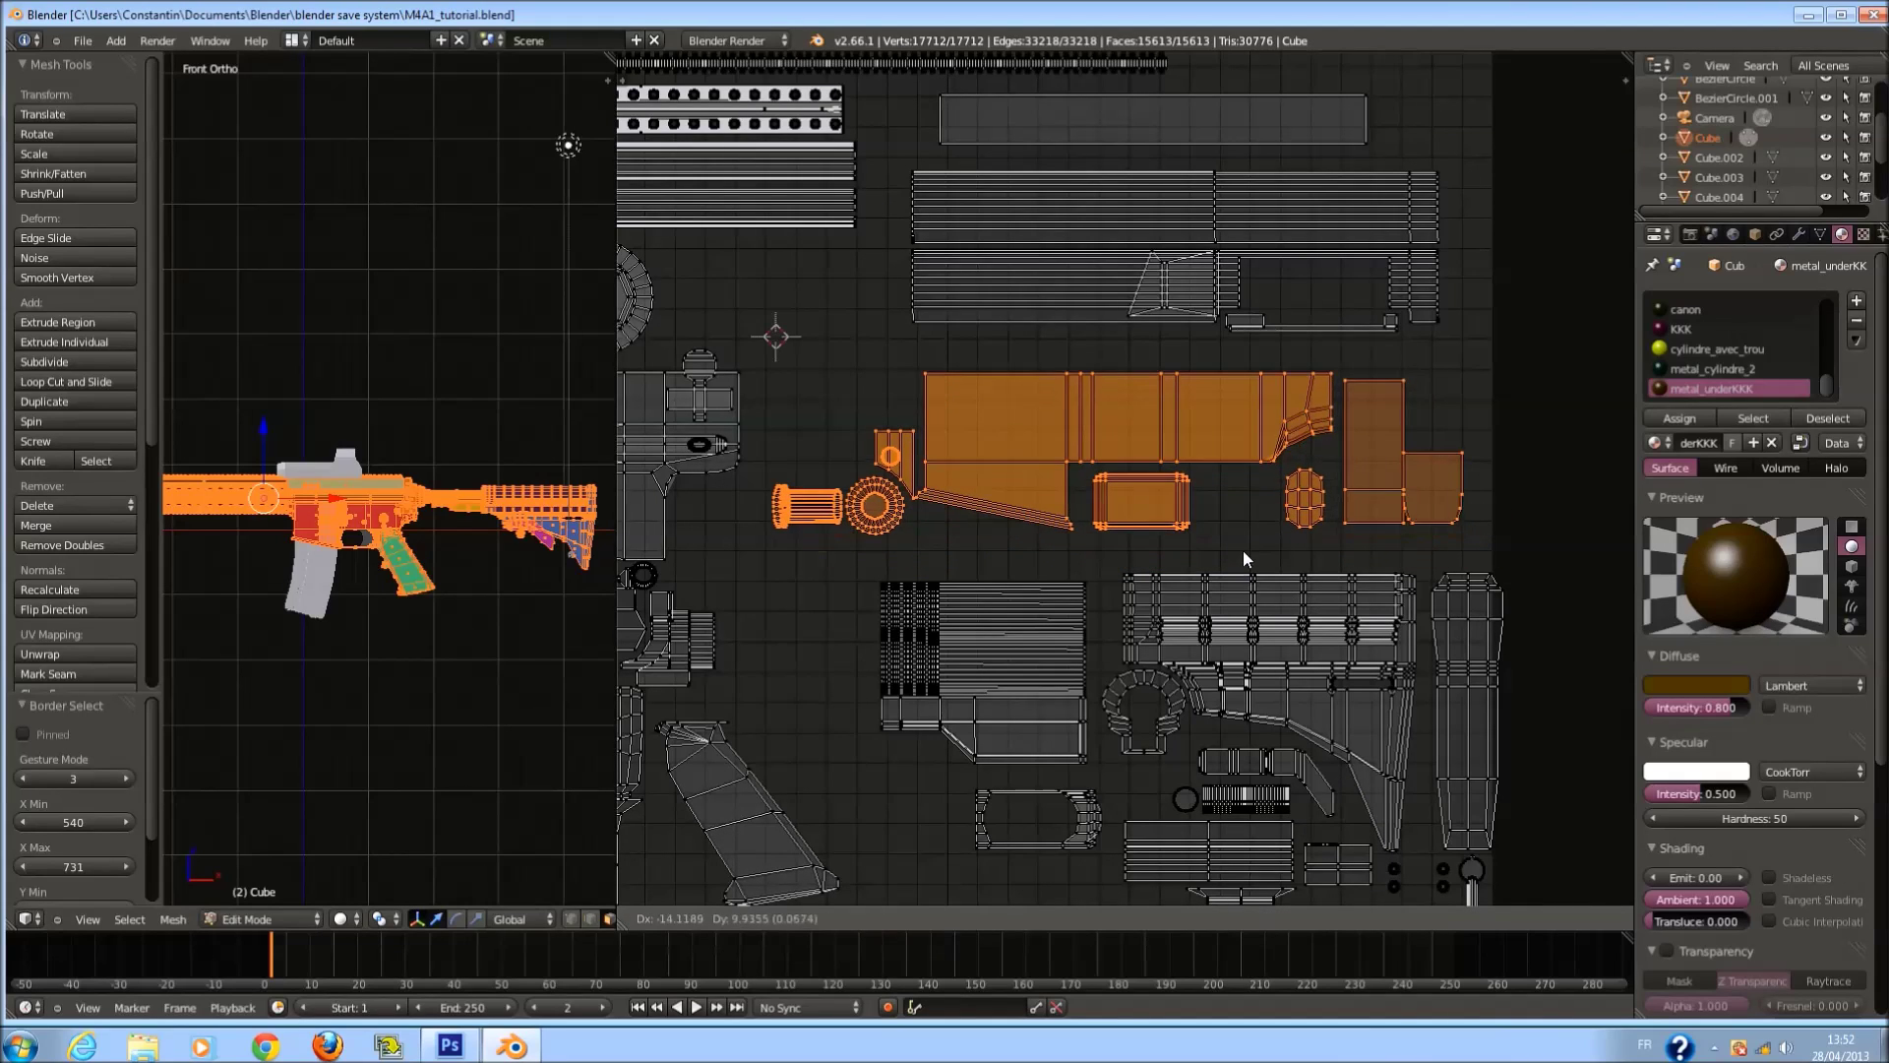
left_click(1244, 546)
key("s")
left_click(1267, 551)
key("g")
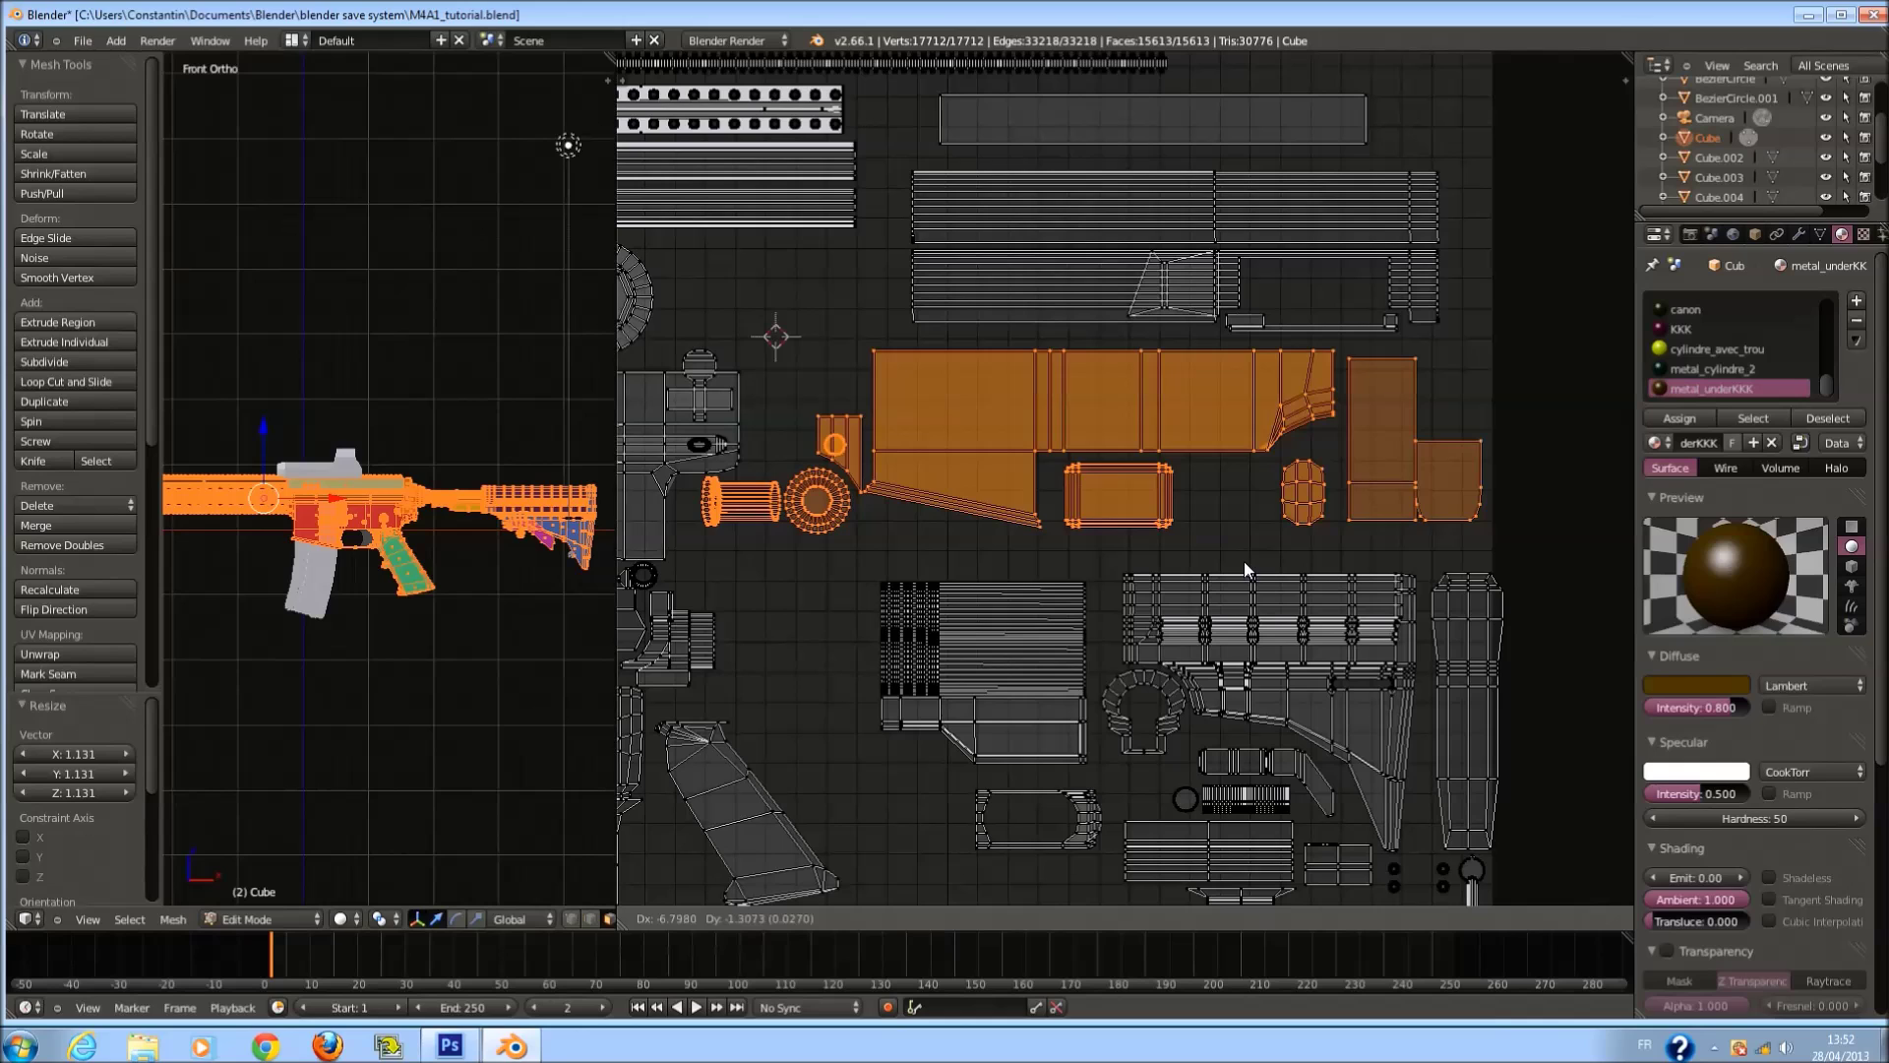
left_click(1254, 561)
scroll(1254, 560, "down", 2)
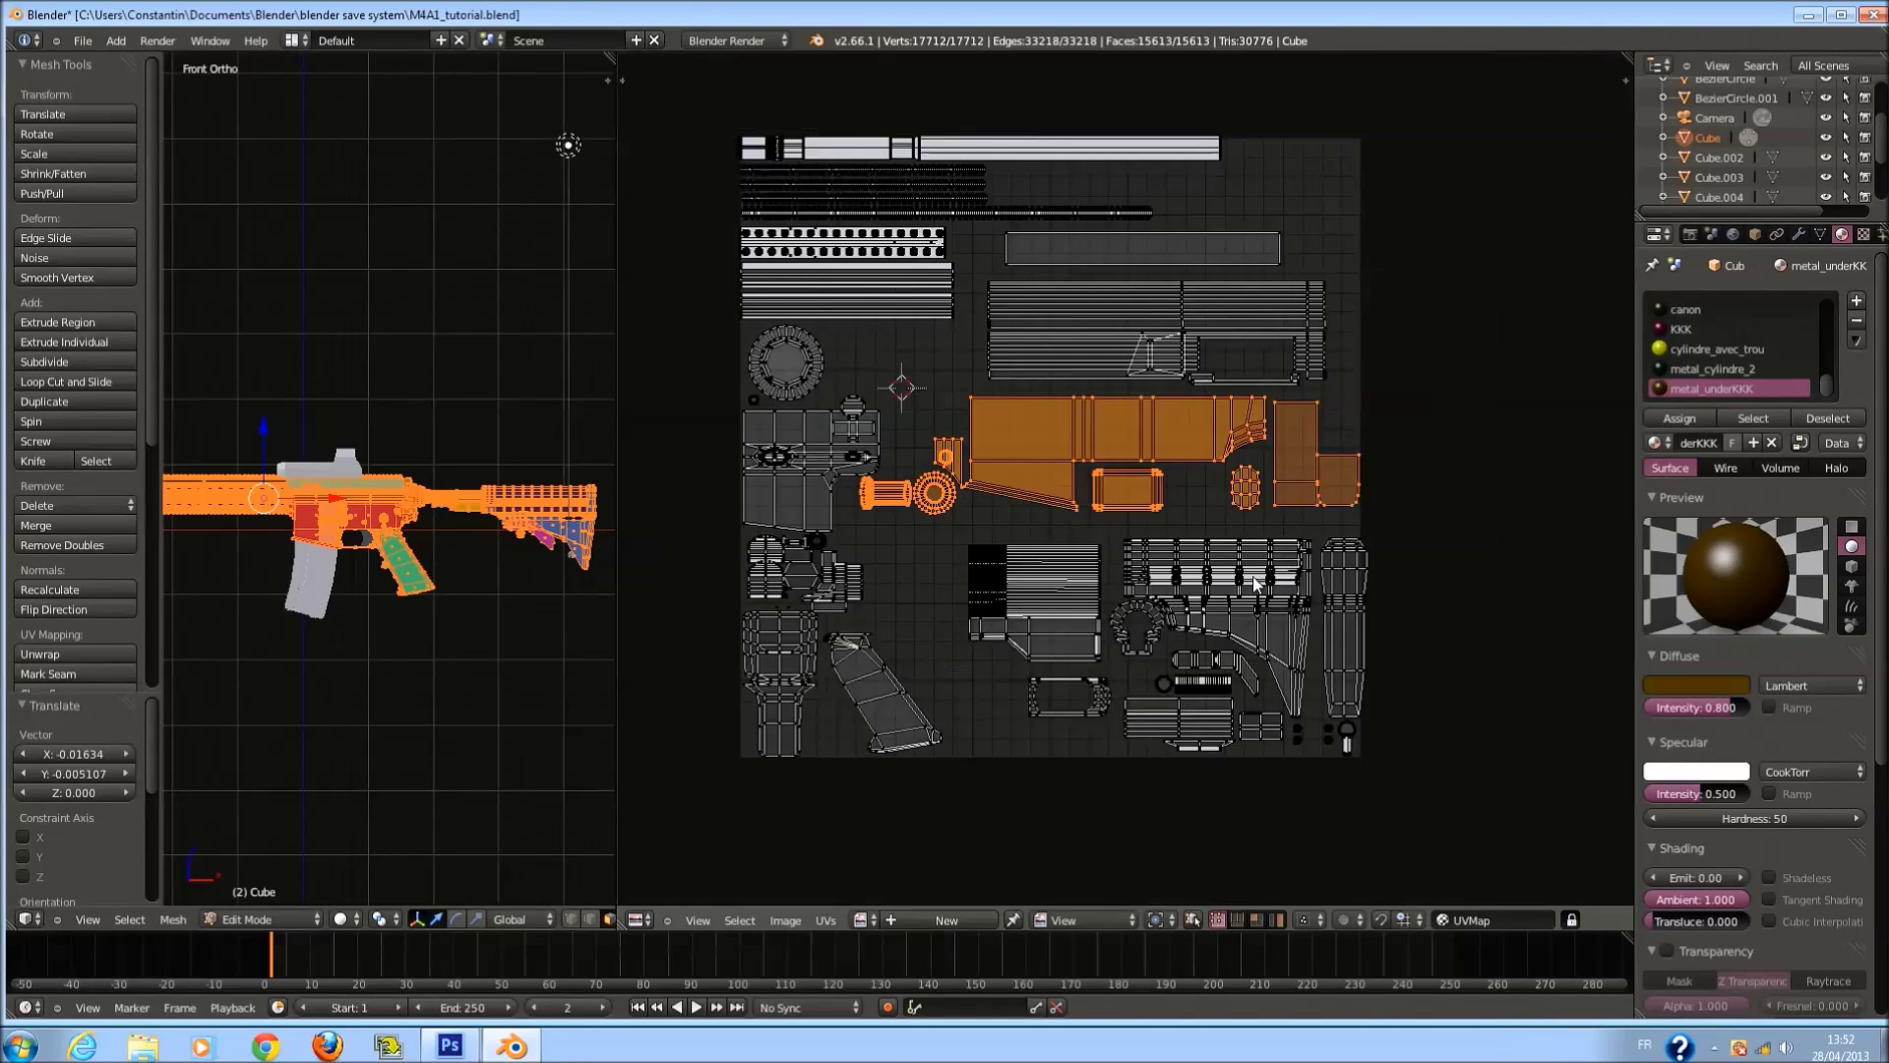
Box-select the islands in the lower-right part of the UV layout and scale them up by about 1.12.
key("a")
scroll(1229, 571, "up", 2)
scroll(1213, 531, "down", 1)
key("ctrl+s")
key("b")
left_click_drag(905, 502, 1489, 773)
key("b")
left_click_drag(1326, 699, 1421, 801)
key("s")
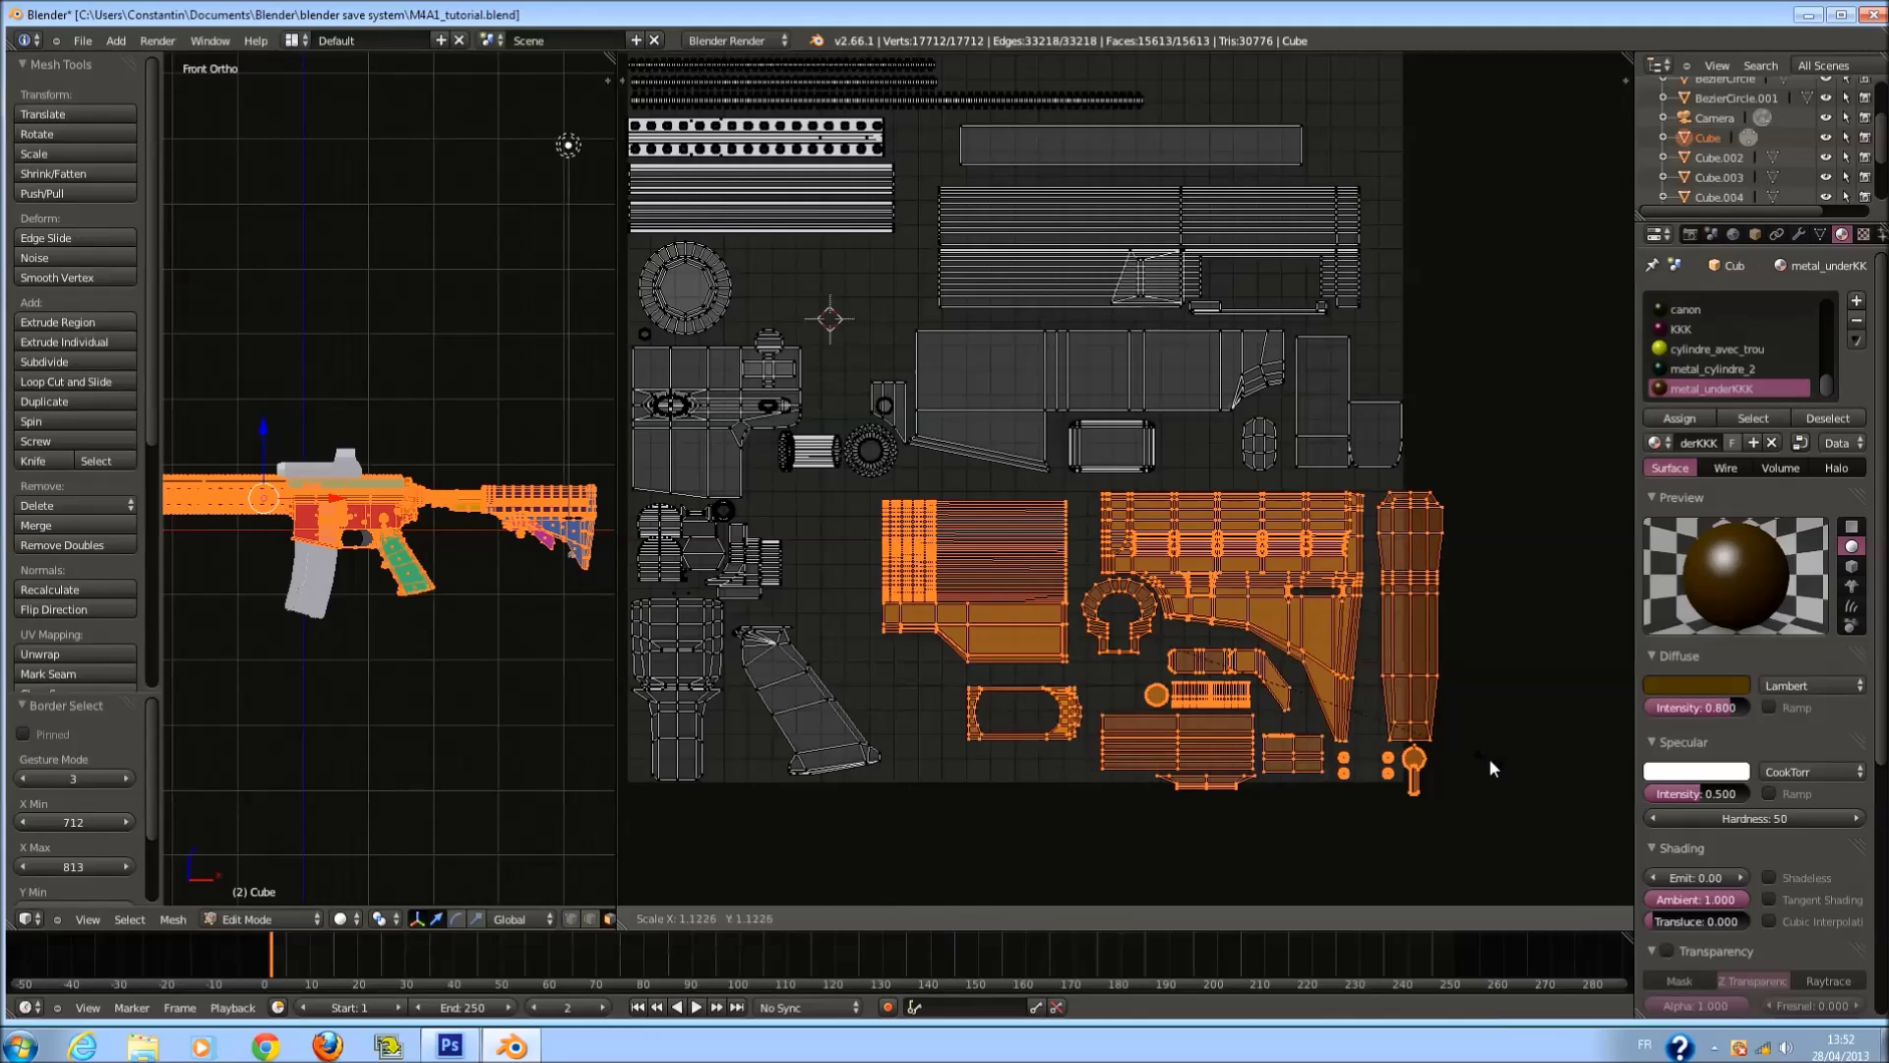
left_click(1490, 757)
Scale the selected UV islands down by 0.974 and shift them along Y to fit inside the UV bounds.
key("g")
key("s")
left_click(1431, 759)
key("g")
key("y")
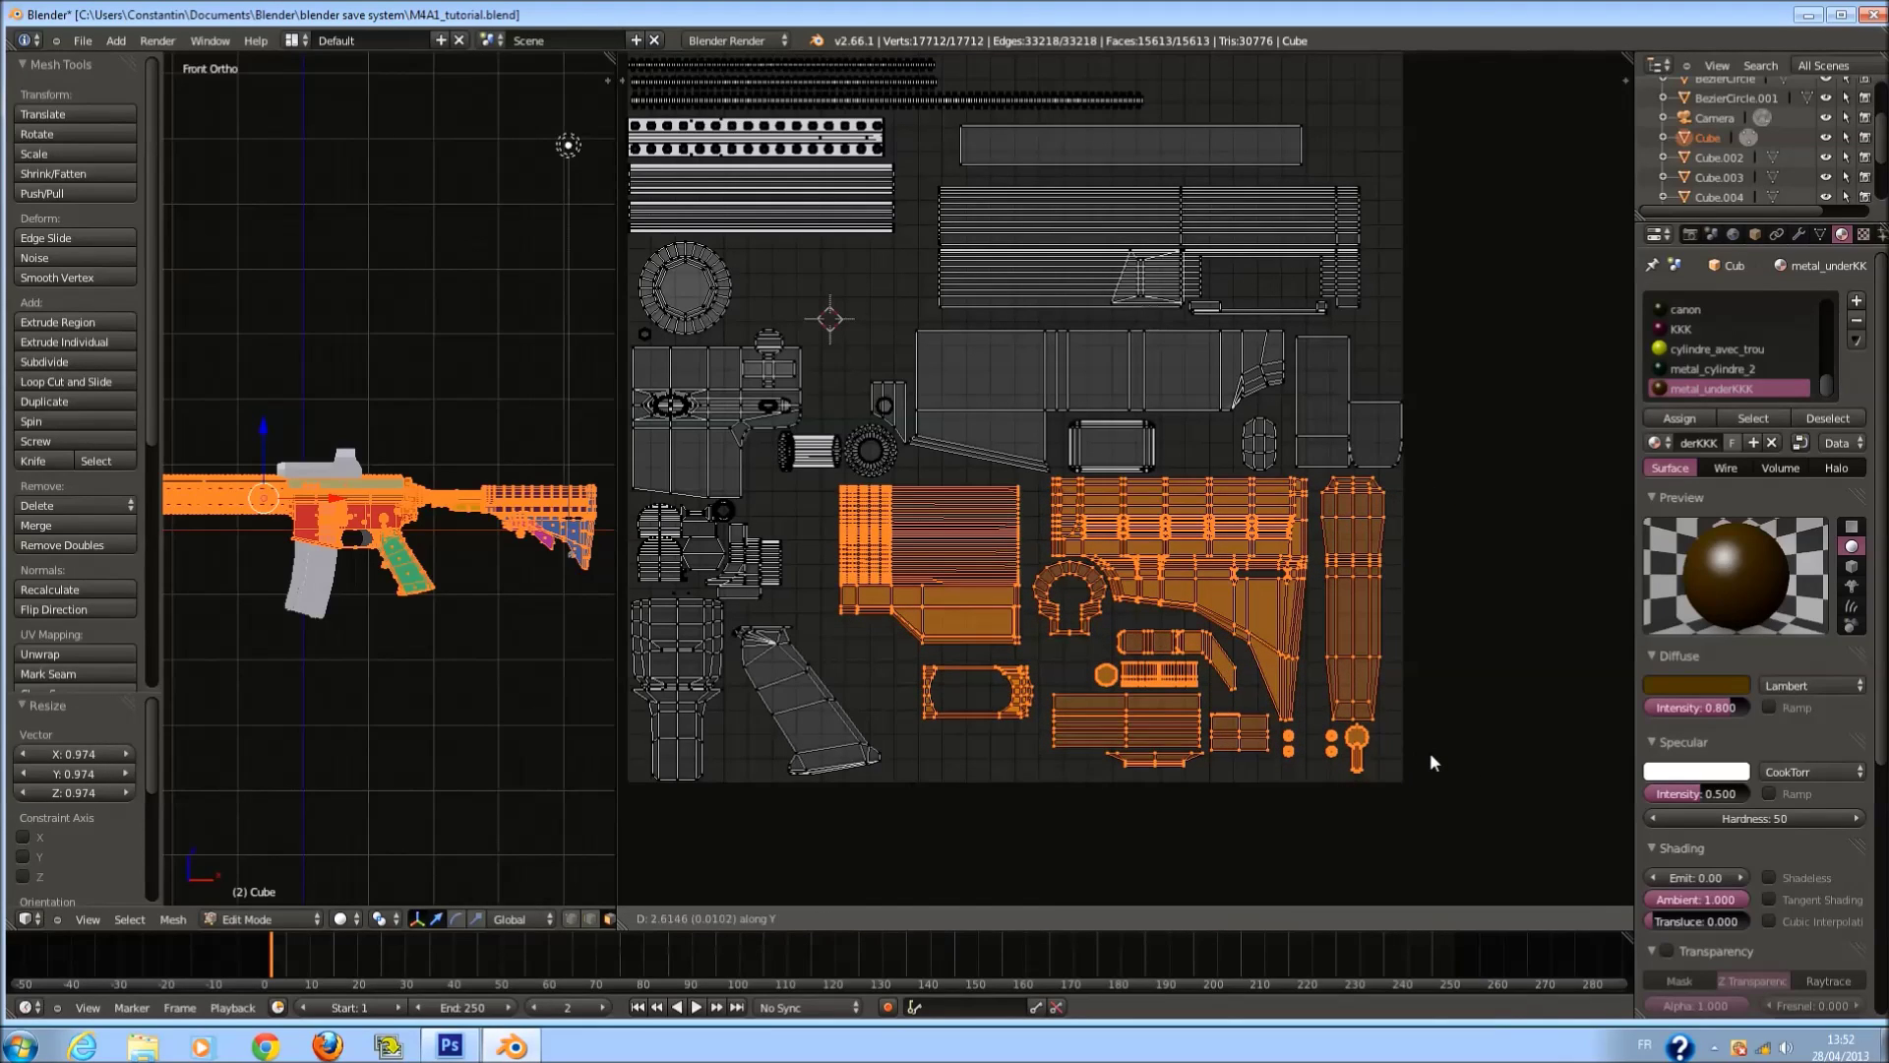
left_click(1430, 755)
Stretch the selected UV islands by 1.055 along X and save the file.
key("s")
key("x")
left_click(1446, 762)
key("ctrl+s")
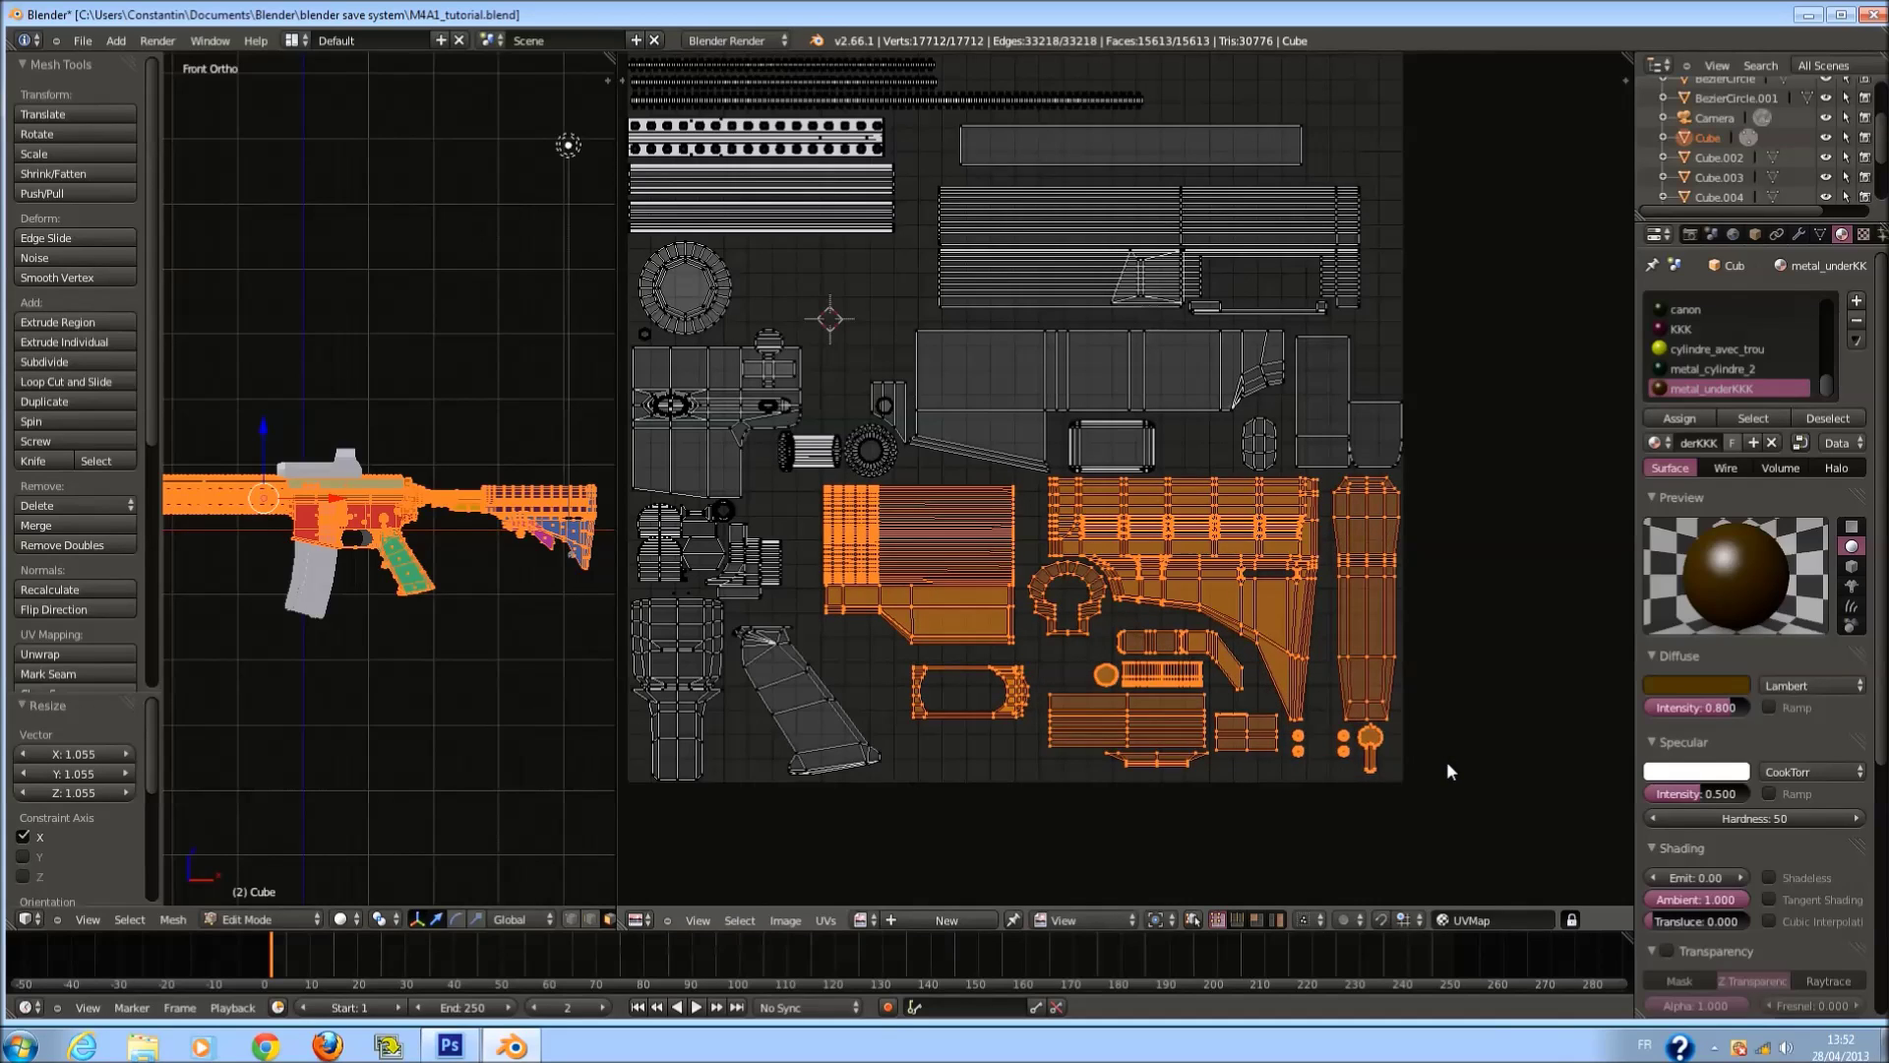
left_click(1446, 762)
Deselect all UV islands and save the file over the existing version.
scroll(1283, 528, "down", 3)
key("a")
scroll(1266, 584, "up", 3)
key("a")
key("a")
key("ctrl+s")
key("Return")
key("ctrl+s")
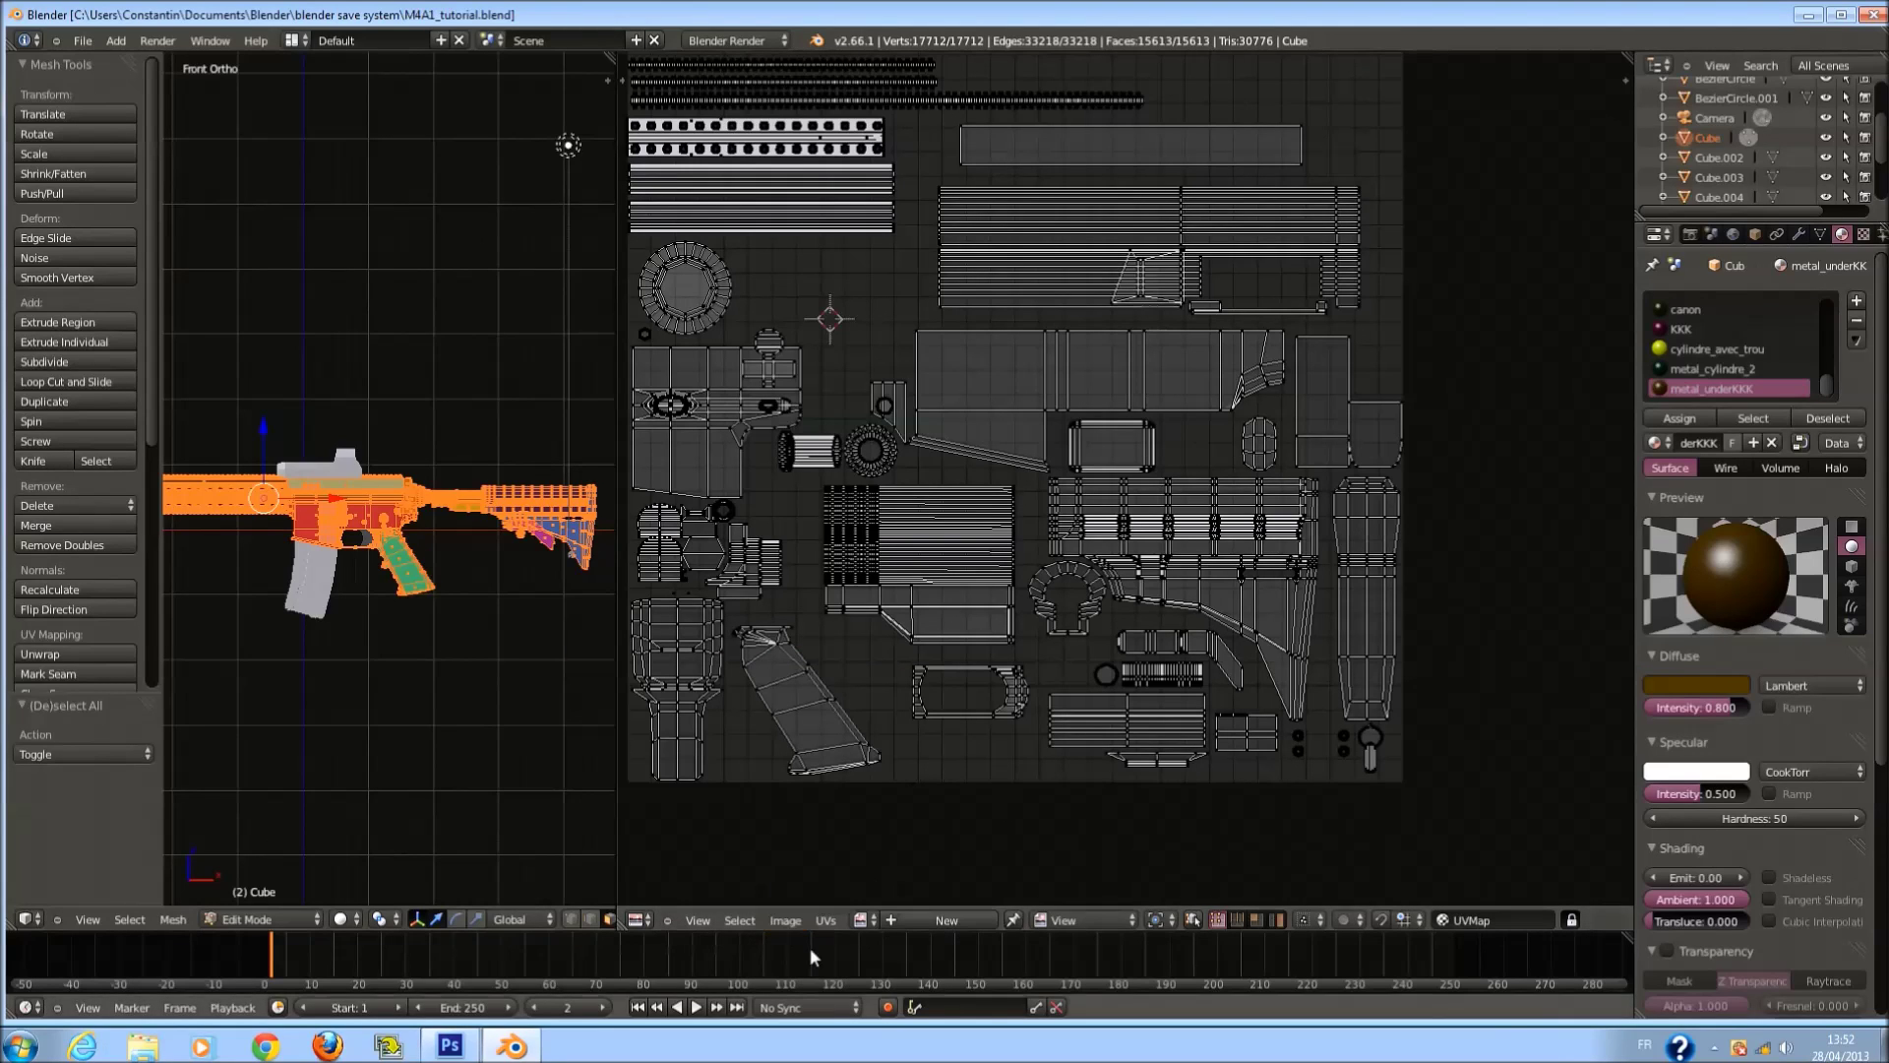
Try to run Pack Islands on the UV layout, then select all the islands.
left_click(820, 925)
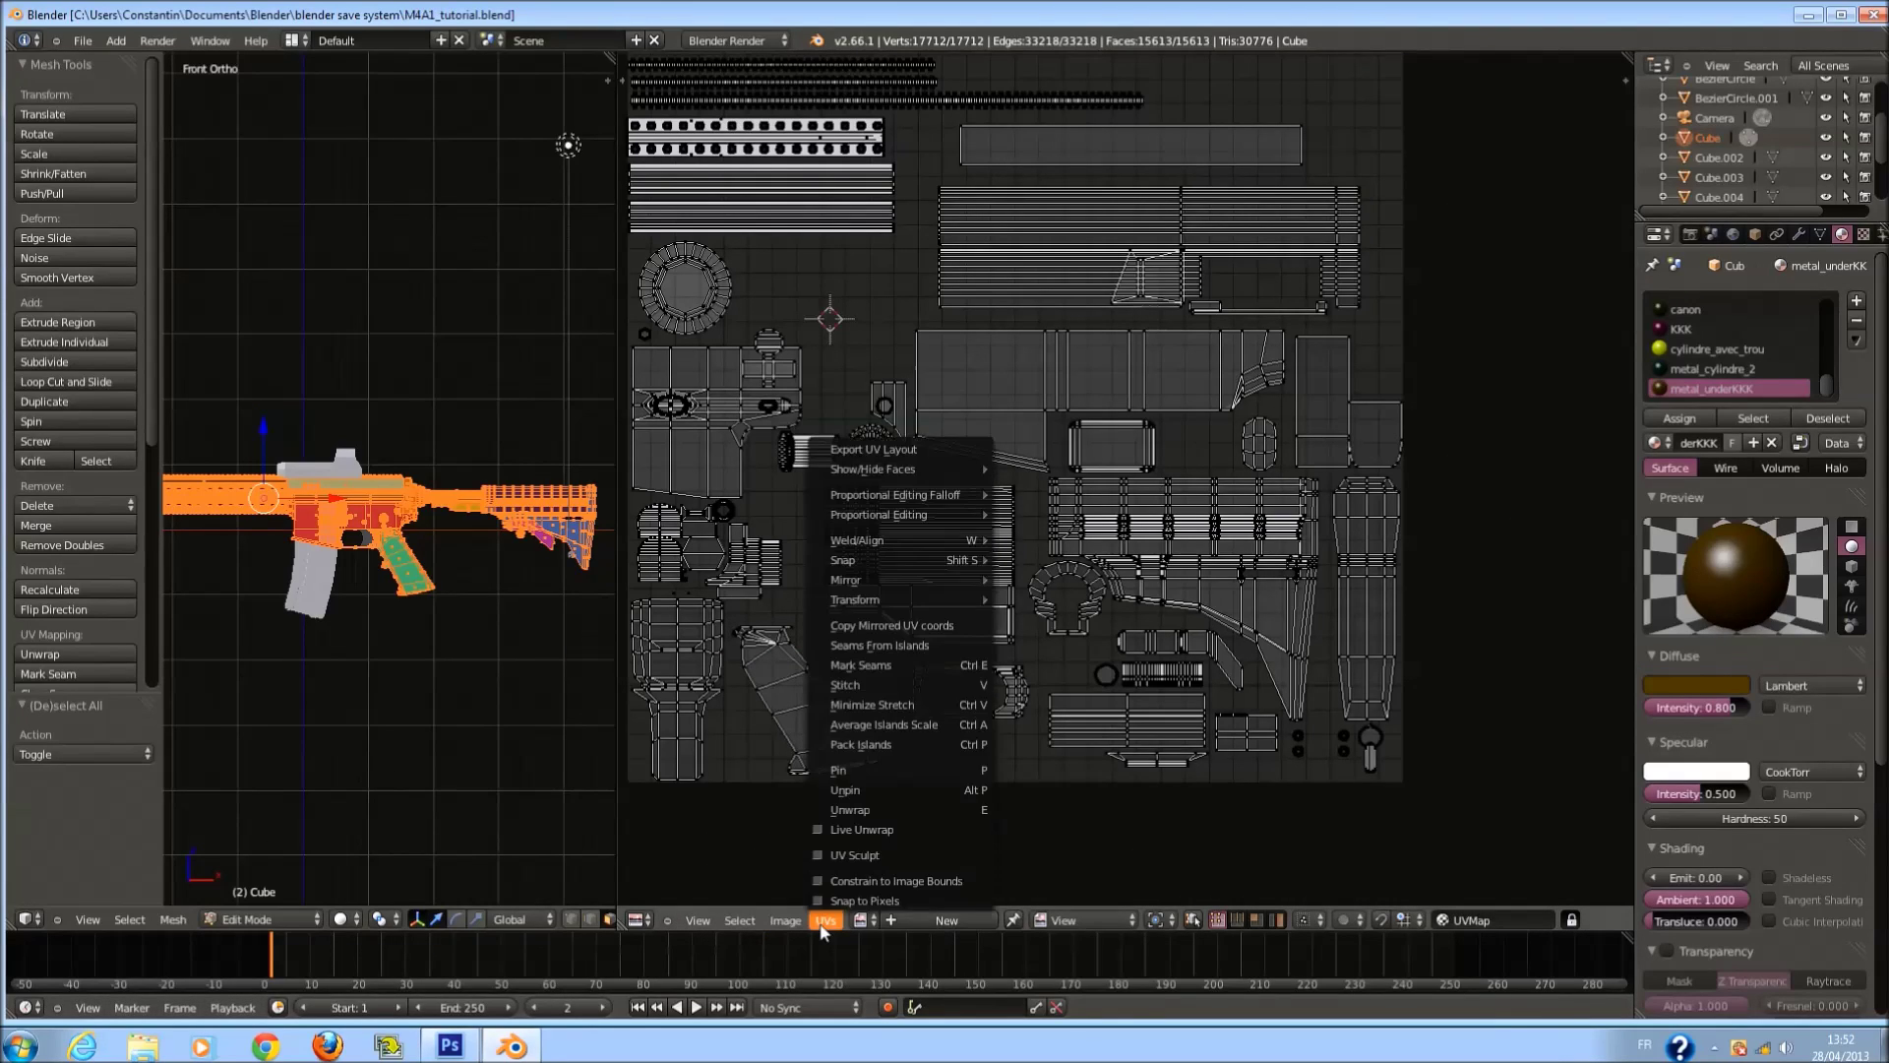
left_click(894, 745)
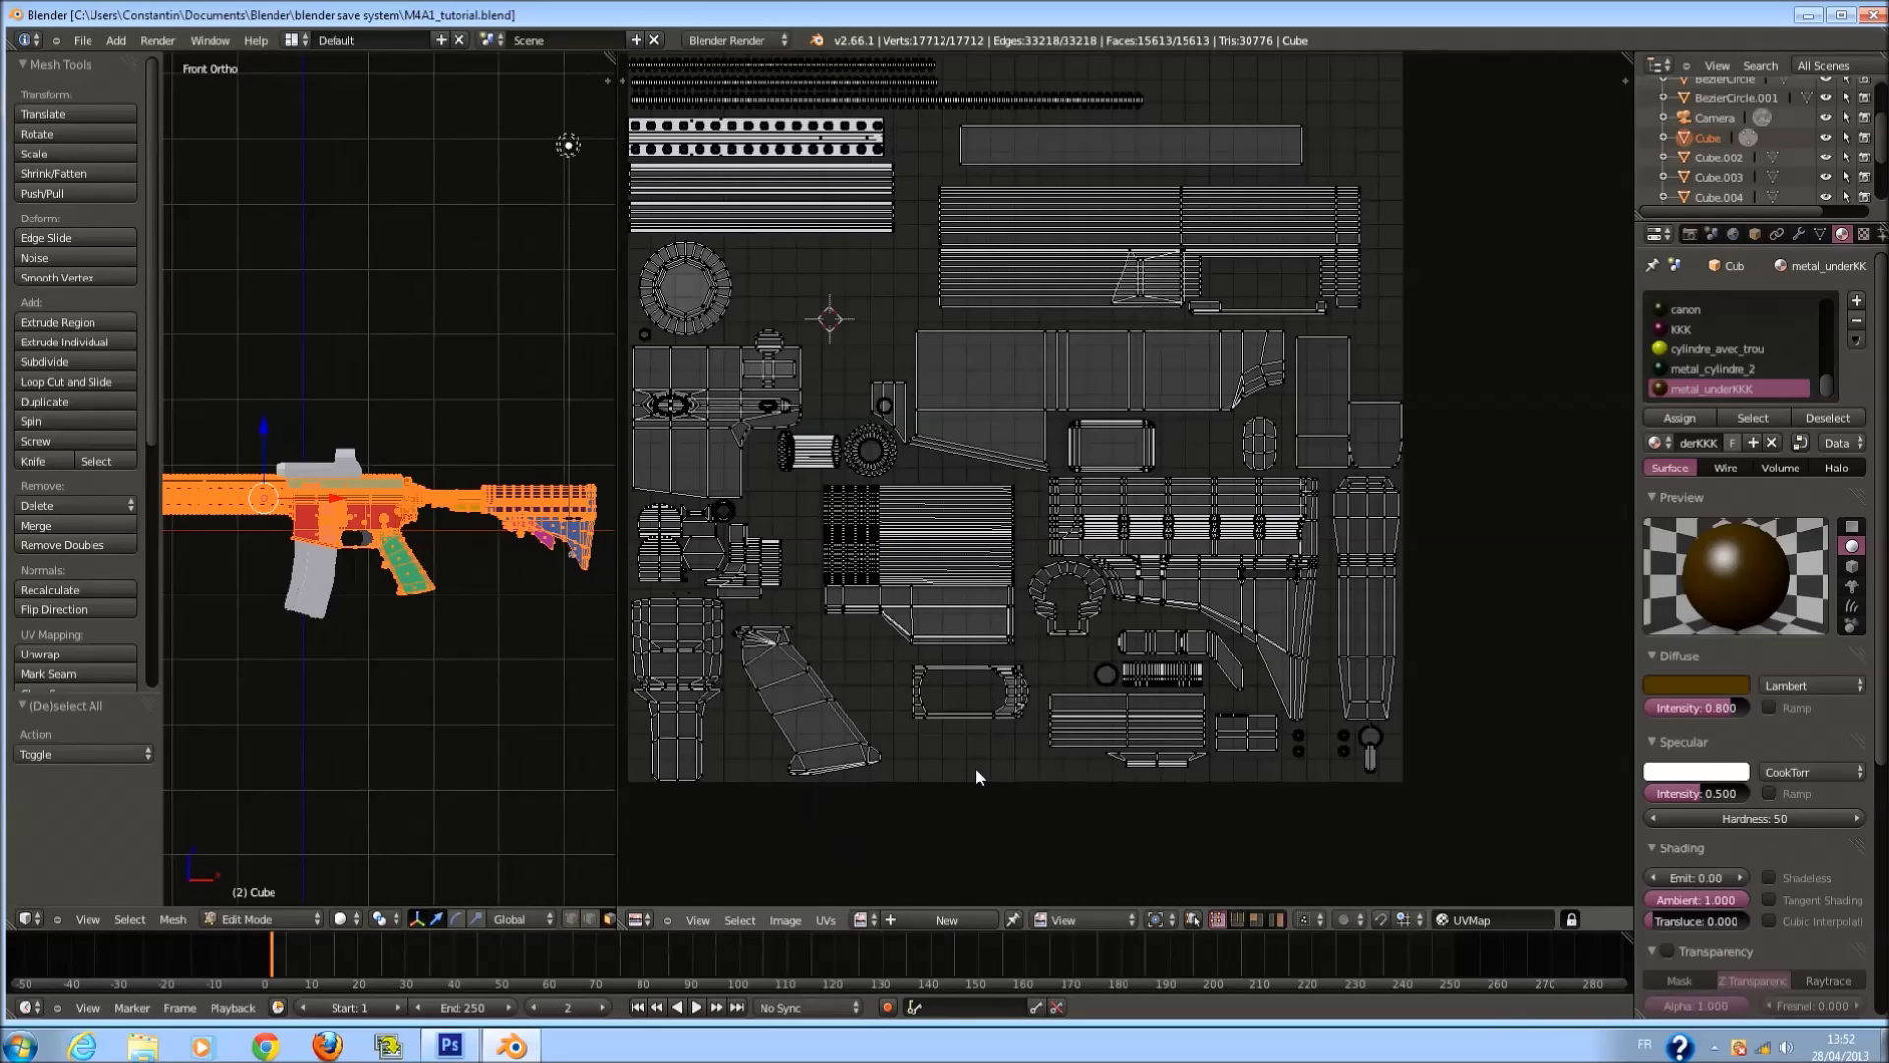
scroll(1036, 724, "down", 4)
scroll(1036, 724, "up", 4)
key("a")
key("ctrl+s")
left_click(1028, 726)
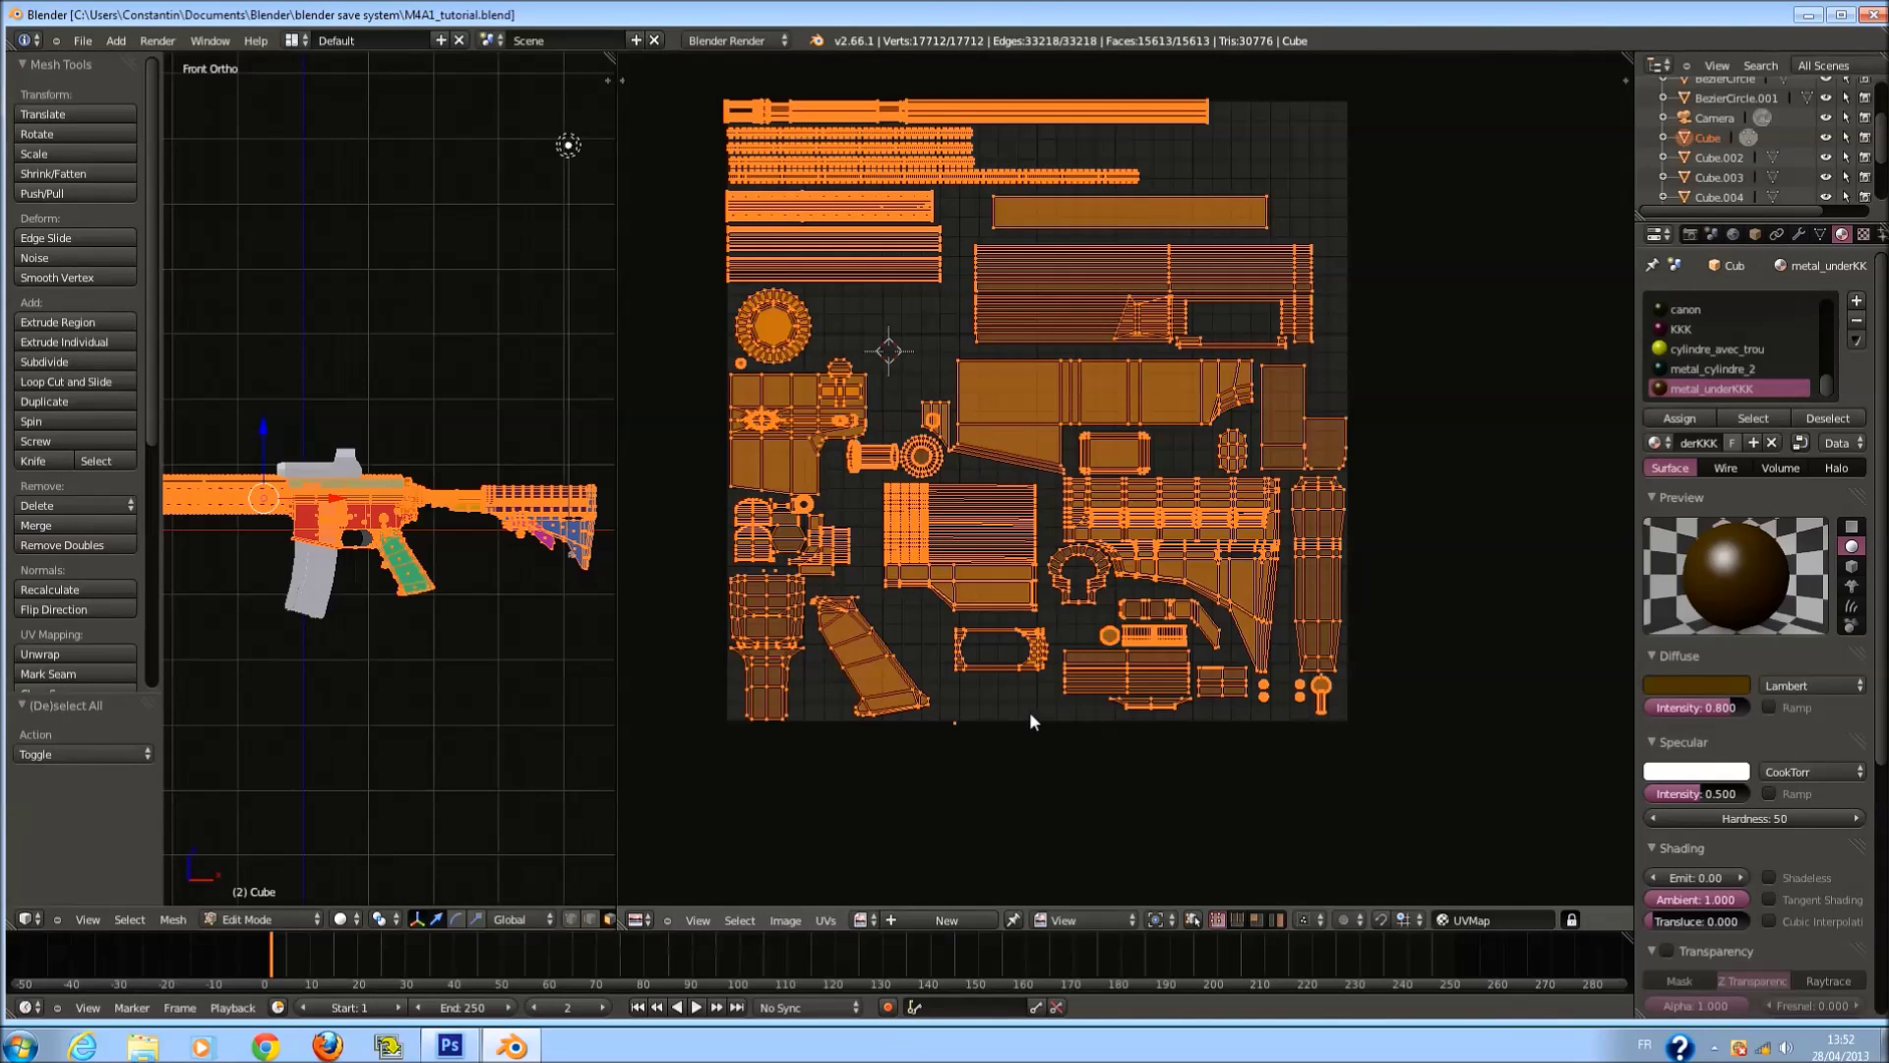
key("a")
scroll(992, 369, "down", 1)
middle_click_drag(992, 368, 988, 445)
scroll(756, 374, "up", 2)
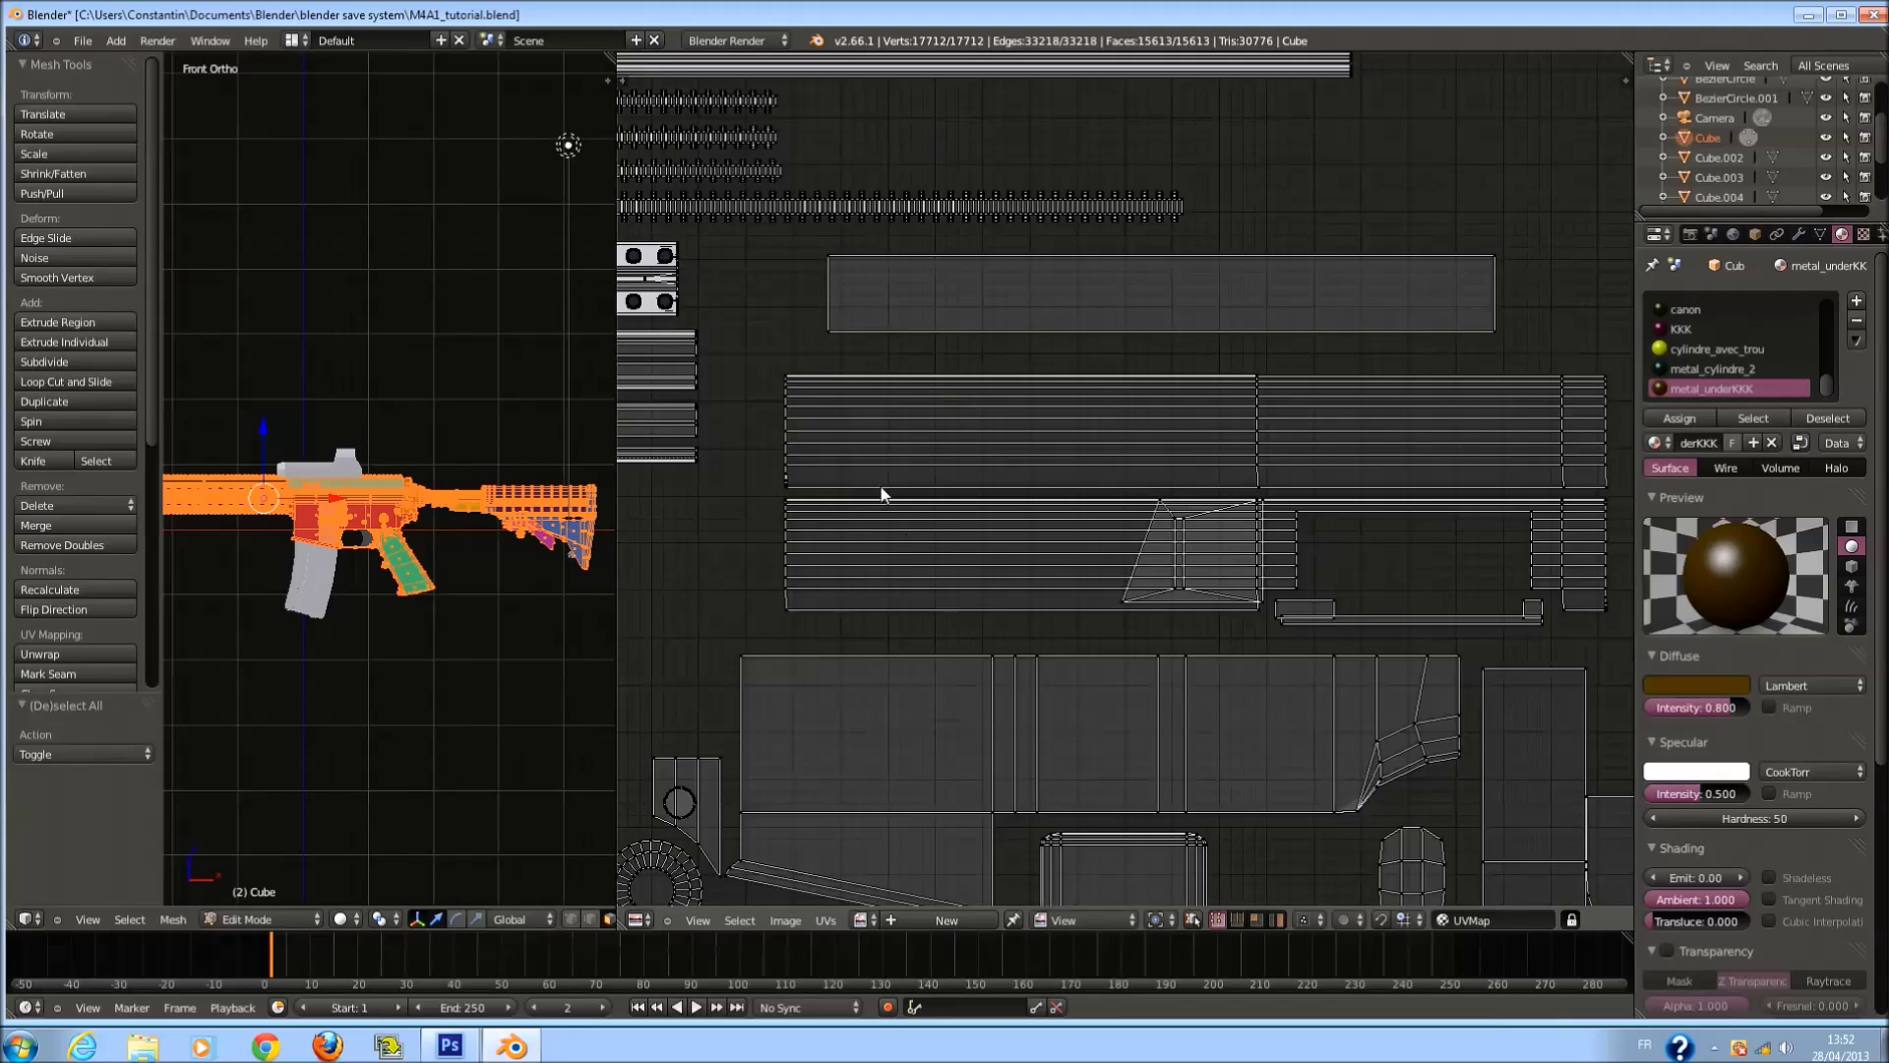
scroll(663, 260, "down", 2)
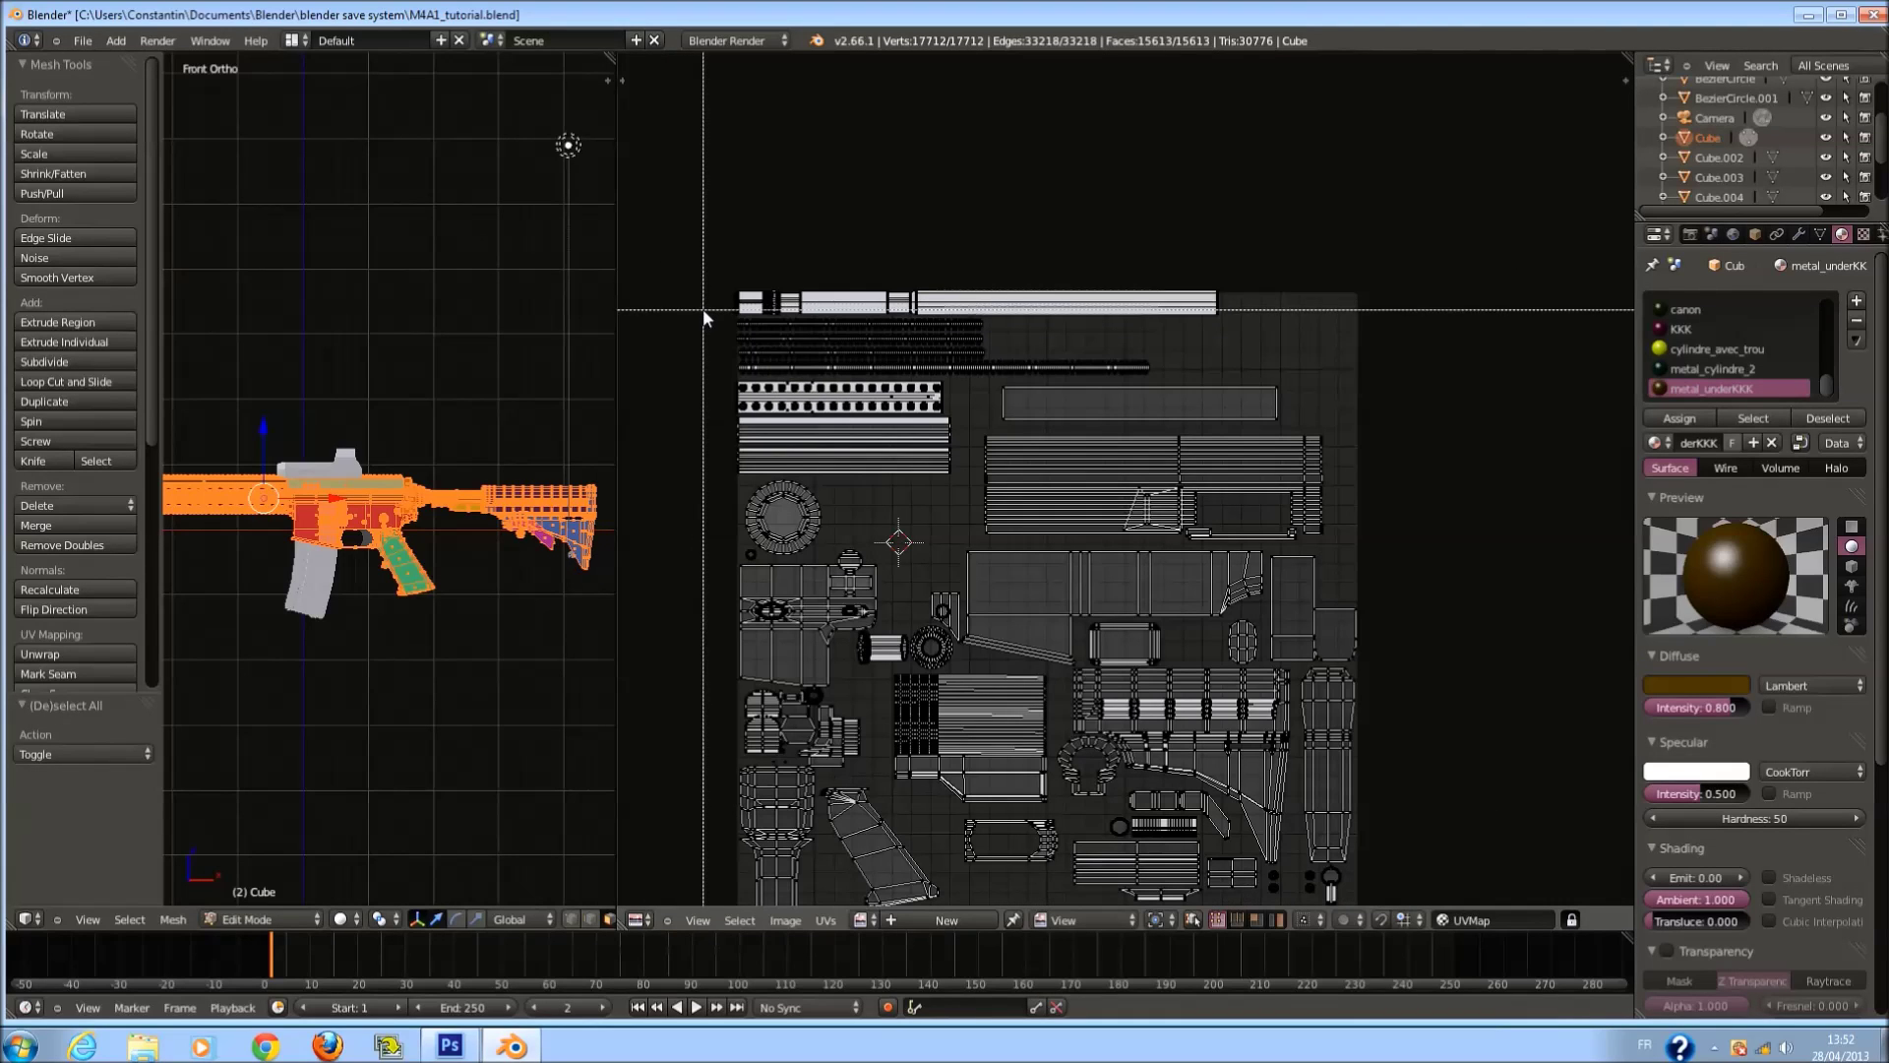
left_click_drag(710, 321, 1030, 360)
scroll(1030, 360, "up", 4)
middle_click_drag(1082, 413, 1121, 551)
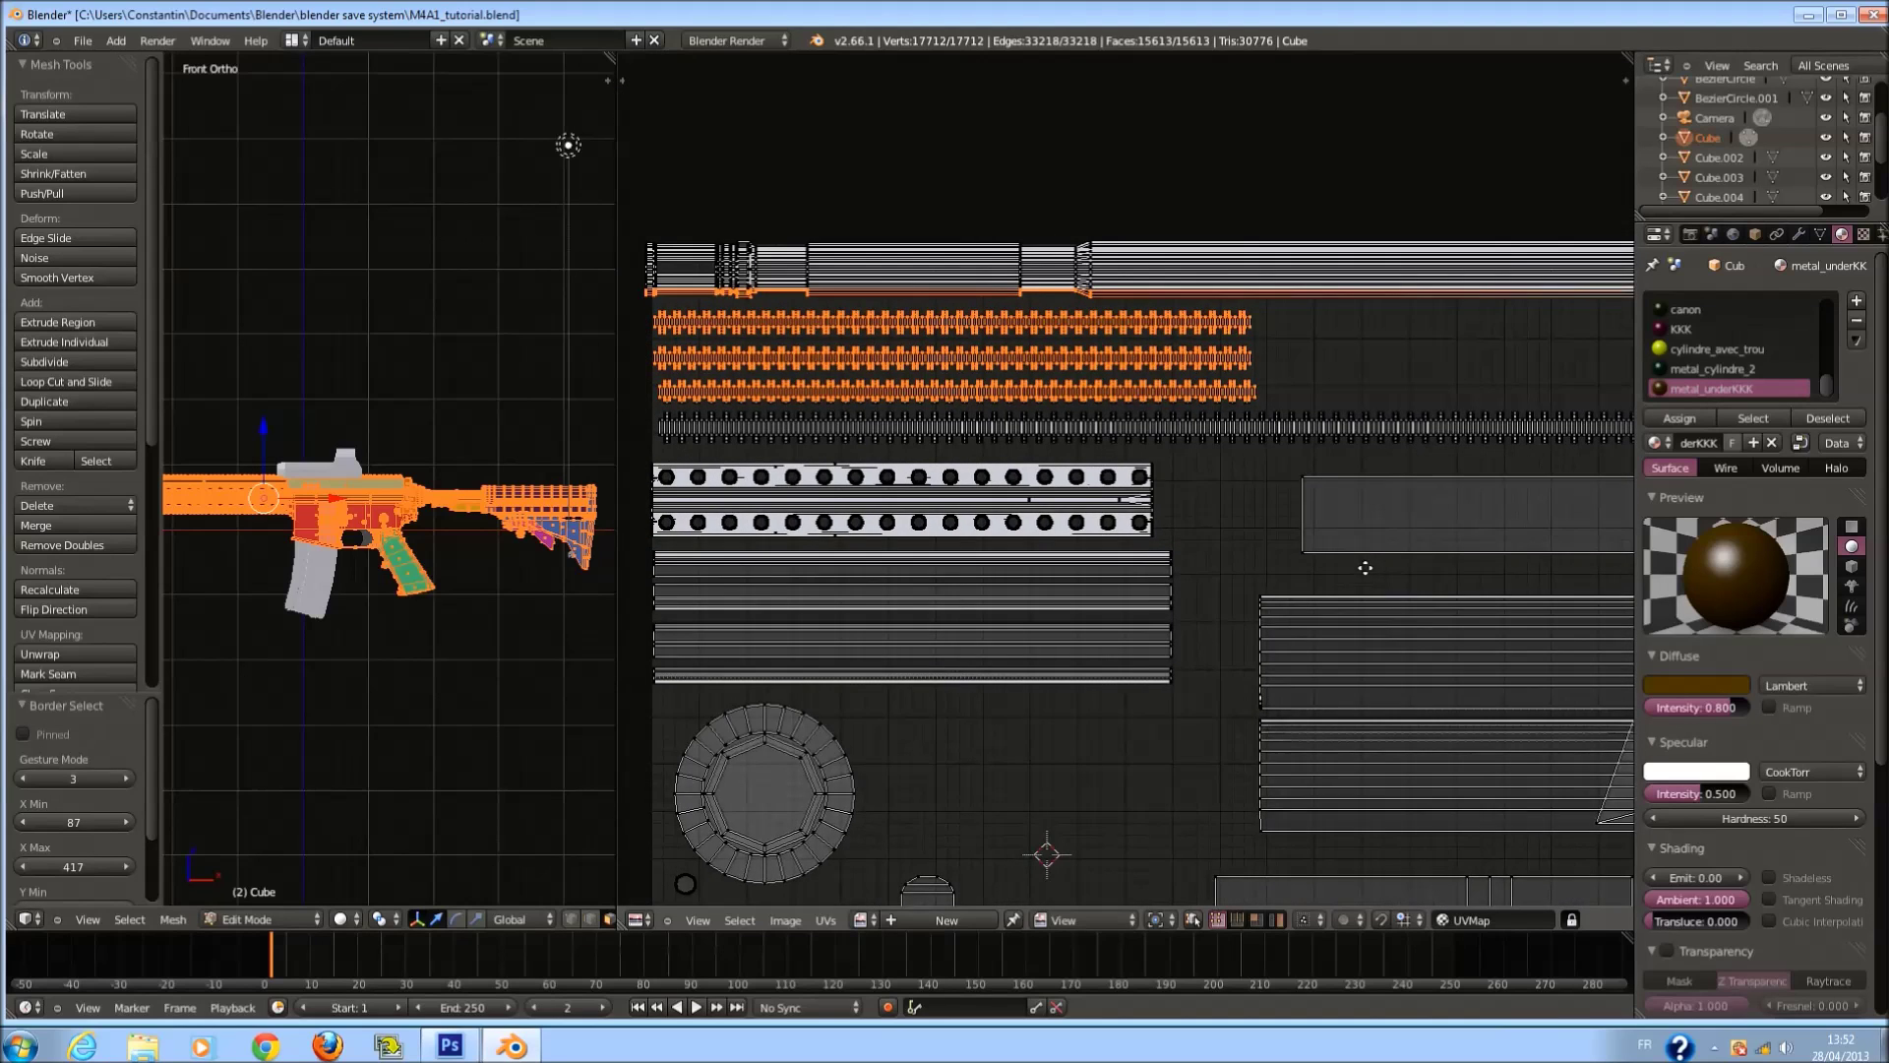
scroll(1143, 529, "down", 4)
key("s")
key("Escape")
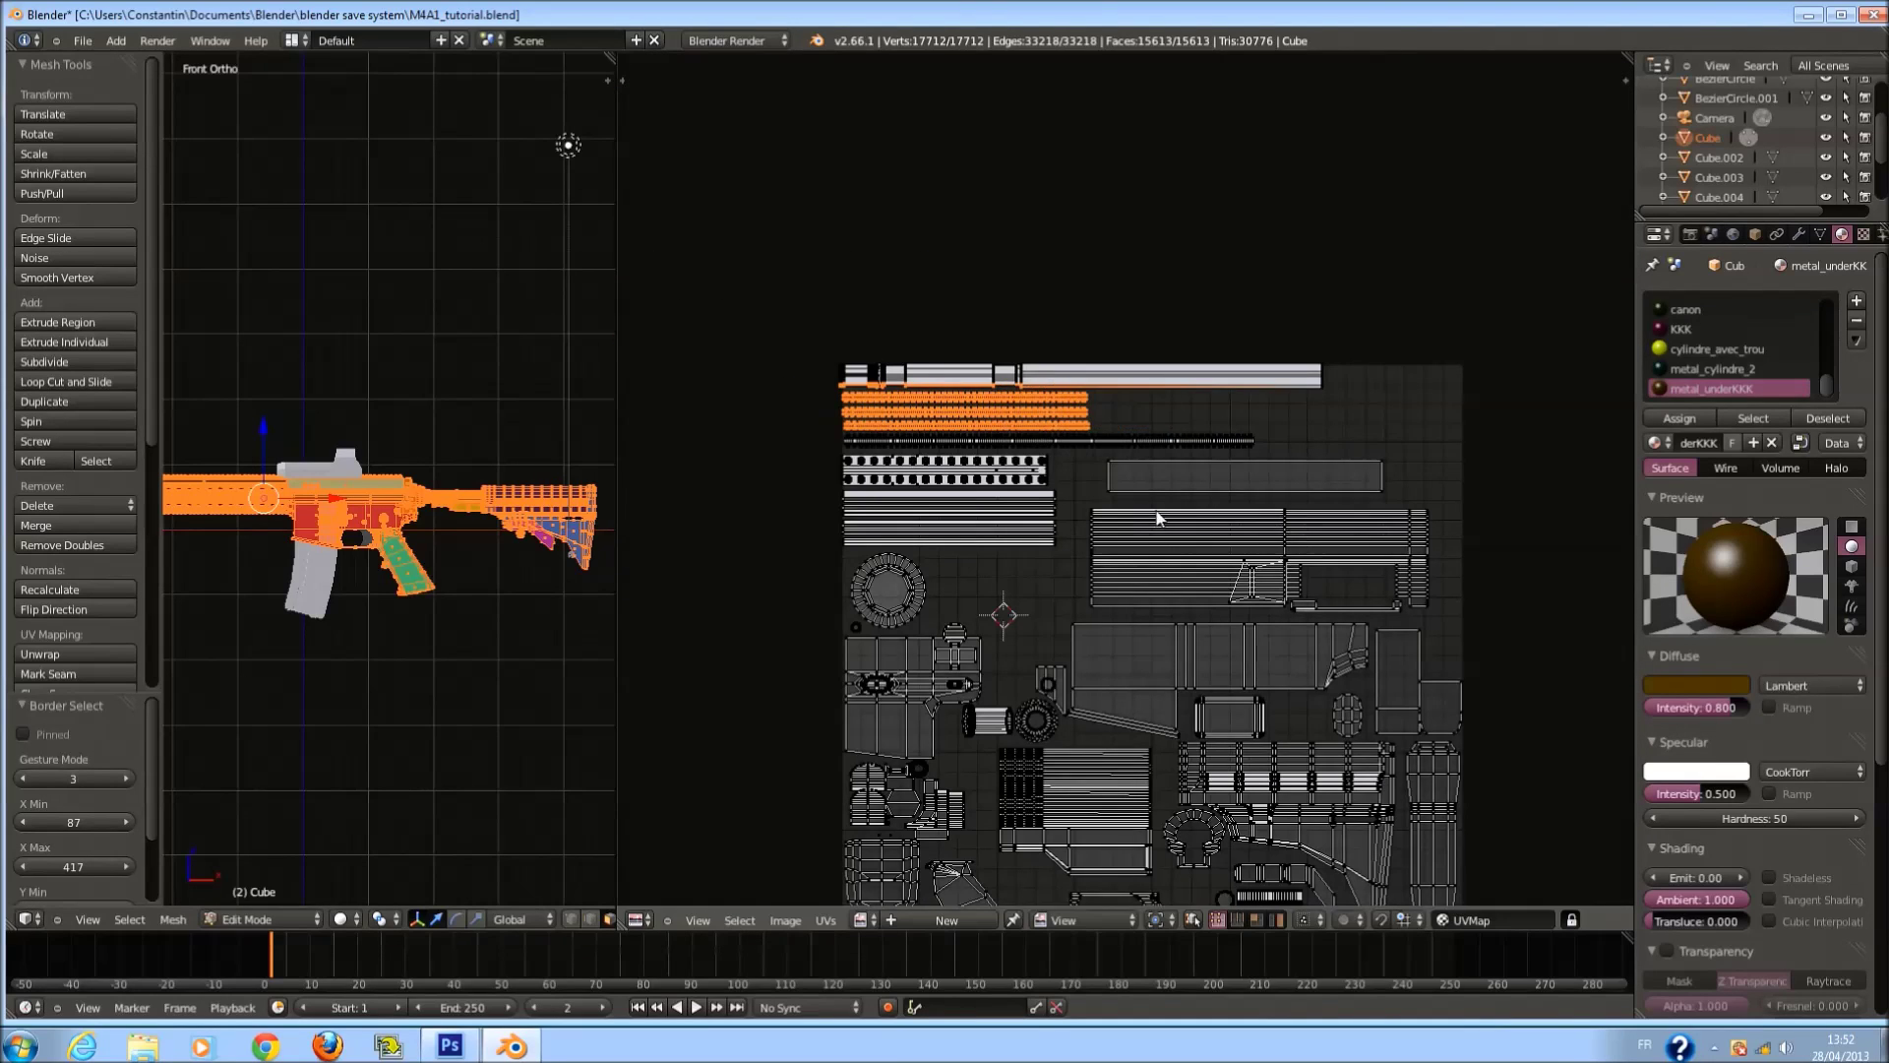
Select all UV islands, try packing them automatically with Pack Islands, and undo the packing.
key("a")
key("a")
key("a")
key("a")
scroll(1131, 590, "down", 1)
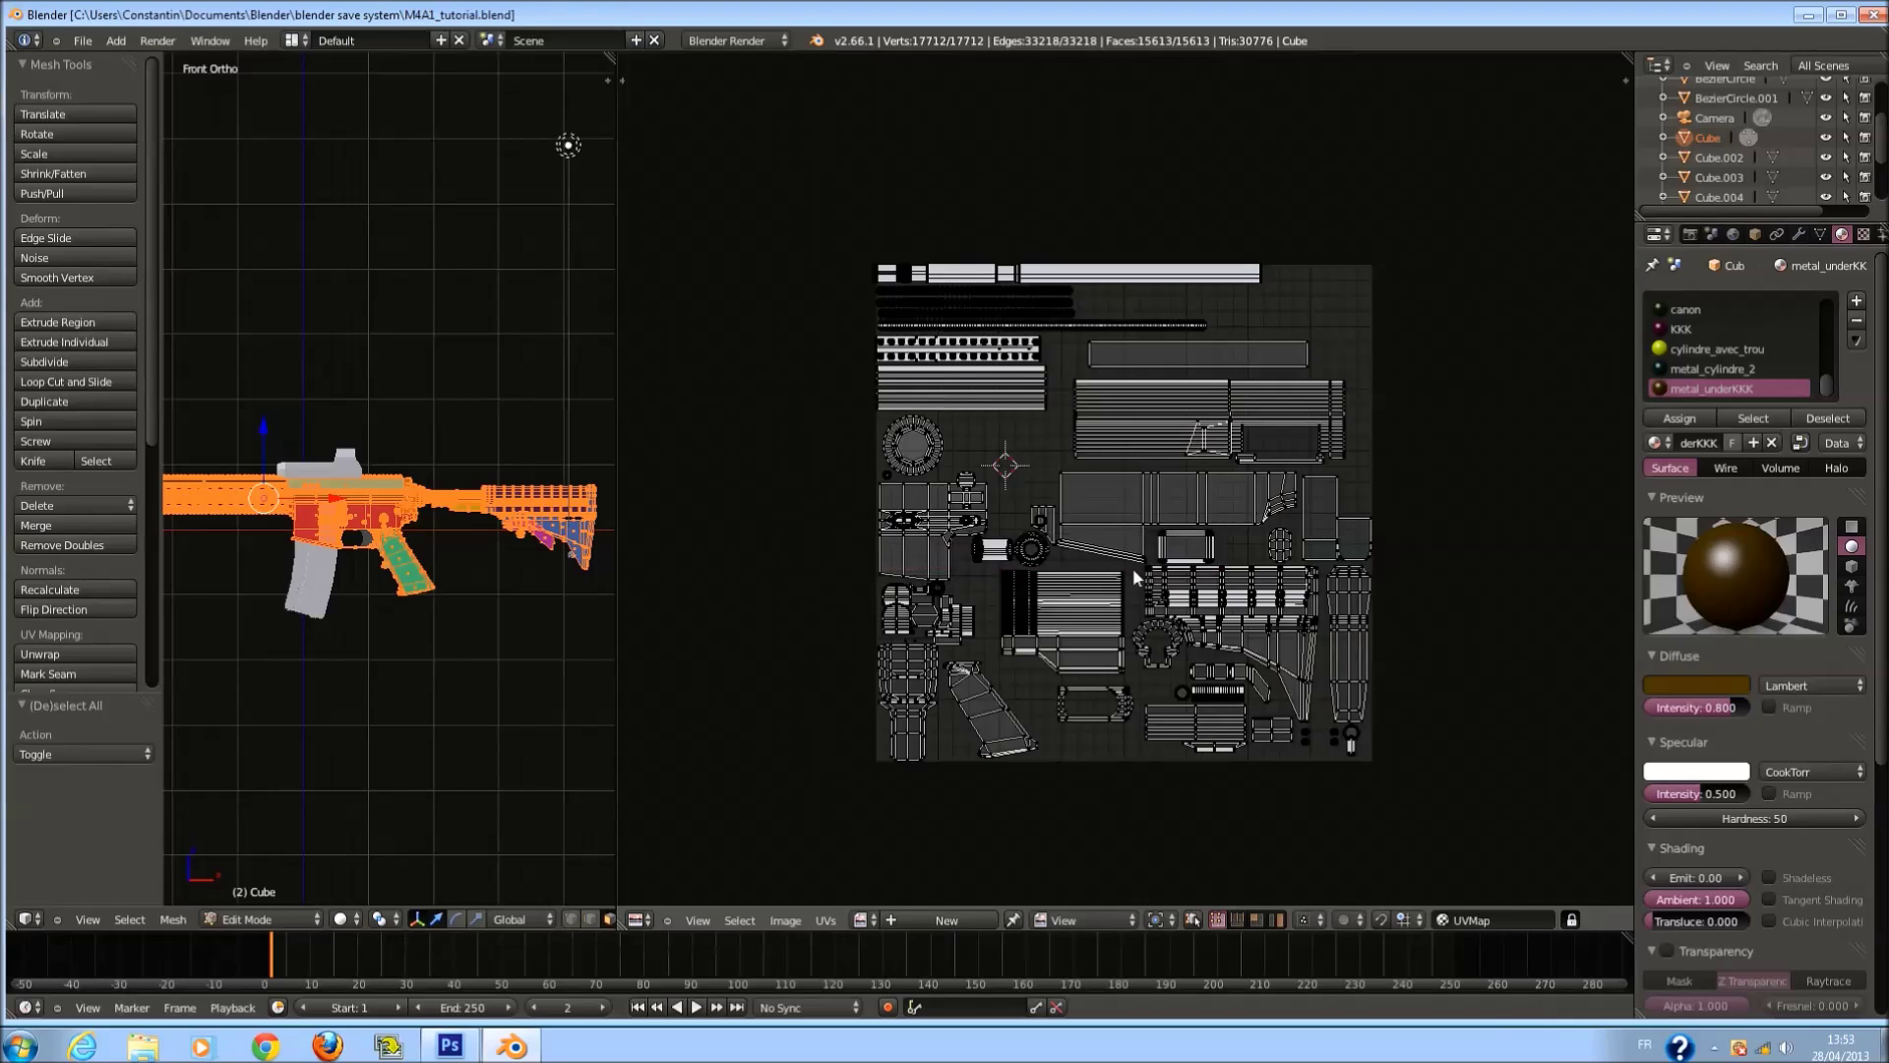
left_click(825, 919)
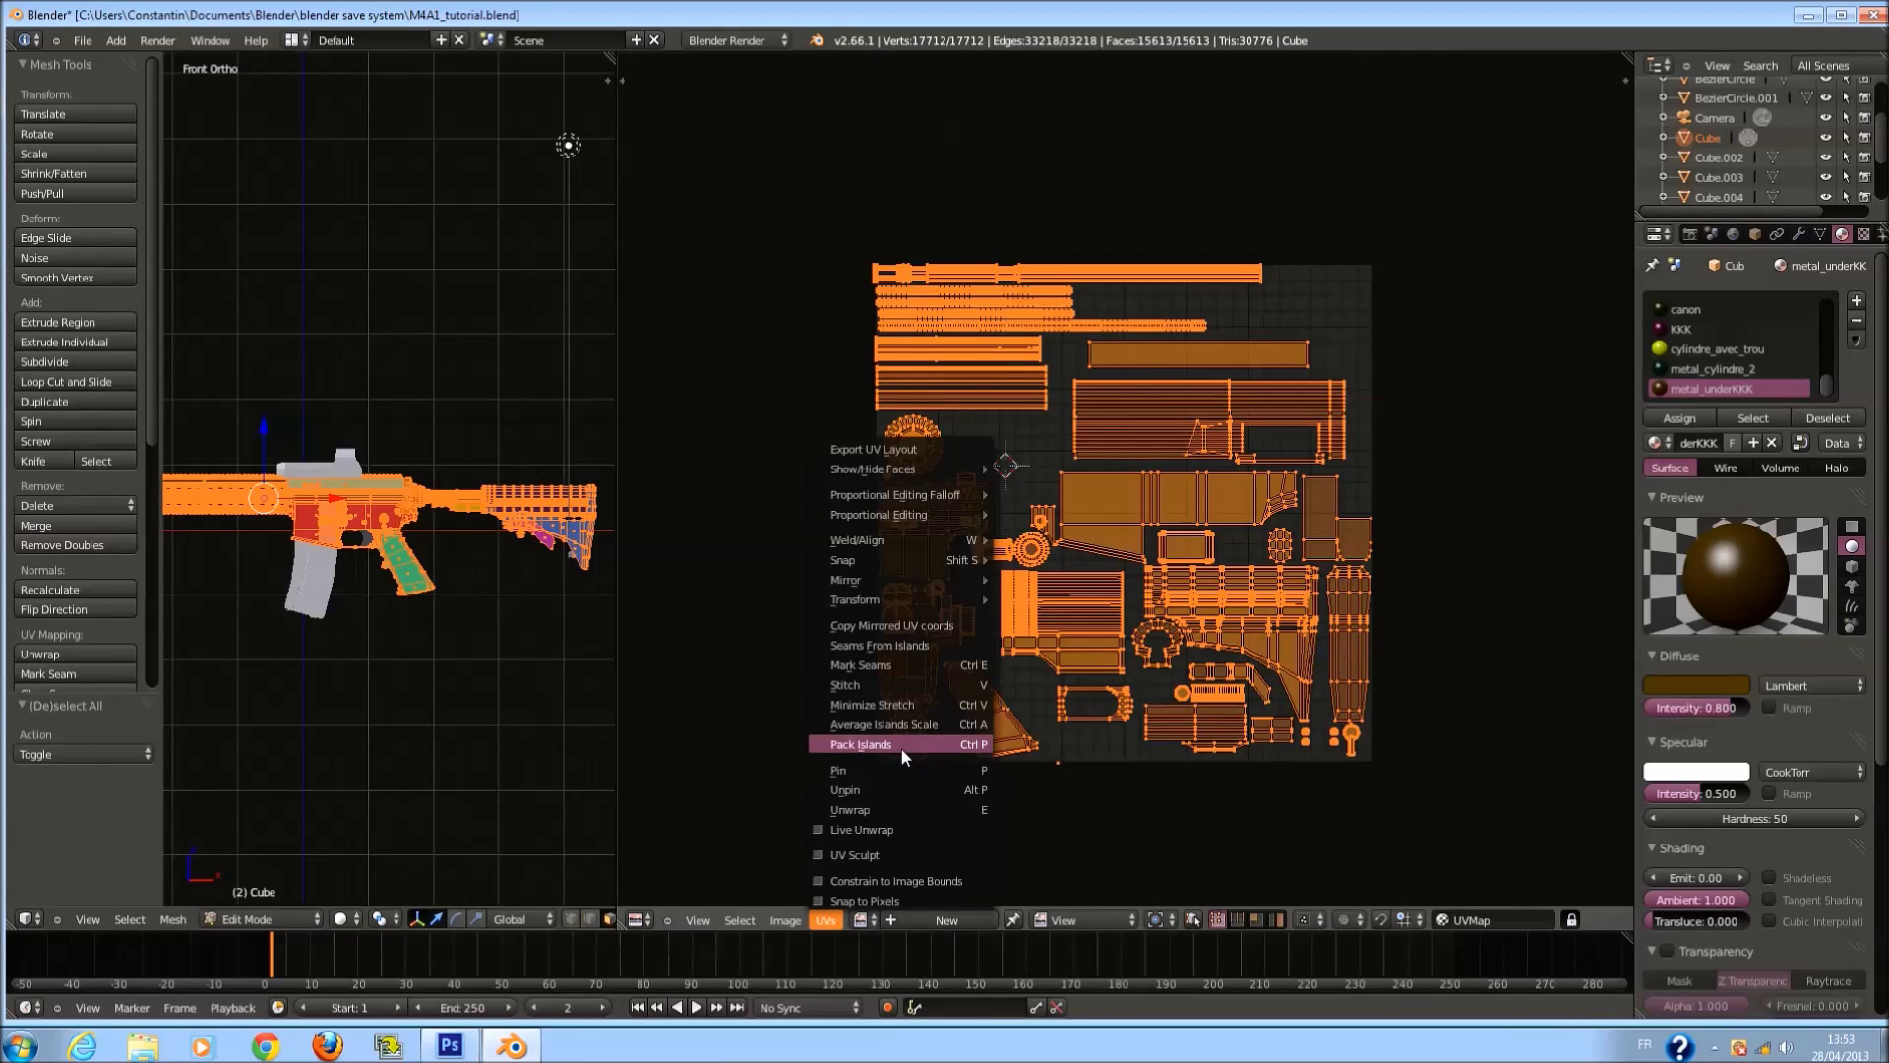
key("Return")
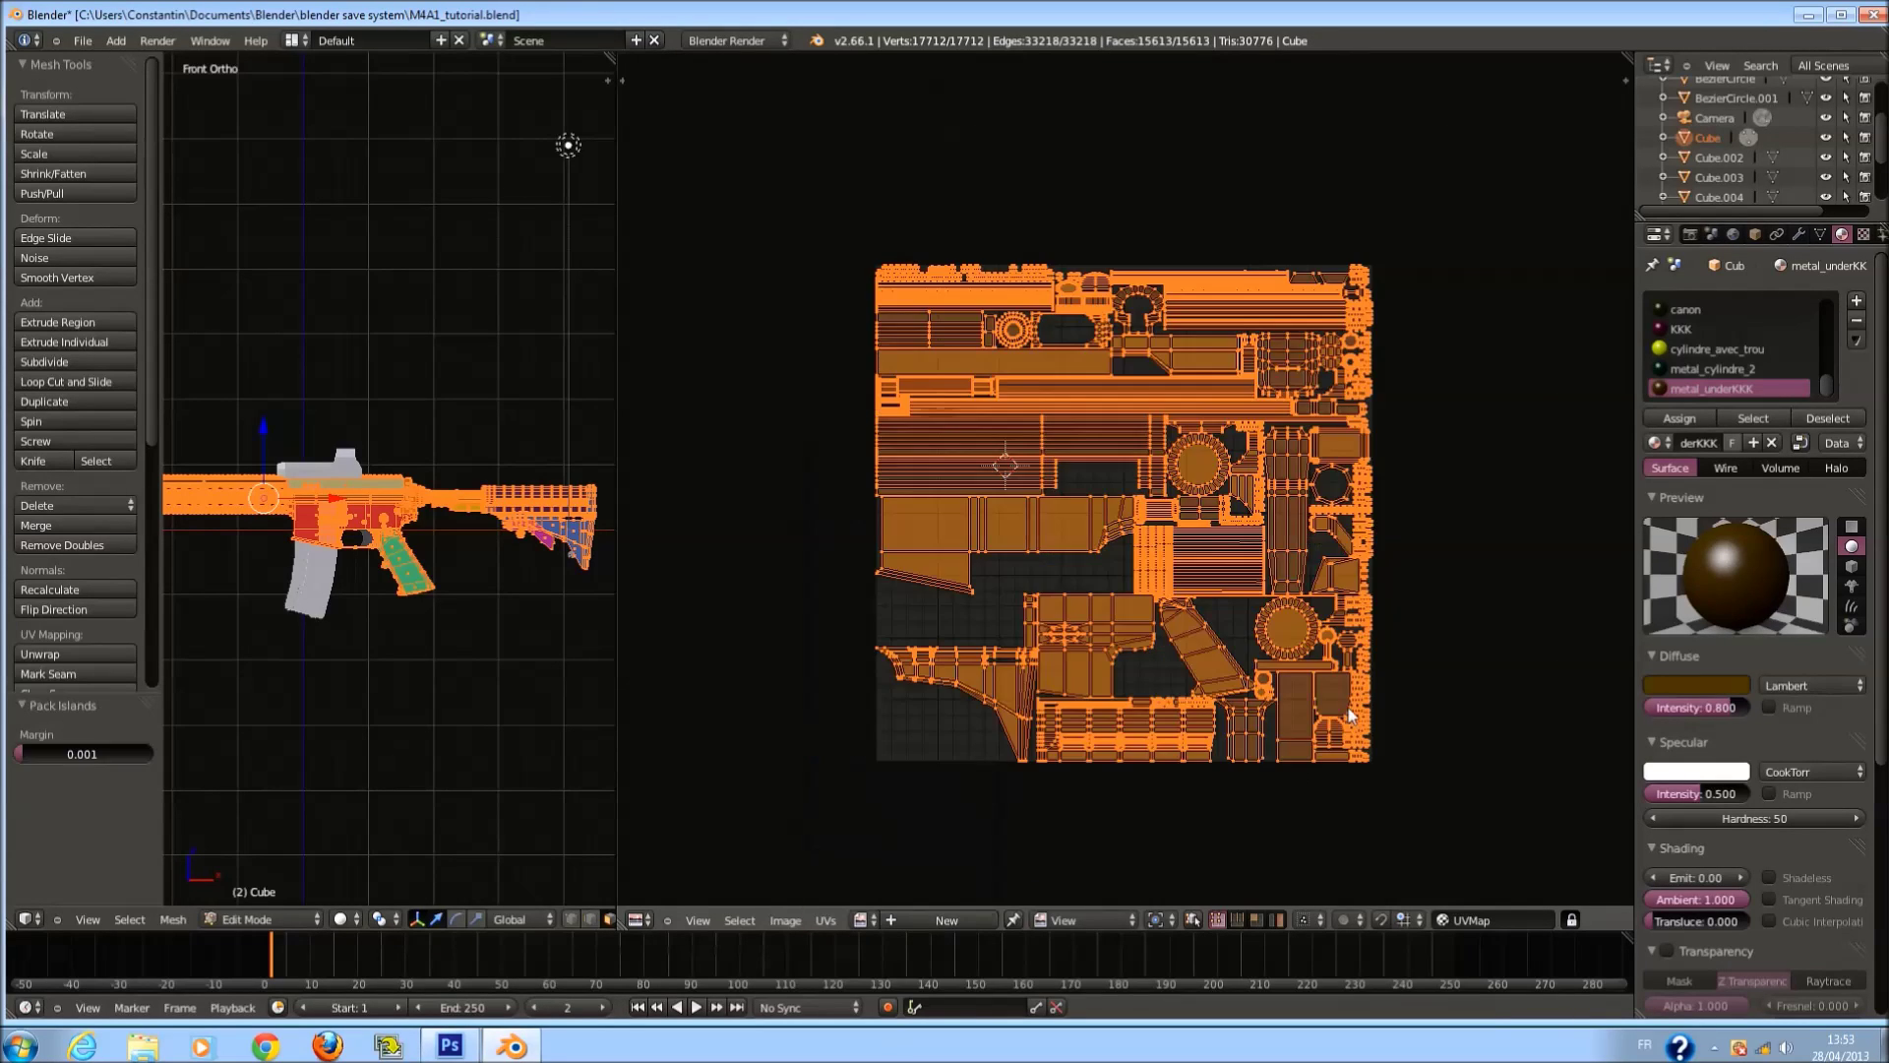
scroll(1300, 736, "up", 2)
key("ctrl+s")
middle_click_drag(1301, 728, 1316, 748)
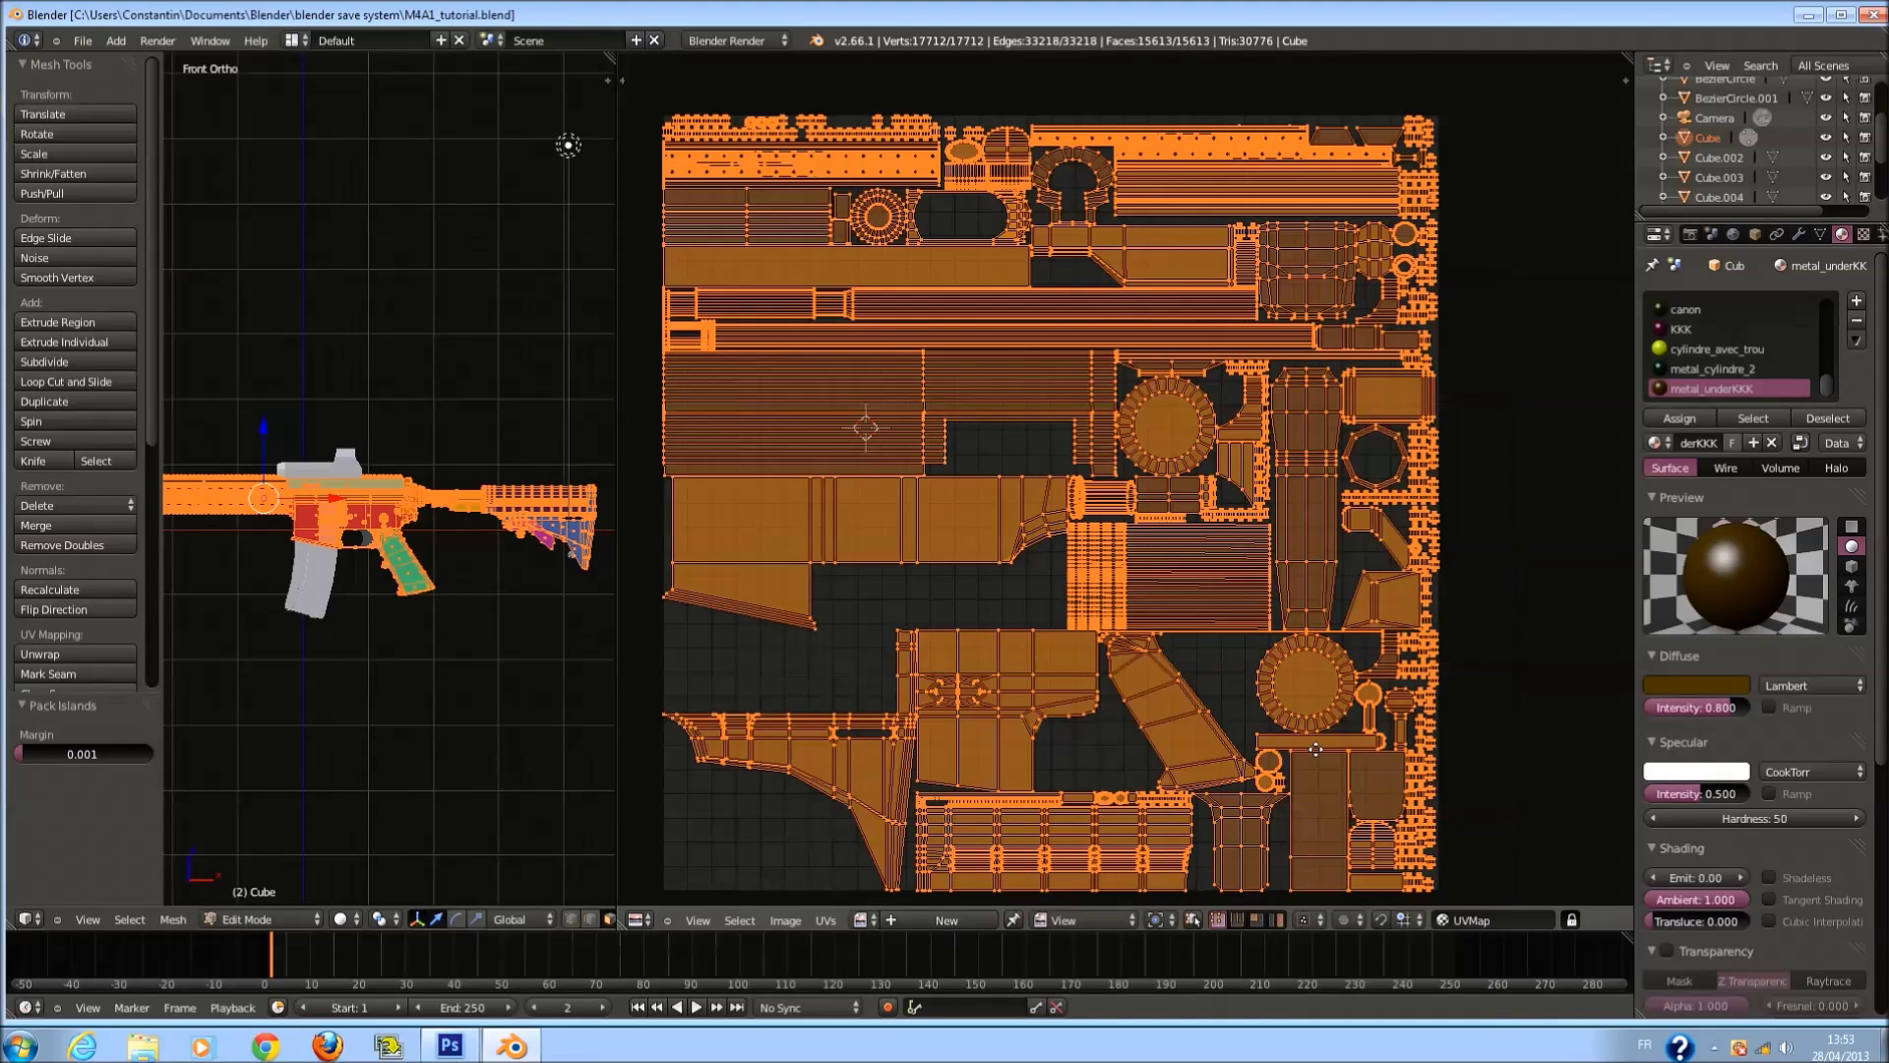
key("a")
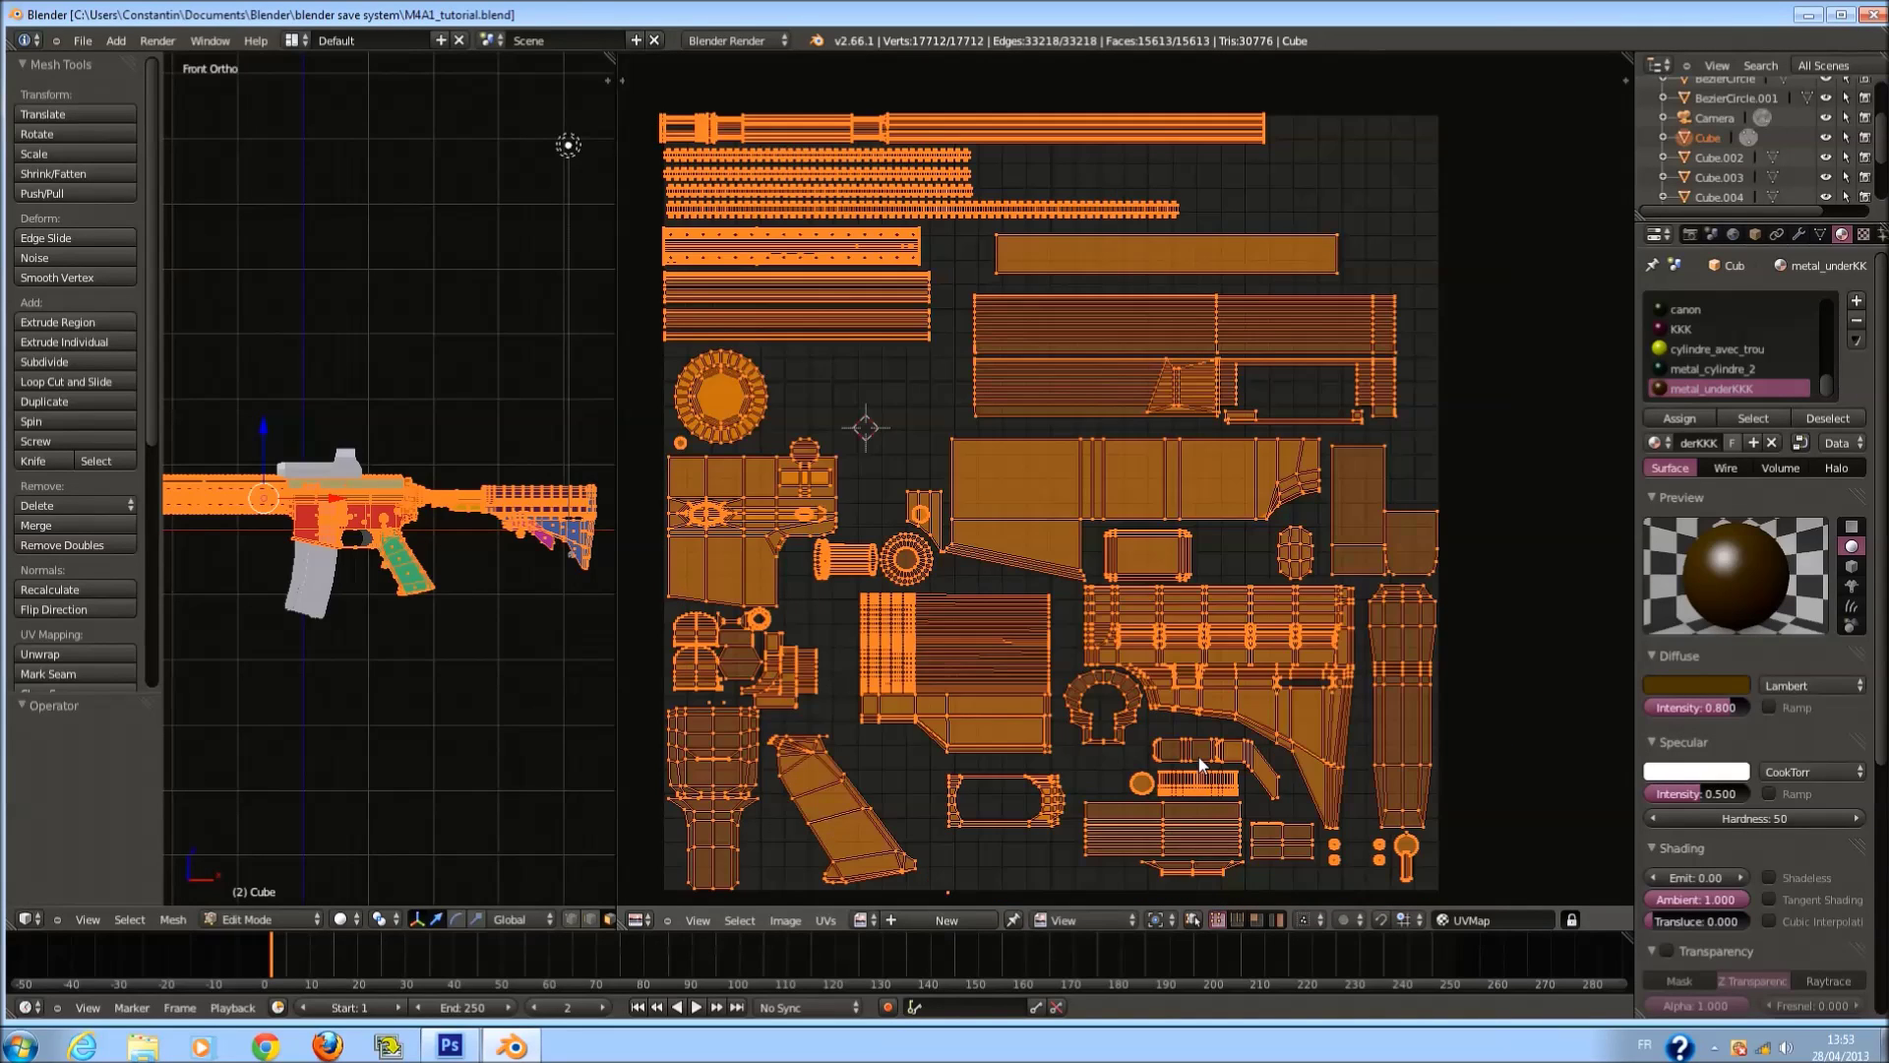
key("a")
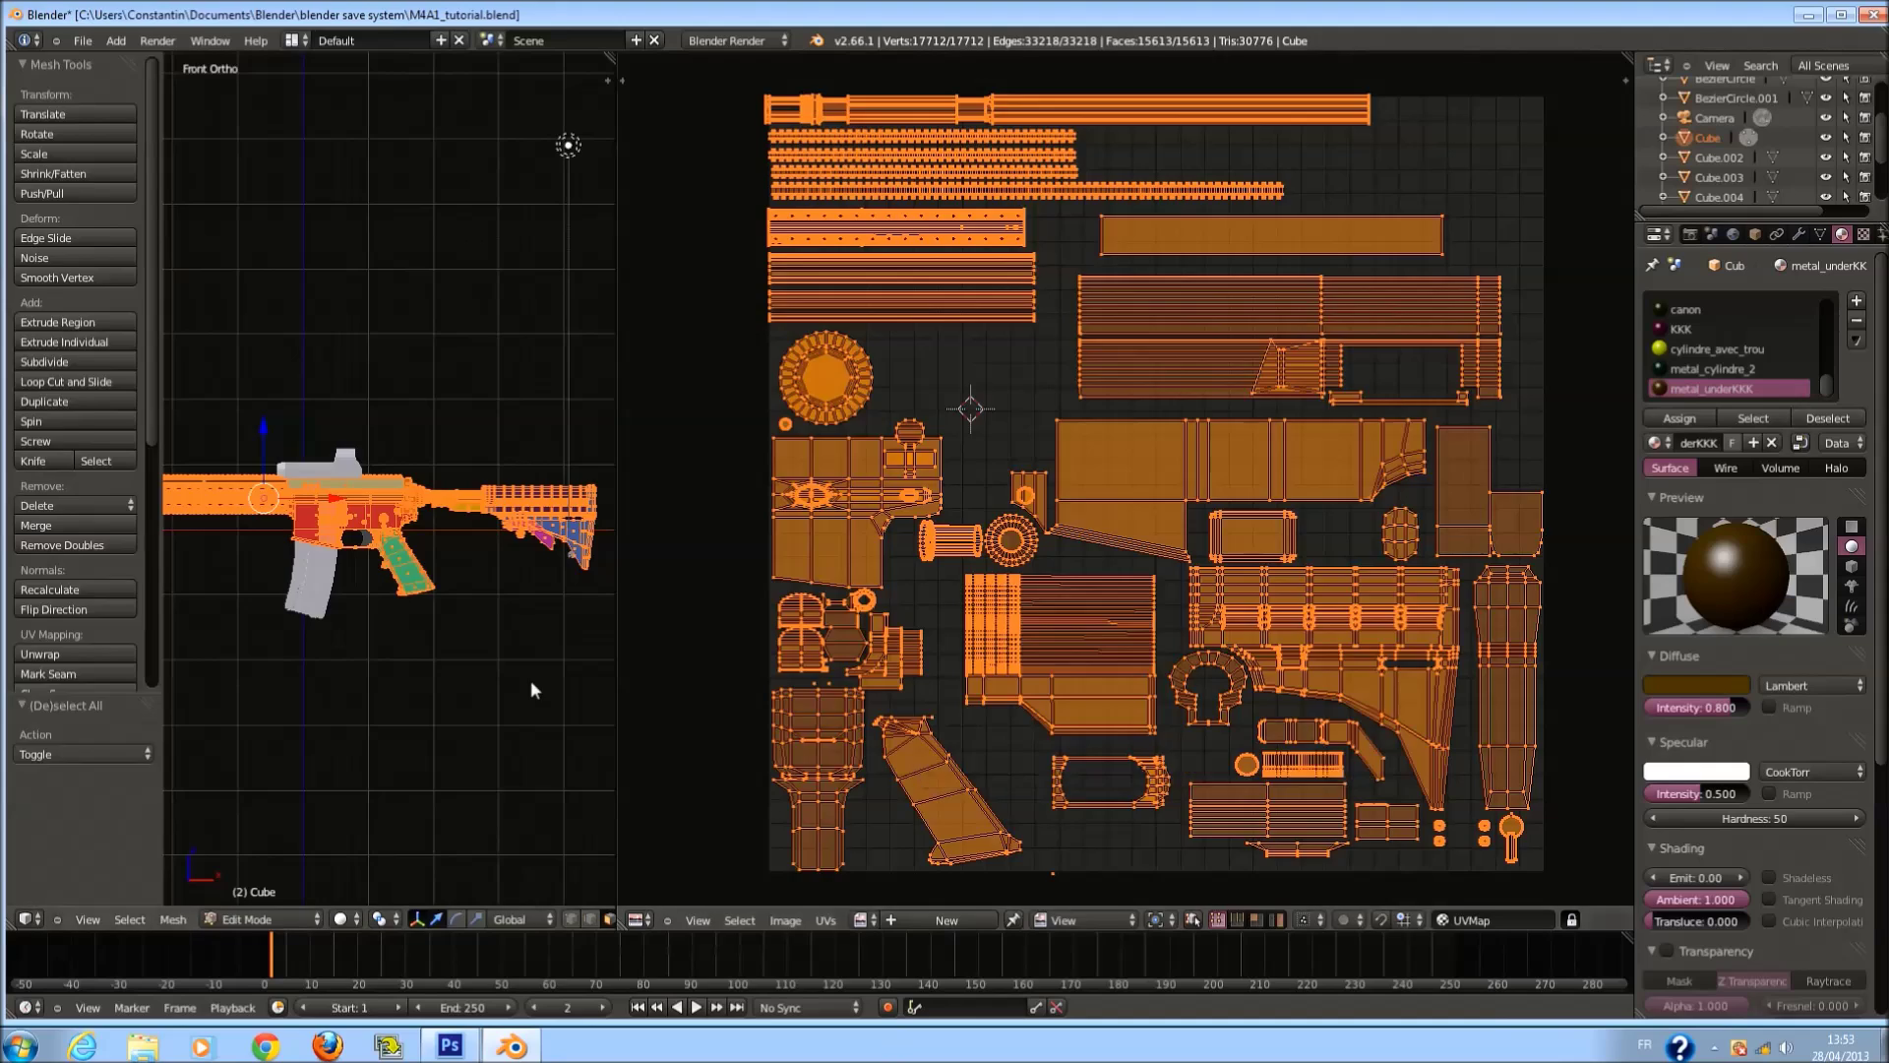
Switch the rifle mesh to Object Mode and save the file.
key("Tab")
key("ctrl+s")
left_click(556, 632)
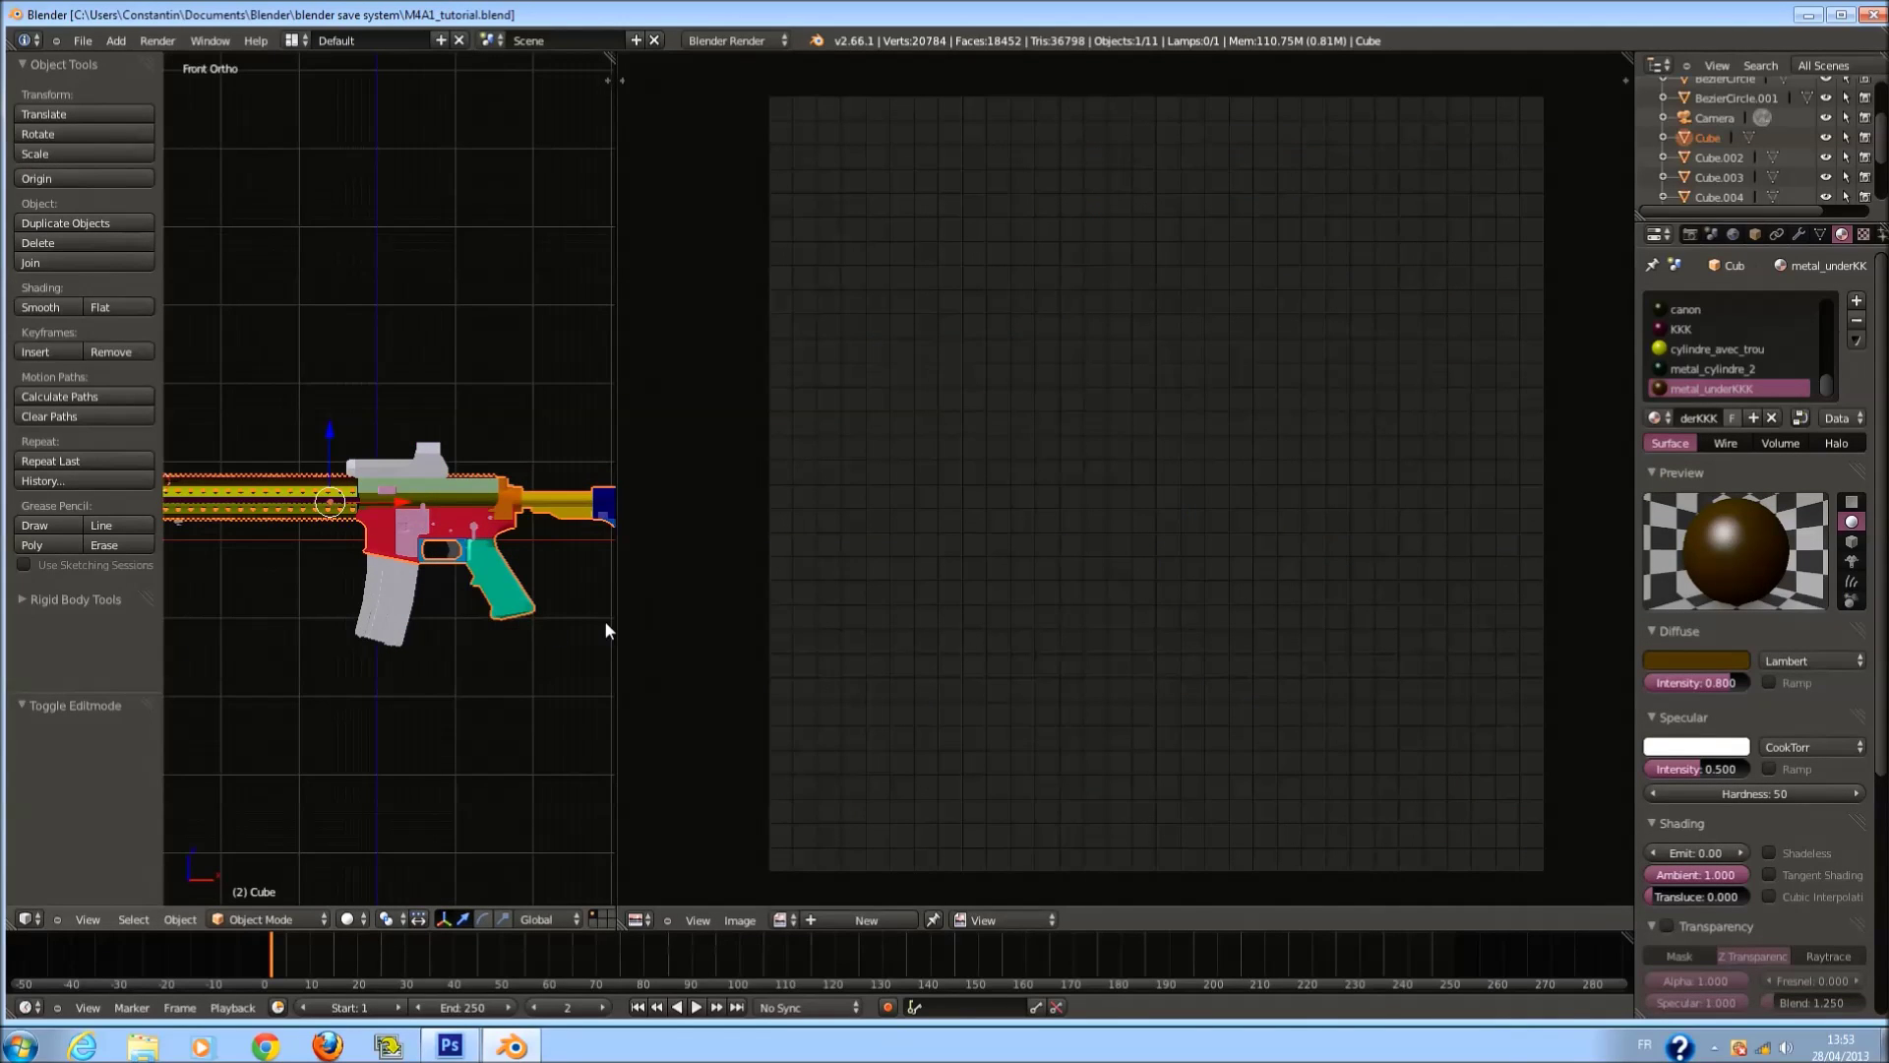
left_click(1805, 16)
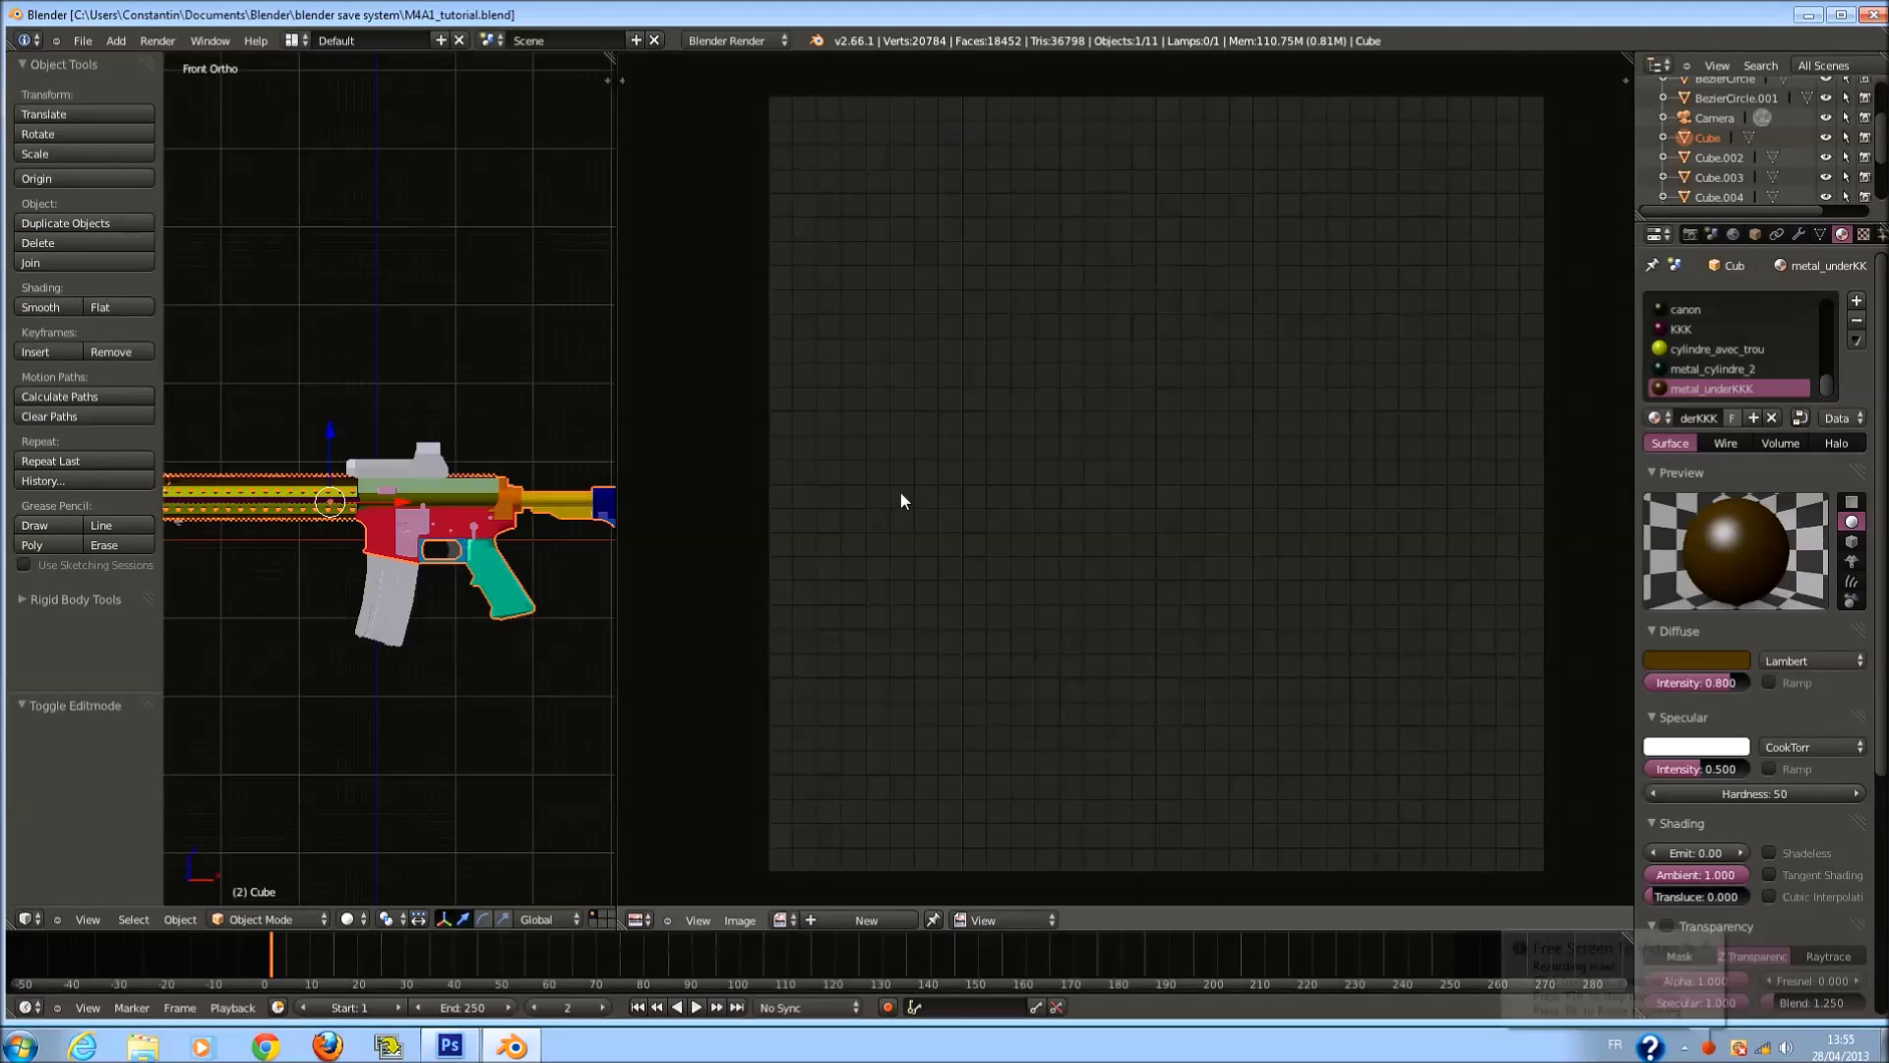
Hide the 3D view's tool shelf and save the file again.
key("t")
scroll(462, 560, "up", 1)
scroll(452, 551, "down", 4, "ctrl")
key("ctrl+s")
left_click(454, 555)
Put the rifle mesh in Edit Mode and widen the 3D view next to the UV editor.
scroll(570, 571, "up", 4, "shift")
key("Tab")
left_click_drag(620, 579, 992, 551)
key("a")
key("a")
key("ctrl+KP_6")
key("a")
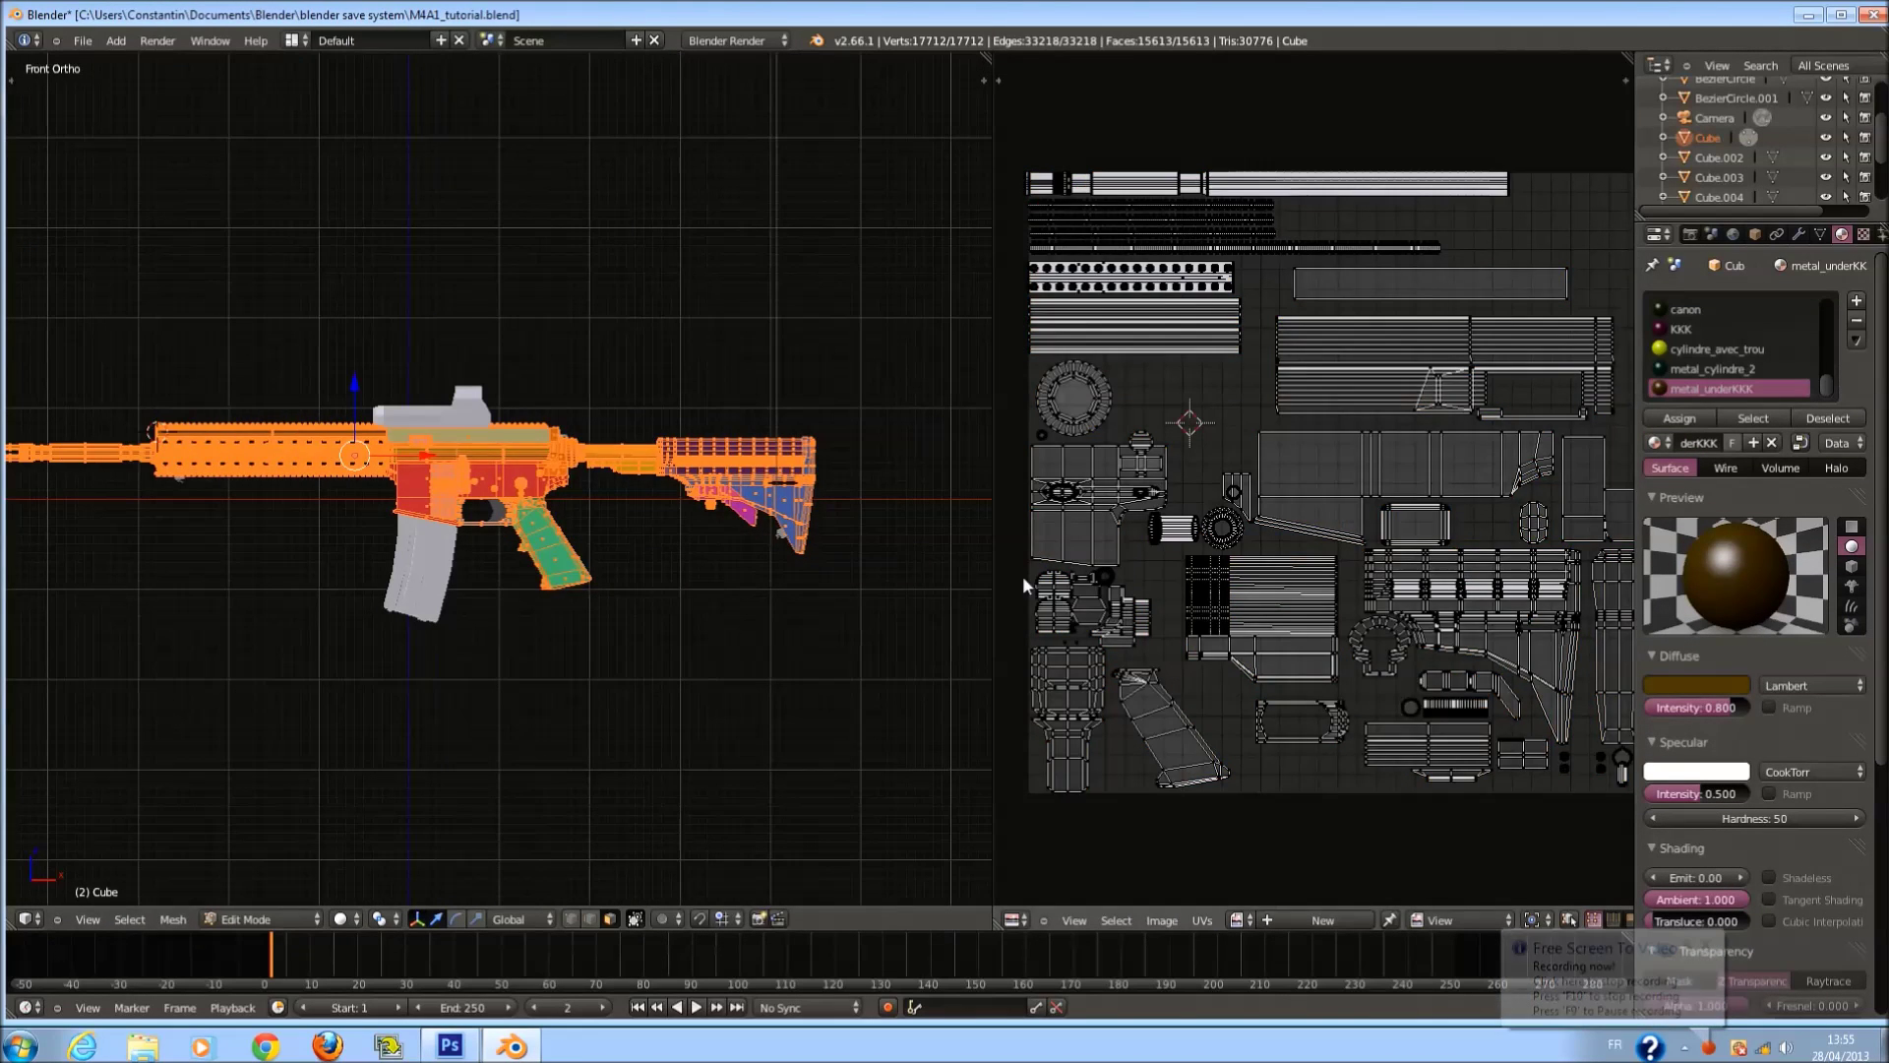
Return the rifle mesh to Object Mode and save the file.
key("Tab")
key("ctrl+s")
left_click(669, 568)
scroll(669, 541, "up", 2)
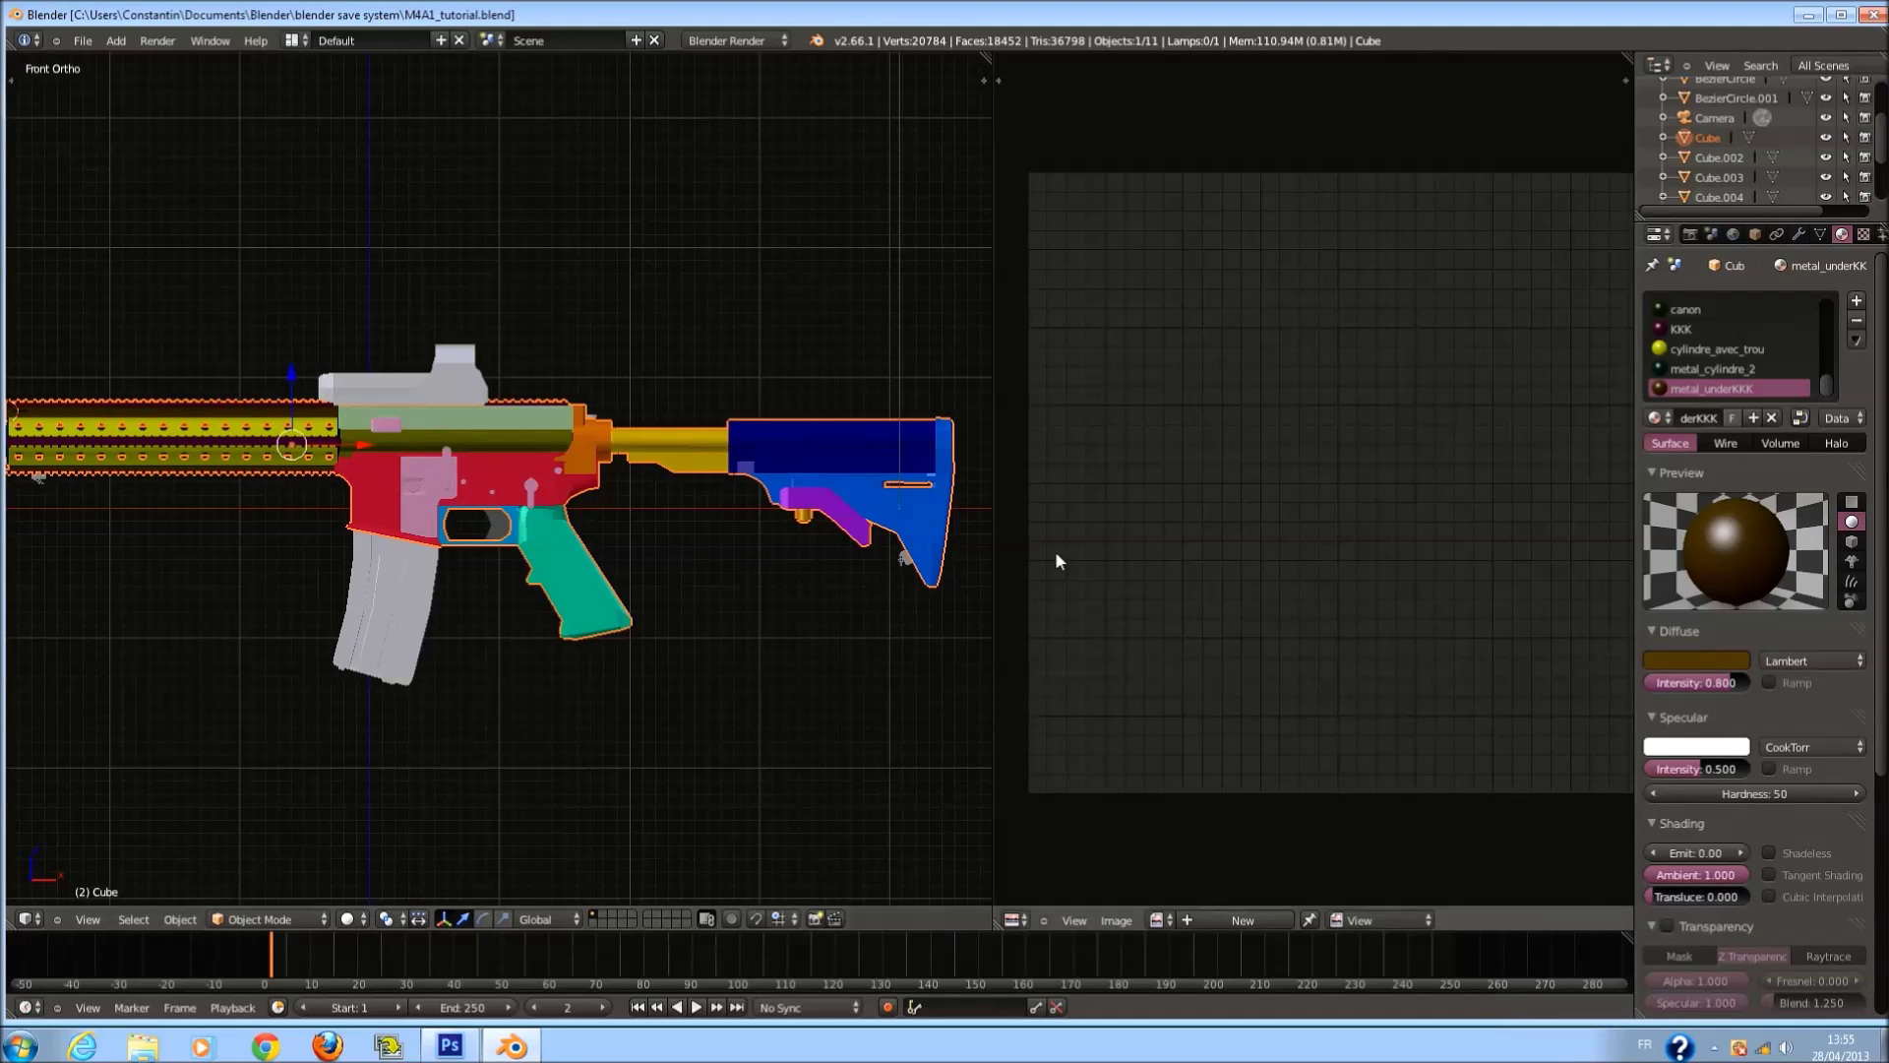
Give the UV editor more width beside the 3D view and put the rifle mesh back in Edit Mode.
left_click_drag(998, 563, 863, 556)
key("Tab")
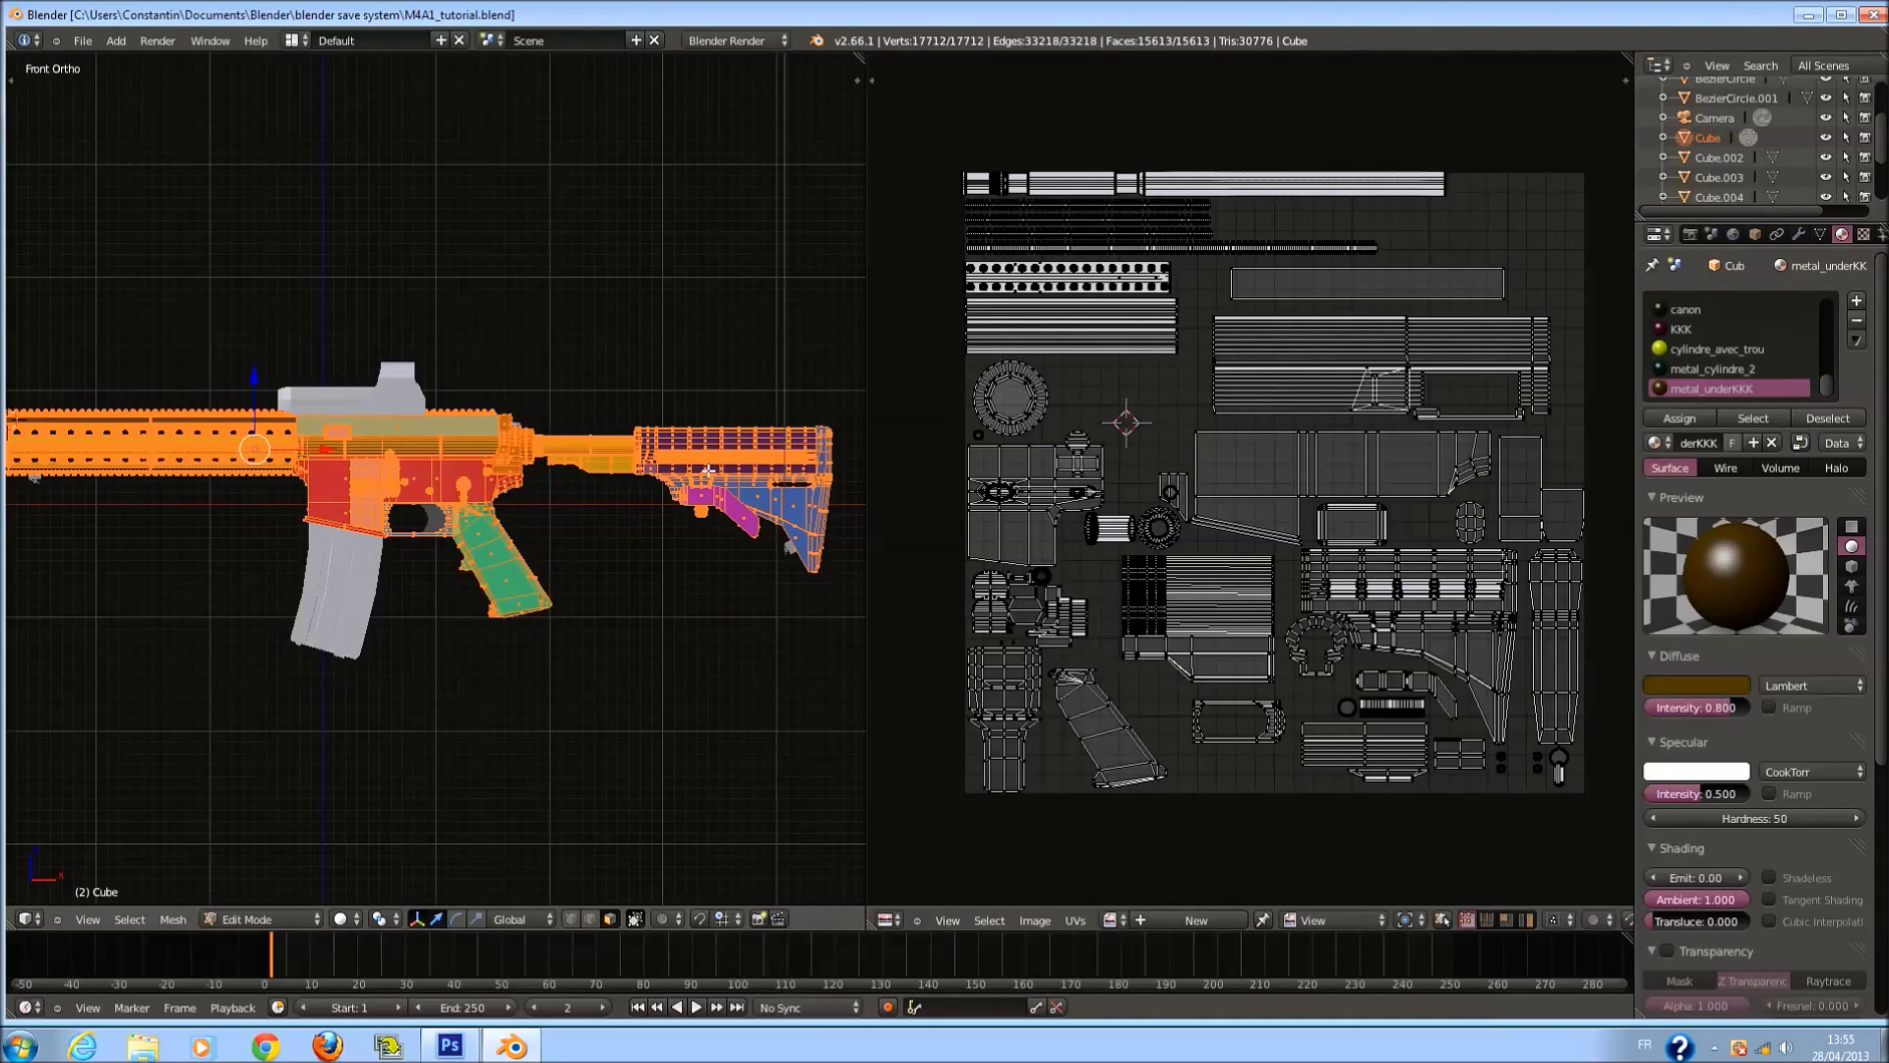
scroll(594, 501, "up", 3)
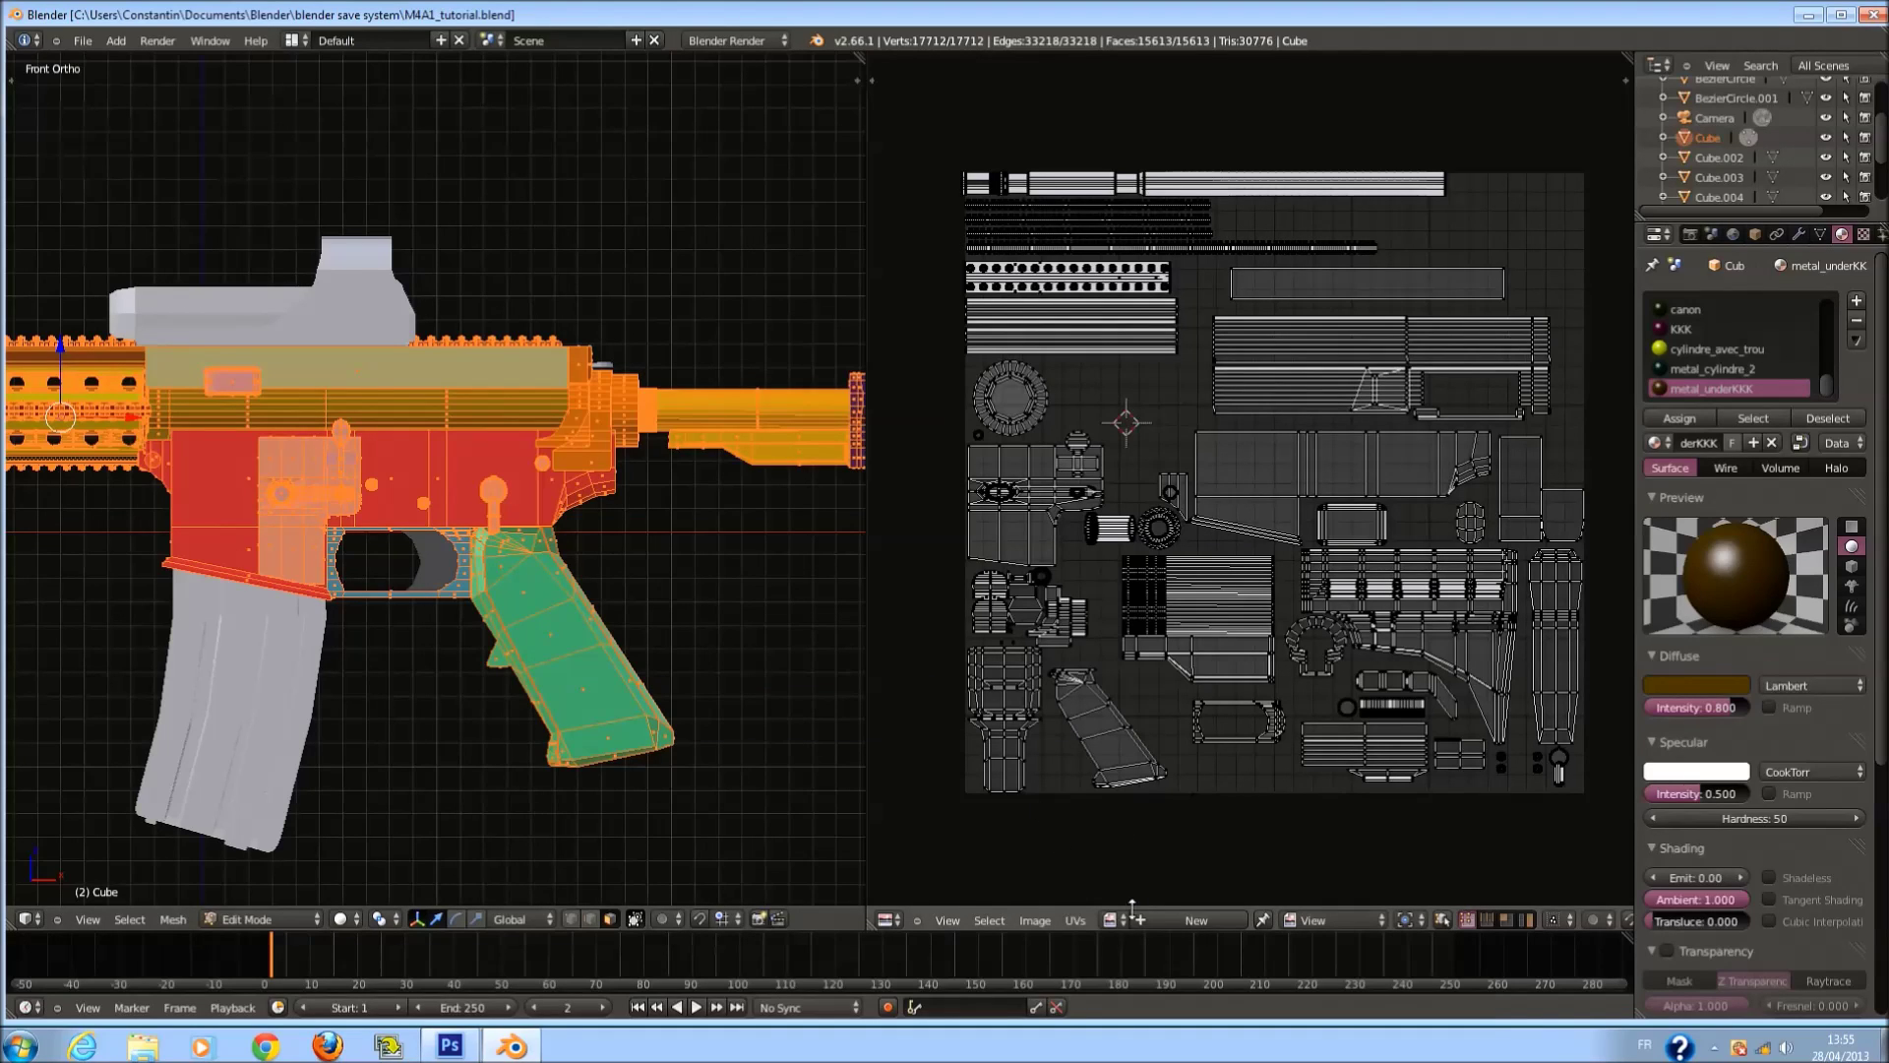
Create a new blank image named AO, 2048 by 2048 pixels, for the rifle's UV layout.
left_click(1143, 920)
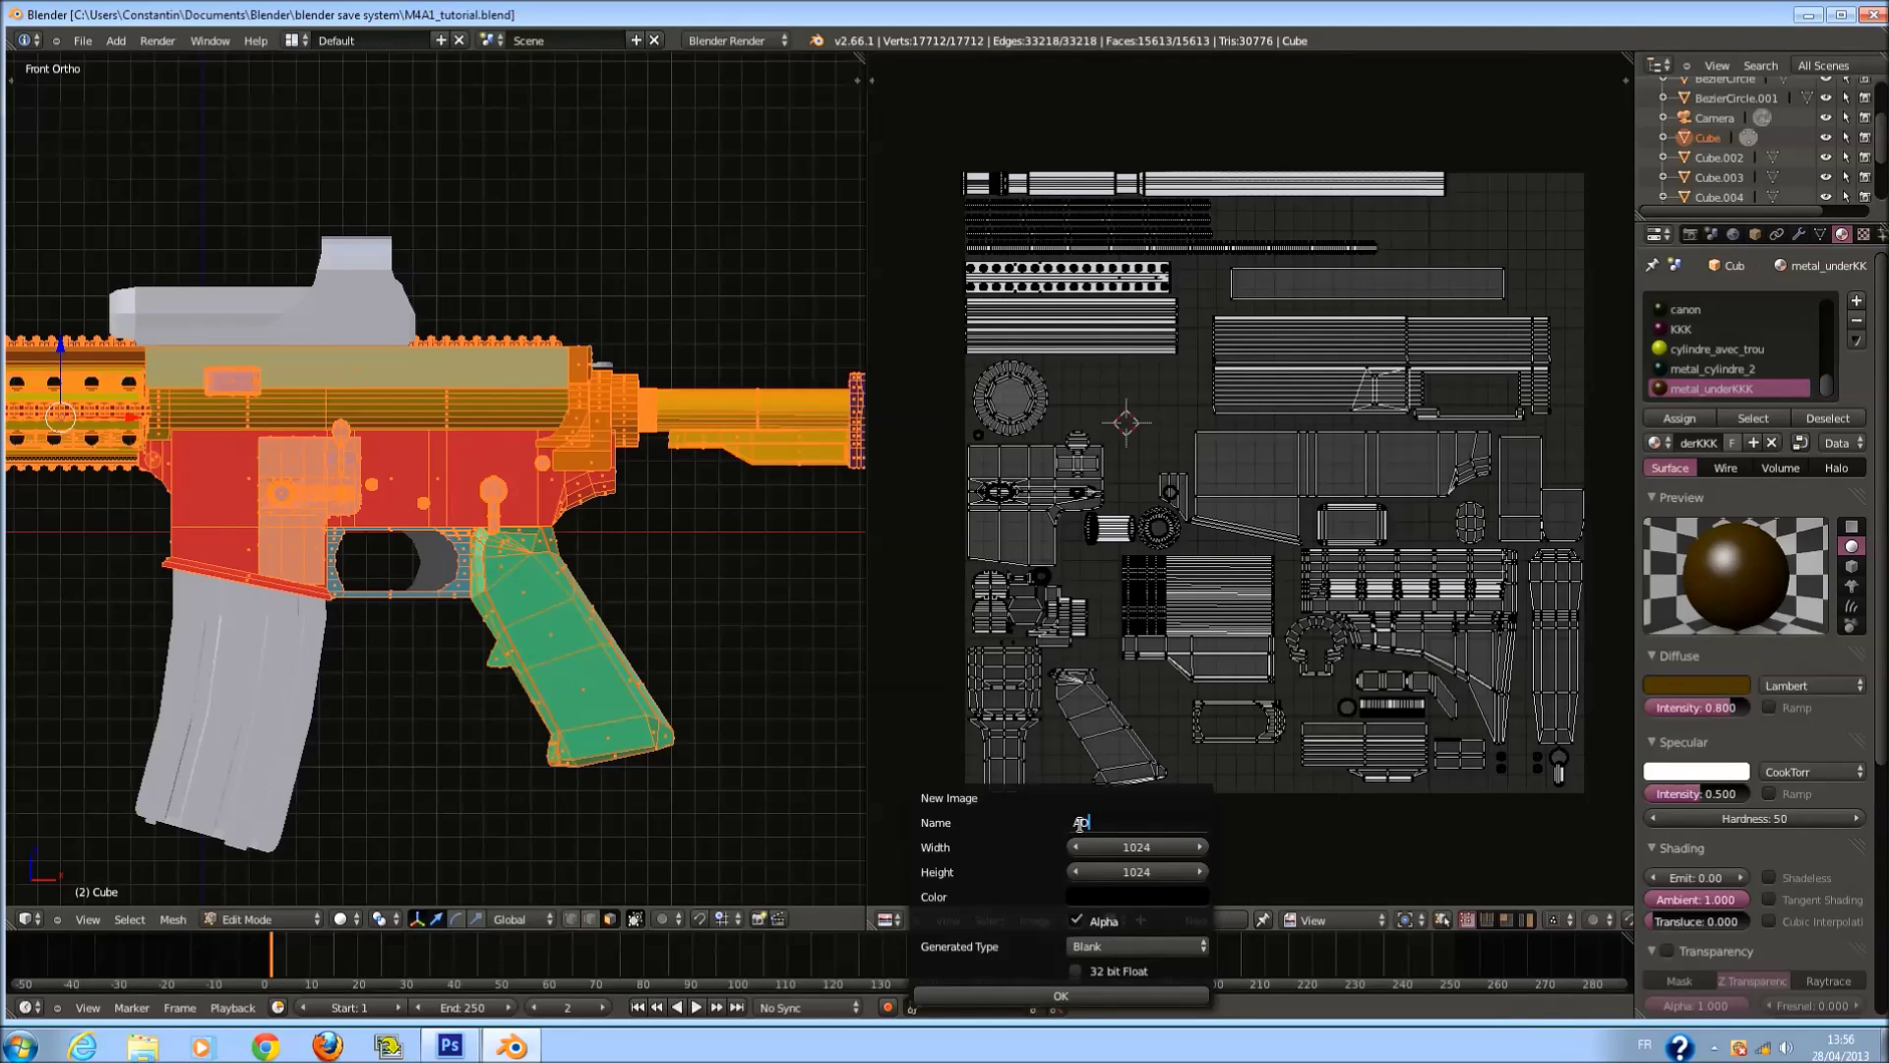
left_click(1119, 849)
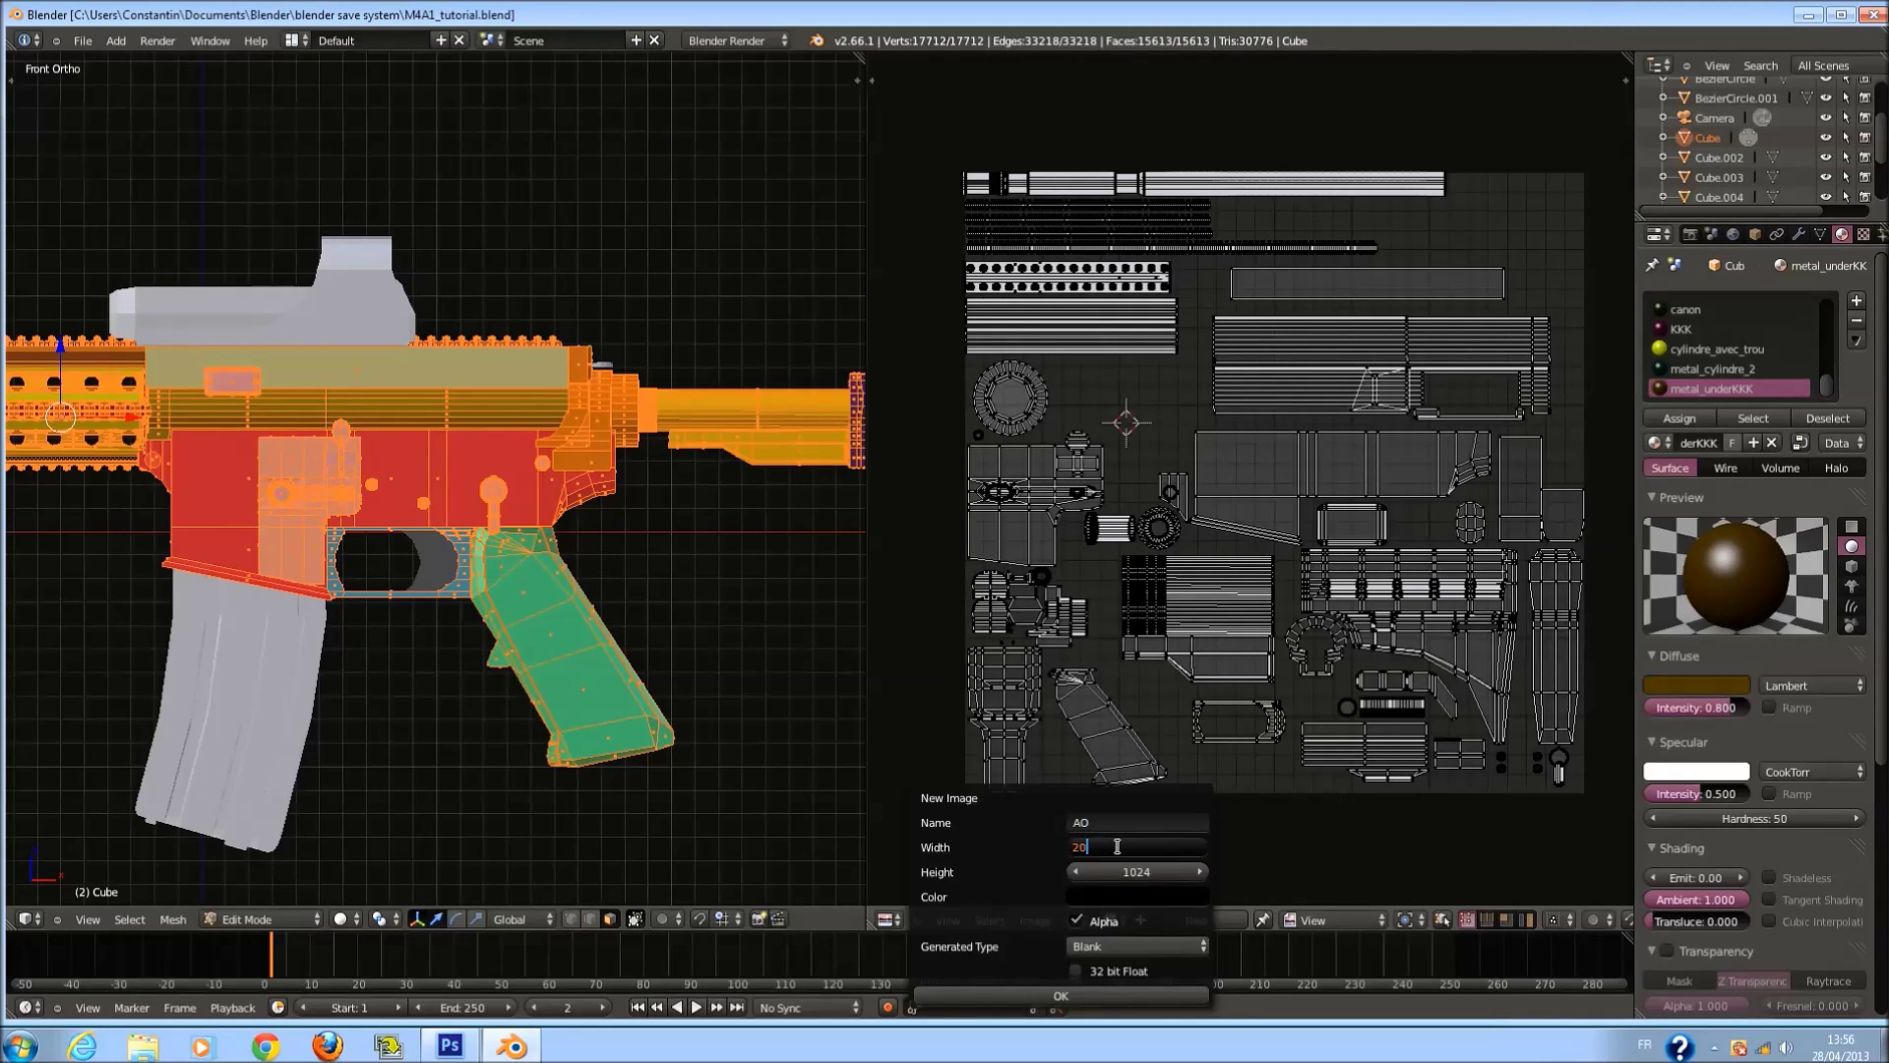
key("Return")
left_click(1130, 869)
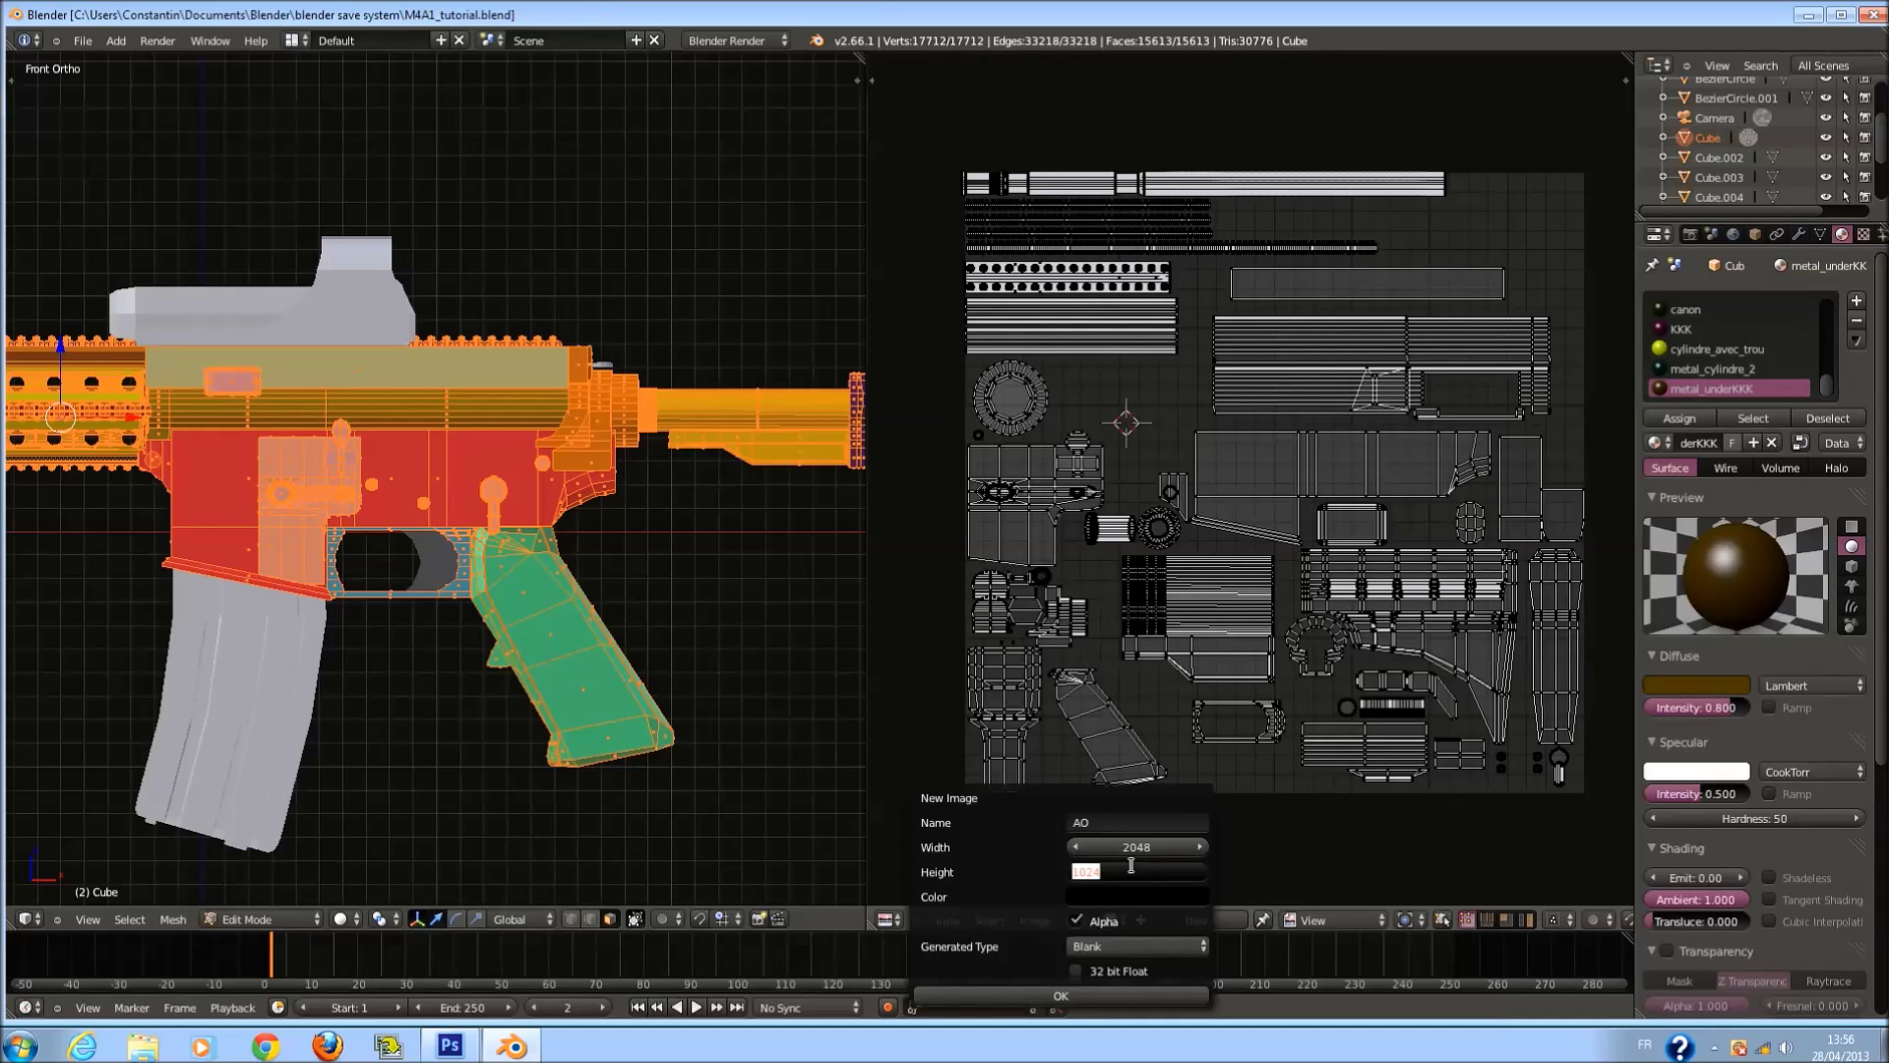
type("2048")
key("Return")
left_click(1155, 989)
scroll(1289, 565, "down", 3)
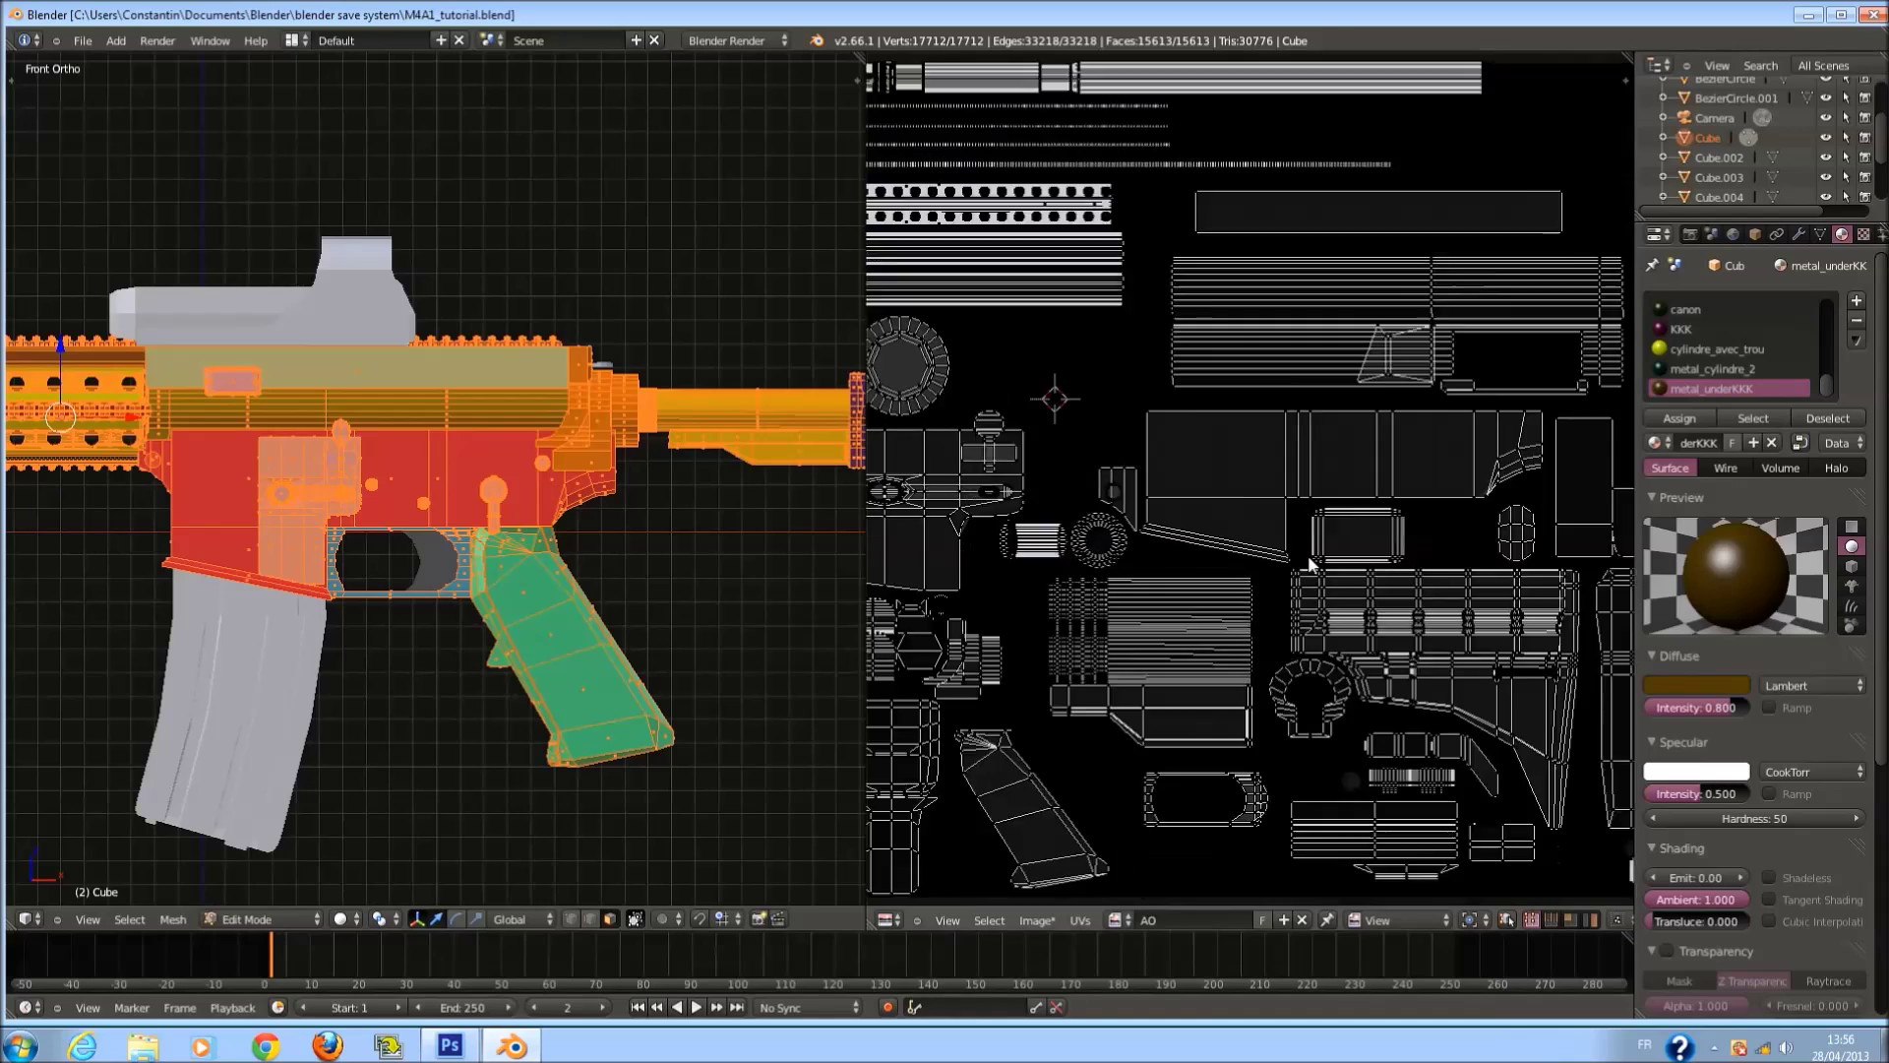
scroll(1307, 555, "down", 2)
key("Home")
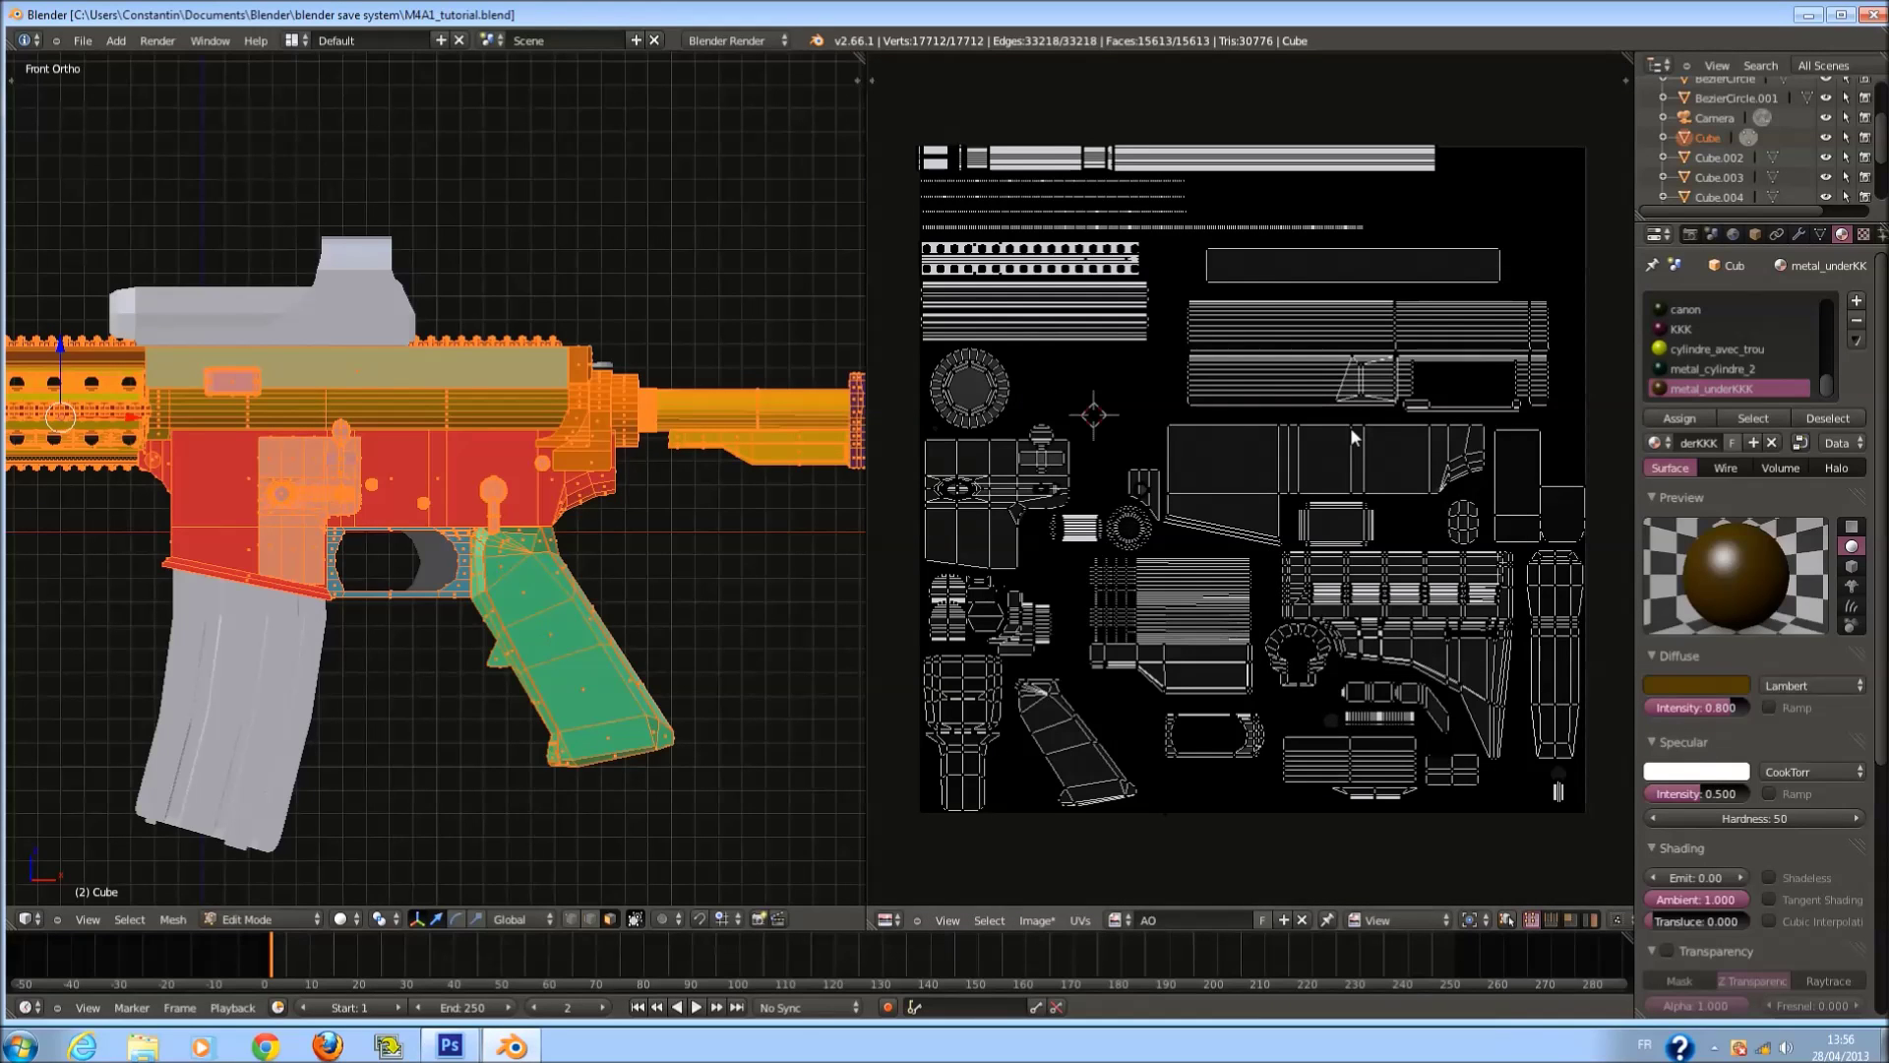
Create a second blank image named COLOR at 1024 by 1024 pixels and save the file.
left_click(1038, 920)
left_click(1059, 901)
left_click(1124, 820)
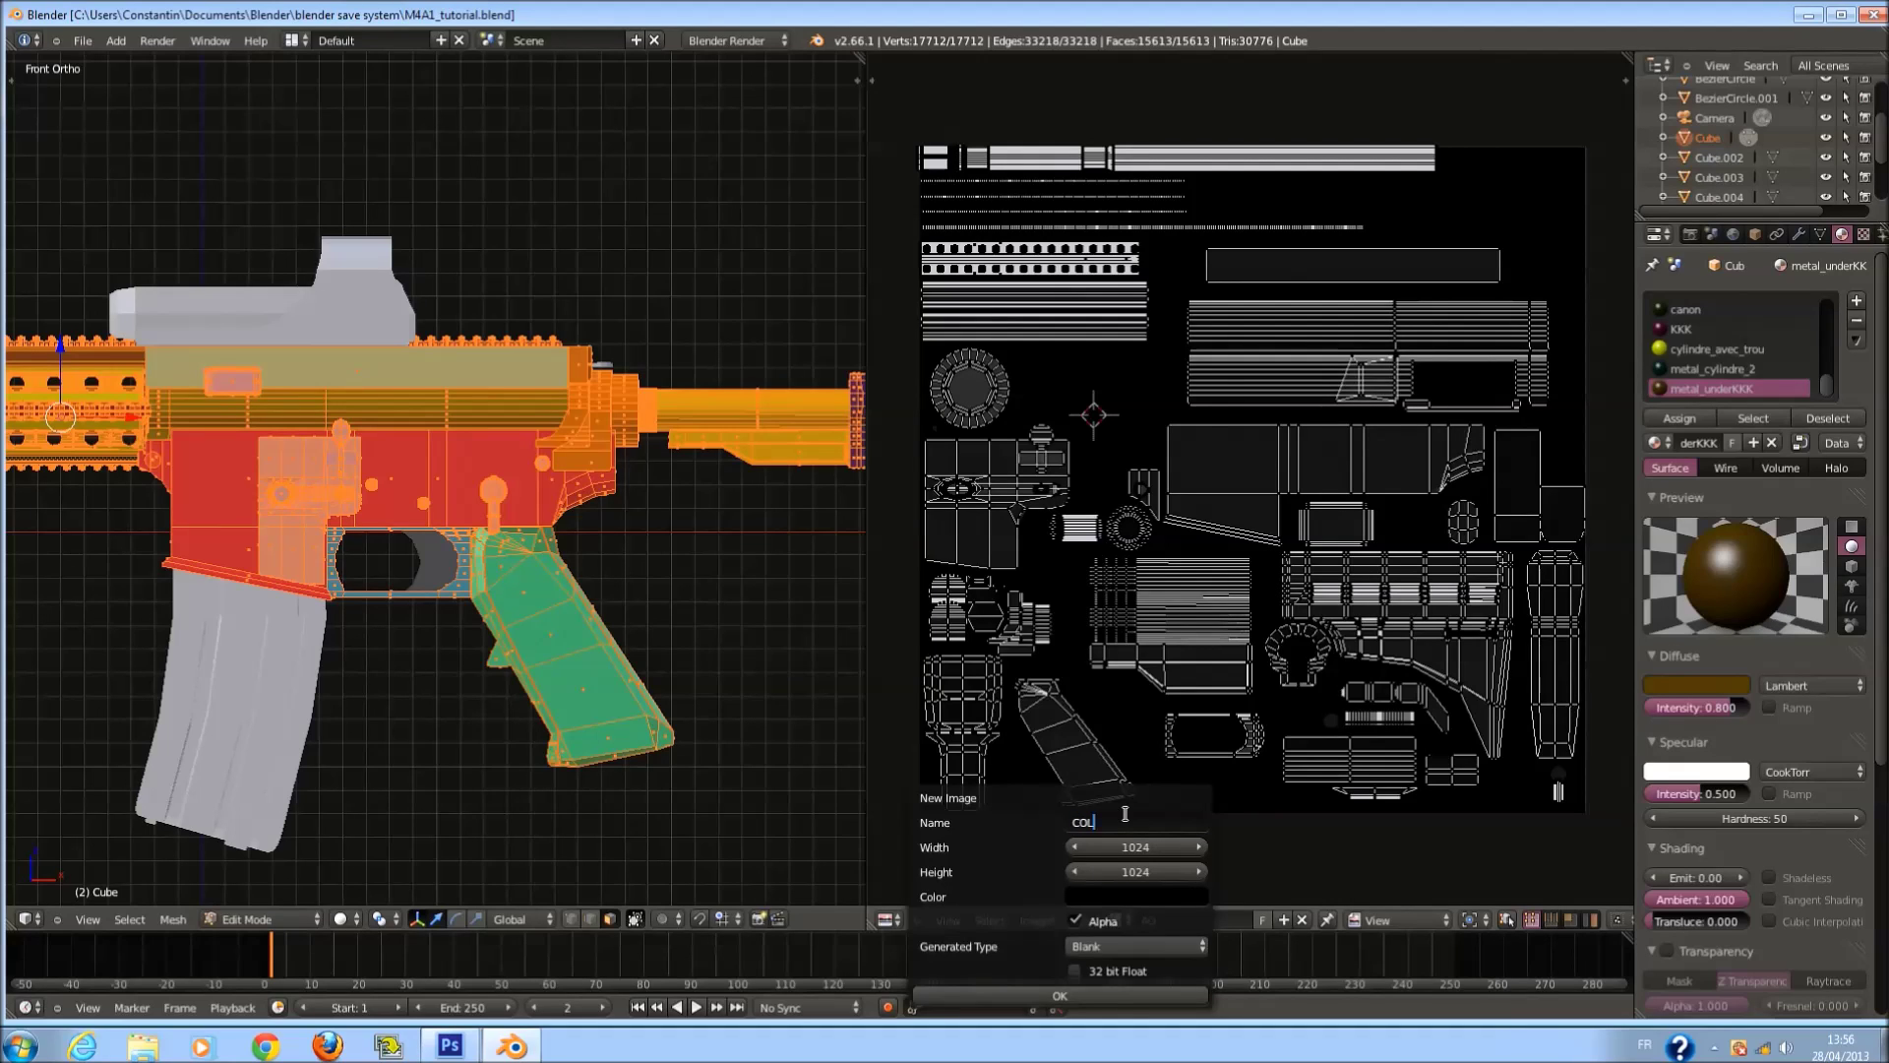
key("Return")
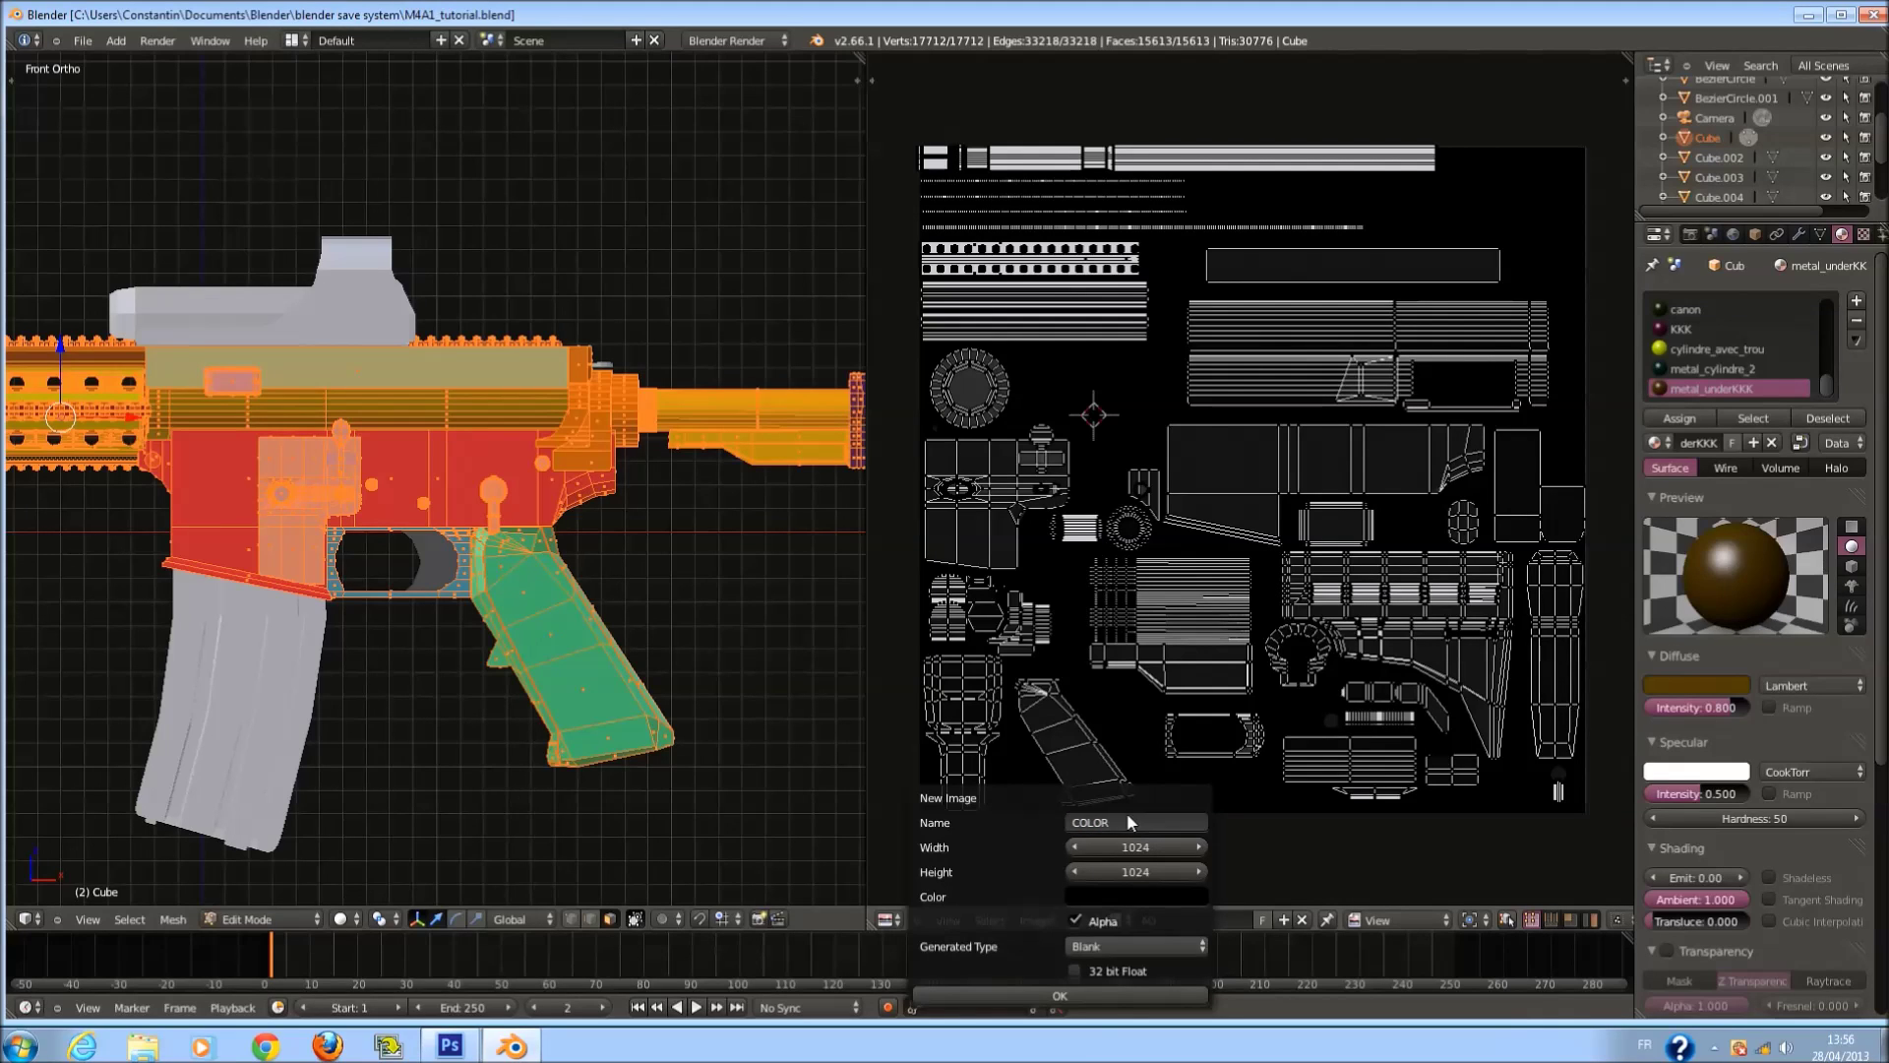
left_click(1102, 994)
key("ctrl+s")
left_click(1243, 675)
key("ctrl+s")
left_click(1379, 473)
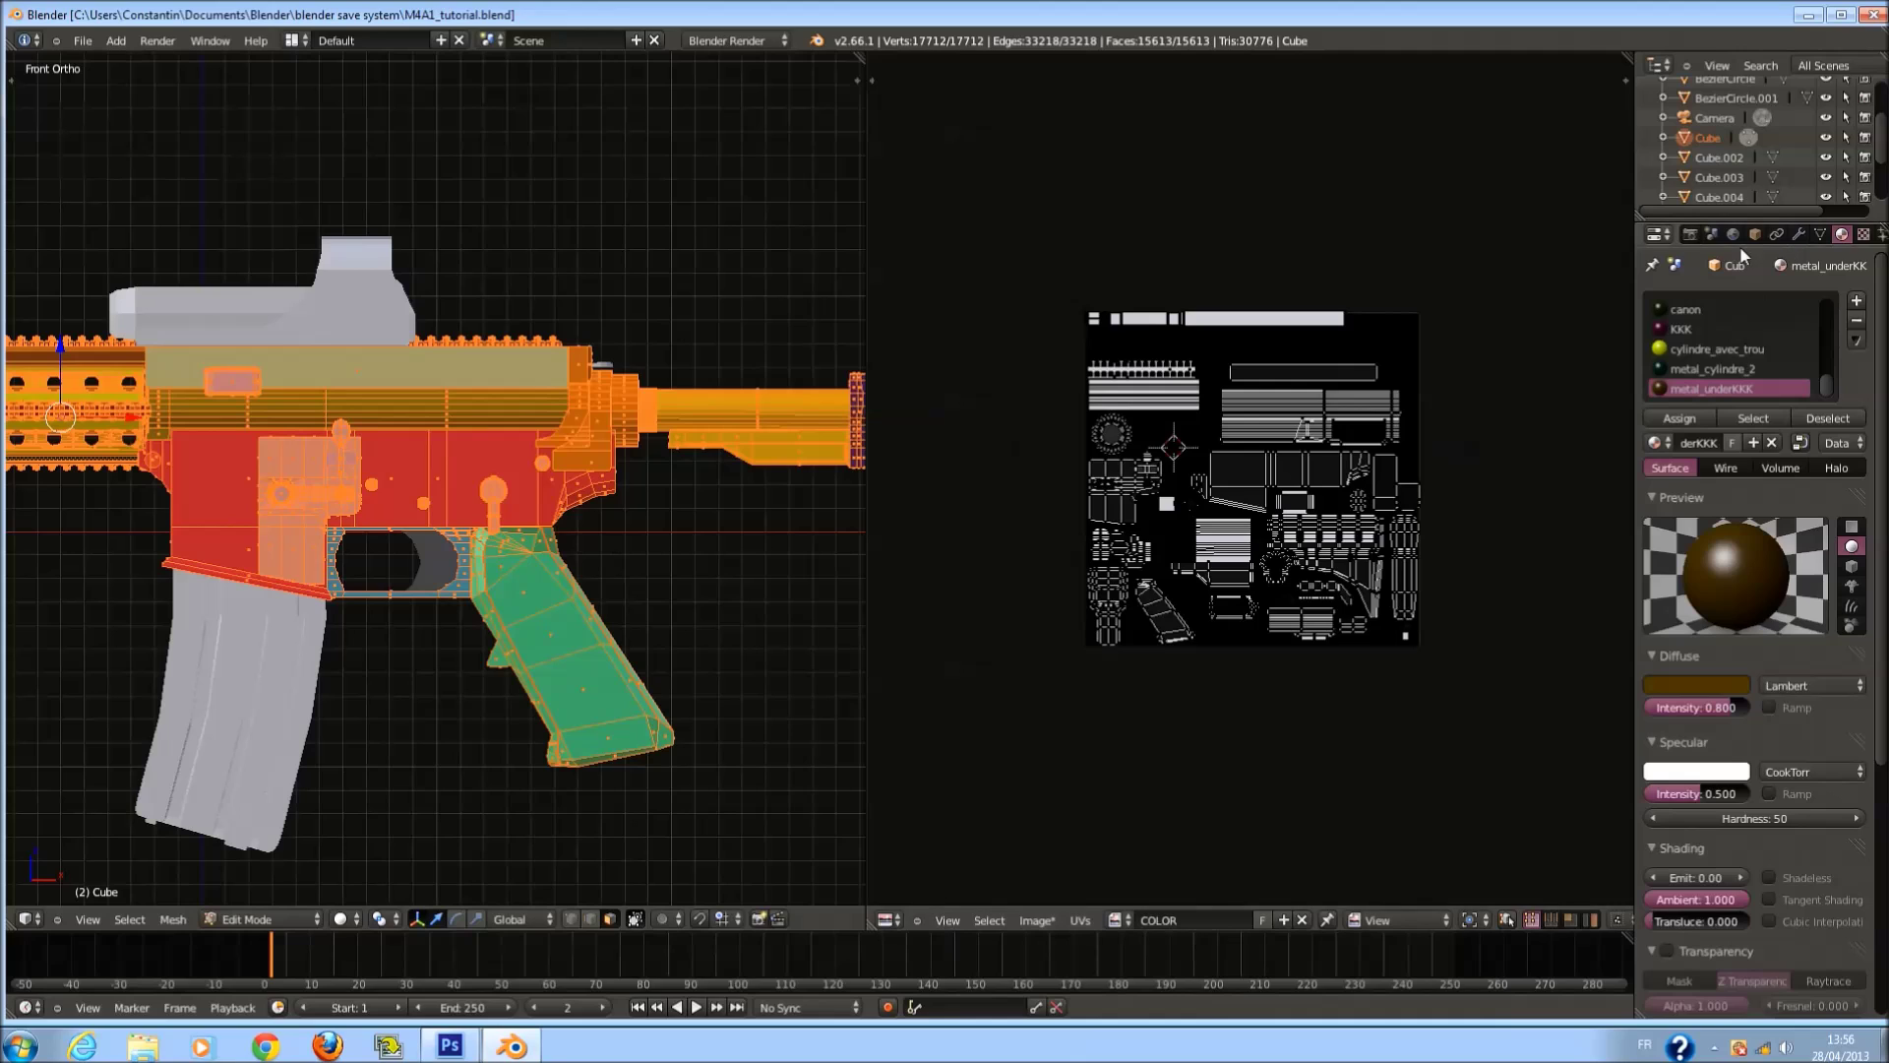
Try to turn on Face Textures in the options of the first material, named Material.
left_click(1689, 234)
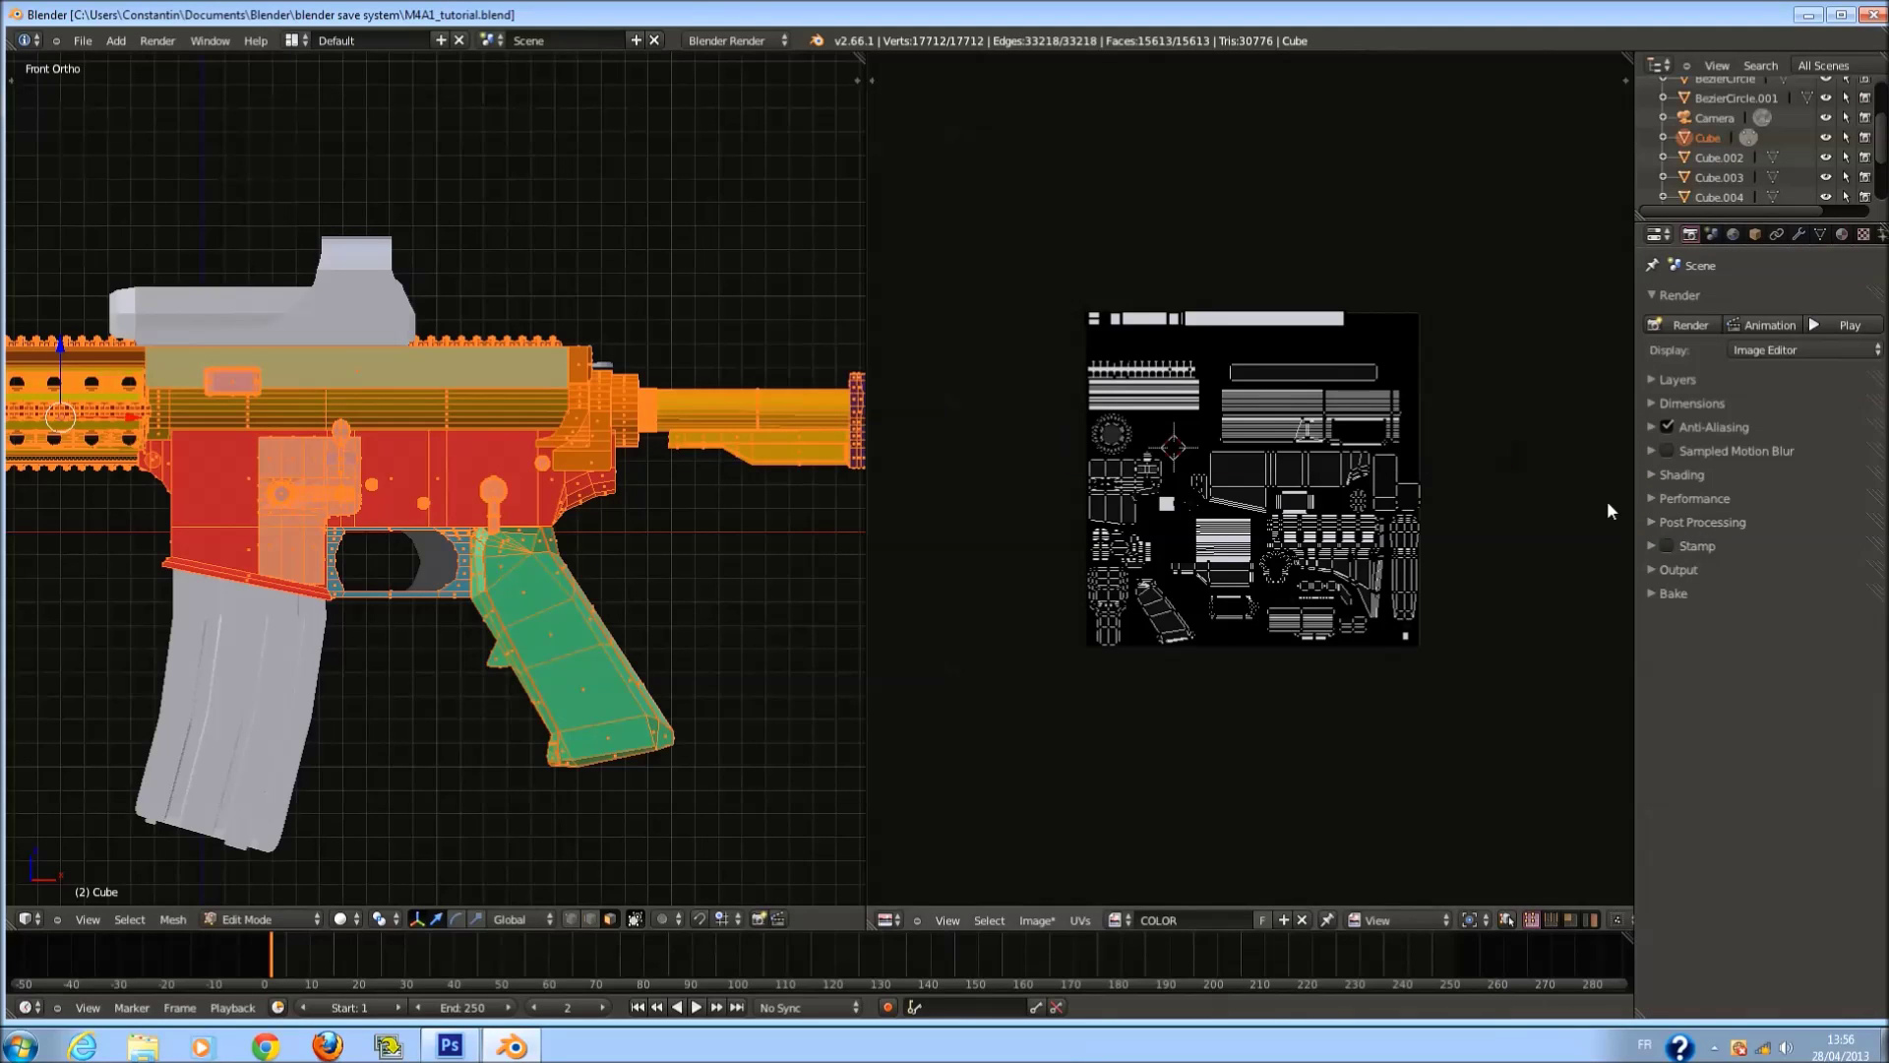
left_click(1840, 234)
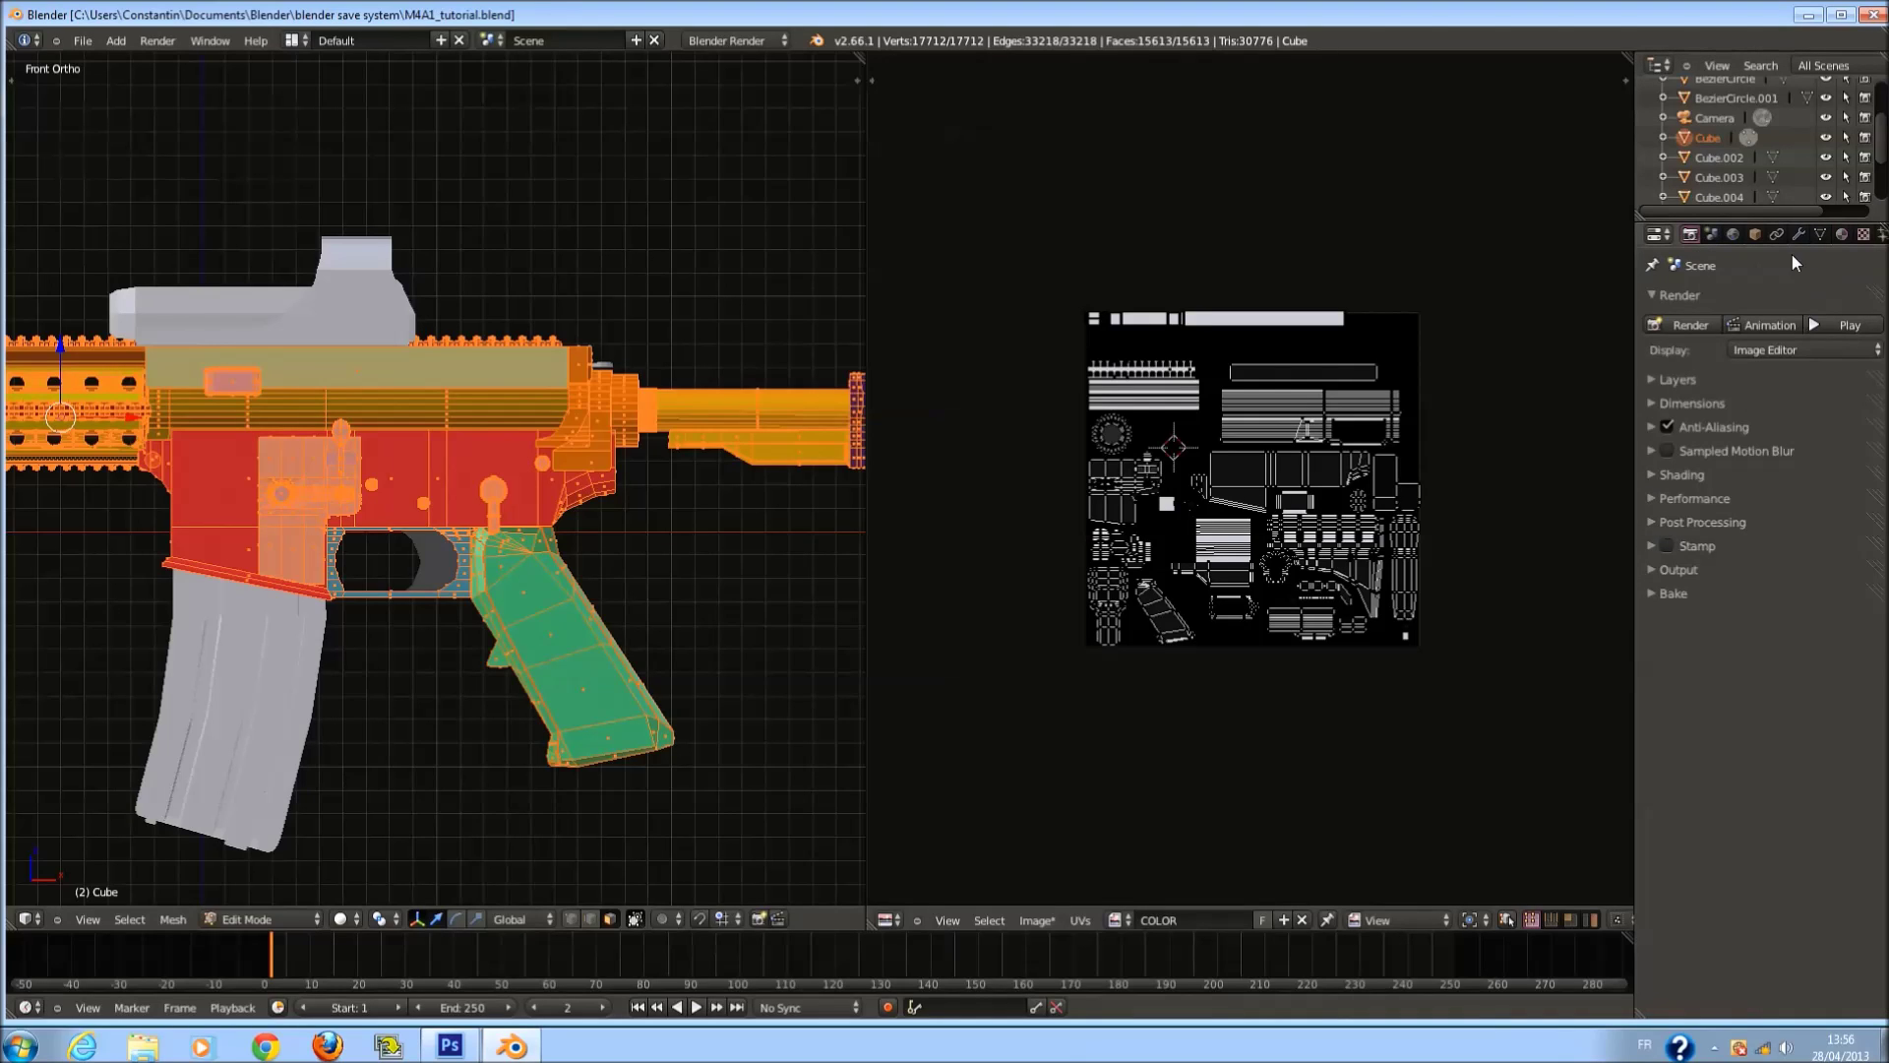
left_click(1838, 236)
left_click_drag(1698, 505, 1720, 590)
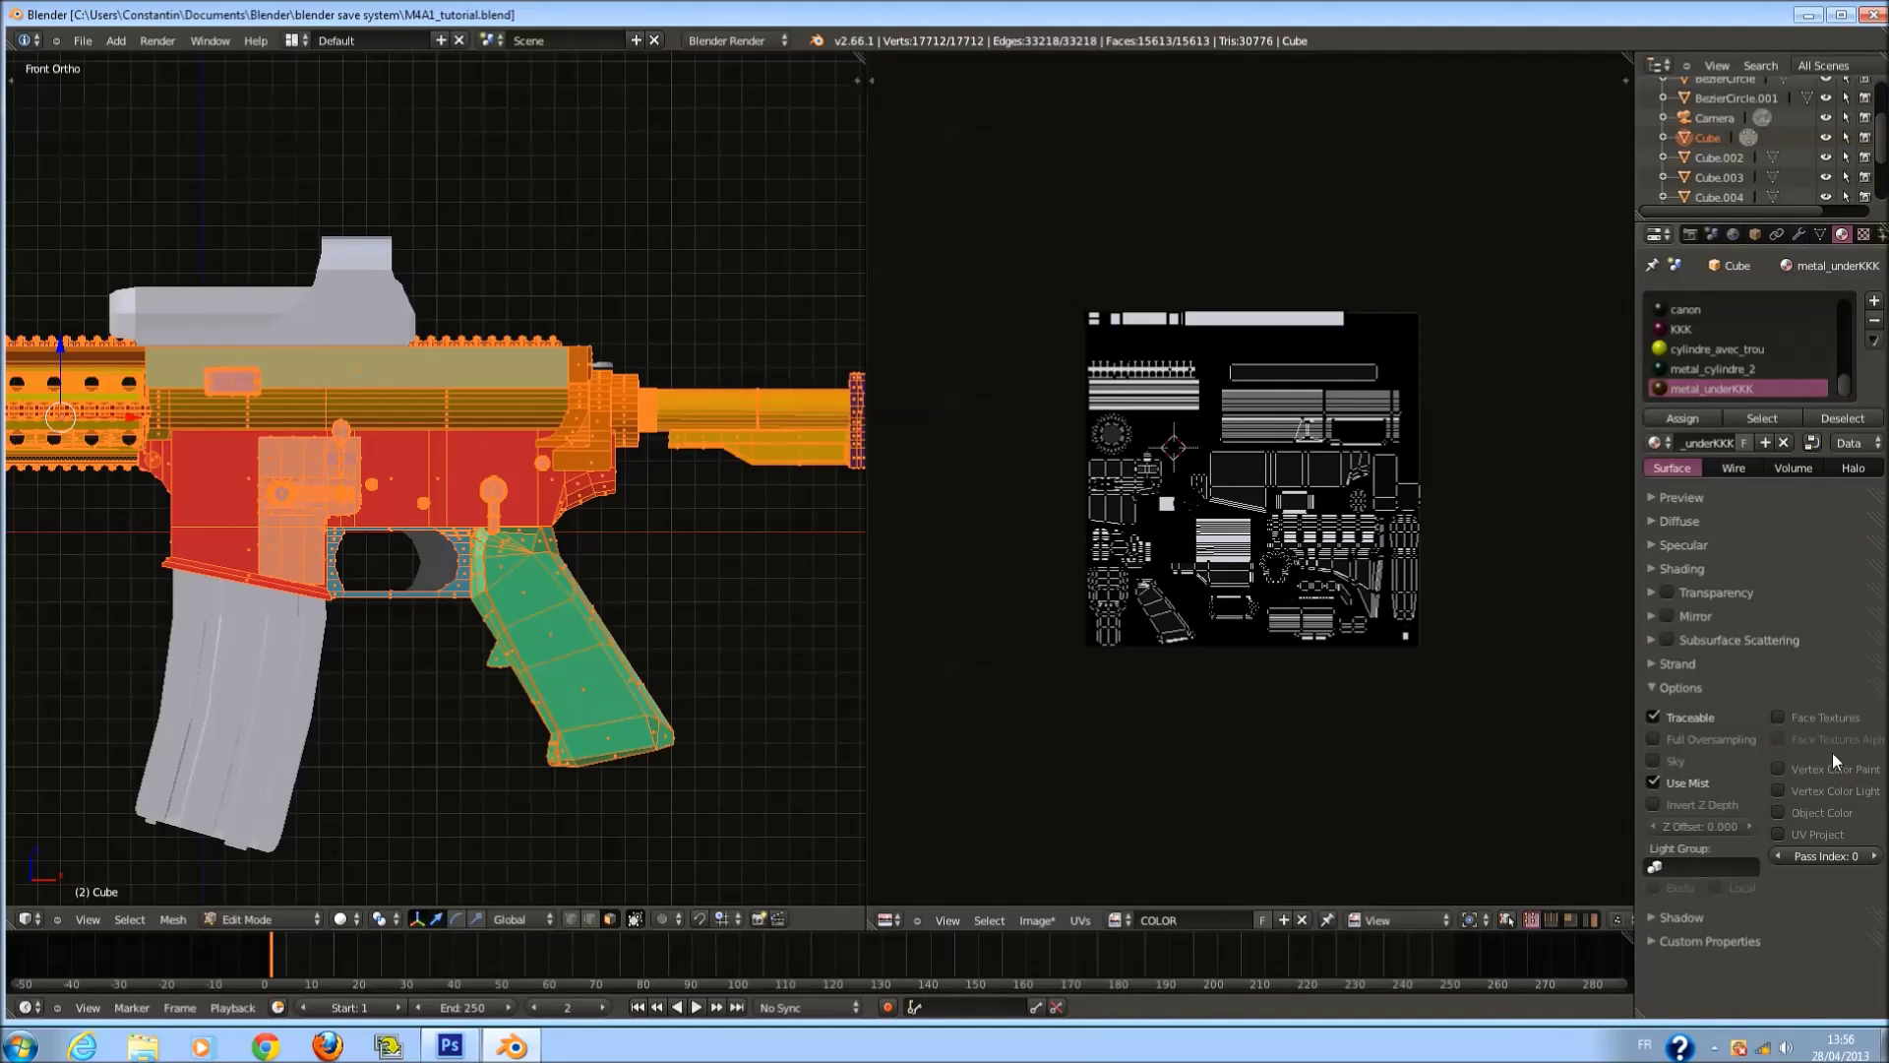
scroll(1802, 333, "up", 8)
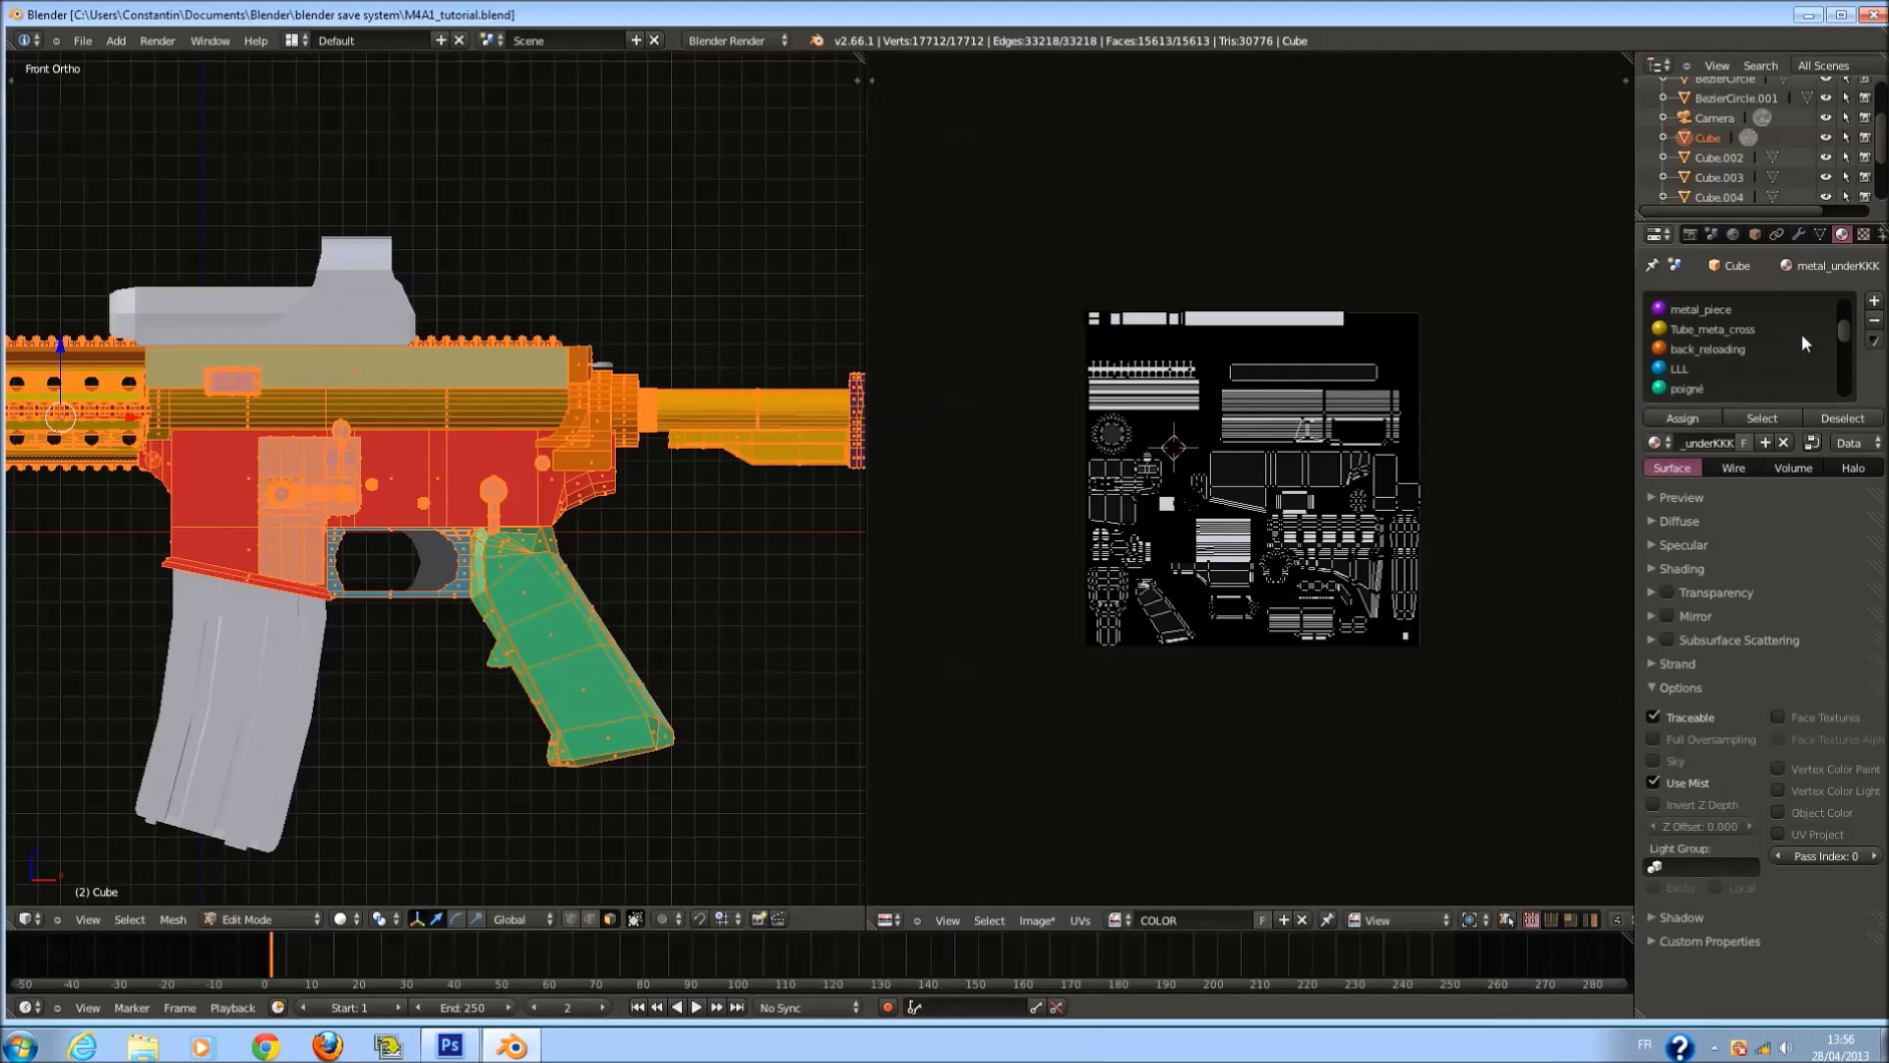
left_click(1734, 309)
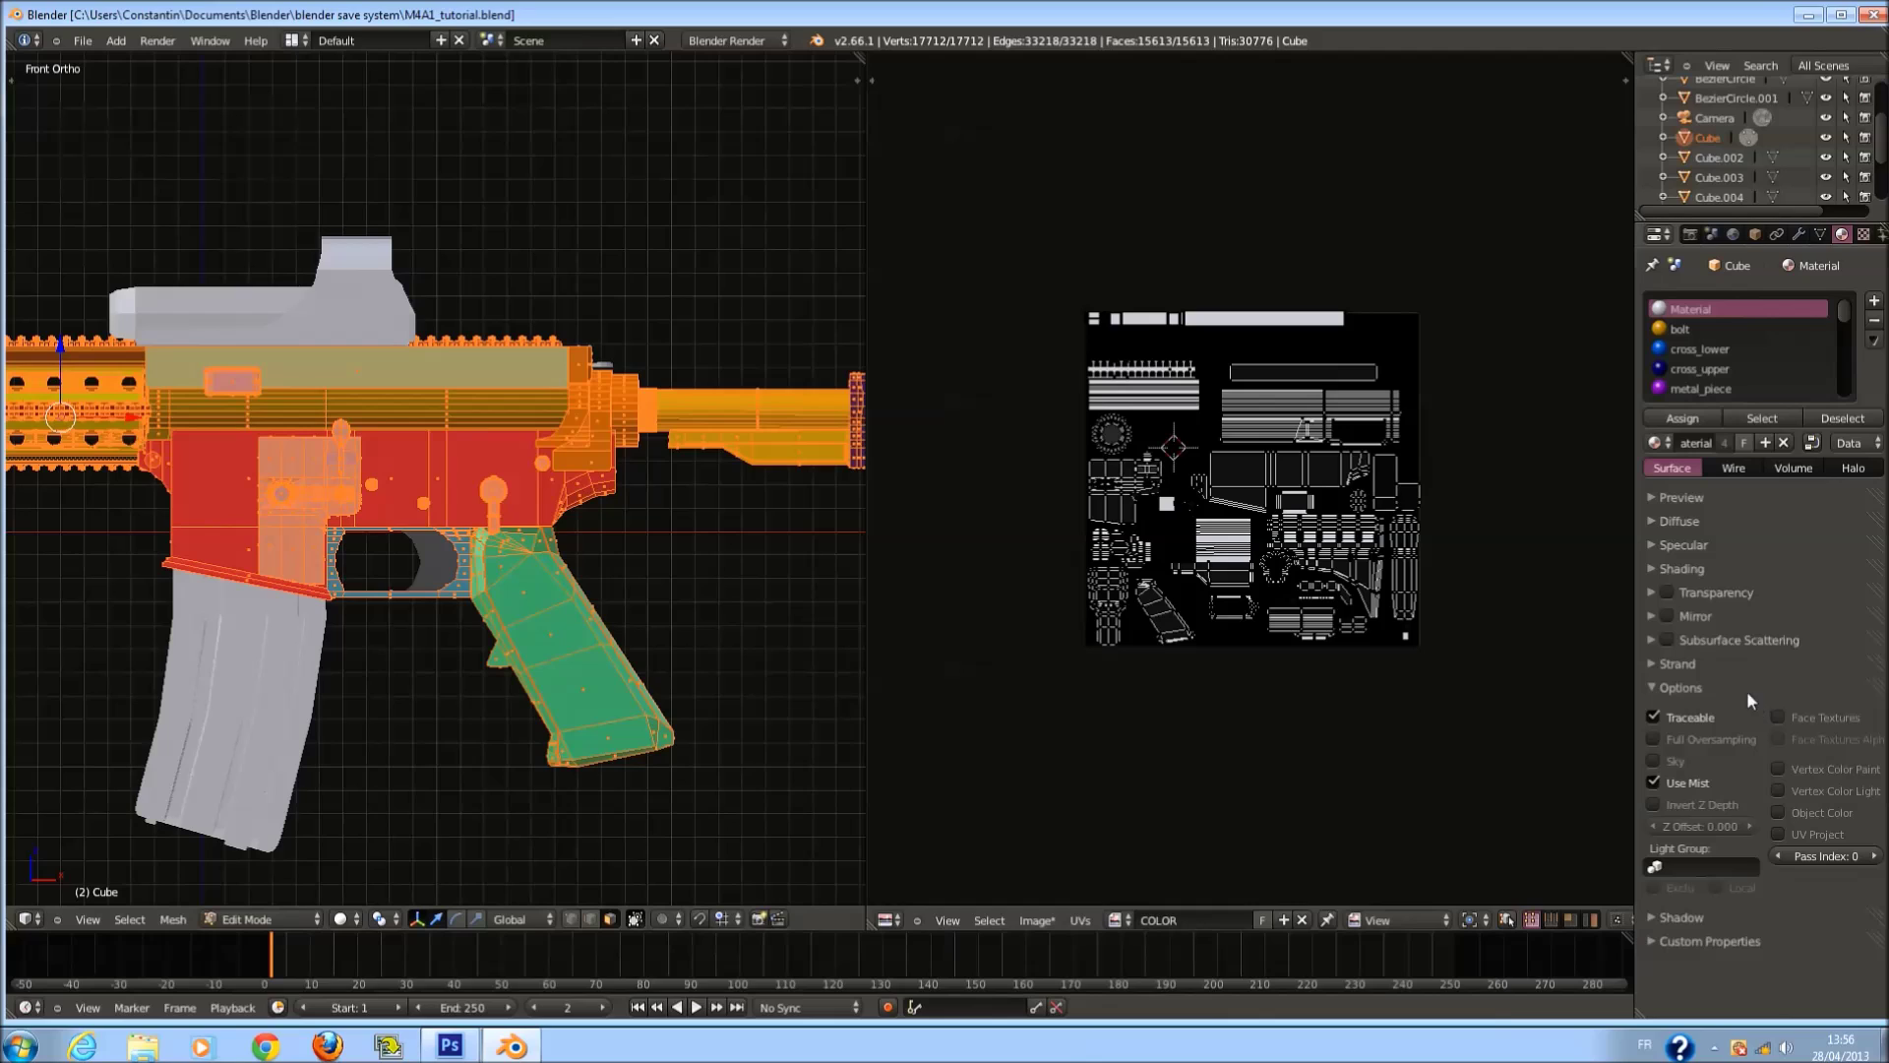
left_click(1787, 723)
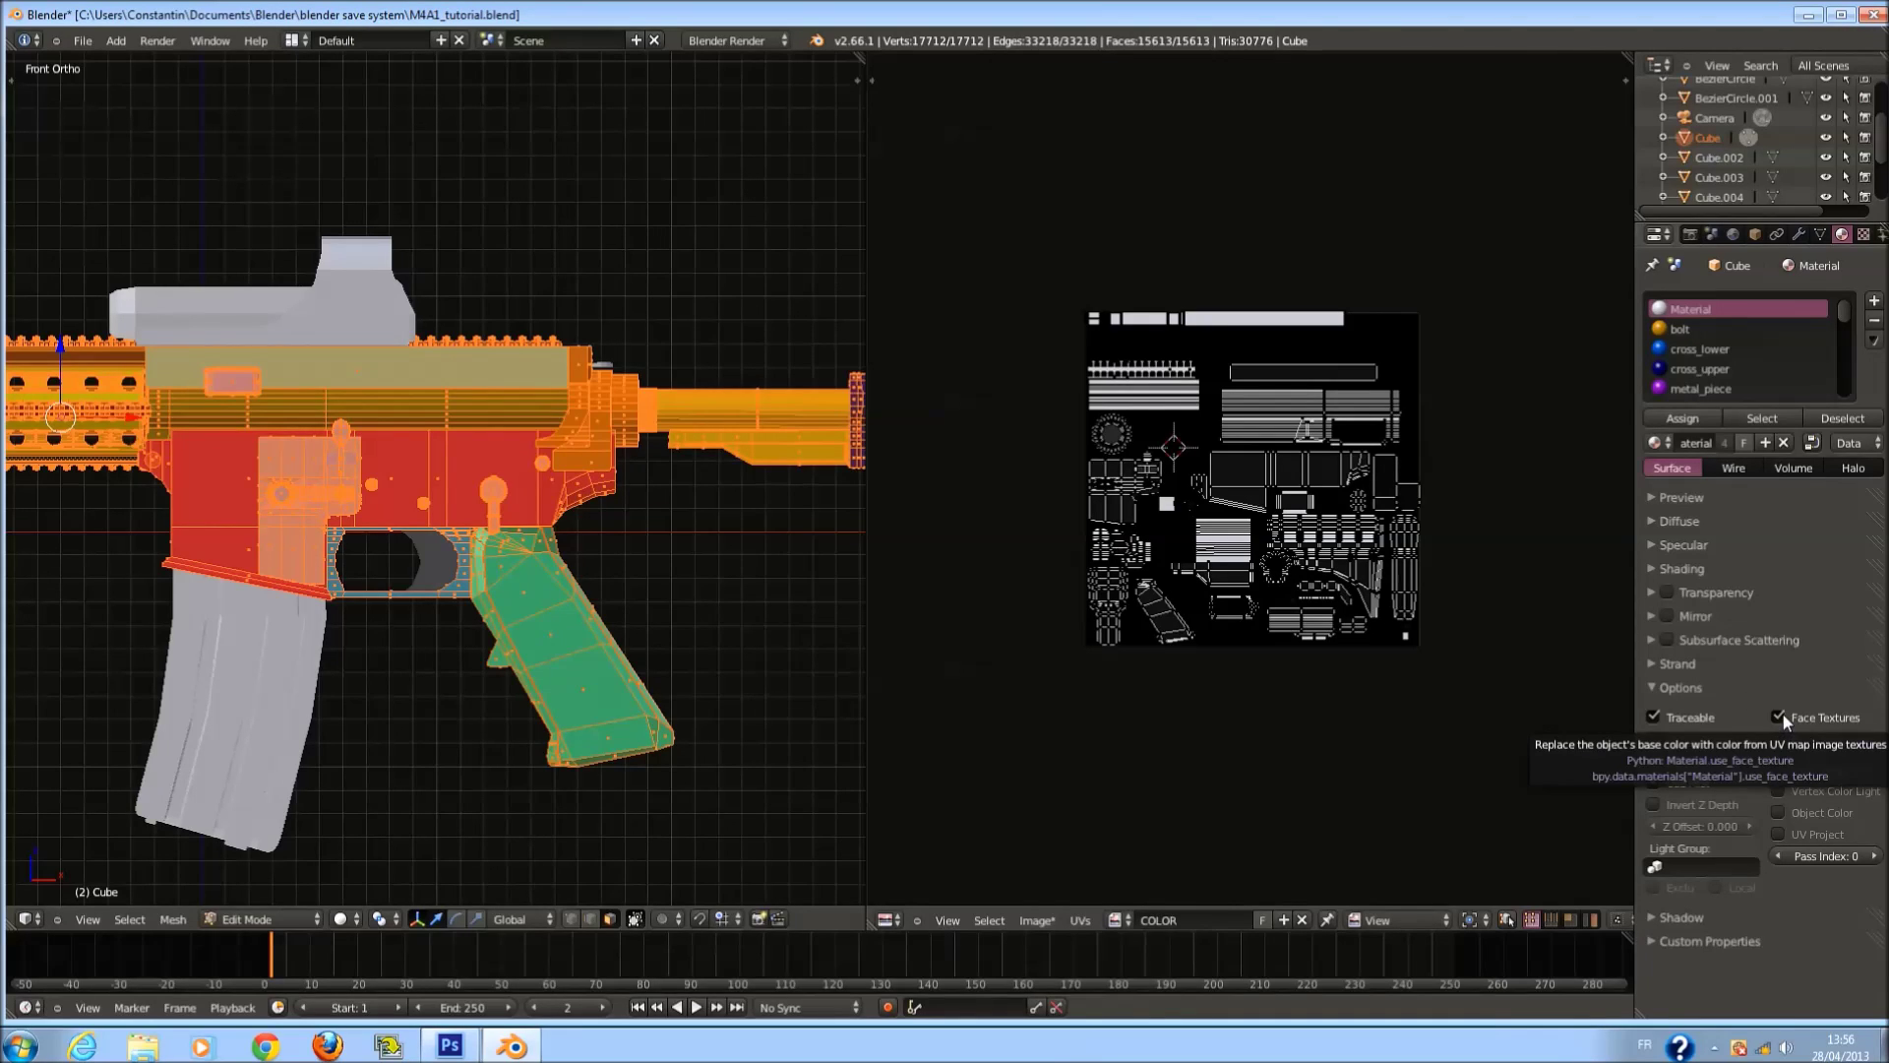
key("ctrl+alt+z")
left_click(1761, 637)
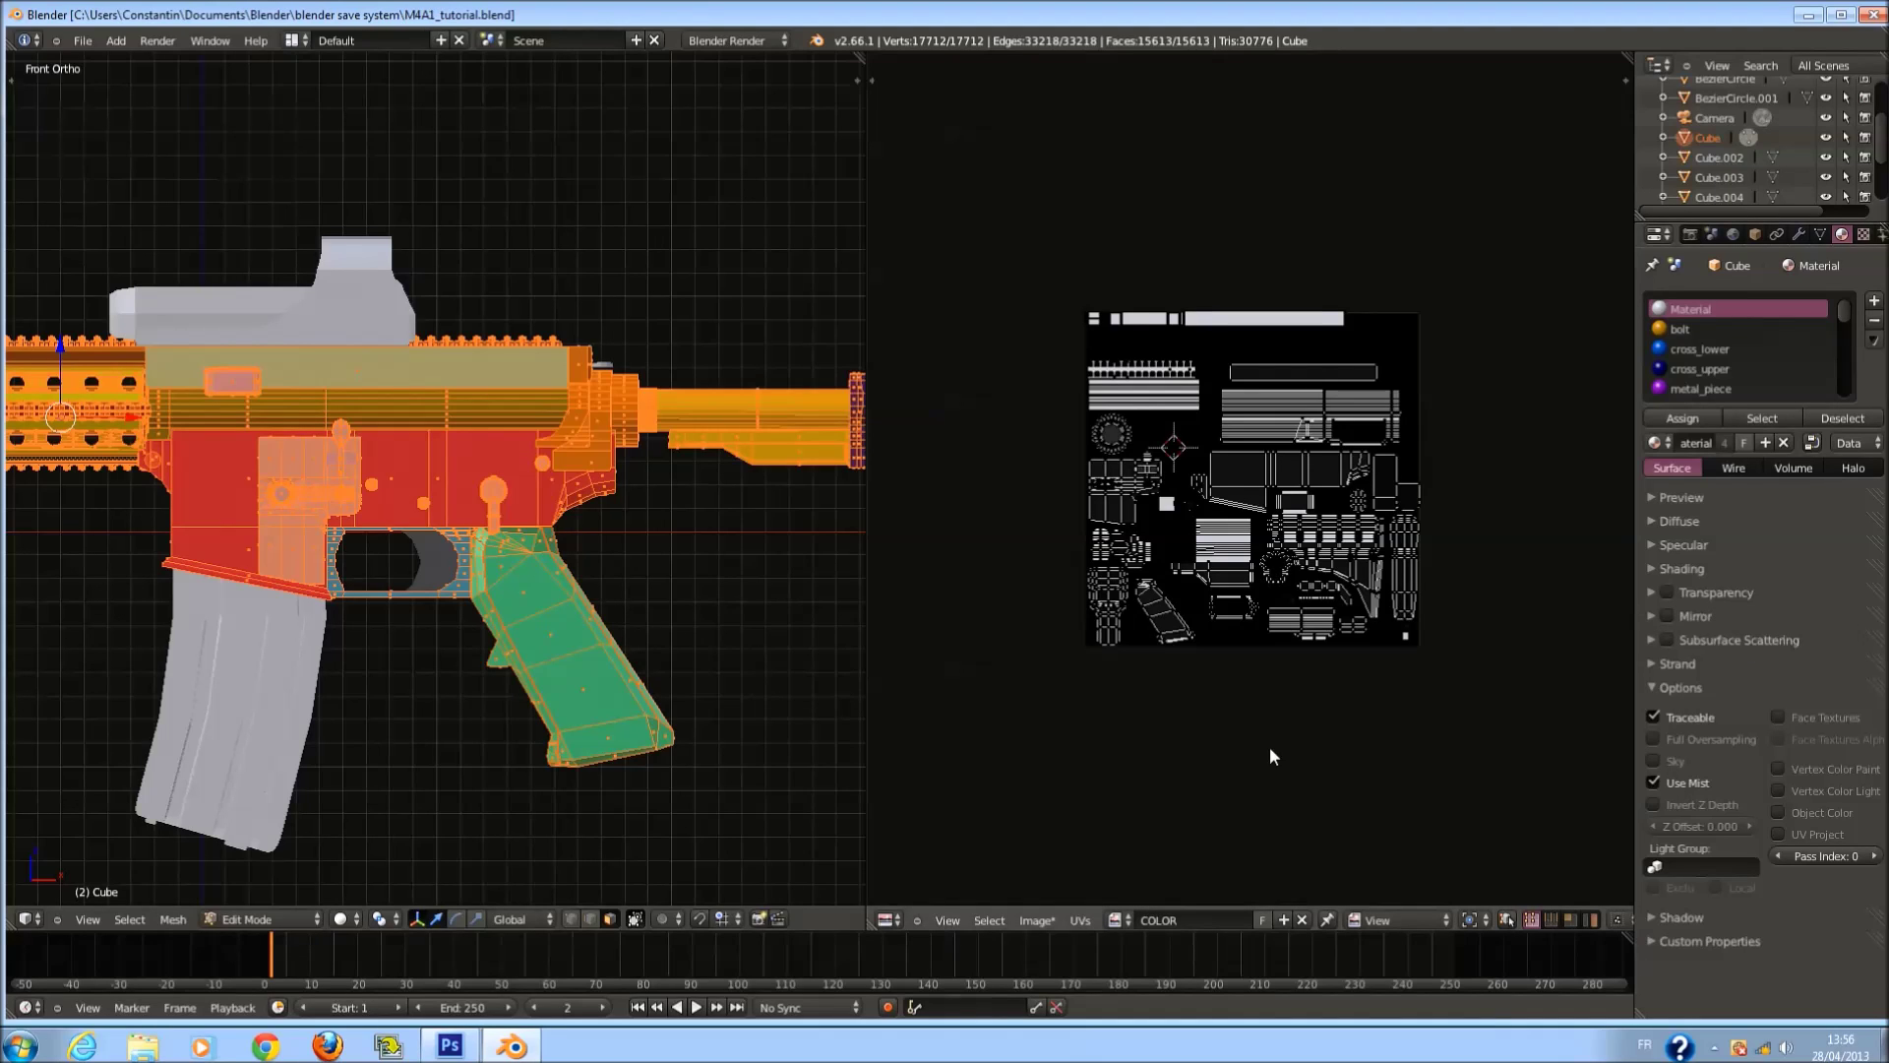
Open the render bake settings and set the bake mode to Textures.
scroll(1282, 740, "up", 1)
left_click(1689, 234)
left_click(1692, 591)
left_click(1792, 646)
left_click(1755, 542)
Save over the M4A1_tutorial.blend file, select all UV islands and bake the textures into the COLOR image.
scroll(1432, 648, "up", 2)
key("ctrl+s")
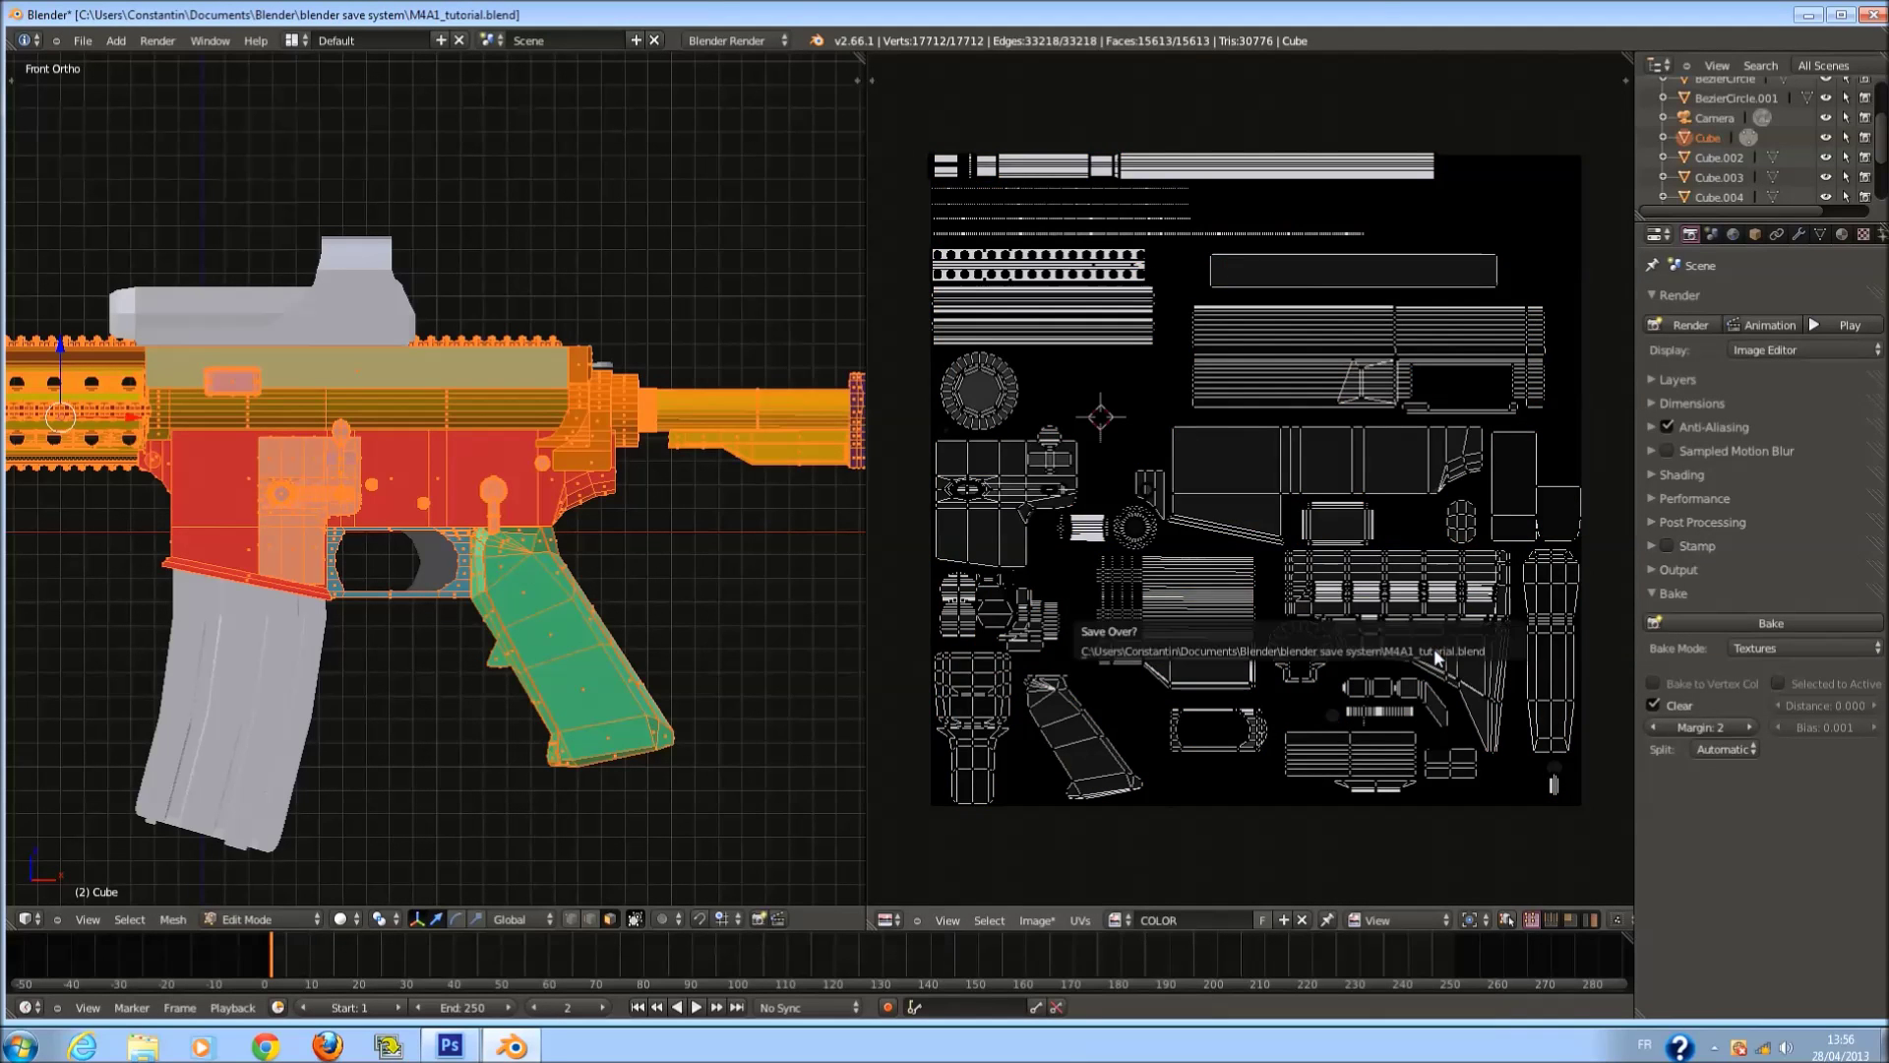
left_click(1432, 647)
key("a")
left_click(1760, 624)
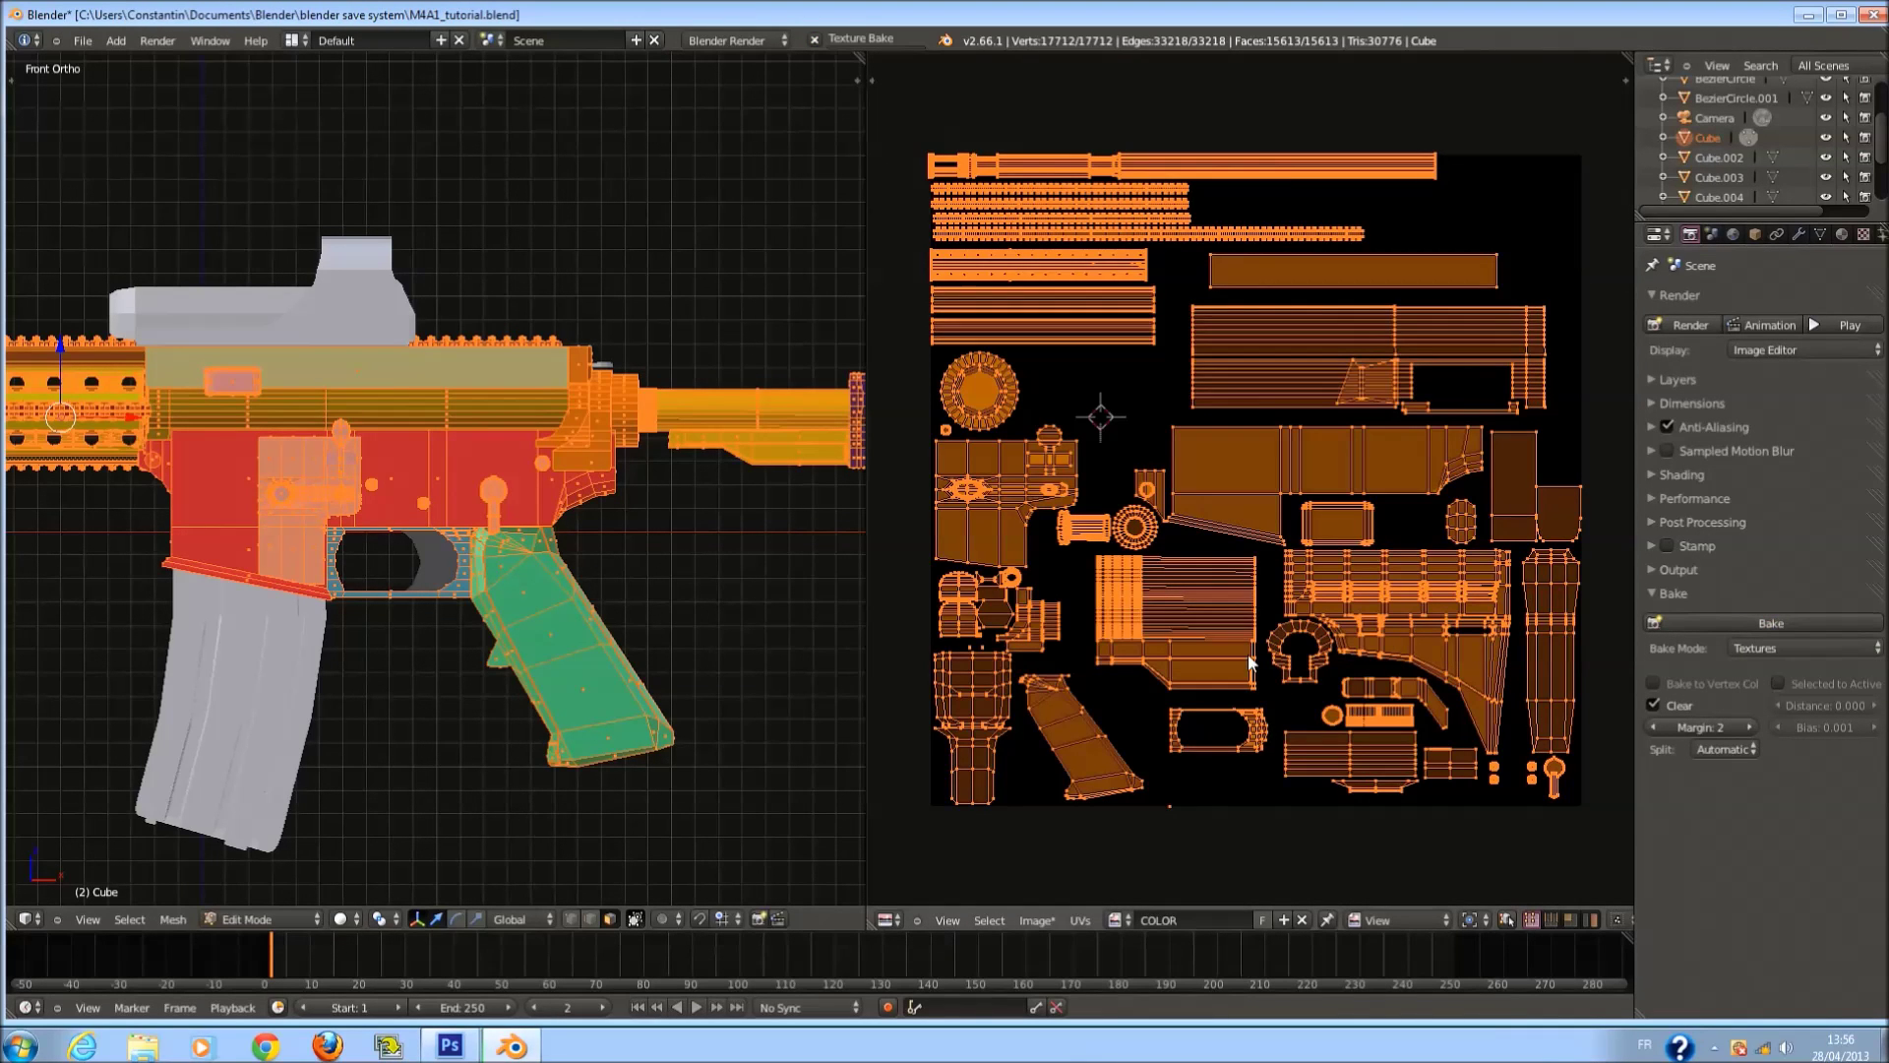
Return the rifle mesh to Object Mode, save the file, inspect the baked colour map and deselect all objects.
key("Tab")
key("ctrl+s")
left_click(1319, 564)
scroll(1226, 499, "up", 4)
scroll(1235, 499, "down", 4)
key("ctrl+s")
scroll(1178, 530, "up", 4)
middle_click_drag(1178, 529, 963, 195)
scroll(1224, 376, "down", 3)
middle_click_drag(1223, 376, 1249, 454)
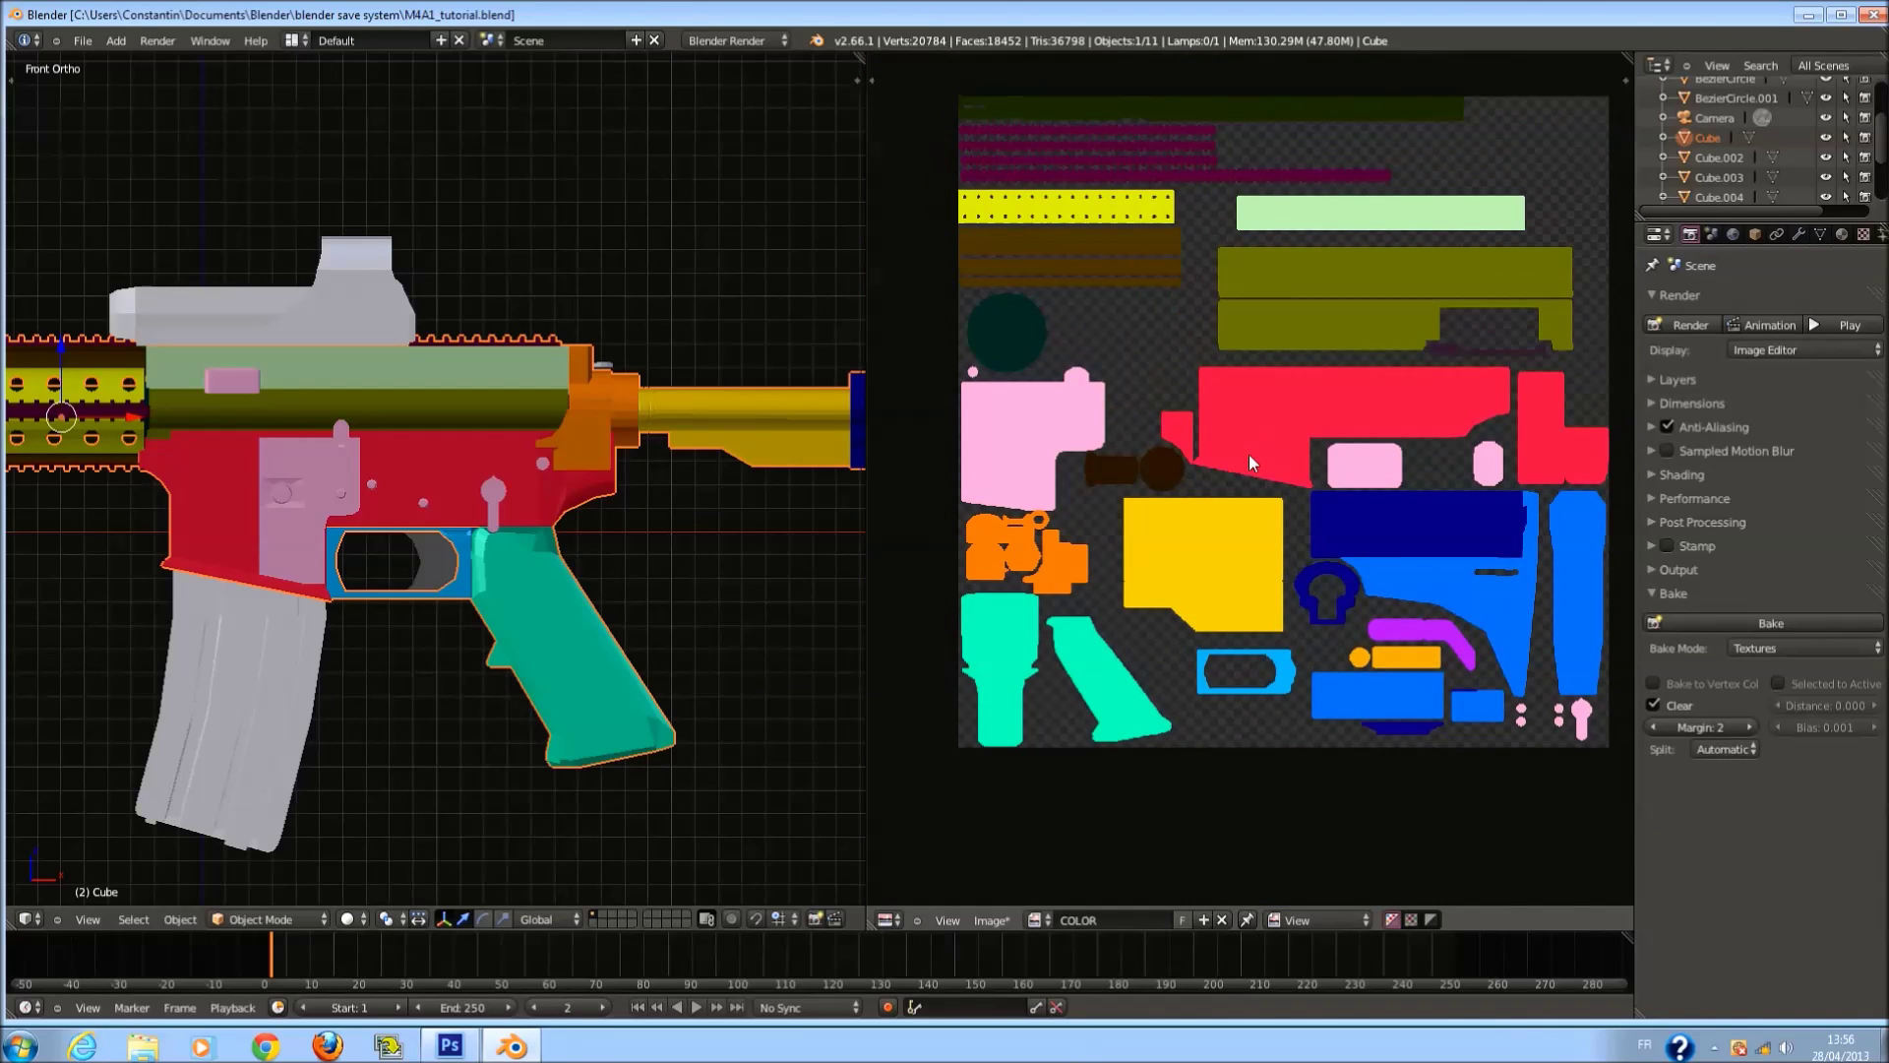
key("a")
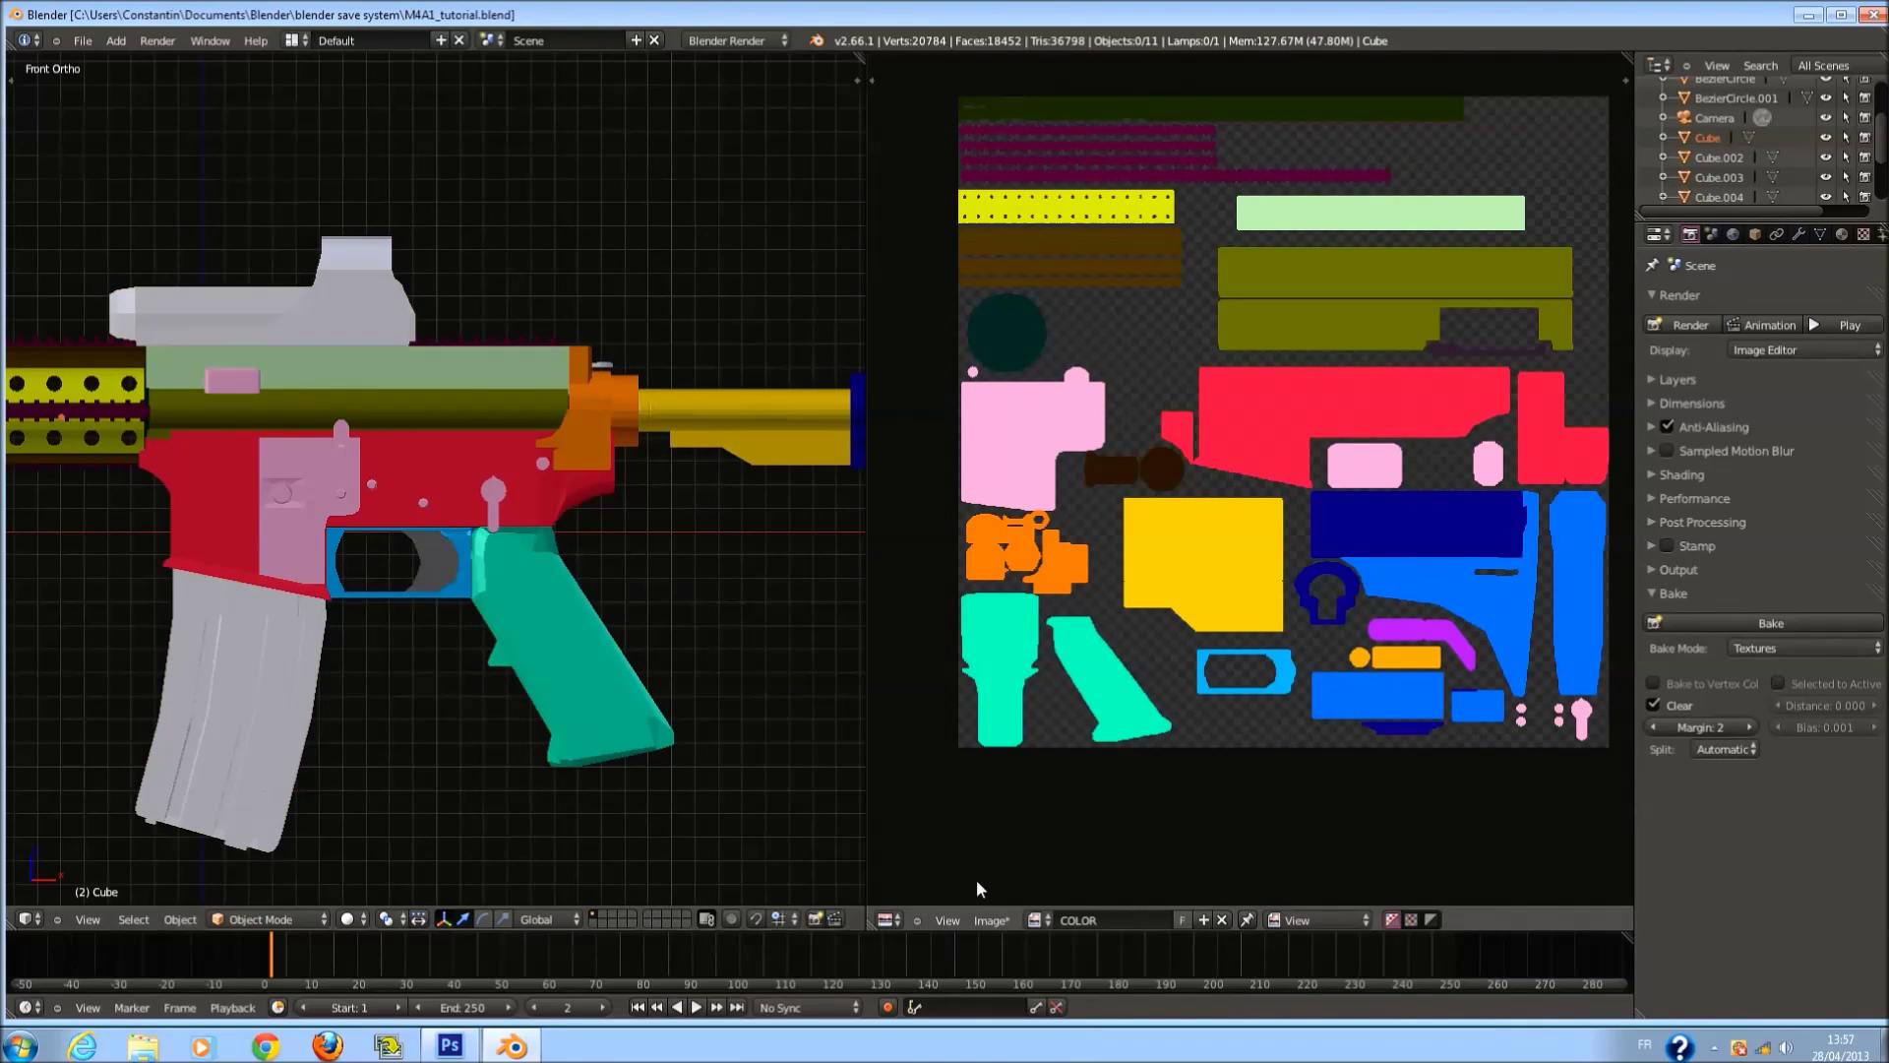
Start saving the COLOR image to disk and create a new folder named M4A1_texture in Documents.
left_click(991, 921)
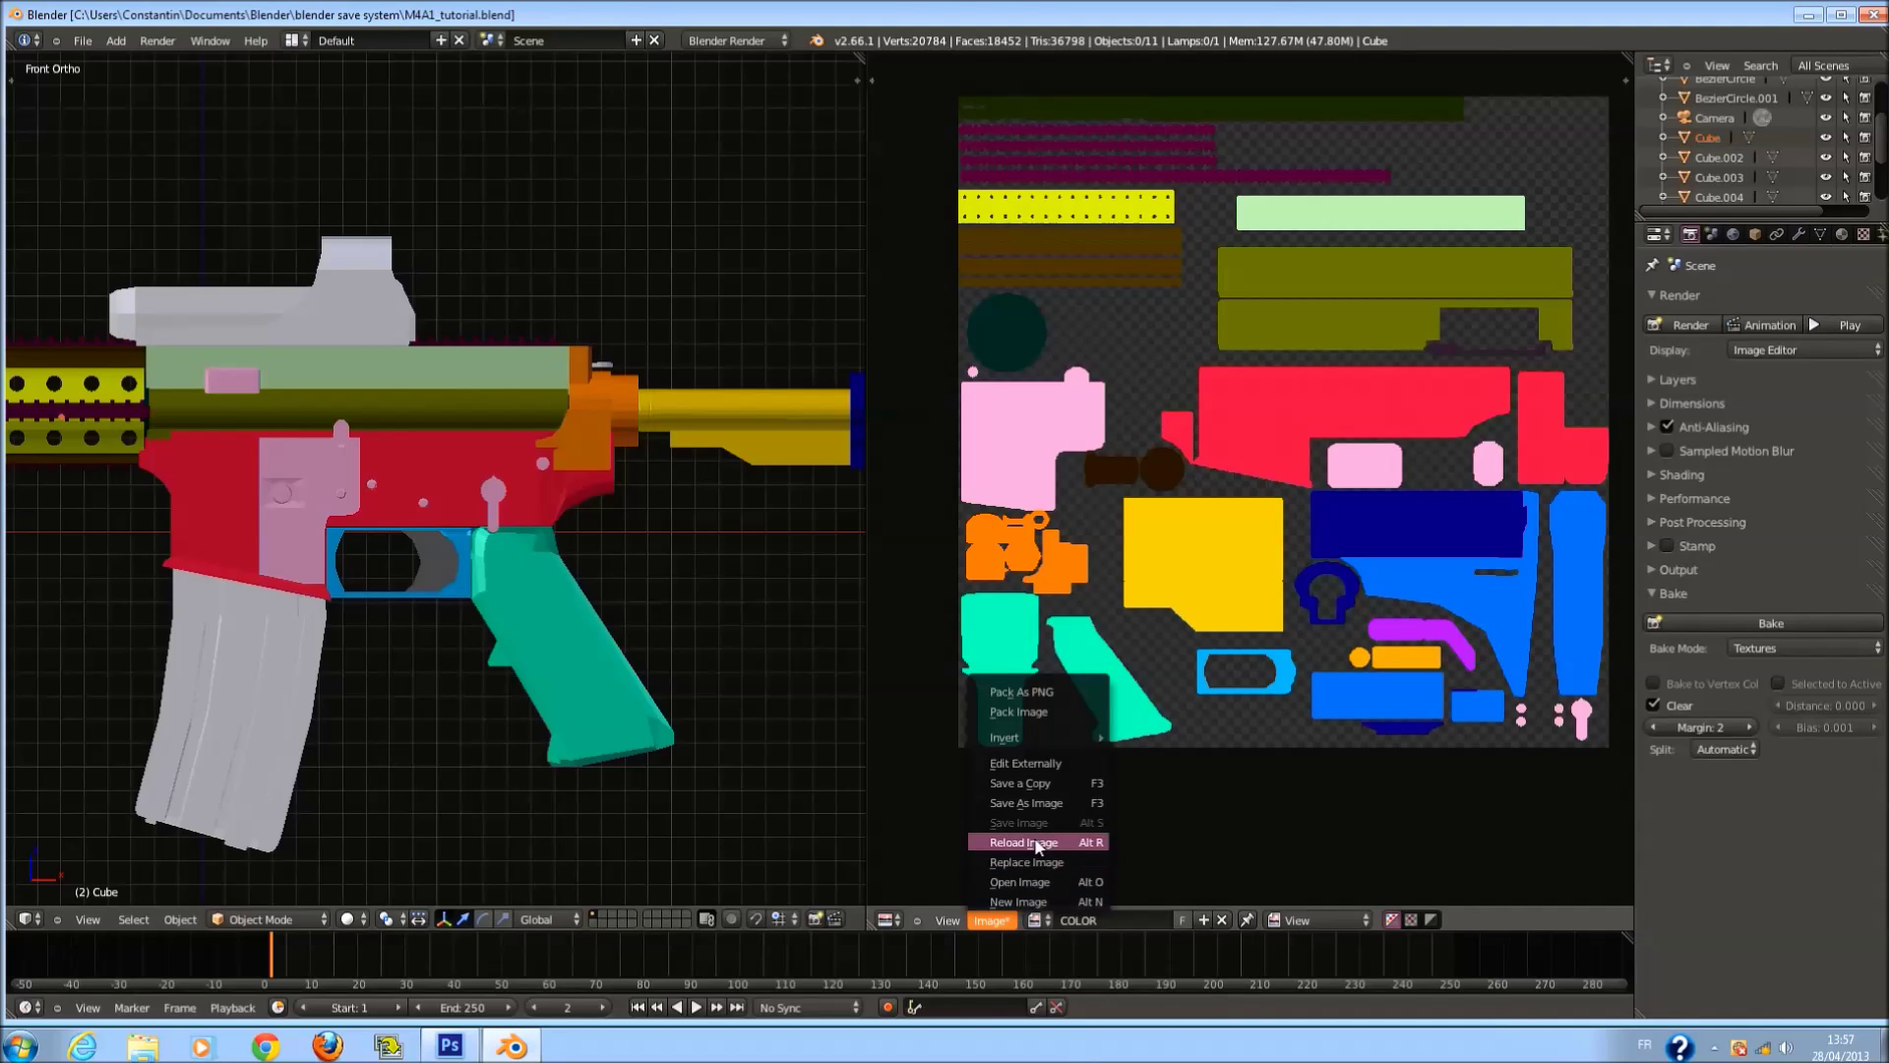
left_click(1049, 803)
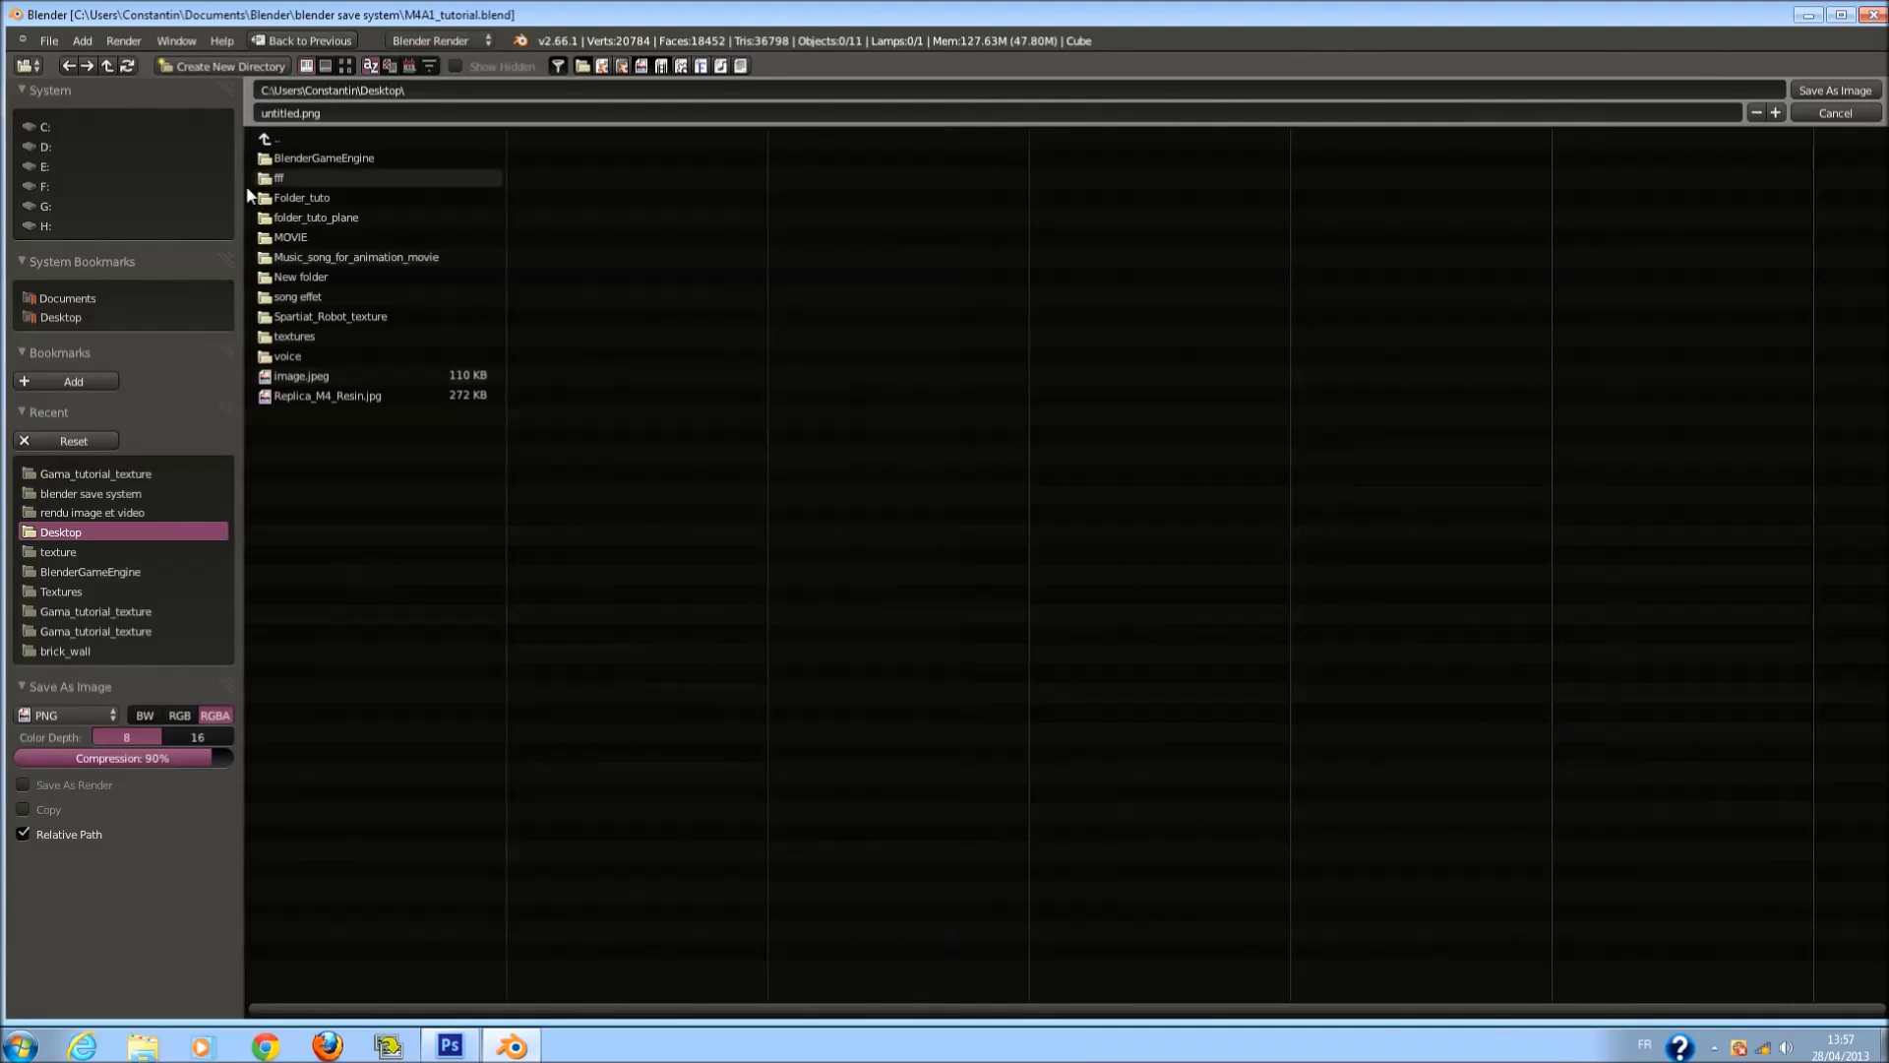
left_click(85, 299)
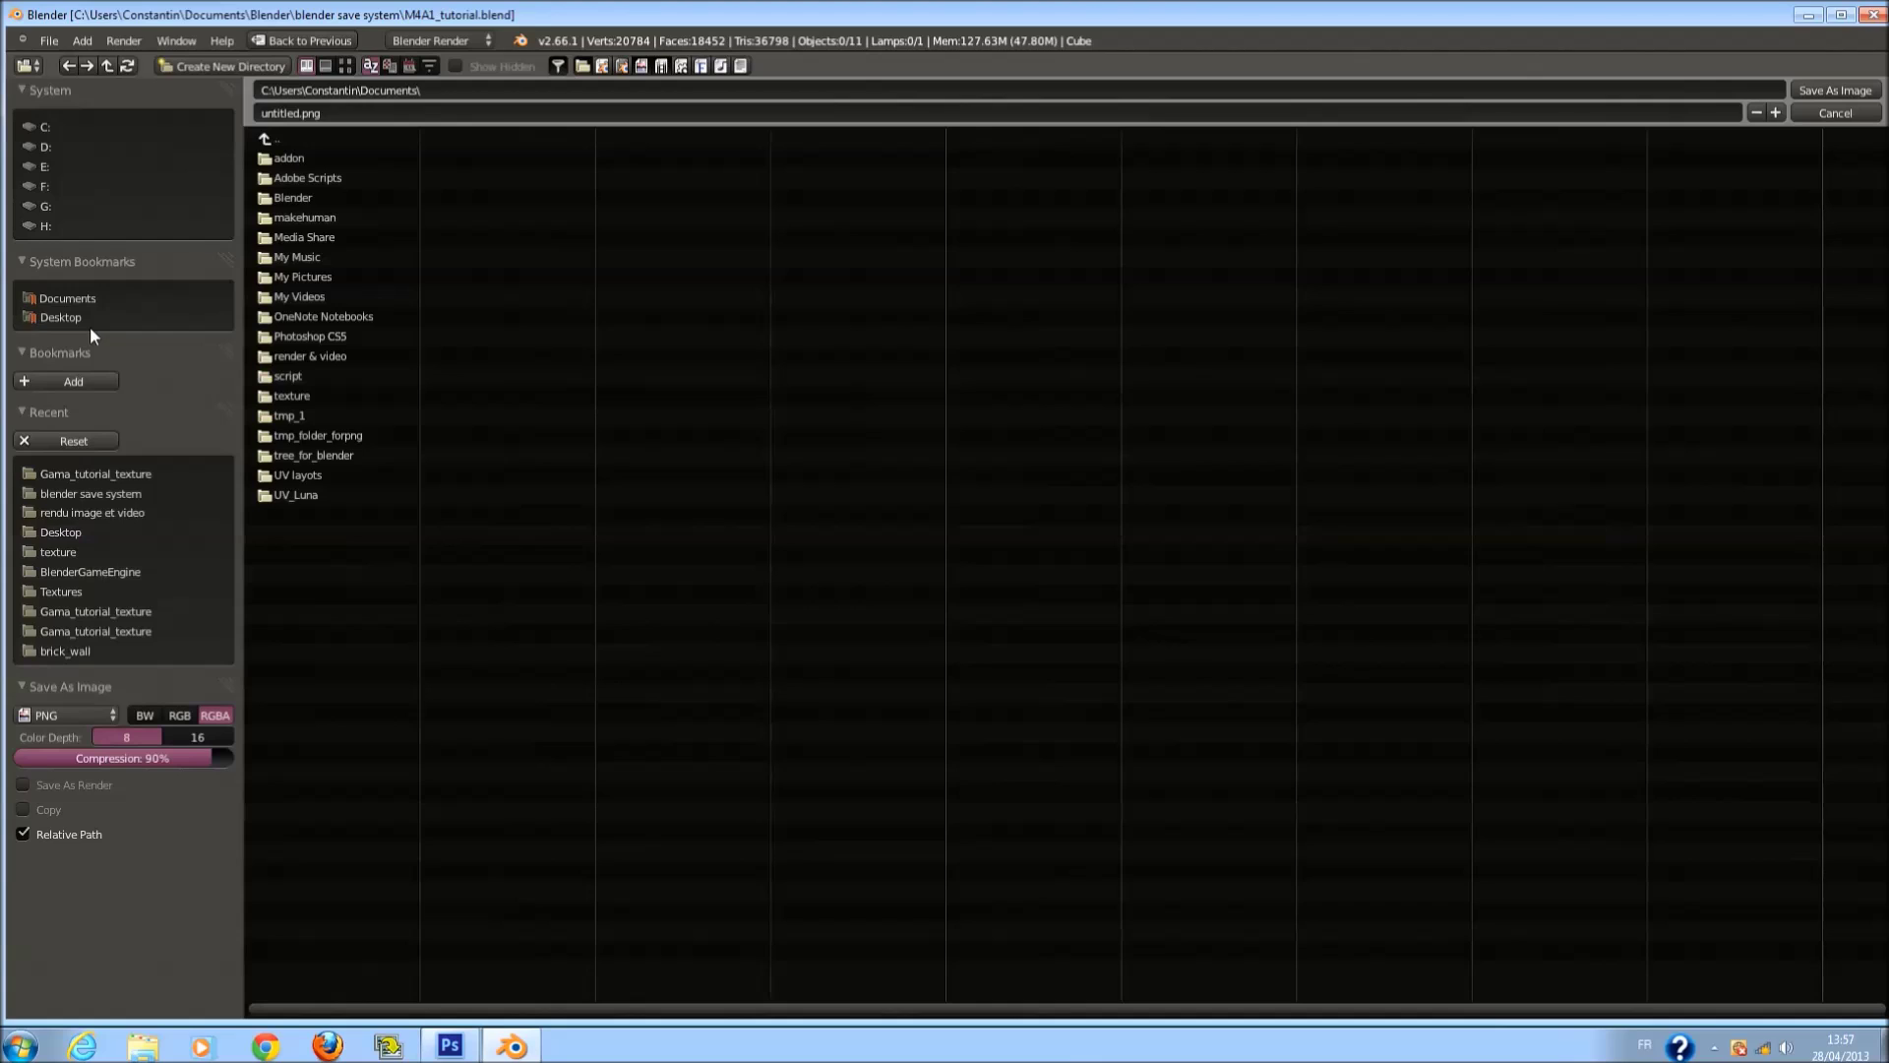
left_click(91, 321)
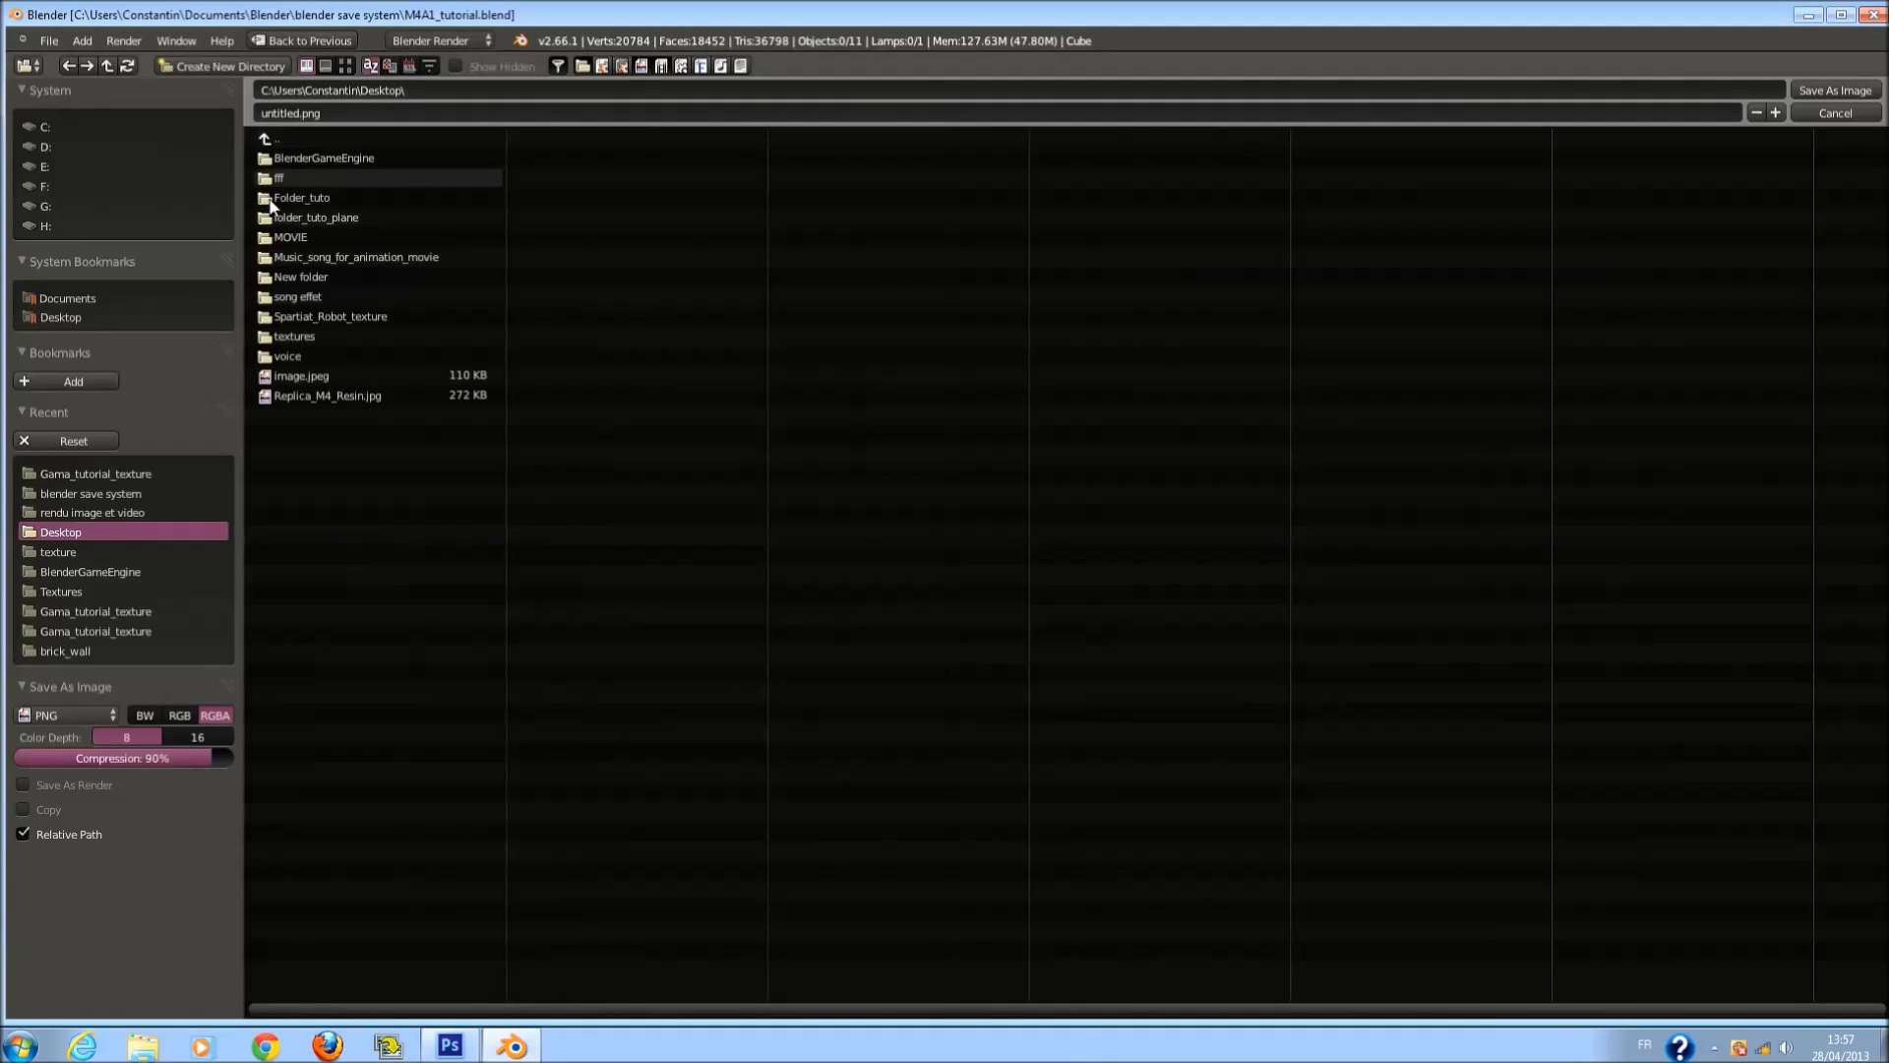
left_click(83, 297)
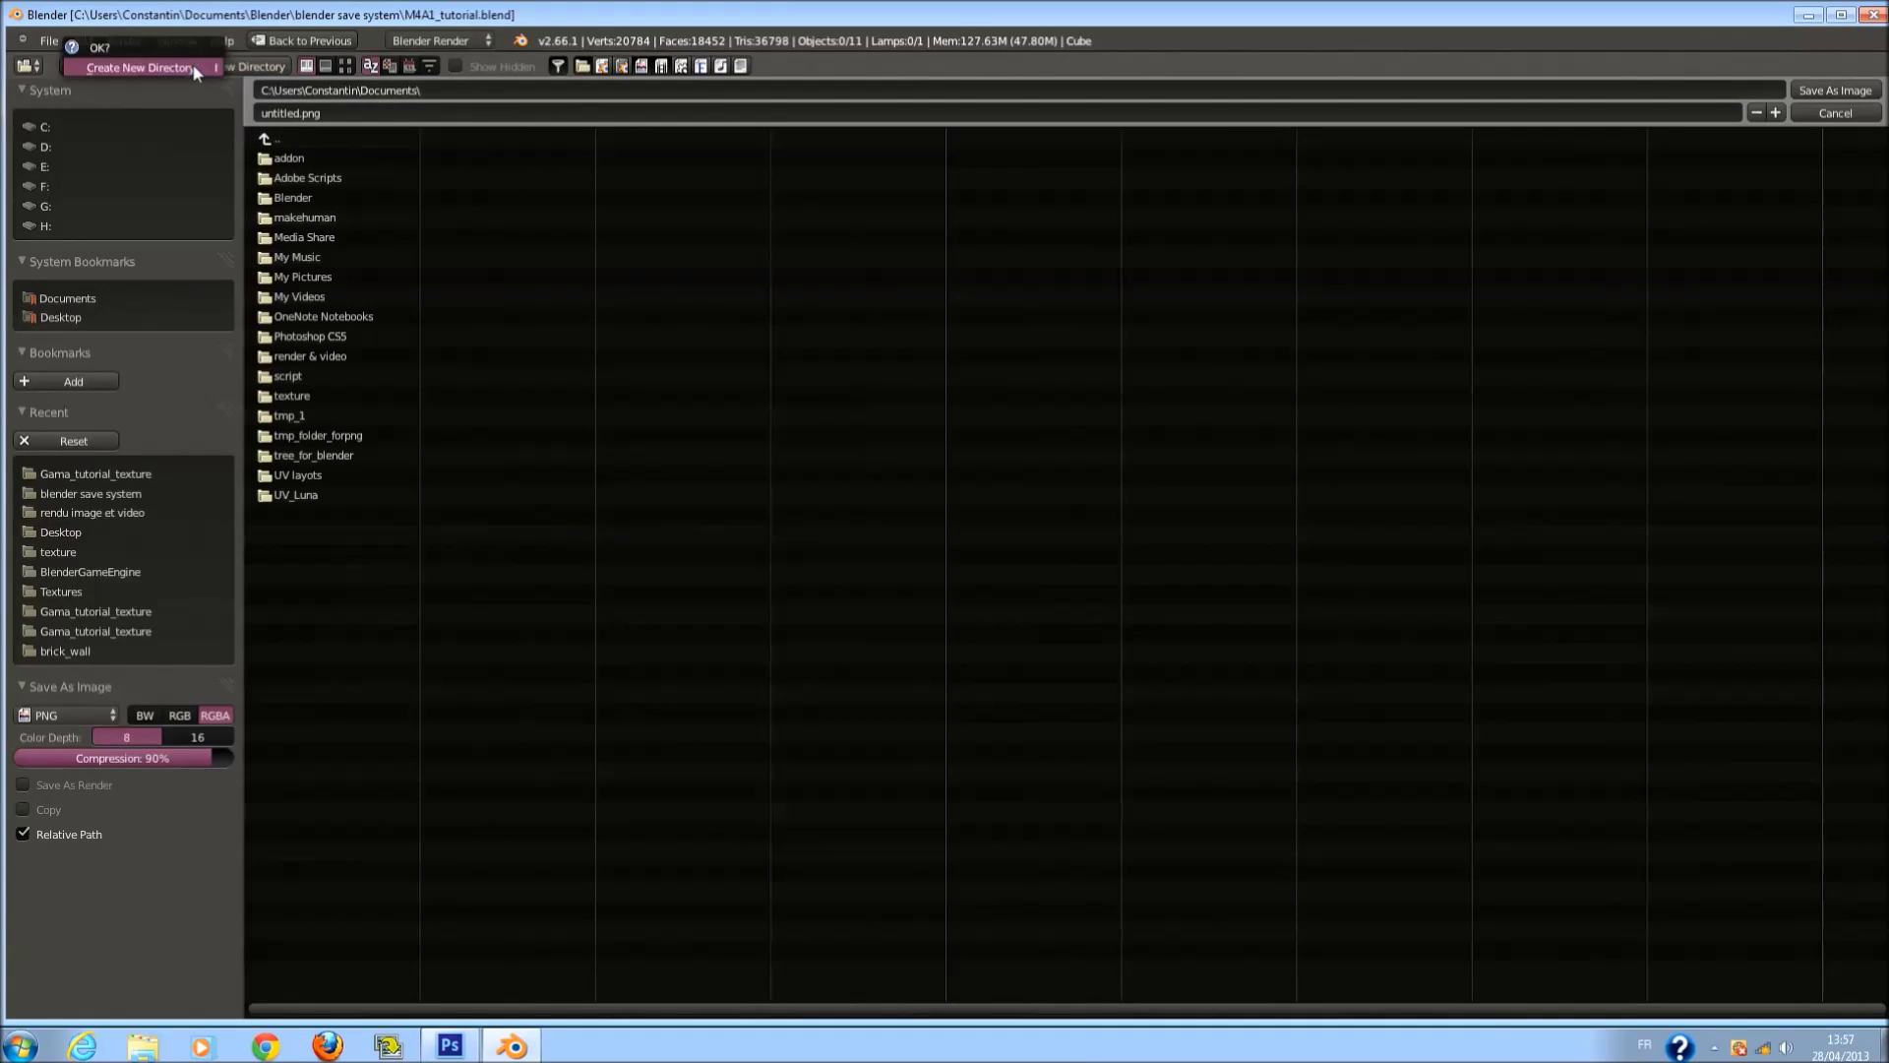
left_click(192, 74)
left_click(208, 64)
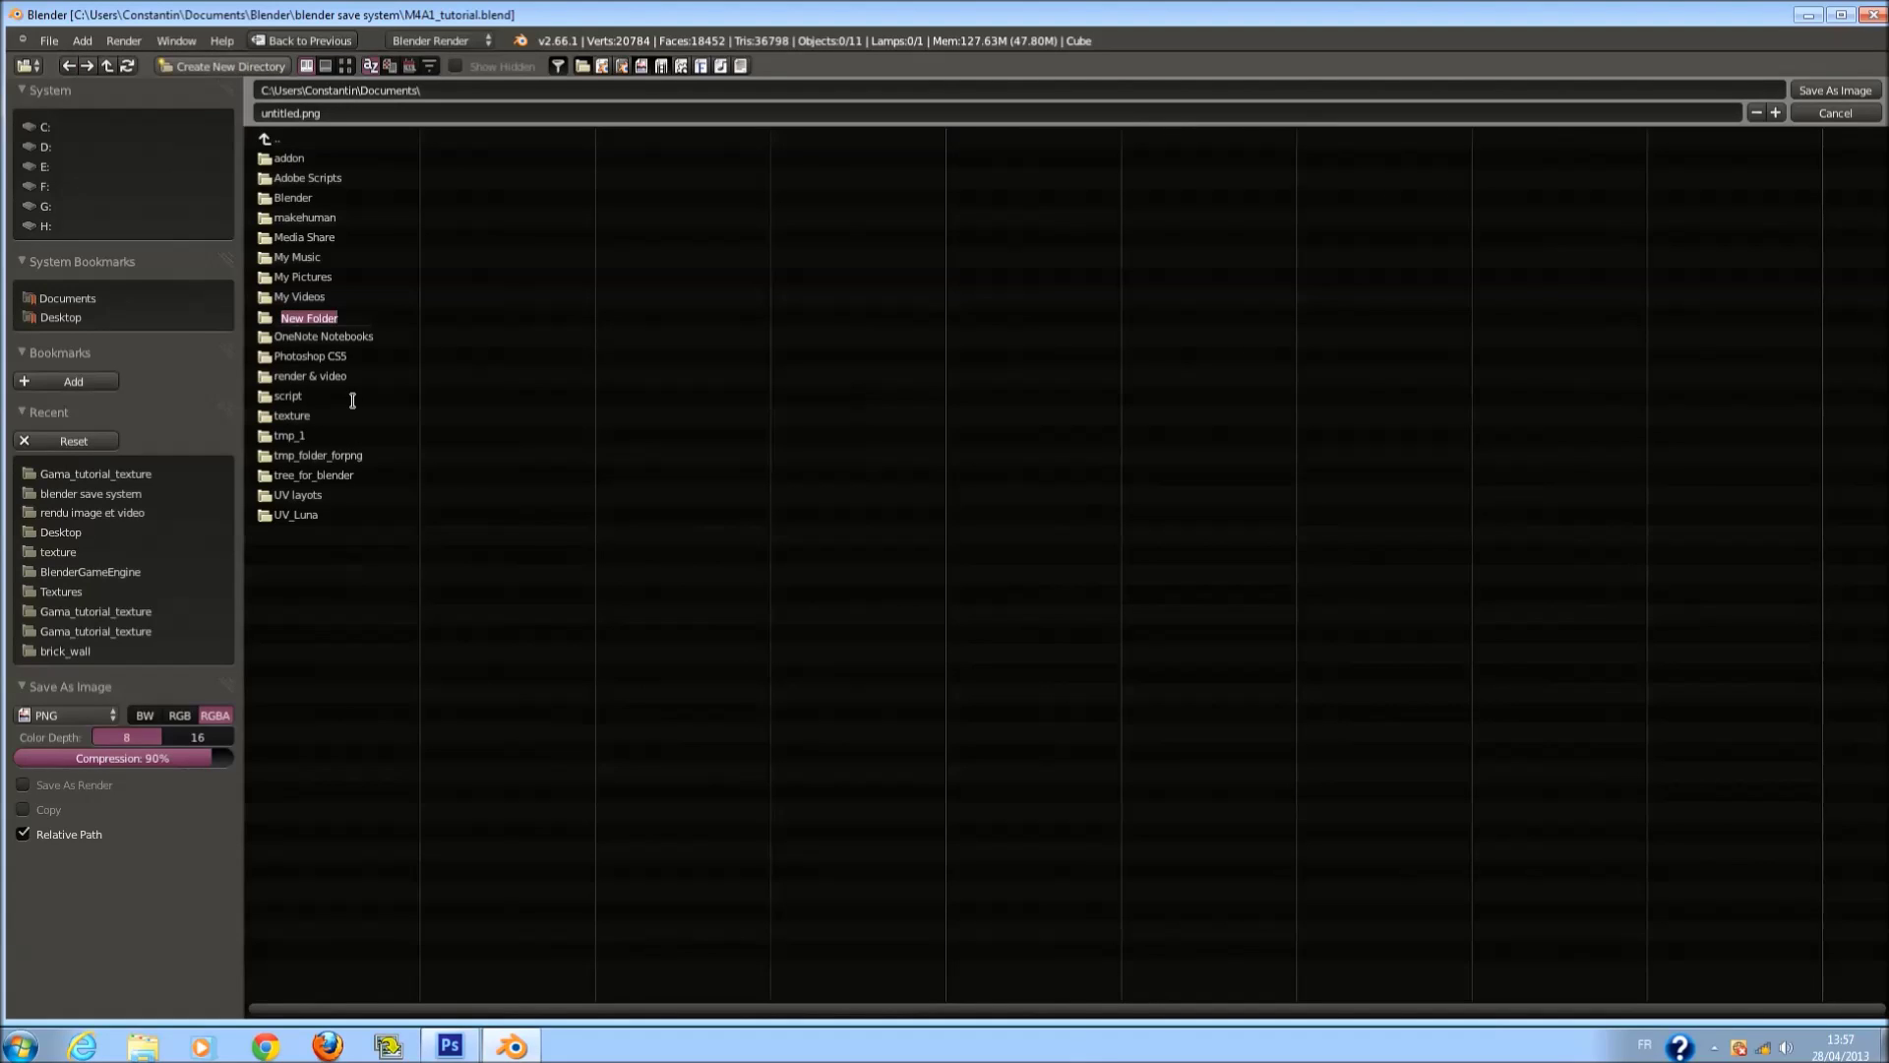
key("BackSpace")
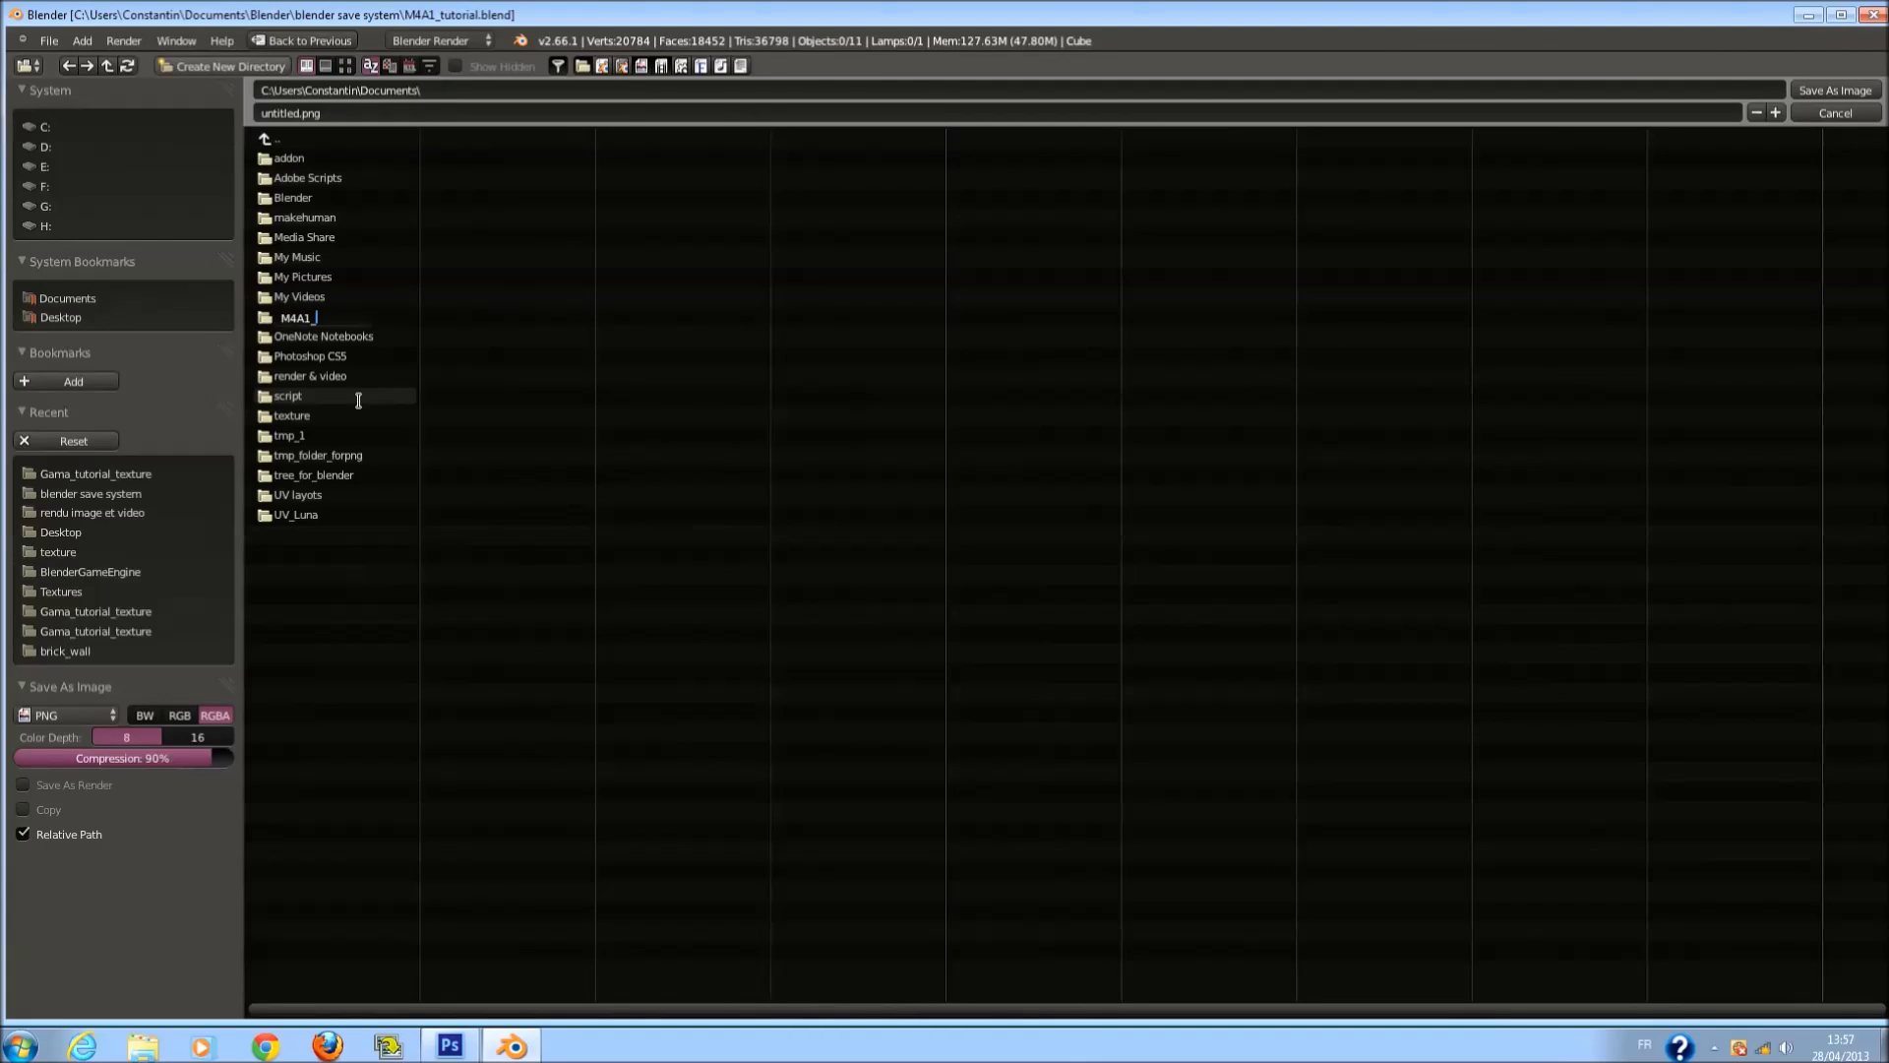
key("Return")
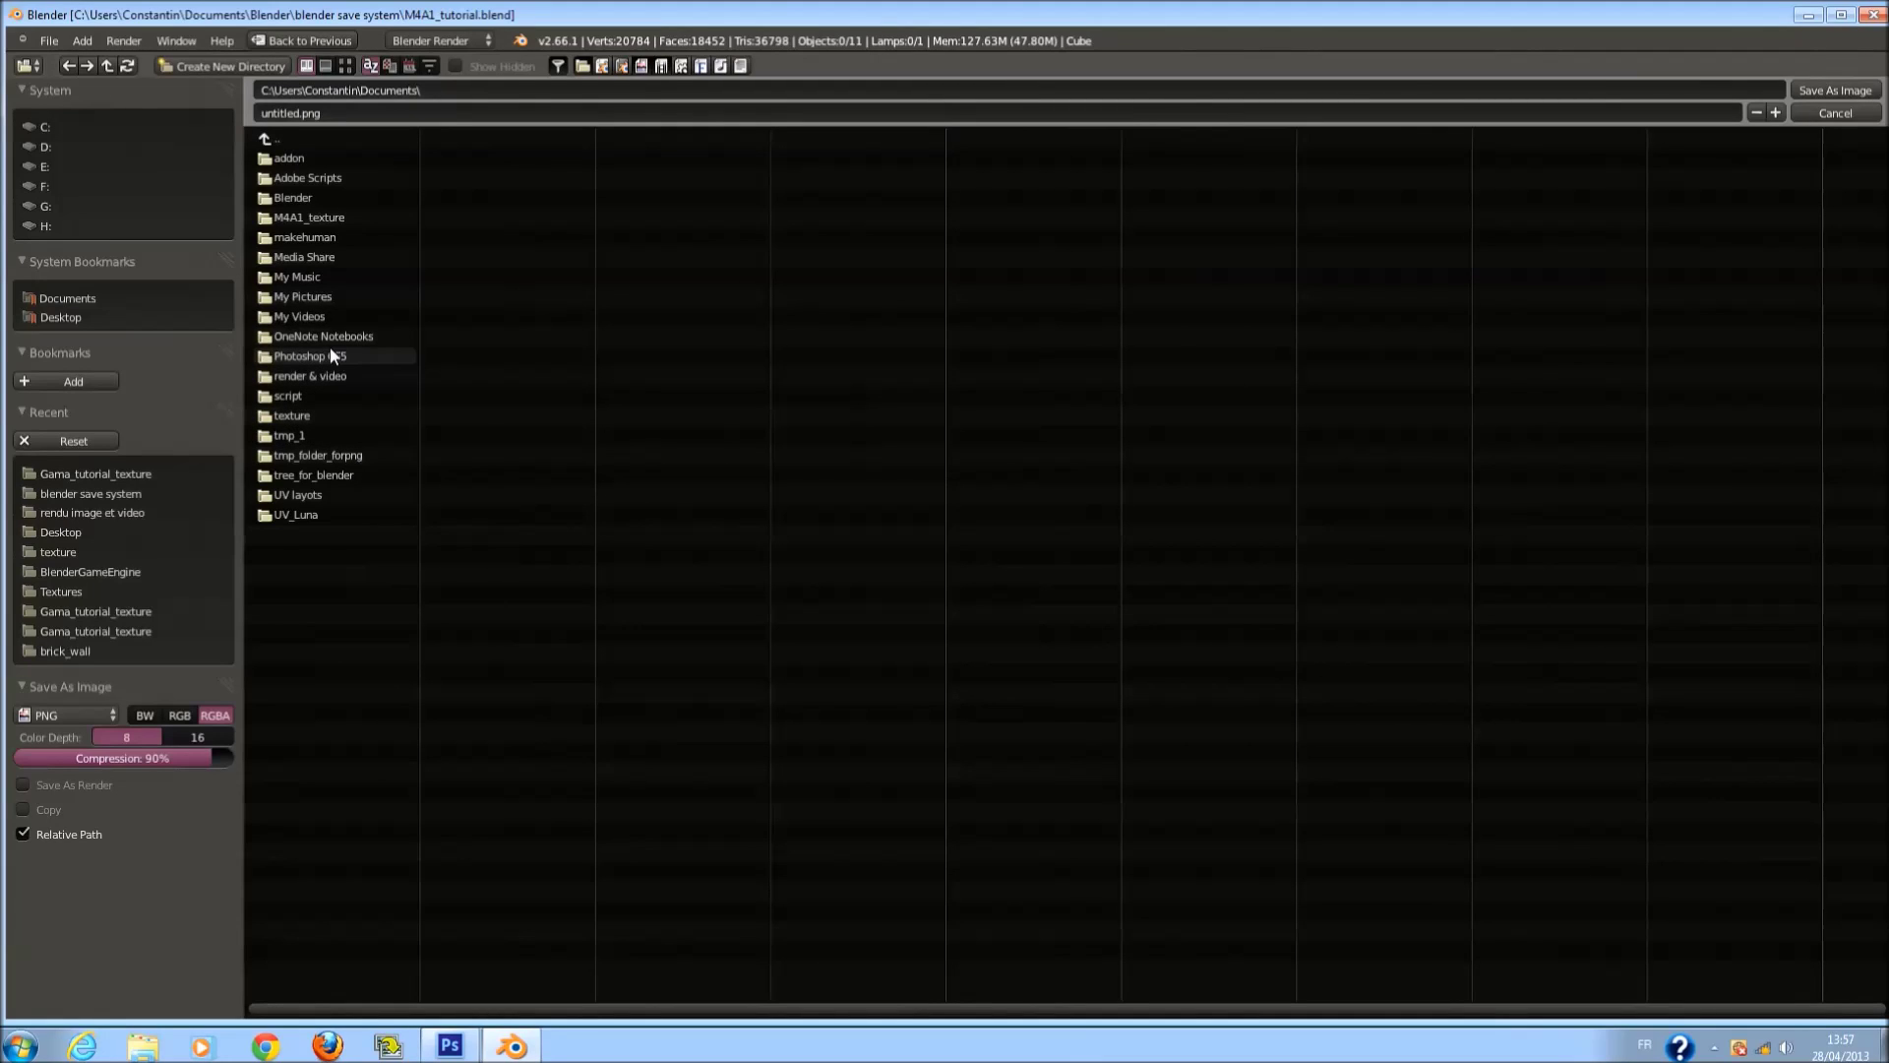
Save the baked image in the M4A1_texture folder as color.png, an RGB PNG with 100% compression.
left_click(317, 216)
left_click_drag(190, 765, 295, 765)
left_click(341, 112)
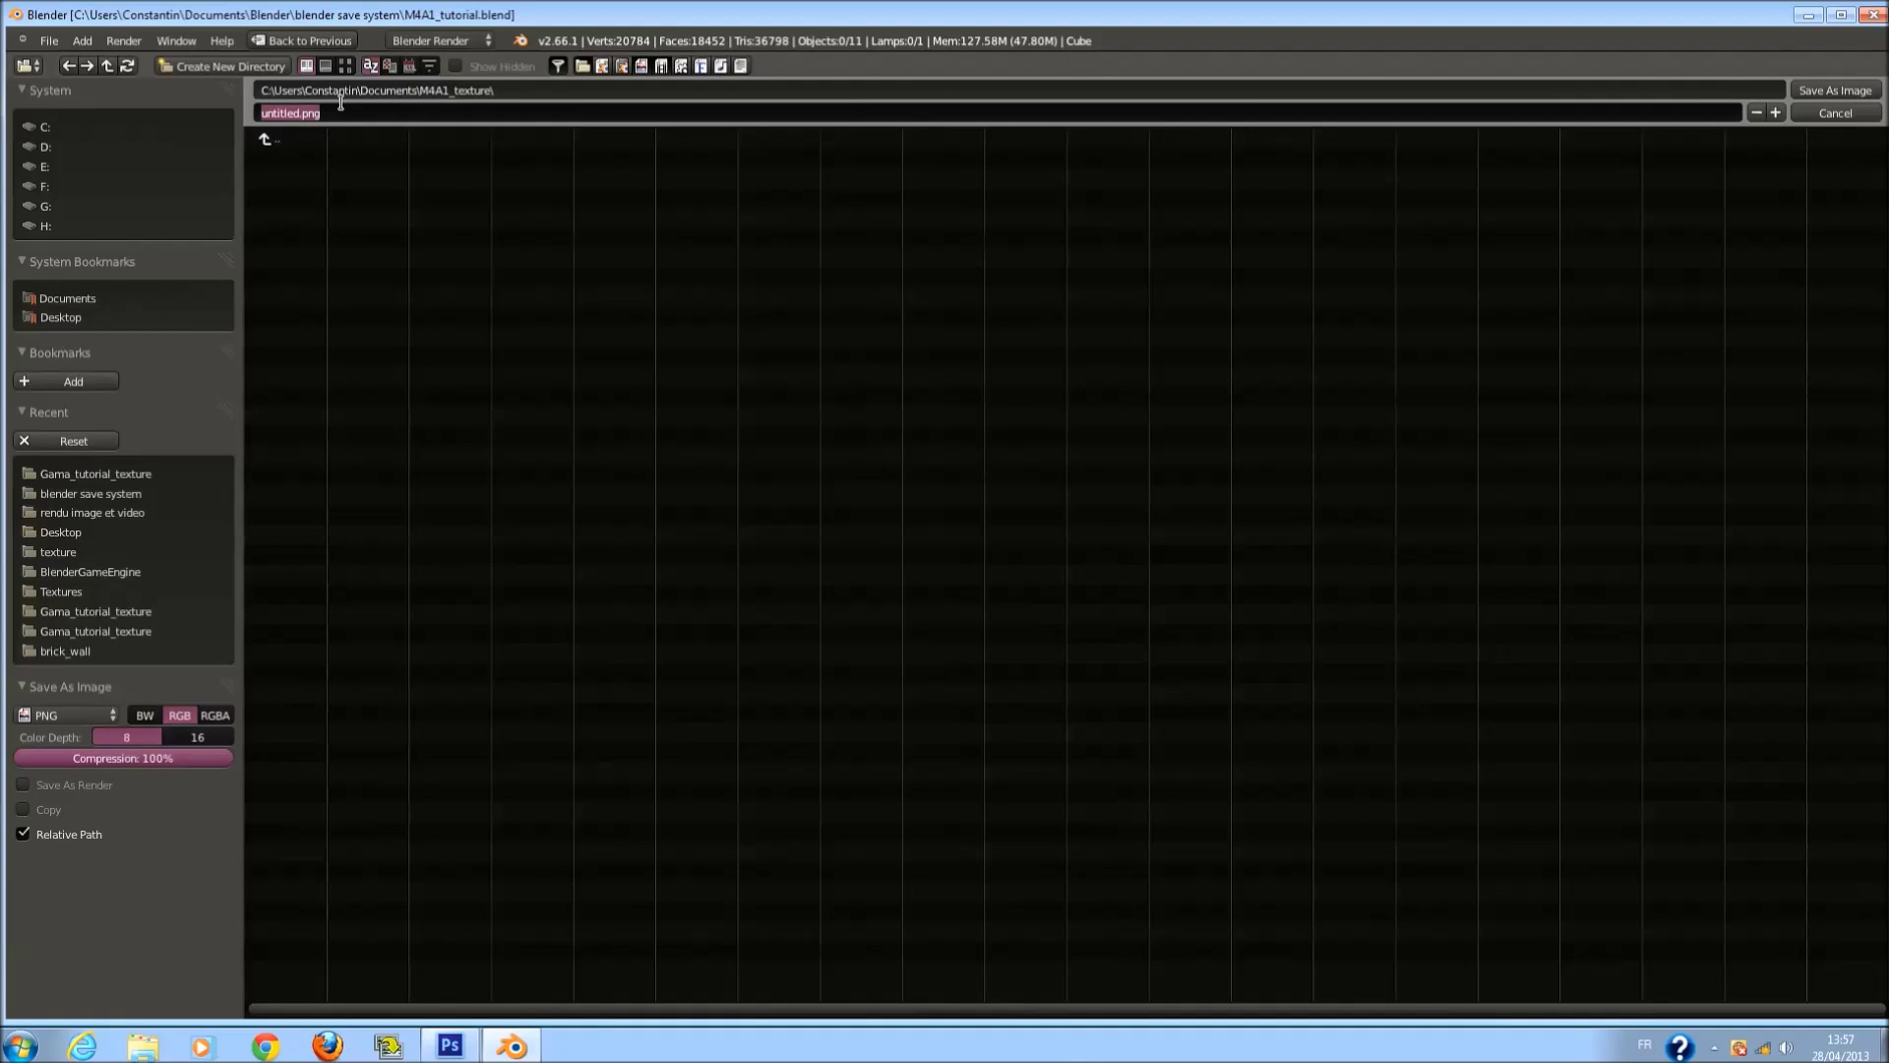
type("color")
key("Return")
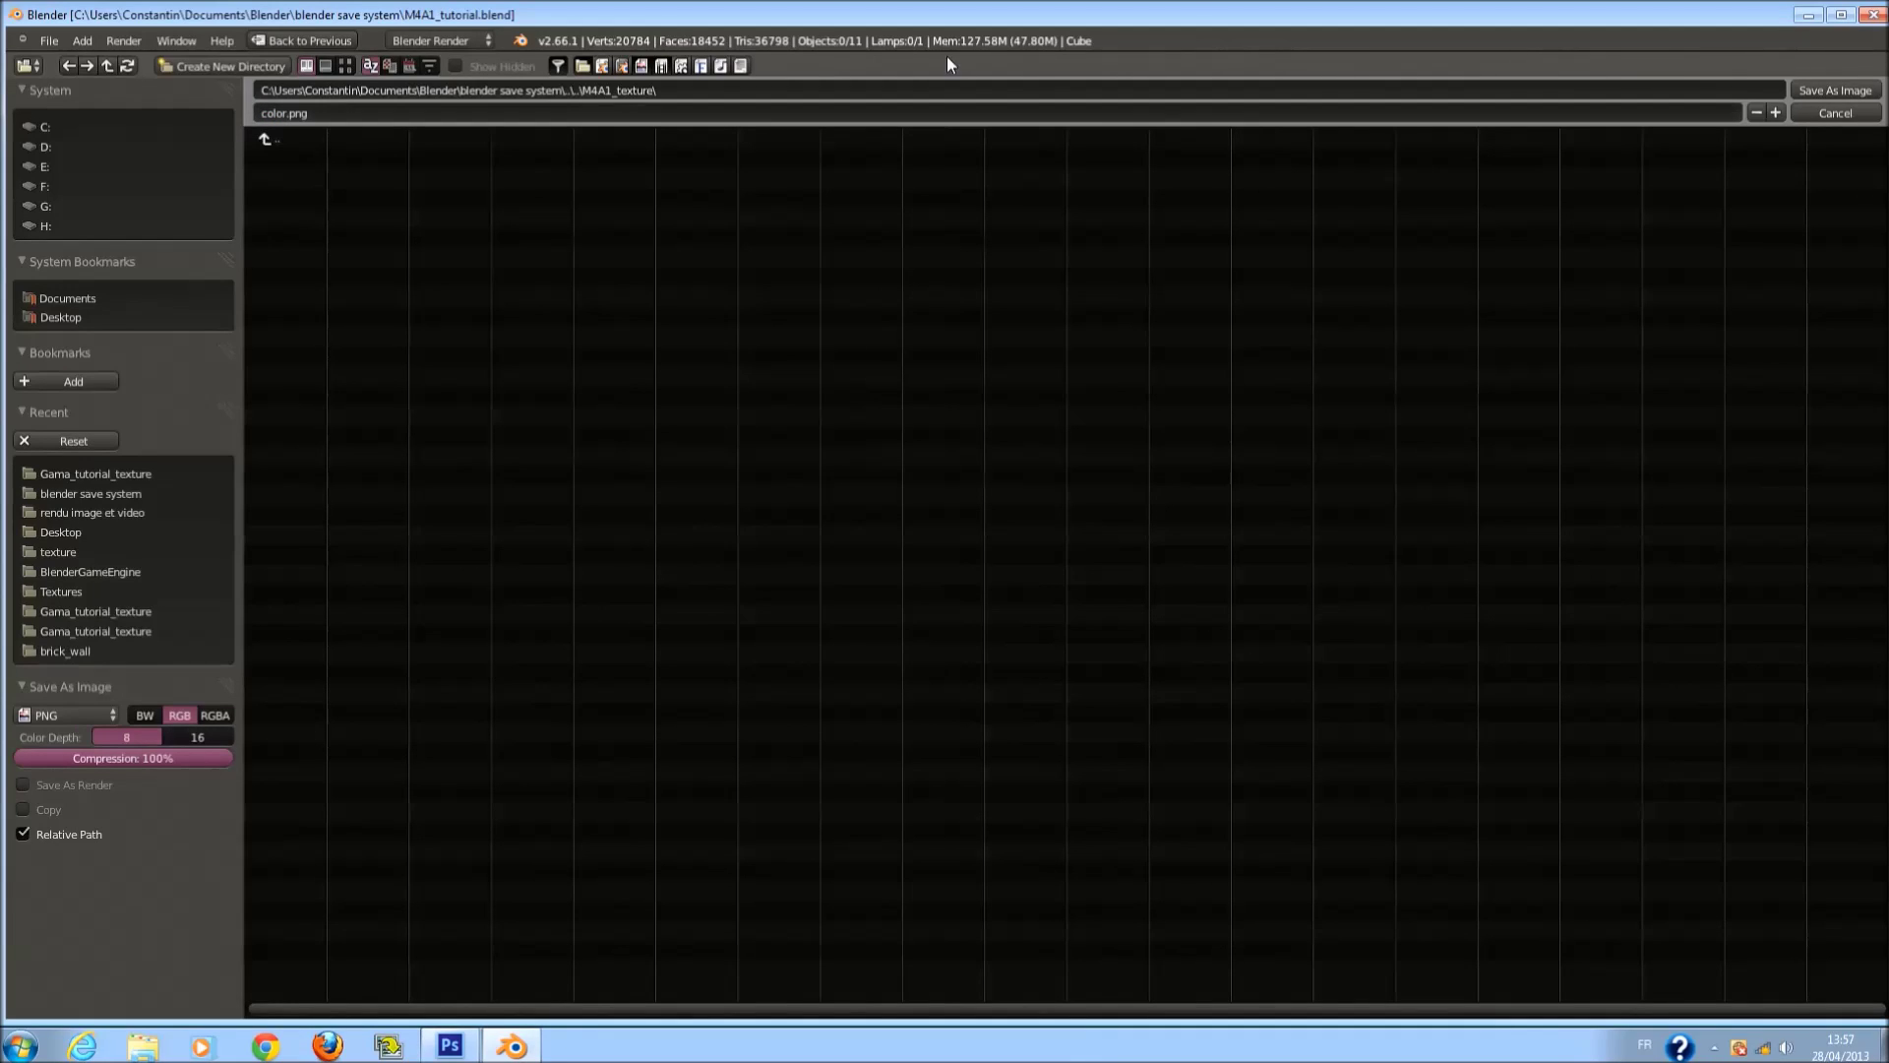
left_click(1835, 89)
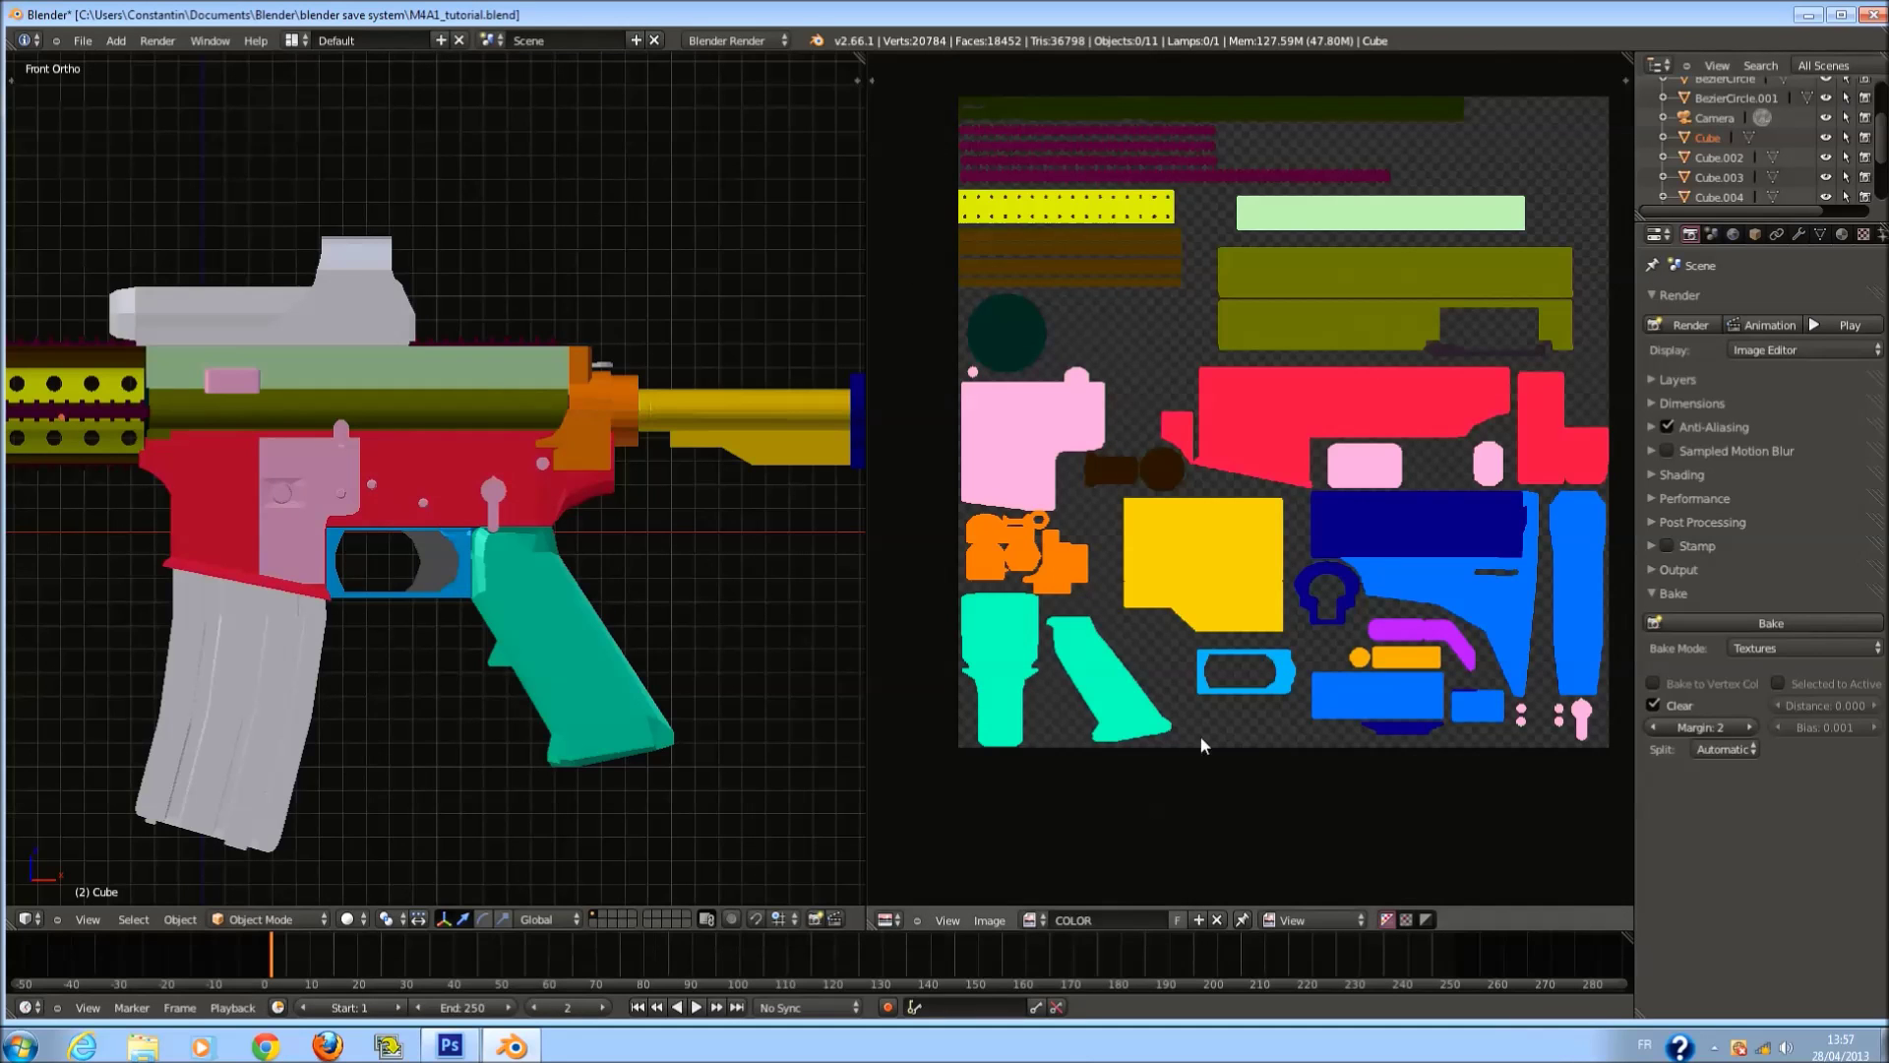
Put the rifle mesh back in Edit Mode and assign the AO image to its UV layout.
left_click(989, 920)
left_click(1030, 920)
left_click(1116, 712)
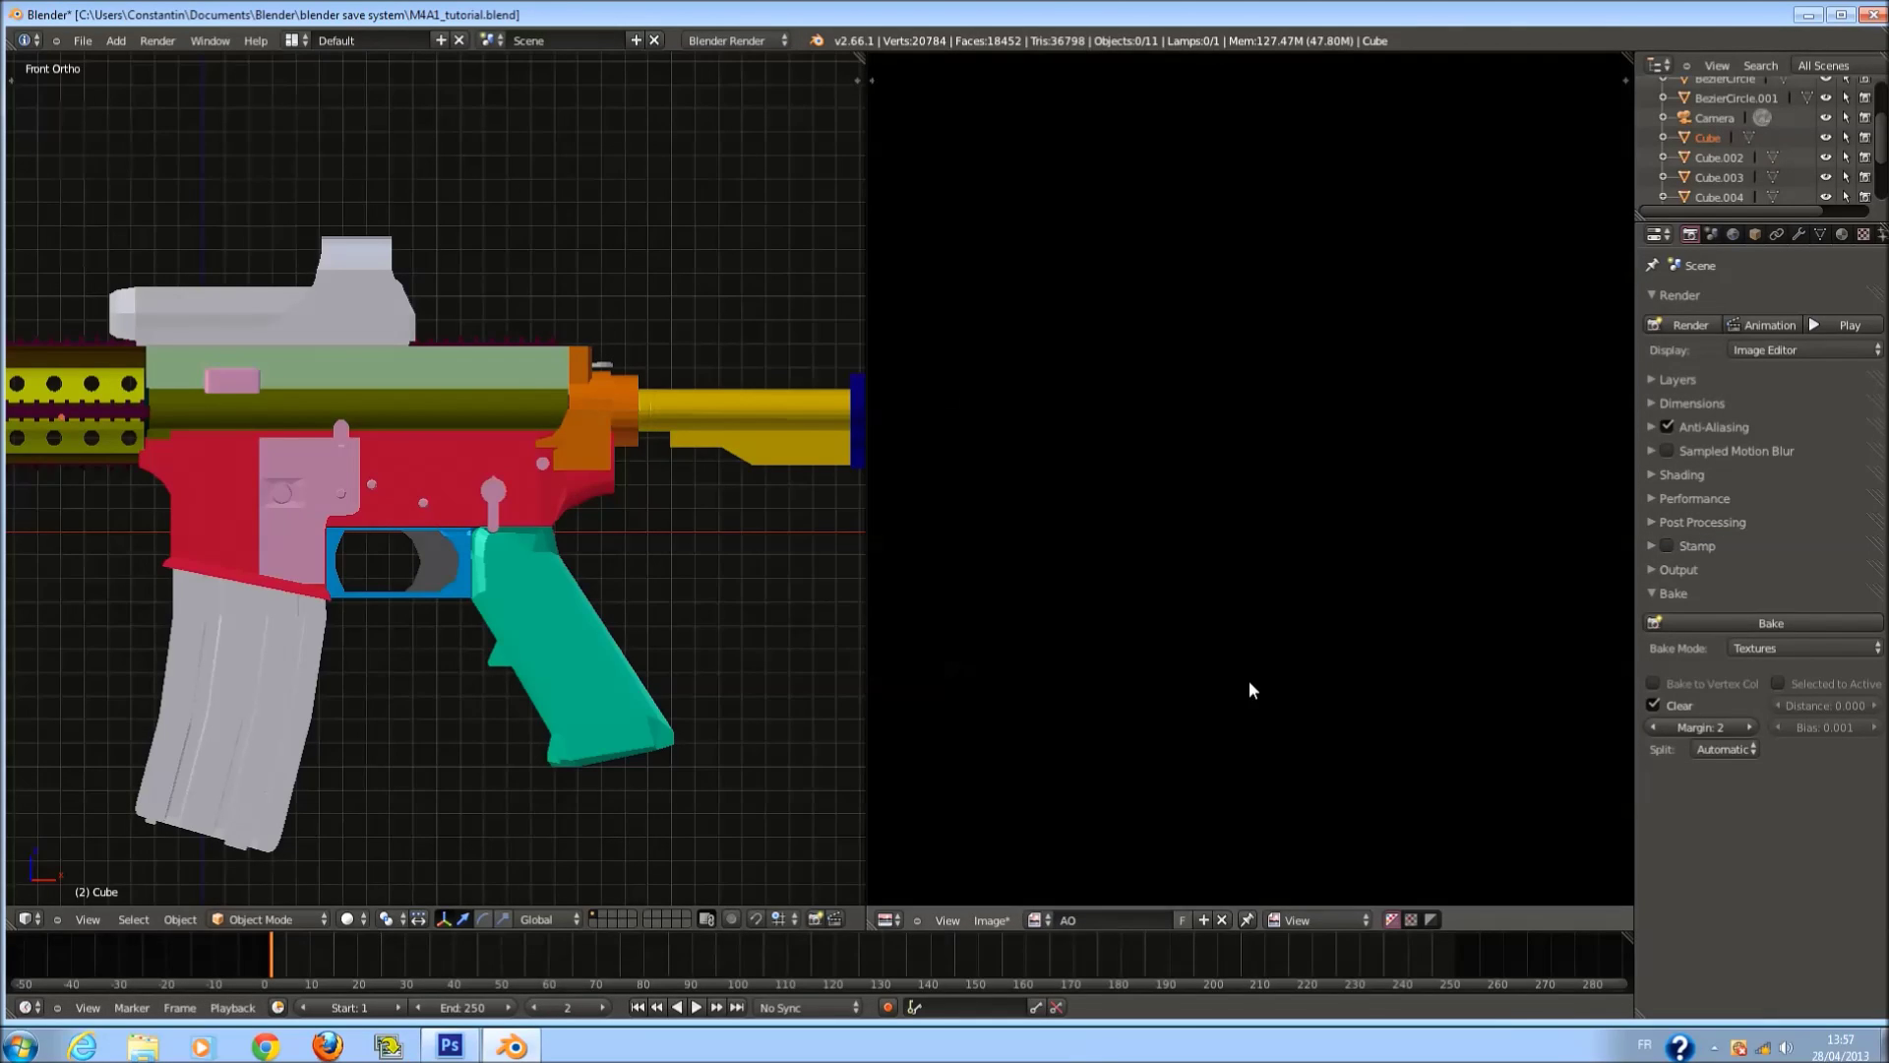
key("Tab")
left_click(1110, 919)
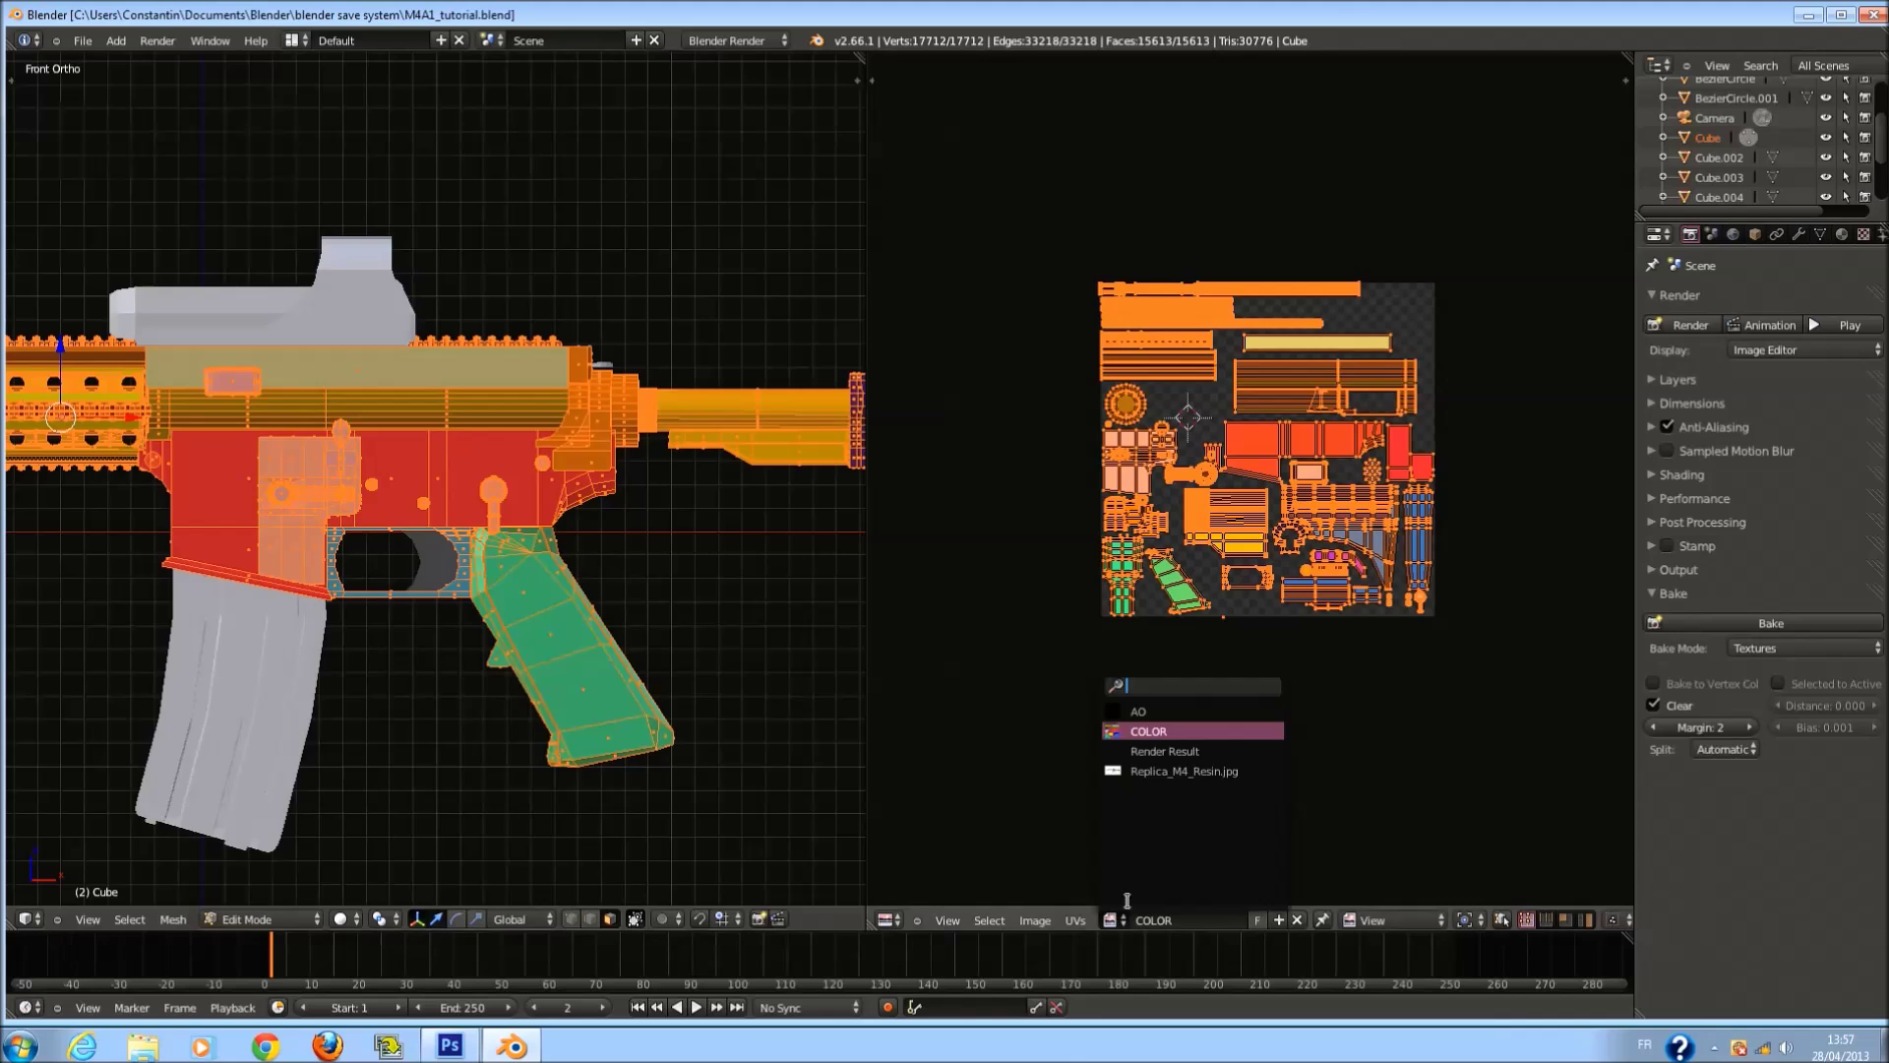
left_click(1131, 714)
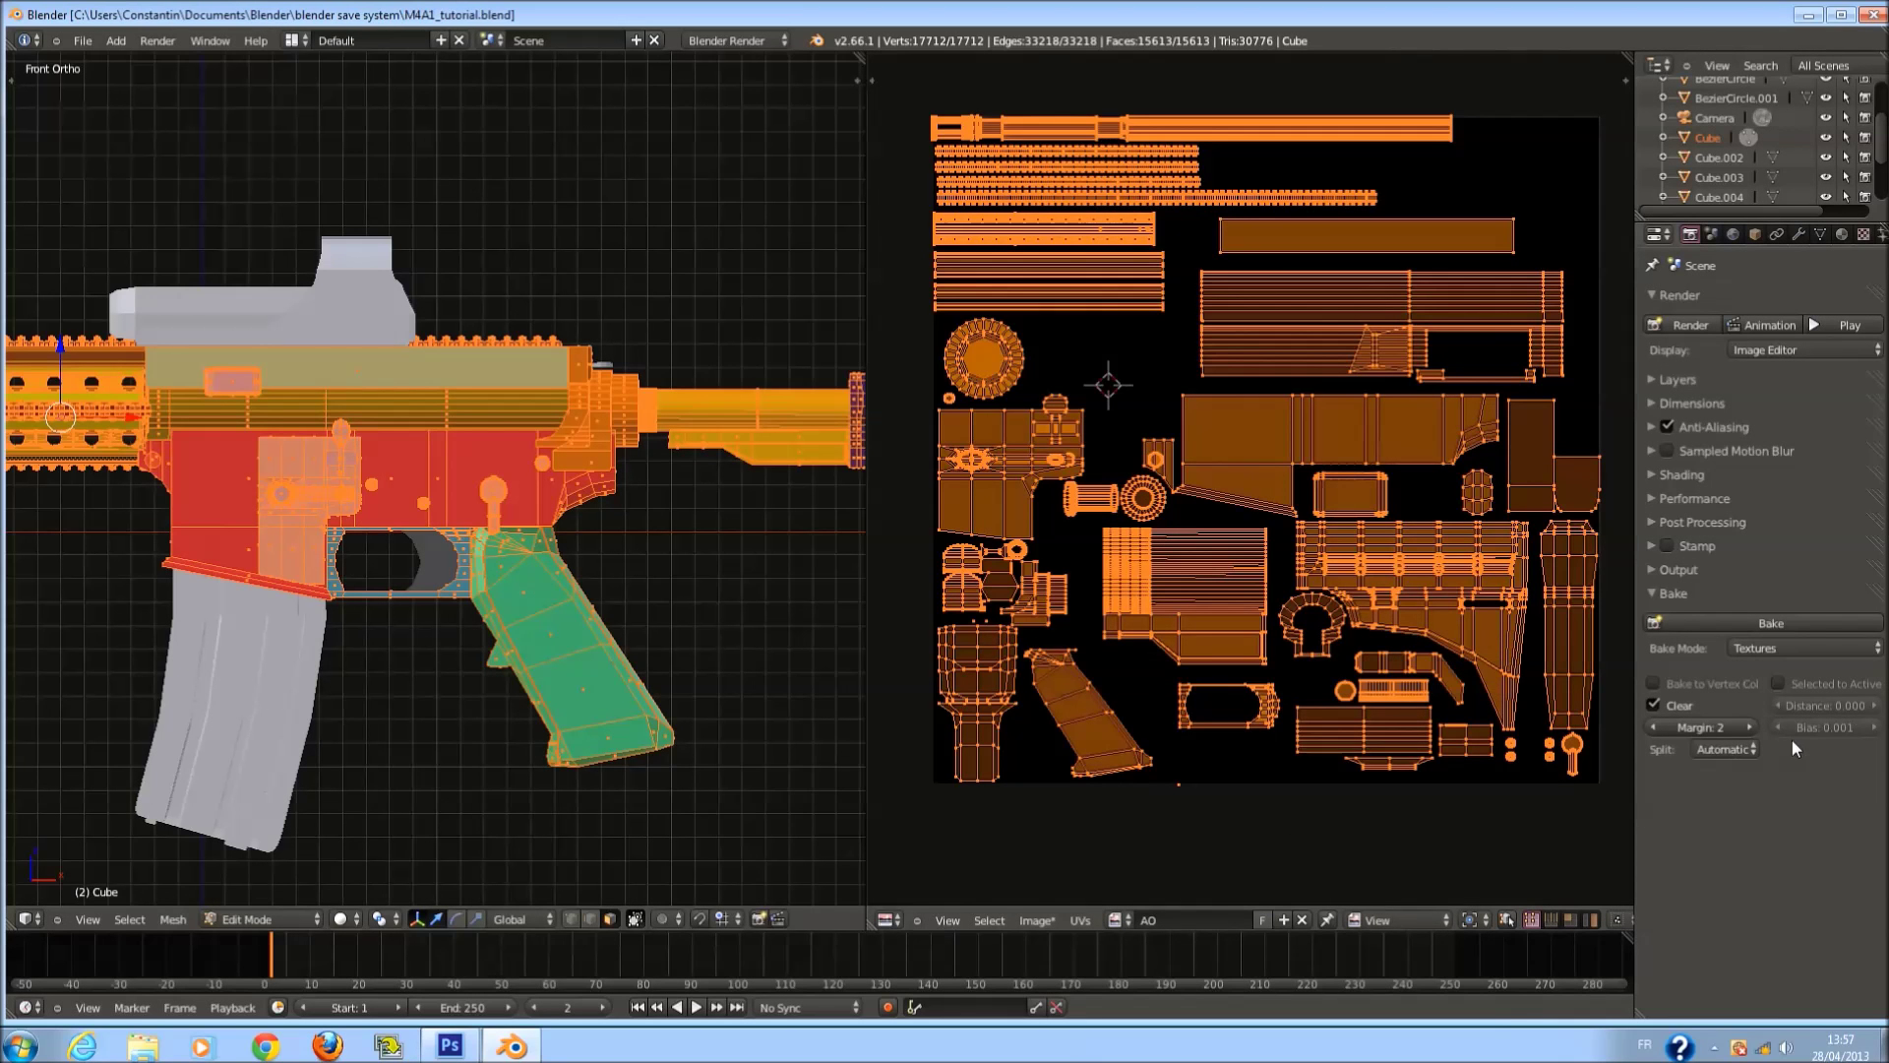
Set the bake mode to Ambient Occlusion, leaving the Normalized option off.
left_click(1778, 648)
left_click(1779, 606)
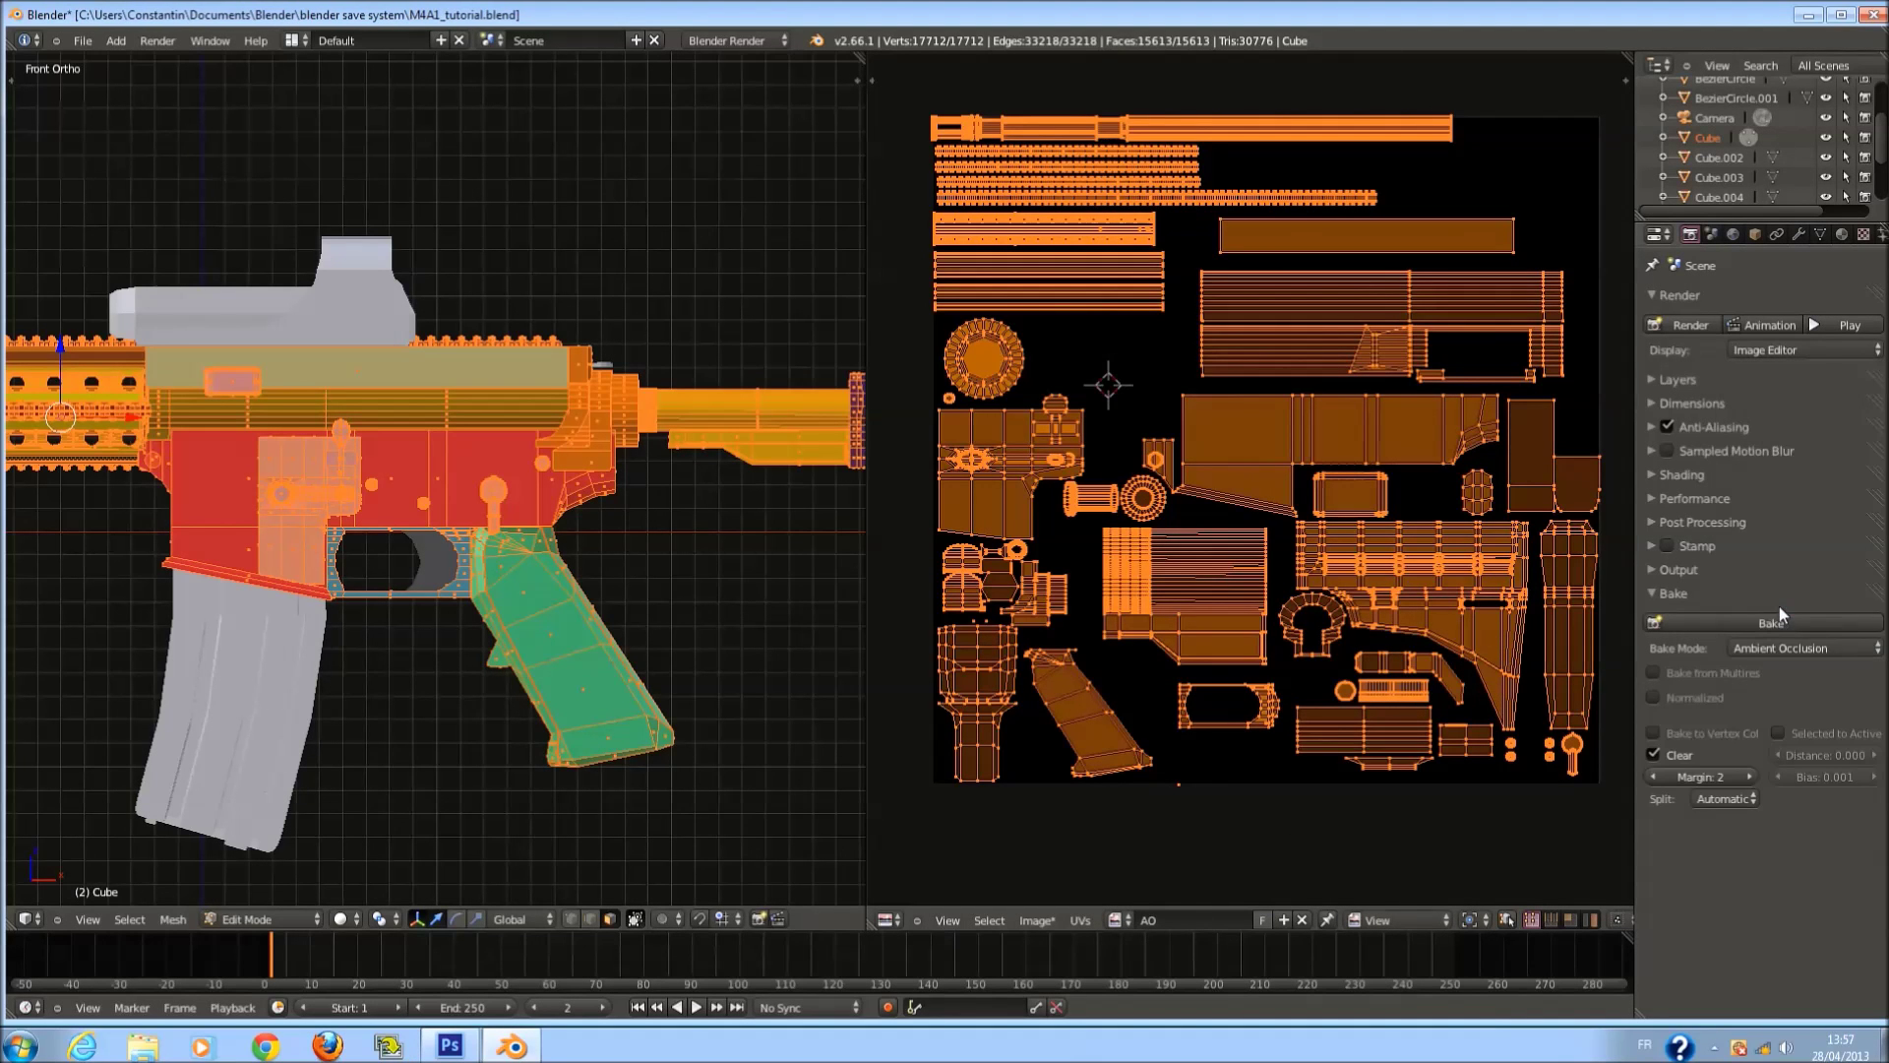
left_click(1652, 698)
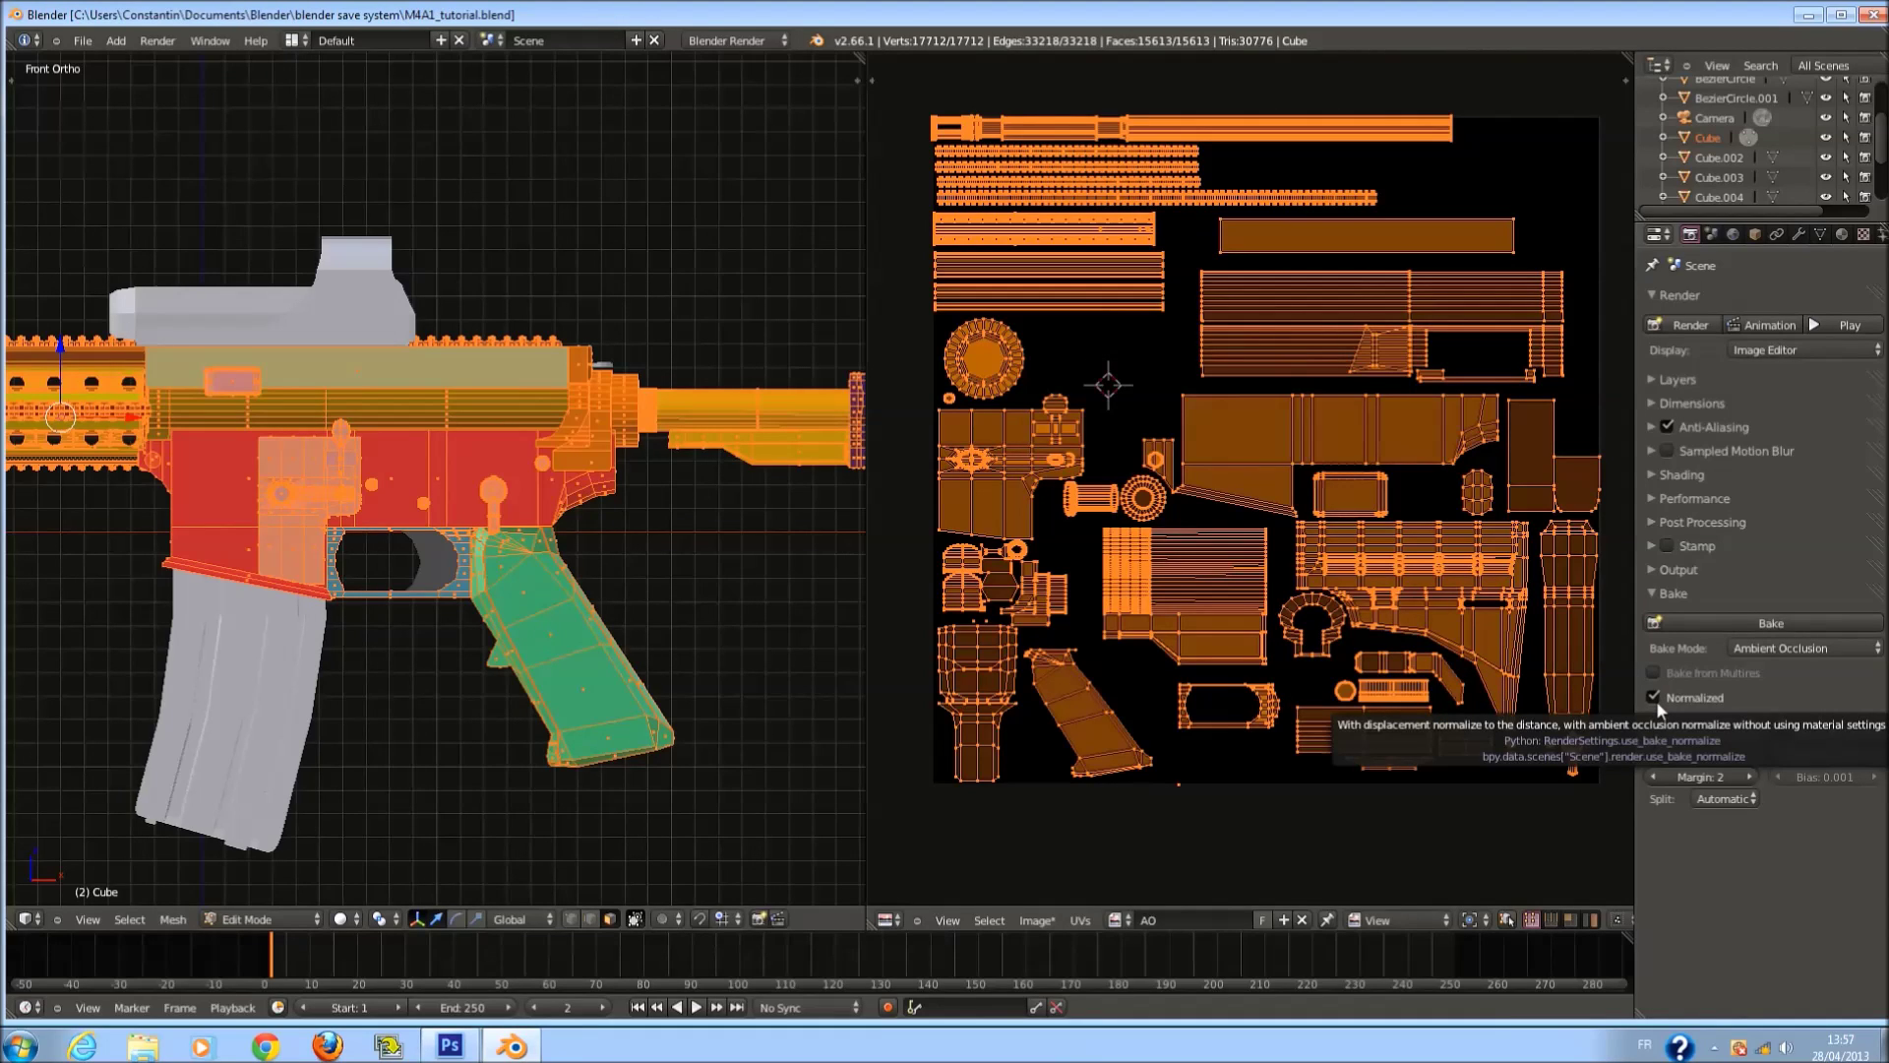
left_click(1655, 699)
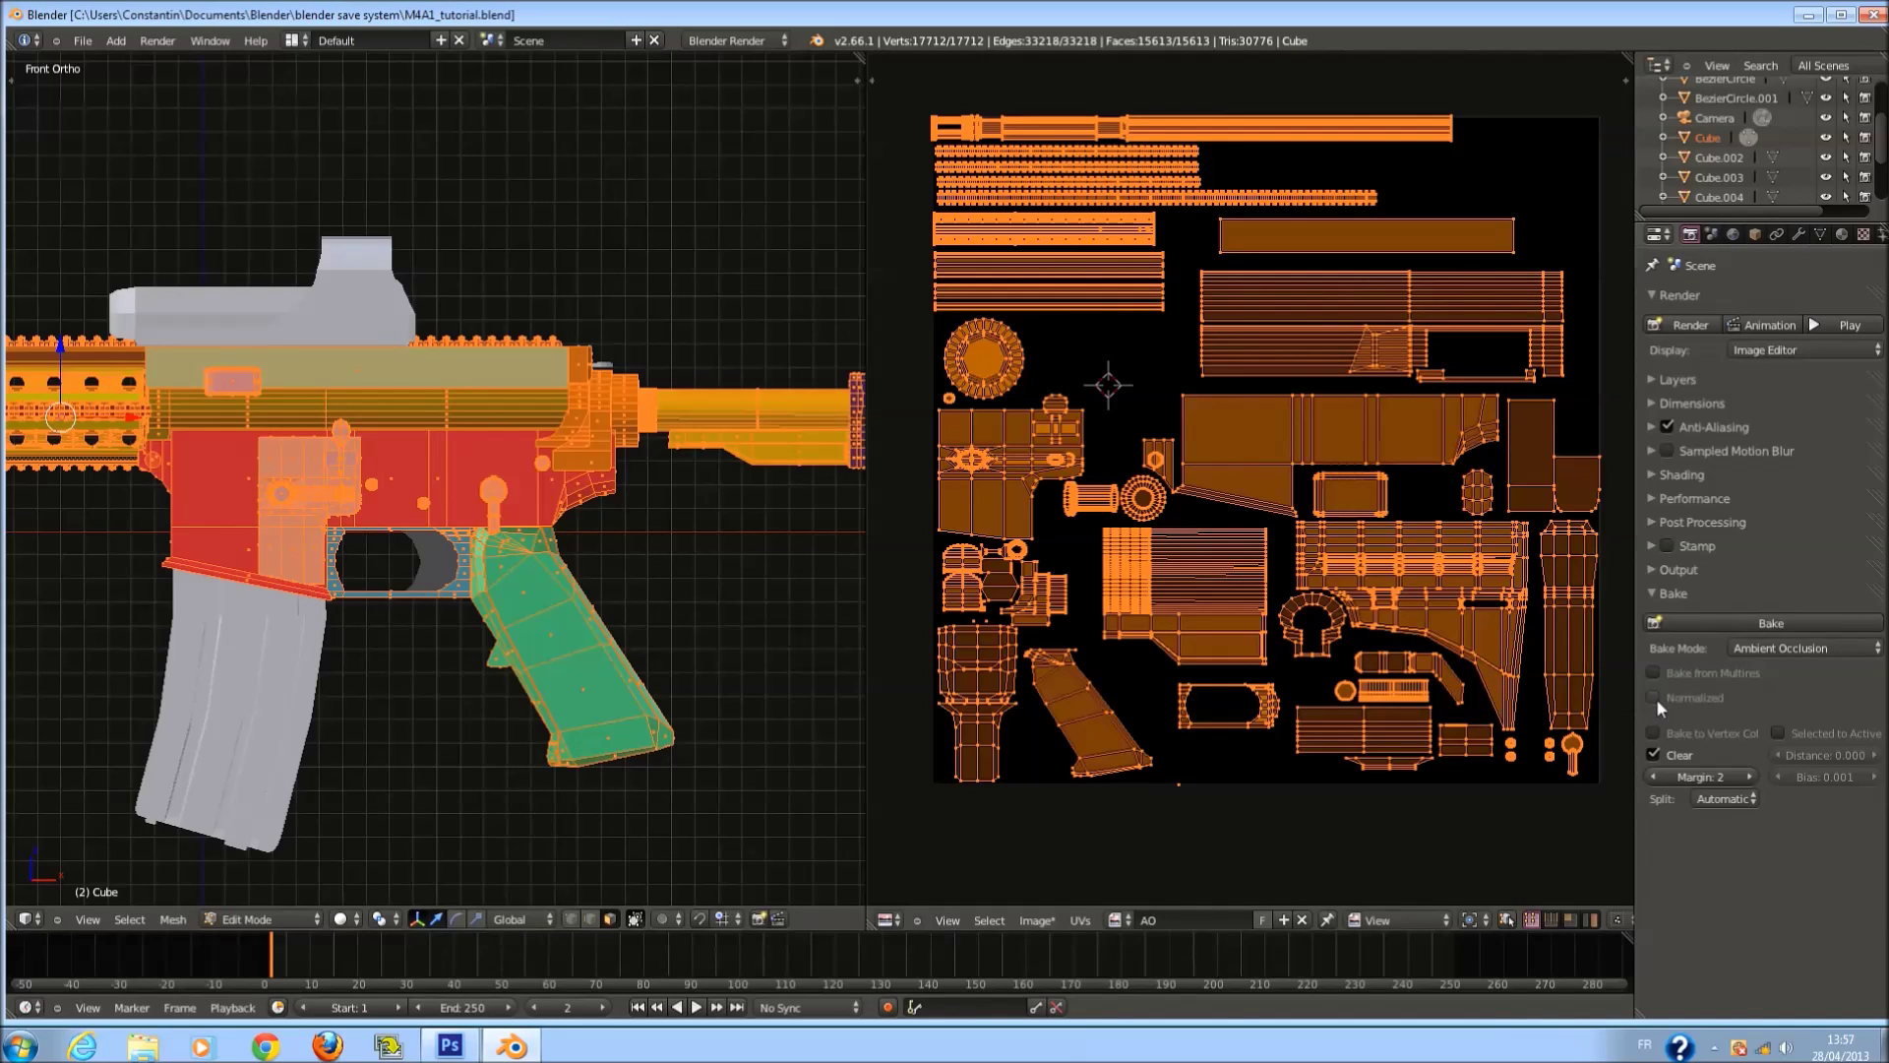
Set the world's gather method to Raytrace with an attenuation strength of 15 and save the file.
left_click(1833, 232)
left_click(1733, 234)
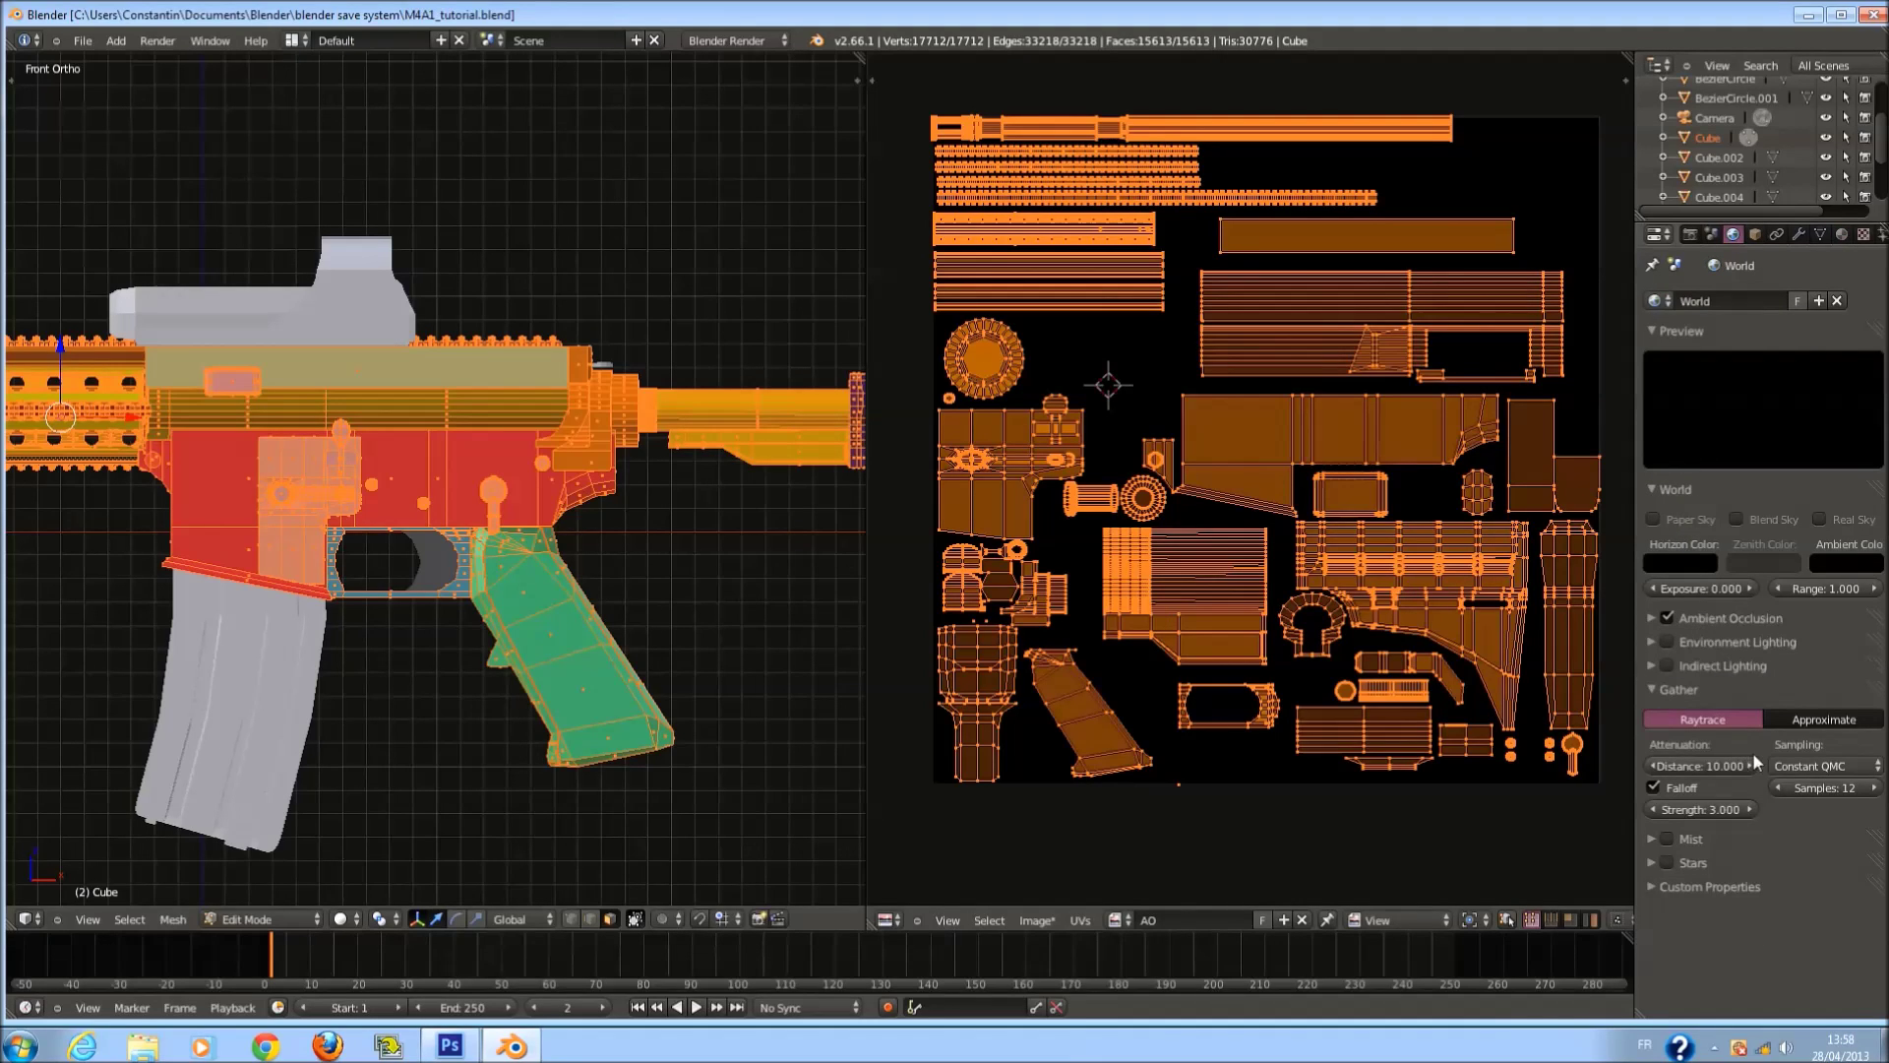
left_click(1810, 718)
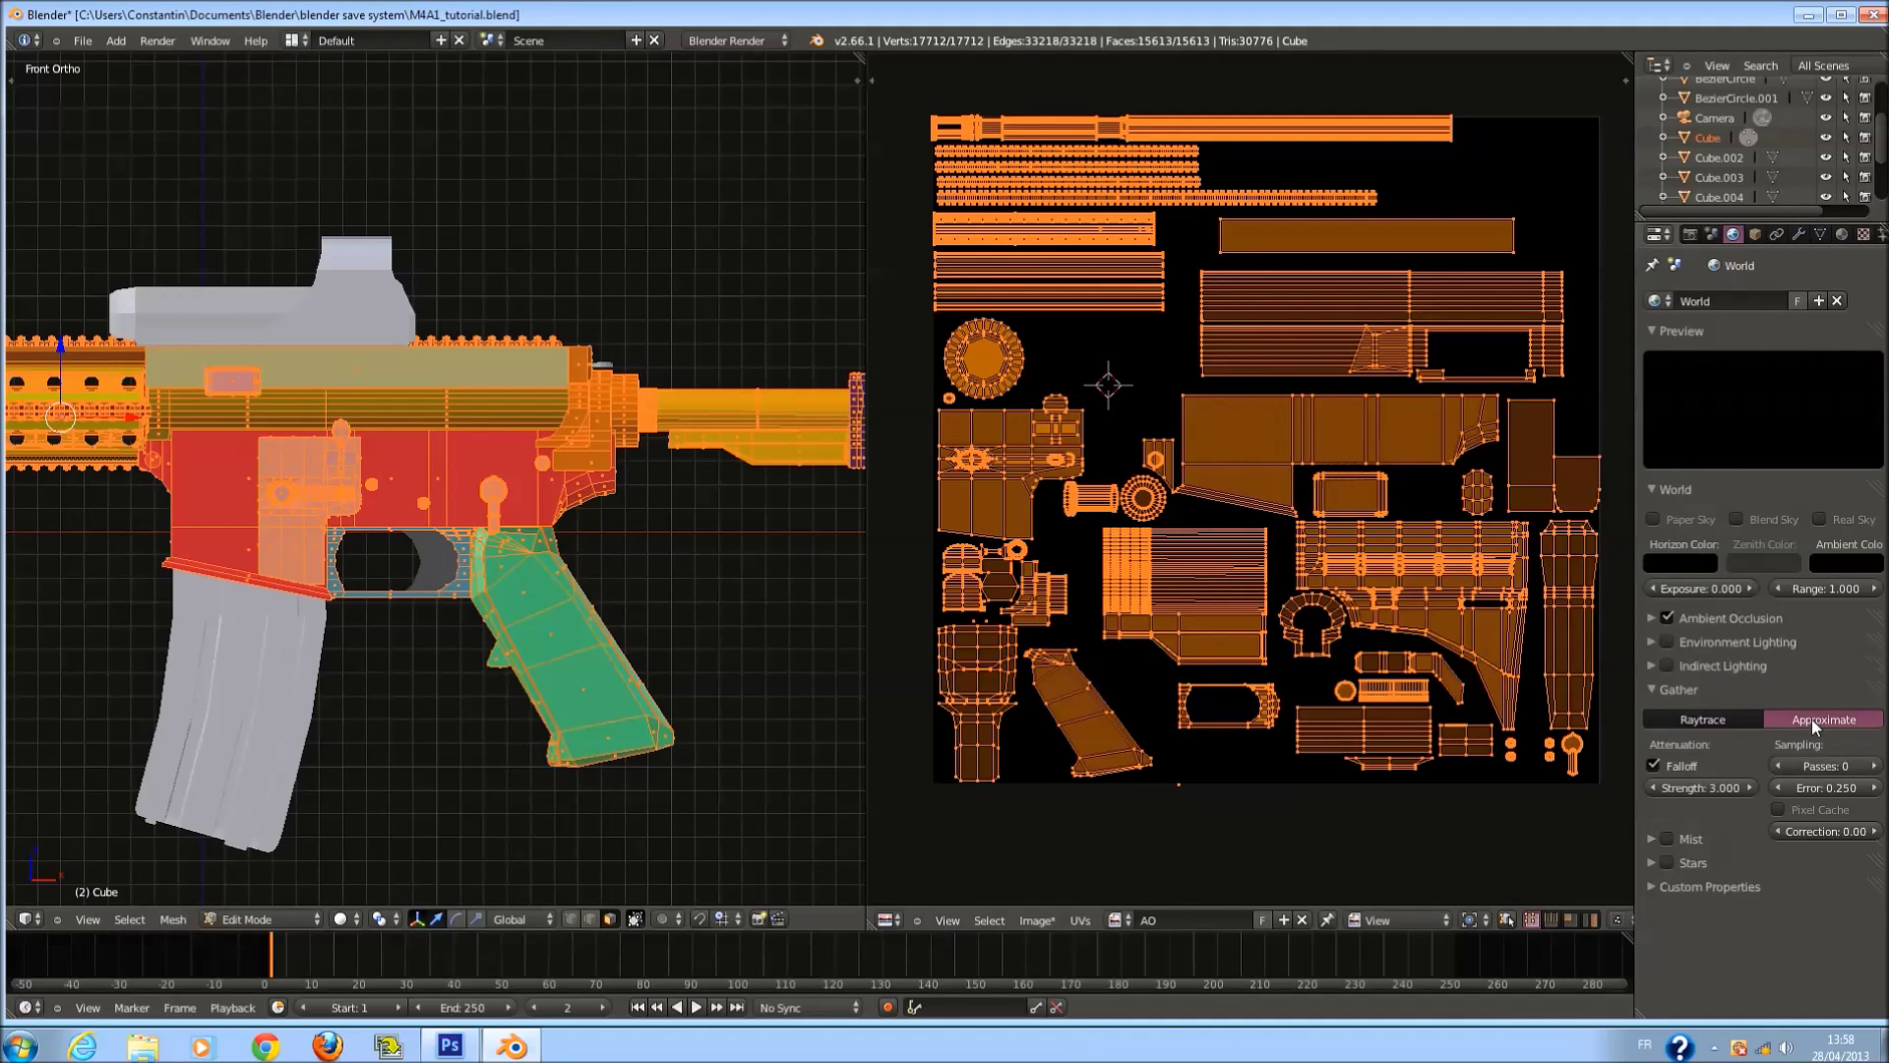
left_click(1745, 717)
left_click(1701, 807)
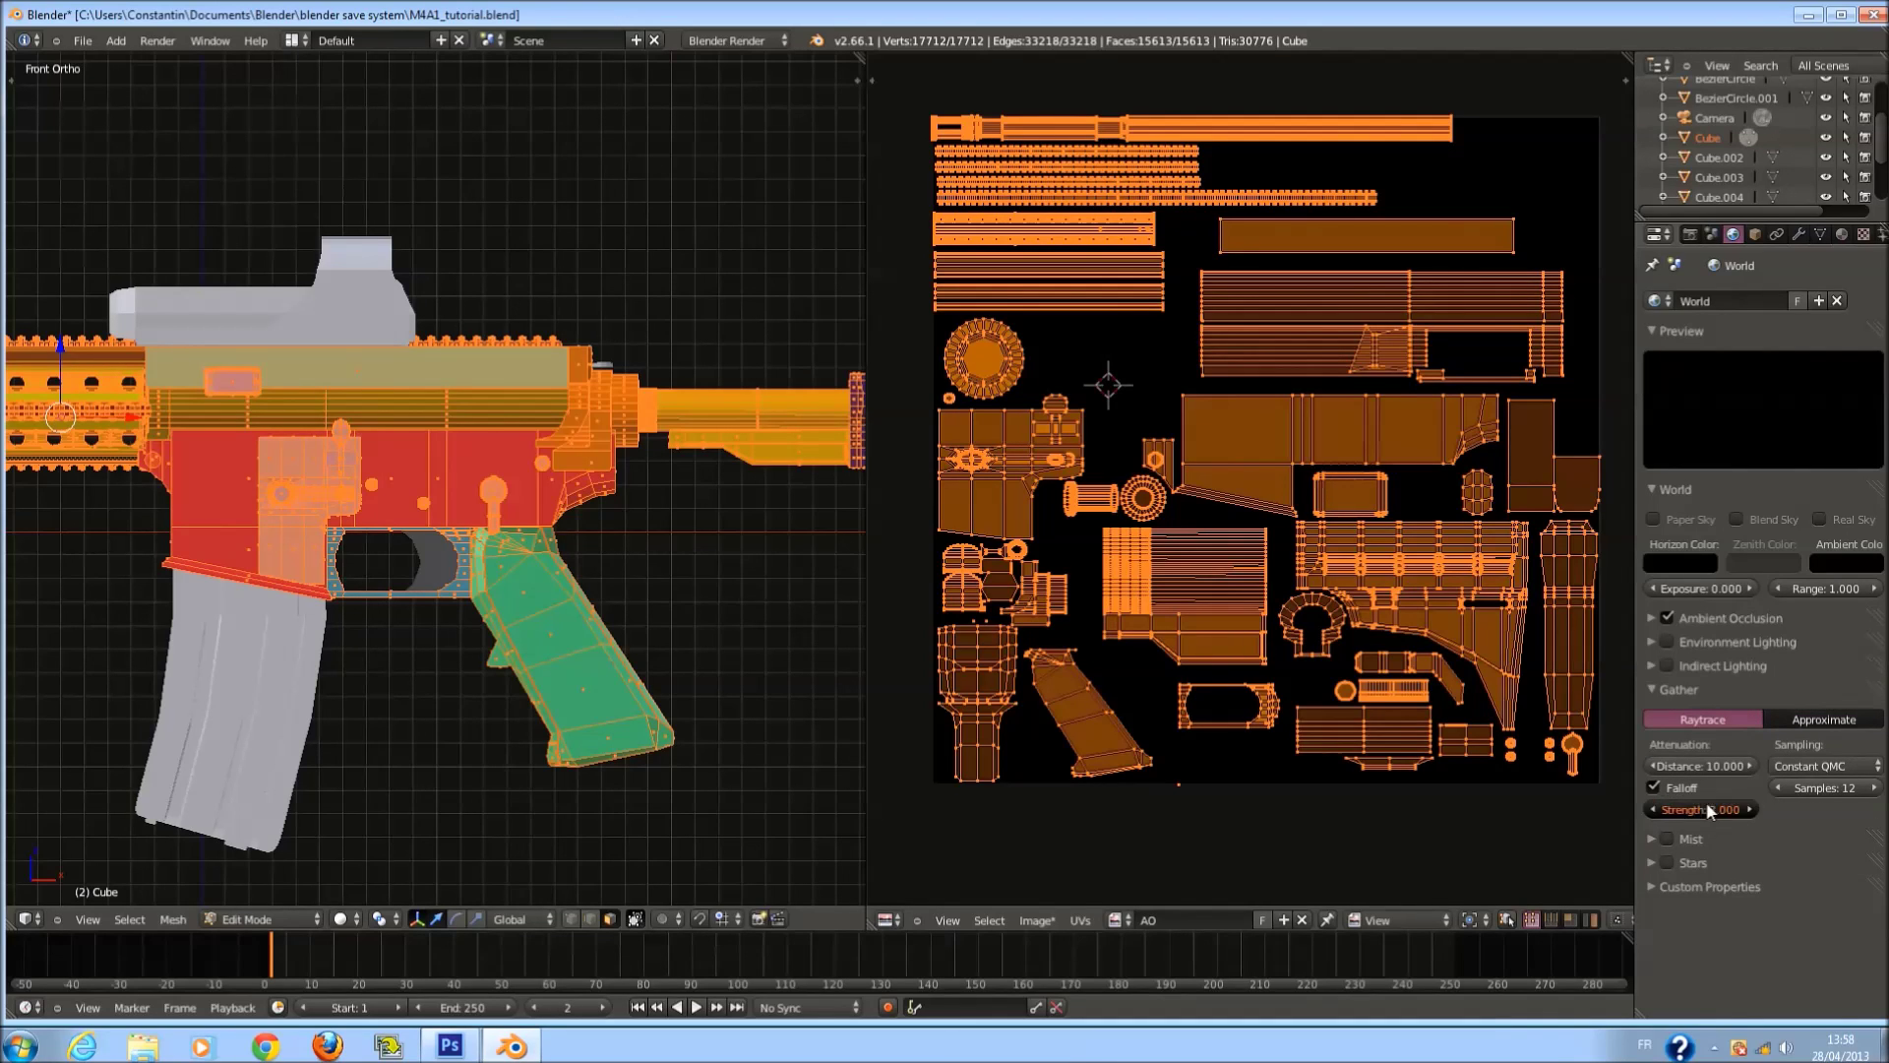
type("15")
key("Return")
key("ctrl+s")
key("Return")
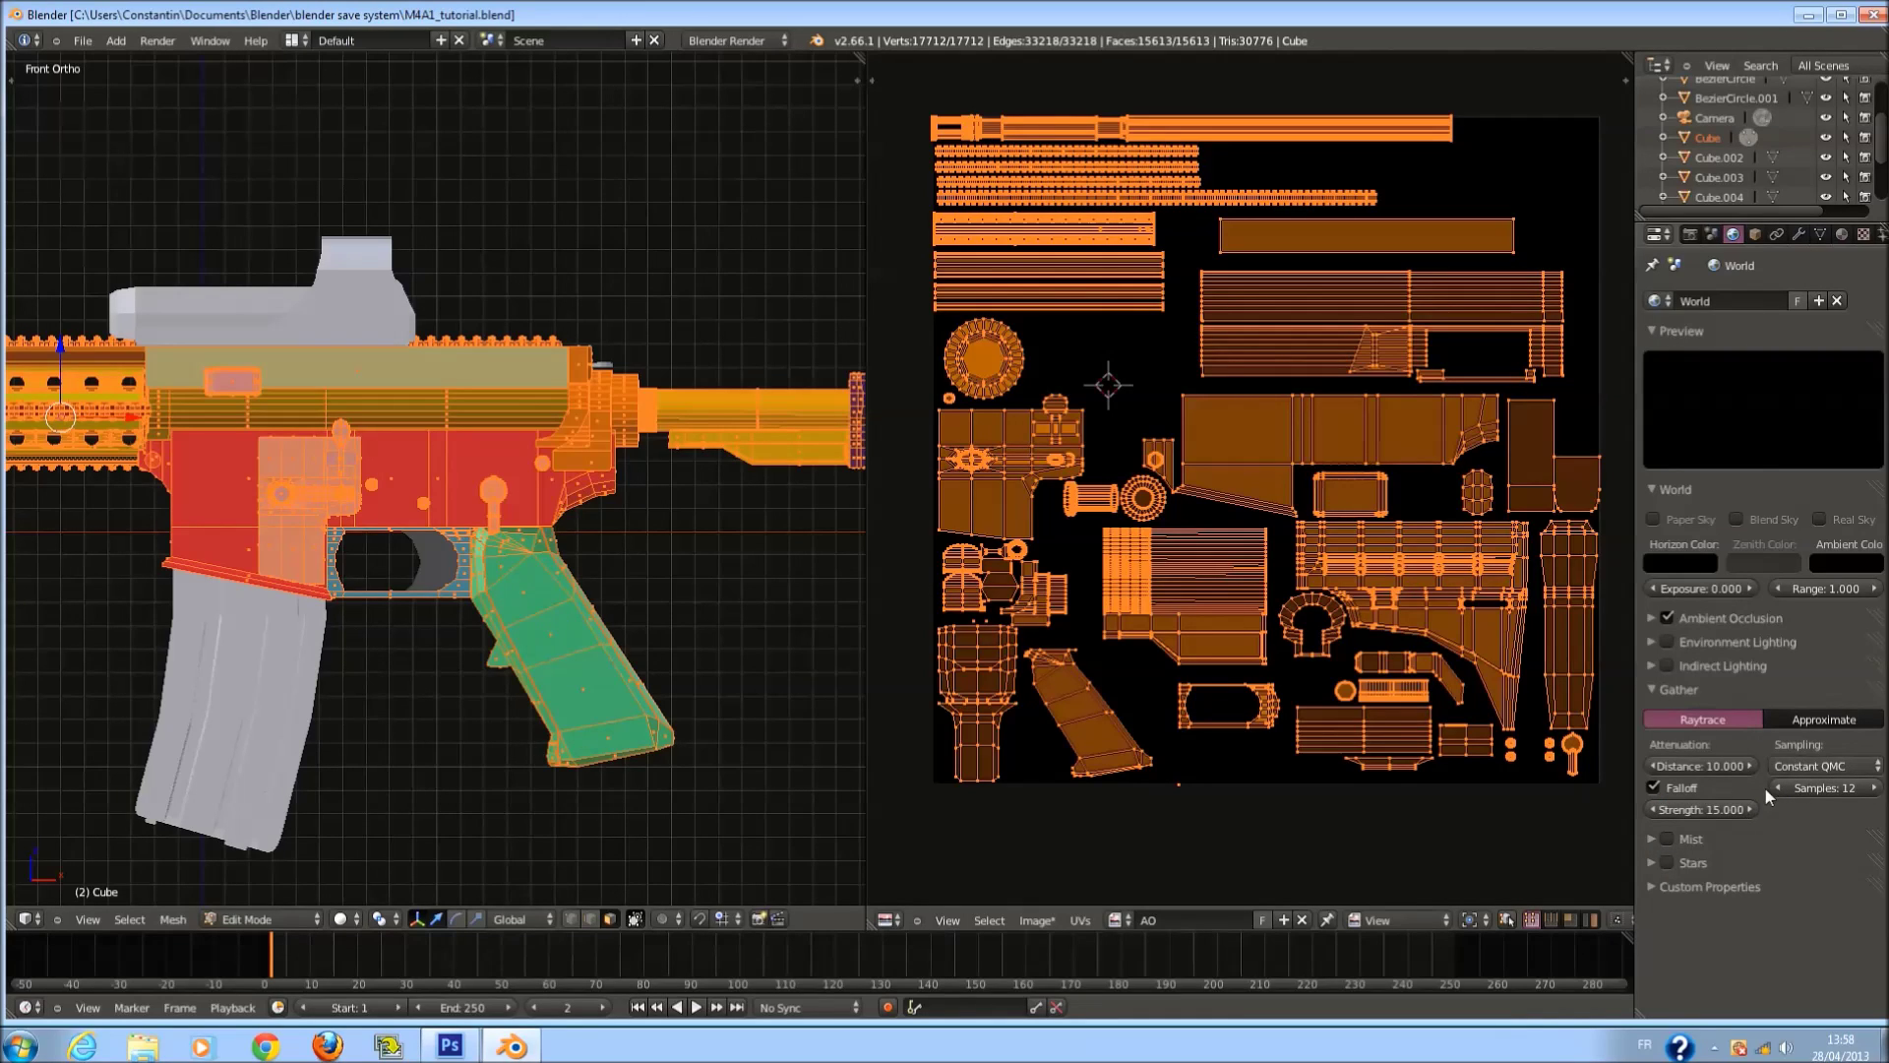
left_click(1825, 720)
left_click(1753, 717)
key("ctrl+s")
left_click(1820, 799)
Try to bake the rifle's ambient occlusion into the AO image.
left_click(1690, 234)
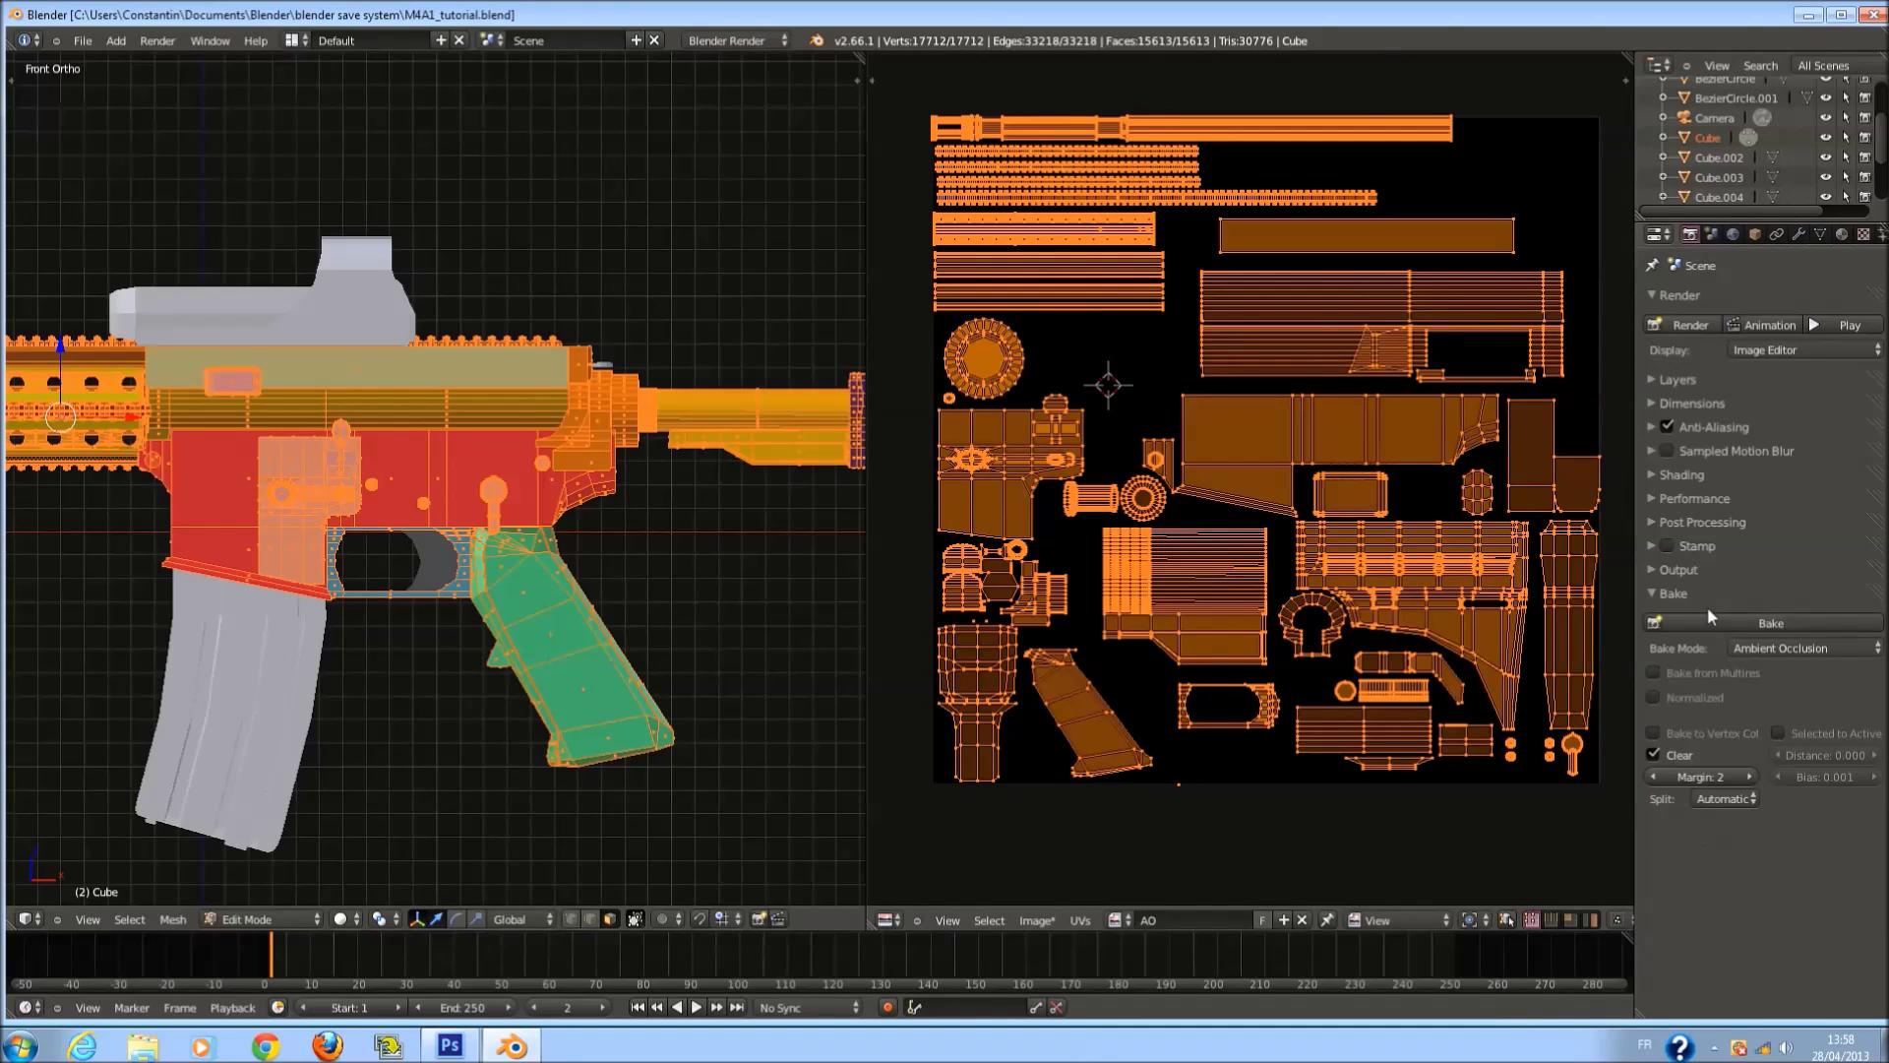
left_click(1792, 621)
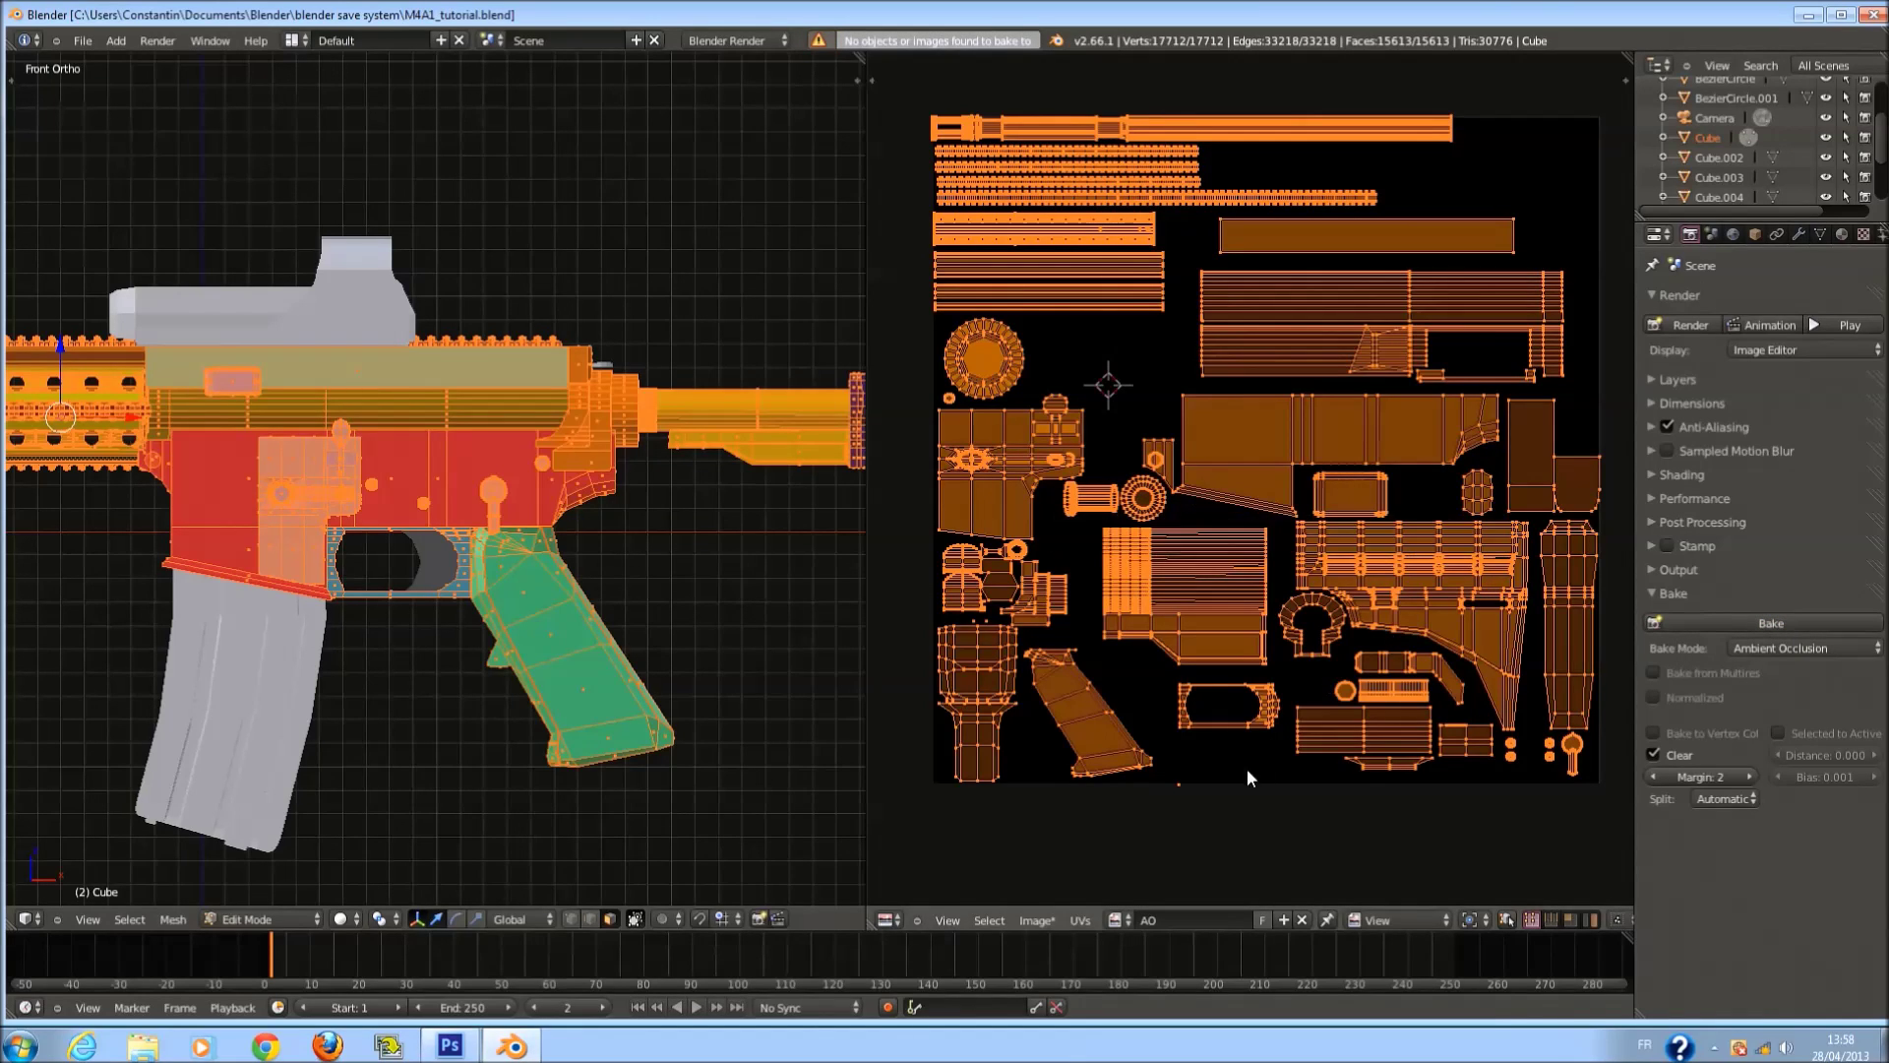
key("ctrl+alt+b")
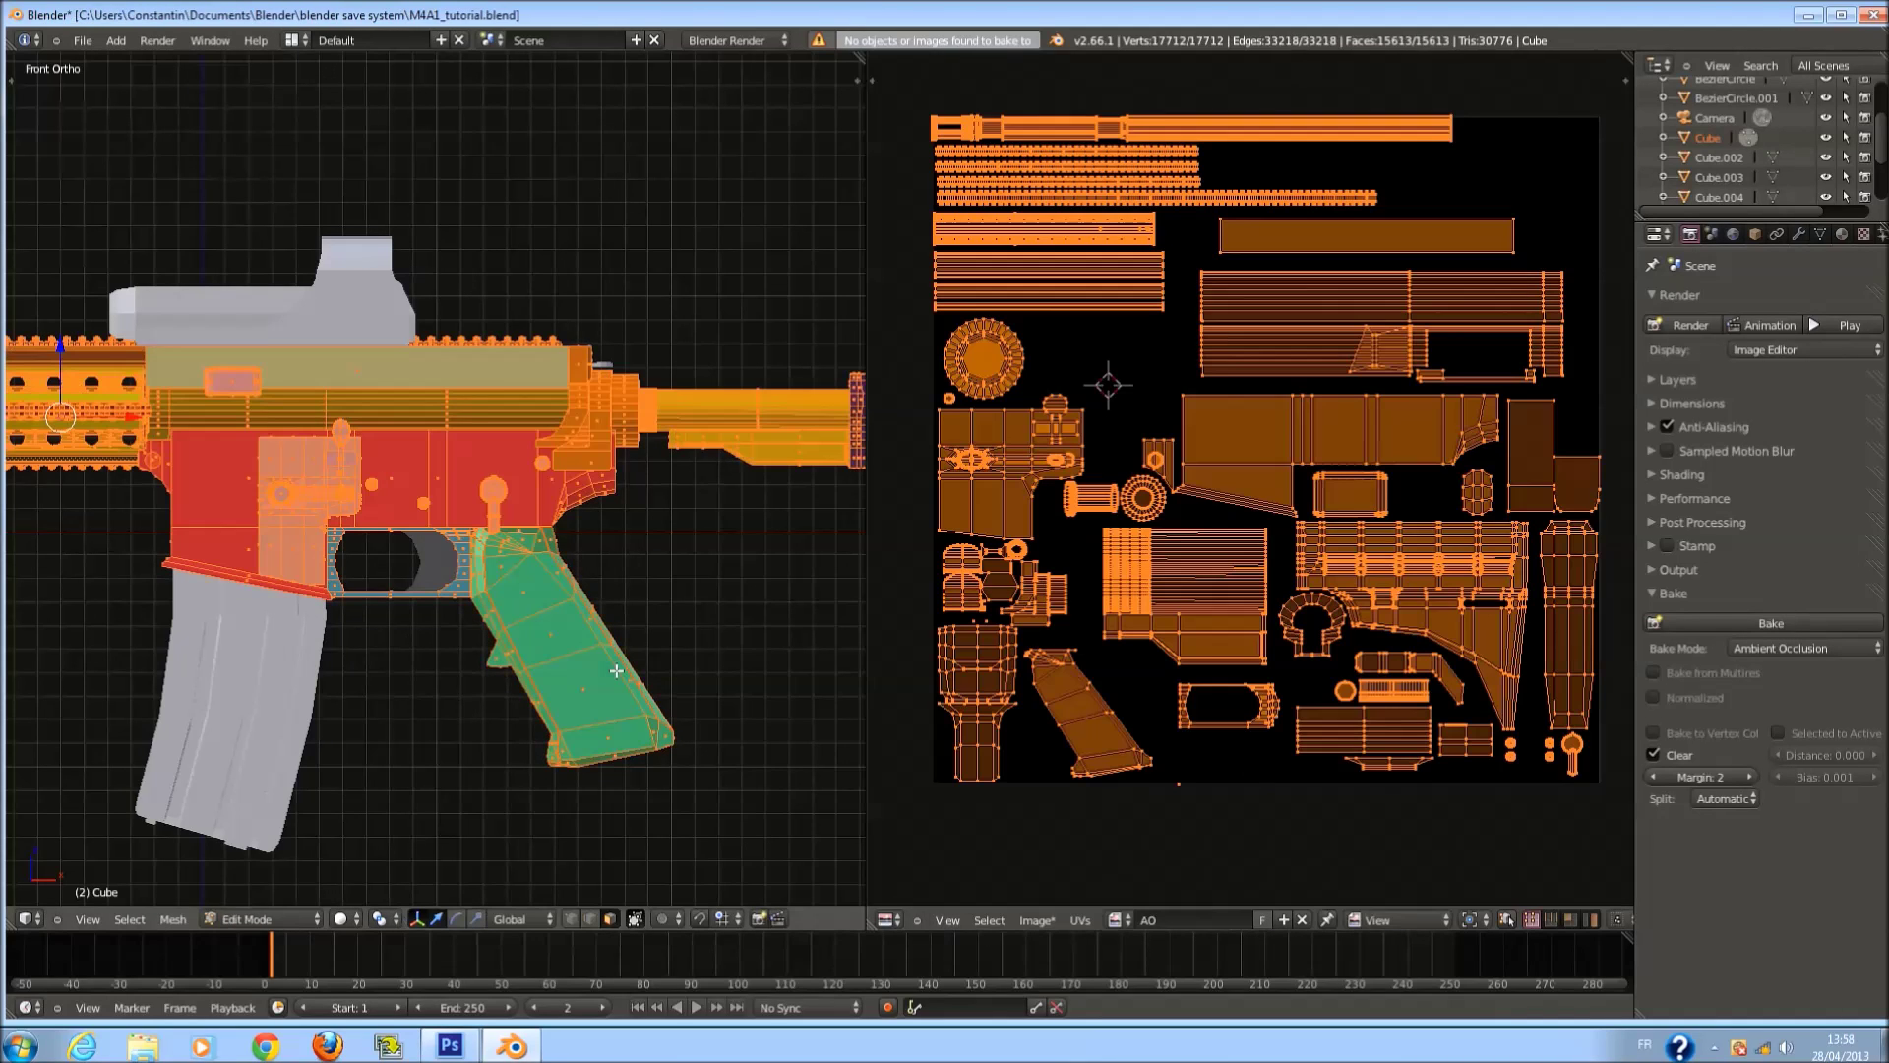
Retry the ambient occlusion bake with the rifle's whole UV layout selected, checking the AO image in Object Mode as well.
left_click(1779, 628)
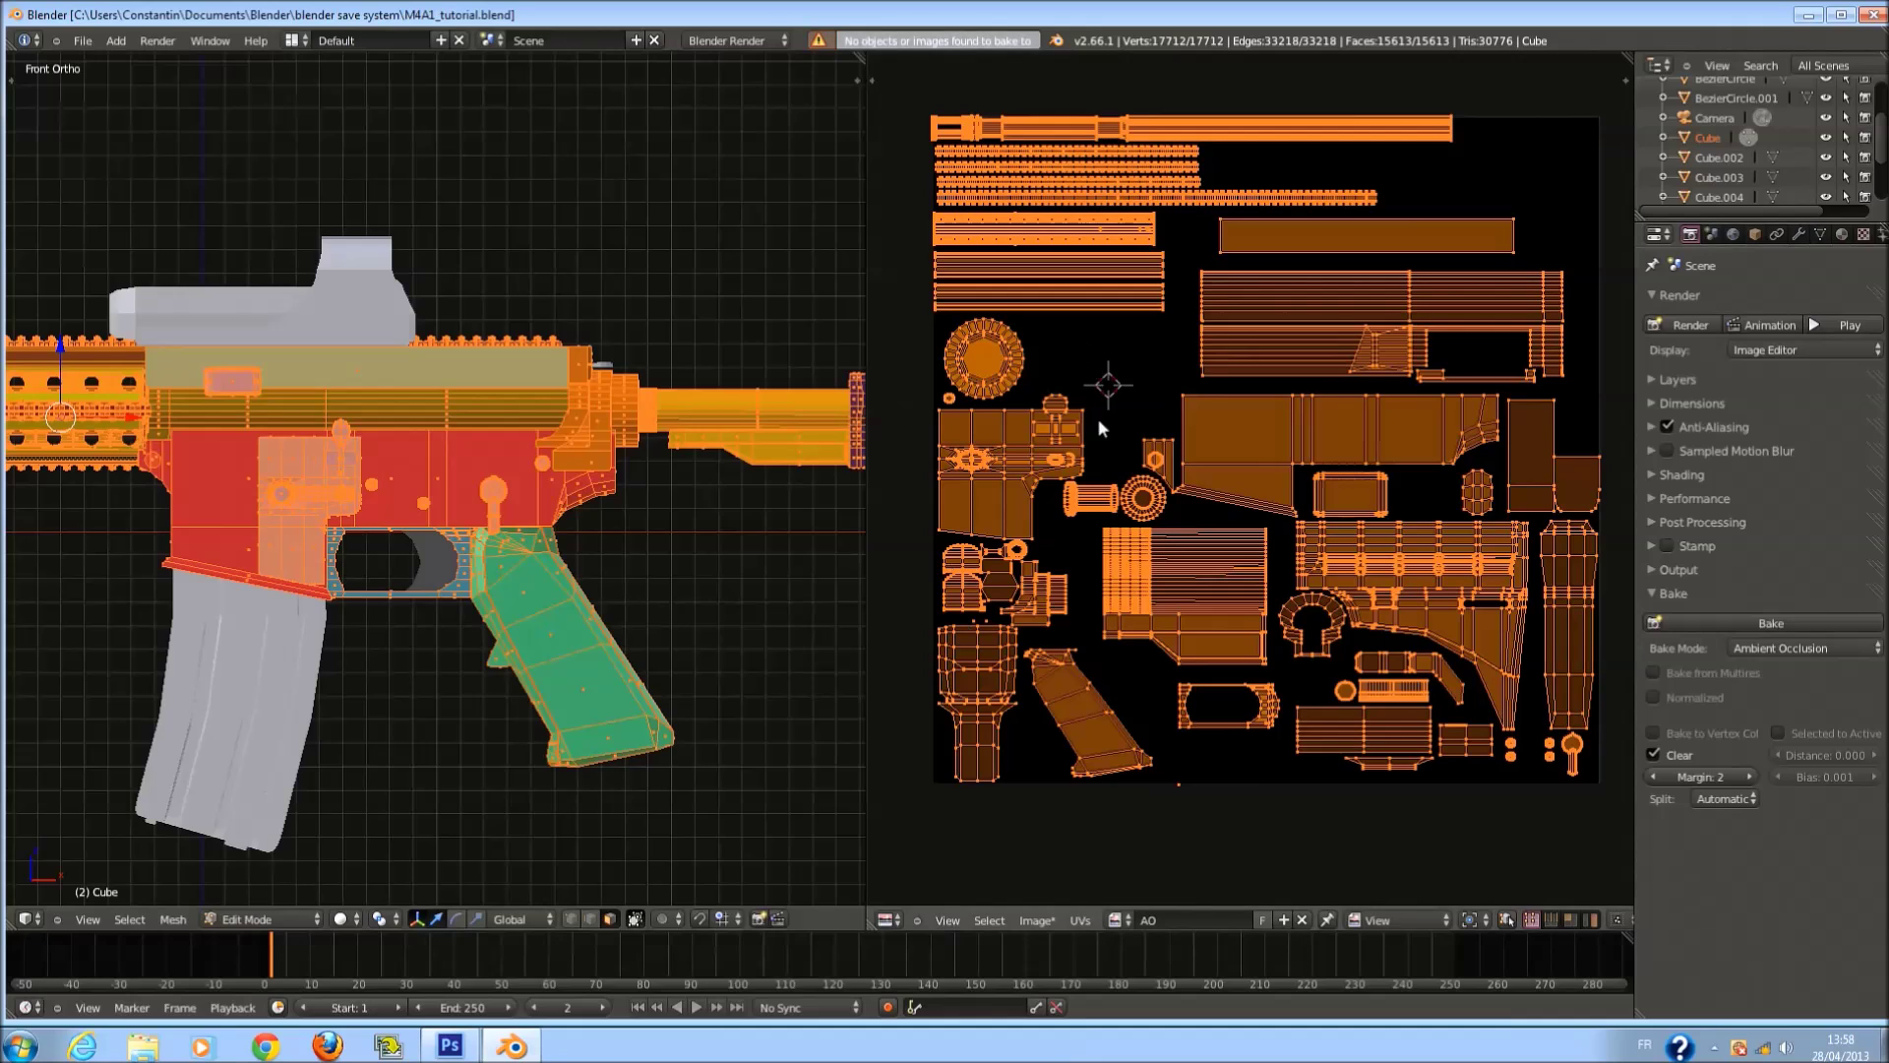
key("Tab")
key("ctrl+alt+b")
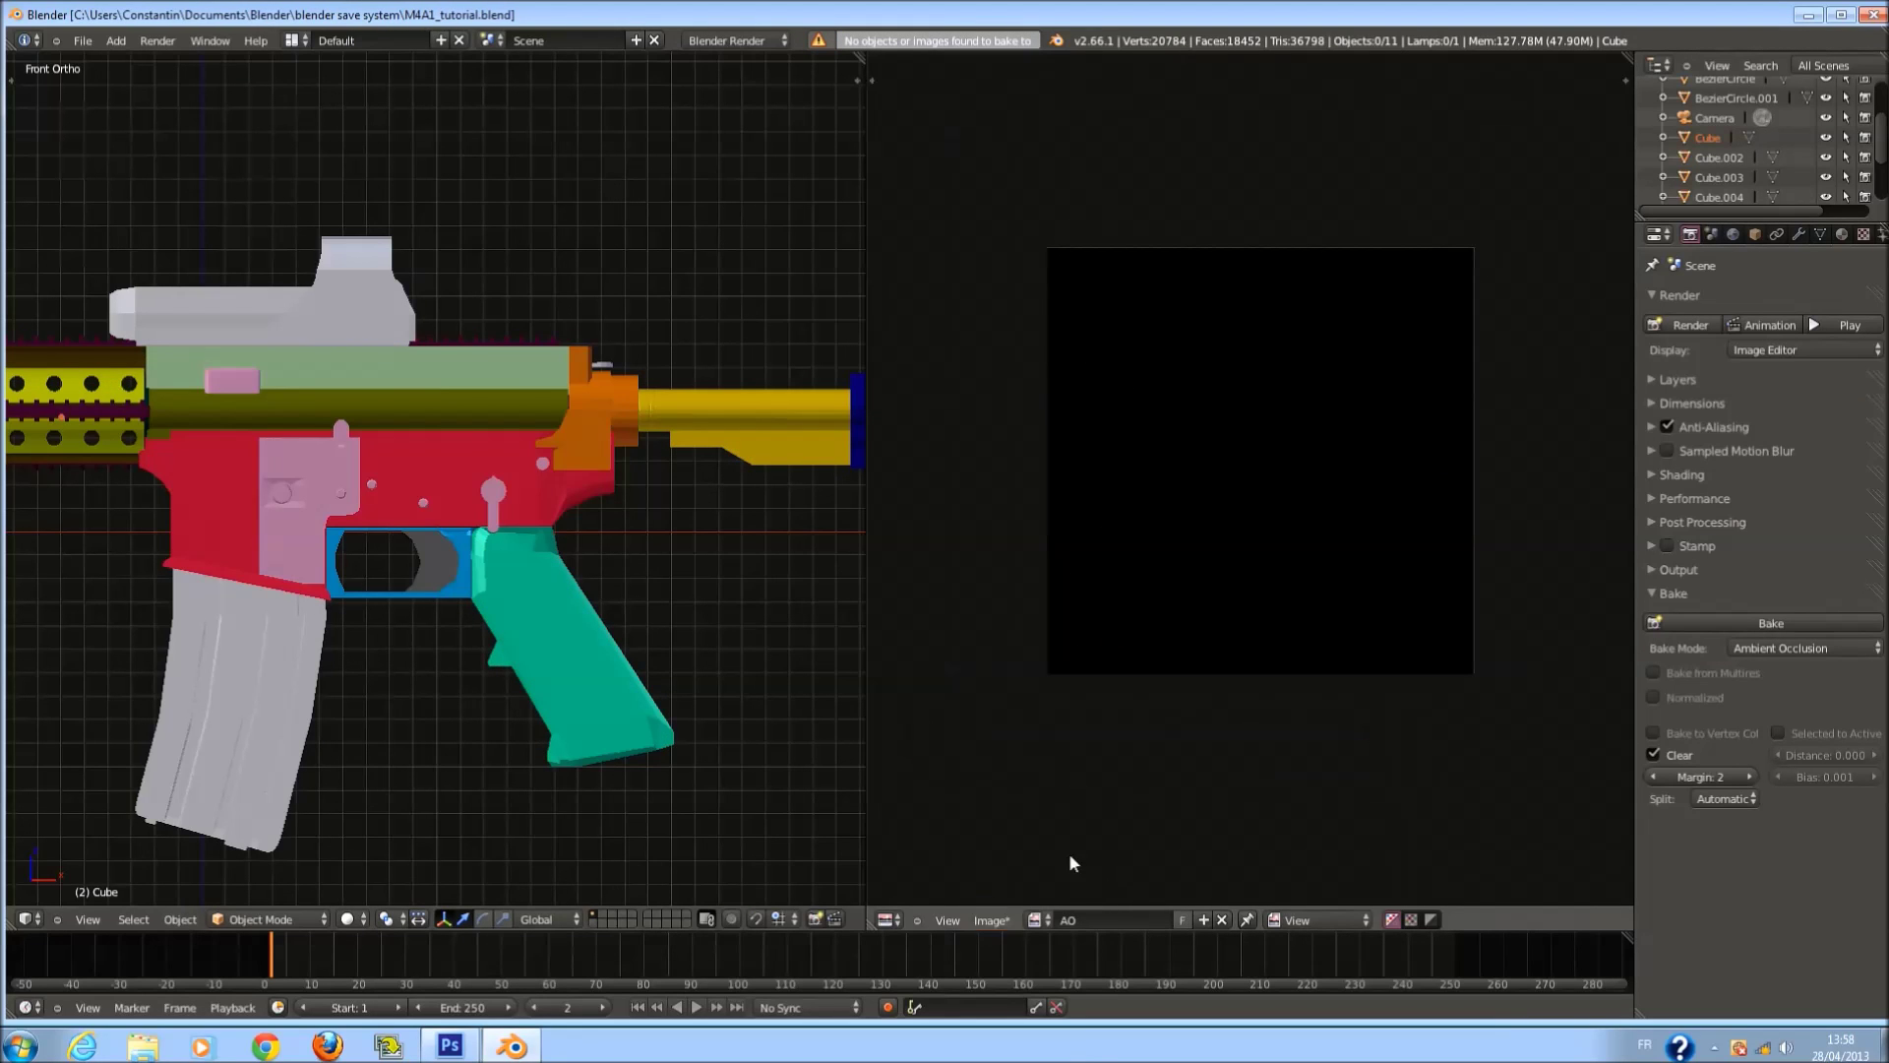
key("Tab")
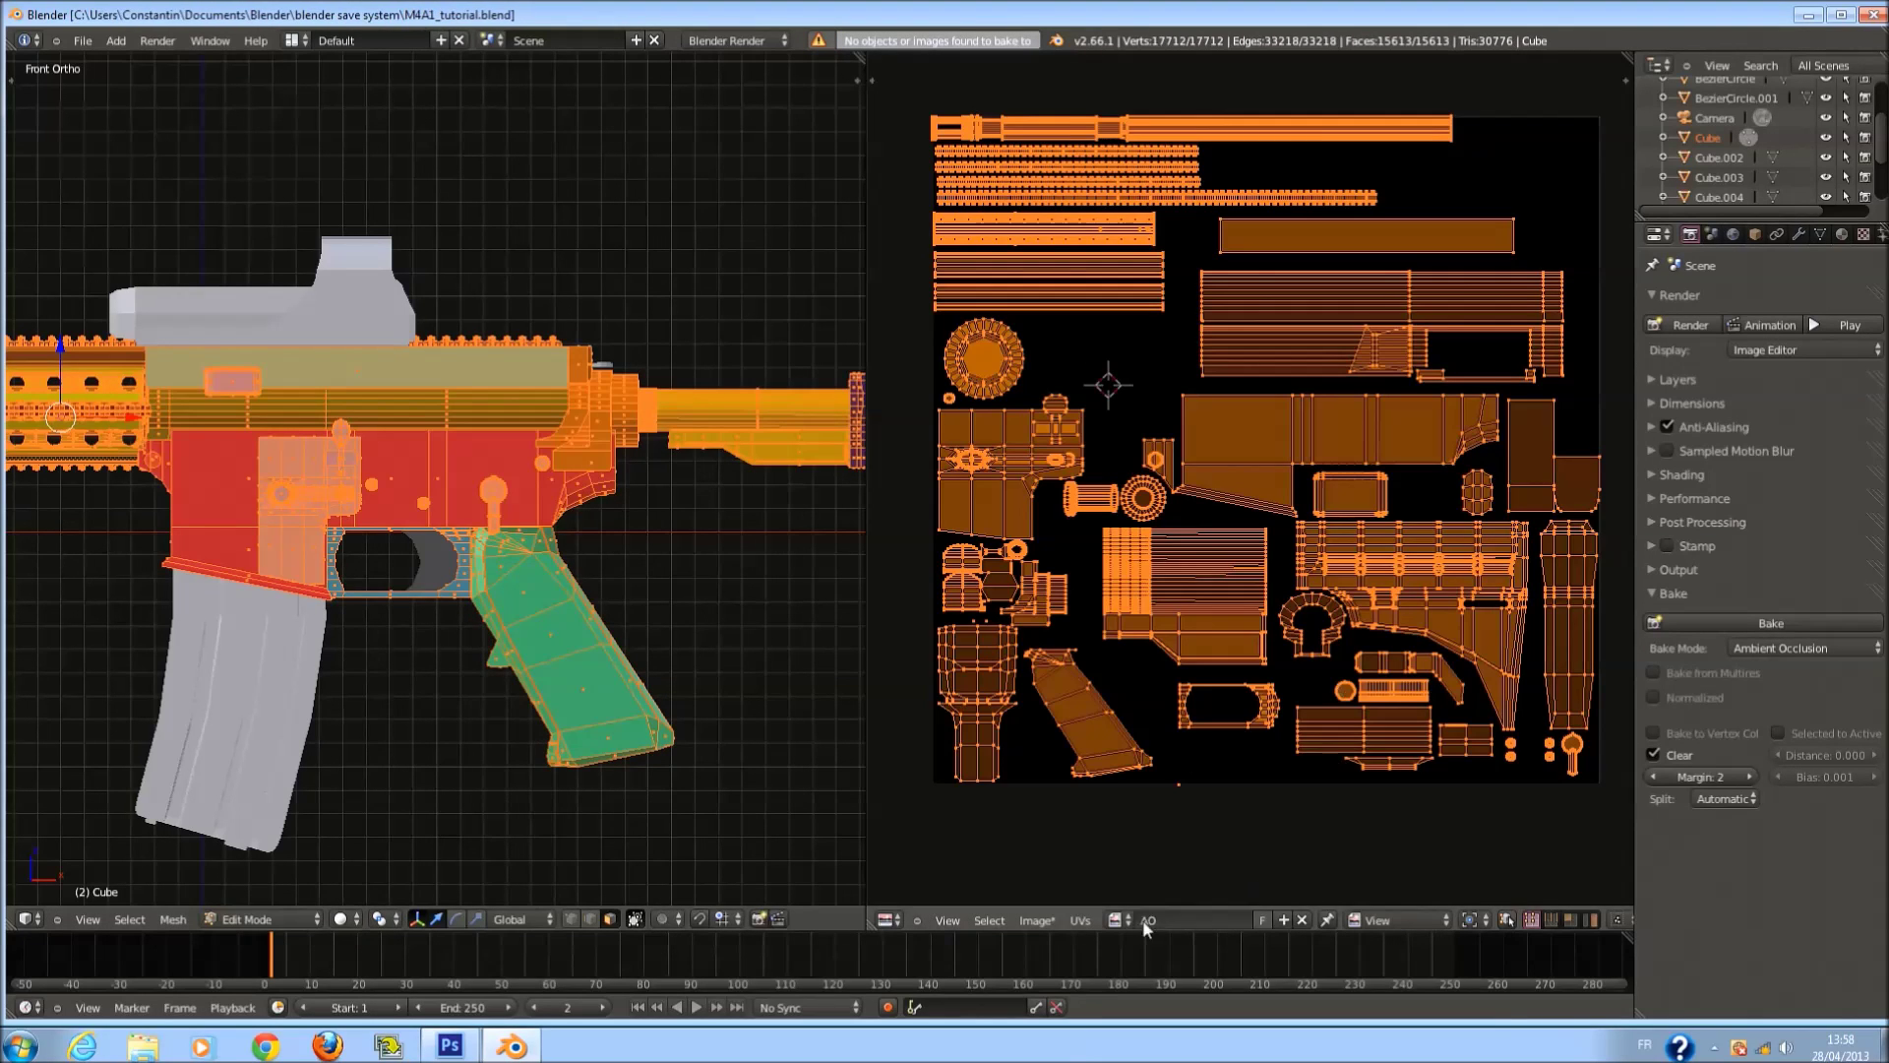
Create a new blank 1024 by 1024 image named AO for the rifle's UV layout.
left_click(1036, 920)
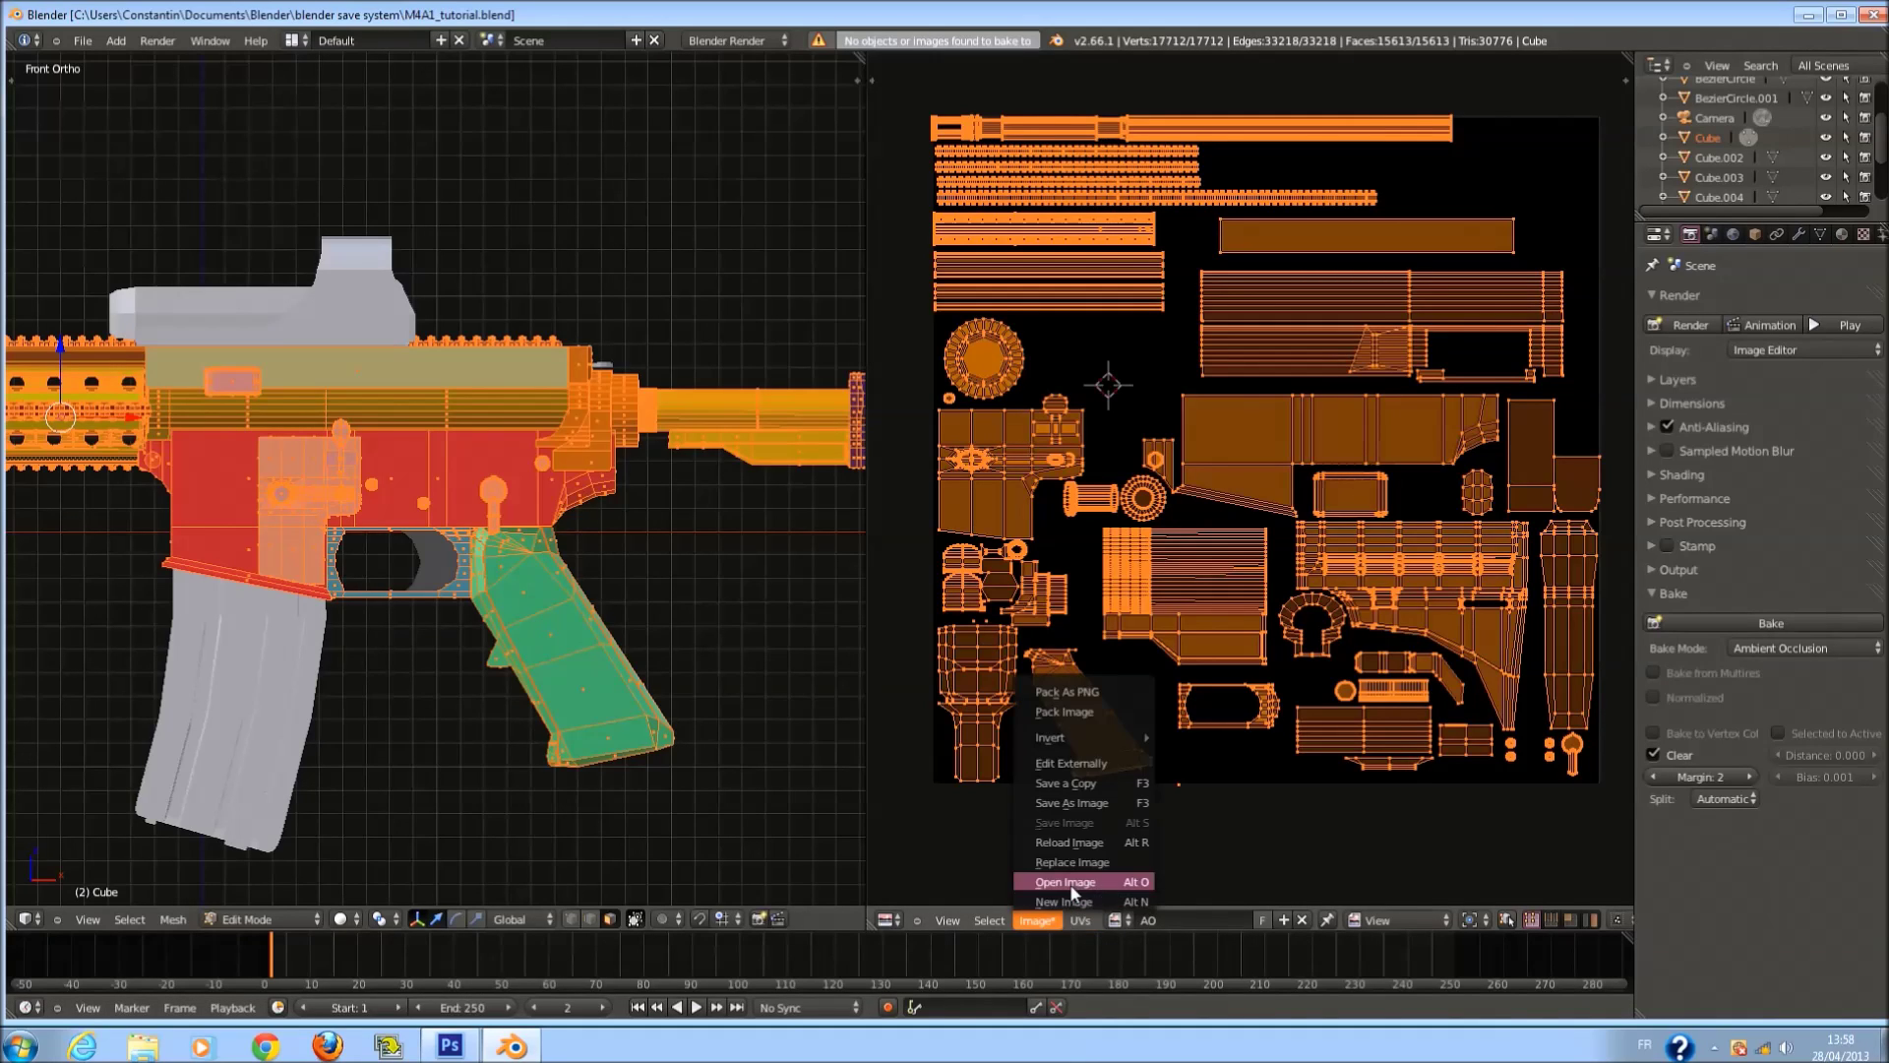
left_click(1070, 900)
left_click(1152, 822)
type("ao")
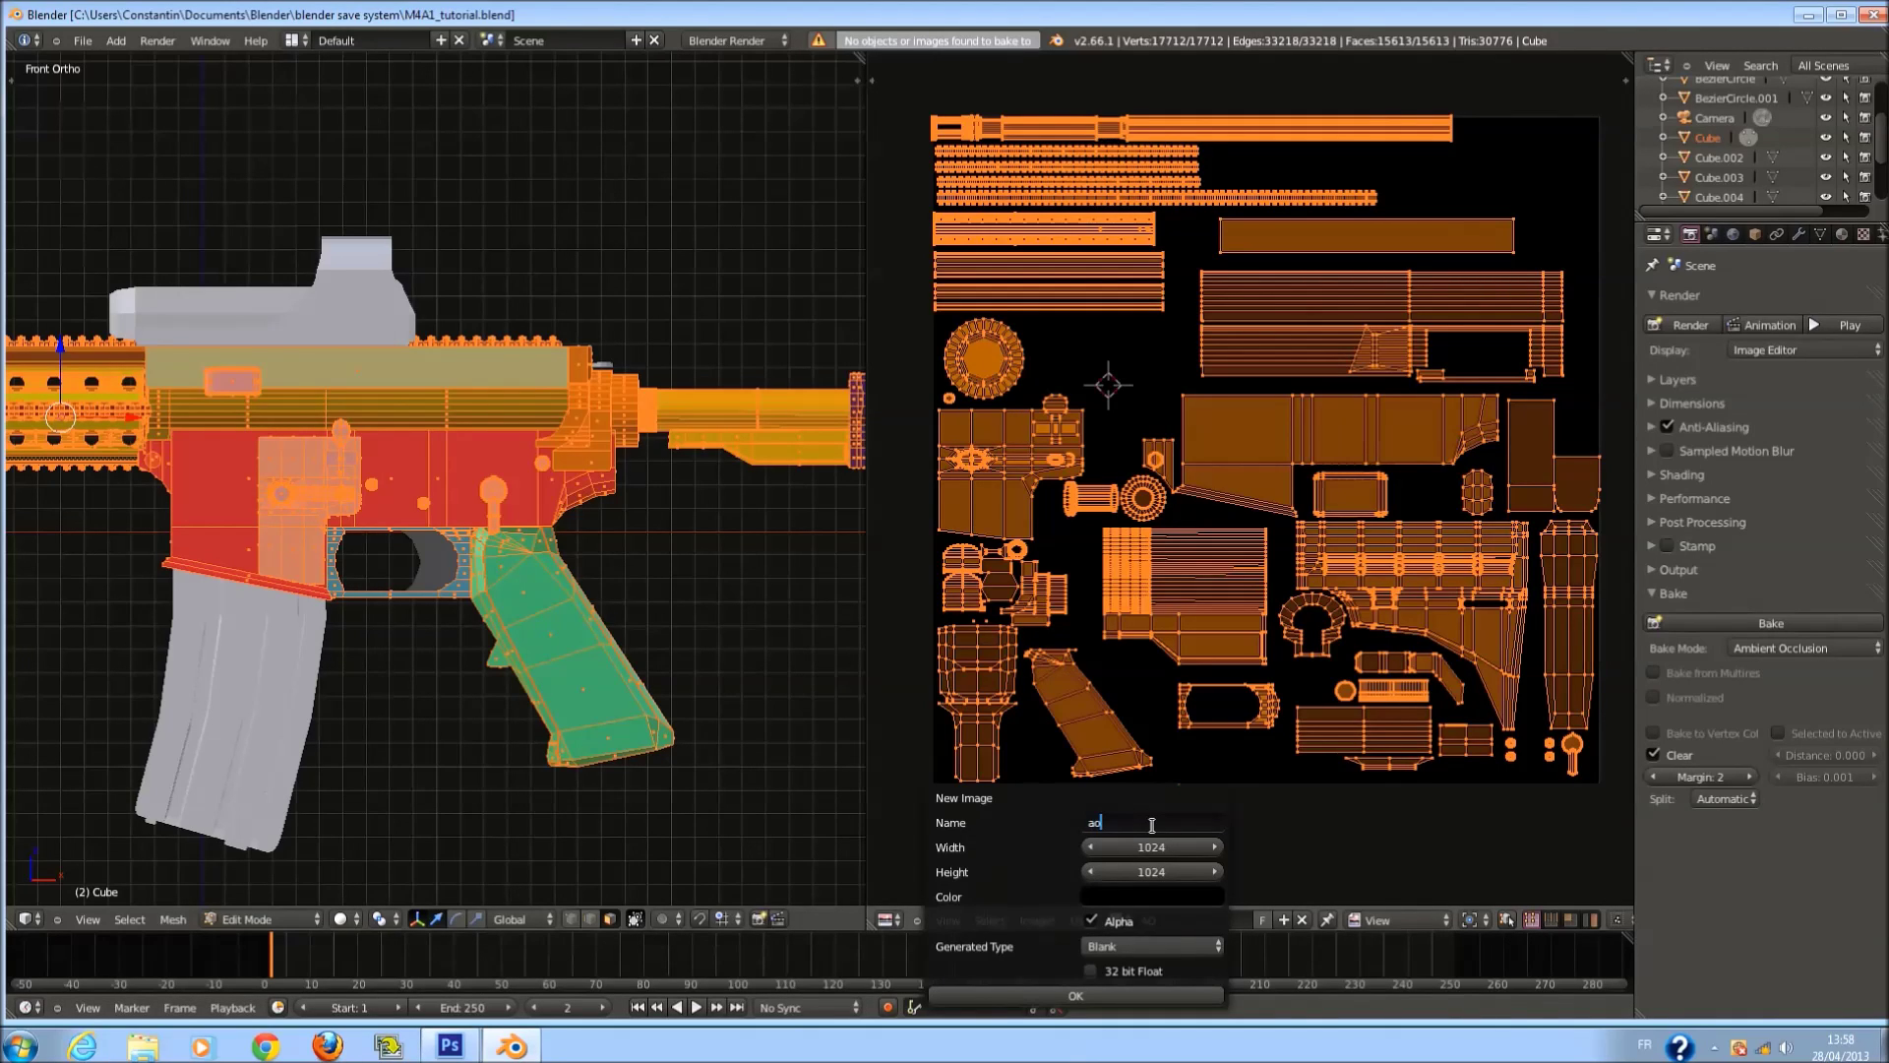
key("BackSpace")
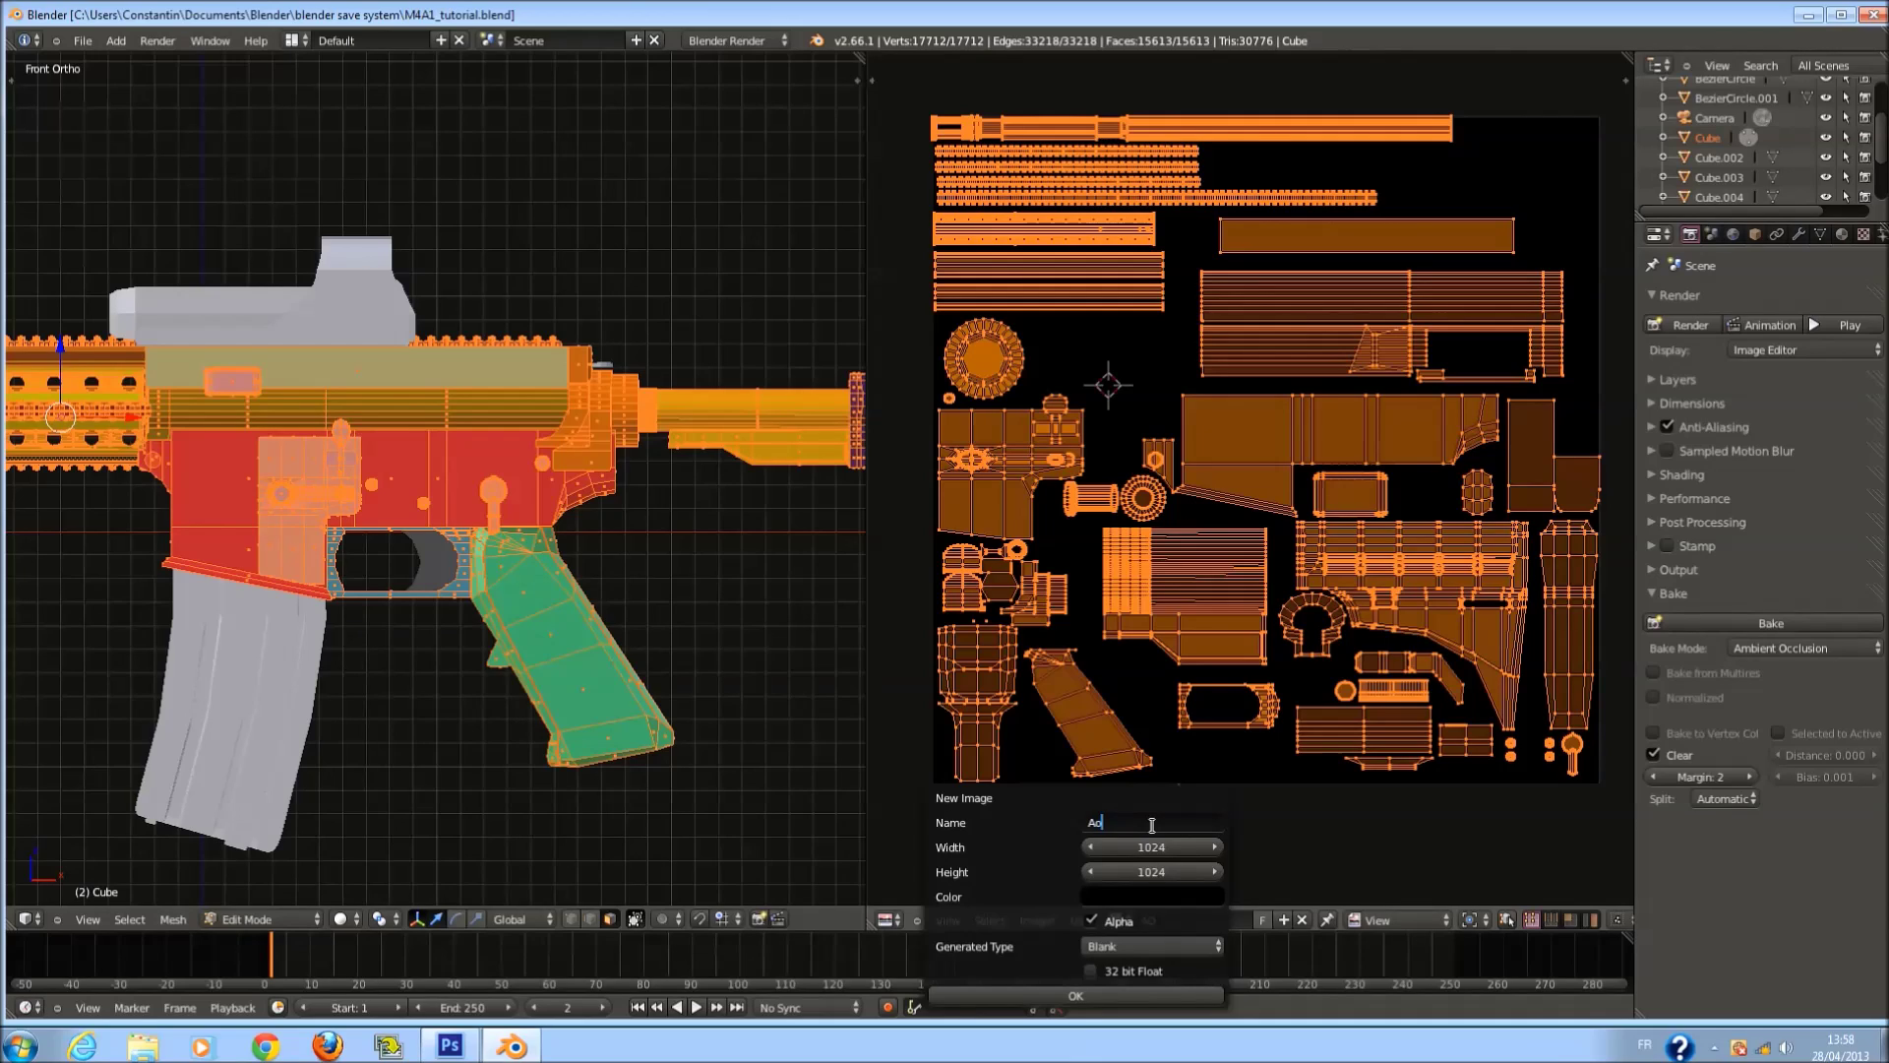
type("AO")
left_click(1132, 848)
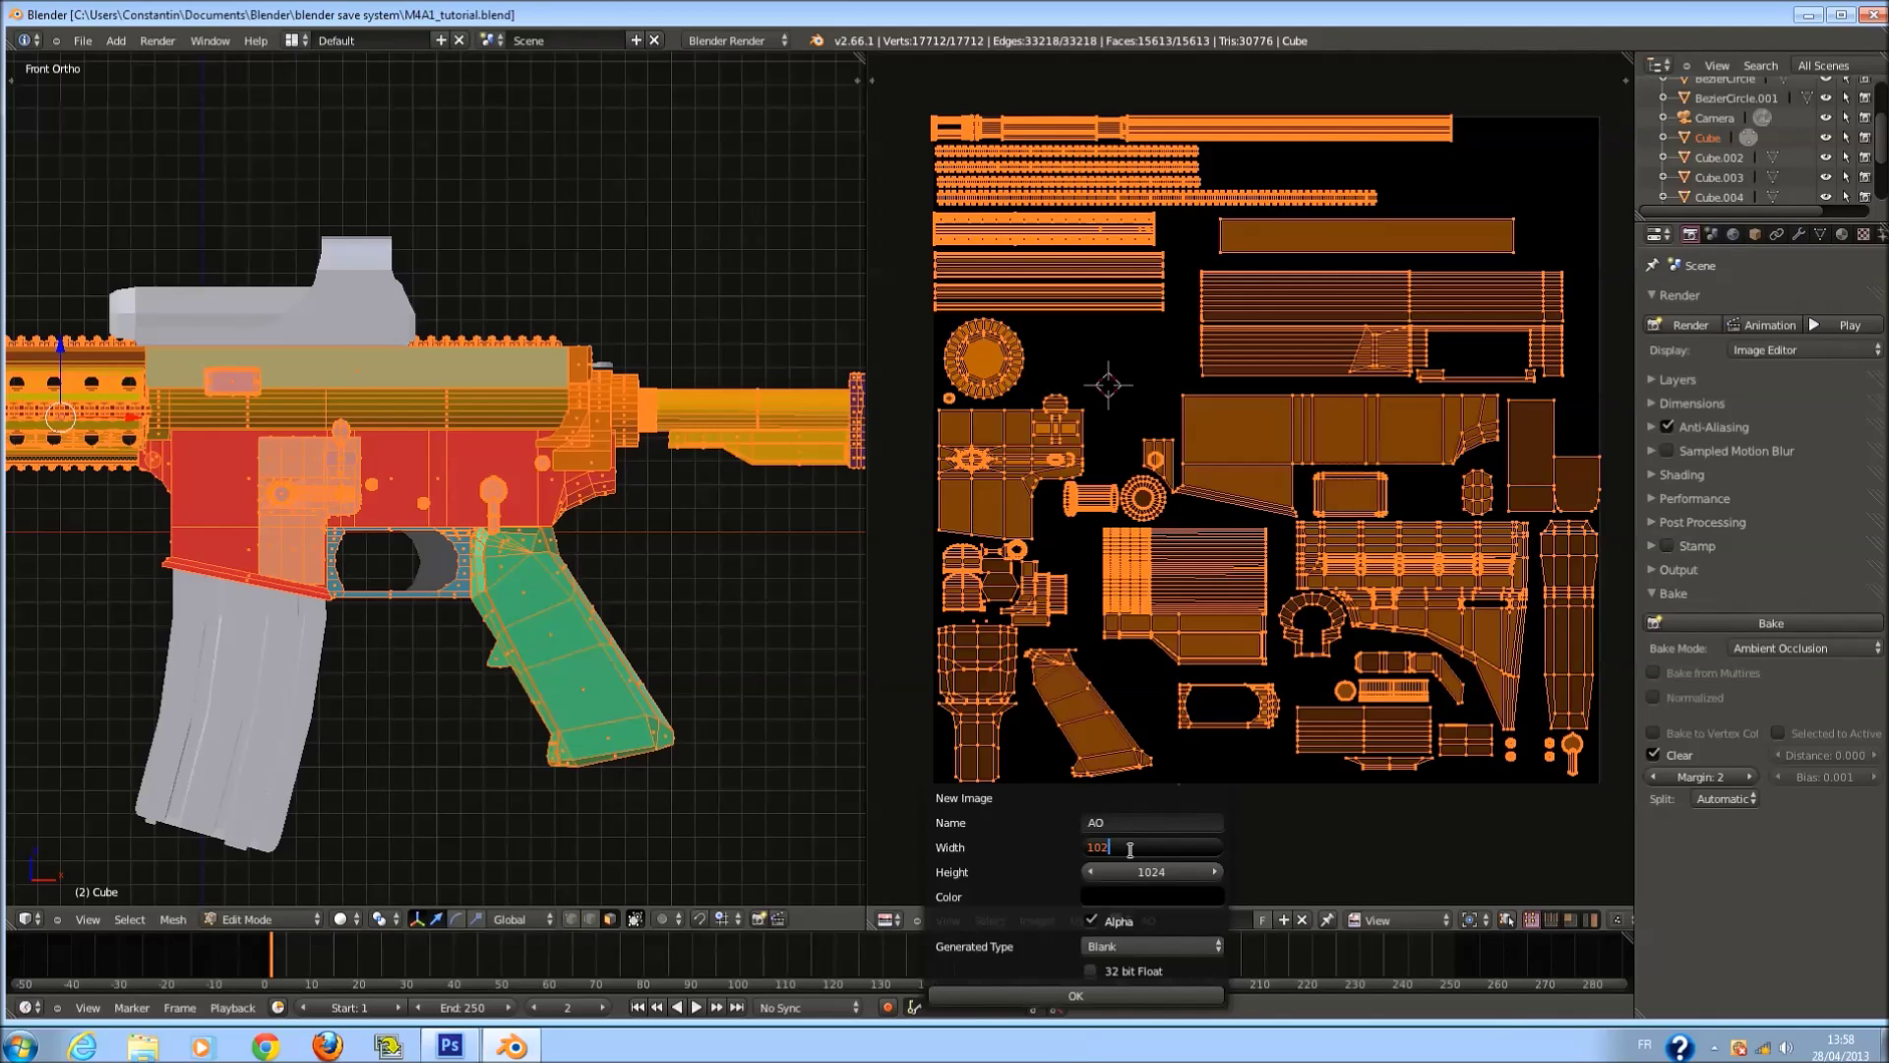
left_click(1157, 994)
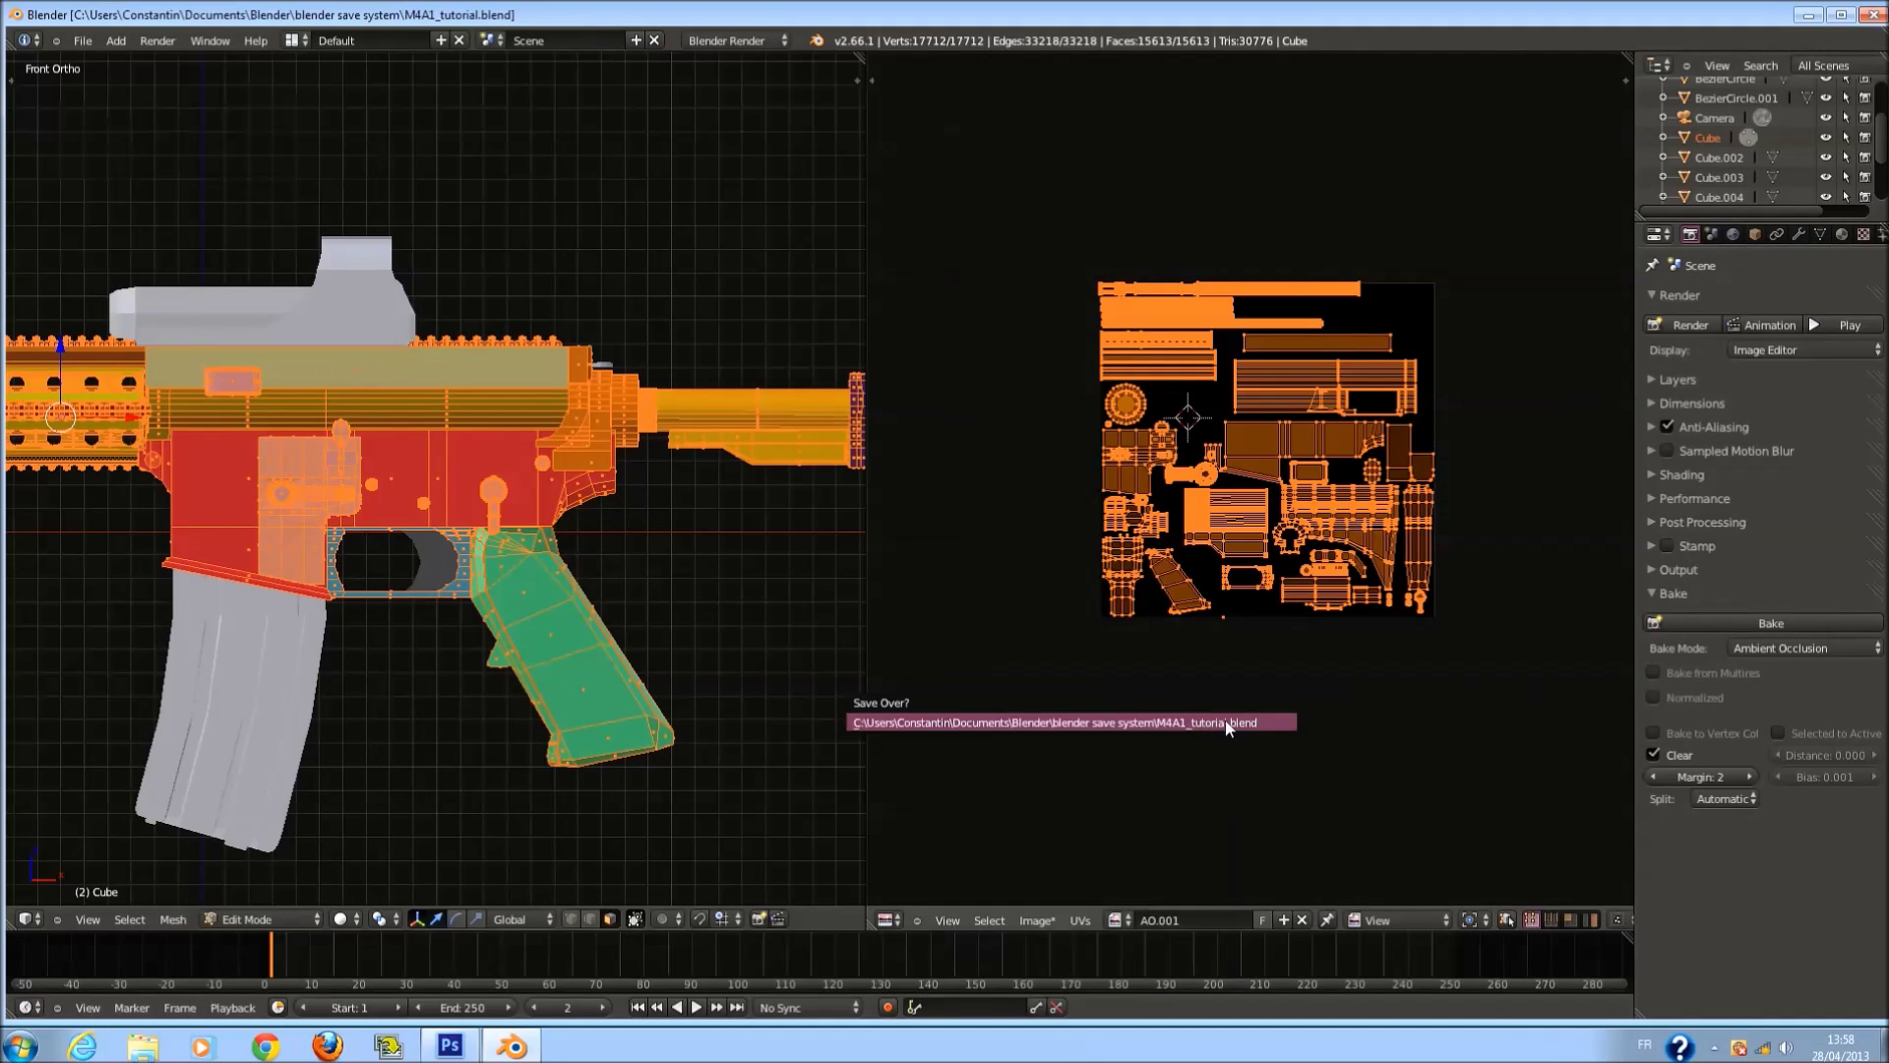
Try to bake the ambient occlusion into the new image, and display the AO image in Object Mode.
left_click(1794, 627)
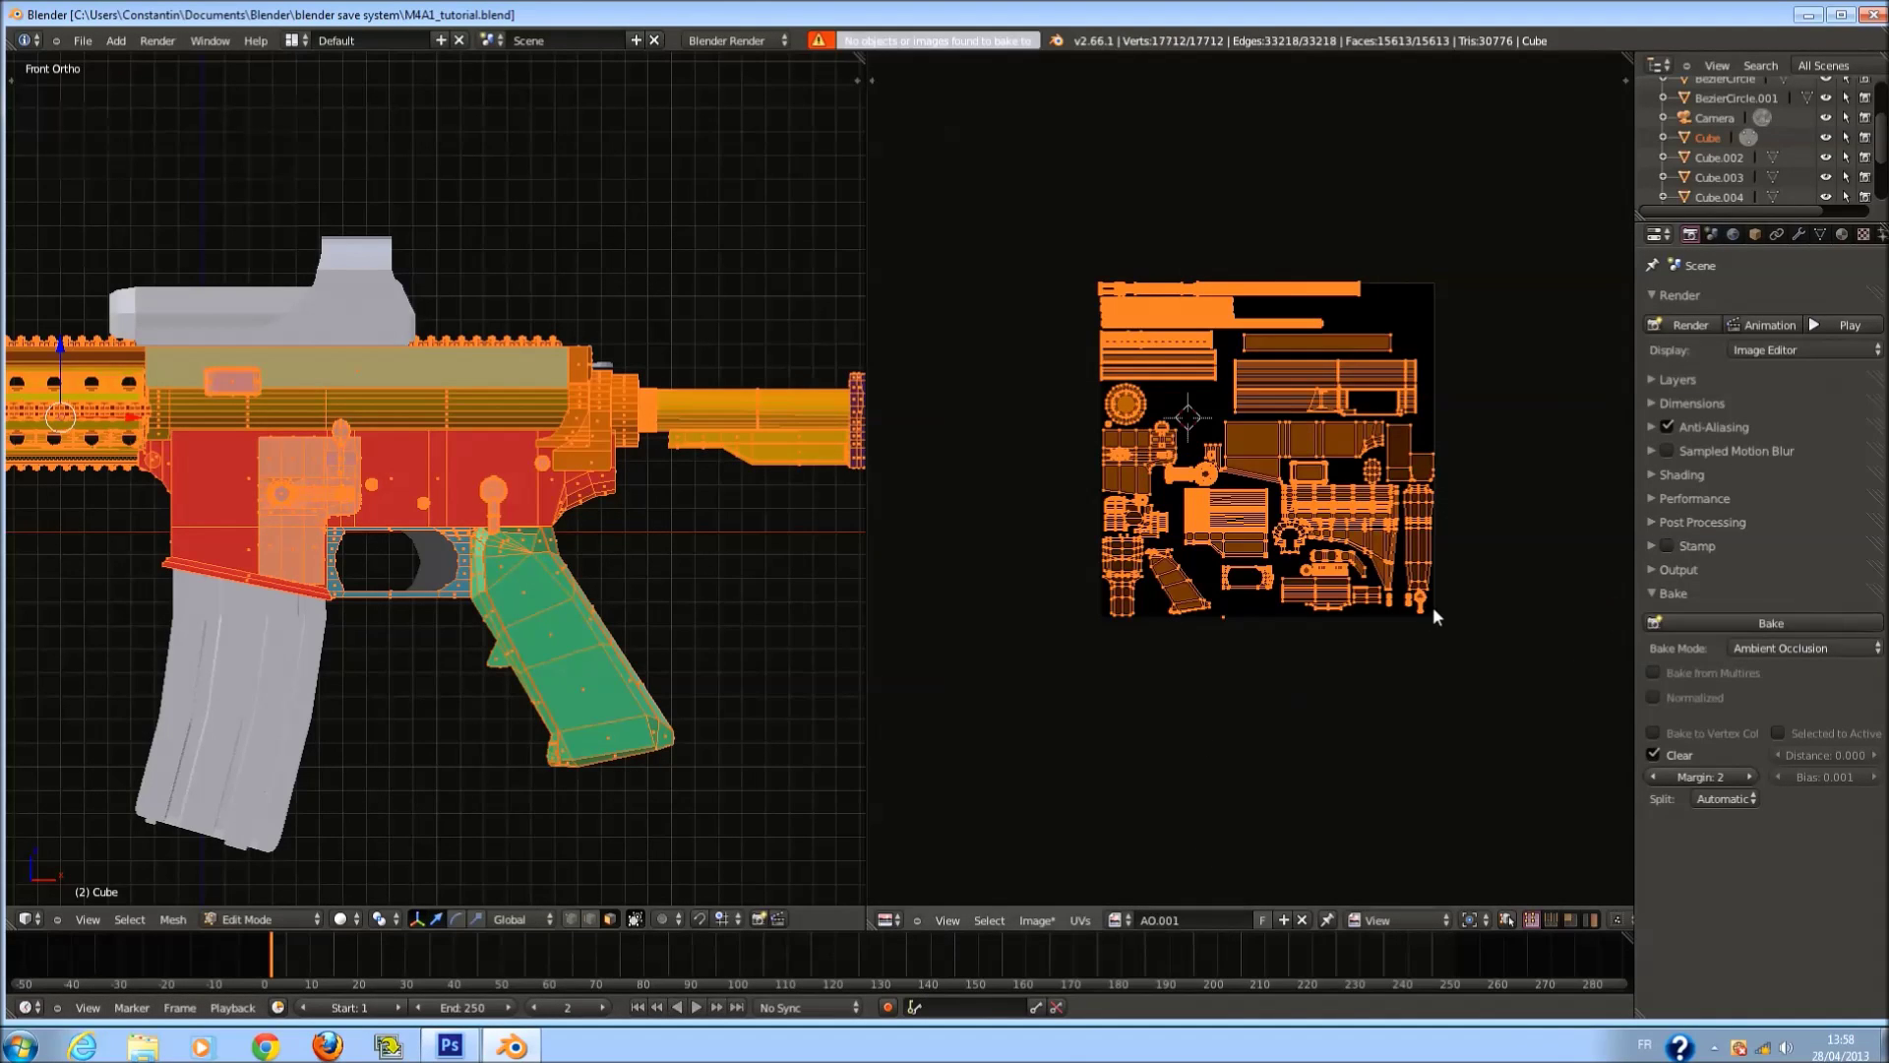
key("Tab")
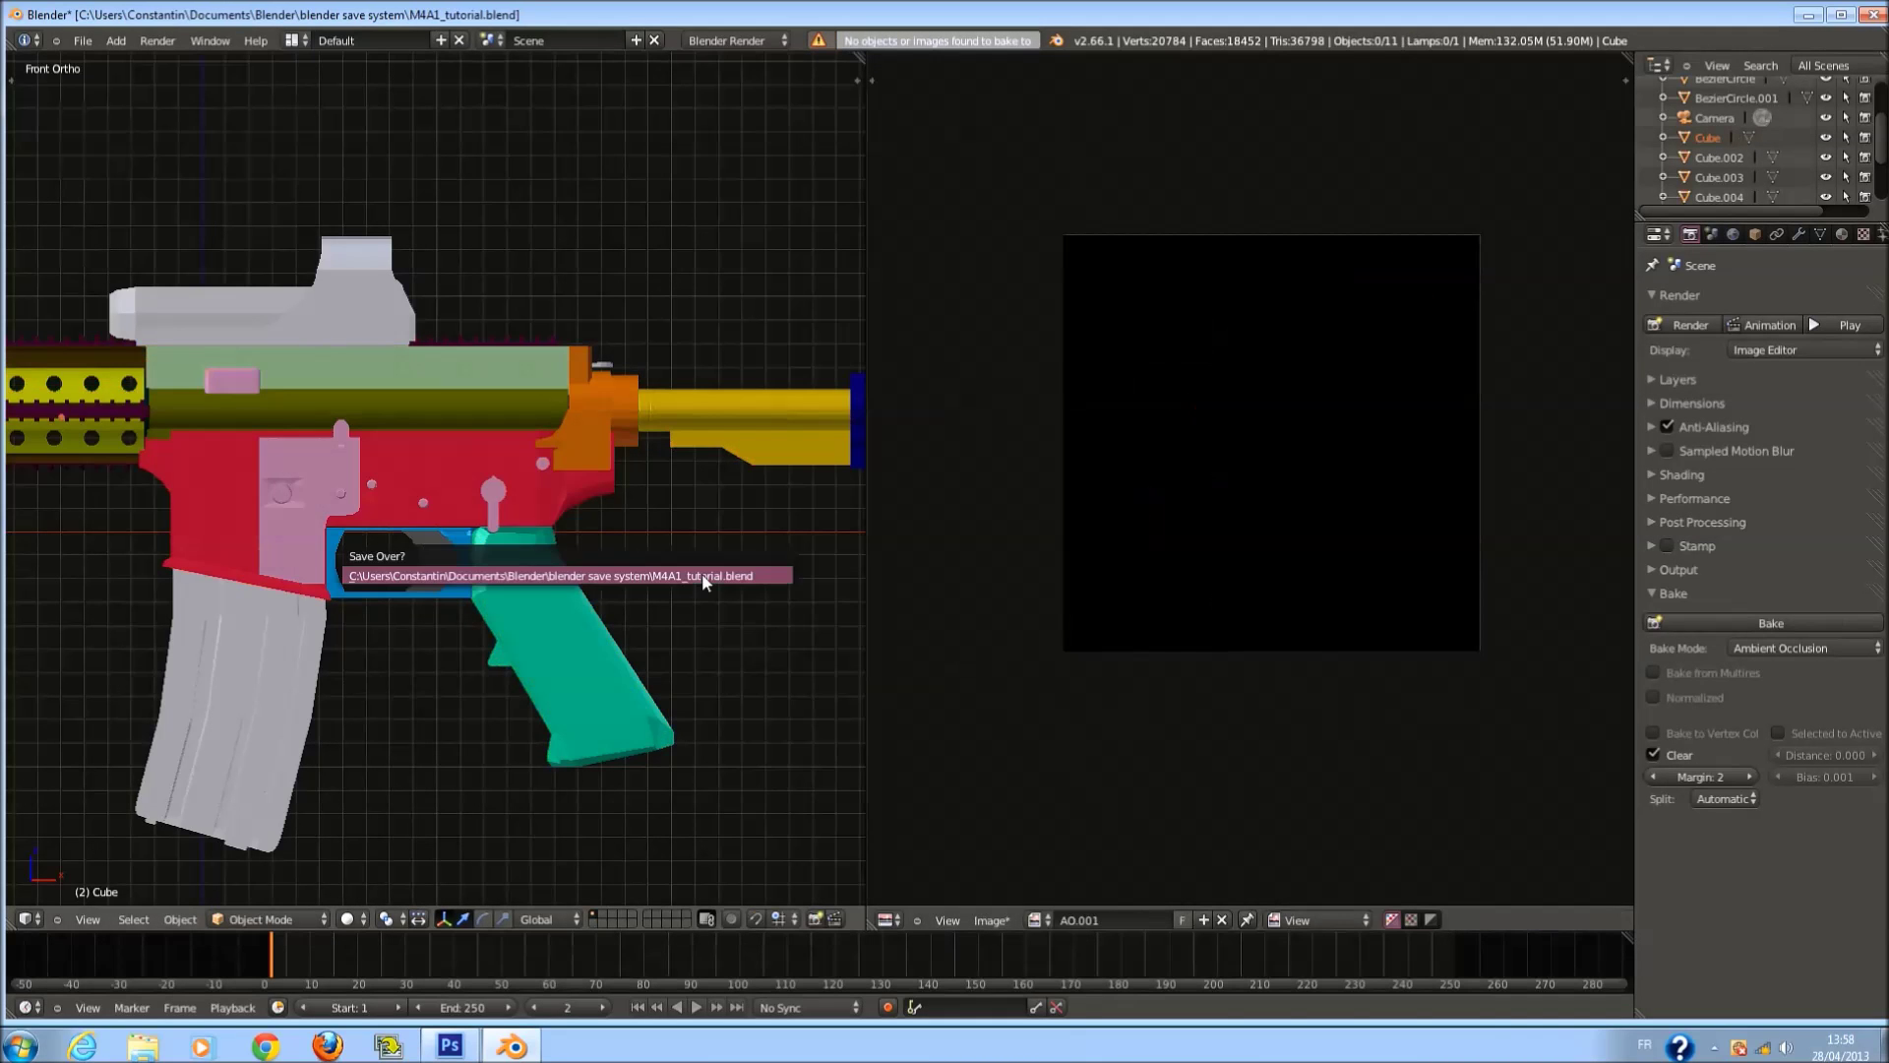
left_click(1038, 920)
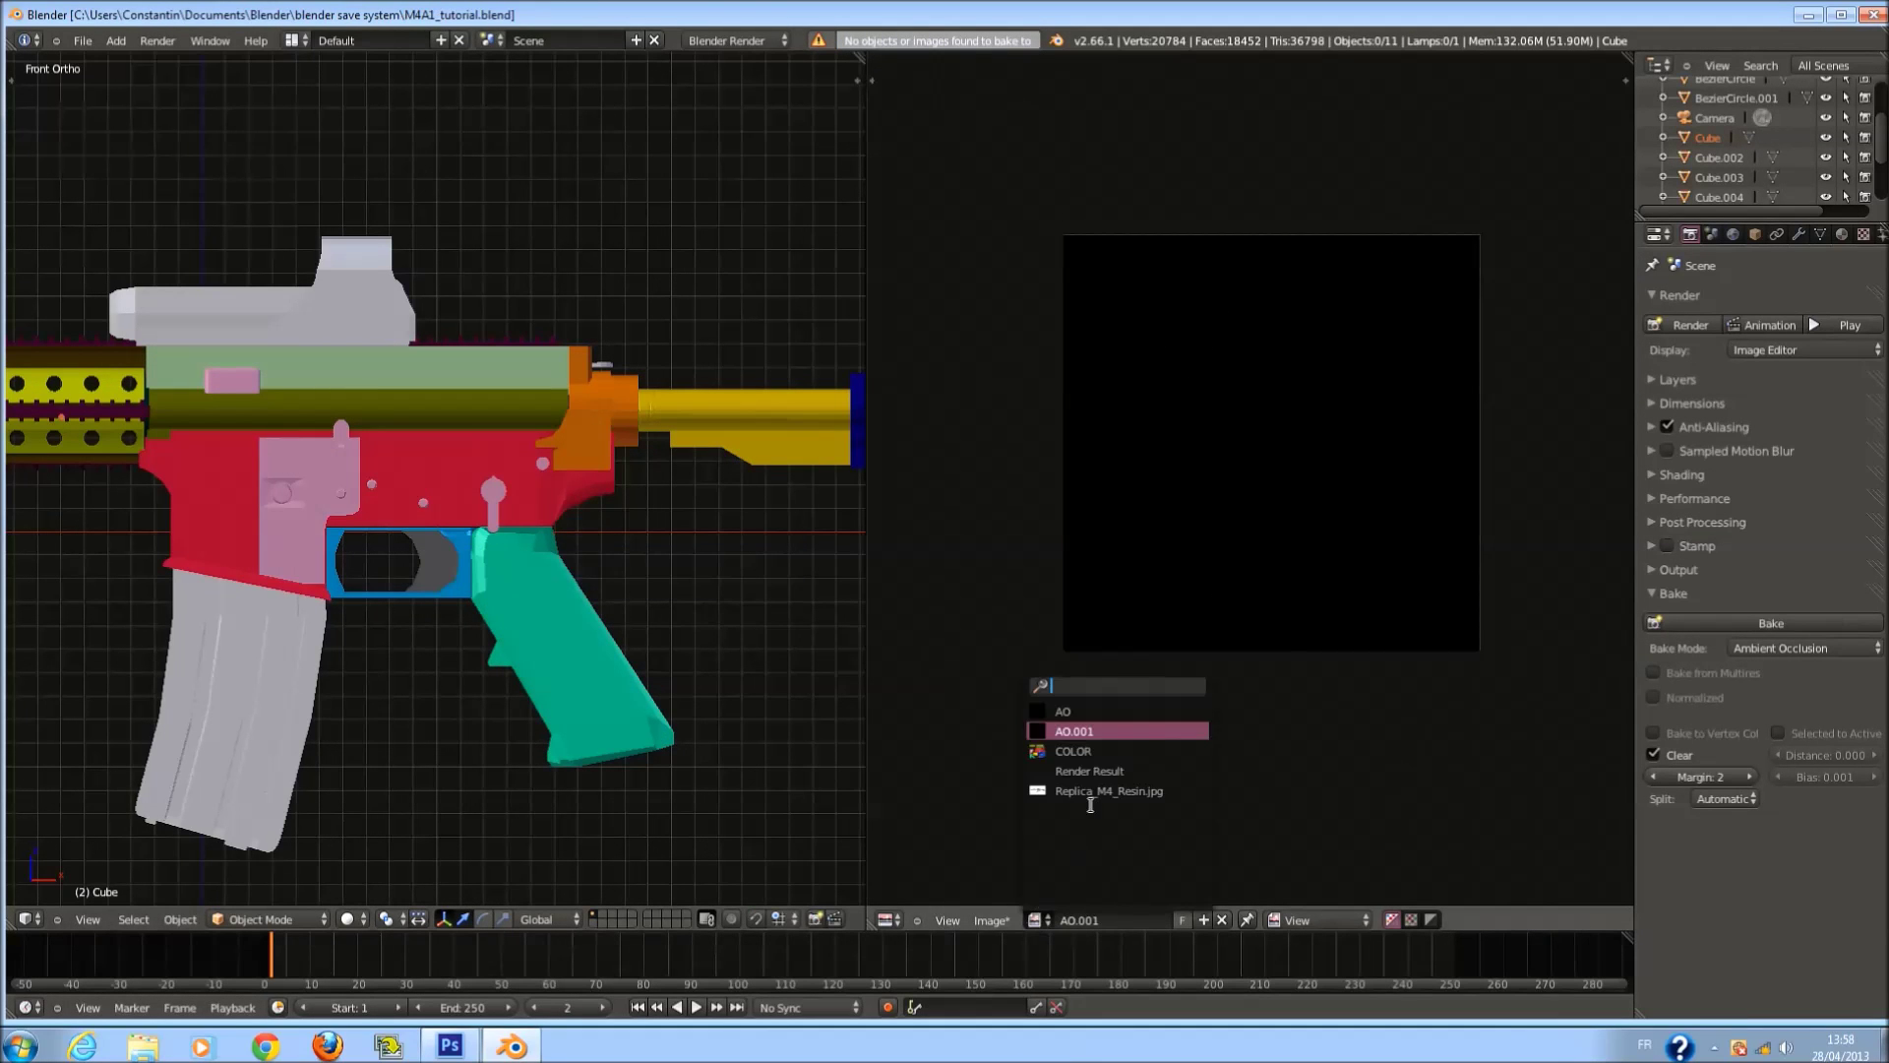
left_click(1106, 716)
Reselect the whole rifle mesh in Edit Mode, enable Normalized and try the ambient occlusion bake.
key("Tab")
scroll(1342, 716, "down", 3)
scroll(487, 687, "down", 2)
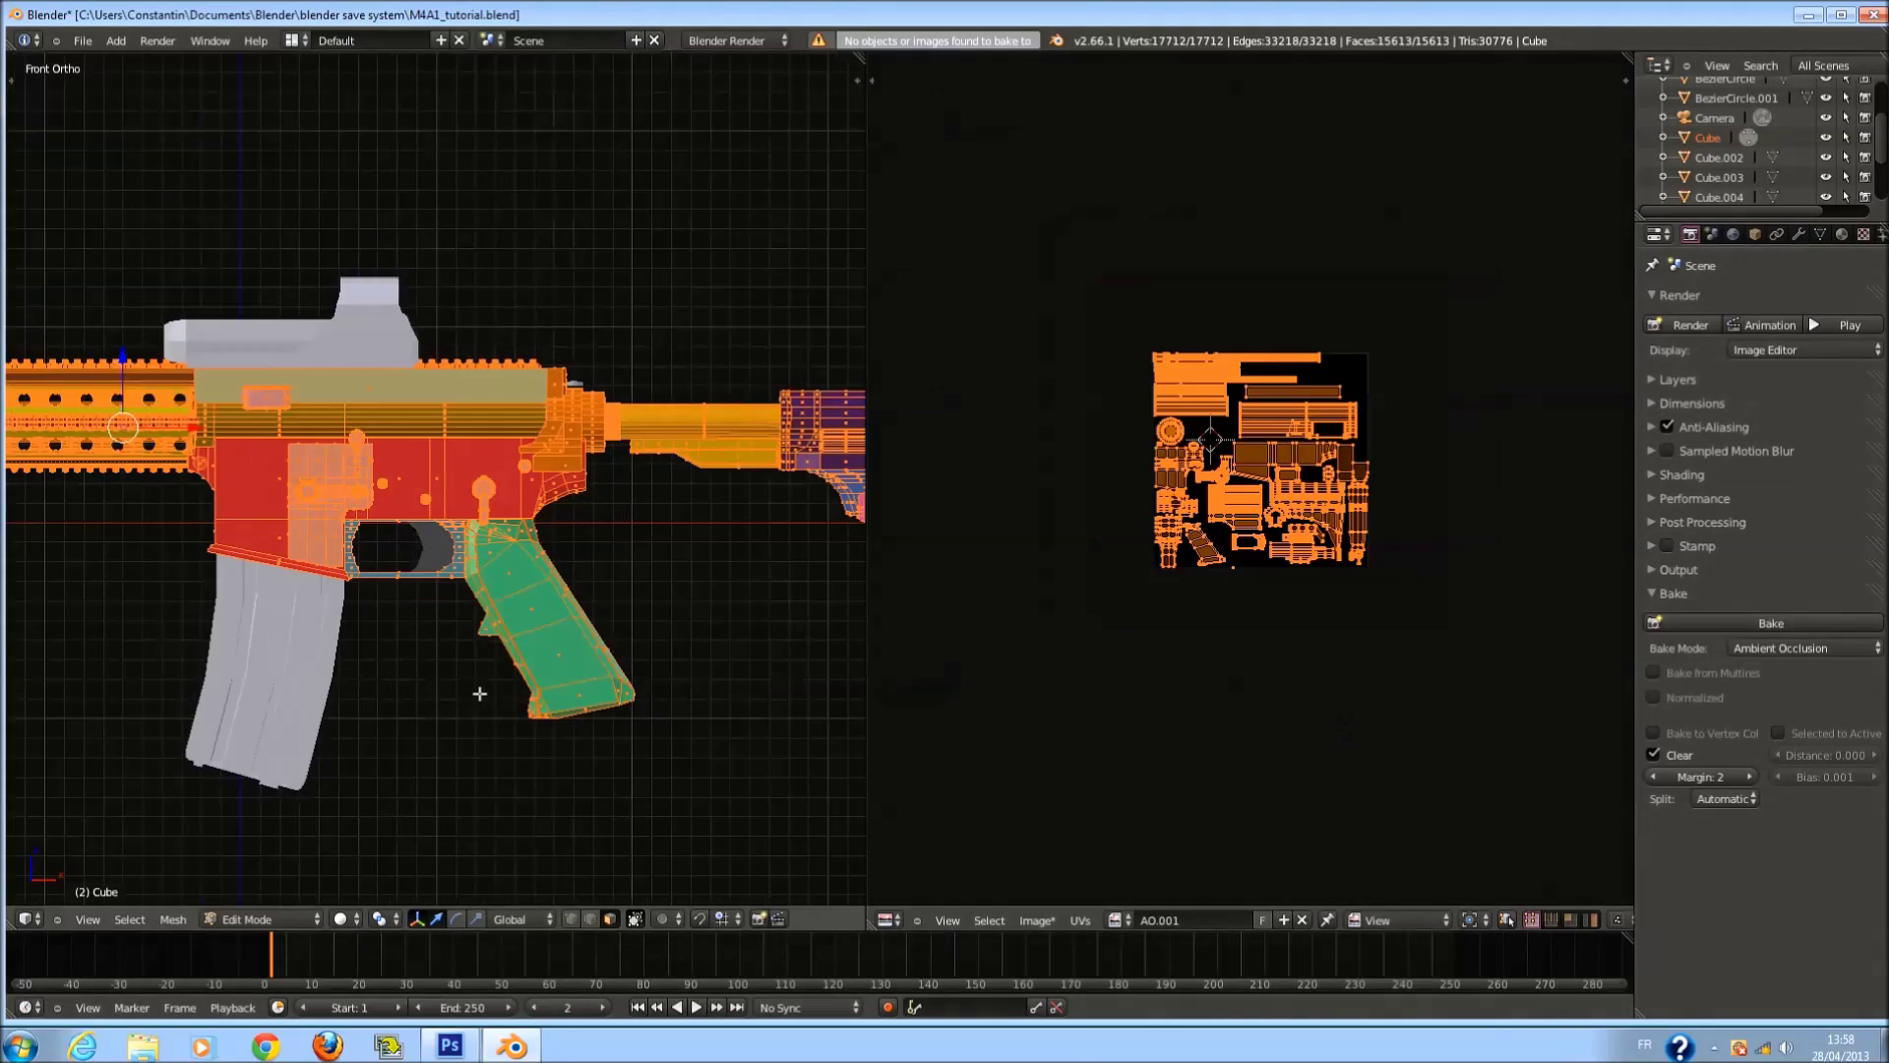
key("a")
key("a")
left_click(1675, 698)
left_click(1781, 620)
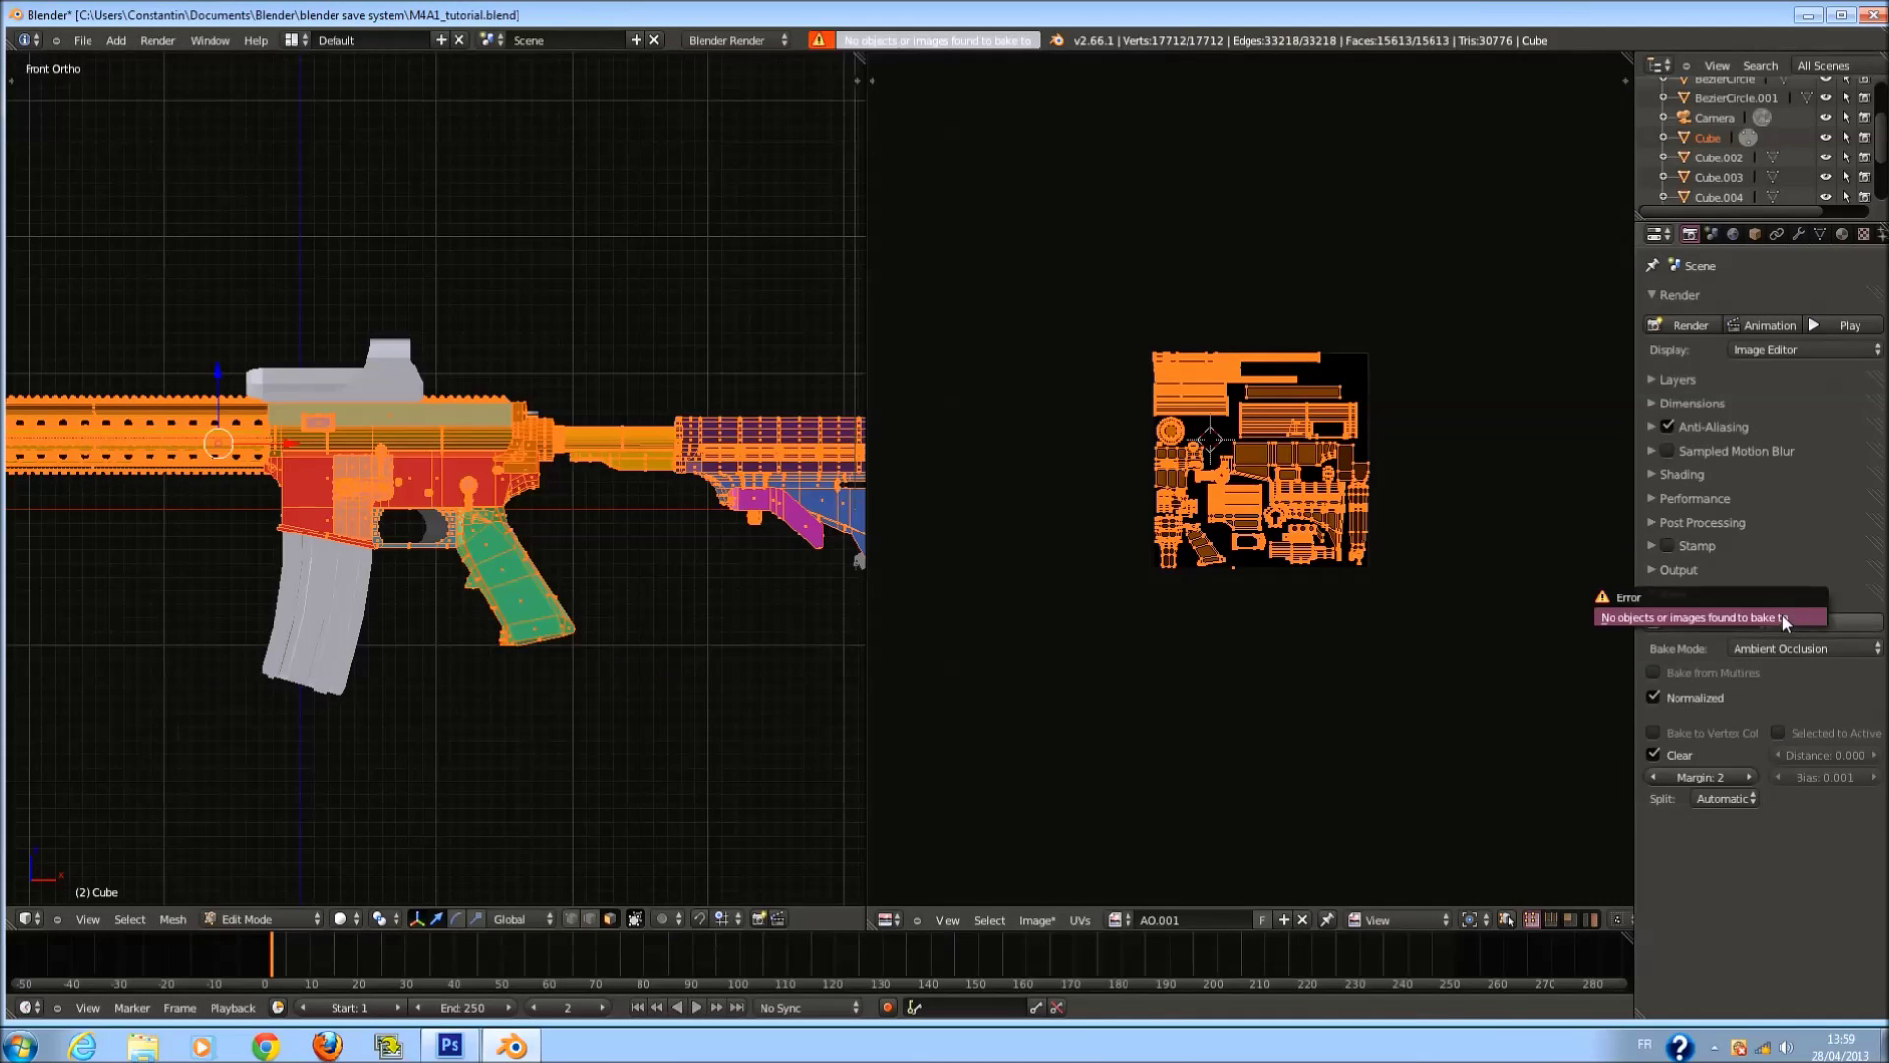
Examine the rifle's first material slot, the model from an angle and the world's ambient occlusion settings, saving the file along the way.
scroll(1300, 624, "up", 1)
scroll(1301, 623, "up", 3)
key("Tab")
left_click(1842, 235)
key("ctrl+s")
left_click(1769, 374)
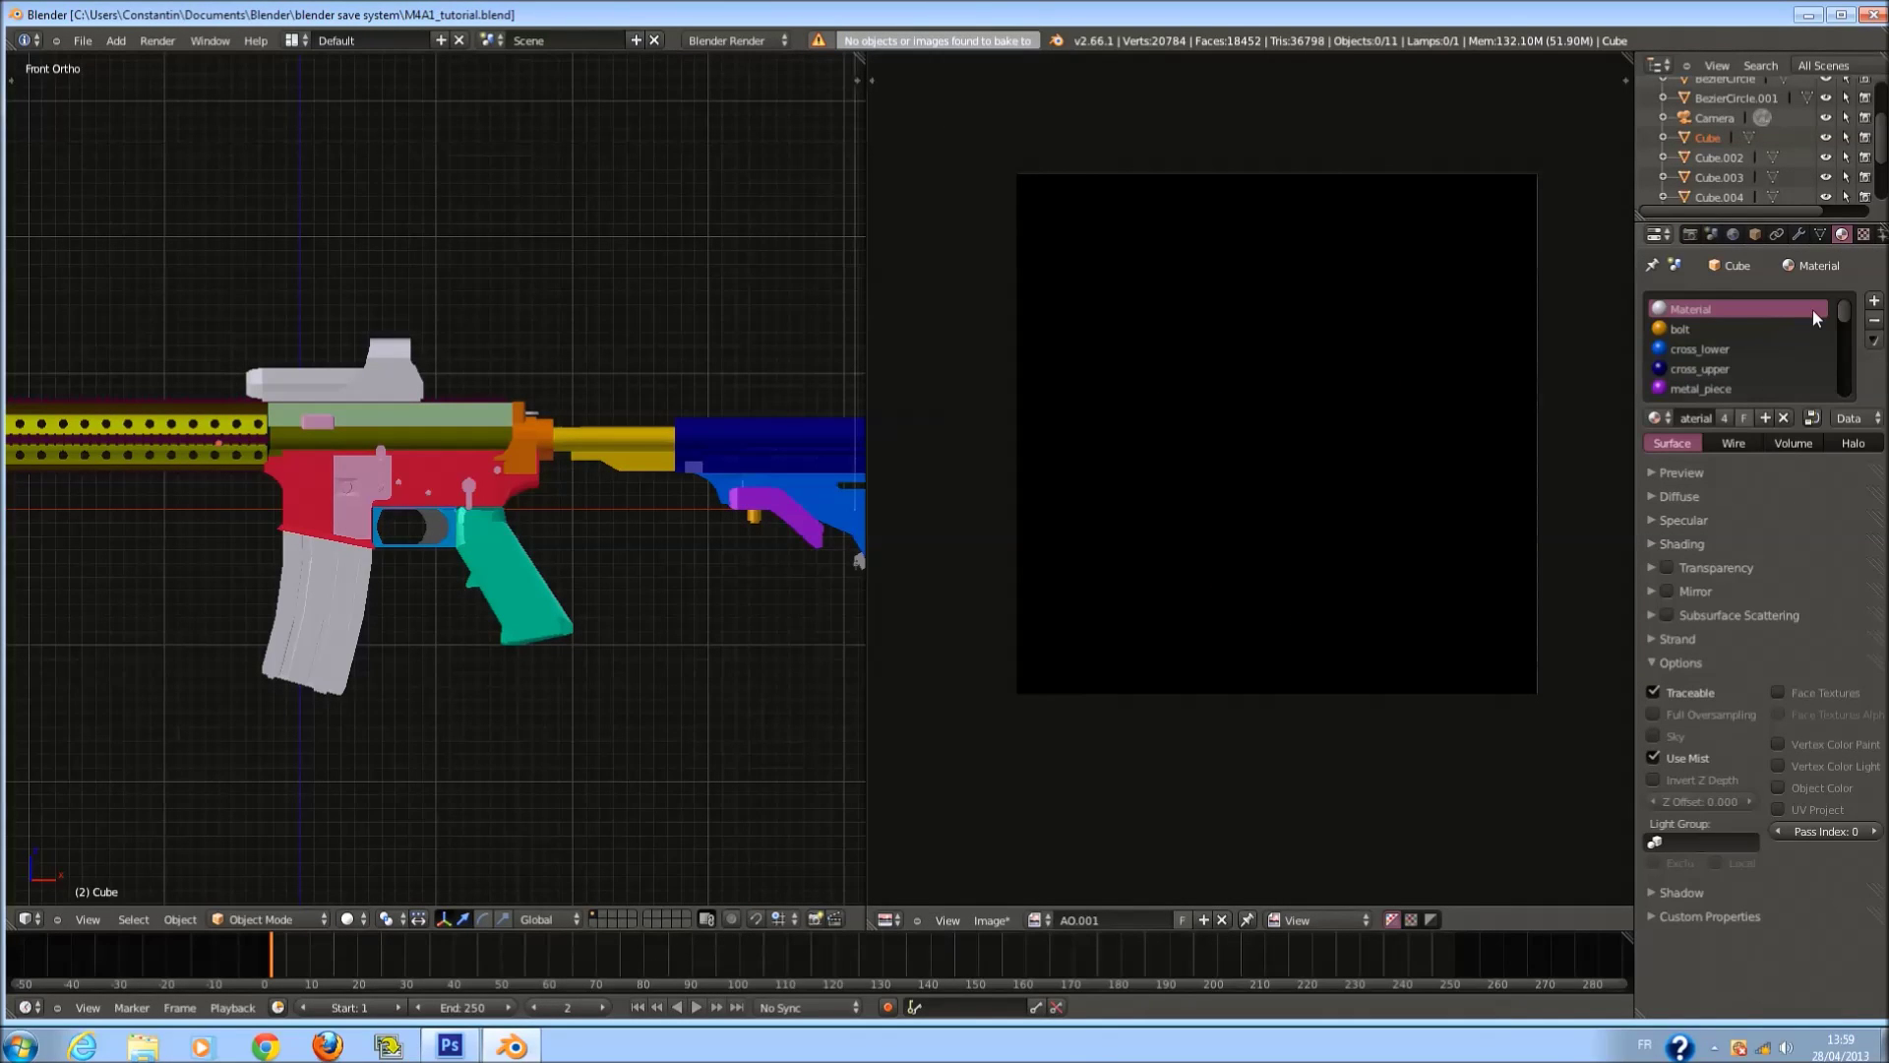
scroll(433, 590, "down", 2)
middle_click_drag(432, 590, 551, 605)
key("Tab")
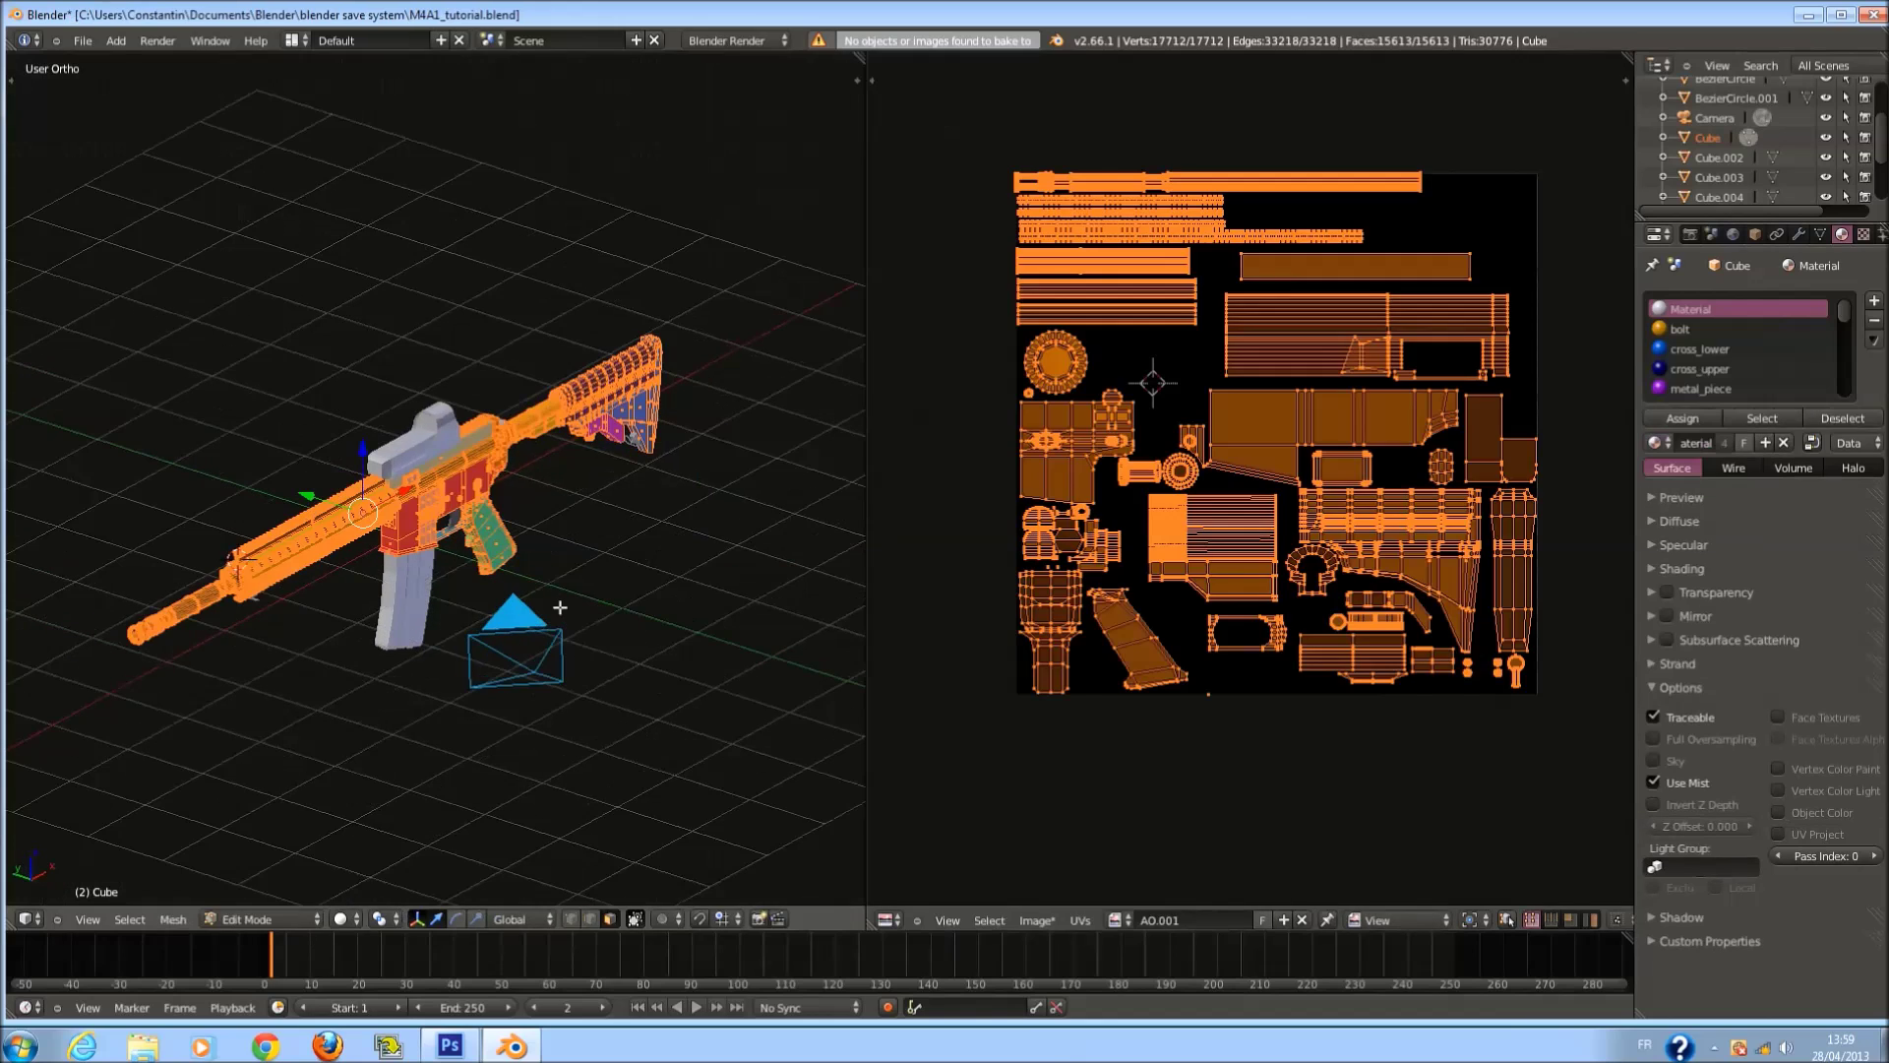
key("ctrl+s")
left_click(559, 608)
key("KP_1")
key("Tab")
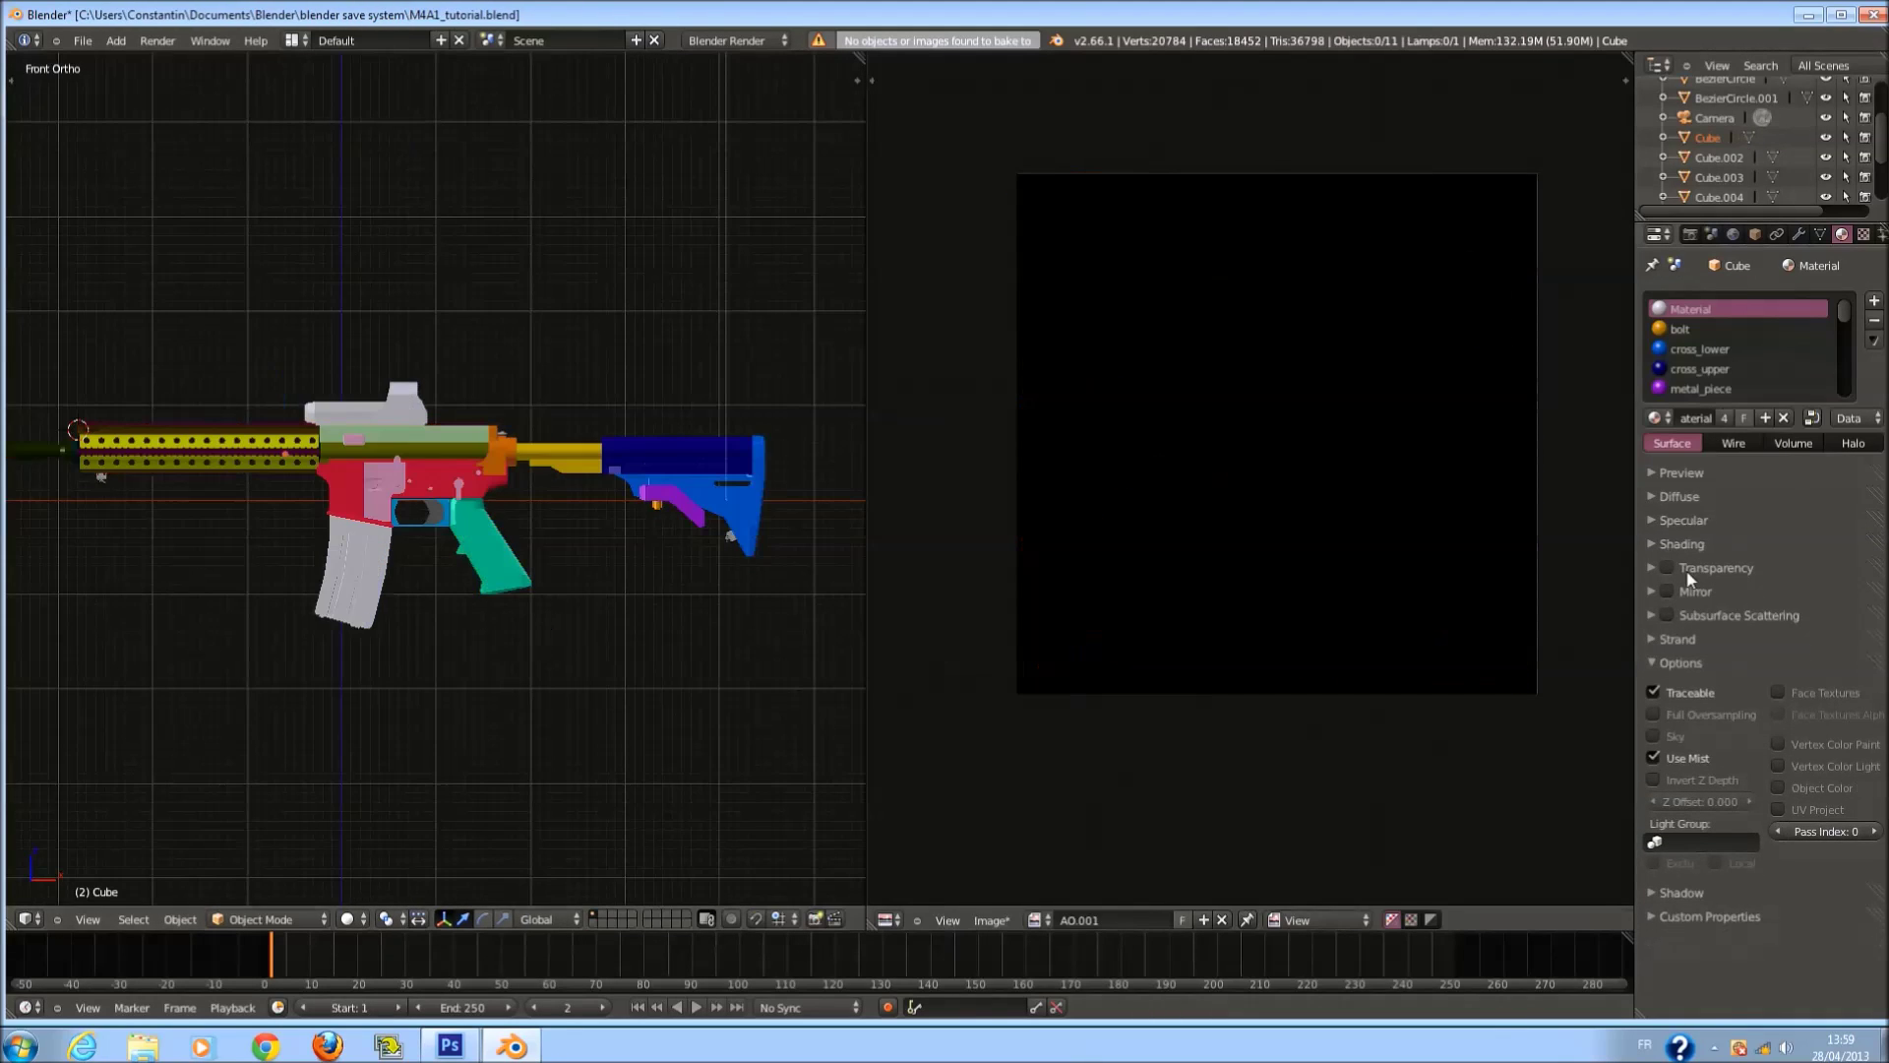
left_click(1687, 665)
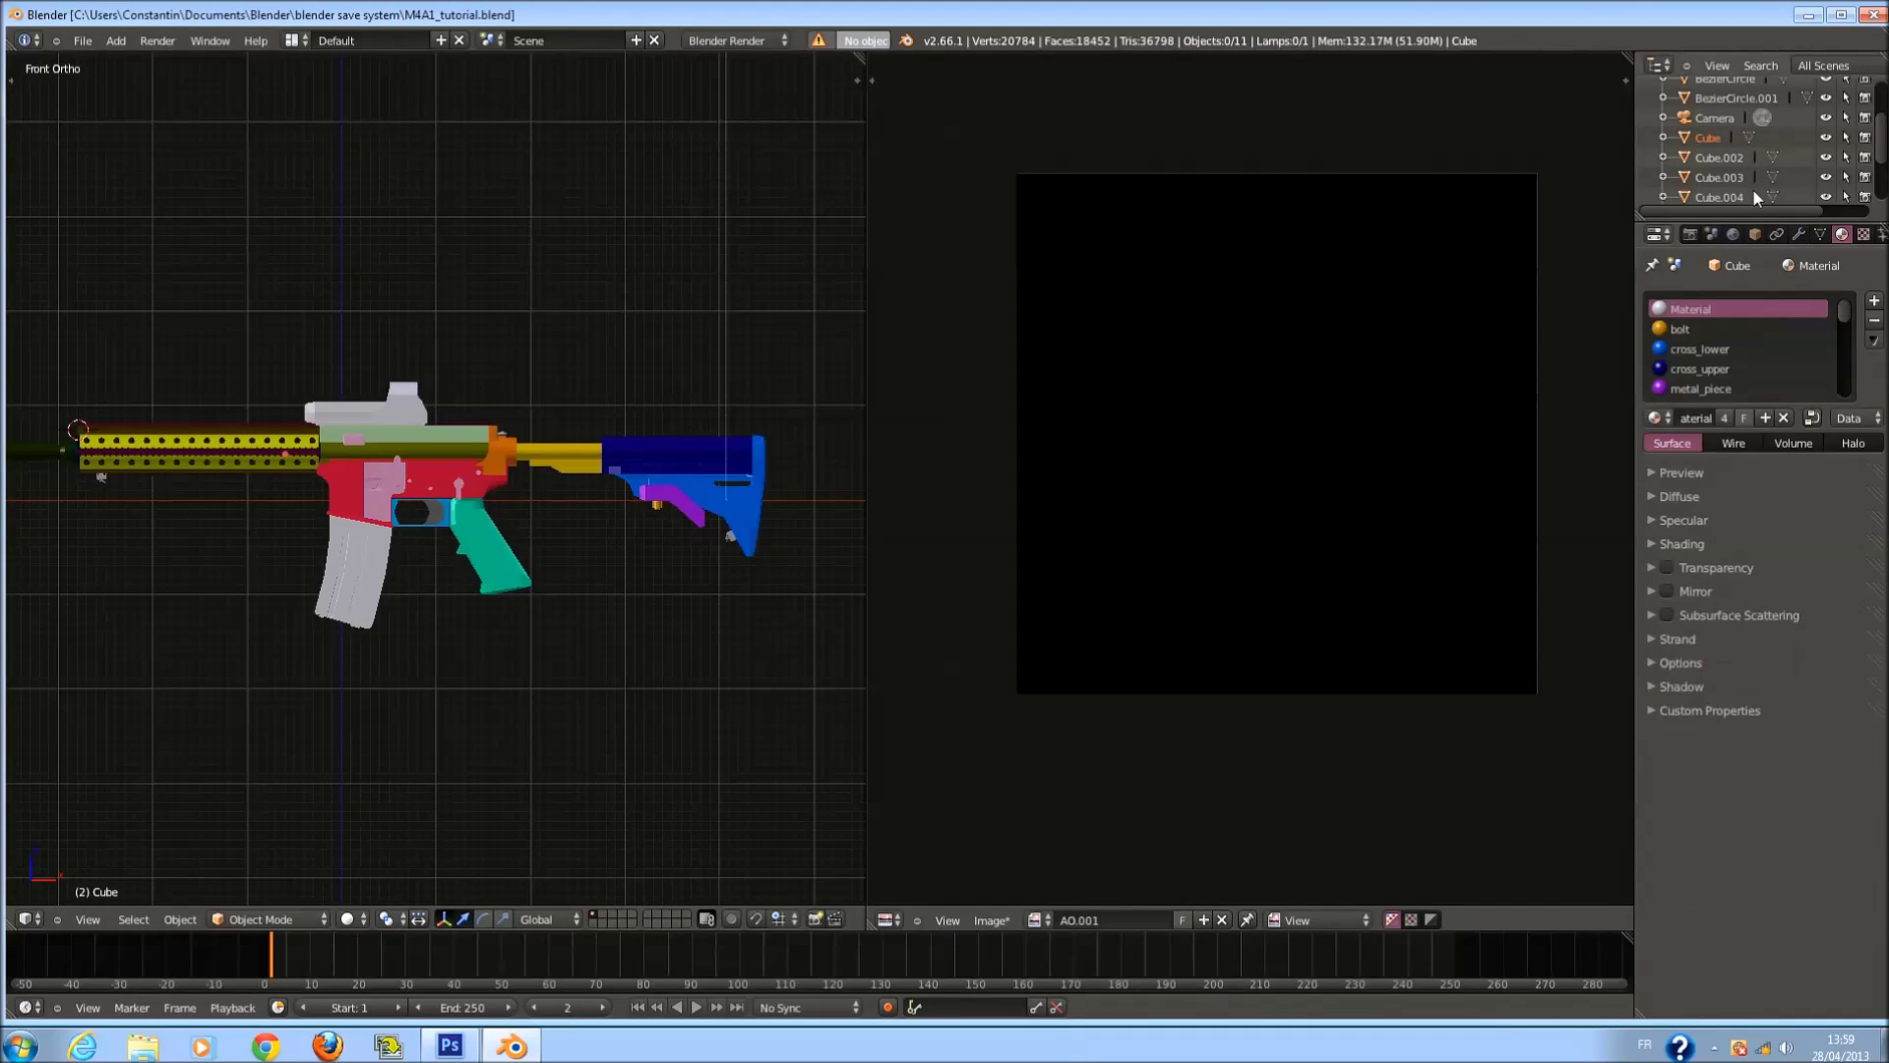
left_click(1731, 236)
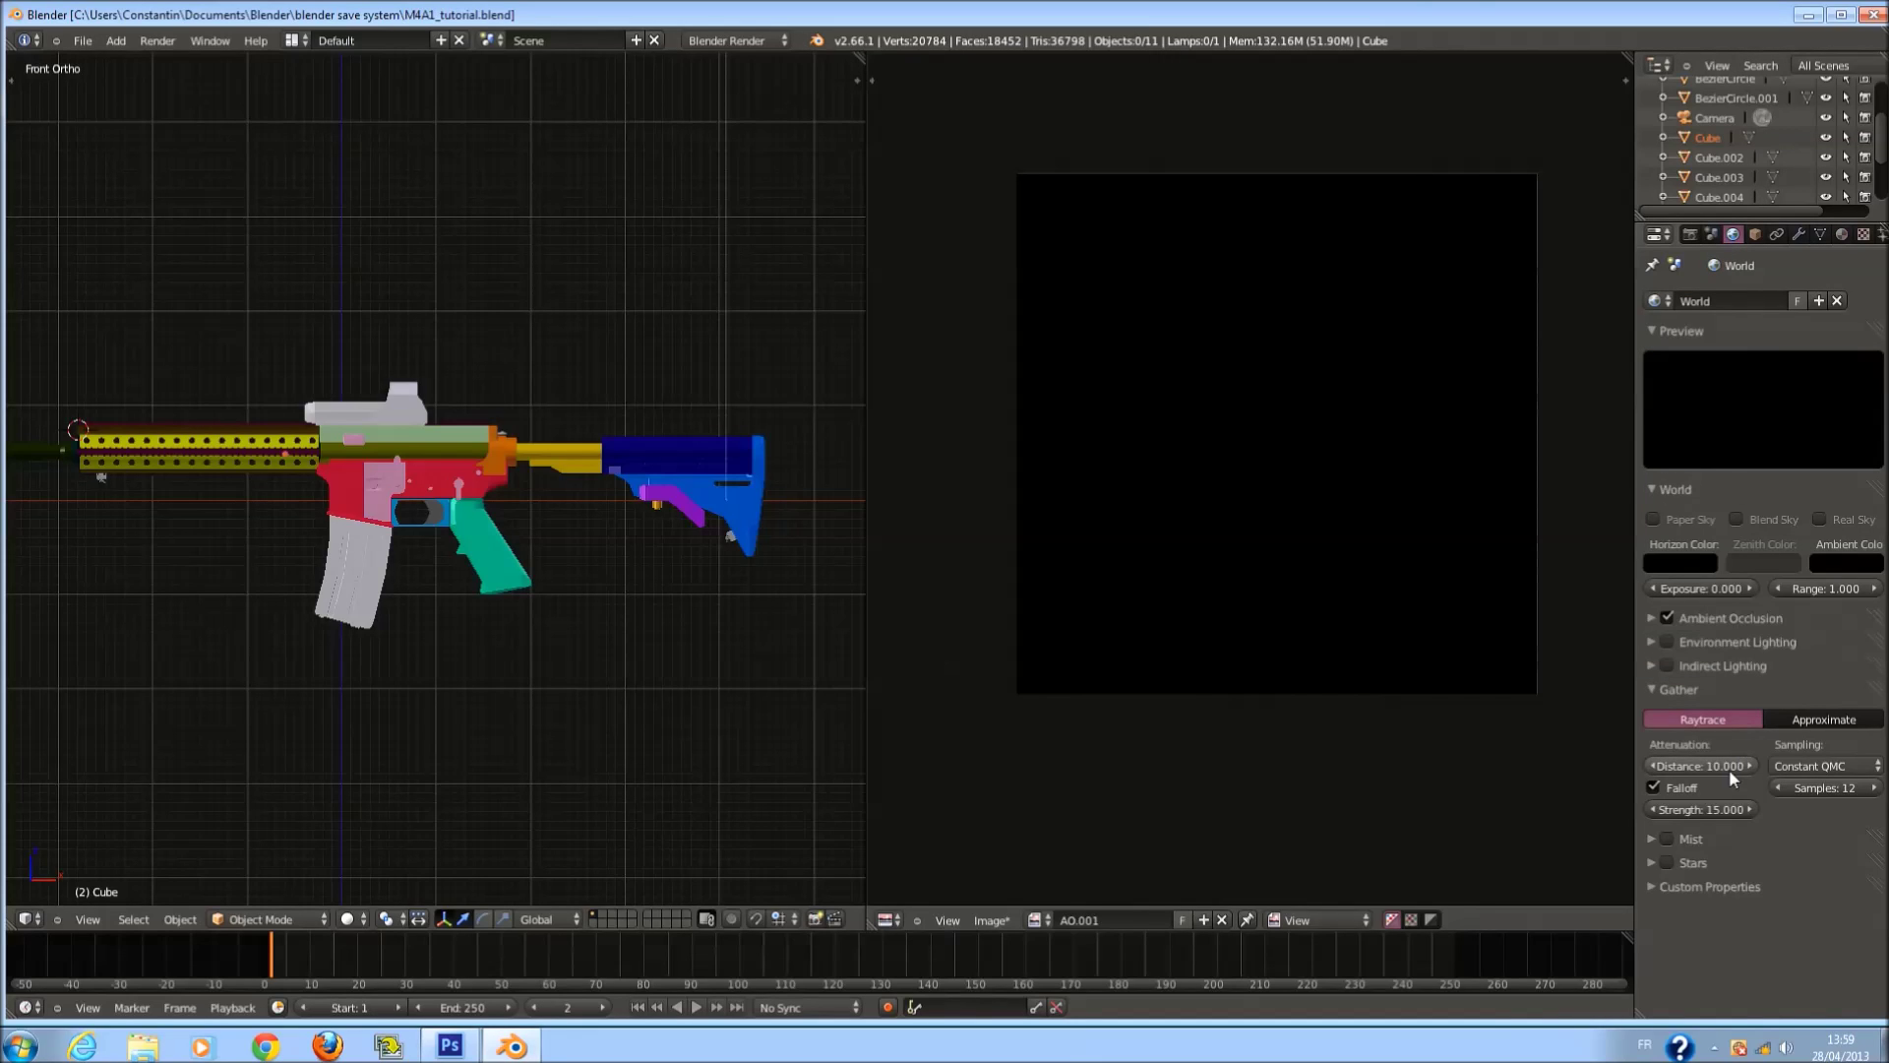
Reselect the whole UV layout, enable Selected to Active, bake into the AO.001 image and inspect it without the UV overlay.
key("Tab")
key("a")
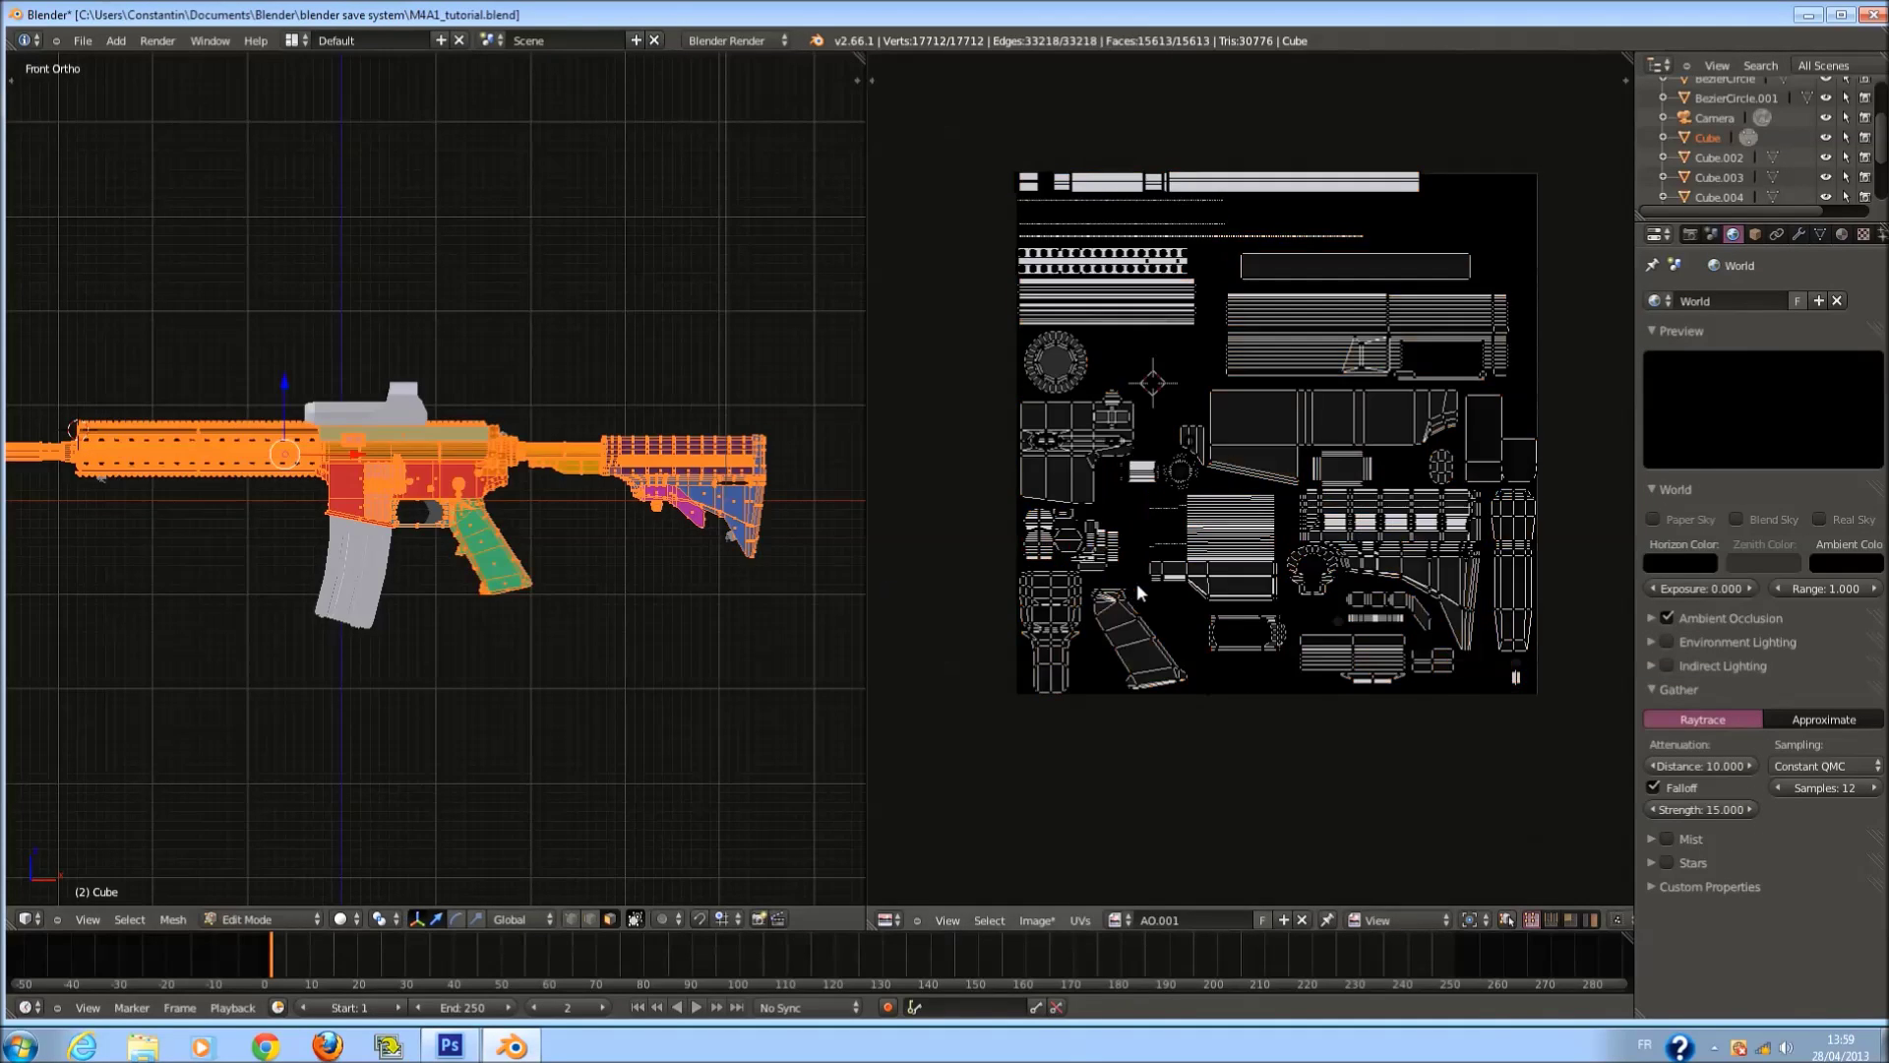
key("a")
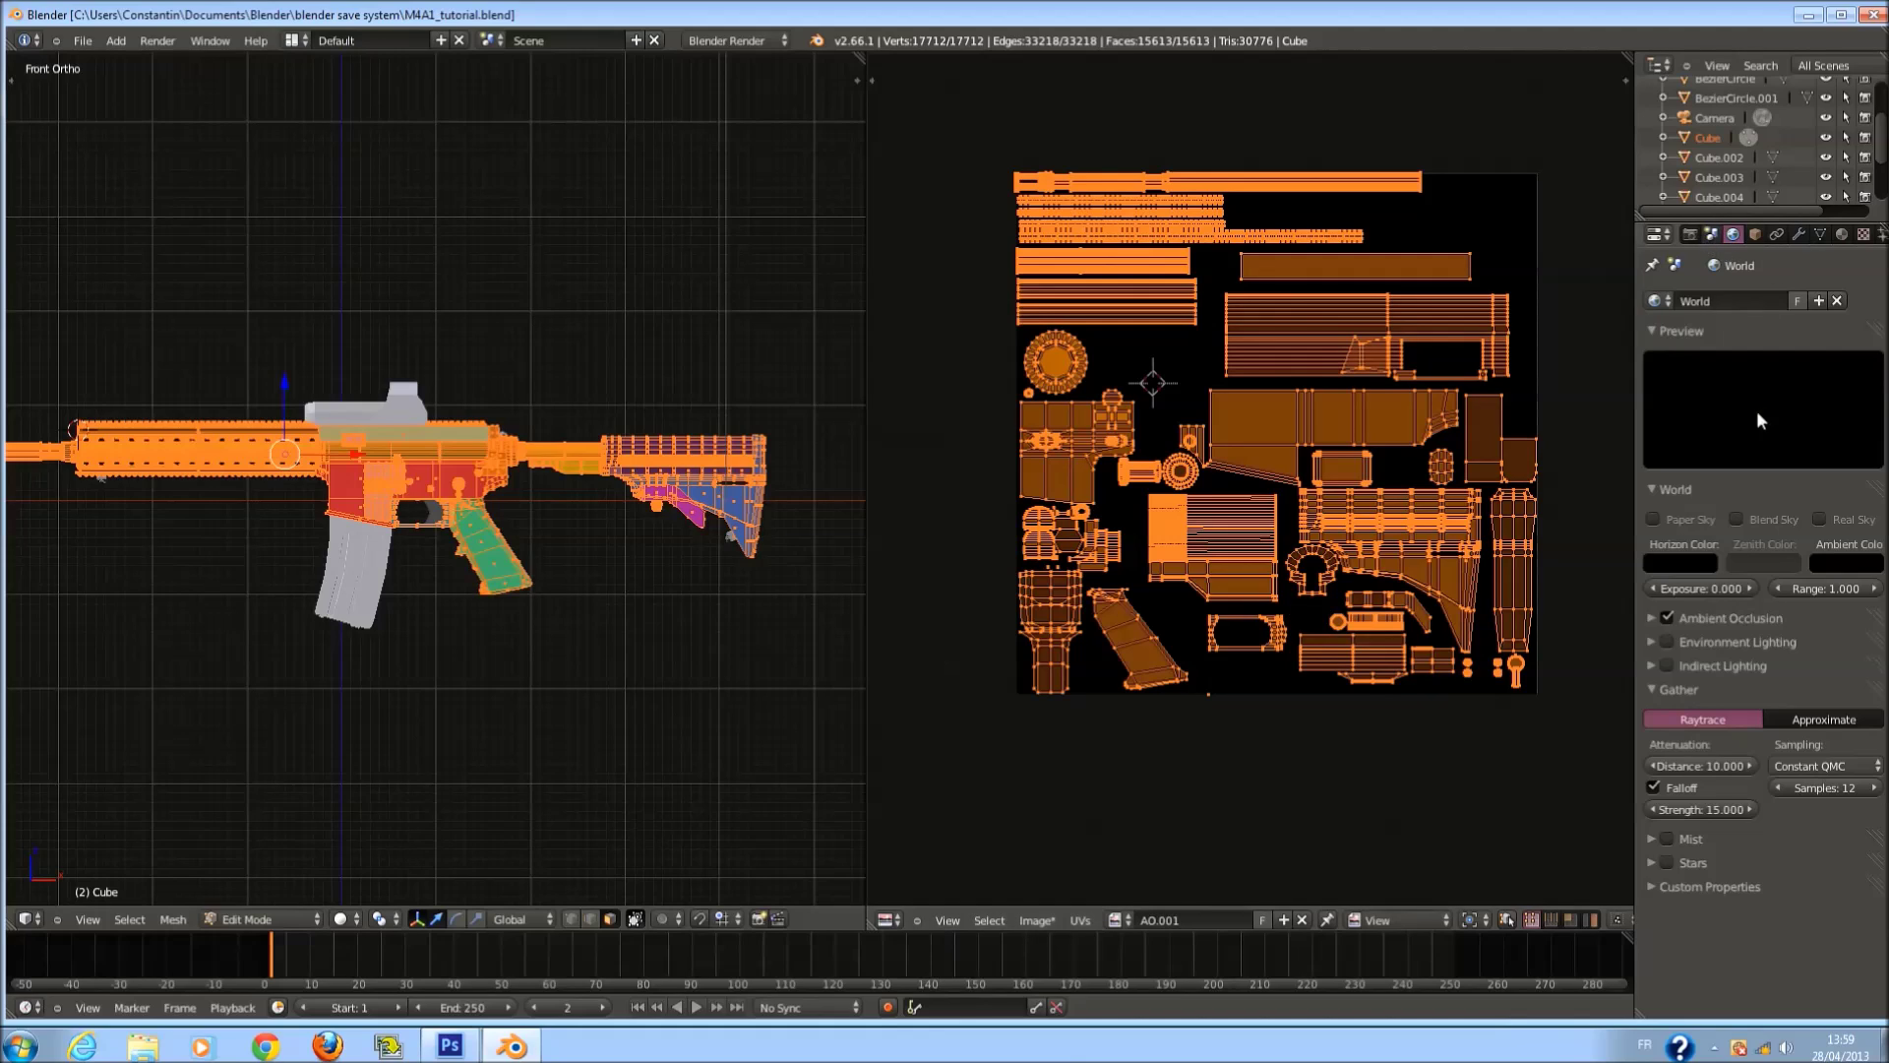
left_click(1711, 236)
left_click(1690, 236)
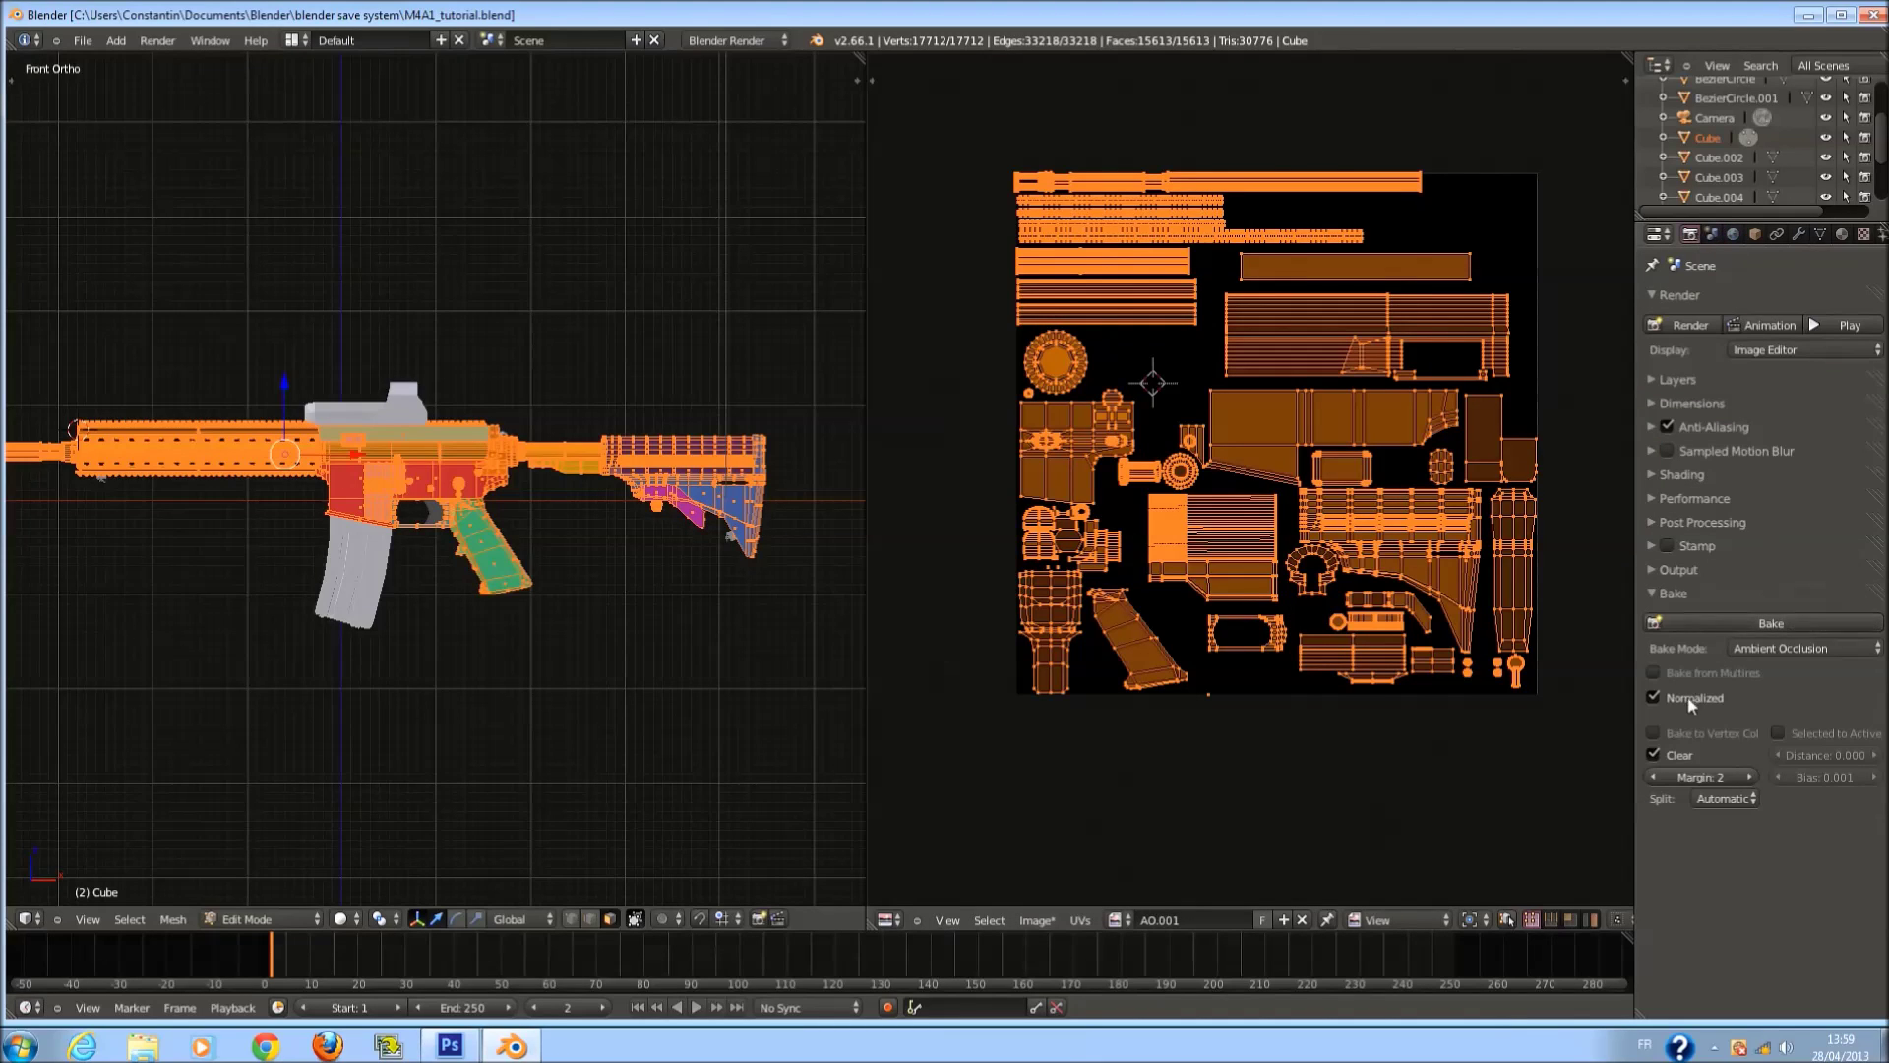
left_click(1778, 734)
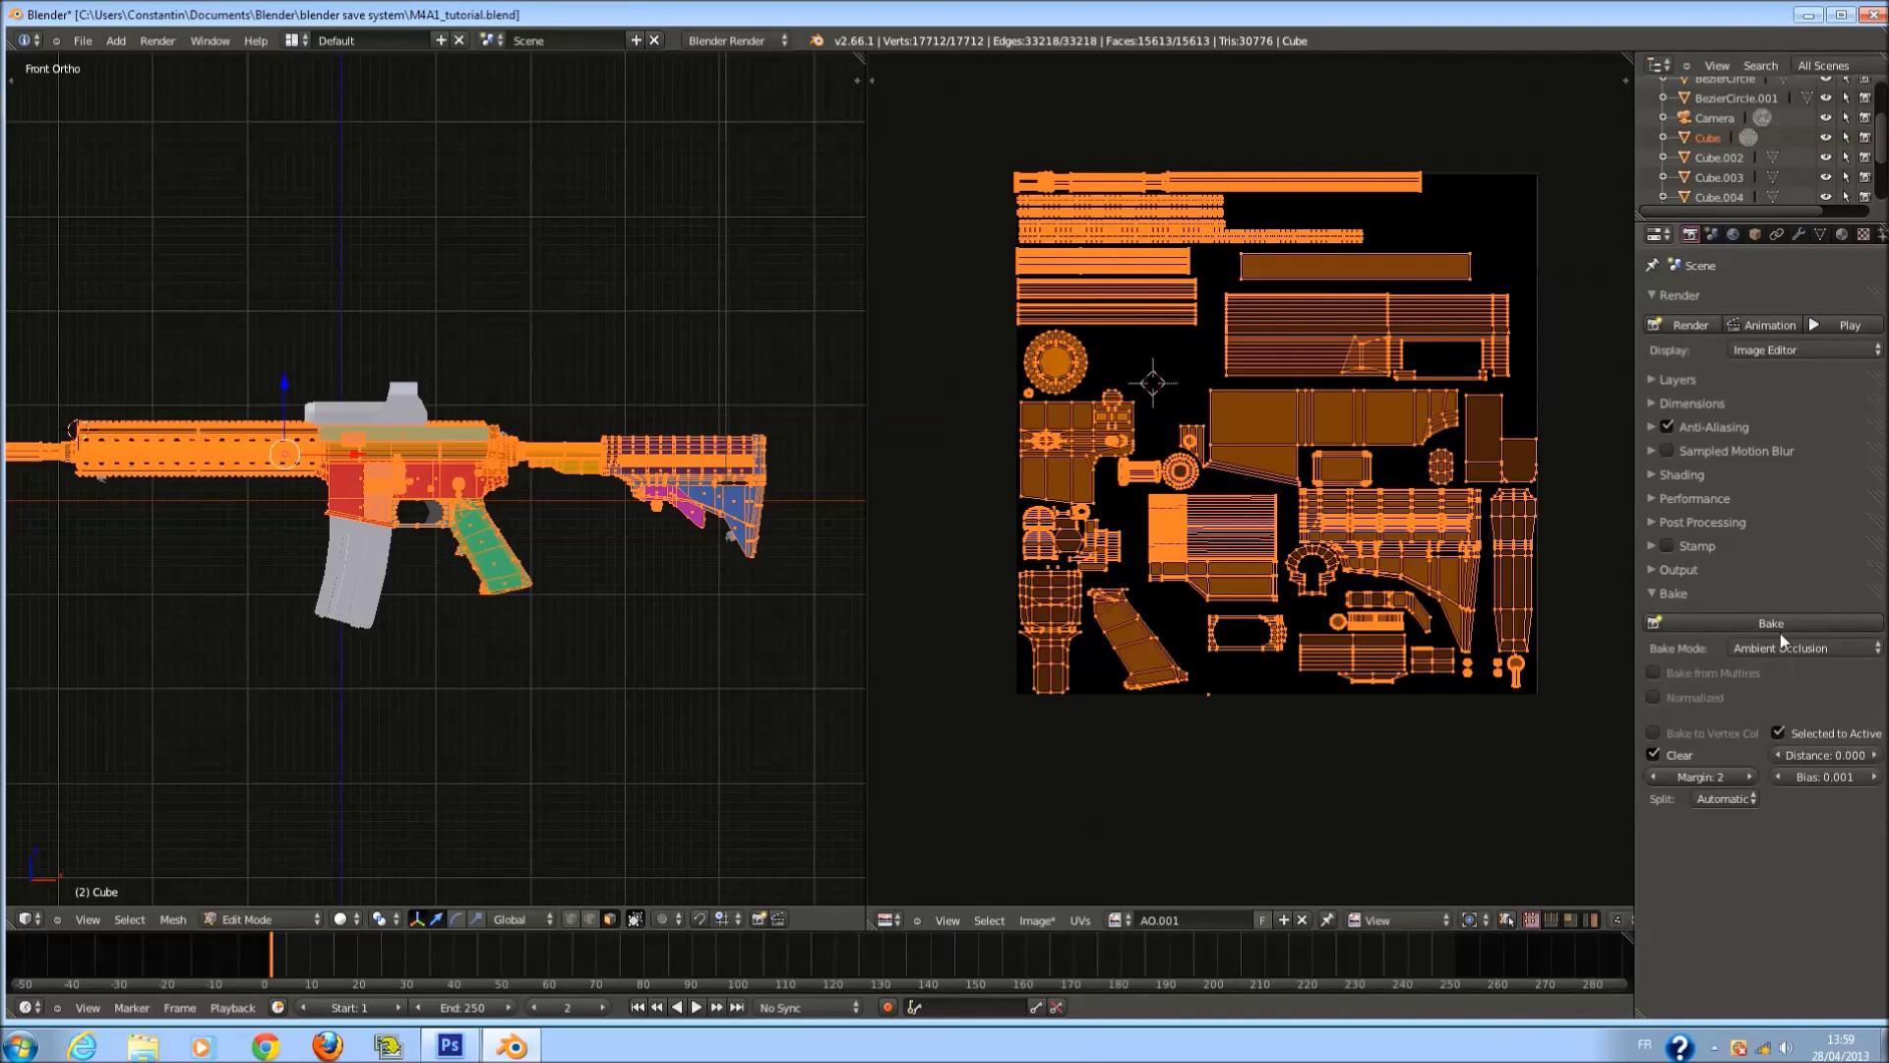
left_click(1779, 625)
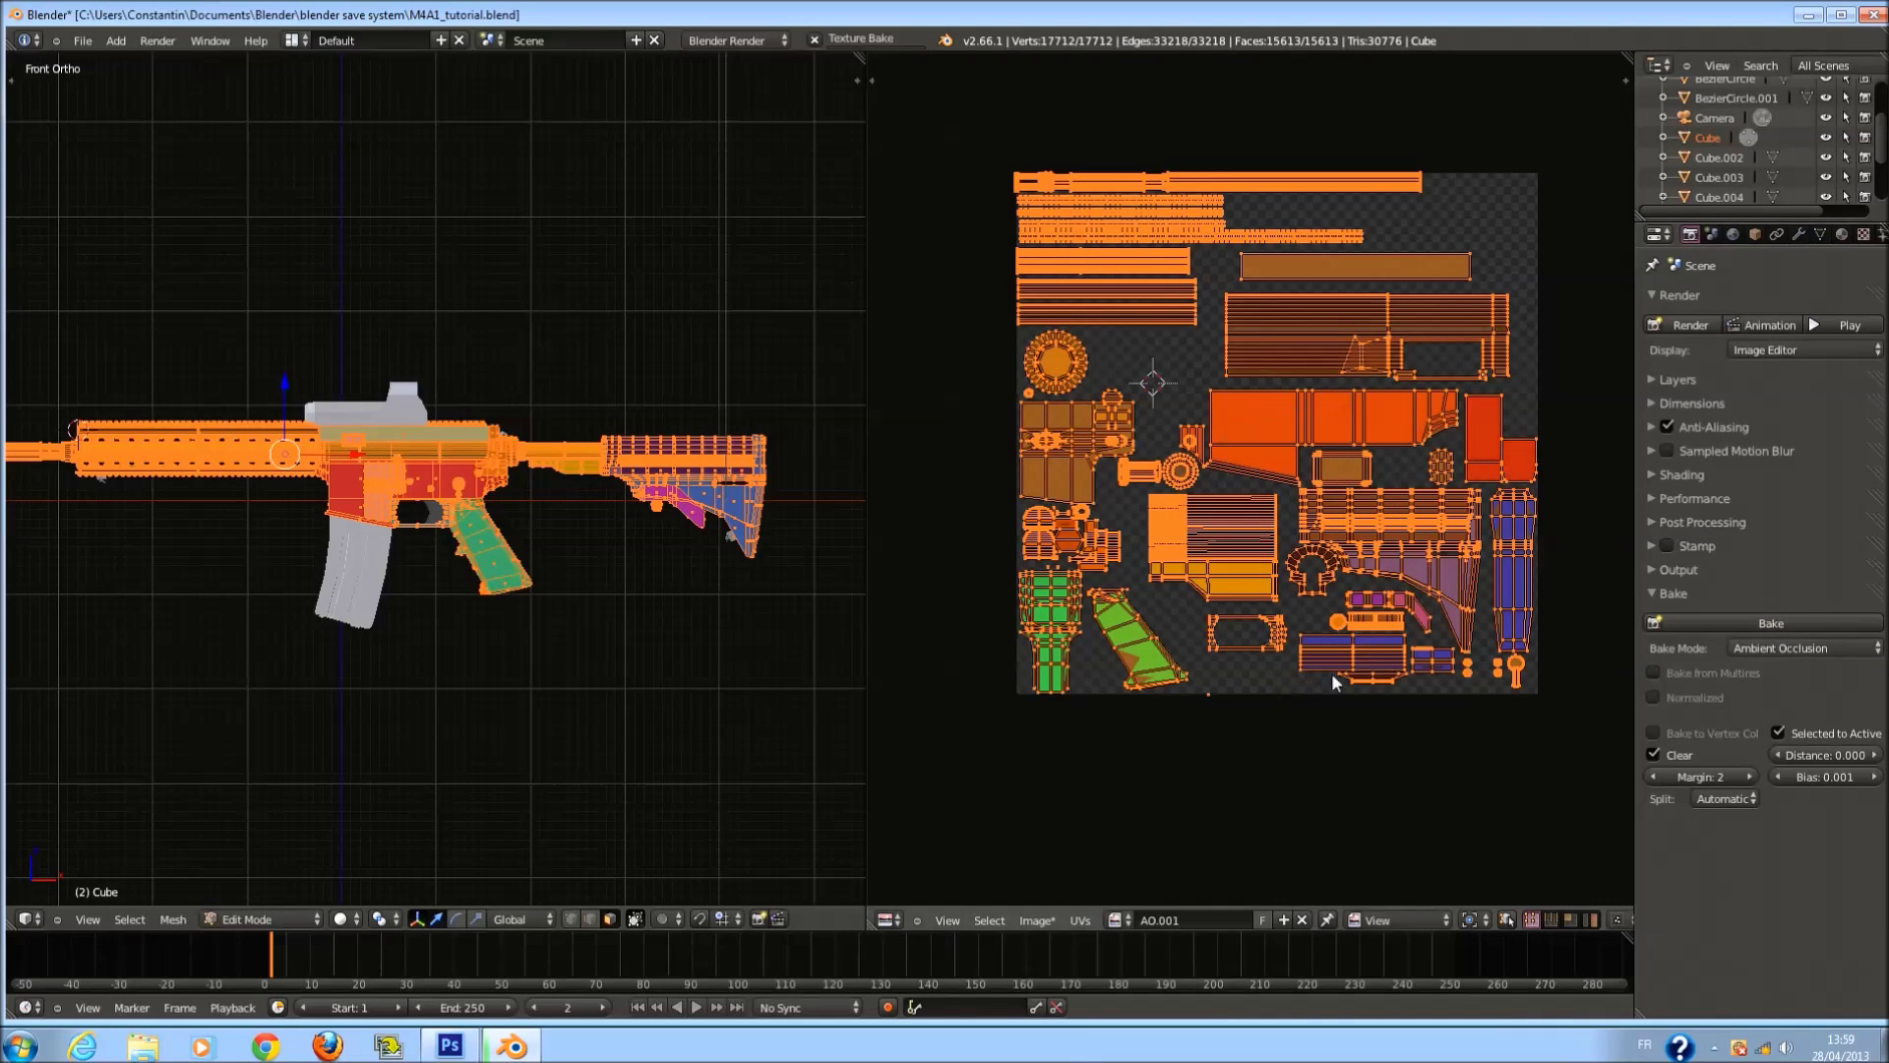
scroll(1331, 675, "up", 2)
scroll(1334, 682, "down", 1)
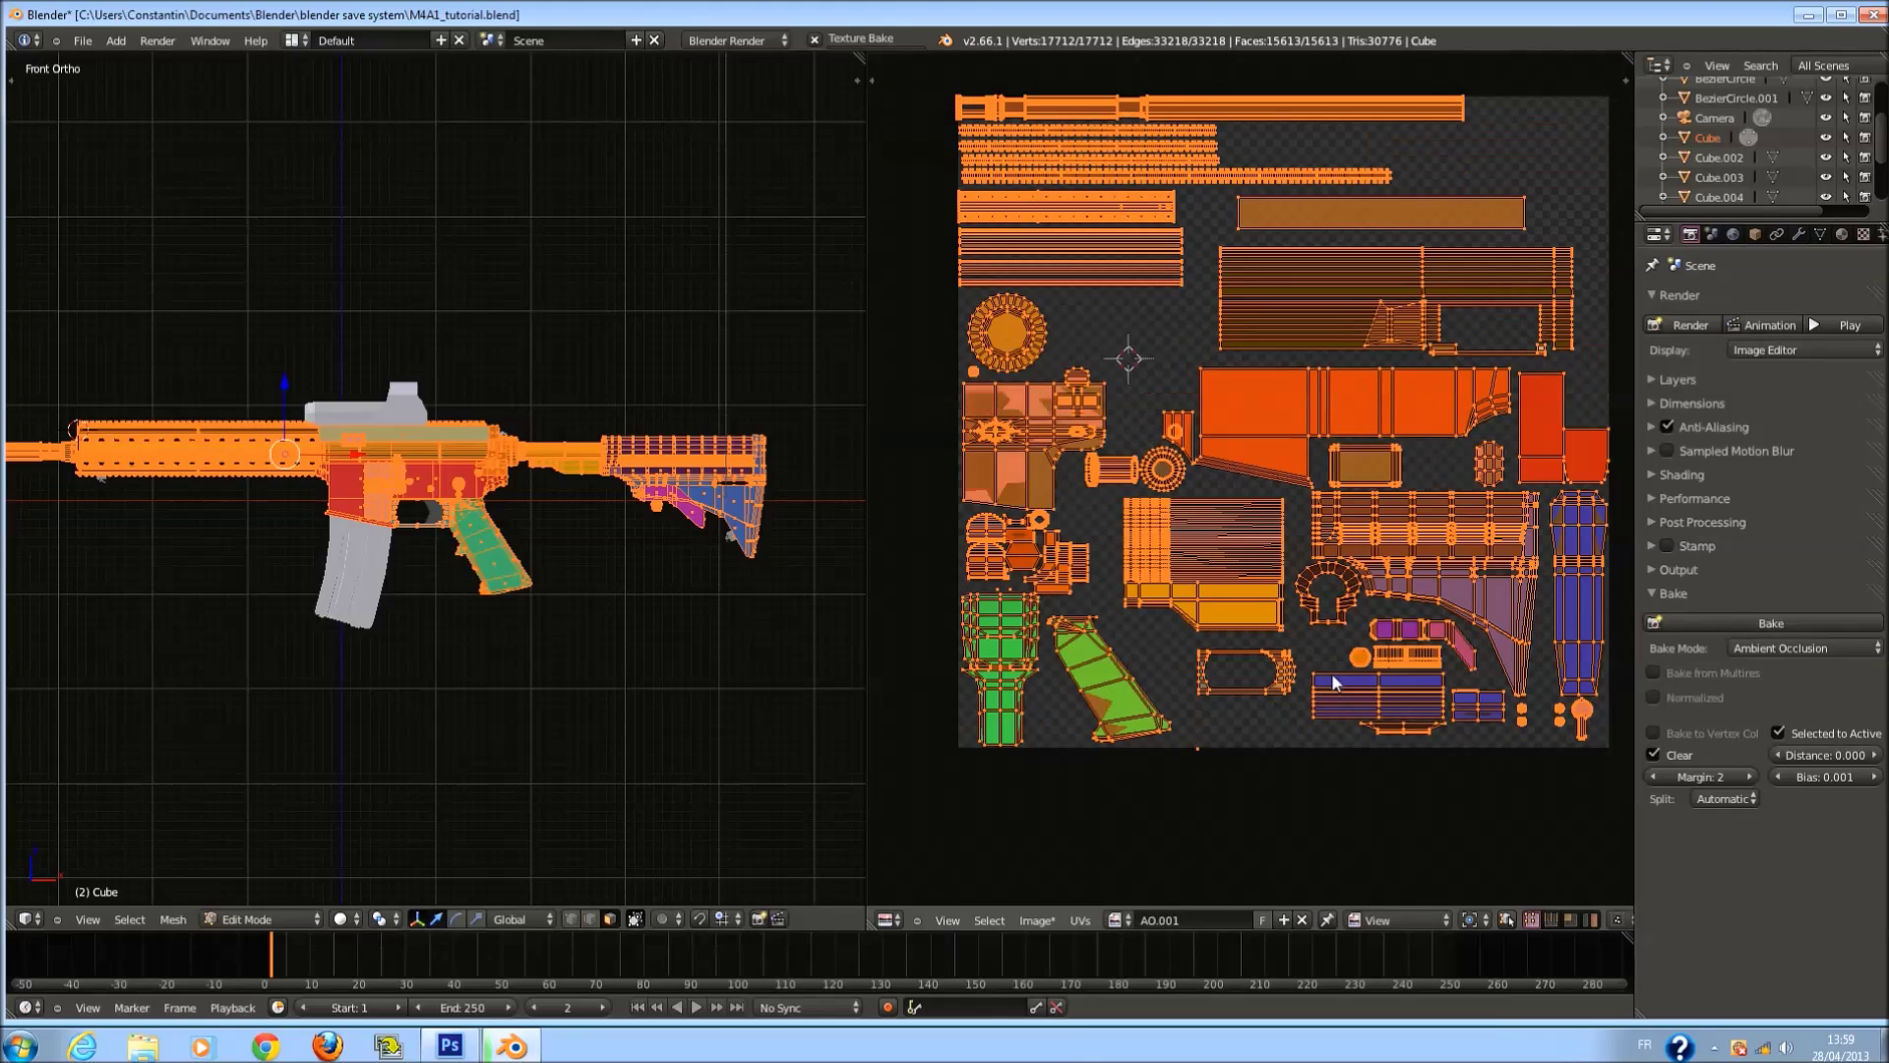
key("Tab")
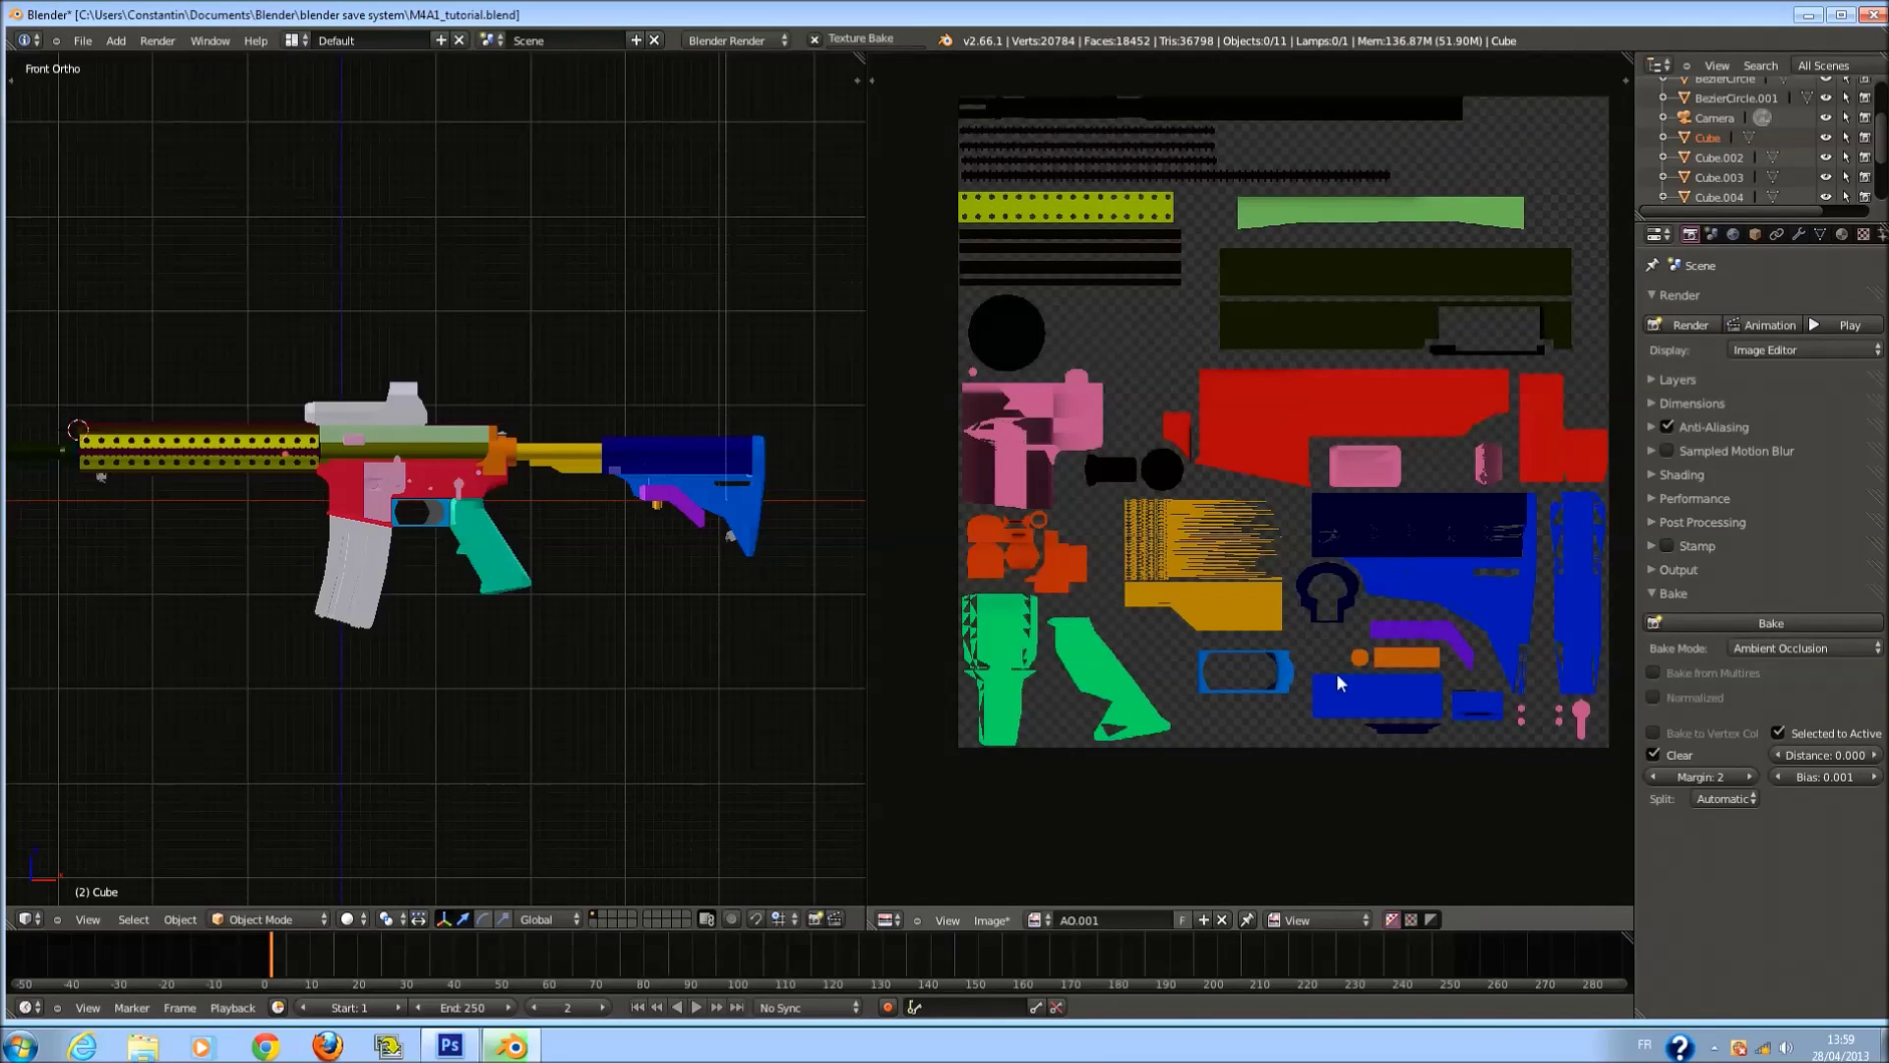
key("Tab")
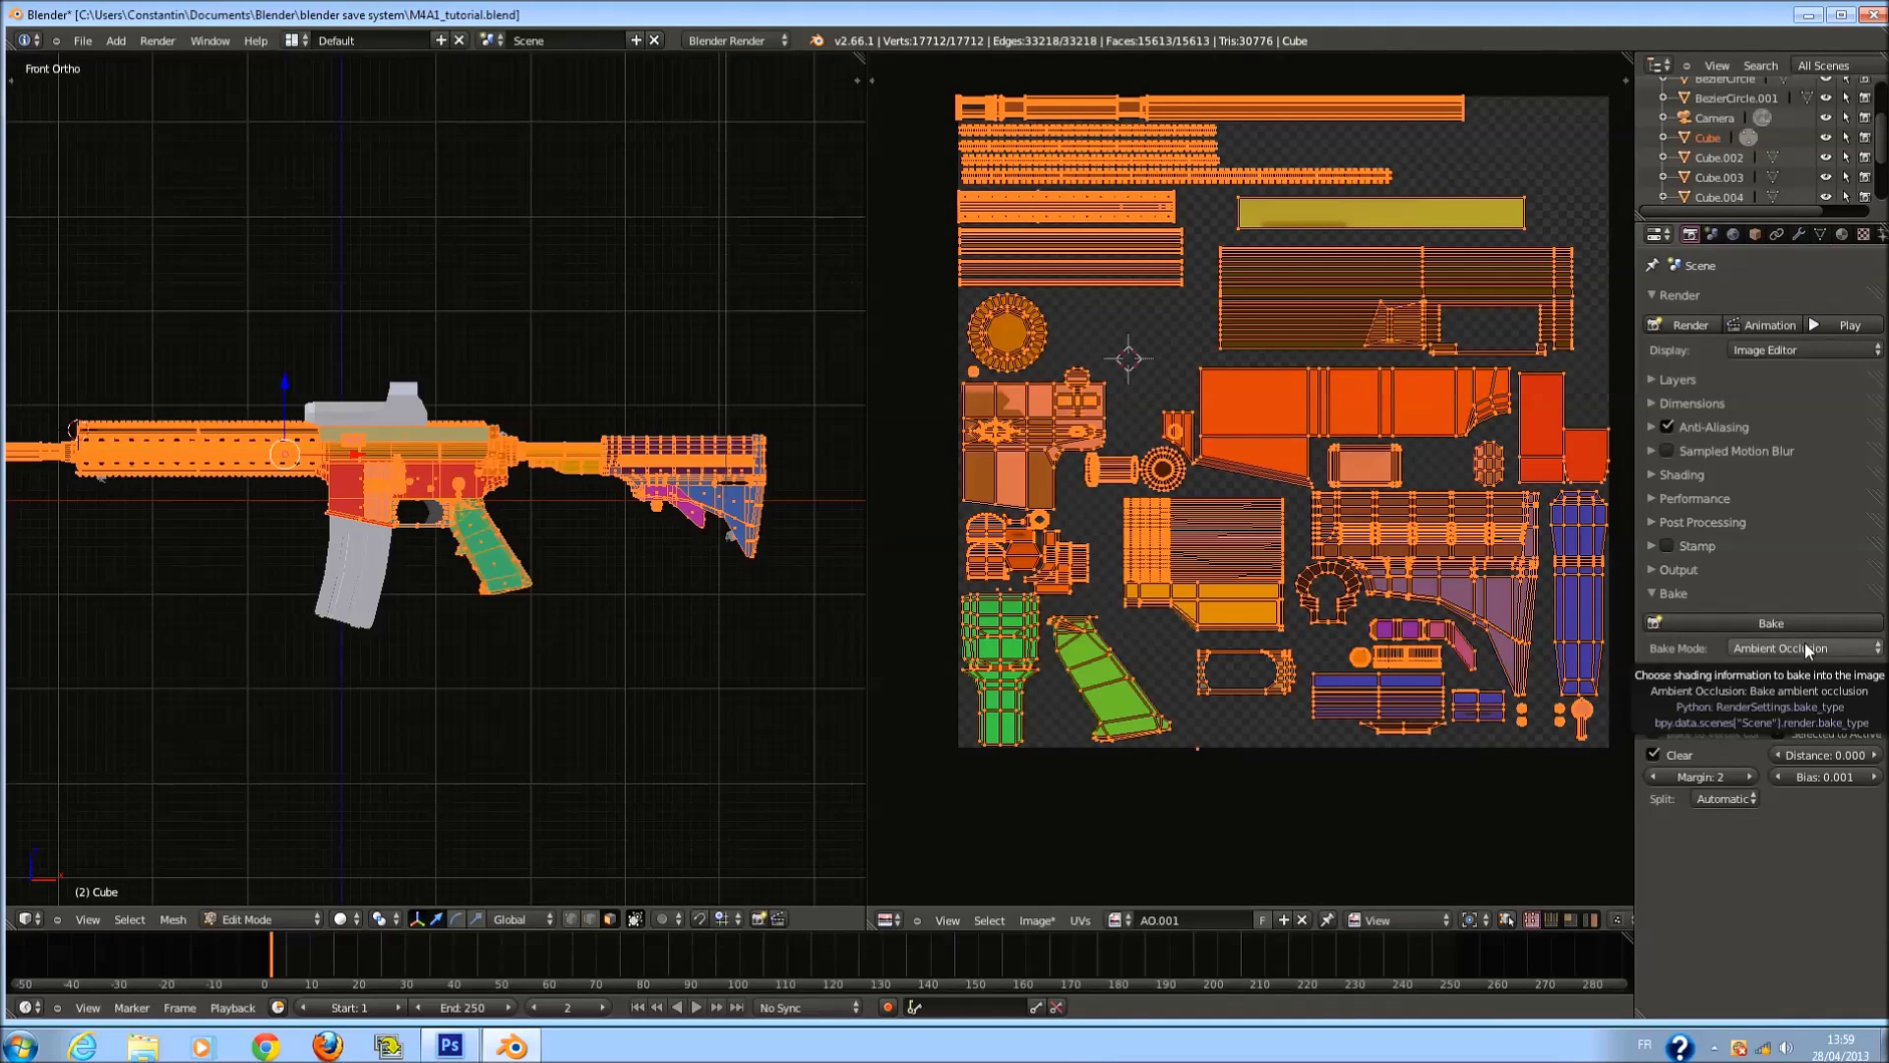
Display the AO image in Object Mode, start the bake with Selected to Active and stop it partway.
key("Tab")
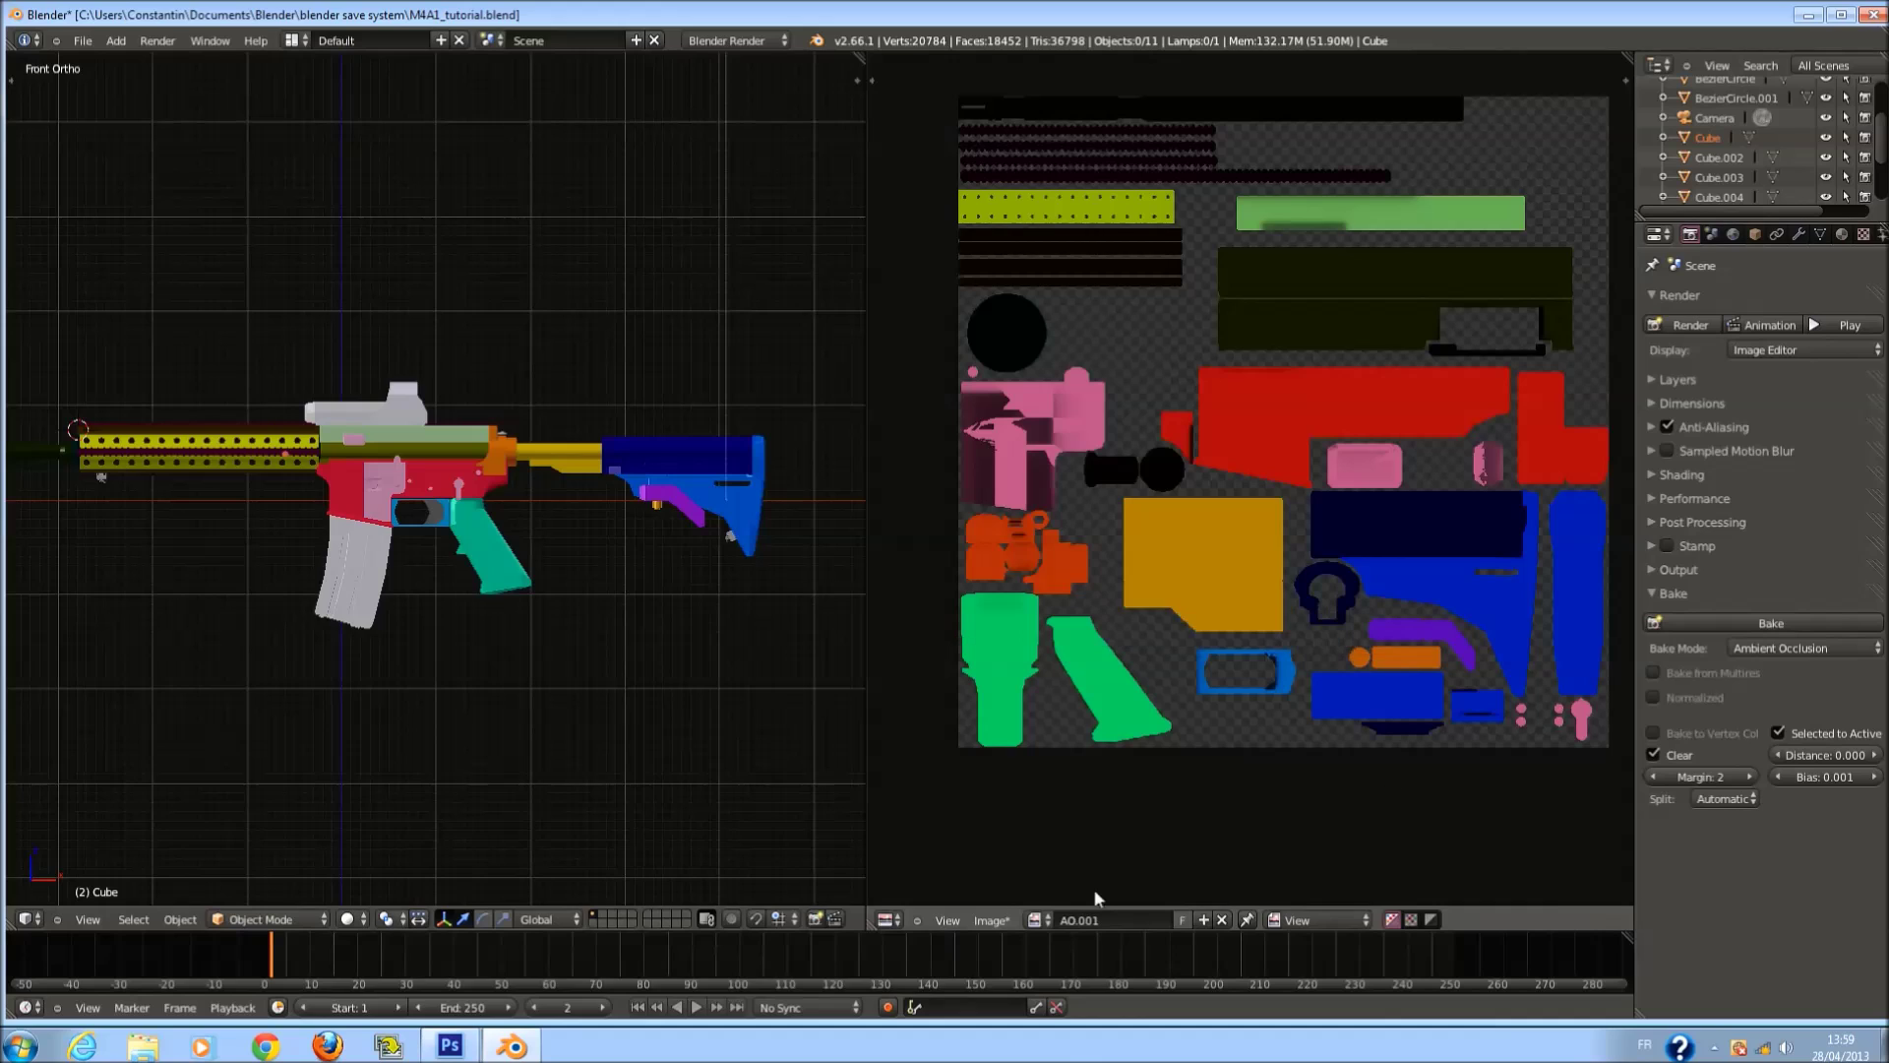
left_click(1038, 919)
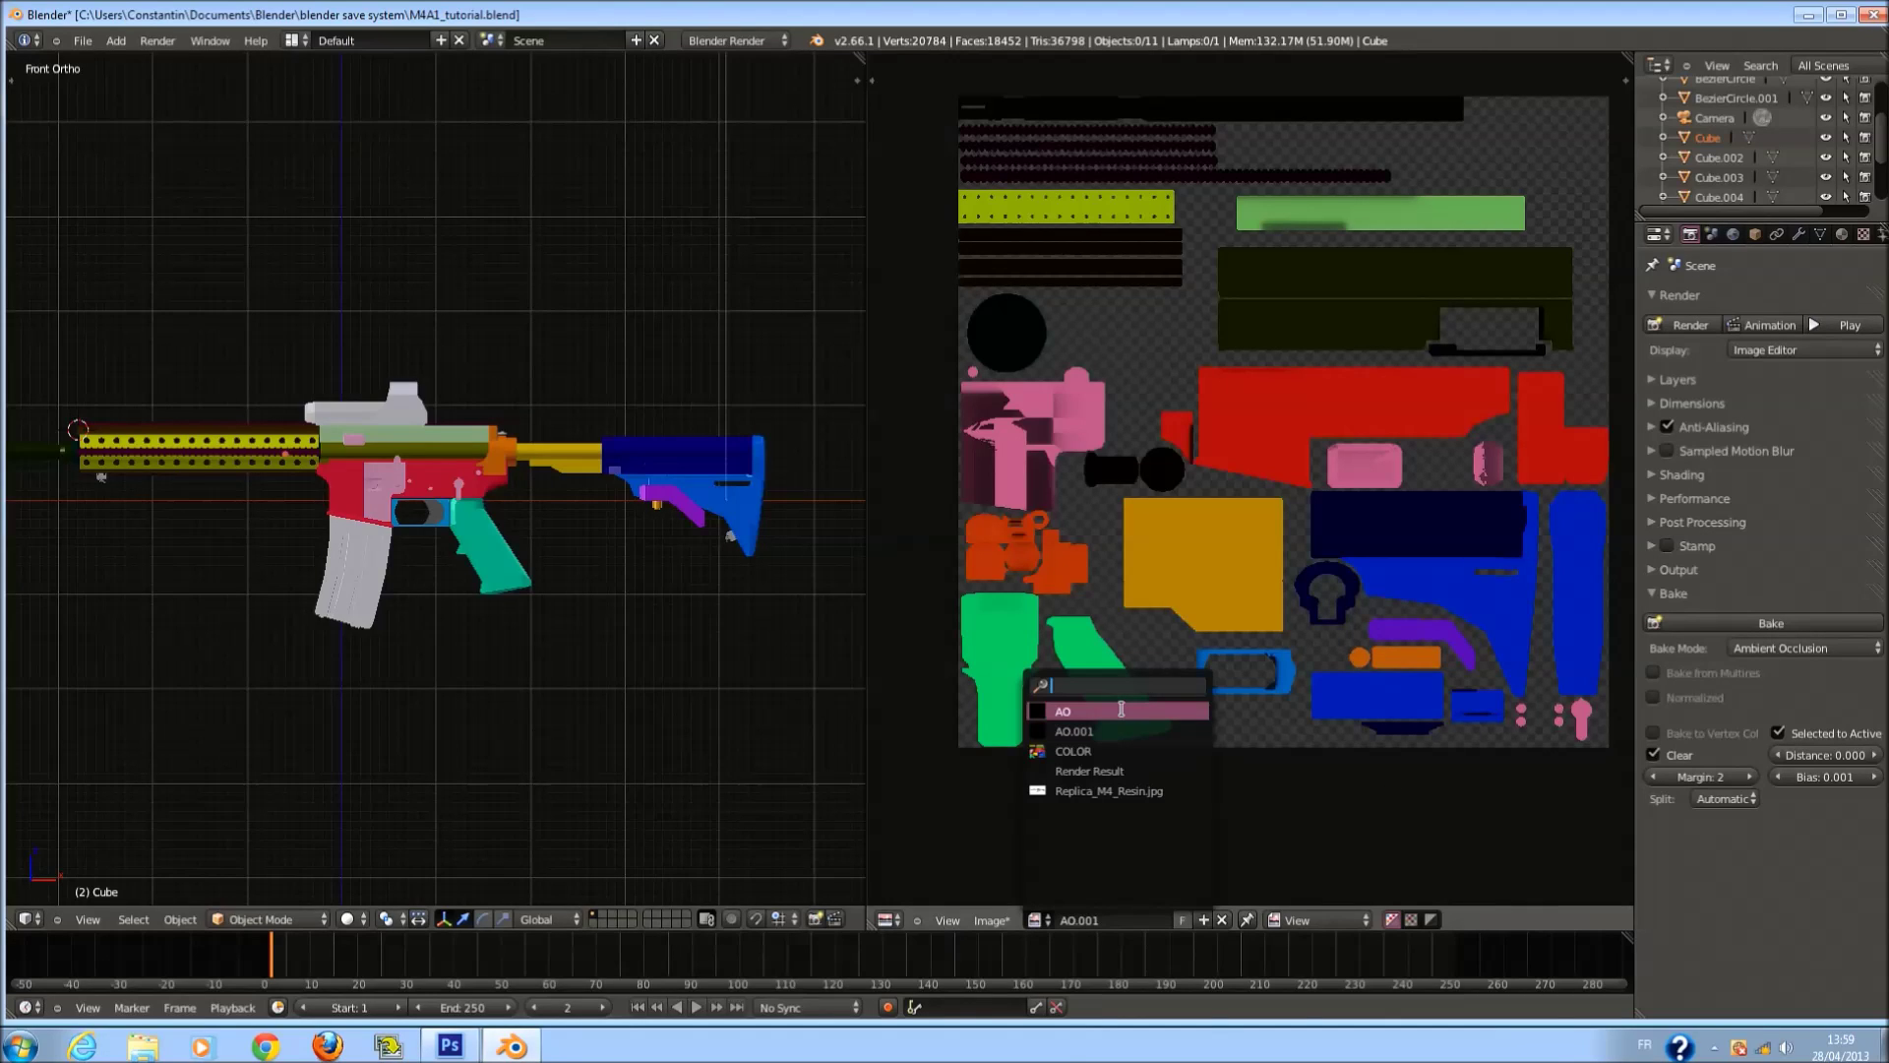
left_click(1121, 709)
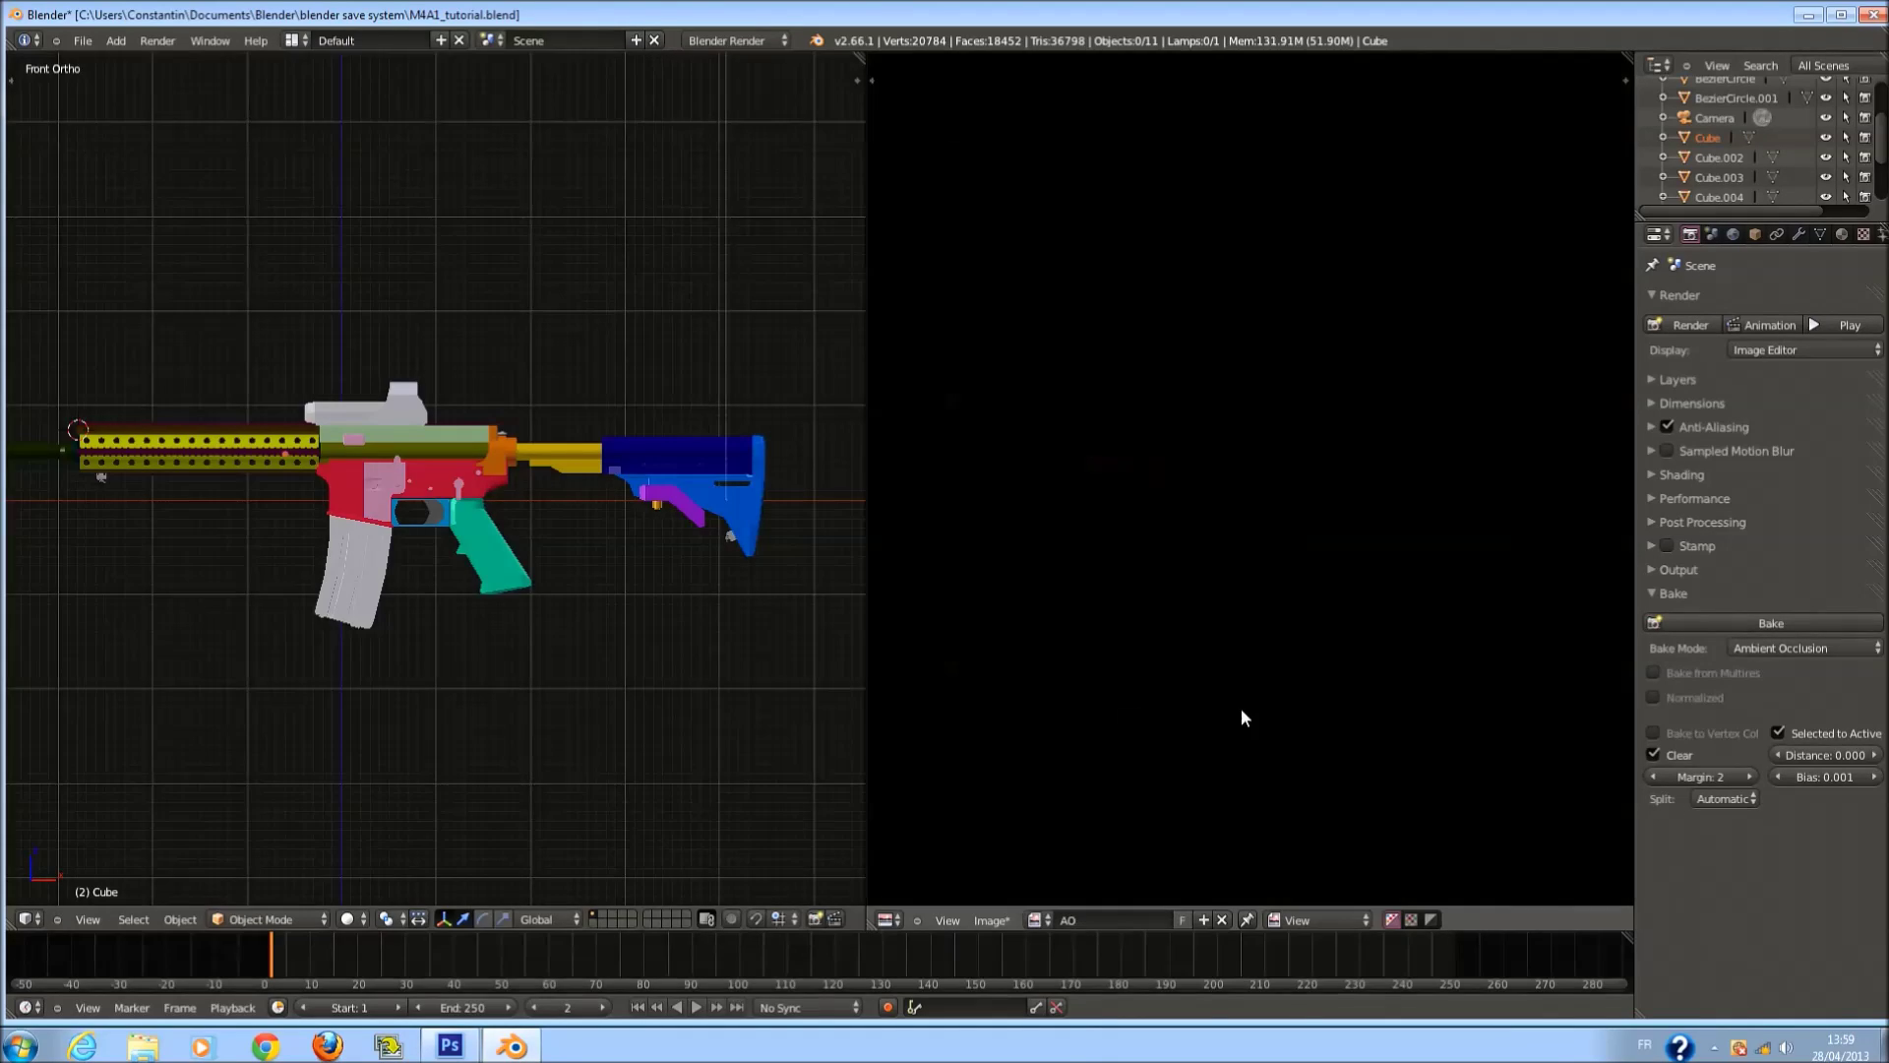
left_click(1731, 624)
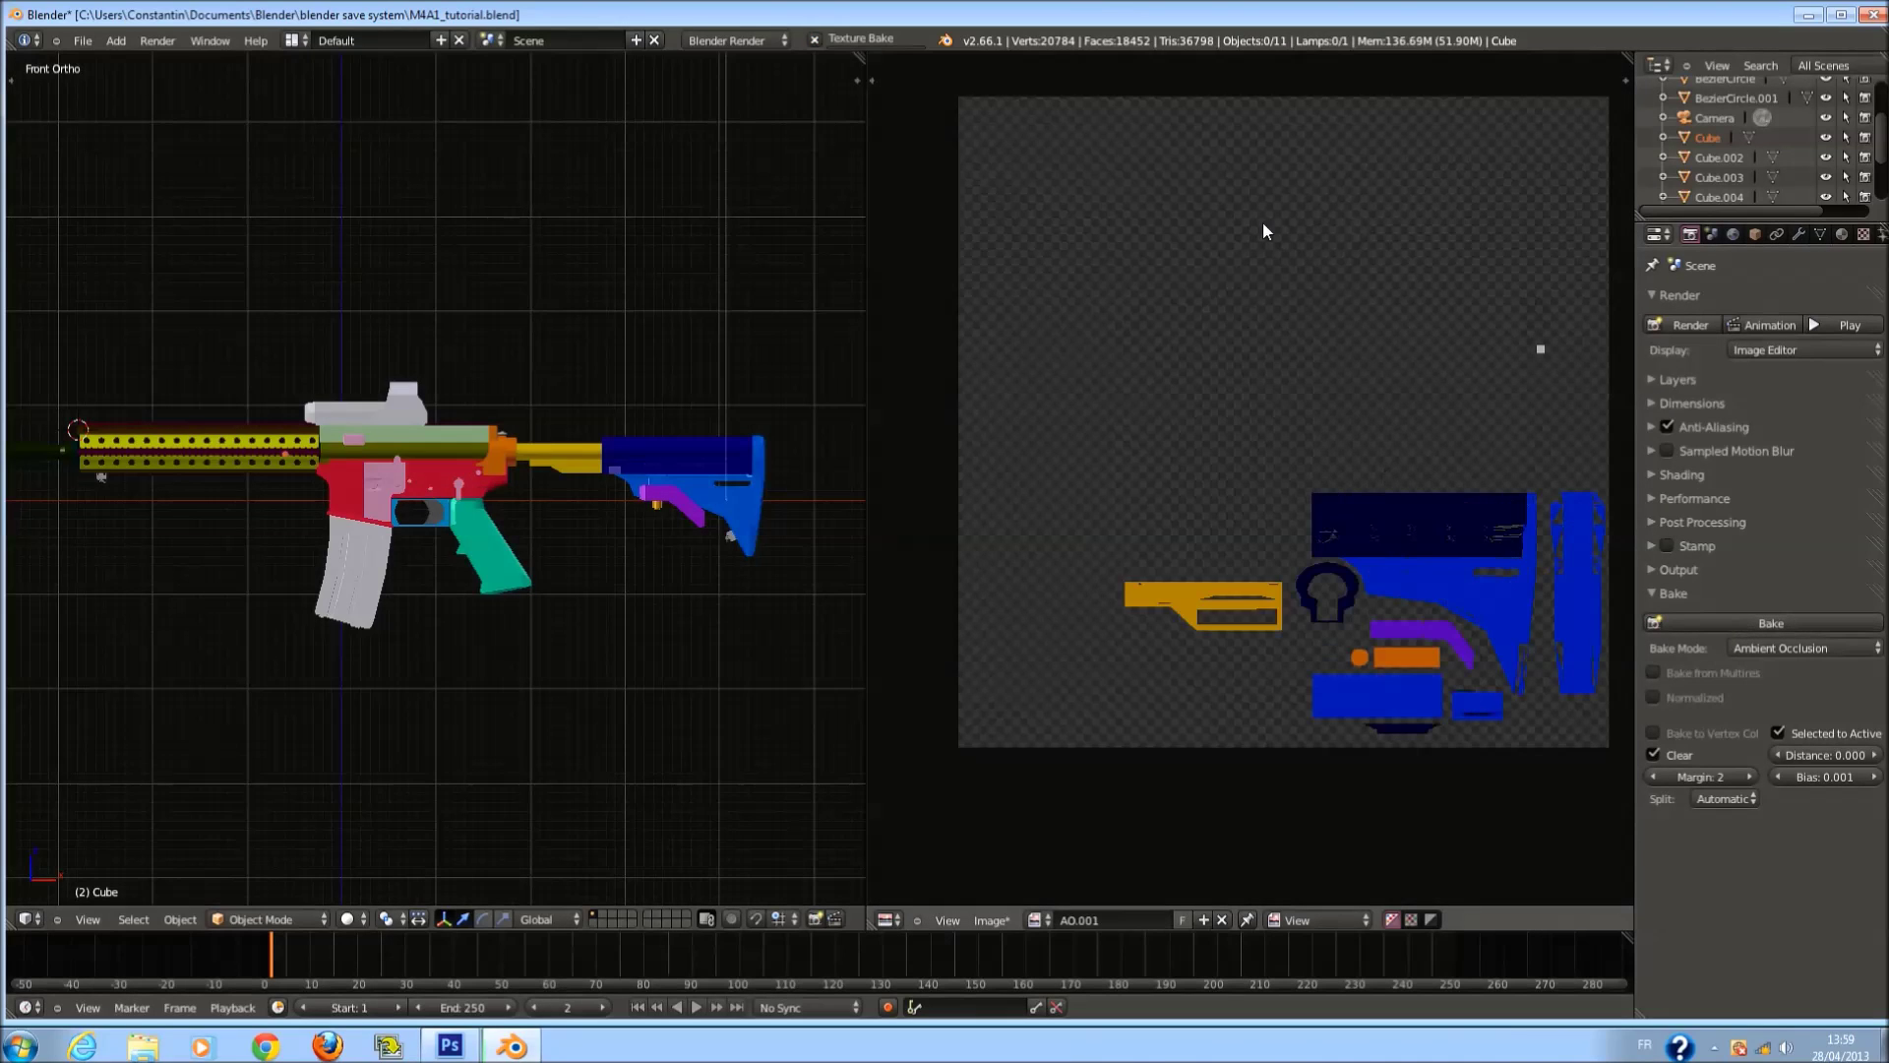
left_click(813, 47)
left_click(1372, 688)
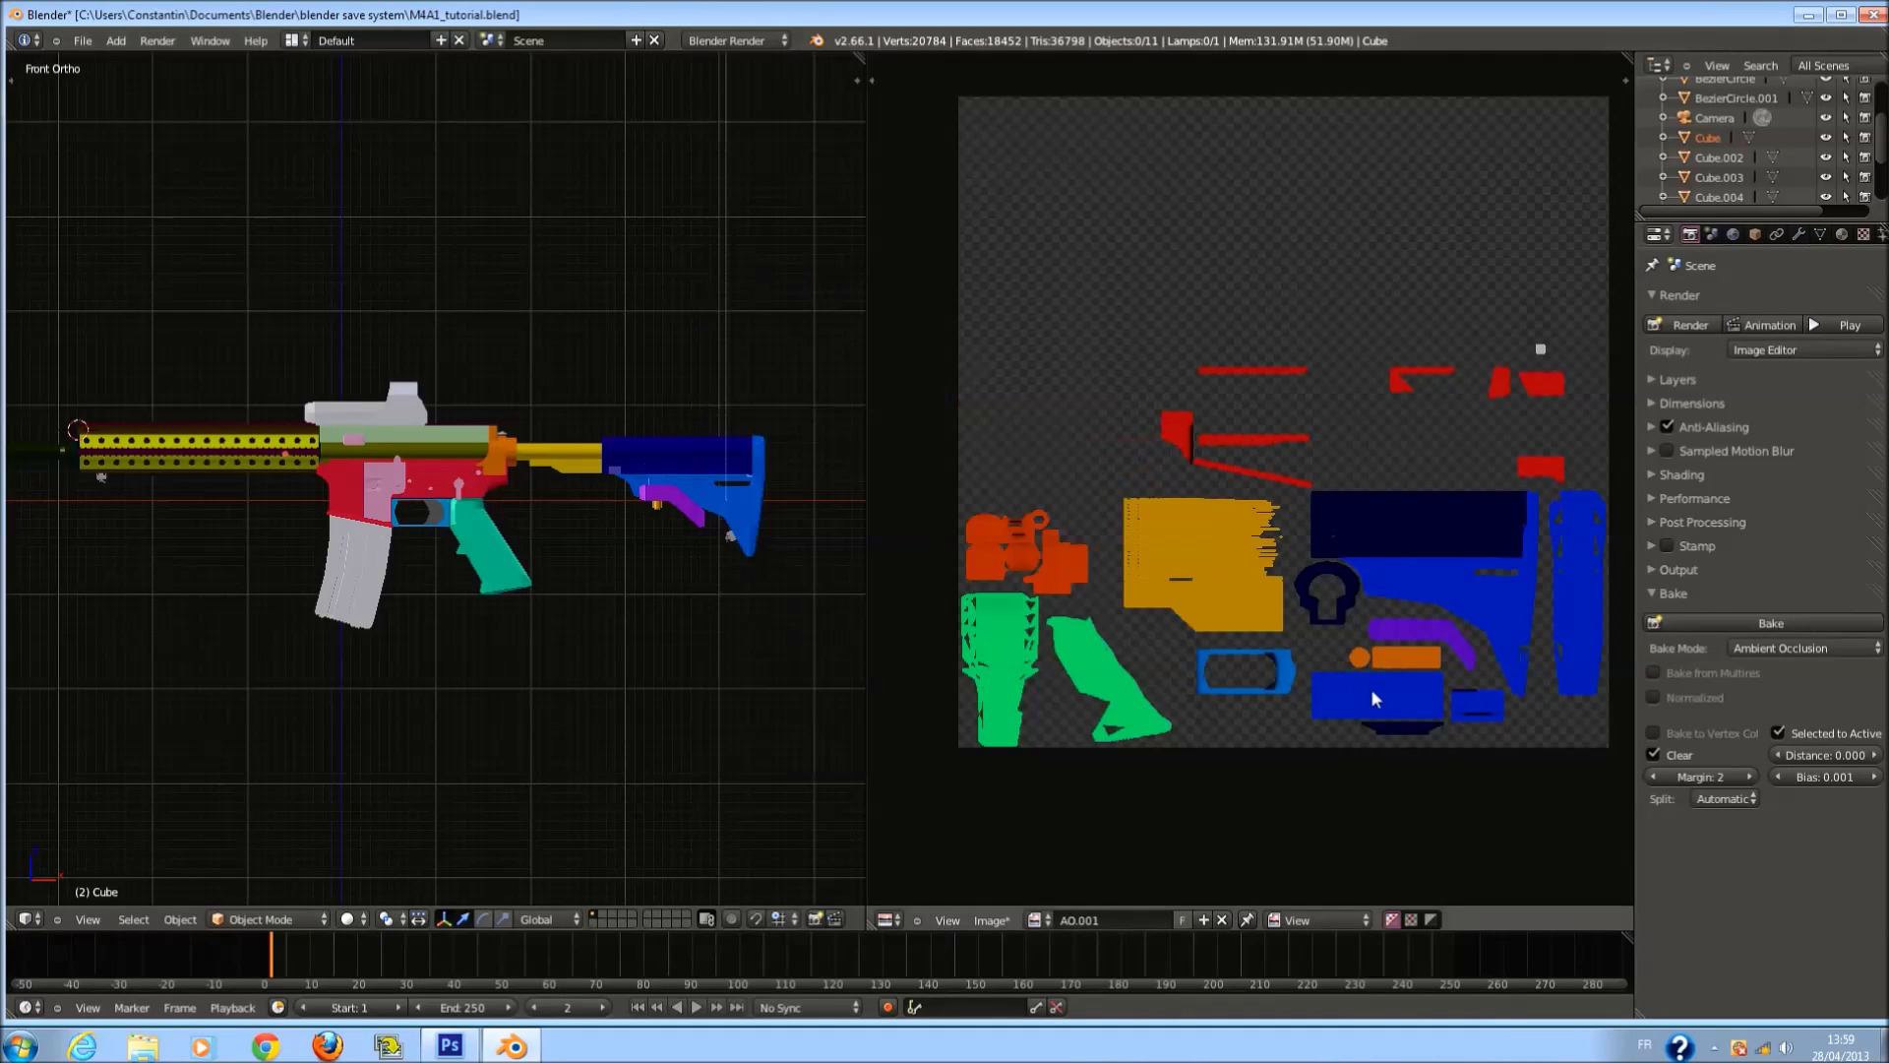
Turn off Selected to Active and try the ambient occlusion bake again with the rifle in Edit Mode.
left_click(1800, 616)
key("Tab")
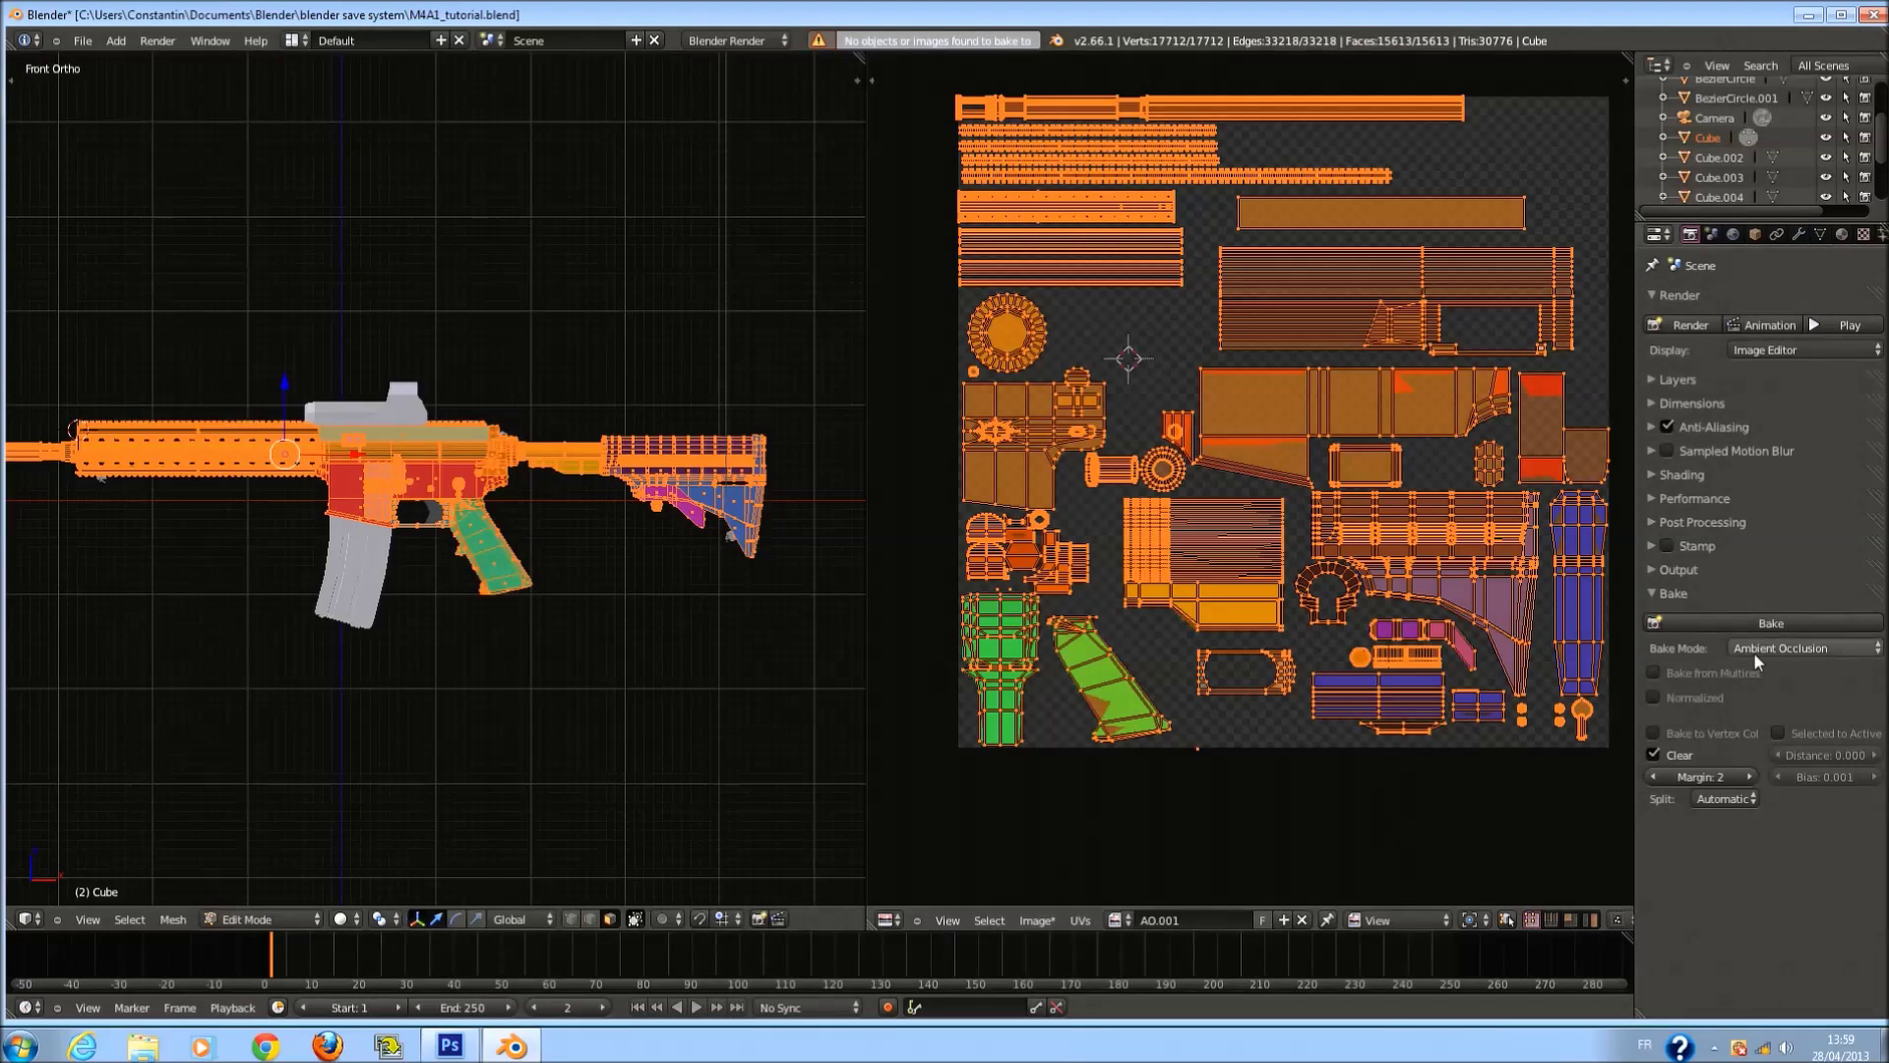
key("Tab")
key("Tab")
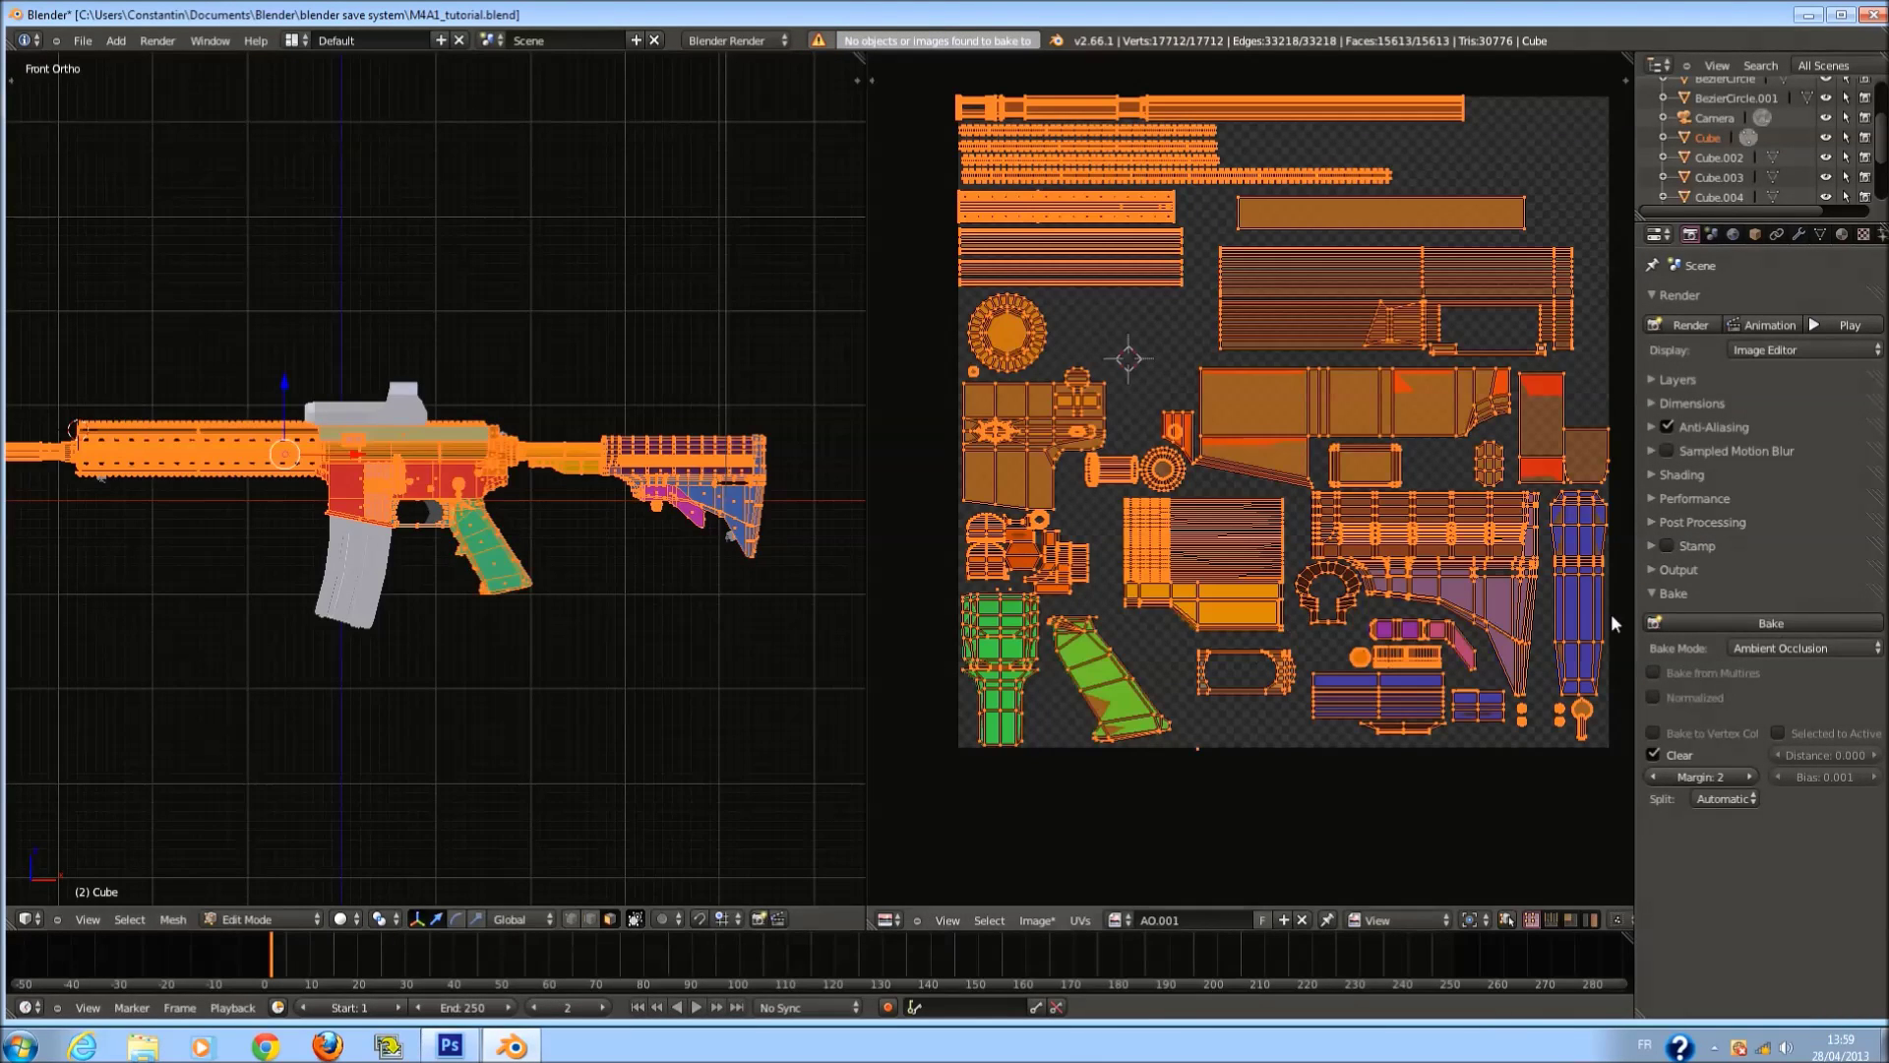
left_click(1756, 621)
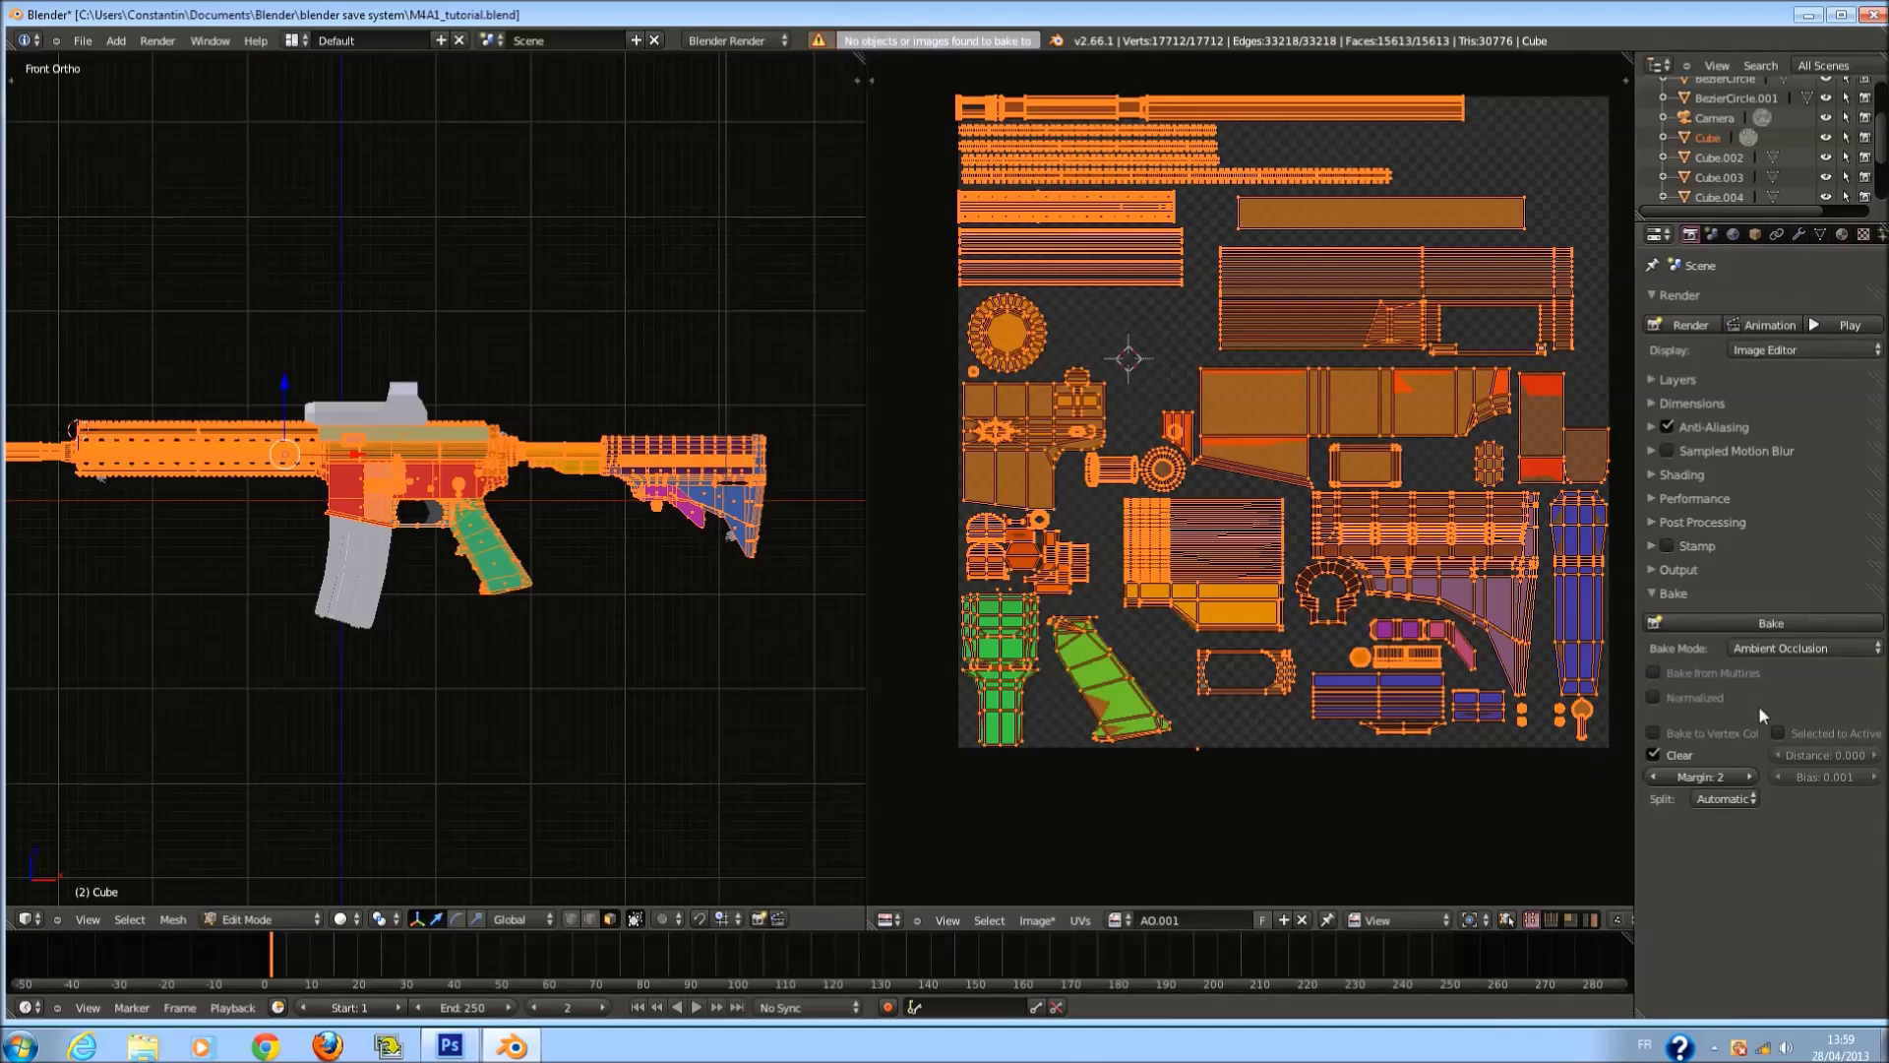
Assign the first material slot, Material, to all of the rifle's faces and return to the bake settings in Edit Mode.
left_click(1673, 701)
left_click(1863, 235)
left_click(1839, 235)
left_click(1736, 329)
left_click(1731, 308)
left_click(1682, 418)
key("Tab")
scroll(836, 502, "up", 2)
key("Tab")
left_click(1689, 235)
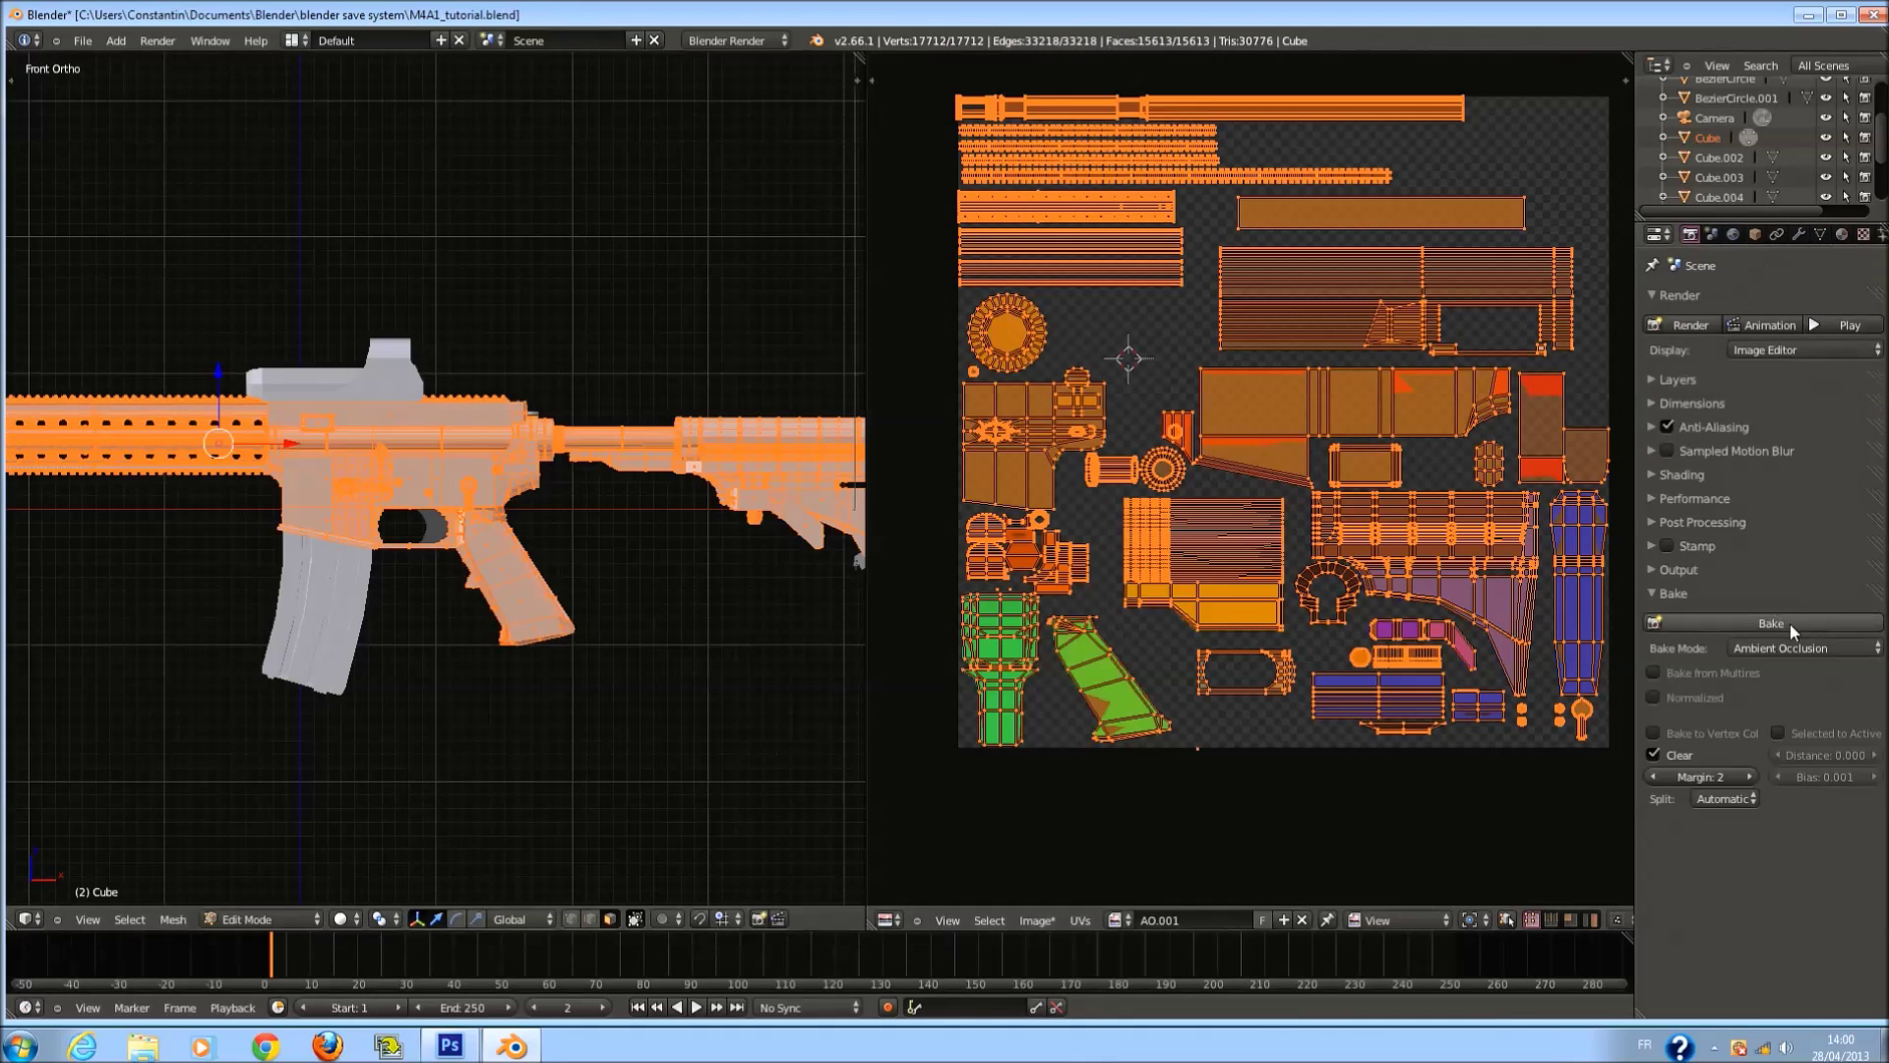
Try the ambient occlusion bake without Selected to Active, once with Normalized off and once with it enabled.
left_click(1786, 629)
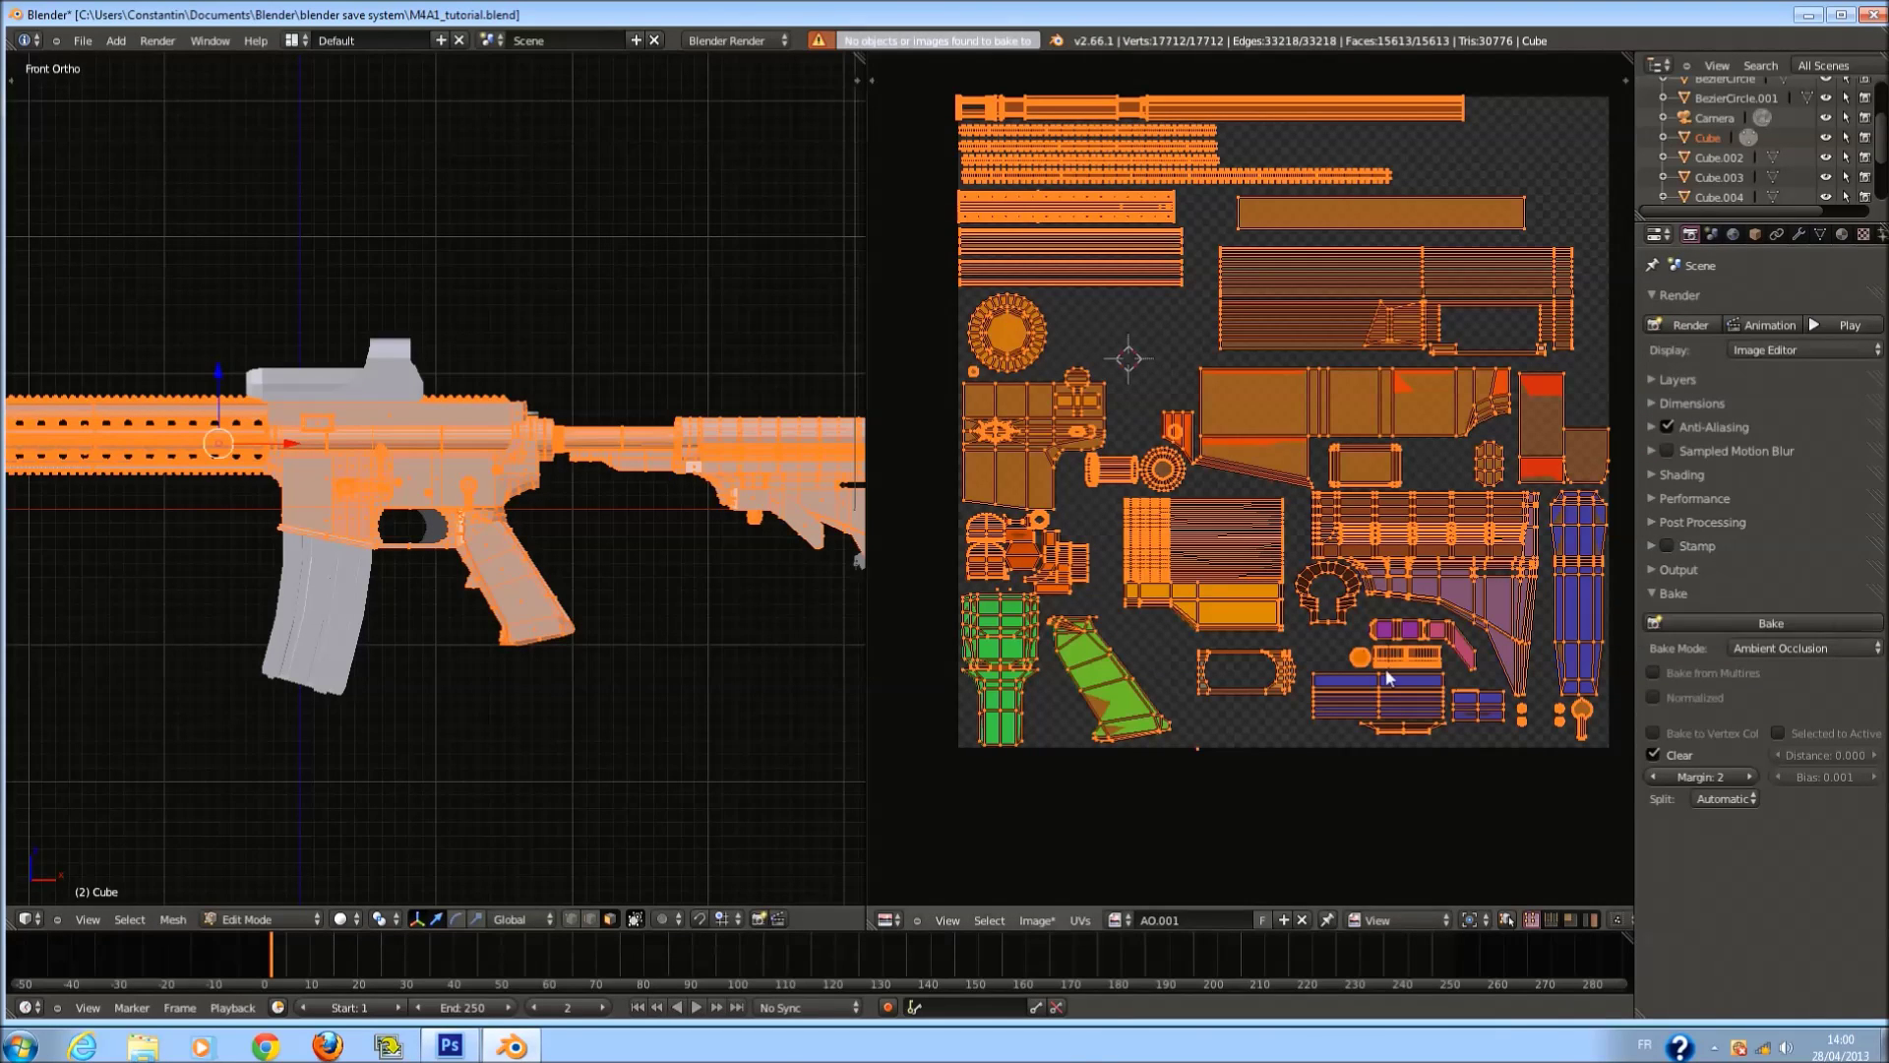
left_click(1653, 697)
left_click(1726, 622)
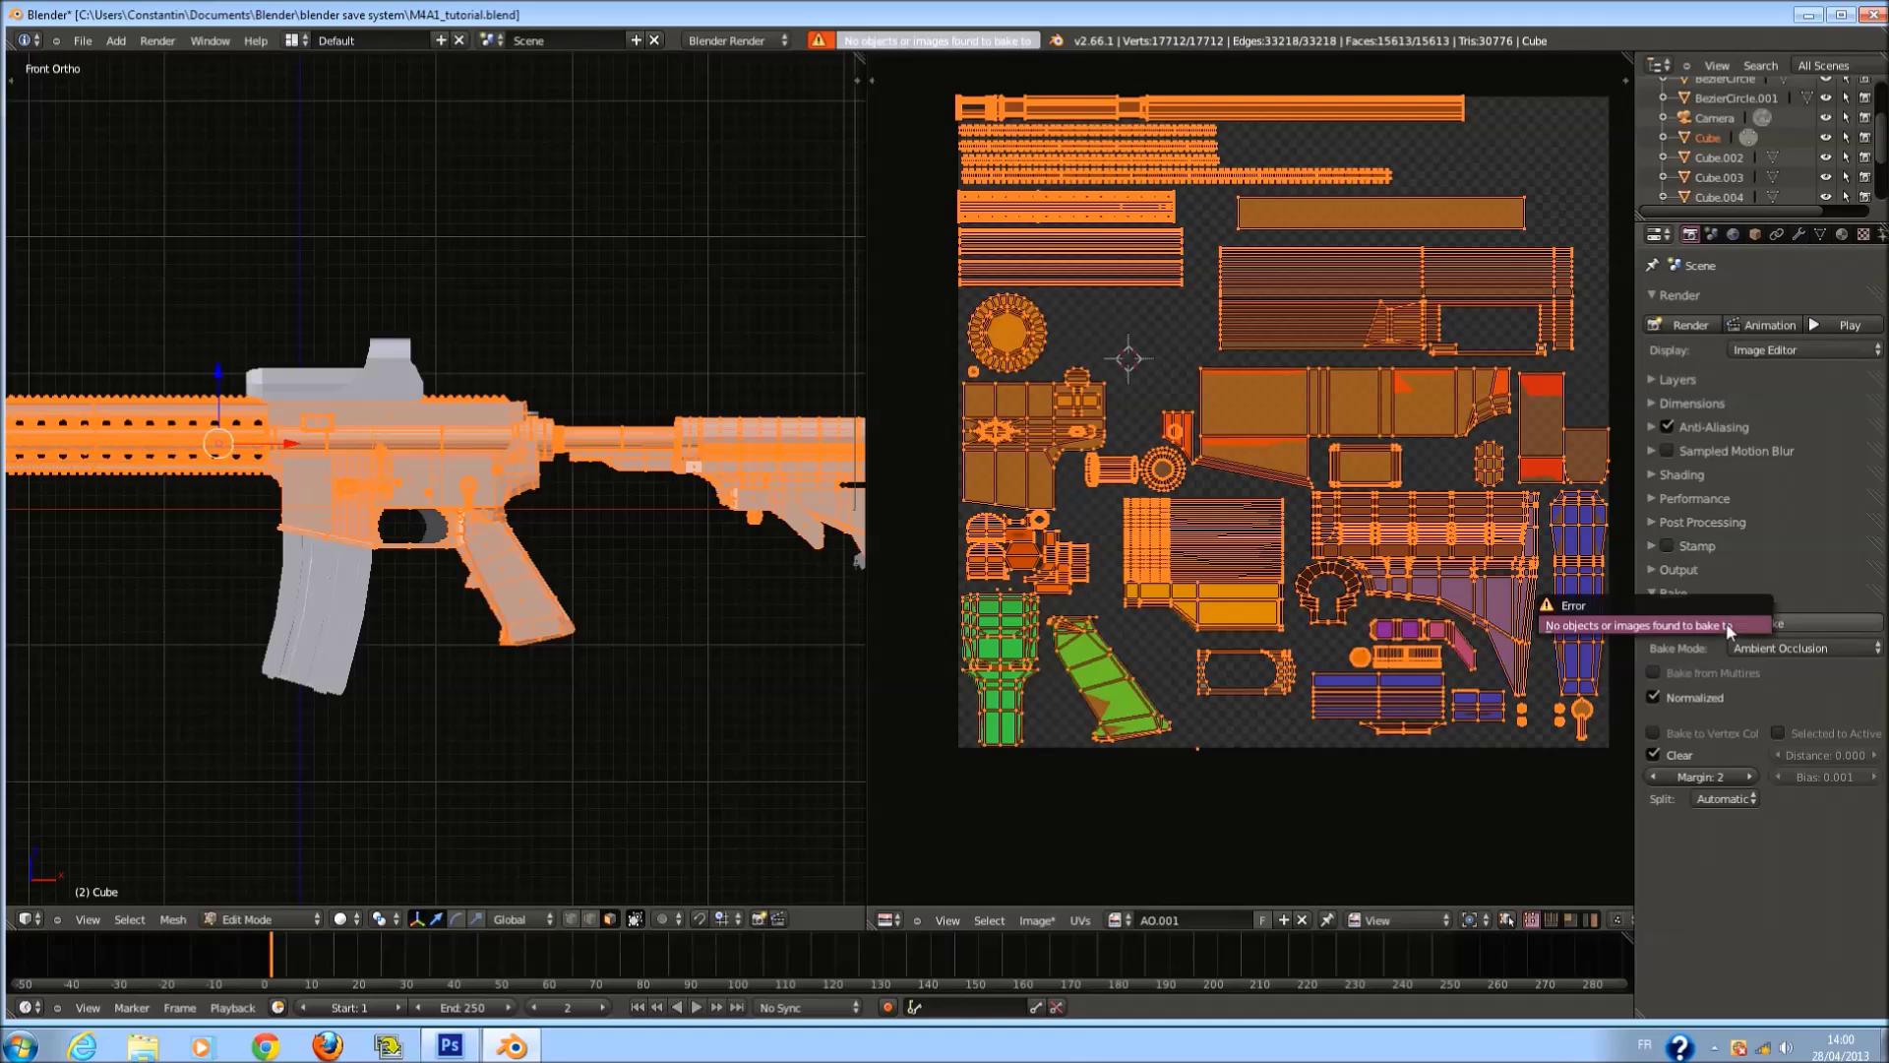
left_click(1654, 698)
key("Tab")
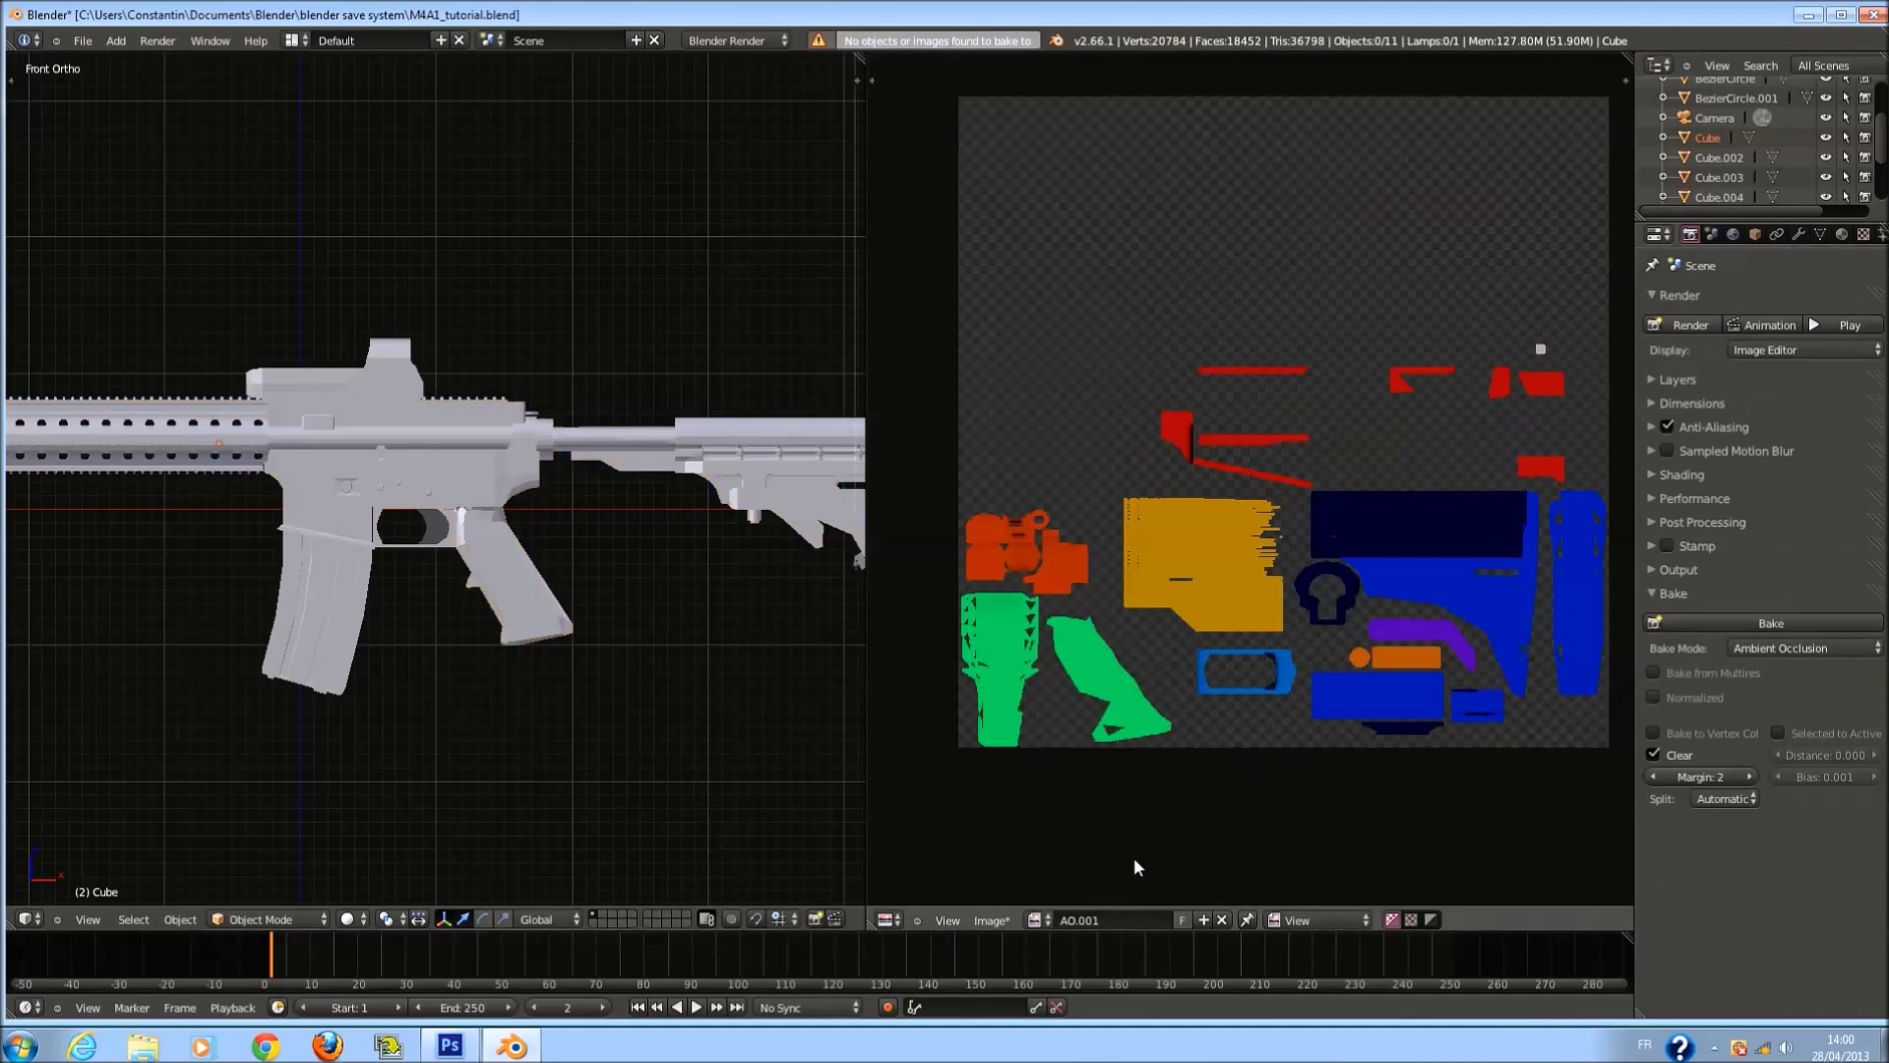
key("Tab")
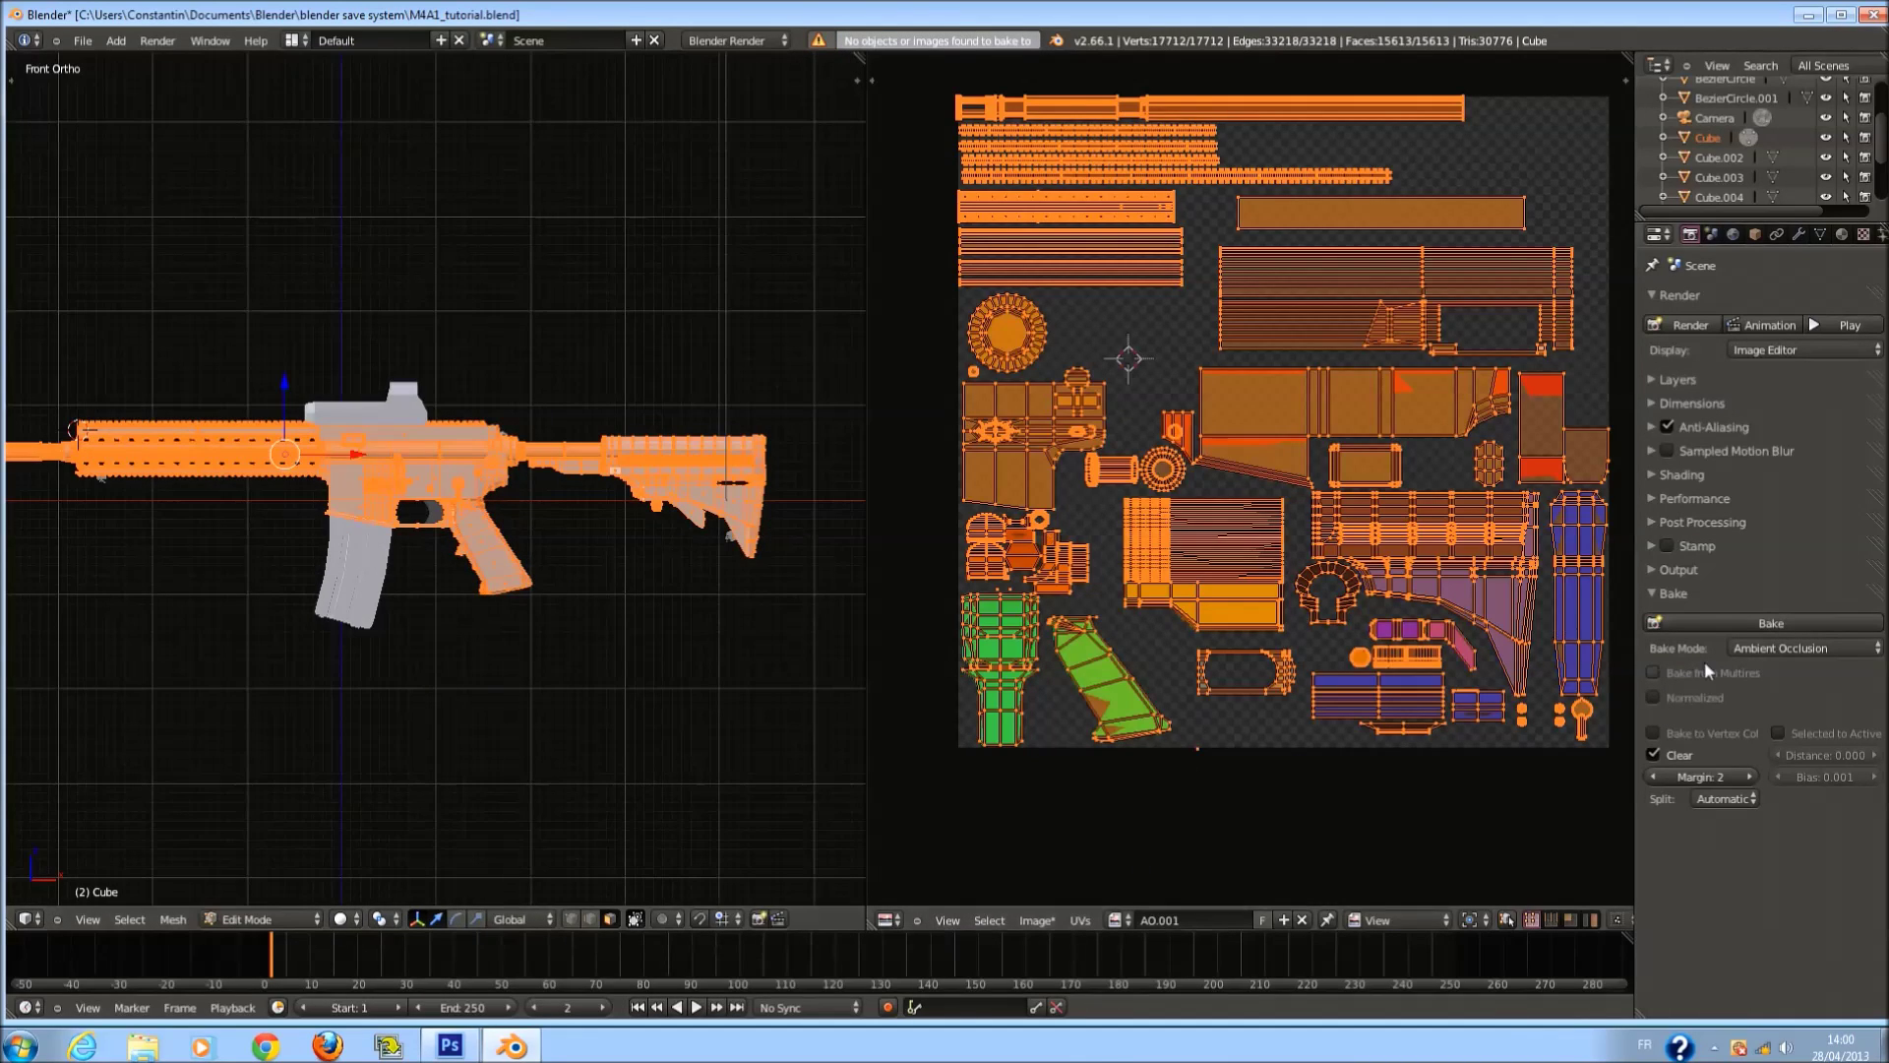
Enable Selected to Active, bake ambient occlusion into the AO.001 image and display the result in Object Mode.
left_click(1779, 733)
left_click(1757, 626)
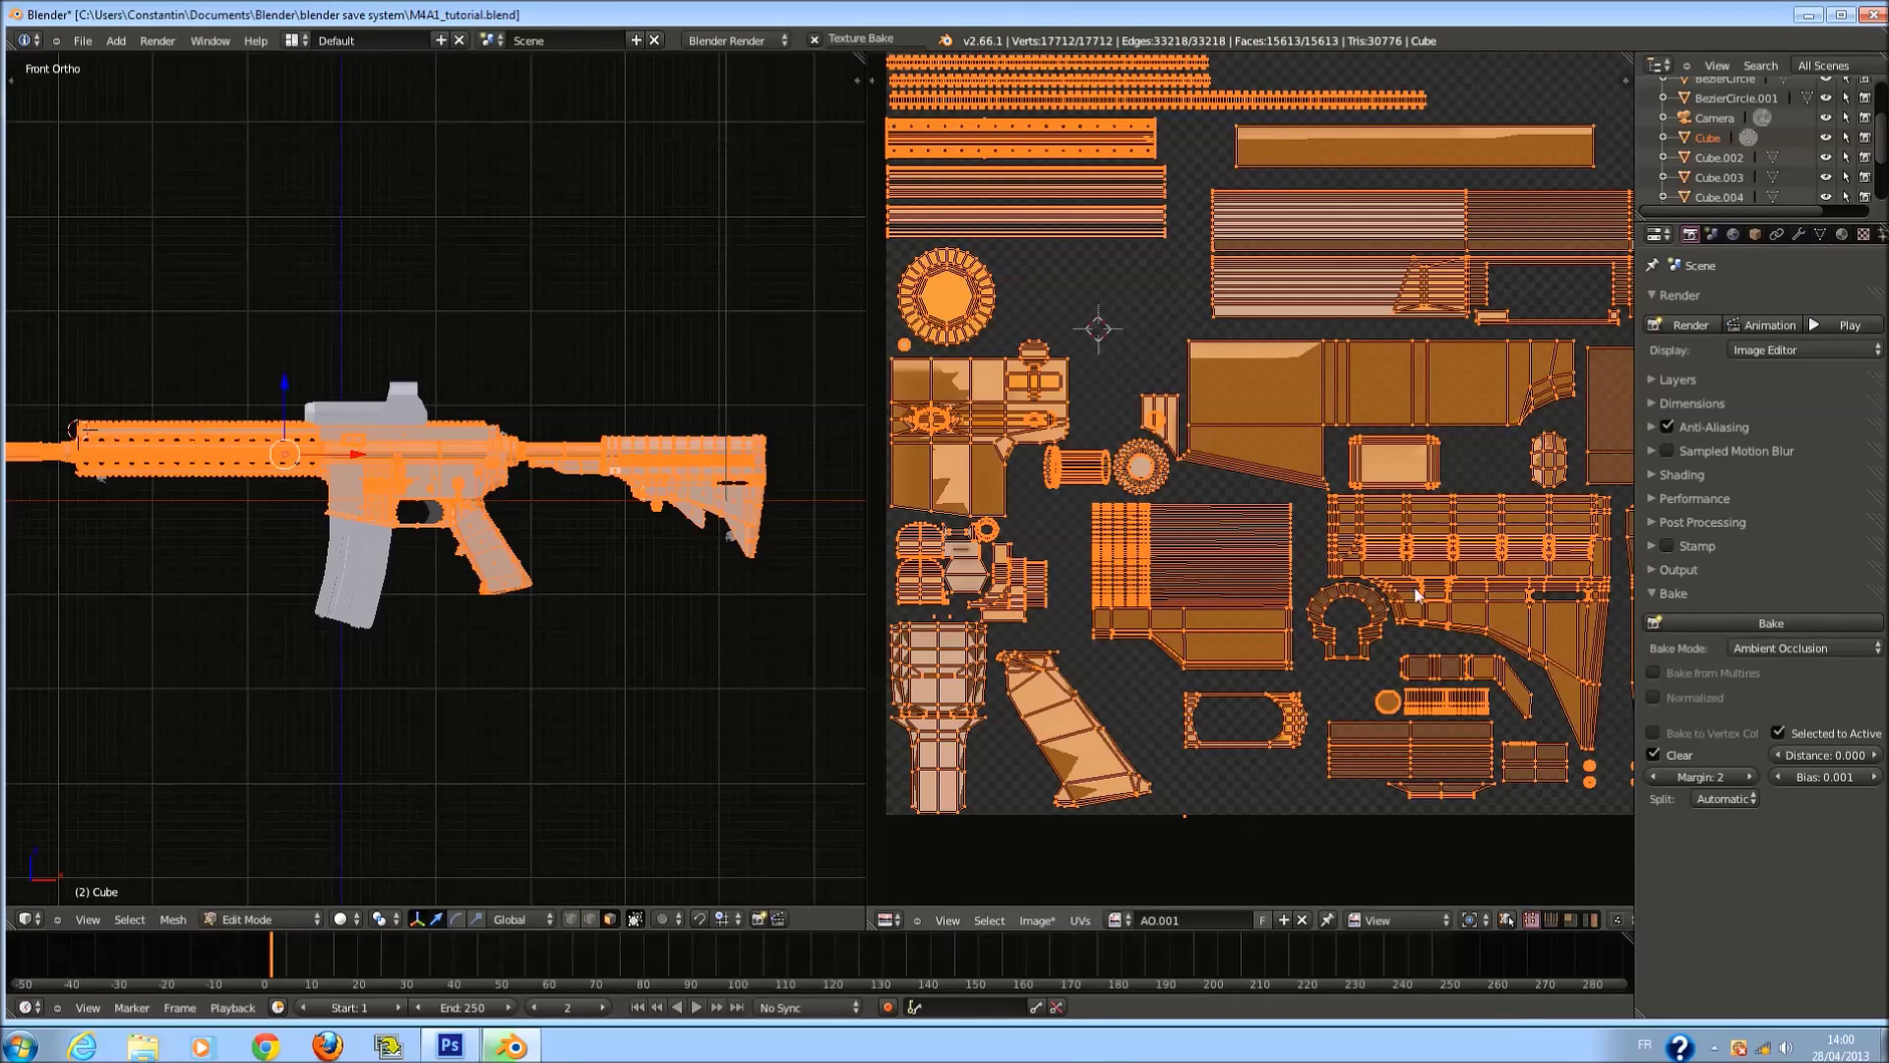
scroll(1470, 582, "down", 1)
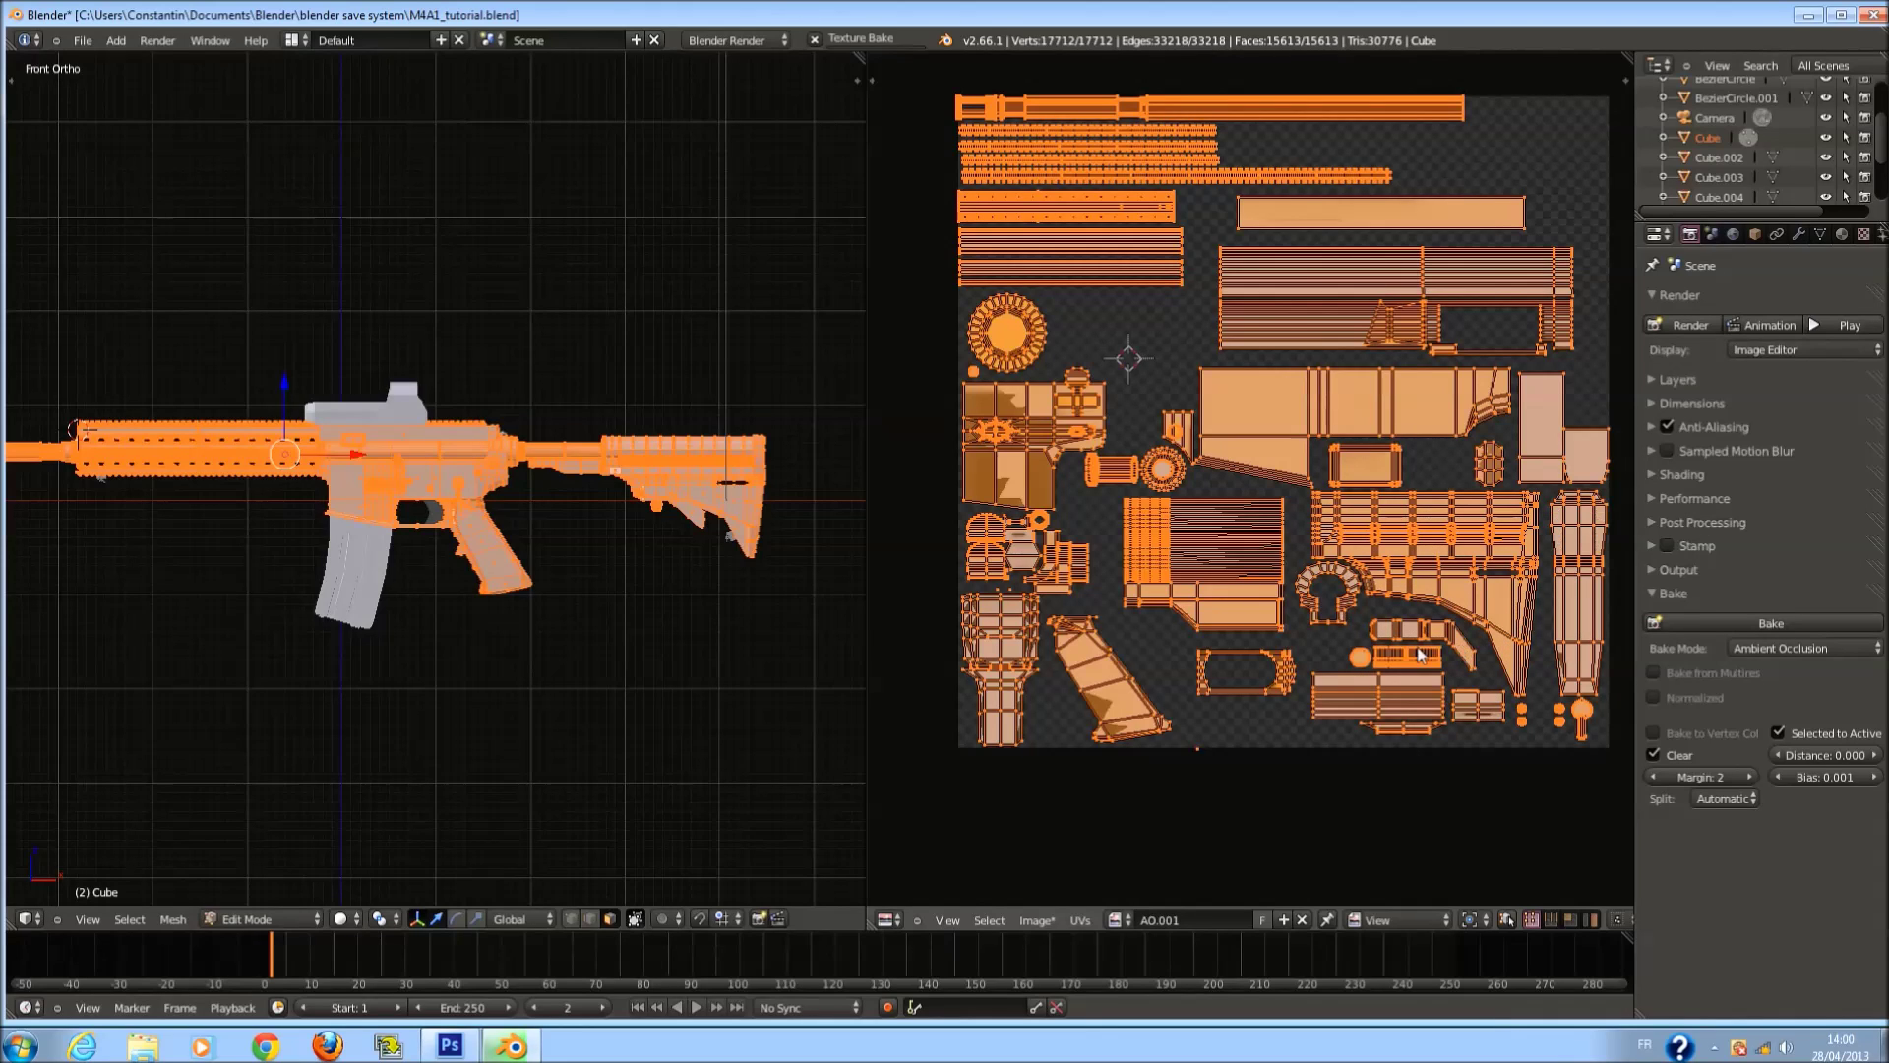
key("Tab")
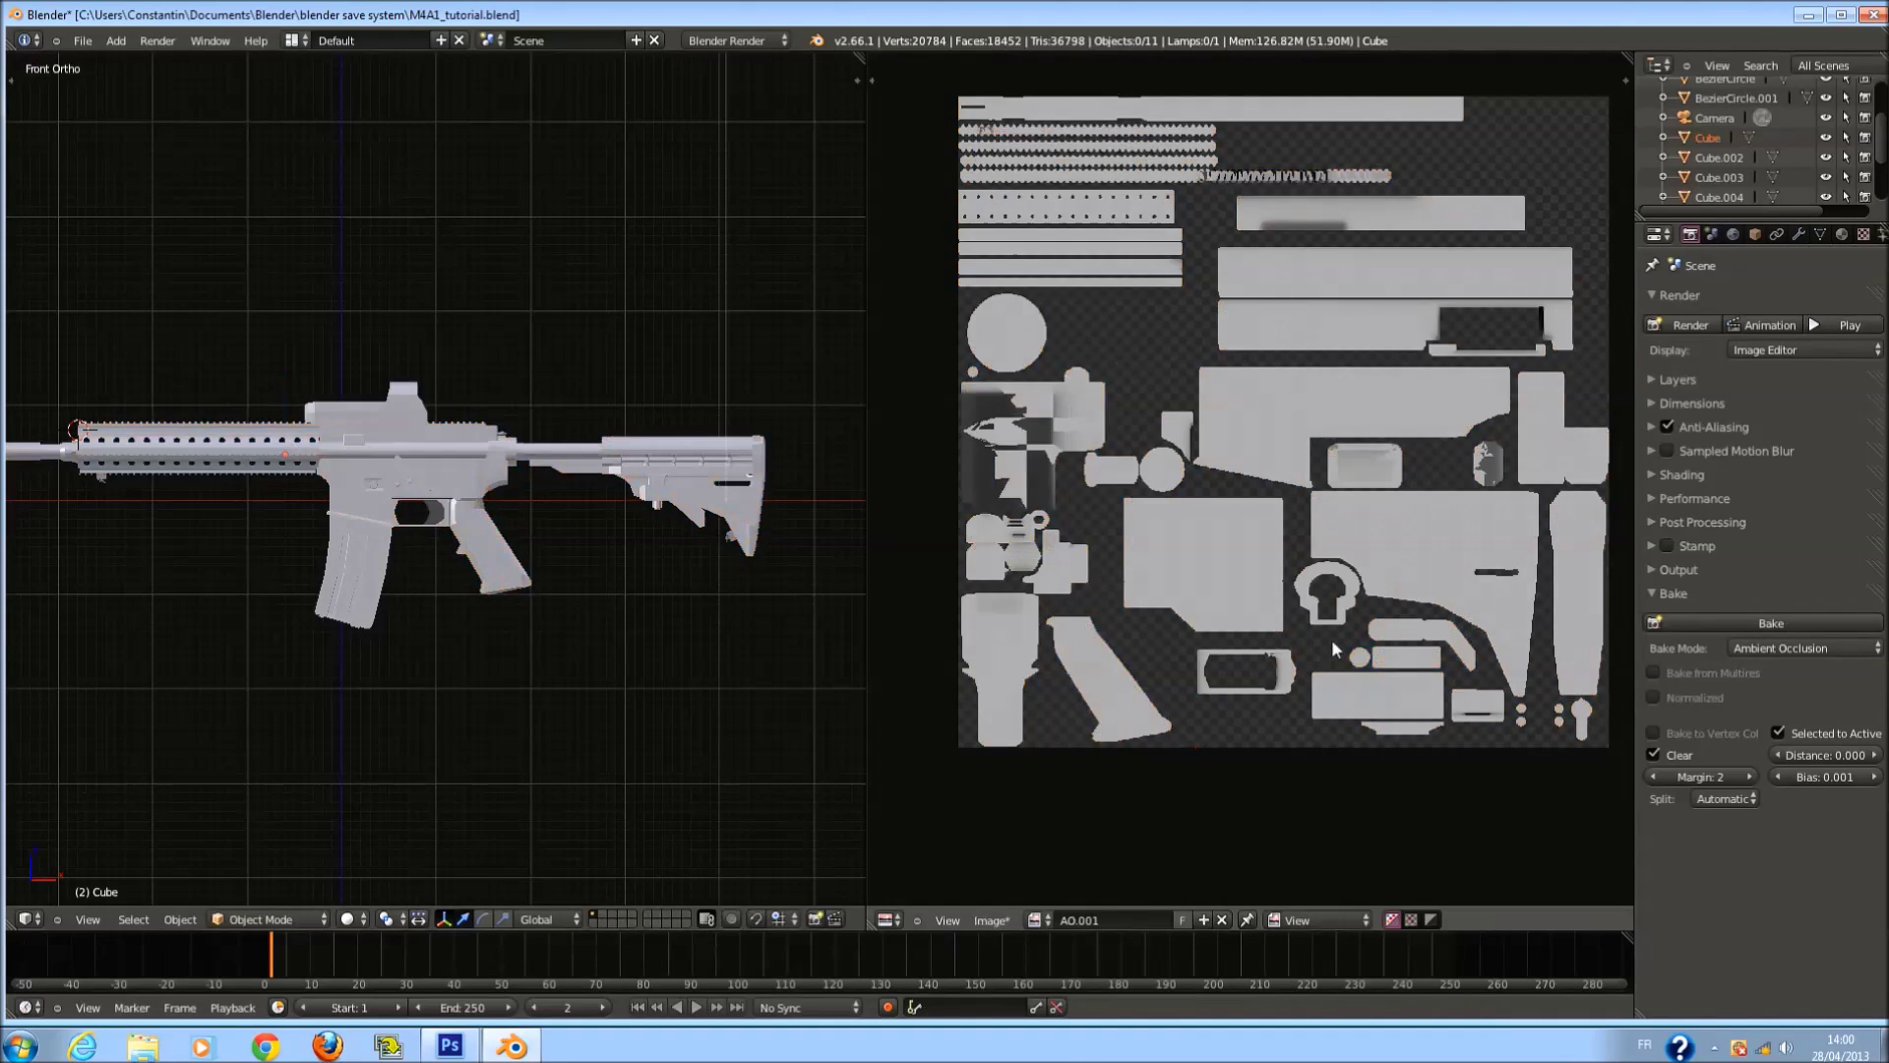
Examine the baked AO.001 image up close for shading artifacts on the UV islands.
scroll(1331, 639, "up", 8)
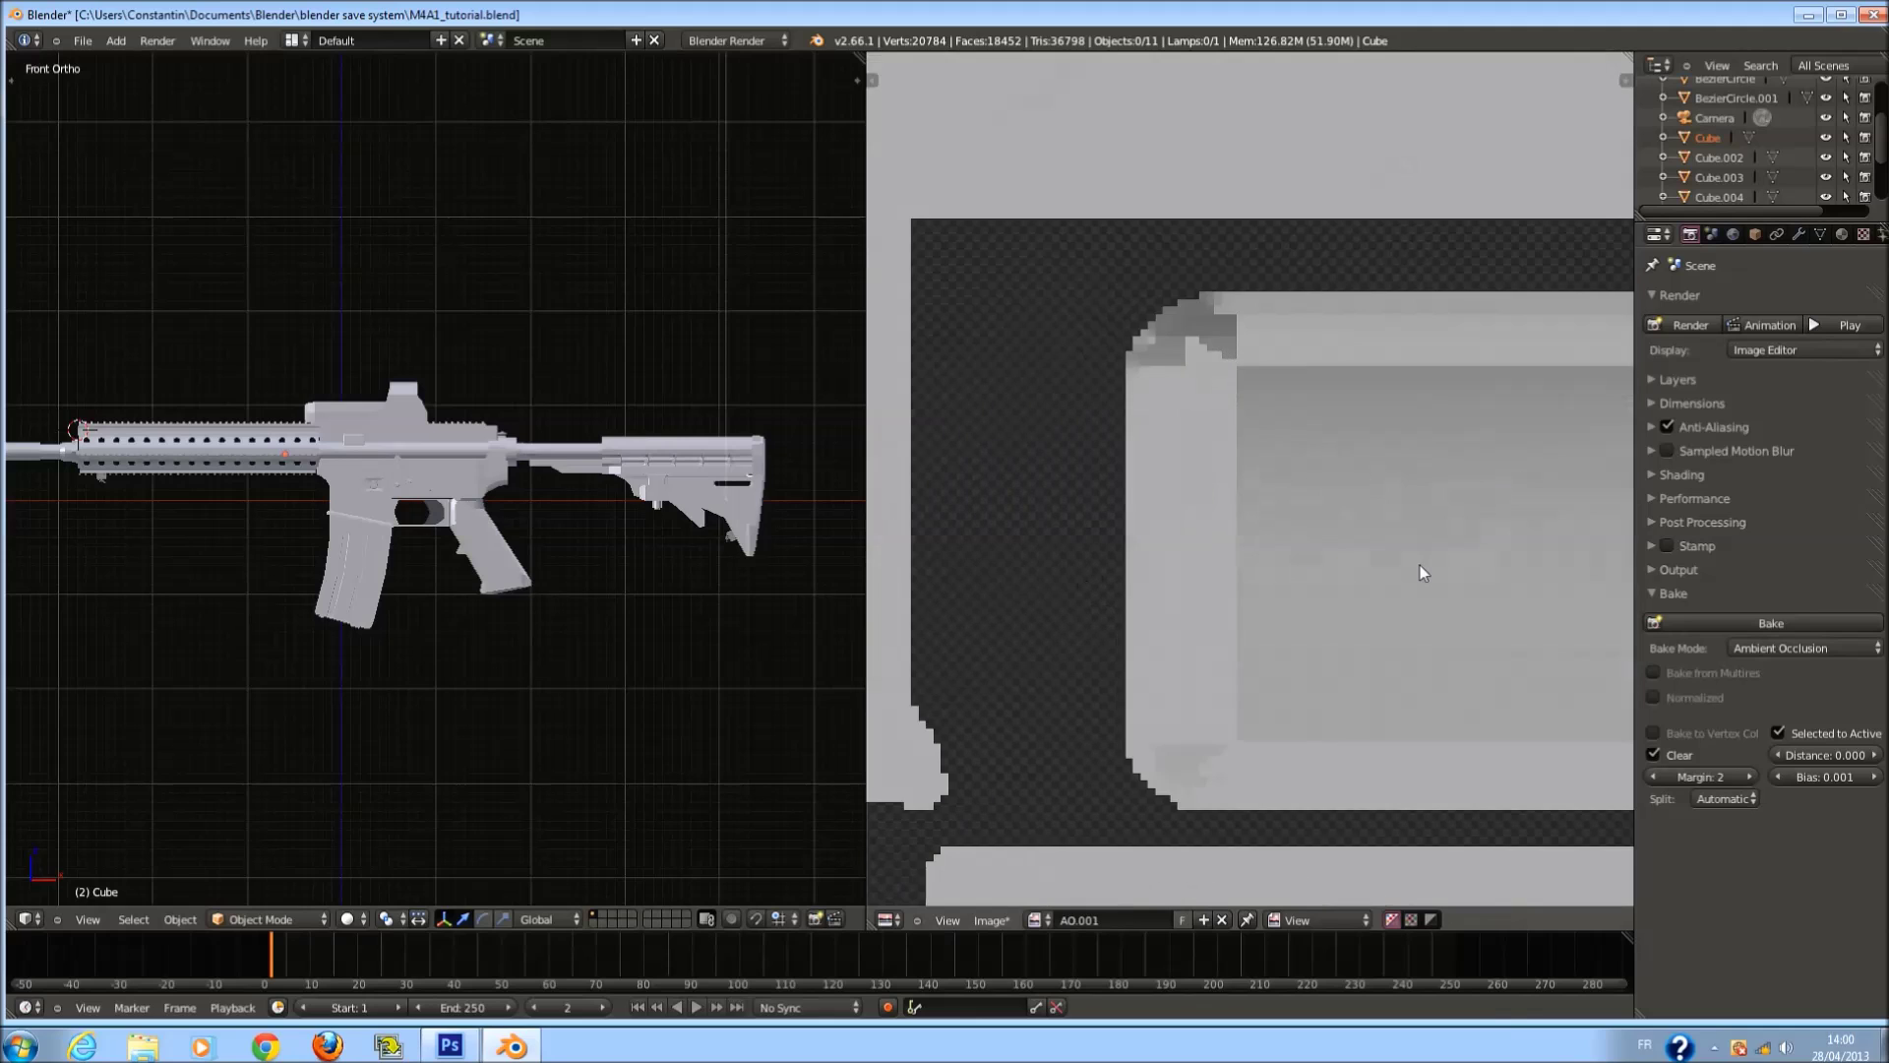
scroll(1432, 433, "down", 5)
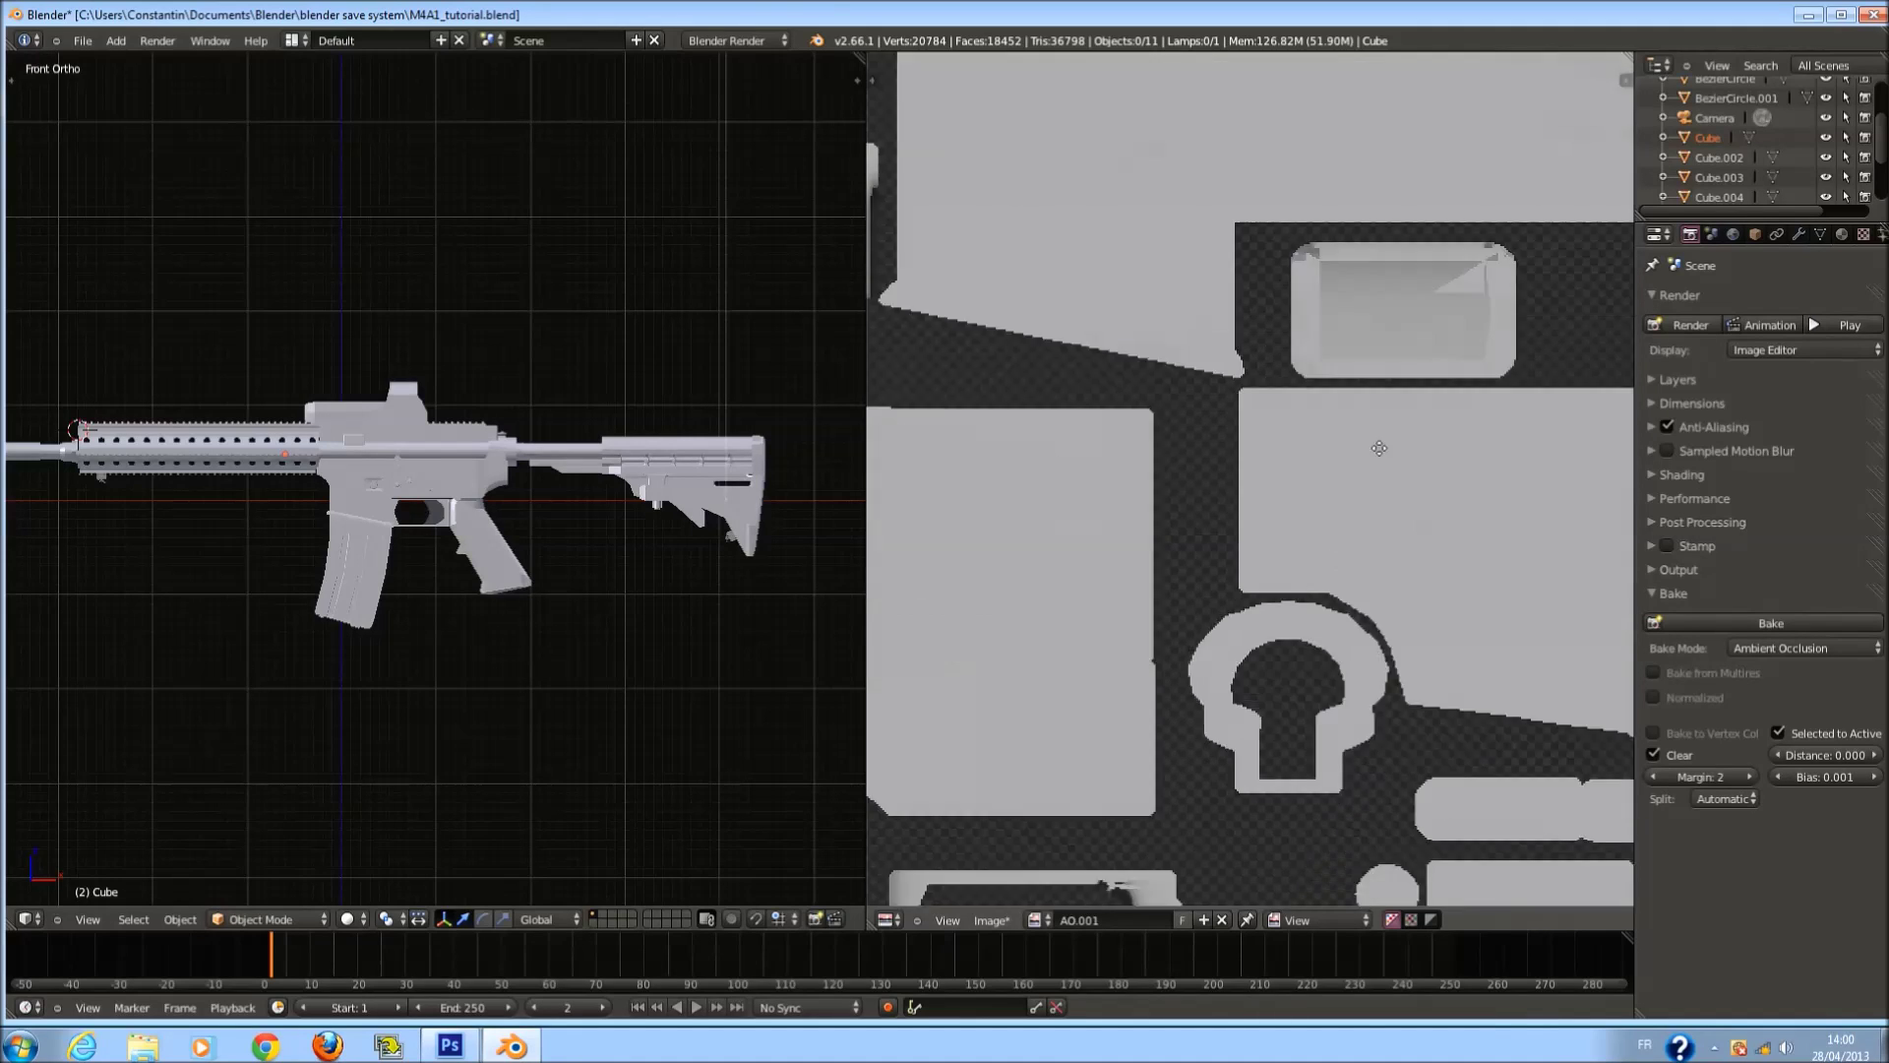
scroll(1194, 411, "up", 5)
middle_click_drag(1307, 600, 1316, 416)
scroll(1287, 423, "up", 2)
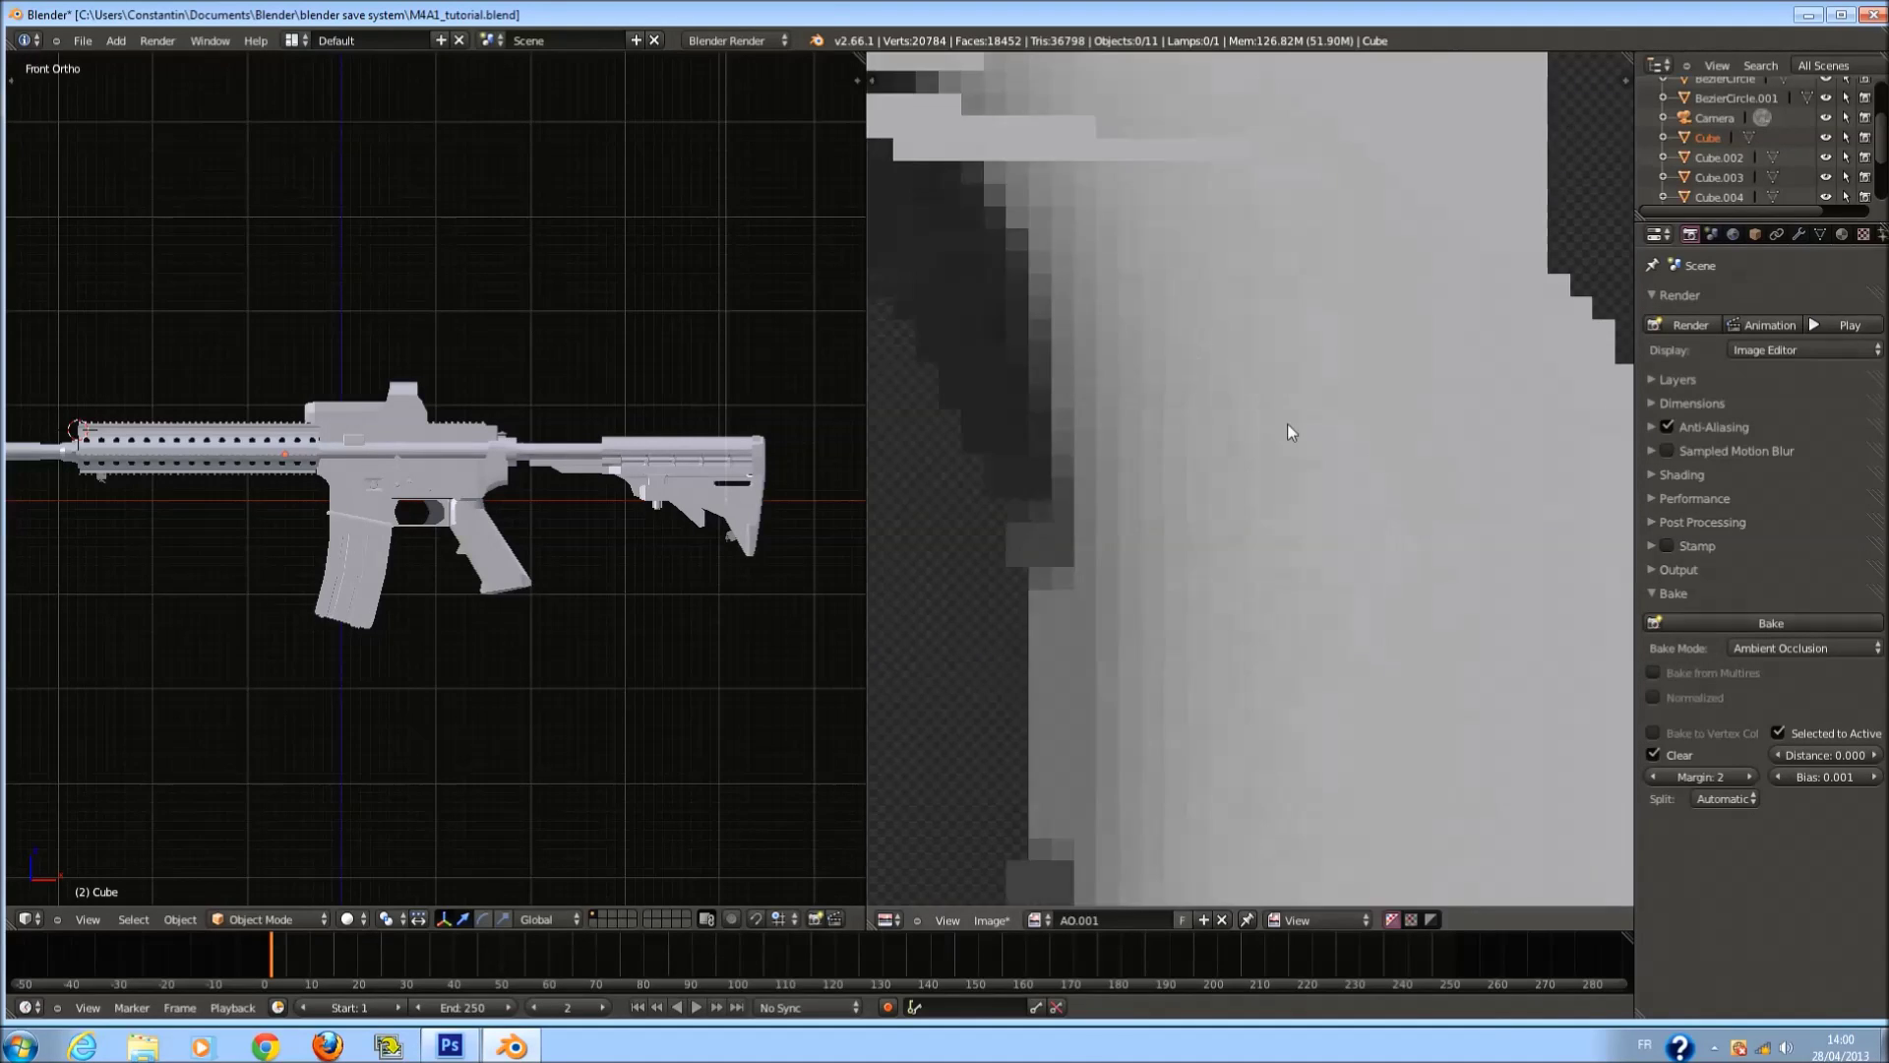
scroll(1287, 423, "down", 5)
middle_click_drag(1174, 394, 1302, 571, "shift")
scroll(1301, 571, "down", 1)
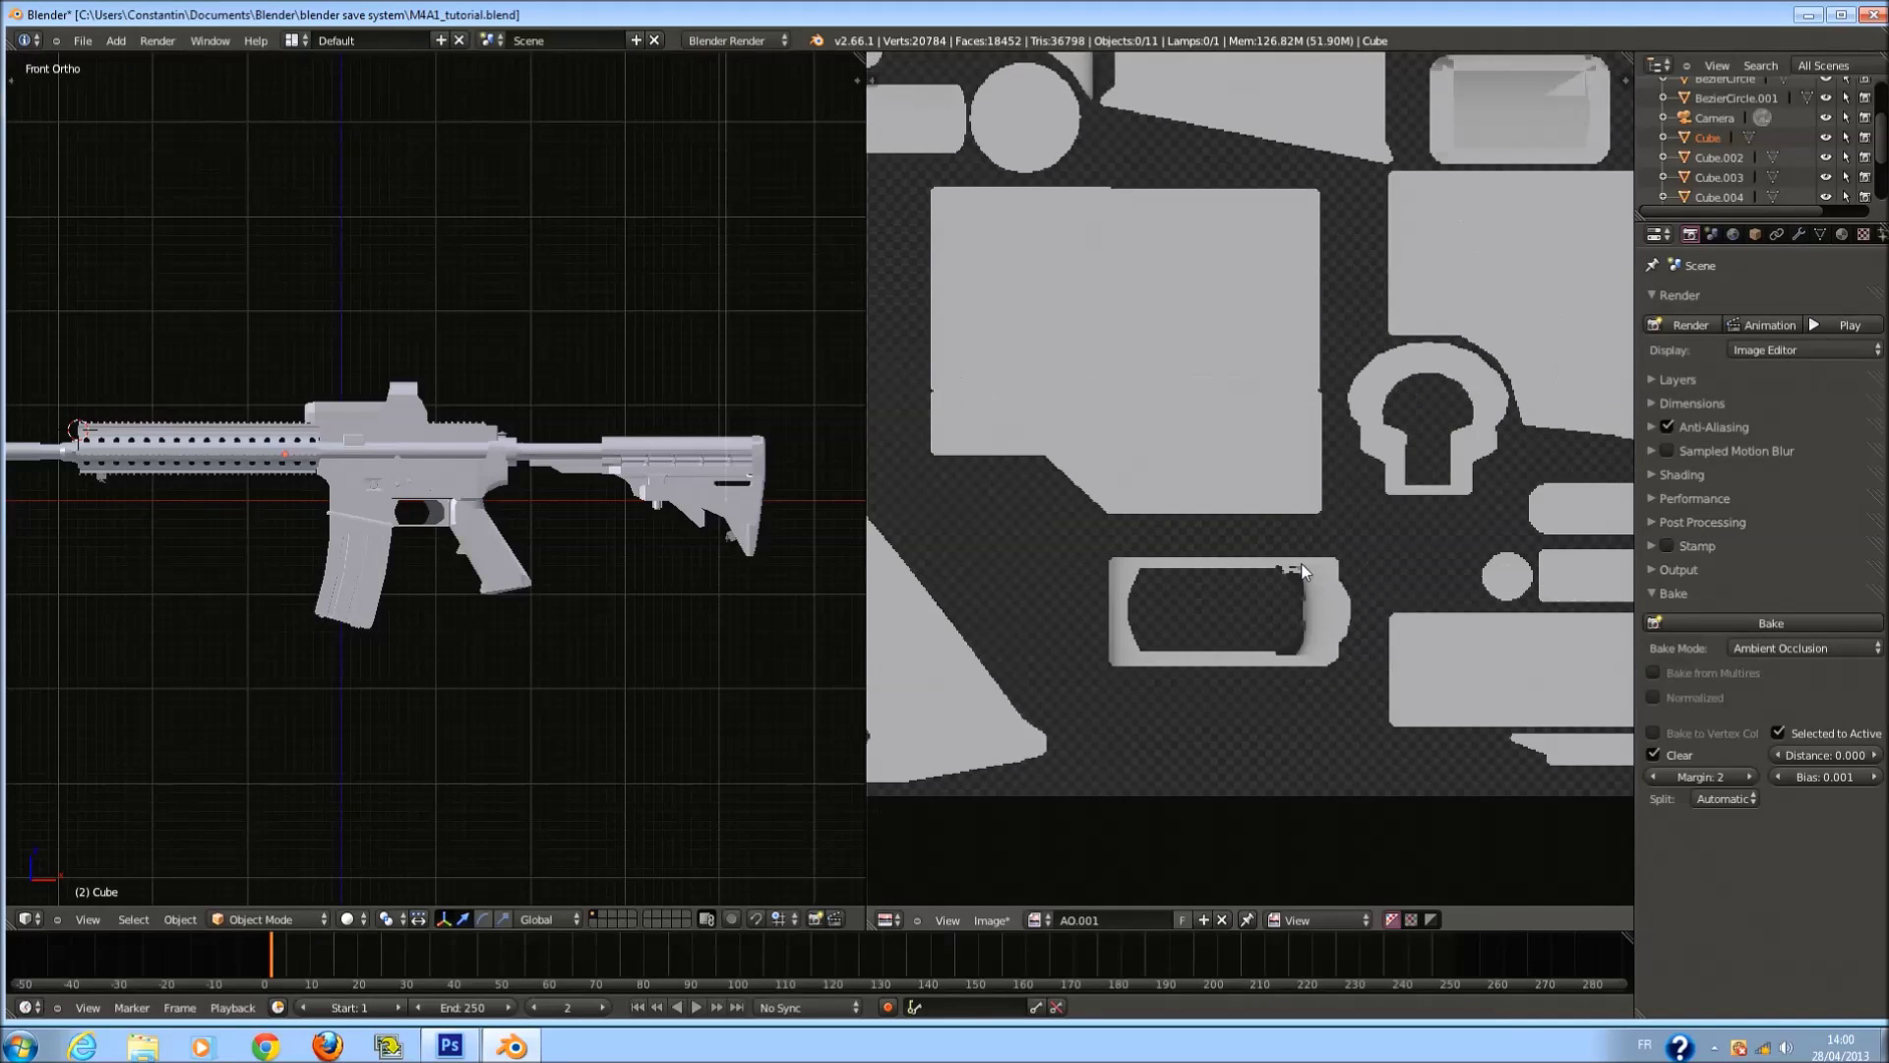
Assign the AO image to the rifle's UV layout in Edit Mode and start the ambient occlusion bake.
left_click(1041, 917)
left_click(1129, 715)
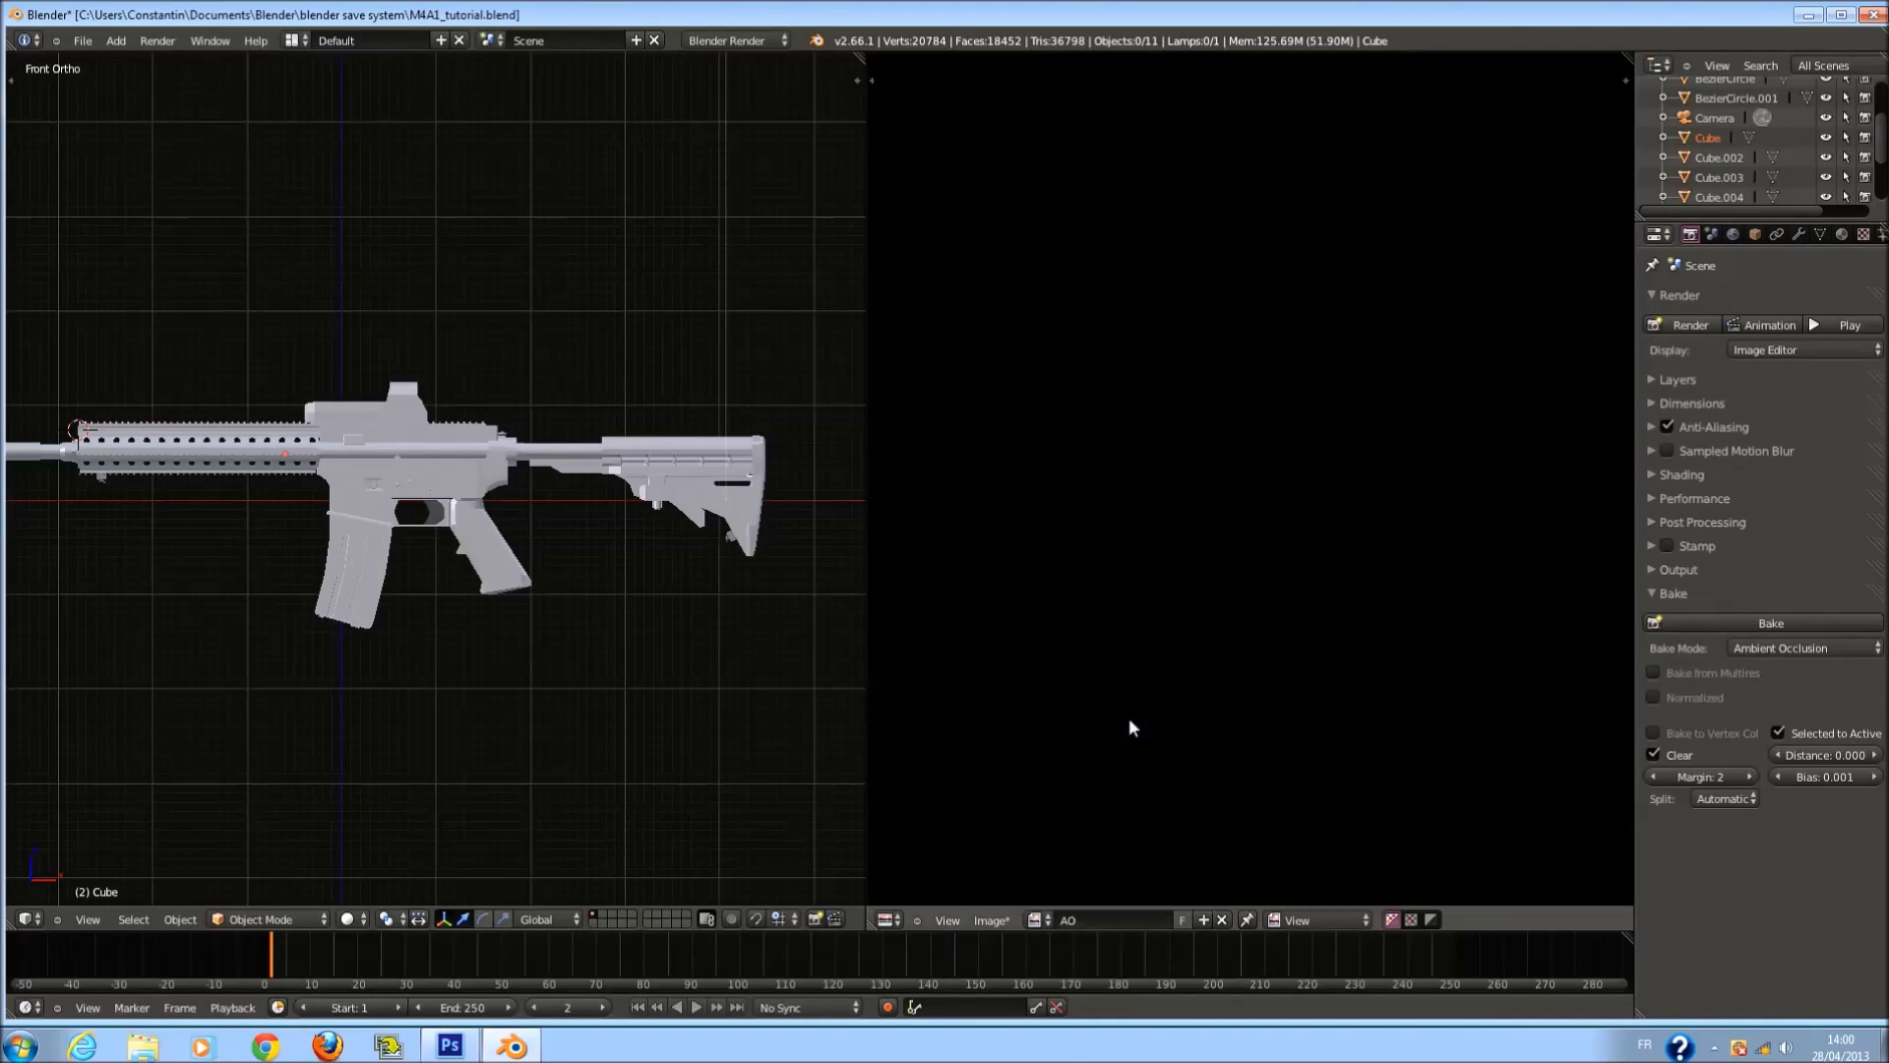
key("Tab")
scroll(1278, 681, "up", 2)
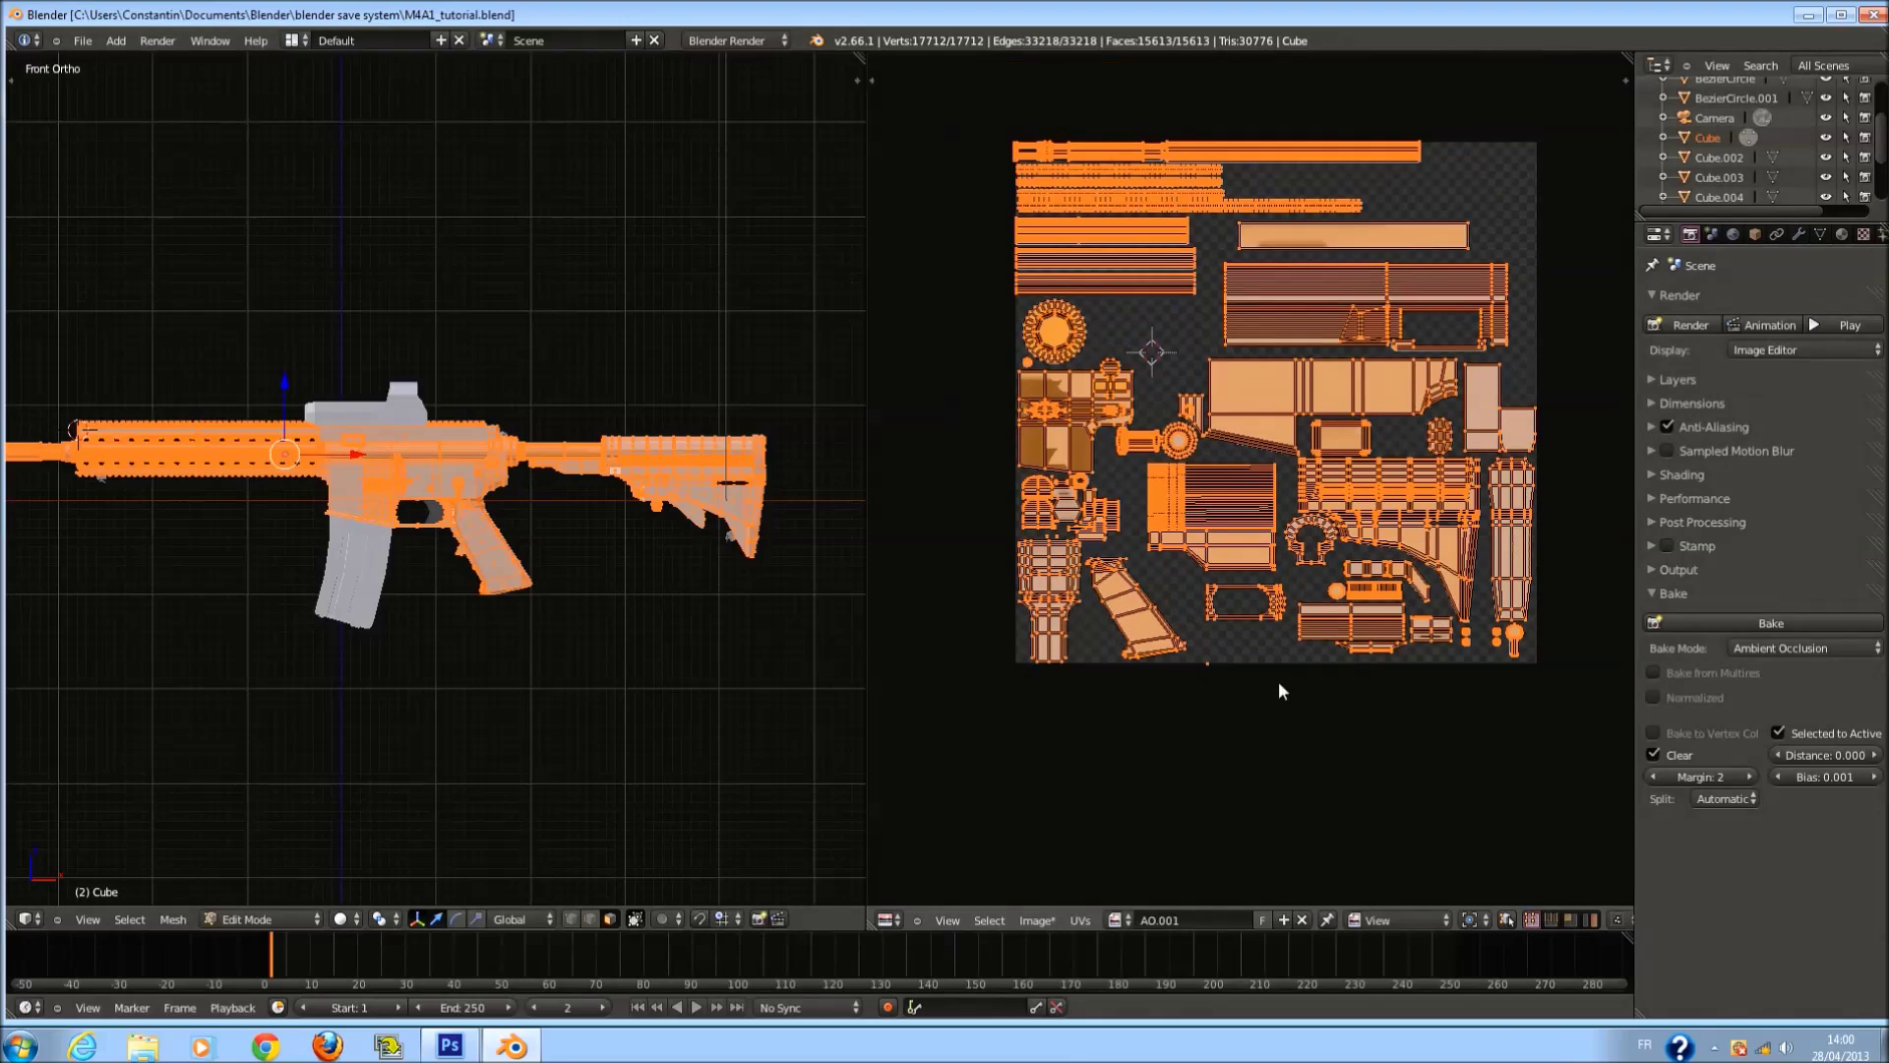
left_click(1119, 919)
left_click(1142, 710)
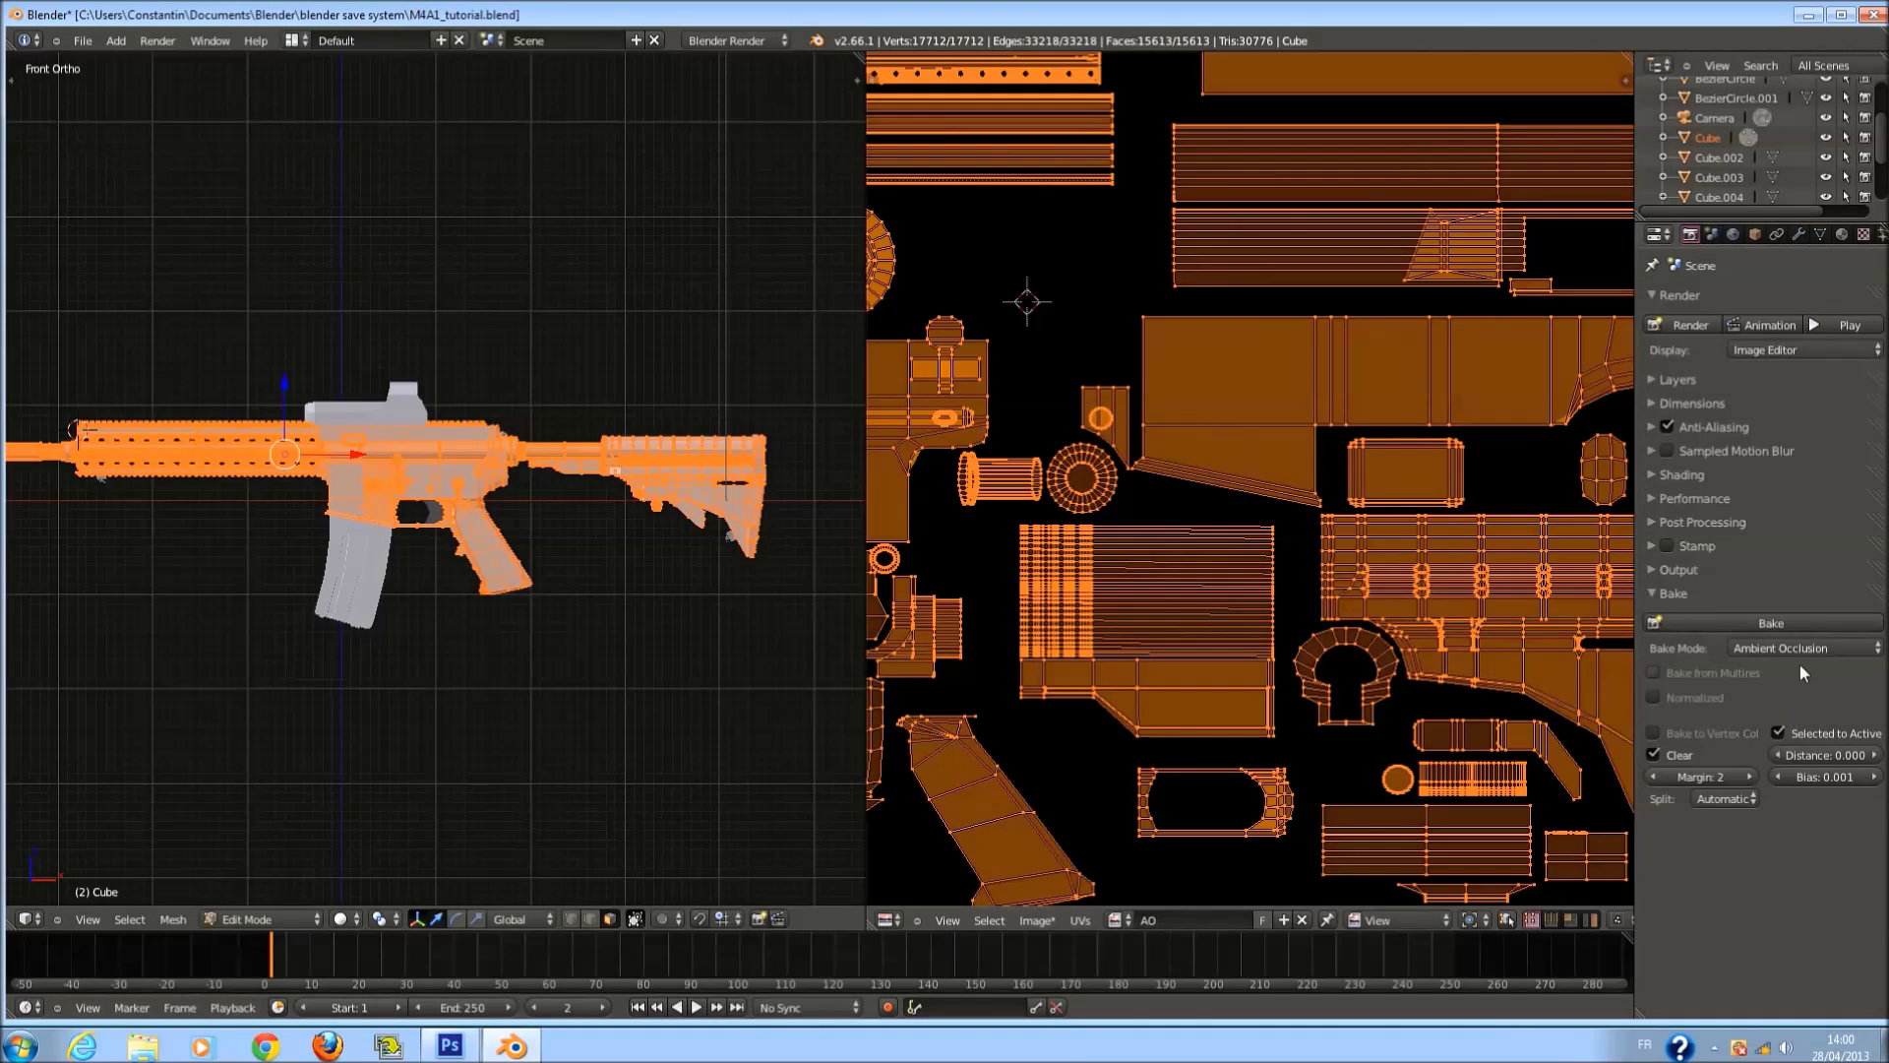
left_click(1798, 628)
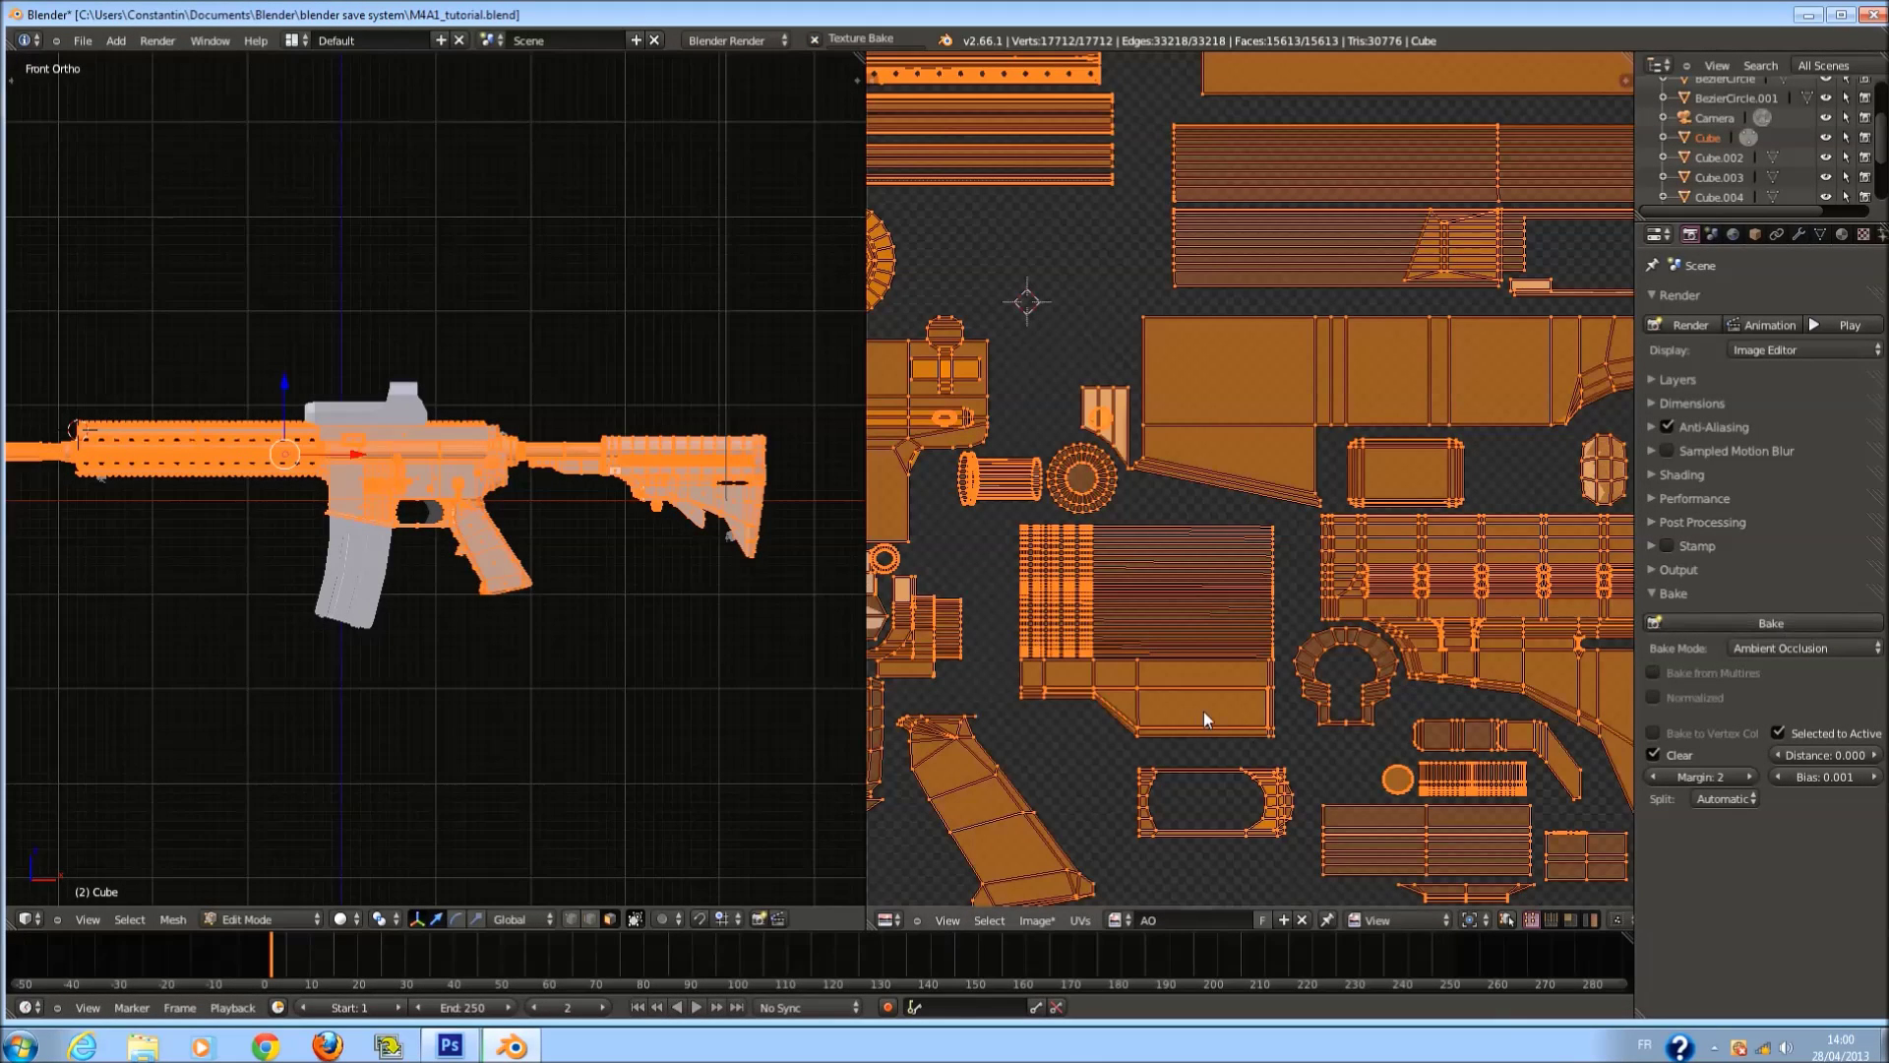
Follow the bake's progress across the UV islands of the AO image until all of them are filled.
scroll(1202, 711, "down", 1)
middle_click_drag(1239, 730, 1318, 713)
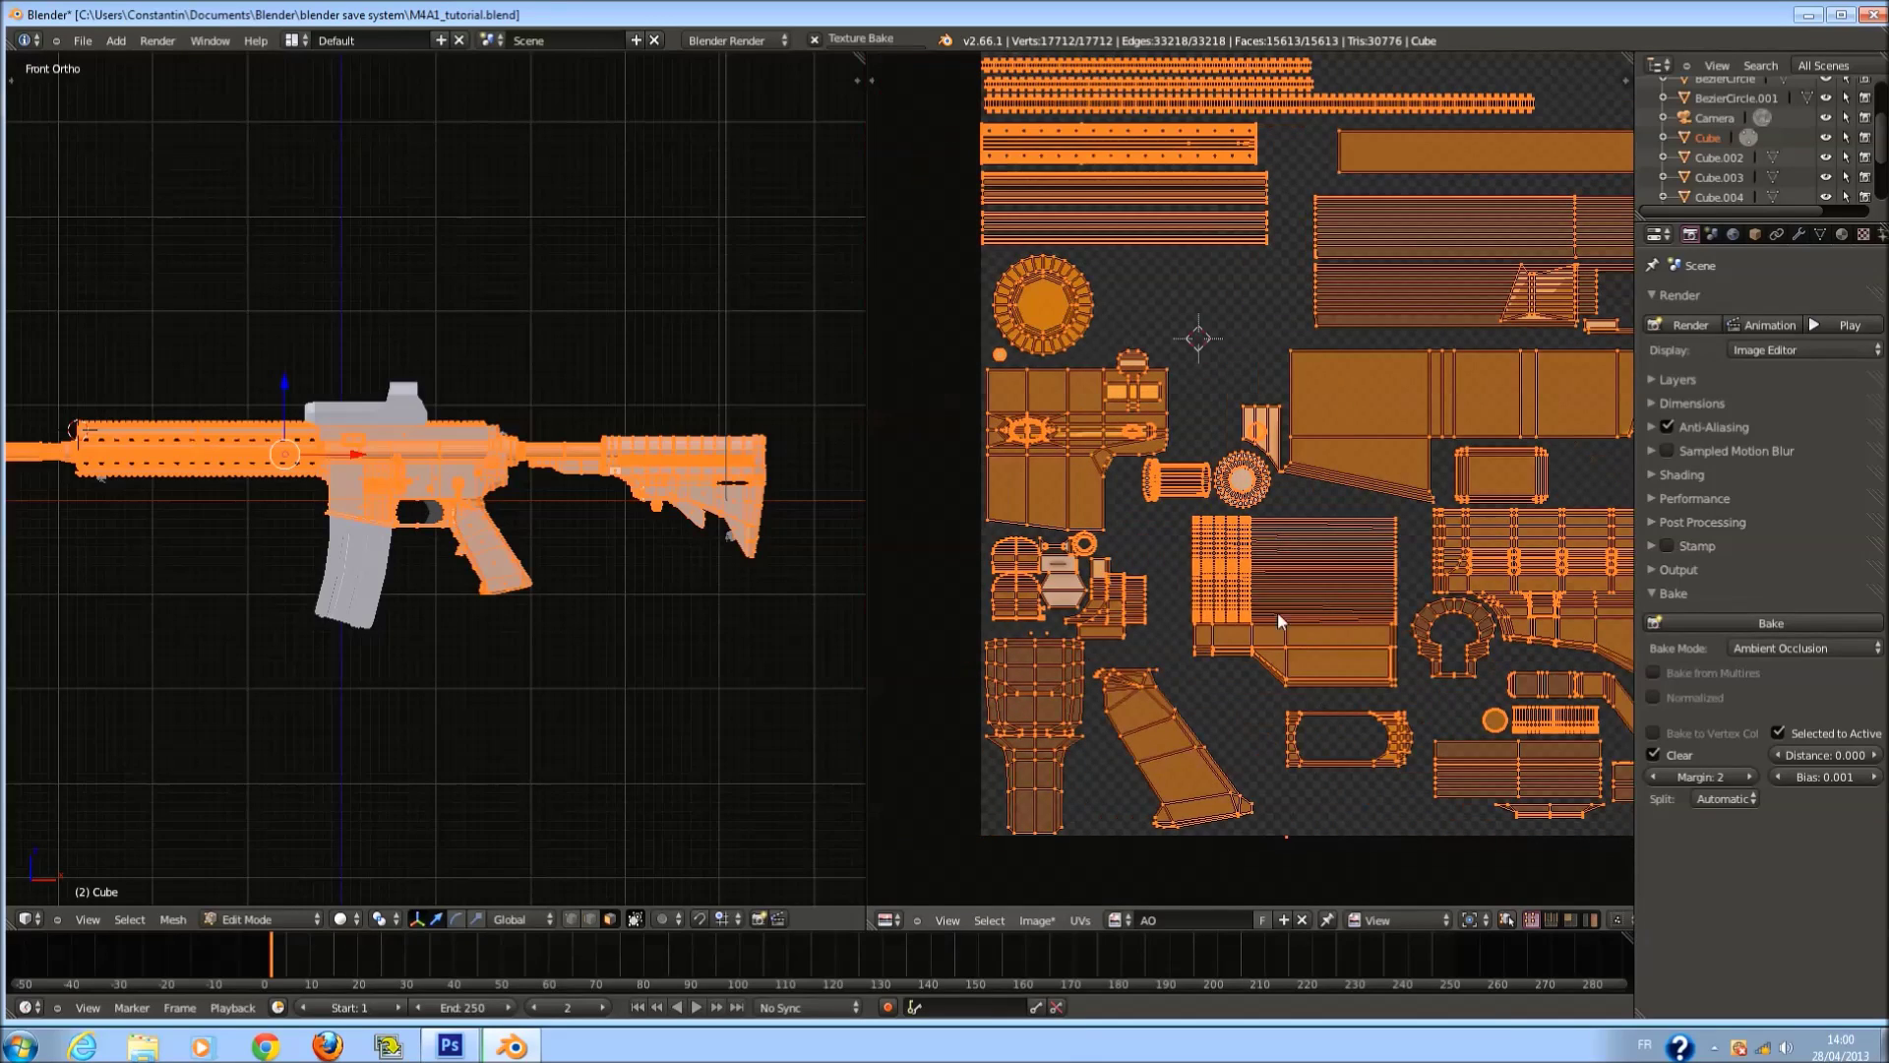
scroll(1277, 608, "up", 8)
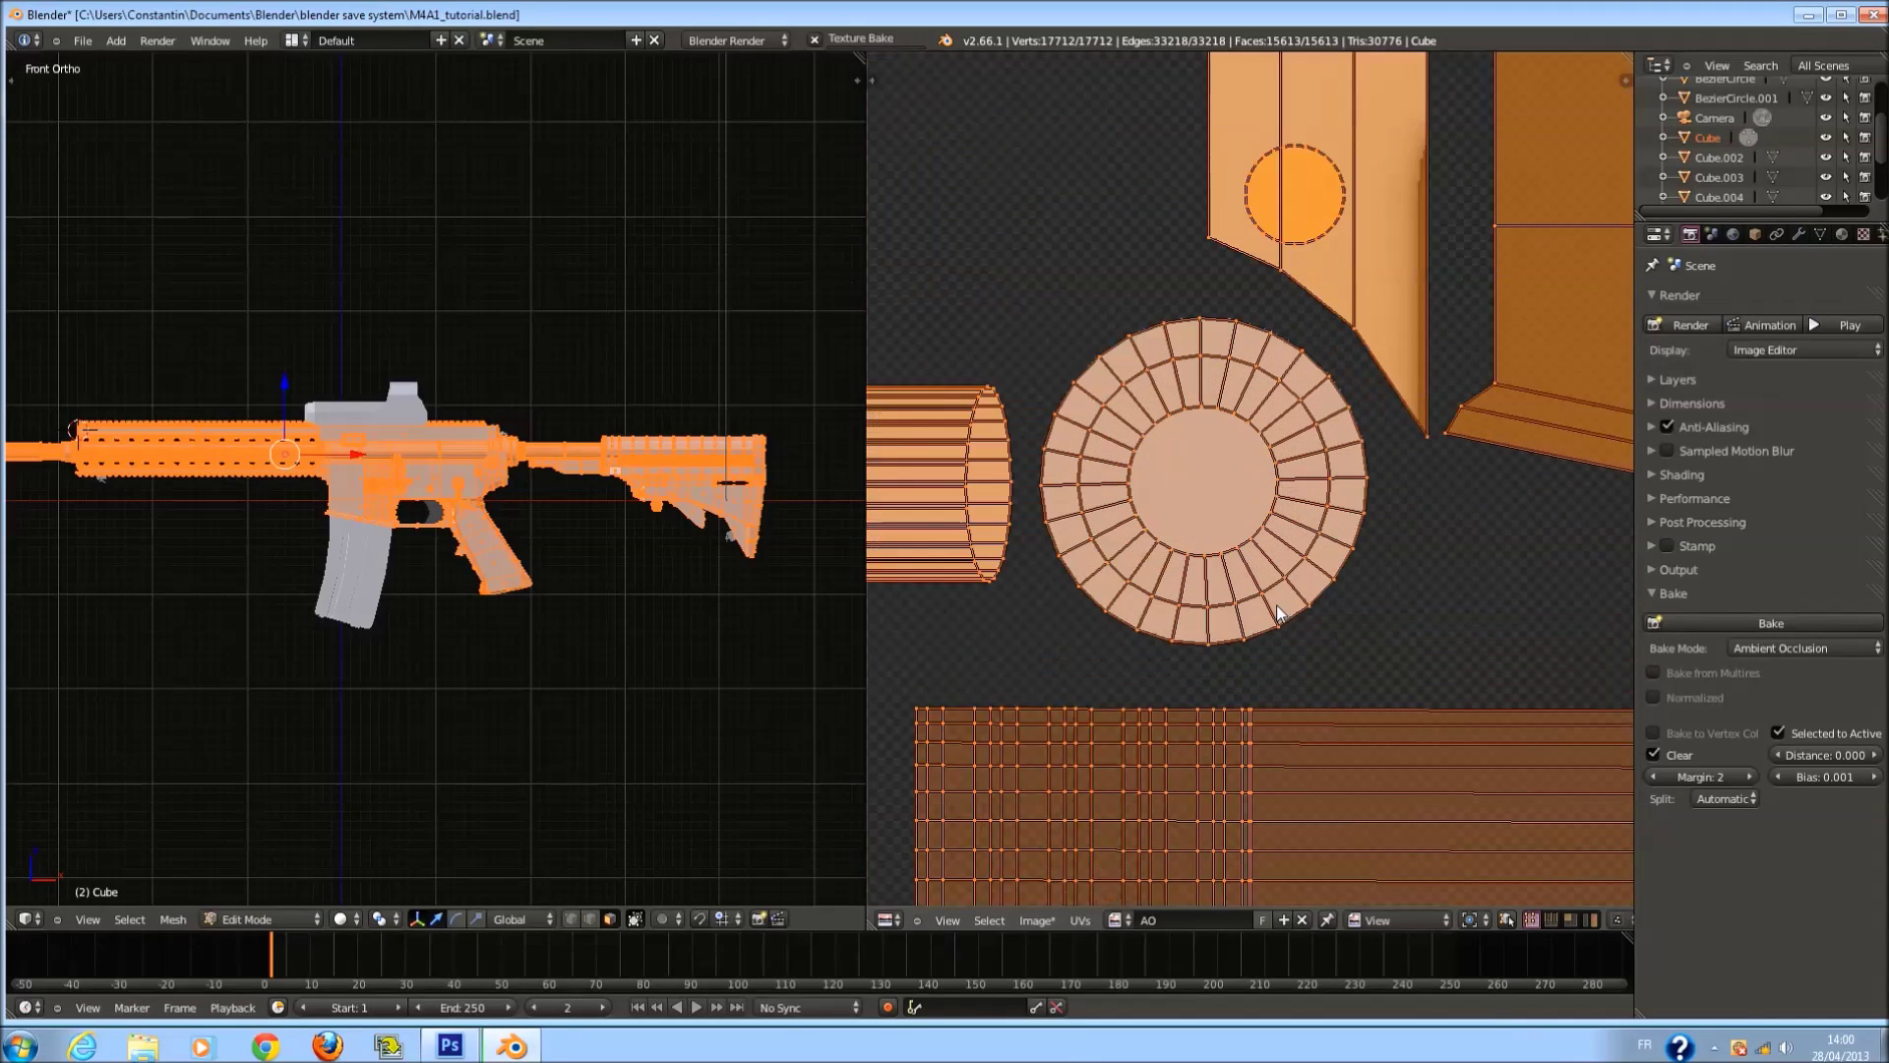
scroll(1278, 605, "up", 3)
middle_click_drag(1444, 457, 1275, 602)
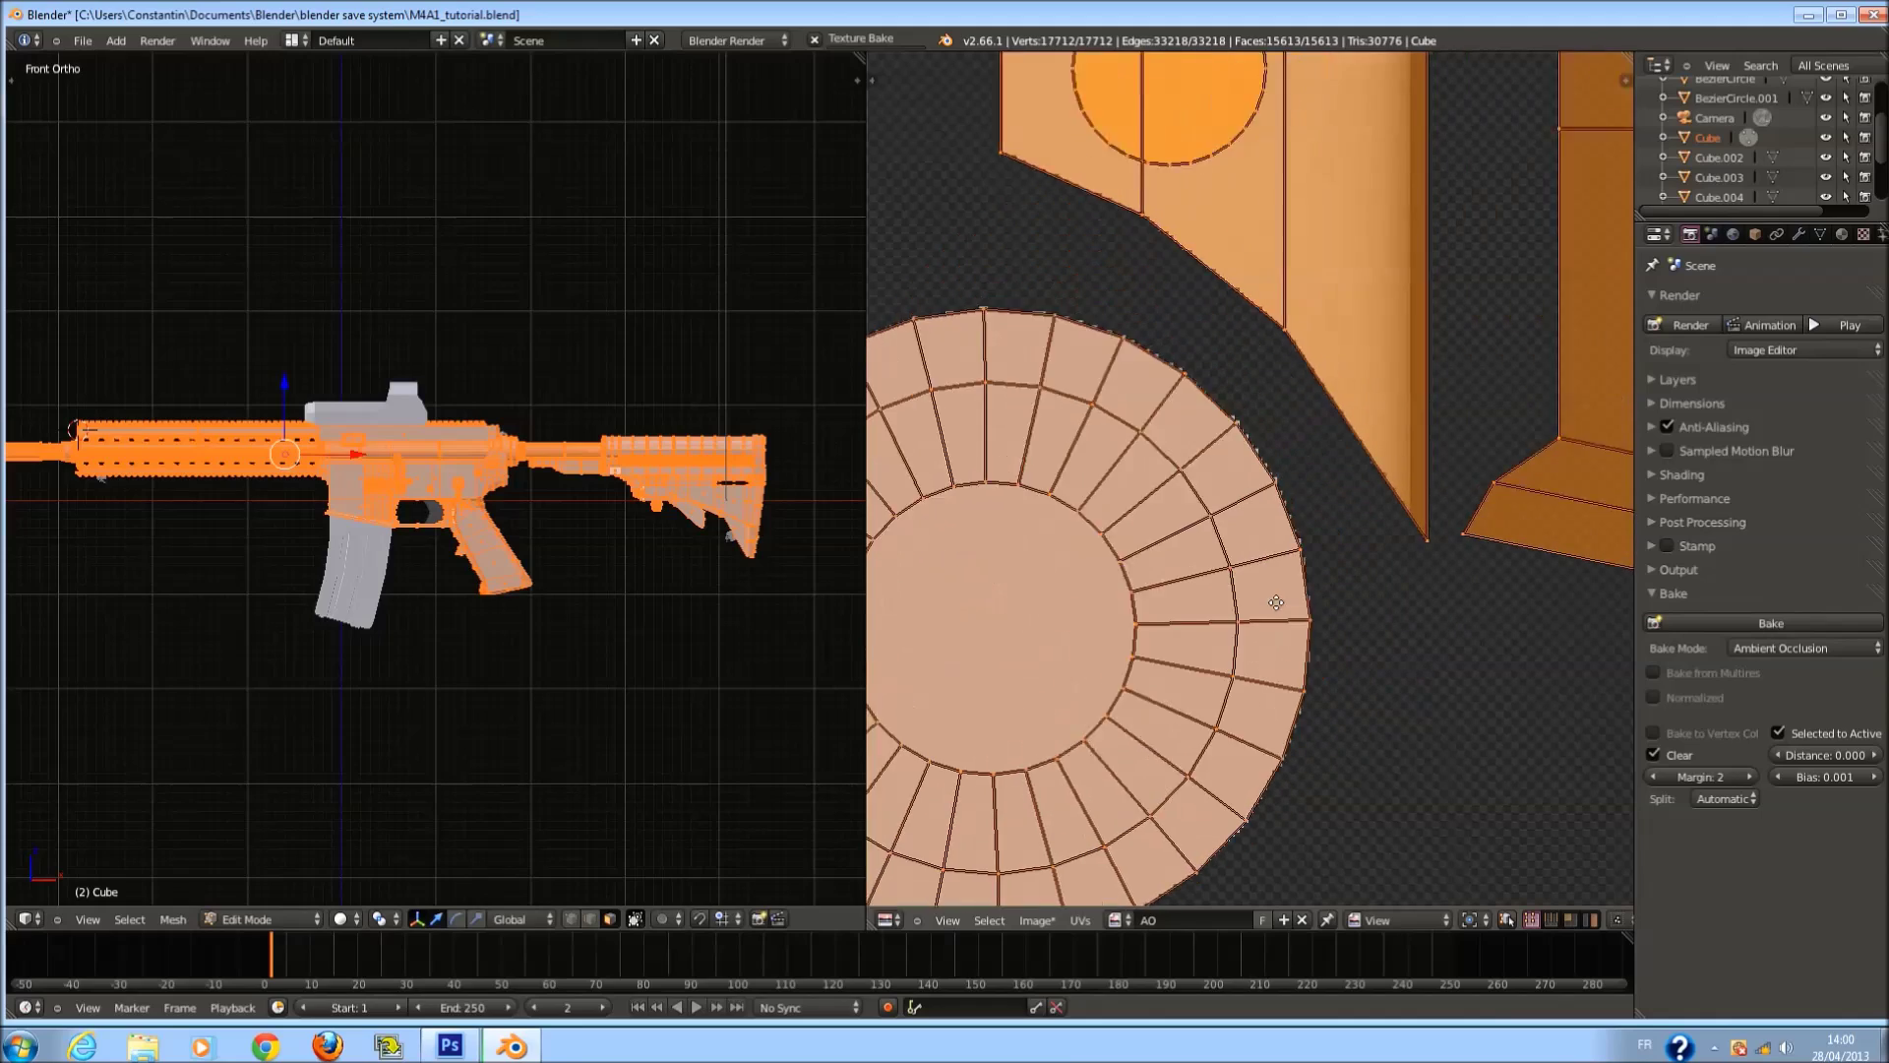
scroll(1275, 602, "down", 10)
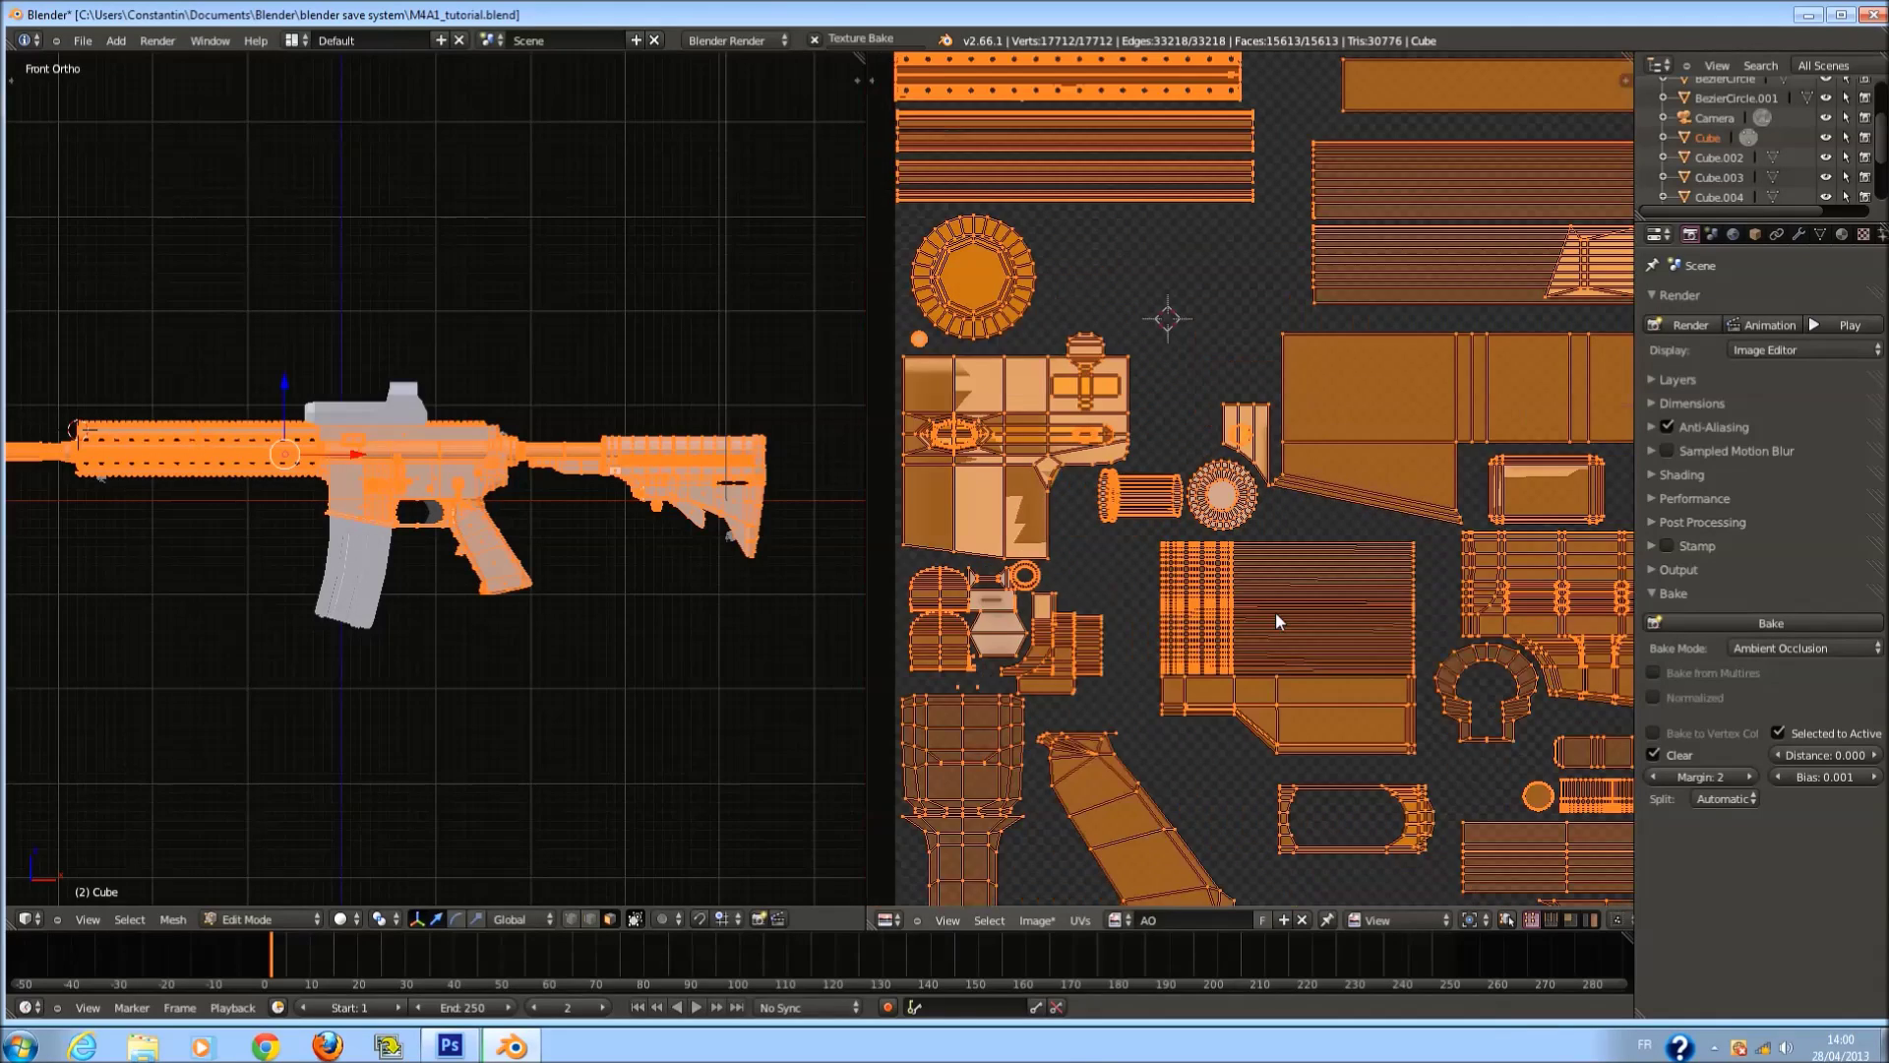
scroll(1275, 611, "down", 1)
scroll(1419, 596, "up", 1)
scroll(1550, 555, "up", 1)
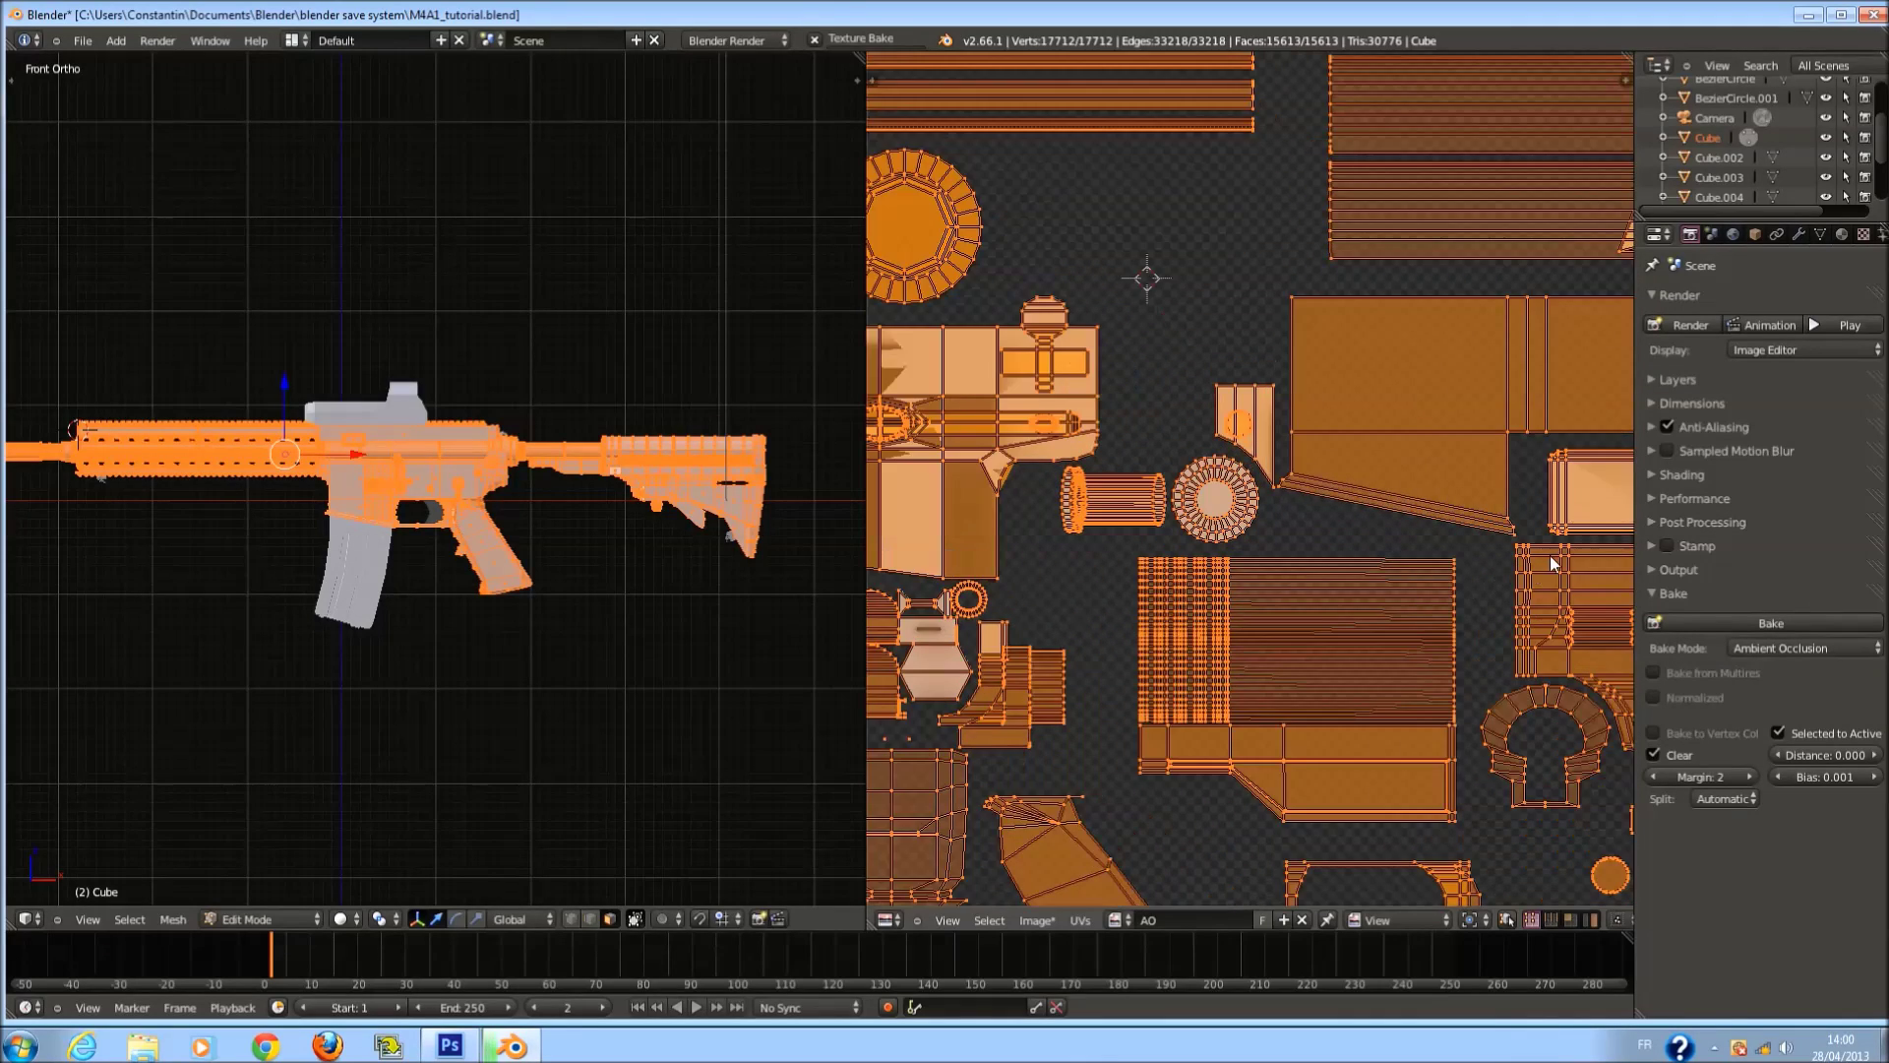
scroll(1551, 555, "up", 1)
middle_click_drag(1550, 555, 1082, 615)
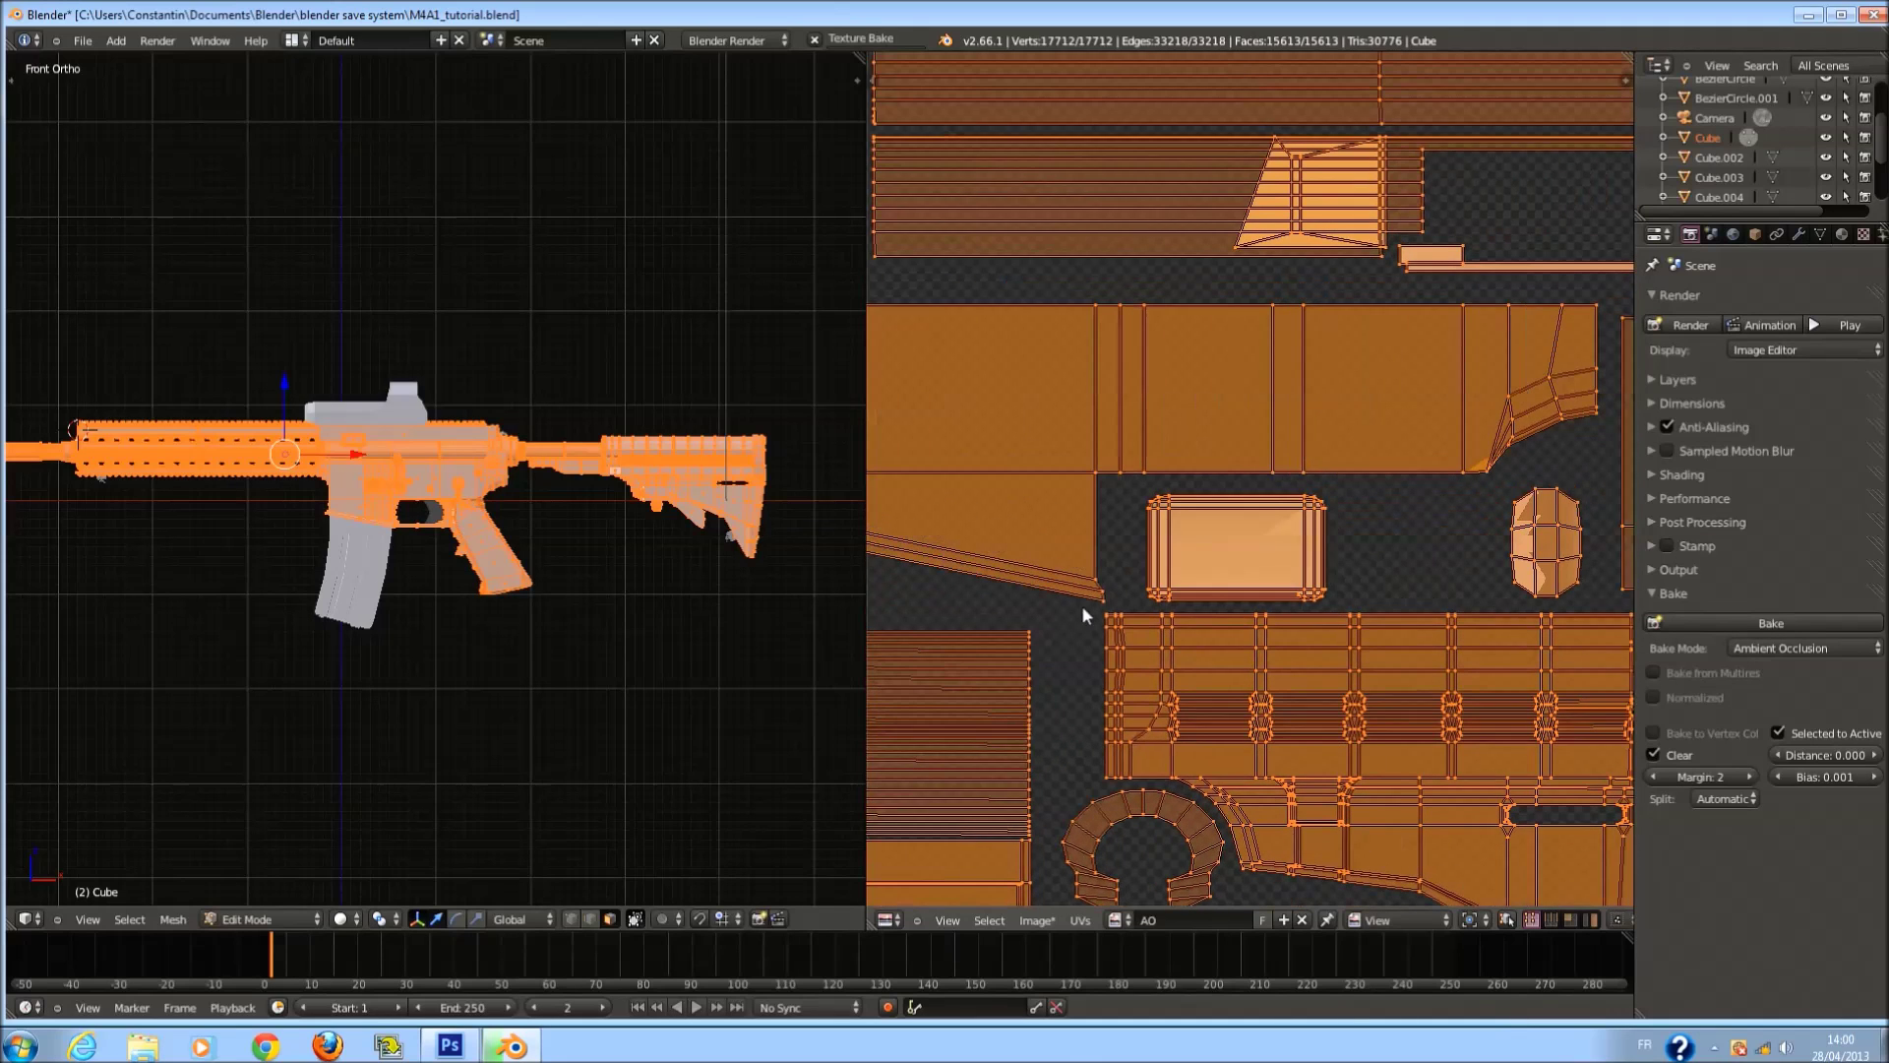
middle_click_drag(1533, 598, 1169, 618)
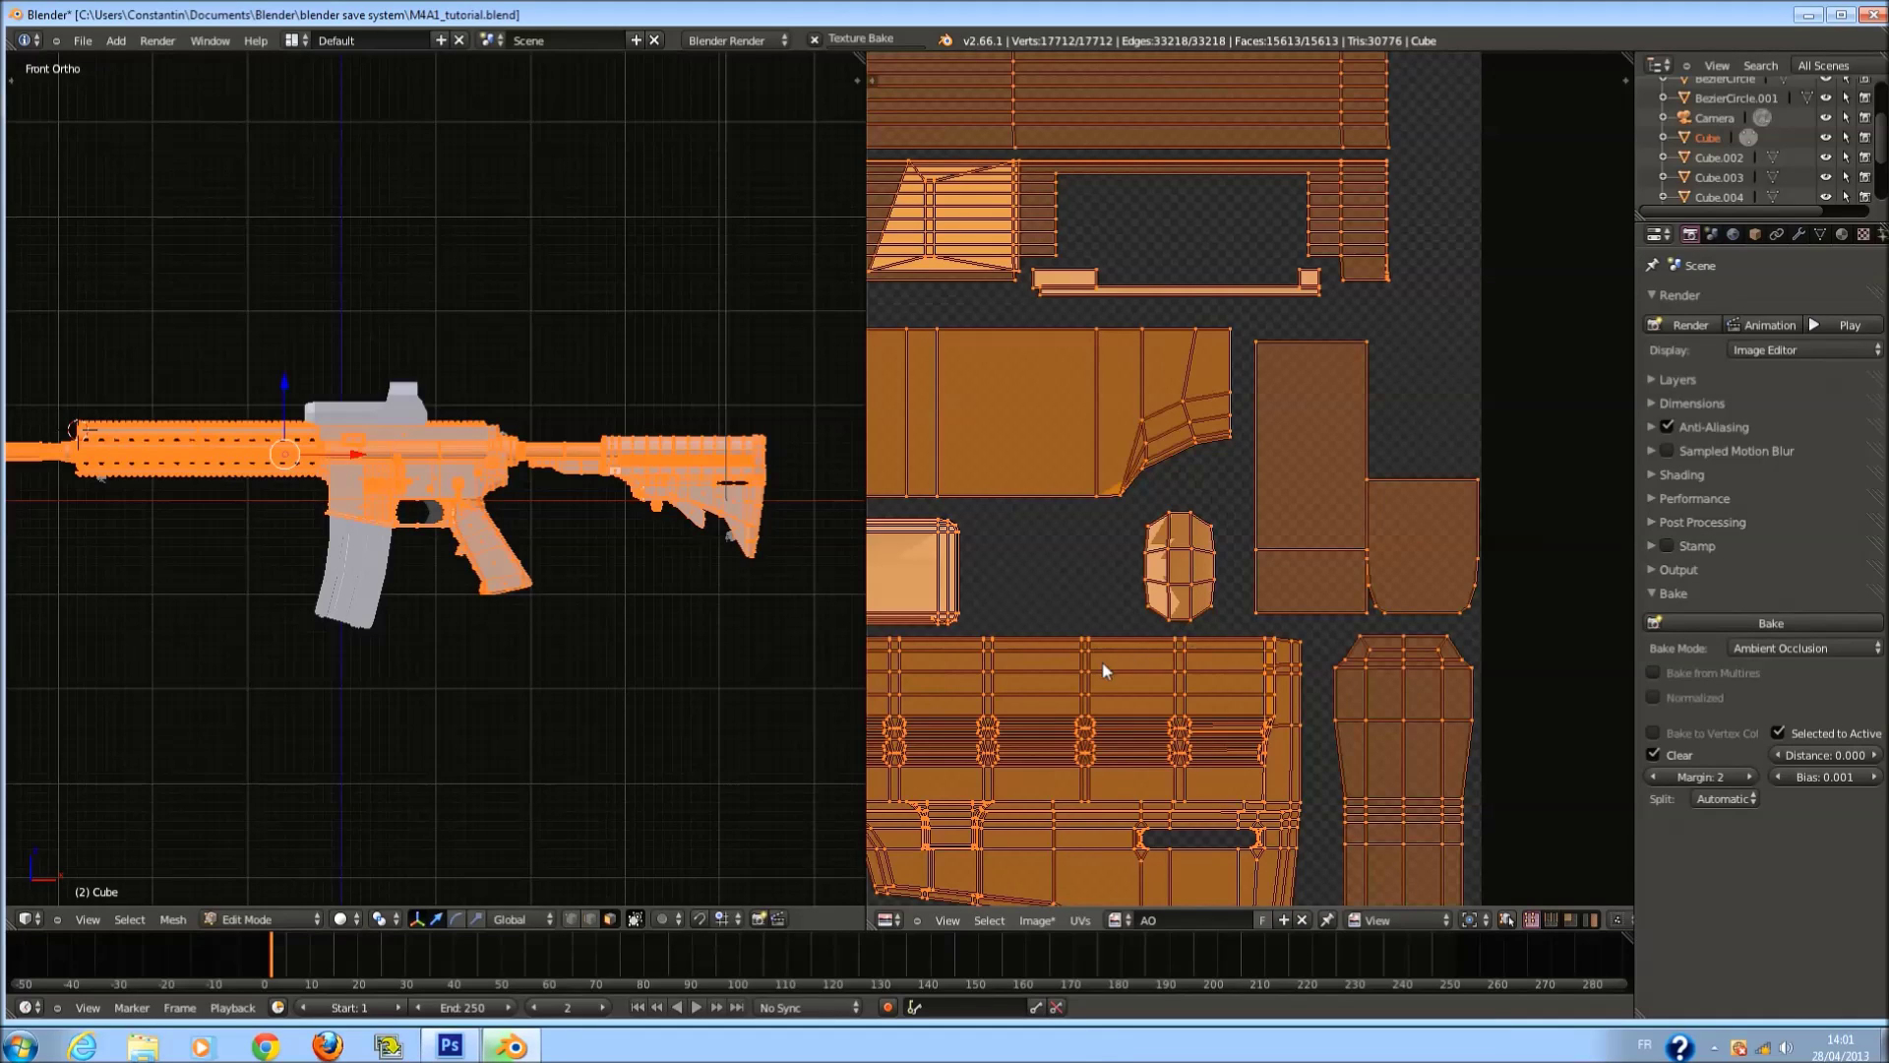
middle_click_drag(1102, 671, 1372, 563)
scroll(1373, 563, "down", 4)
scroll(1102, 595, "up", 2)
middle_click_drag(1102, 596, 1318, 531)
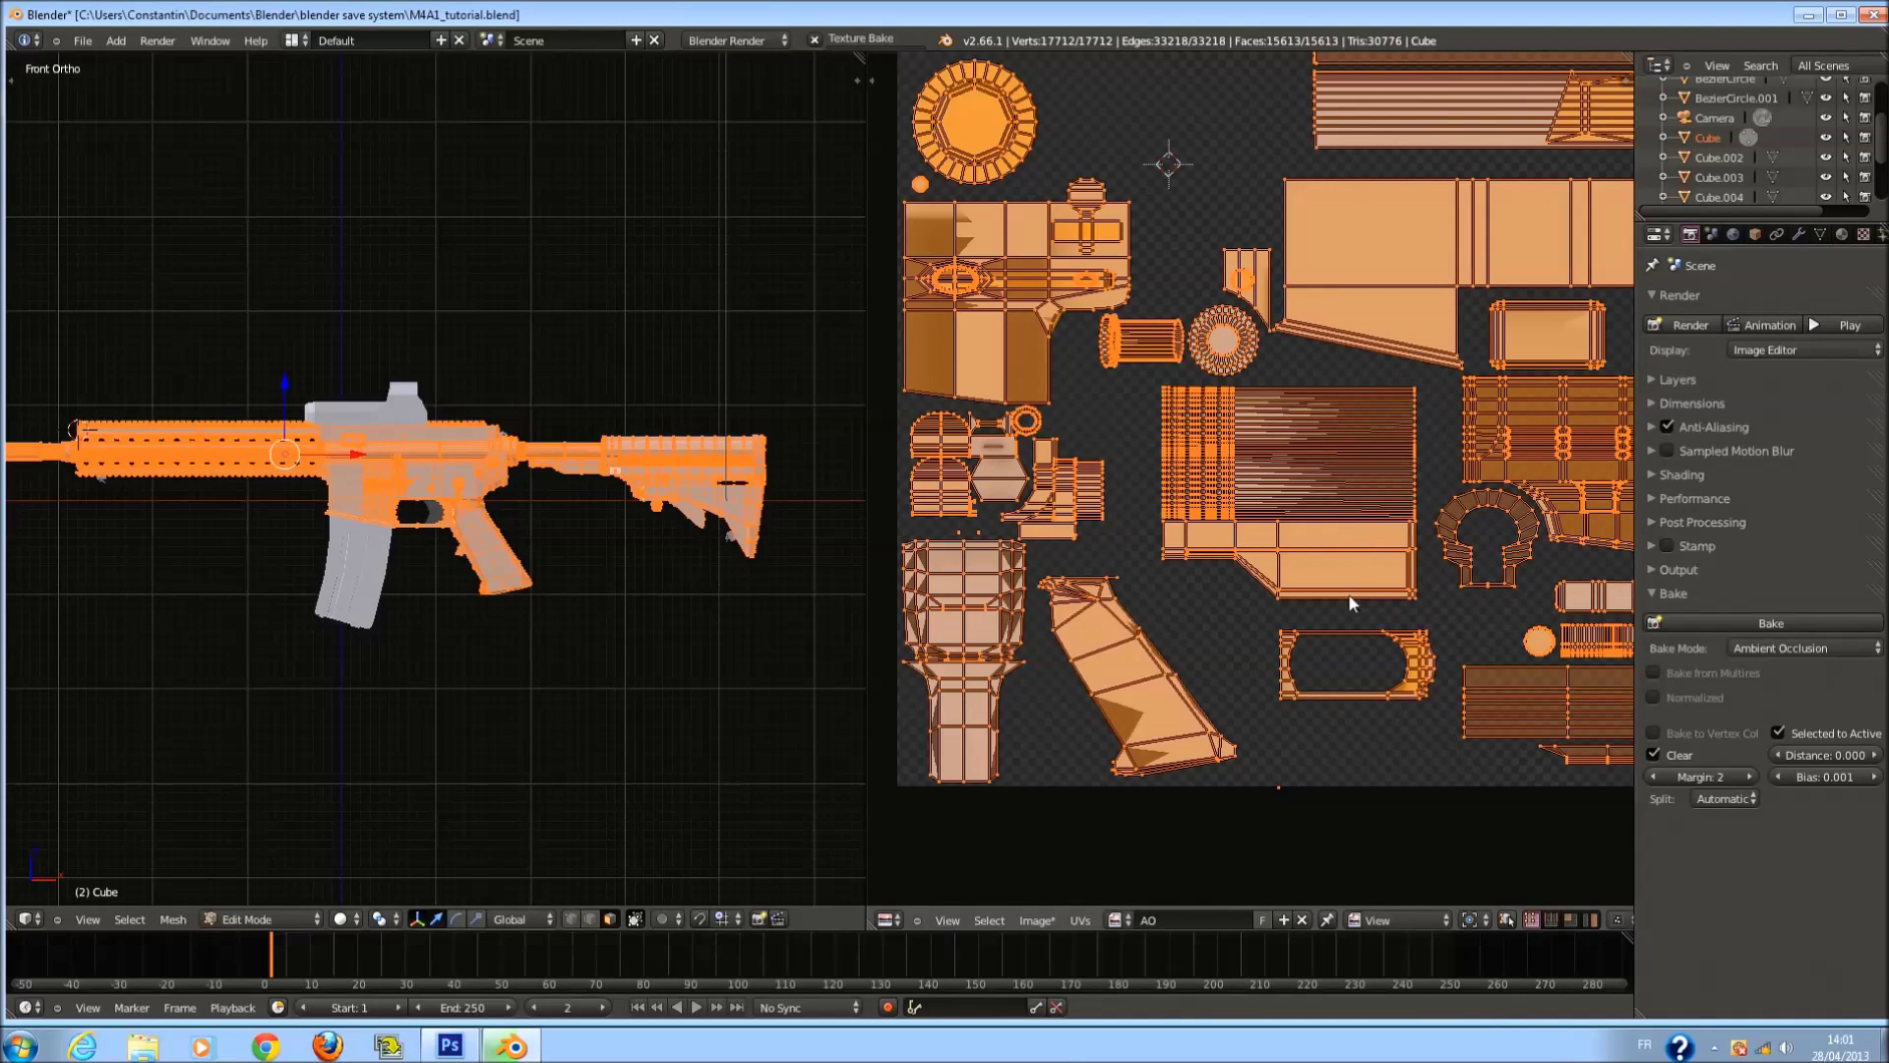
scroll(1348, 596, "up", 1)
scroll(1348, 596, "down", 1)
scroll(1348, 594, "down", 1)
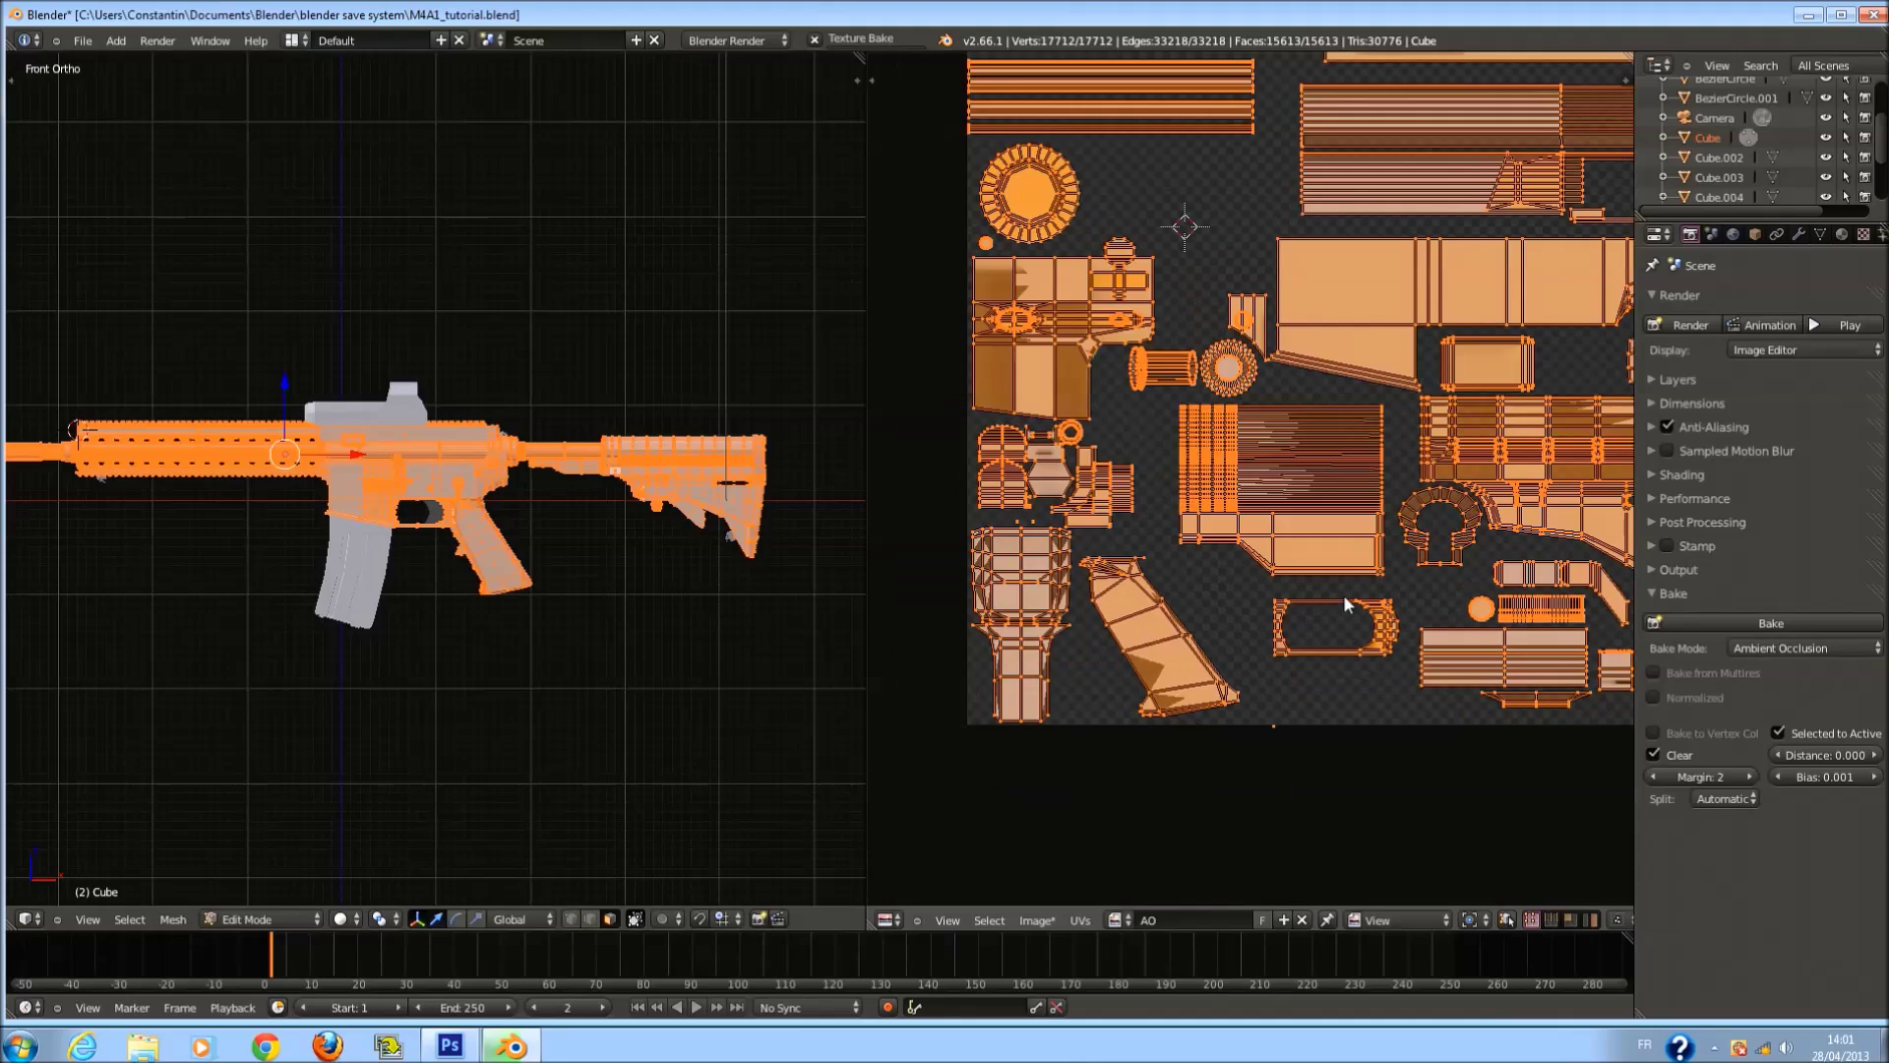
middle_click_drag(1343, 594, 1318, 581)
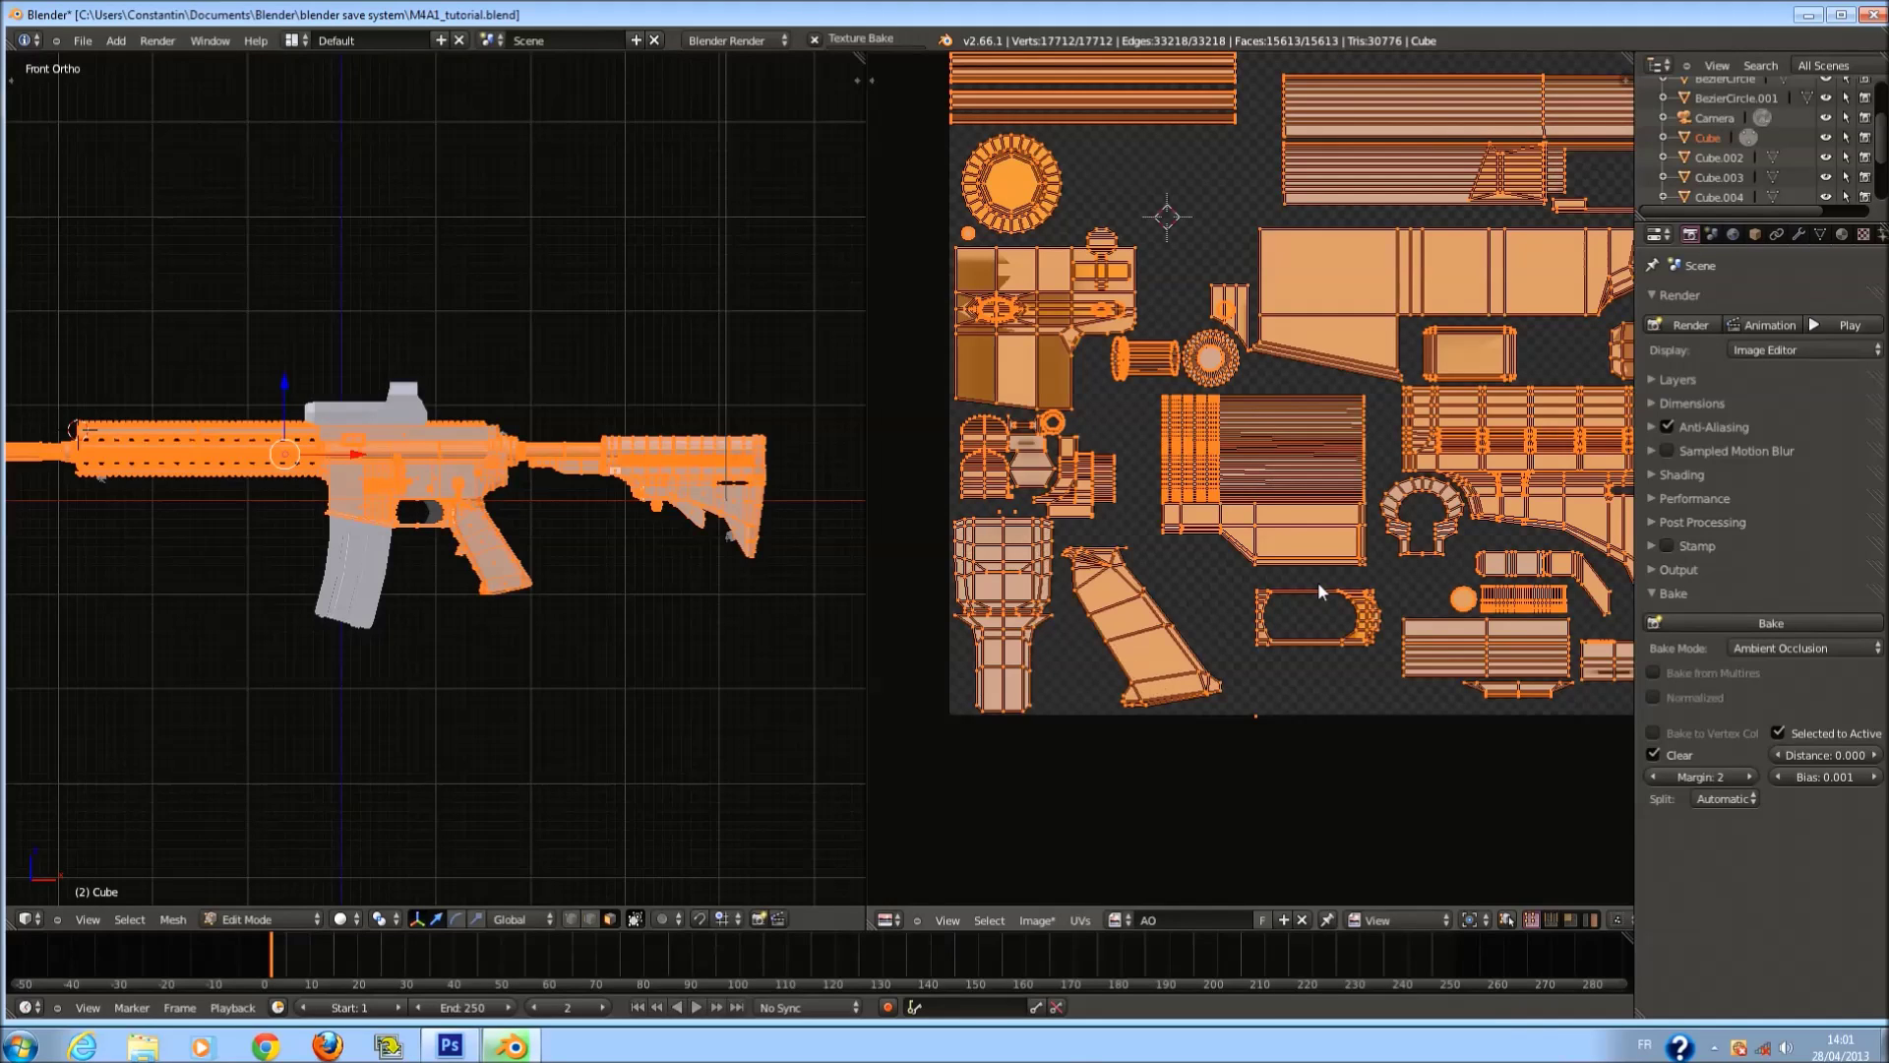
Return to Object Mode and examine the finished AO bake up close without the UV overlay.
key("Tab")
scroll(1318, 582, "up", 5)
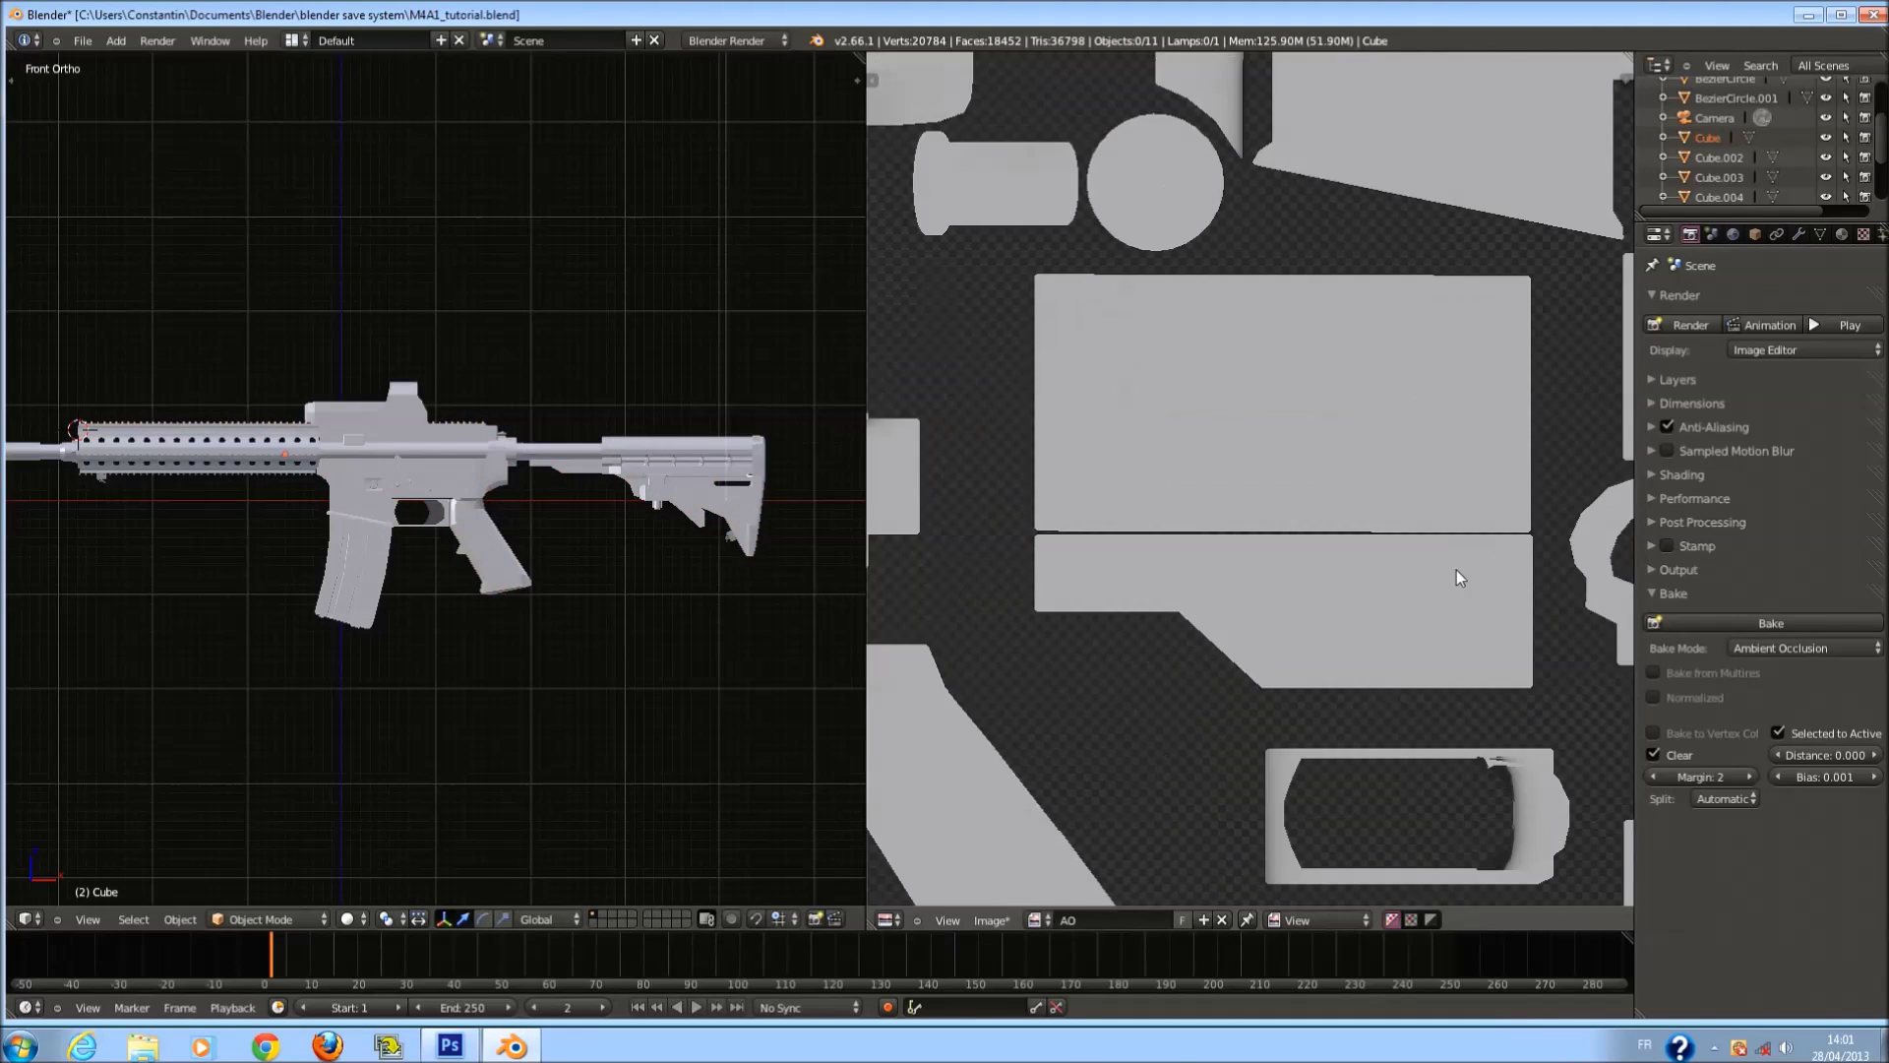
scroll(1043, 511, "up", 4)
middle_click_drag(1195, 900, 1218, 725)
scroll(1330, 578, "down", 4)
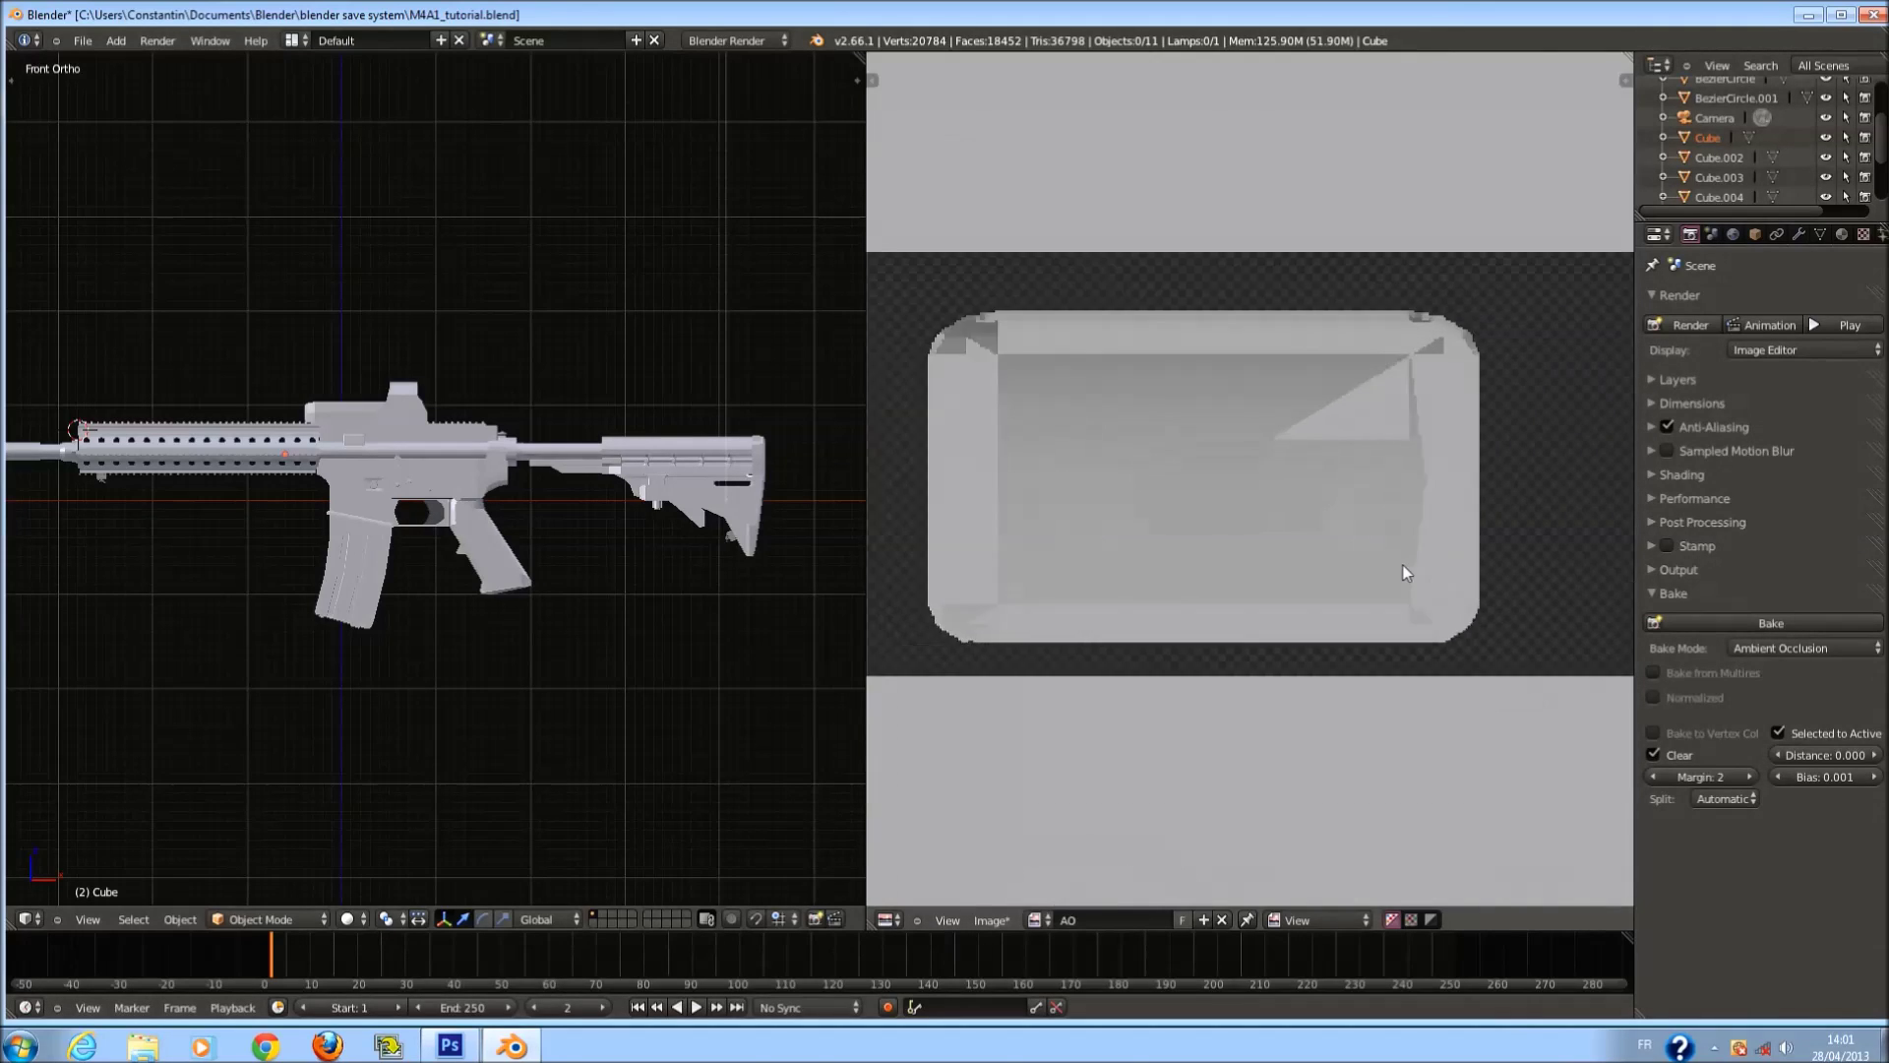
scroll(1431, 651, "up", 4)
Compare the rounded rectangular island's shading in the AO.001 image with the same island in the AO image.
left_click(1038, 920)
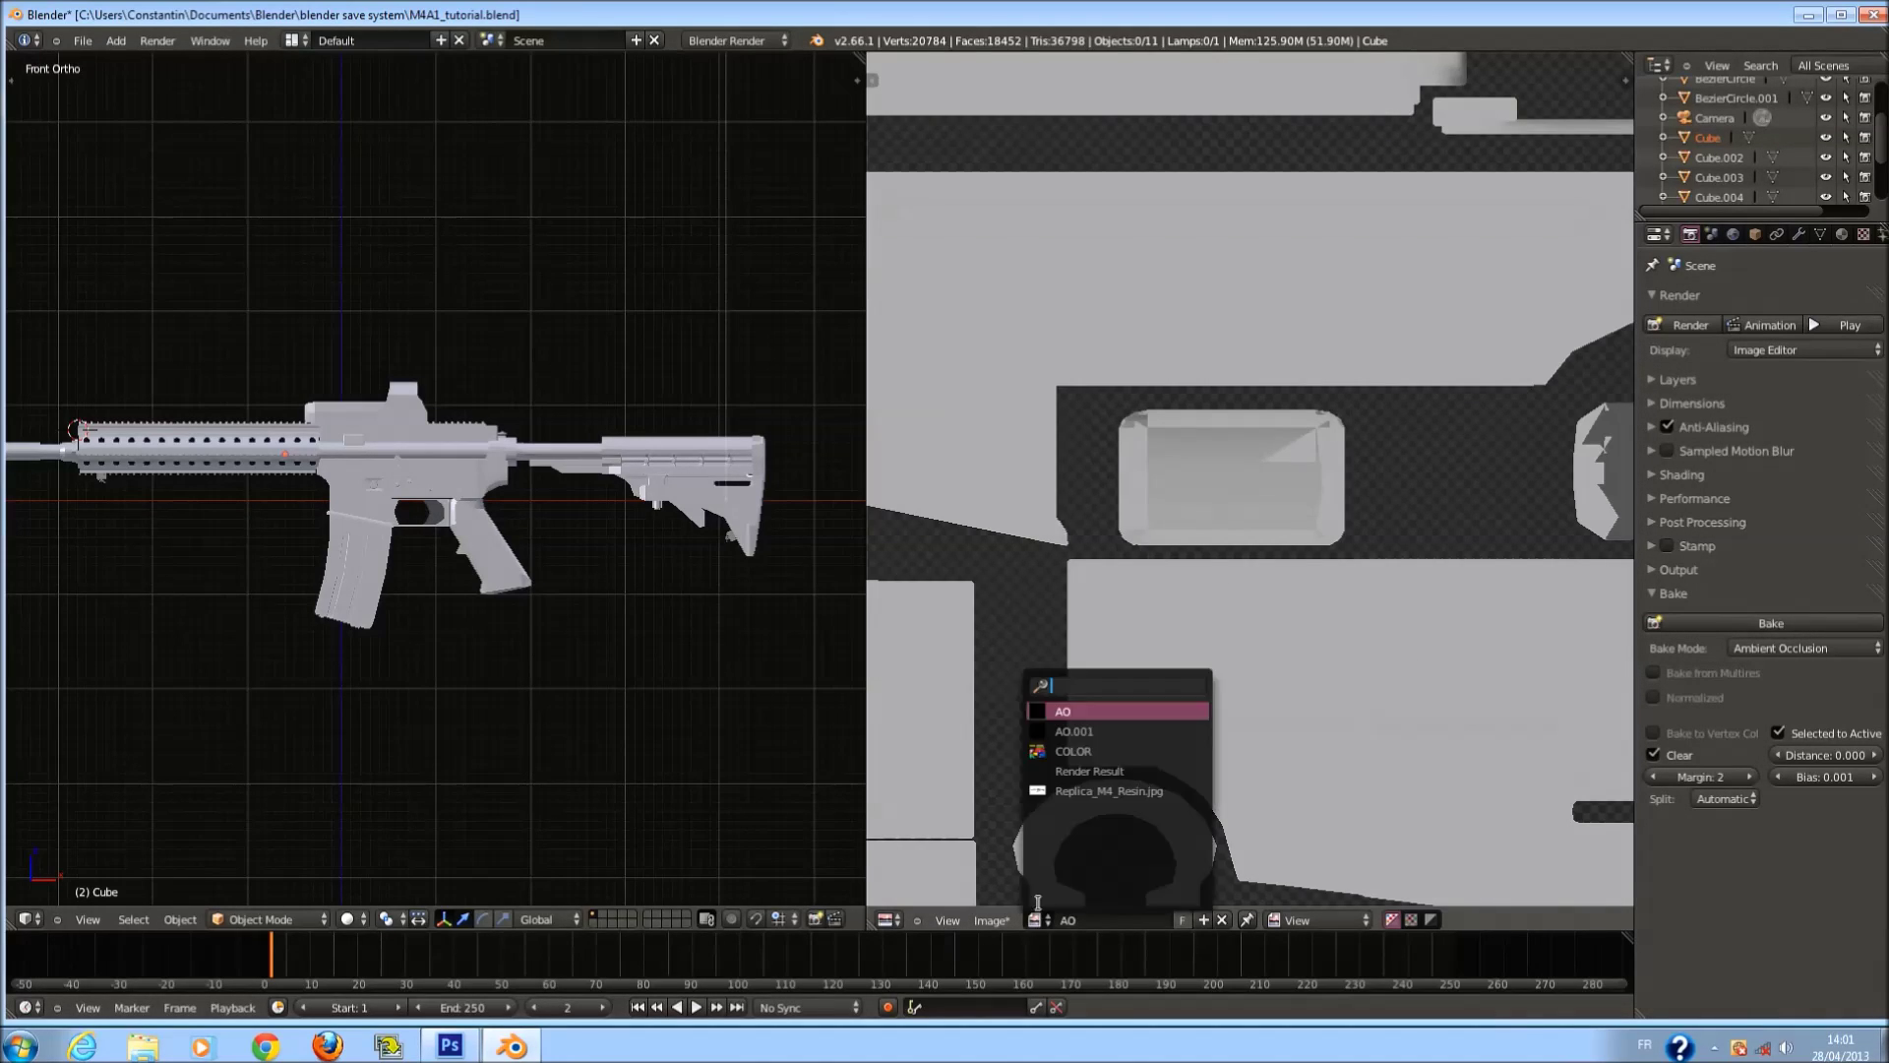
left_click(1122, 728)
scroll(1143, 521, "up", 6)
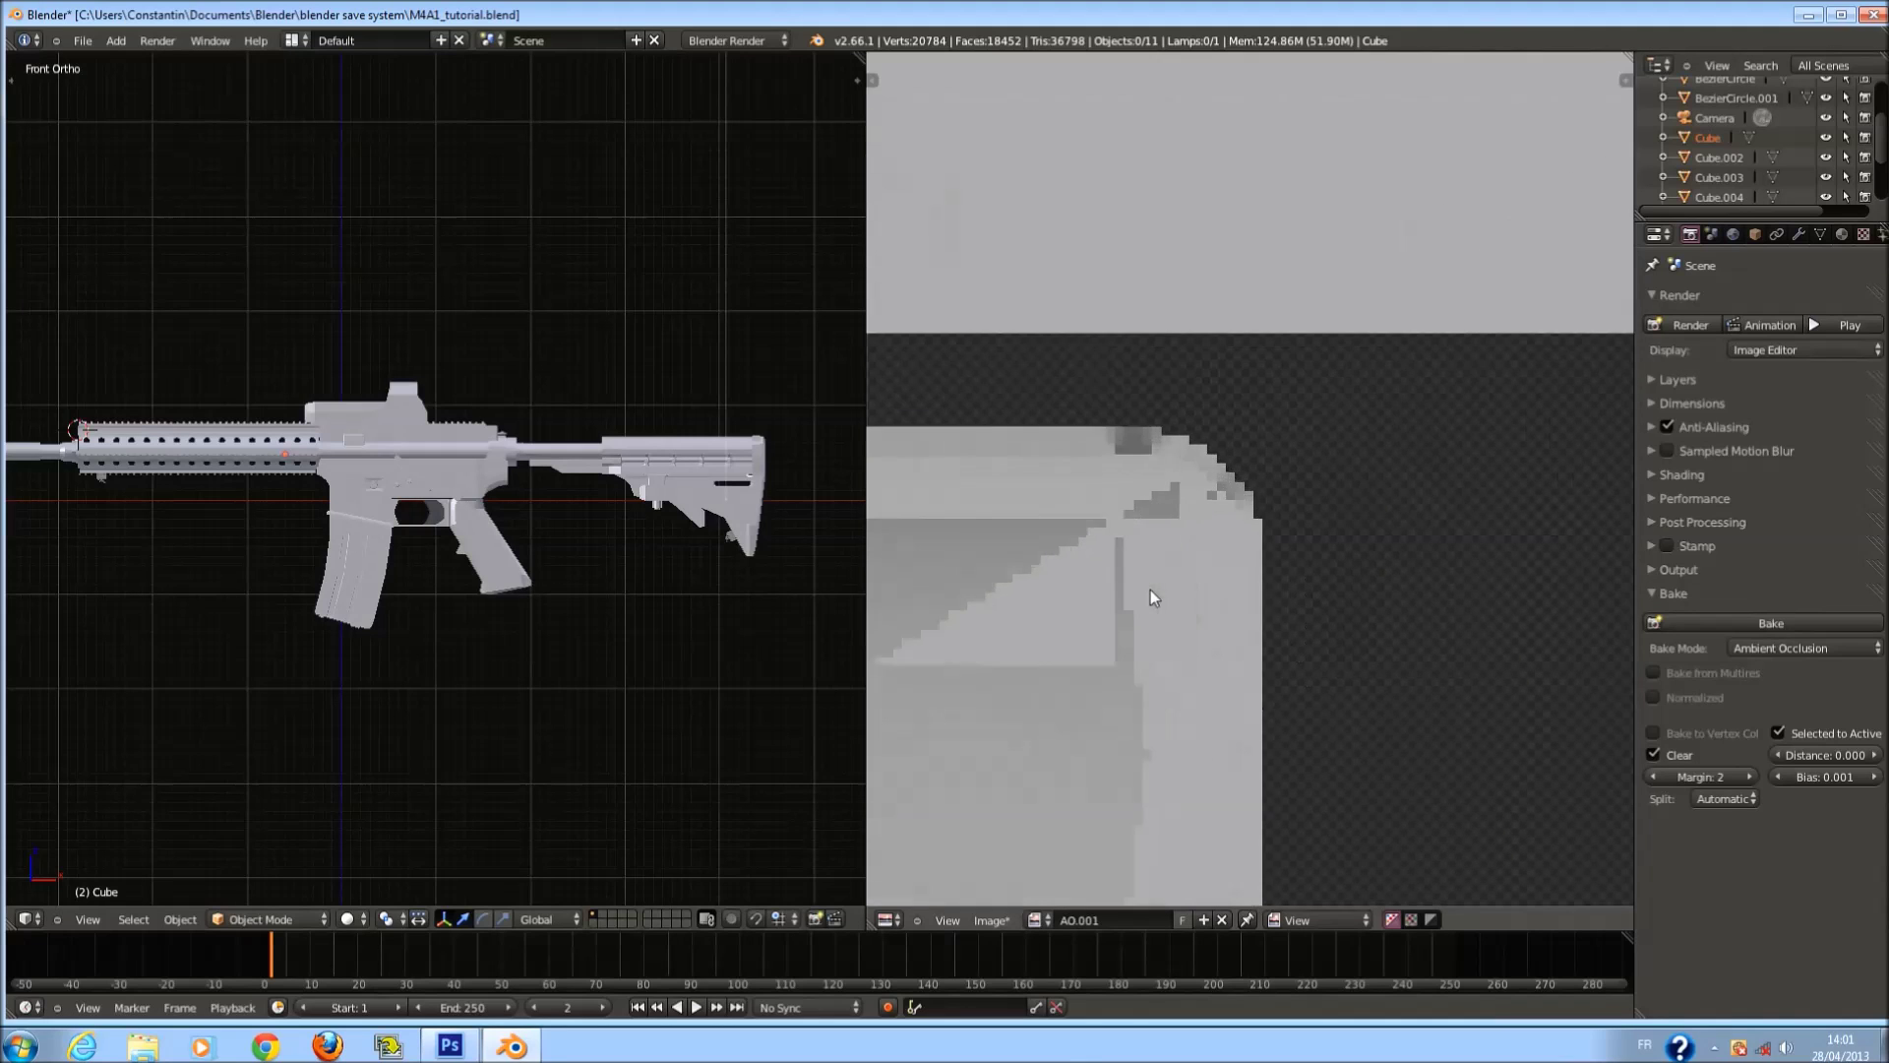
scroll(1153, 595, "up", 1)
middle_click_drag(1153, 595, 1378, 421)
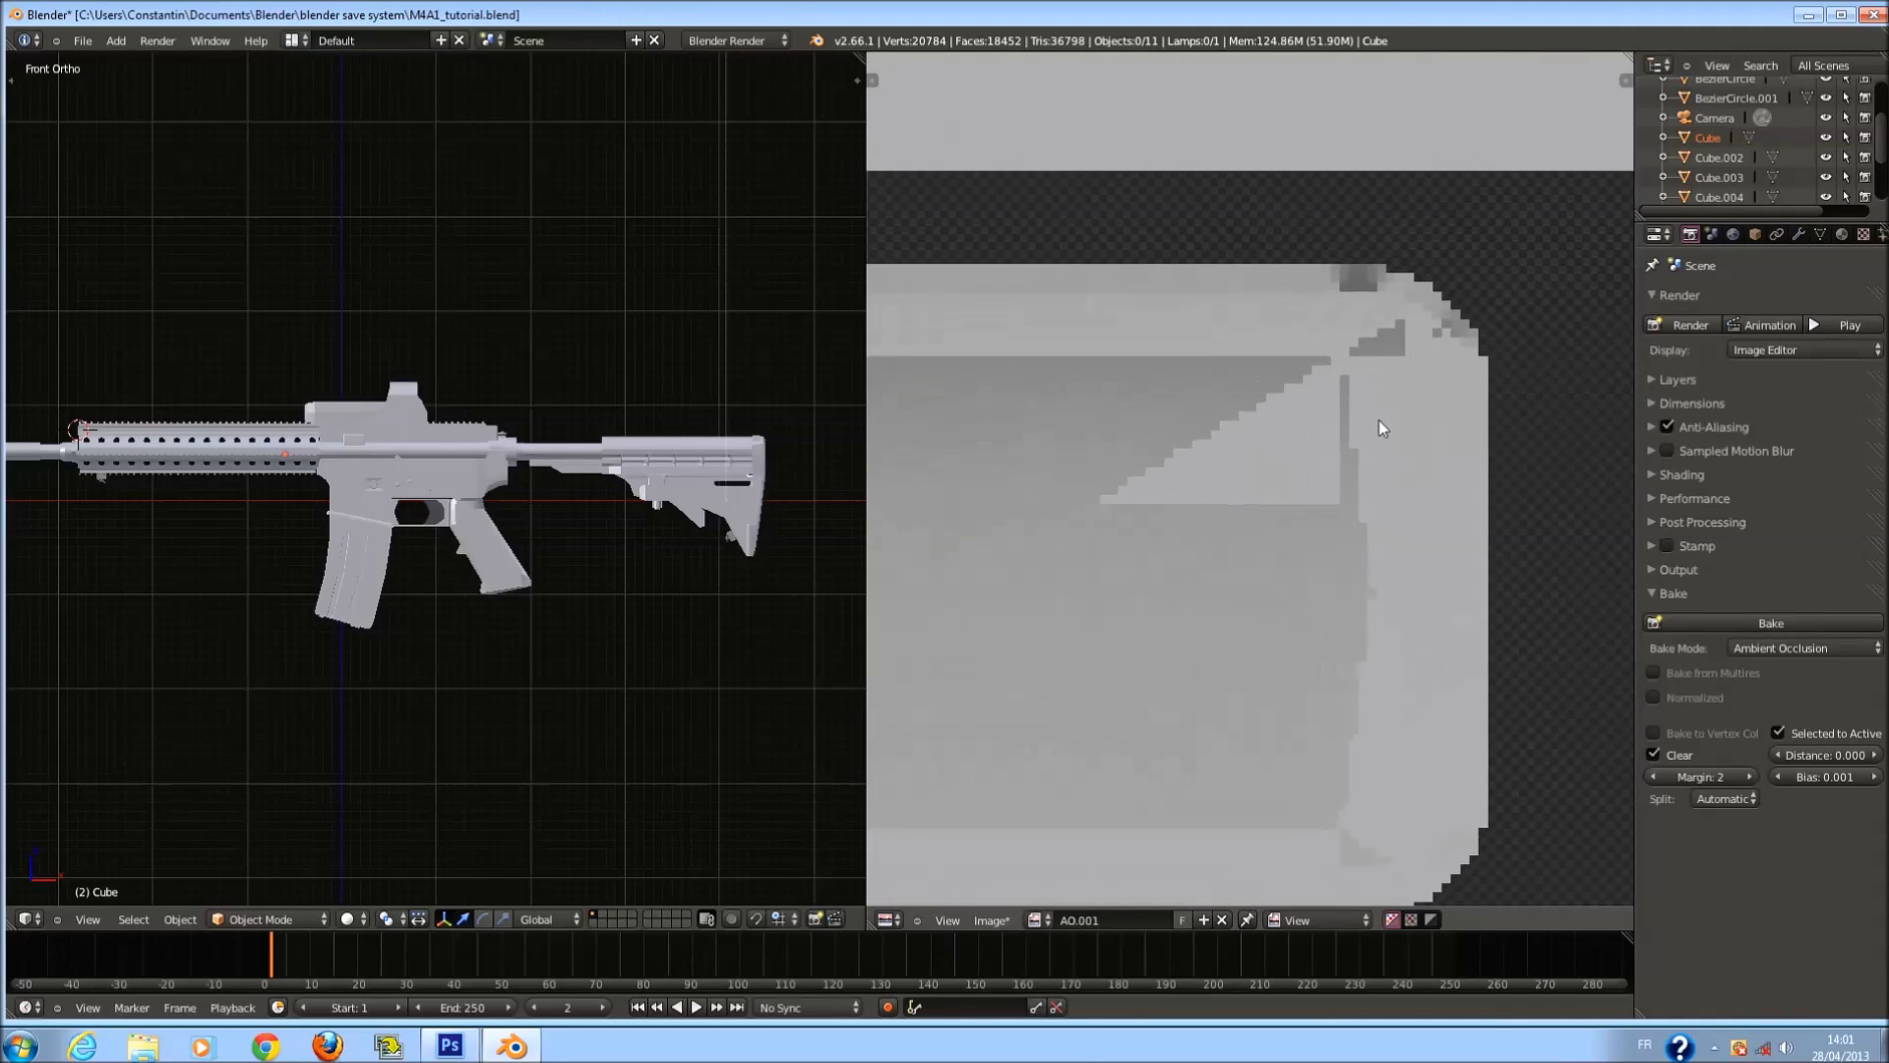
left_click(1038, 922)
left_click(1121, 718)
middle_click_drag(1417, 718, 1101, 618)
scroll(1101, 617, "up", 2)
Compare the small oval island's shading between the AO.001 and AO images, ending on AO.
left_click(1040, 919)
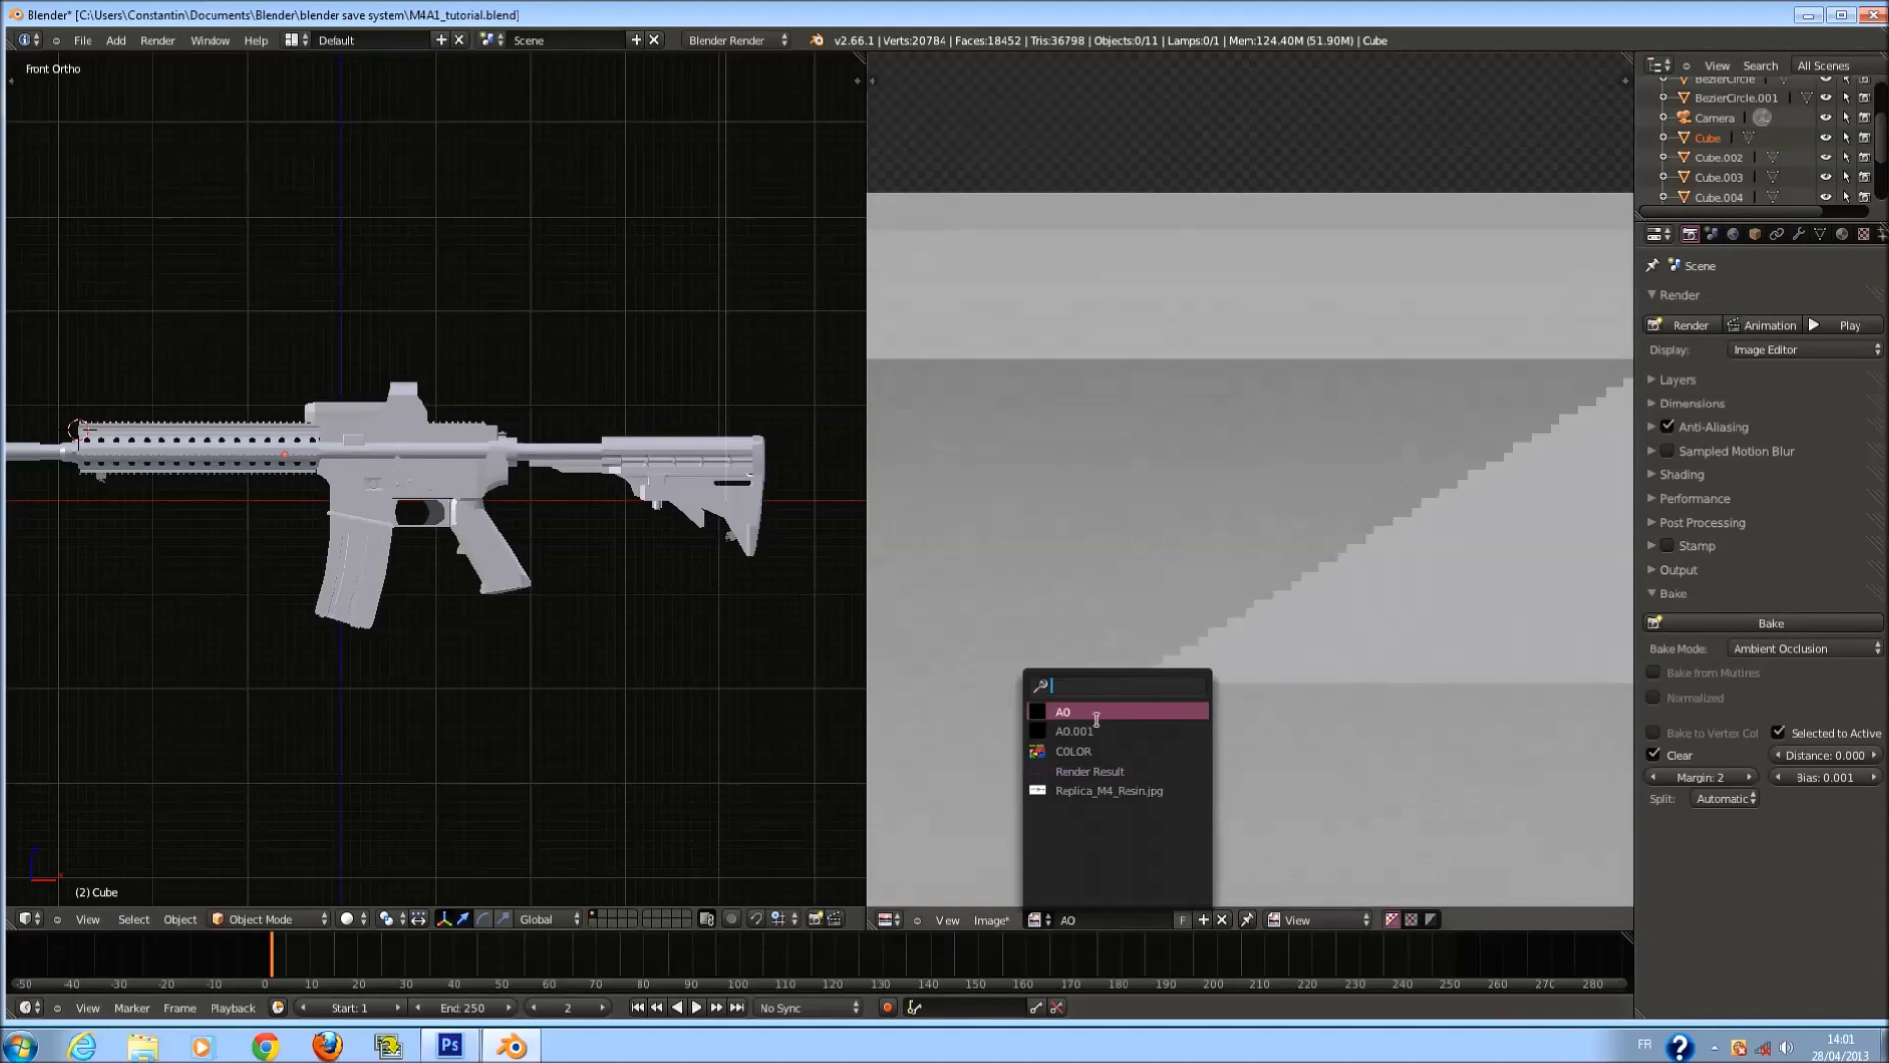
left_click(1092, 731)
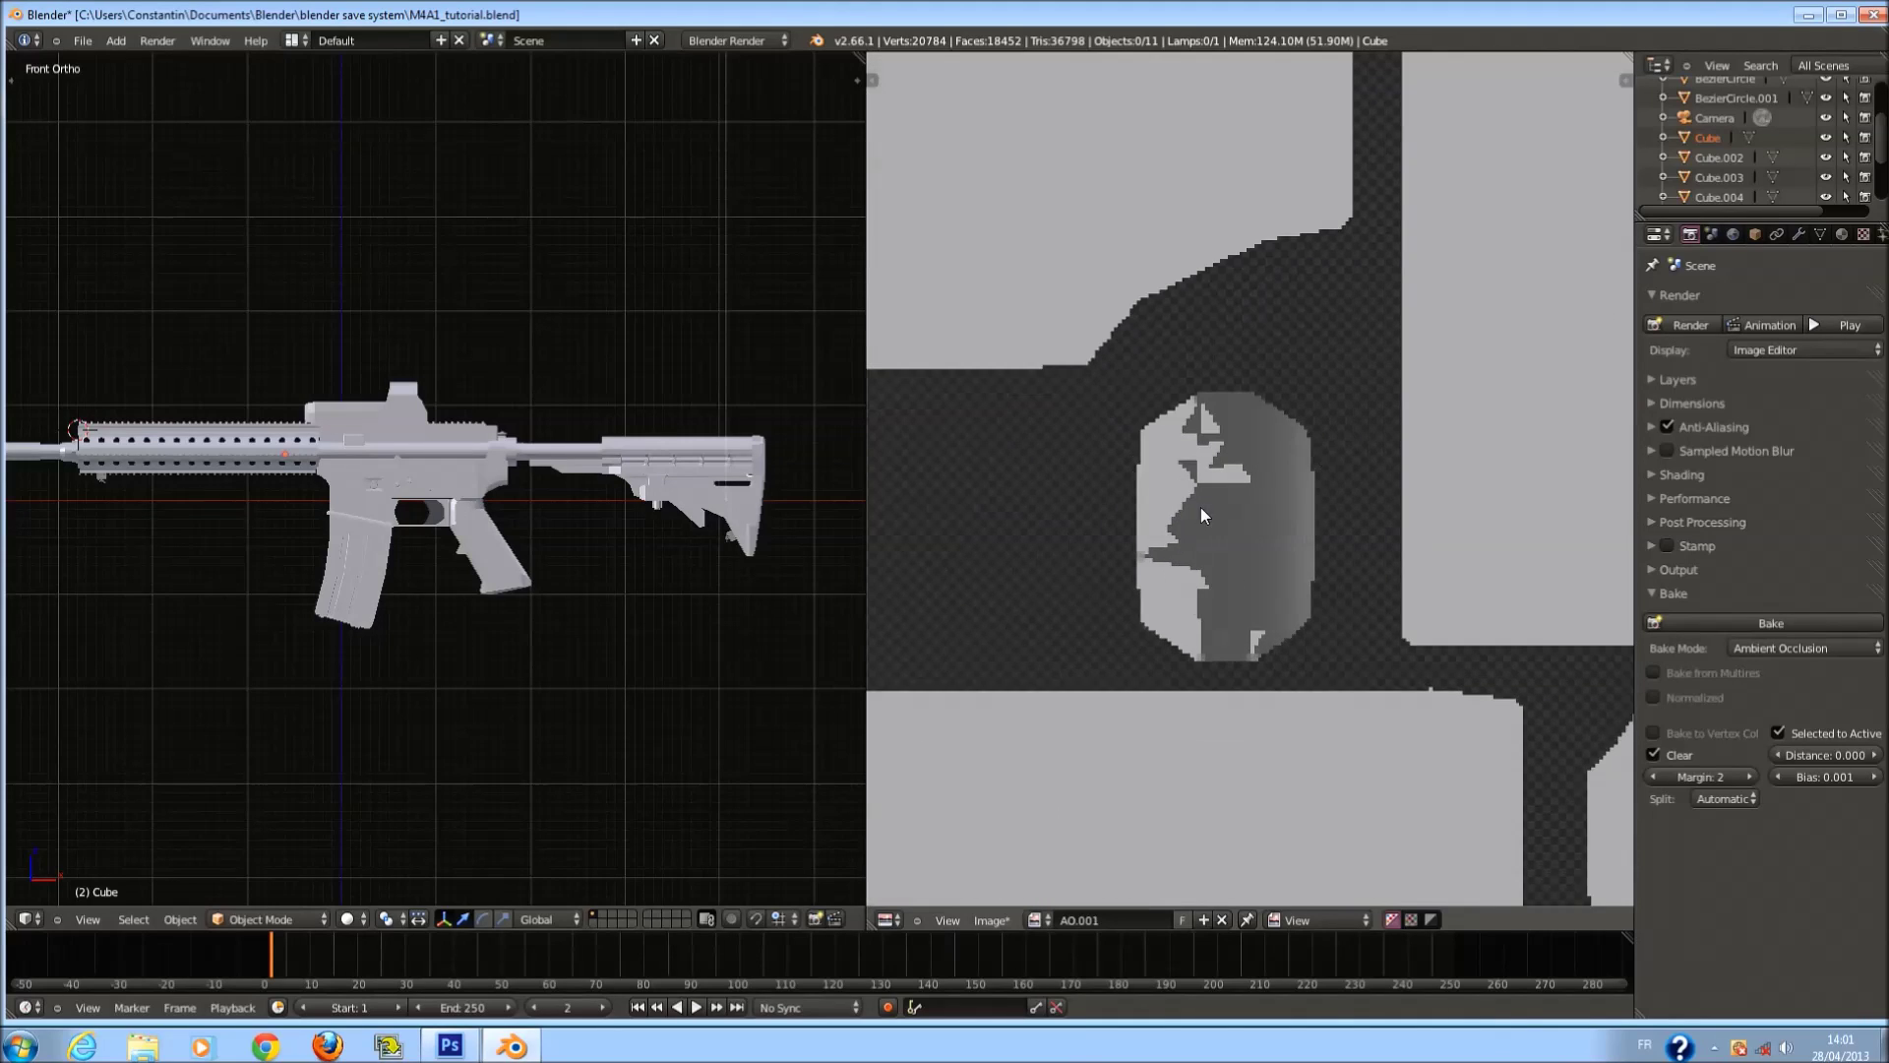
scroll(1201, 508, "up", 2)
left_click(1040, 919)
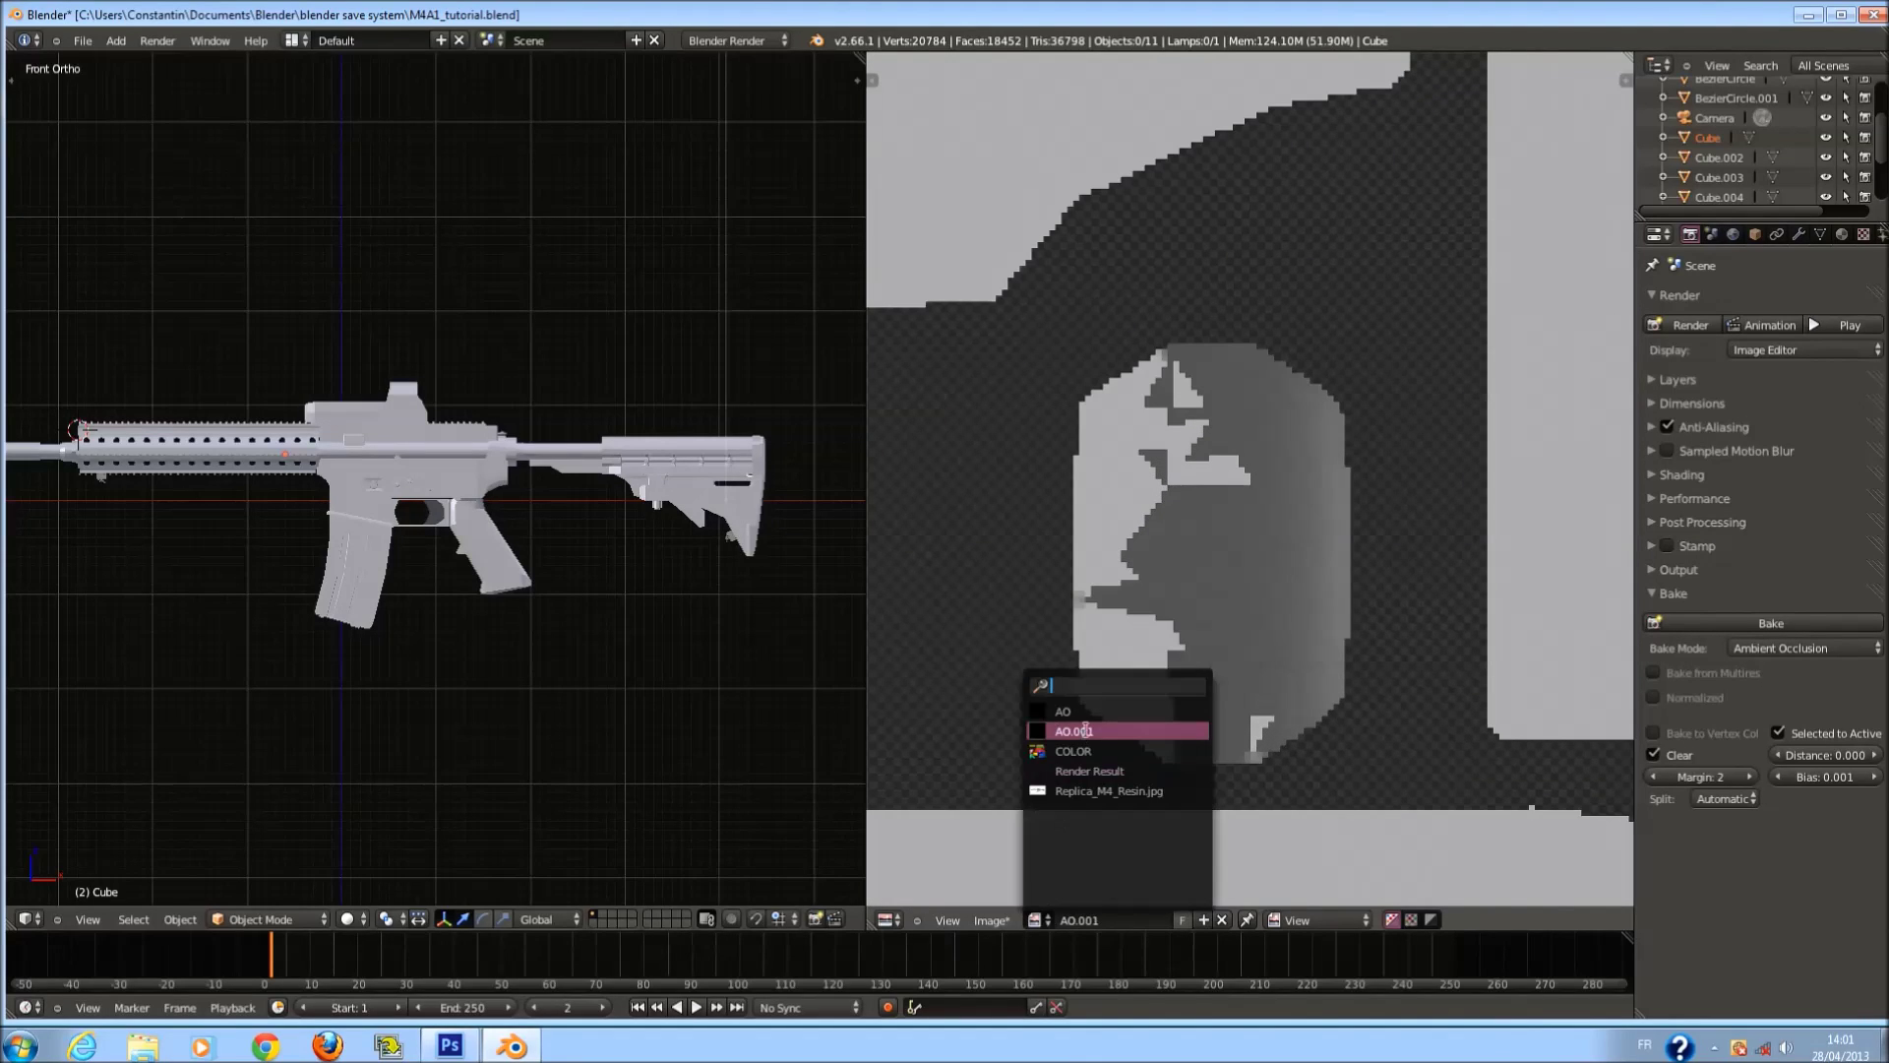
left_click(1092, 711)
scroll(1279, 669, "down", 3)
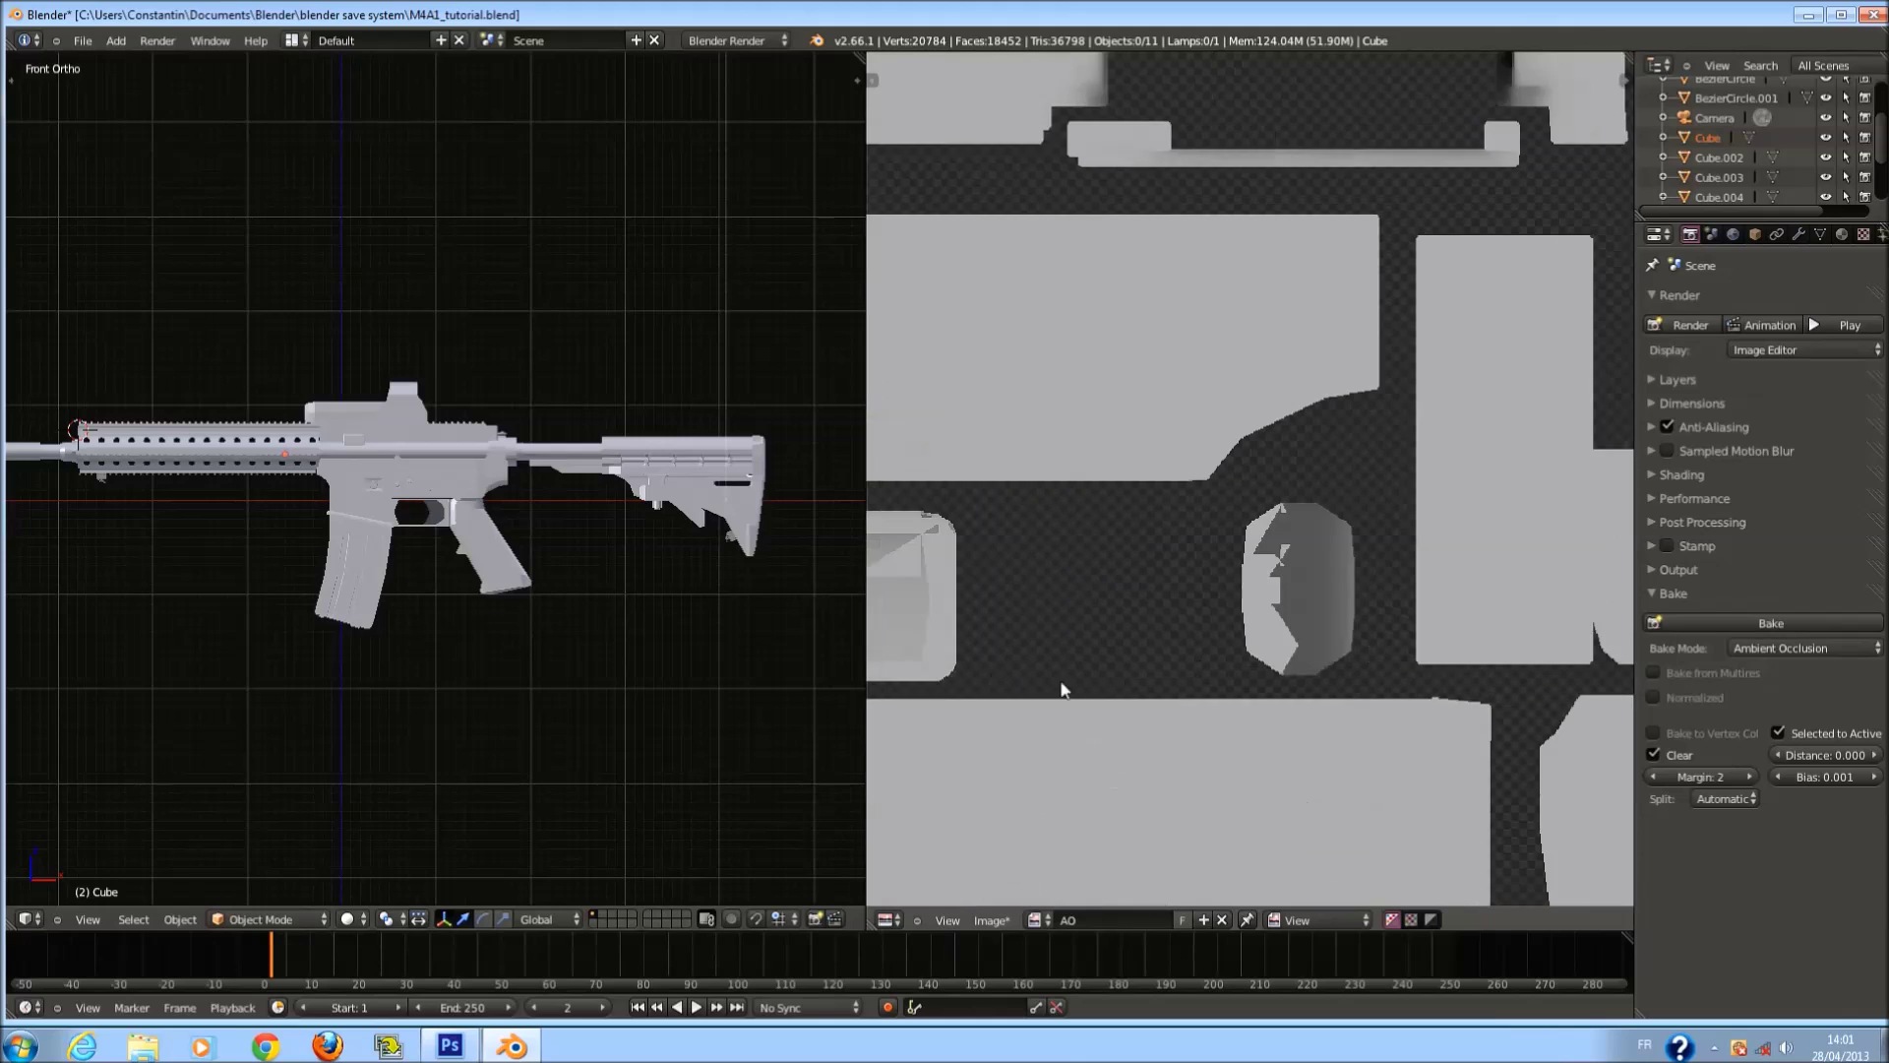
scroll(1212, 680, "up", 3)
scroll(1212, 680, "down", 2)
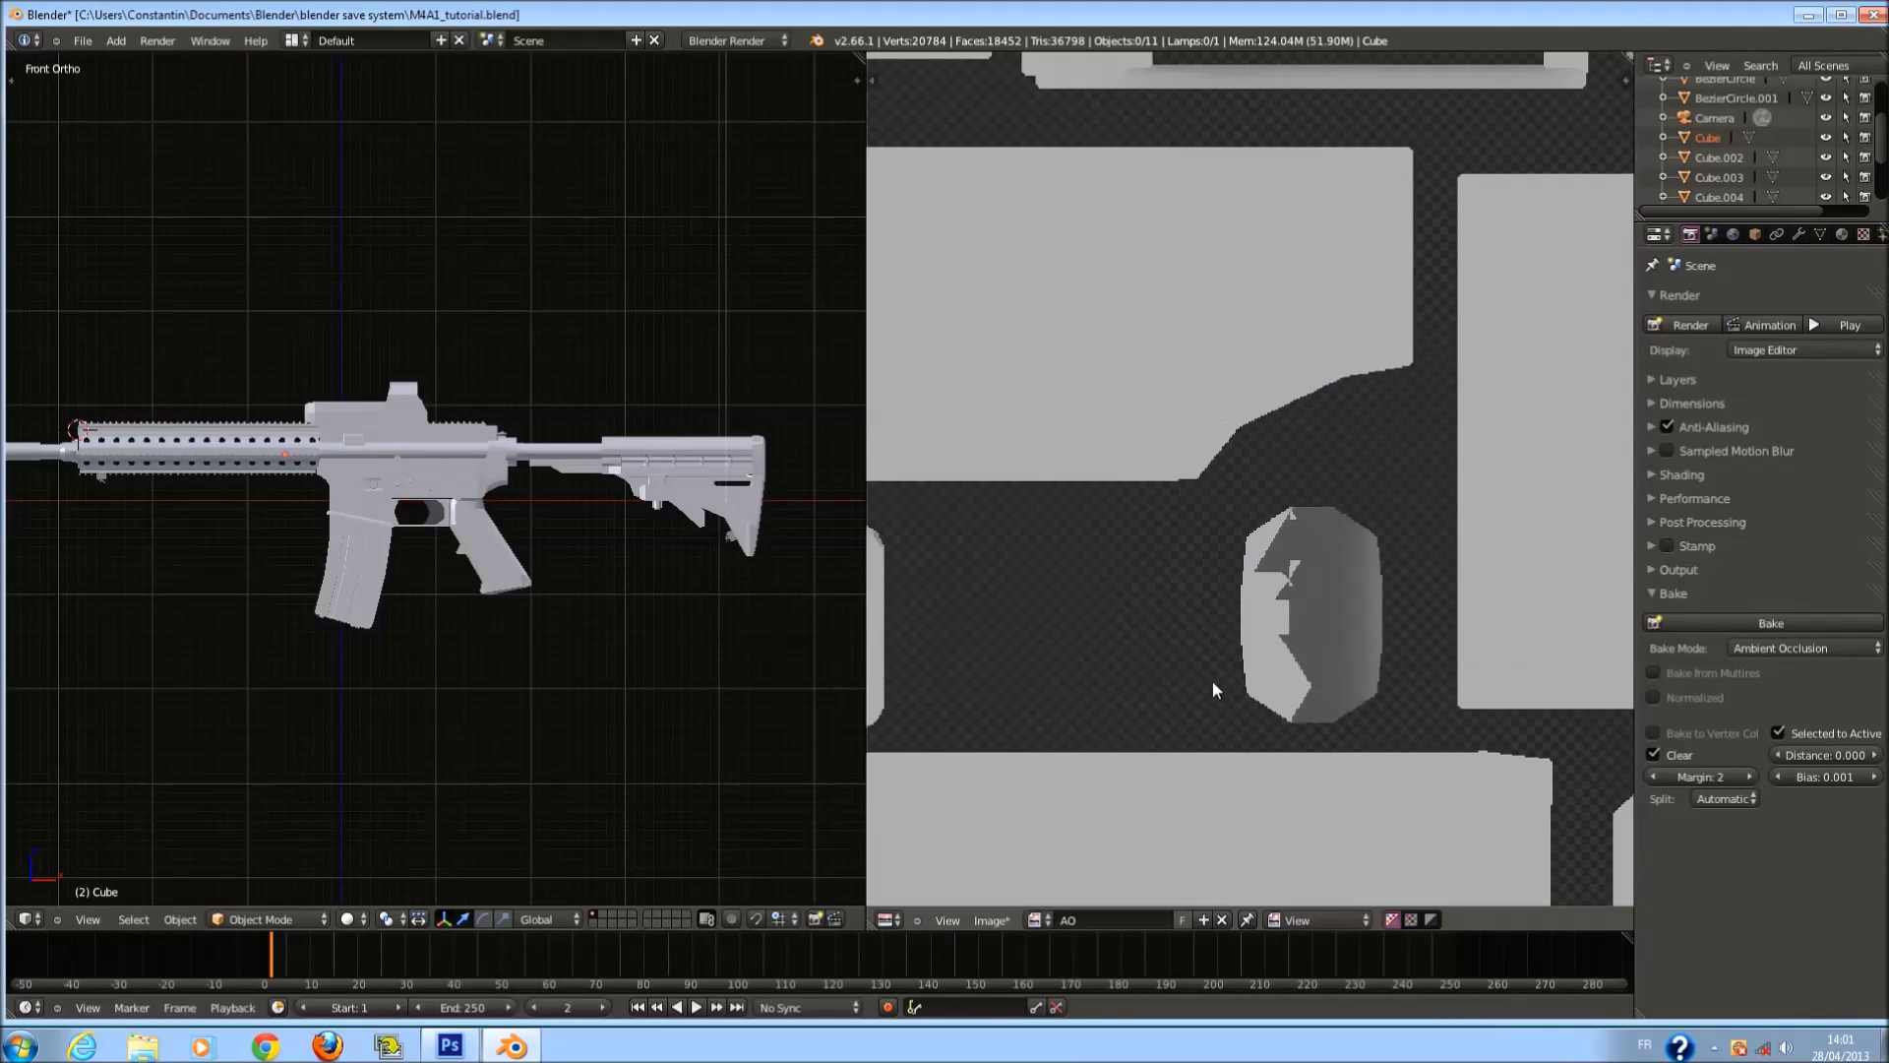
Examine the oval island's shading up close in the AO.001 image, ending back on the AO image.
left_click(1040, 919)
left_click(1092, 730)
scroll(1249, 687, "up", 5)
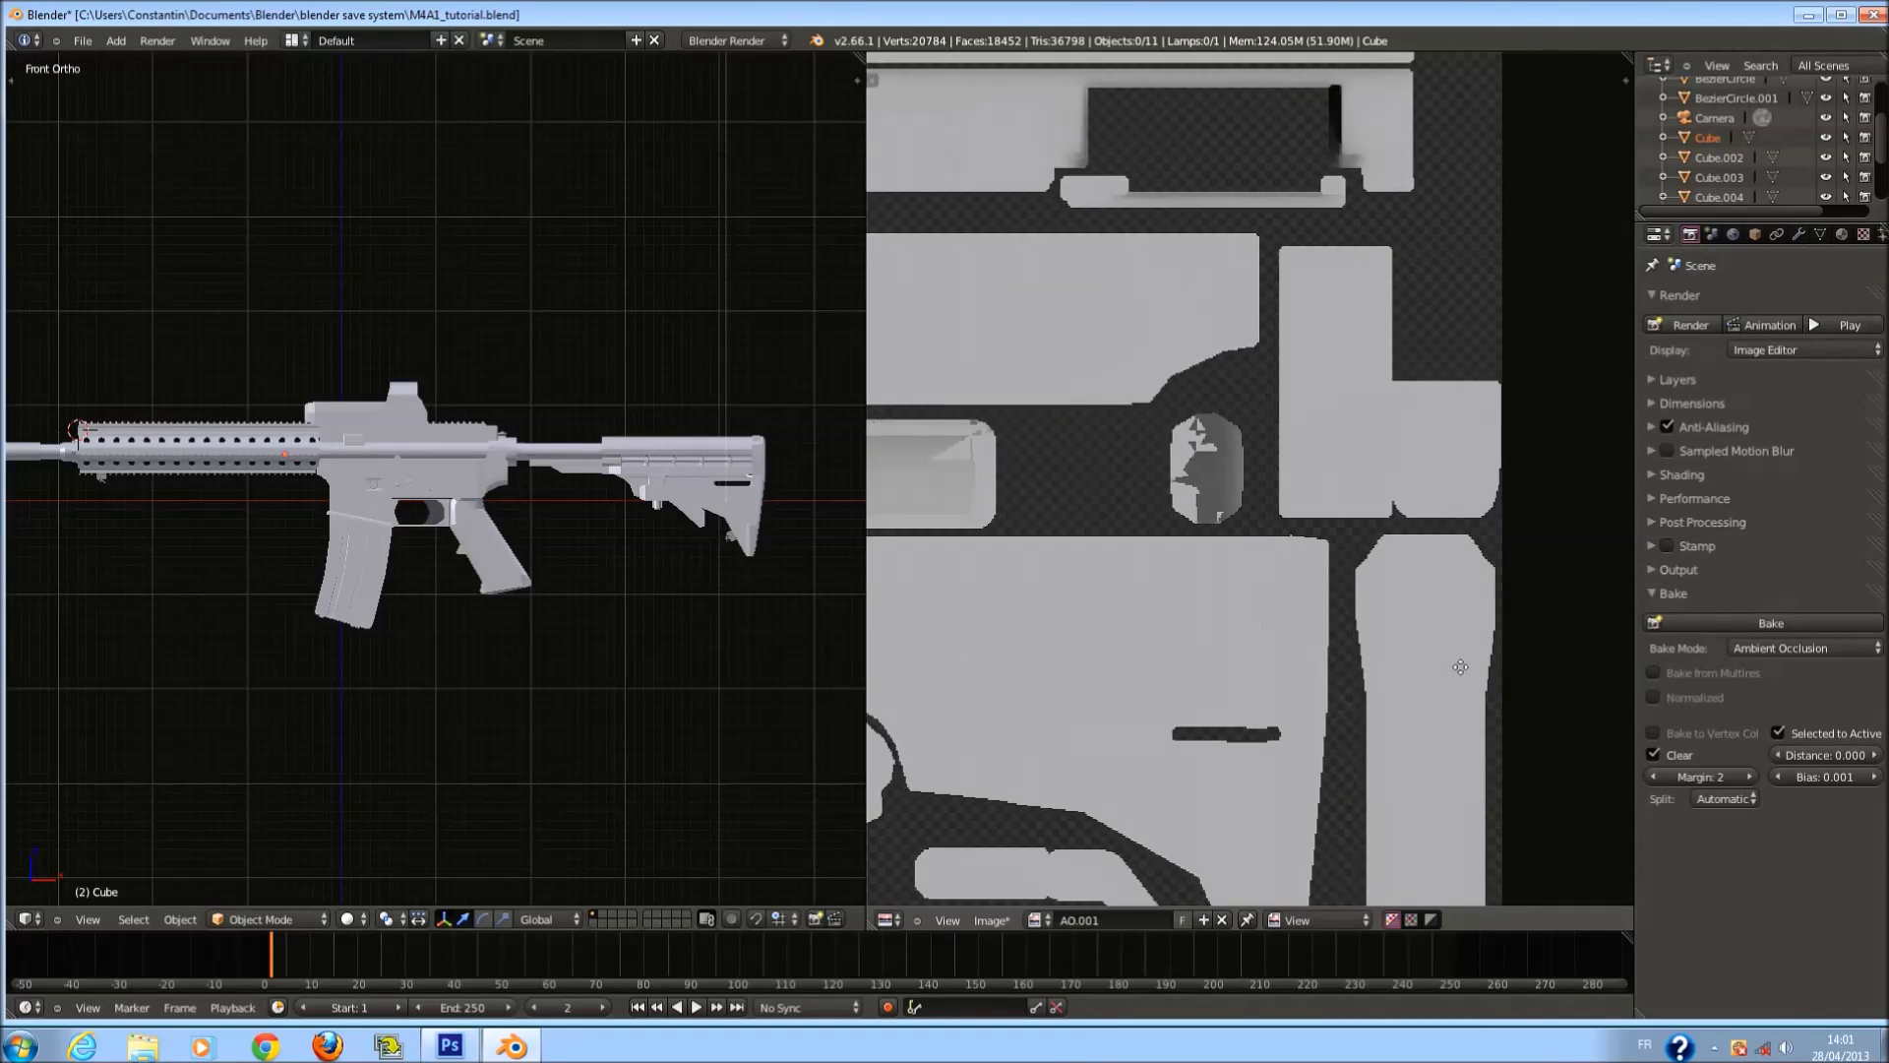
middle_click_drag(1331, 690, 1351, 691)
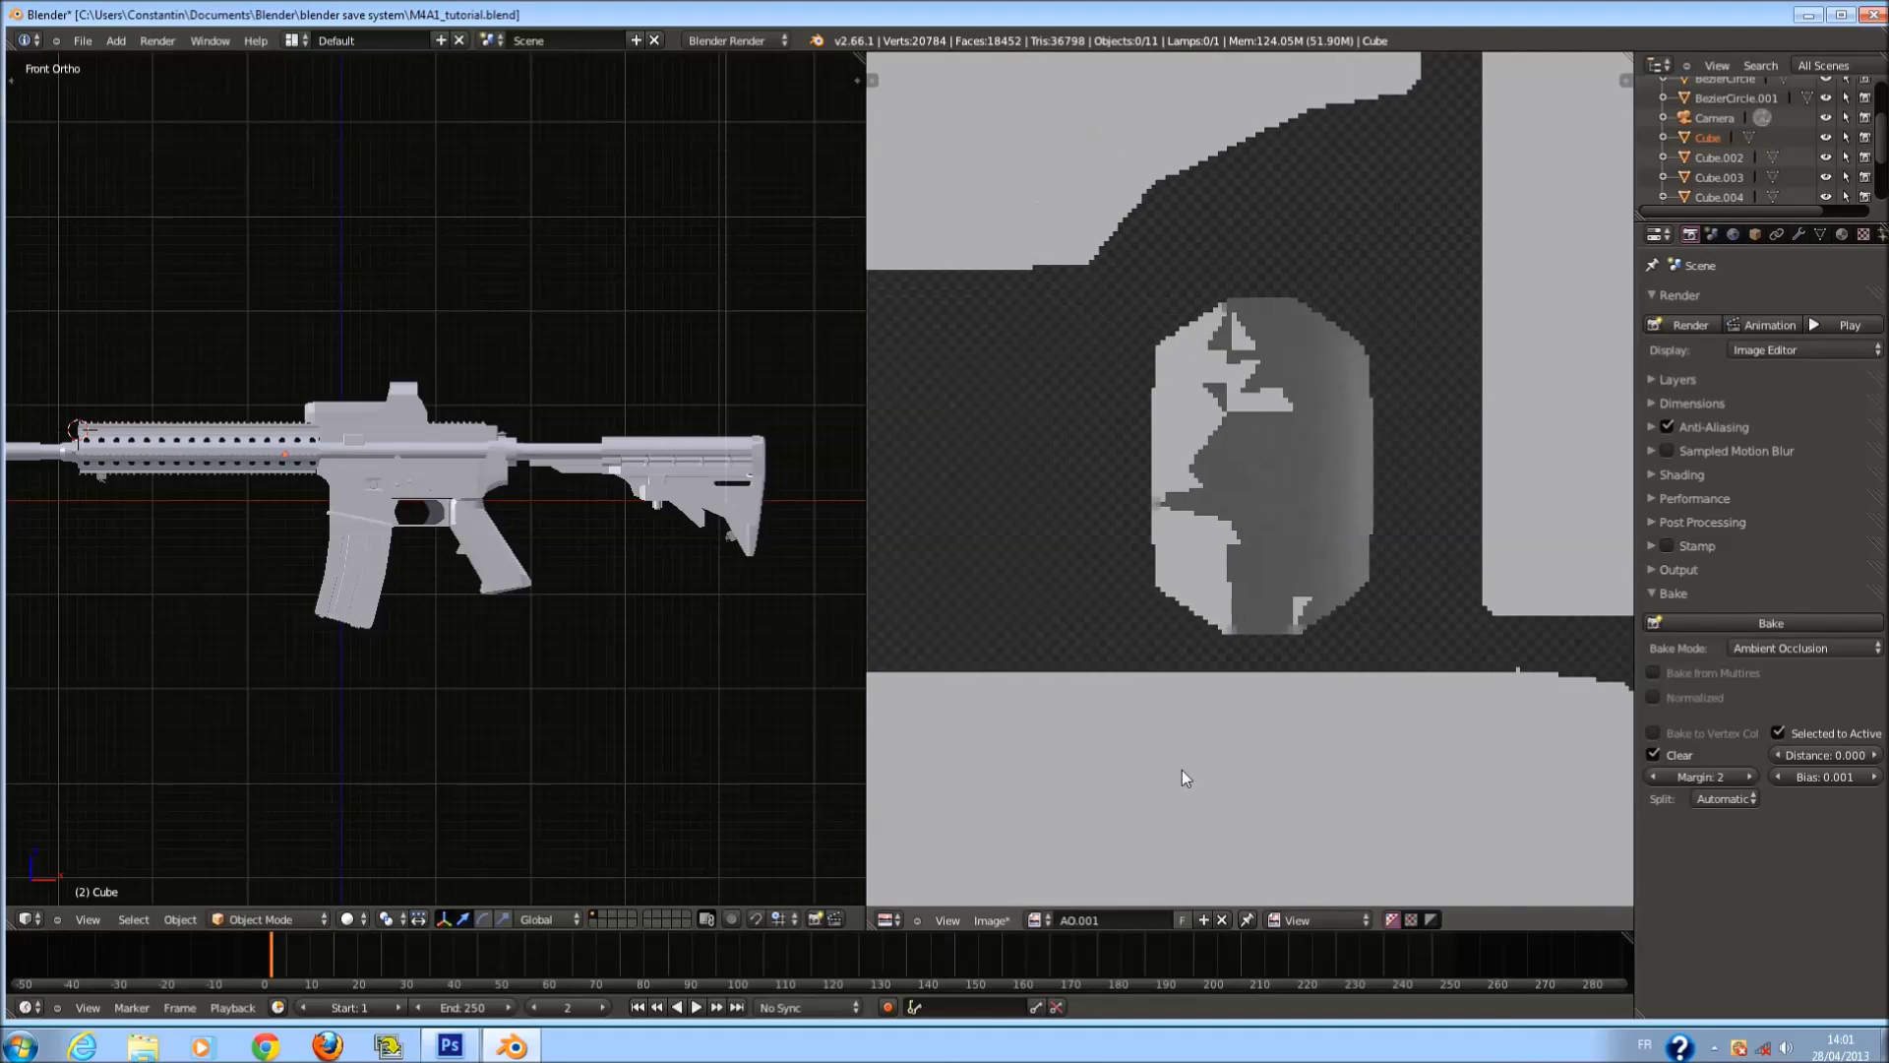
left_click(1036, 921)
left_click(1101, 725)
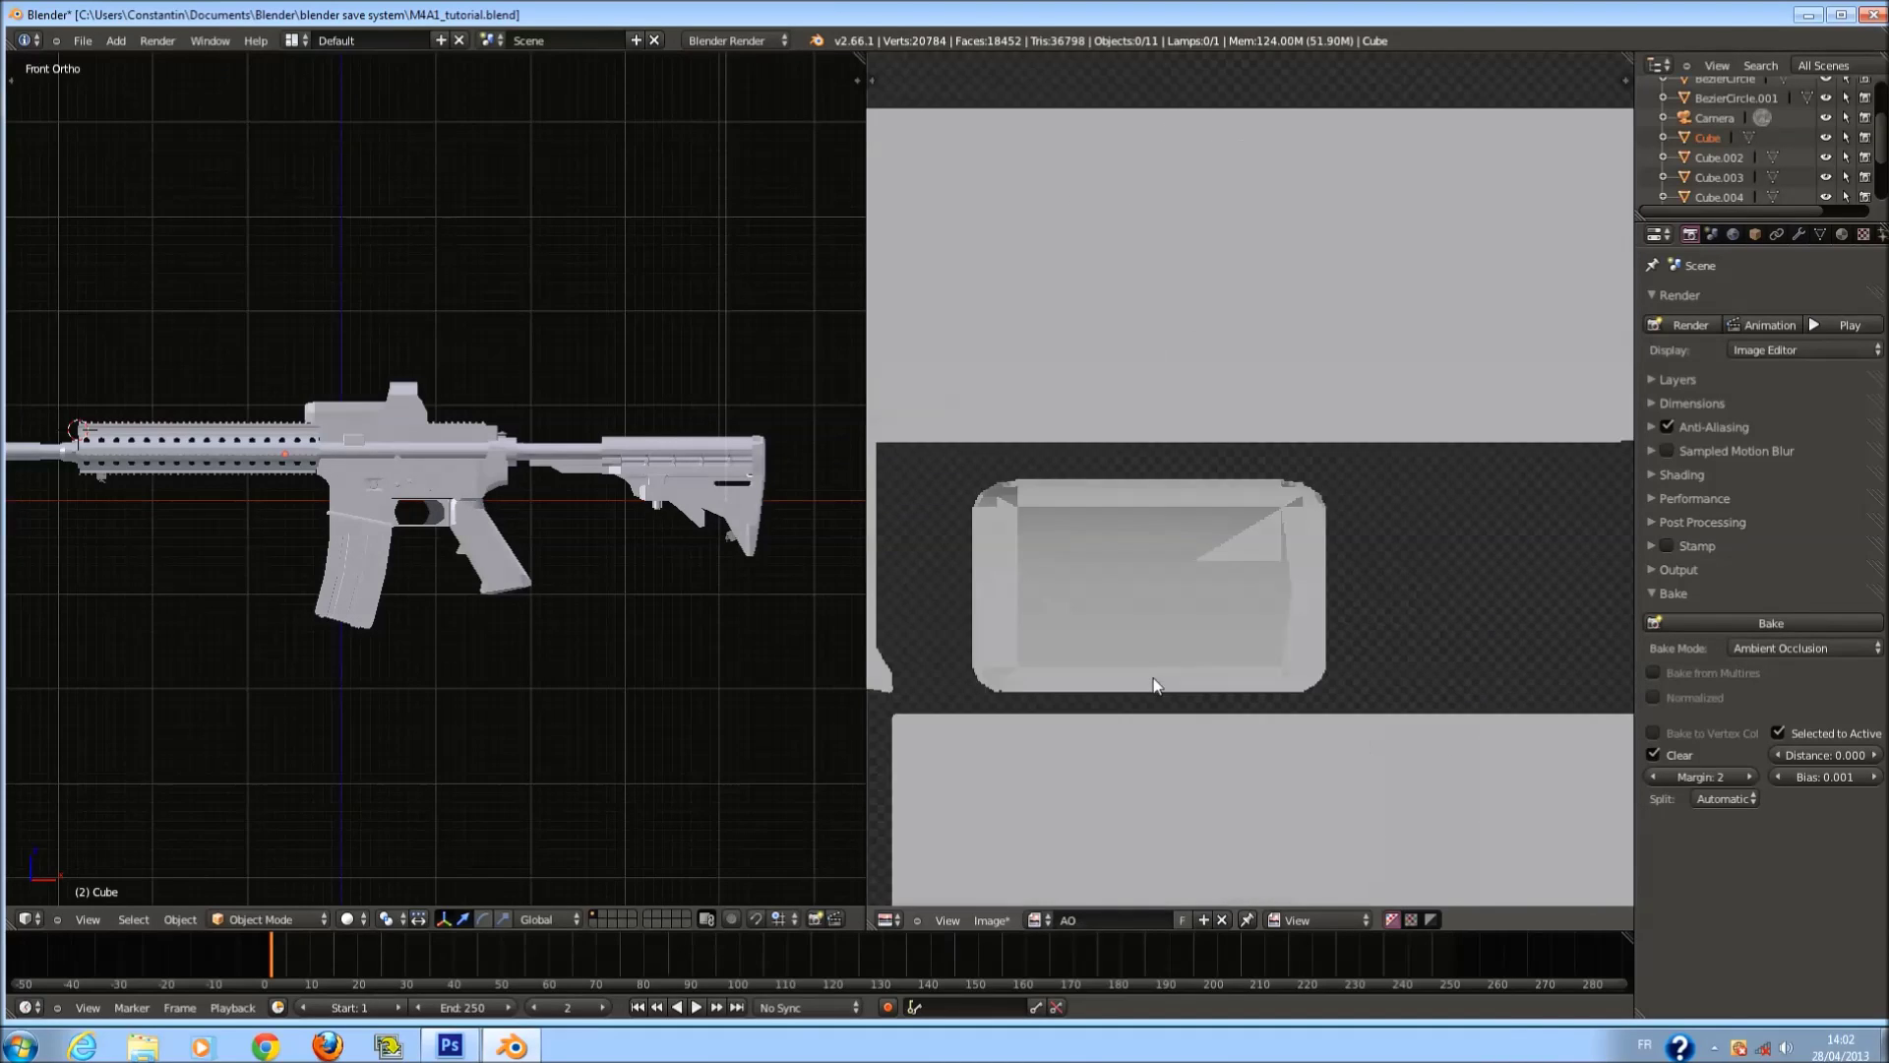
Save the AO image as ao.png in the M4A1_texture folder, using RGB PNG with 100% compression.
left_click(991, 920)
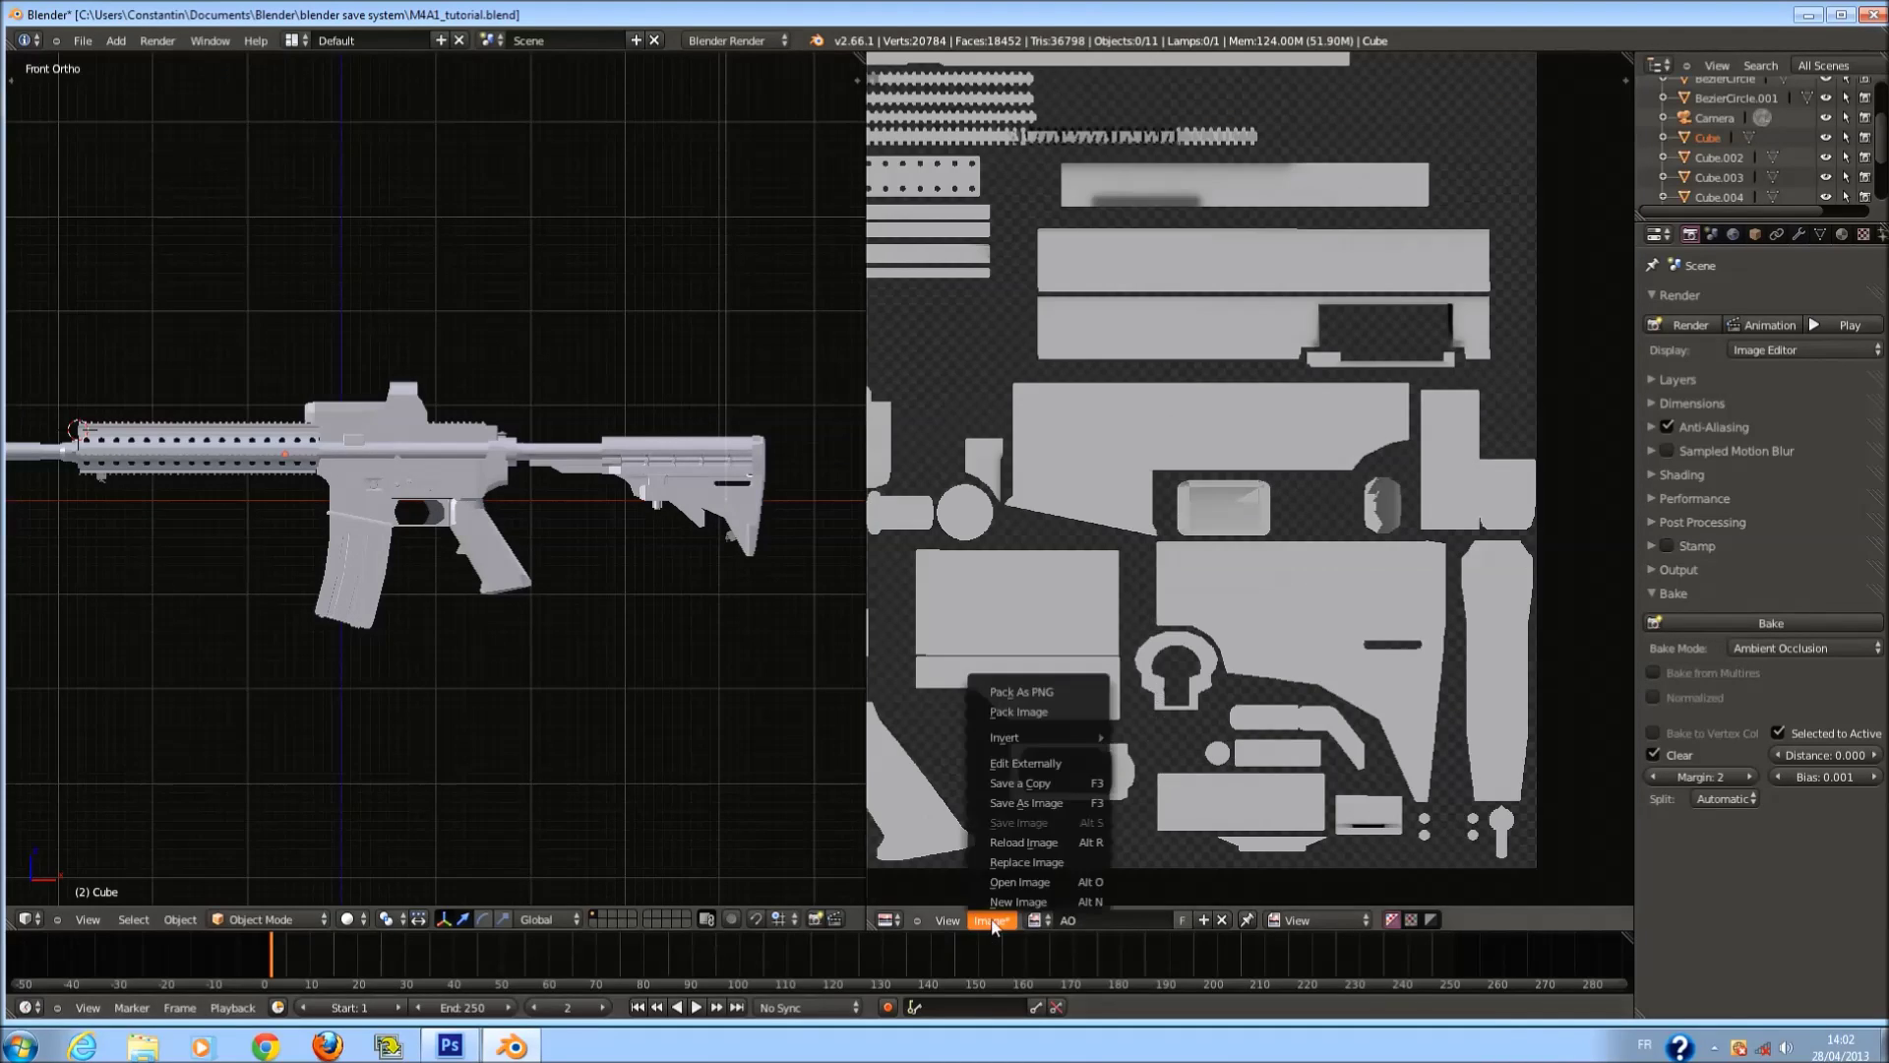
left_click(1033, 790)
left_click(328, 115)
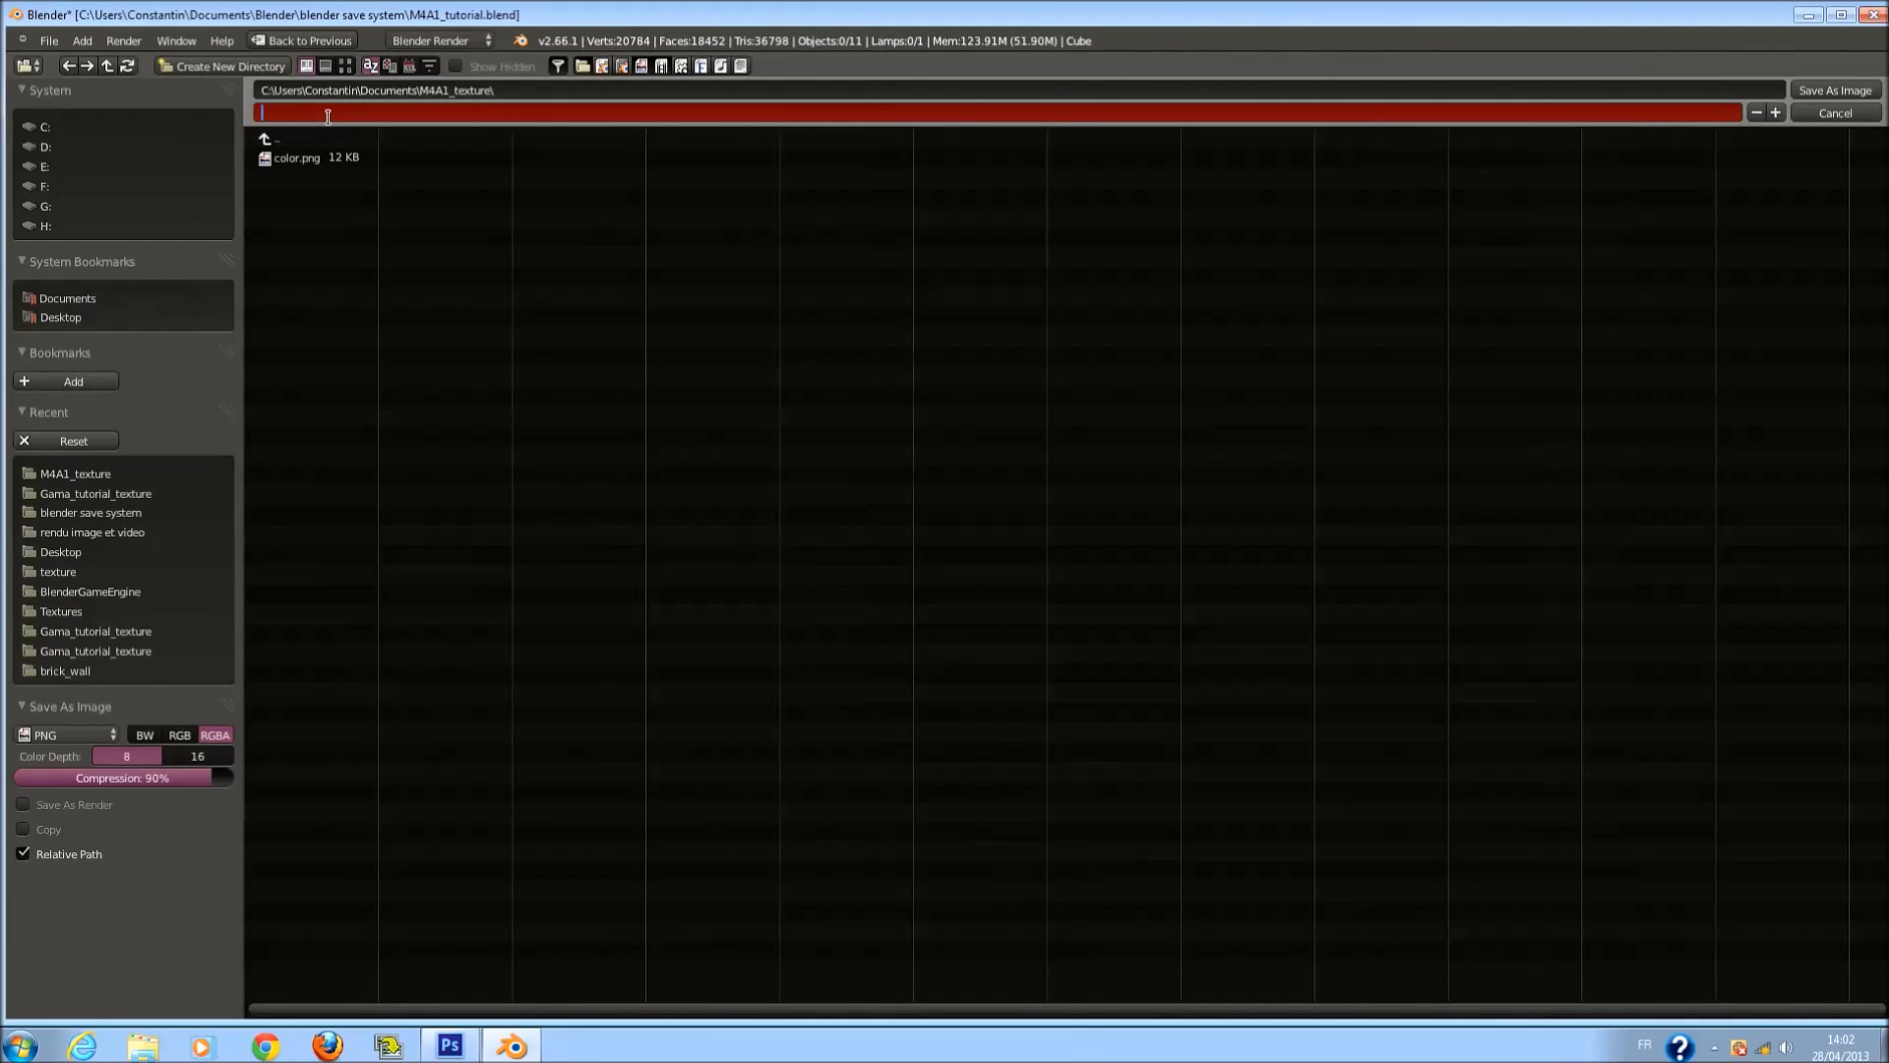
type("ao")
key("Return")
left_click_drag(187, 778, 205, 745)
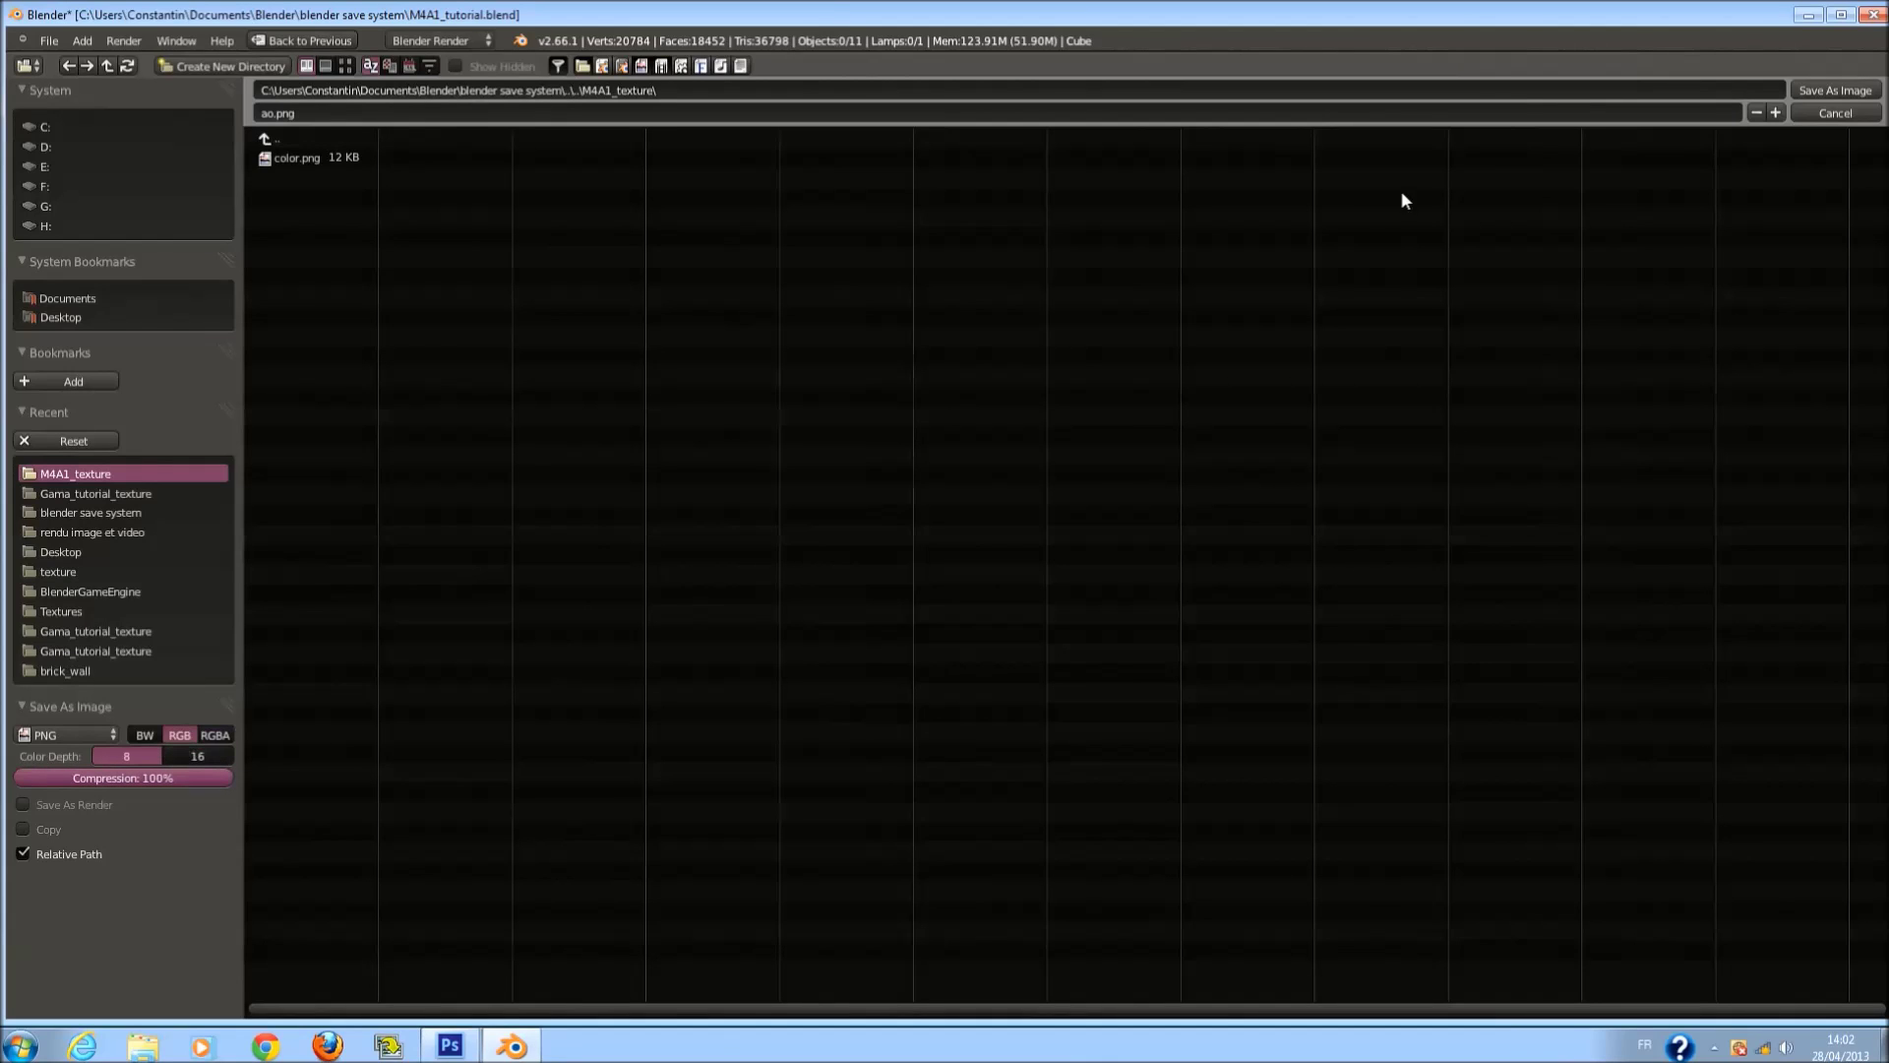
Merge the image editor area into the 3D view and minimize Blender to work in Photoshop.
scroll(934, 545, "down", 4)
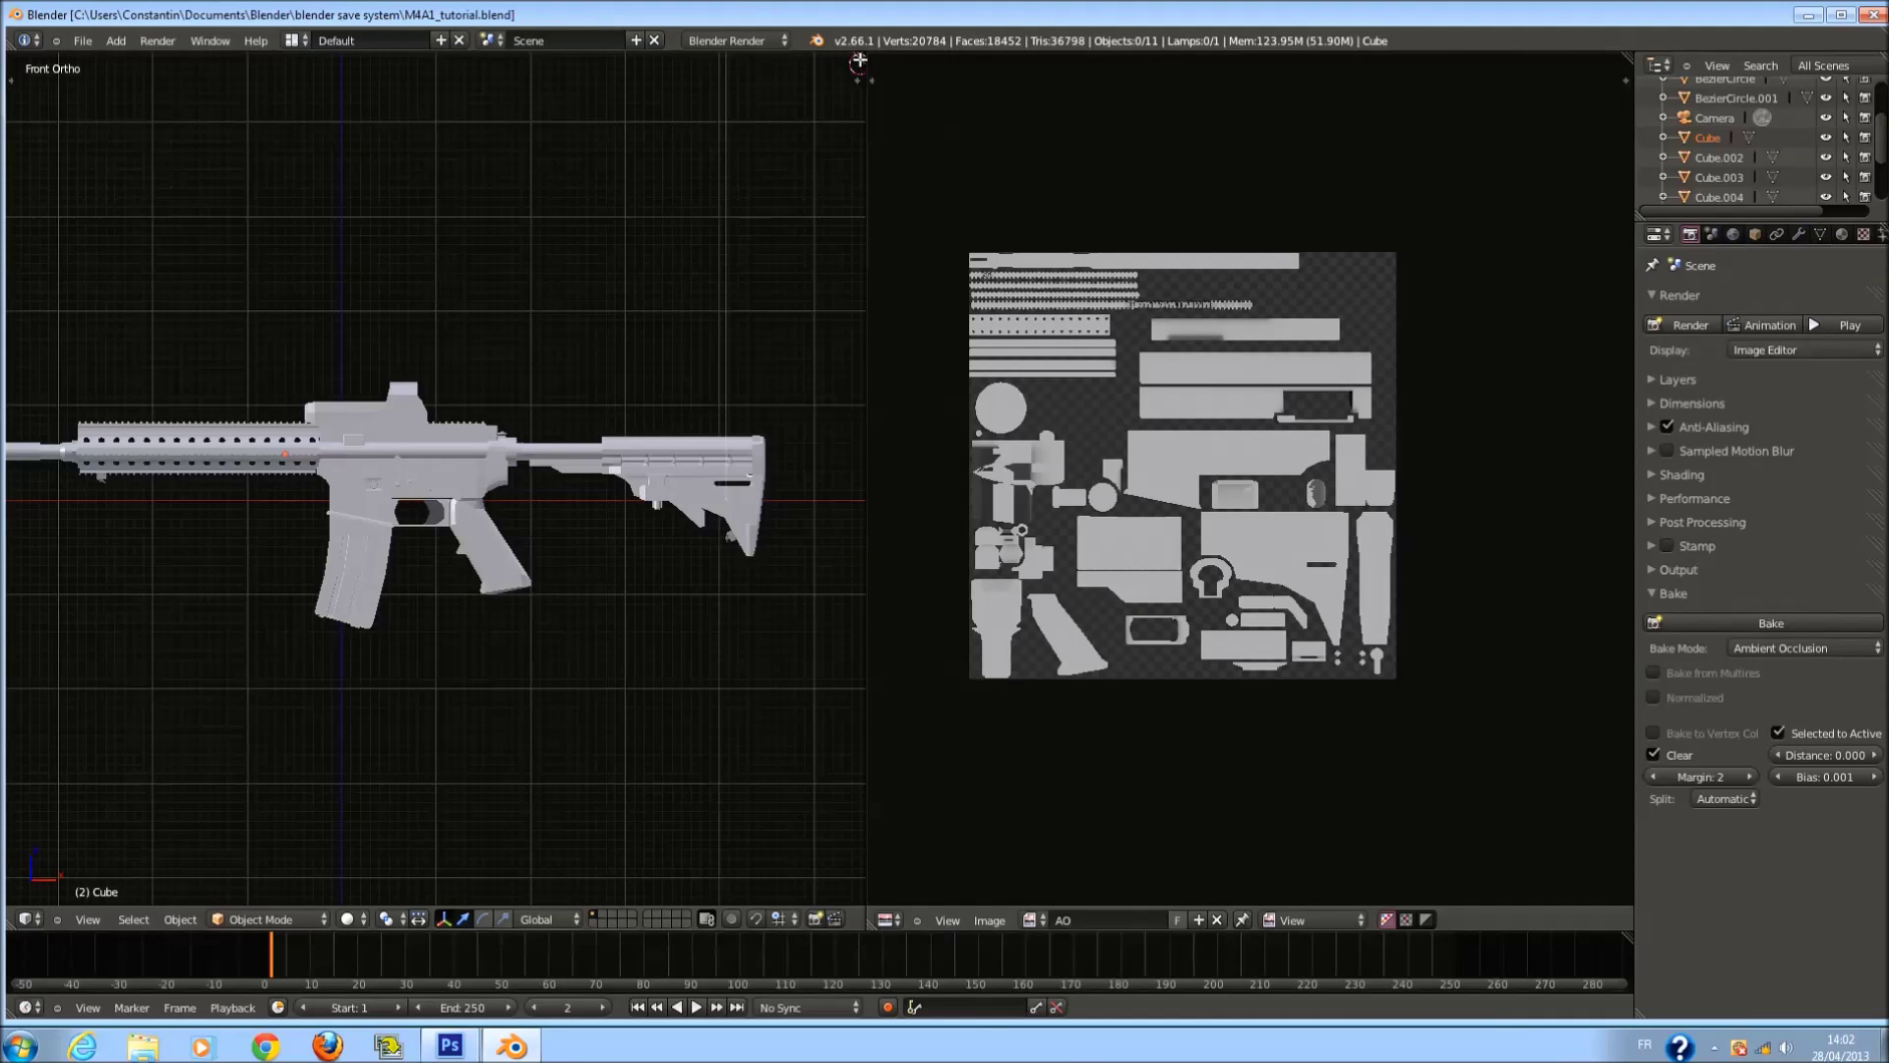
left_click_drag(858, 61, 962, 134)
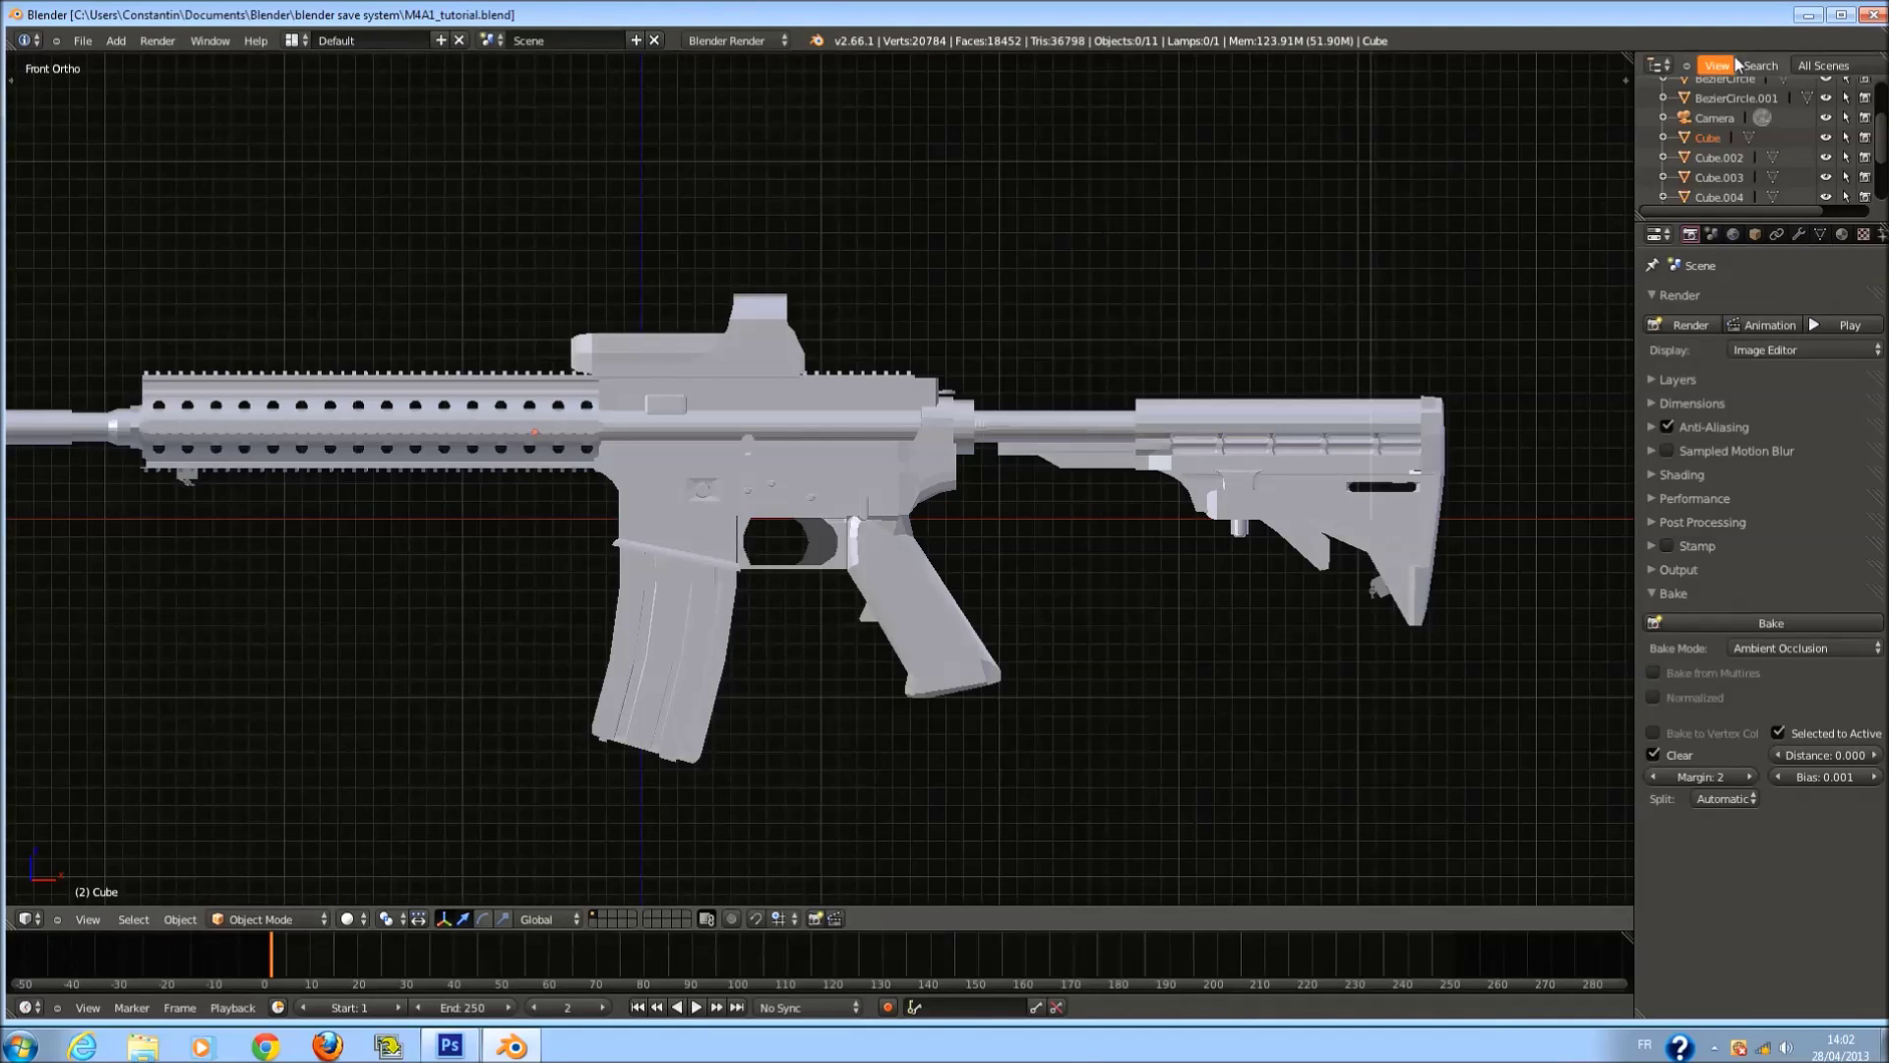
left_click(1808, 15)
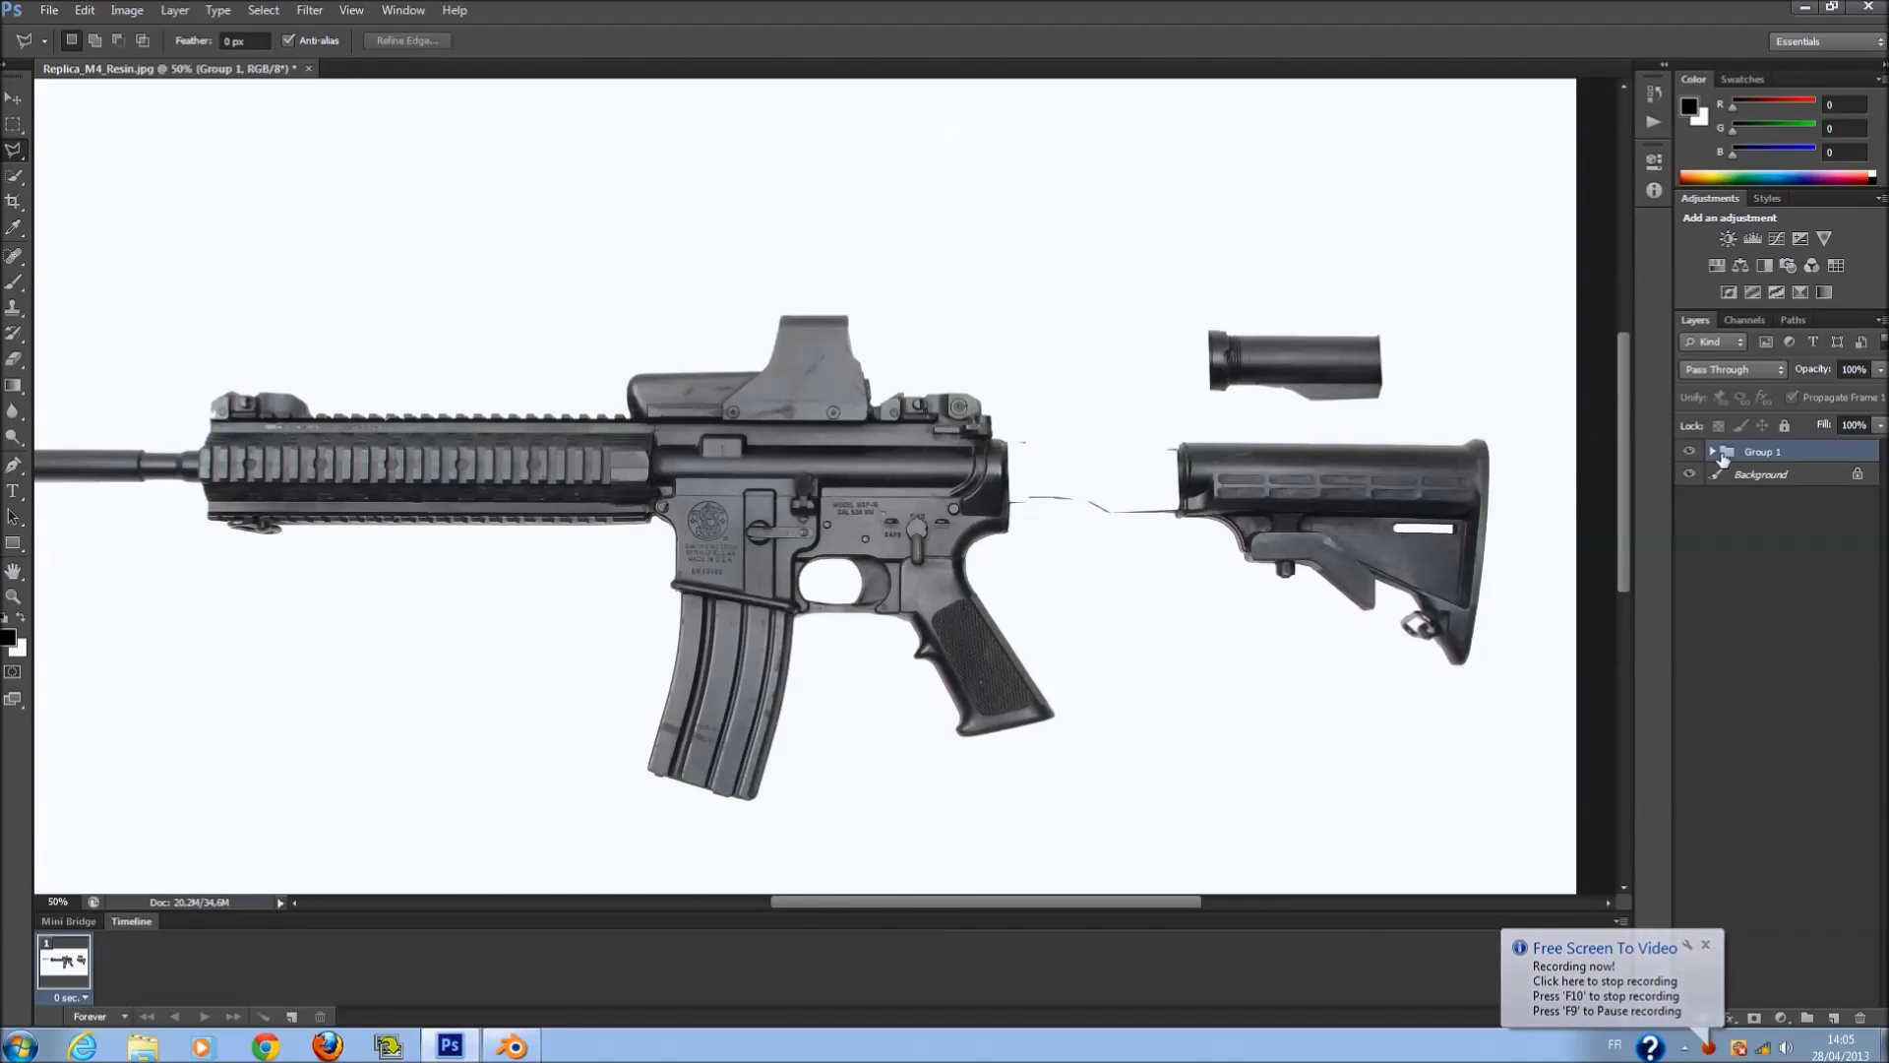
Delete the Group 1 layer group and close the Replica_M4_Resin.jpg document without saving.
left_click_drag(1847, 451, 1860, 1017)
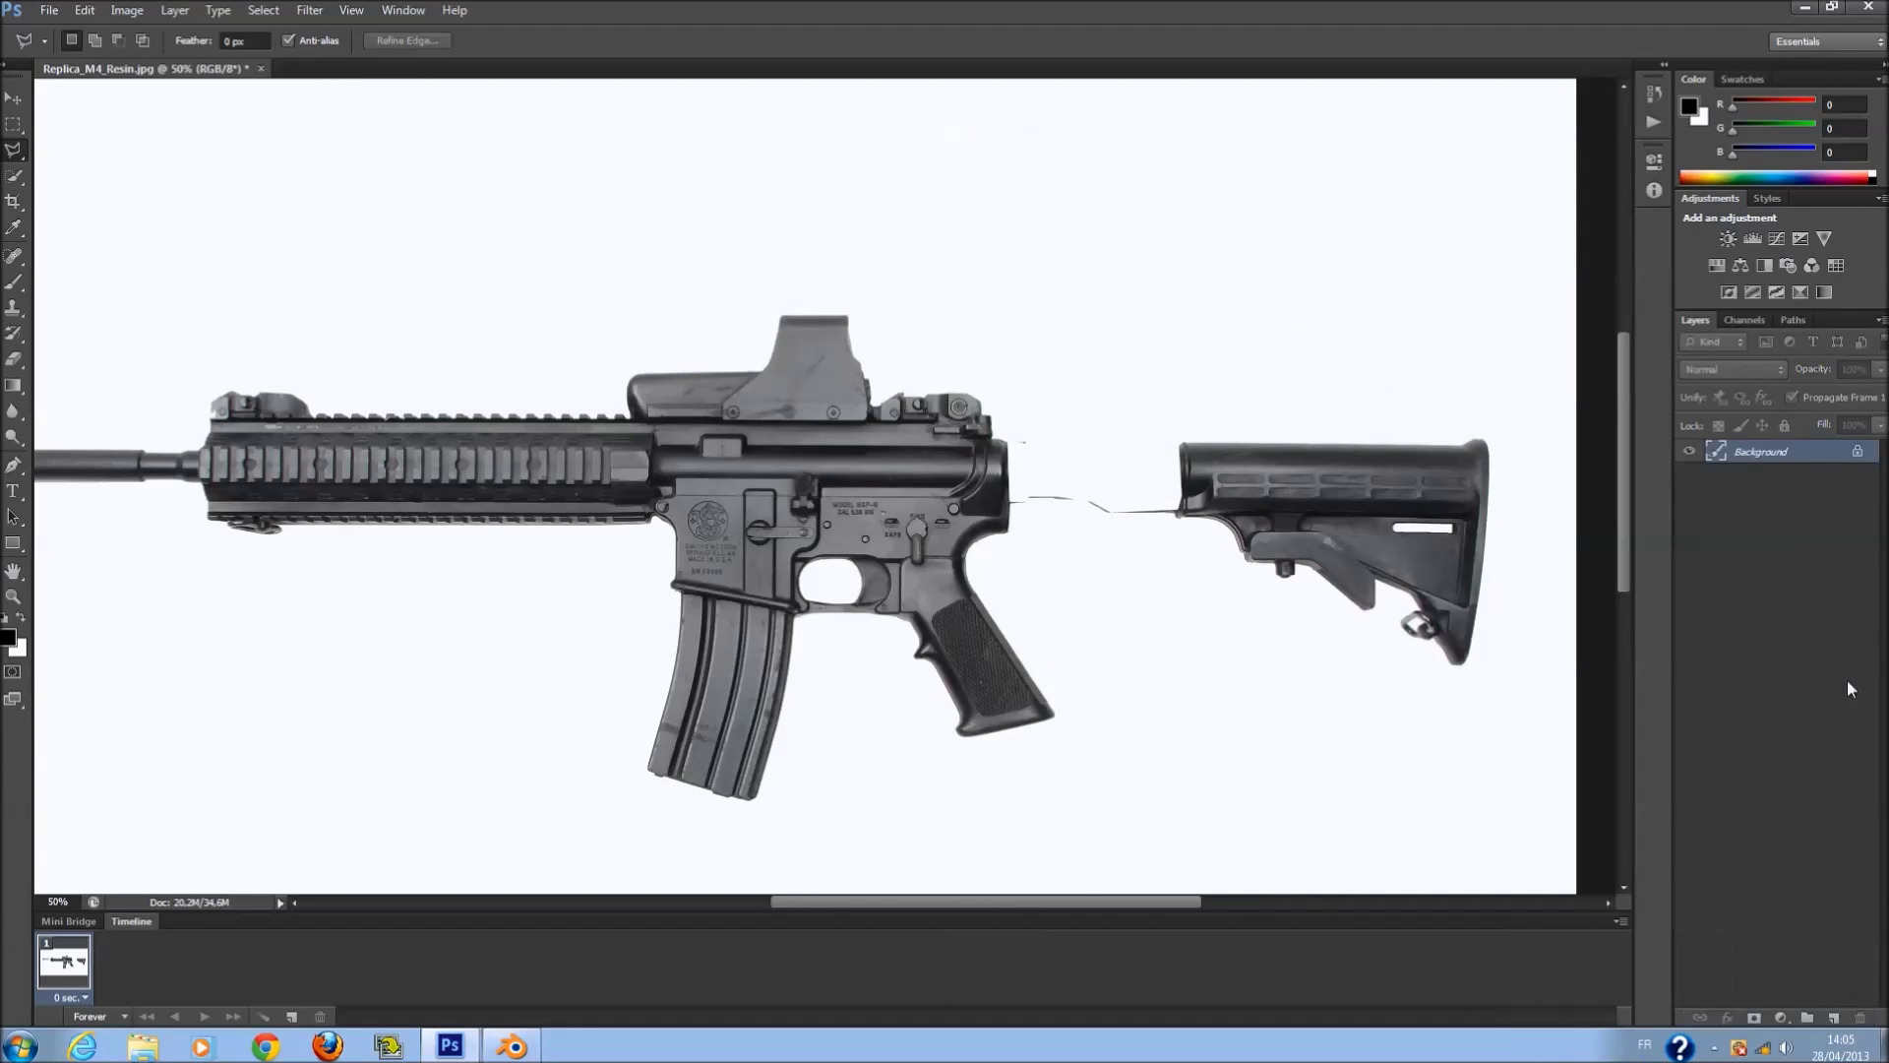
left_click_drag(1761, 454, 1862, 1017)
key("ctrl+w")
left_click(944, 392)
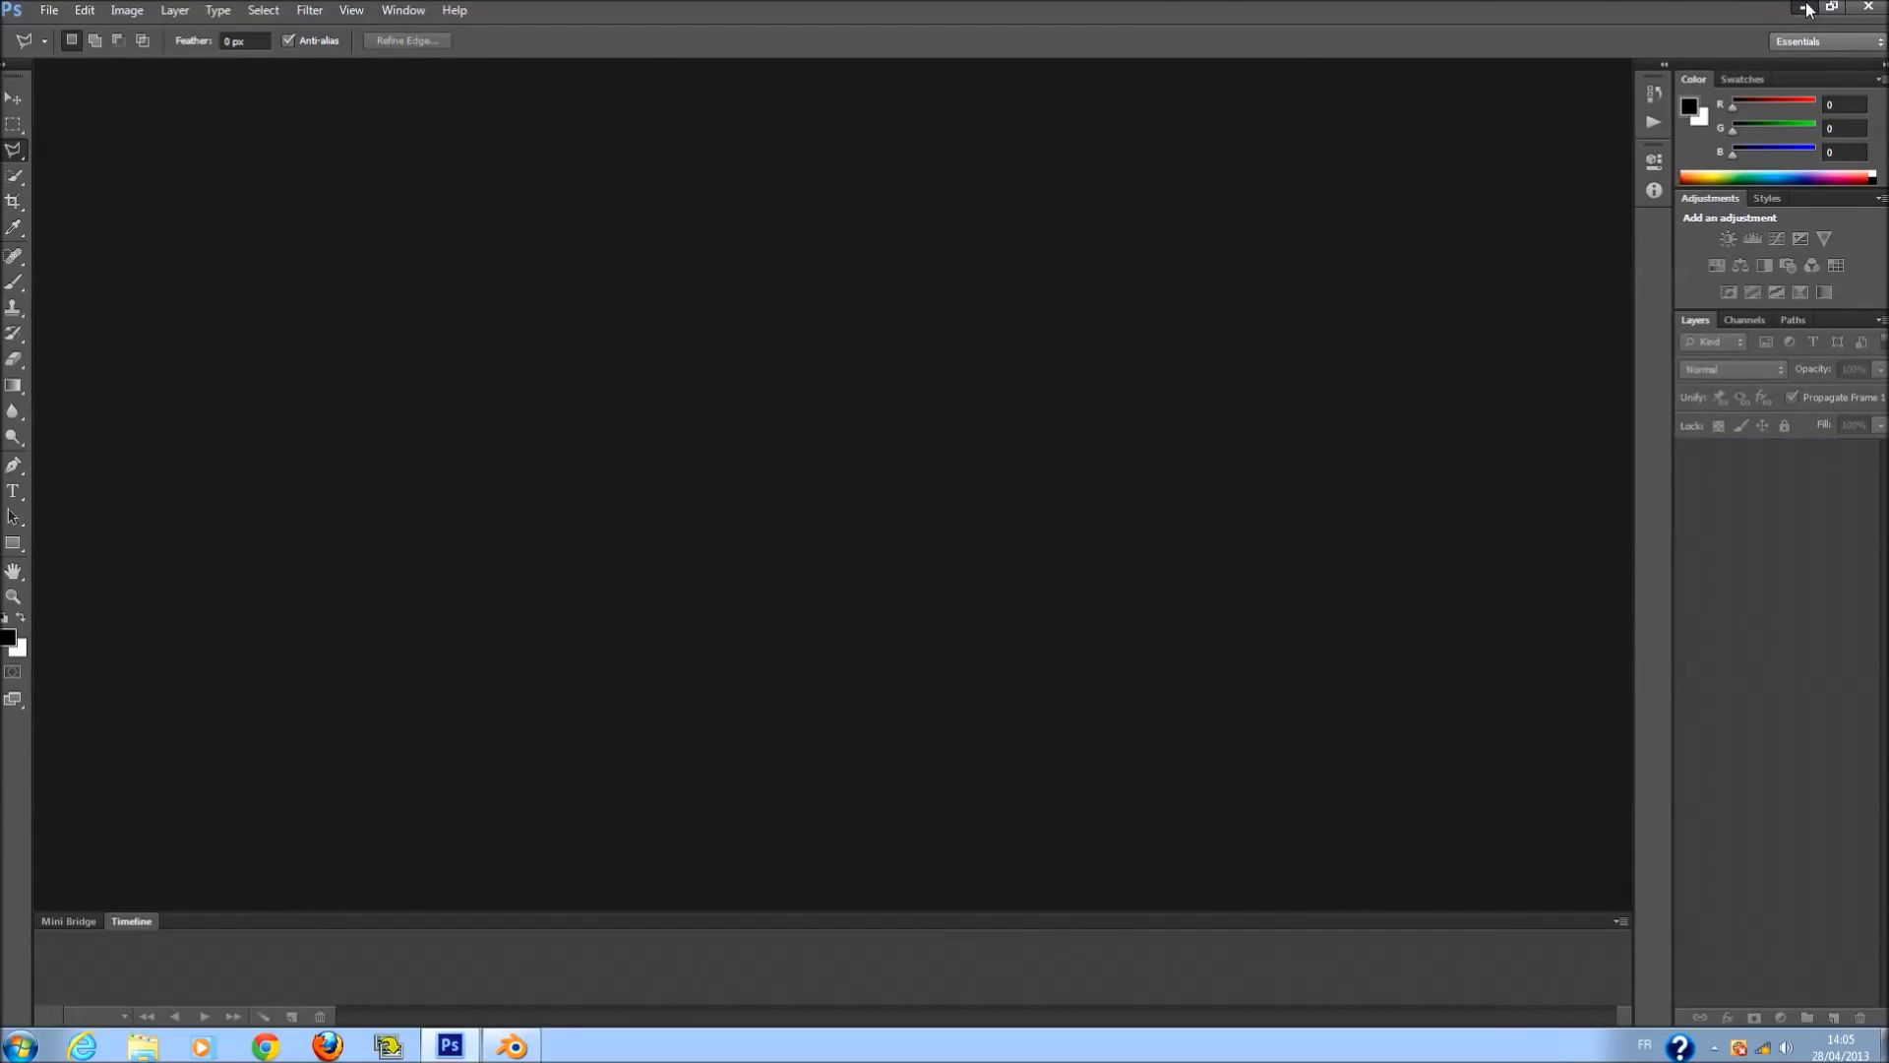
Minimize the Photoshop and Blender windows and reopen the original Replica_M4_Resin.jpg rifle photo in Photoshop.
left_click(1805, 8)
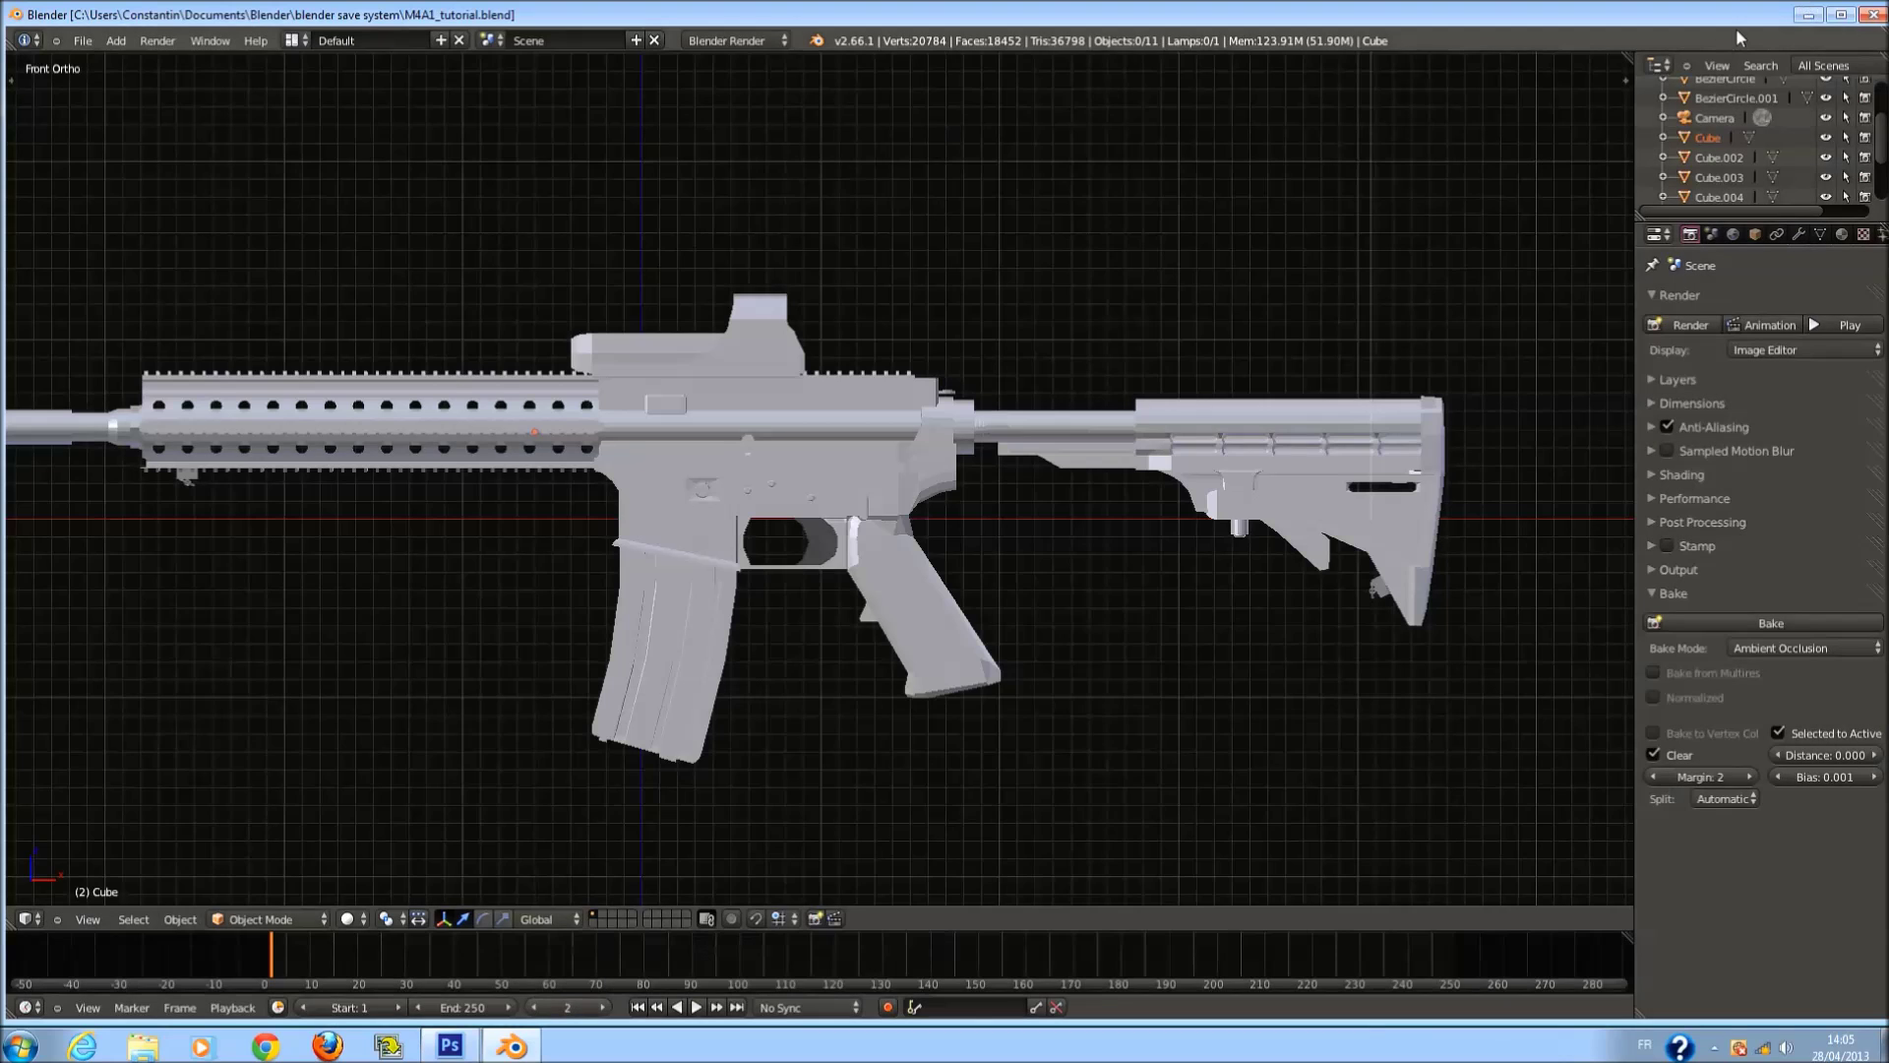
left_click(1807, 15)
left_click_drag(255, 397, 842, 635)
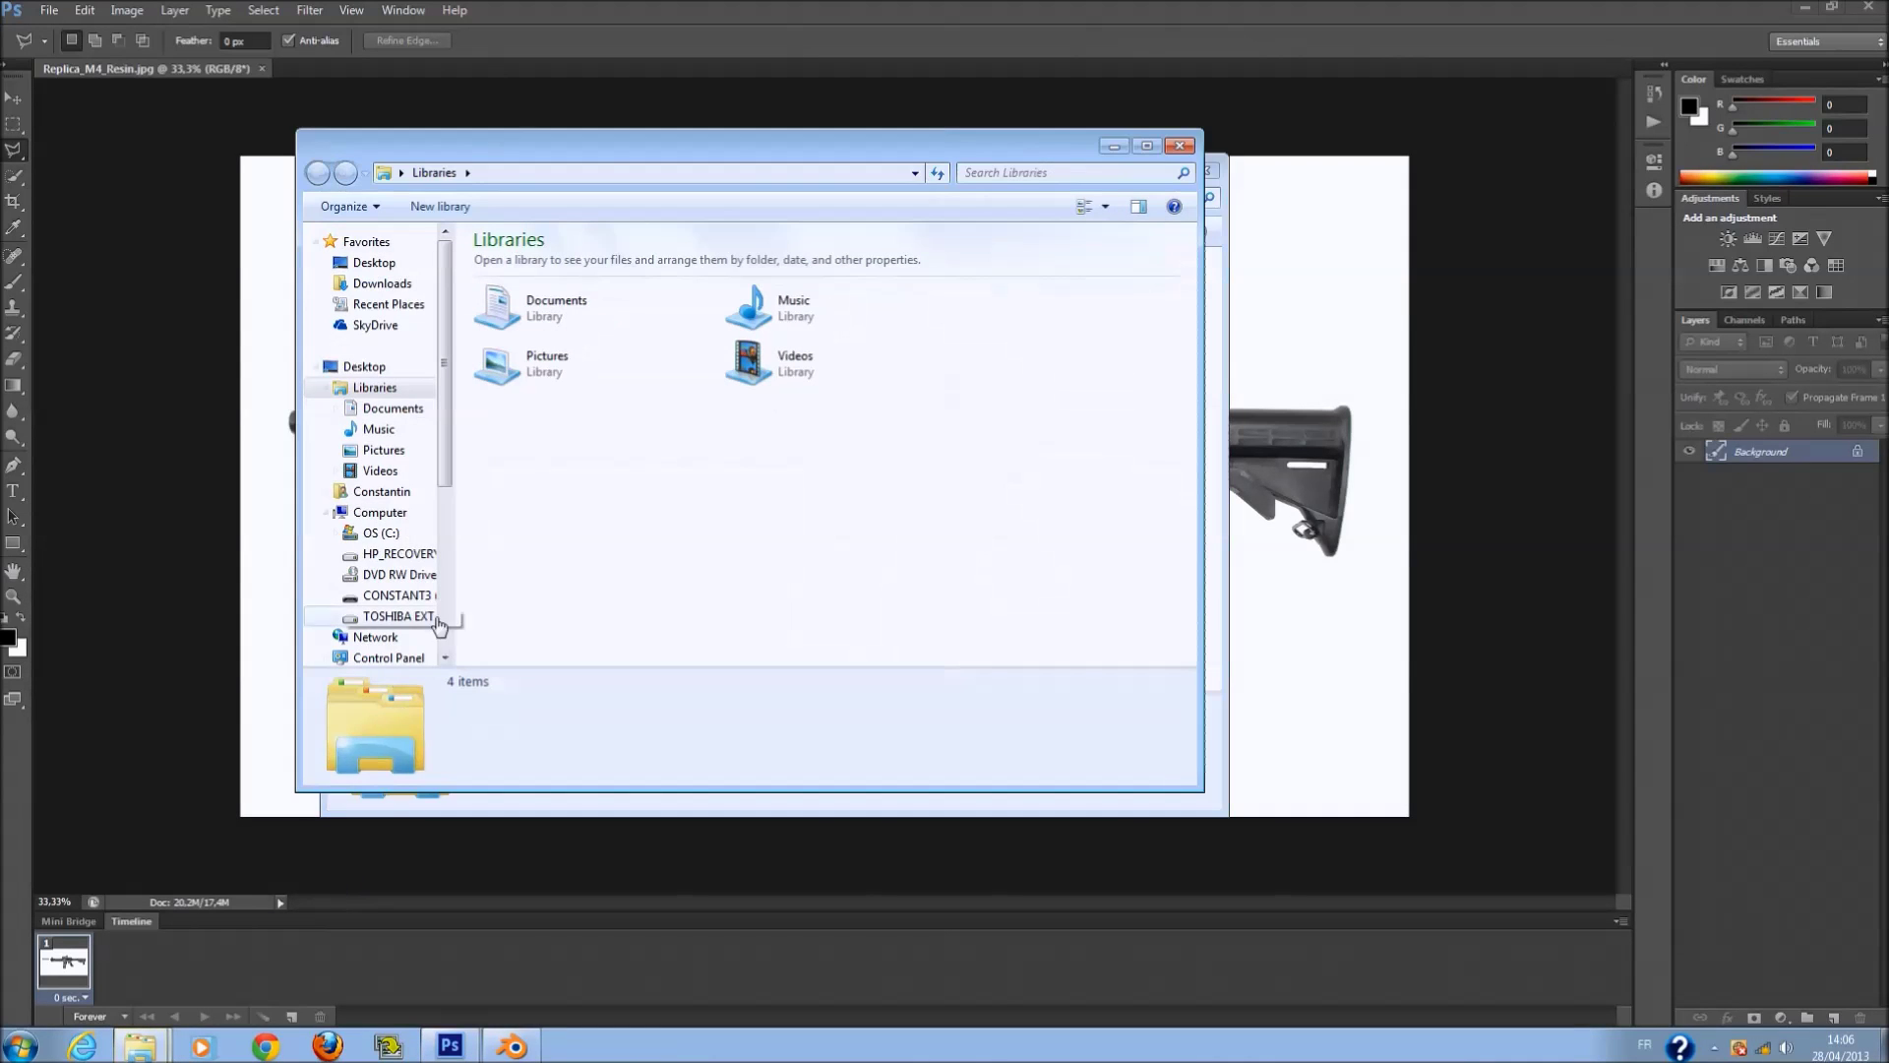
View the color image from the M4A1_texture folder in Documents, minimize the viewer and close the folder windows.
double_click(546, 313)
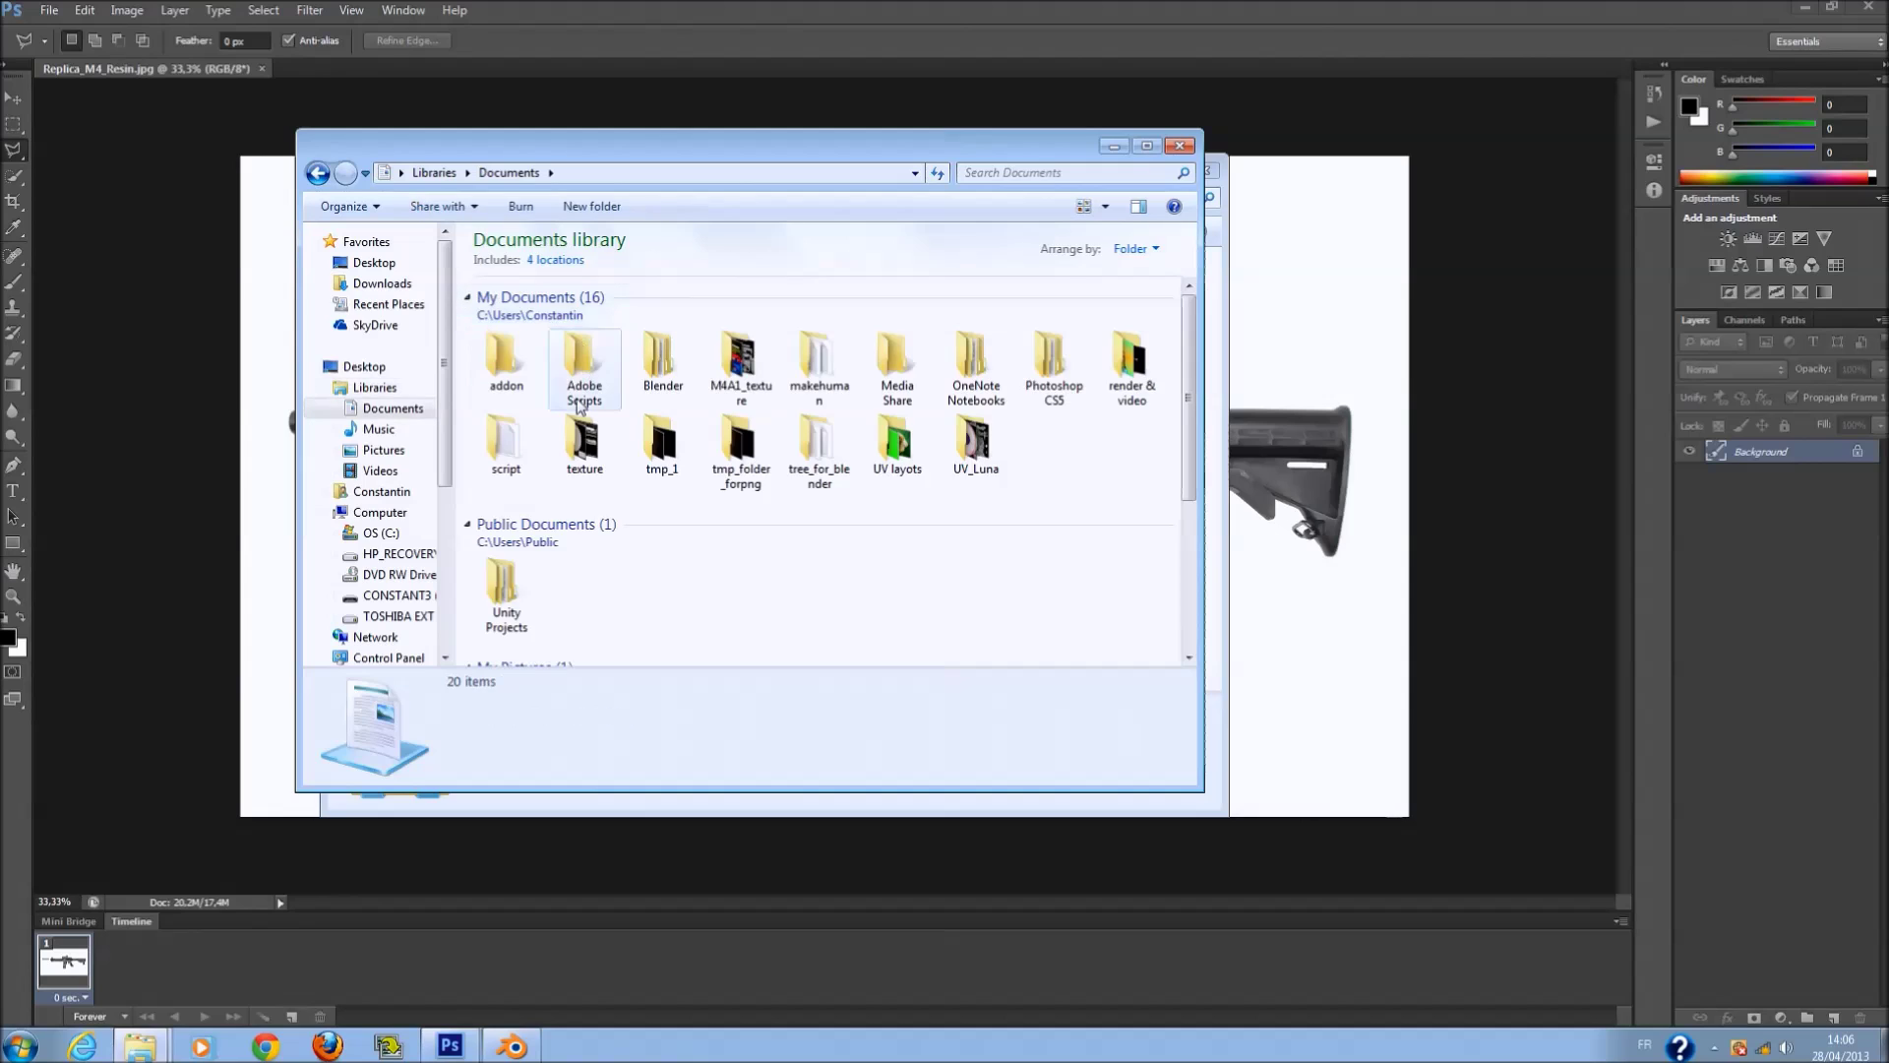
double_click(733, 377)
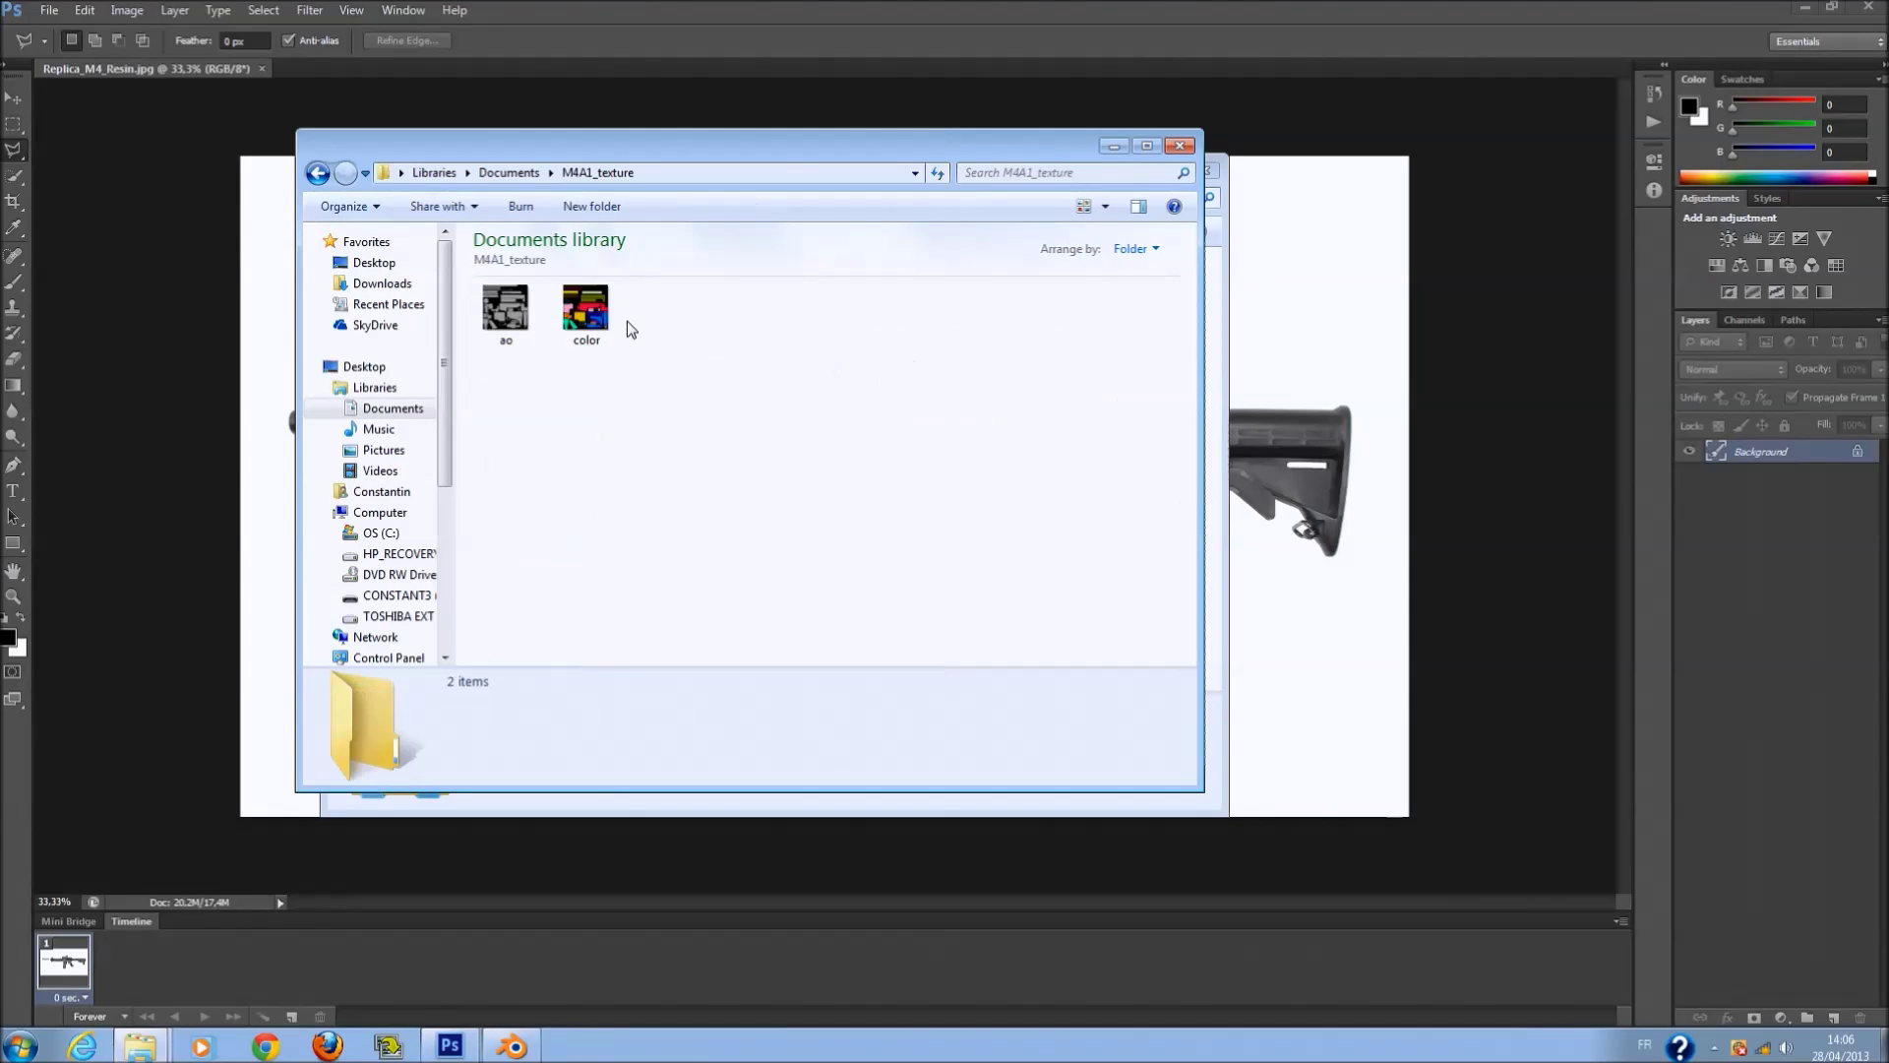
left_click(605, 315)
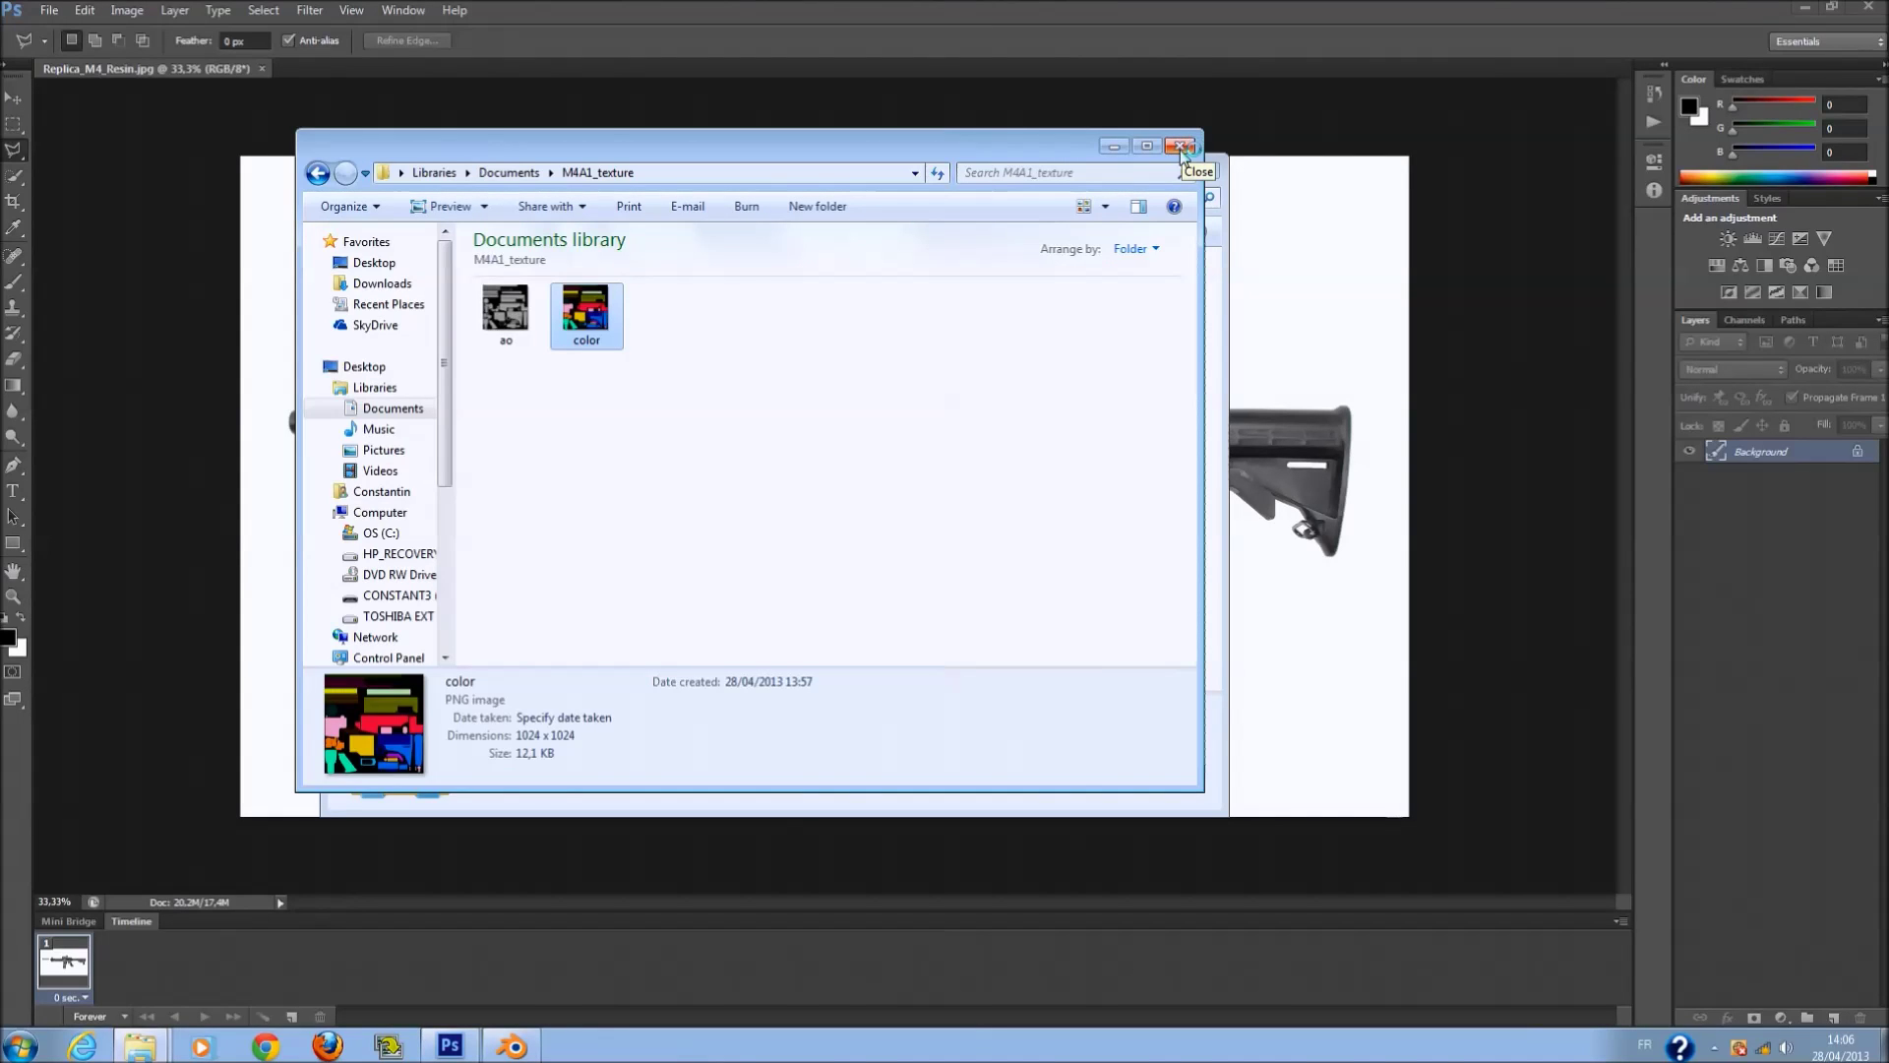
key("Return")
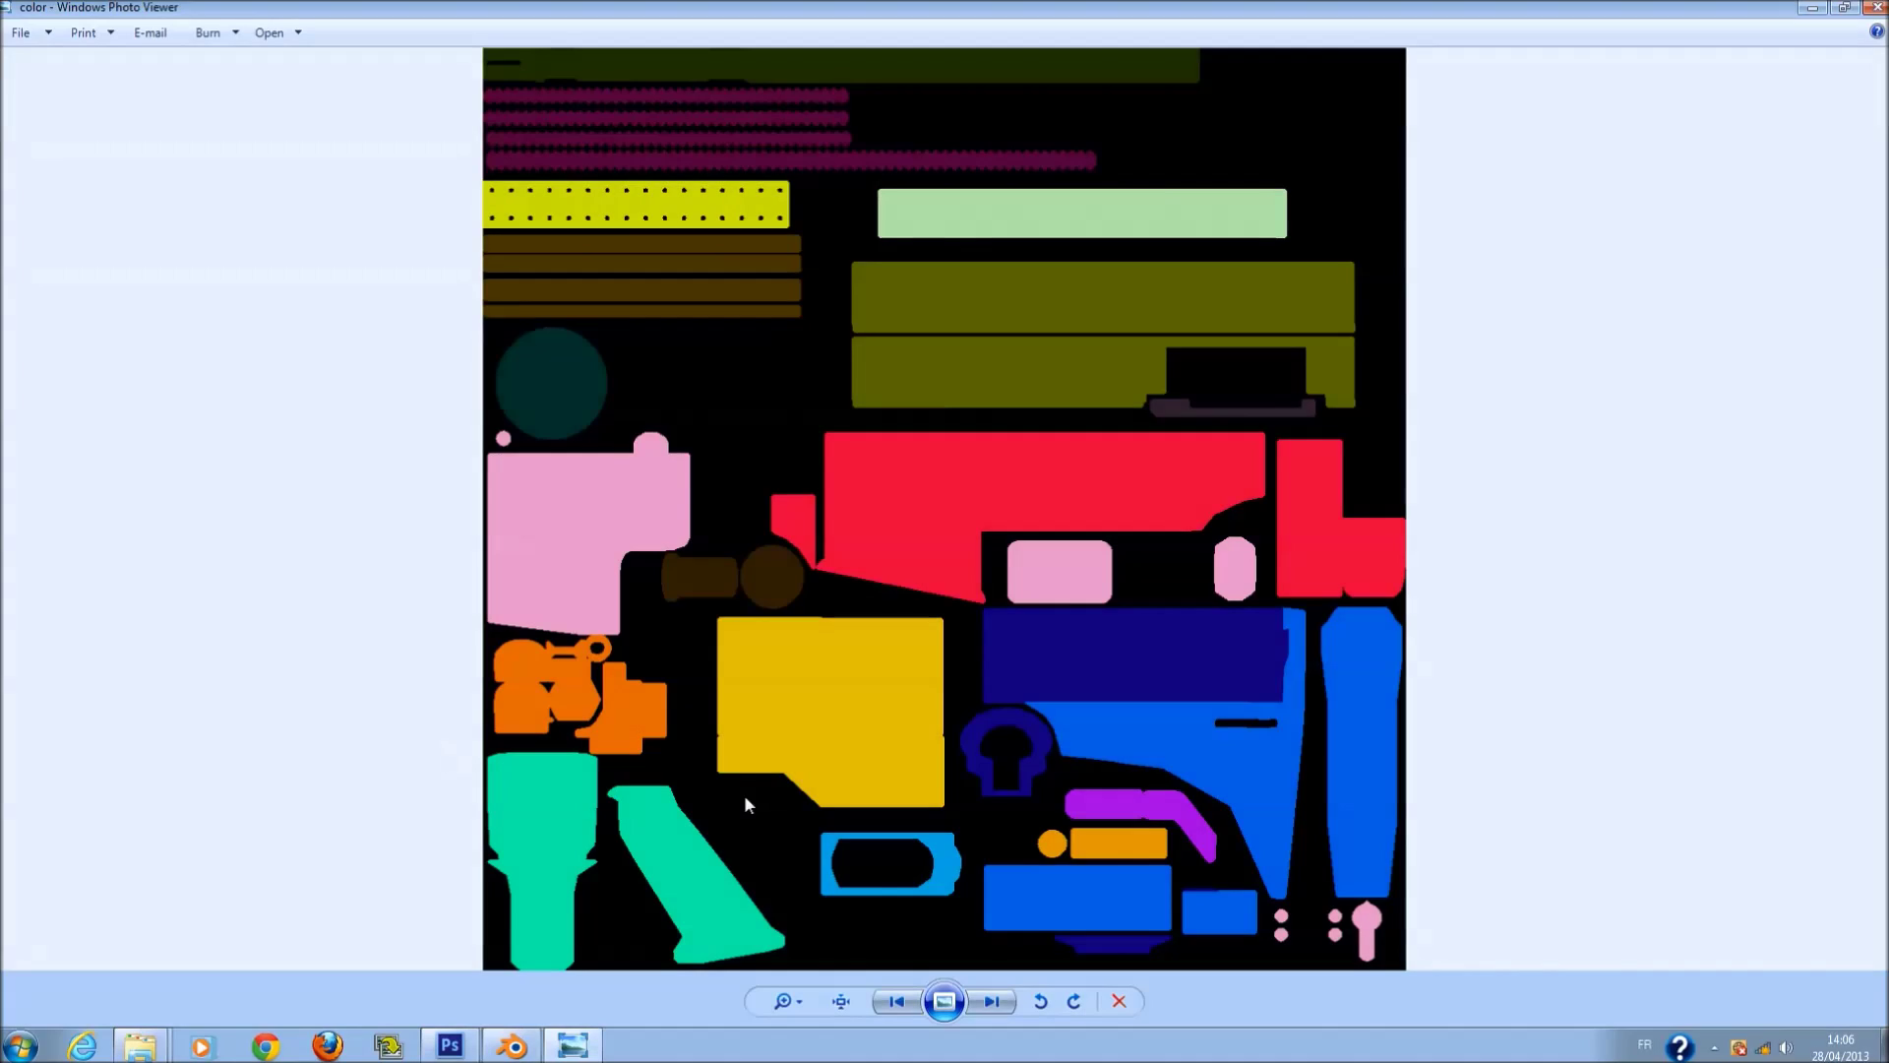
left_click(1809, 10)
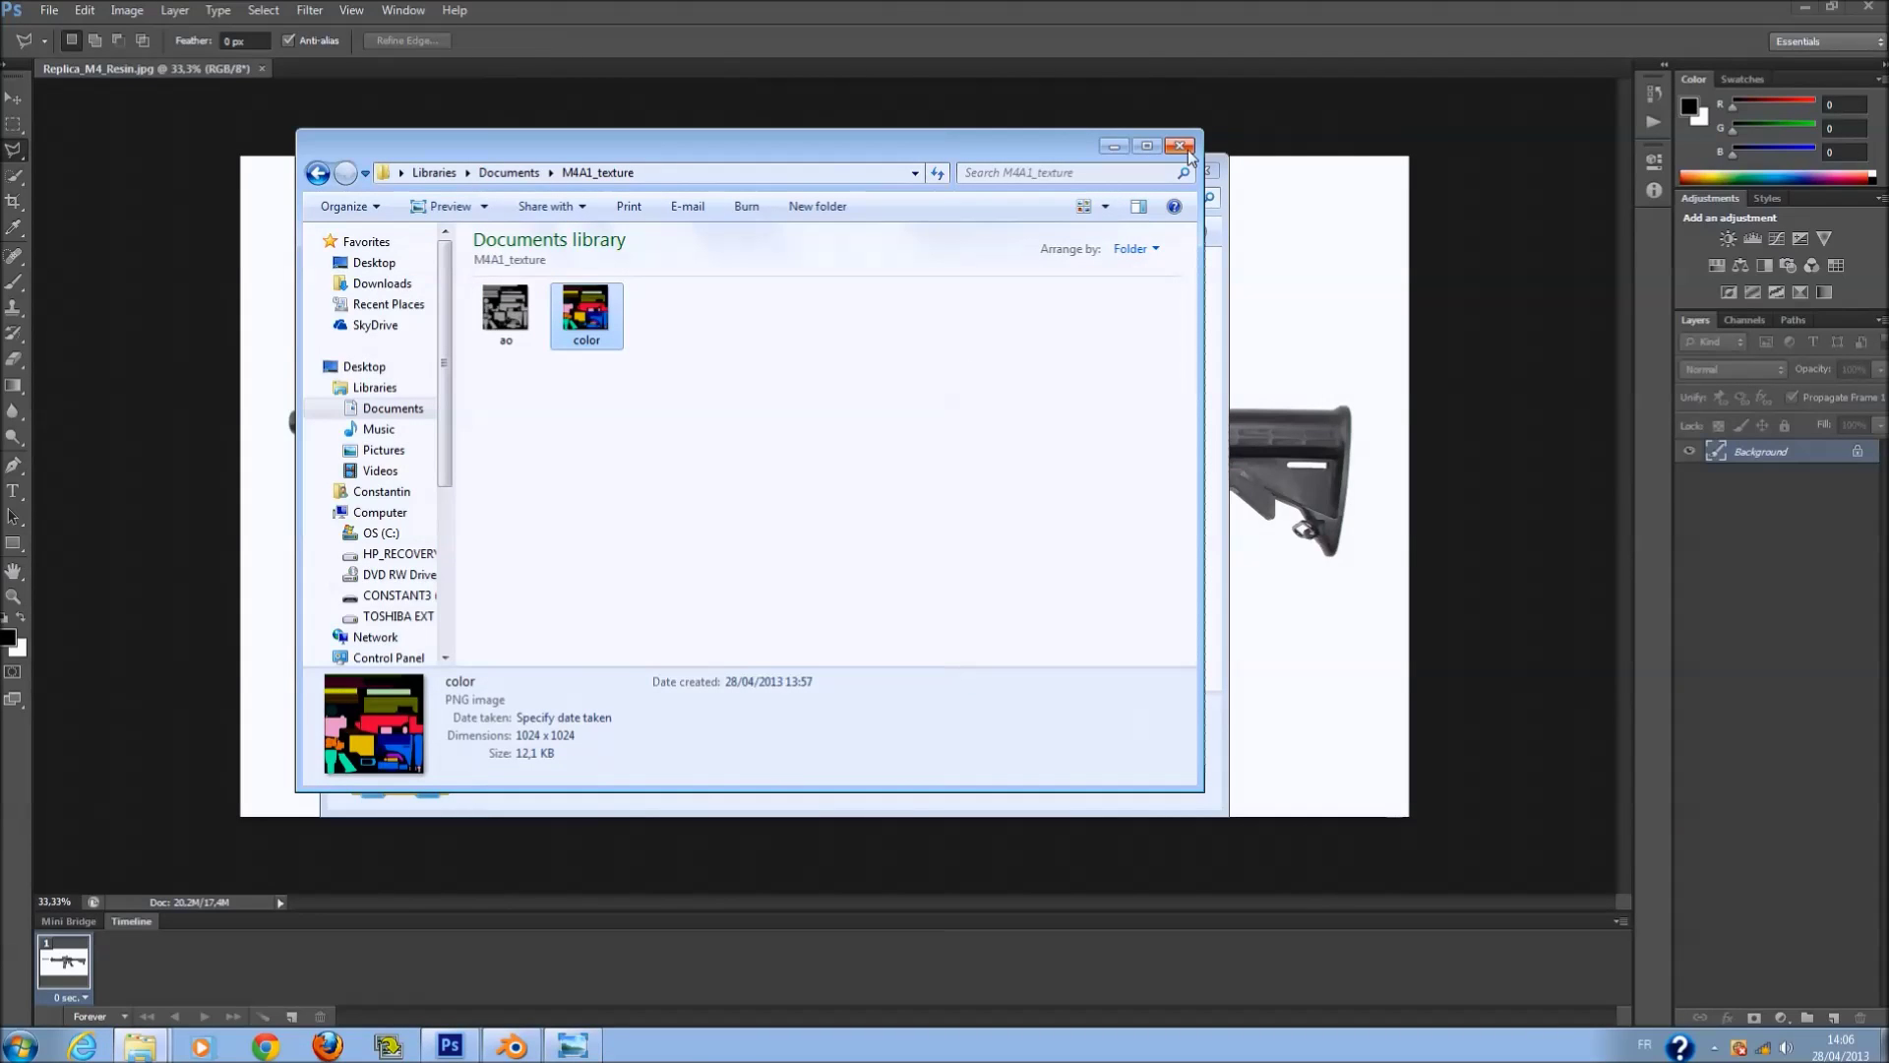
left_click(1185, 147)
left_click(1196, 179)
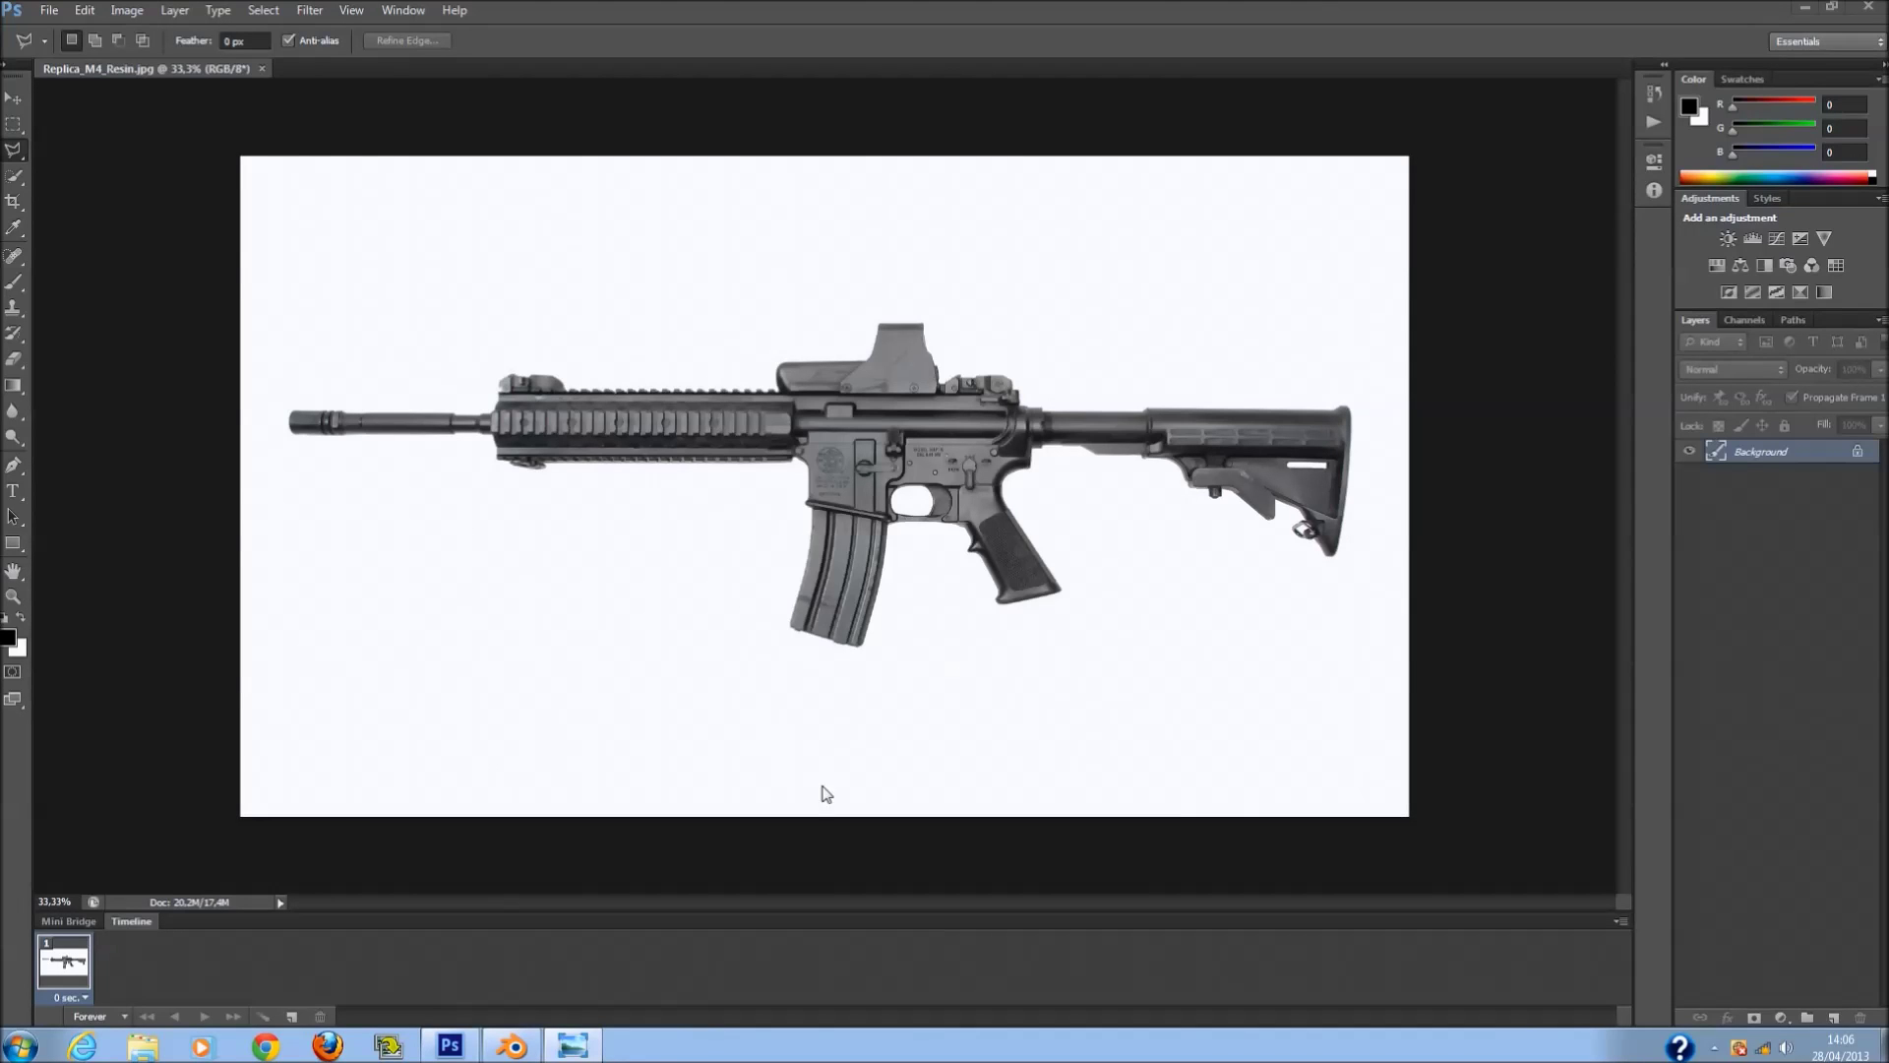
Restore the color image in Windows Photo Viewer and open its file location.
left_click(581, 1041)
left_click(583, 1045)
left_click(585, 1048)
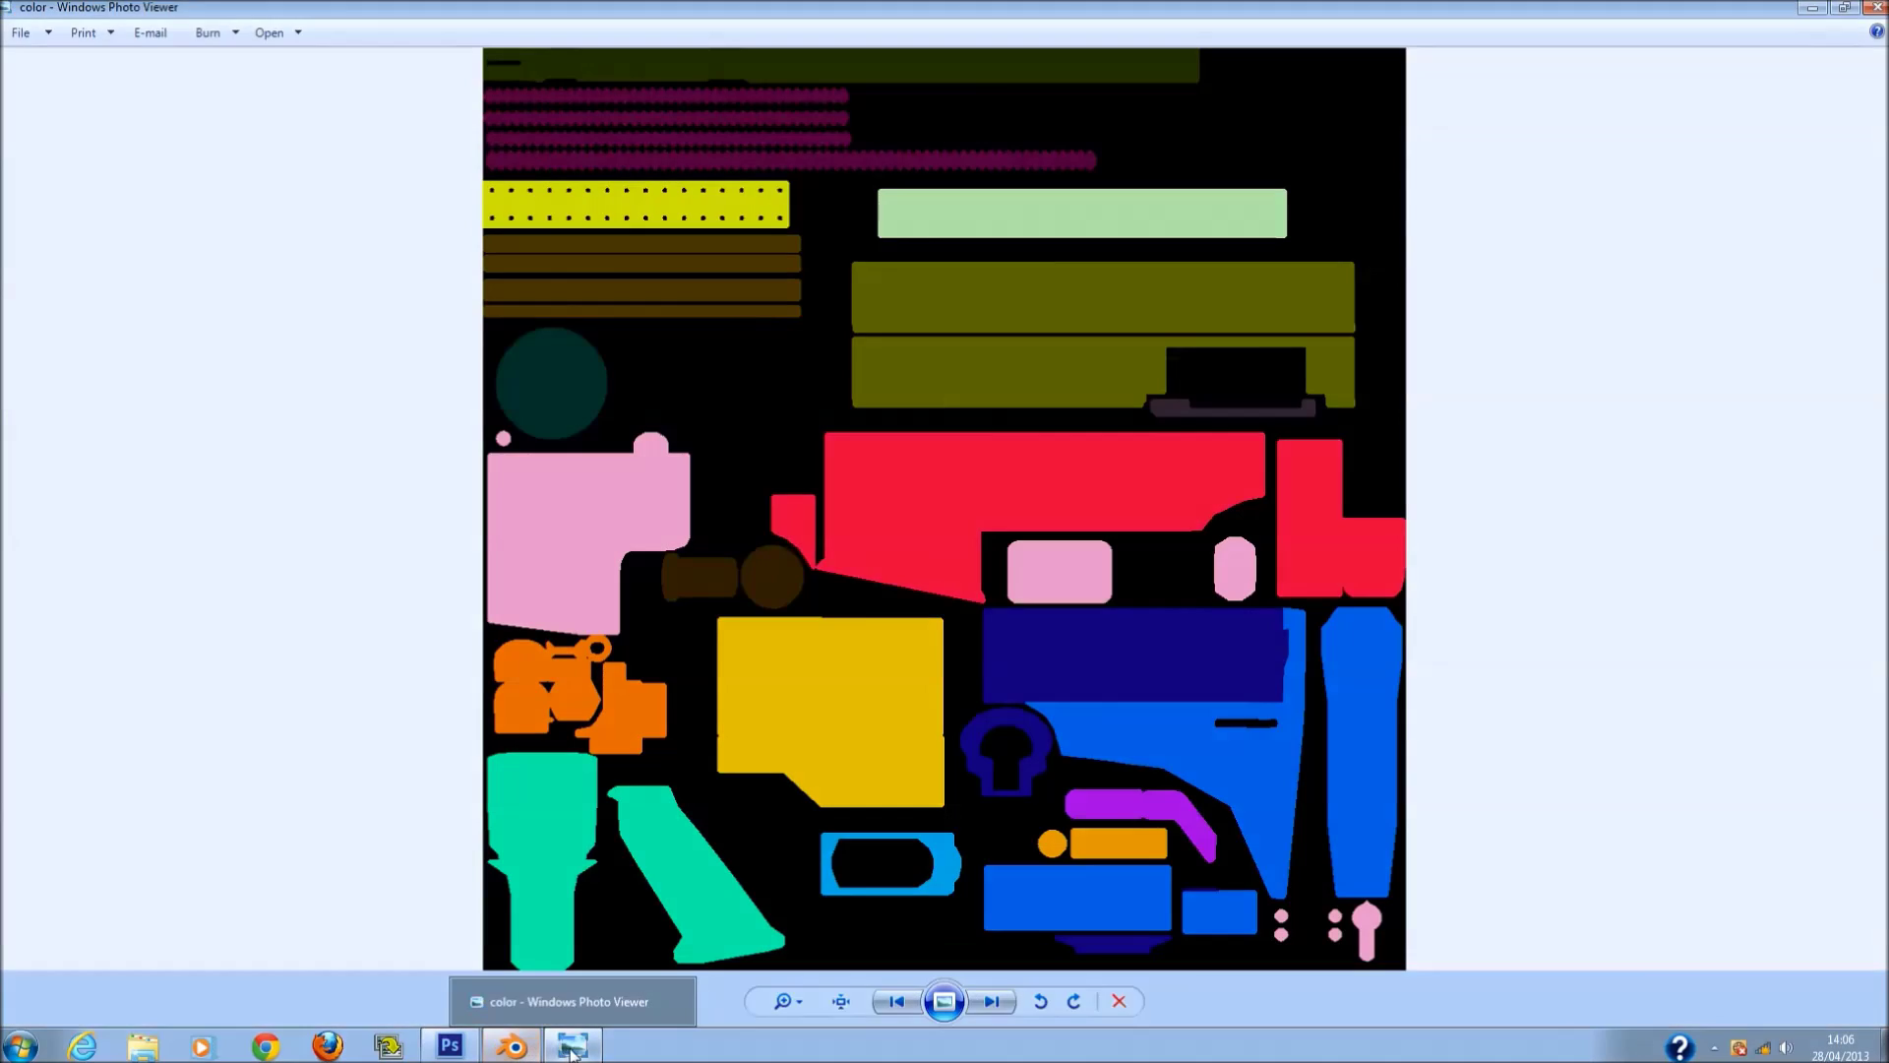
left_click(573, 1048)
left_click(572, 1049)
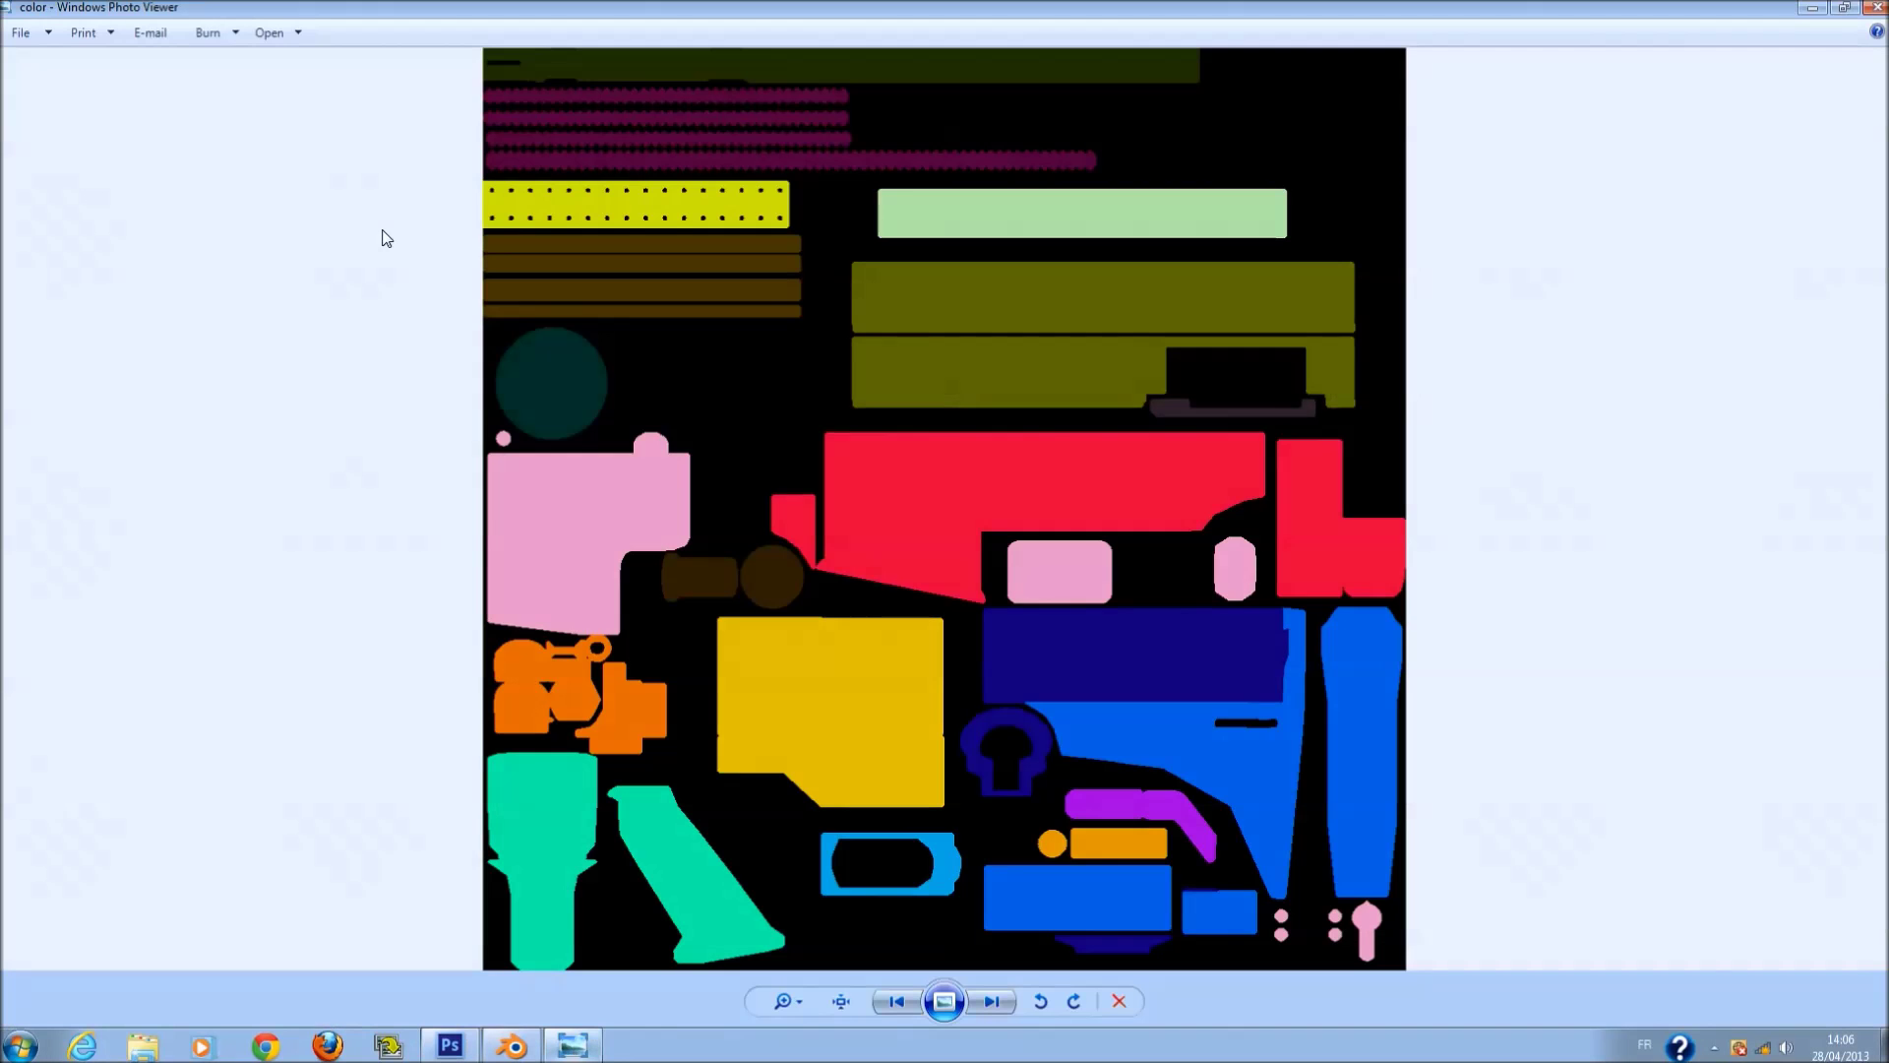
left_click(300, 34)
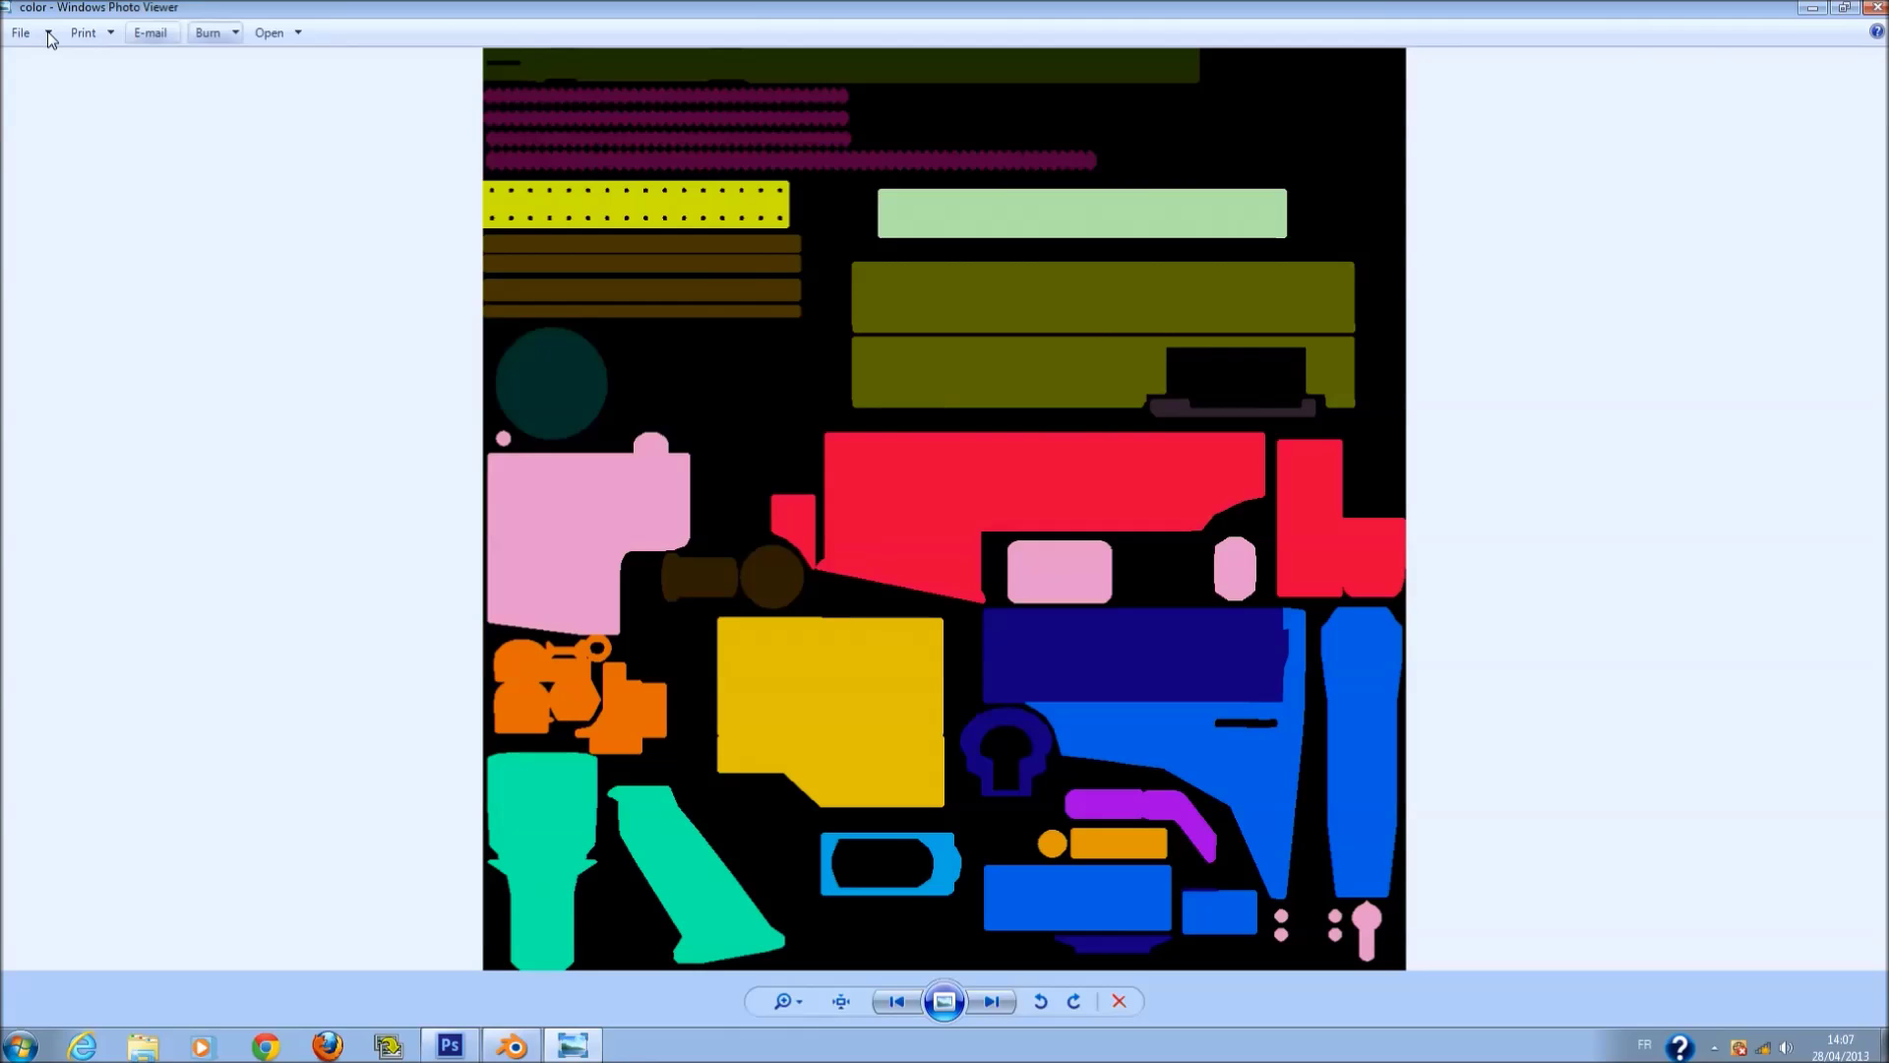
left_click(48, 32)
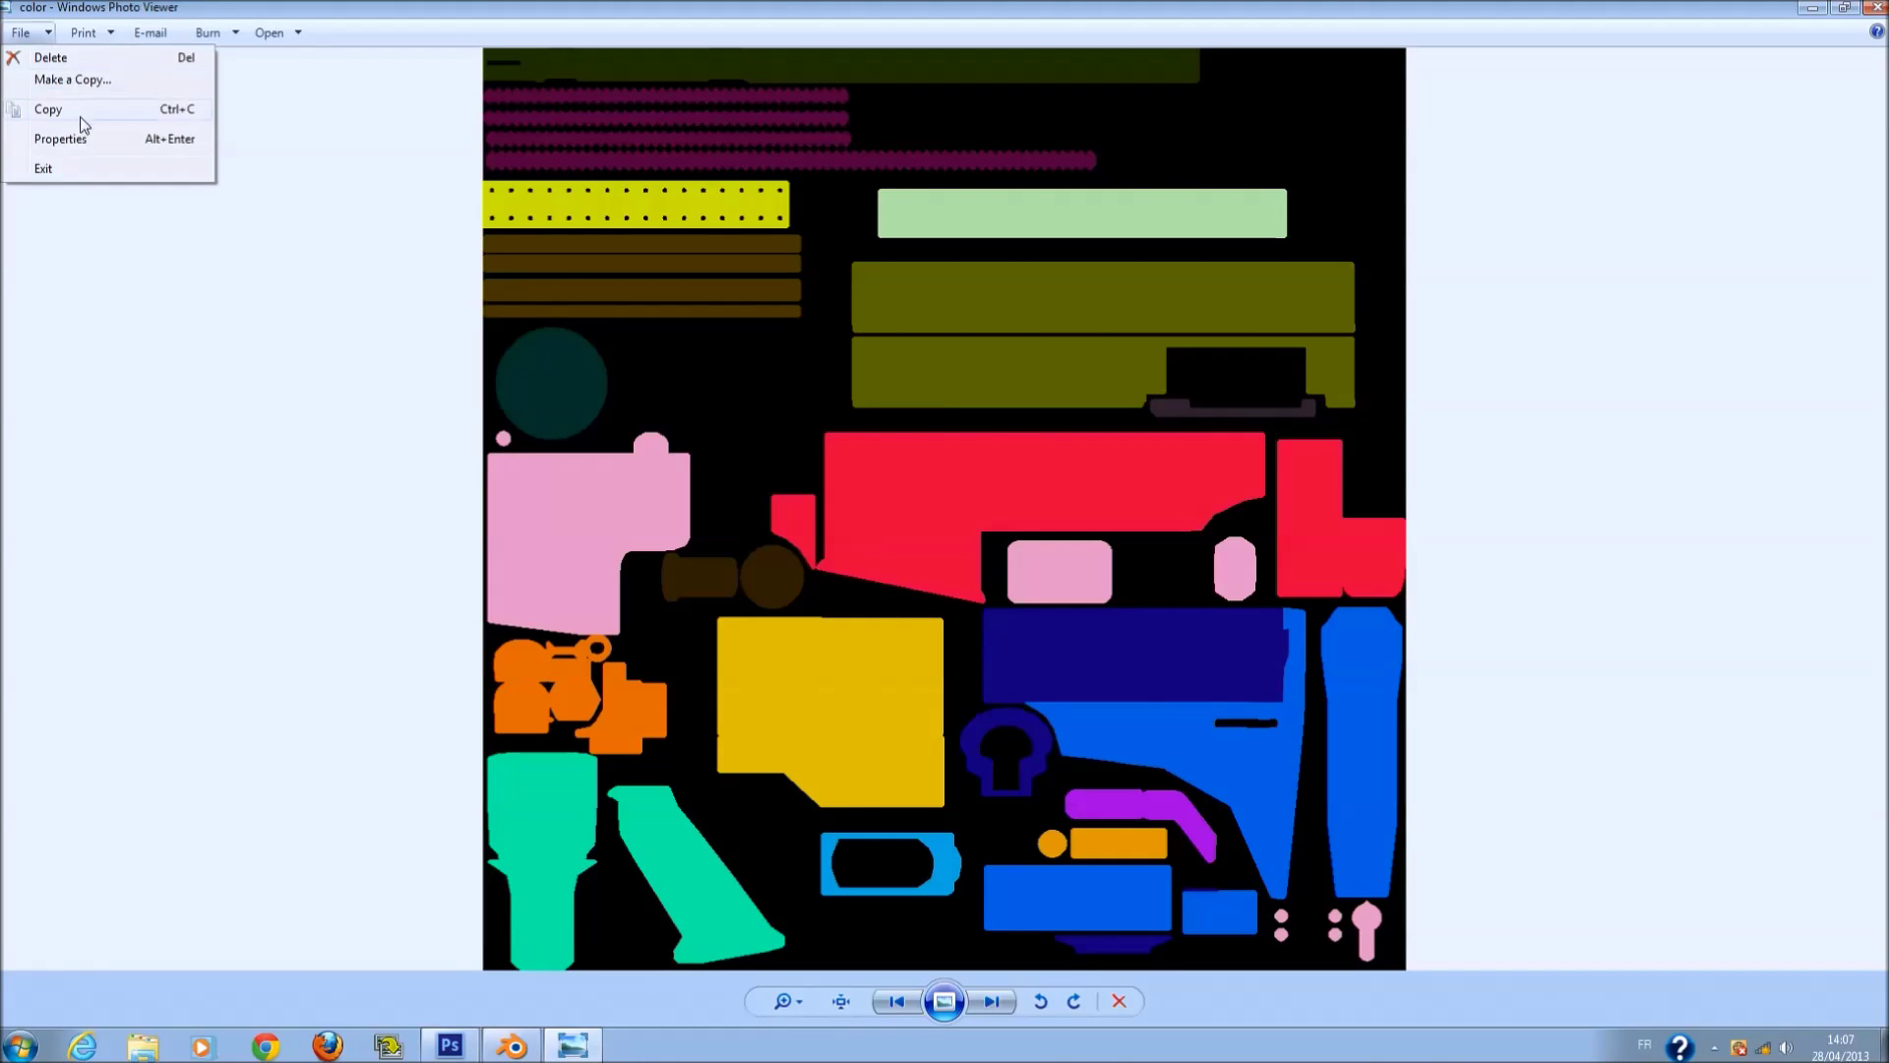
left_click(925, 390)
right_click(930, 393)
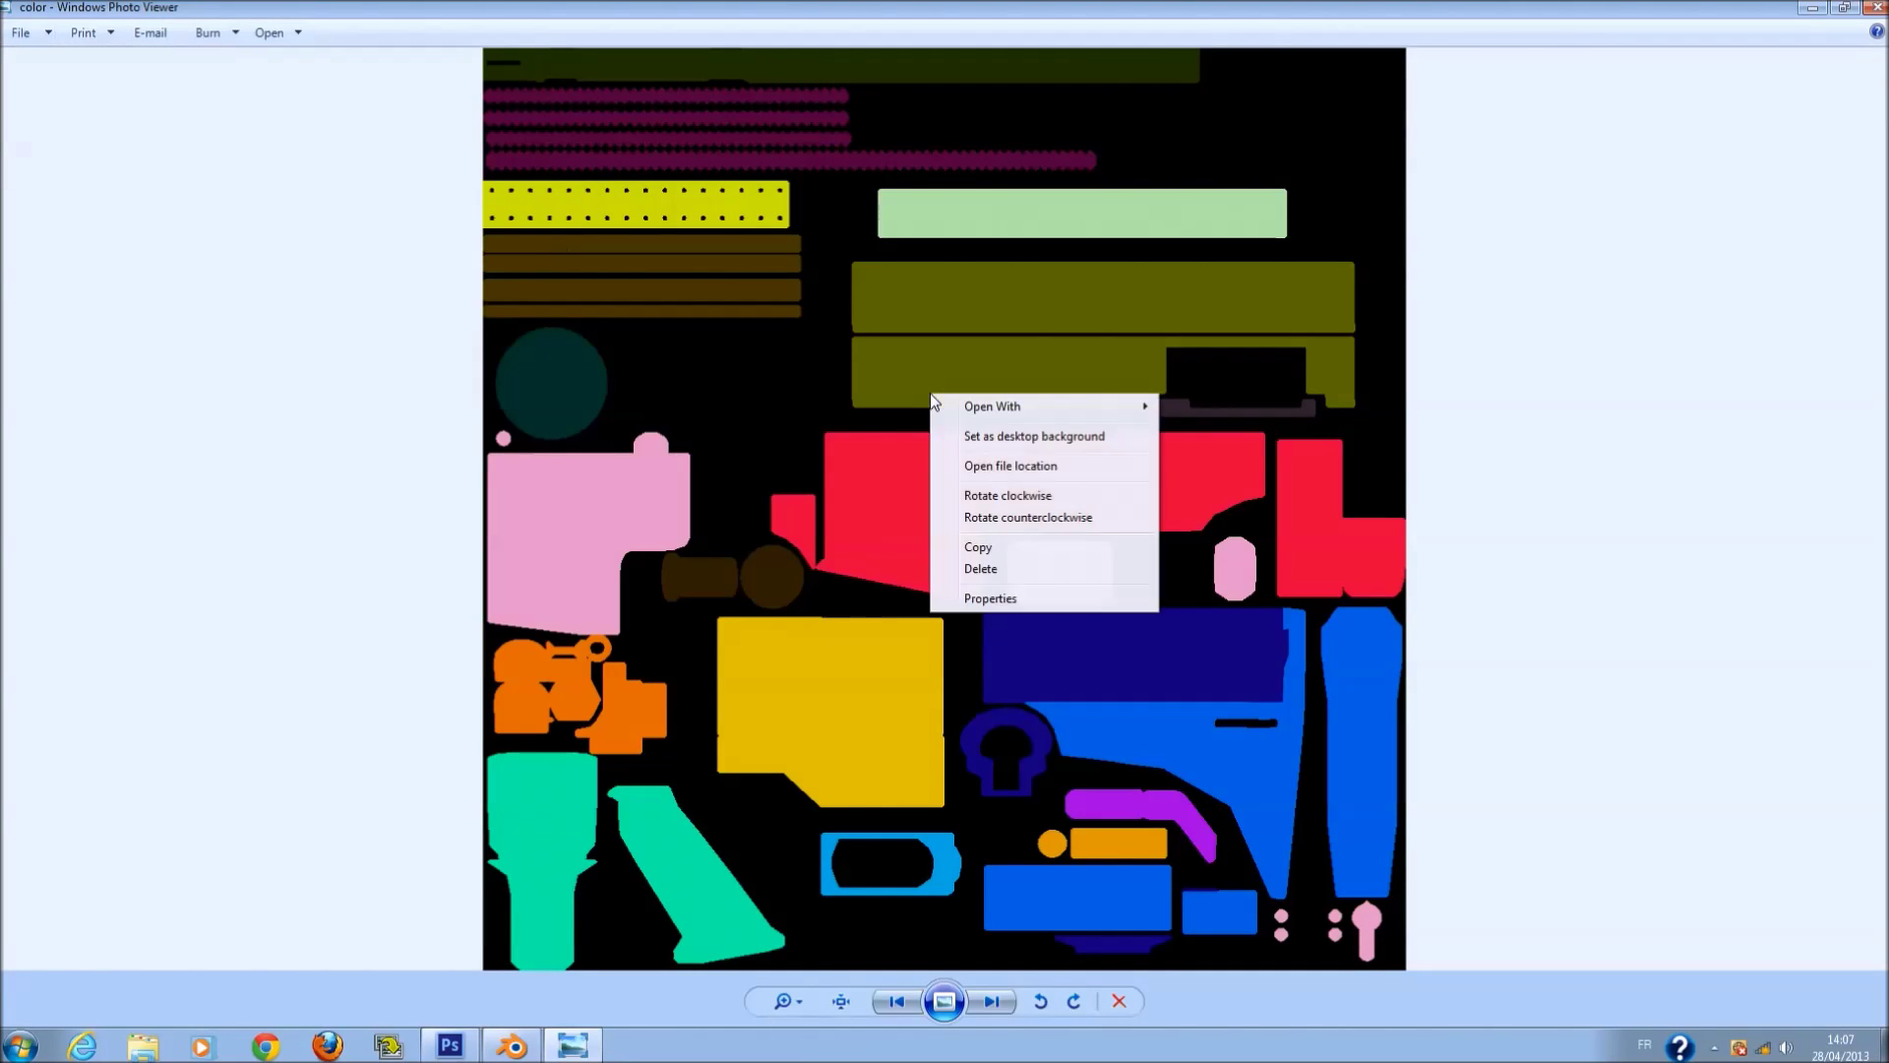
left_click(1053, 466)
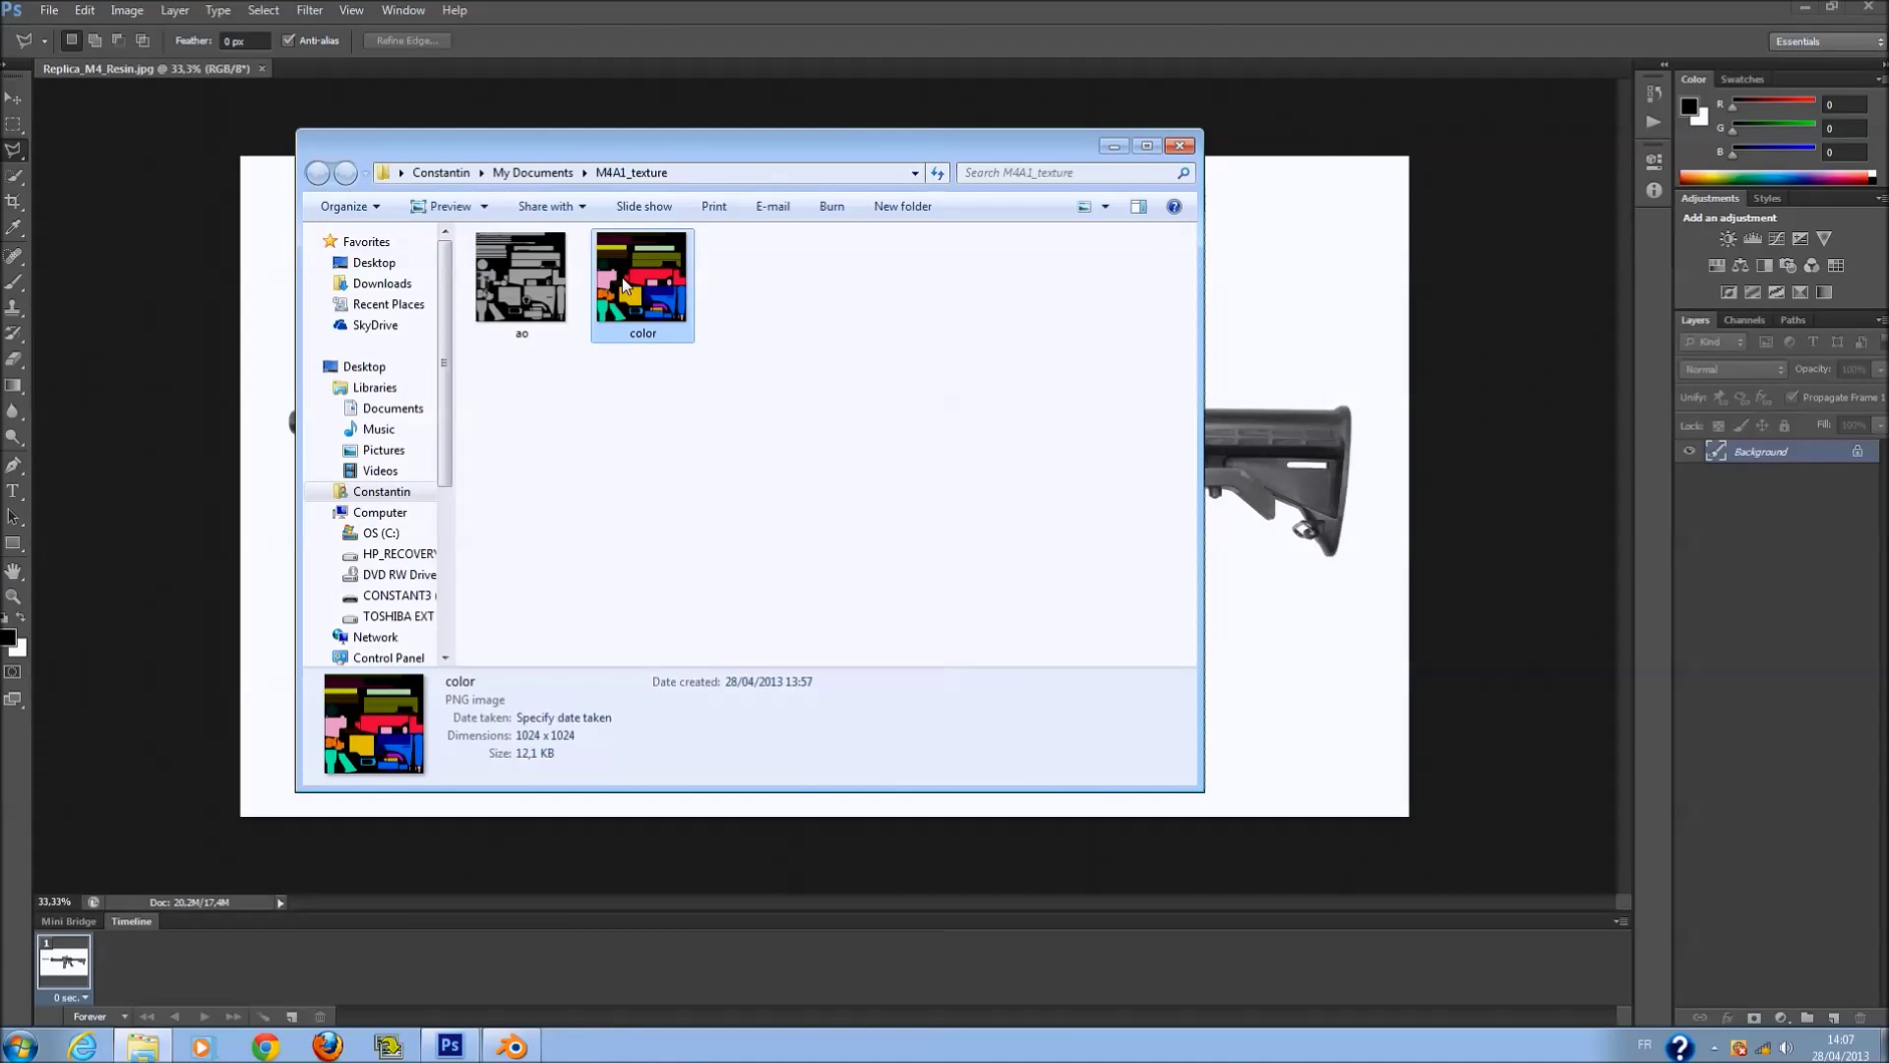
Place the color texture from the M4A1_texture folder as a layer in the Replica_M4_Resin.jpg document.
left_click_drag(623, 286, 1314, 517)
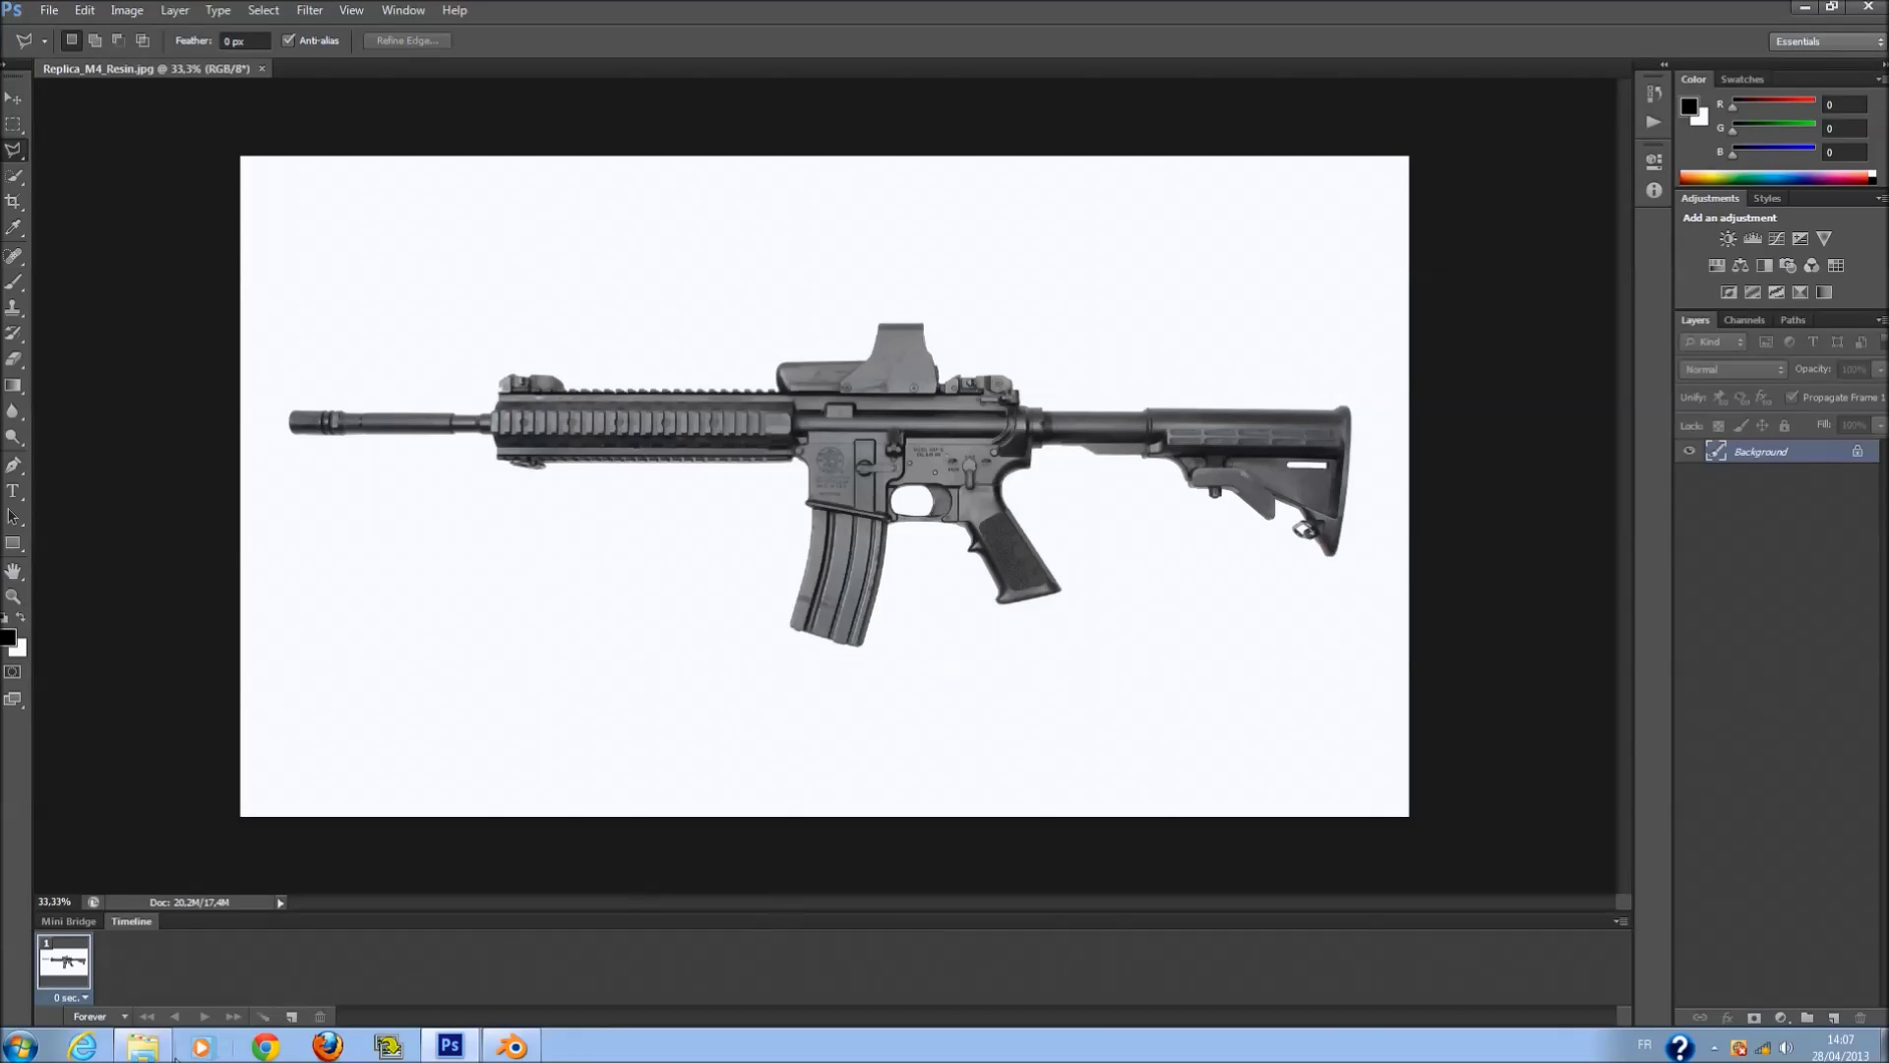
left_click(142, 1045)
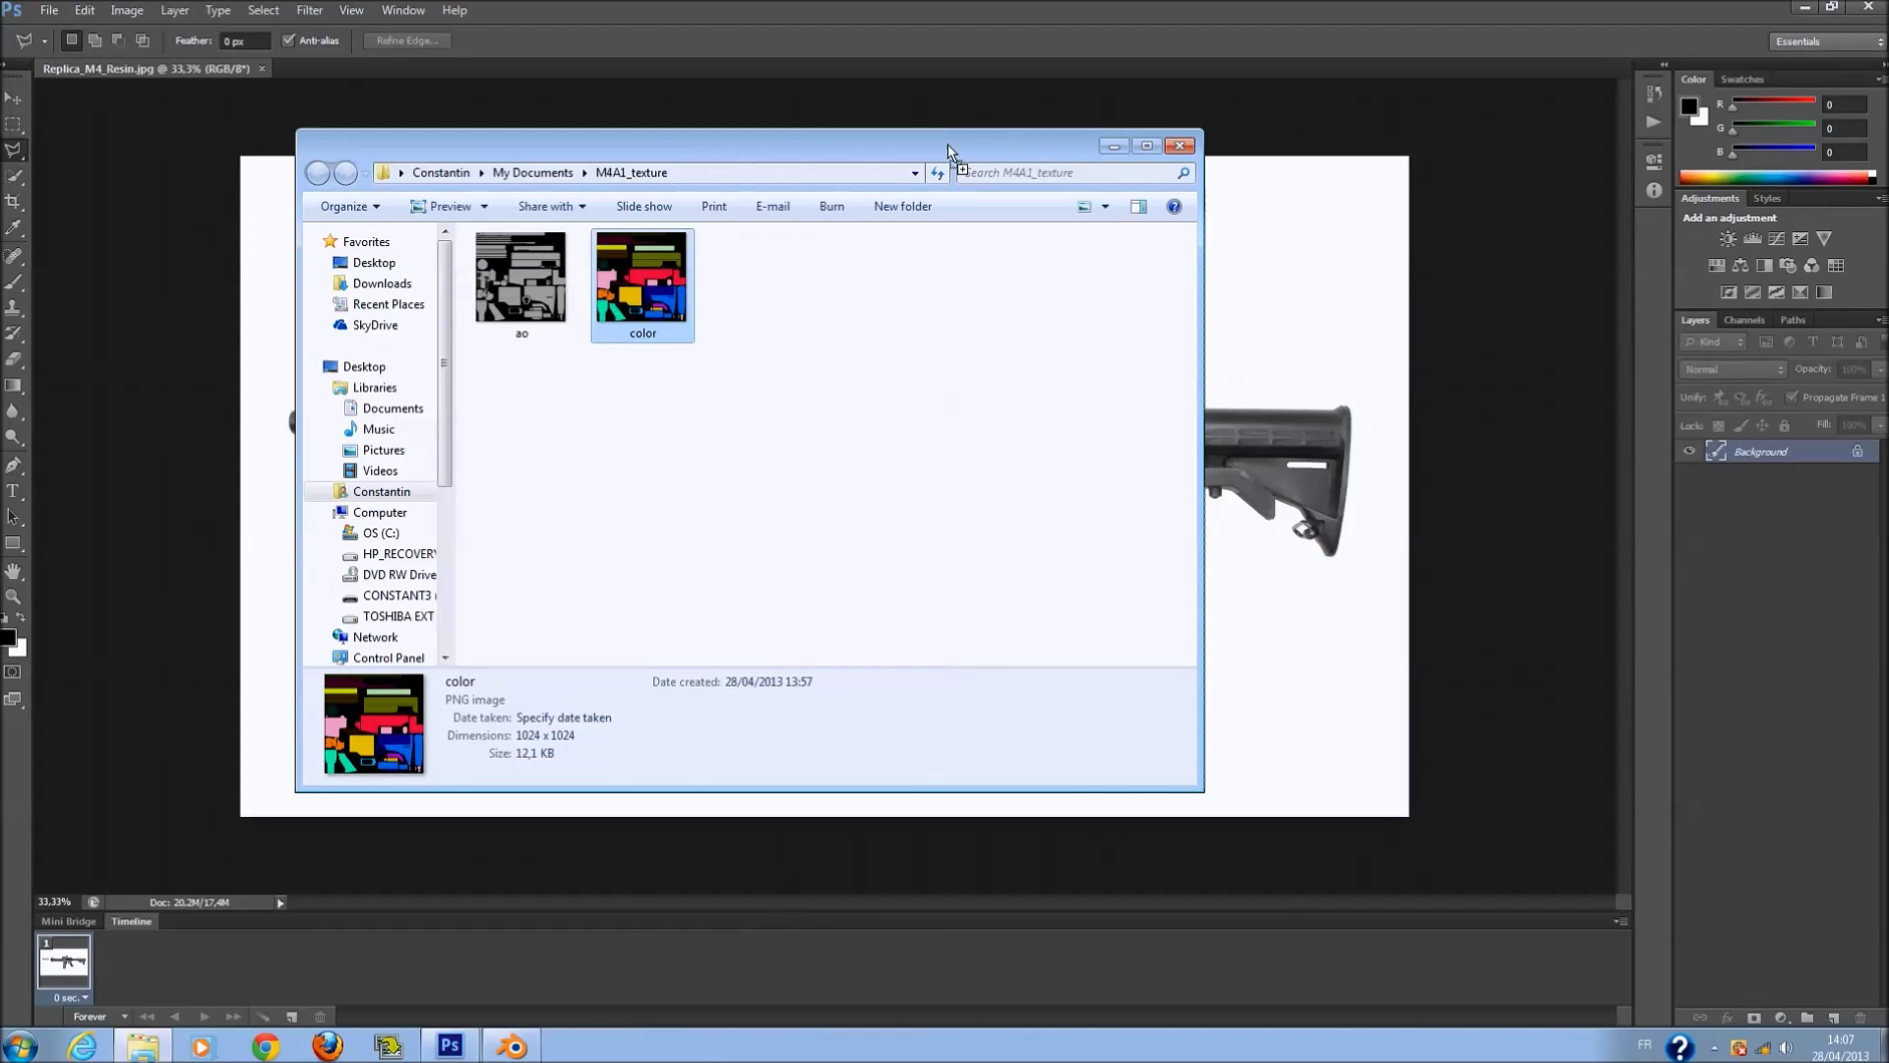
left_click_drag(1442, 388, 974, 130)
left_click_drag(1398, 332, 1396, 327)
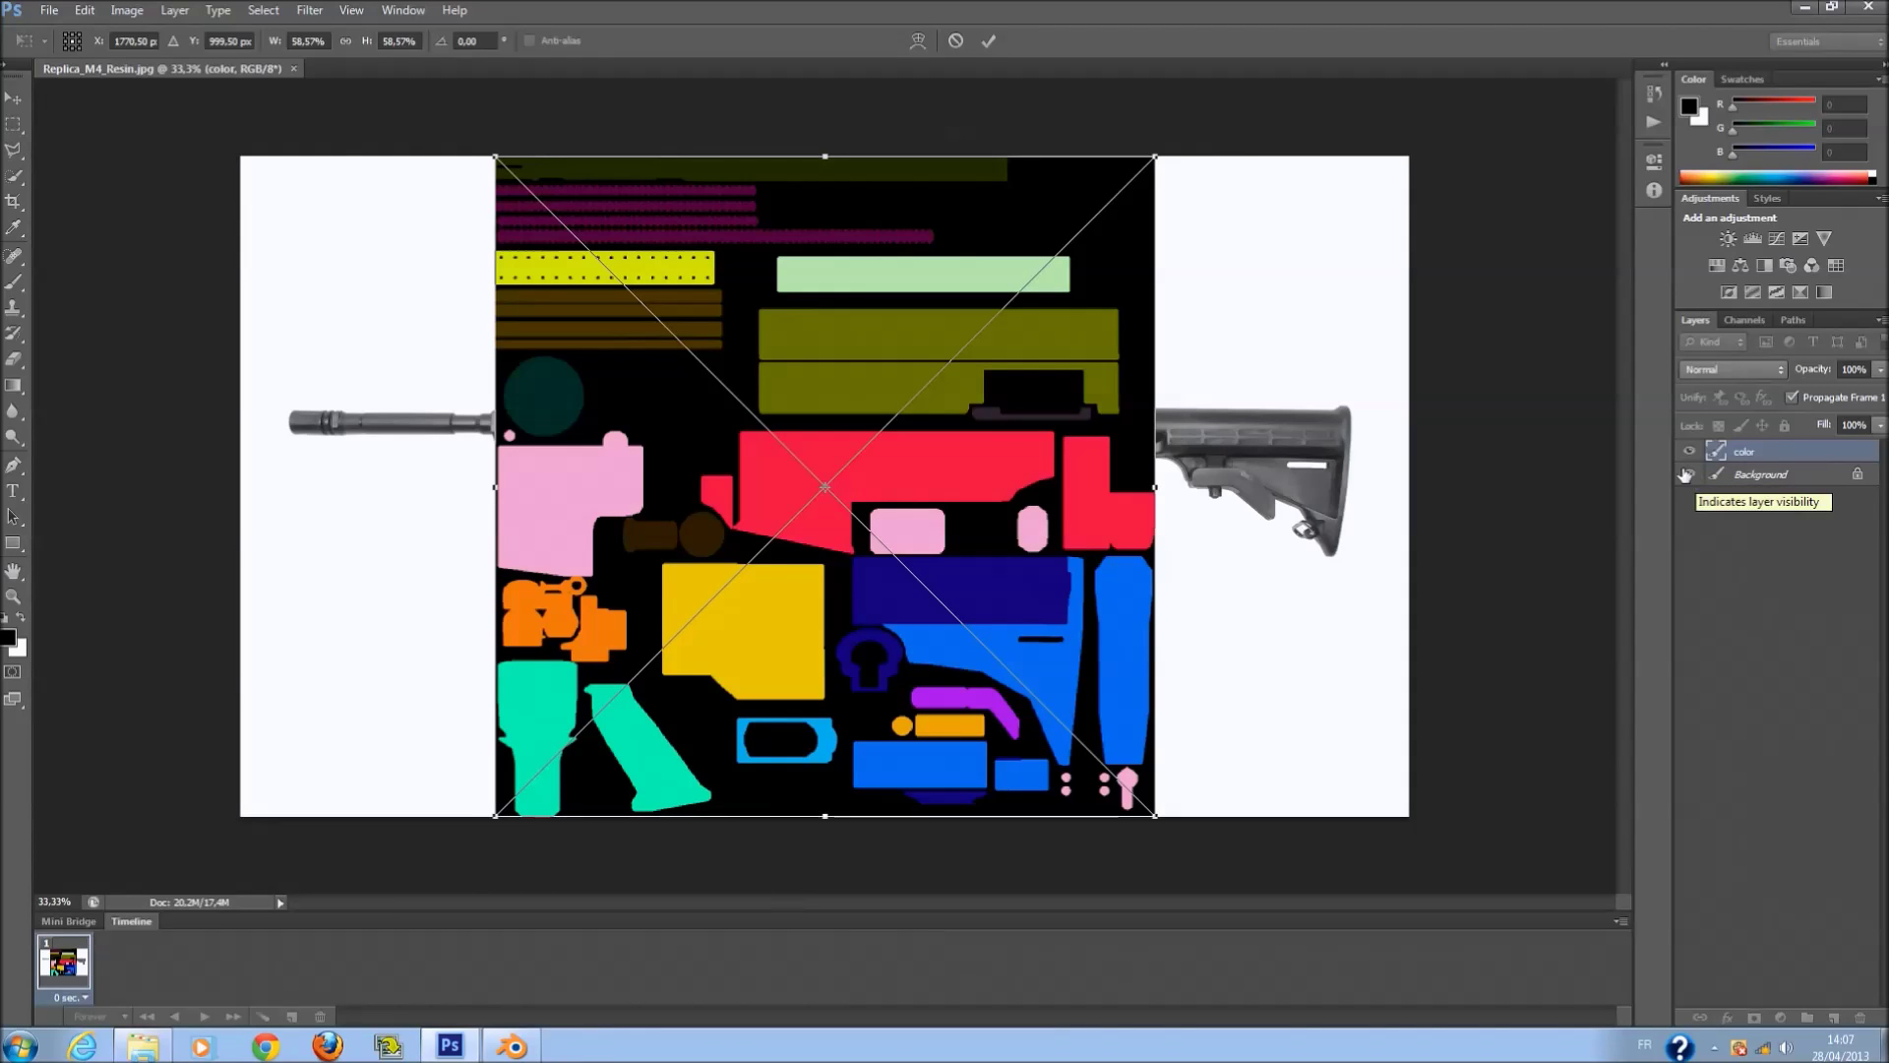
left_click(510, 1045)
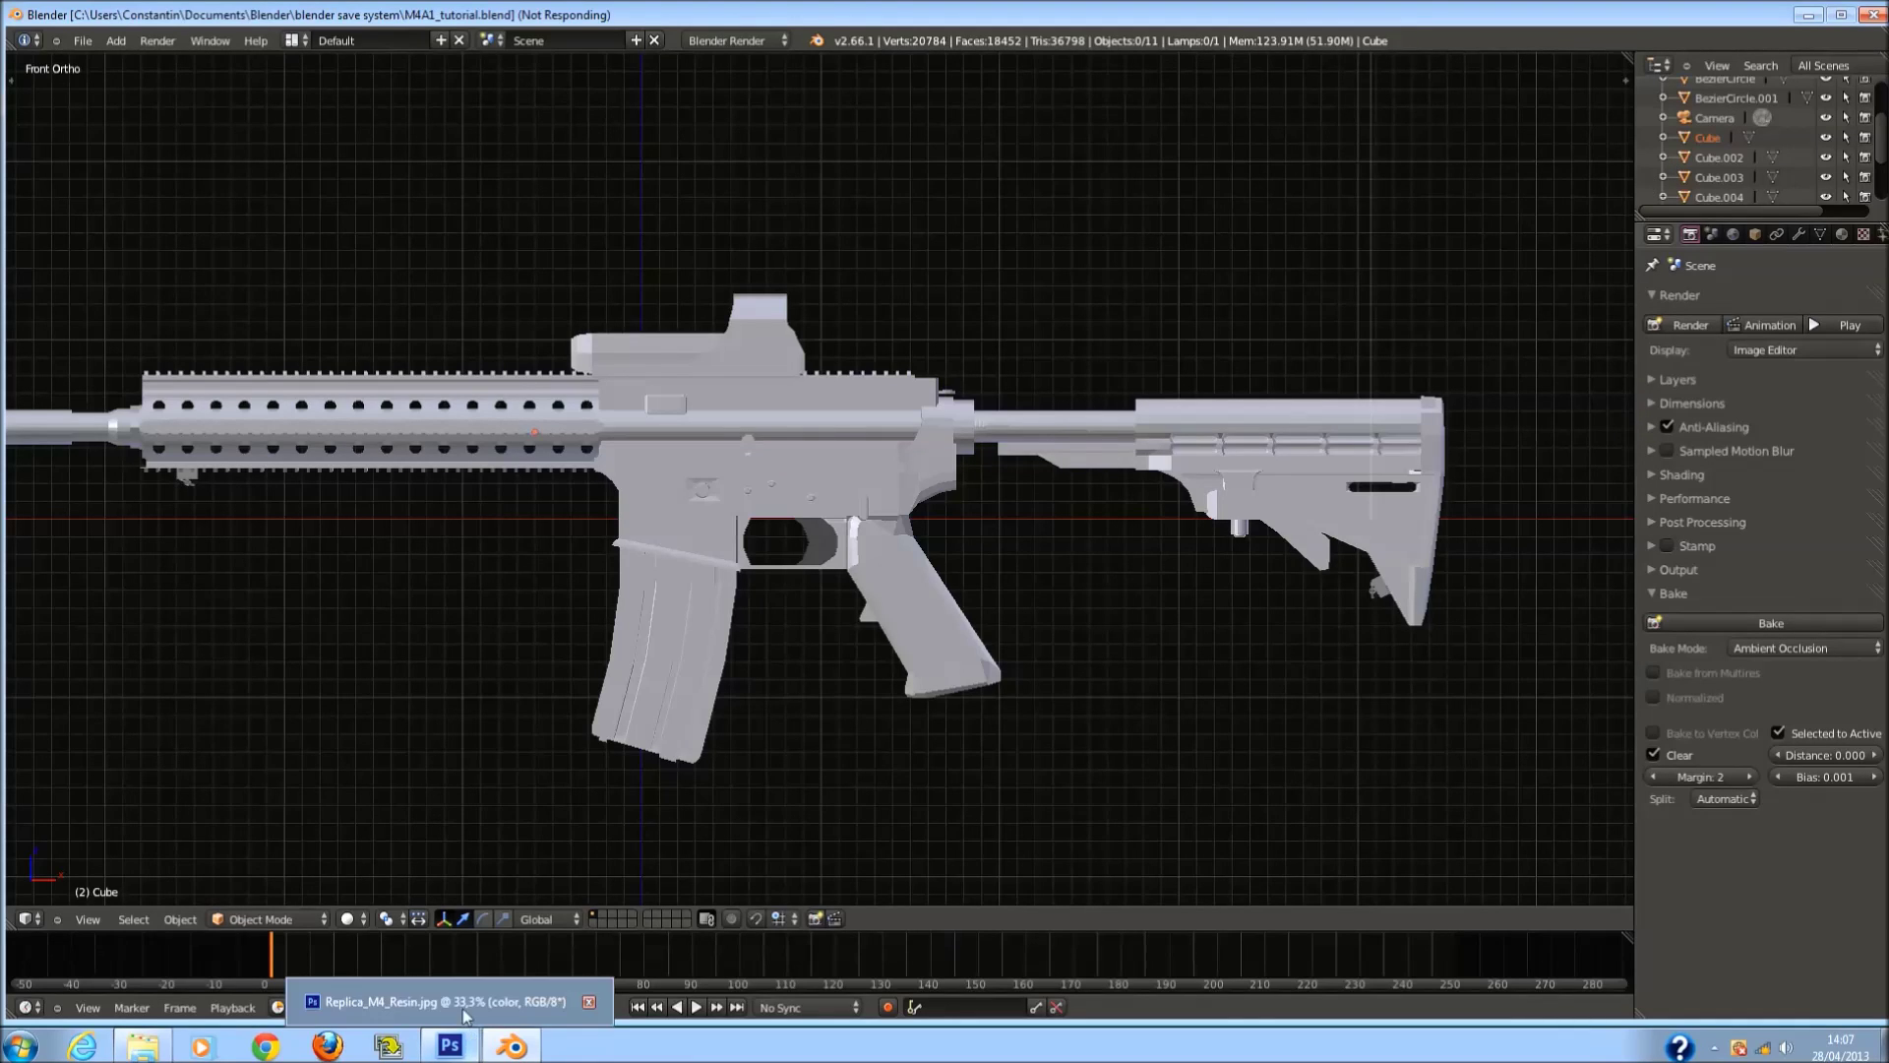
left_click(465, 1017)
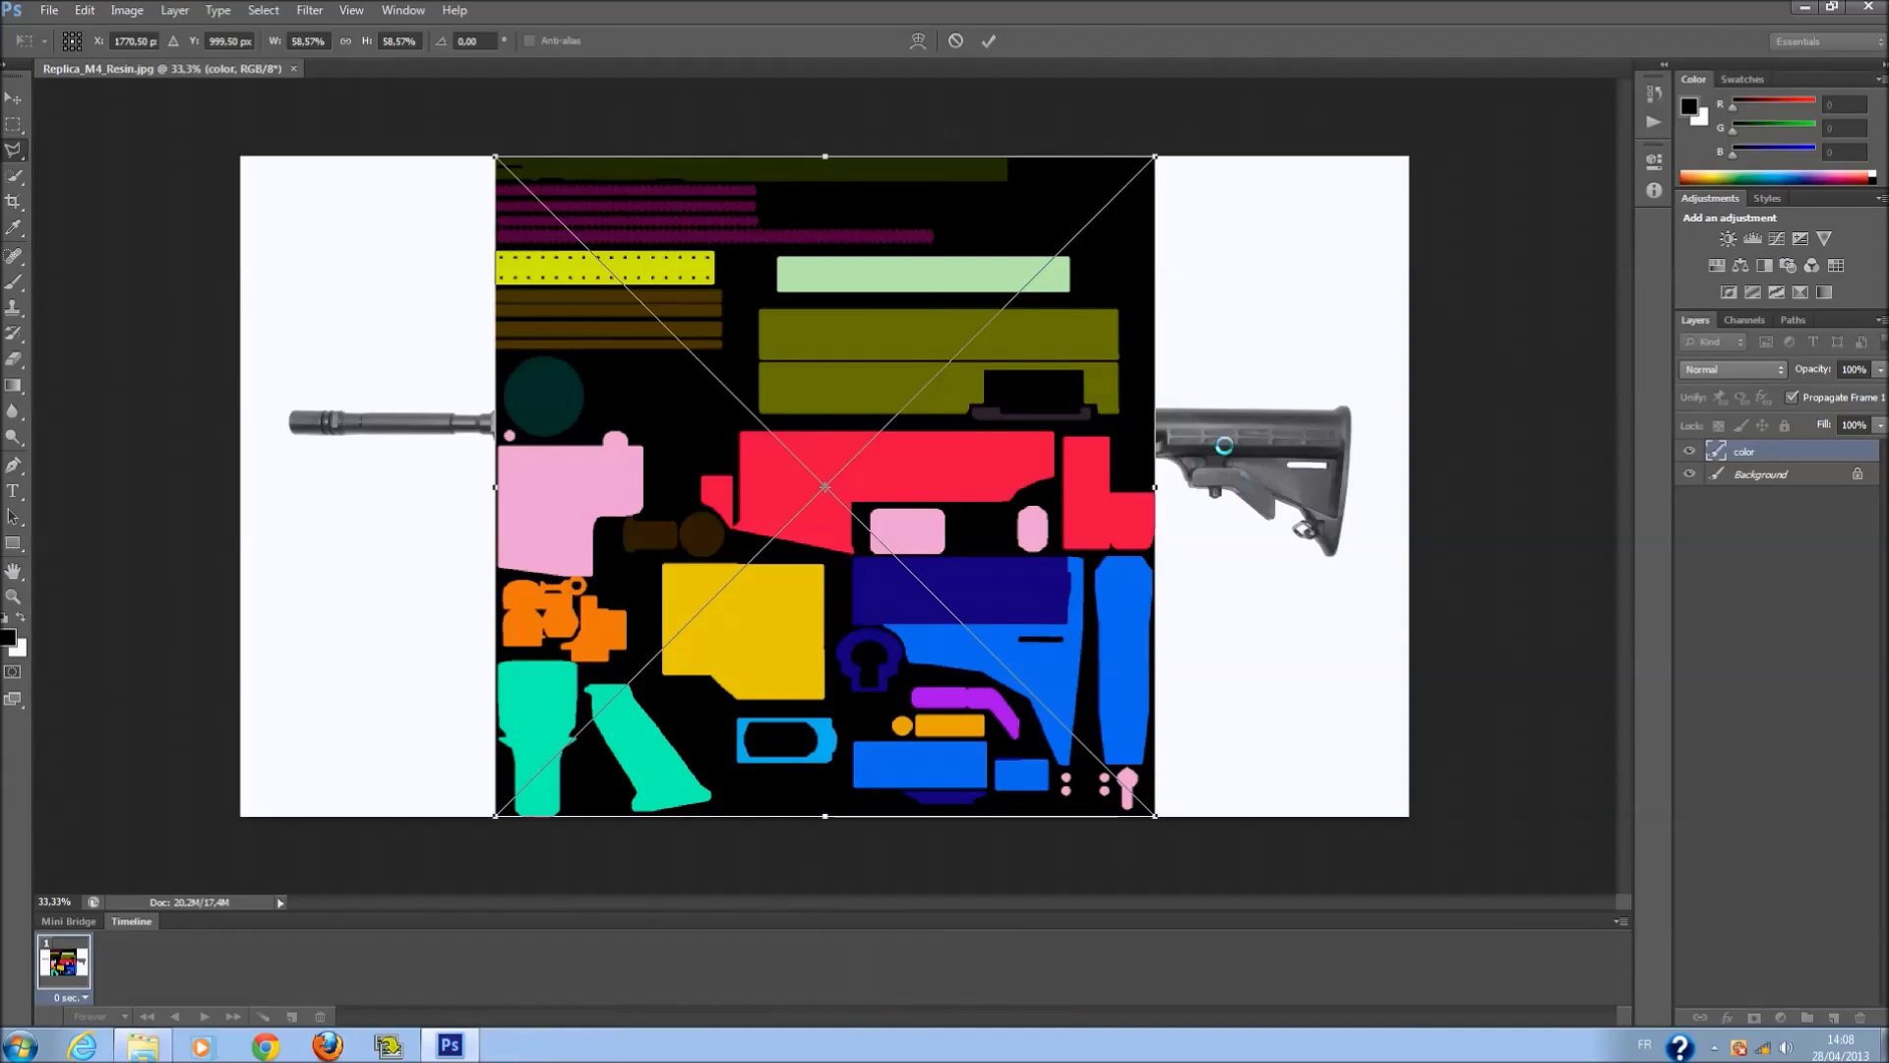
key("Return")
Hide the color layer while keeping the Background rifle photo shown.
left_click(1689, 474)
left_click(1689, 474)
left_click(1689, 451)
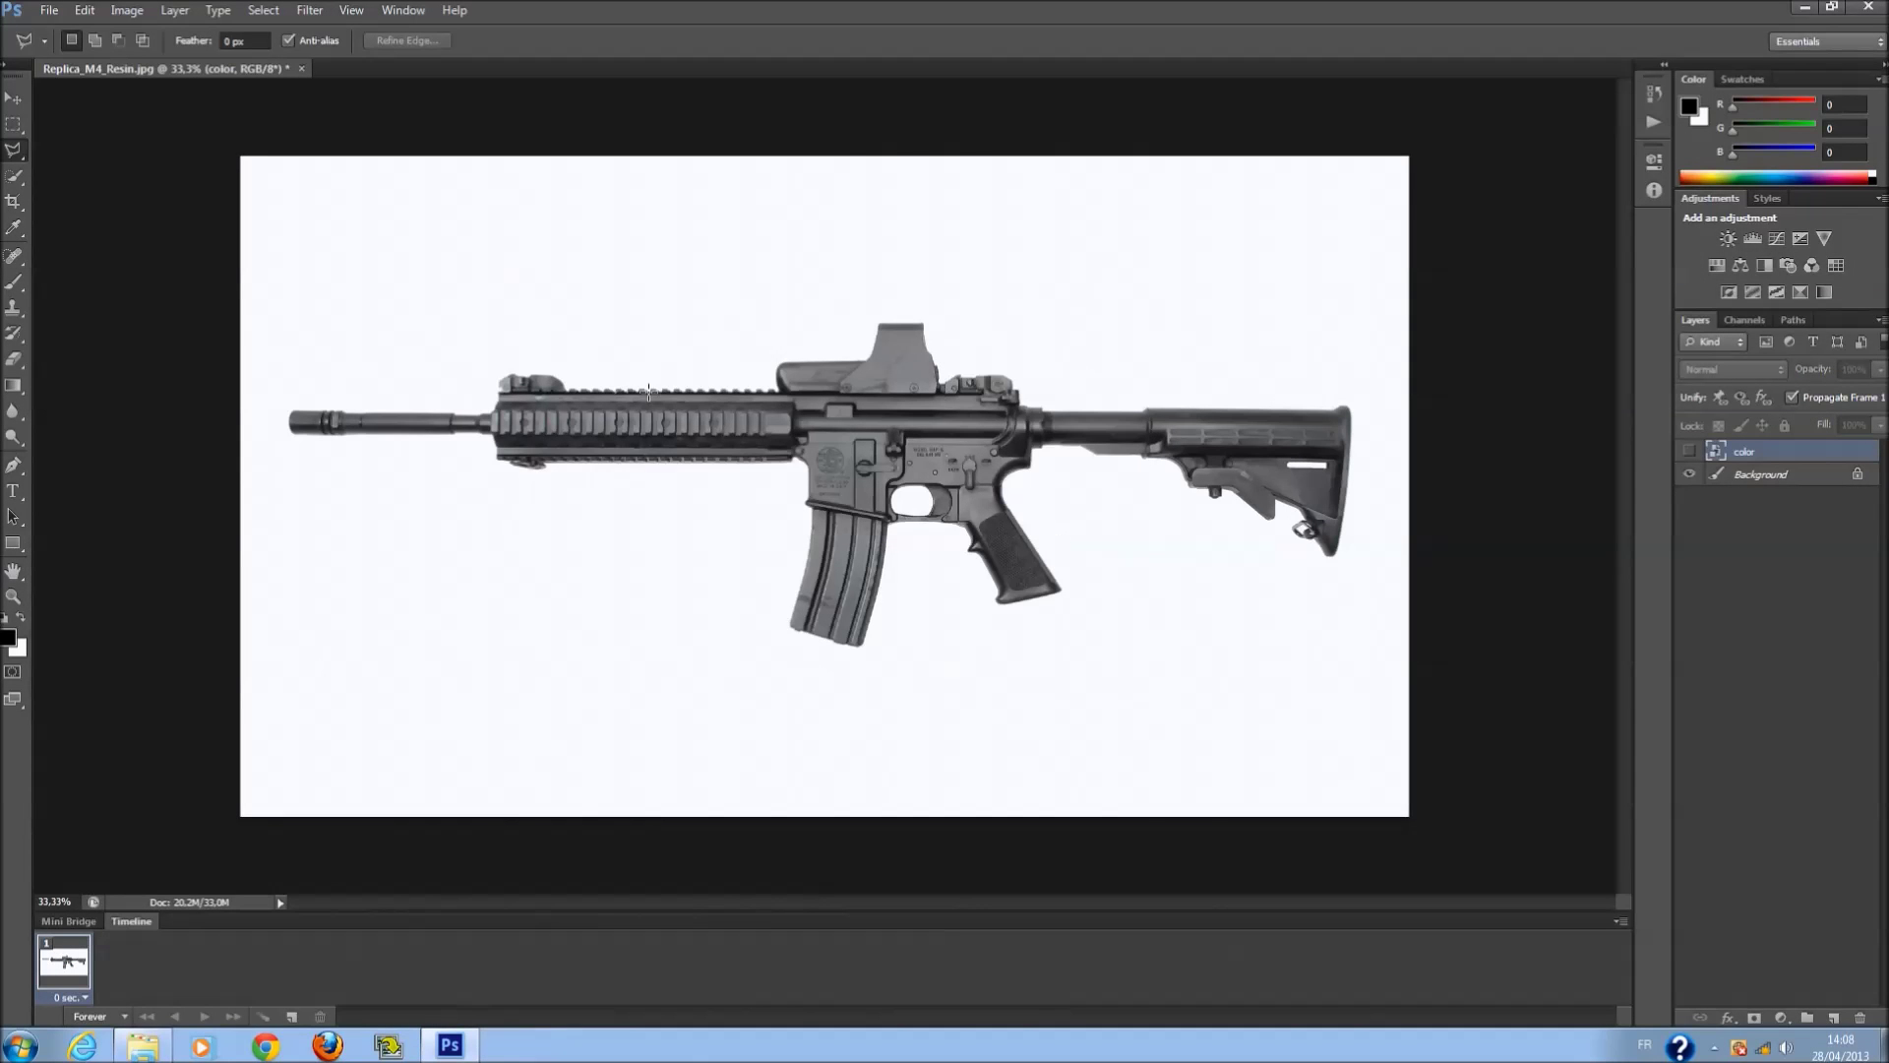
Minimize the Blender console window covering the rifle photo.
left_click(13, 597)
left_click(1068, 428)
scroll(1155, 403, "right", 5, "ctrl")
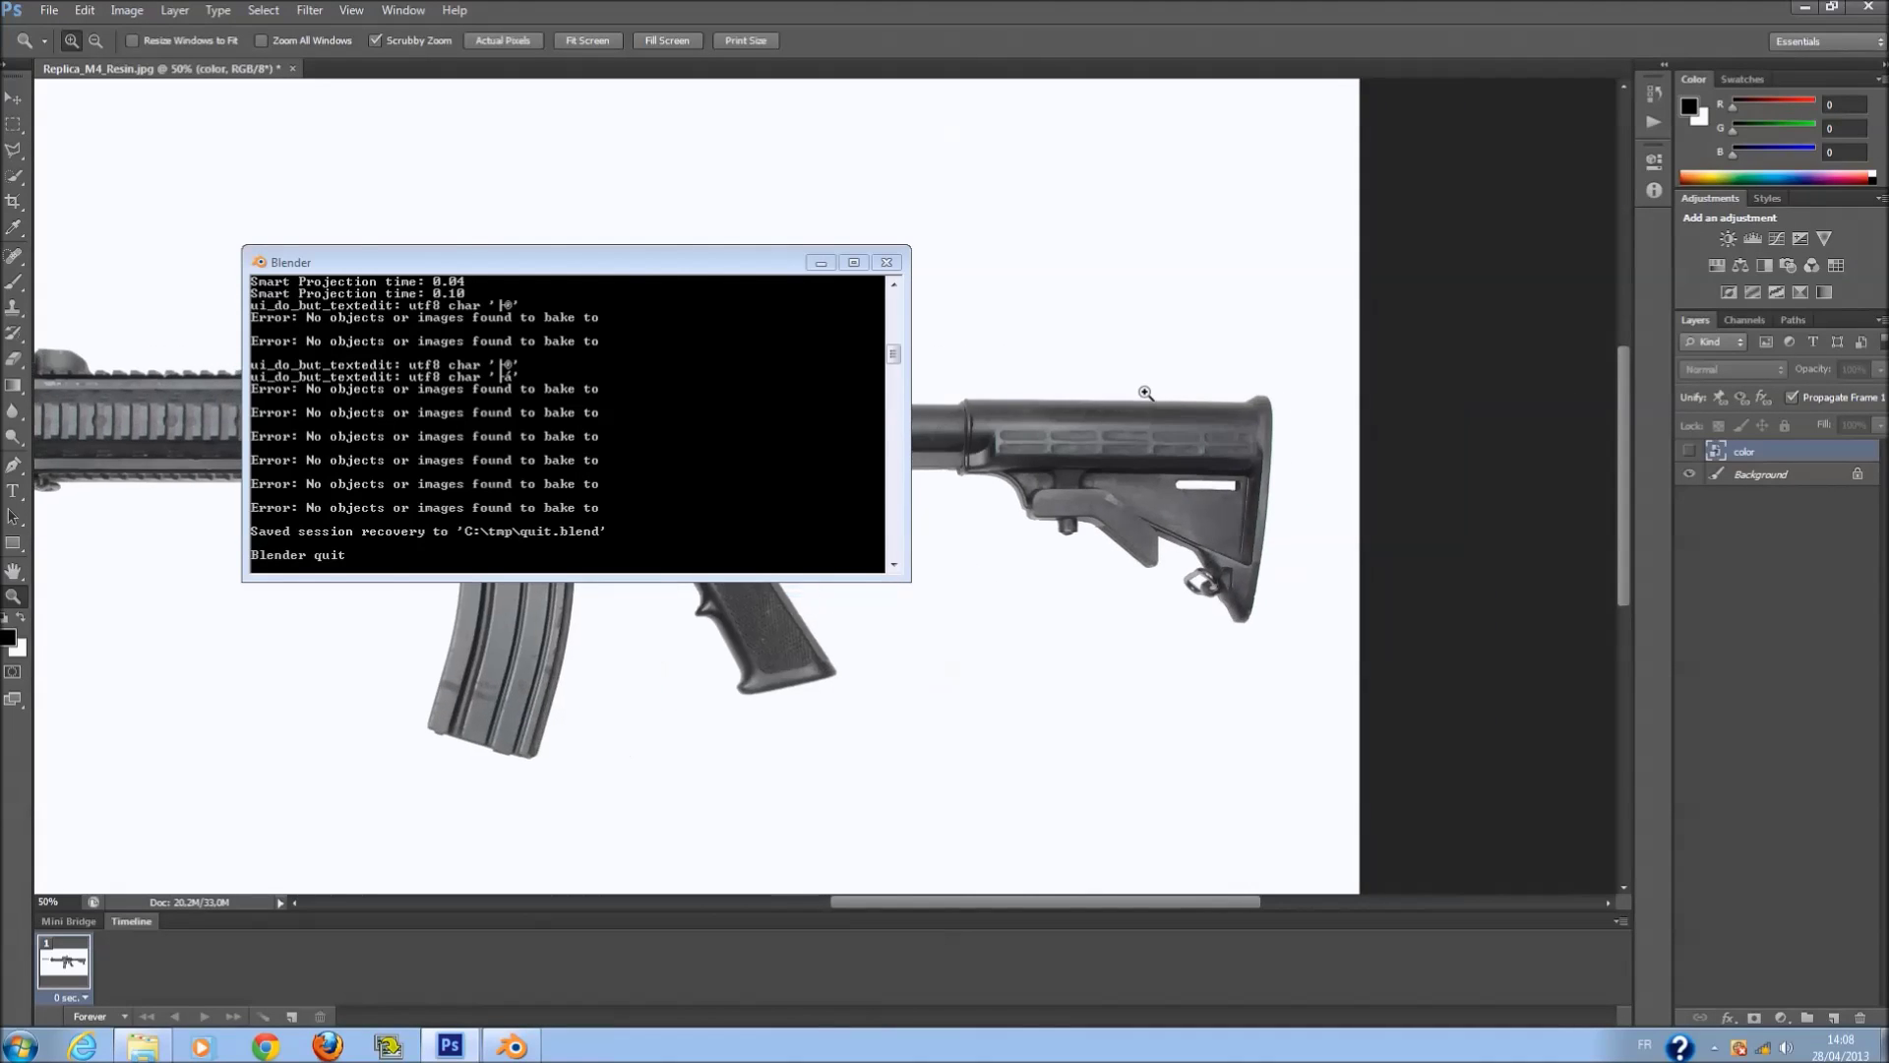
left_click(1145, 392)
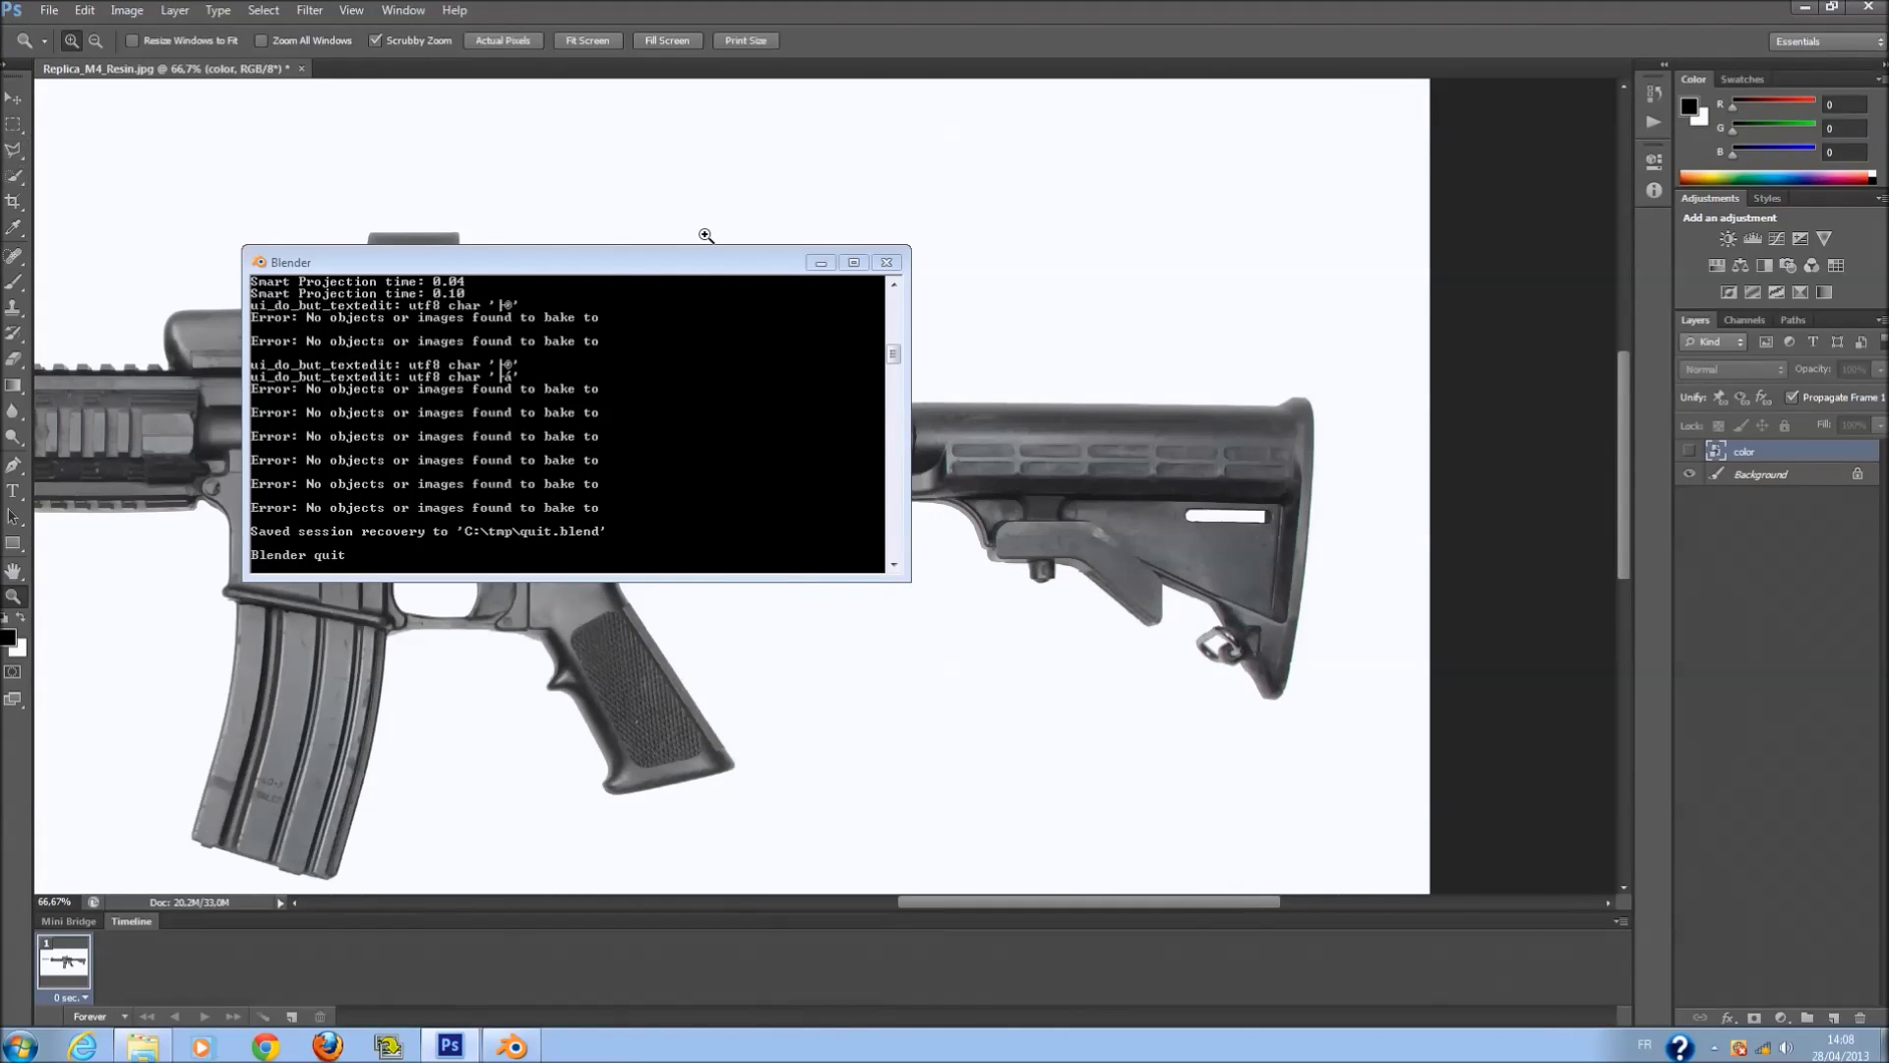
left_click(821, 262)
left_click(14, 149)
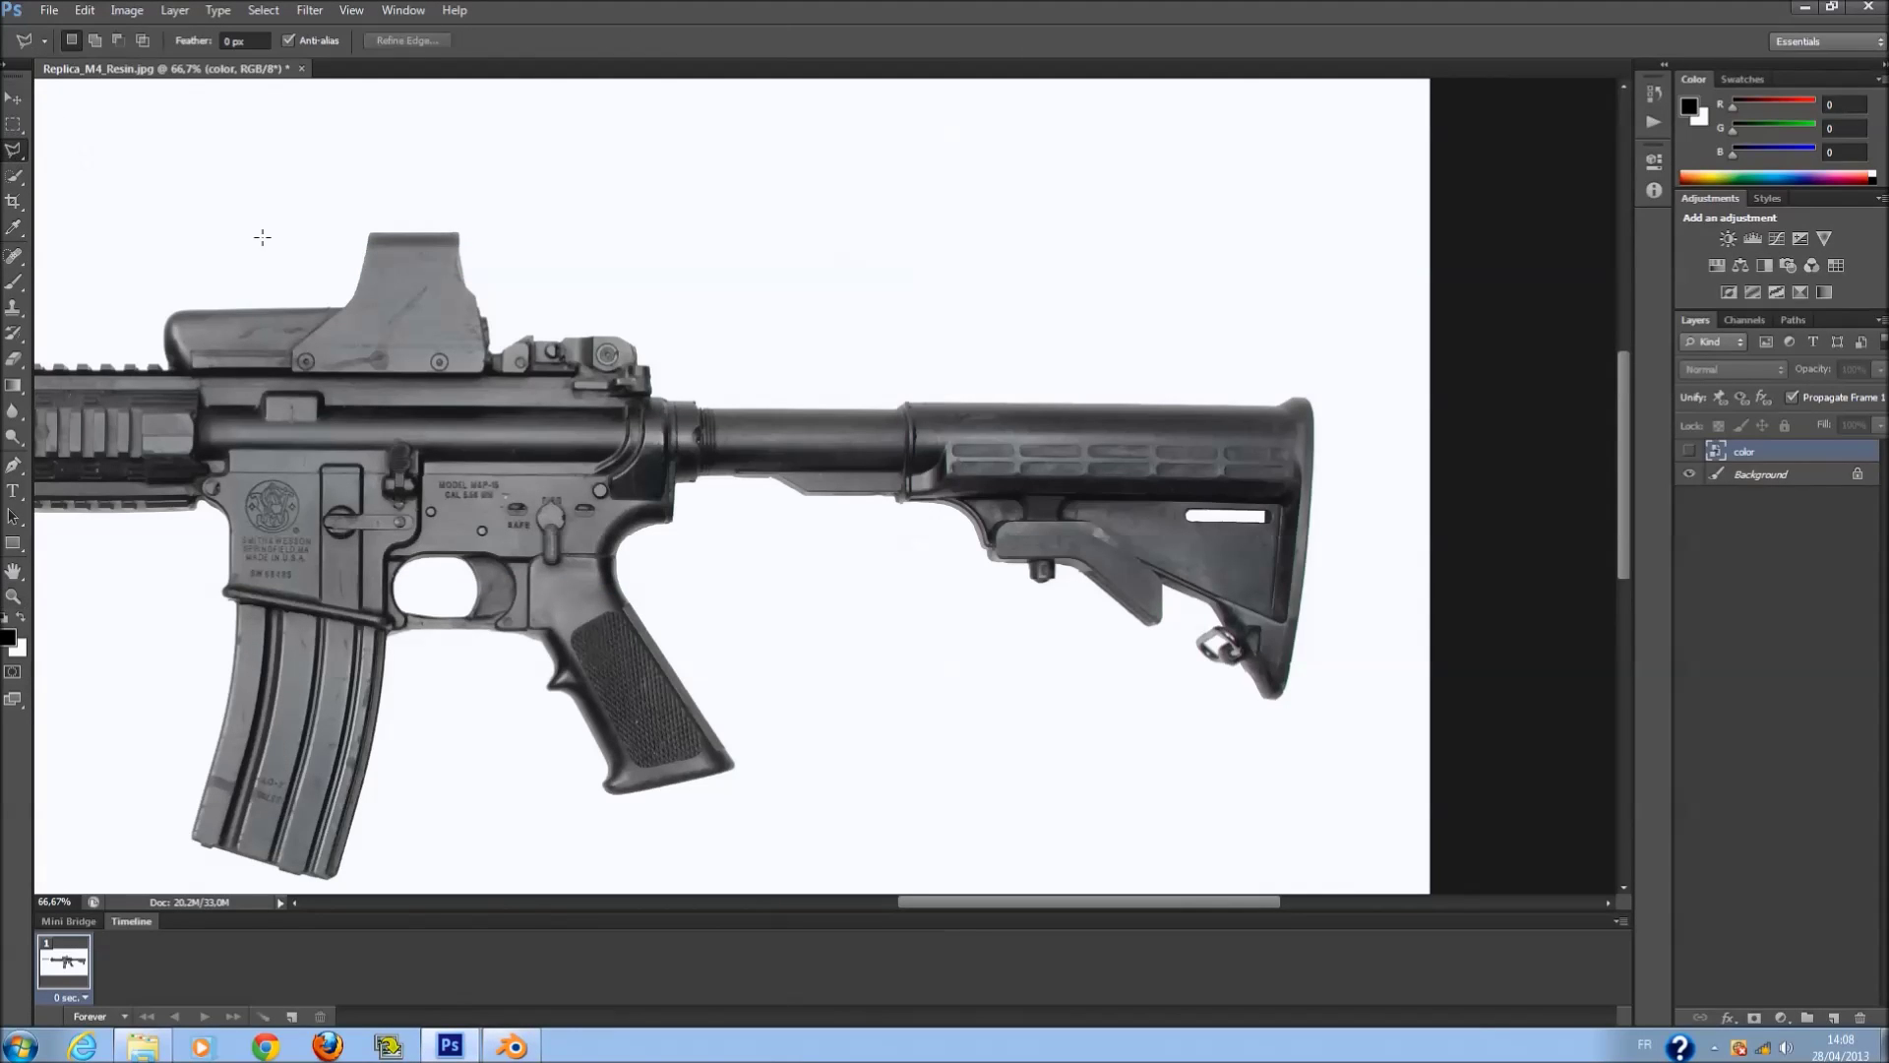
Outline the rifle's buttstock with the Polygonal Lasso while the hidden color layer is active.
left_click(14, 597)
left_click(1032, 487)
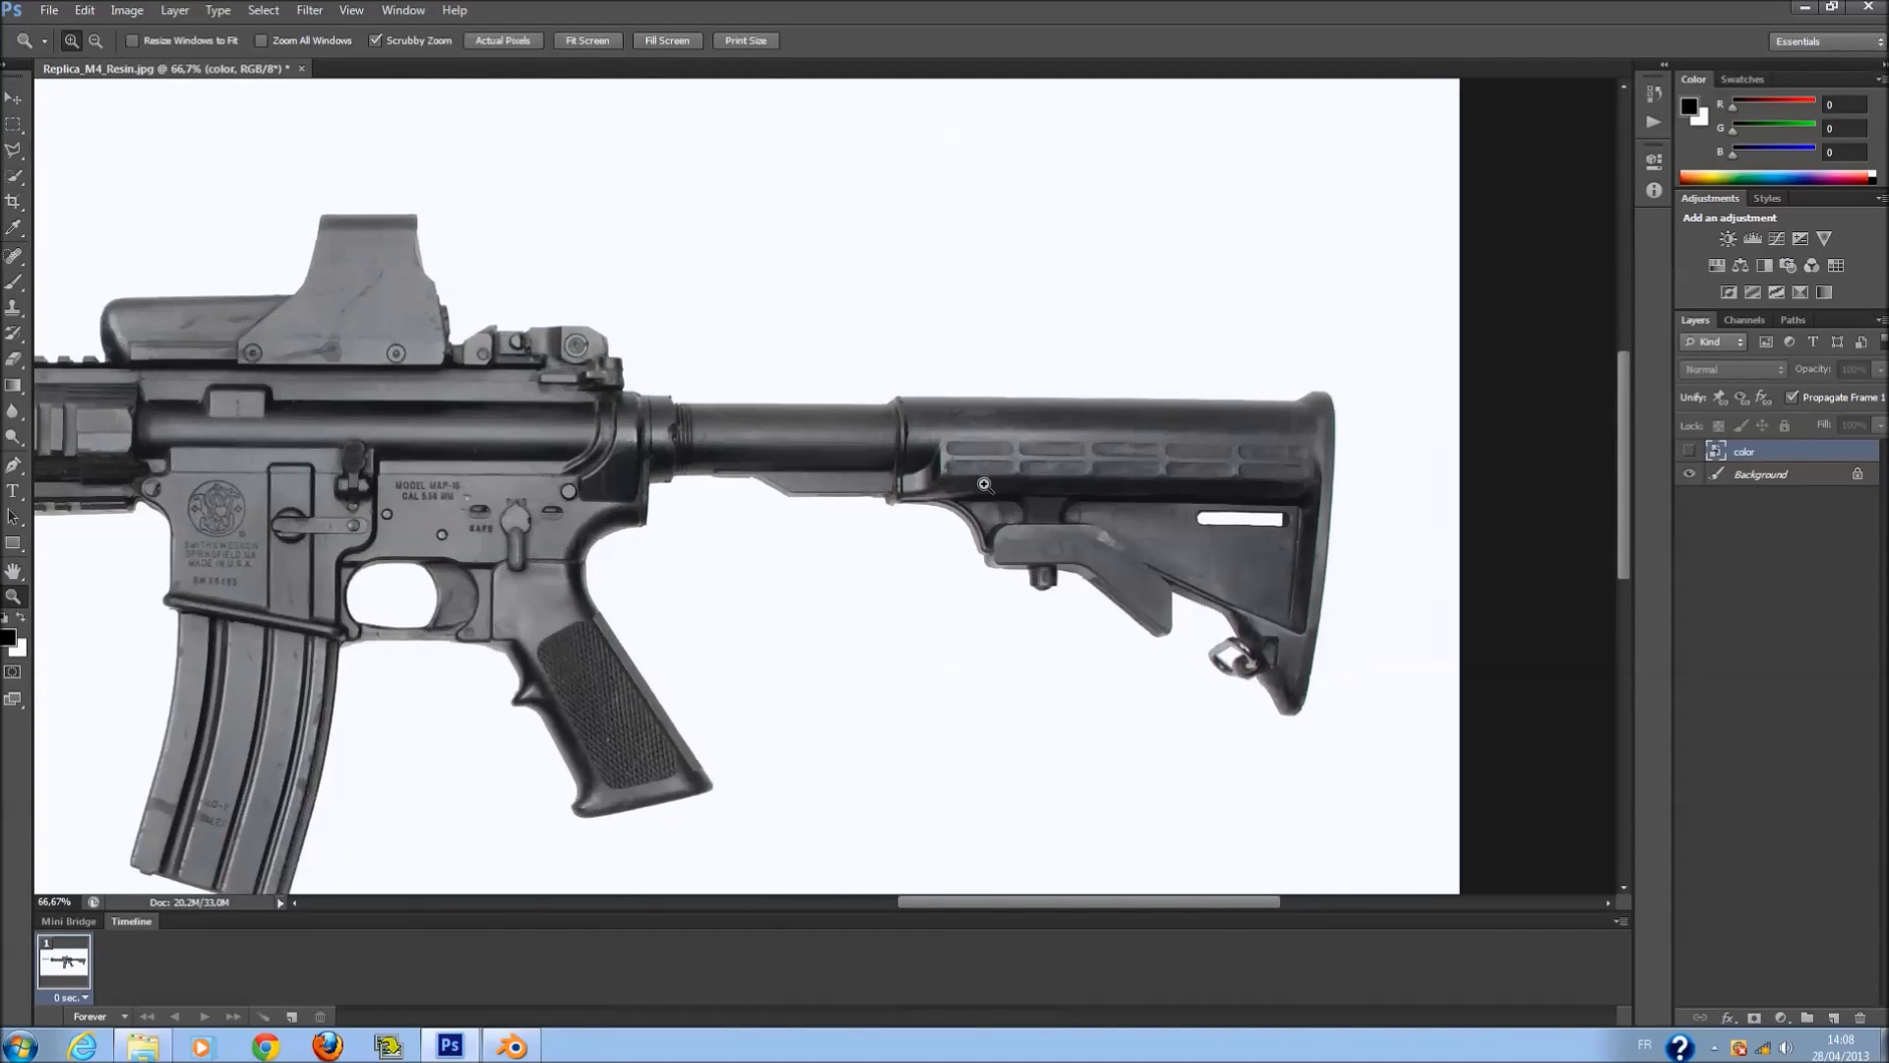
left_click(12, 152)
scroll(771, 308, "right", 2, "ctrl")
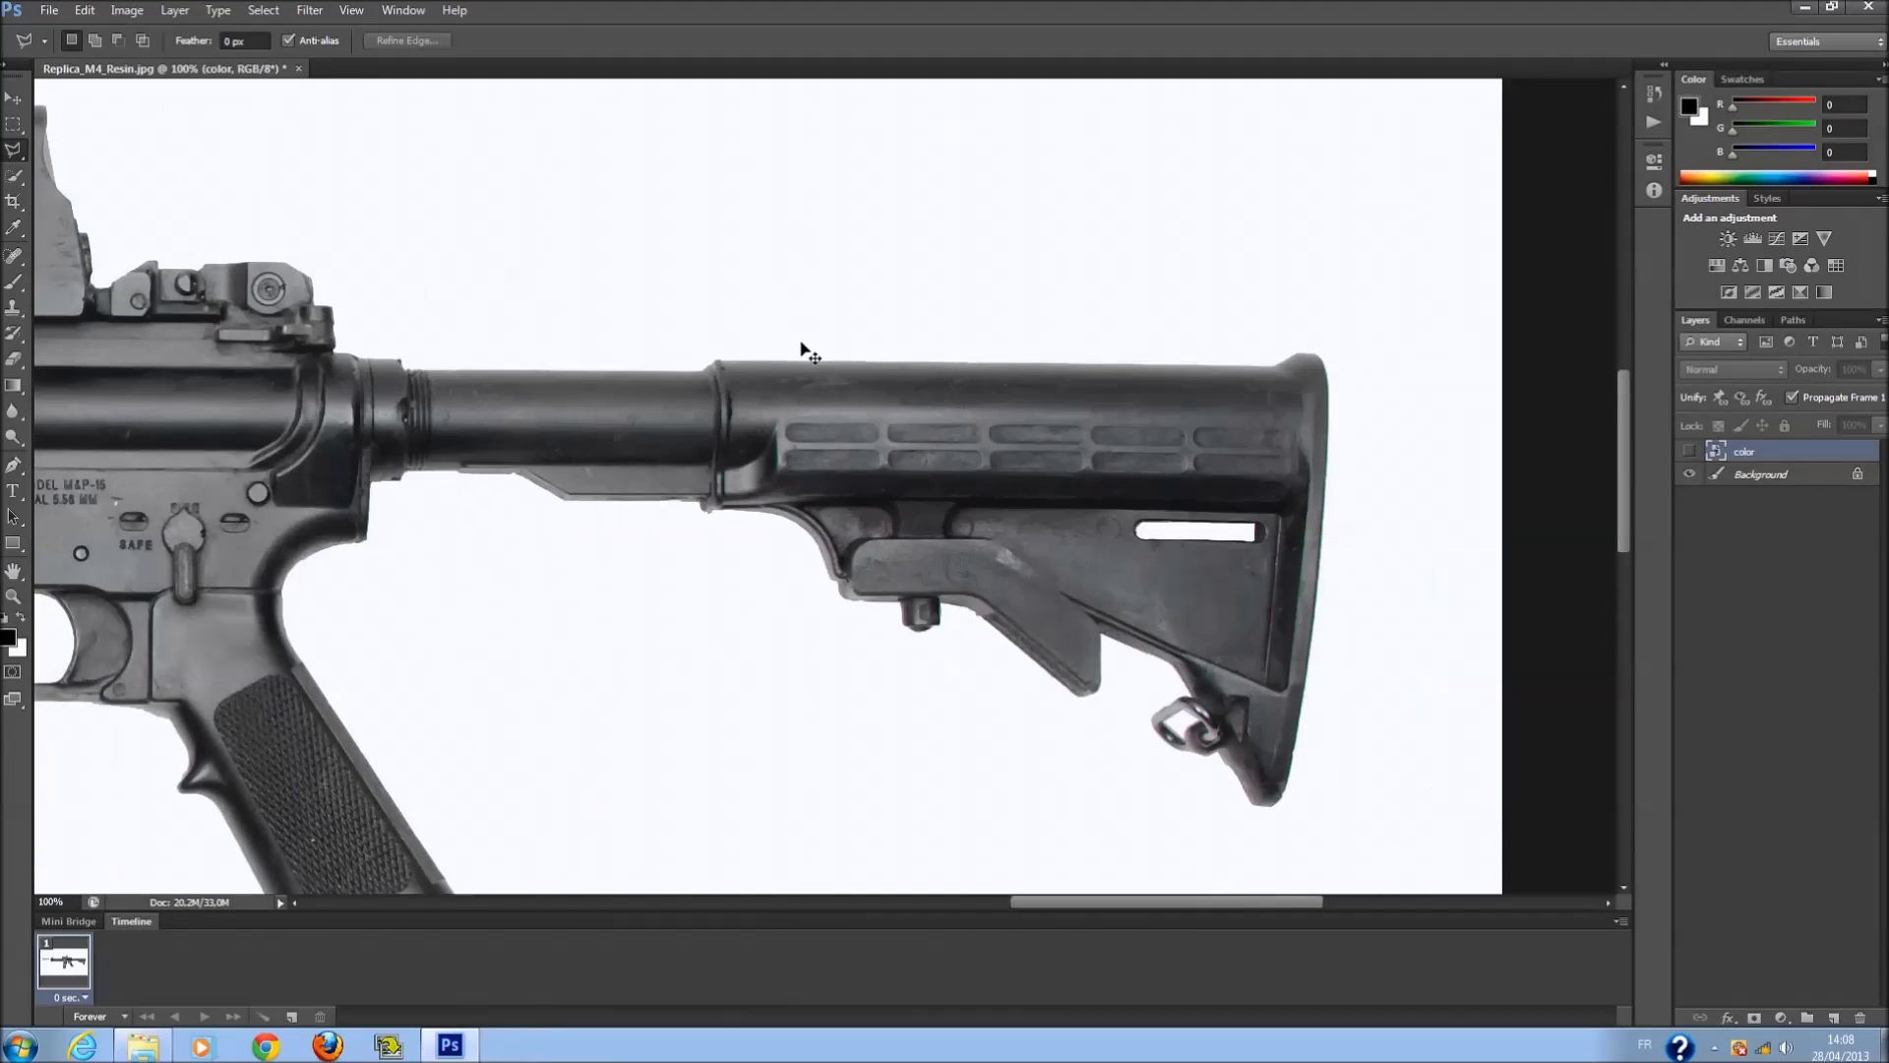
scroll(801, 355, "up", 1)
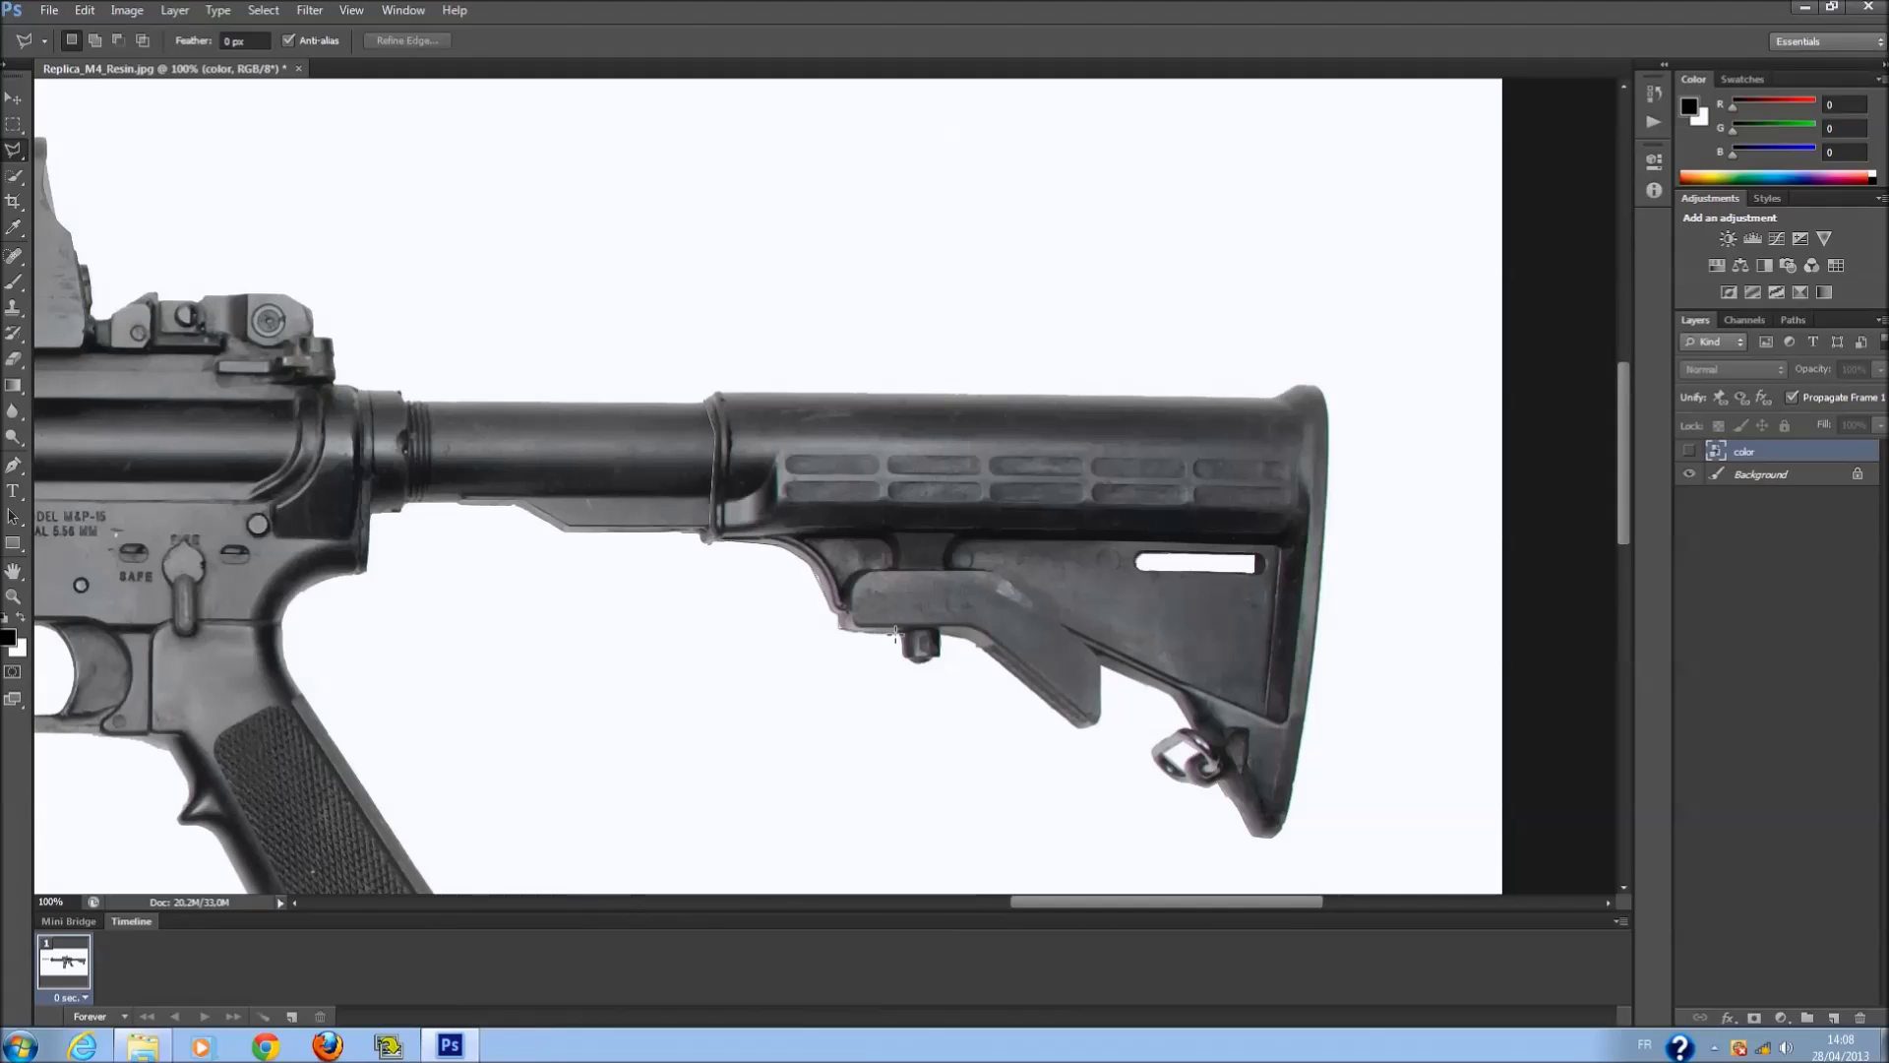
left_click(840, 627)
left_click(988, 652)
left_click(1100, 665)
left_click(1283, 827)
left_click(1321, 631)
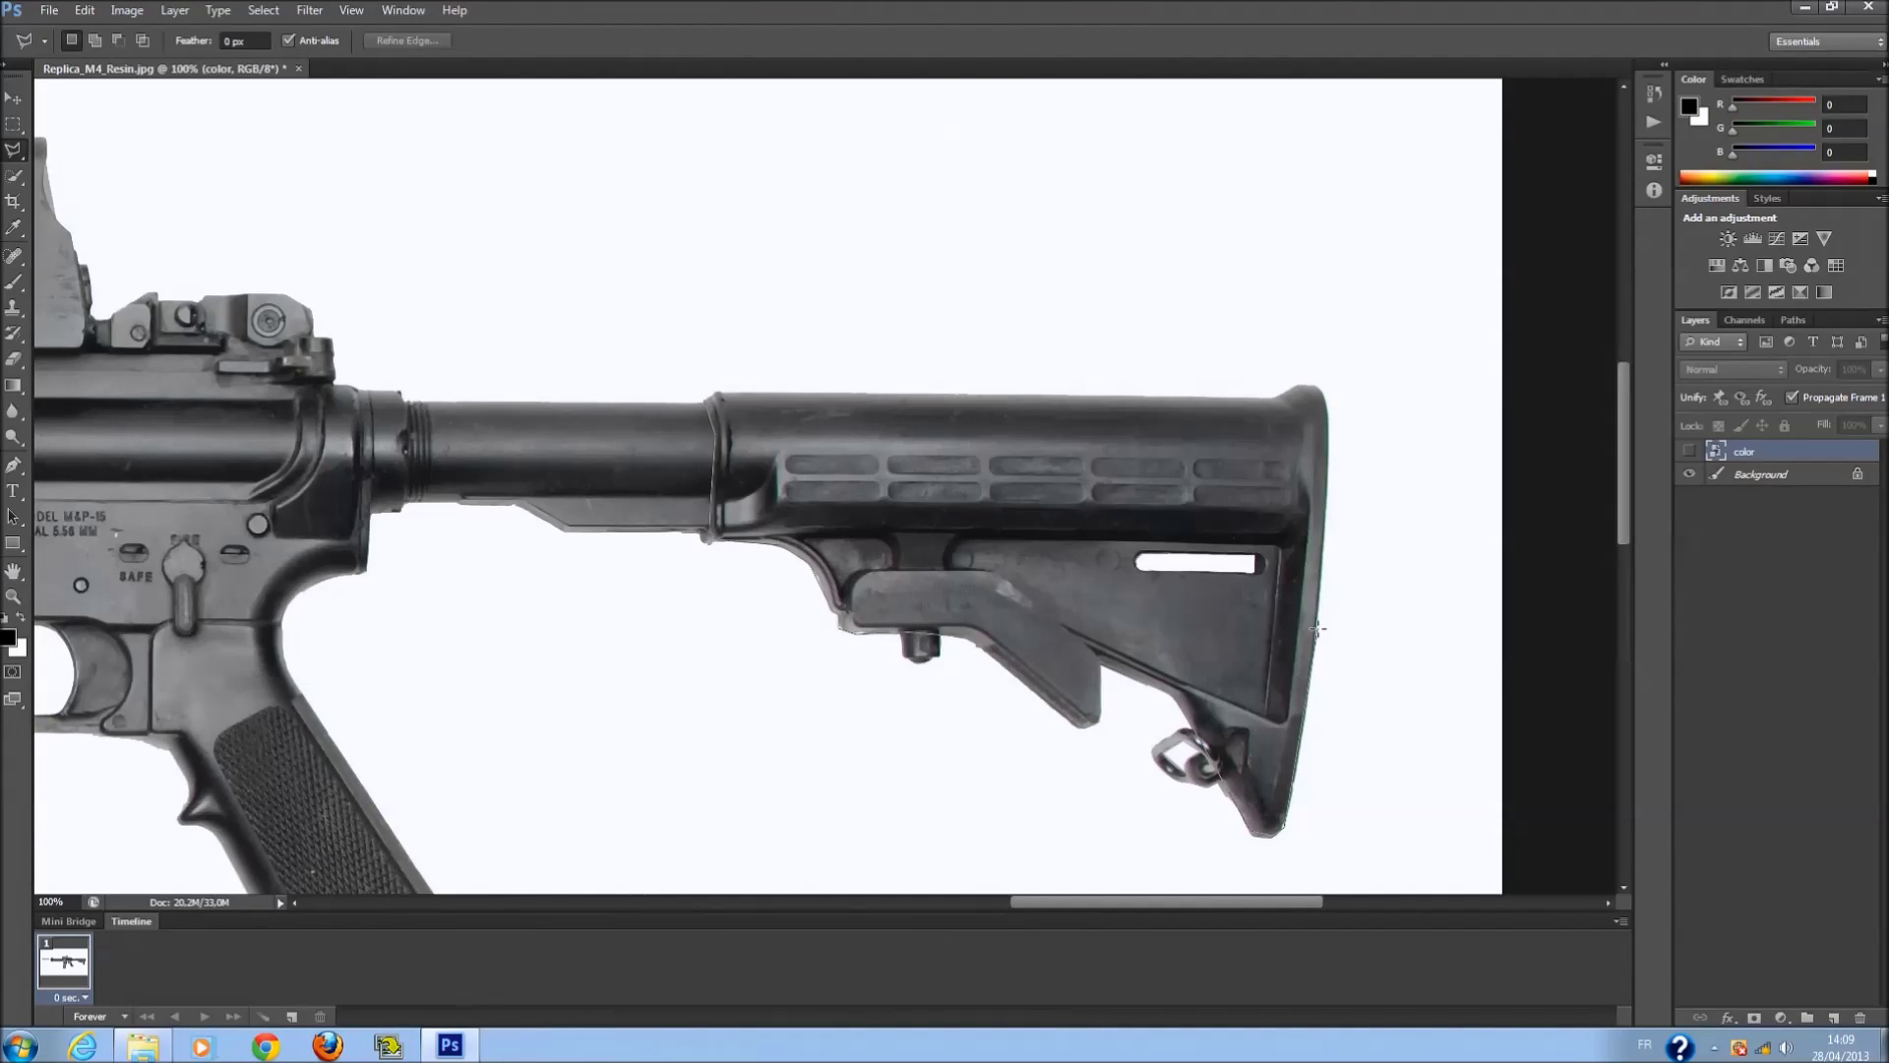
left_click(1278, 395)
left_click(712, 411)
Copy the stock-shaped selection from the color layer onto a new layer with Layer Via Copy.
right_click(820, 465)
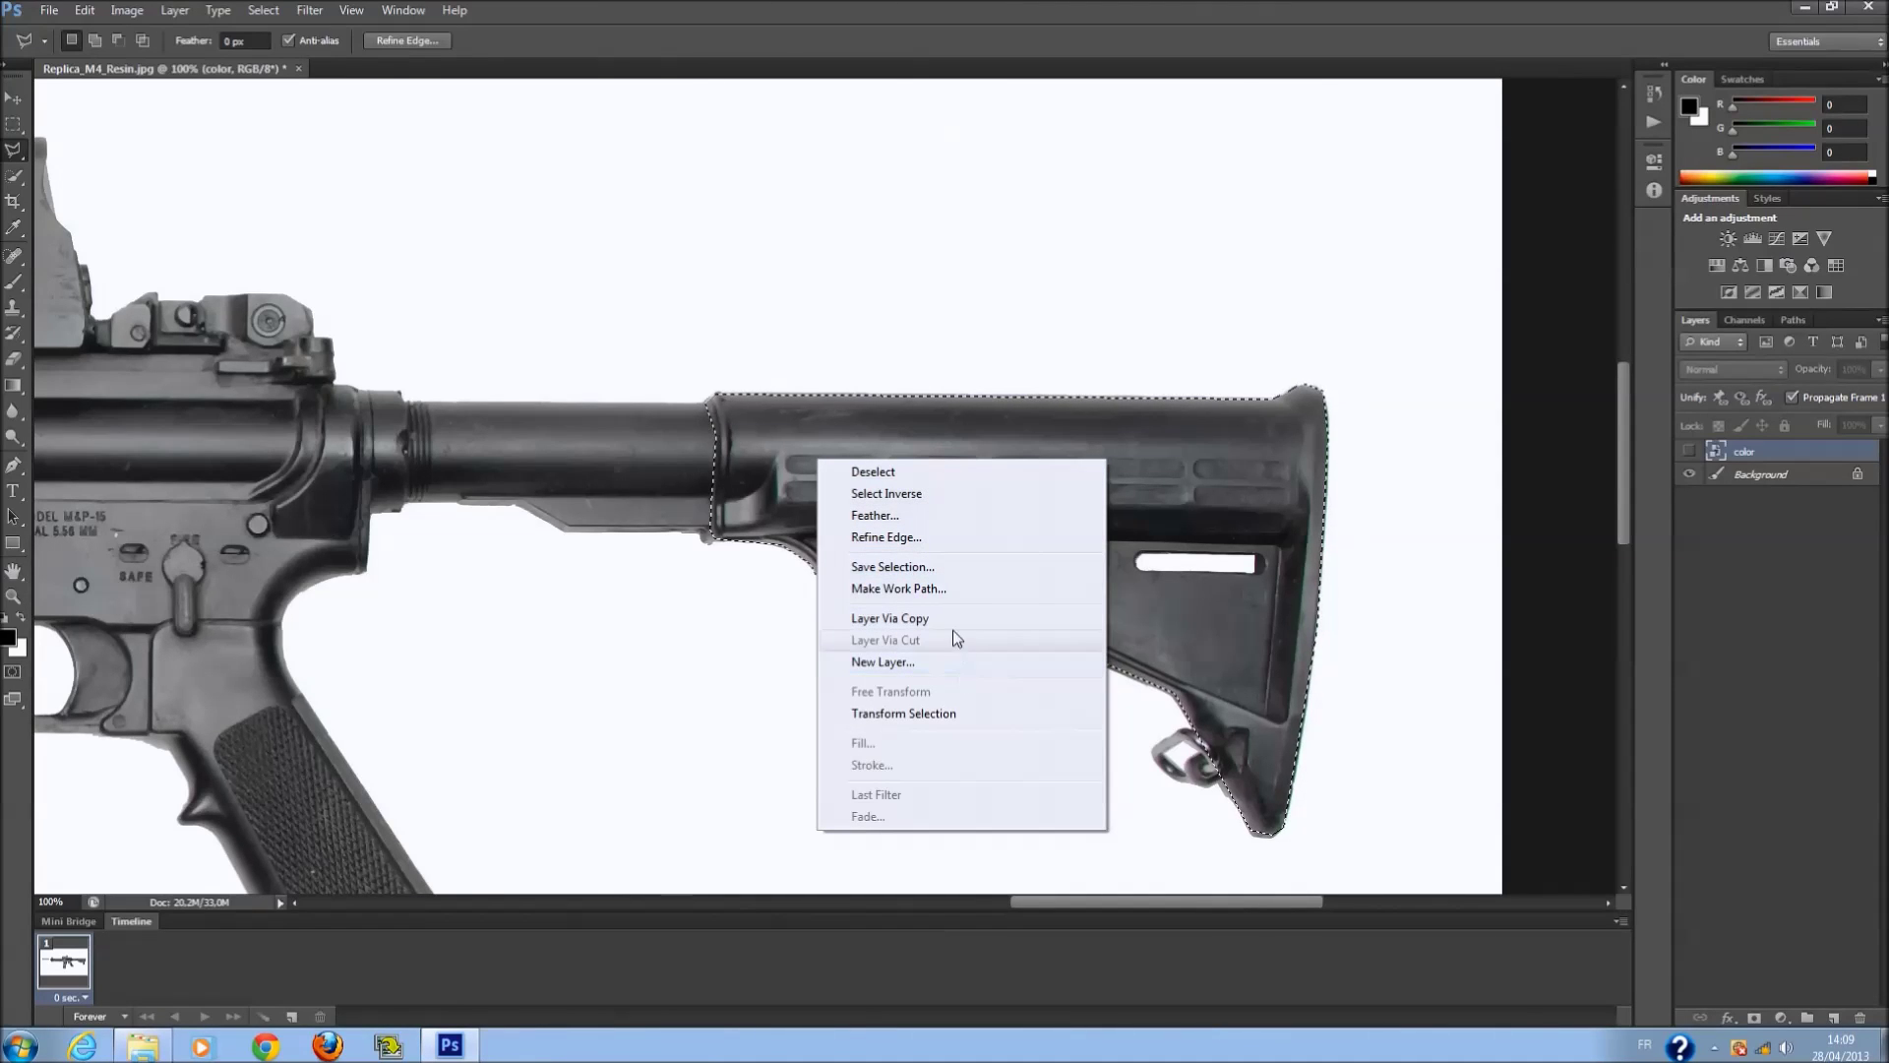
left_click(1454, 648)
right_click(1112, 583)
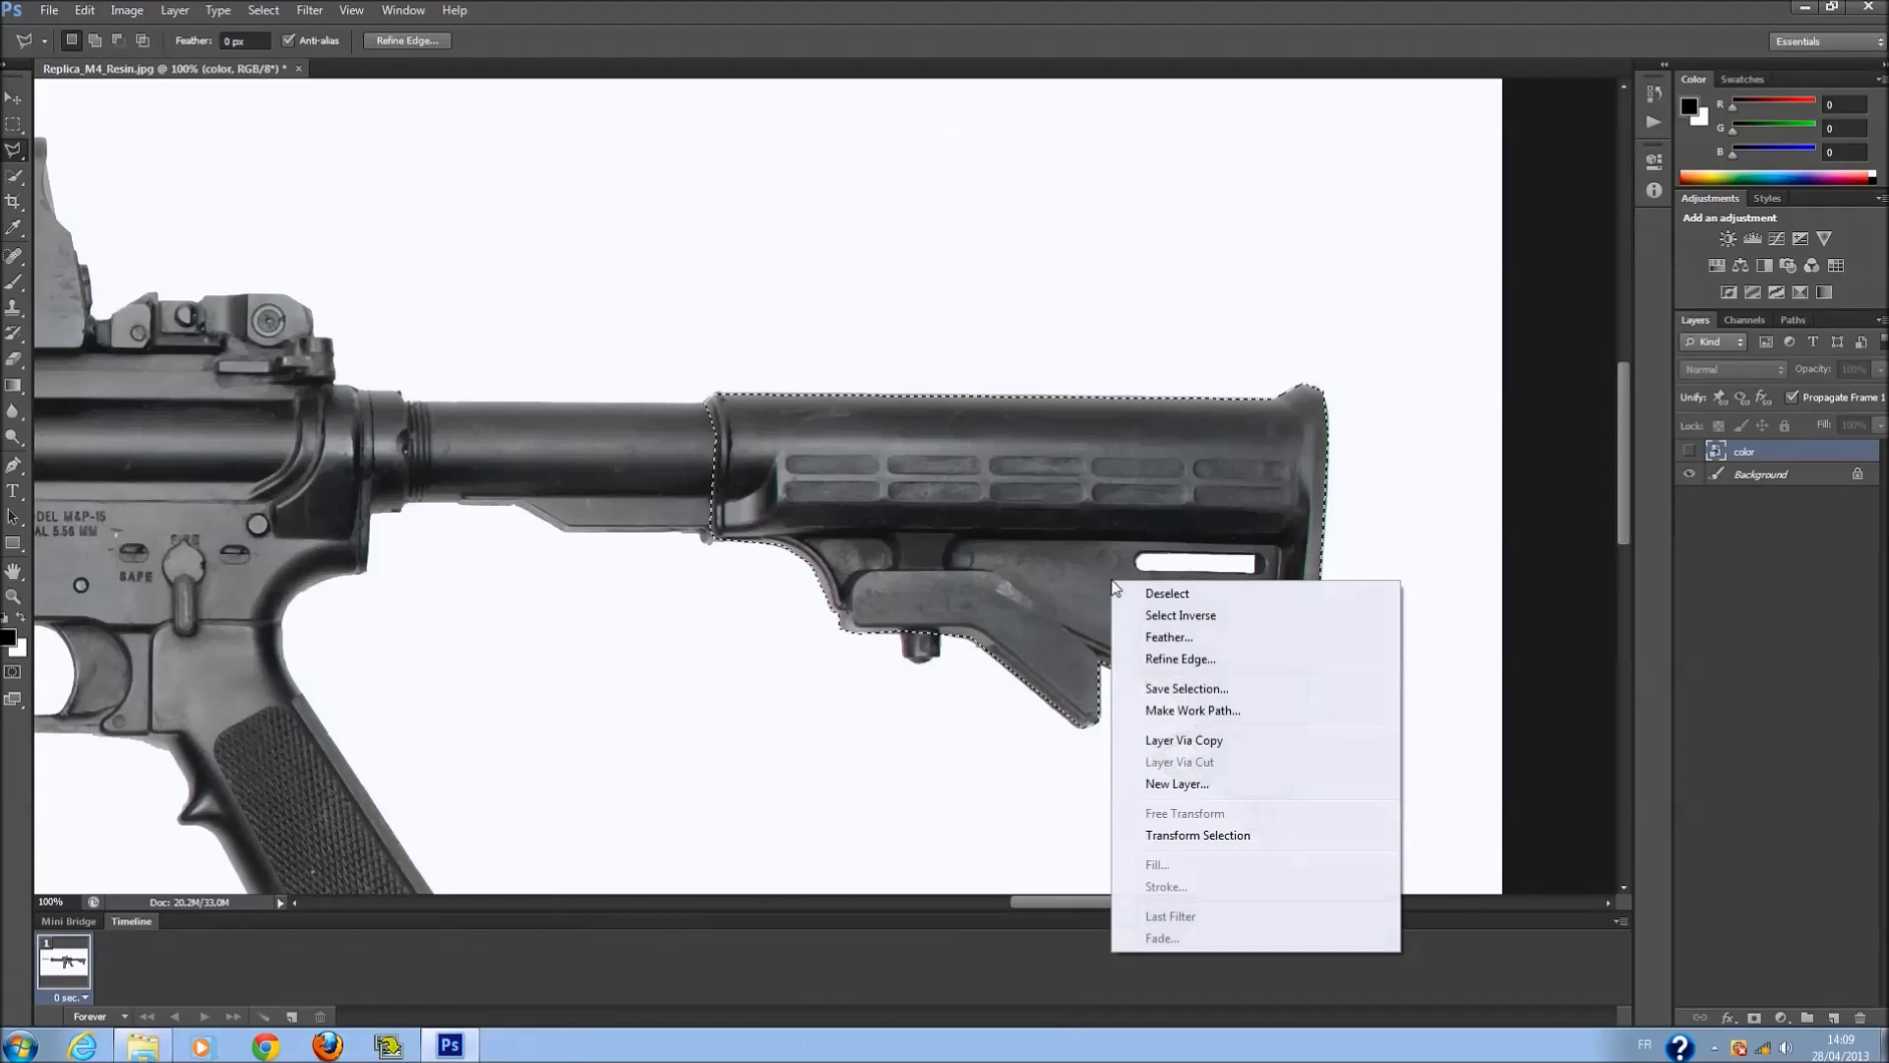
left_click(1212, 743)
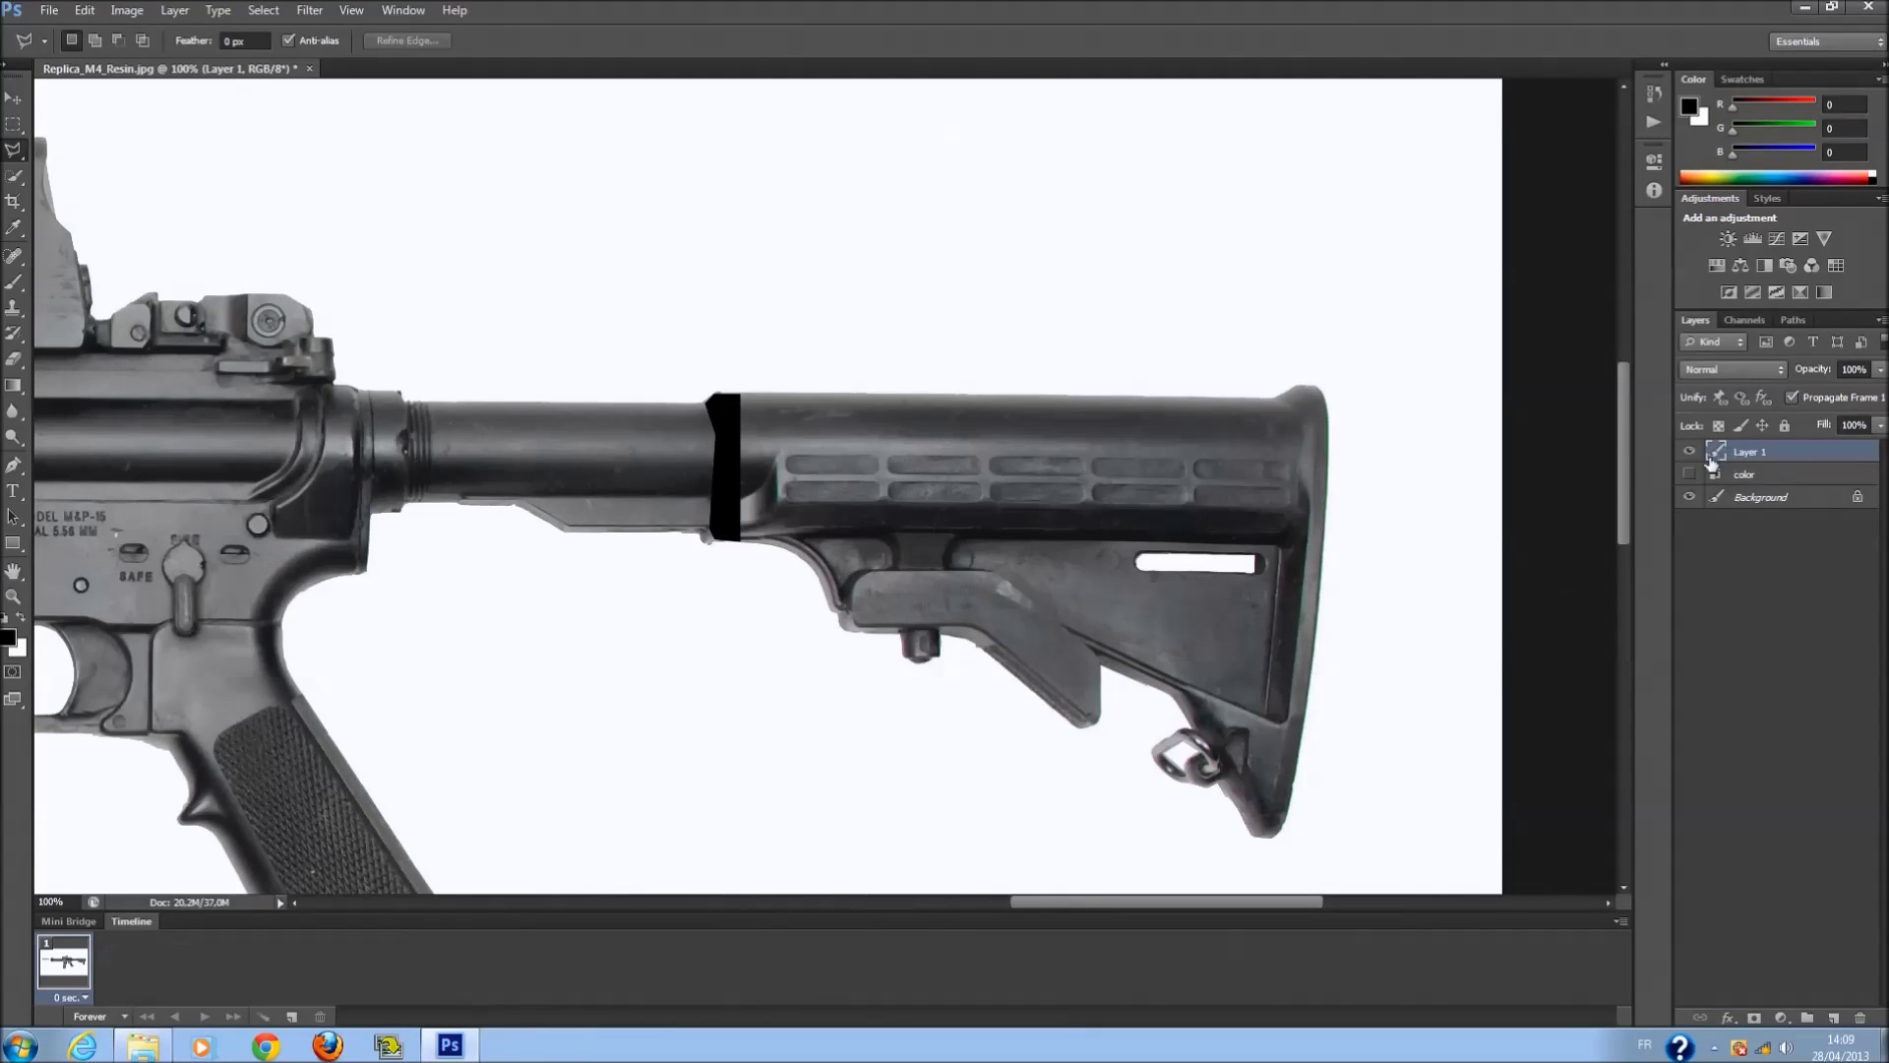
Toggle the color layer's visibility, then hide Layer 1 and the Background to check the copied piece.
left_click(1689, 474)
left_click(1689, 474)
left_click(1689, 452)
left_click(1690, 499)
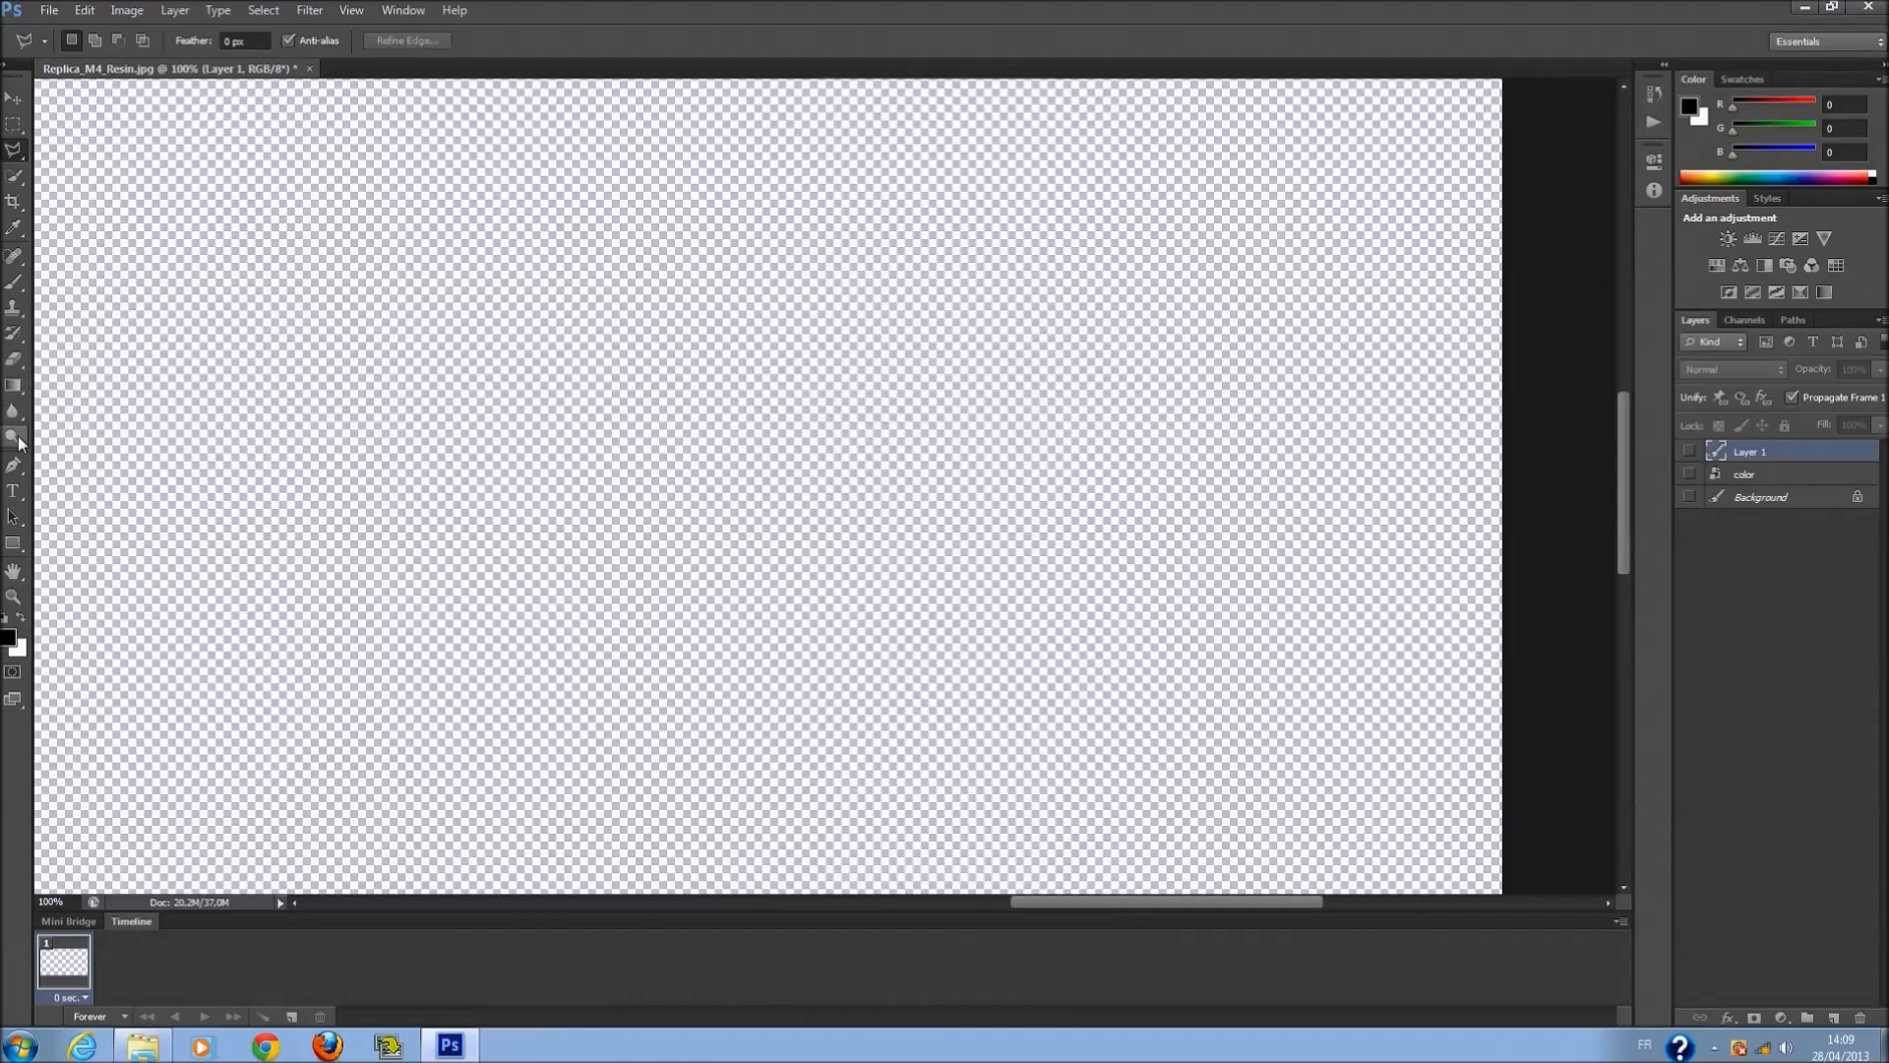
left_click(13, 596)
right_click(684, 502)
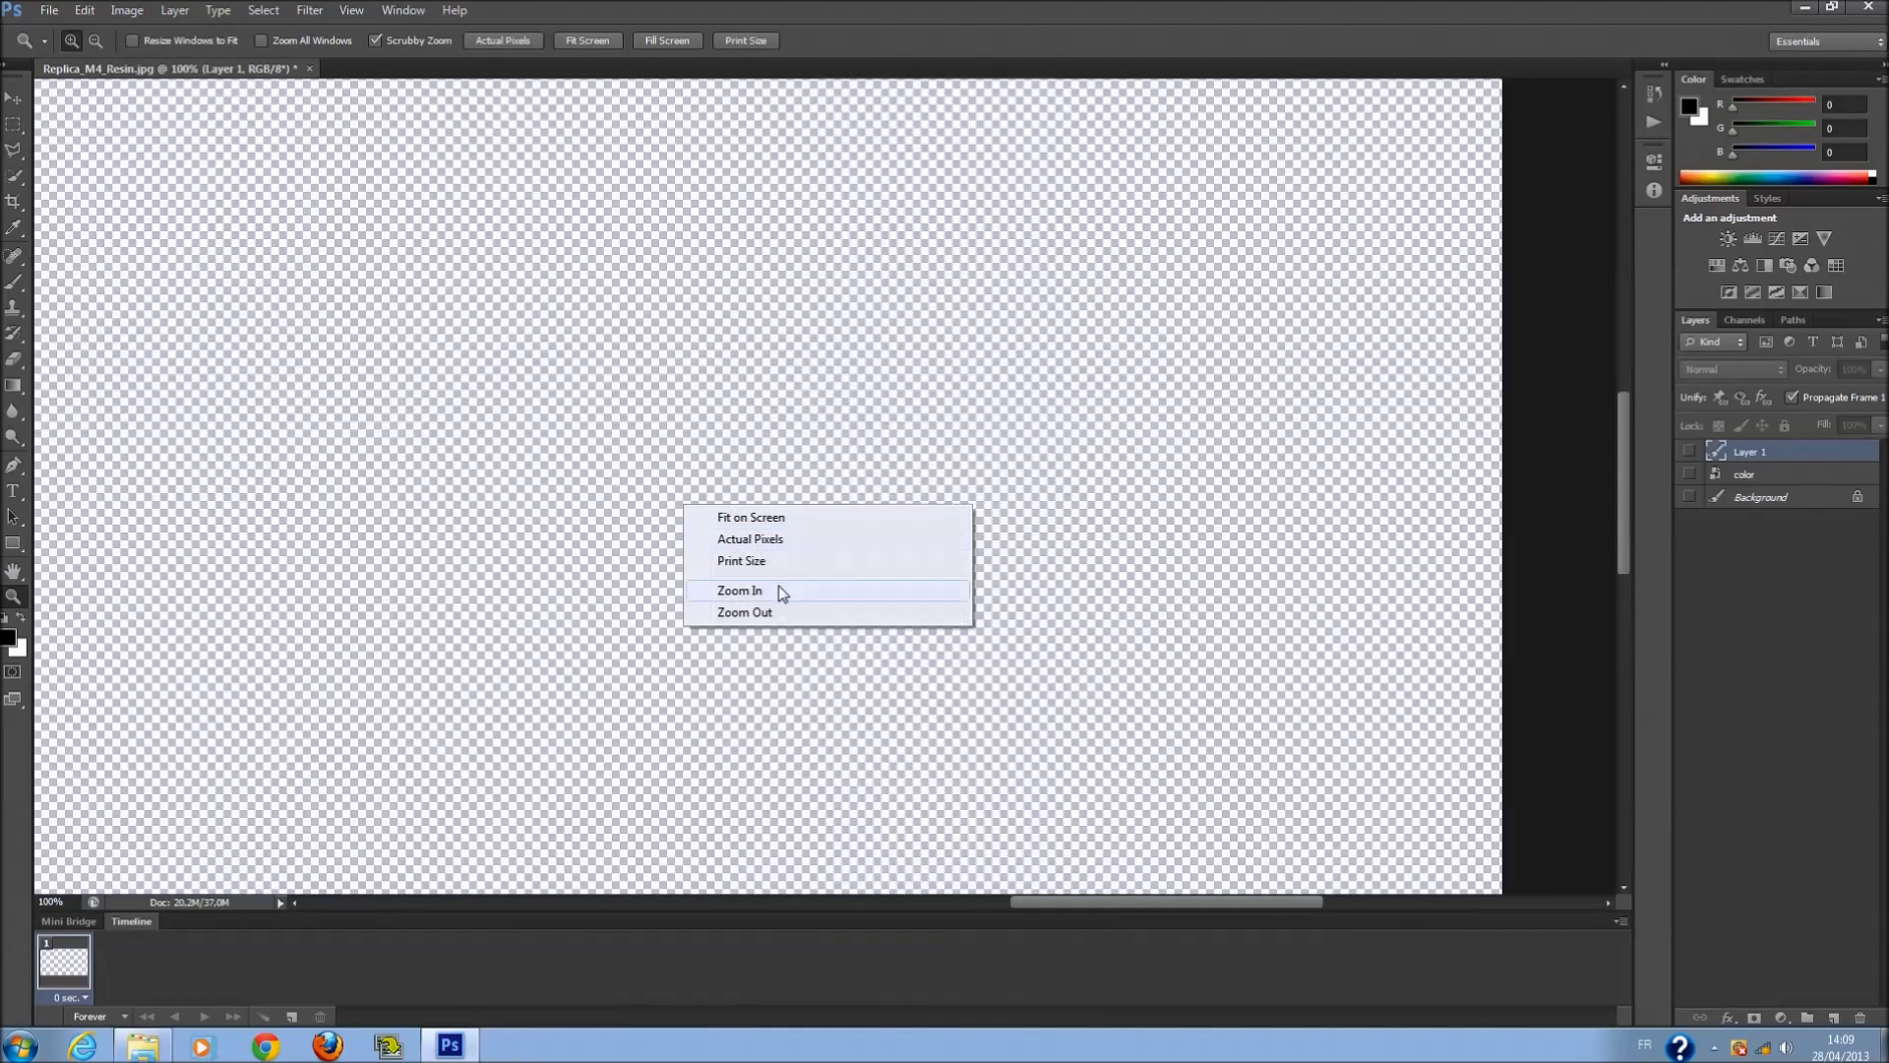
left_click(777, 611)
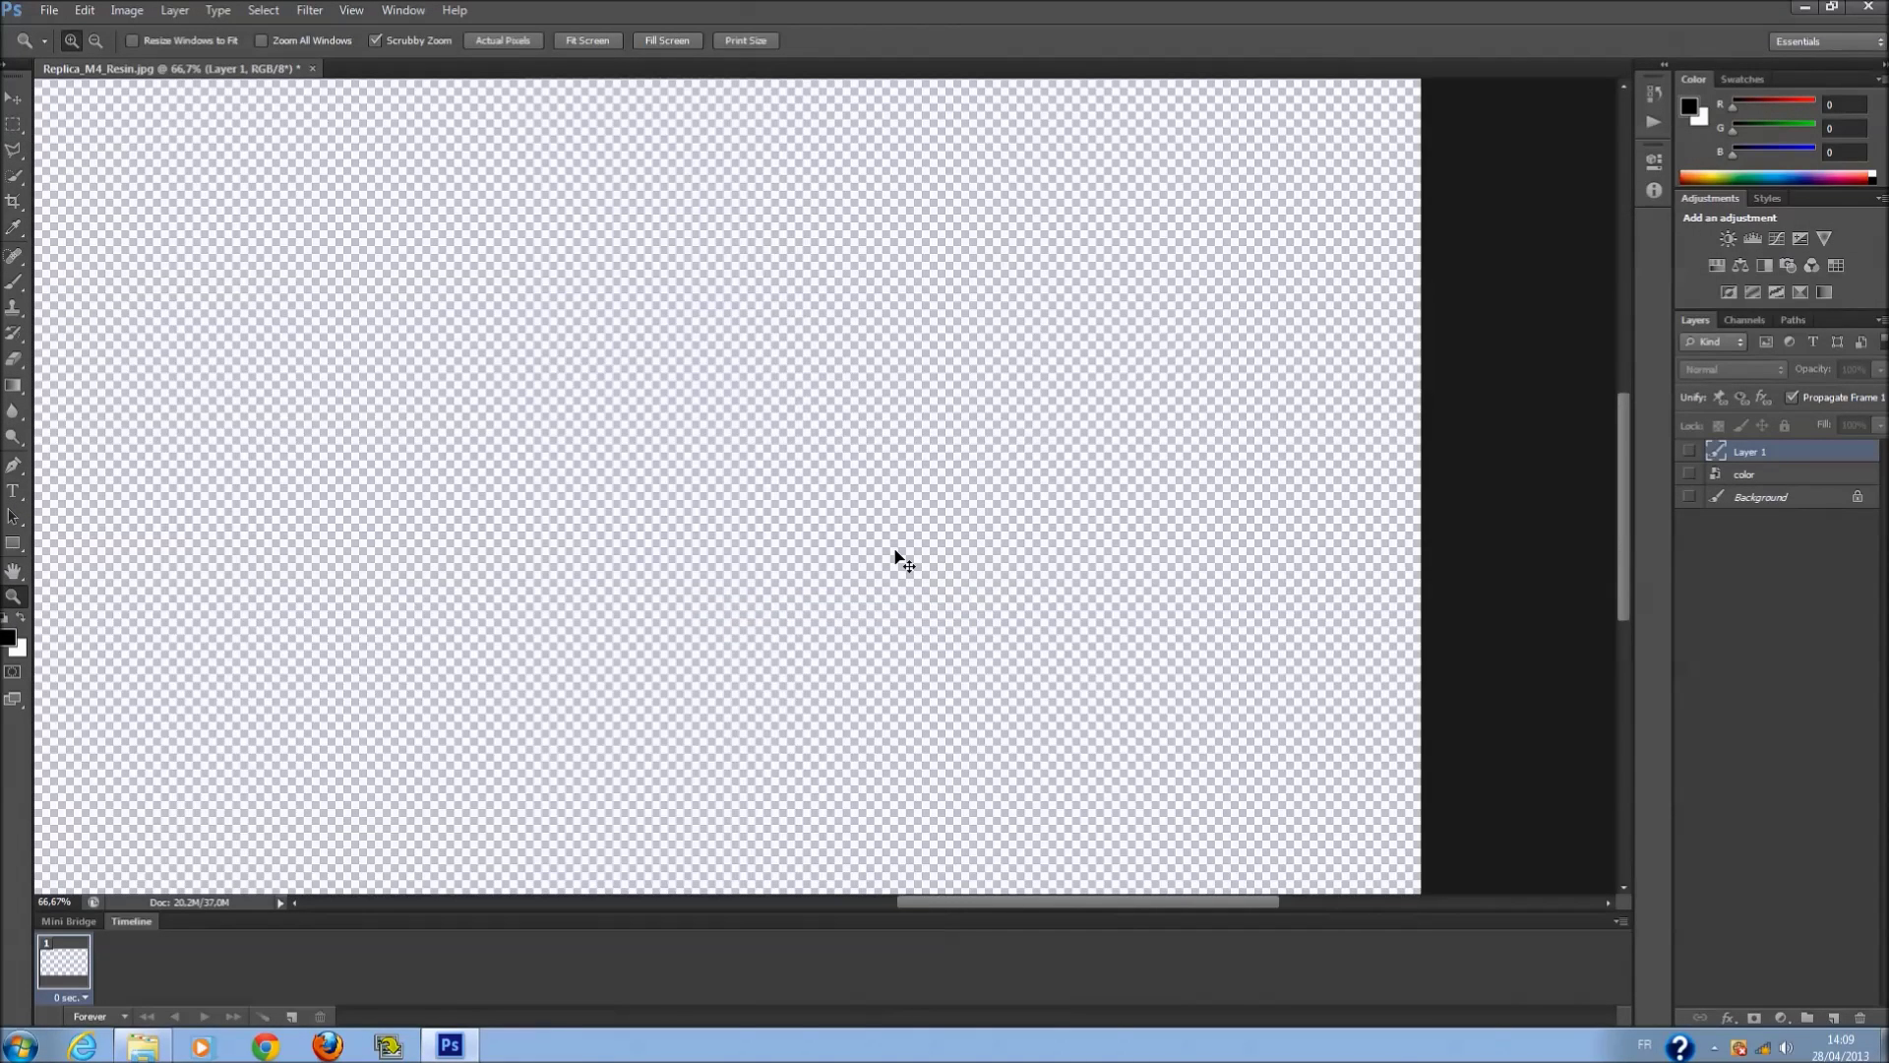
Show the Background rifle photo again, compare it with Layer 1 and the color layer, and delete Layer 1.
left_click(1690, 475)
left_click(1690, 497)
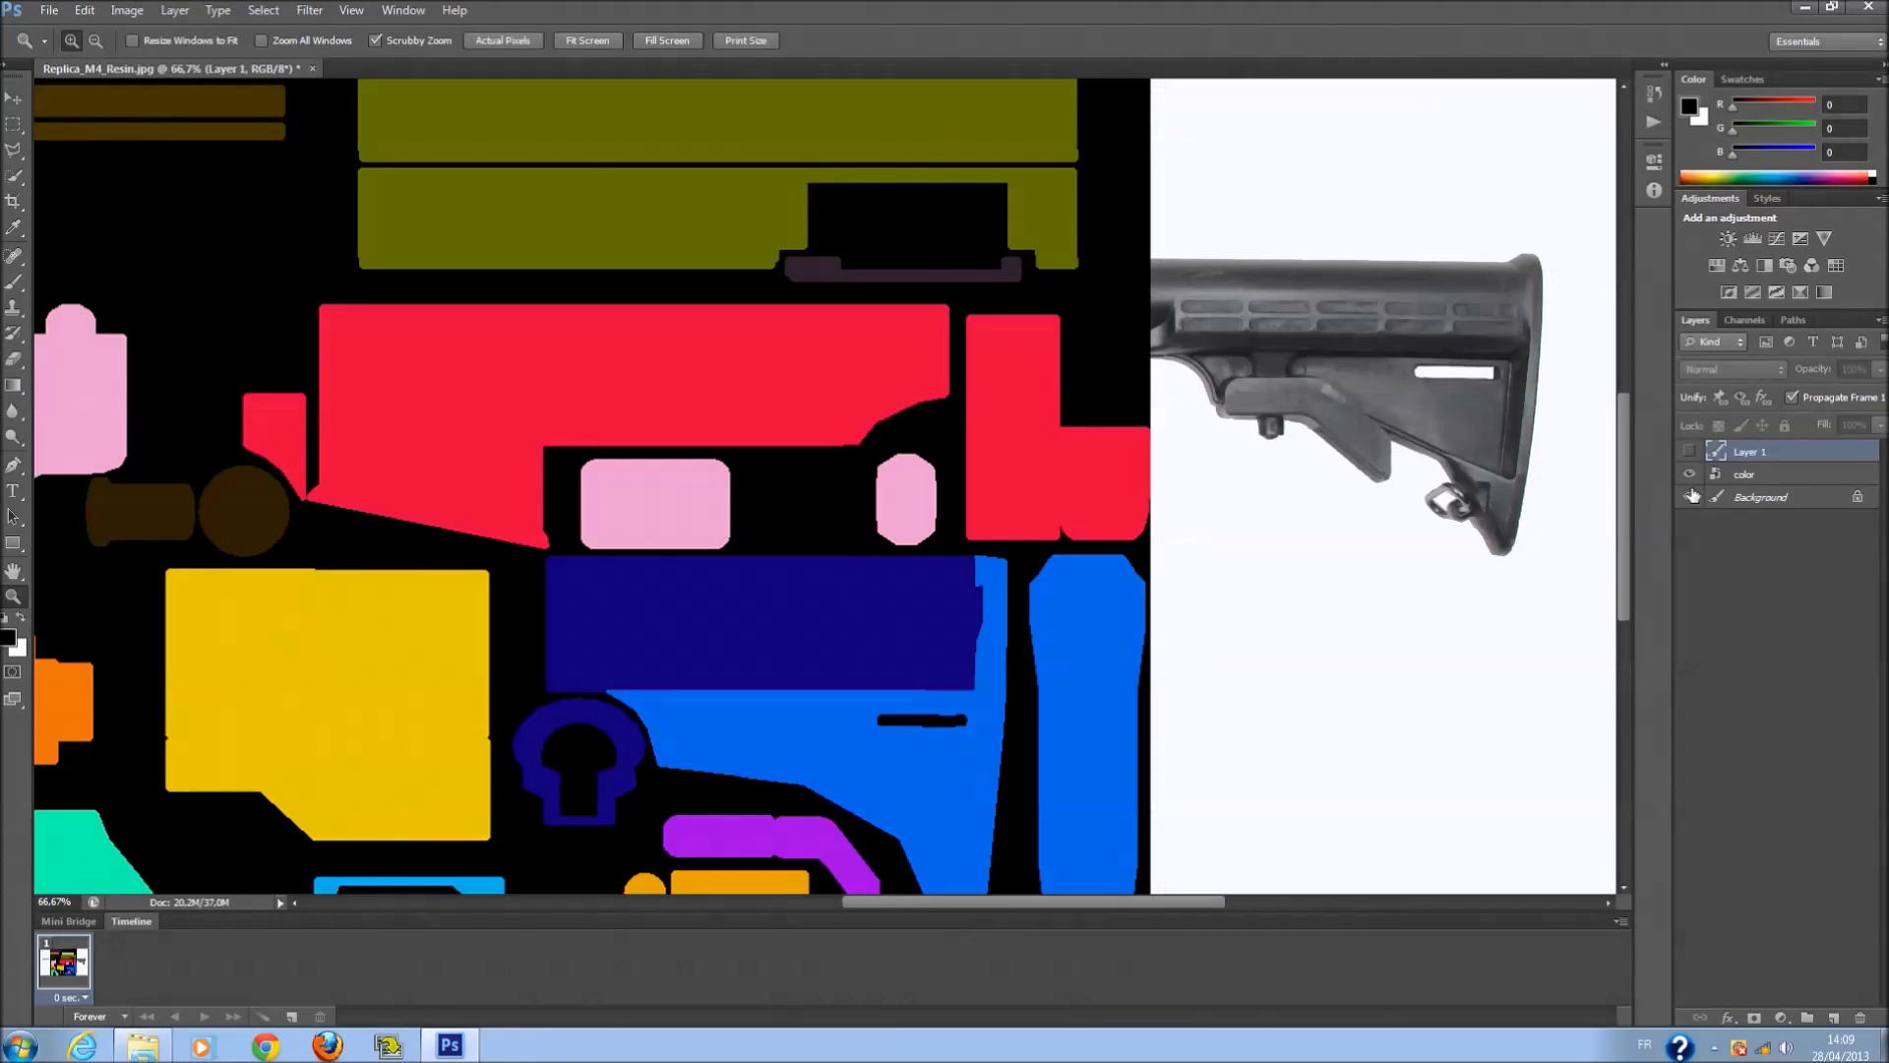
left_click(1689, 452)
left_click(1690, 474)
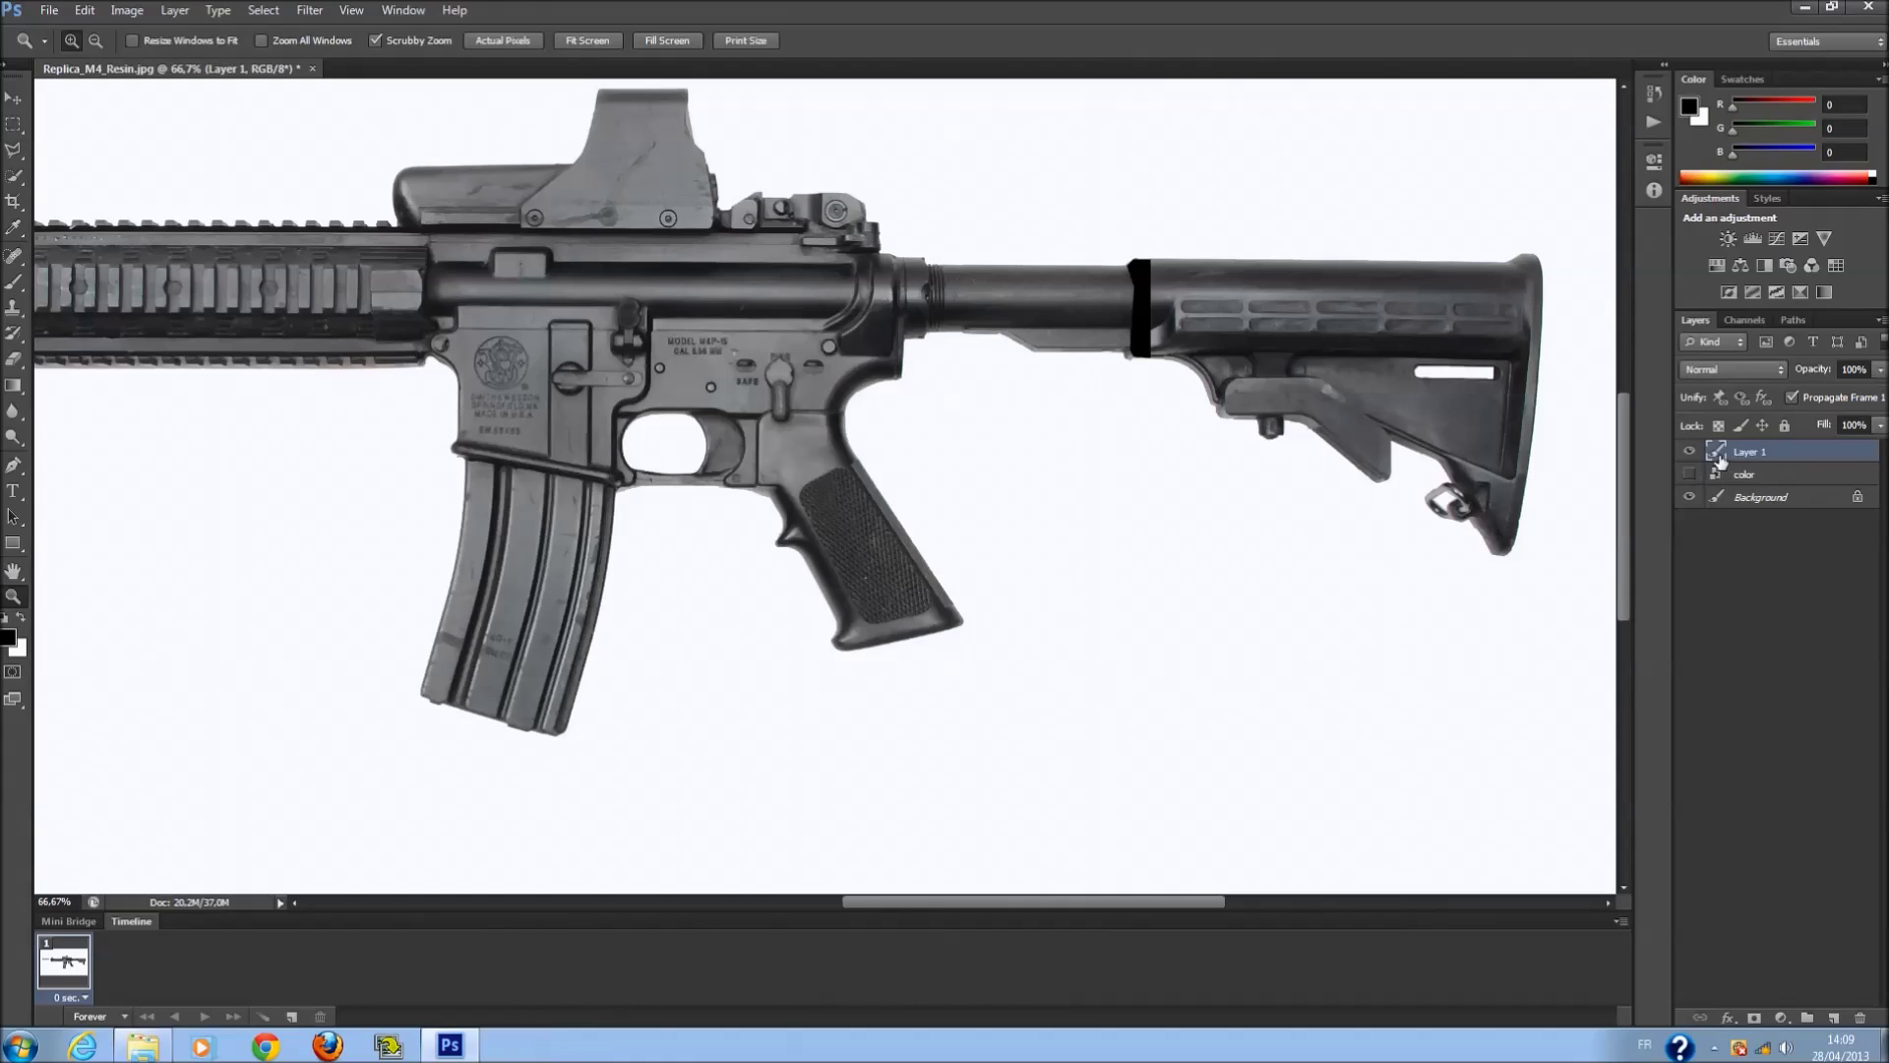
left_click(1689, 452)
left_click_drag(1703, 466, 1860, 1017)
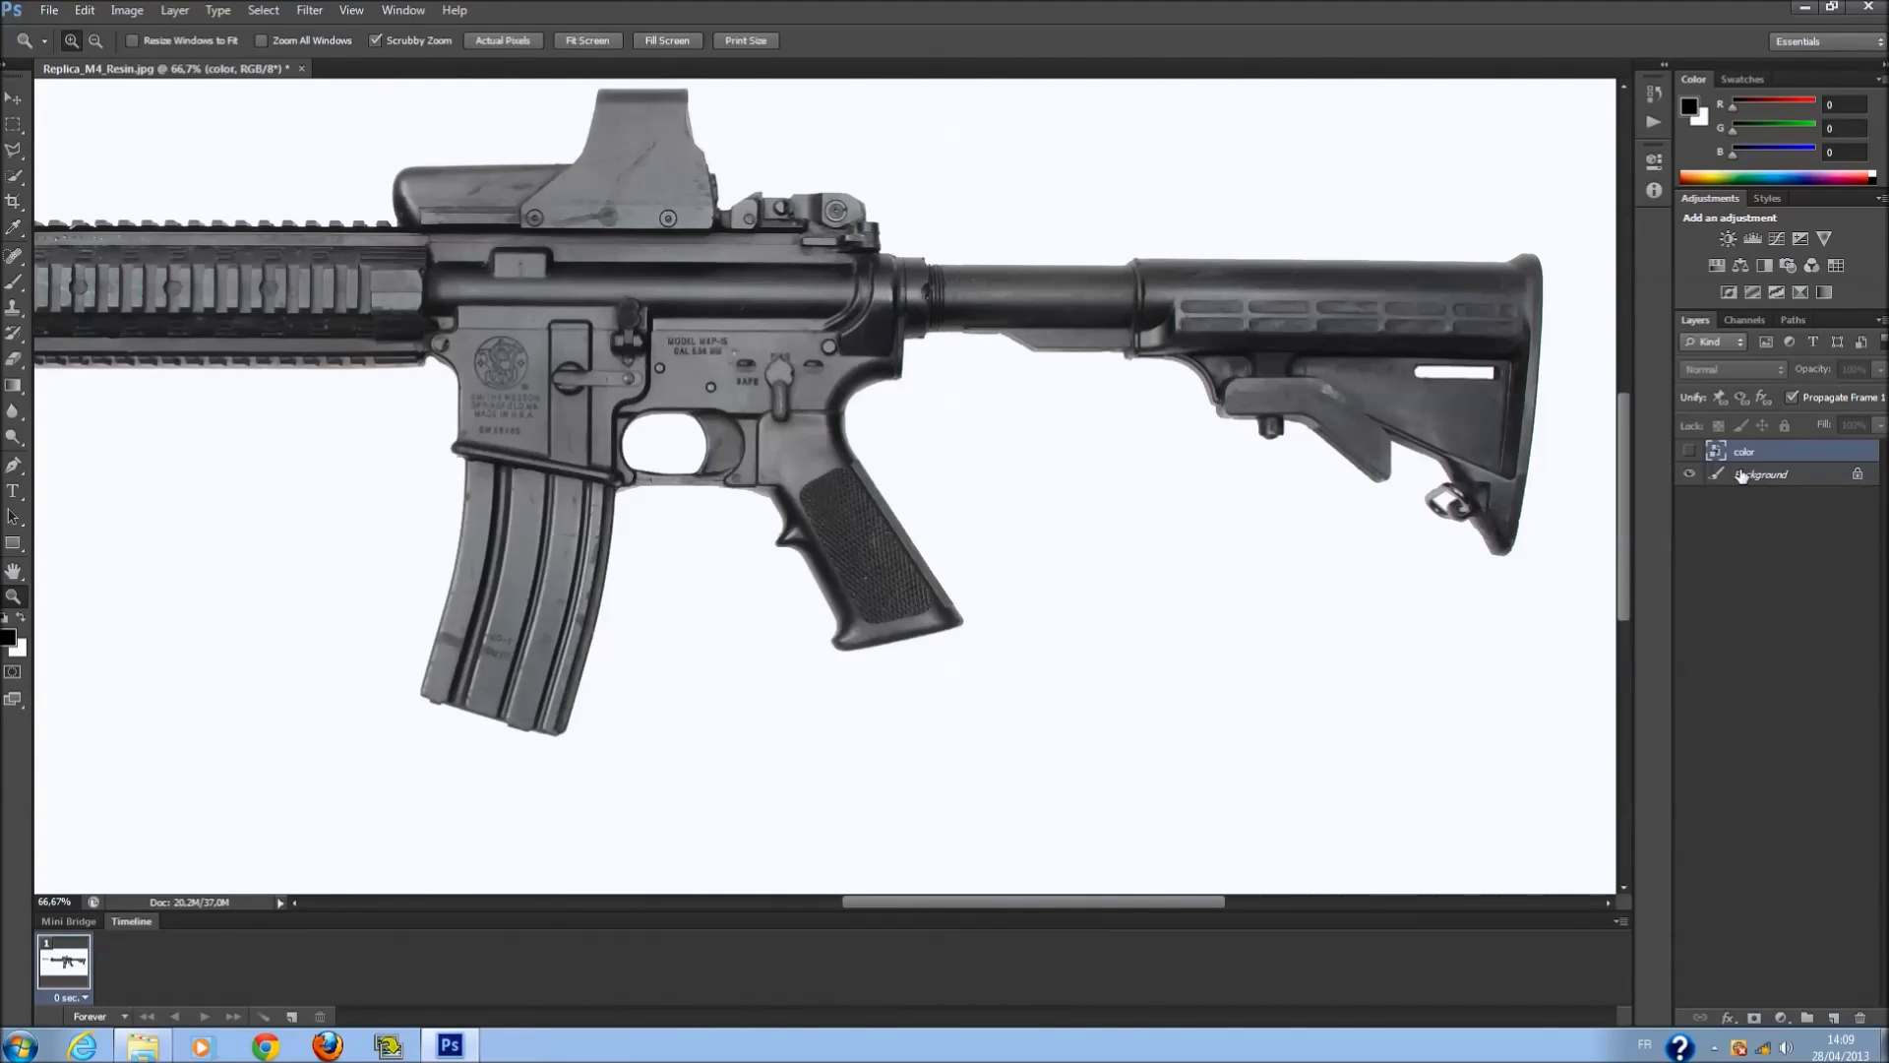
Make the Background rifle photo the active layer and pick the Polygonal Lasso for outlining the stock.
left_click(1743, 475)
left_click(1690, 476)
left_click(1690, 476)
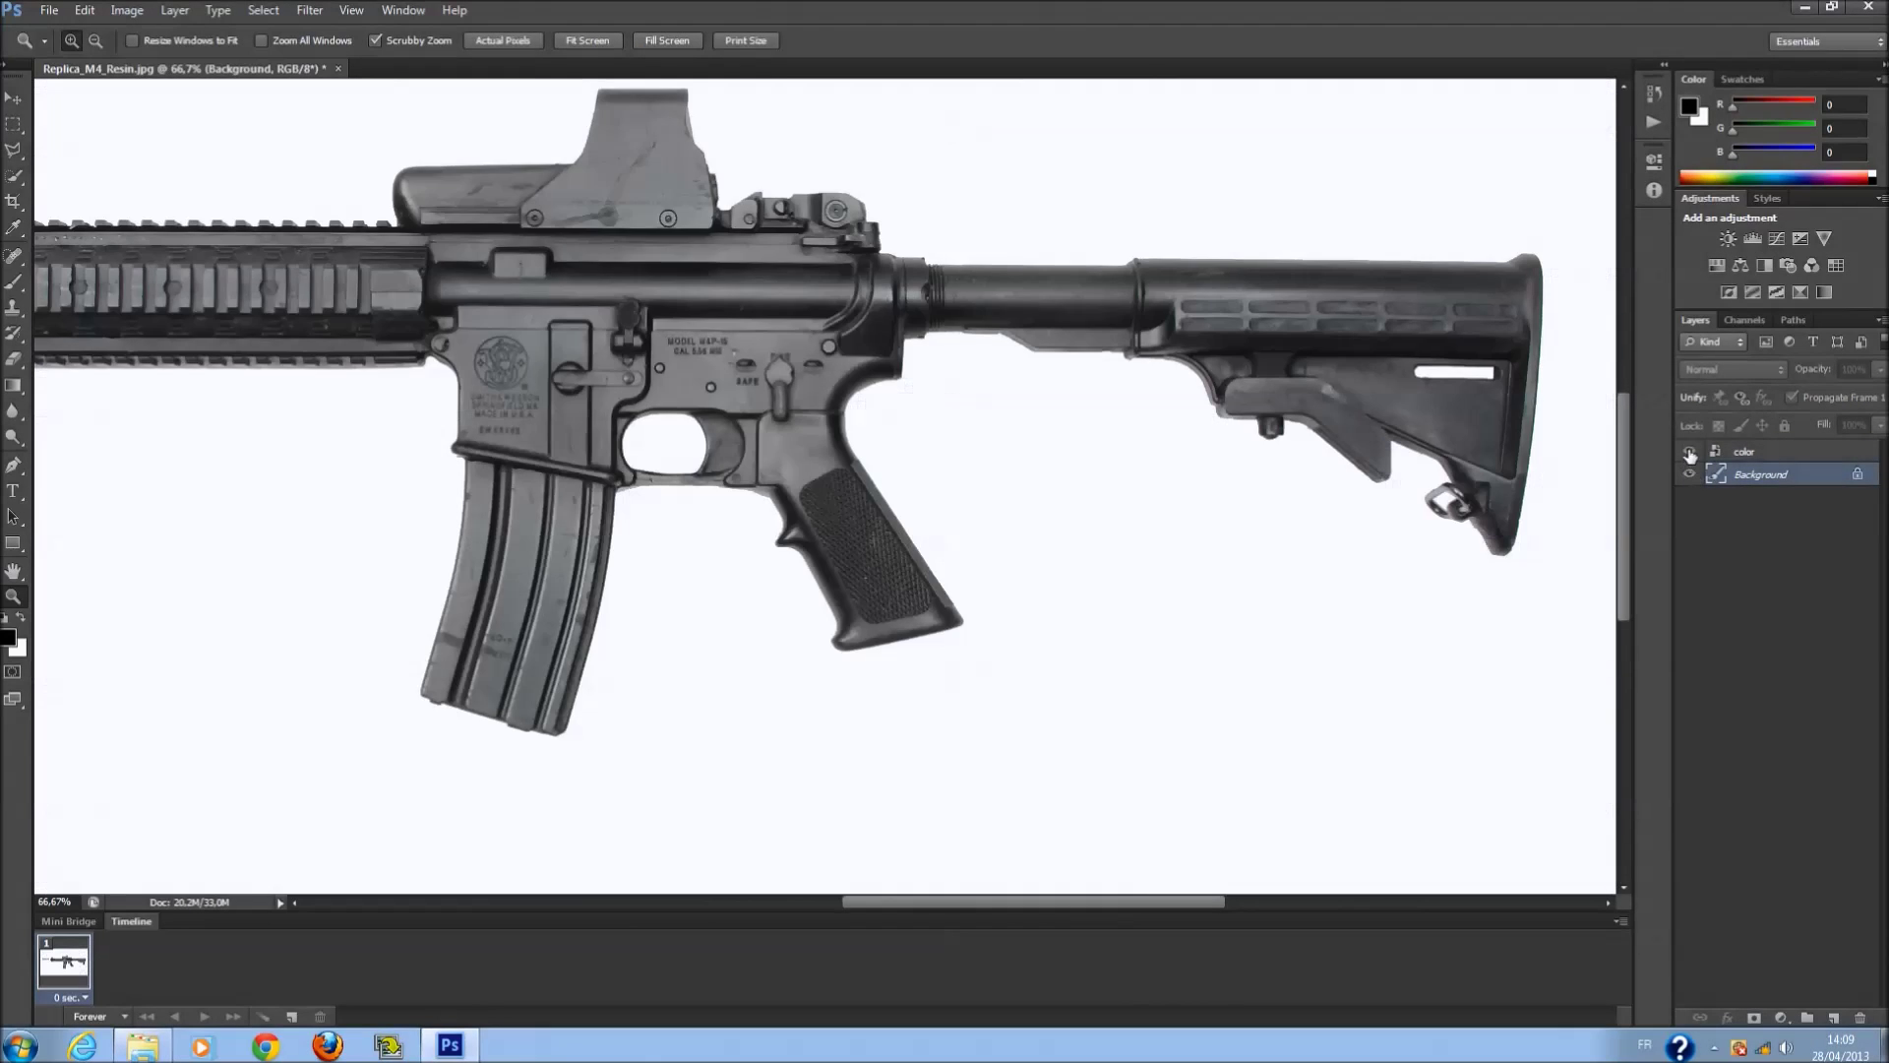
scroll(1203, 309, "right", 3)
scroll(1230, 335, "right", 1)
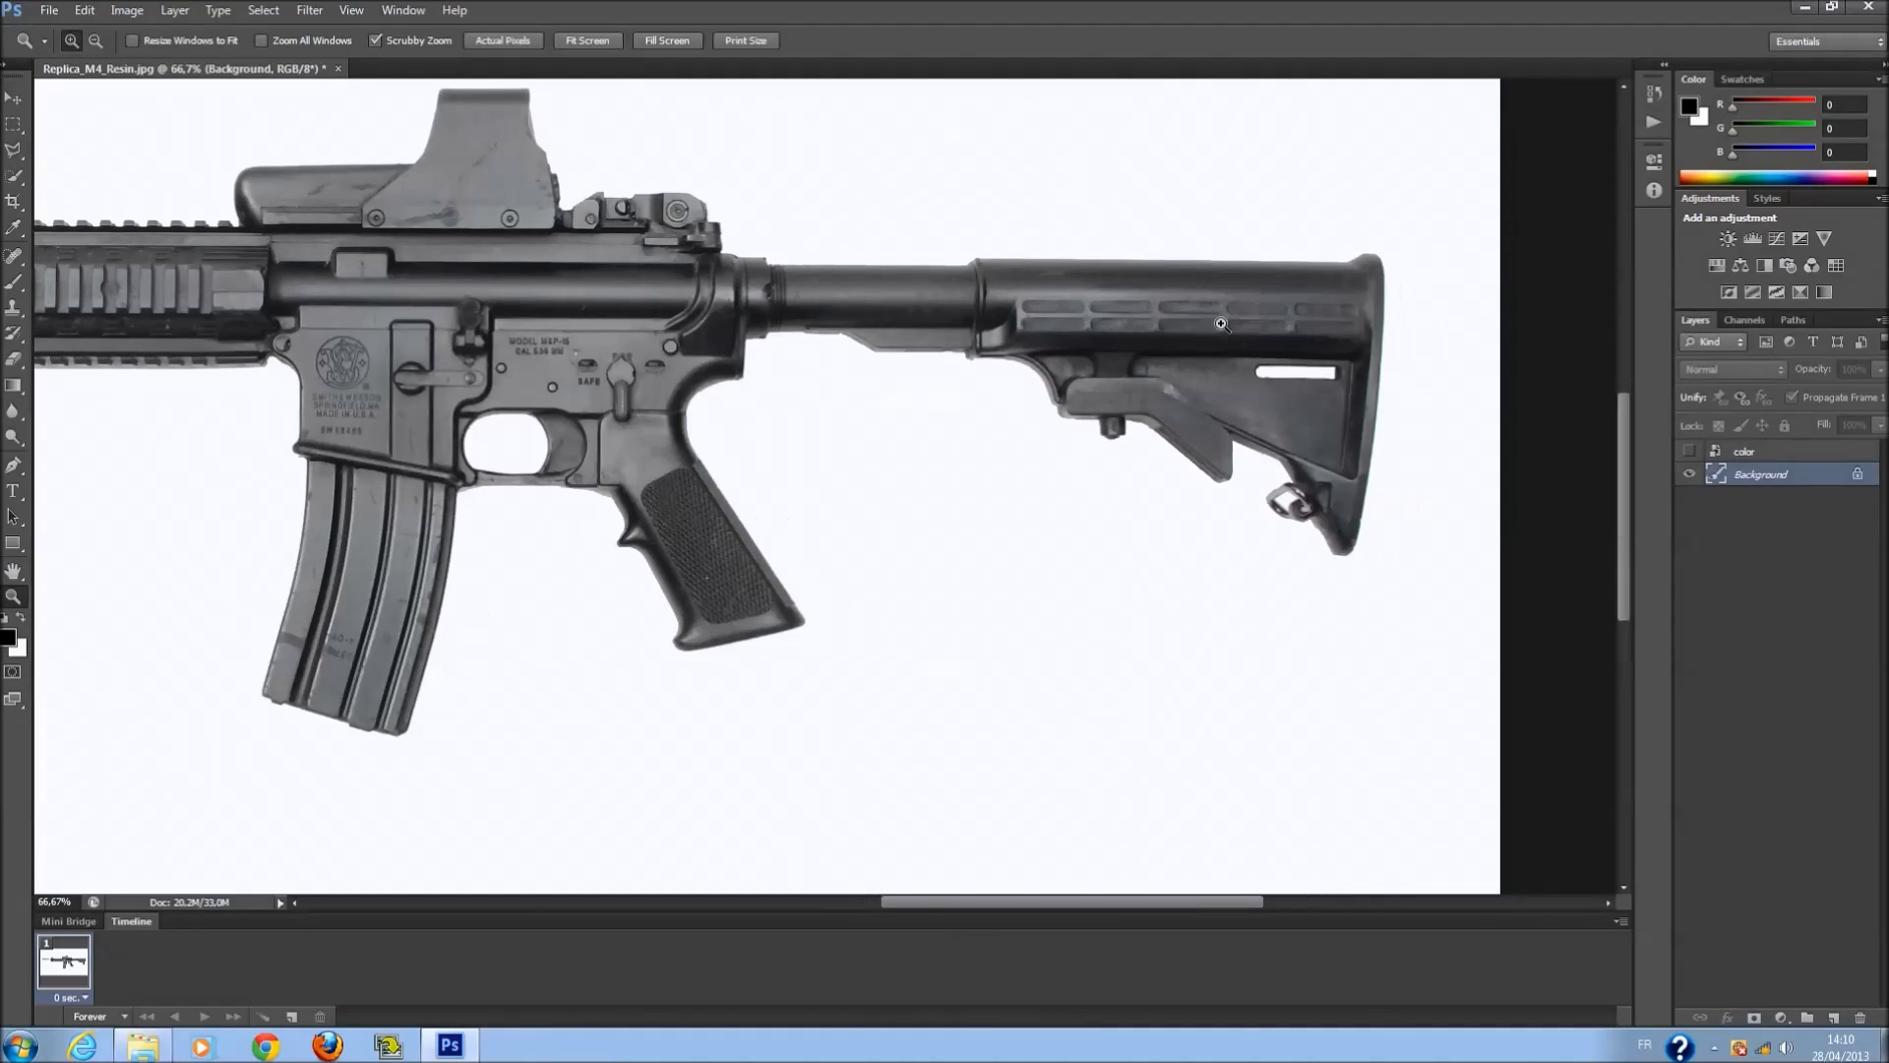
left_click(1219, 313)
scroll(1216, 313, "up", 9)
scroll(1210, 354, "down", 4)
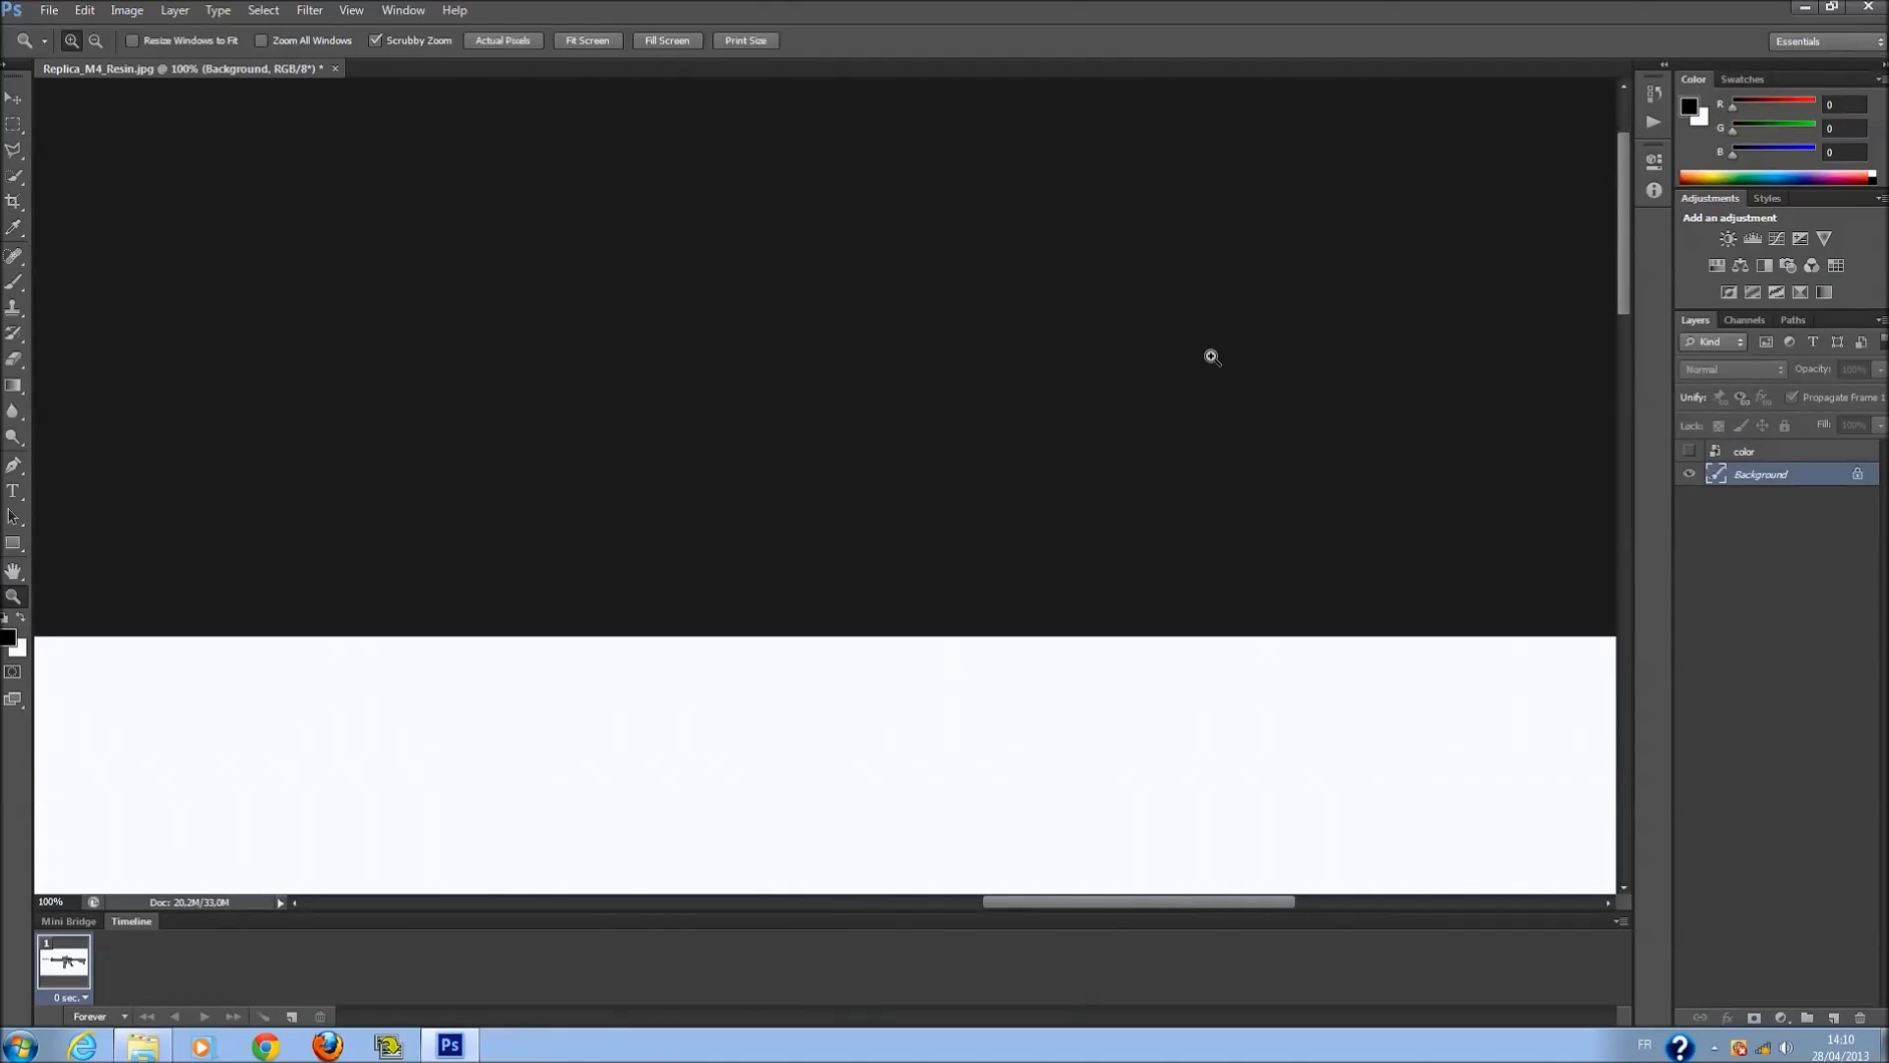
scroll(1211, 404, "down", 3)
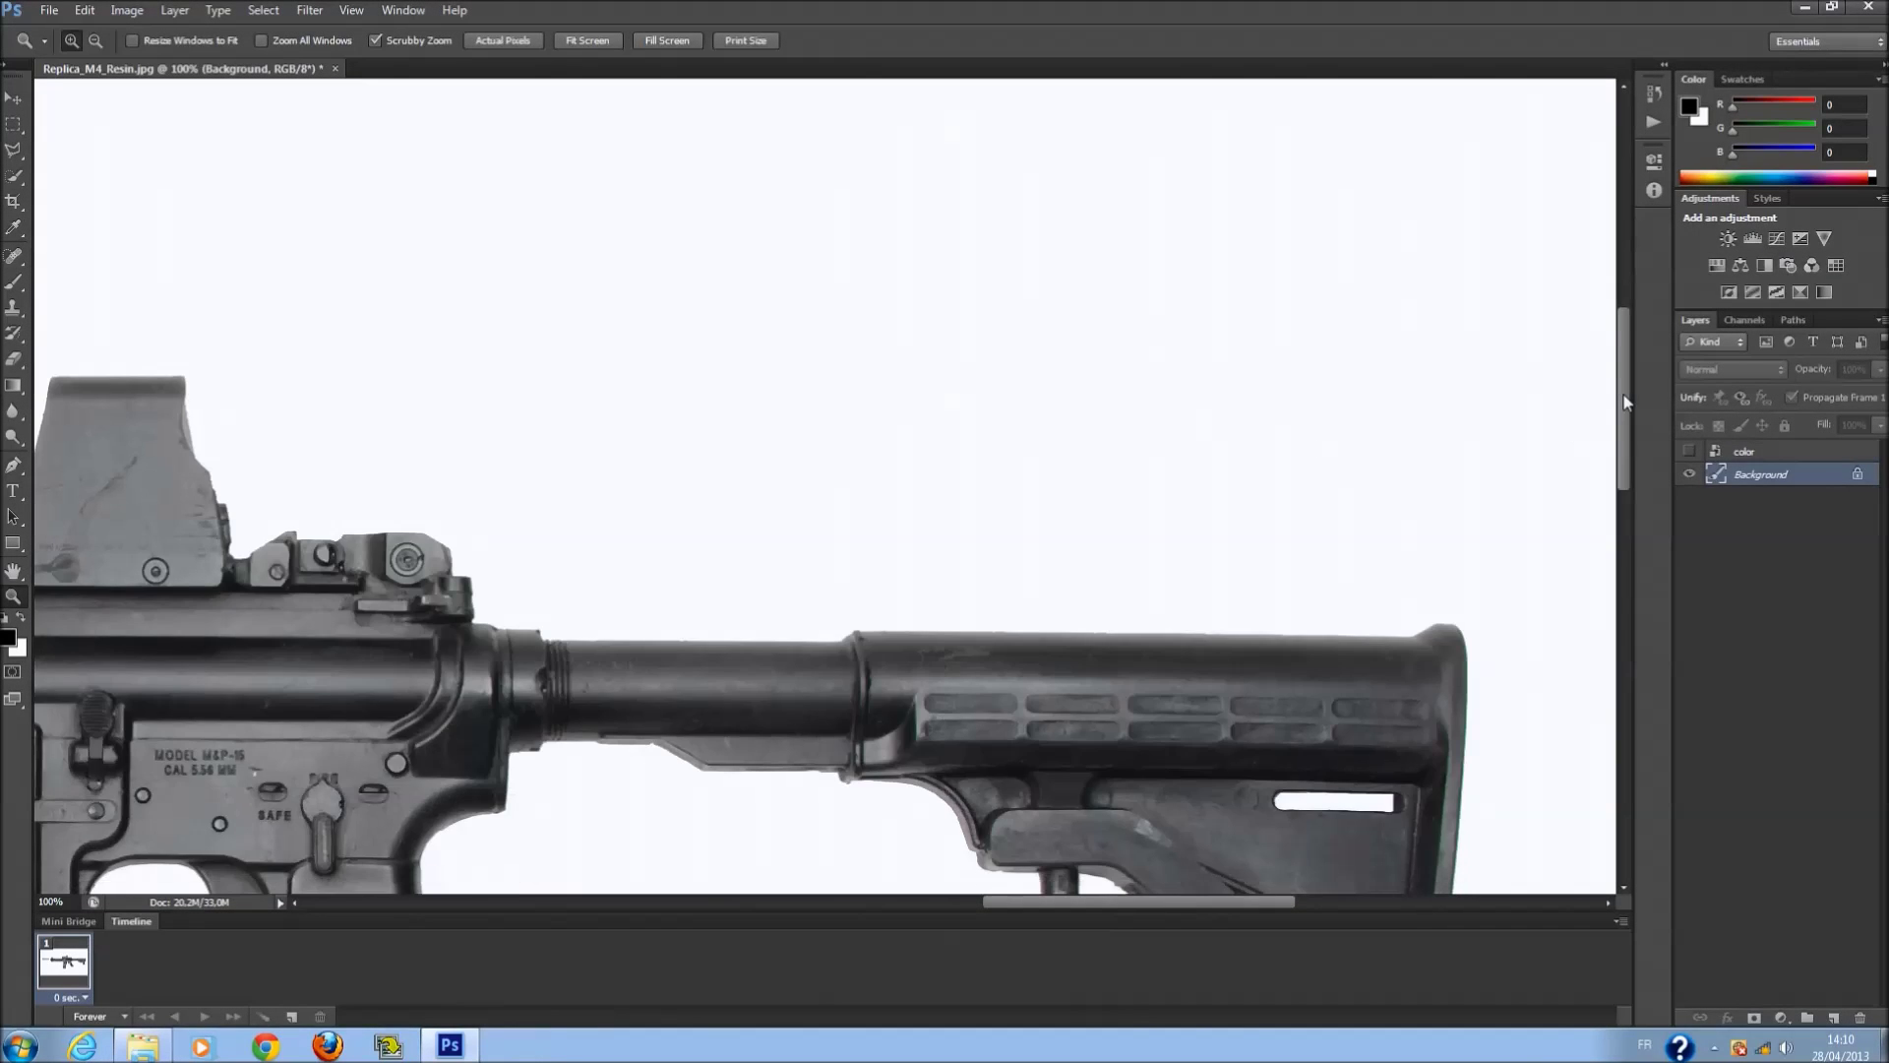
scroll(1628, 417, "down", 3)
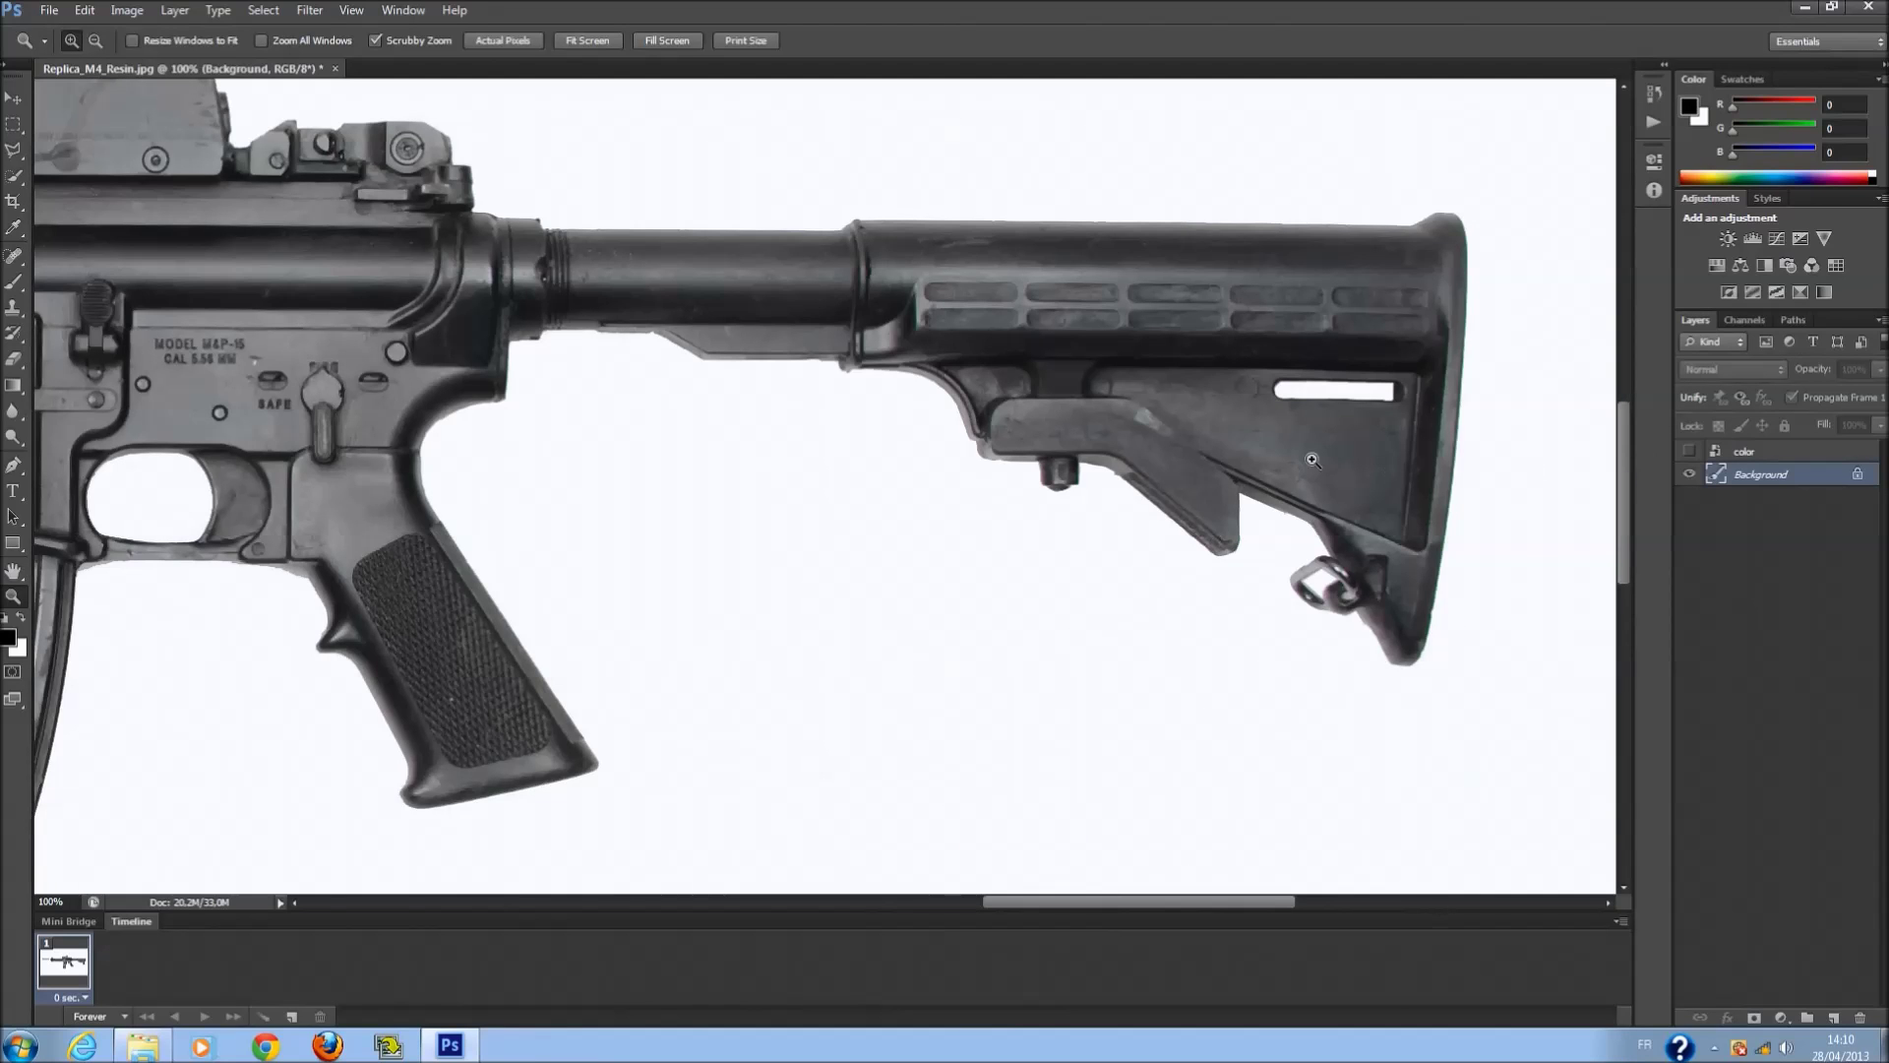
scroll(1214, 421, "right", 2)
scroll(1208, 439, "right", 2)
scroll(1210, 439, "down", 6)
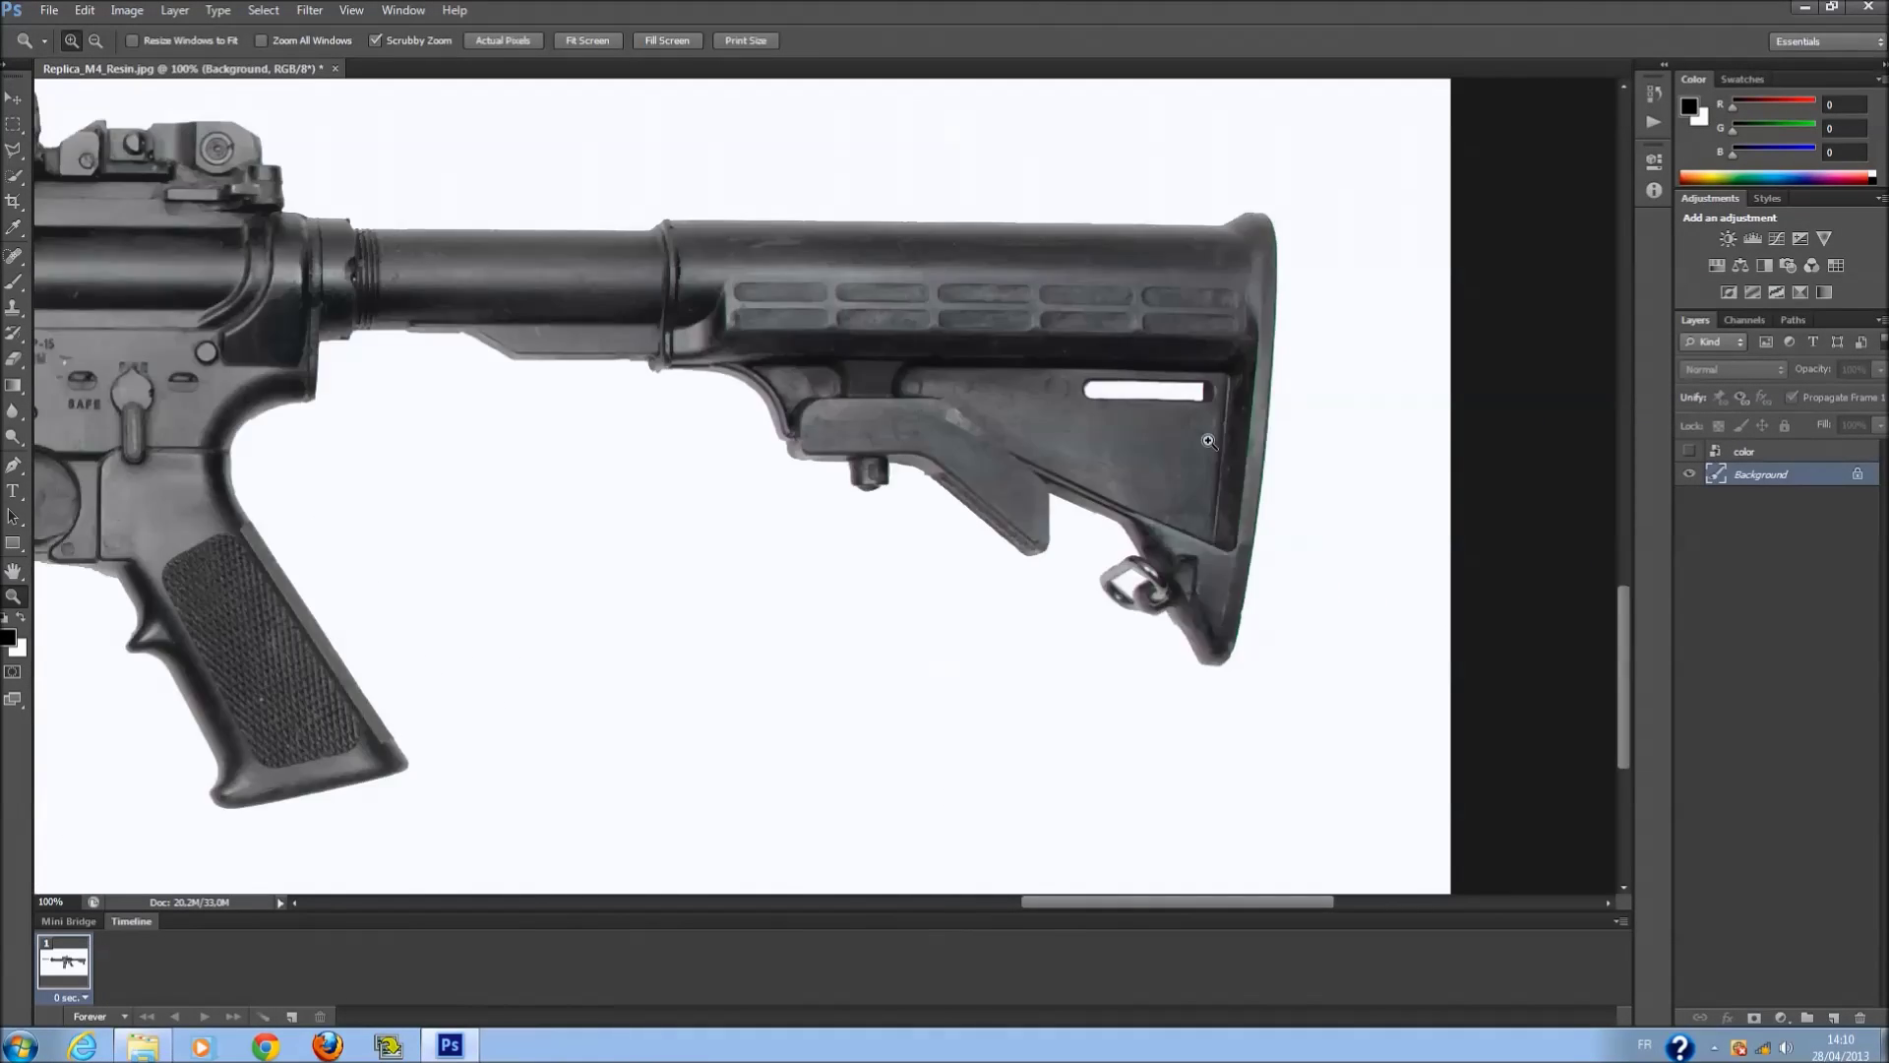
left_click_drag(1621, 689, 1619, 439)
left_click(12, 151)
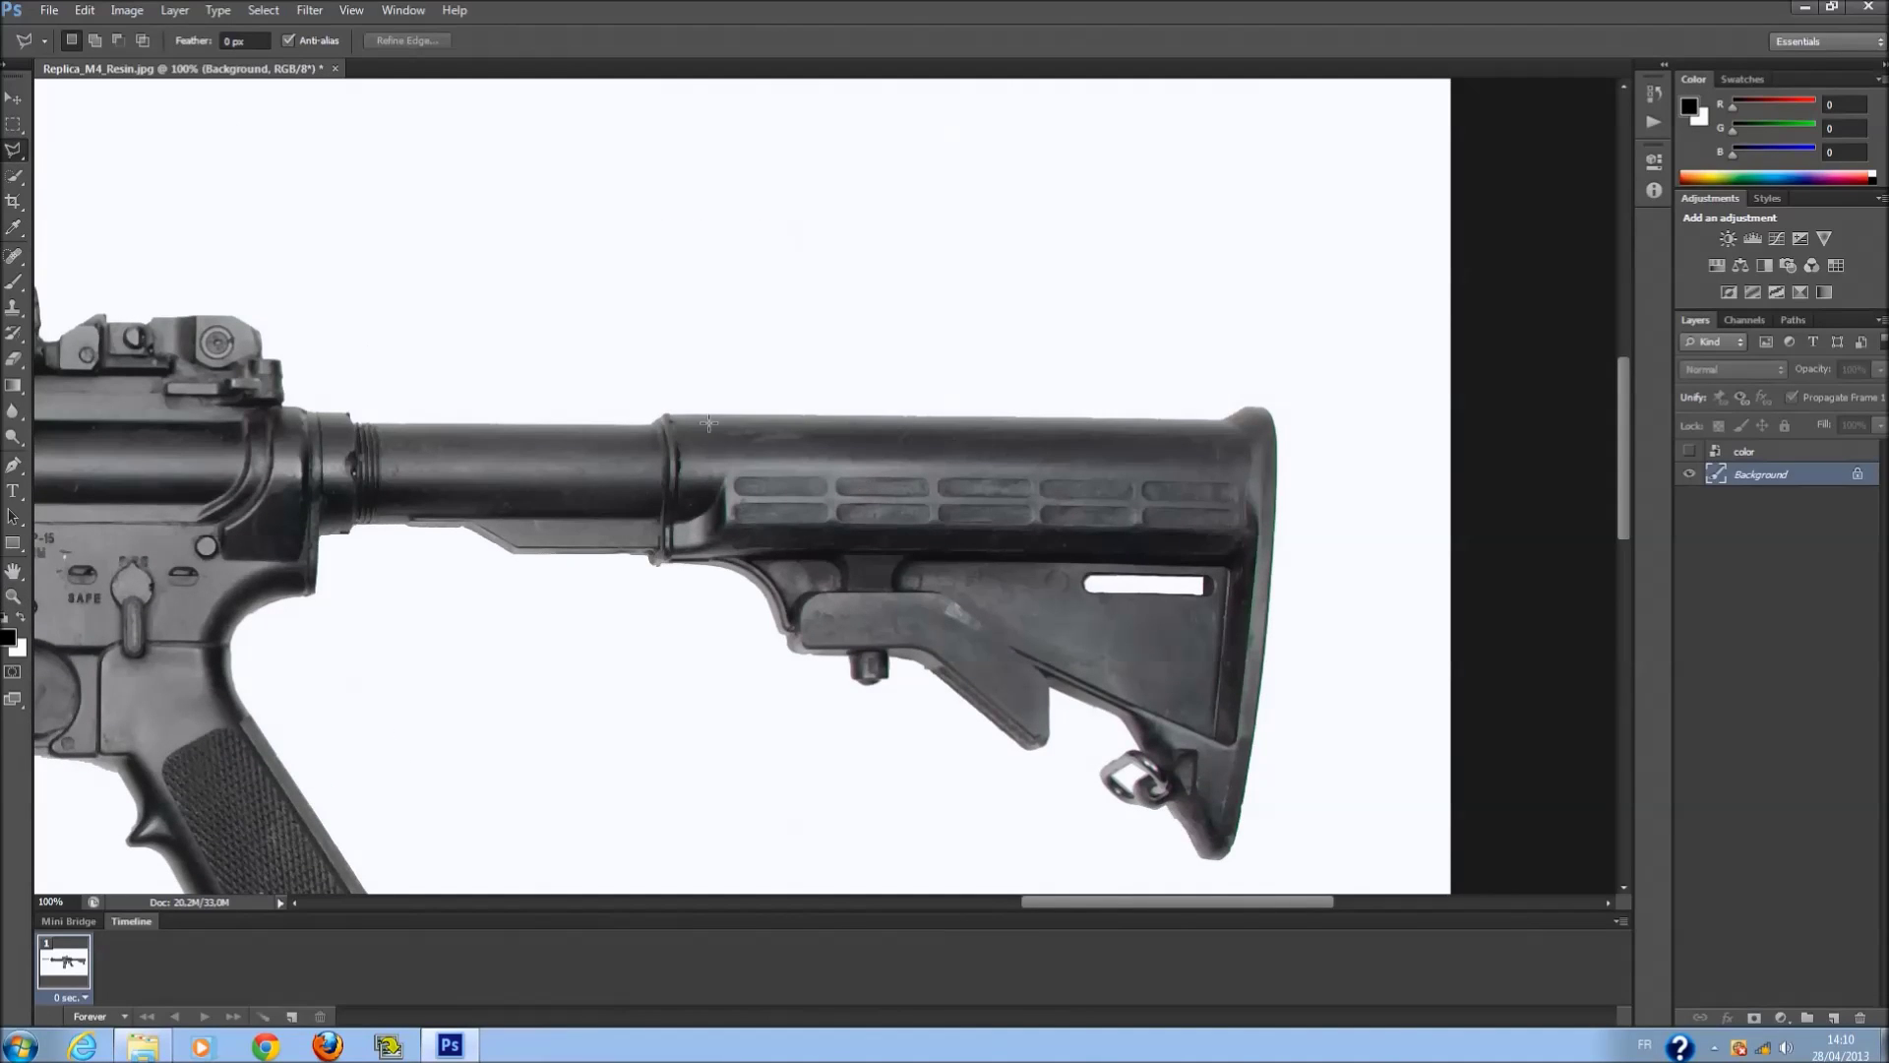
left_click(657, 421)
left_click(667, 465)
left_click(661, 560)
double_click(957, 614)
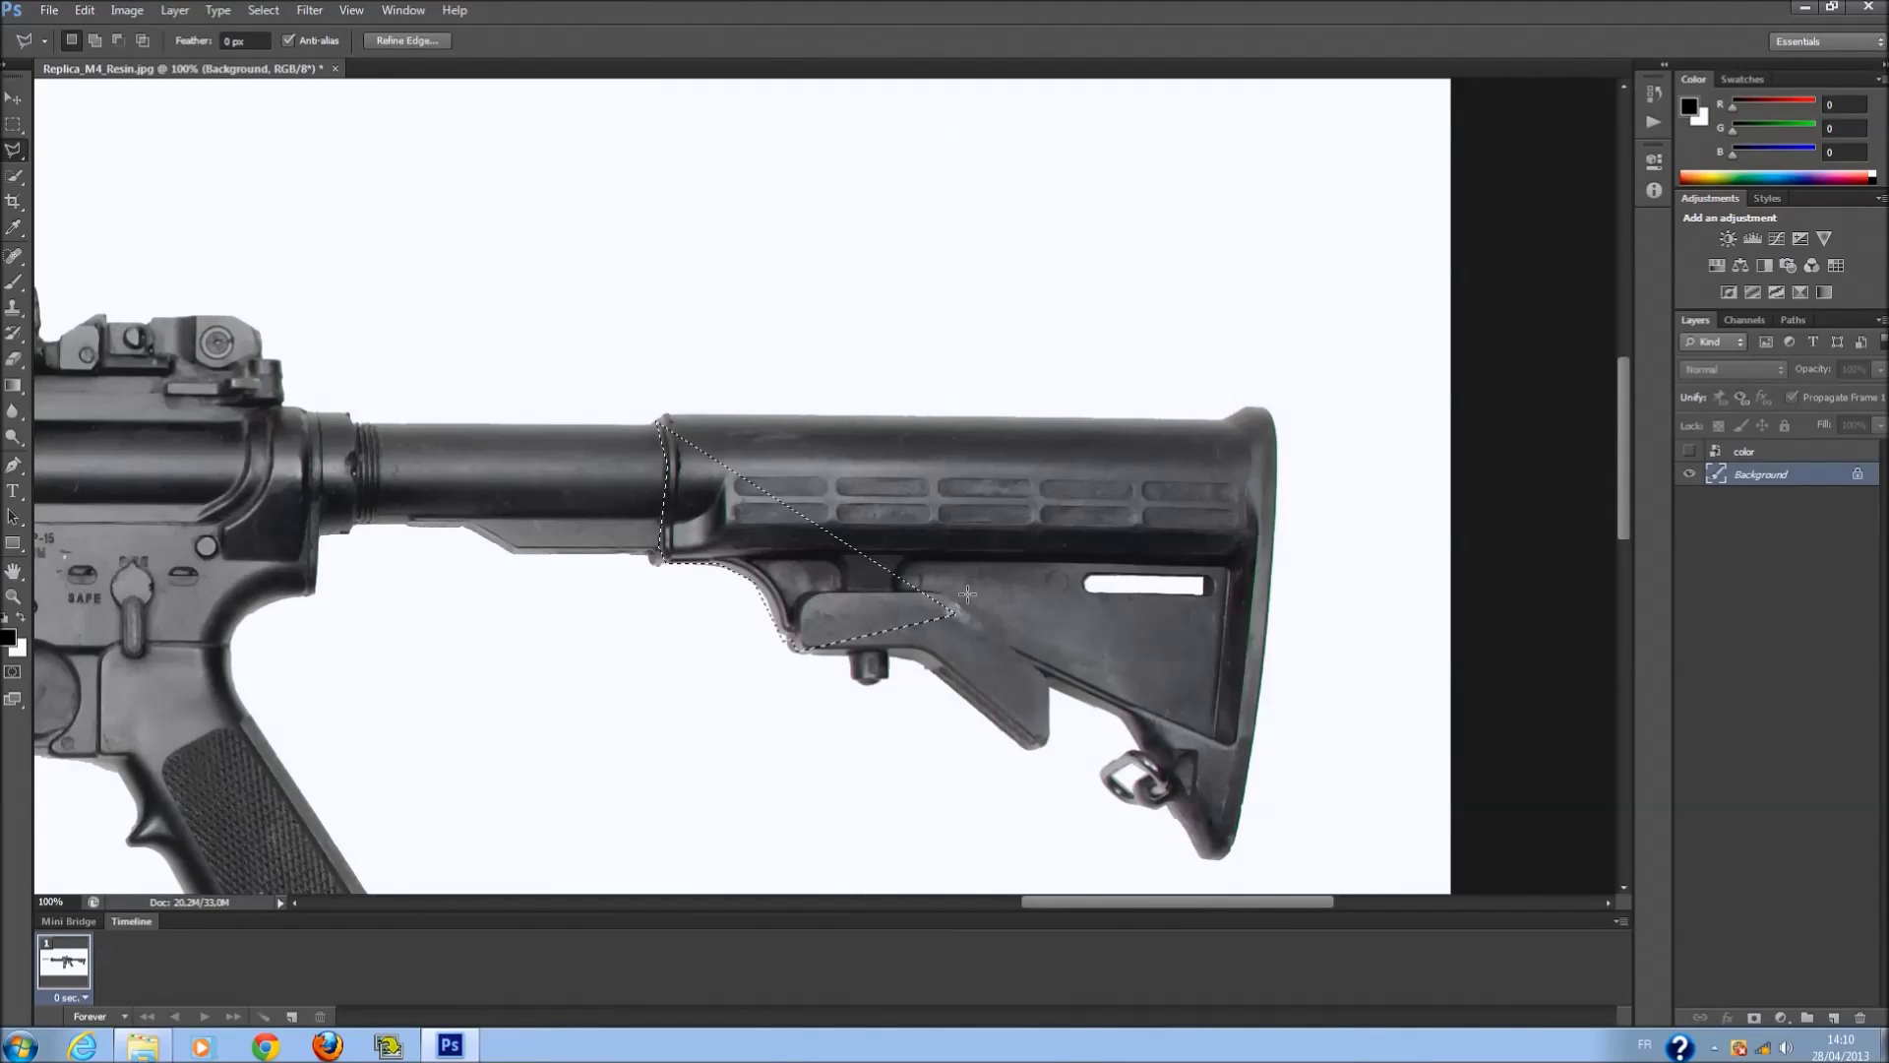
Outline the whole buttstock on the Background rifle photo with a closed Polygonal Lasso selection.
left_click(664, 422)
left_click(912, 659)
left_click(1120, 715)
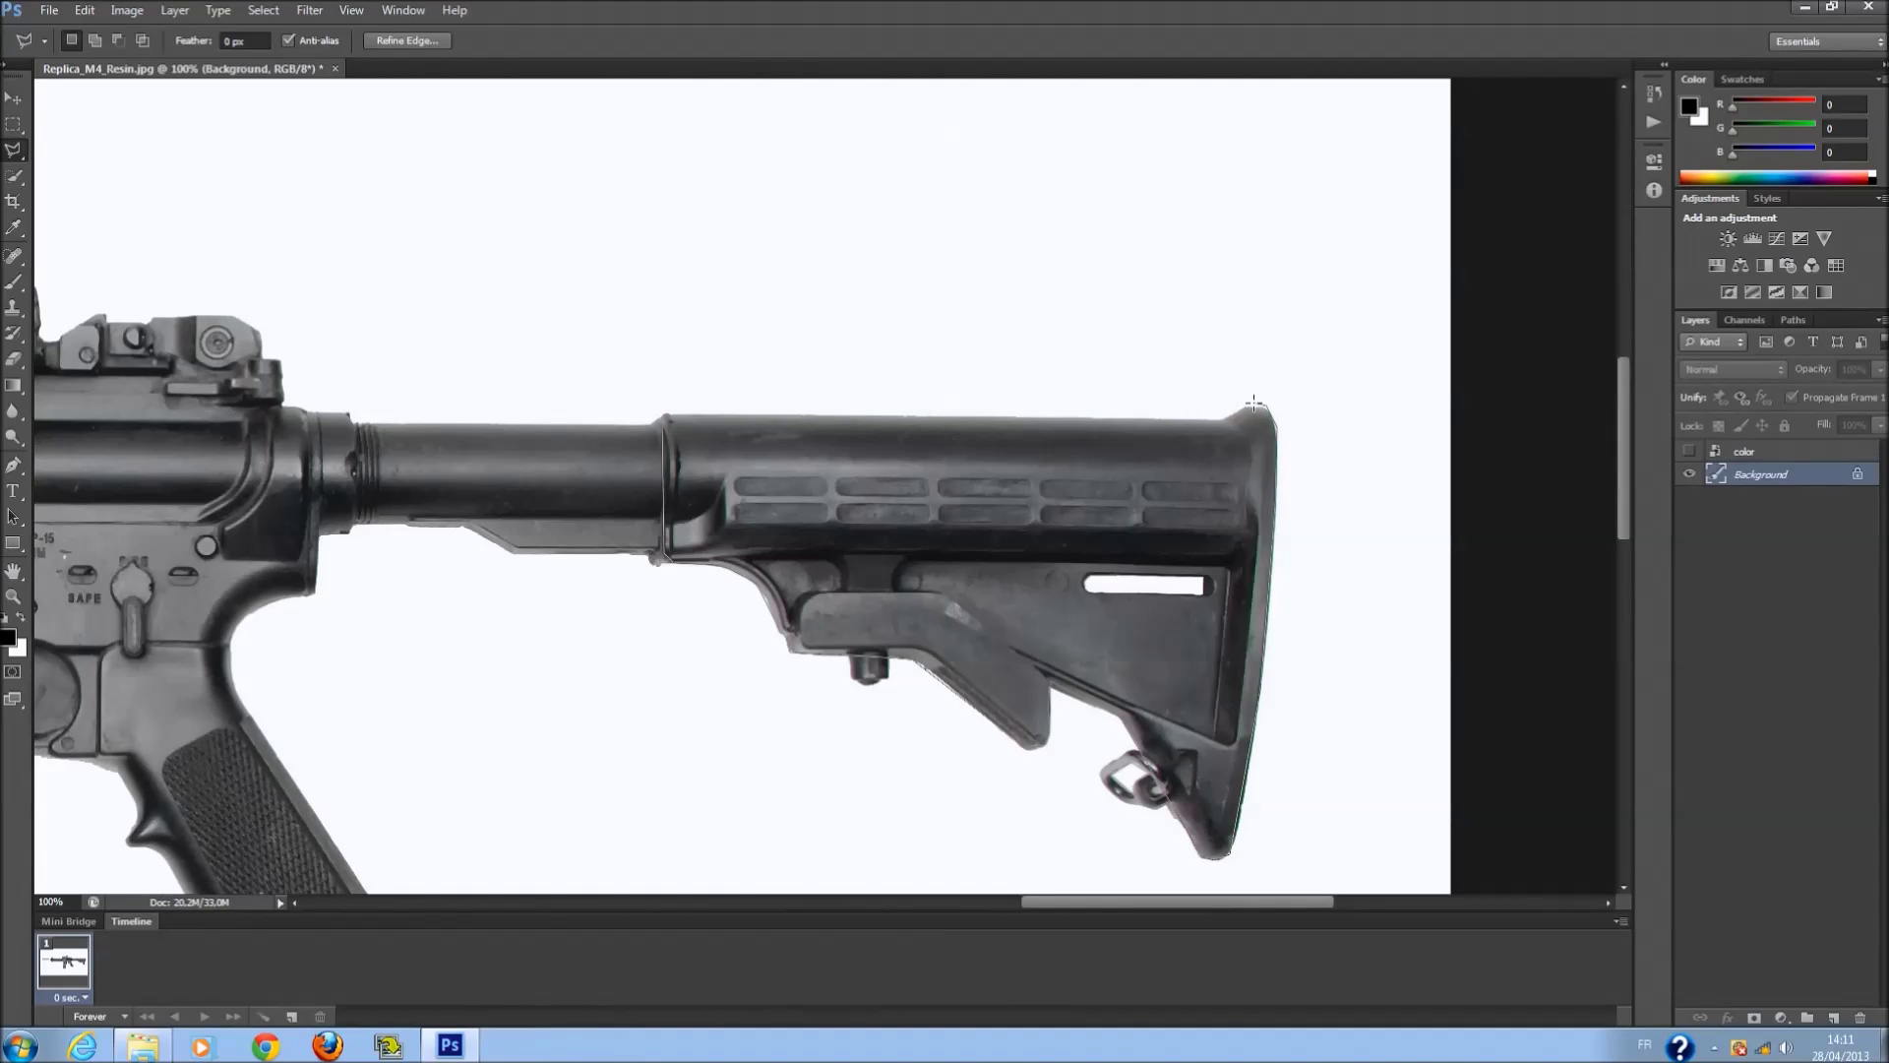
left_click(1224, 420)
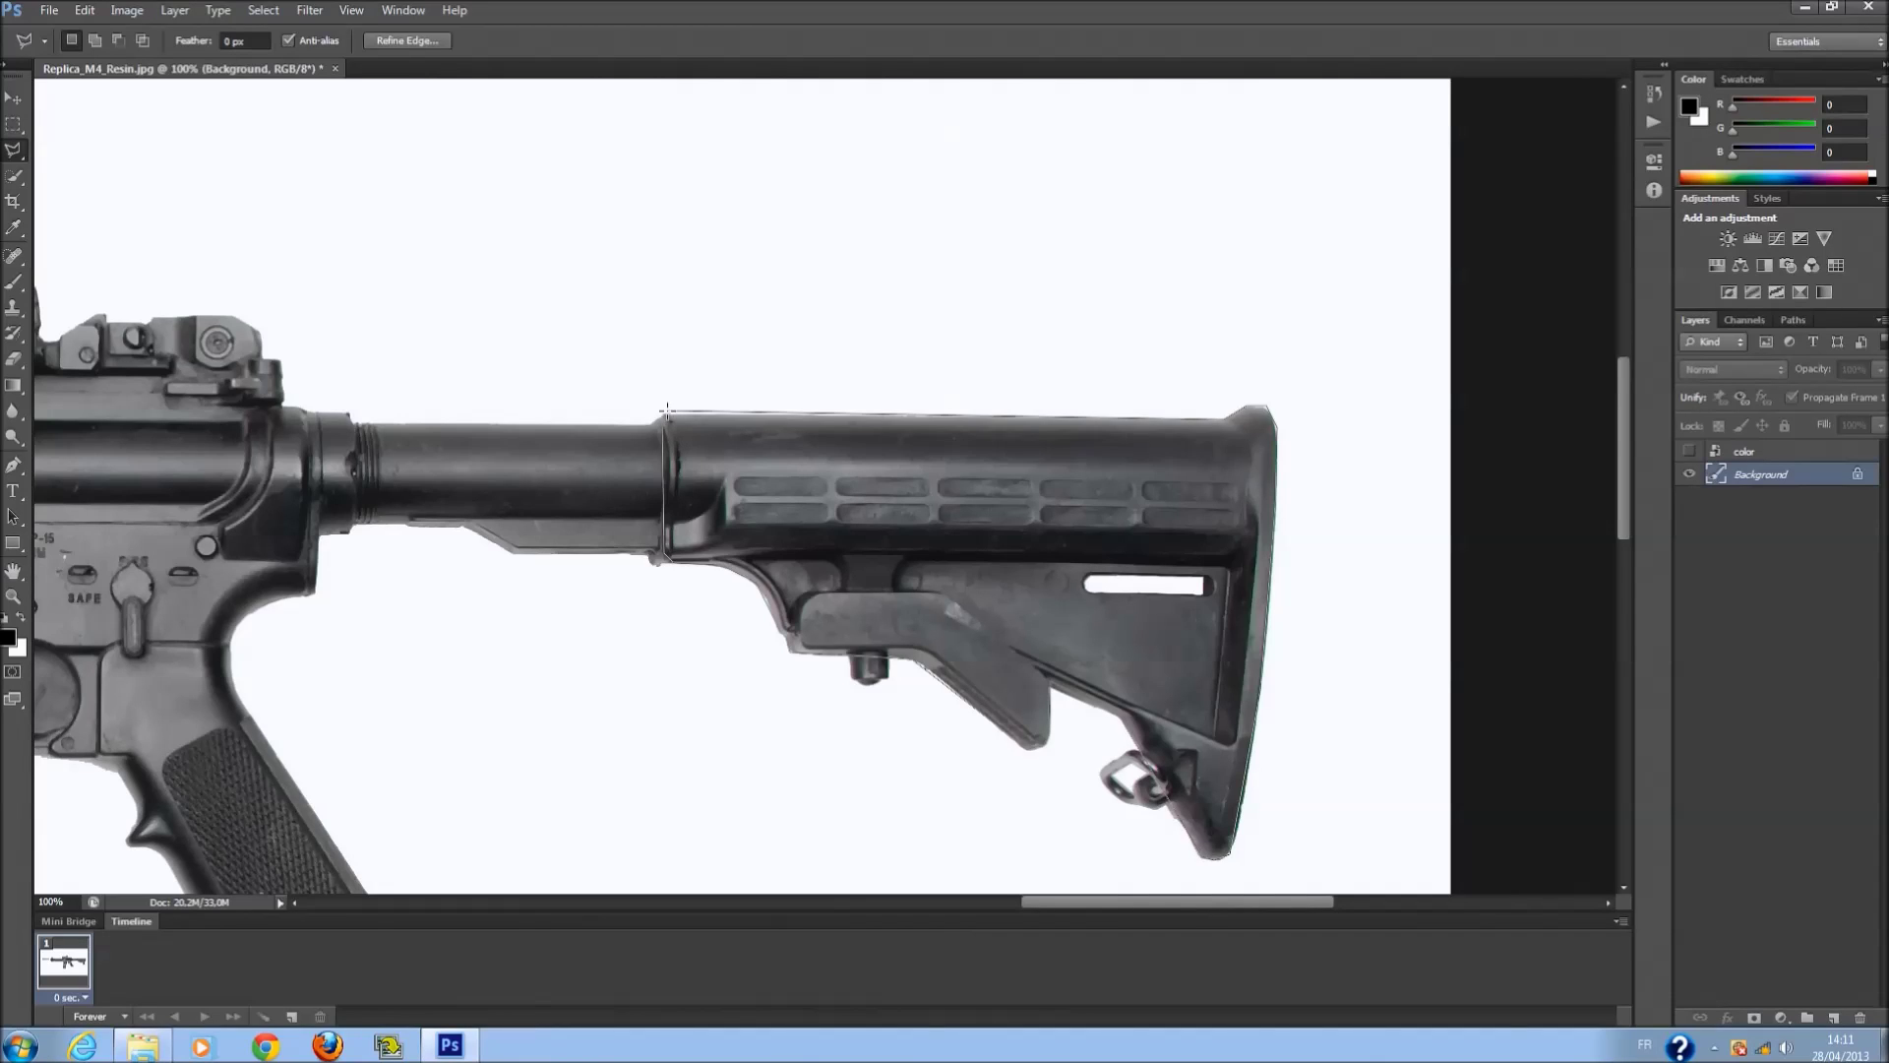
left_click(662, 425)
Copy the selected stock to a new layer with Layer Via Copy, compare it with the color layer, and undo the copy.
right_click(764, 454)
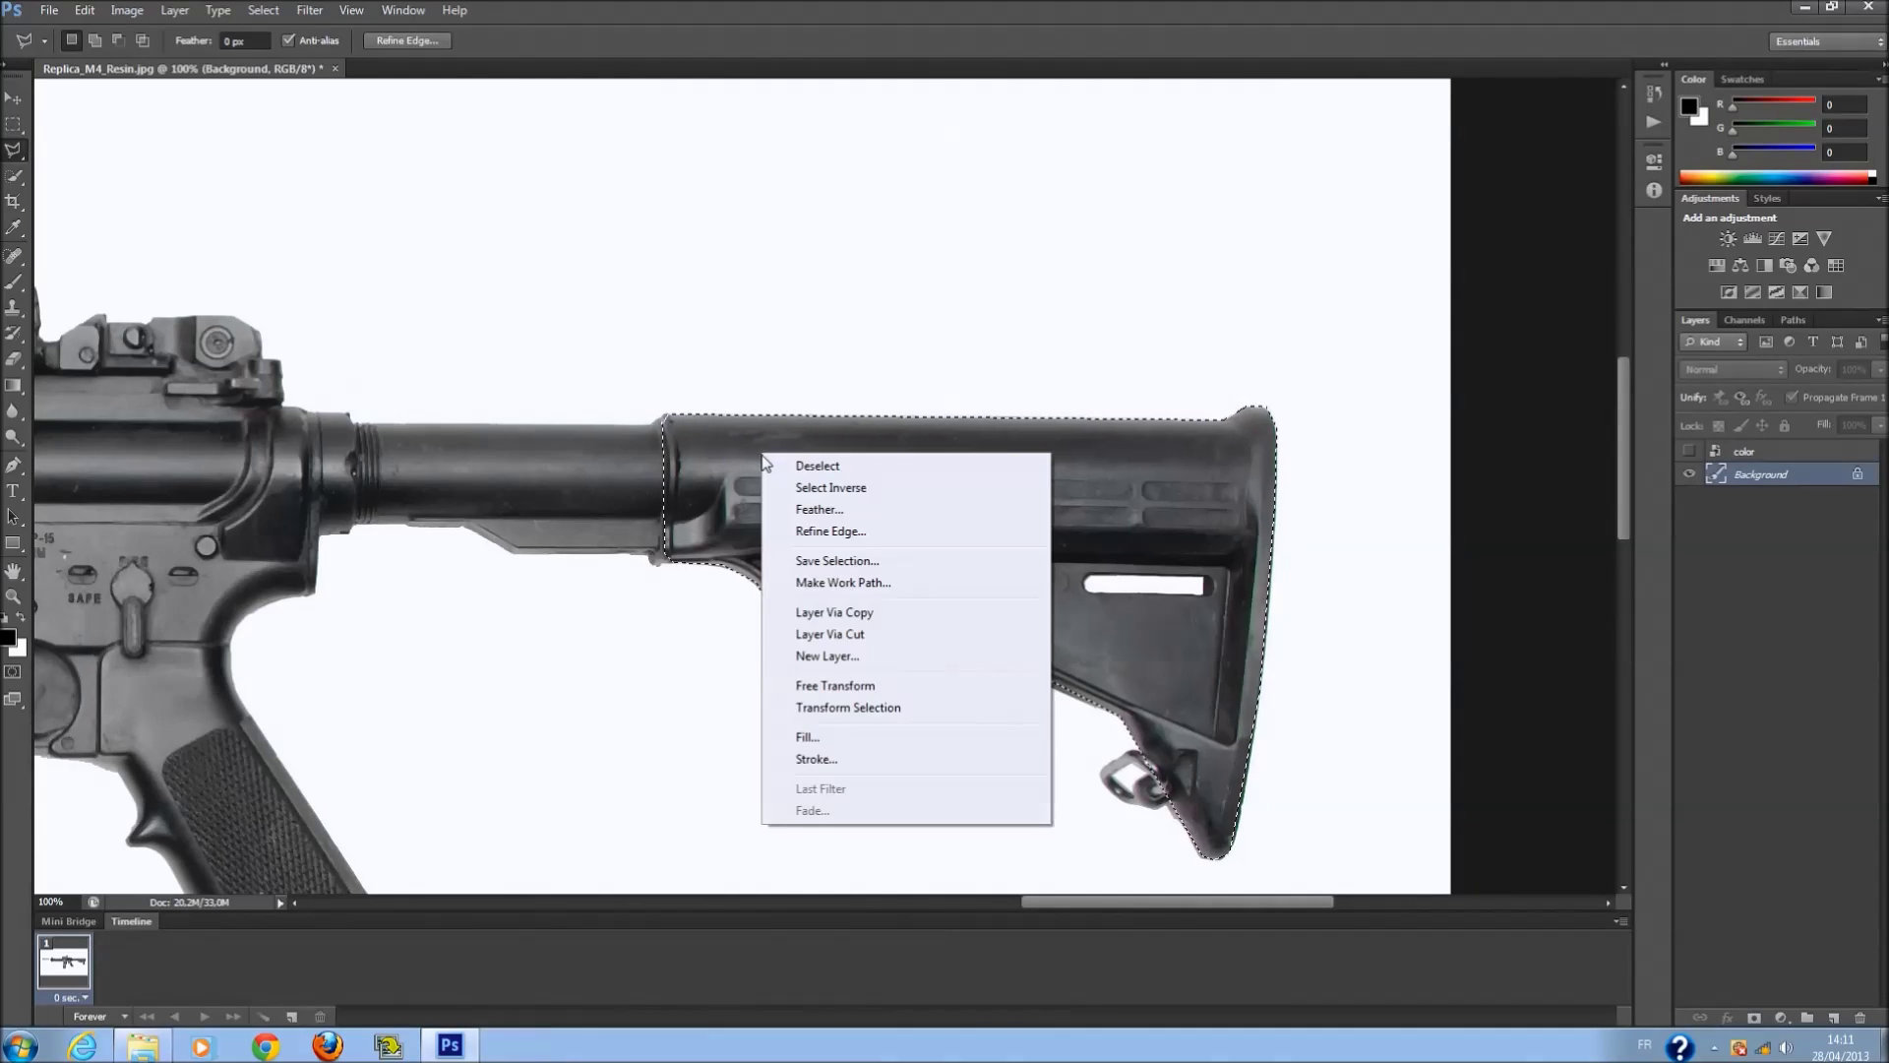
left_click(881, 612)
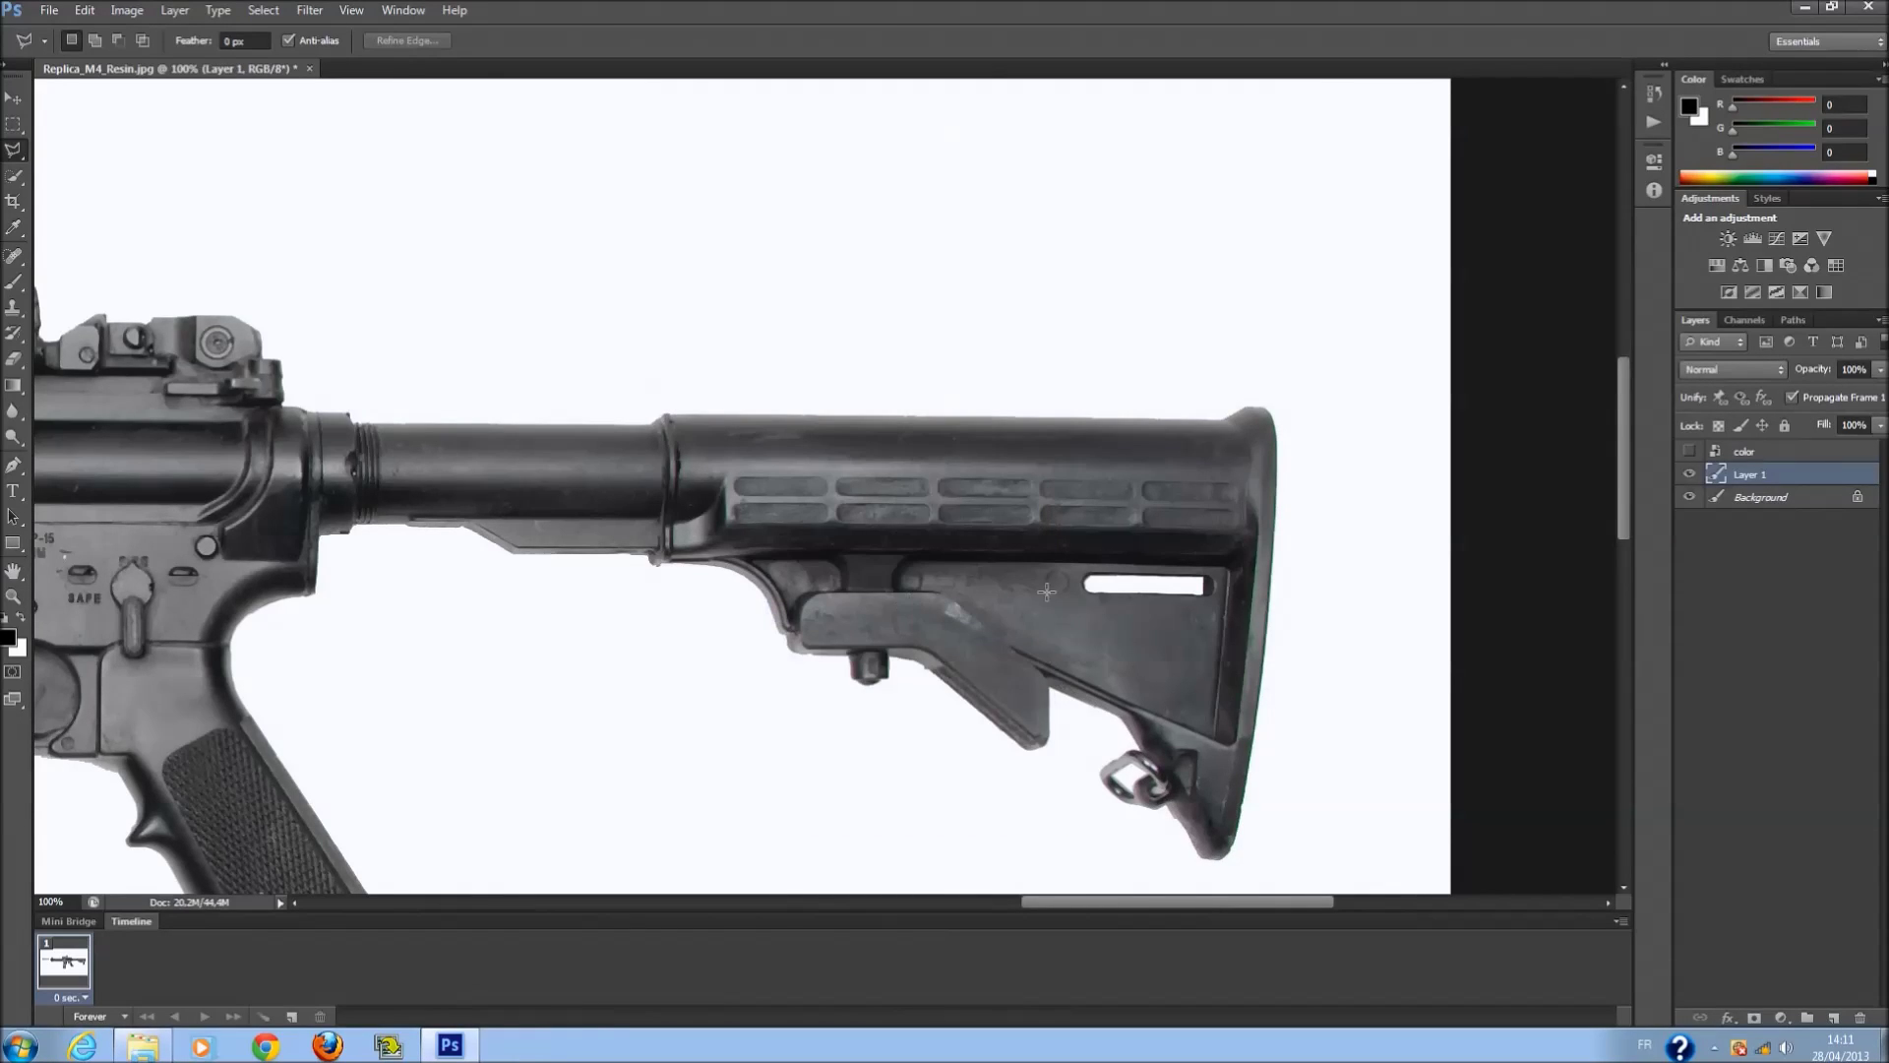
left_click(1690, 452)
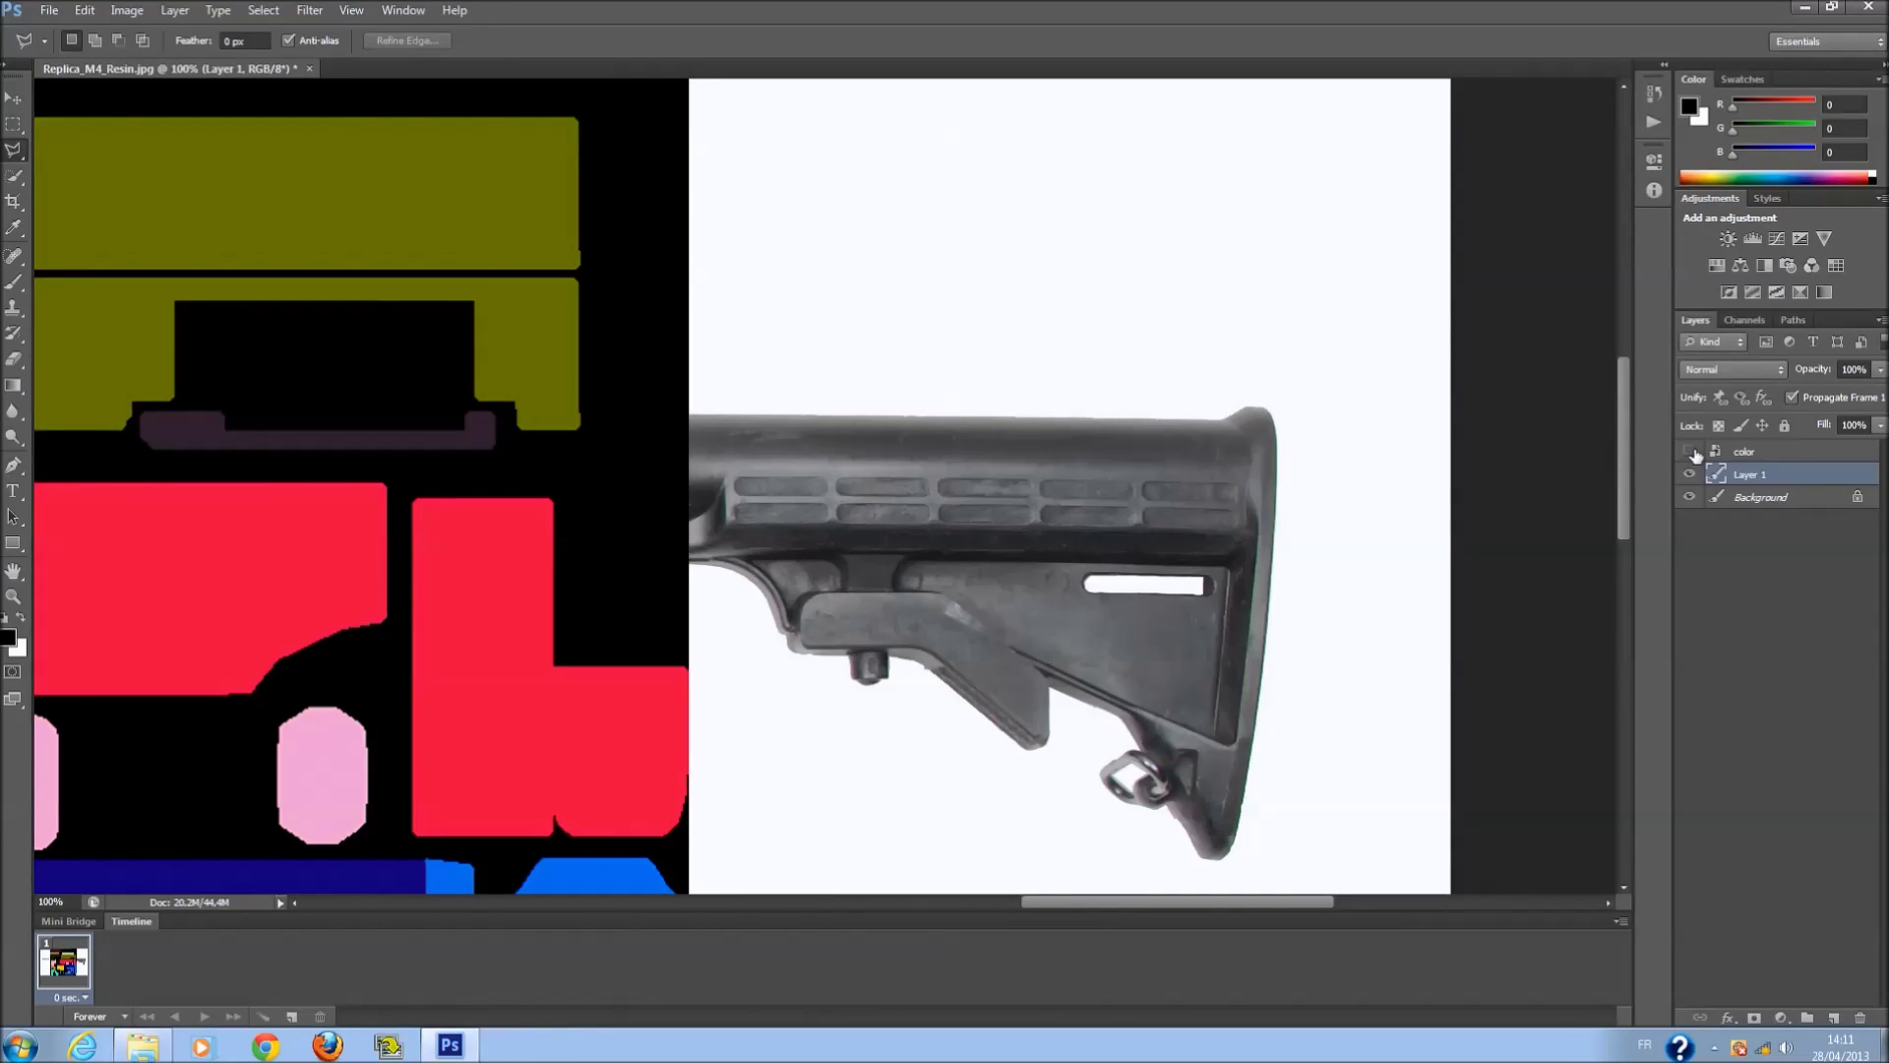
left_click(1690, 451)
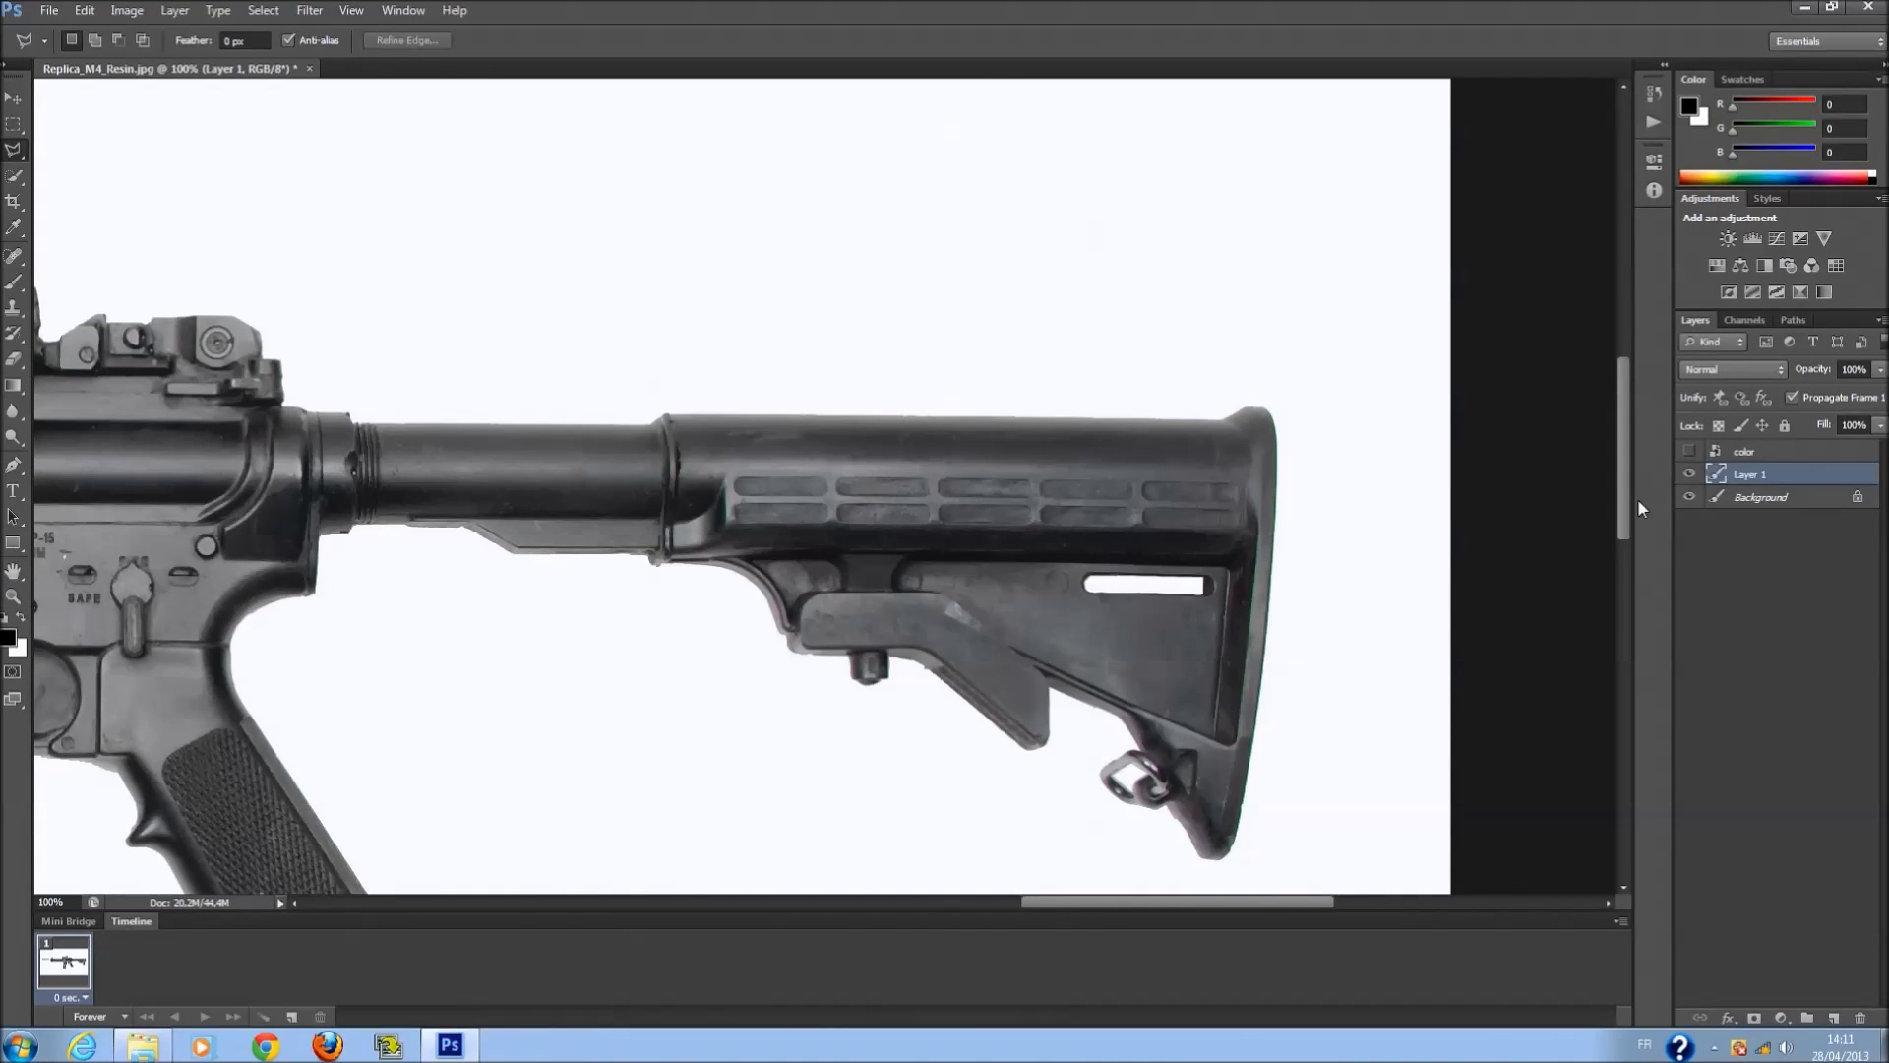
key("ctrl+z")
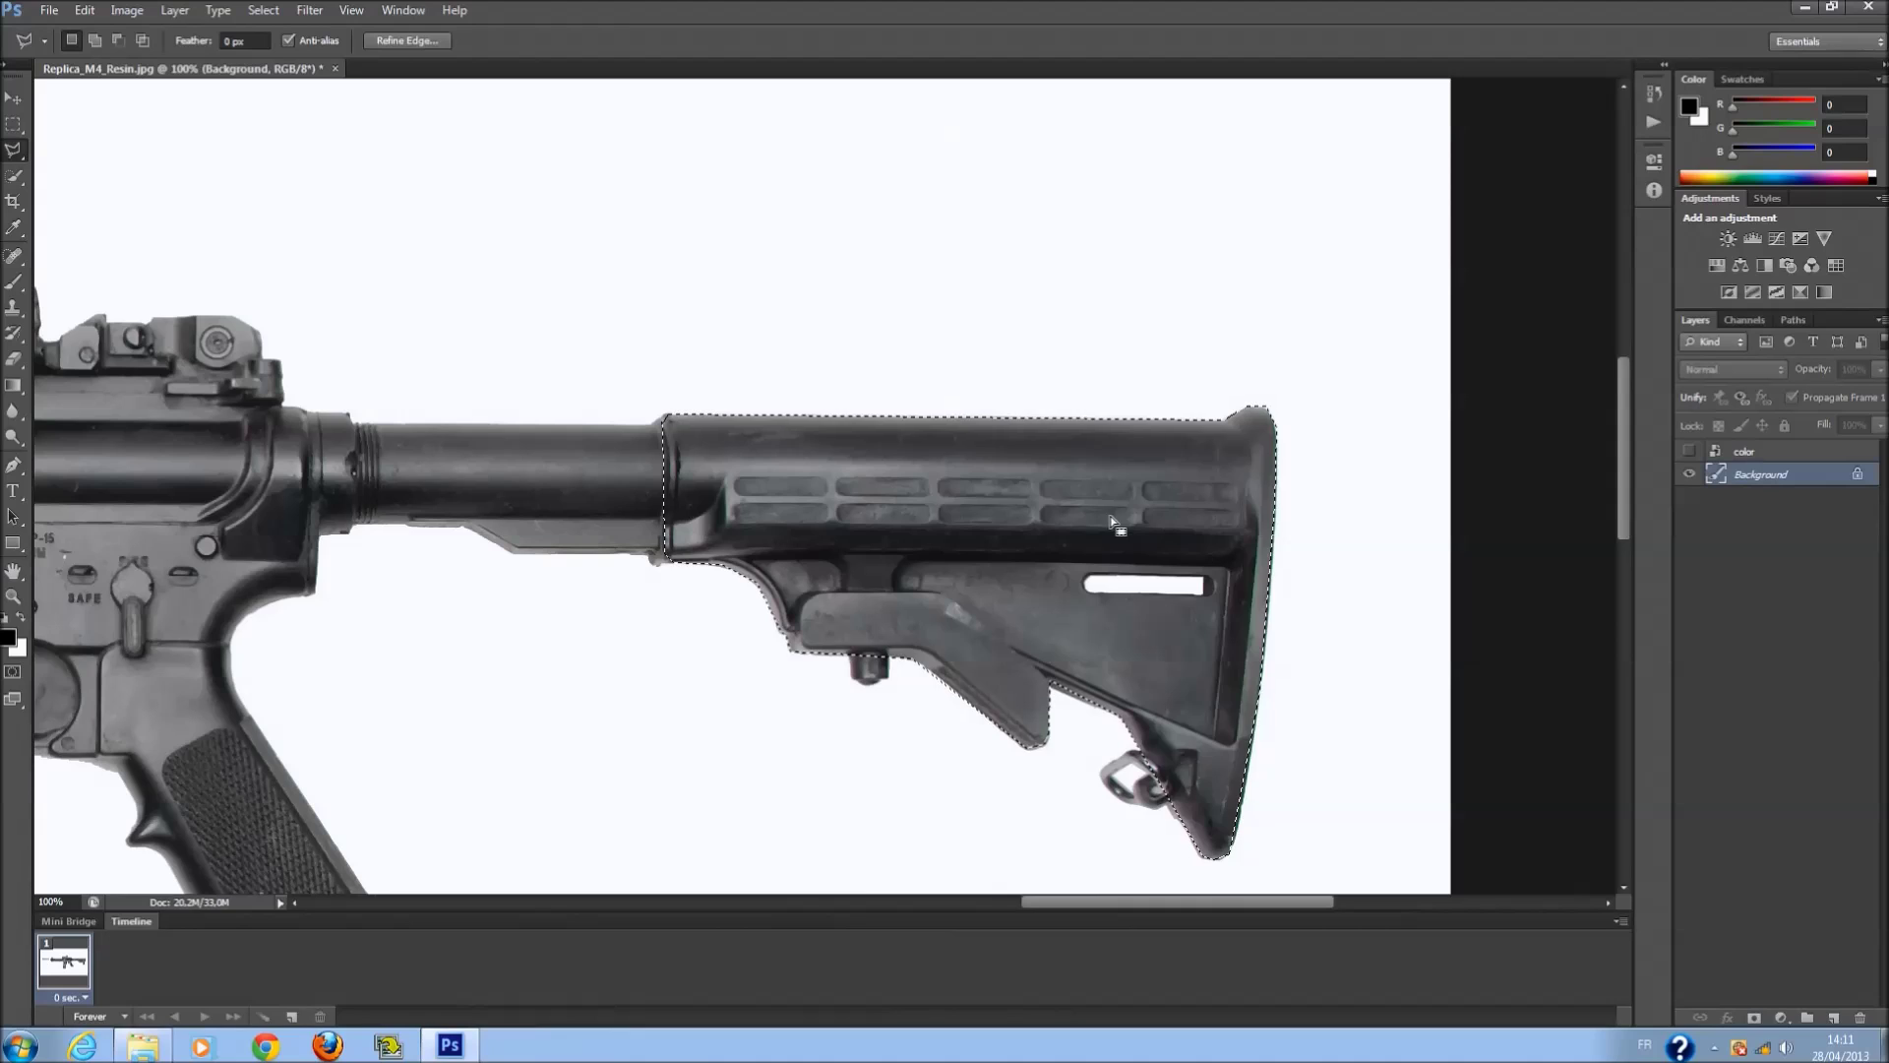
Move the selected stock from the Background to its own layer with Layer Via Cut, toggle the Background to check it, and hide Layer 1.
right_click(1075, 505)
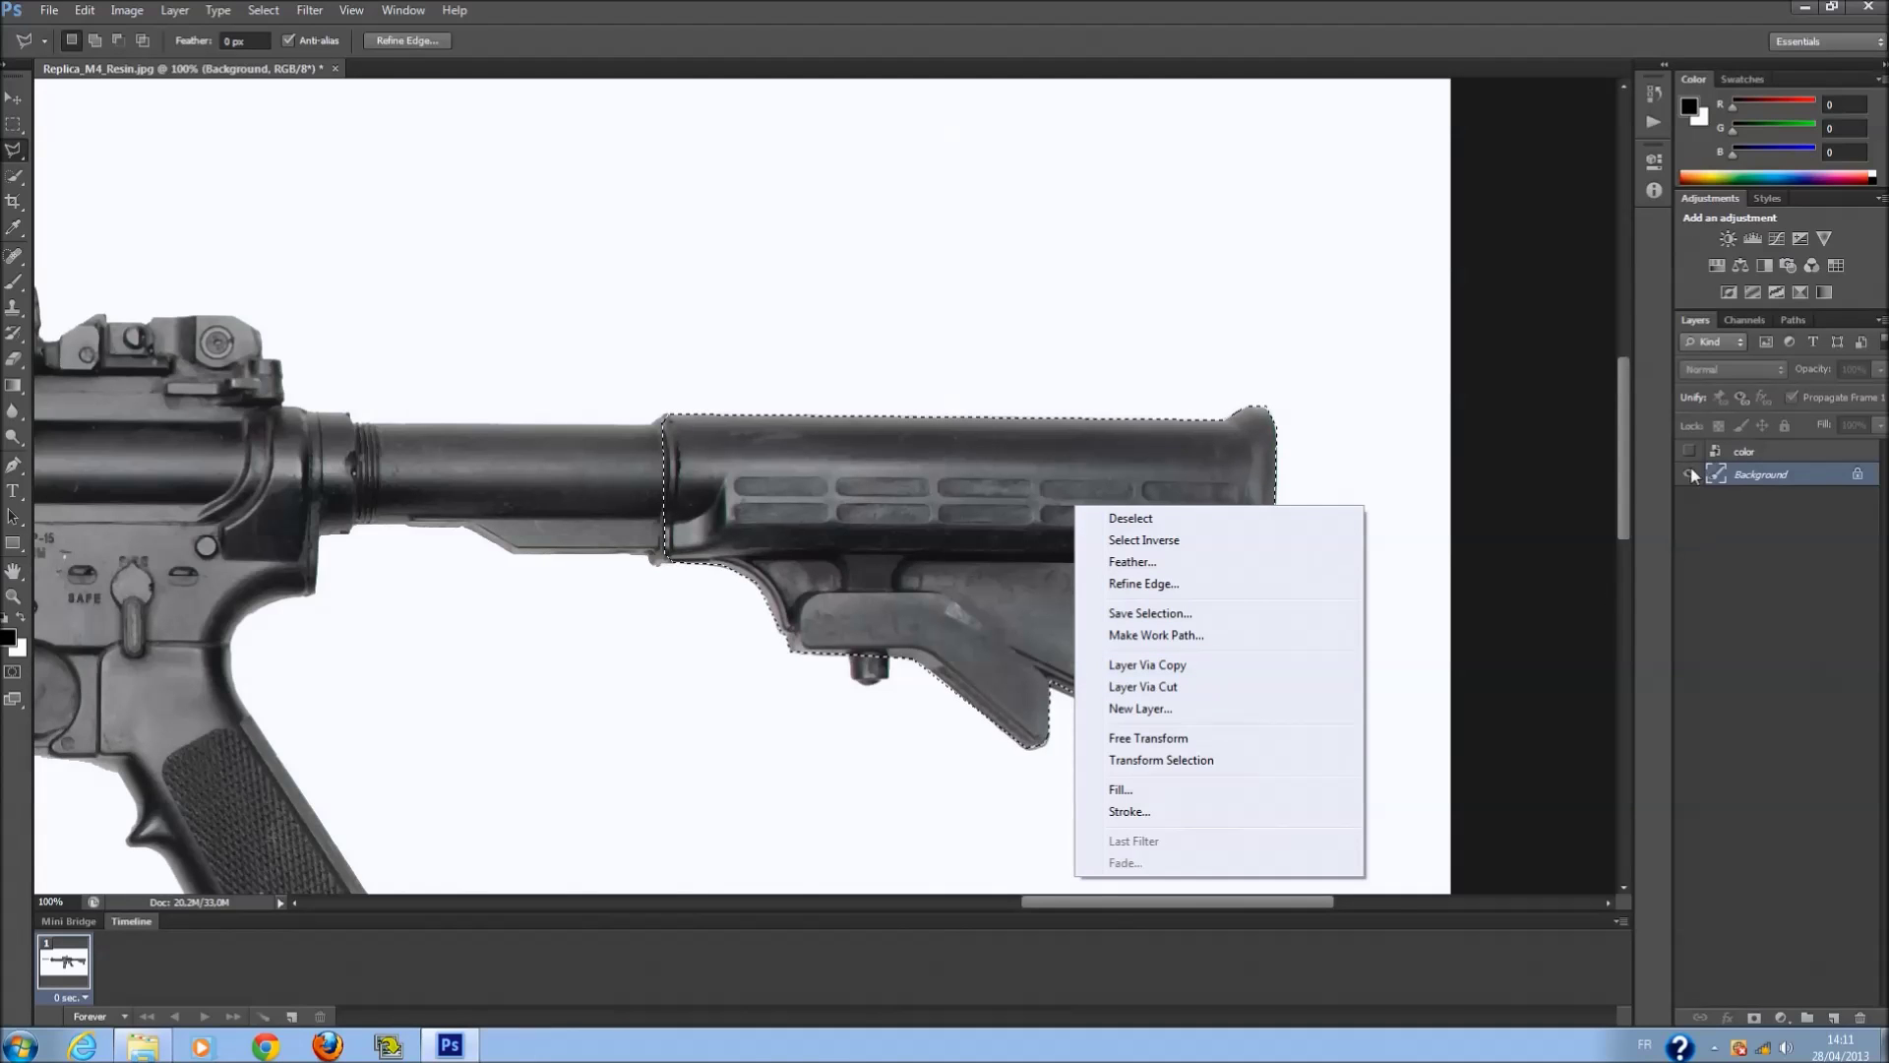
left_click(1188, 685)
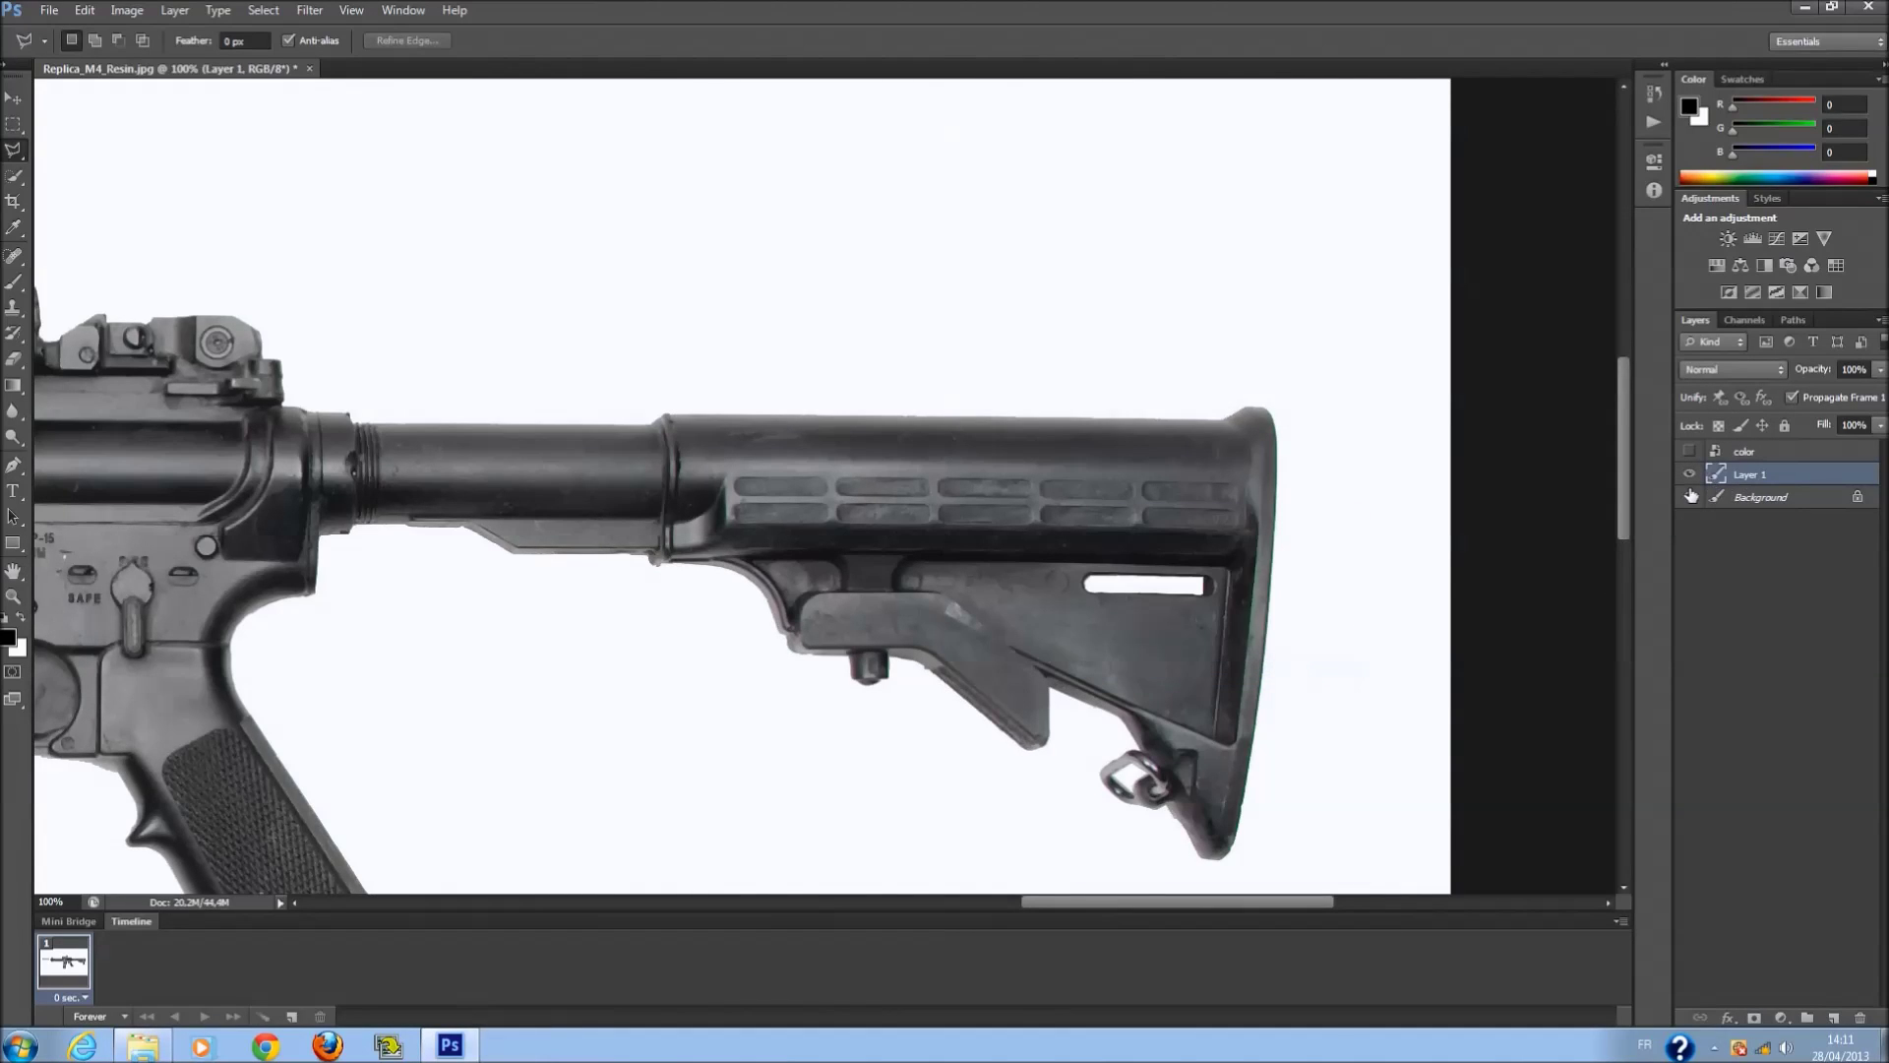
left_click(1691, 496)
left_click(1691, 496)
left_click(1692, 496)
left_click(1691, 496)
left_click_drag(1317, 485, 1395, 549)
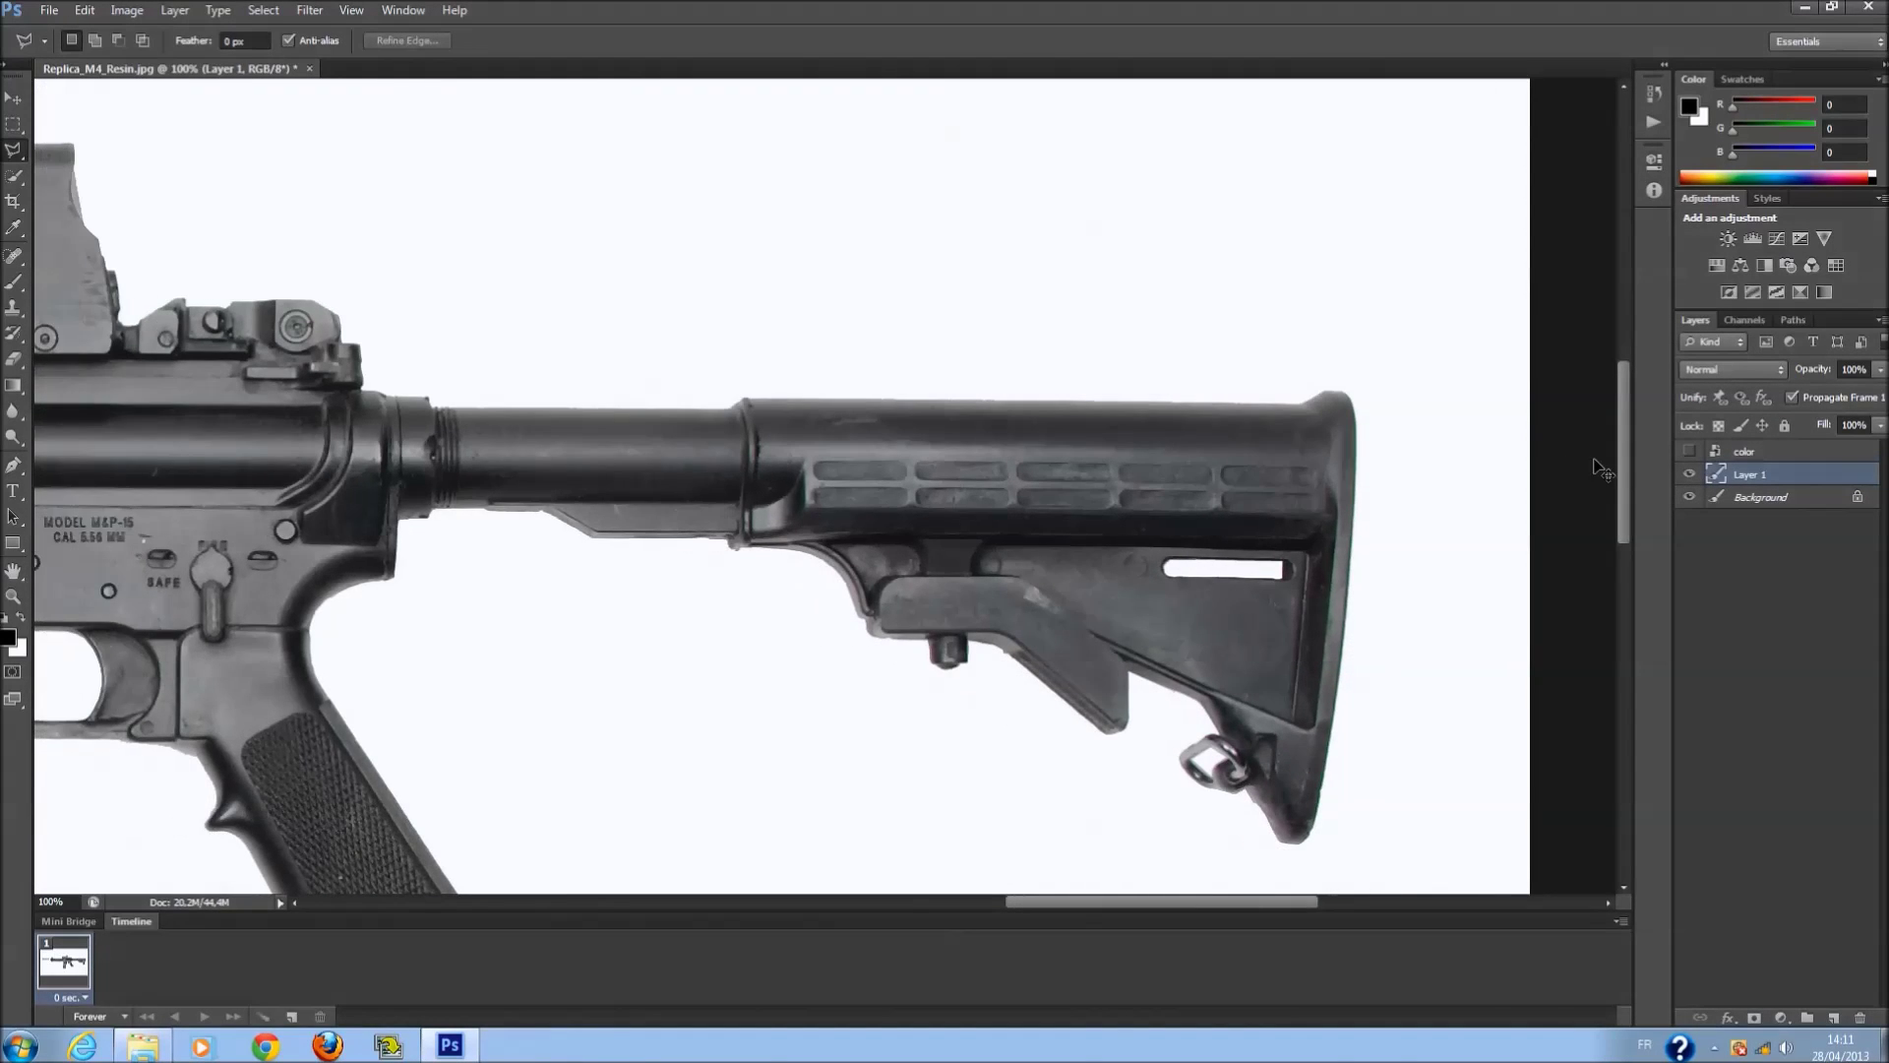
left_click(1688, 476)
scroll(1439, 540, "down", 5)
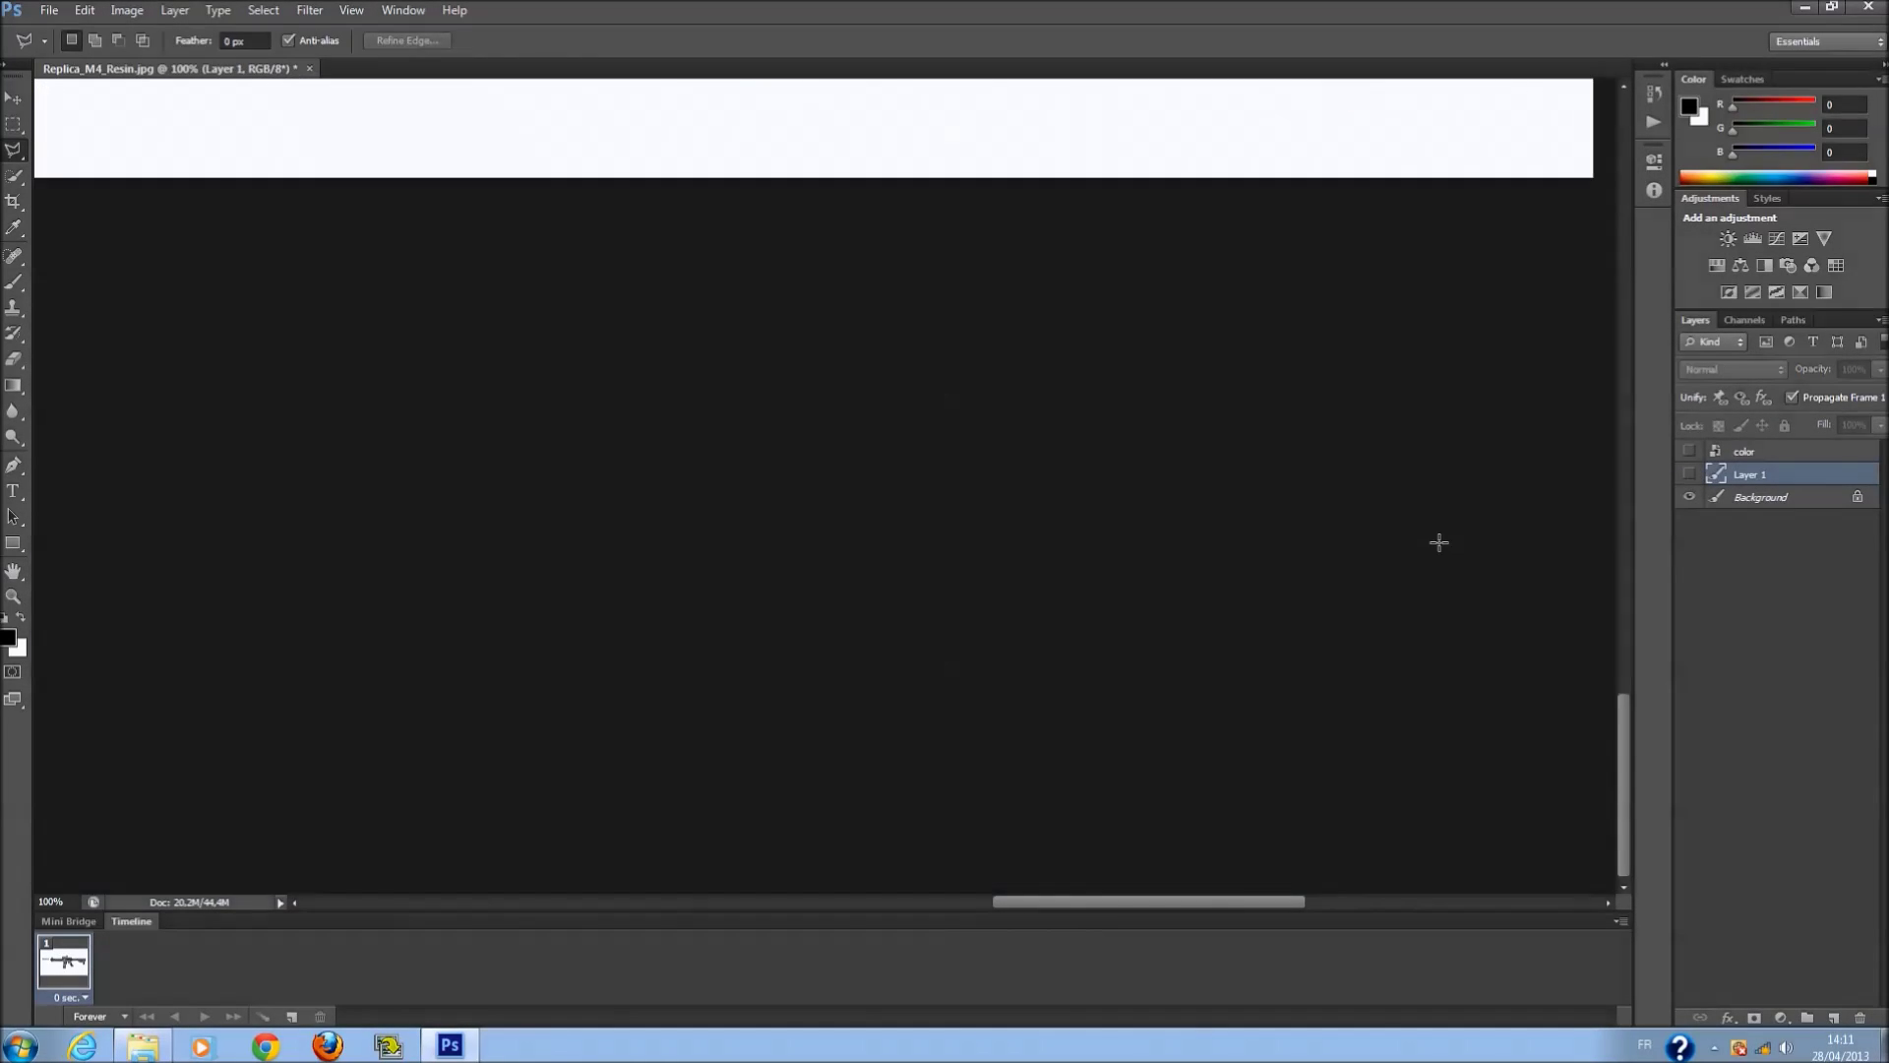
Show Layer 1 and compare the color layer's stock parts with the rifle photo, leaving the color layer hidden.
scroll(1456, 536, "up", 2)
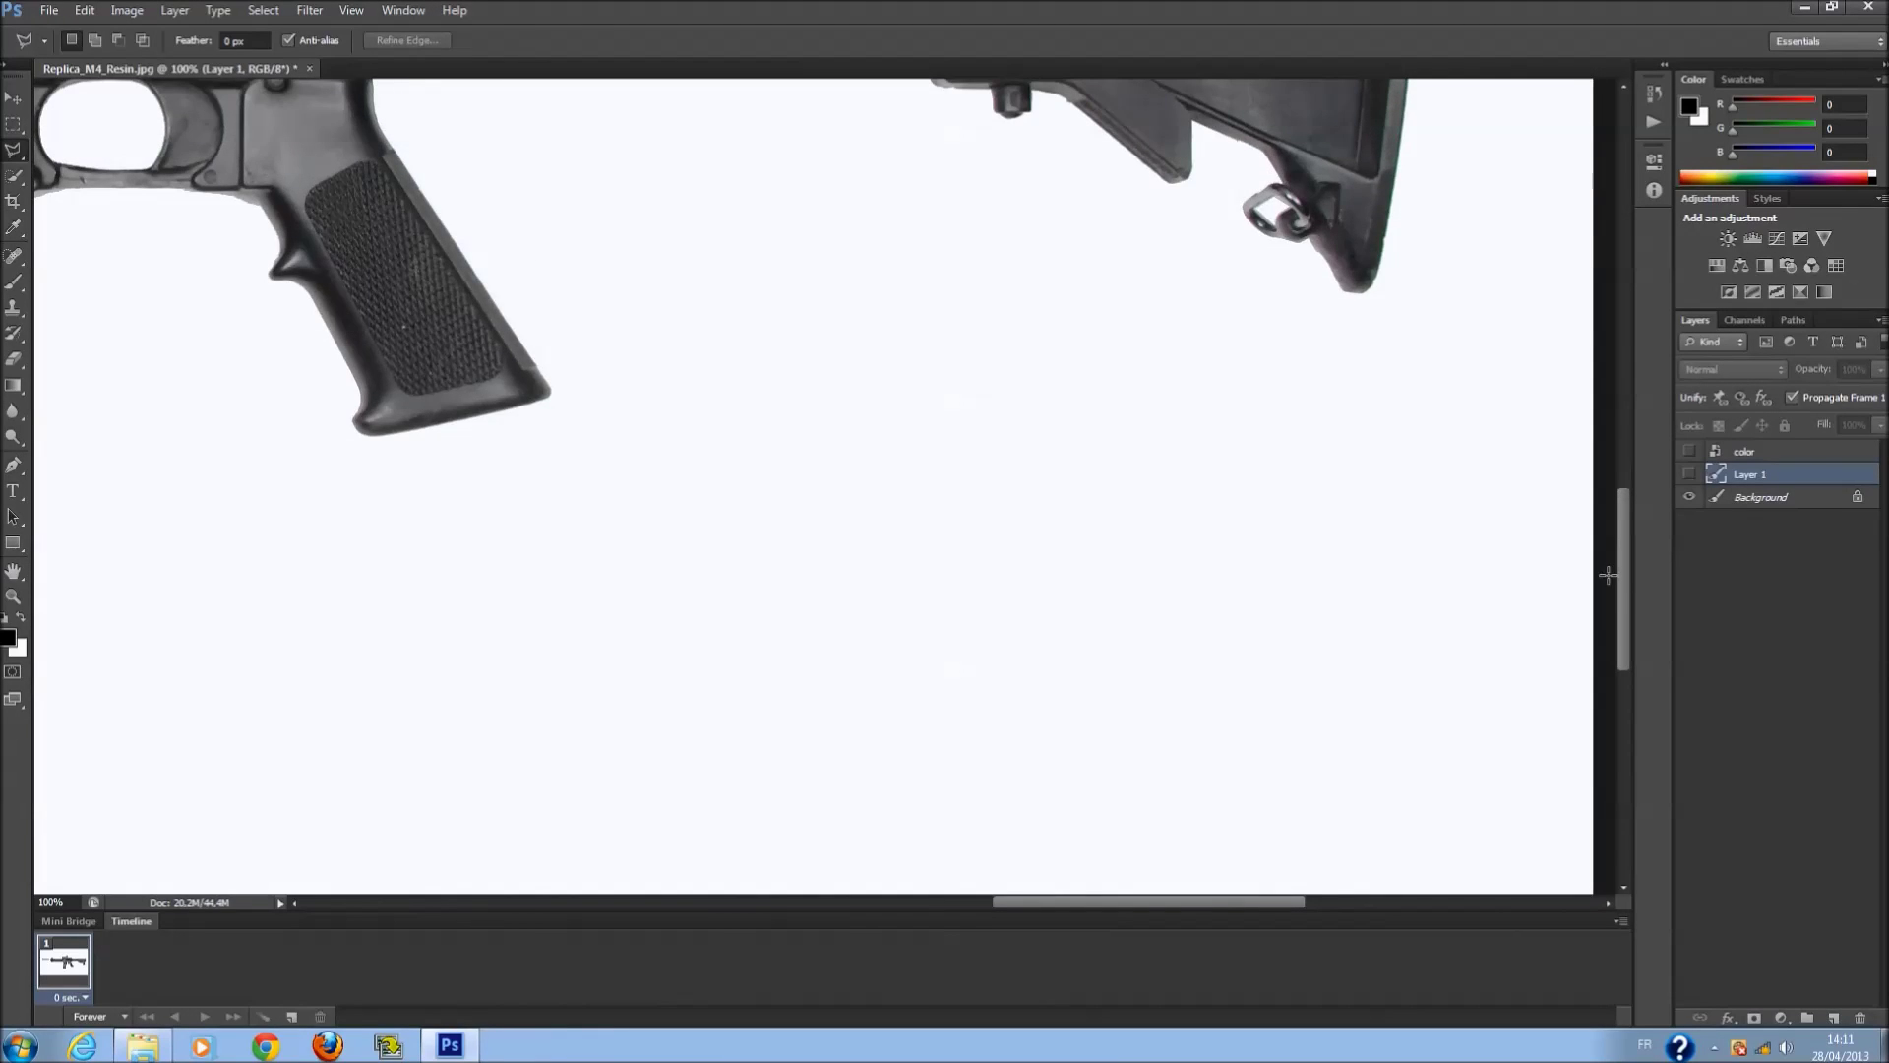
scroll(1608, 574, "up", 14)
scroll(788, 660, "down", 3)
scroll(788, 660, "up", 2)
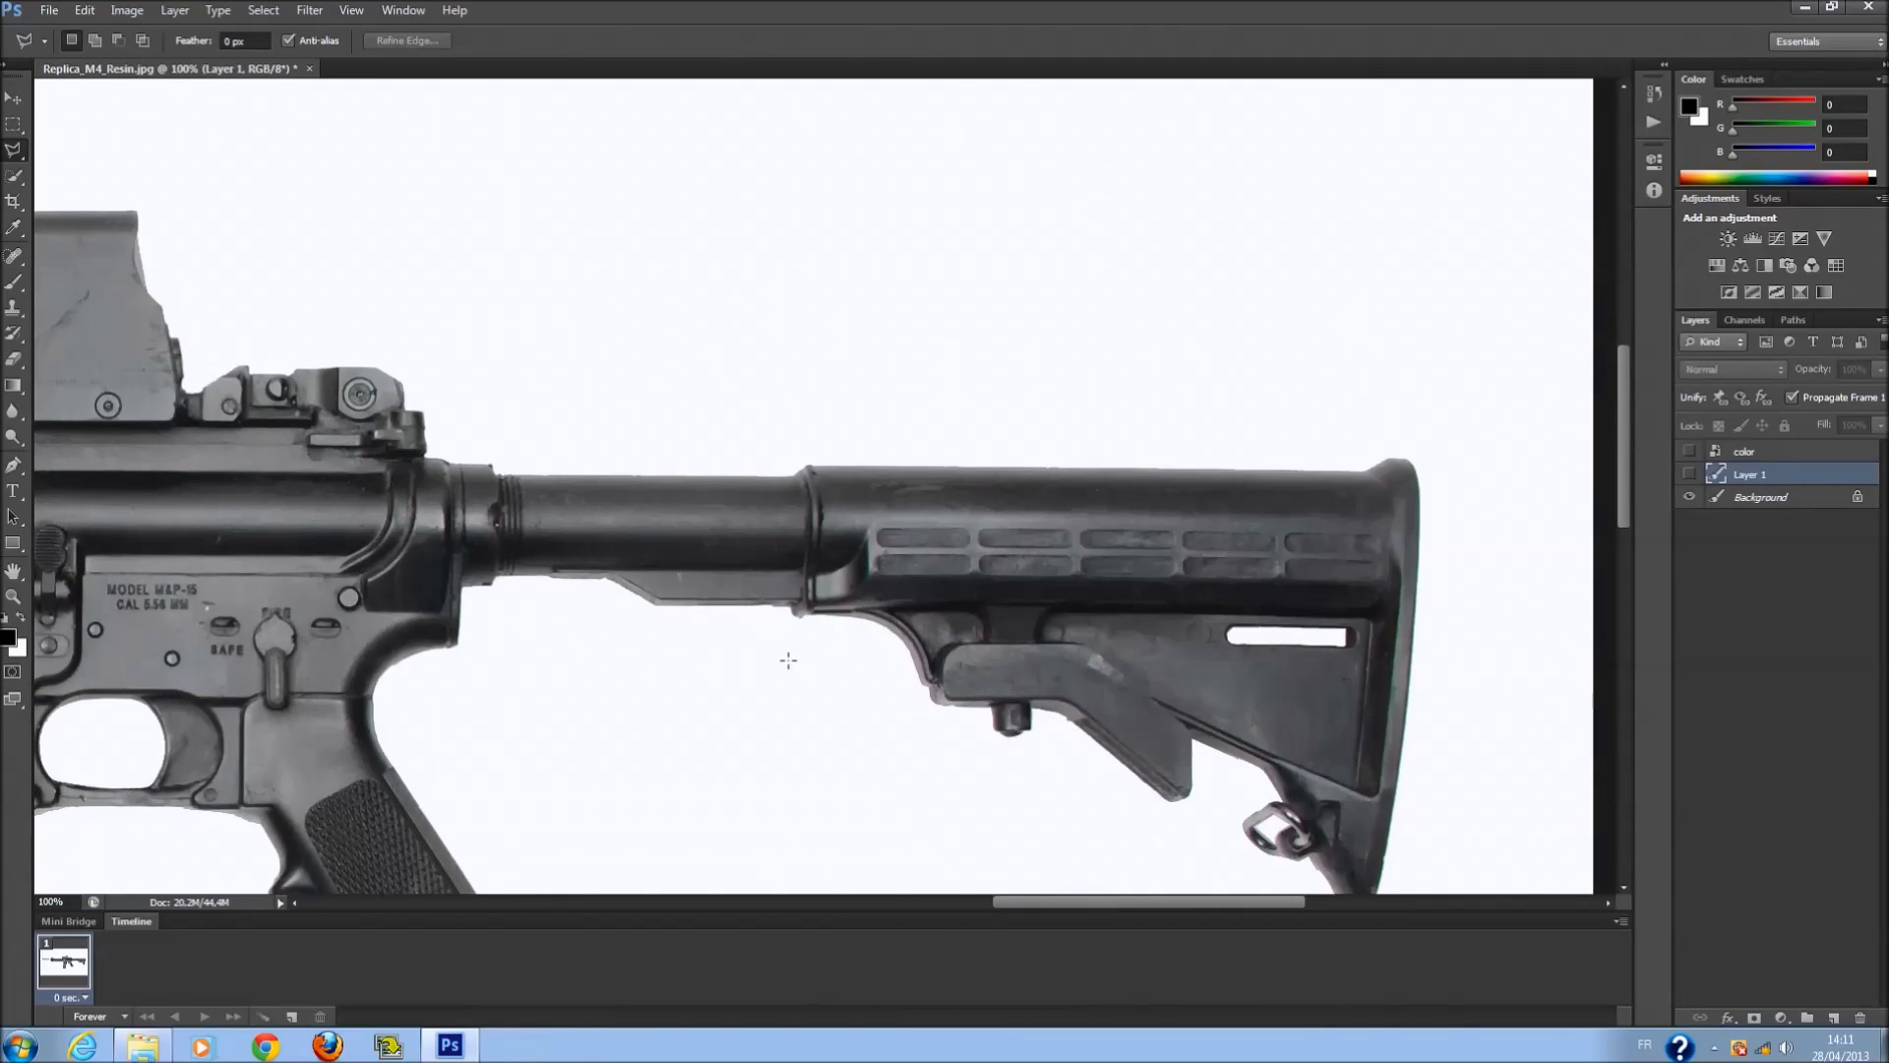
left_click_drag(1054, 902, 948, 929)
left_click(1690, 474)
left_click(1689, 451)
scroll(1251, 504, "down", 2)
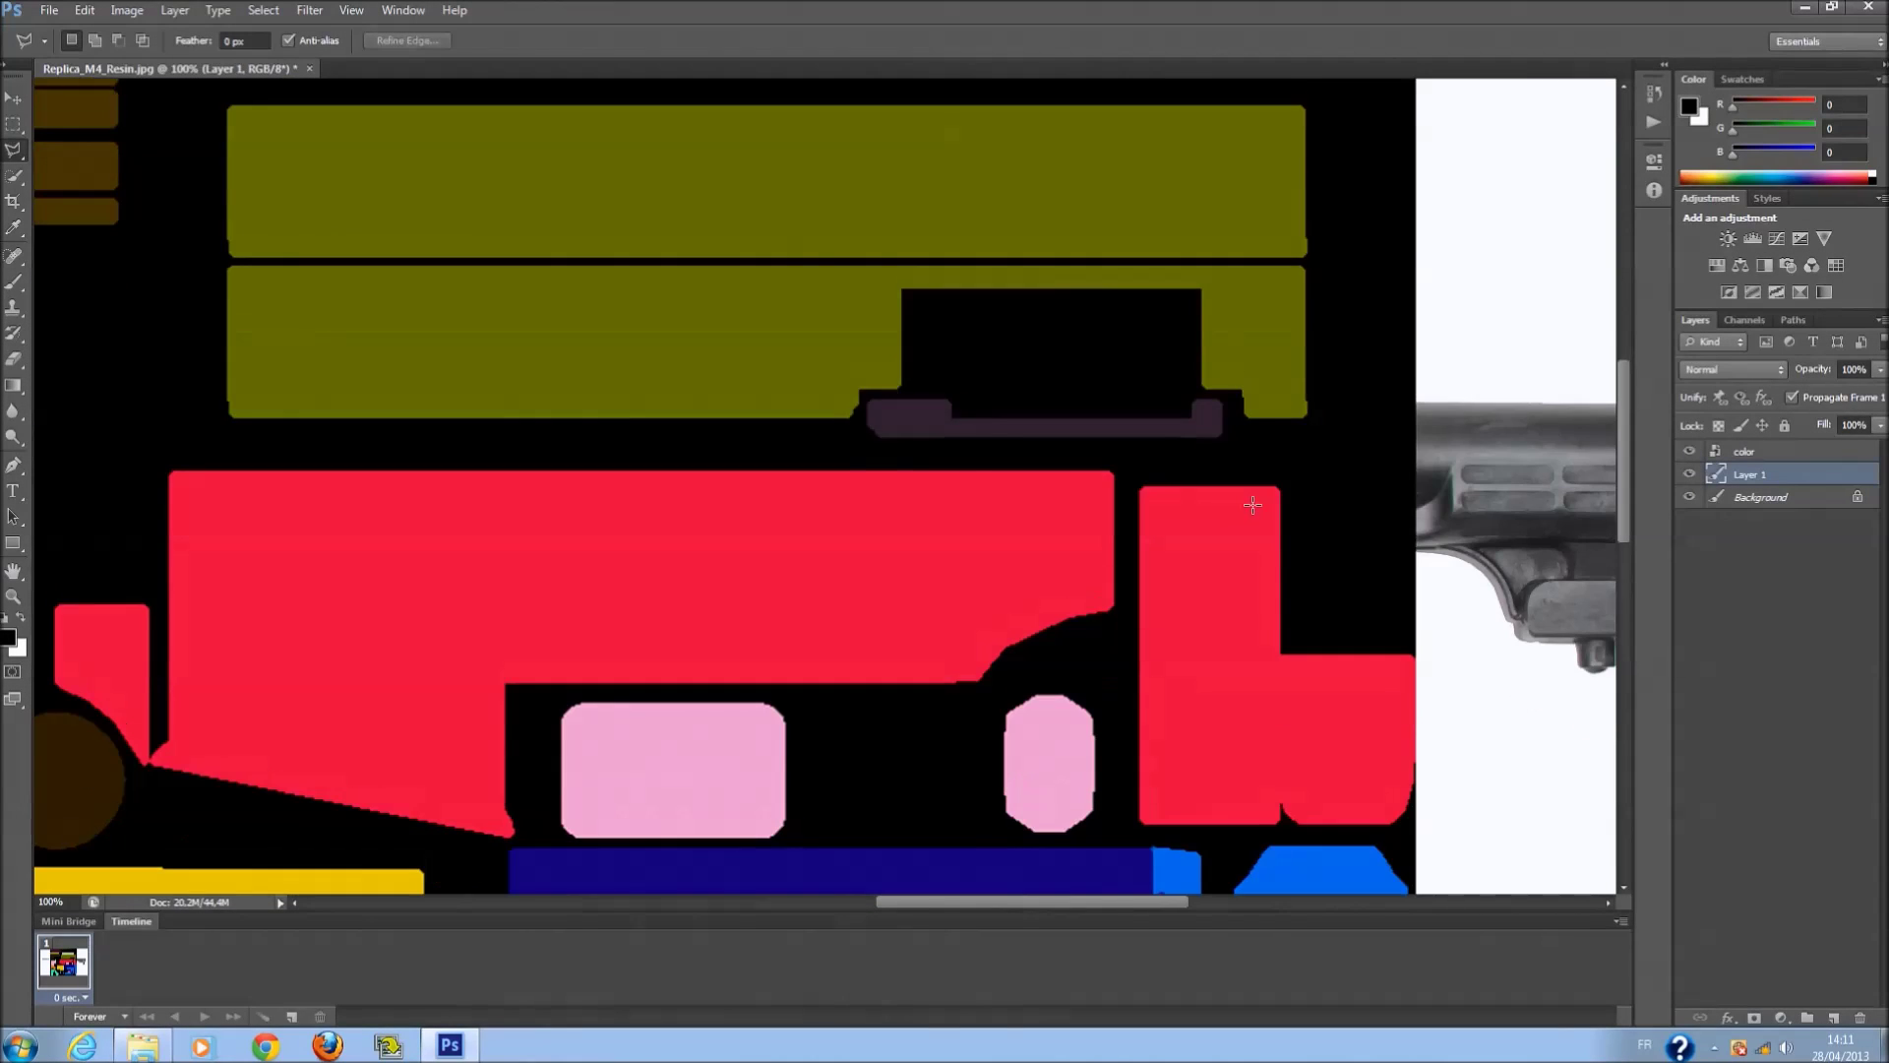
scroll(1251, 534, "down", 8)
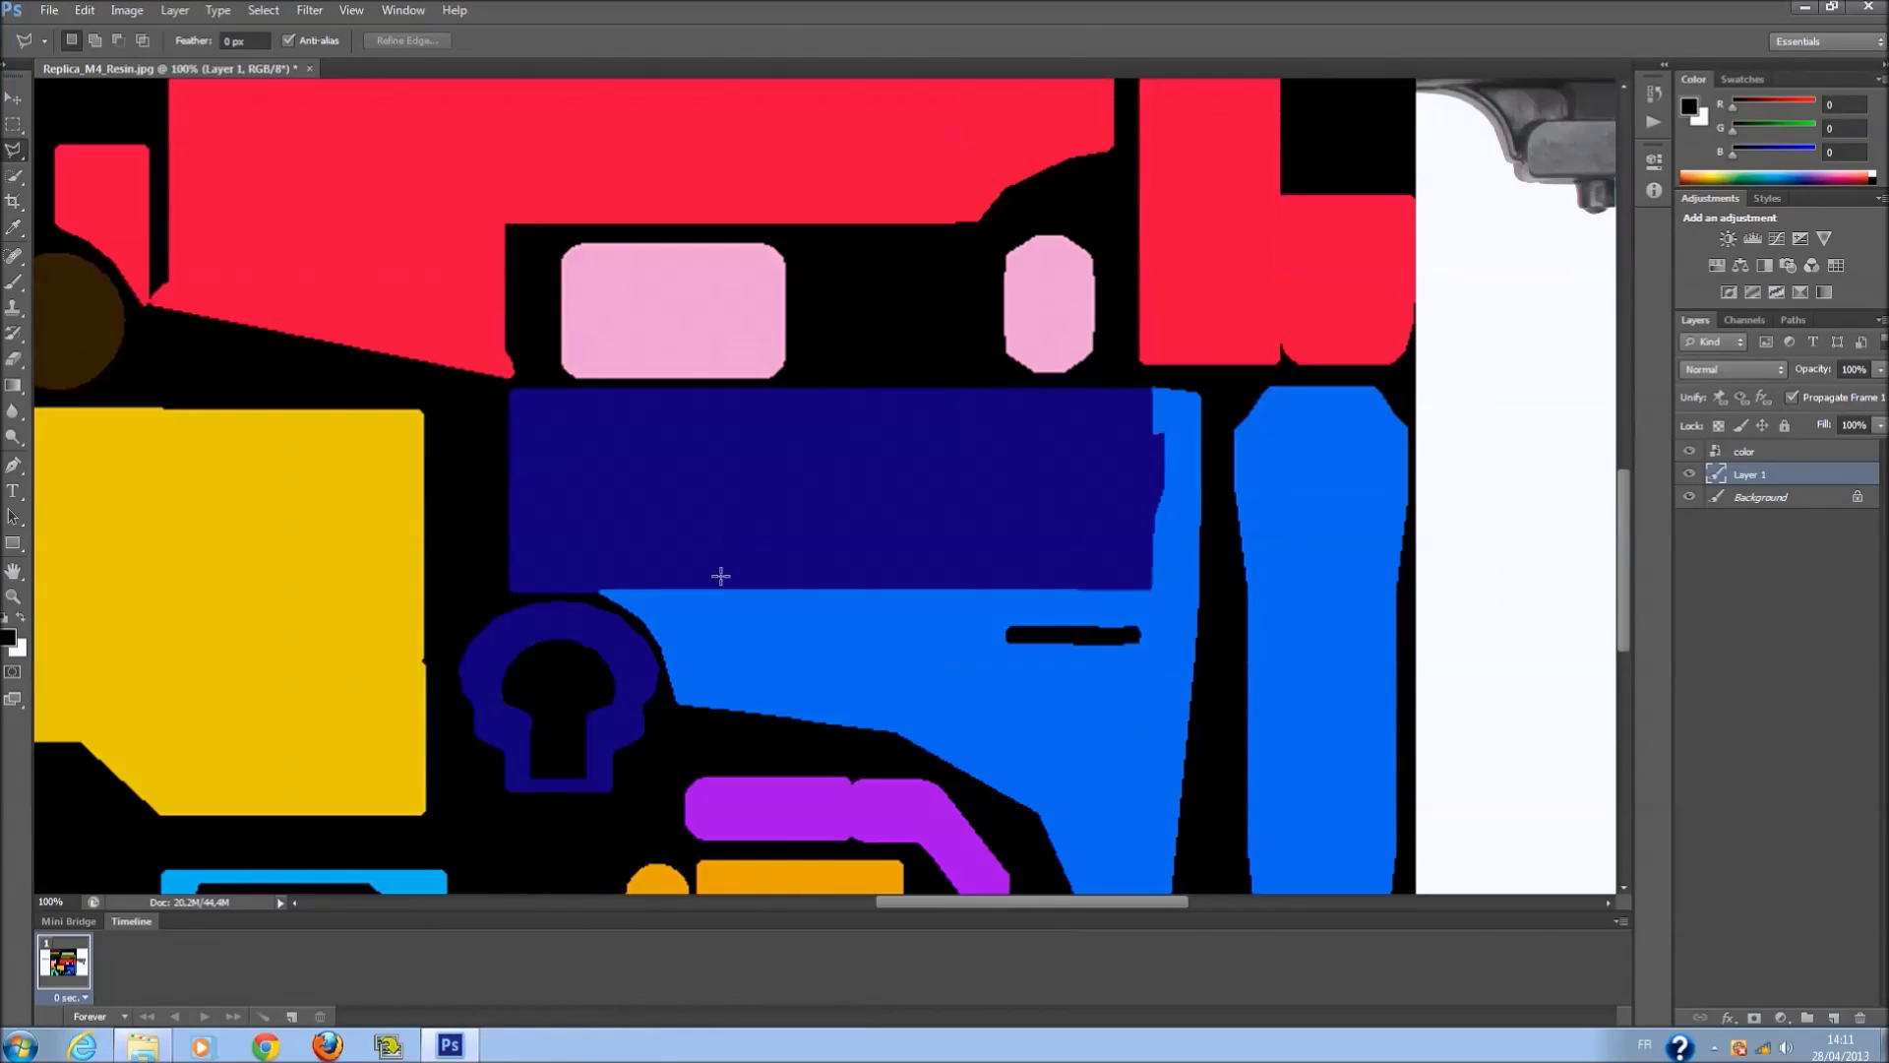
scroll(387, 582, "up", 1)
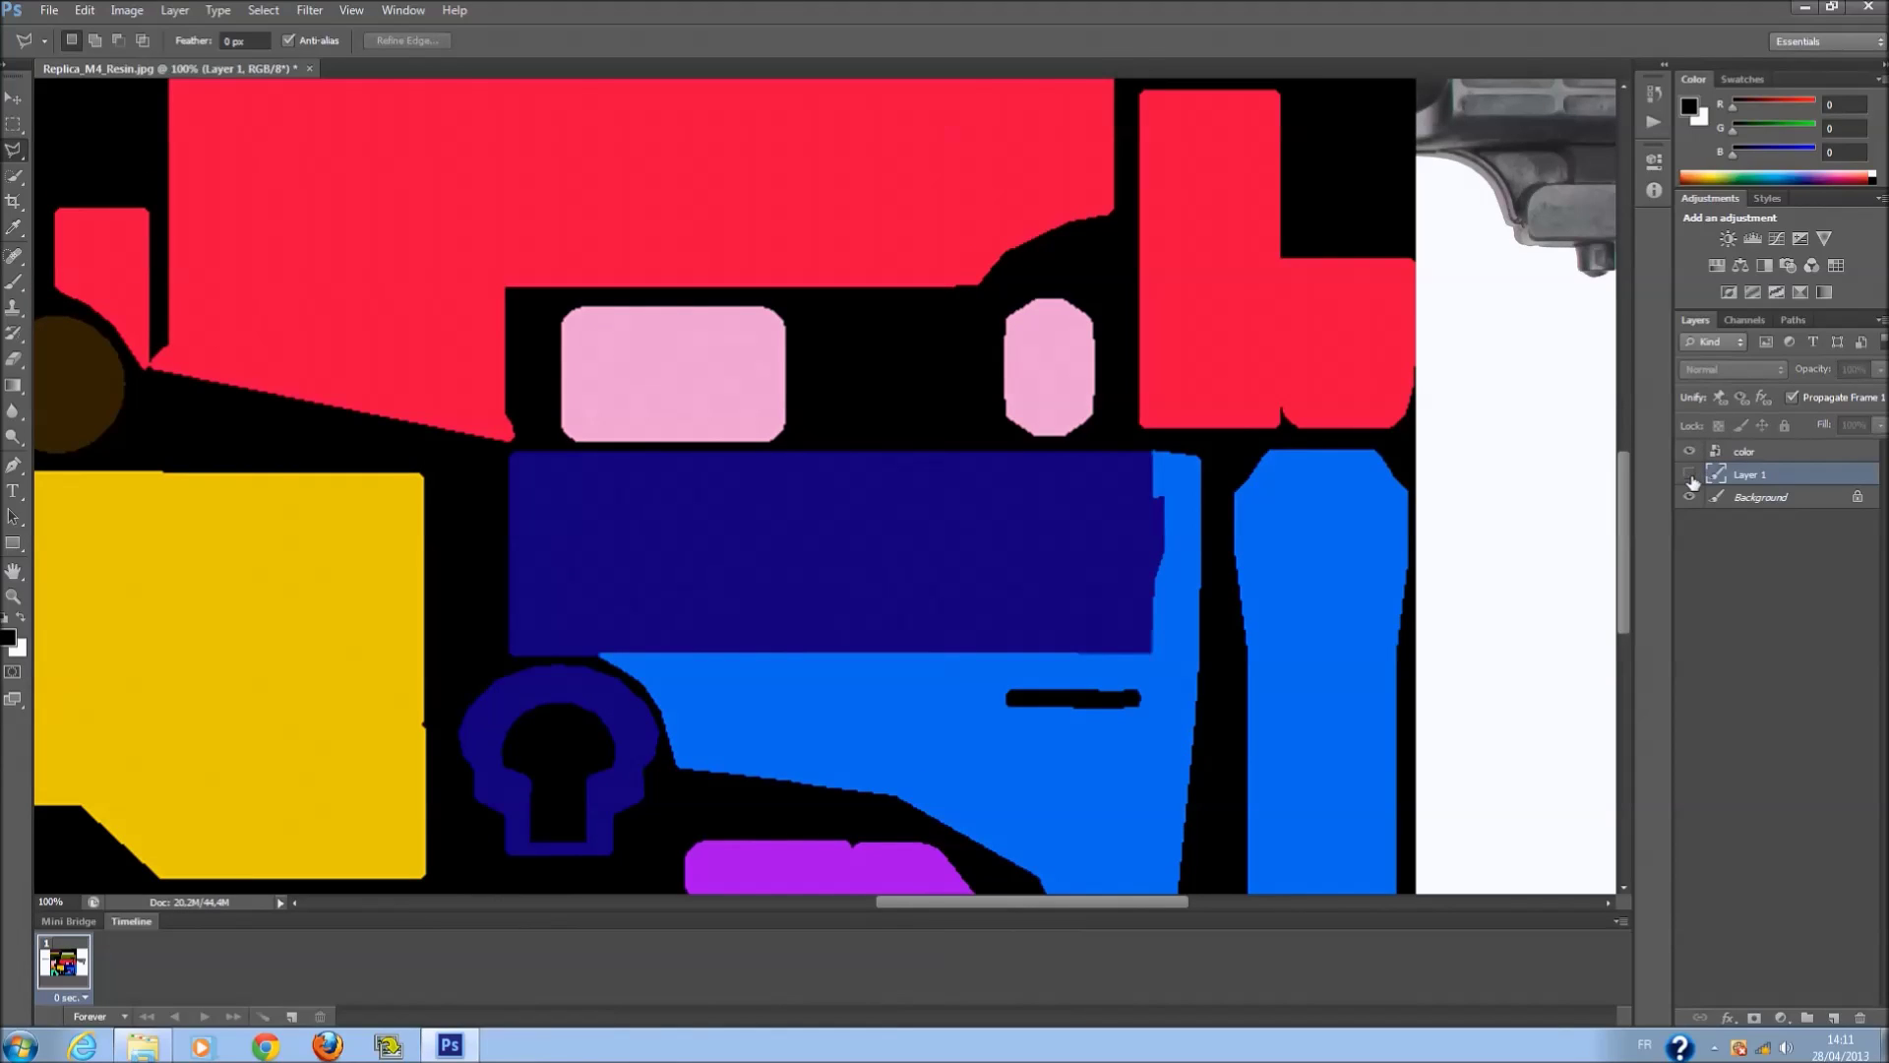
left_click(1689, 451)
scroll(1160, 511, "up", 6)
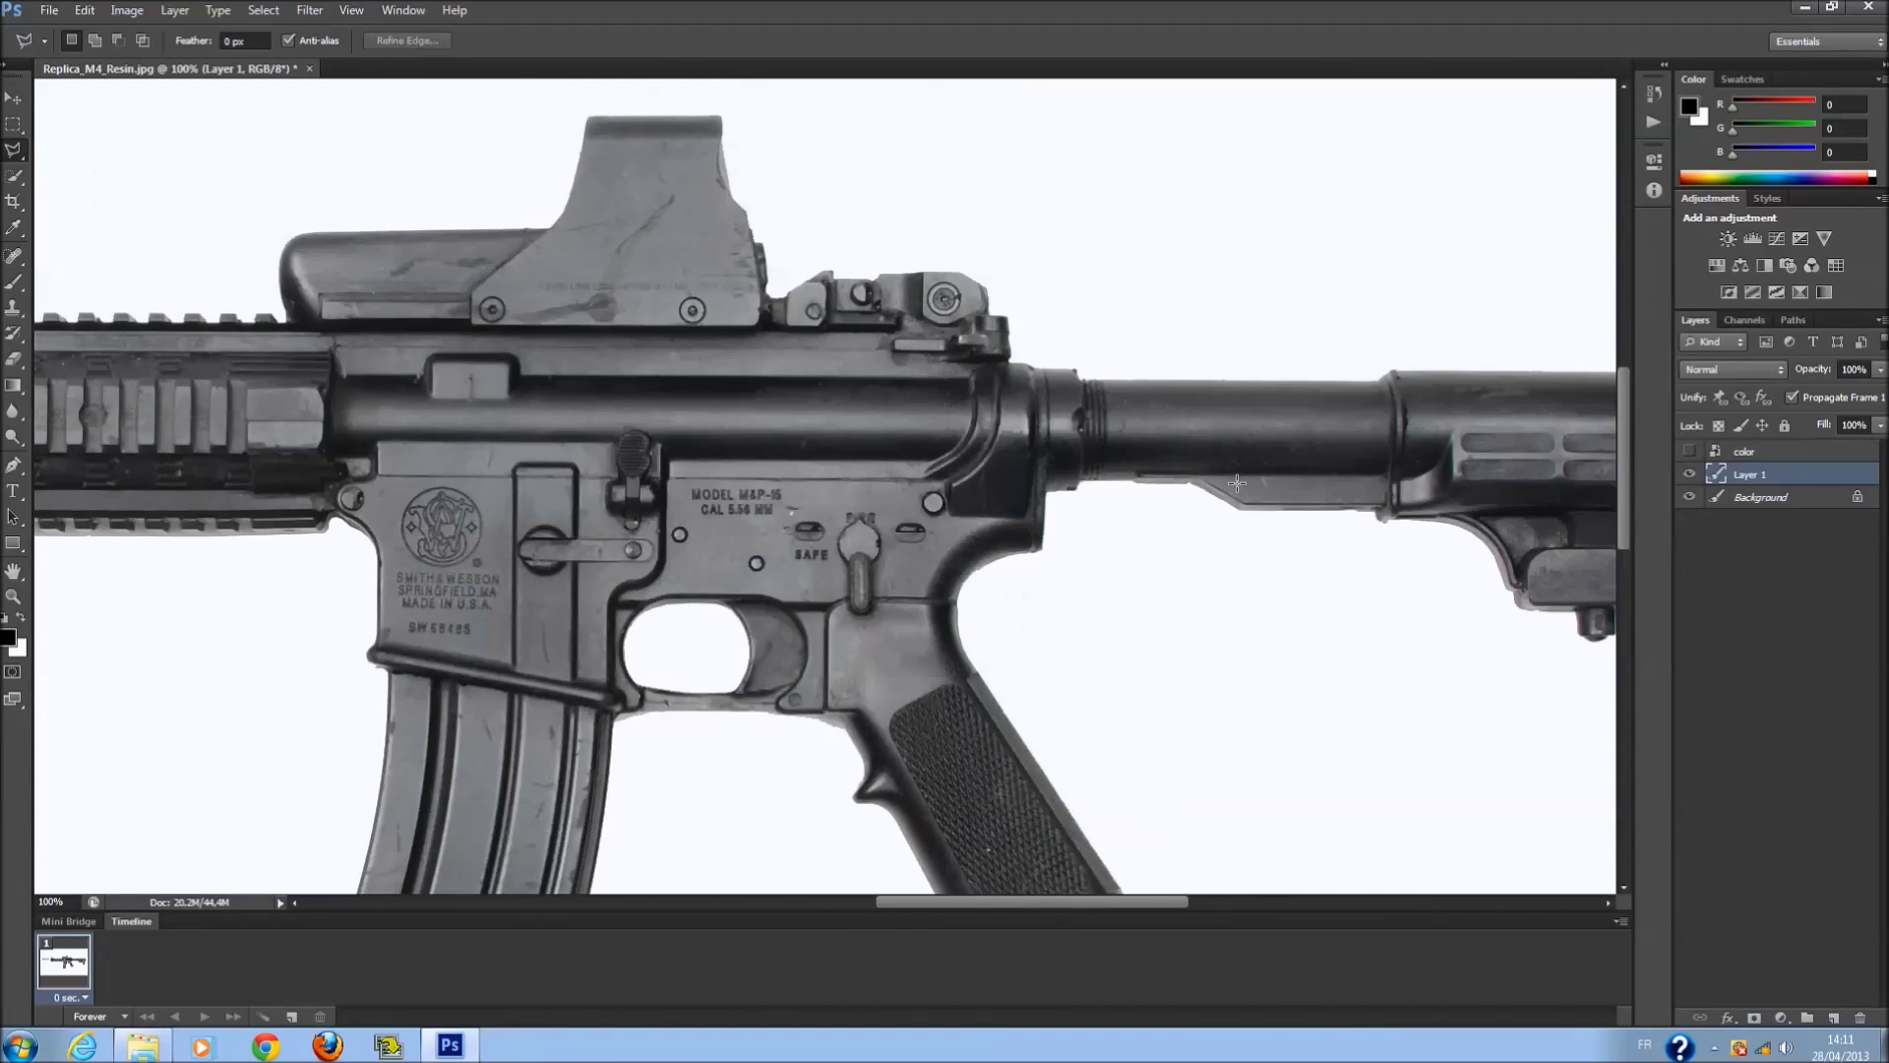
scroll(1166, 865, "down", 4)
left_click(1168, 809)
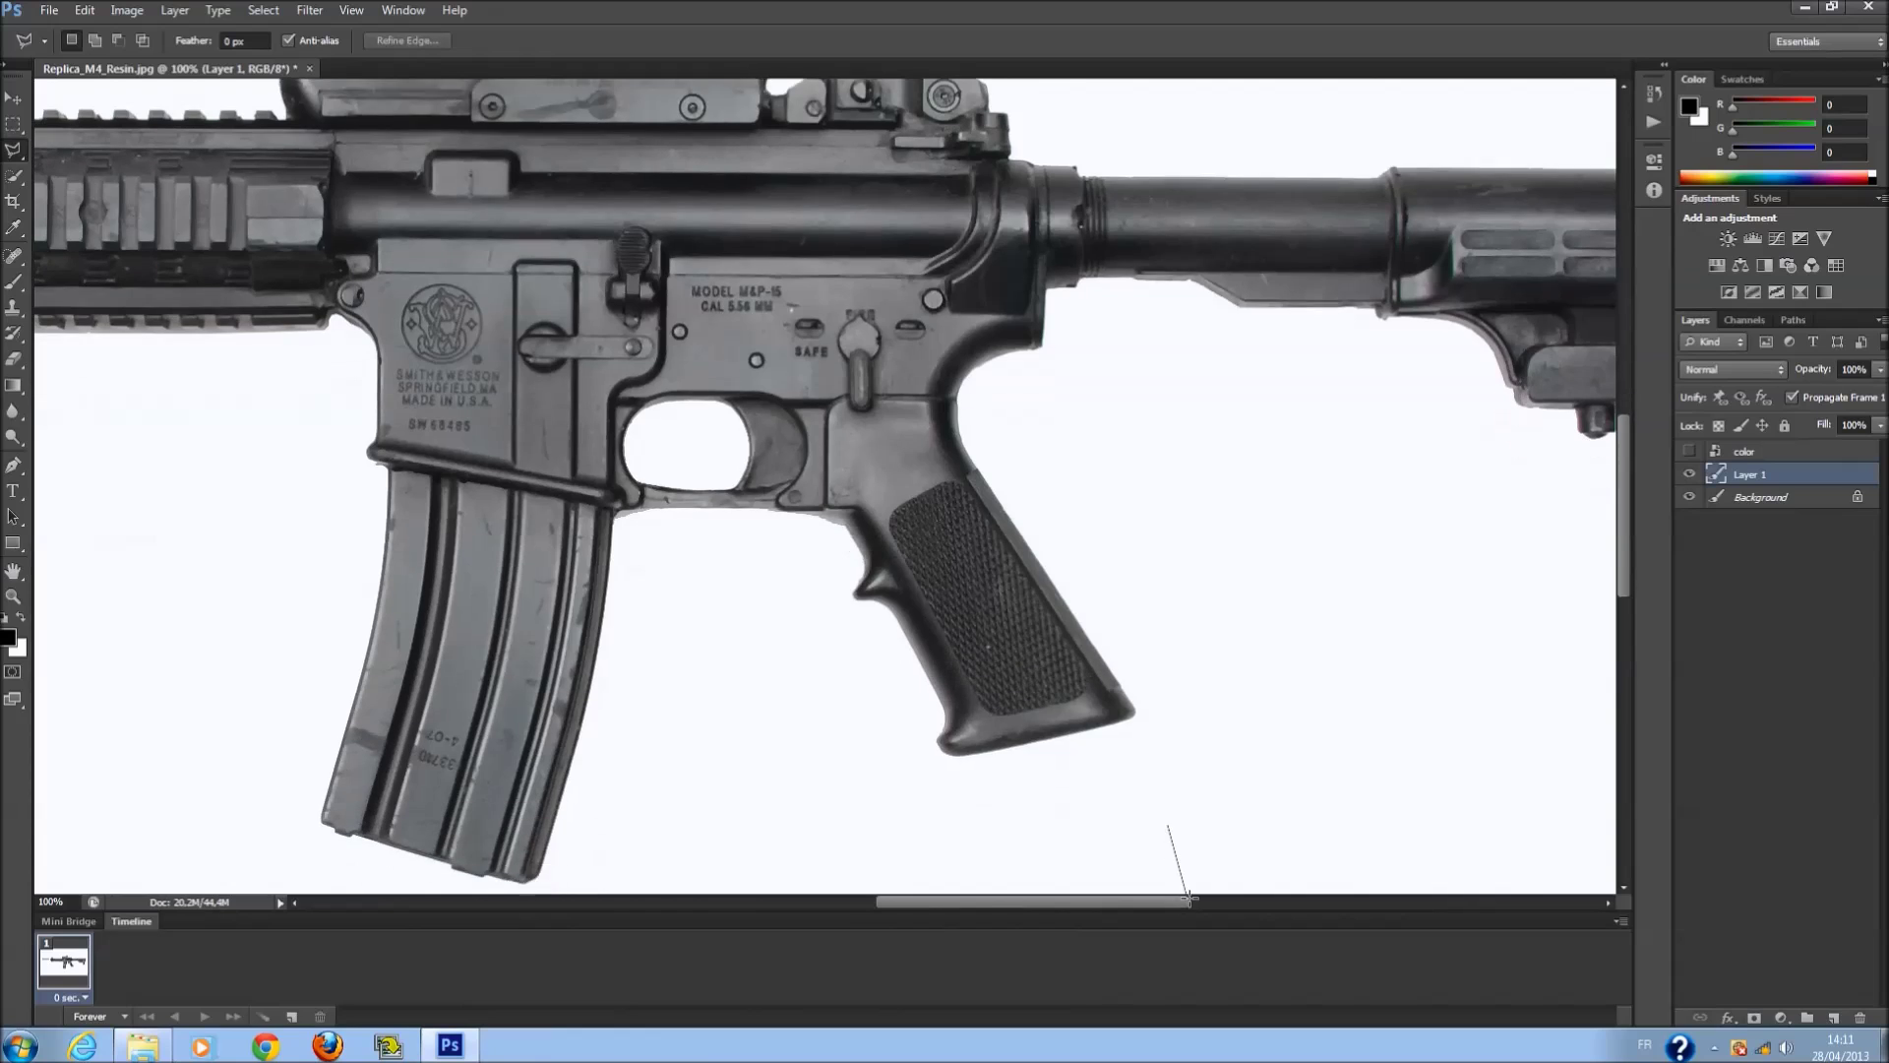
left_click(1188, 891)
double_click(1211, 808)
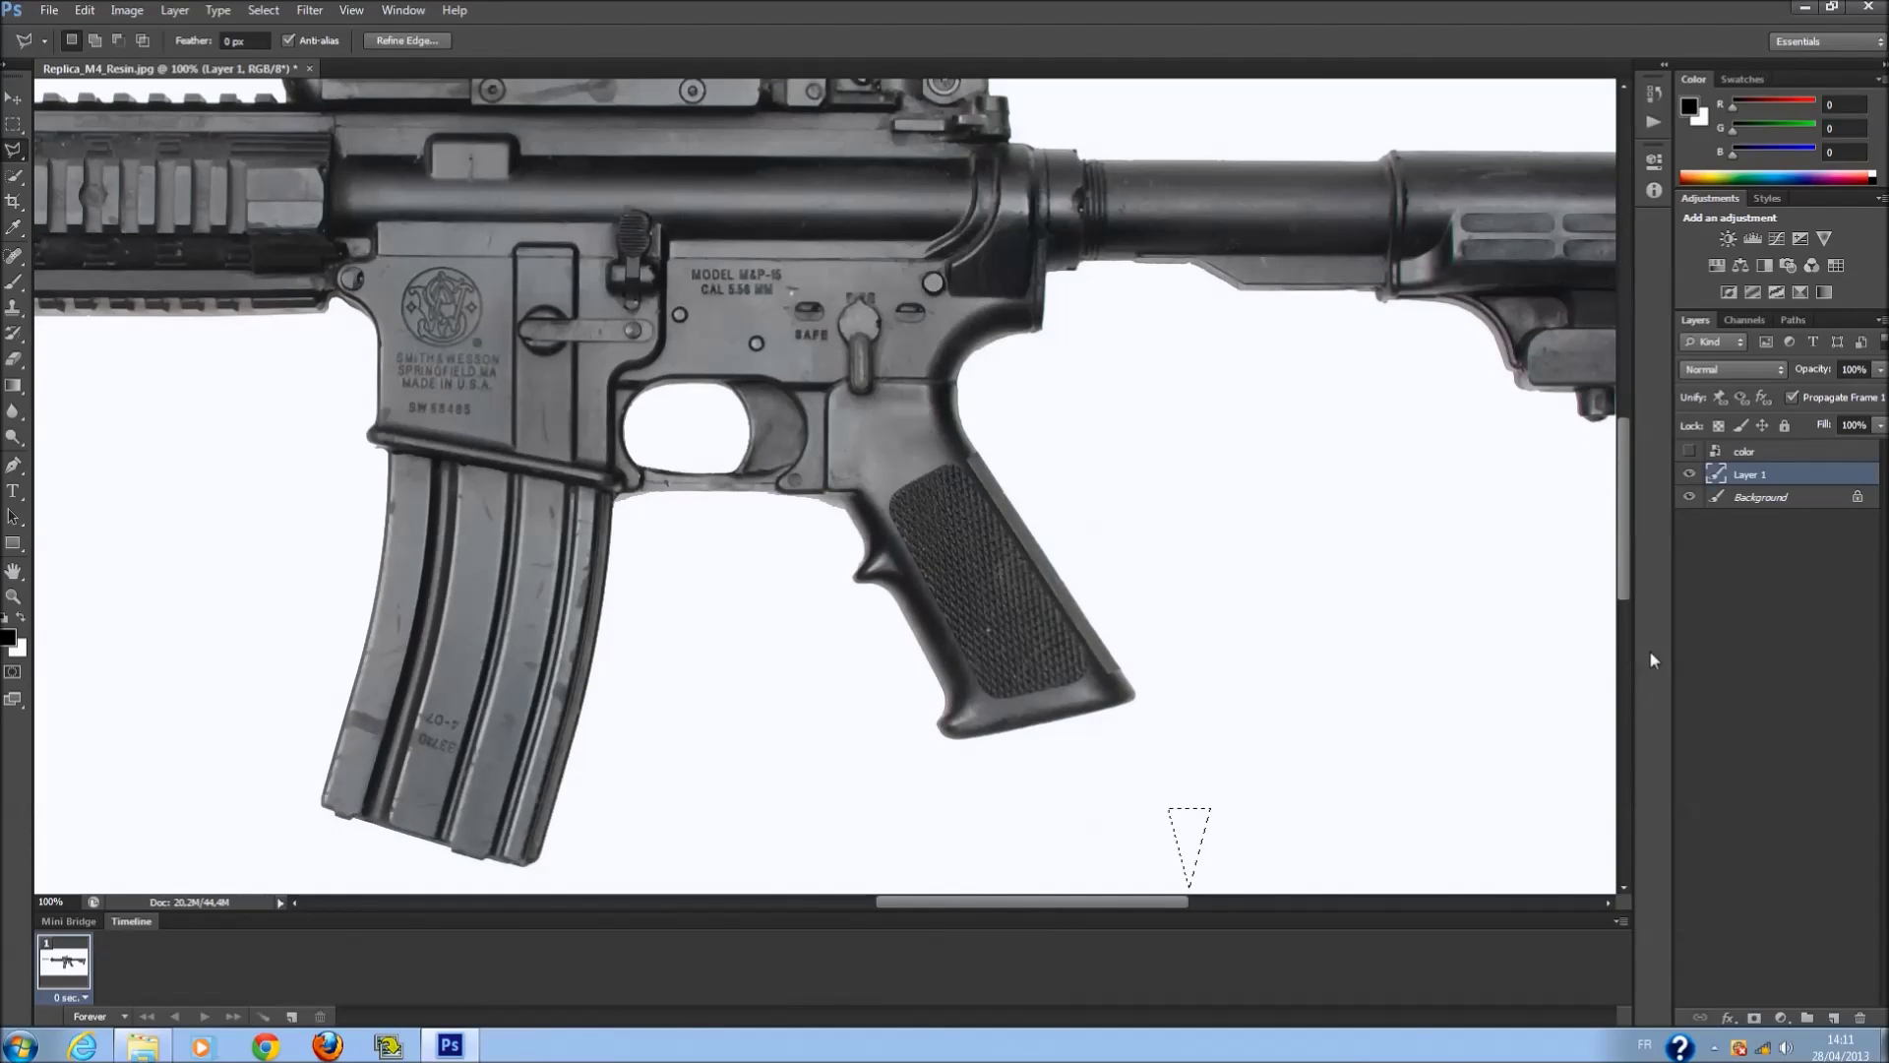
Outline the buffer tube between receiver and stock with the Polygonal Lasso and copy it with Layer Via Copy while Layer 1 is active.
scroll(1555, 494, "up", 4)
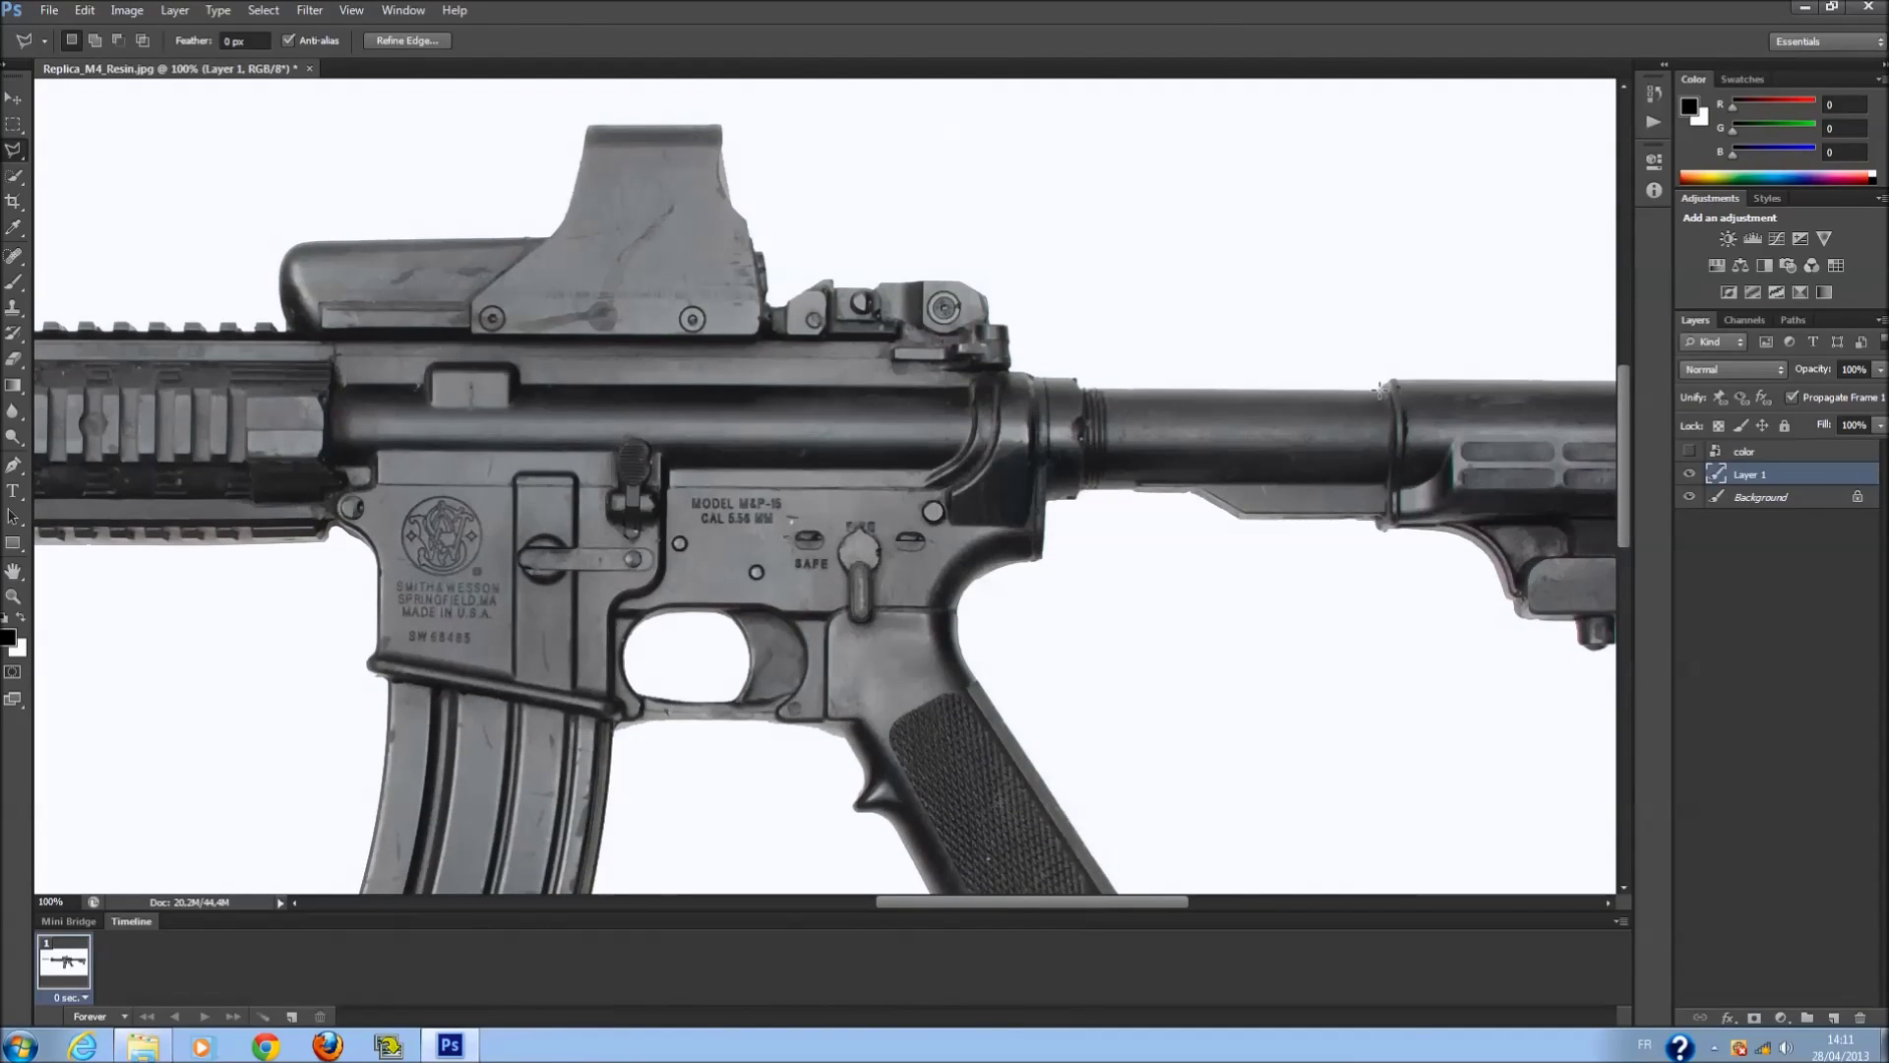
left_click(1388, 482)
left_click(1084, 487)
left_click(1082, 383)
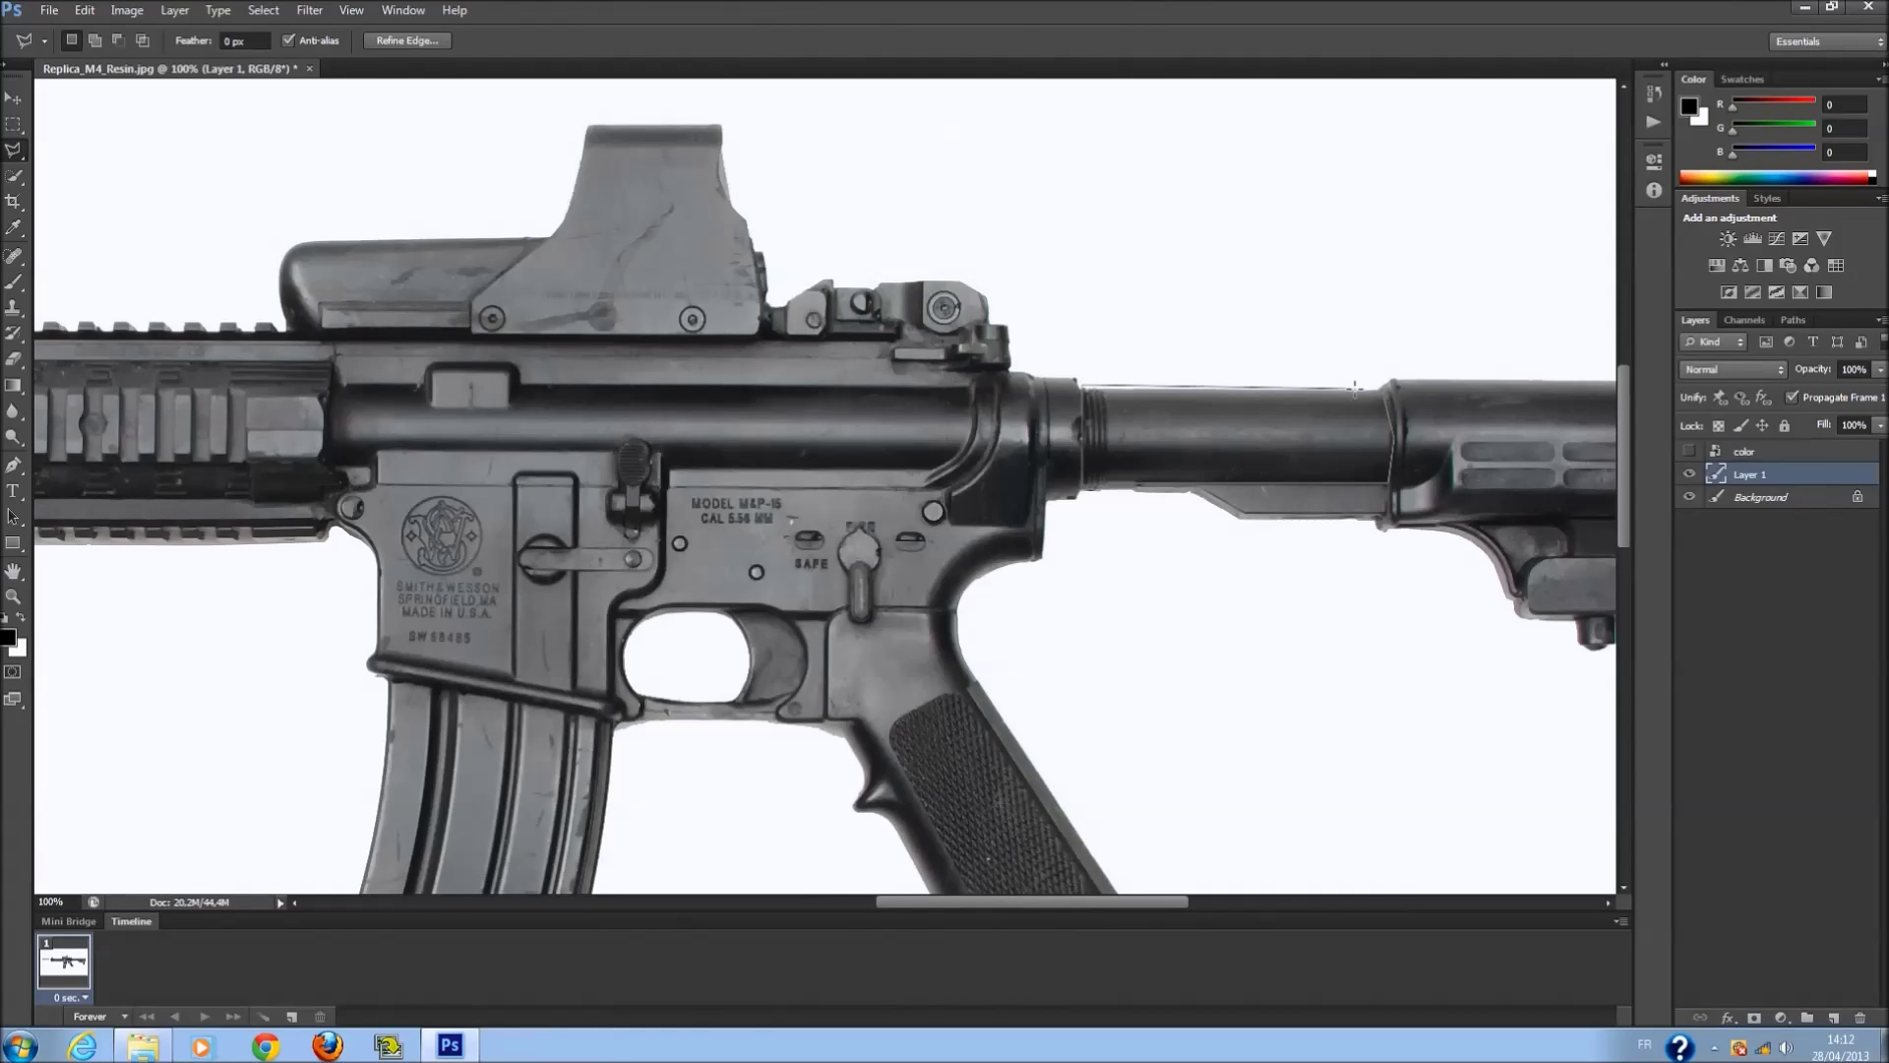
left_click(1387, 393)
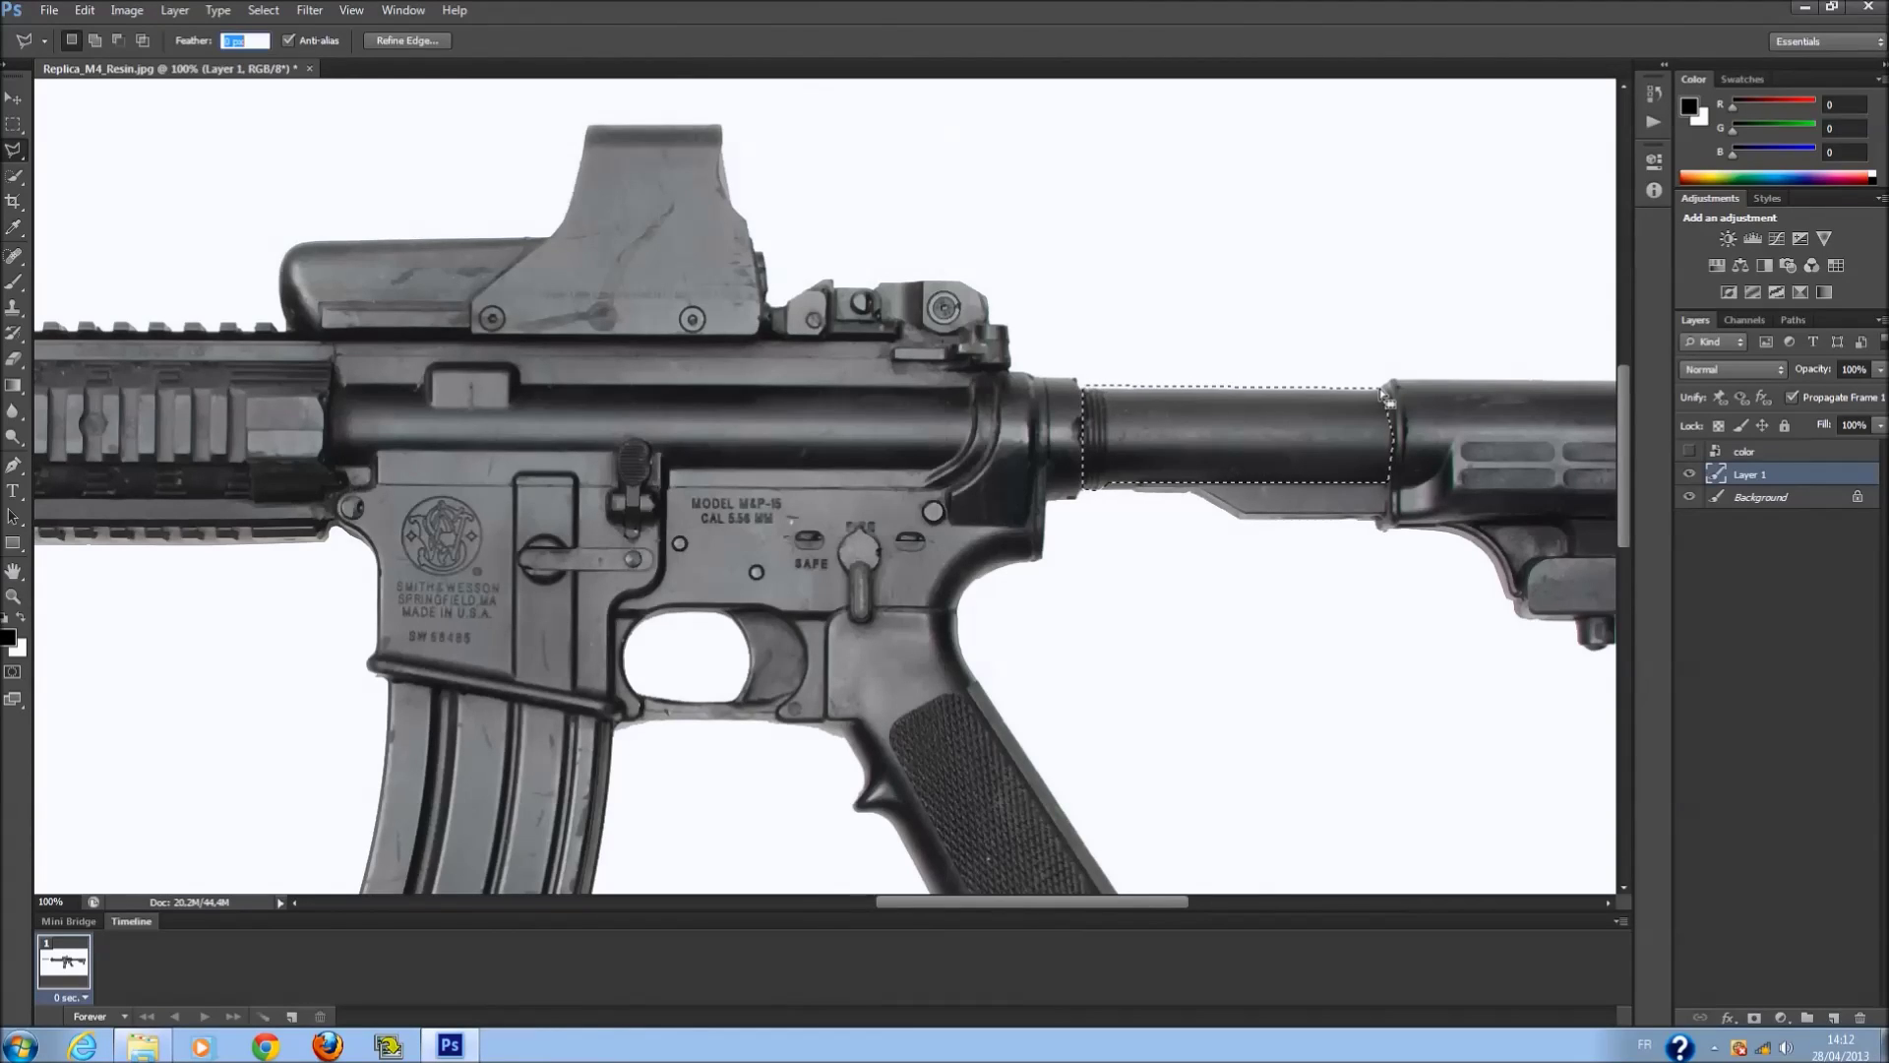
right_click(1263, 450)
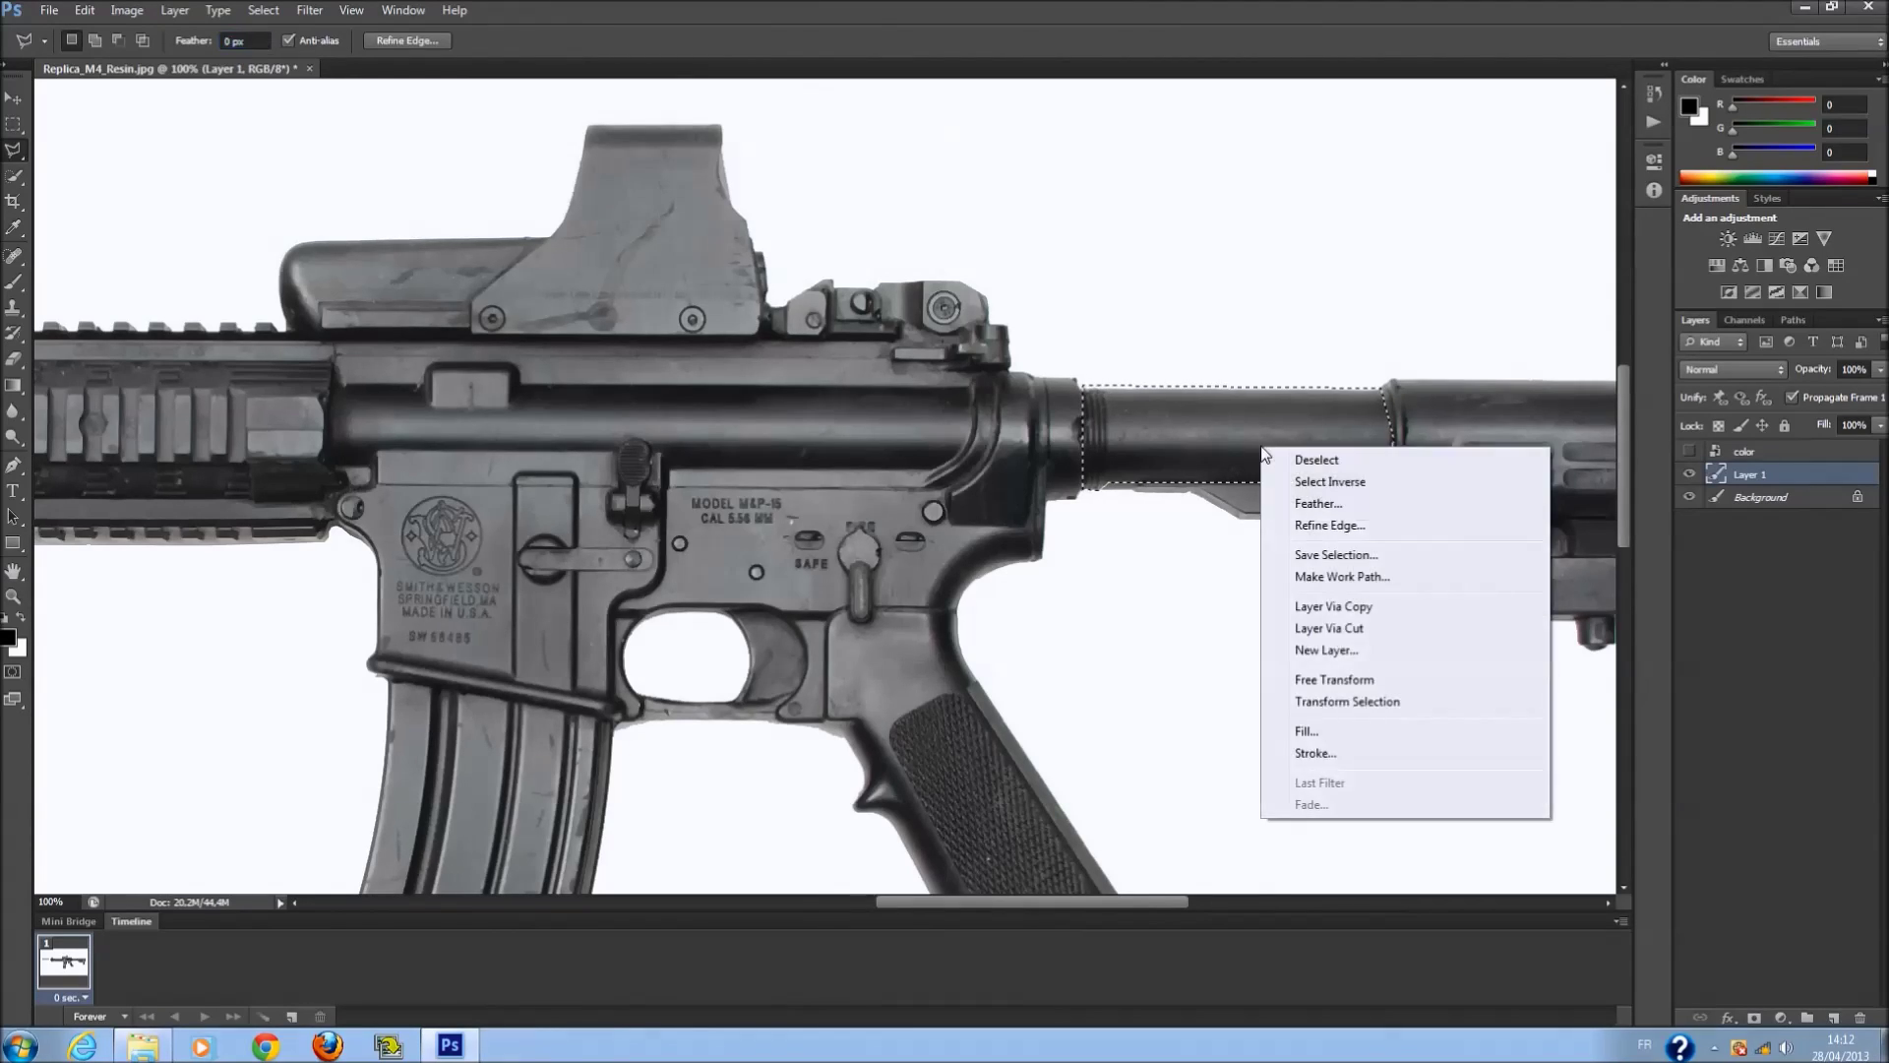
left_click(1375, 607)
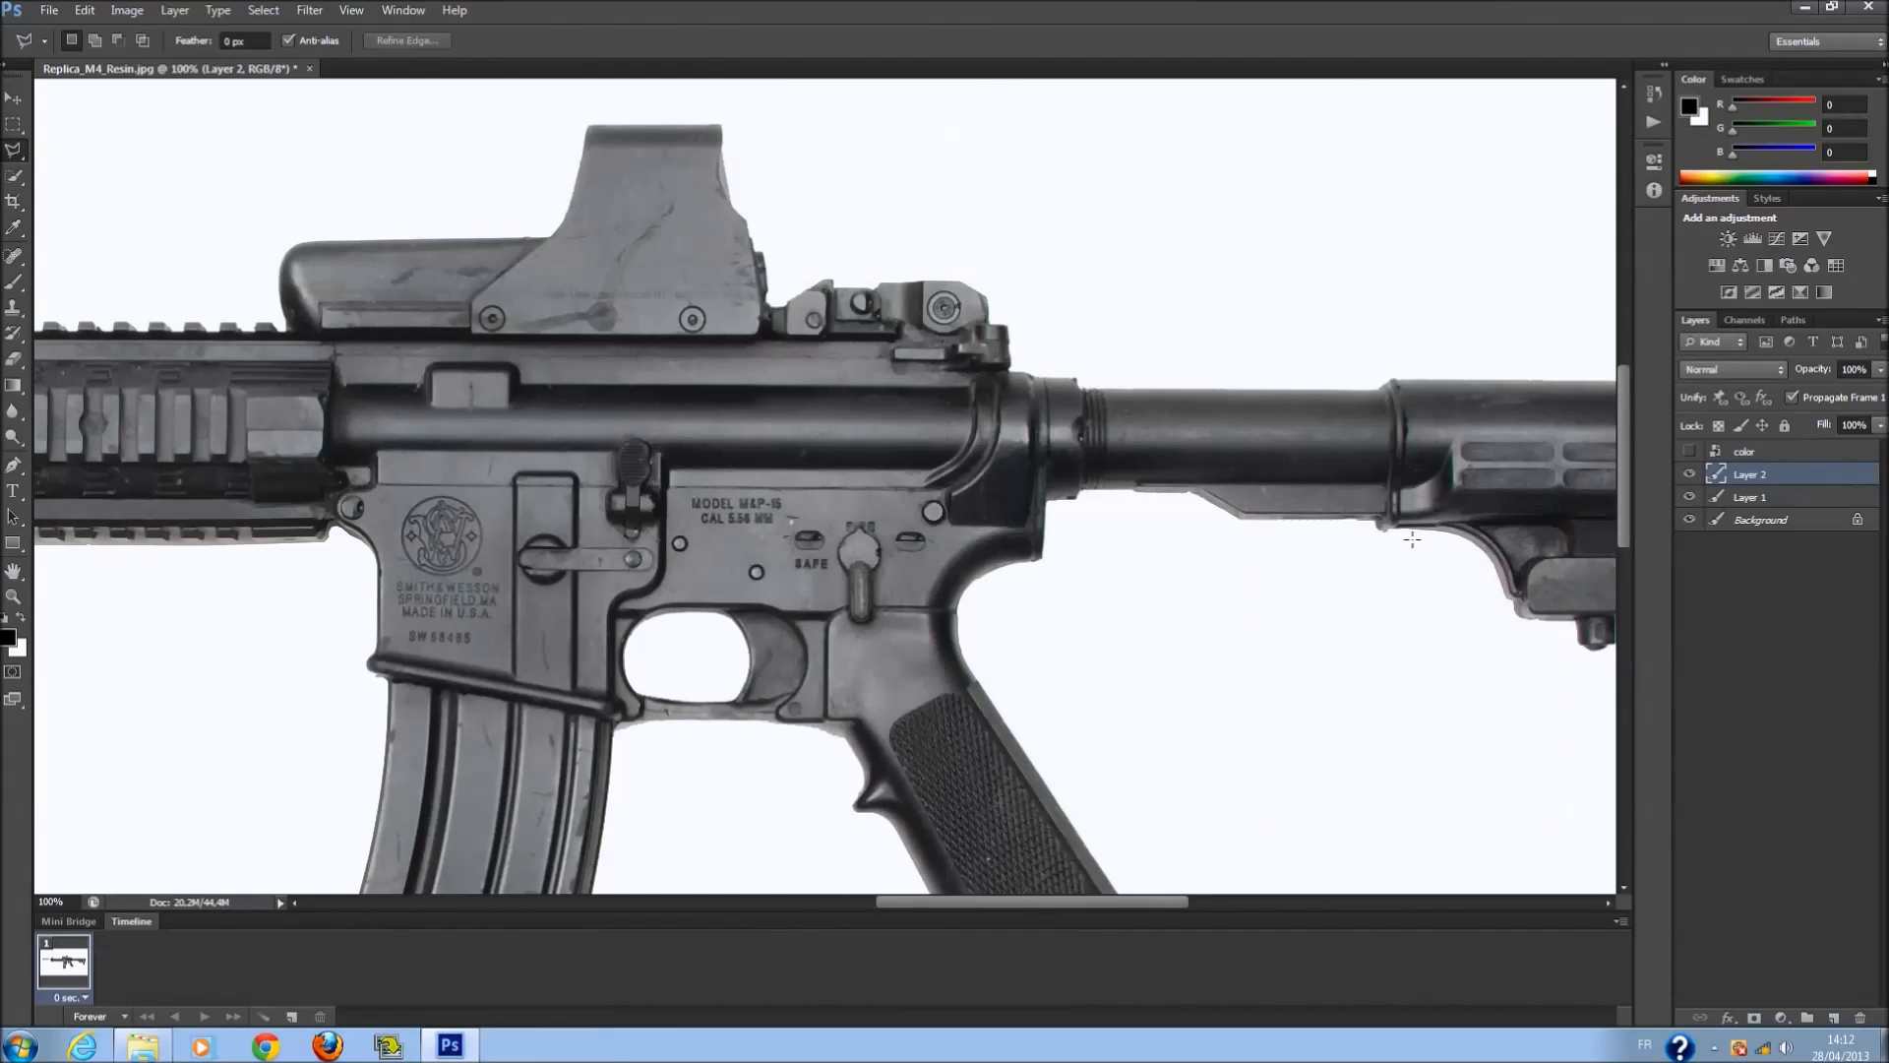
Try to rotate the copied piece on Layer 2 by about 7 degrees with Free Transform.
key("ctrl+t")
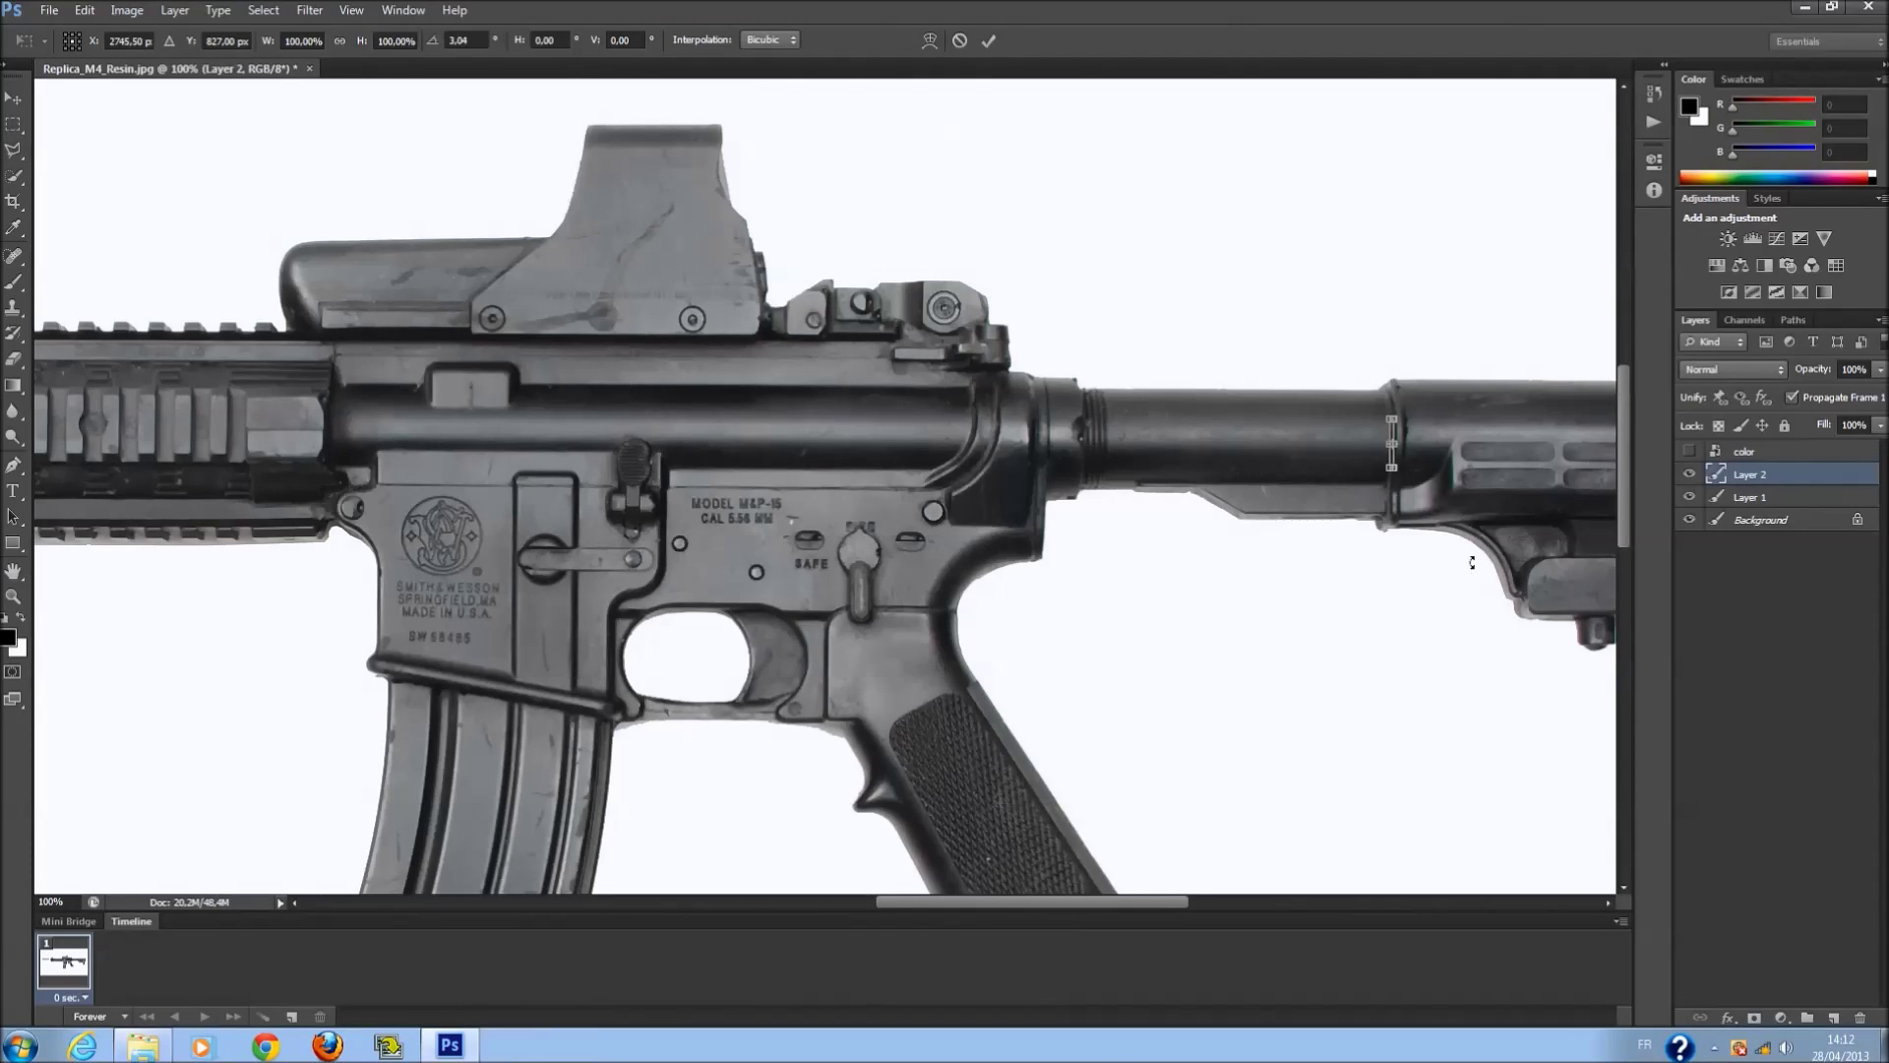
scroll(1490, 532, "up", 1)
right_click(1489, 532)
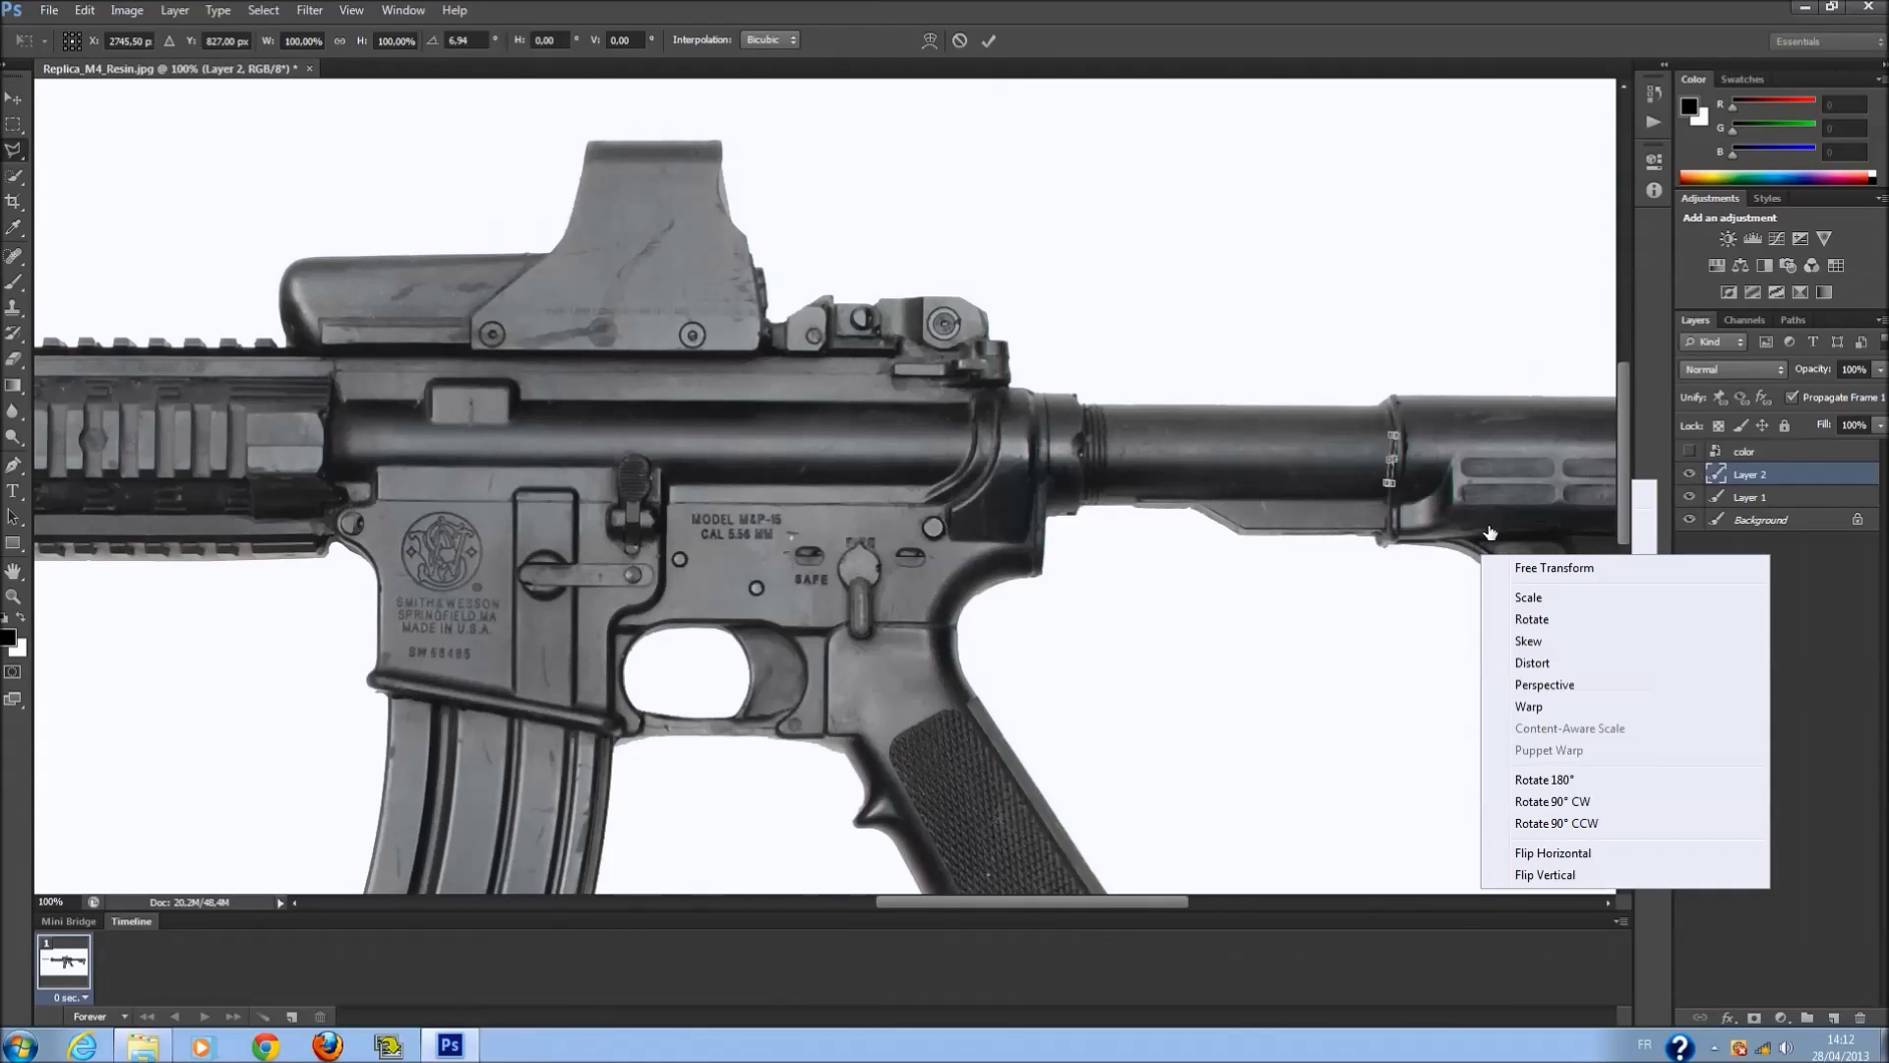
key("Return")
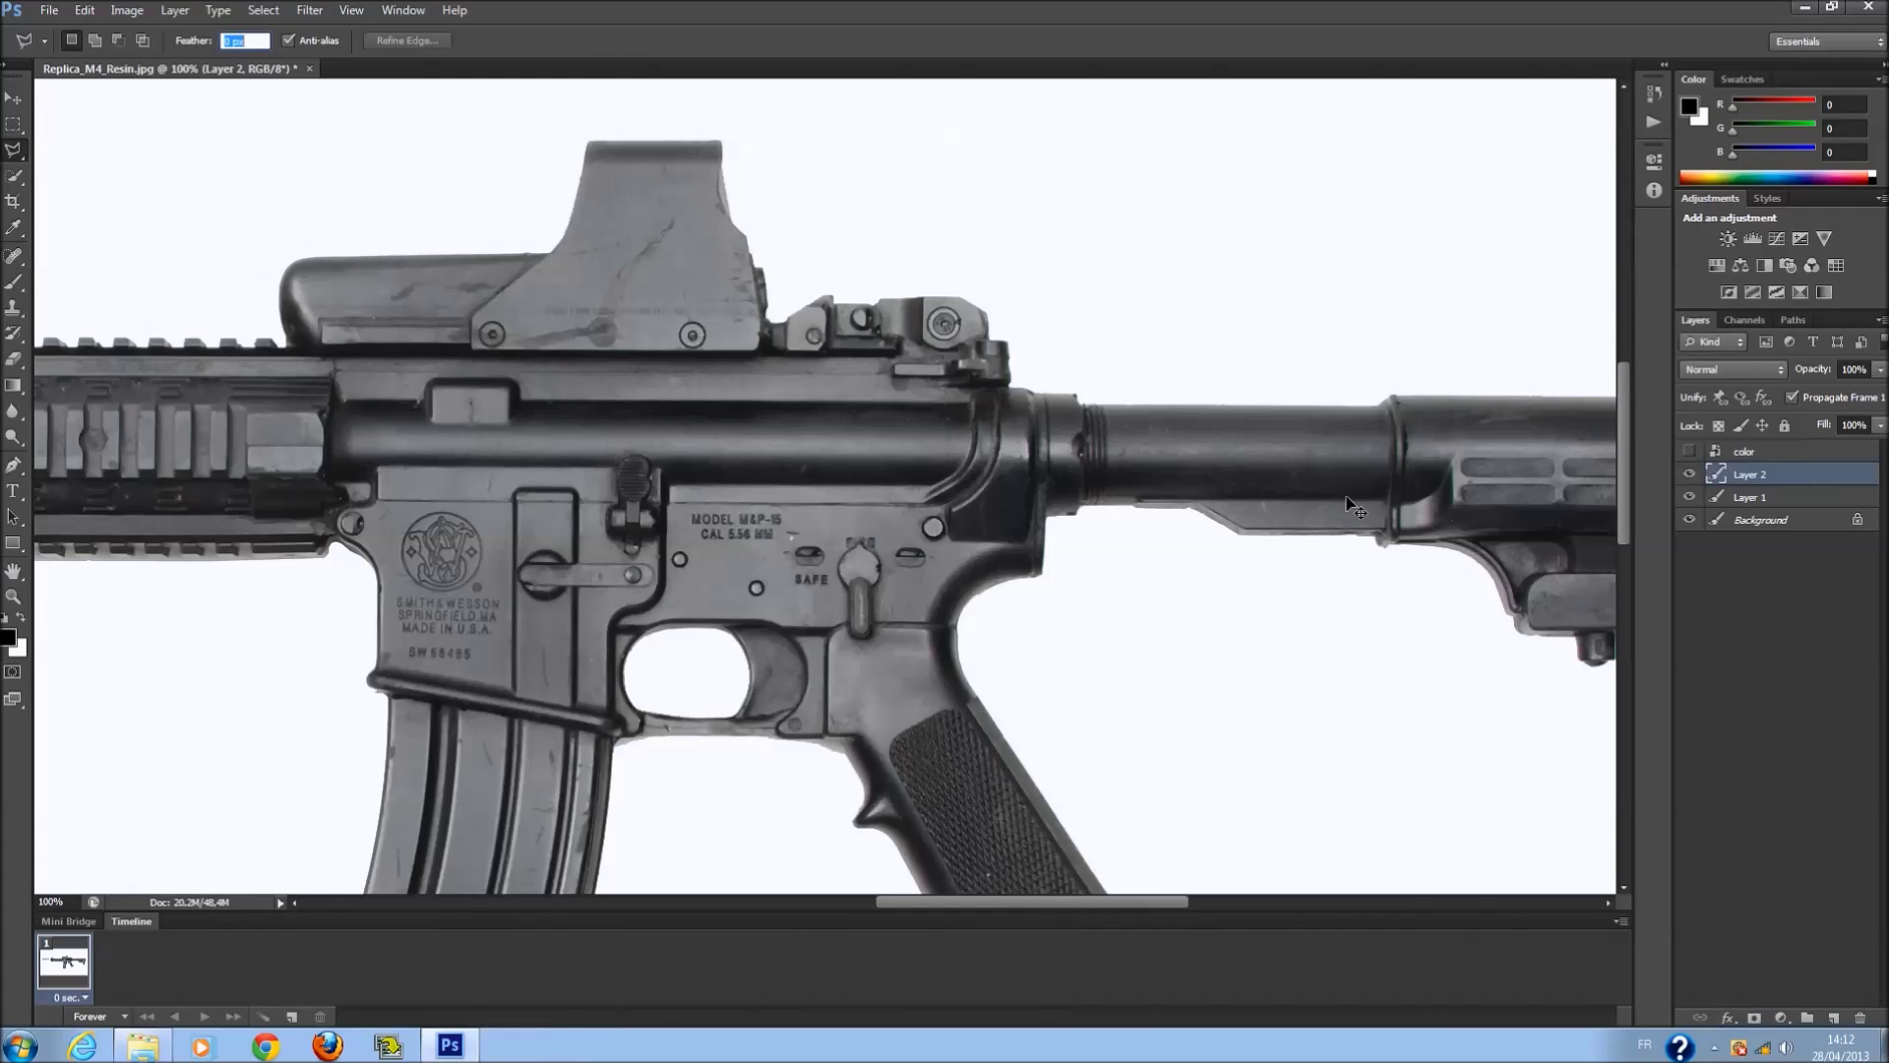
key("ctrl+t")
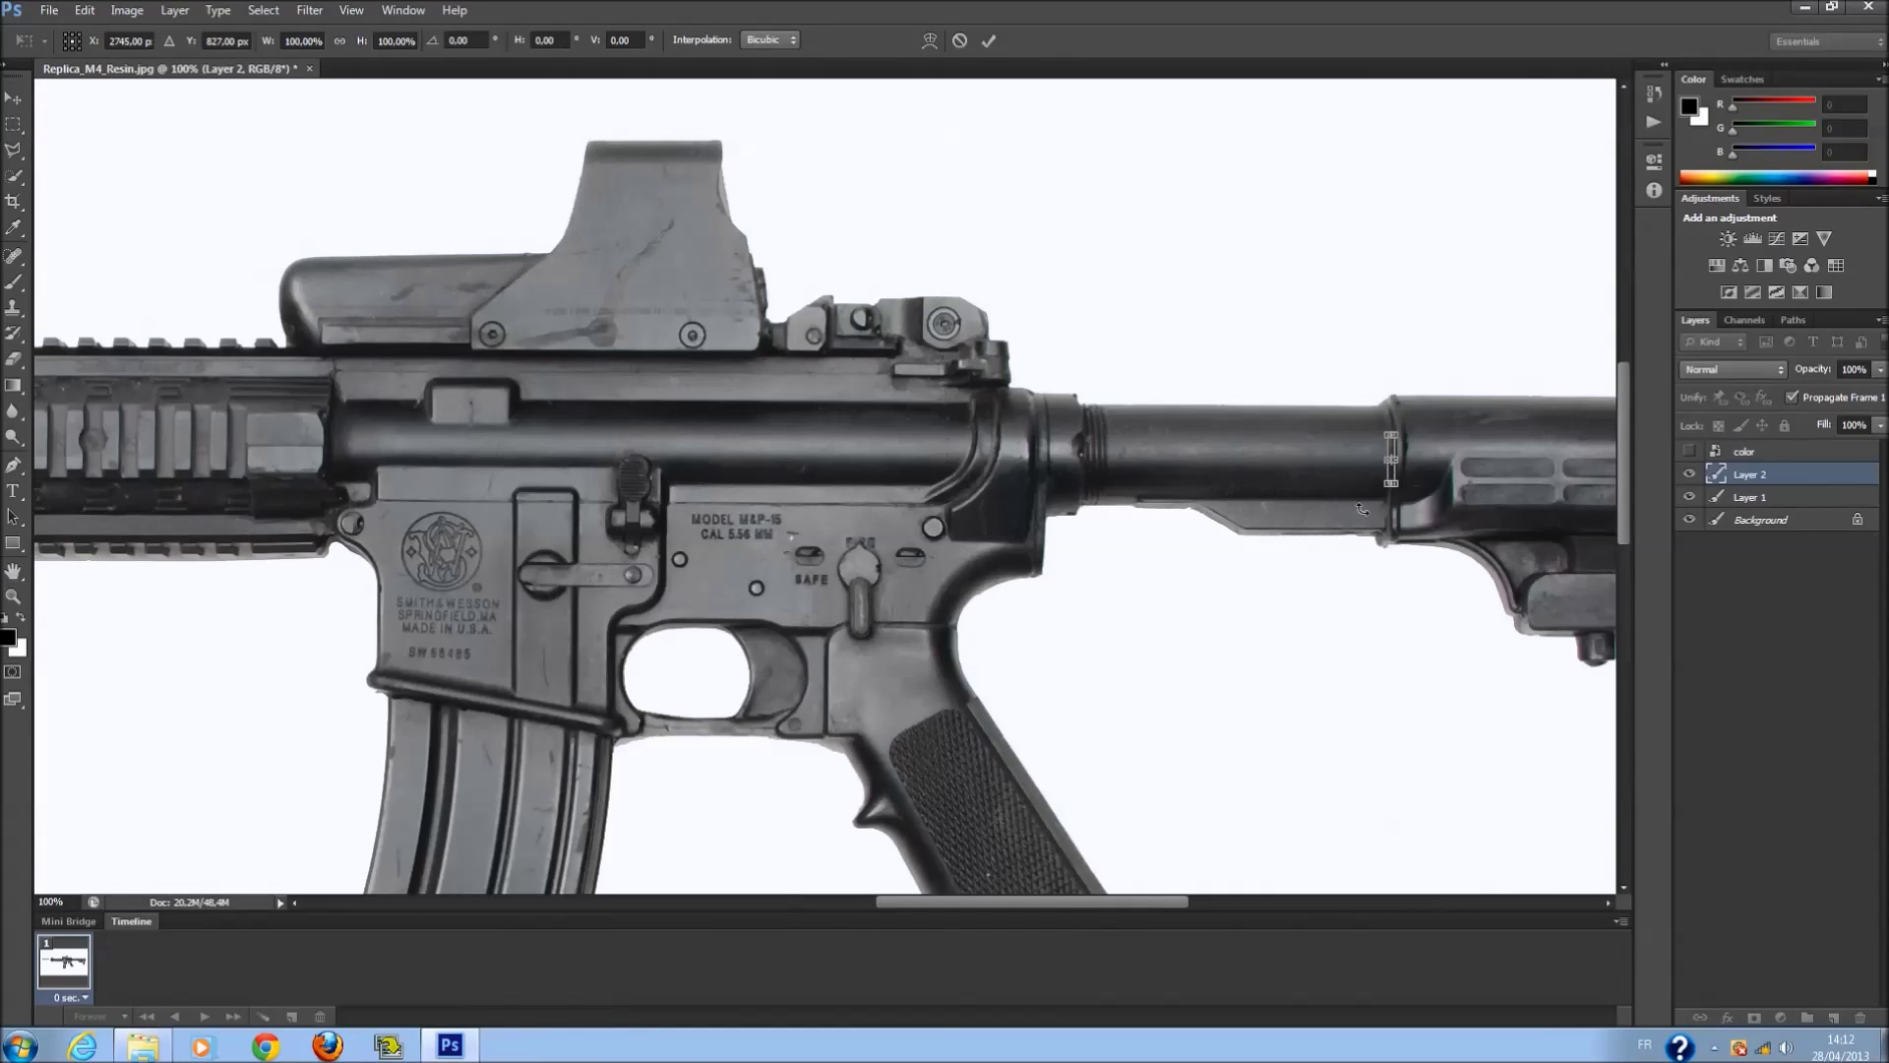
key("Return")
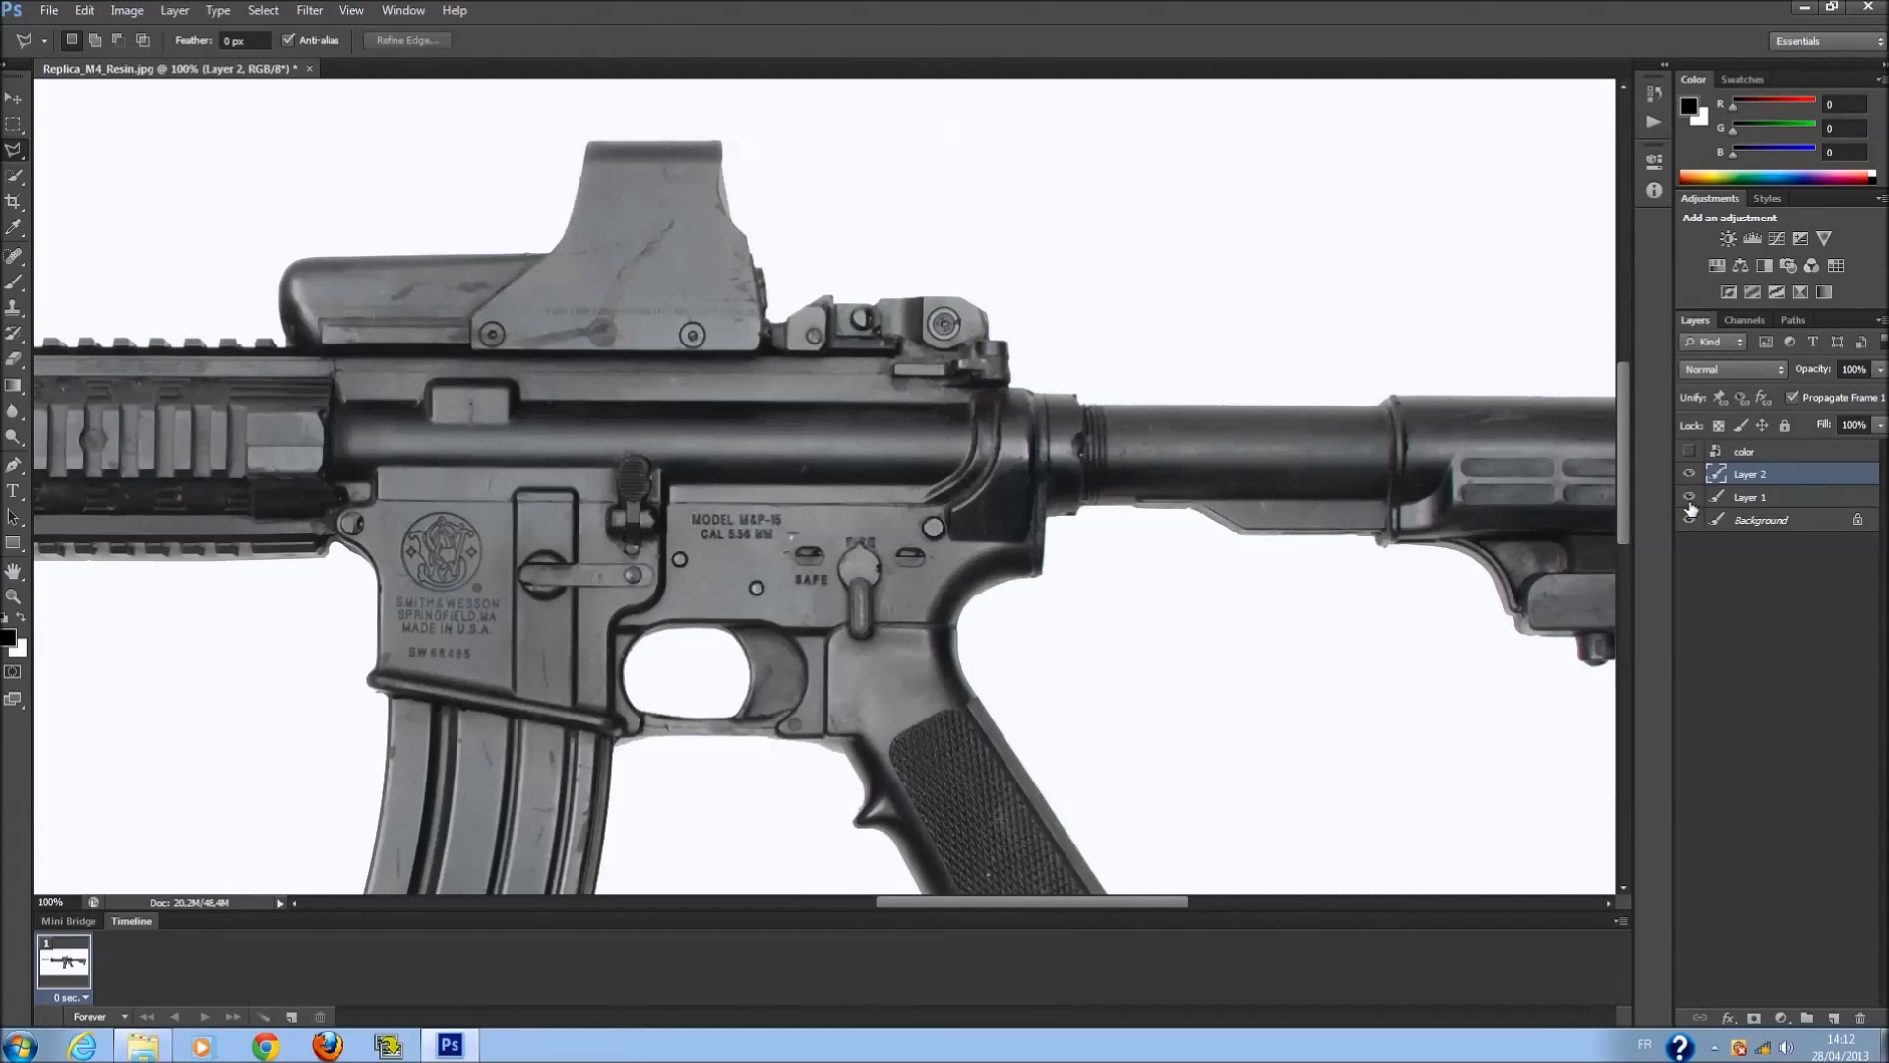
Toggle the visibility of the layers to check the copied tube piece, and delete Layer 2.
left_click_drag(1689, 518, 1691, 497)
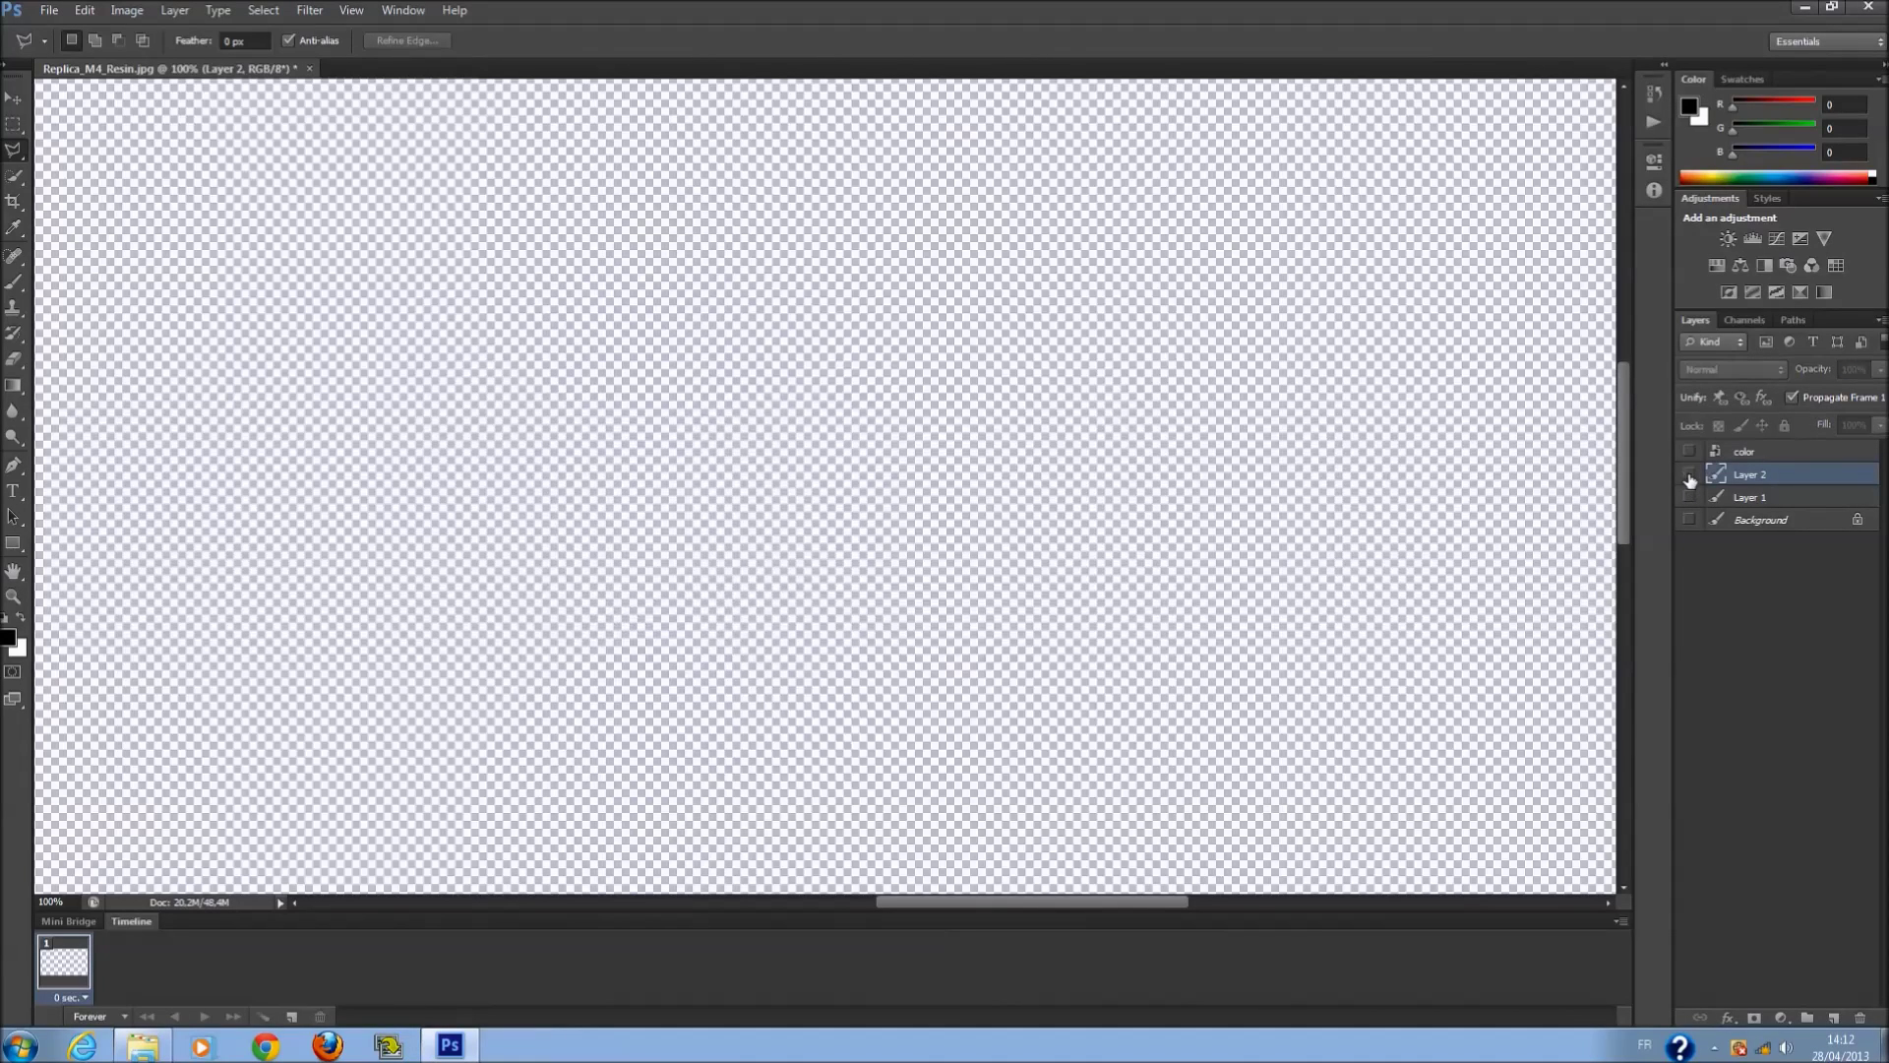
left_click(1689, 497)
left_click(1689, 518)
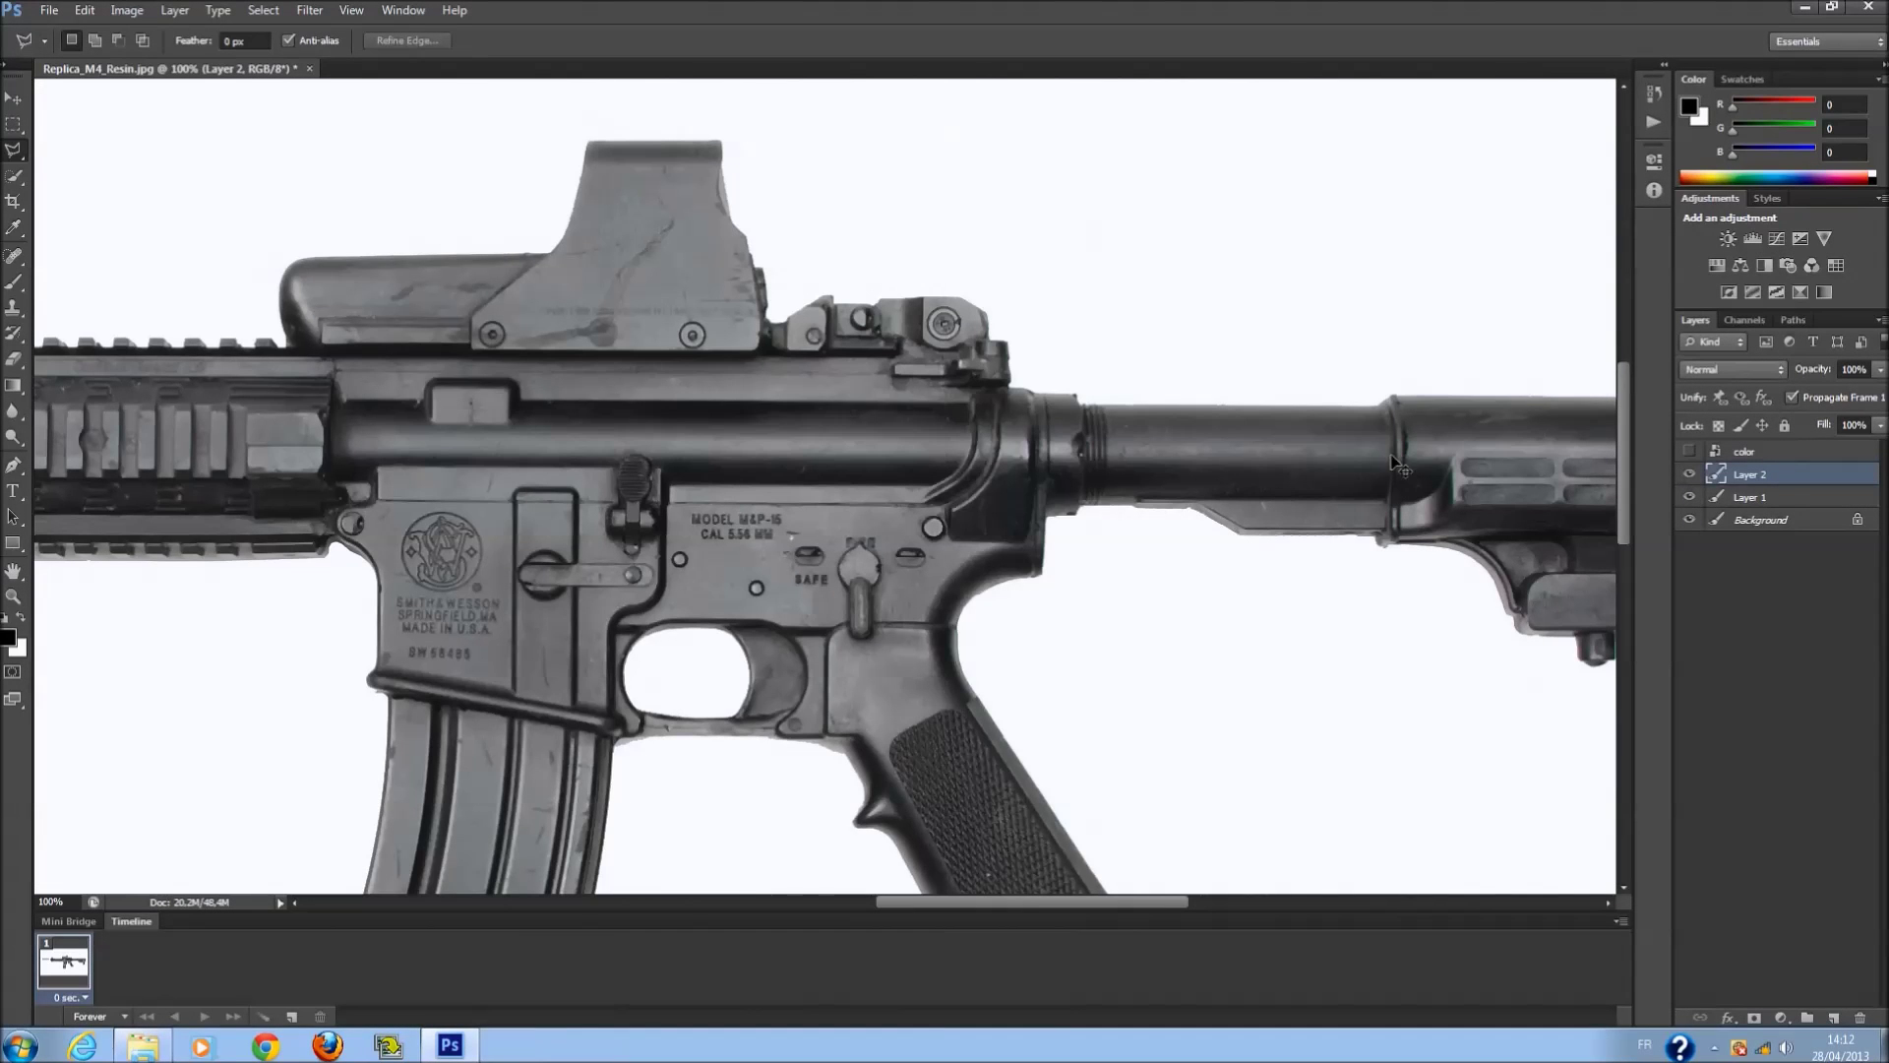
left_click_drag(1735, 479, 1861, 1017)
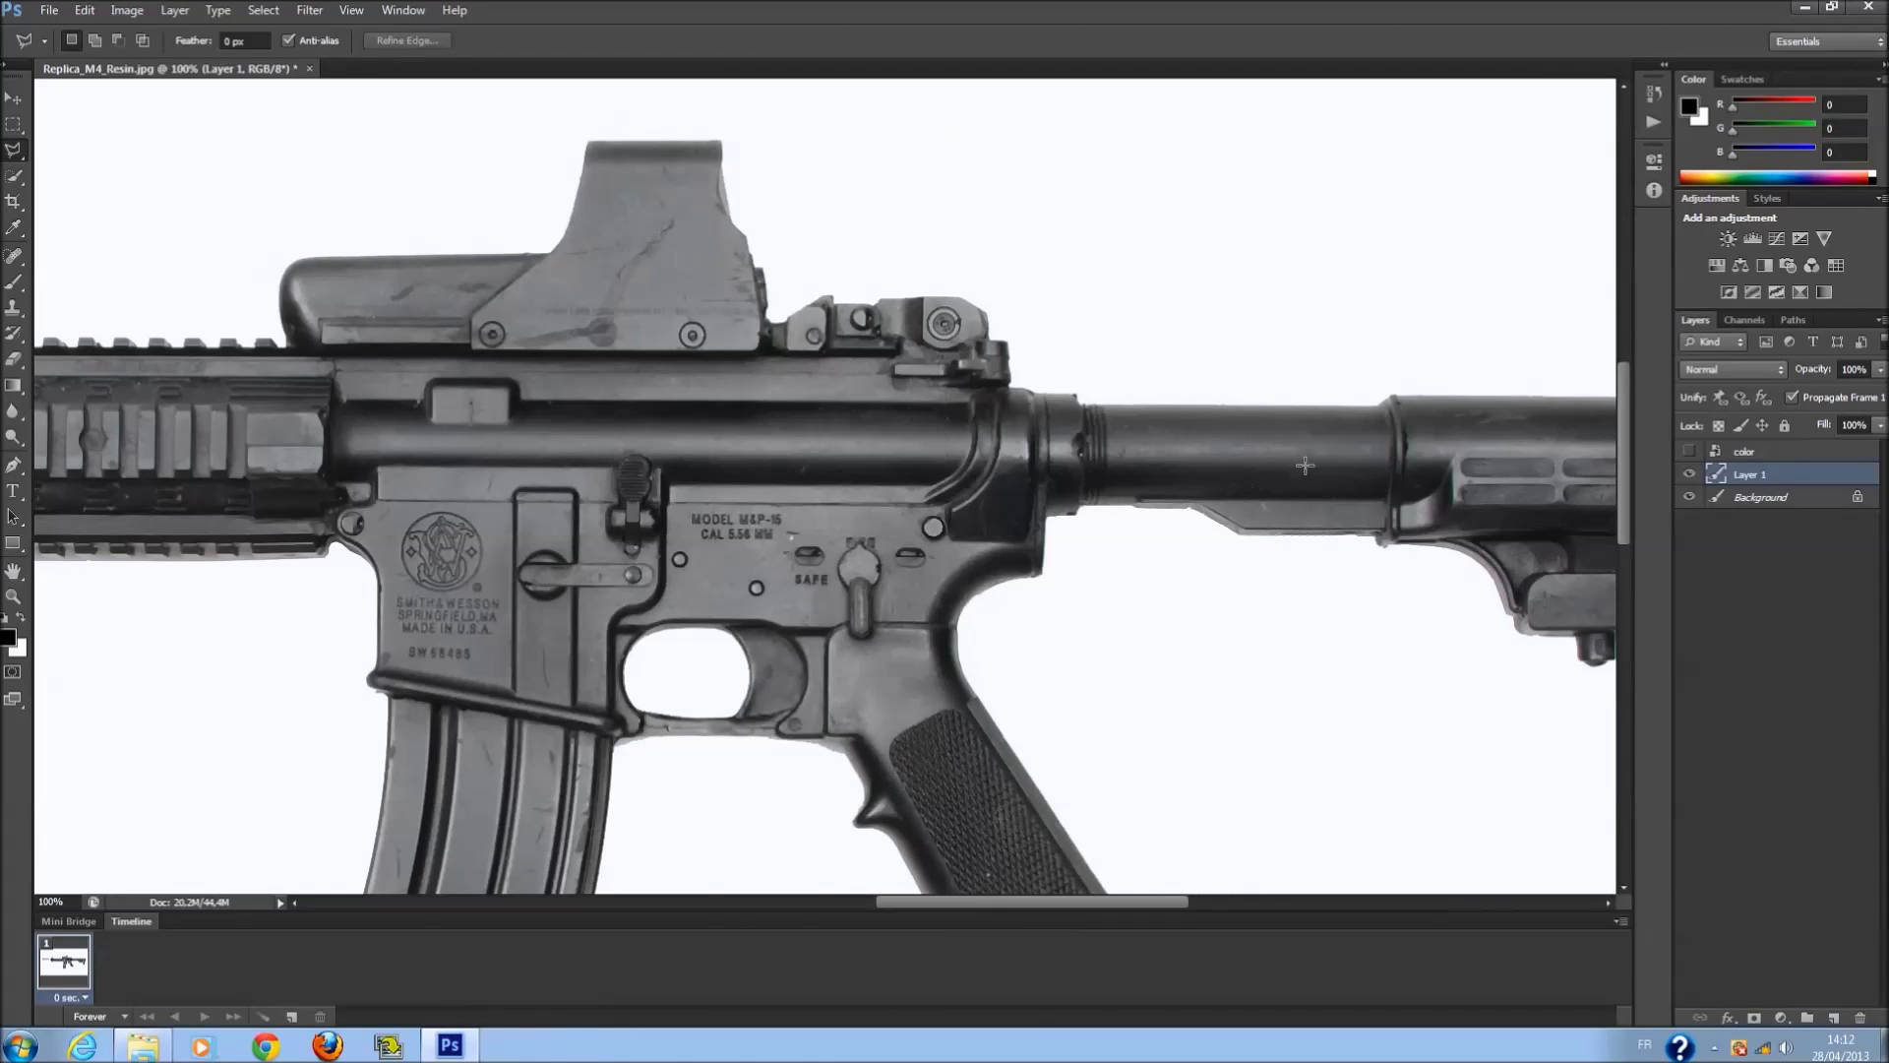
Reselect the buffer tube from Layer 1, copy it to a new layer with Layer Via Copy, and check its bounds with Free Transform.
left_click(1394, 447)
left_click(1362, 502)
left_click(1080, 503)
double_click(1383, 408)
right_click(1253, 470)
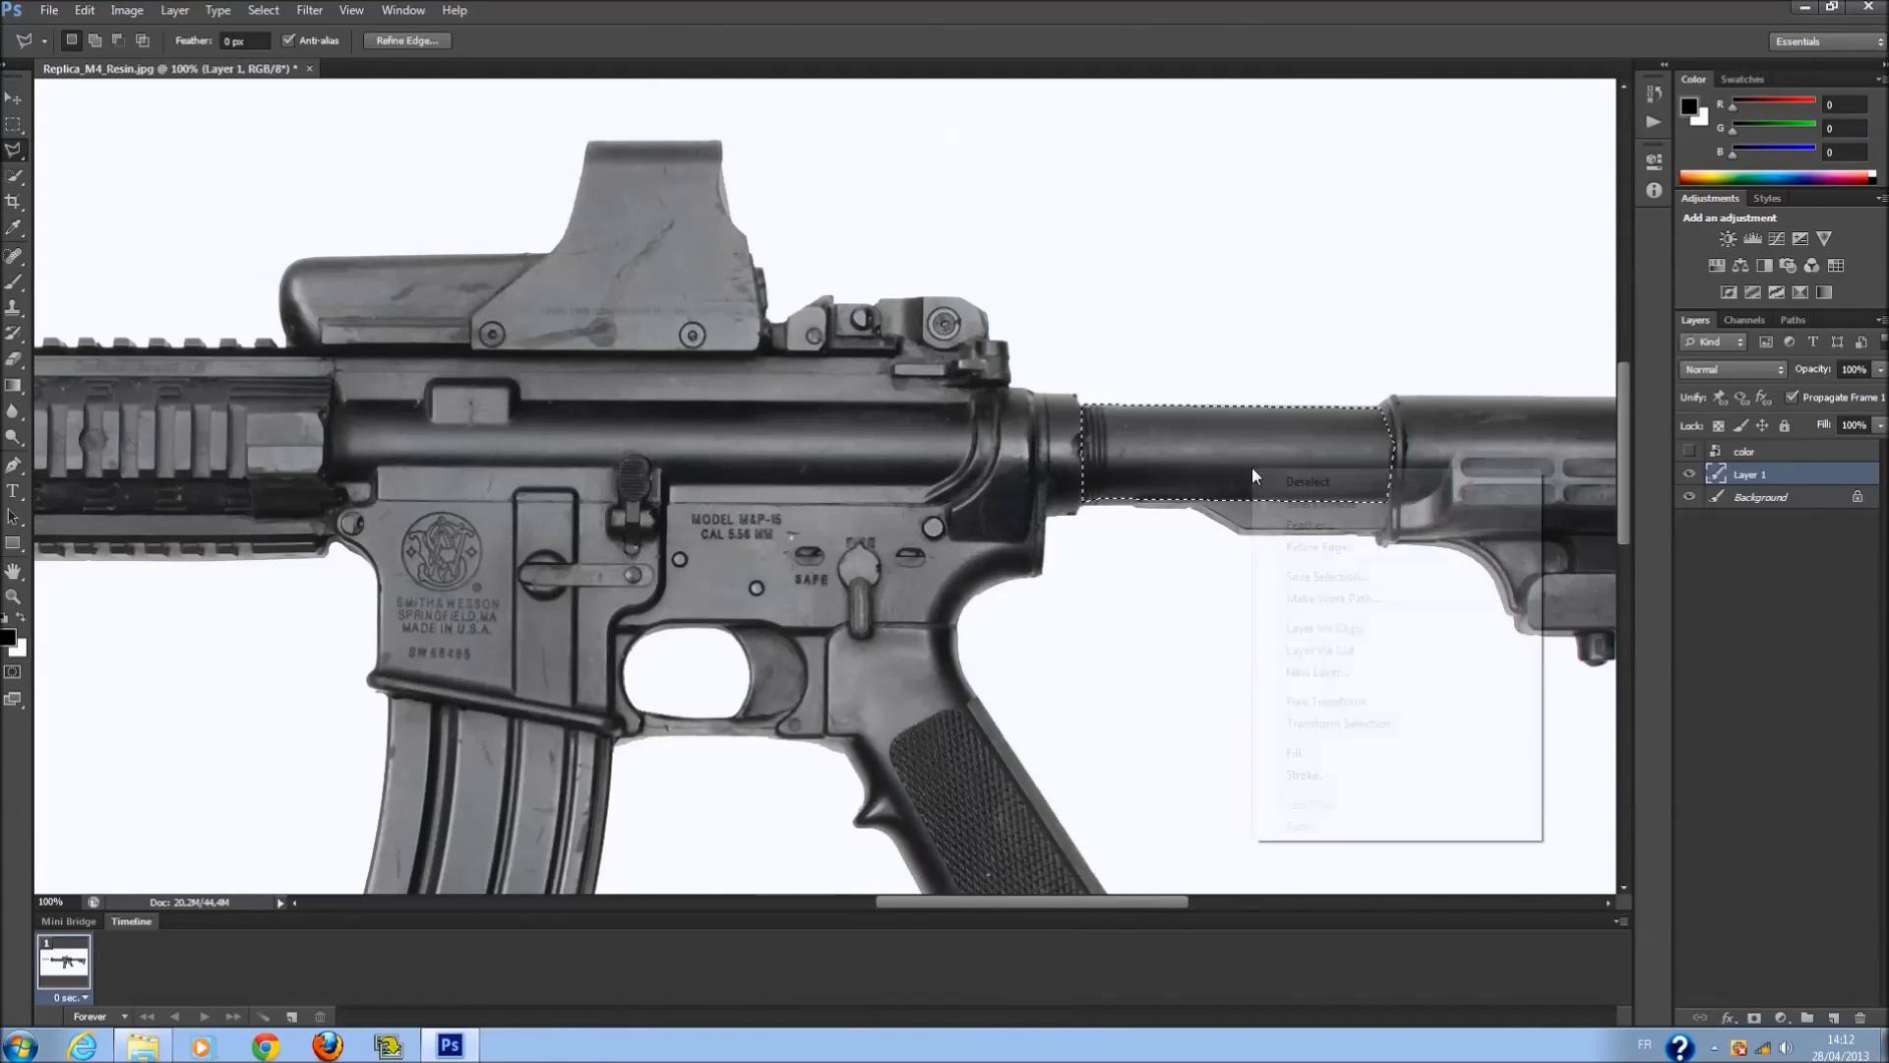
left_click(1368, 630)
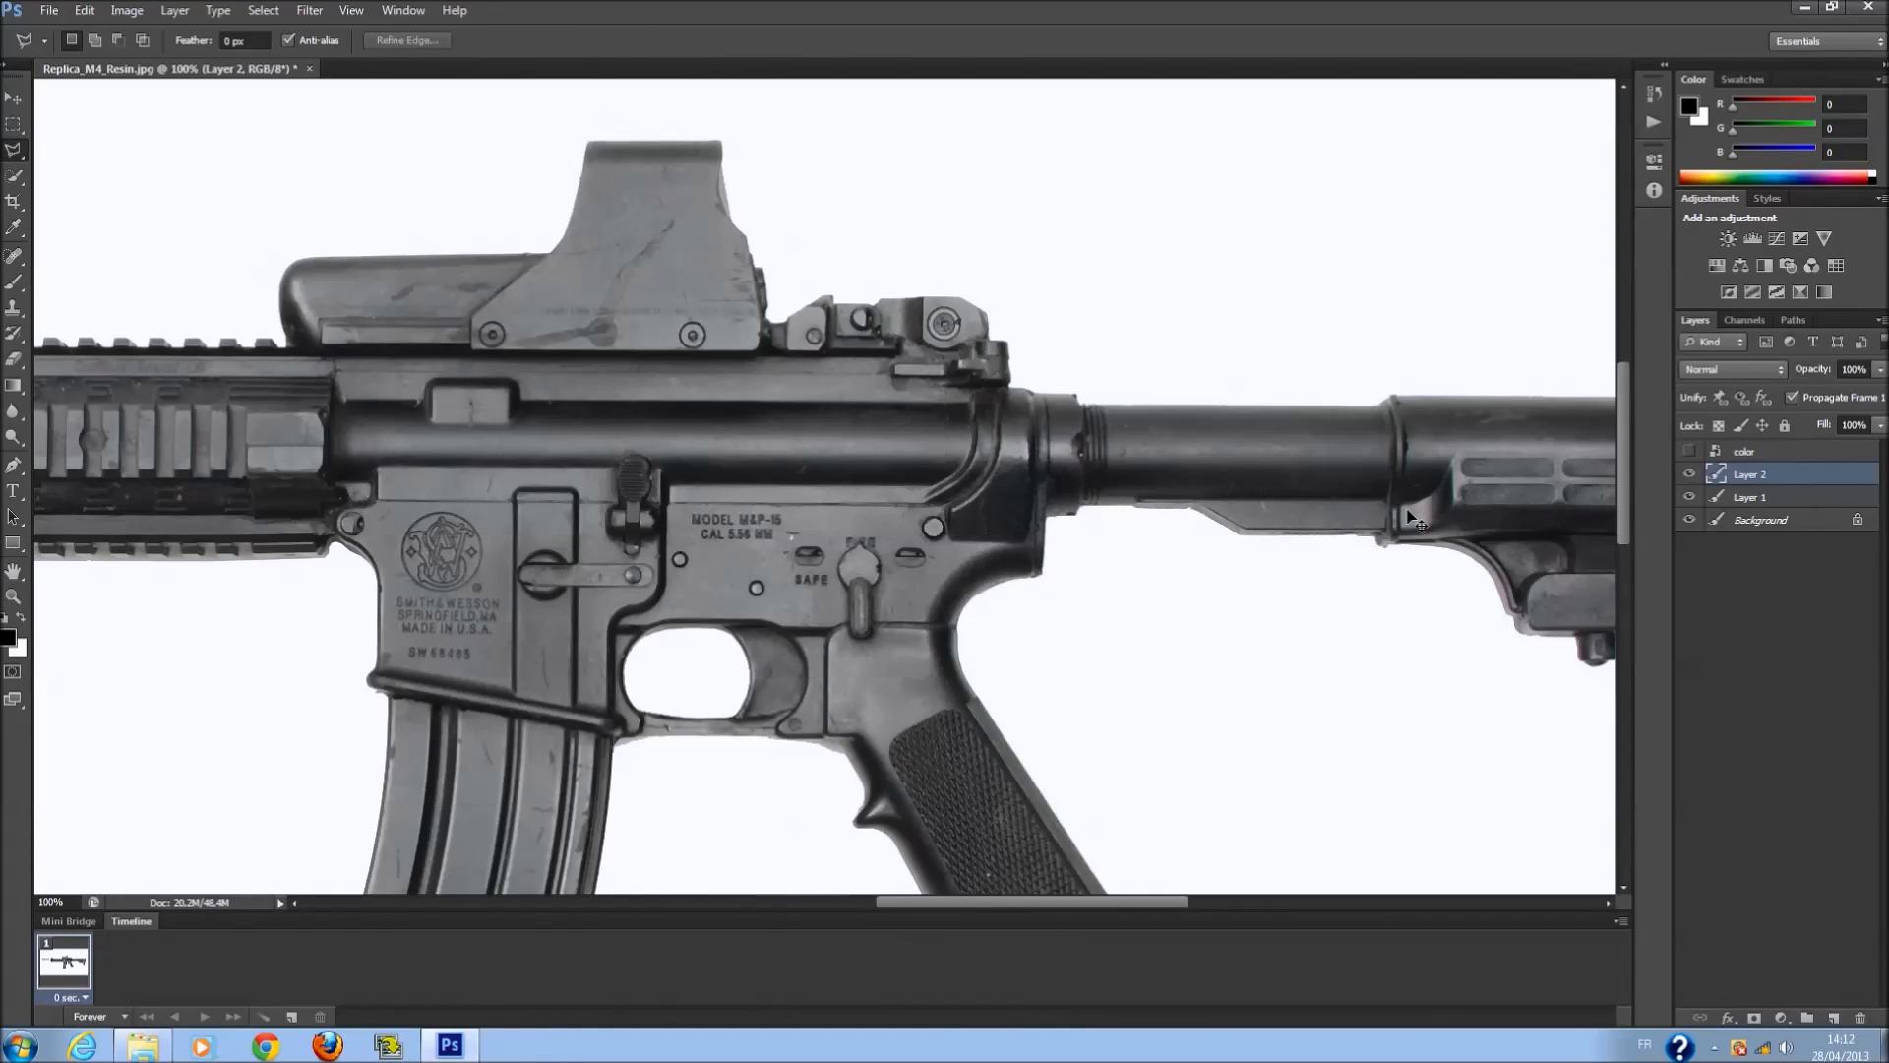
key("ctrl+t")
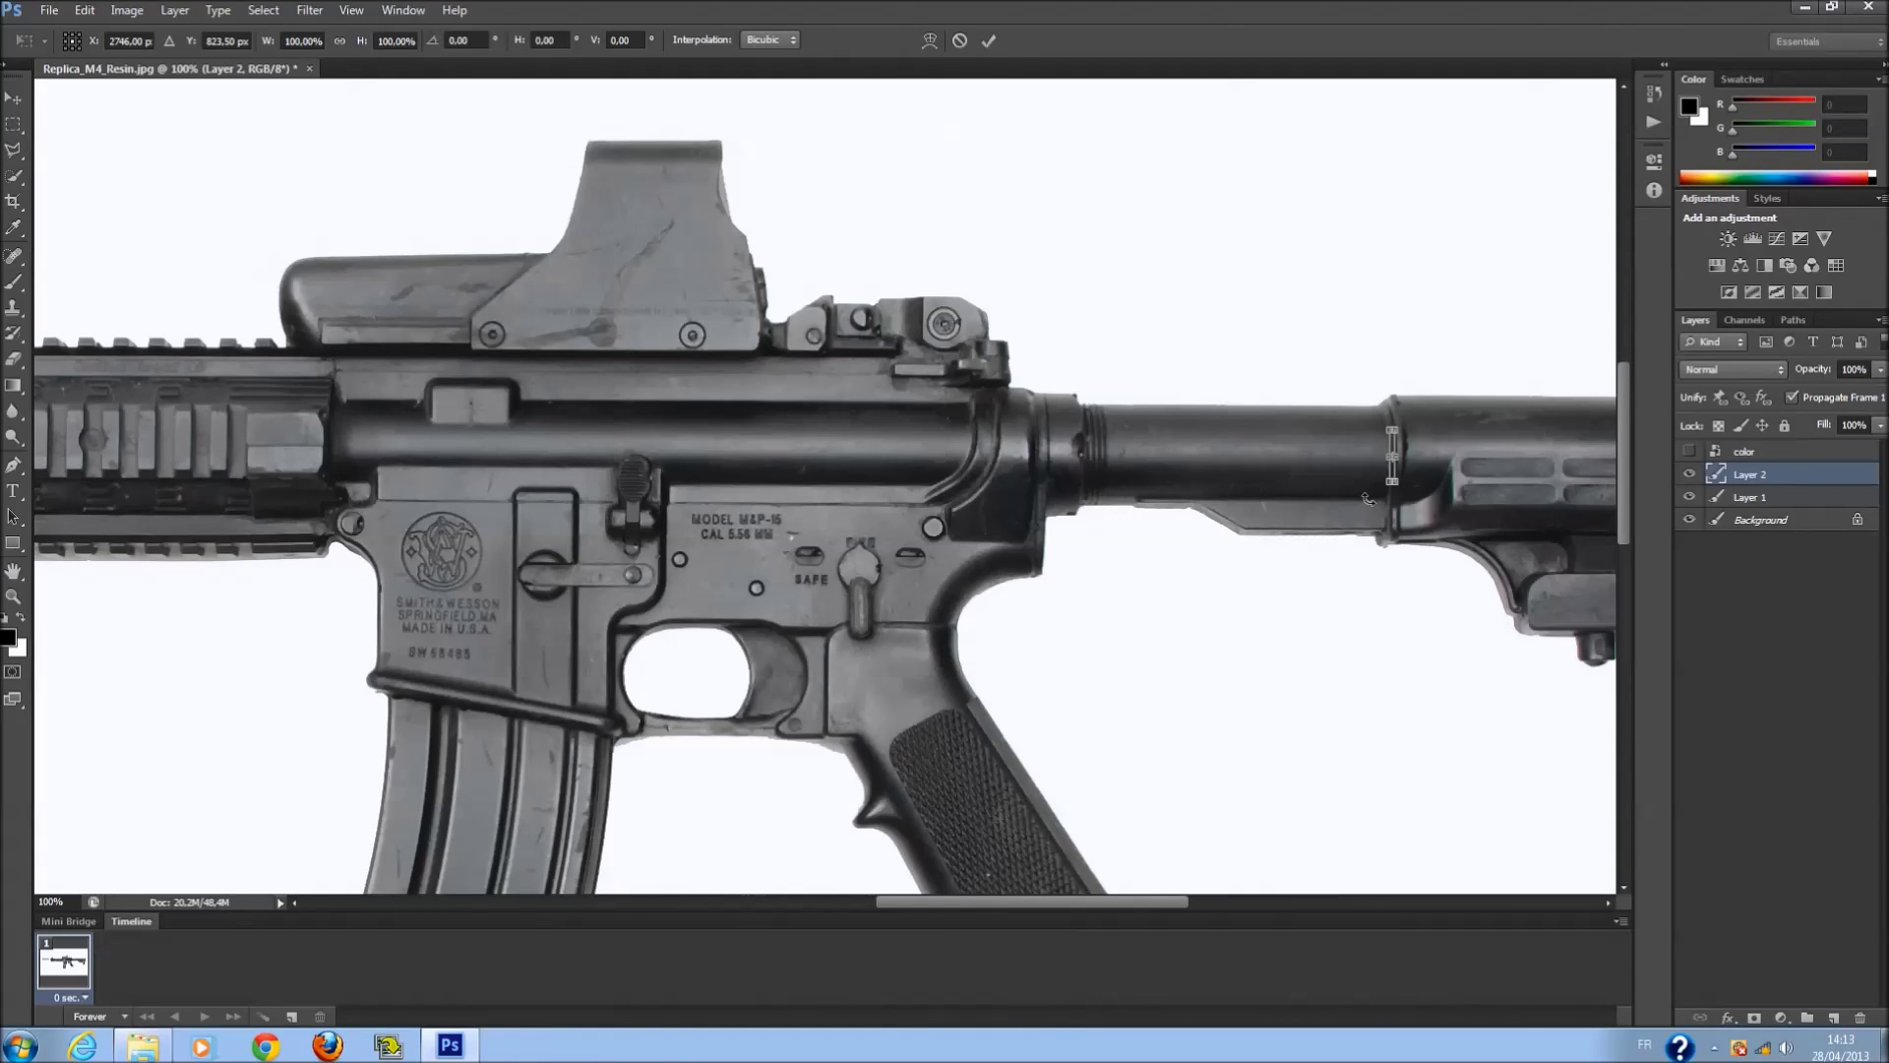
key("Return")
Hide Layer 2, outline the buffer tube up to the stock's collar, and copy the selection with Layer Via Copy.
mouse_move(1689, 474)
left_mouse_down()
mouse_move(1691, 519)
mouse_move(1691, 498)
left_mouse_up()
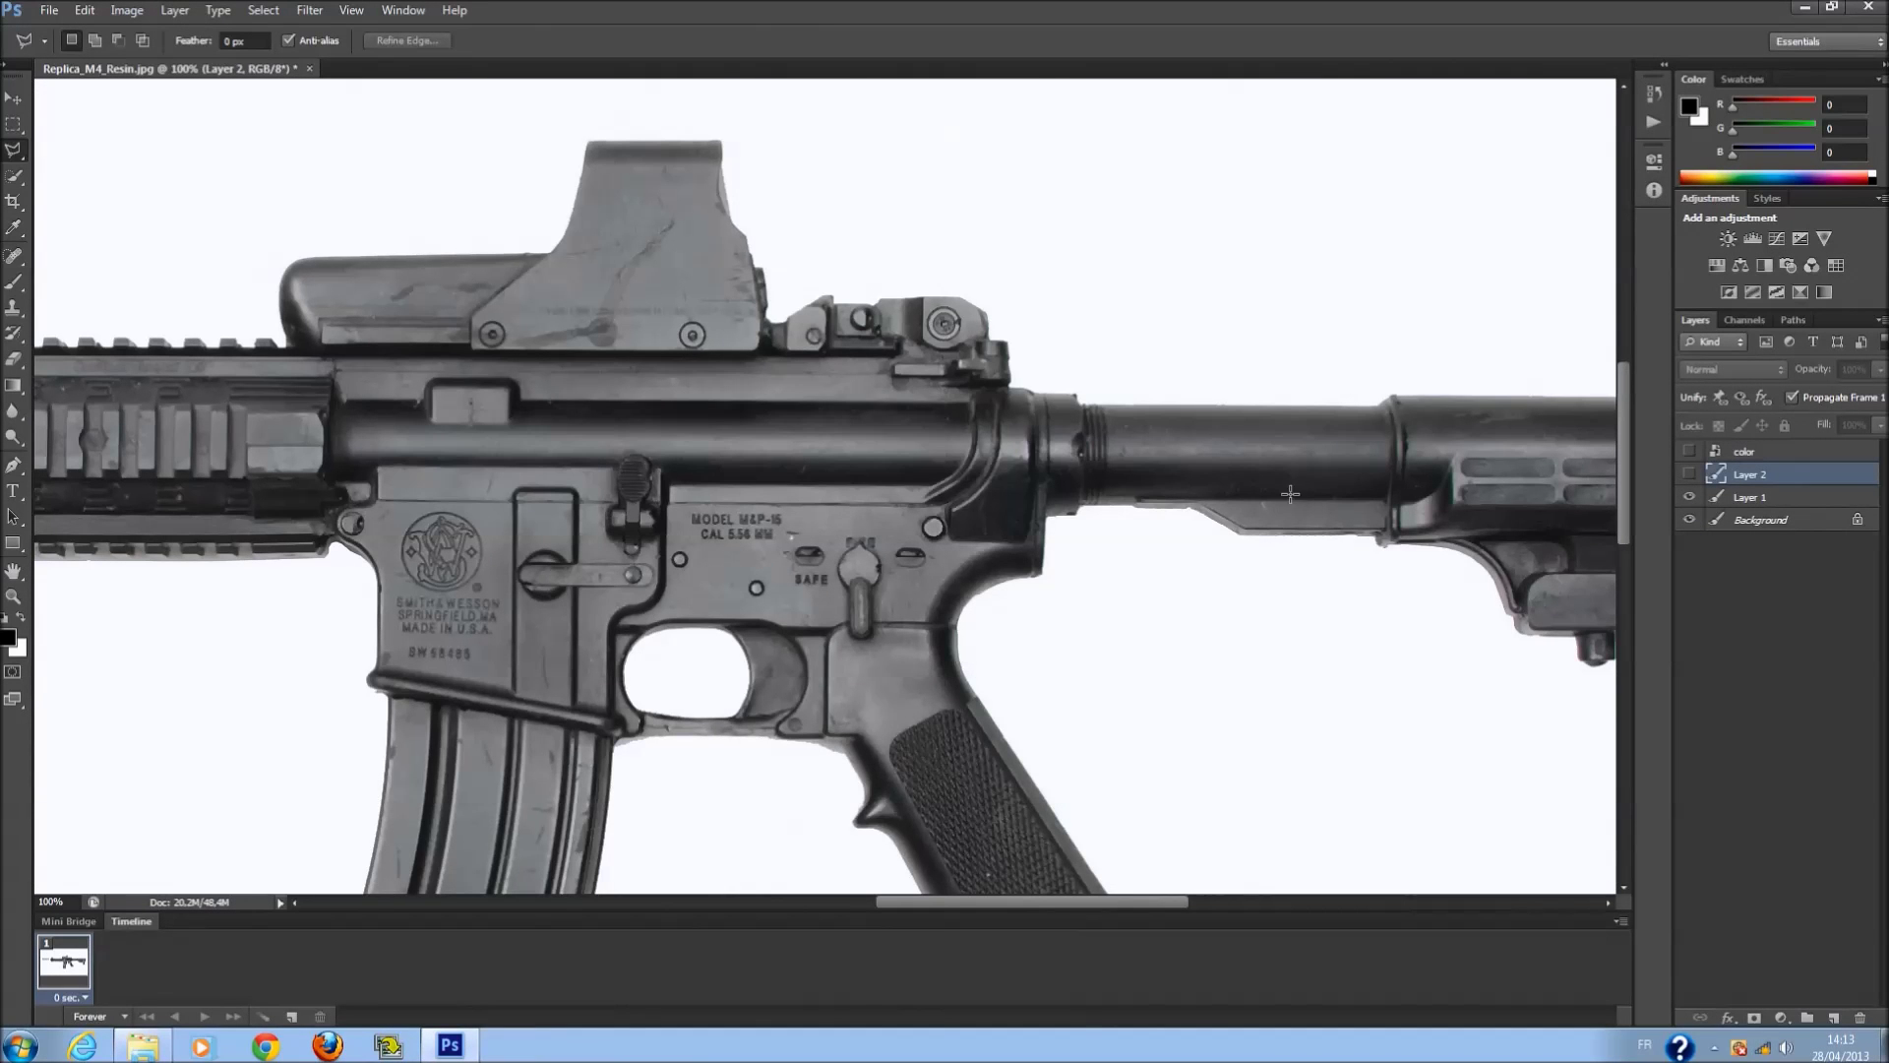
left_click(1402, 436)
left_click(1392, 508)
left_click(1347, 496)
left_click(1087, 500)
left_click(1083, 404)
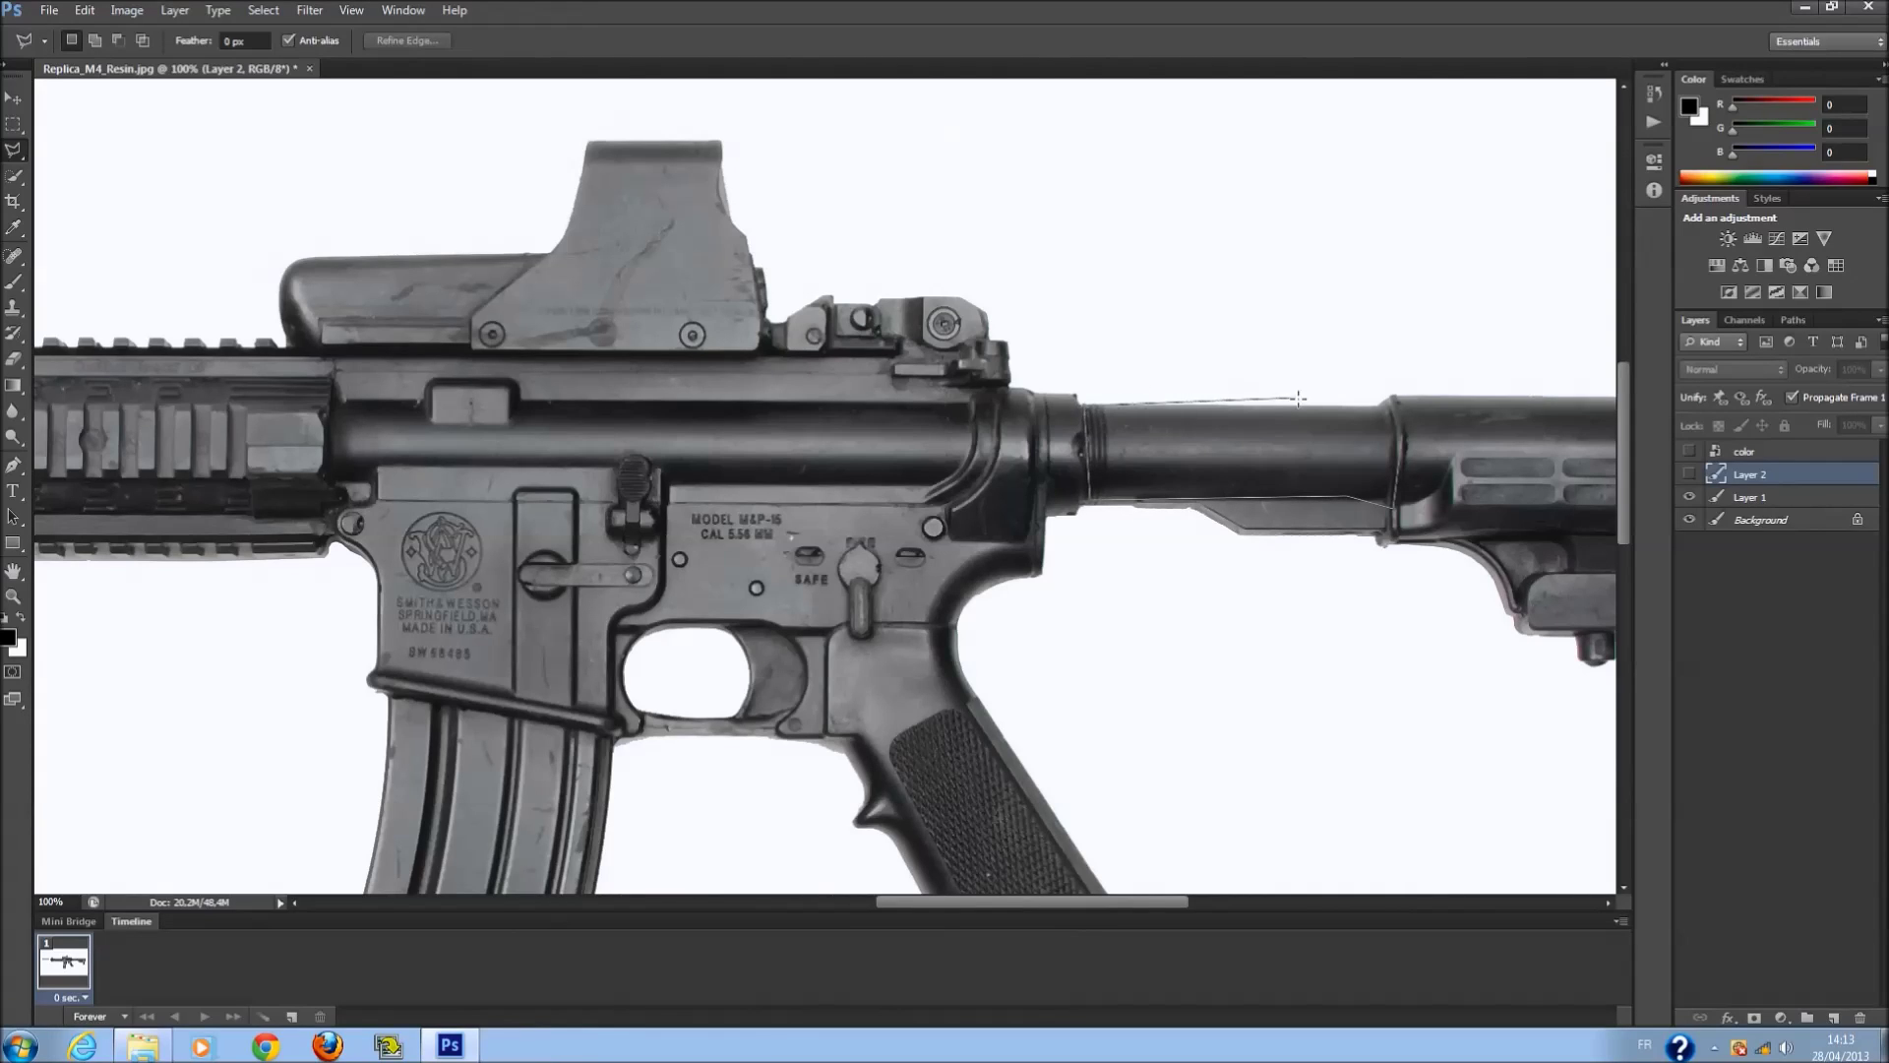
left_click(1393, 406)
right_click(1289, 455)
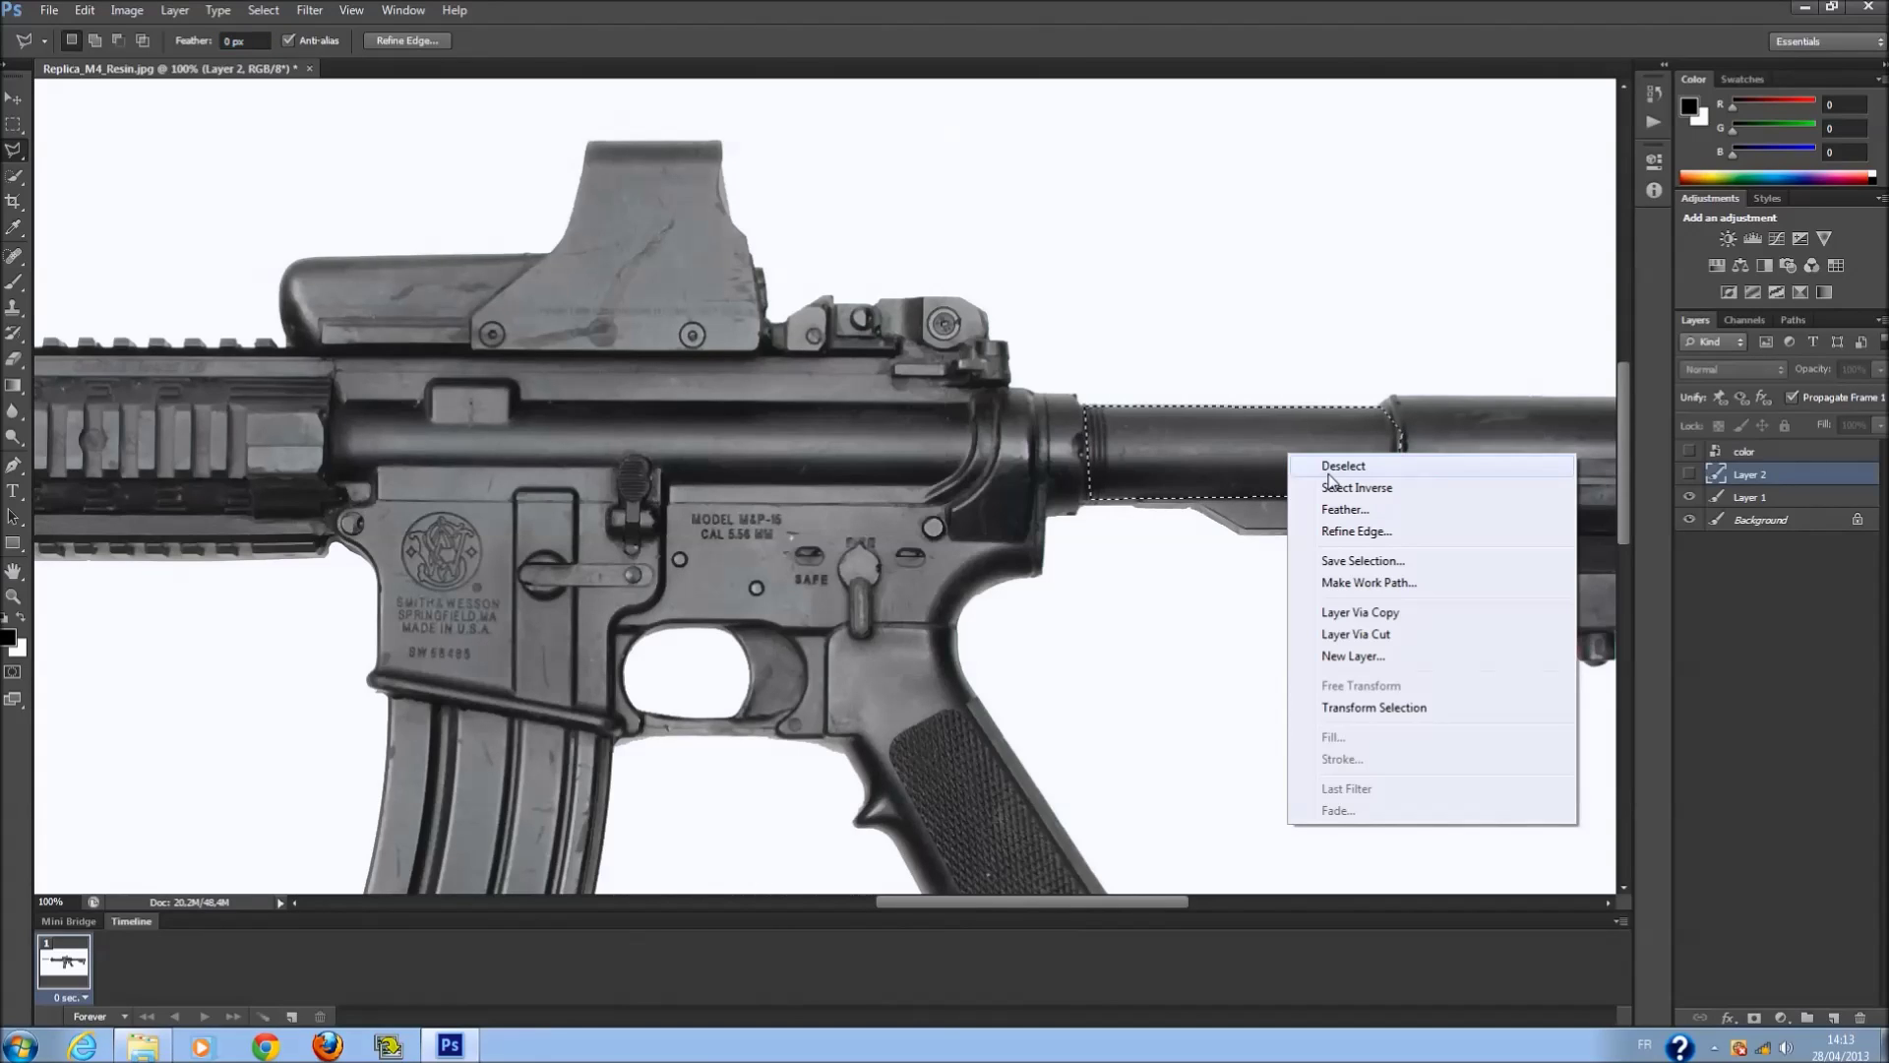
left_click(1405, 613)
Isolate Layer 3 to check what was copied, and delete that layer.
left_click_drag(1689, 497, 1694, 548)
left_click(1689, 473, "alt")
left_click(1689, 474, "alt")
left_click(1689, 474)
left_click(1689, 473)
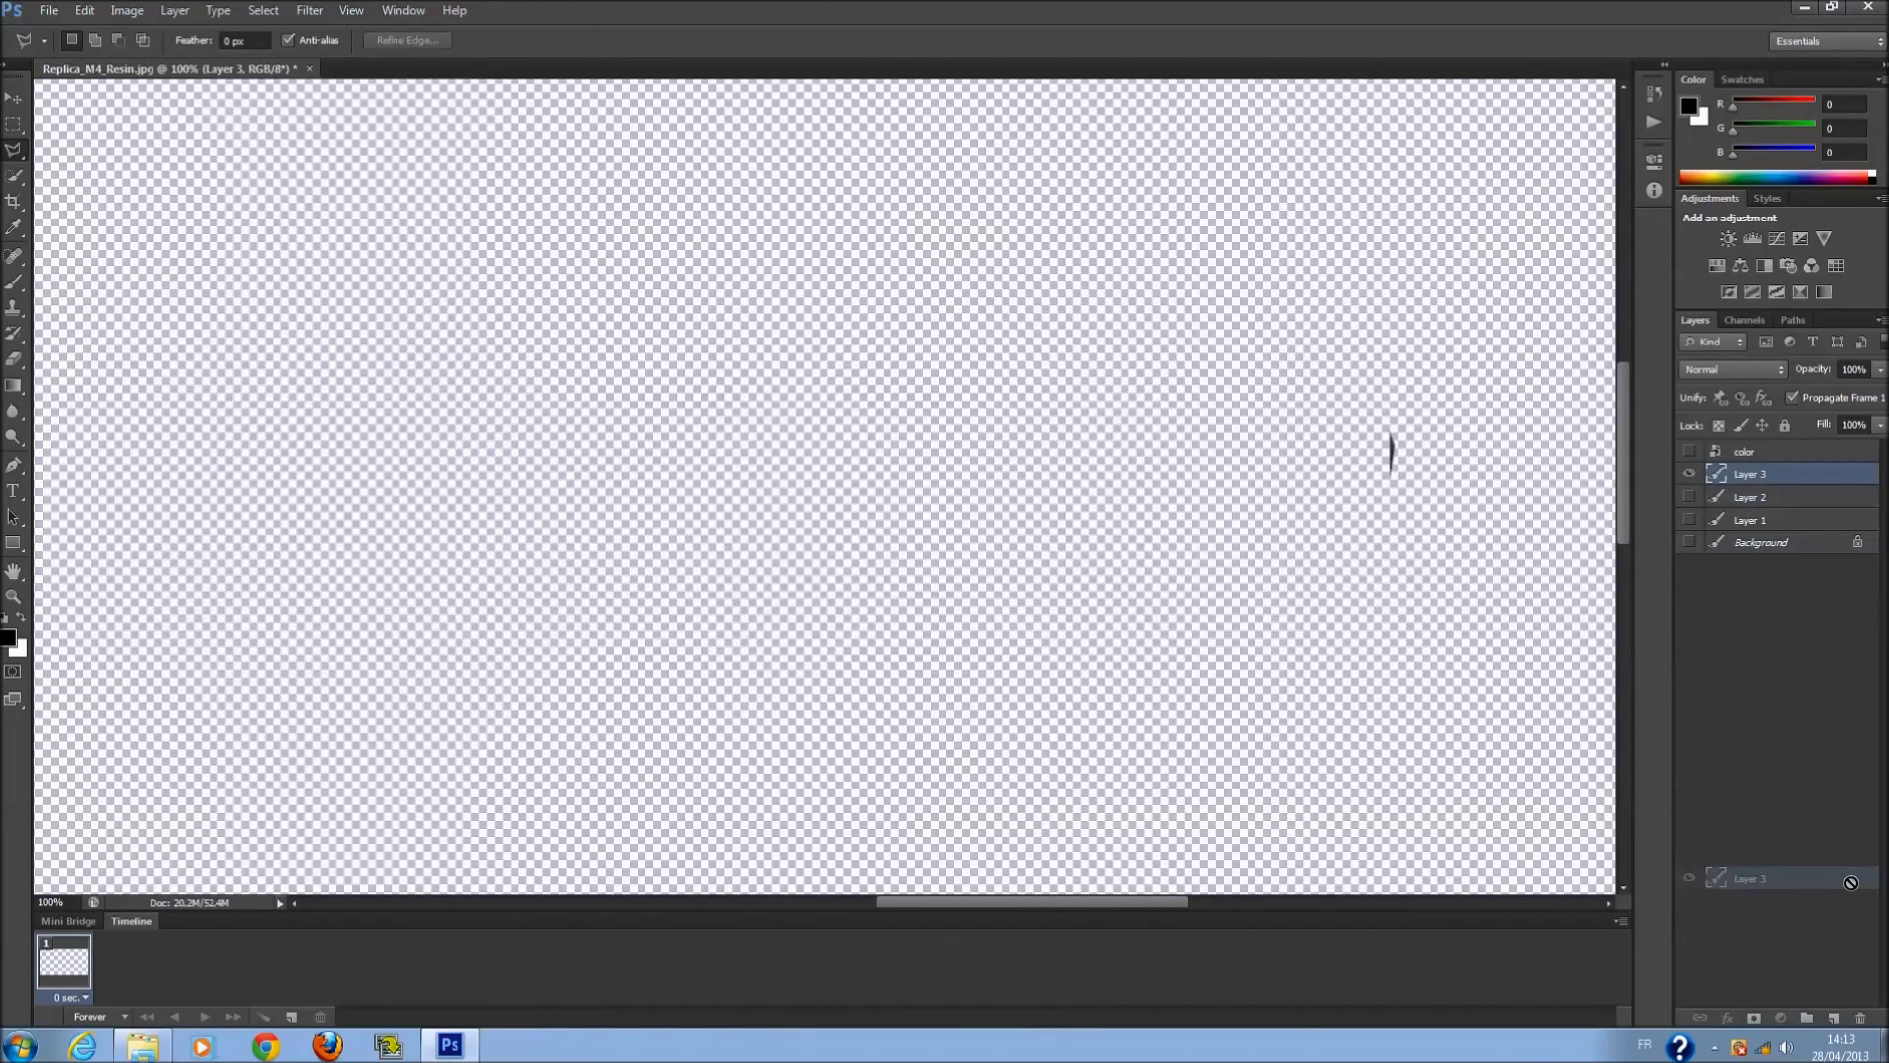
left_click_drag(1779, 474, 1859, 1018)
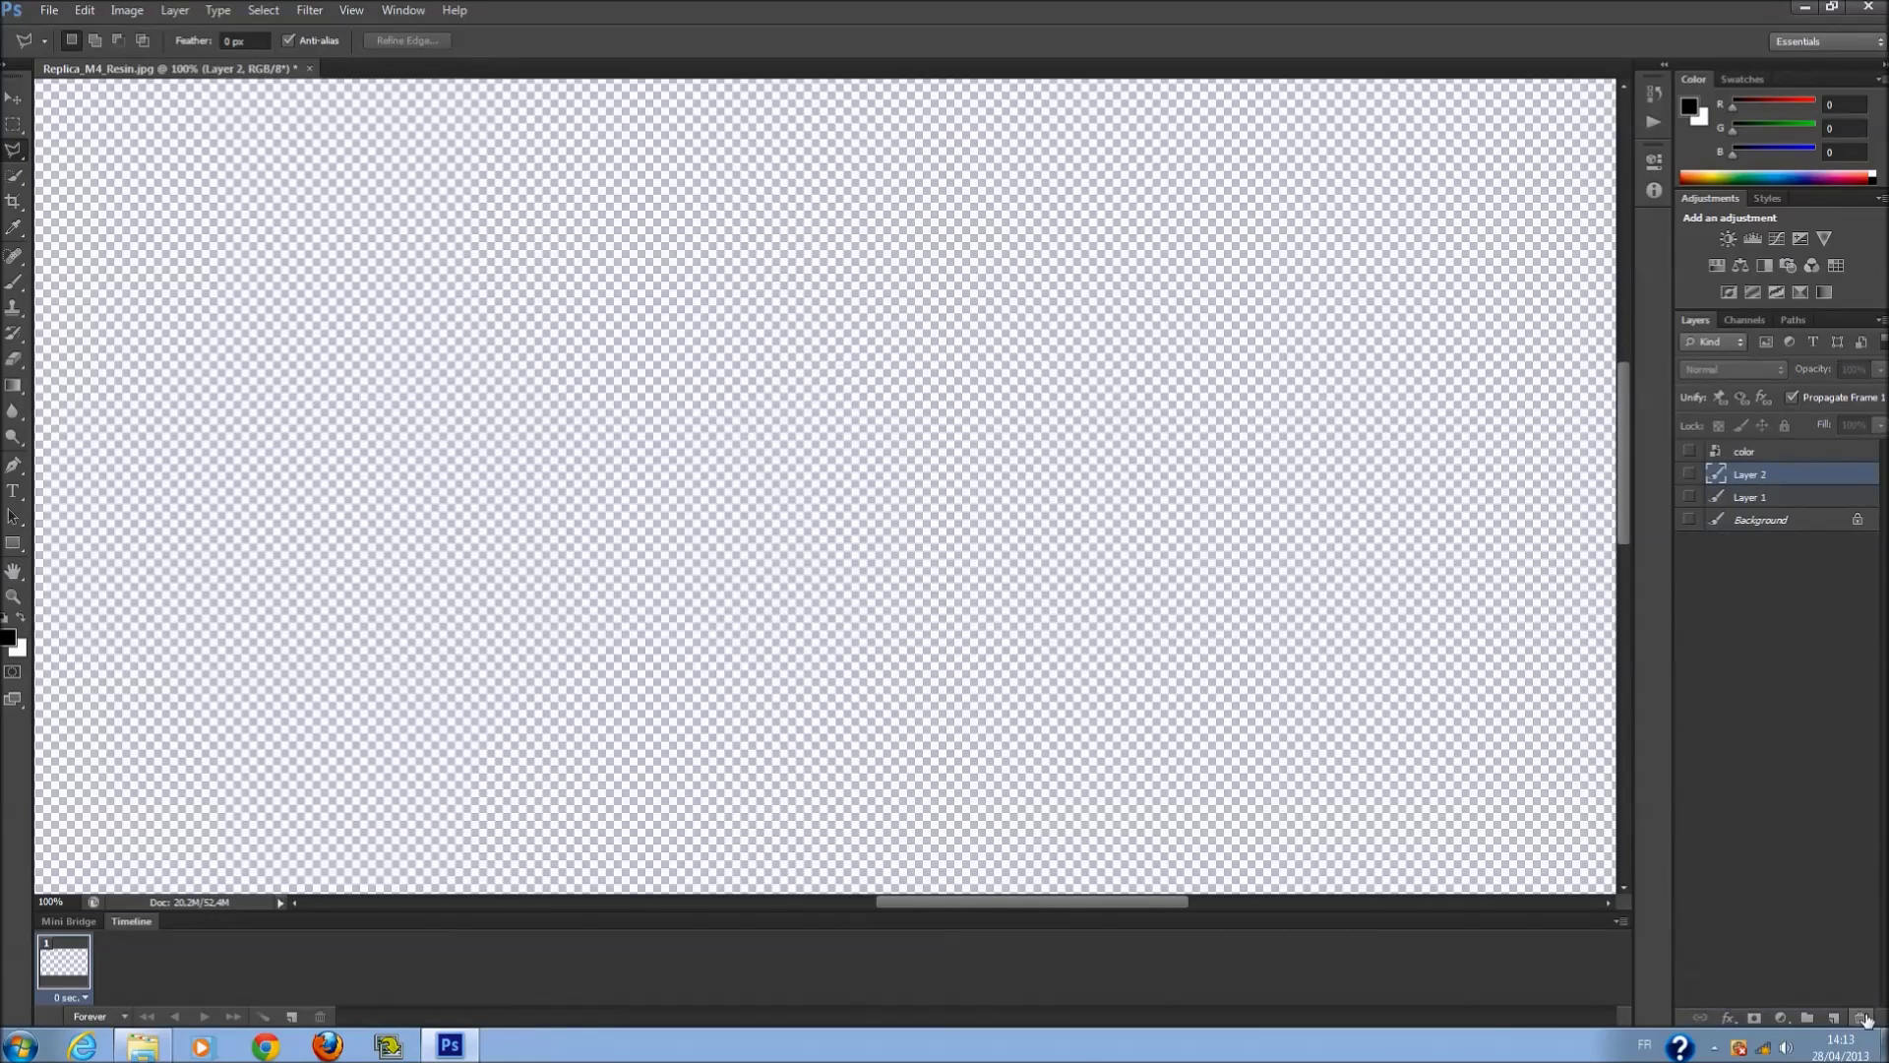
Make the Background, Layer 1 and Layer 2 visible again.
left_click(1690, 497)
left_click(1689, 520, "alt")
left_click_drag(1689, 497, 1689, 474)
Outline the buffer tube together with its lower rail, from the receiver ring to the stock, as a closed Polygonal Lasso selection.
left_click_drag(1147, 901, 1230, 903)
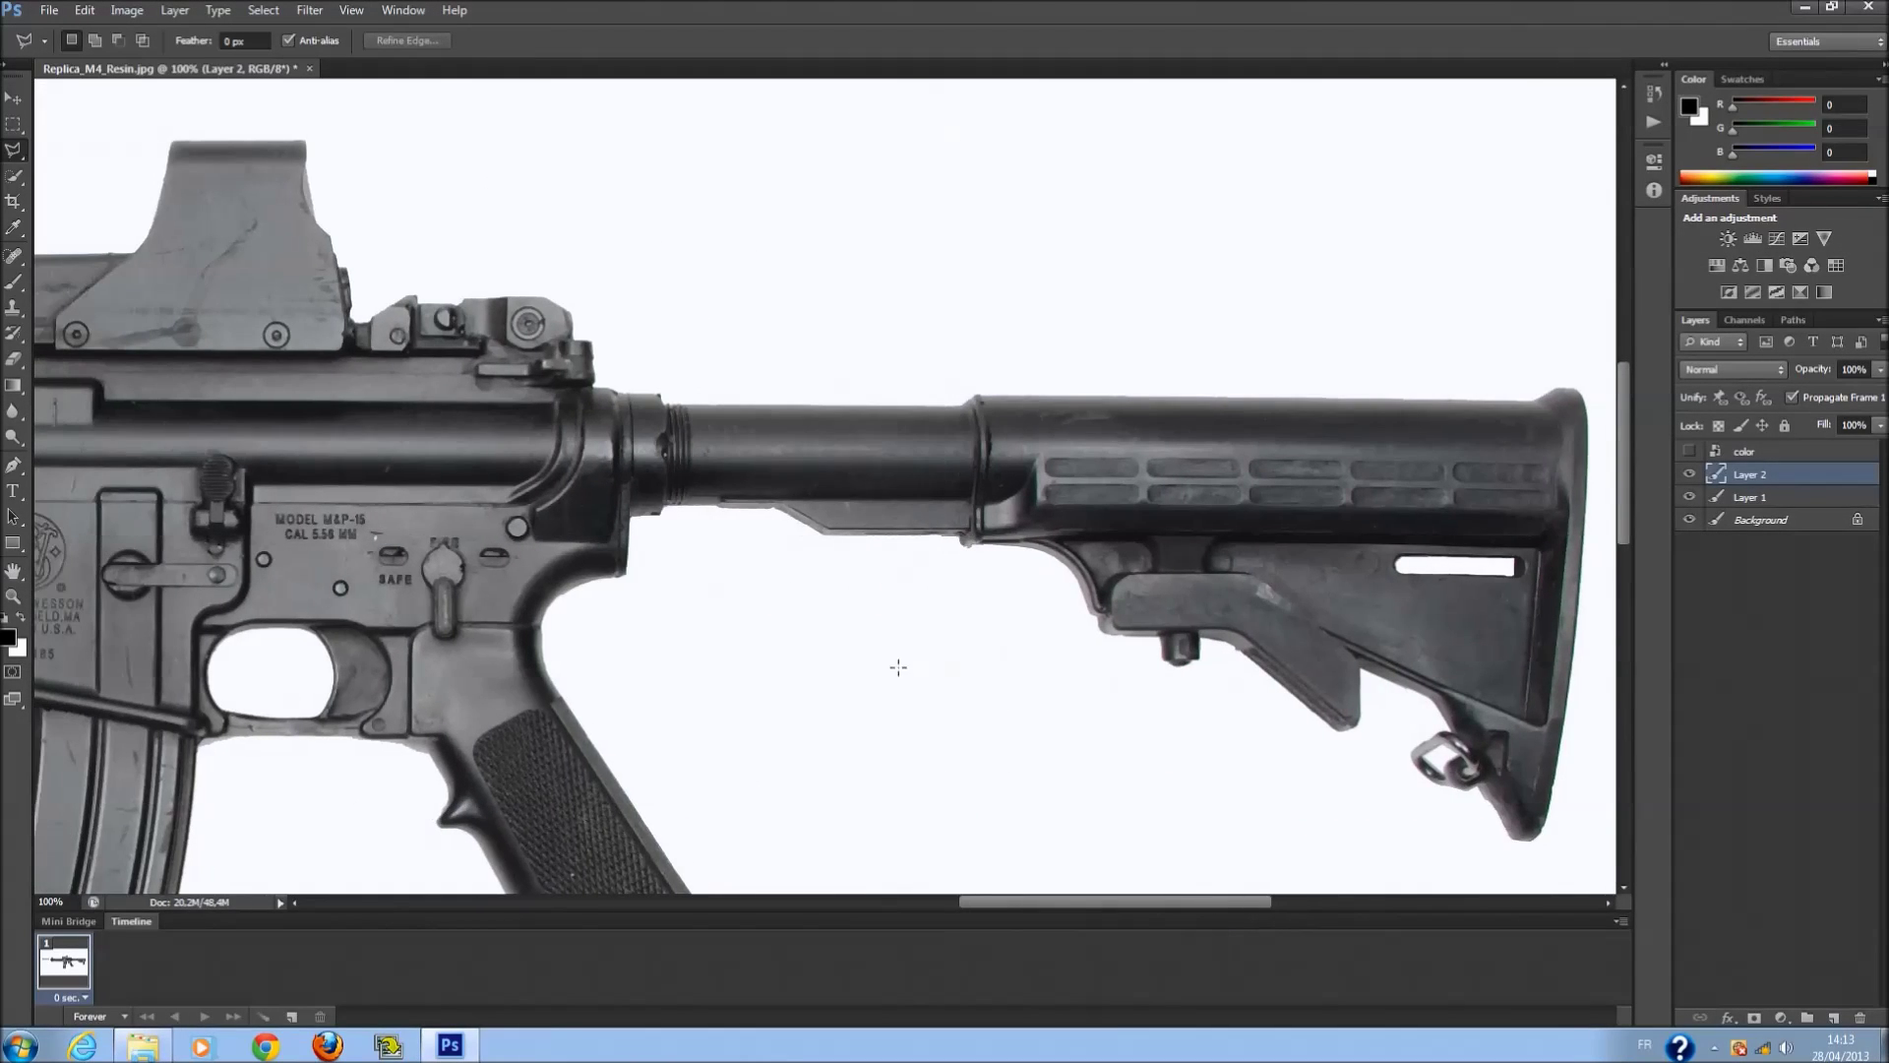
left_click(666, 402)
left_click(969, 400)
left_click(828, 536)
left_click(774, 505)
left_click(672, 505)
left_click(668, 401)
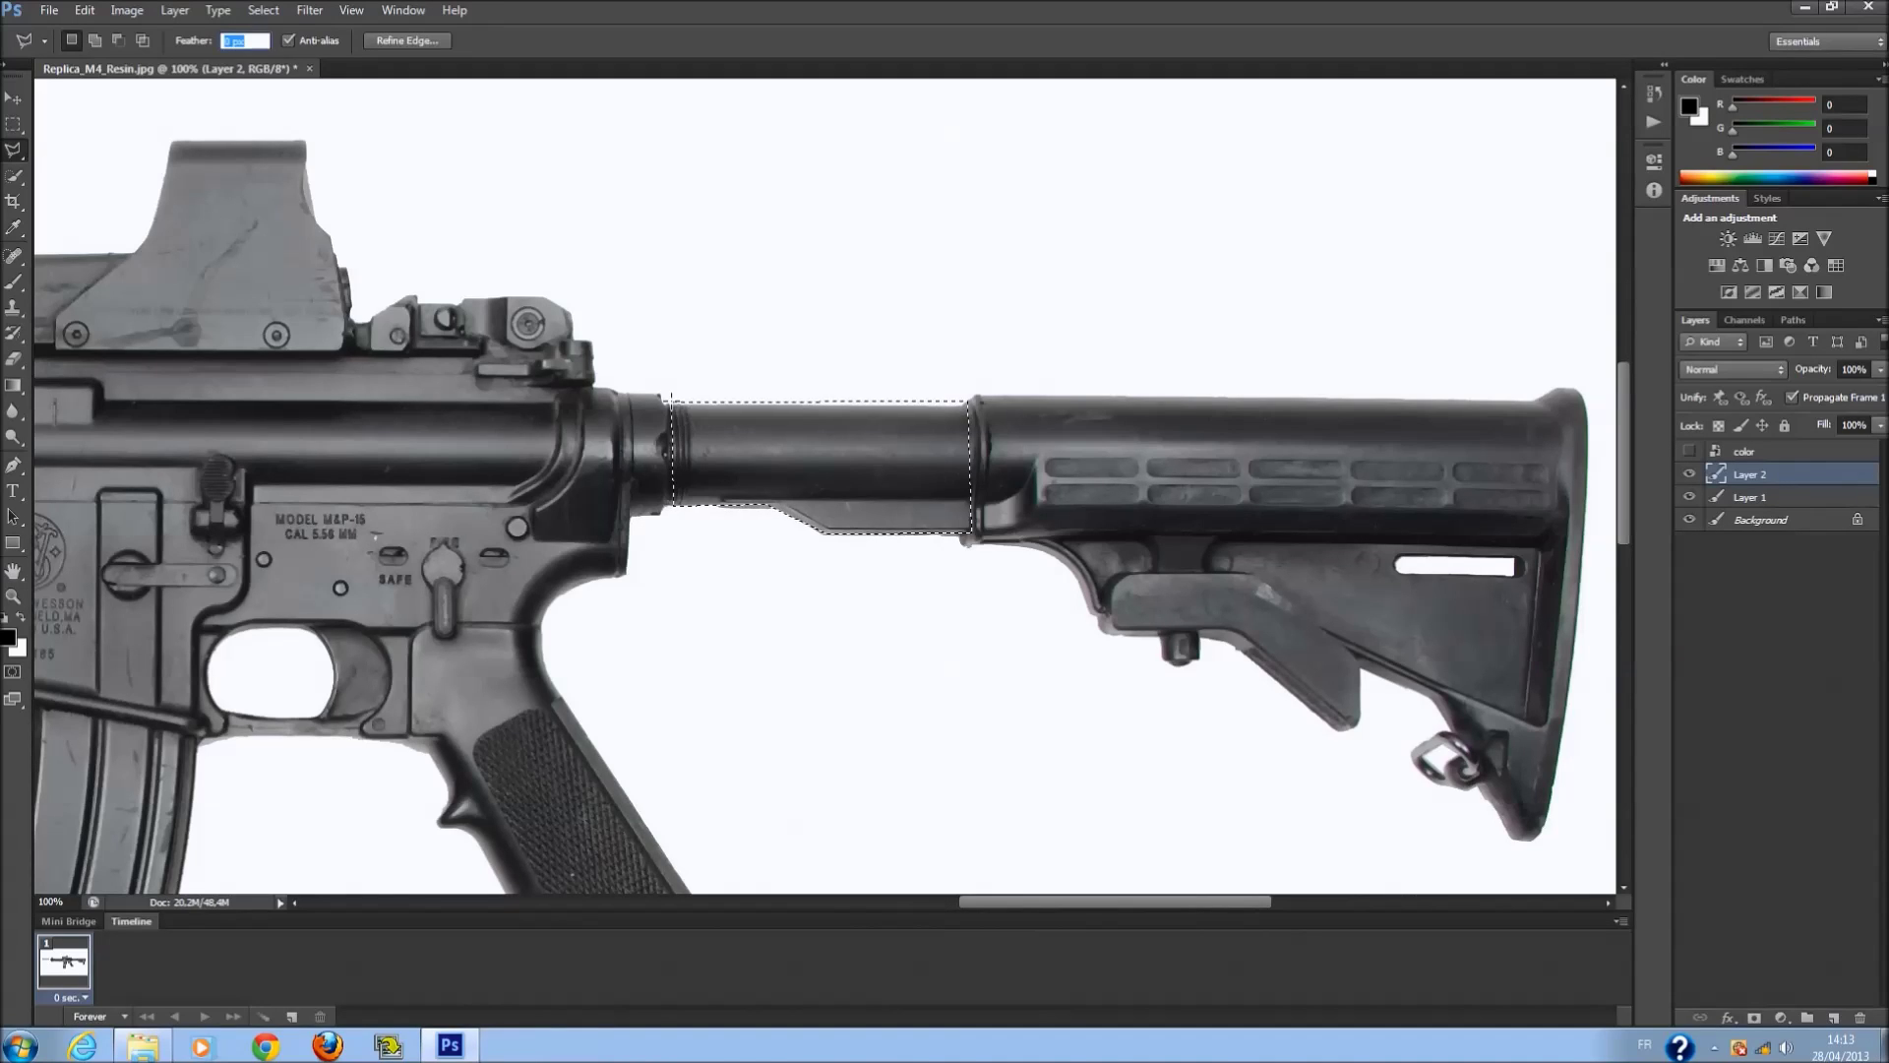
Try to copy the selected buffer tube to a new layer with Layer Via Copy while Layer 2 is active.
right_click(822, 438)
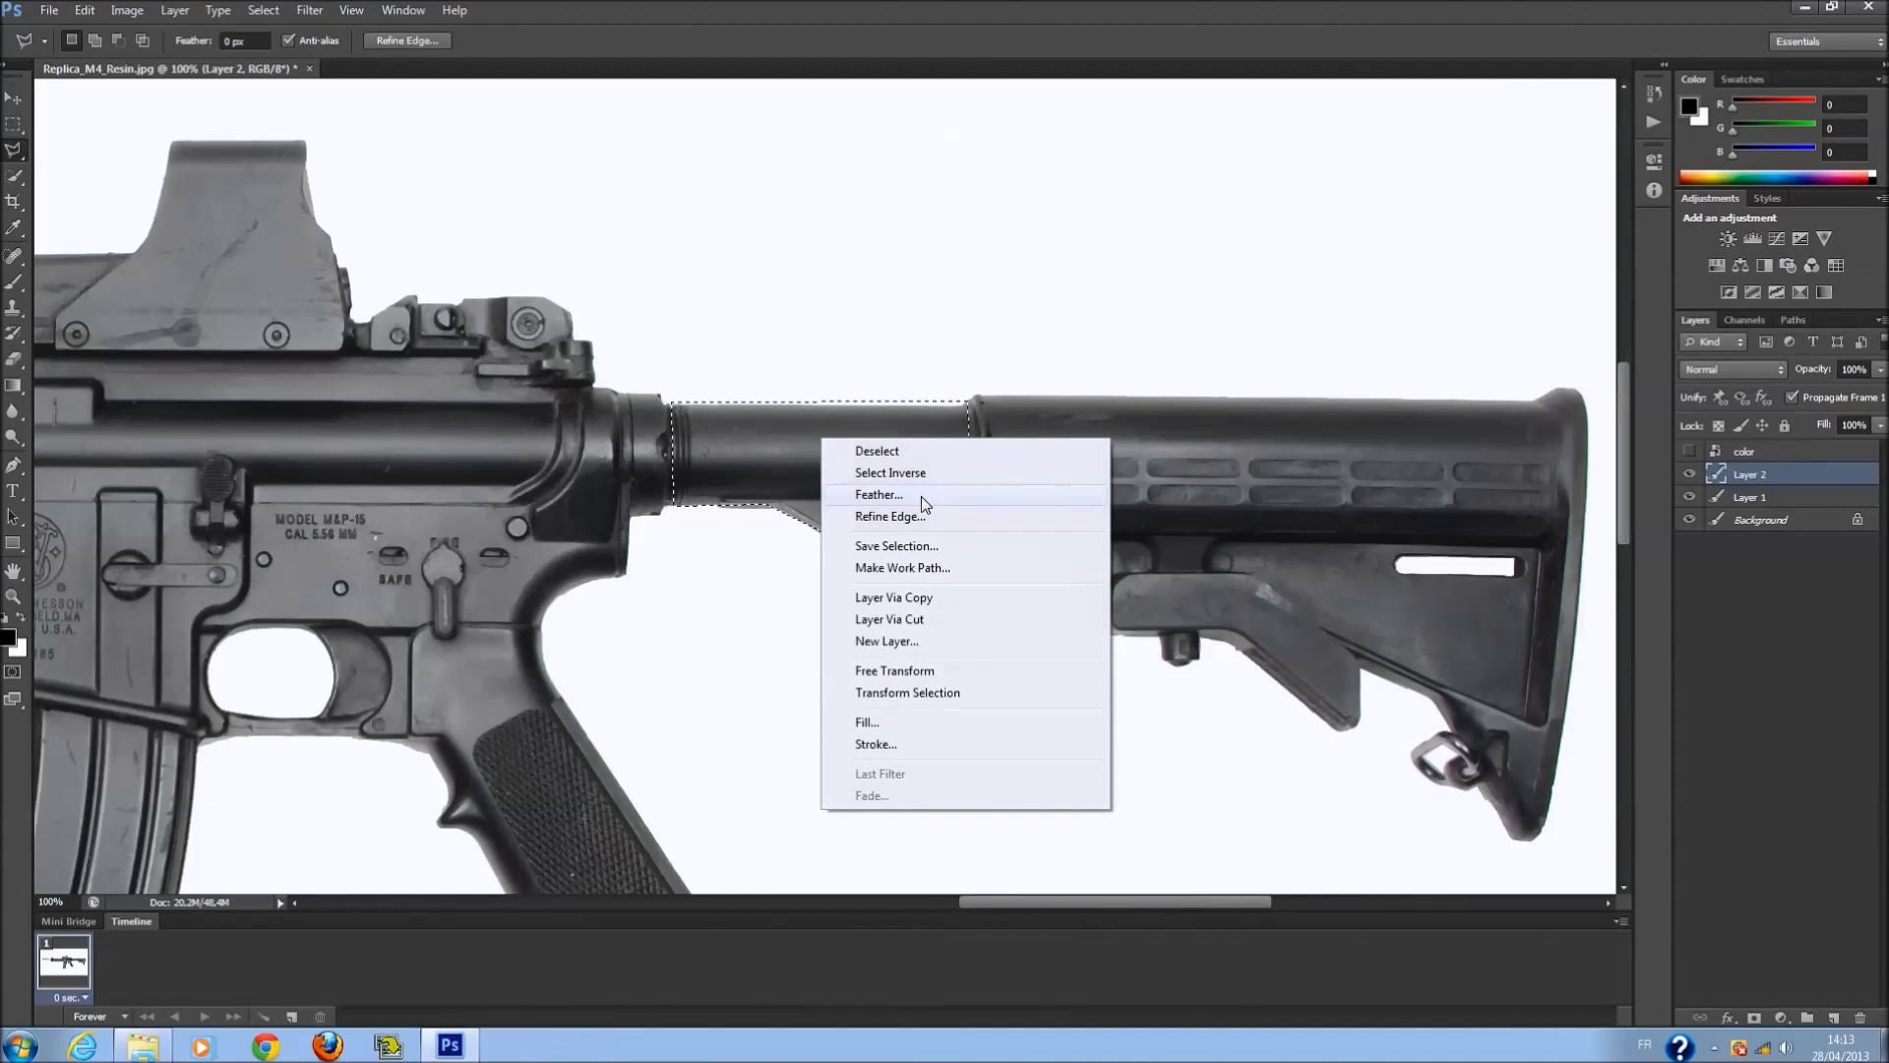
left_click(920, 598)
left_click(929, 388)
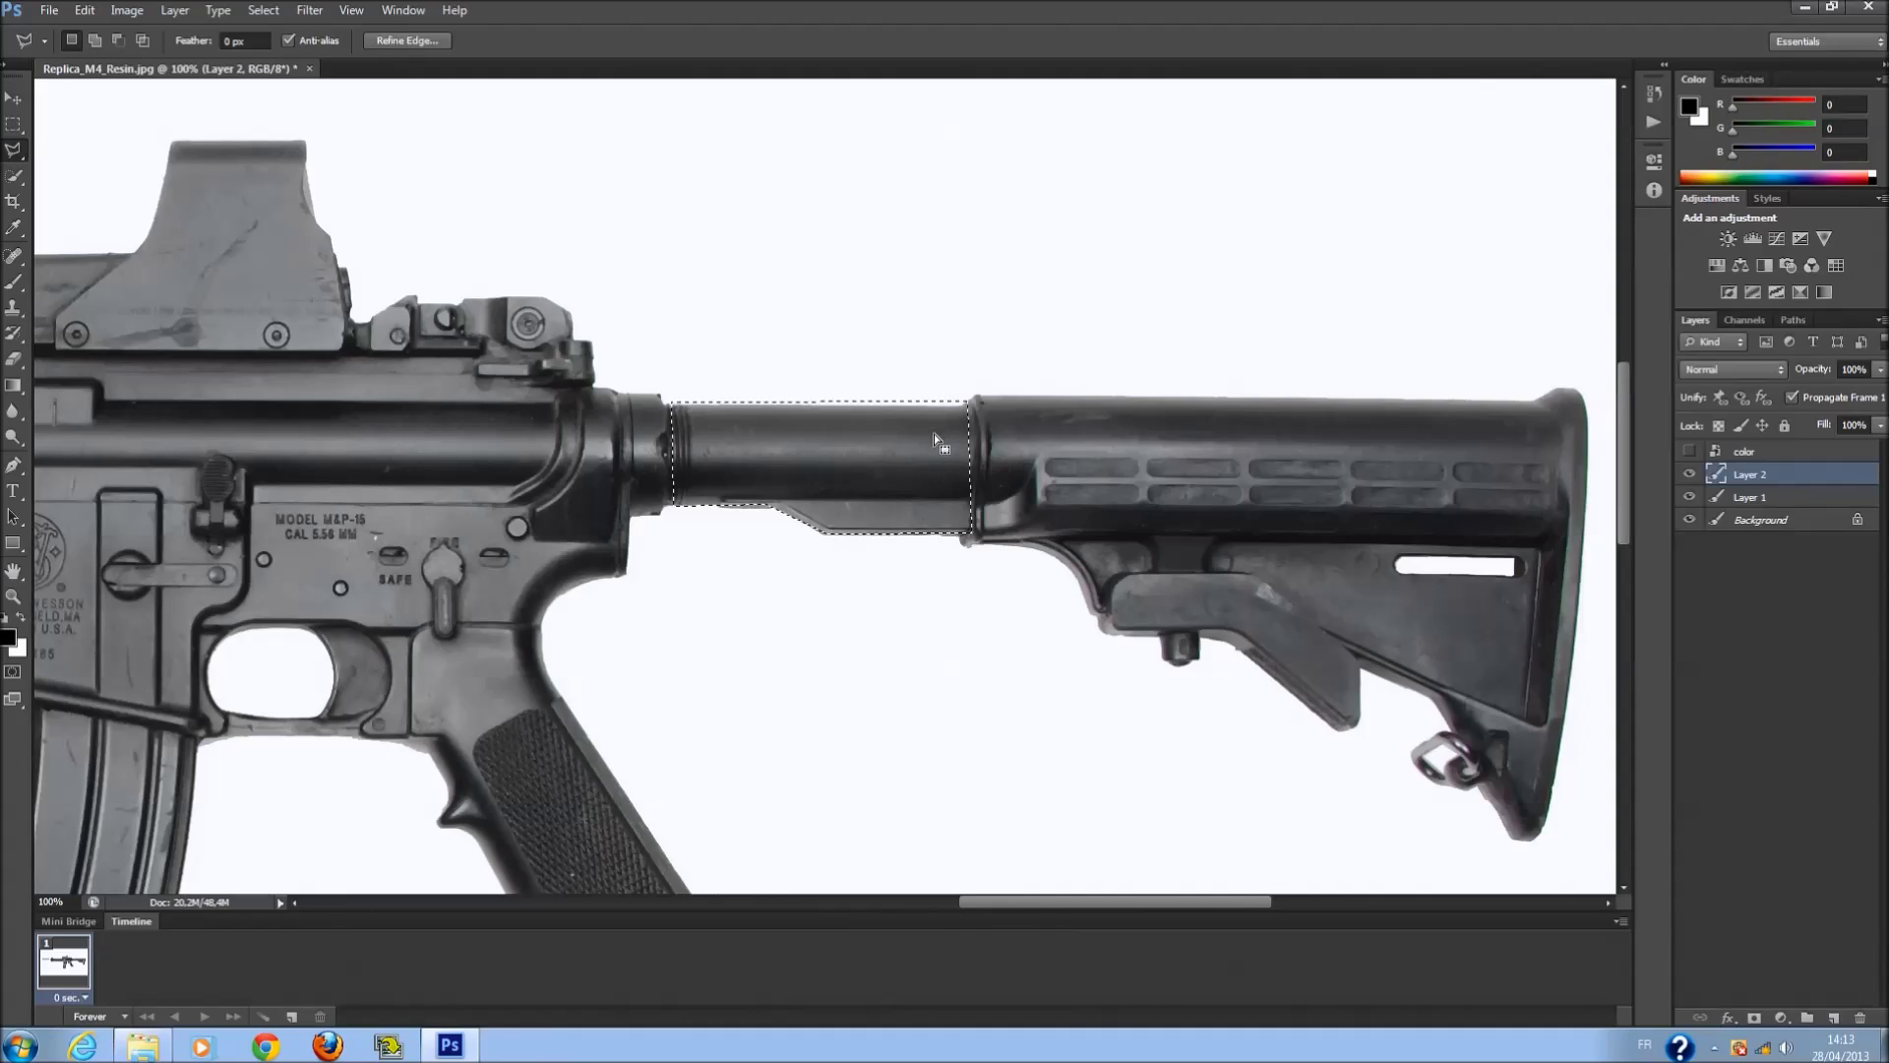
right_click(875, 419)
left_click(959, 595)
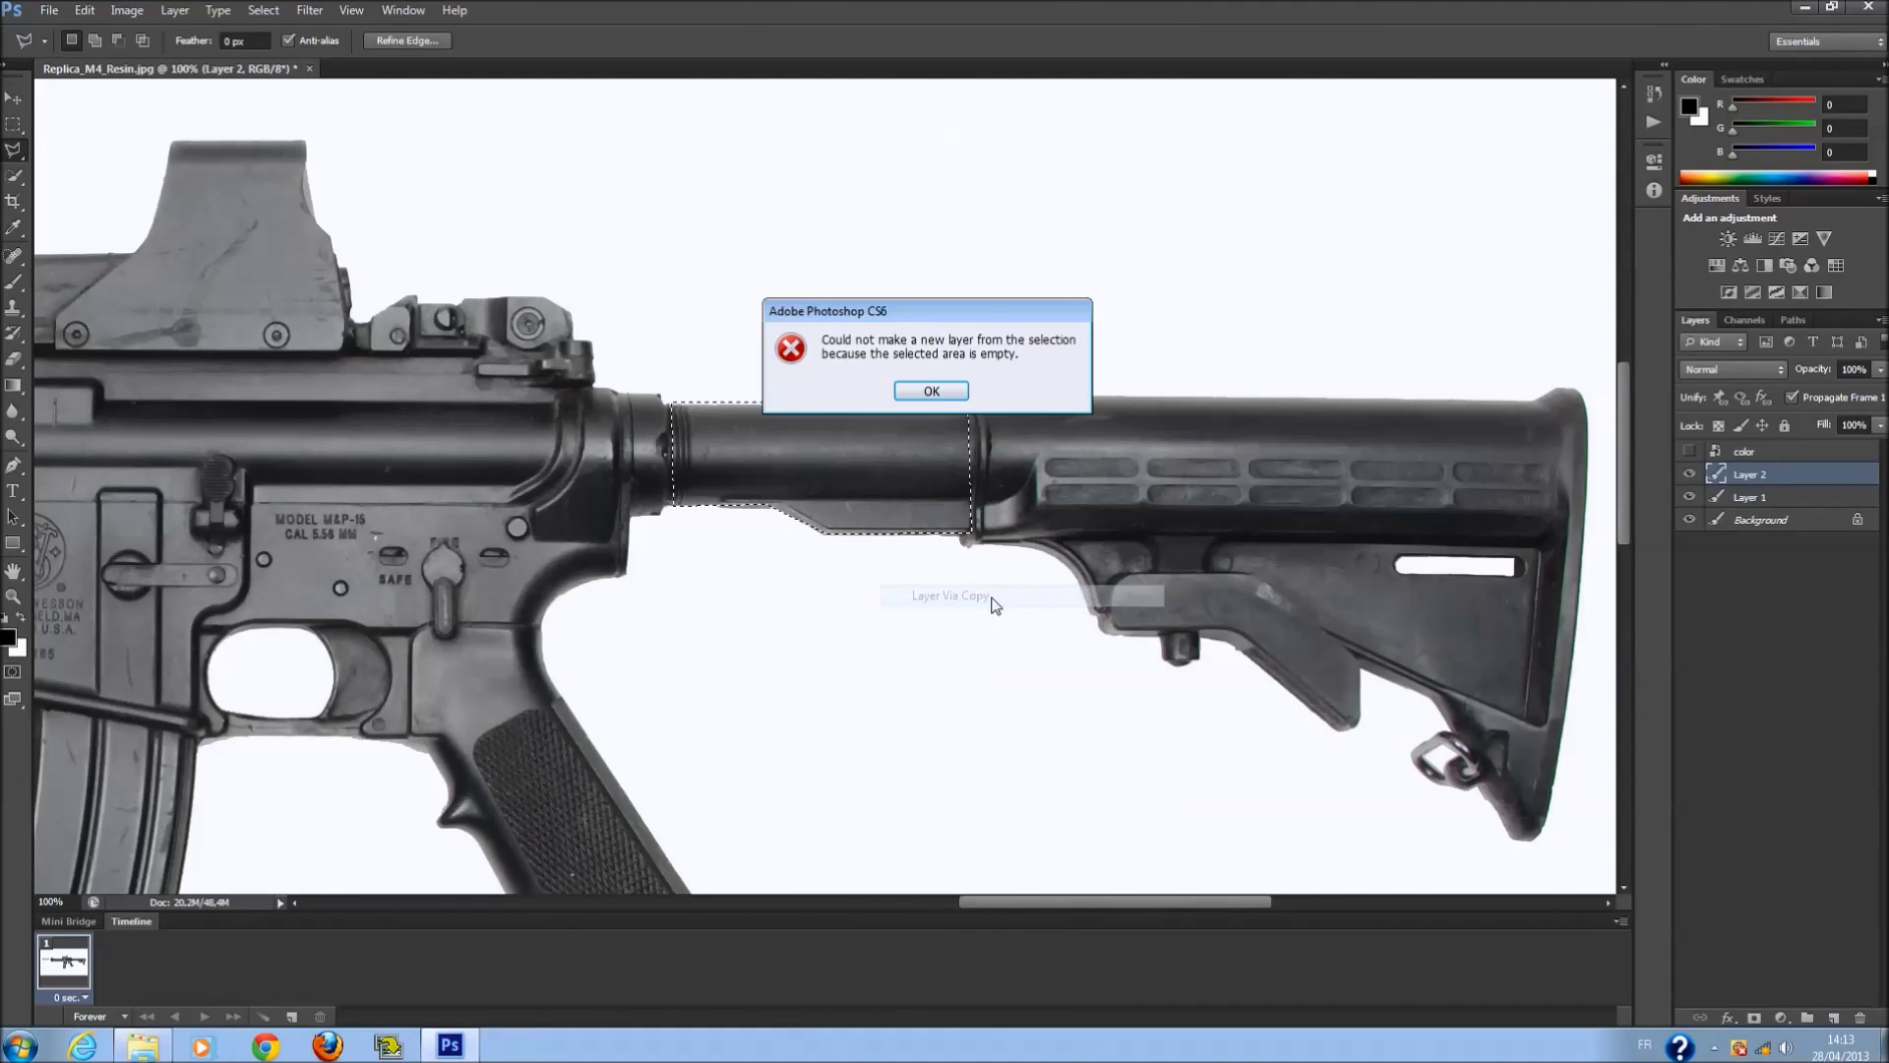
left_click(930, 391)
Toggle the color layer's visibility and retry Layer Via Copy on the buffer tube selection with Layer 2 active.
left_click(1690, 452)
left_click(1689, 452)
right_click(902, 468)
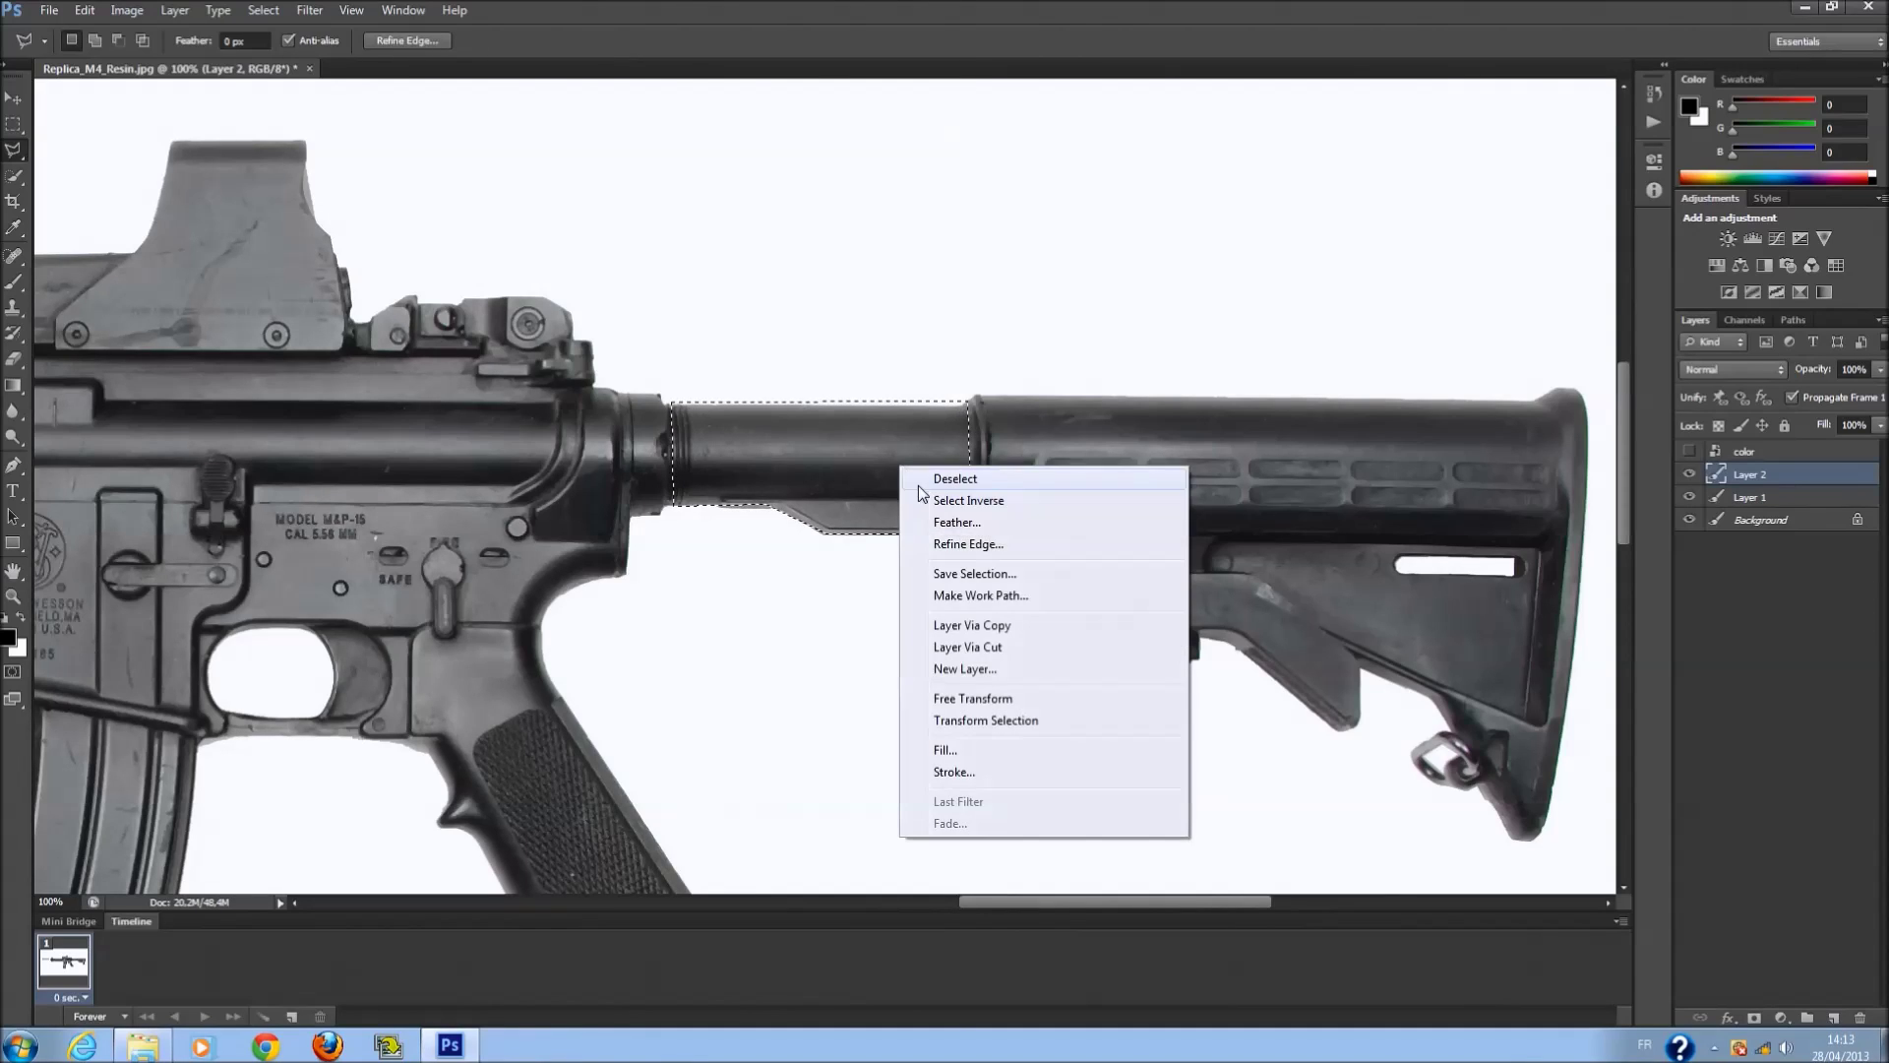
left_click(969, 624)
left_click(930, 391)
Copy the selected buffer tube from the Background to a new layer with Layer Via Copy.
left_click(1734, 519)
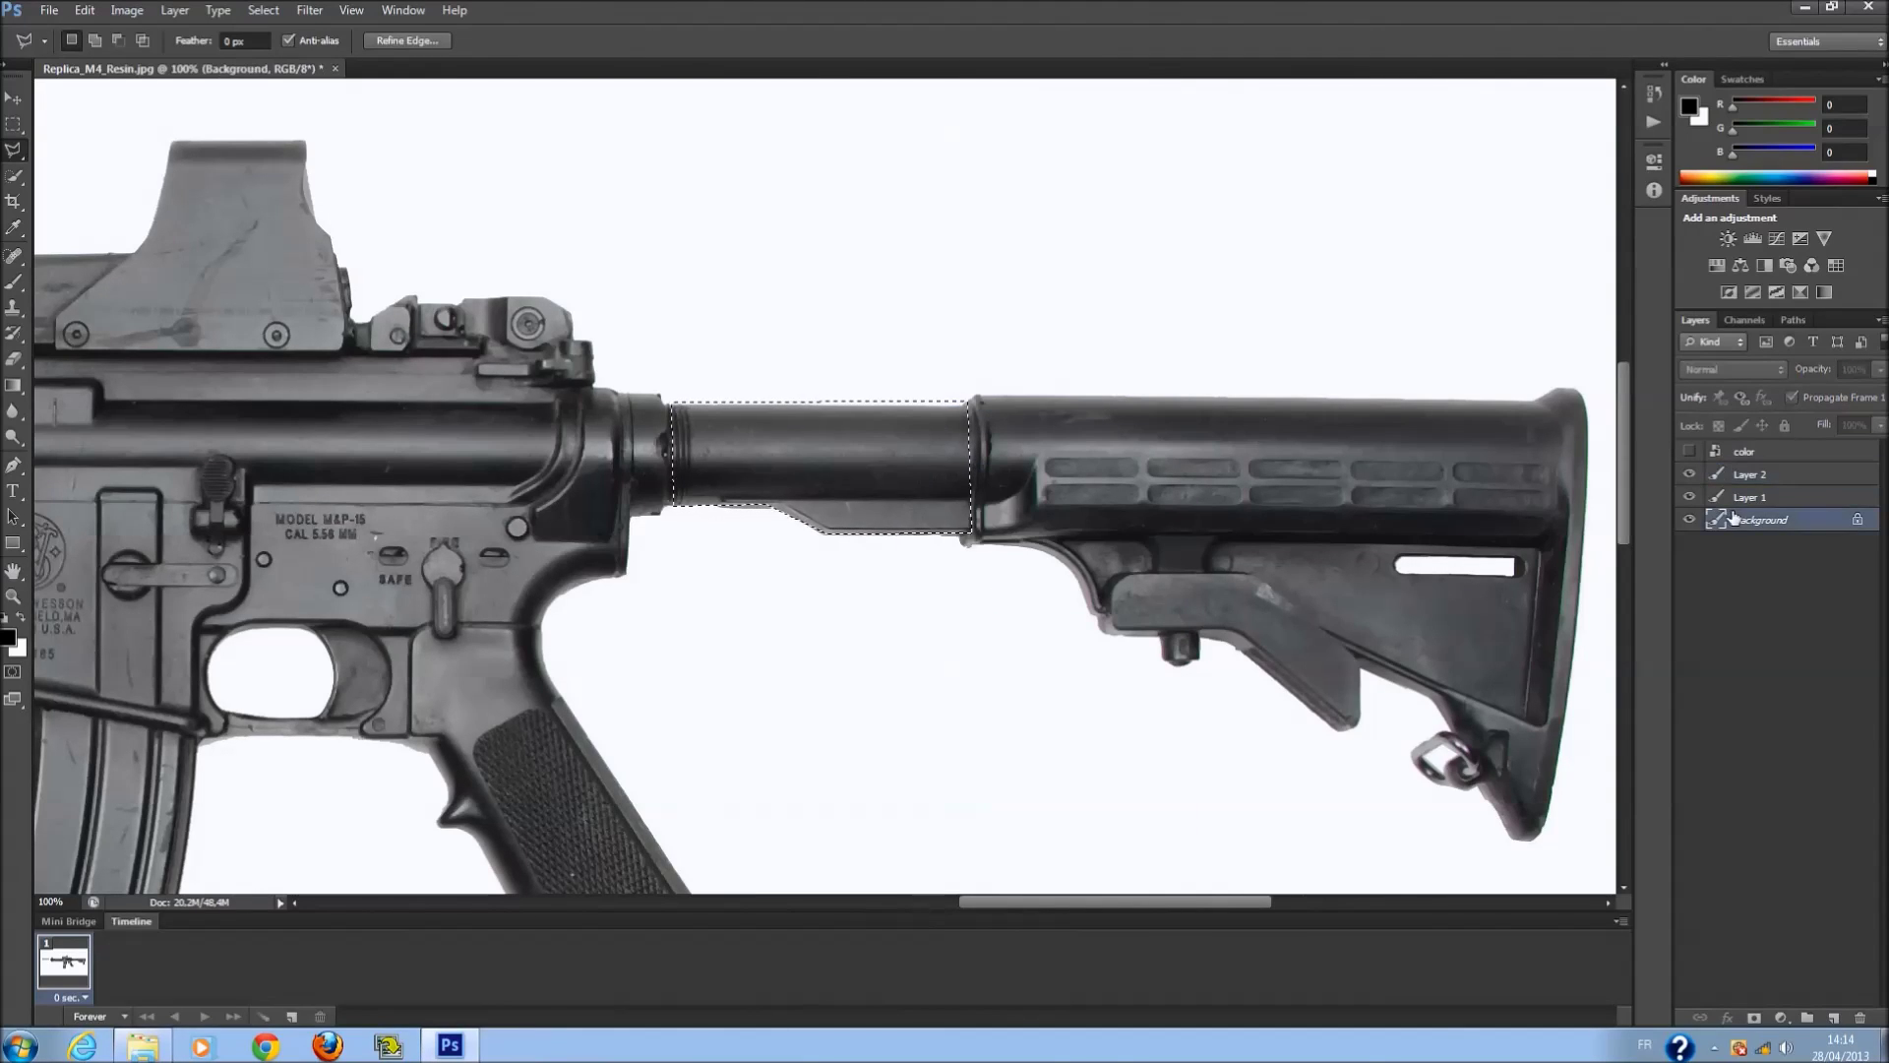
right_click(915, 463)
left_click(1033, 620)
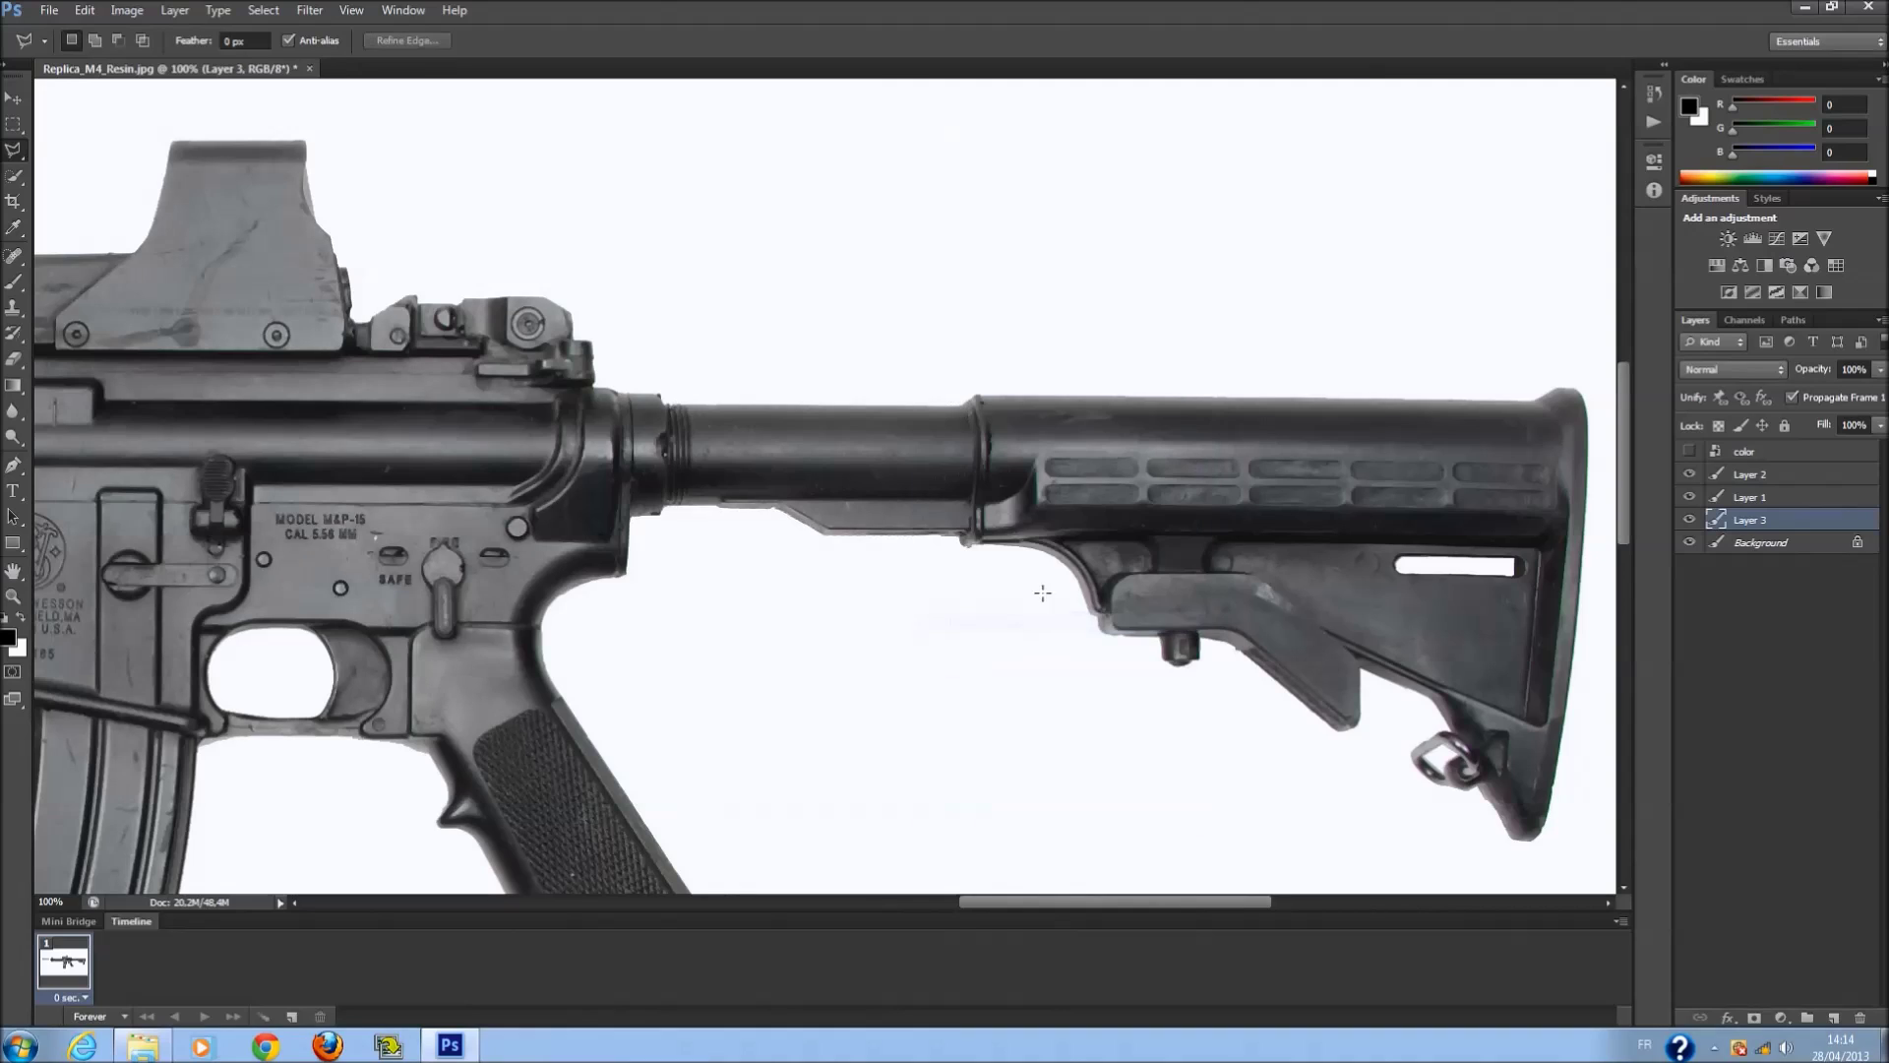
Hide all layers and show Layer 1, Layer 2 and Layer 3 selectively to check what each one contains.
left_click_drag(1688, 495, 1688, 544)
left_click(1688, 476)
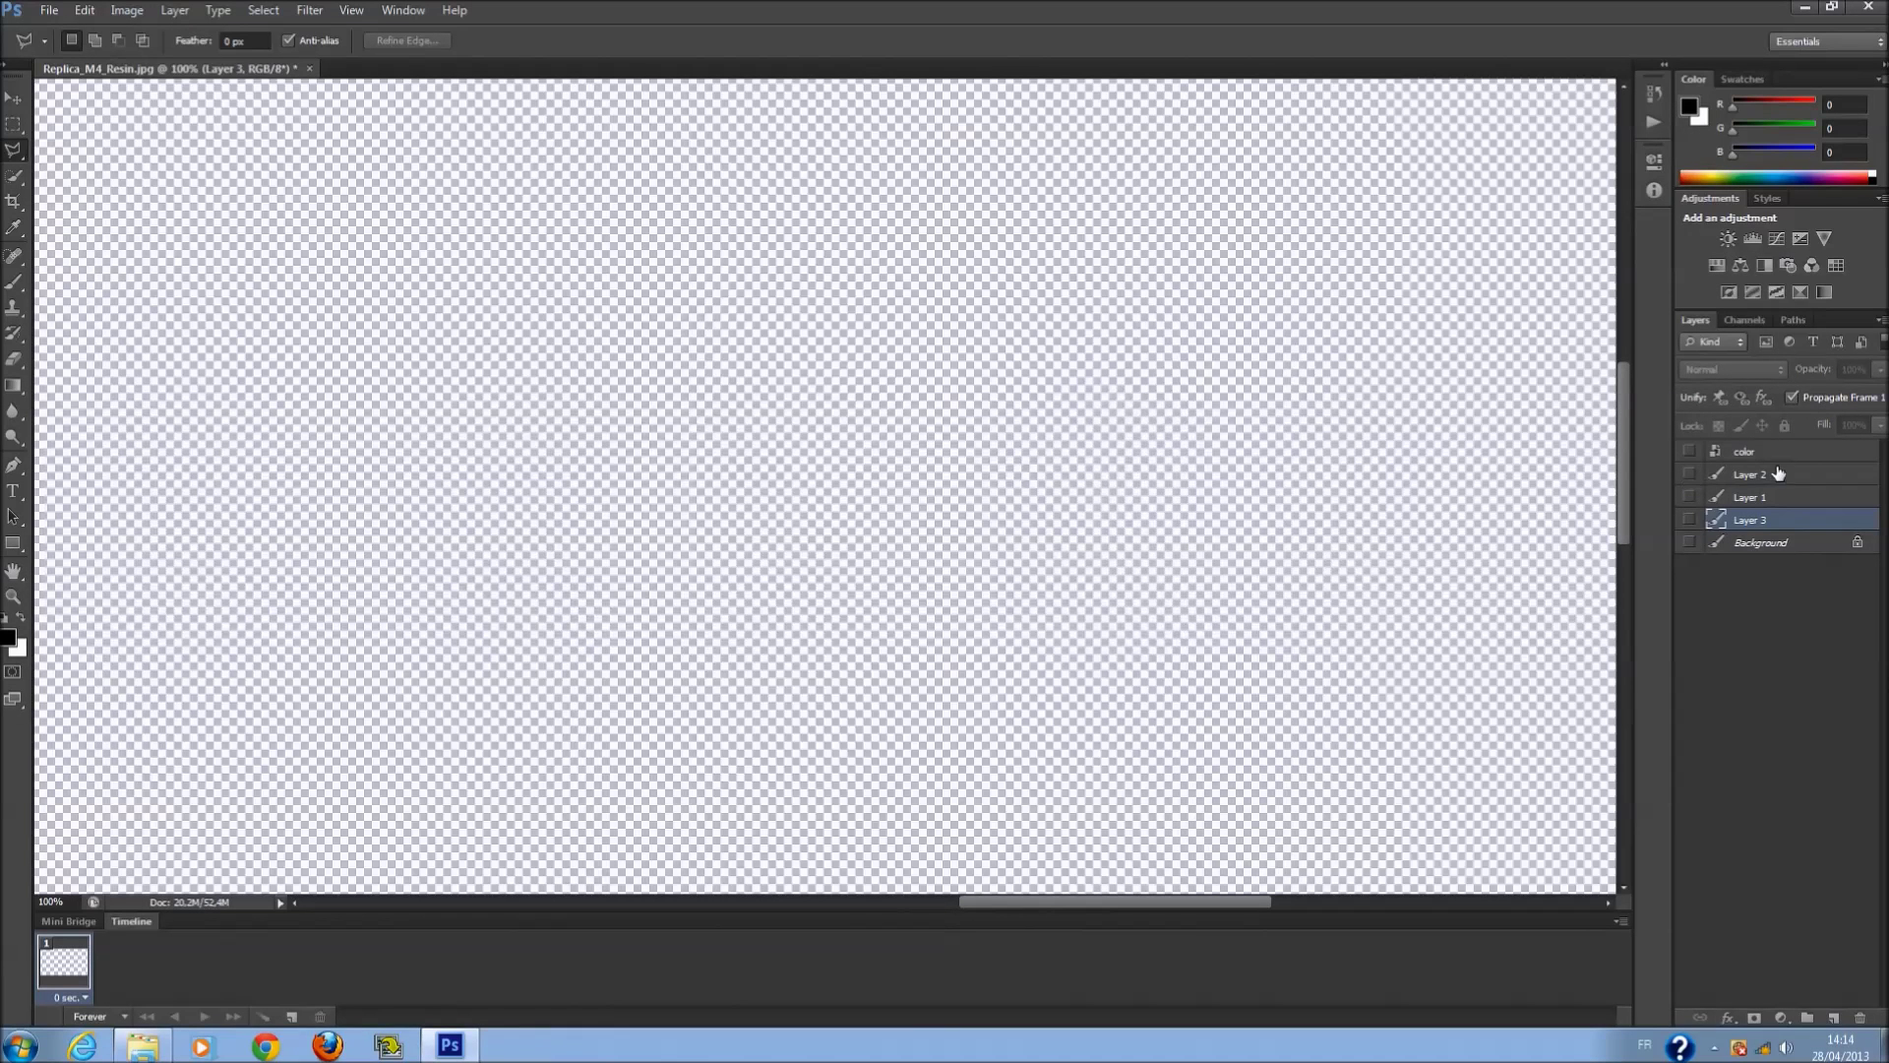
left_click(1766, 477)
left_click_drag(1687, 476, 1690, 526)
left_click(1690, 521)
left_click(1688, 474)
left_click(1690, 542)
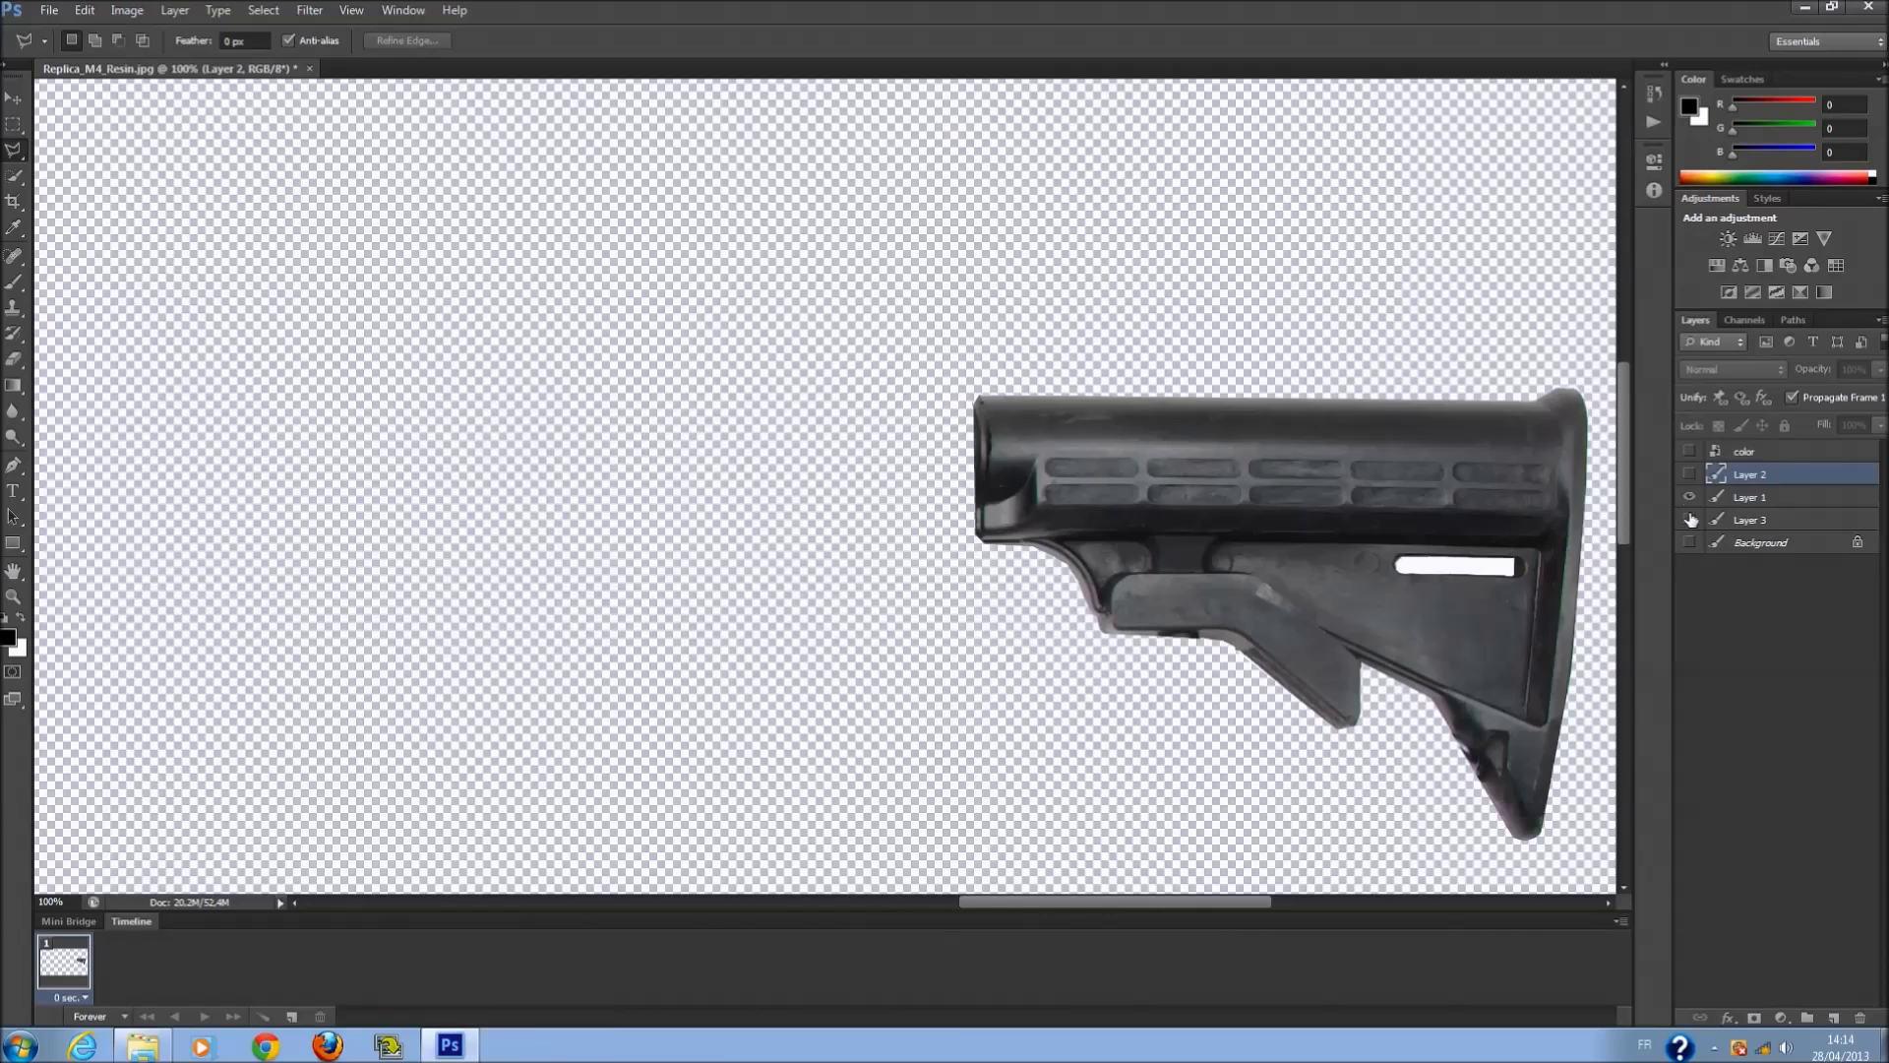
left_click(1688, 474)
left_click_drag(1688, 475, 1690, 497)
left_click(1690, 519)
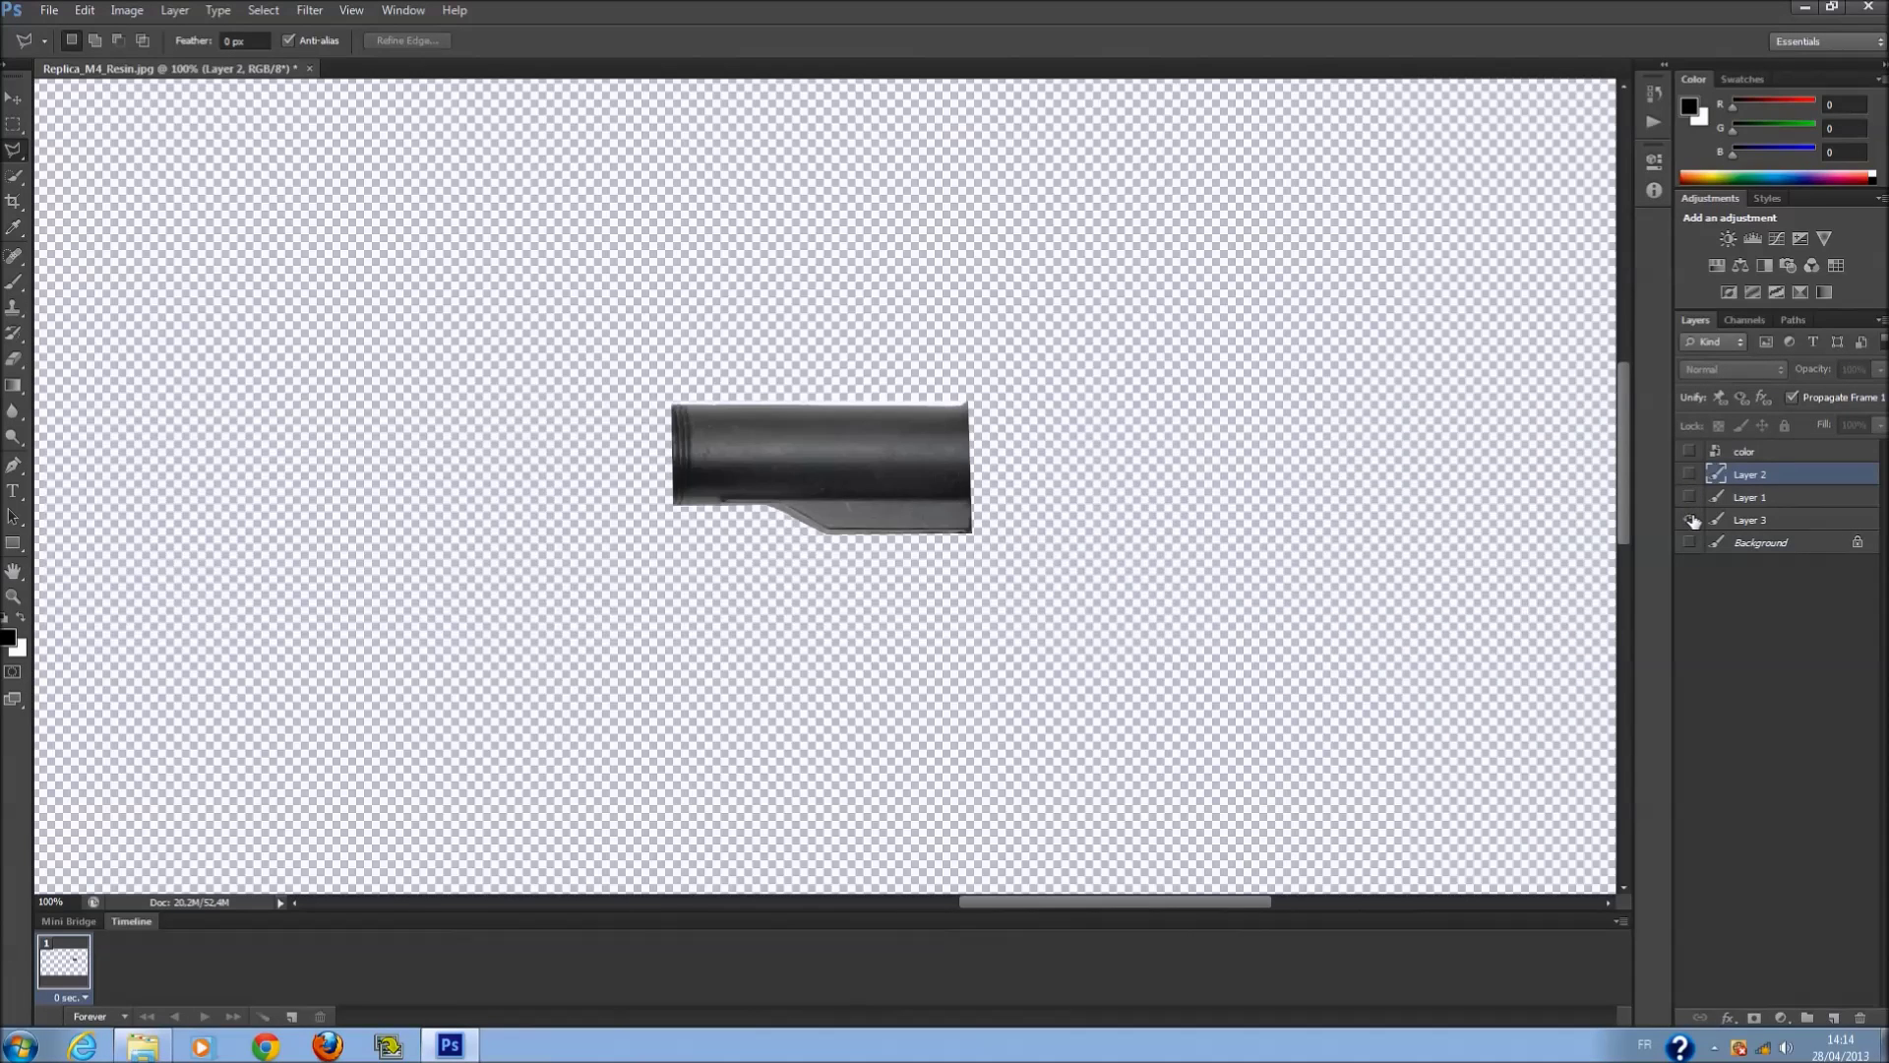
left_click(1691, 497)
left_click(1690, 475)
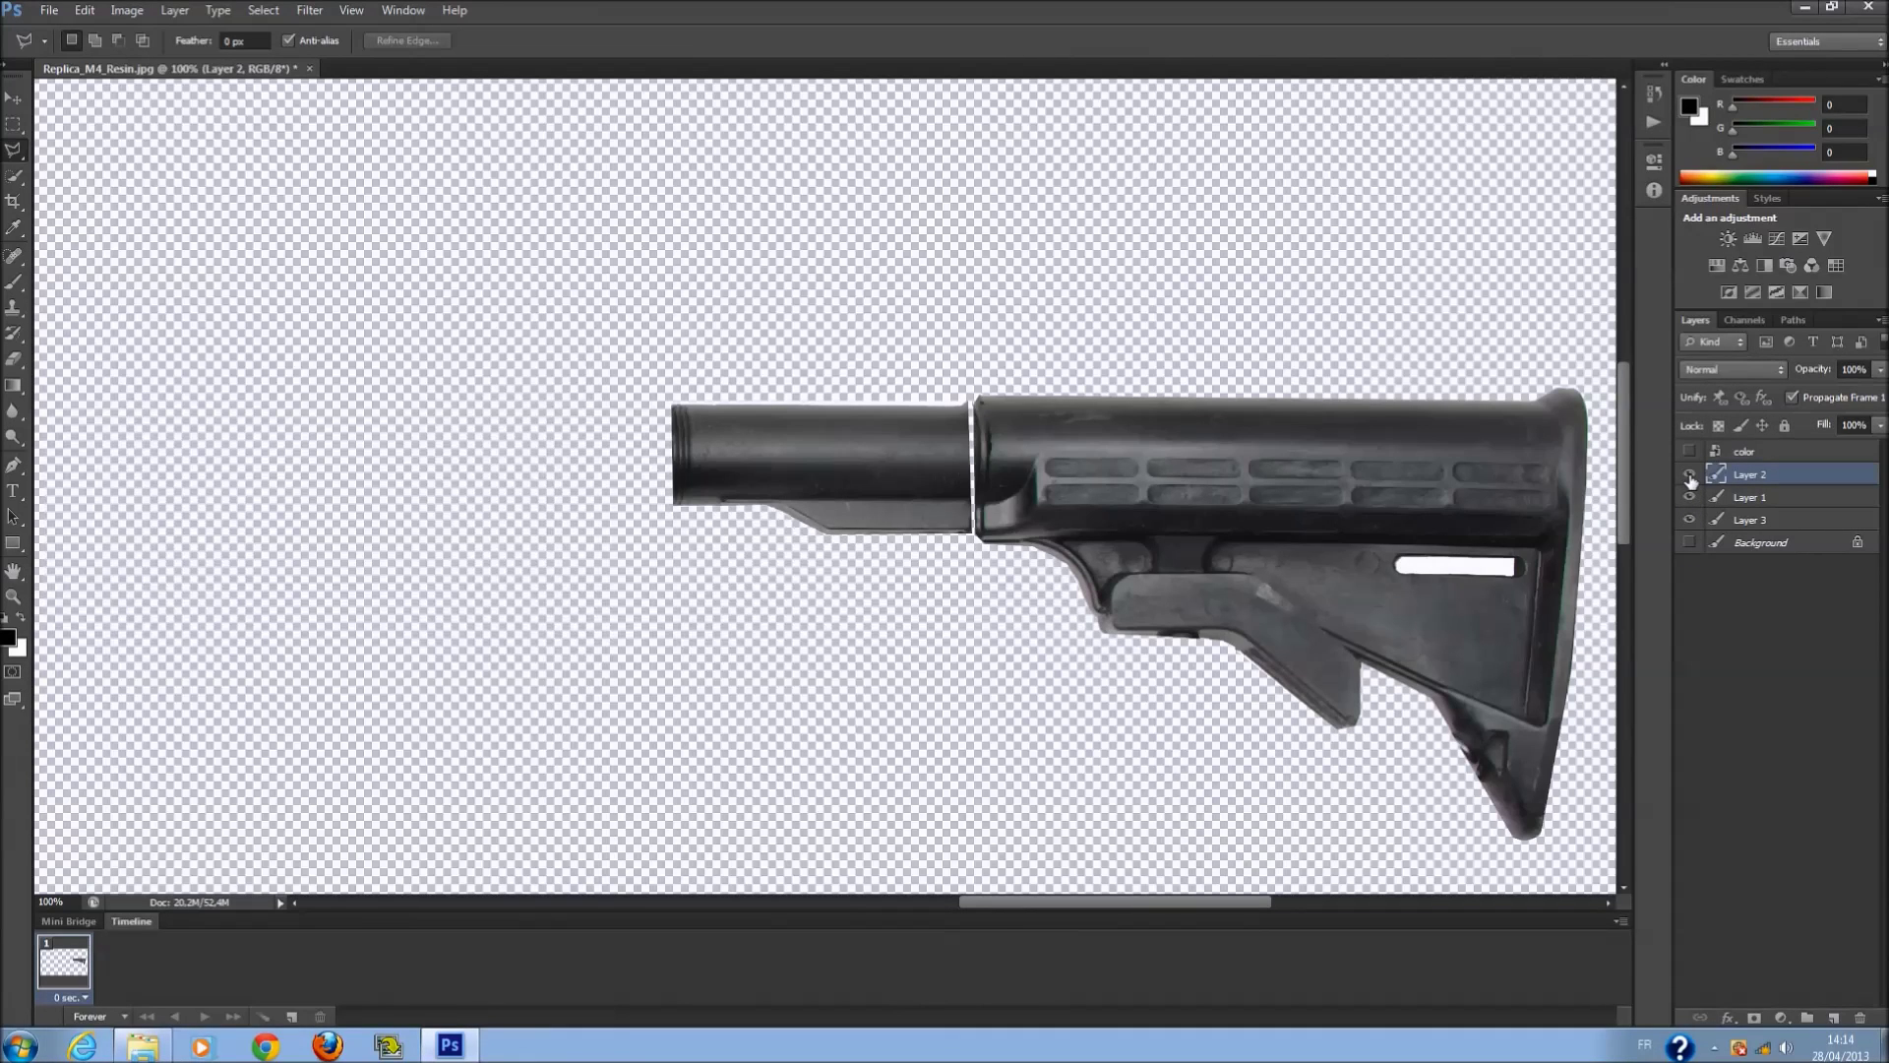
Recheck the layers with the Background hidden, delete Layer 2, and leave Layer 1, Layer 3 and the Background visible.
left_click(1690, 541)
left_click(1689, 519)
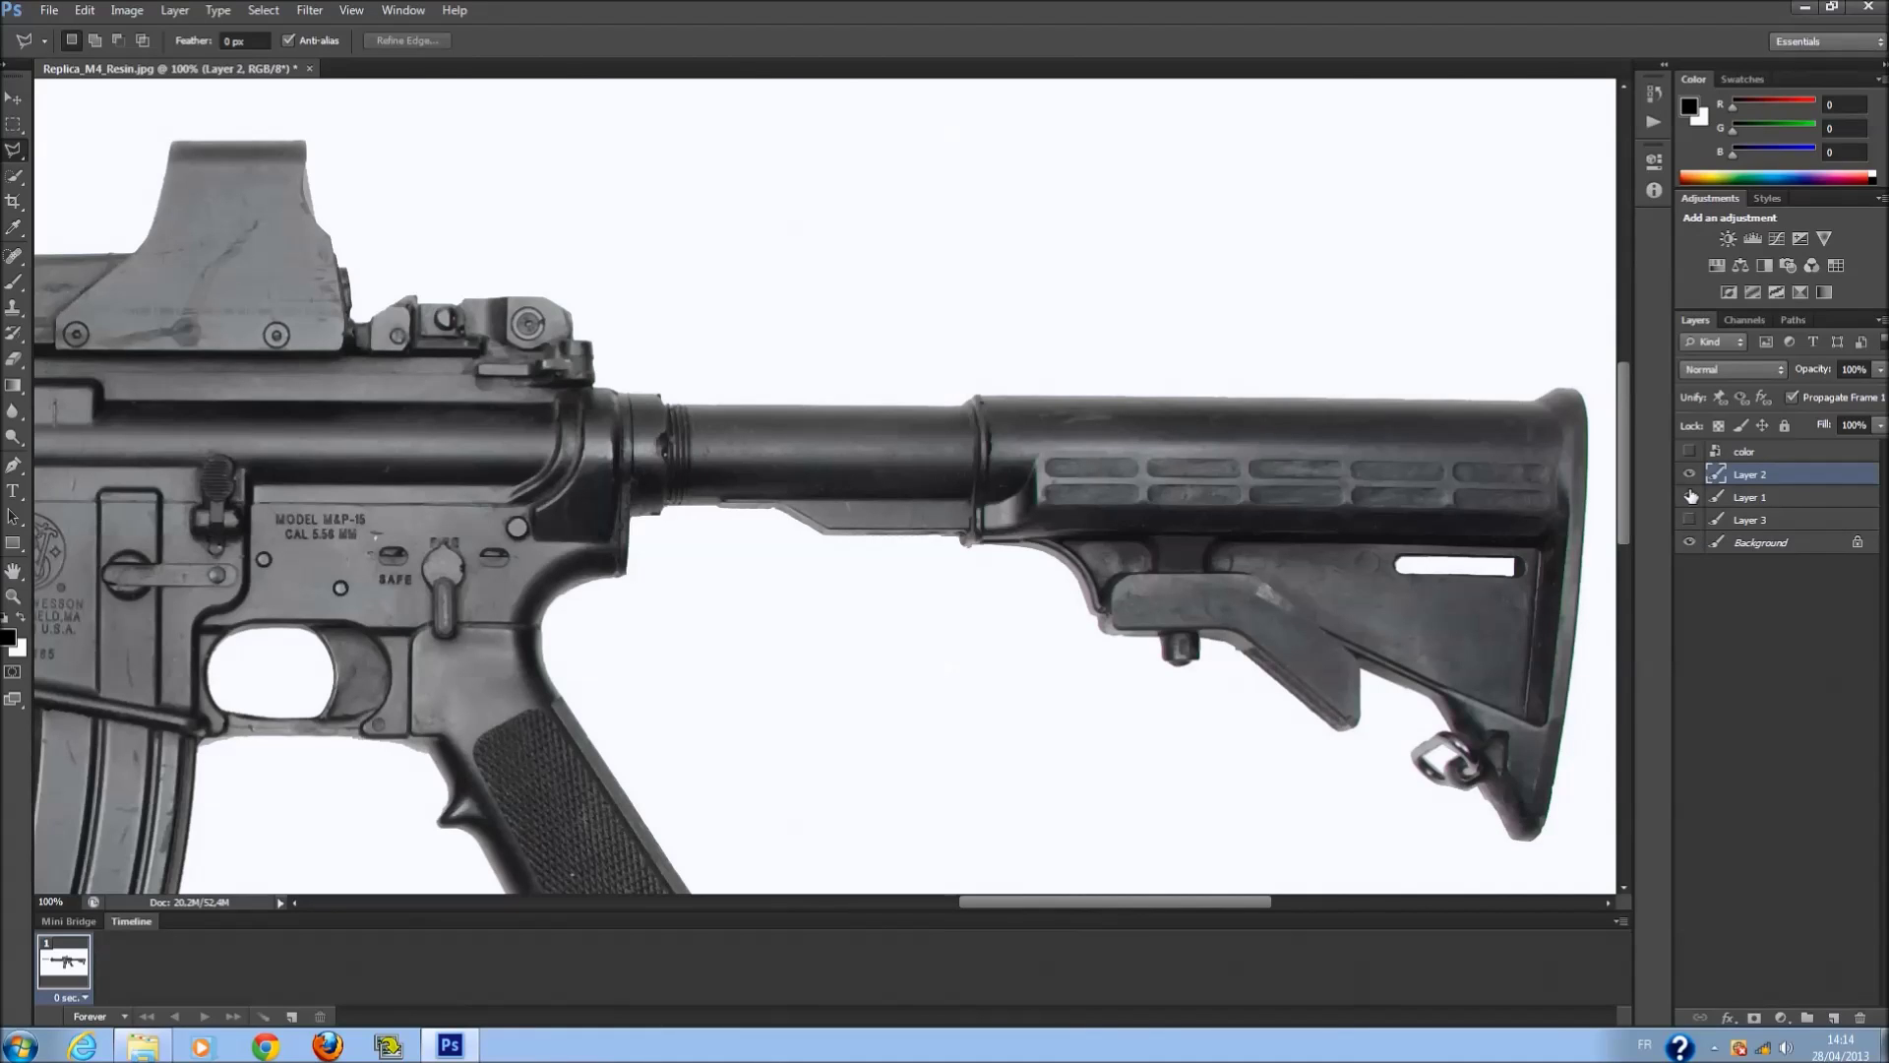
left_click(1690, 542)
left_click(1690, 542, "alt")
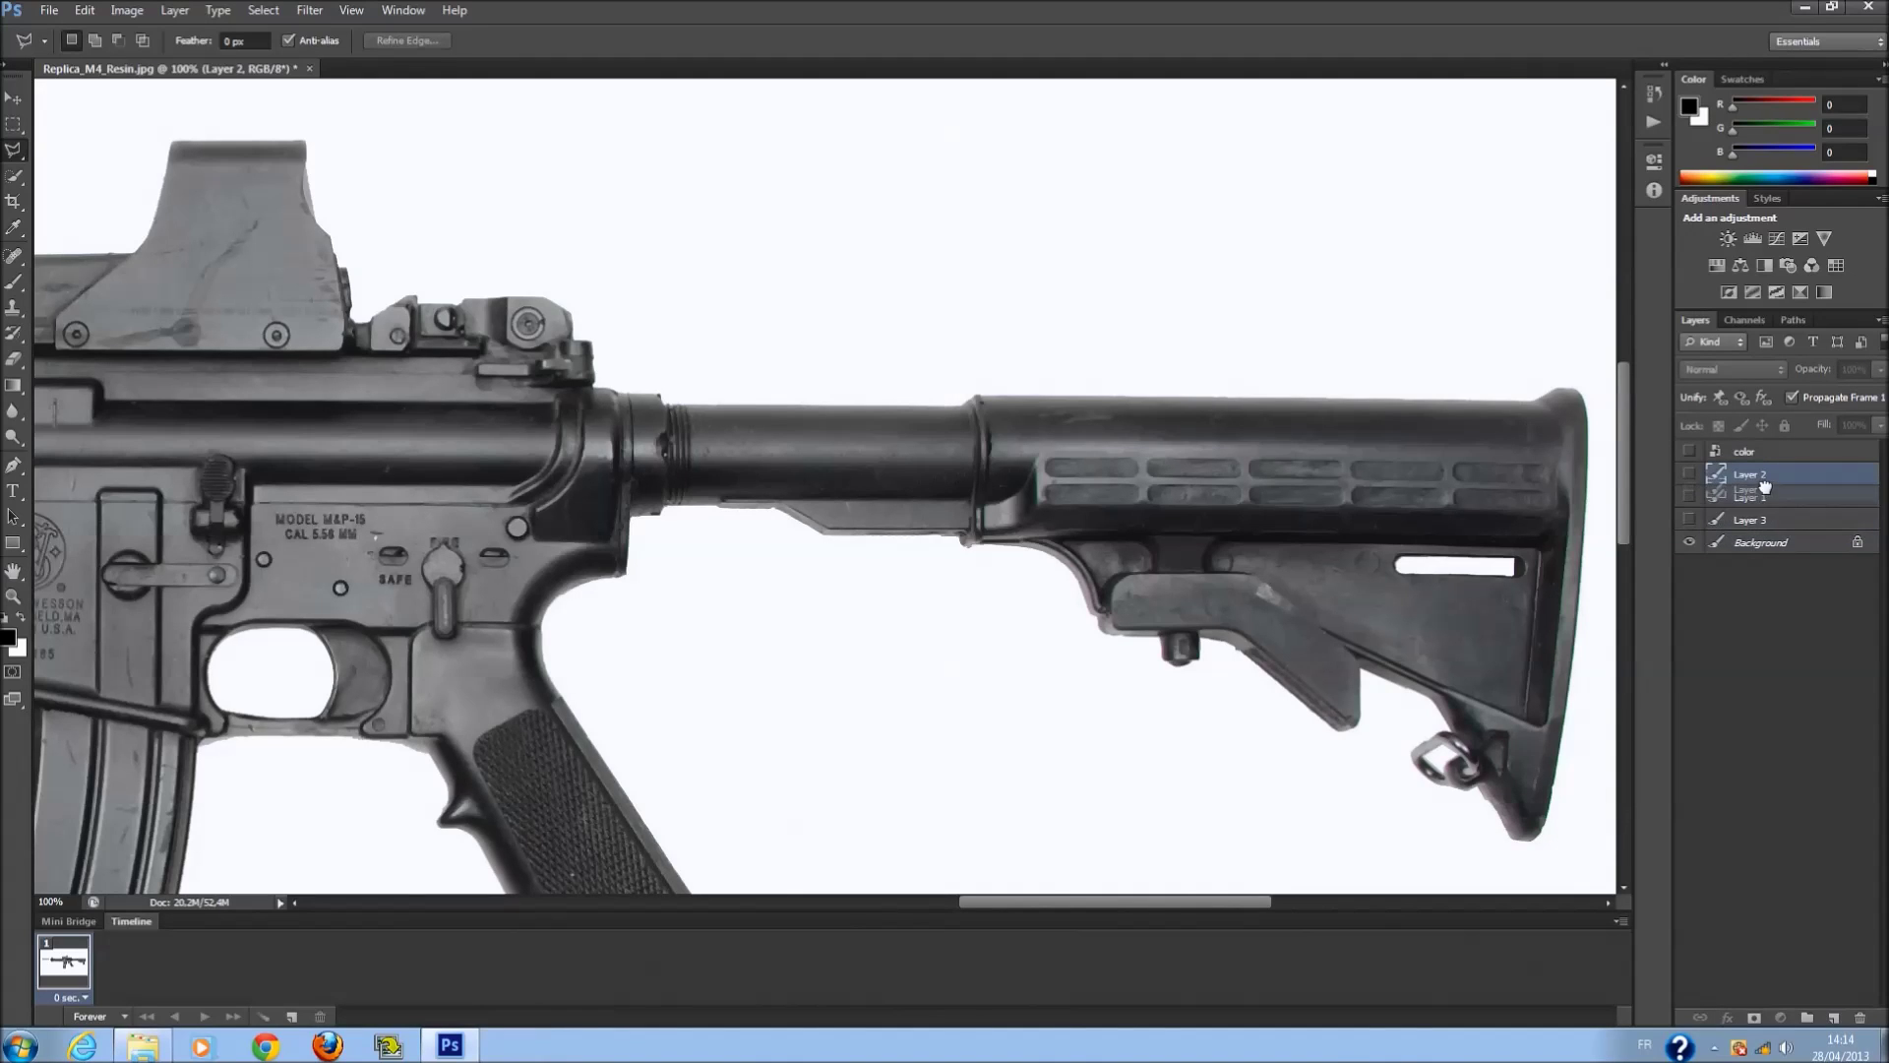
left_click(1690, 474)
left_click(1689, 497)
left_click(1690, 542)
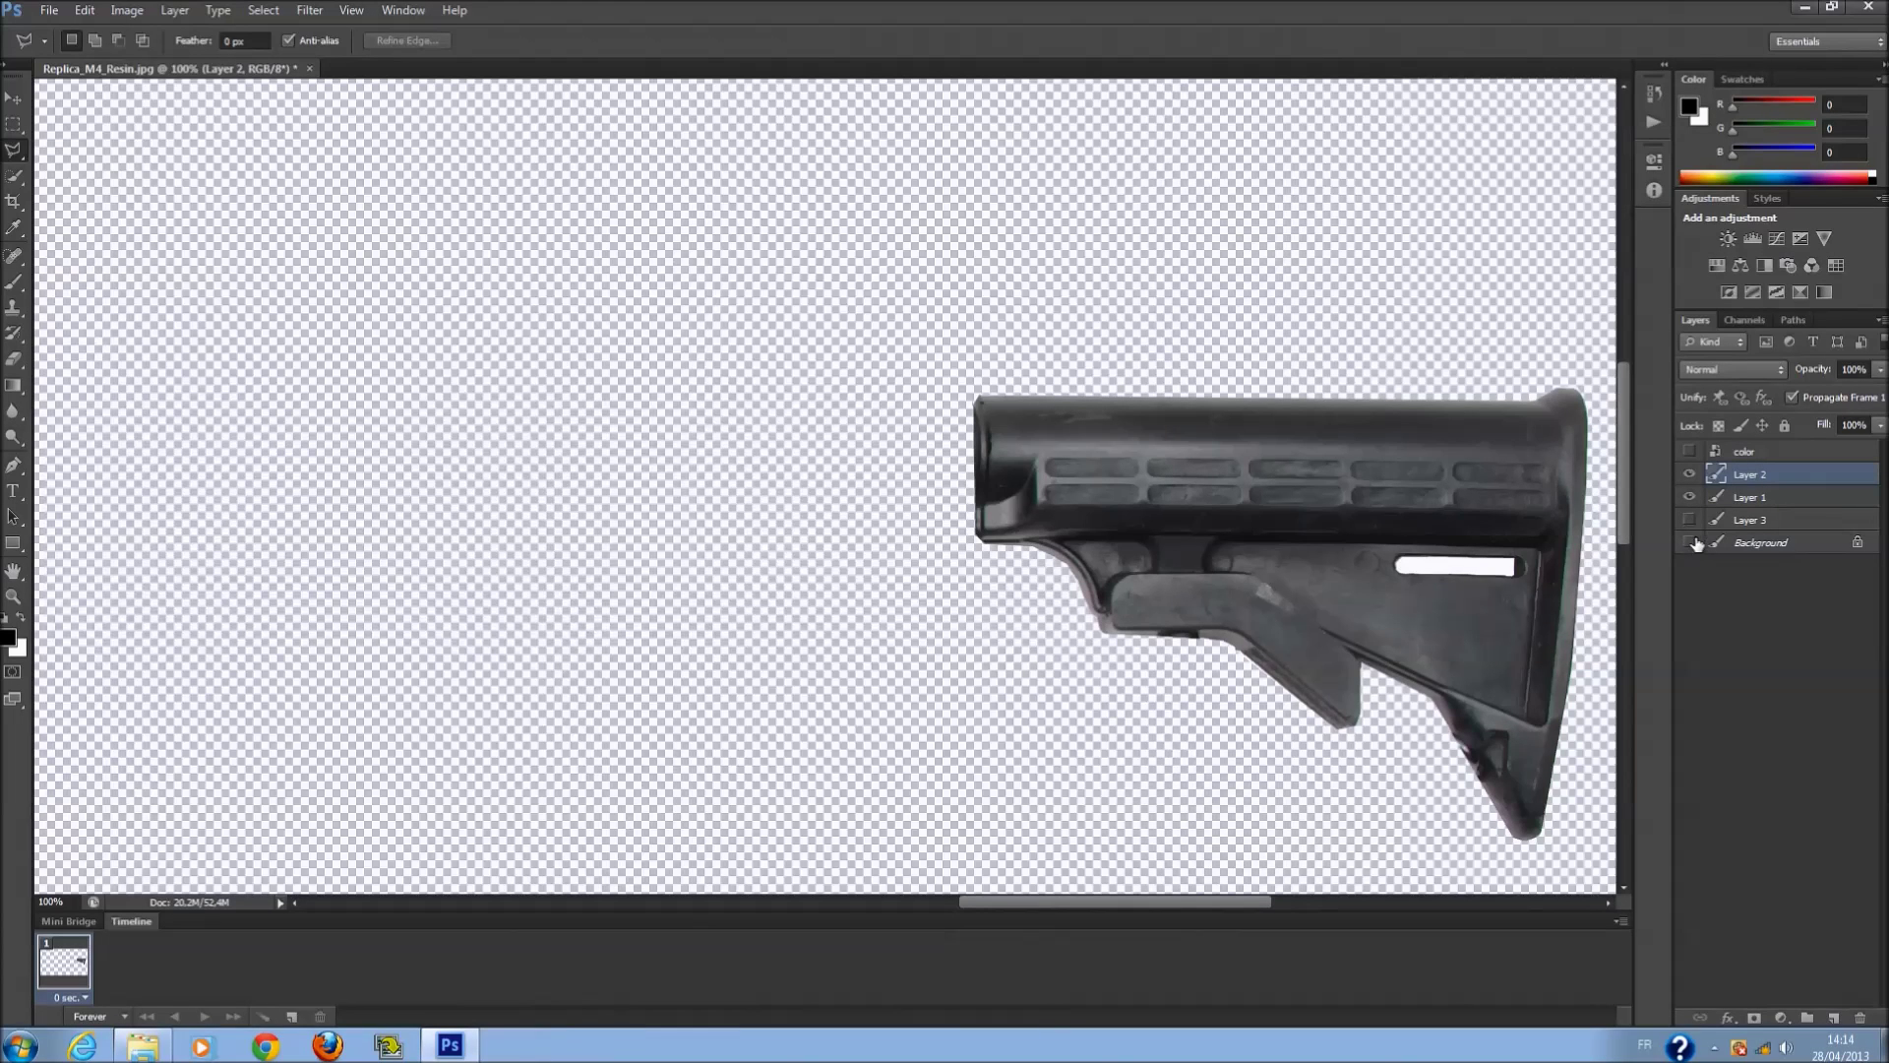
left_click(1689, 519)
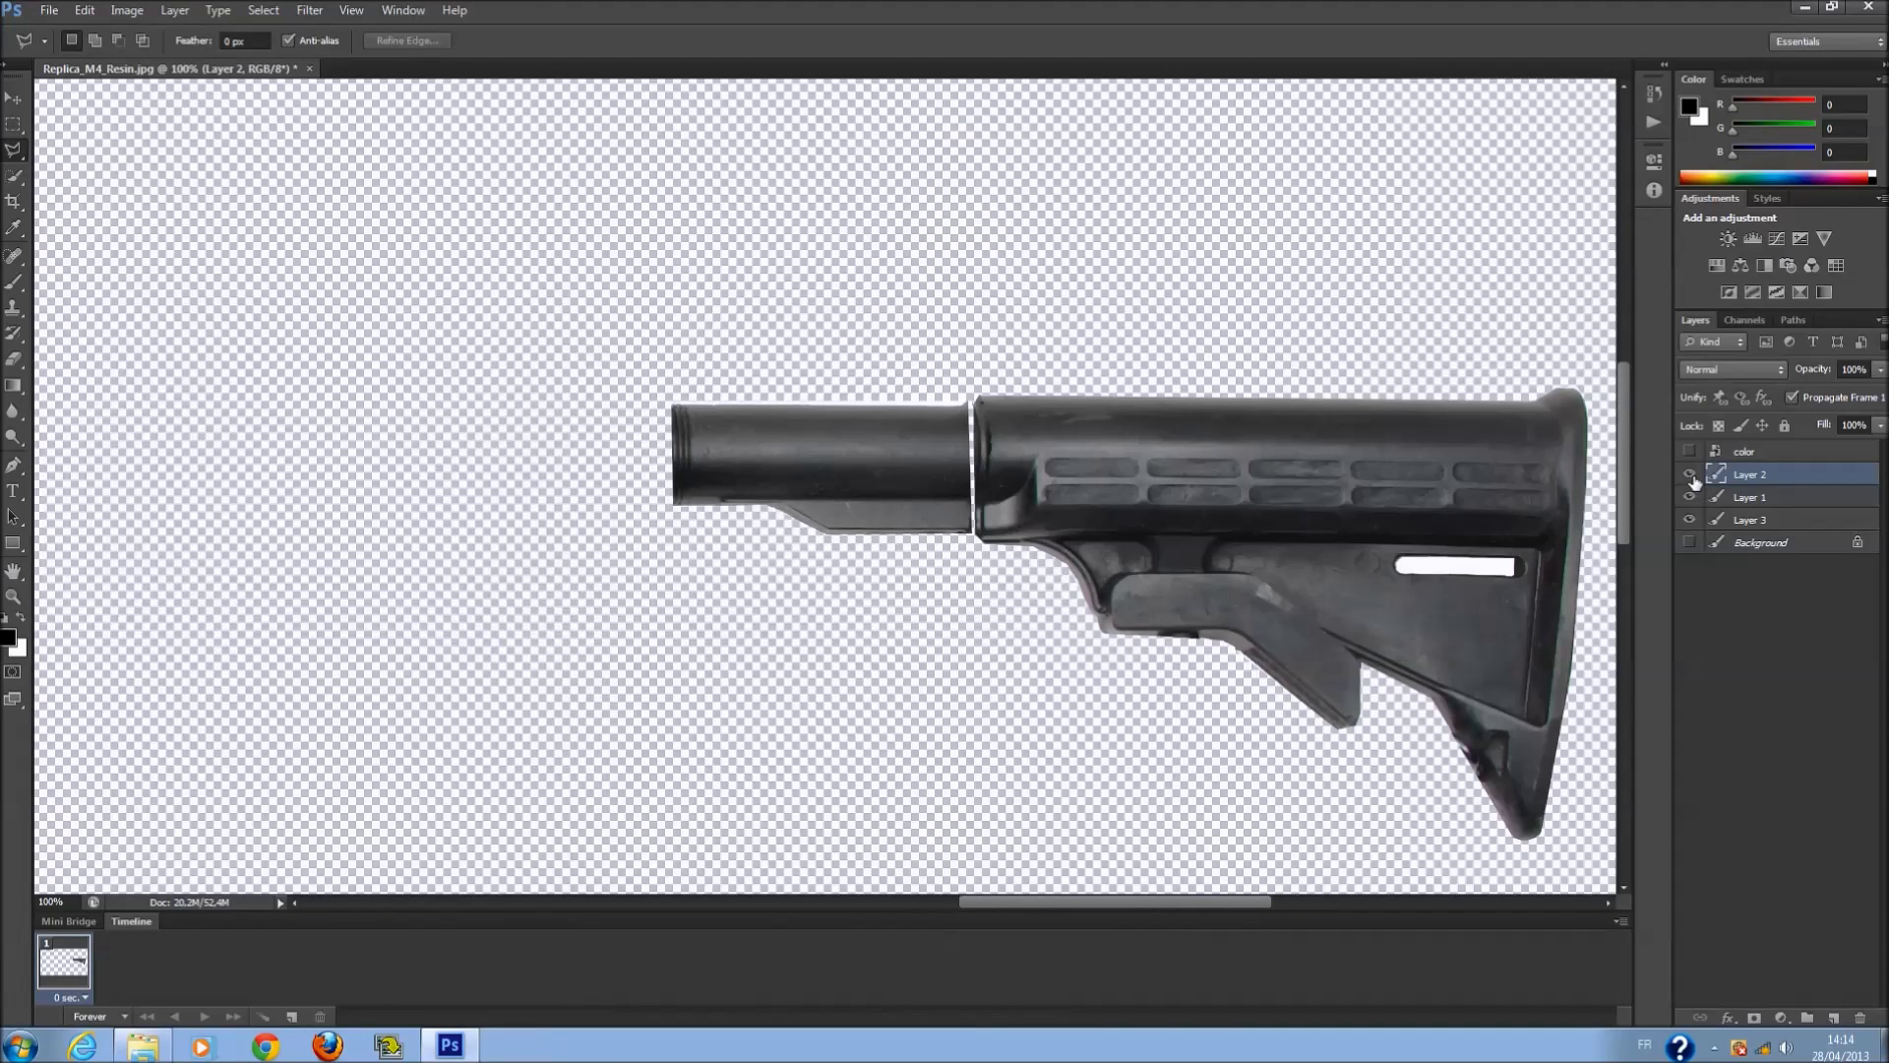
left_click_drag(1739, 478, 1859, 1015)
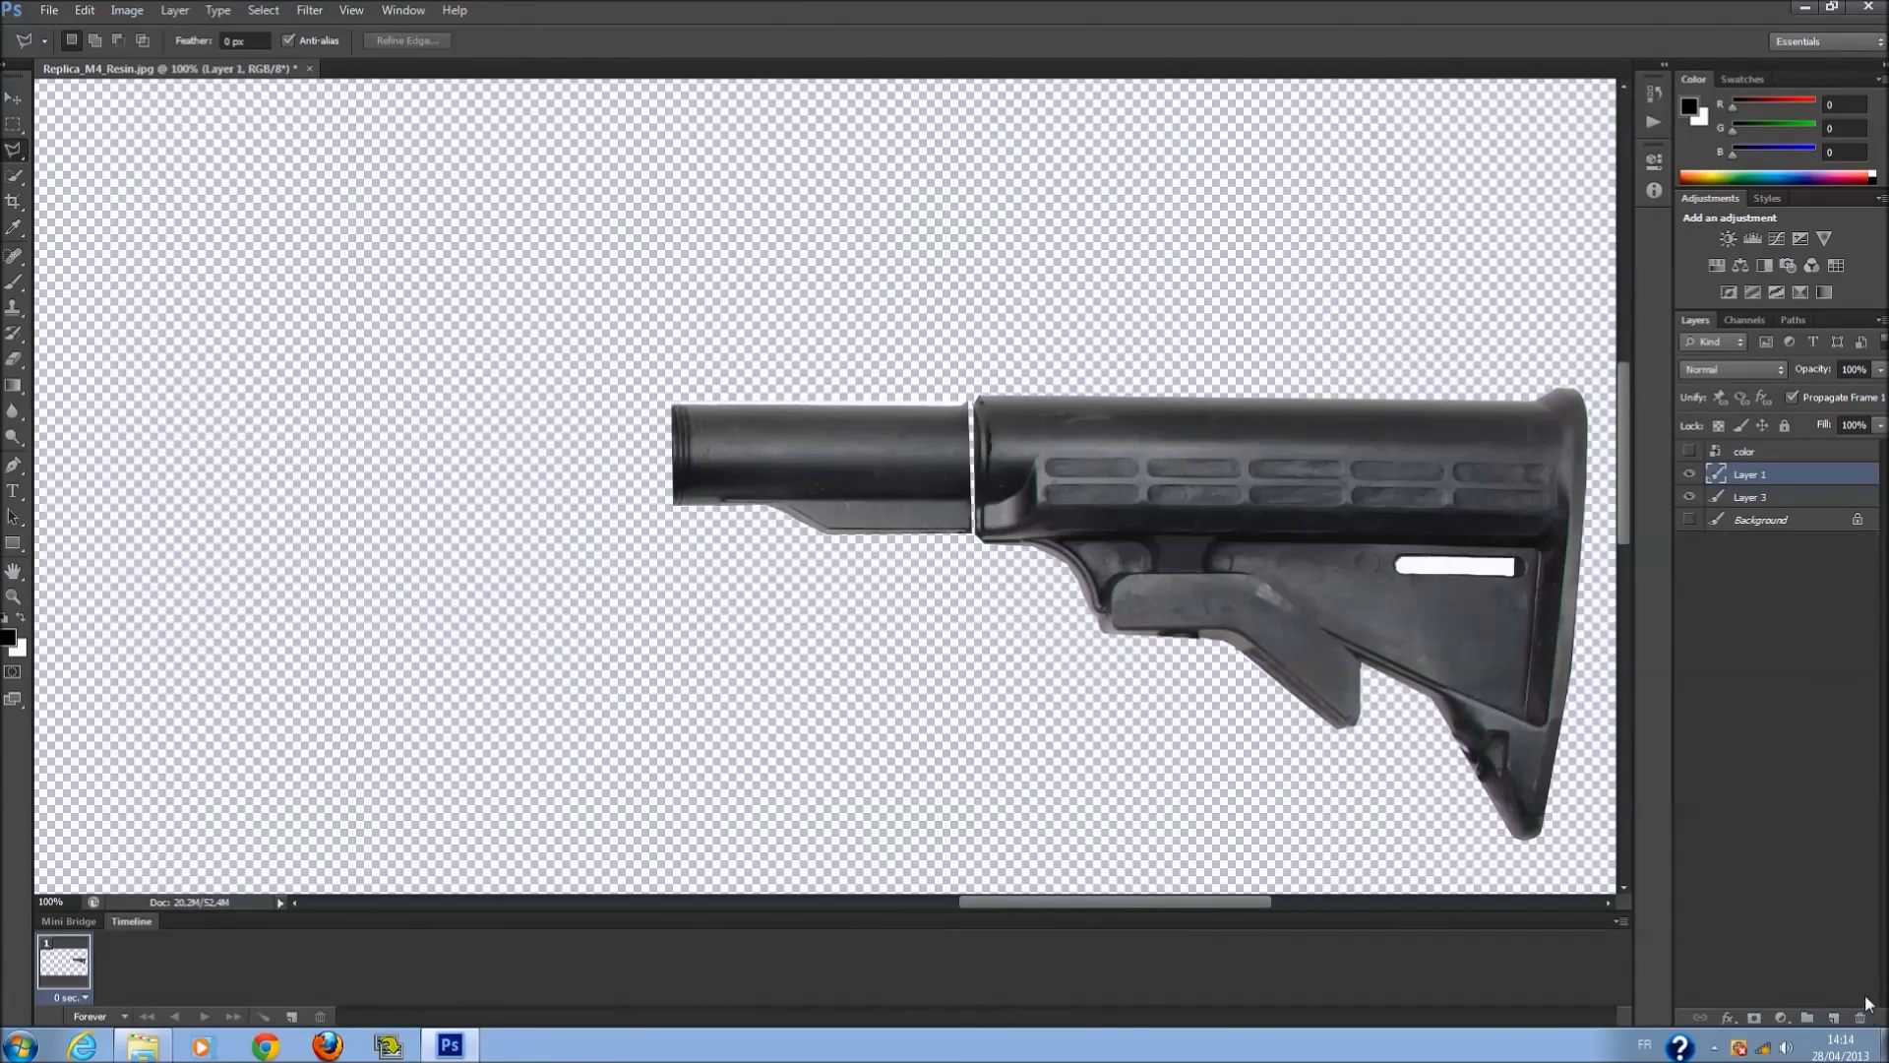
left_click(1688, 519)
Outline the pistol grip, from below the safety selector down to its base, as a closed Polygonal Lasso selection.
left_click_drag(1183, 903, 1099, 903)
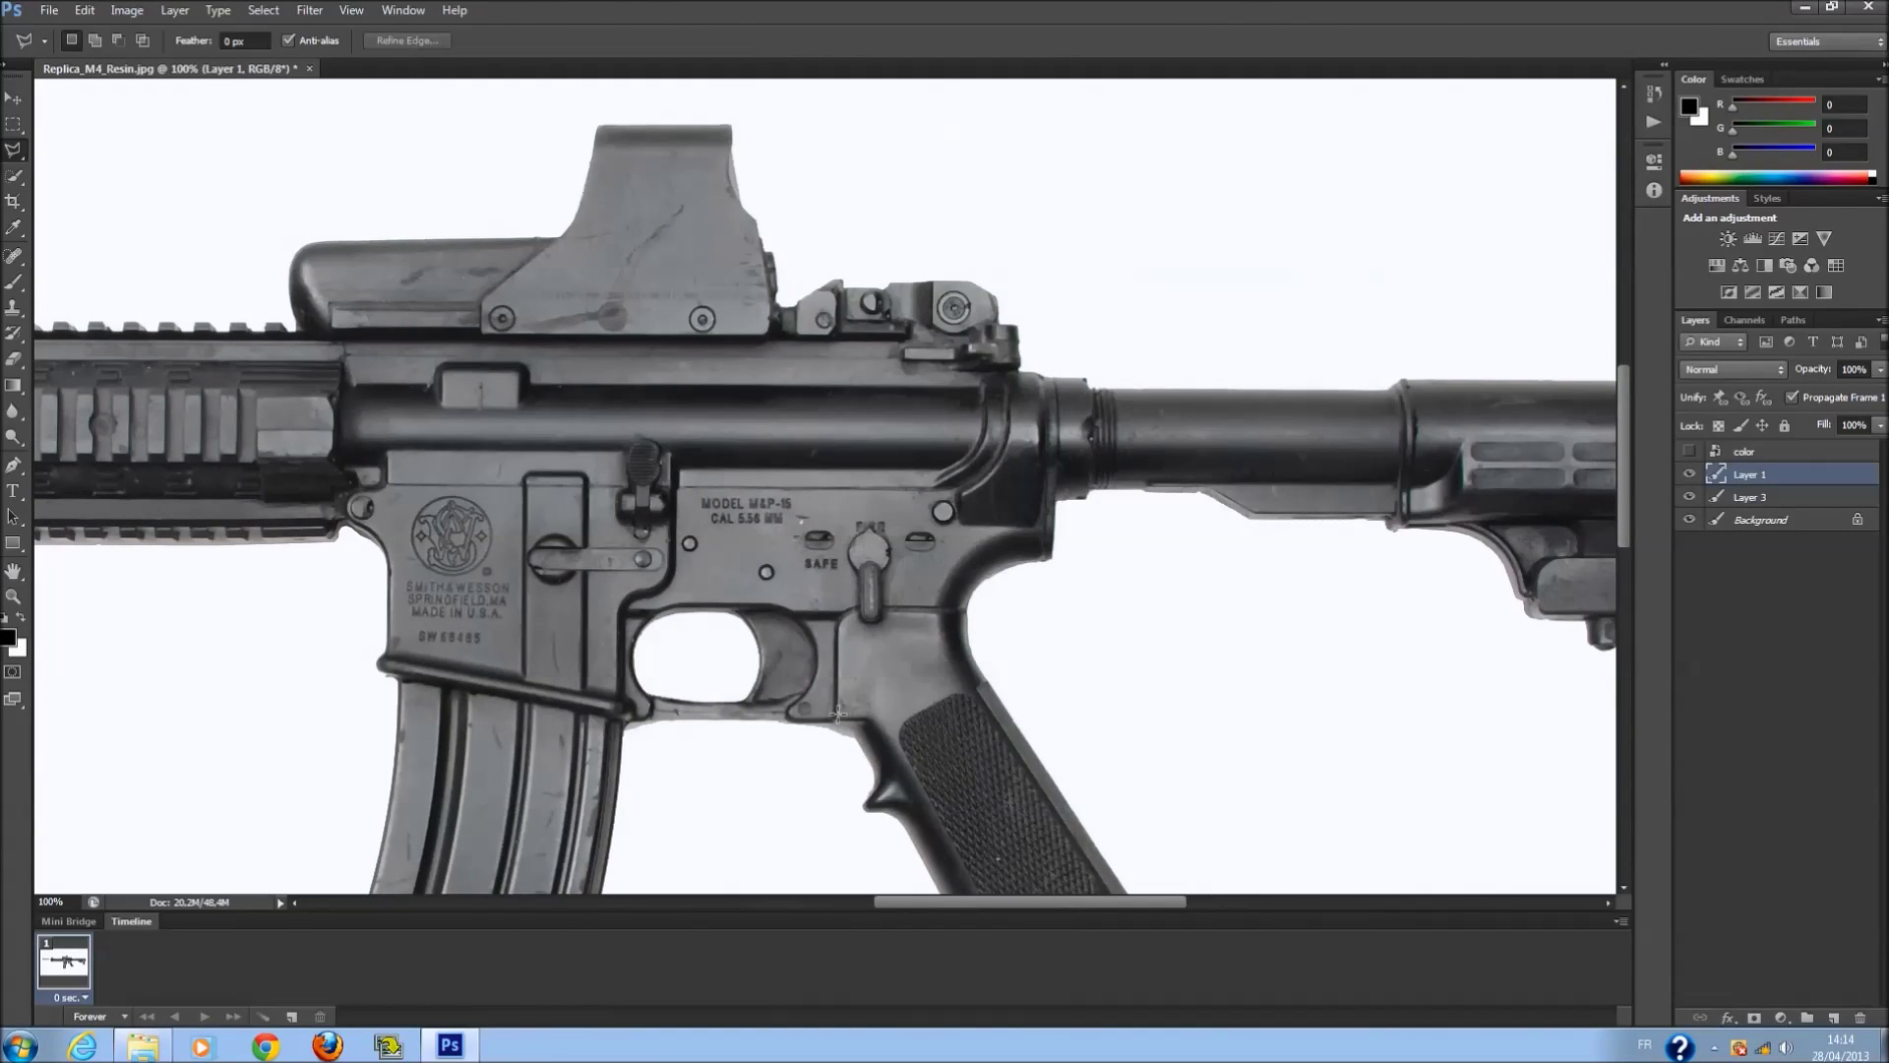
left_click(857, 607)
left_click(973, 663)
left_click(1124, 778)
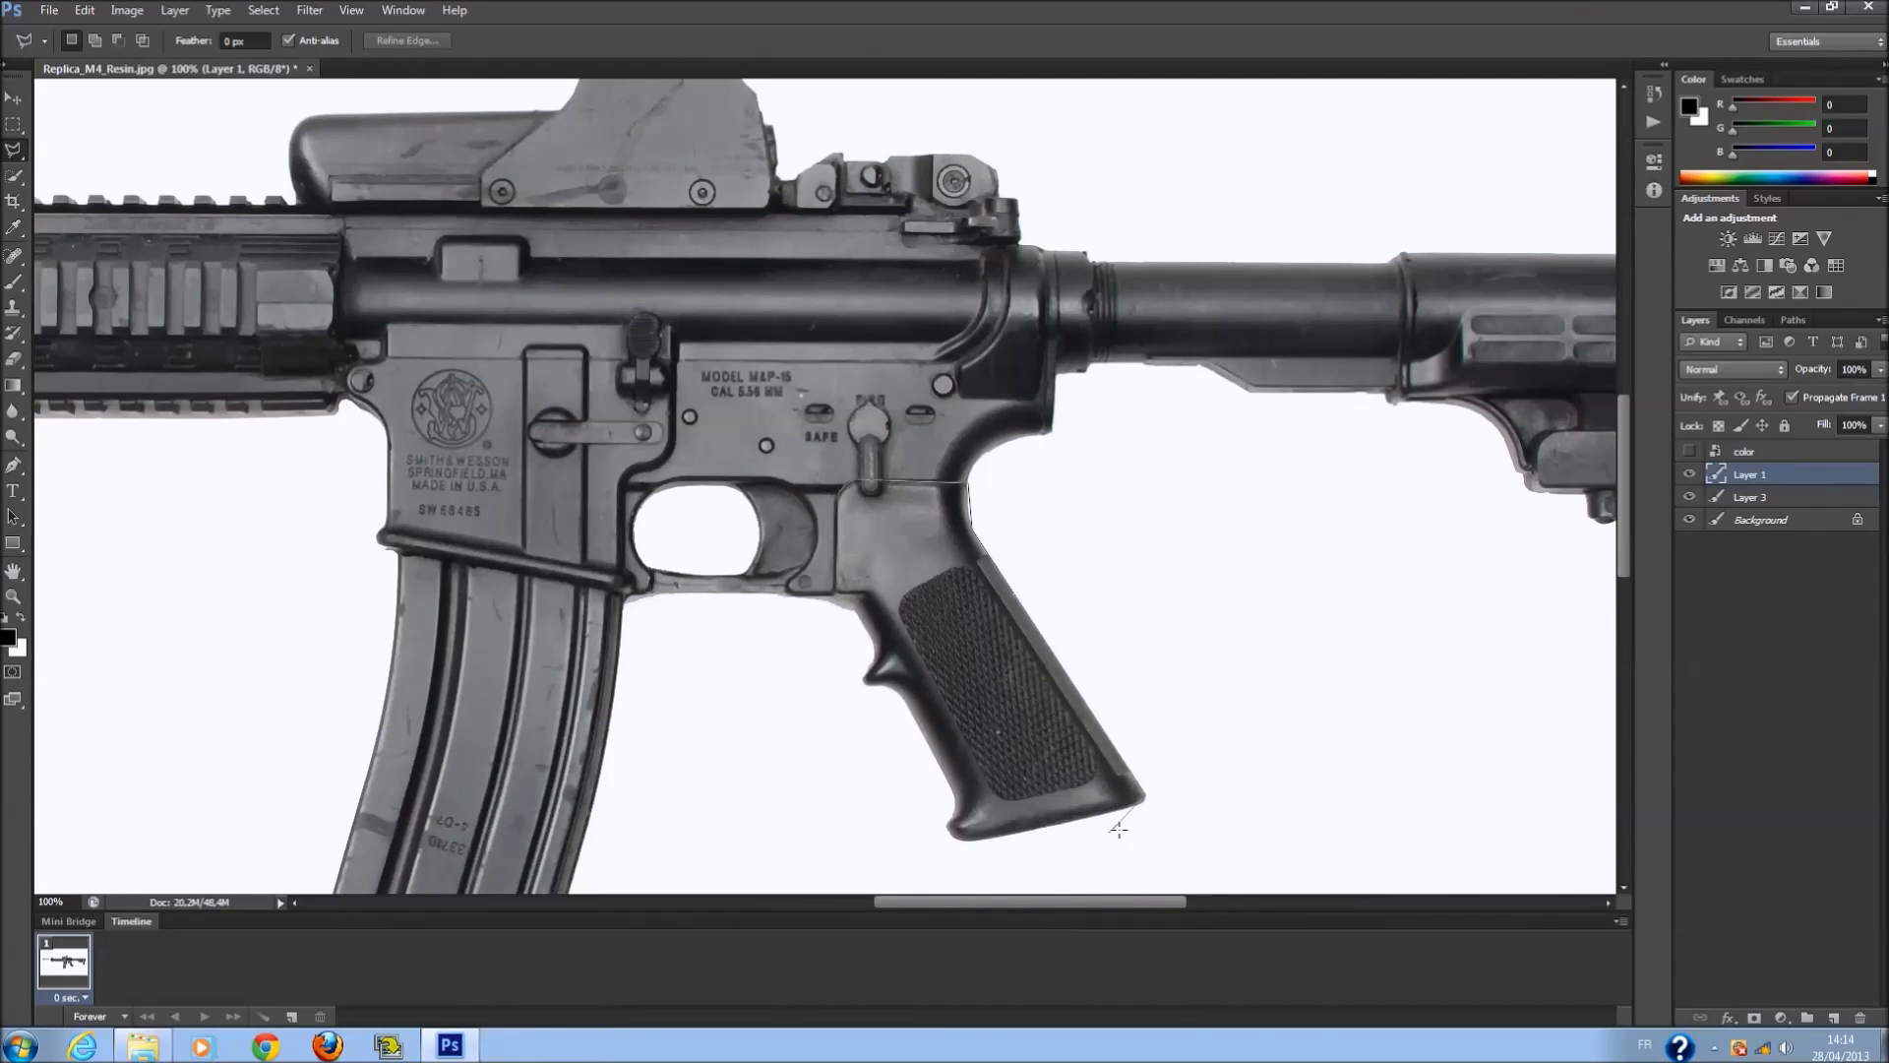
left_click(1141, 800)
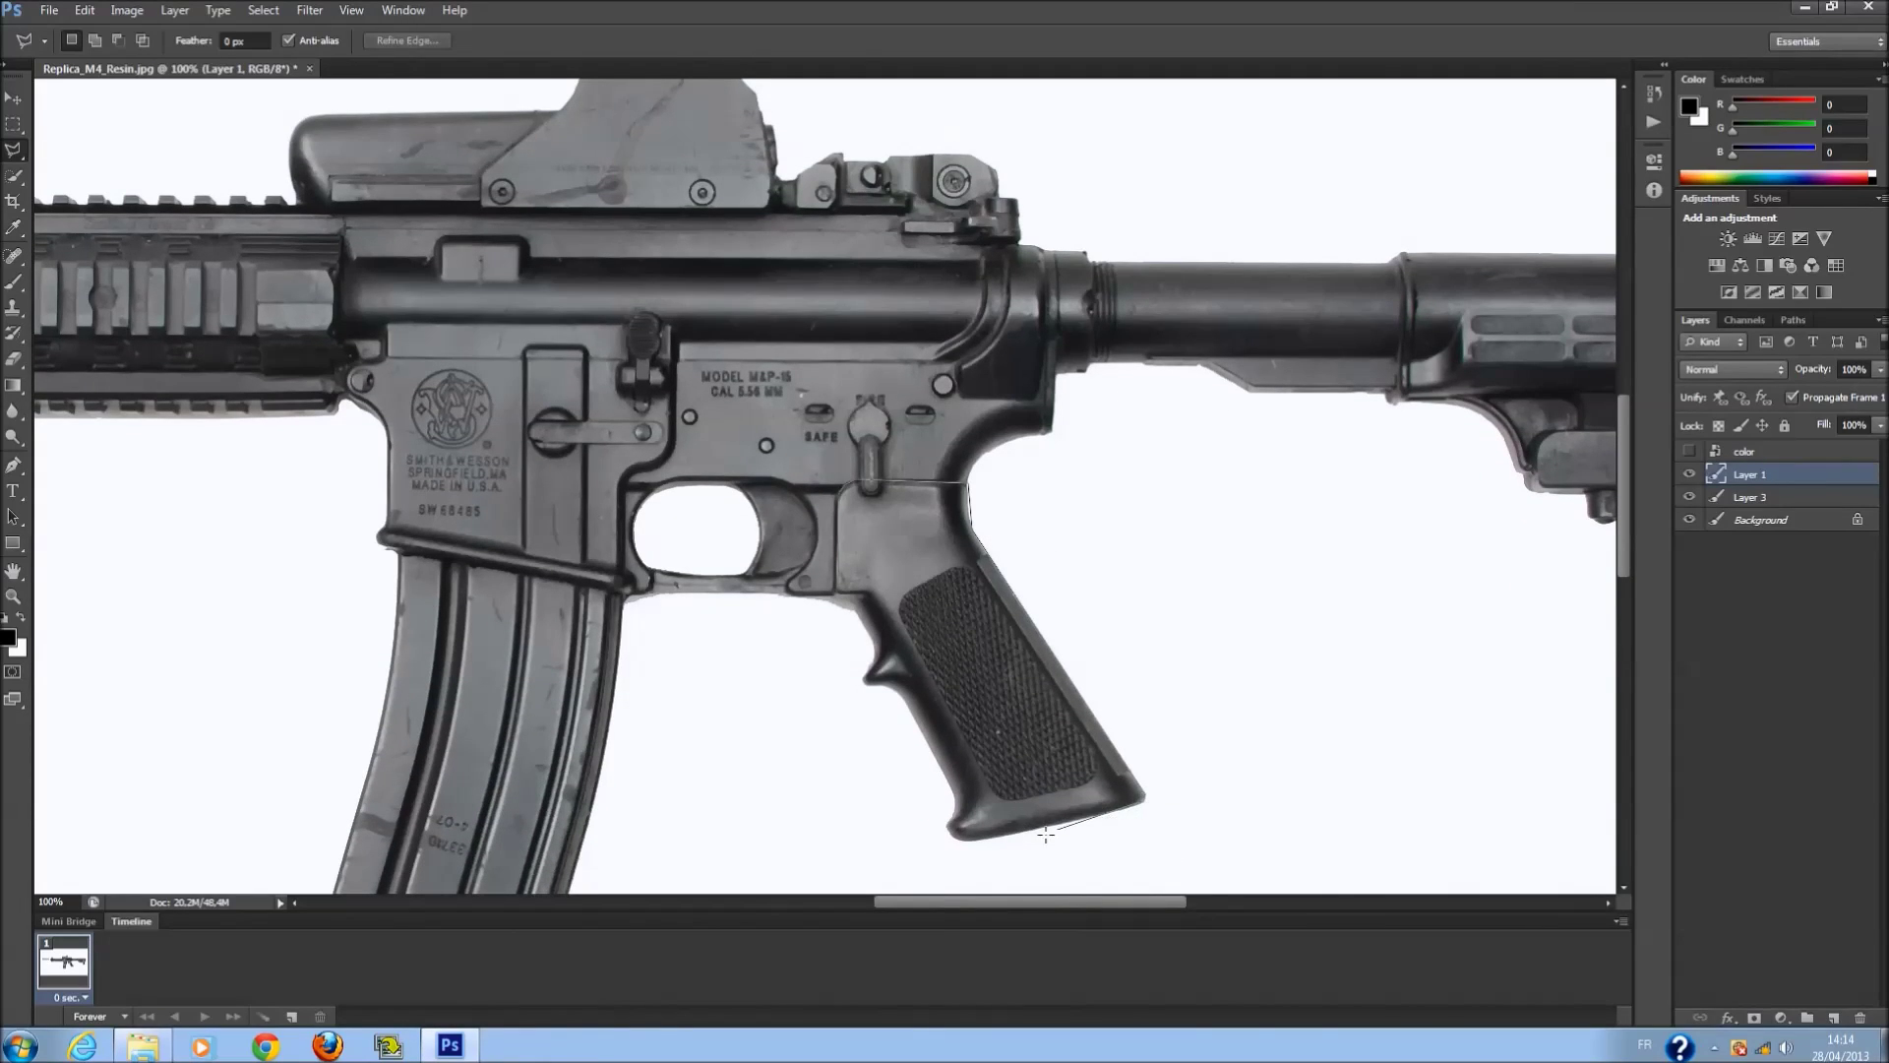
left_click(950, 829)
double_click(837, 594)
Try to copy the selected pistol grip to a new layer with Layer Via Copy while Layer 1 is active.
right_click(884, 582)
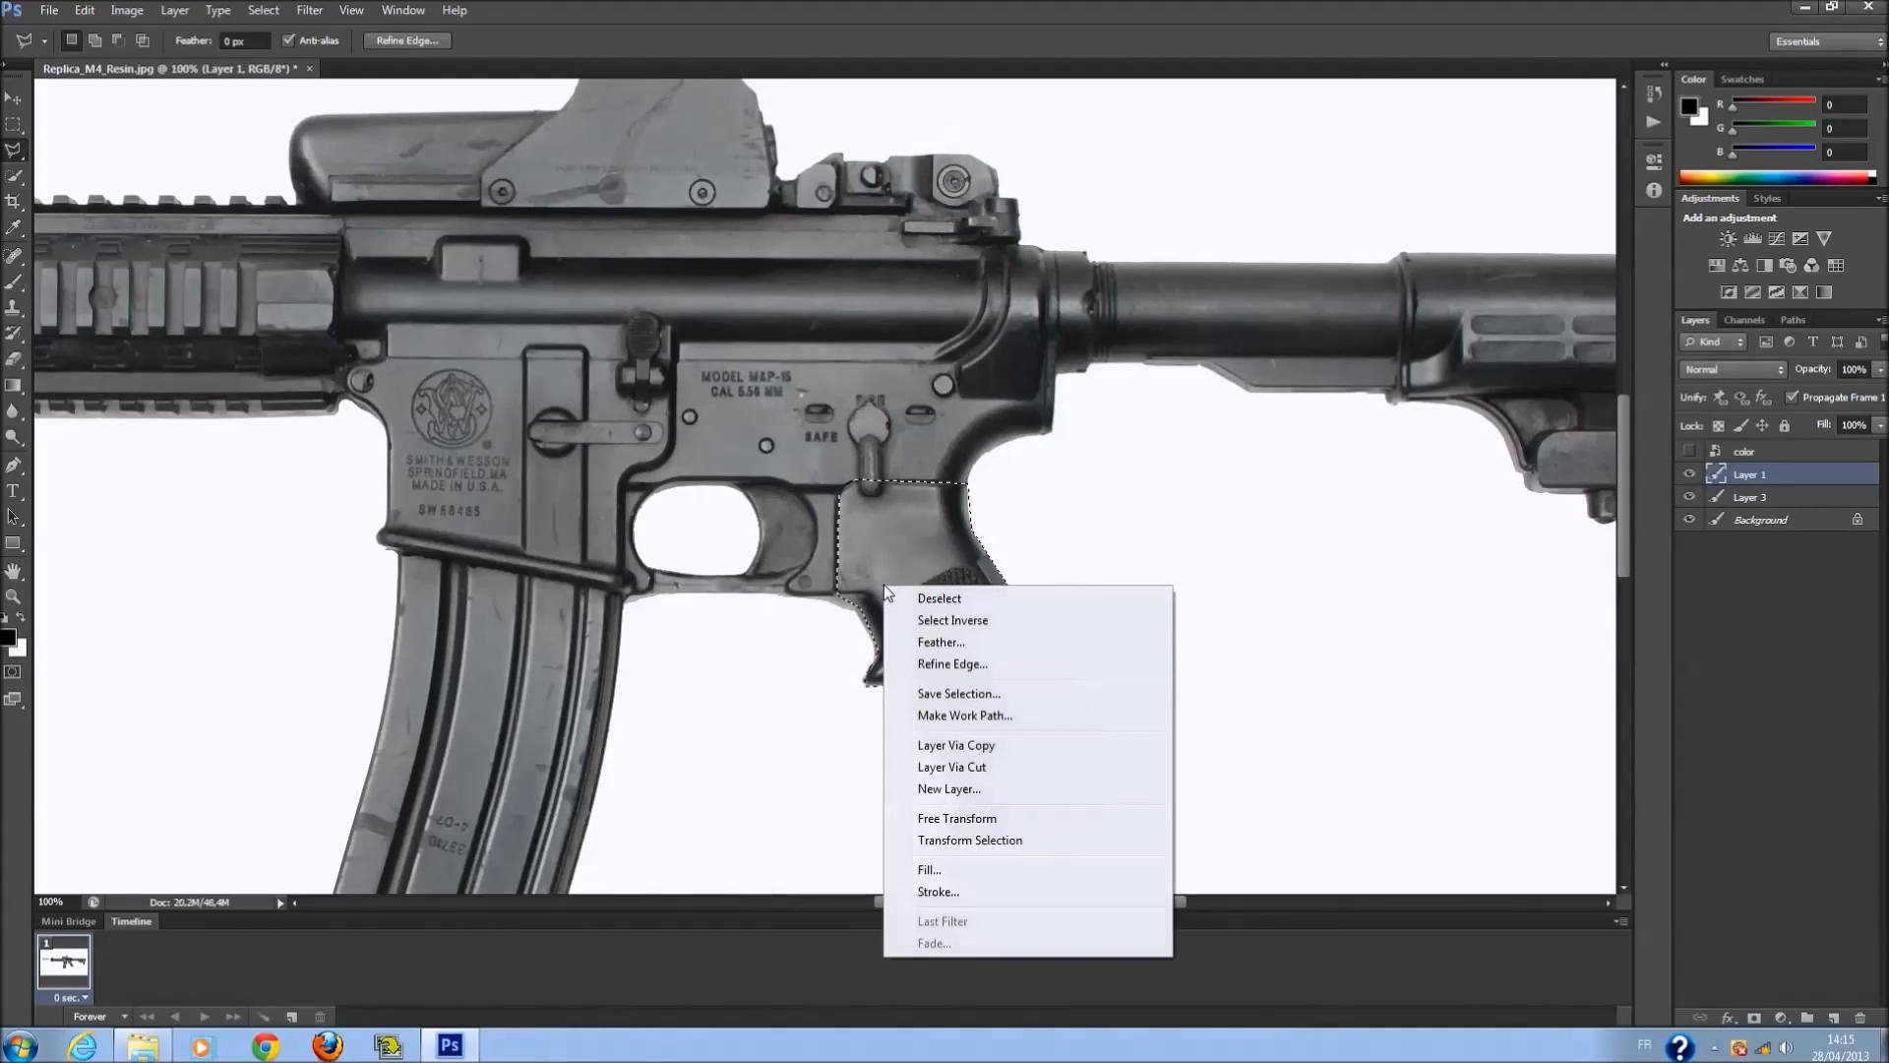
left_click(1003, 751)
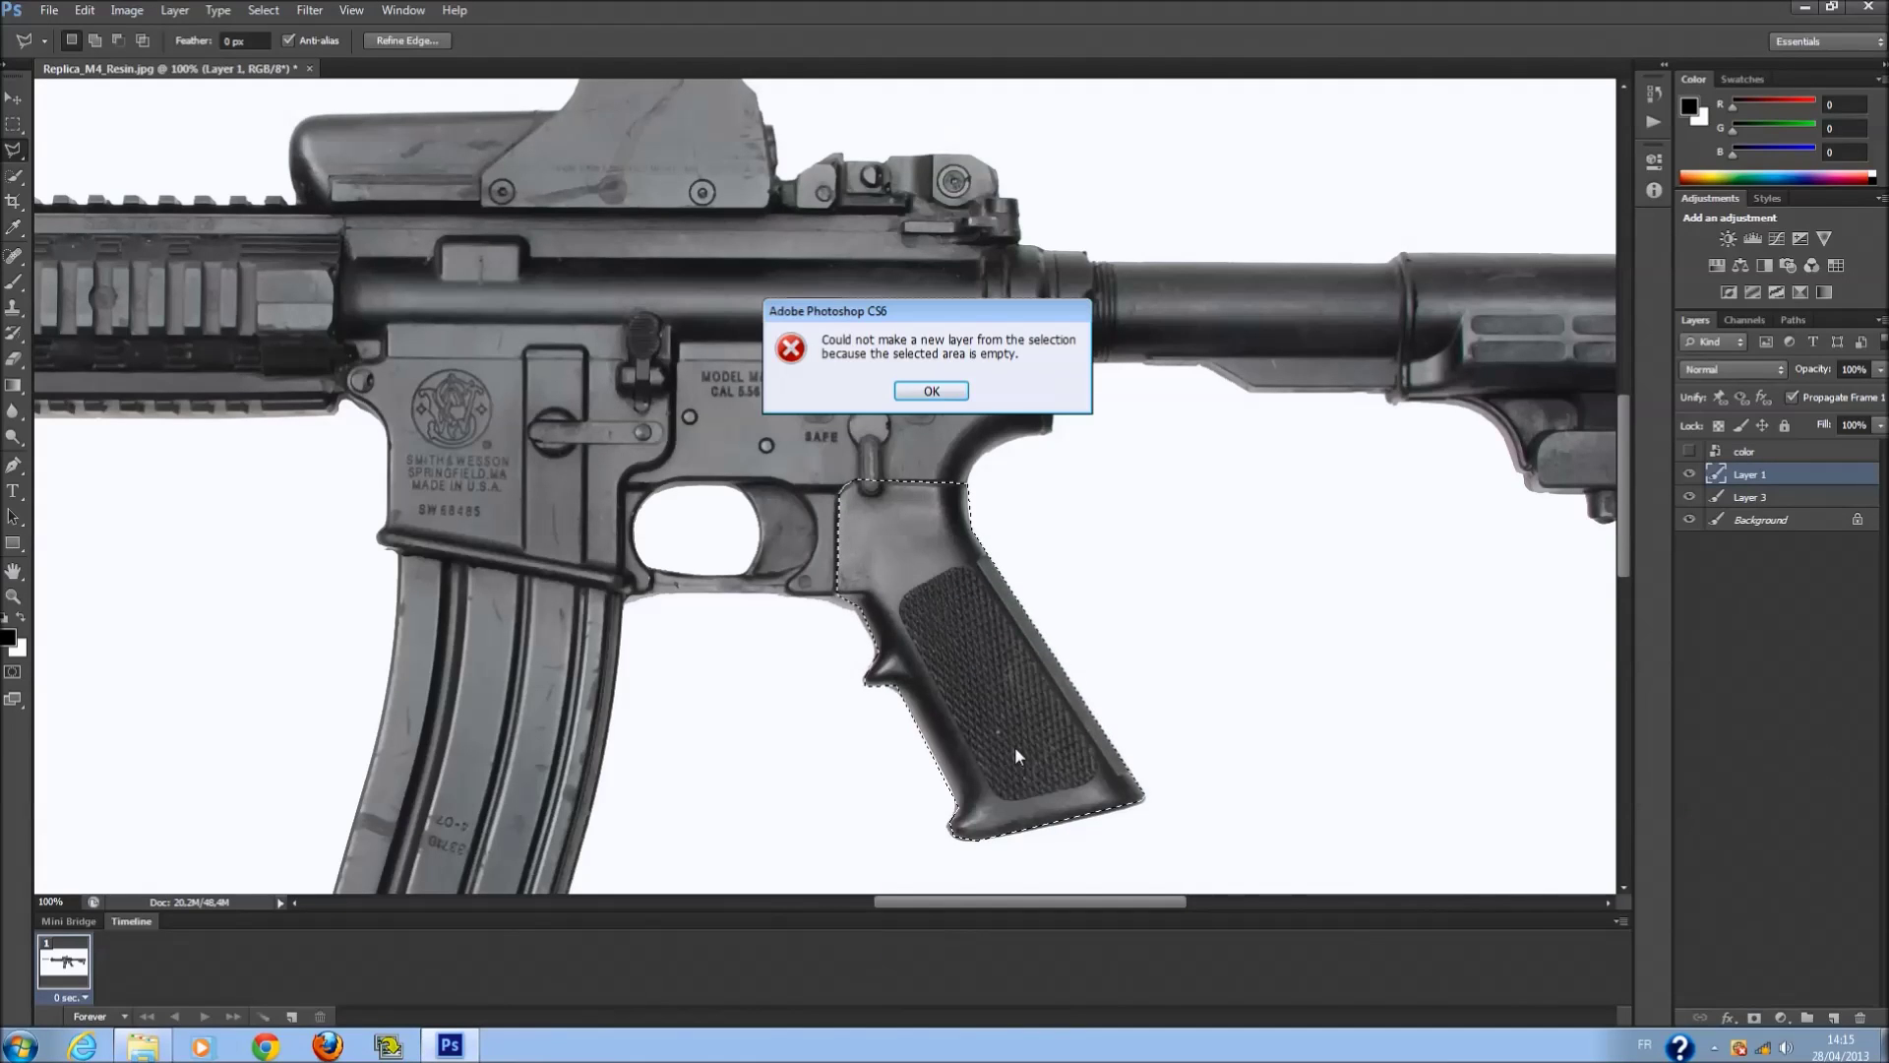
left_click(941, 390)
Copy the selected pistol grip from the Background to a new layer and check it by briefly hiding the Background.
left_click(1715, 521)
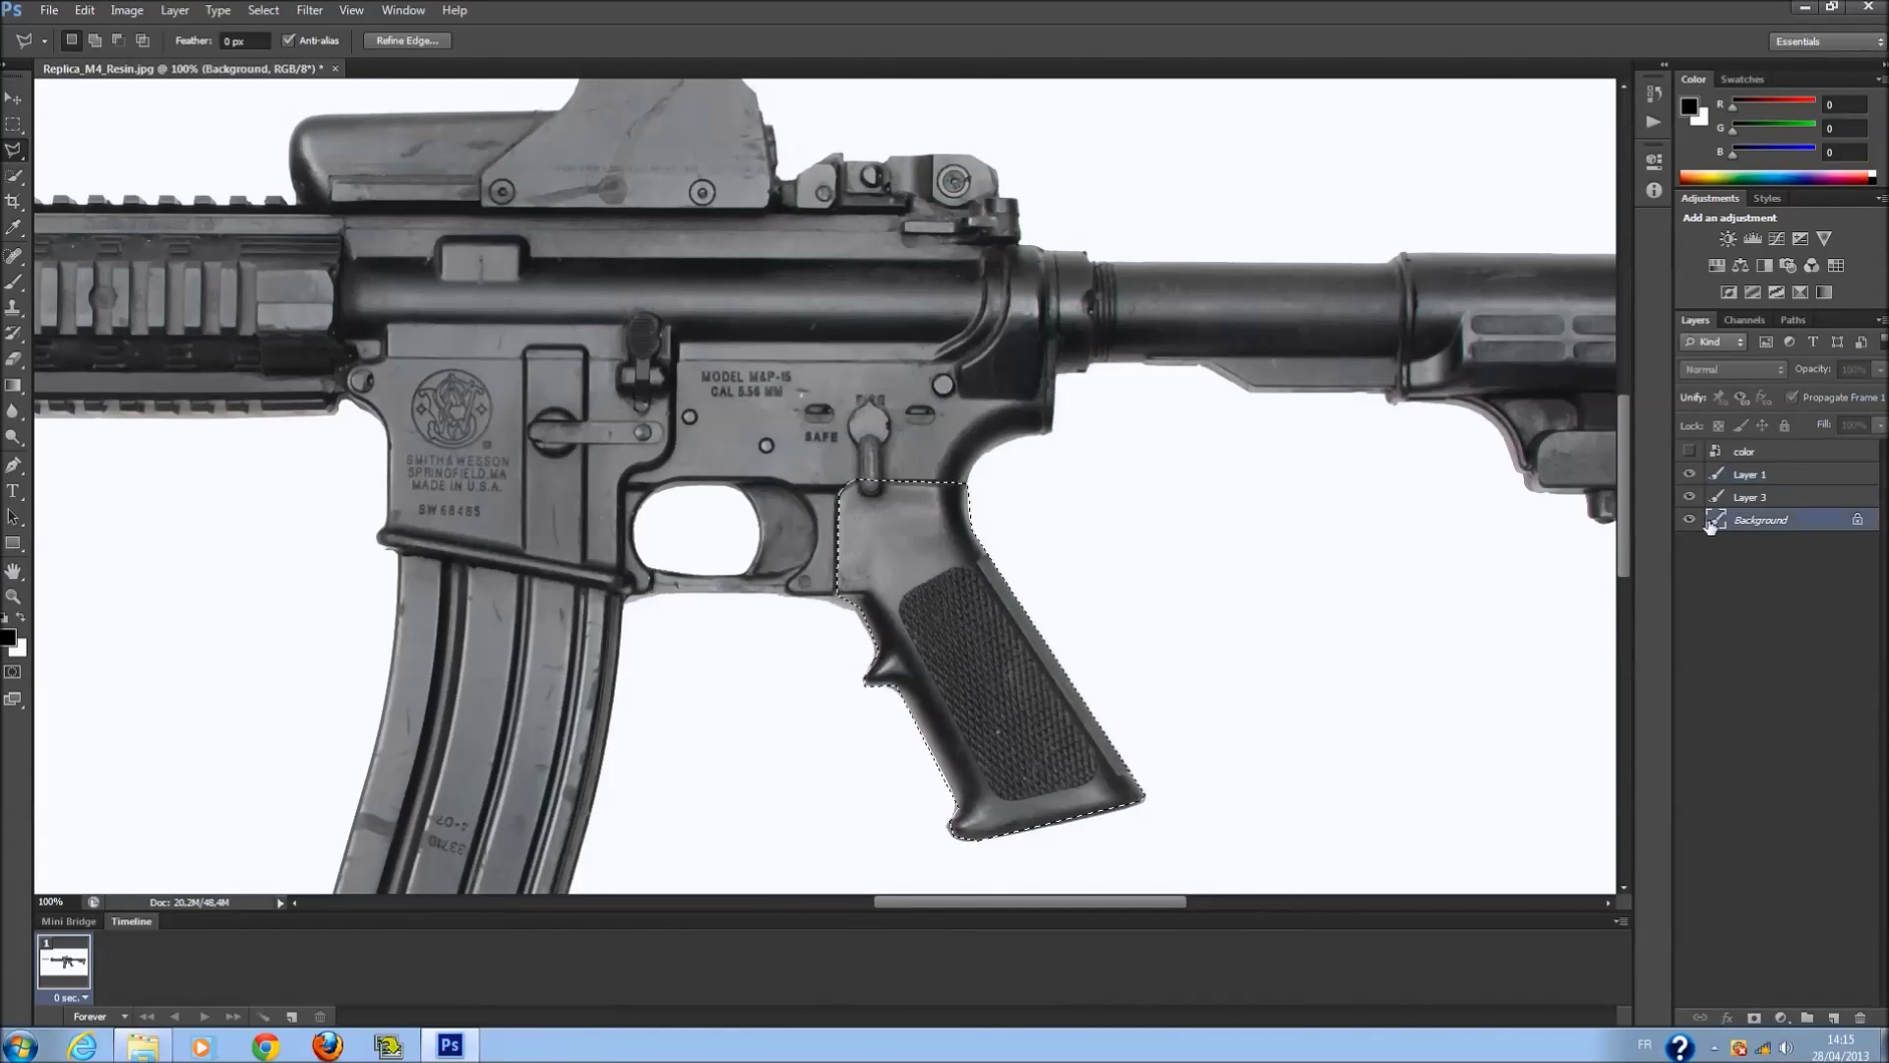
right_click(976, 604)
left_click(1045, 766)
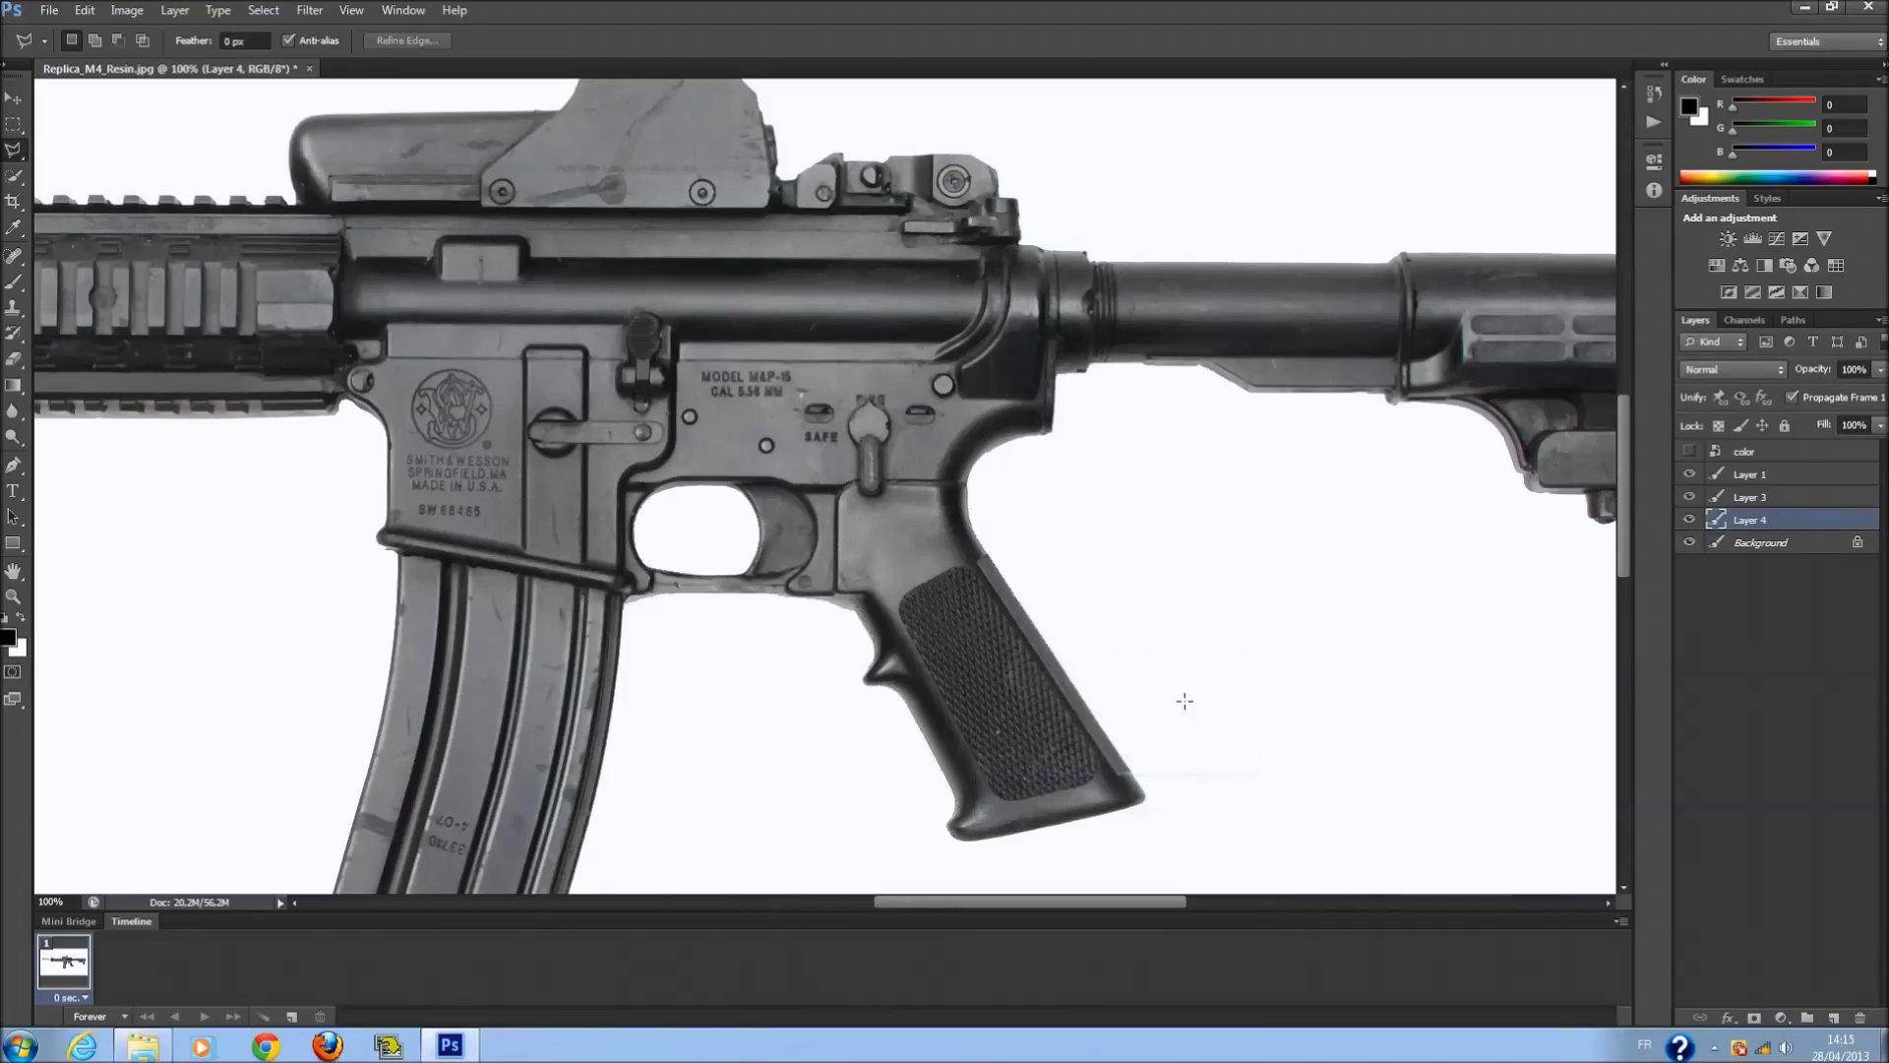
left_click(1690, 540)
left_click(1690, 541)
Outline the lower receiver, from the magazine well to the rear beside the buffer tube ring and excluding the trigger guard, as a closed selection.
left_click(386, 548)
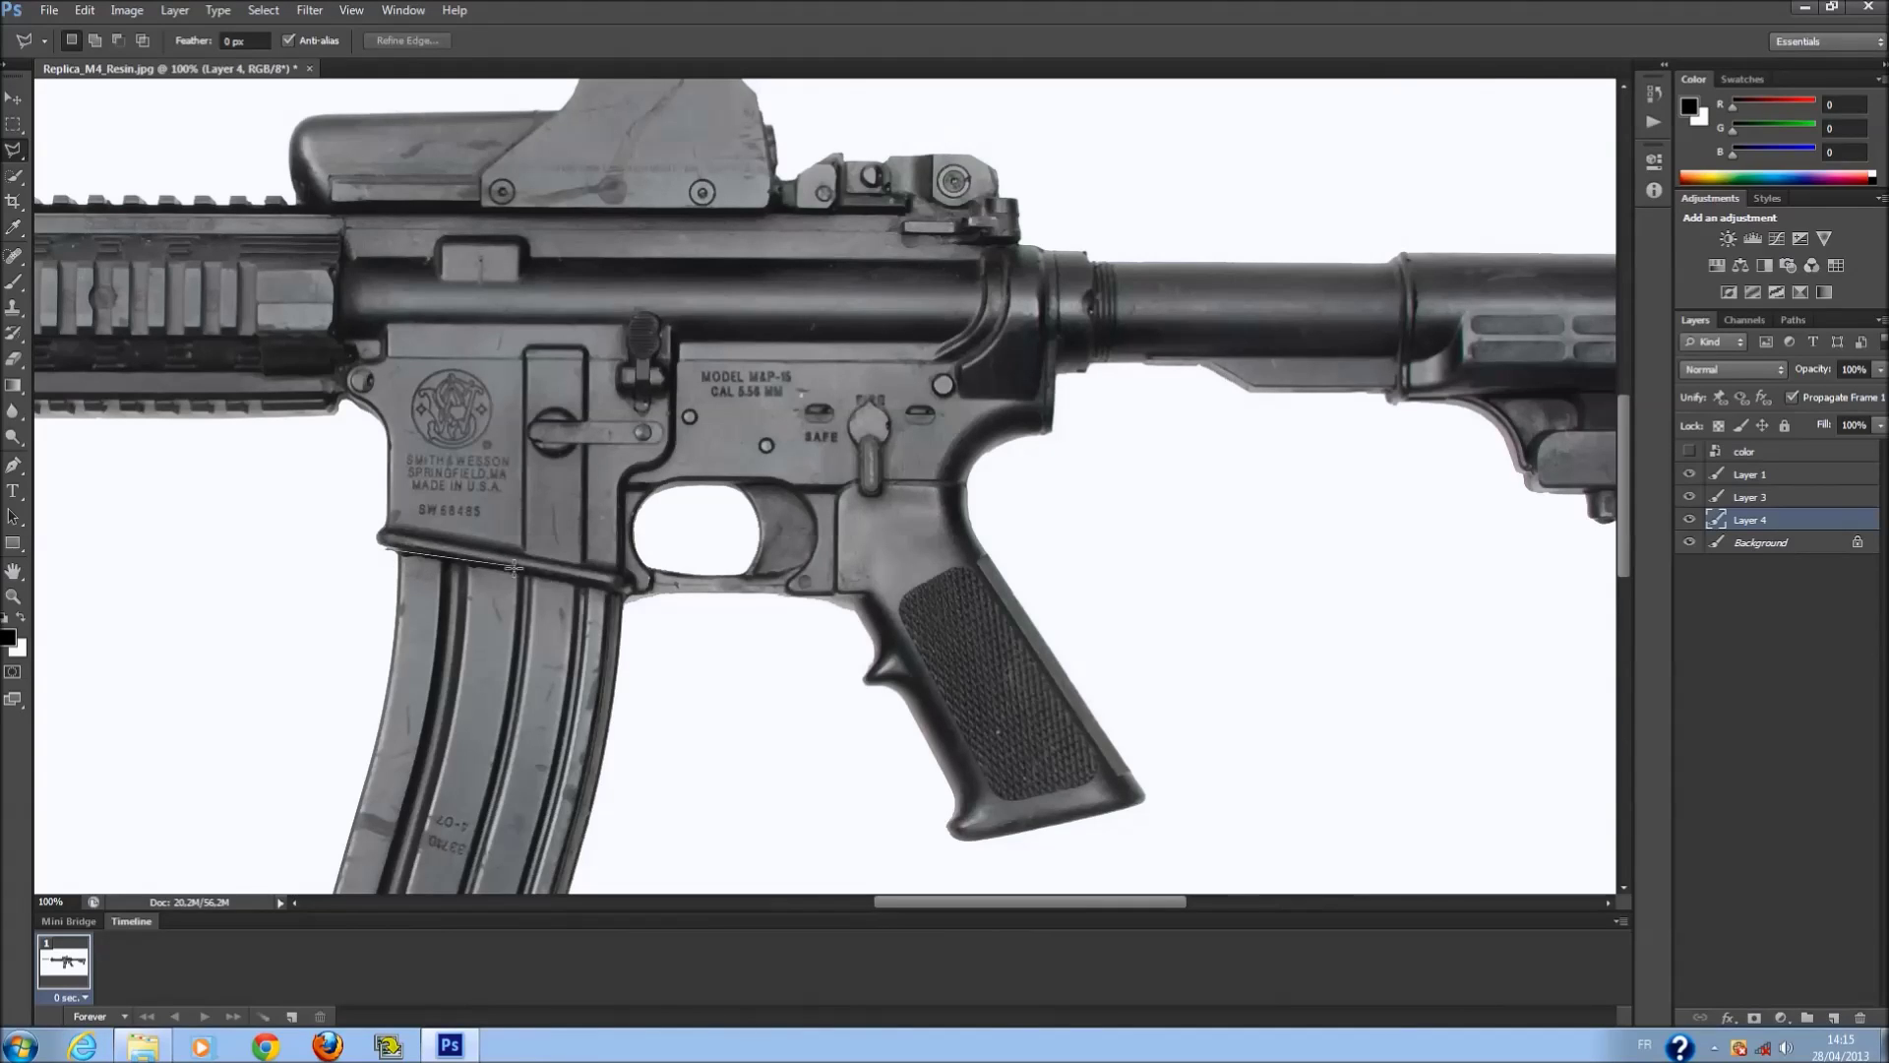
left_click(621, 593)
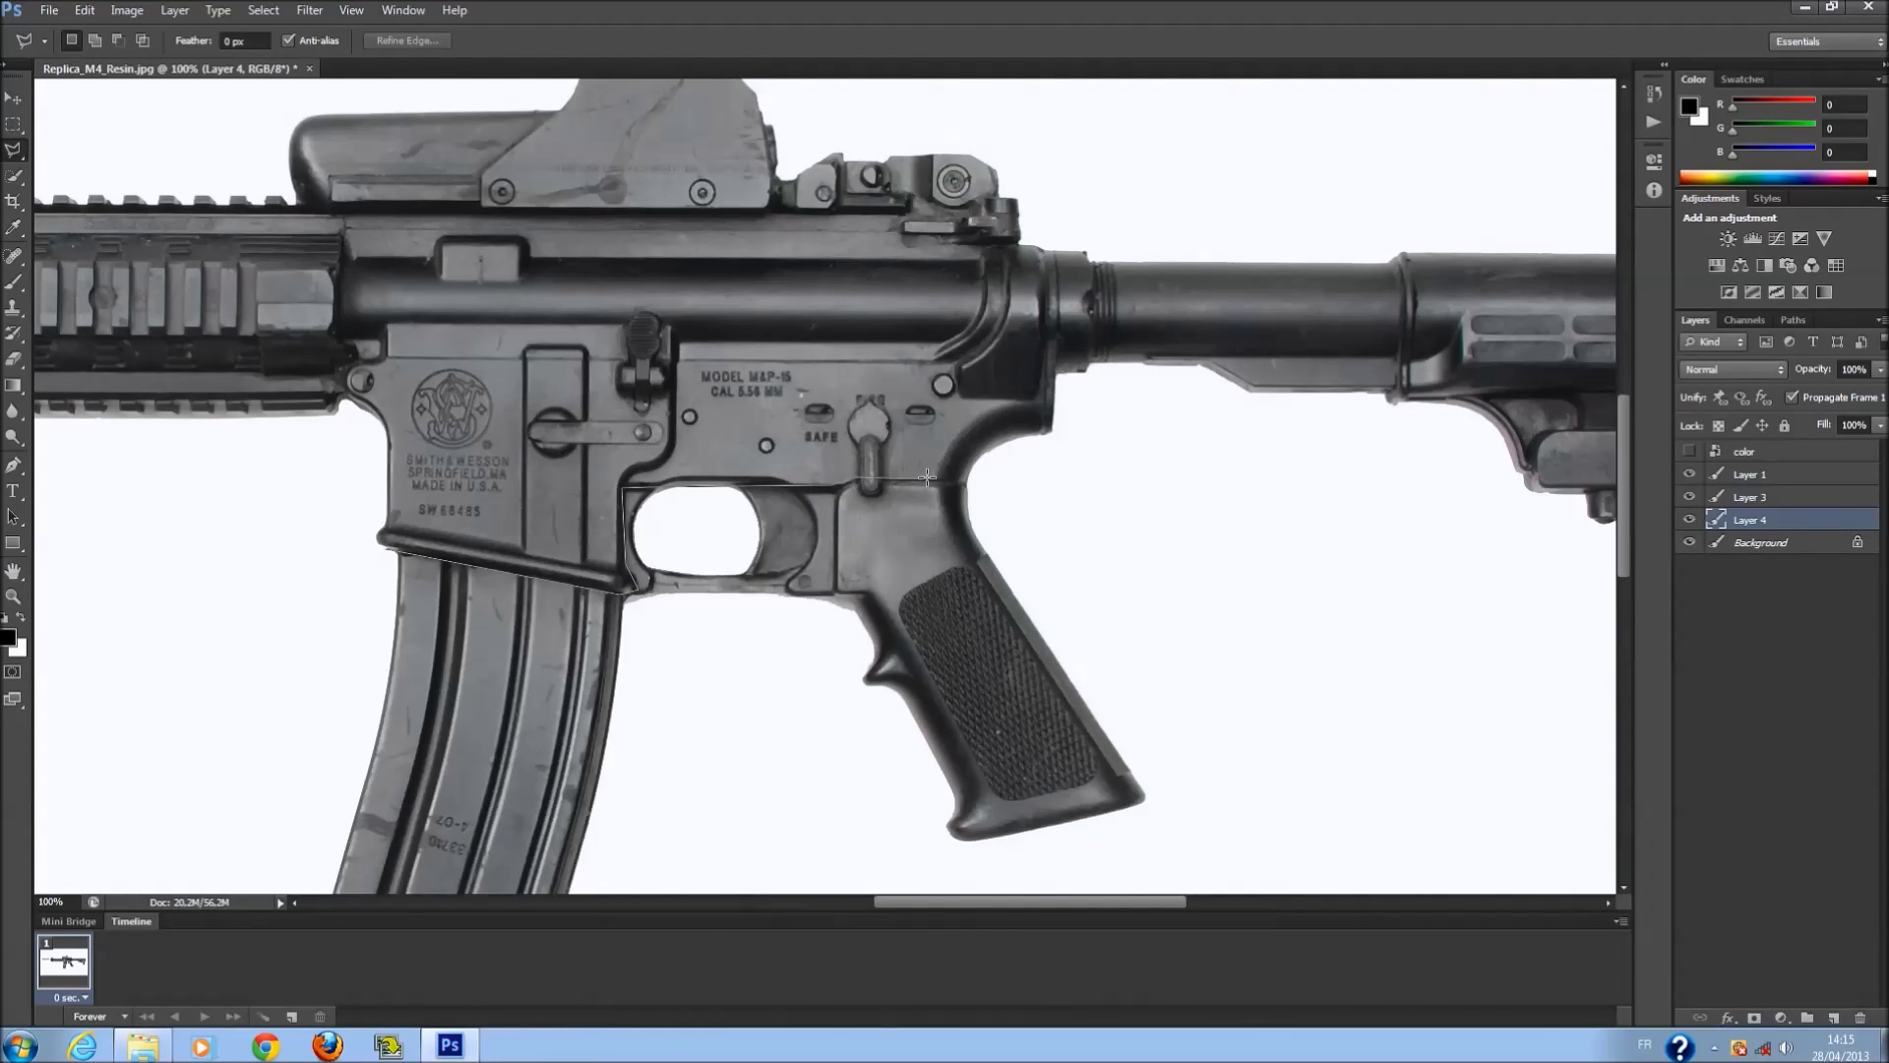
left_click(994, 459)
left_click(1052, 331)
left_click(1043, 331)
left_click(1039, 396)
left_click(964, 396)
left_click(927, 341)
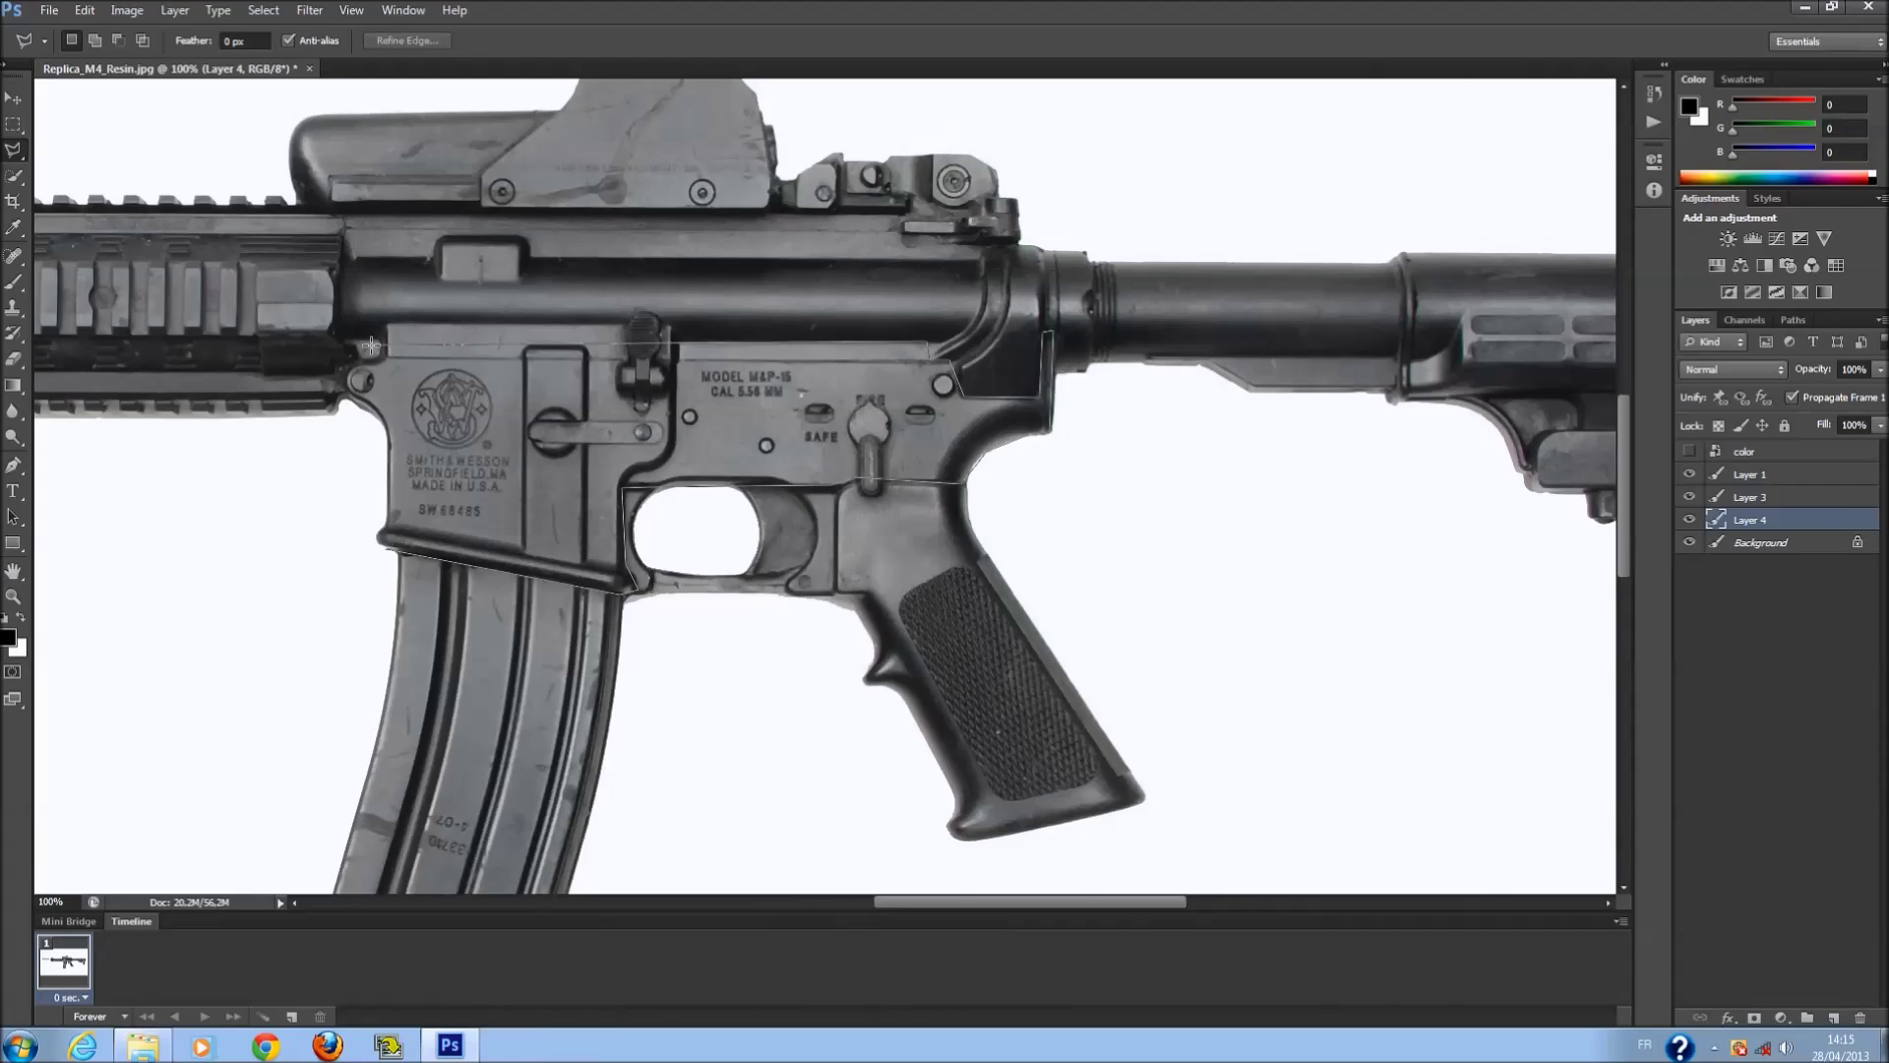
left_click(670, 325)
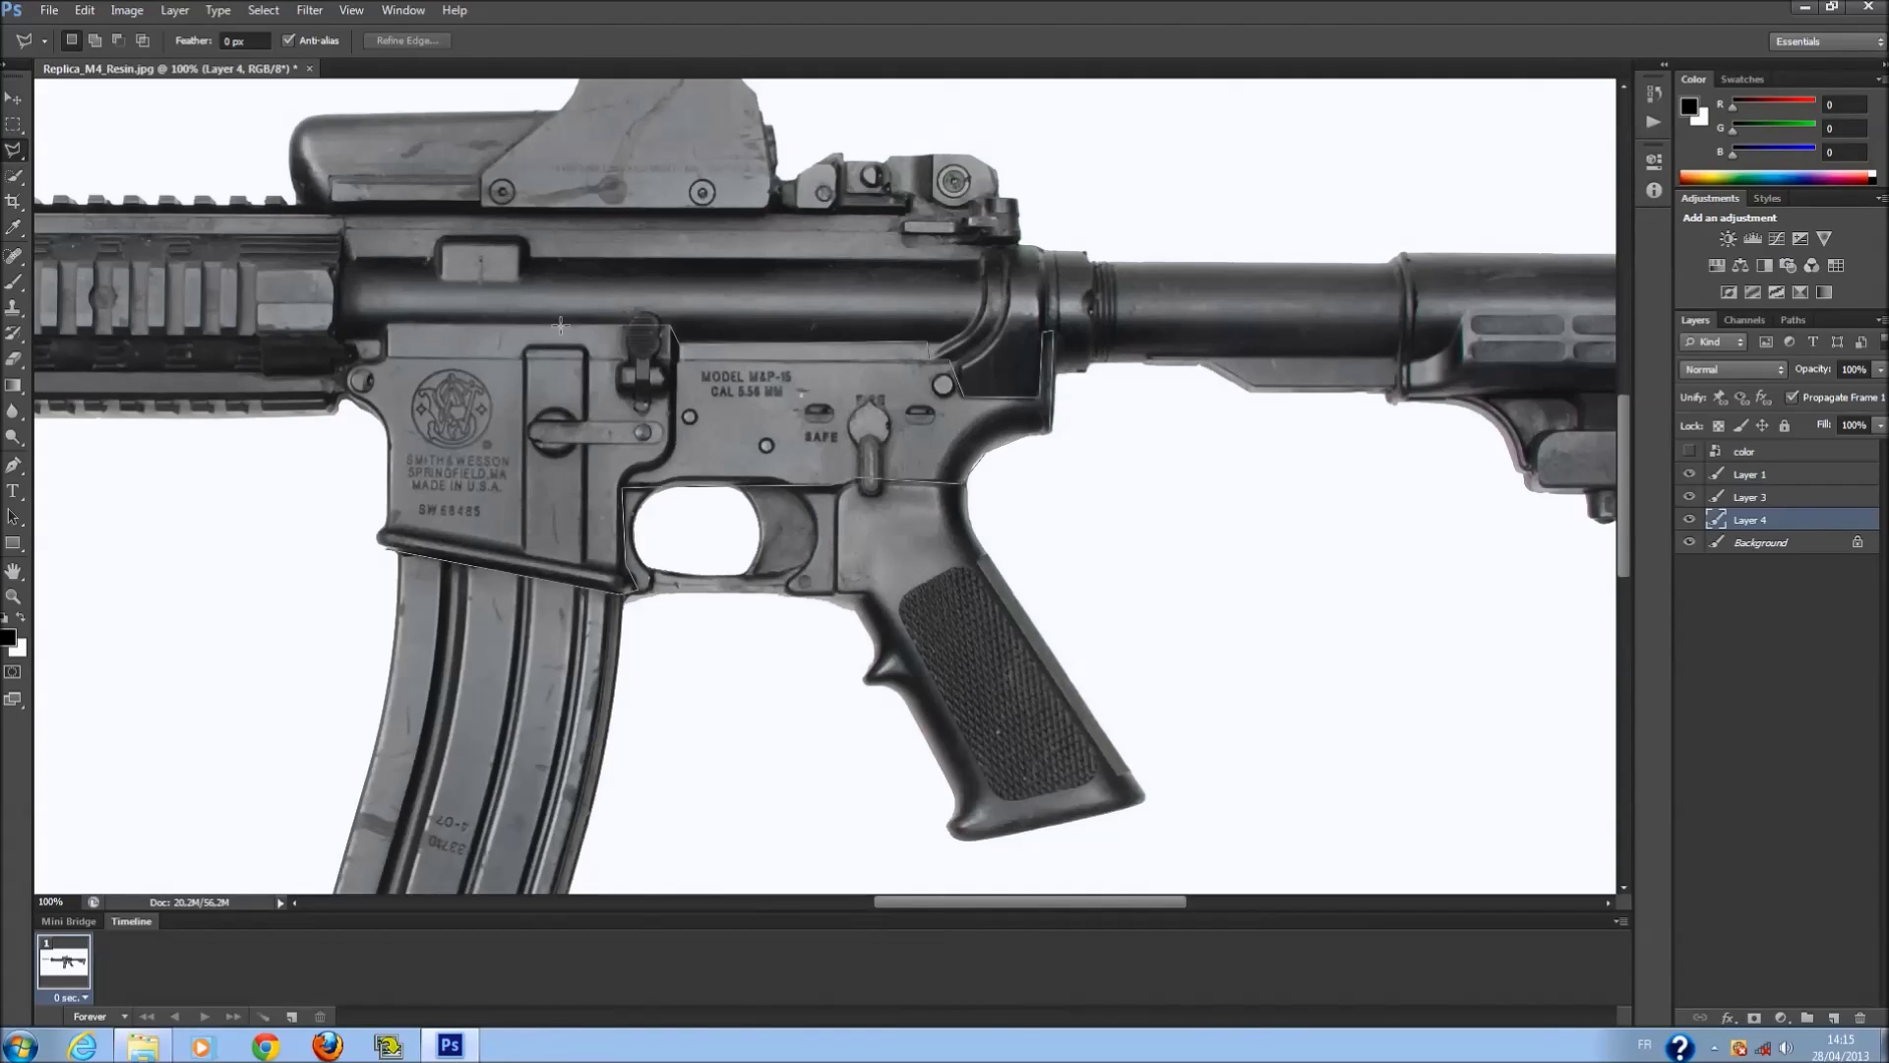
left_click(381, 325)
double_click(378, 544)
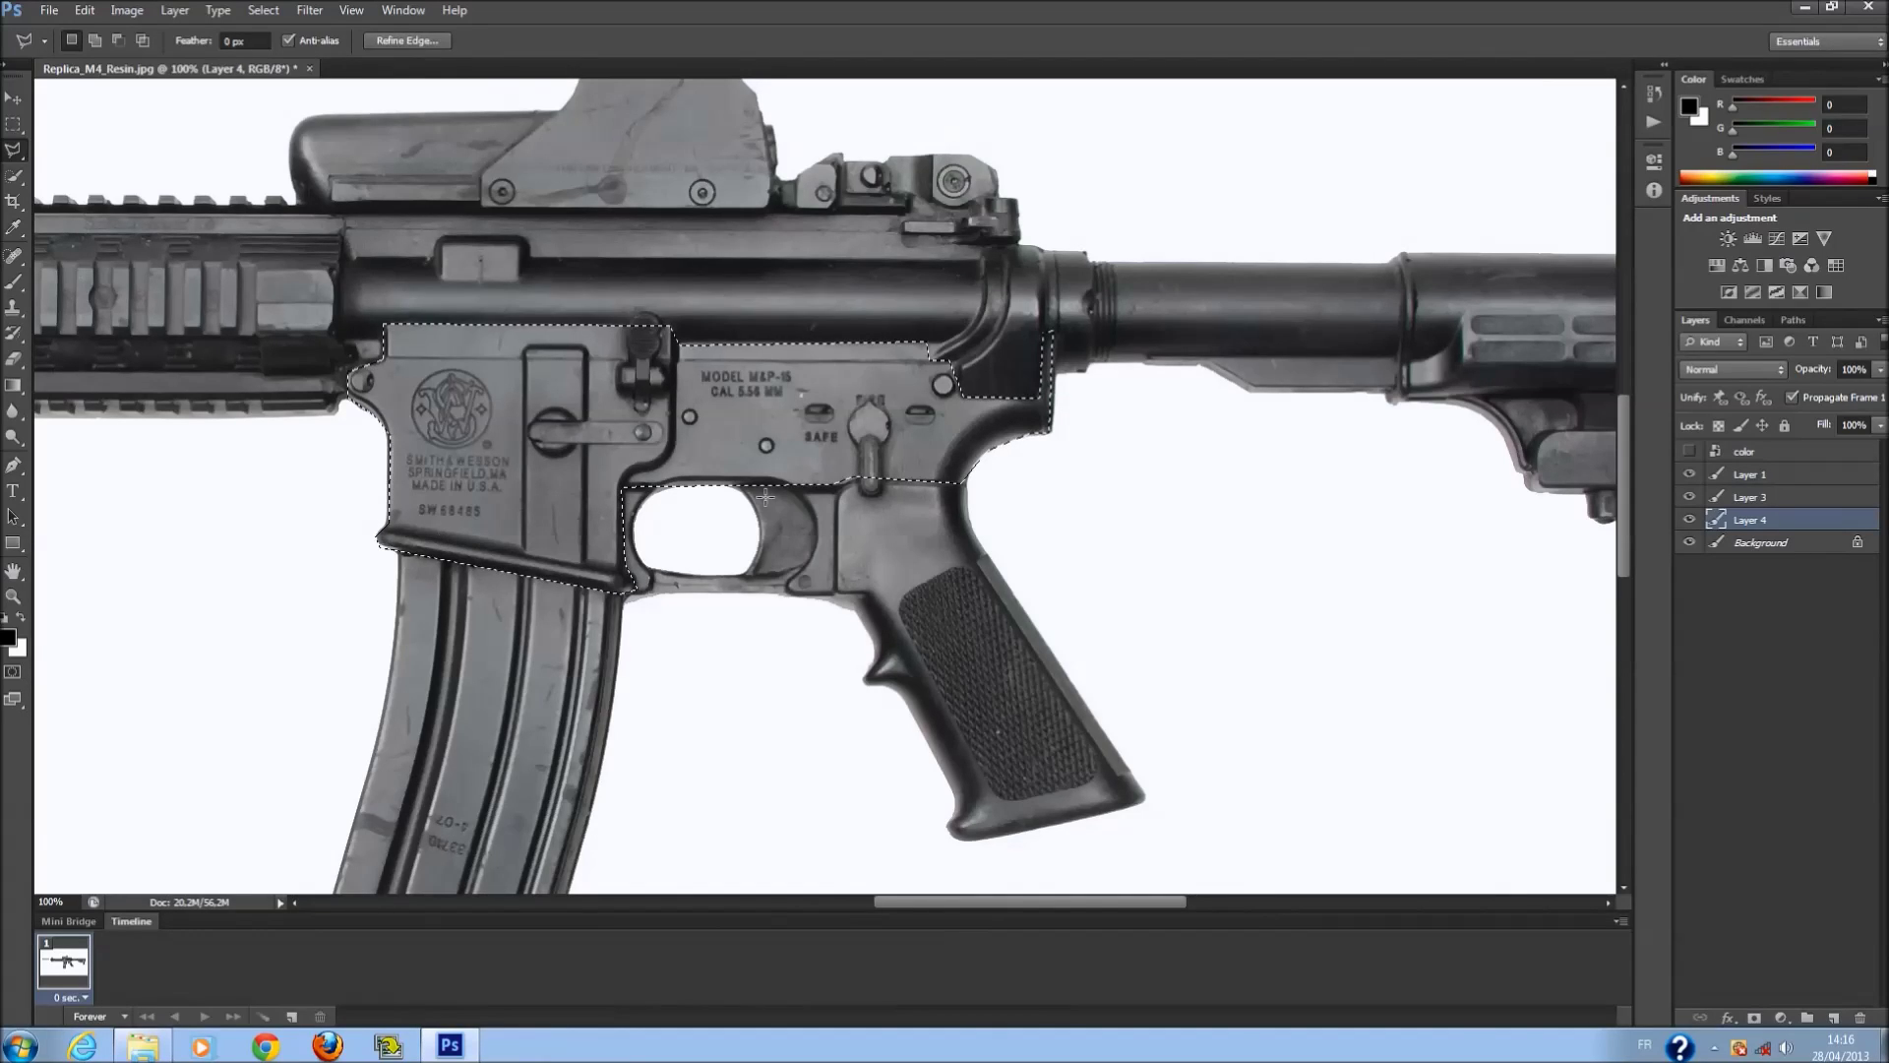
Copy the selected lower receiver from the Background to a new layer and check the cut-out parts with the Background hidden.
key("alt+bracketleft")
right_click(522, 430)
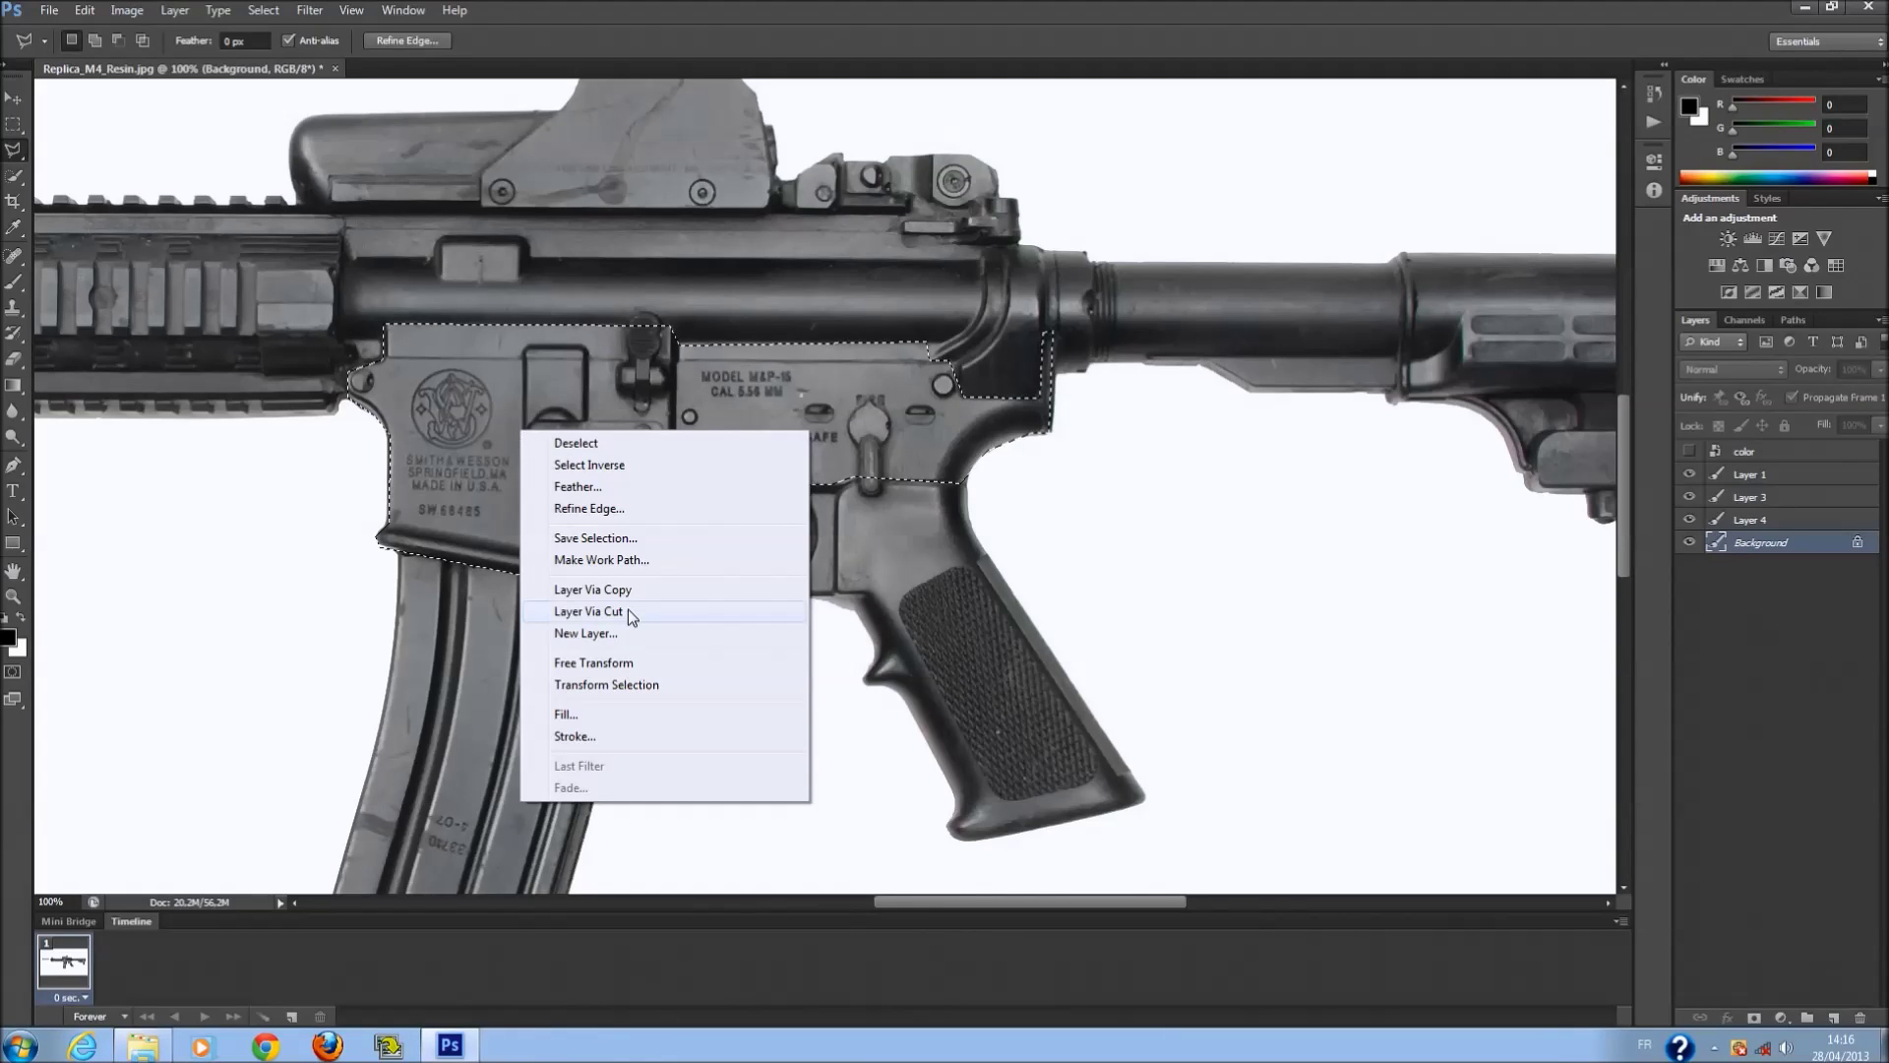
left_click(629, 593)
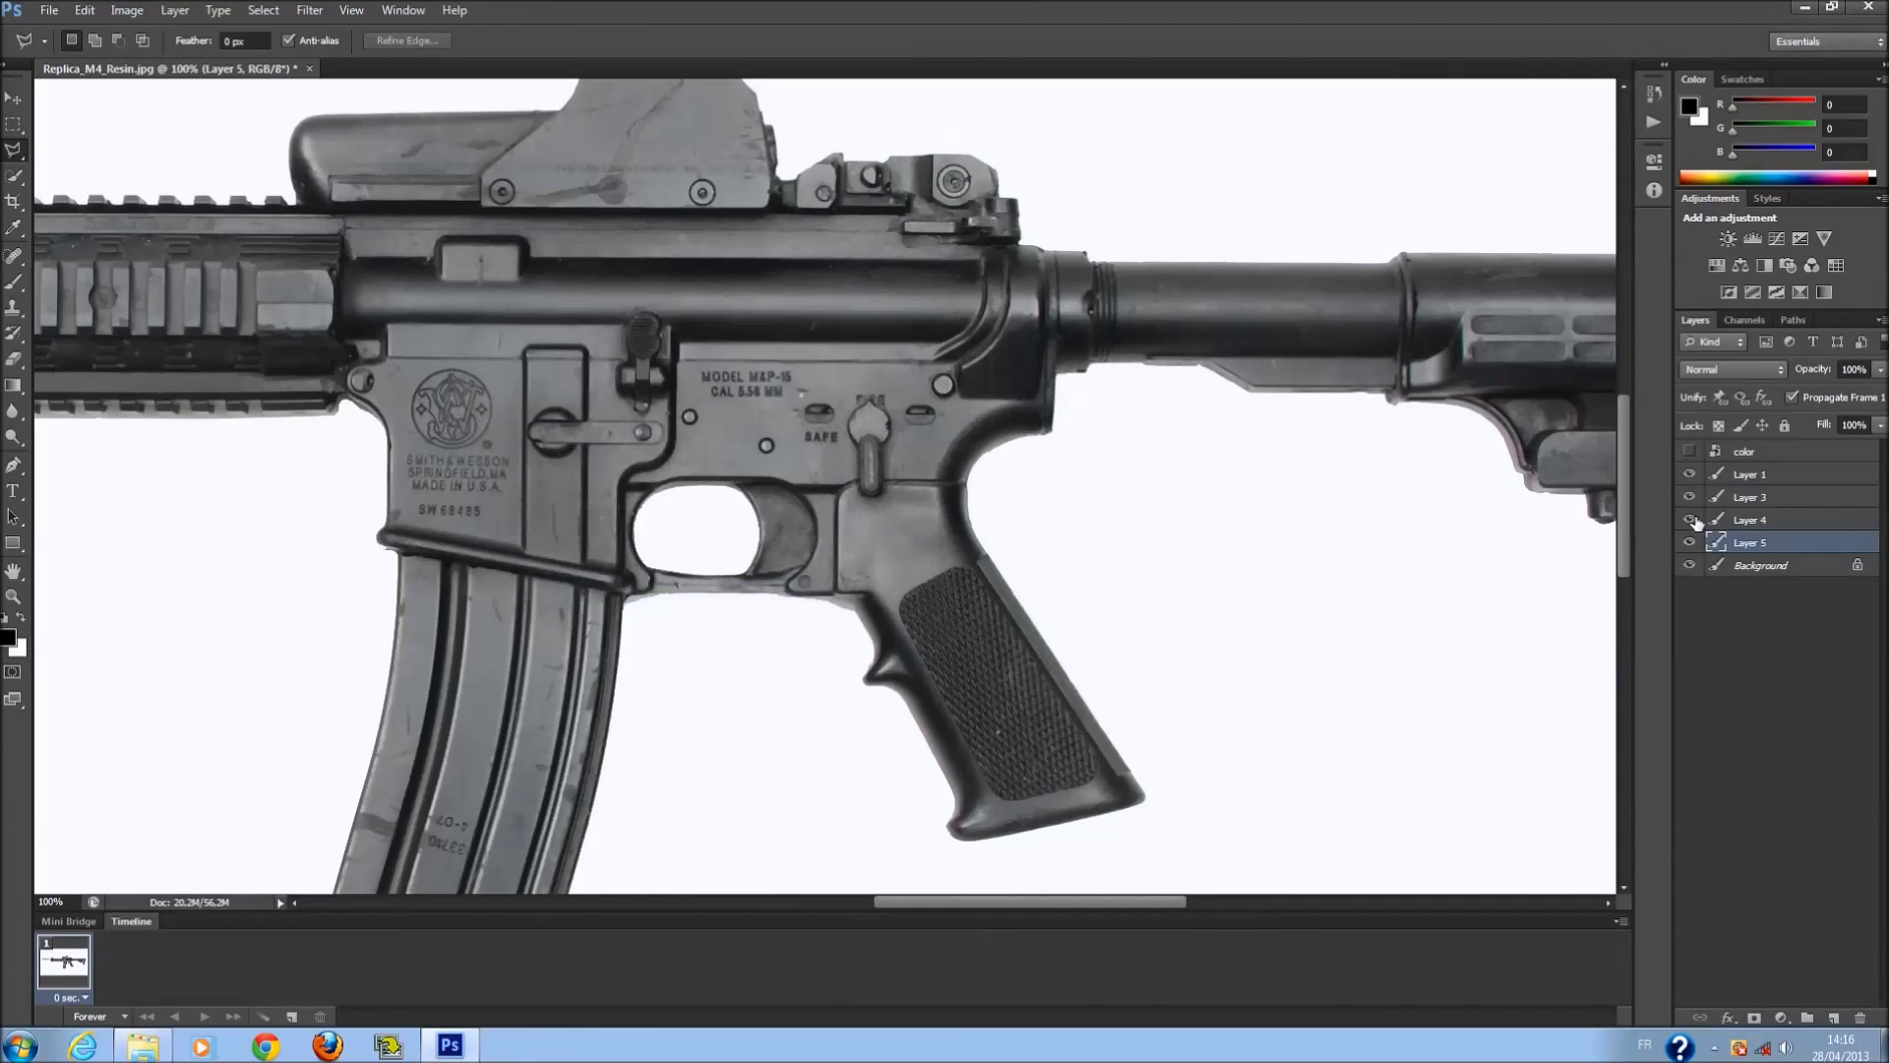
left_click(1691, 565)
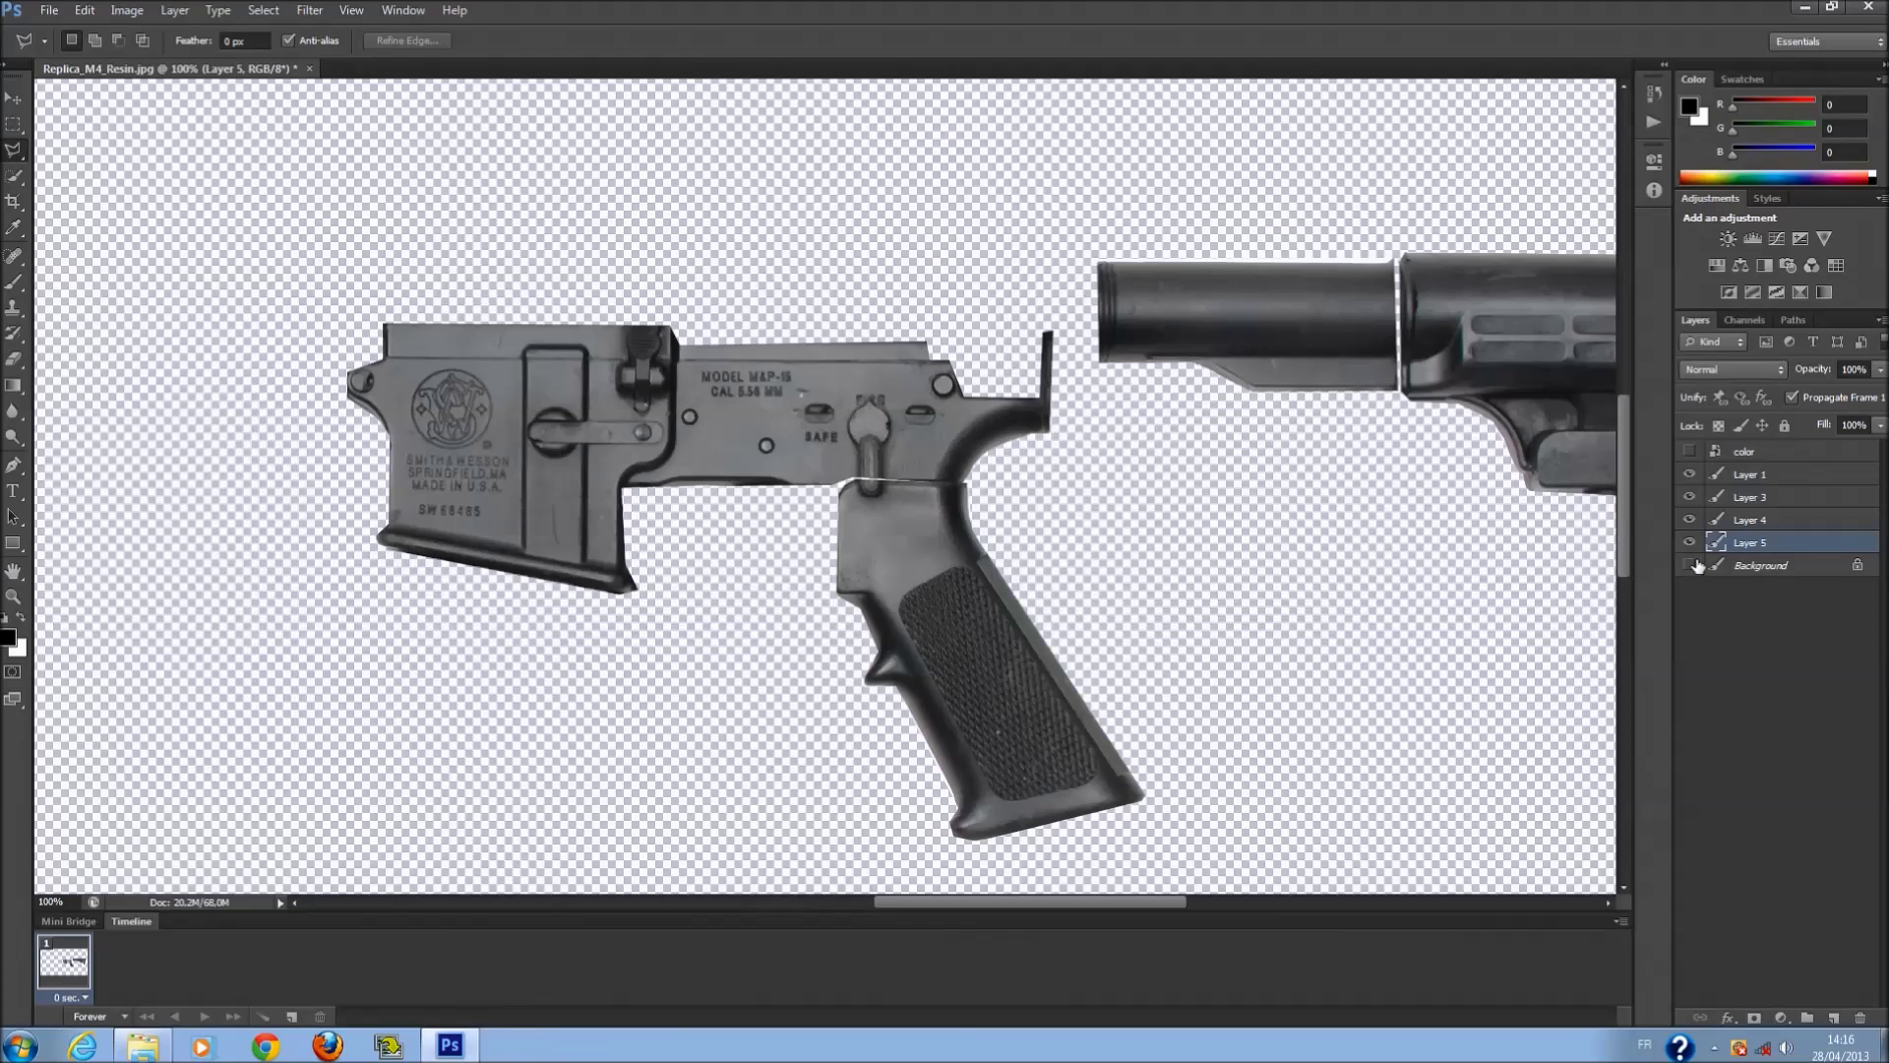
left_click(1690, 565)
Outline the dark rounded section of the upper receiver, between the handguard and the rear curve, as a closed Polygonal Lasso selection.
scroll(885, 342, "up", 2)
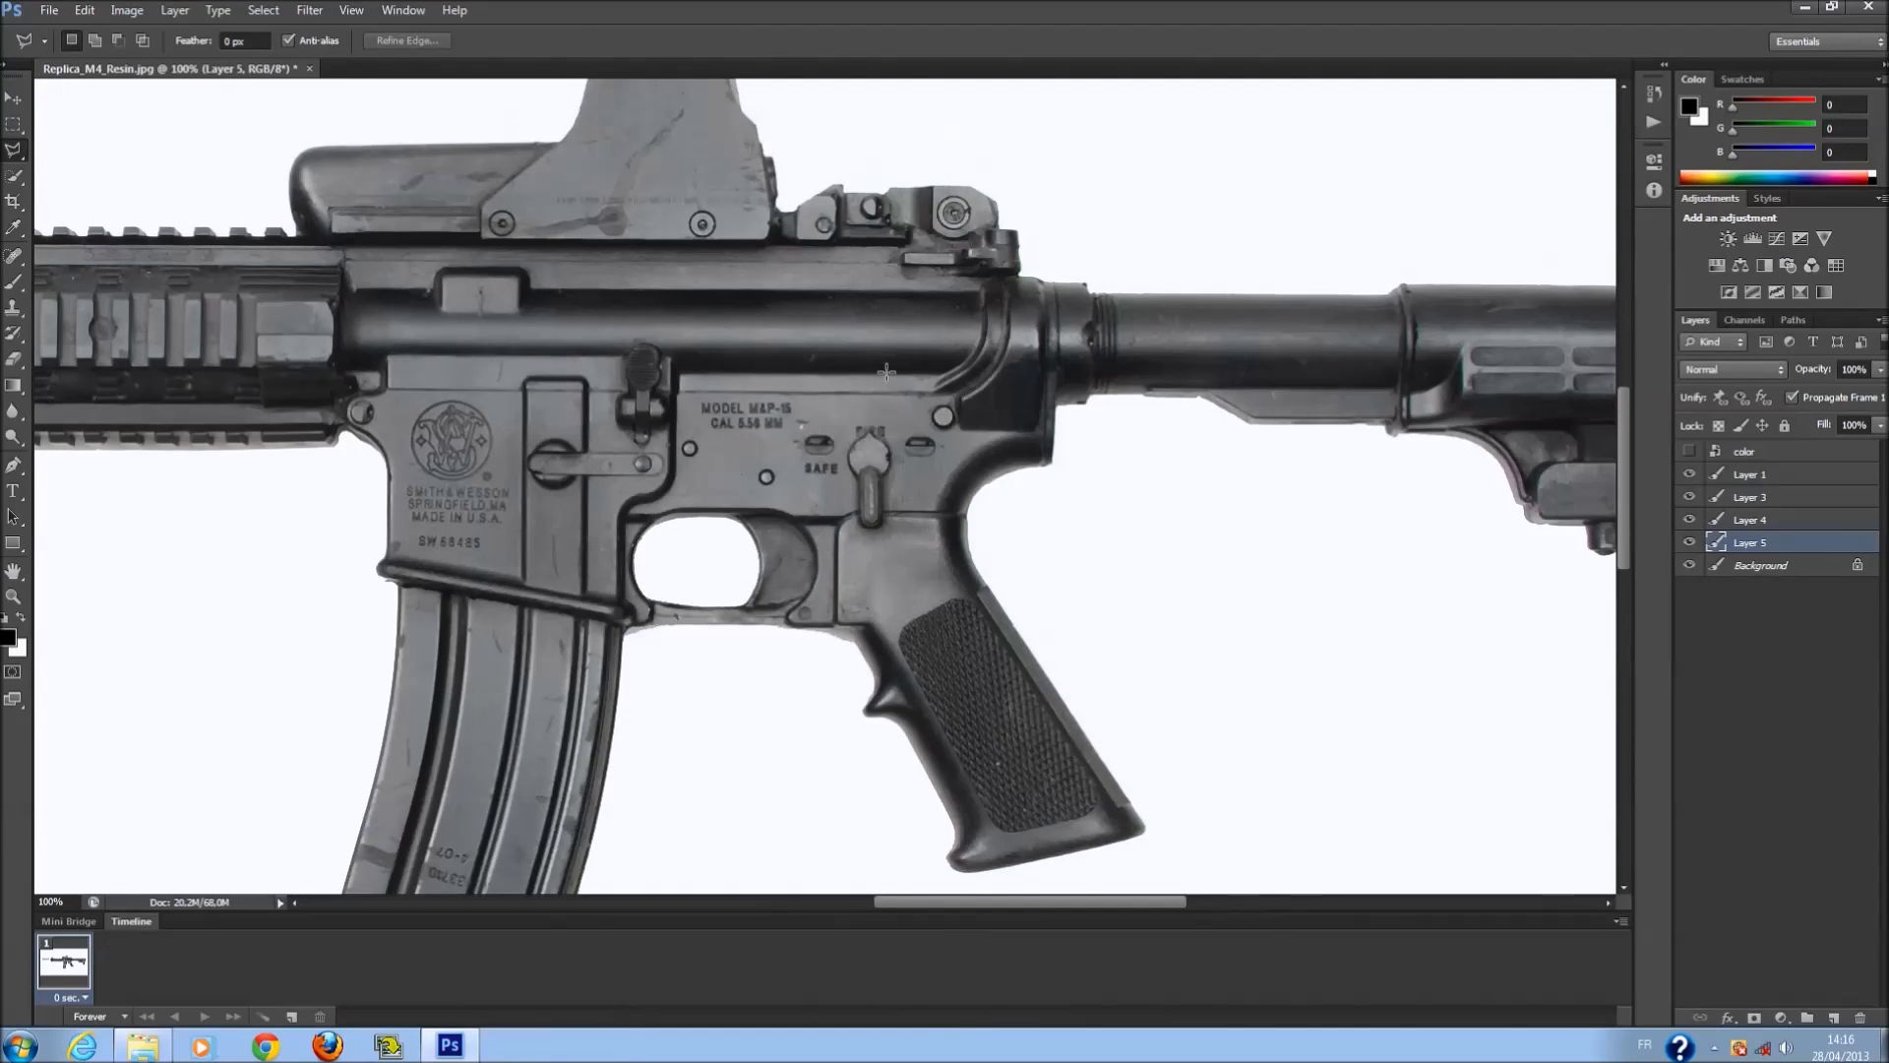
scroll(822, 387, "left", 5, "ctrl")
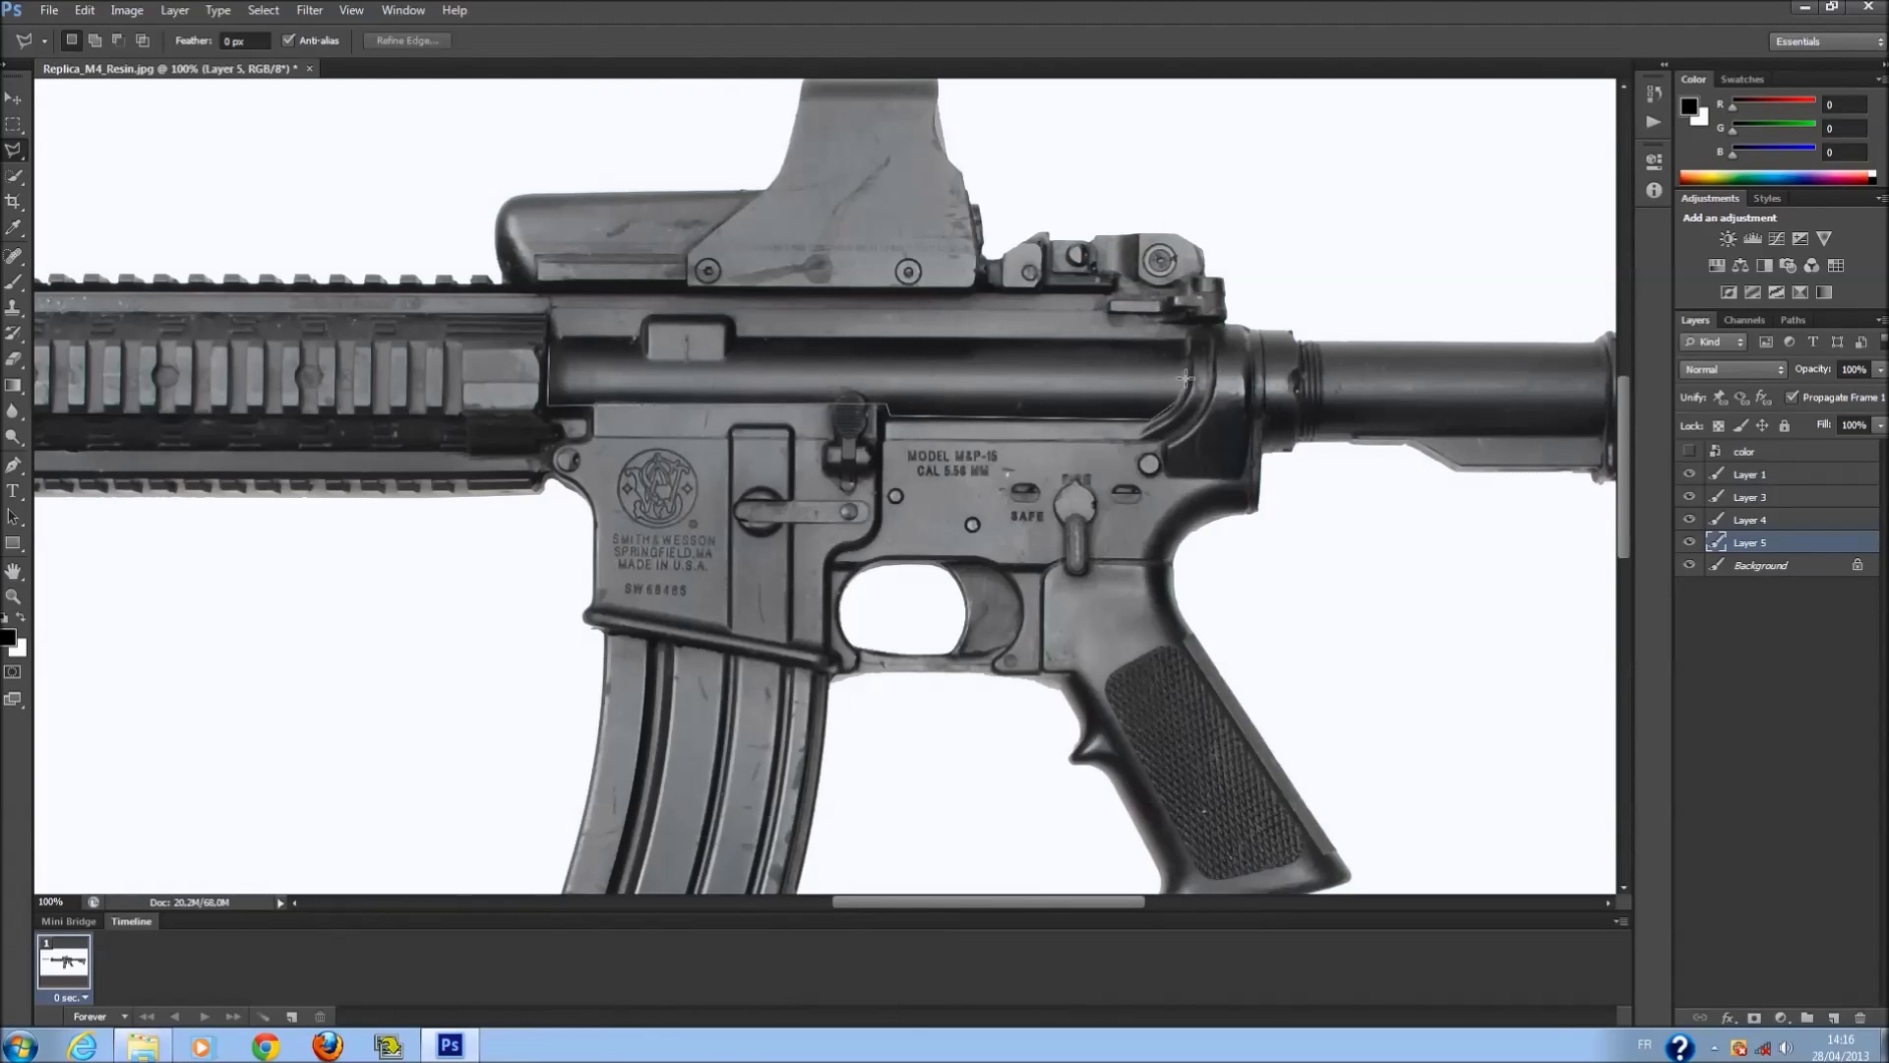
left_click(1178, 341)
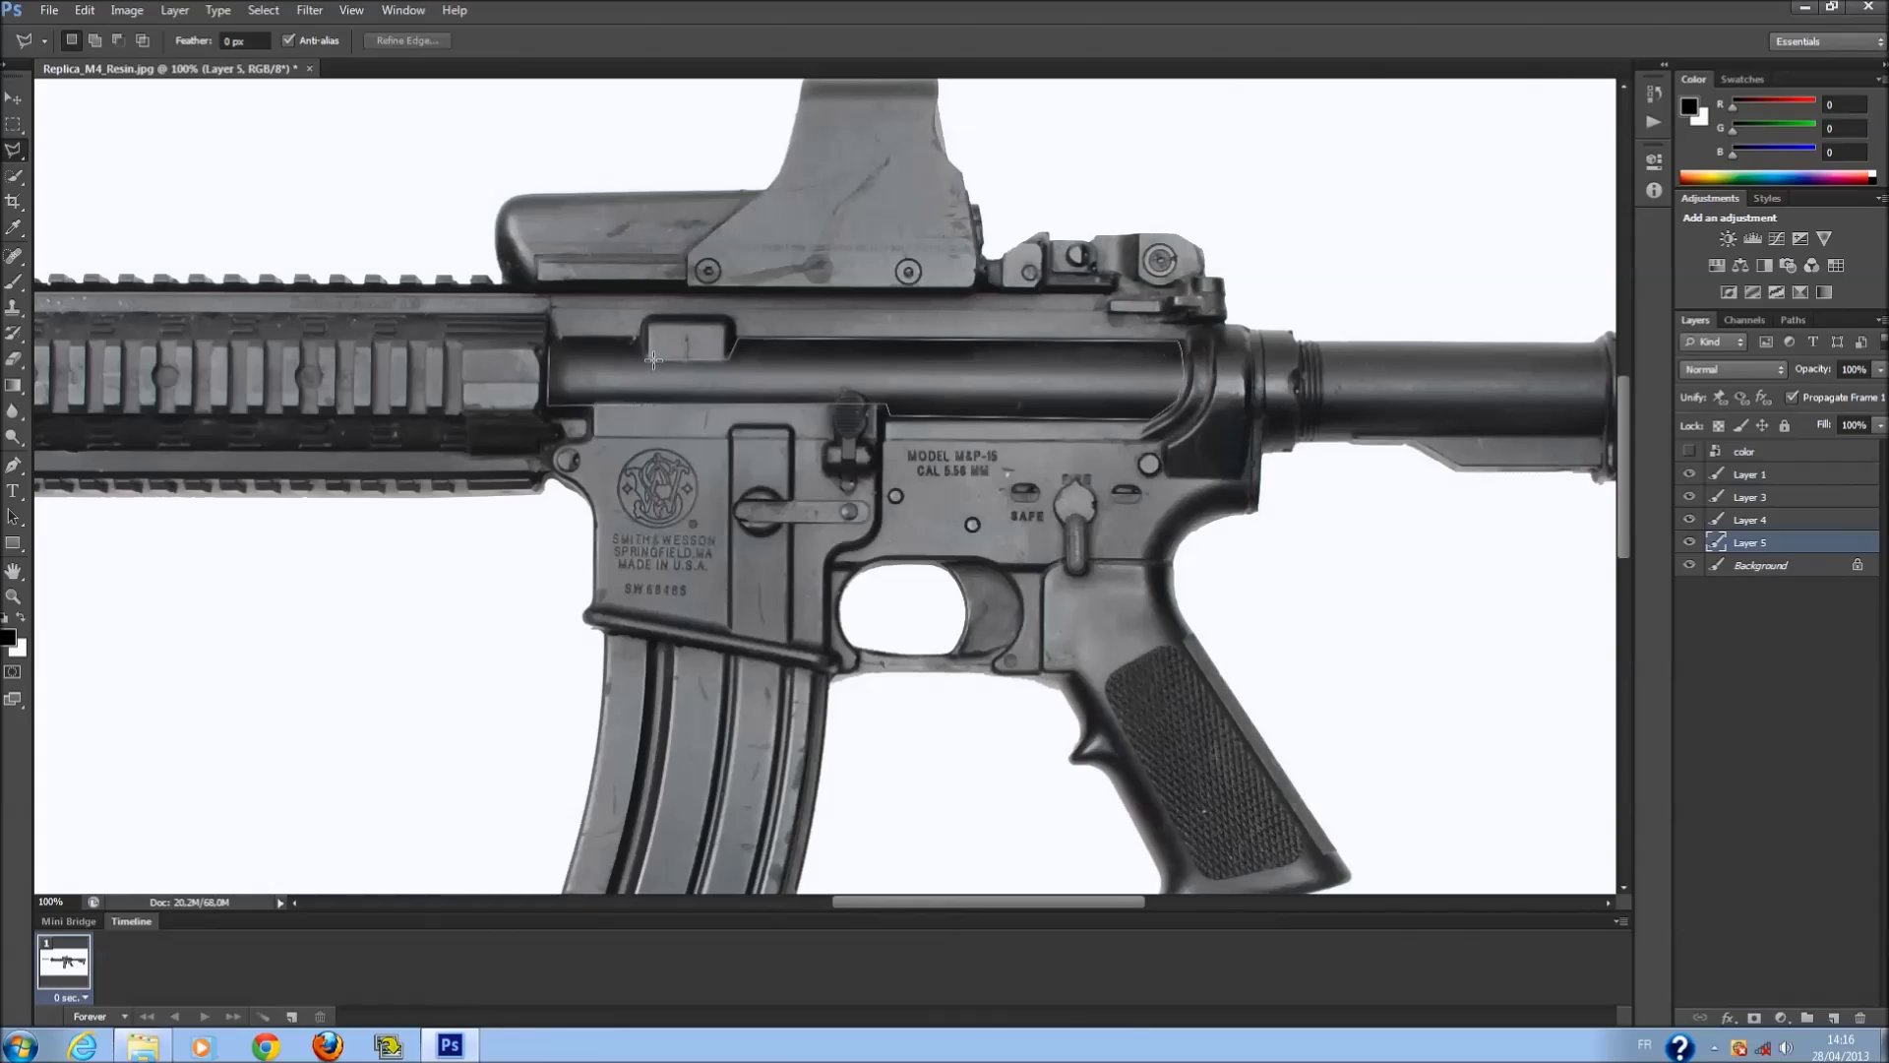
left_click(551, 348)
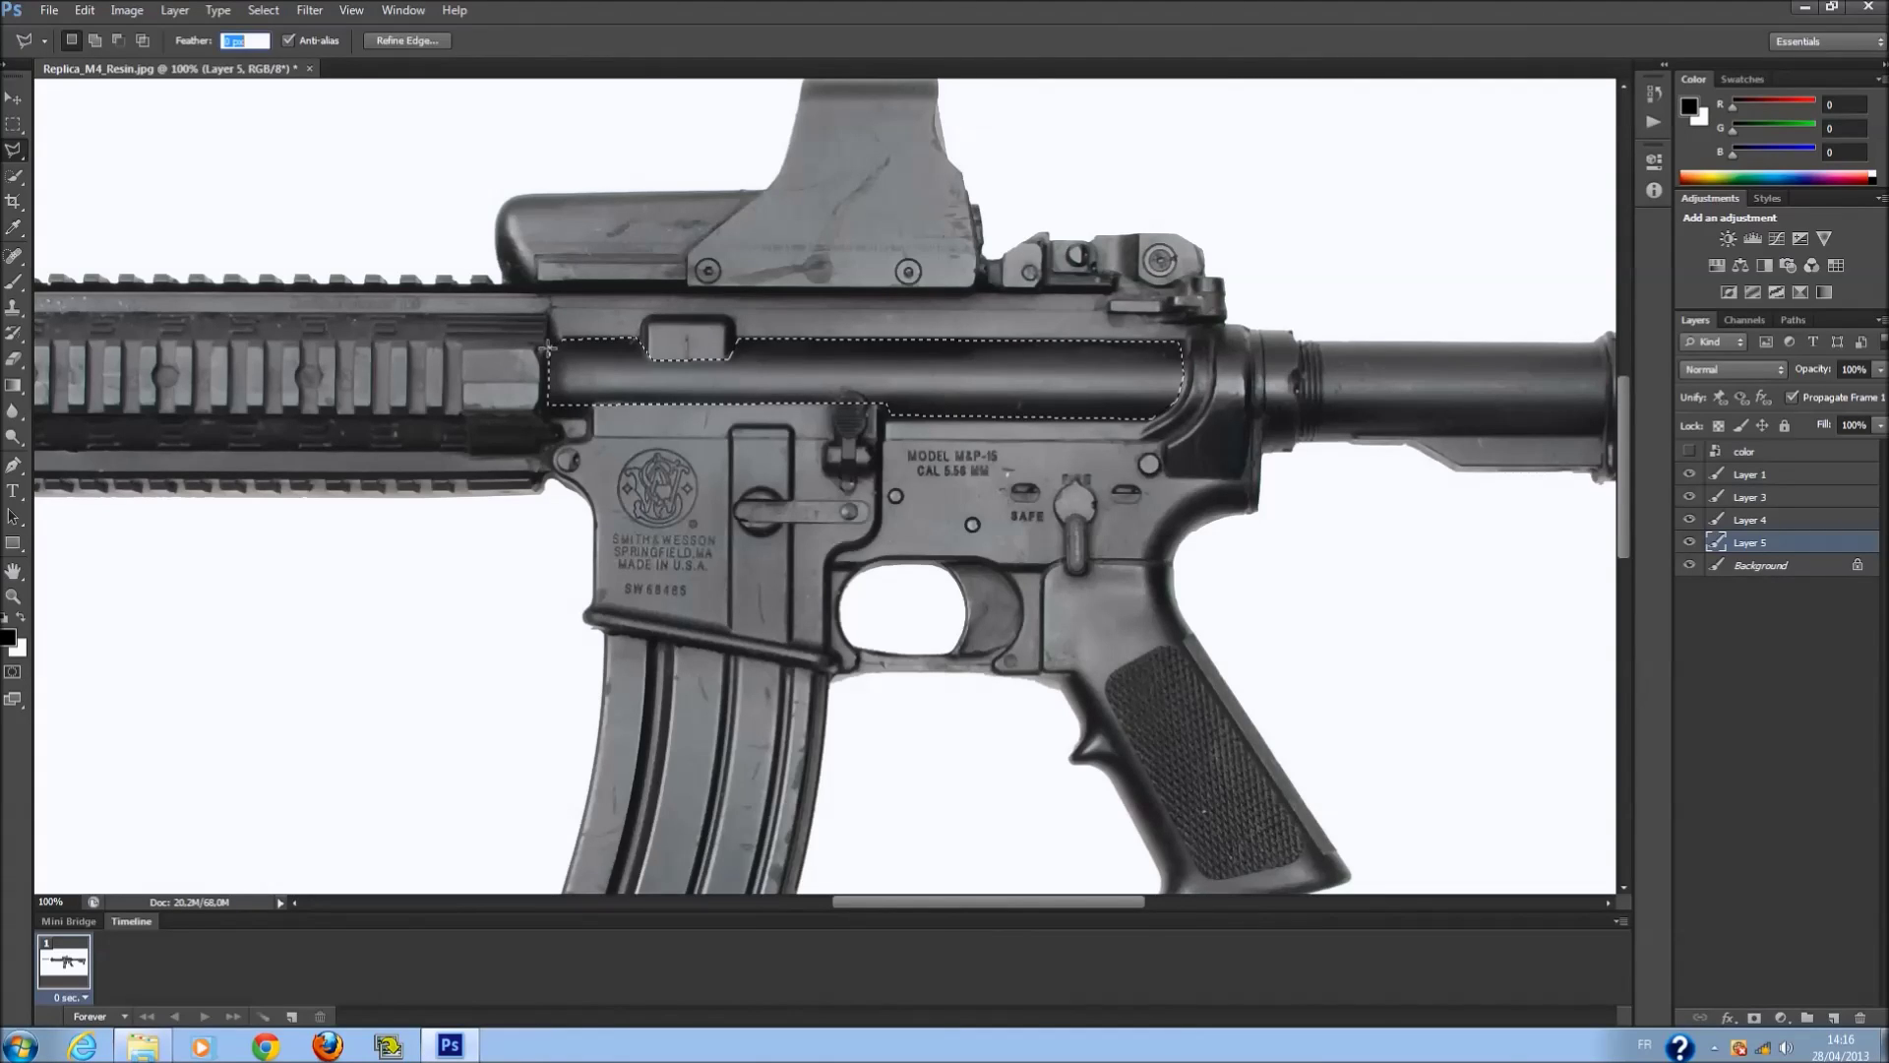
Copy the selected rounded upper receiver section from the Background to a new layer with Layer Via Copy.
left_click(1761, 564)
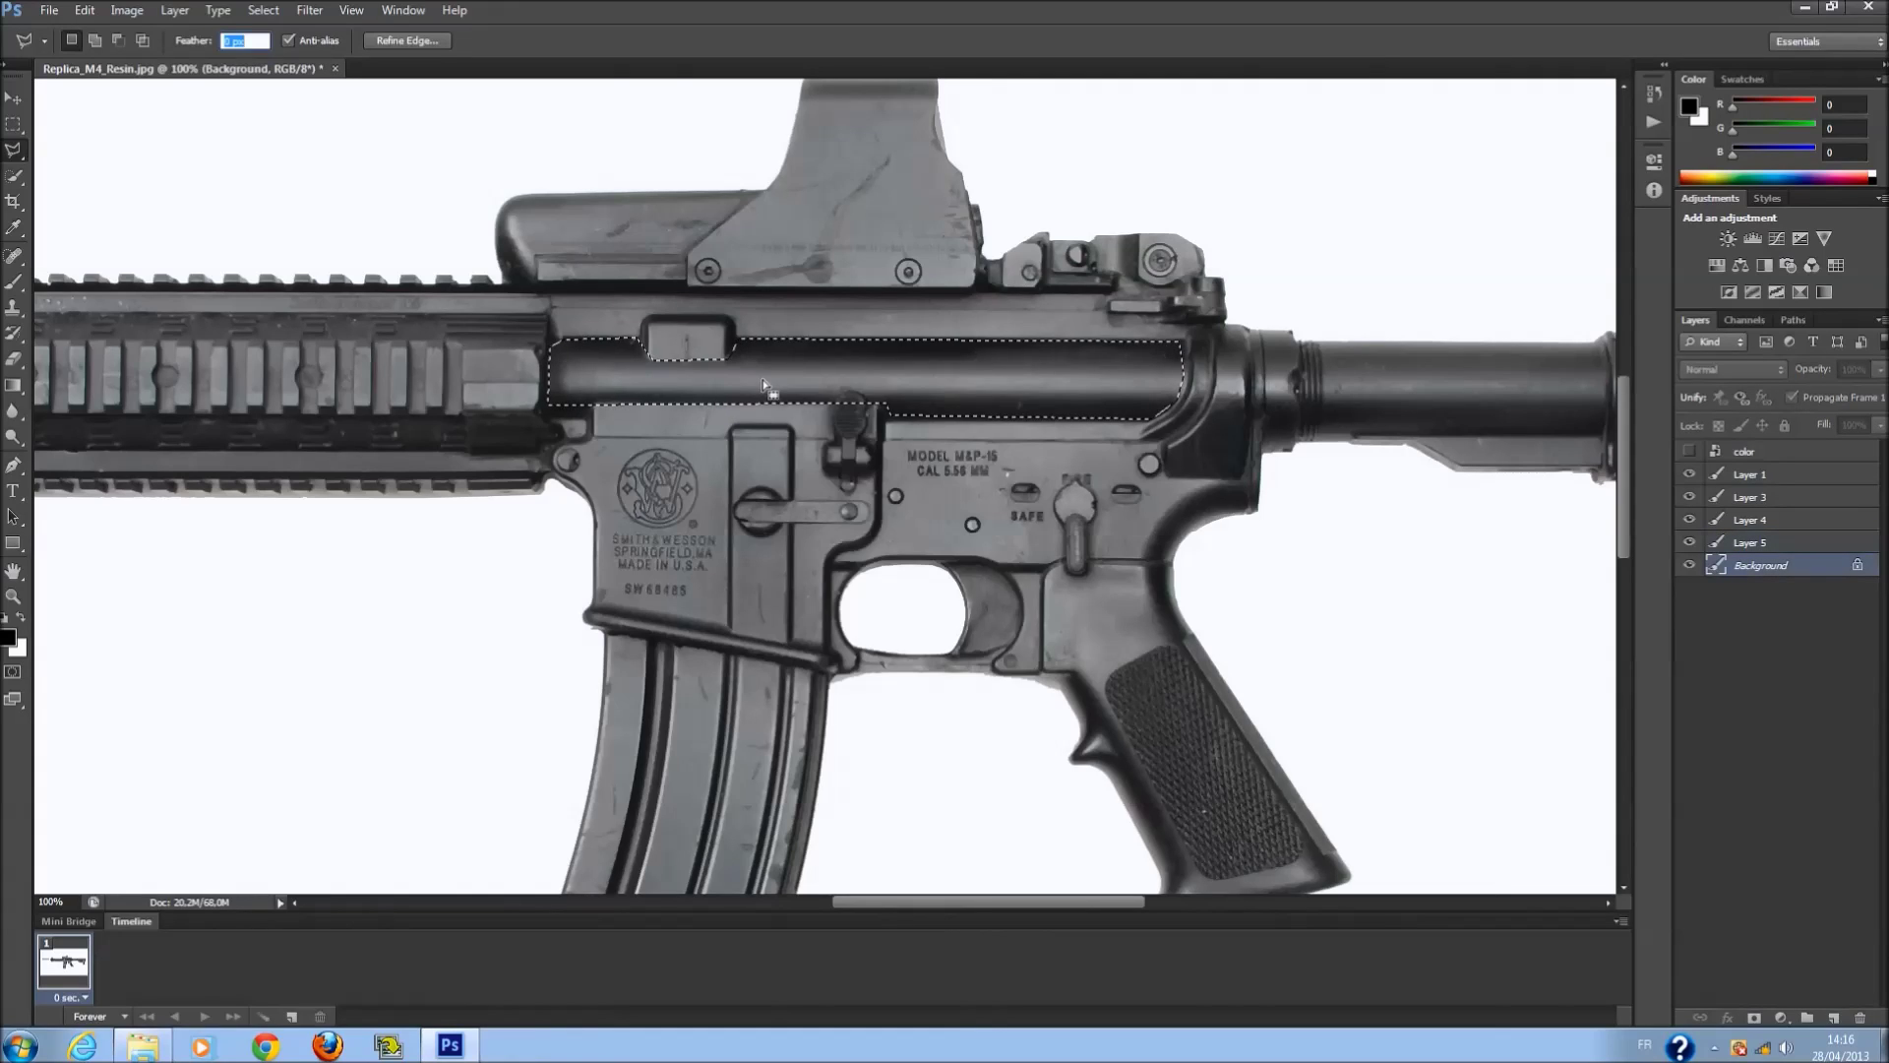
right_click(770, 380)
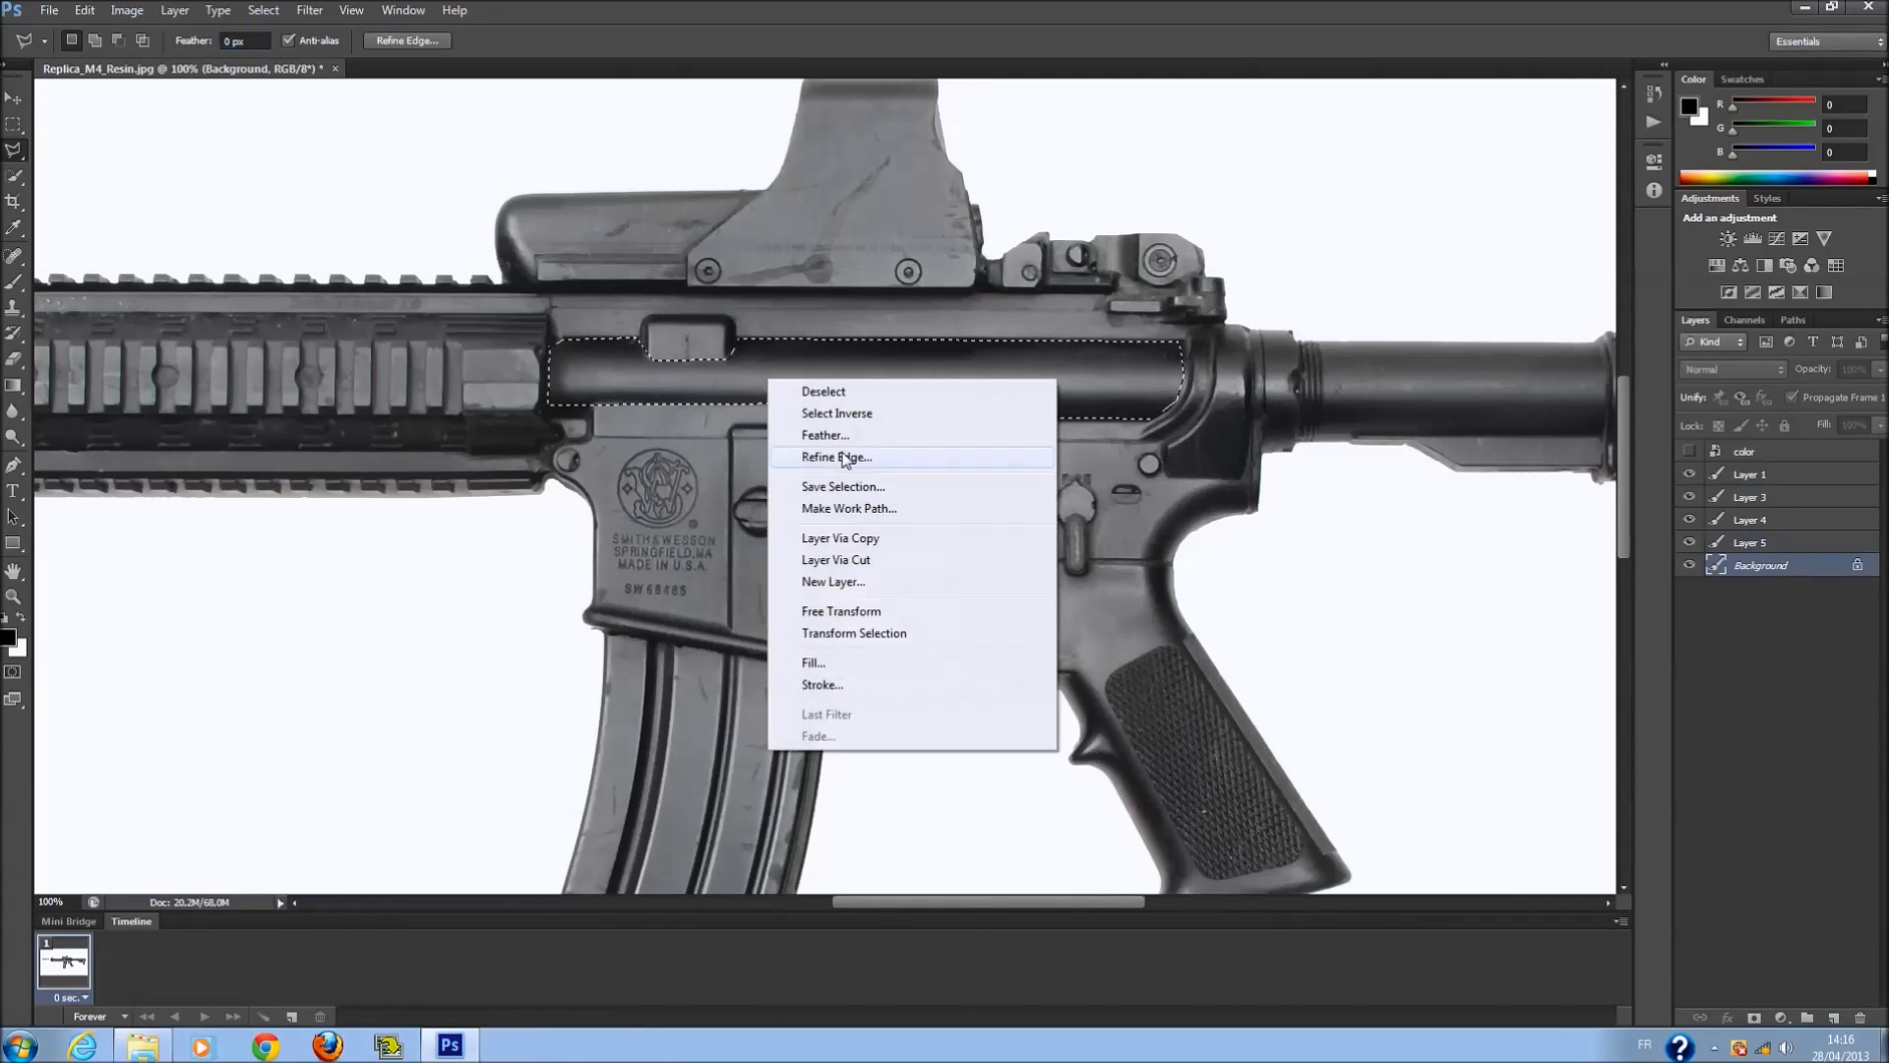
left_click(871, 539)
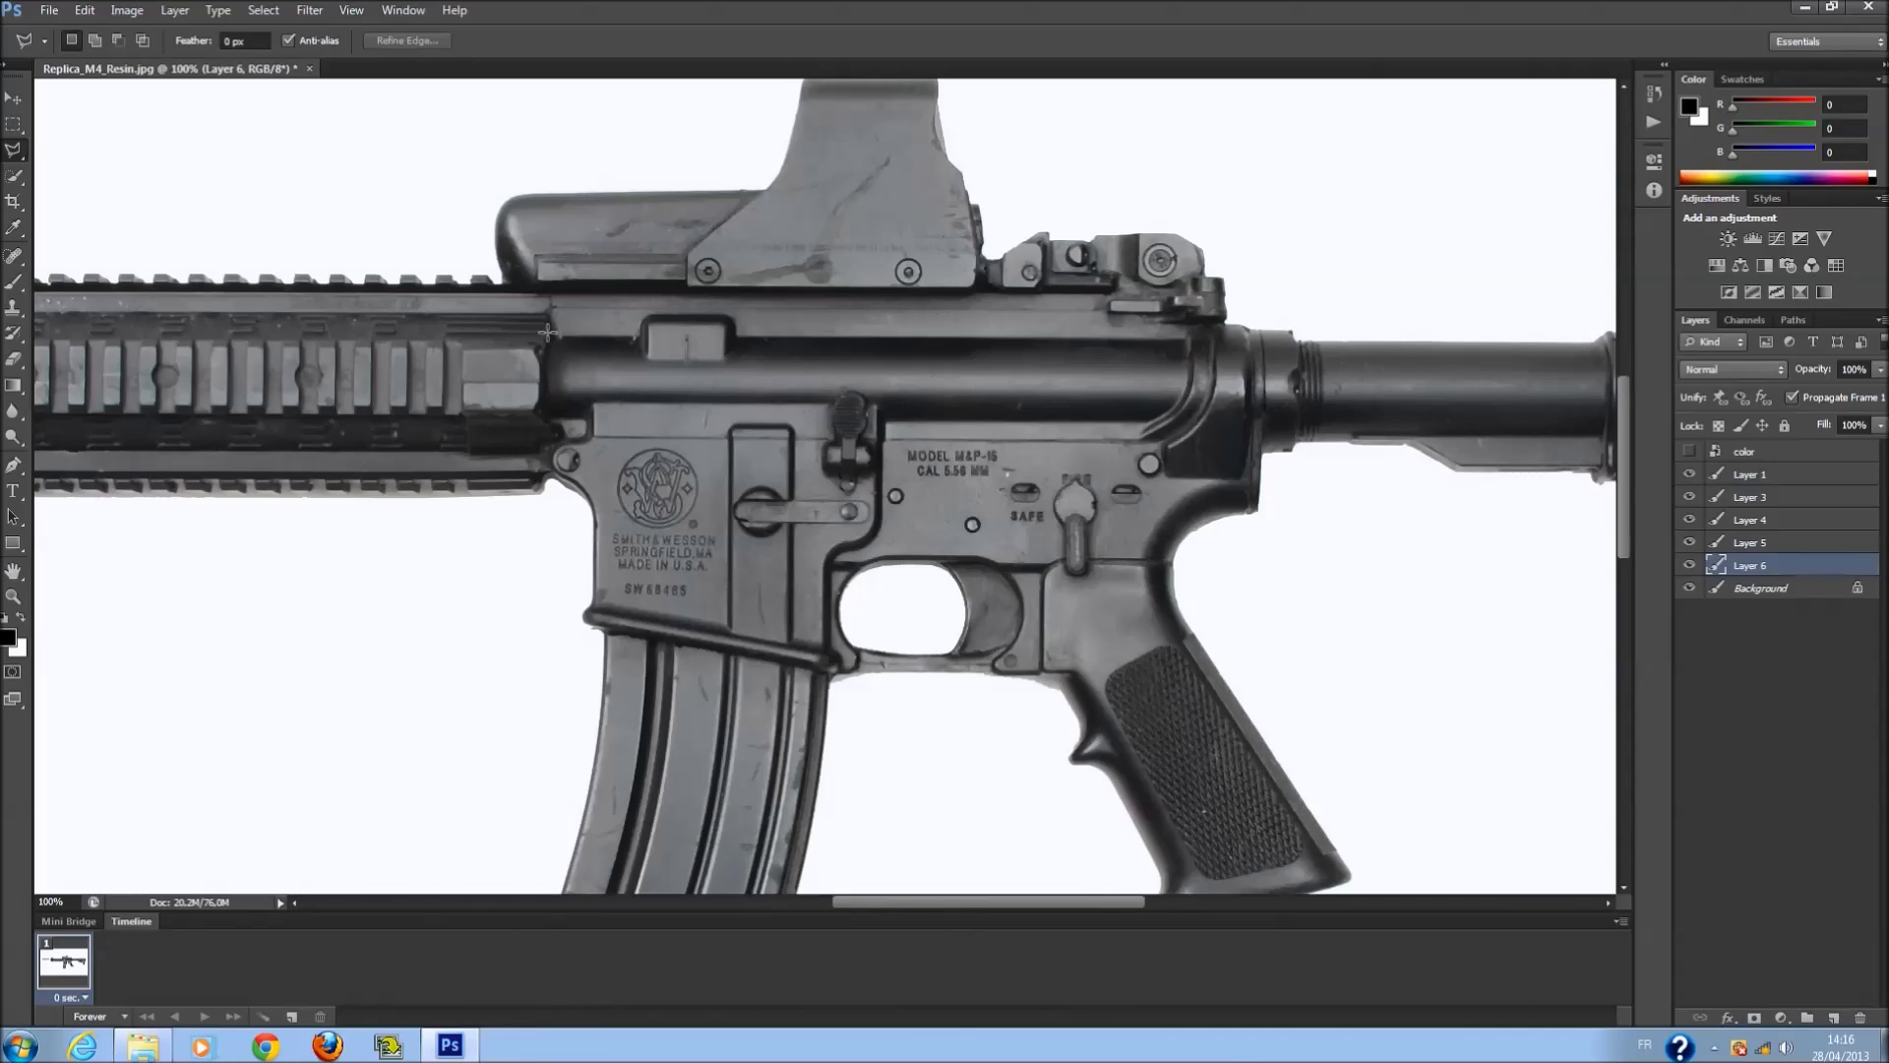
Outline the flat upper receiver strip beneath the sight rail and copy it from the Background to a new layer.
left_click(549, 293)
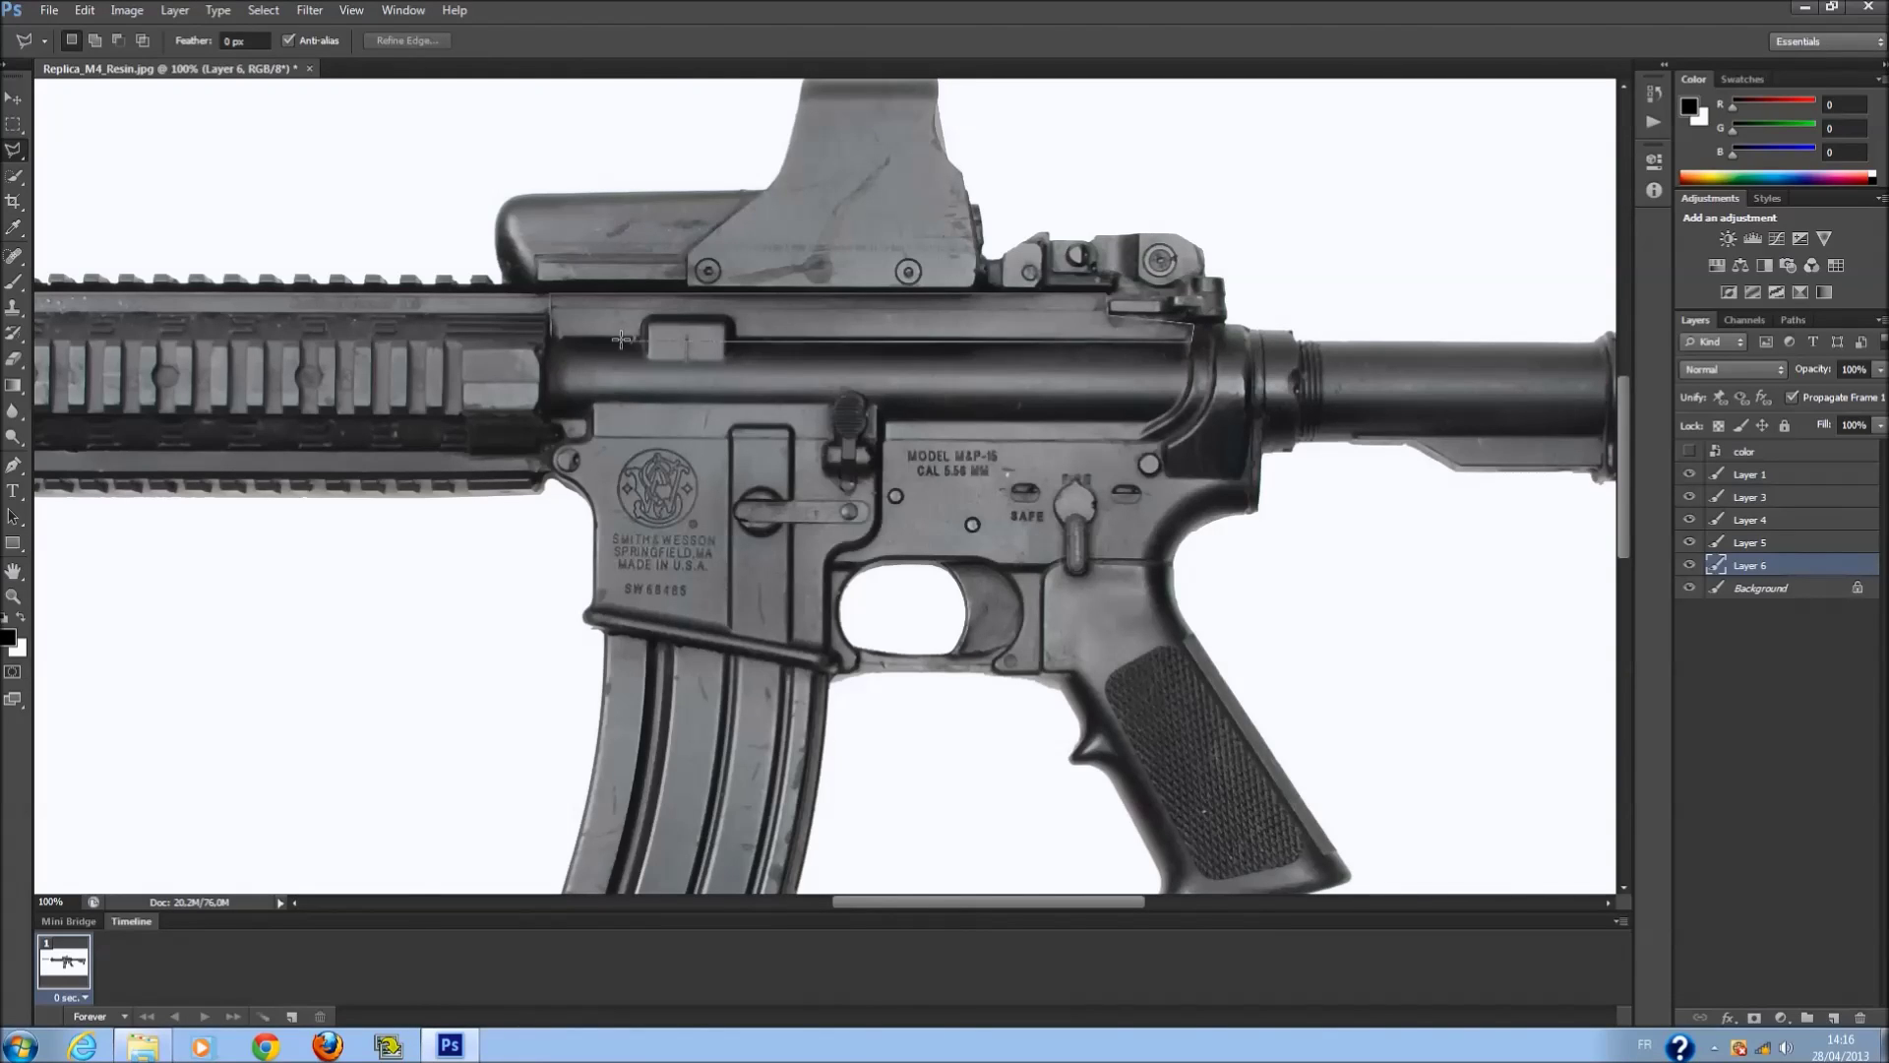
double_click(555, 334)
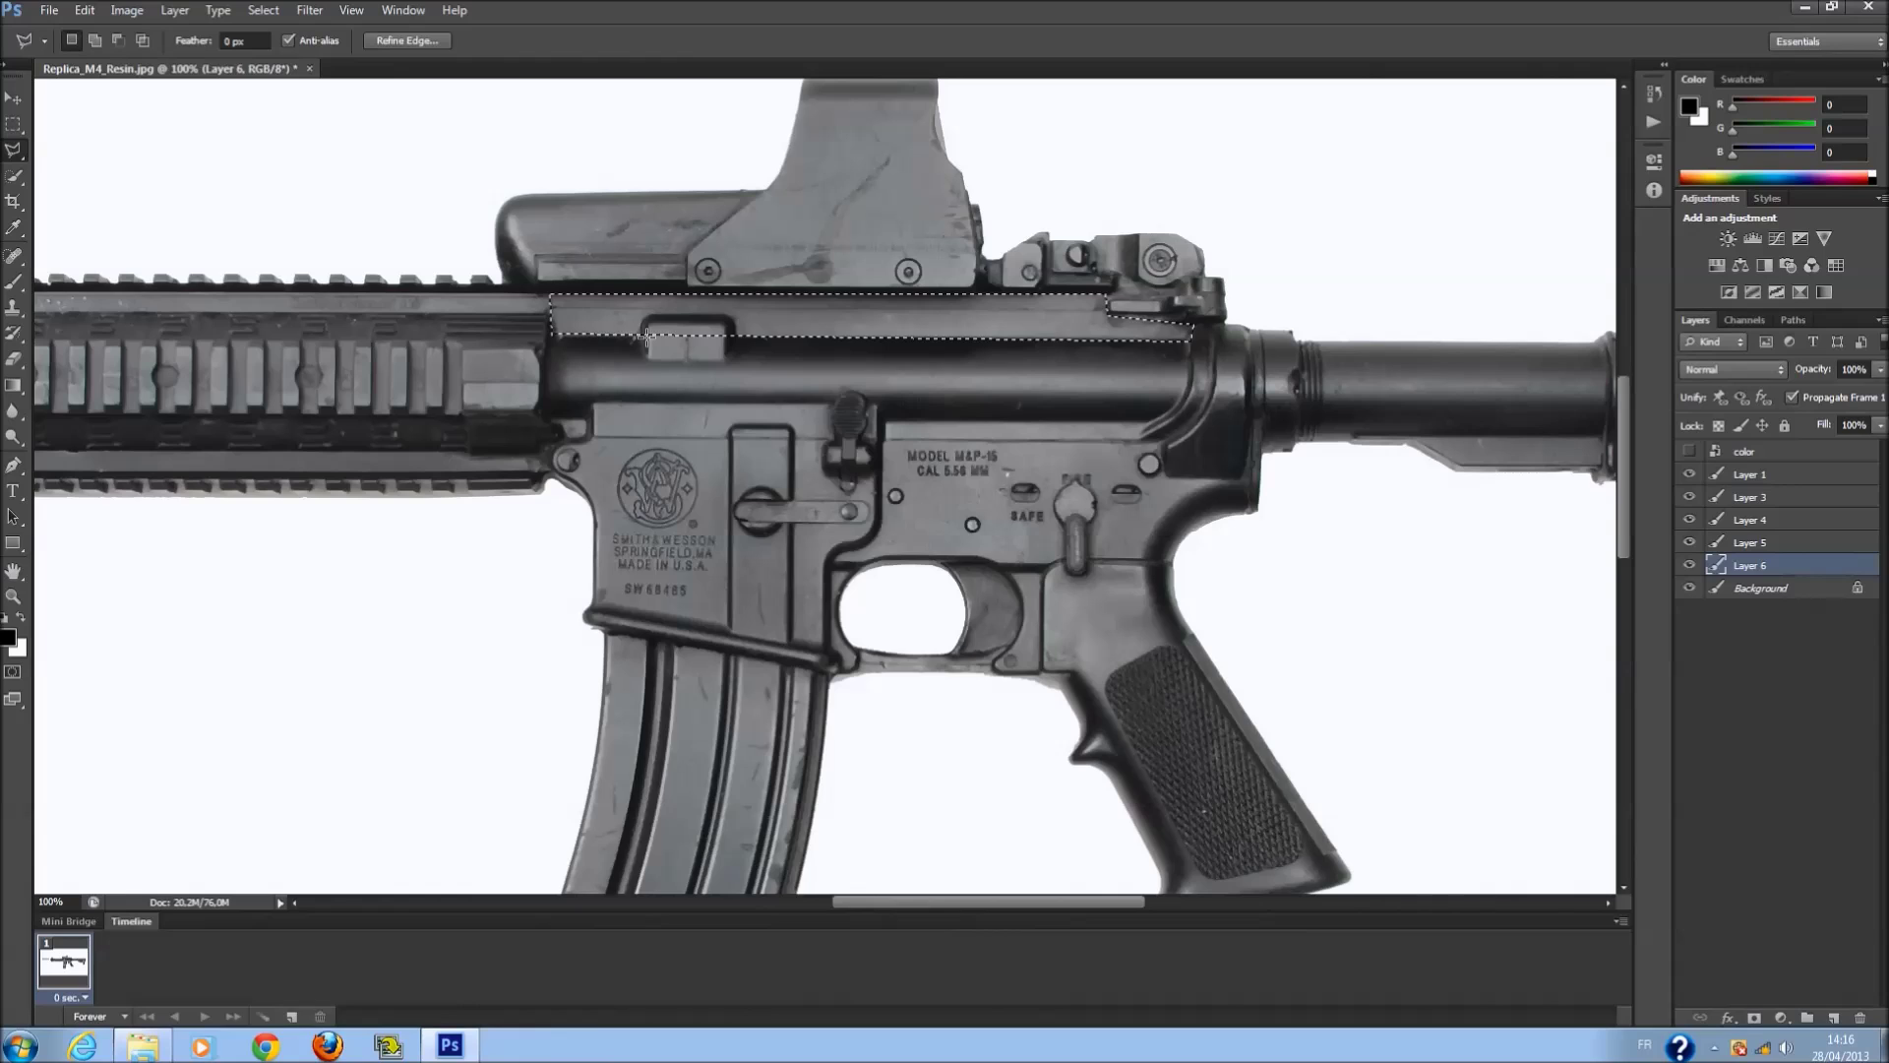
key("alt+bracketleft")
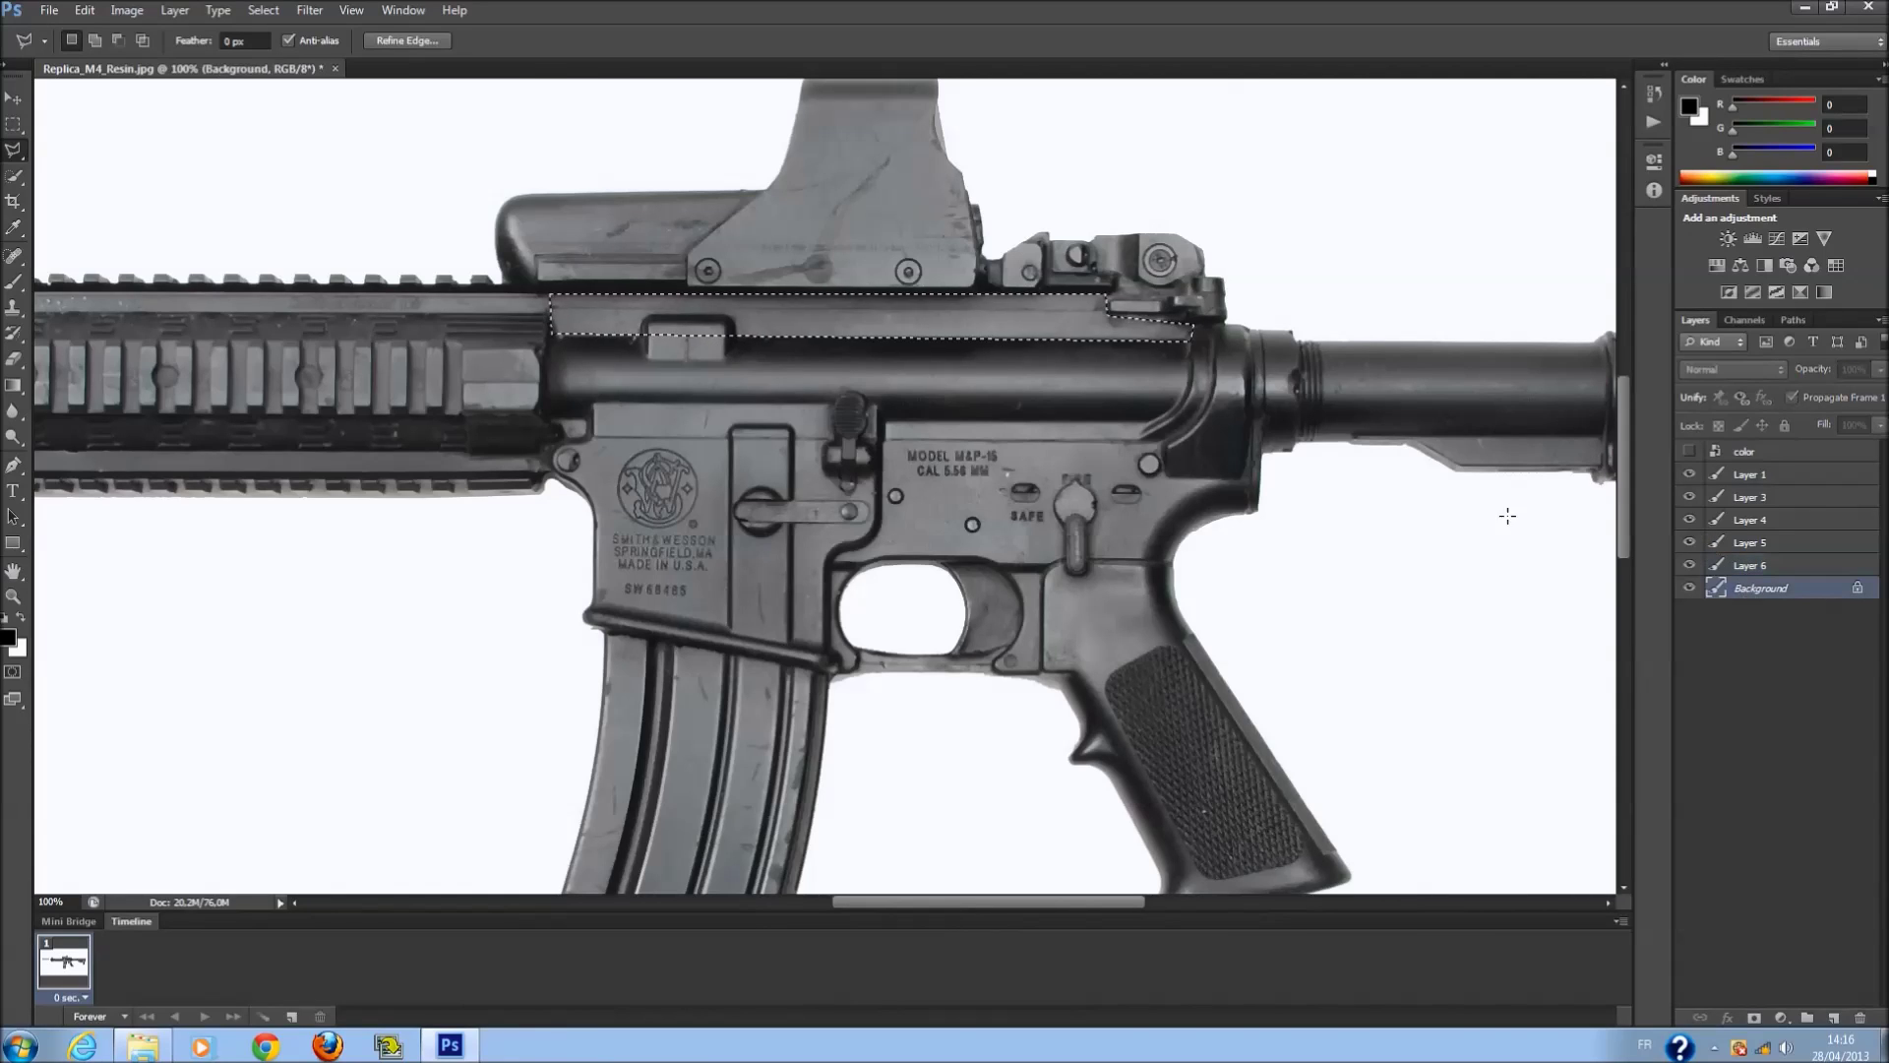
right_click(929, 311)
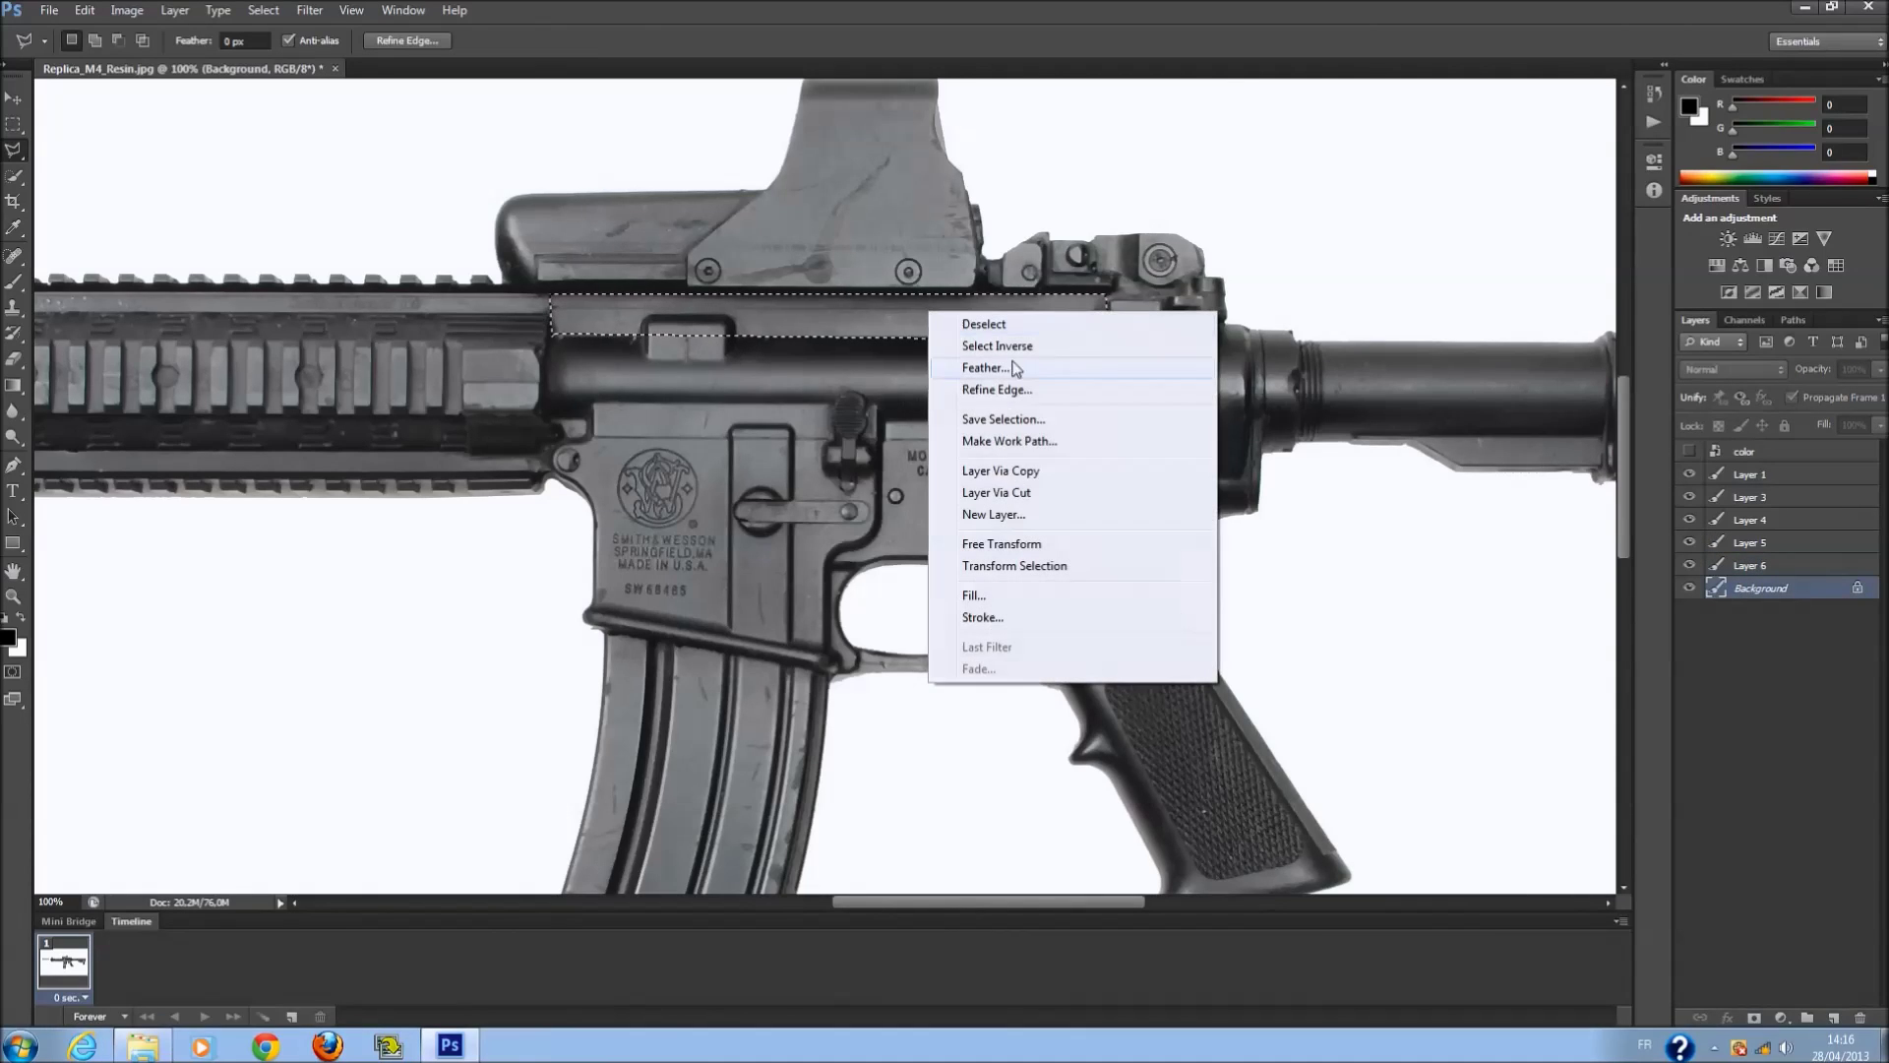
left_click(1049, 479)
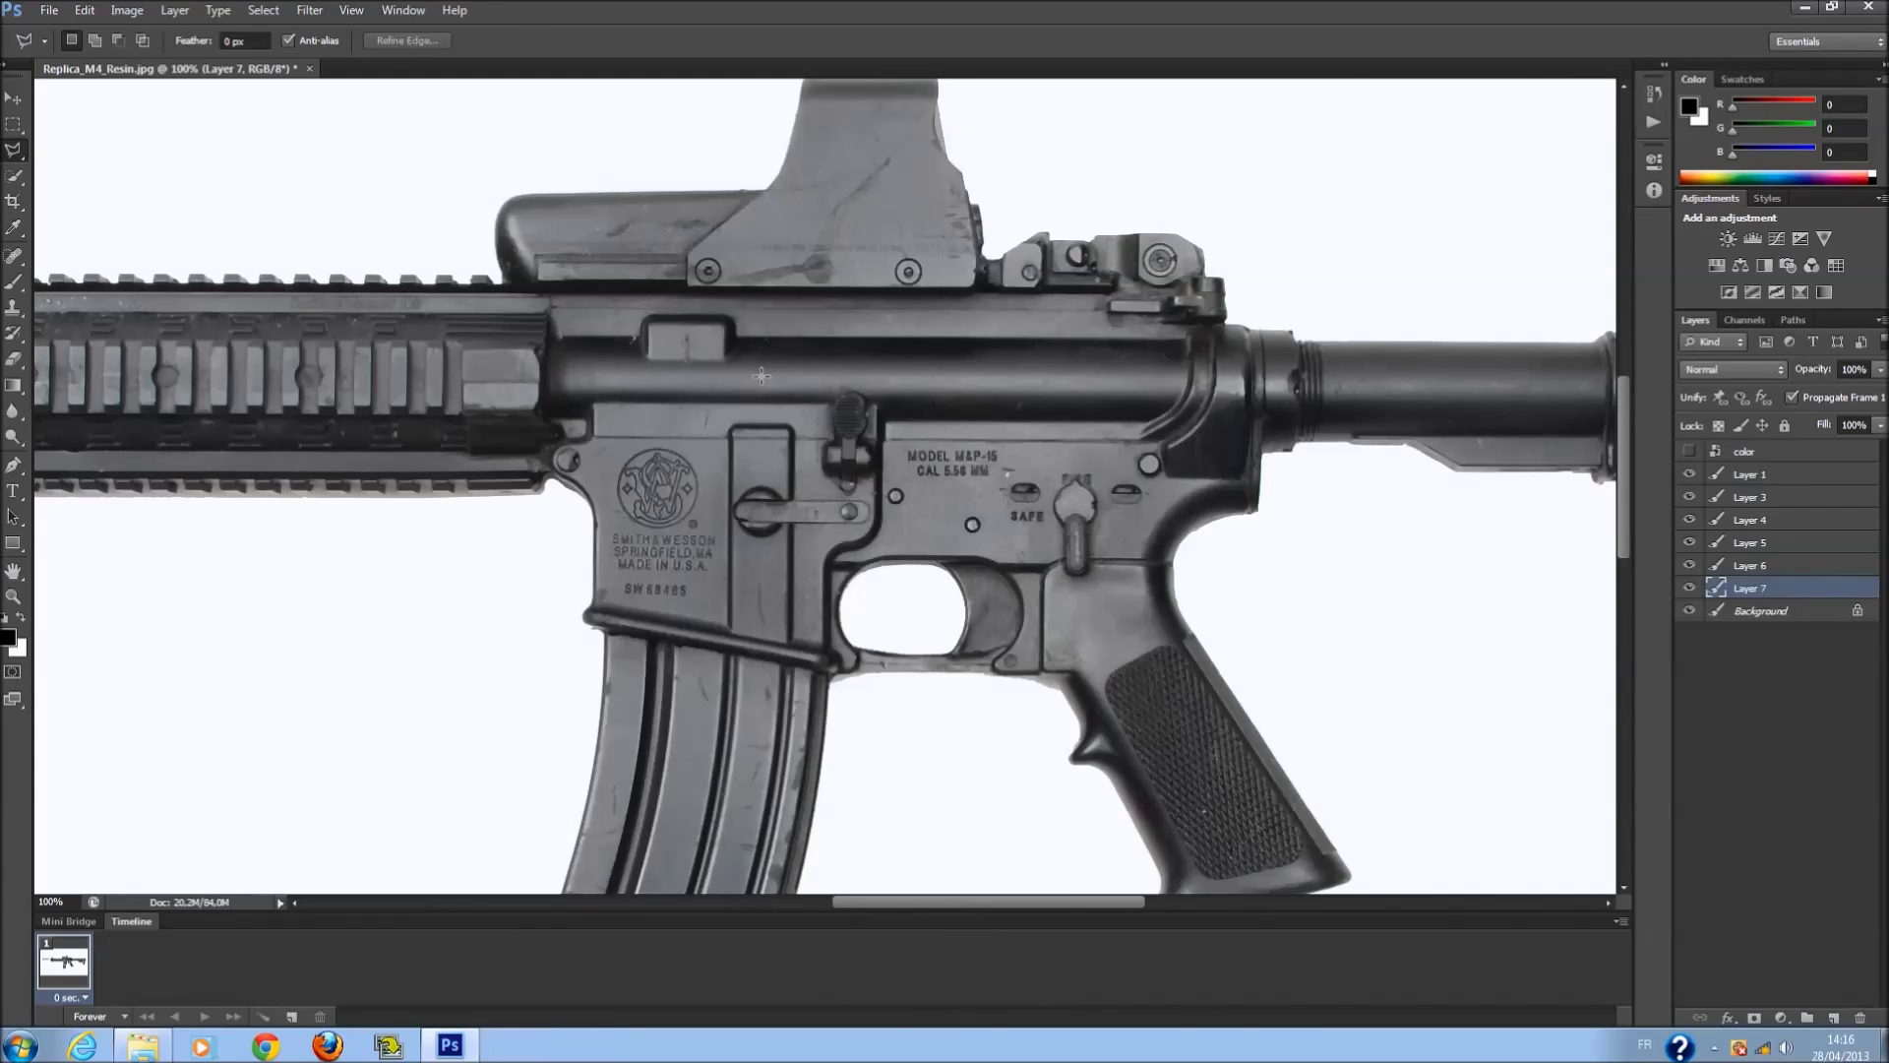
Outline the trigger guard together with the trigger and copy it from the Background to a new layer with Layer Via Copy.
scroll(762, 375, "down", 5)
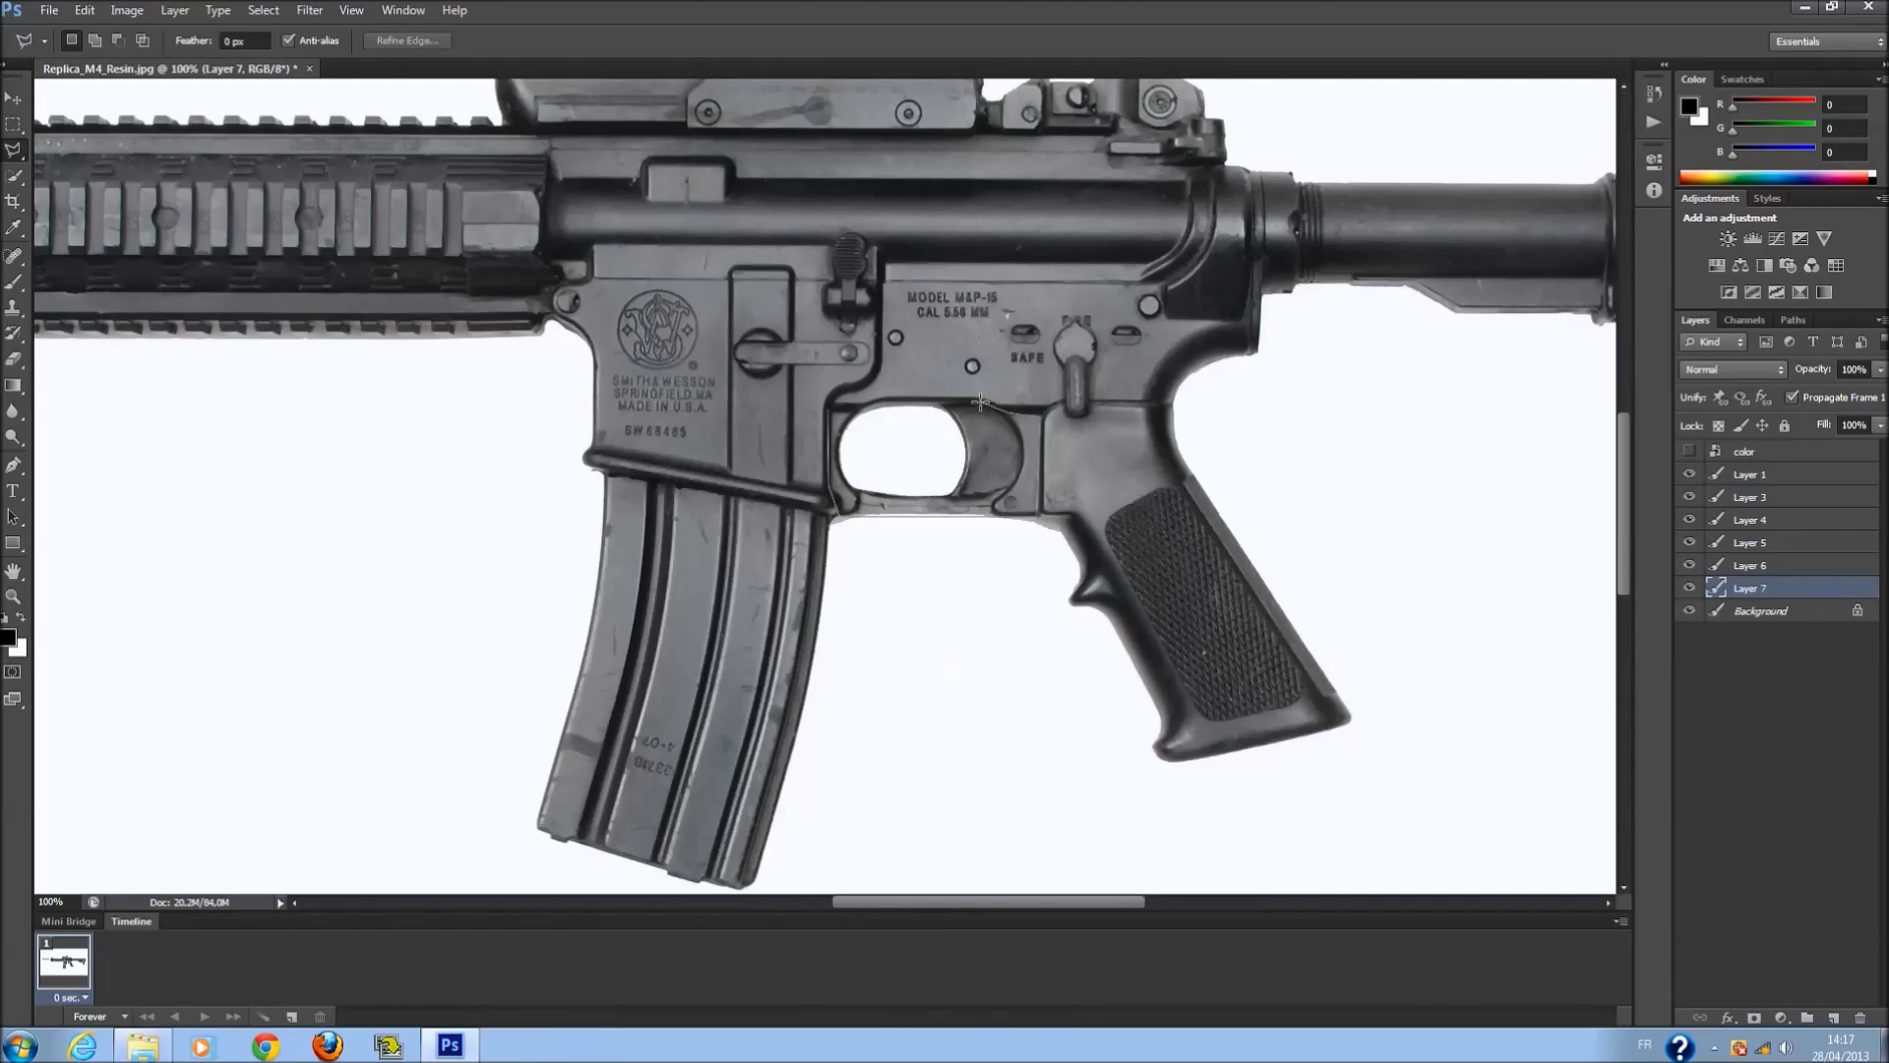
left_click(834, 409)
left_click(832, 414)
right_click(863, 439)
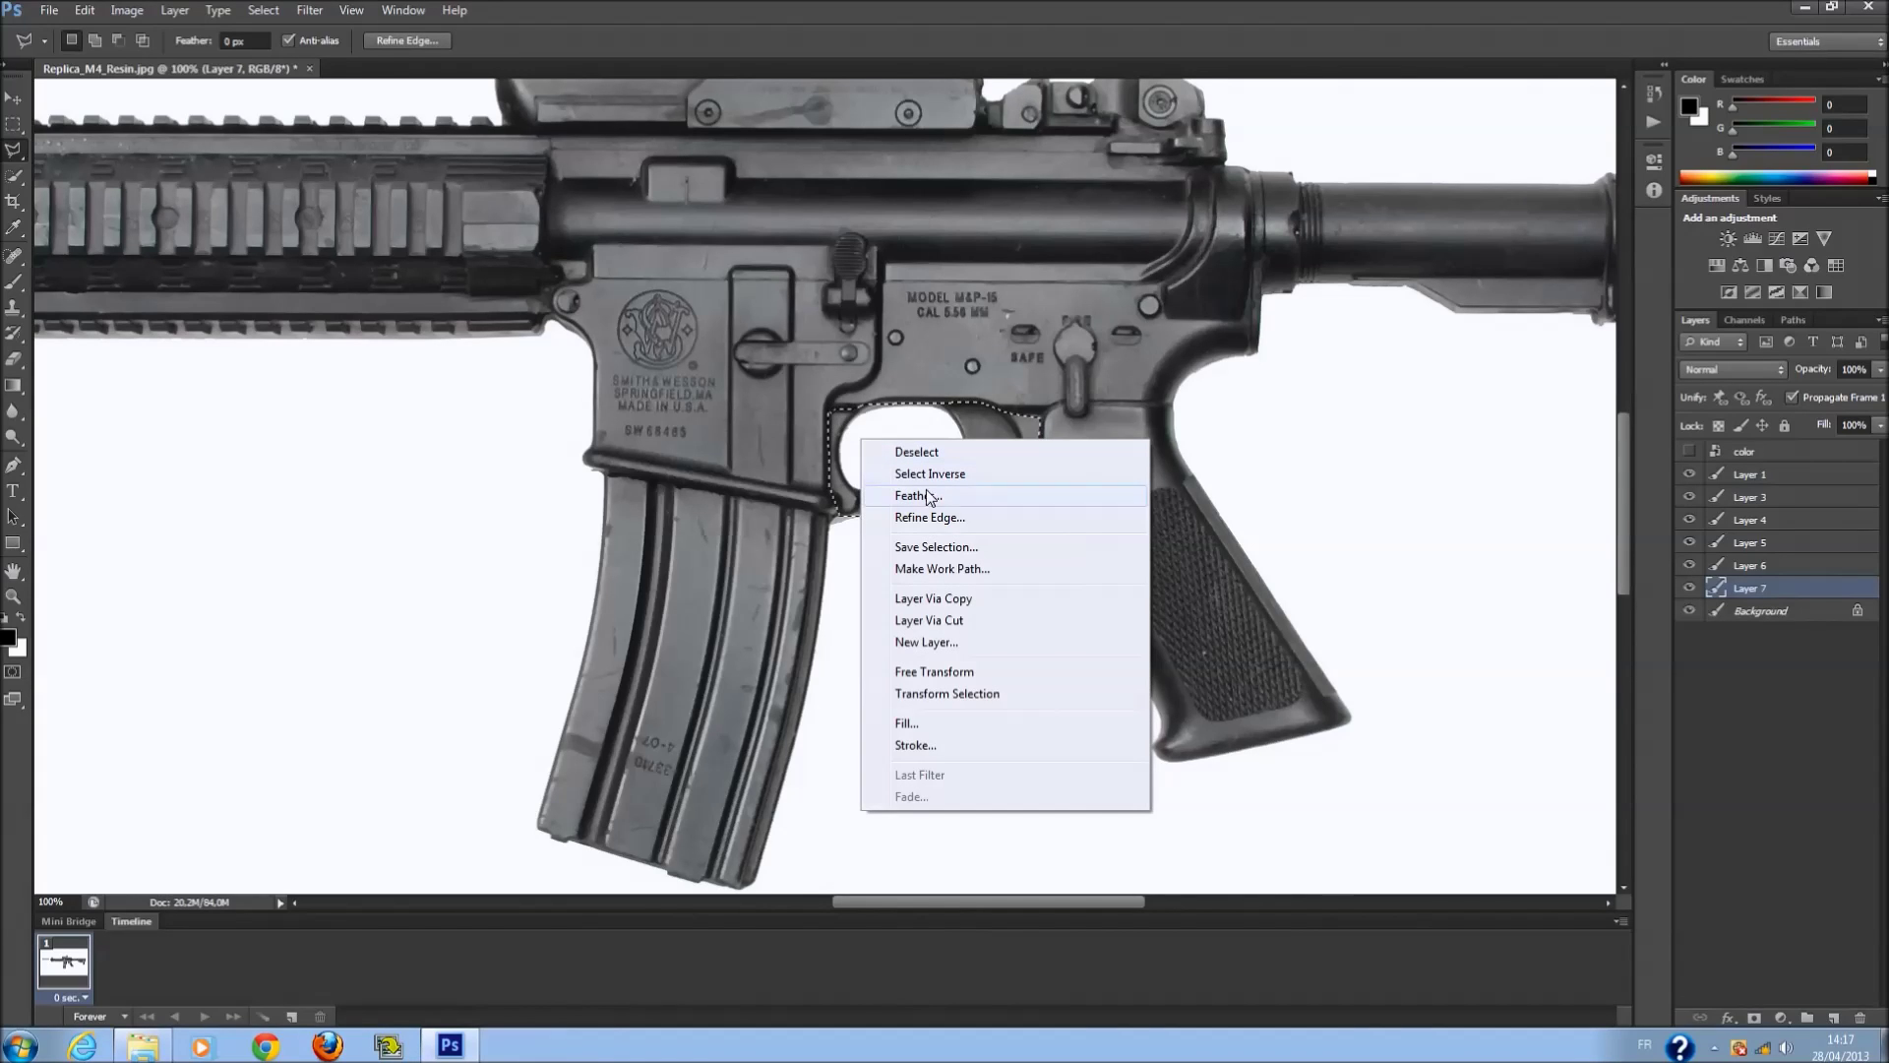
left_click(1761, 610)
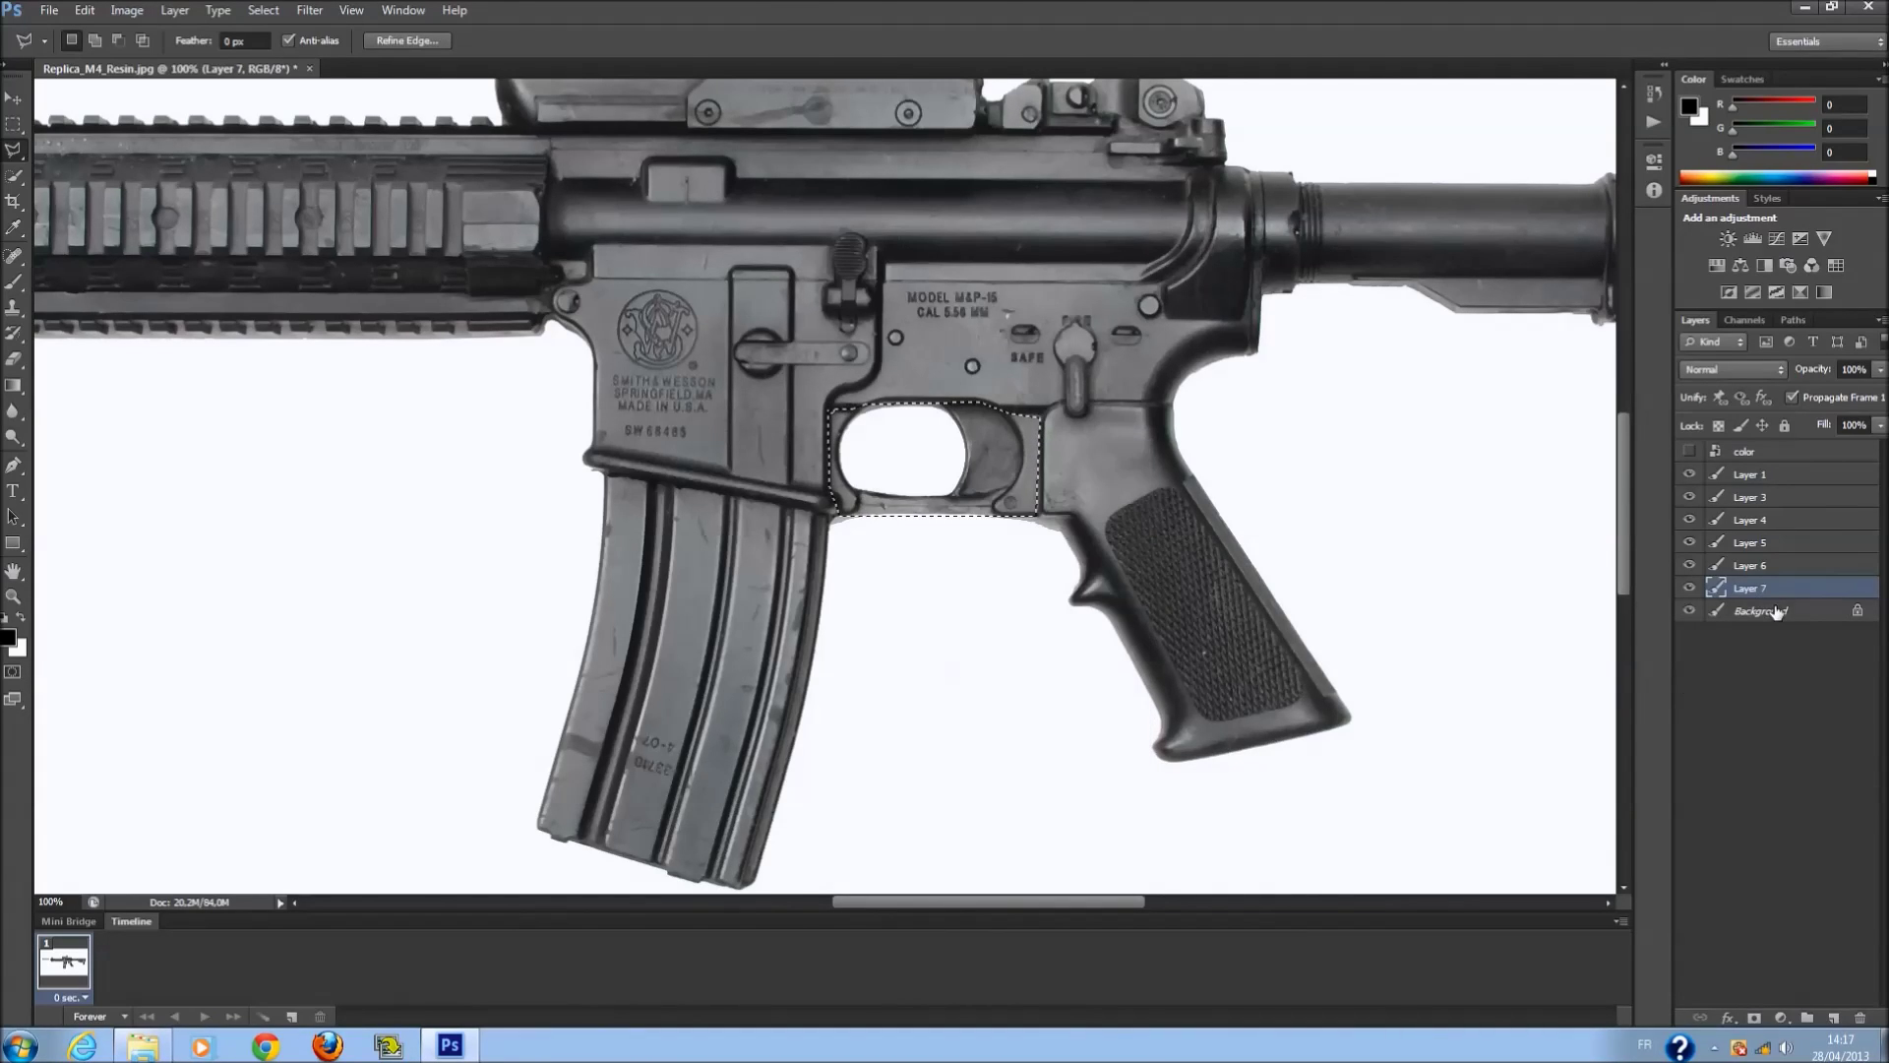
left_click(1761, 610)
right_click(910, 440)
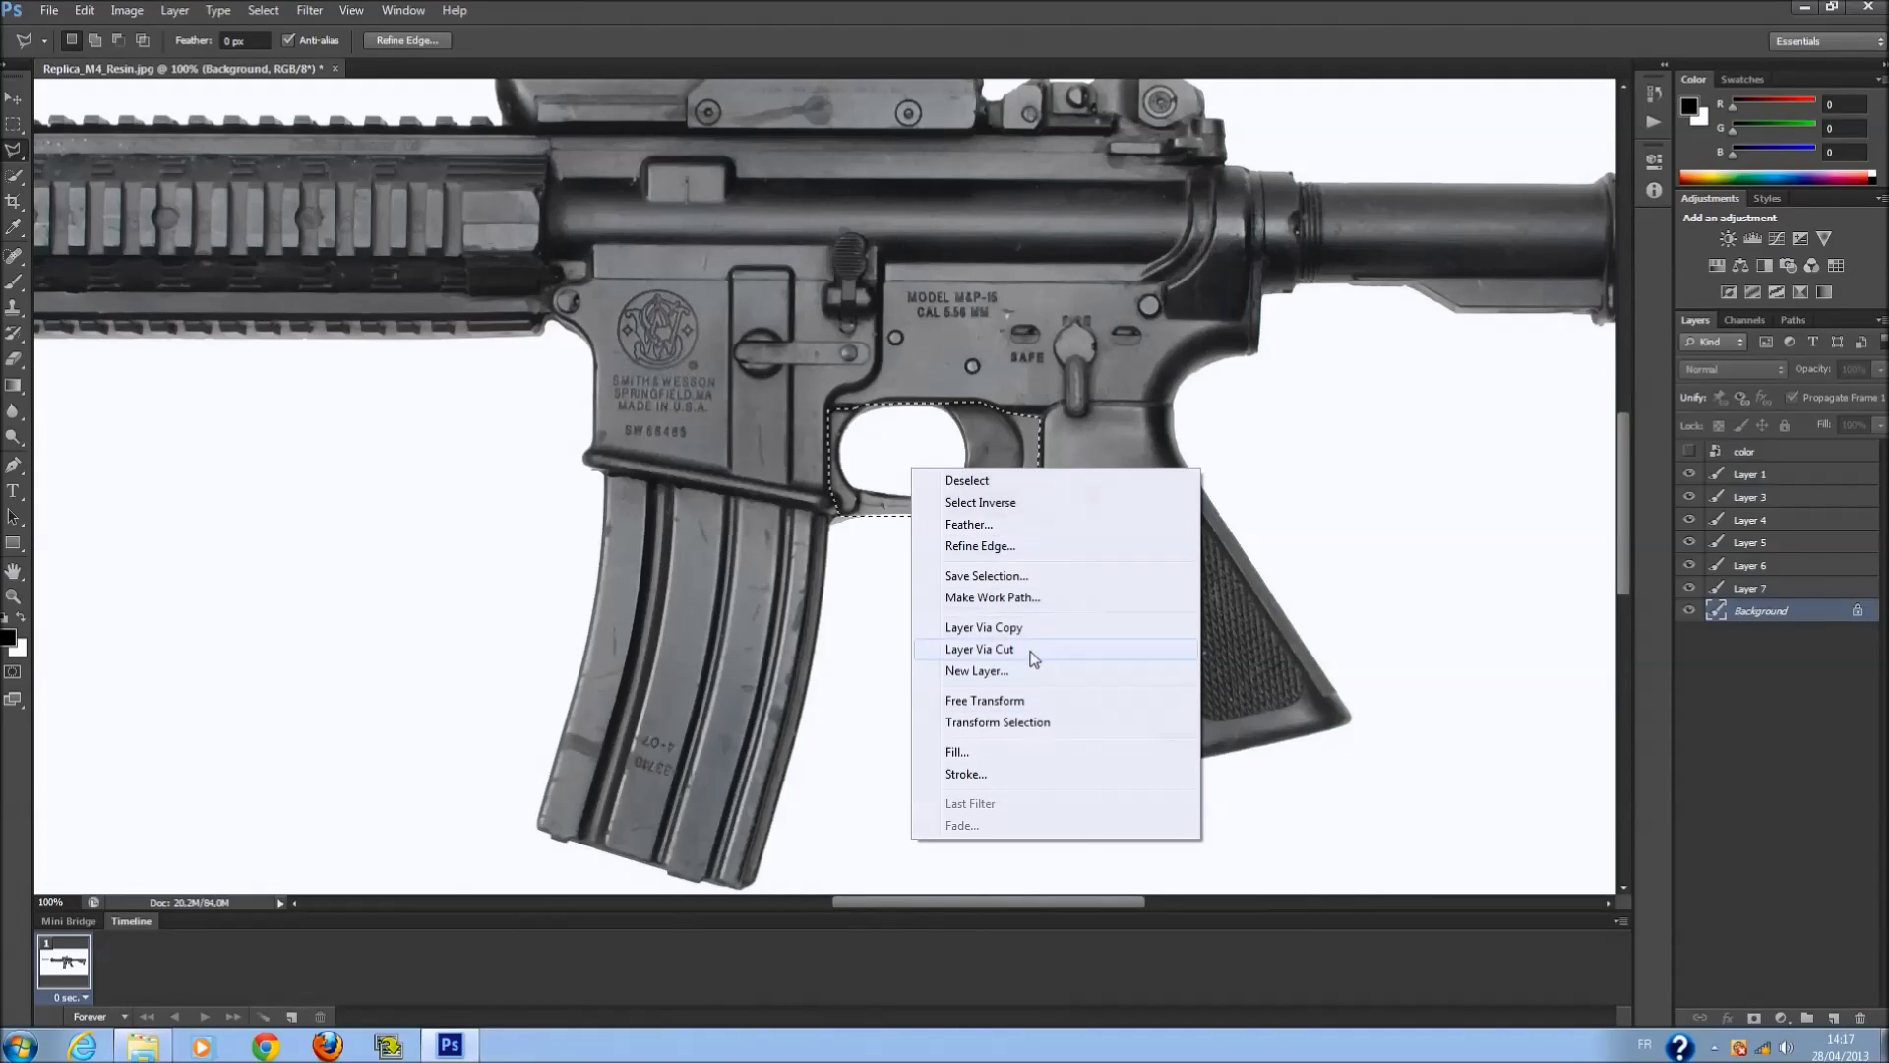
left_click(1028, 622)
scroll(548, 371, "down", 1)
scroll(338, 268, "up", 2)
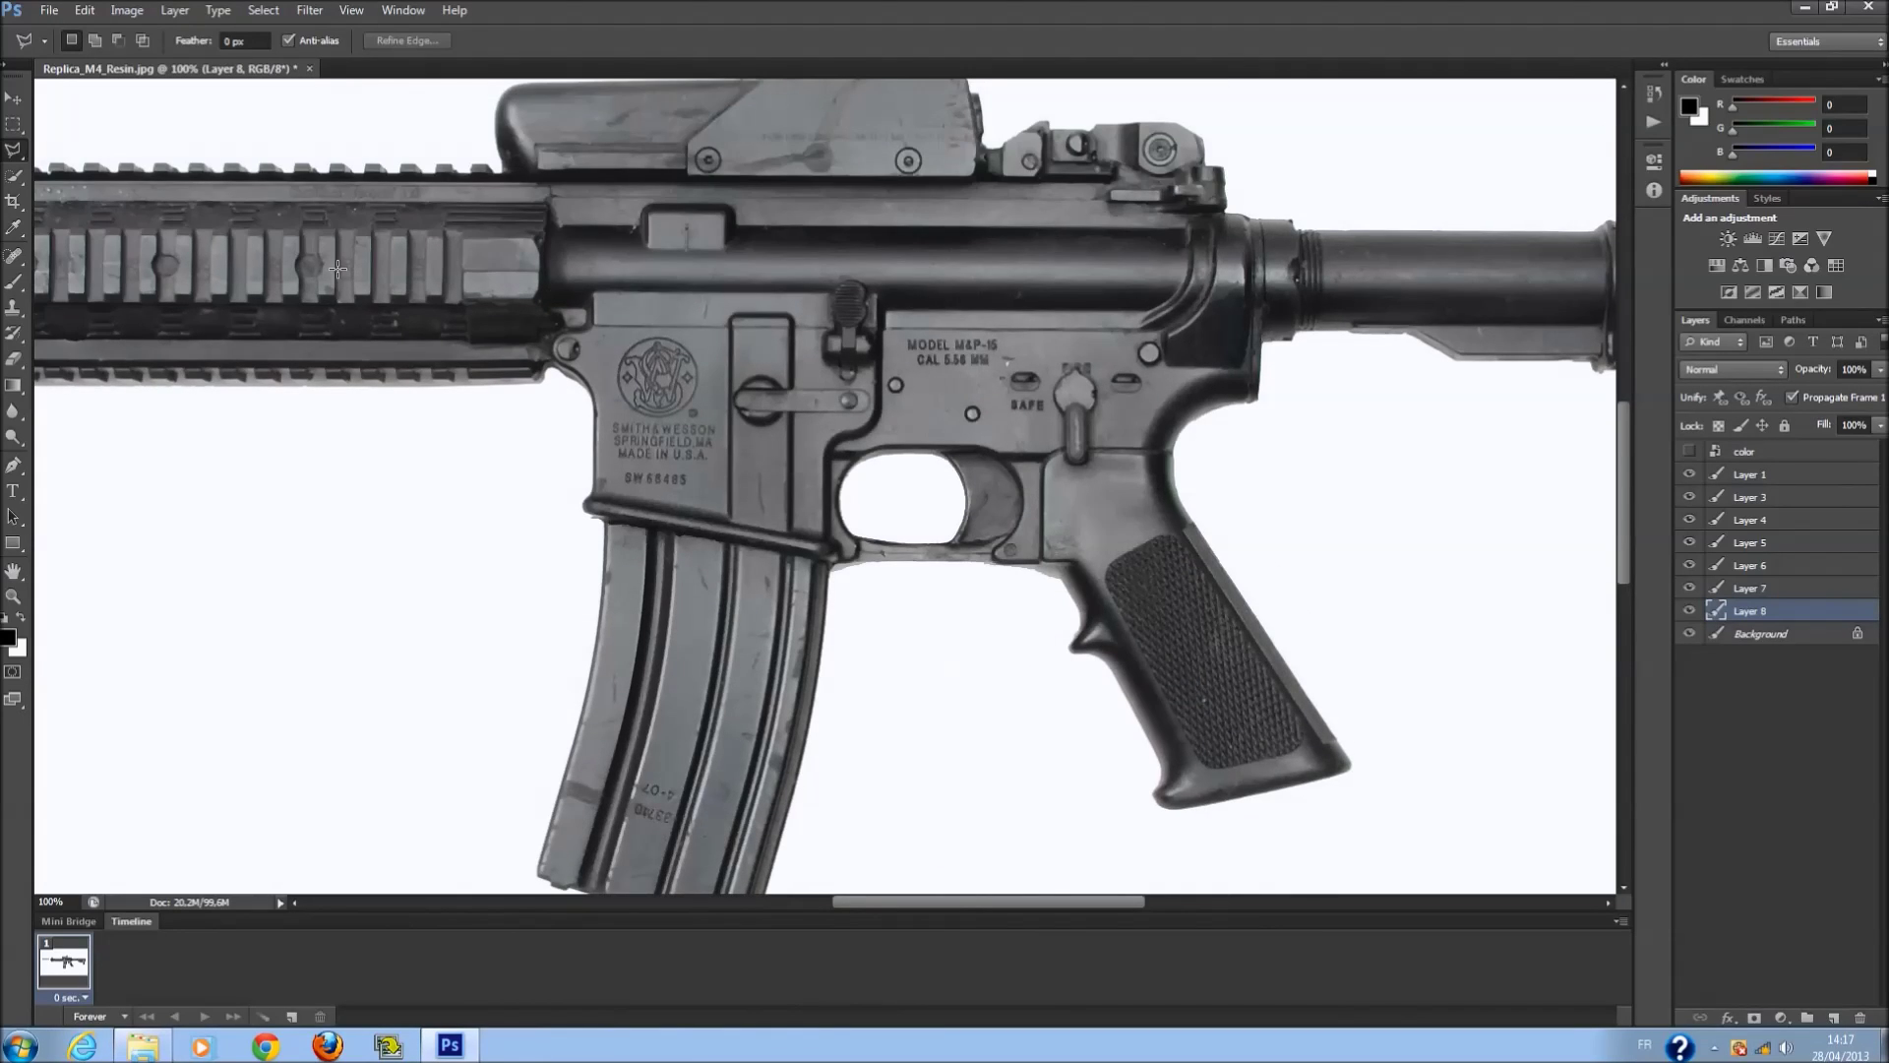
scroll(709, 349, "up", 1)
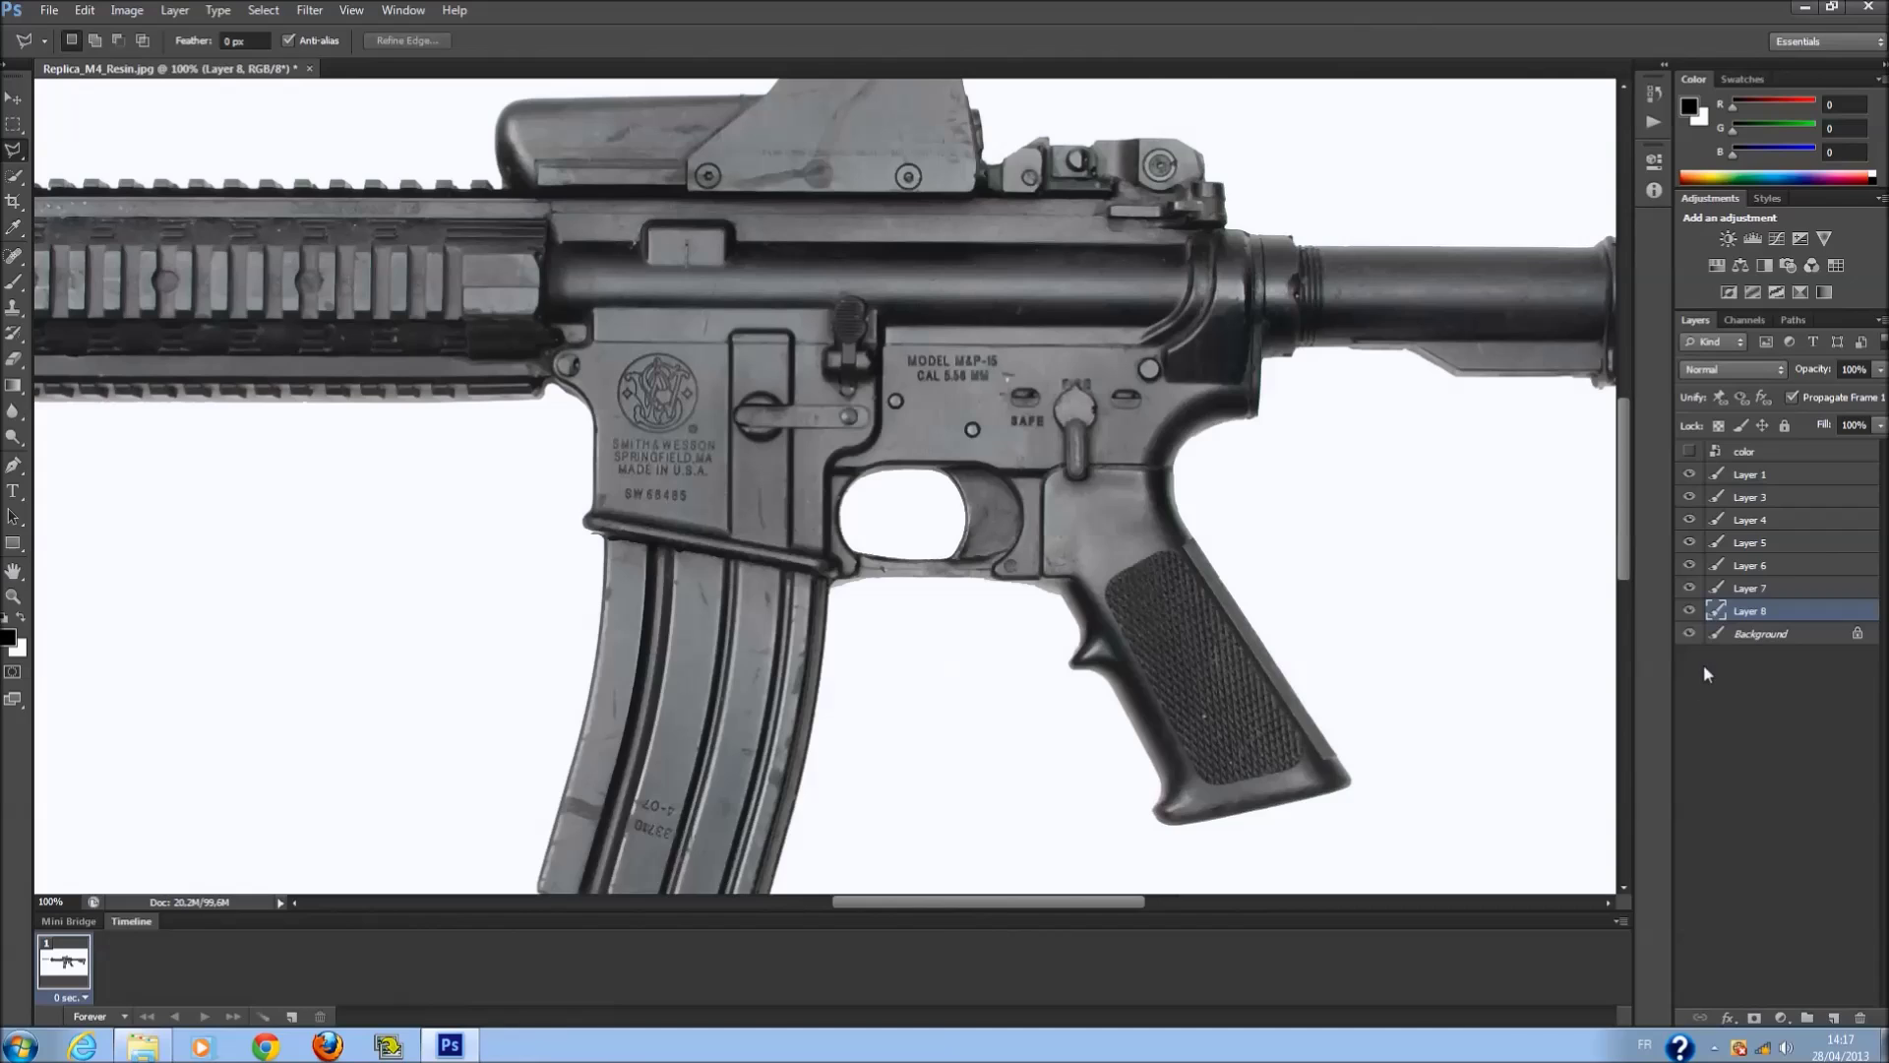
Check the color layer by toggling its visibility, and switch from Photoshop to the M4A1 model in Blender.
left_click(1690, 452)
left_click(1689, 452)
left_click(1805, 8)
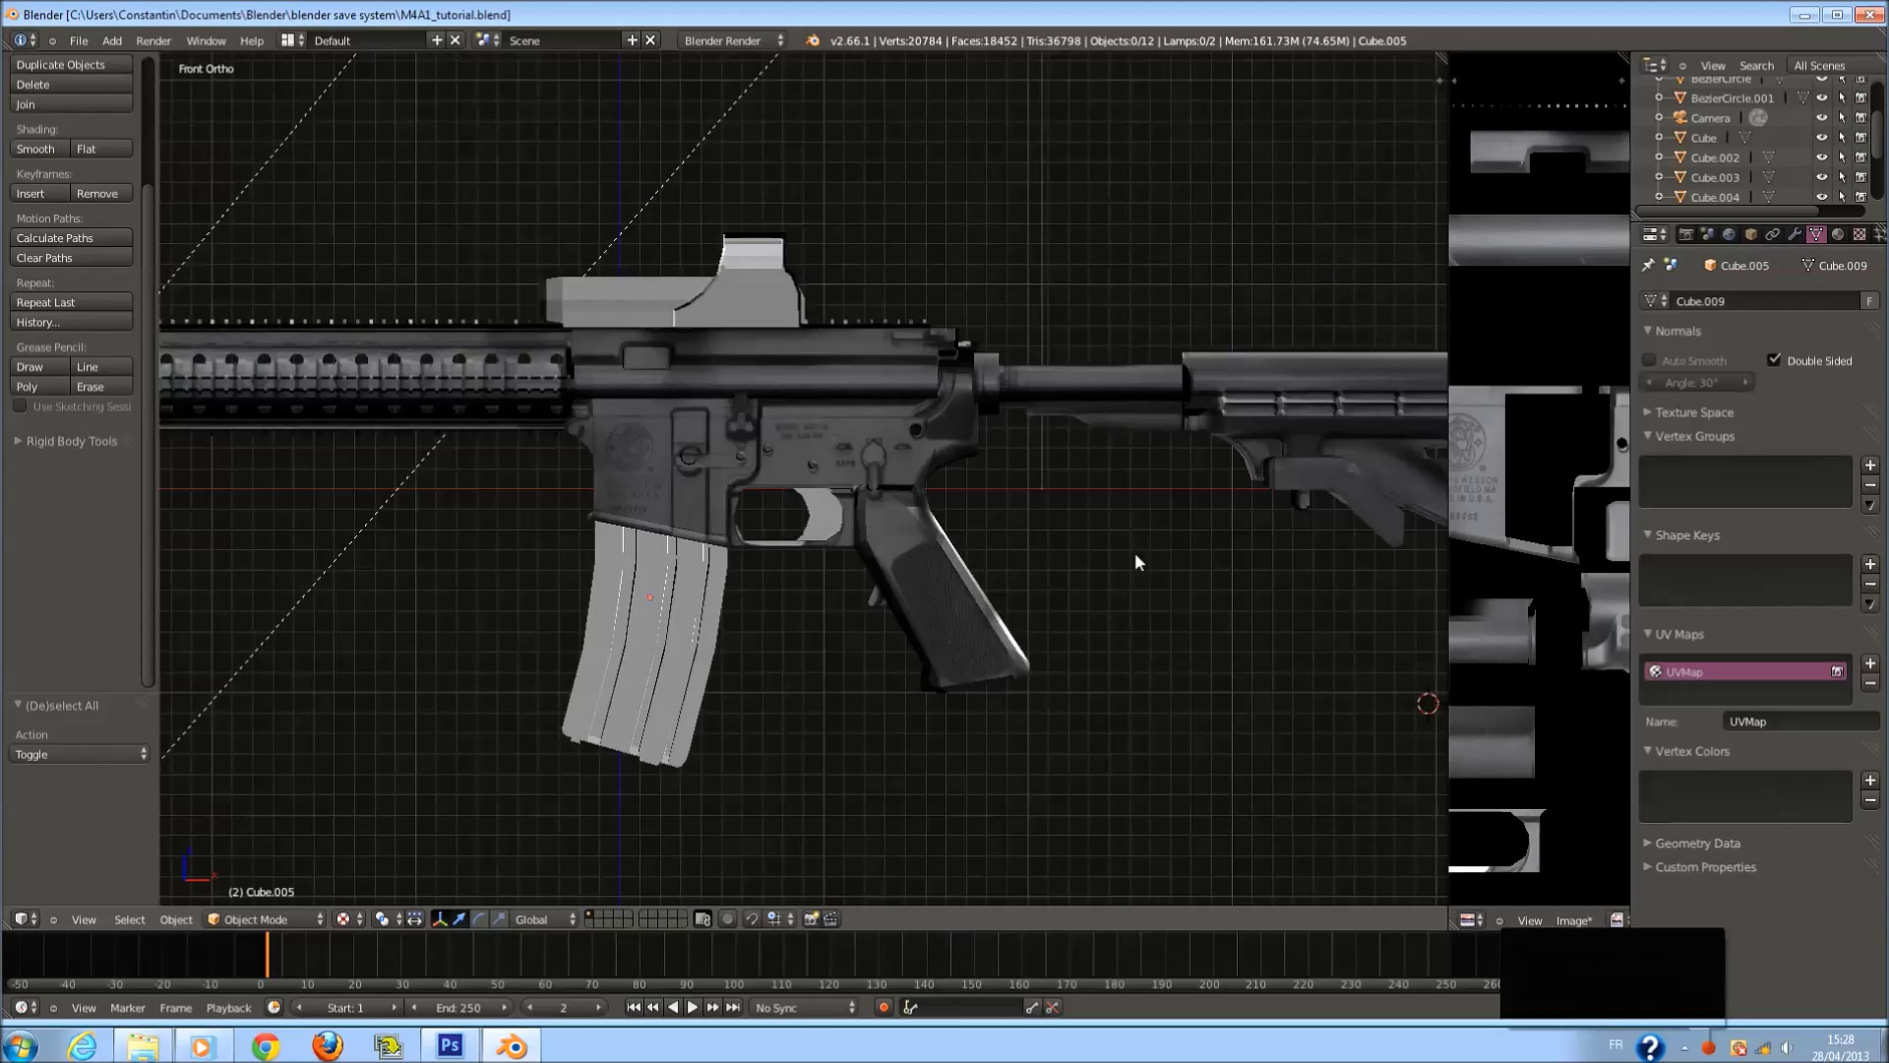
Select the rifle body mesh, align the view to its back side and switch it to Texture Paint mode.
middle_click_drag(1135, 552, 829, 529)
right_click(819, 498)
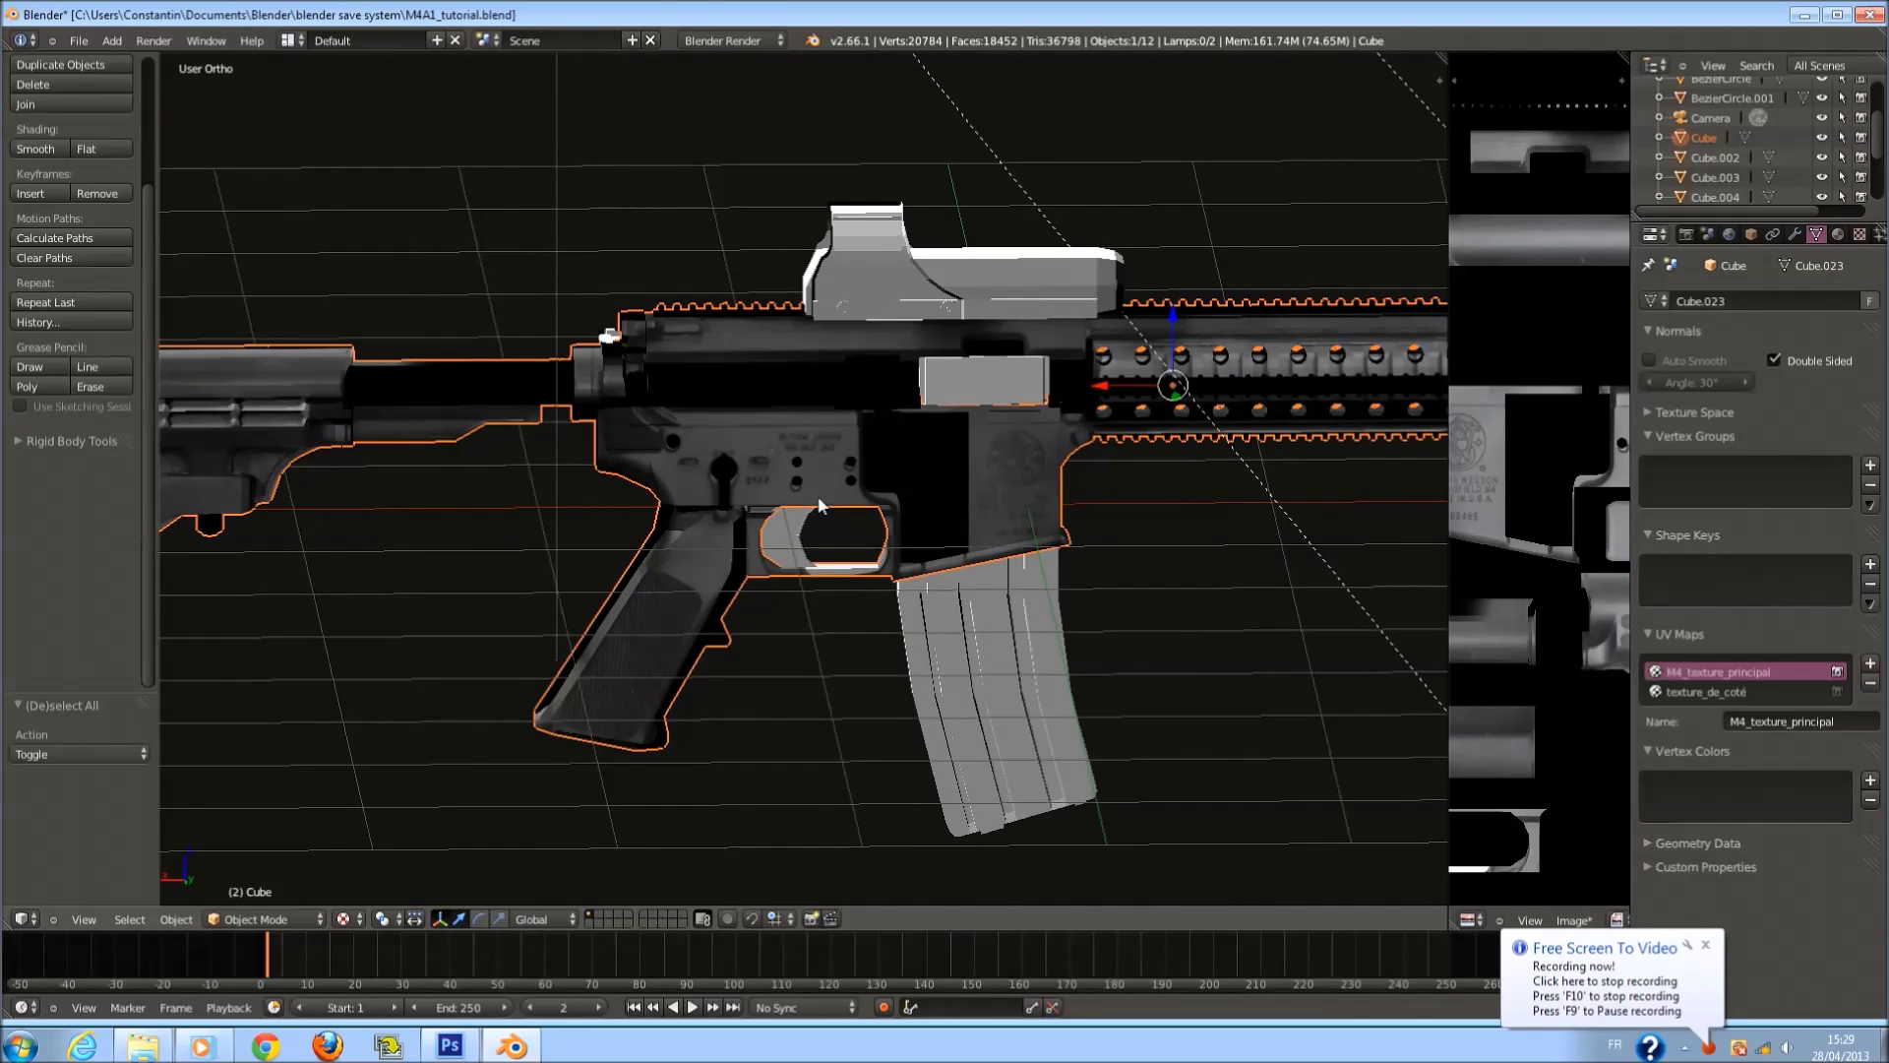
scroll(824, 494, "up", 2)
key("ctrl+KP_1")
key("Tab")
scroll(824, 499, "down", 3)
scroll(965, 539, "up", 3)
key("Tab")
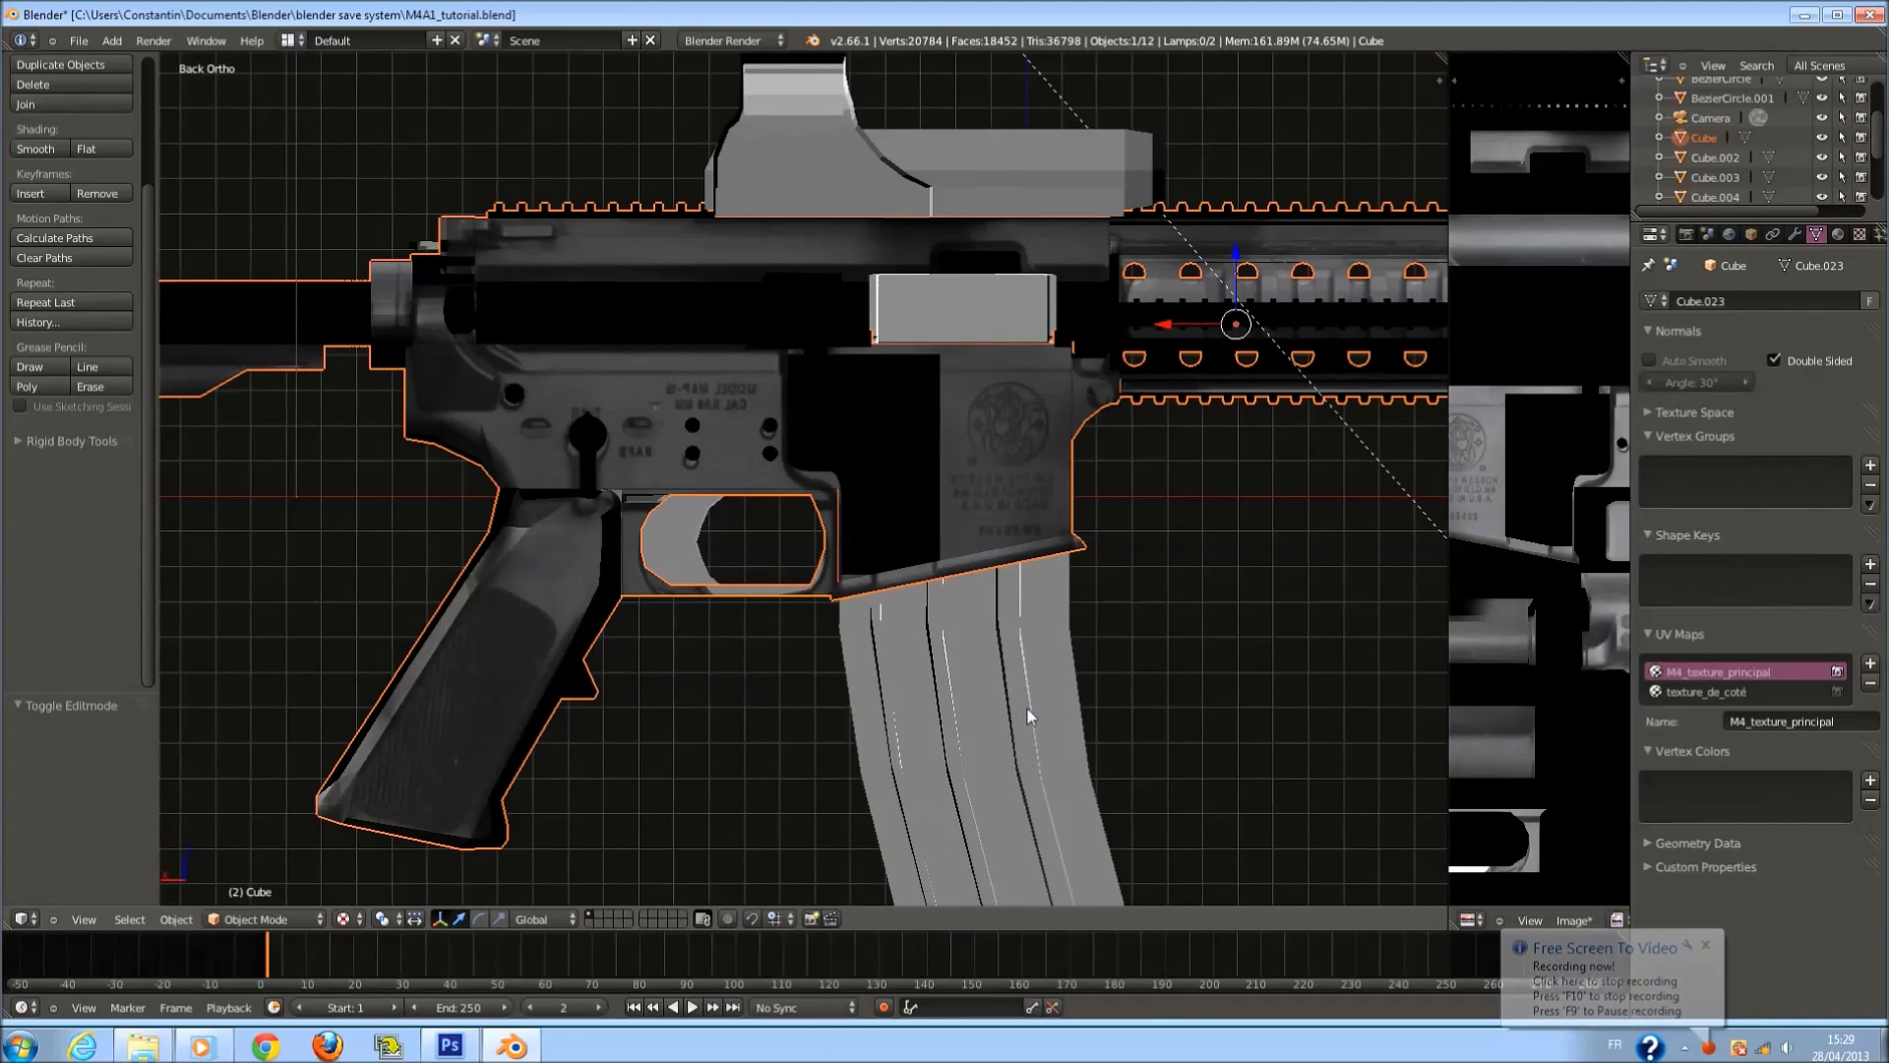
left_click(246, 918)
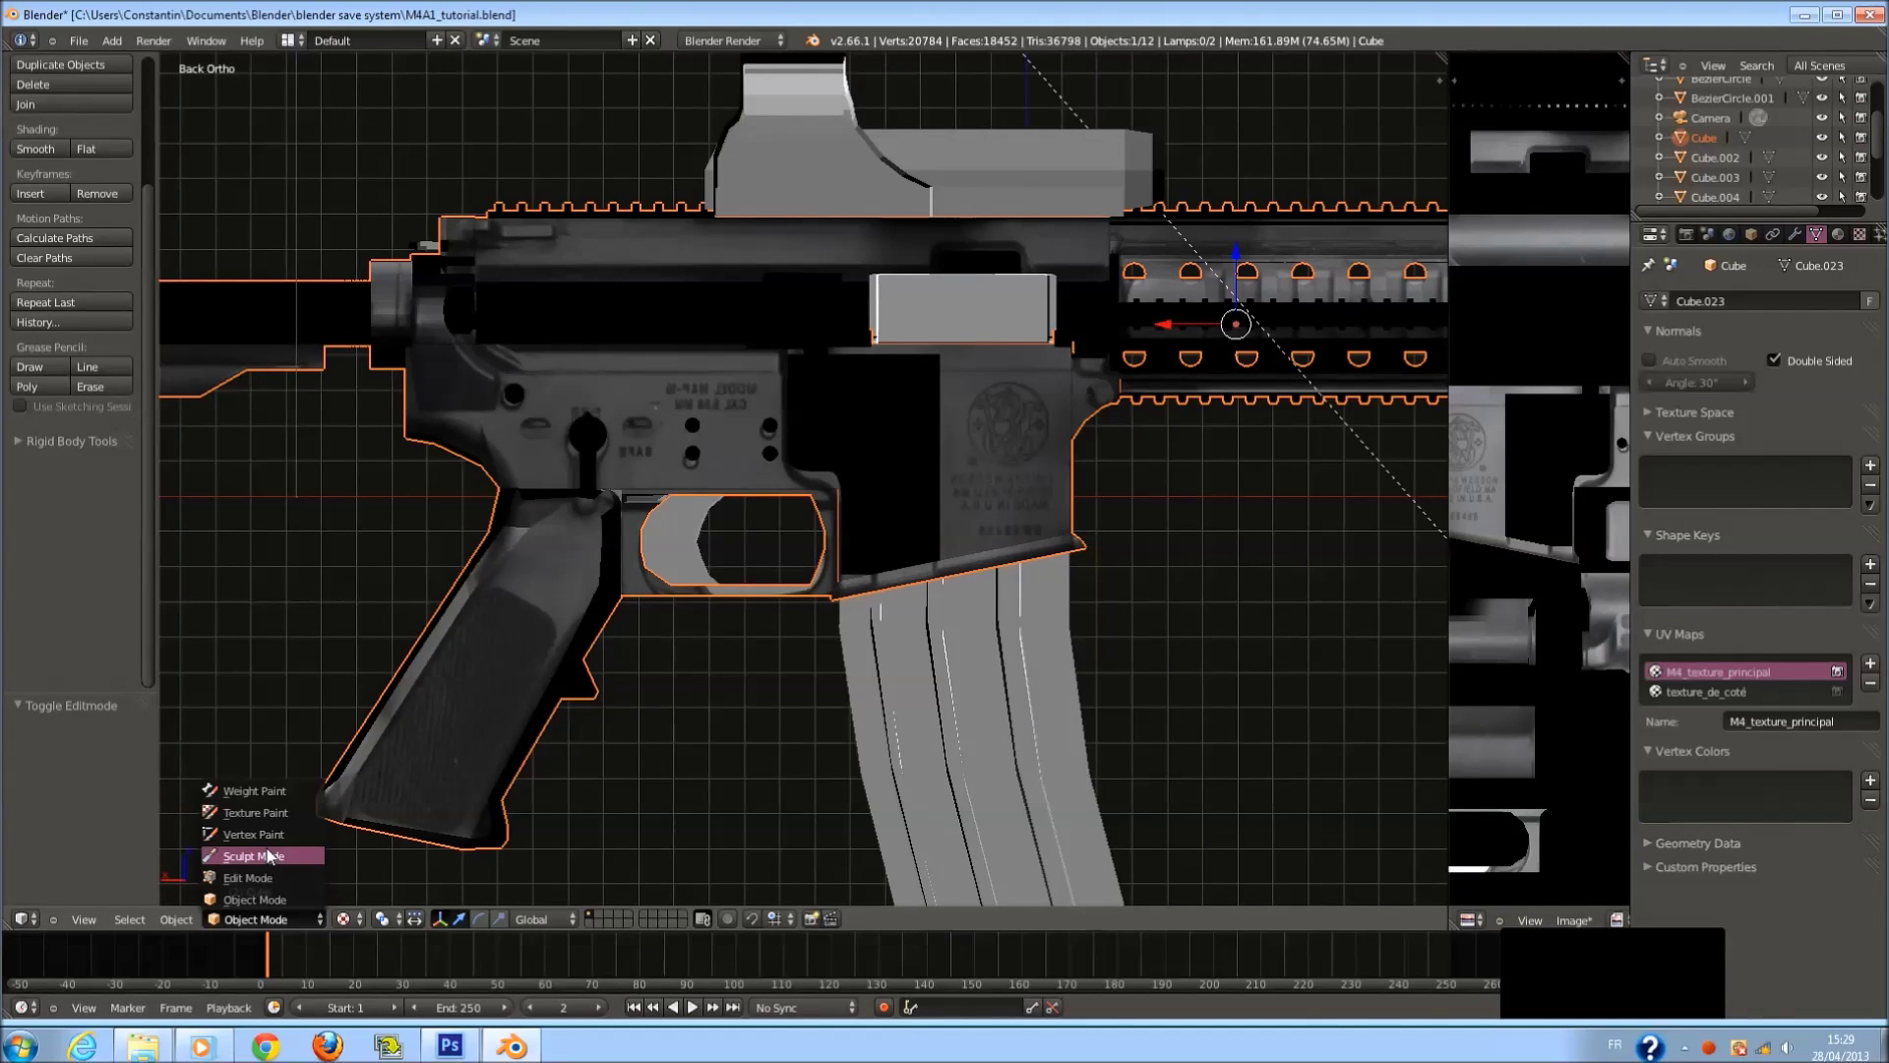
left_click(254, 856)
left_click(255, 919)
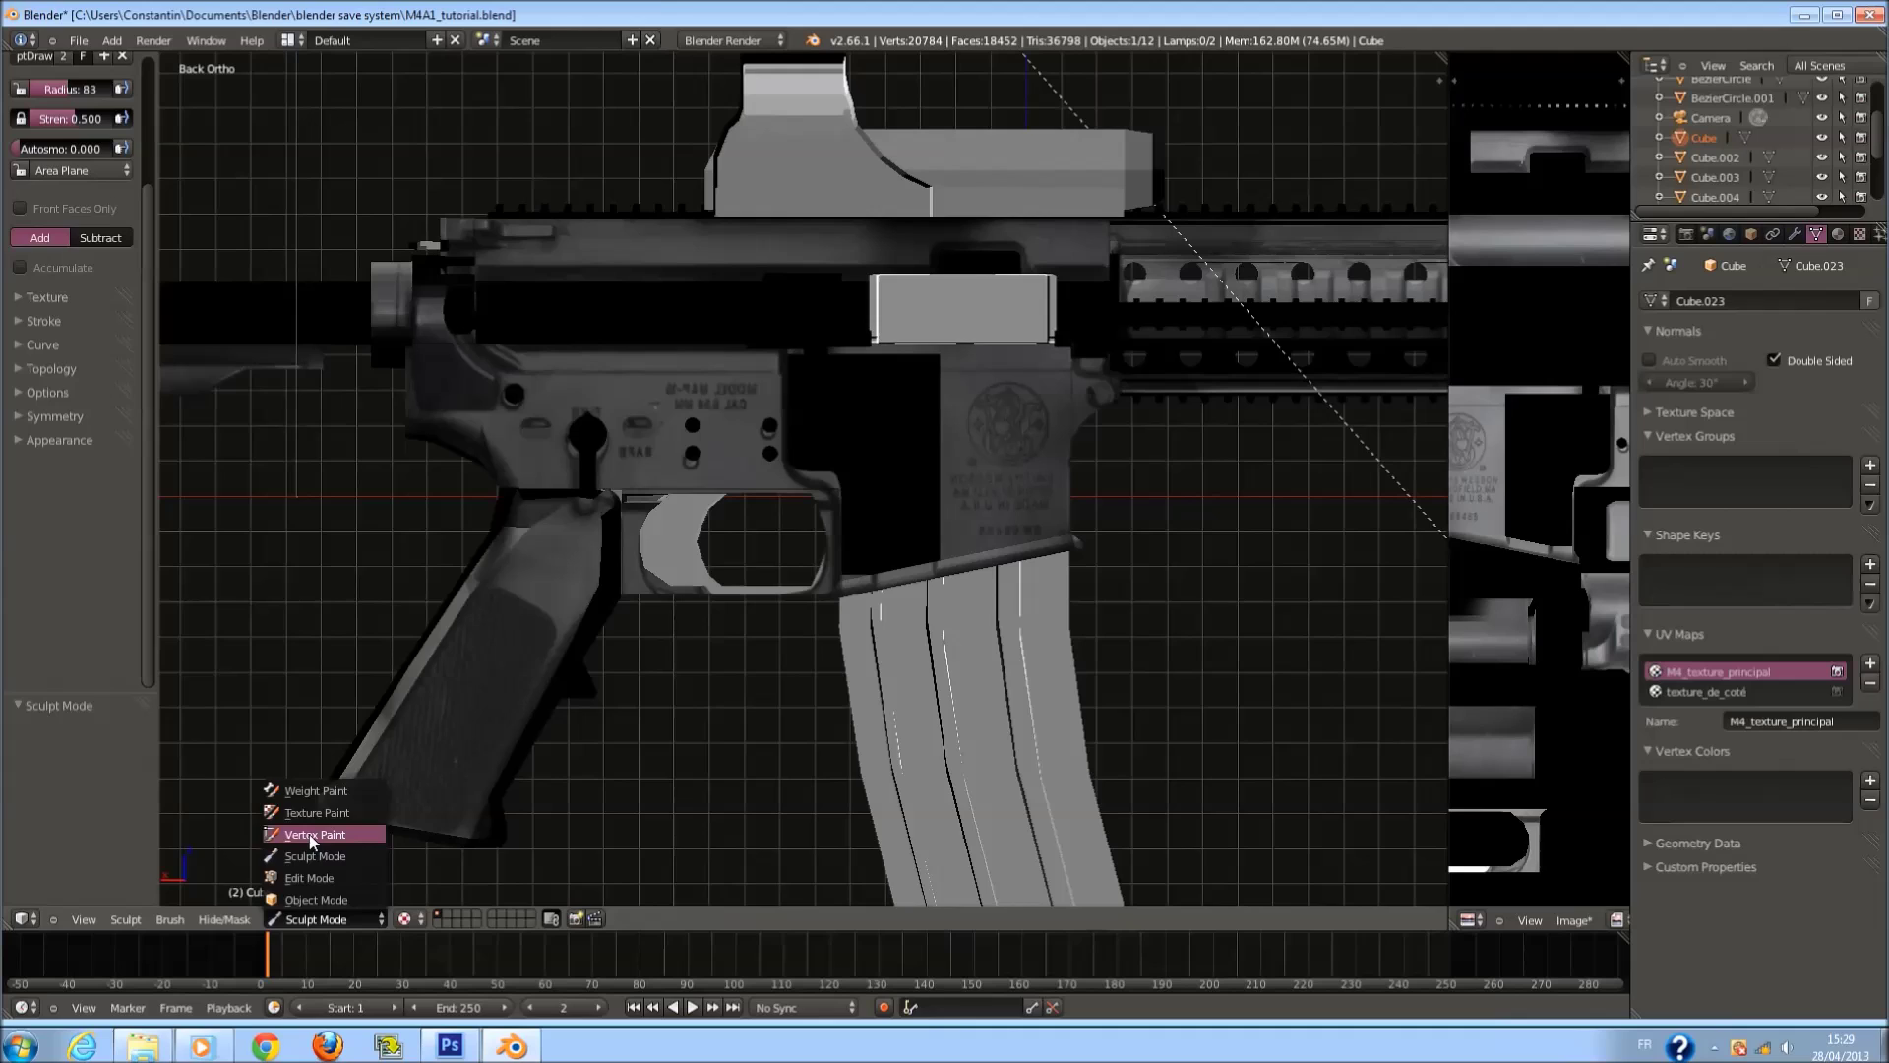
left_click(255, 812)
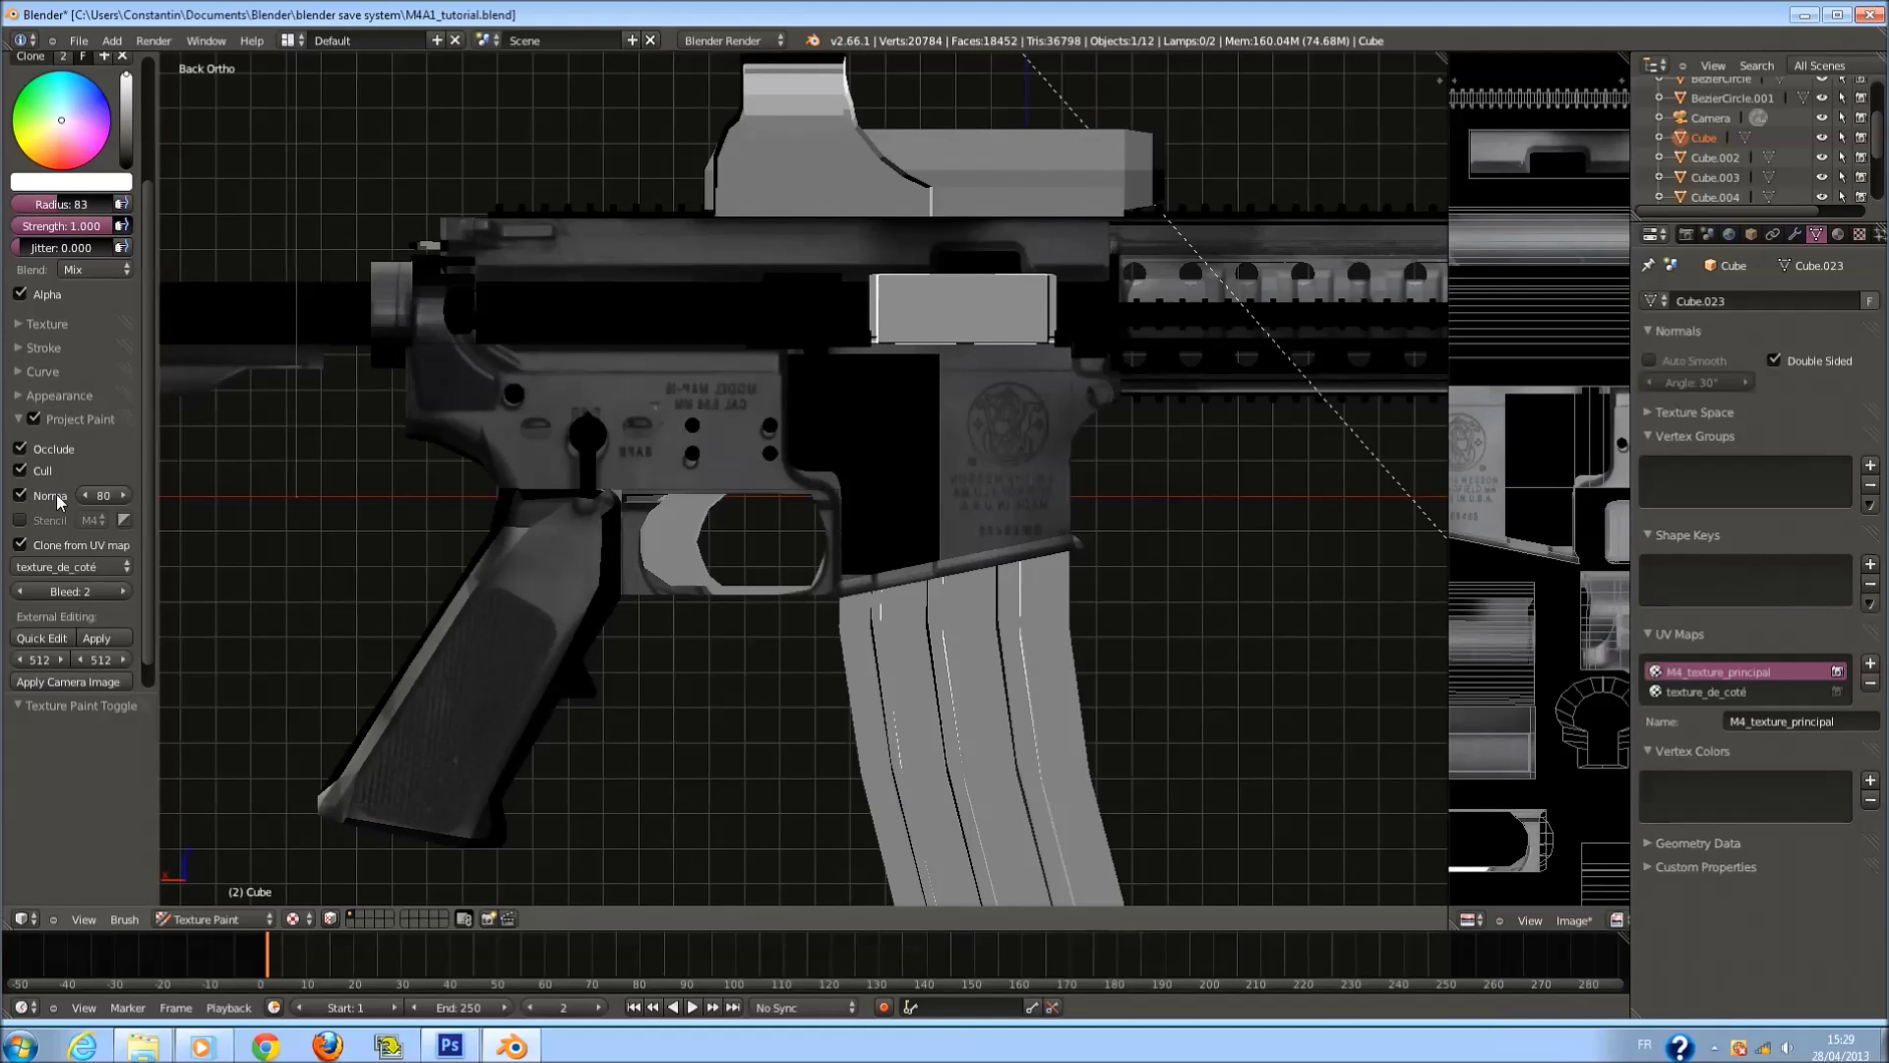
Enlarge the Clone brush to radius 133 and paint the texture_de_coté image over the black areas of the receiver.
scroll(69, 500, "down", 1)
scroll(106, 261, "up", 5)
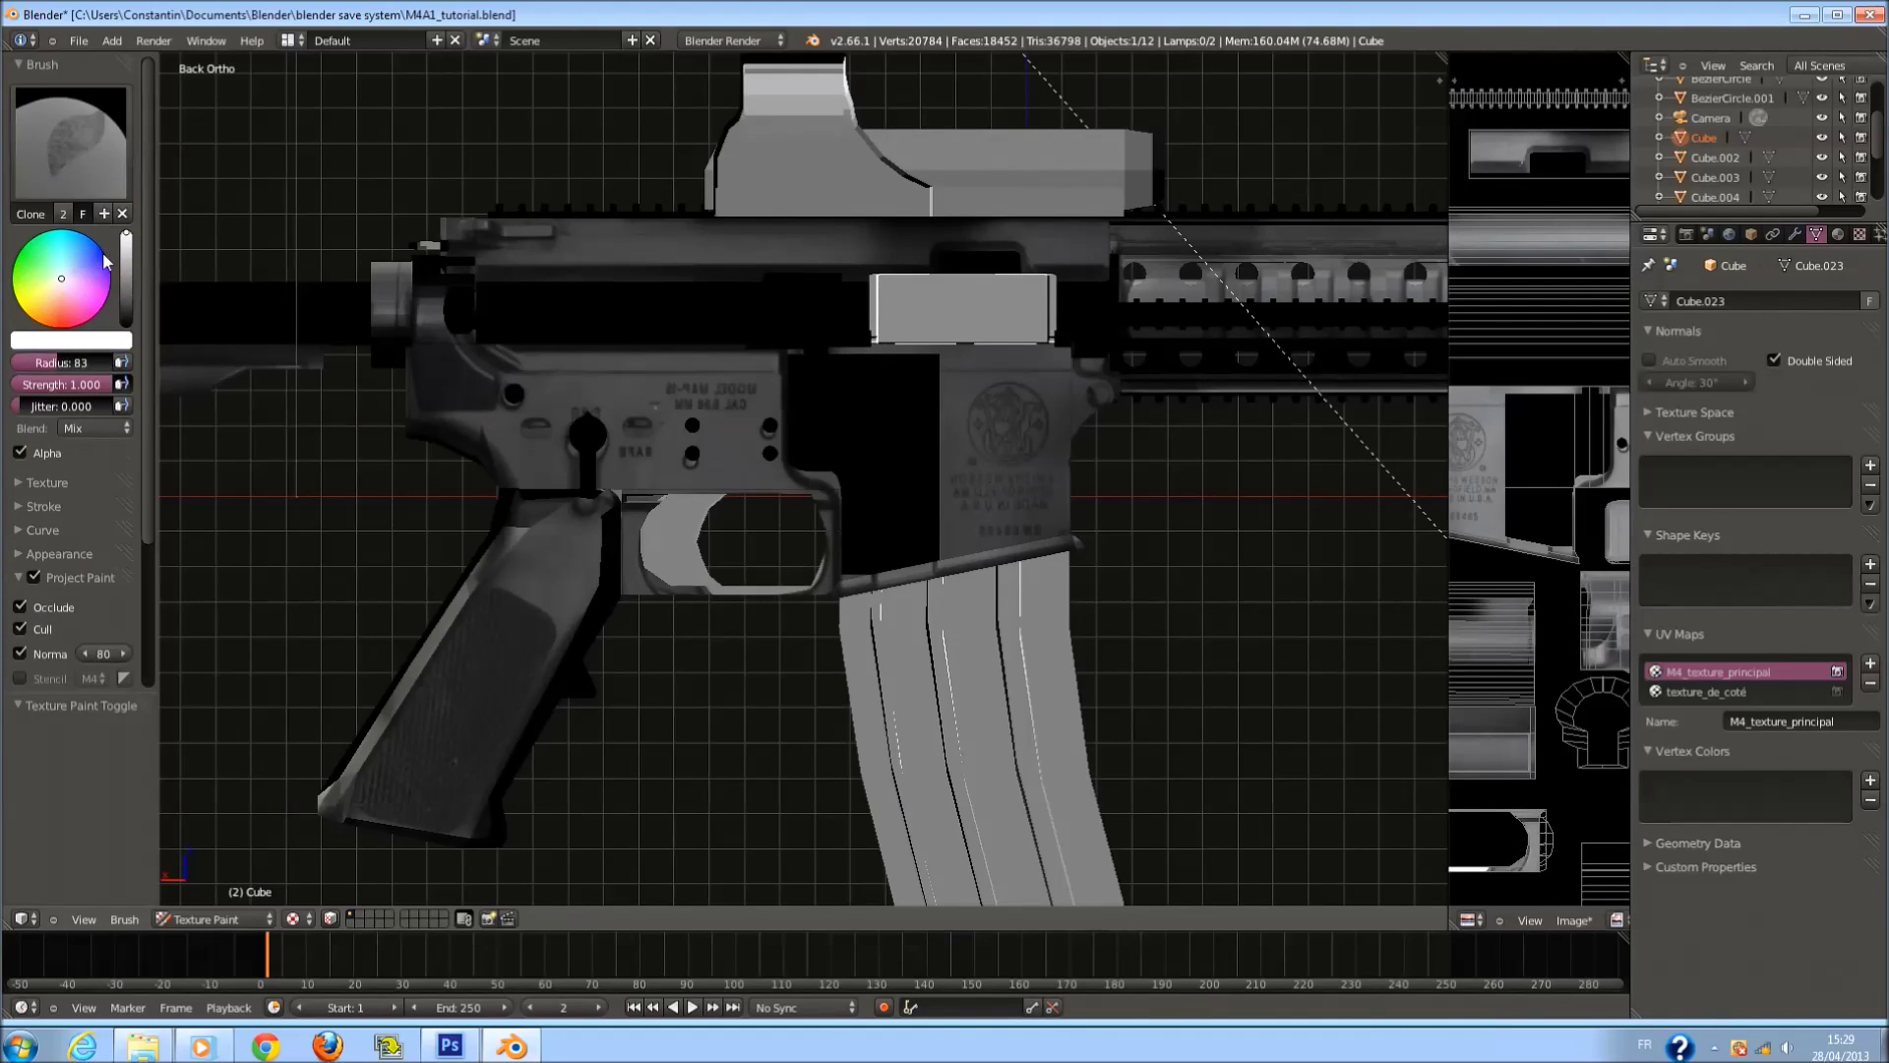
scroll(120, 422, "down", 5)
key("f")
left_click(883, 494)
mouse_move(883, 494)
left_mouse_down()
mouse_move(816, 329)
mouse_move(557, 355)
mouse_move(509, 287)
mouse_move(782, 341)
mouse_move(795, 368)
mouse_move(630, 553)
mouse_move(455, 358)
mouse_move(640, 325)
mouse_move(885, 345)
left_mouse_up()
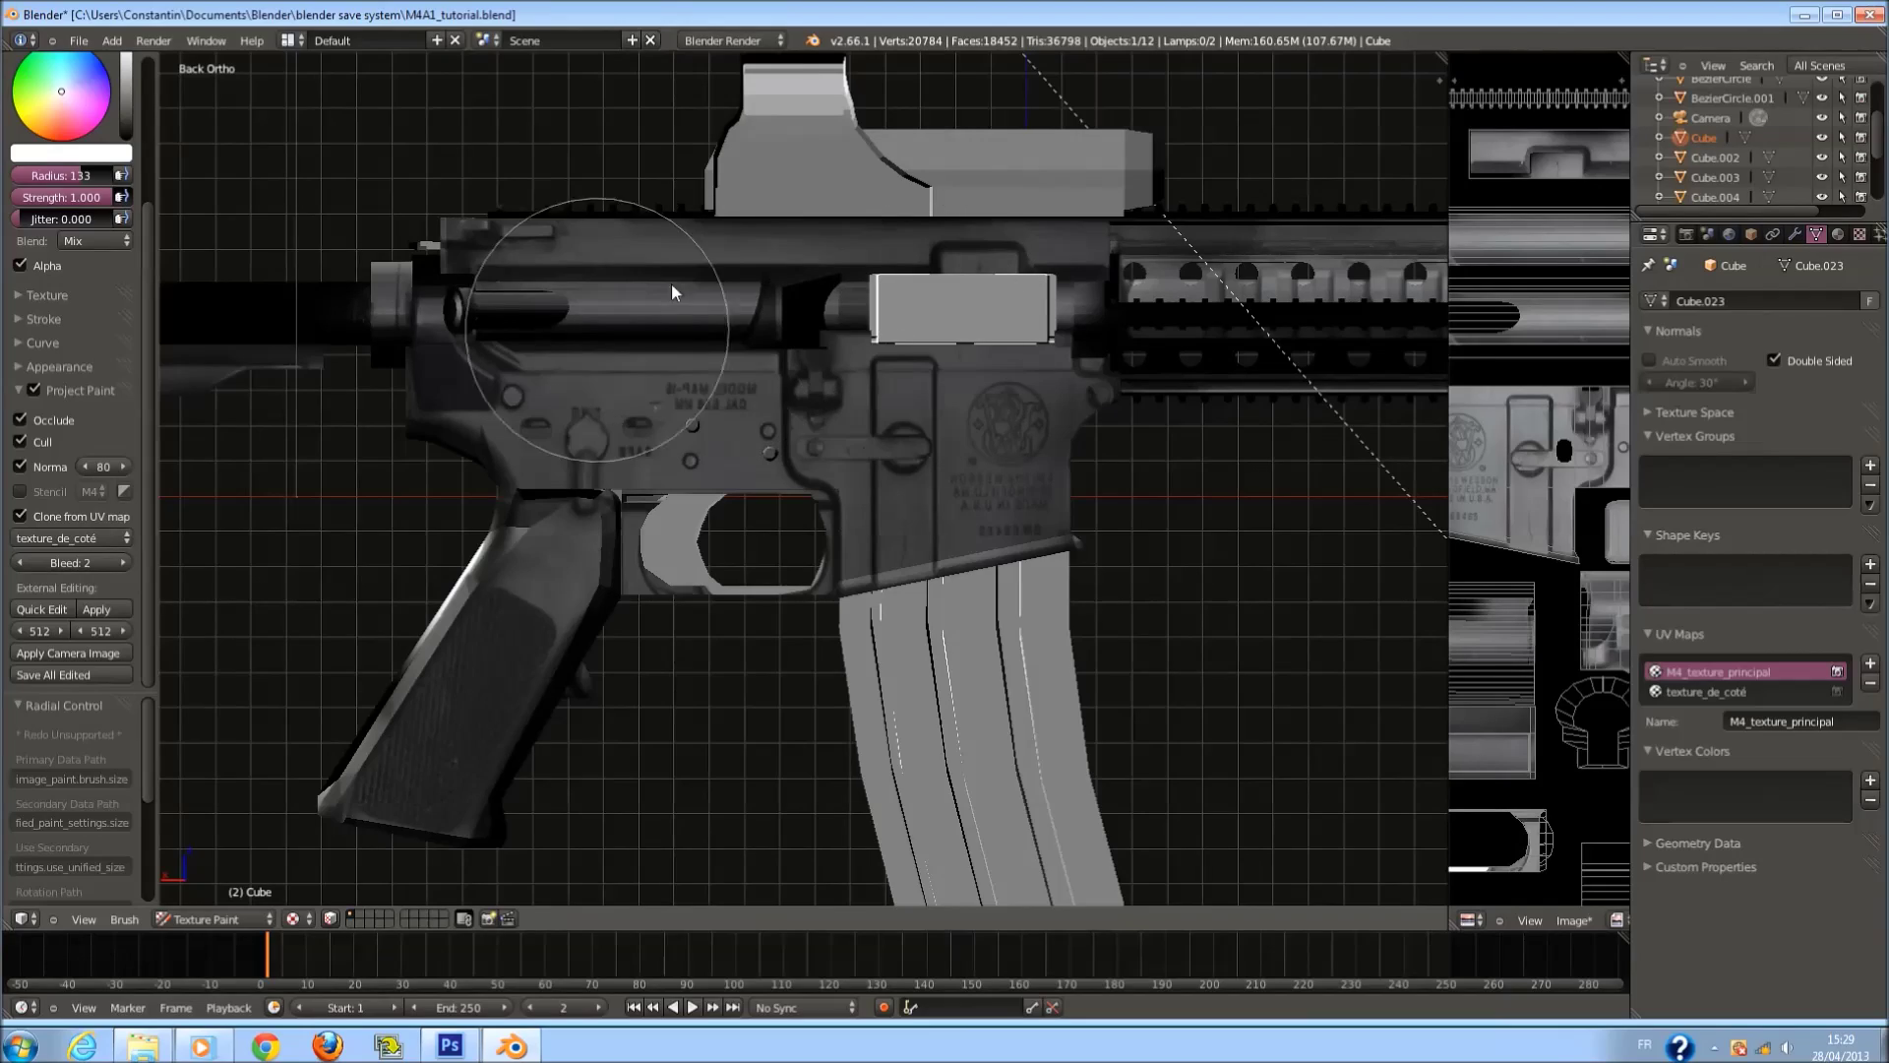
left_click(1804, 15)
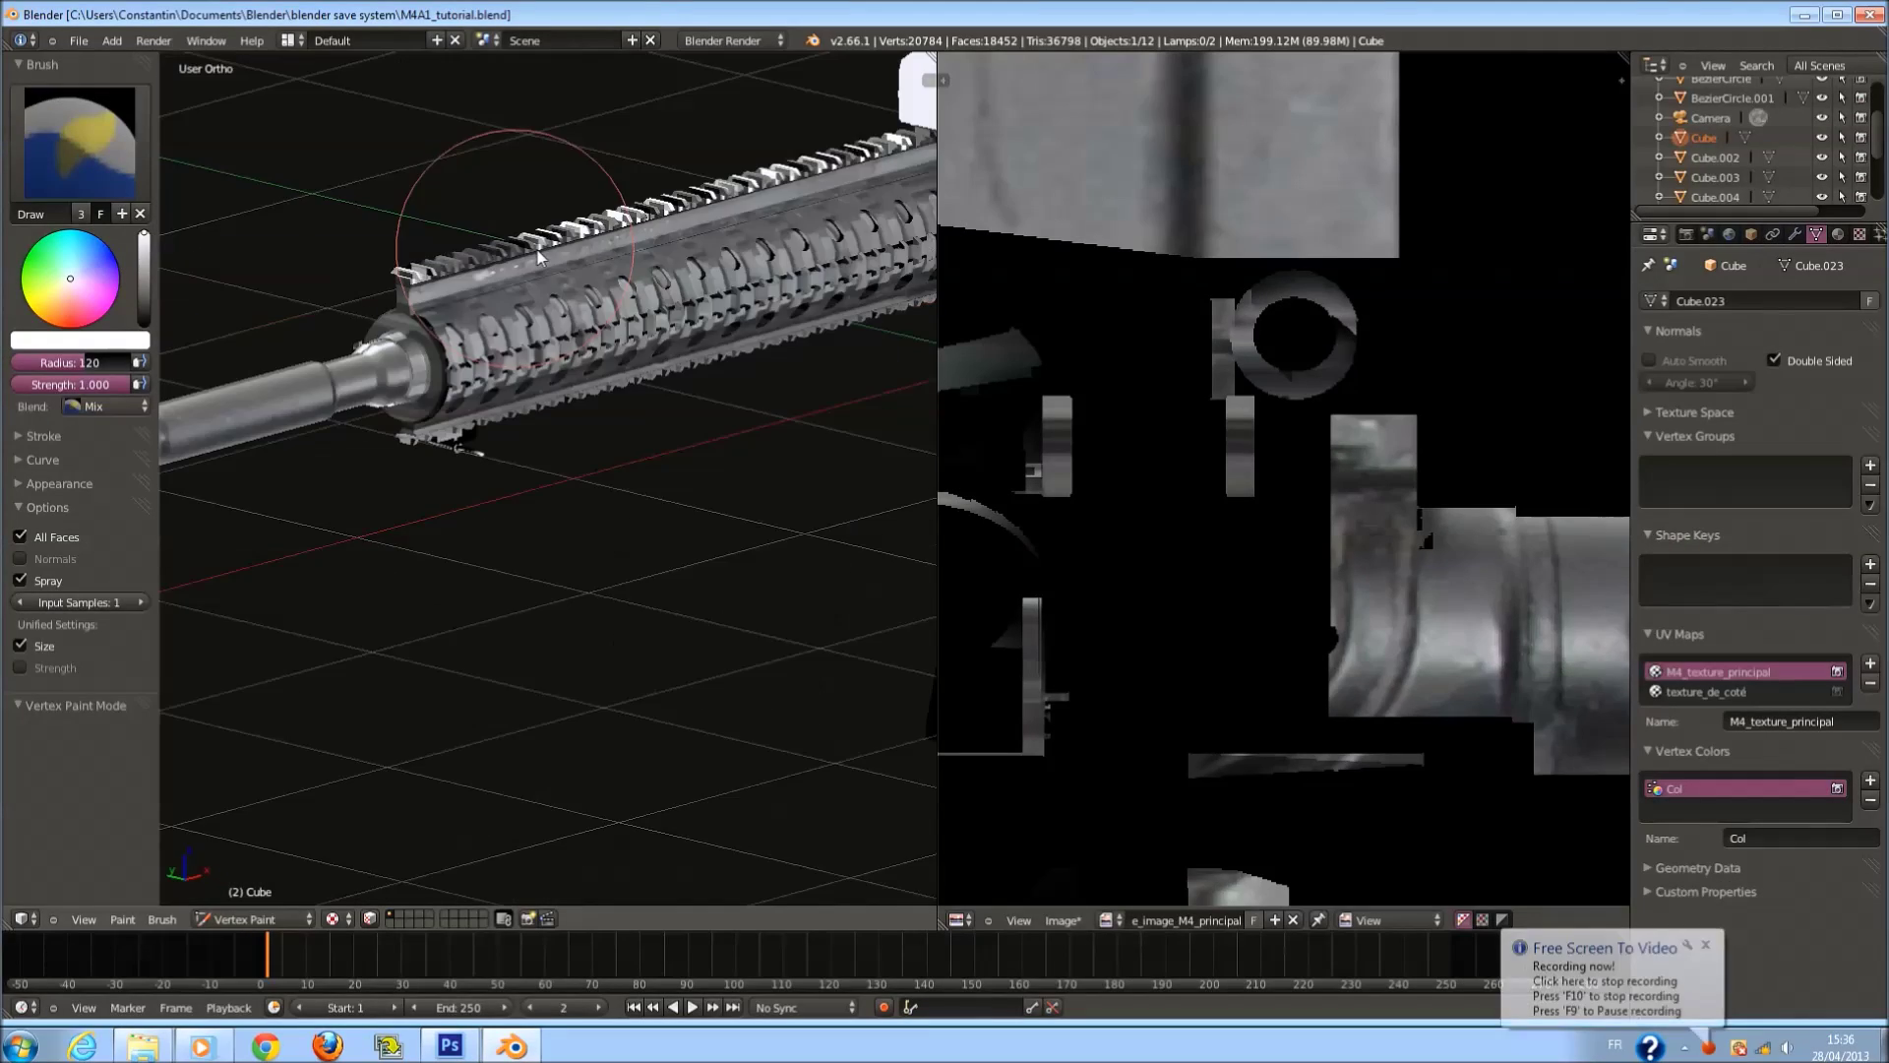
Enter Edit Mode on the rifle mesh at the slotted flash hider on the barrel's end.
scroll(537, 250, "down", 4)
middle_click_drag(508, 401, 682, 372)
scroll(521, 311, "up", 5)
scroll(541, 354, "up", 3)
key("Tab")
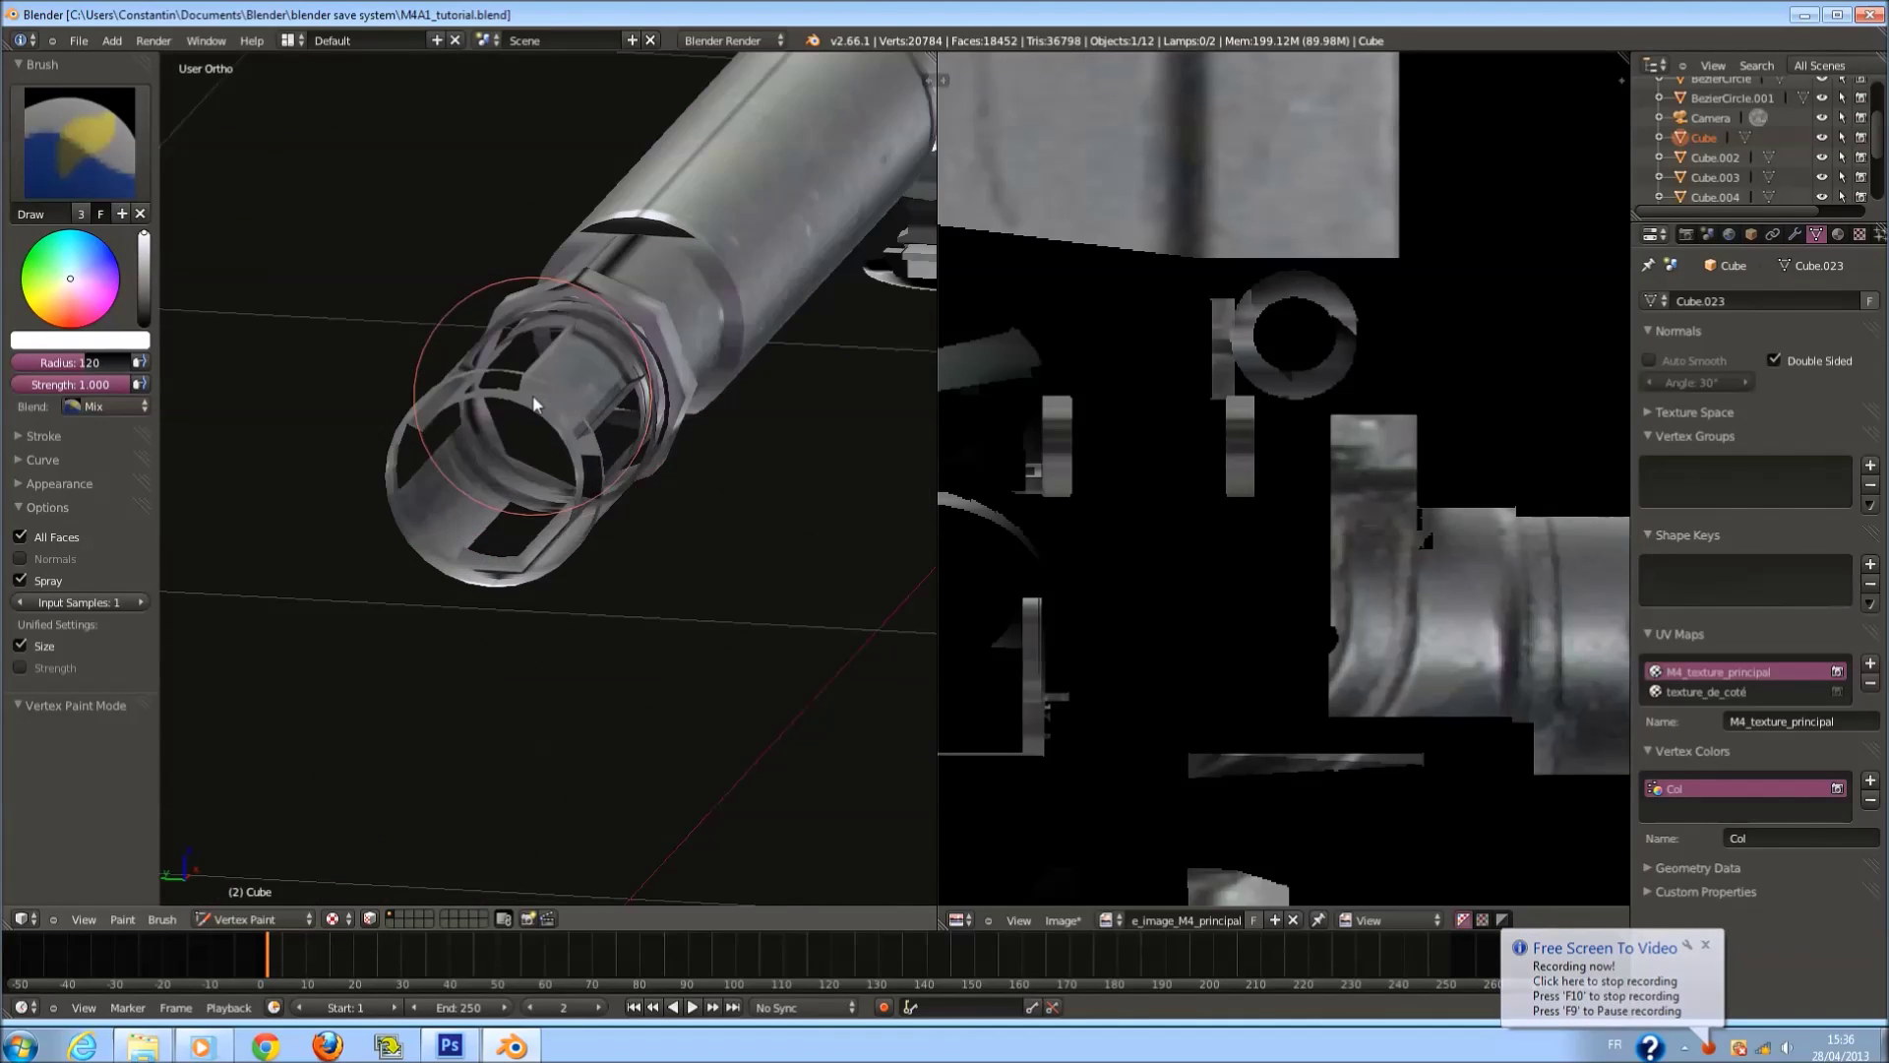
key("Tab")
key("Tab")
key("Tab")
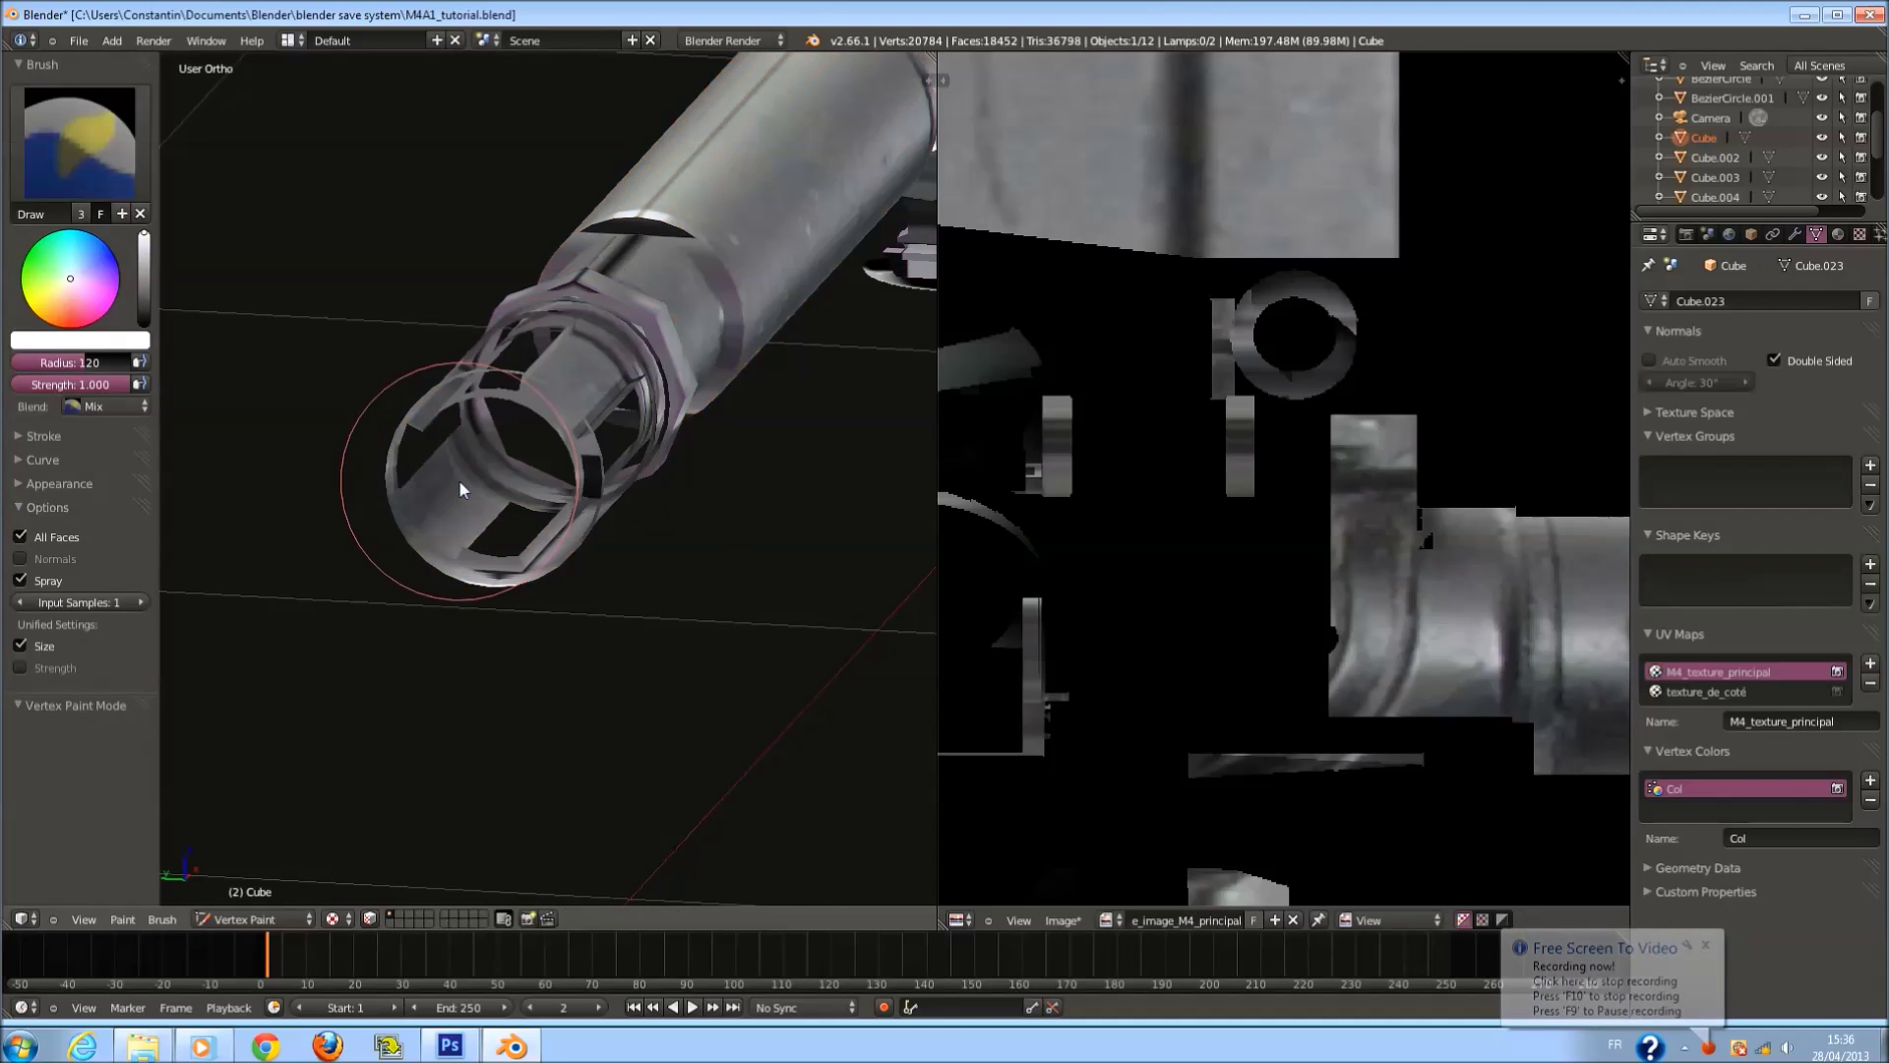
key("Tab")
scroll(463, 477, "up", 3)
scroll(459, 482, "up", 2)
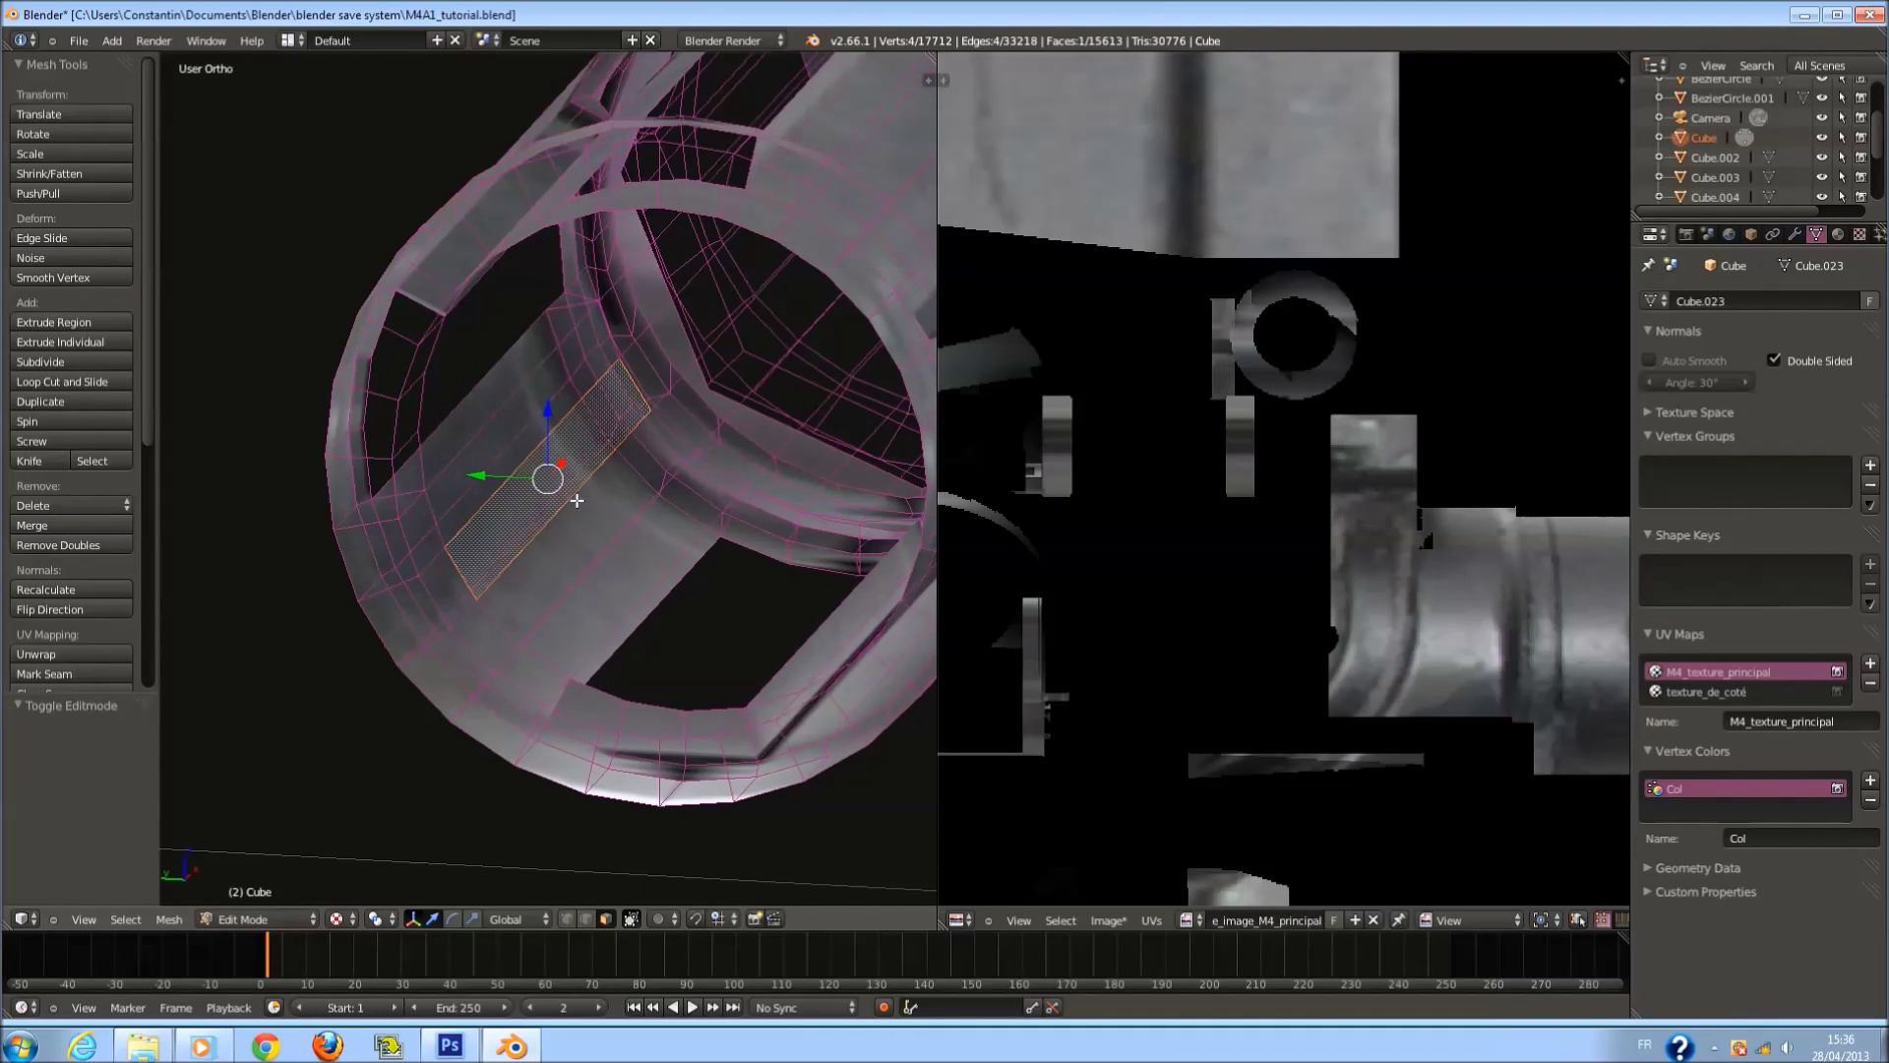
Select the long faces of the flash hider's prongs between its front ring and the barrel, all around the tube.
left_click(492, 463, "shift")
left_click(590, 511, "shift")
left_click(594, 540, "shift")
mouse_move(595, 540)
middle_mouse_down()
mouse_move(725, 527)
mouse_move(624, 472)
middle_mouse_up()
key("c")
left_click_drag(624, 473, 612, 497)
mouse_move(590, 509)
middle_mouse_down()
mouse_move(598, 380)
mouse_move(548, 261)
middle_mouse_up()
left_click_drag(548, 261, 602, 282)
mouse_move(602, 282)
middle_mouse_down()
mouse_move(411, 164)
mouse_move(295, 224)
mouse_move(355, 269)
mouse_move(362, 206)
middle_mouse_up()
left_click(383, 261)
middle_click(378, 194)
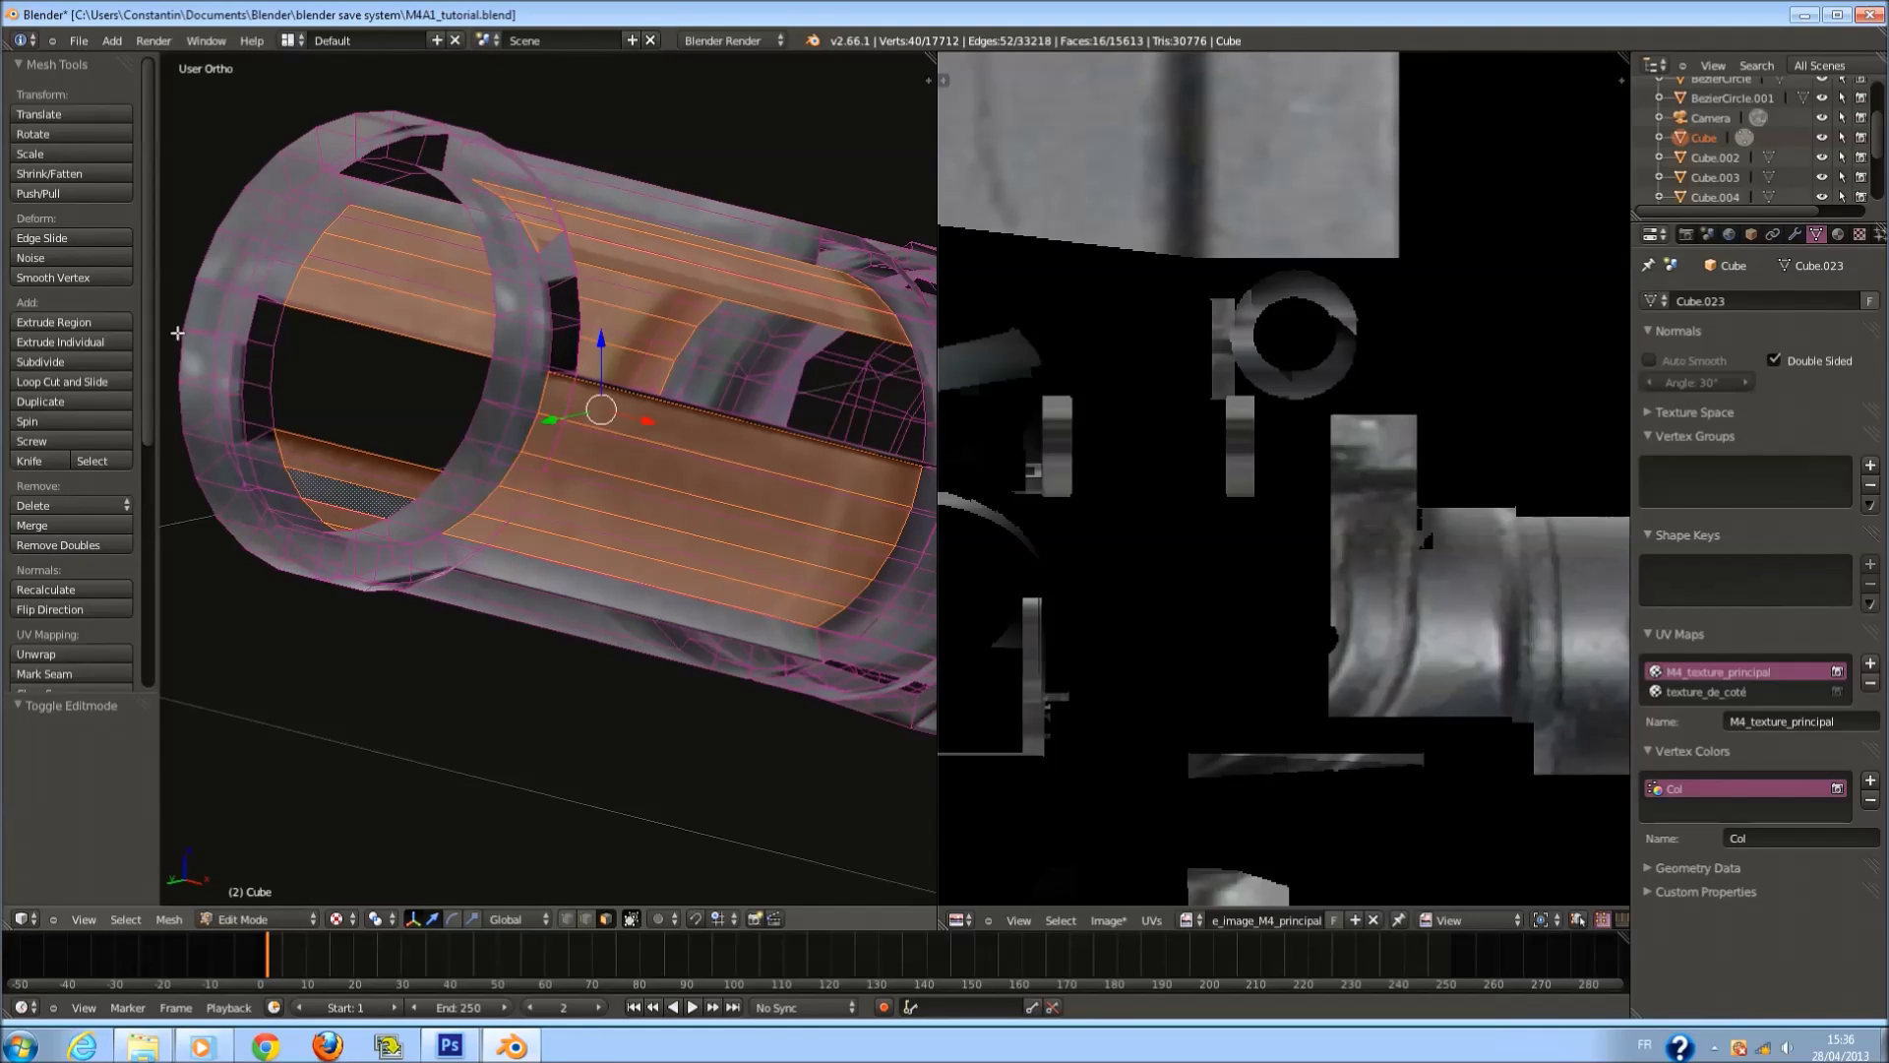
Try flipping and recalculating the normals of the selected flash hider faces.
left_click(89, 607)
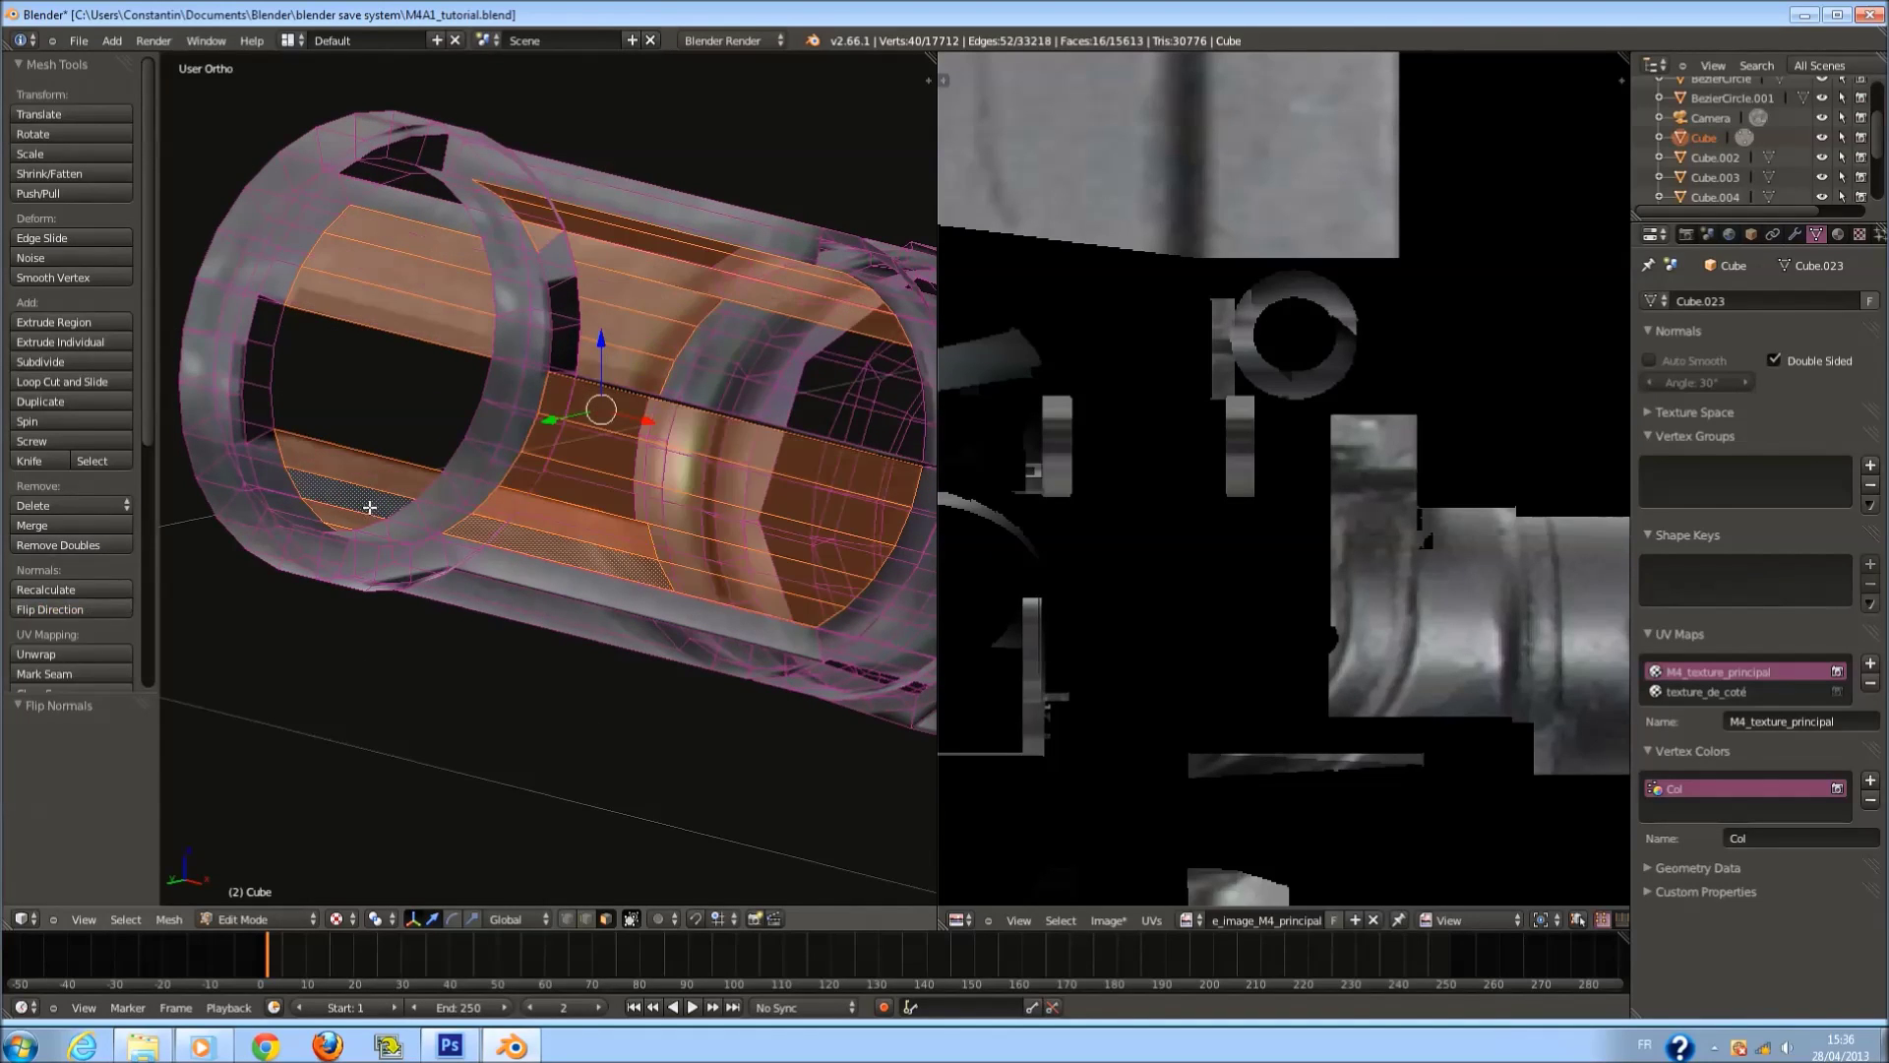
left_click(91, 610)
left_click(91, 589)
Leave mesh editing, return the rifle to Object Mode and change the viewport shading to Solid.
key("Tab")
key("v")
mouse_move(592, 529)
middle_mouse_down()
mouse_move(578, 562)
mouse_move(599, 545)
middle_mouse_up()
key("Tab")
key("Tab")
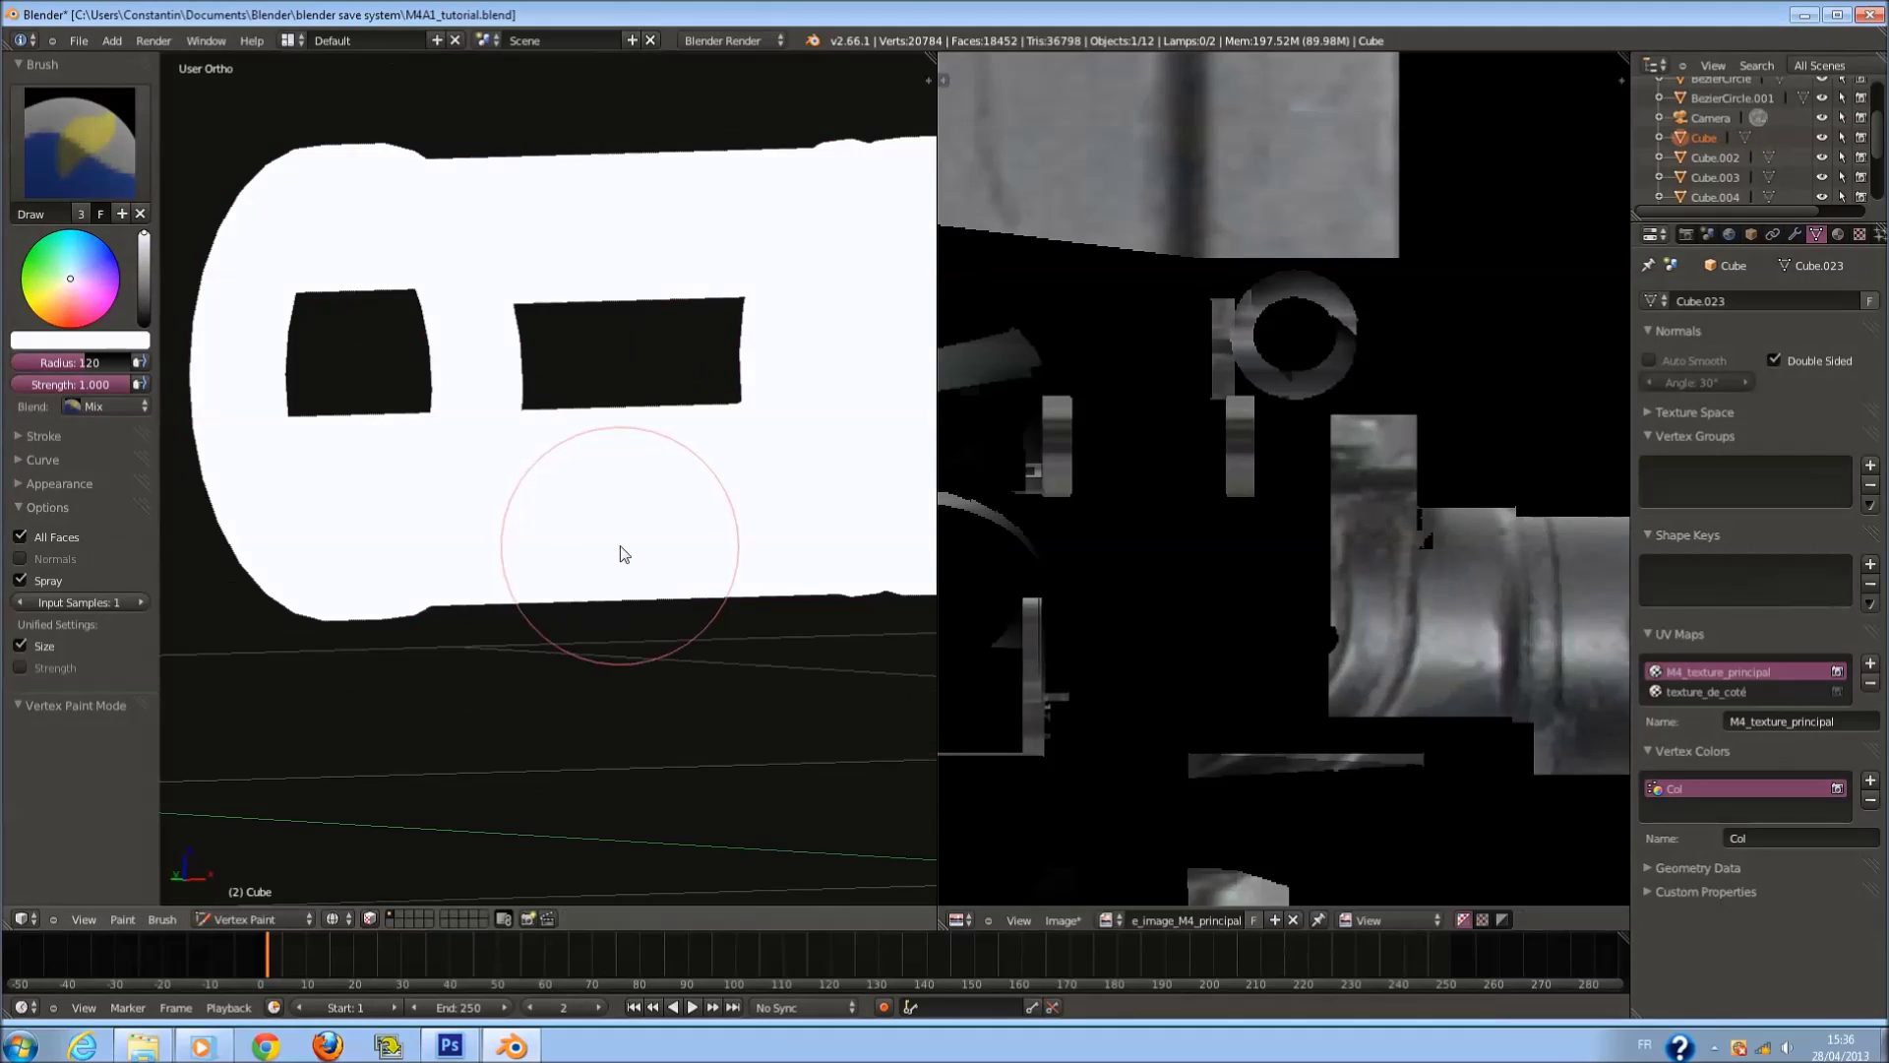
left_click(283, 918)
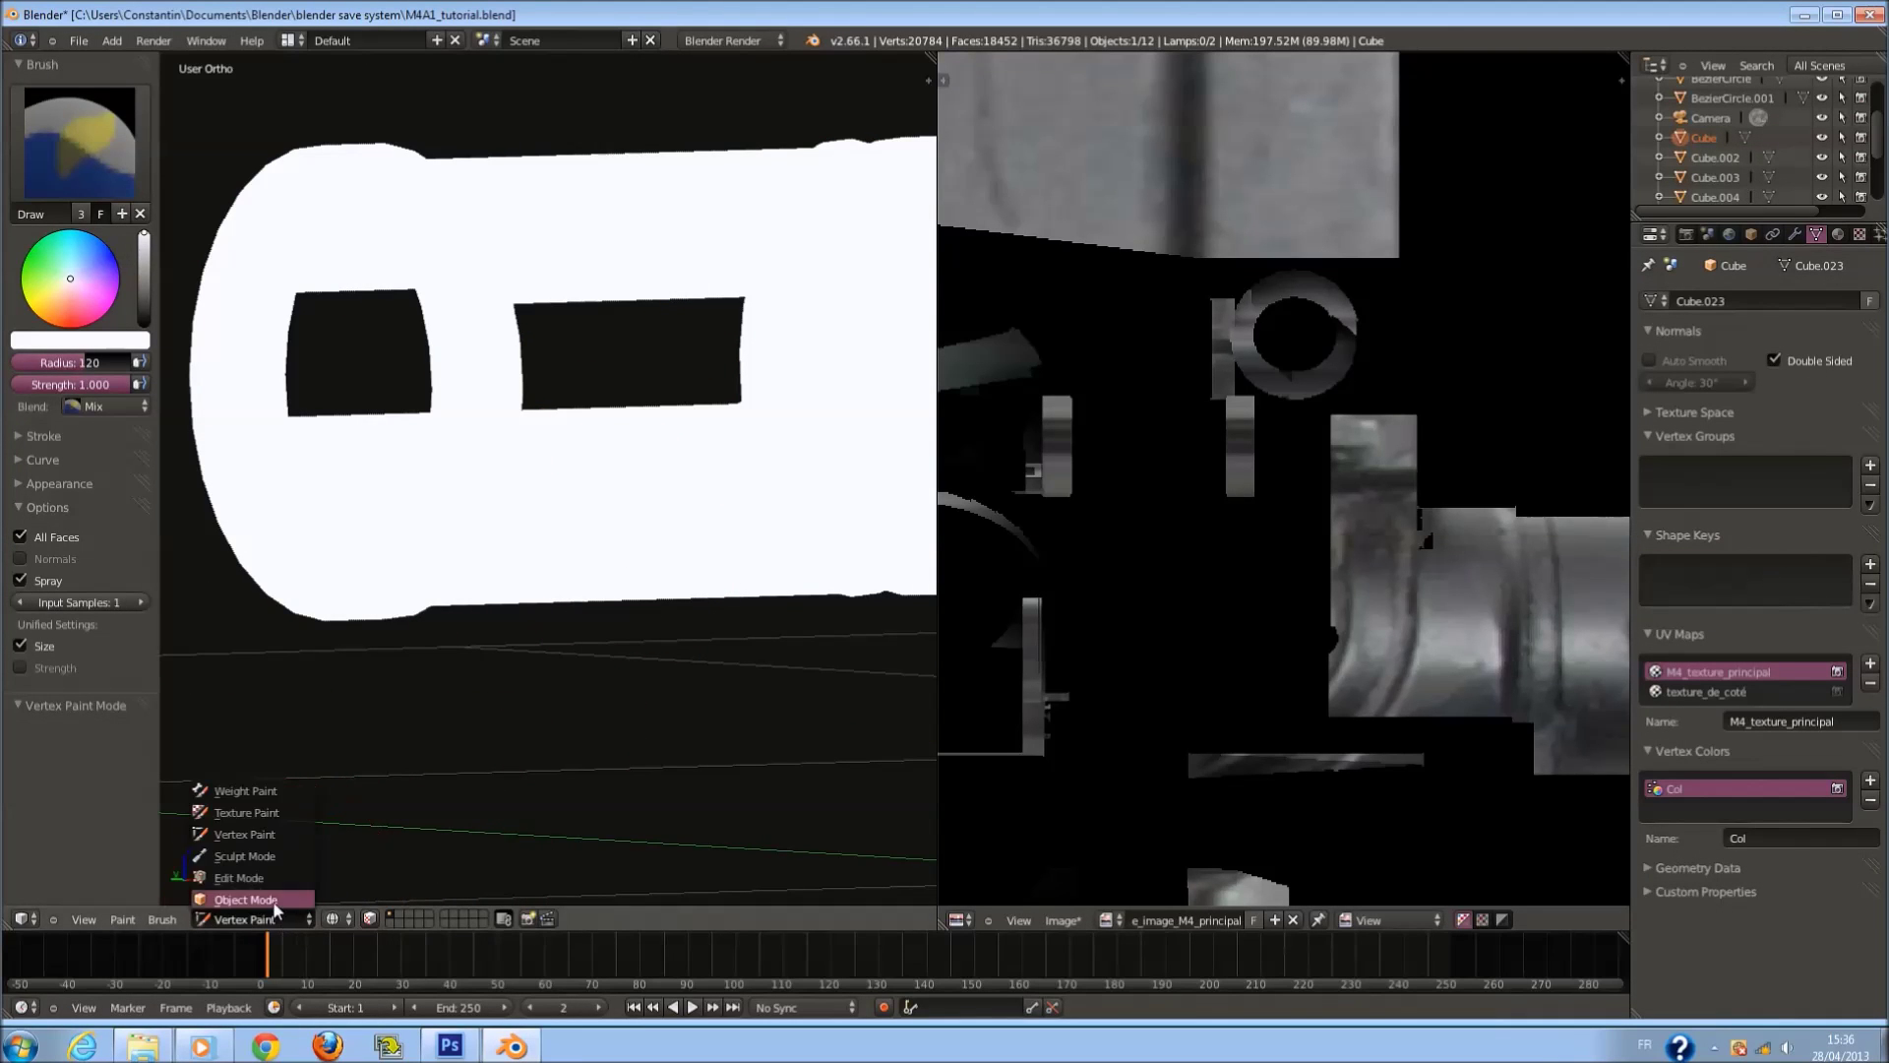
left_click(246, 897)
left_click(344, 919)
left_click(375, 836)
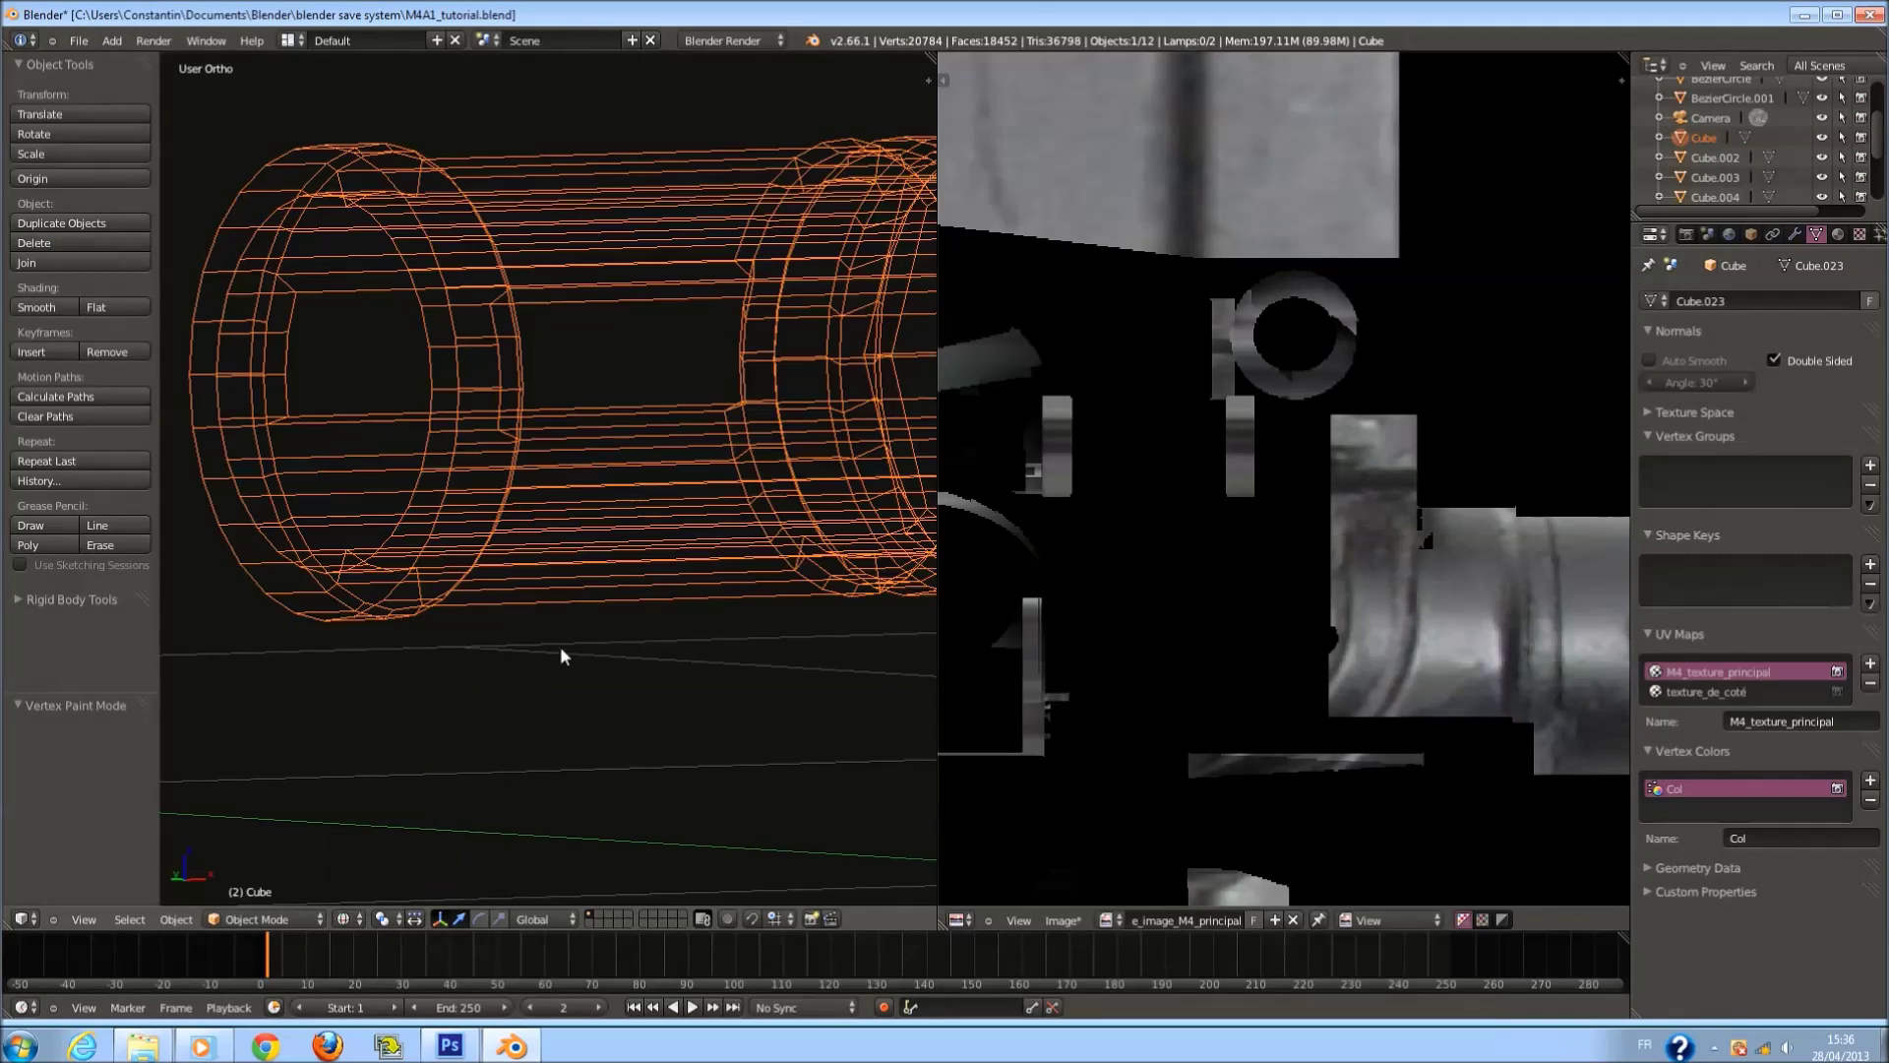
In Edit Mode, clear the selection and select the outer long faces of the flash hider's prongs around the tube.
key("Tab")
key("a")
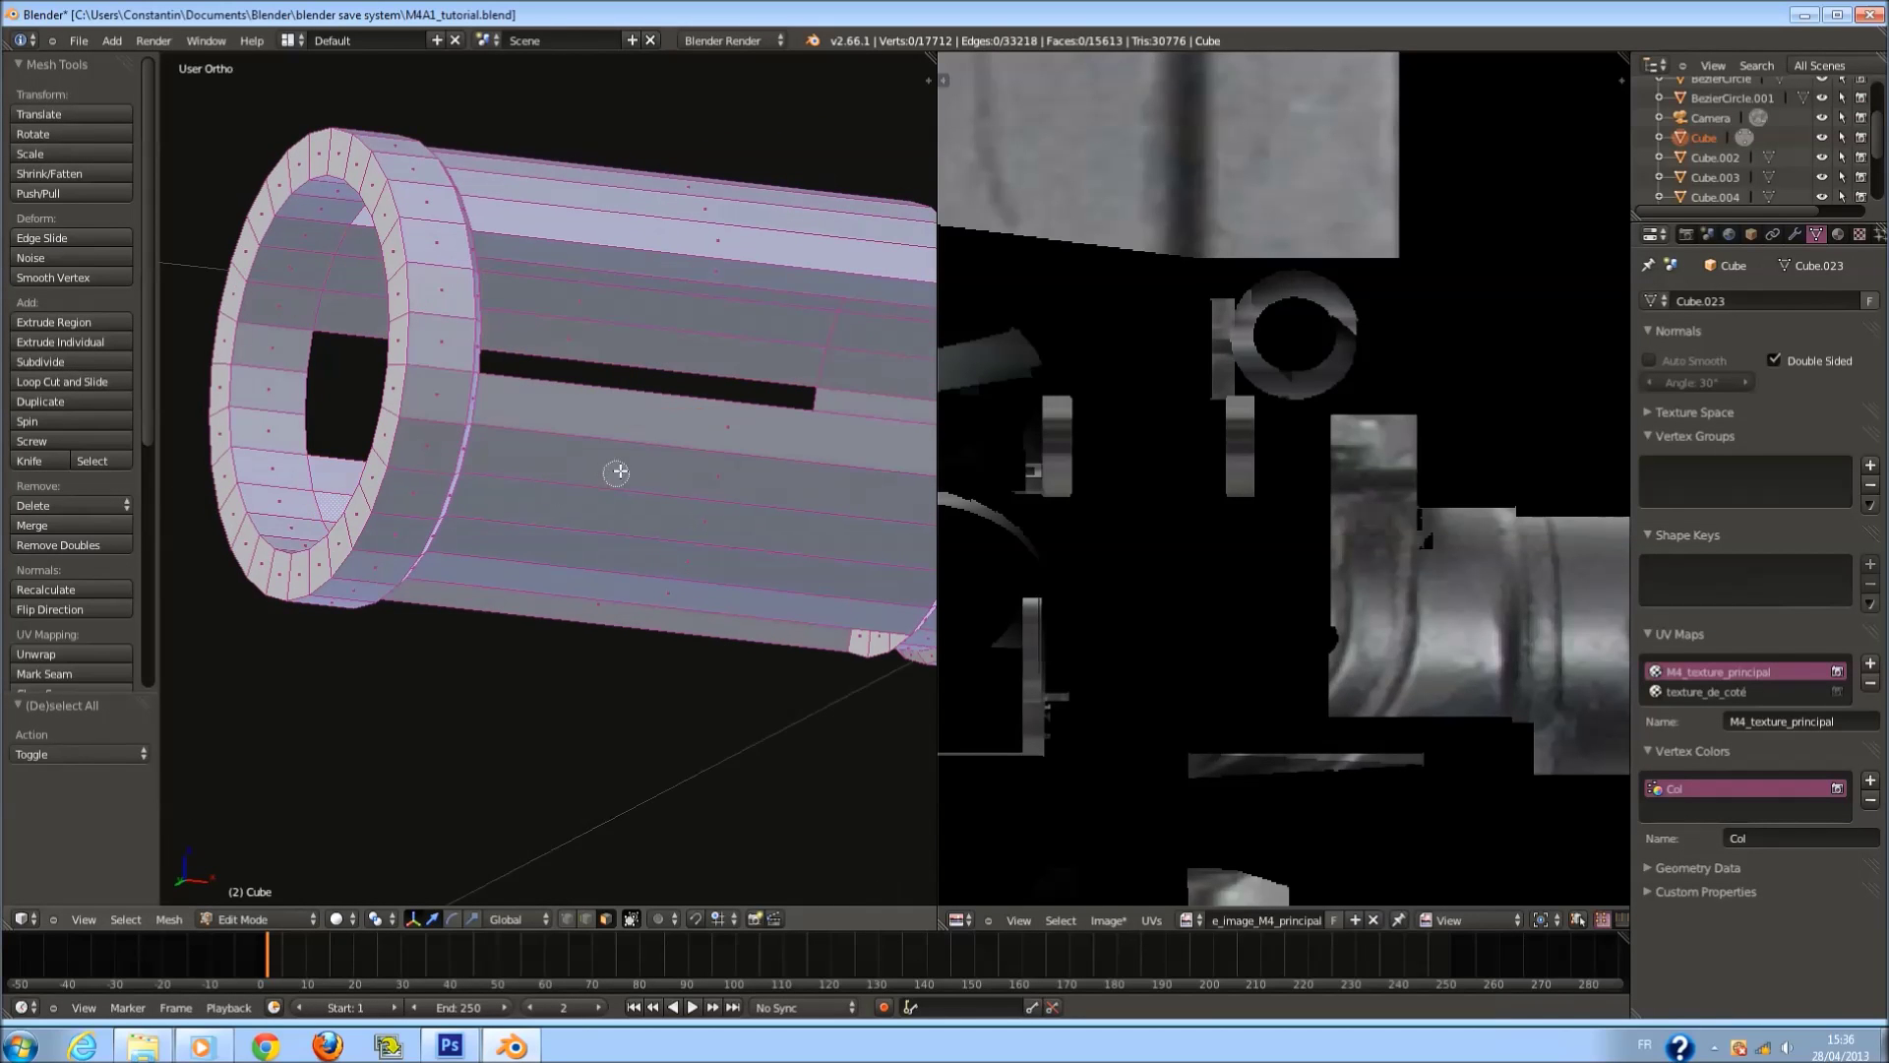
right_click(655, 532, "alt")
middle_click_drag(654, 531, 383, 427)
right_click(468, 507, "alt+shift")
right_click(418, 379, "alt+shift")
right_click(423, 374, "shift")
right_click(637, 261, "alt+shift")
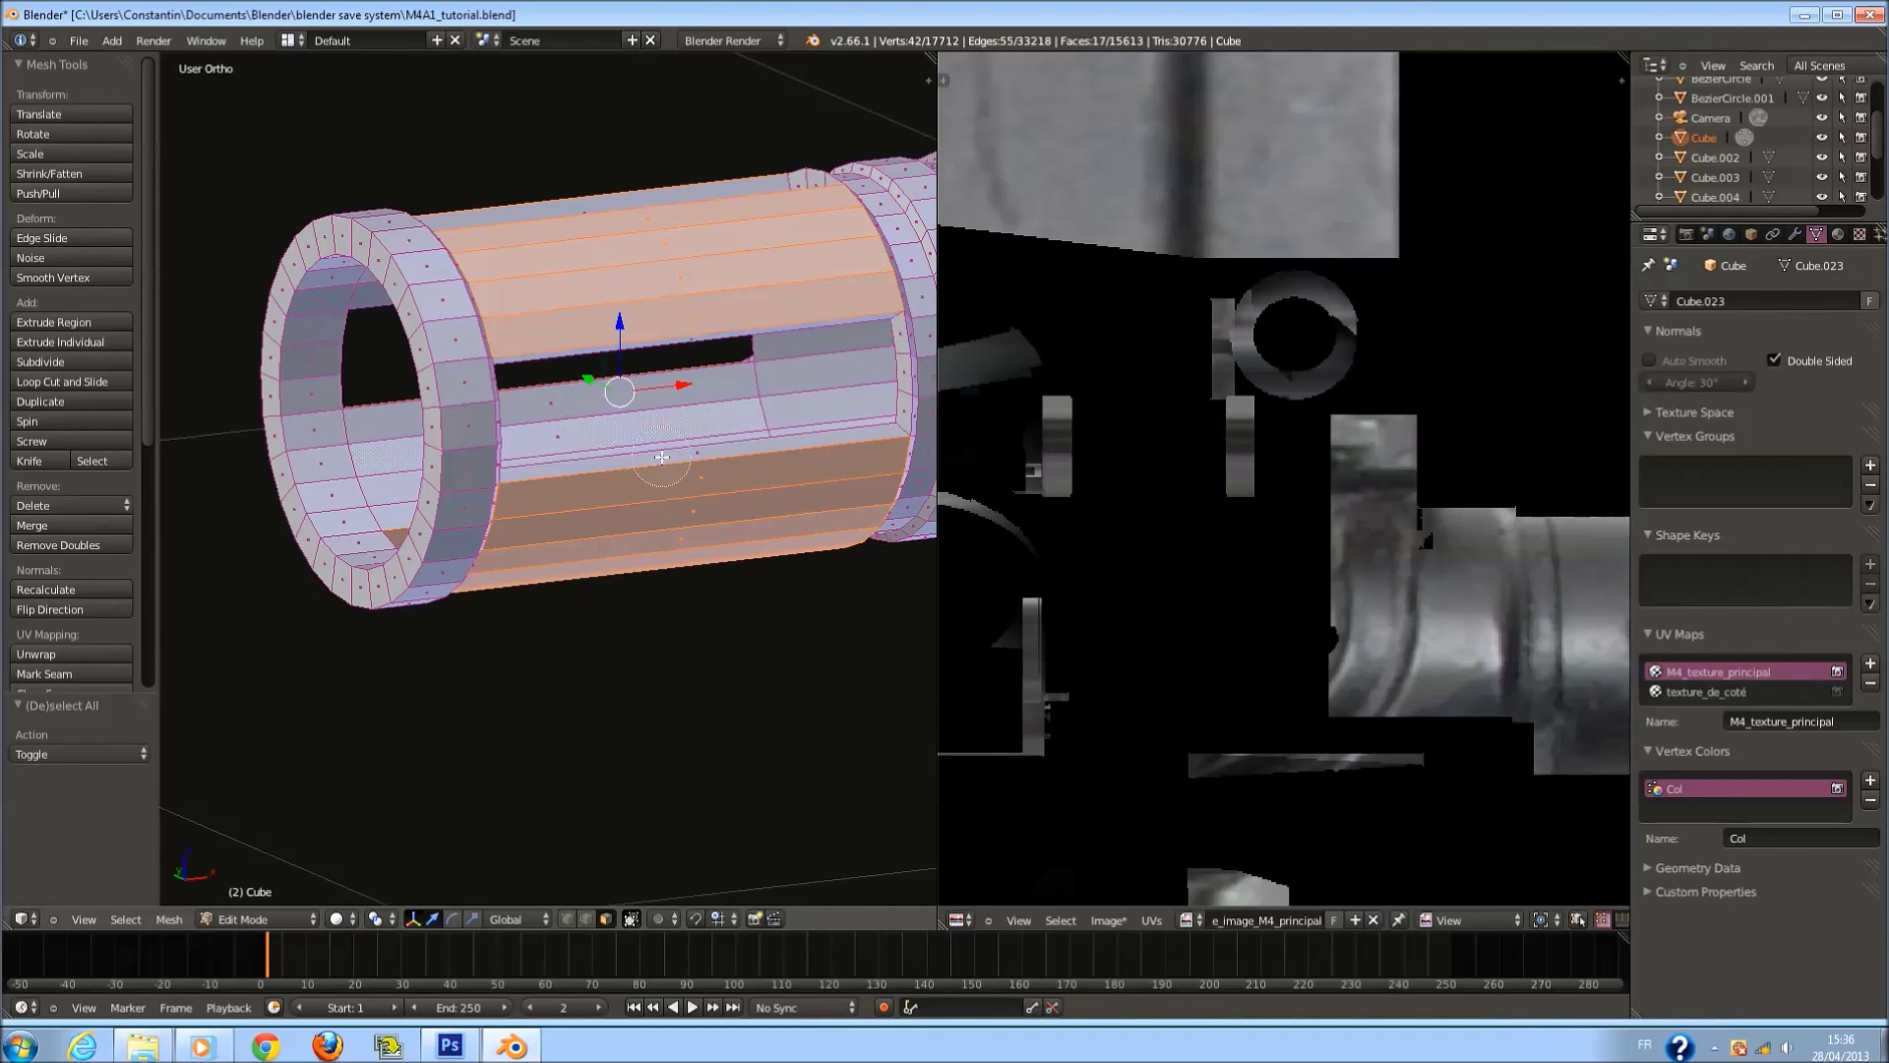
middle_click_drag(544, 486, 433, 654)
Set the viewport shading to Texture, then remove doubles and flip the normals on the selected prong faces.
left_click(335, 918)
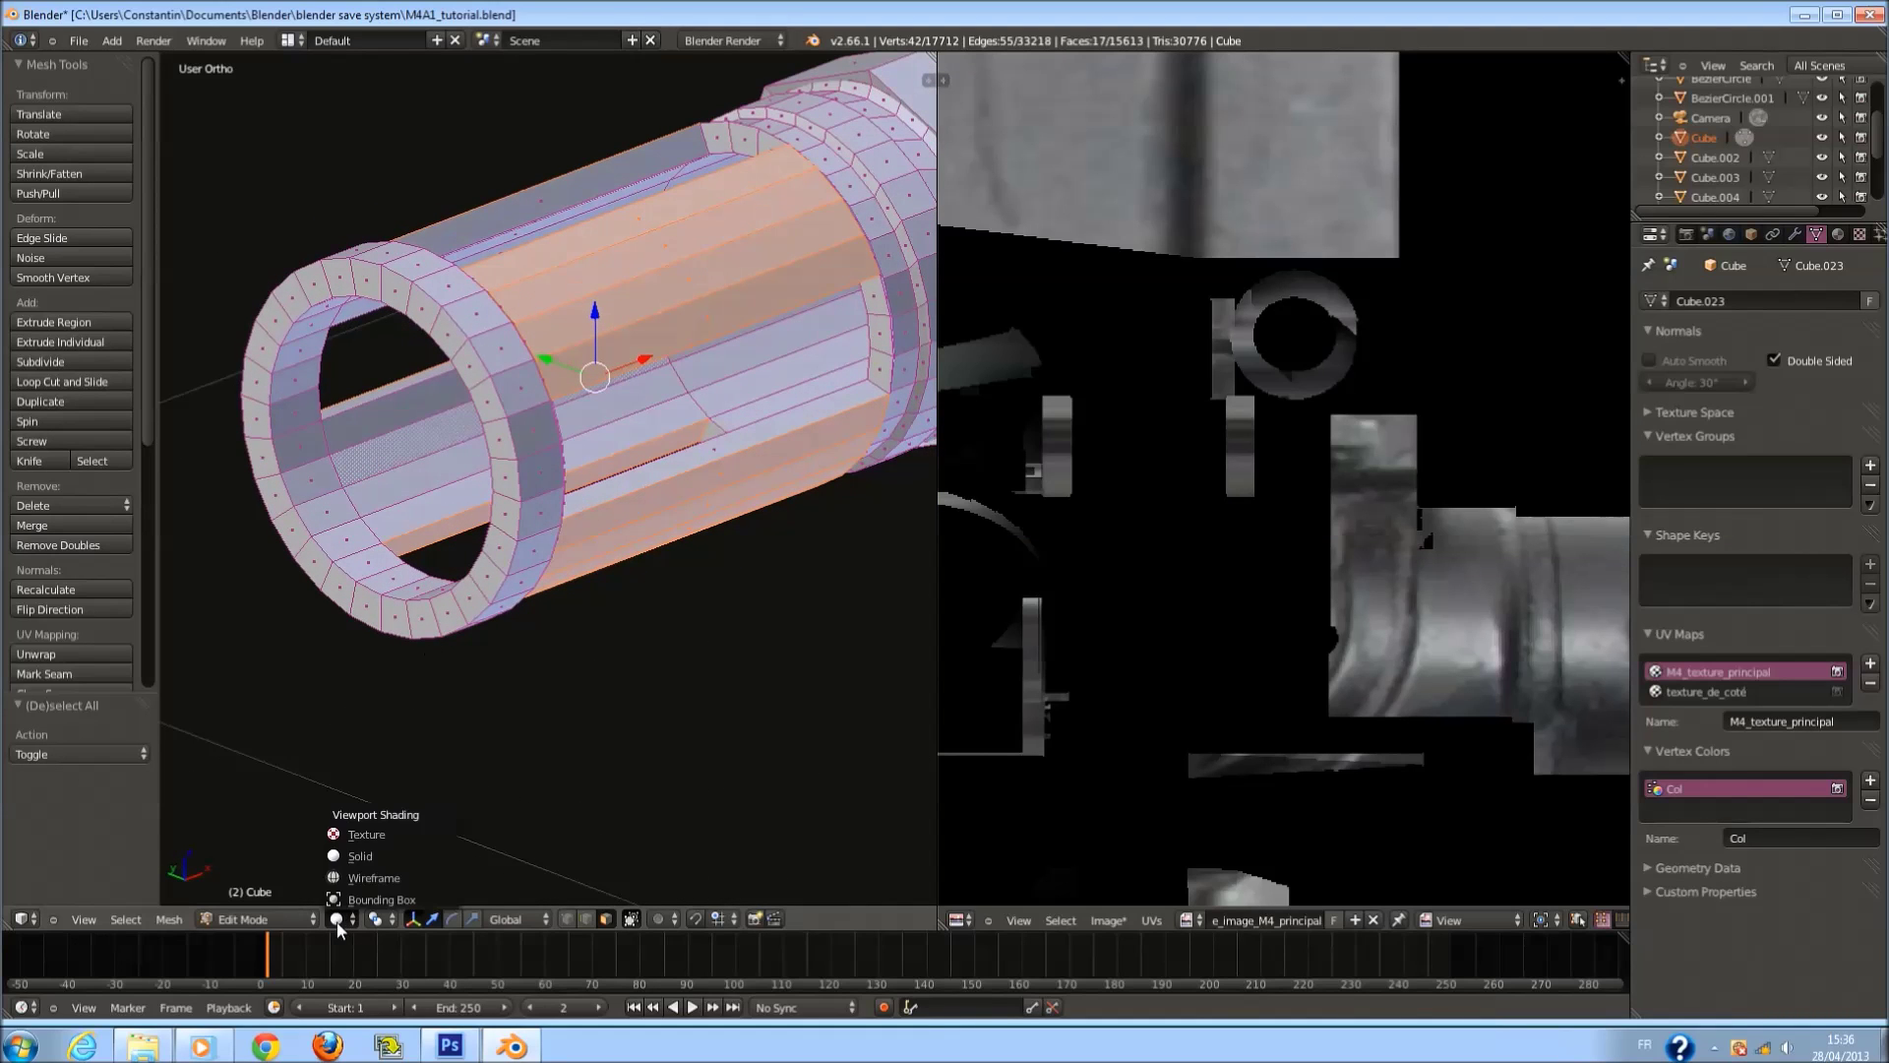
left_click(359, 834)
middle_click_drag(442, 612, 448, 599)
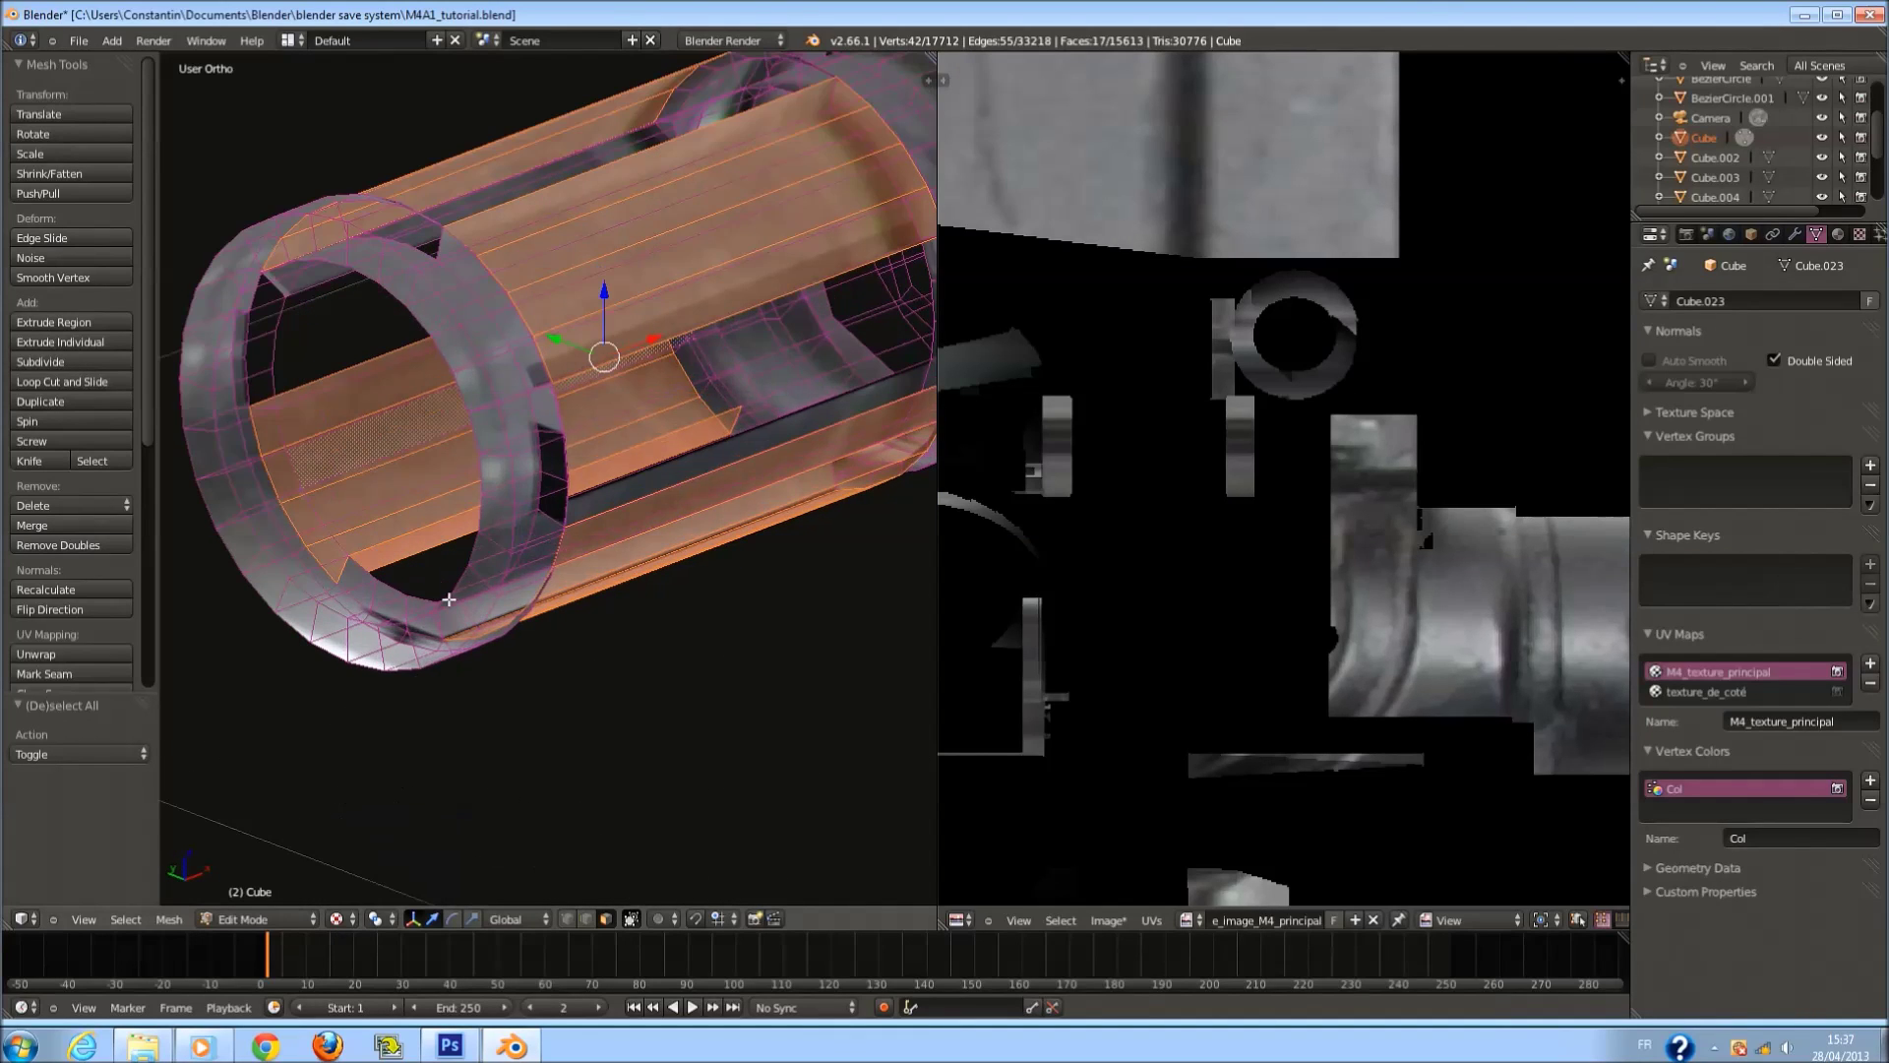
left_click(106, 547)
left_click(98, 604)
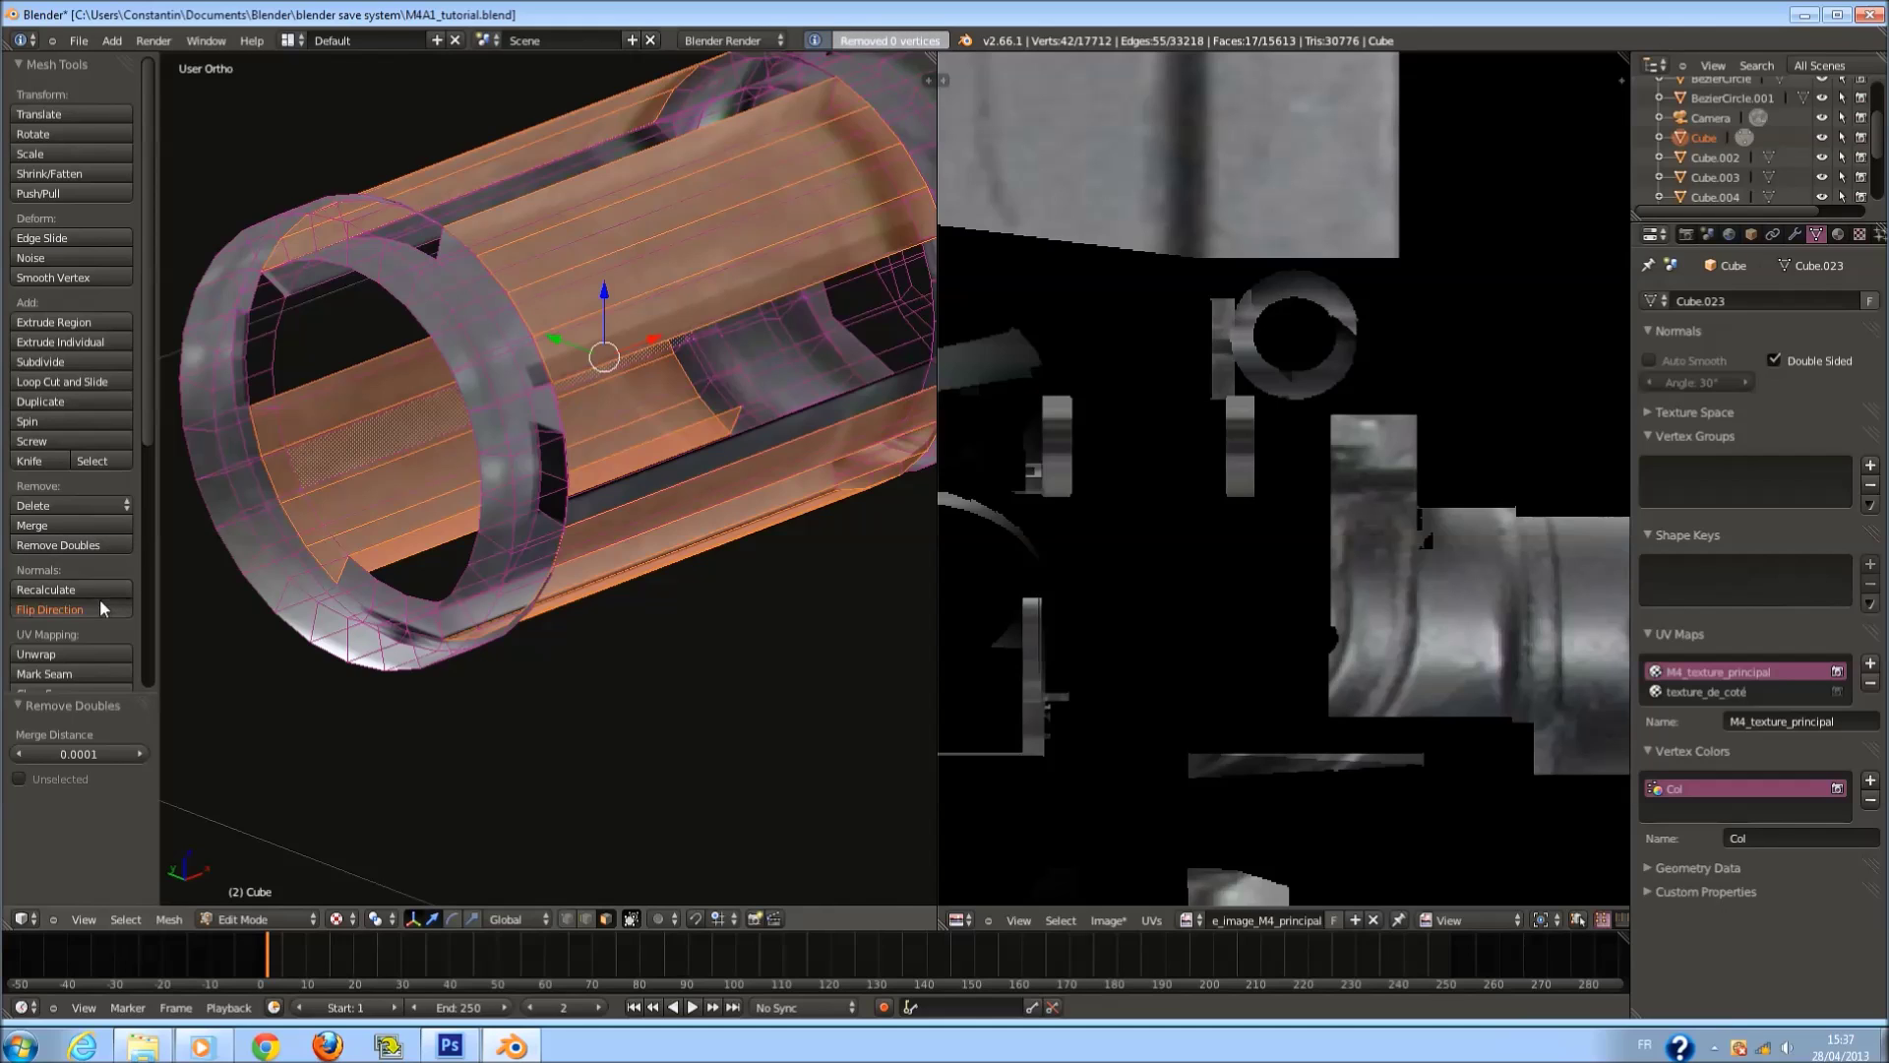
key("Tab")
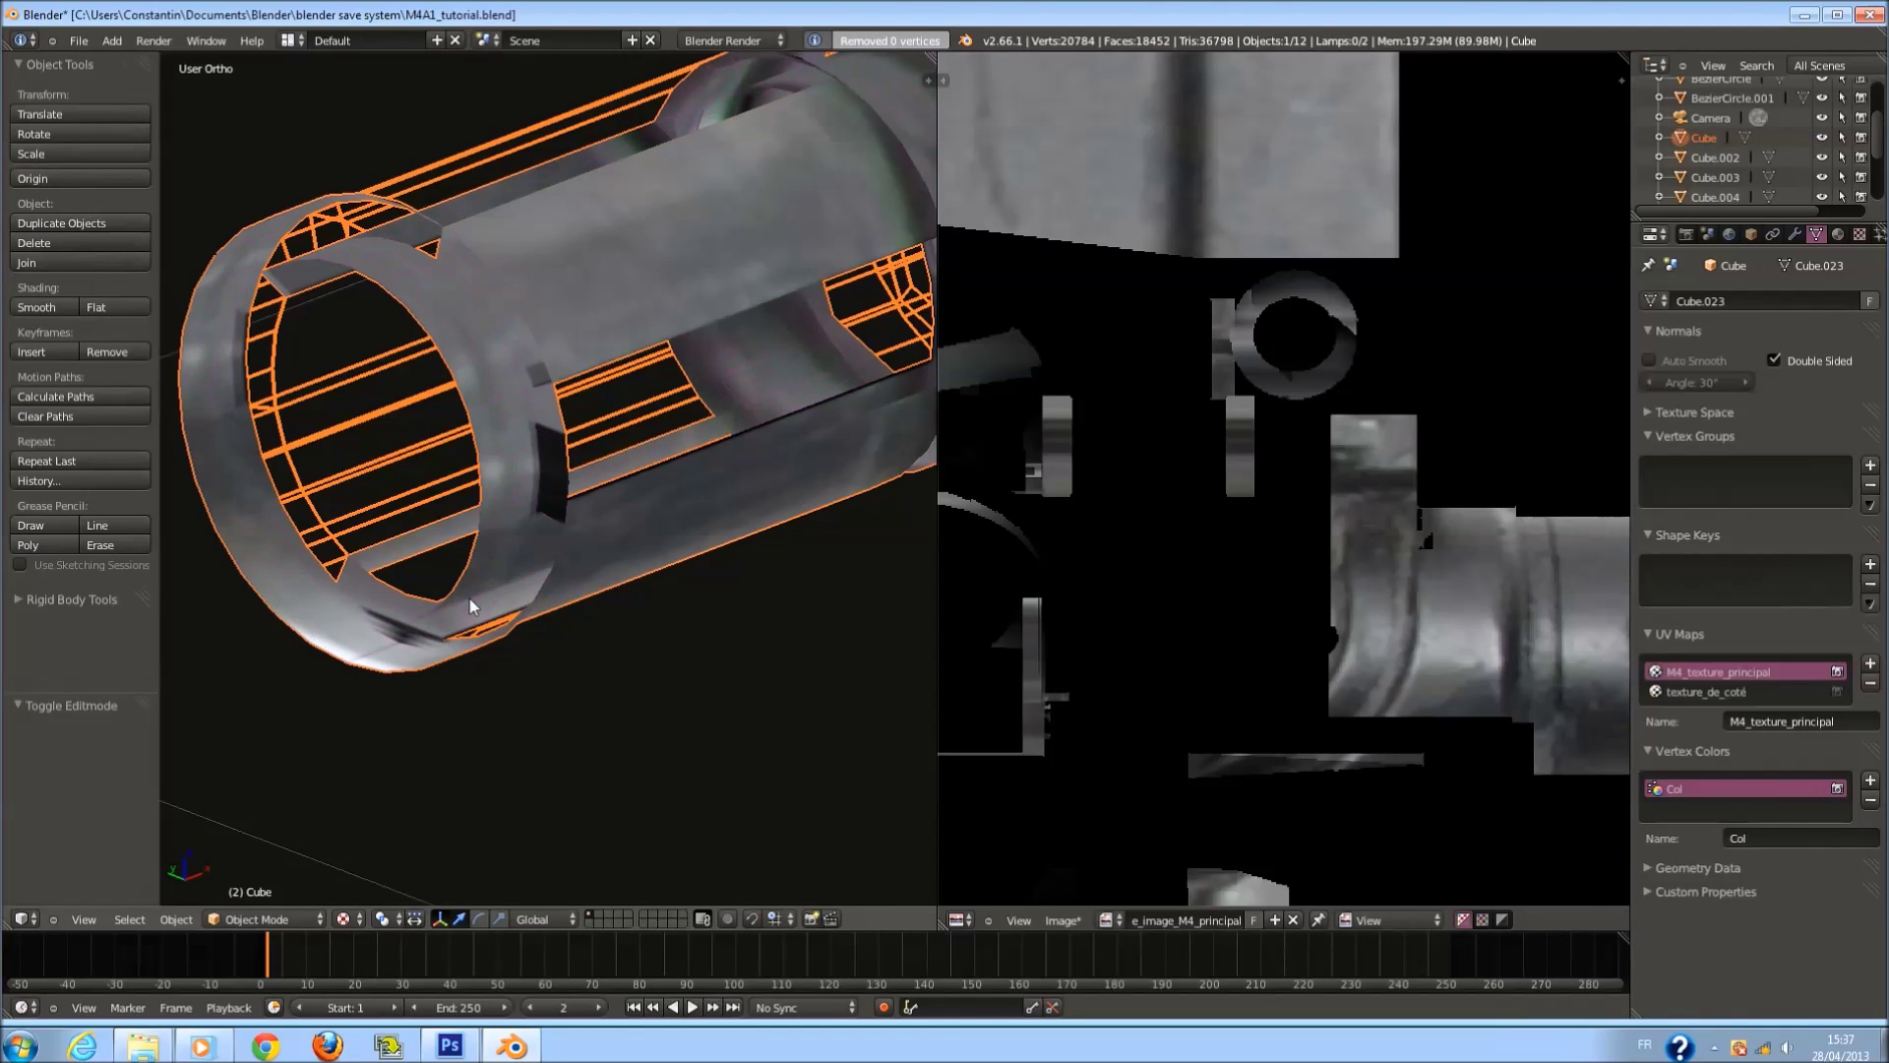
In Edit Mode, clear the selection, select the outer faces of the flash hider's end collar from both sides and flip their normals.
mouse_move(433, 614)
middle_mouse_down()
mouse_move(335, 505)
mouse_move(557, 446)
mouse_move(669, 551)
mouse_move(632, 582)
mouse_move(843, 505)
mouse_move(826, 375)
middle_mouse_up()
key("Tab")
key("a")
key("c")
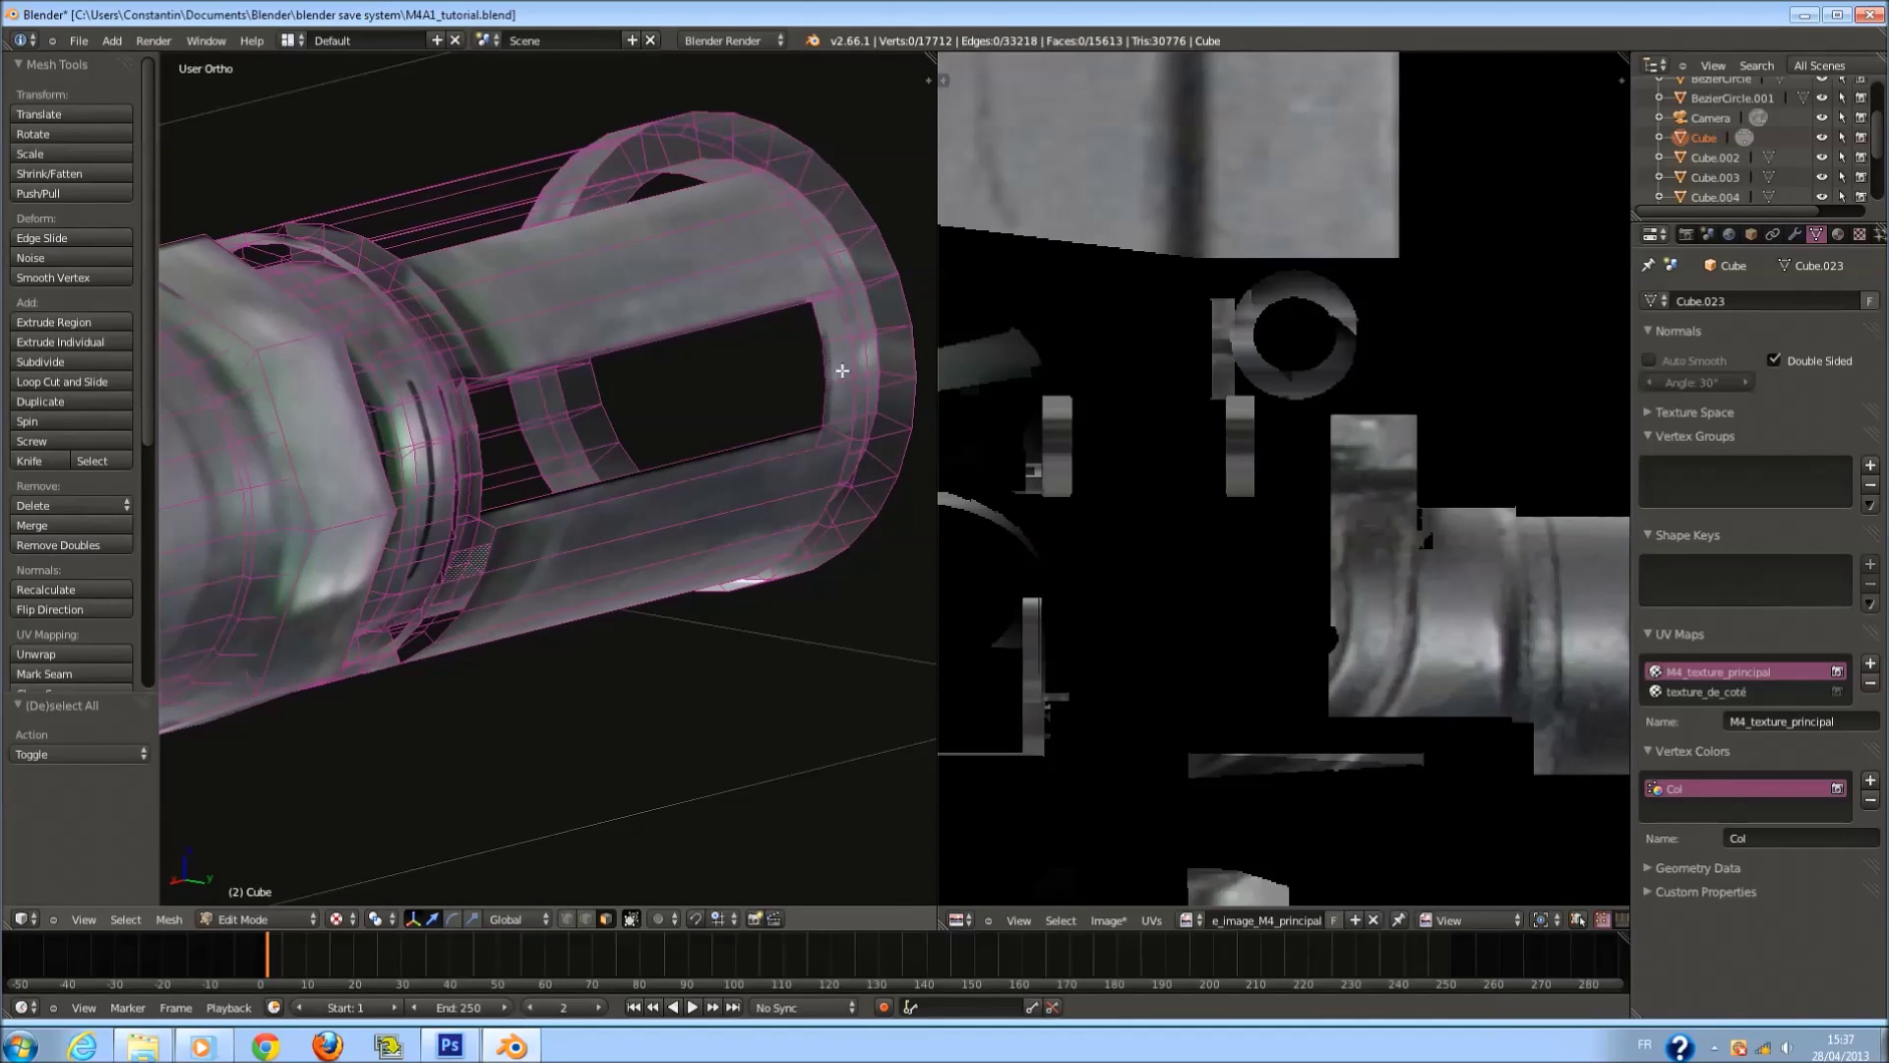
key("KP_1")
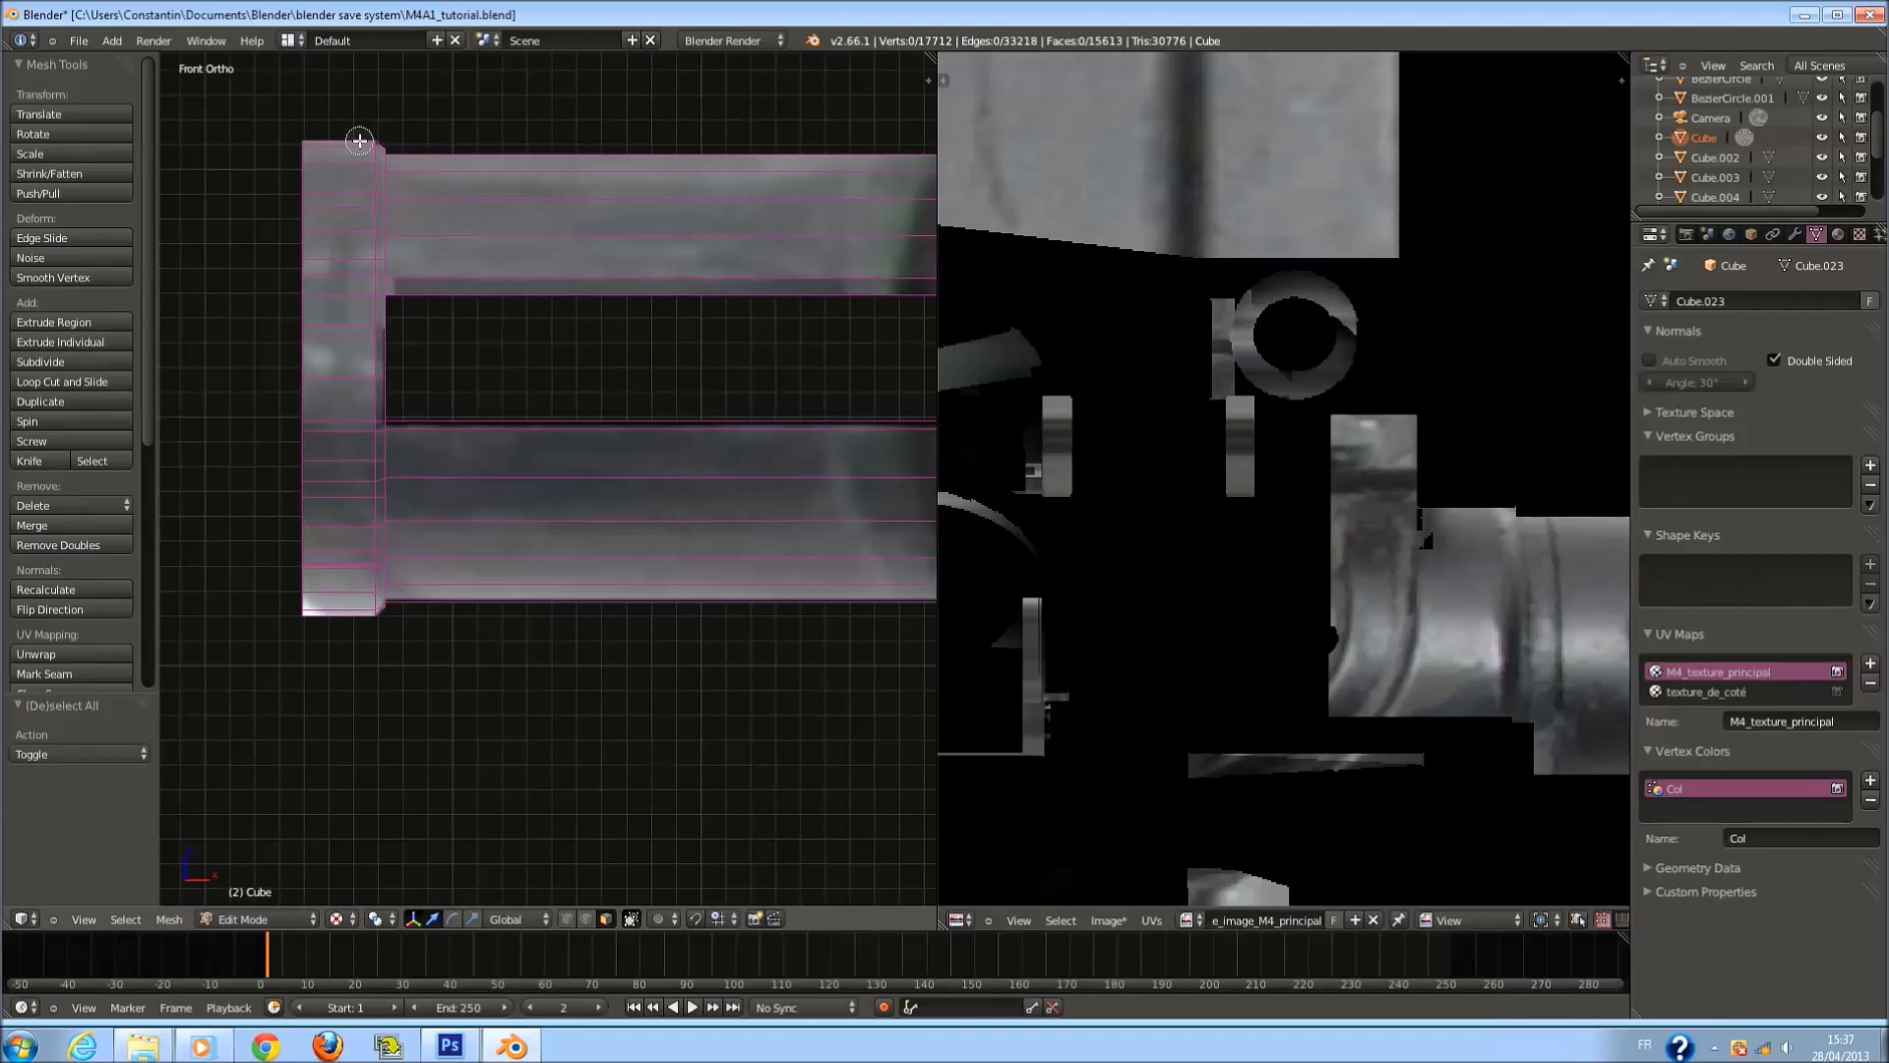
left_click_drag(364, 131, 329, 662)
right_click(329, 662)
mouse_move(328, 662)
middle_mouse_down()
mouse_move(644, 655)
mouse_move(801, 238)
middle_mouse_up()
key("c")
mouse_move(753, 150)
left_mouse_down()
mouse_move(714, 496)
mouse_move(738, 630)
left_mouse_up()
right_click(738, 630)
left_click(84, 610)
Select only the ring of faces on the flash hider's front rim, flip their normals and return to Object Mode.
middle_click_drag(473, 512, 544, 256)
key("a")
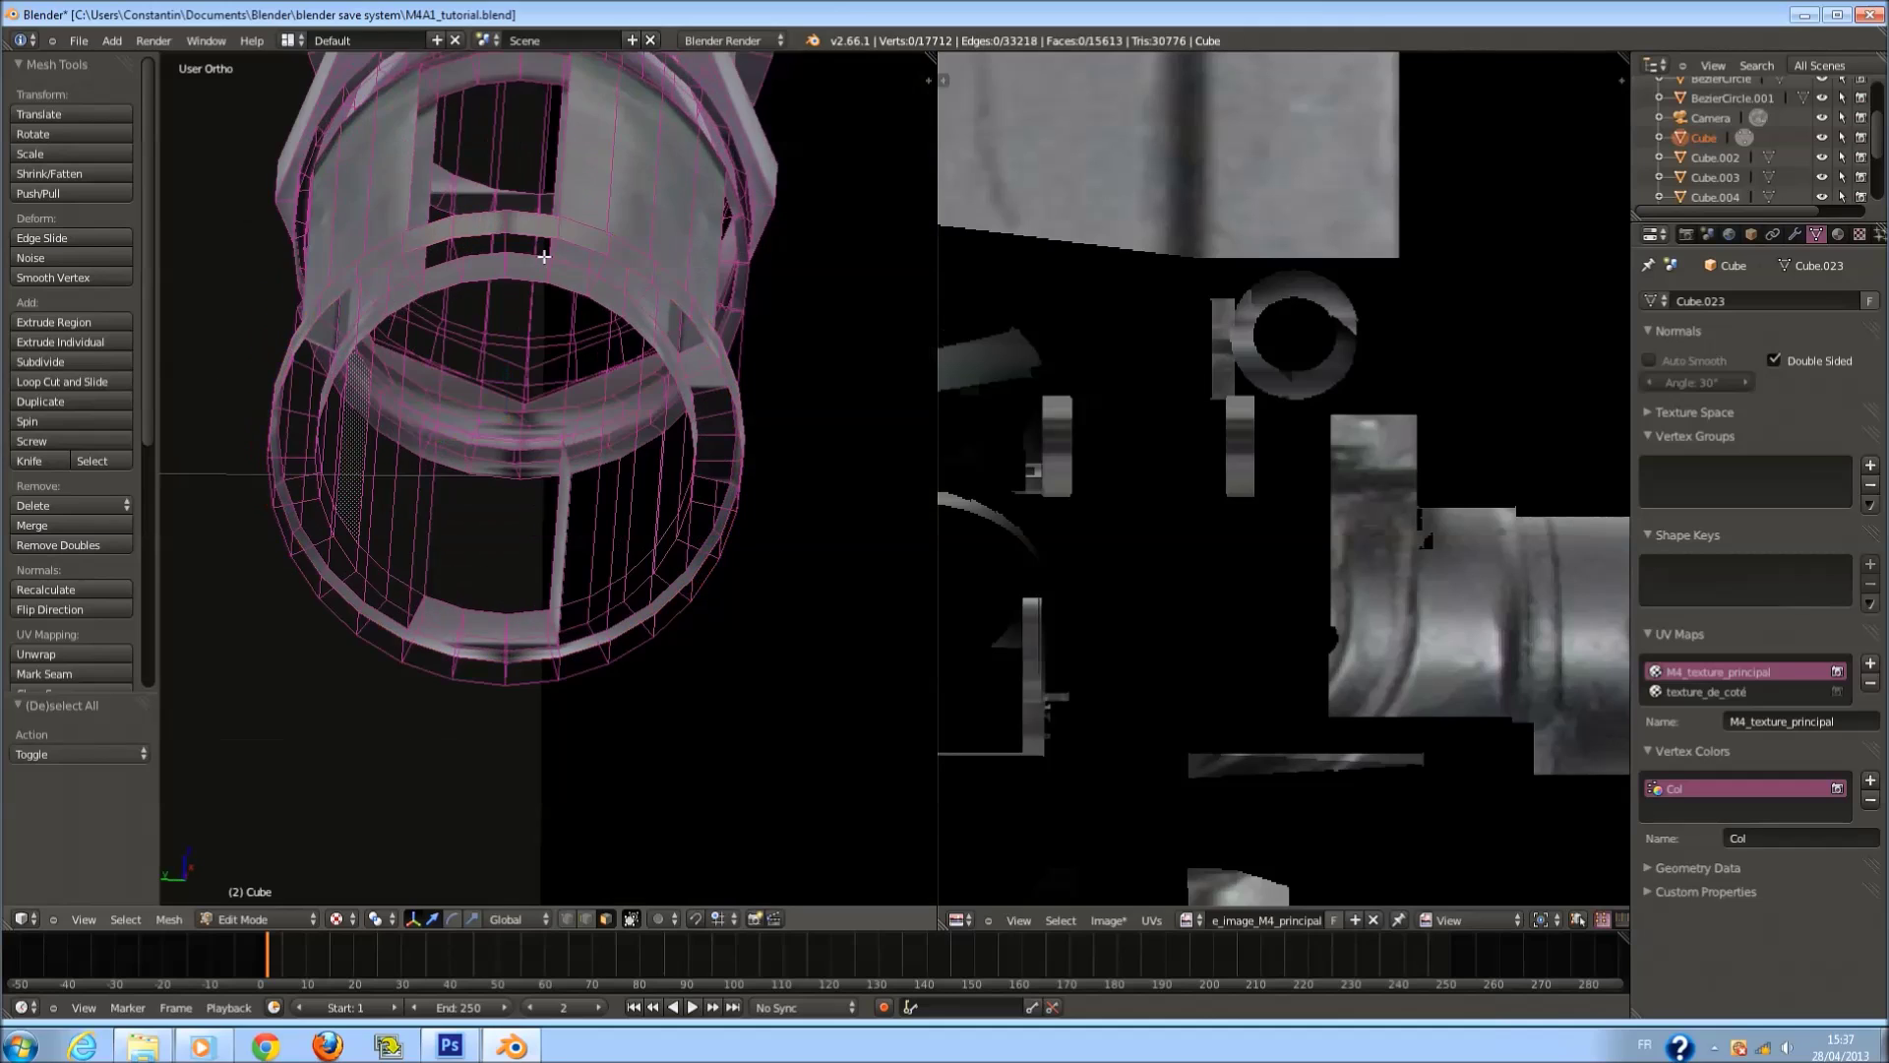
mouse_move(508, 257)
left_mouse_down()
mouse_move(644, 314)
mouse_move(706, 399)
mouse_move(689, 571)
mouse_move(619, 634)
mouse_move(453, 659)
mouse_move(371, 618)
mouse_move(293, 516)
mouse_move(298, 388)
mouse_move(421, 280)
left_mouse_up()
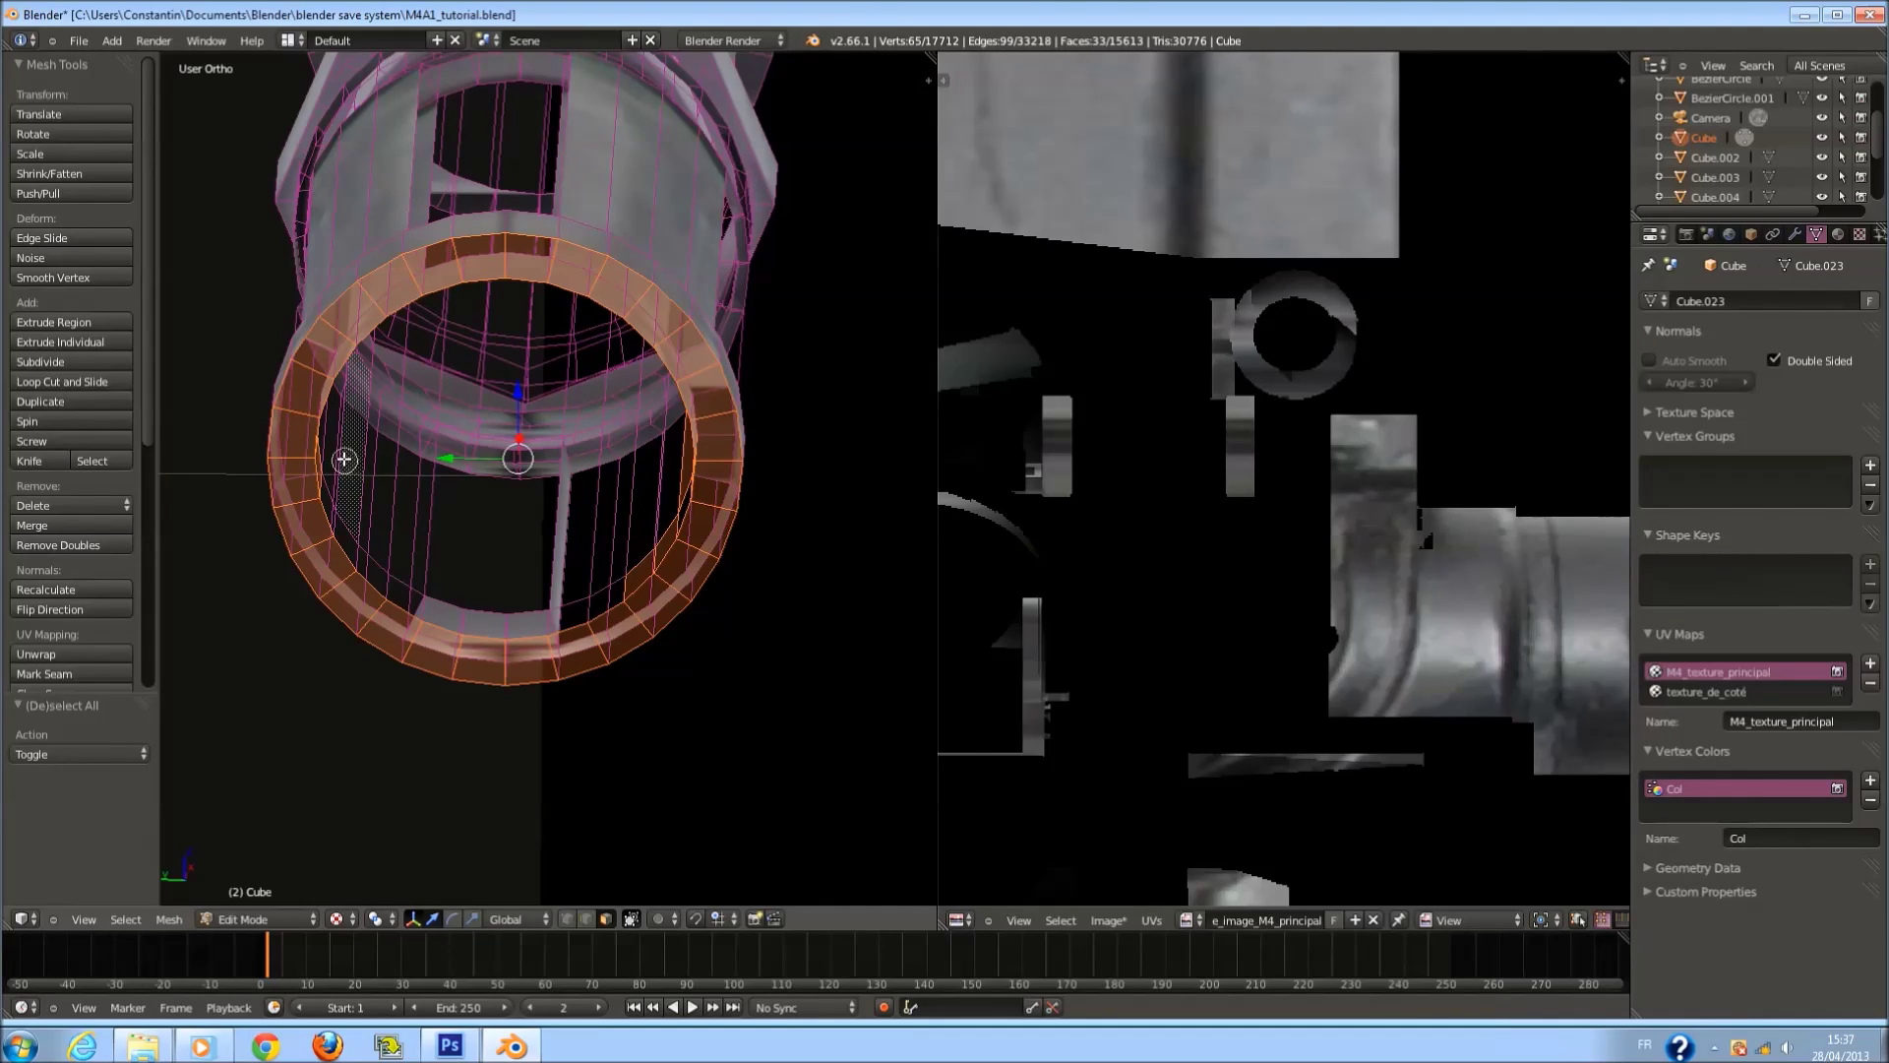
middle_click_drag(673, 463, 644, 543)
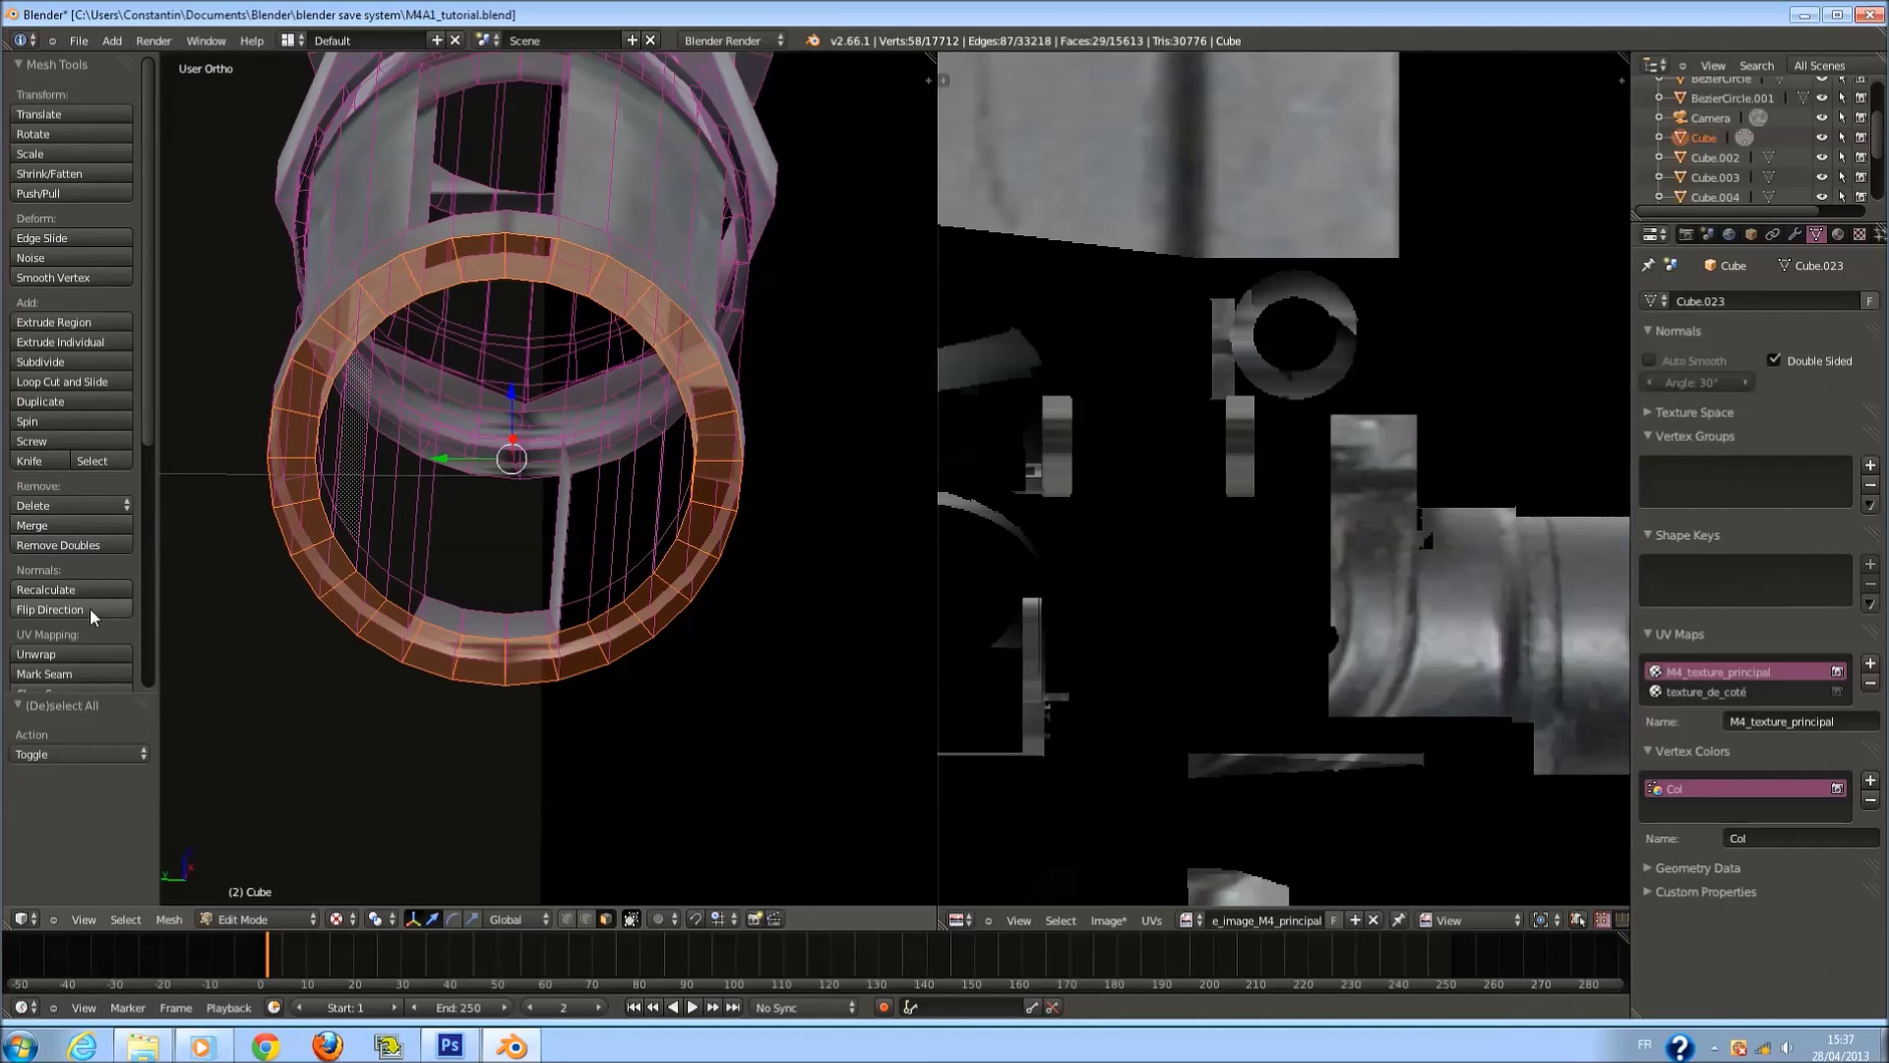
left_click(54, 609)
key("Tab")
middle_click_drag(708, 542, 492, 459)
scroll(734, 468, "down", 3)
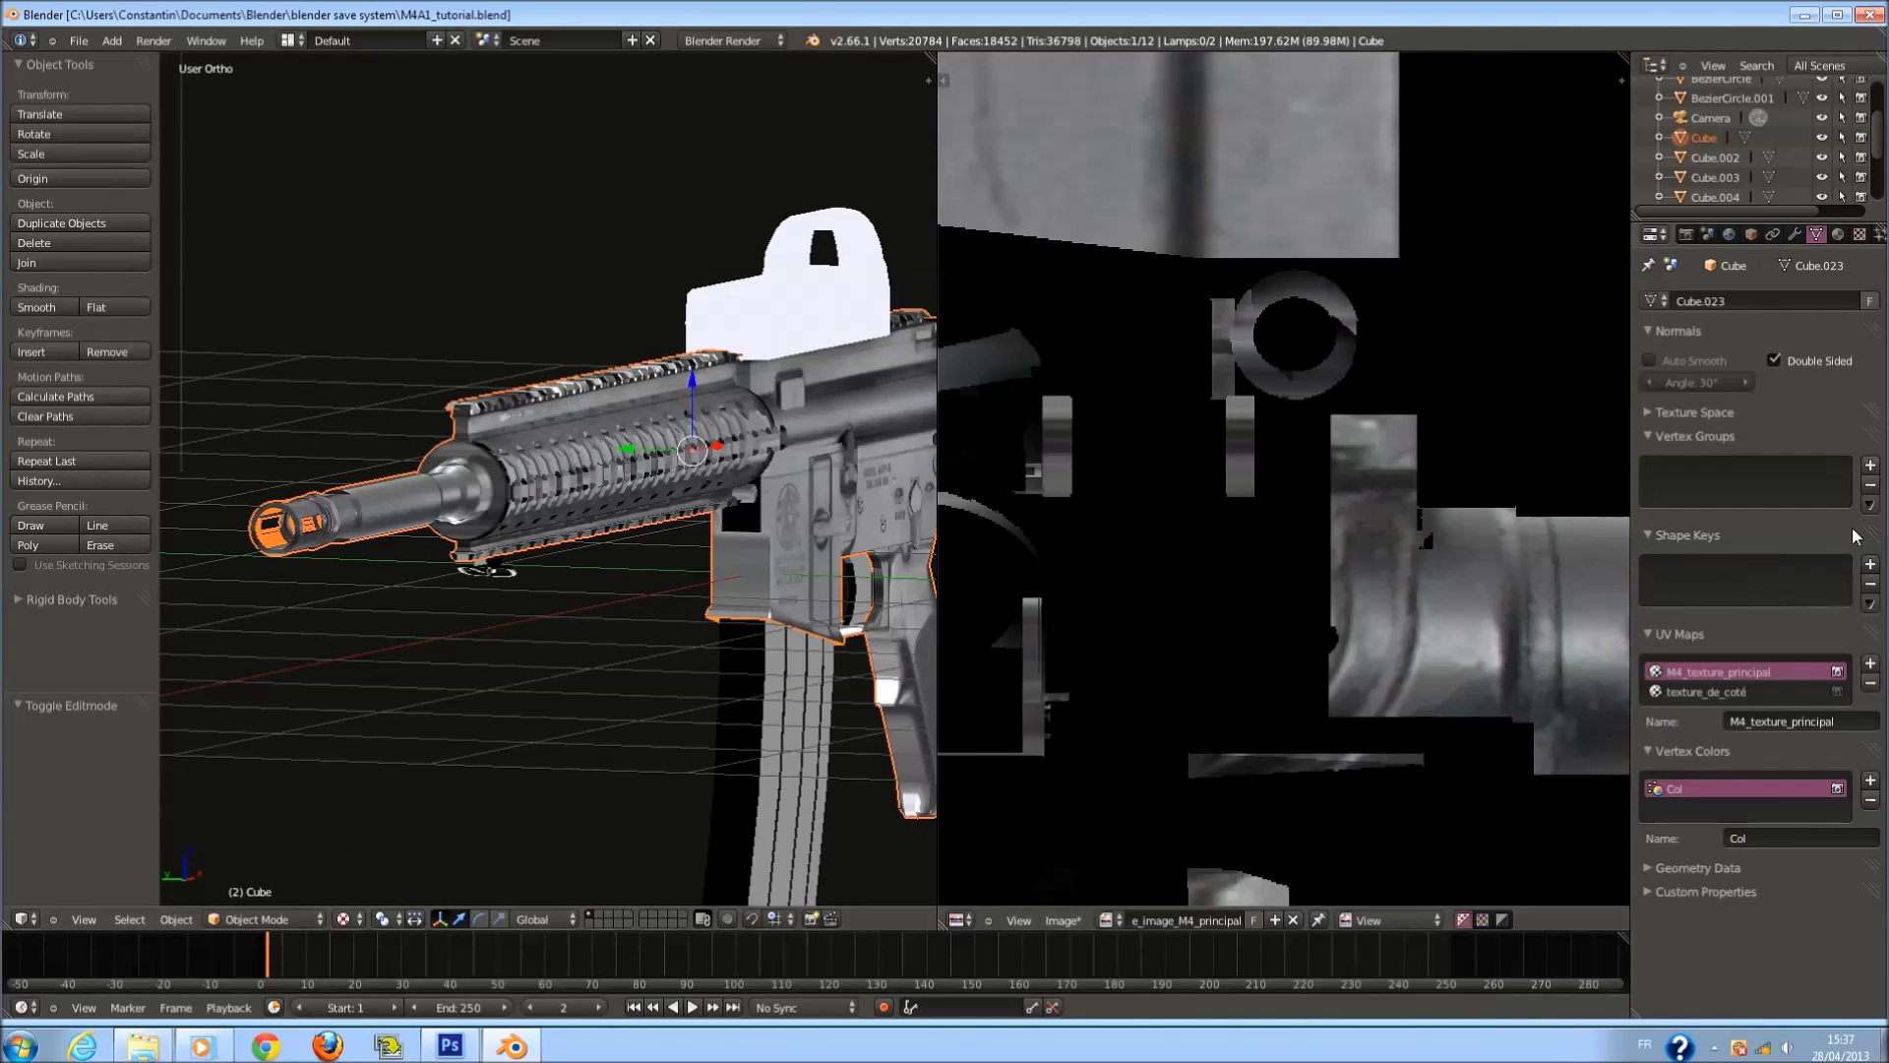
Open the rifle's material settings and expand the Shading options to check the Shadeless setting.
left_click(1836, 234)
left_click(1669, 521)
left_click(1668, 528)
left_click(1709, 571)
left_click(1710, 571)
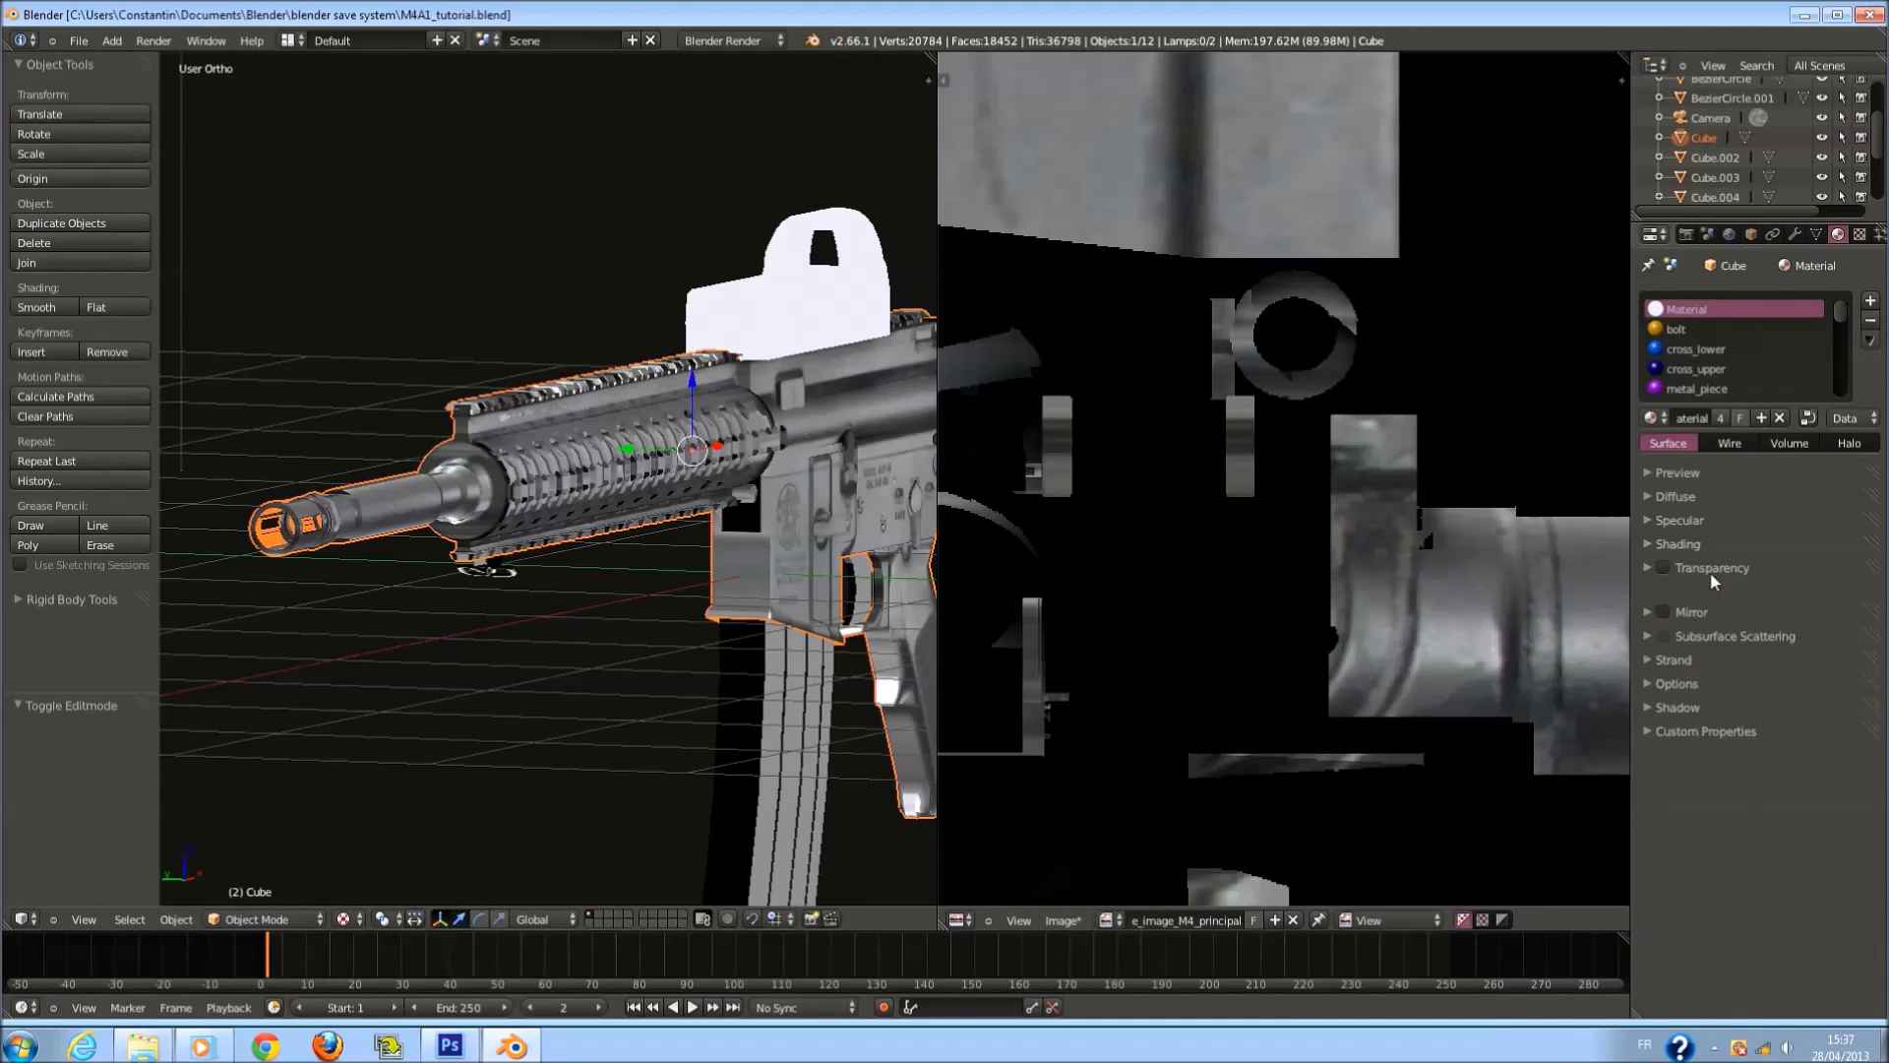
left_click(1694, 497)
left_click(1698, 529)
left_click(1702, 533)
Examine the textured handguard, barrel and flash hider from several angles, and save the Blender file.
scroll(611, 559, "up", 8)
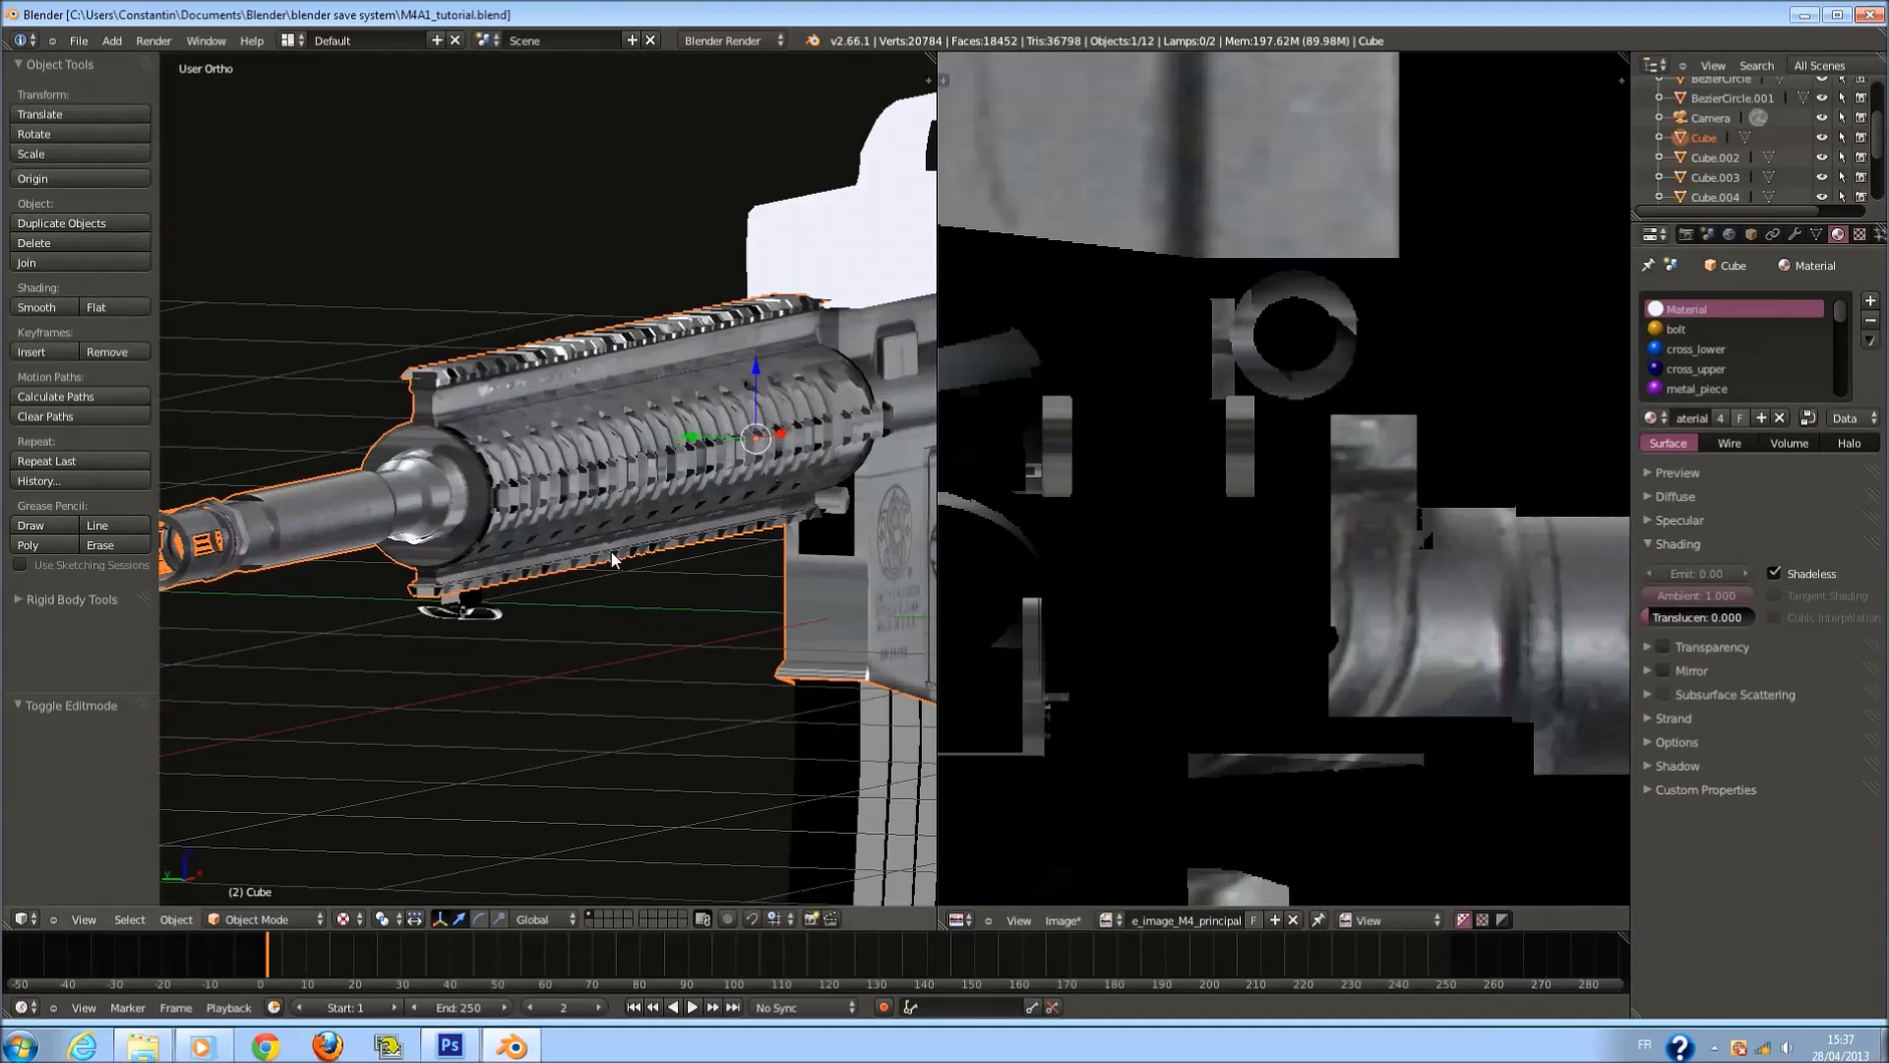
scroll(611, 559, "down", 5)
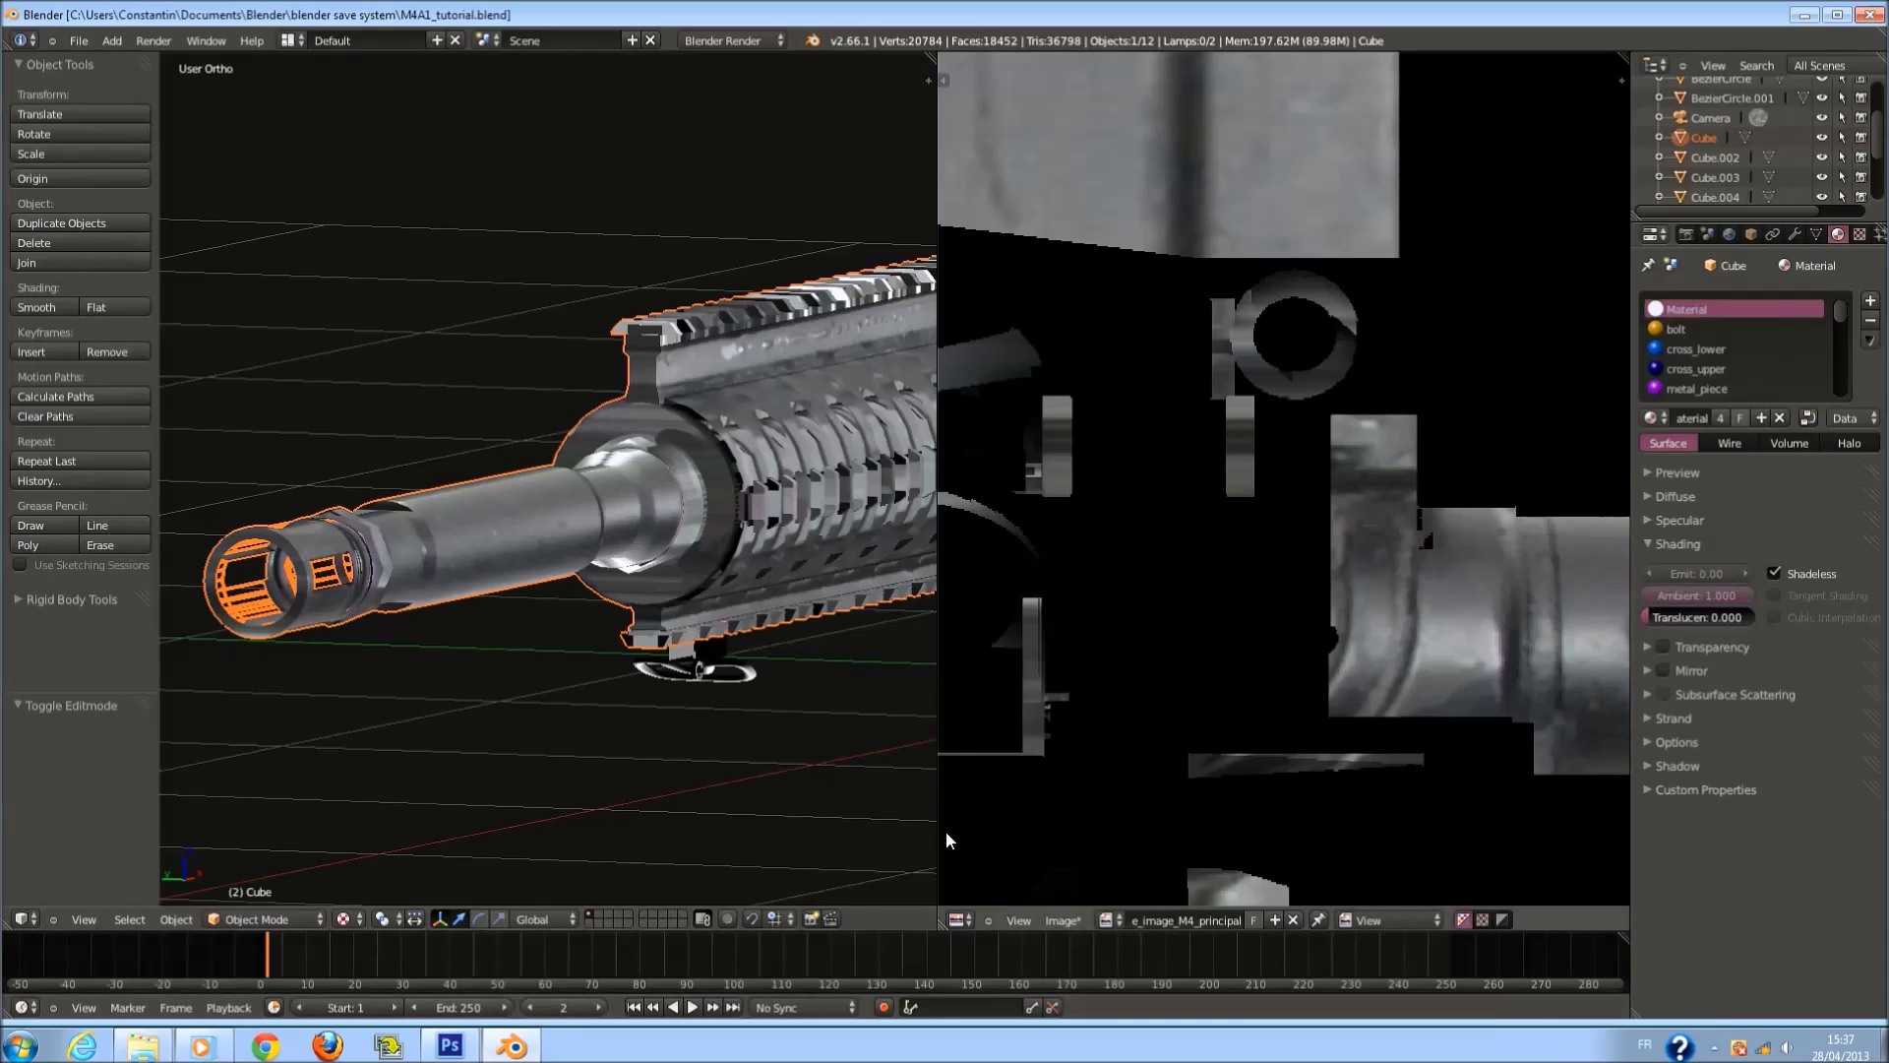
scroll(537, 696, "up", 2)
scroll(614, 620, "down", 2)
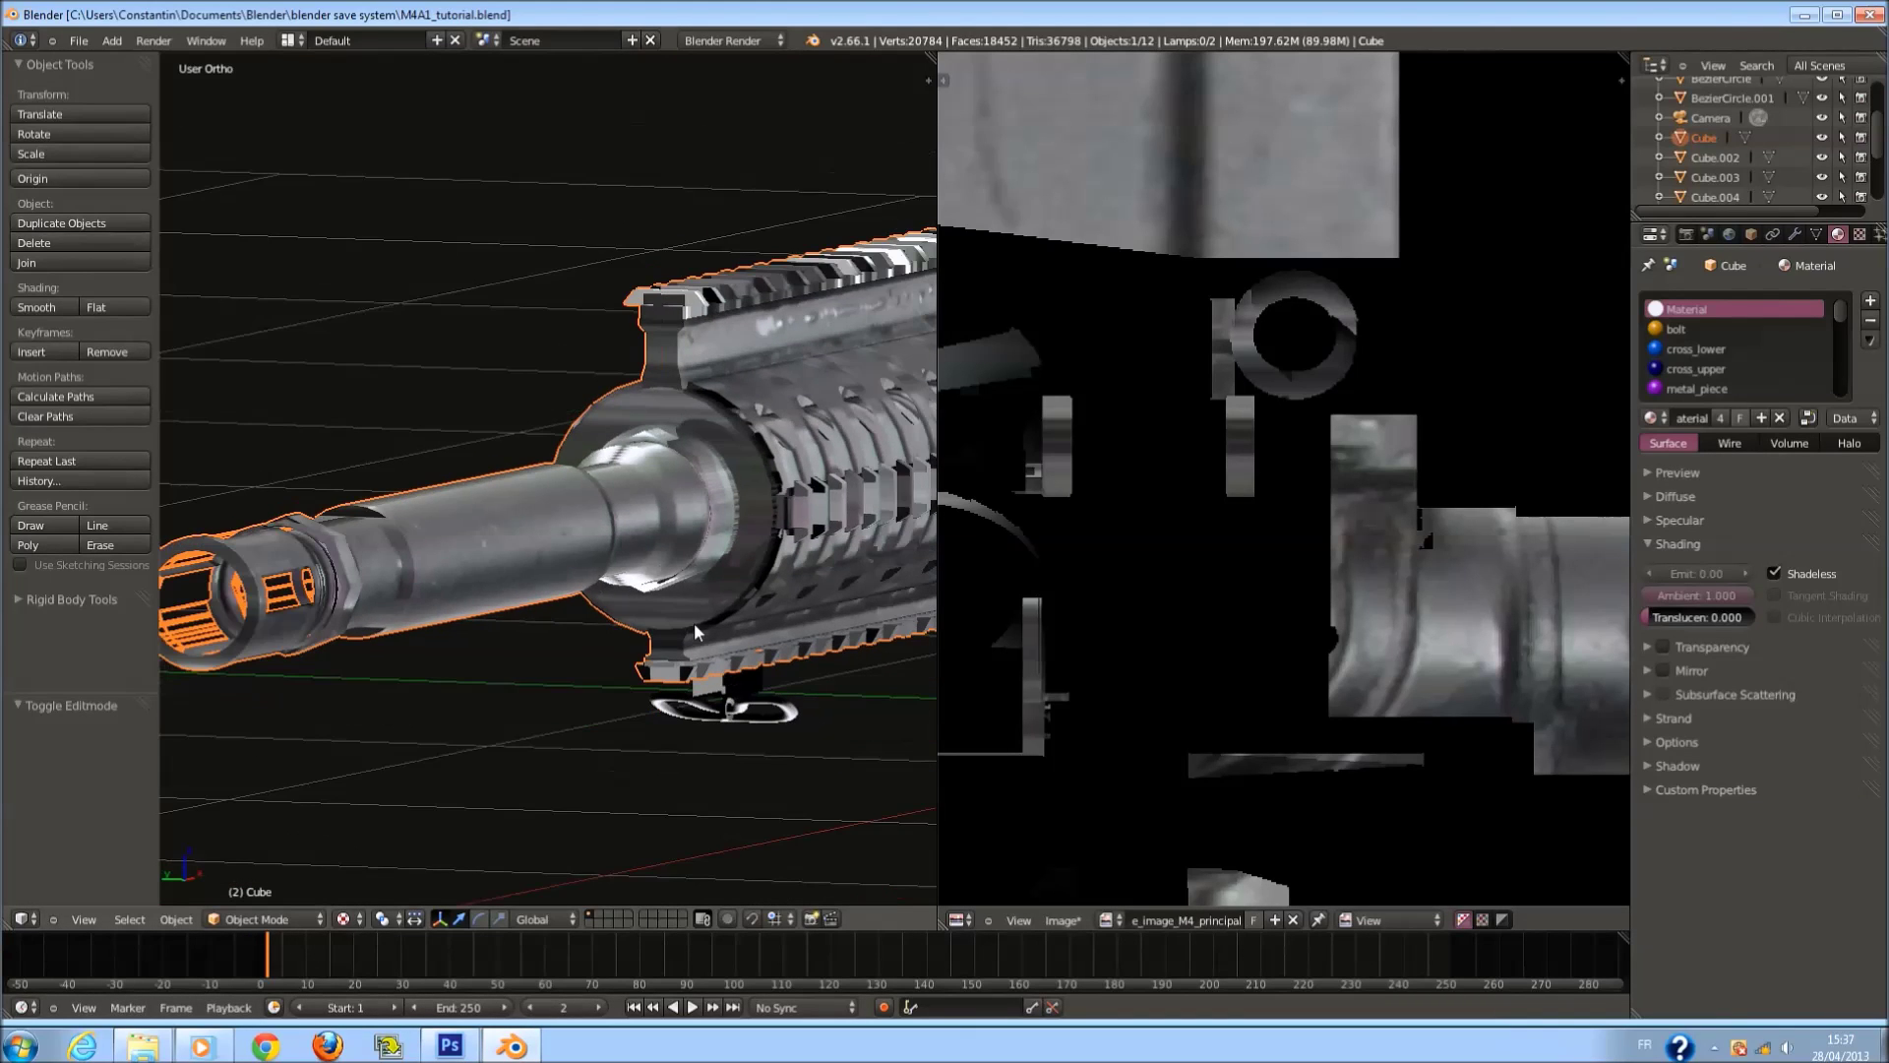
middle_click_drag(655, 313, 648, 433)
scroll(677, 303, "up", 2)
scroll(679, 312, "up", 5, "shift")
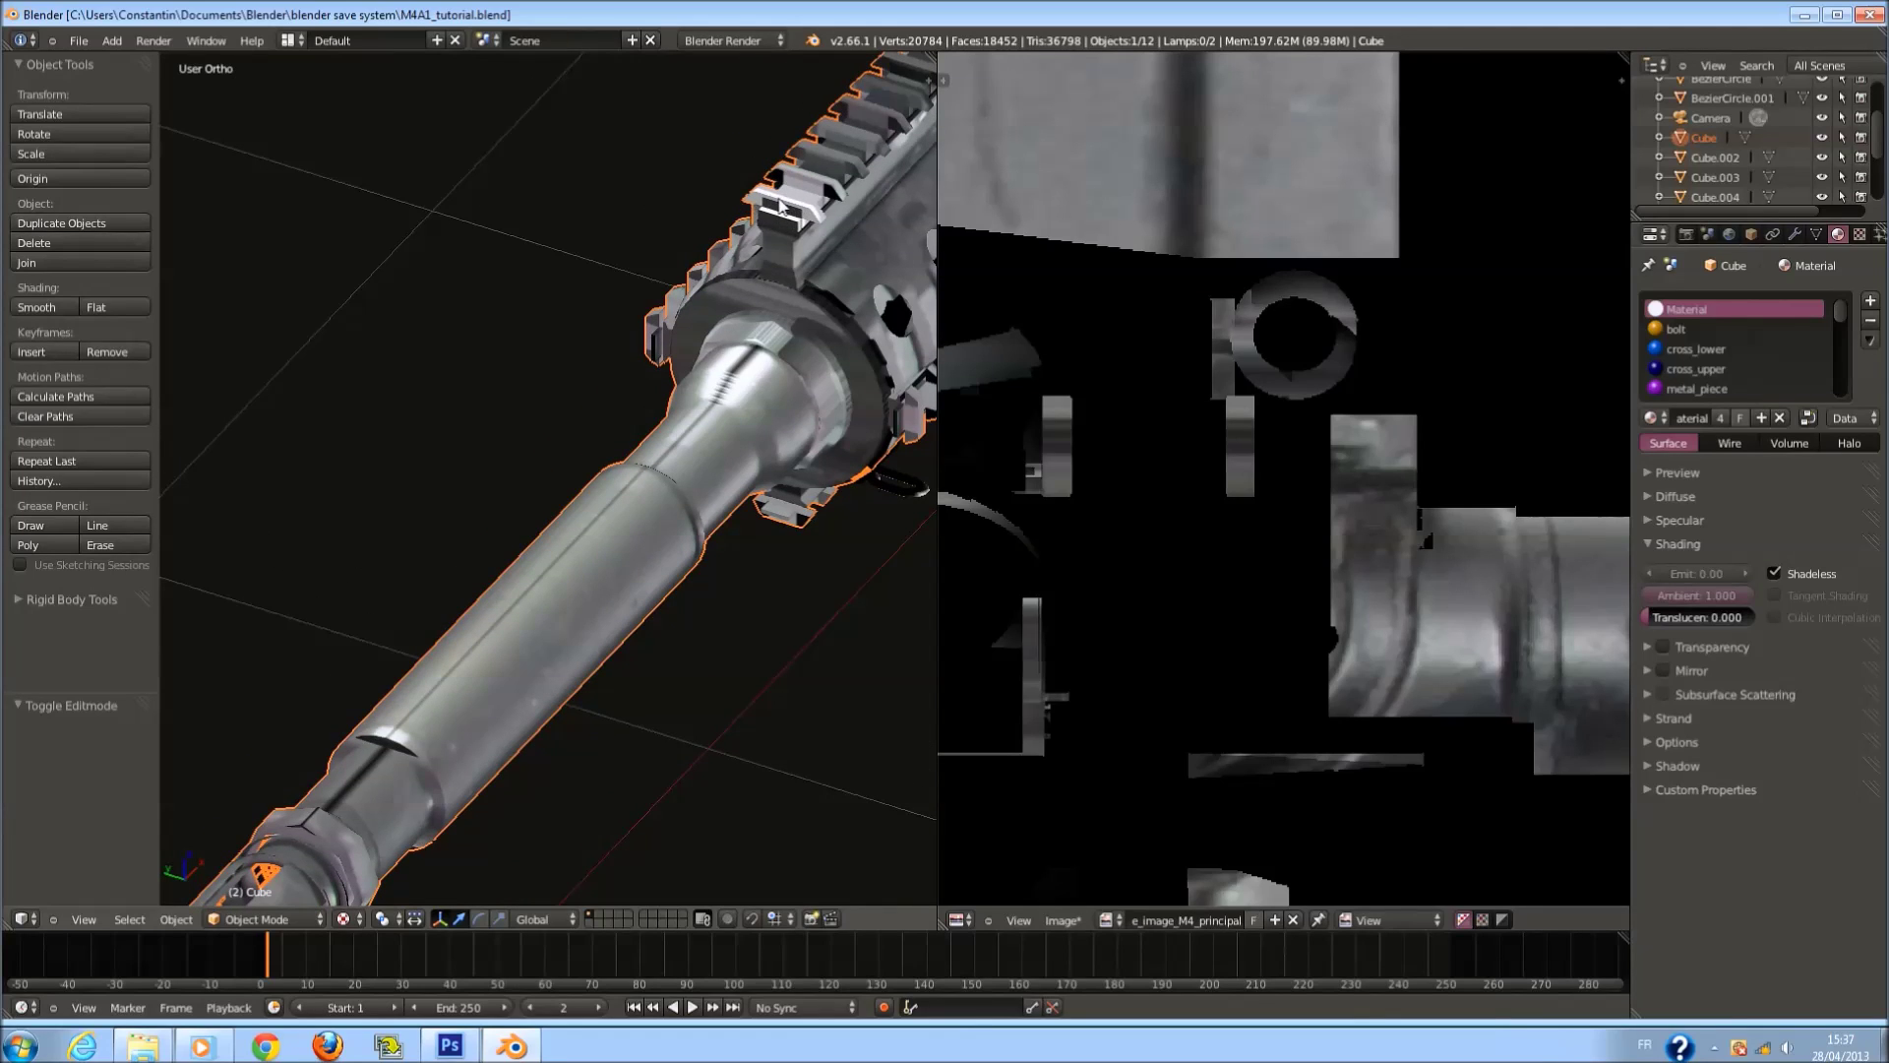
scroll(773, 305, "down", 3)
scroll(557, 535, "down", 7, "shift")
scroll(537, 539, "down", 3, "ctrl")
scroll(537, 547, "up", 4)
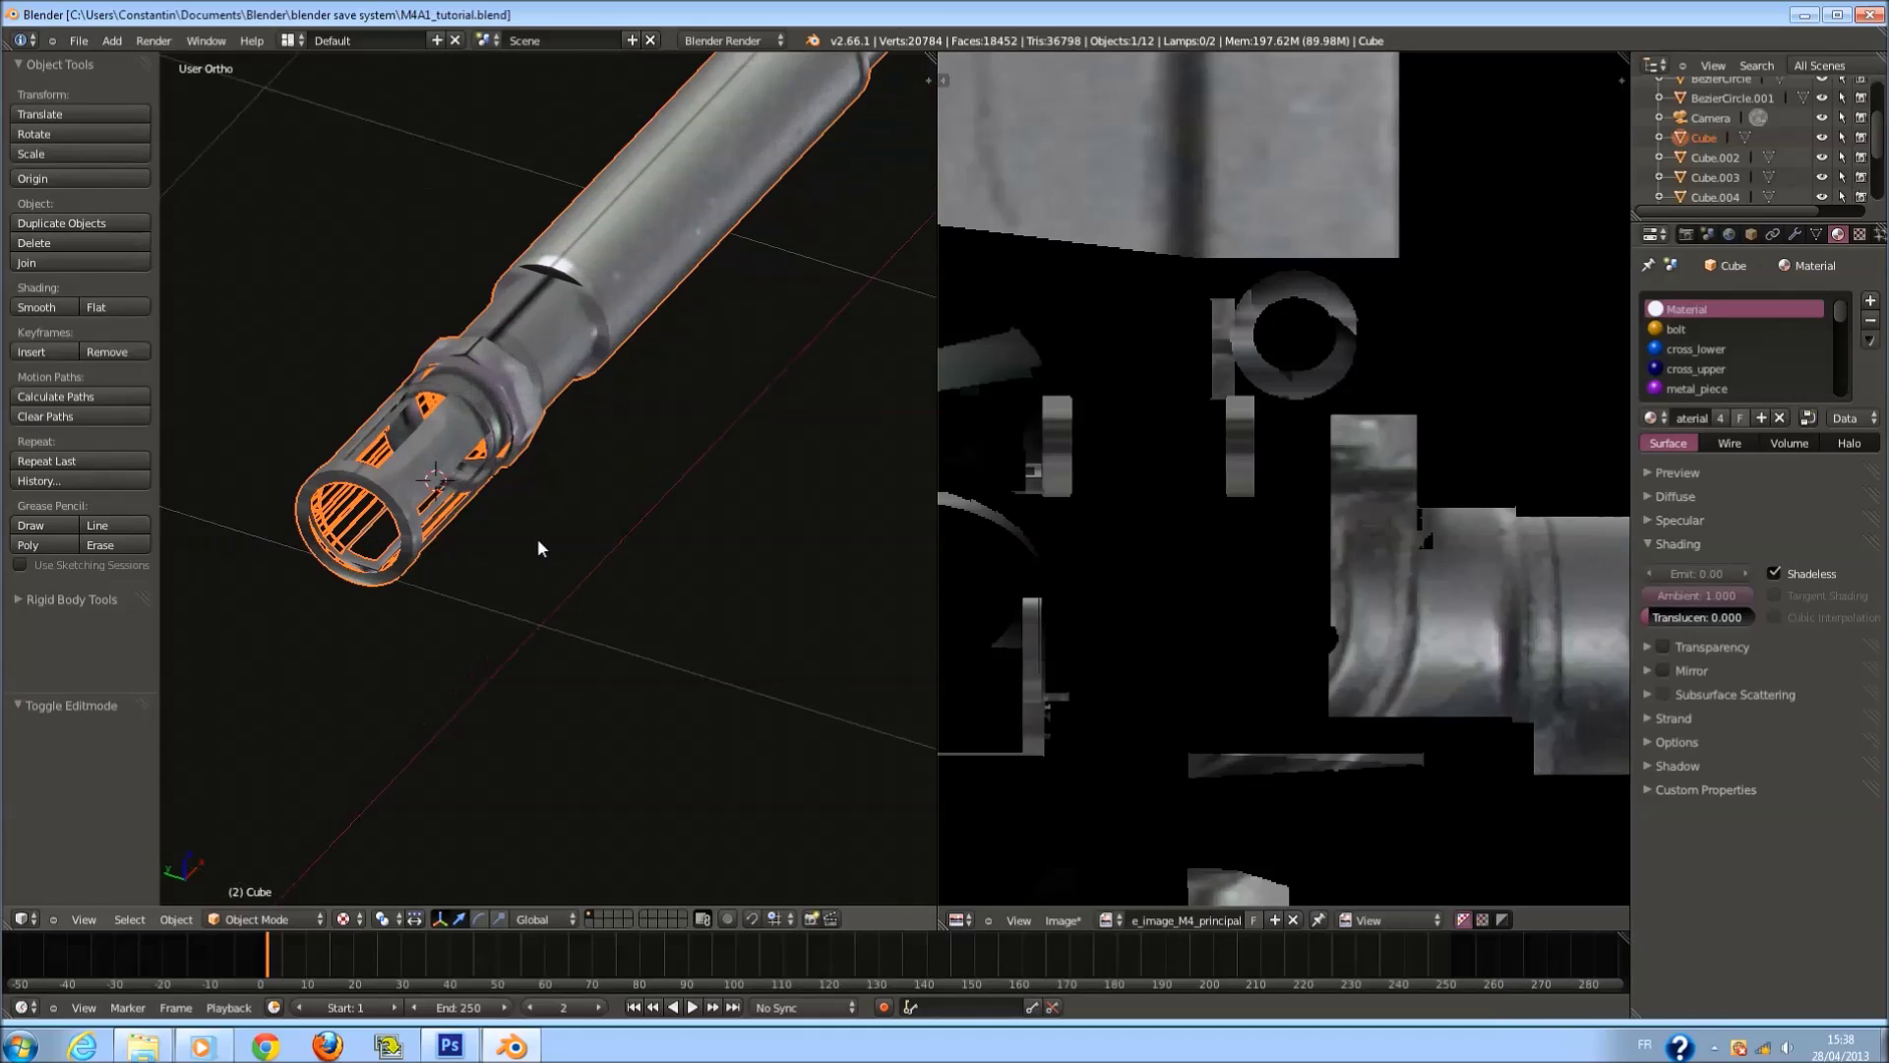
key("ctrl+s")
left_click(555, 481)
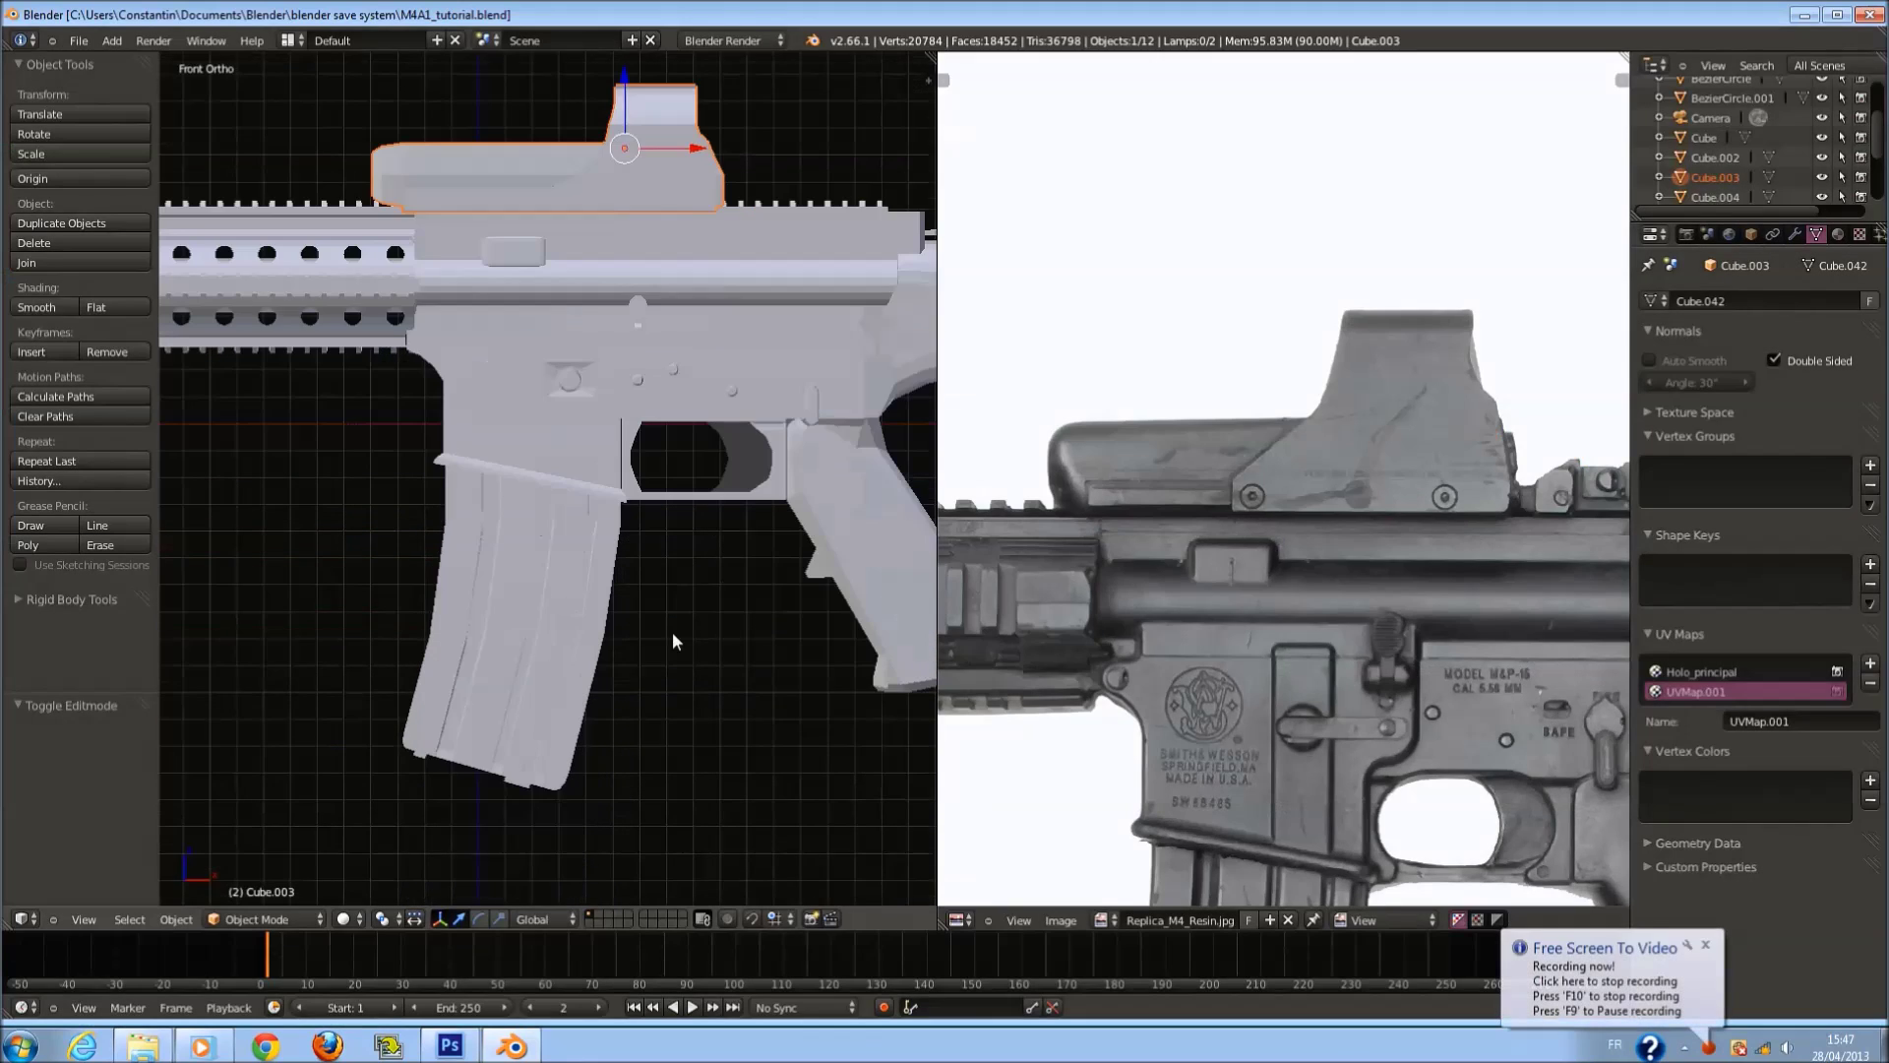
Select the magazine in Edit Mode, compare its Mag_principal and UVMap.001 layouts, leave UVMap.001 active and save the file.
right_click(588, 612)
key("Tab")
key("ctrl+s")
left_click(629, 588)
middle_click_drag(1331, 694, 1319, 382)
left_click(1706, 669)
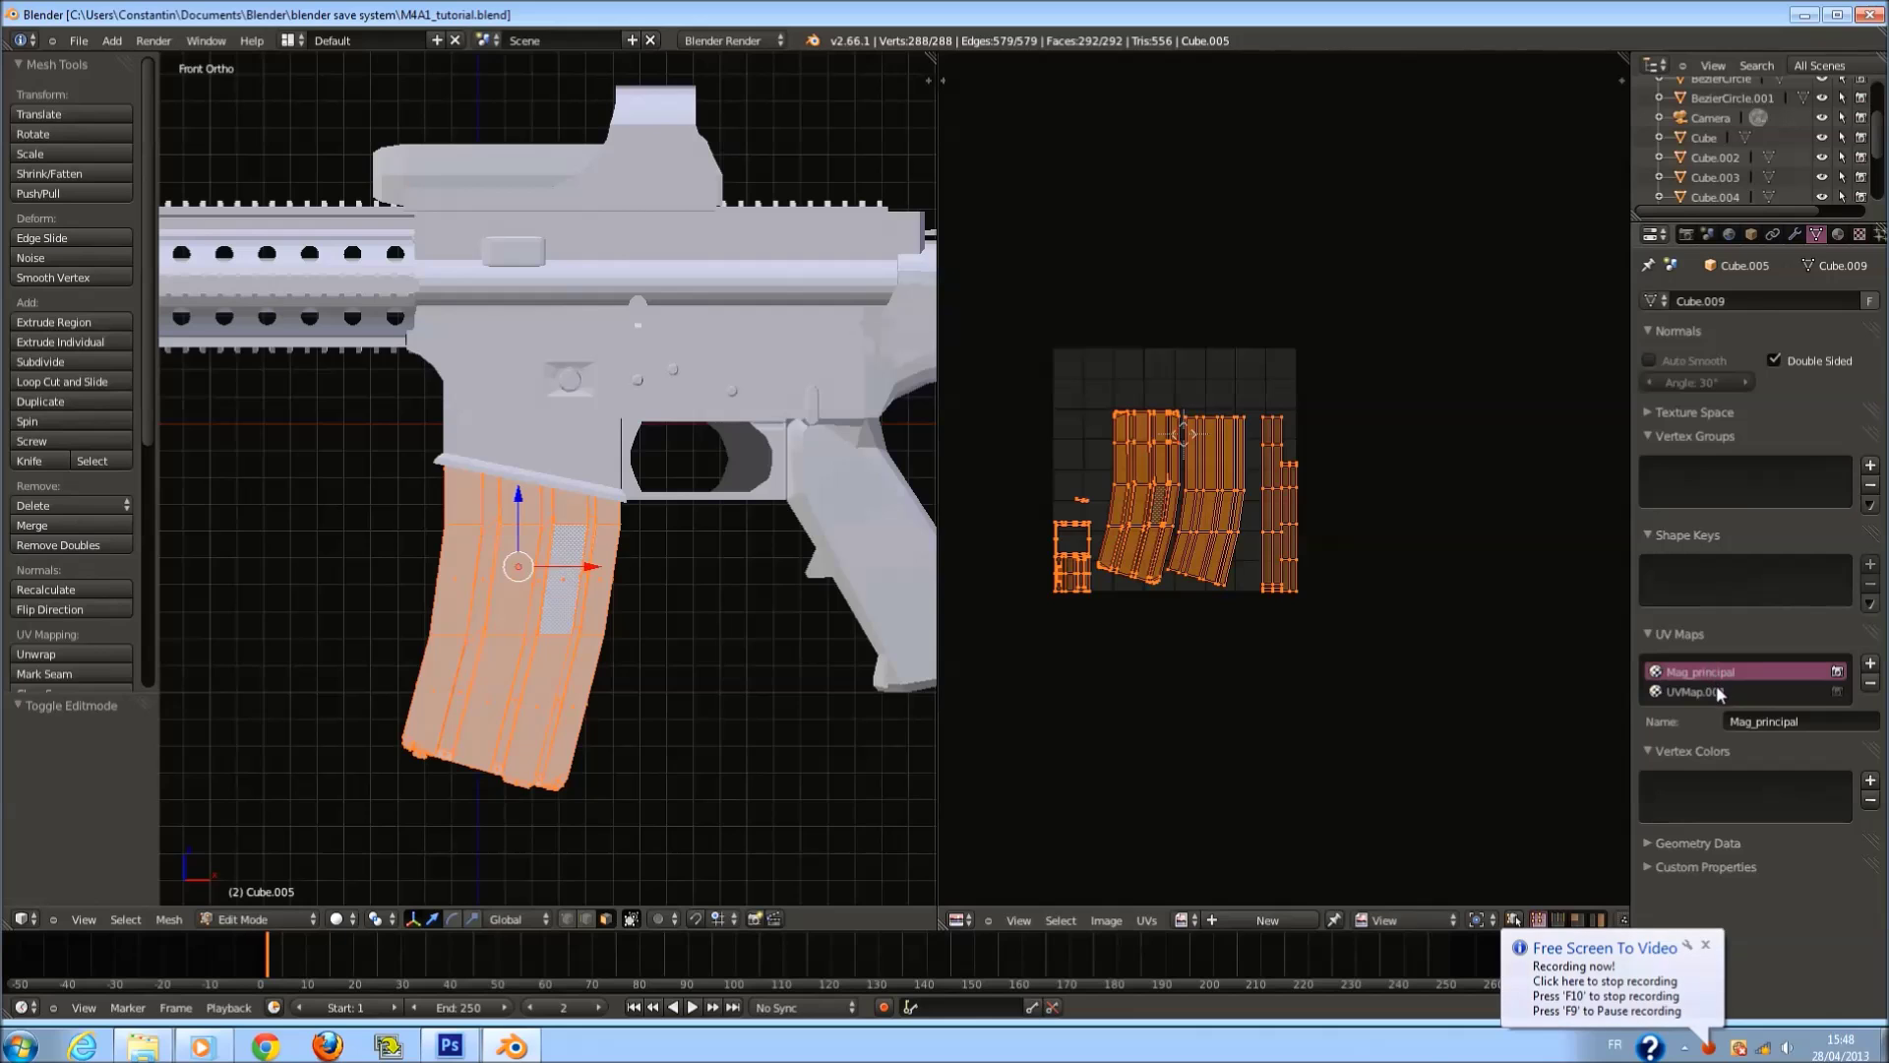
left_click(1719, 691)
scroll(1264, 628, "down", 1)
key("ctrl+s")
left_click(1250, 626)
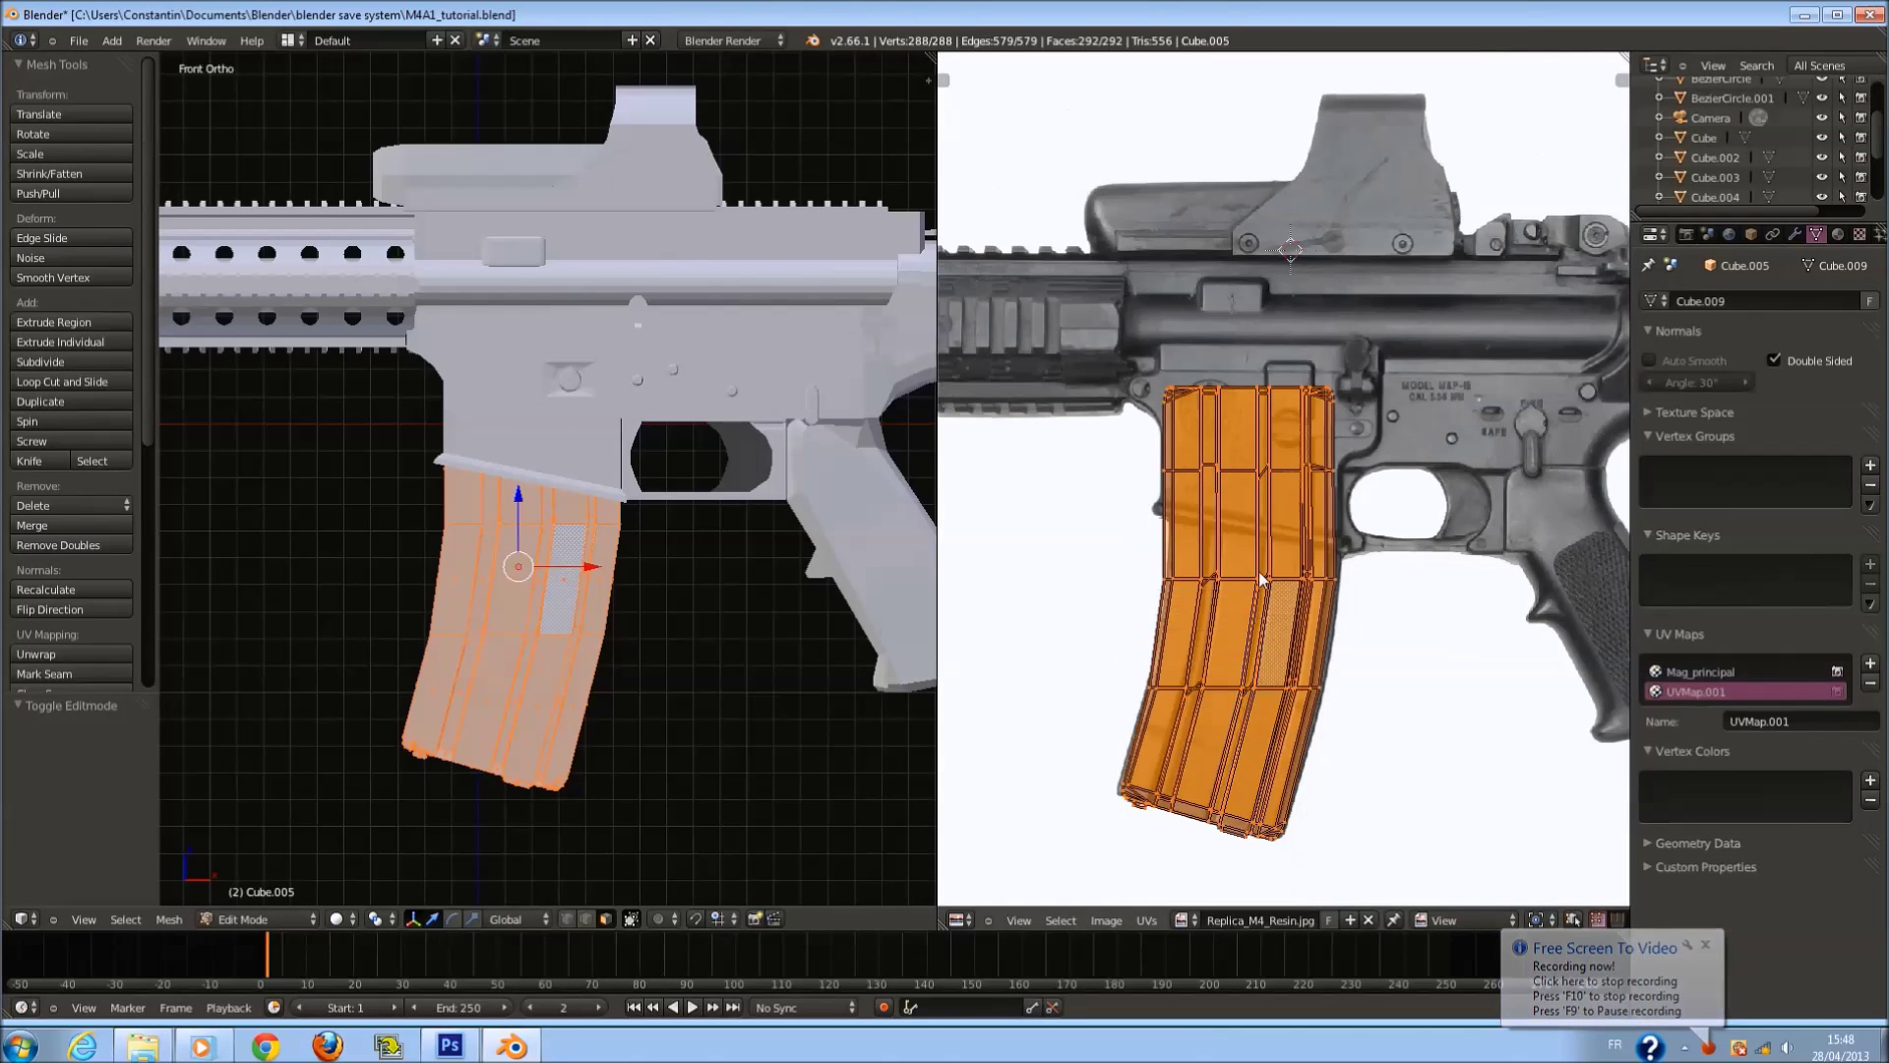
Set the viewport shading to Texture, return the magazine to Object Mode and save the file.
key("Tab")
key("ctrl+s")
left_click(1259, 572)
key("Tab")
left_click(335, 918)
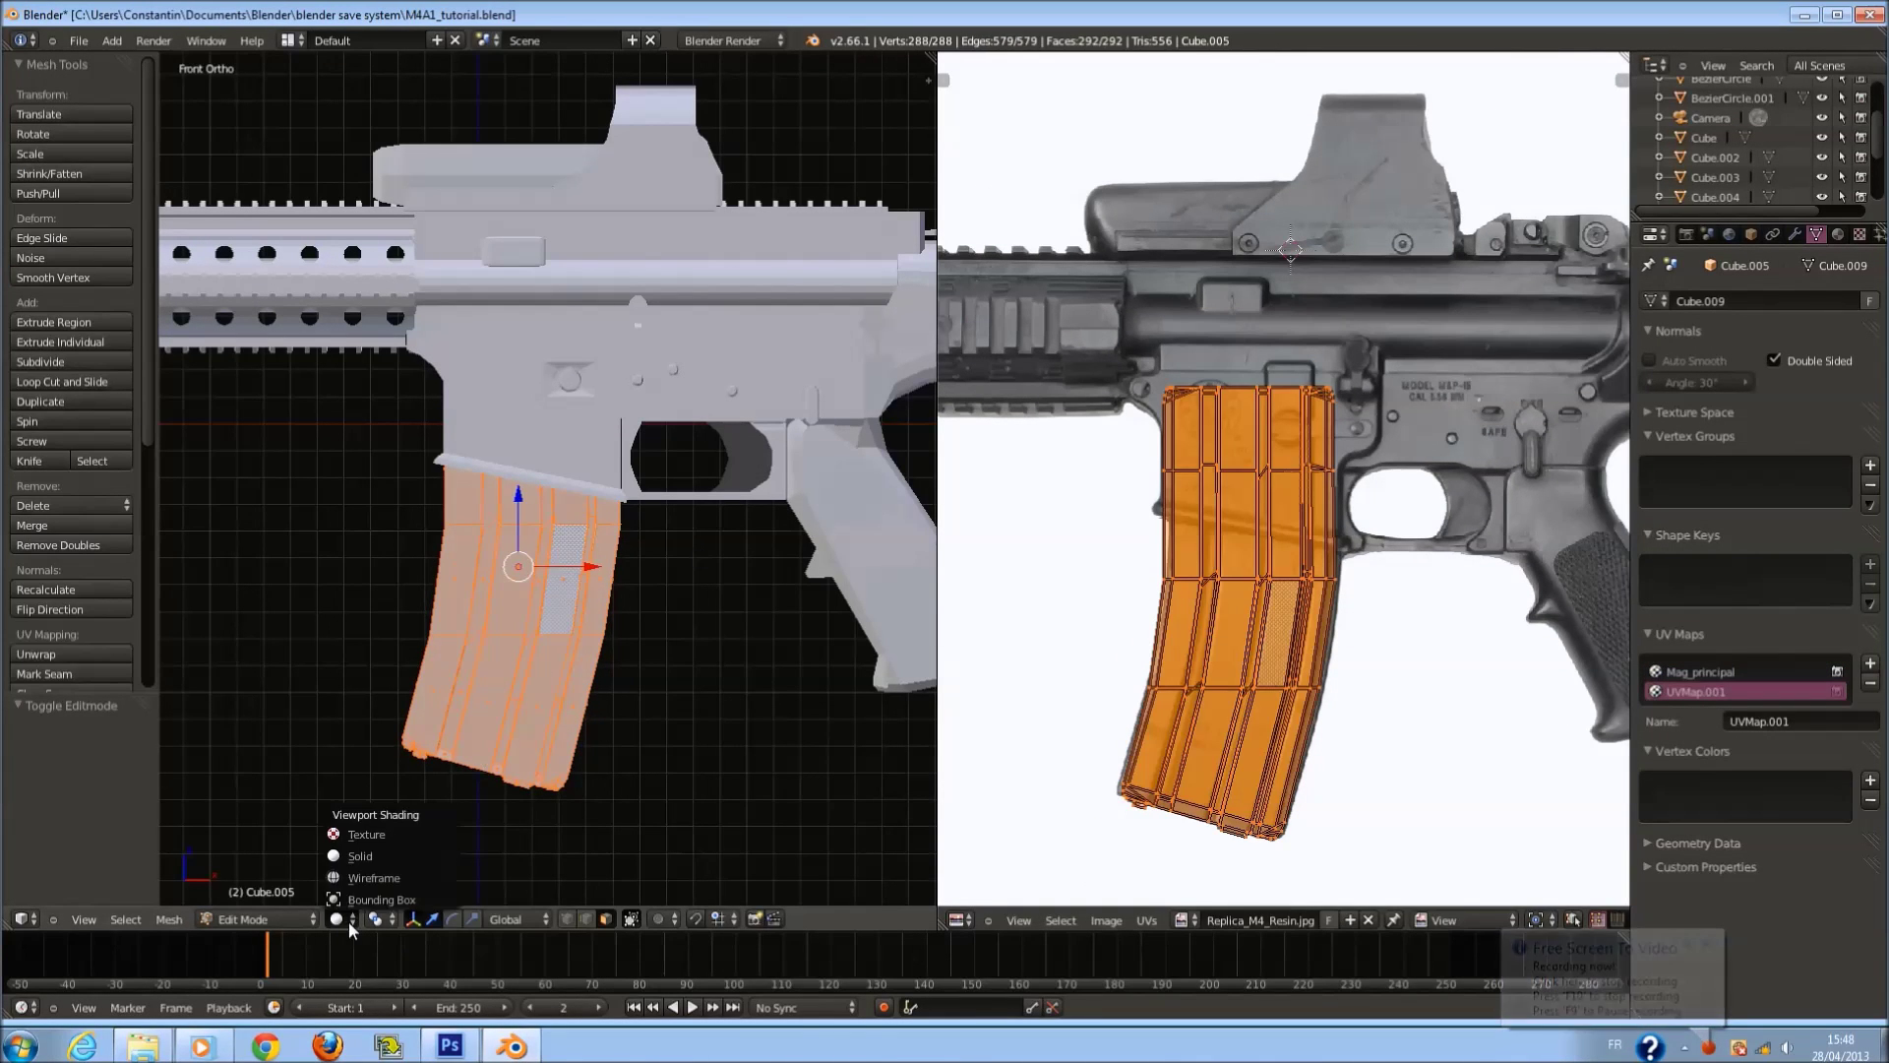
left_click(364, 835)
key("Tab")
key("ctrl+s")
left_click(551, 689)
Switch the magazine to Texture Paint mode and set UVMap.001 as the UV map to clone from.
left_click(356, 919)
left_click(245, 919)
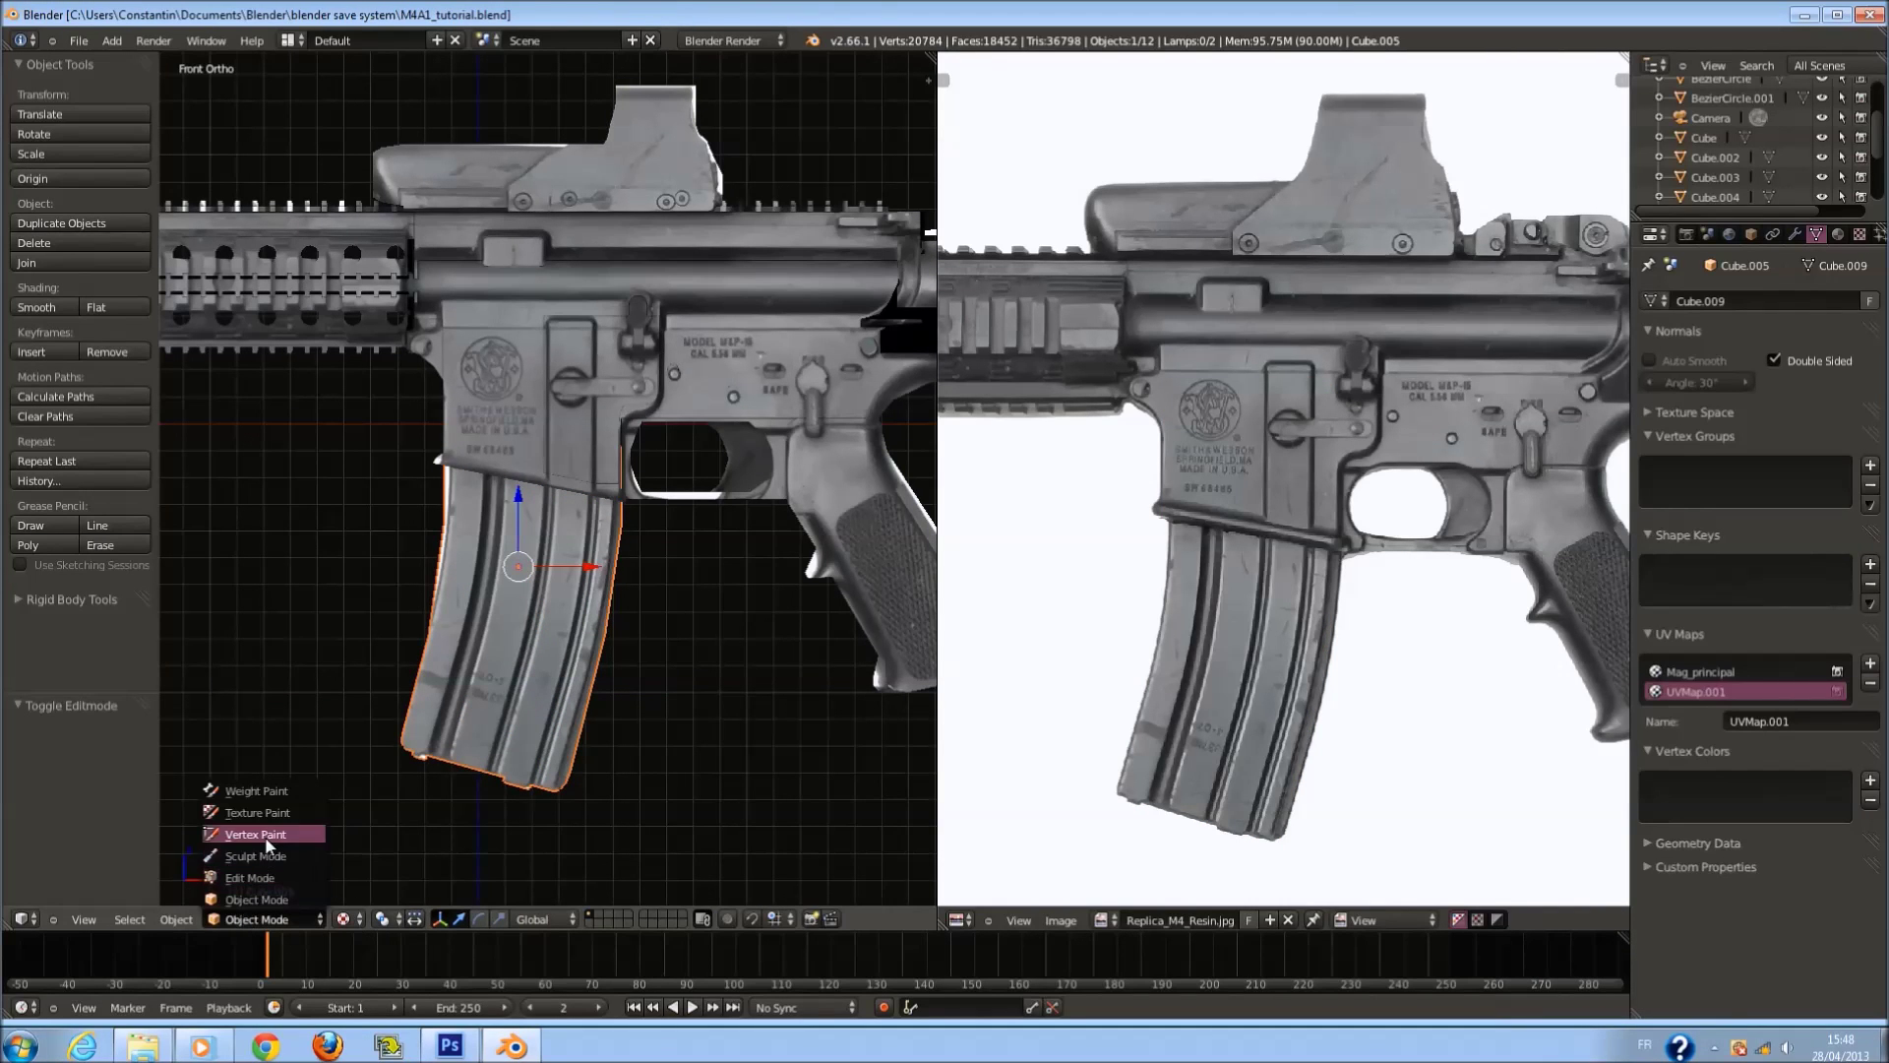
left_click(258, 813)
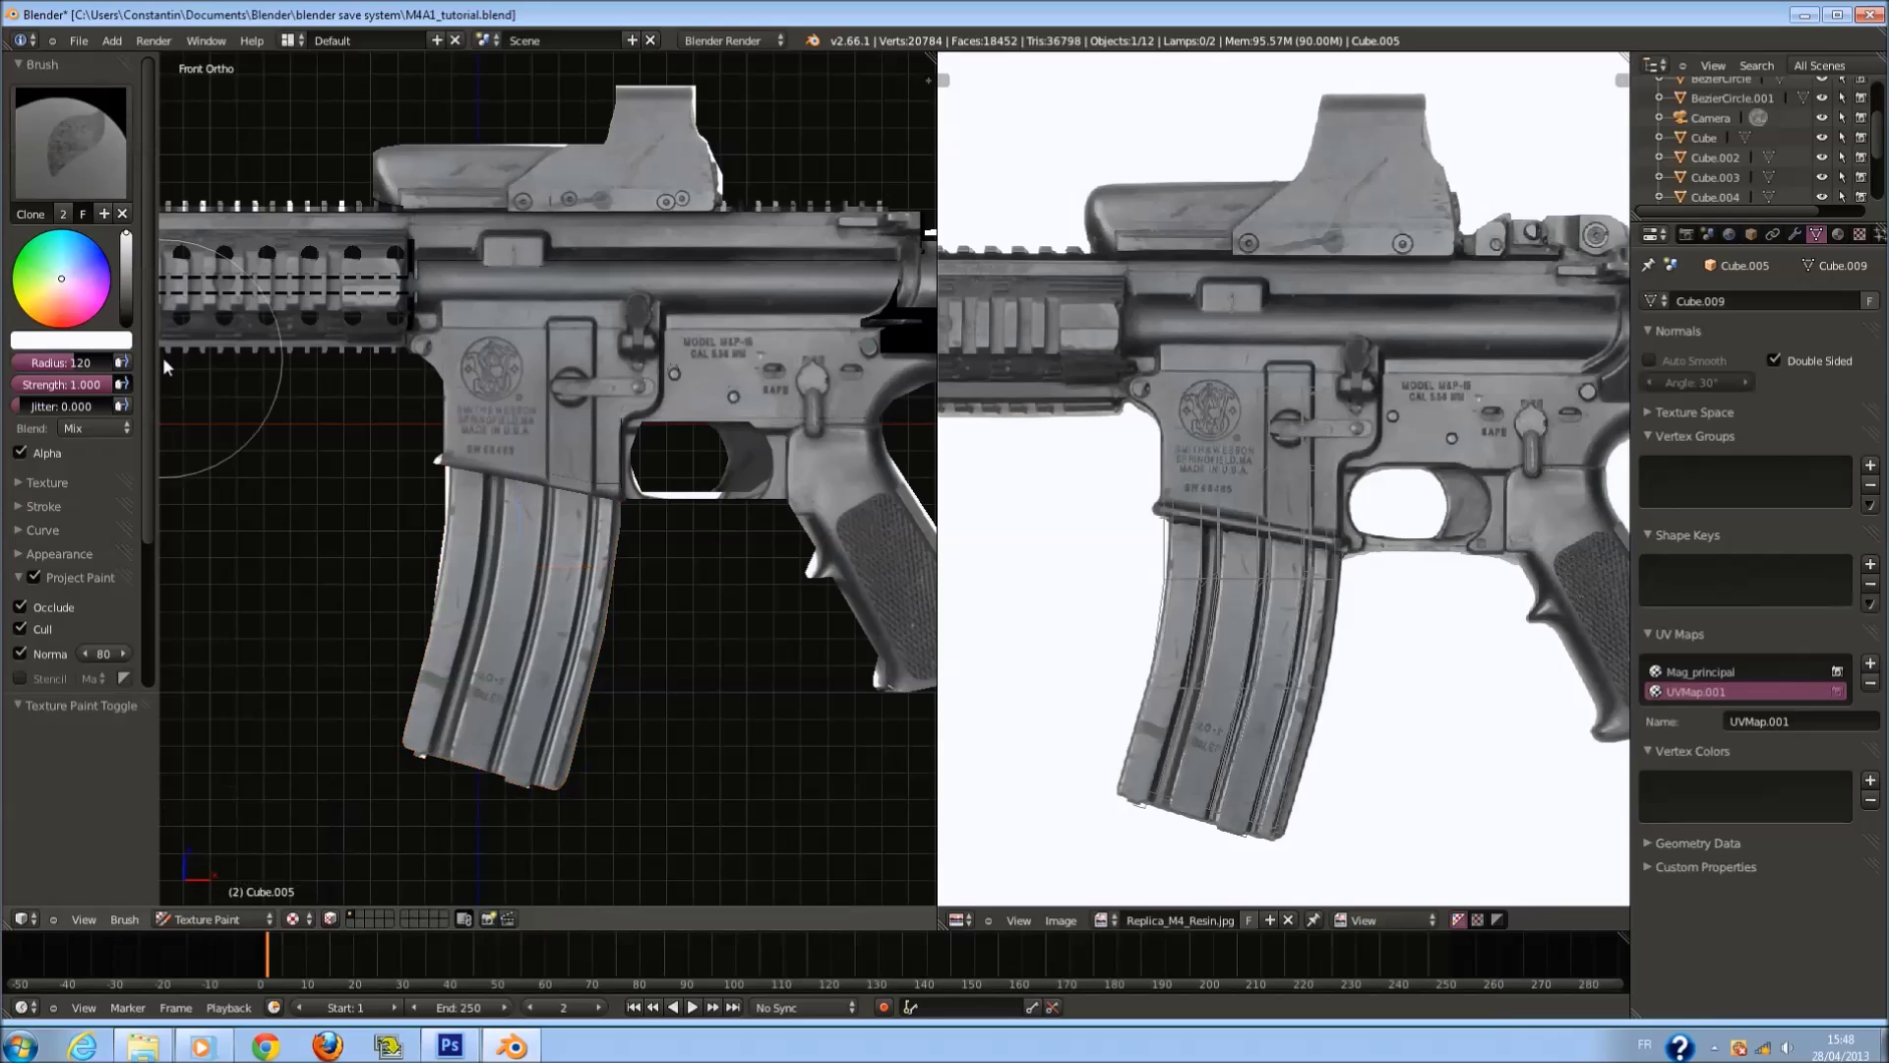
scroll(76, 616, "down", 5)
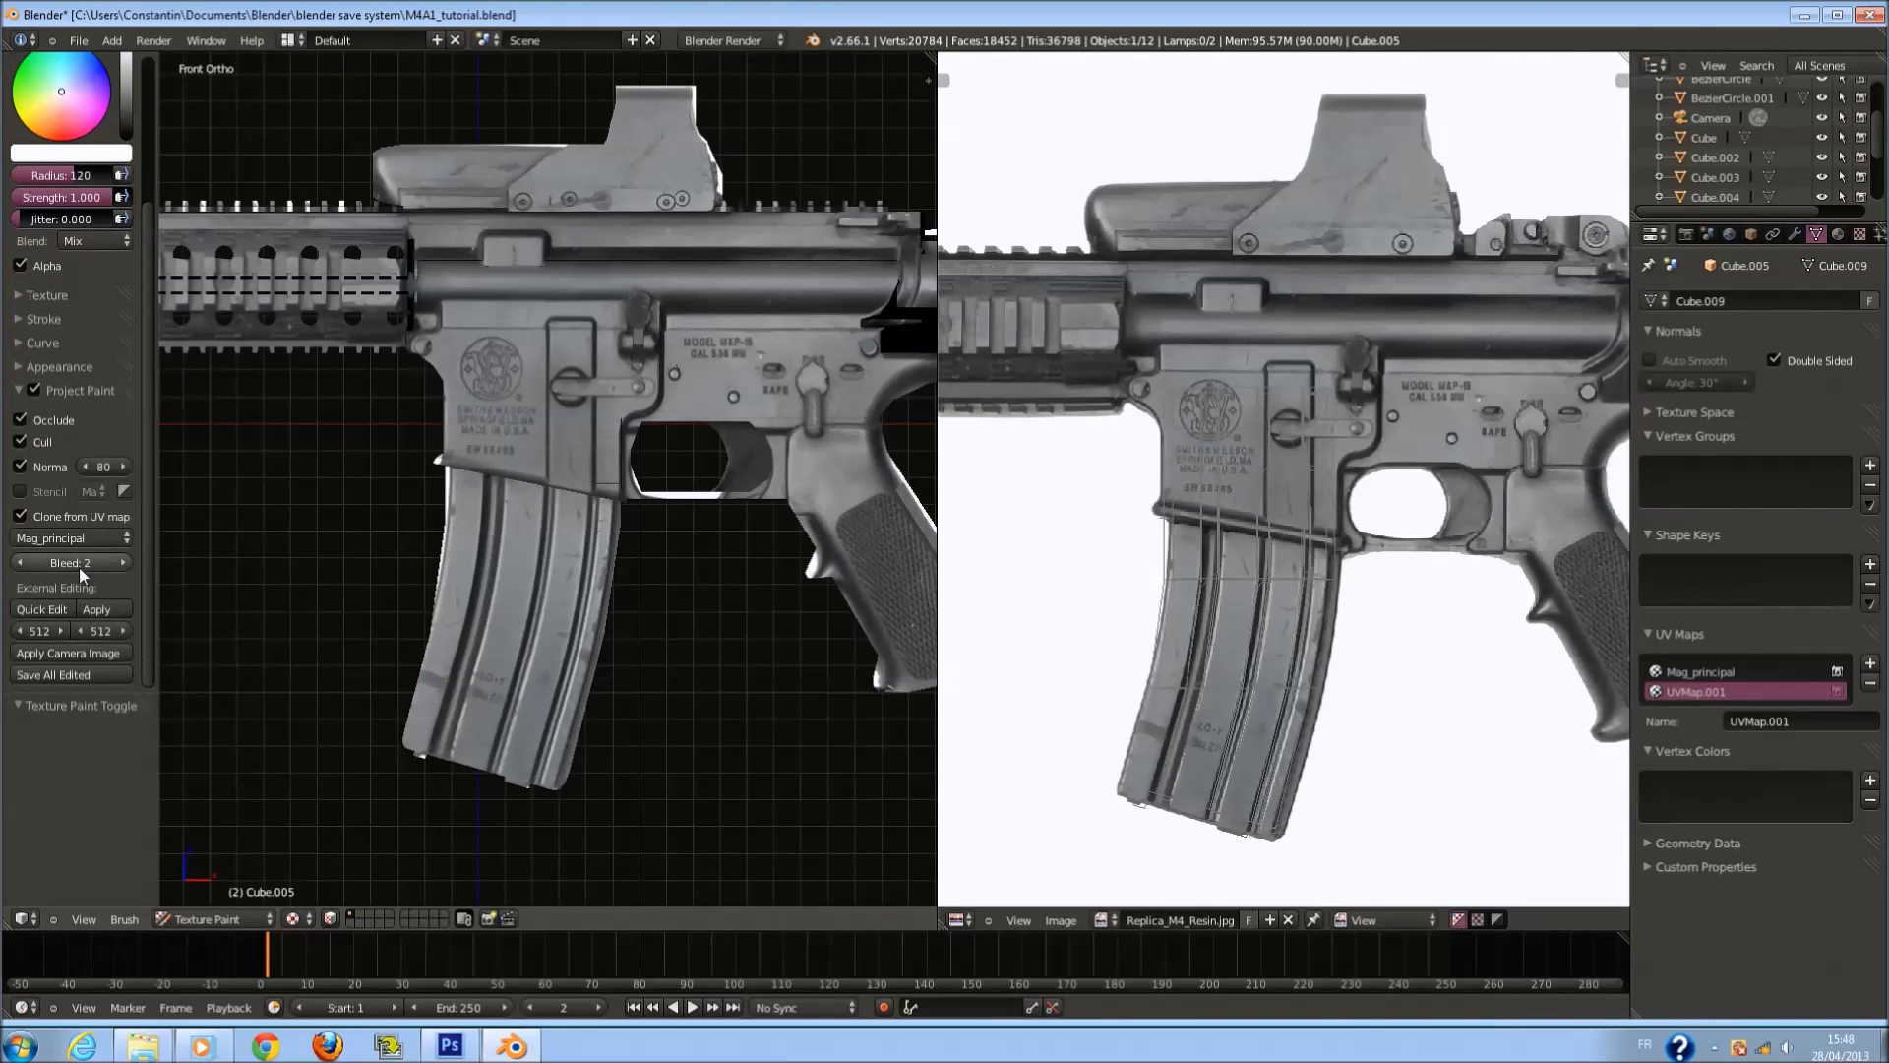
left_click(81, 539)
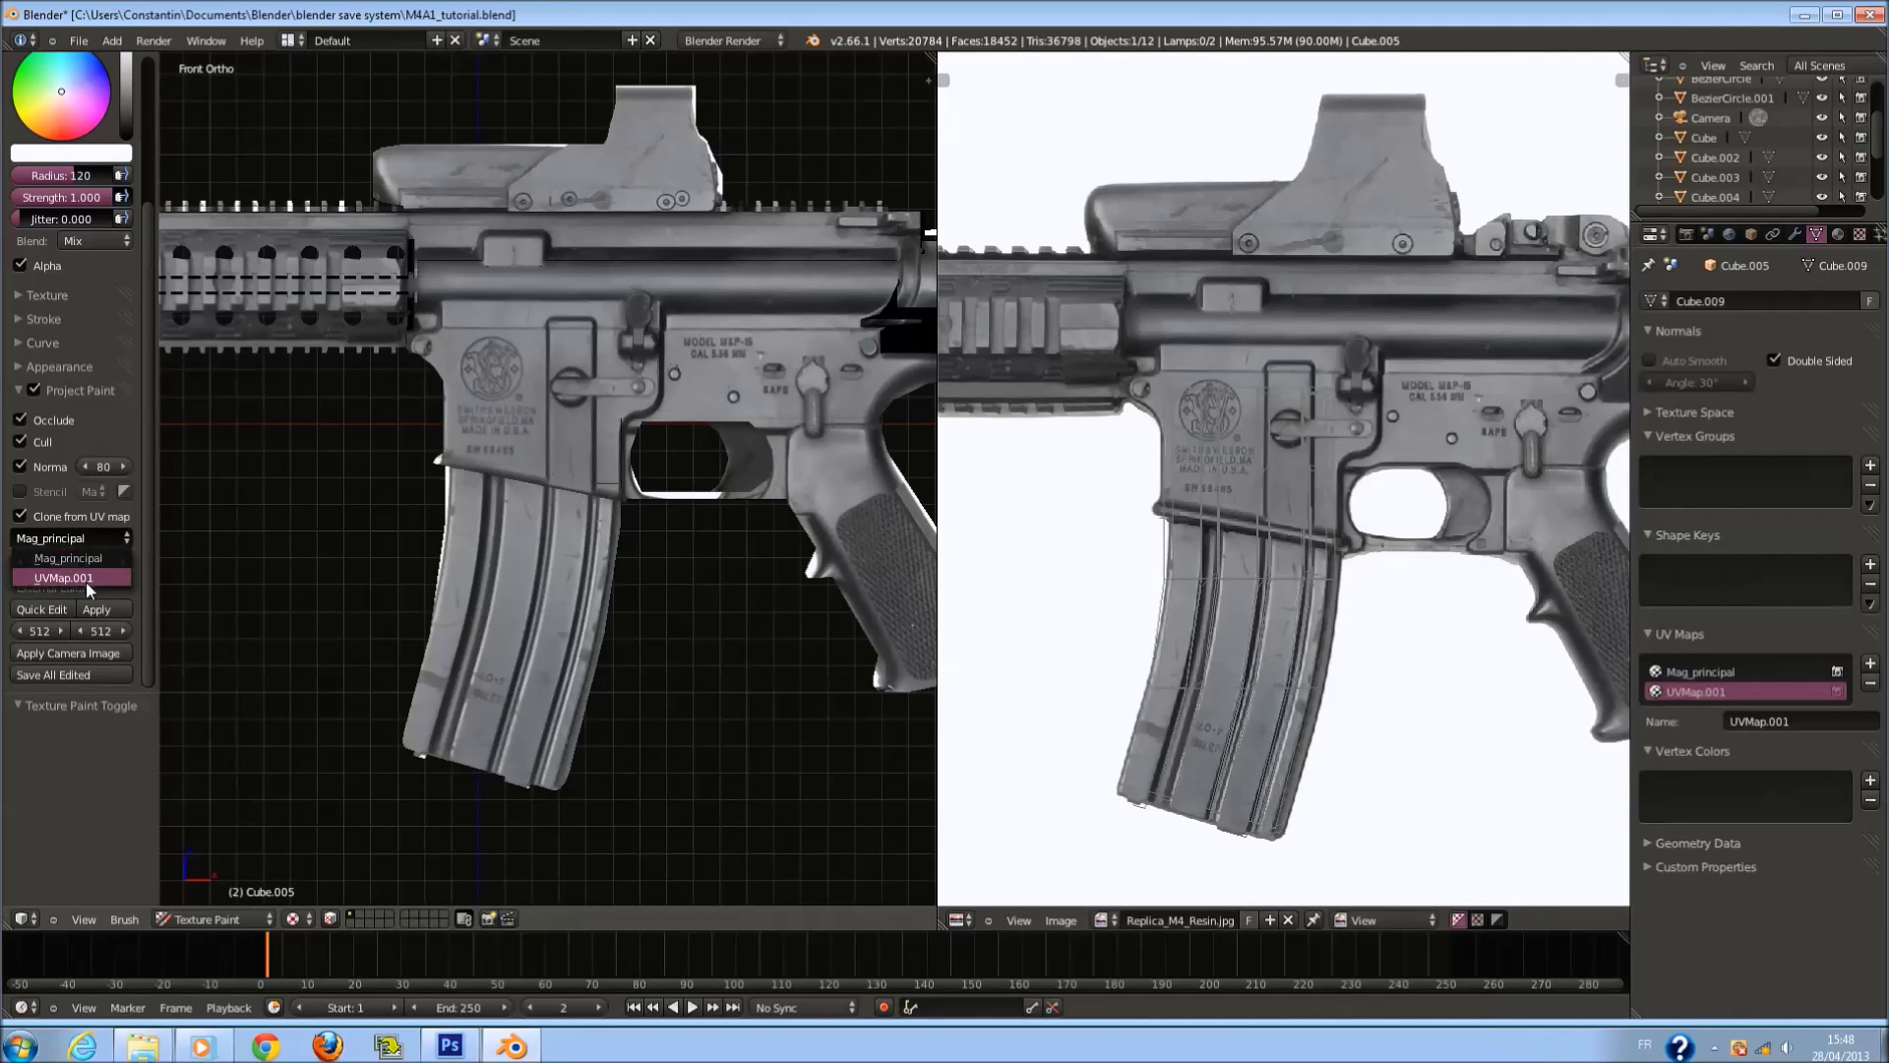
left_click(83, 579)
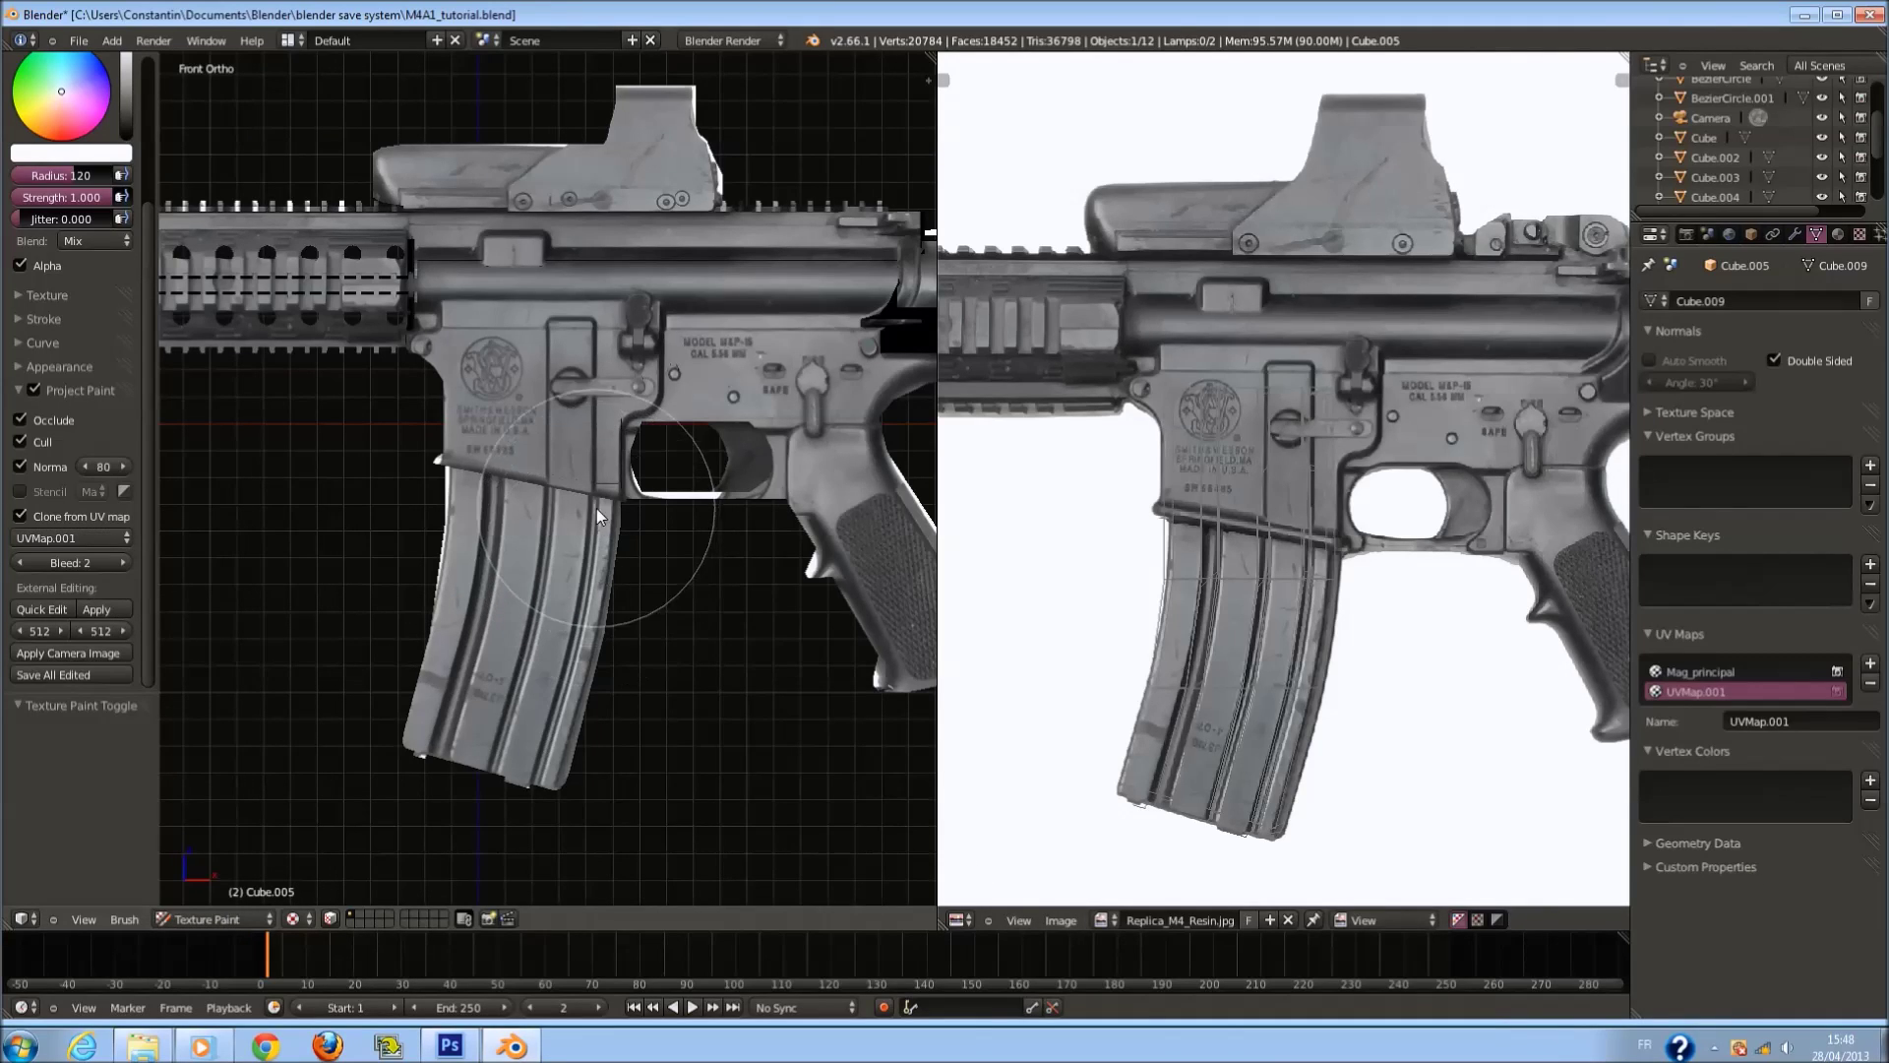
With the magazine's Mag_principal UV map active in Edit Mode, create a blank 2048 × 2048 image named mag_texture.
left_click(1708, 671)
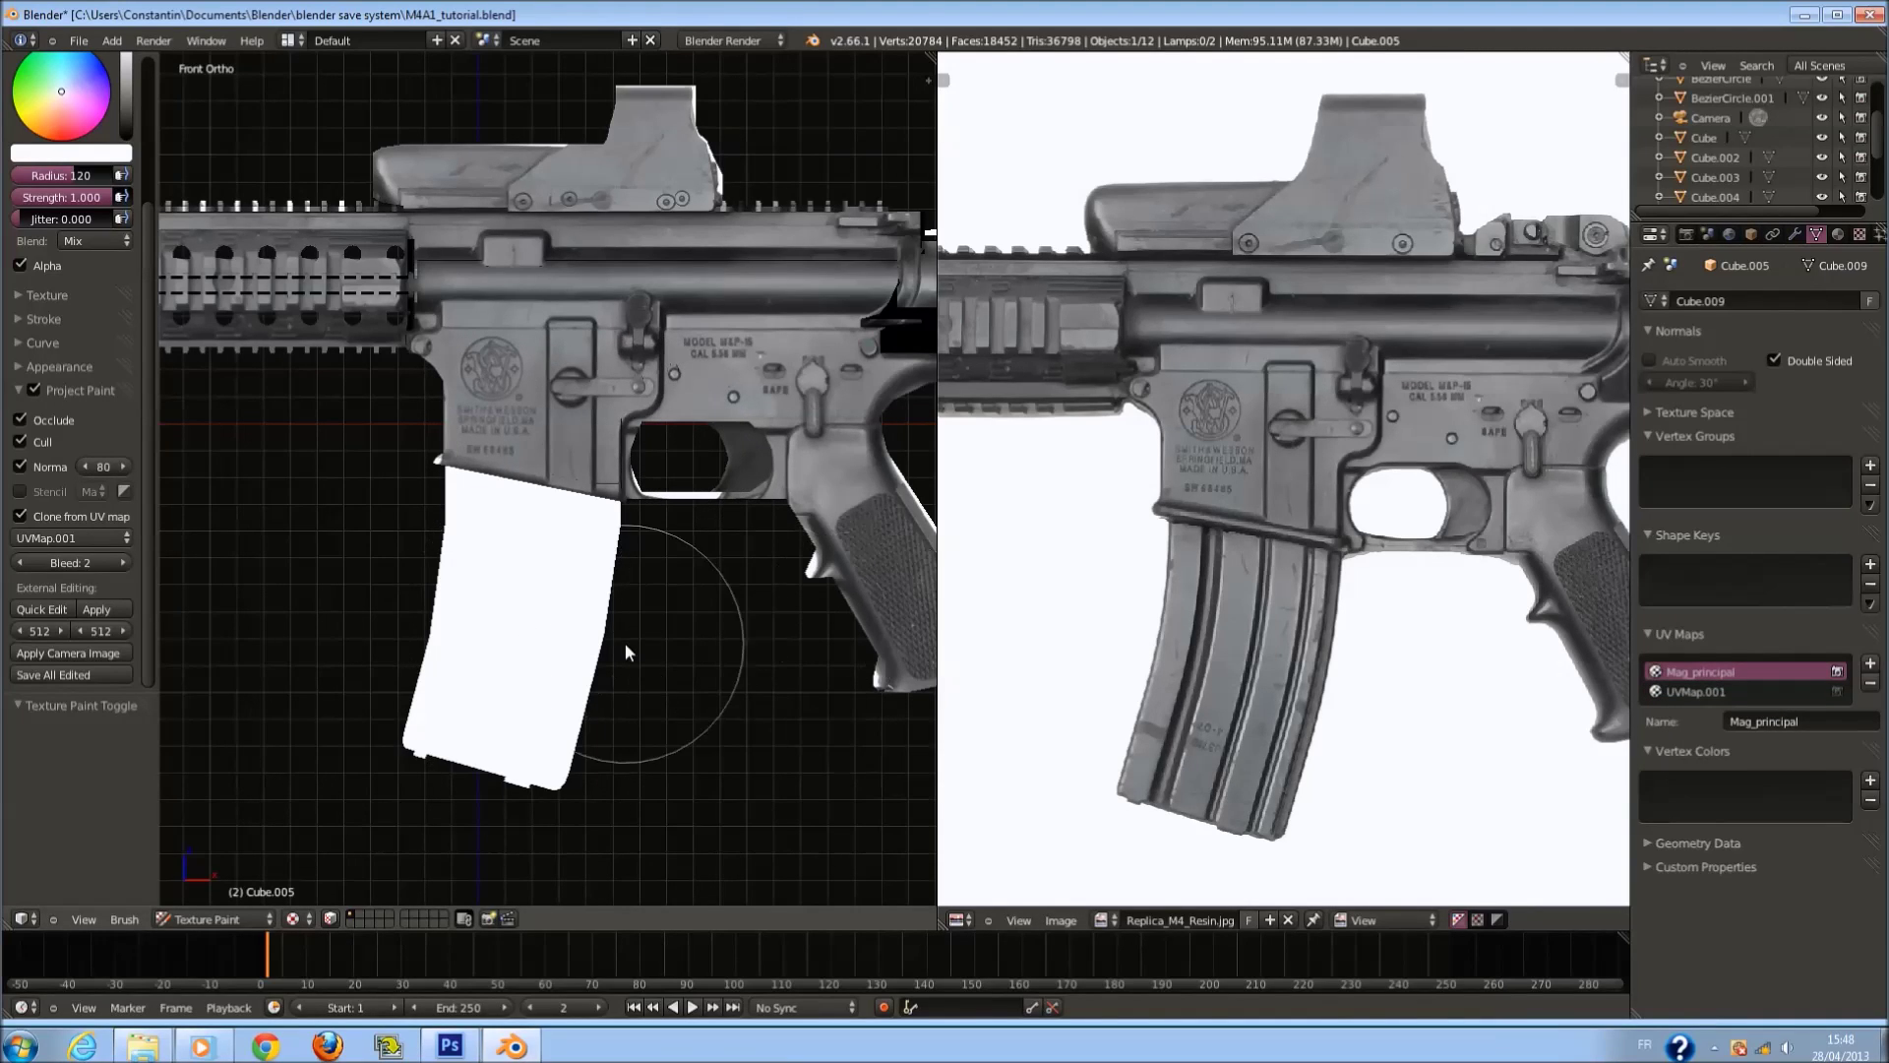
key("z")
key("Tab")
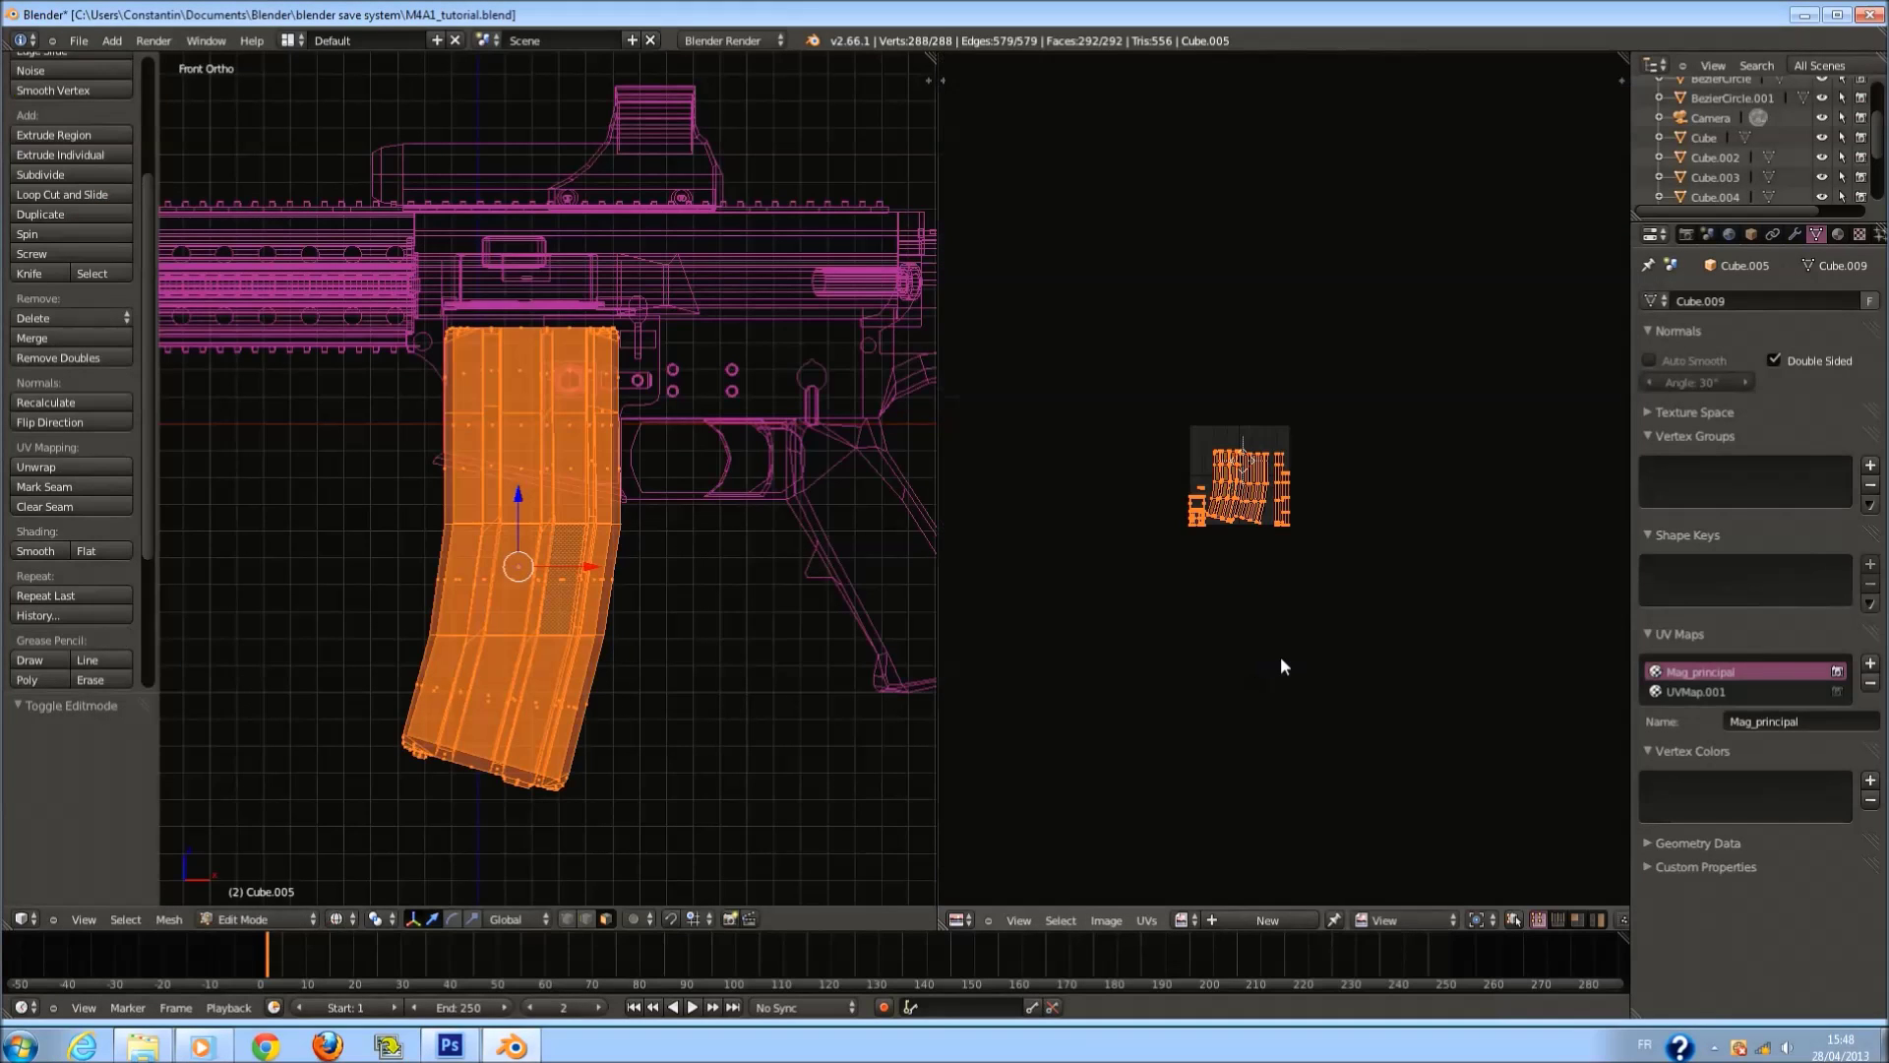
left_click(1106, 920)
left_click(1132, 902)
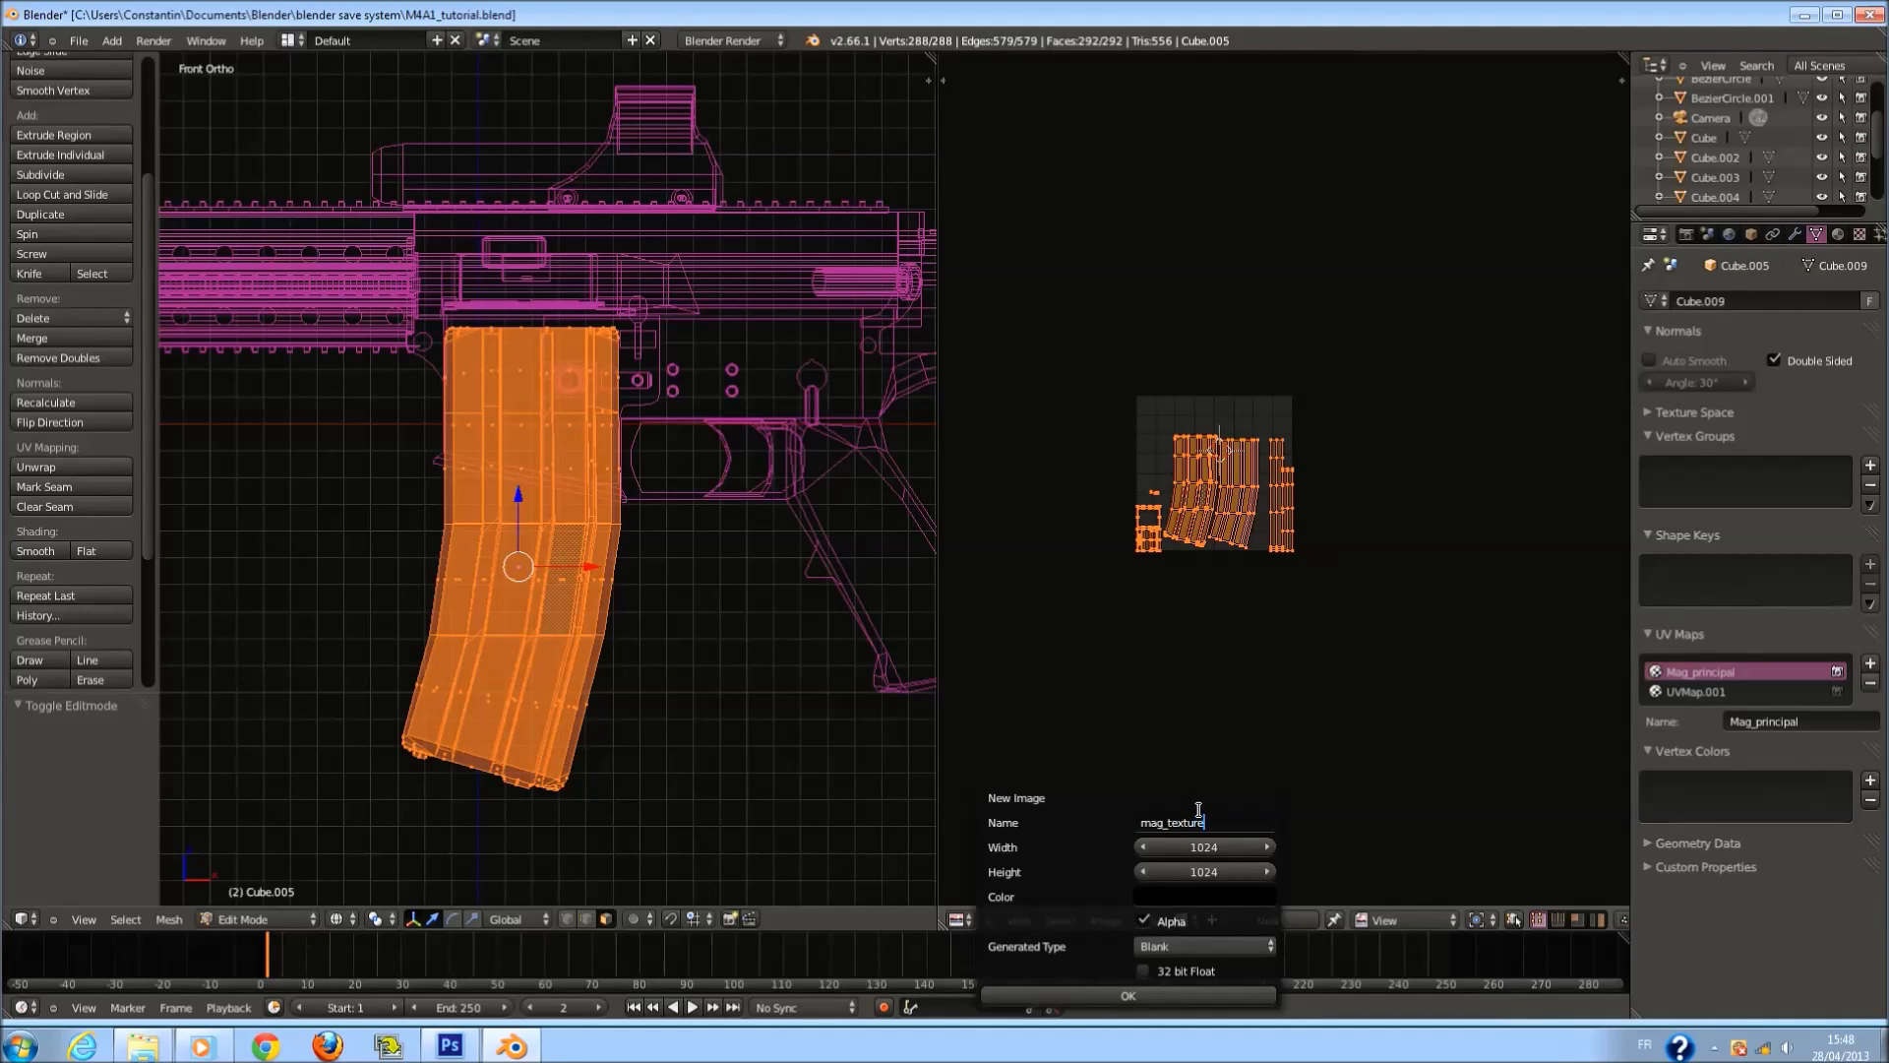
key("Return")
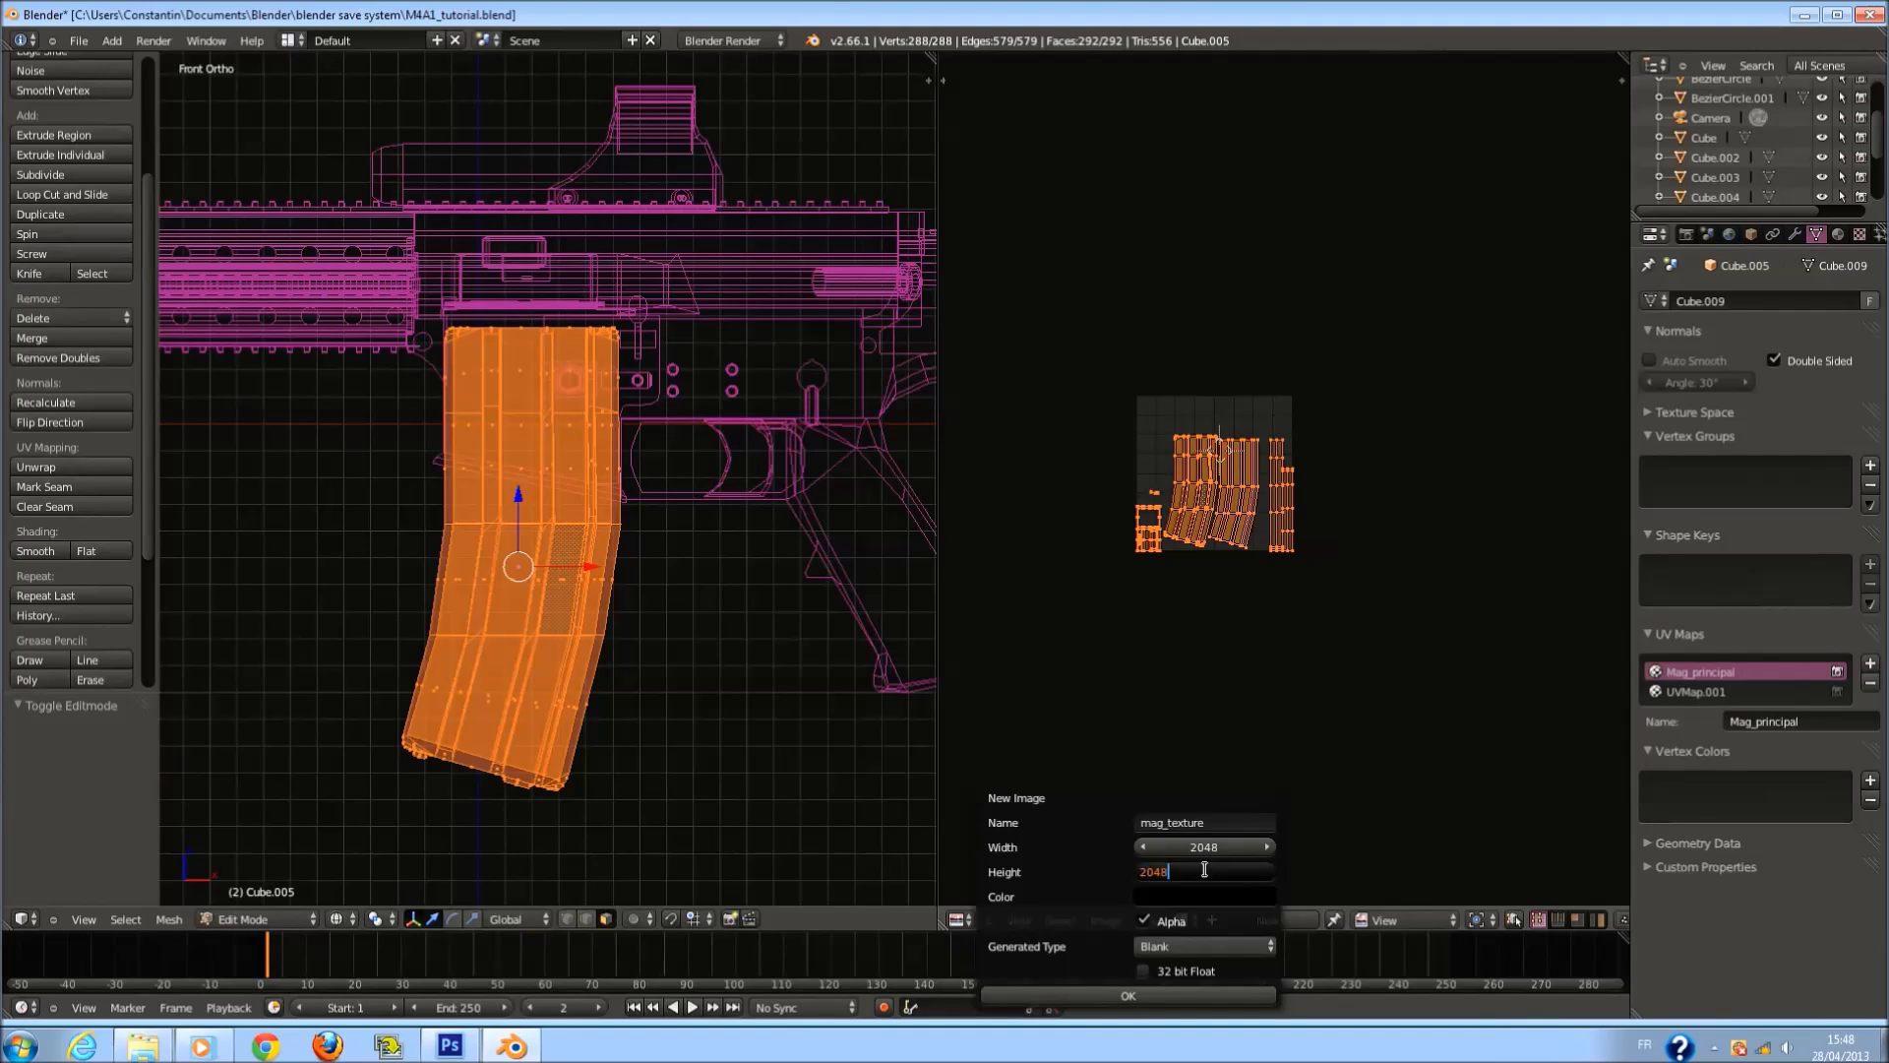
left_click(1225, 990)
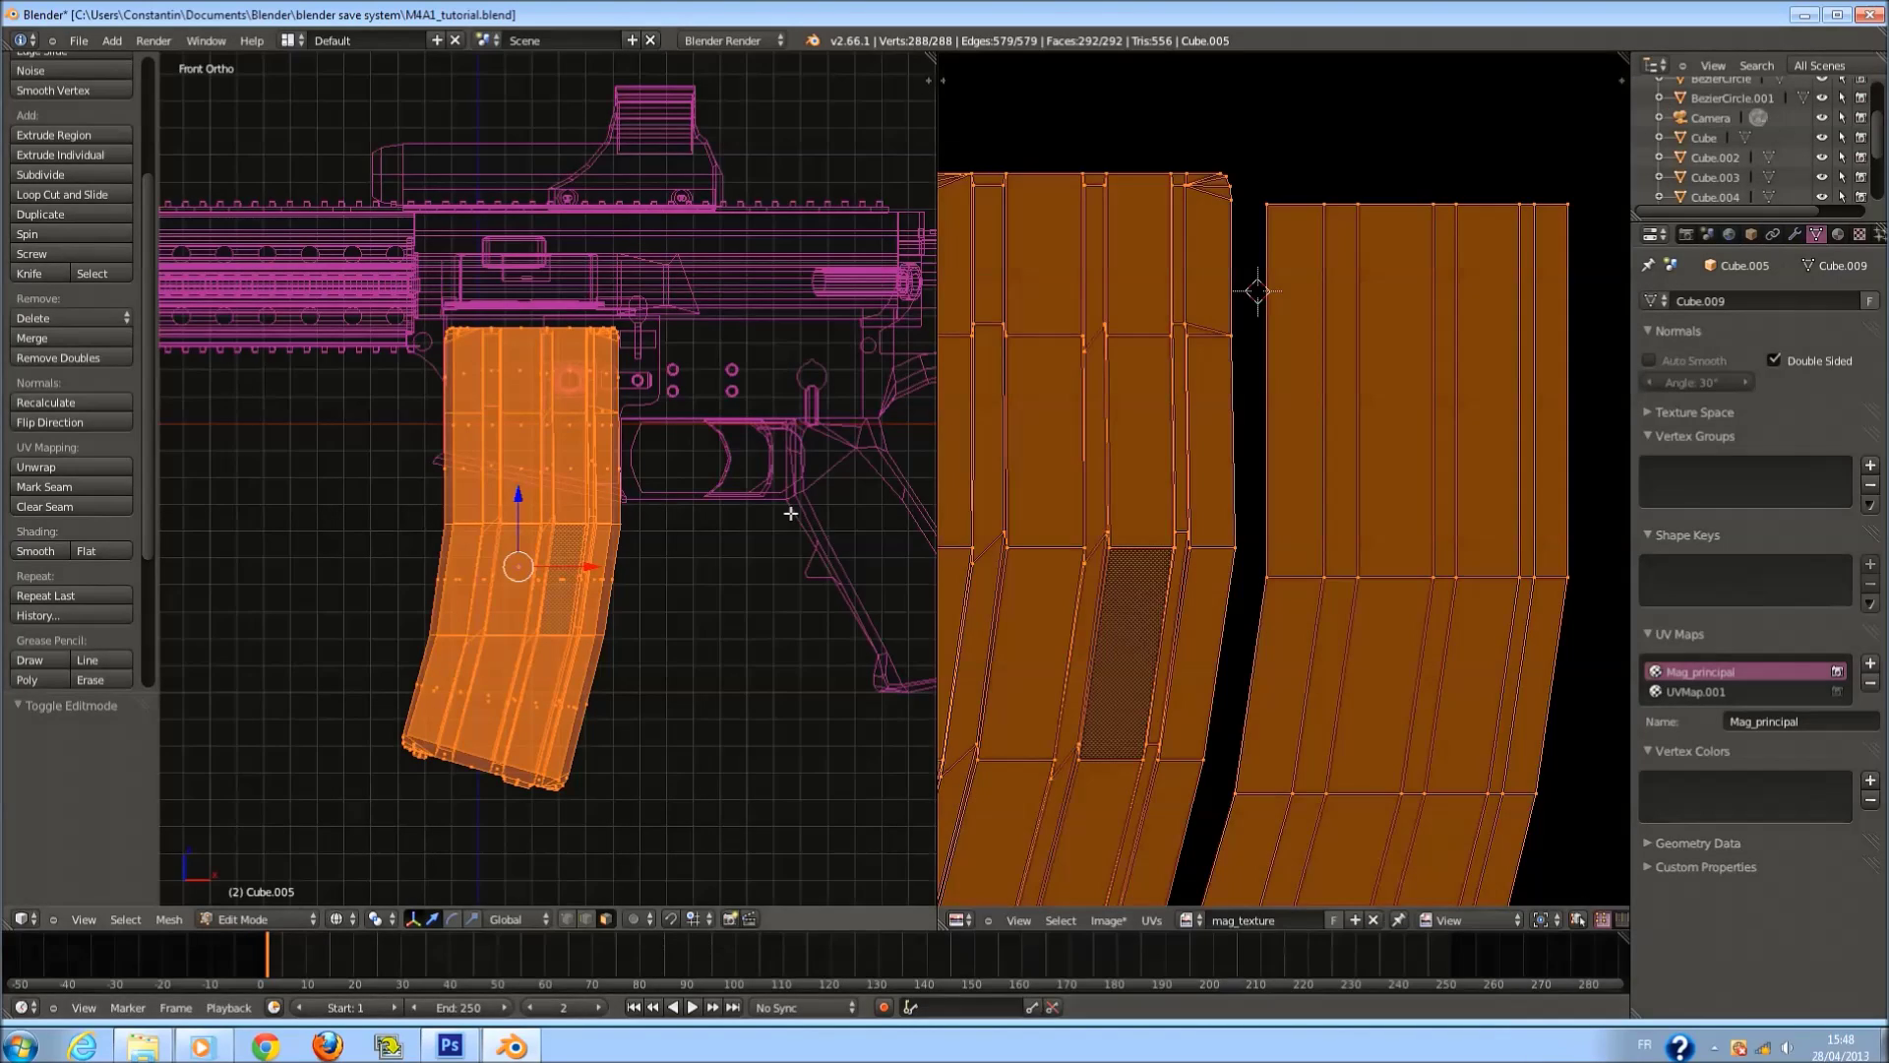
Rename the magazine's UVMap.001 map as MAG in Edit Mode and return to Texture Paint mode.
scroll(1258, 559, "down", 3)
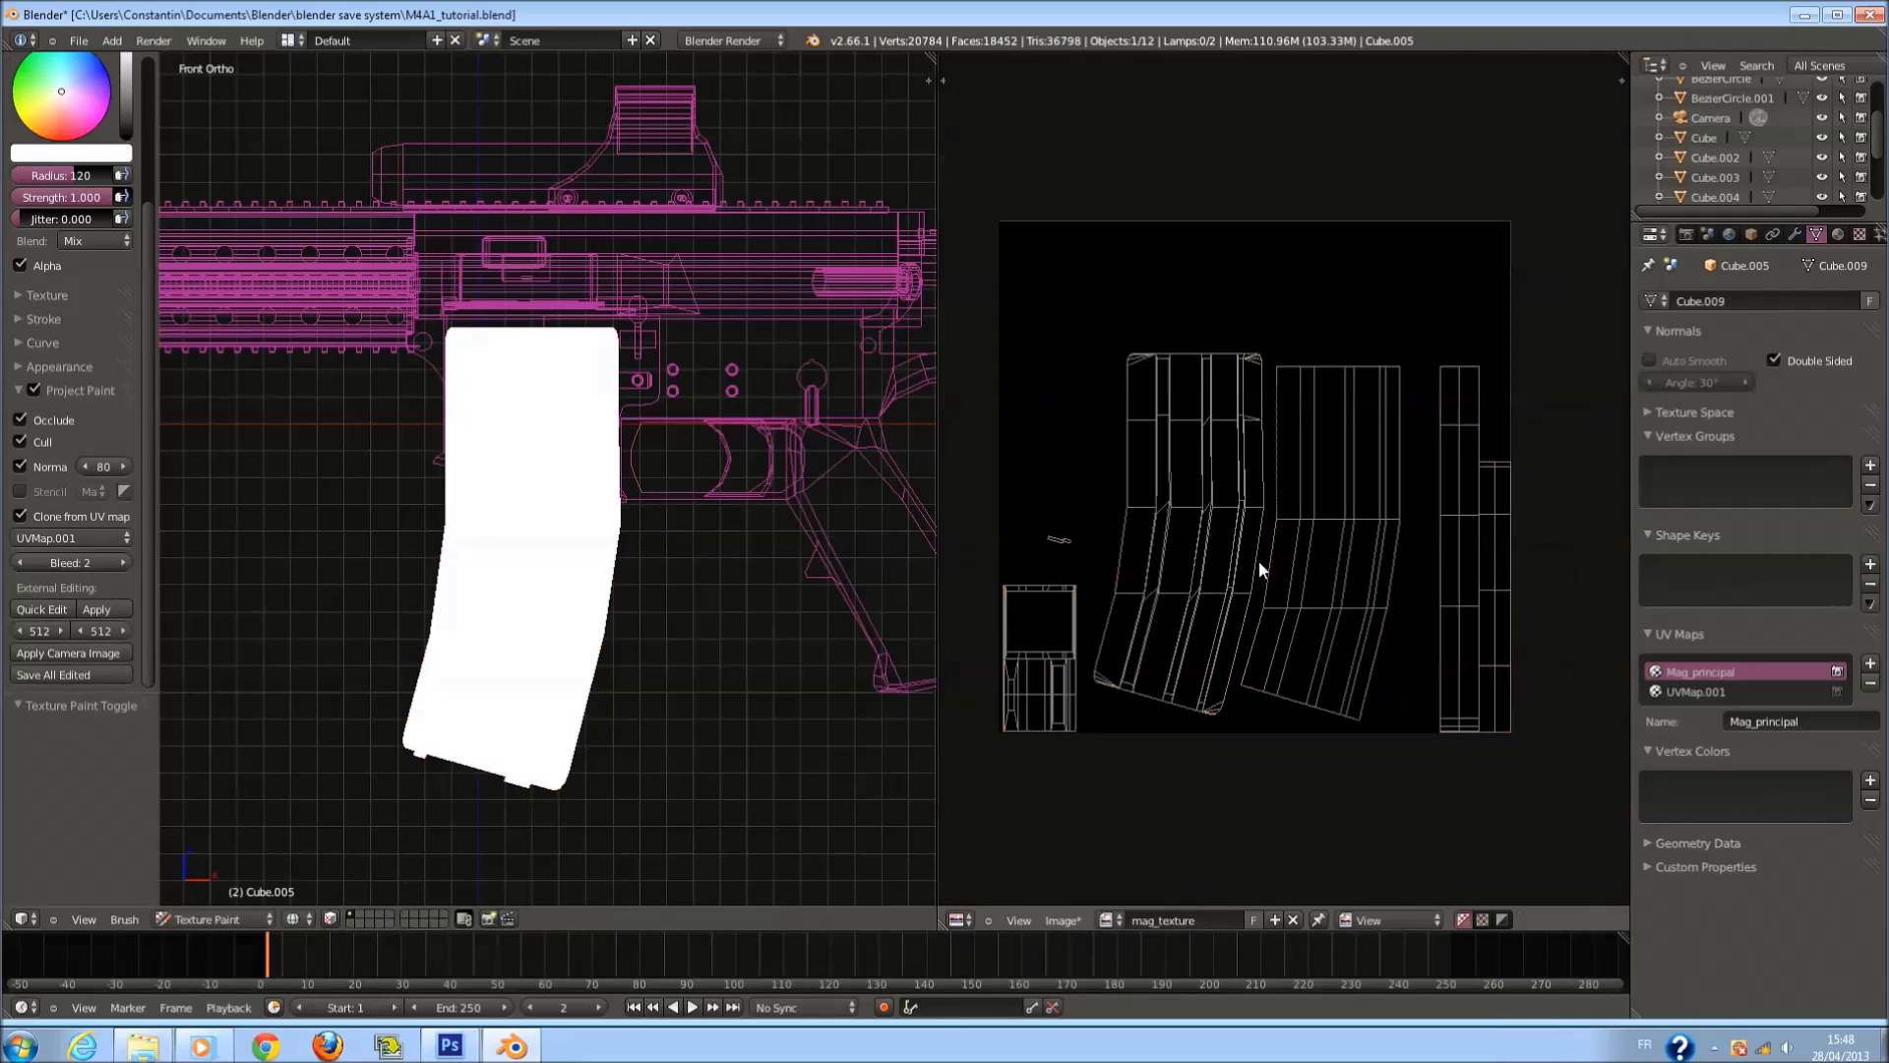
scroll(468, 378, "up", 2)
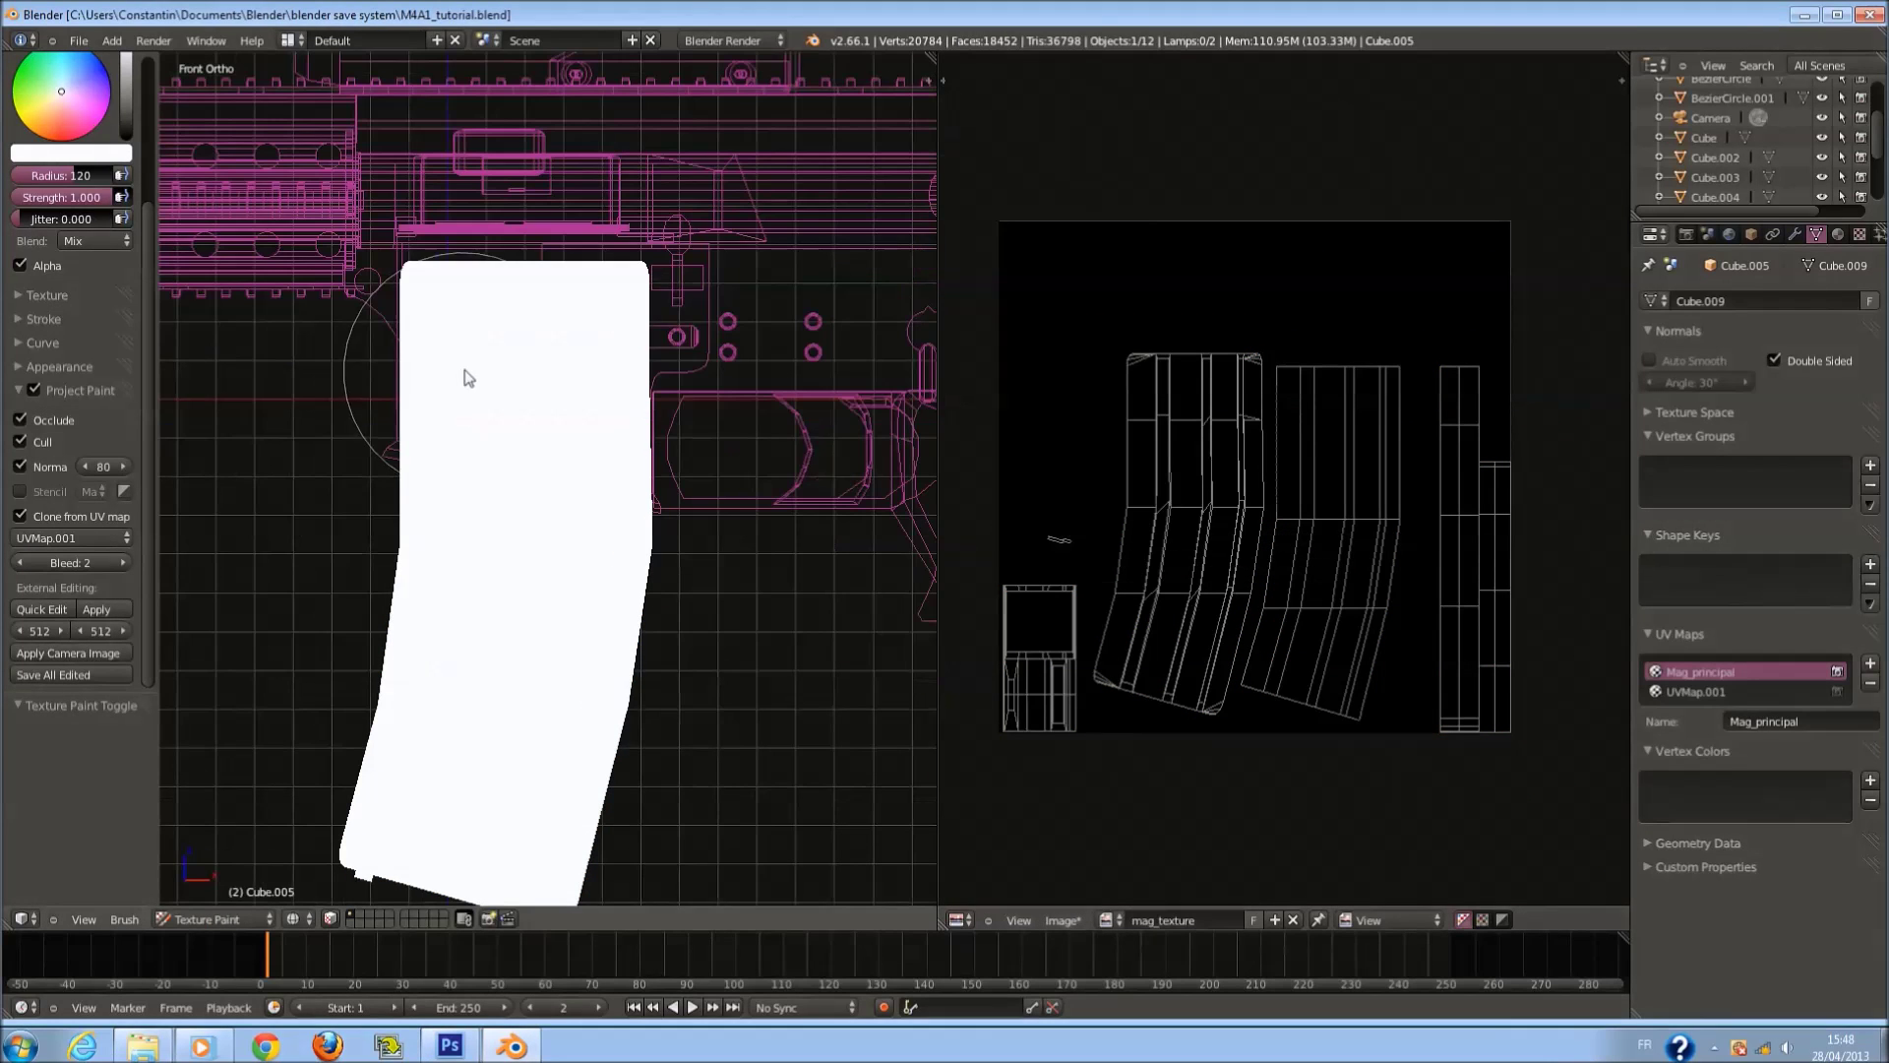
scroll(453, 566, "down", 1)
left_click(1739, 687)
left_click(1712, 672)
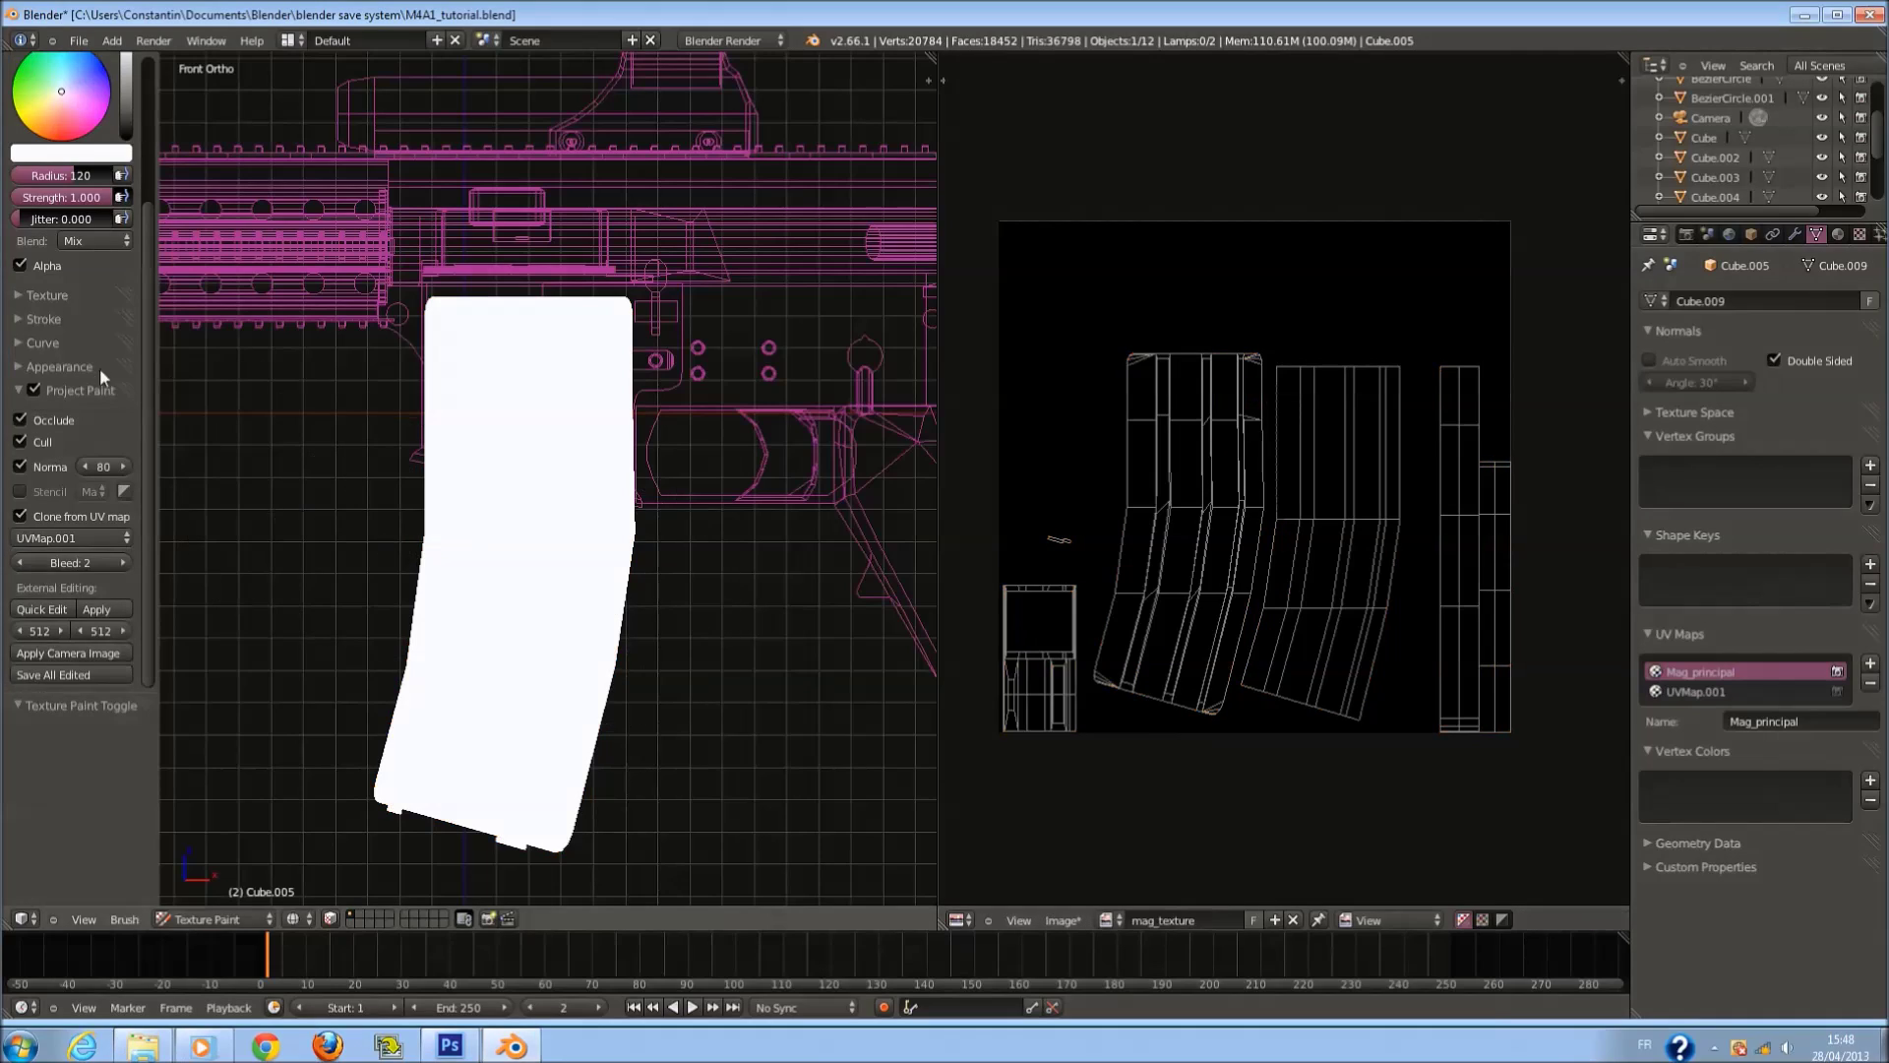
key("Tab")
left_click(1715, 692)
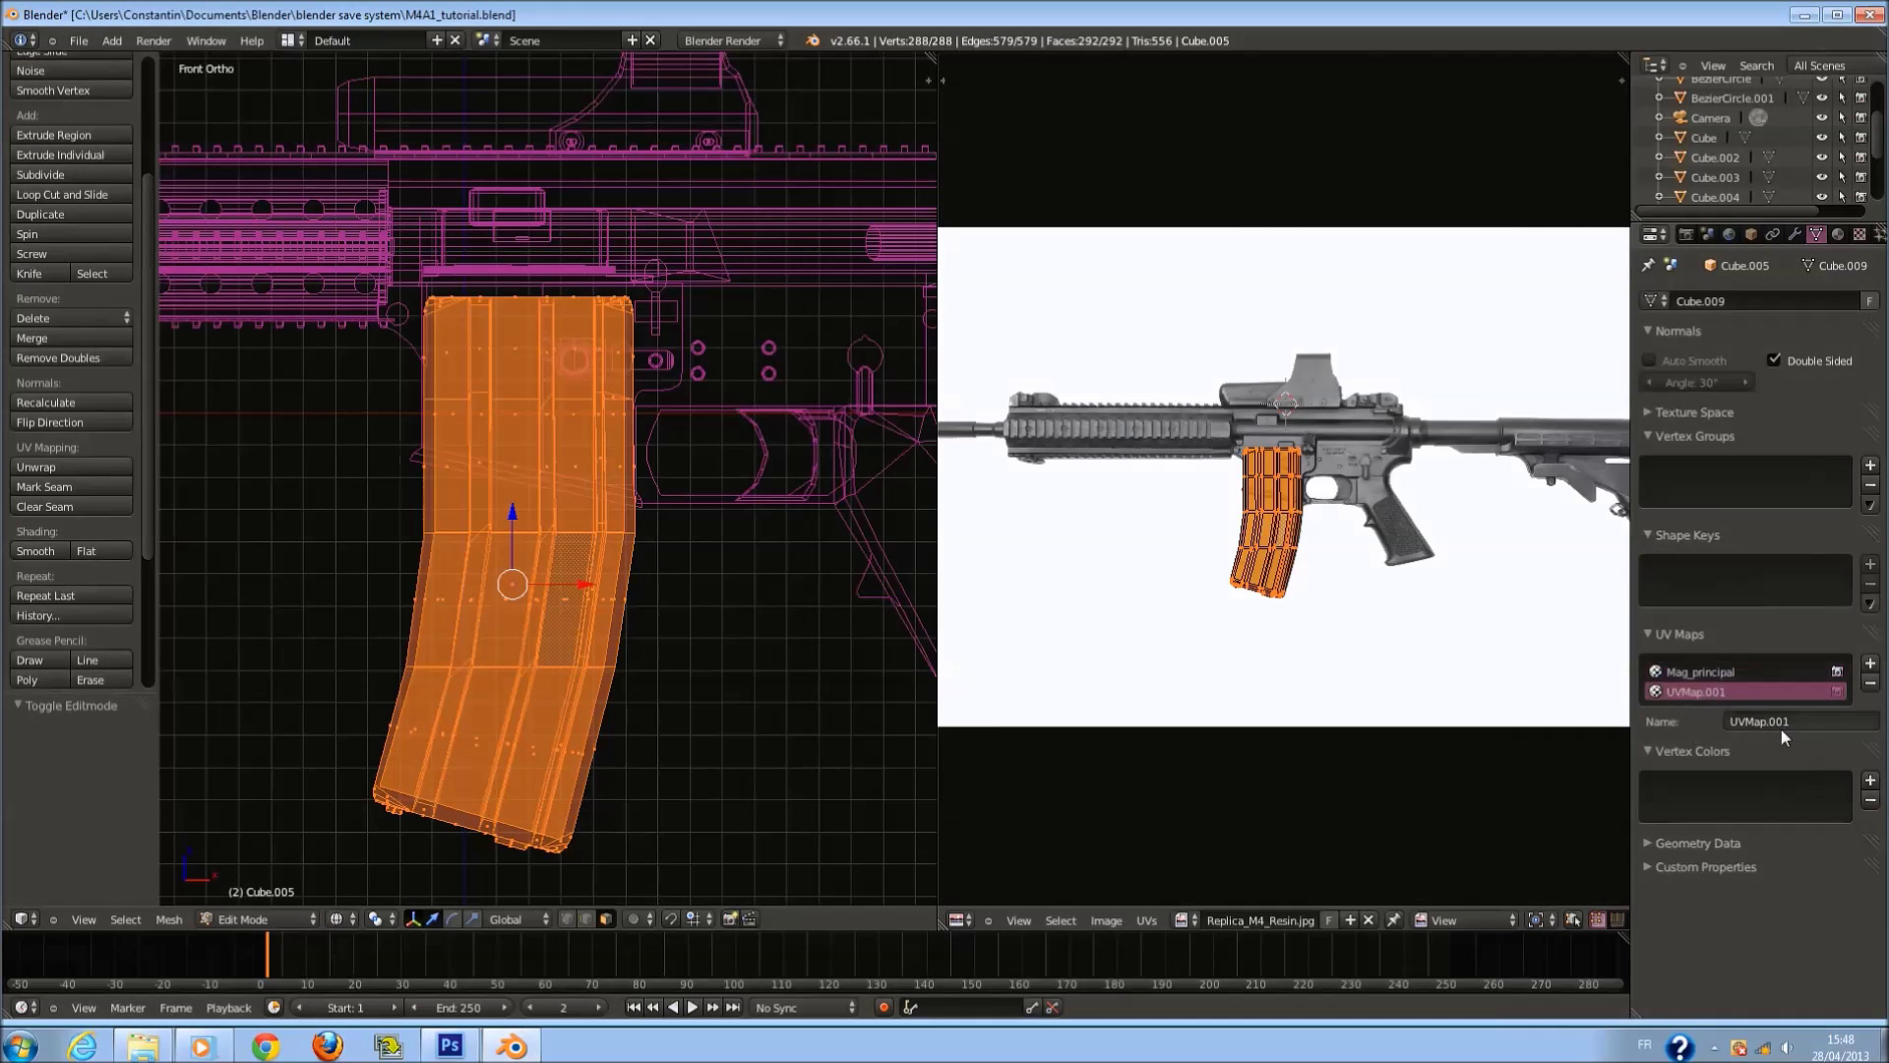
left_click(1790, 724)
type("MAG")
key("Return")
key("Tab")
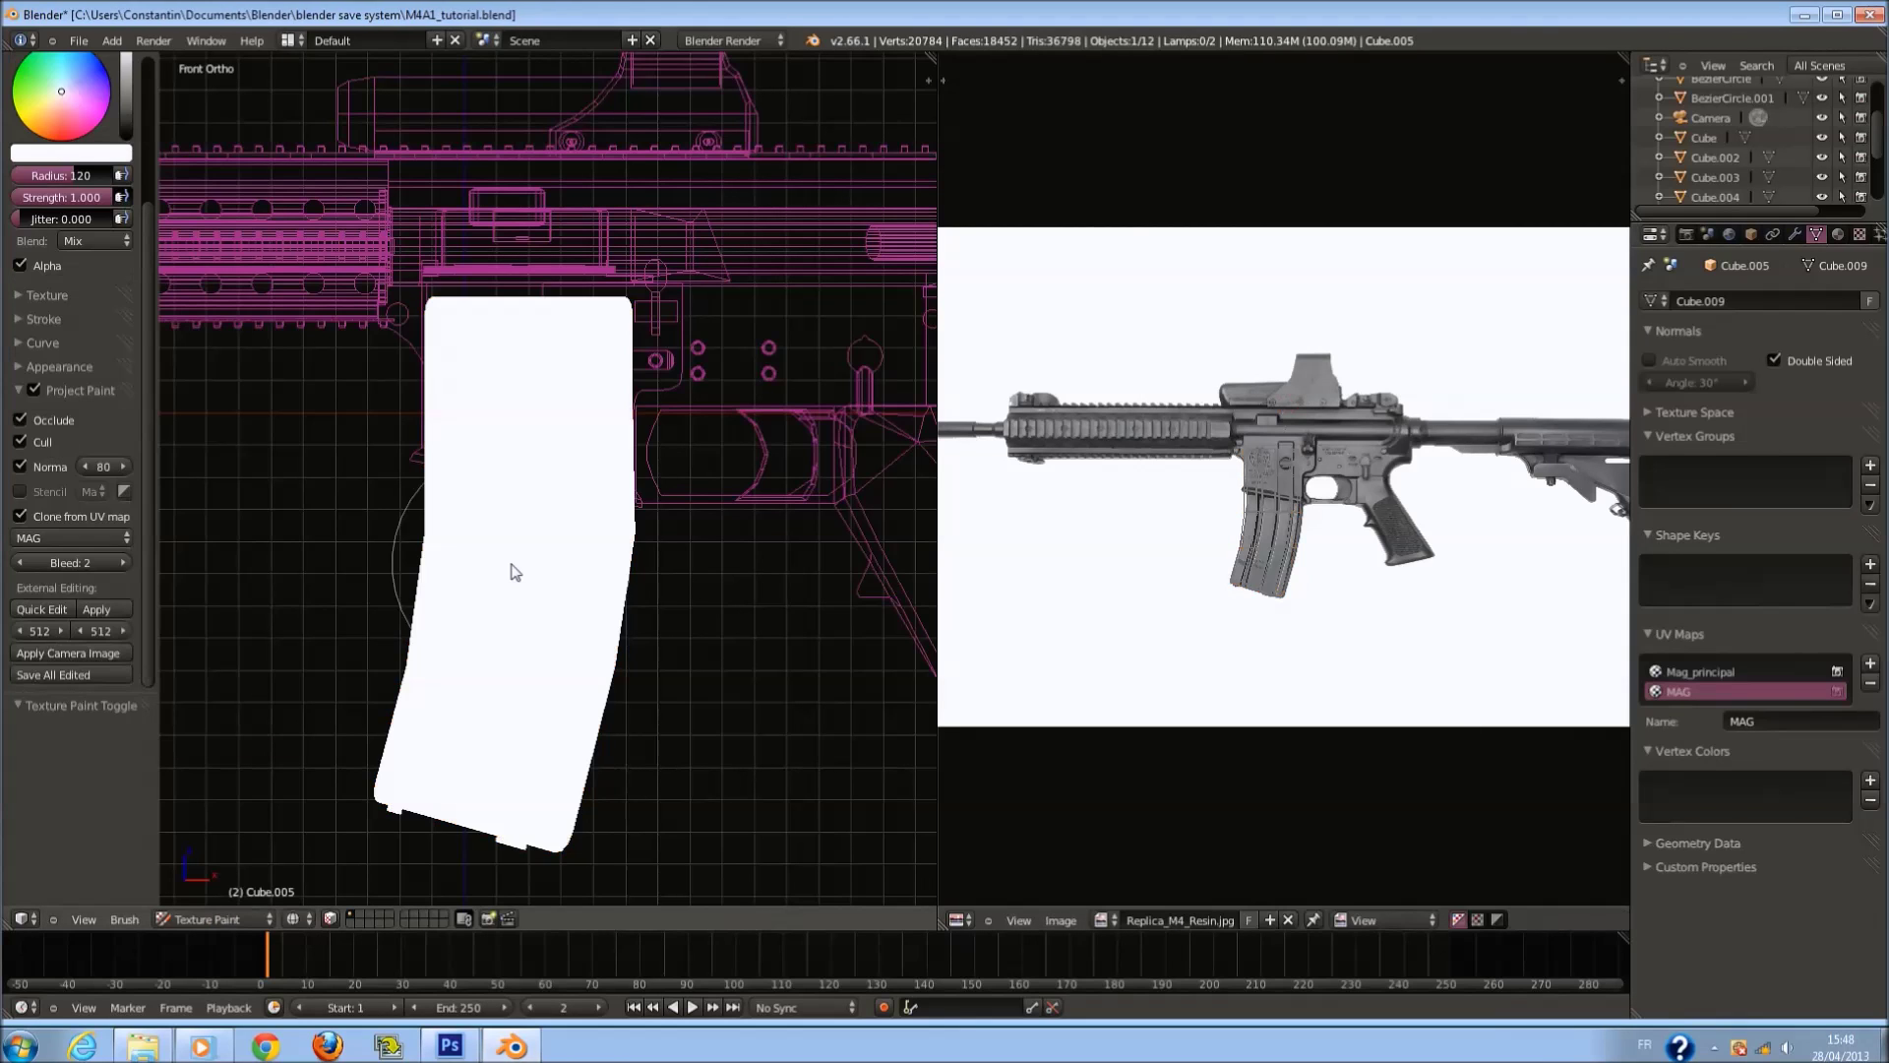
Enlarge the clone brush to radius 180, try a stroke over the magazine, and undo that stroke.
left_click(522, 630)
key("f")
left_click(548, 640)
mouse_move(569, 506)
left_mouse_down()
mouse_move(570, 725)
mouse_move(634, 653)
left_mouse_up()
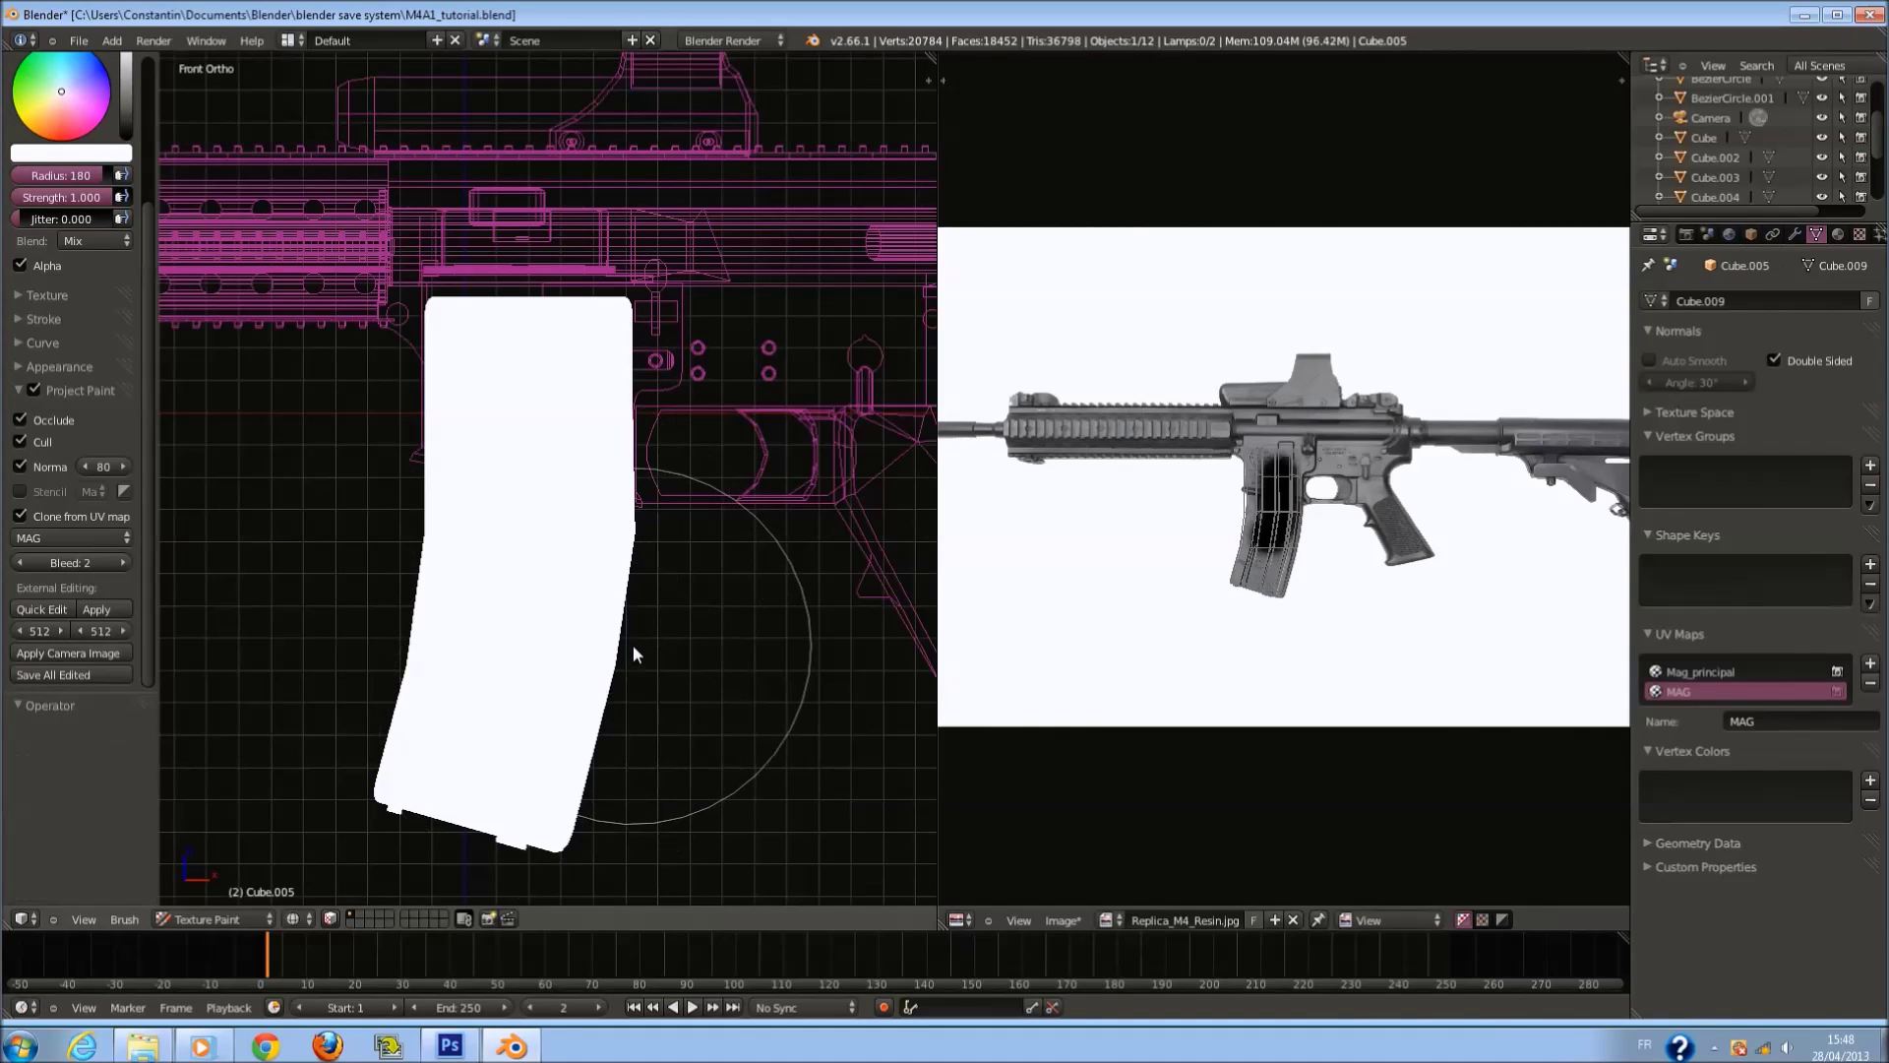
key("ctrl+z")
Make Mag_principal the active UV map, turn off wireframe display and set MAG as the UV map to clone from.
left_click(1771, 667)
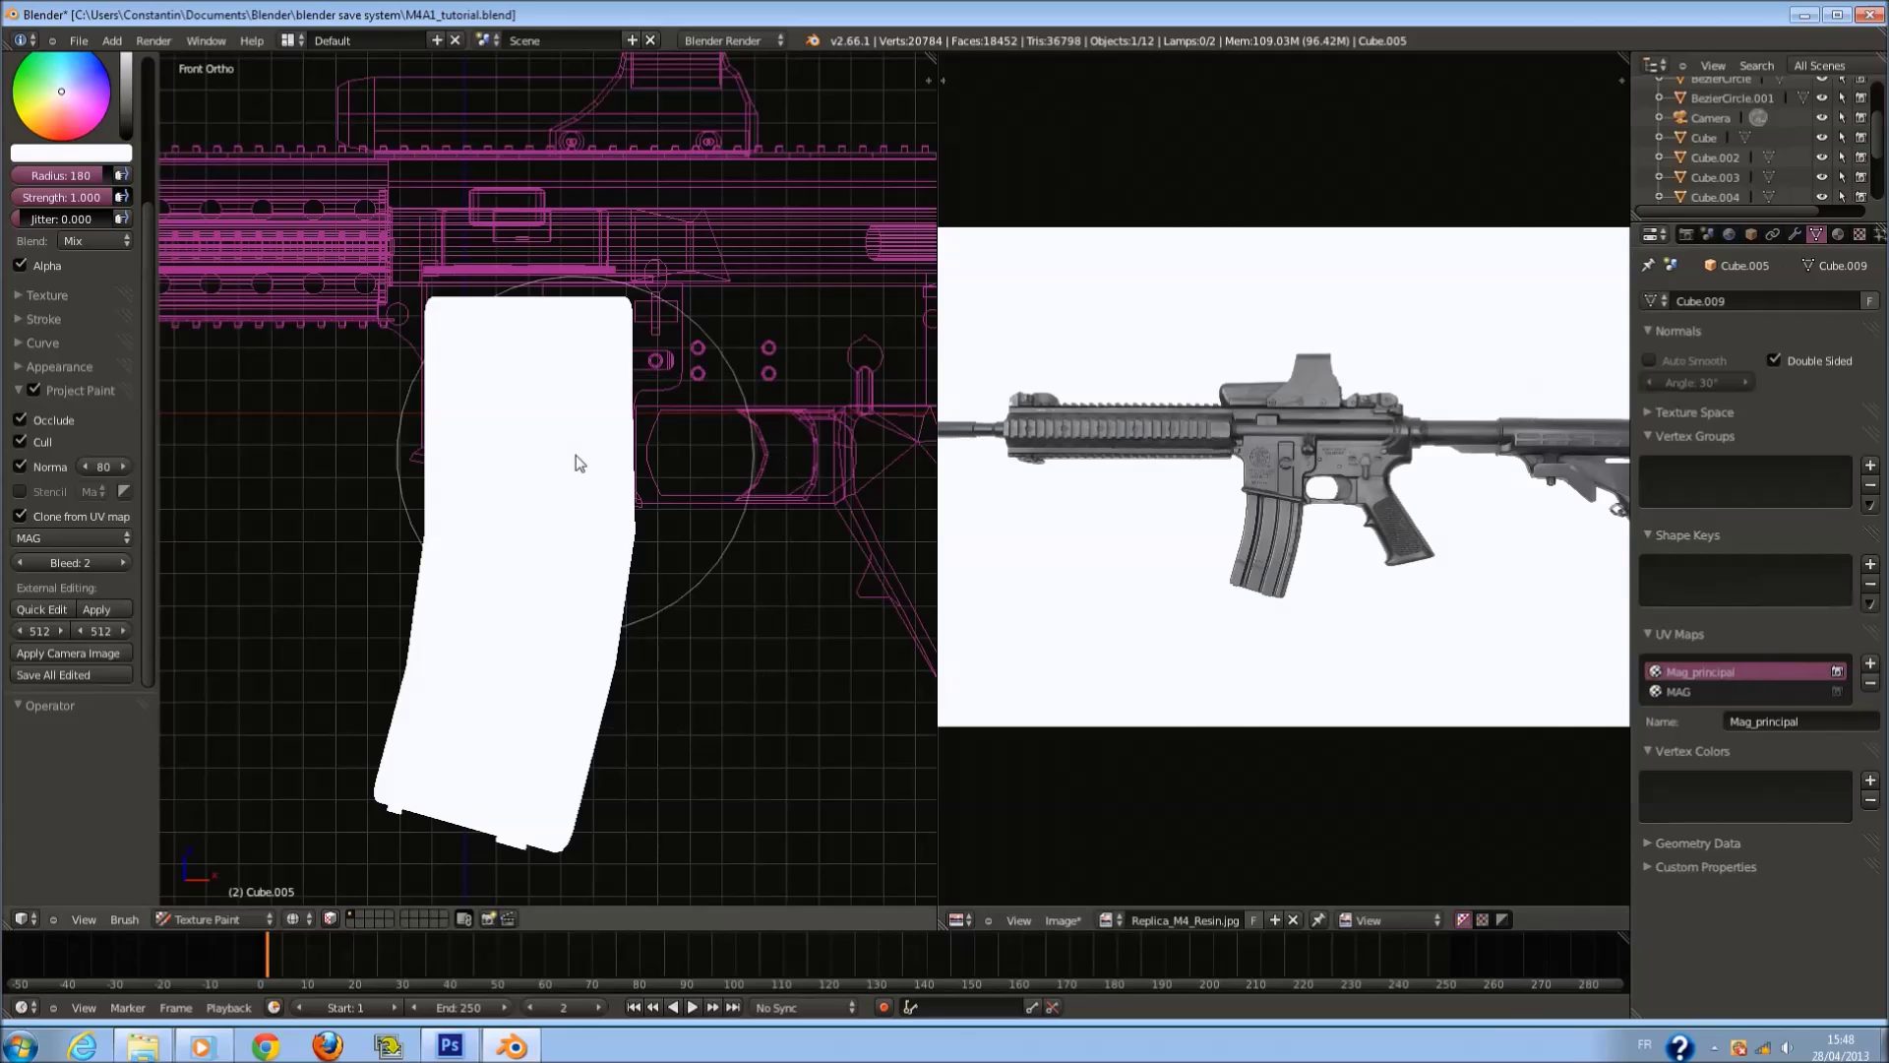
left_click(96, 538)
left_click(86, 559)
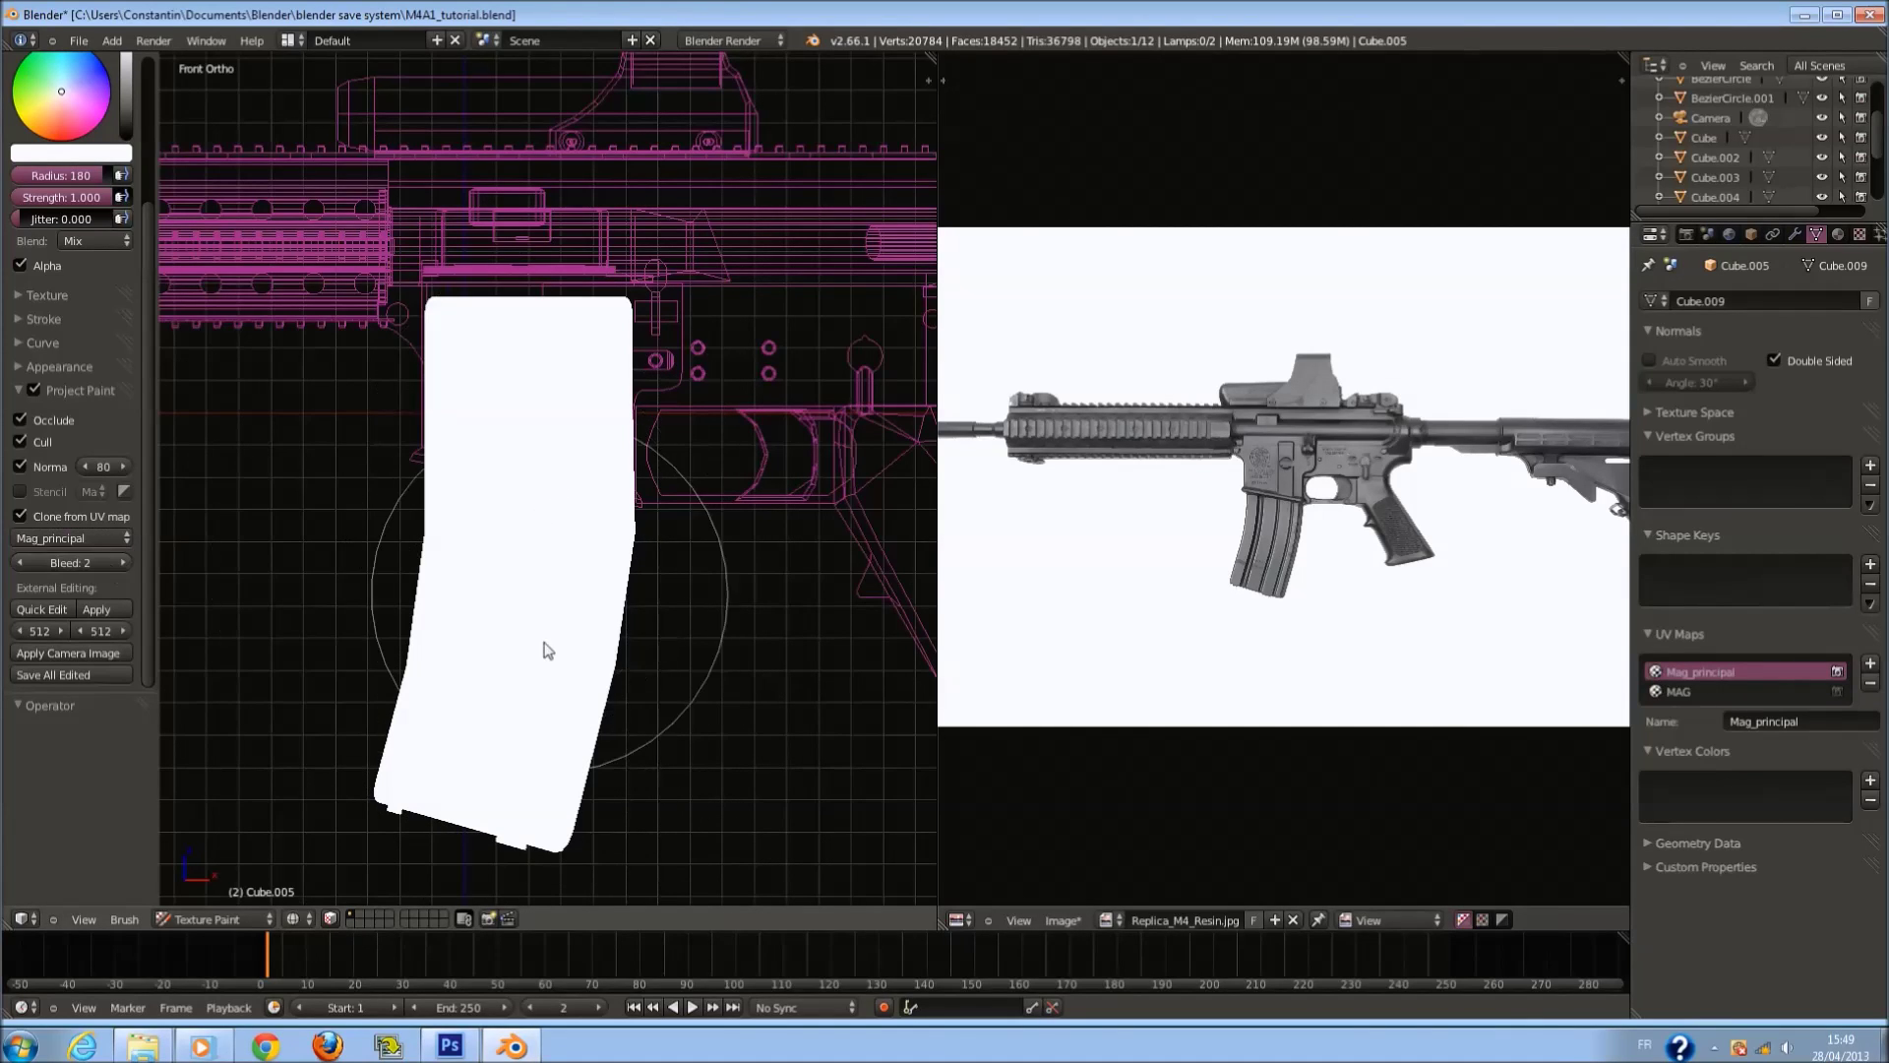
middle_click_drag(540, 640, 740, 664)
key("z")
key("KP_1")
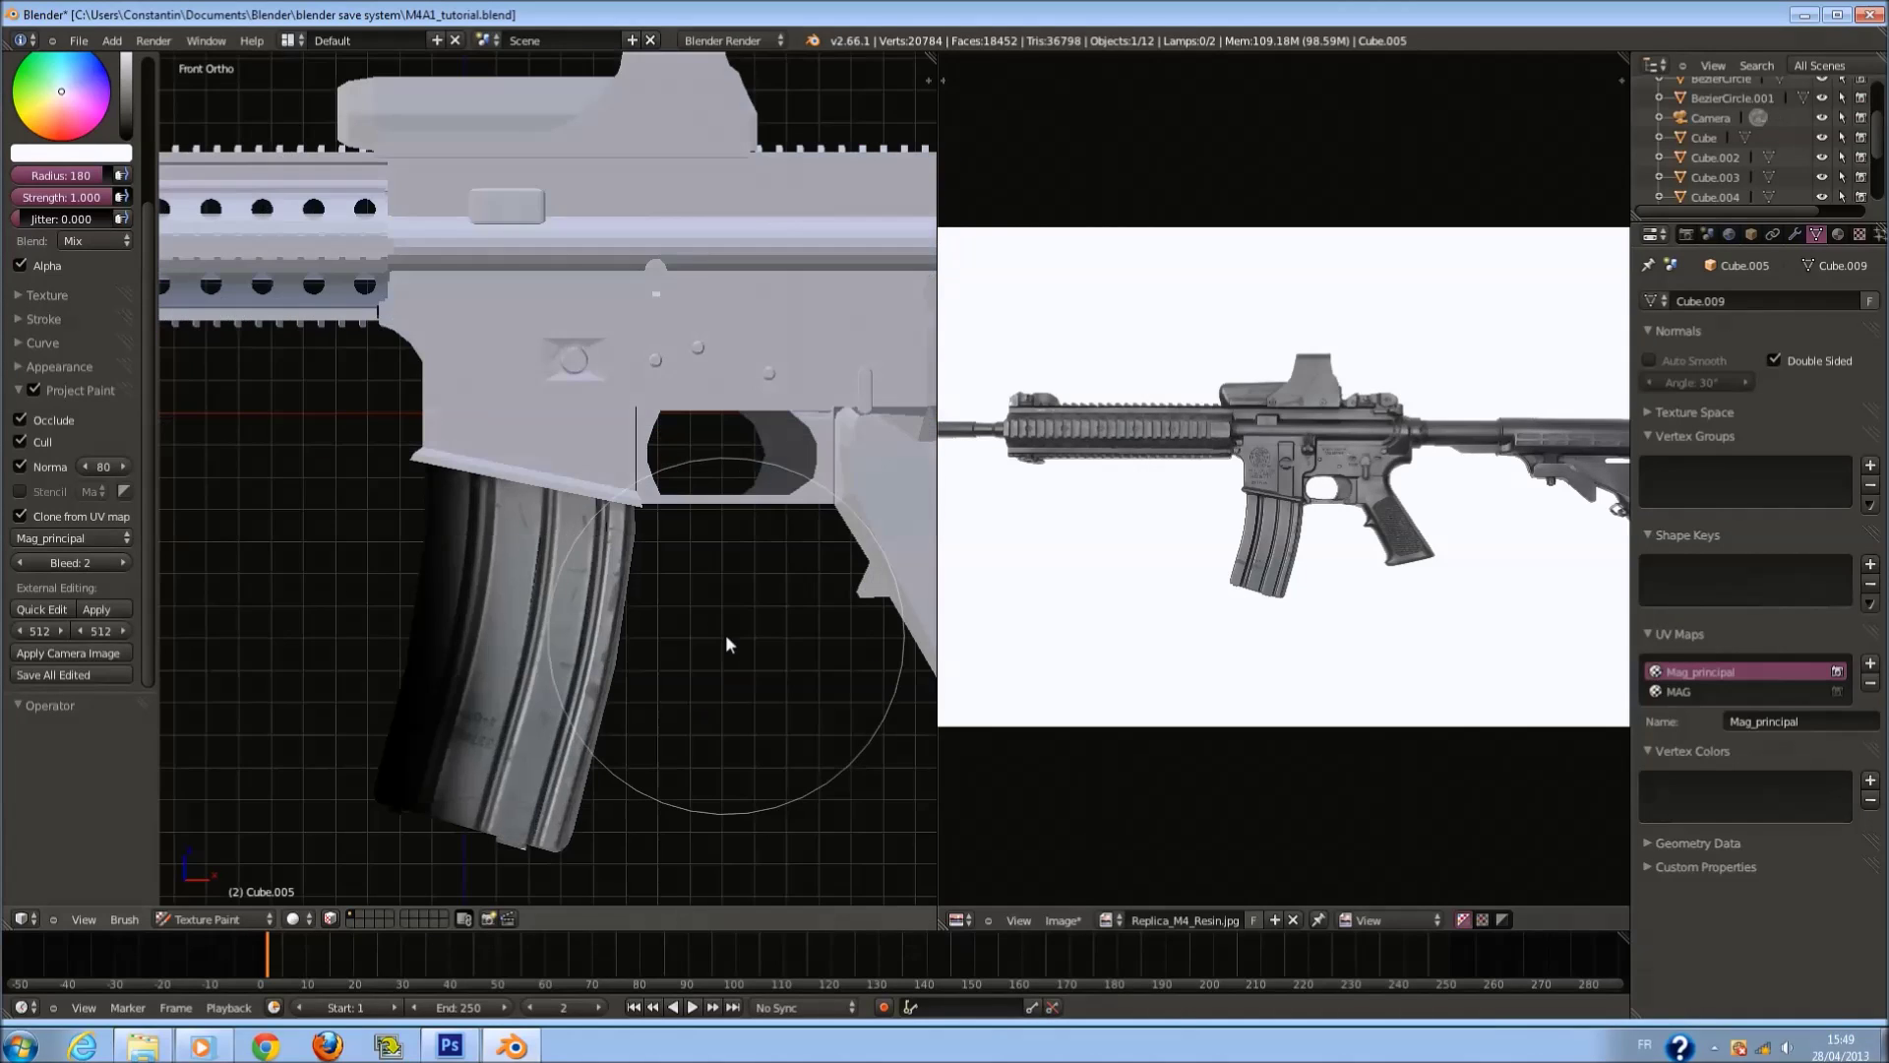
left_click(69, 538)
left_click(59, 580)
Clone paint the photo texture over the unpainted edge of the magazine's side from the front view.
mouse_move(481, 659)
left_mouse_down()
mouse_move(446, 757)
mouse_move(462, 787)
left_mouse_up()
mouse_move(462, 787)
middle_mouse_down()
mouse_move(540, 662)
mouse_move(476, 683)
middle_mouse_up()
left_click_drag(476, 673, 452, 826)
mouse_move(452, 826)
middle_mouse_down()
mouse_move(567, 724)
mouse_move(575, 587)
middle_mouse_up()
key("KP_3")
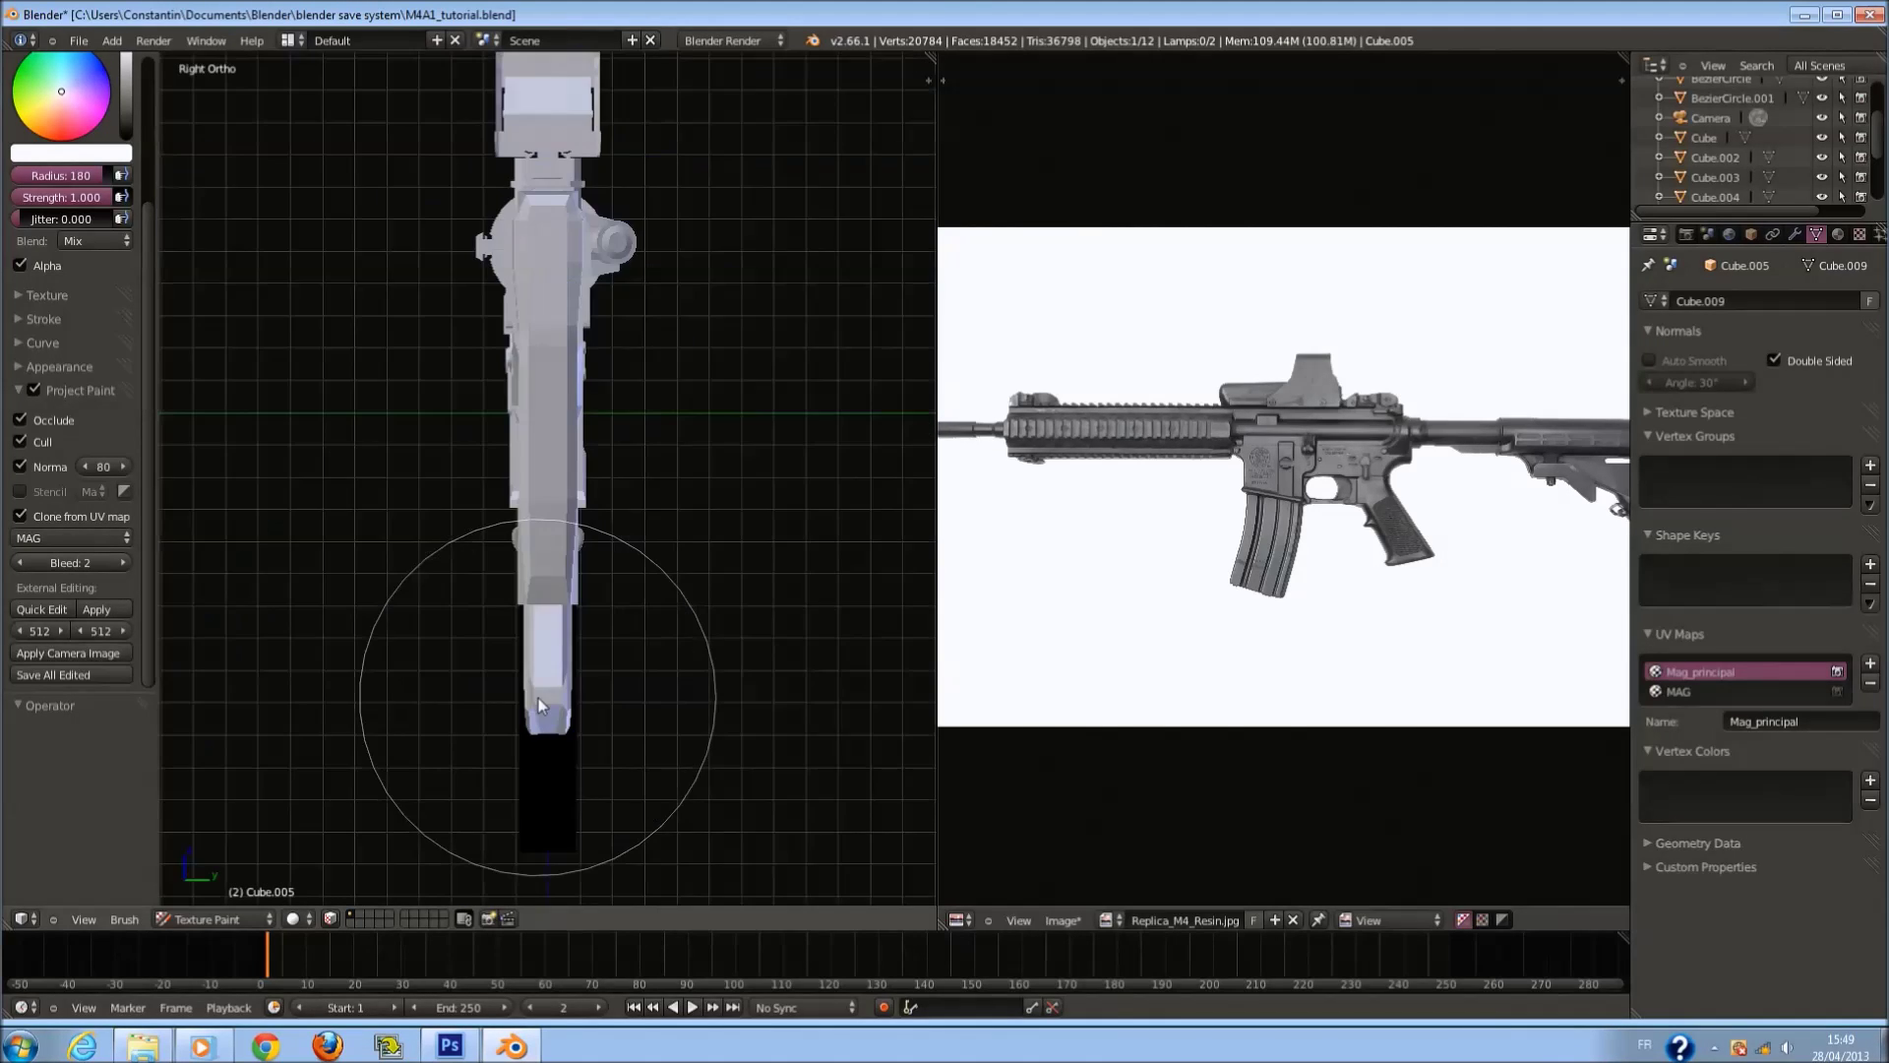
Examine the painted magazine from the front, at an angle and from below.
key("KP_1")
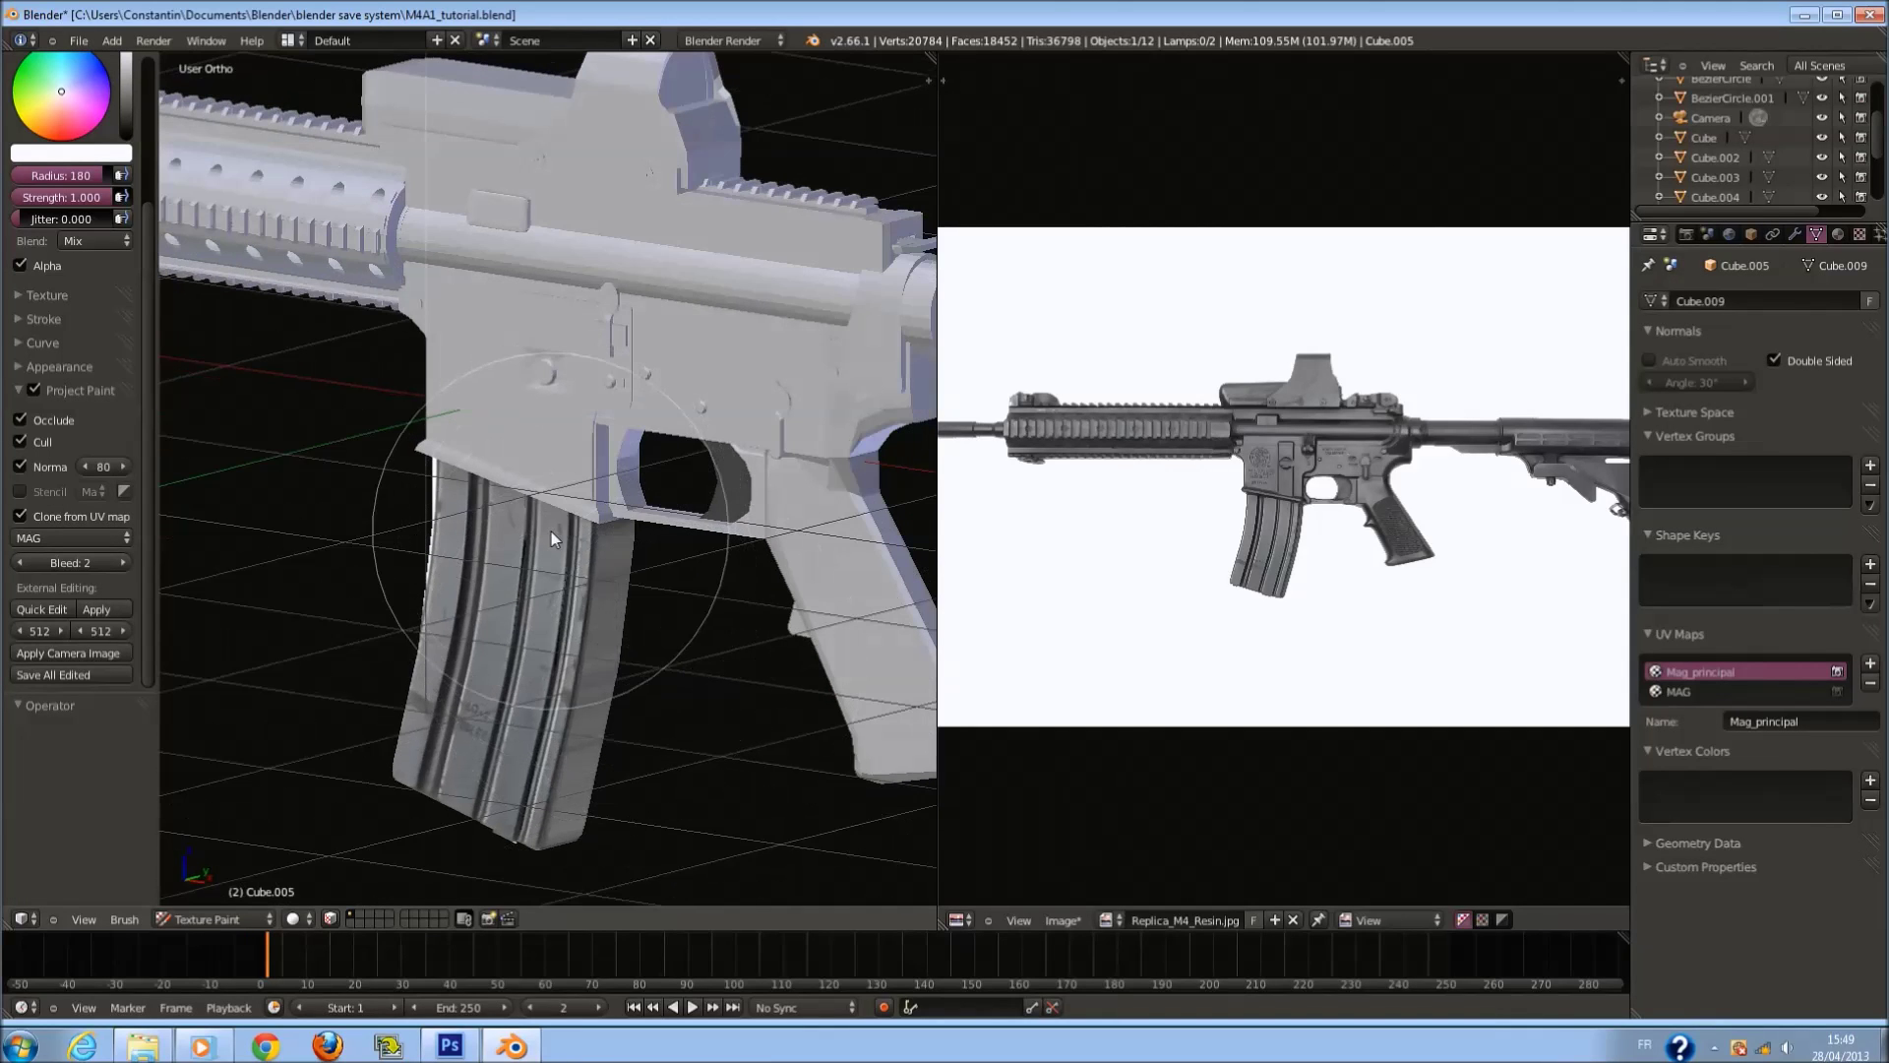
scroll(550, 531, "up", 2)
scroll(697, 458, "down", 3)
middle_click_drag(546, 427, 541, 603)
left_click(558, 594)
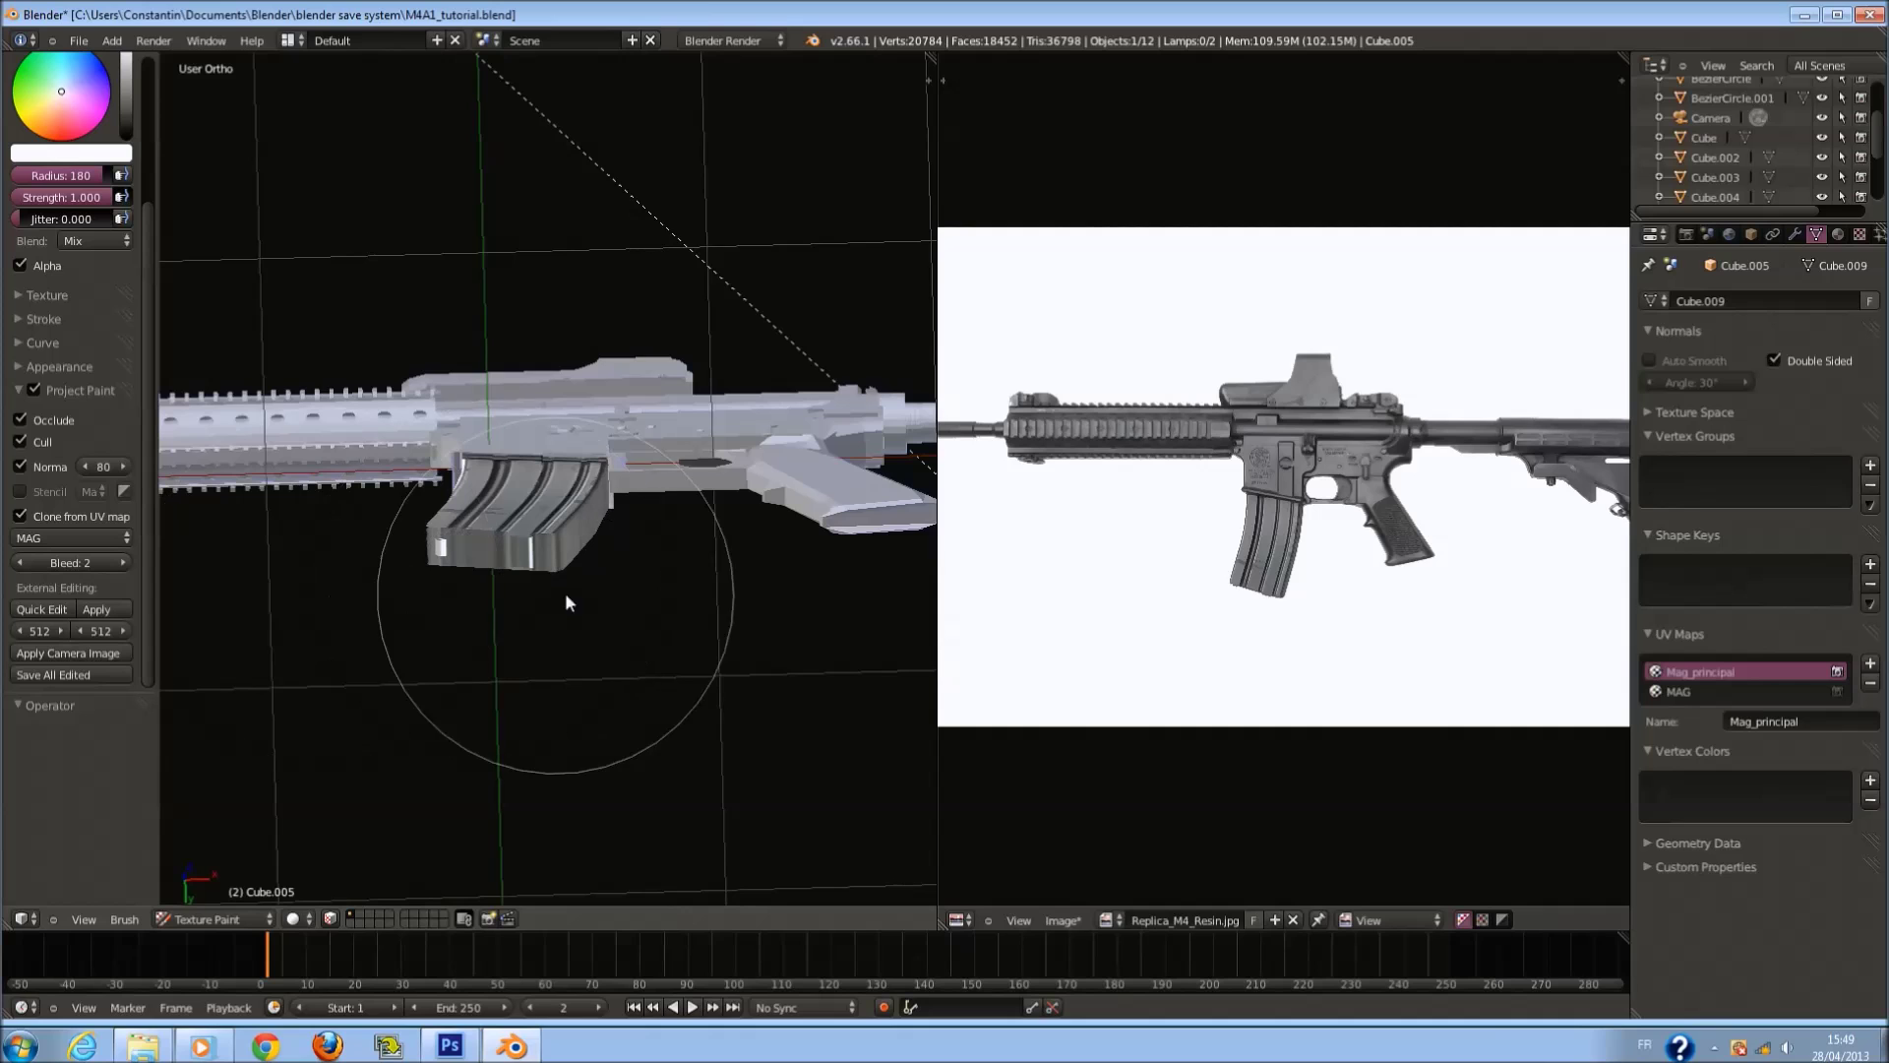
scroll(561, 600, "up", 5)
mouse_move(598, 677)
middle_mouse_down()
mouse_move(567, 563)
mouse_move(481, 712)
mouse_move(587, 670)
middle_mouse_up()
key("KP_1")
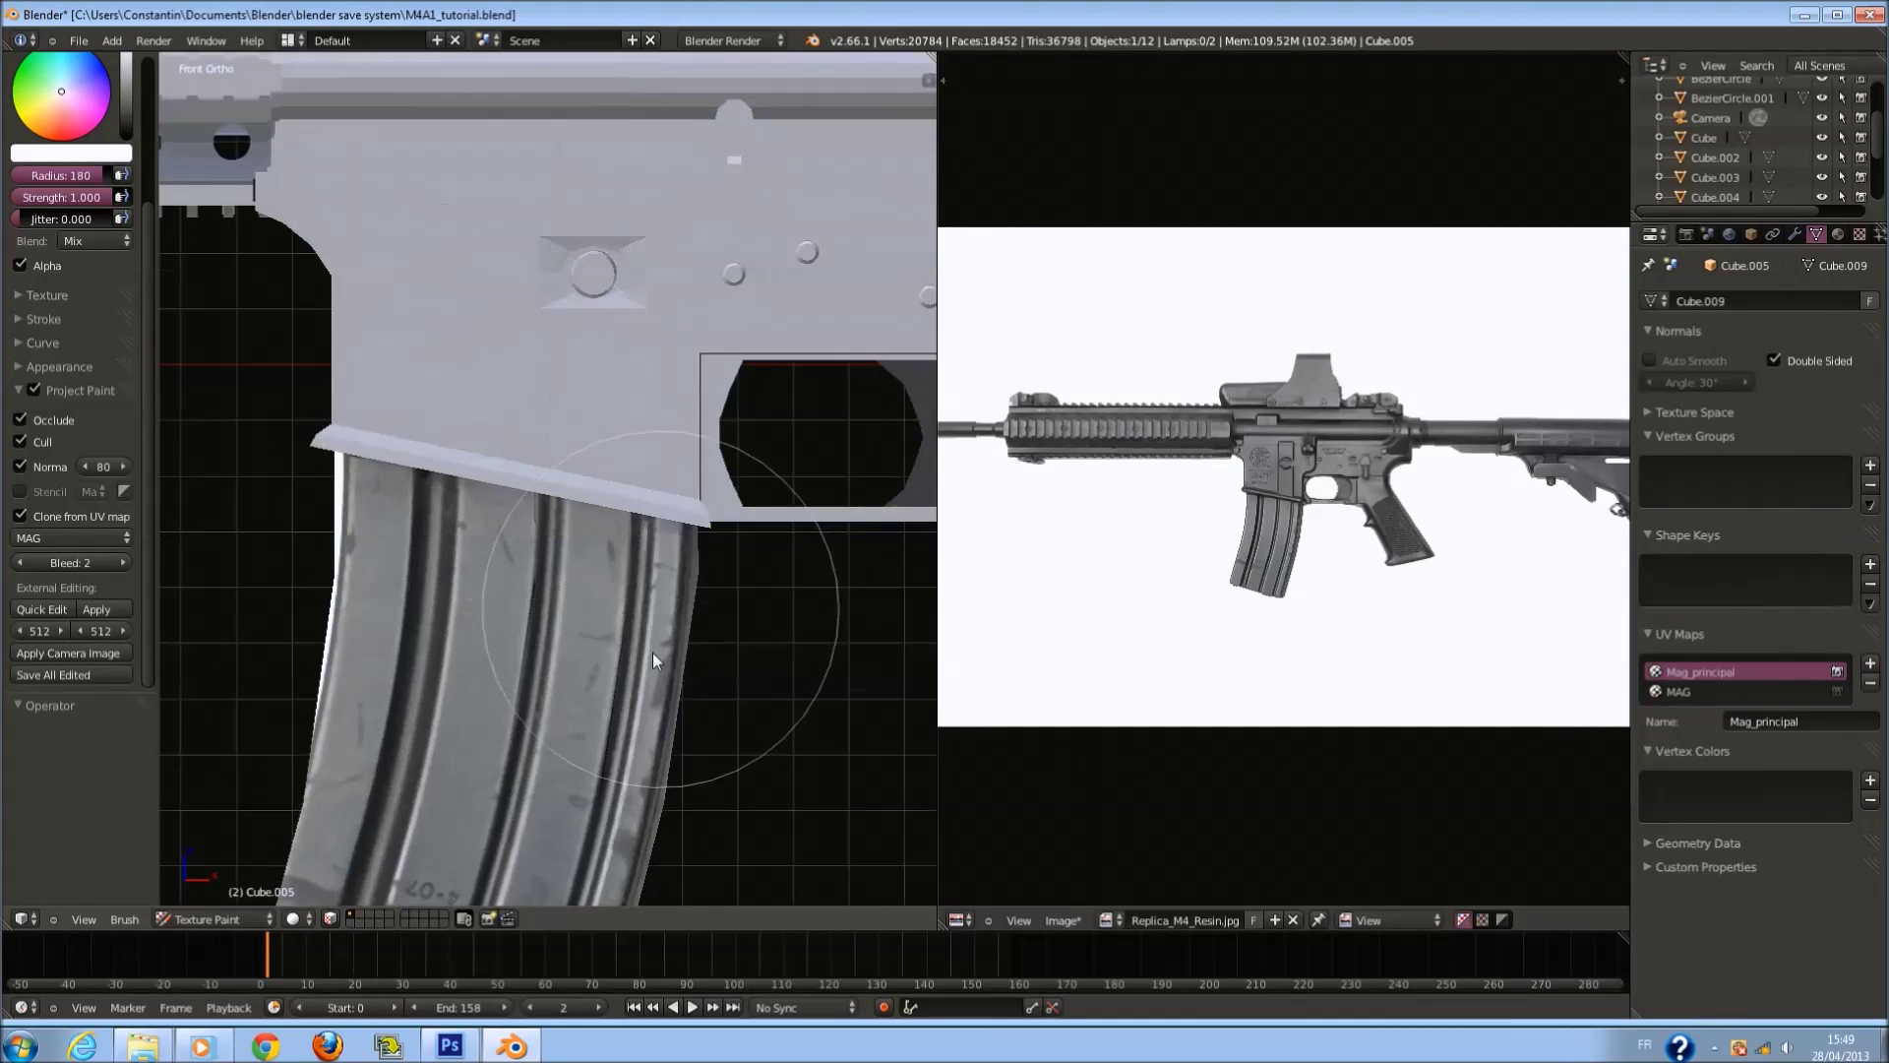
Switch the magazine to Object Mode and lower it about 0.354 along Z, clear of the receiver.
left_click(207, 918)
left_click(201, 898)
scroll(591, 590, "down", 5)
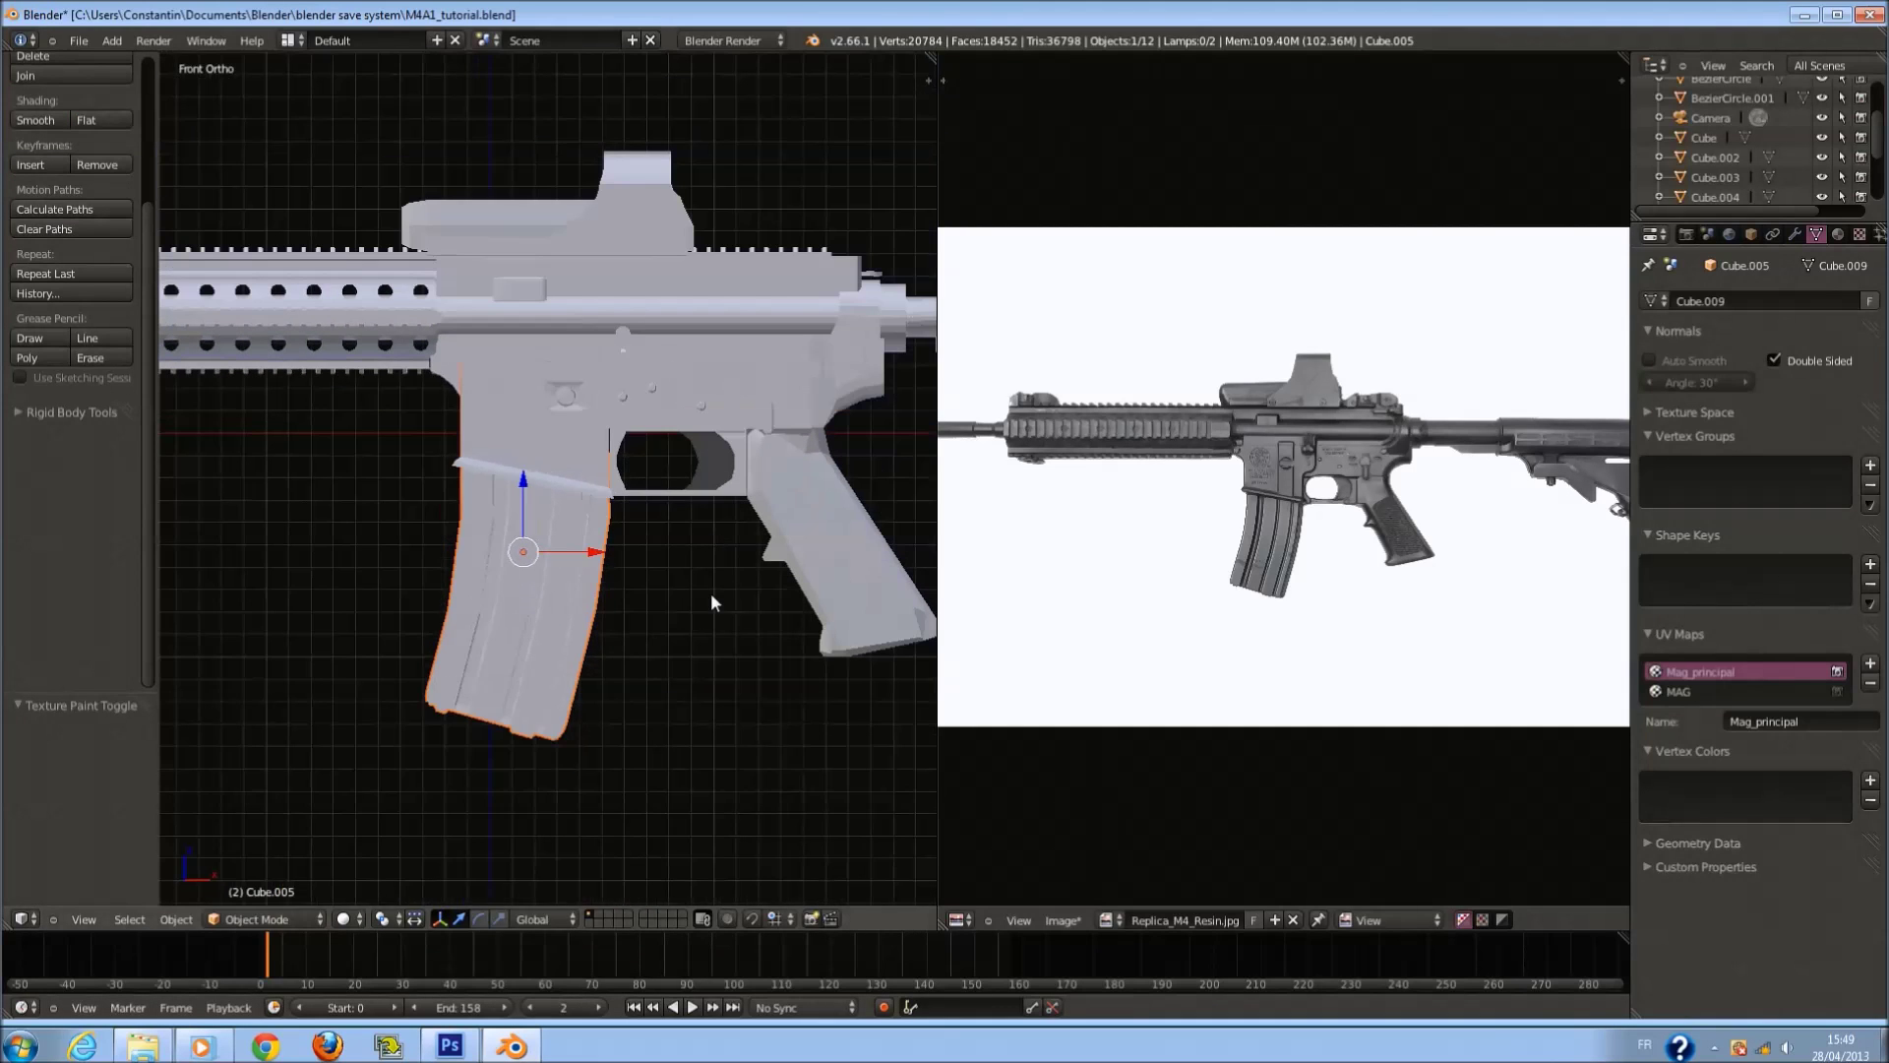
left_click_drag(540, 499, 531, 669)
Display the viewport with textured shading and put the lowered magazine into Texture Paint mode.
left_click(346, 919)
left_click(376, 844)
scroll(590, 689, "up", 3)
mouse_move(551, 689)
middle_mouse_down()
mouse_move(712, 675)
mouse_move(611, 679)
middle_mouse_up()
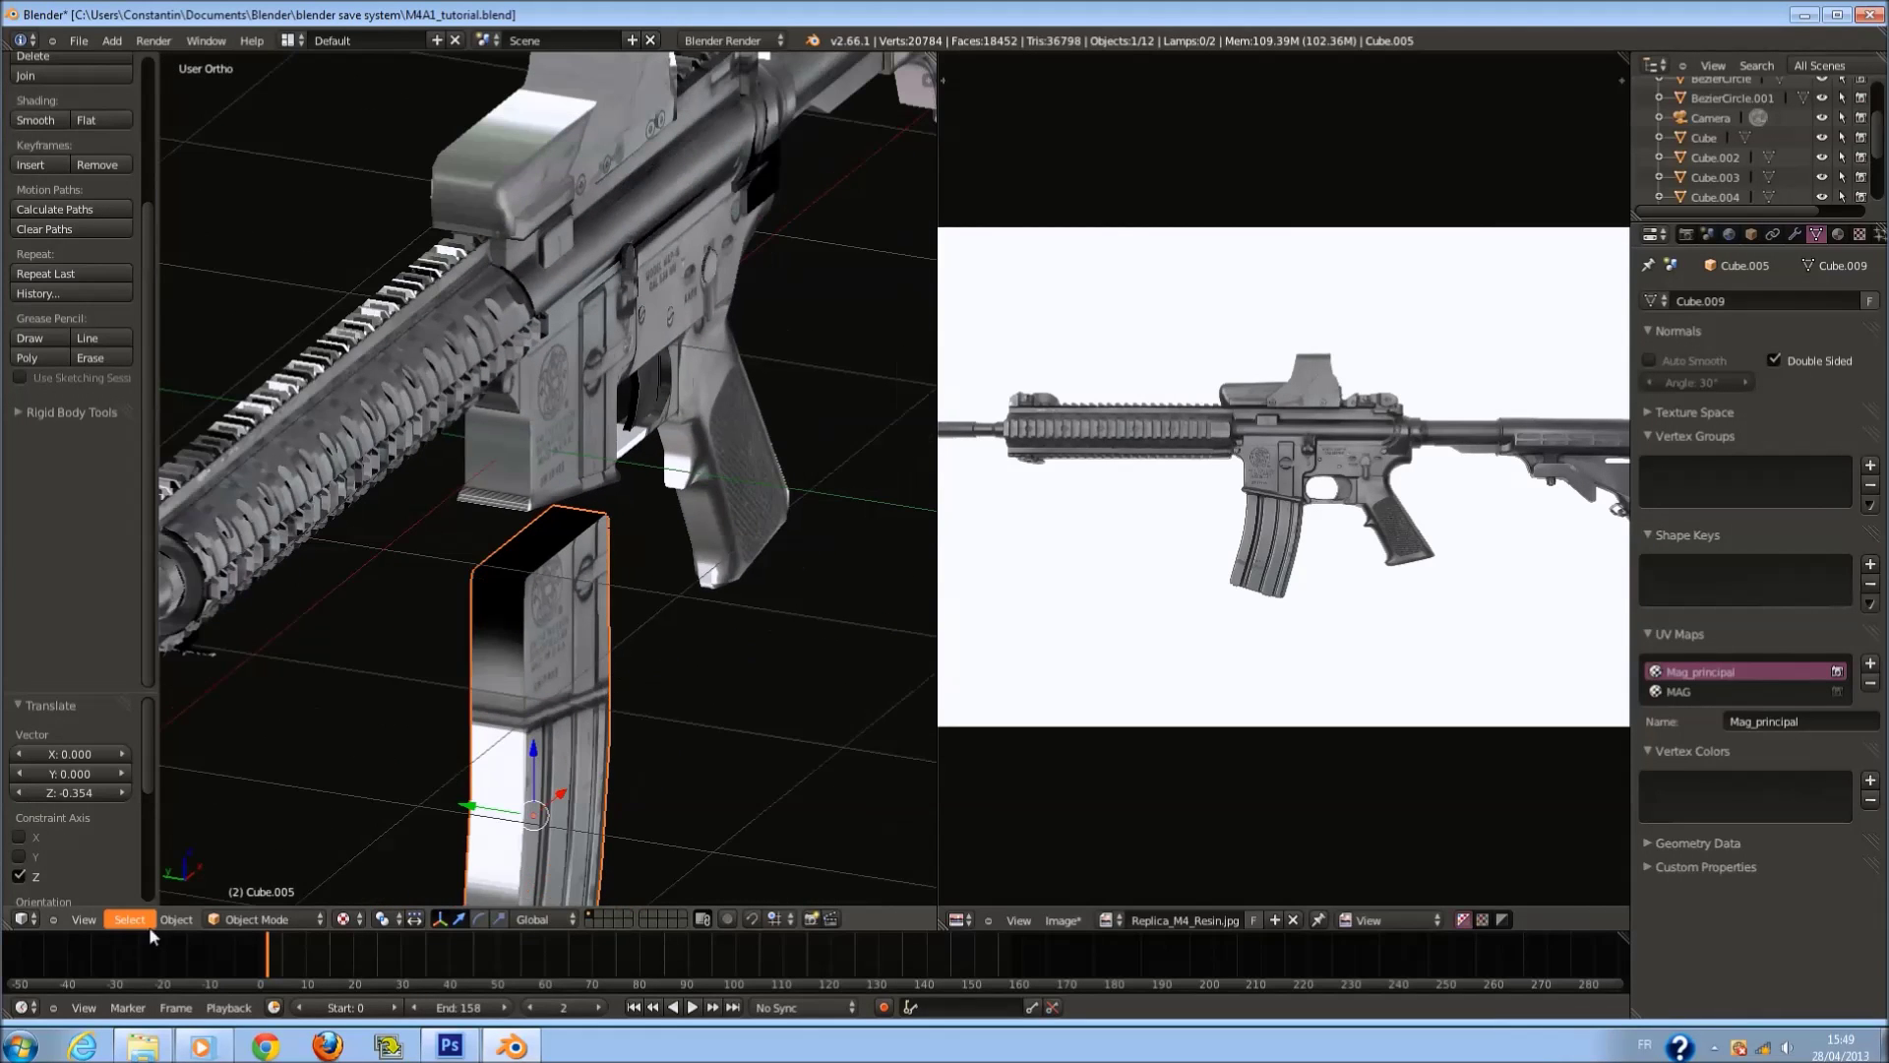
left_click(258, 919)
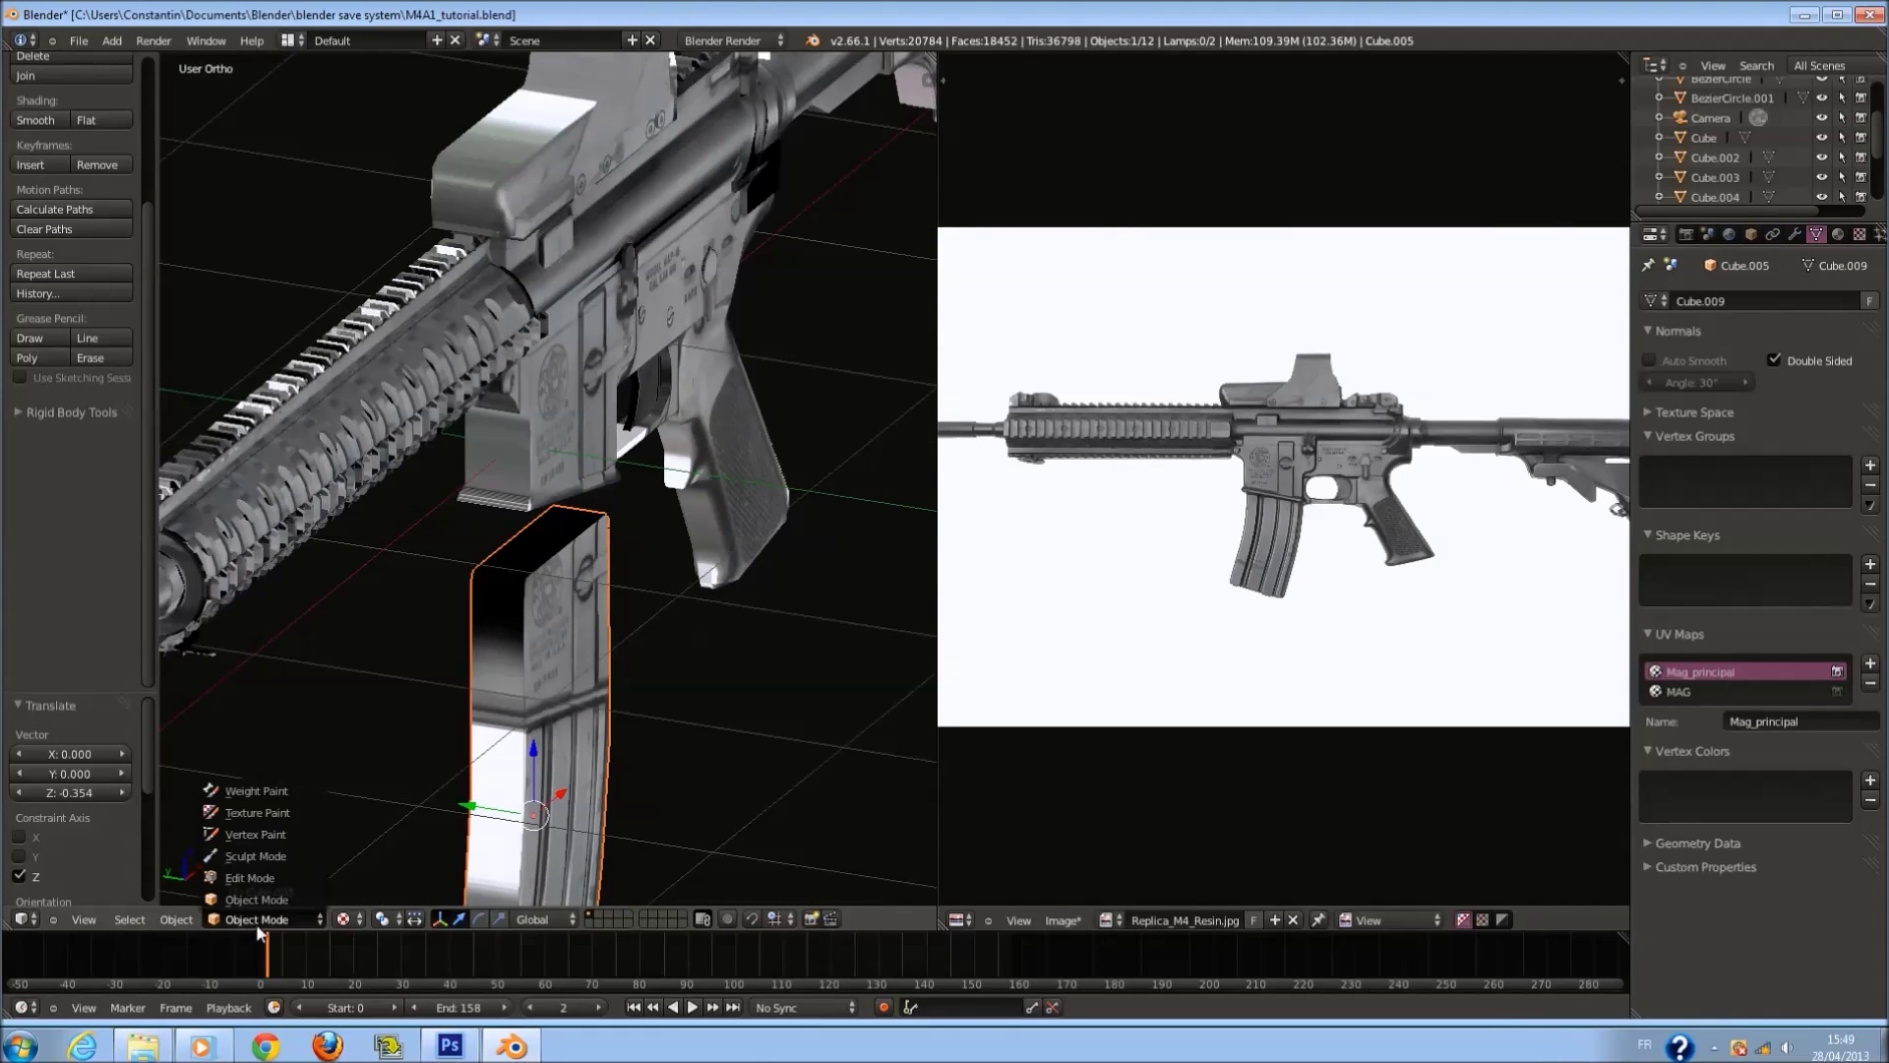
left_click(256, 833)
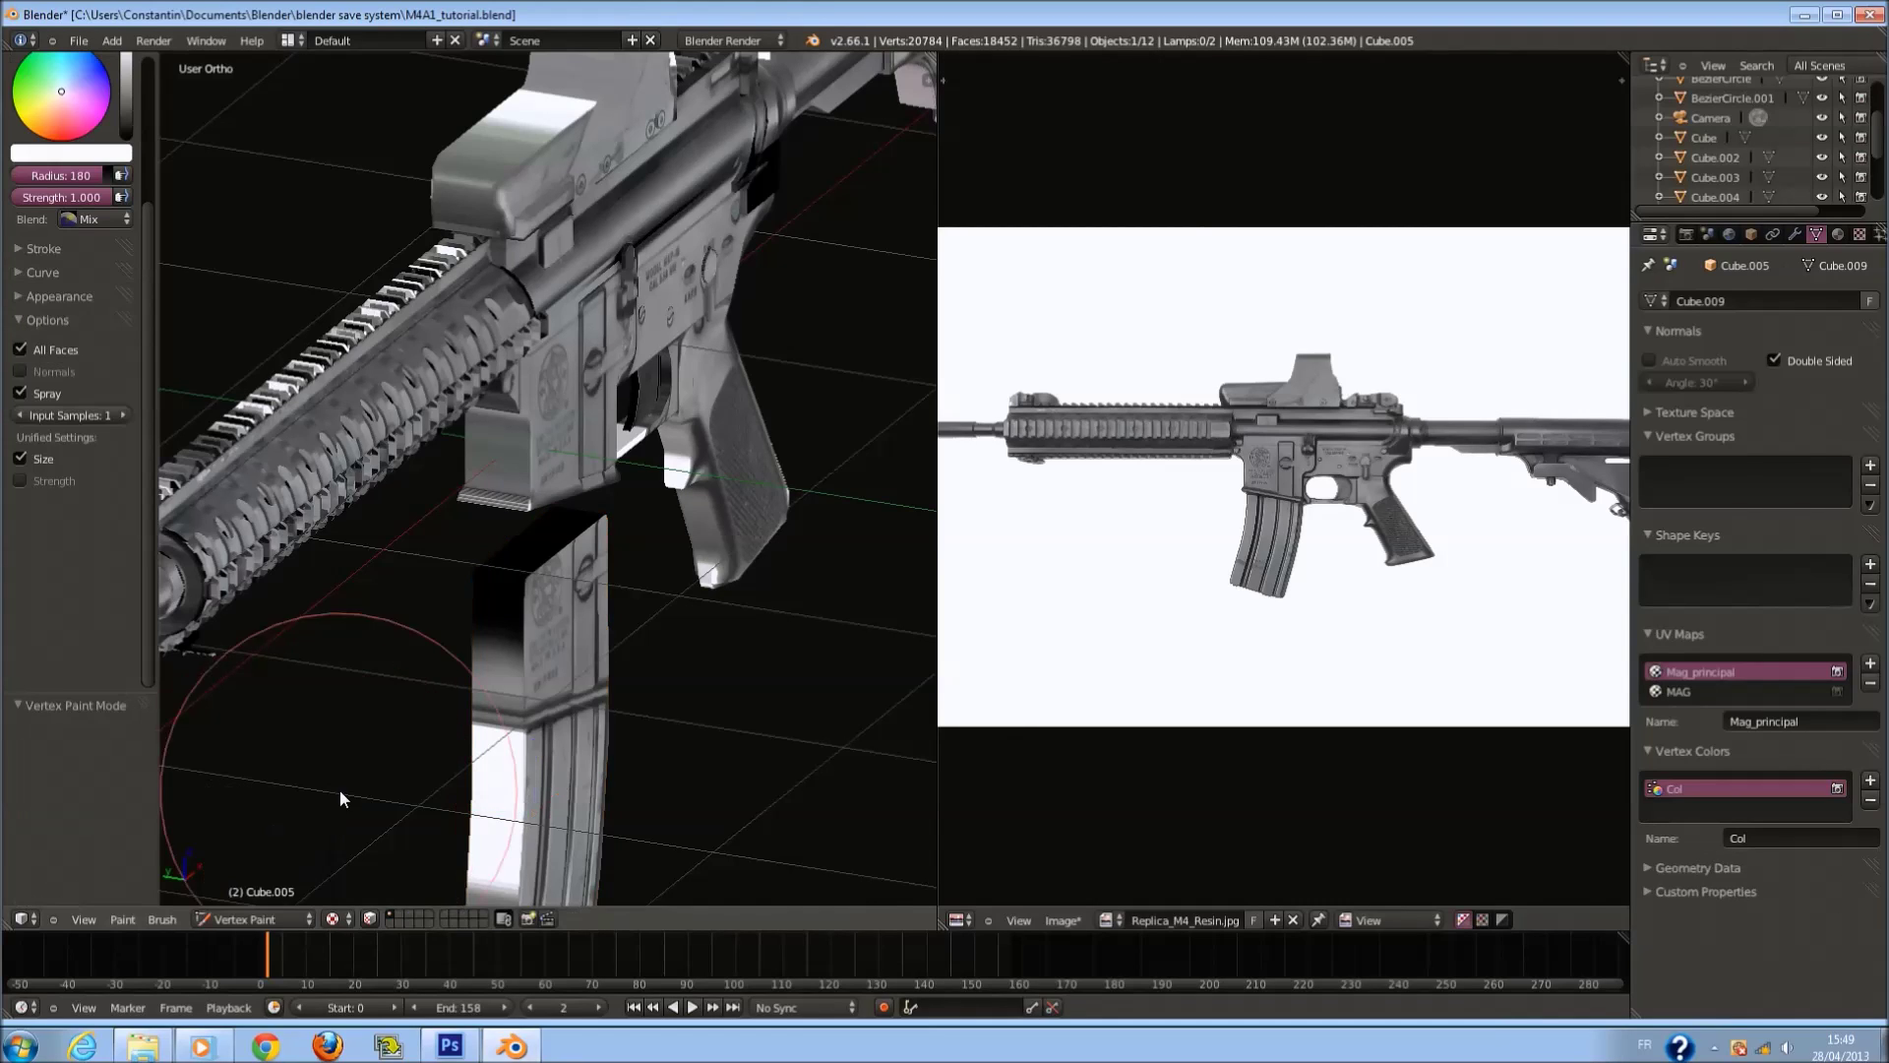
left_click(240, 922)
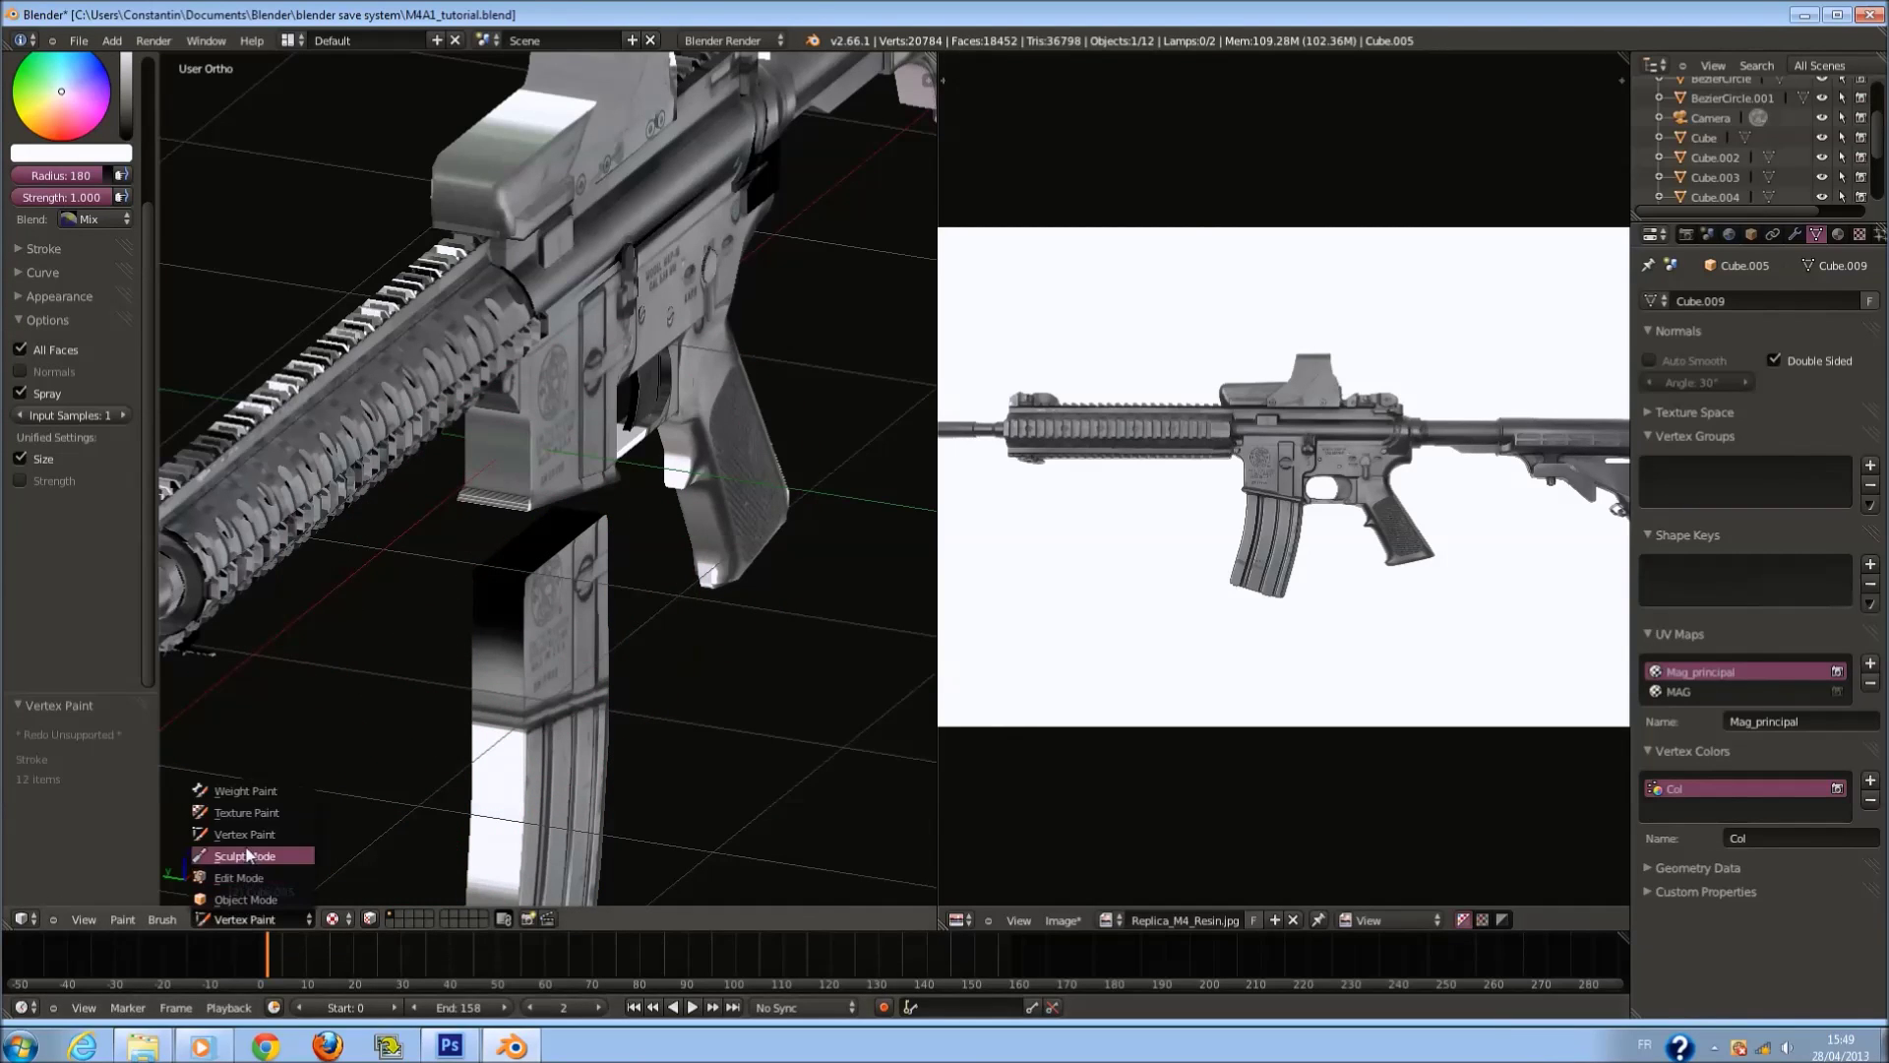
left_click(254, 823)
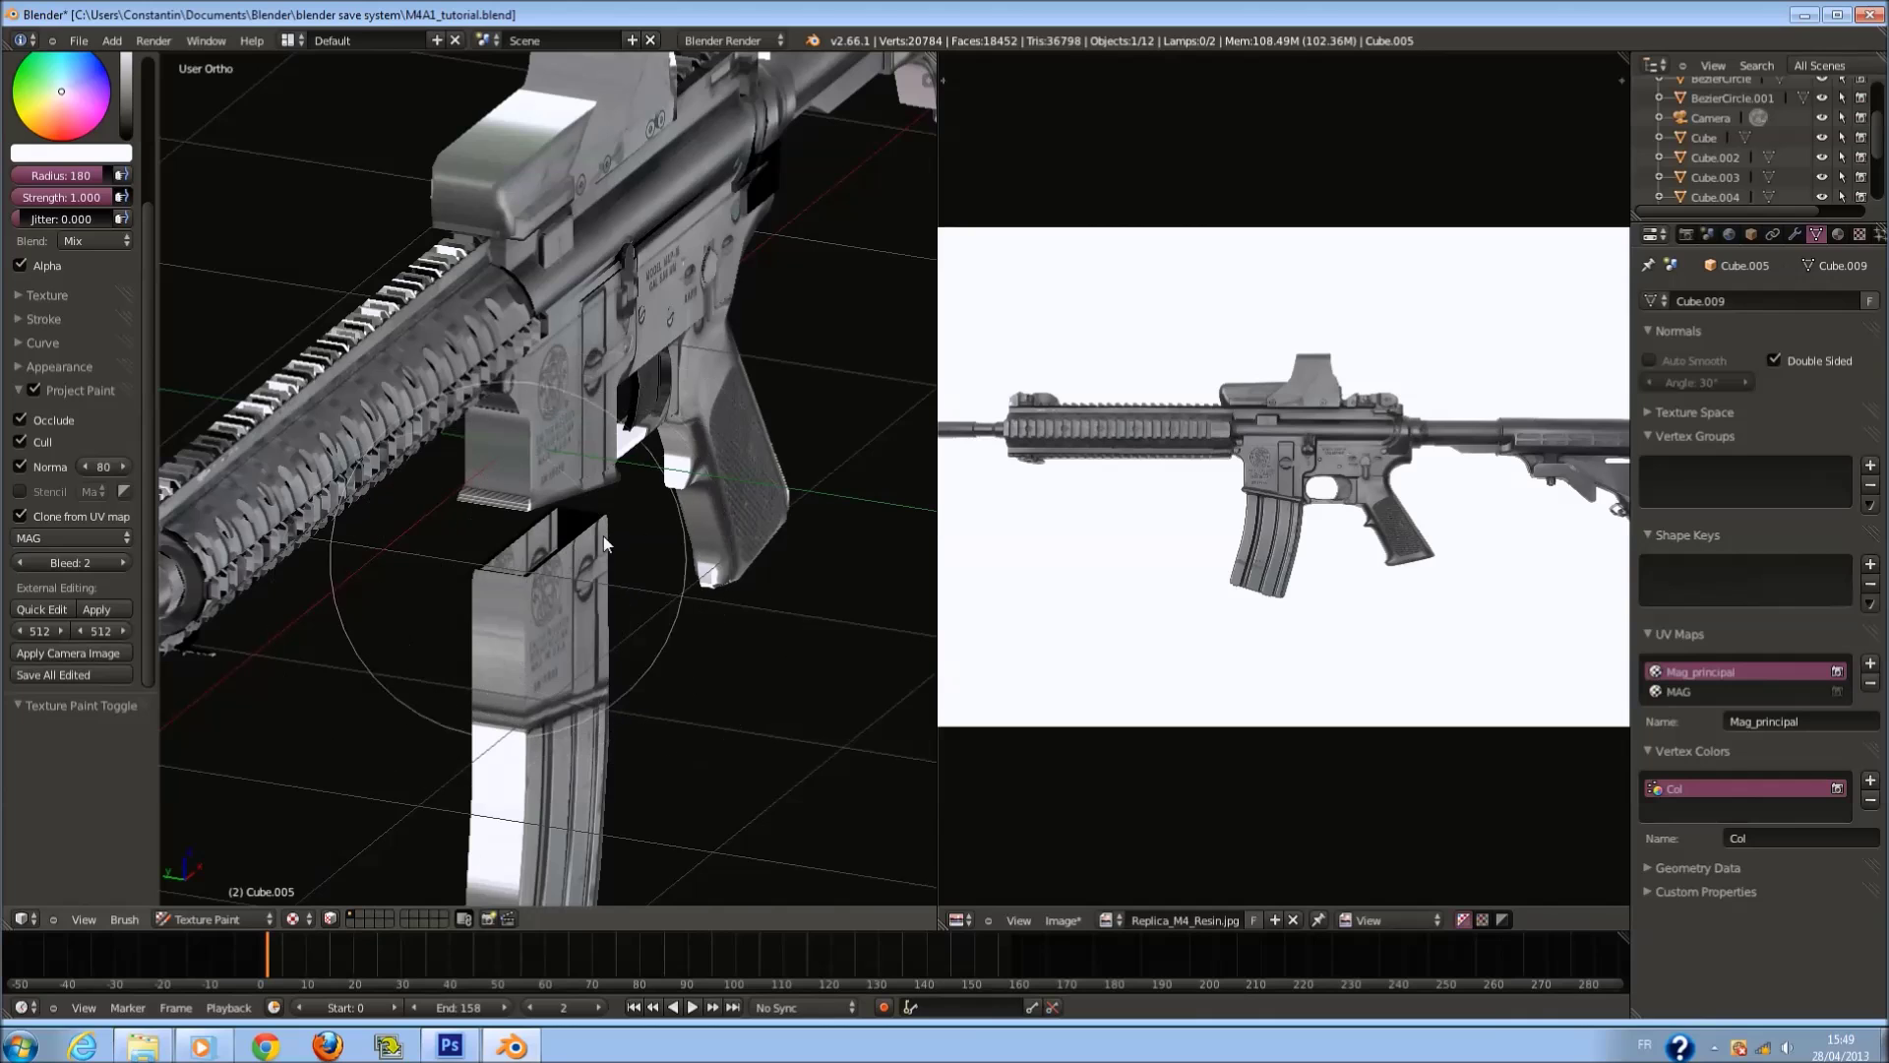
Examine the texture on the magazine's upper section, up close and from the front.
scroll(653, 583, "up", 5)
middle_click_drag(537, 640, 420, 639)
scroll(638, 630, "down", 3)
scroll(610, 557, "up", 2)
scroll(628, 594, "up", 1)
key("KP_1")
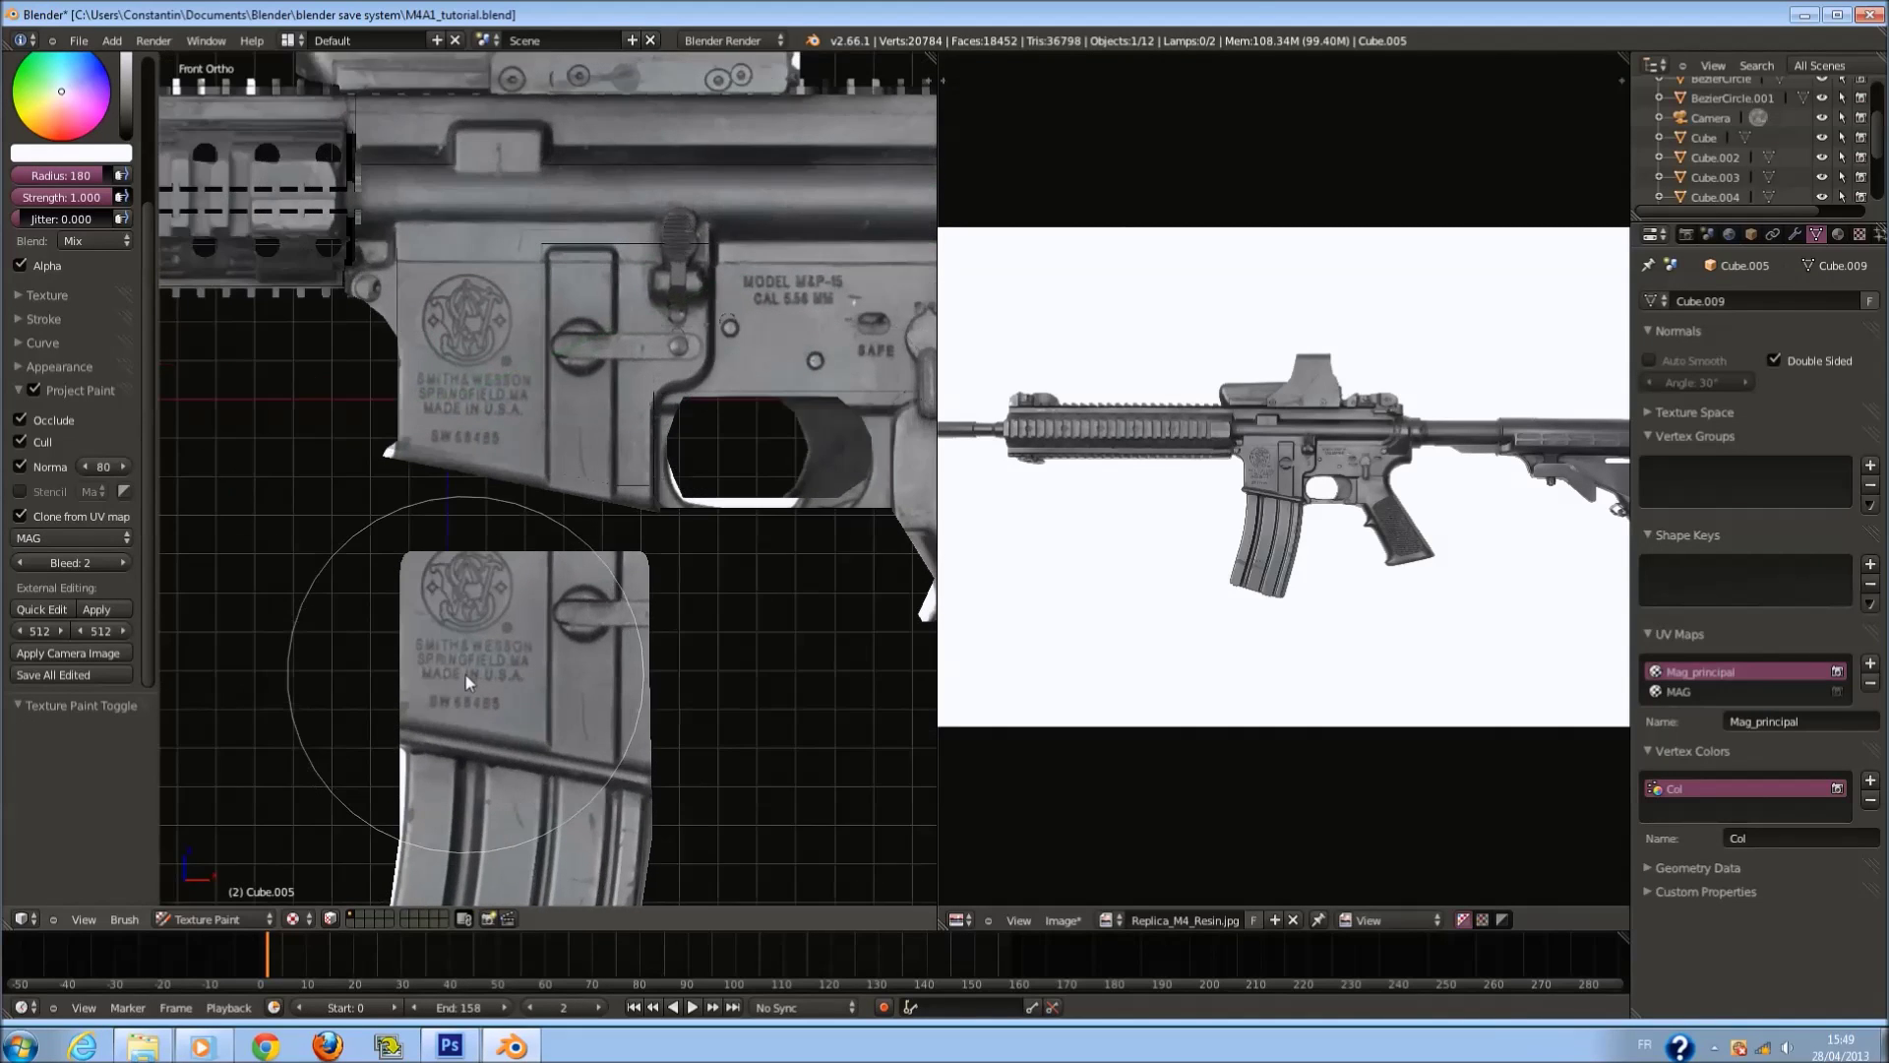
scroll(652, 629, "up", 2, "shift")
scroll(631, 645, "down", 2, "shift")
scroll(628, 642, "up", 2)
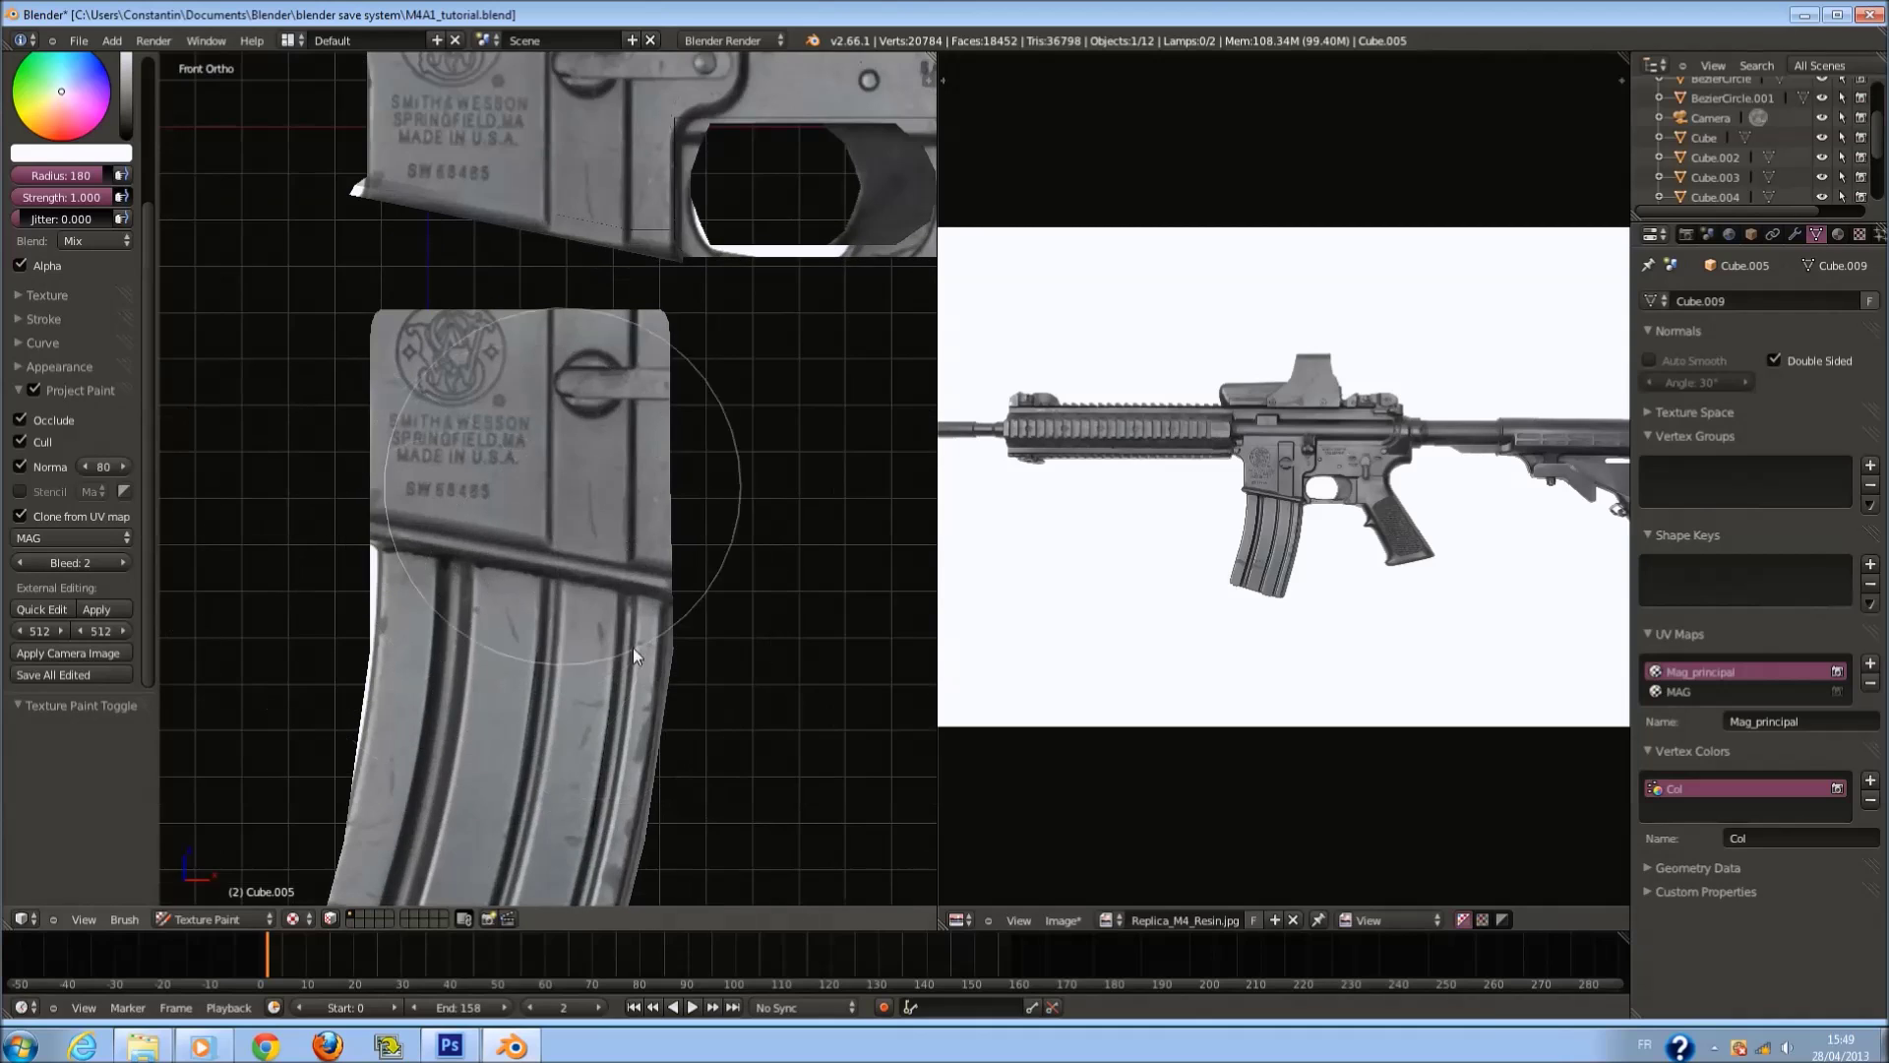
In Edit Mode, activate the MAG UV map and shift its UVs down over the photographed magazine, rotating them about 8° and 11°.
key("Tab")
left_click(1757, 691)
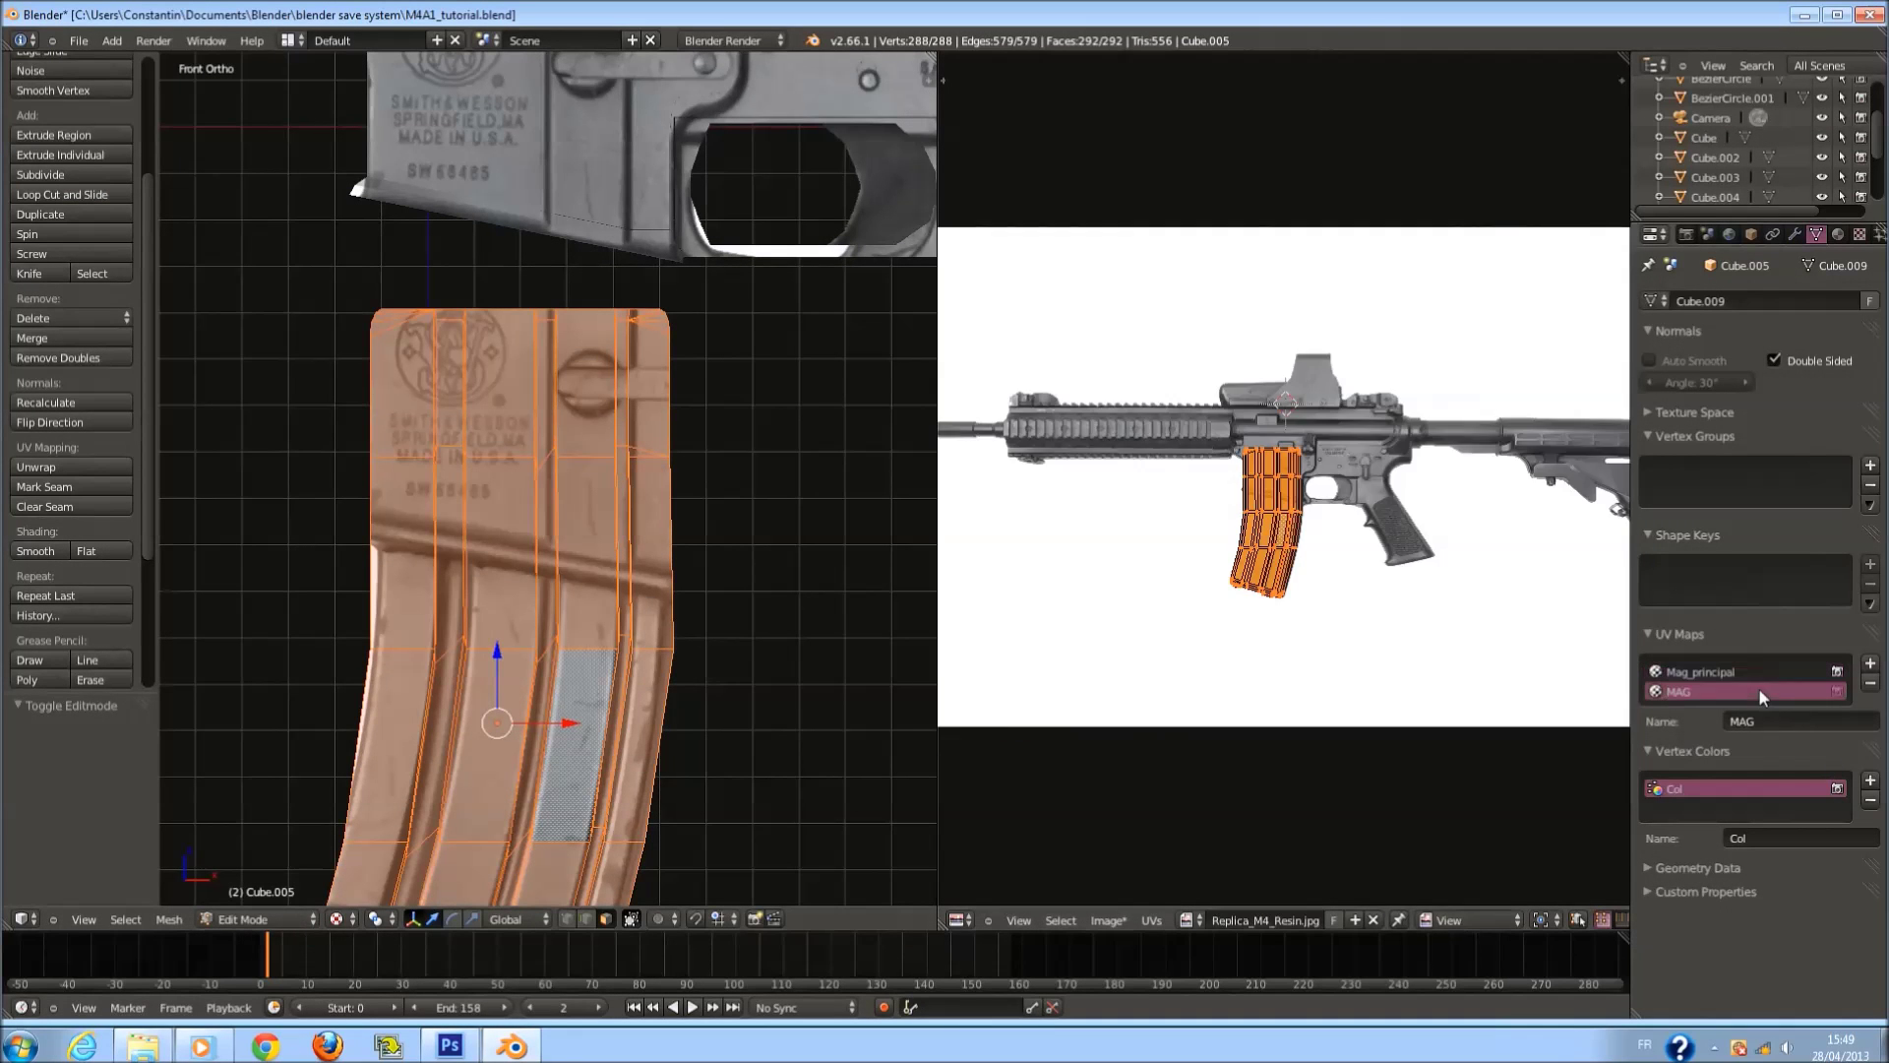
scroll(1254, 580, "up", 3)
key("g")
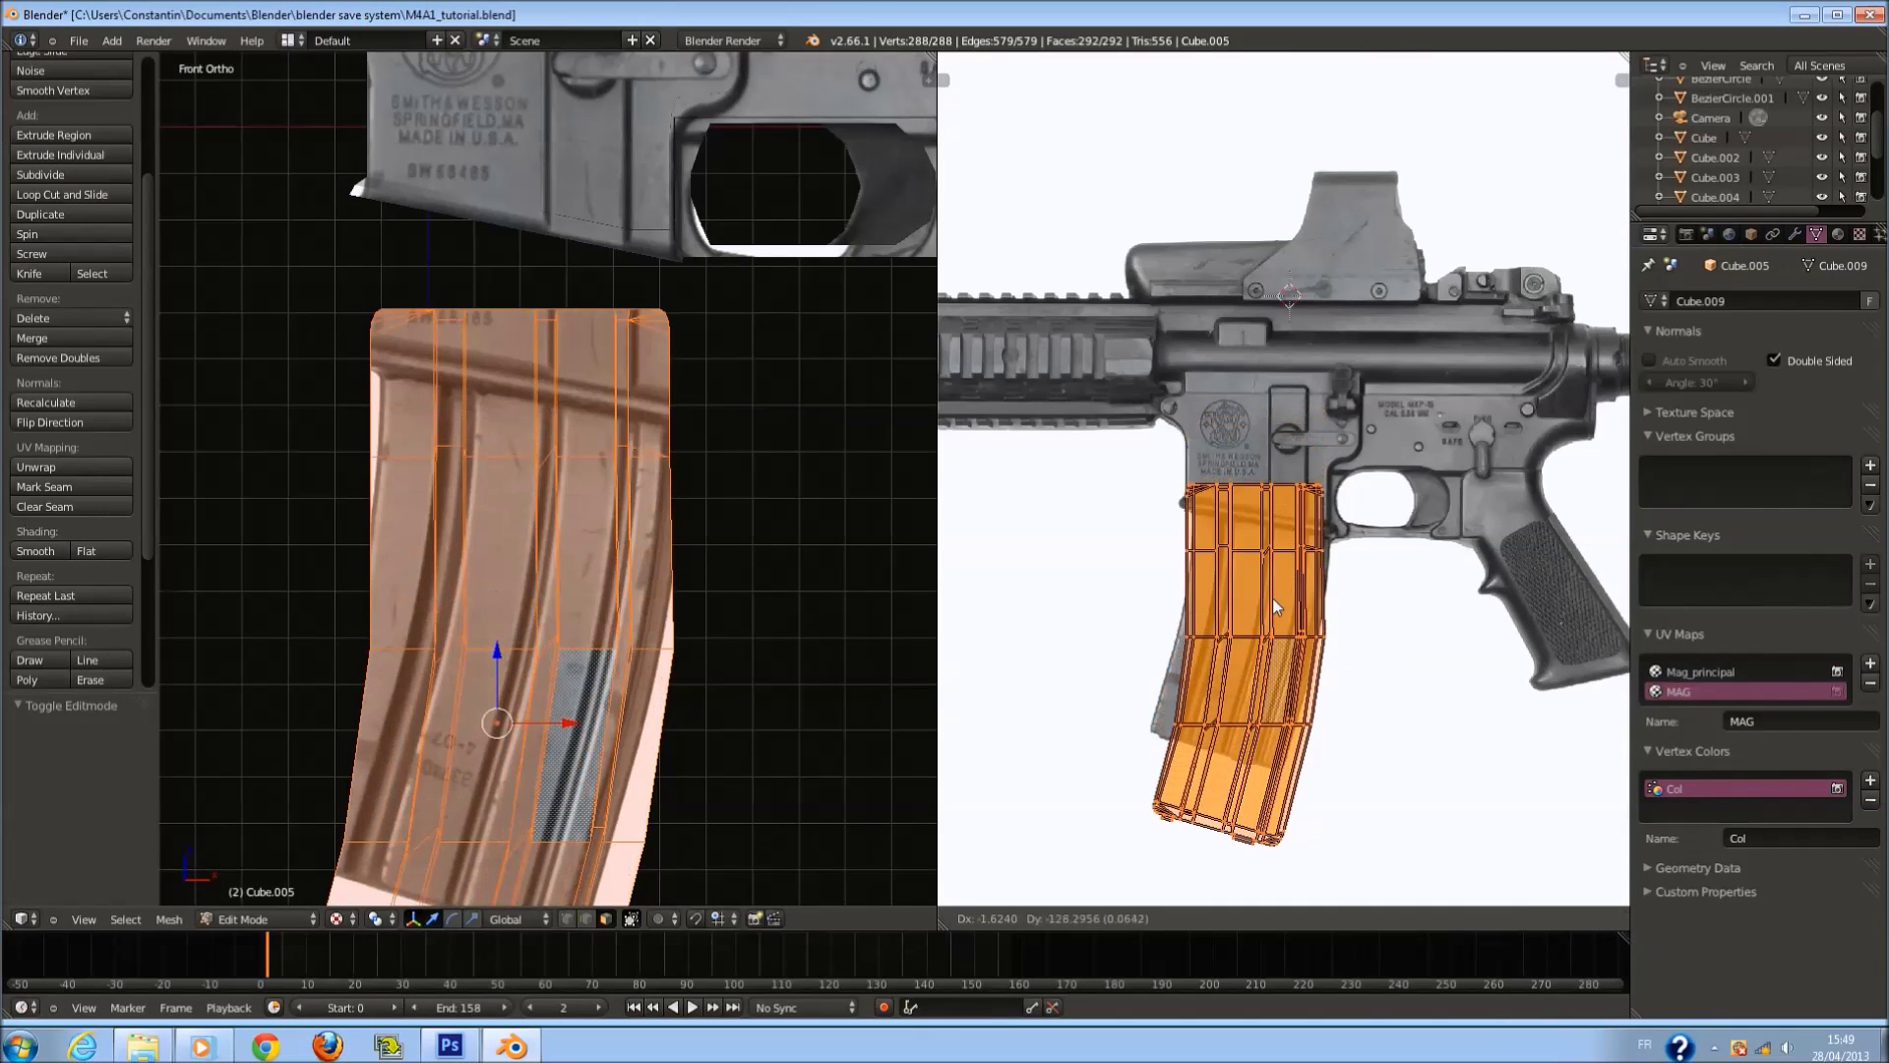
key("r")
left_click(1357, 659)
key("g")
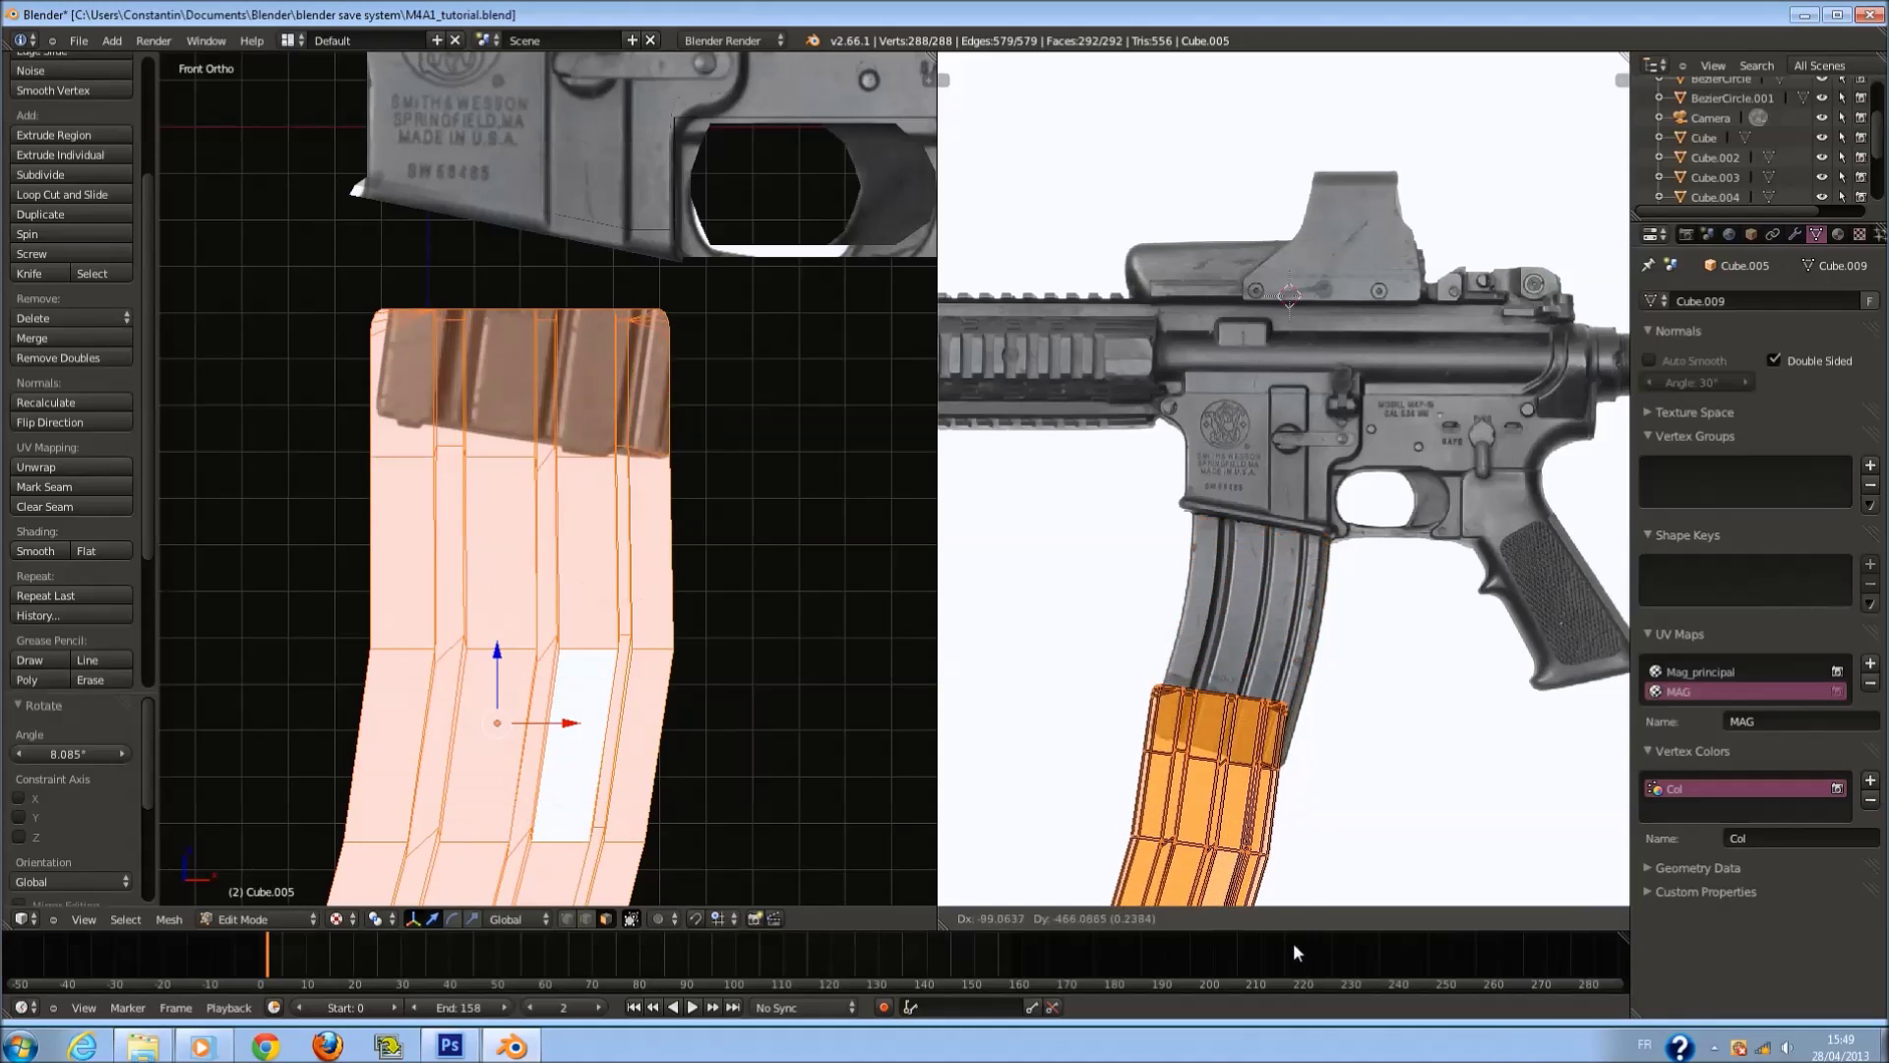
left_click(1334, 877)
key("r")
left_click(1386, 890)
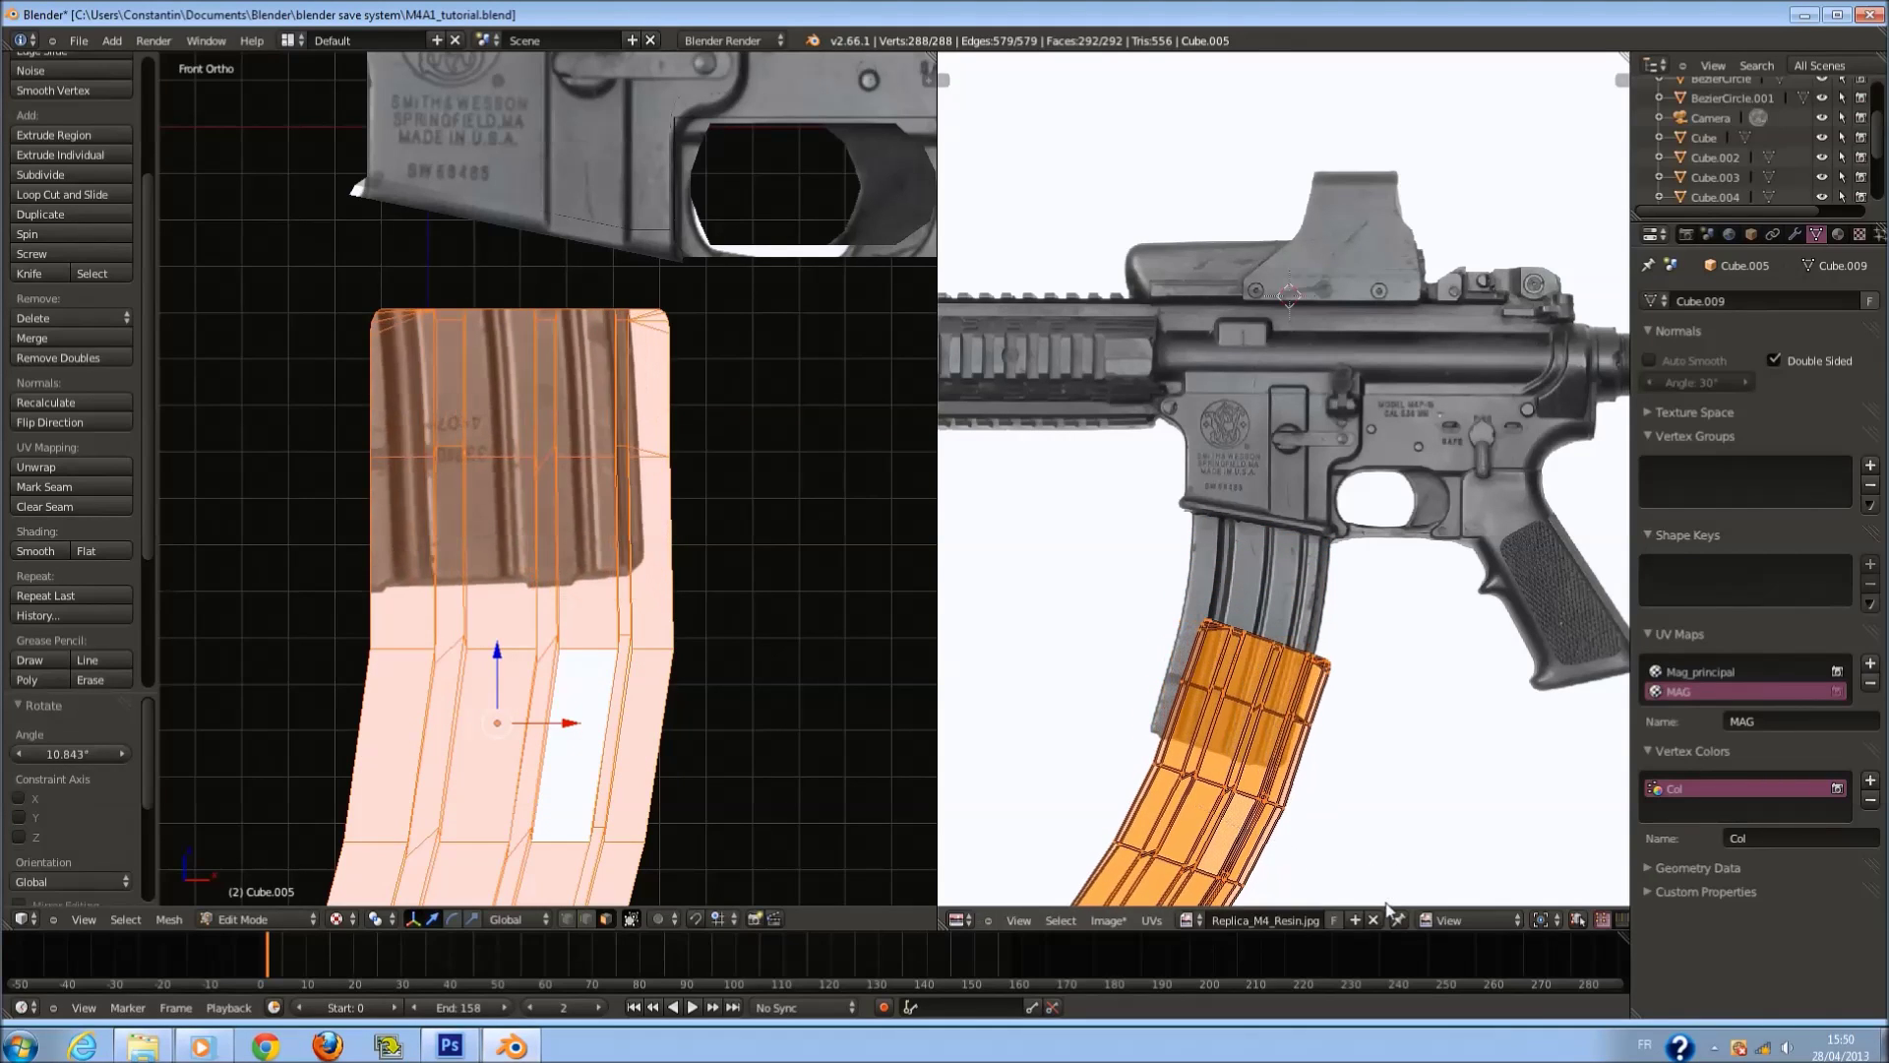
Fine-tune the MAG UVs, rotating them back about 3.3°, so their upper part covers the photographed magazine, and return to Texture Paint.
key("g")
right_click(1379, 865)
key("r")
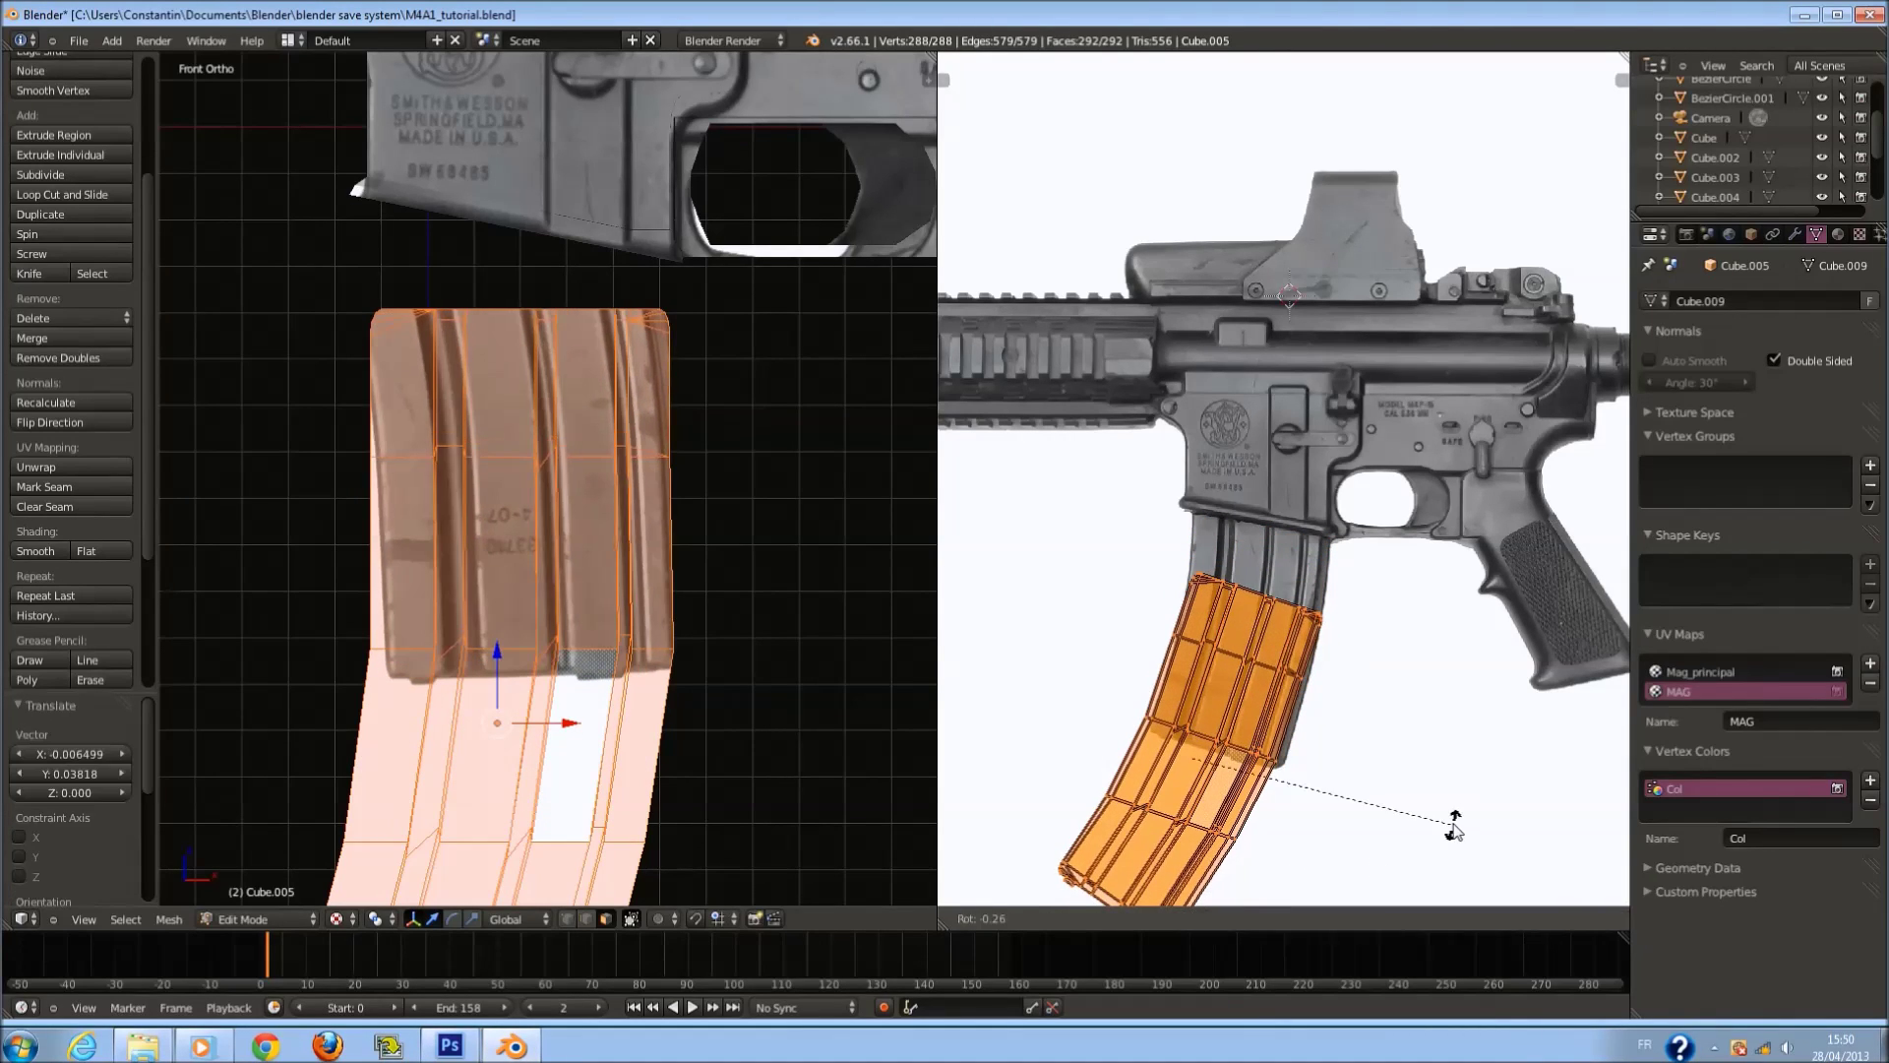
left_click(1464, 815)
key("g")
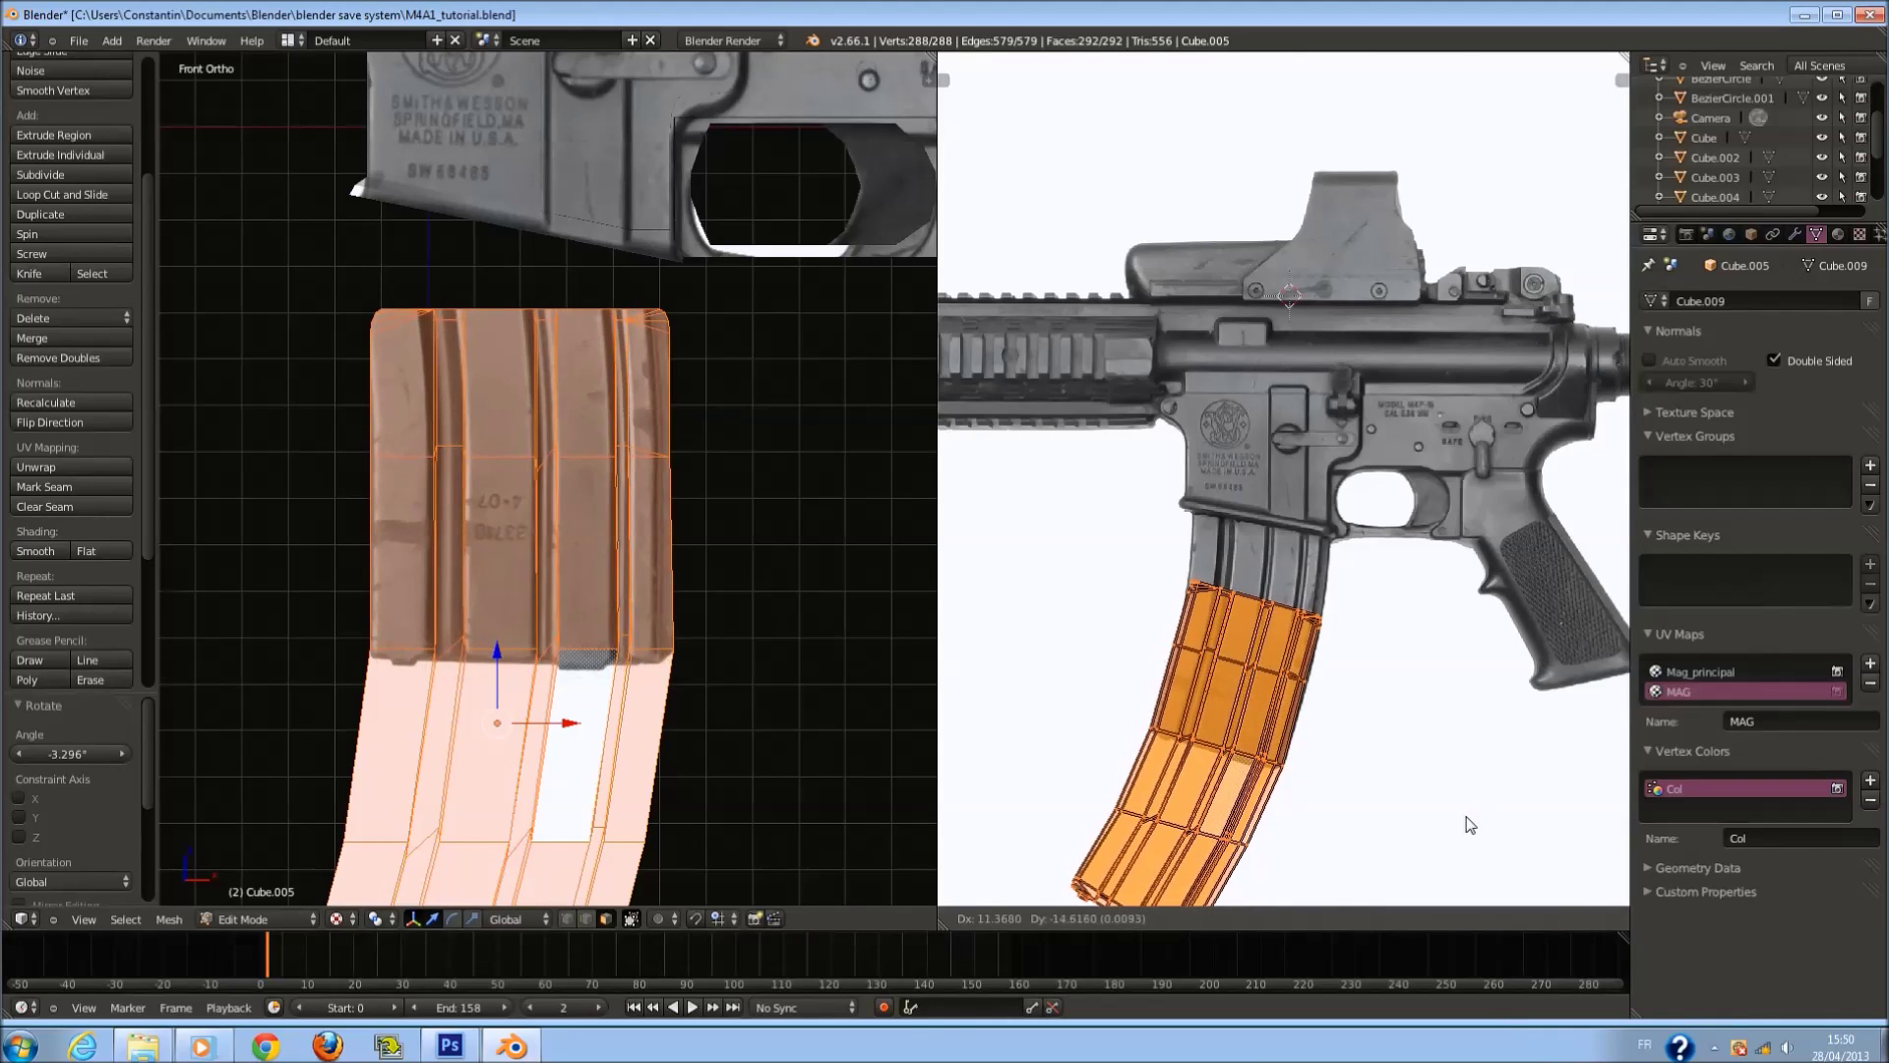
left_click(1471, 825)
key("Tab")
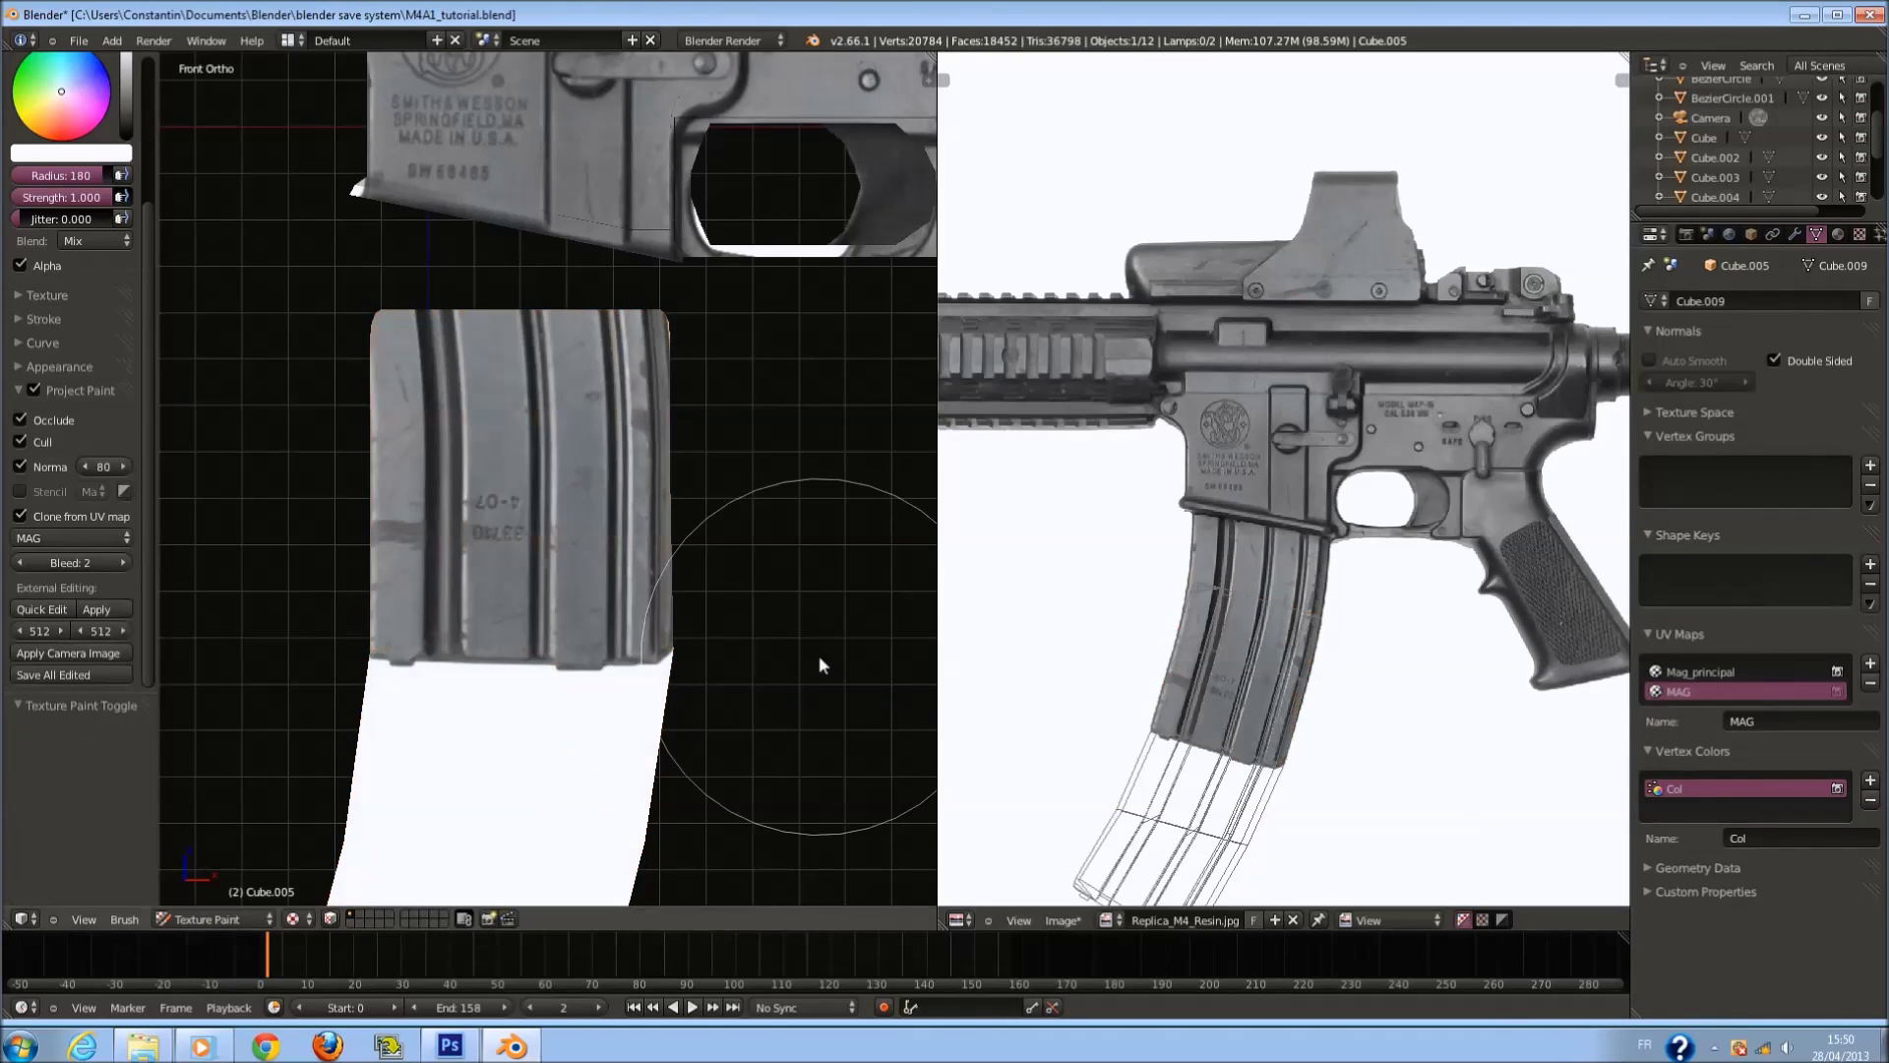
Activate the Mag_principal UV map and clone the MAG projection over the magazine's upper front side.
left_click(1709, 672)
mouse_move(451, 376)
left_mouse_down()
mouse_move(445, 437)
mouse_move(685, 506)
mouse_move(435, 423)
mouse_move(653, 460)
mouse_move(378, 399)
mouse_move(364, 361)
left_mouse_up()
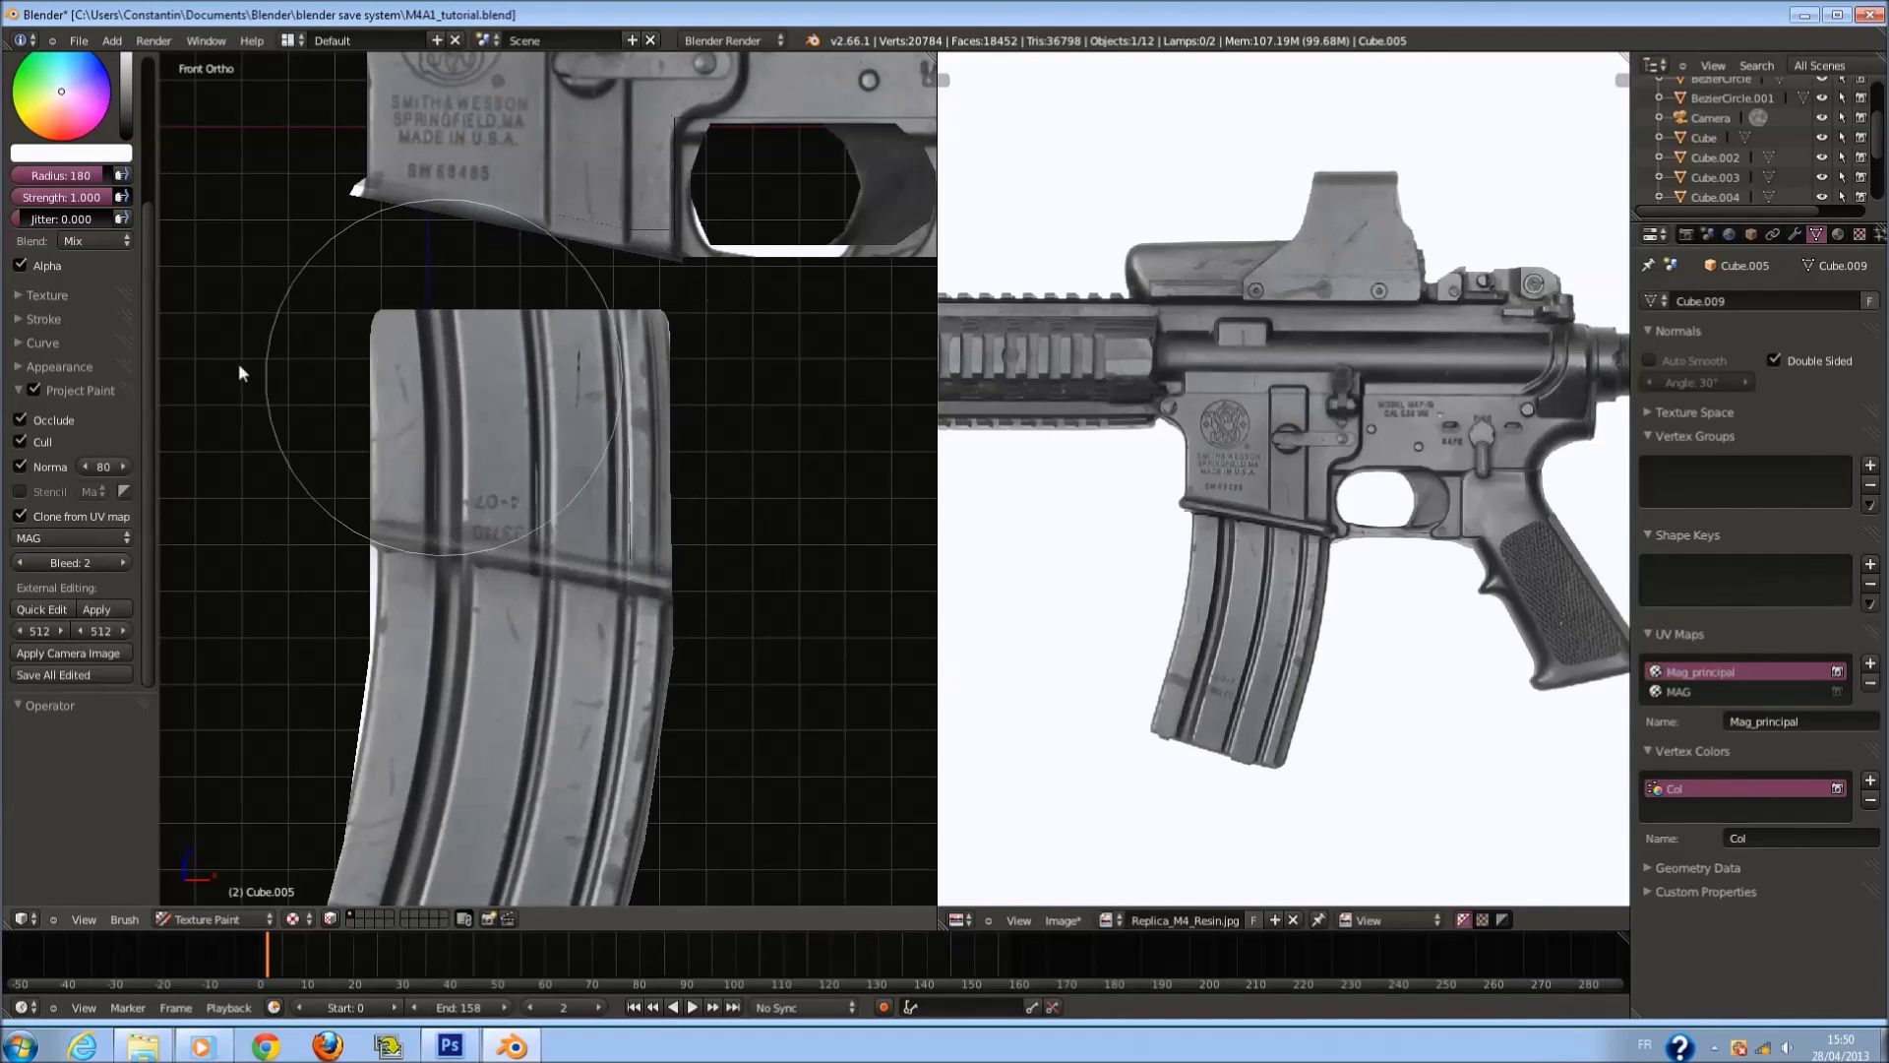
middle_click_drag(750, 426, 789, 422)
middle_click_drag(626, 390, 514, 476)
middle_click_drag(528, 696, 416, 641)
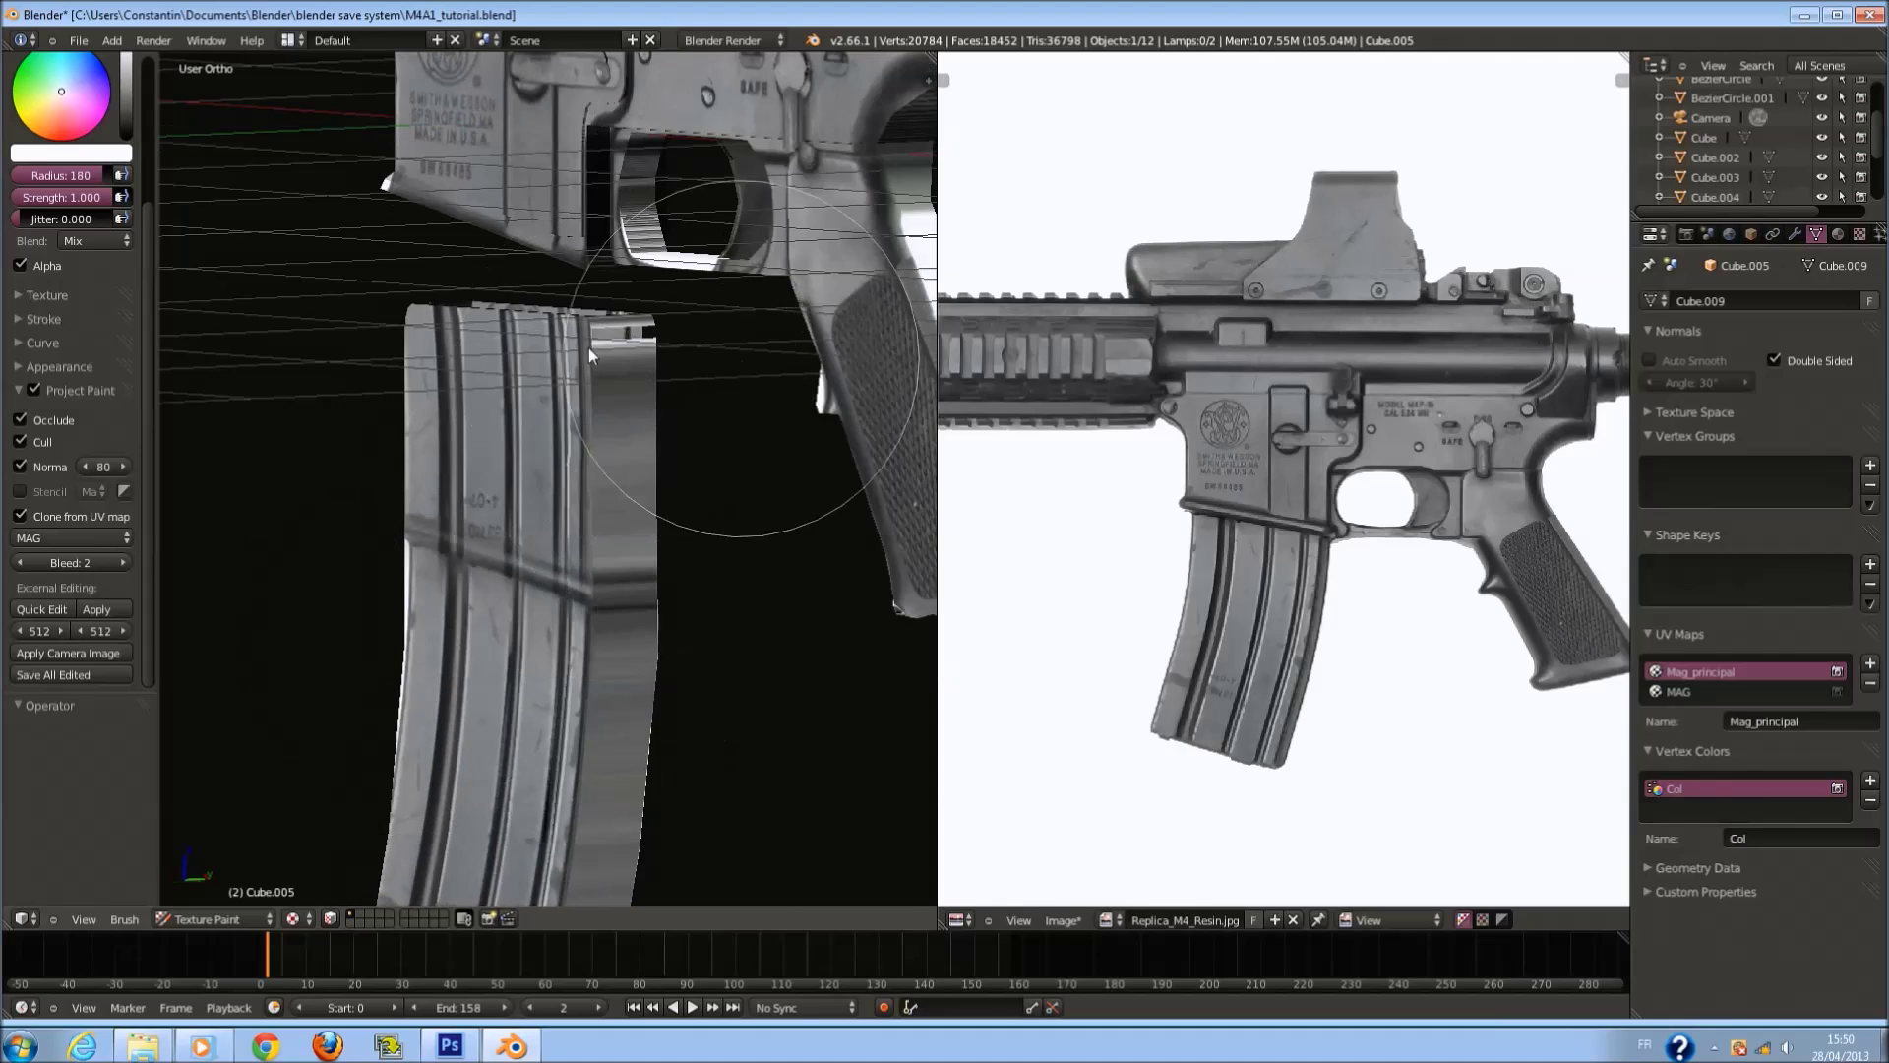
Flip the normals of the two small faces at the magazine's upper rear edge and return to Texture Paint.
middle_click_drag(612, 326, 665, 387)
scroll(665, 387, "up", 2)
key("Tab")
key("a")
right_click(679, 313)
scroll(674, 278, "up", 2)
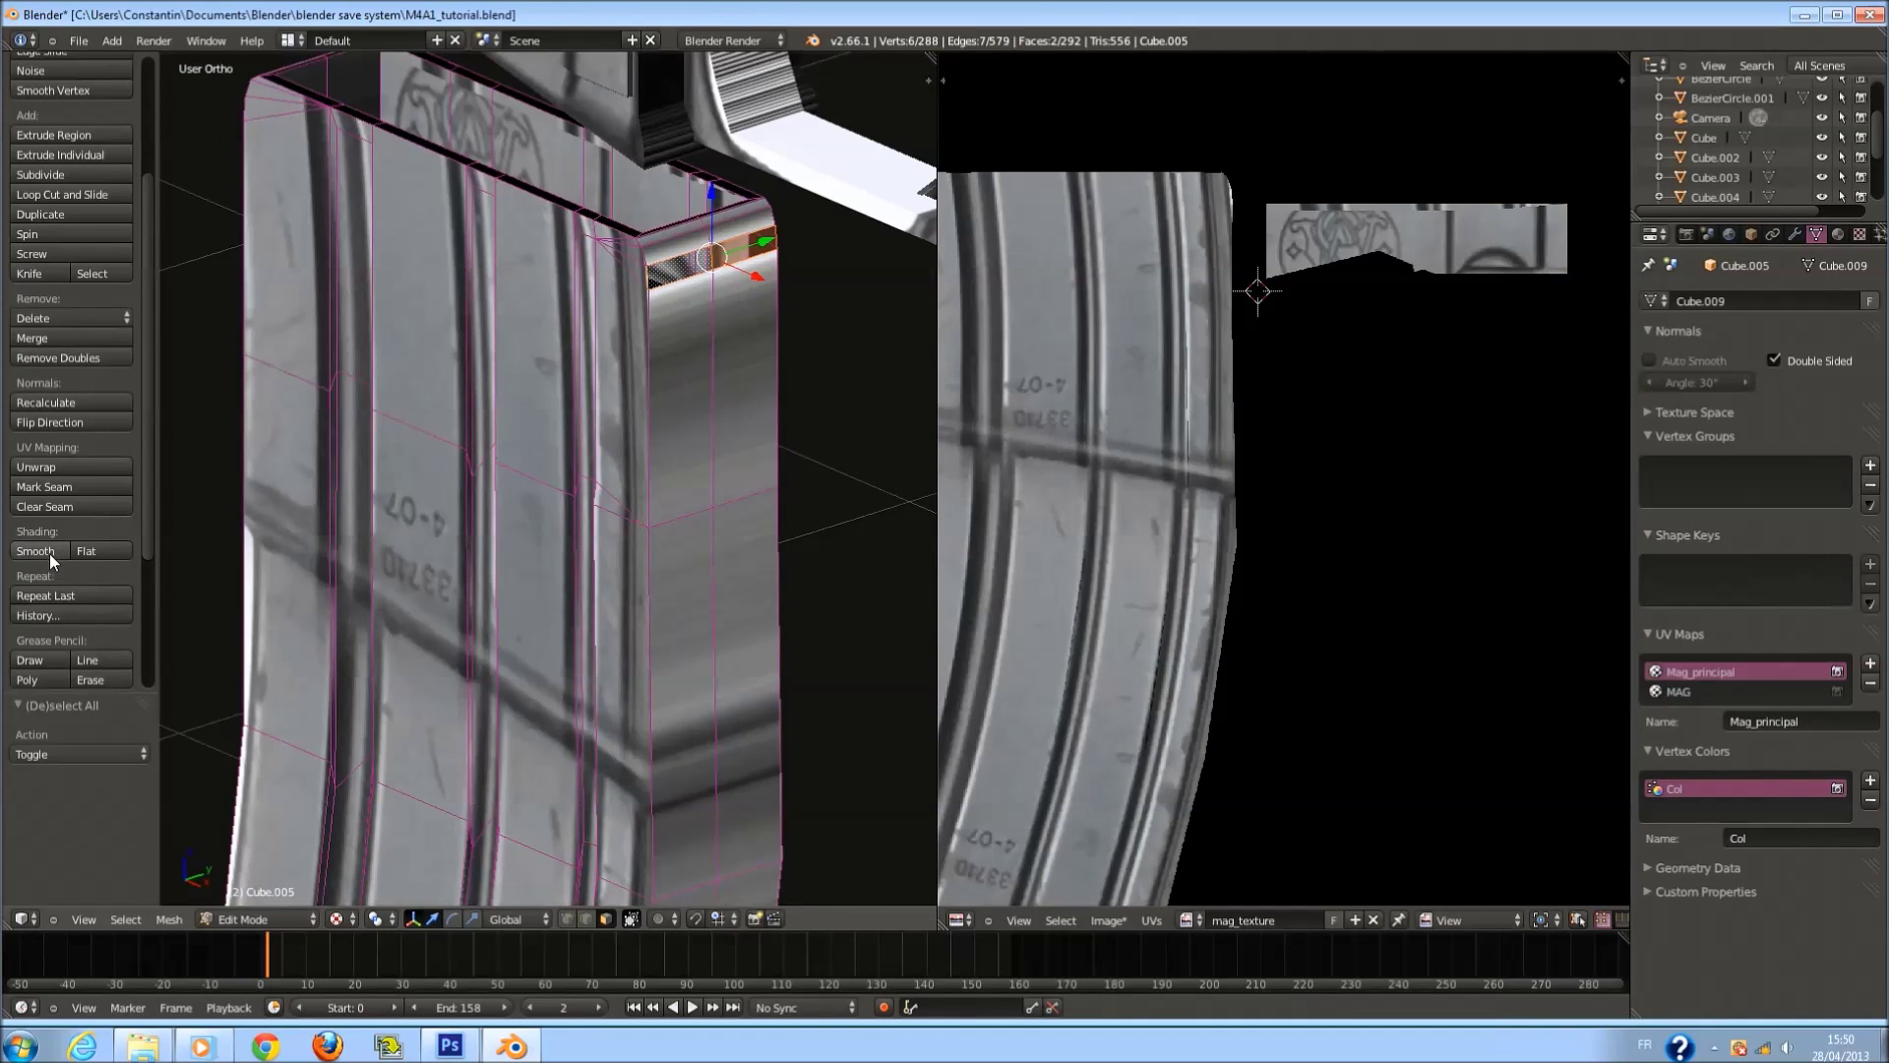
left_click(86, 417)
scroll(551, 472, "down", 3)
key("Tab")
Switch the magazine back to Object Mode and save the blend file.
scroll(846, 488, "up", 3)
scroll(695, 506, "down", 2)
scroll(695, 505, "down", 3)
middle_click_drag(646, 539, 693, 551)
key("KP_1")
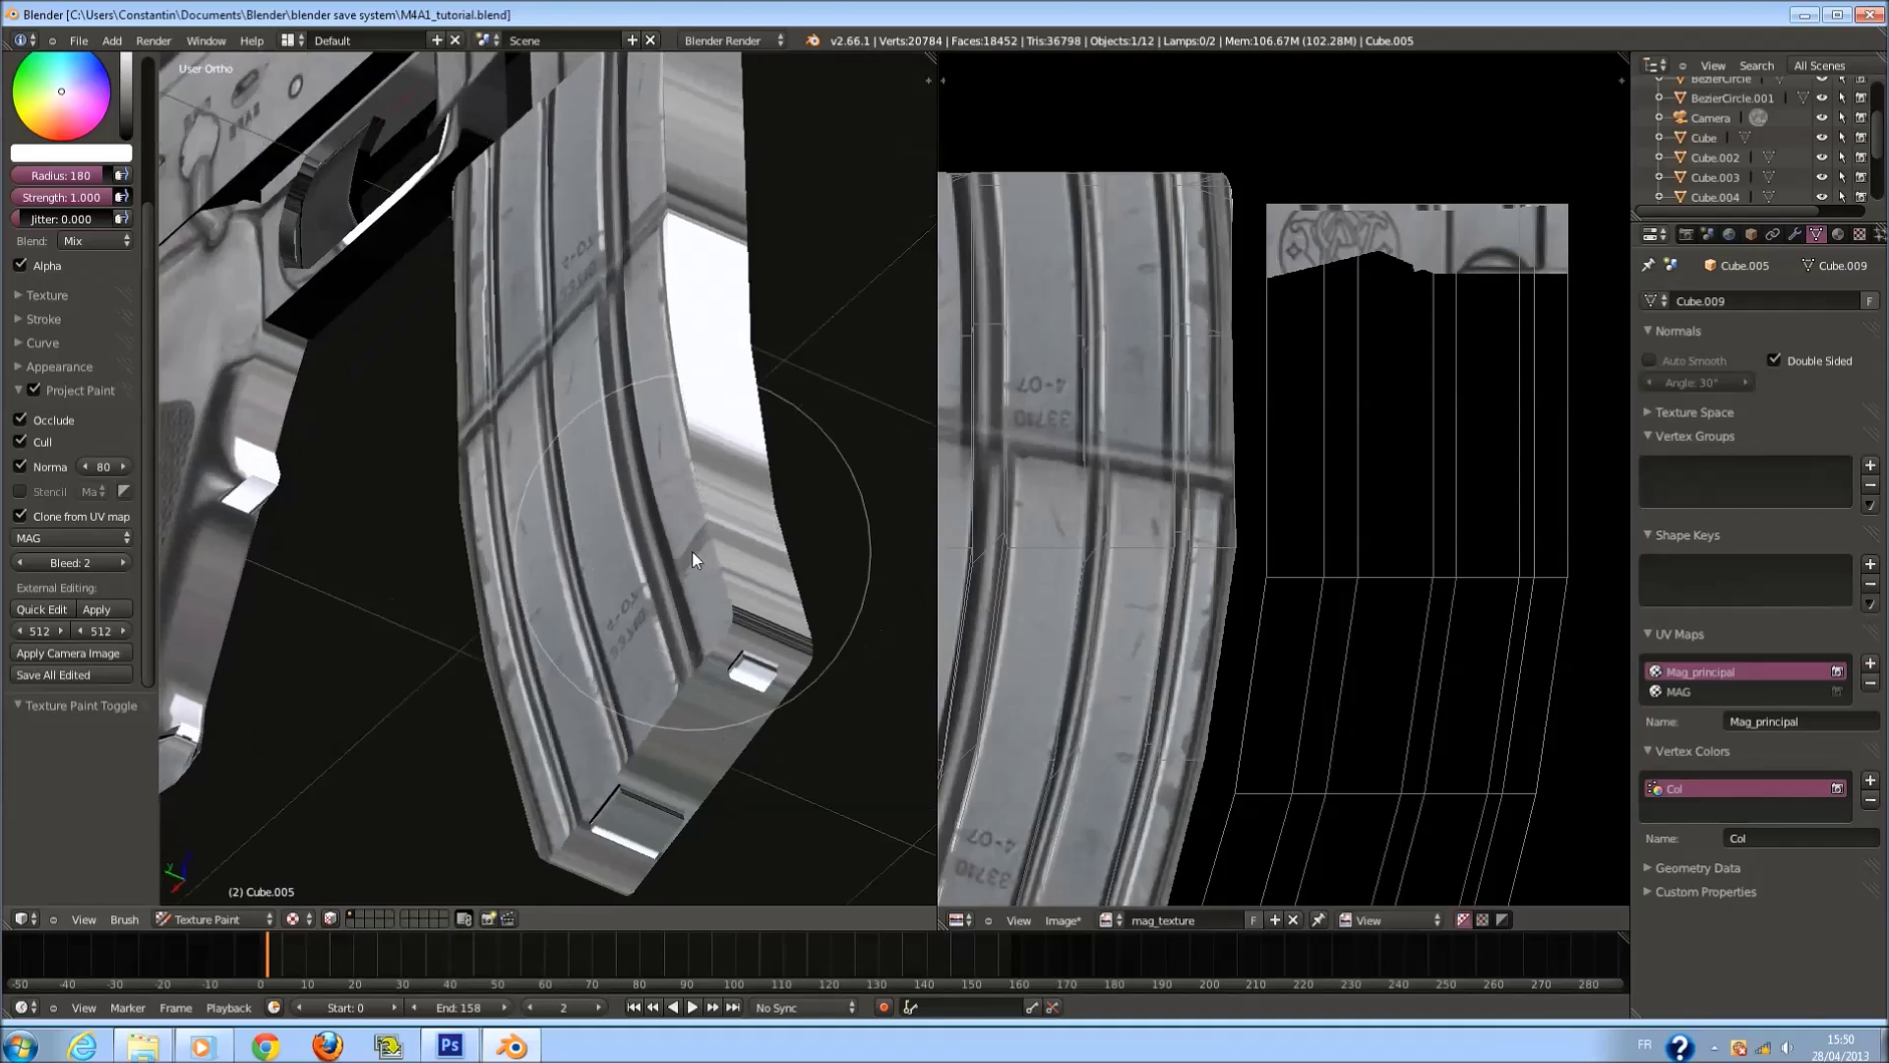
scroll(559, 597, "down", 2)
key("ctrl+s")
left_click(216, 917)
left_click(212, 898)
scroll(419, 760, "up", 3)
key("ctrl+s")
left_click(594, 650)
Raise the magazine along Z back into the receiver's magazine well and show the model in wireframe.
left_click_drag(551, 557, 559, 330)
middle_click_drag(560, 271, 569, 437, "shift")
left_click_drag(545, 499, 547, 429)
key("z")
Save over M4A1_tutorial.blend and return the viewport to solid shading.
key("ctrl+s")
left_click(551, 435)
left_click(547, 429)
key("ctrl+s")
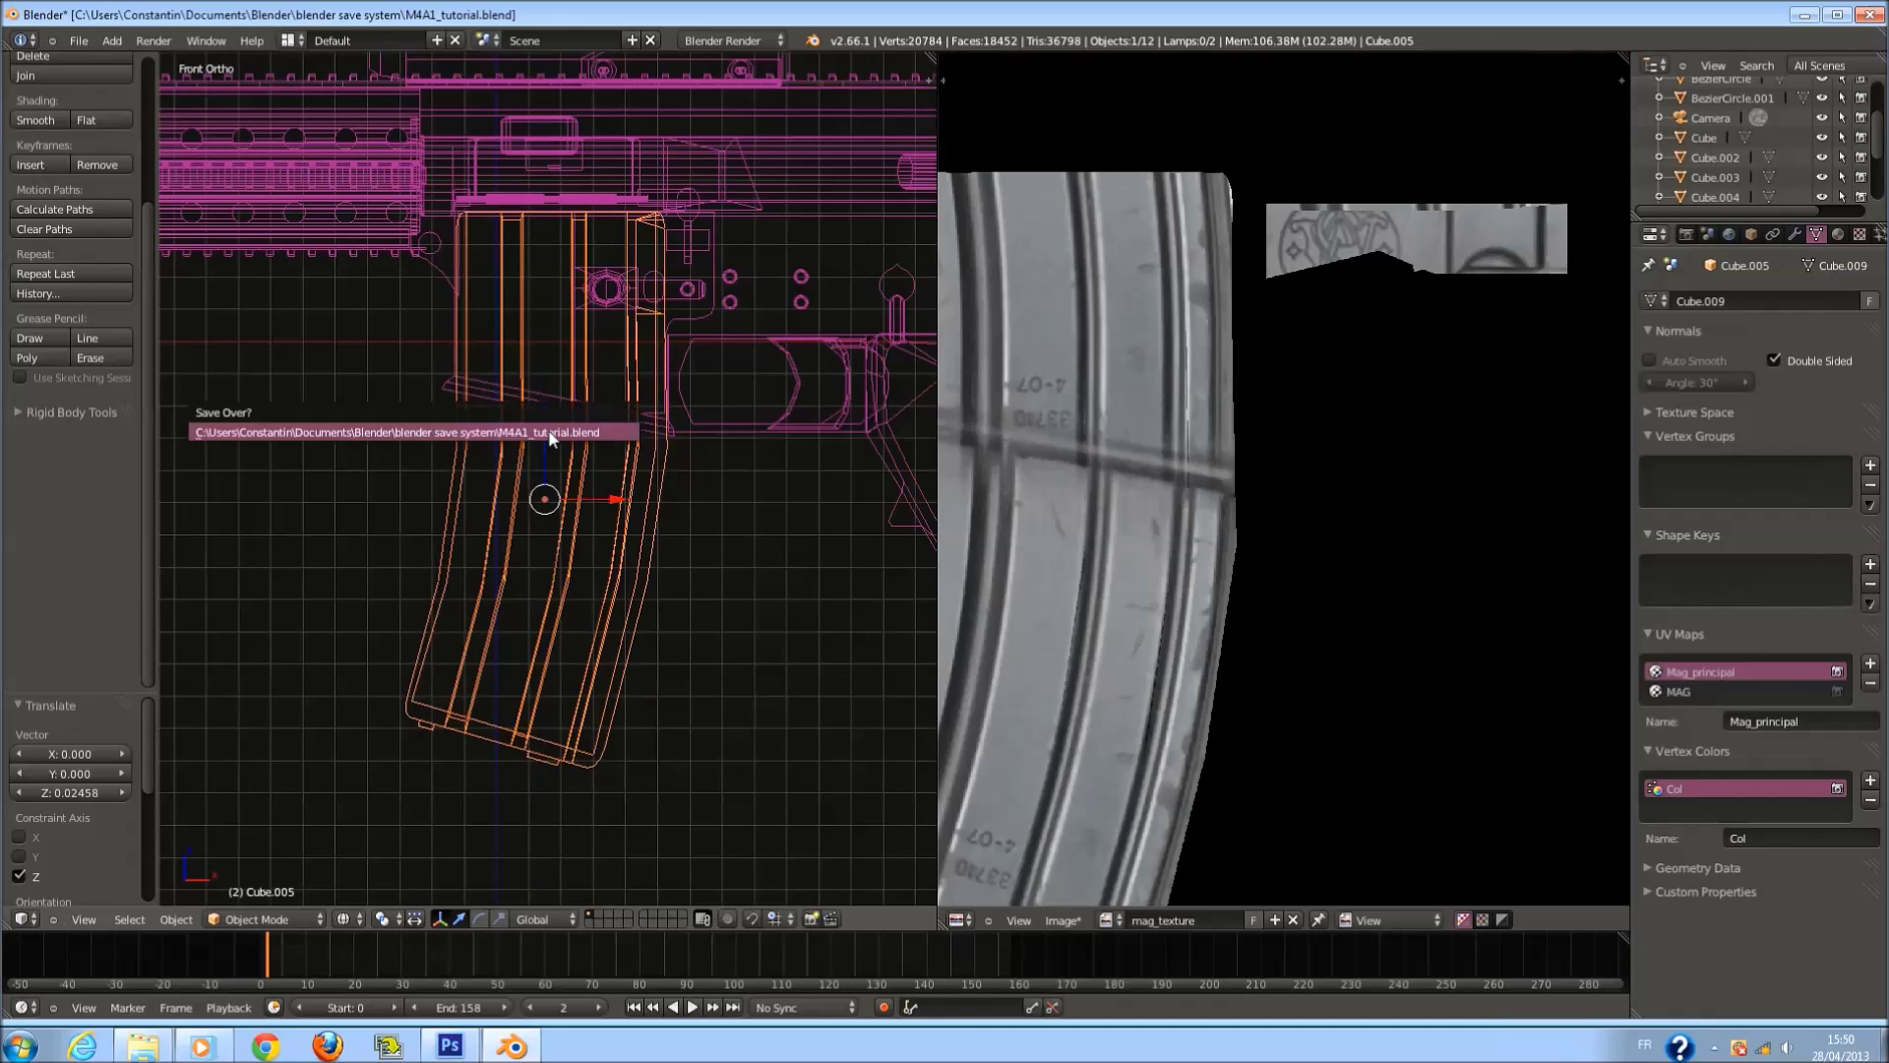
key("z")
left_click(631, 465)
Save the mag_texture image as a PNG in the M4A1_texture folder, replacing "base" with "mAG" in the file name and raising the compression.
left_click(1062, 916)
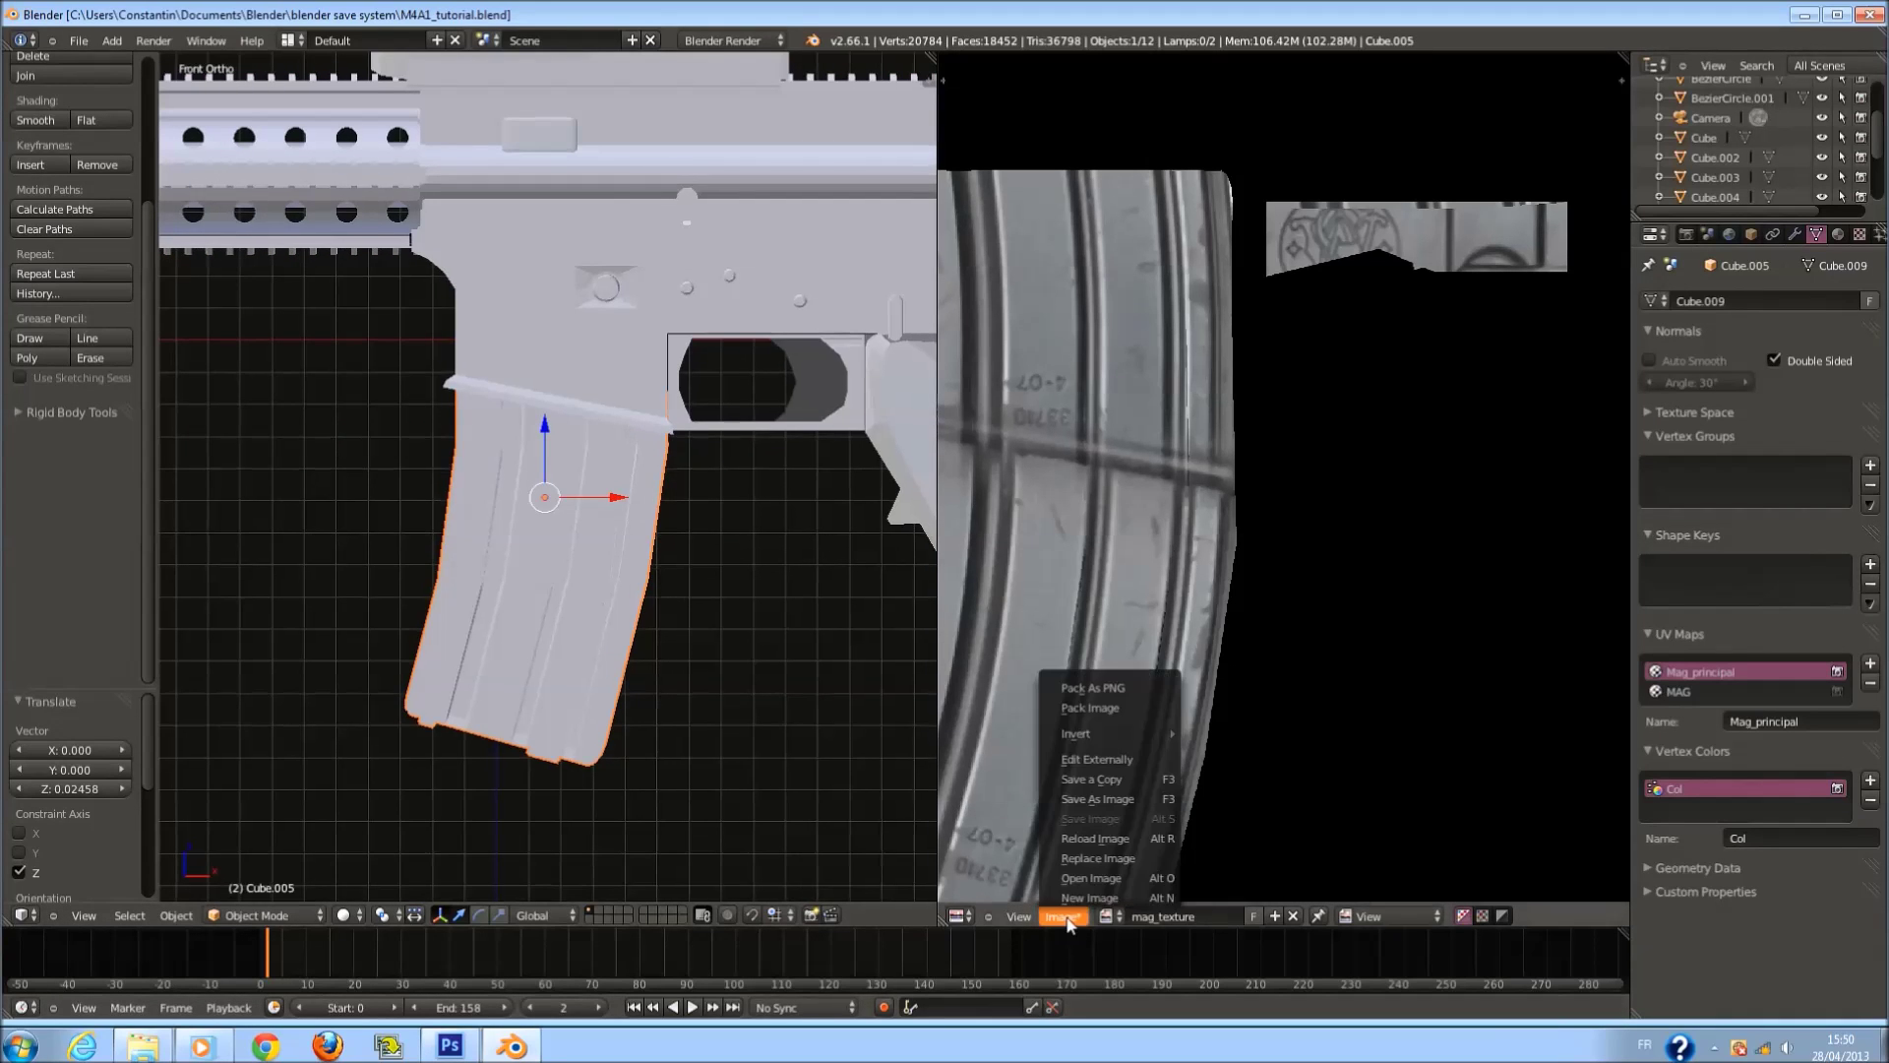
left_click(1092, 890)
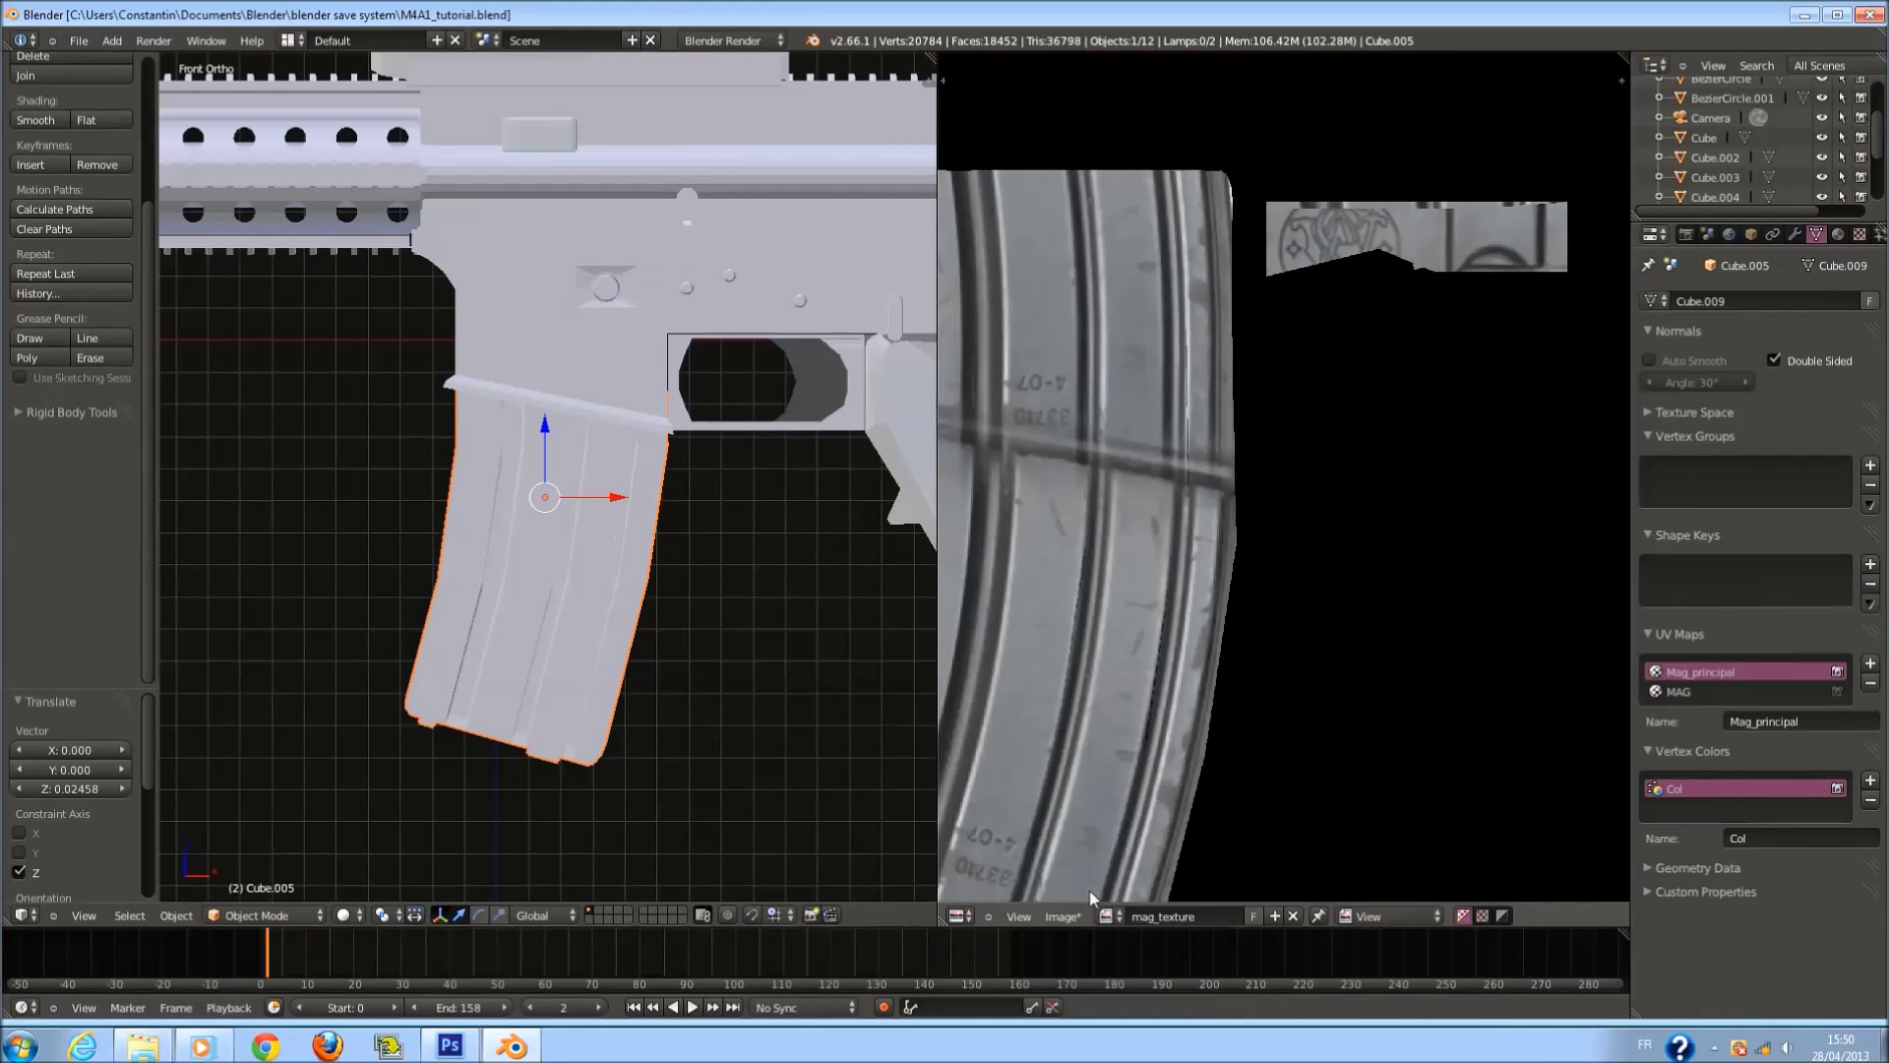
left_click(1059, 916)
left_click(1116, 809)
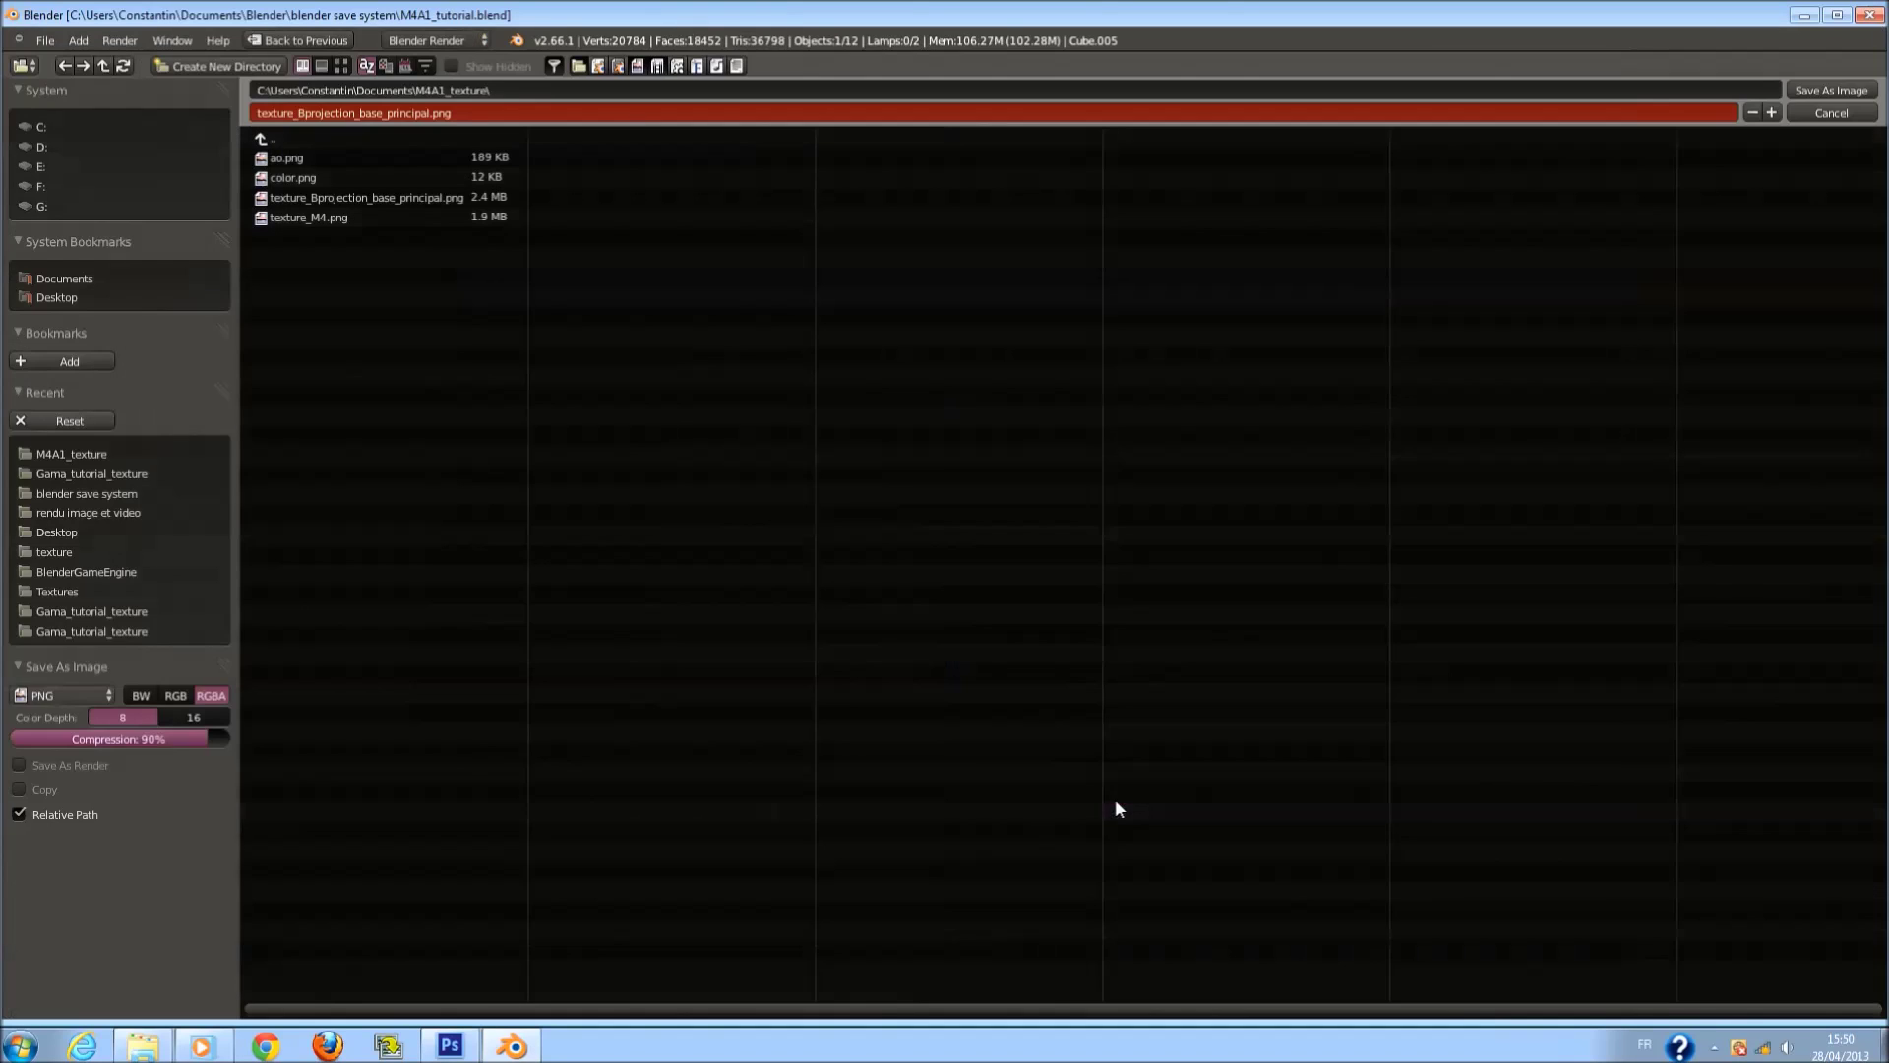
left_click(476, 112)
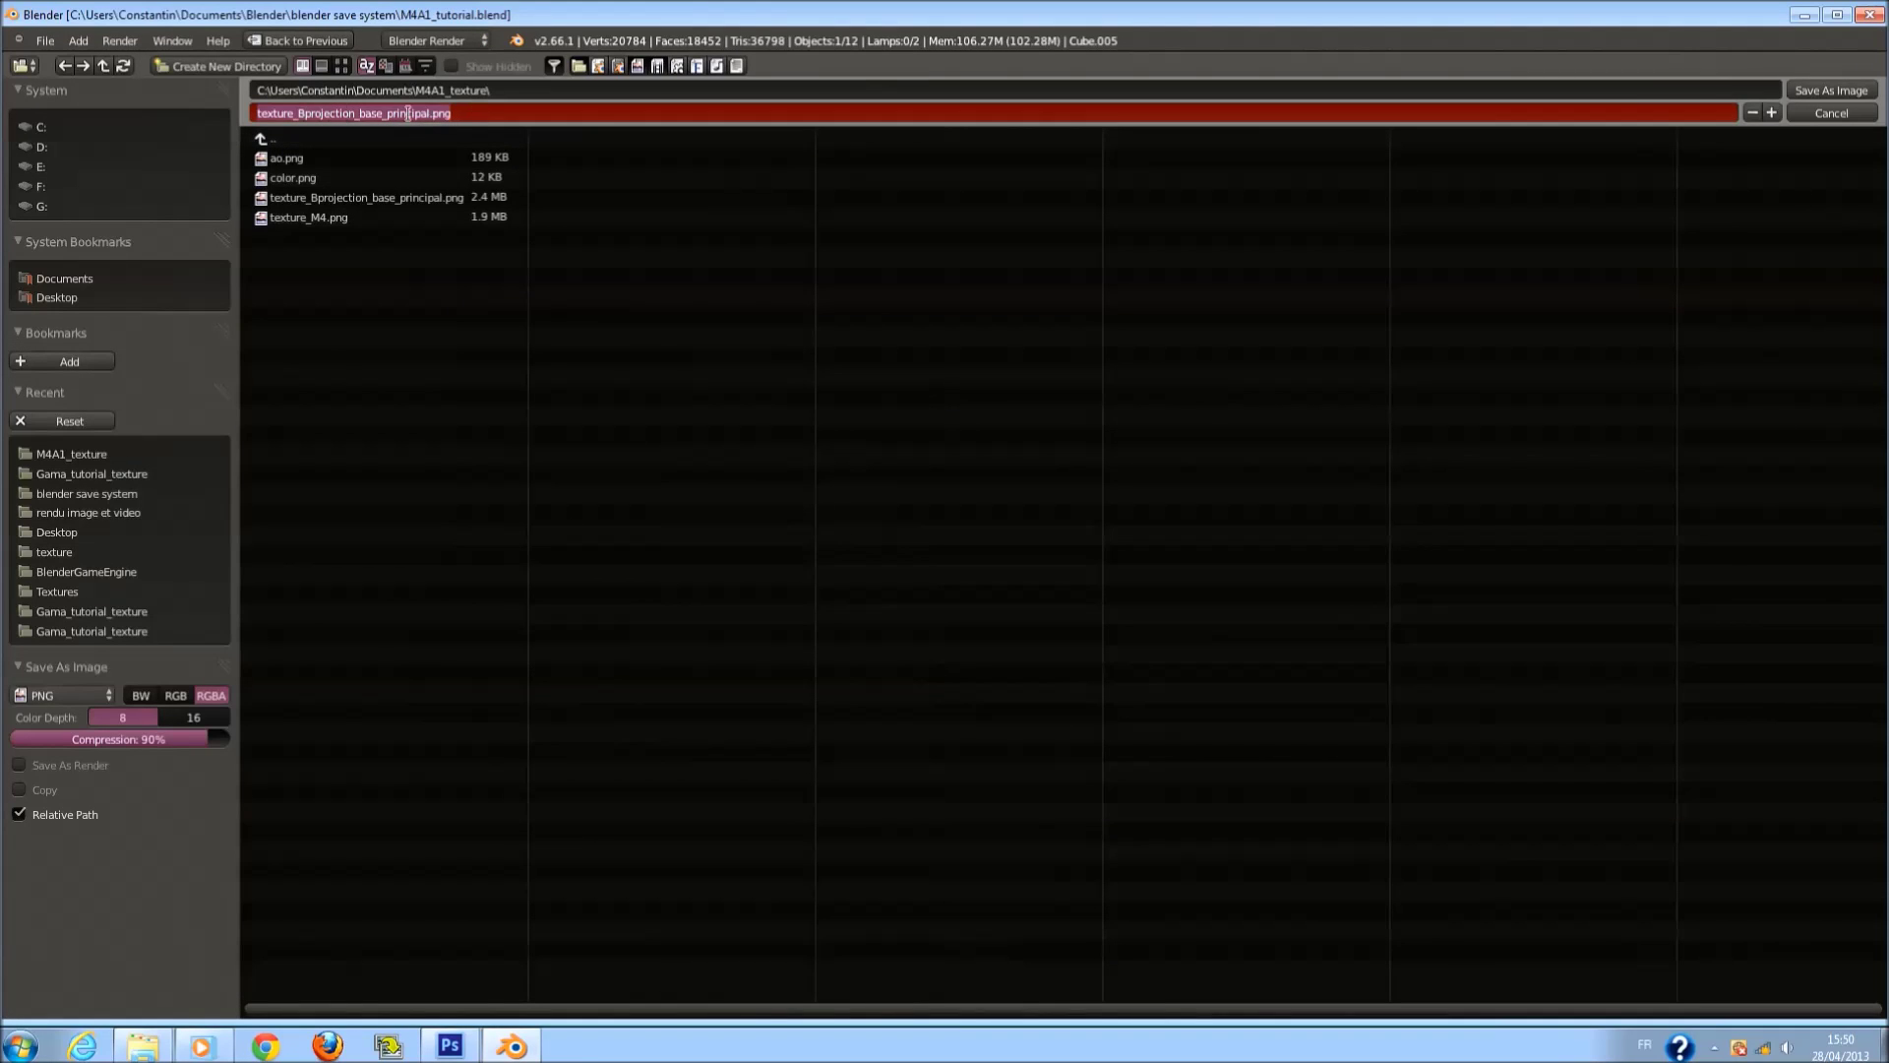
left_click(381, 113)
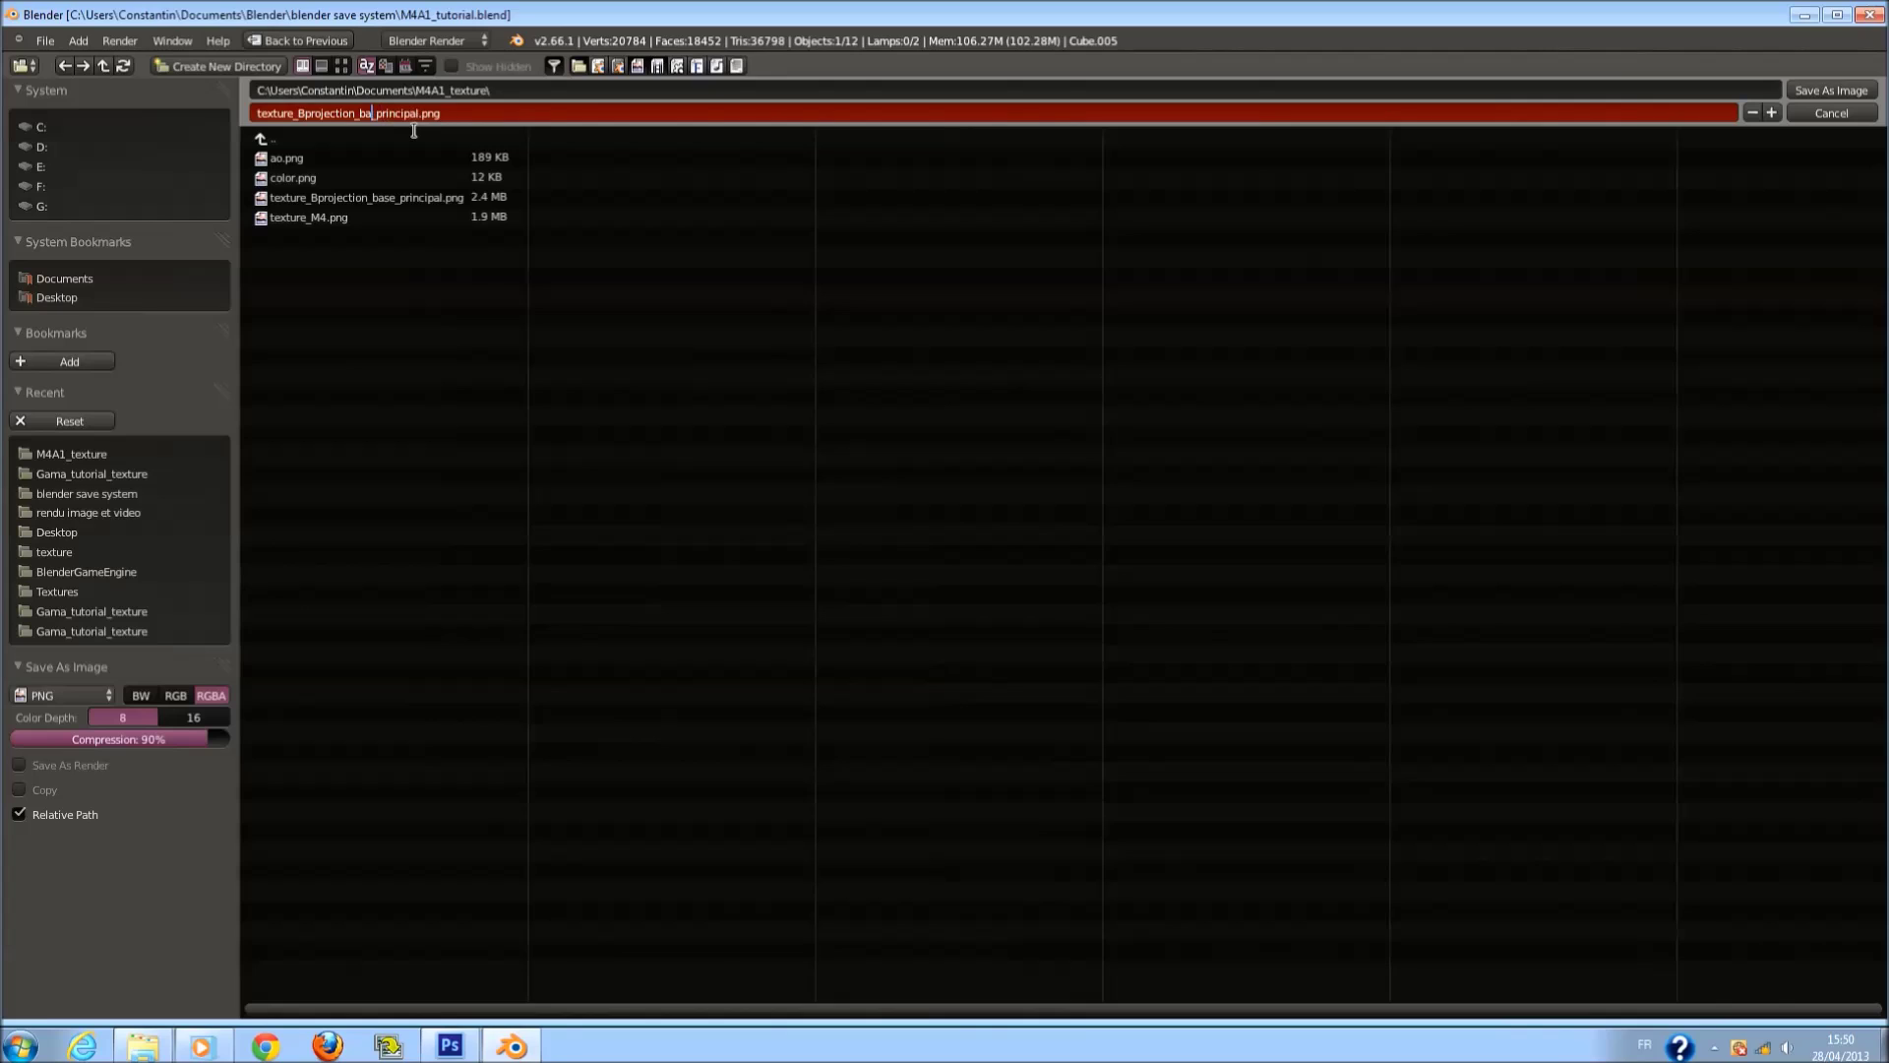
type("mAG")
key("Return")
left_click_drag(205, 740, 234, 740)
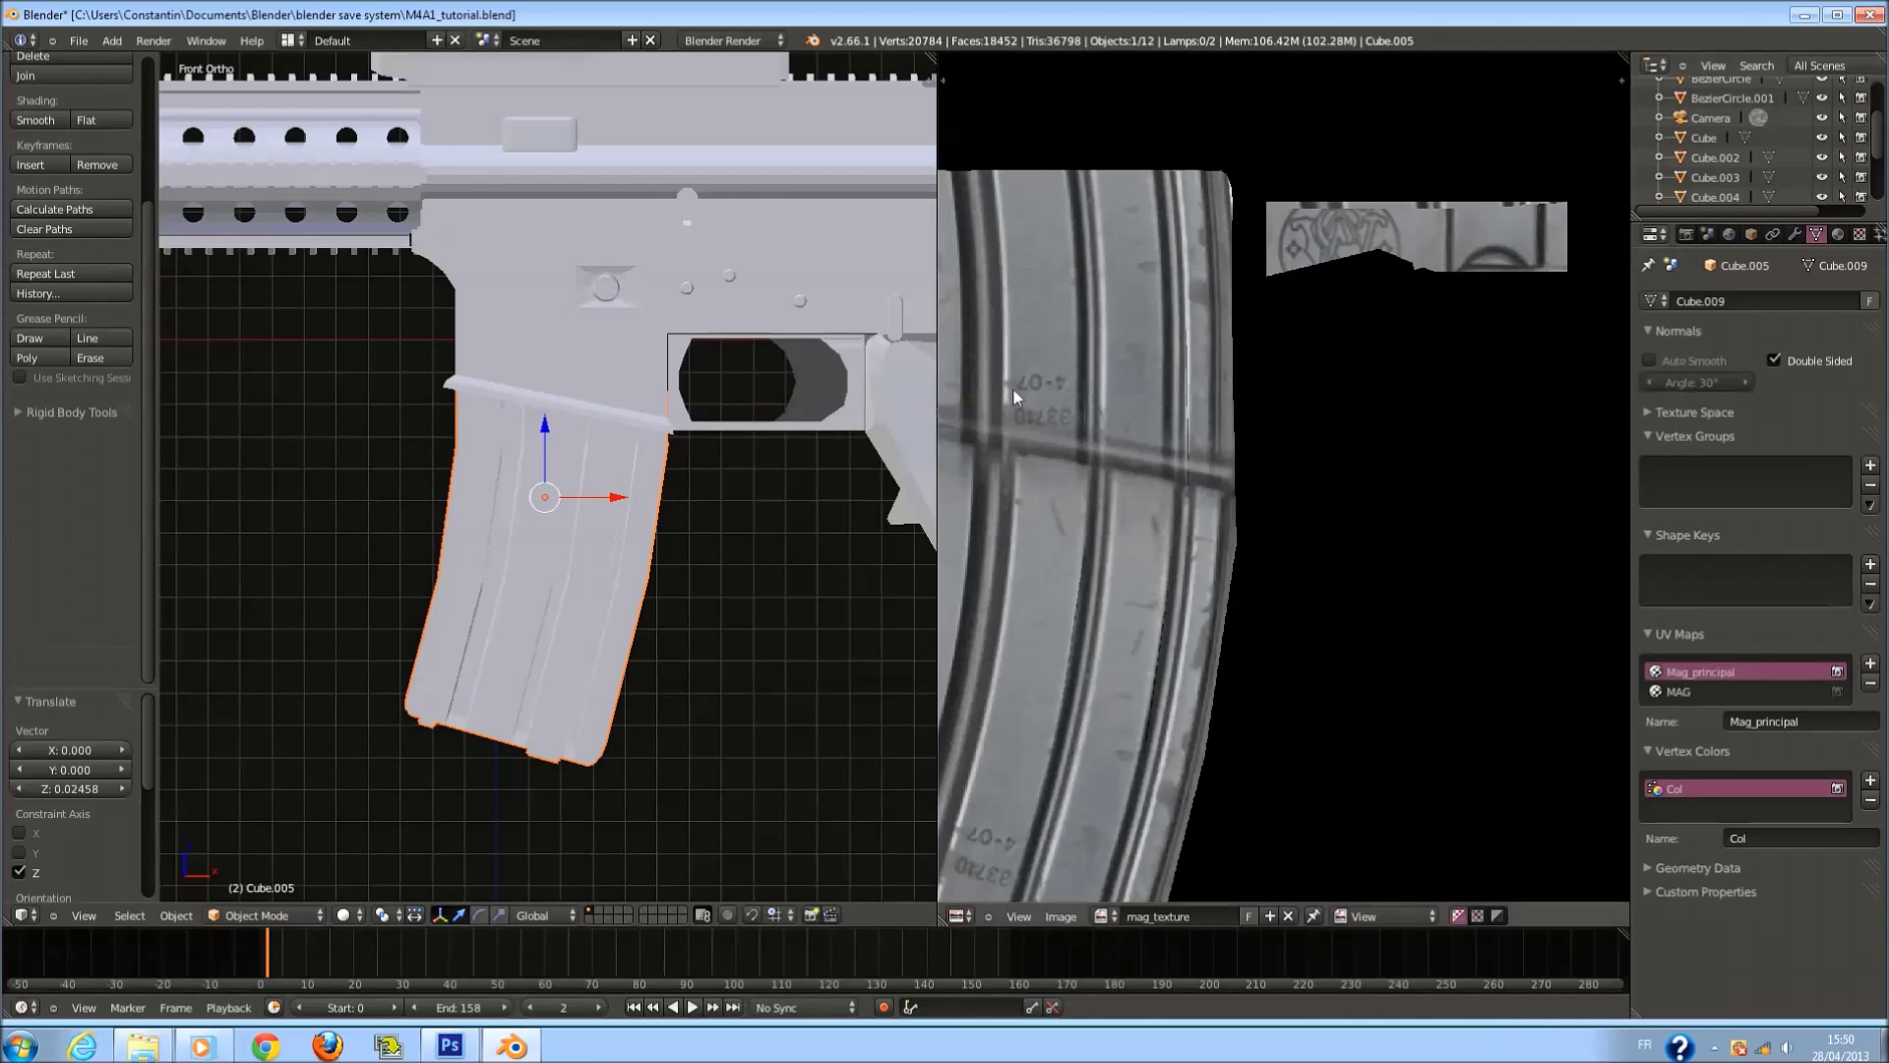
Save the blend file again after exporting the magazine texture.
scroll(728, 462, "down", 4)
key("ctrl+s")
left_click(725, 469)
Open the holographic sight in Edit Mode and rename its UVMap.001 UV map to hOLO.
scroll(692, 400, "up", 4, "shift")
right_click(692, 398)
key("Tab")
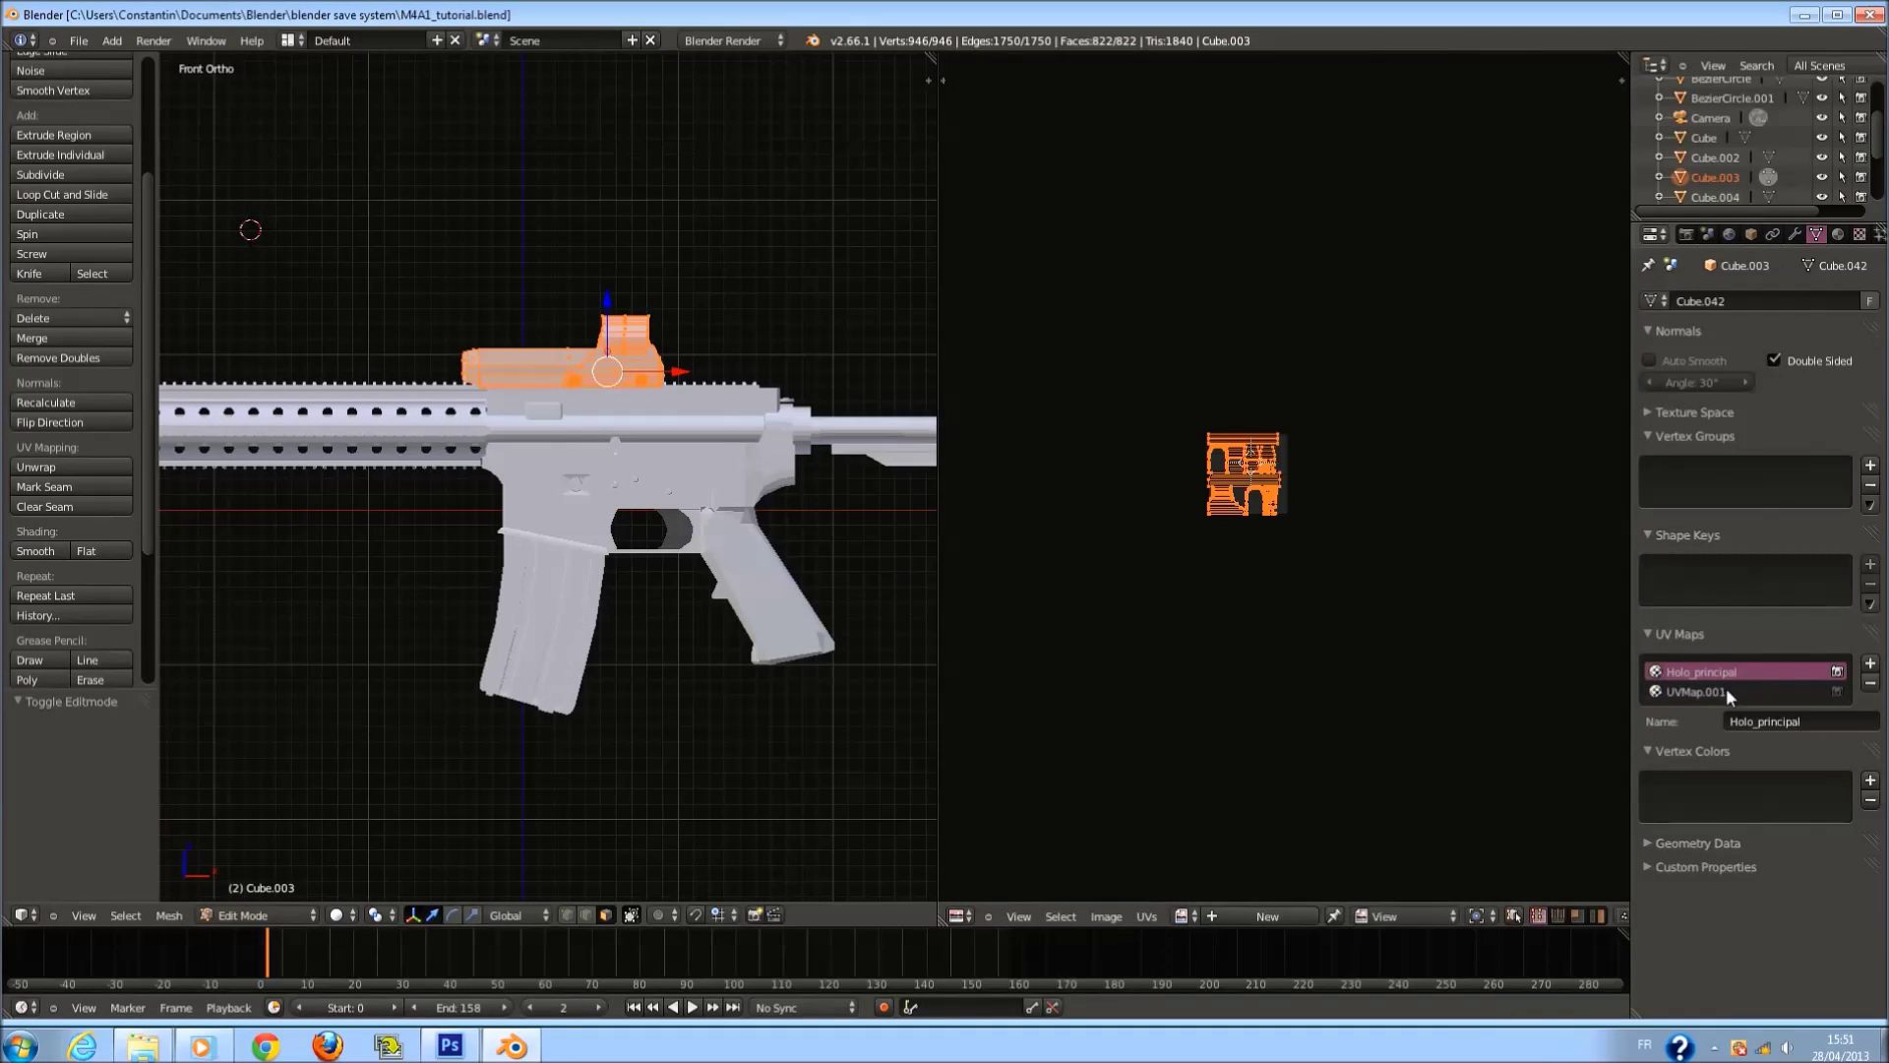
left_click(1725, 690)
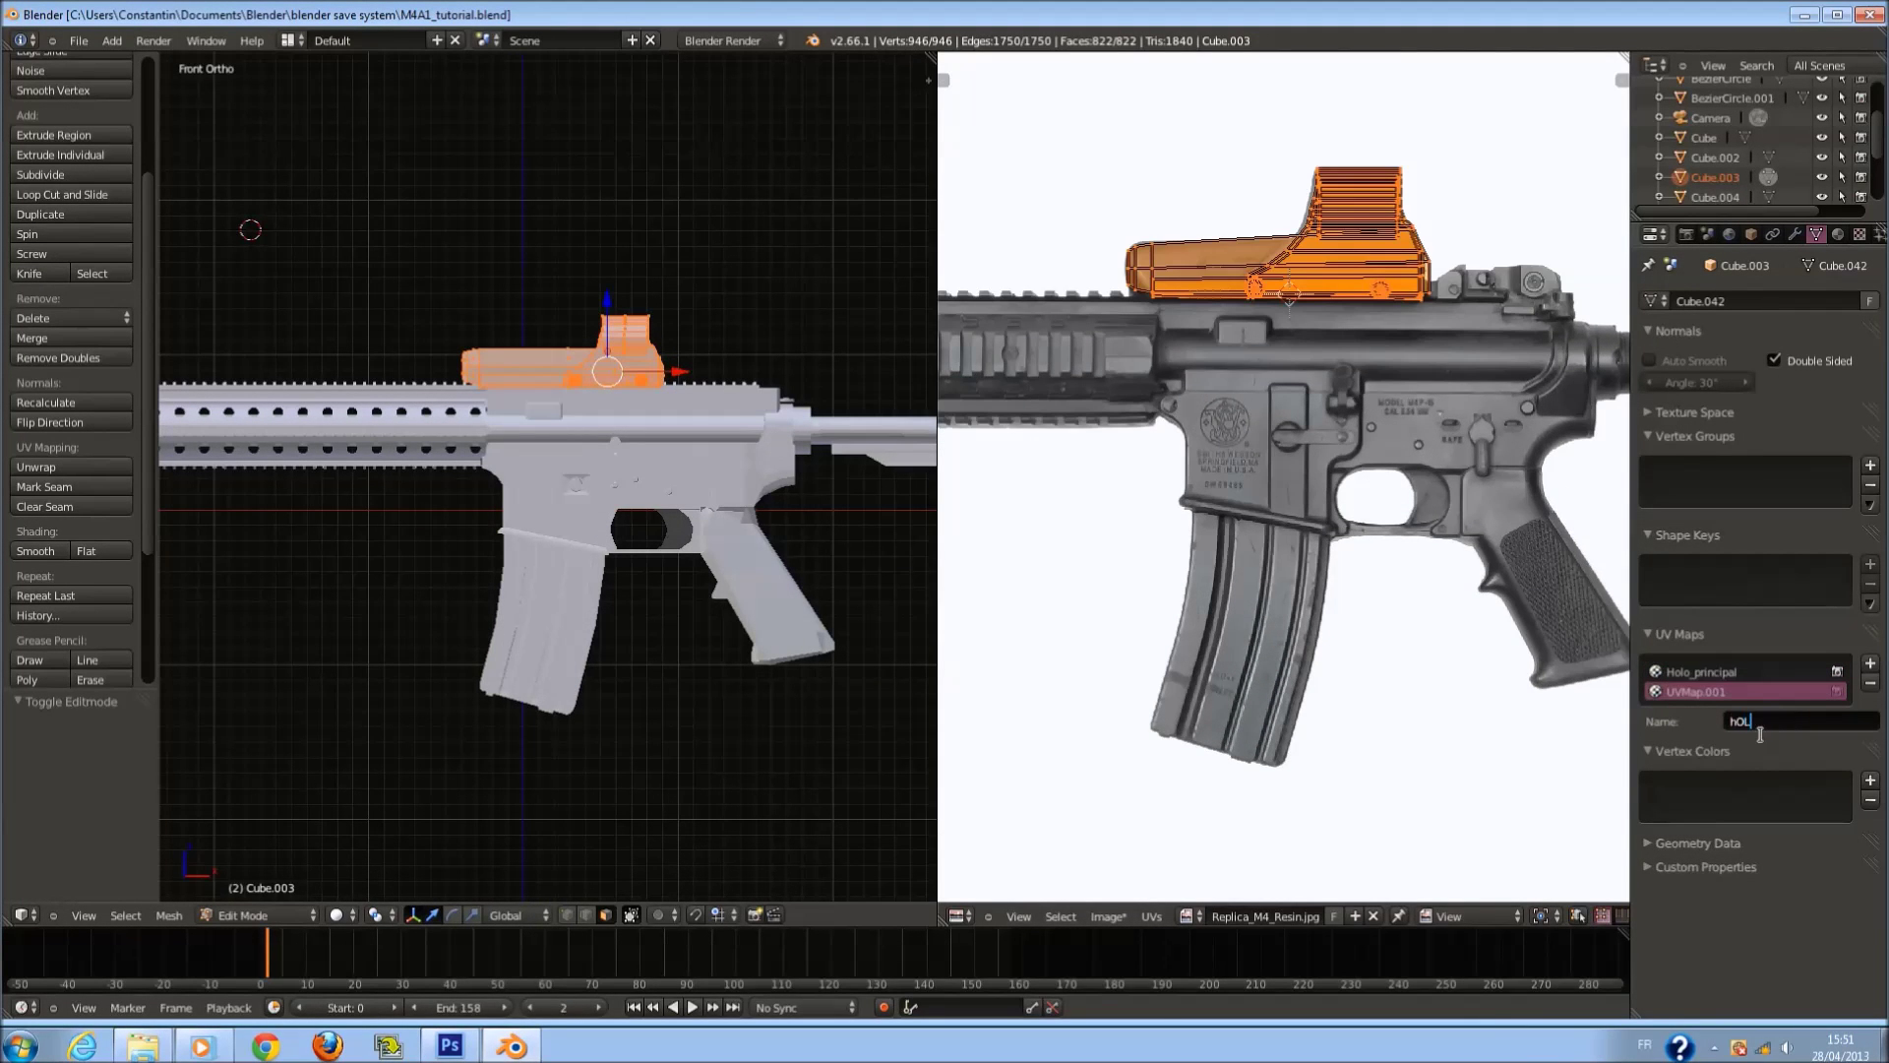
key("Return")
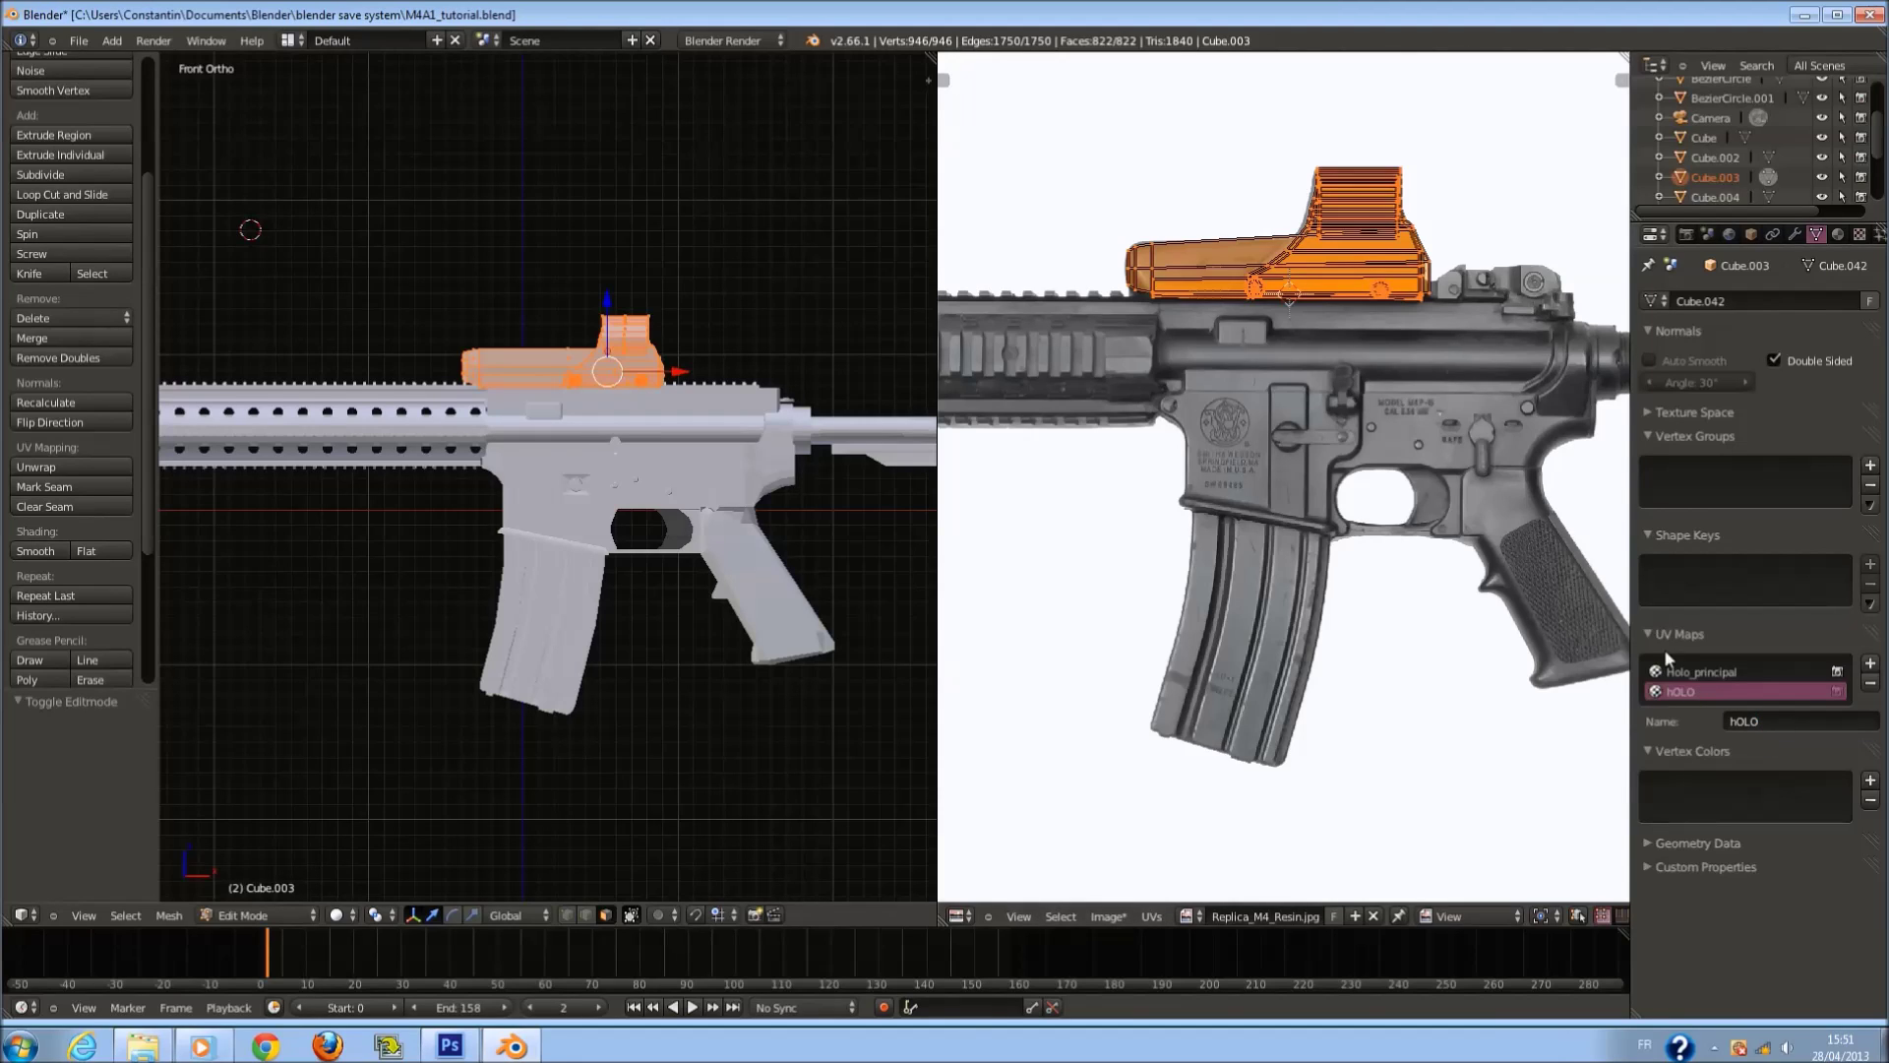
Activate the Holo_principal UV map and create a blank 2048 × 2048 image named texture_holograpic for it.
left_click(1677, 670)
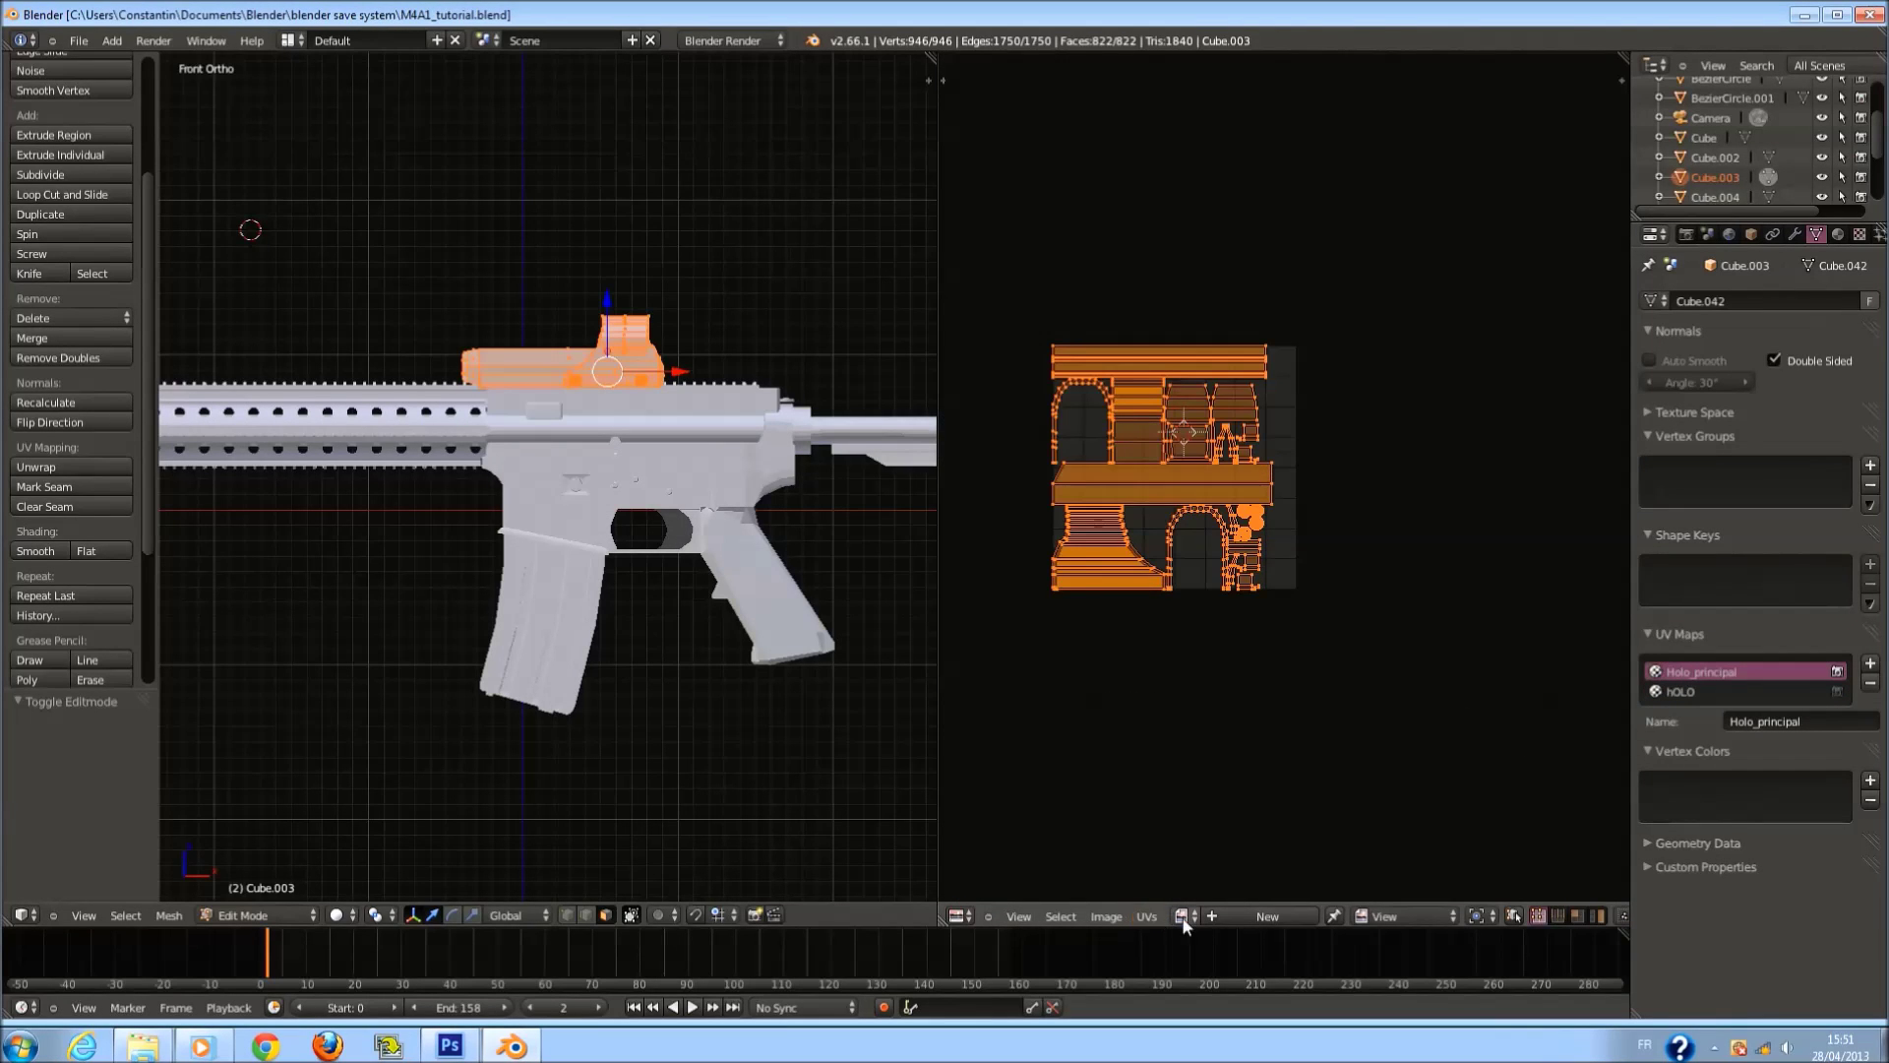
left_click(1135, 897)
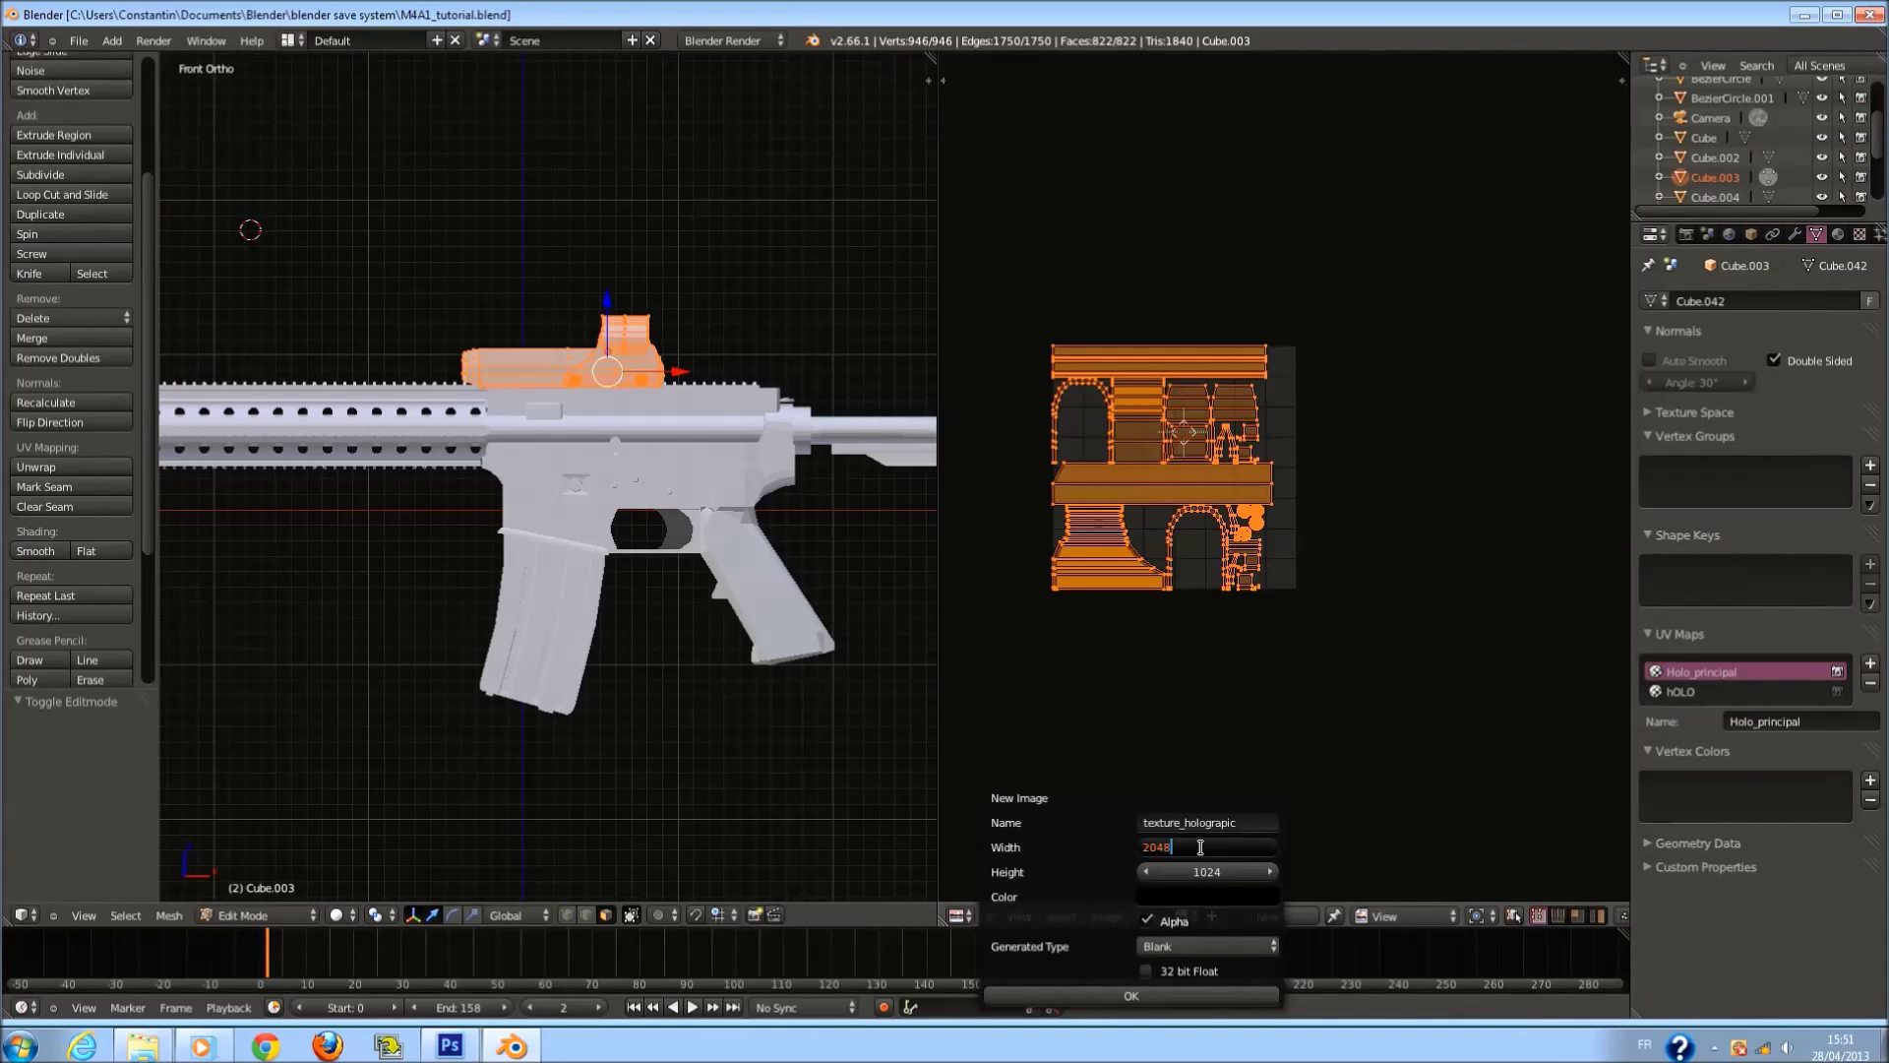
left_click(1200, 866)
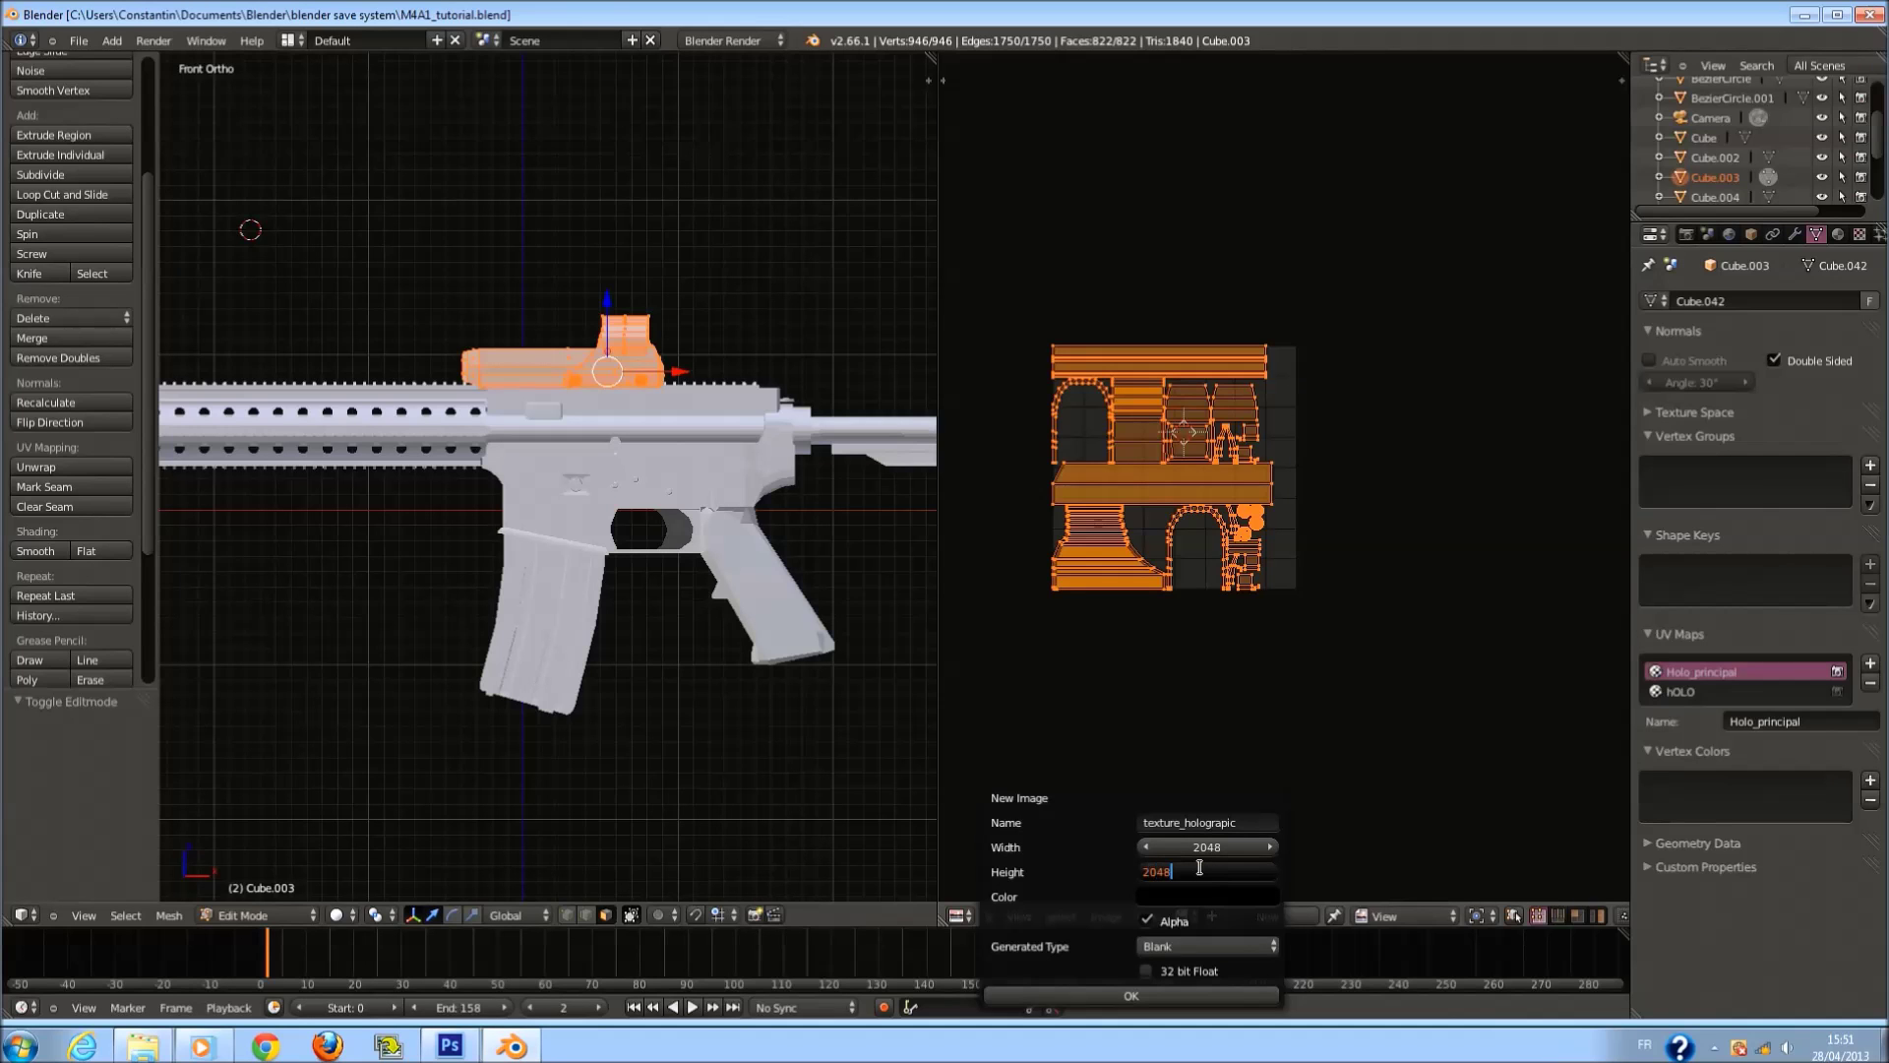
left_click(1226, 992)
left_click(1226, 992)
scroll(1226, 424, "down", 8)
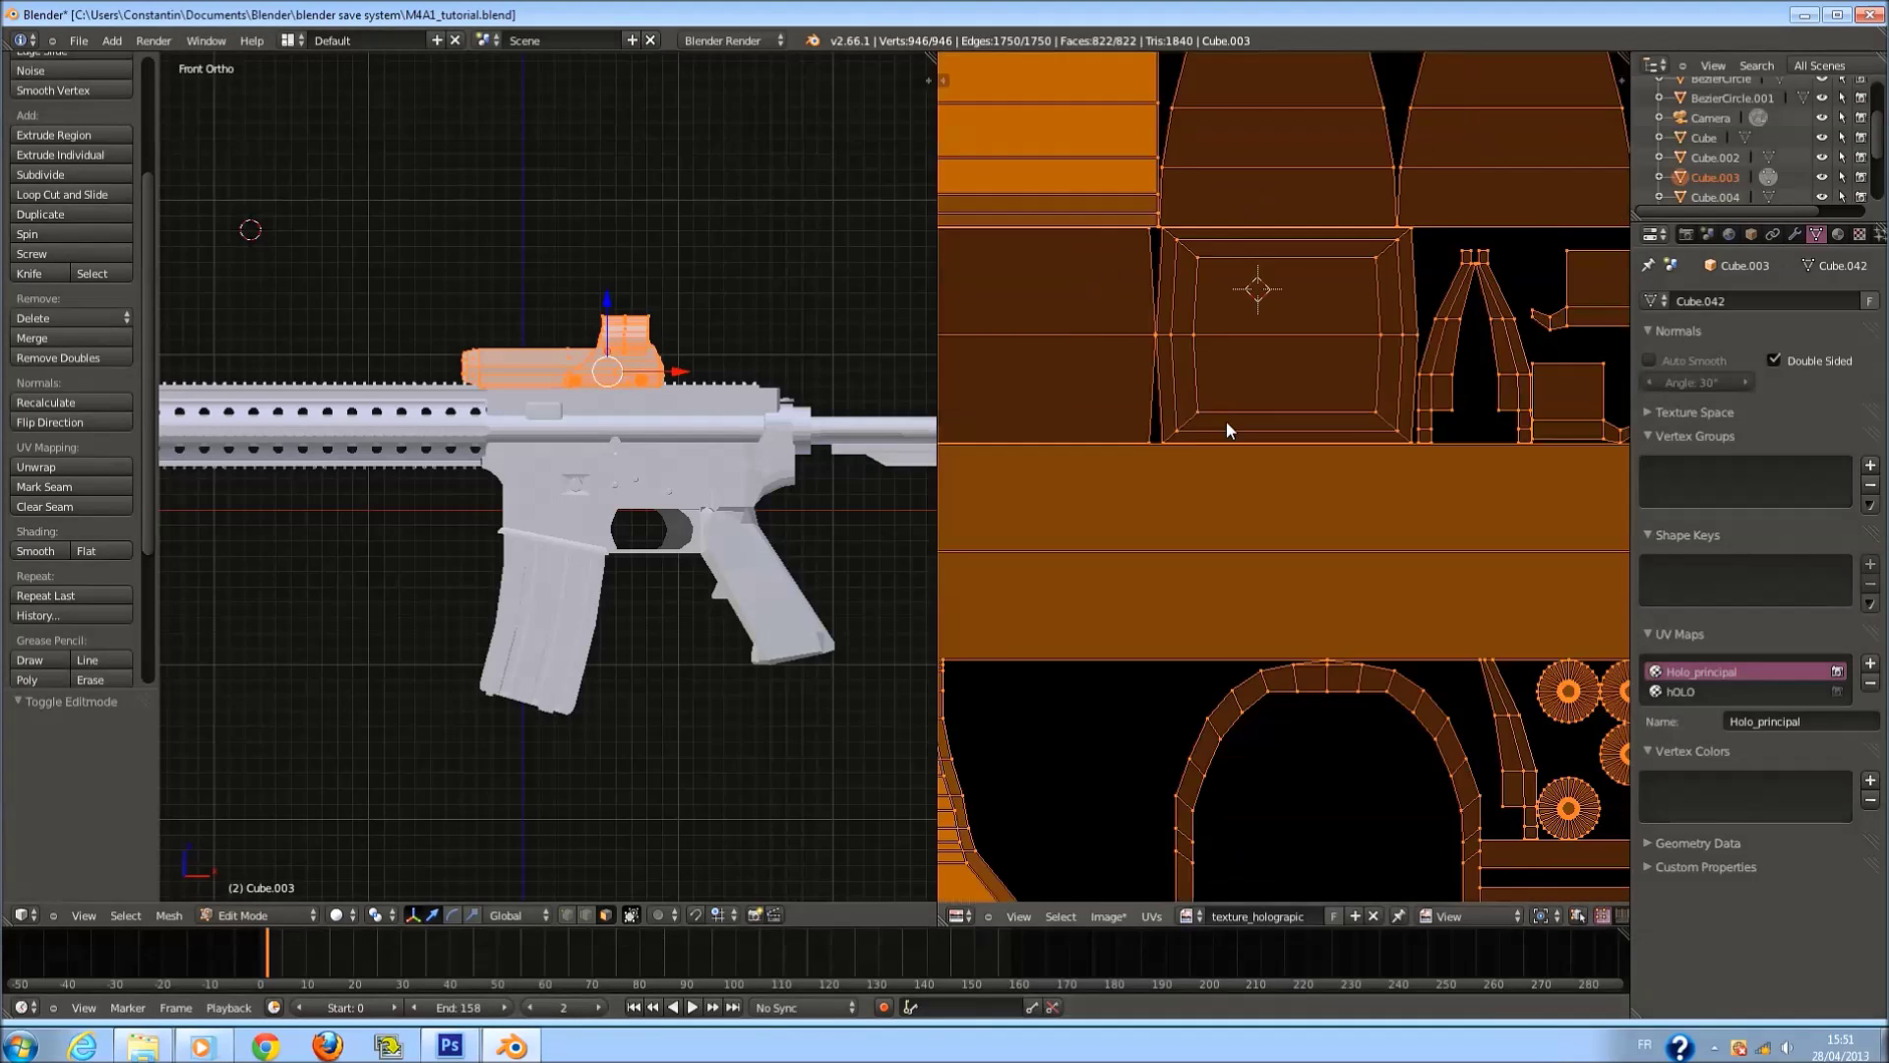
Leave Edit Mode, save the blend file and show the rifle with textured shading.
key("Tab")
scroll(336, 450, "up", 2)
key("ctrl+s")
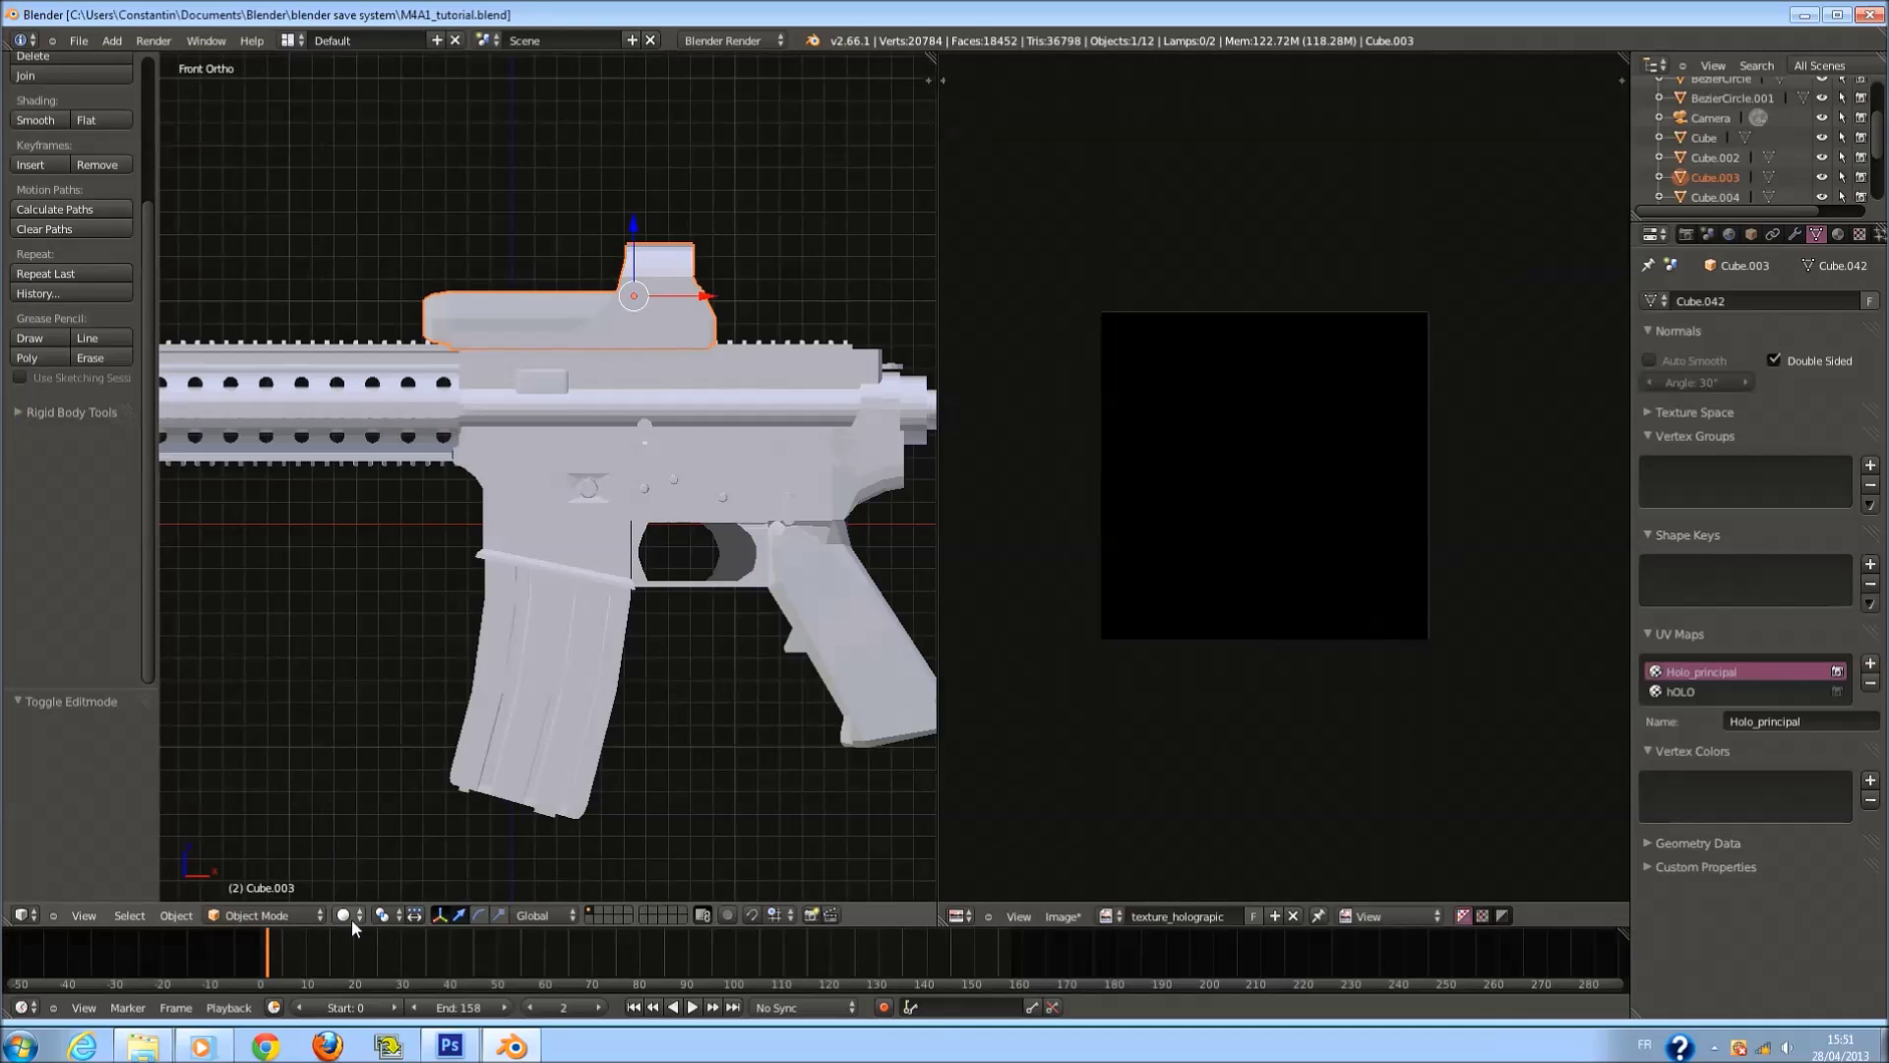
left_click(351, 917)
left_click(374, 829)
scroll(535, 553, "up", 3)
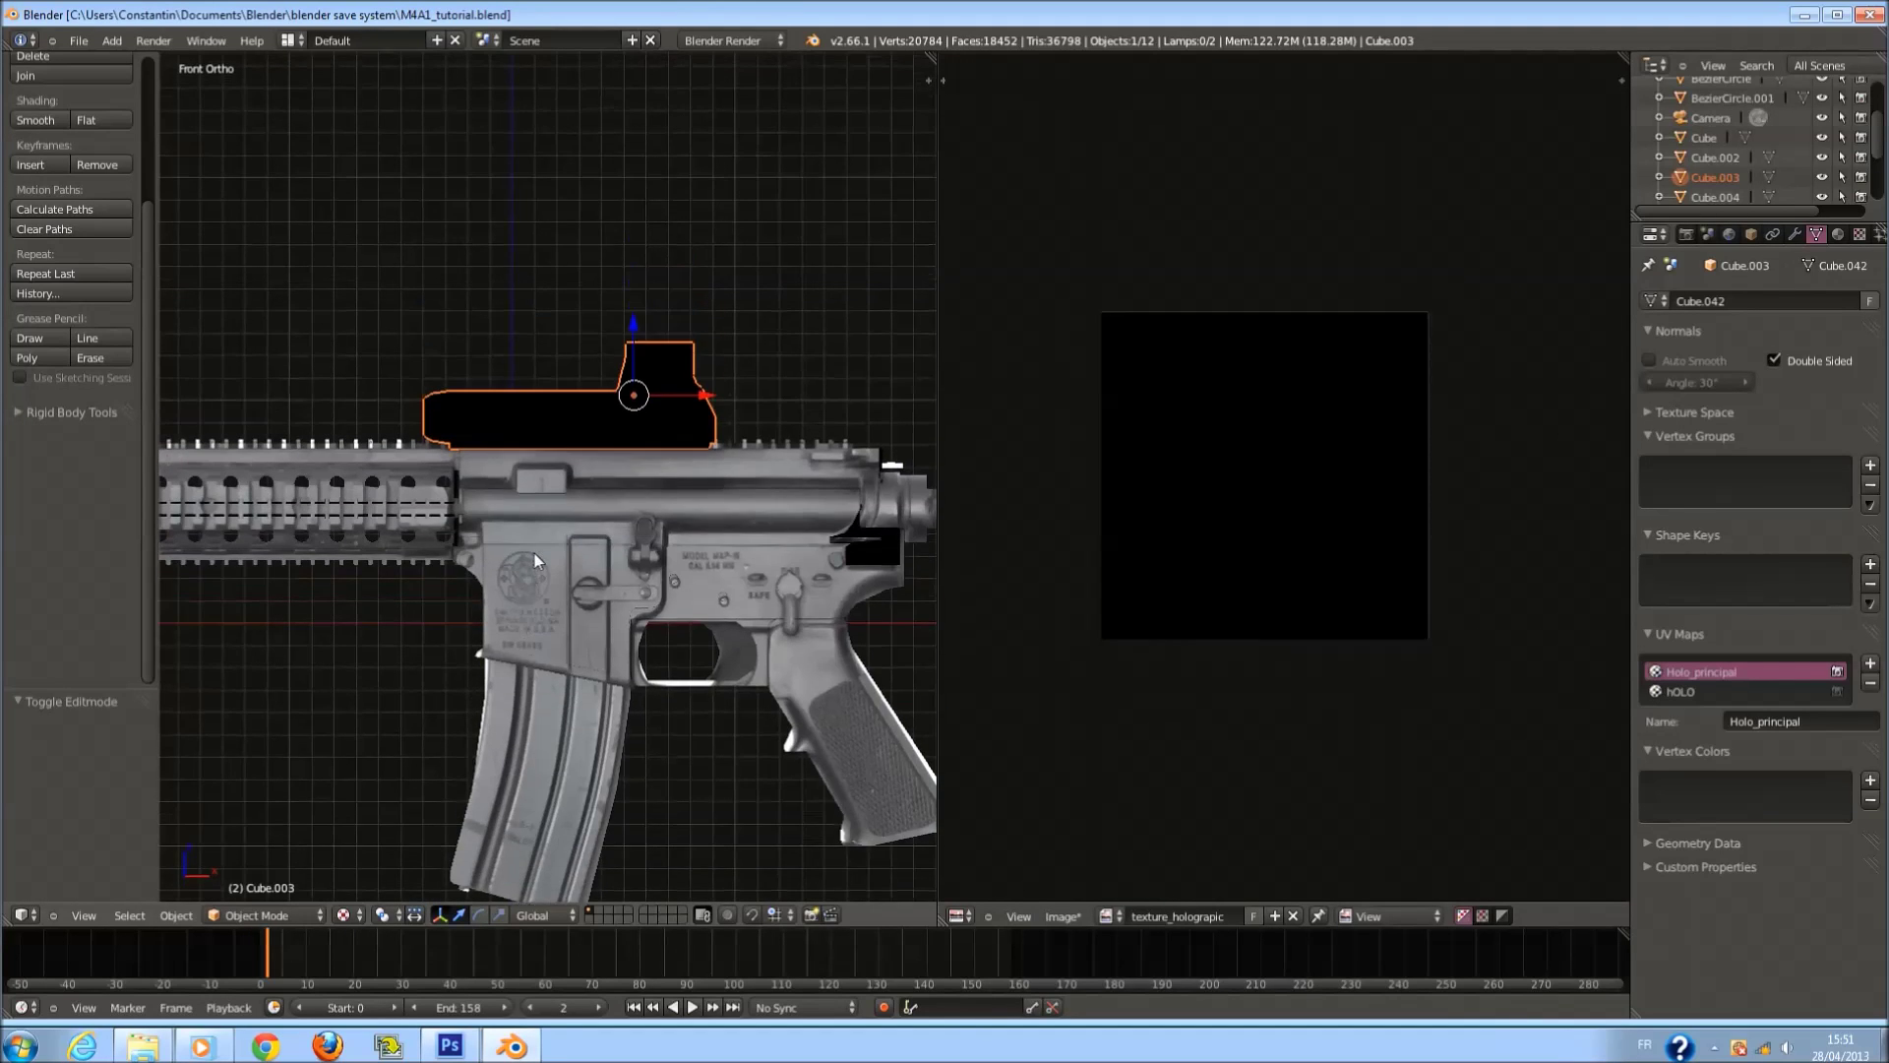
left_click(1837, 235)
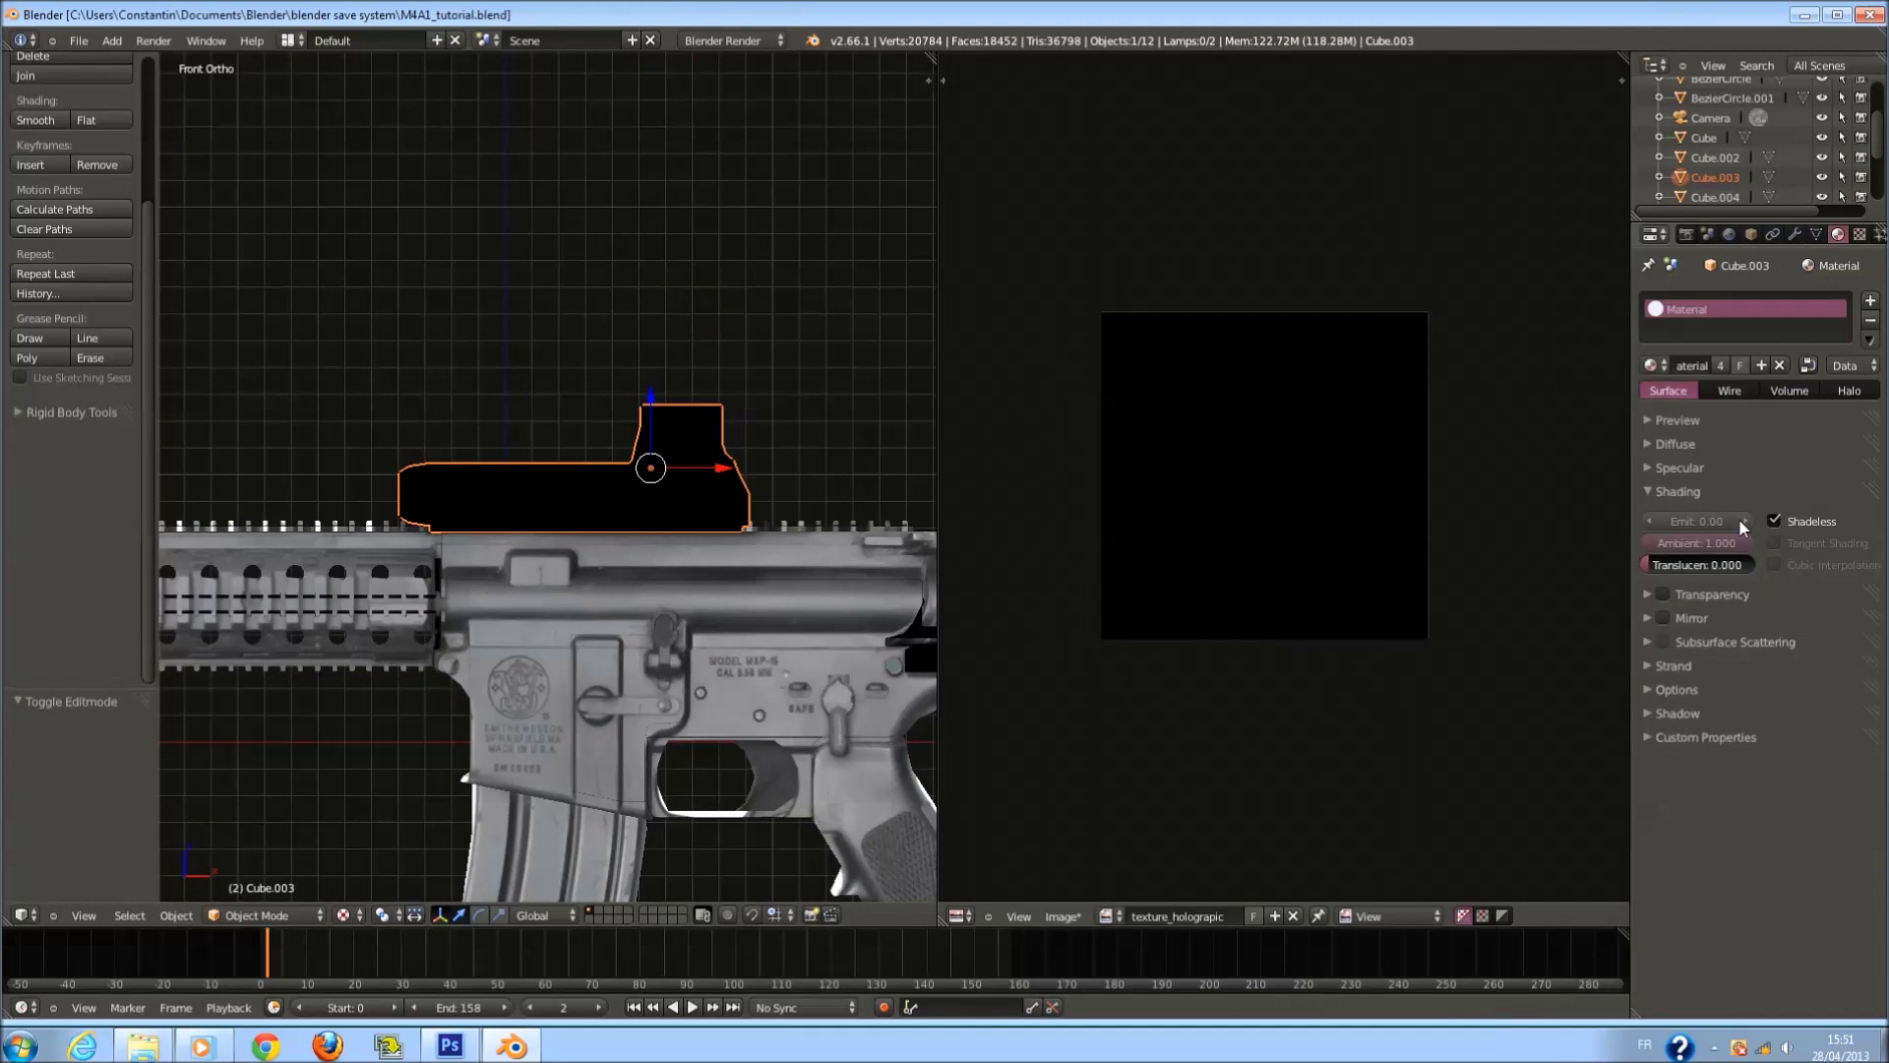
scroll(435, 759, "up", 2)
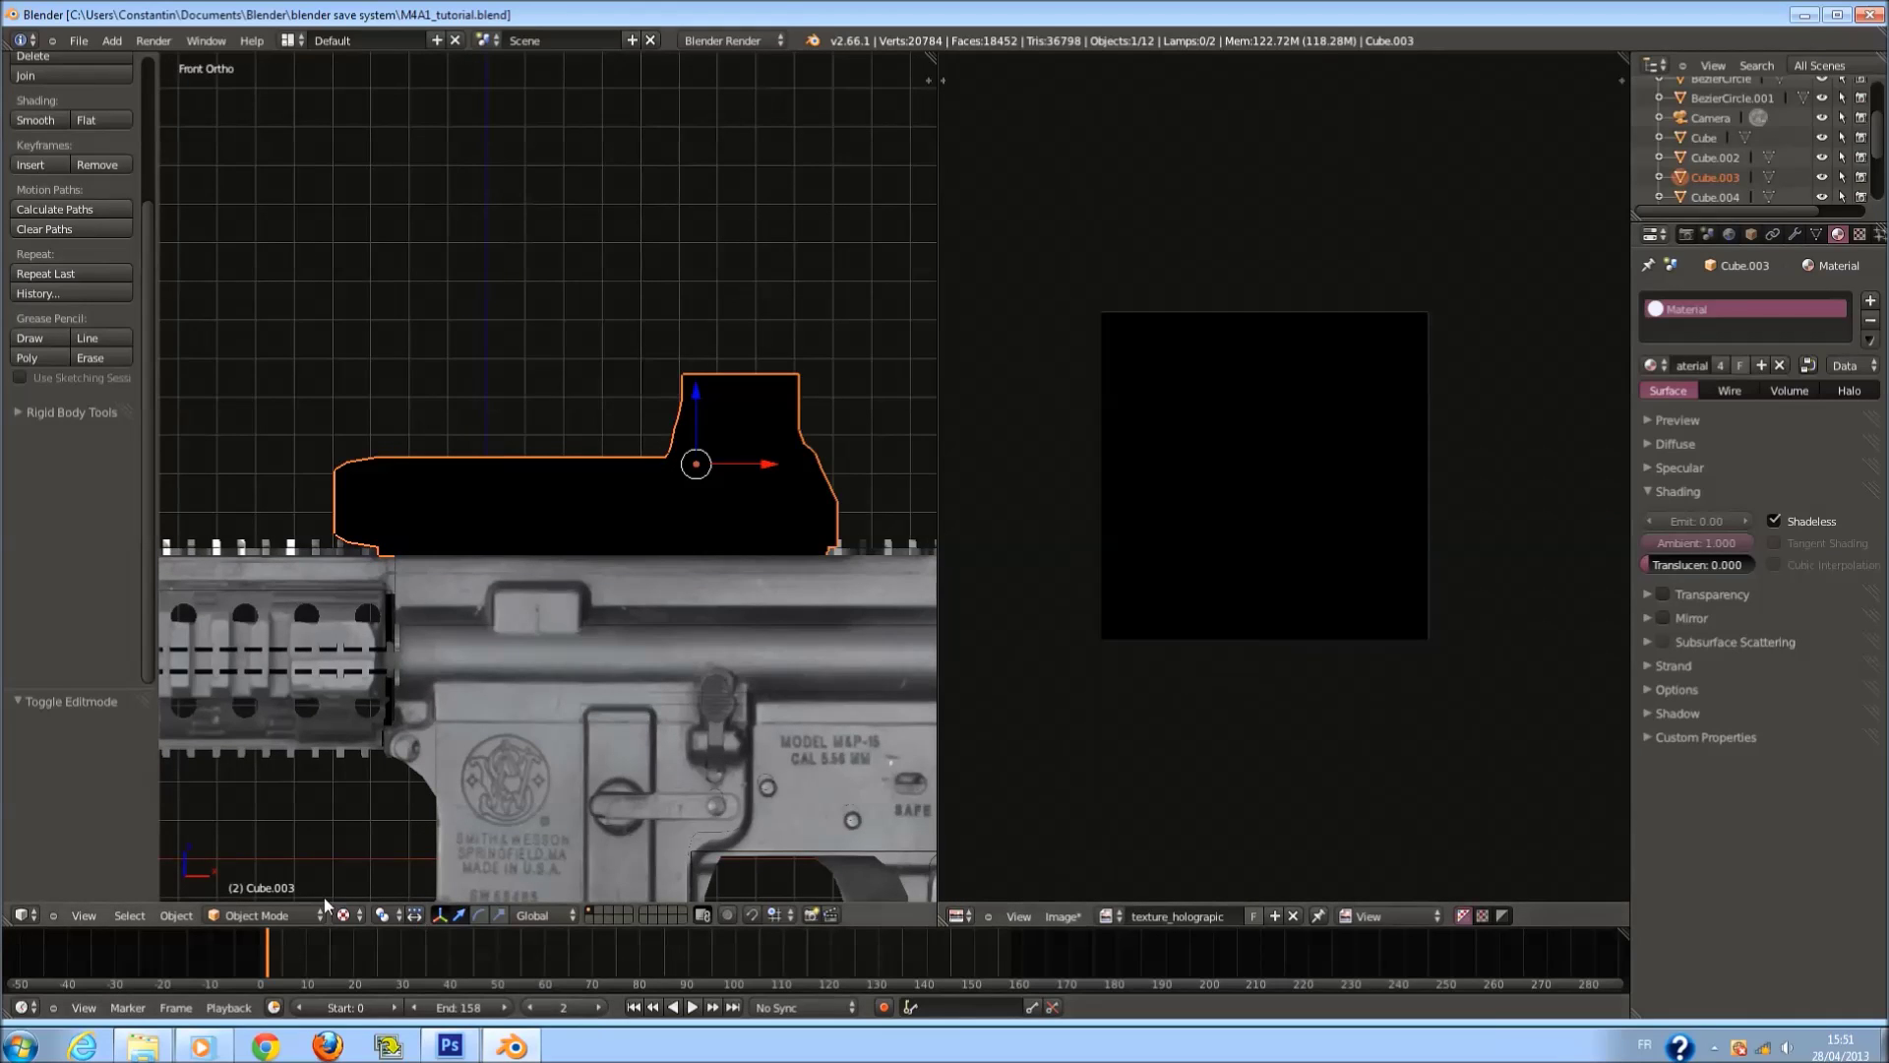
Put the holographic sight in Texture Paint mode and set the brush radius to 200.
left_click(250, 915)
left_click(253, 832)
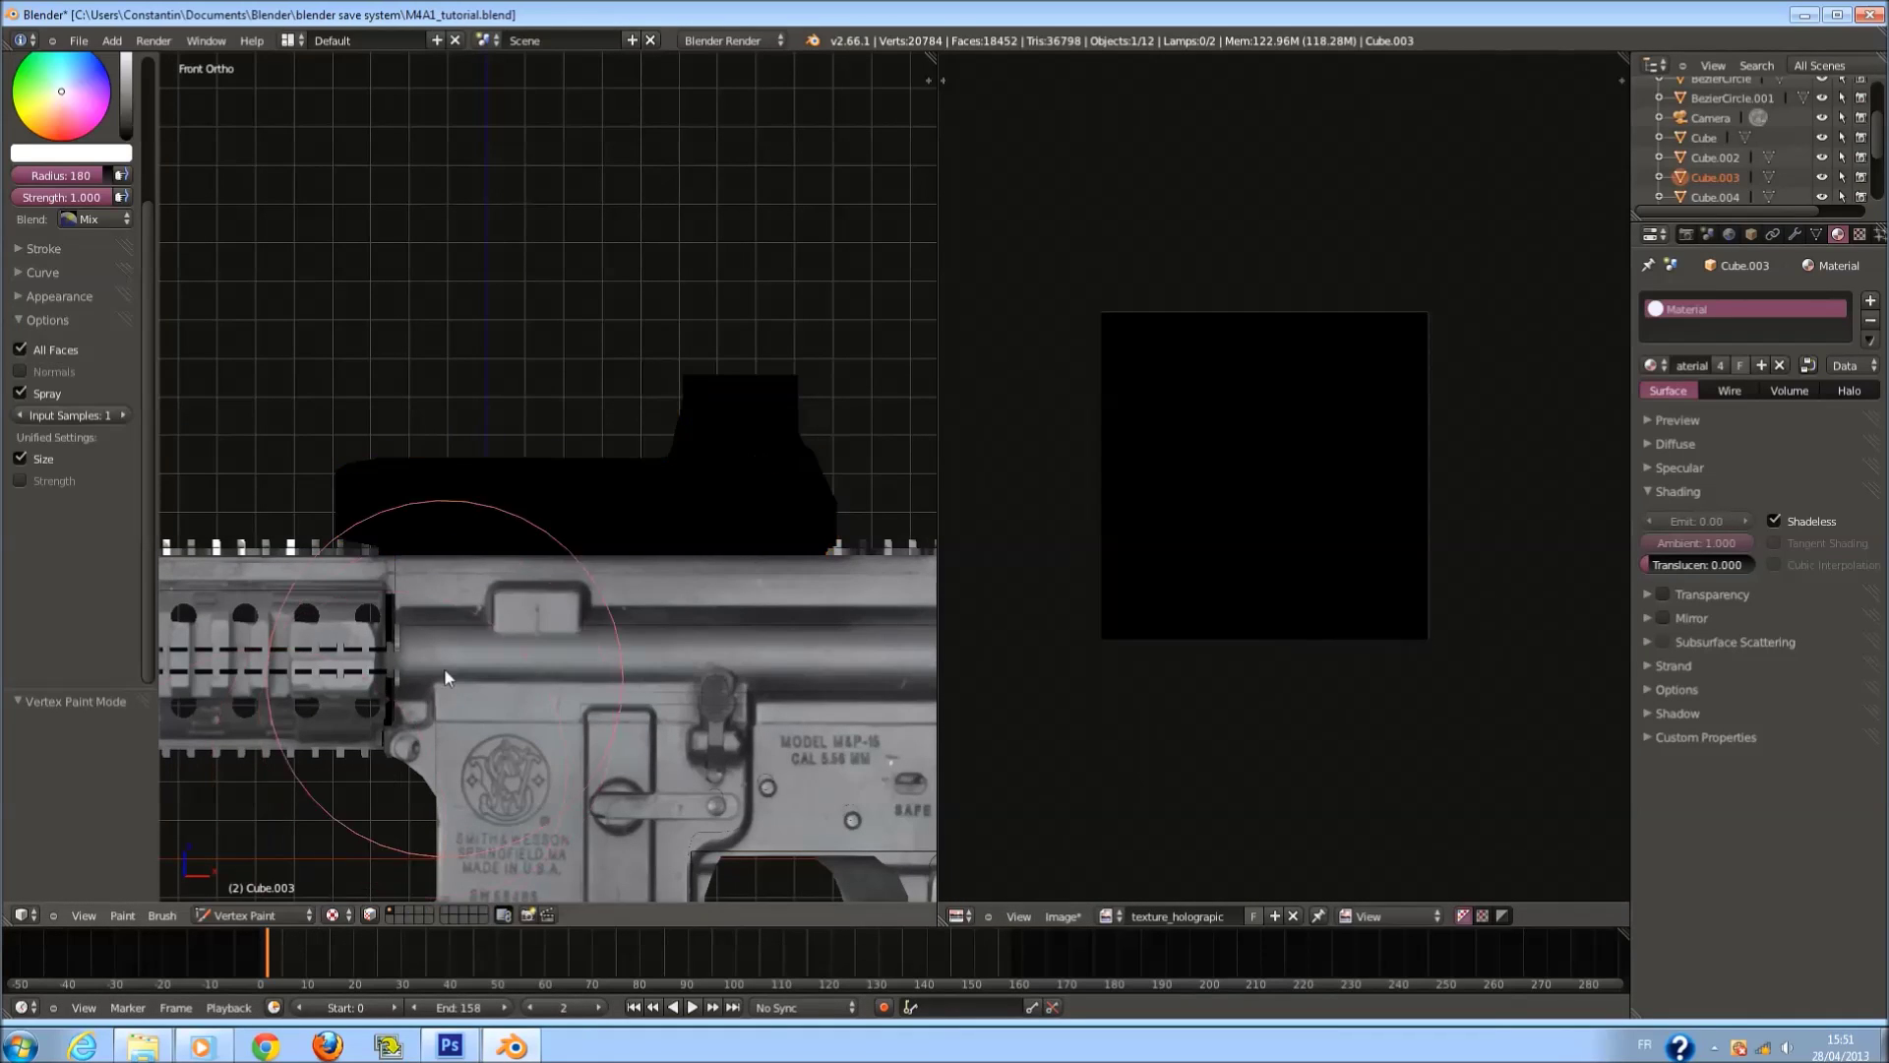
left_click(299, 914)
left_click(274, 817)
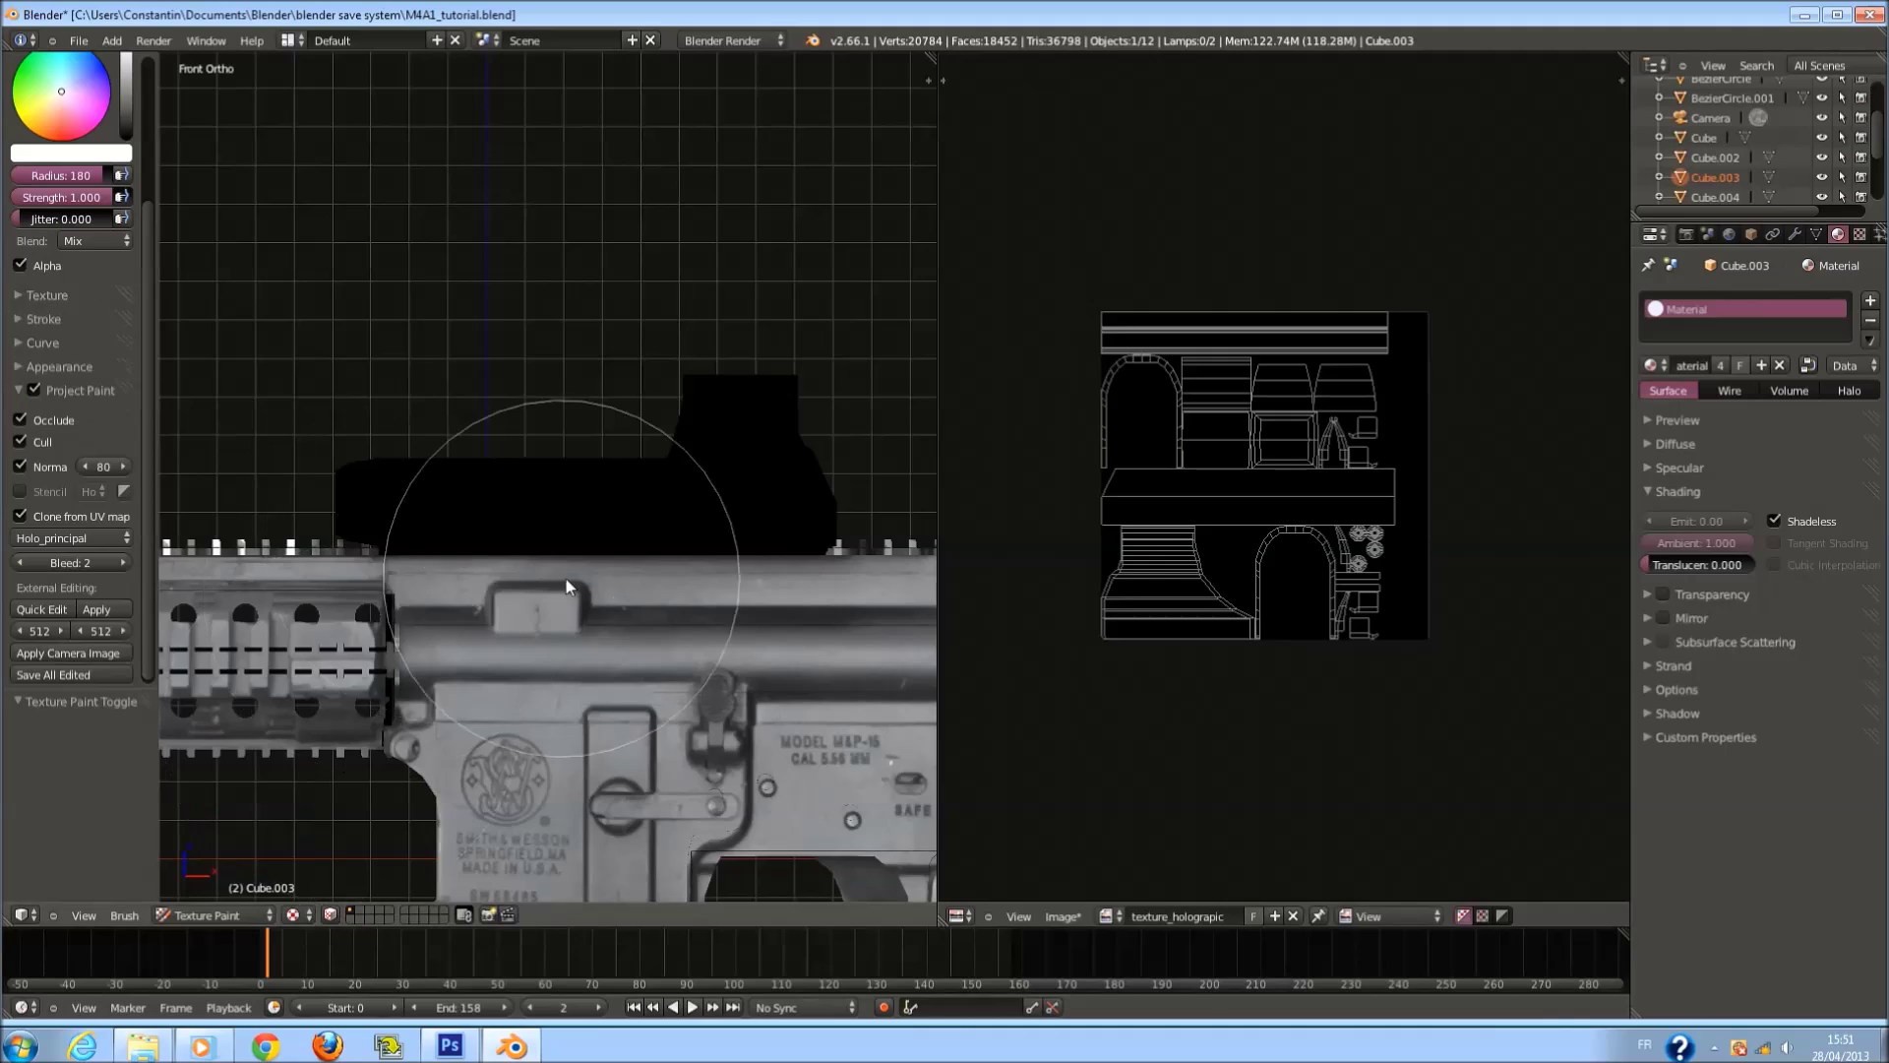
scroll(270, 433, "up", 2)
key("f")
left_click(581, 535)
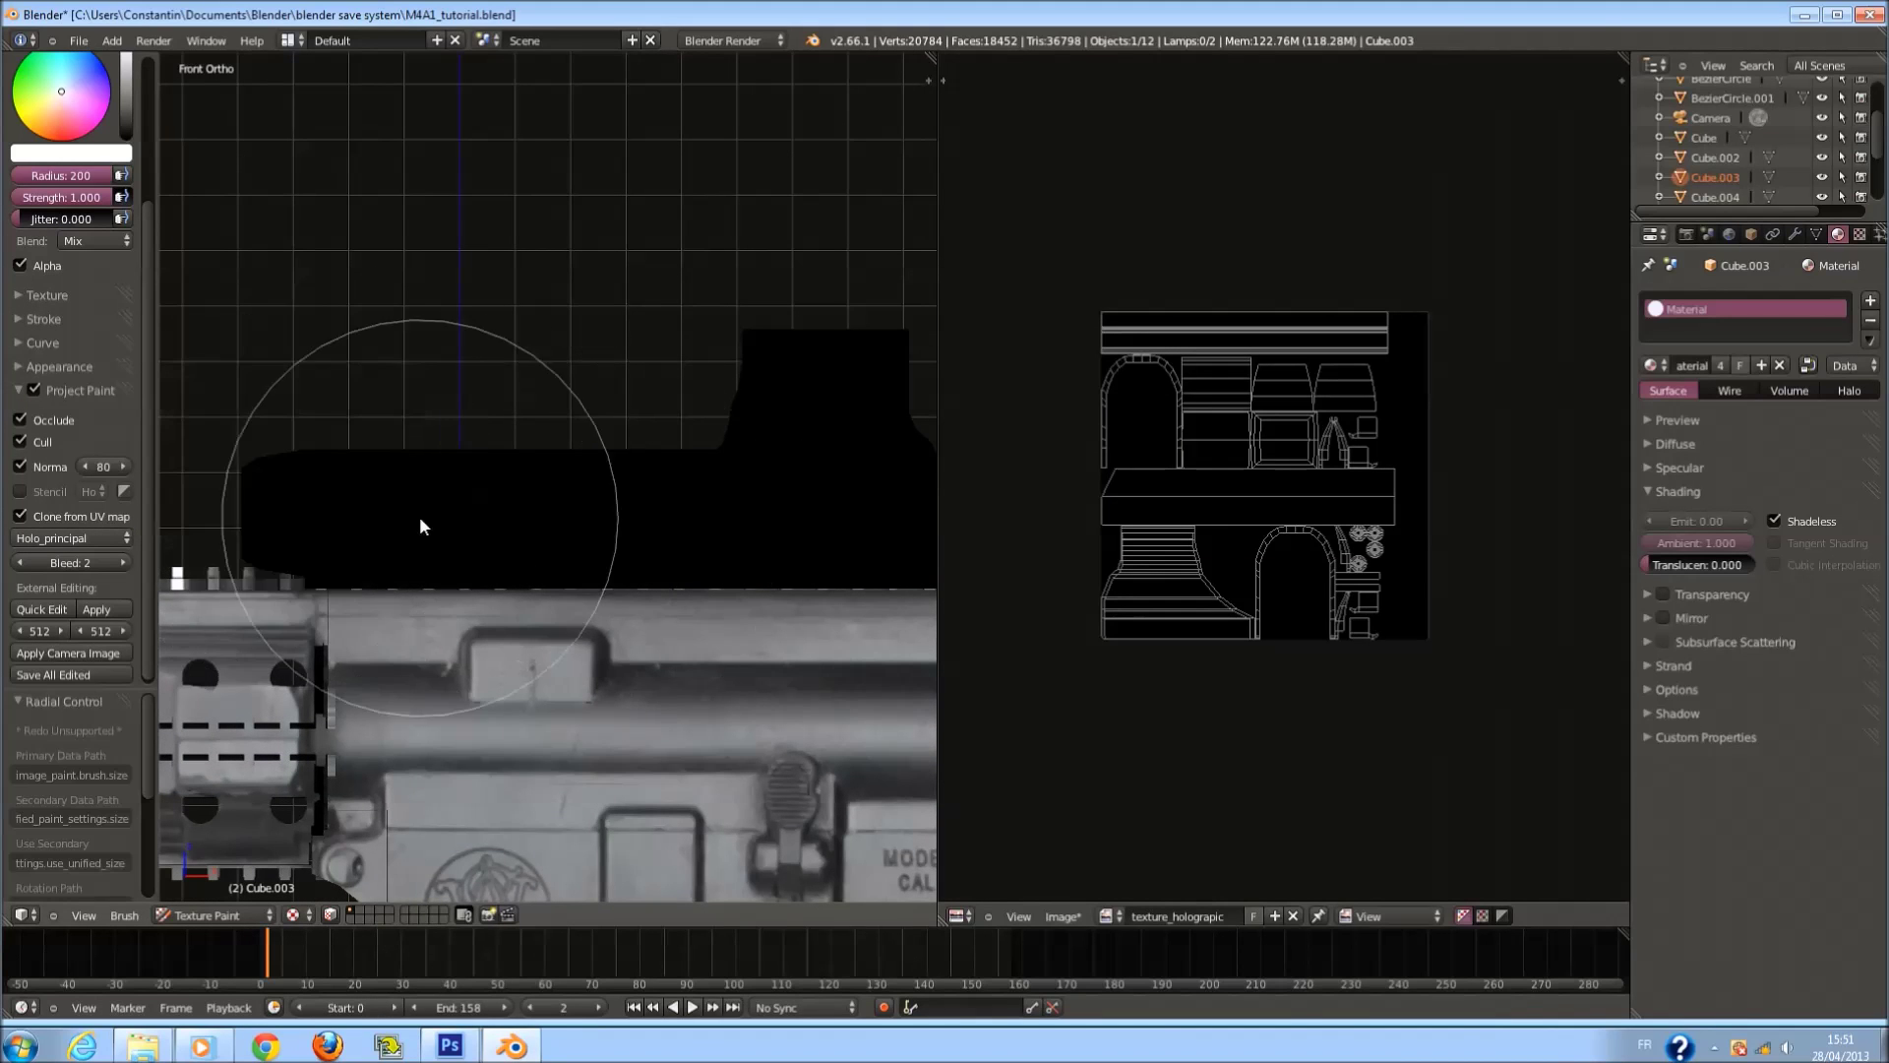
Set the clone source UV map to hOLO and paint the reference photo across the front-view side of the sight.
left_click_drag(717, 539, 473, 542)
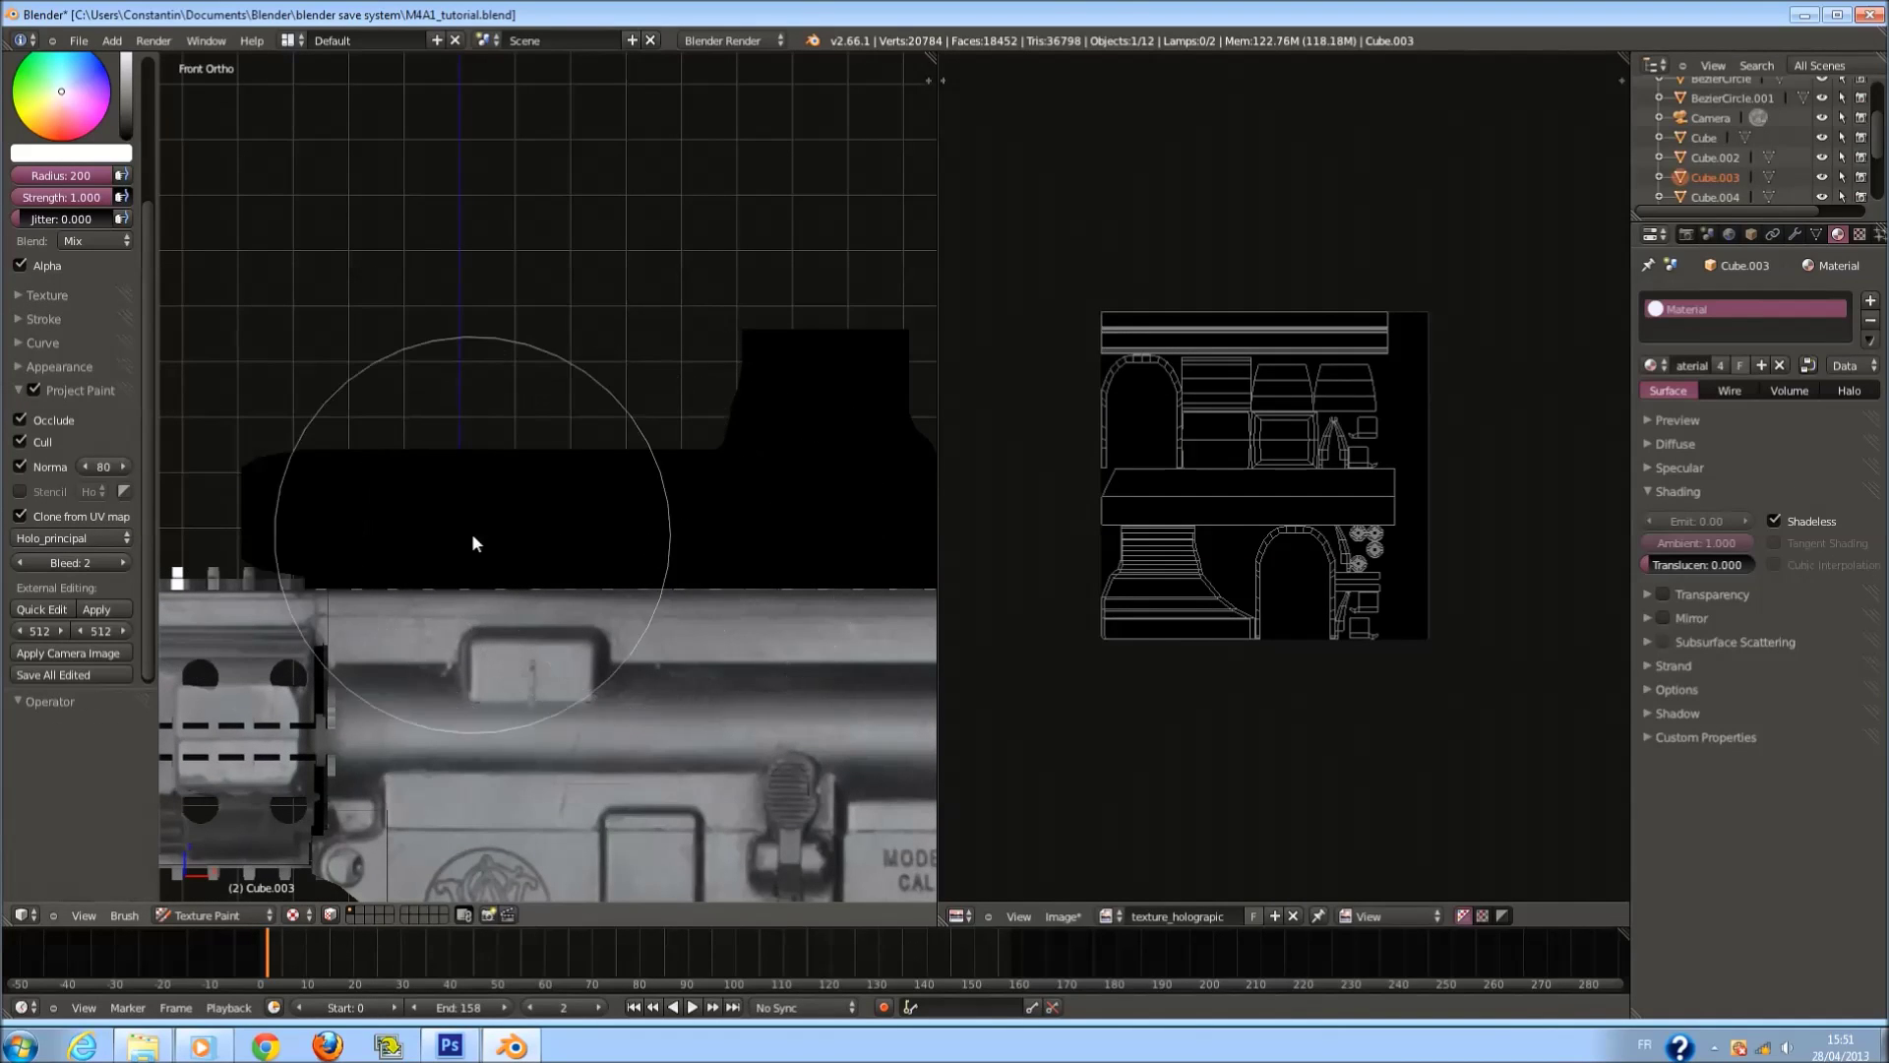
left_click(102, 578)
mouse_move(286, 480)
left_mouse_down()
mouse_move(948, 508)
mouse_move(706, 394)
mouse_move(507, 528)
mouse_move(718, 571)
left_mouse_up()
mouse_move(718, 570)
middle_mouse_down()
mouse_move(498, 460)
mouse_move(625, 443)
mouse_move(434, 426)
middle_mouse_up()
scroll(658, 435, "up", 2)
scroll(692, 621, "up", 2)
scroll(688, 616, "down", 3)
middle_click_drag(618, 596, 470, 492)
scroll(470, 492, "up", 2)
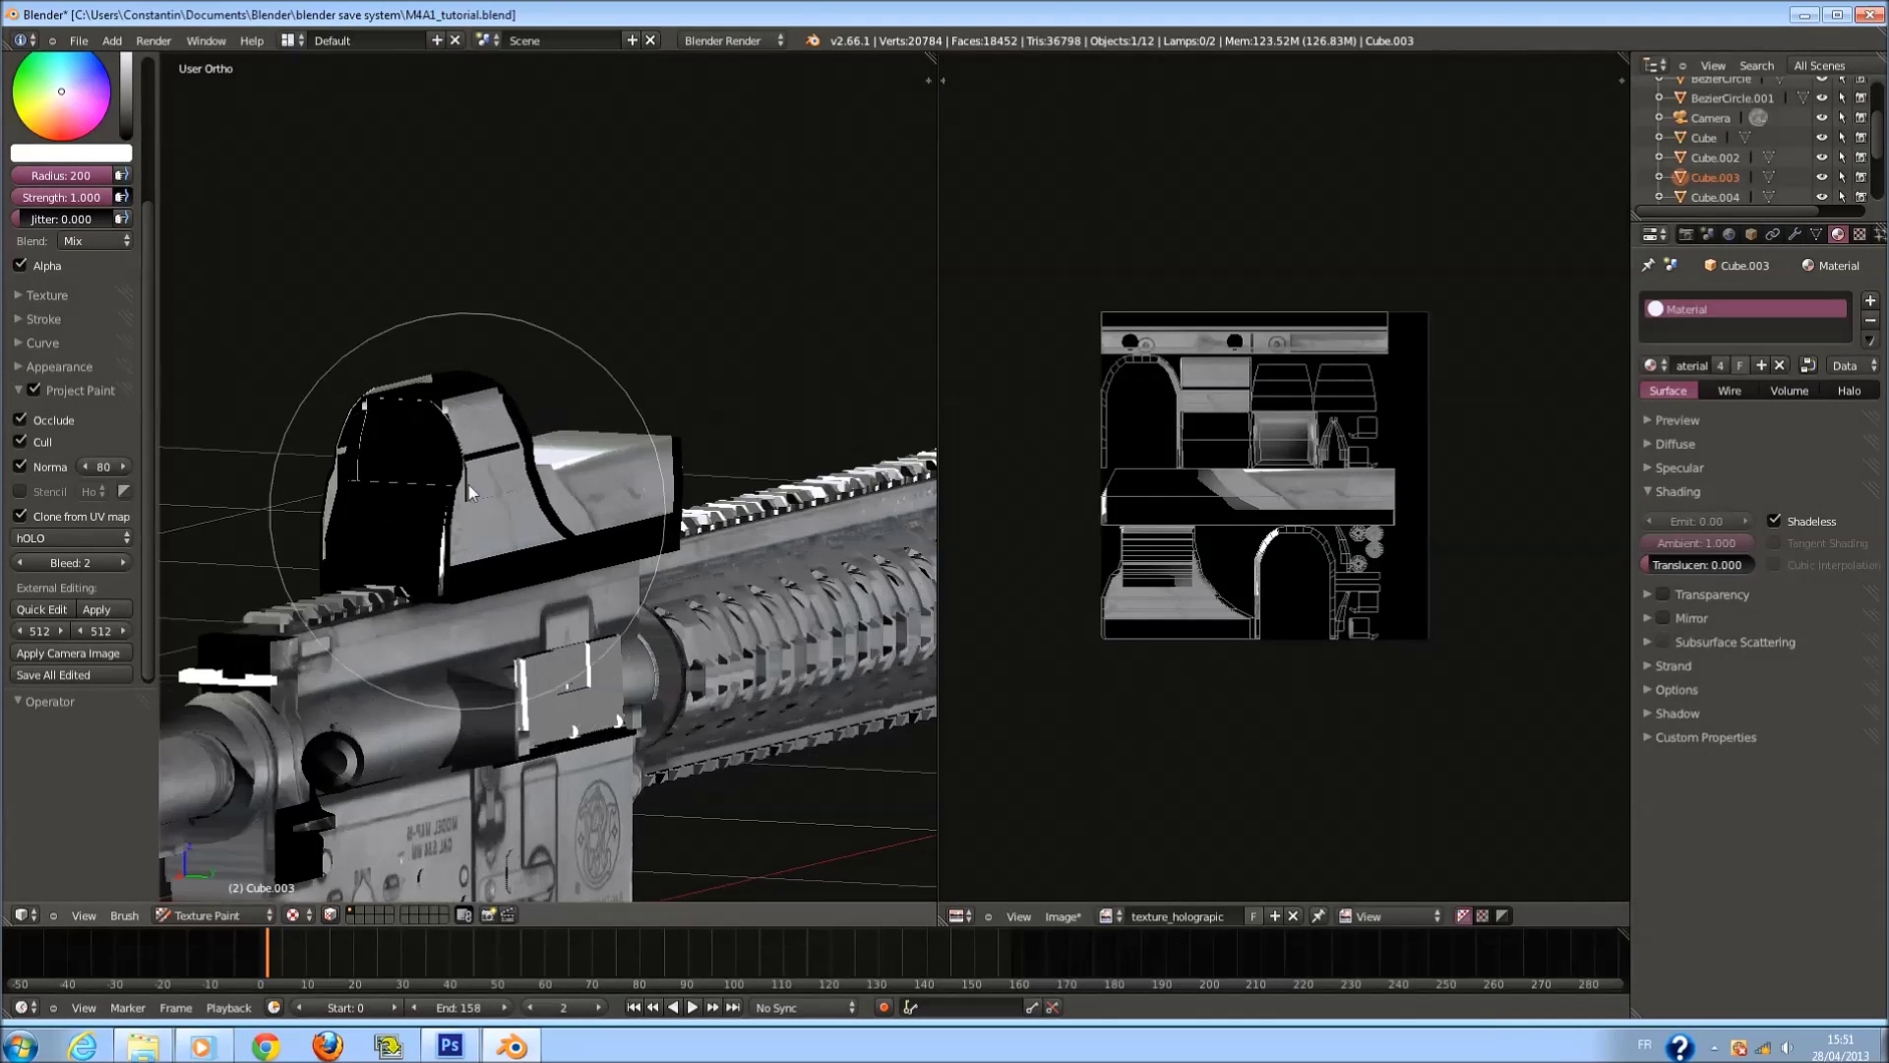
Clone the photo onto the sight's rear and opposite side, reducing the brush radius to 124 for the black lower strip.
mouse_move(451, 536)
left_mouse_down()
mouse_move(463, 472)
mouse_move(495, 482)
left_mouse_up()
scroll(496, 545, "up", 3)
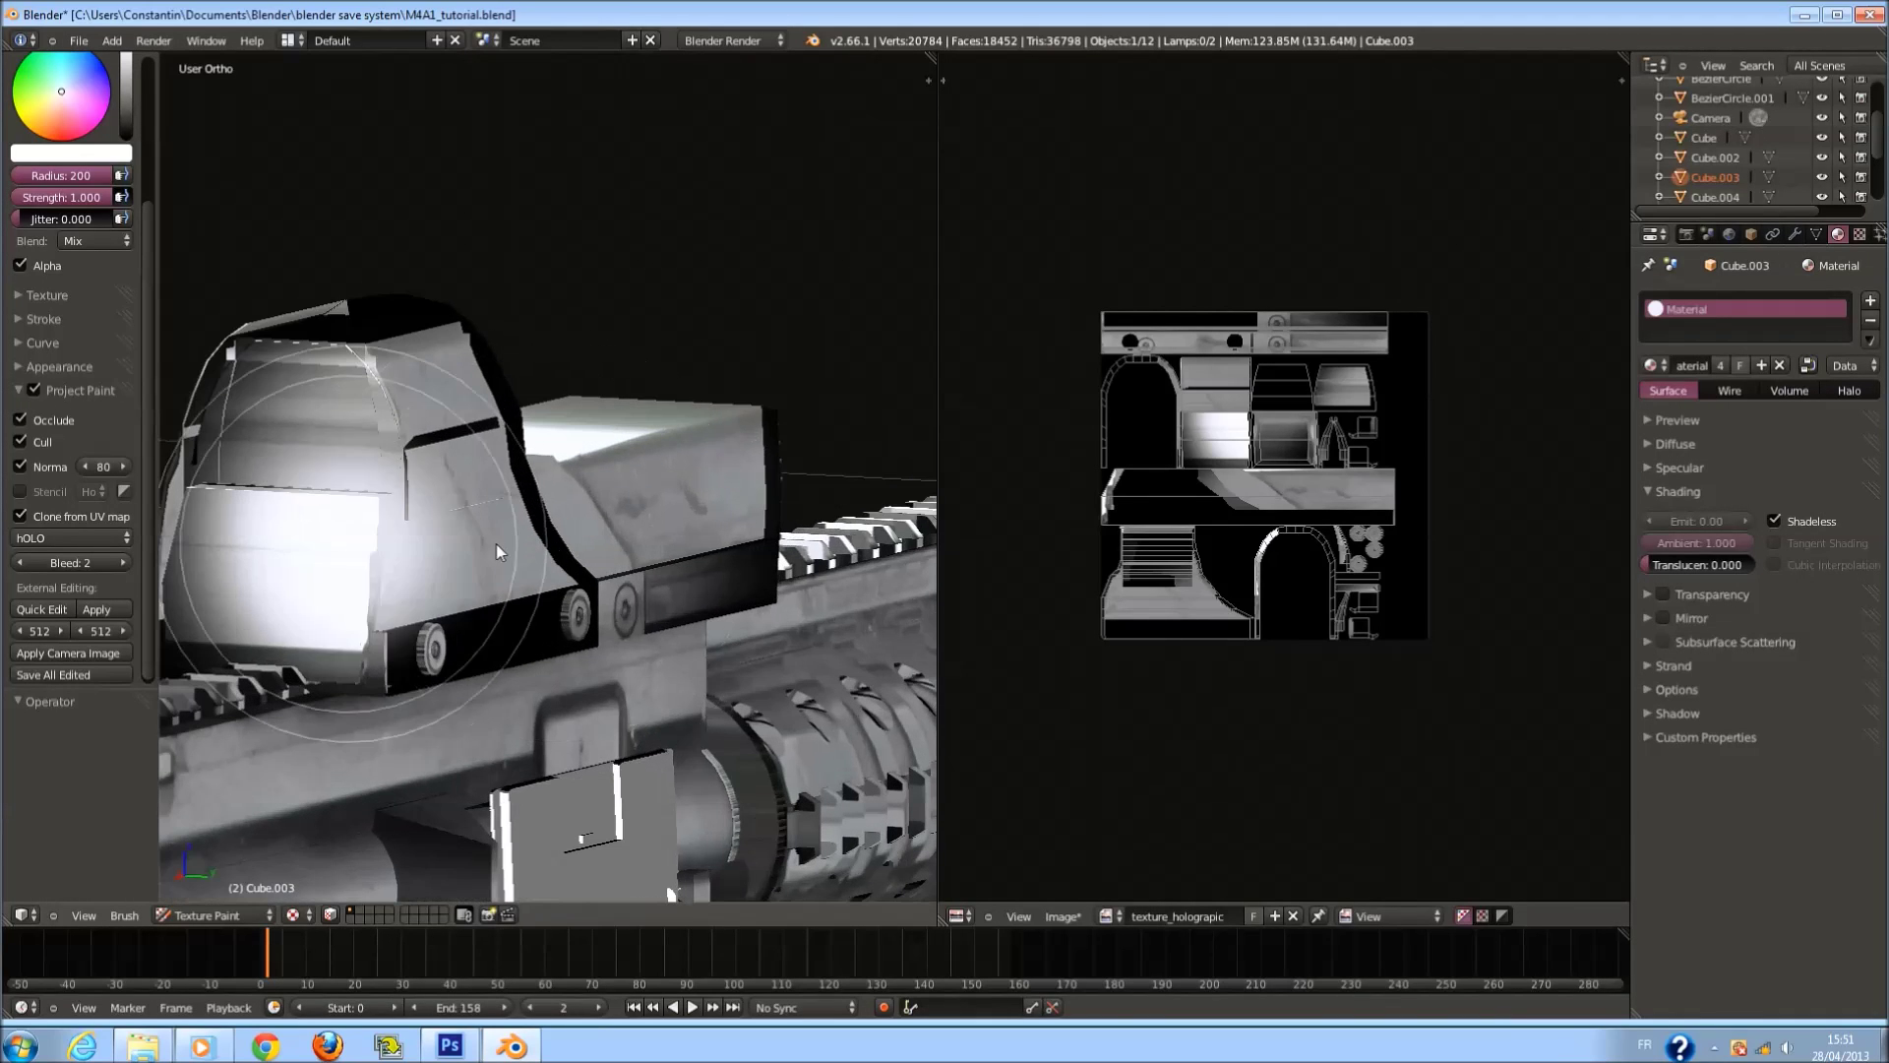
key("f")
left_click(410, 656)
scroll(625, 605, "up", 4)
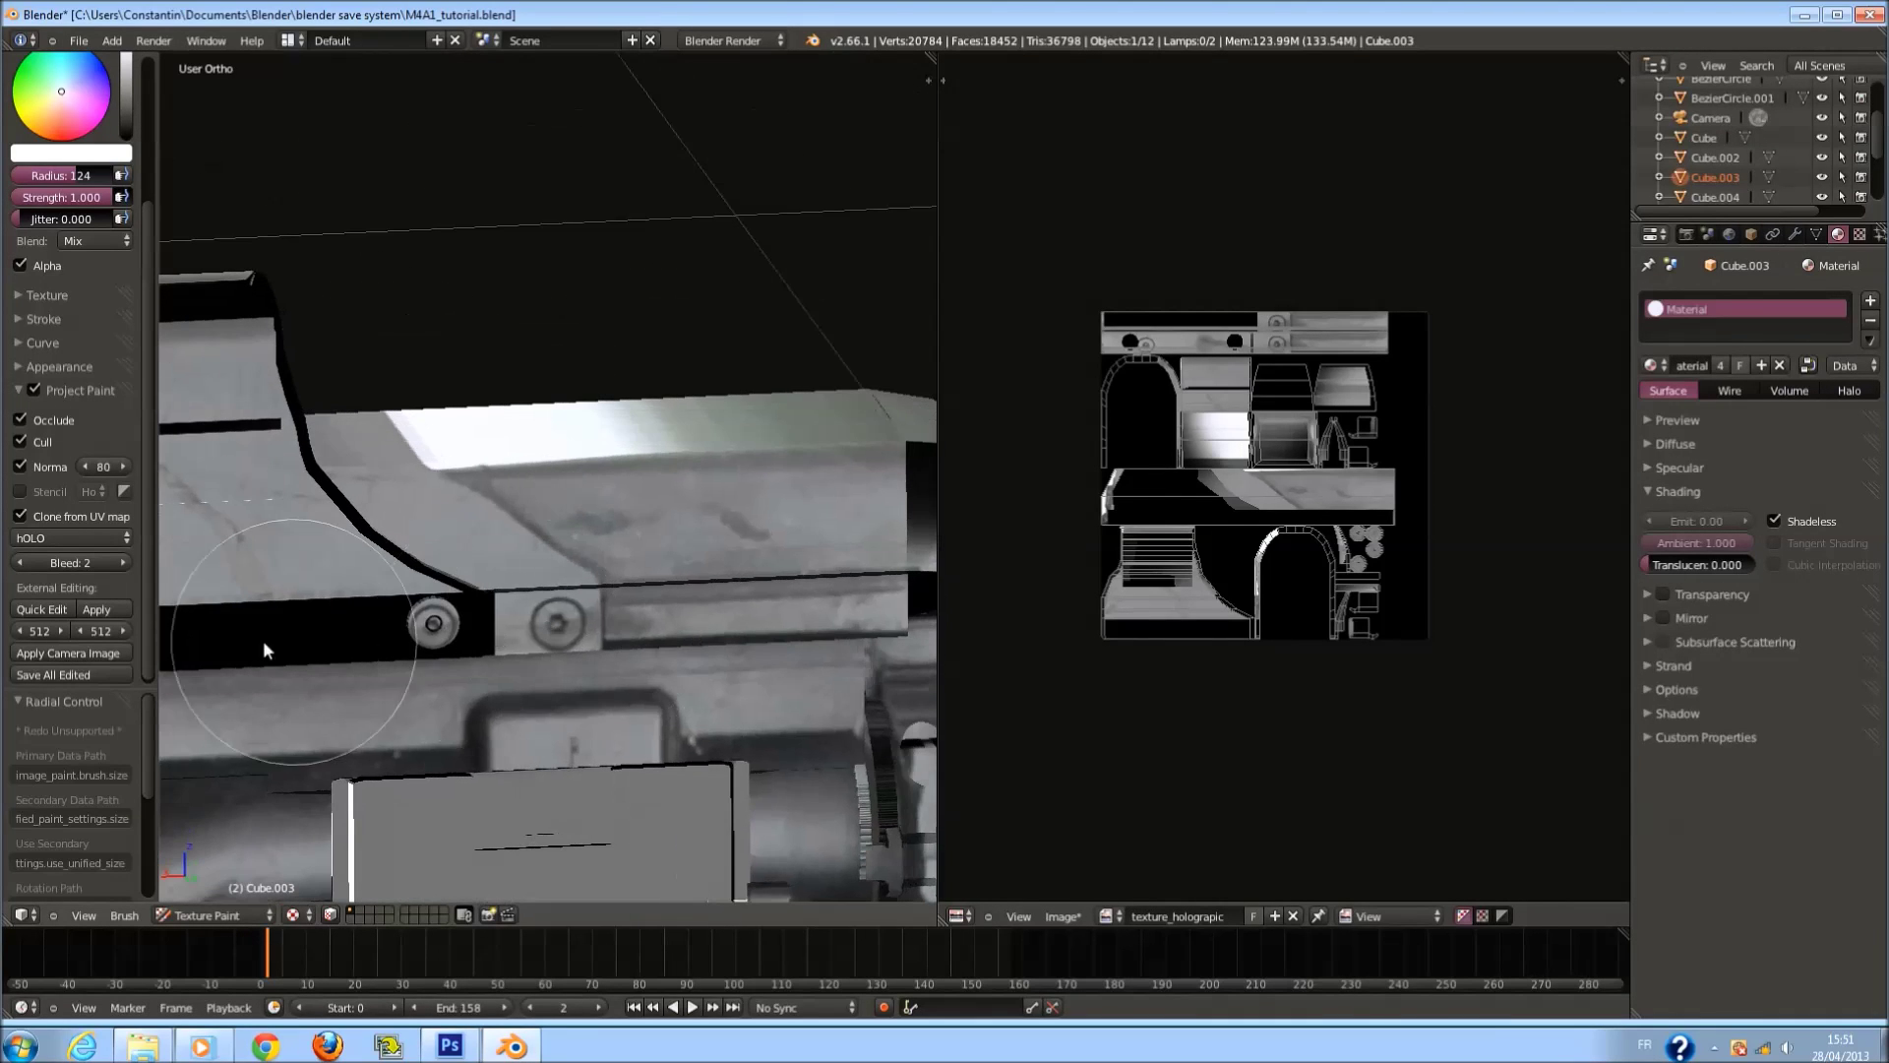
left_click_drag(610, 596, 515, 561)
Set the brush radius to 196 and clone the photo onto the sight's front and hood, working around to its top.
scroll(514, 561, "down", 4)
key("f")
left_click(763, 487)
middle_click_drag(689, 393, 612, 462)
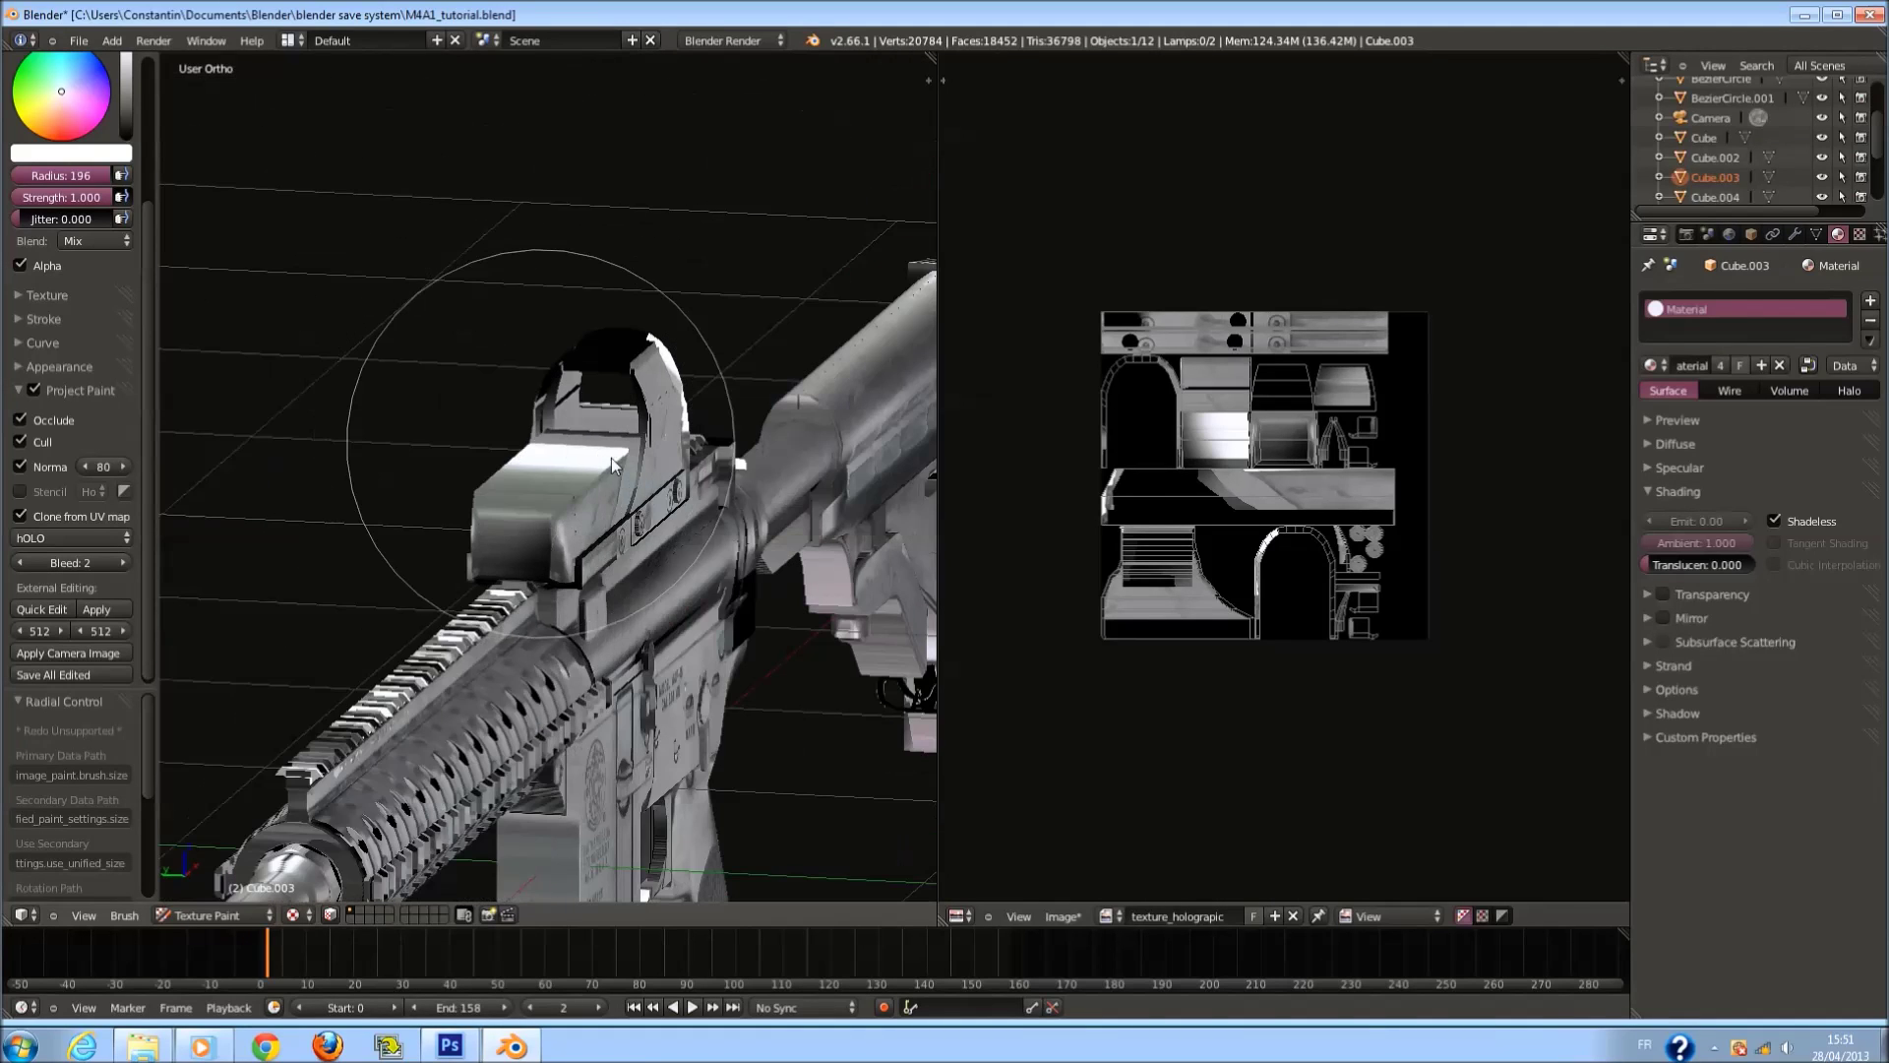
scroll(650, 291, "up", 3)
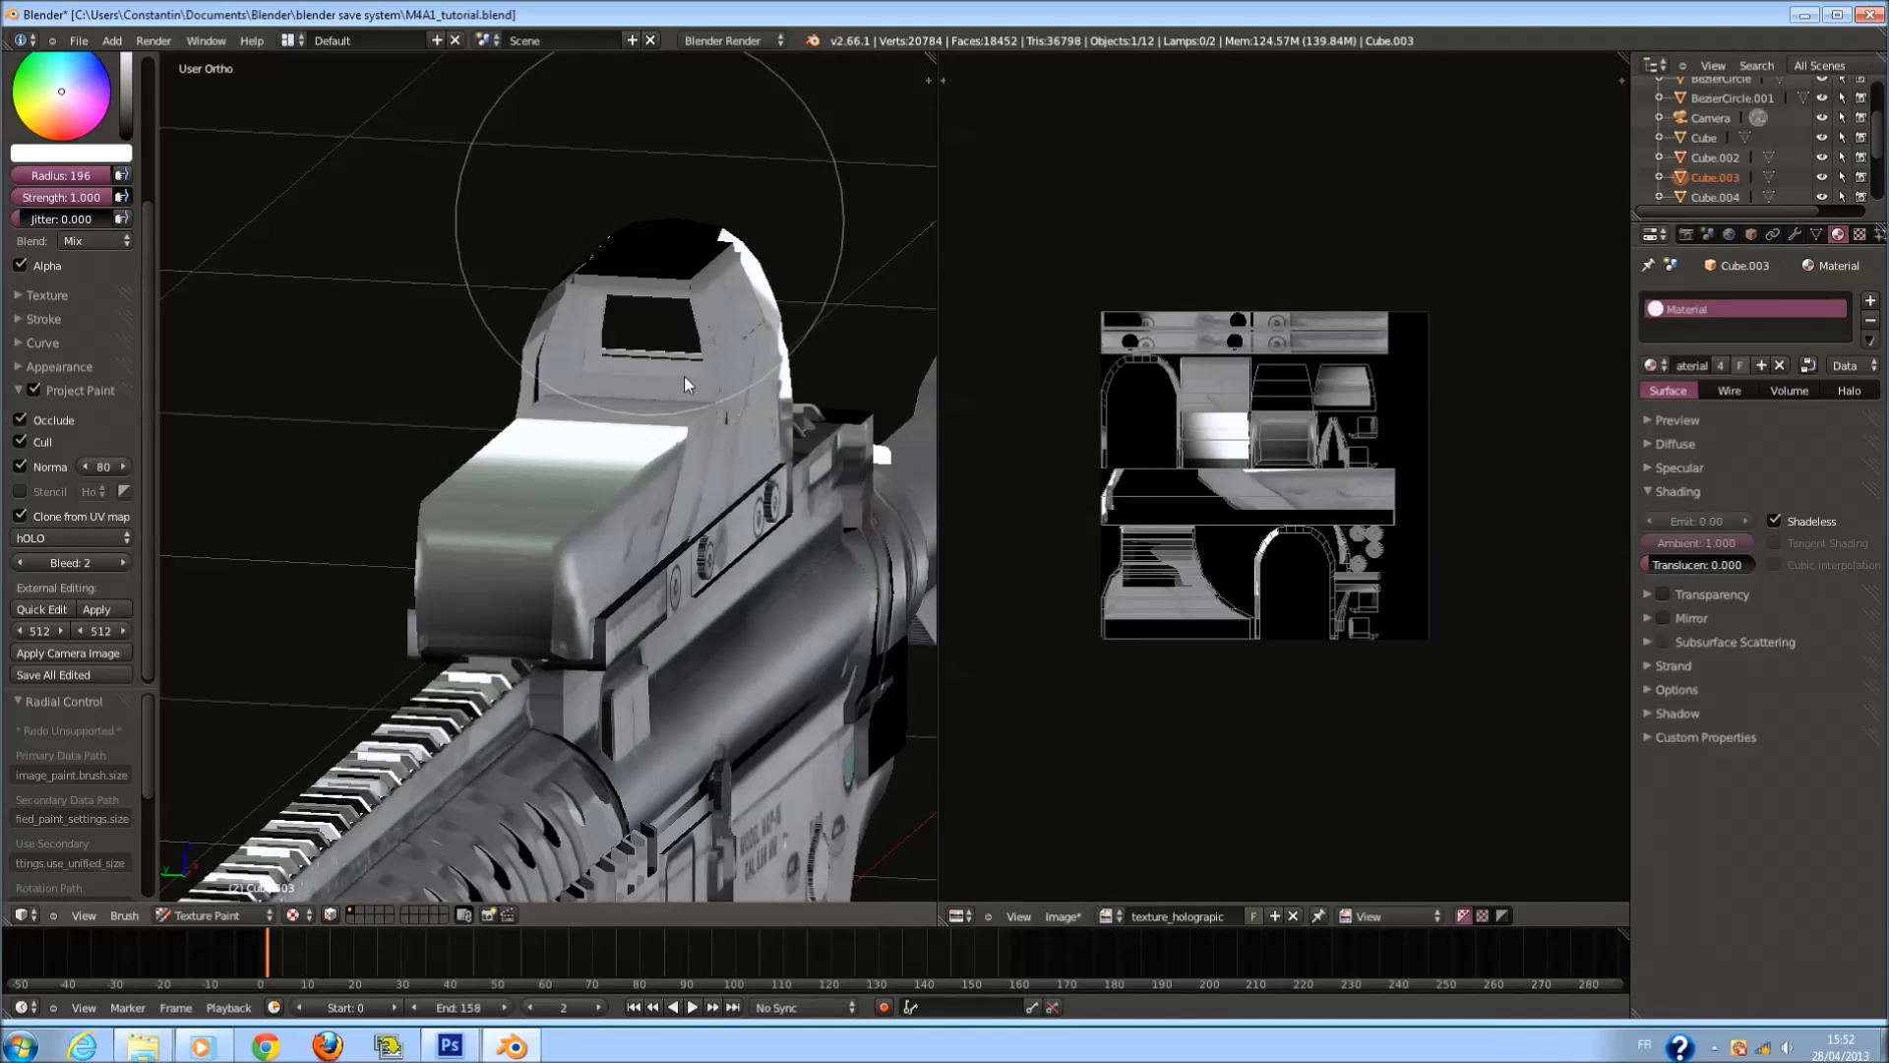
key("KP_7")
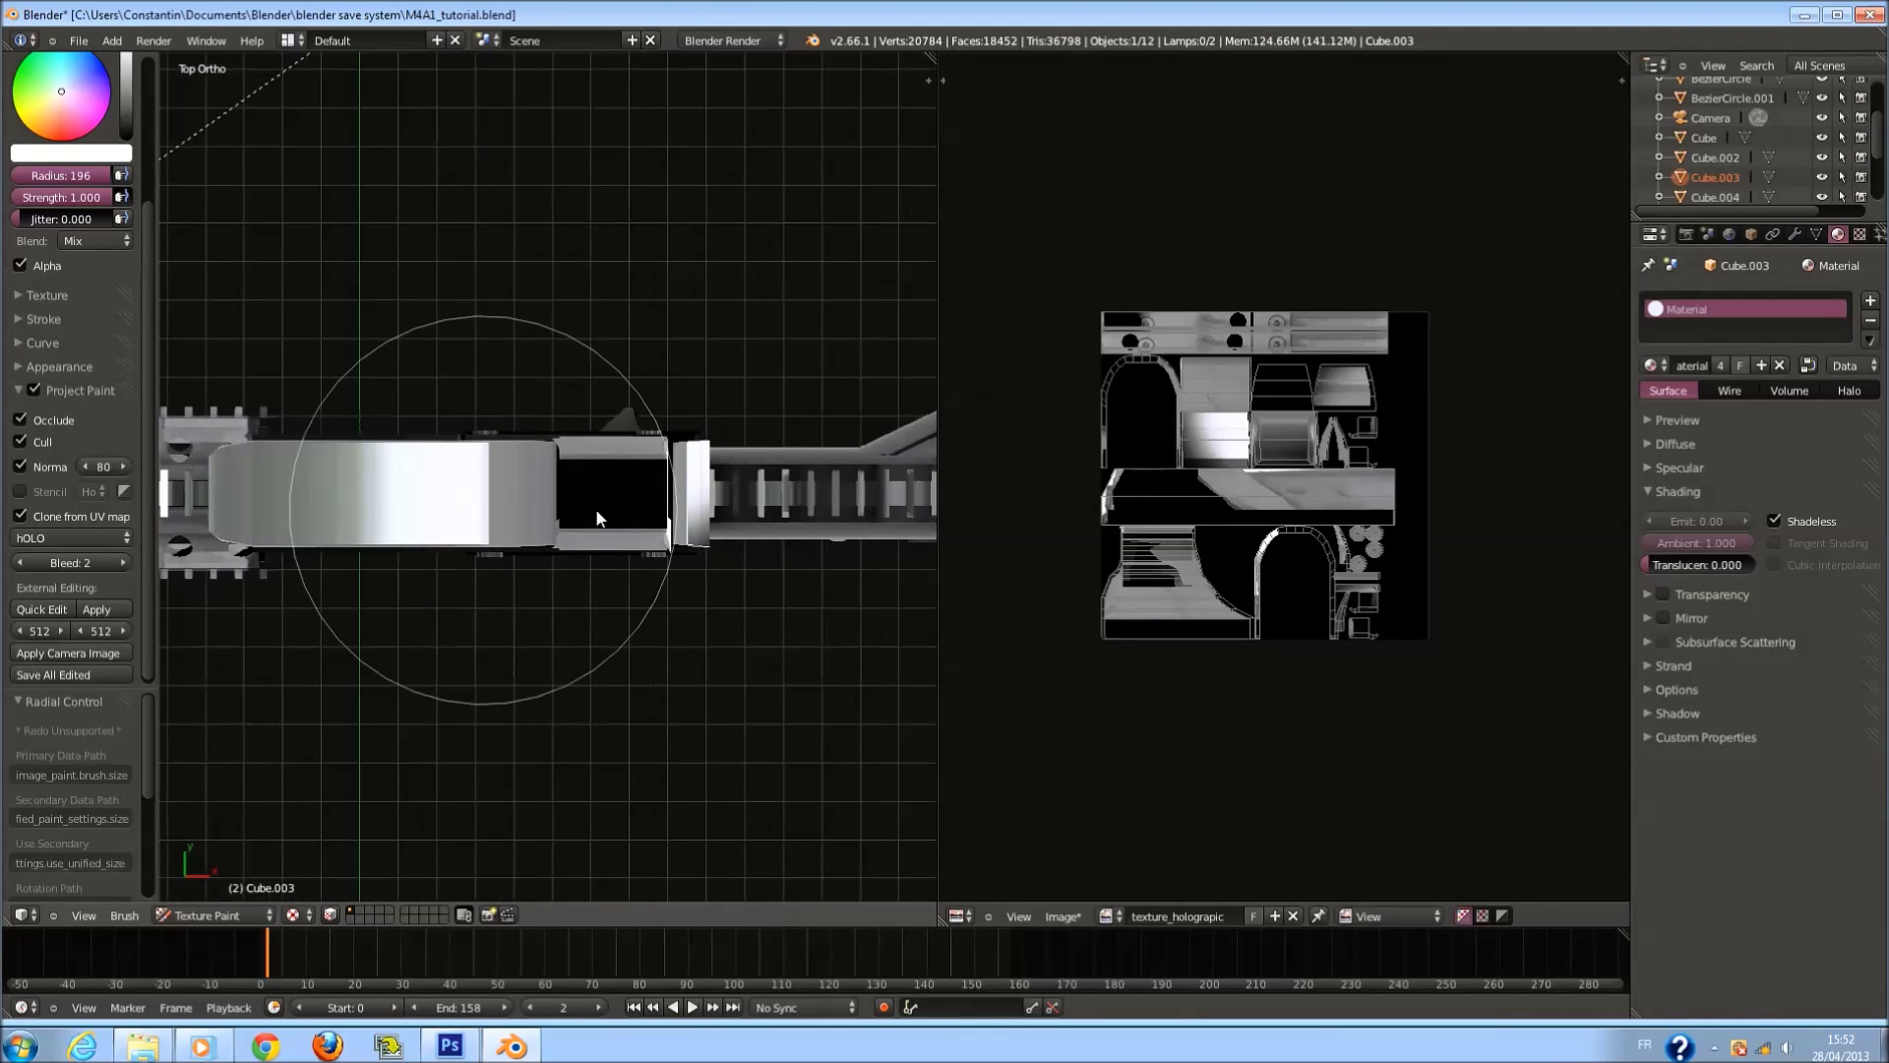
scroll(633, 505, "up", 6)
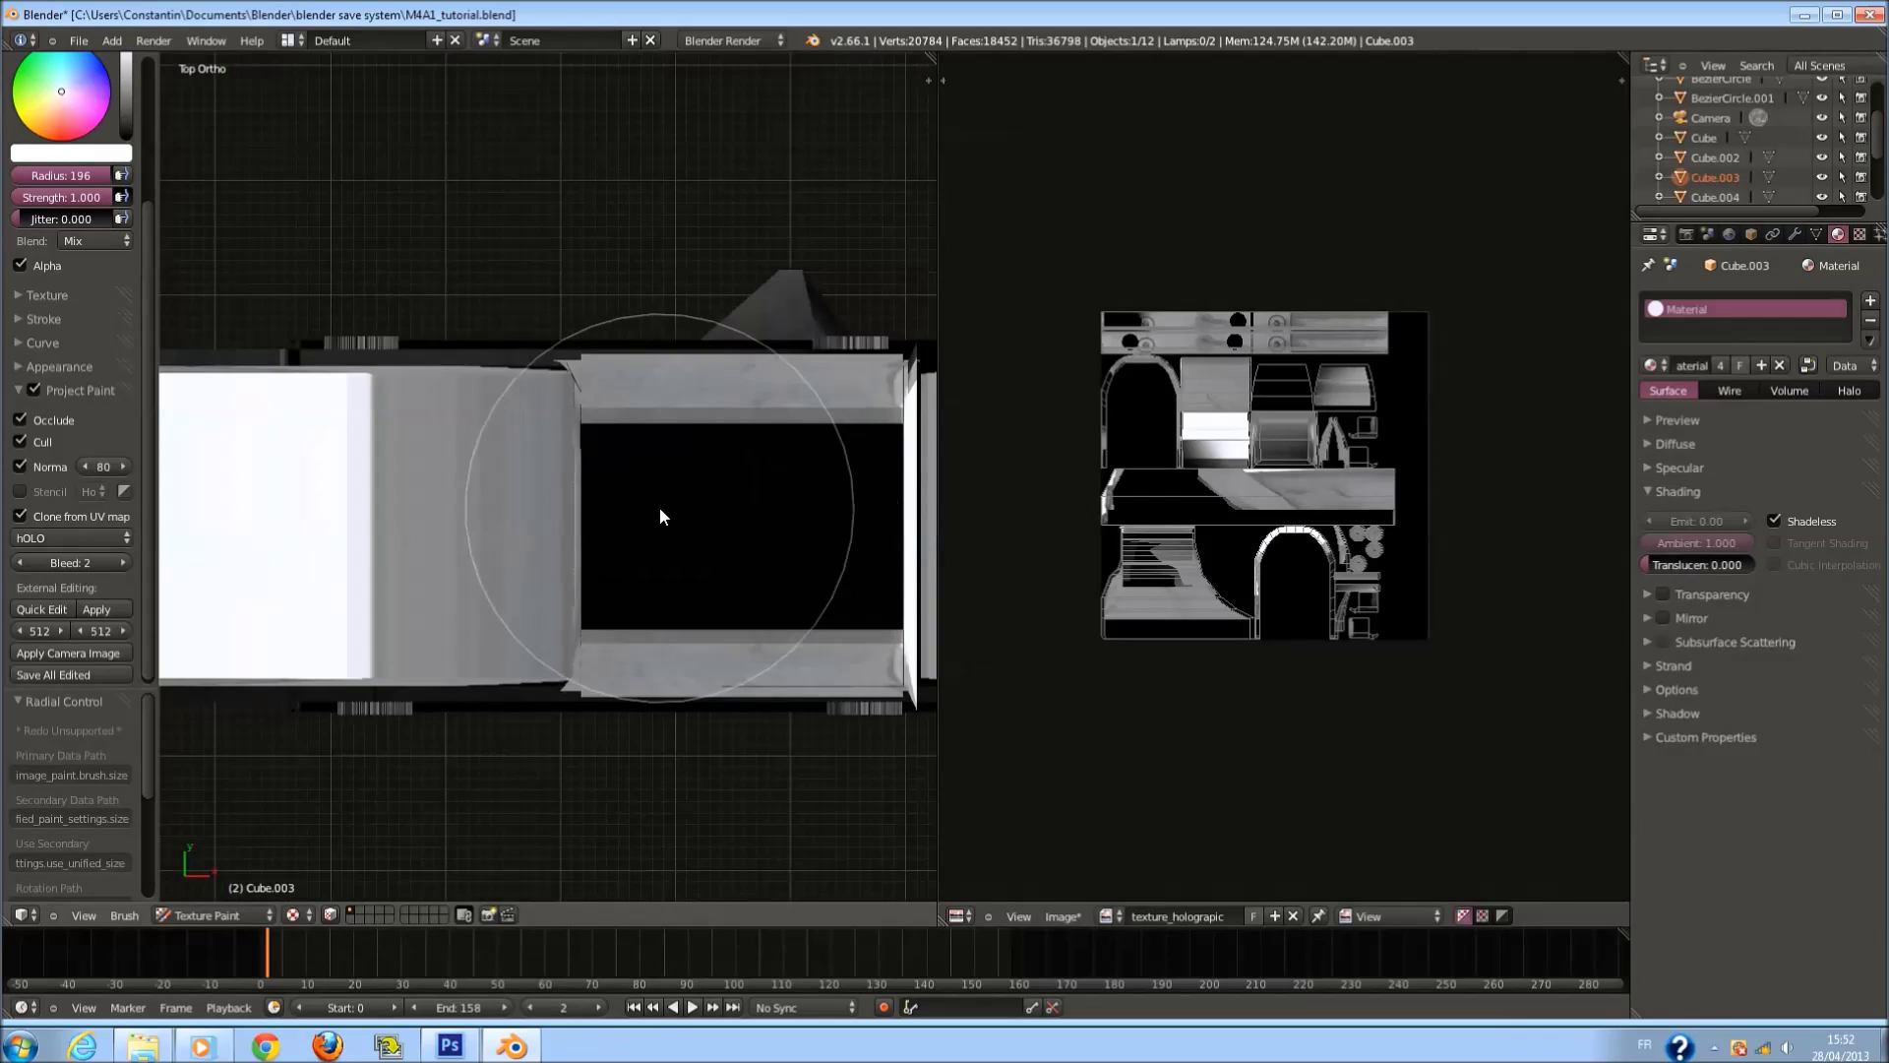
Save the blend file from the front view and return the painted sight to Object Mode with solid shading.
key("Tab")
key("KP_1")
key("Tab")
key("ctrl+s")
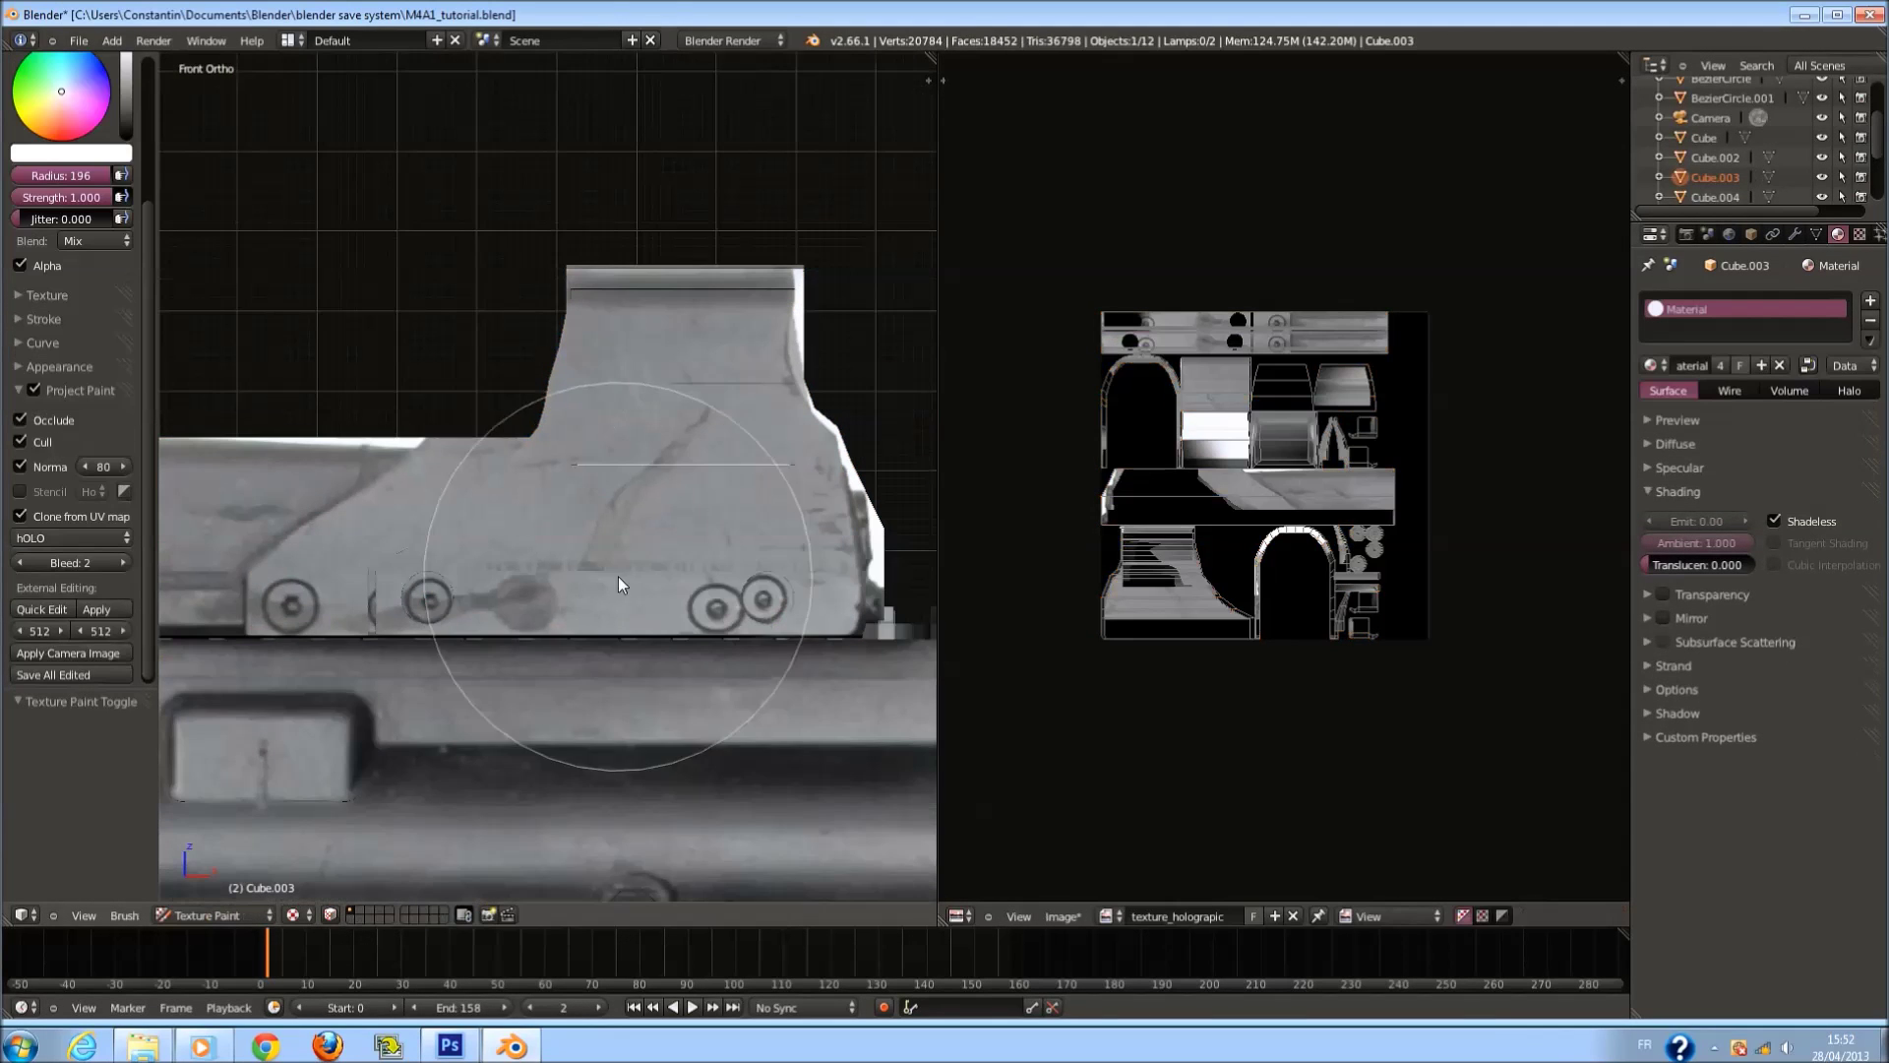
left_click(576, 610)
left_click(221, 915)
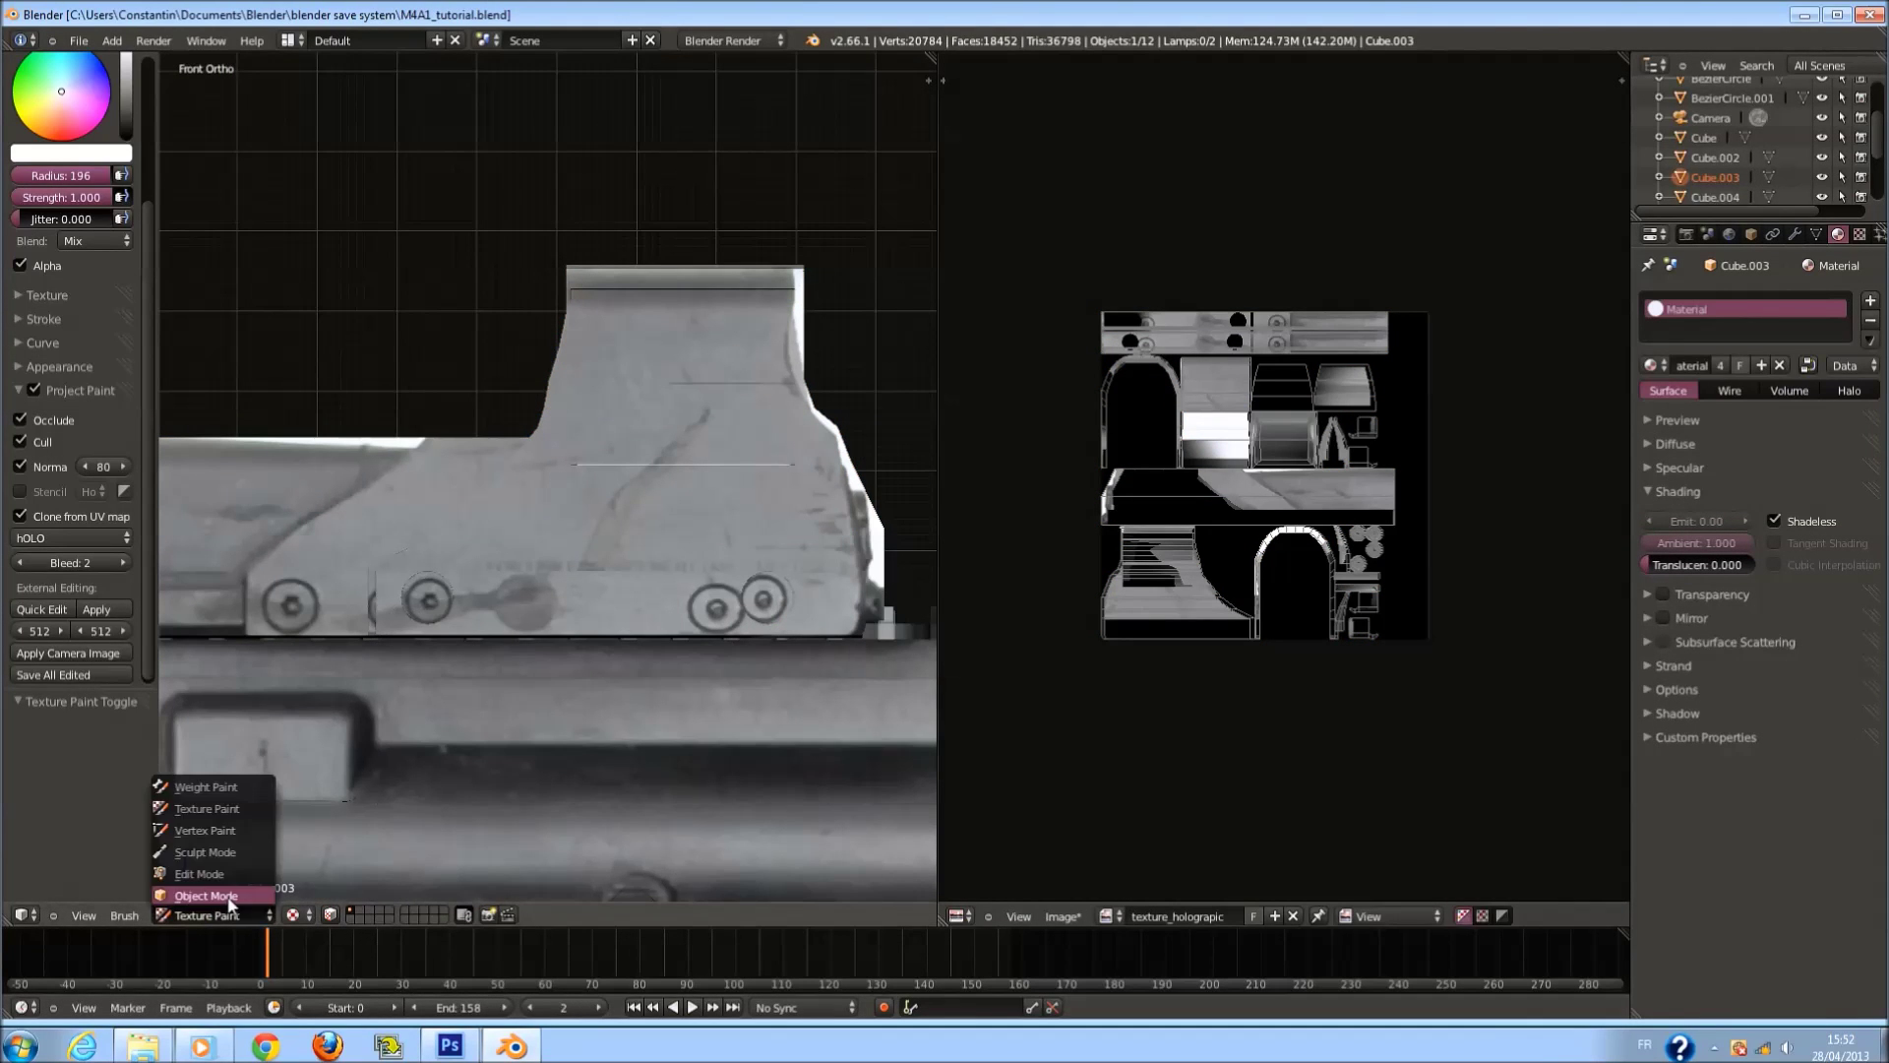
left_click(257, 890)
key("z")
Save the blend file again and activate the sight's hOLO UV map in Edit Mode over the reference photo.
key("Tab")
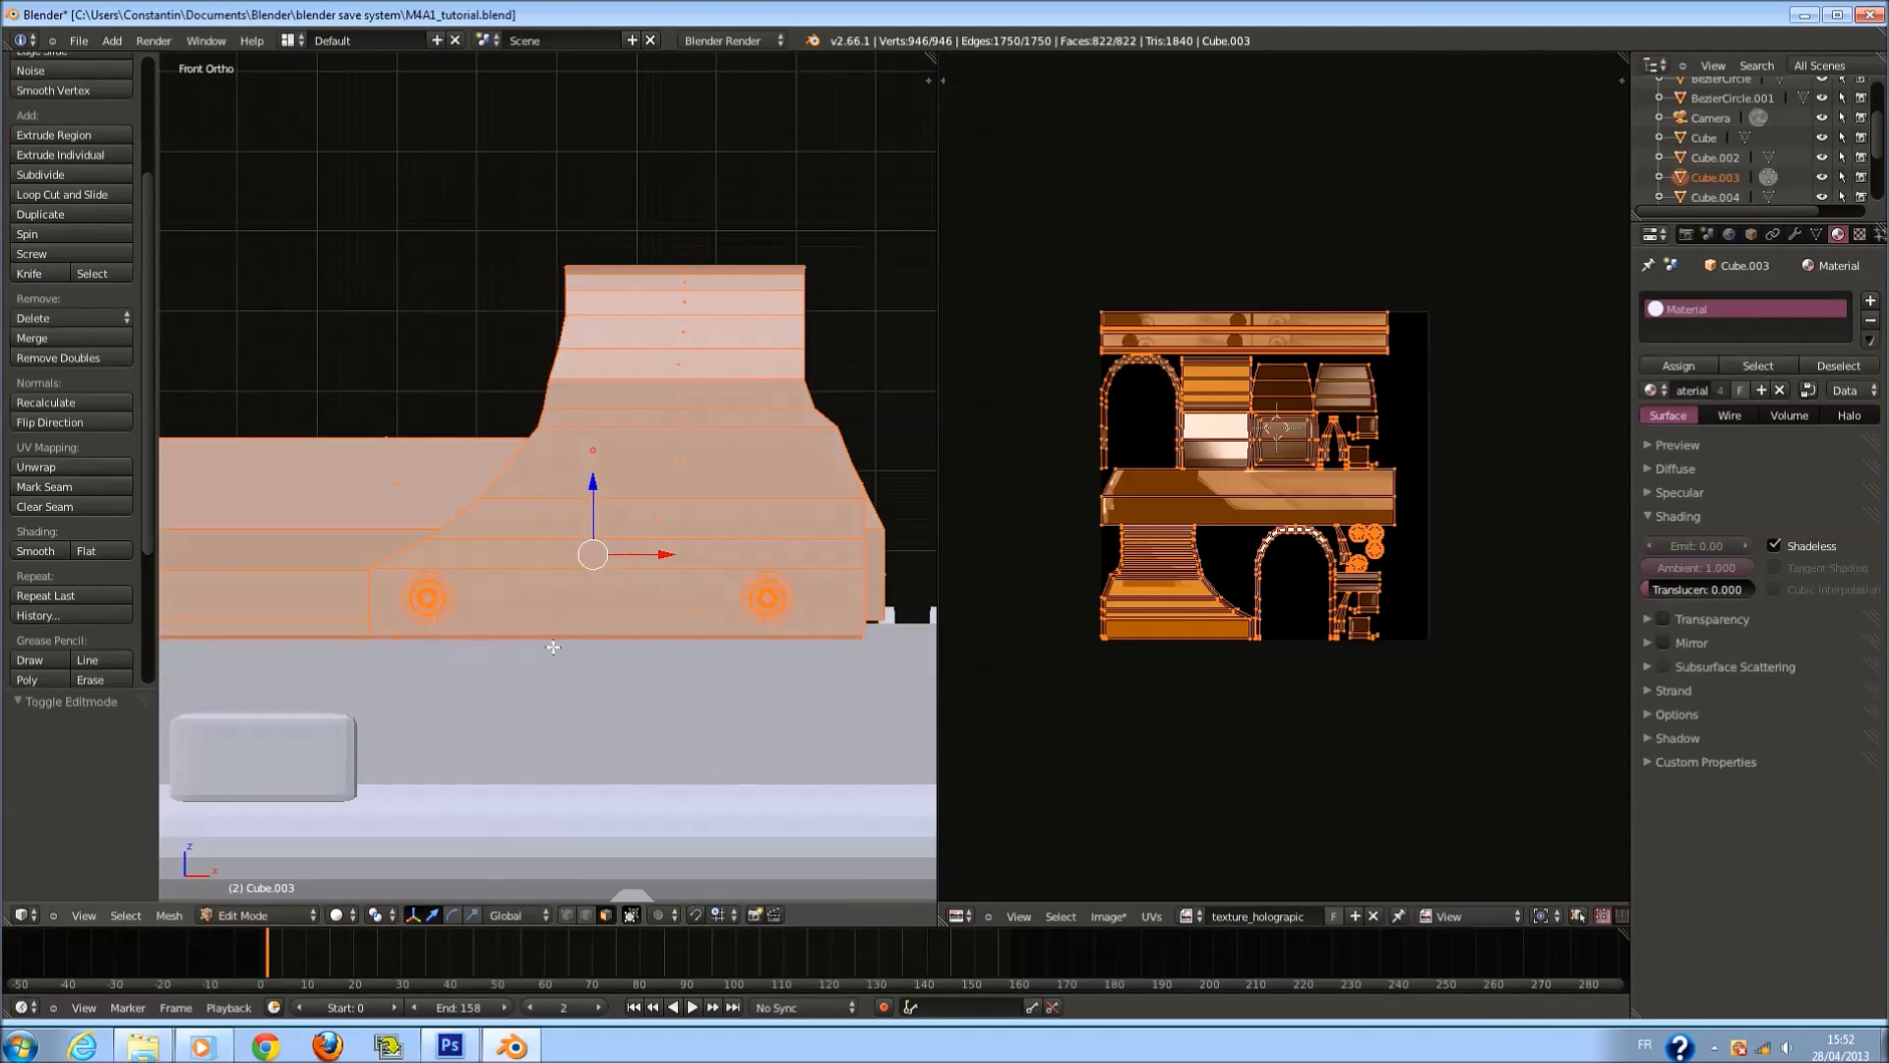
key("Tab")
left_click(1815, 234)
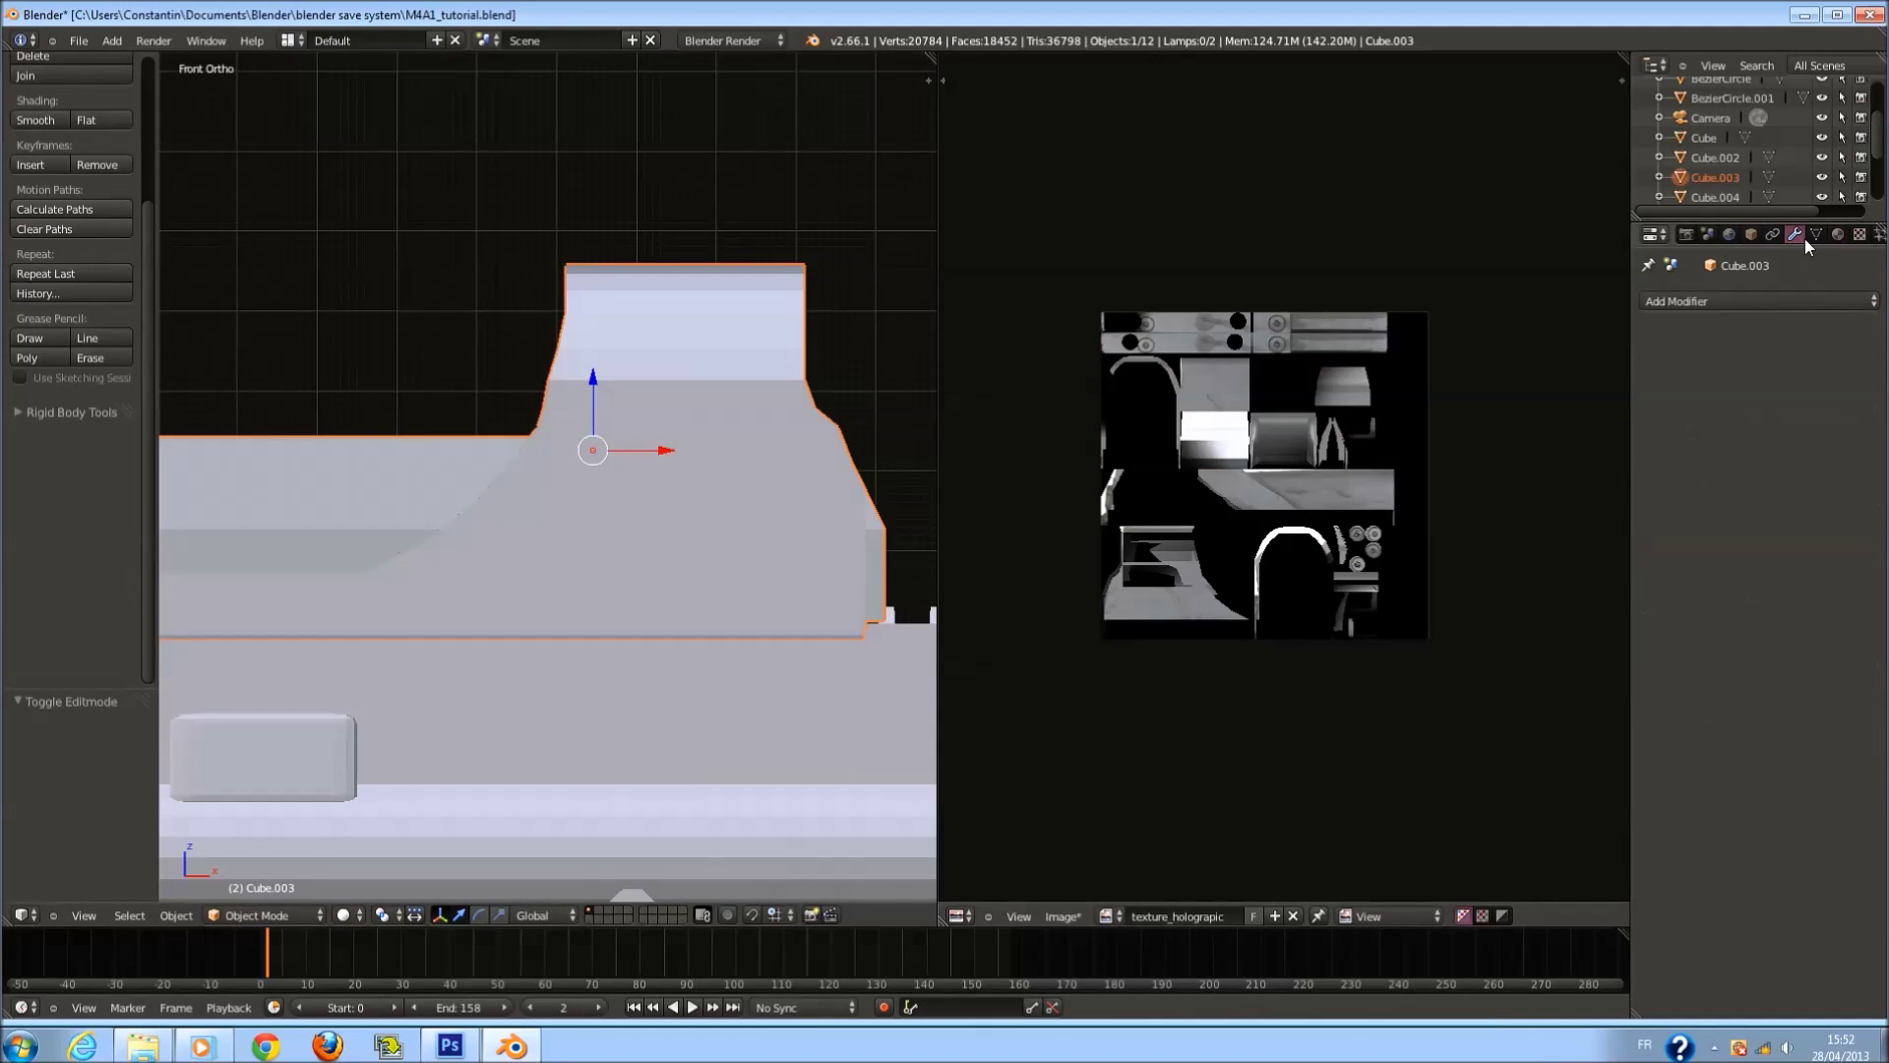
key("ctrl+s")
key("Tab")
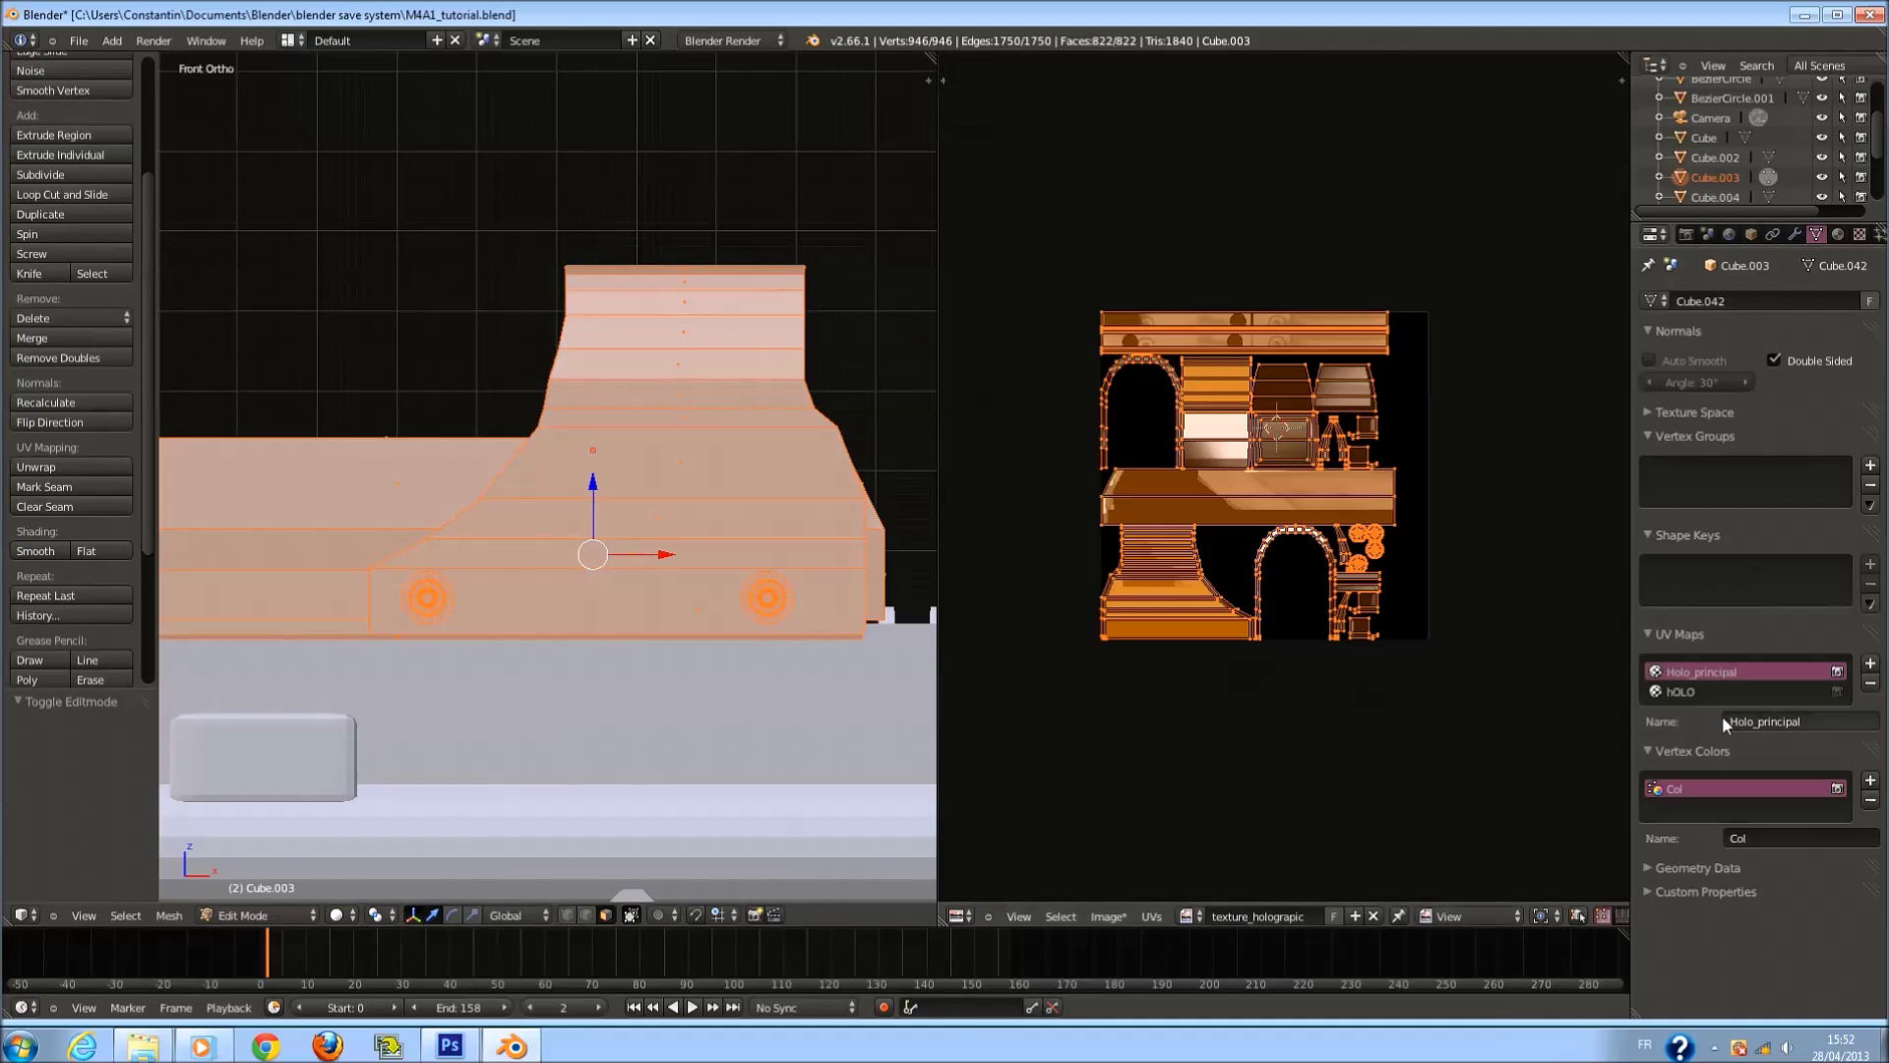
left_click(1710, 691)
scroll(1335, 644, "up", 1)
scroll(1335, 644, "up", 6)
middle_click_drag(1311, 368, 1233, 858)
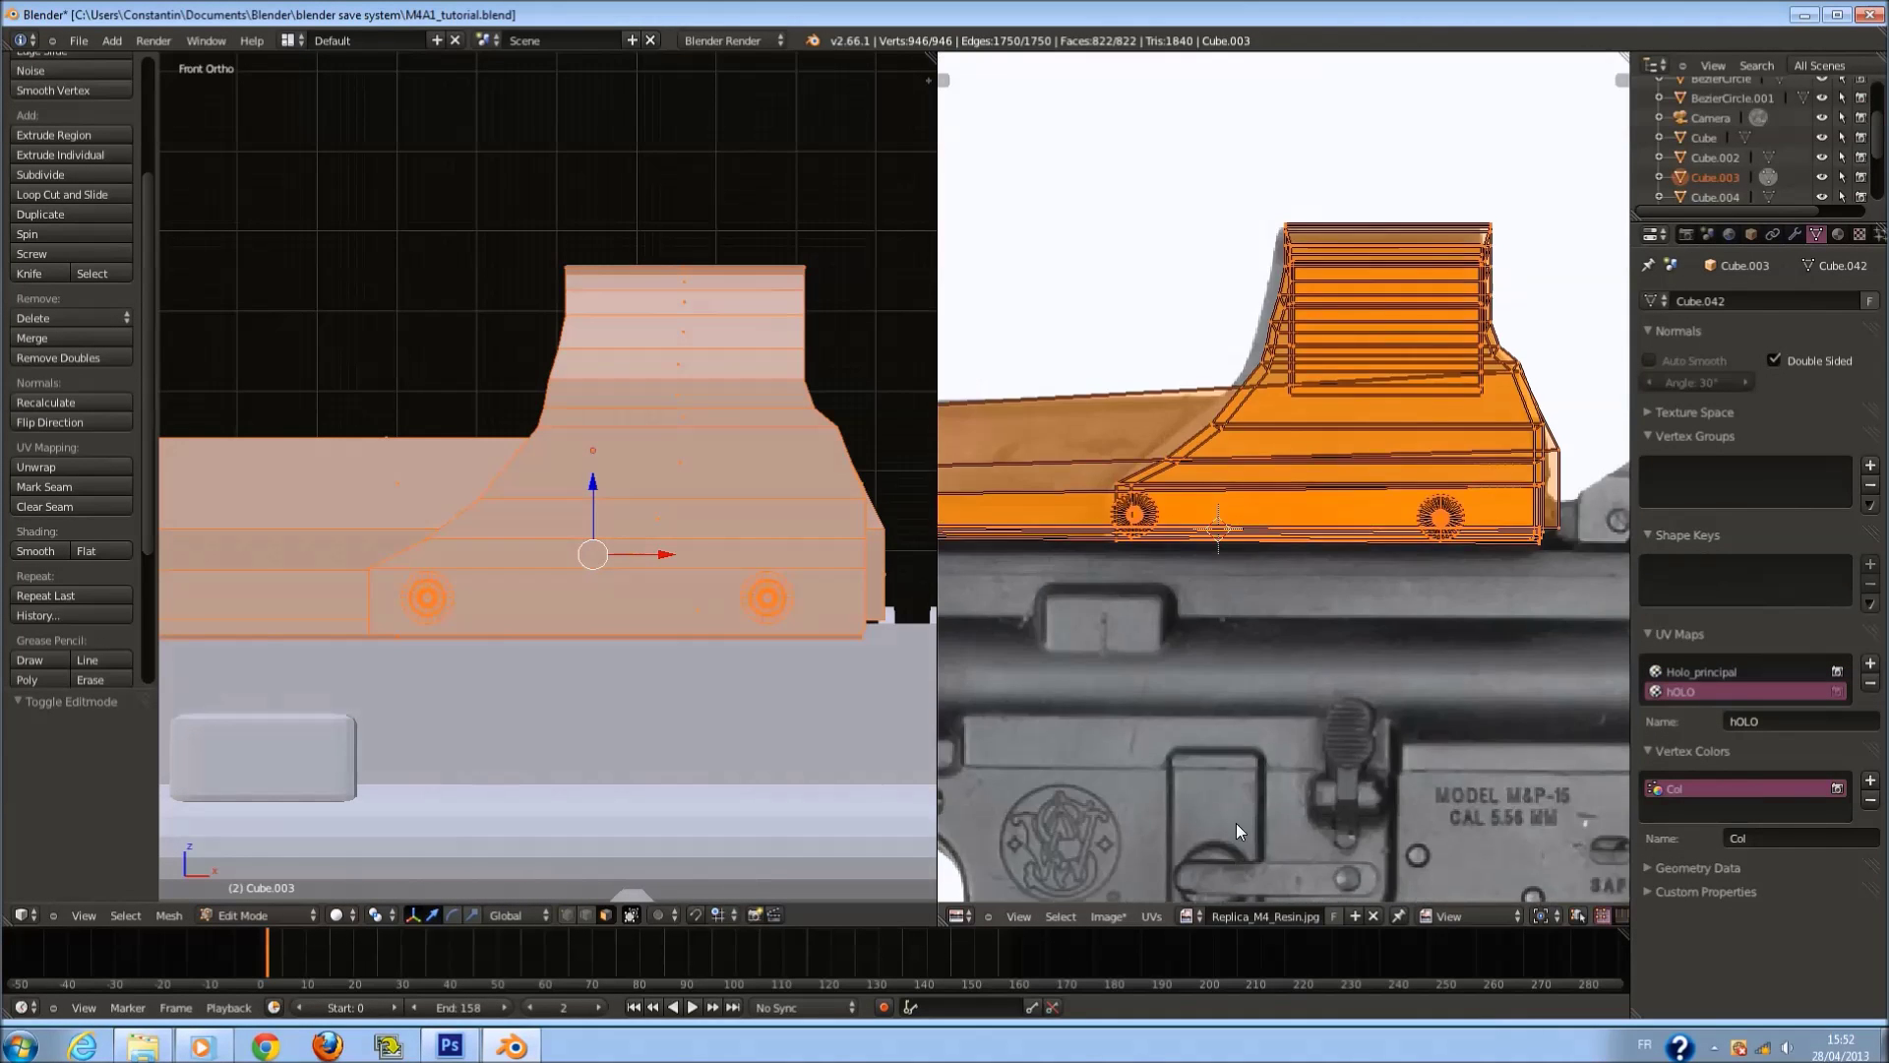
scroll(1220, 557, "up", 5)
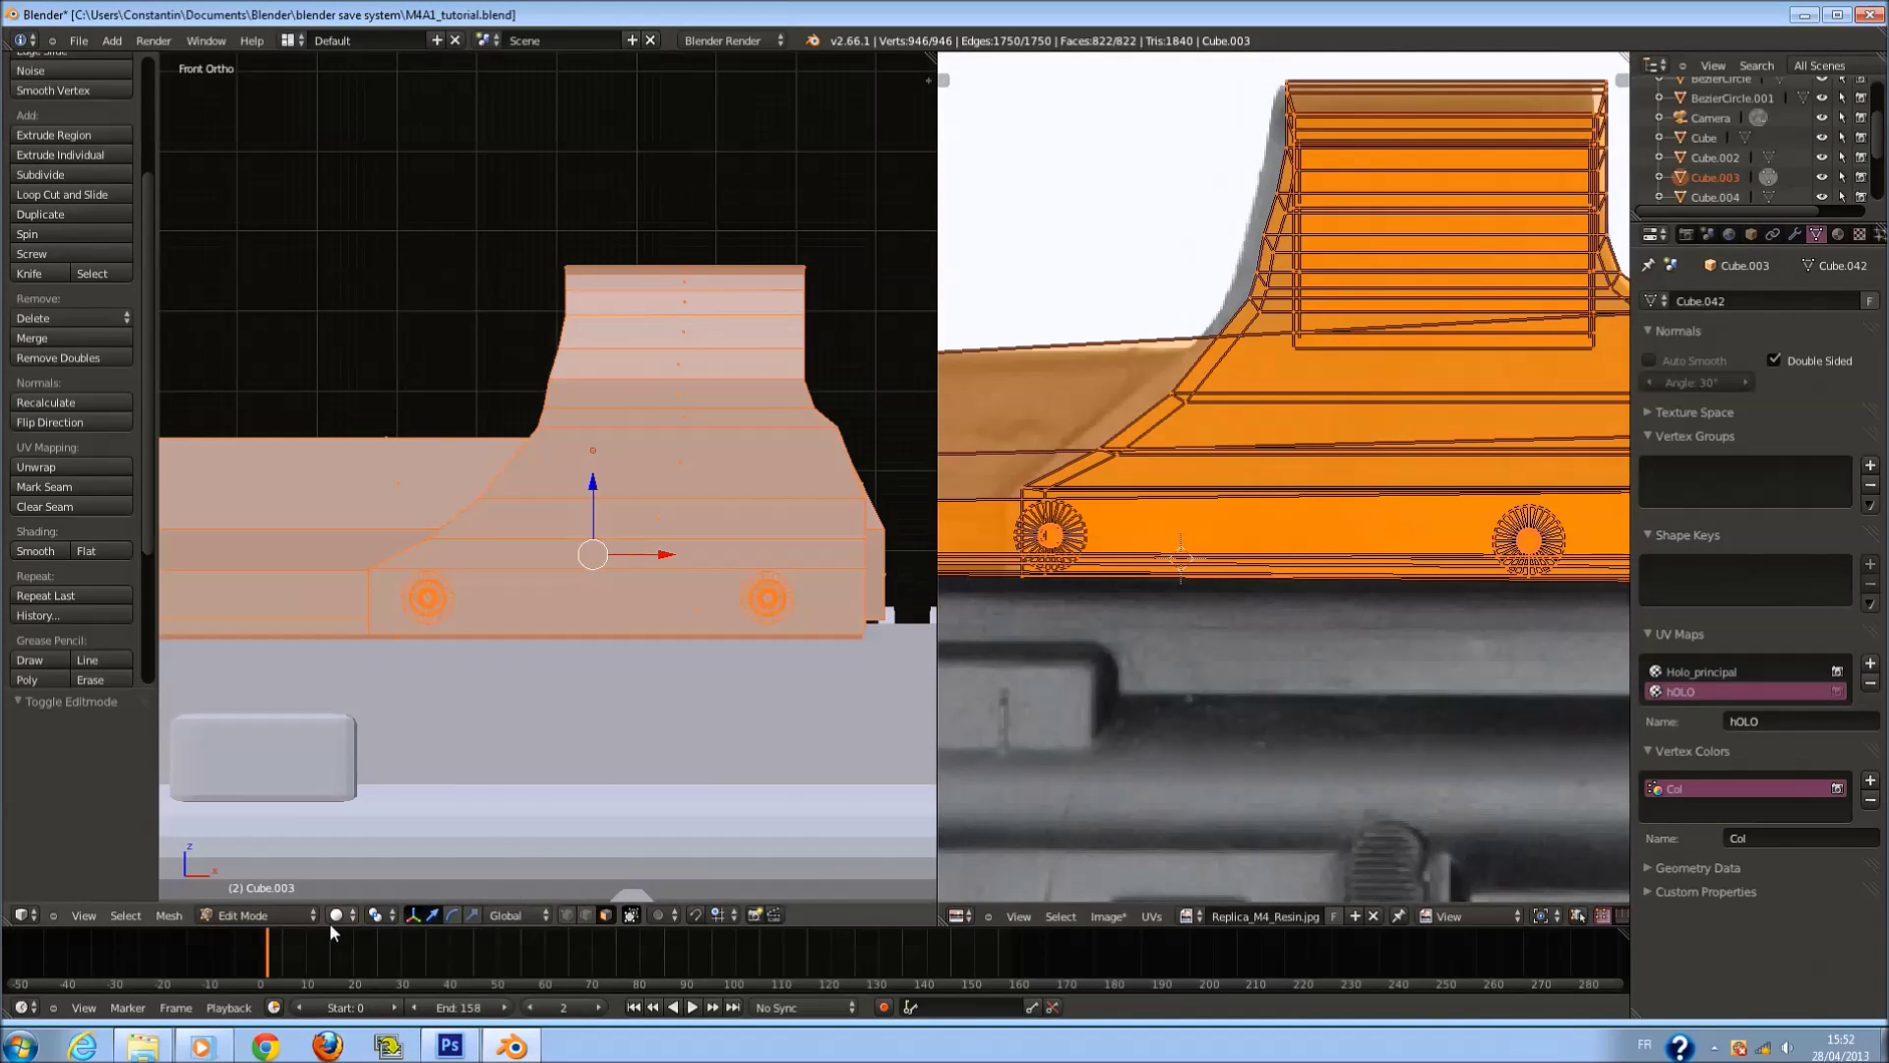
Project the sight's UVs from the front view, scale them by about 0.257 and move them onto the photo's sight.
left_click(336, 914)
scroll(443, 689, "down", 2)
key("u")
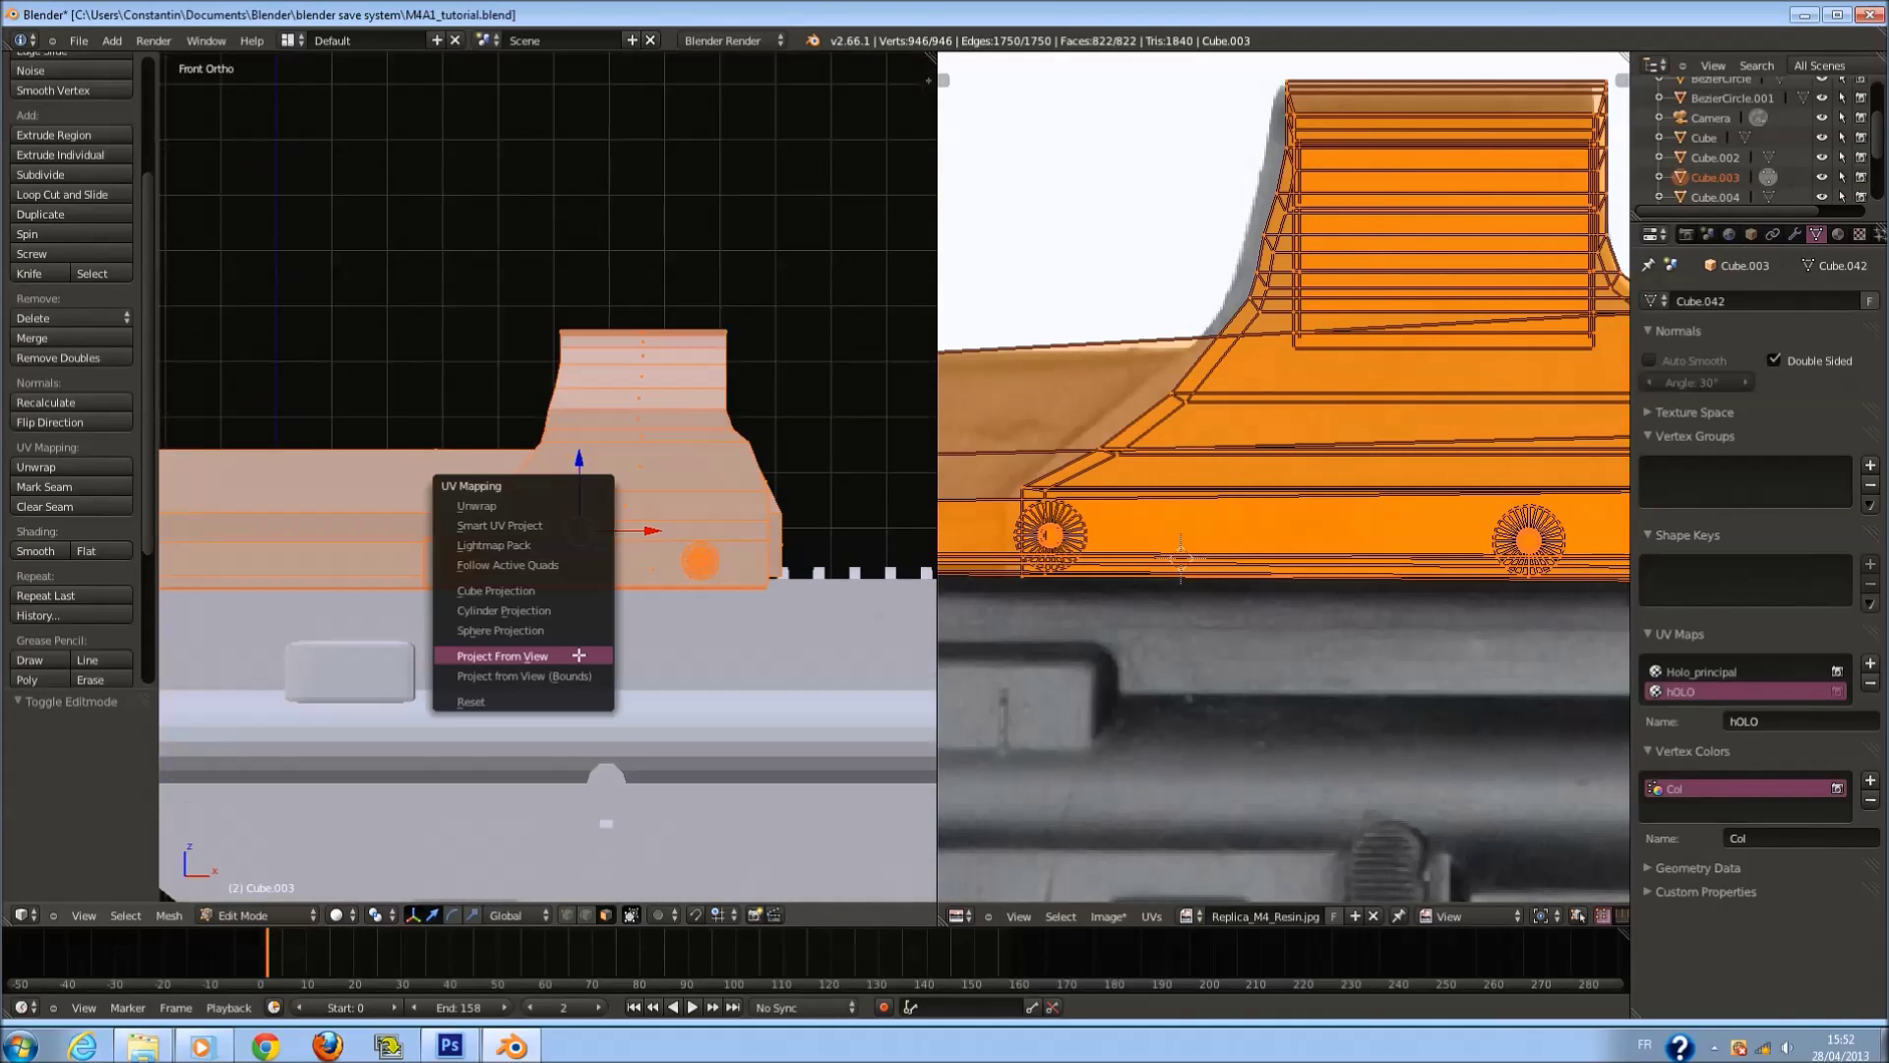
left_click(579, 654)
scroll(1151, 634, "down", 8)
key("s")
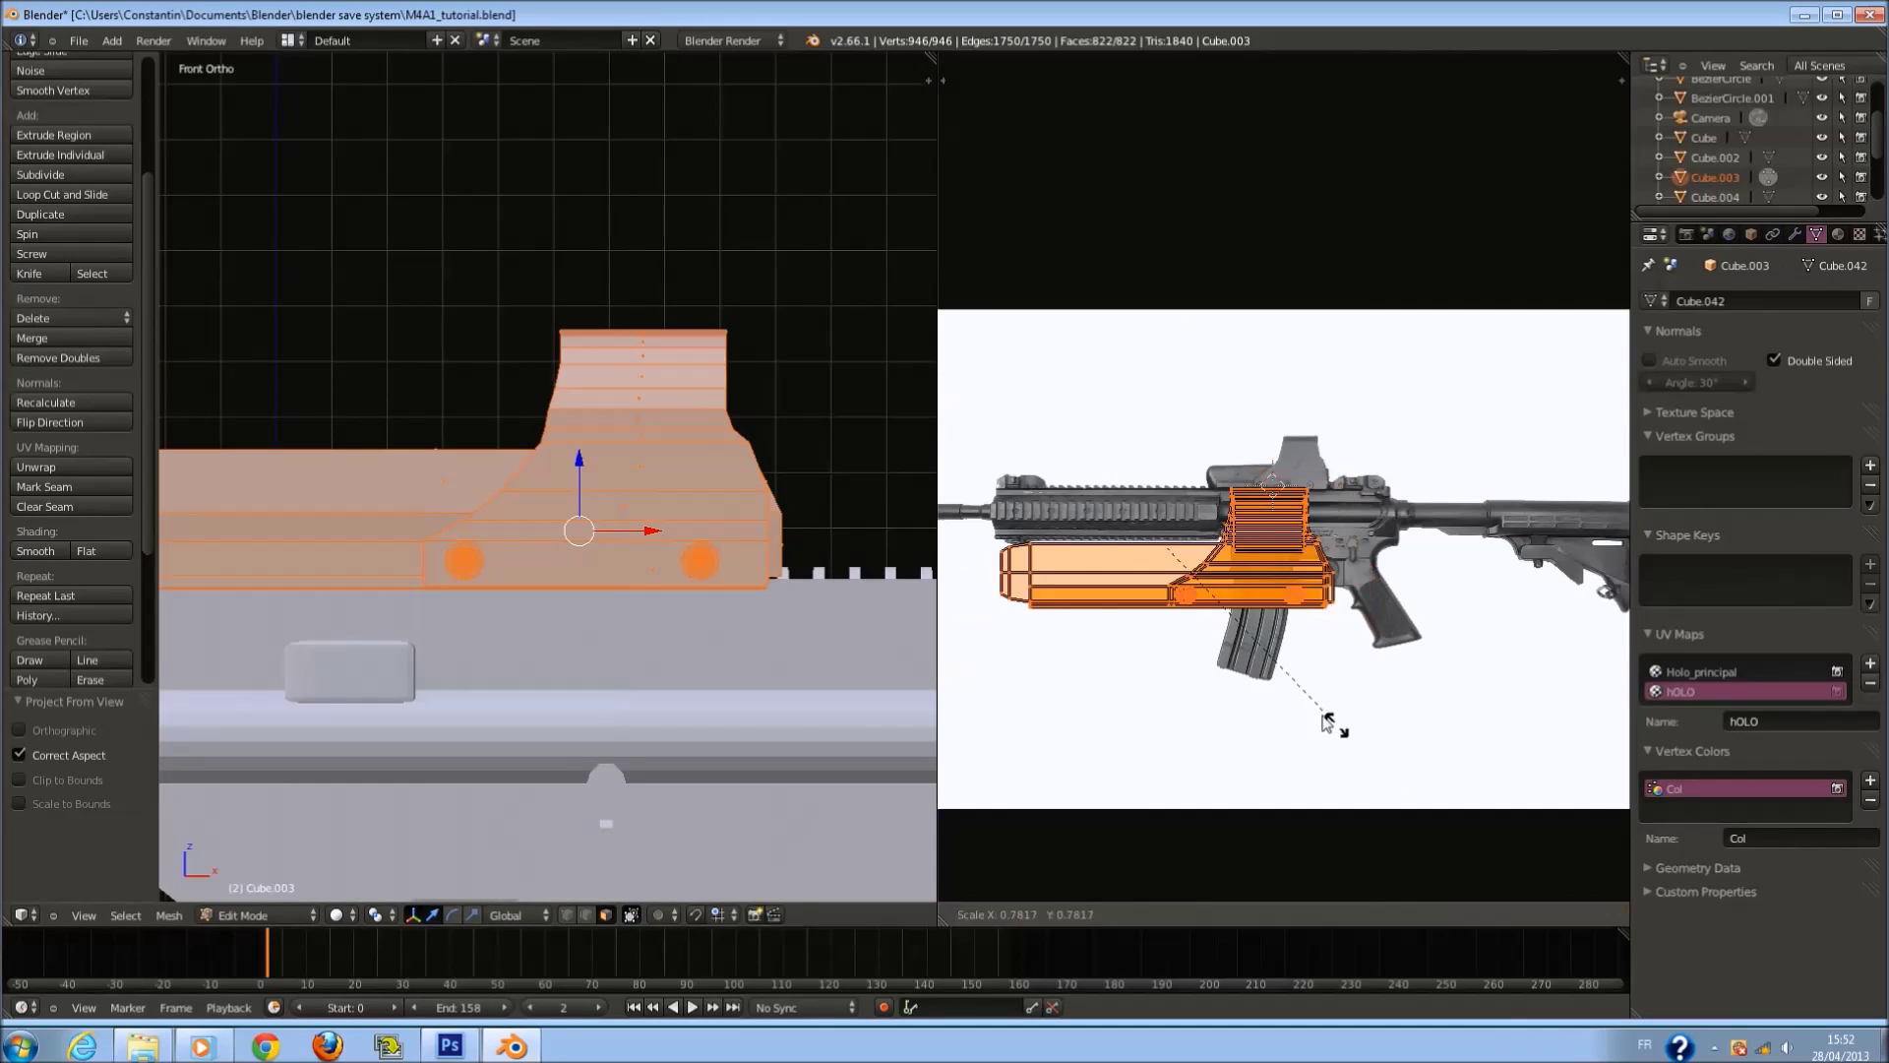
left_click(1218, 634)
scroll(1195, 617, "up", 5)
key("g")
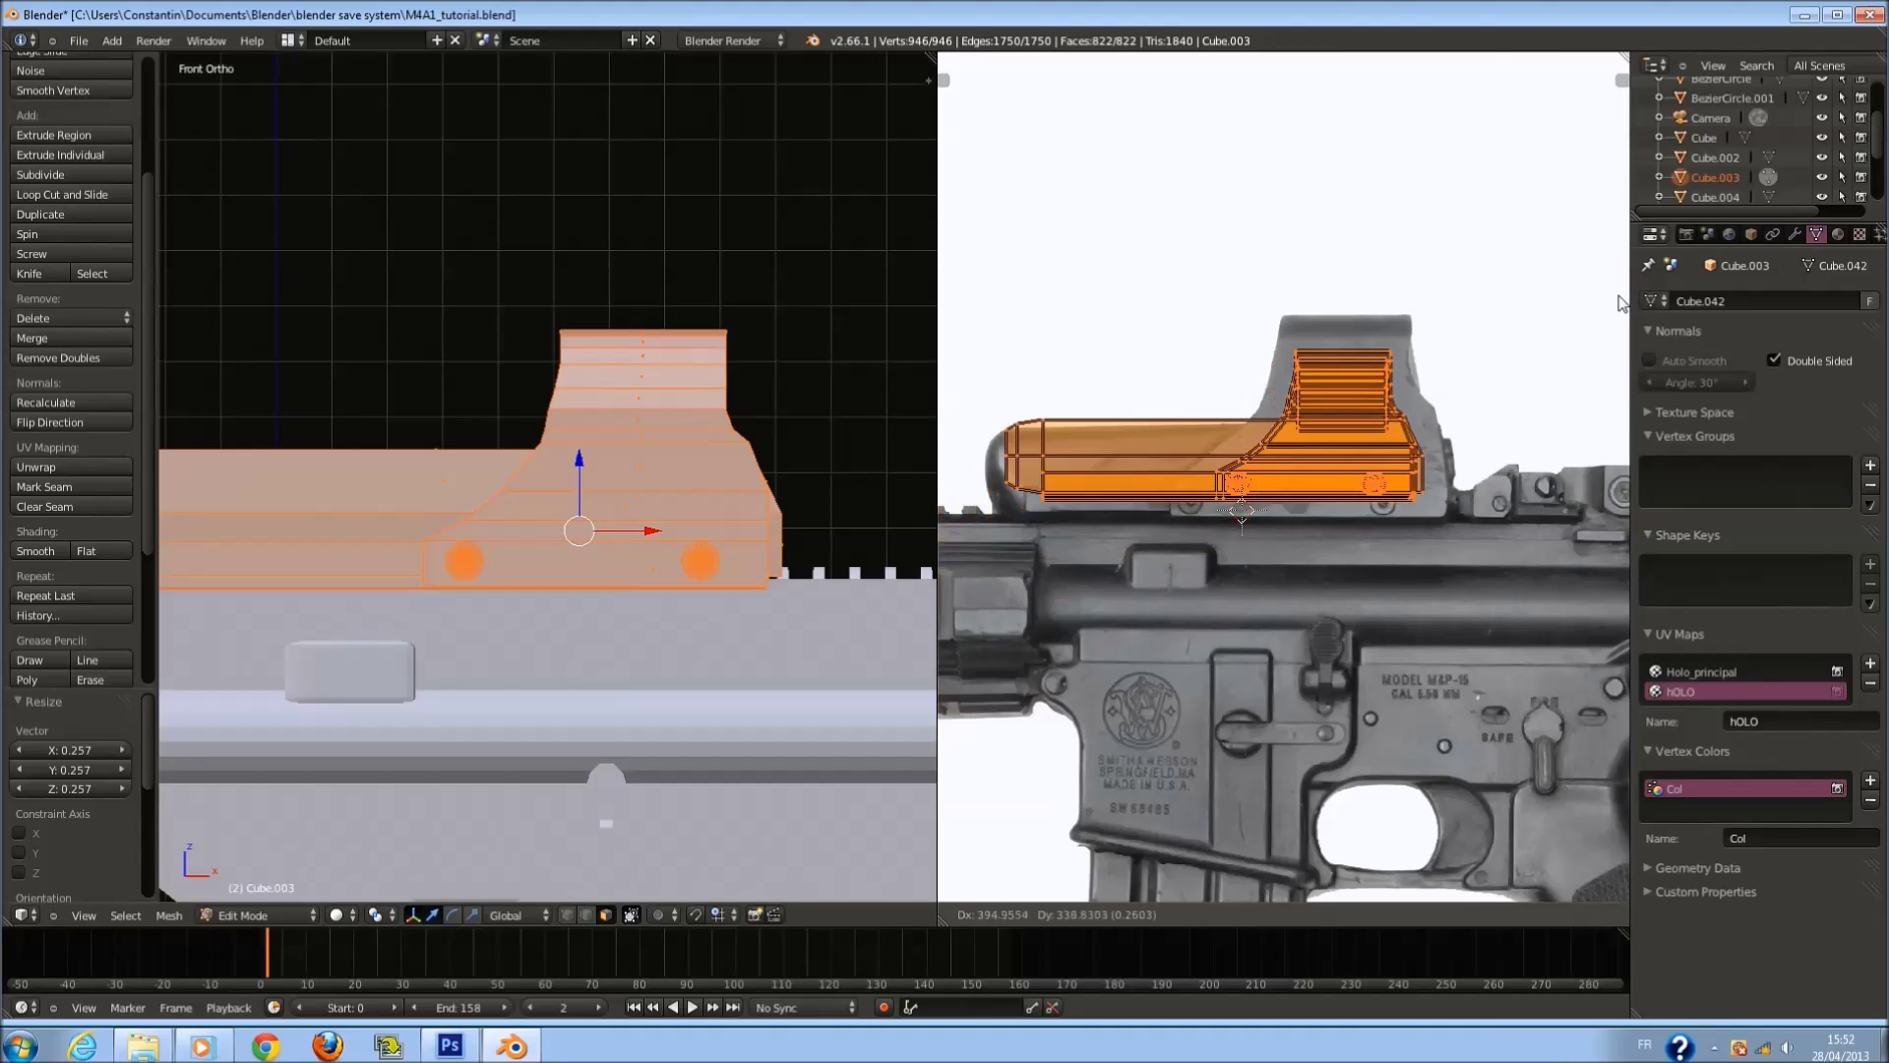
left_click(1559, 313)
Enlarge the projected sight UVs slightly and nudge them to line up with the sight in the photo.
key("s")
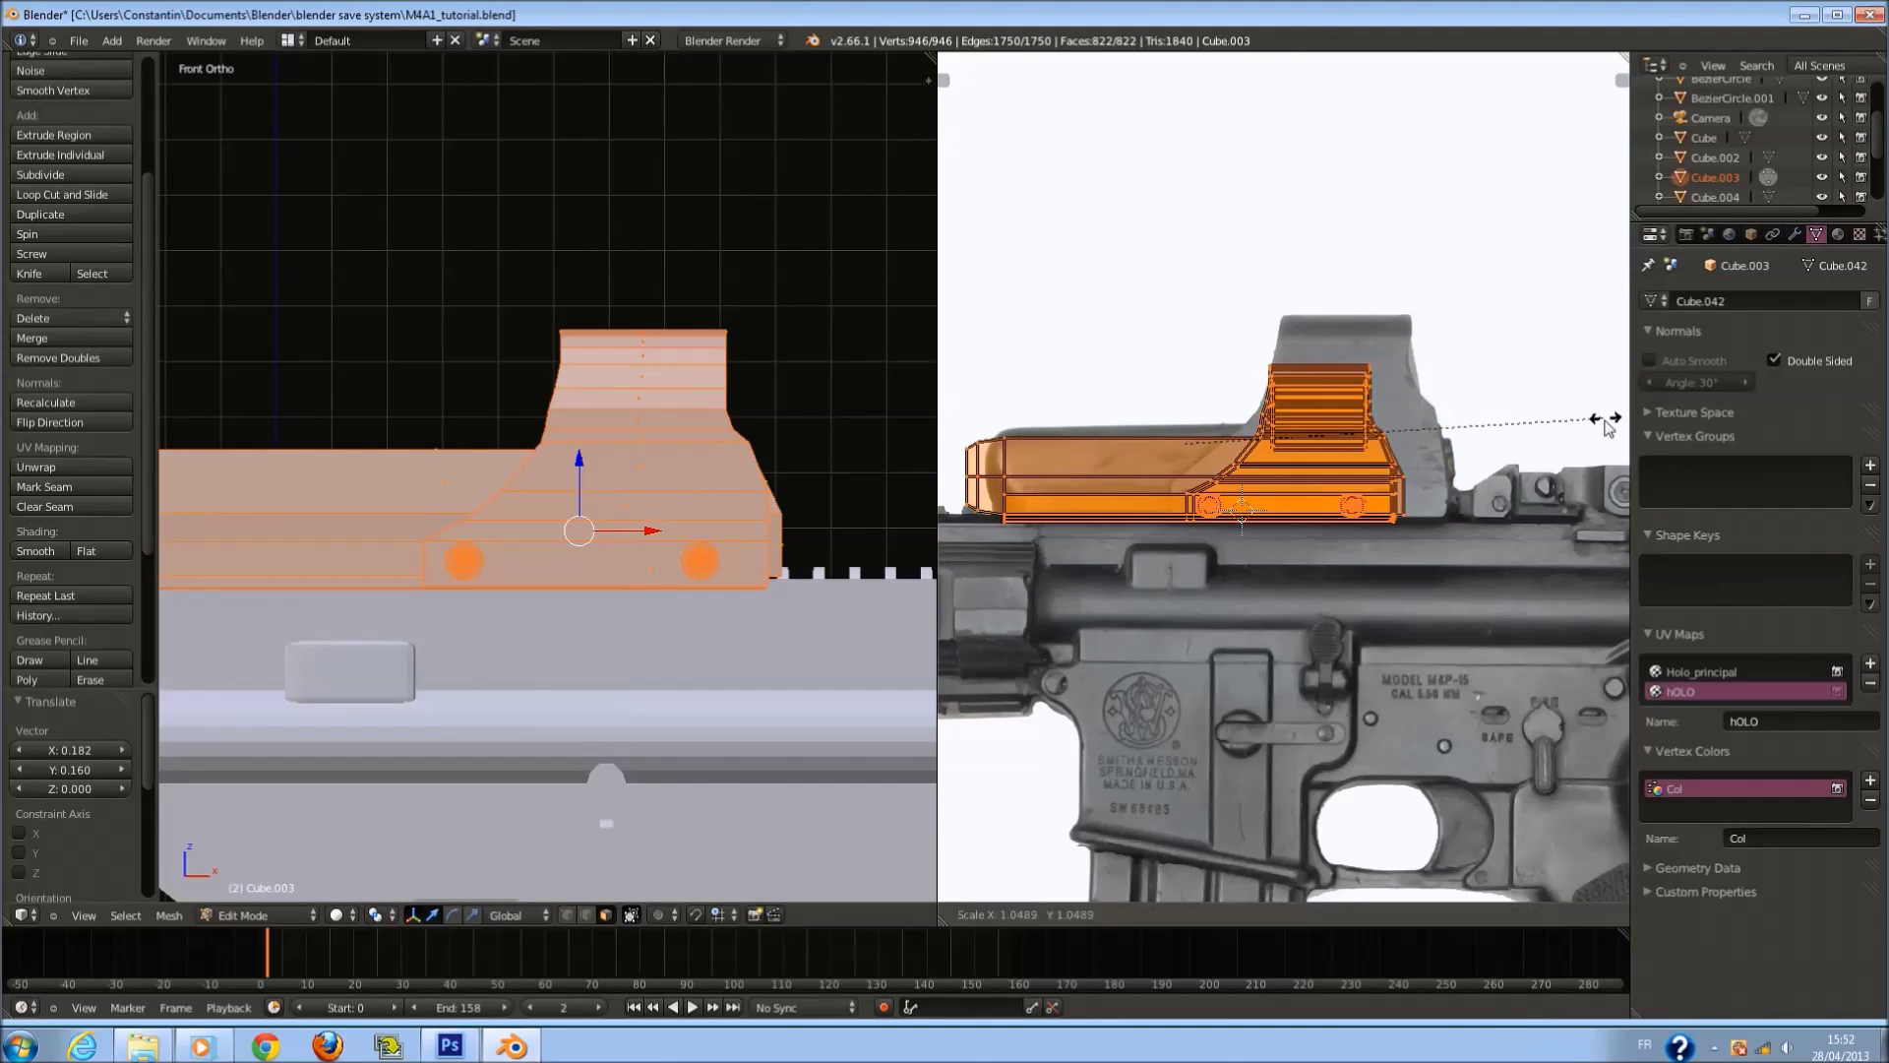
left_click(1569, 787)
key("g")
left_click(1556, 754)
scroll(1355, 649, "down", 3)
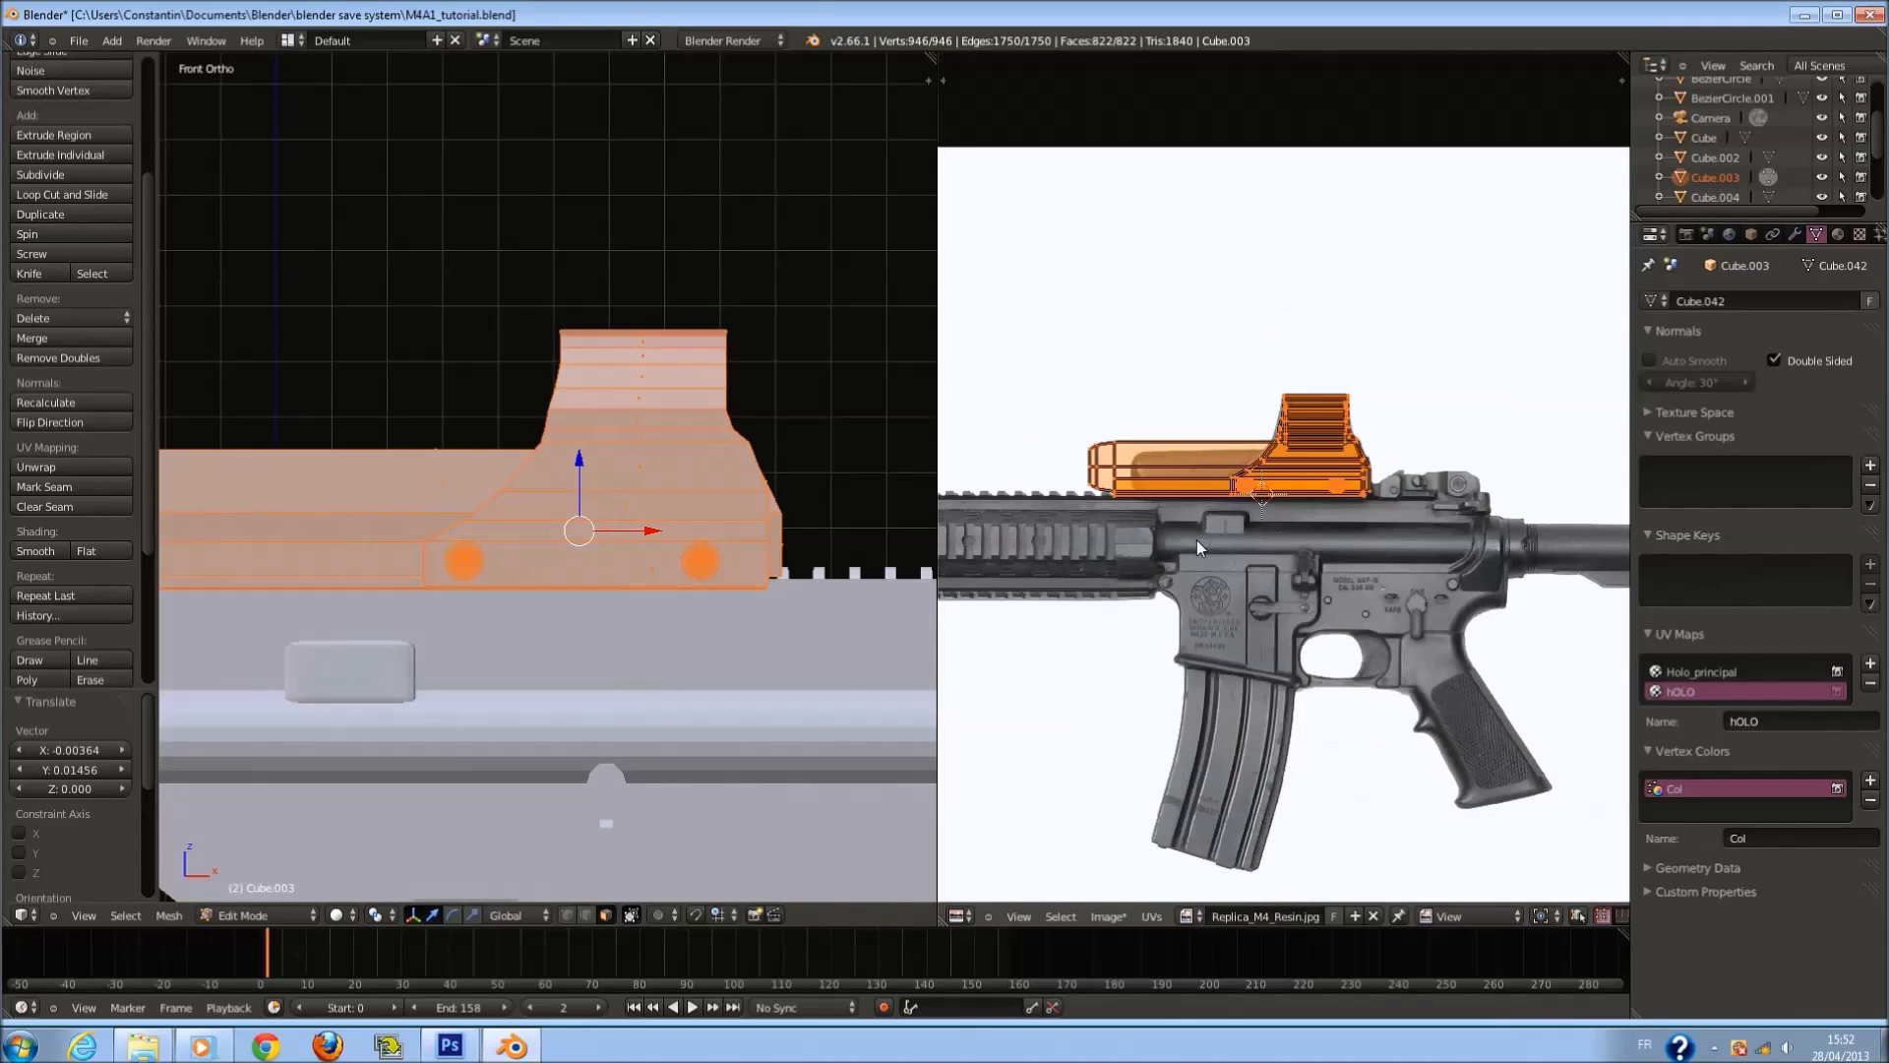
scroll(1196, 539, "up", 3)
Save the blend file from Object Mode and display the sight in wireframe.
key("Tab")
scroll(622, 588, "down", 3)
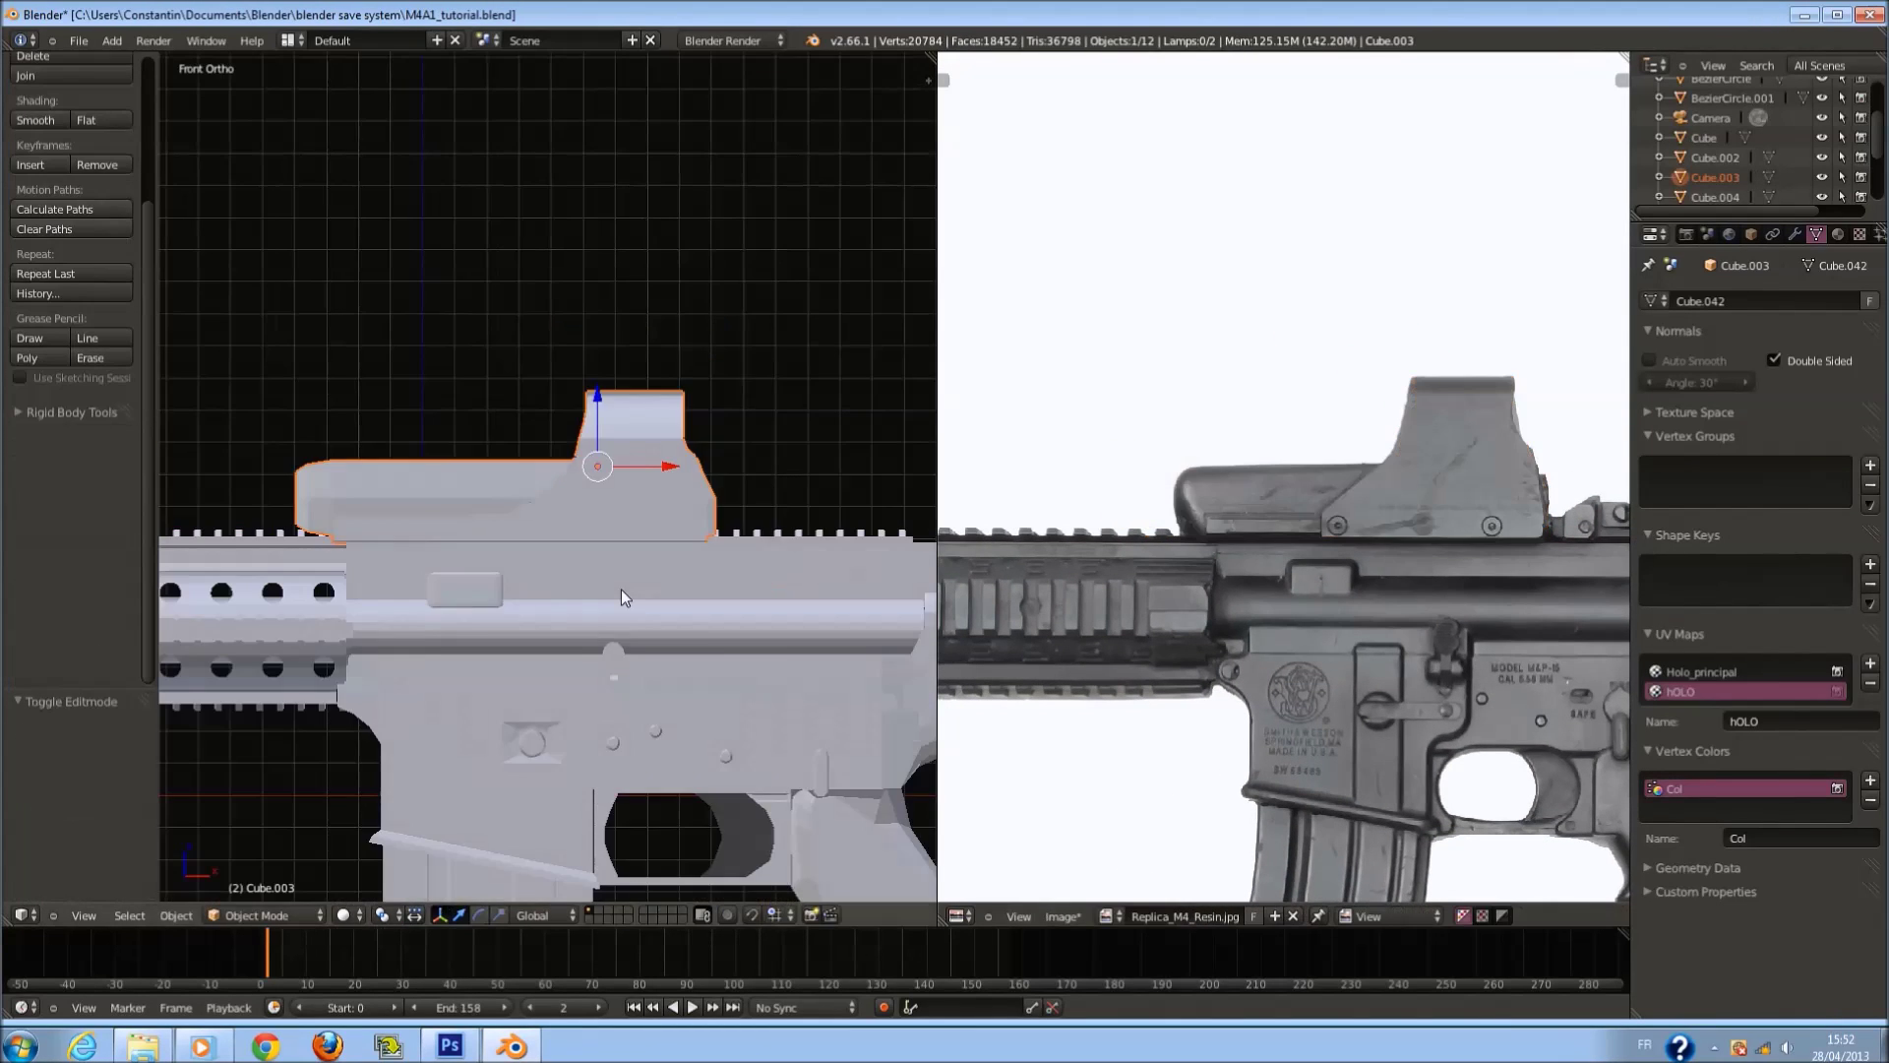
key("ctrl+s")
left_click(622, 588)
scroll(663, 577, "down", 3)
scroll(663, 576, "up", 3)
key("Tab")
key("z")
key("a")
key("a")
key("a")
key("c")
mouse_move(338, 463)
left_mouse_down()
mouse_move(371, 498)
mouse_move(508, 529)
left_mouse_up()
right_click(408, 510)
left_click(510, 529)
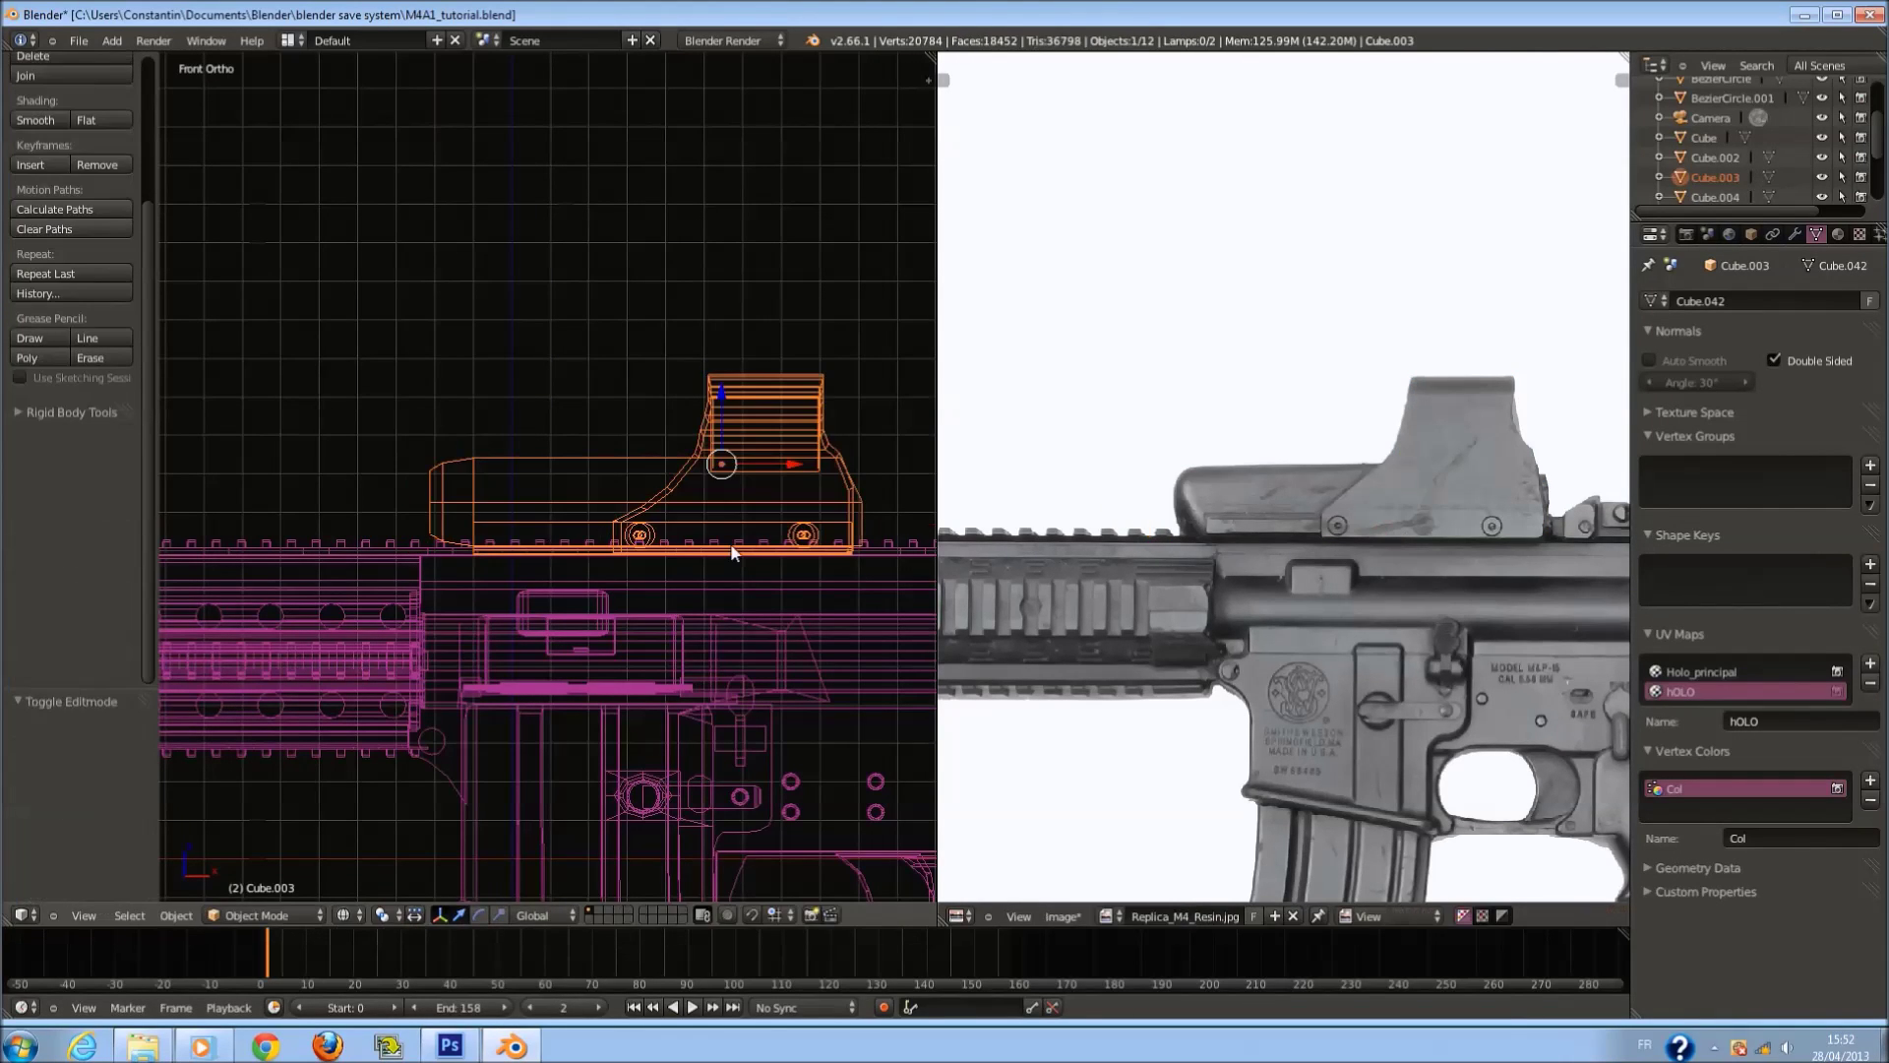
Project all of the sight's UVs from the front view again, scale them by about 0.643 and move them onto the photo's sight.
key("a")
key("a")
key("u")
left_click(734, 545)
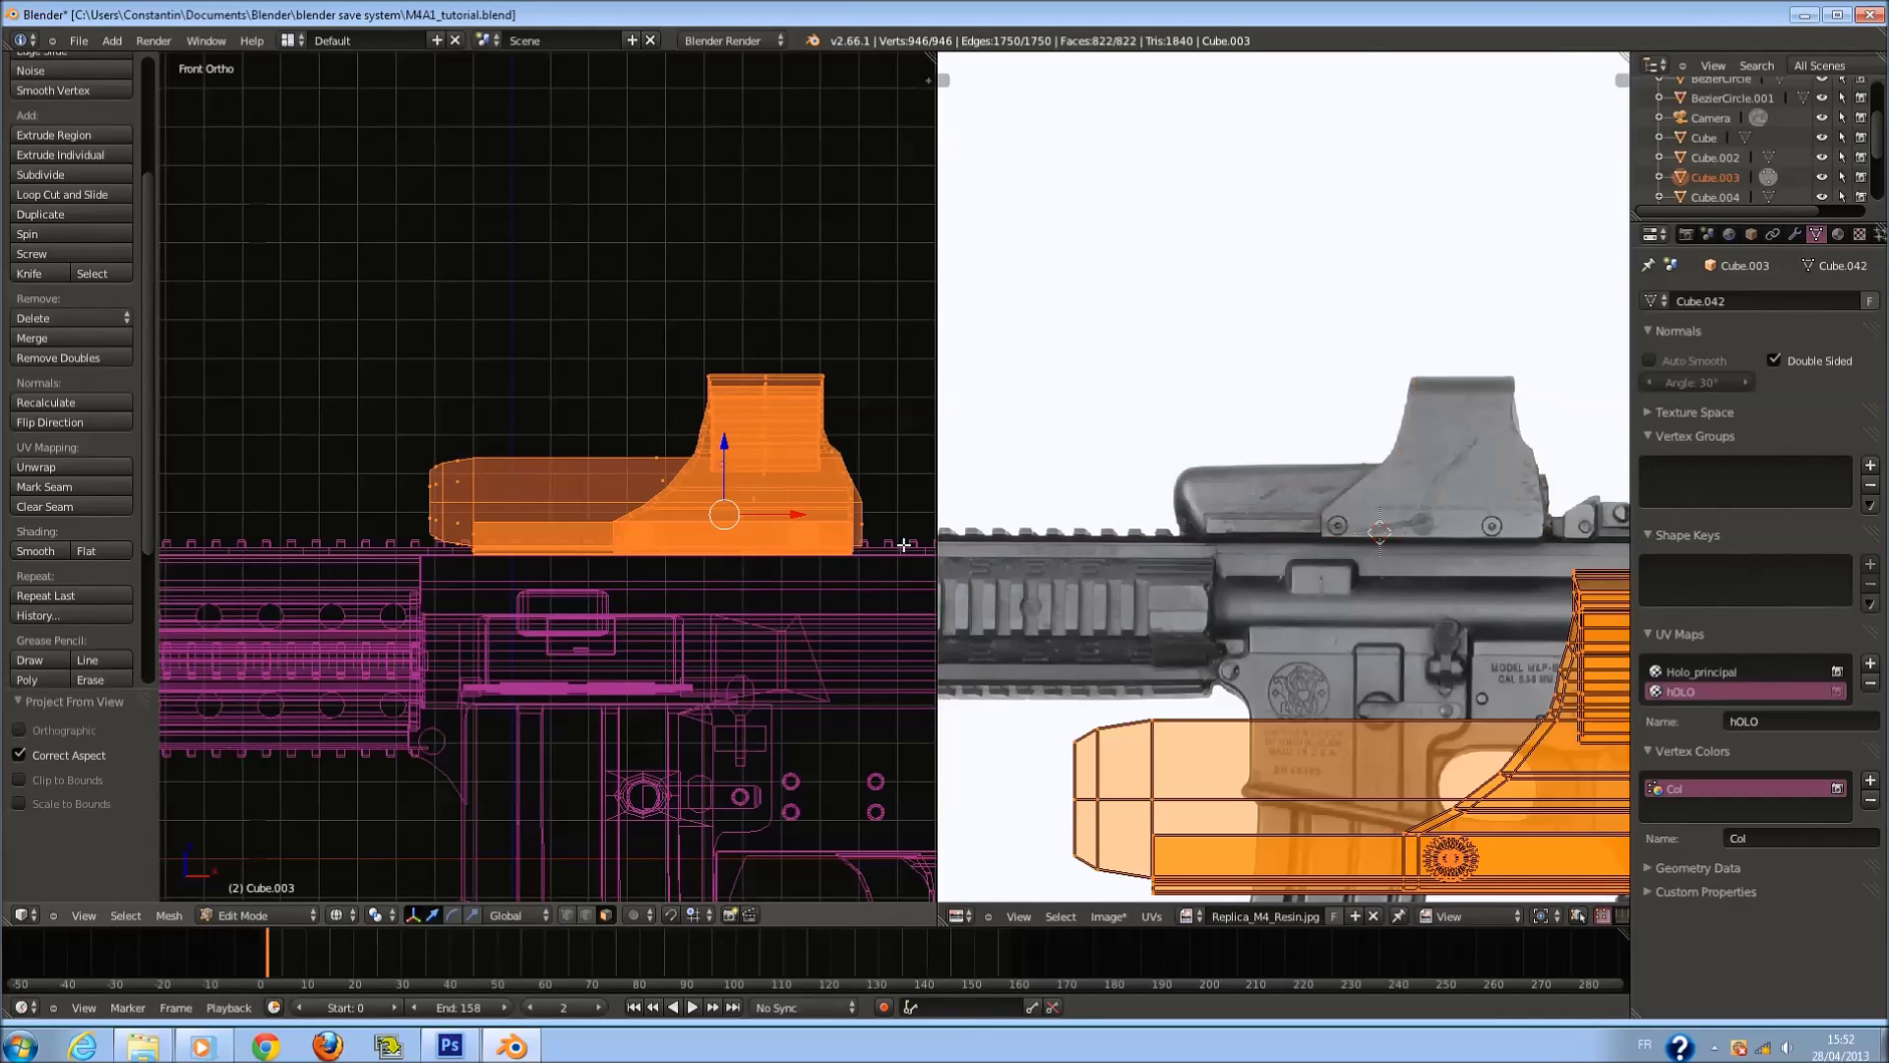
scroll(1531, 718, "down", 2)
key("s")
left_click(1493, 695)
key("g")
left_click(1445, 539)
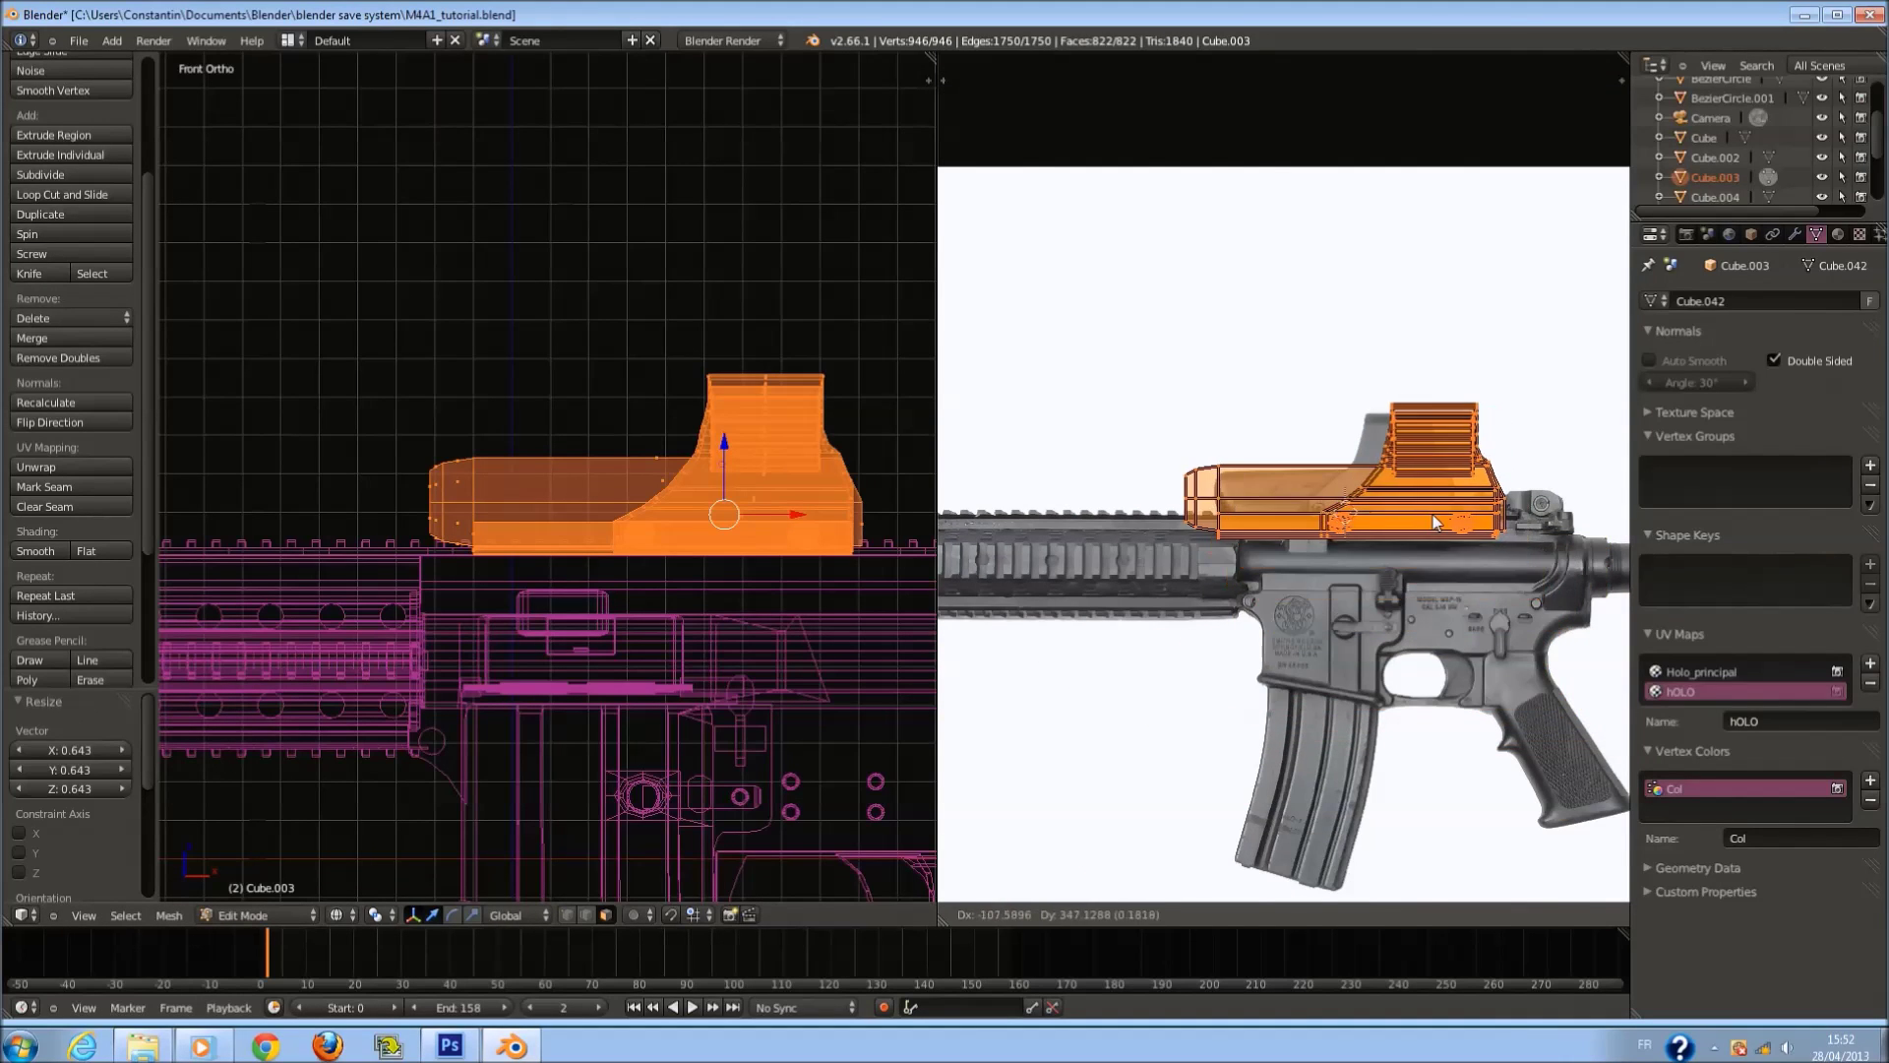
Scale the projected sight UVs down further and move them over the outline of the sight in the photo.
scroll(1343, 482, "up", 5)
scroll(1571, 579, "down", 3)
key("s")
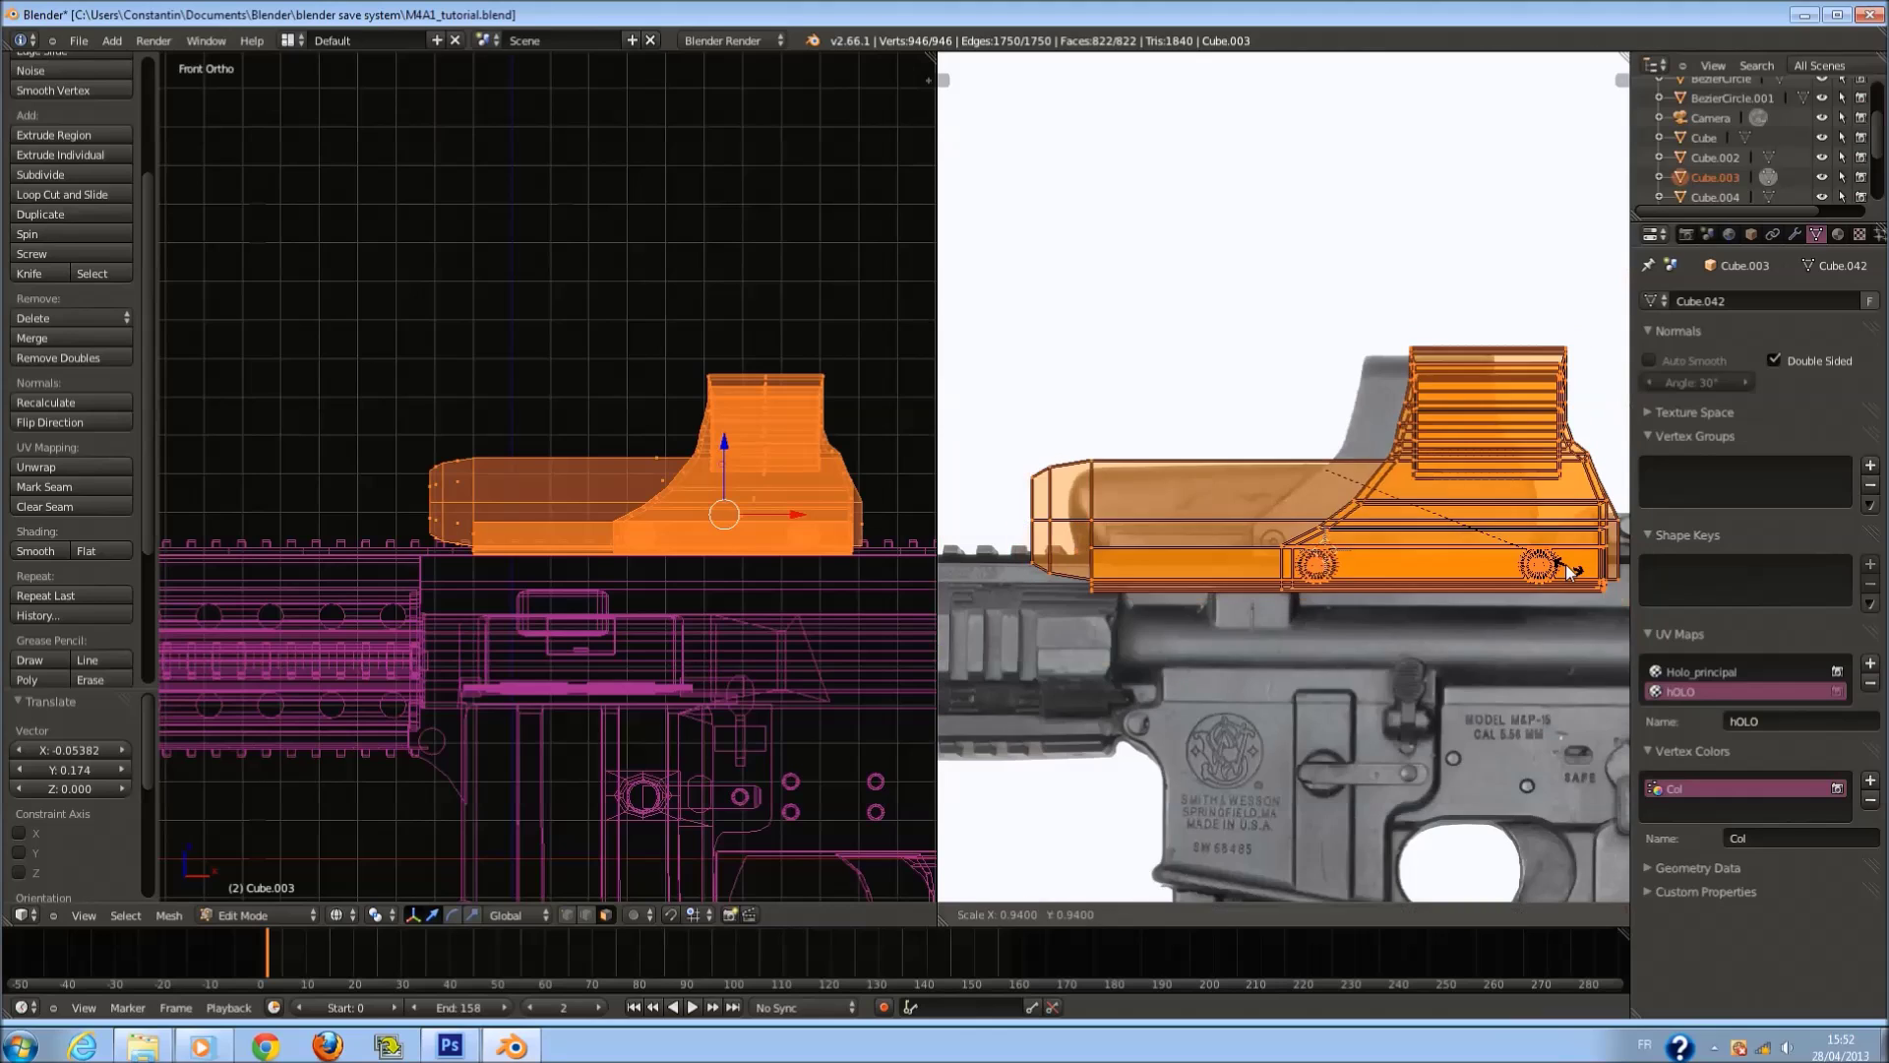
left_click(1539, 528)
key("g")
left_click(1510, 519)
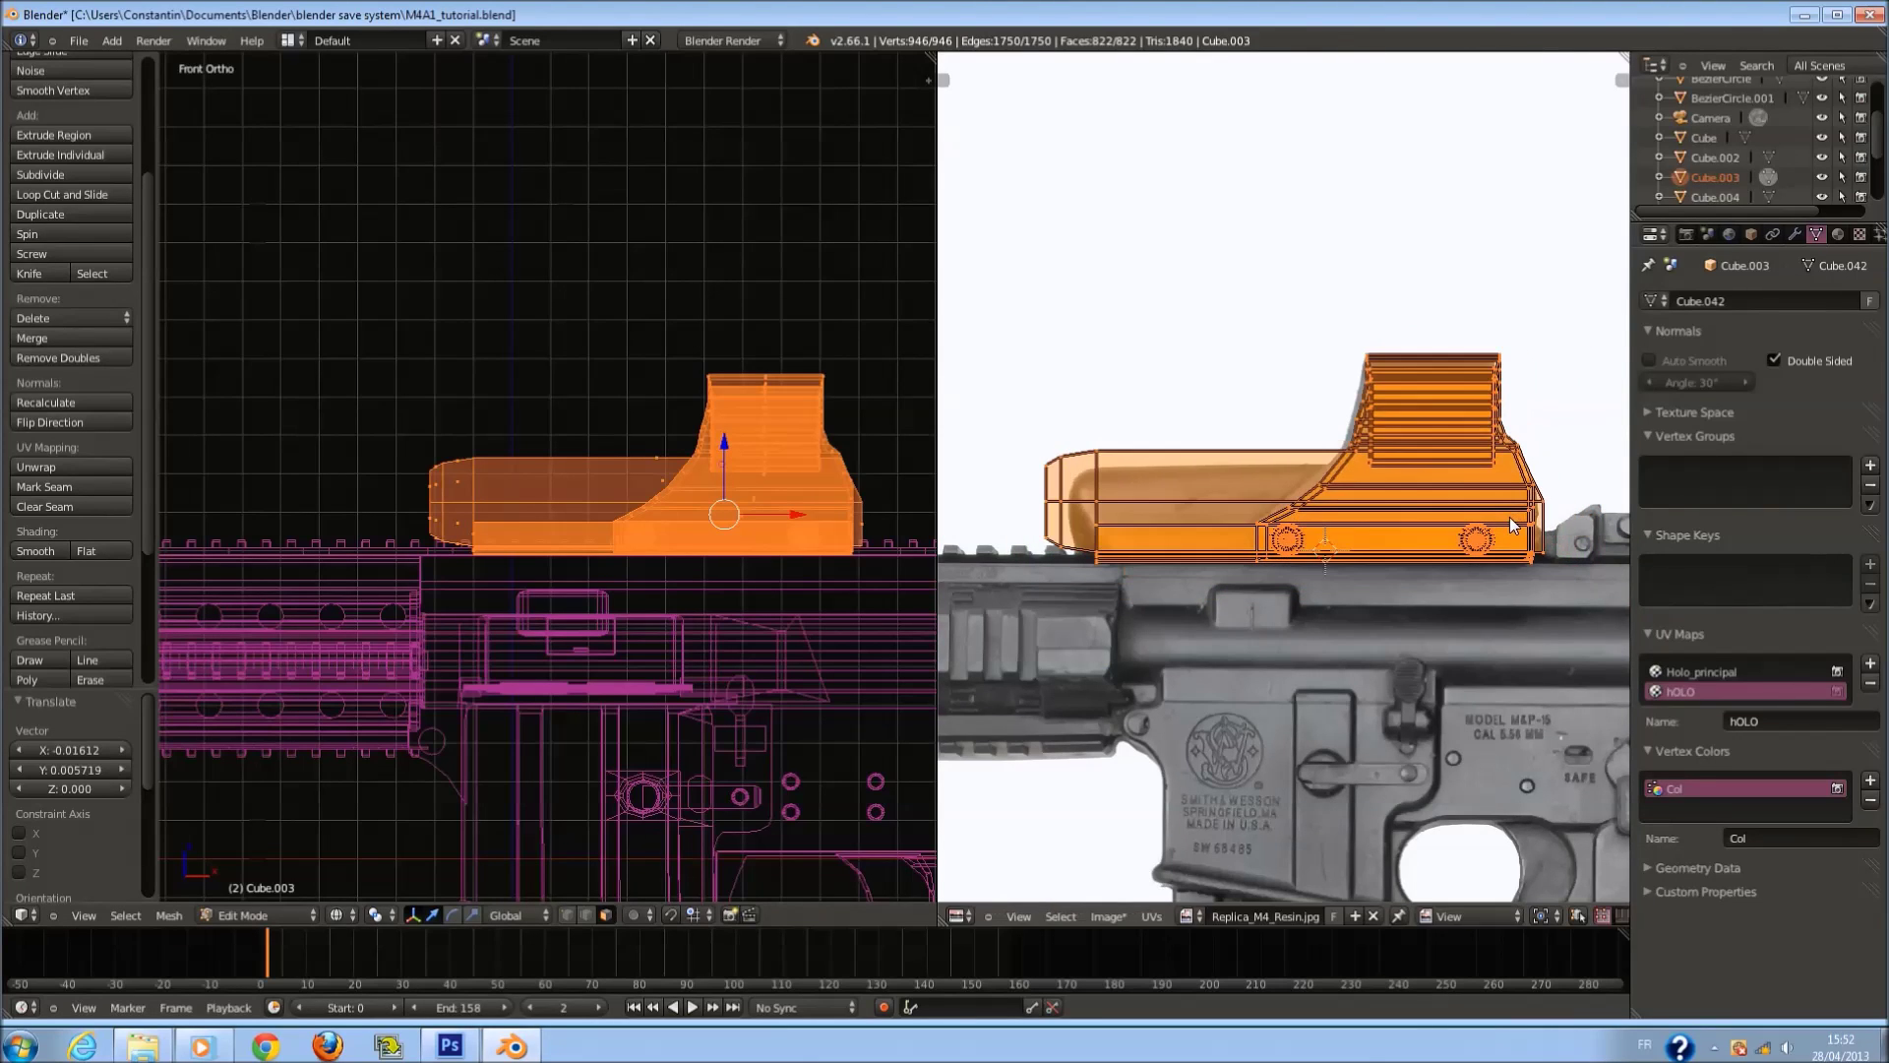
Scale the sight UVs by about 0.961, fine-tune their size against the photo and clear the UV selection.
key("s")
left_click(1548, 521)
scroll(1425, 549, "up", 1)
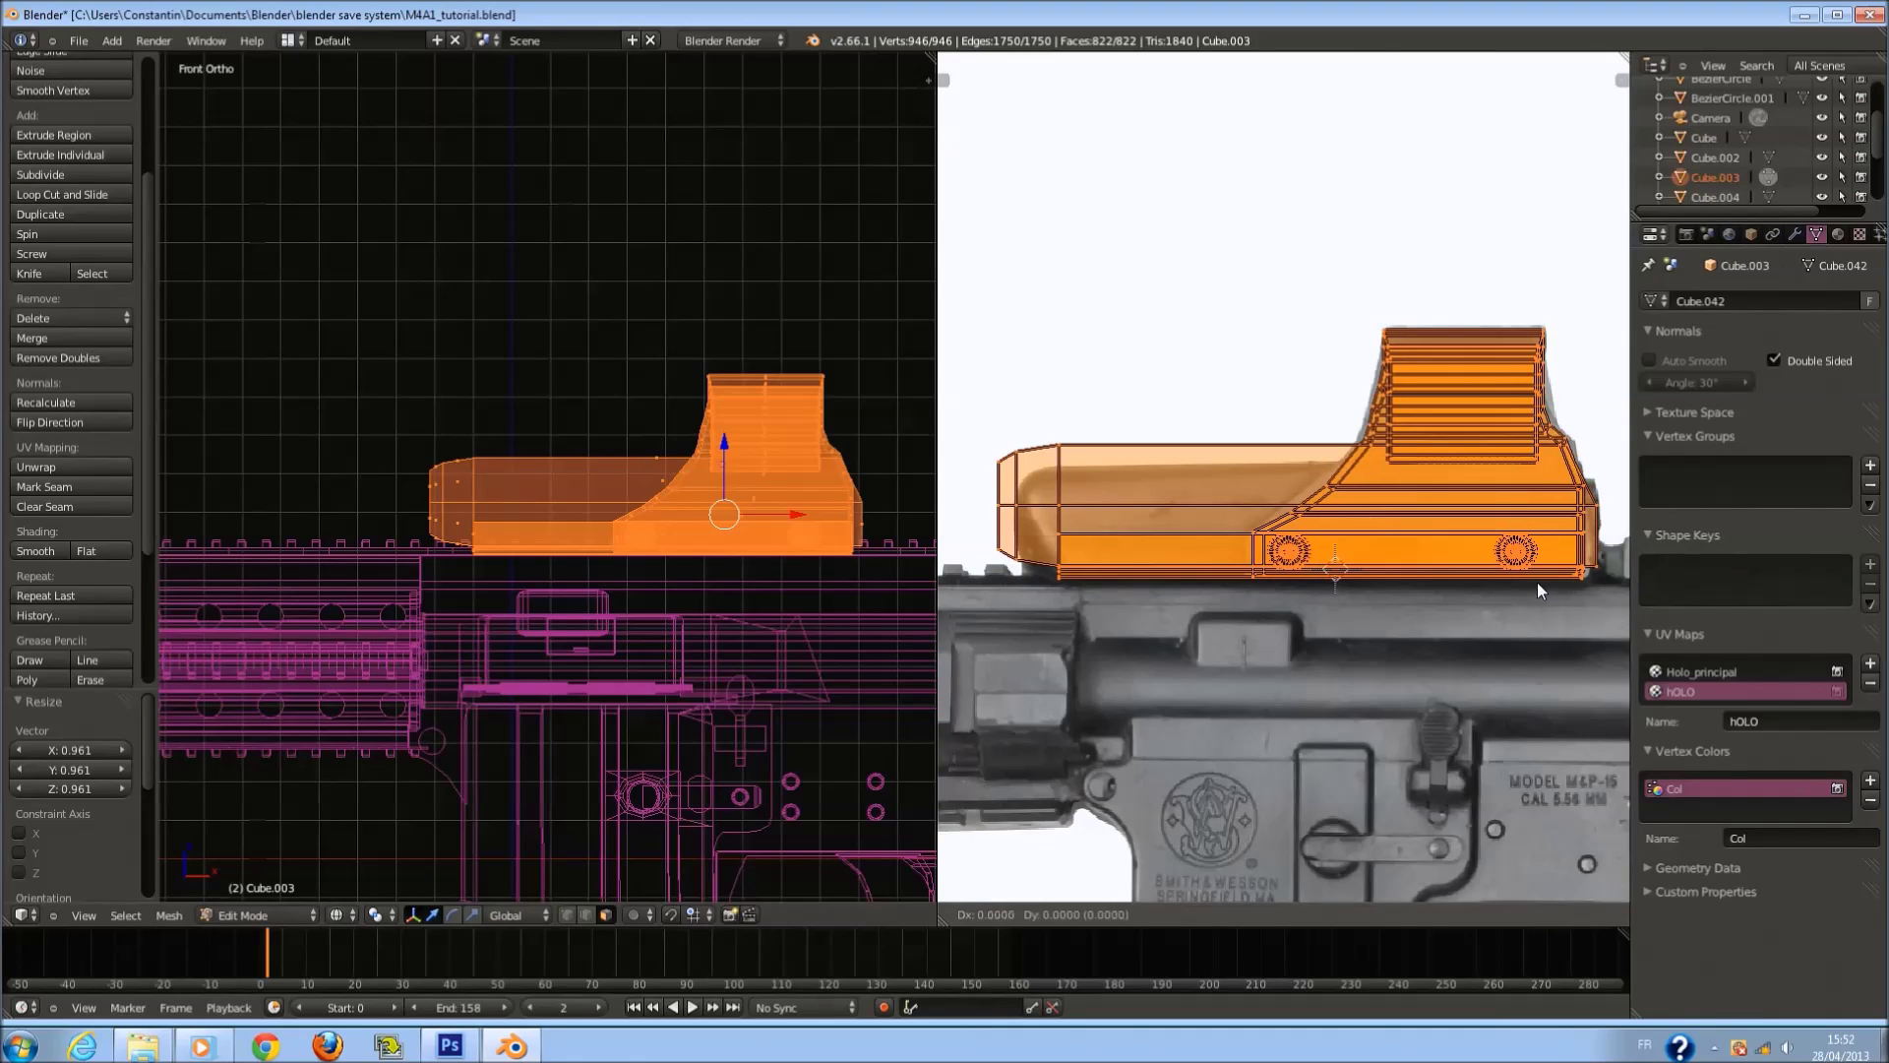
key("a")
key("a")
key("s")
left_click(1573, 593)
key("g")
right_click(1562, 584)
key("a")
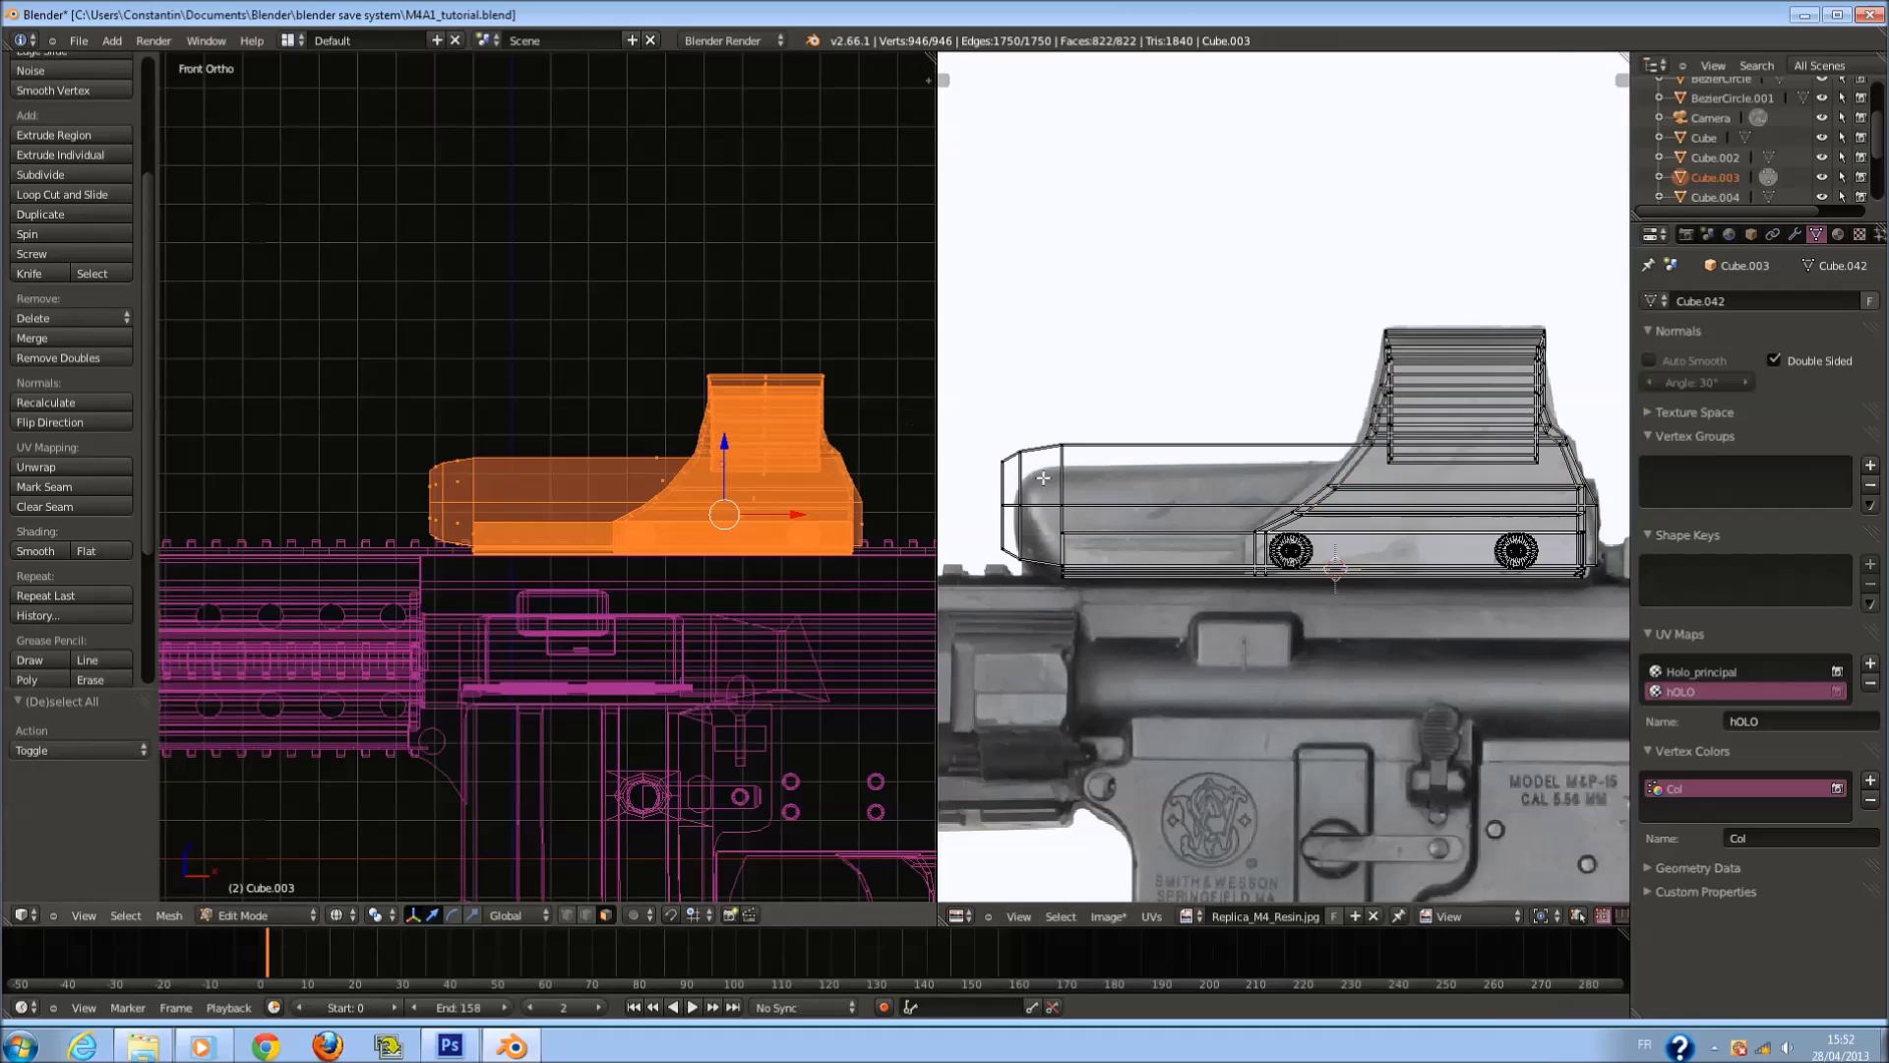
Scale the UVs of the sight's front end by about 0.78 and move them onto the rounded end in the photo.
scroll(1042, 447, "down", 4)
key("c")
left_click(1155, 505)
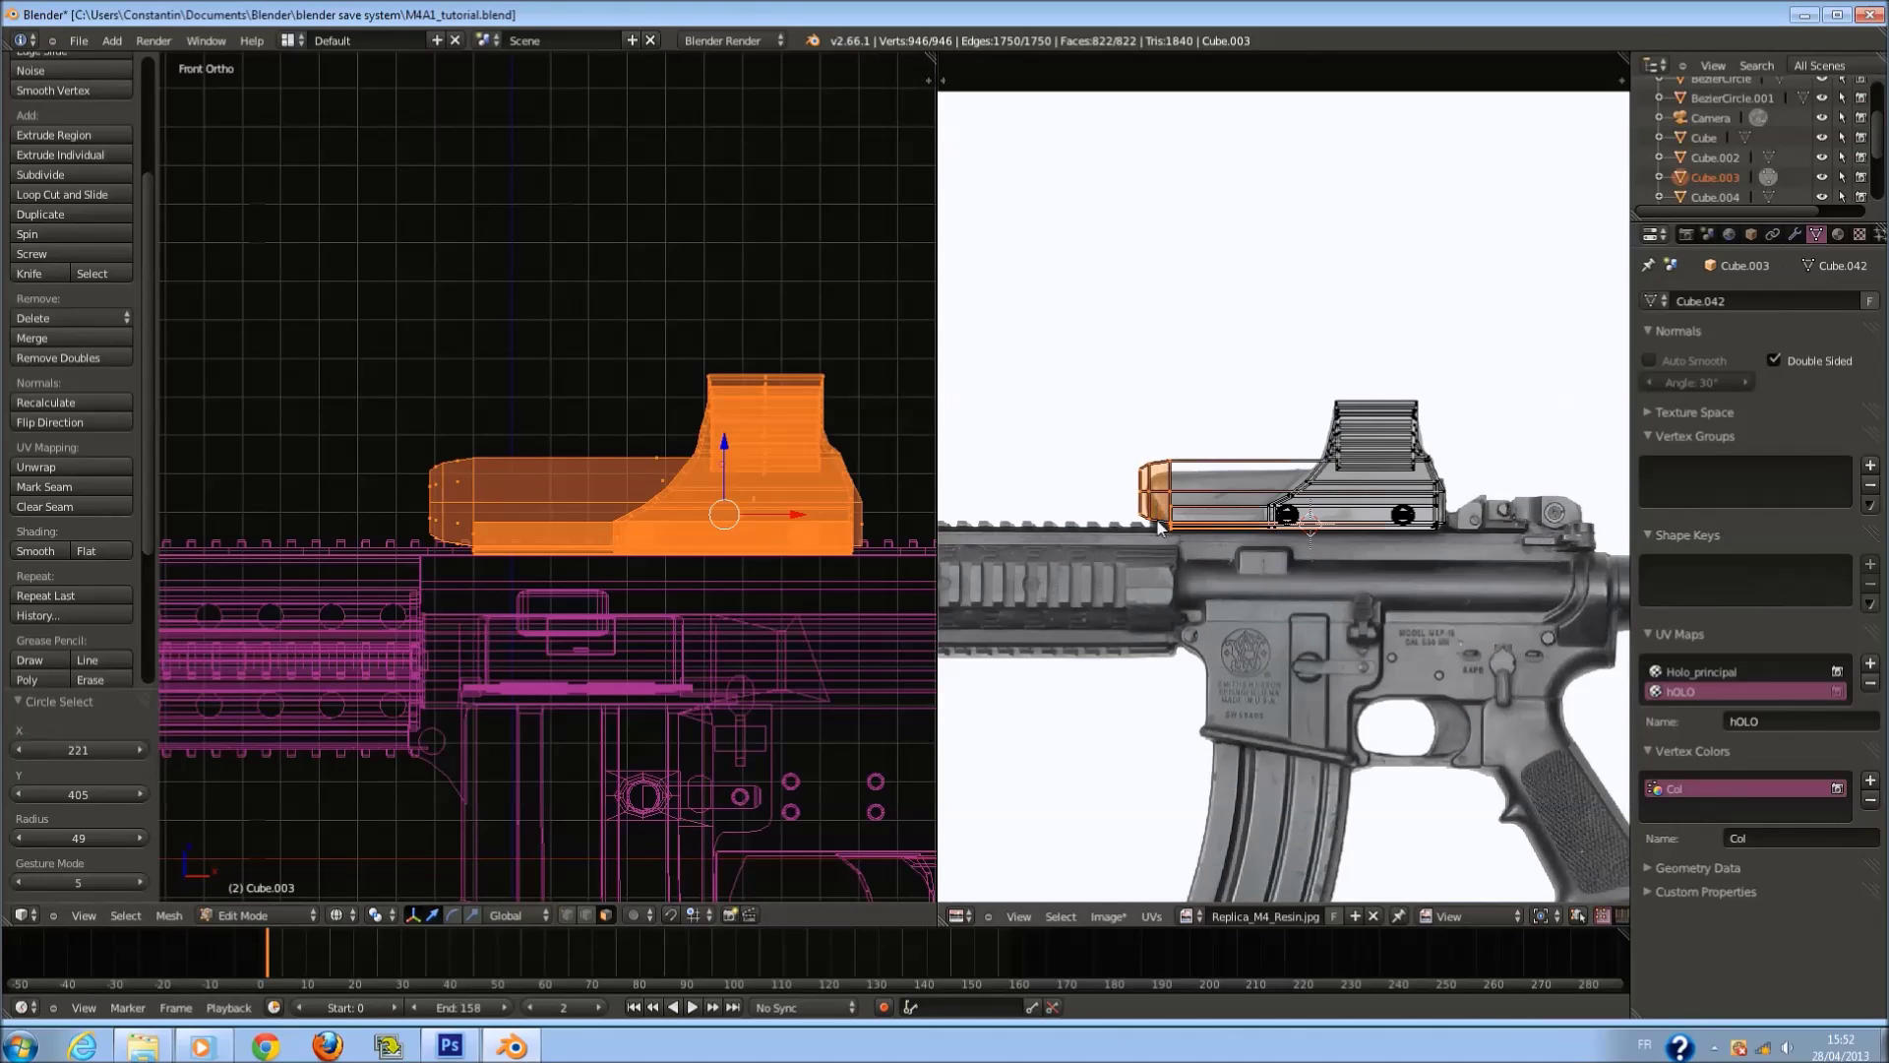
key("Escape")
scroll(1150, 588, "up", 4)
key("s")
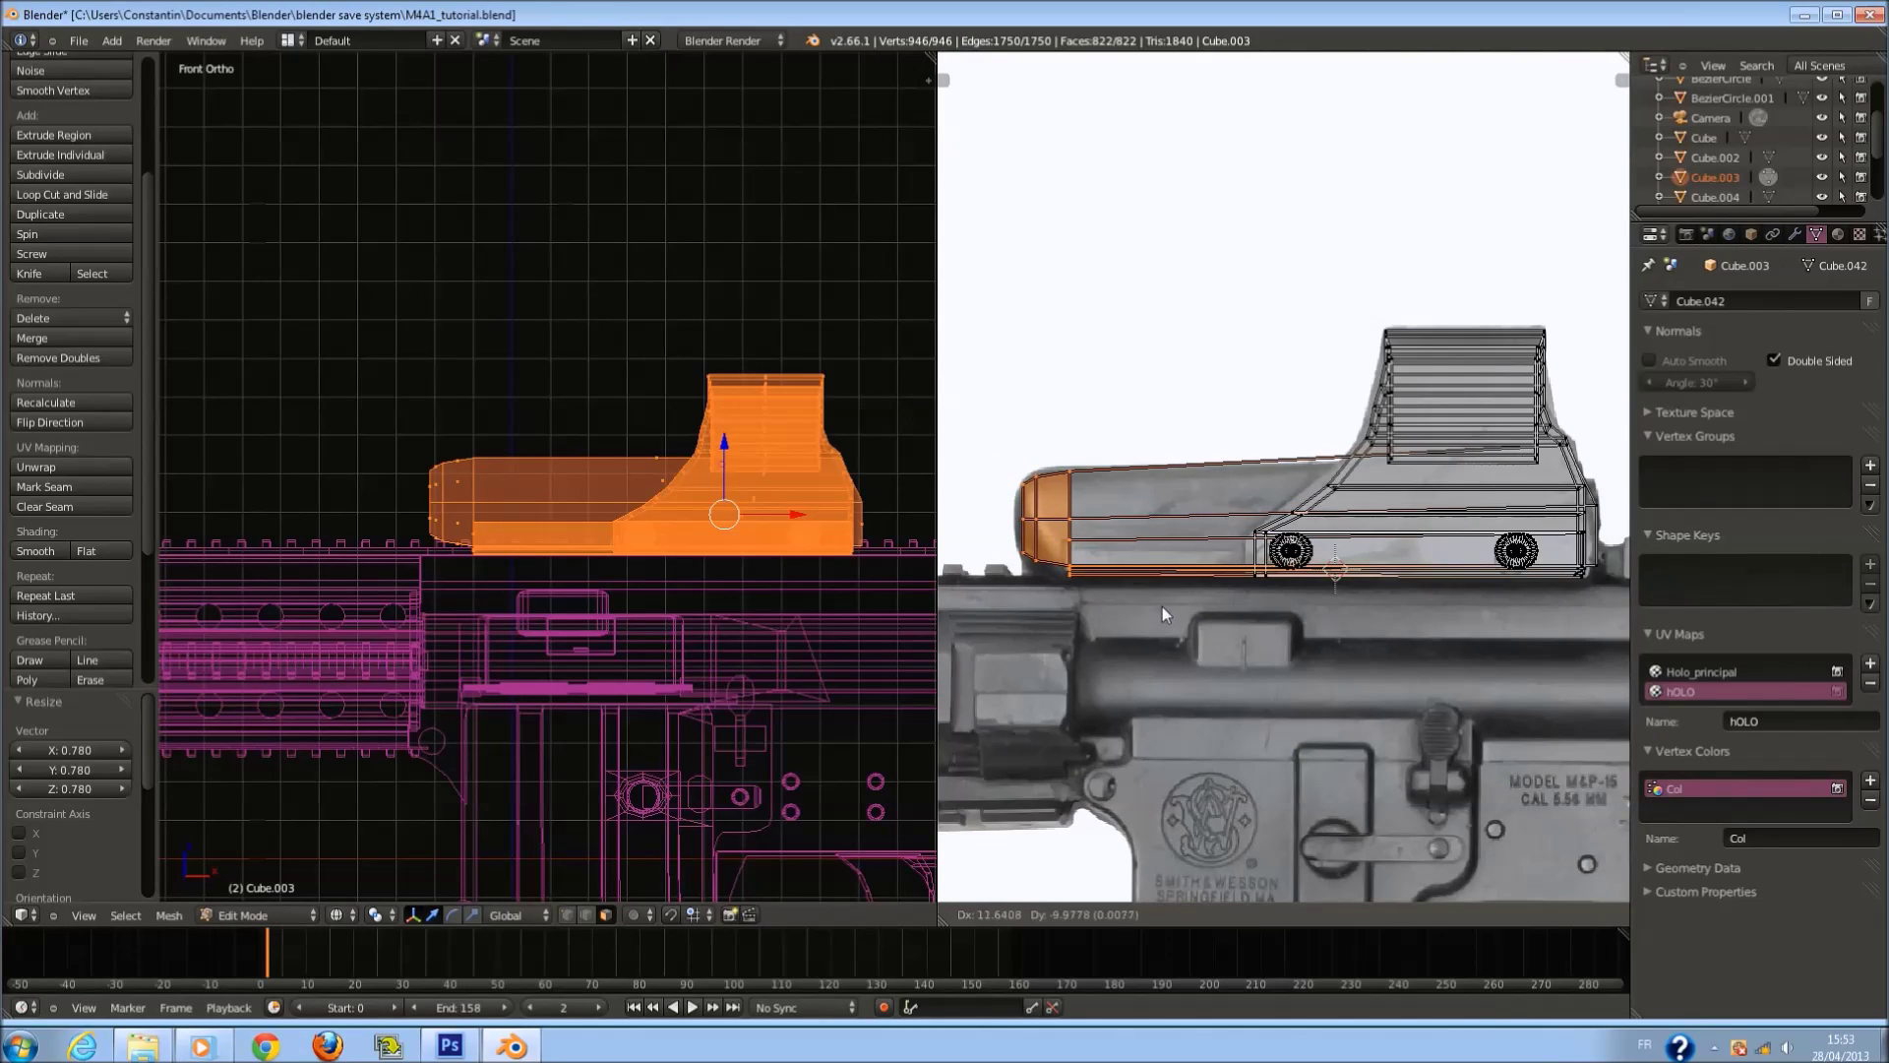
left_click(1162, 606)
Shift the UV vertices at the rear end of the sight body's upper edge down by about 0.0037.
key("Tab")
key("Tab")
key("a")
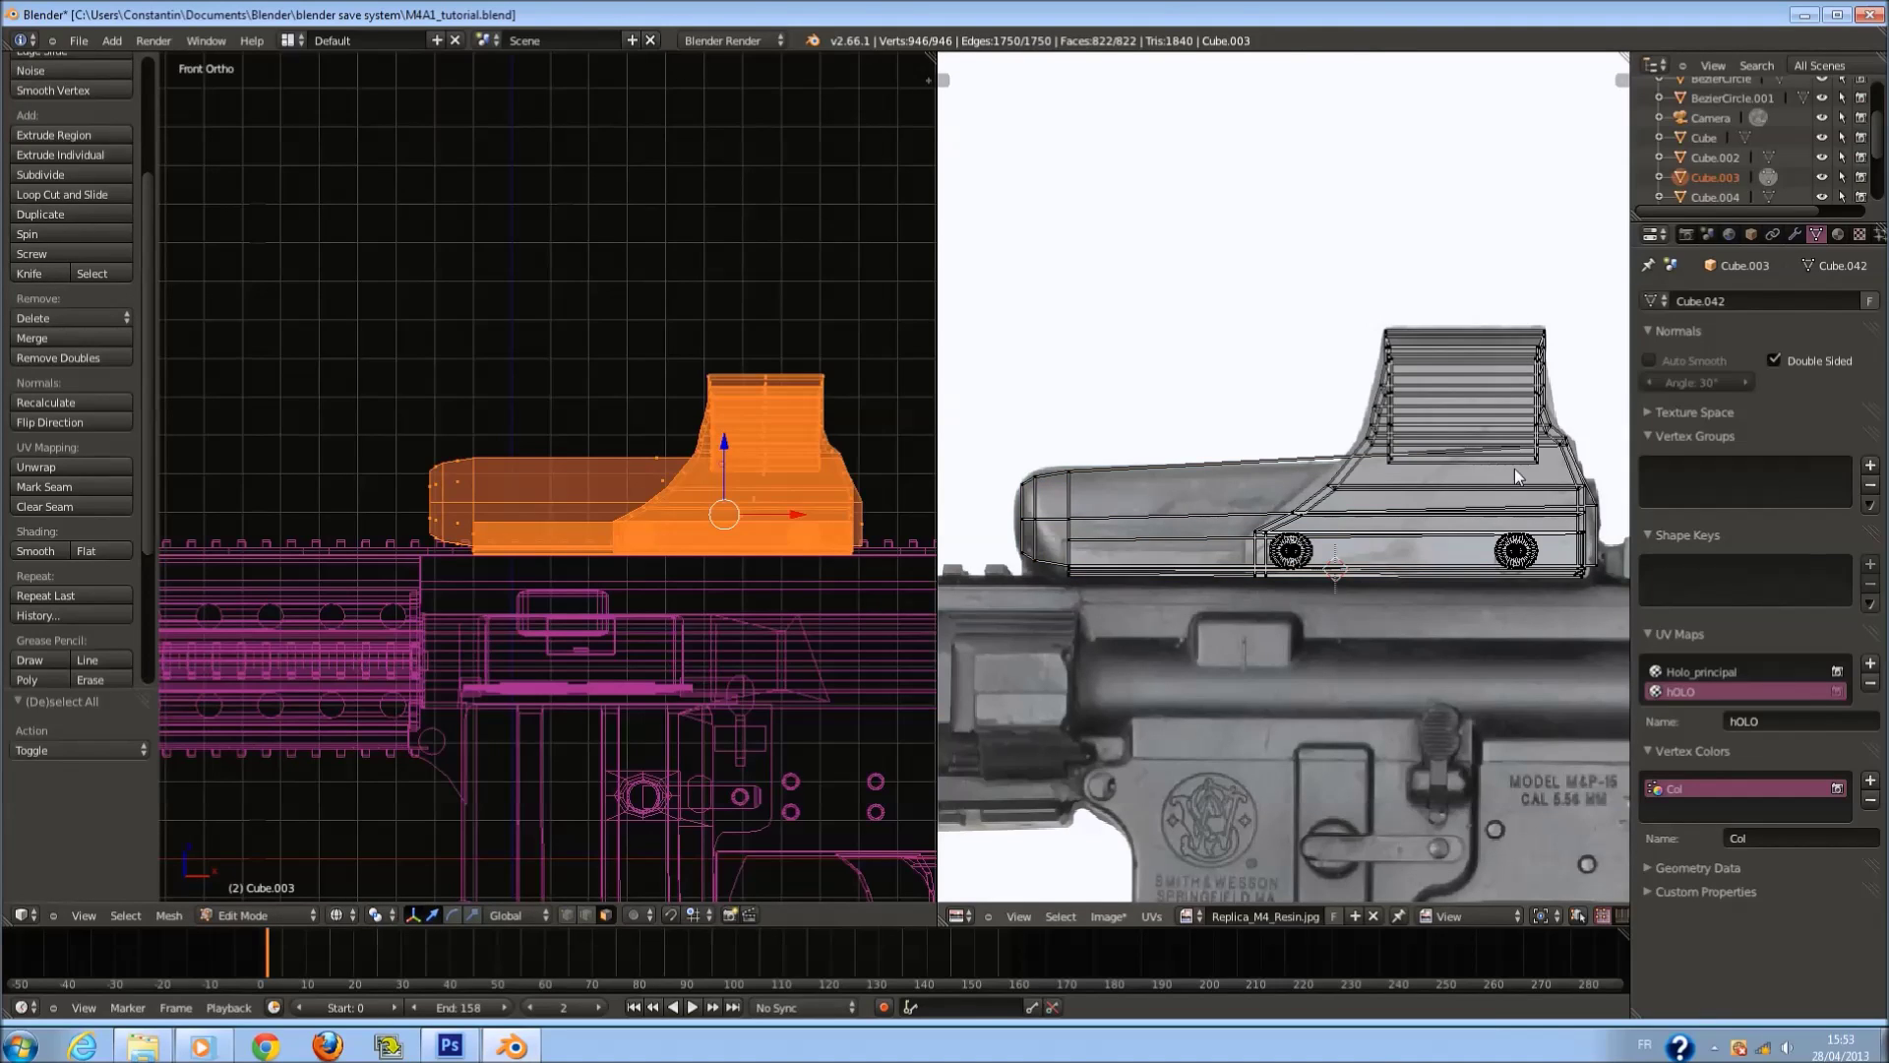
key("g")
left_click(1571, 470)
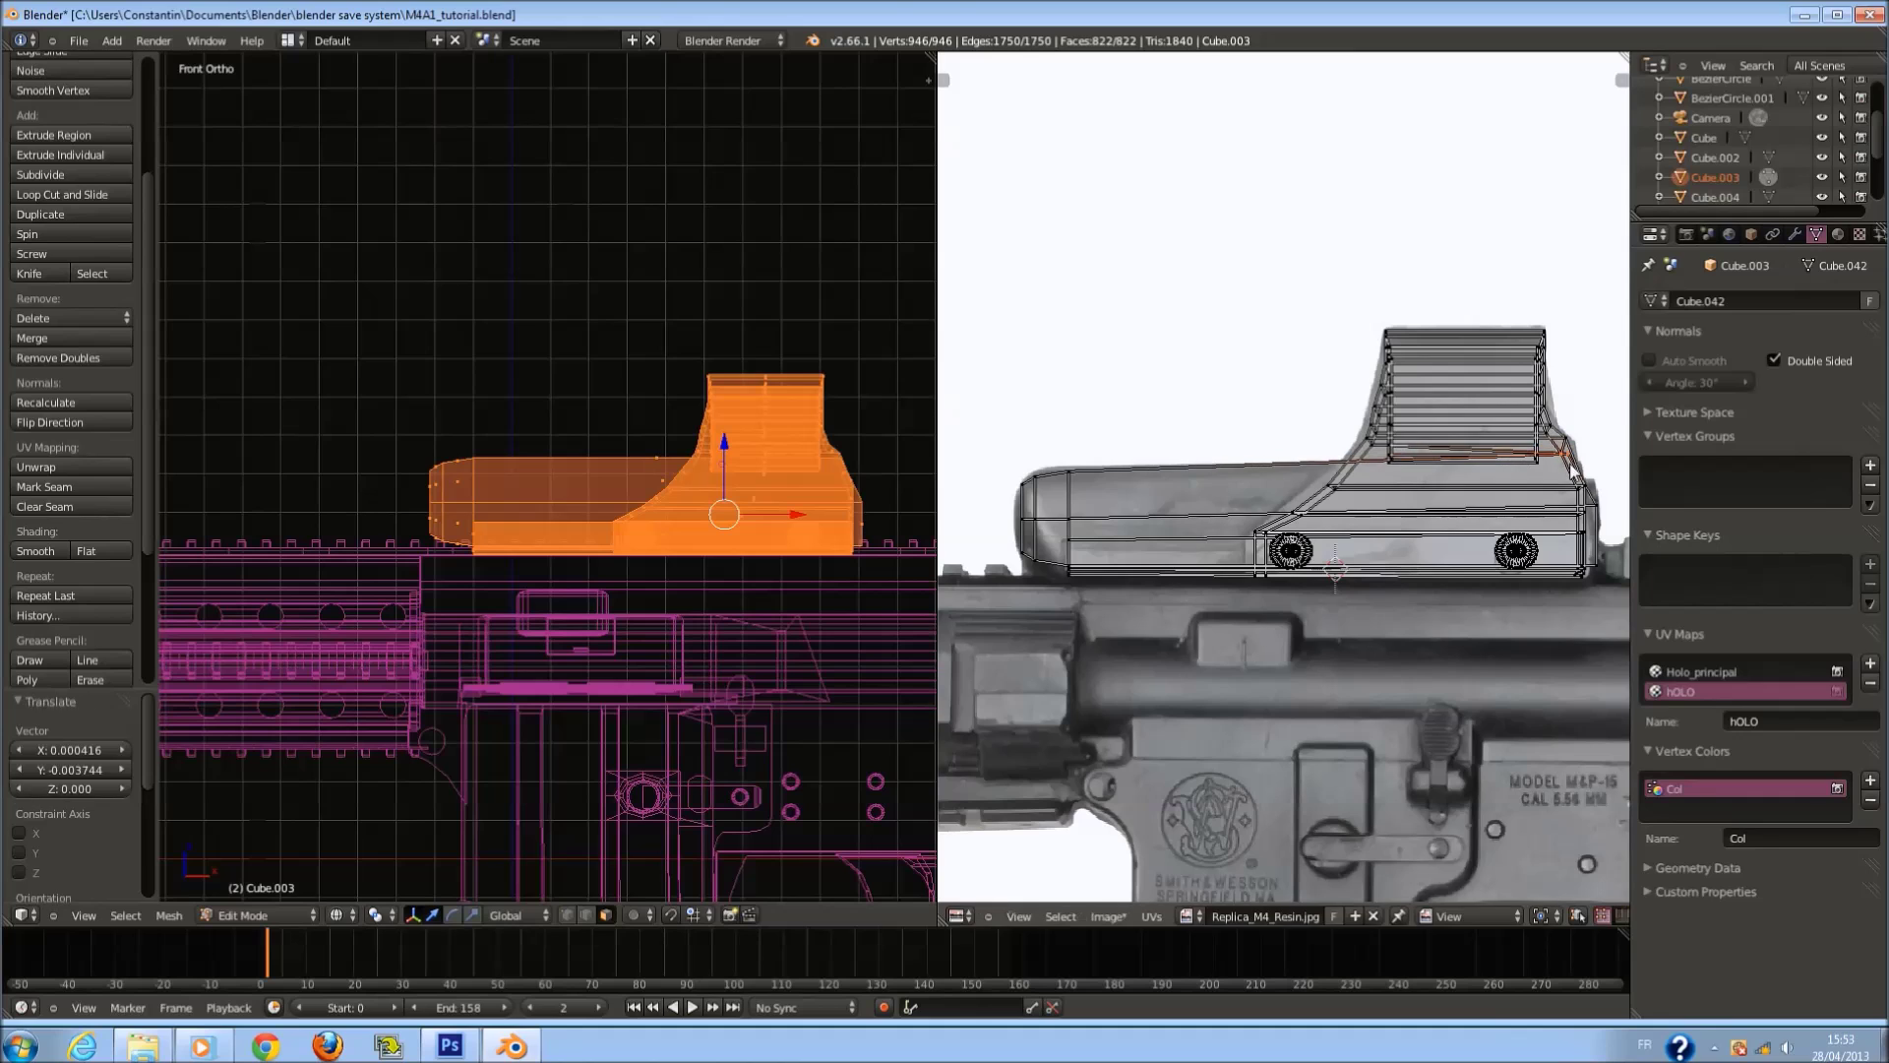
Save the blend file from Object Mode and display the sight with Texture shading in the front view.
key("z")
middle_click_drag(551, 472, 610, 569)
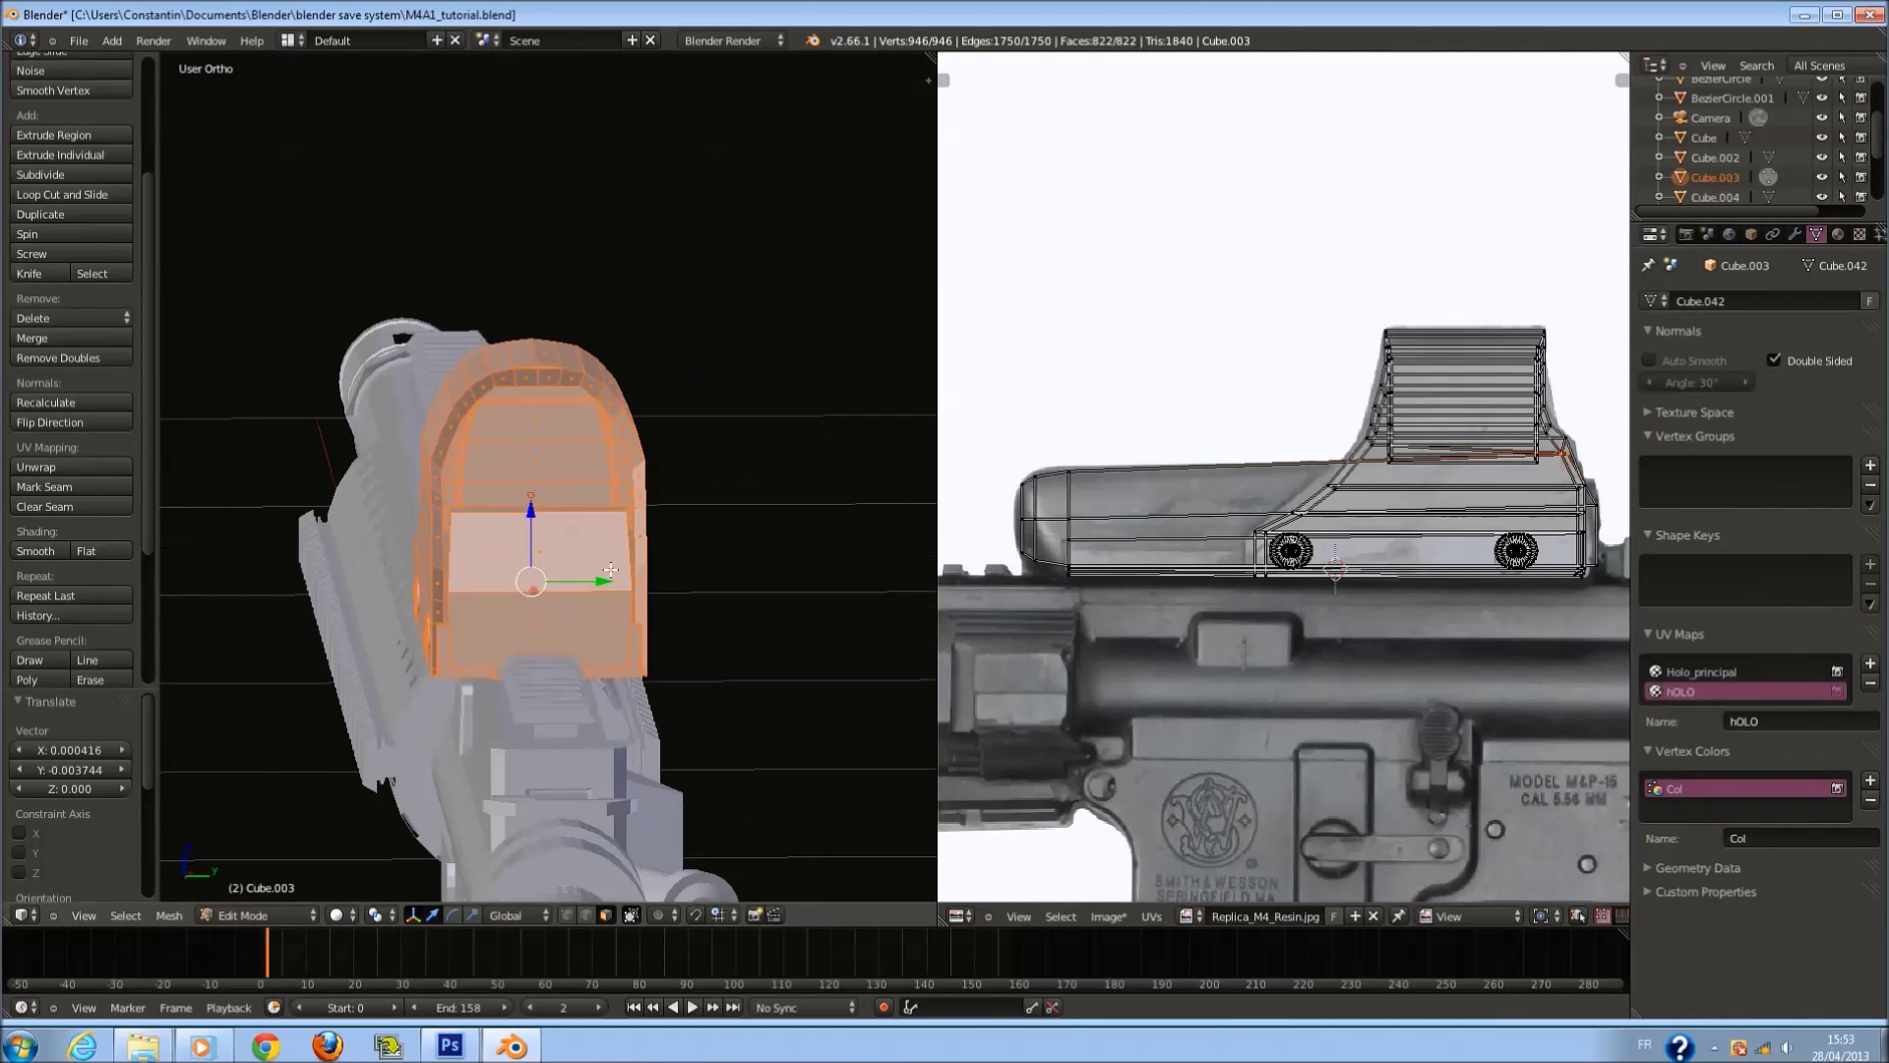
key("Tab")
key("KP_1")
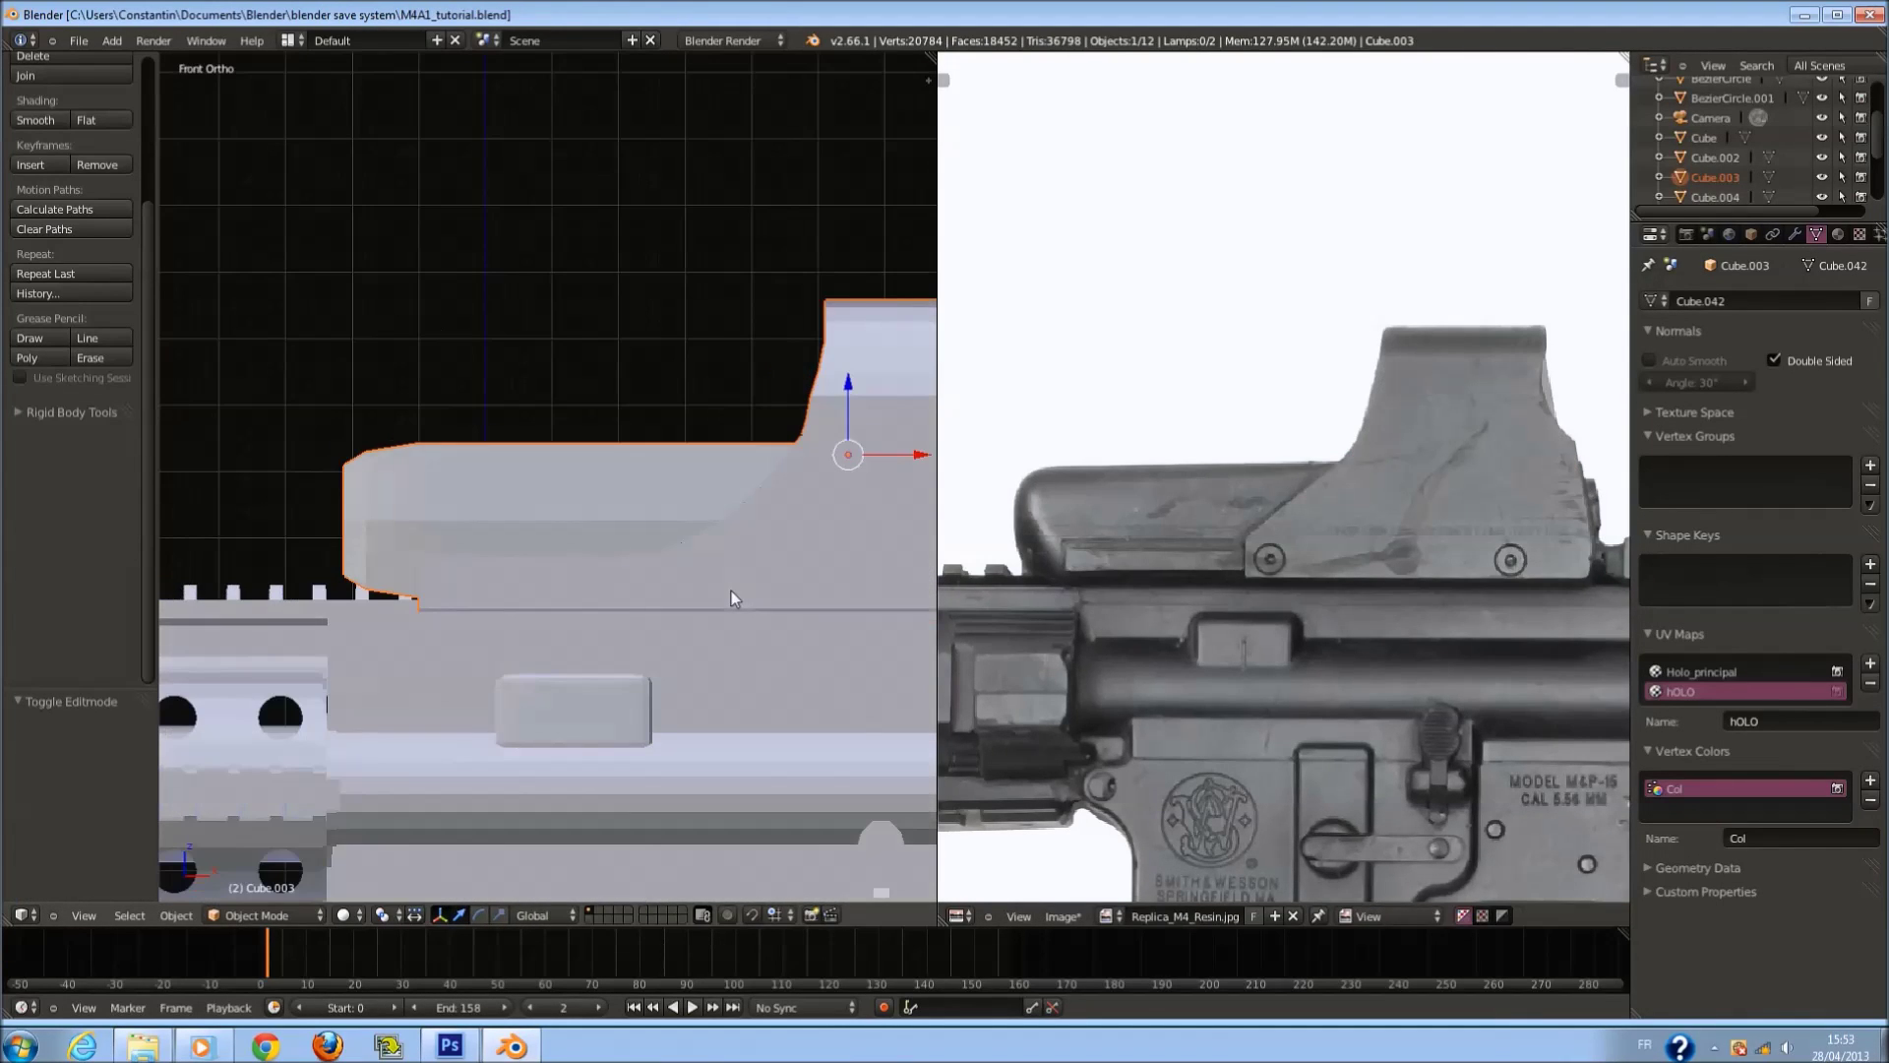
middle_click_drag(646, 587, 519, 627, "shift")
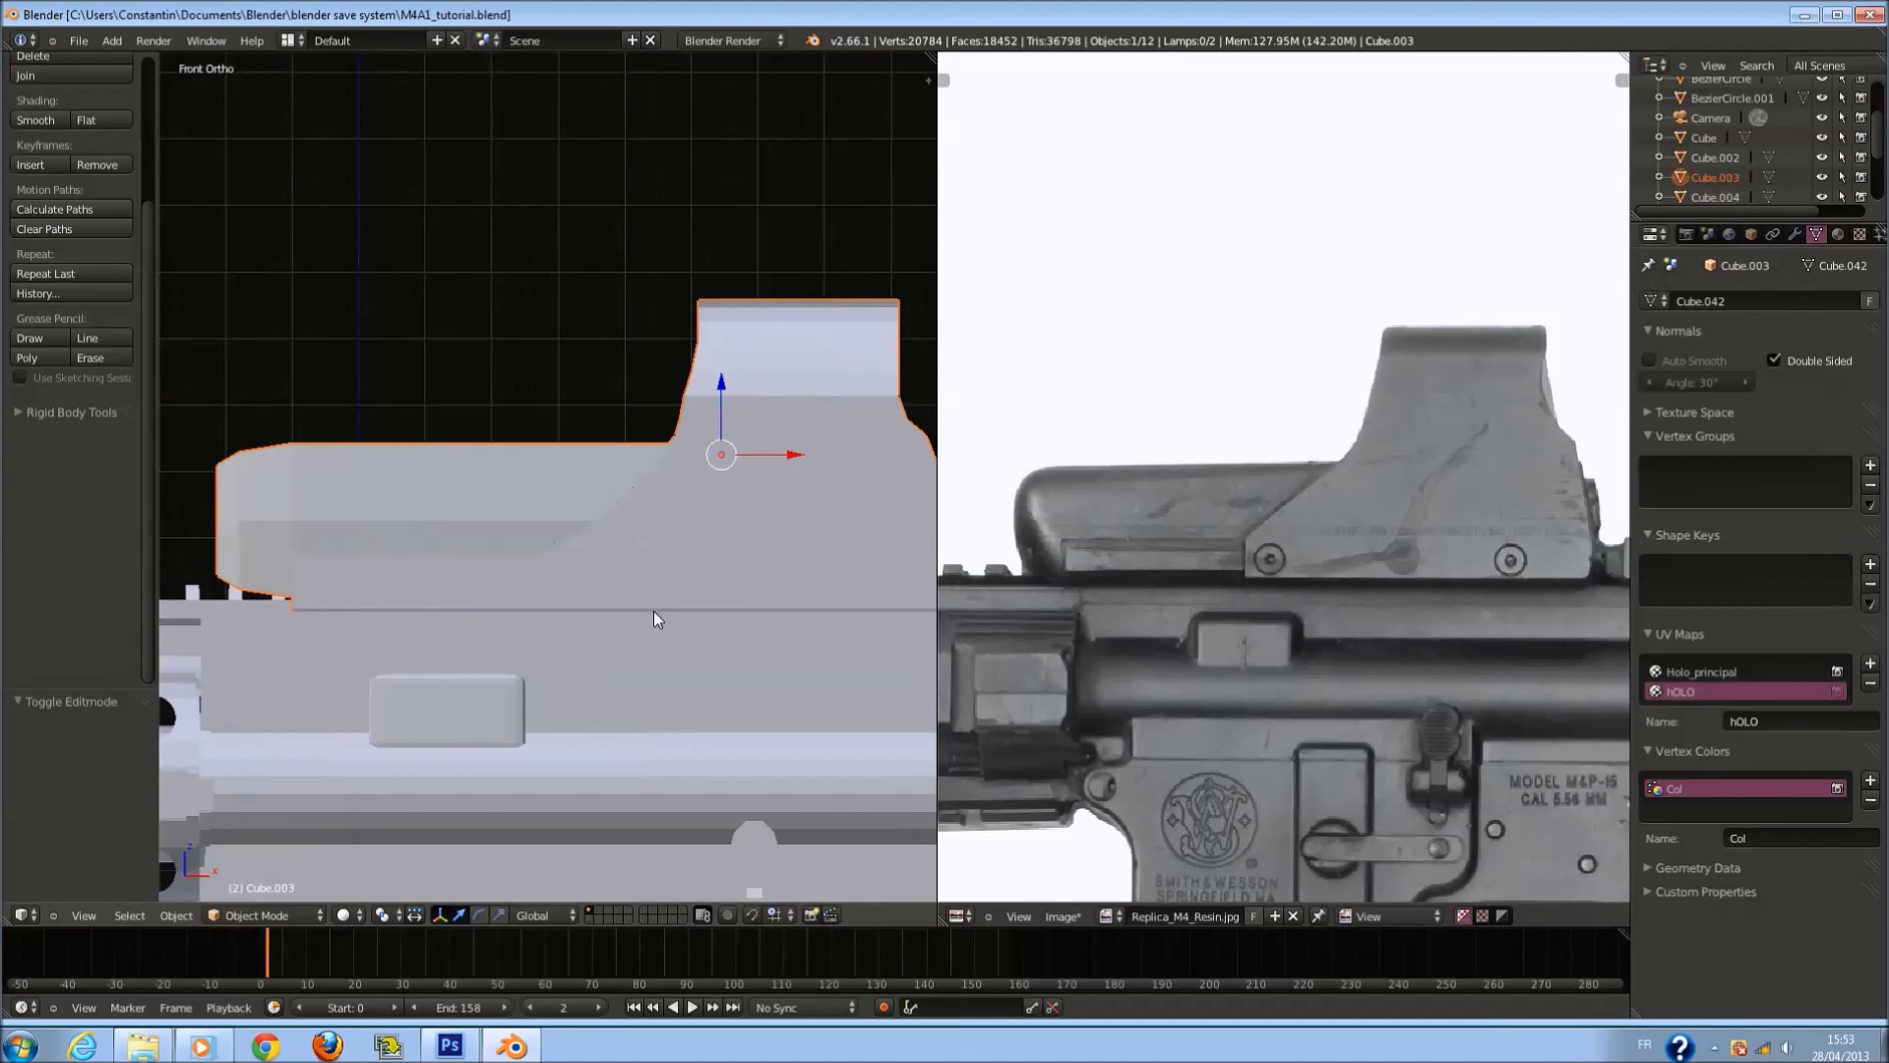
left_click(344, 915)
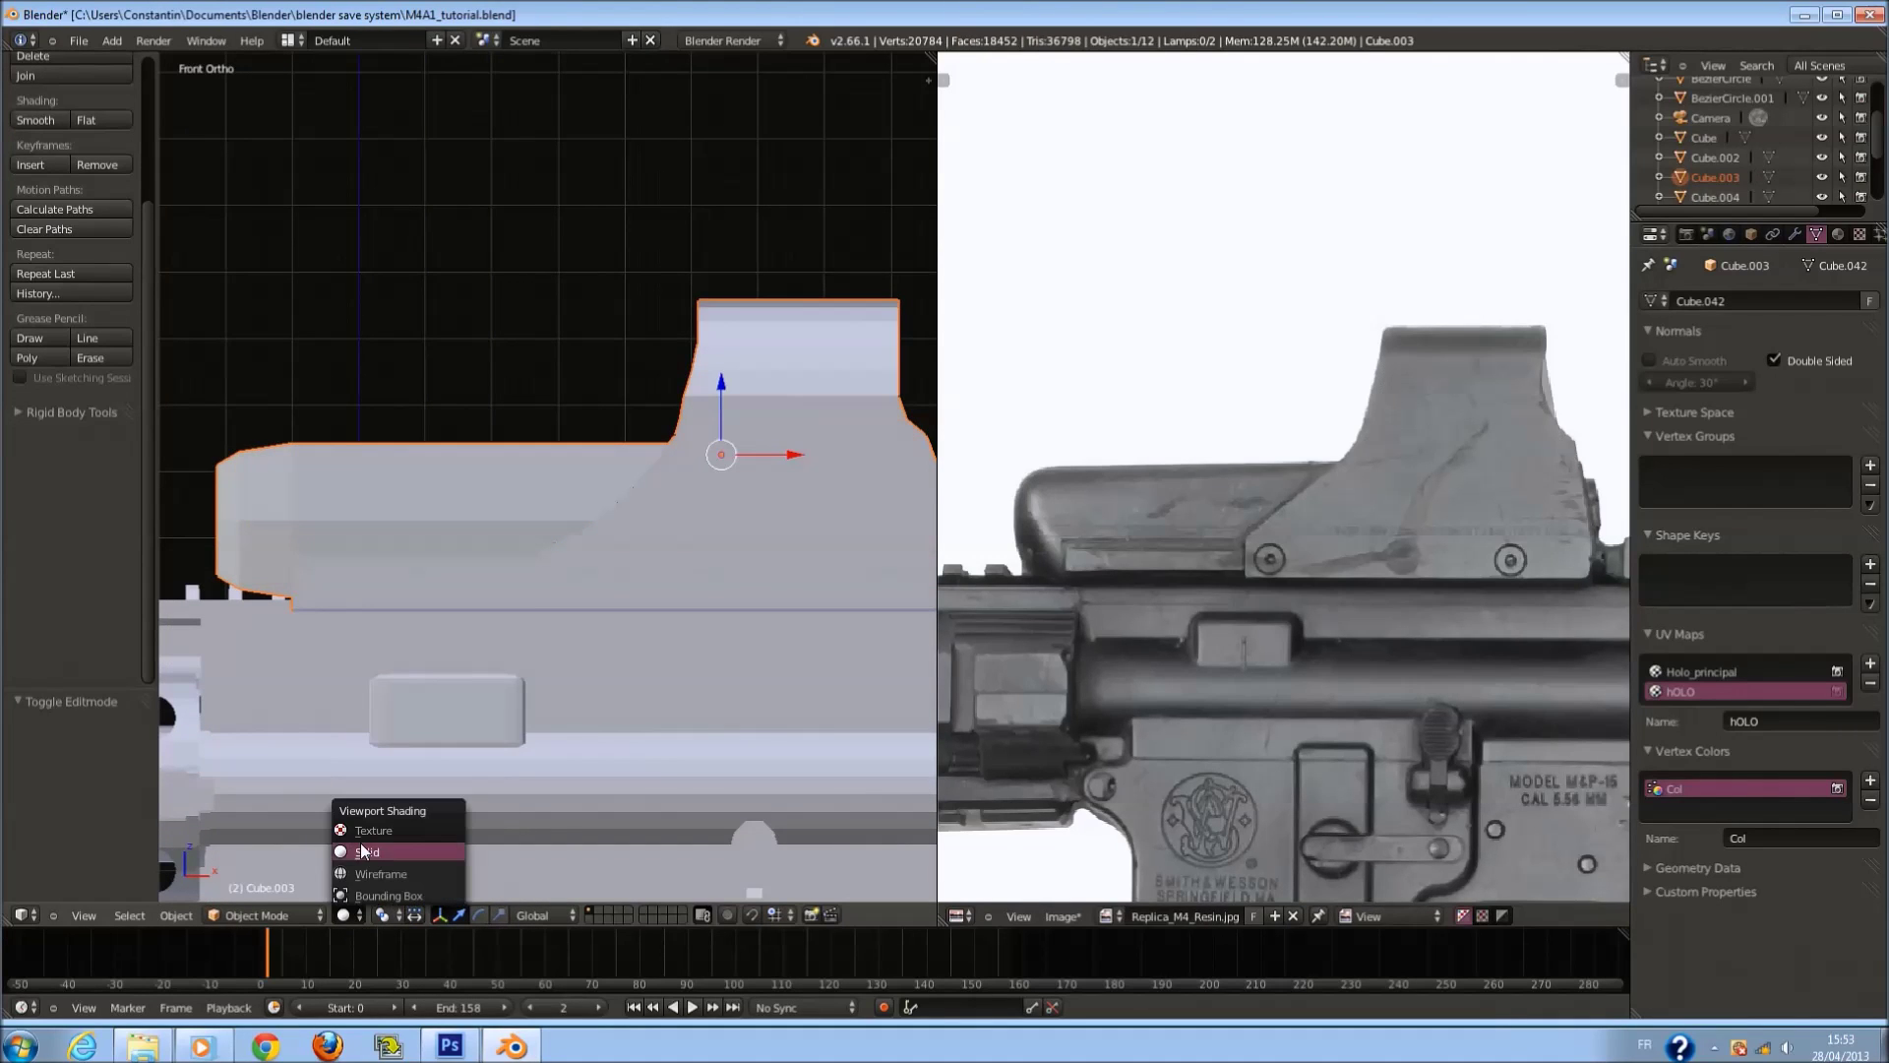
left_click(360, 843)
scroll(711, 618, "down", 2)
Compare the Holo_principal and hOLO UV maps on the textured sight in Edit Mode.
key("Tab")
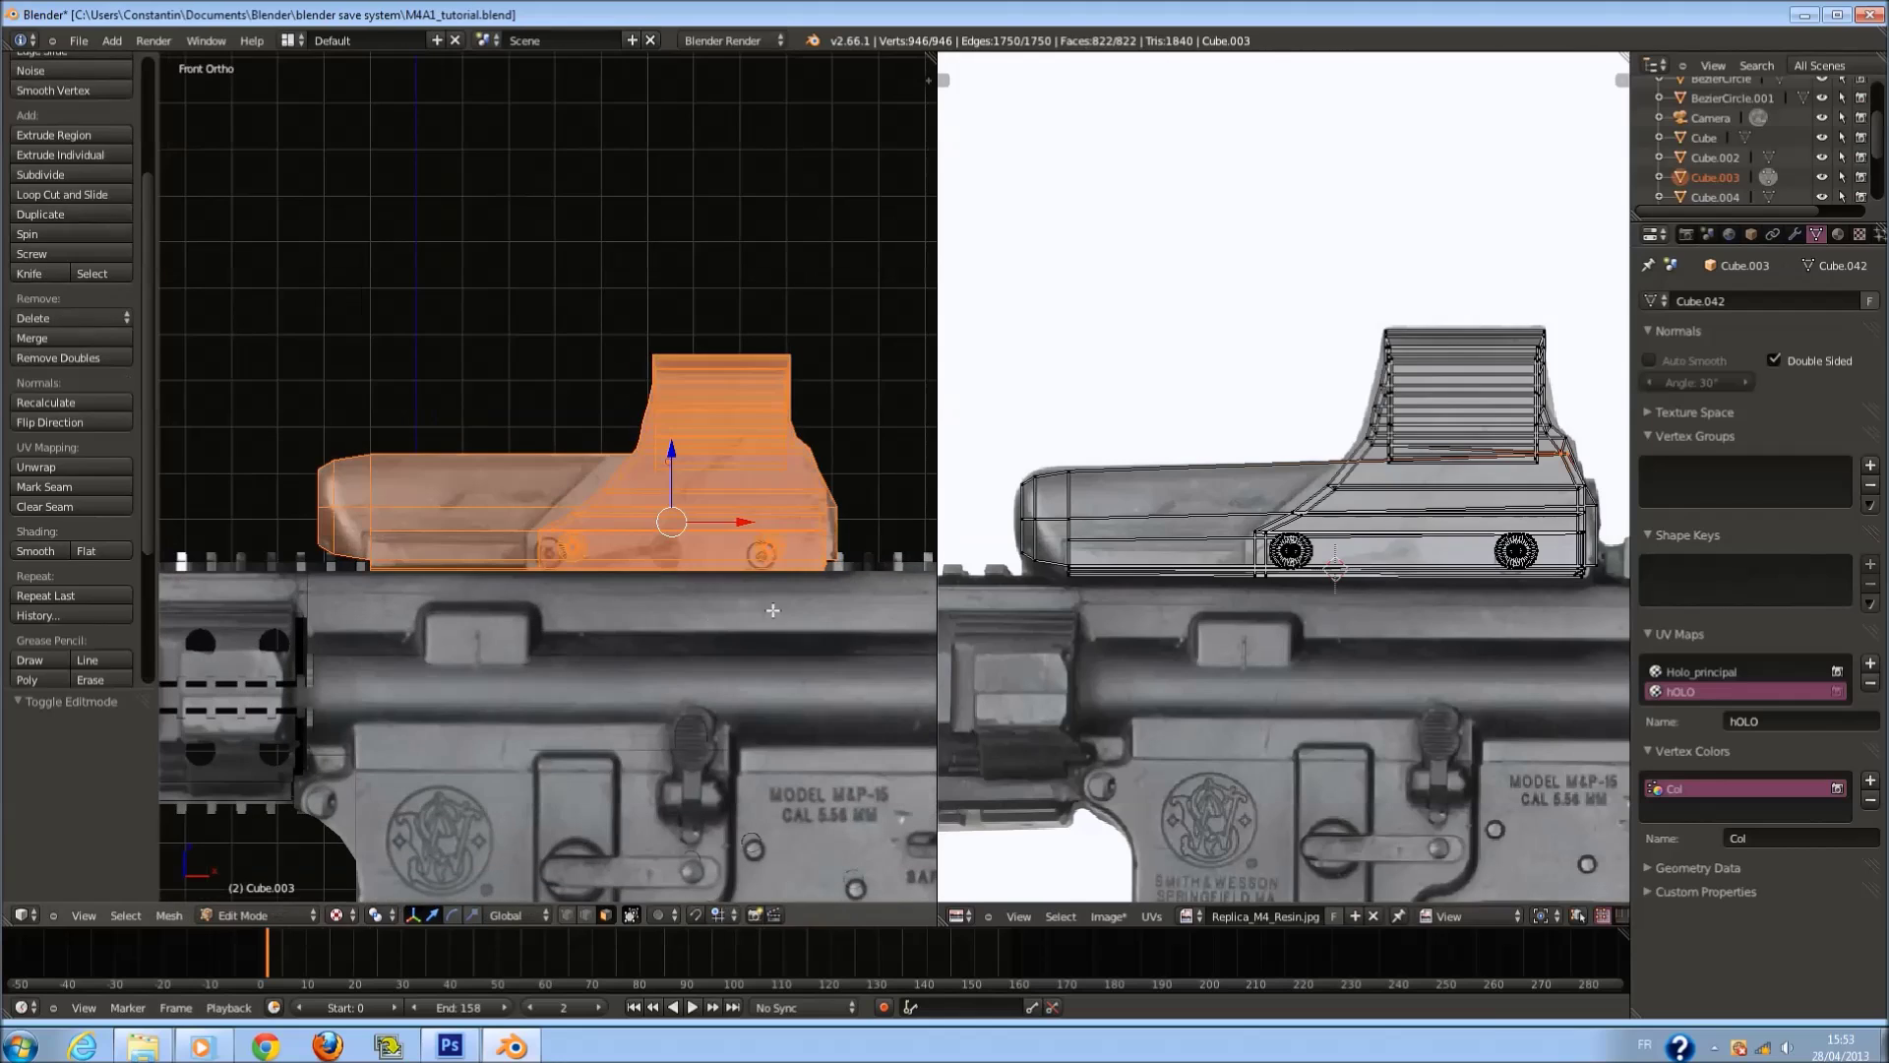
left_click(1701, 671)
scroll(645, 564, "up", 1)
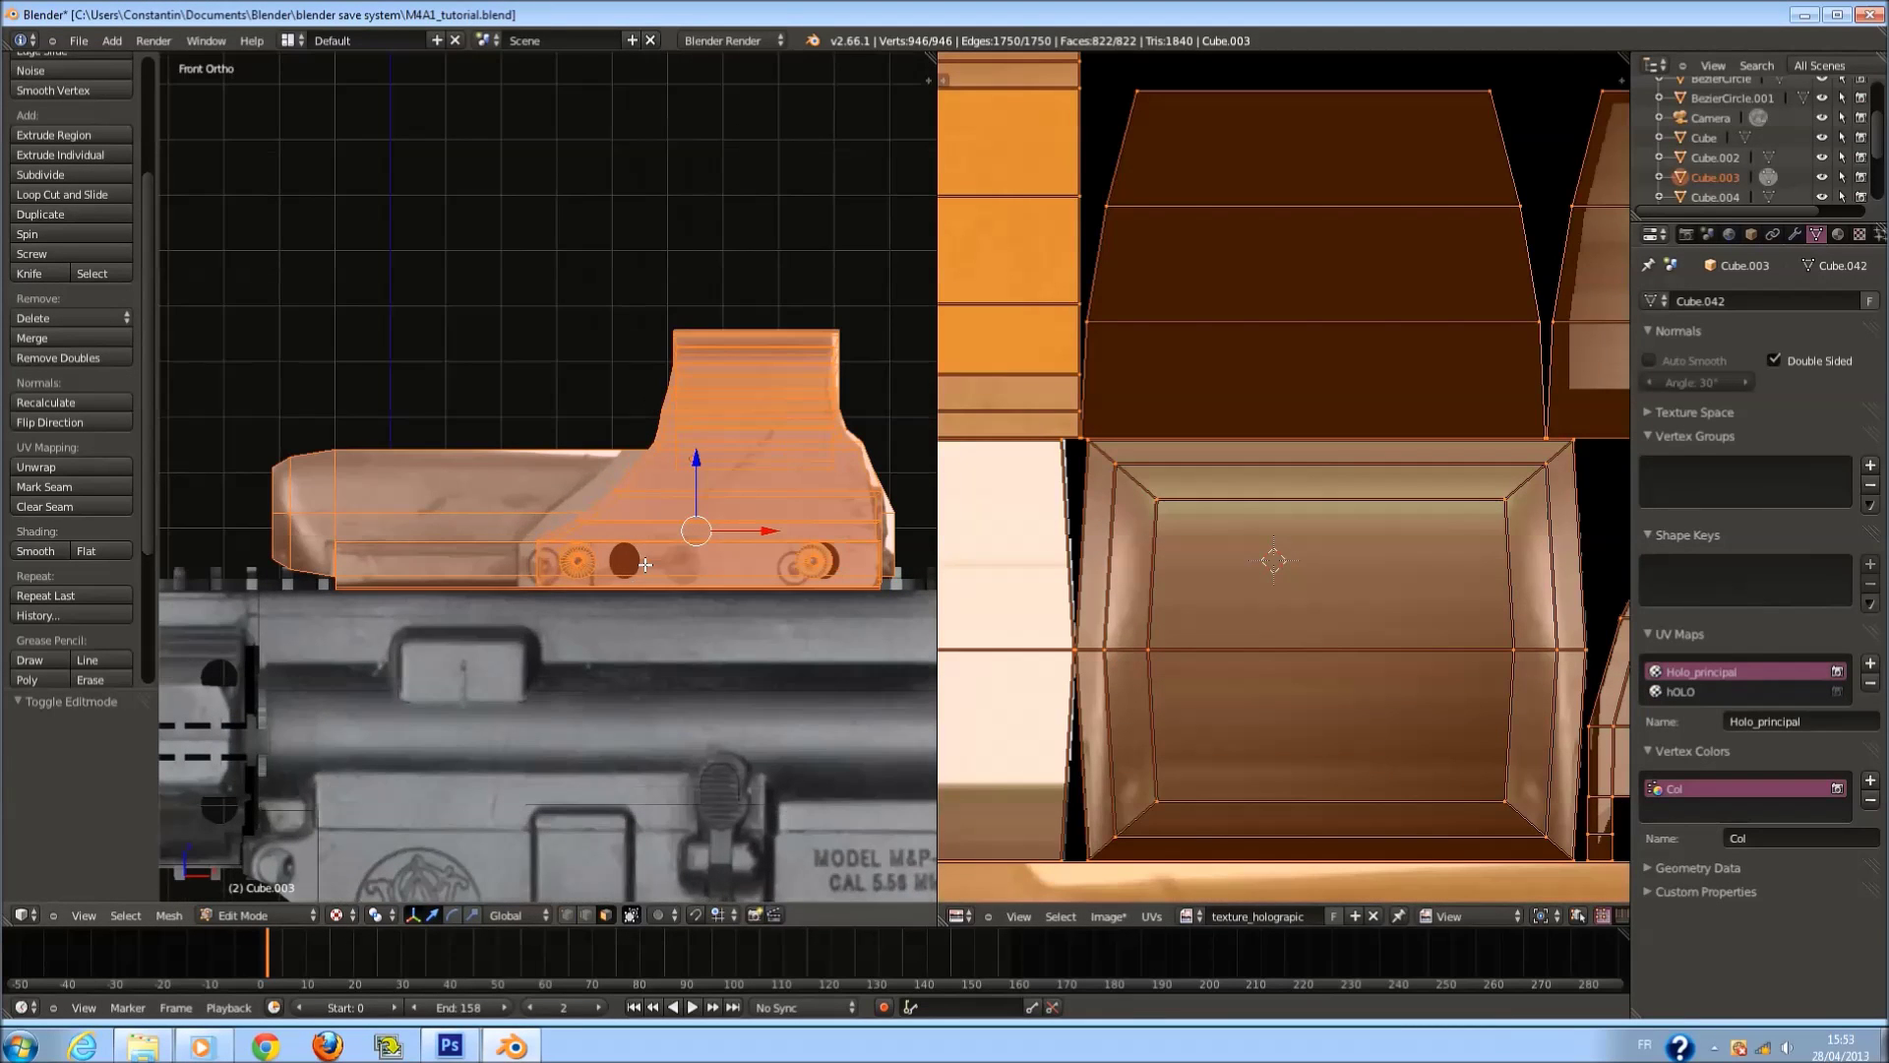
scroll(1366, 592, "down", 3)
left_click(1726, 692)
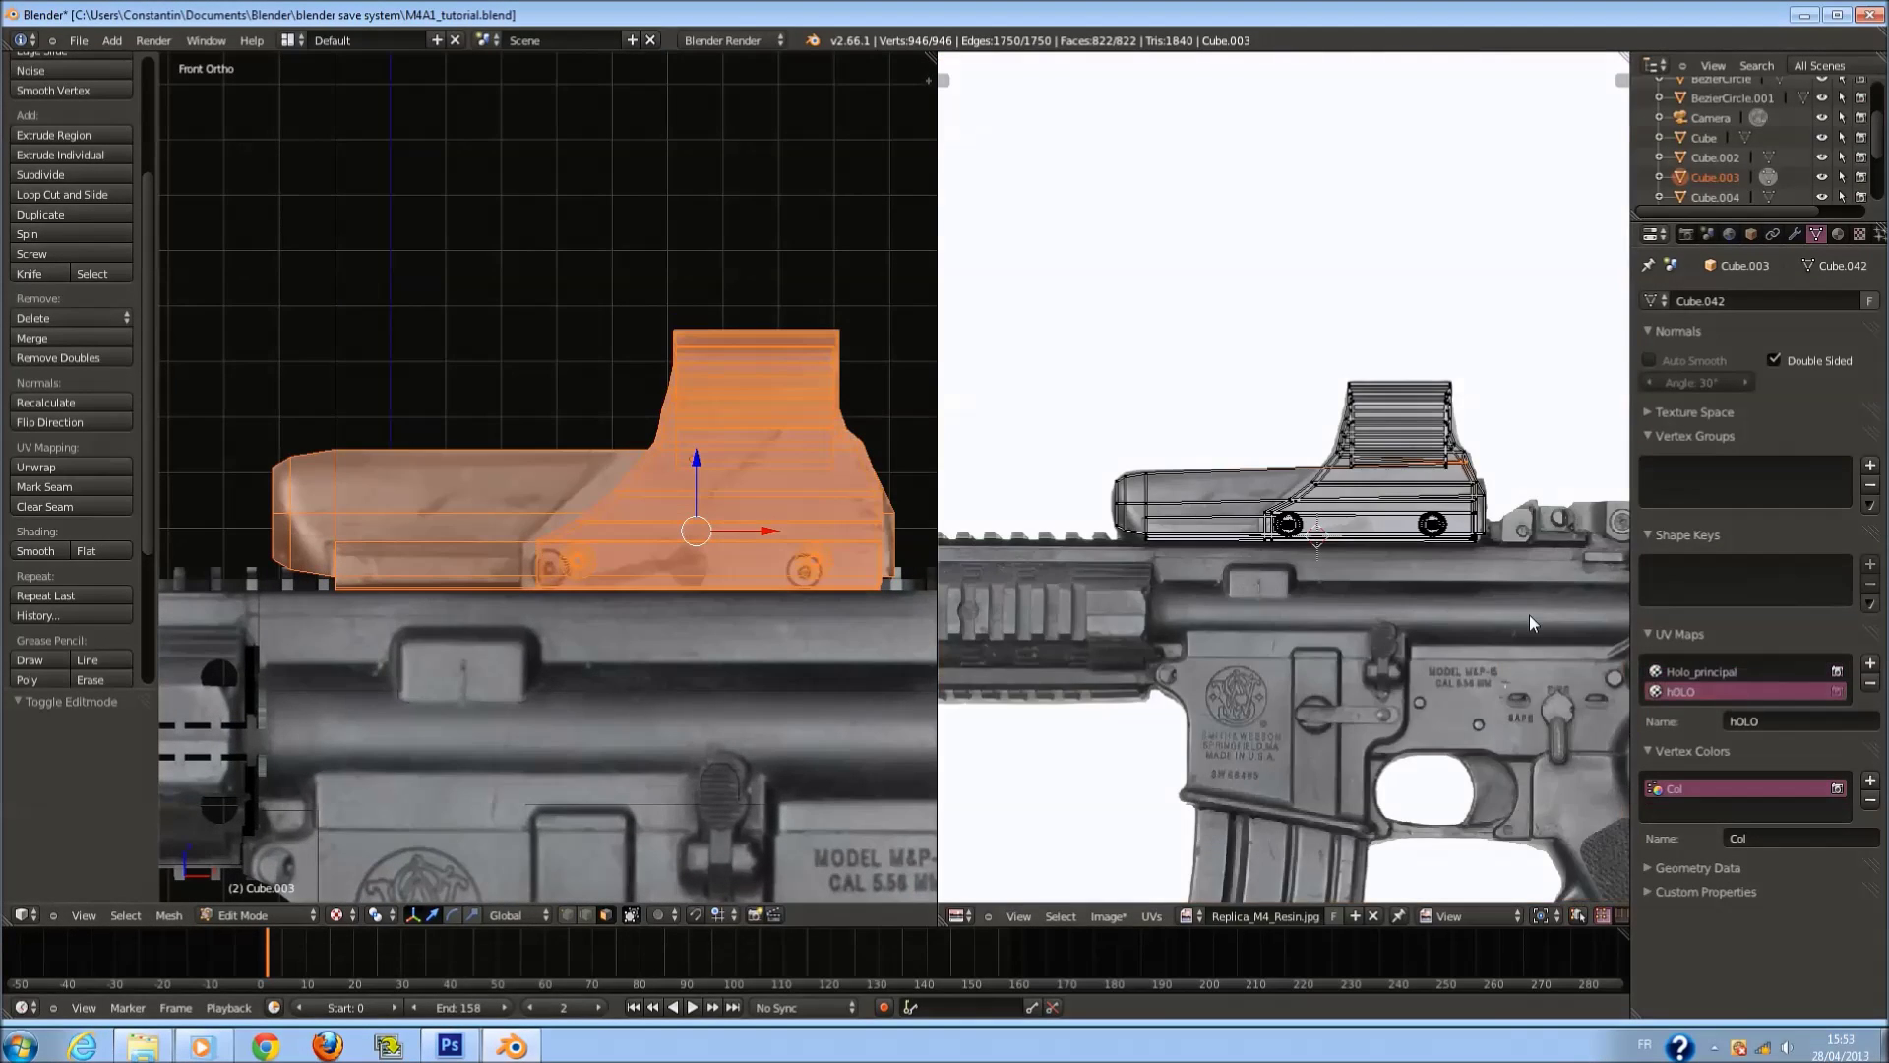
Select the front screw's UVs in the hOLO map and move them by about -0.0098 in X and -0.0032 in Y.
scroll(1399, 579, "up", 4)
key("a")
scroll(1315, 595, "up", 1)
left_click(1300, 630)
right_click(1300, 630)
key("g")
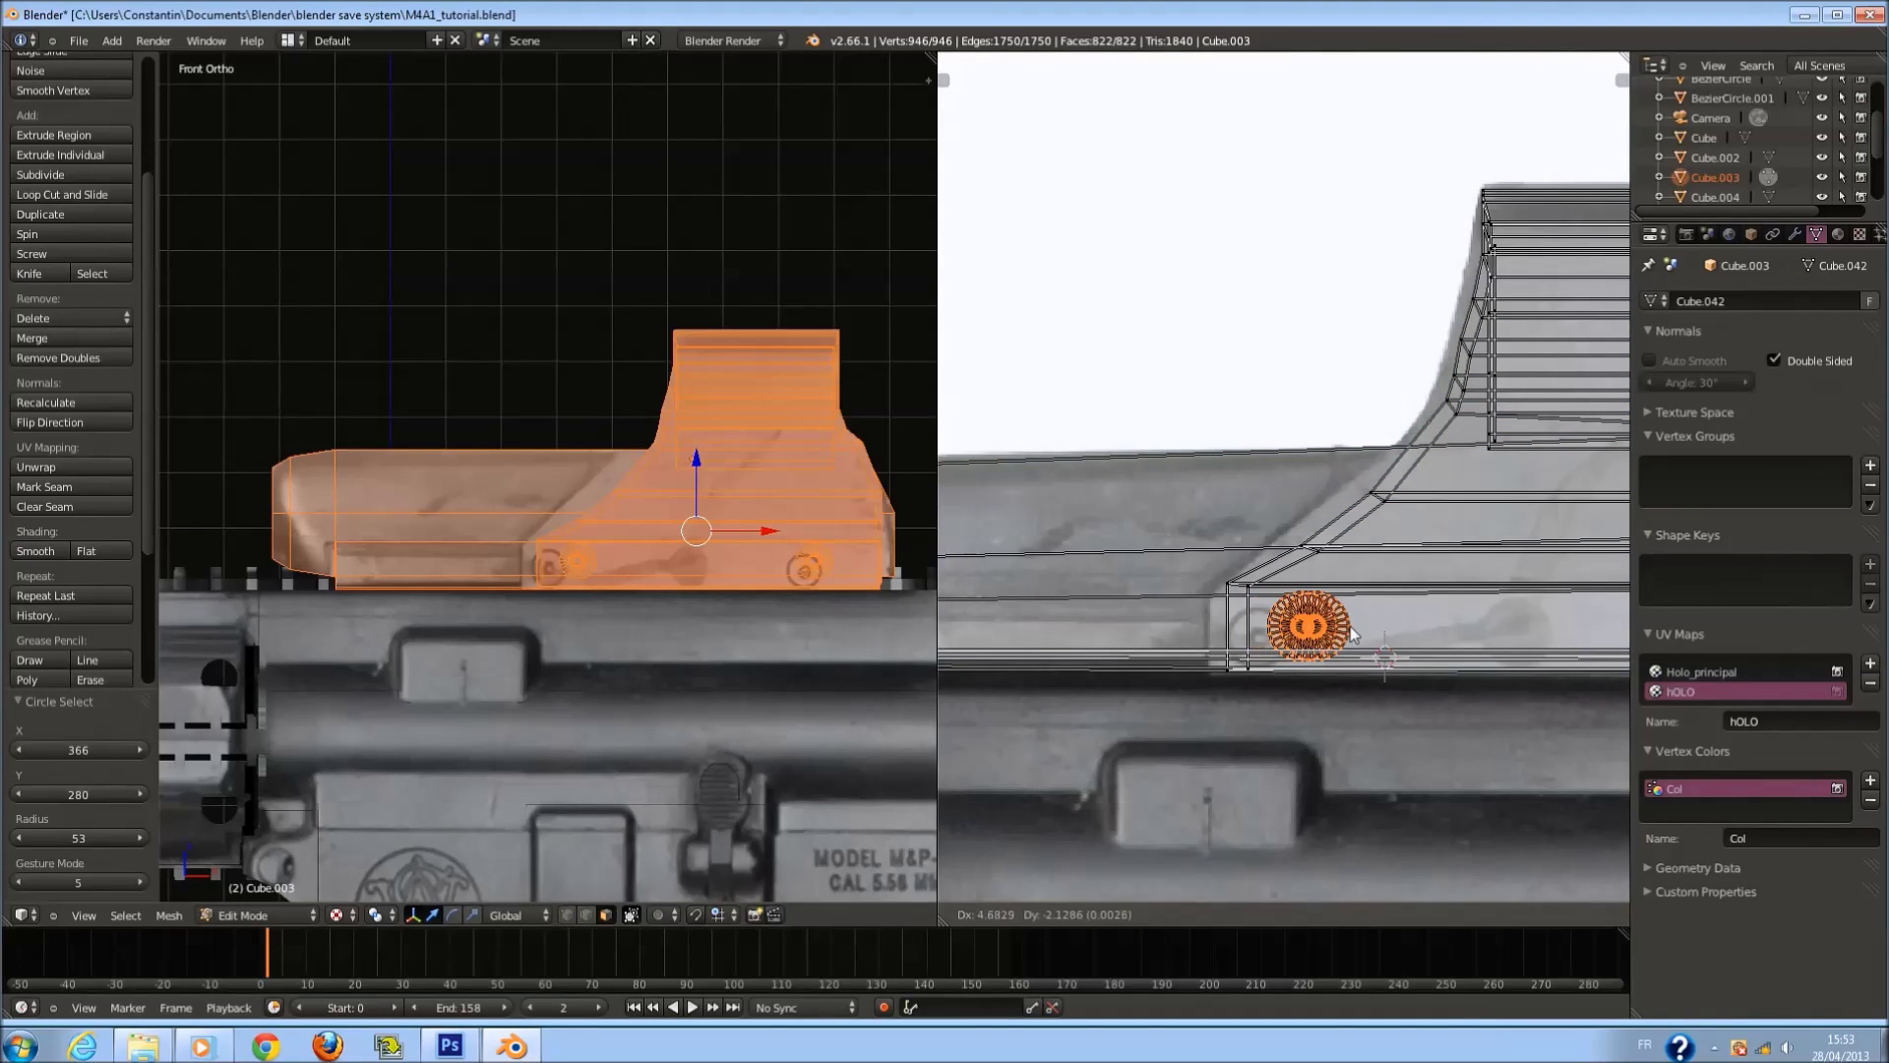
left_click(1294, 642)
scroll(492, 551, "up", 3)
middle_click_drag(491, 551, 630, 611)
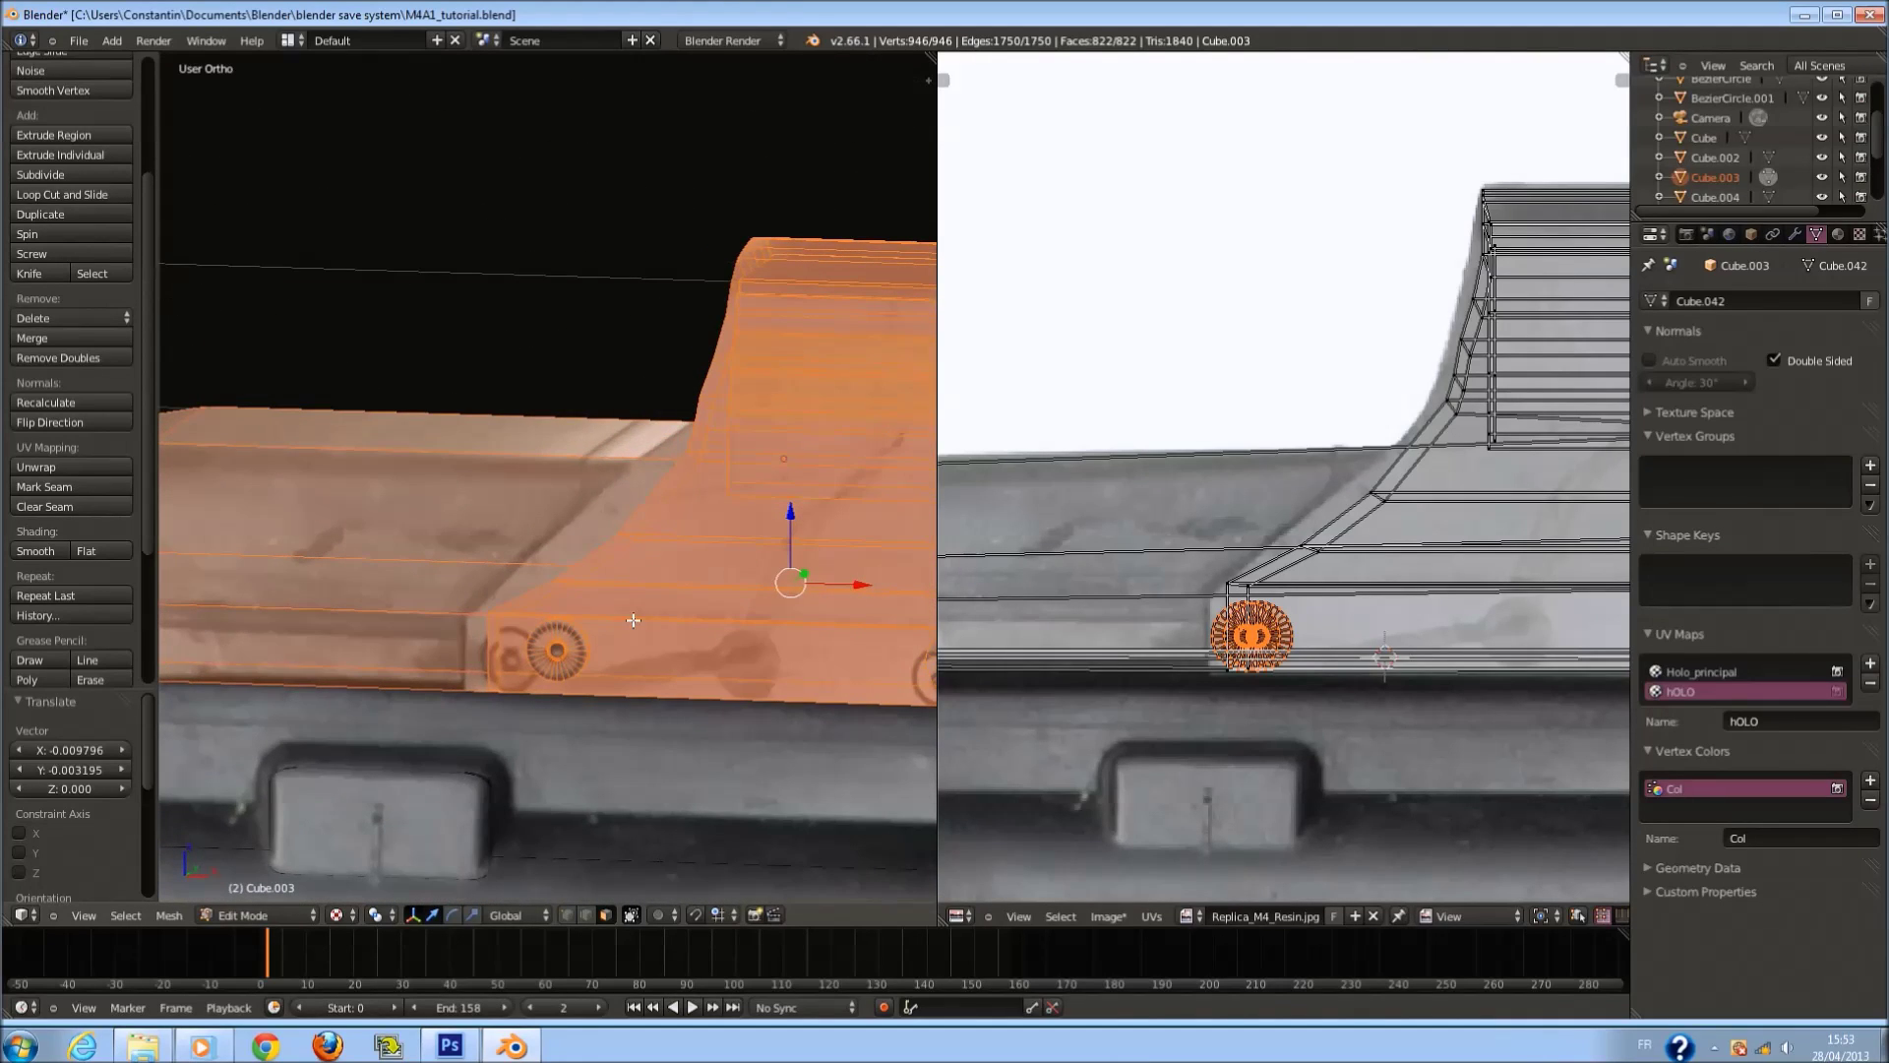
key("KP_1")
key("Tab")
key("Tab")
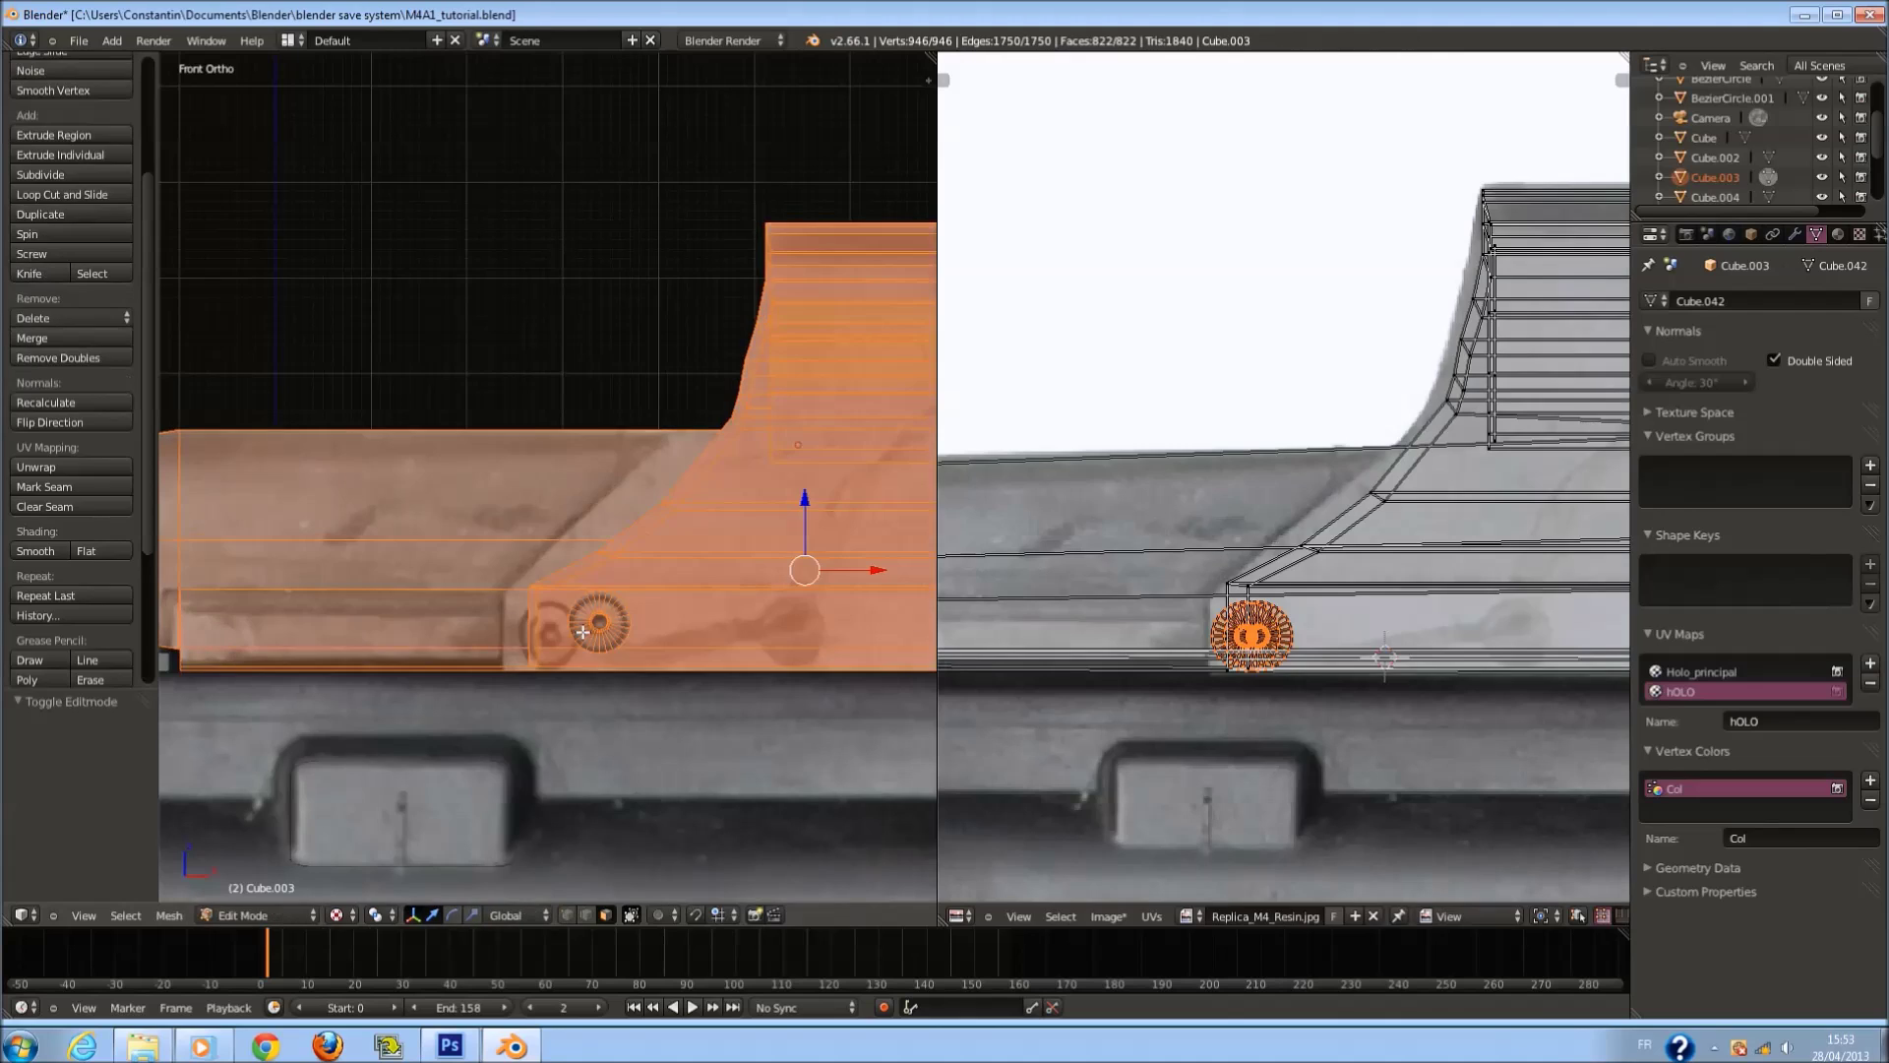
Select the UVs of the side plate's sloped front edge and front screw, move them outward to the photo's plate edge, and leave Edit Mode.
scroll(582, 631, "down", 1)
key("a")
key("a")
key("a")
key("c")
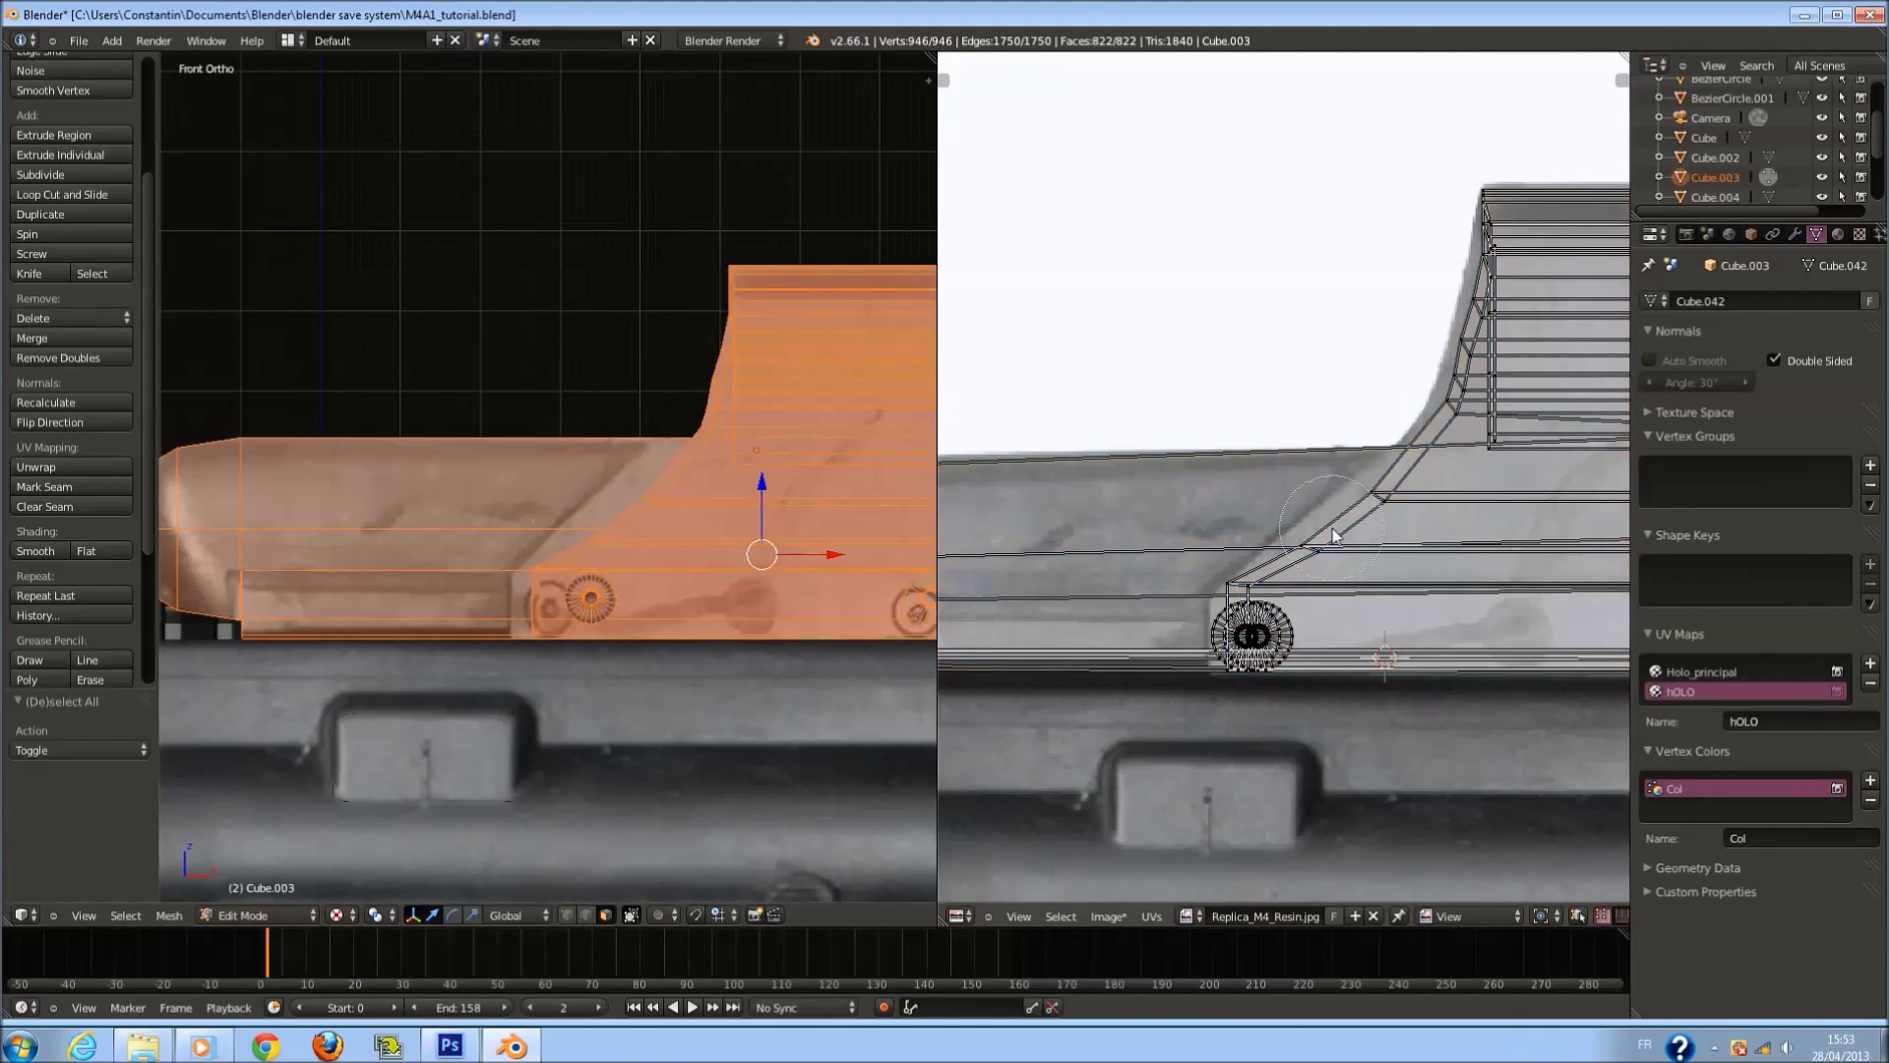
left_click_drag(1342, 509, 1253, 633)
key("Escape")
key("g")
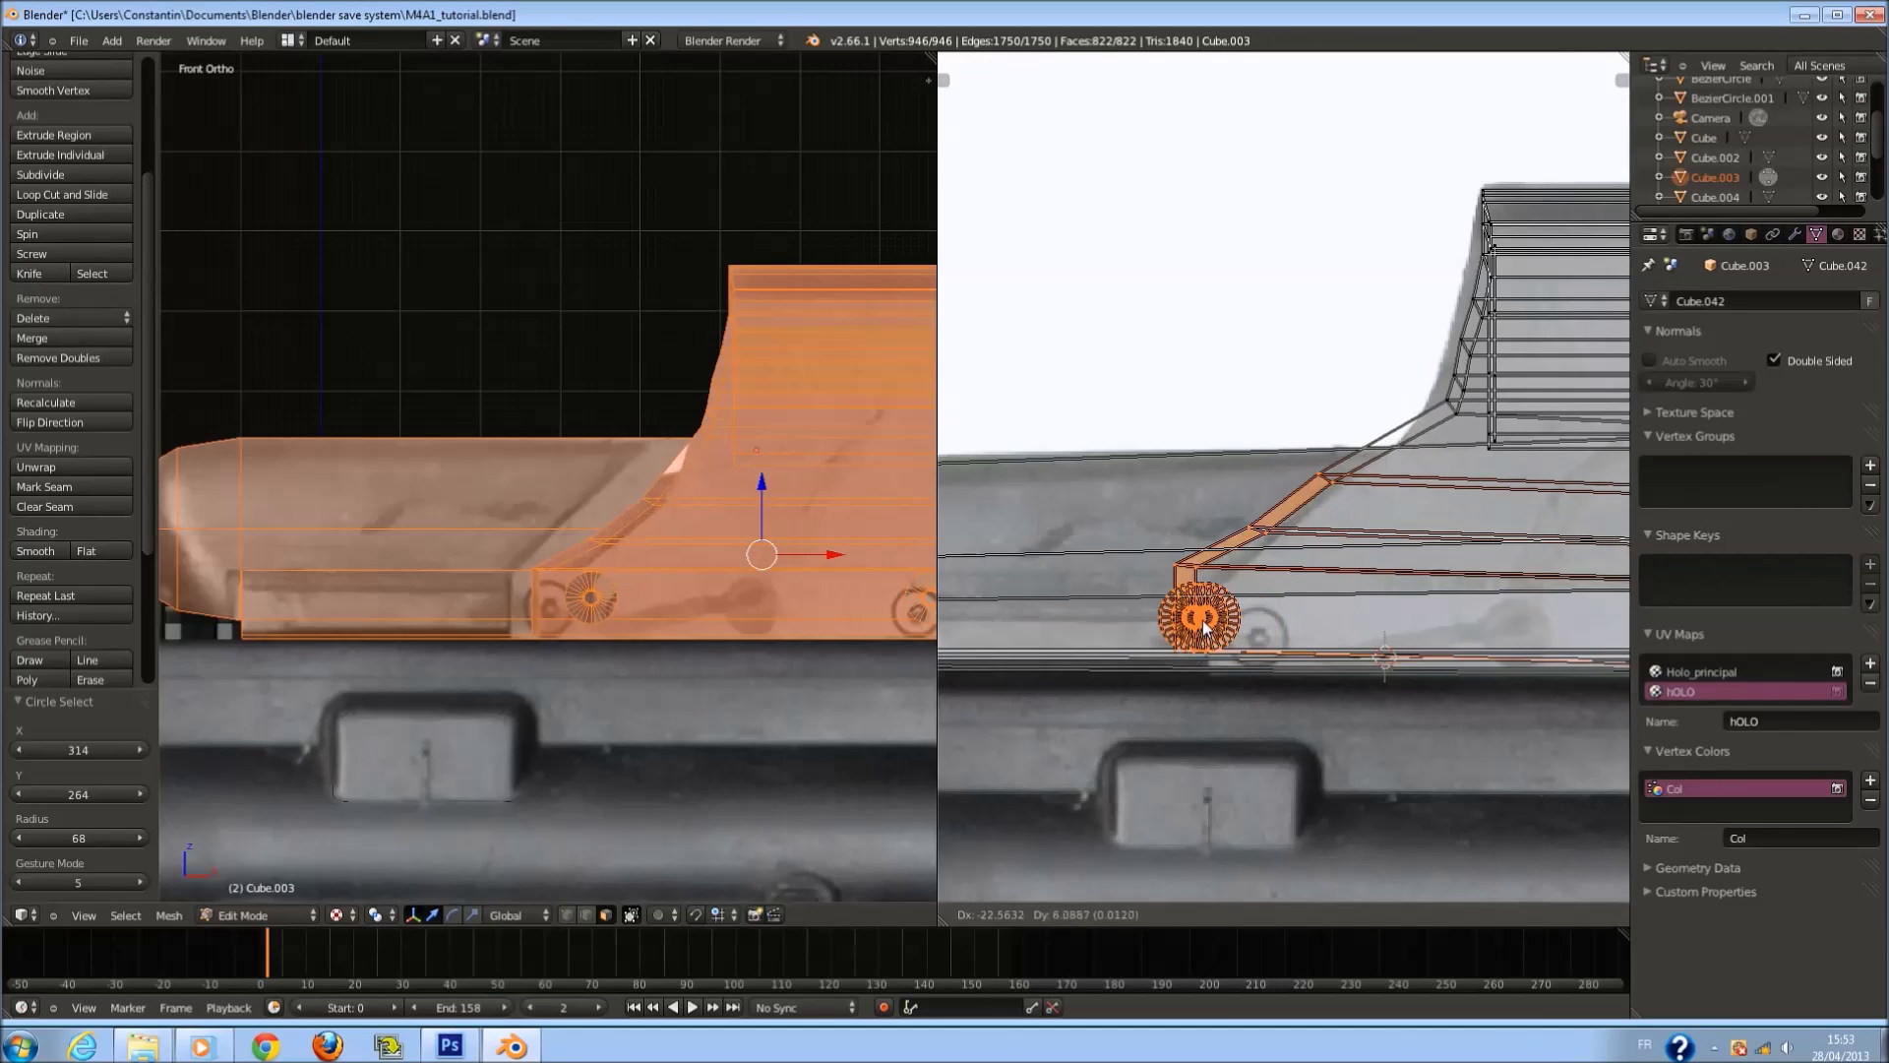
left_click(1203, 618)
scroll(1220, 600, "down", 3)
scroll(1315, 543, "up", 3)
key("Tab")
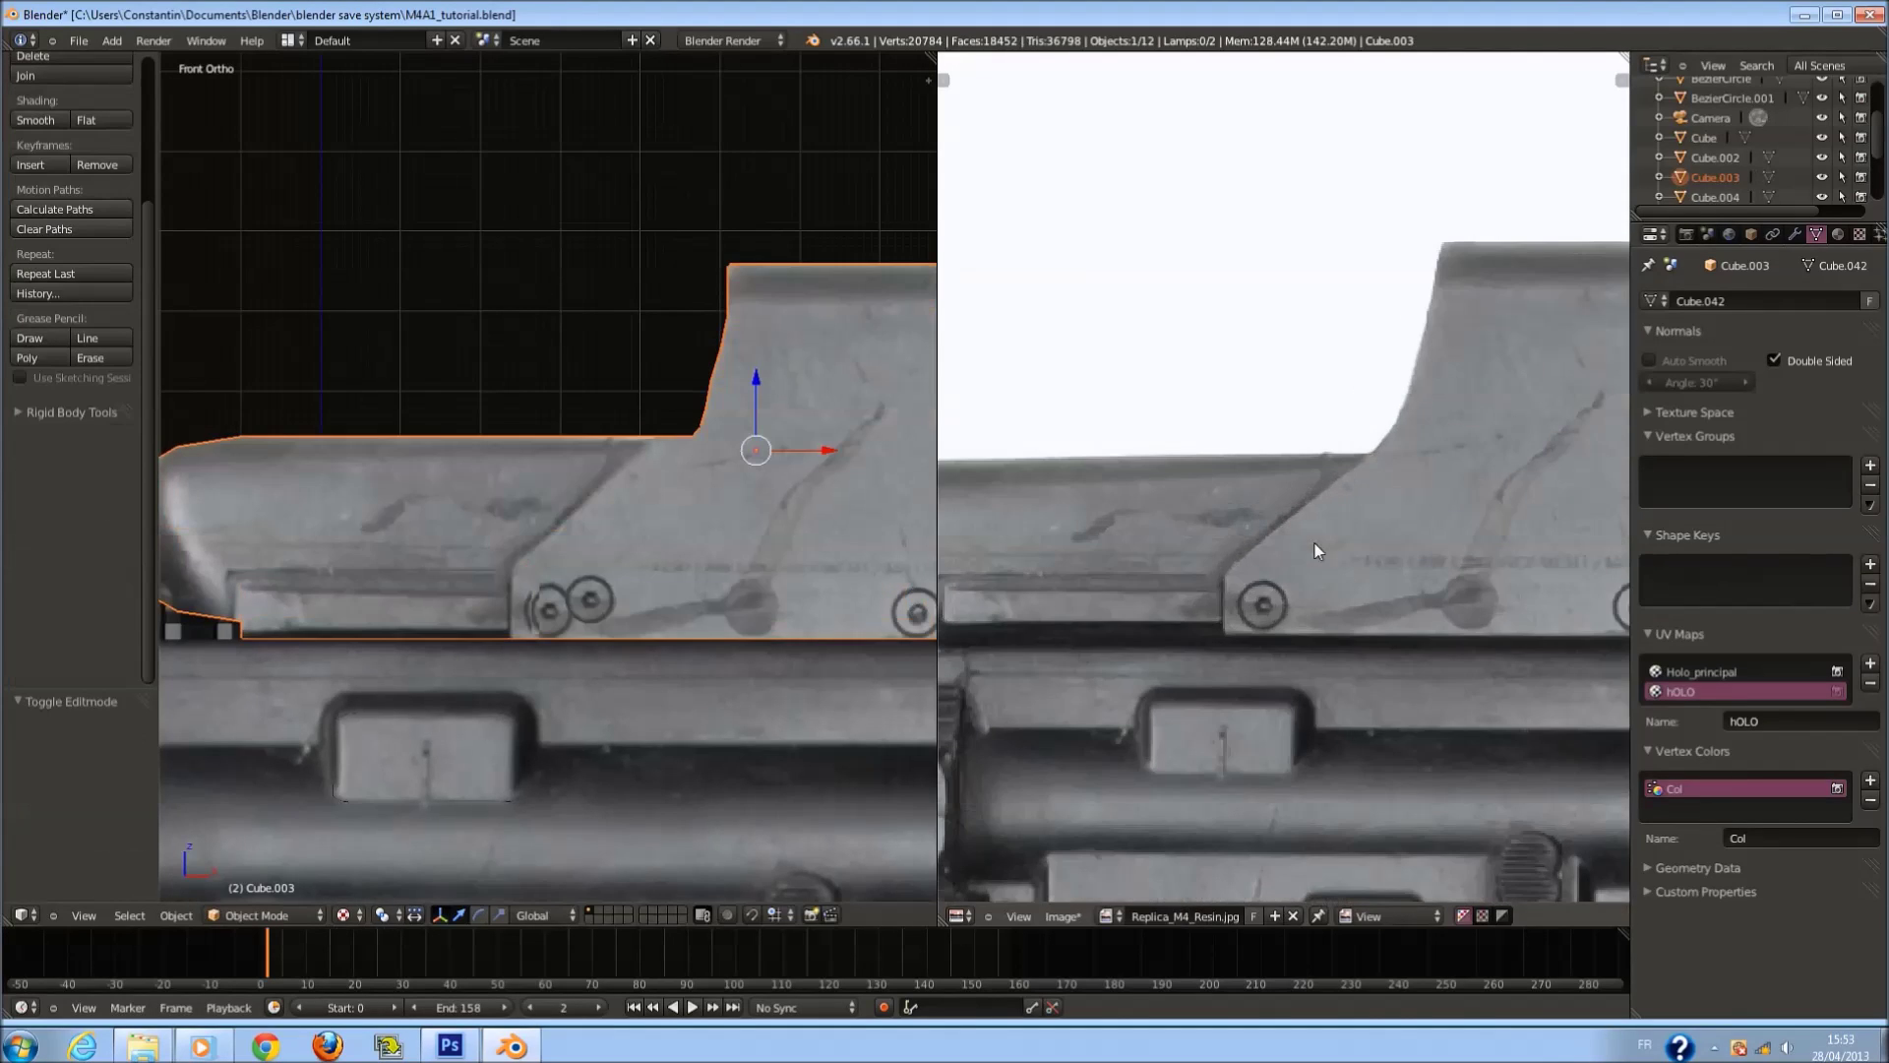
Check the textured sight in Object Mode with the Holo_principal map against the adjusted hOLO map.
left_click(1725, 676)
scroll(610, 576, "down", 1)
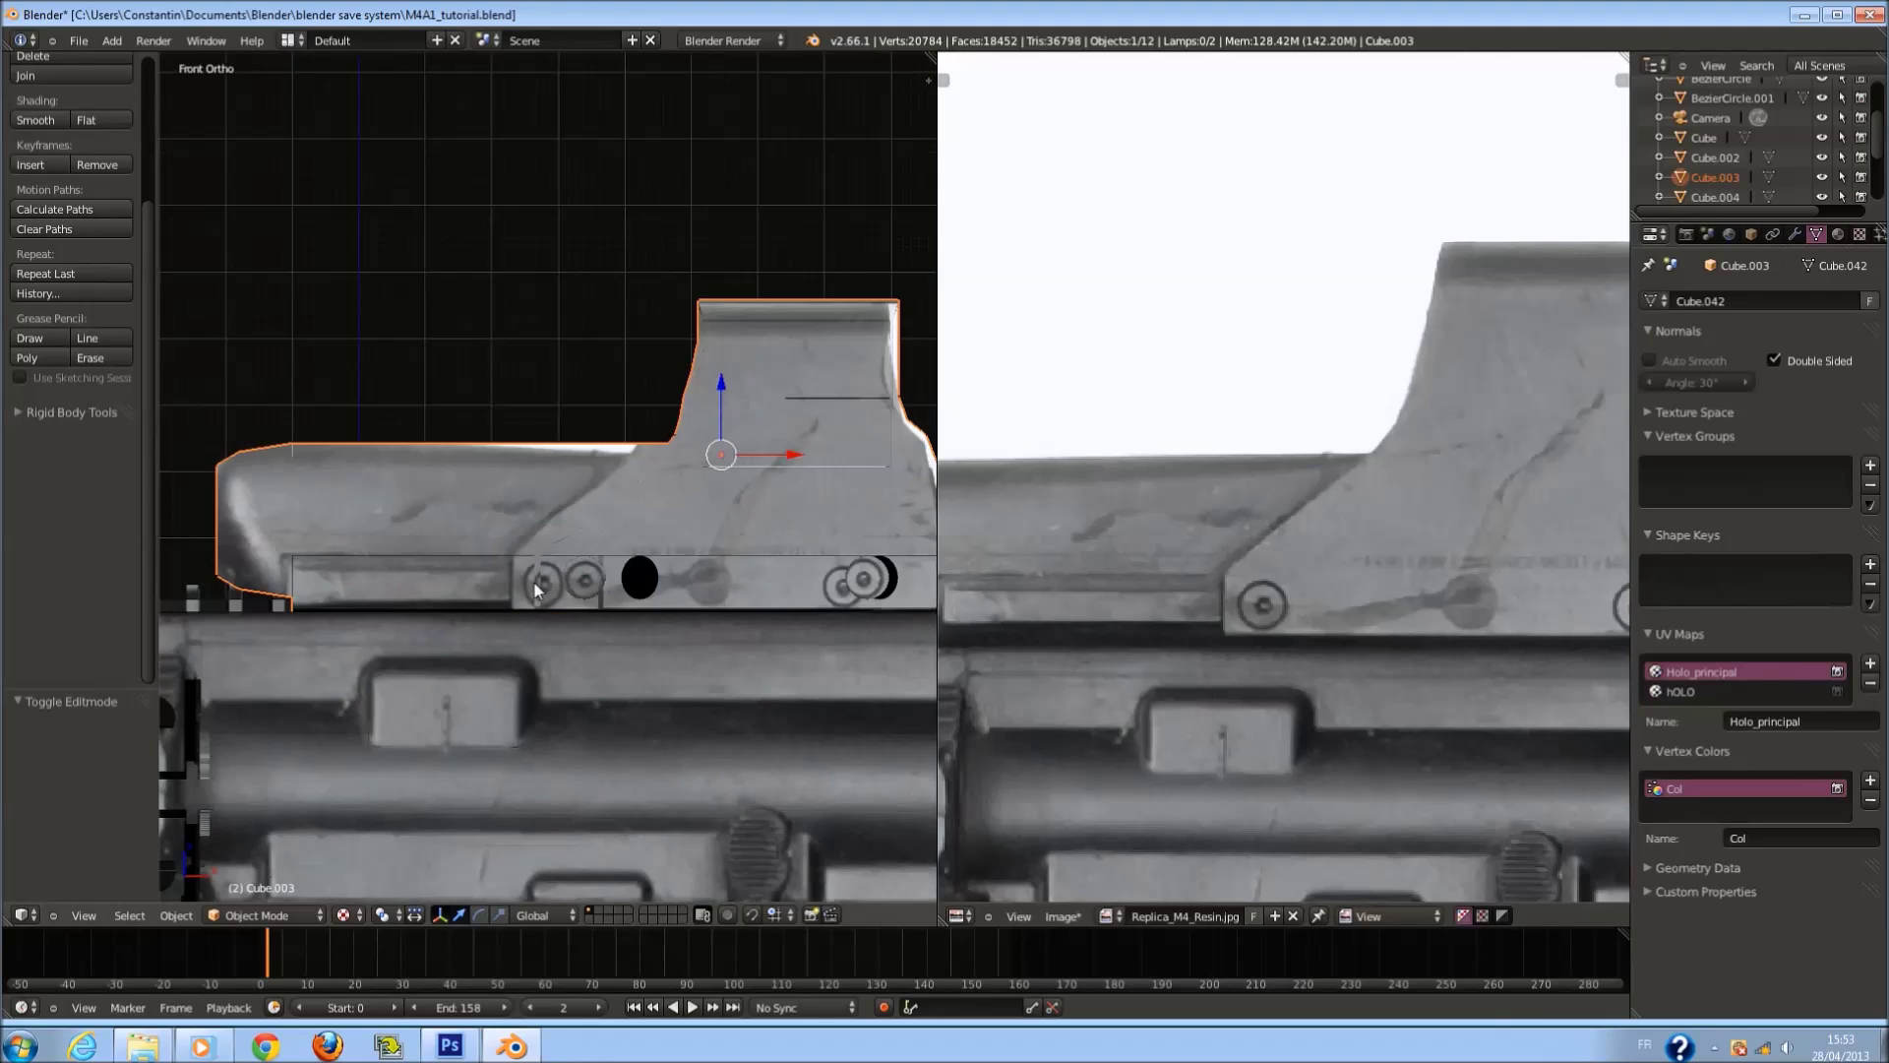
left_click(1692, 691)
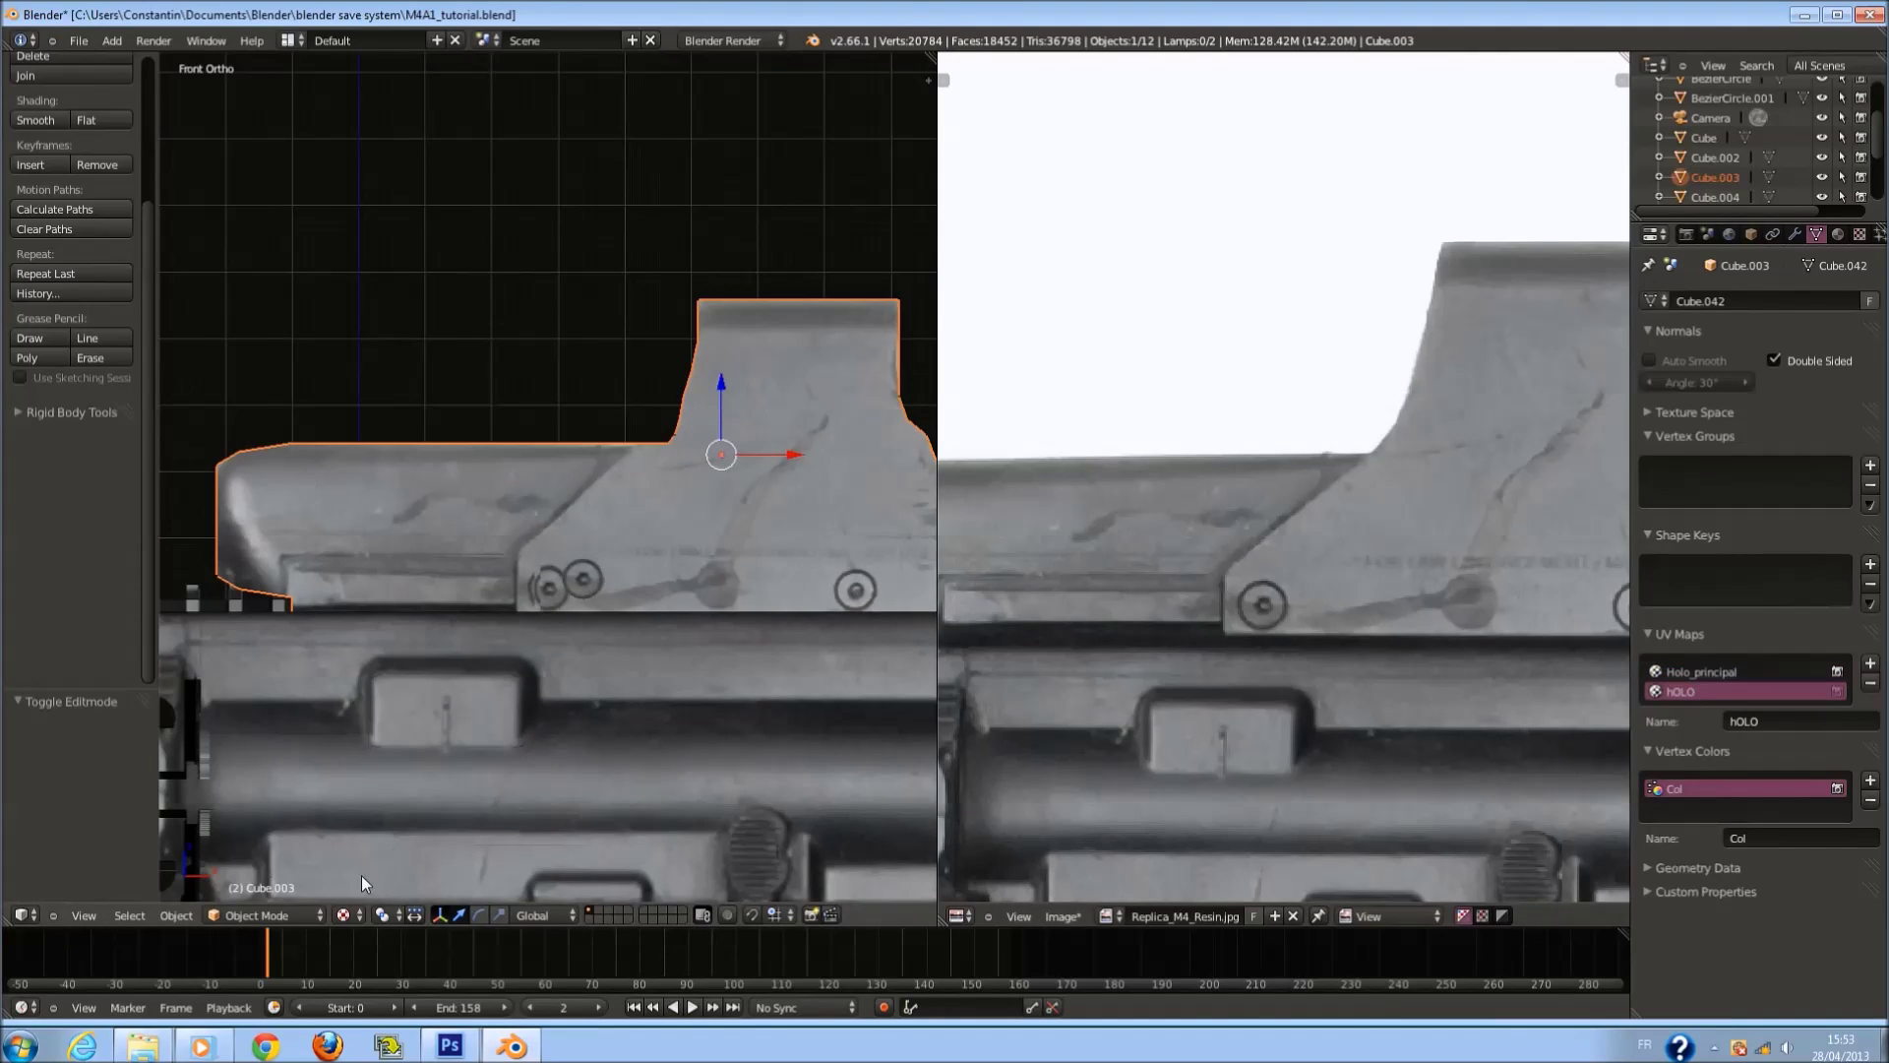
Put the sight into Texture Paint mode with a brush radius of 200.
left_click(319, 916)
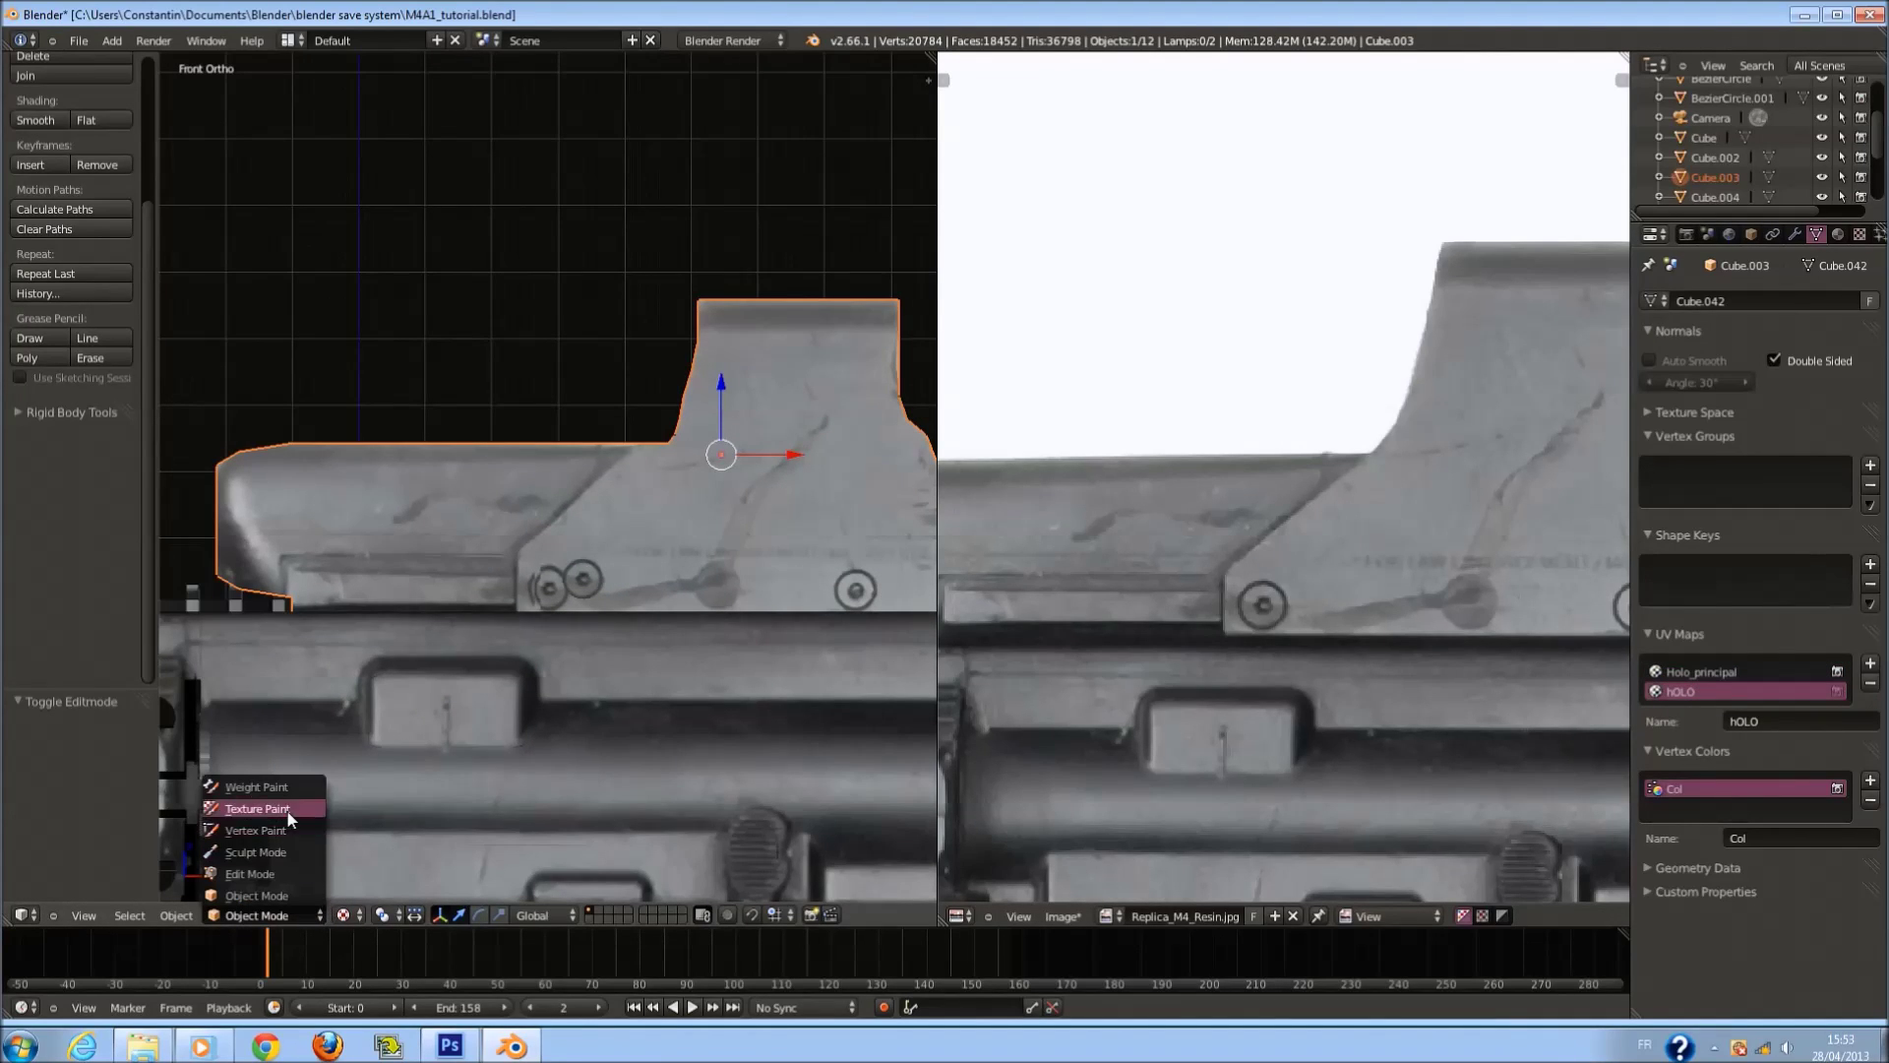
left_click(258, 809)
key("f")
left_click(96, 557)
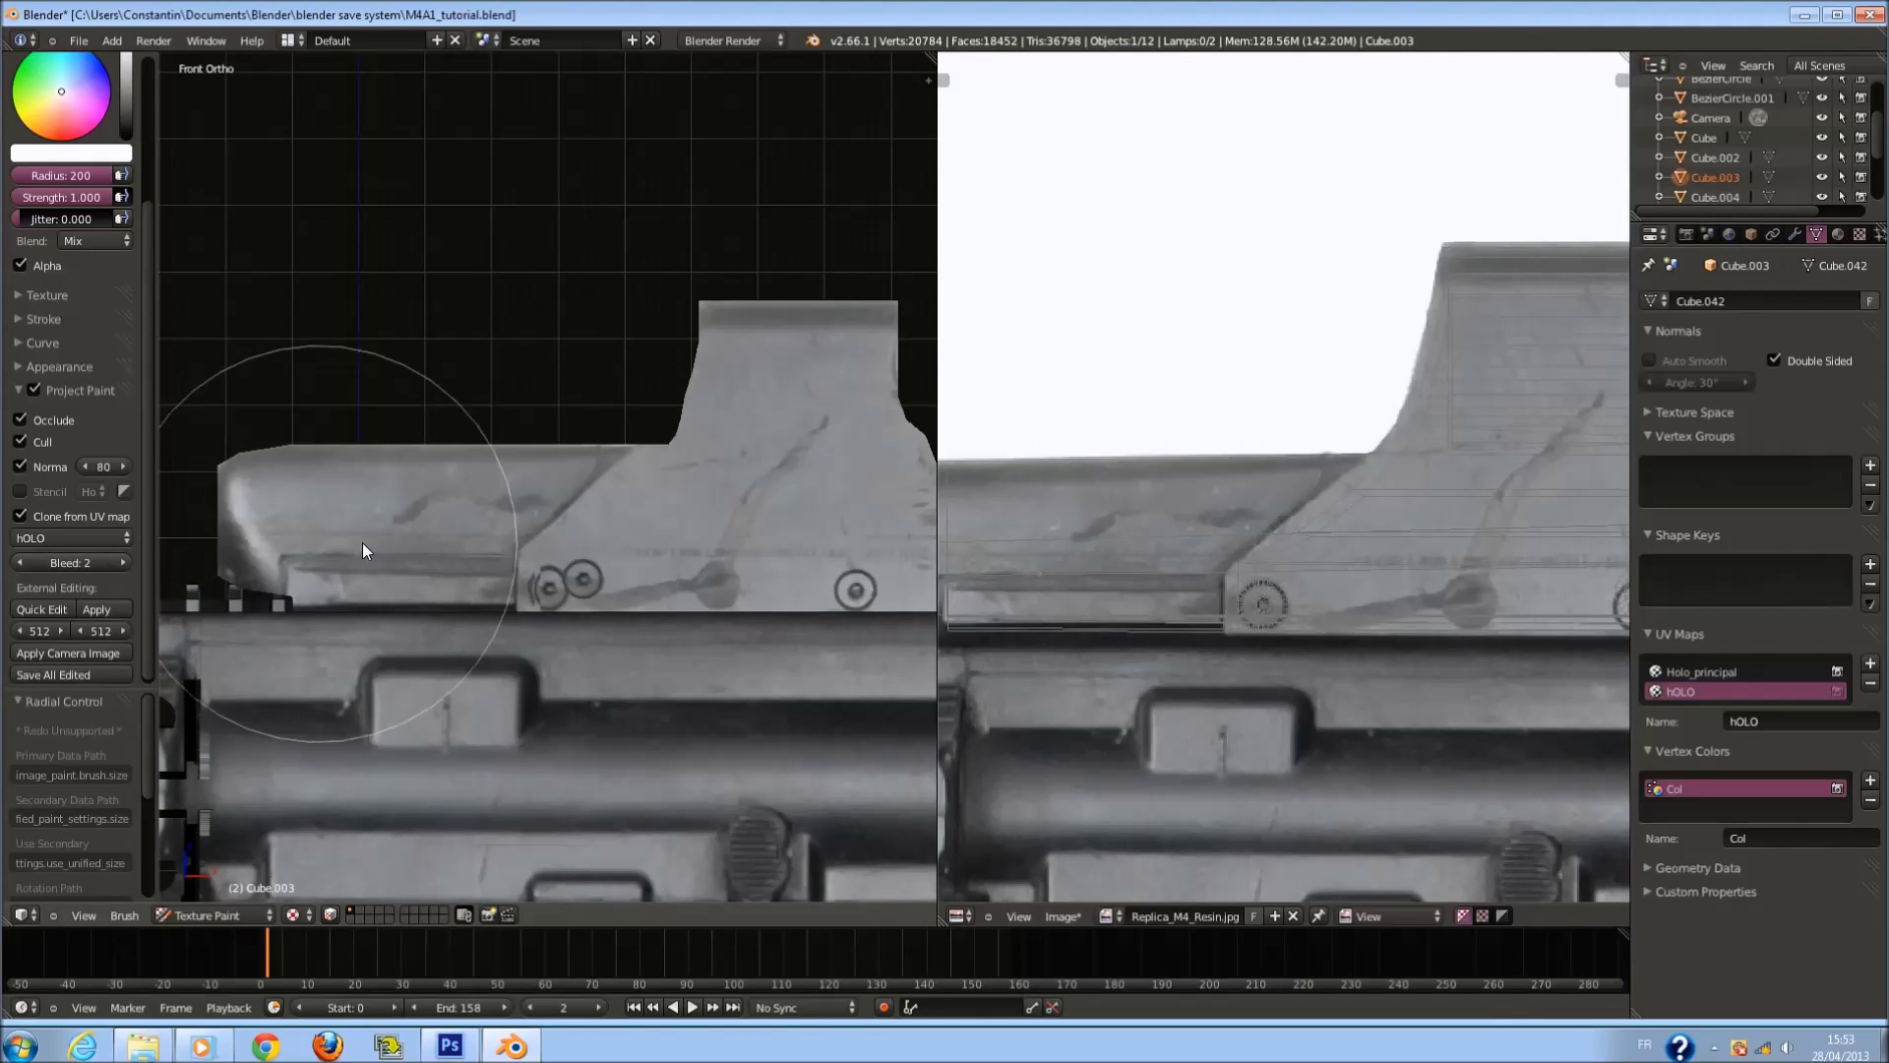
Activate the Holo_principal UV map and clone the photo over the sight's side plate in the front view.
scroll(691, 523, "down", 2)
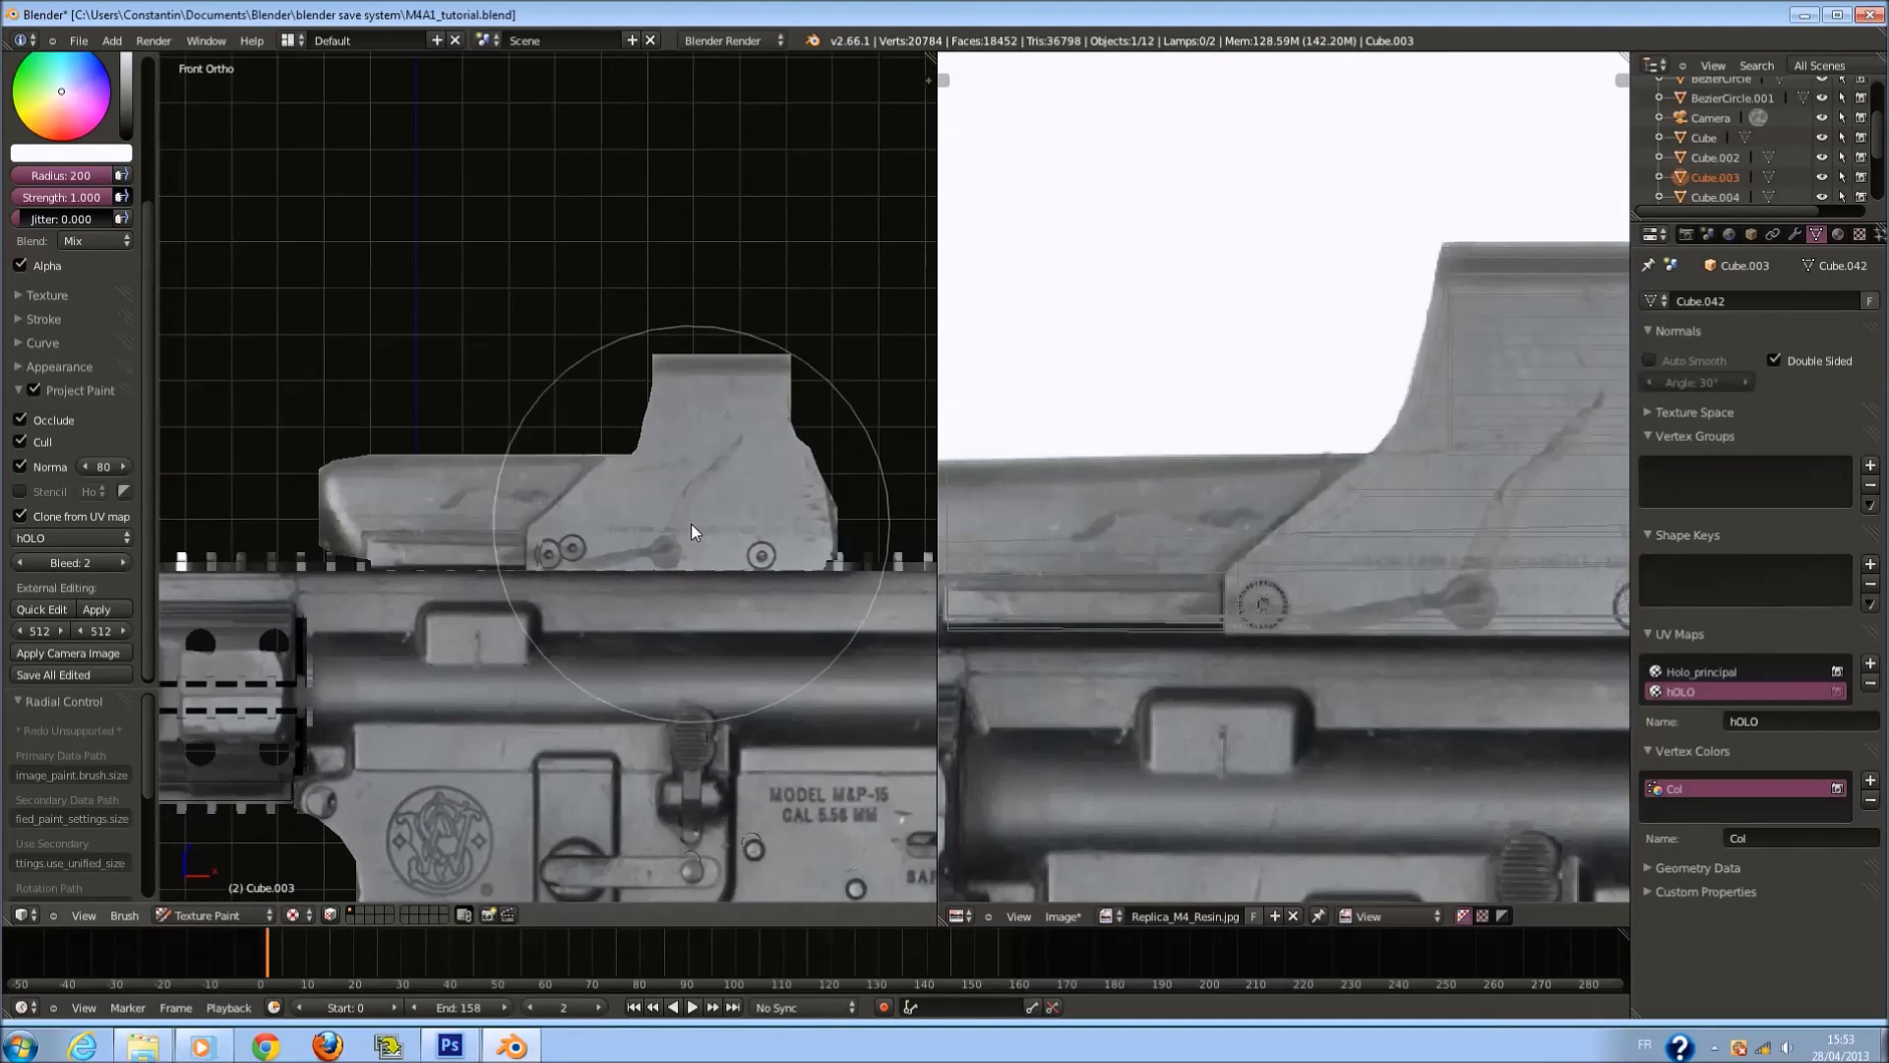
left_click(1702, 671)
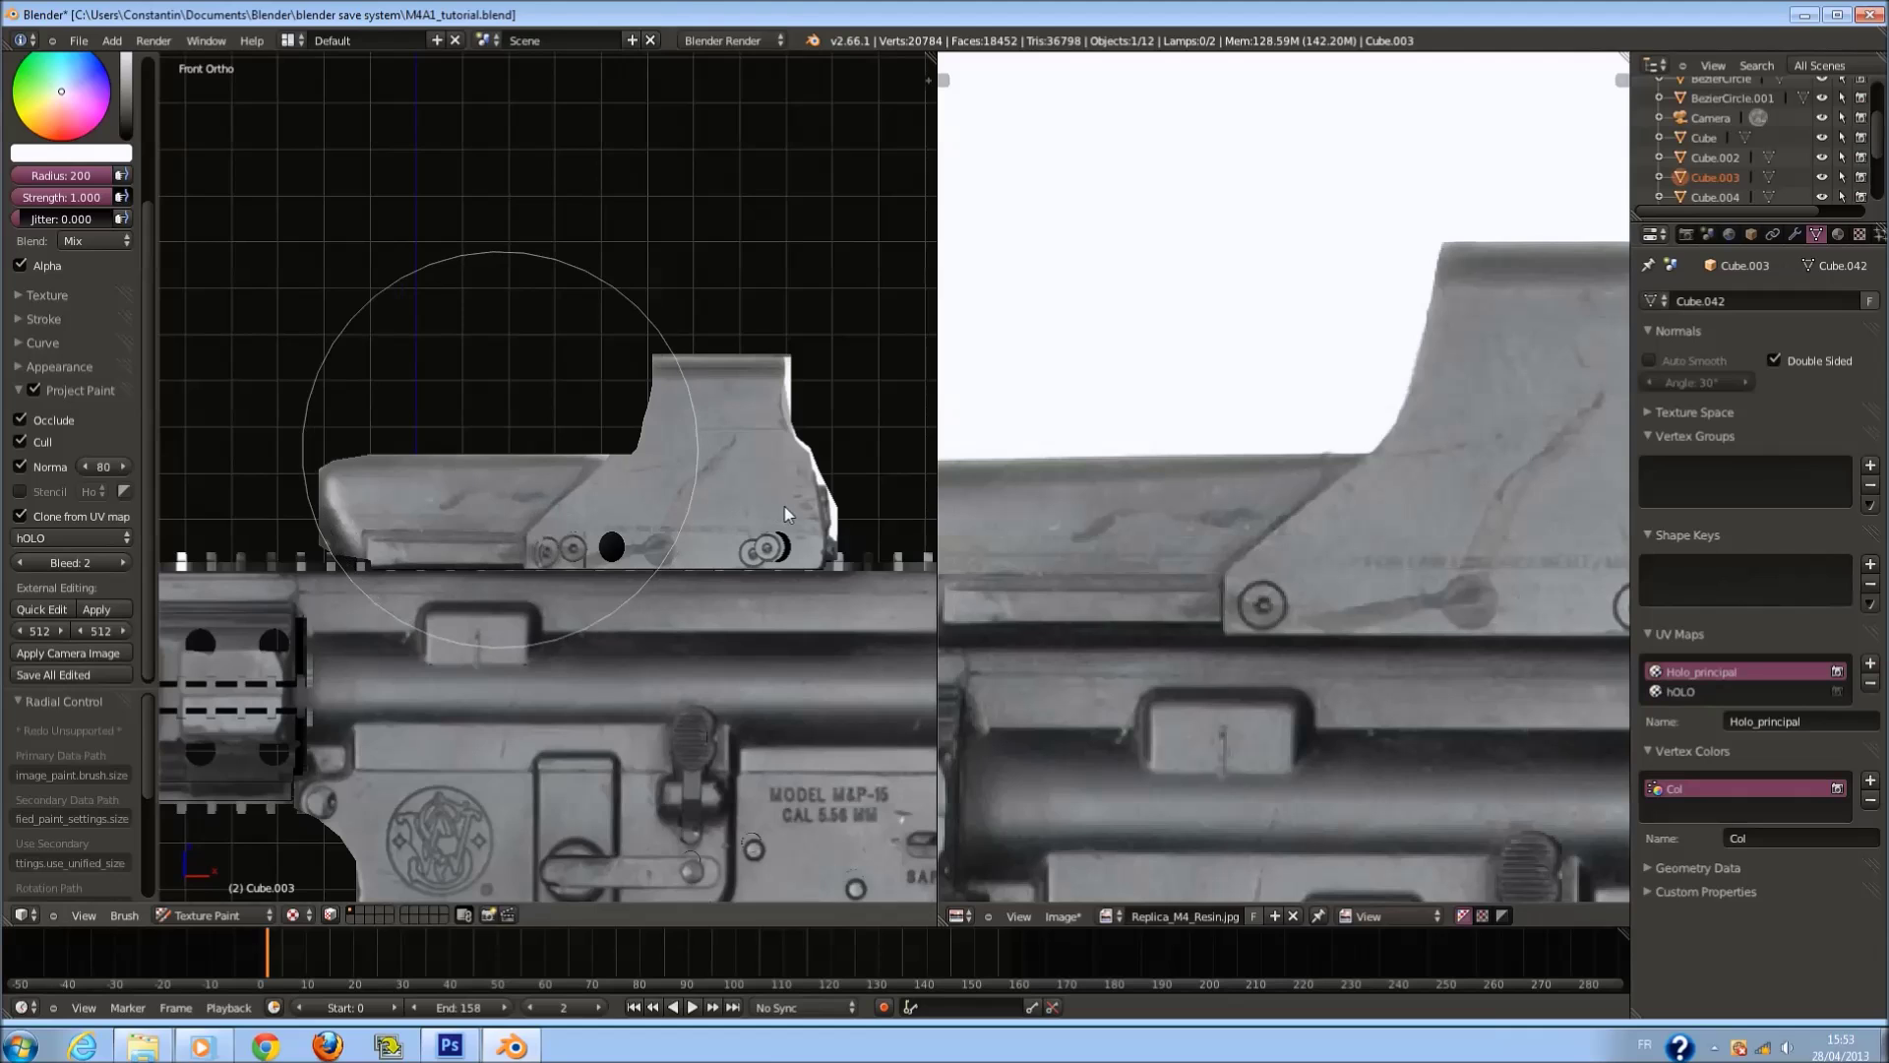
mouse_move(715, 557)
left_mouse_down()
mouse_move(451, 409)
mouse_move(636, 509)
mouse_move(768, 455)
left_mouse_up()
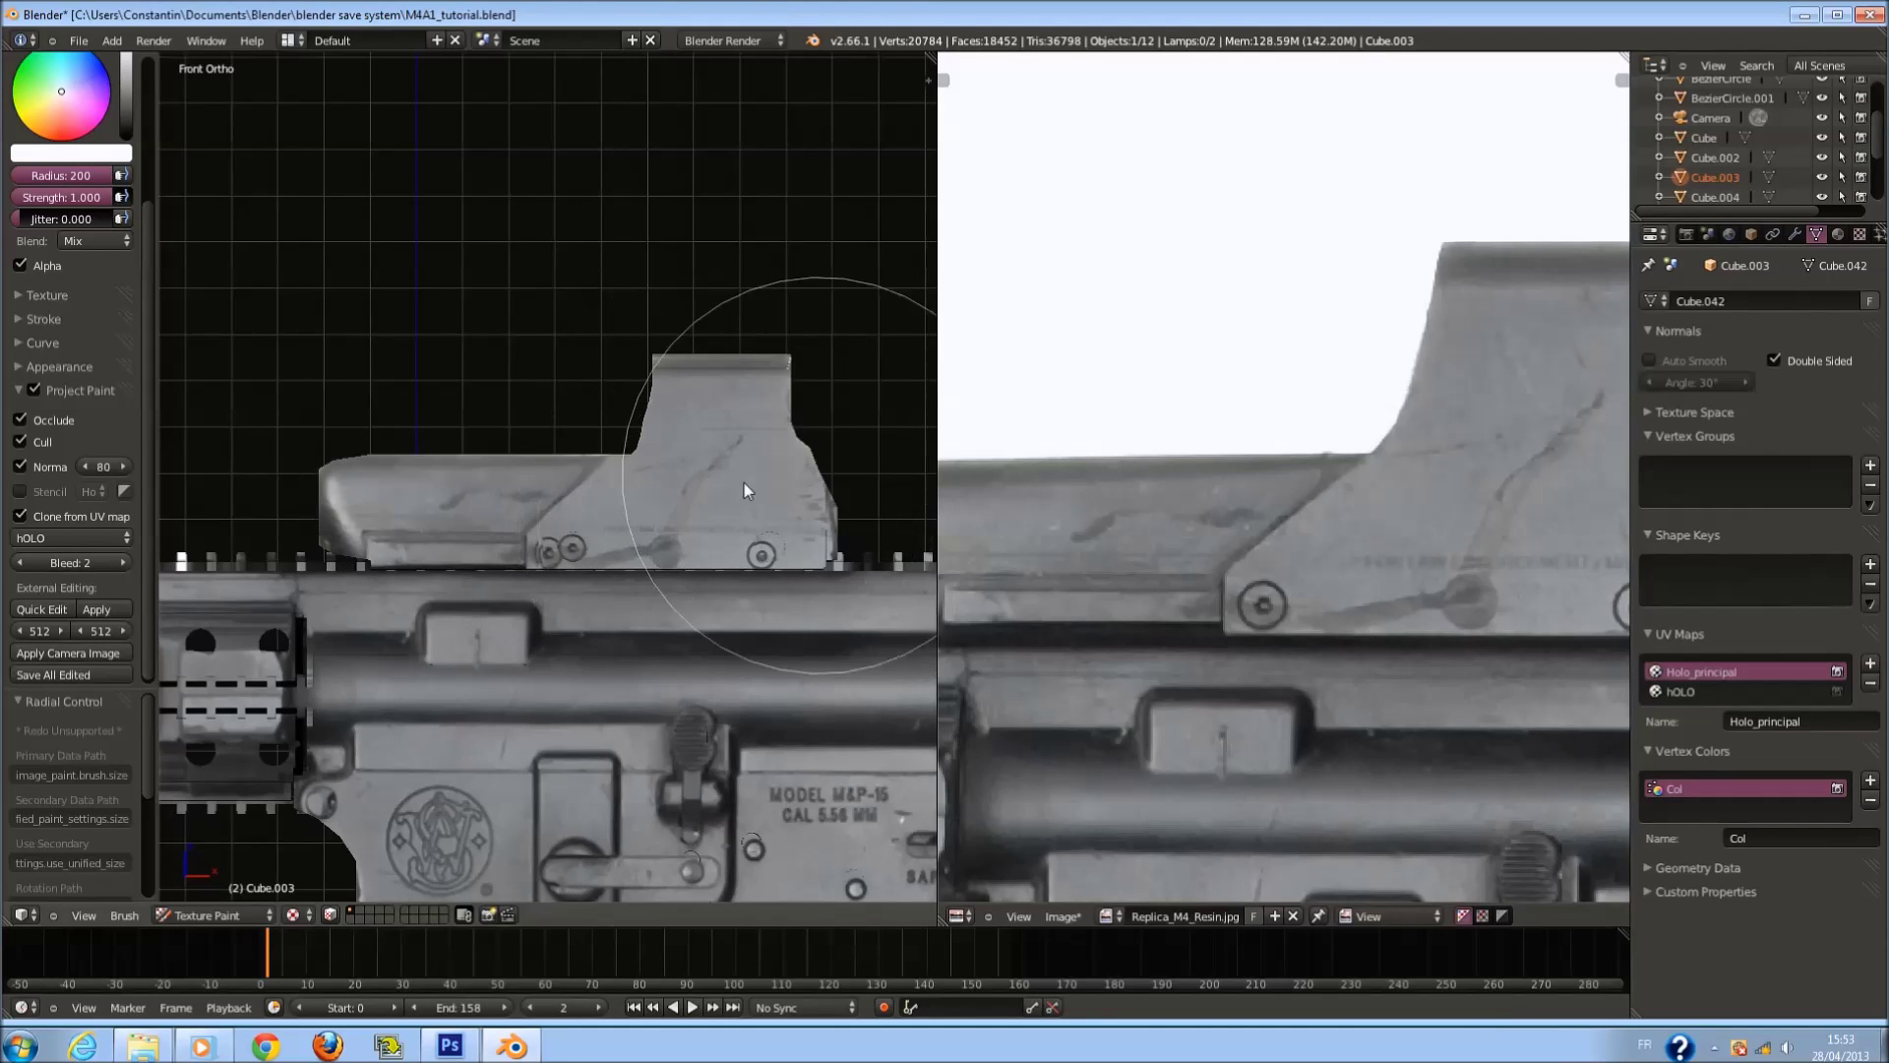
Set the brush radius to 101 and bring up the back view of the sight to reach its unpainted side.
scroll(776, 415, "up", 2)
middle_click_drag(776, 415, 612, 531)
mouse_move(536, 657)
middle_mouse_down()
mouse_move(622, 541)
mouse_move(291, 499)
middle_mouse_up()
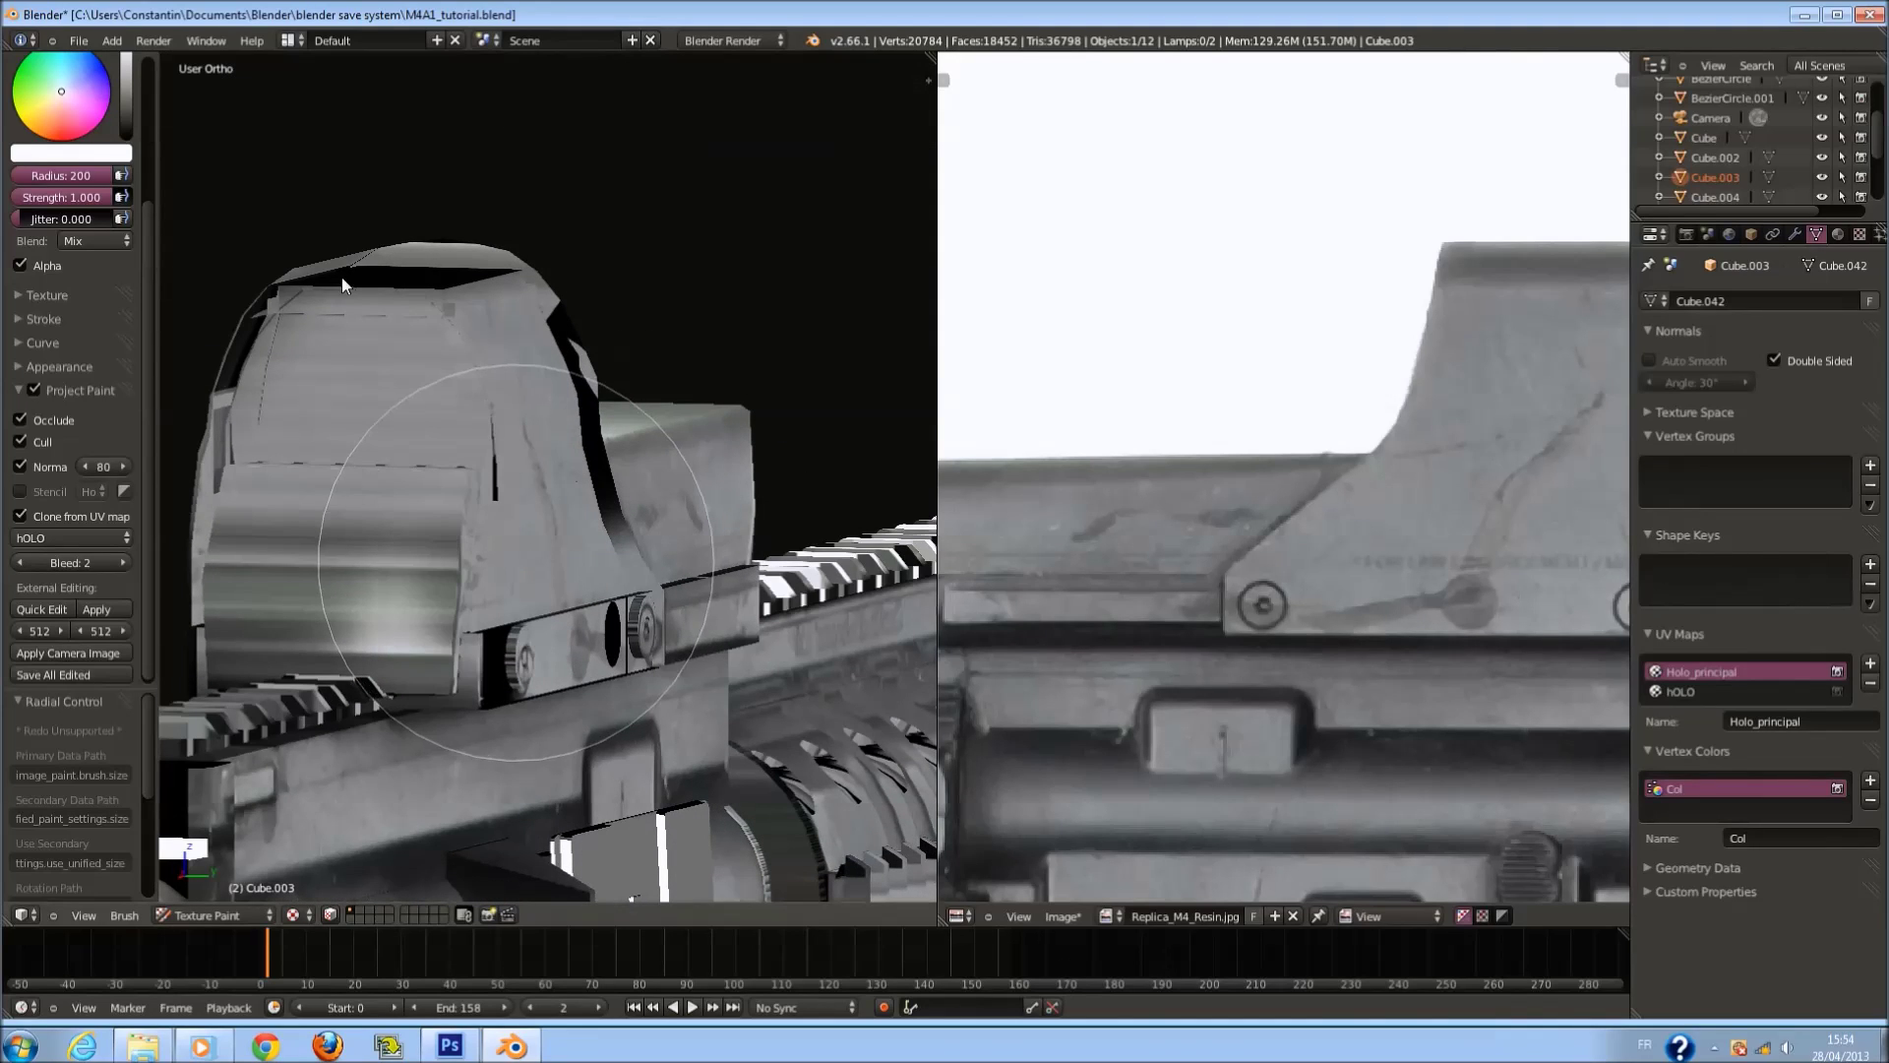
scroll(659, 624, "up", 3)
key("f")
left_click(532, 646)
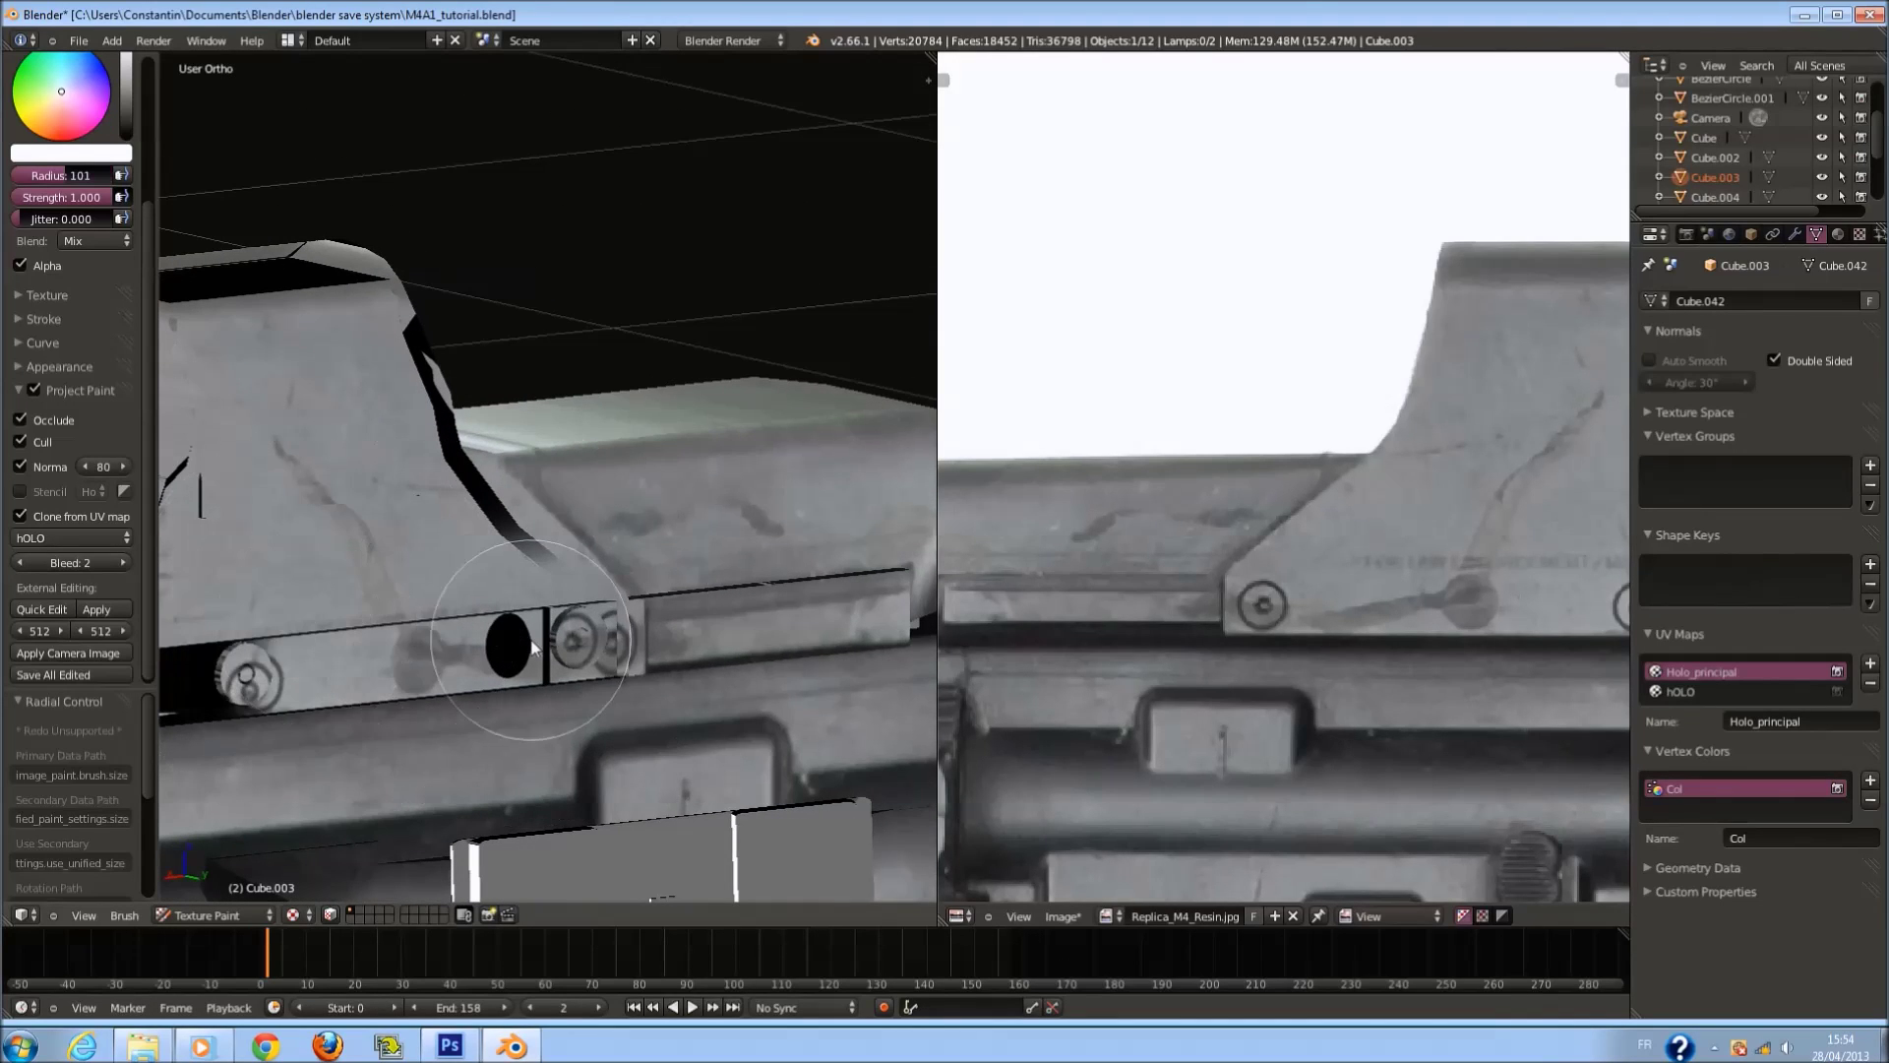
key("ctrl+KP_3")
key("ctrl+KP_1")
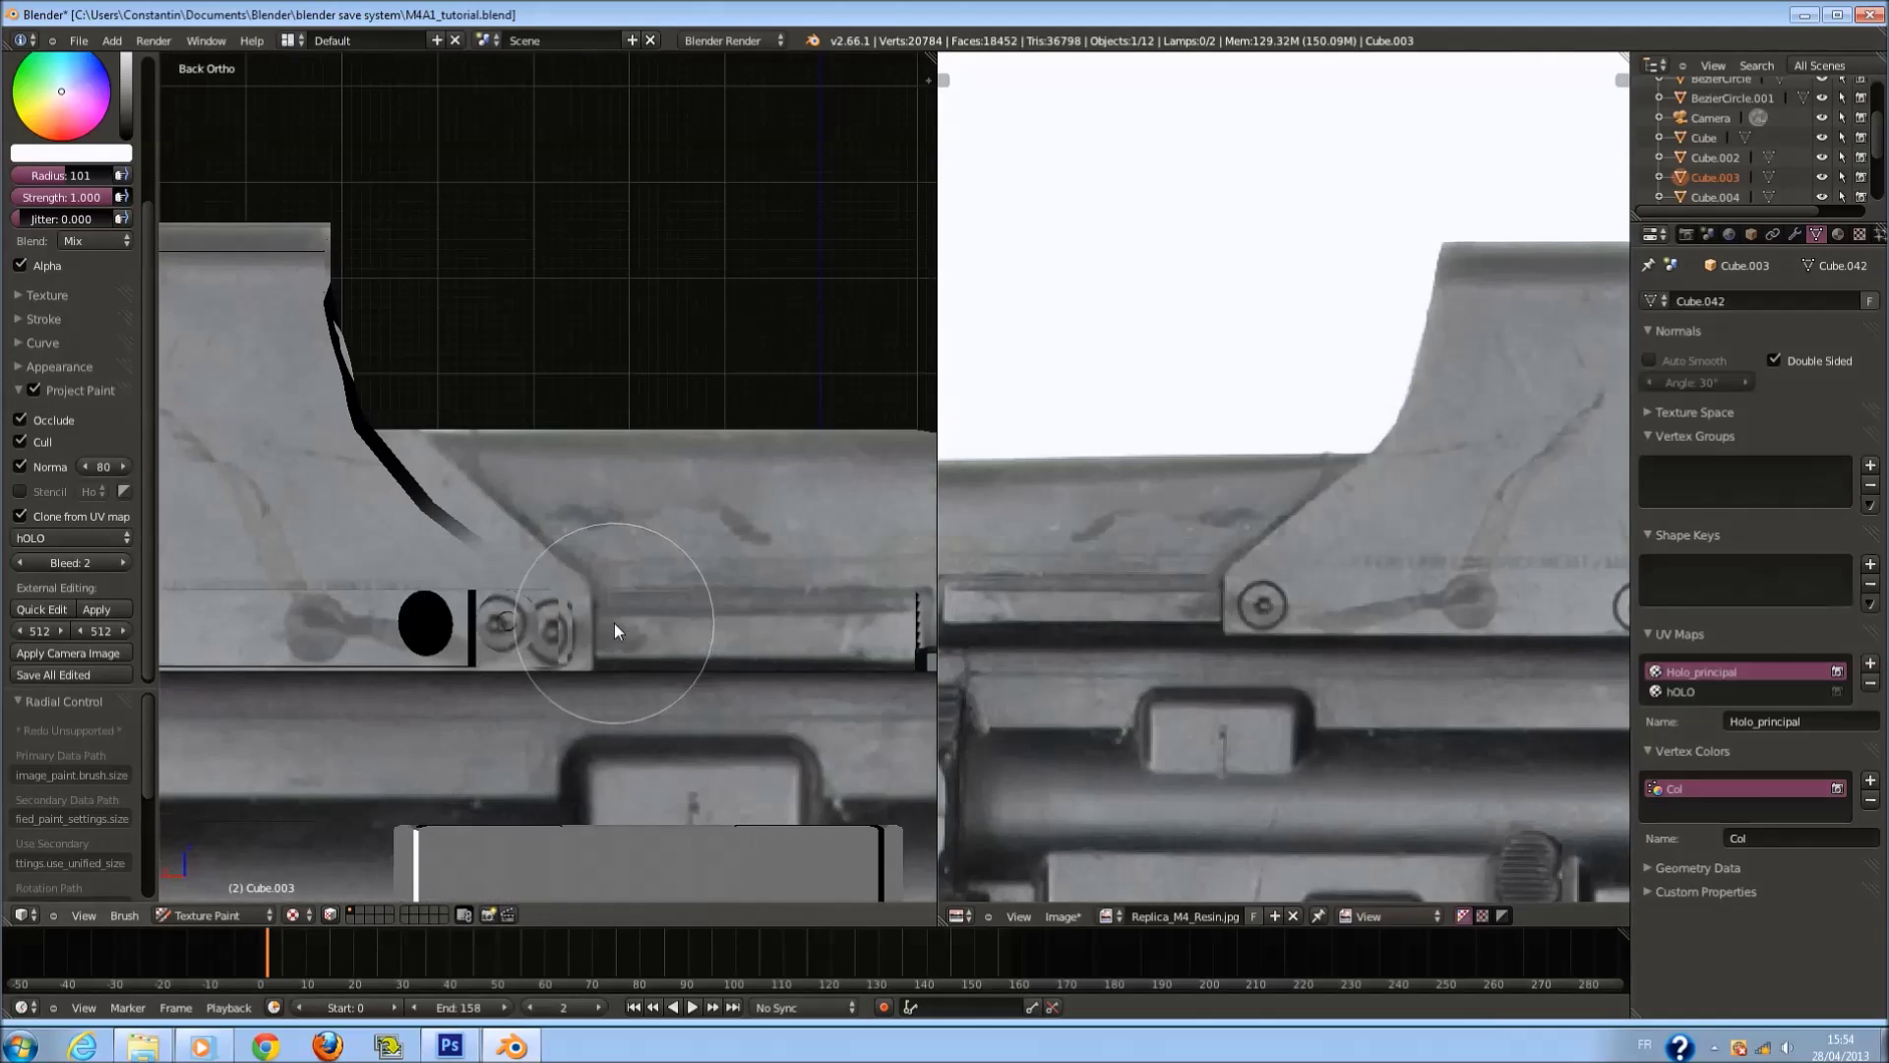
Set the brush radius to 130 and clone the photo over the black gaps on the sight's side plate in the back view.
key("f")
left_click(466, 664)
key("ctrl+KP_4")
left_click_drag(498, 641, 379, 651)
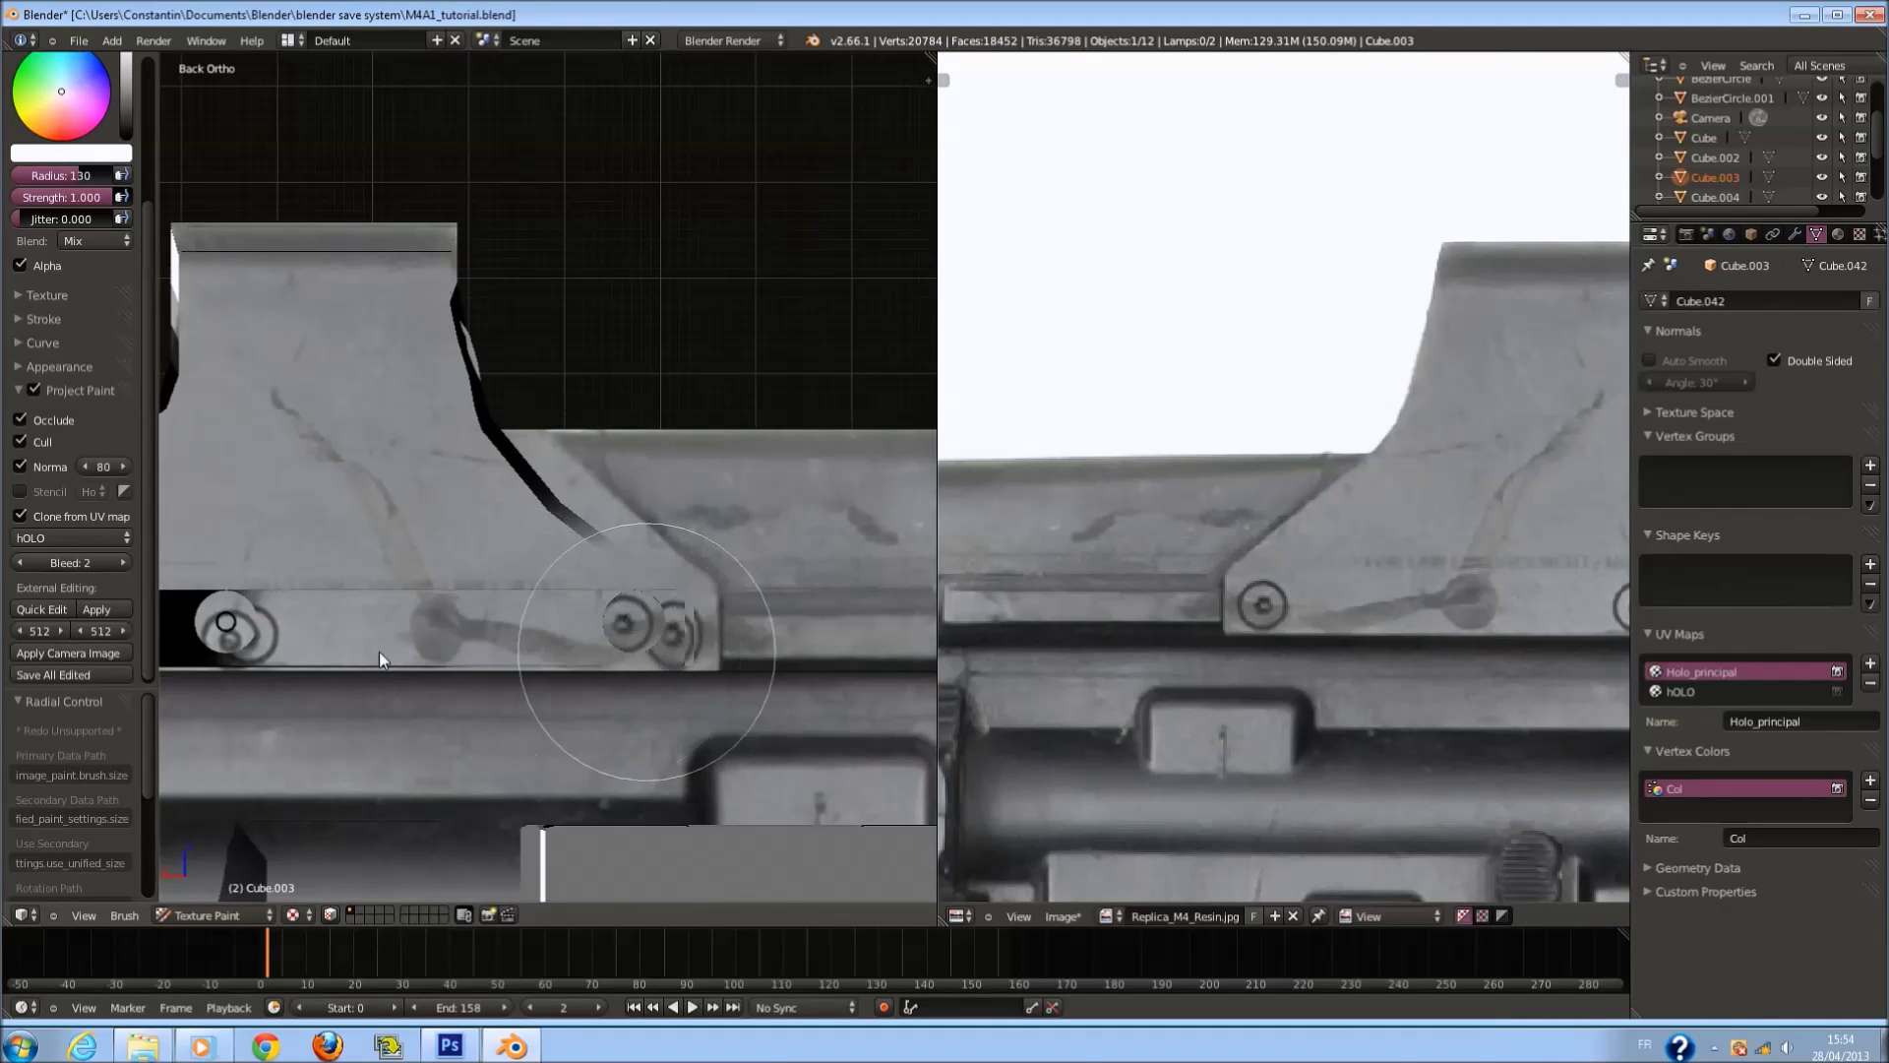
key("ctrl+KP_4")
mouse_move(233, 458)
left_mouse_down()
mouse_move(729, 485)
mouse_move(527, 380)
mouse_move(641, 354)
left_mouse_up()
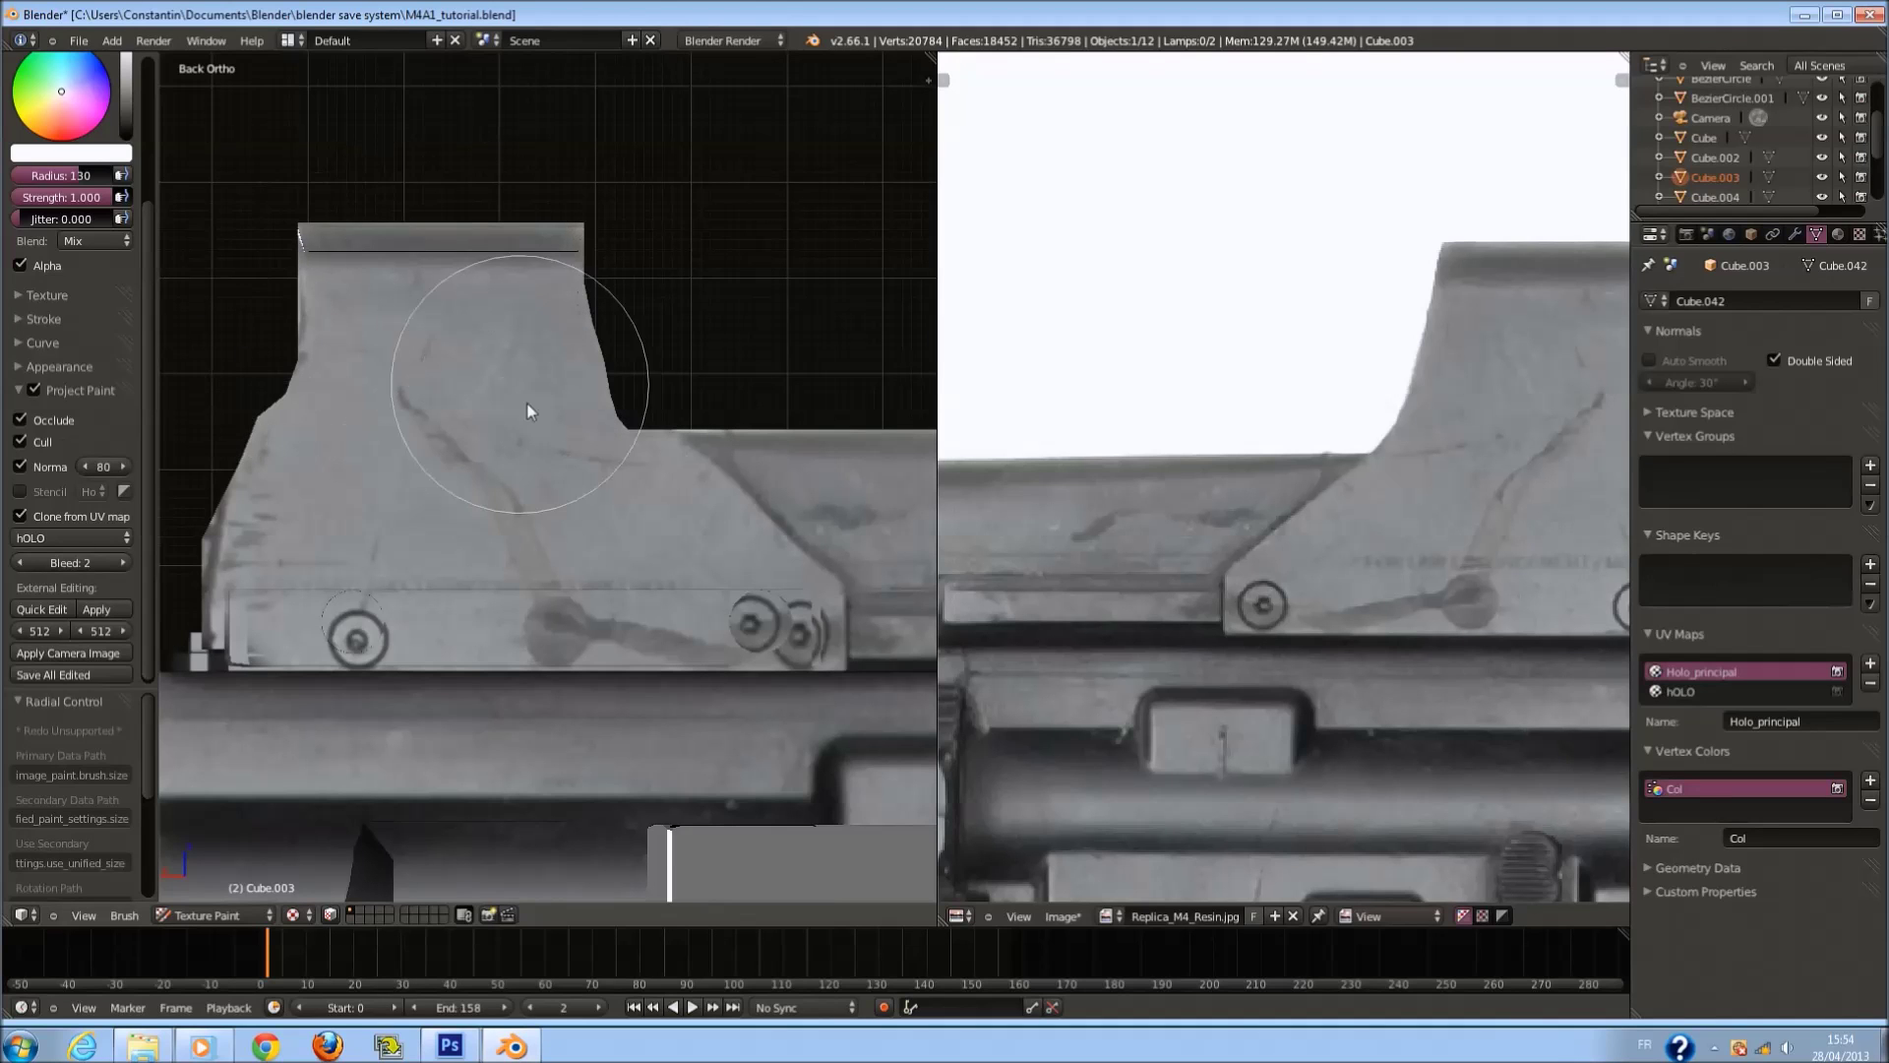
Open the sight's mesh for editing, clear the selection and select the black faces under the hood's roof.
scroll(836, 578, "down", 3)
middle_click_drag(836, 579, 595, 600)
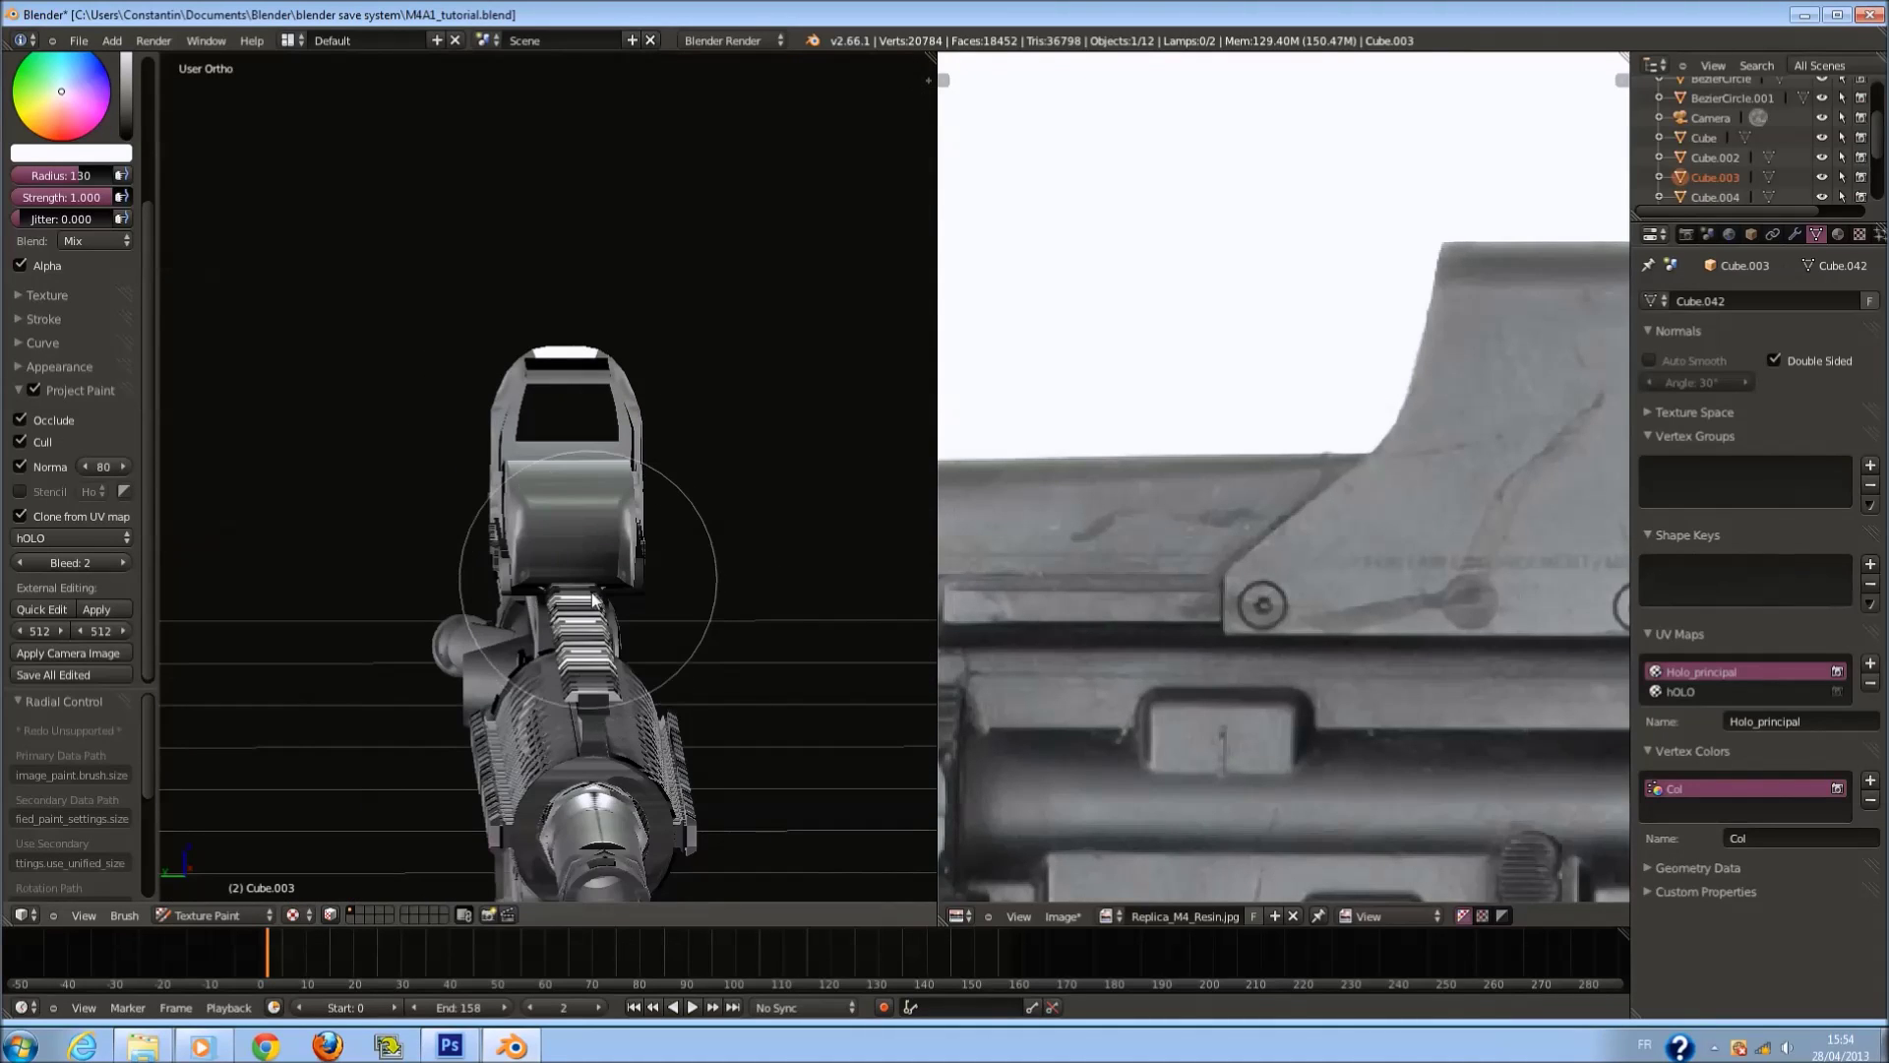
scroll(471, 556, "up", 4)
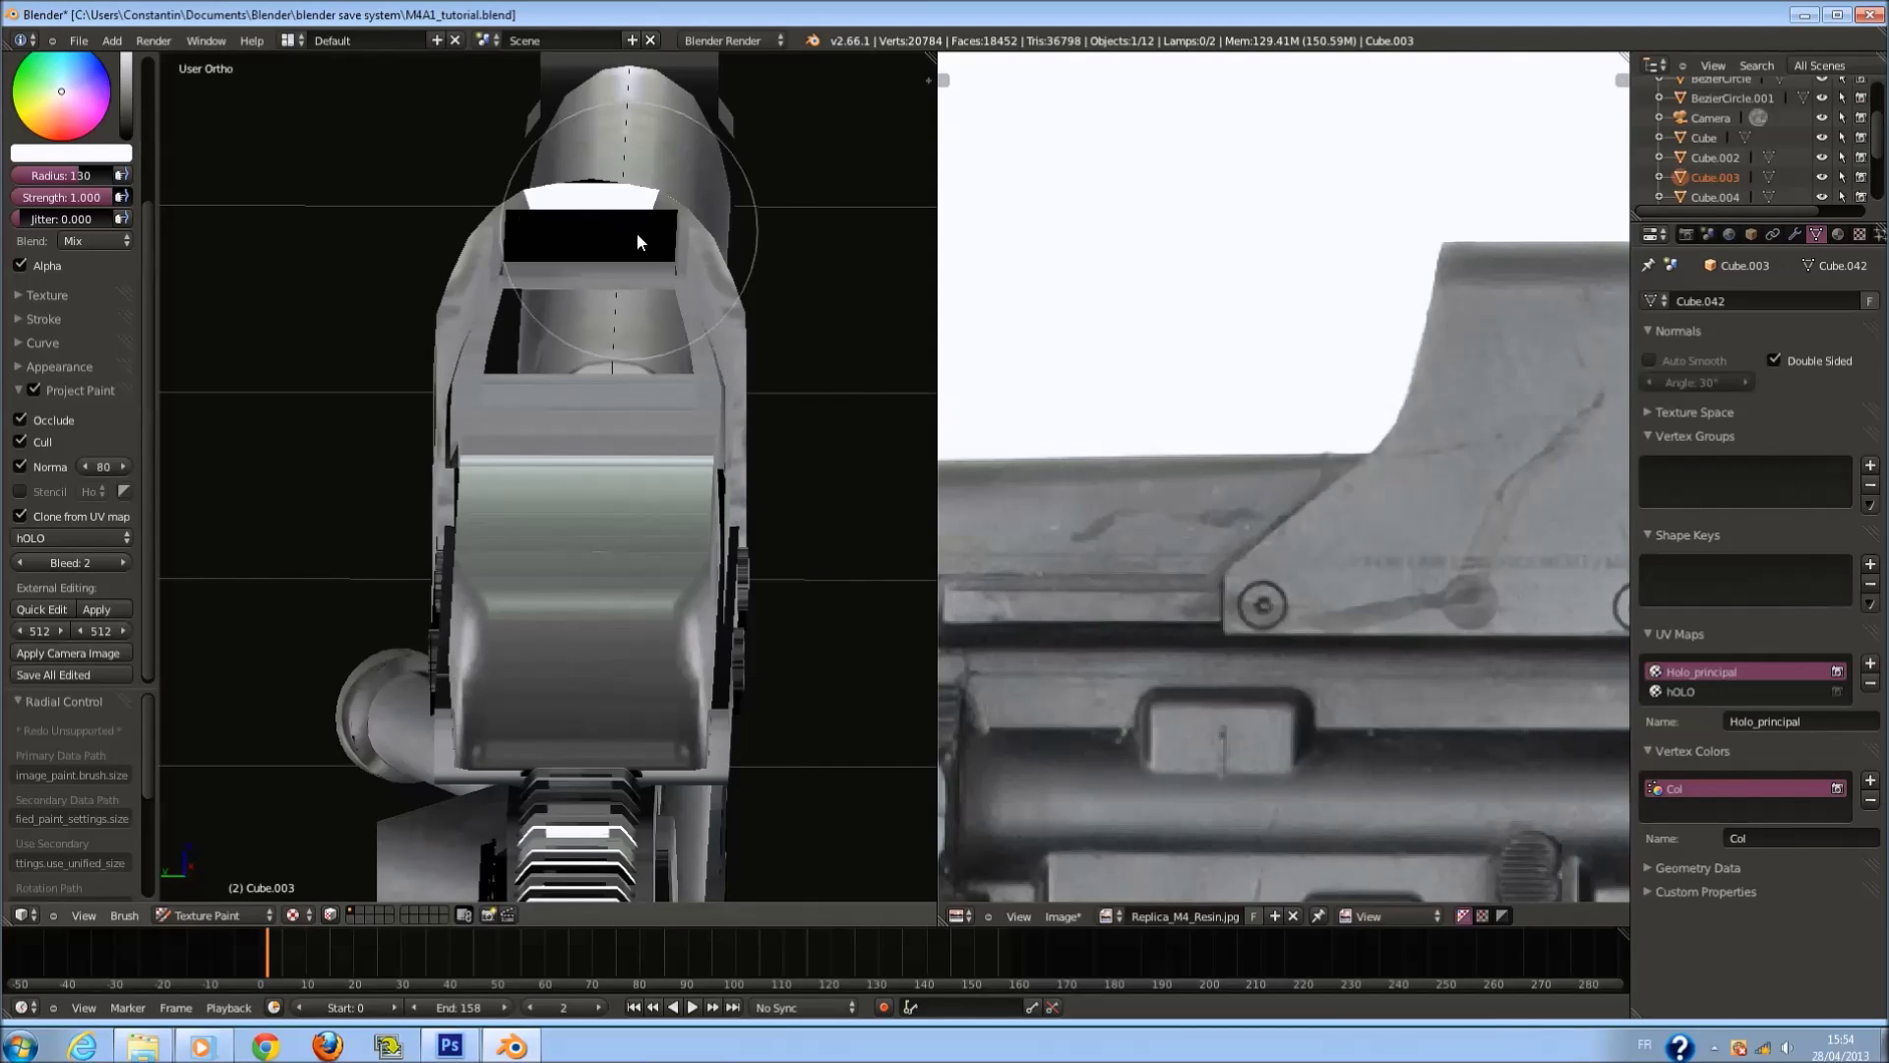
middle_click_drag(689, 498, 754, 611)
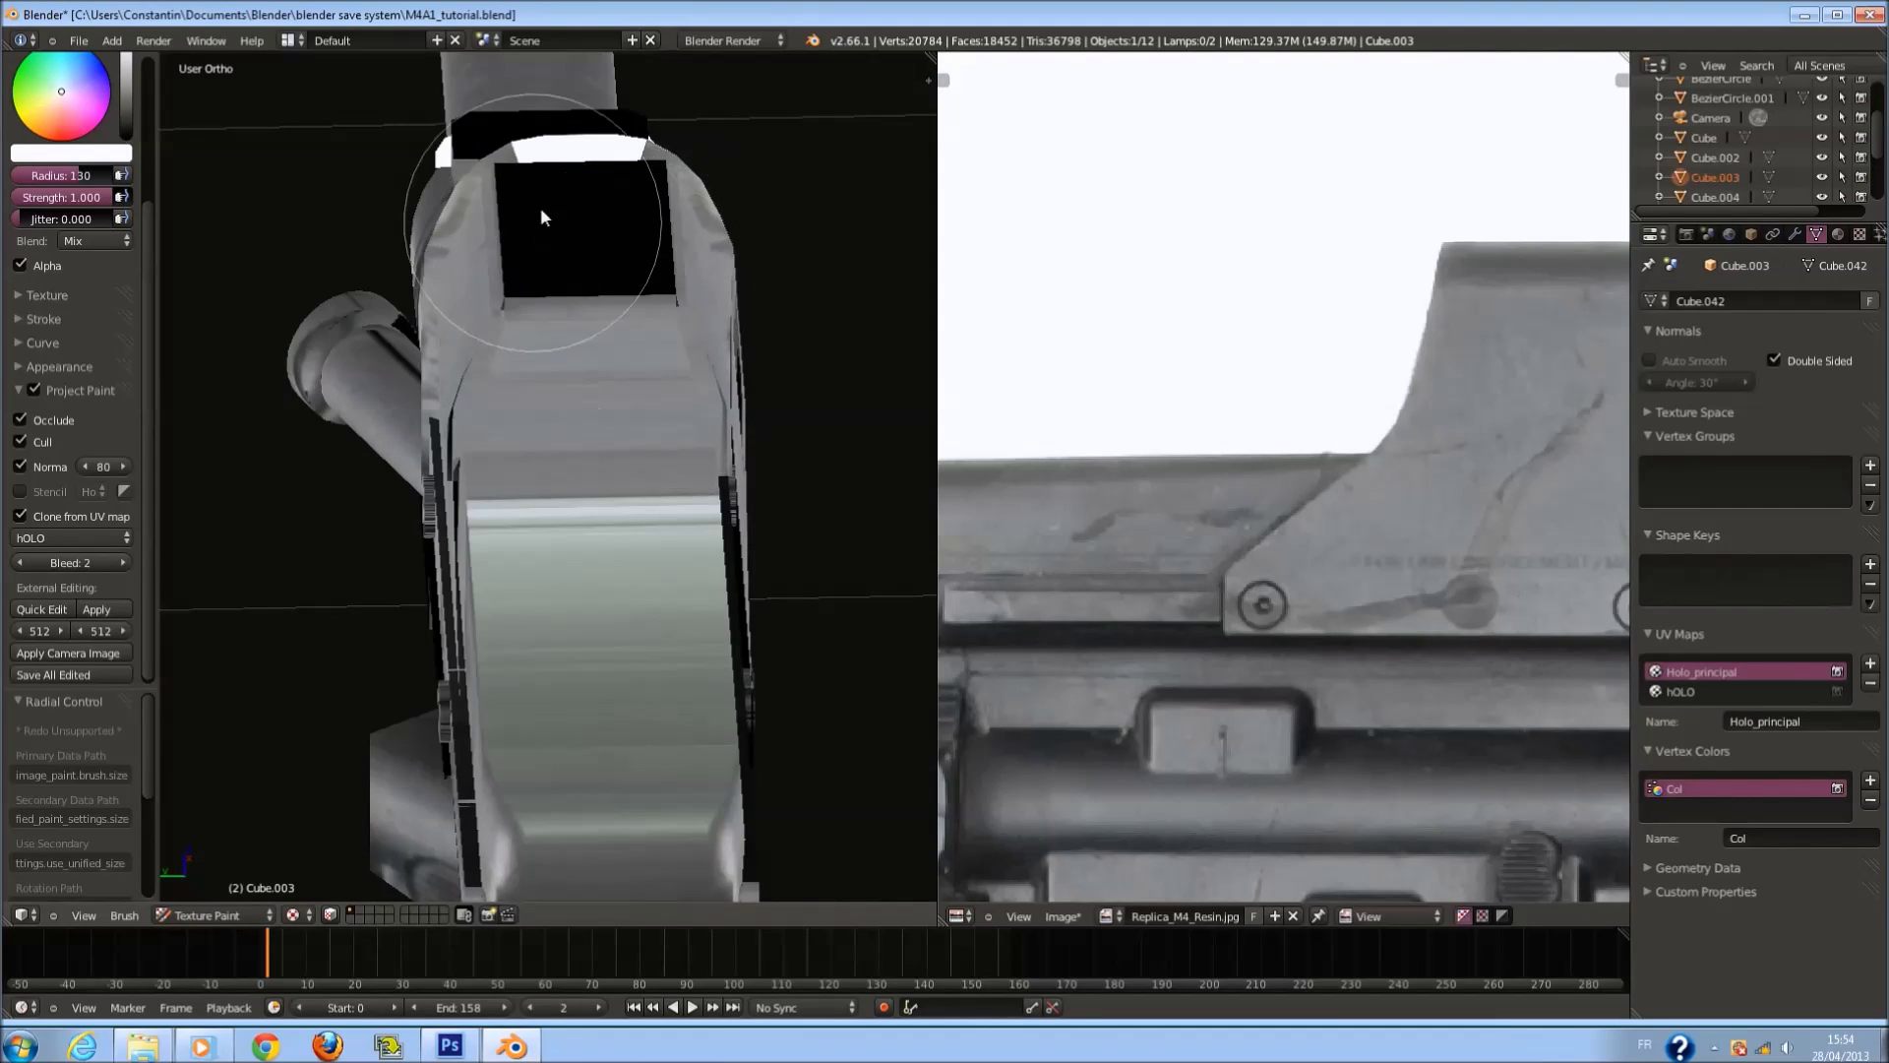
key("Tab")
scroll(1340, 470, "down", 5)
scroll(1340, 471, "up", 1)
key("Tab")
key("Tab")
key("a")
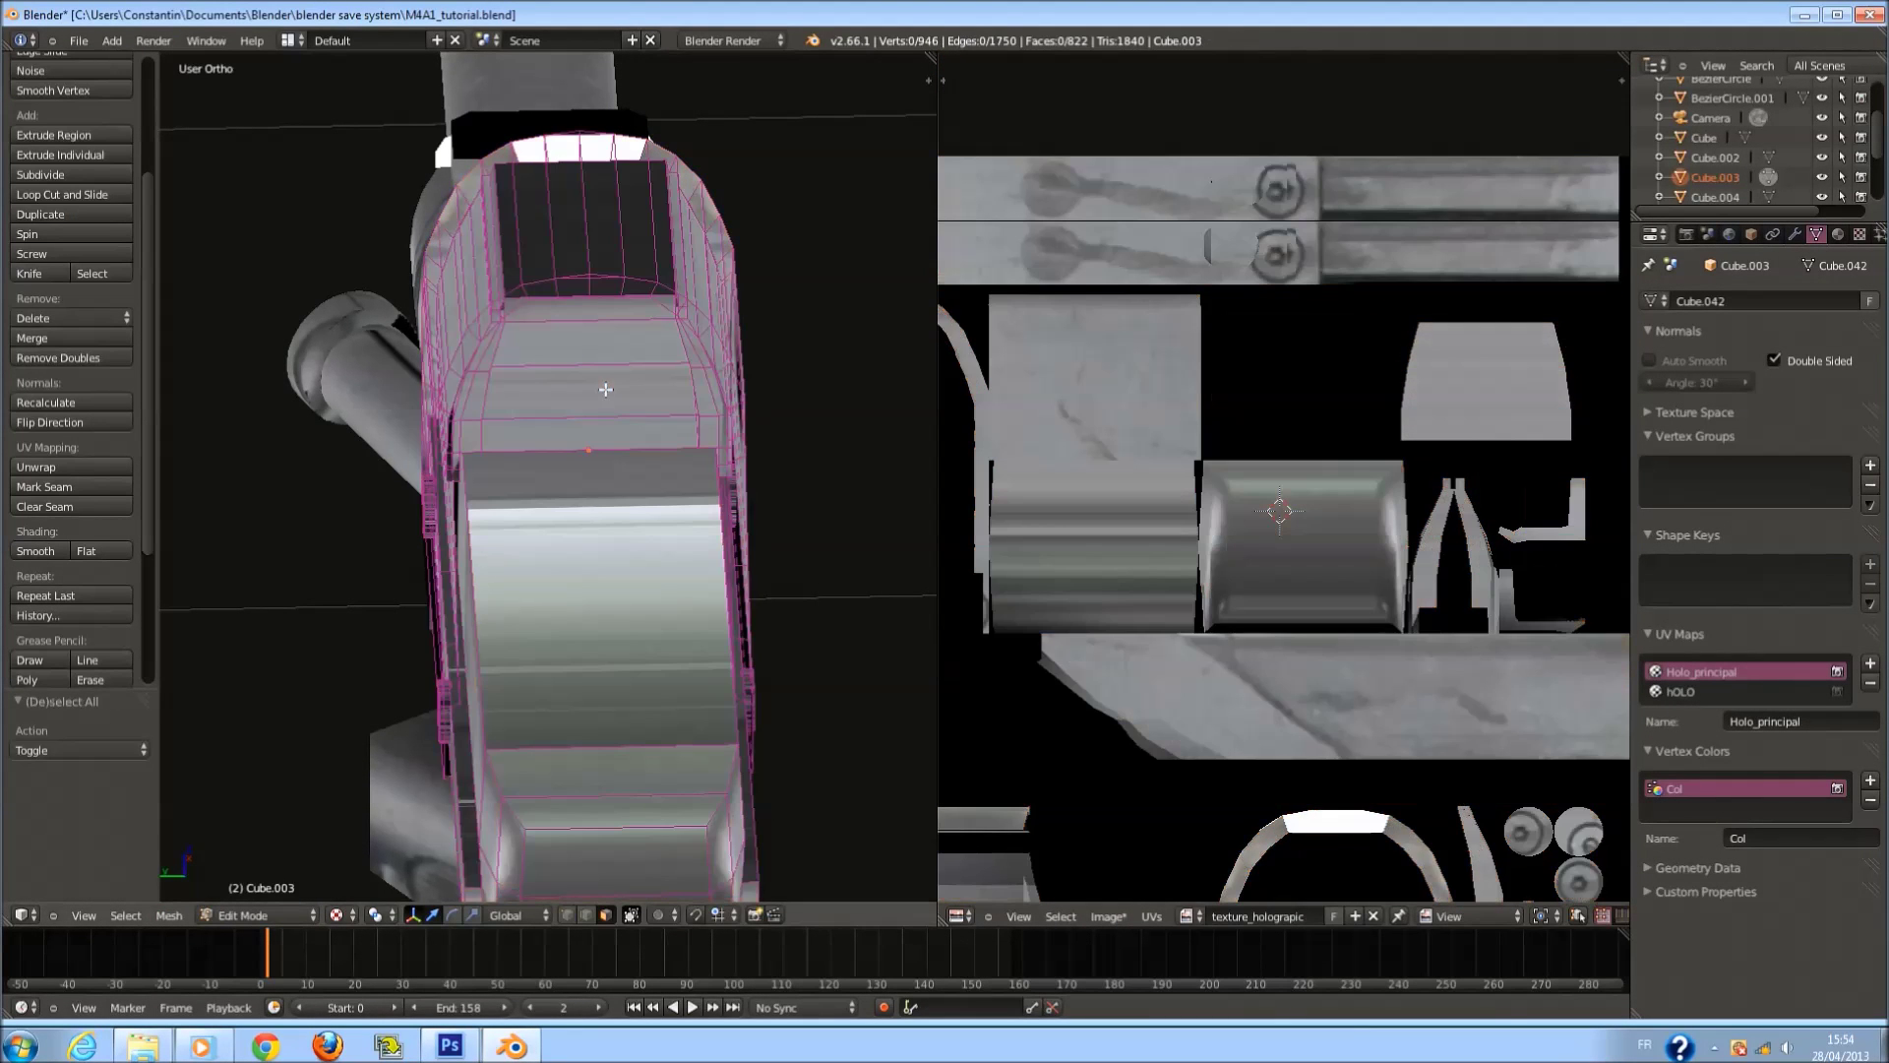
key("c")
mouse_move(577, 220)
left_mouse_down()
mouse_move(535, 223)
mouse_move(548, 211)
mouse_move(605, 241)
left_mouse_up()
right_click(606, 242)
Add the remaining faces of the hood's roof and upper arch to the selection and flip their direction.
key("Tab")
mouse_move(653, 253)
middle_mouse_down()
mouse_move(659, 358)
mouse_move(601, 302)
mouse_move(659, 426)
middle_mouse_up()
key("Tab")
key("c")
left_click_drag(654, 476, 527, 480)
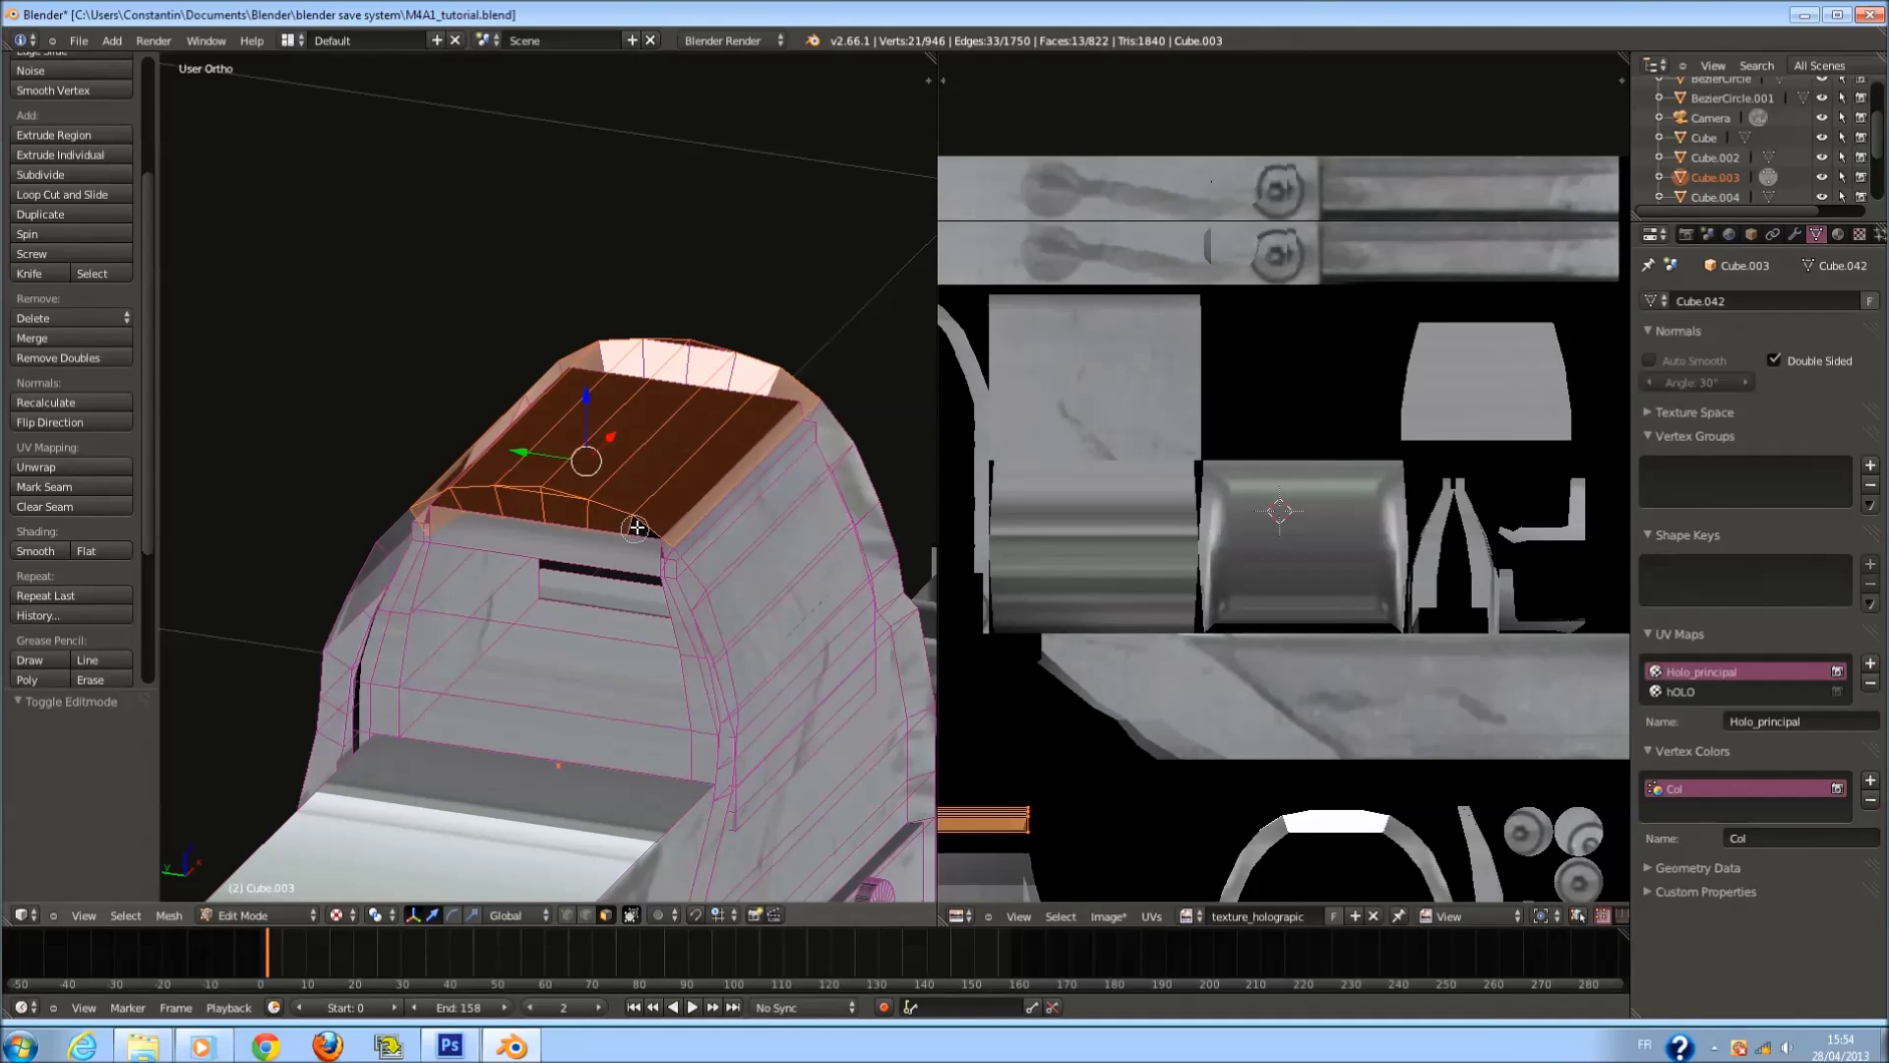
mouse_move(626, 529)
middle_mouse_down()
mouse_move(591, 497)
mouse_move(551, 497)
middle_mouse_up()
key("c")
left_click_drag(551, 497, 665, 477)
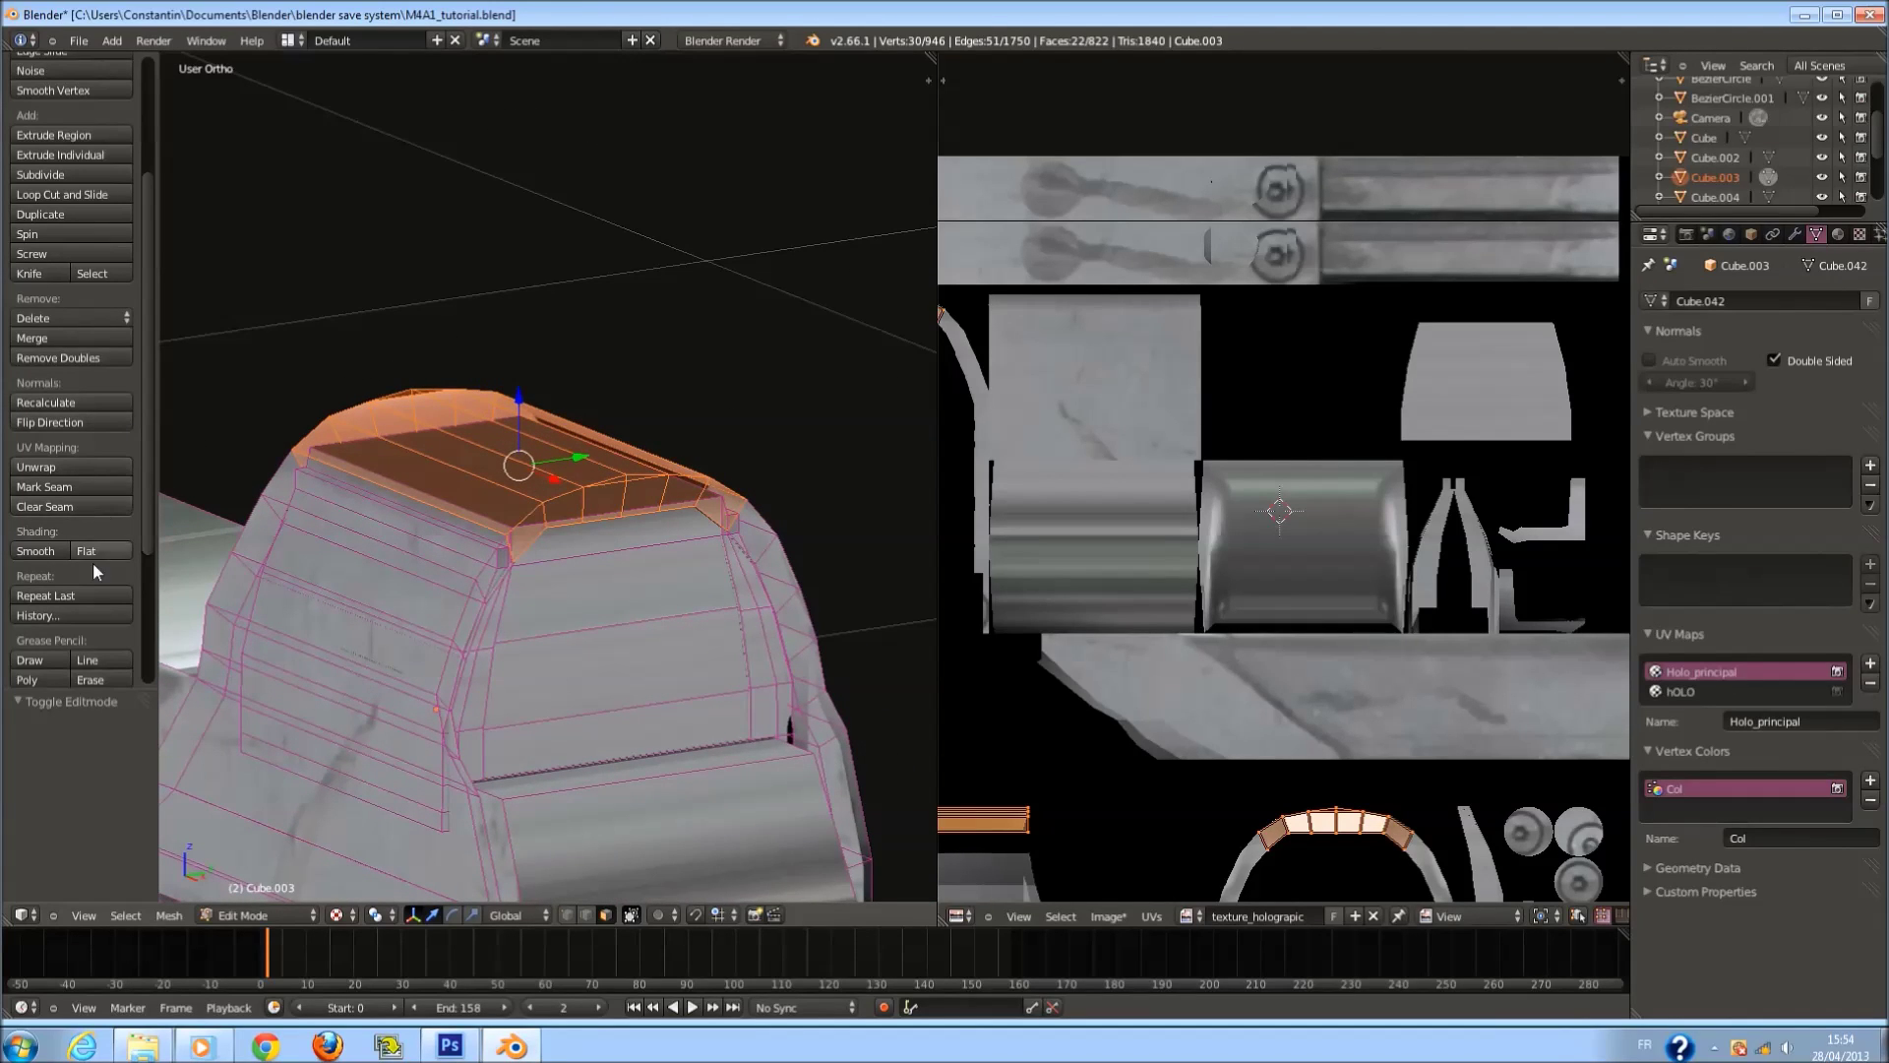
left_click(97, 423)
Clear the face selection and switch the viewport through wireframe and solid shading to inspect the hood.
middle_click_drag(477, 475, 550, 513)
key("a")
key("z")
key("Tab")
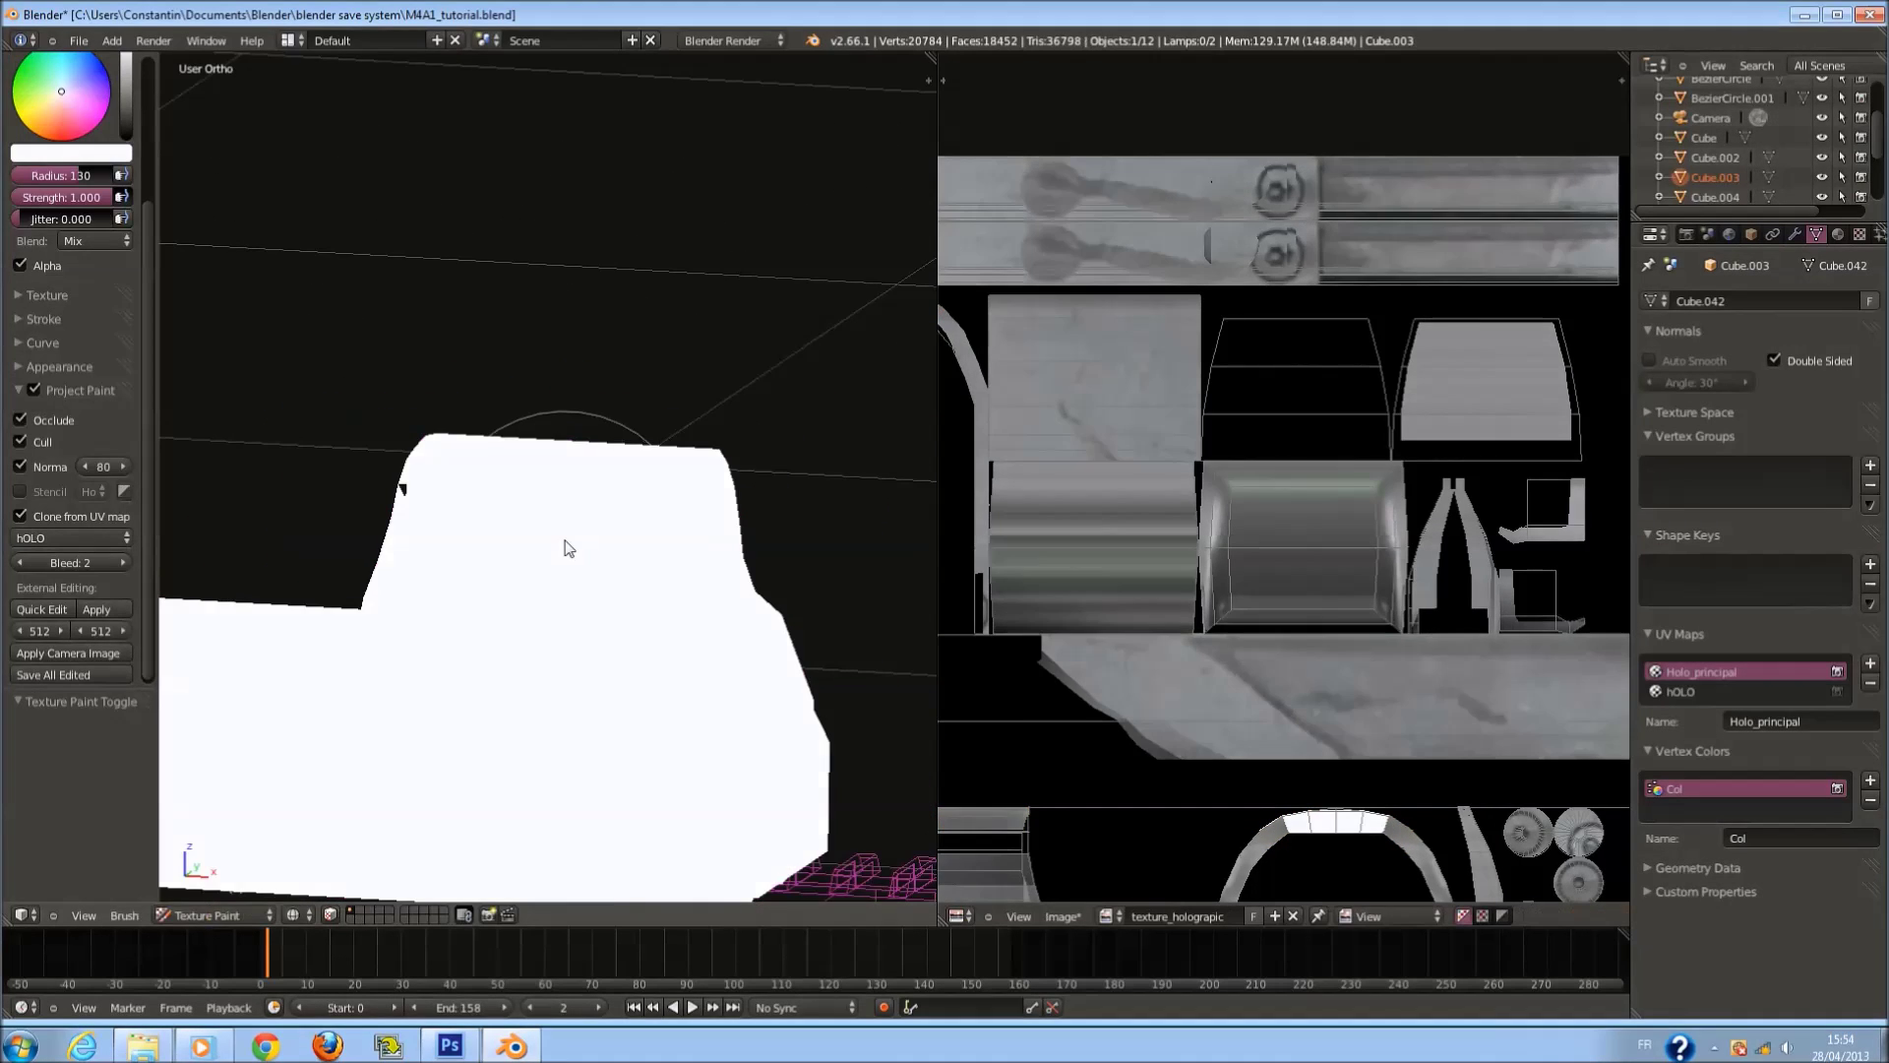
key("z")
scroll(559, 559, "up", 1)
mouse_move(604, 562)
middle_mouse_down()
mouse_move(501, 479)
mouse_move(470, 543)
mouse_move(574, 568)
mouse_move(462, 551)
middle_mouse_up()
key("Tab")
key("a")
key("a")
key("Tab")
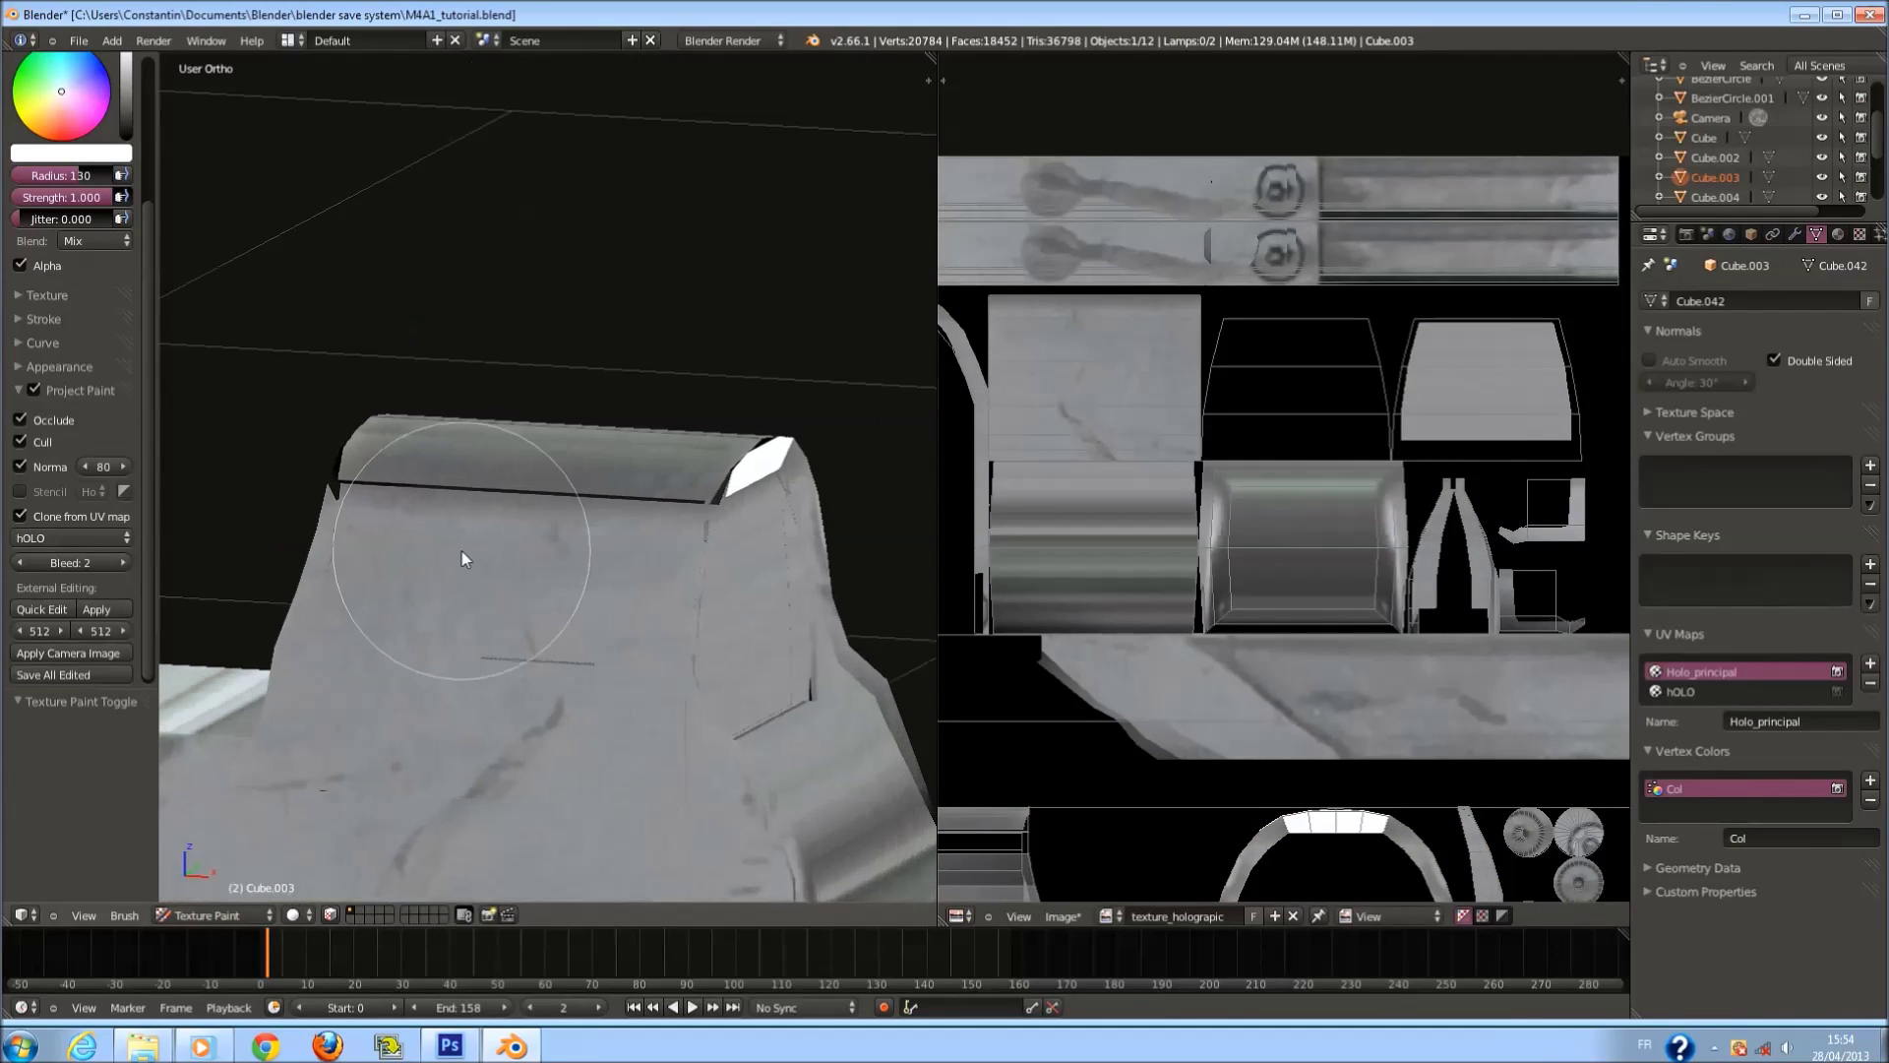
Return the viewport shading to textured display and clear the face selection on the sight.
key("Tab")
key("a")
left_click(335, 914)
left_click(384, 833)
mouse_move(384, 832)
middle_mouse_down()
mouse_move(434, 553)
mouse_move(295, 543)
mouse_move(328, 553)
middle_mouse_up()
key("a")
scroll(328, 553, "down", 1)
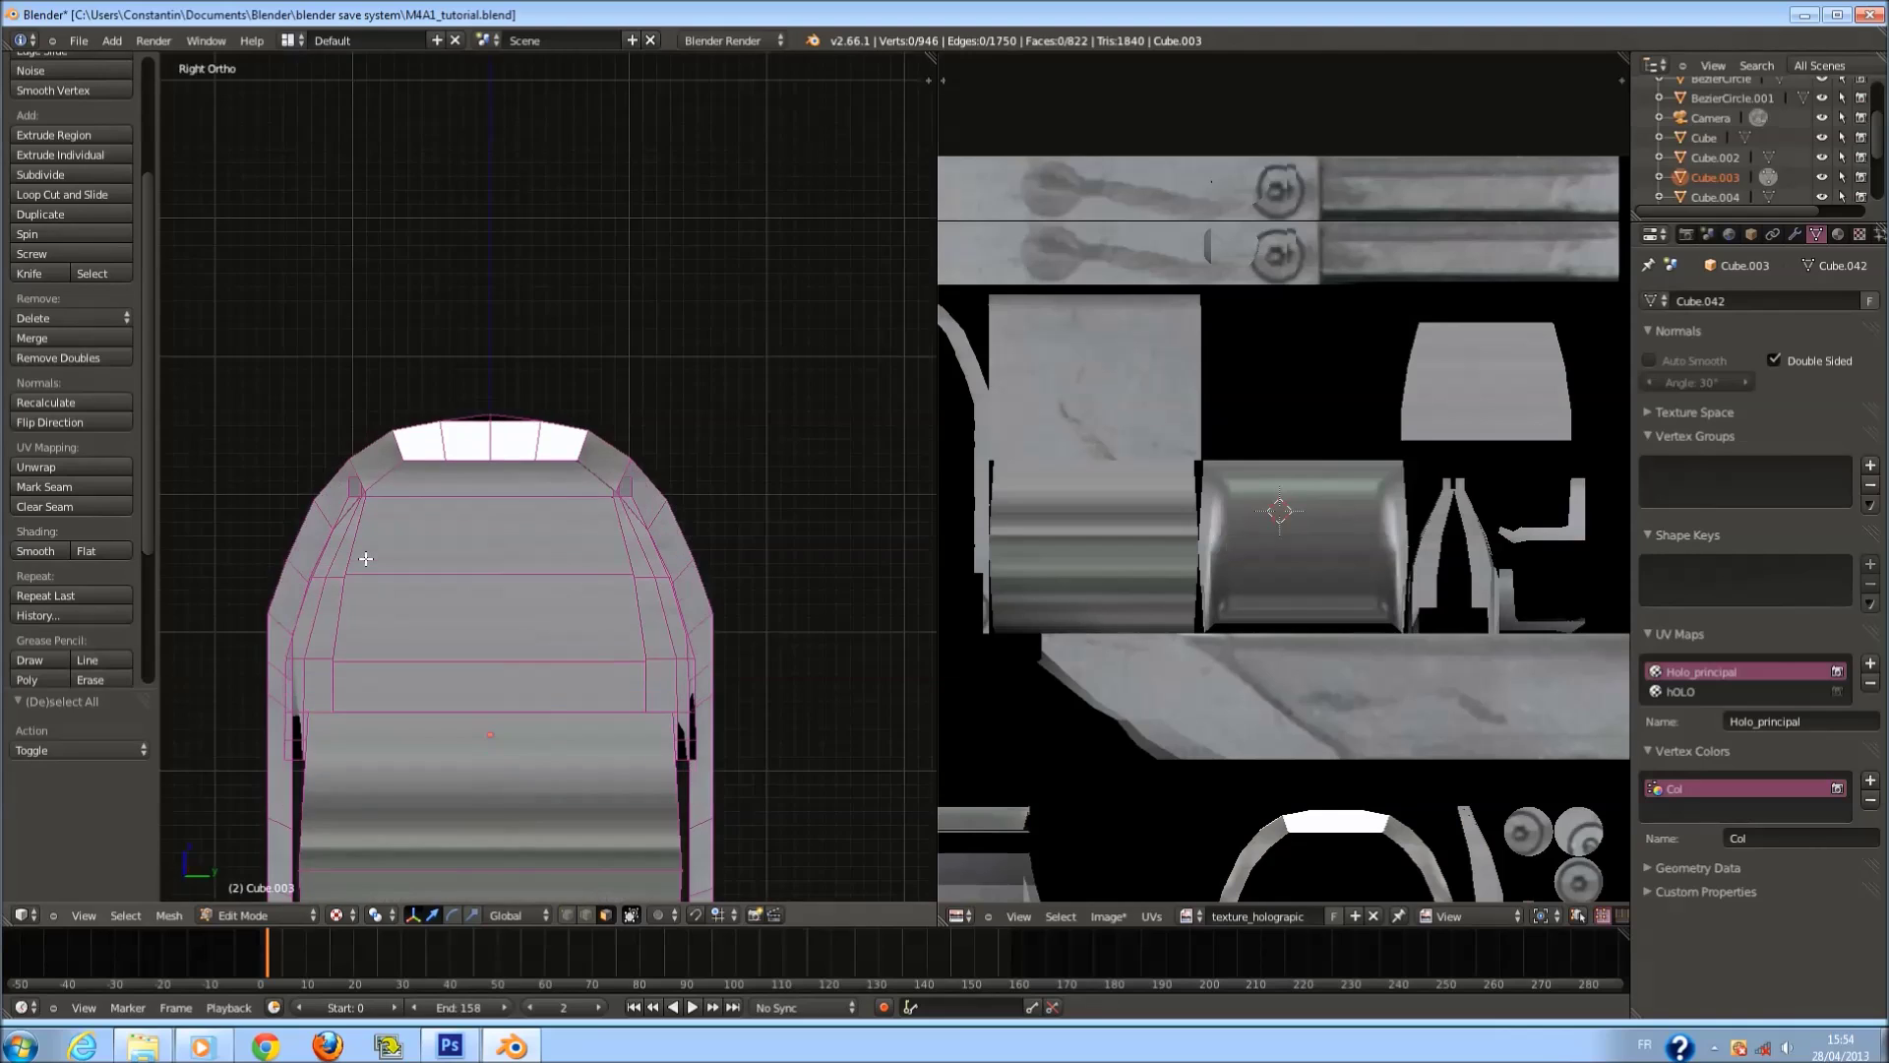
Select the upper inside-out faces along both sides of the hood's rear rim.
key("KP_3")
scroll(373, 559, "down", 2)
scroll(411, 561, "down", 2)
key("Escape")
scroll(370, 507, "up", 3)
mouse_move(370, 507)
middle_mouse_down()
mouse_move(295, 515)
mouse_move(342, 536)
mouse_move(299, 628)
mouse_move(327, 599)
middle_mouse_up()
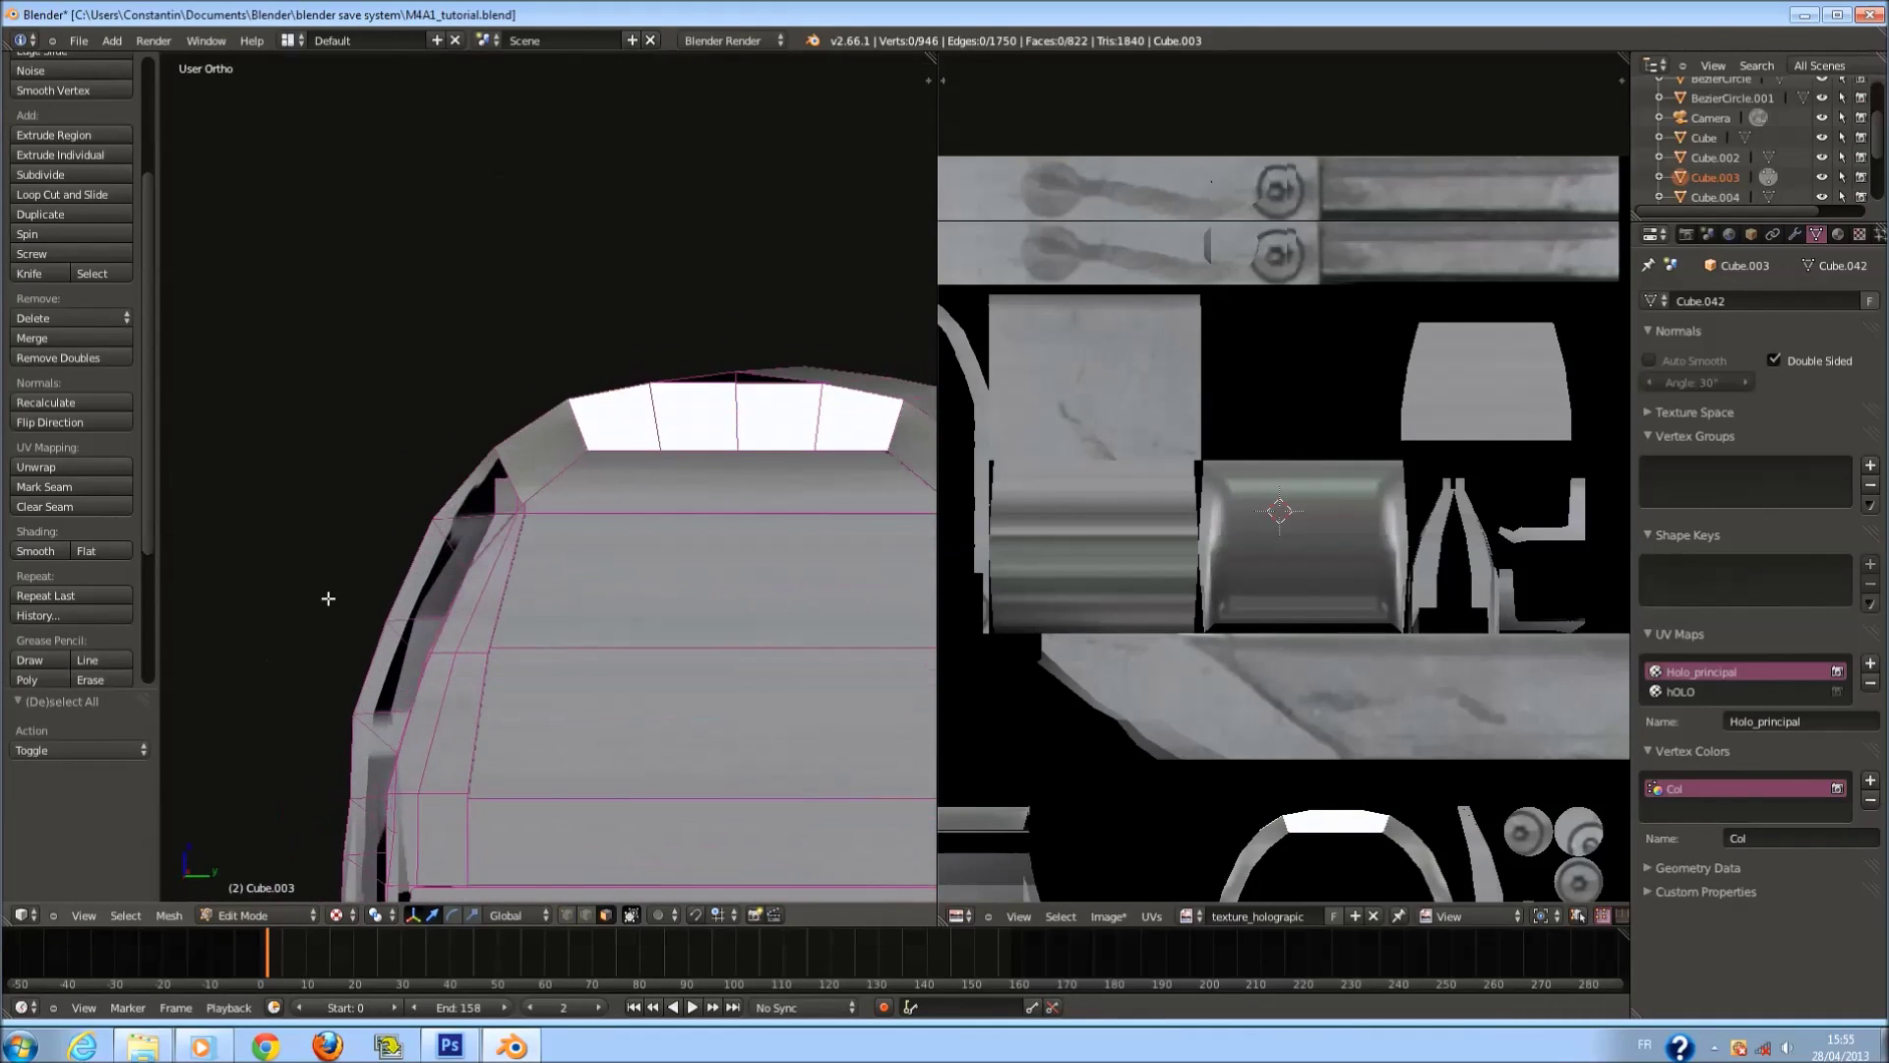
right_click(405, 614, "shift")
right_click(473, 528, "shift")
middle_click_drag(473, 529, 640, 534)
right_click(673, 498, "shift")
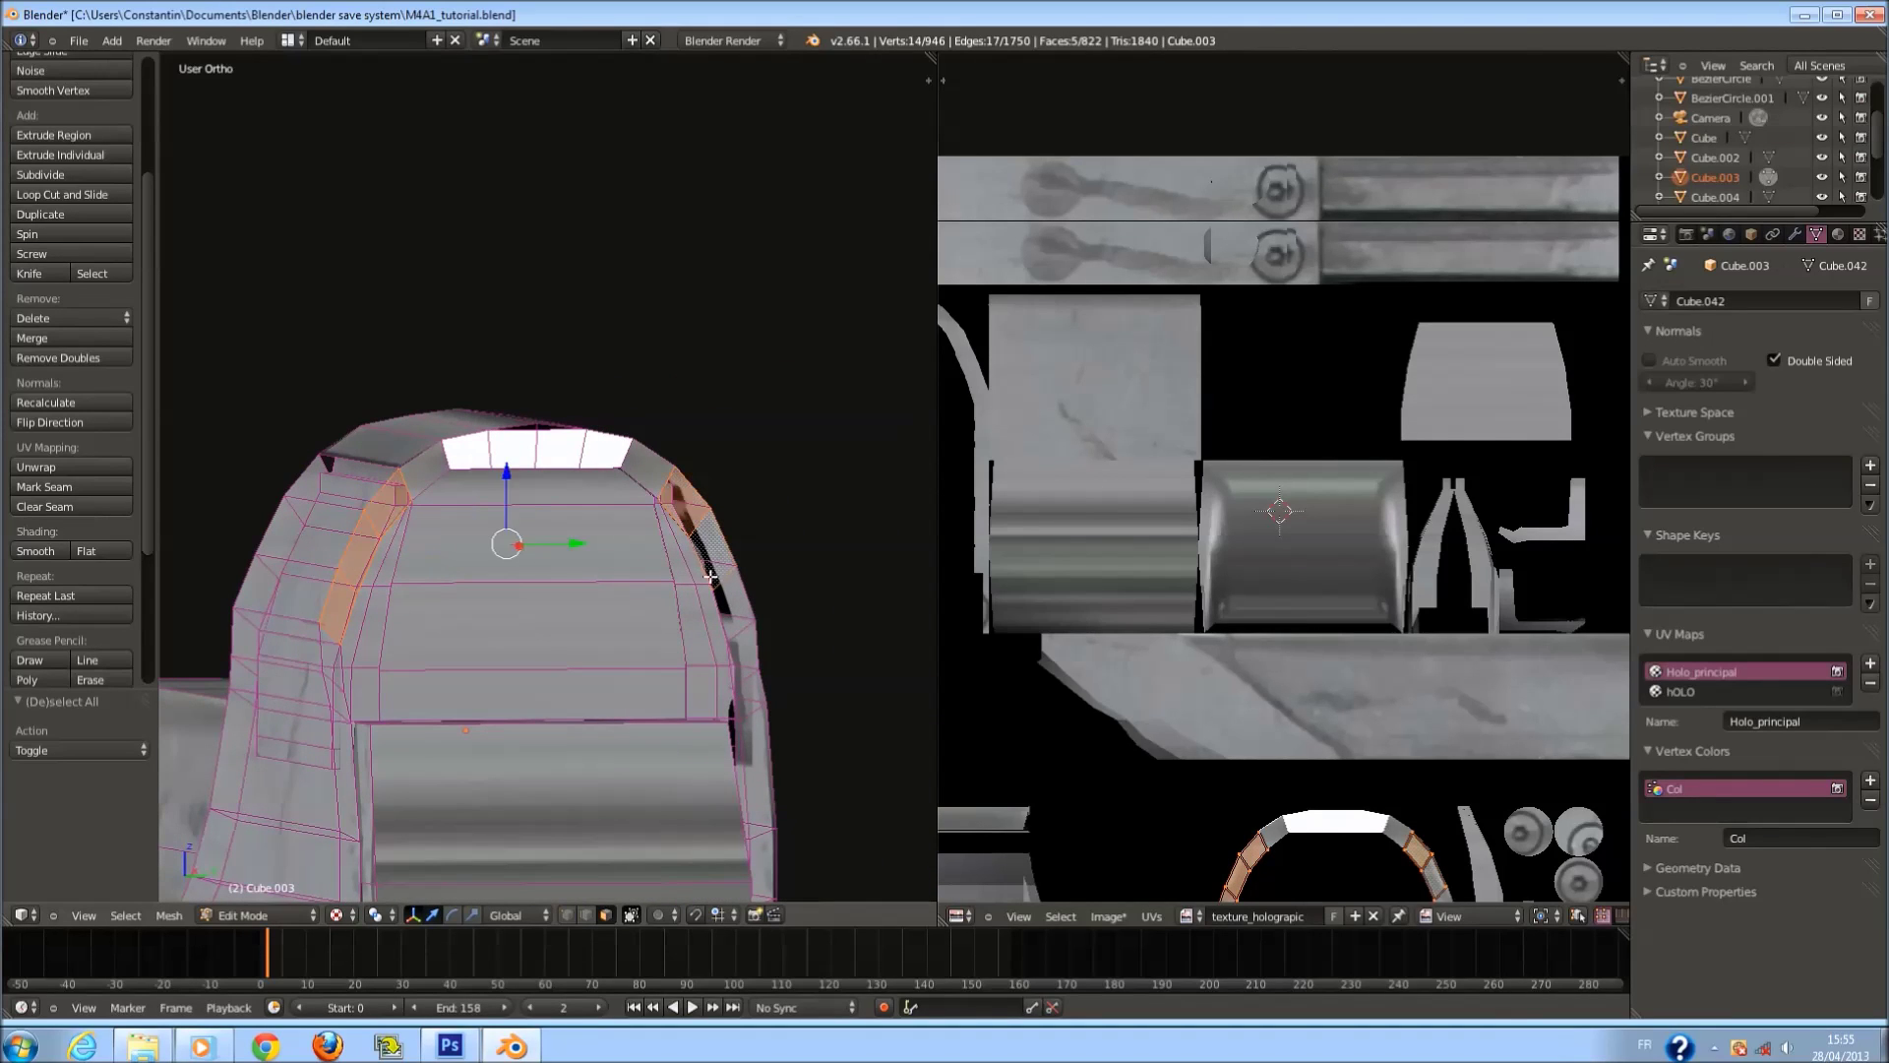
Add the lower faces of the rear rim on both sides to the selection and flip their direction.
right_click(750, 734, "shift")
middle_click_drag(750, 734, 234, 607)
right_click(229, 615, "shift")
right_click(227, 554, "shift")
right_click(213, 646, "shift")
middle_click_drag(634, 728, 704, 715)
middle_click_drag(706, 780, 414, 775)
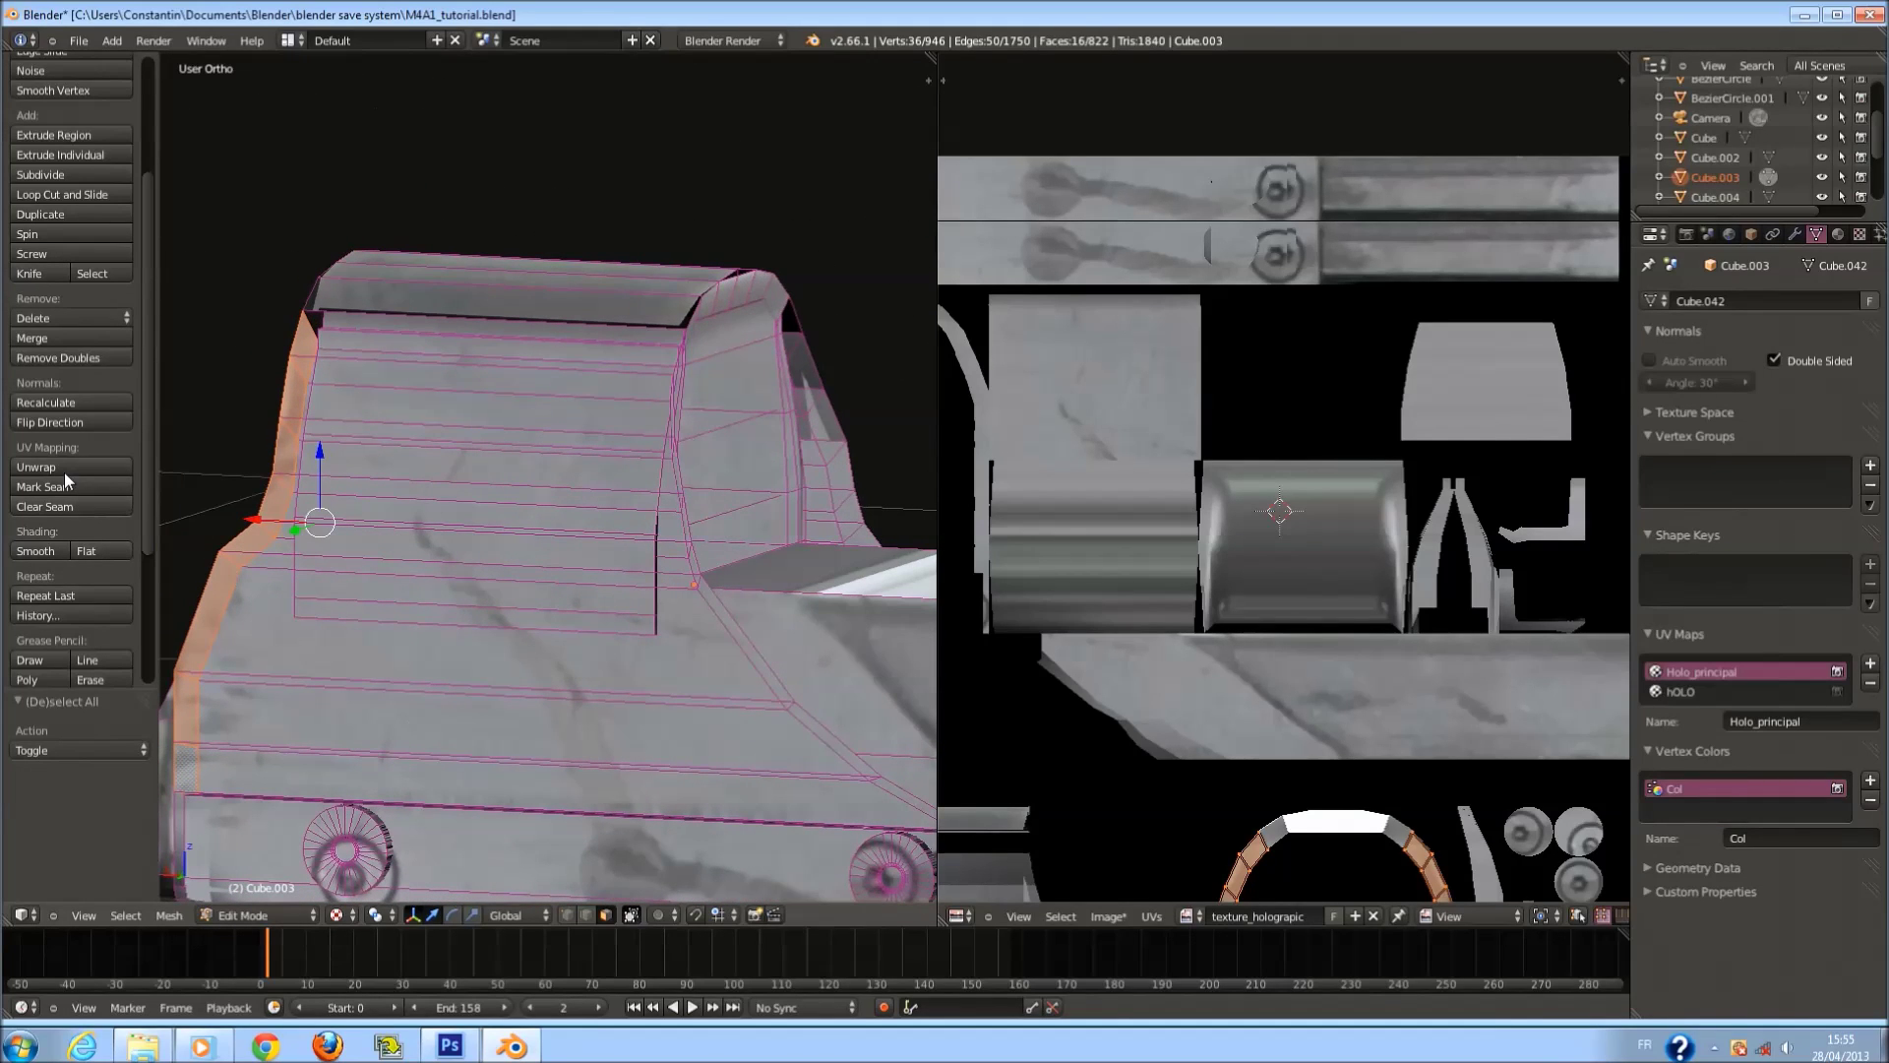
left_click(57, 425)
Clear the selection, select all faces of the sight's front-view side plate and flip their direction.
middle_click_drag(394, 555, 629, 554)
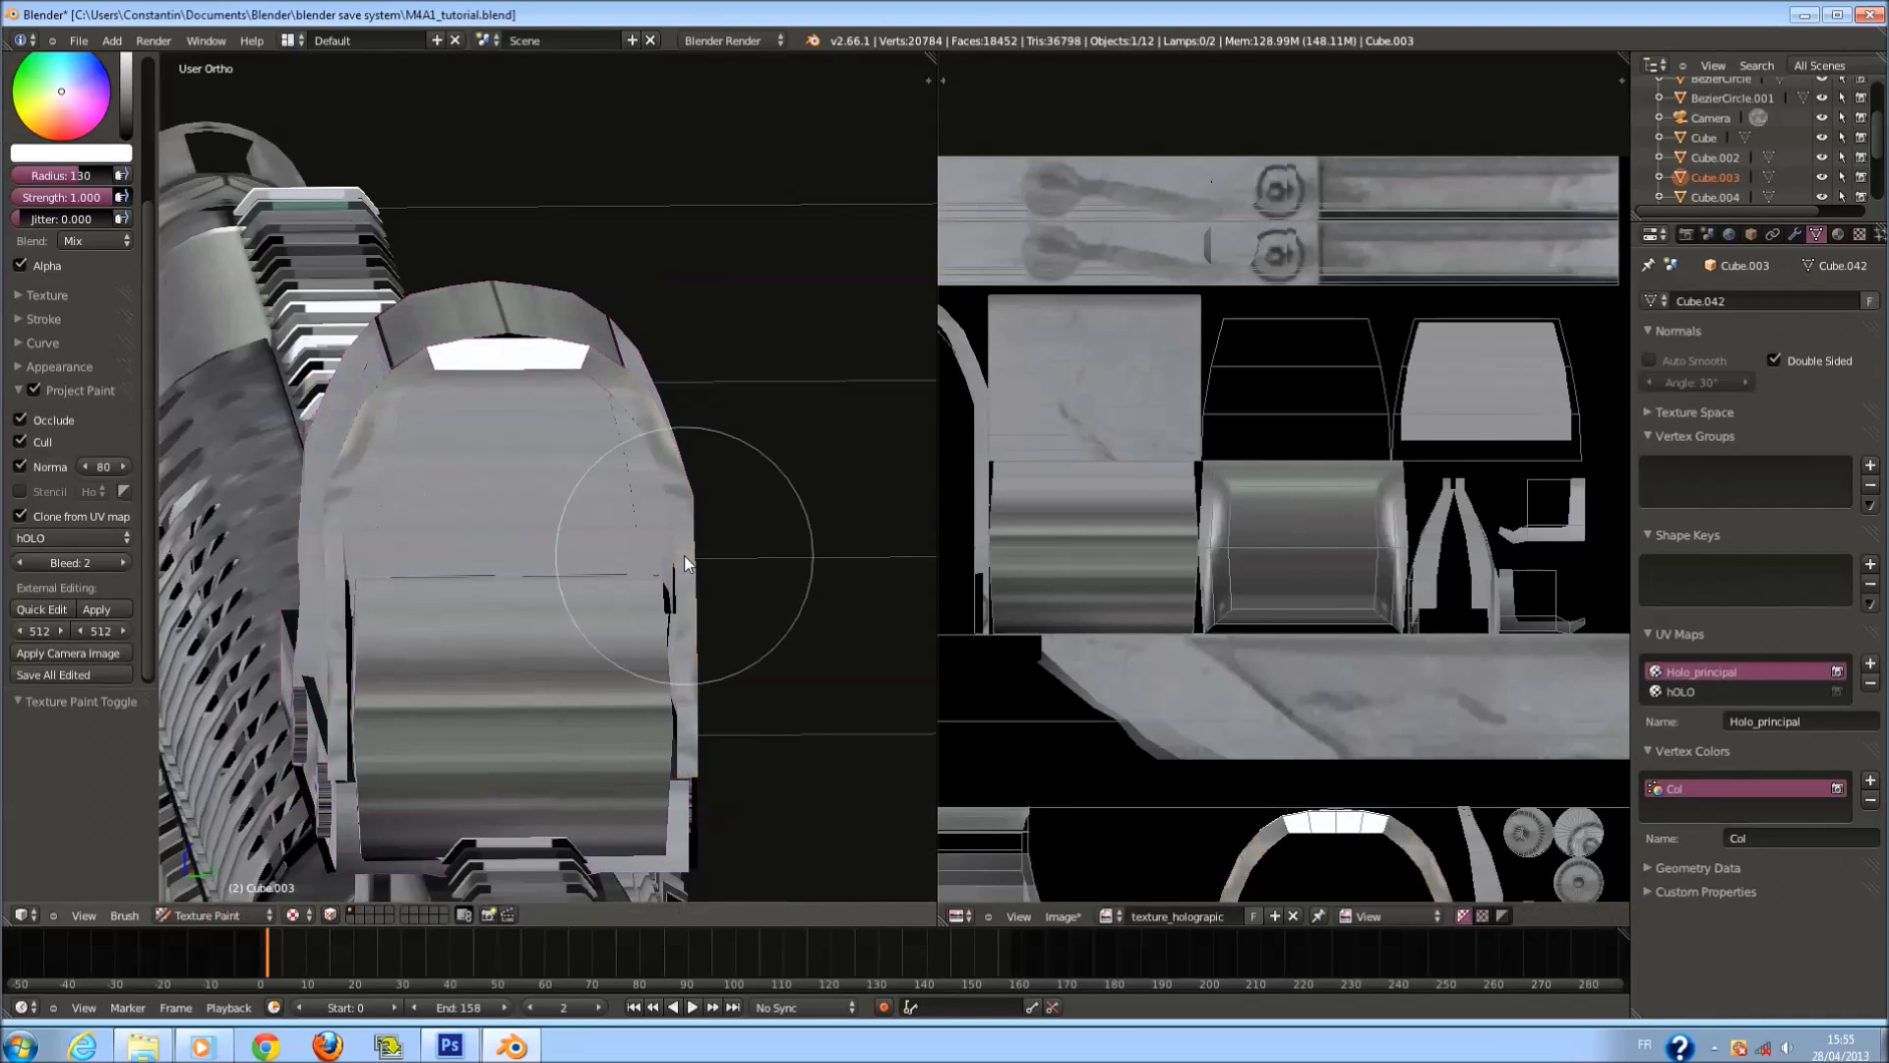
mouse_move(683, 555)
middle_mouse_down()
mouse_move(730, 589)
mouse_move(527, 654)
middle_mouse_up()
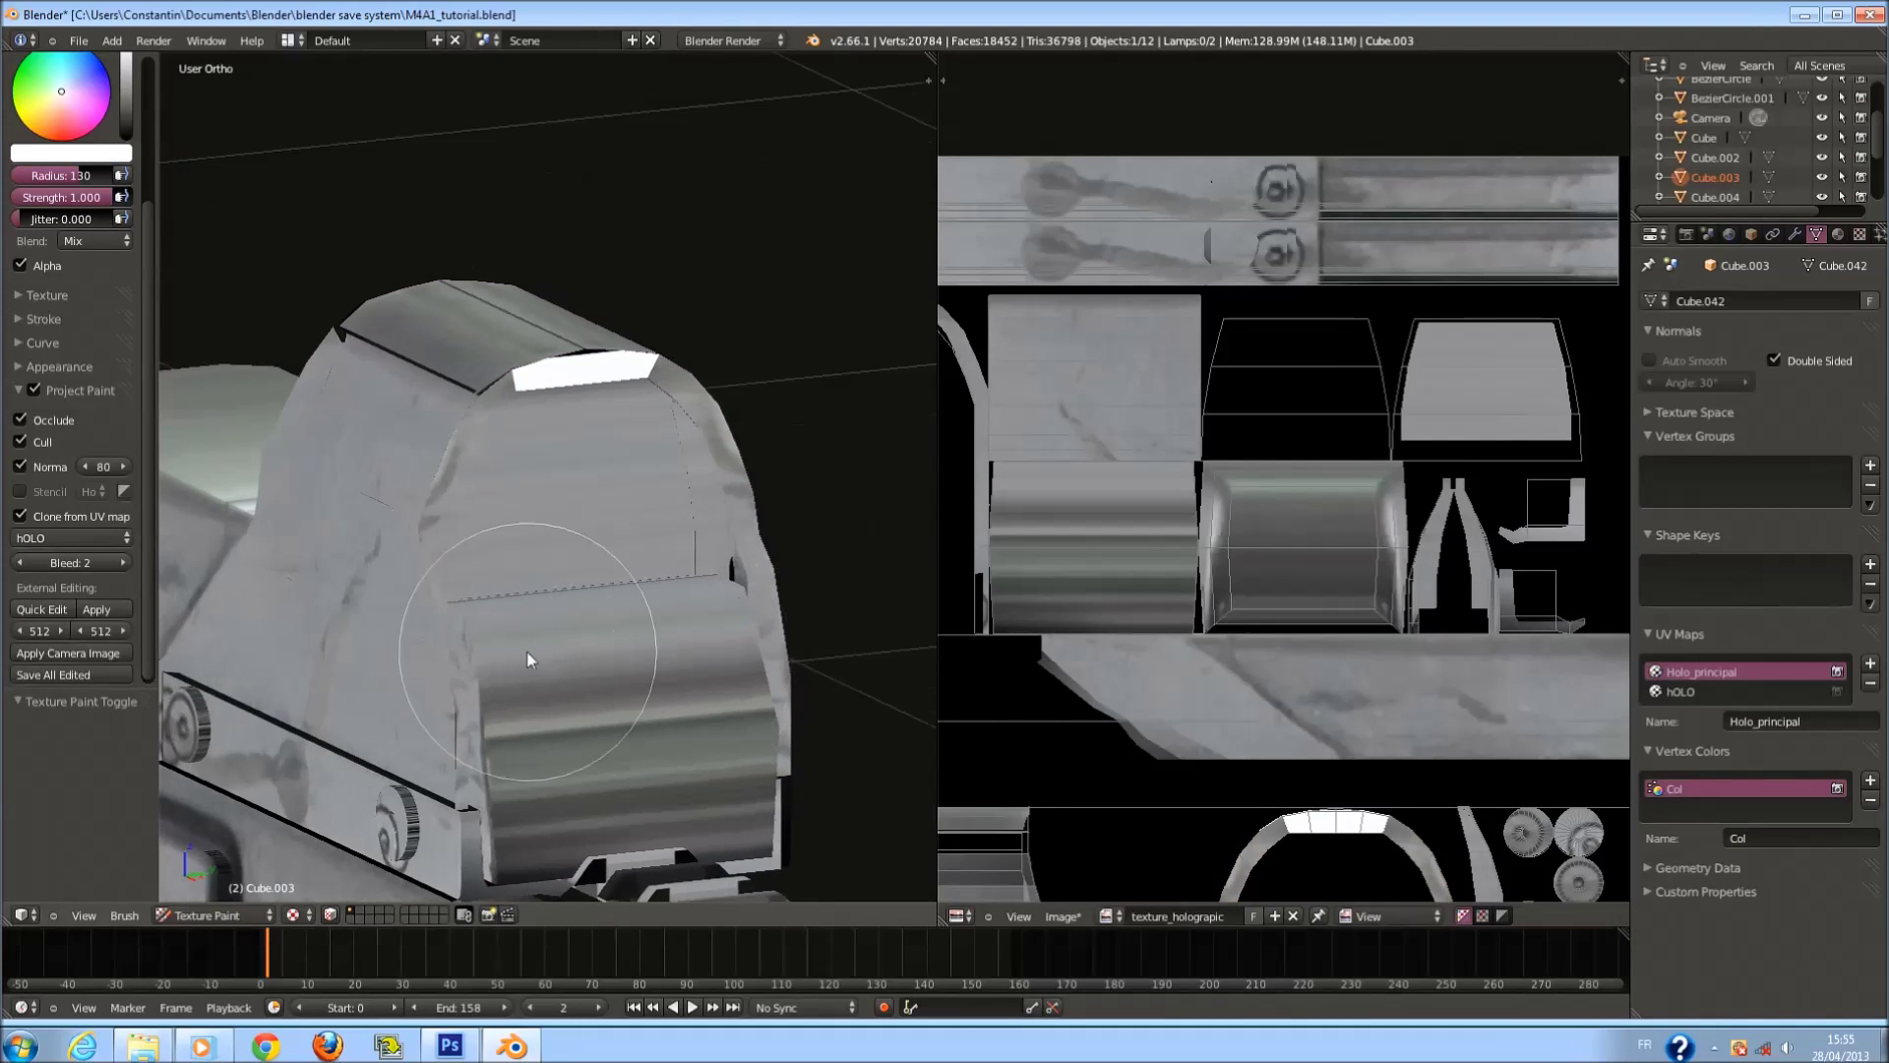
mouse_move(463, 456)
middle_mouse_down()
mouse_move(423, 415)
mouse_move(789, 431)
middle_mouse_up()
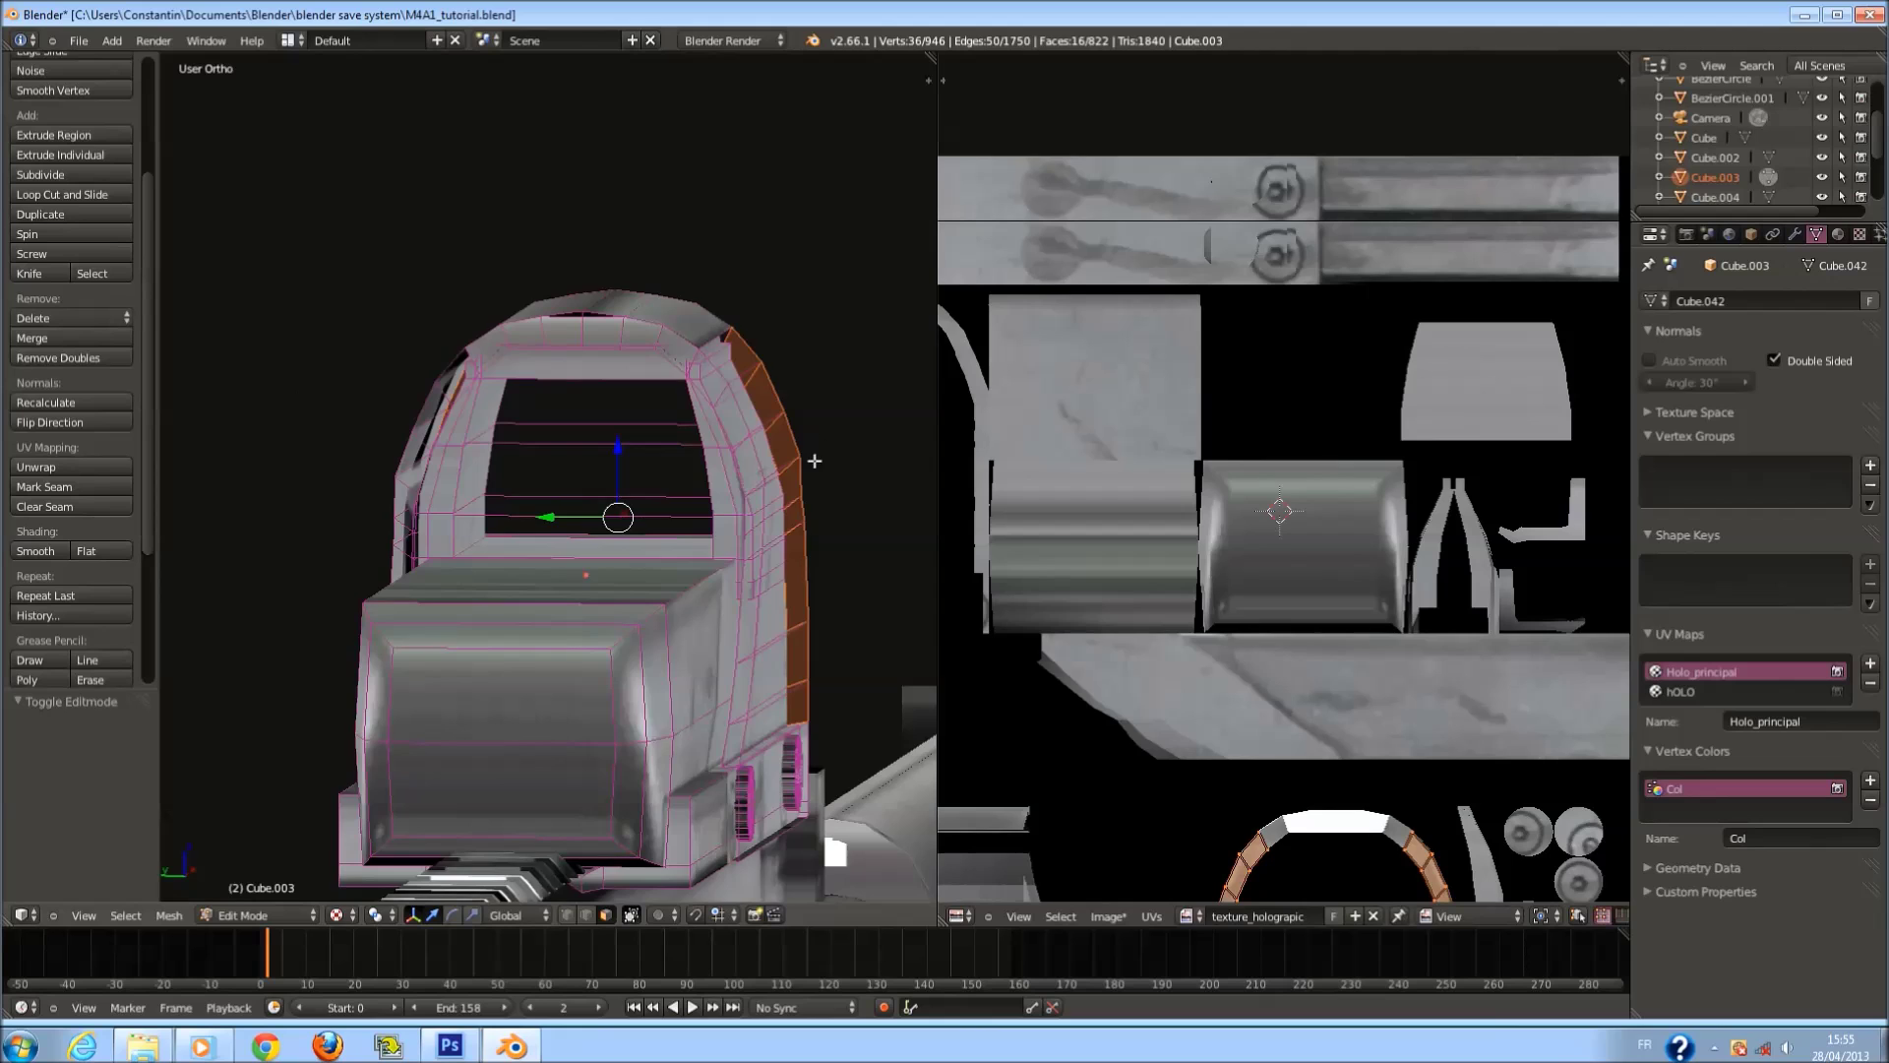
middle_click_drag(815, 460, 587, 454)
key("a")
mouse_move(603, 414)
left_mouse_down()
mouse_move(591, 610)
mouse_move(466, 763)
left_mouse_up()
middle_click_drag(451, 680, 536, 394)
key("c")
left_click_drag(536, 394, 541, 670)
left_click(51, 422)
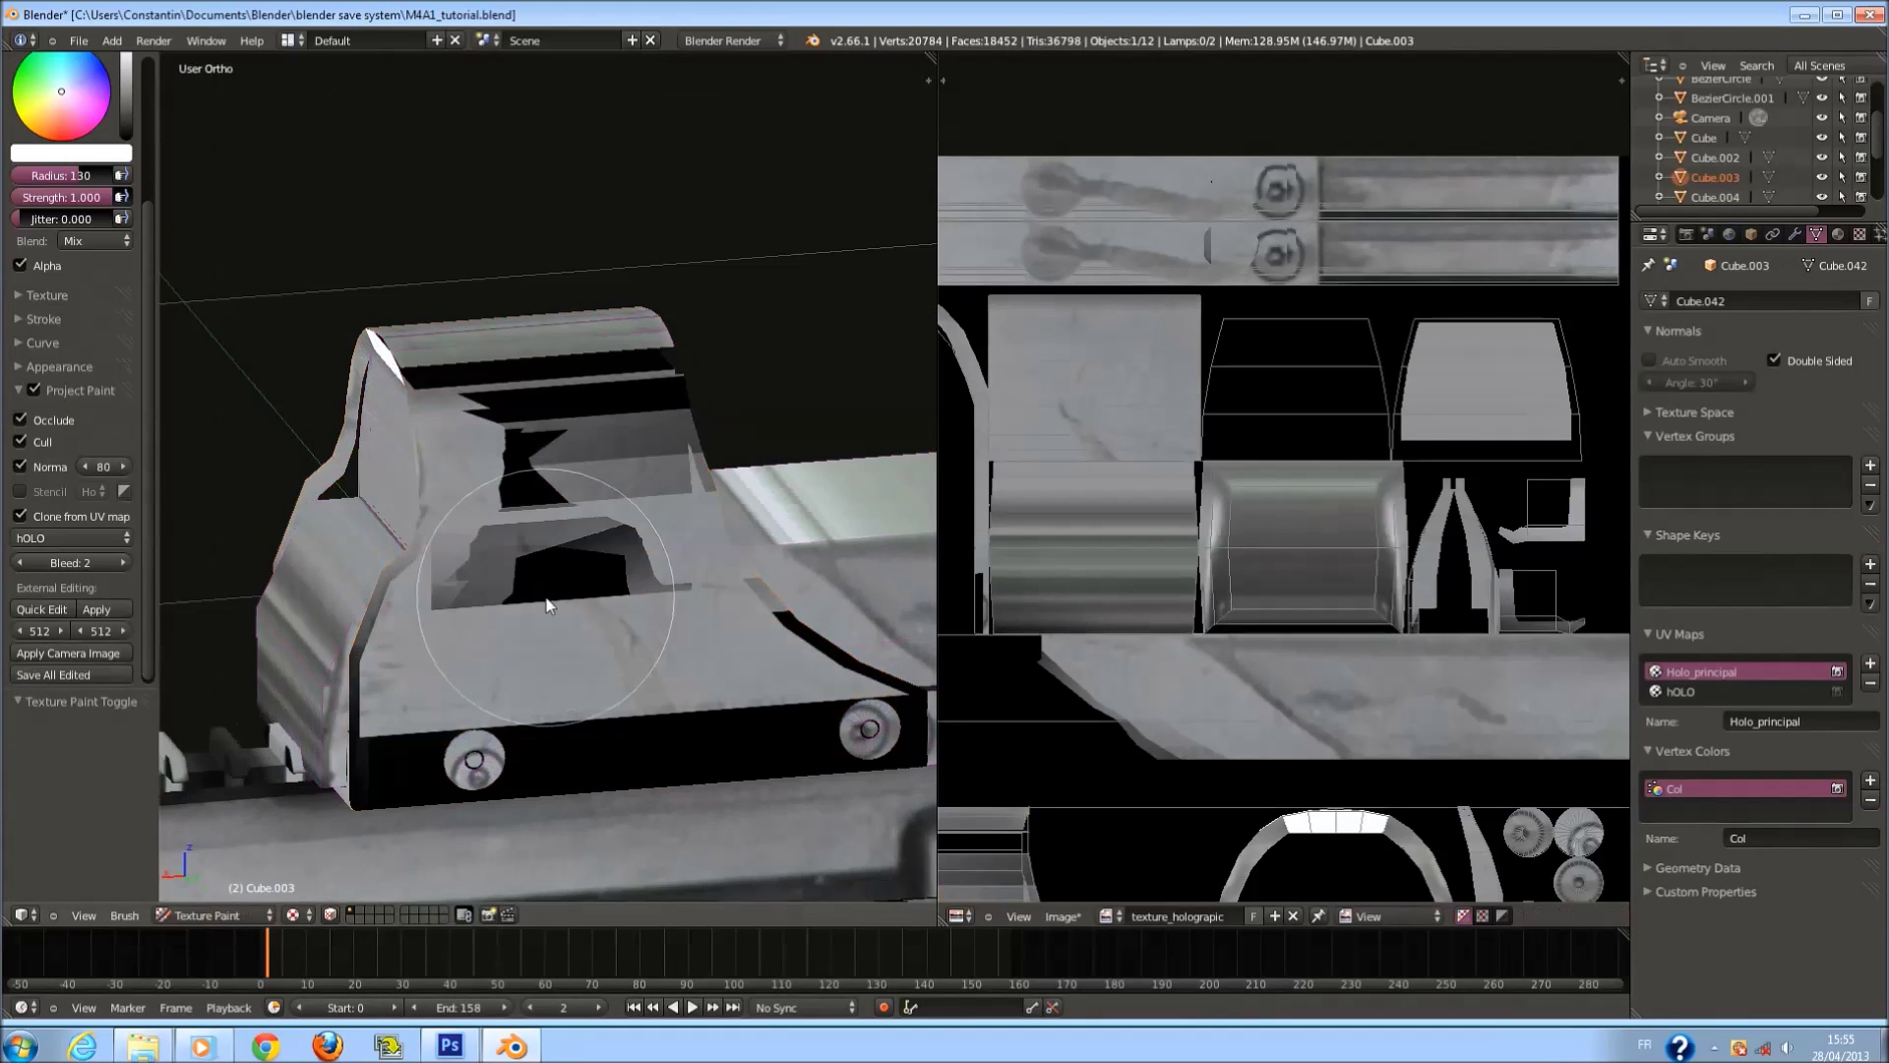
Bring up the front view in Texture Paint mode, undo a trial stroke on the side plate and set the brush radius to 148.
middle_click_drag(551, 605, 836, 594)
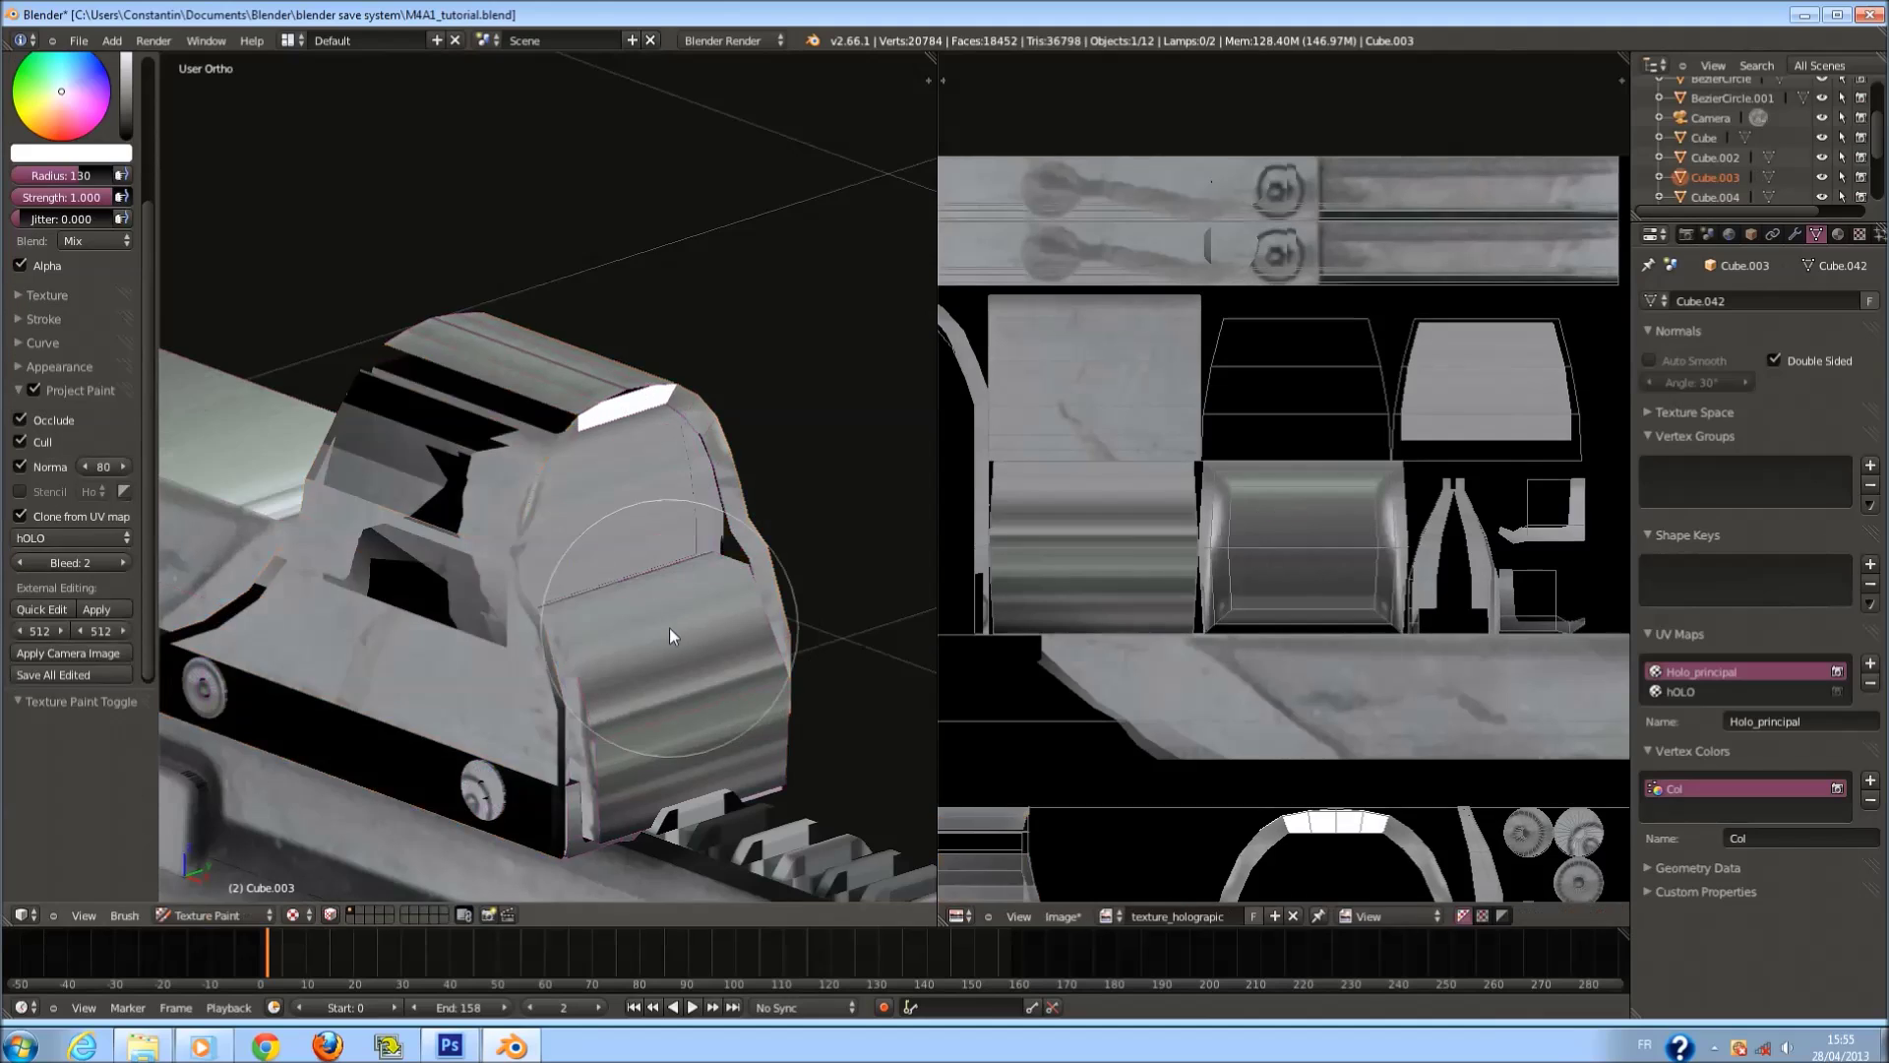
key("KP_1")
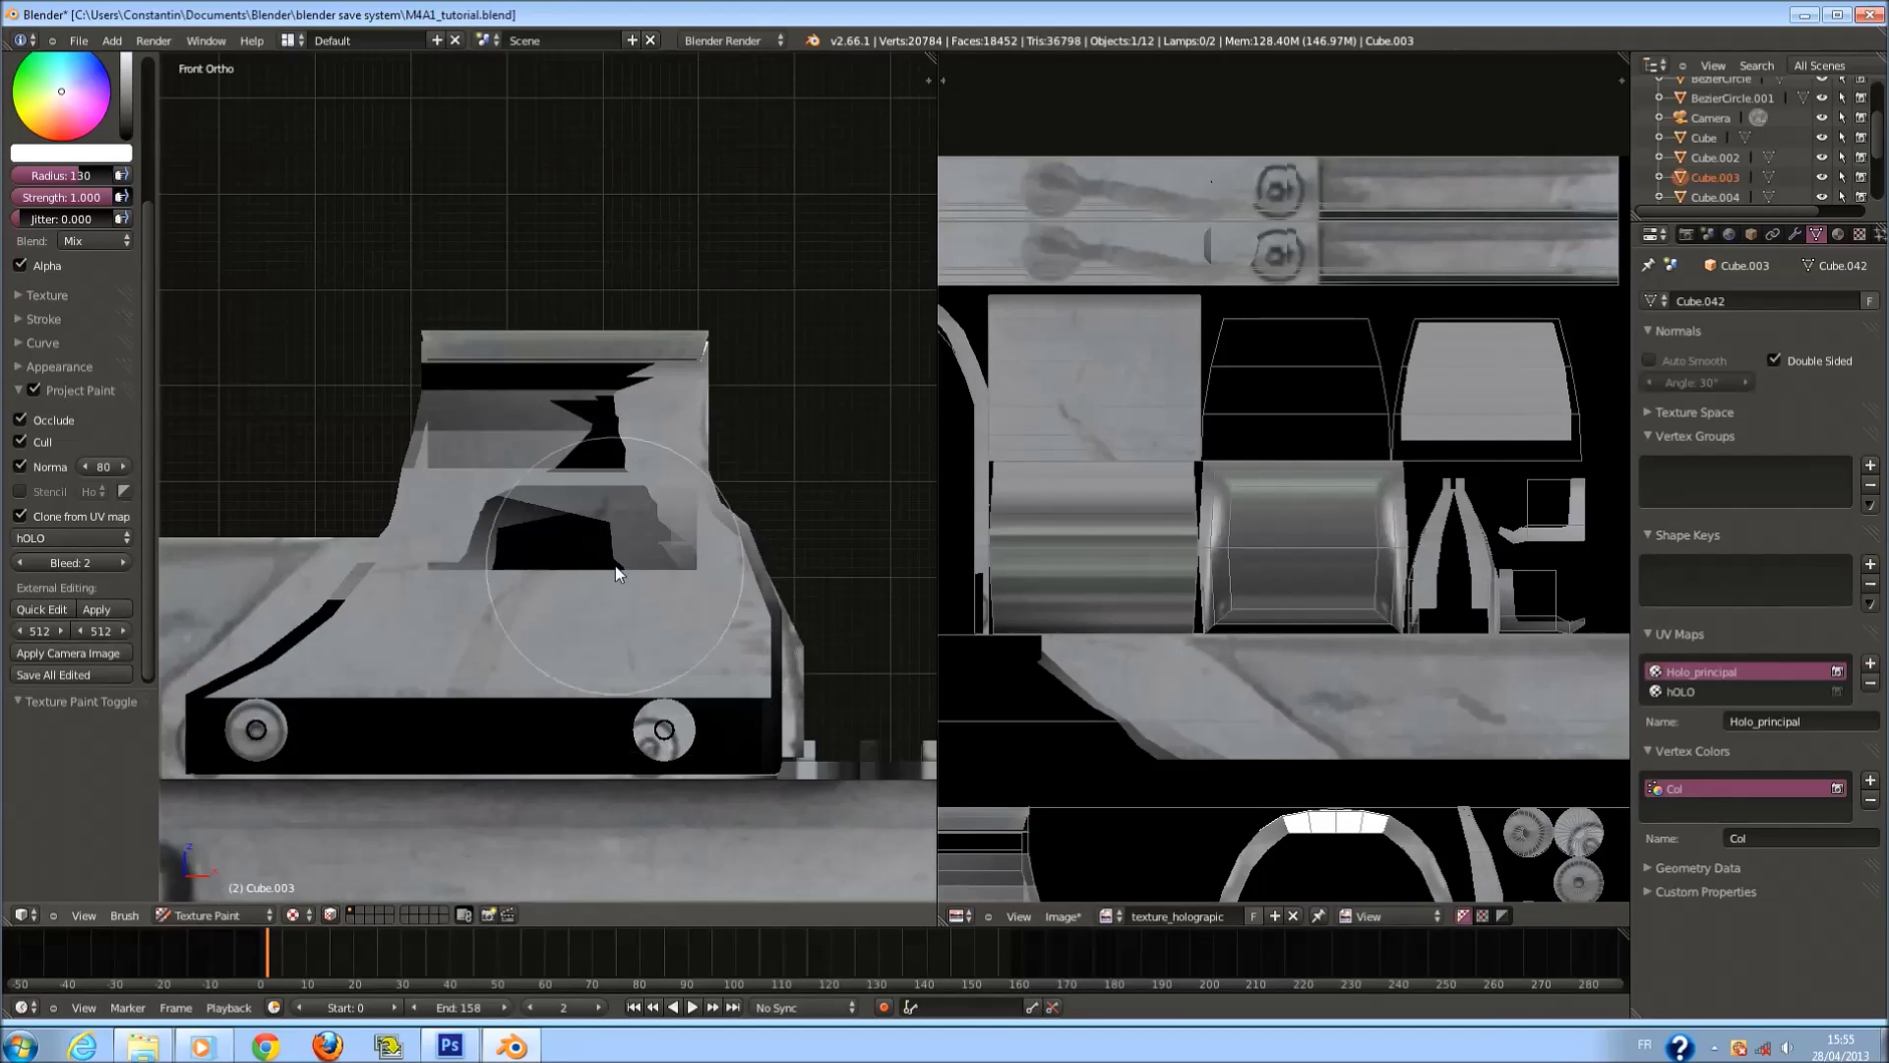
scroll(481, 565, "down", 2)
scroll(640, 649, "up", 1)
key("f")
left_click(823, 660)
key("Tab")
key("Tab")
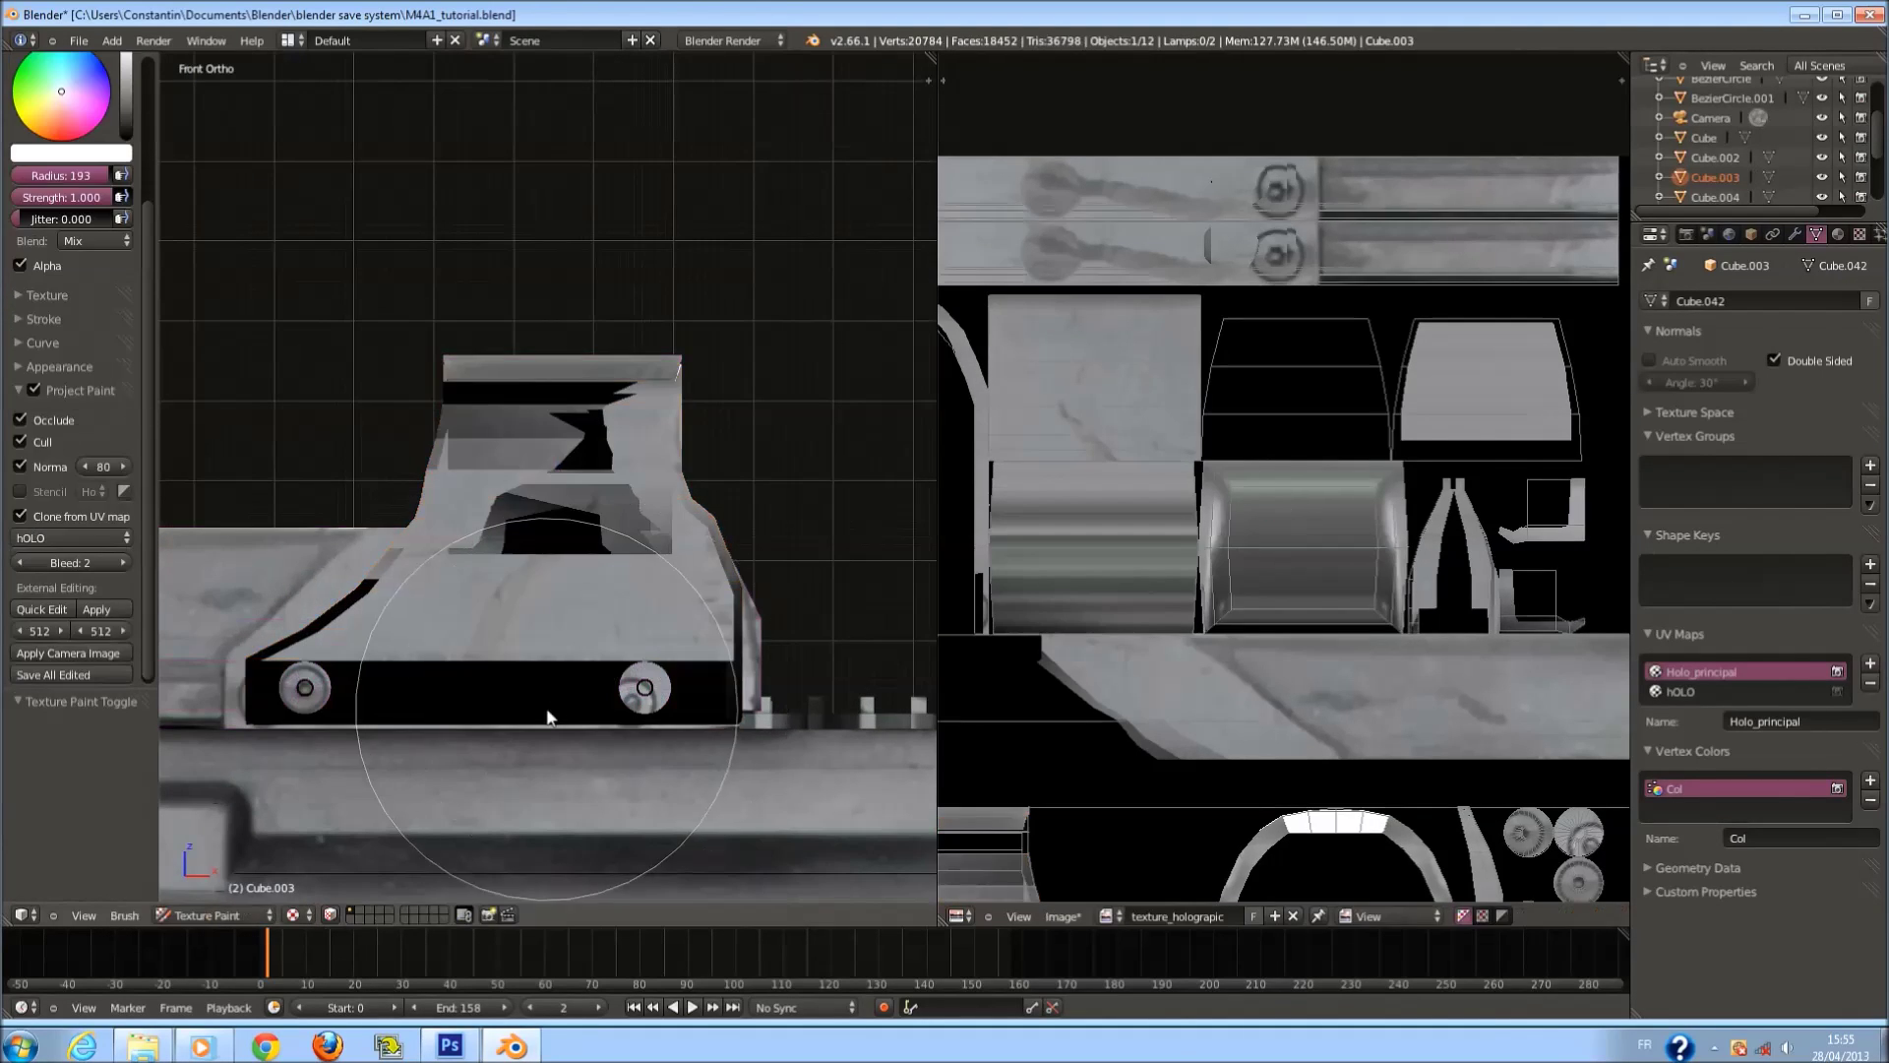
left_click(421, 649)
key("ctrl+z")
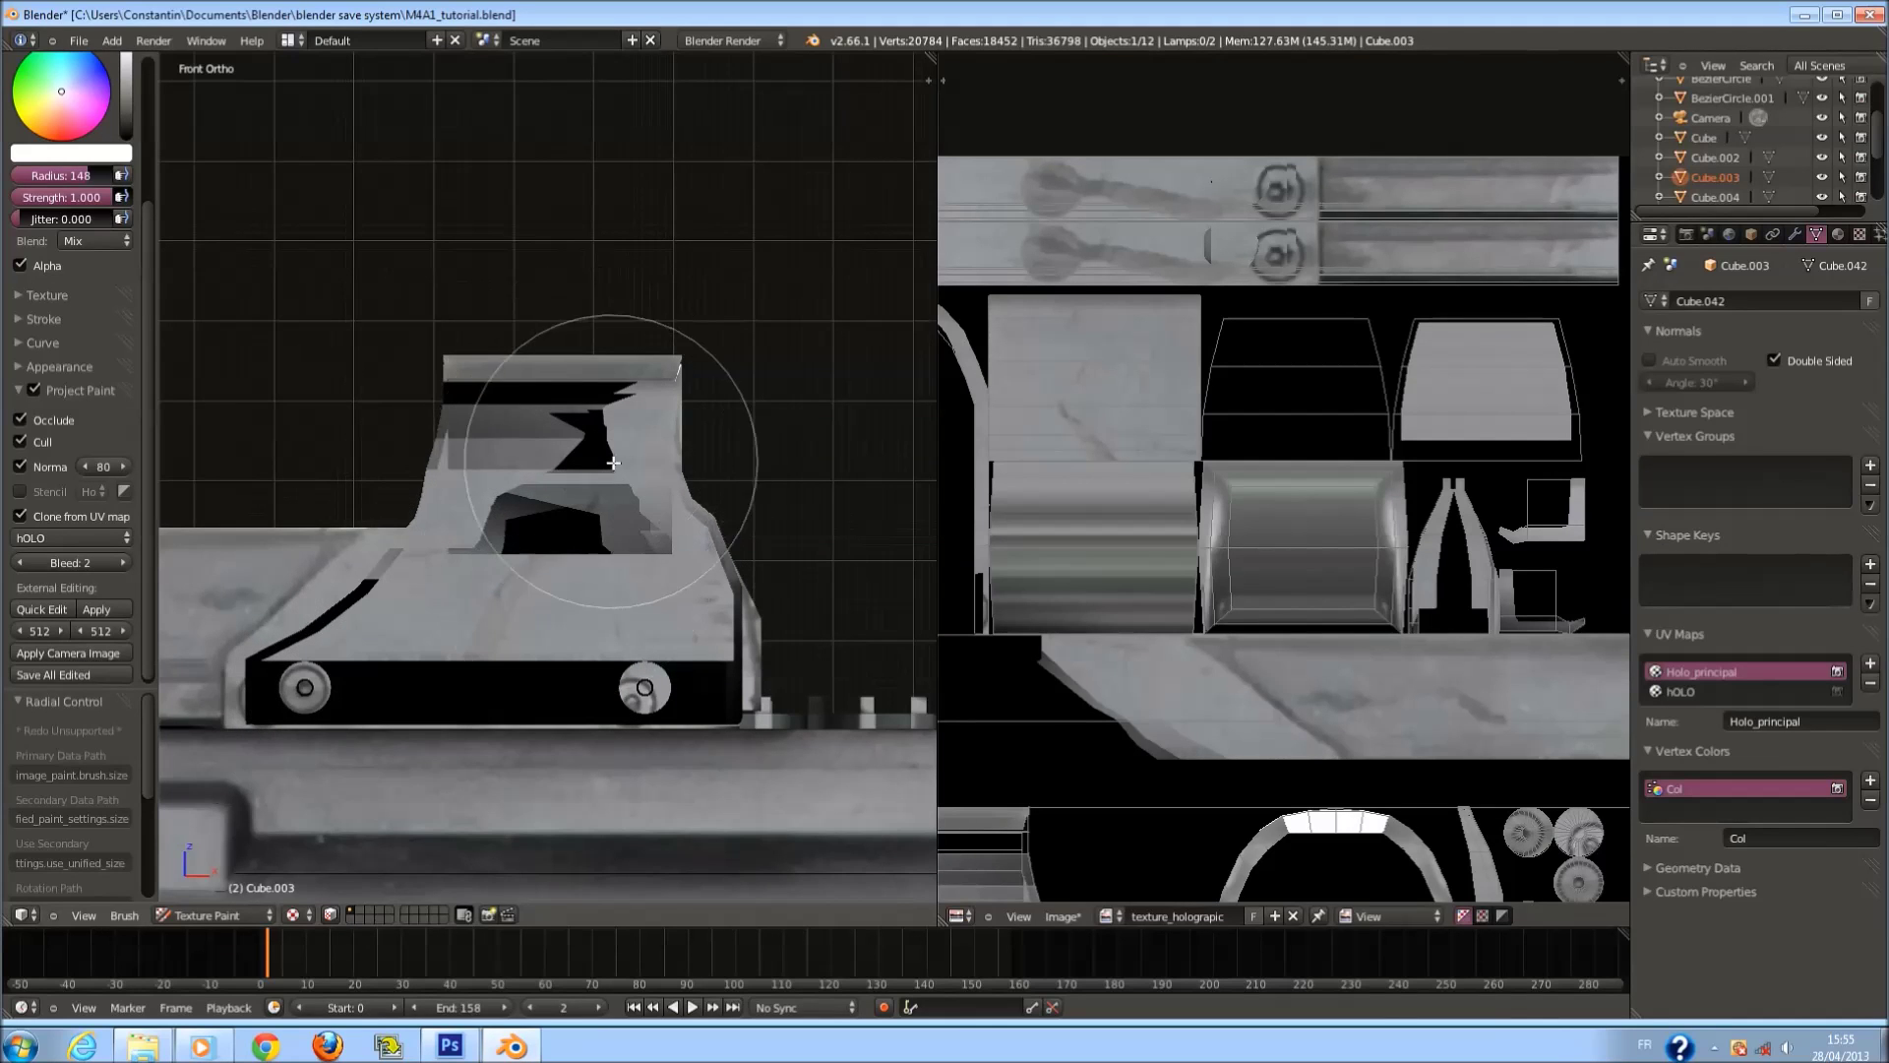
Reselect hOLO as the clone source and clone the photo over the black gaps on the side plate in the front view.
key("Tab")
scroll(1305, 641, "down", 1)
scroll(1304, 641, "down", 3)
scroll(1193, 660, "up", 5)
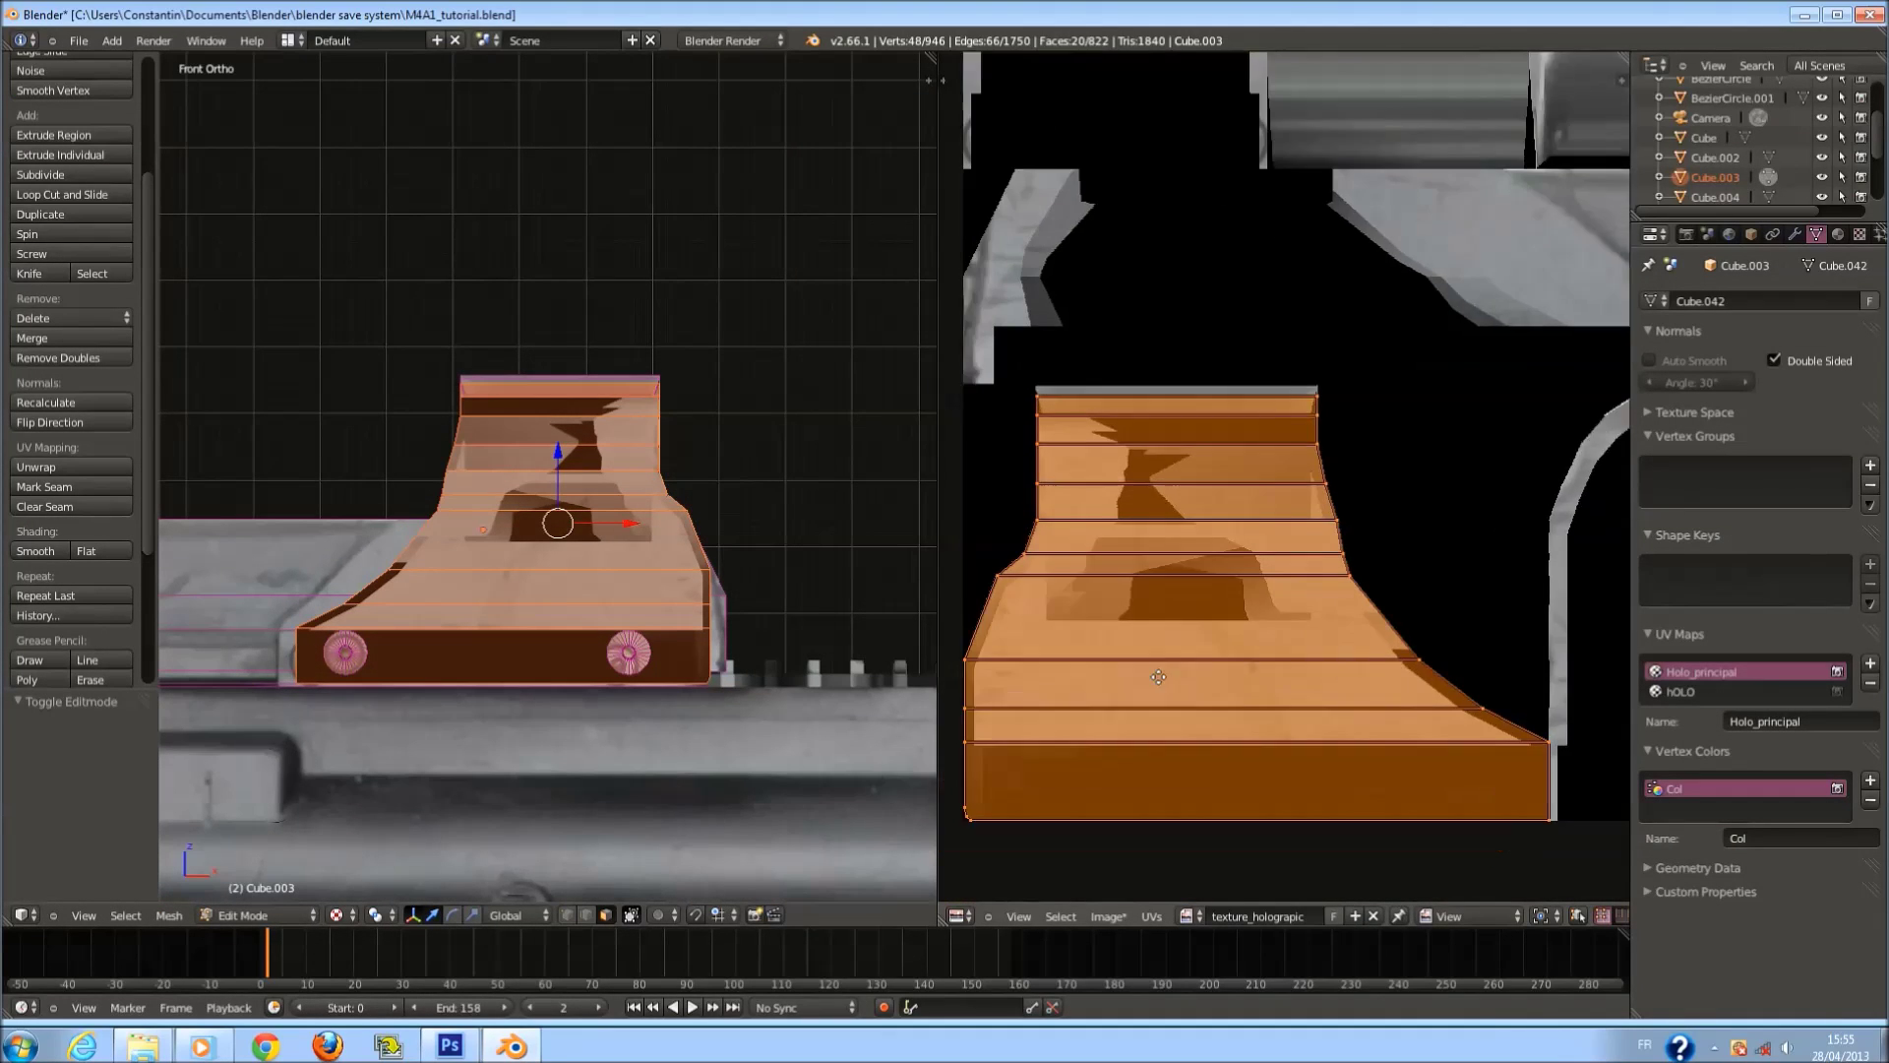
key("a")
key("Tab")
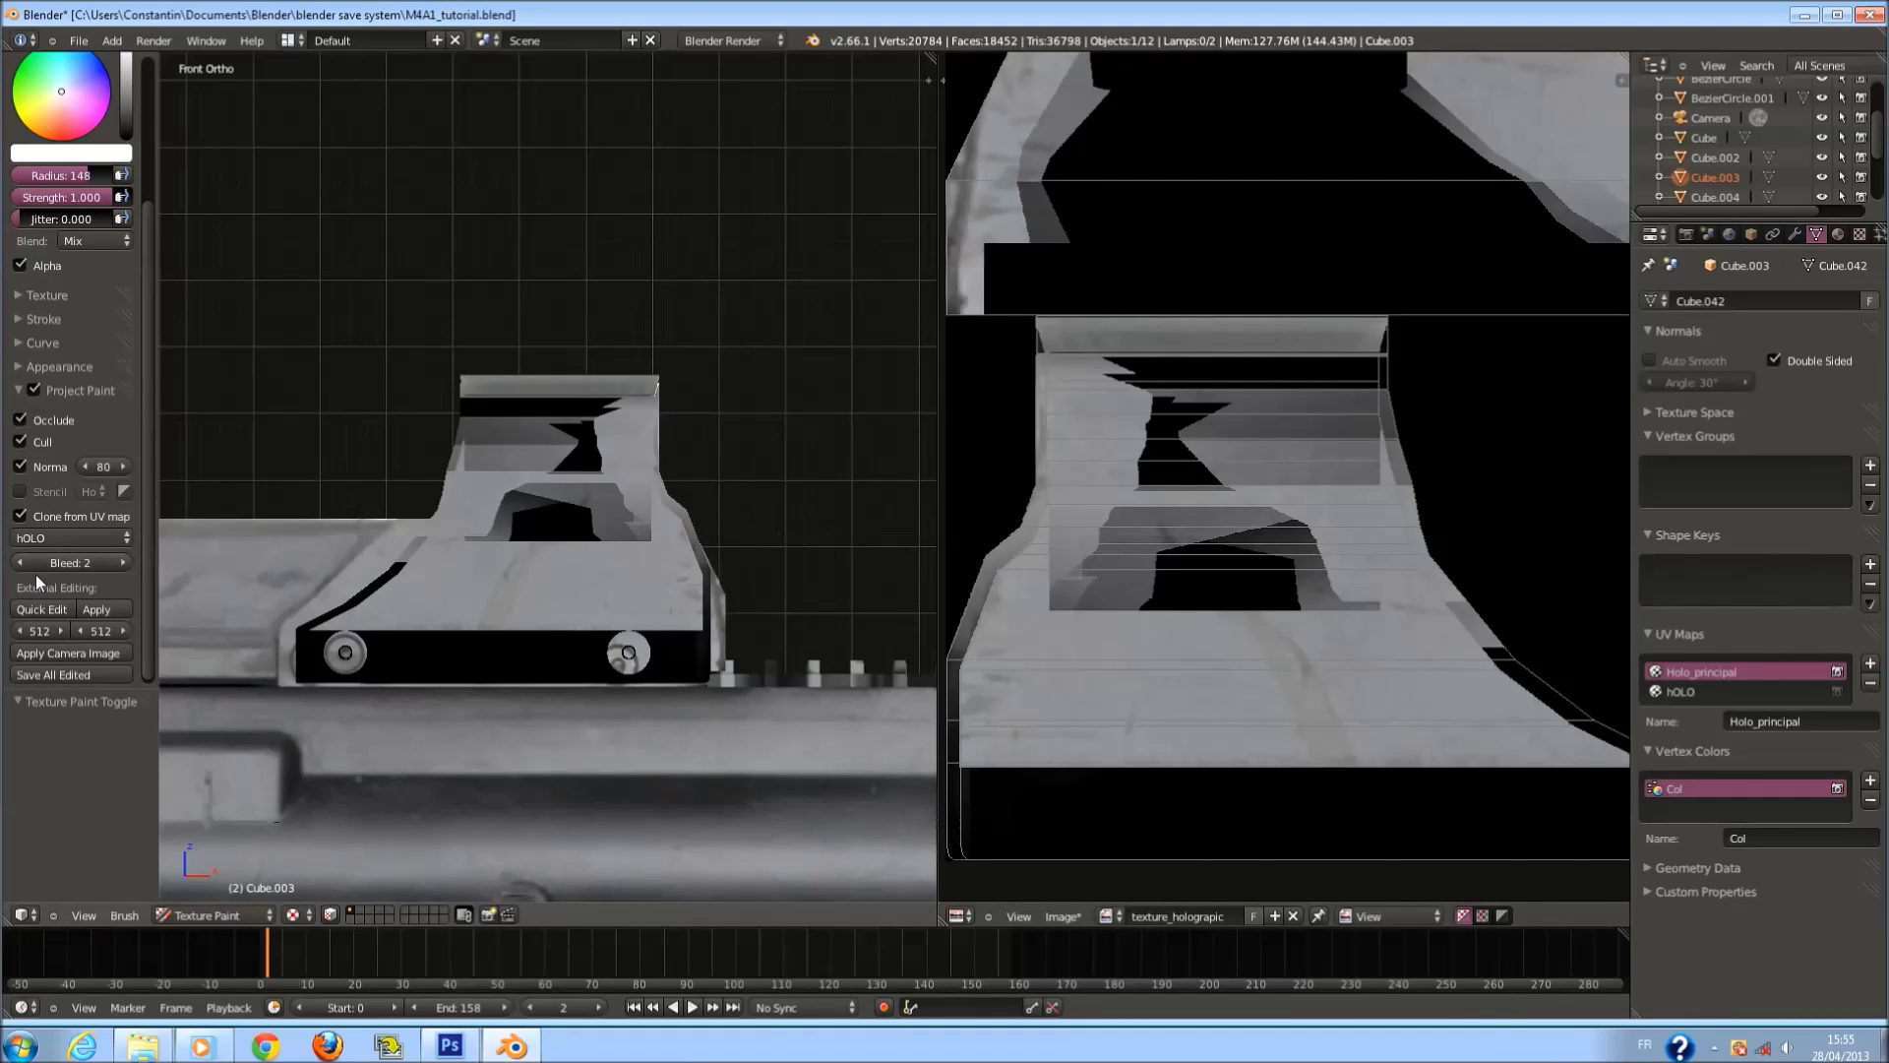
left_click(49, 537)
left_click(67, 558)
left_click(98, 539)
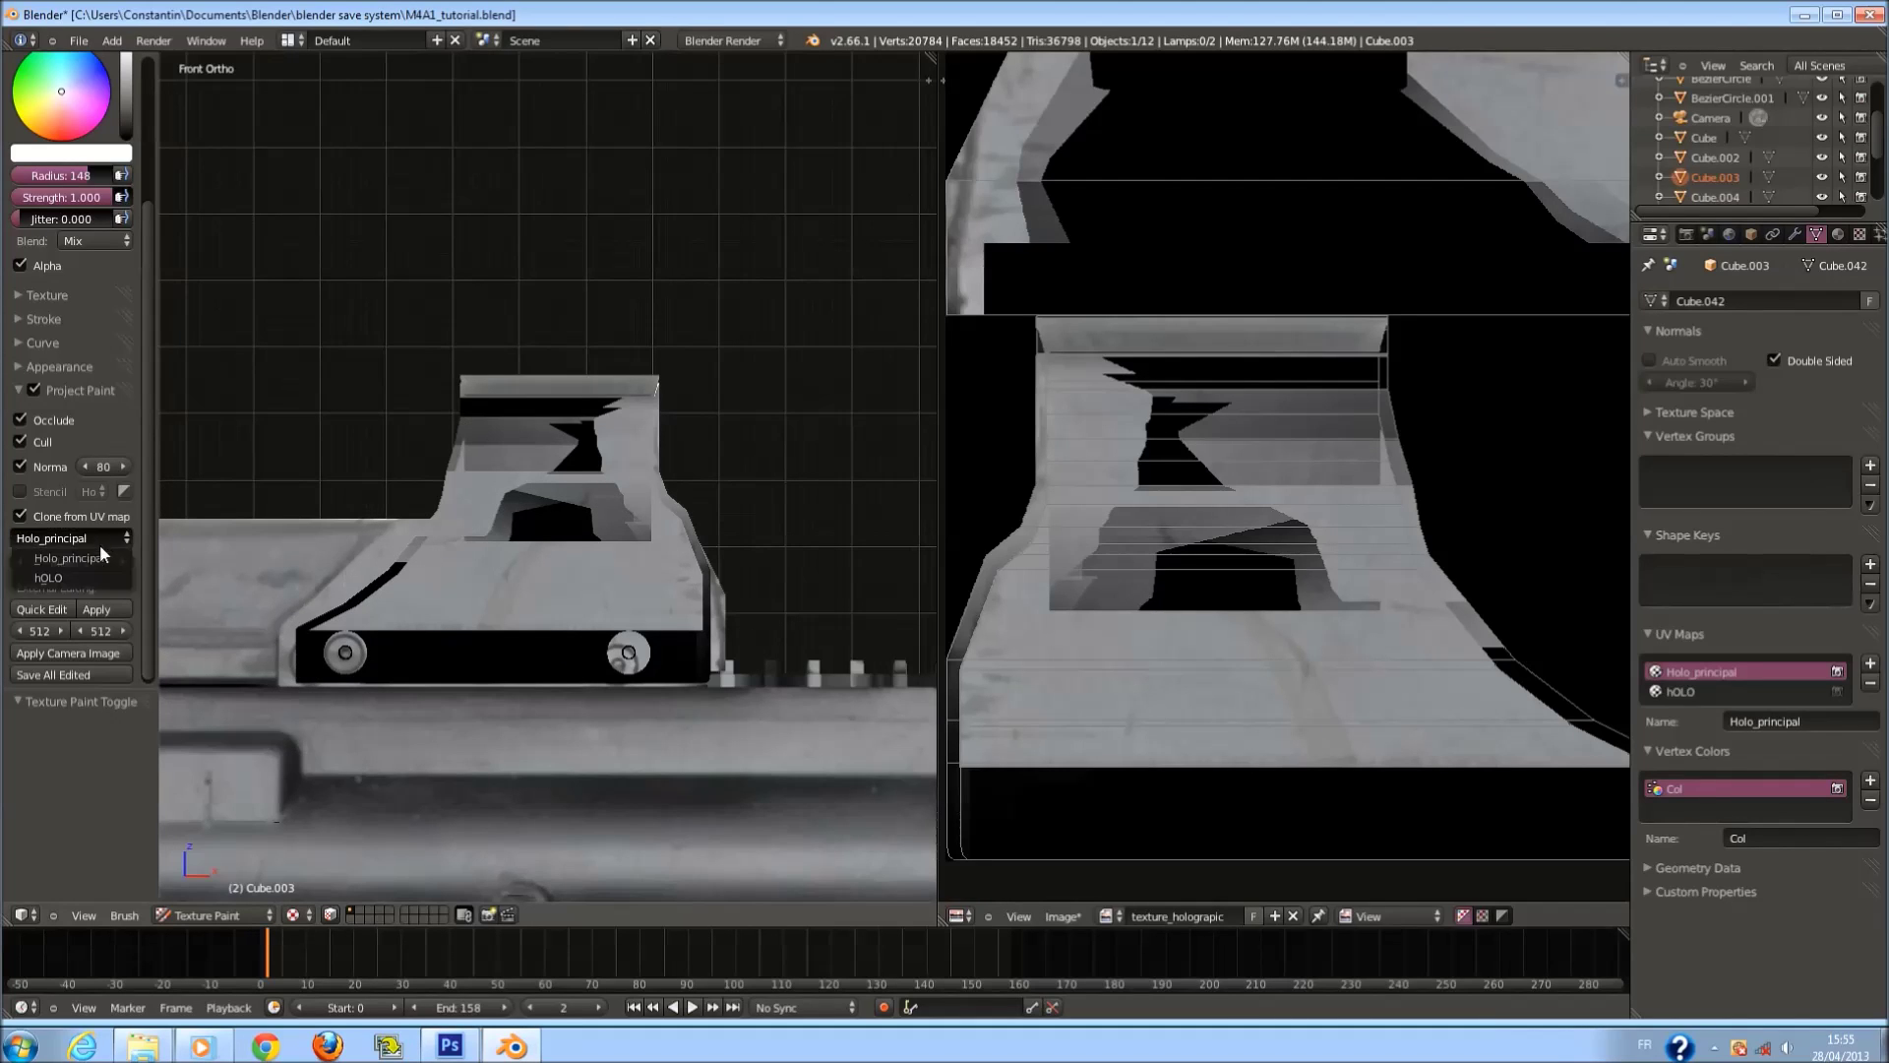
left_click(95, 568)
mouse_move(571, 480)
left_mouse_down()
mouse_move(633, 647)
mouse_move(593, 583)
left_mouse_up()
mouse_move(356, 696)
left_mouse_down()
mouse_move(285, 659)
mouse_move(485, 534)
left_mouse_up()
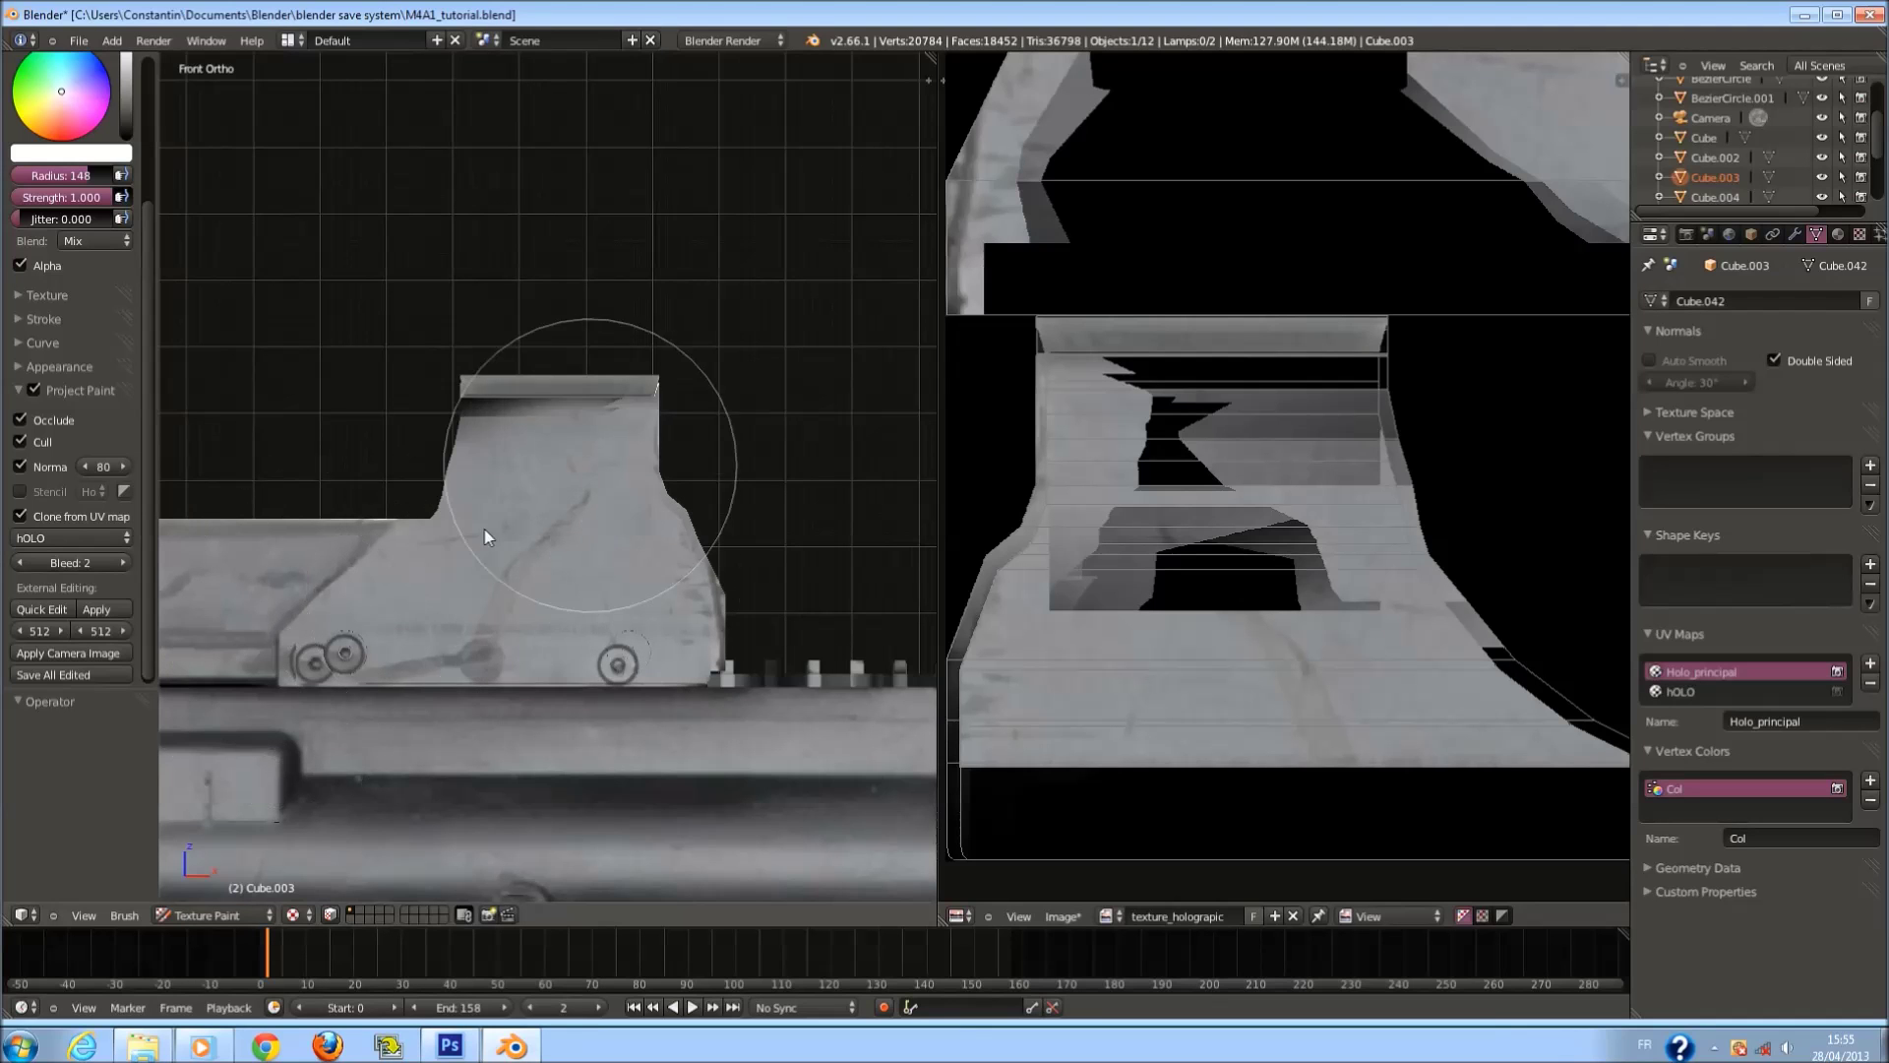
Flip the direction of the long dark face just below the hood's roof on the back-view side.
mouse_move(622, 574)
middle_mouse_down()
mouse_move(659, 547)
mouse_move(344, 535)
middle_mouse_up()
middle_click_drag(592, 427, 456, 455)
scroll(457, 454, "up", 2)
key("Tab")
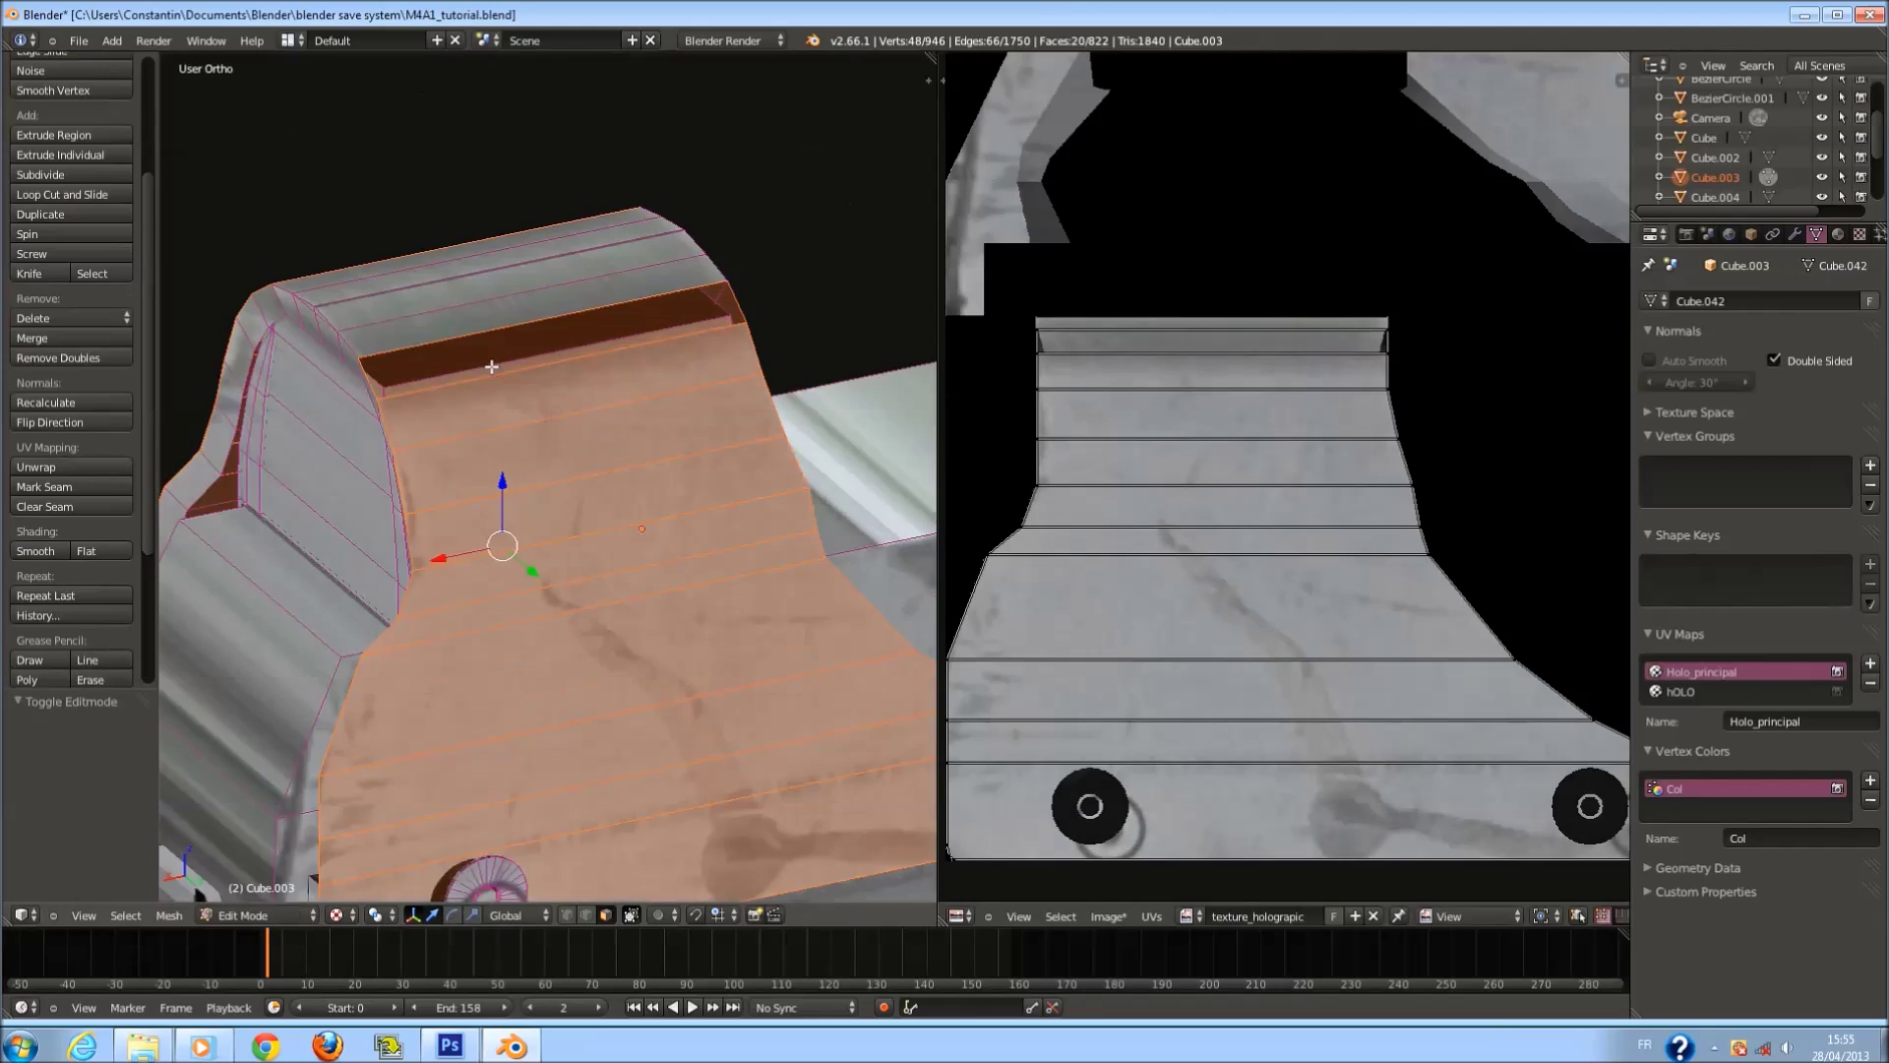
scroll(471, 340, "up", 3)
right_click(470, 339)
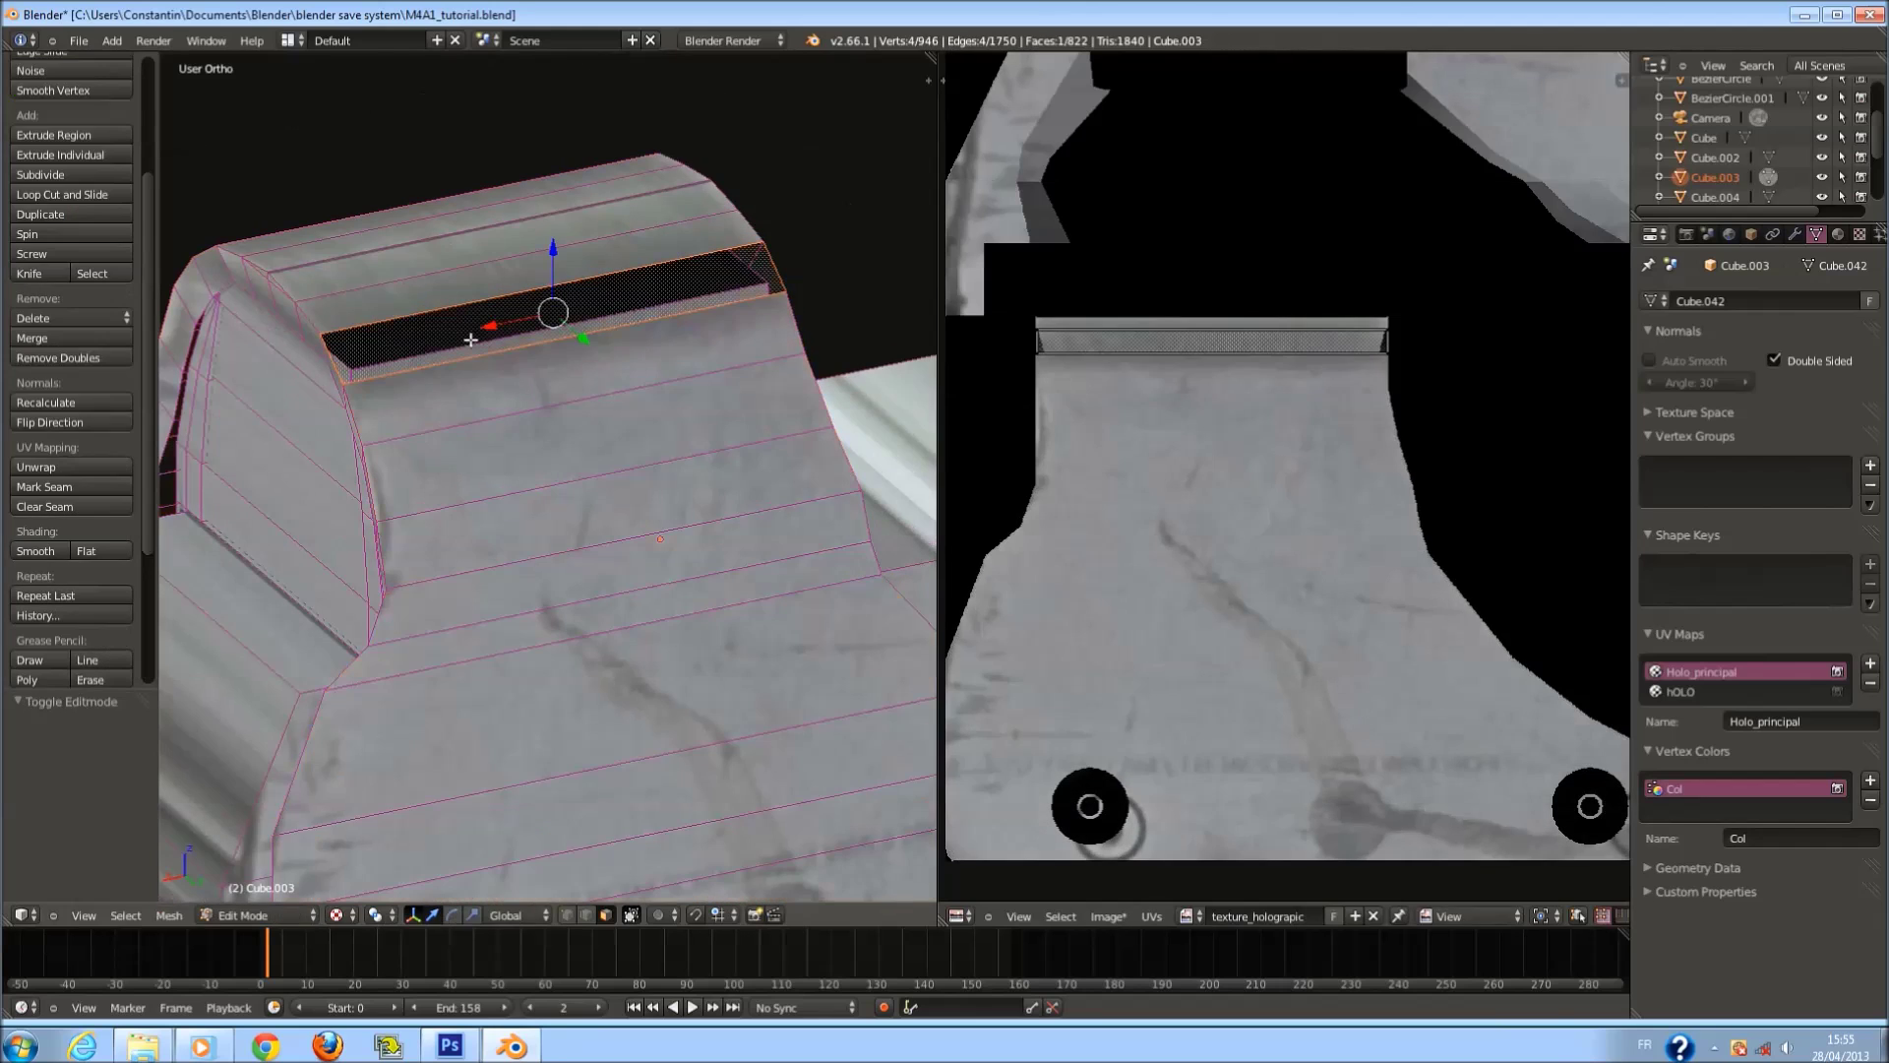
left_click(70, 421)
key("Tab")
Clone the photo over the hood's upper edge and the lower bolts of the side plate in the back view.
key("ctrl+KP_1")
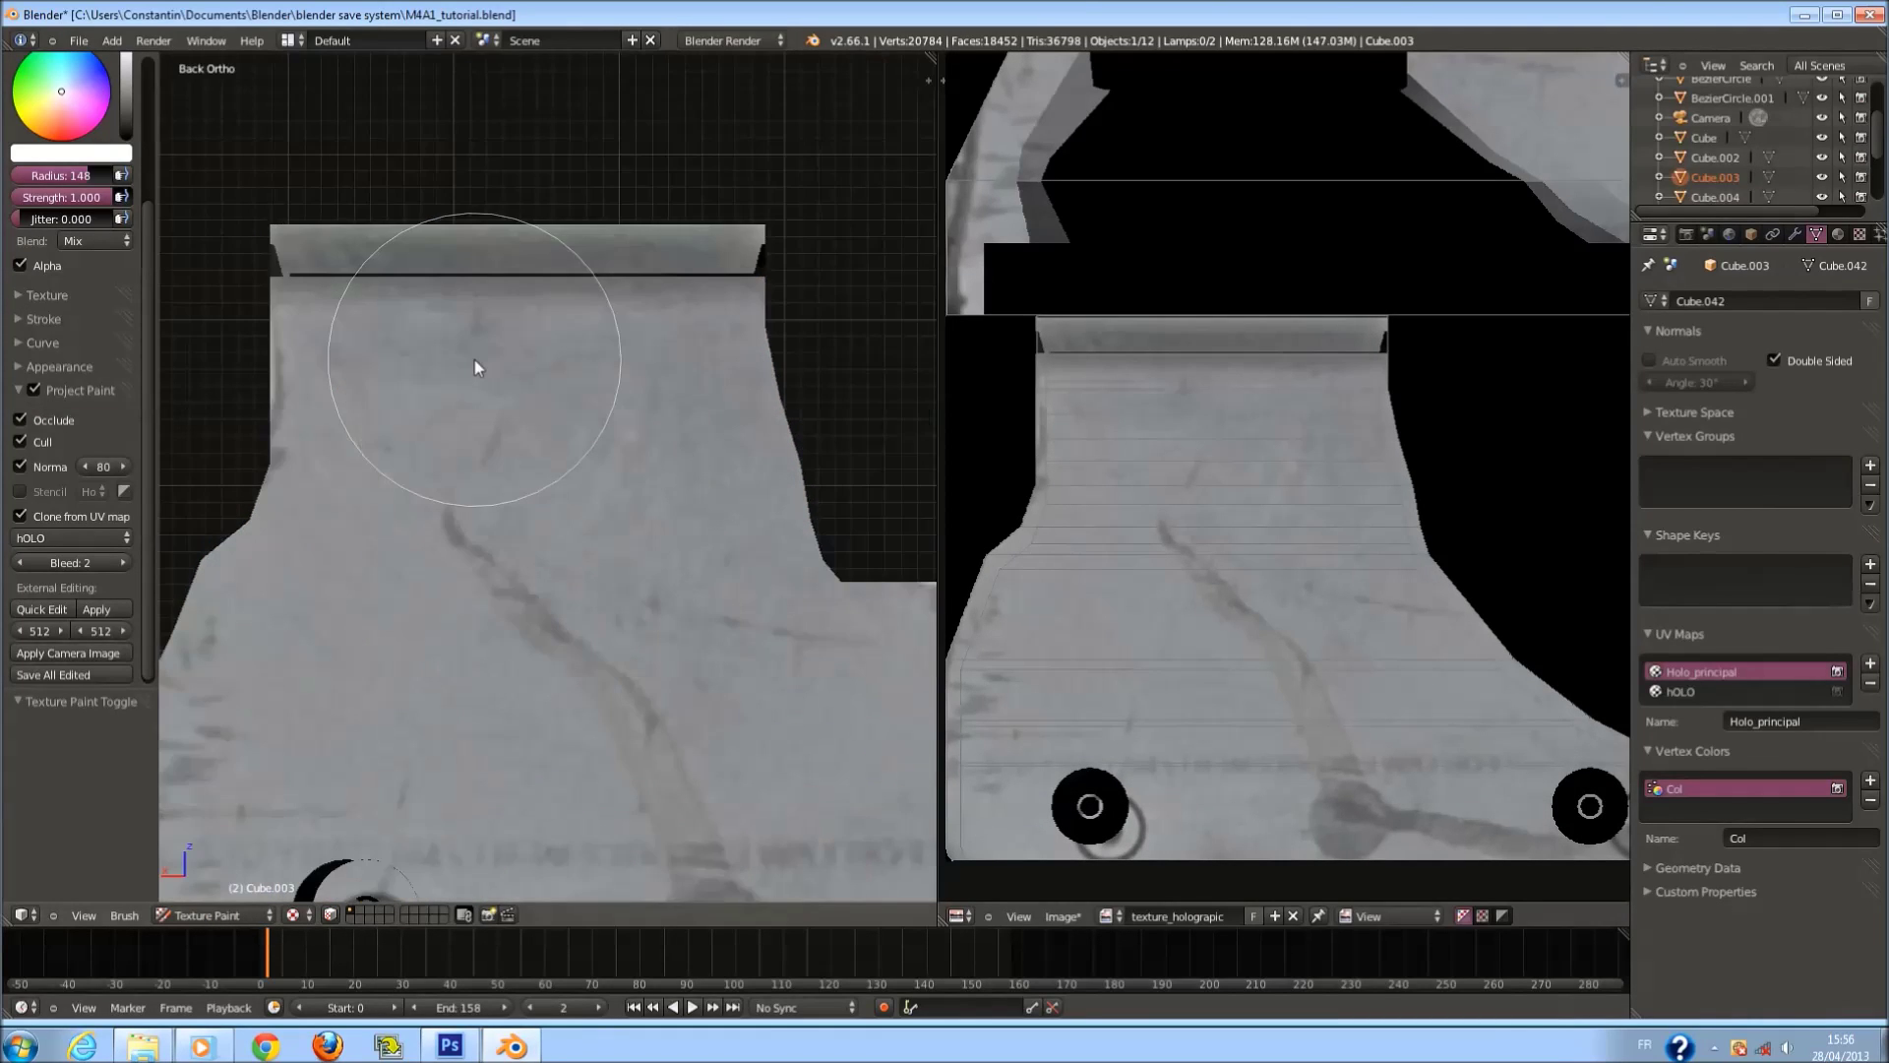
left_click(98, 536)
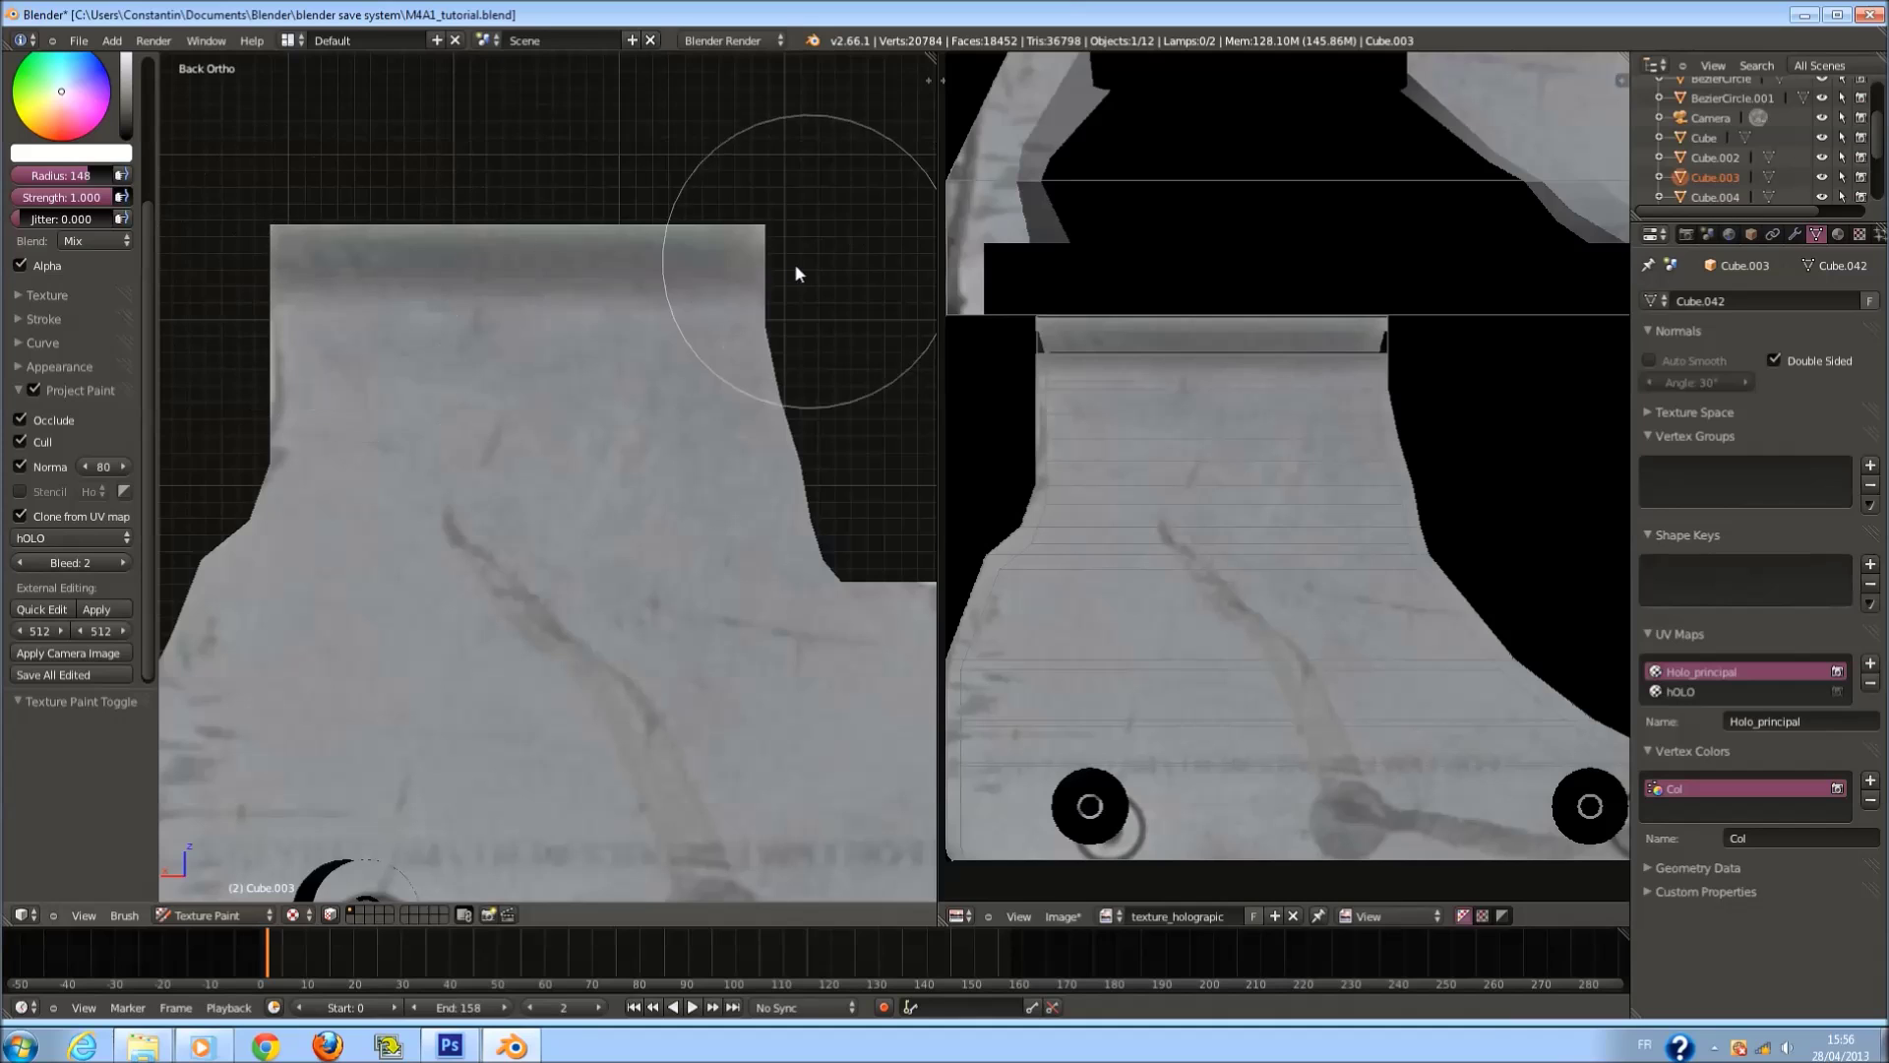
scroll(332, 748, "down", 5)
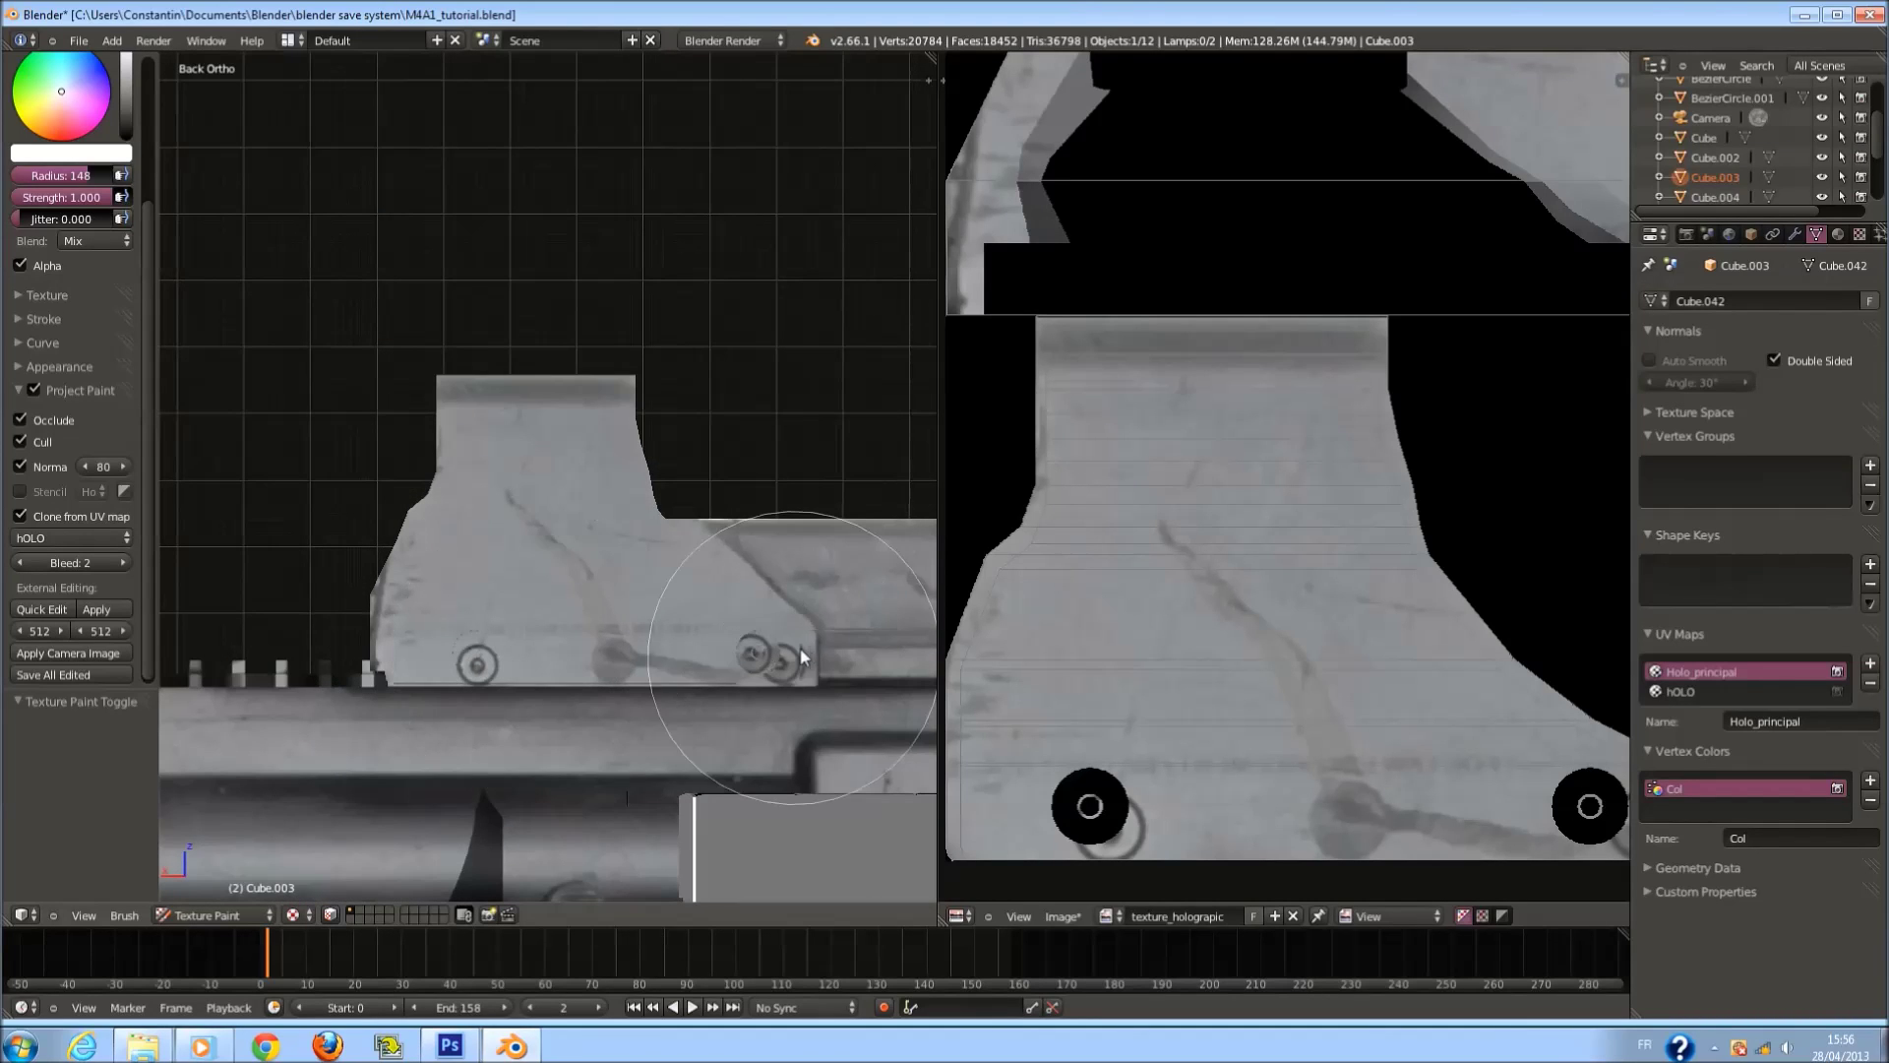
scroll(787, 644, "down", 3)
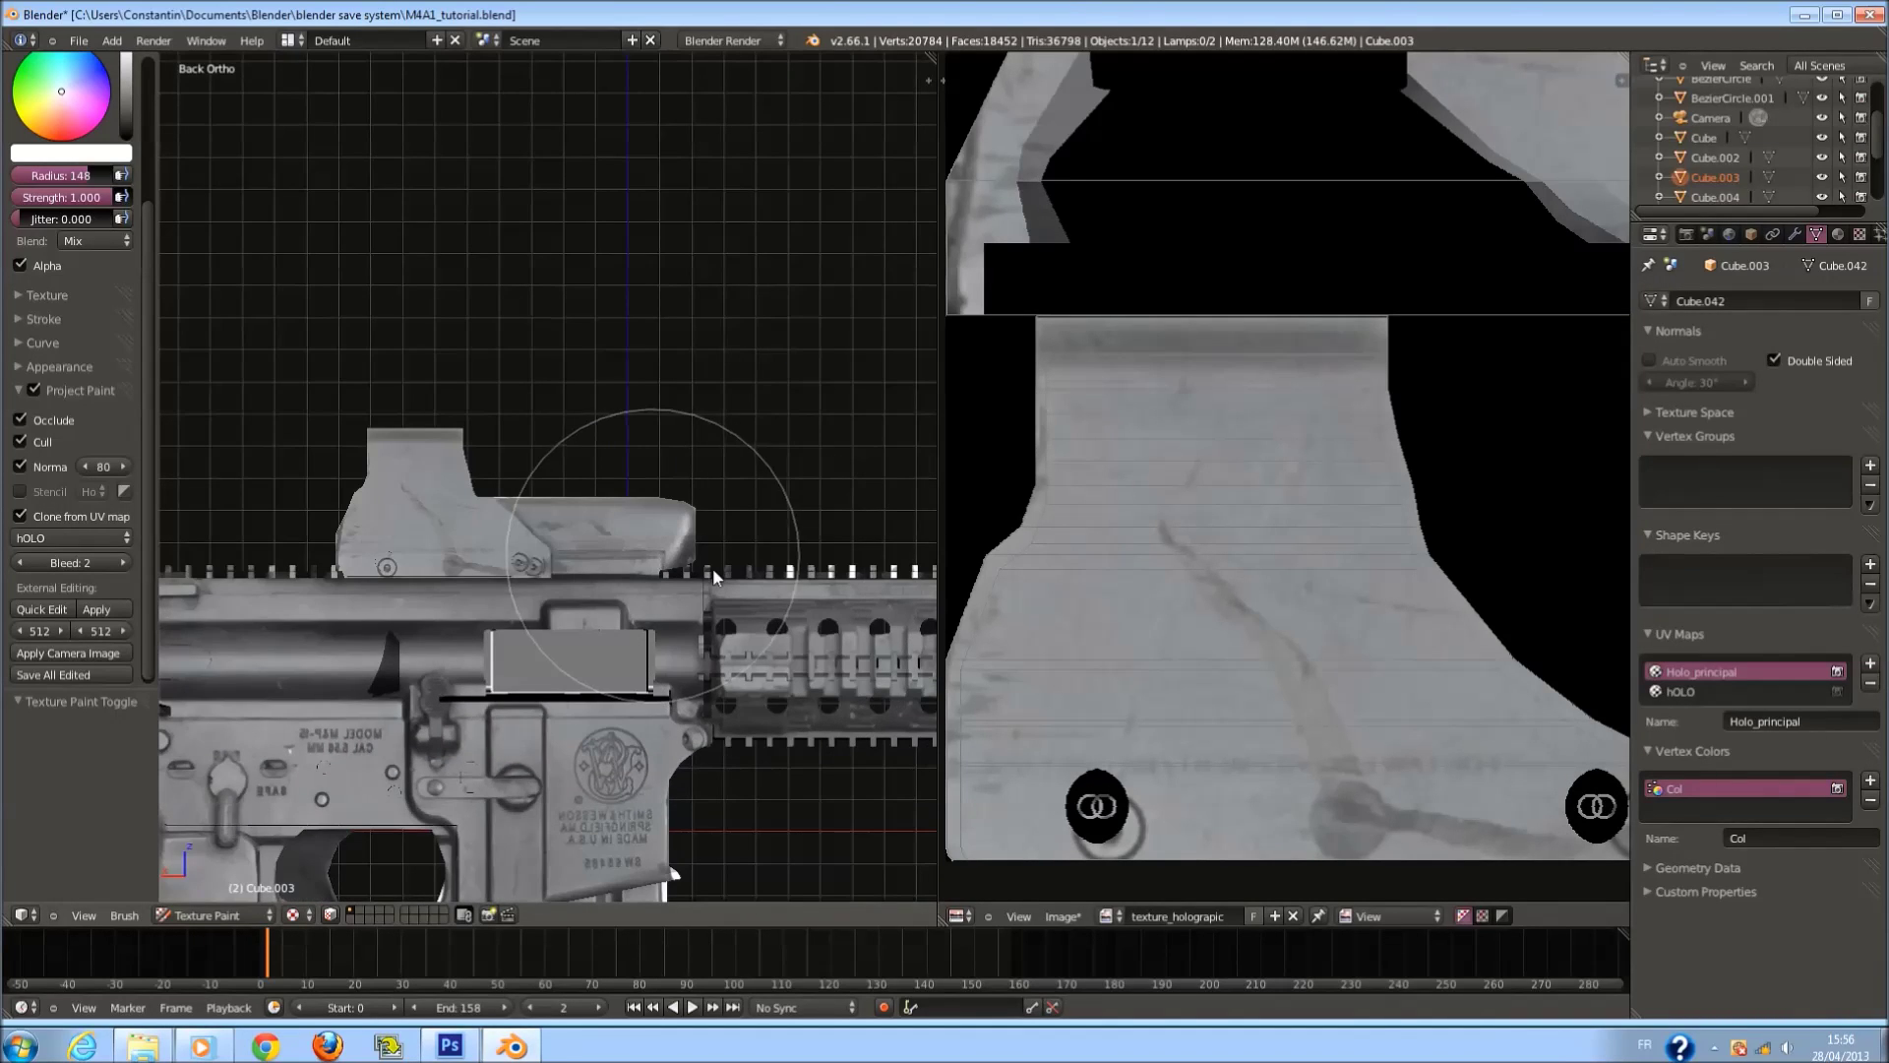
Flip the direction of the black face below the hood's roof on the opposite side and save the file.
scroll(712, 569, "up", 3)
middle_click_drag(750, 531, 722, 682)
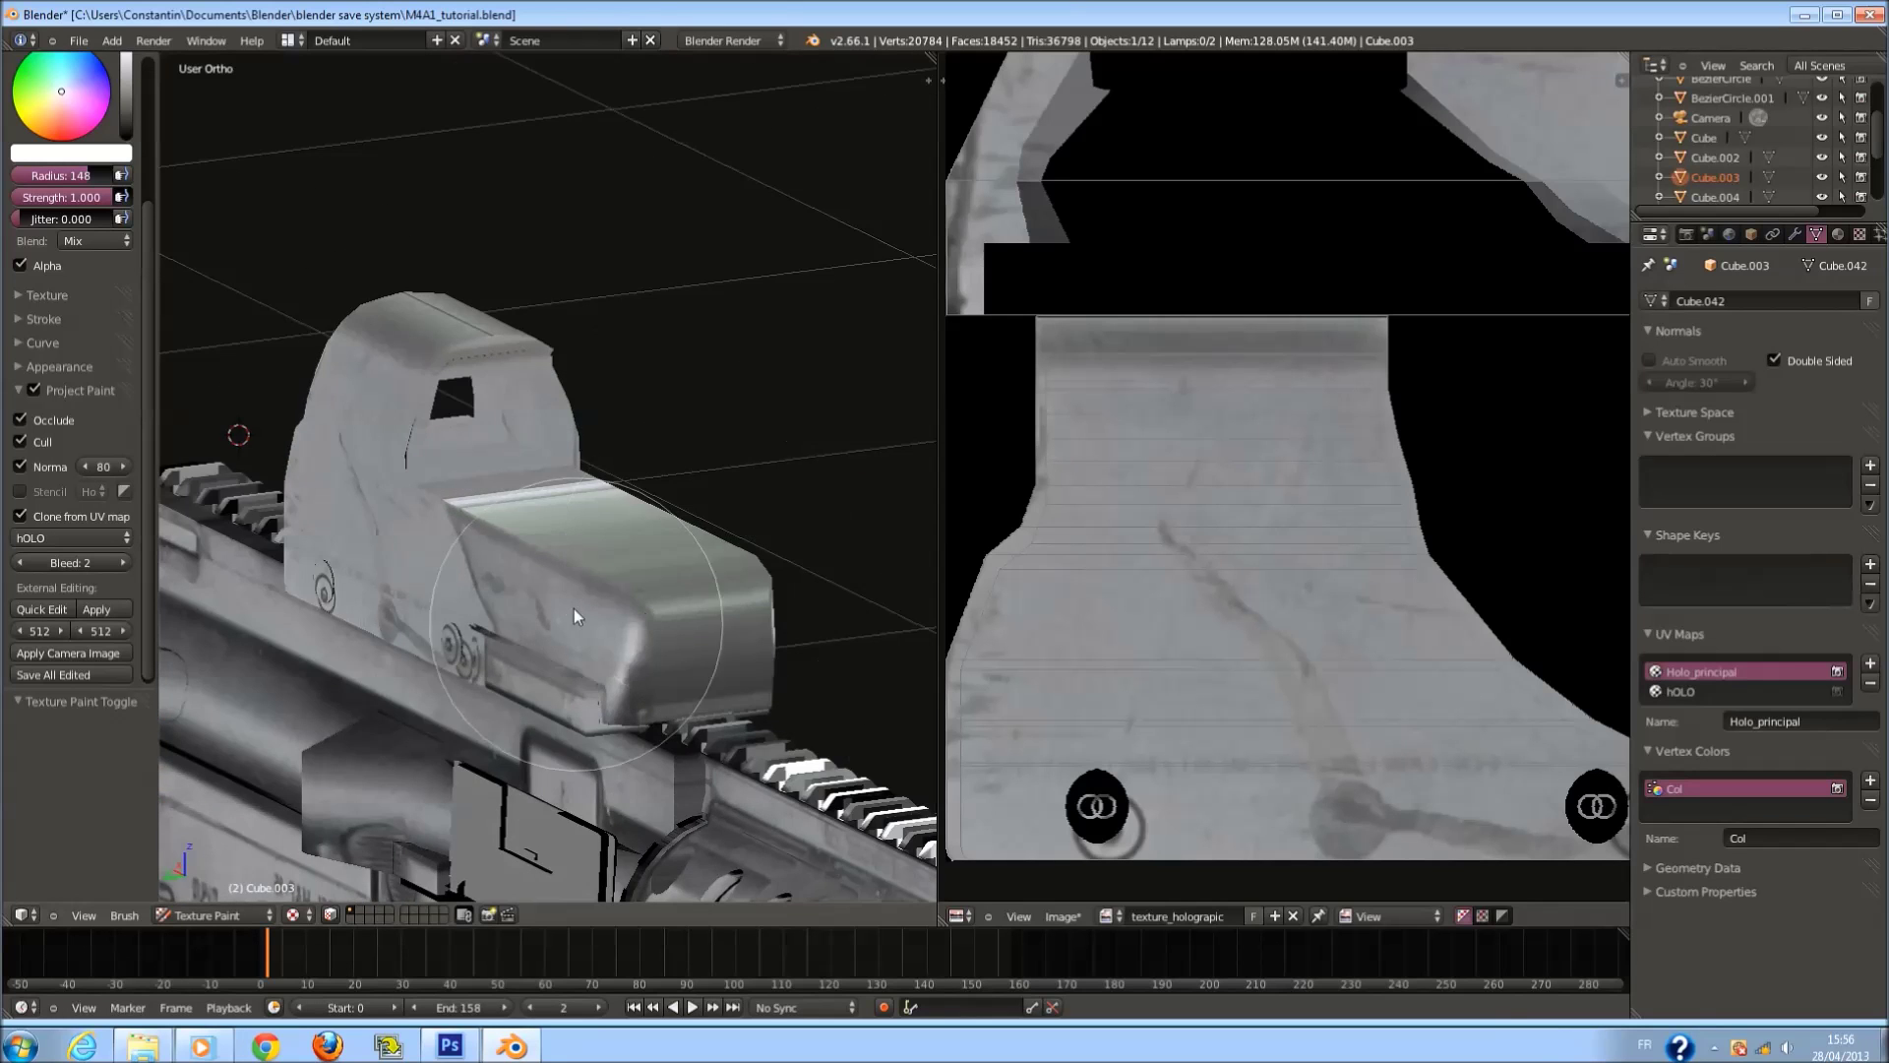
middle_click_drag(575, 608, 643, 470)
scroll(633, 474, "up", 4)
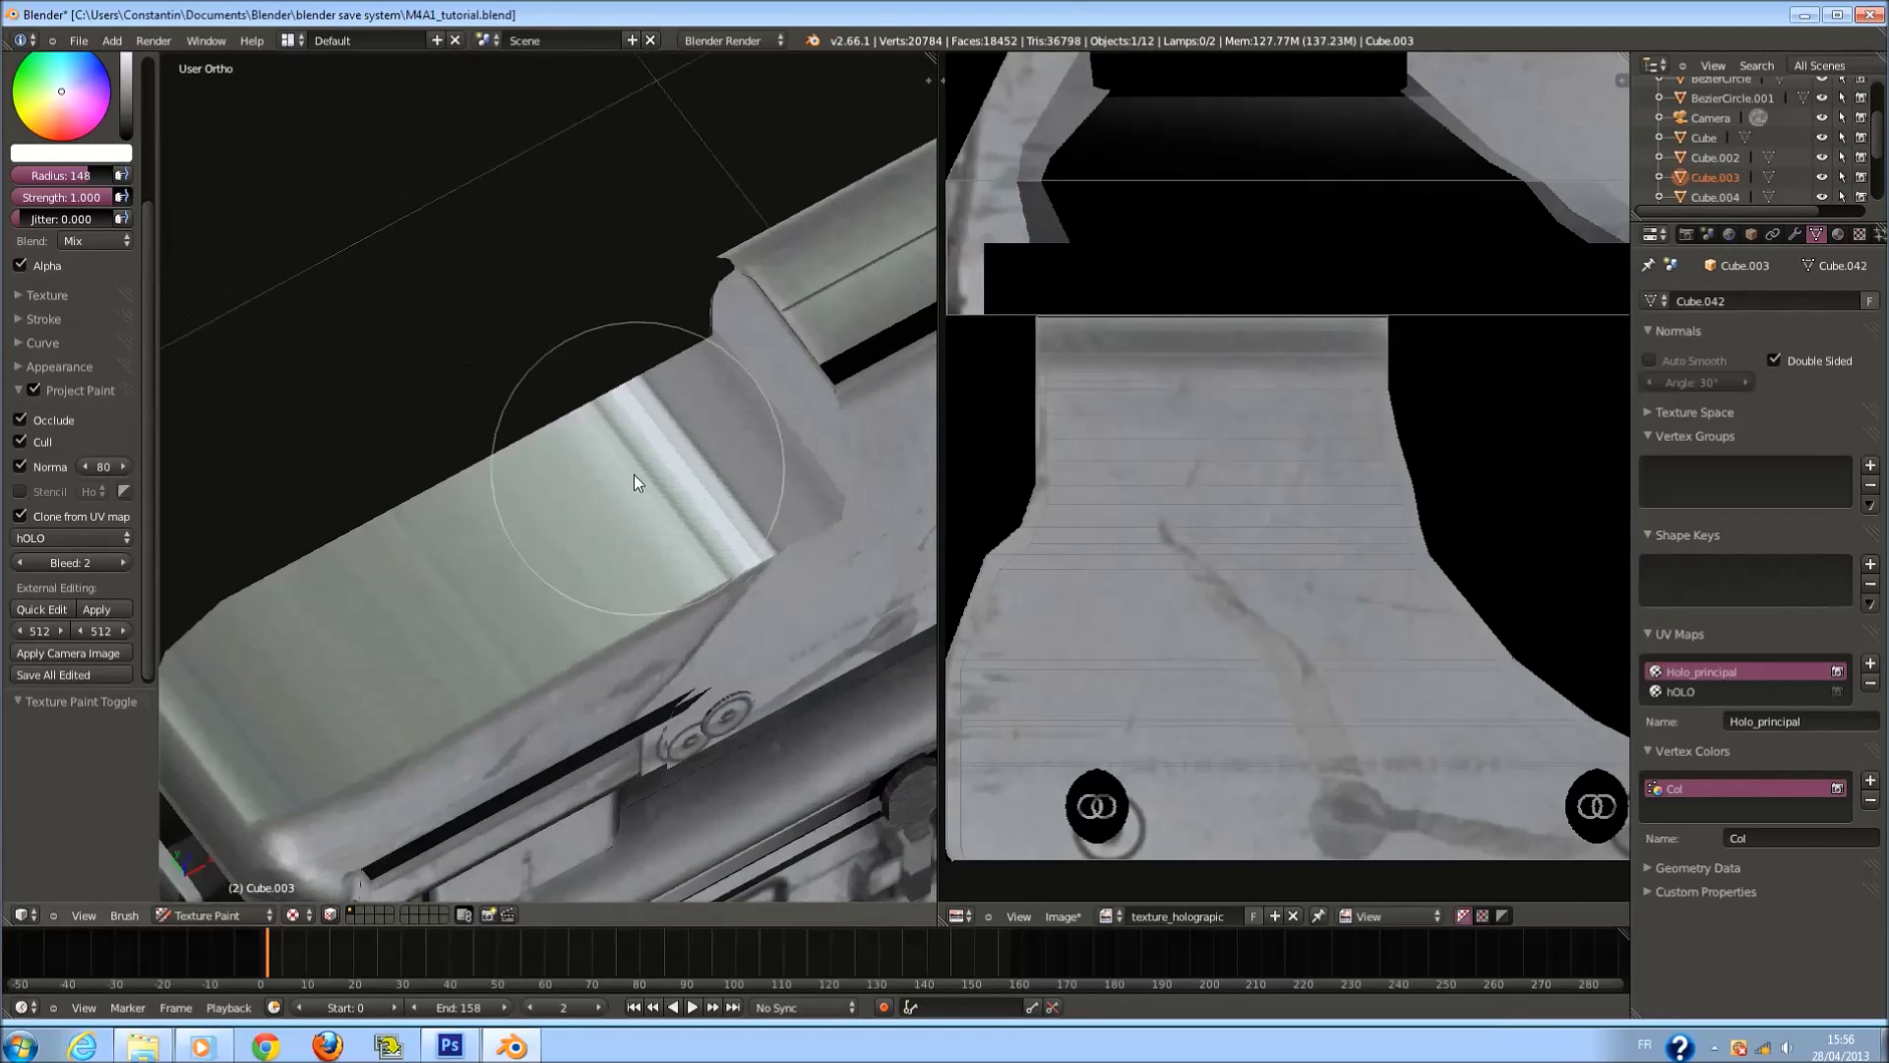
key("Tab")
scroll(634, 474, "down", 2)
right_click(784, 325)
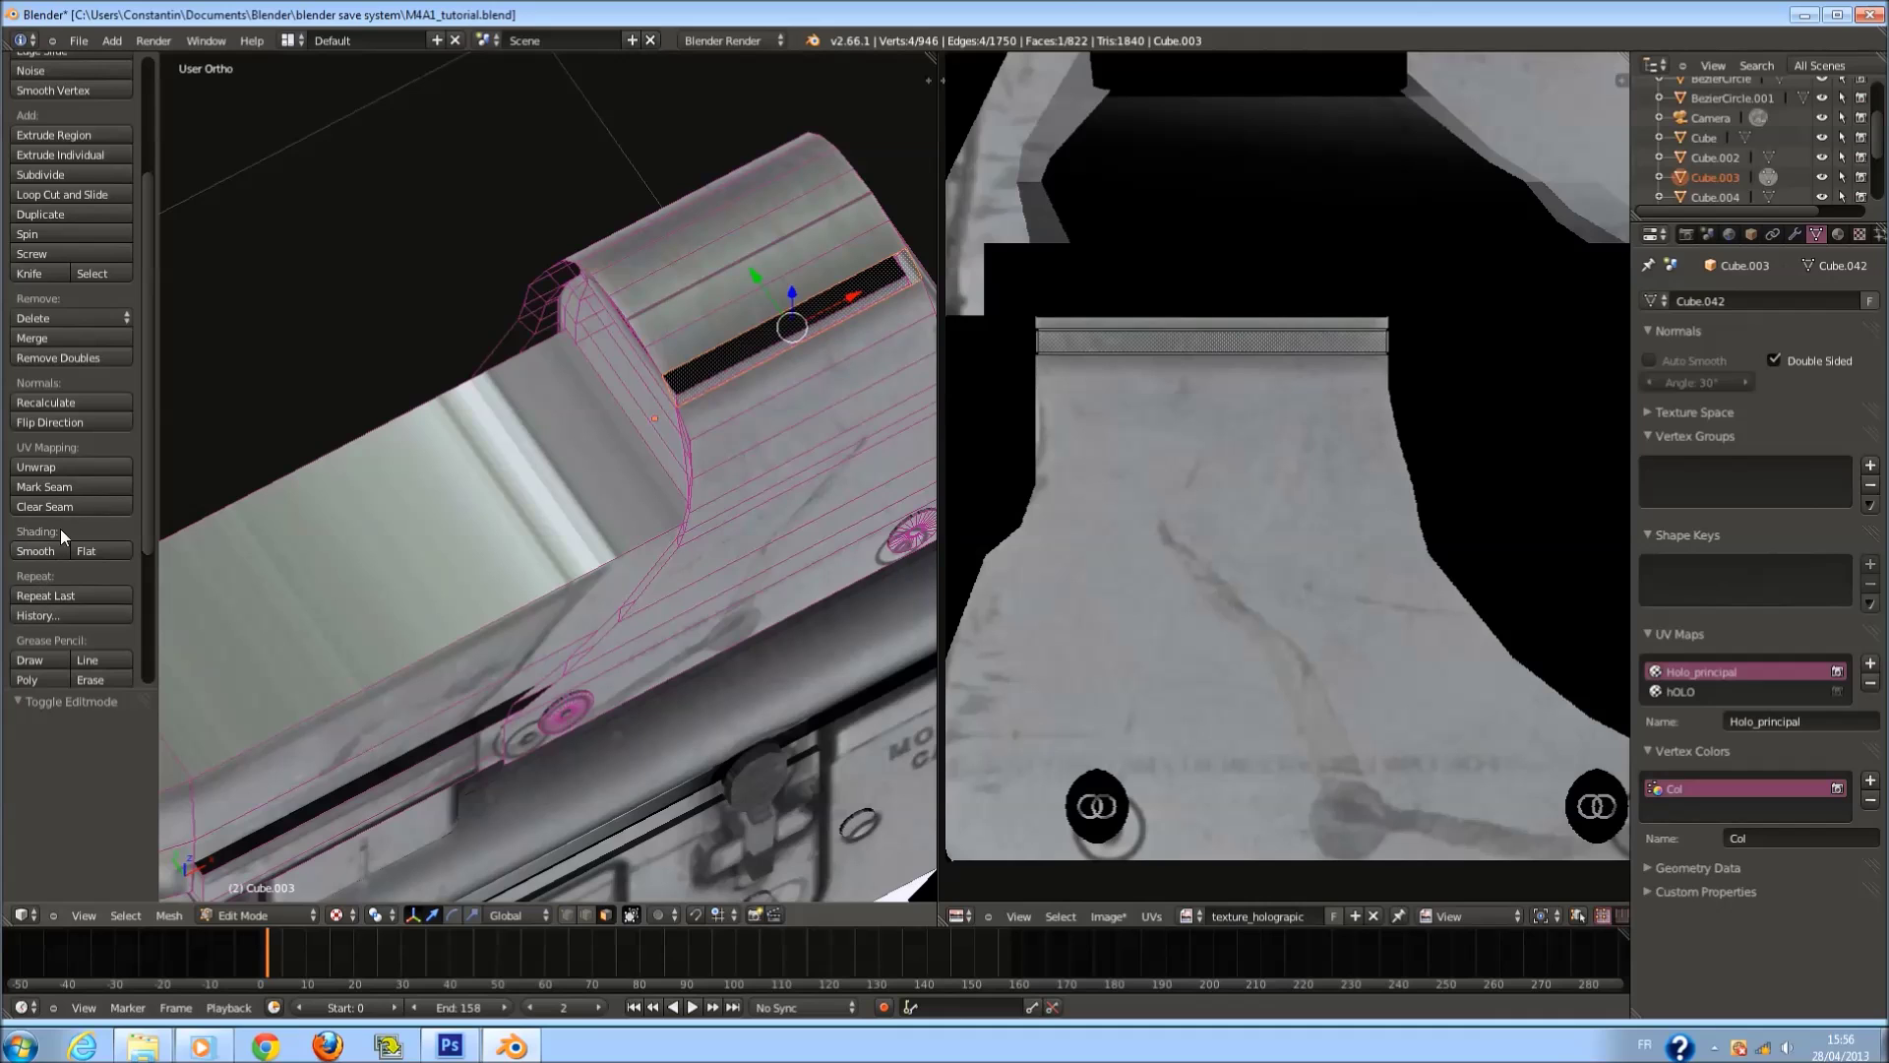
left_click(76, 421)
key("Tab")
scroll(681, 393, "up", 3)
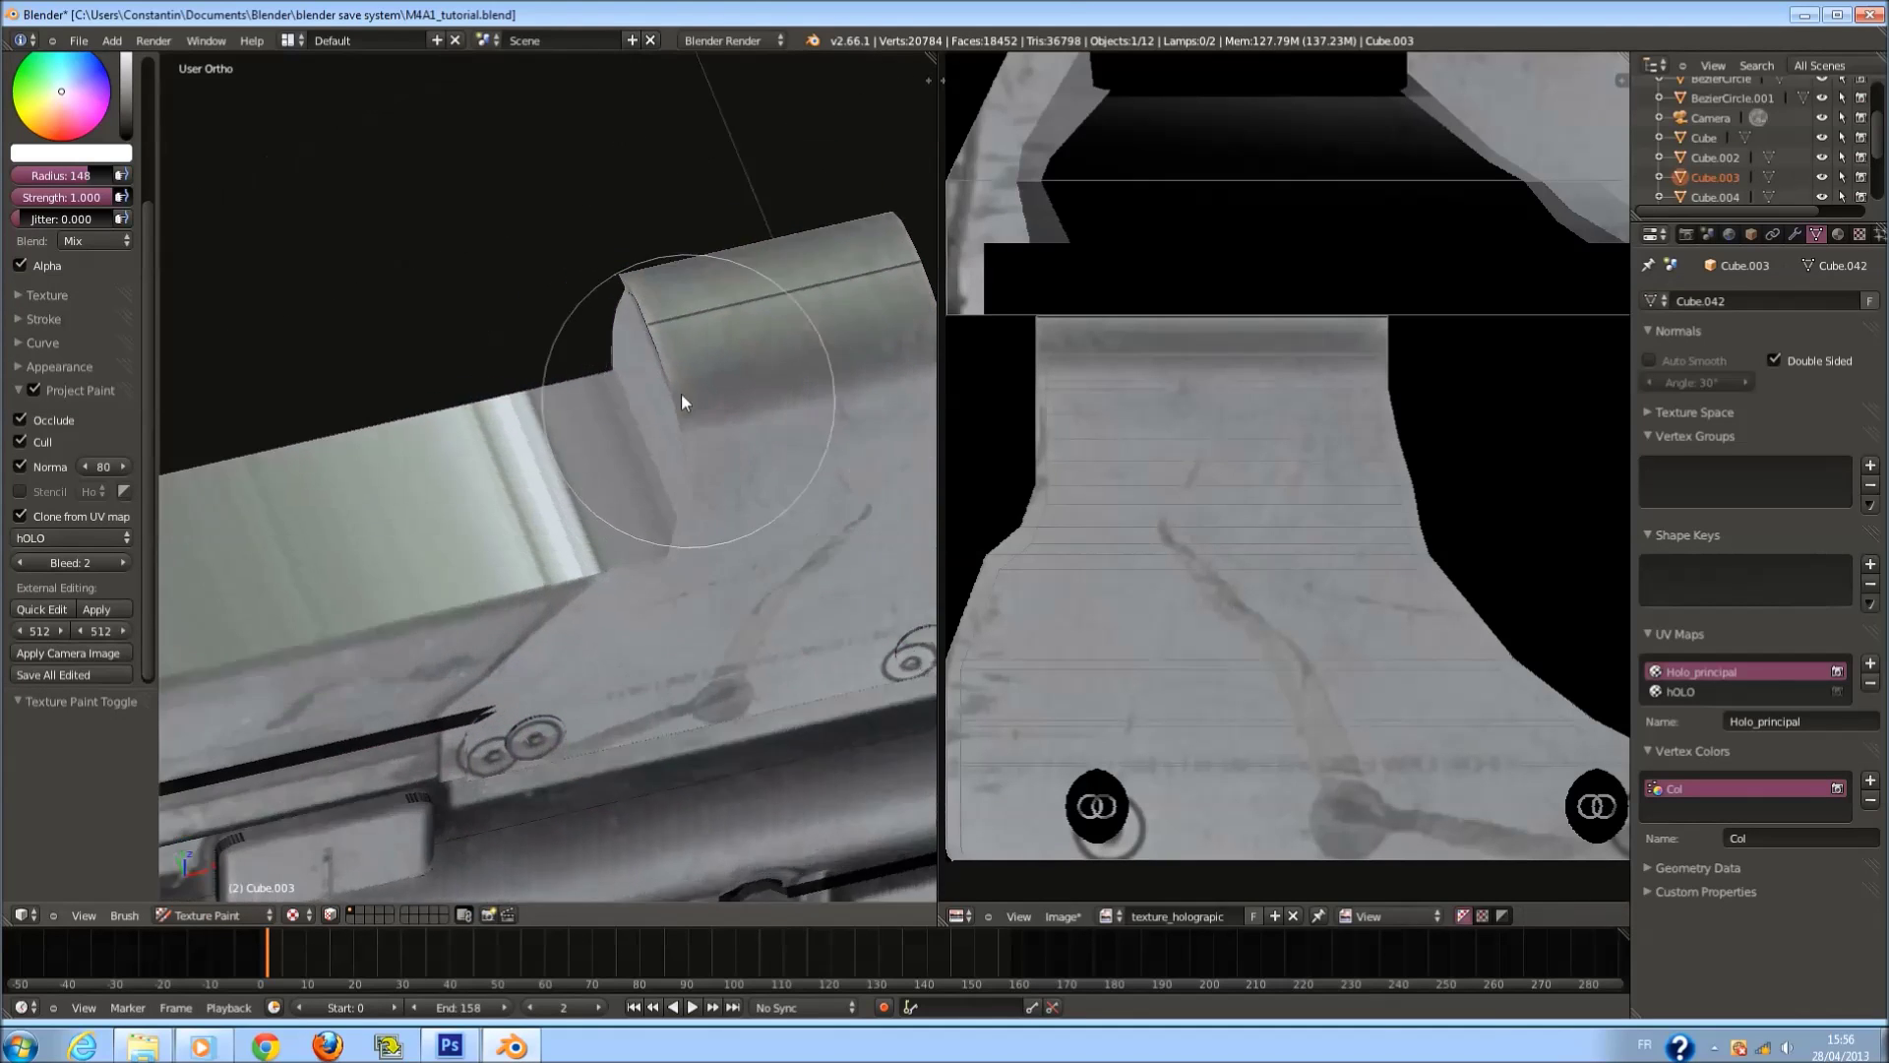
key("ctrl+s")
scroll(453, 669, "down", 3)
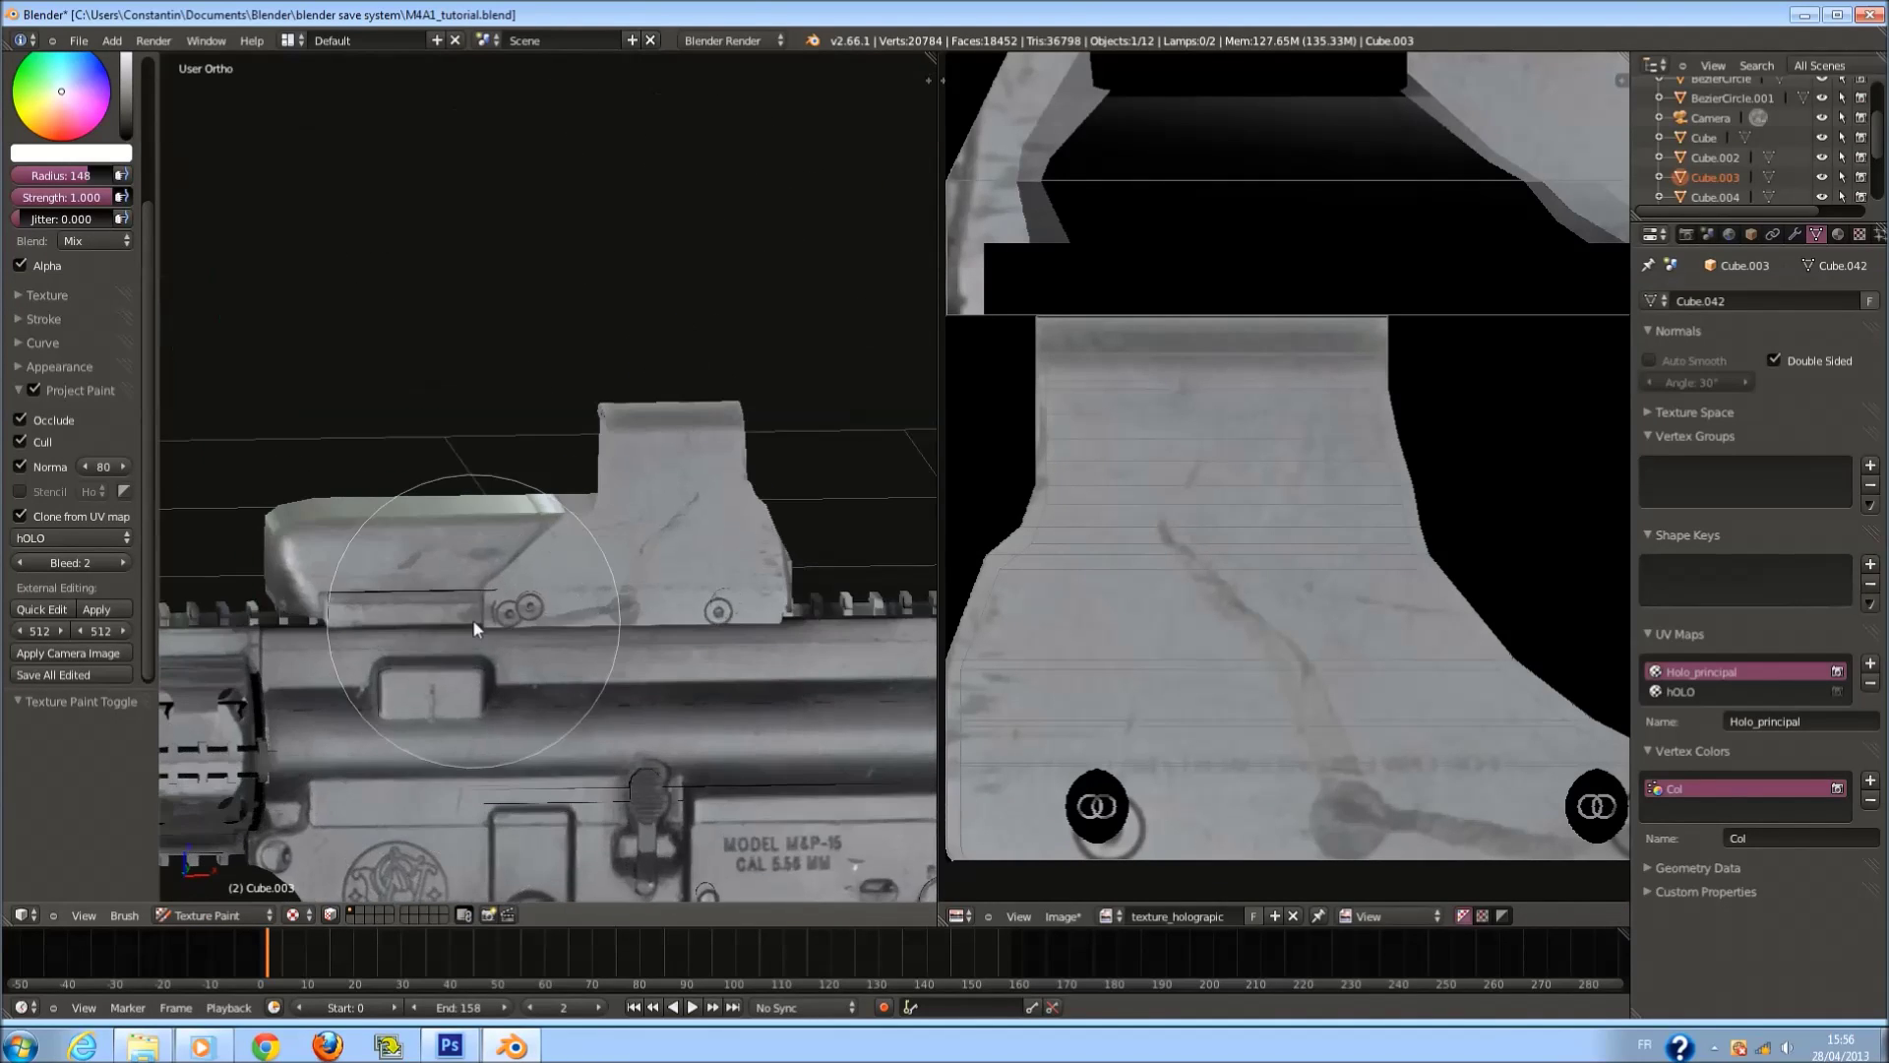
Switch the holographic sight from Texture Paint to Object Mode and save the file.
left_click(226, 915)
left_click(197, 785)
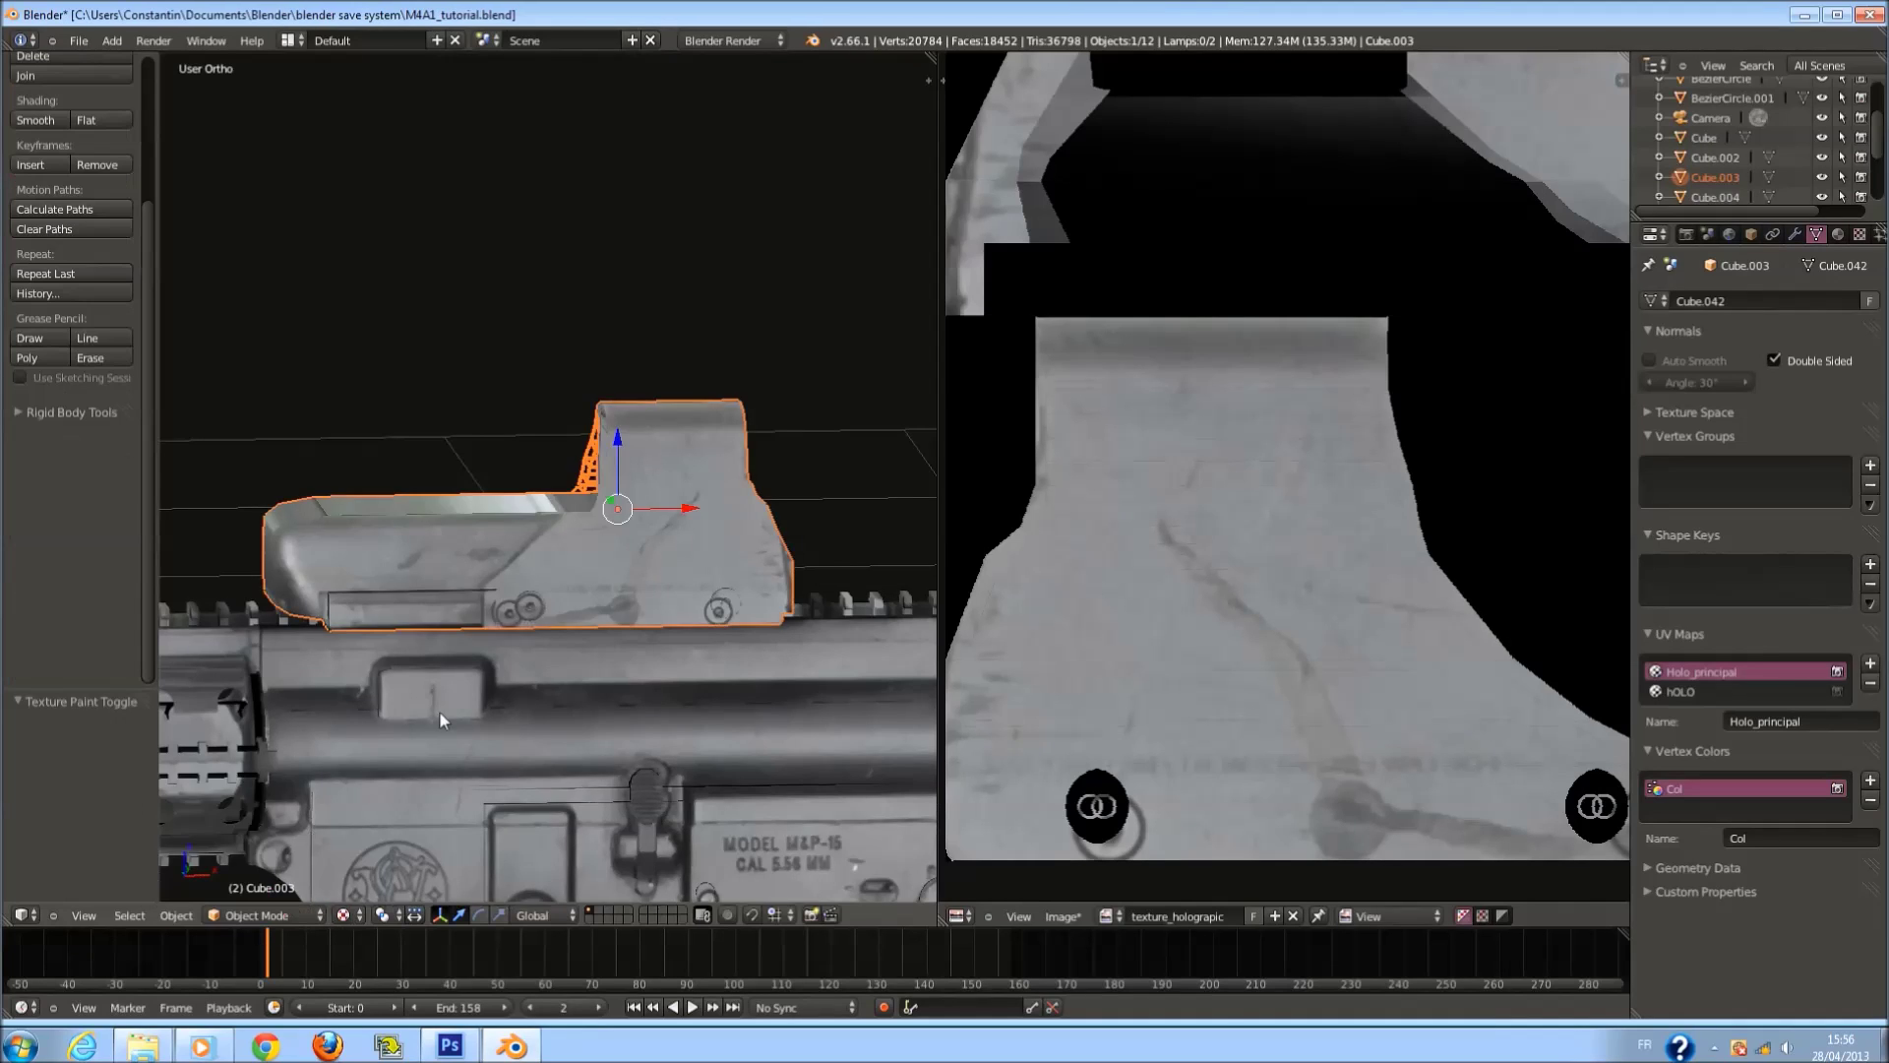
key("ctrl+s")
left_click(528, 676)
In Edit Mode, select the whole strip of dark rim faces along one side of the sight's hood.
middle_click_drag(532, 679, 621, 233)
scroll(634, 518, "up", 4)
key("Tab")
scroll(634, 517, "up", 4)
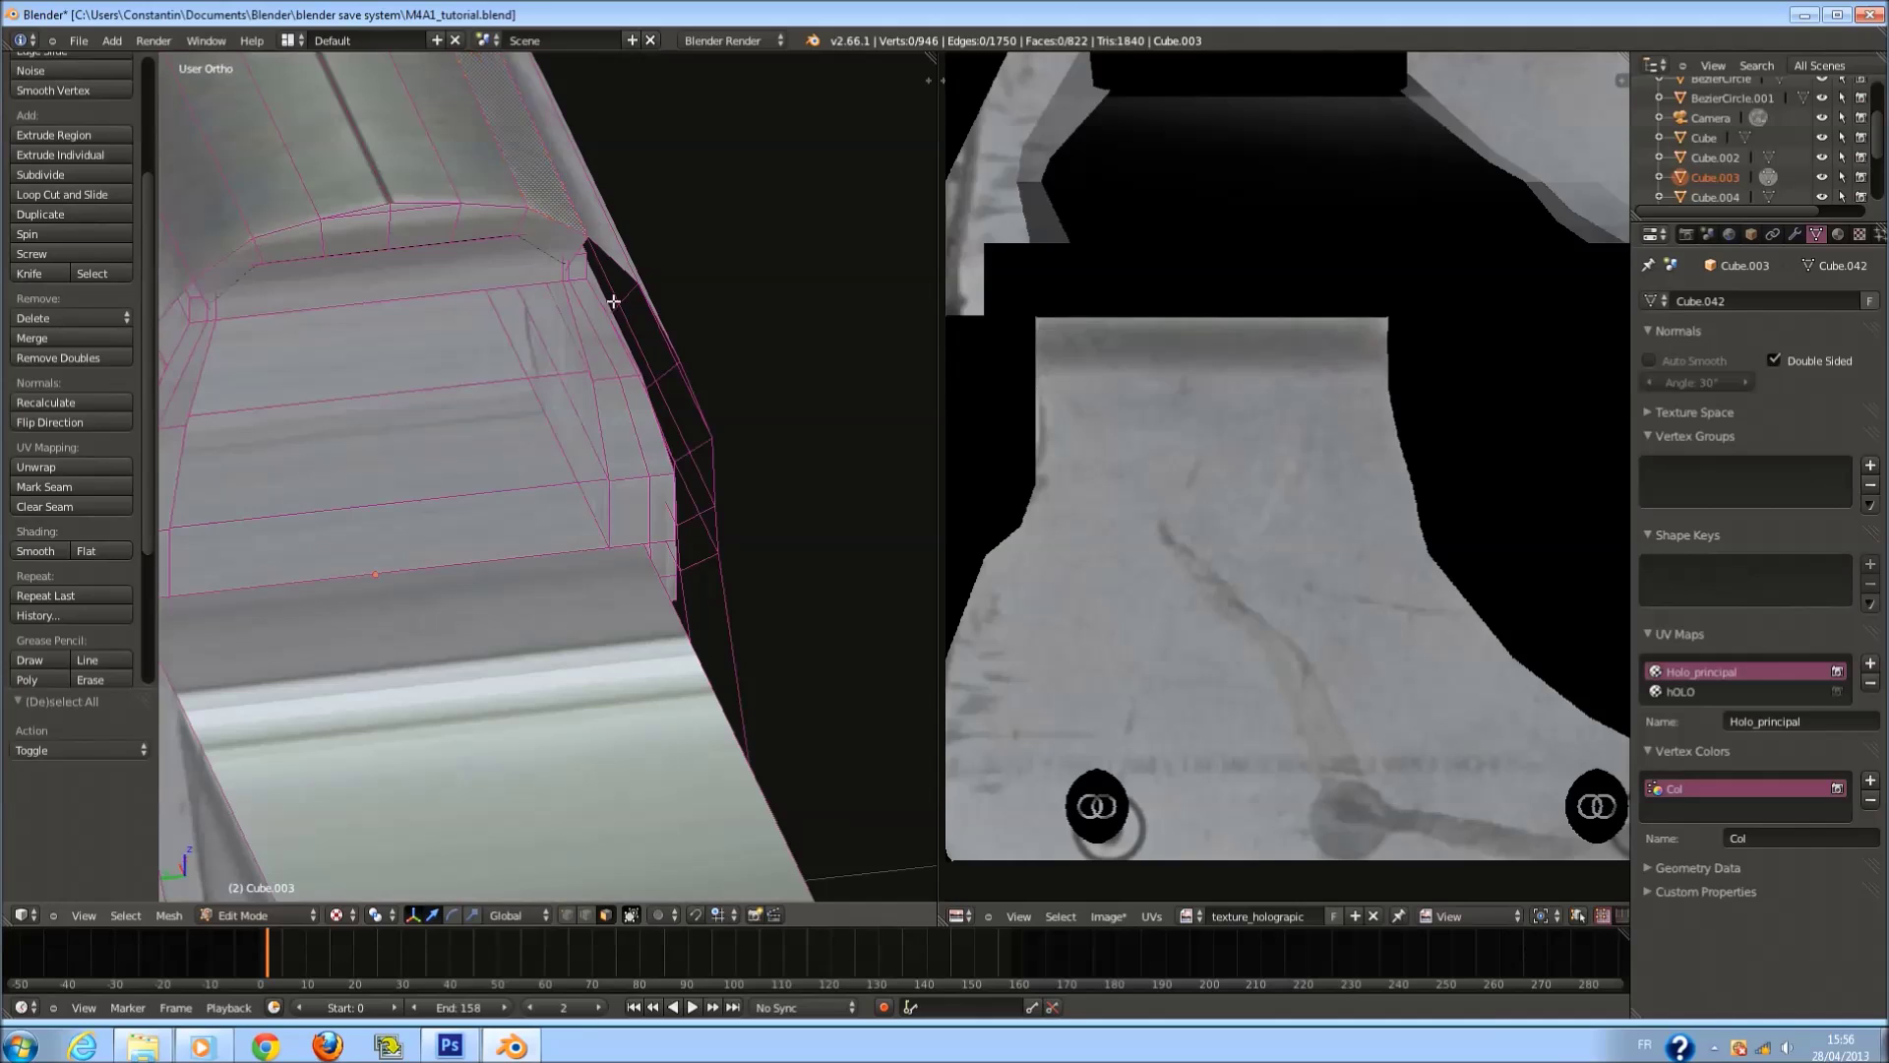
key("a")
right_click(582, 332)
right_click(610, 389, "shift")
right_click(637, 453, "shift")
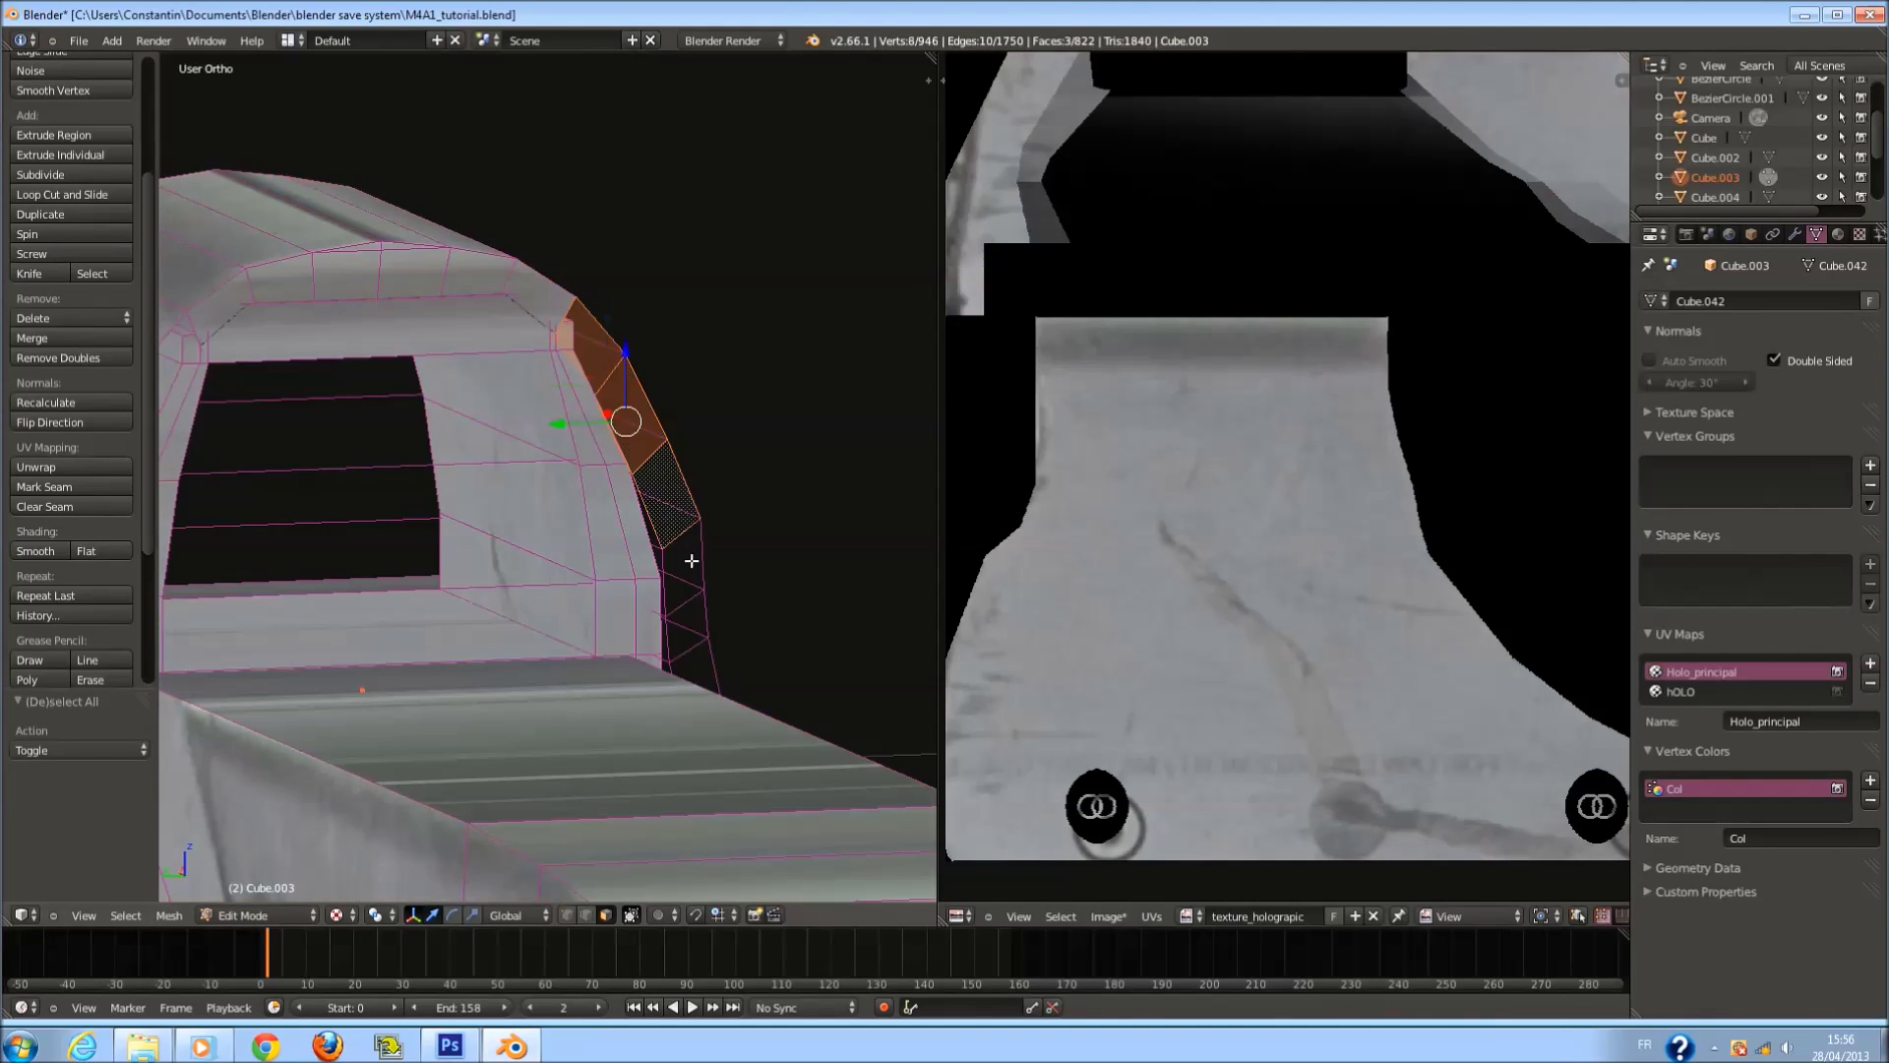
right_click(677, 536, "shift")
right_click(679, 592, "shift")
middle_click_drag(679, 592, 707, 558)
right_click(705, 791, "shift")
right_click(718, 689, "shift")
right_click(707, 558, "shift")
middle_click_drag(694, 484, 364, 468)
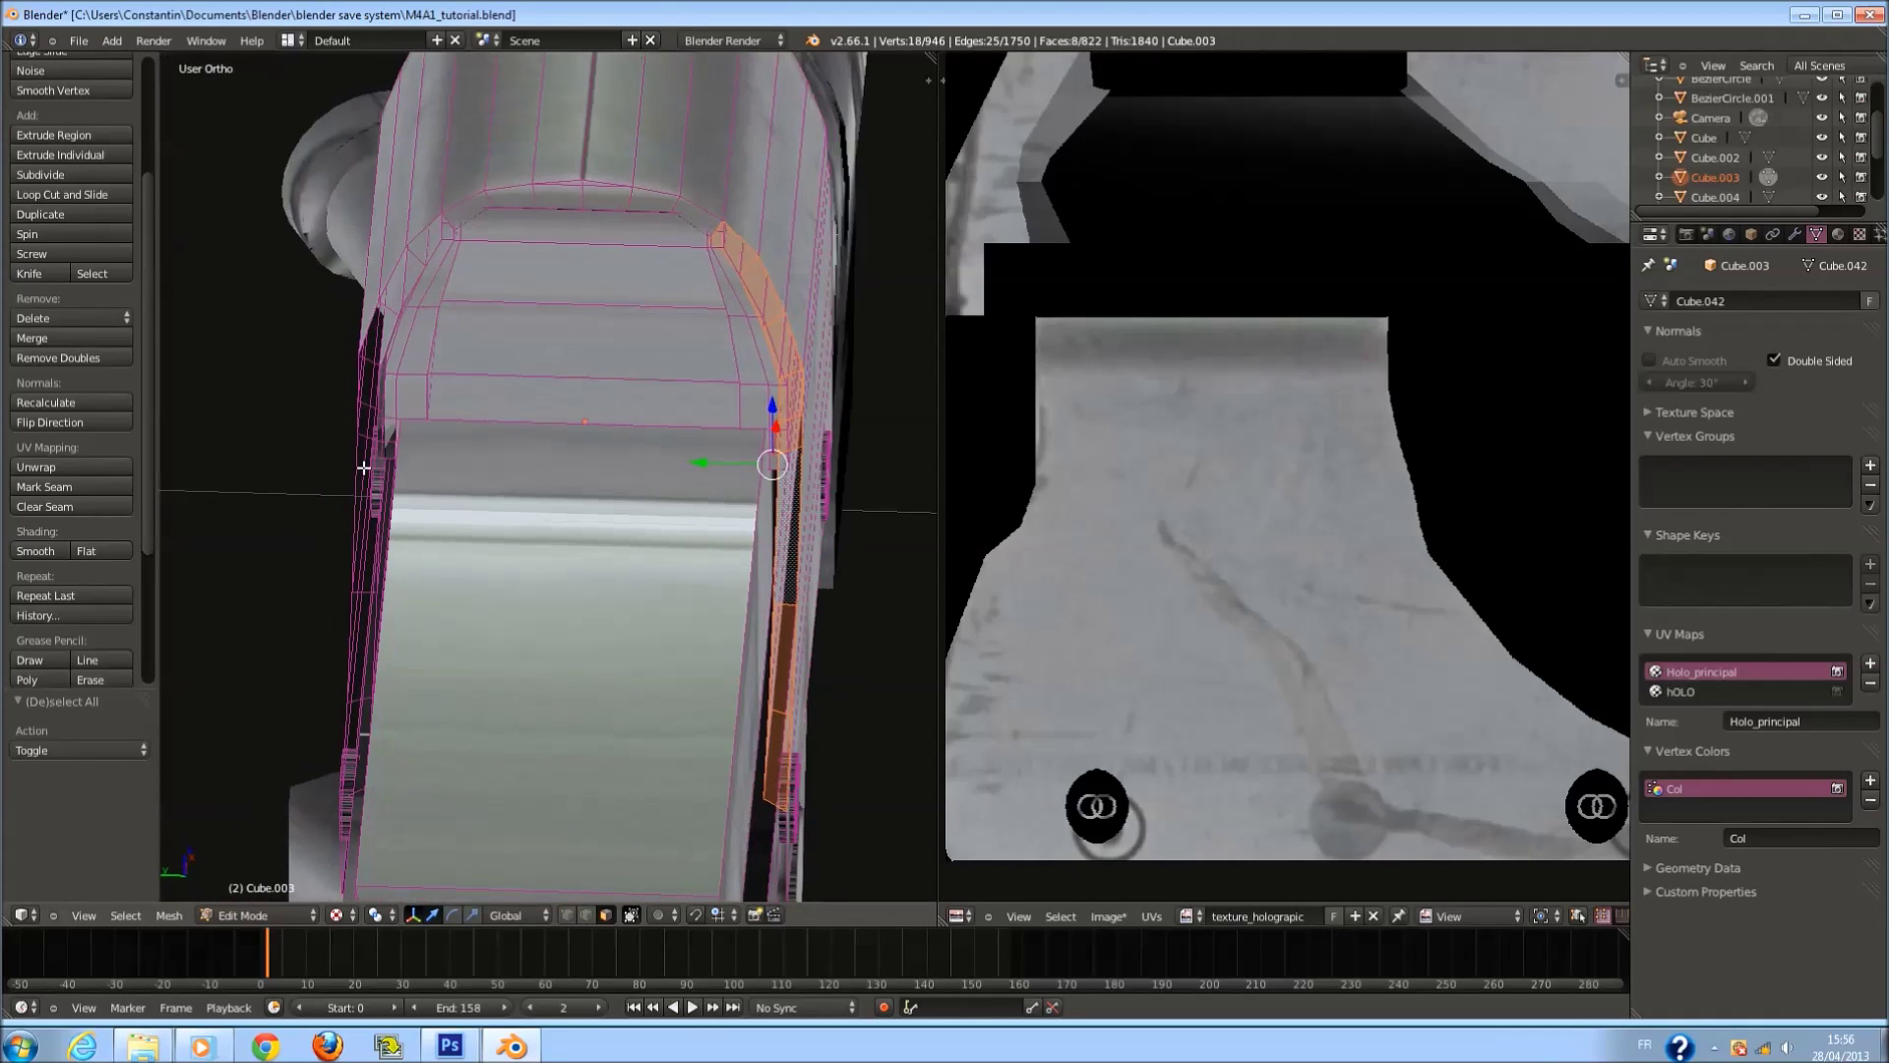
Add the matching strip of rim faces on the hood's opposite side to the selection and flip their direction.
middle_click_drag(378, 361, 502, 517)
right_click(516, 565, "shift")
right_click(511, 543, "shift")
right_click(500, 513, "shift")
middle_click_drag(487, 423, 482, 413)
right_click(495, 405, "shift")
right_click(496, 399, "shift")
right_click(516, 325, "shift")
right_click(575, 215, "shift")
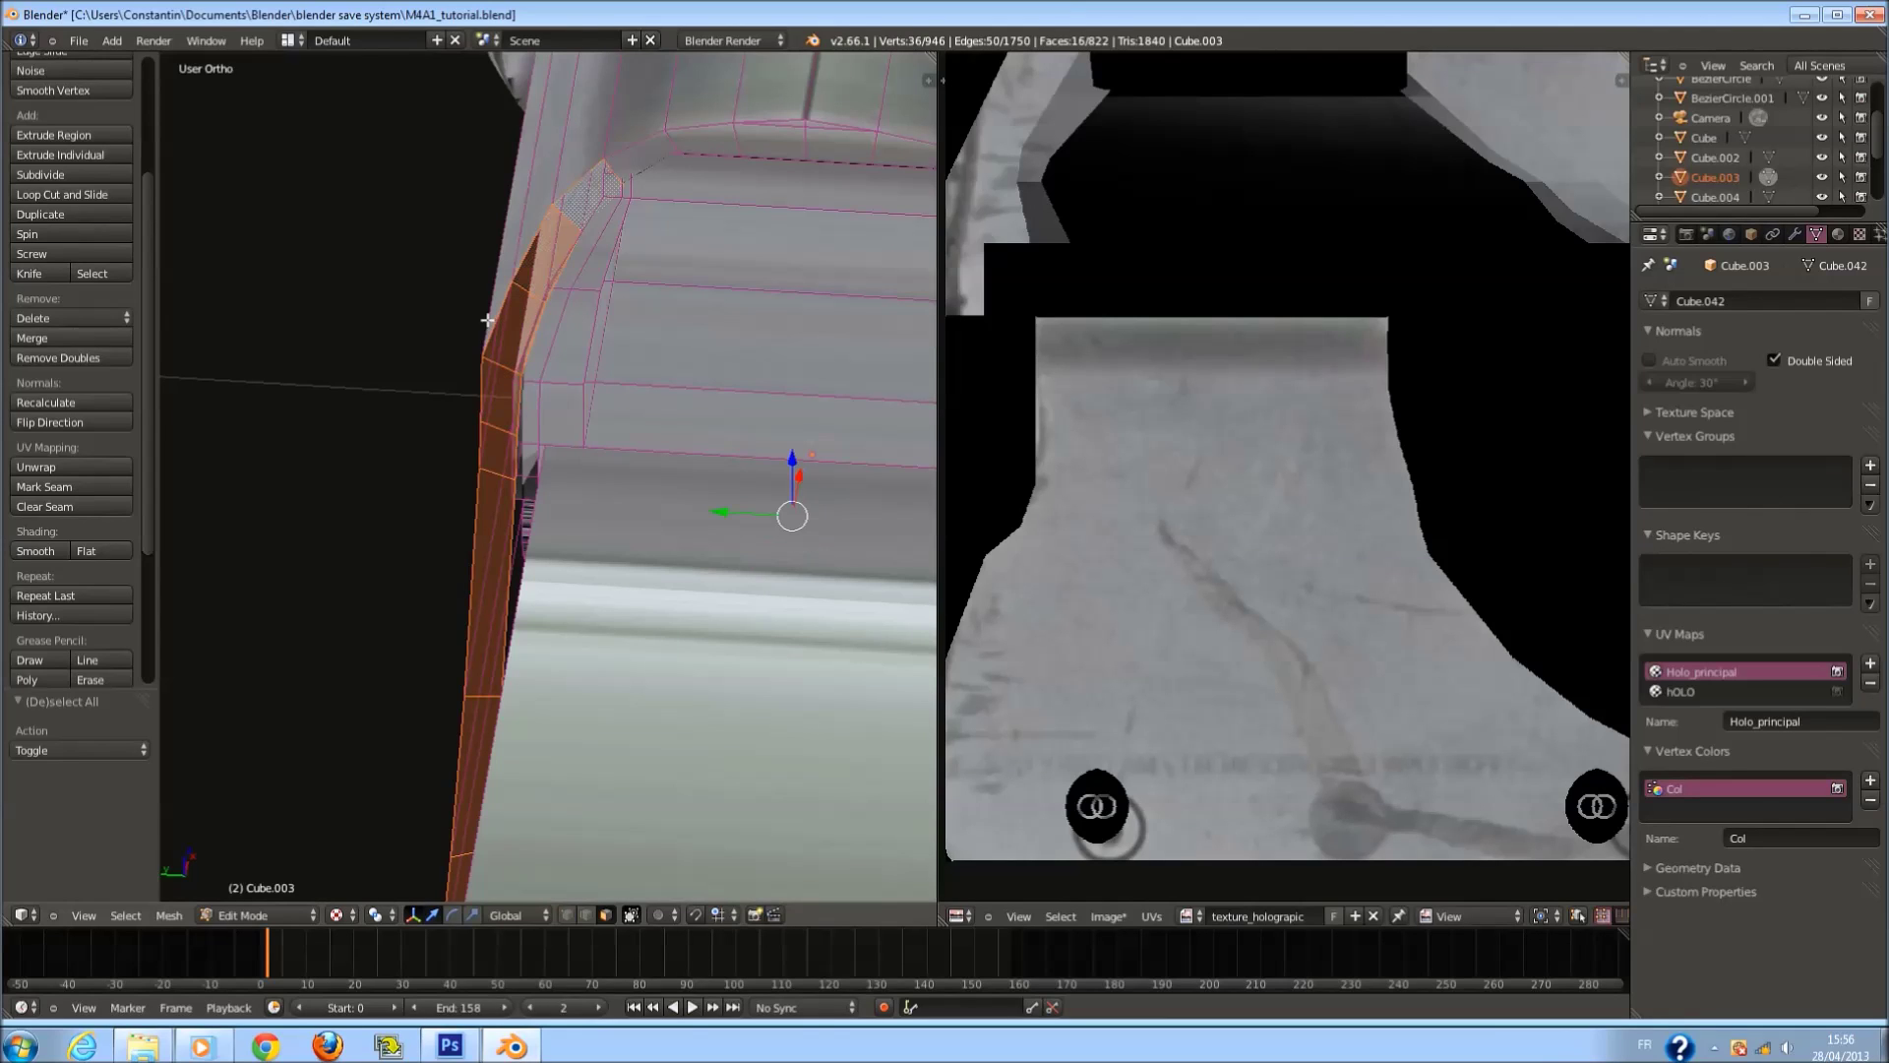
key("a")
middle_click_drag(332, 430, 423, 482)
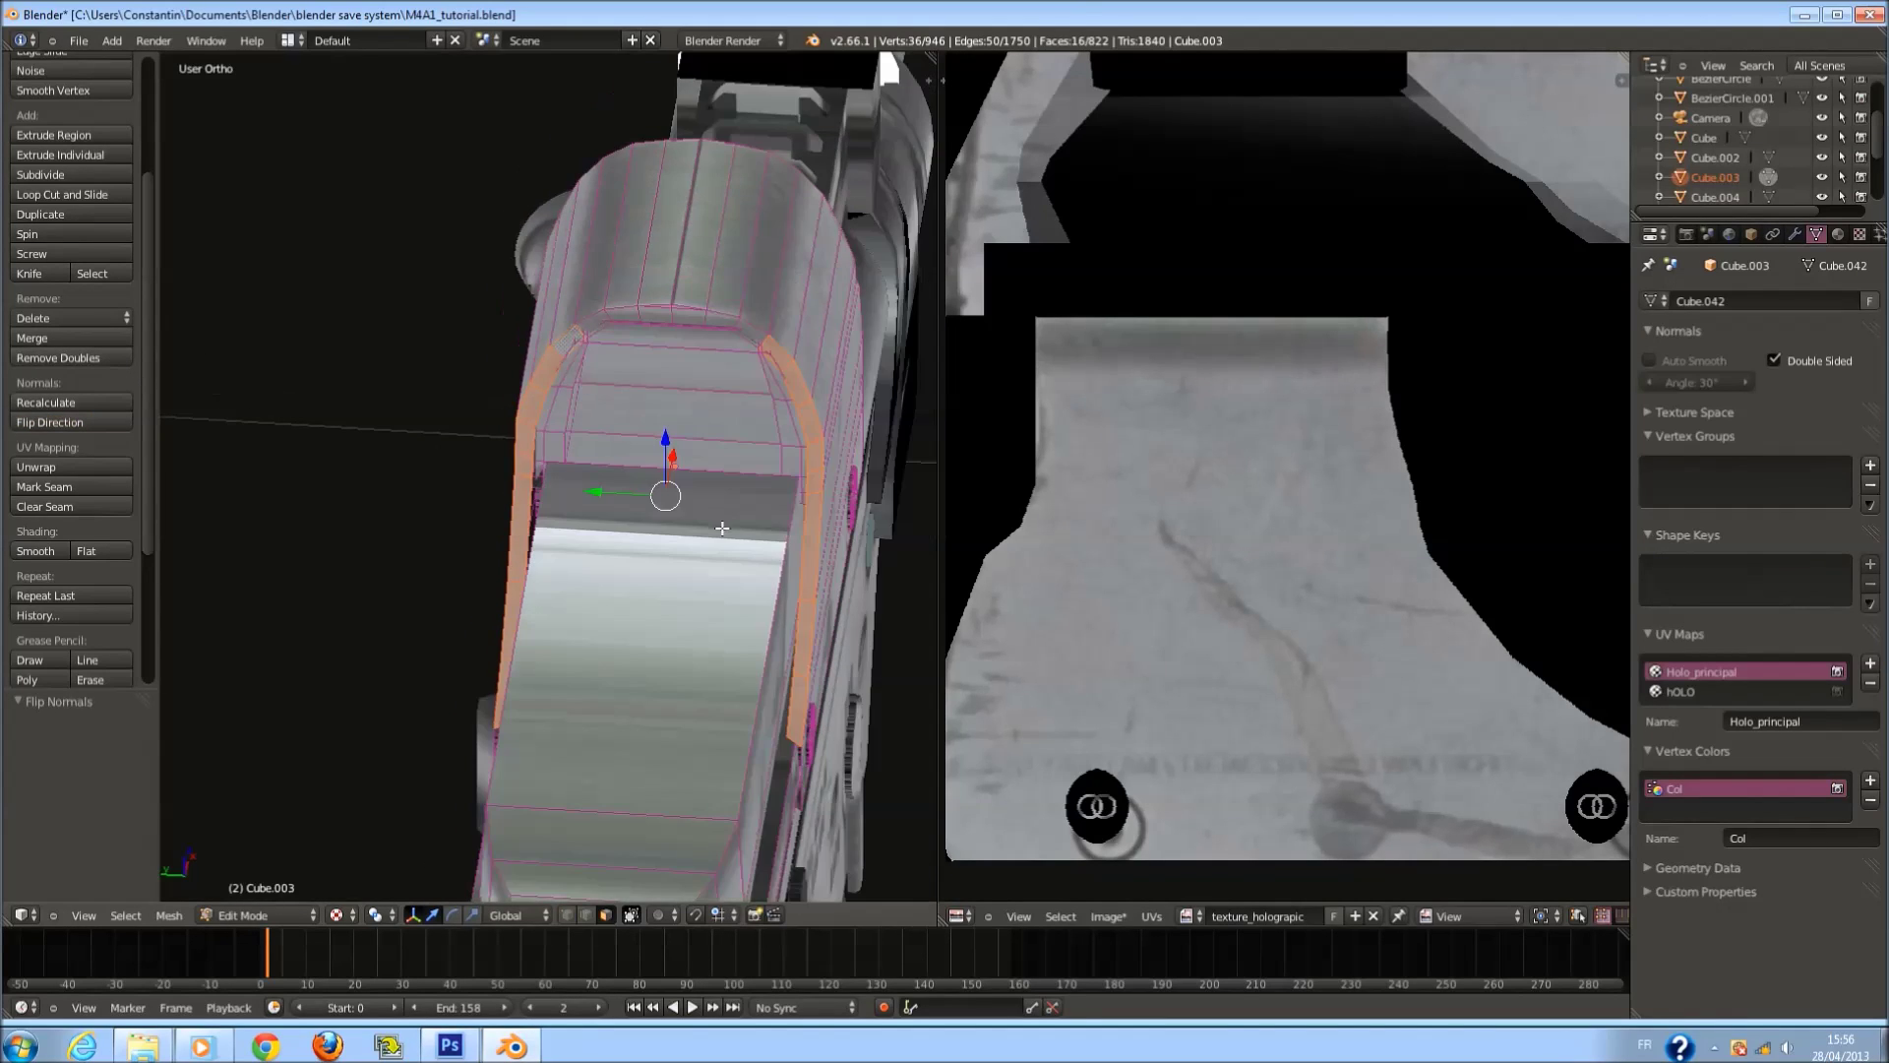
Select the small rim face at the lower end of the hood beside the front housing.
scroll(500, 529, "up", 2)
middle_click_drag(501, 530, 806, 481)
middle_click_drag(591, 625, 592, 667)
right_click(664, 592)
key("Tab")
key("Tab")
key("Tab")
scroll(667, 710, "up", 5)
key("Tab")
middle_click_drag(453, 540, 529, 656)
right_click(513, 596)
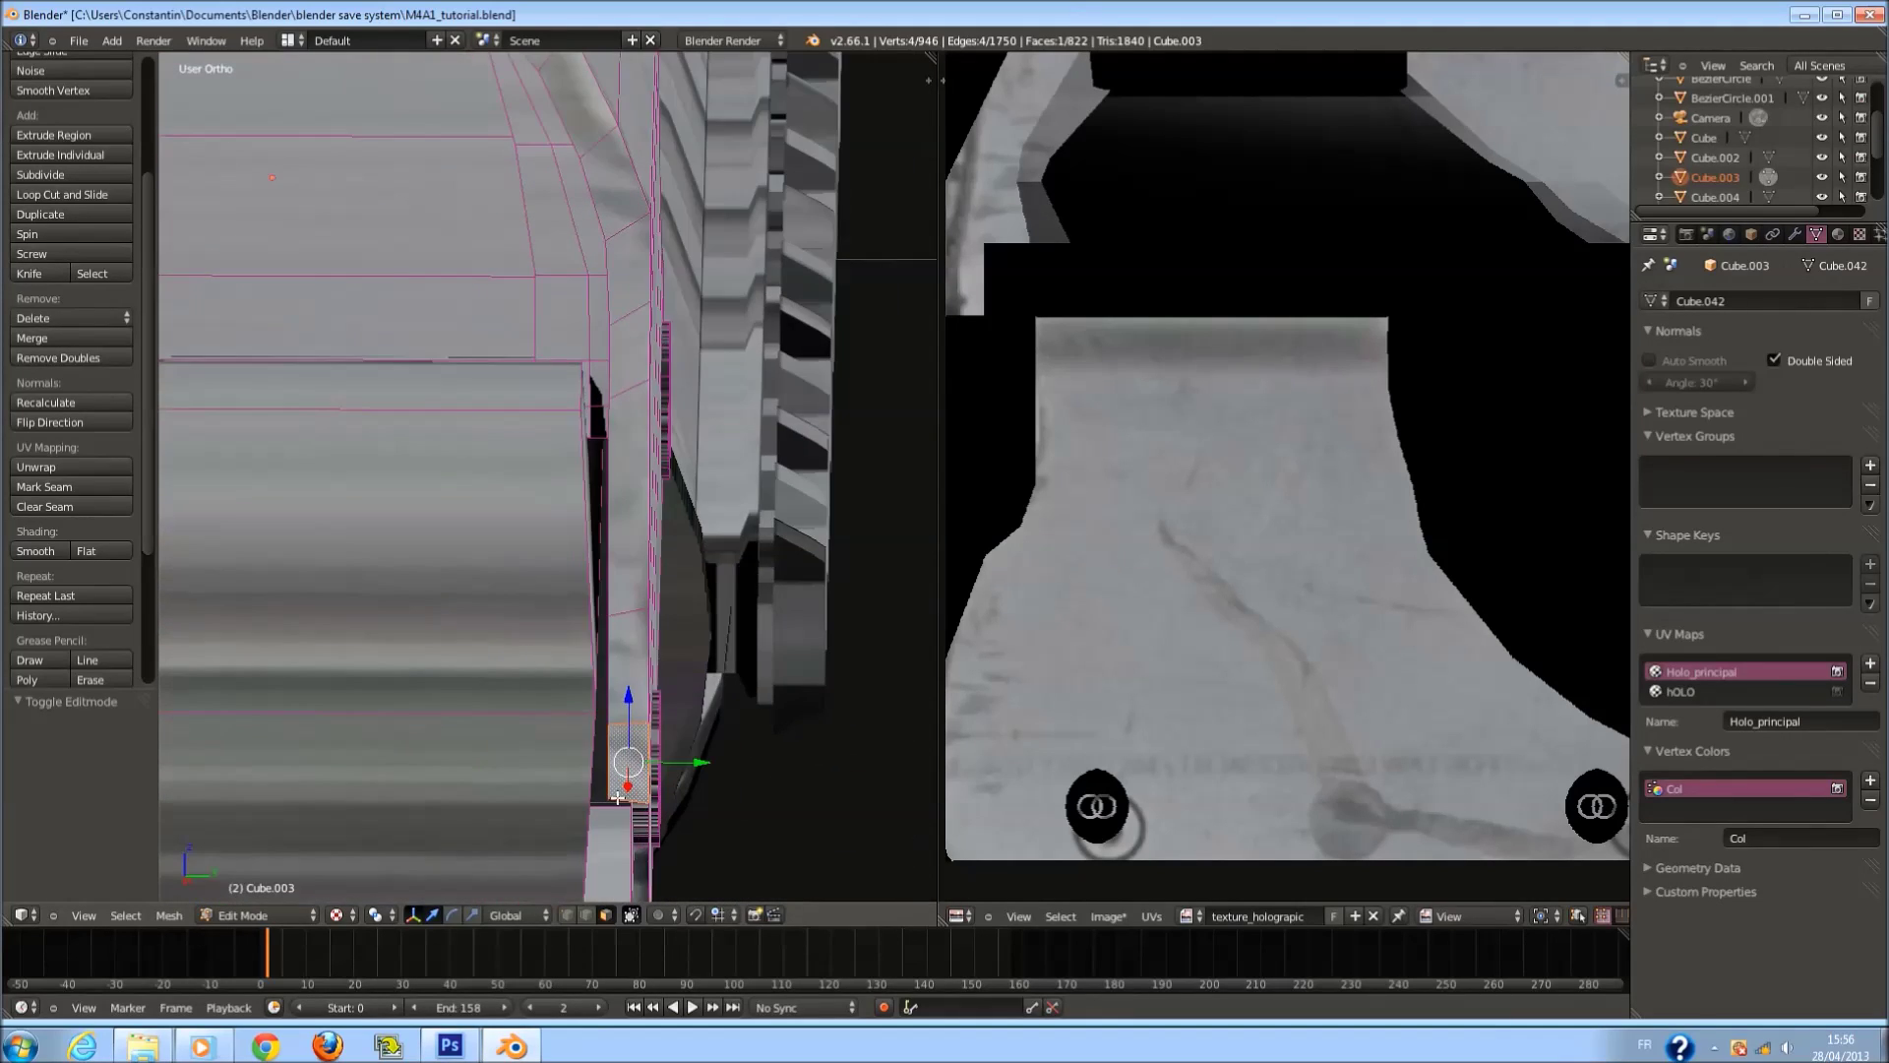
Leave Edit Mode, save the file and set the viewport shading back to Texture.
key("z")
mouse_move(623, 800)
middle_mouse_down()
mouse_move(653, 806)
mouse_move(602, 822)
middle_mouse_up()
key("z")
key("Tab")
key("ctrl+s")
key("ctrl+s")
left_click(627, 803)
left_click(343, 915)
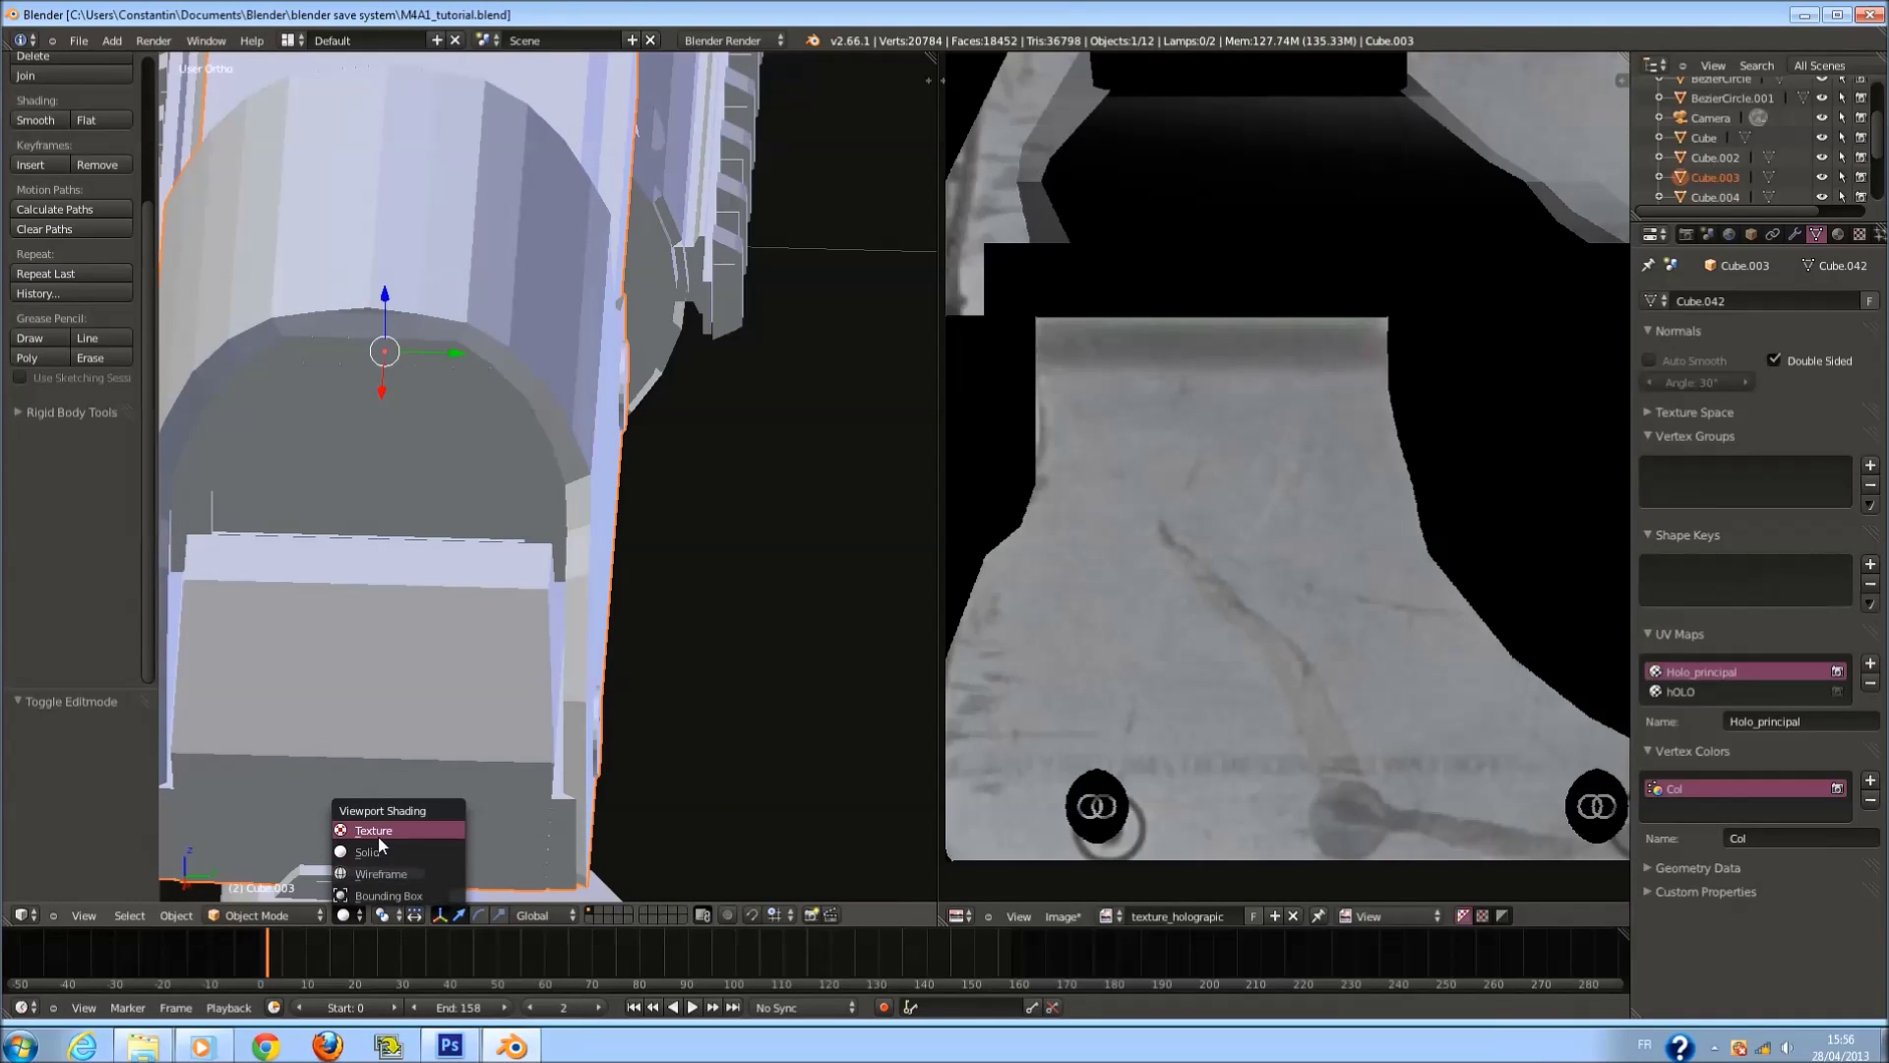
left_click(378, 836)
Add the small face at the opposite rim's lower end to the selection, flip the faces' direction and save the file.
scroll(530, 789, "down", 4, "shift")
key("Tab")
scroll(833, 741, "down", 2, "shift")
scroll(832, 741, "up", 4)
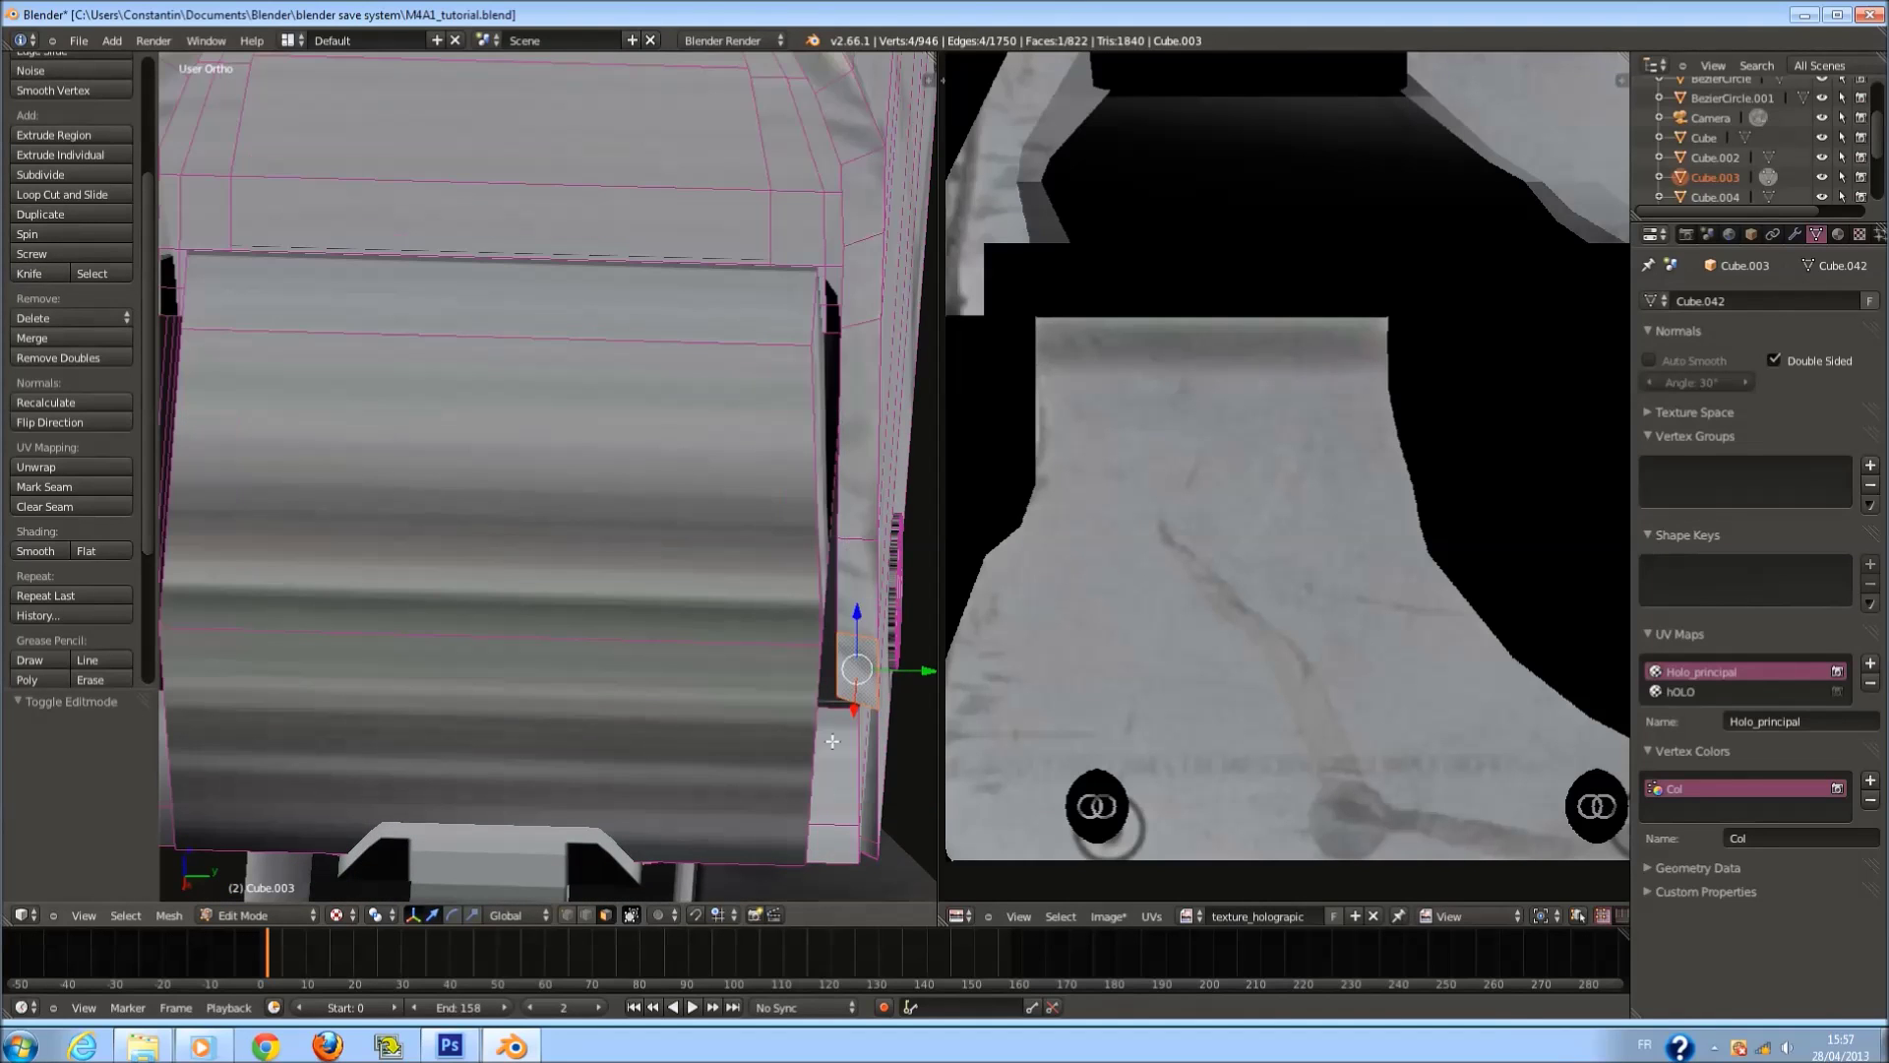
middle_click_drag(824, 683, 398, 701)
right_click(472, 683, "shift")
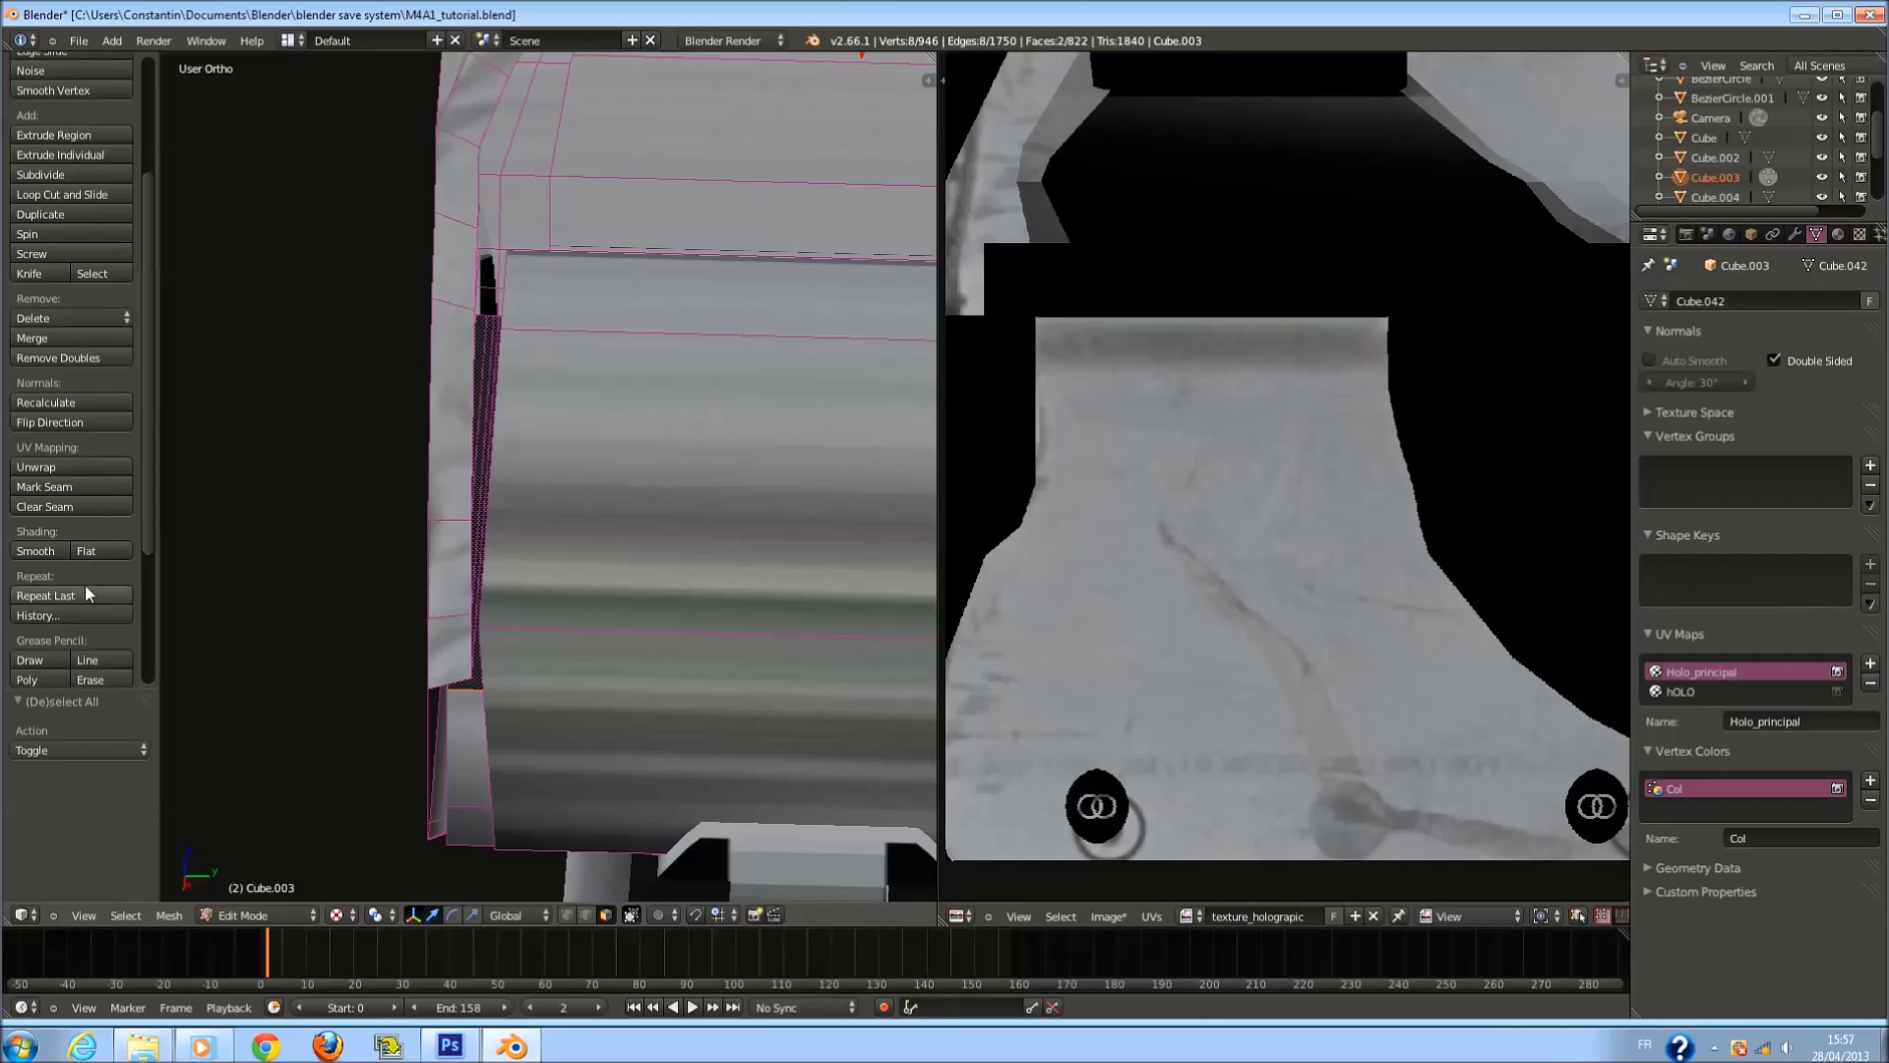
left_click(79, 425)
middle_click_drag(261, 502, 533, 627)
key("Tab")
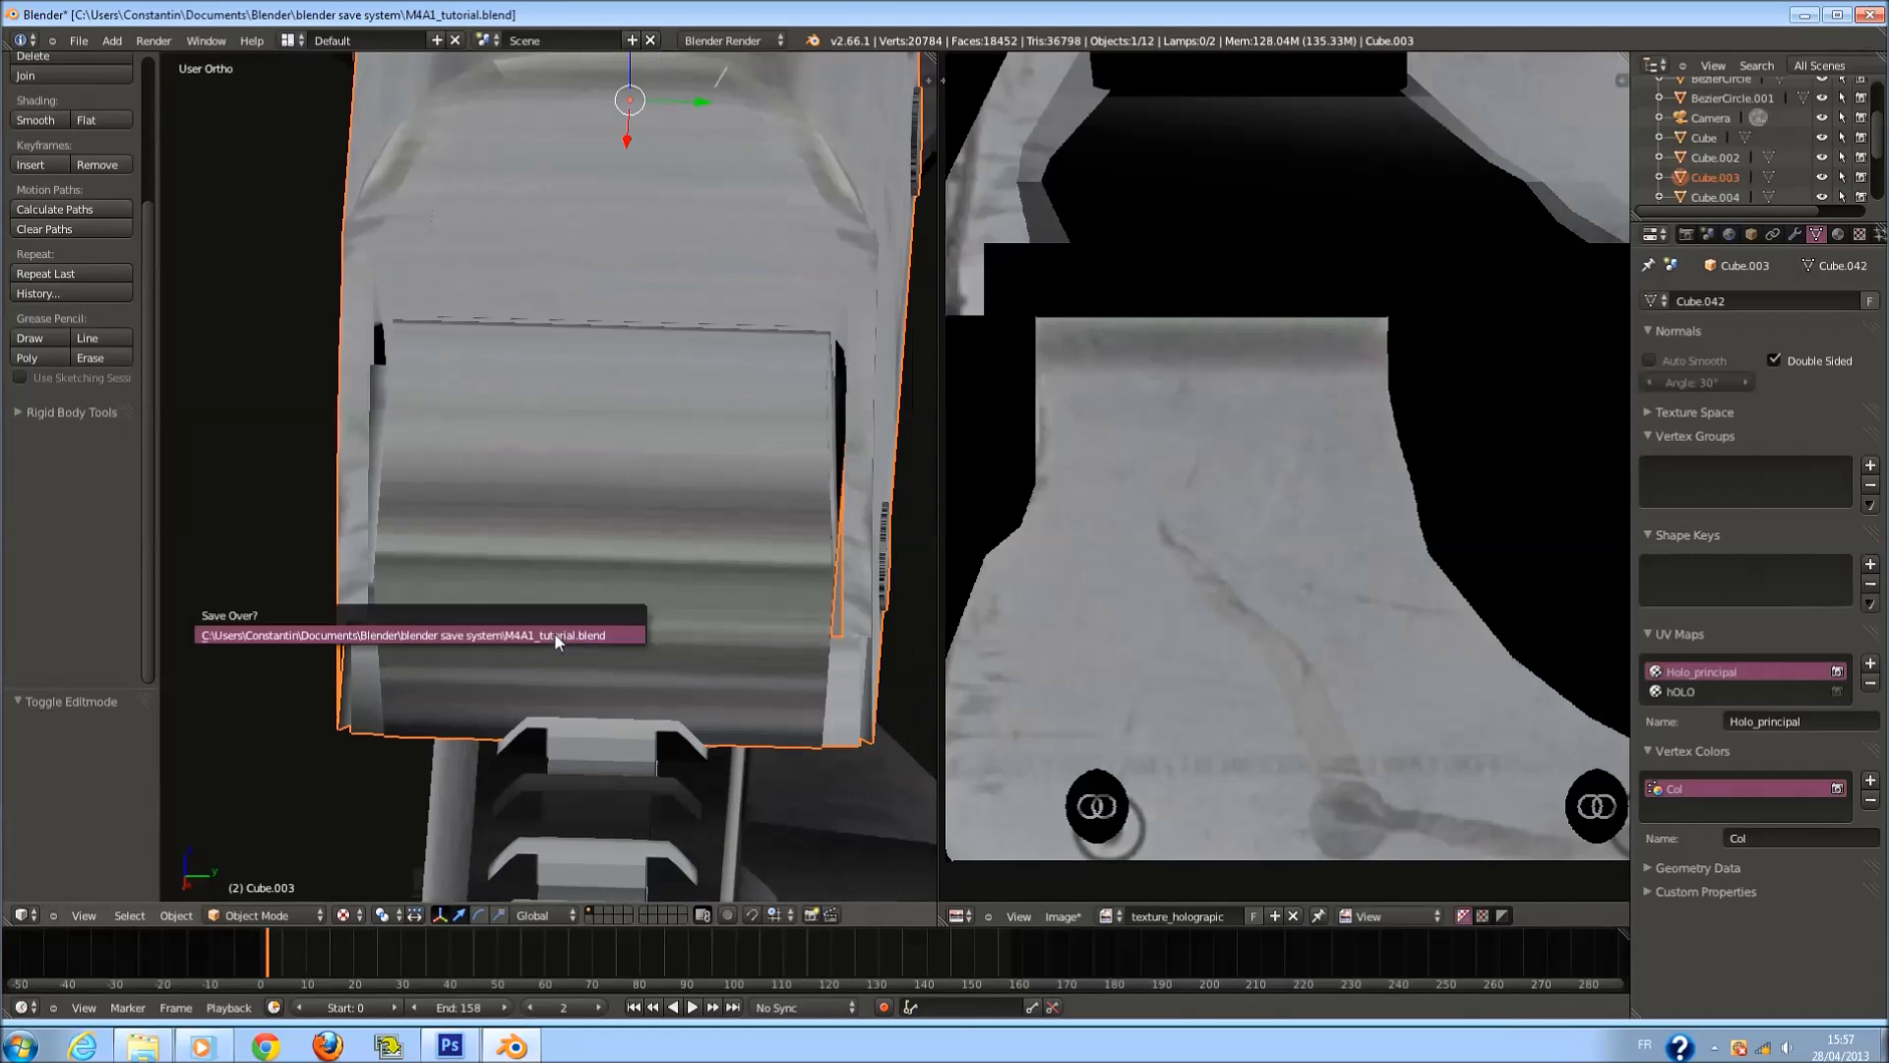
middle_click_drag(647, 602, 886, 575)
Flip the direction of the narrow edge faces at the side plate's lower corner and save the file.
key("Tab")
left_click(906, 573)
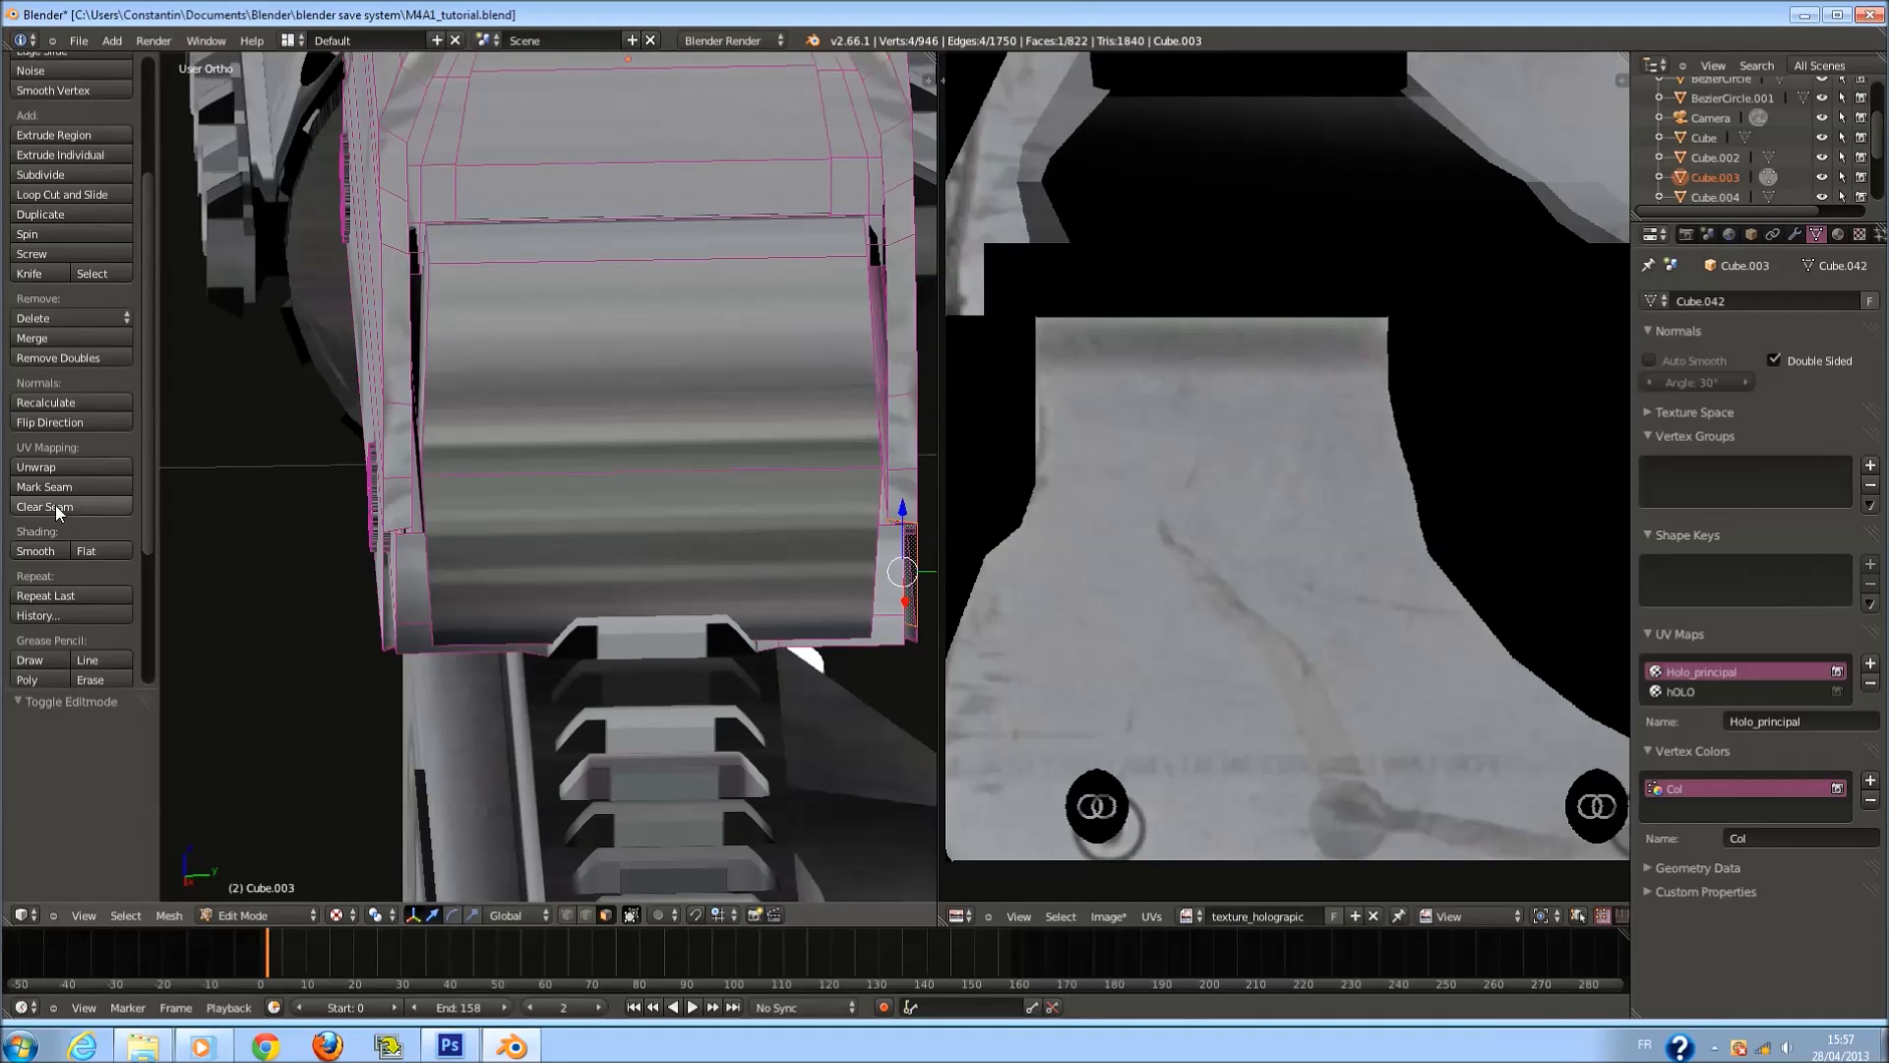
mouse_move(510, 557)
middle_mouse_down()
mouse_move(676, 671)
mouse_move(728, 804)
middle_mouse_up()
key("Tab")
key("Tab")
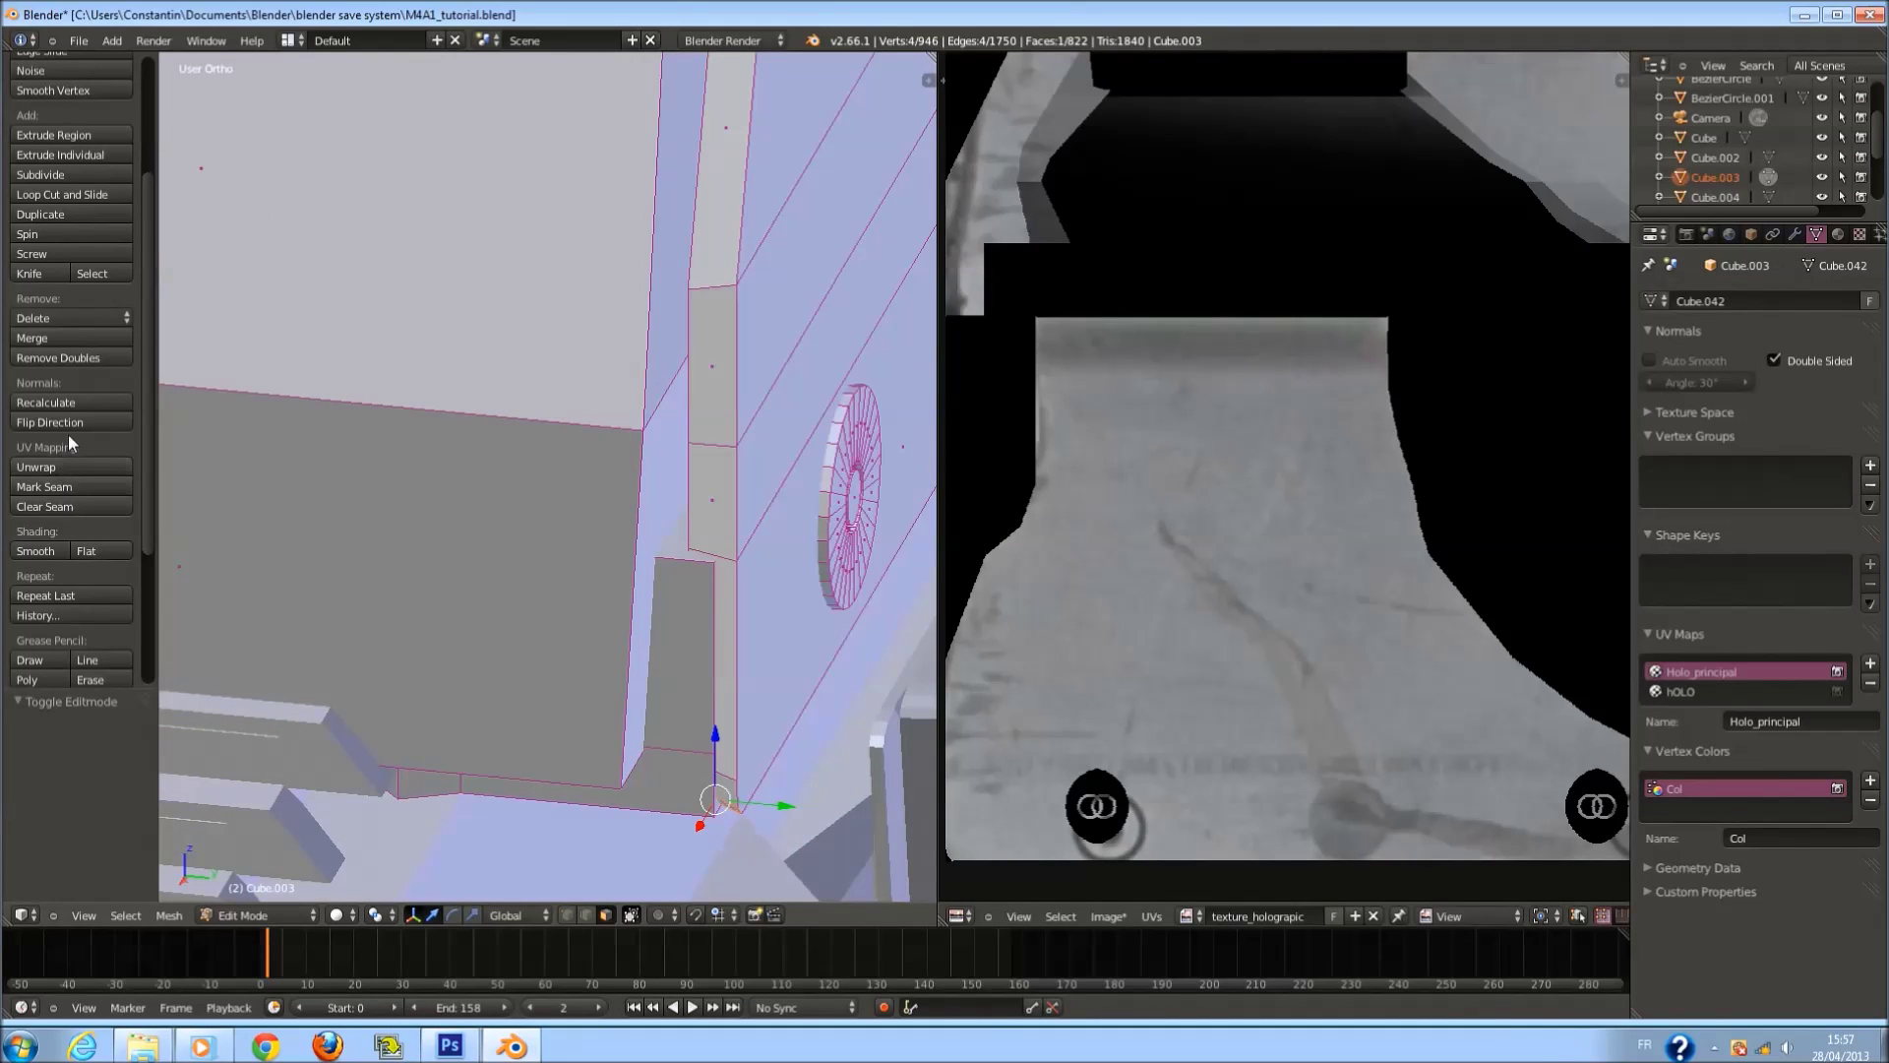
key("Tab")
Restore the textured viewport shading and recalculate the normals of the selected face at the side plate's lower corner.
middle_click_drag(168, 456, 636, 640)
left_click(343, 914)
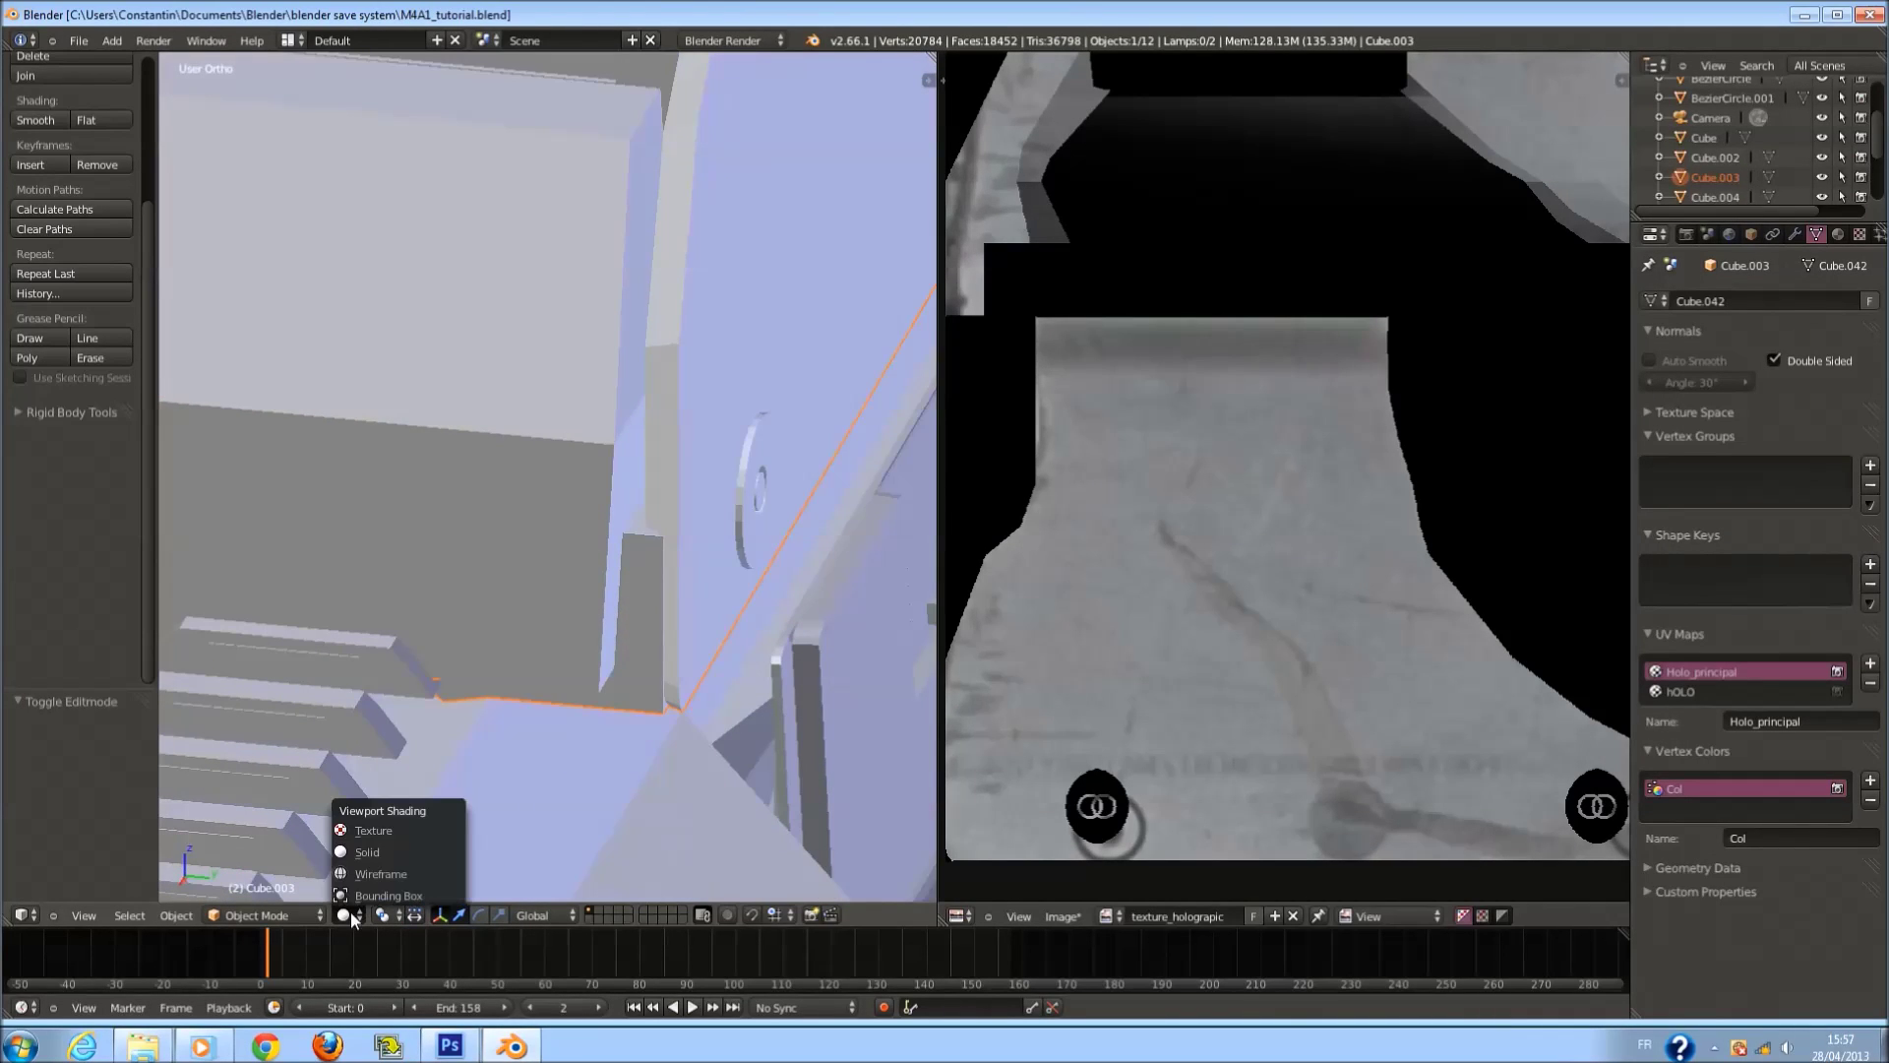
left_click(403, 831)
key("Tab")
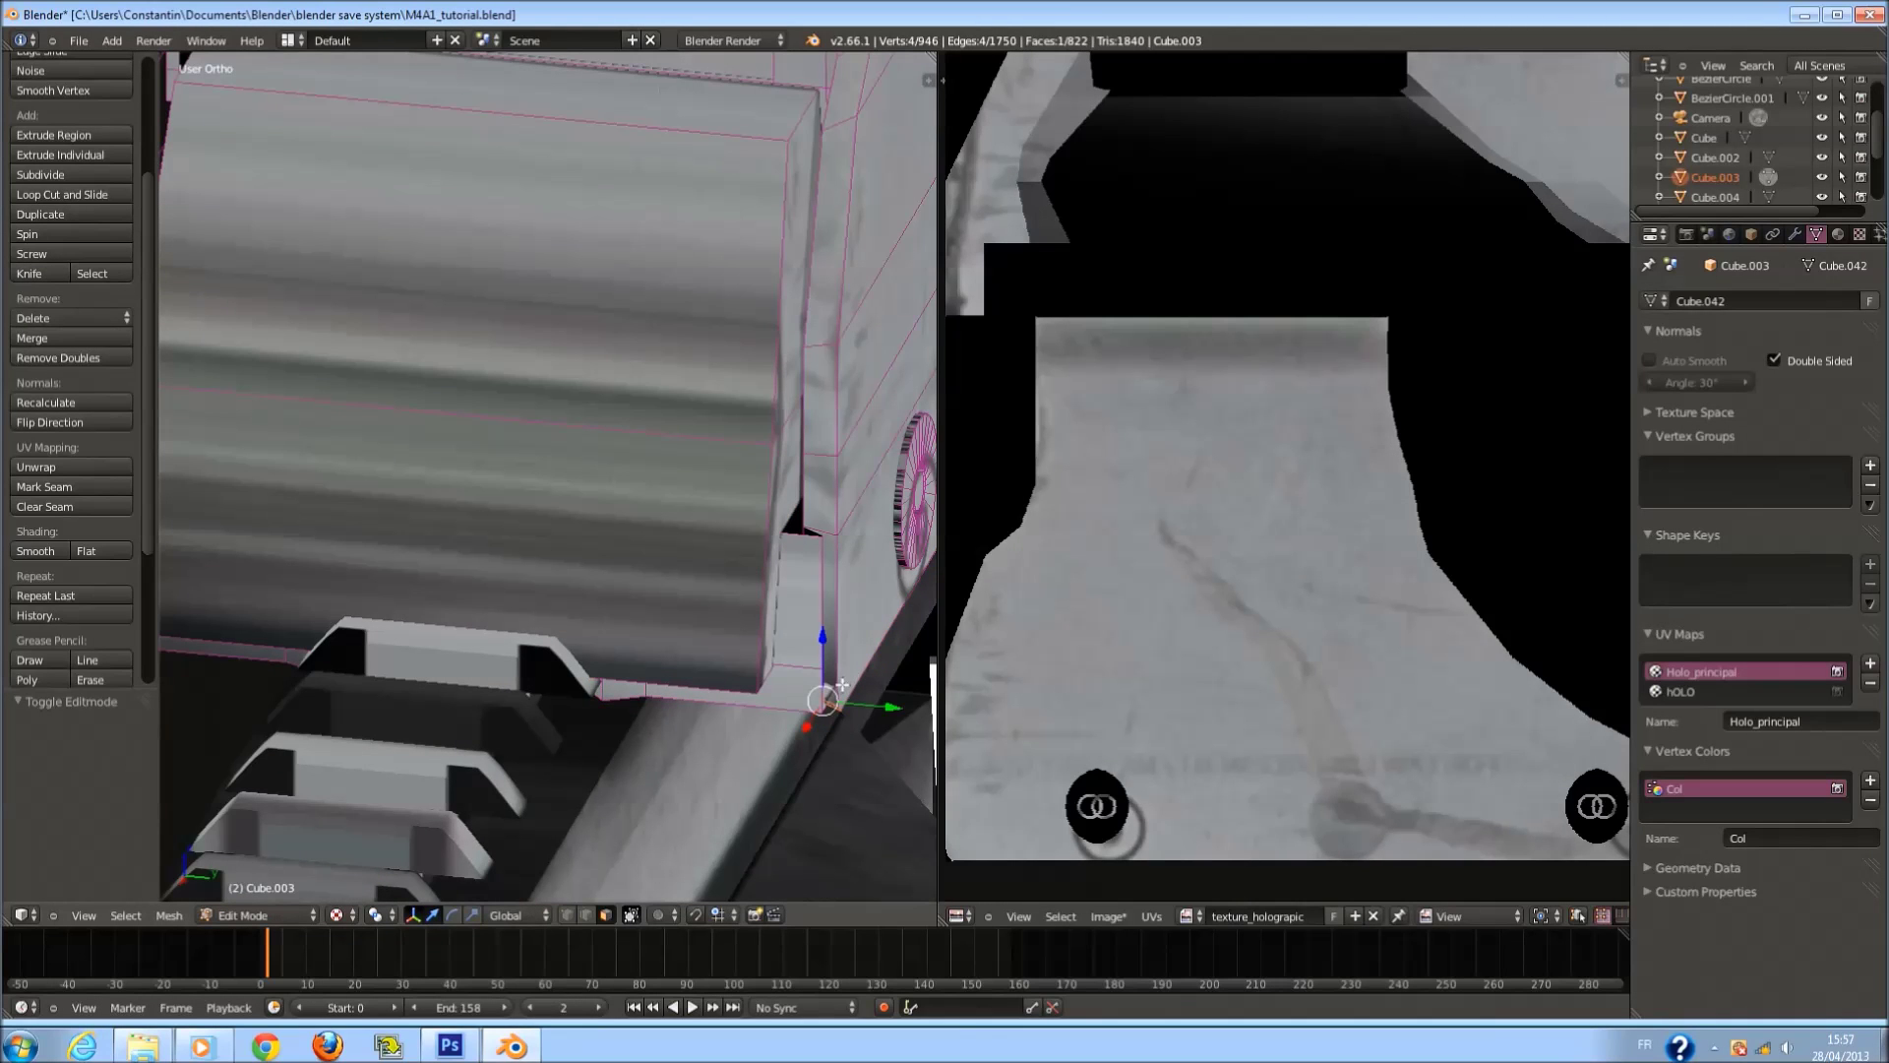
left_click(32, 402)
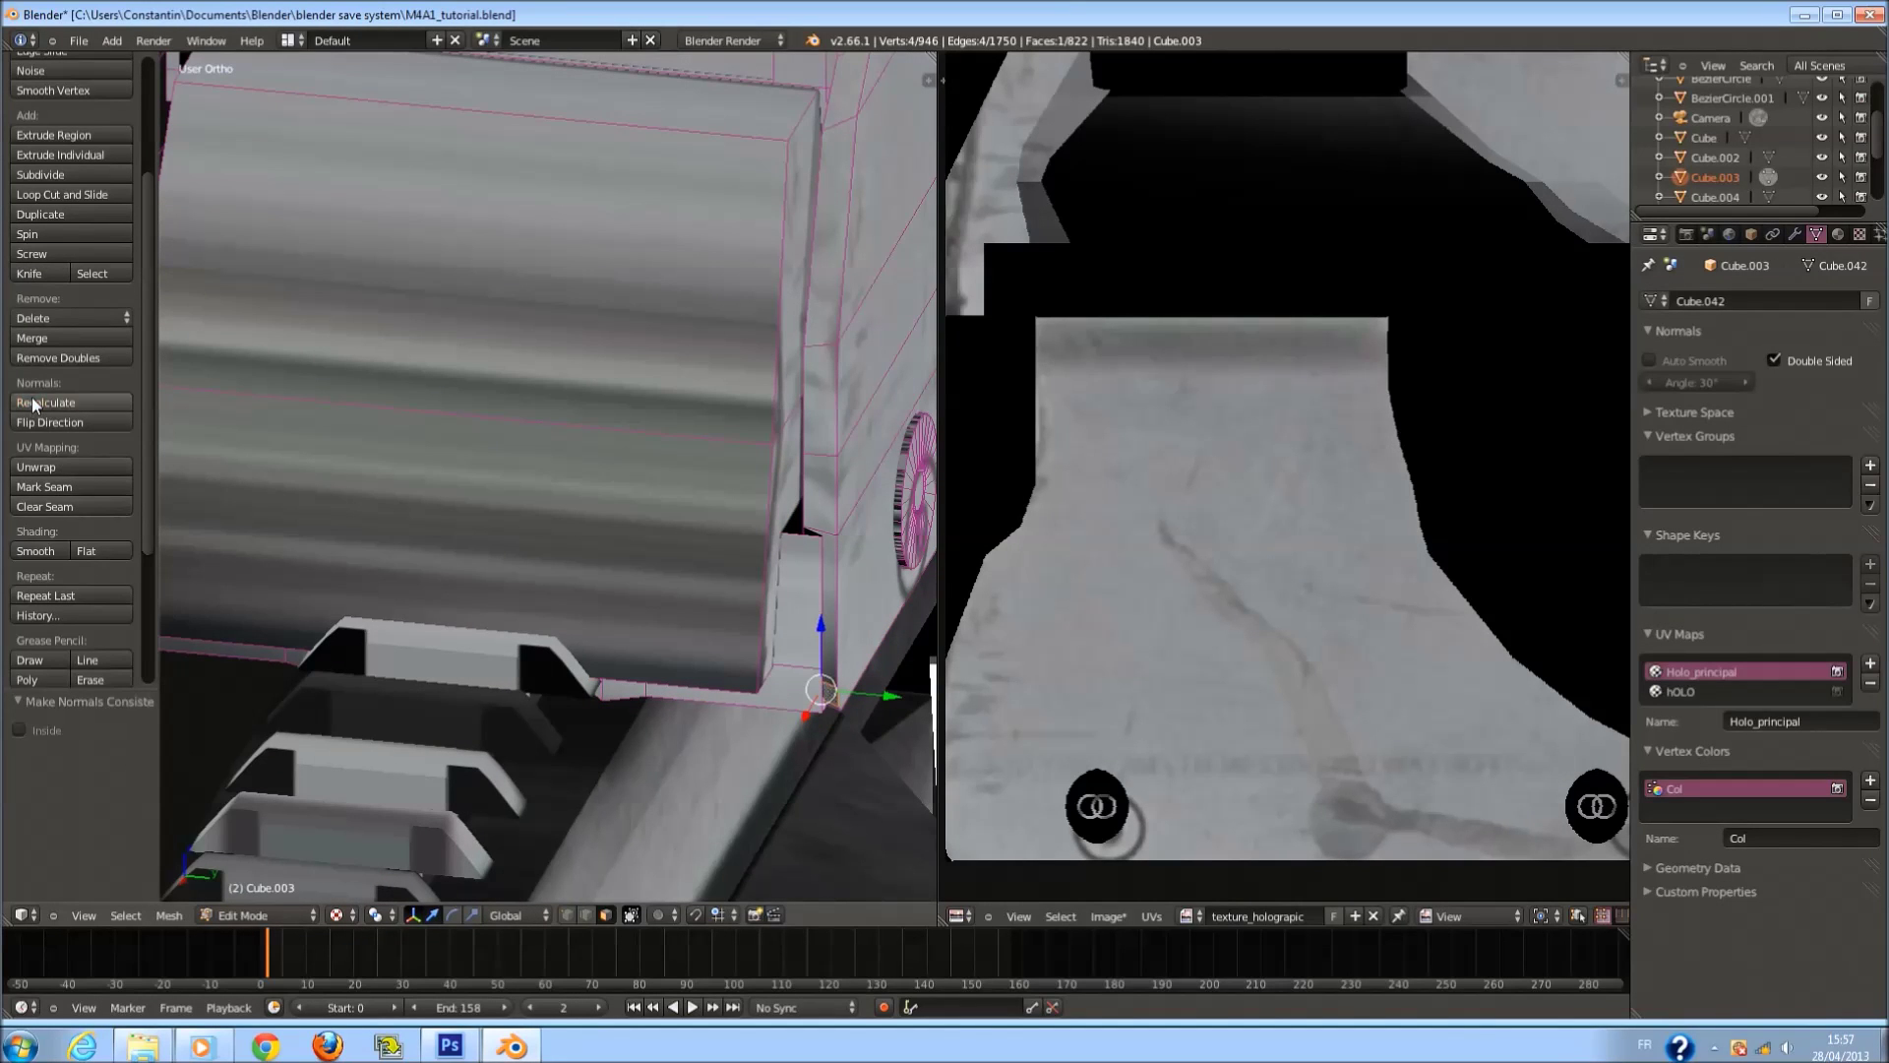
Flip the direction of the narrow black edge face and the small corner face below it on the opposite side plate.
middle_click_drag(433, 748, 399, 546)
right_click(398, 546)
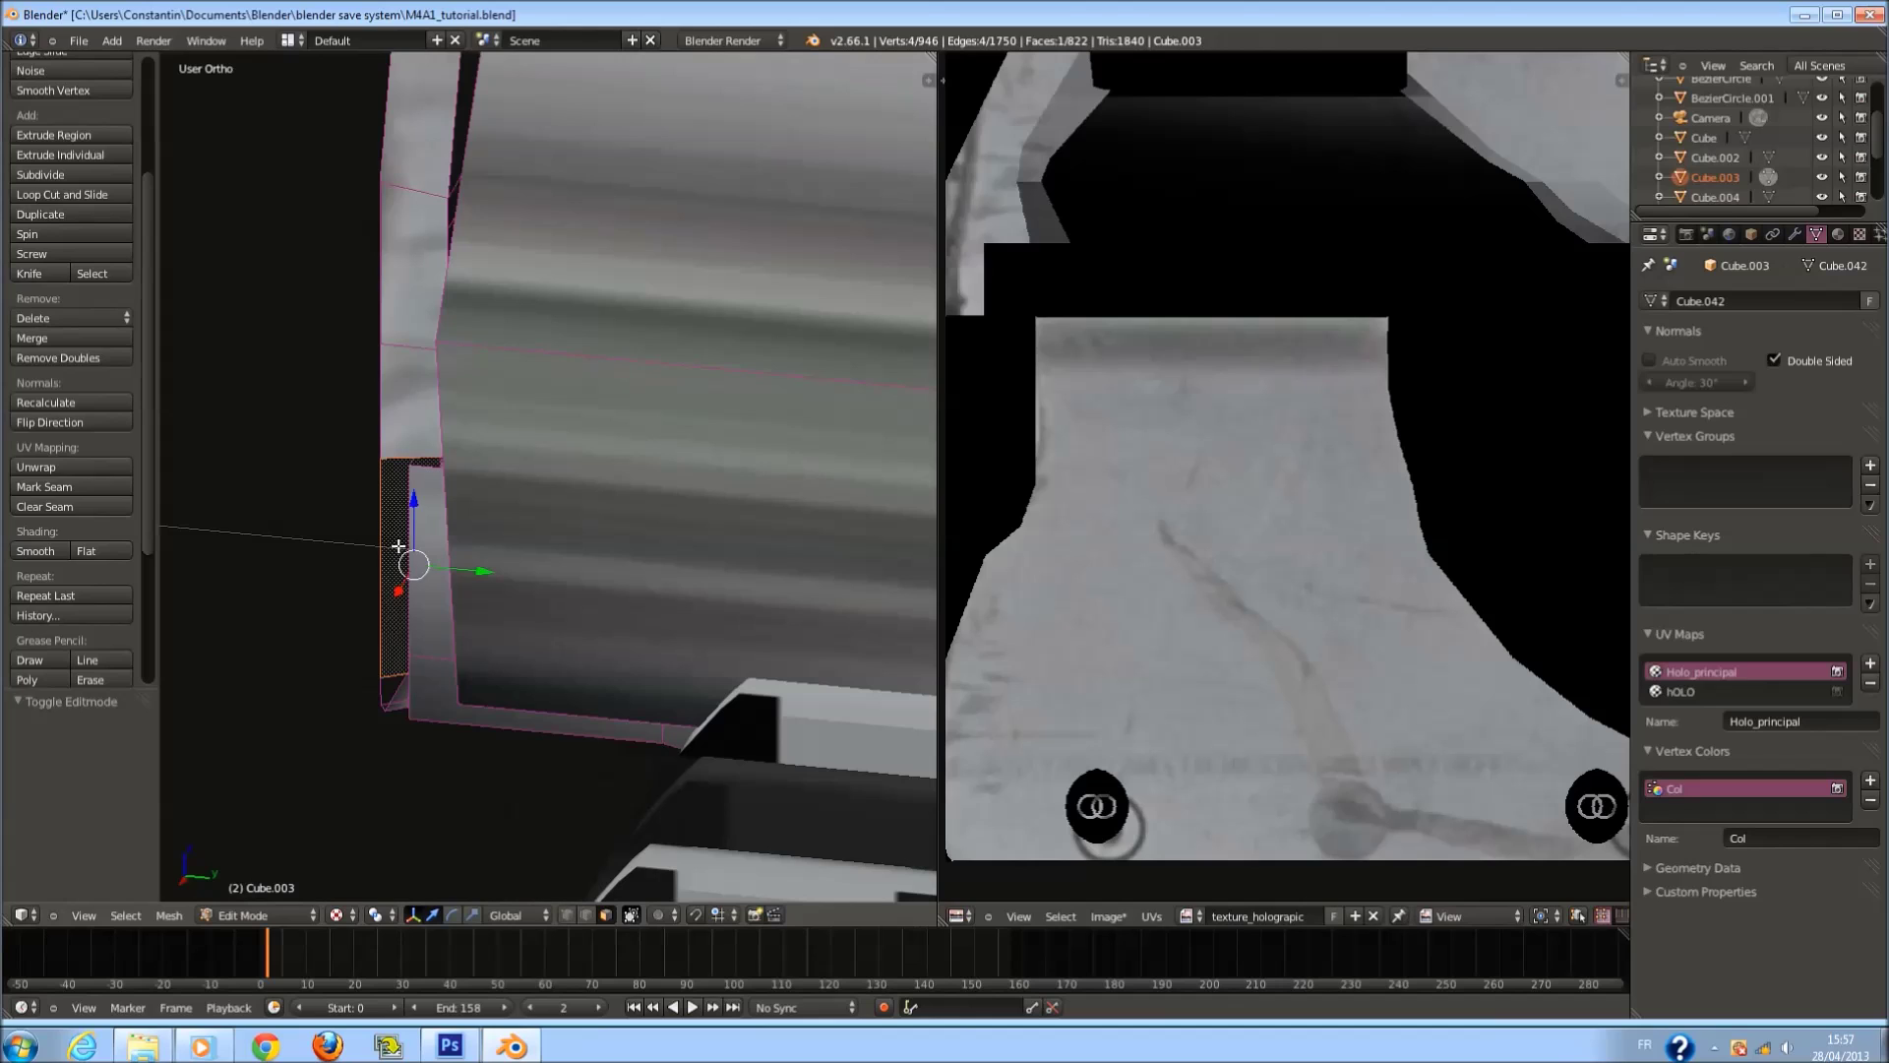
left_click(91, 417)
right_click(389, 686)
scroll(381, 286, "up", 4, "shift")
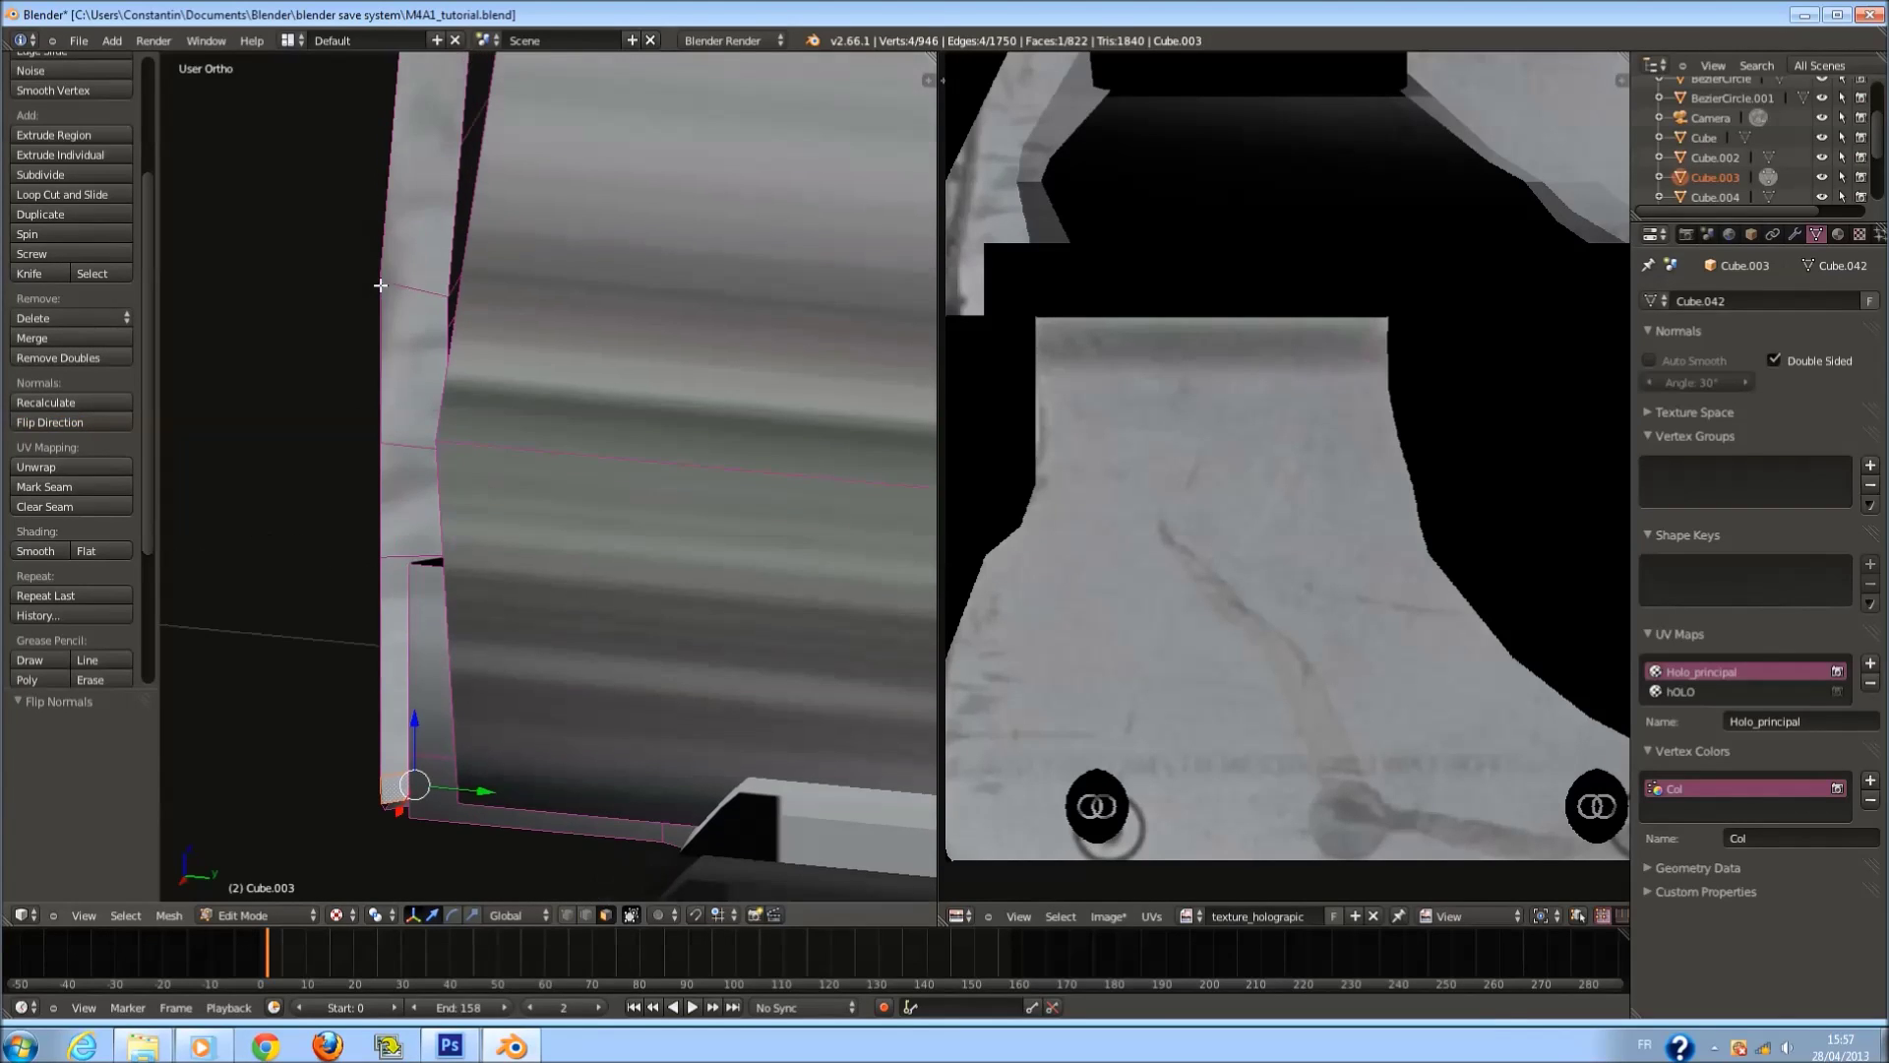
scroll(477, 88, "up", 12, "shift")
Select three inner faces of the side plate along the gap beside the front housing and flip their direction.
right_click(338, 341)
middle_click_drag(339, 341, 408, 341)
right_click(504, 413, "shift")
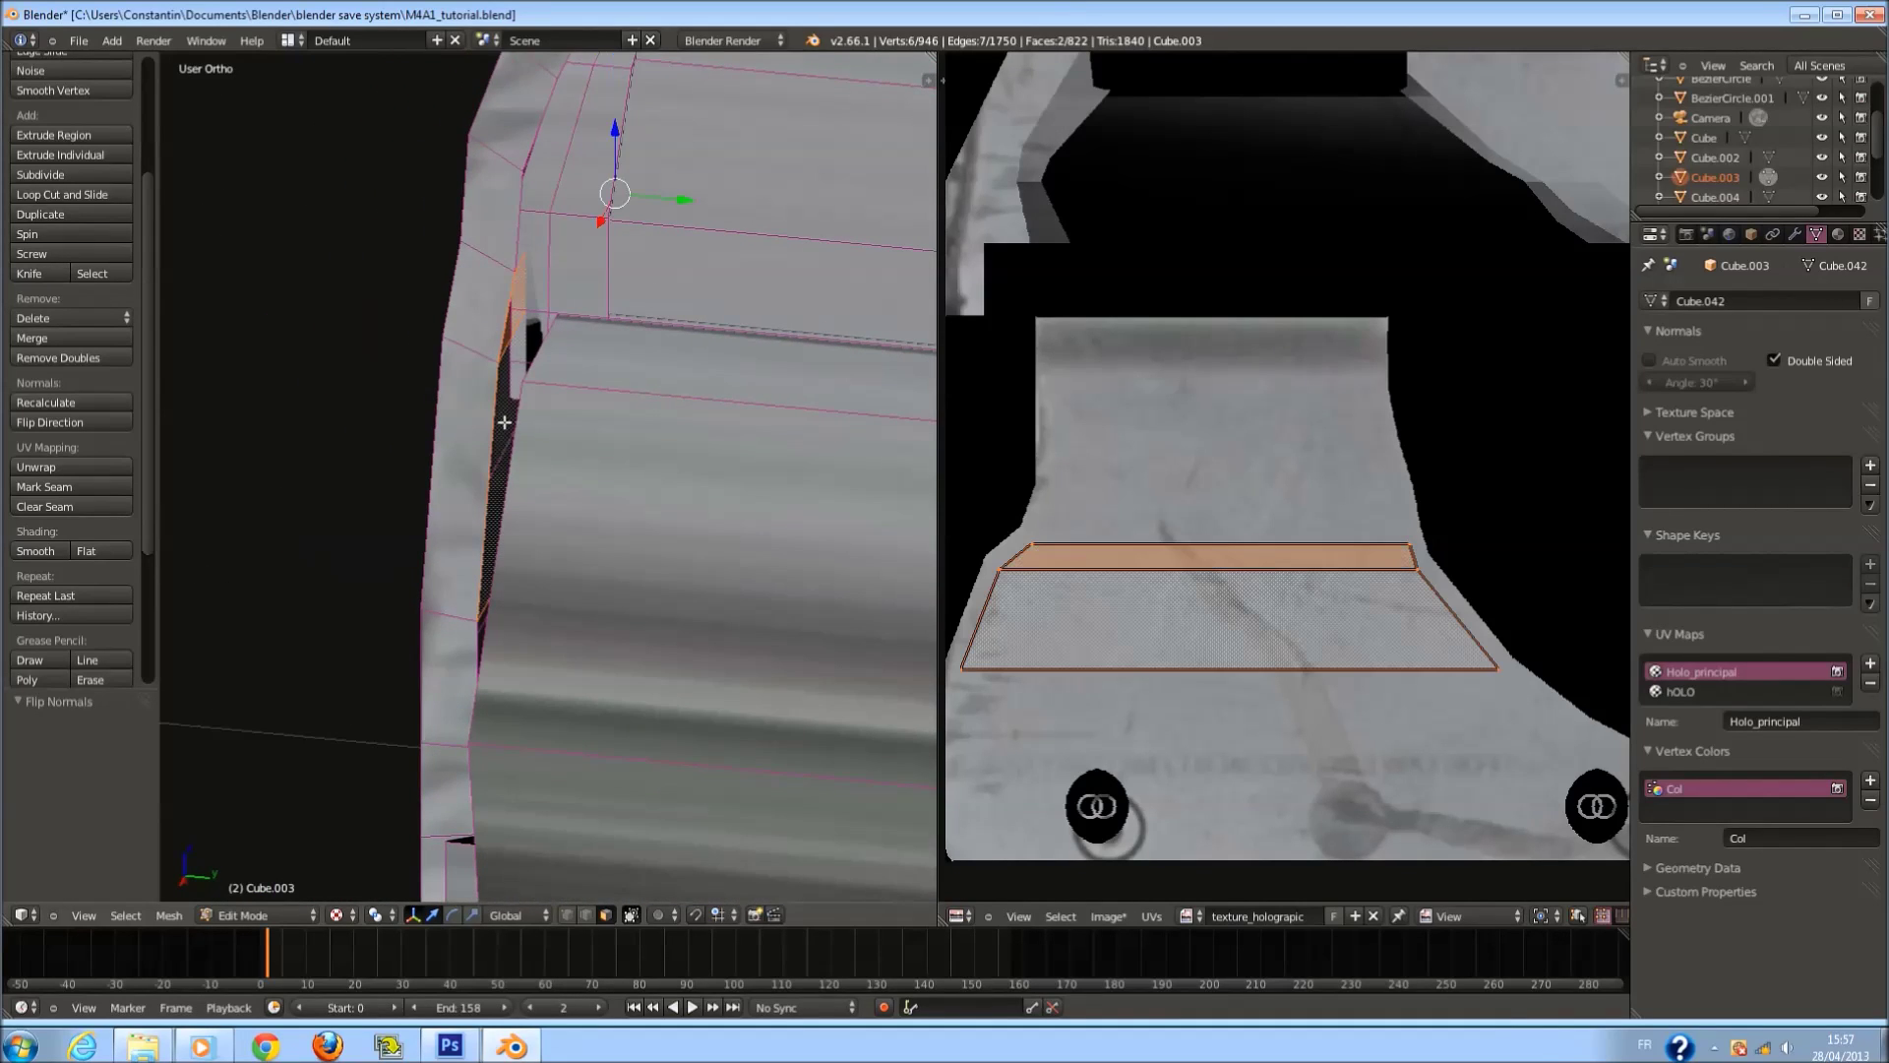
scroll(473, 521, "down", 3, "shift")
right_click(479, 558, "shift")
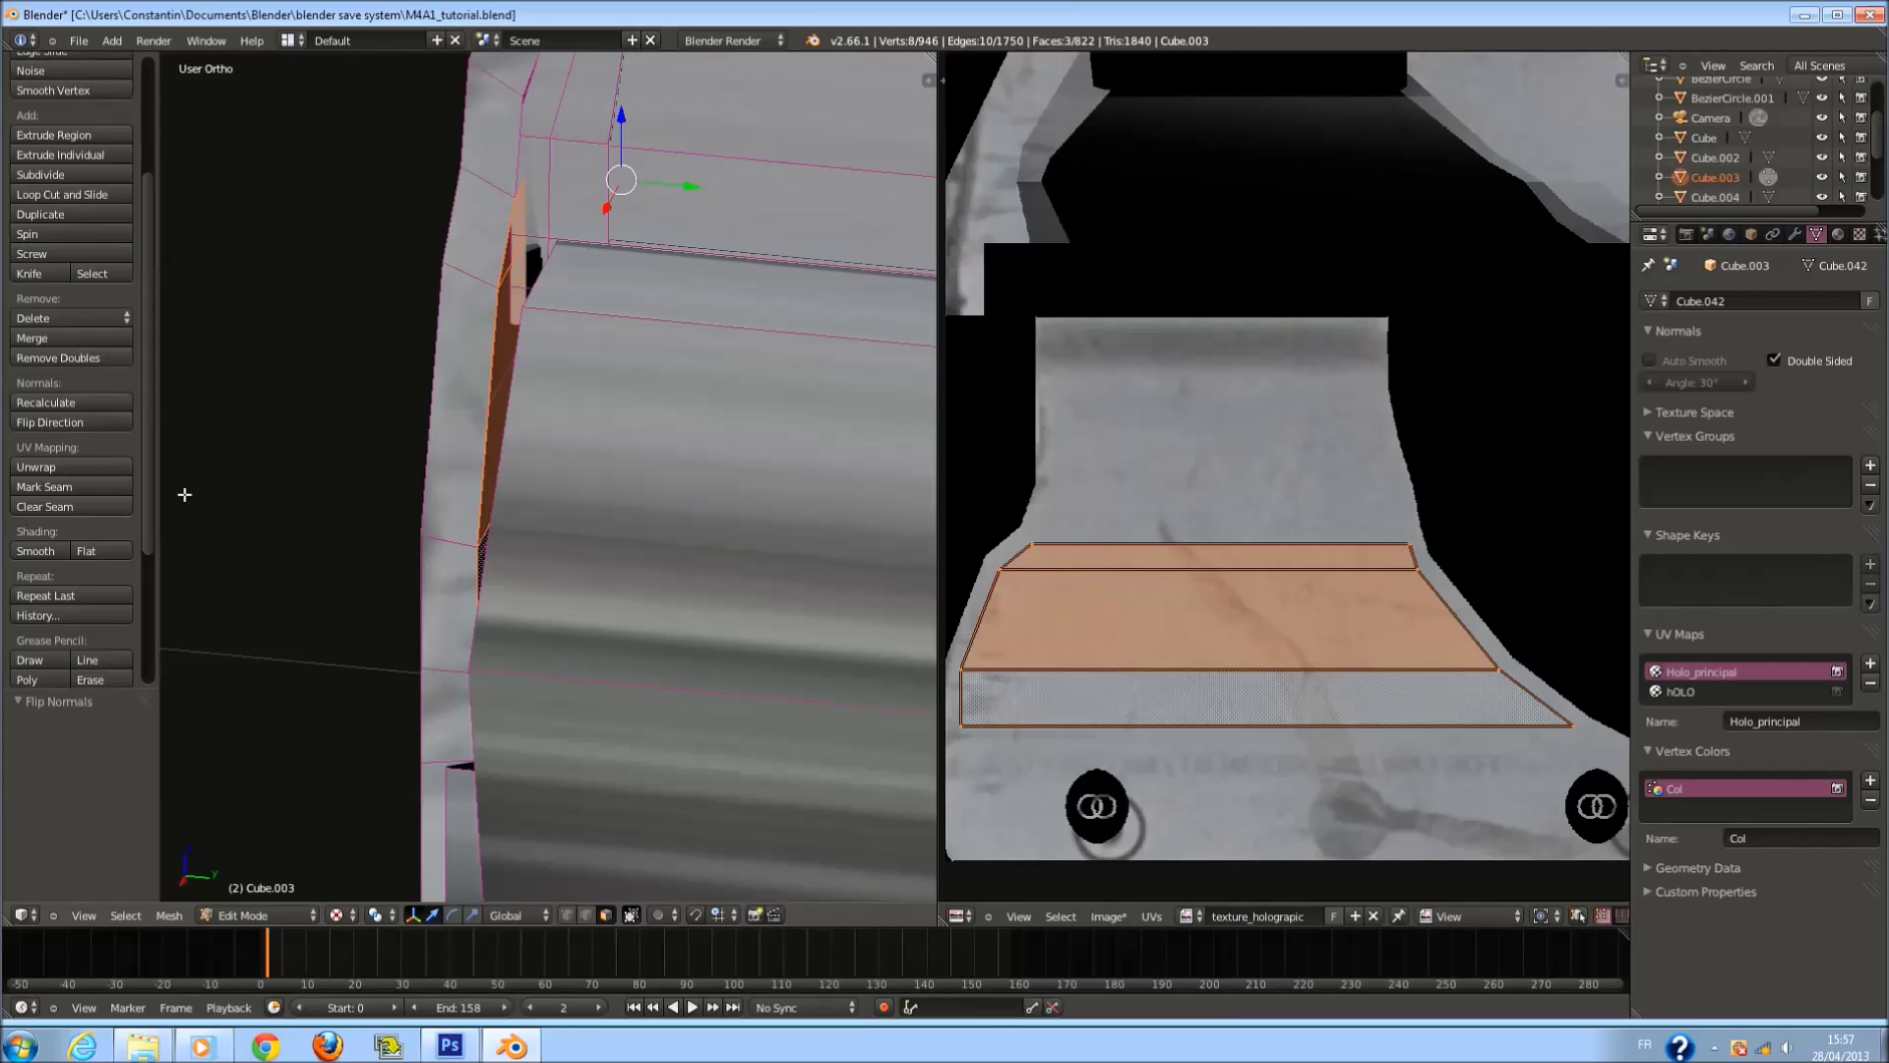
left_click(118, 428)
Flip the lower inner face of the same side plate and select the dark face on the sight's underside.
scroll(127, 435, "down", 1)
scroll(436, 685, "down", 1)
right_click(480, 721)
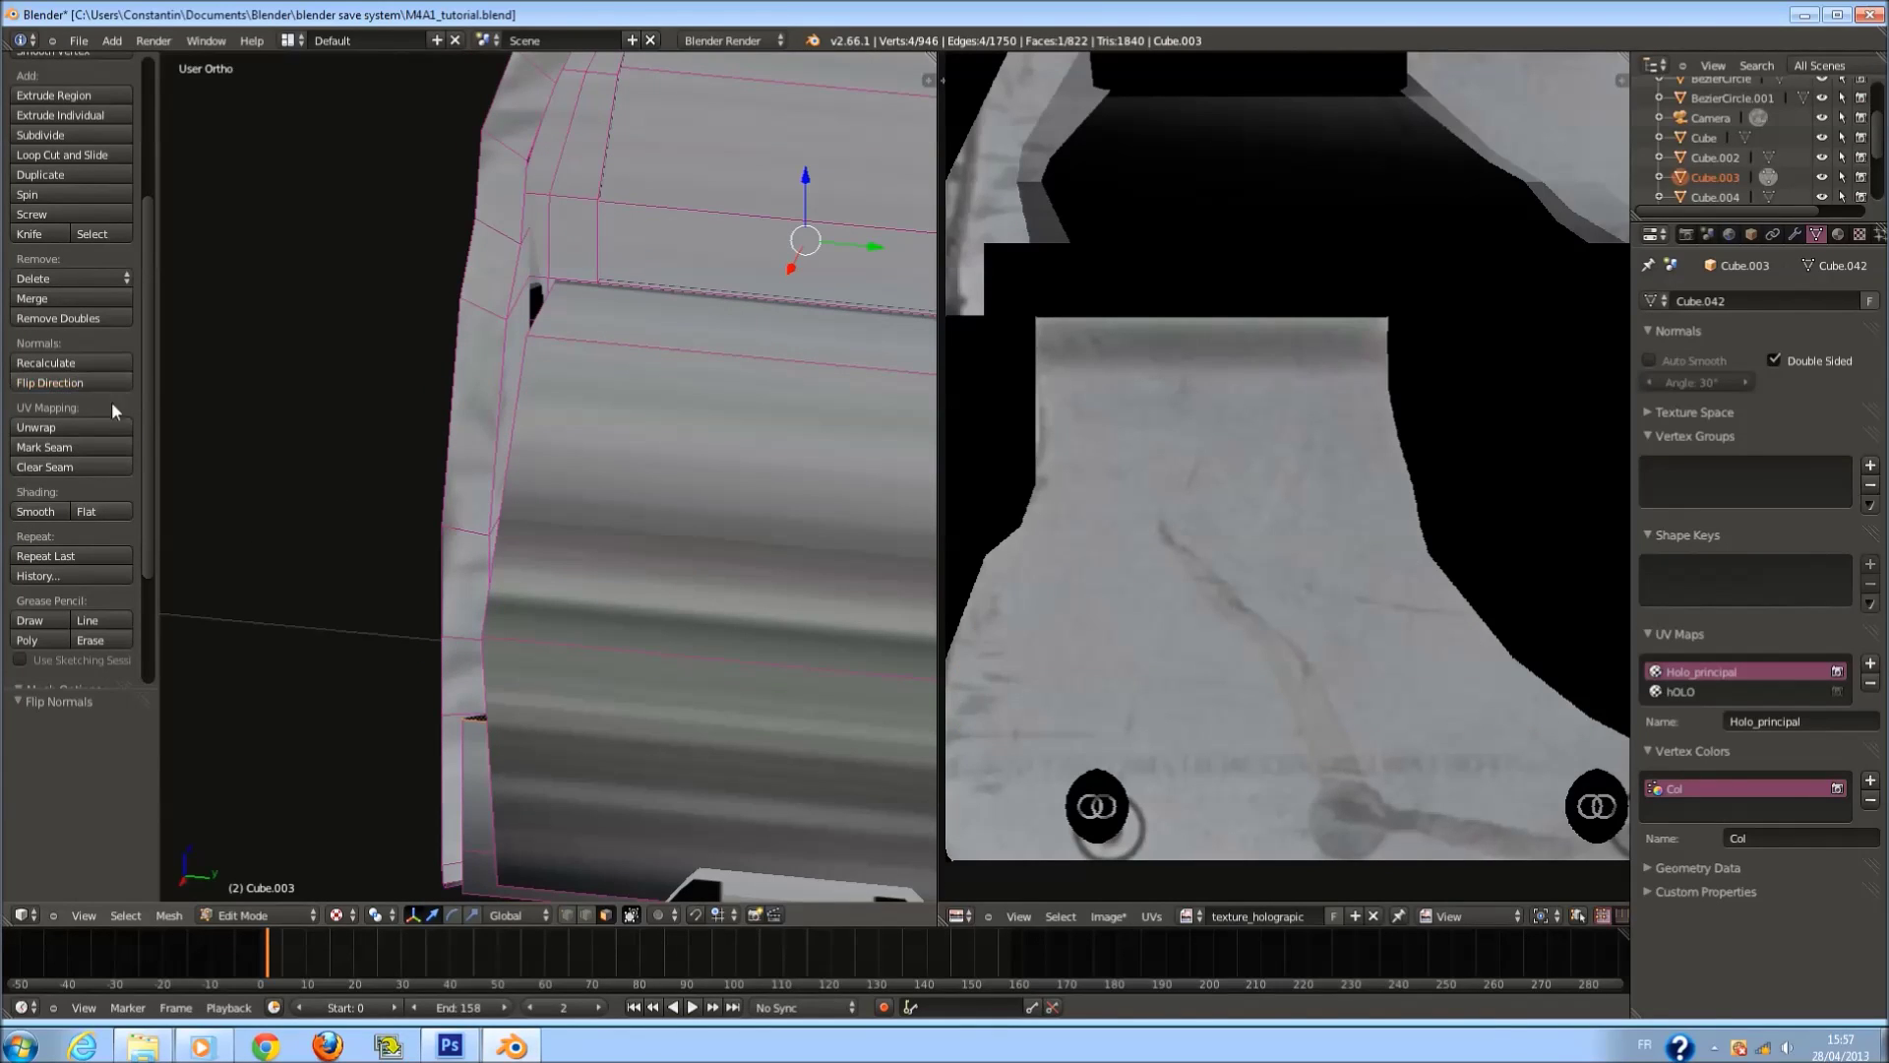
left_click(79, 384)
scroll(364, 659, "down", 1)
scroll(384, 699, "down", 5, "shift")
middle_click_drag(447, 704, 489, 603)
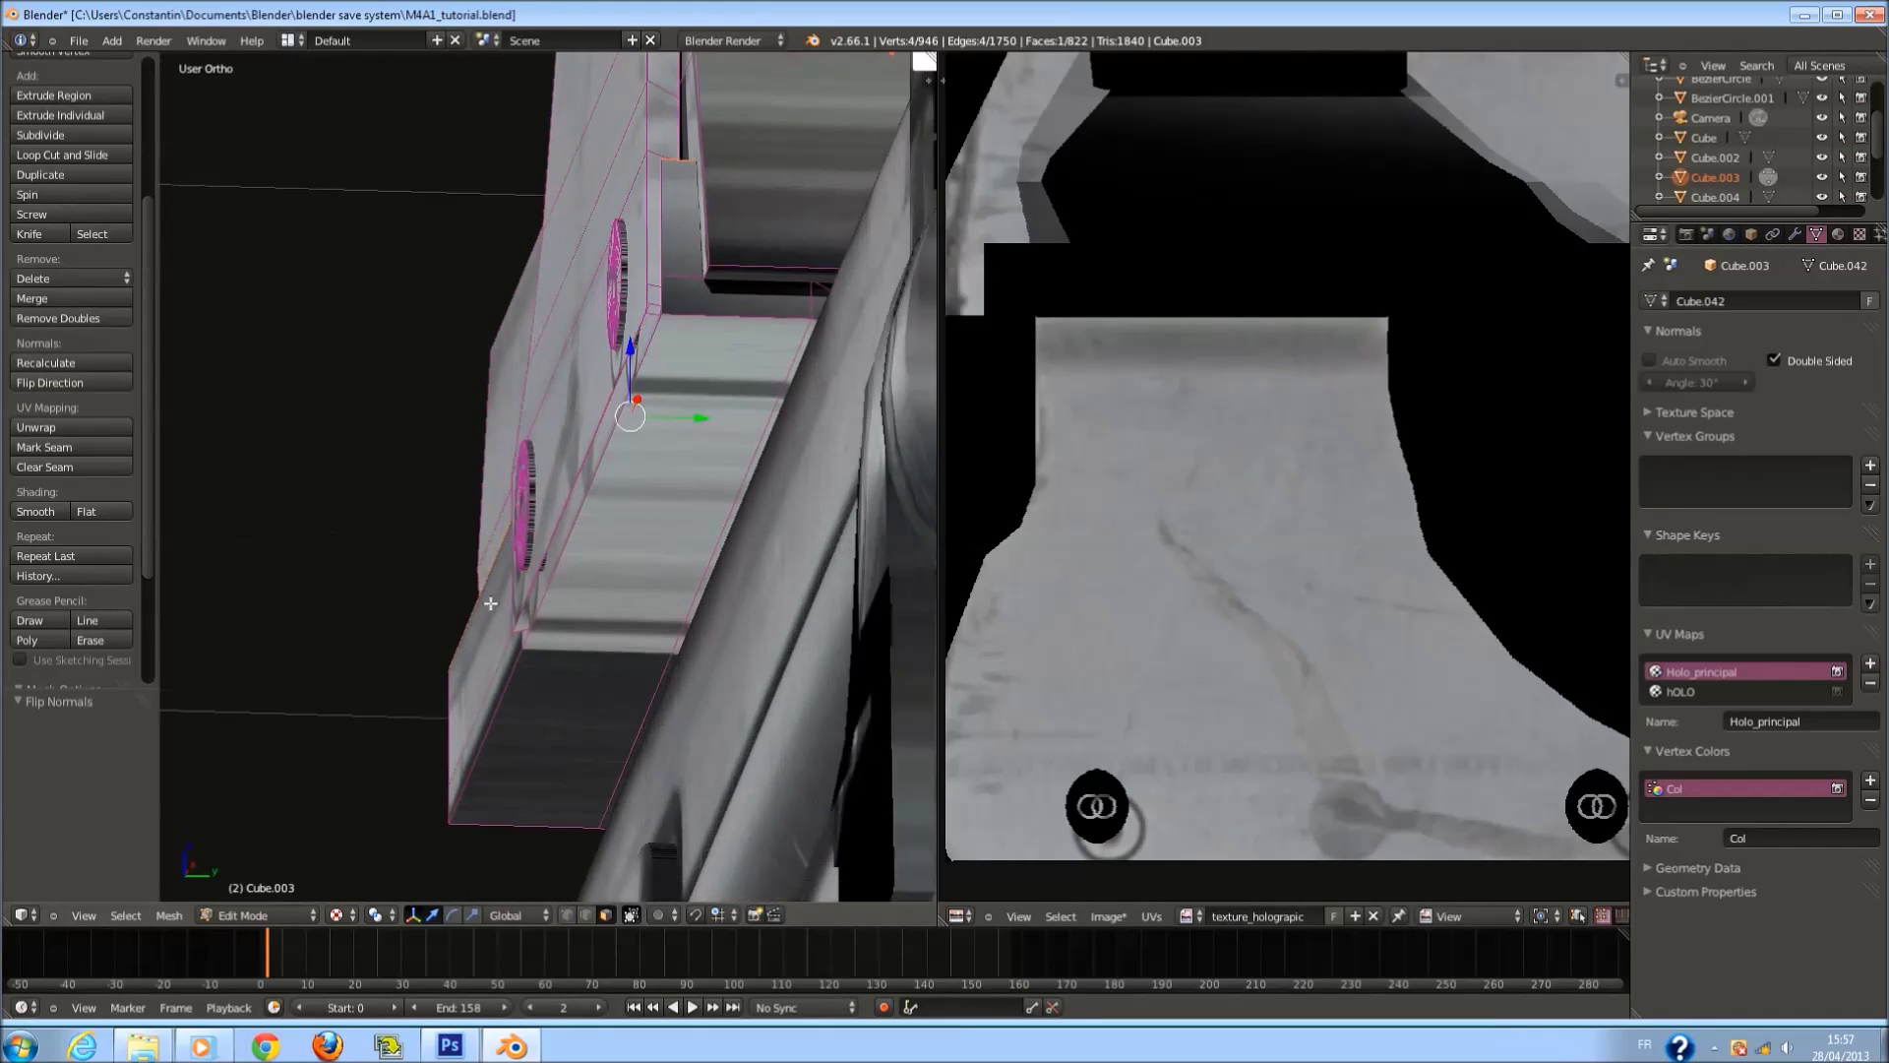
right_click(784, 268)
middle_click_drag(700, 389, 744, 423)
scroll(670, 440, "down", 3)
scroll(727, 499, "up", 4)
Select three dark inner faces of the opposite side plate beside the front housing and flip their direction.
right_click(716, 517)
middle_click_drag(716, 518, 653, 561)
right_click(640, 628, "shift")
middle_click_drag(641, 636, 630, 645)
right_click(686, 653, "shift")
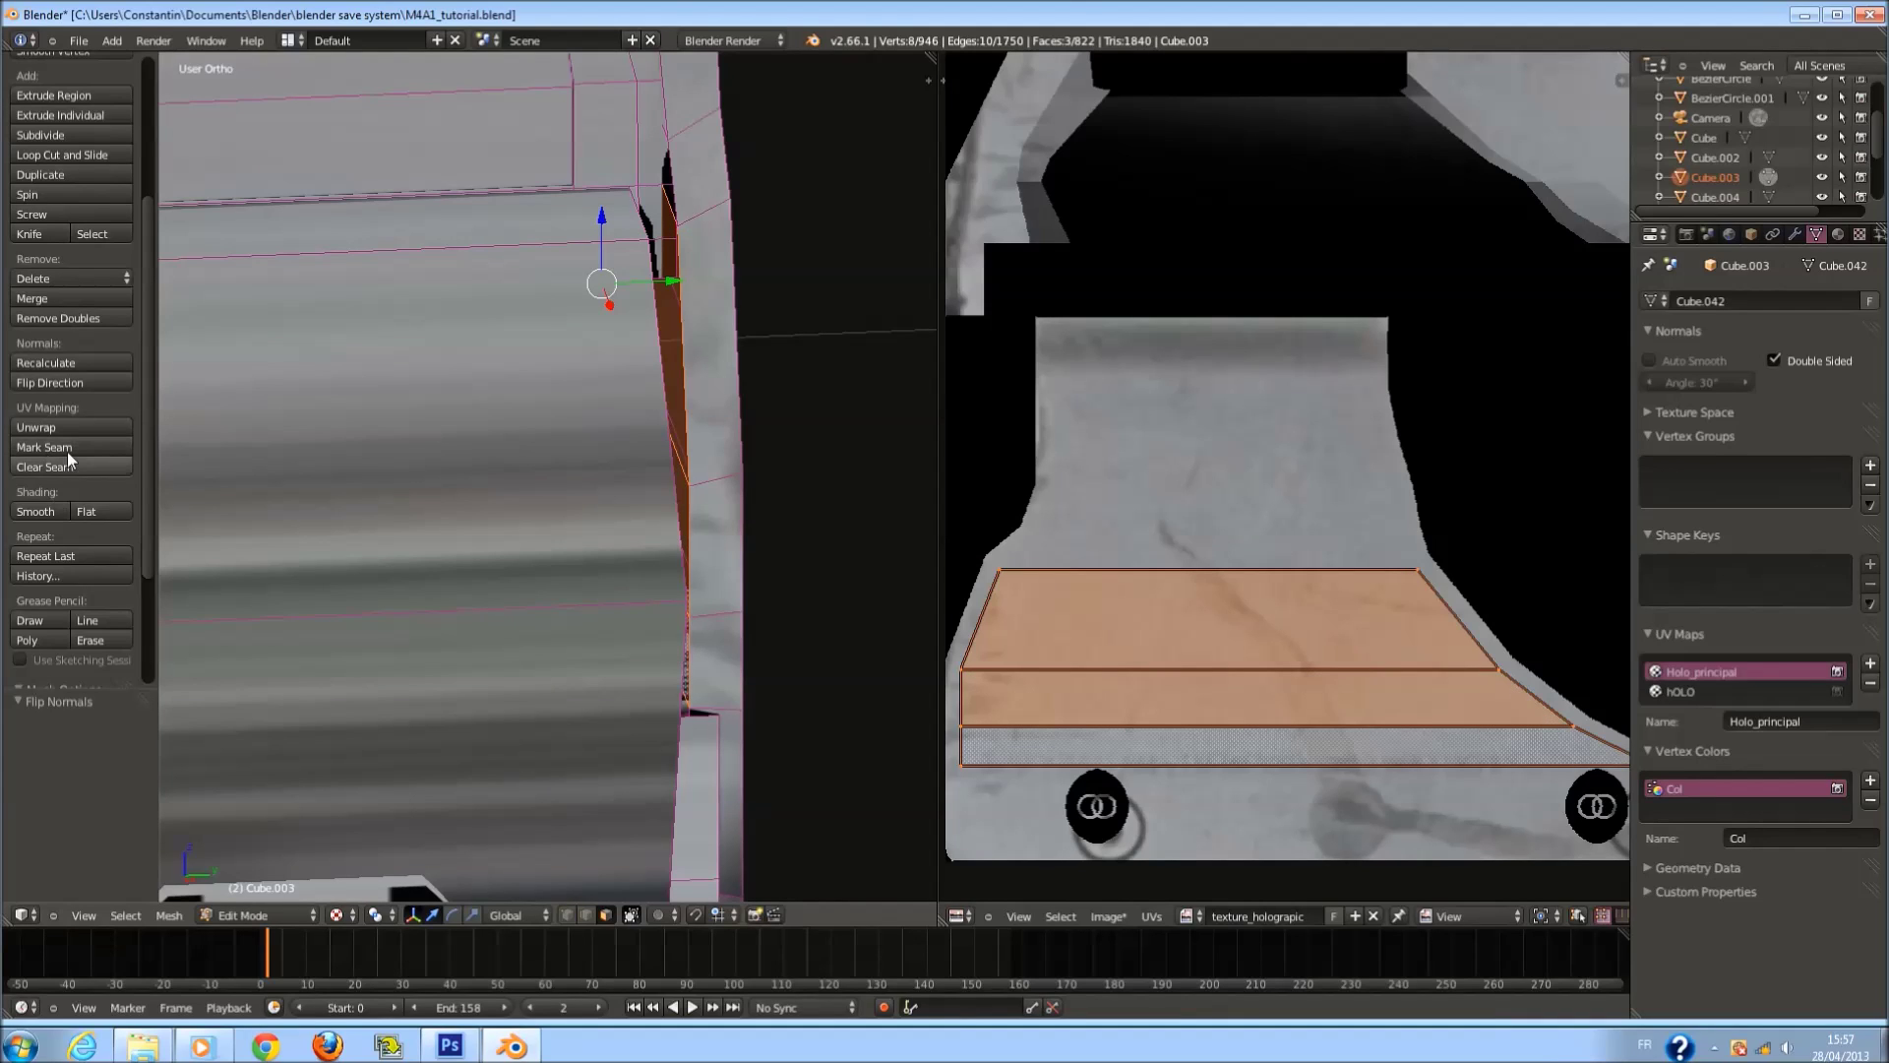
left_click(72, 383)
Flip the direction of the small dark inner face just above those faces, at the top of the gap.
right_click(661, 187)
right_click(660, 182)
middle_click_drag(661, 182, 714, 234)
right_click(696, 200)
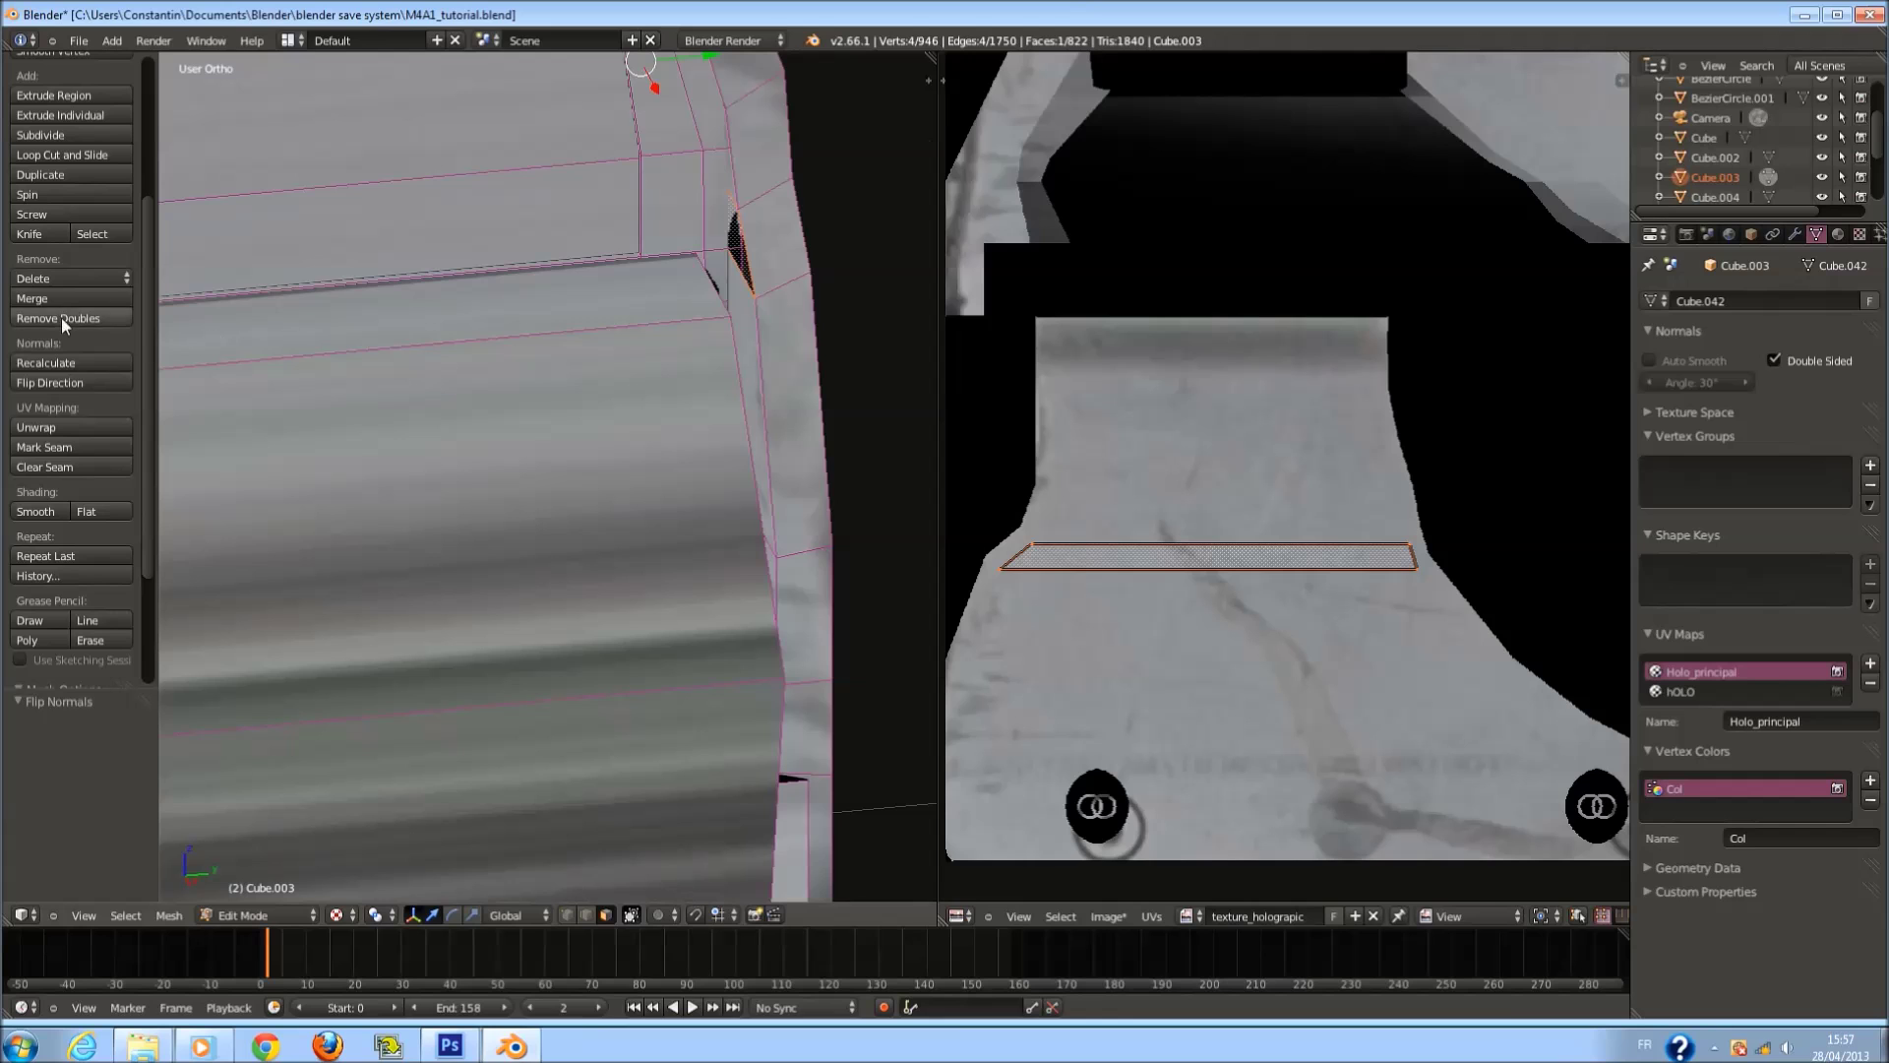
scroll(768, 375, "down", 4)
key("Tab")
Flip the direction of the long black bottom face of the sight's base.
middle_click_drag(768, 375, 231, 413)
scroll(536, 342, "down", 1)
scroll(357, 372, "down", 3)
key("Tab")
scroll(433, 408, "up", 6)
right_click(686, 718)
right_click(708, 711)
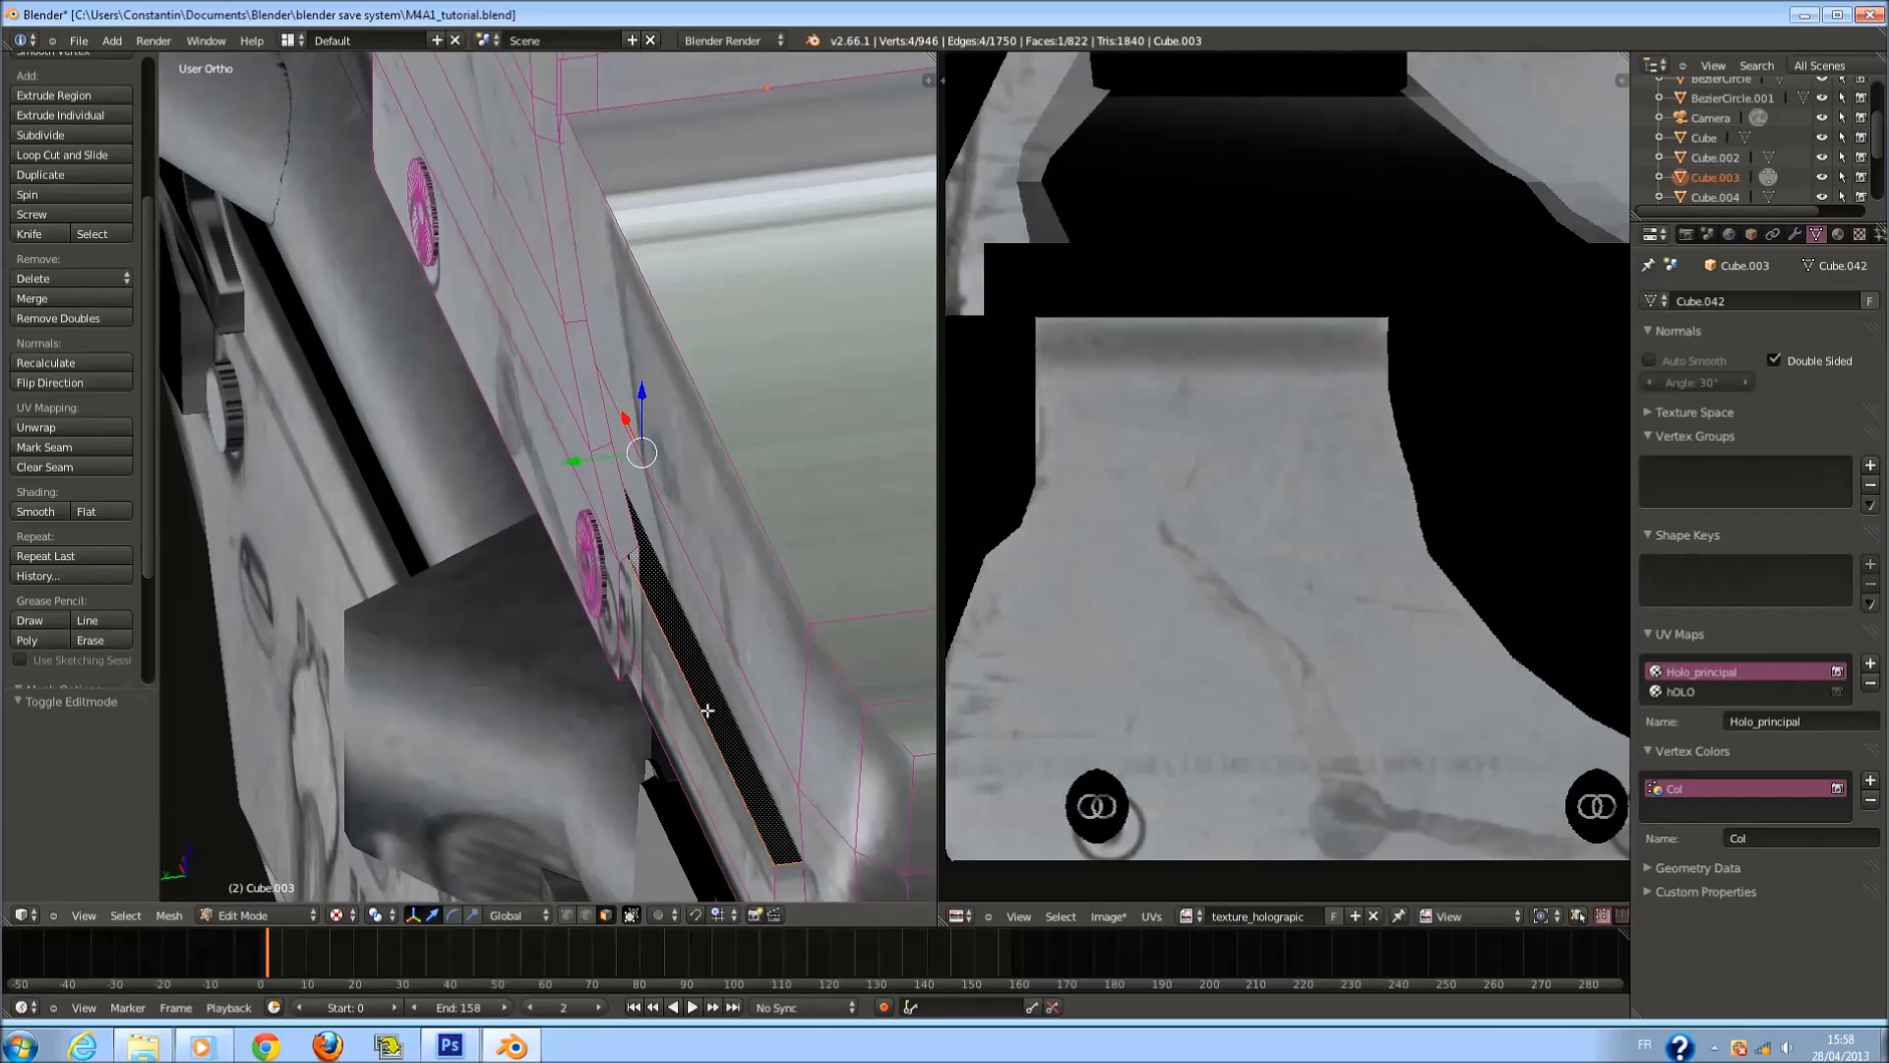
left_click(77, 382)
middle_click_drag(551, 591, 669, 620)
scroll(788, 335, "up", 2)
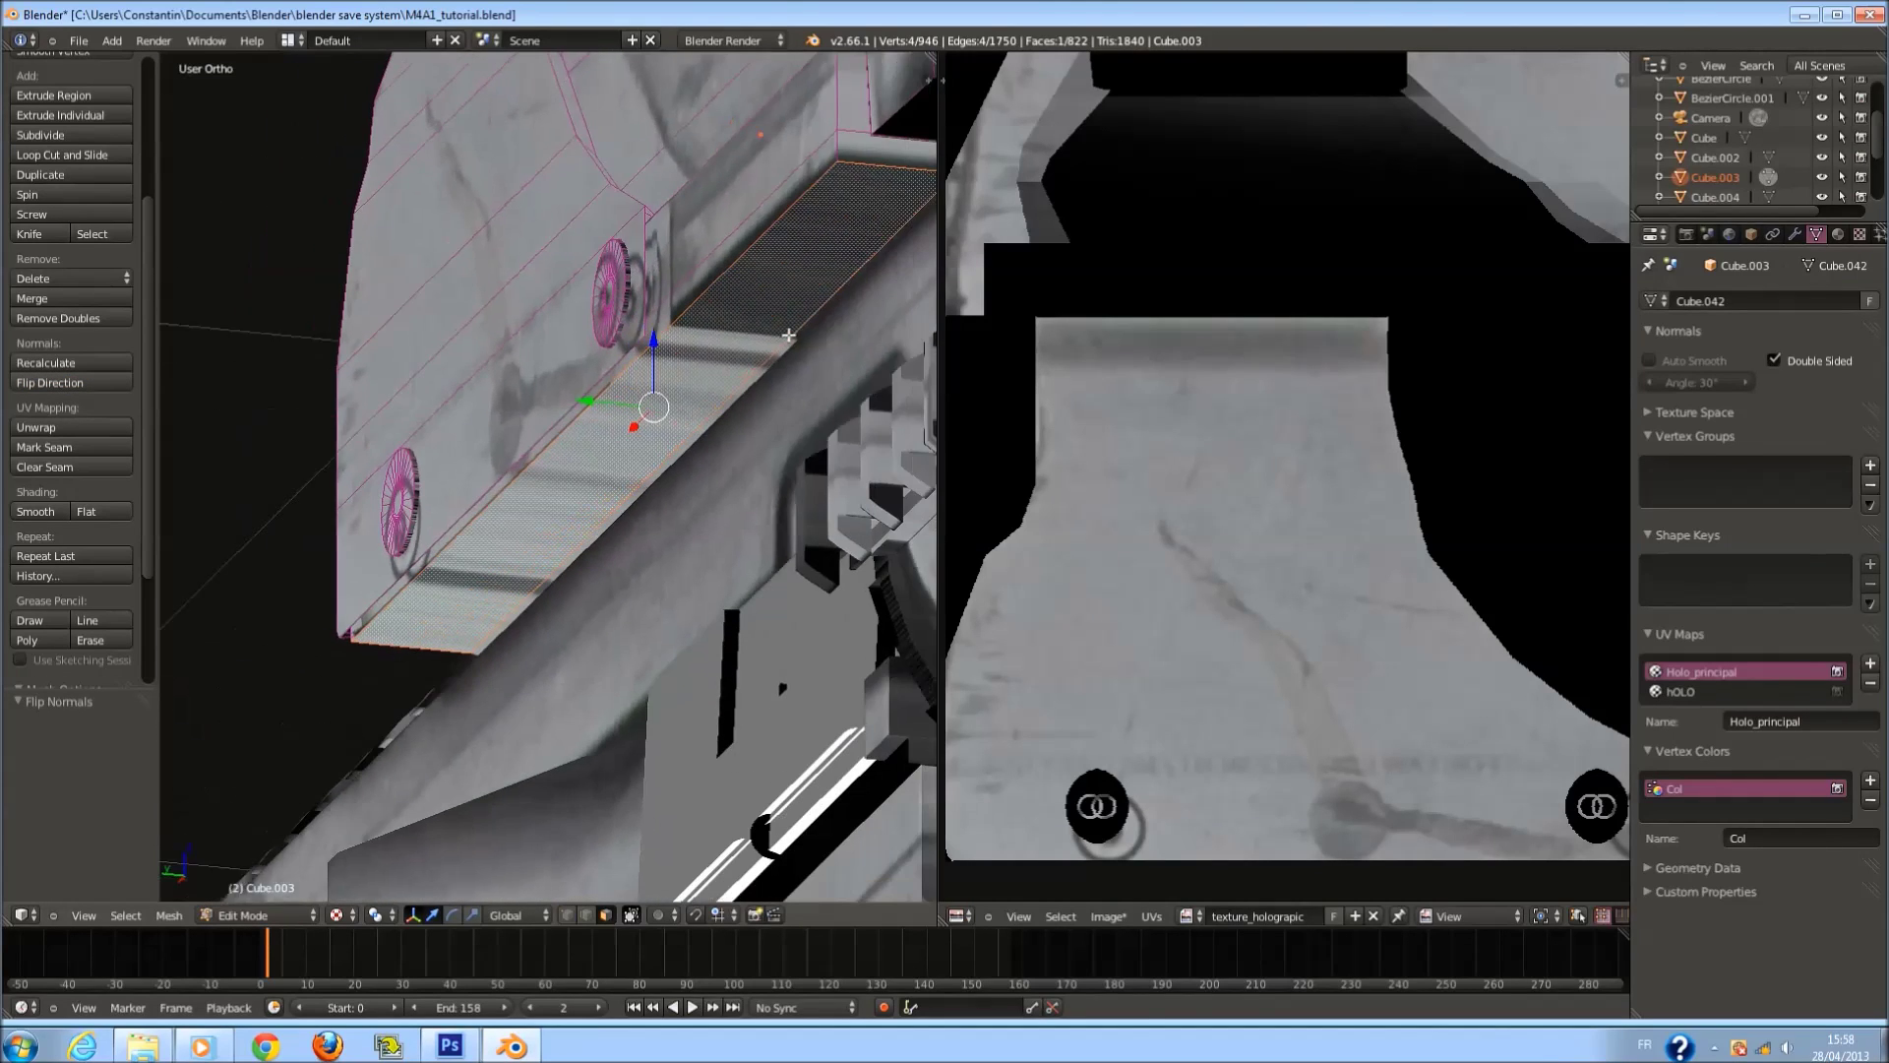
Flip the direction of the black face under the front housing next to the rail.
key("Tab")
middle_click_drag(792, 363, 729, 387)
key("Tab")
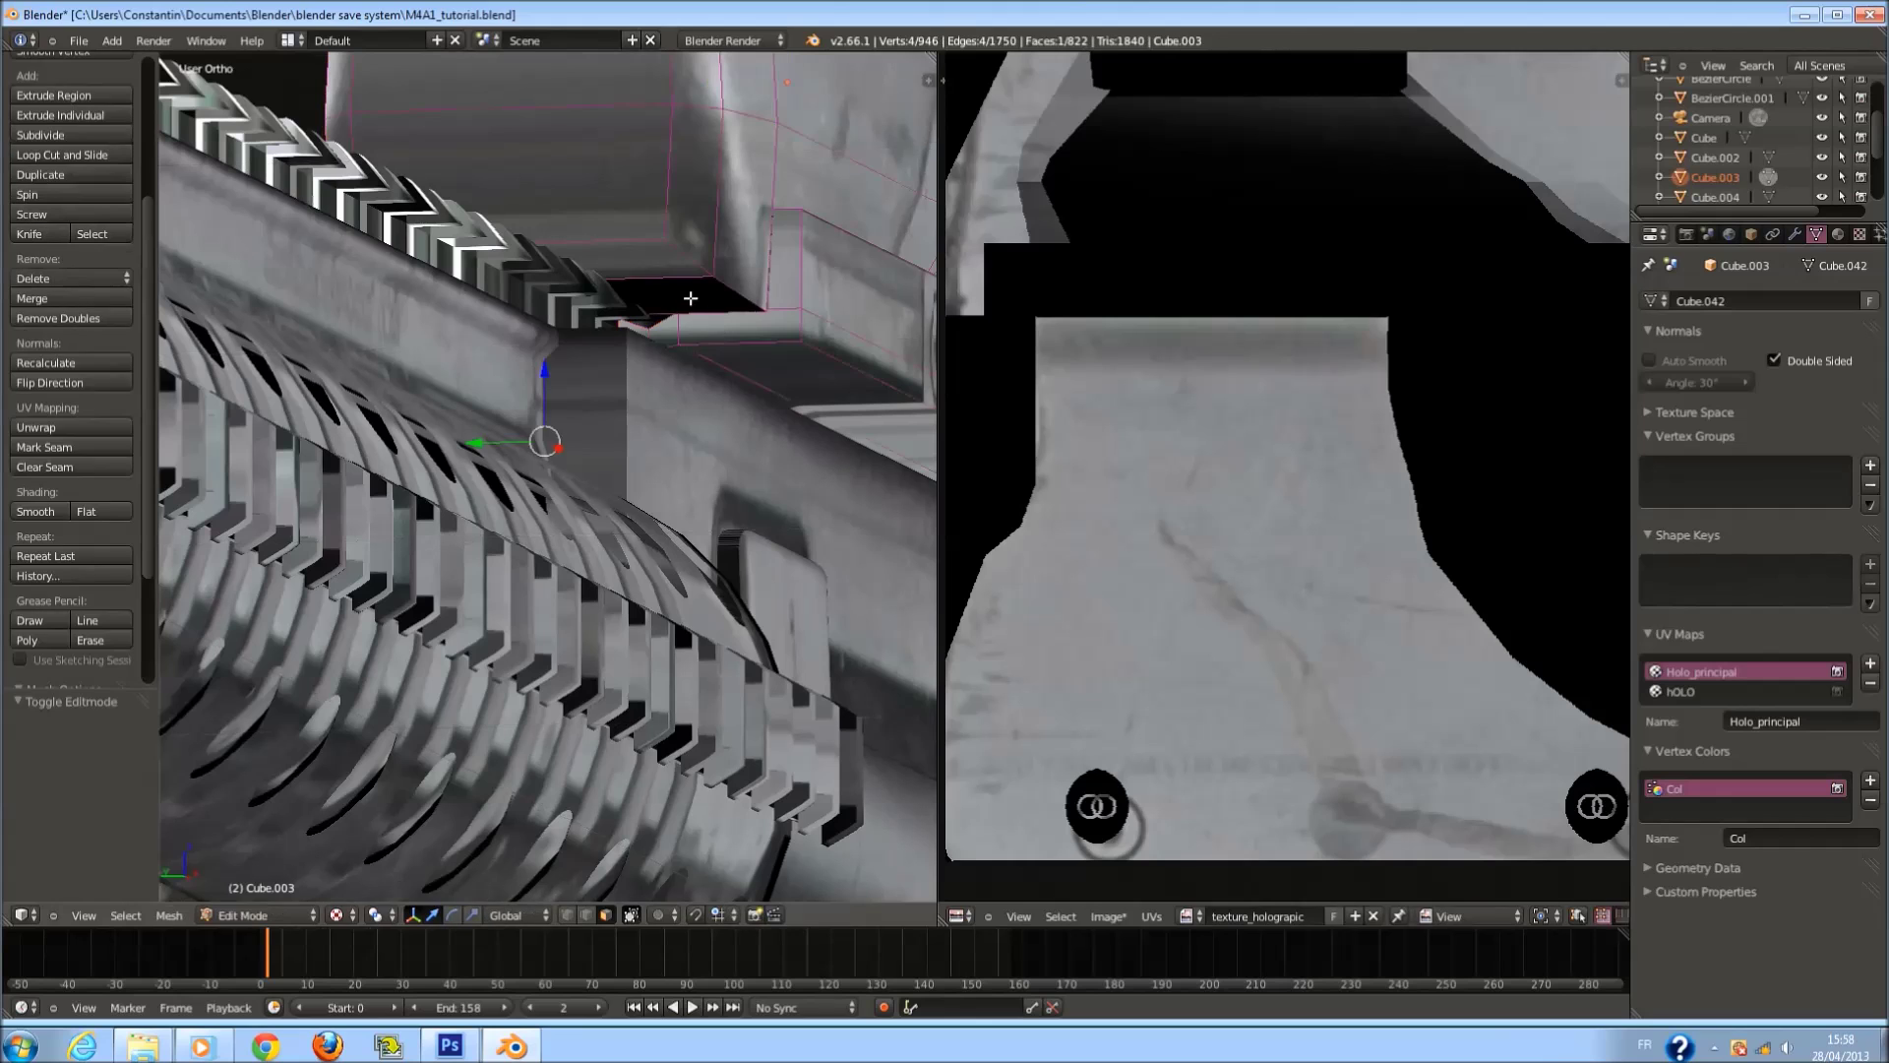
right_click(691, 298)
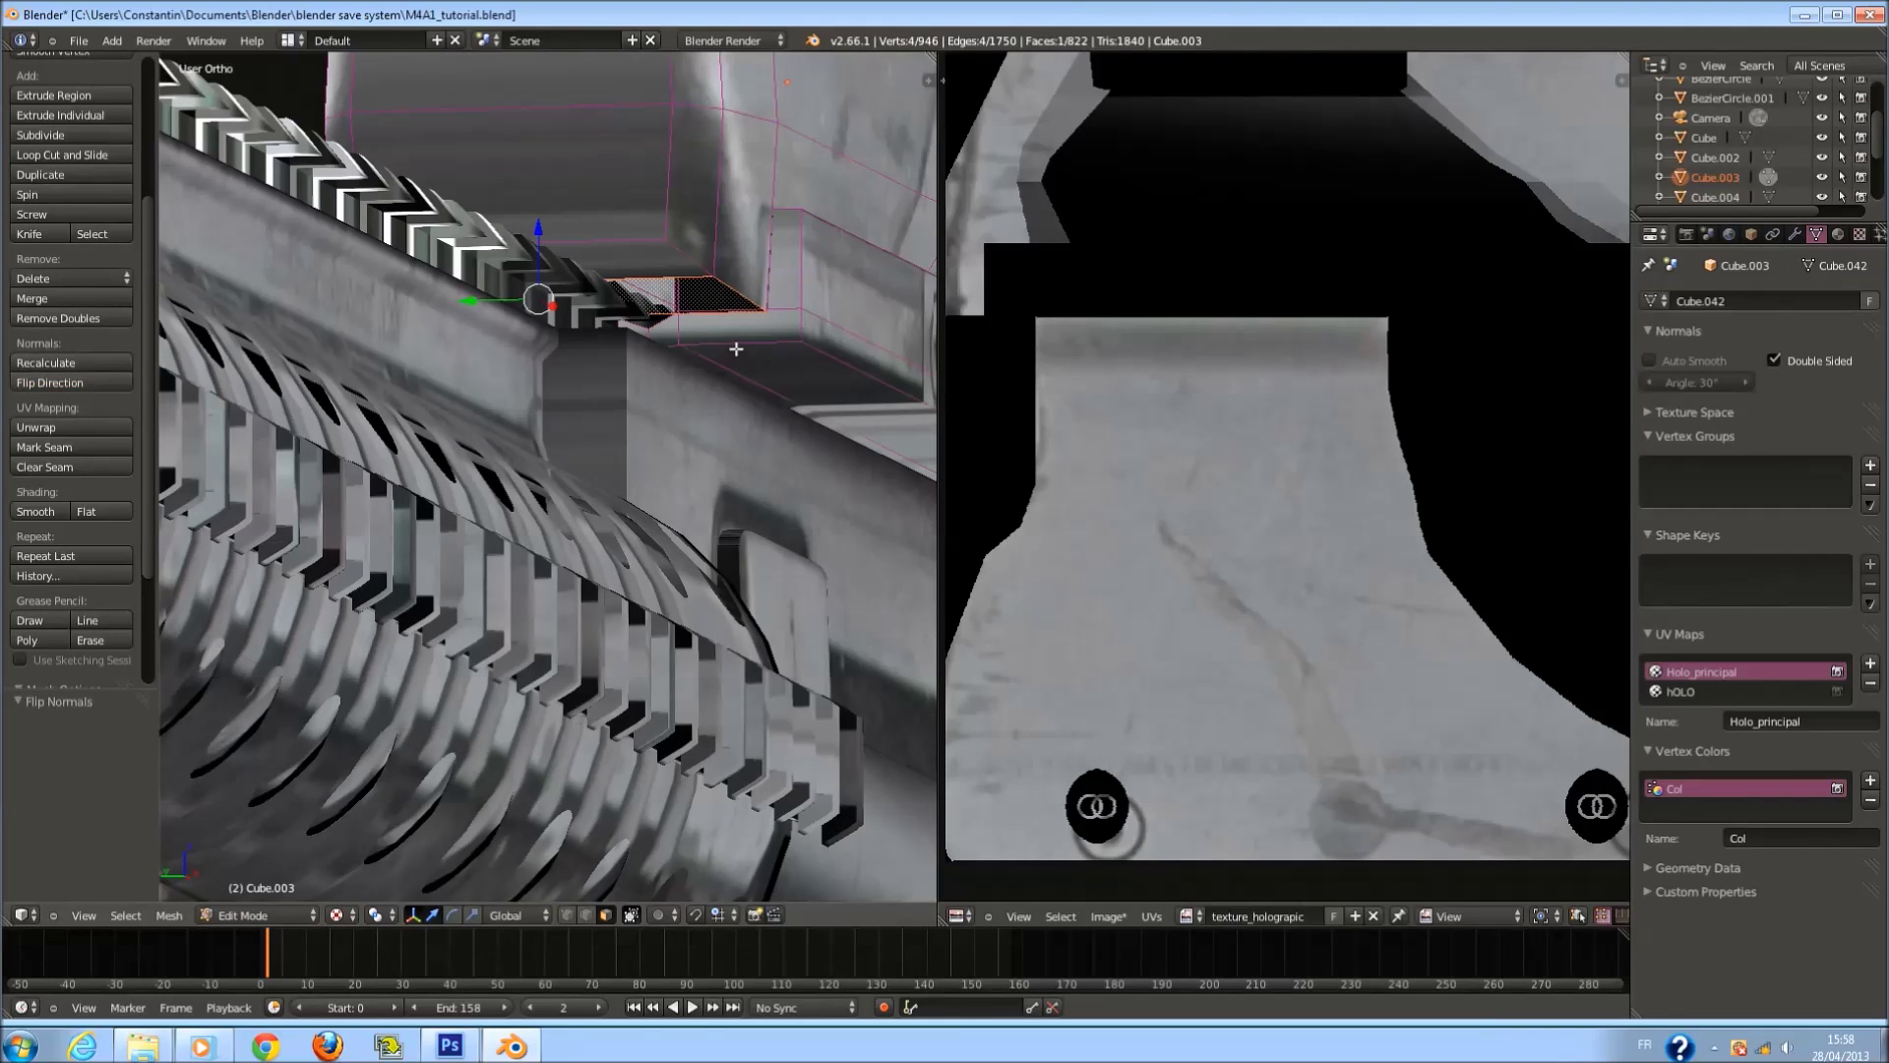
middle_click_drag(747, 335, 792, 589)
Flip the direction of the long black ledge face along the side of the front housing.
key("Tab")
key("Tab")
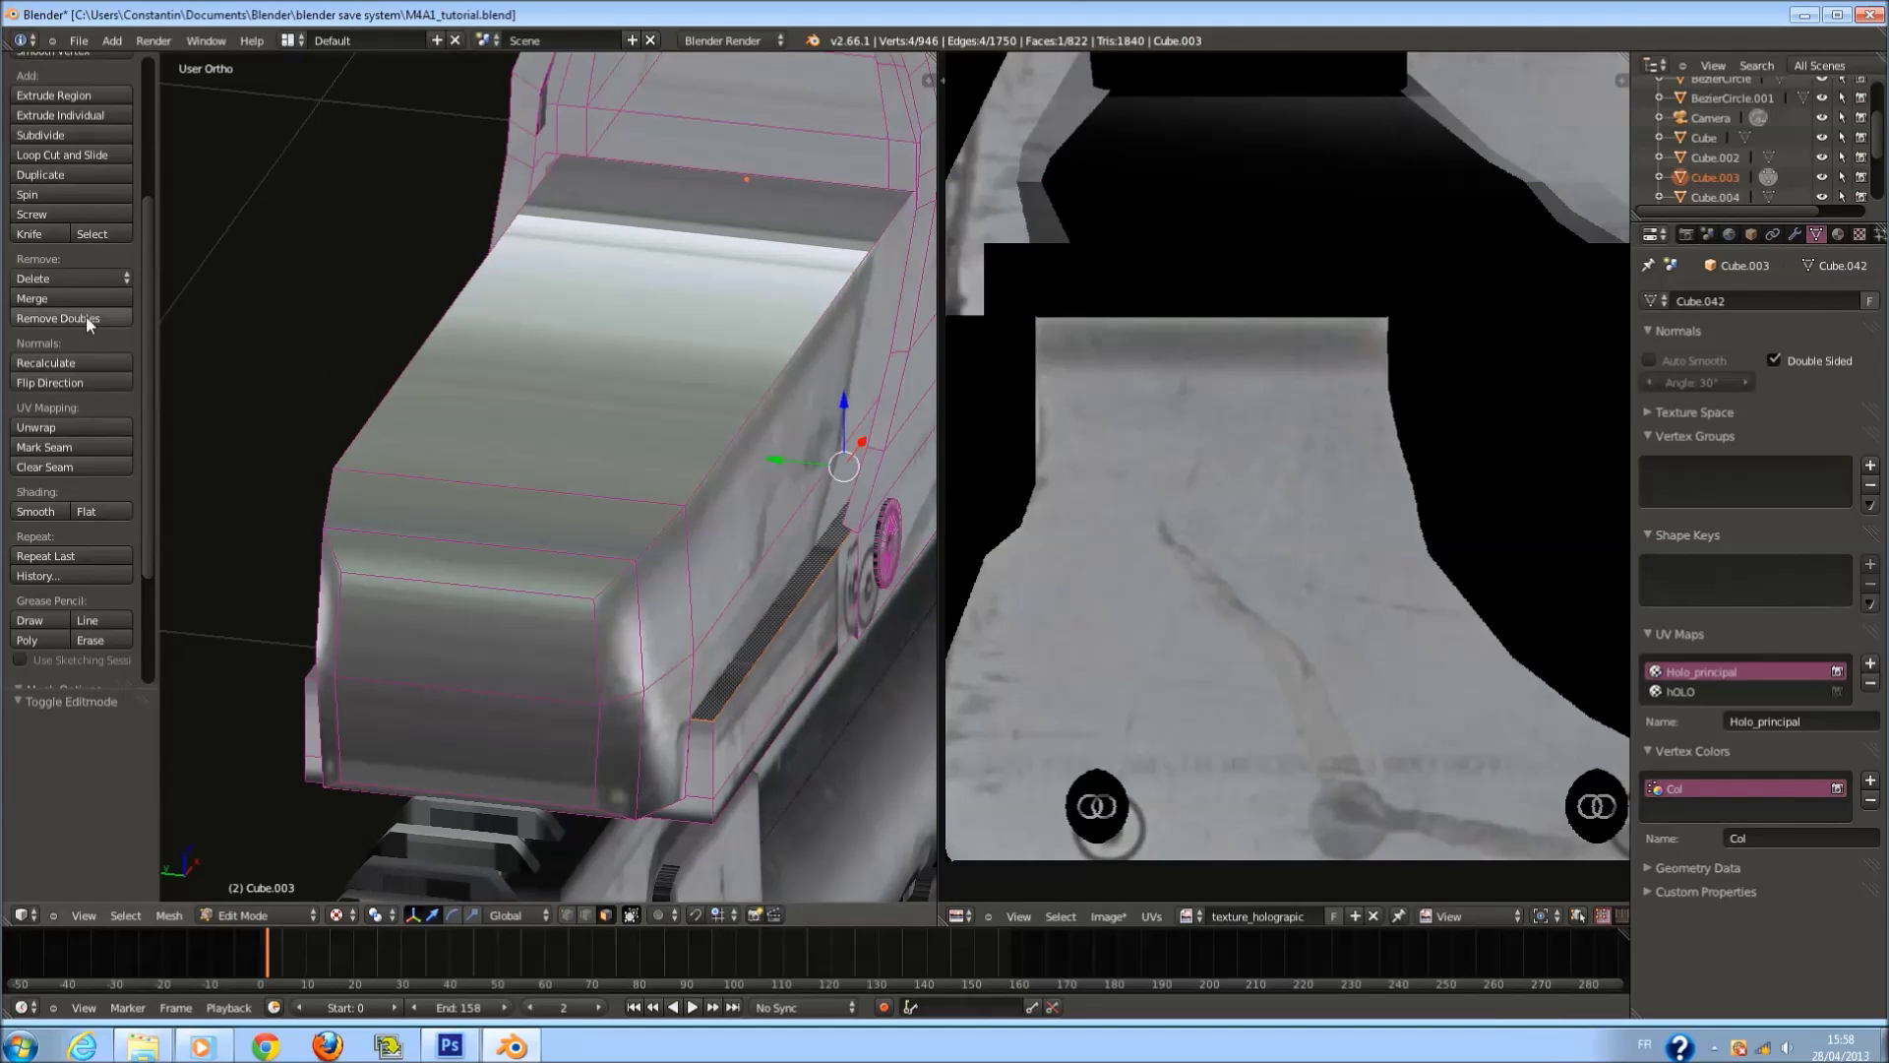
left_click(97, 381)
left_click(97, 381)
key("Tab")
Clear the selection around the finished sight and save the file.
middle_click_drag(758, 540, 658, 612)
scroll(623, 518, "down", 3)
key("a")
scroll(657, 612, "up", 5)
key("ctrl+s")
left_click(731, 590)
Select the three black faces at the rear of the rifle's receiver below the buffer tube and flip their direction.
right_click(768, 592)
middle_click_drag(768, 591, 718, 655)
scroll(718, 655, "up", 5)
key("a")
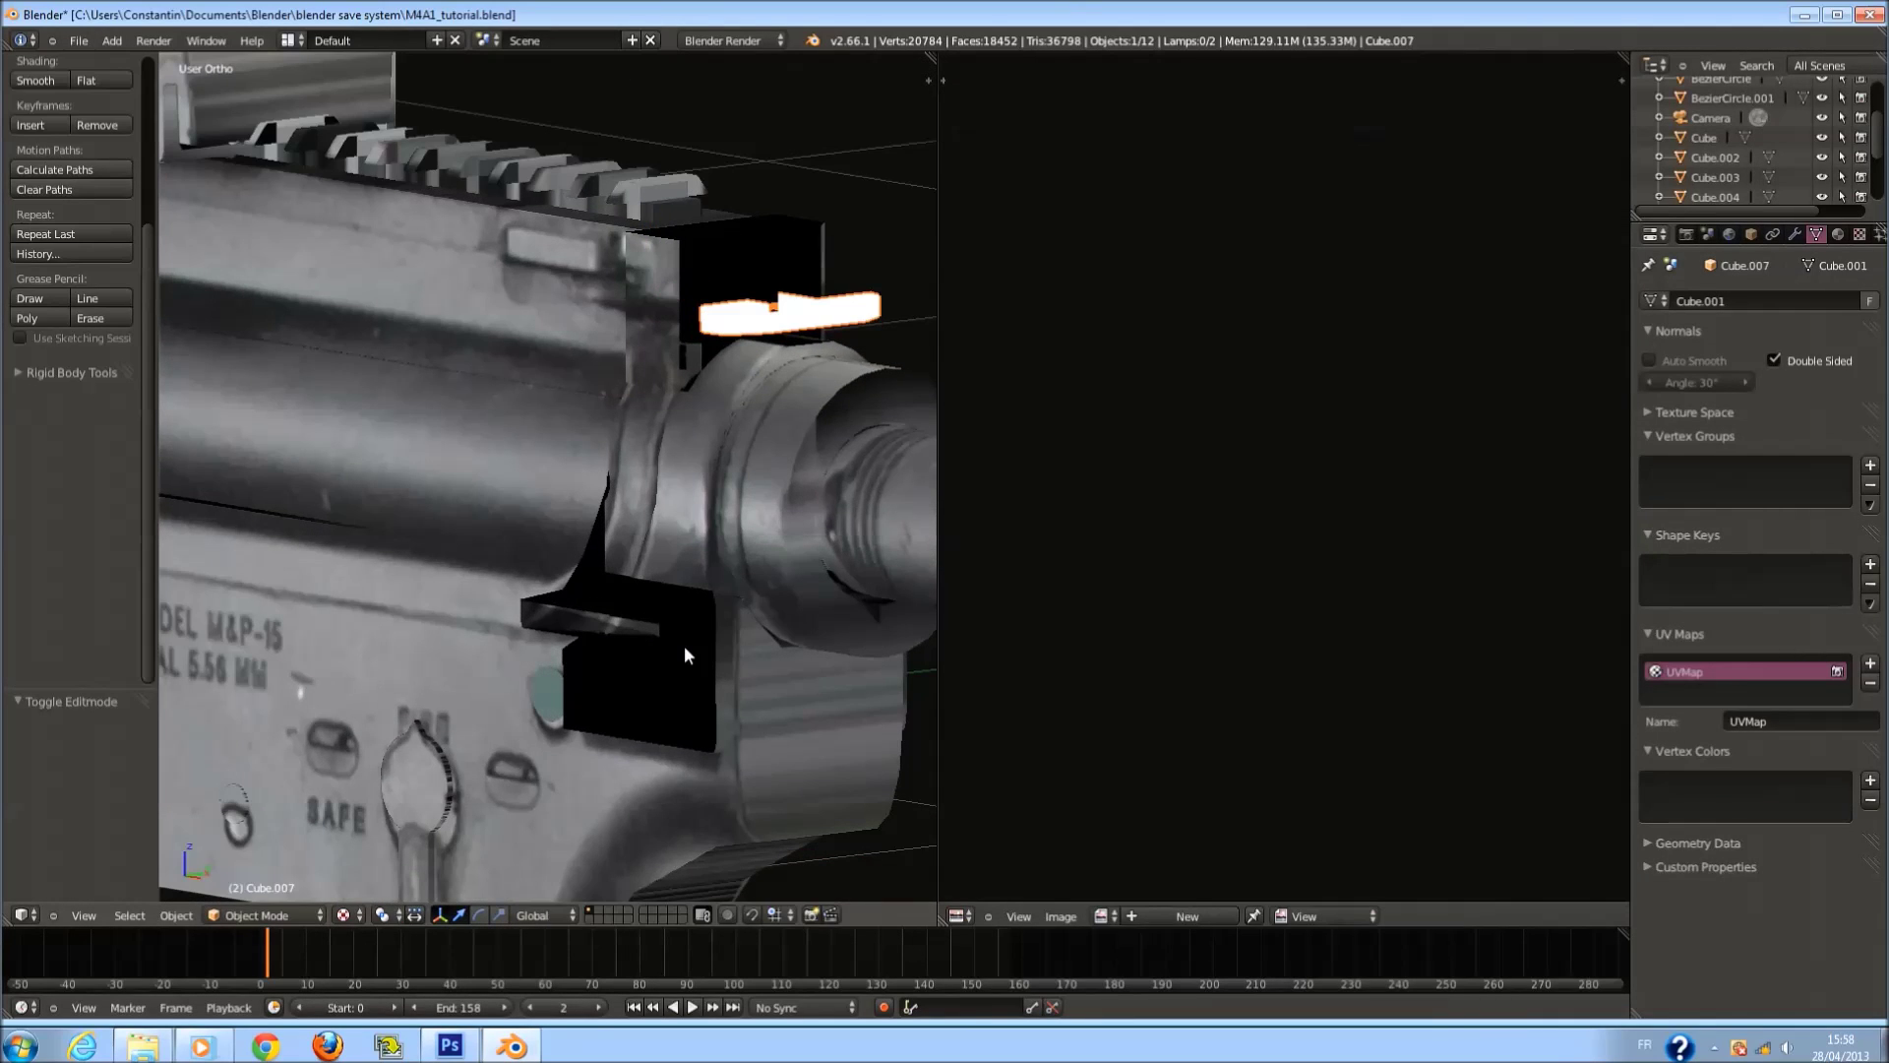
right_click(683, 645)
key("Tab")
key("e")
left_click(665, 671)
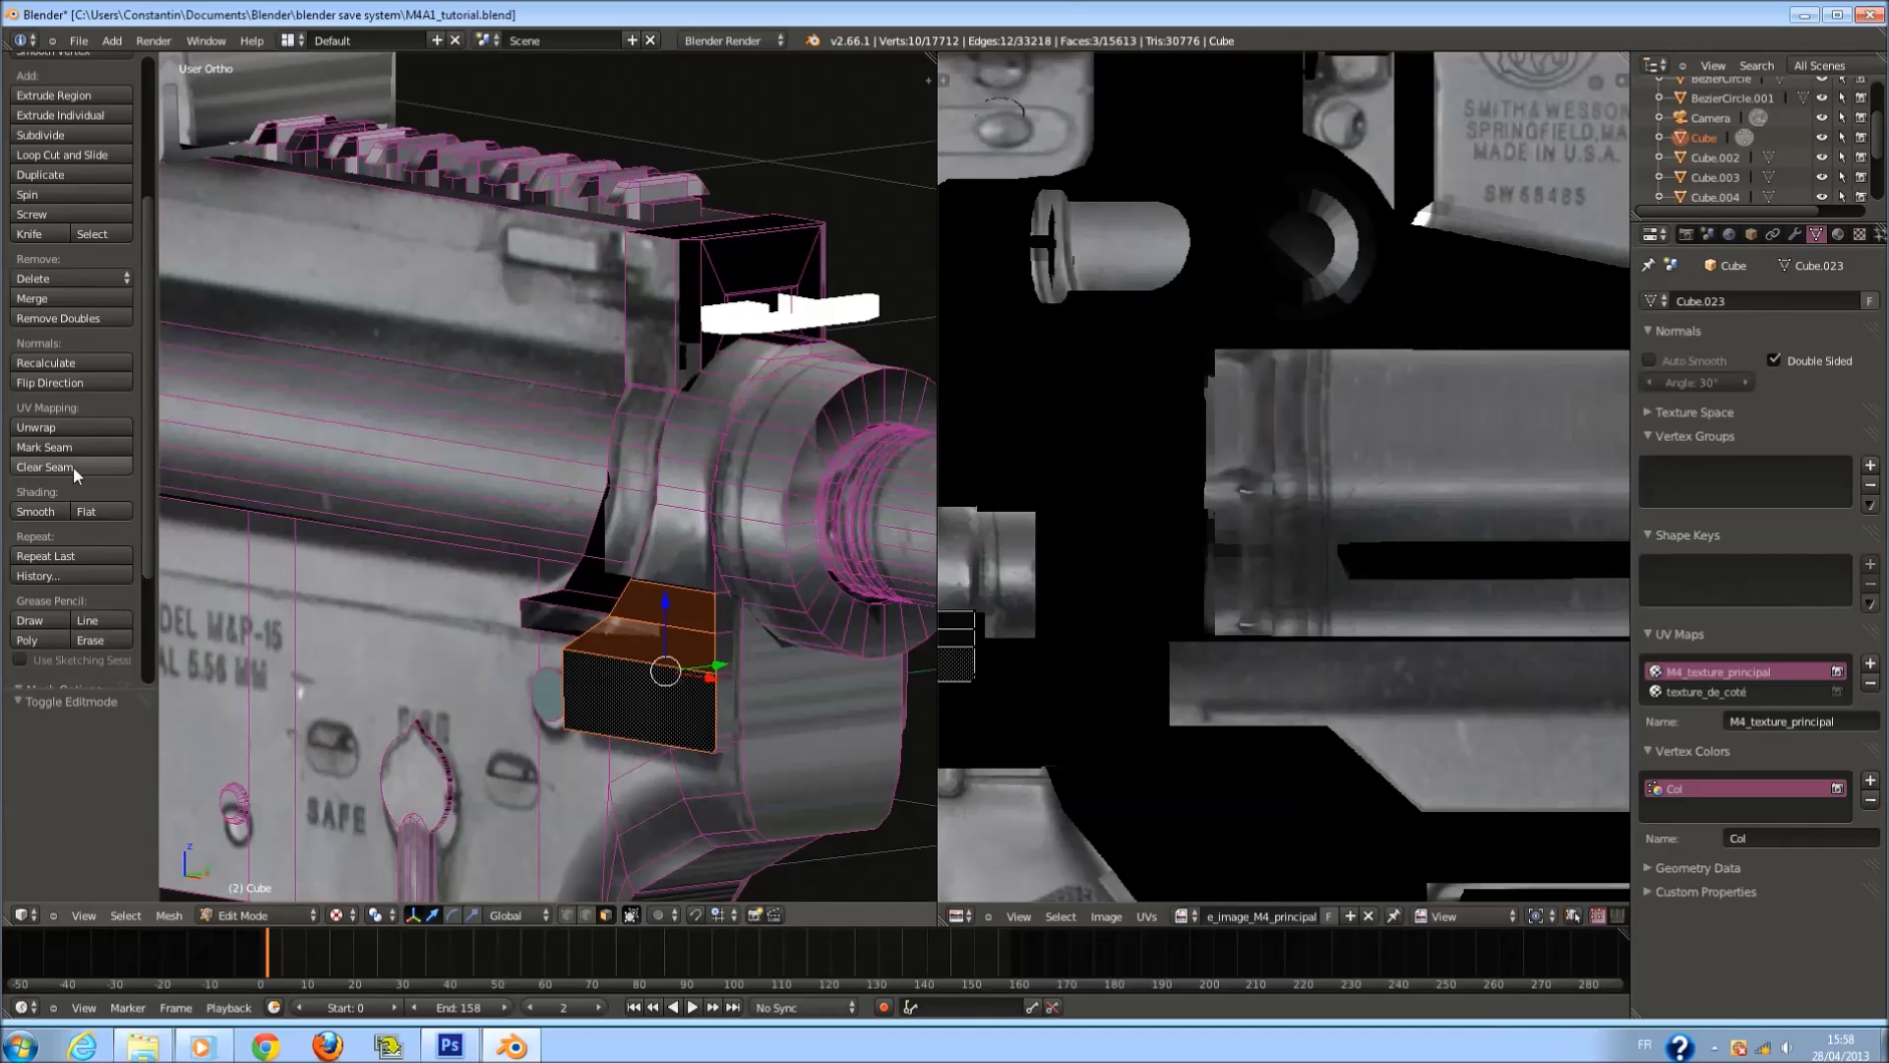
left_click(59, 383)
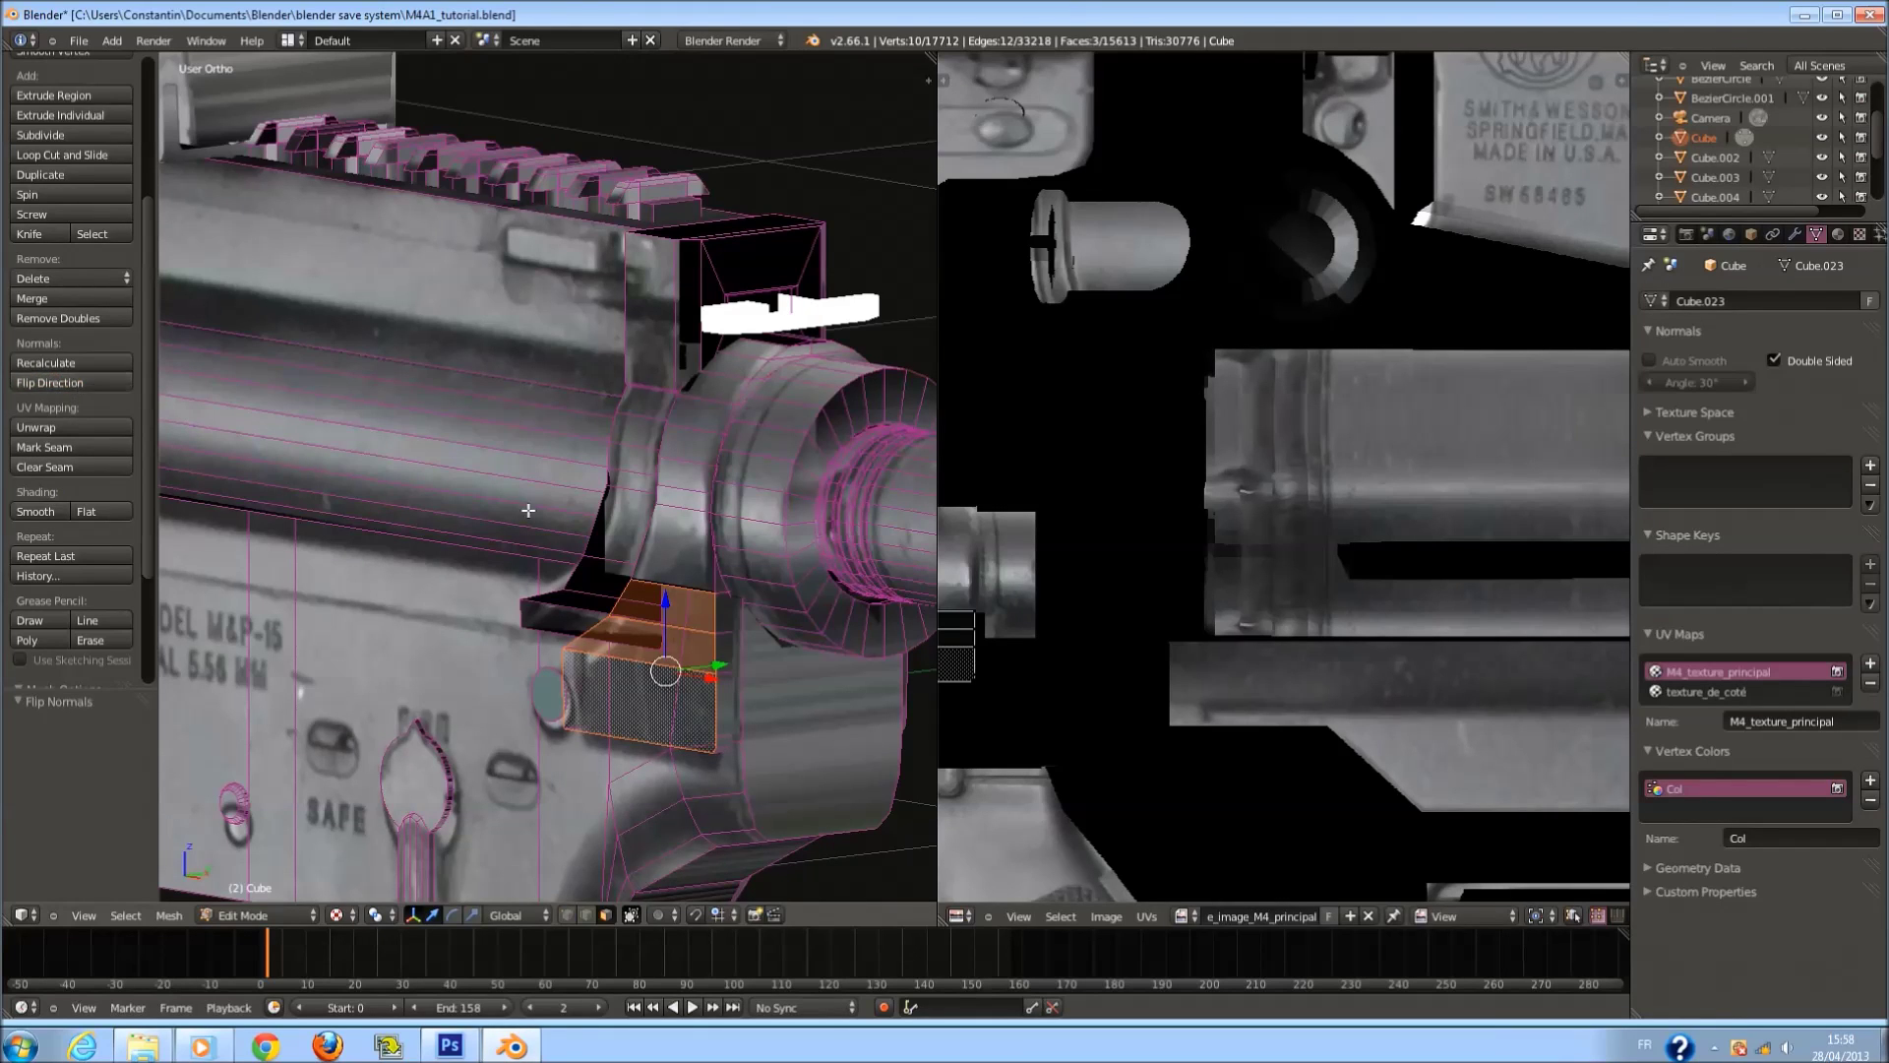
key("Tab")
scroll(831, 588, "down", 2)
scroll(821, 587, "up", 4)
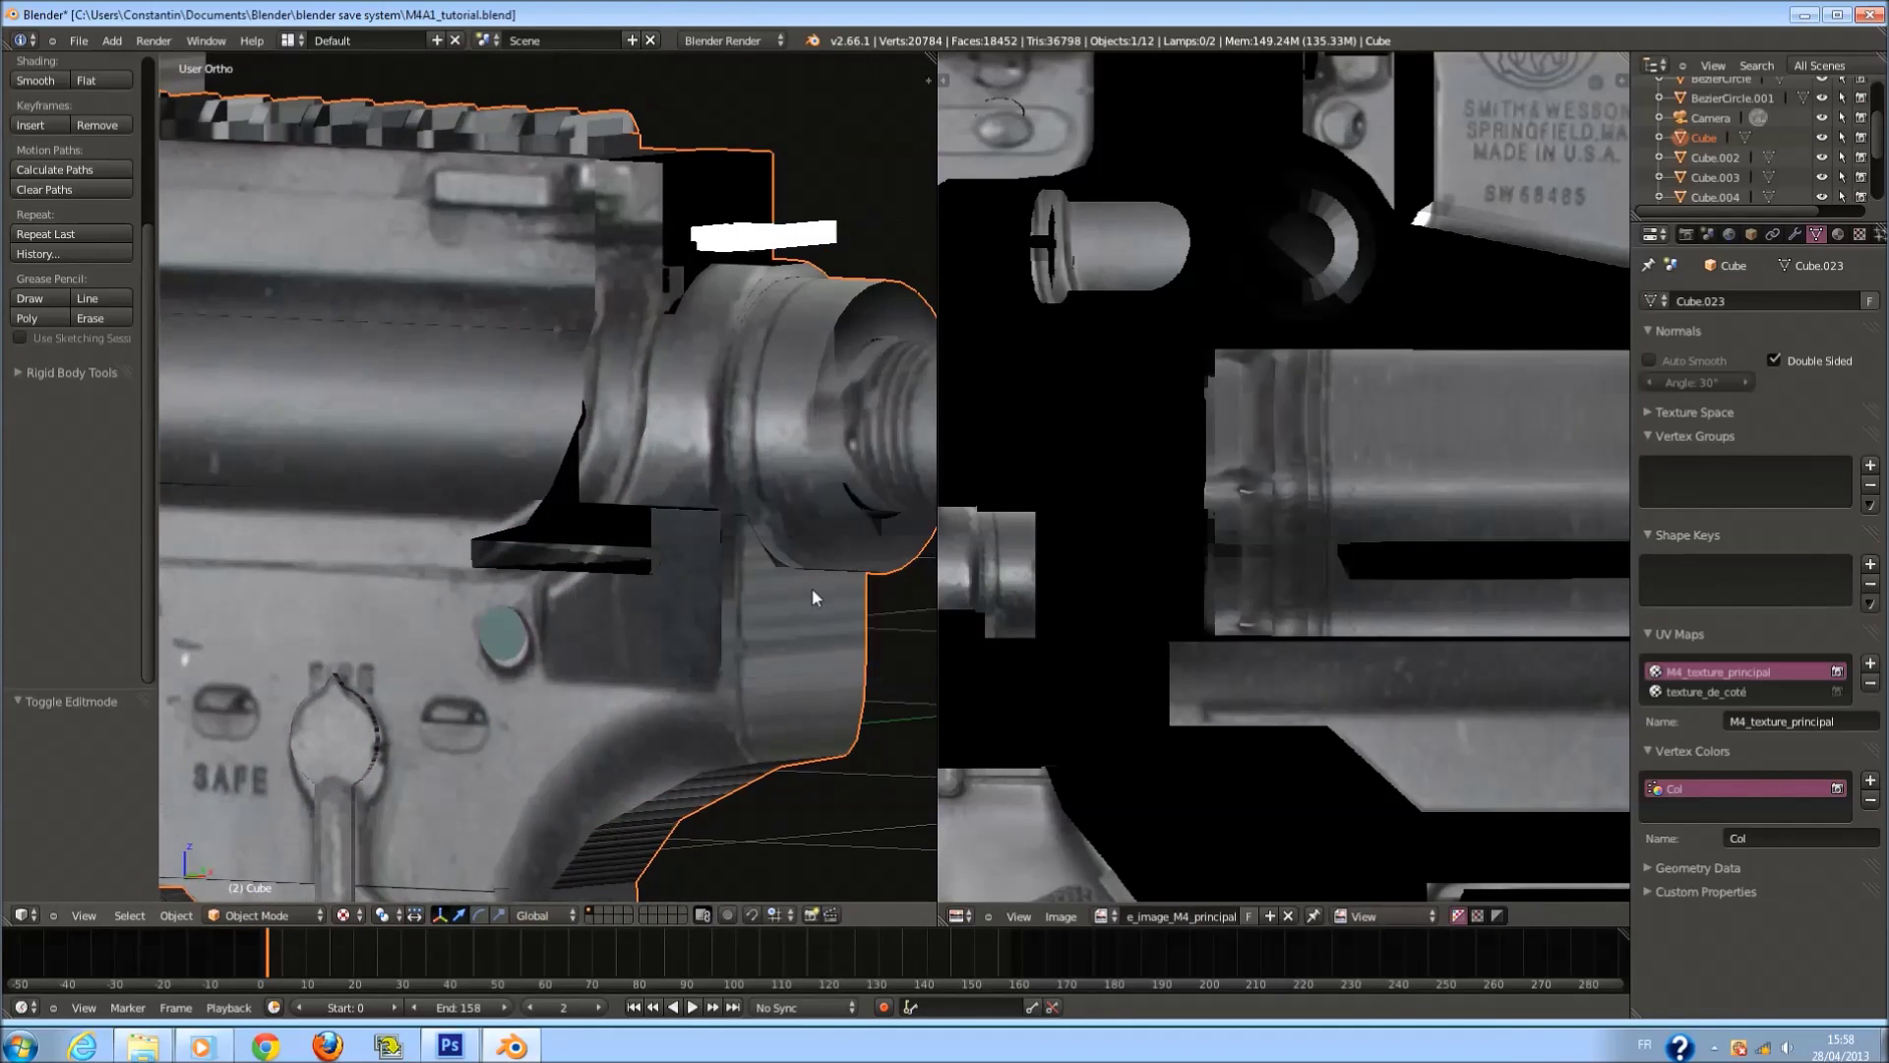
Add the dark ledge face to the selection at the rear of the receiver and flip all four faces' direction.
key("KP_1")
scroll(816, 574, "down", 6)
scroll(814, 581, "up", 7)
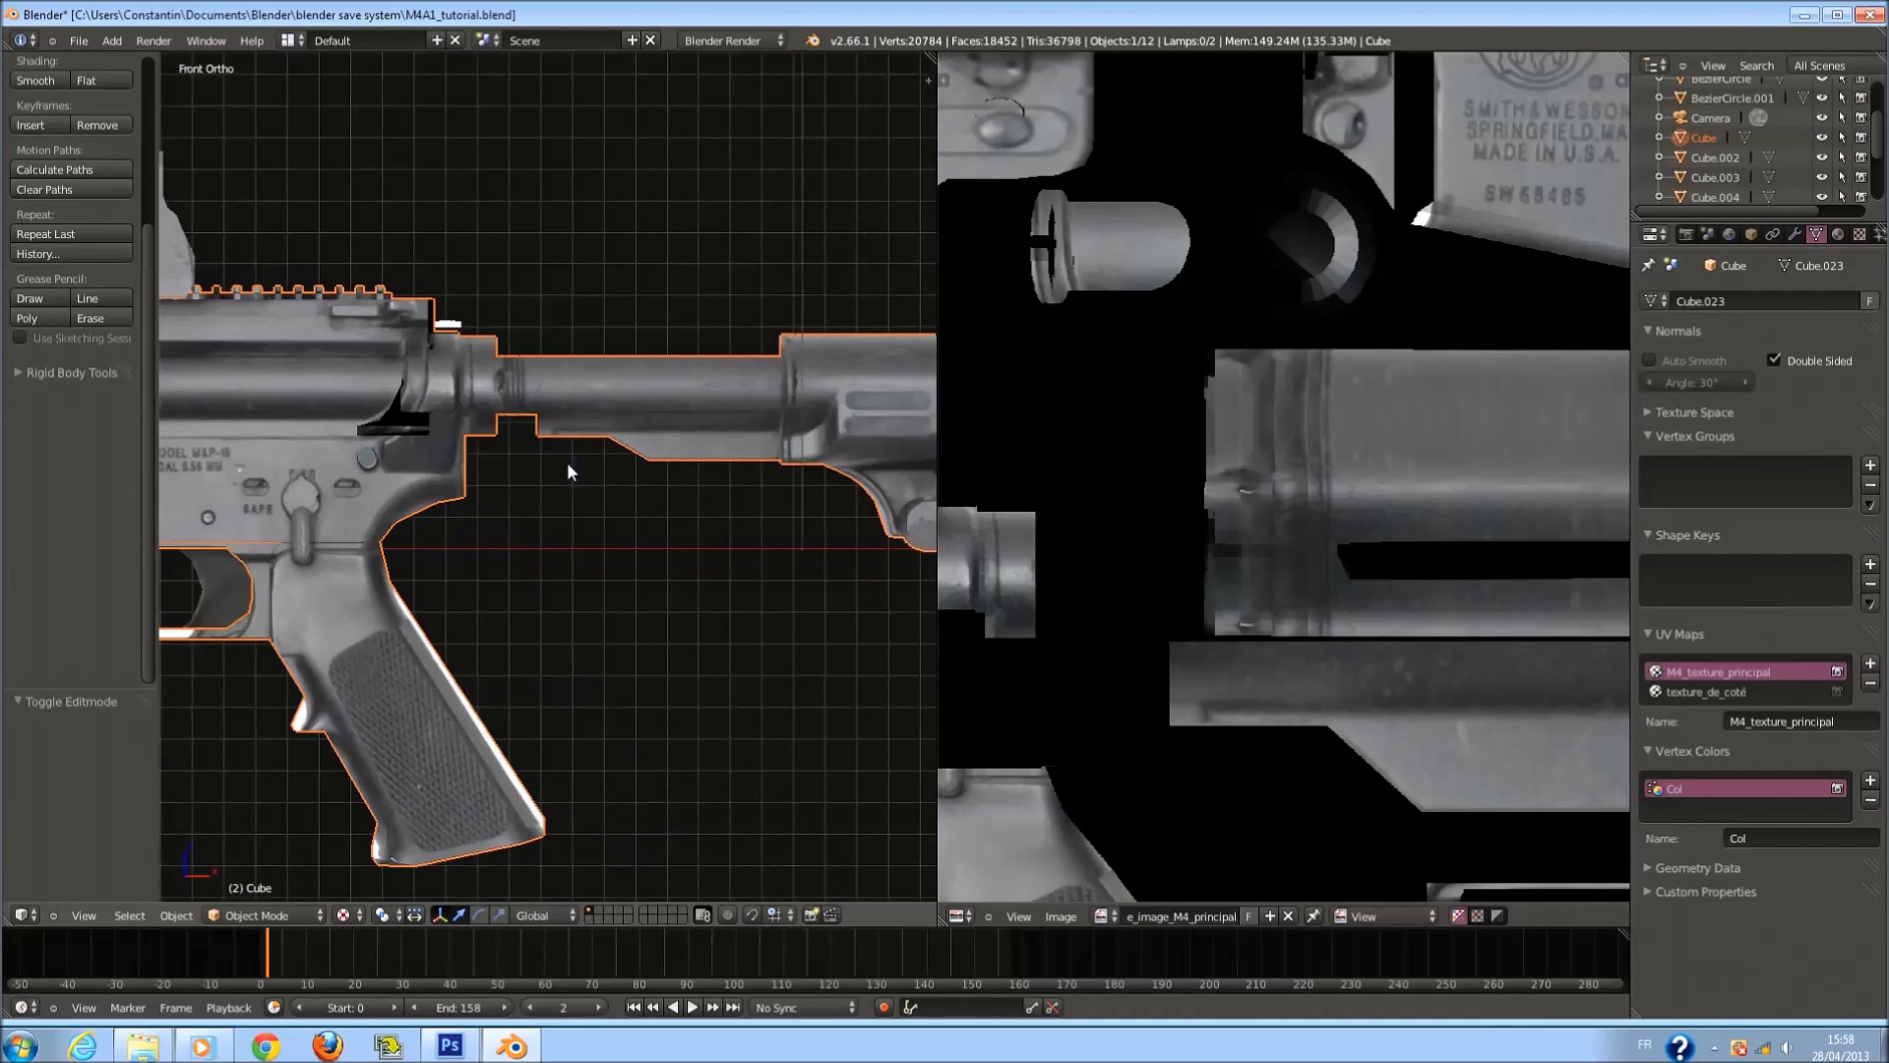
scroll(567, 462, "up", 5)
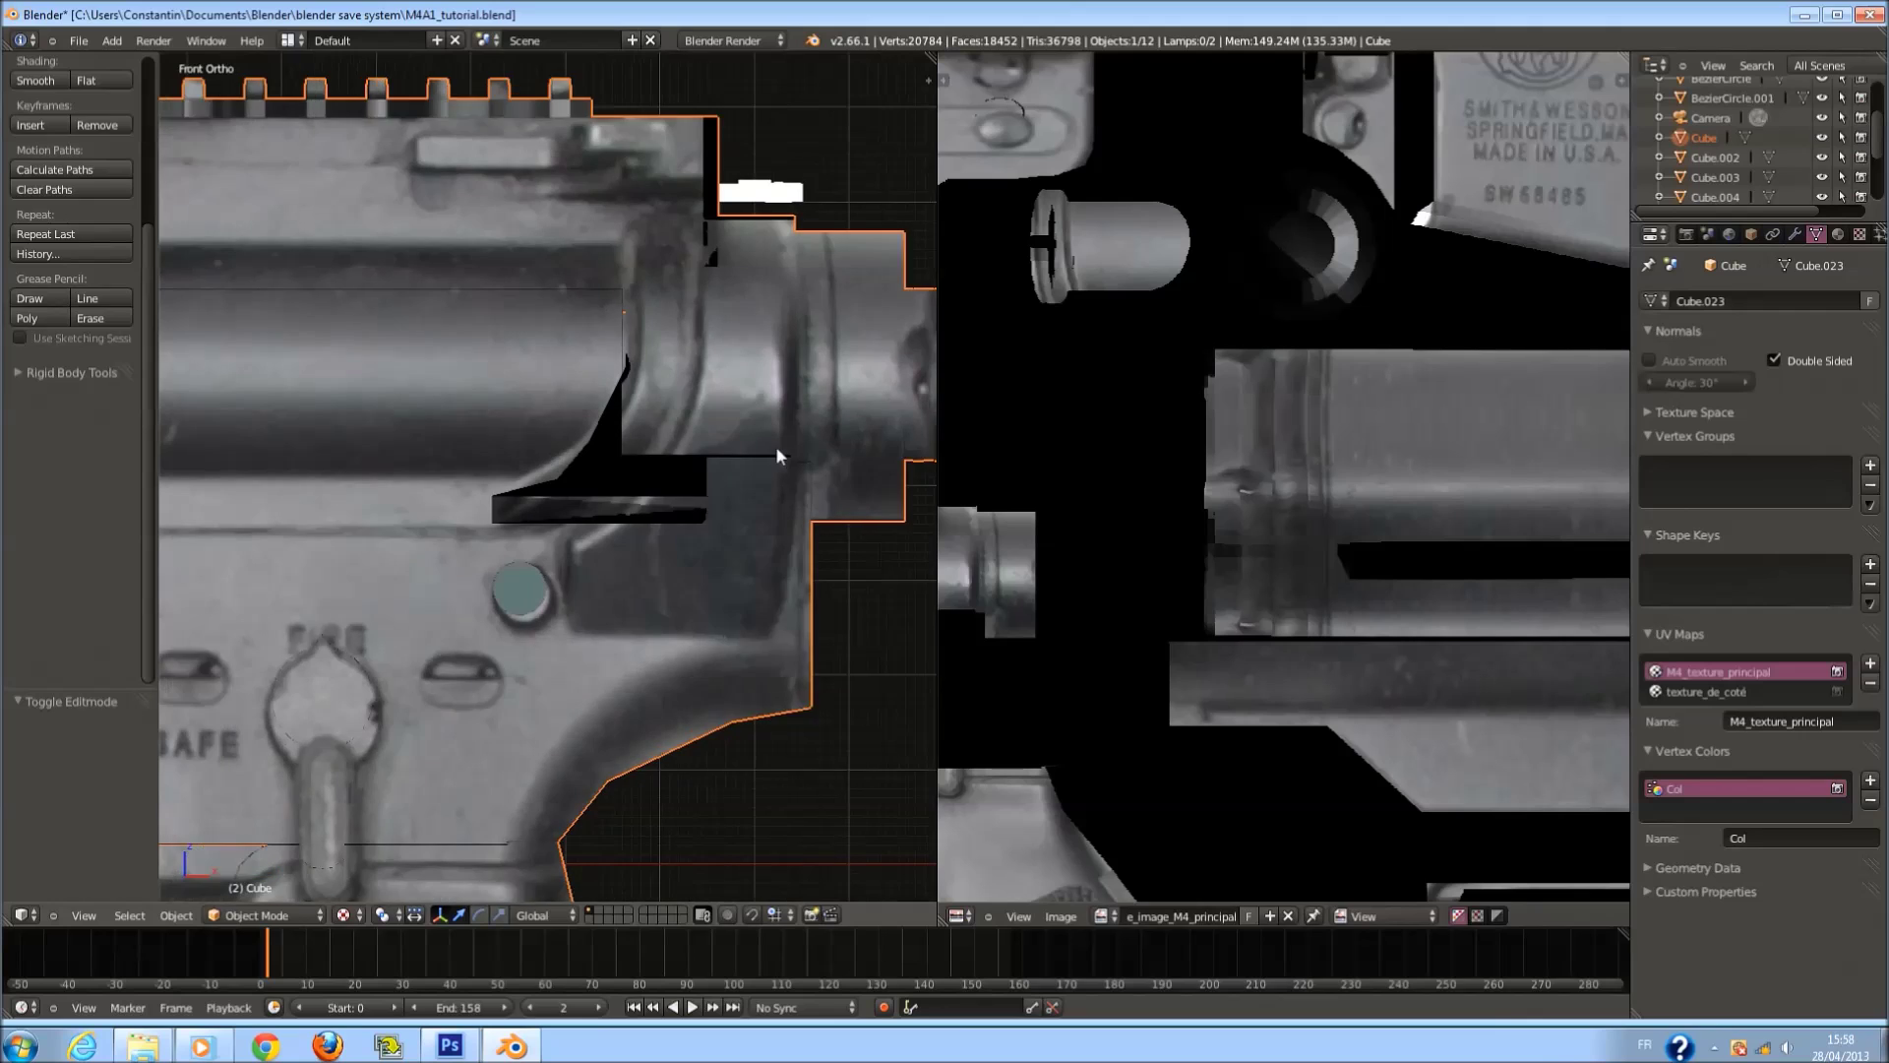
key("Tab")
scroll(777, 455, "up", 2)
right_click(584, 492, "shift")
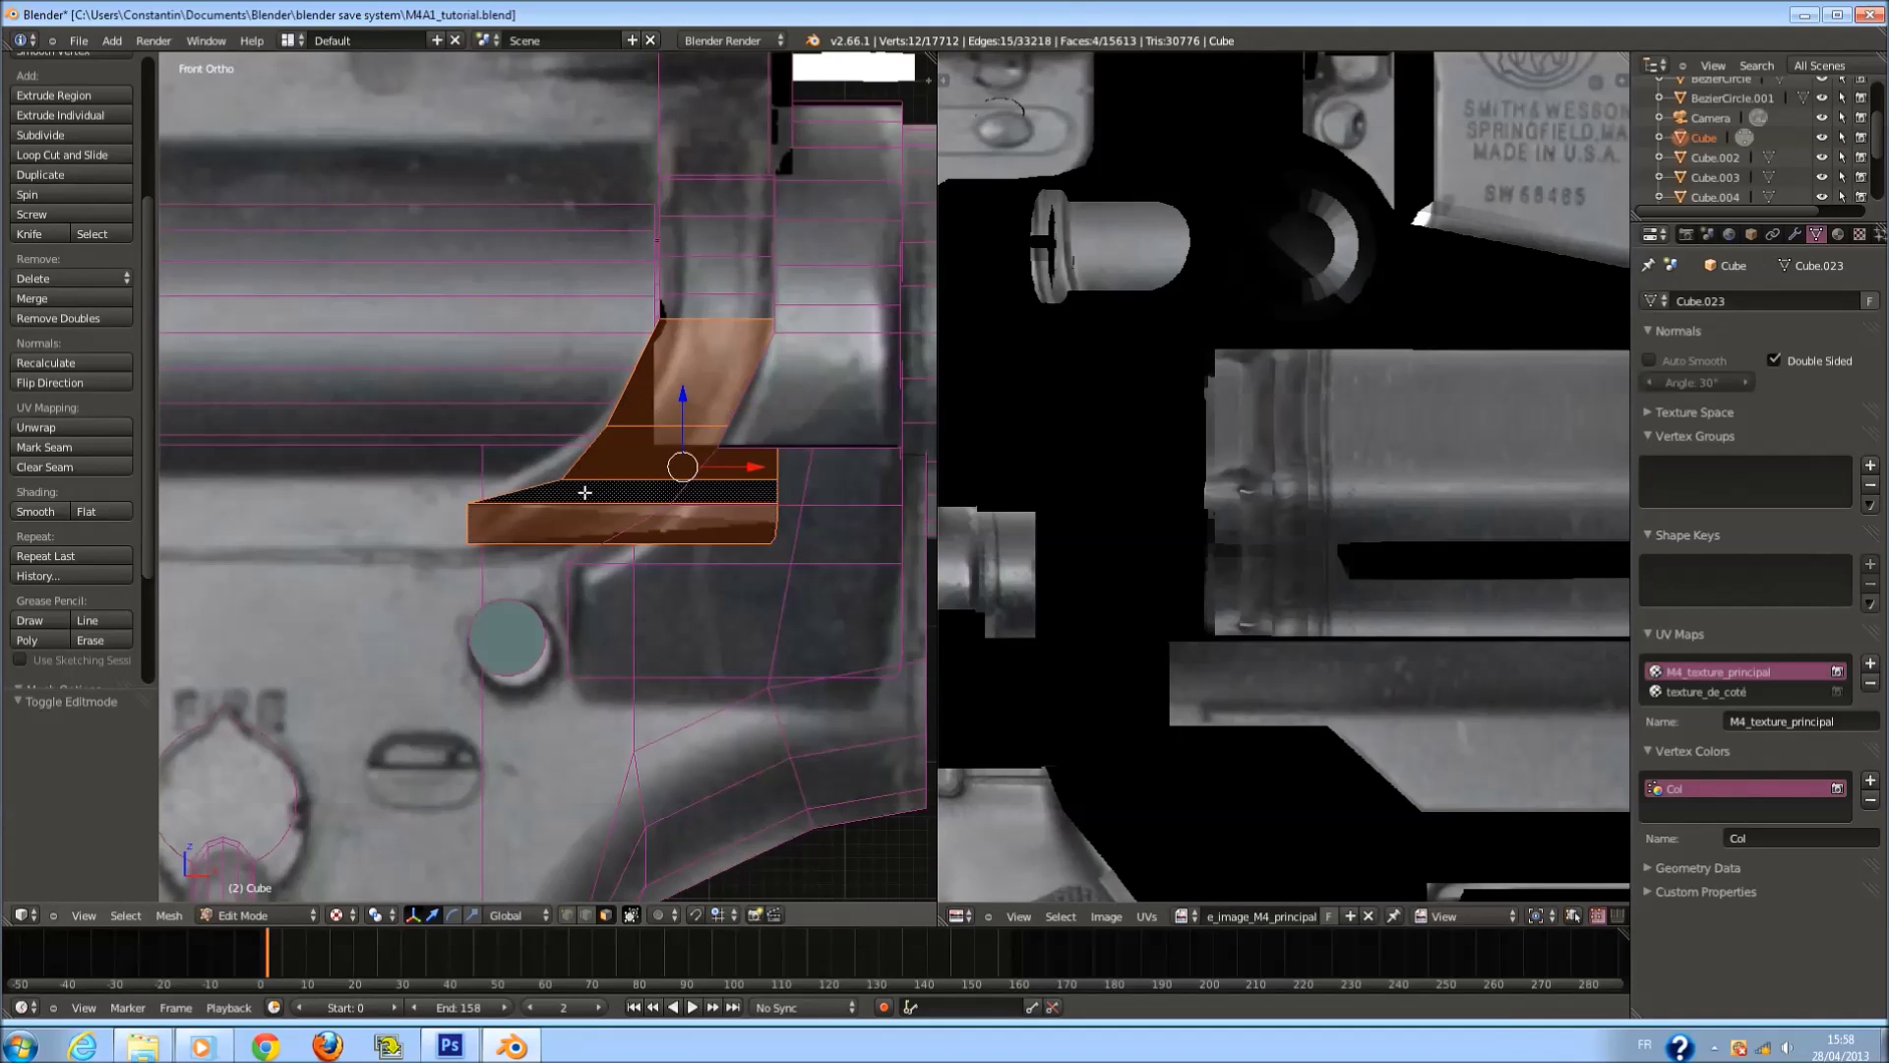
left_click(73, 384)
Select the curved faces above the rear receiver ledge one at a time and flip their direction.
right_click(704, 372)
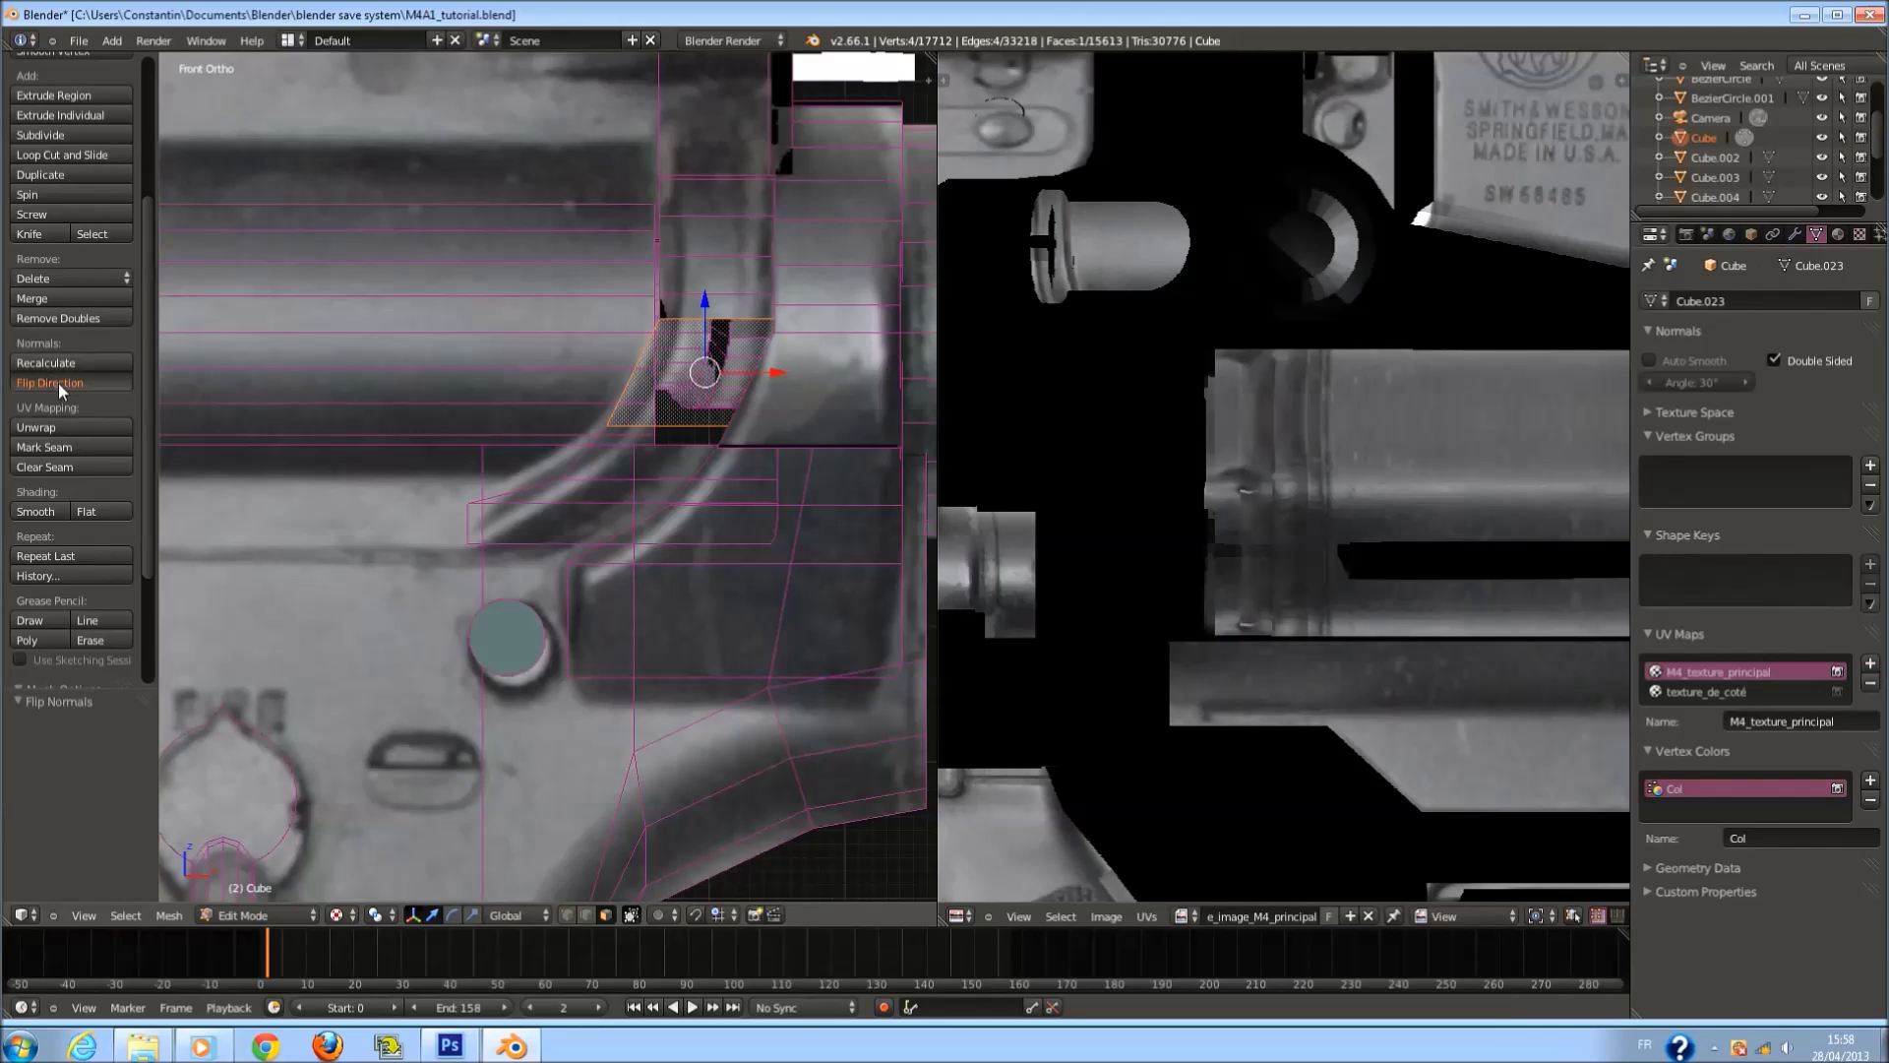
right_click(679, 437)
left_click(54, 382)
key("Tab")
key("Tab")
left_click(70, 389)
key("Tab")
Try flipping the four faces of the curved ledge at the rear of the receiver, and reverse the flip.
middle_click_drag(824, 487, 989, 556)
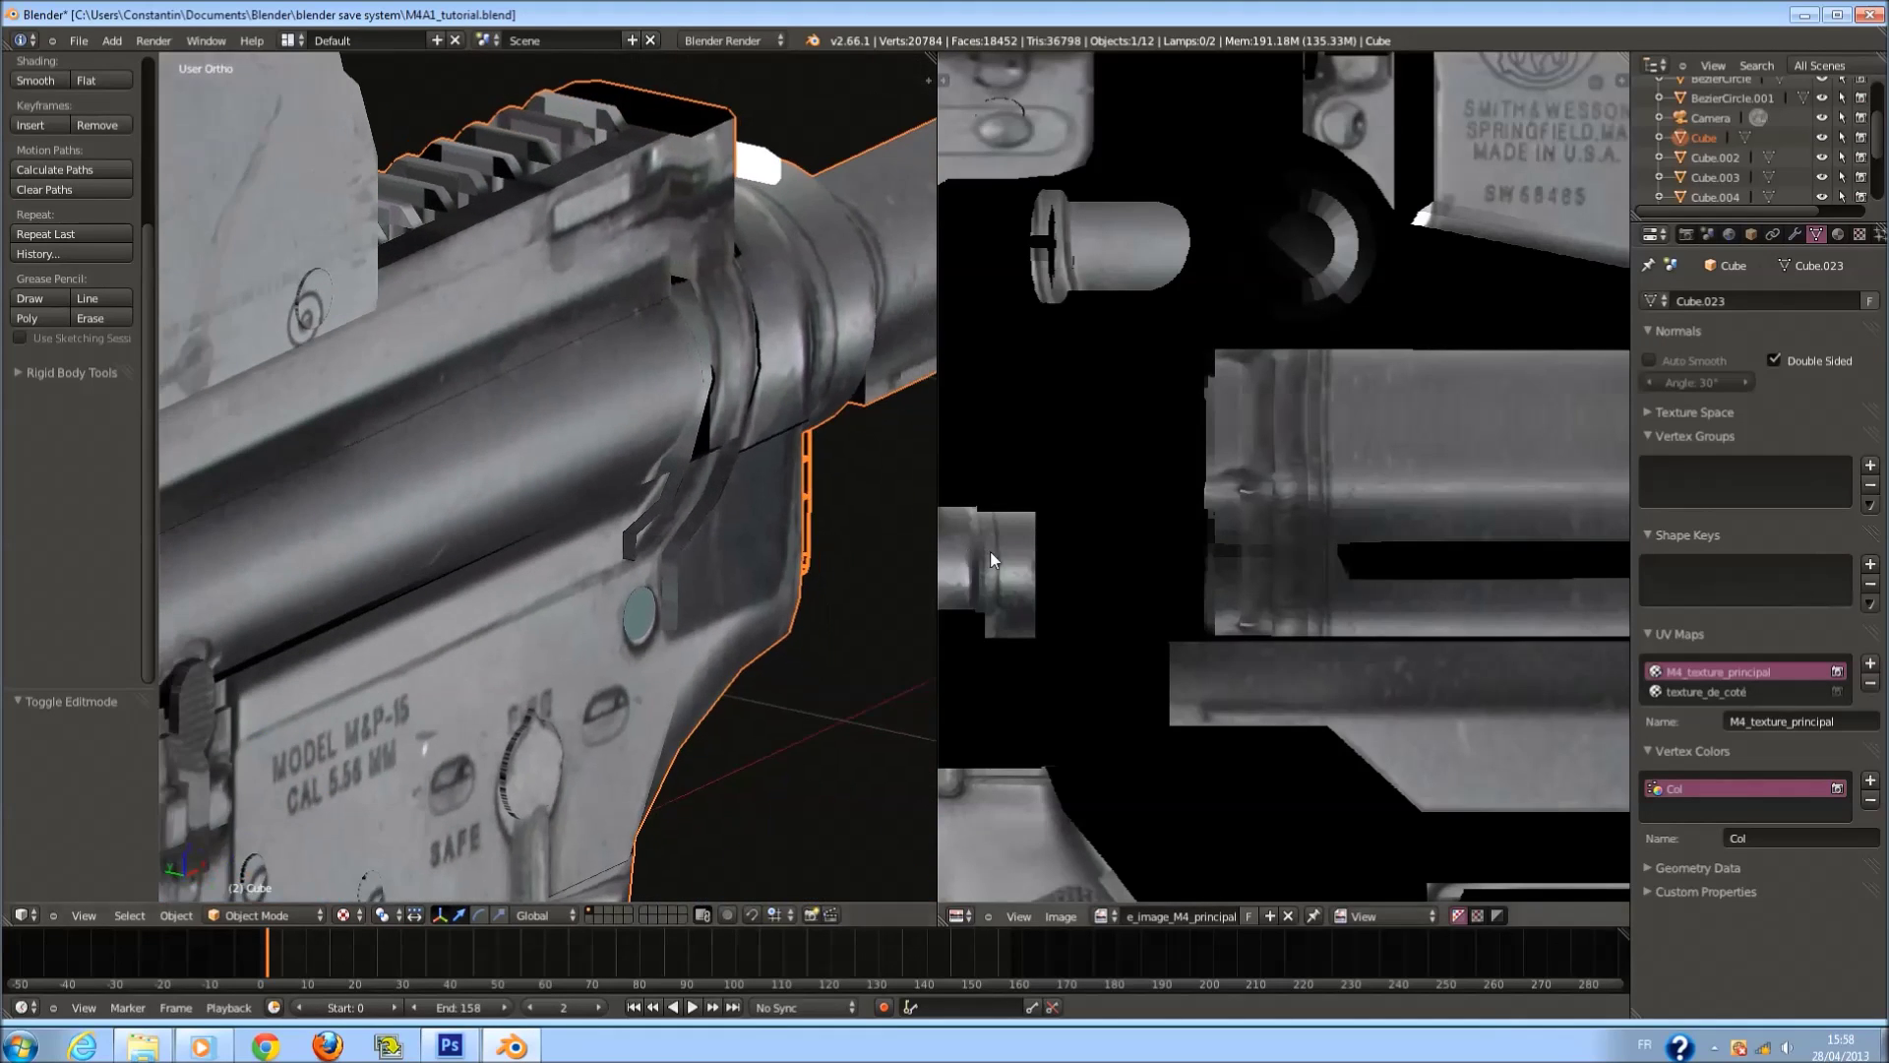
scroll(813, 548, "up", 2)
key("Tab")
right_click(787, 413)
right_click(741, 548, "shift")
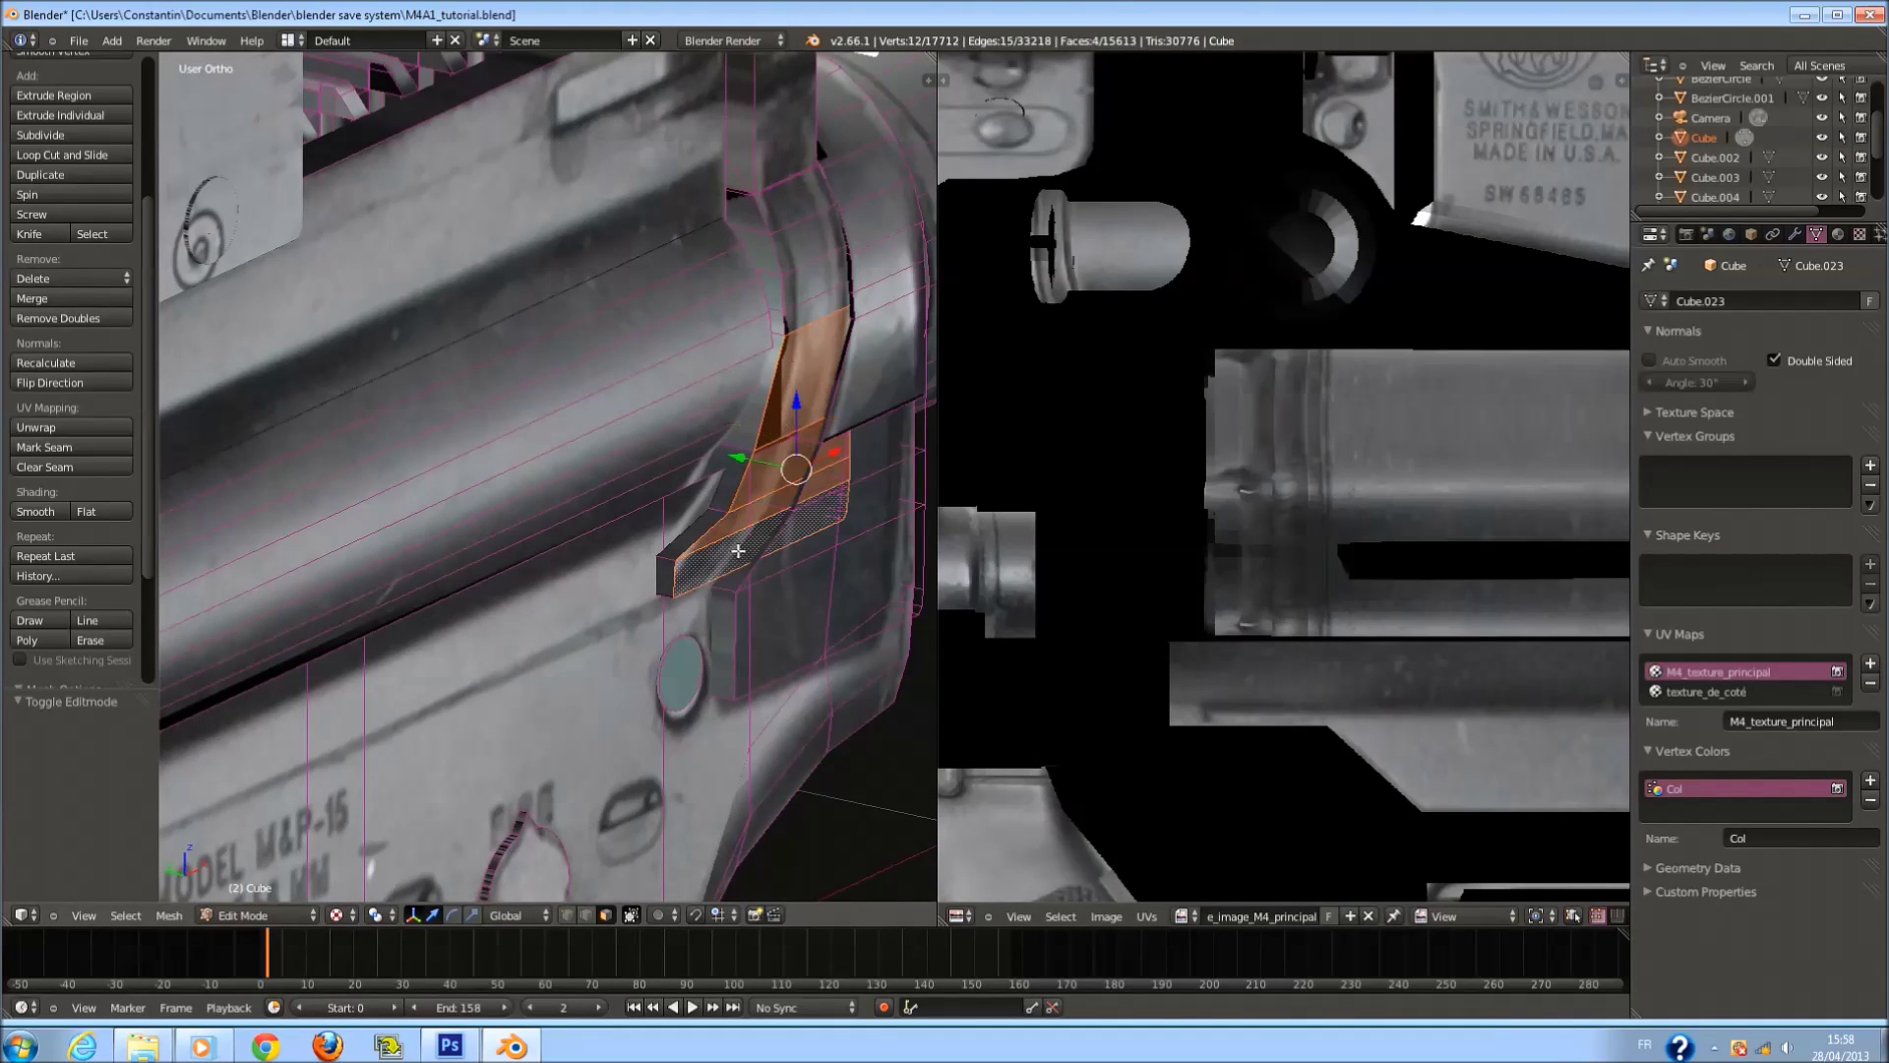
left_click(54, 383)
key("Tab")
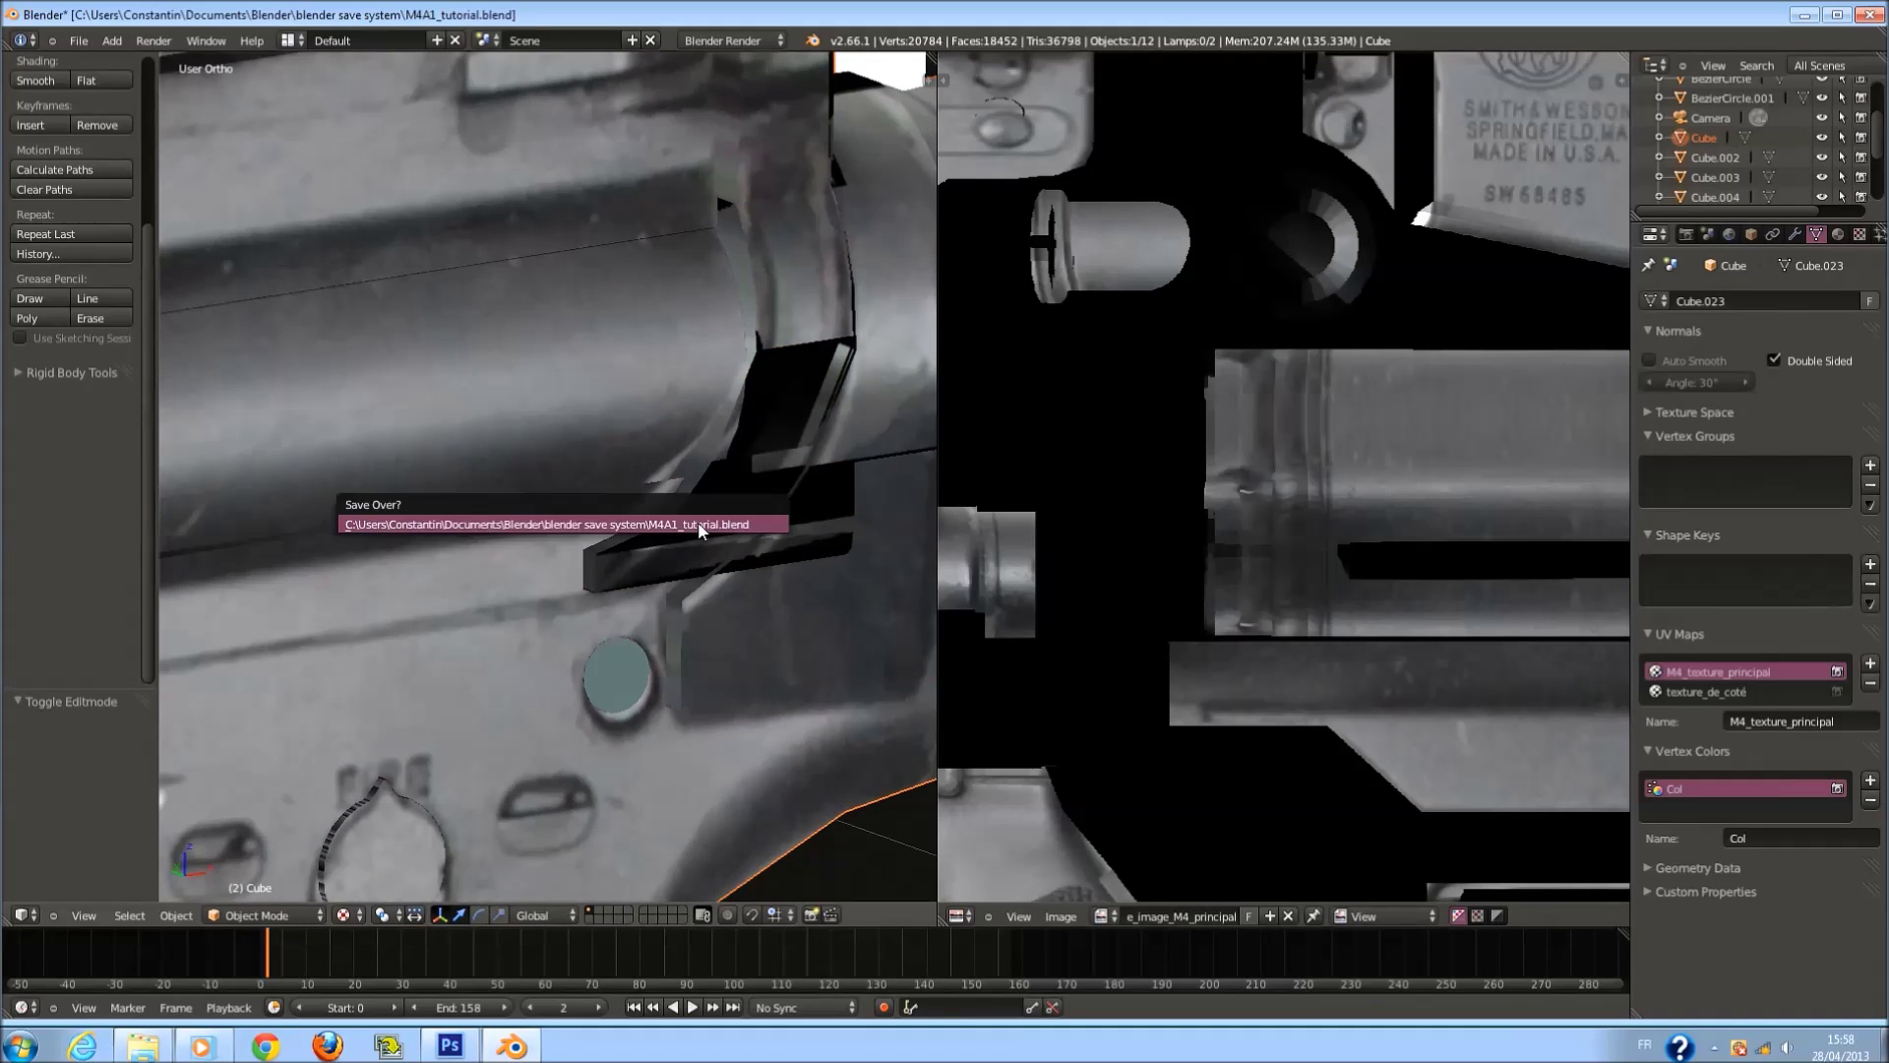
scroll(685, 479, "up", 3)
middle_click_drag(575, 486, 725, 431)
key("Tab")
left_click(44, 384)
key("Tab")
Select the single trapezoidal face just above the rear receiver ledge and flip its direction.
key("Tab")
right_click(669, 437)
left_click(94, 386)
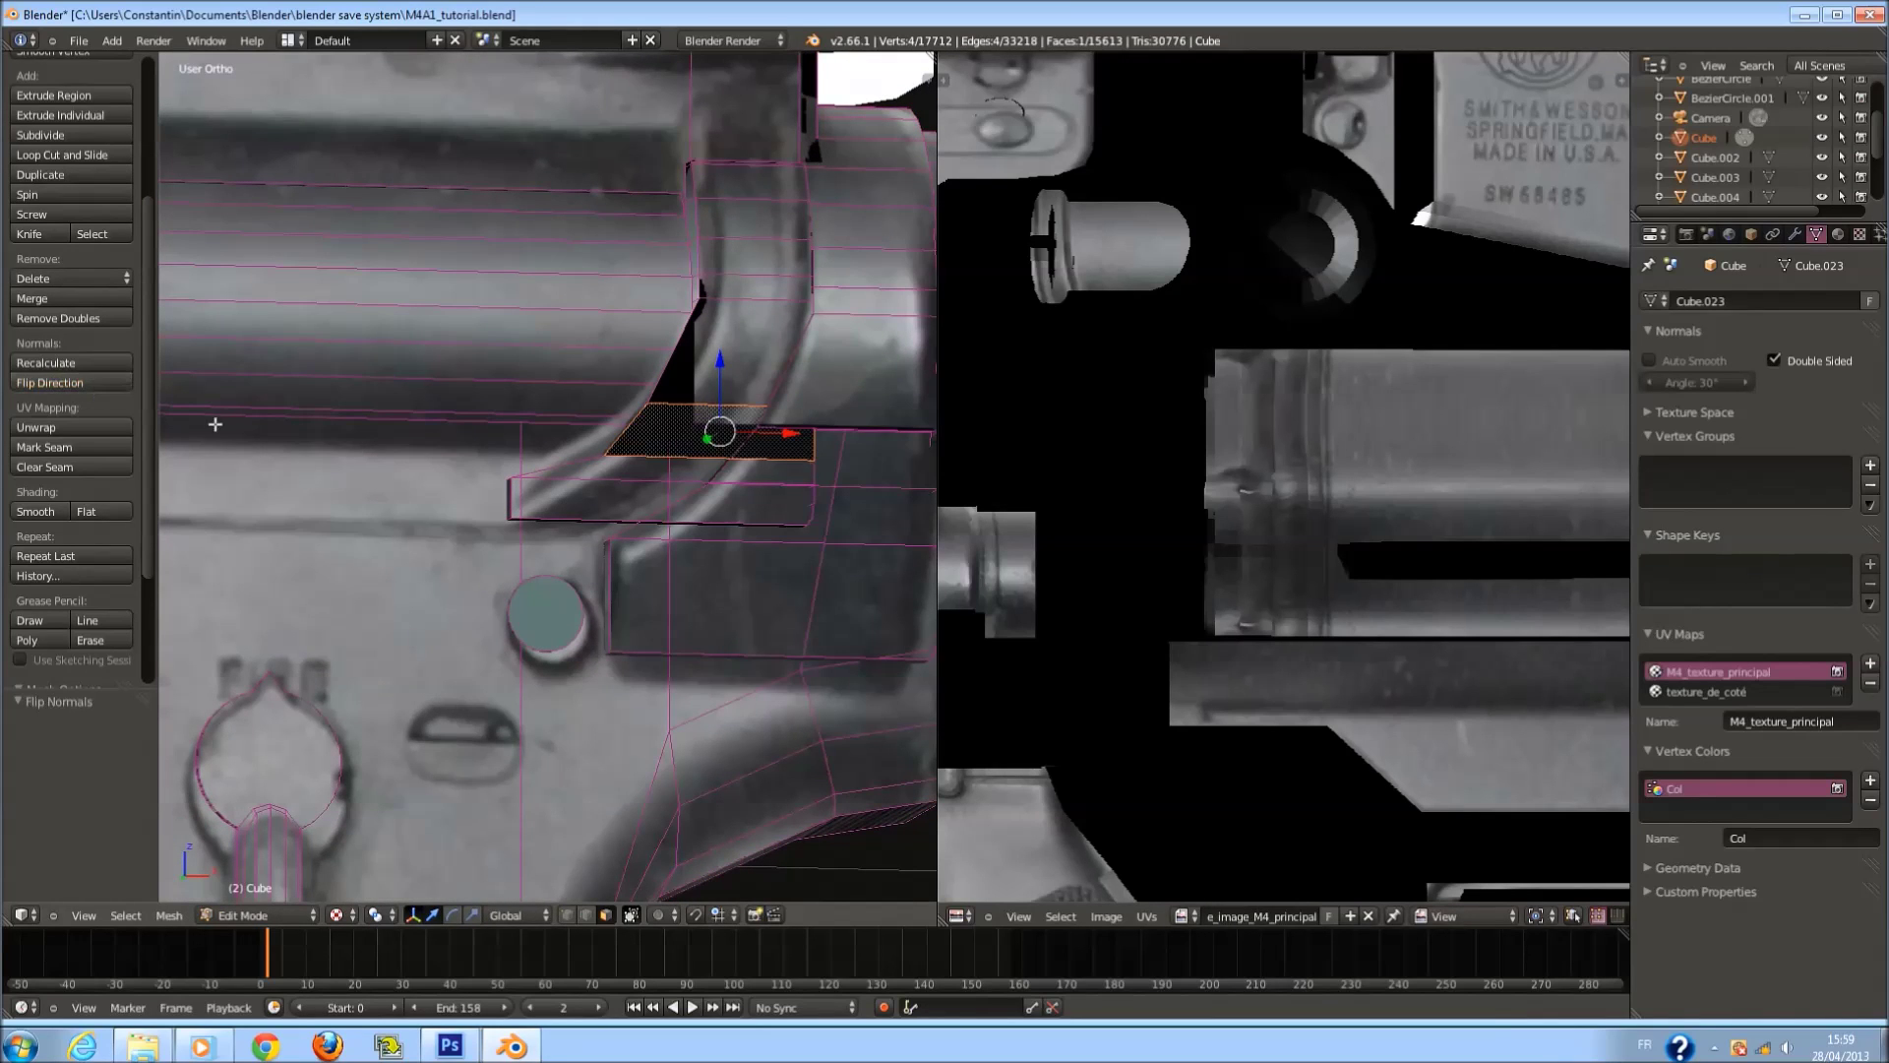
key("Tab")
On the forward-assist side of the receiver, flip the direction of the black rectangular panel and the face above it.
middle_click_drag(783, 524, 310, 524, "shift")
scroll(309, 531, "up", 3)
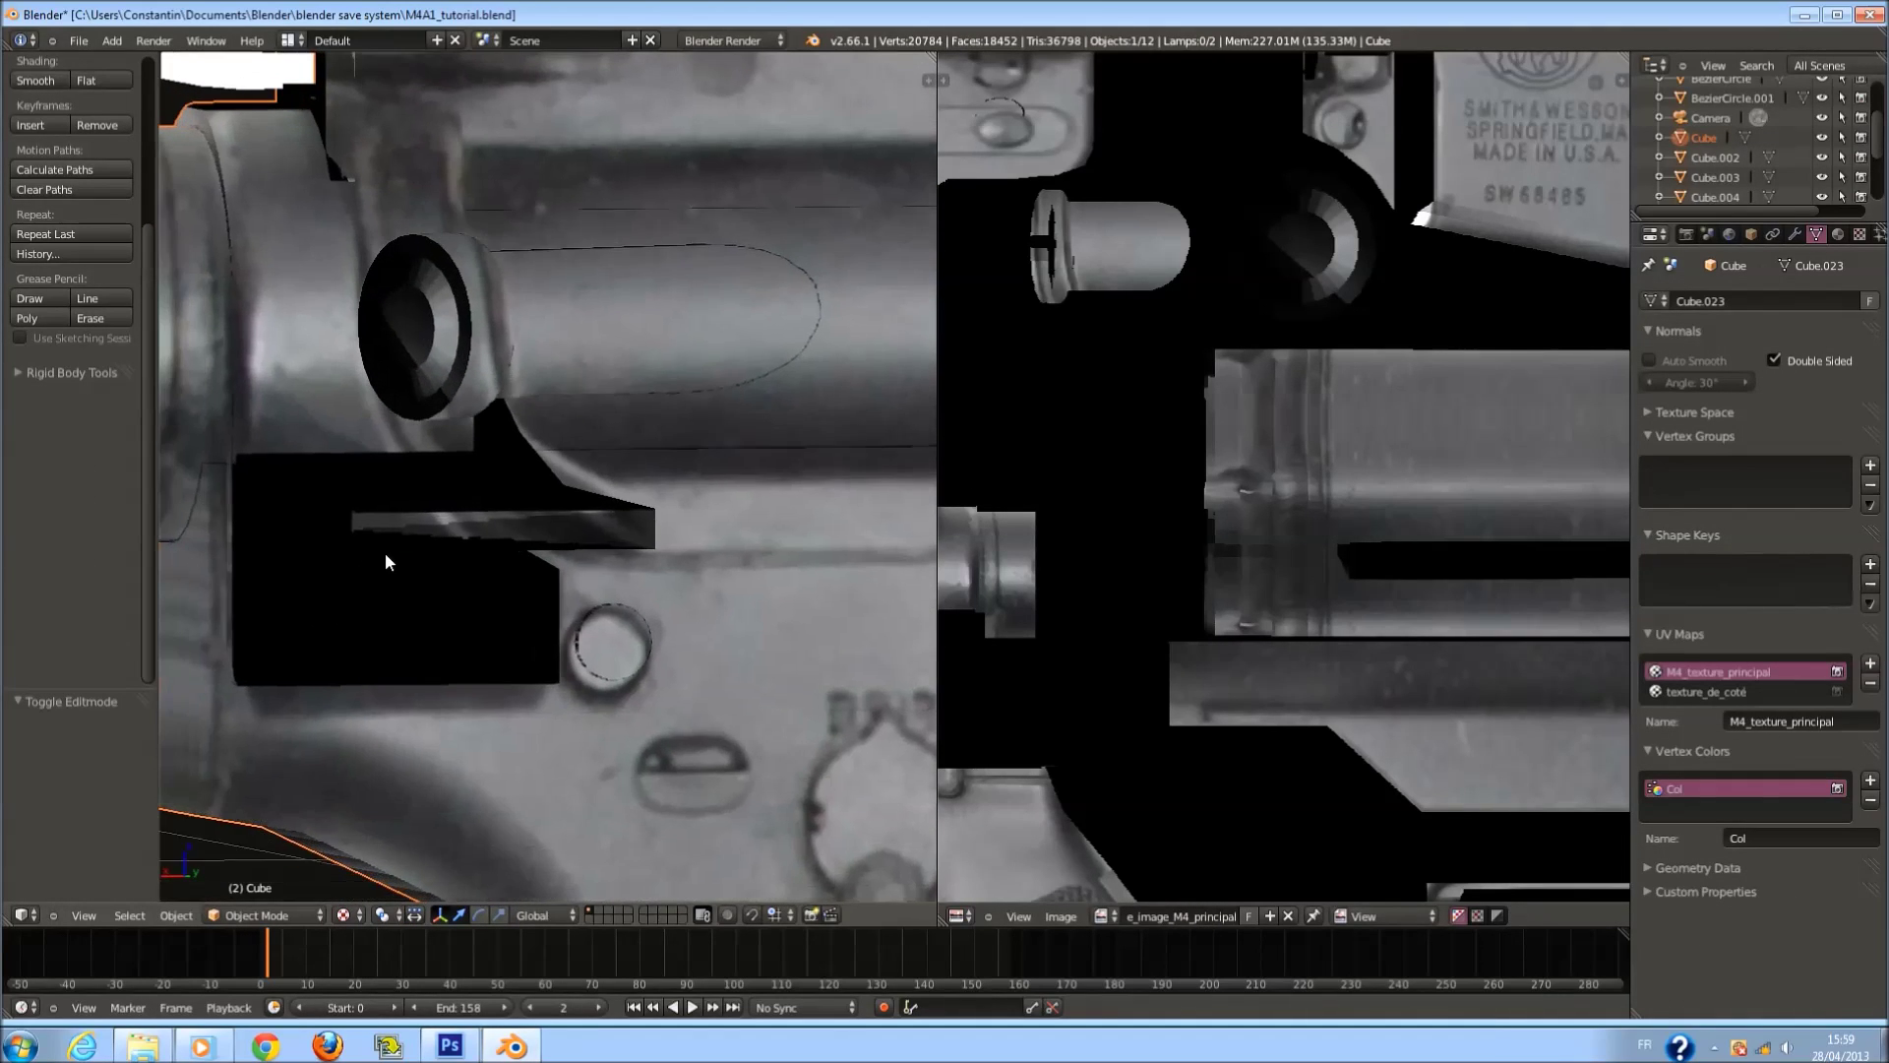
key("Tab")
right_click(433, 629)
left_click(98, 391)
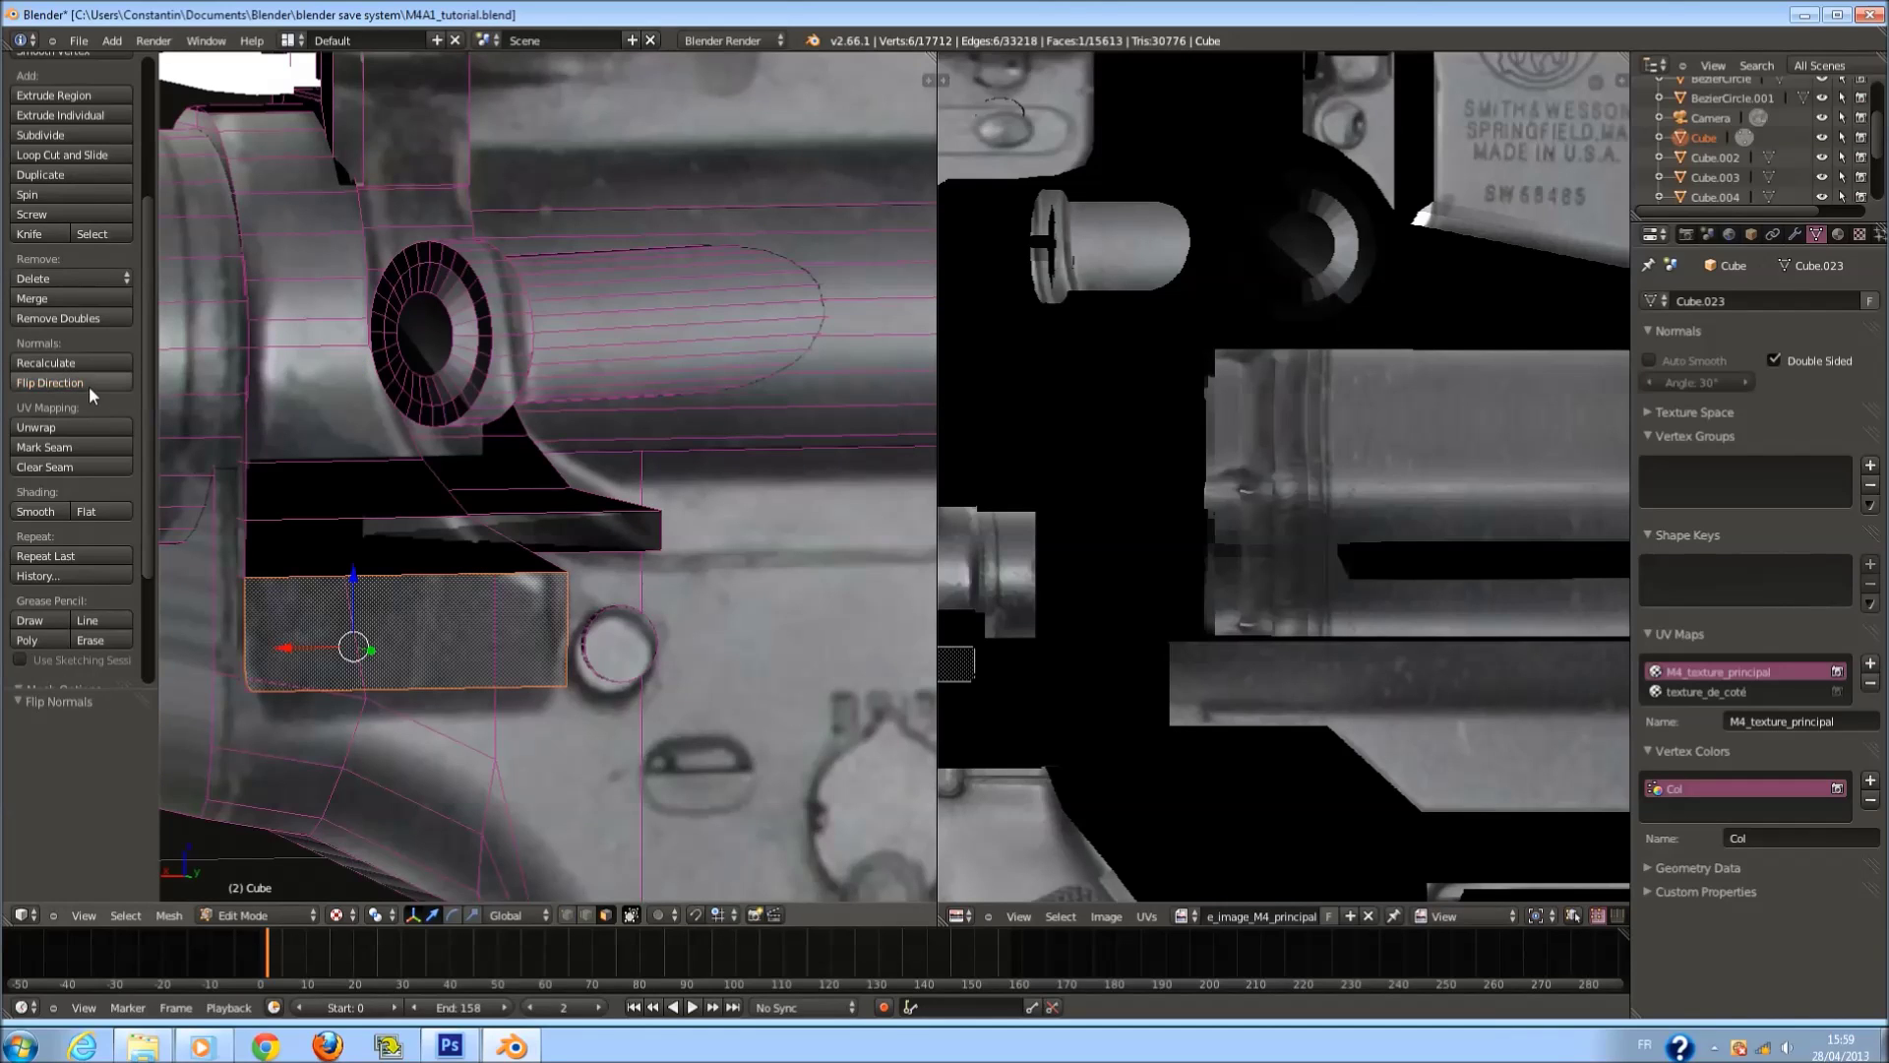
right_click(380, 540)
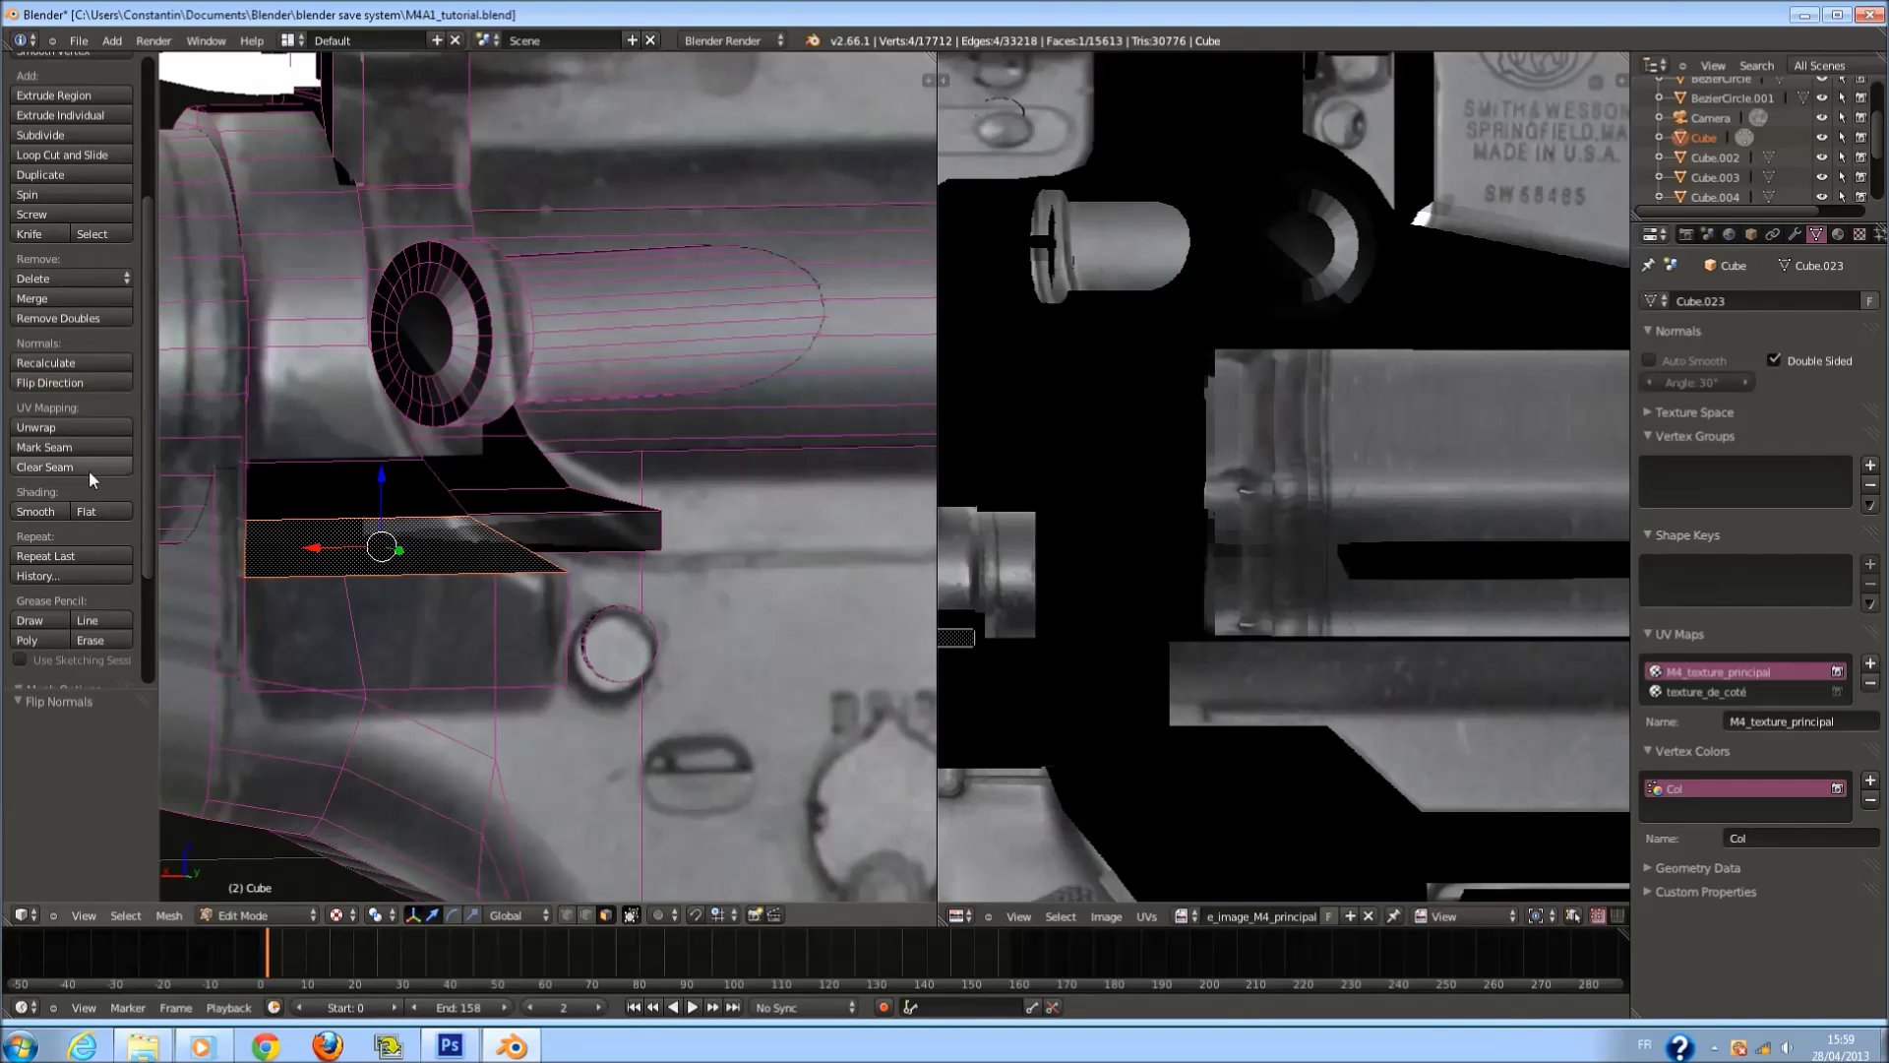
left_click(95, 384)
Flip the direction of the remaining black faces of the ledge above the rectangular panel, one face at a time.
key("ctrl+KP_4")
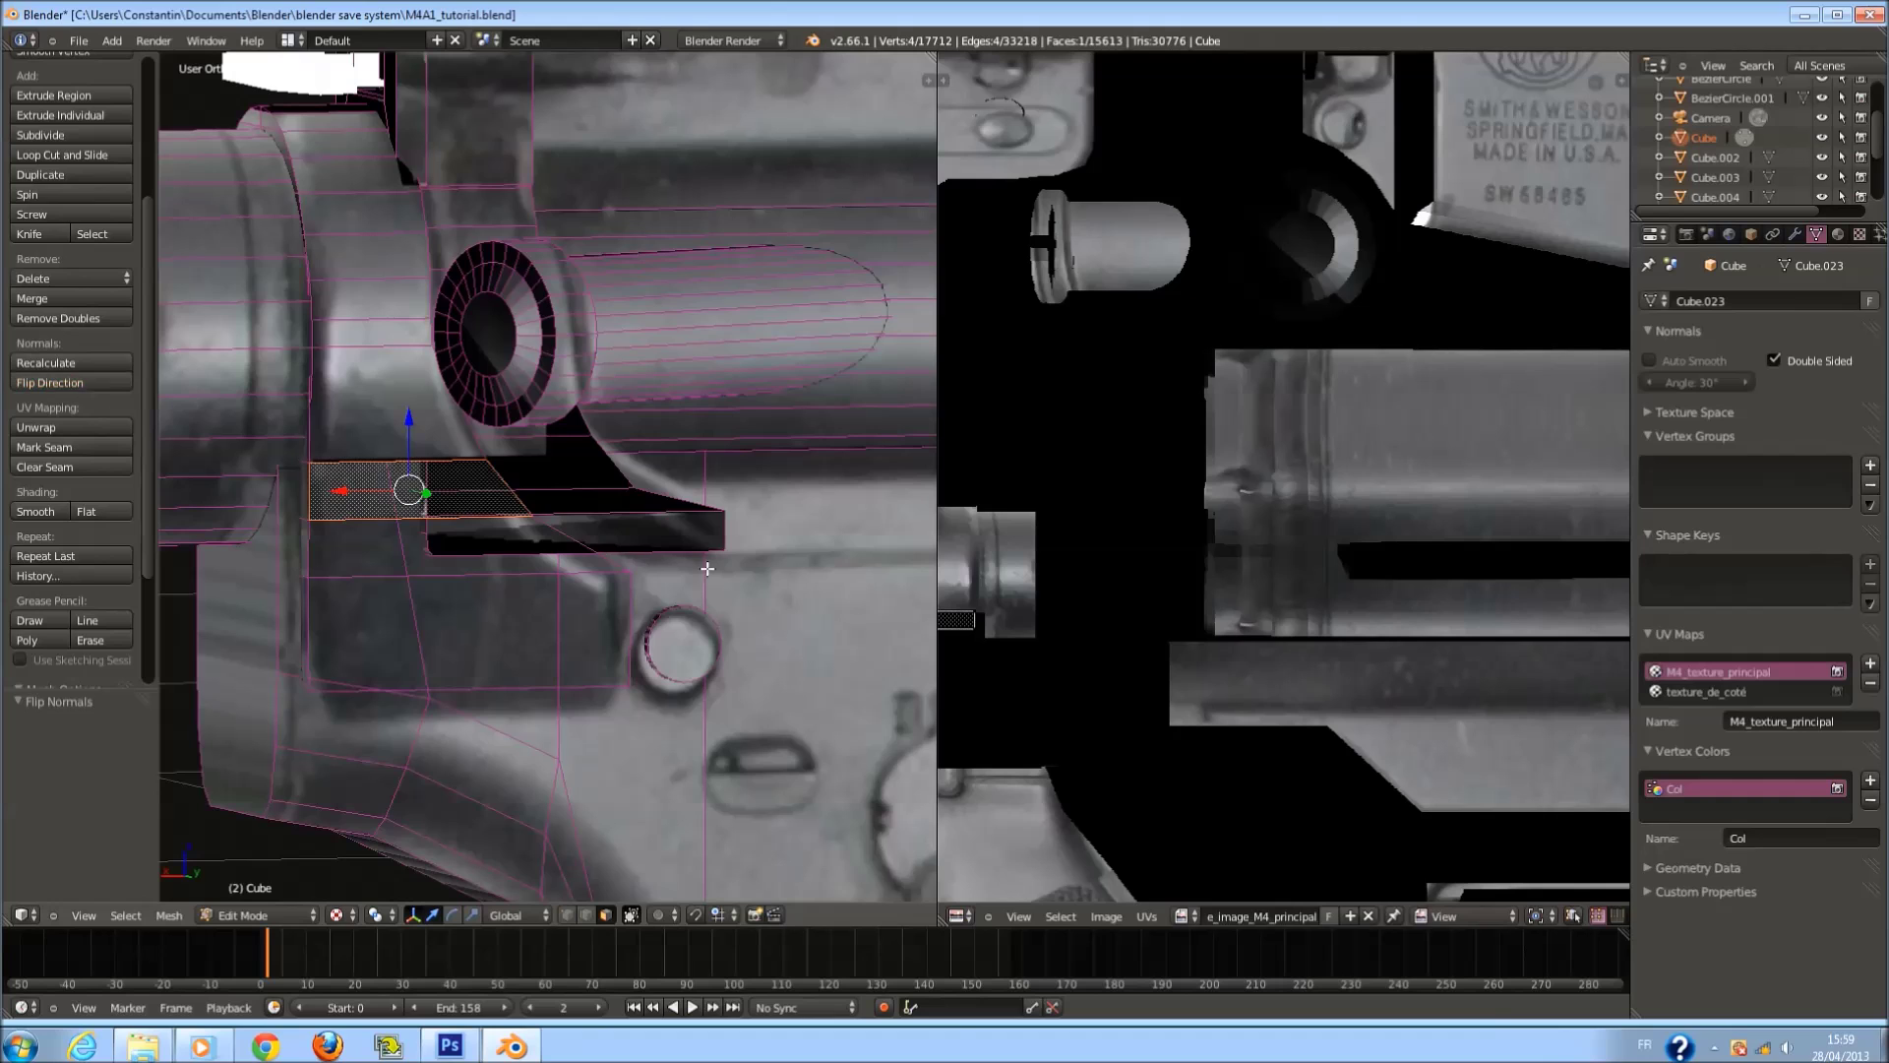
right_click(355, 484)
left_click(109, 382)
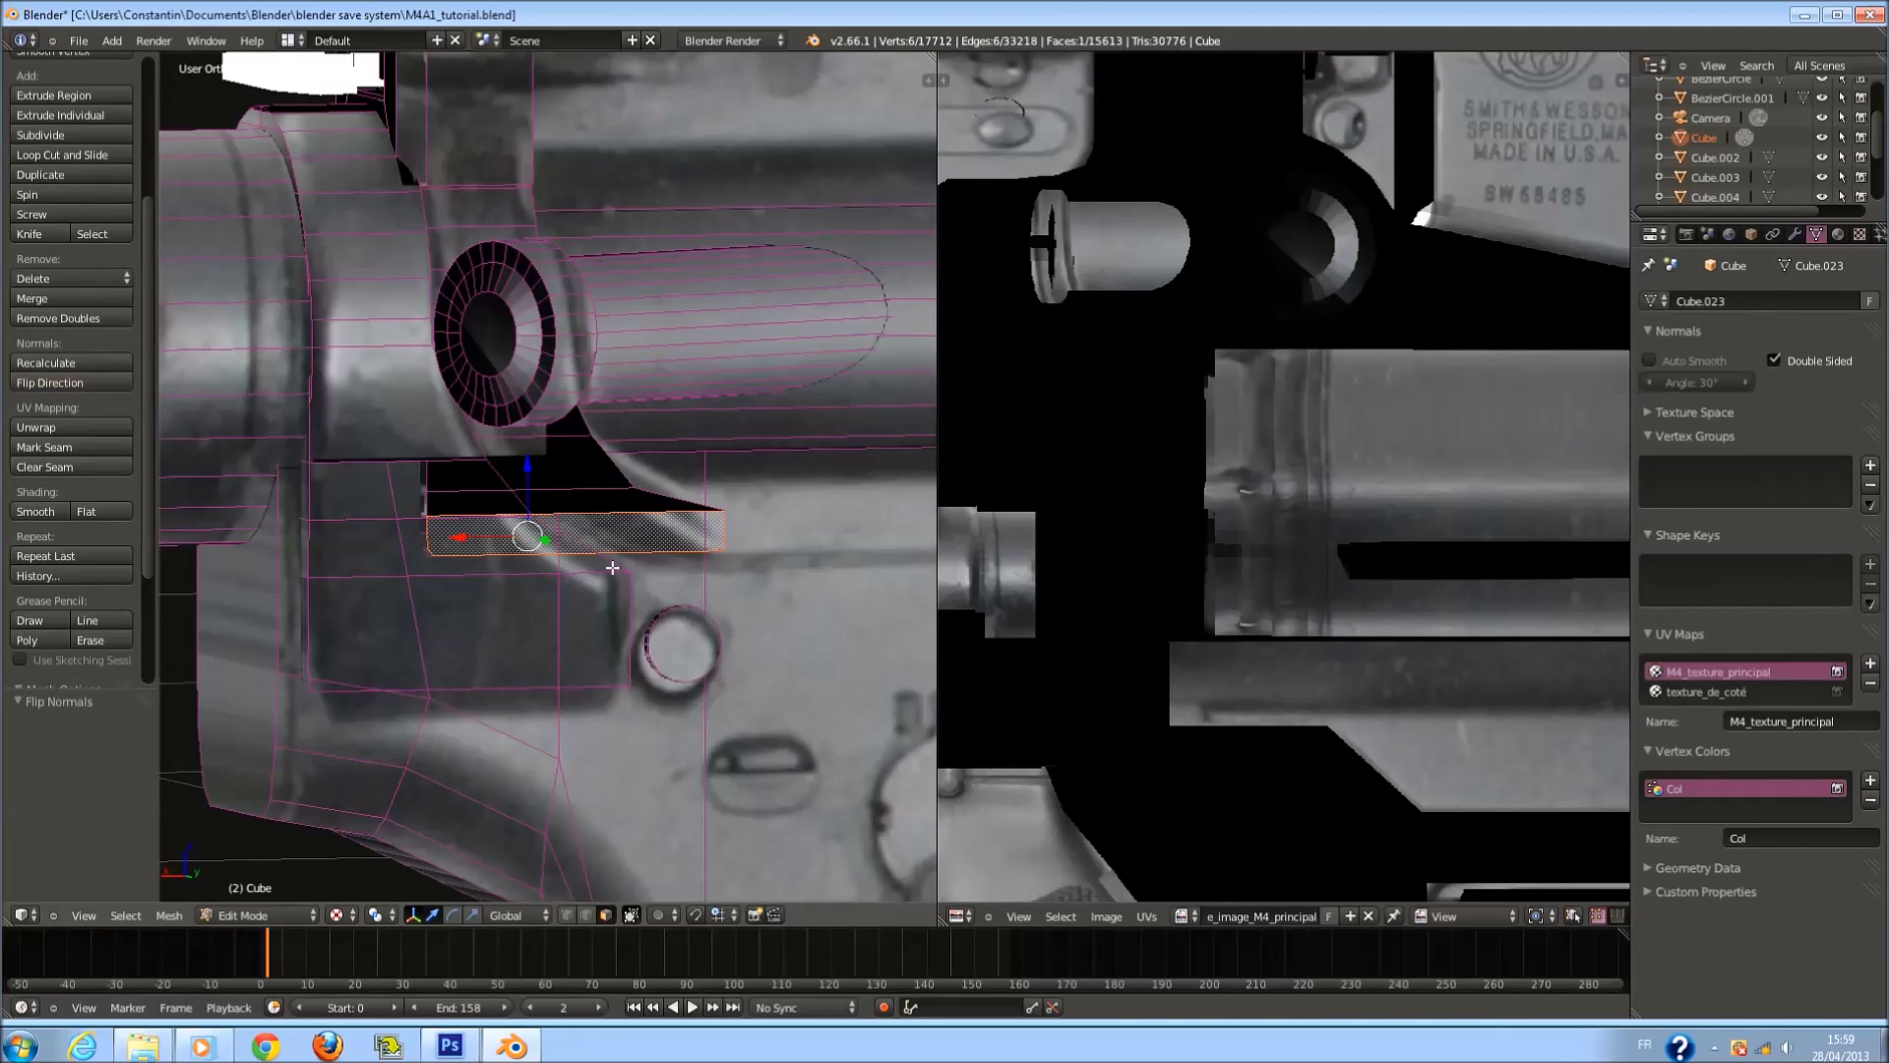
key("ctrl+z")
key("Tab")
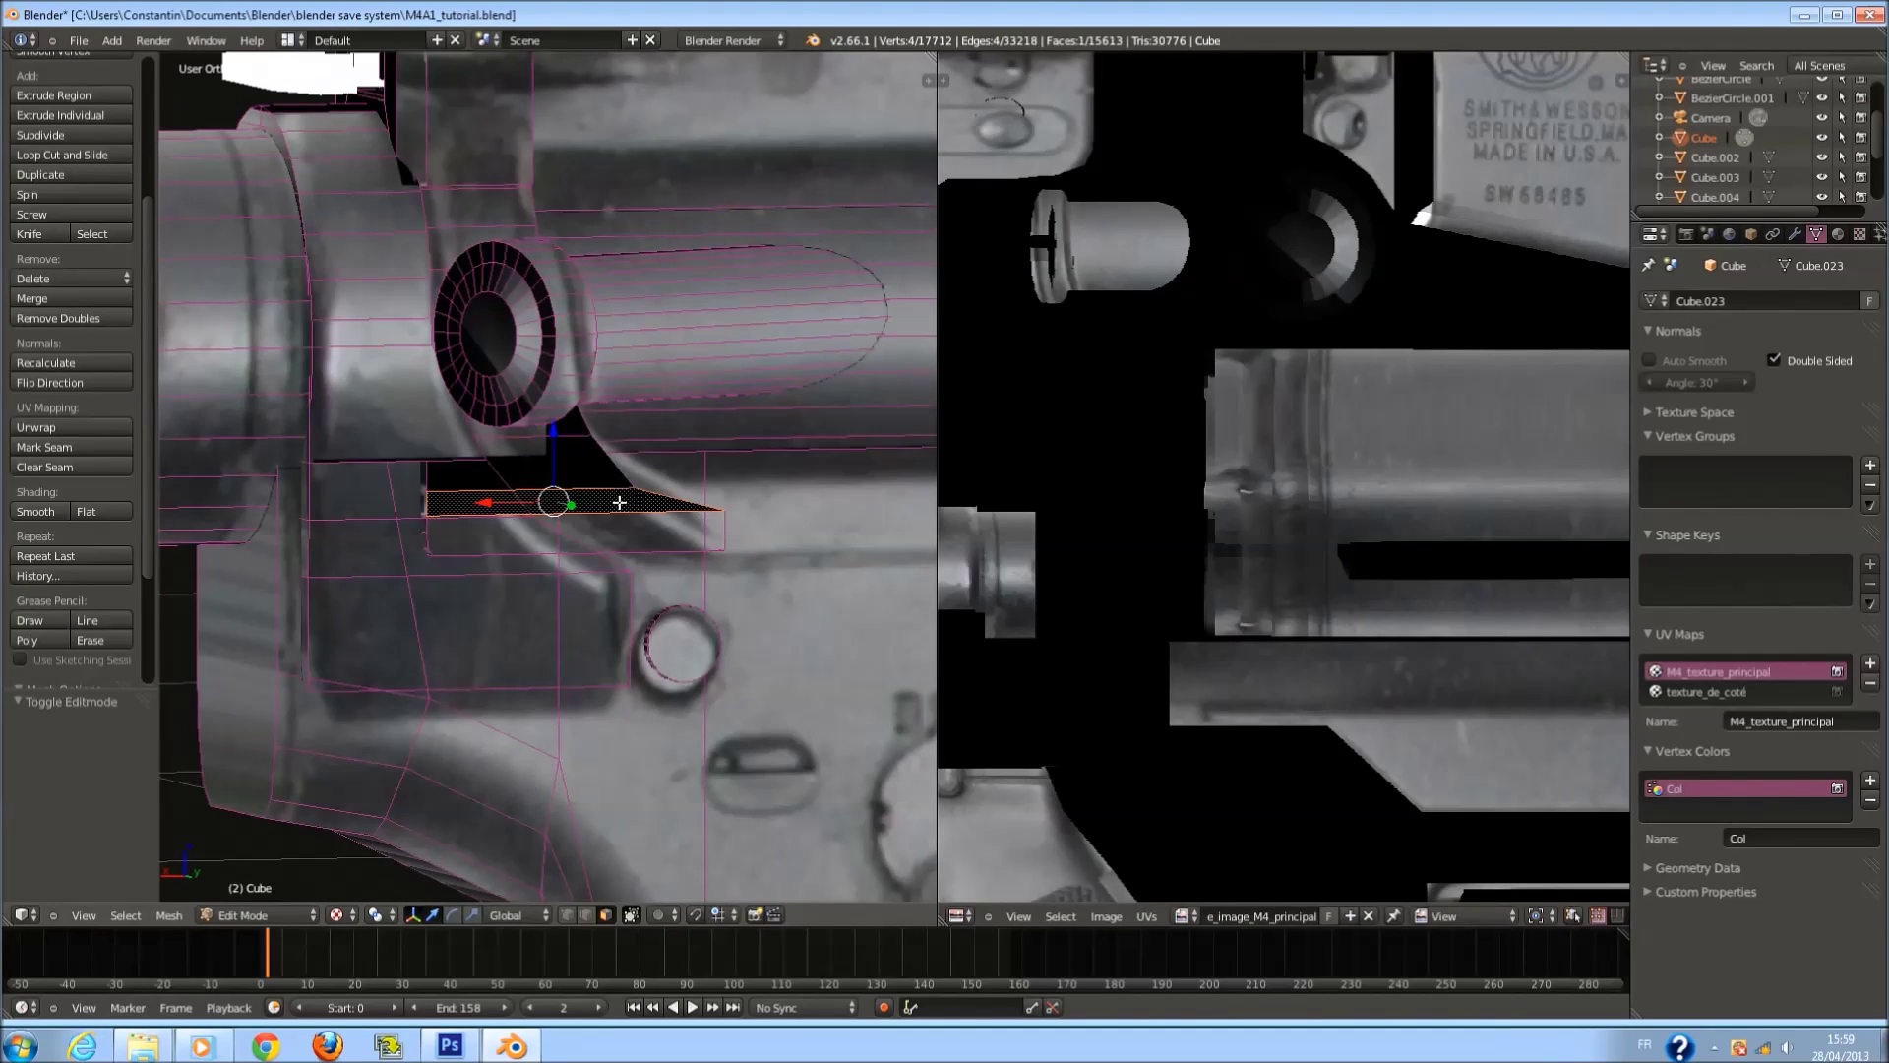
left_click(69, 382)
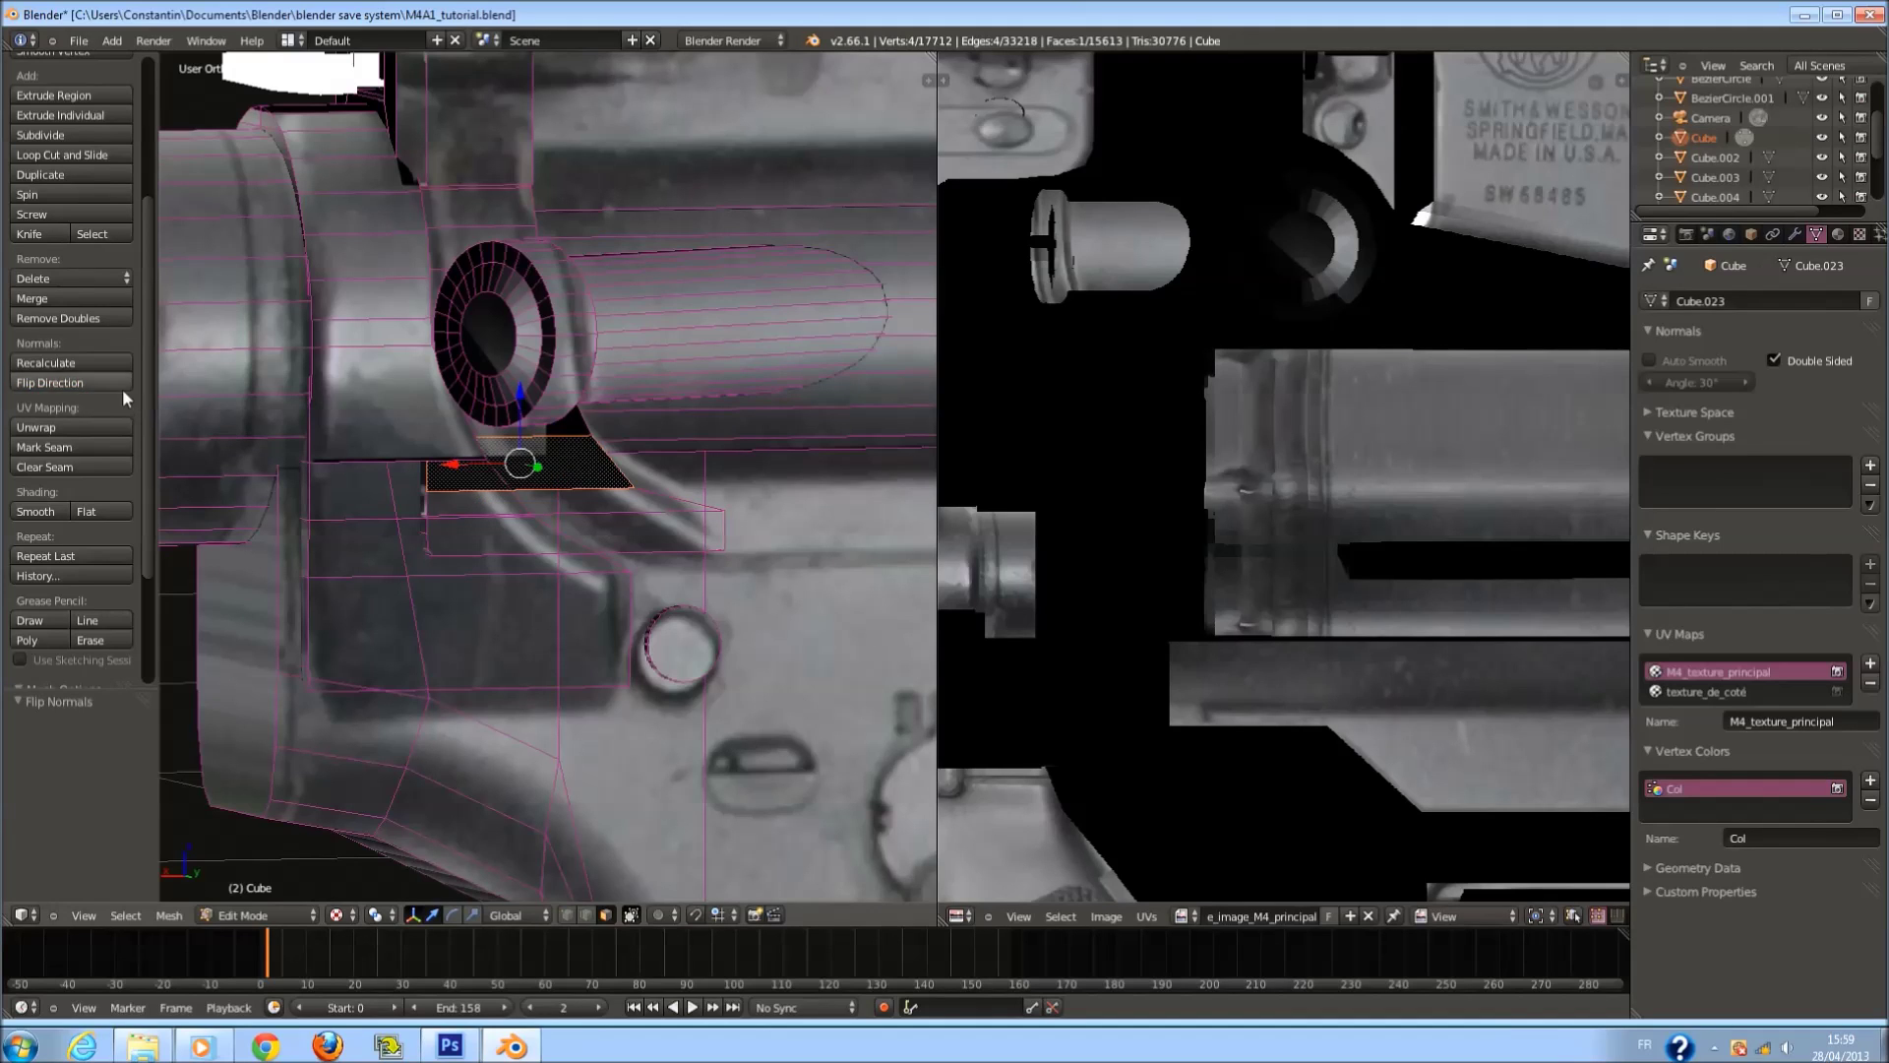
Remove doubles and flip the direction of the upper sloped face above the rectangular panel.
right_click(570, 423)
left_click(57, 318)
middle_click_drag(443, 413, 454, 332)
right_click(462, 269)
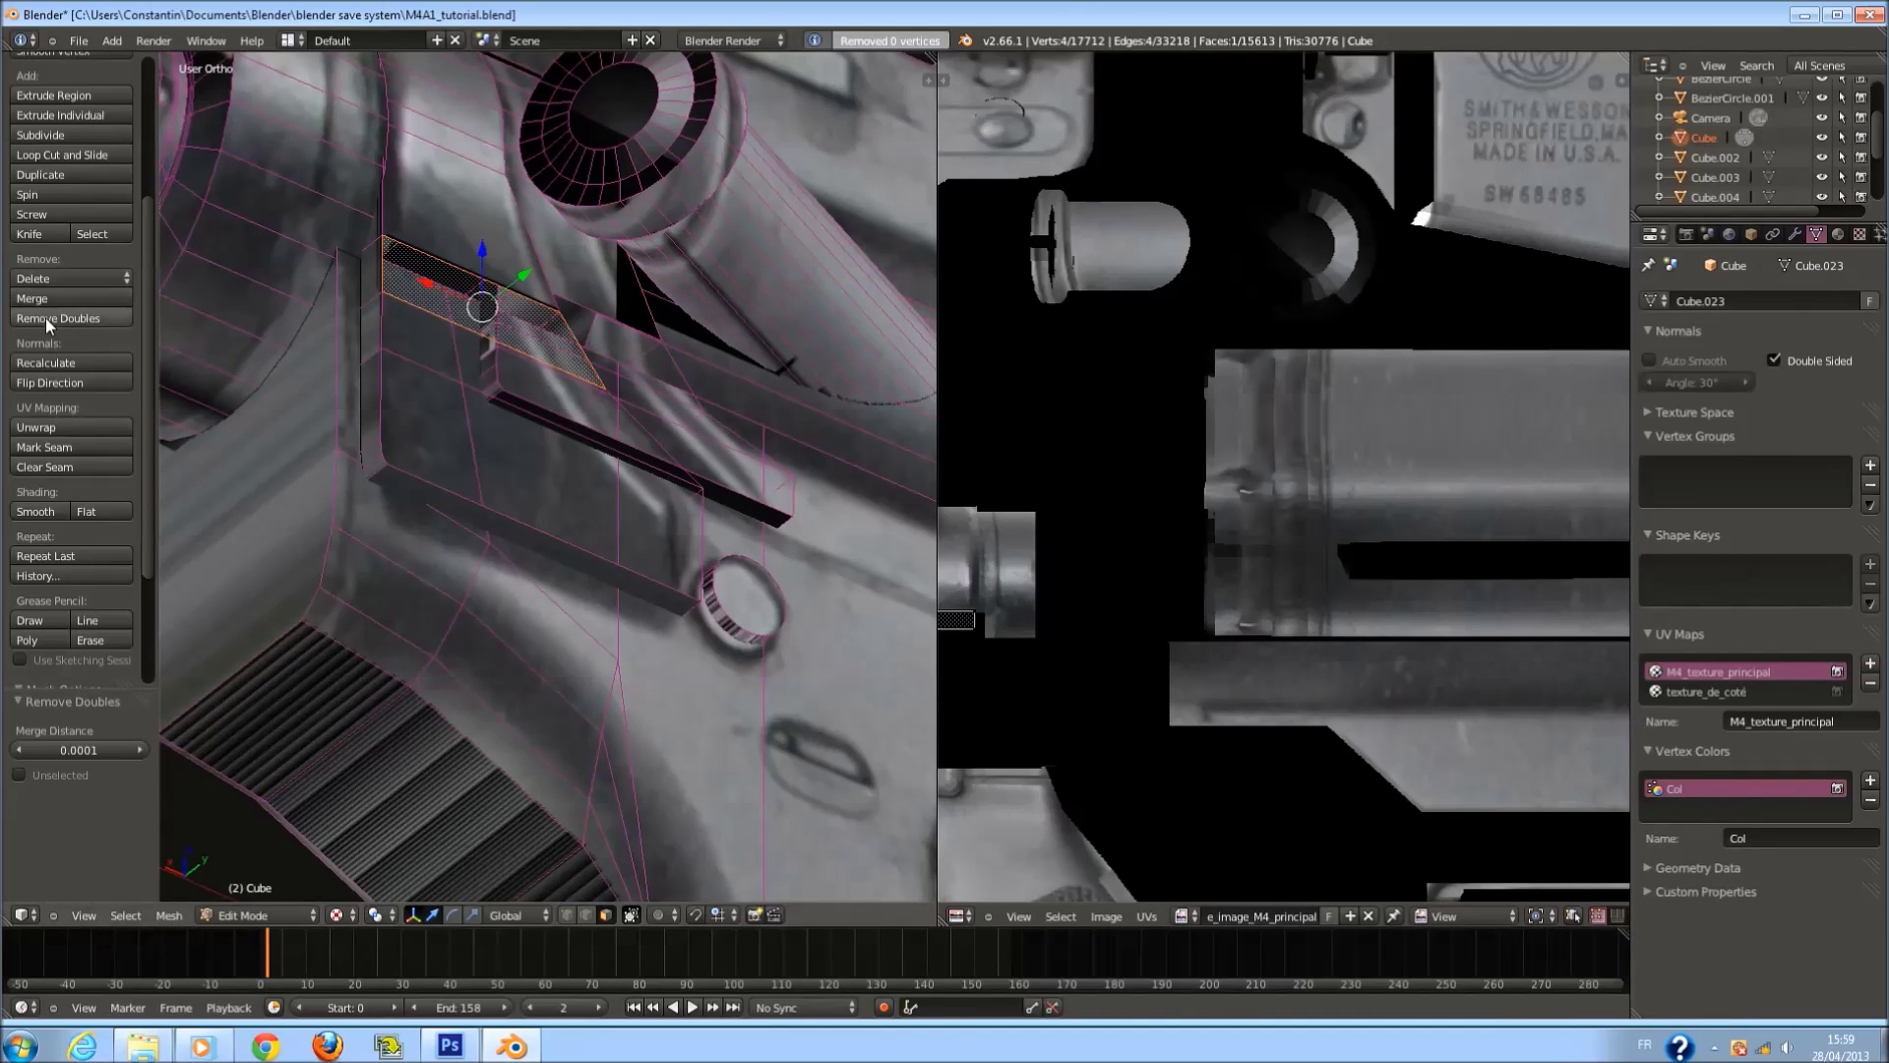
left_click(59, 384)
Select the small face directly below the forward assist, remove its doubles and flip its direction.
right_click(627, 304)
left_click(46, 317)
left_click(66, 383)
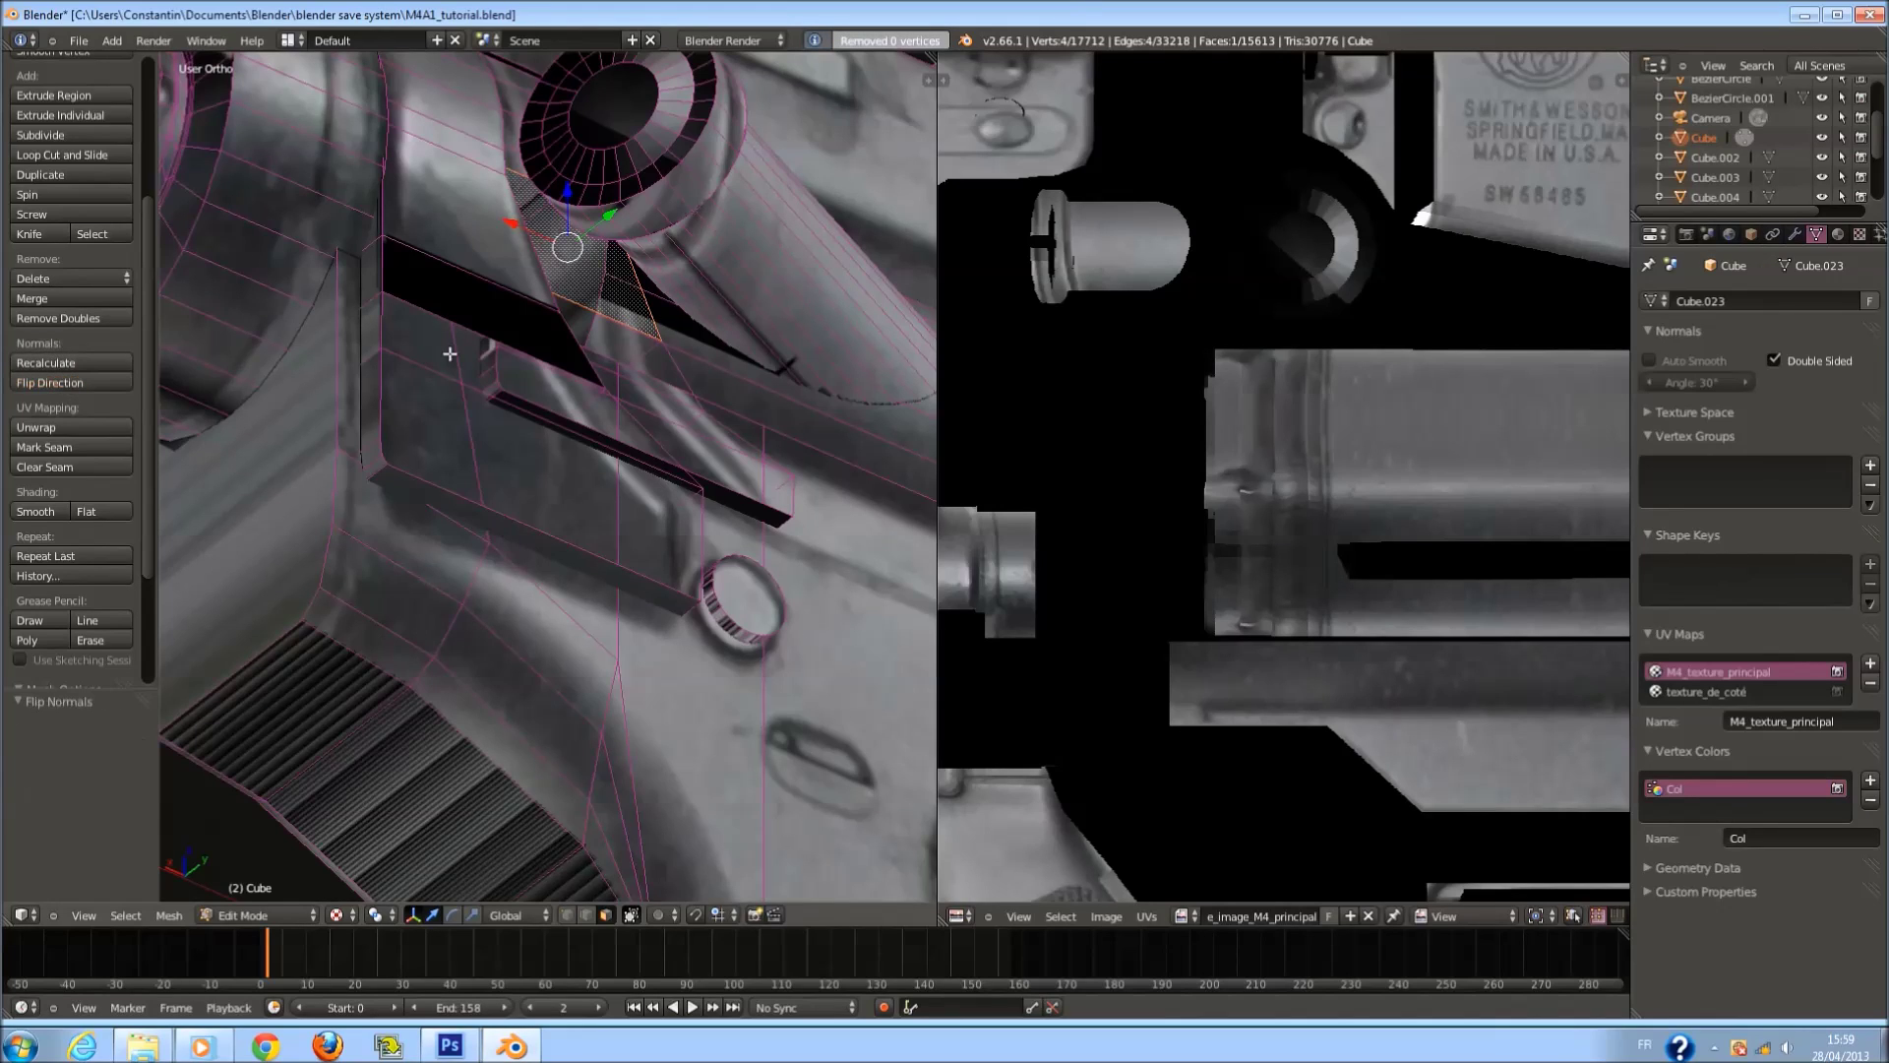
left_click(59, 318)
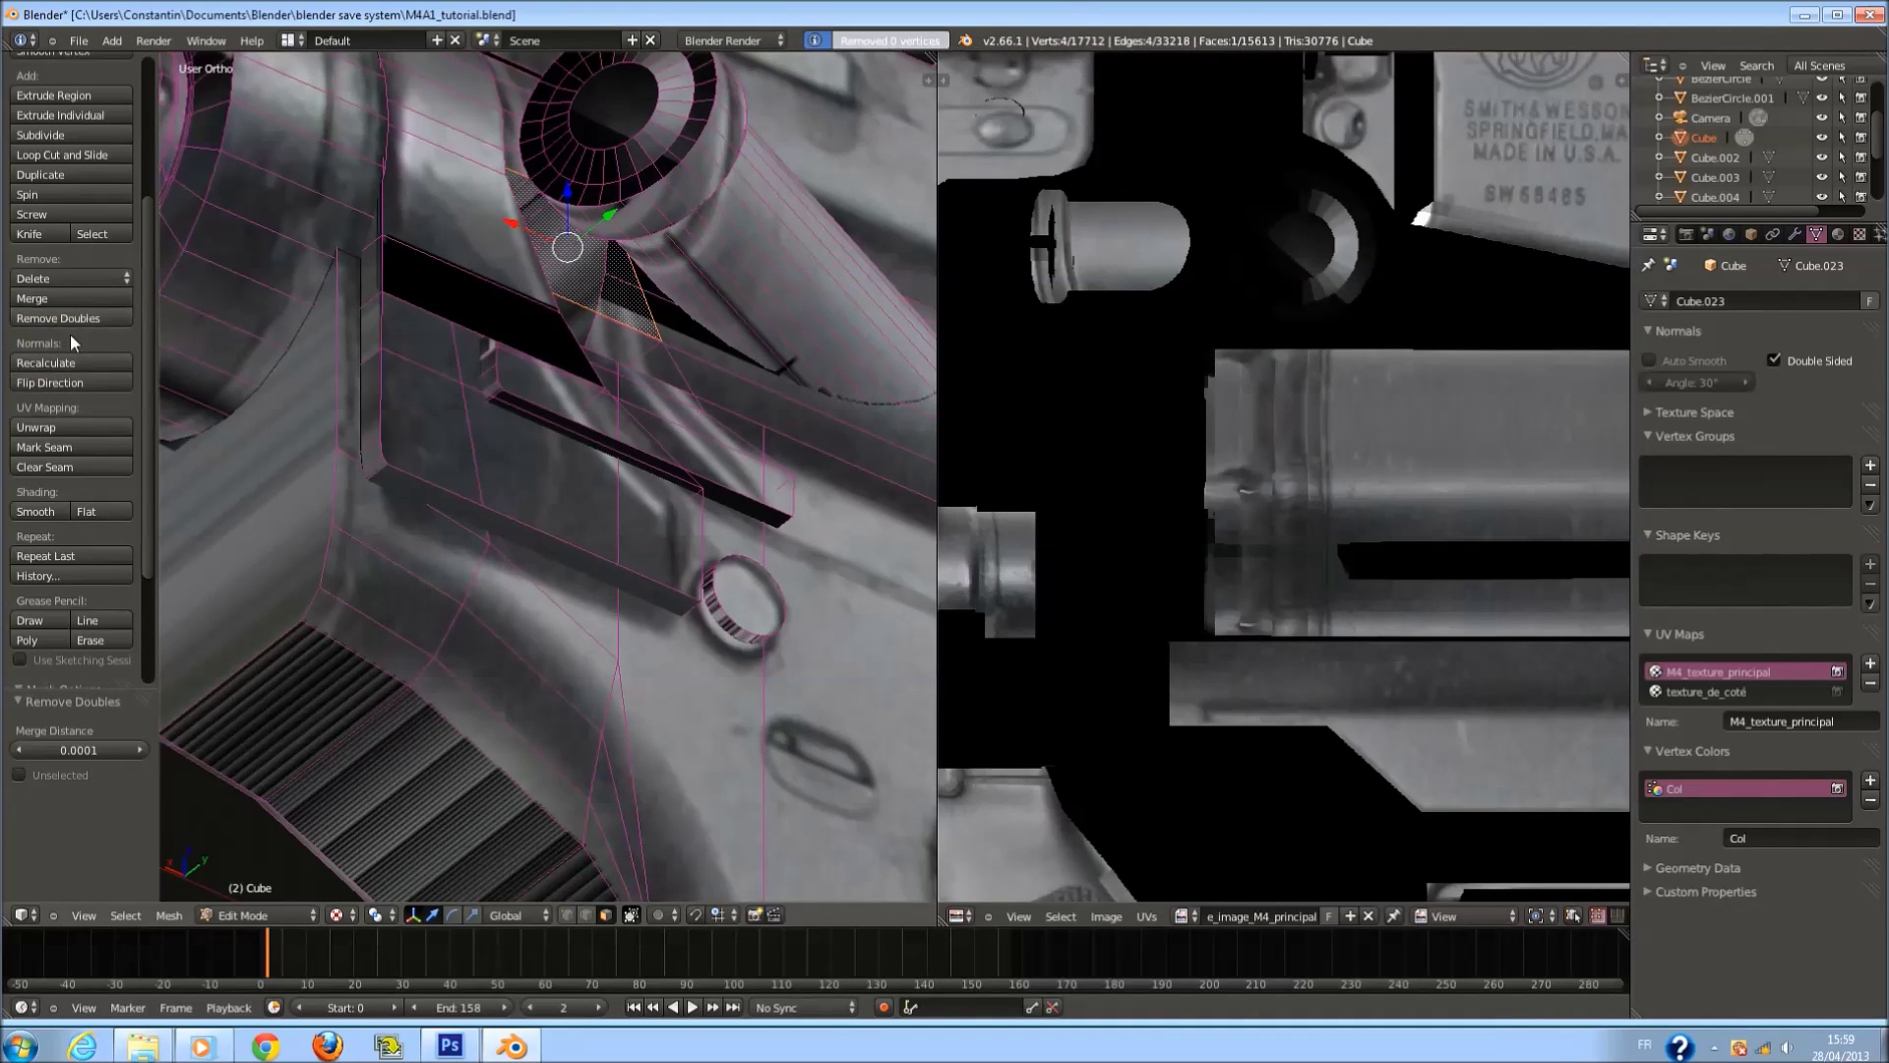
left_click(66, 382)
Select the black sloped face beneath the forward assist and flip its direction.
right_click(578, 122)
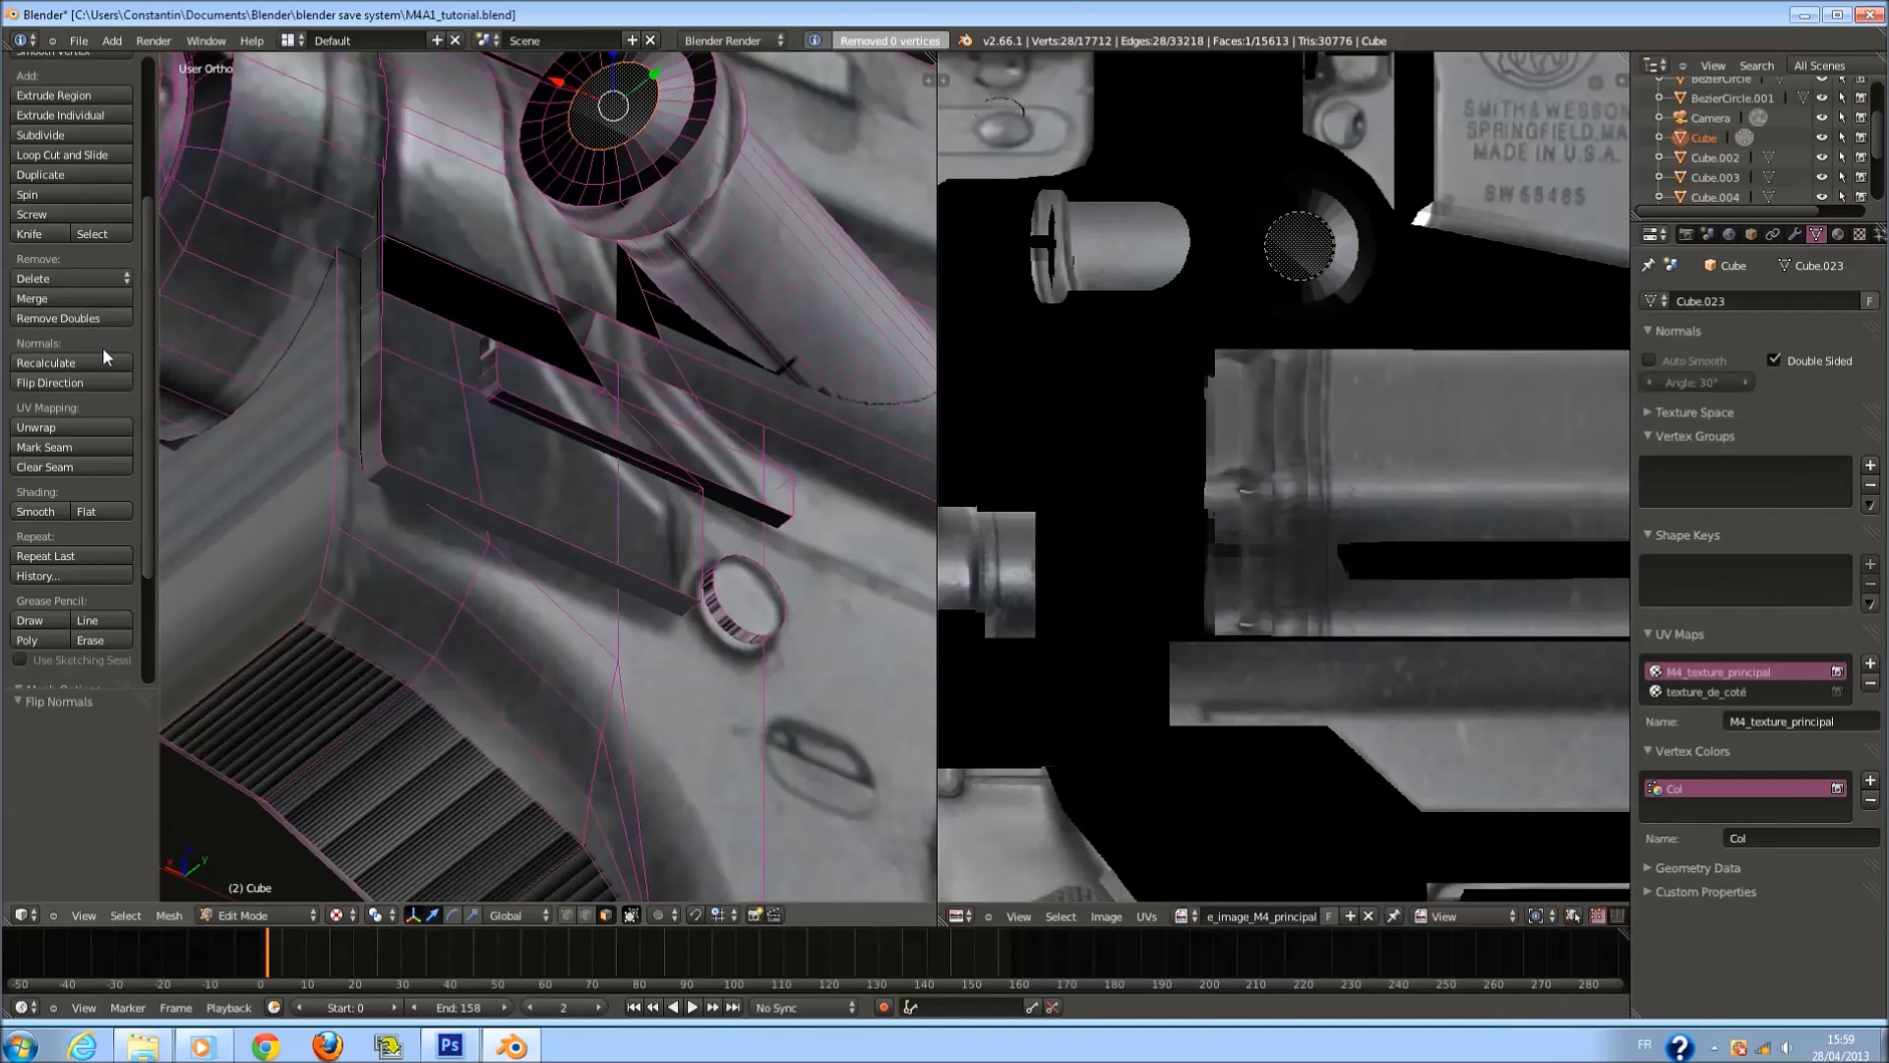
middle_click_drag(654, 343, 624, 426)
key("Tab")
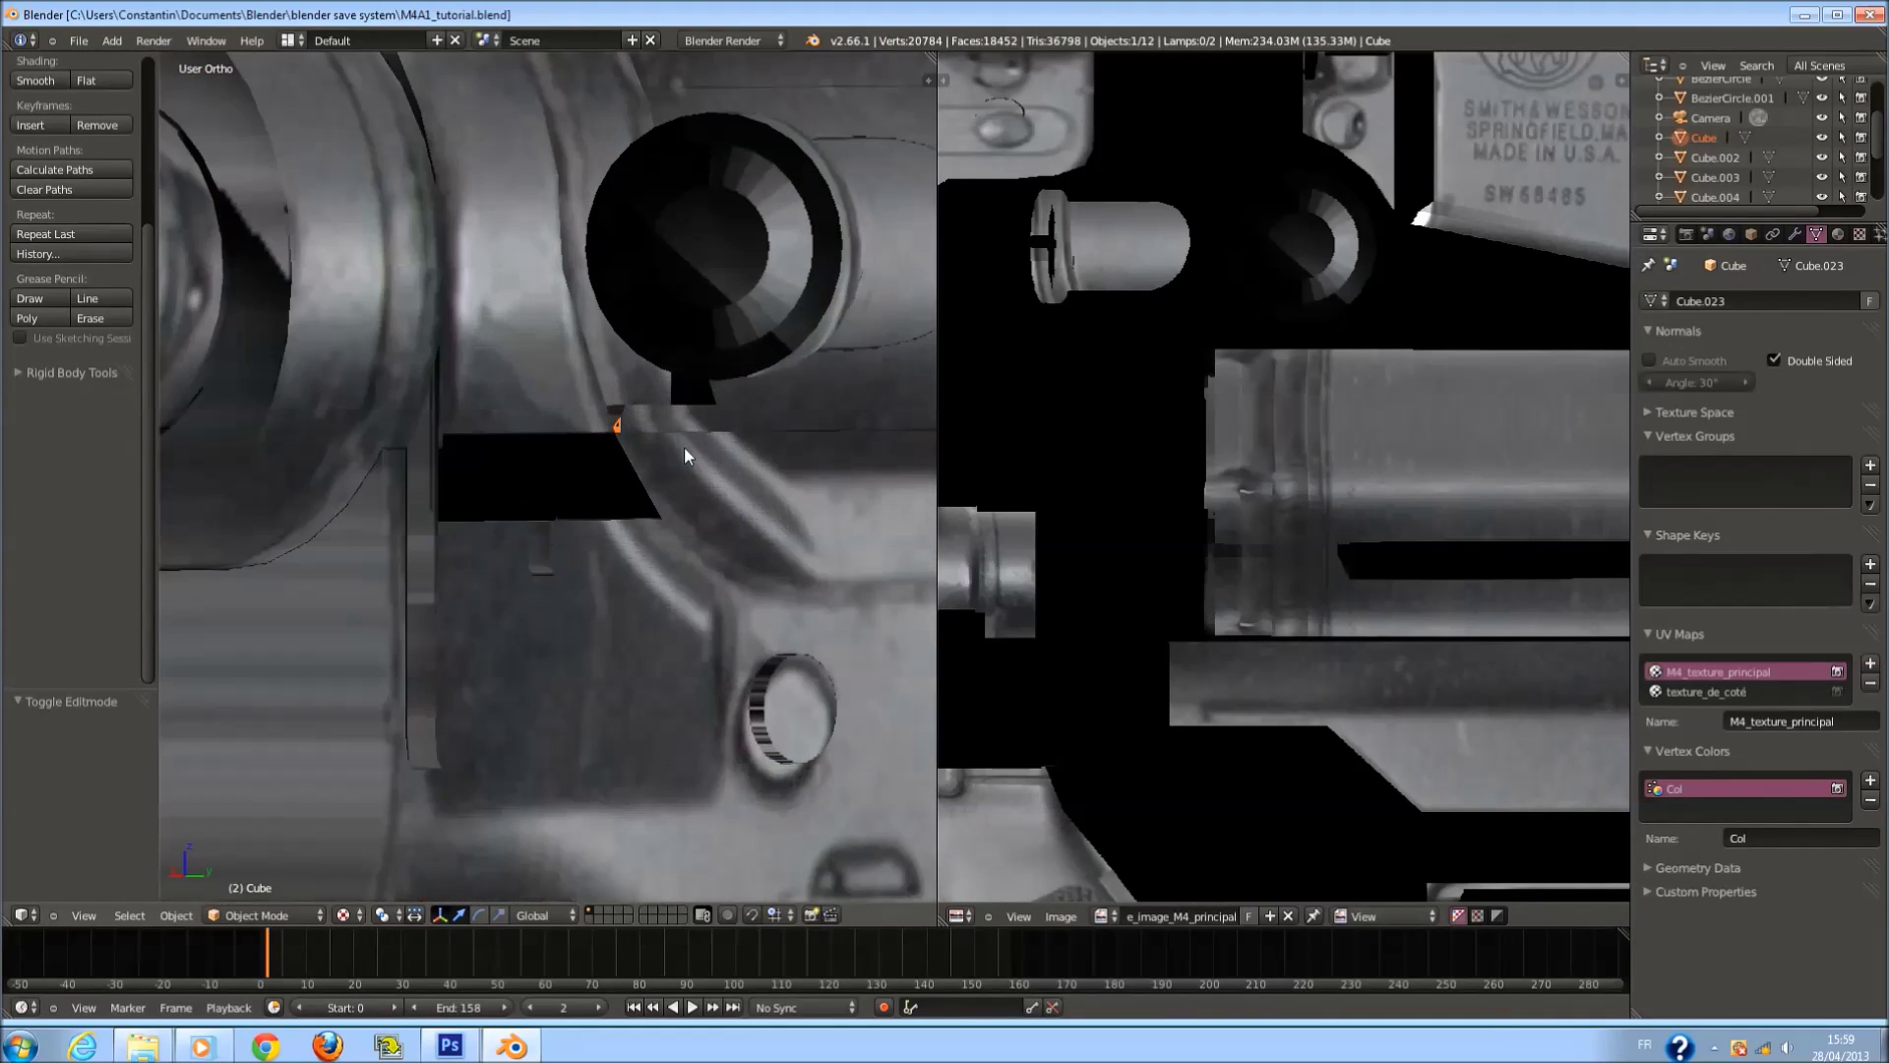
key("Tab")
right_click(548, 488)
left_click(78, 383)
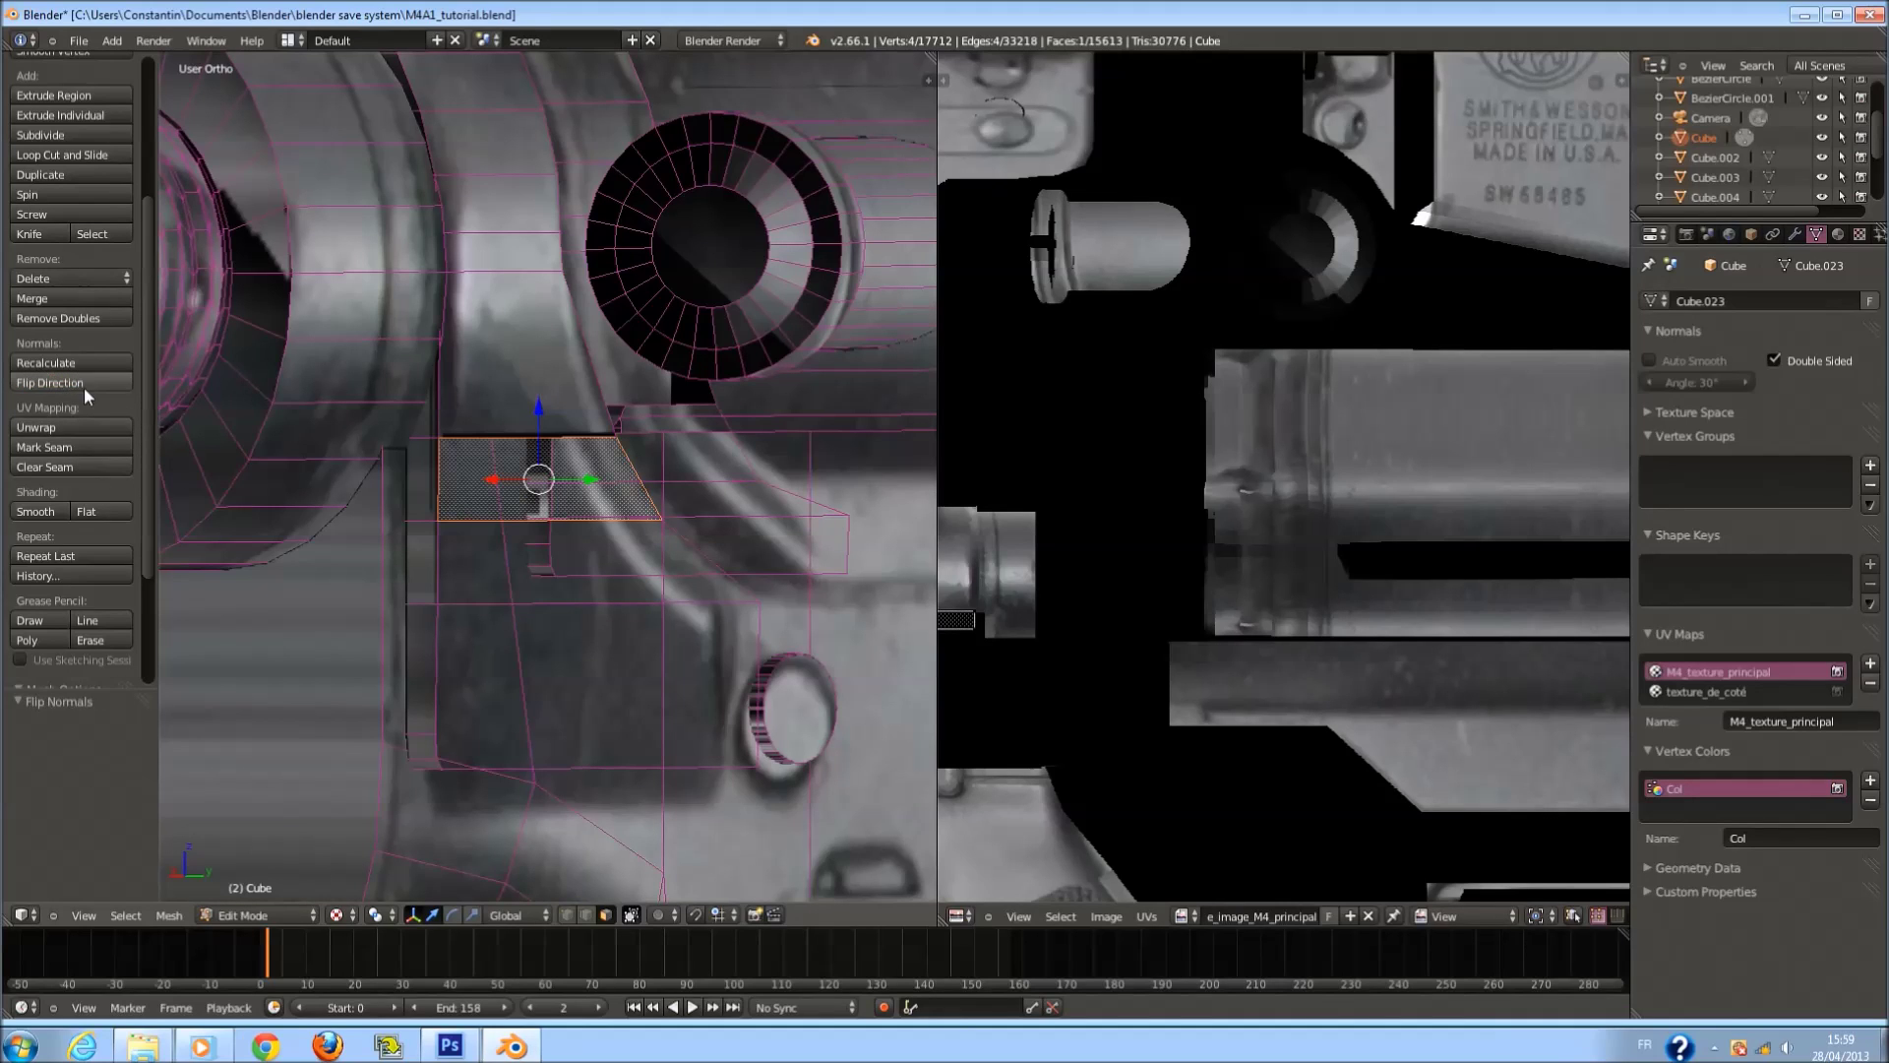
Remove doubles on the sloped face beneath the forward assist and flip its direction back.
key("Tab")
key("Tab")
middle_click_drag(602, 475, 212, 302)
left_click(101, 319)
left_click(84, 383)
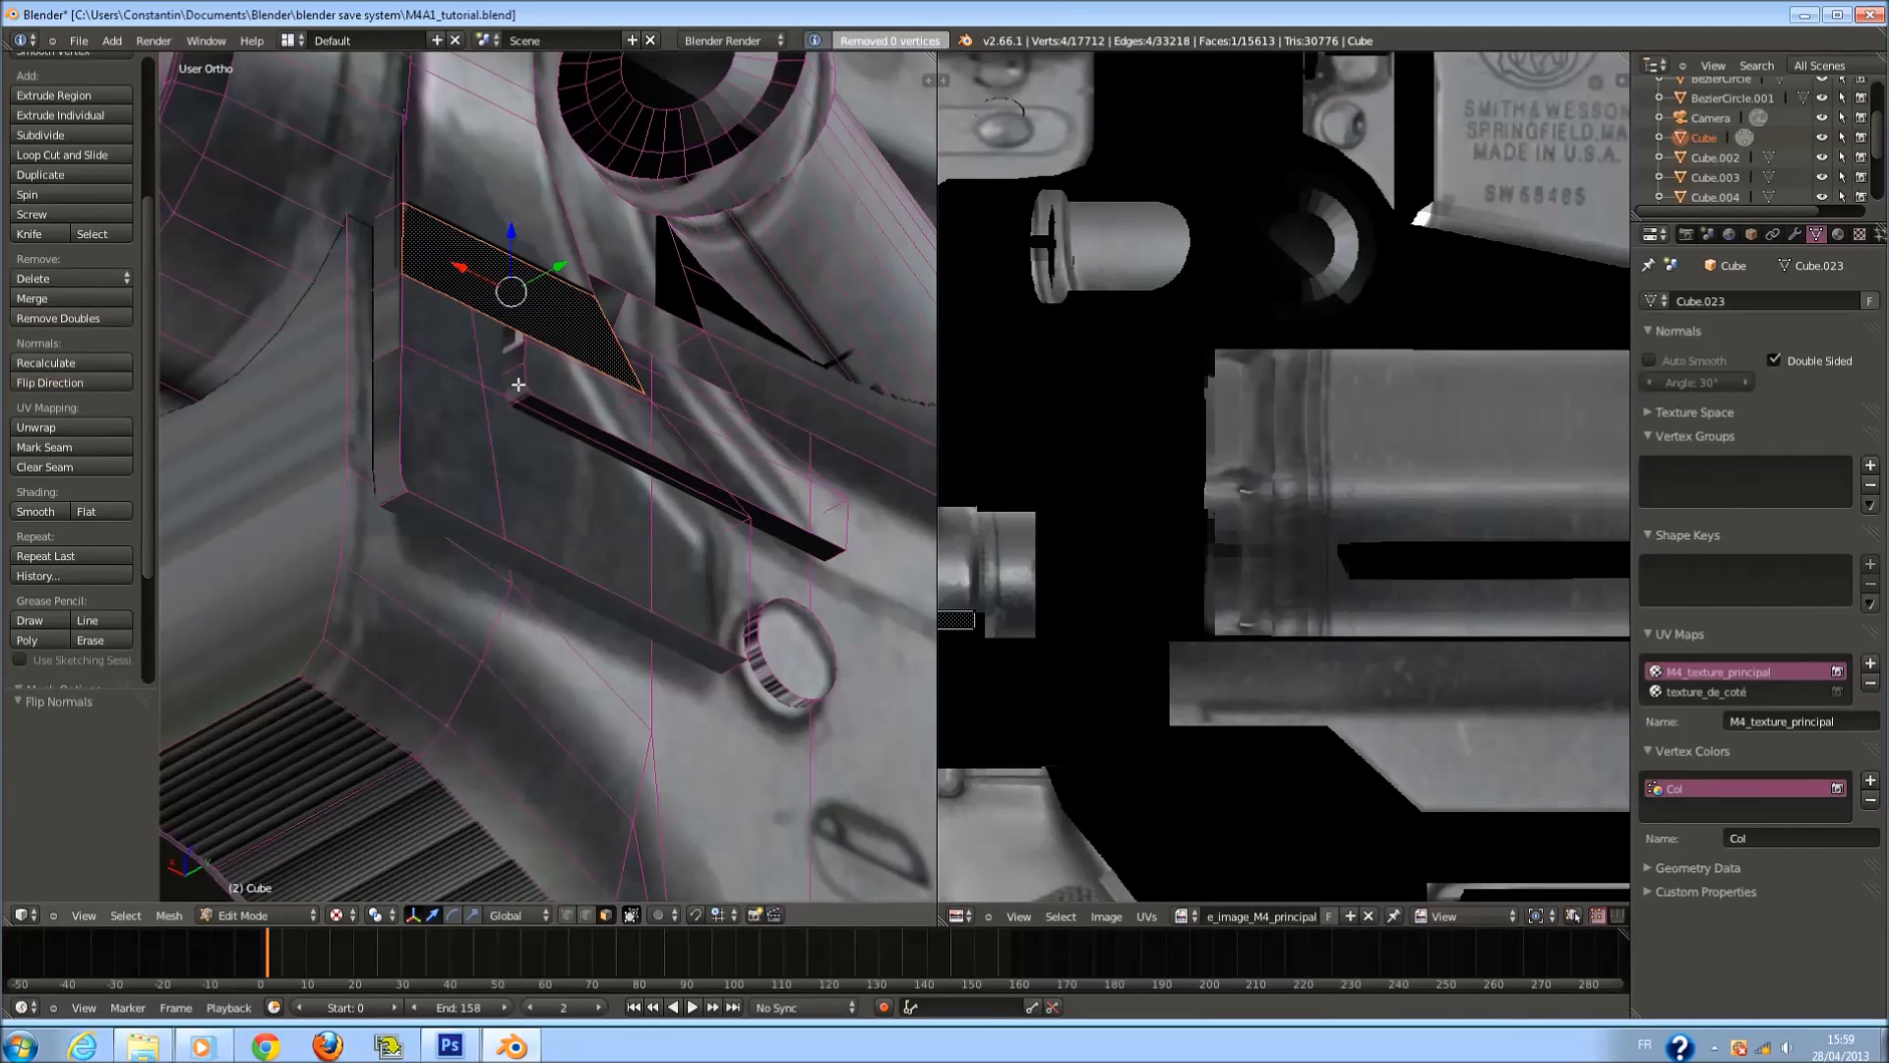
Clear the selection, select the lower sloped face directly above the rectangular panel and flip its direction.
key("Tab")
middle_click_drag(520, 381, 562, 490)
key("Tab")
key("a")
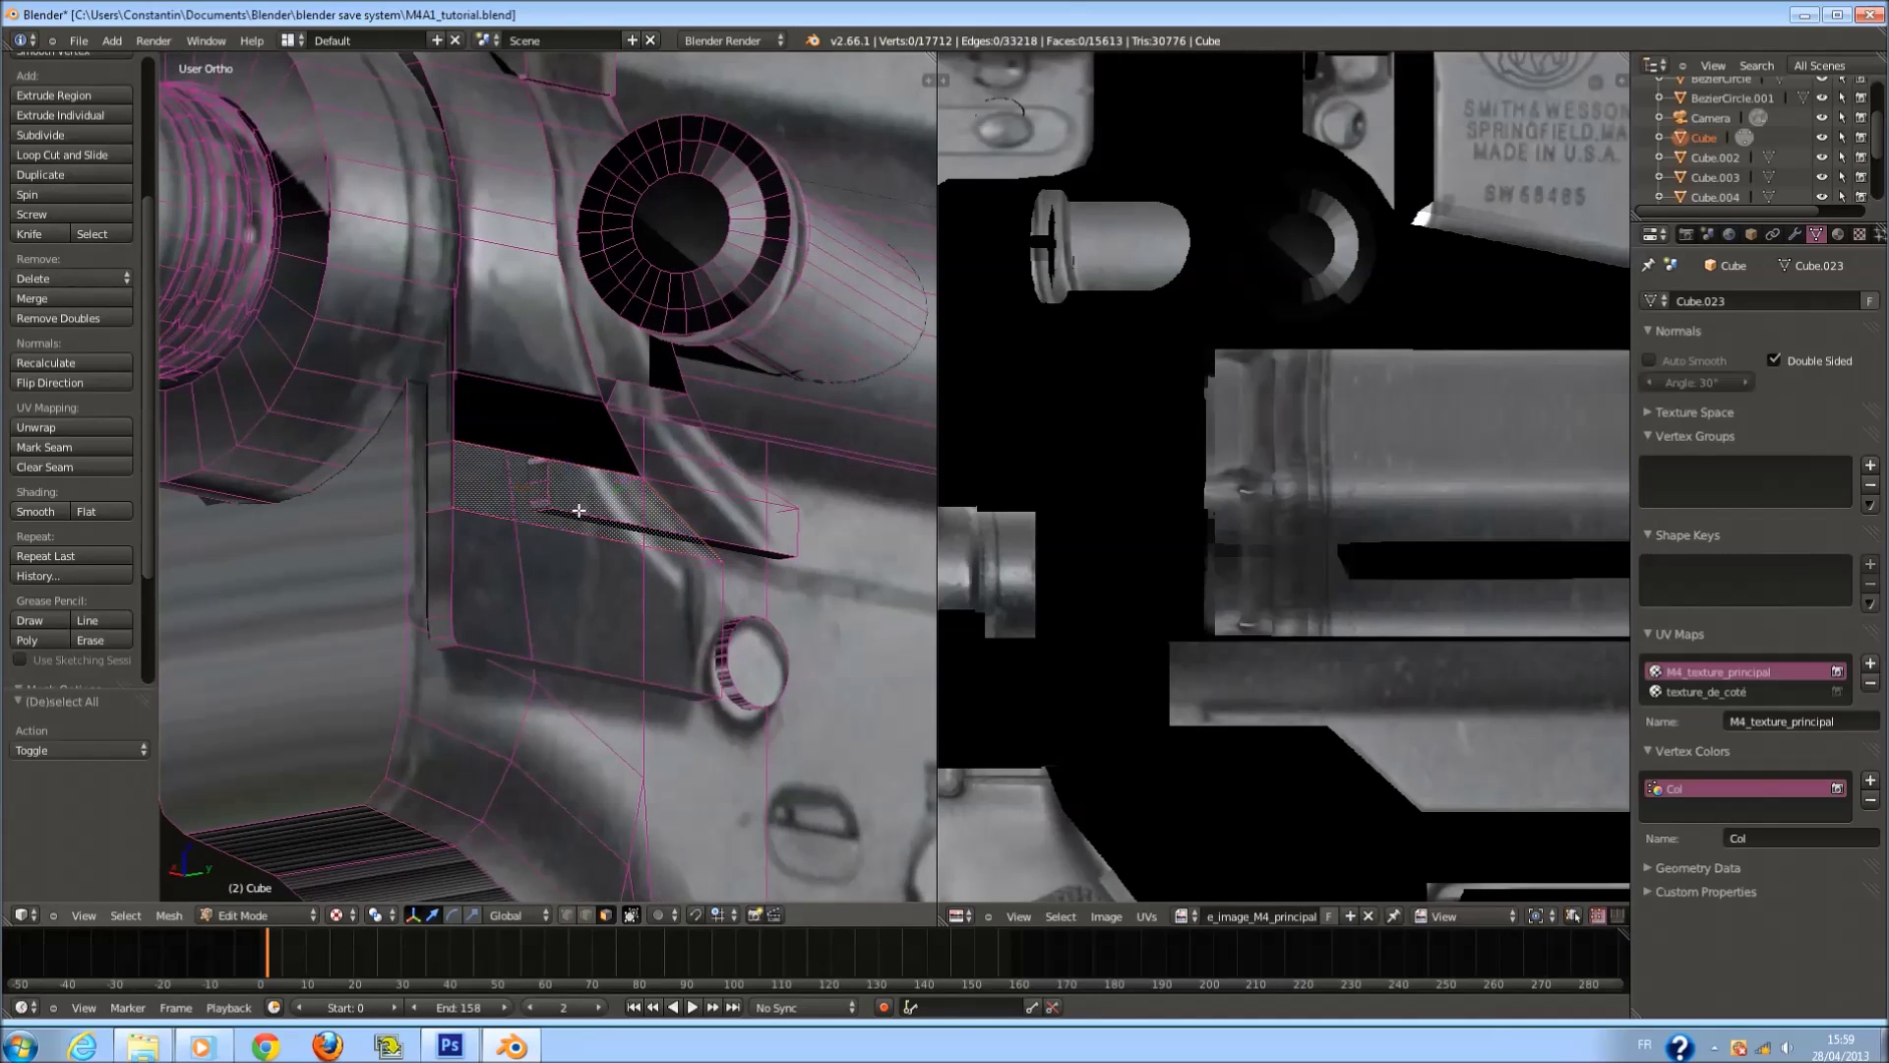
key("Tab")
scroll(590, 515, "up", 2)
key("Tab")
left_click(585, 501)
left_click(578, 655, "shift")
right_click(595, 532)
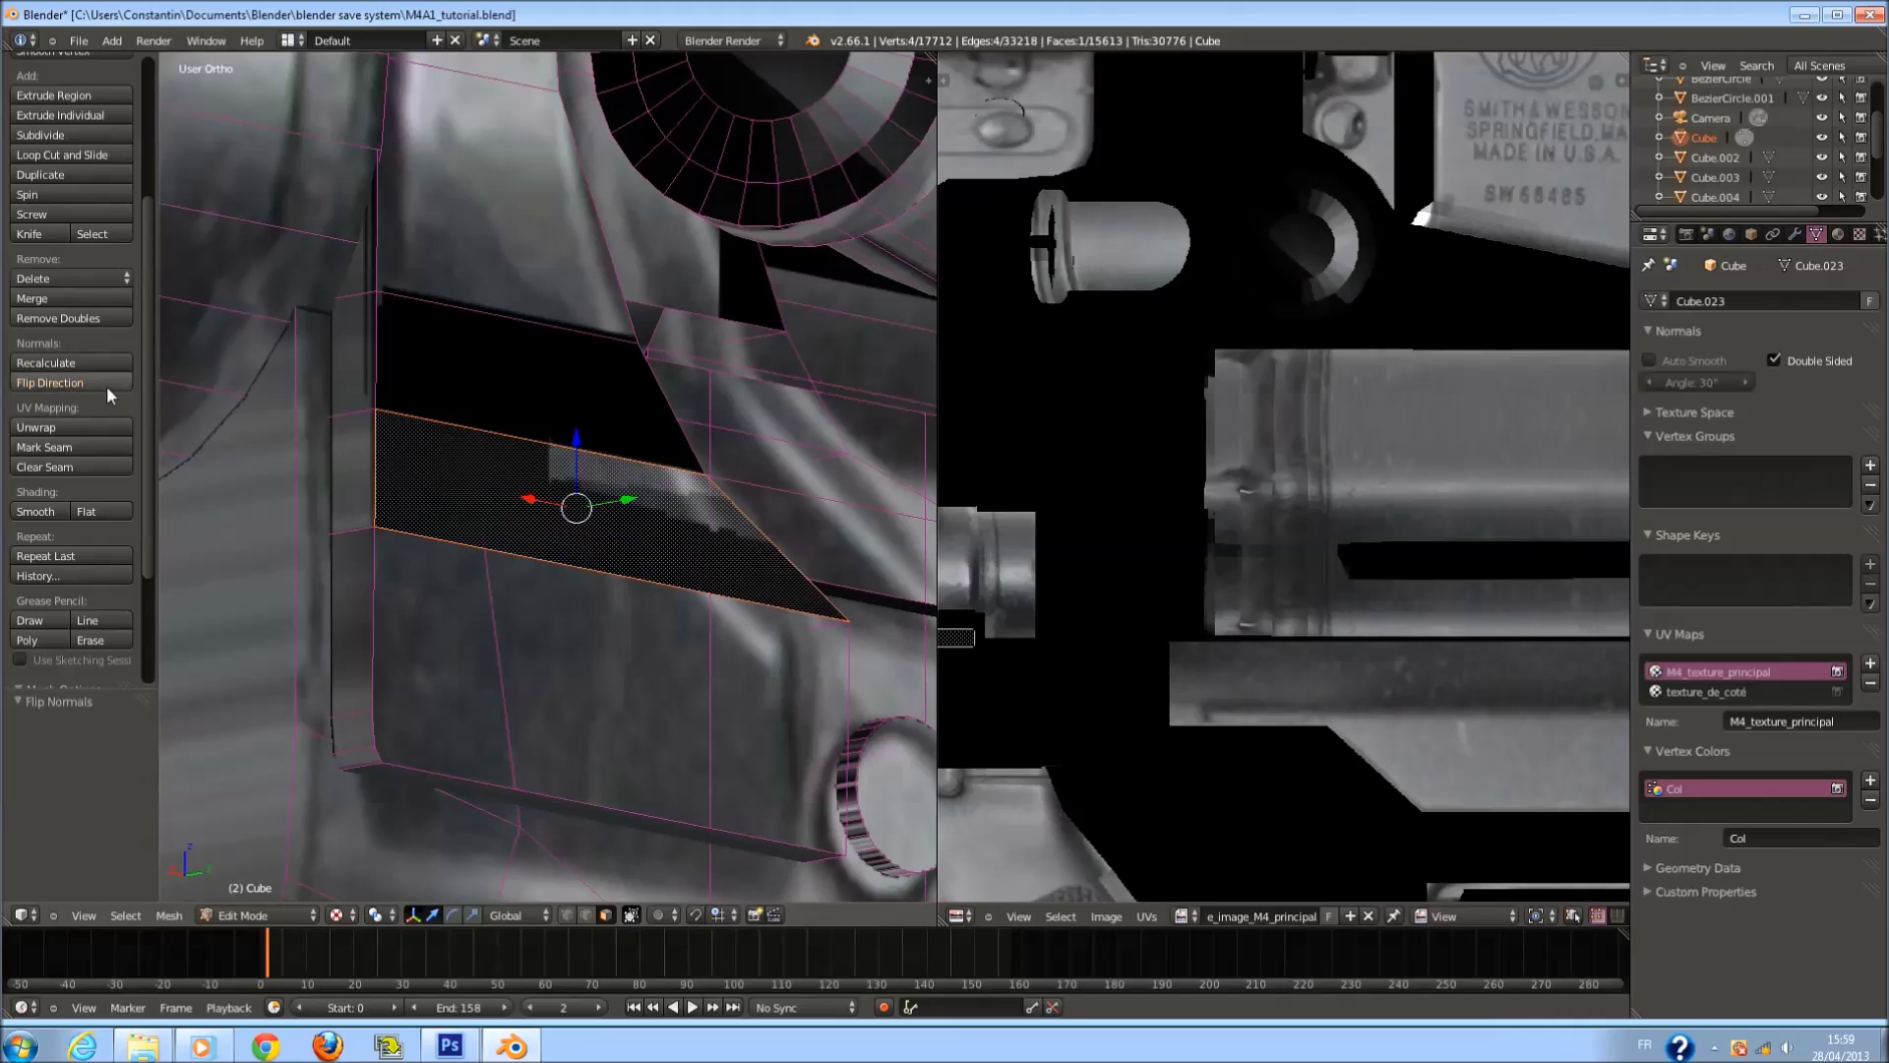
Select the rectangular panel on the forward-assist side, remove its doubles and flip its direction.
right_click(621, 674)
middle_click_drag(199, 472, 650, 507)
left_click(59, 318)
left_click(59, 383)
Select the rectangular panel and the two faces above it on the receiver's opposite side, and leave mesh editing.
middle_click_drag(413, 492, 649, 447)
right_click(650, 448)
right_click(624, 345, "shift")
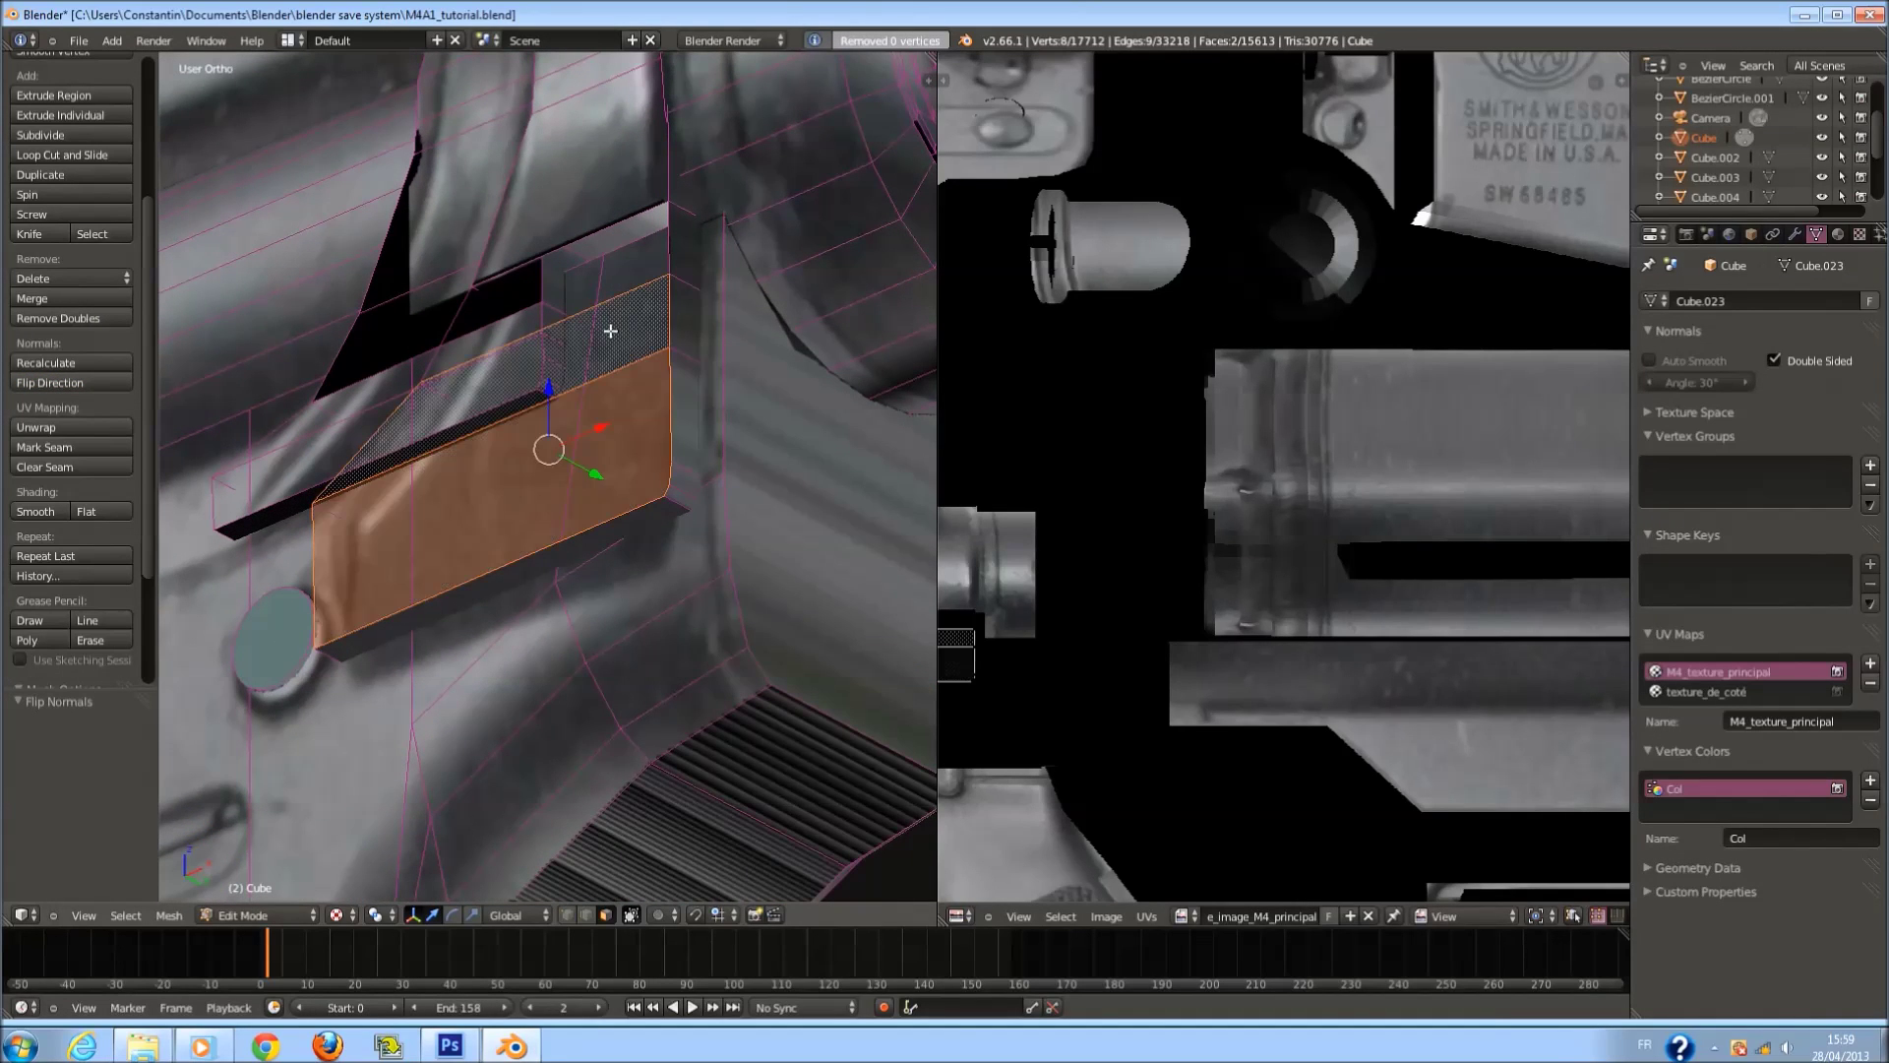
right_click(594, 305, "shift")
scroll(492, 442, "down", 3)
key("Tab")
middle_click_drag(492, 443, 623, 498)
scroll(605, 597, "up", 4)
scroll(605, 597, "down", 8)
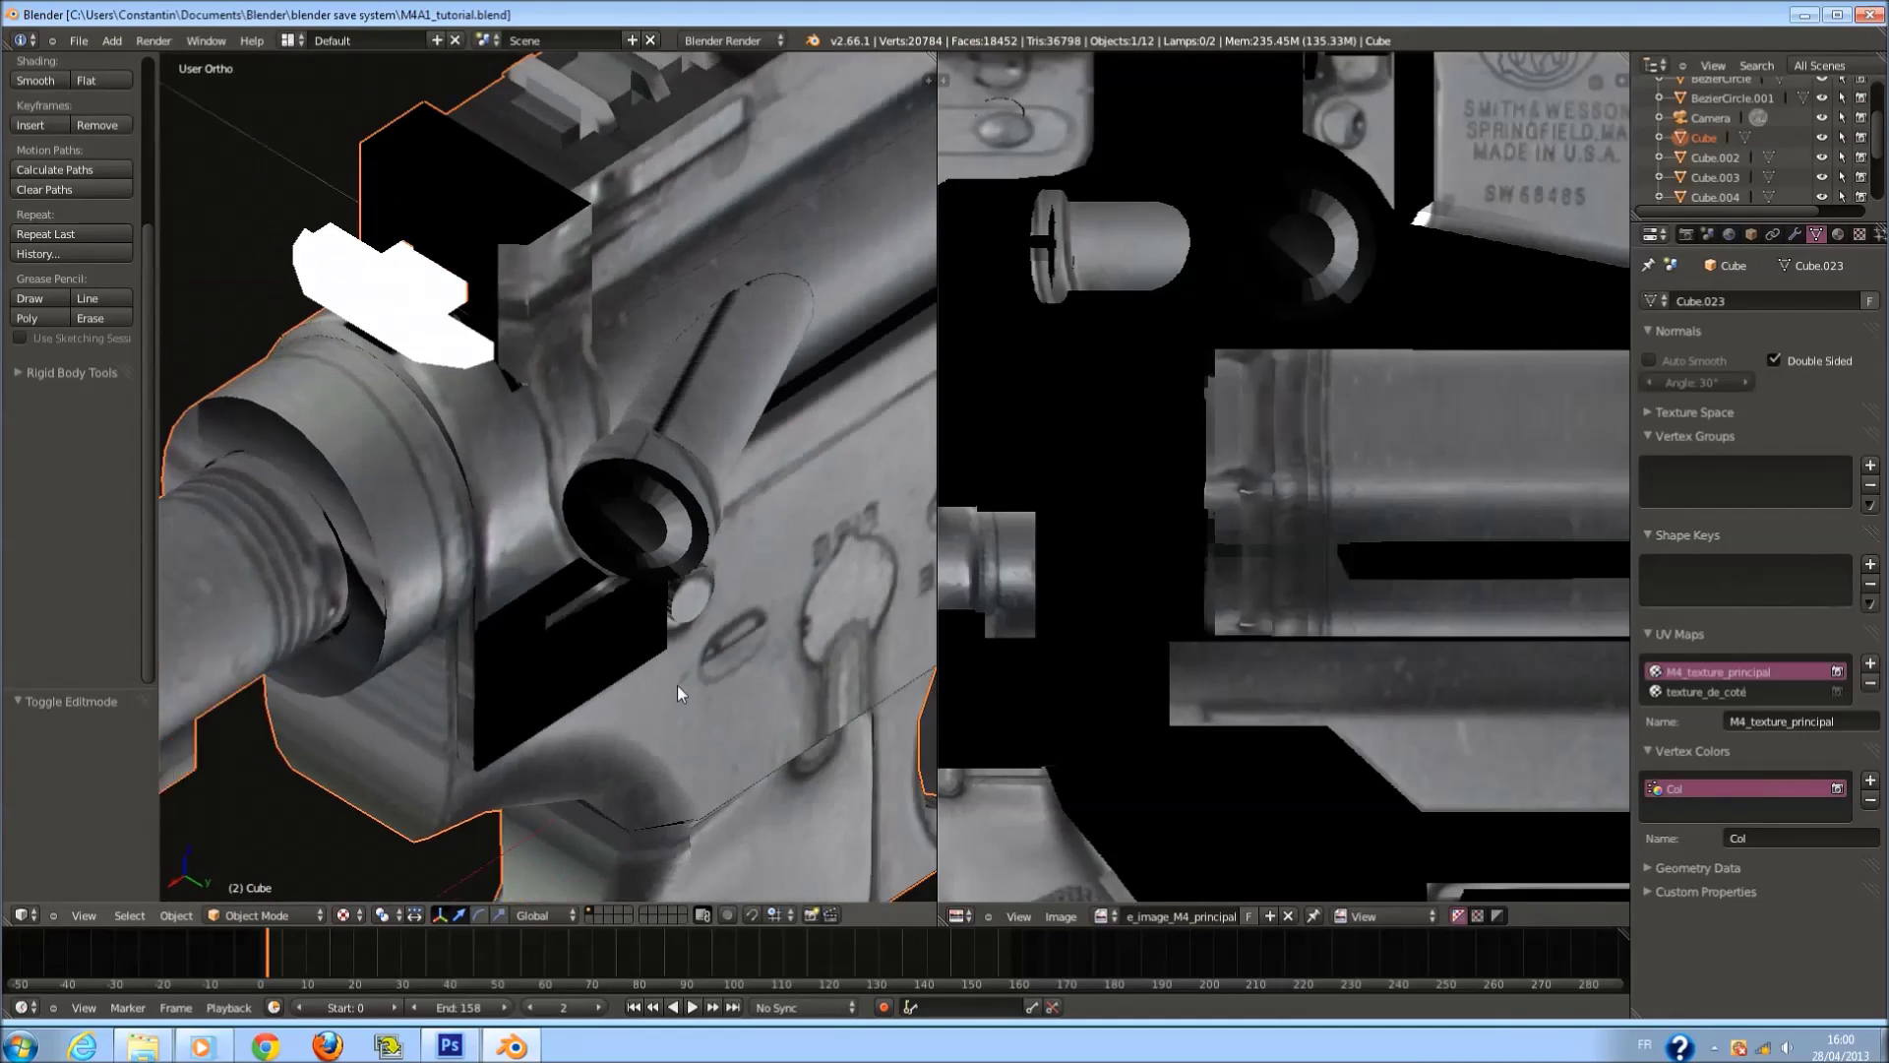
Select all objects in the front view and save the file.
key("KP_1")
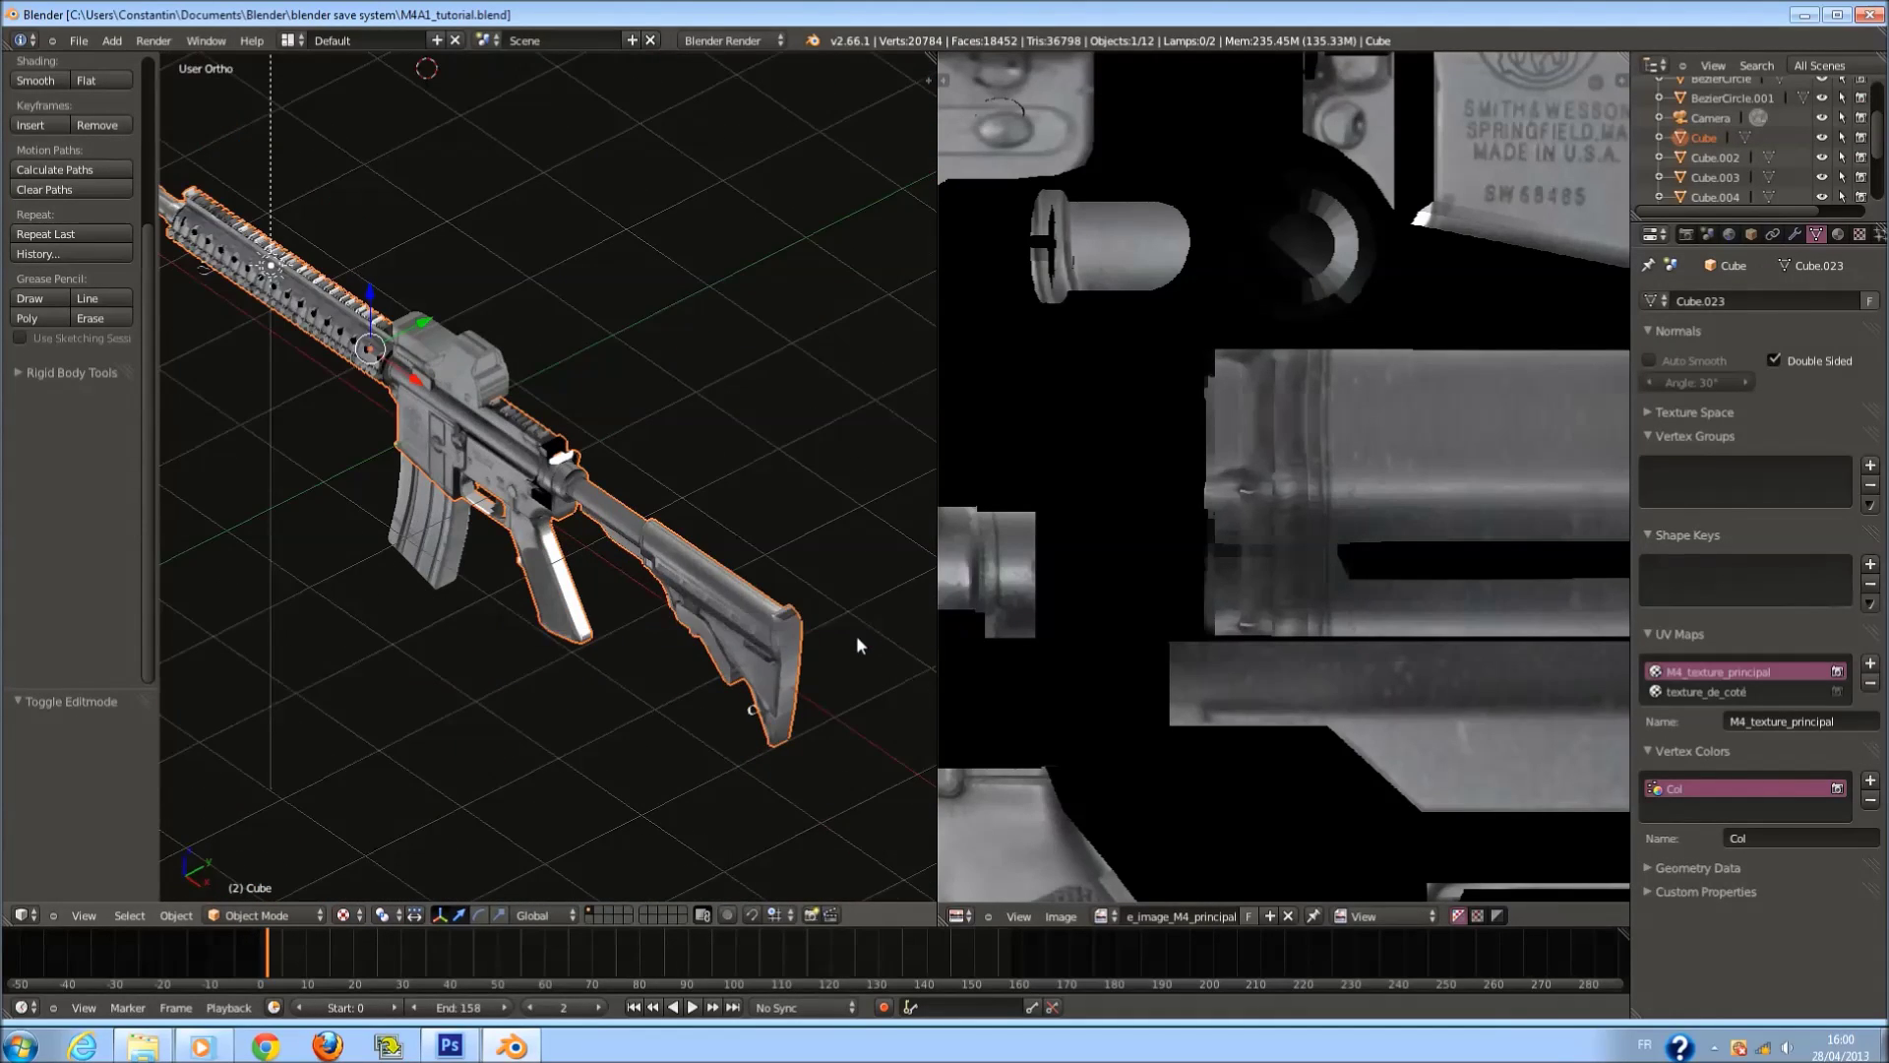
scroll(856, 637, "up", 5)
scroll(760, 573, "down", 5)
key("a")
key("a")
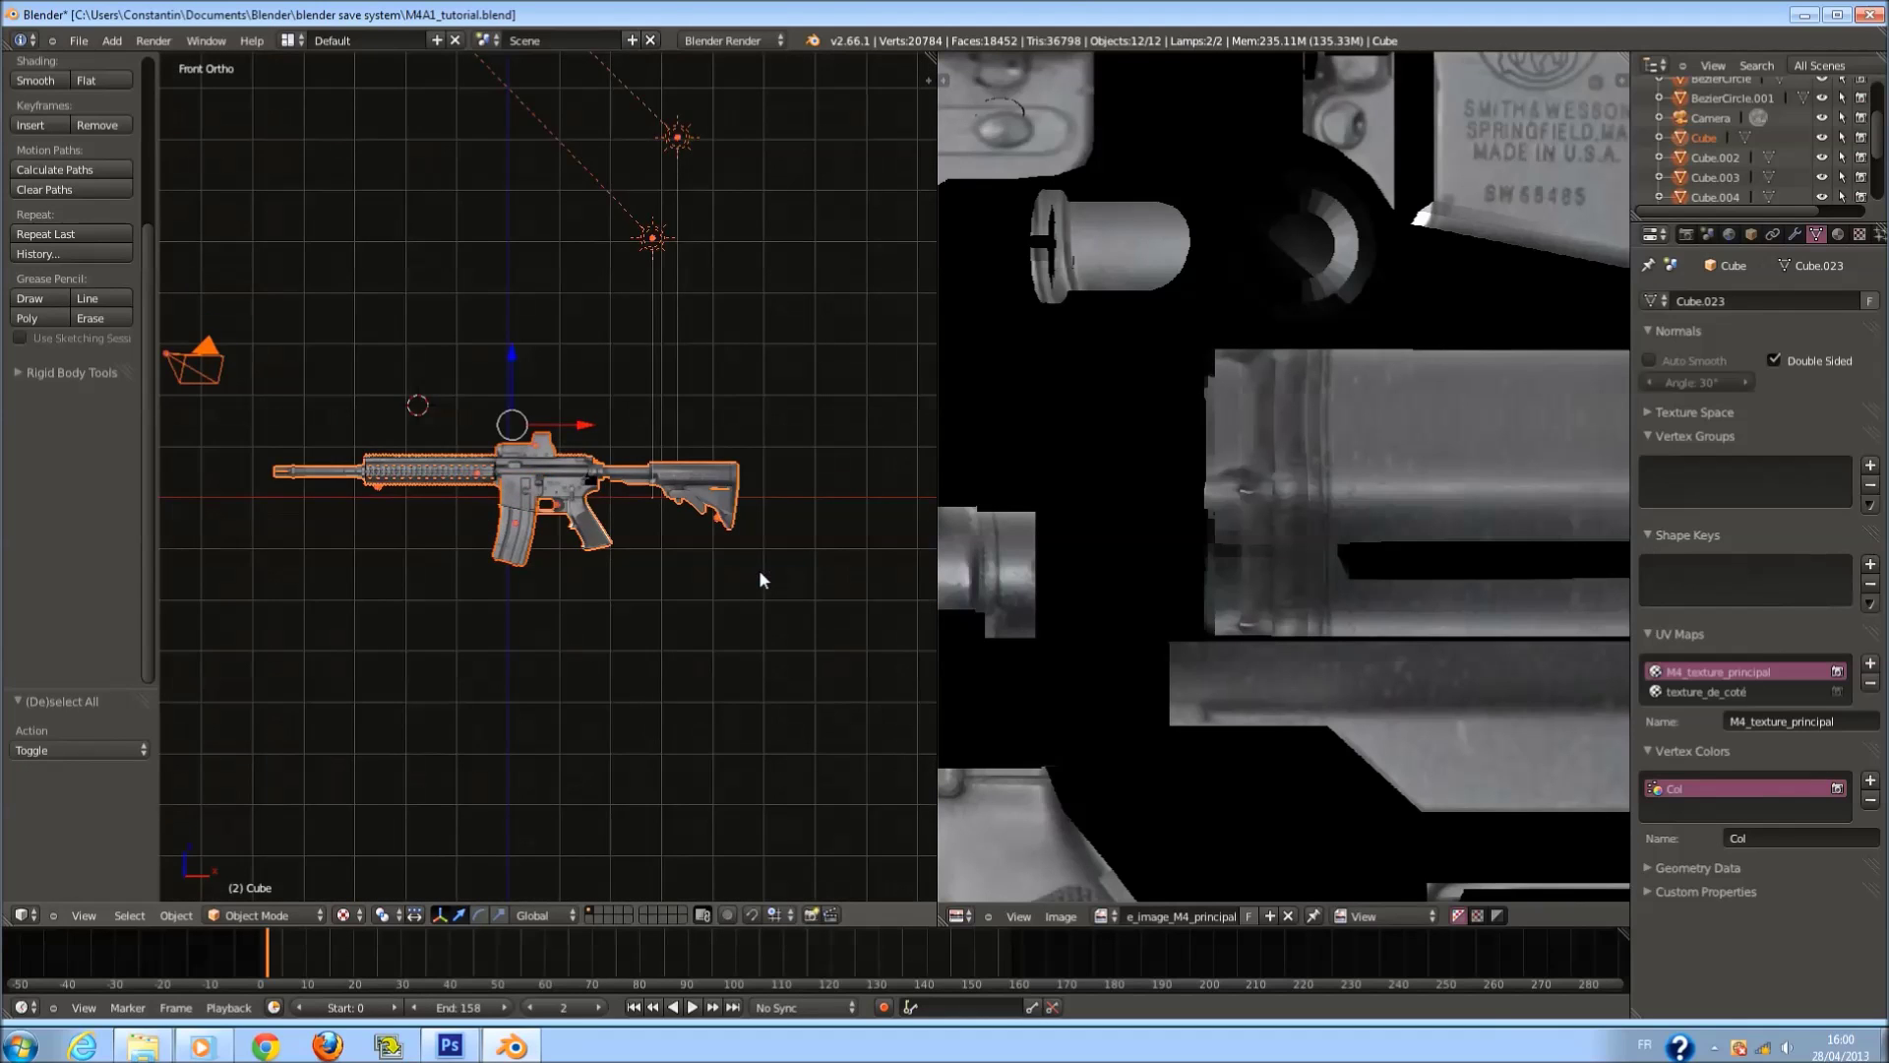
key("ctrl+s")
Clear the selection of all objects and save over M4A1_tutorial.blend again.
scroll(616, 567, "up", 5)
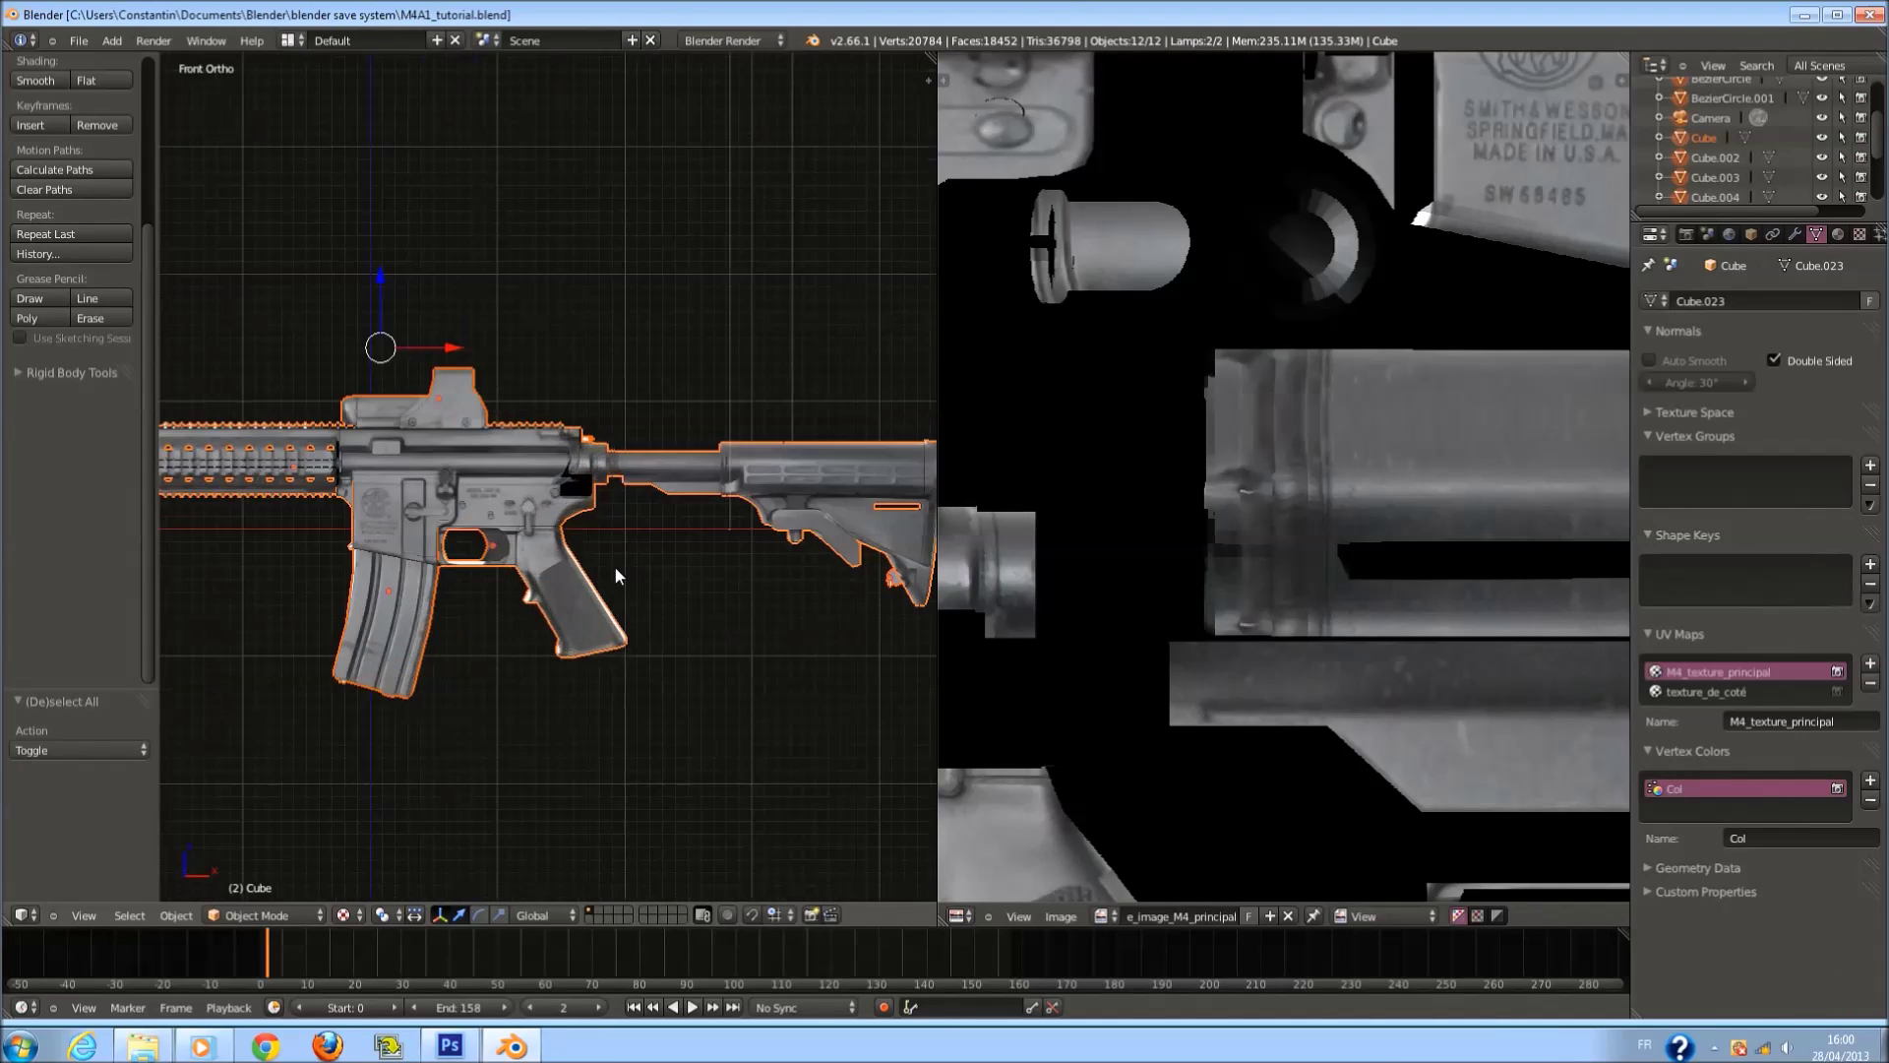
key("a")
scroll(615, 566, "down", 4, "ctrl")
key("ctrl+s")
left_click(615, 567)
key("a")
key("a")
key("ctrl+s")
left_click(683, 625)
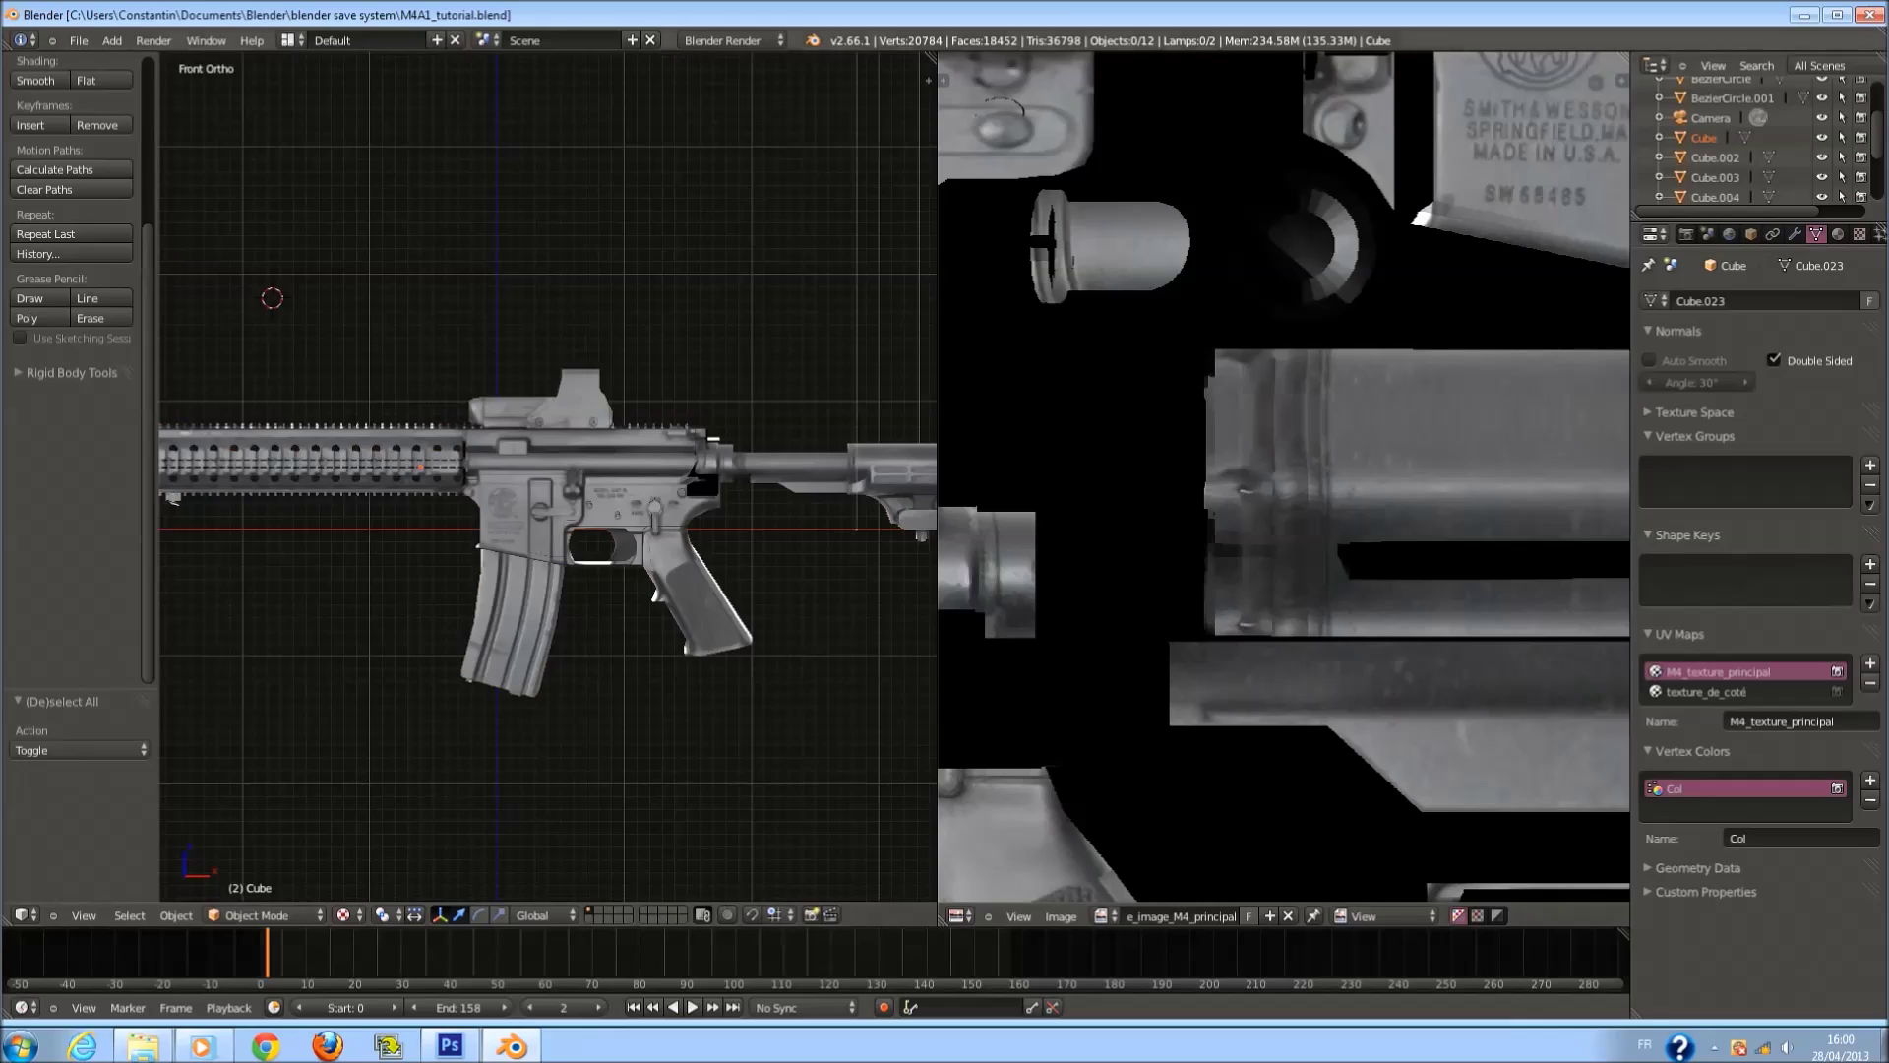
Minimize Blender and the Windows Media Player window behind it.
left_click(1804, 15)
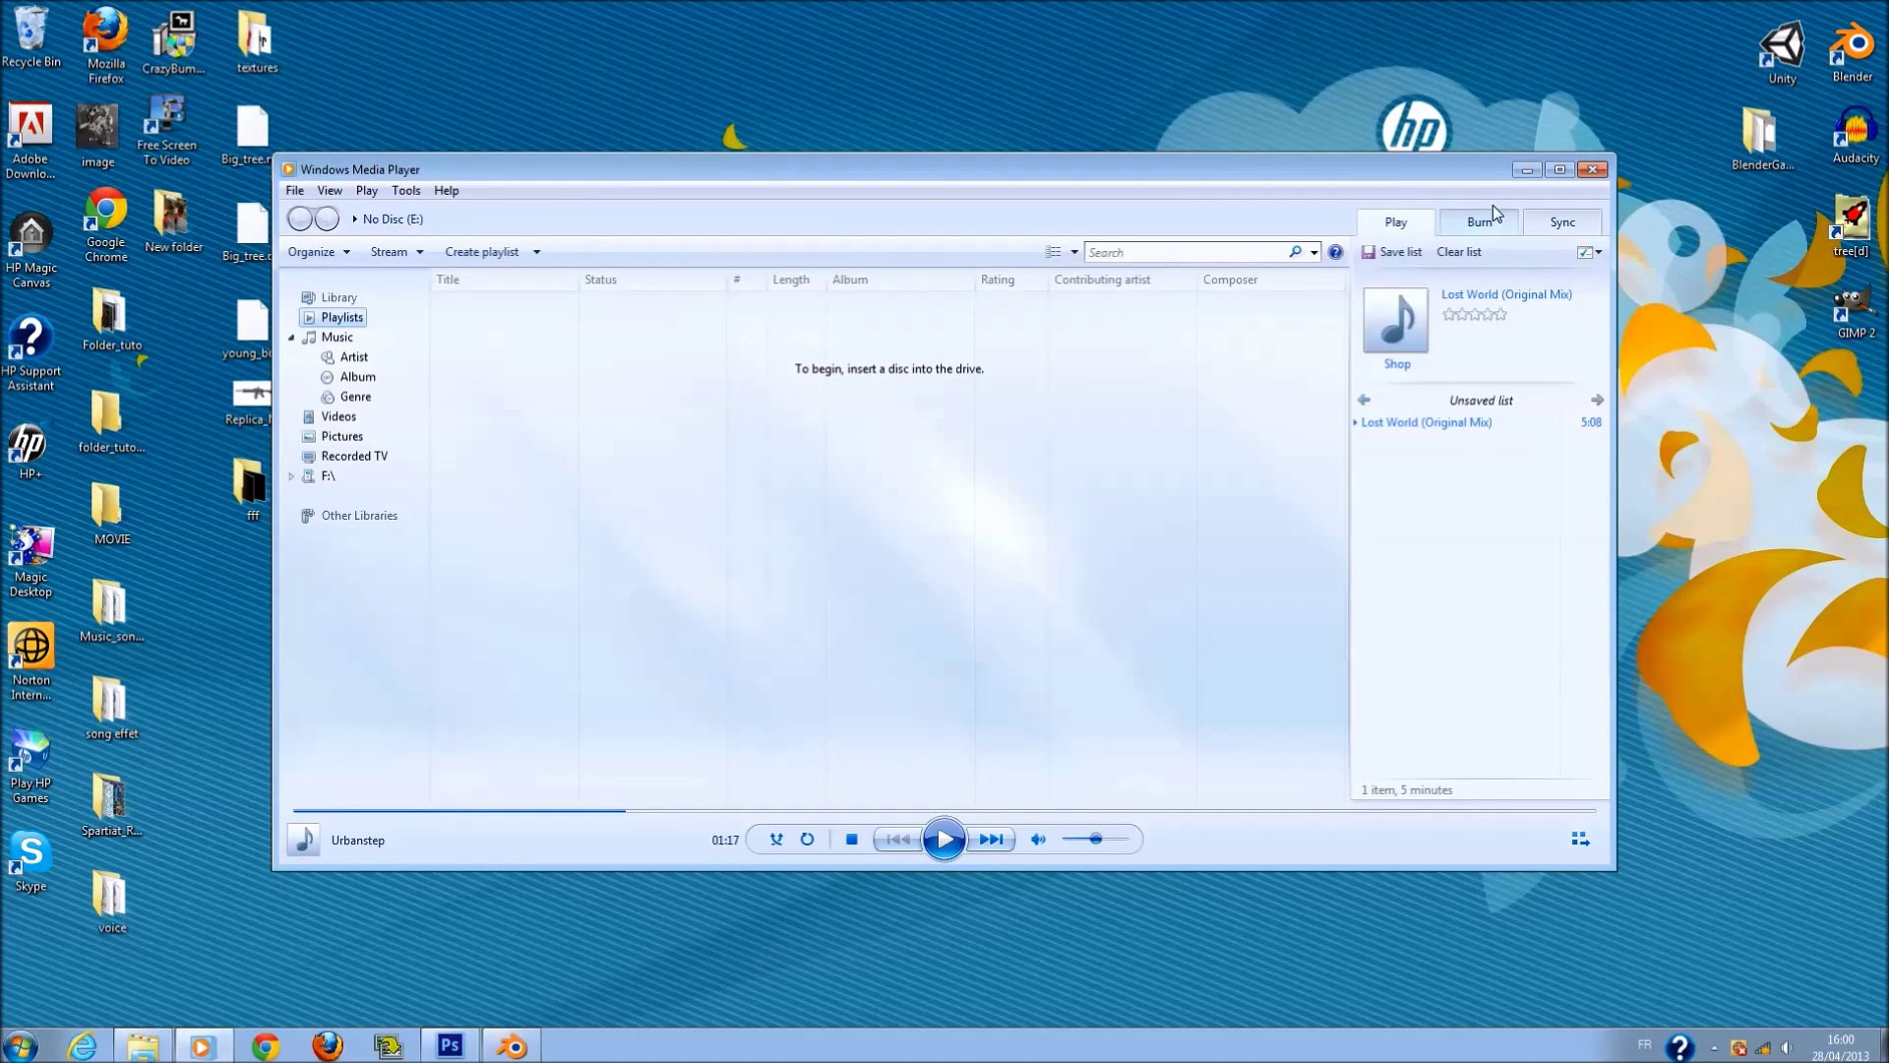
left_click(1526, 169)
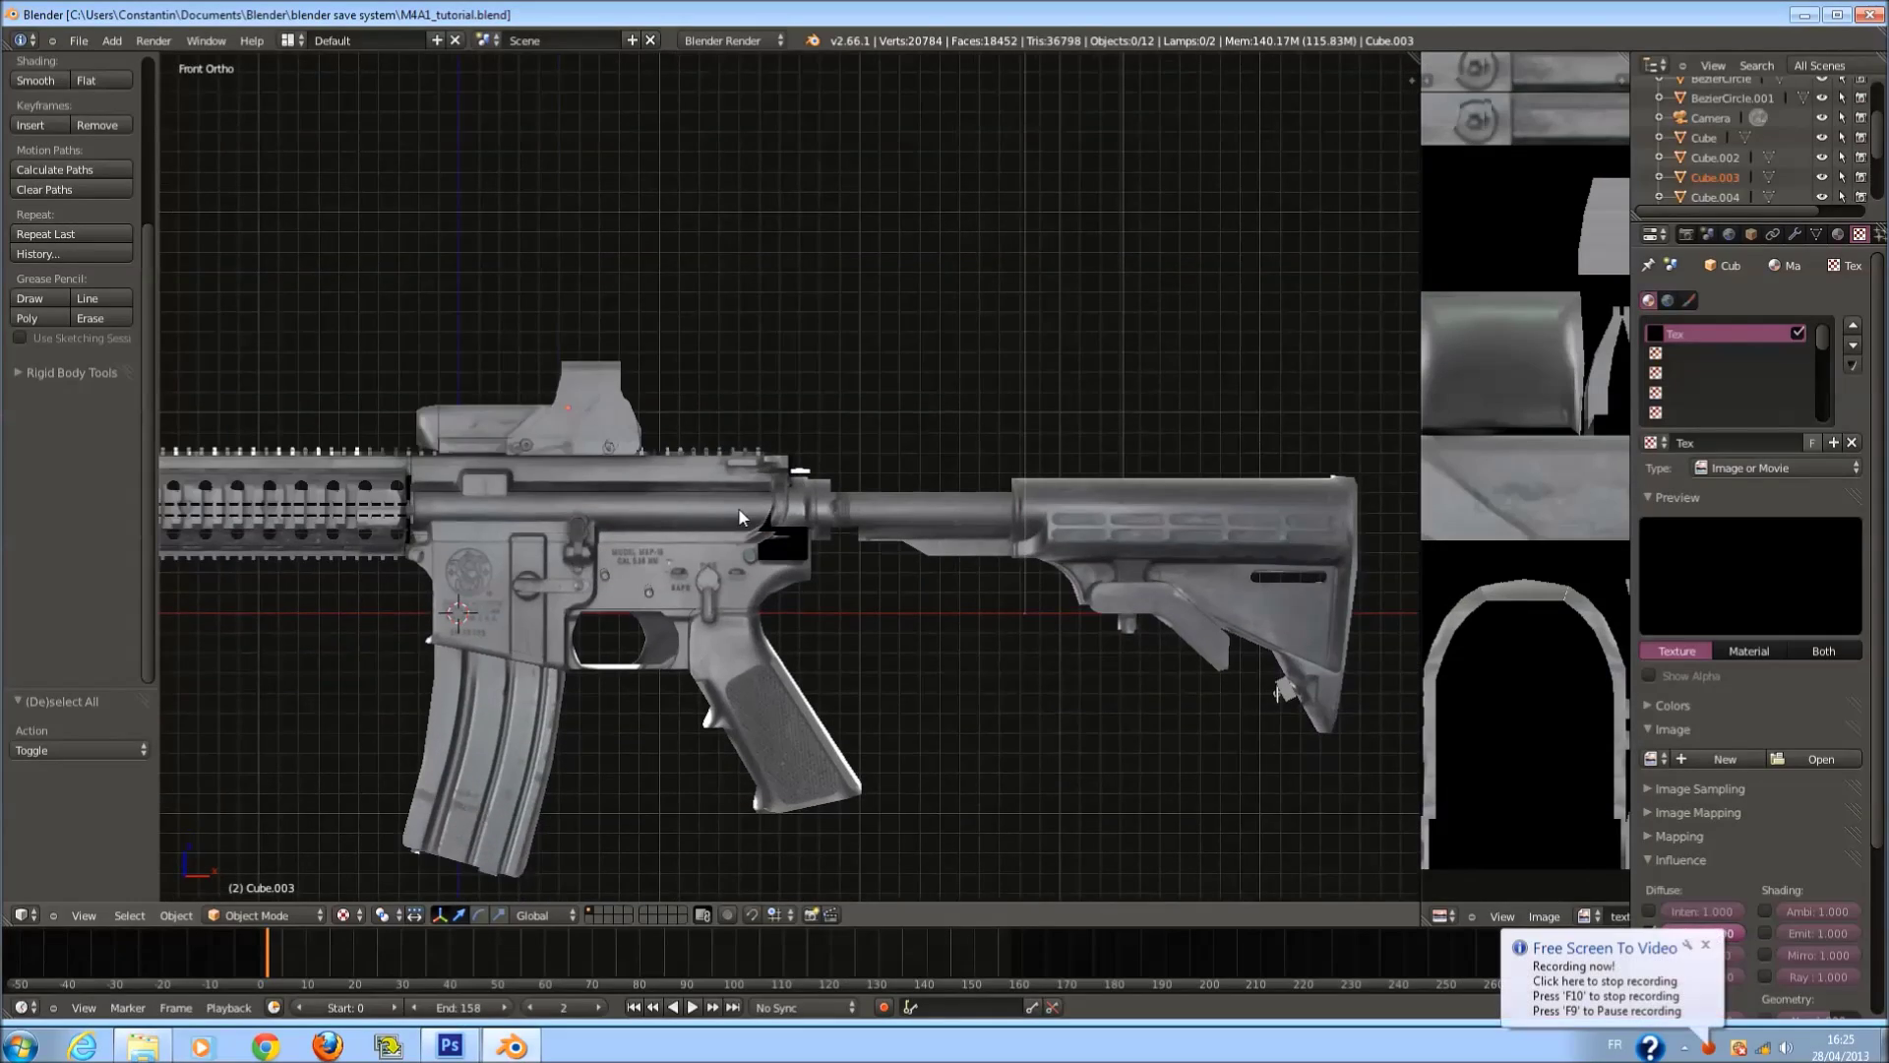
Select the receiver, enter mesh editing and flip the direction of the round teal pin face beside the rear panel twice.
scroll(738, 505, "up", 10)
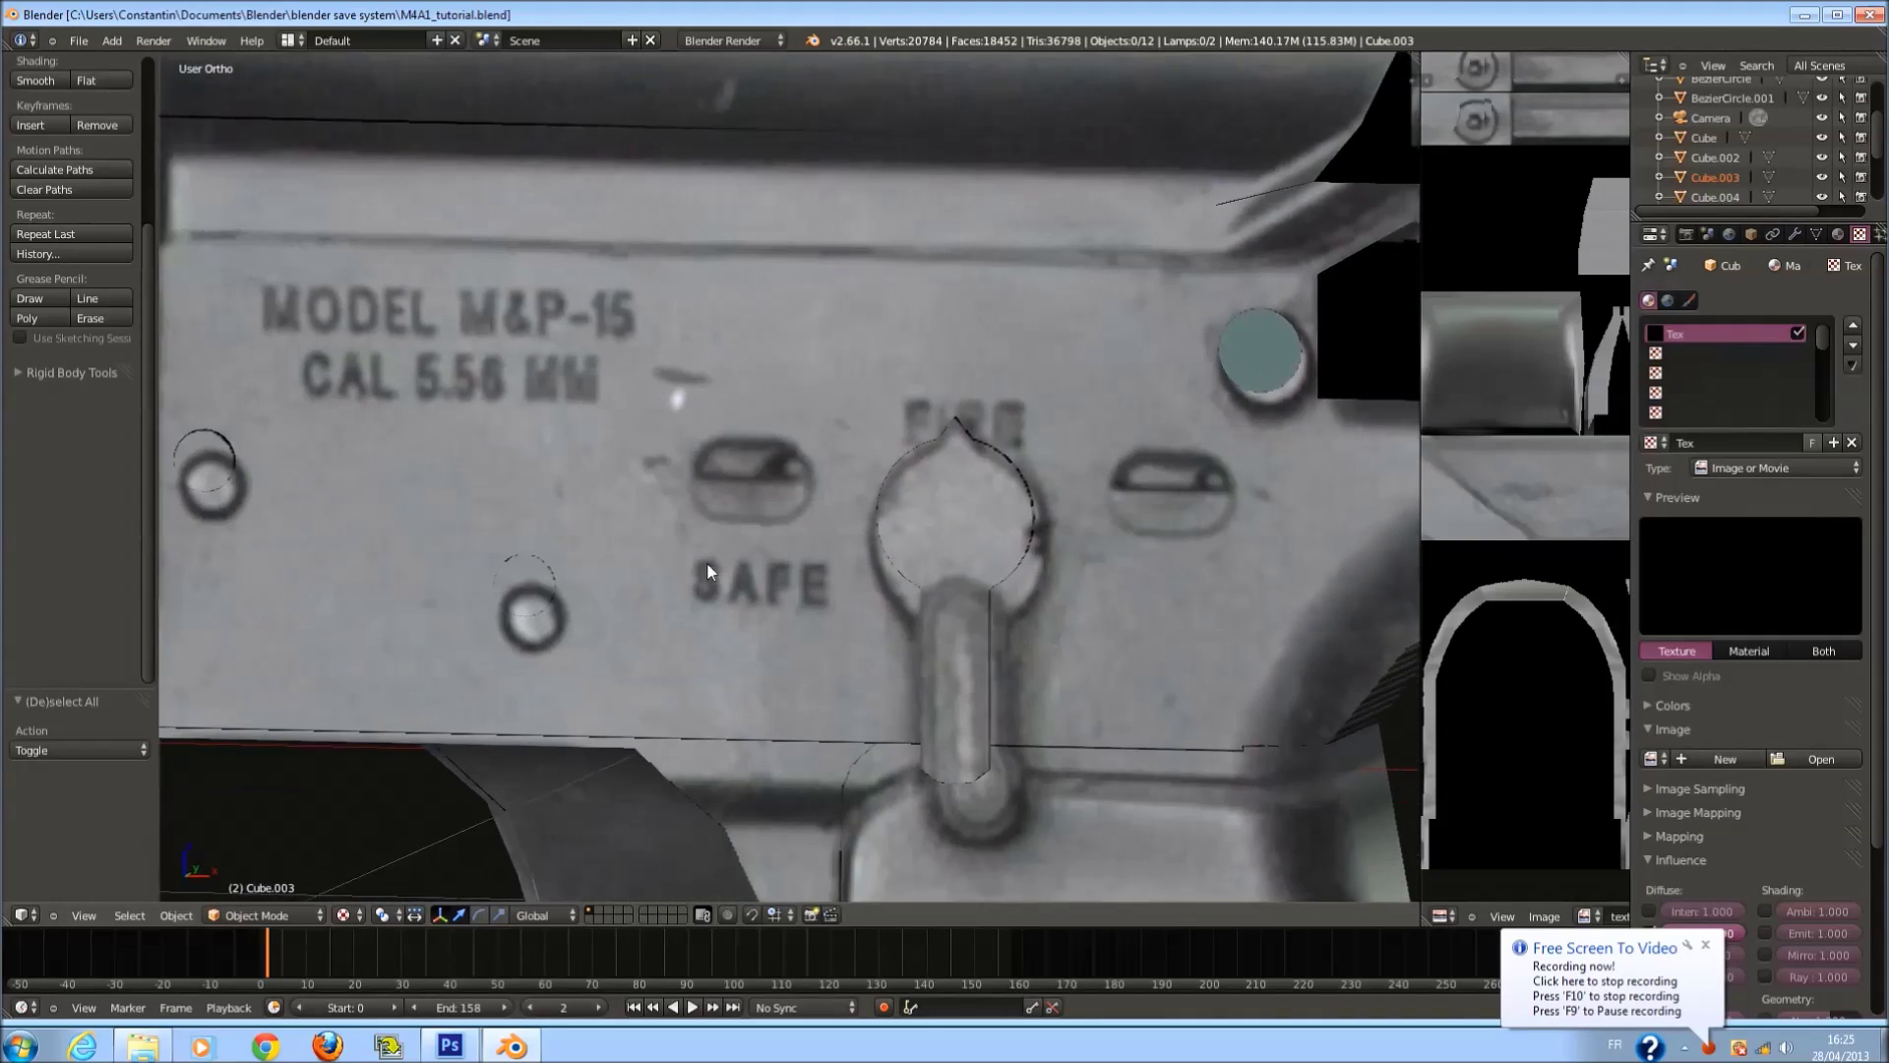
scroll(1283, 339, "down", 5)
right_click(1278, 348)
key("Tab")
scroll(1033, 418, "up", 8)
middle_click_drag(1033, 421, 882, 561)
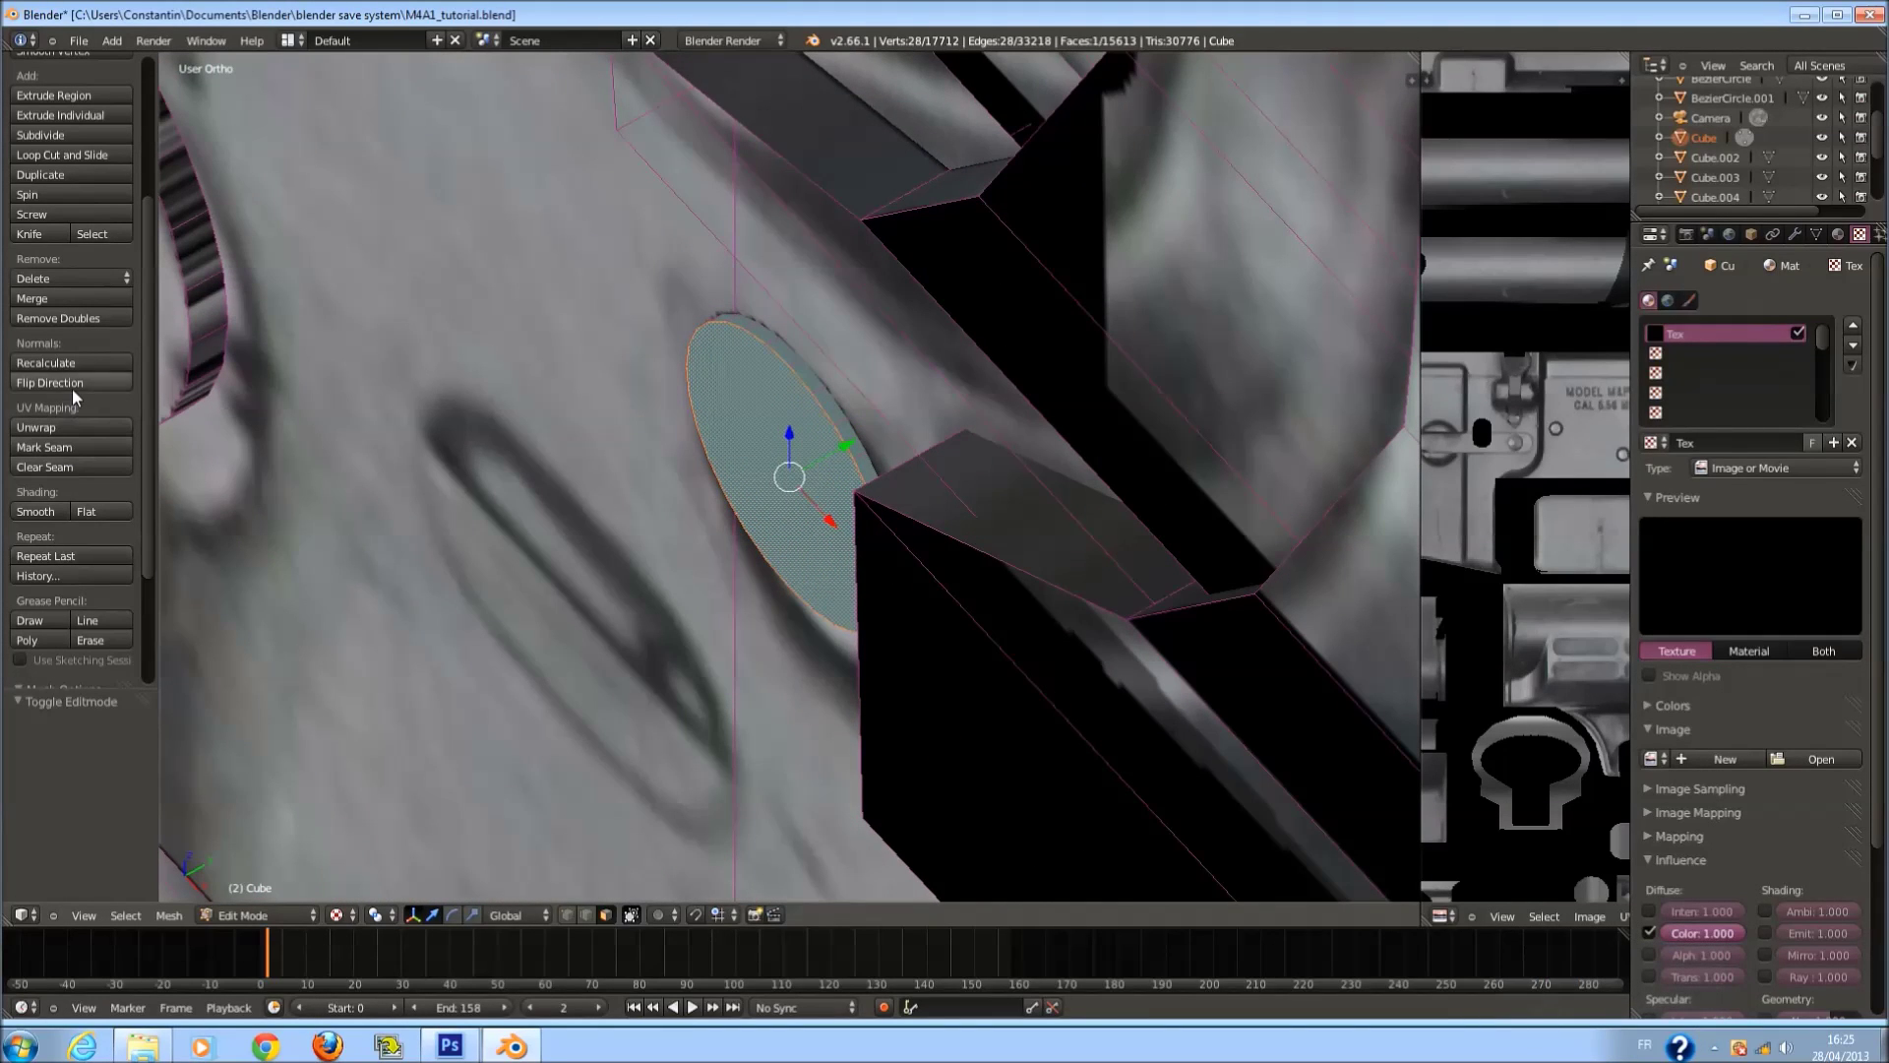
left_click(73, 388)
middle_click_drag(777, 502, 1006, 504)
left_click(39, 387)
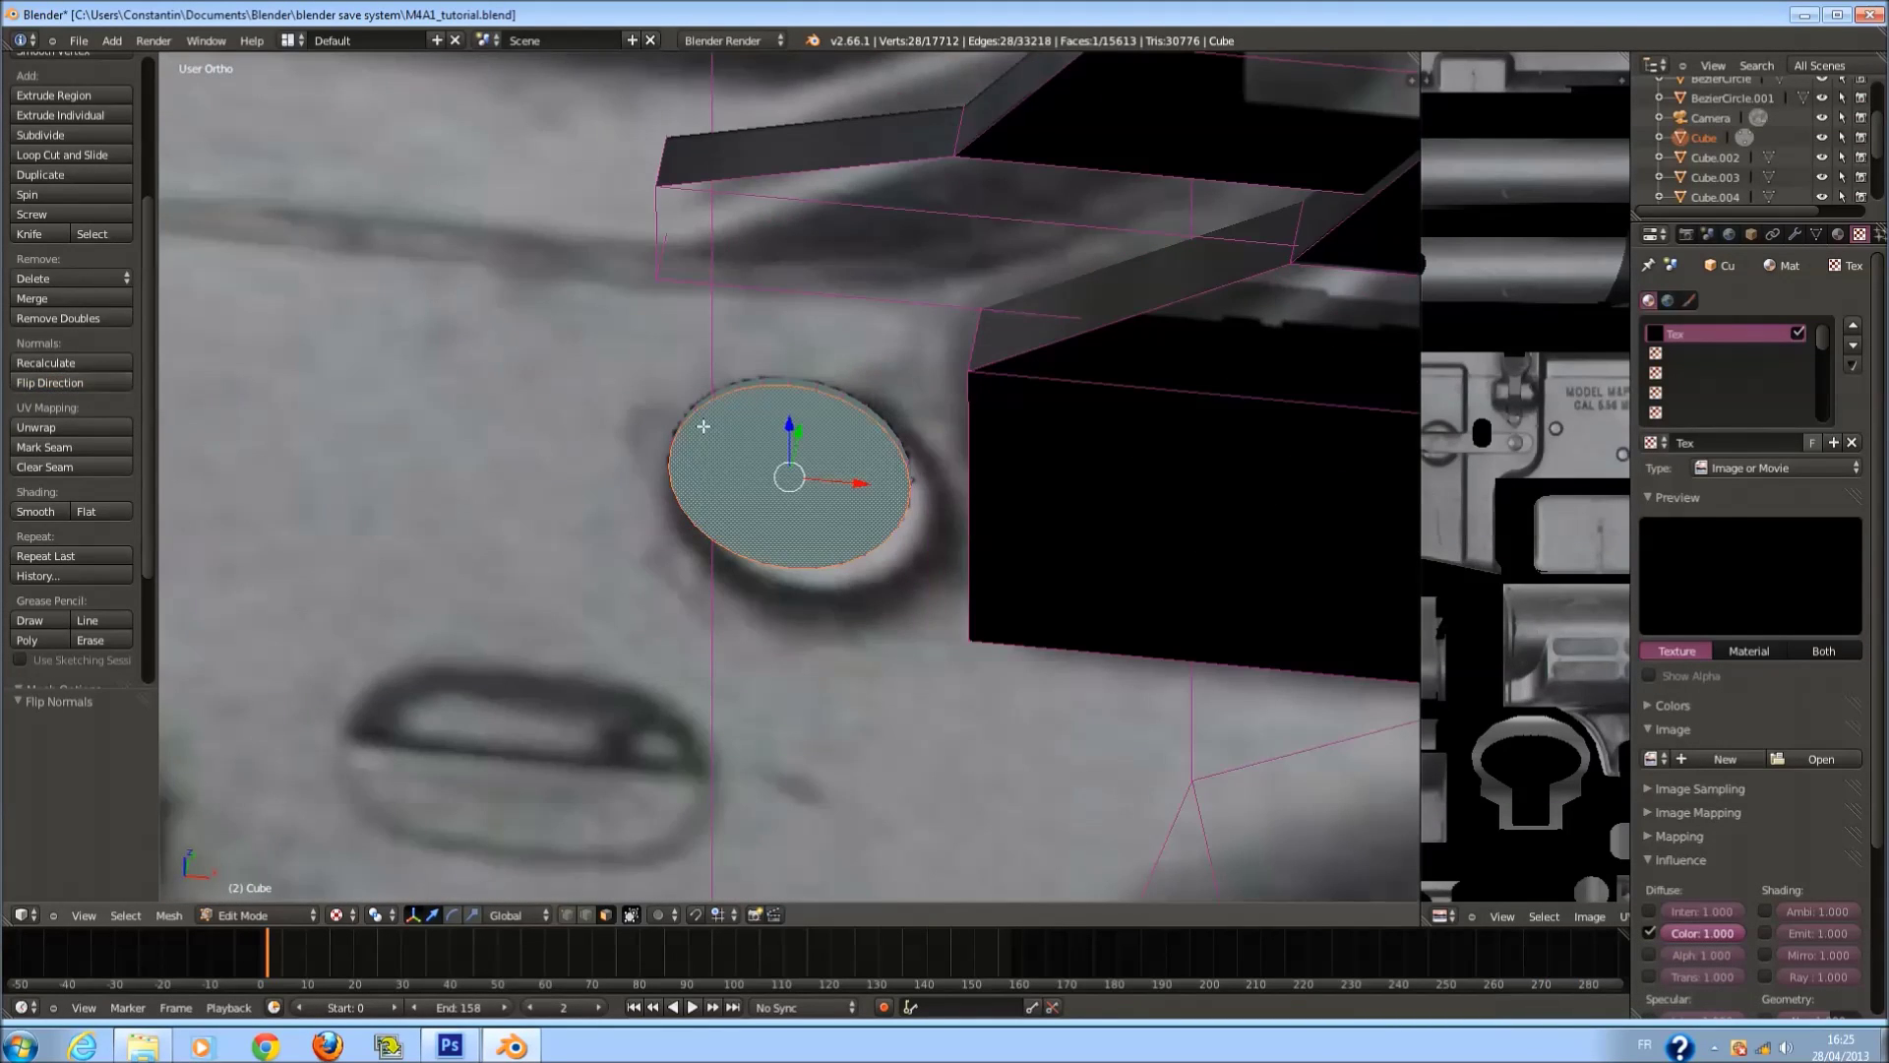
Leave mesh editing, load texture_map-almost_finished.png from the M4A1_texture folder into the rifle body's texture, and clear the object selection.
key("Tab")
key("KP_1")
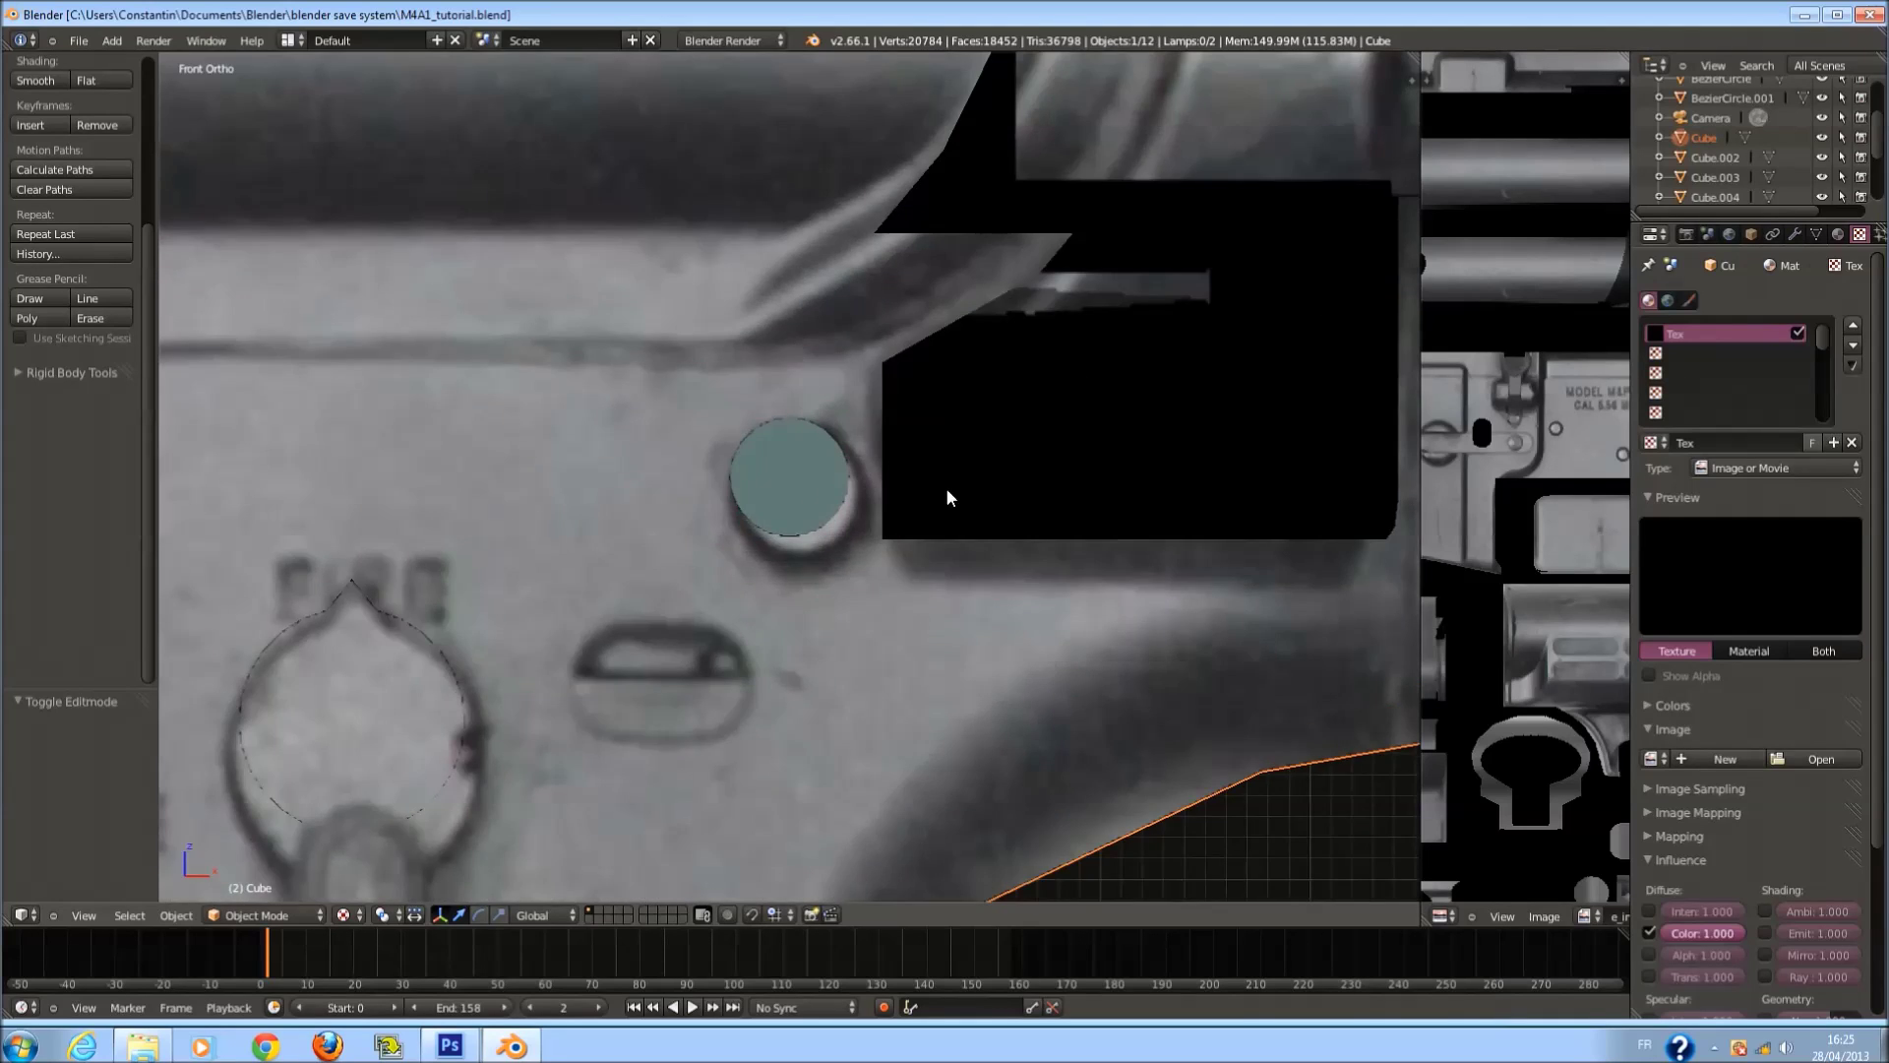
scroll(950, 497, "down", 8)
scroll(1712, 812, "down", 2)
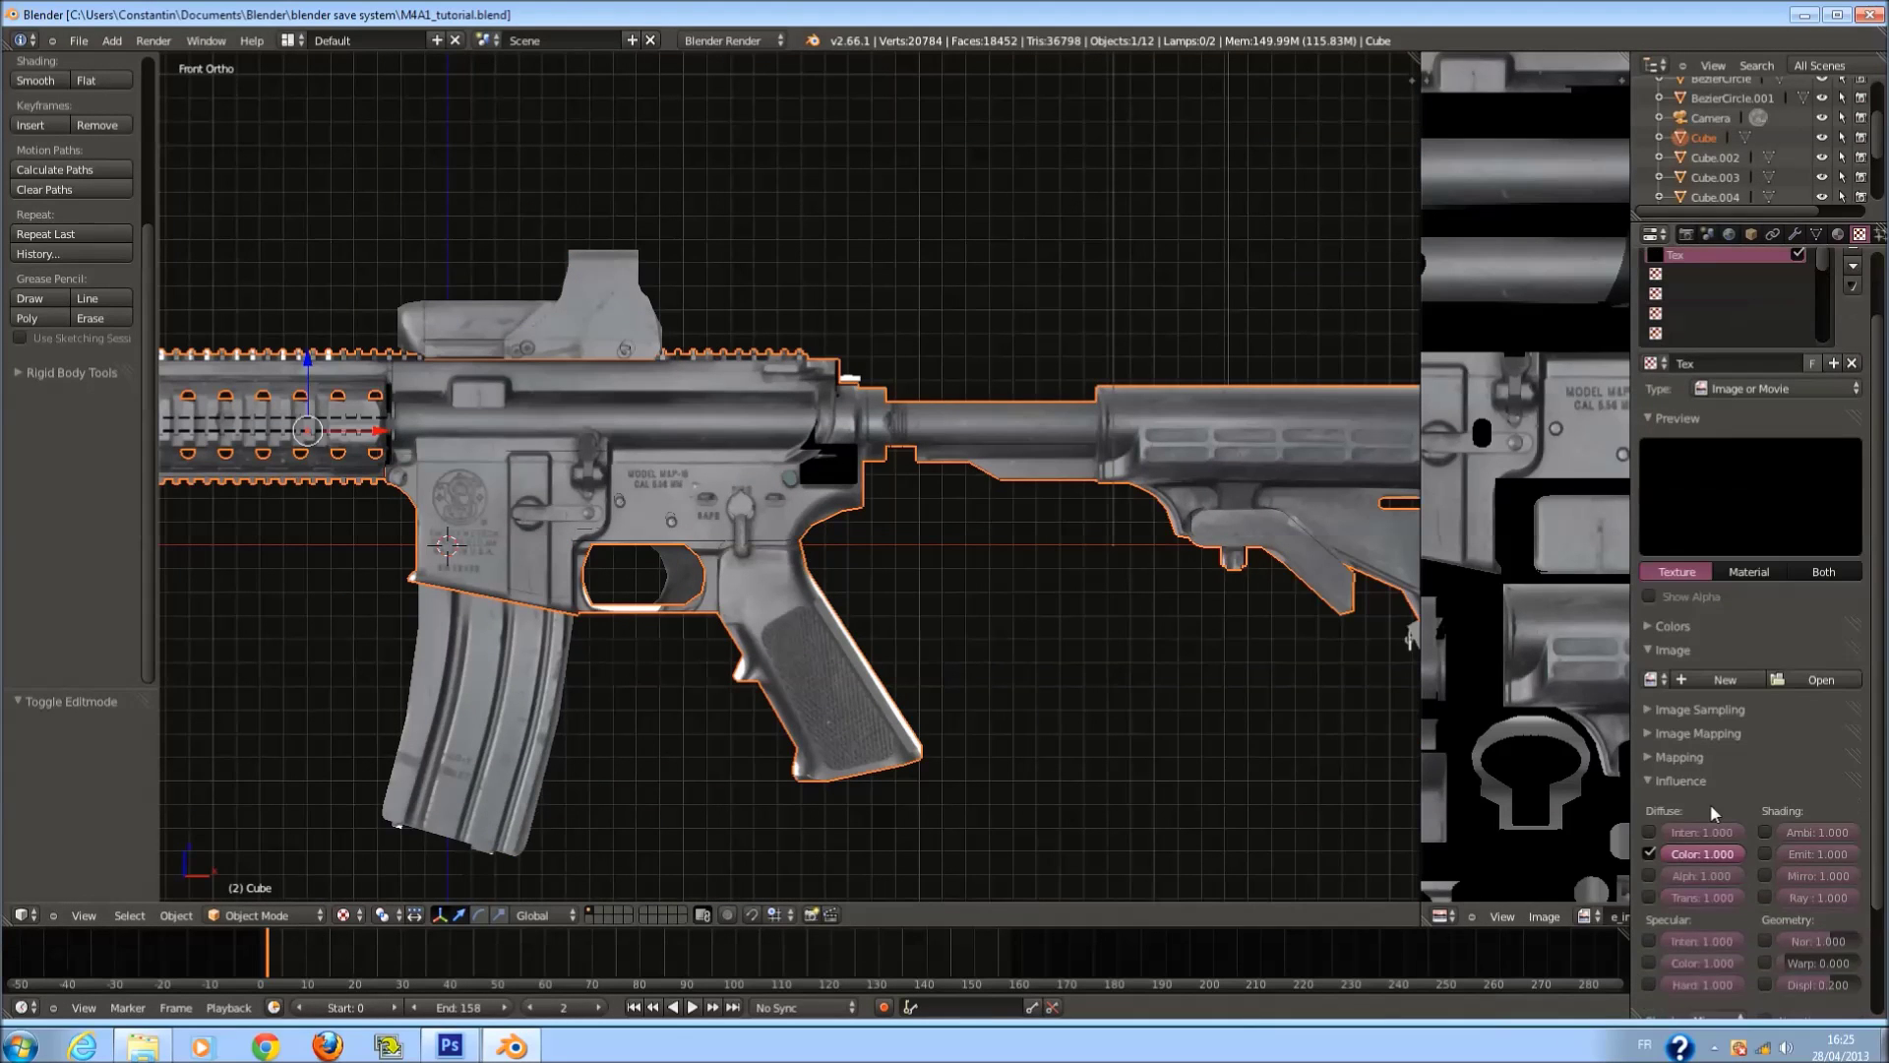
left_click(1817, 680)
left_click(71, 473)
left_click(342, 66)
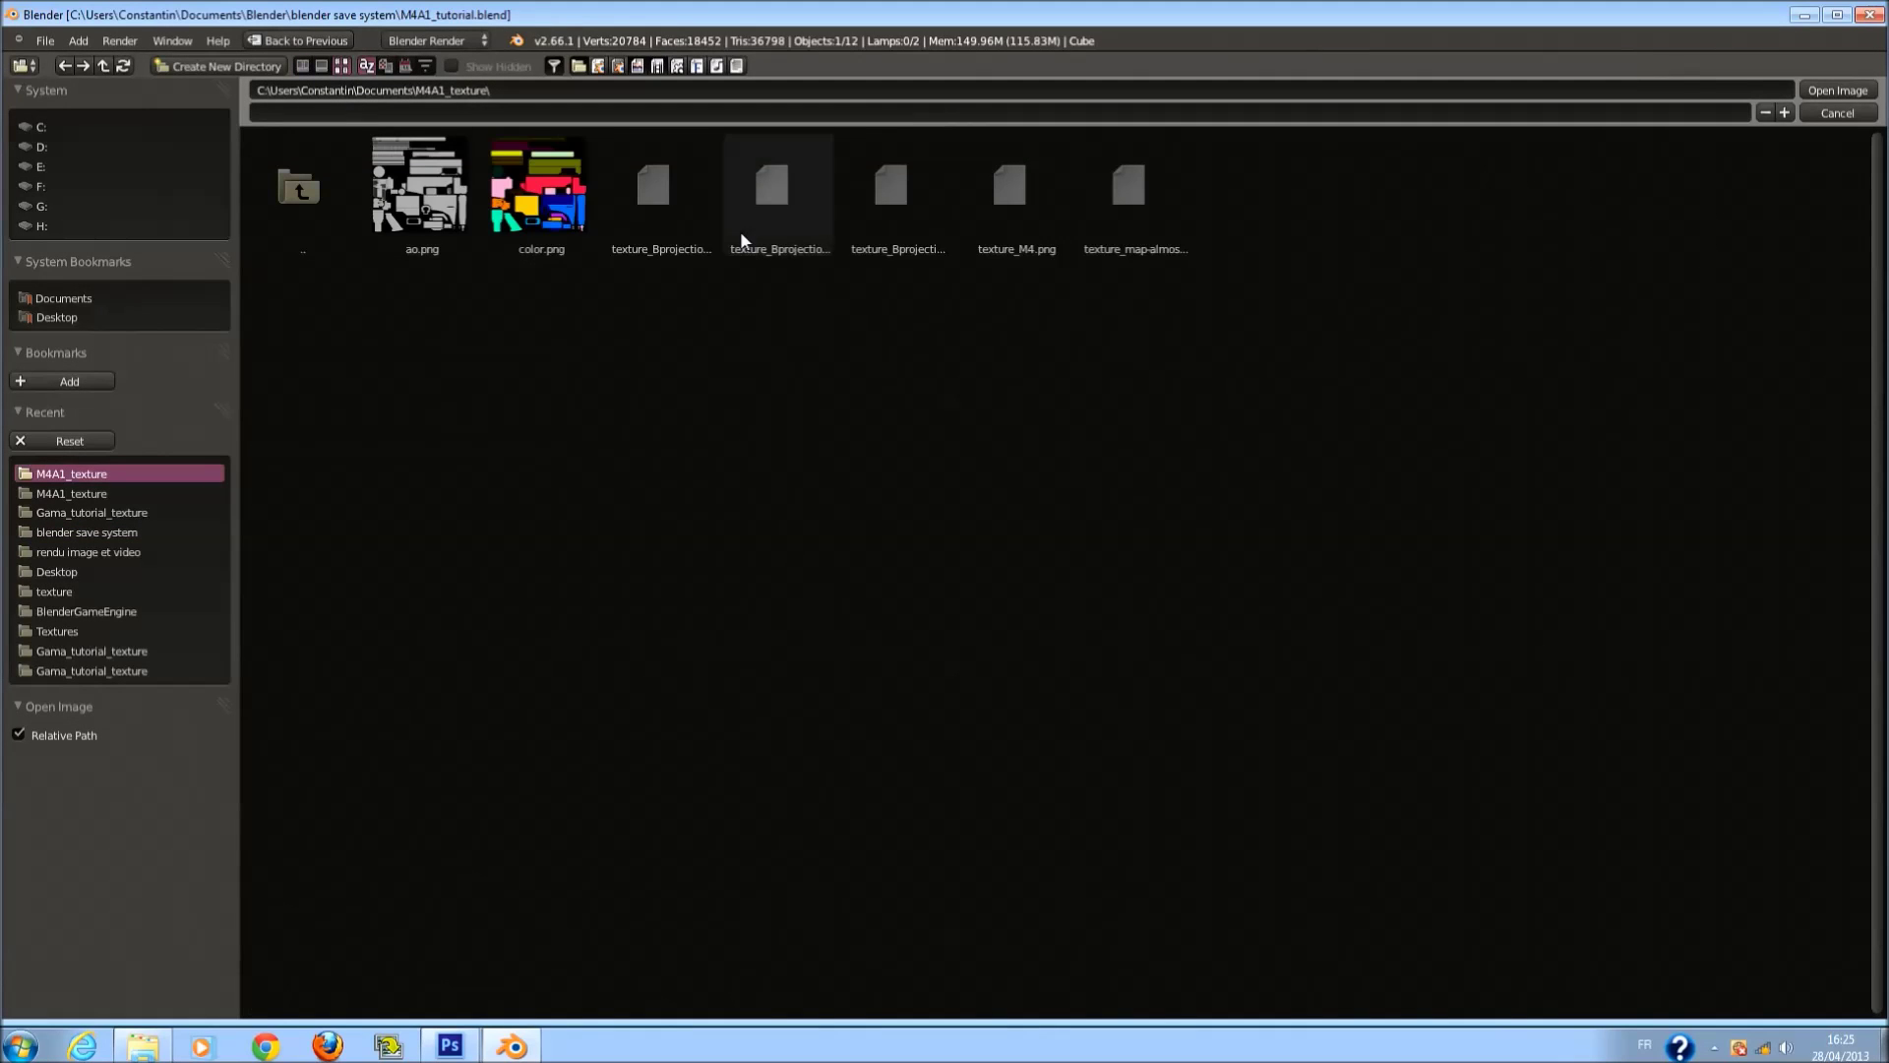
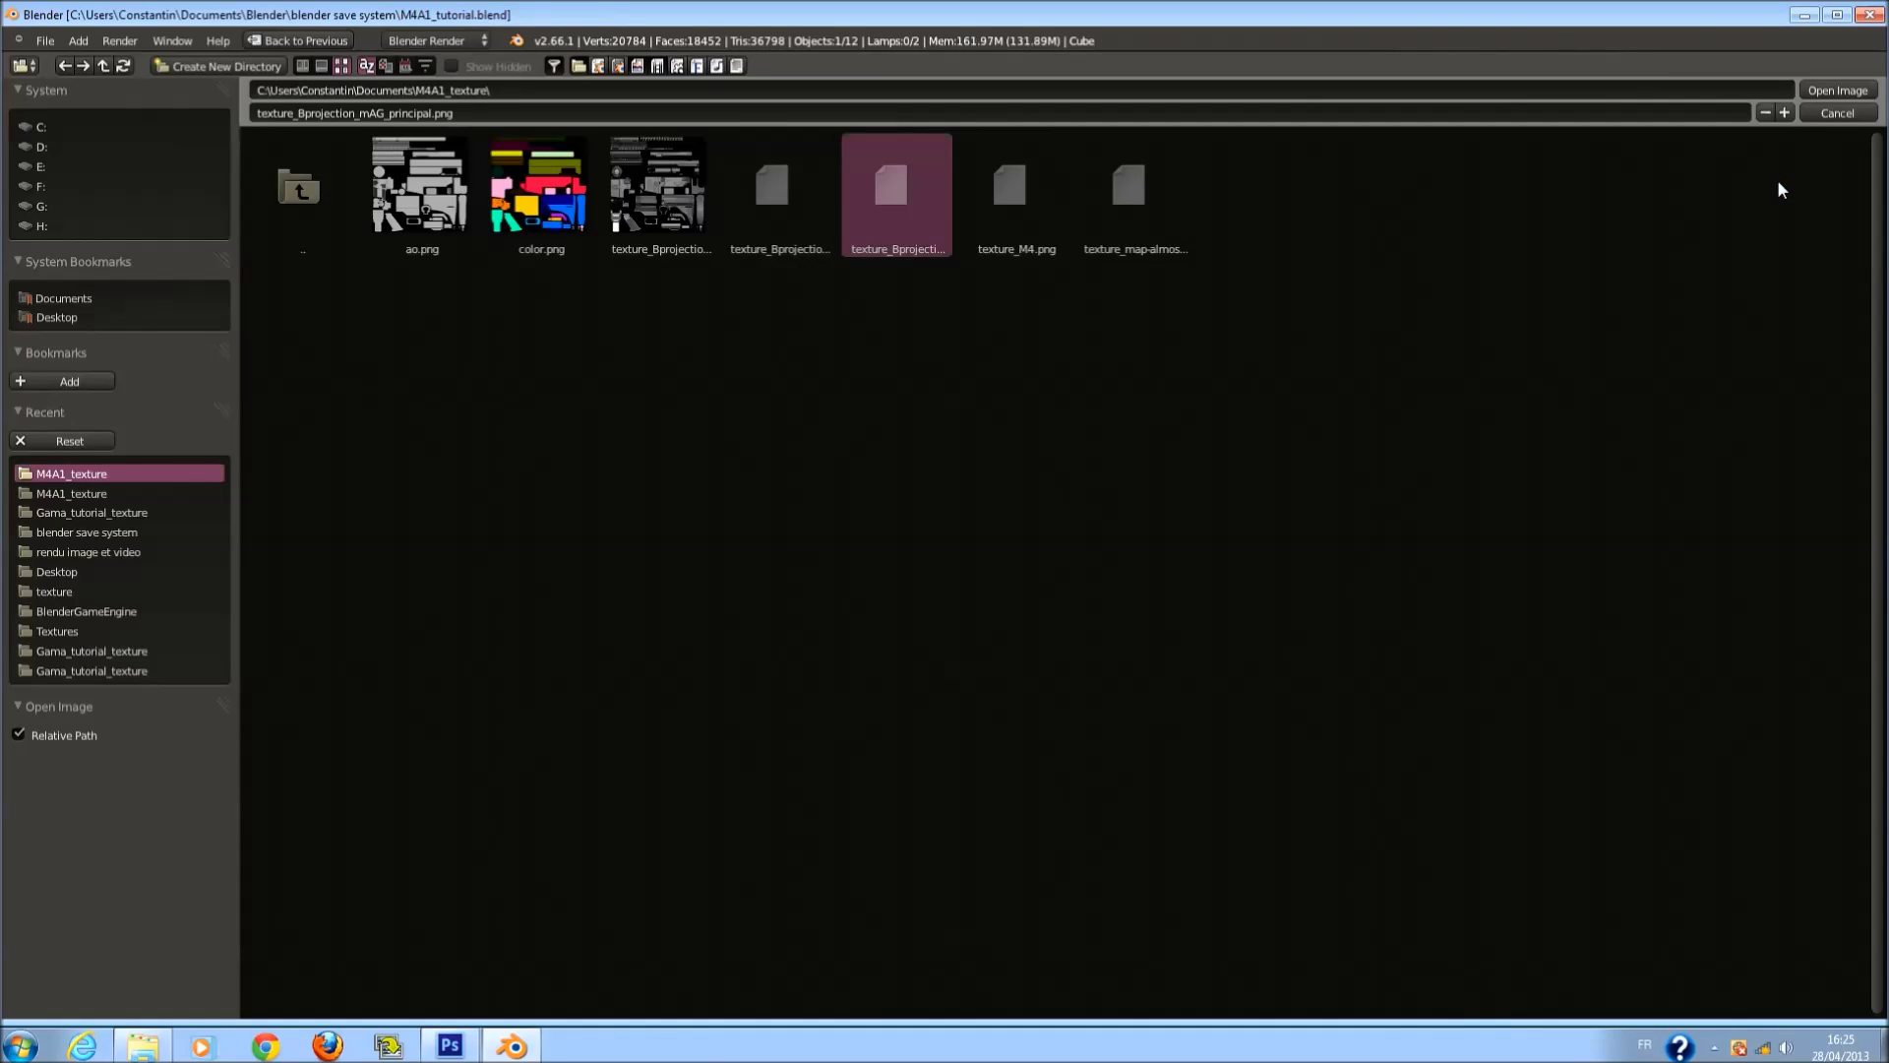
left_click(1140, 218)
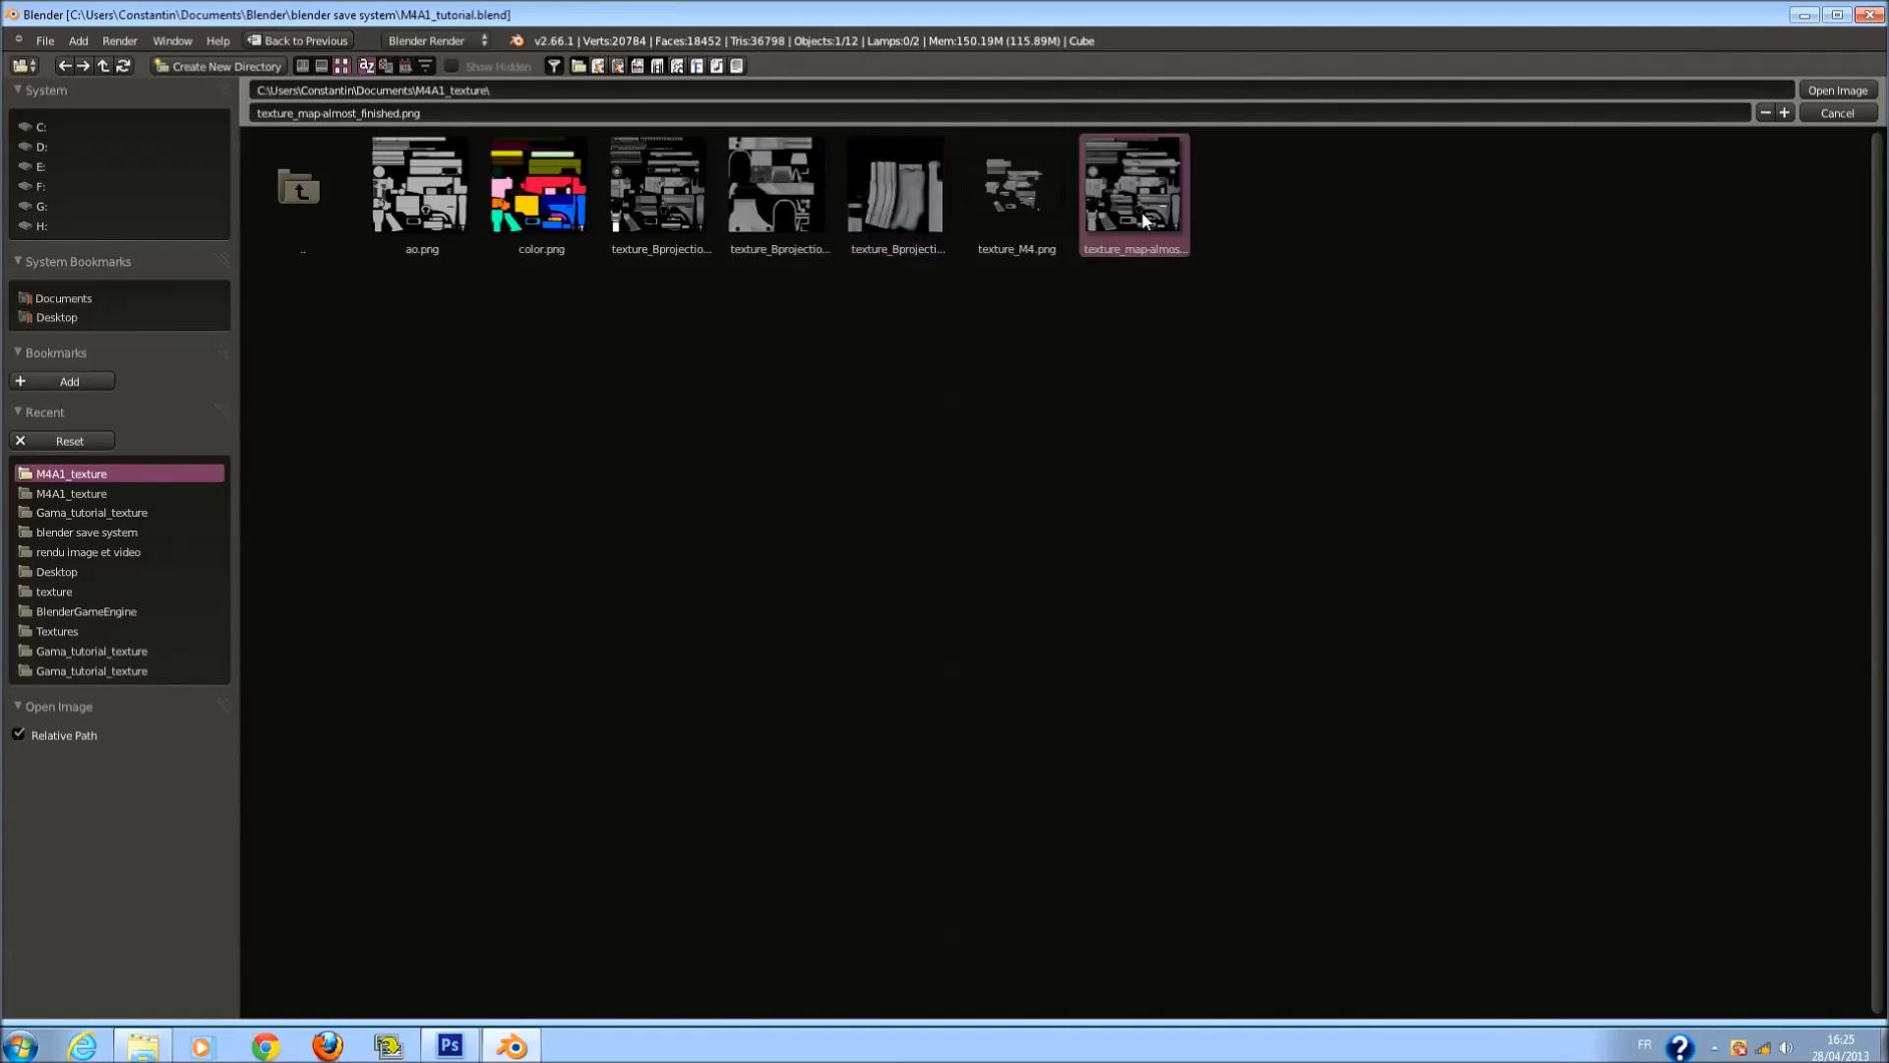
left_click(1838, 91)
key("a")
Select the magazine and add a new texture of type Image or Movie to its chargeur material.
scroll(794, 507, "down", 2)
scroll(792, 512, "up", 4)
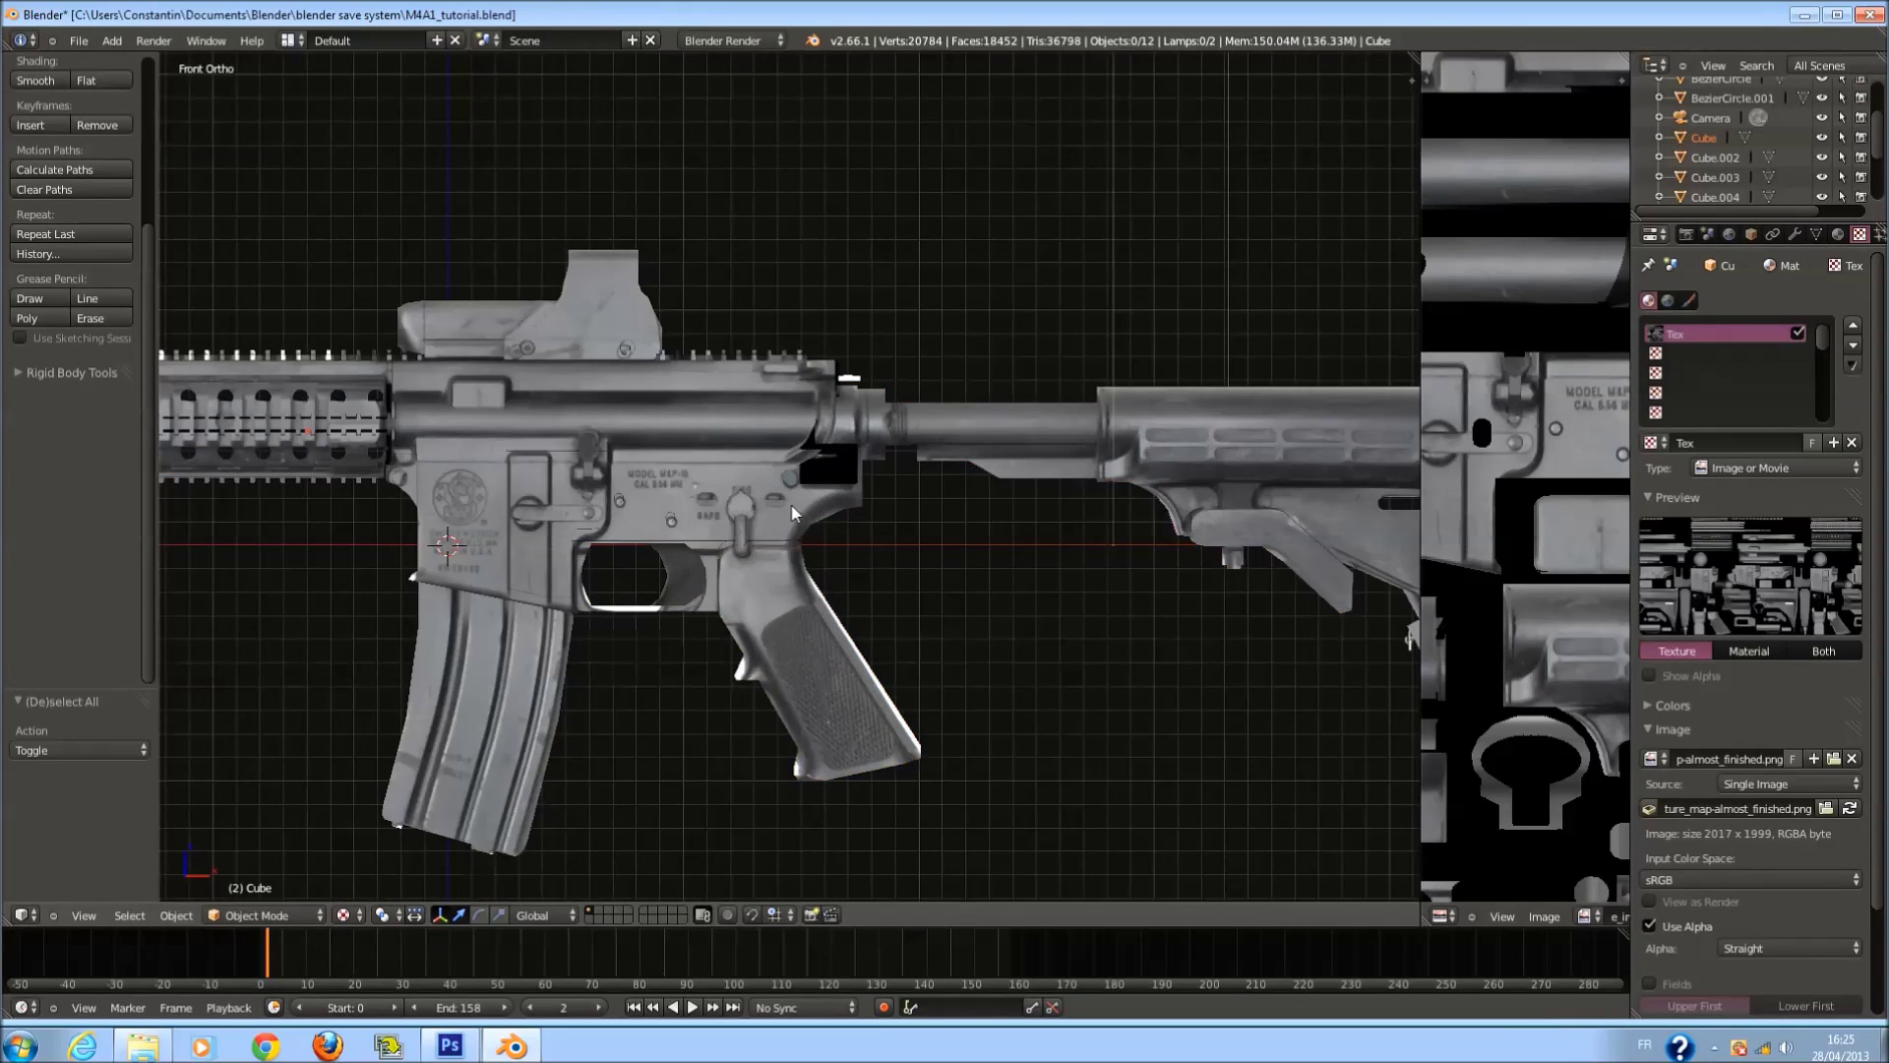
scroll(792, 511, "up", 5)
scroll(793, 511, "down", 6)
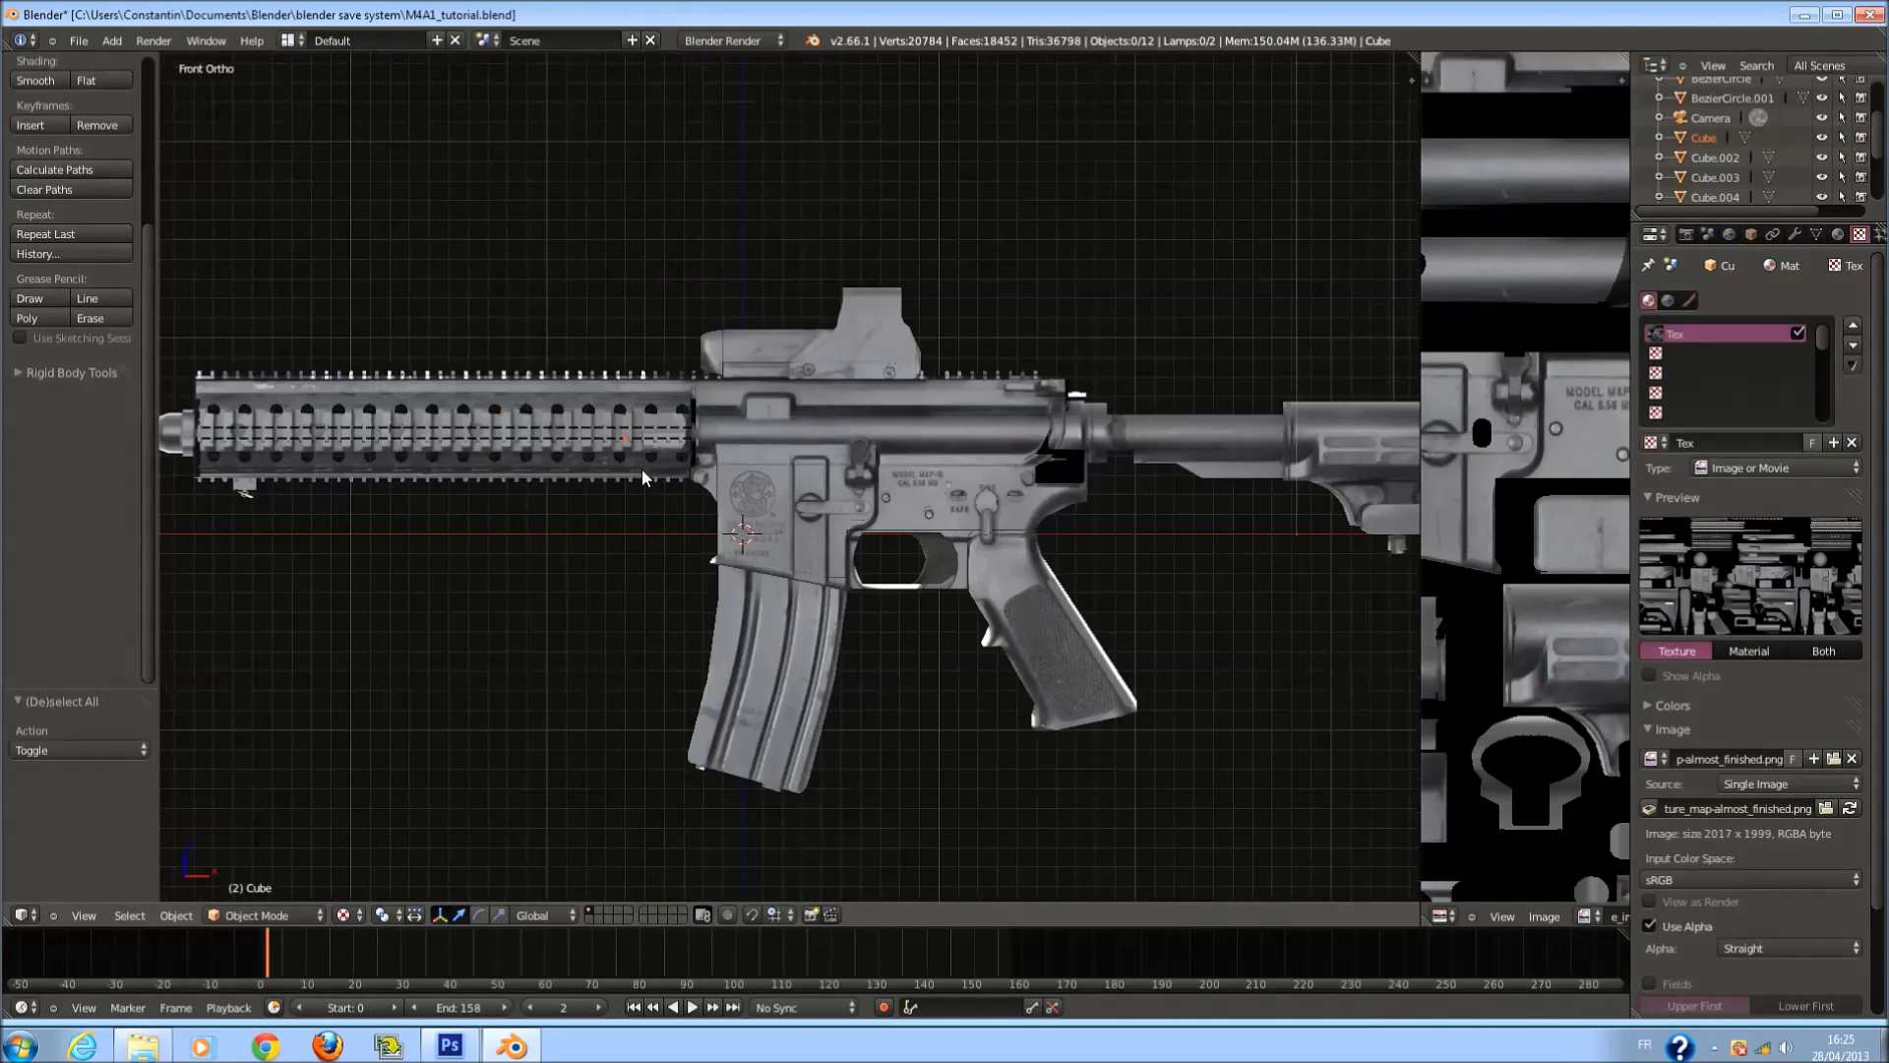
scroll(819, 523, "up", 3)
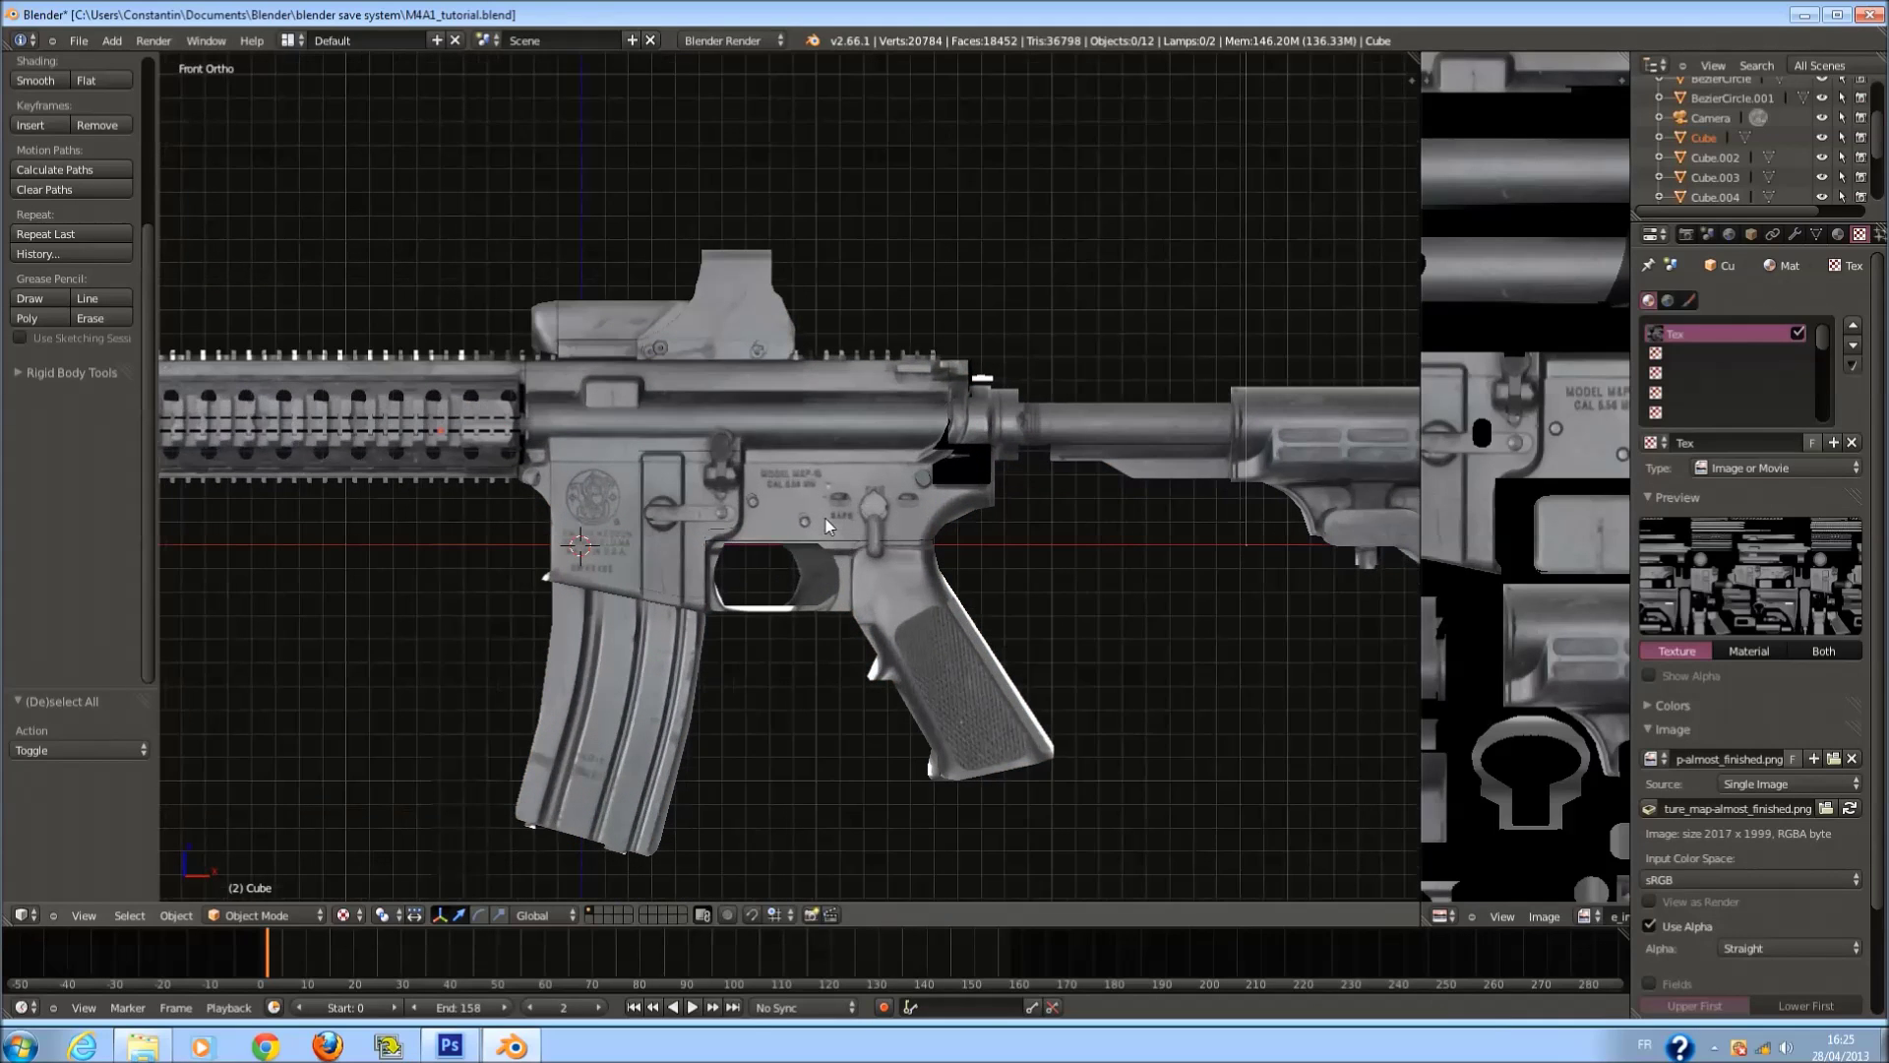
right_click(694, 665)
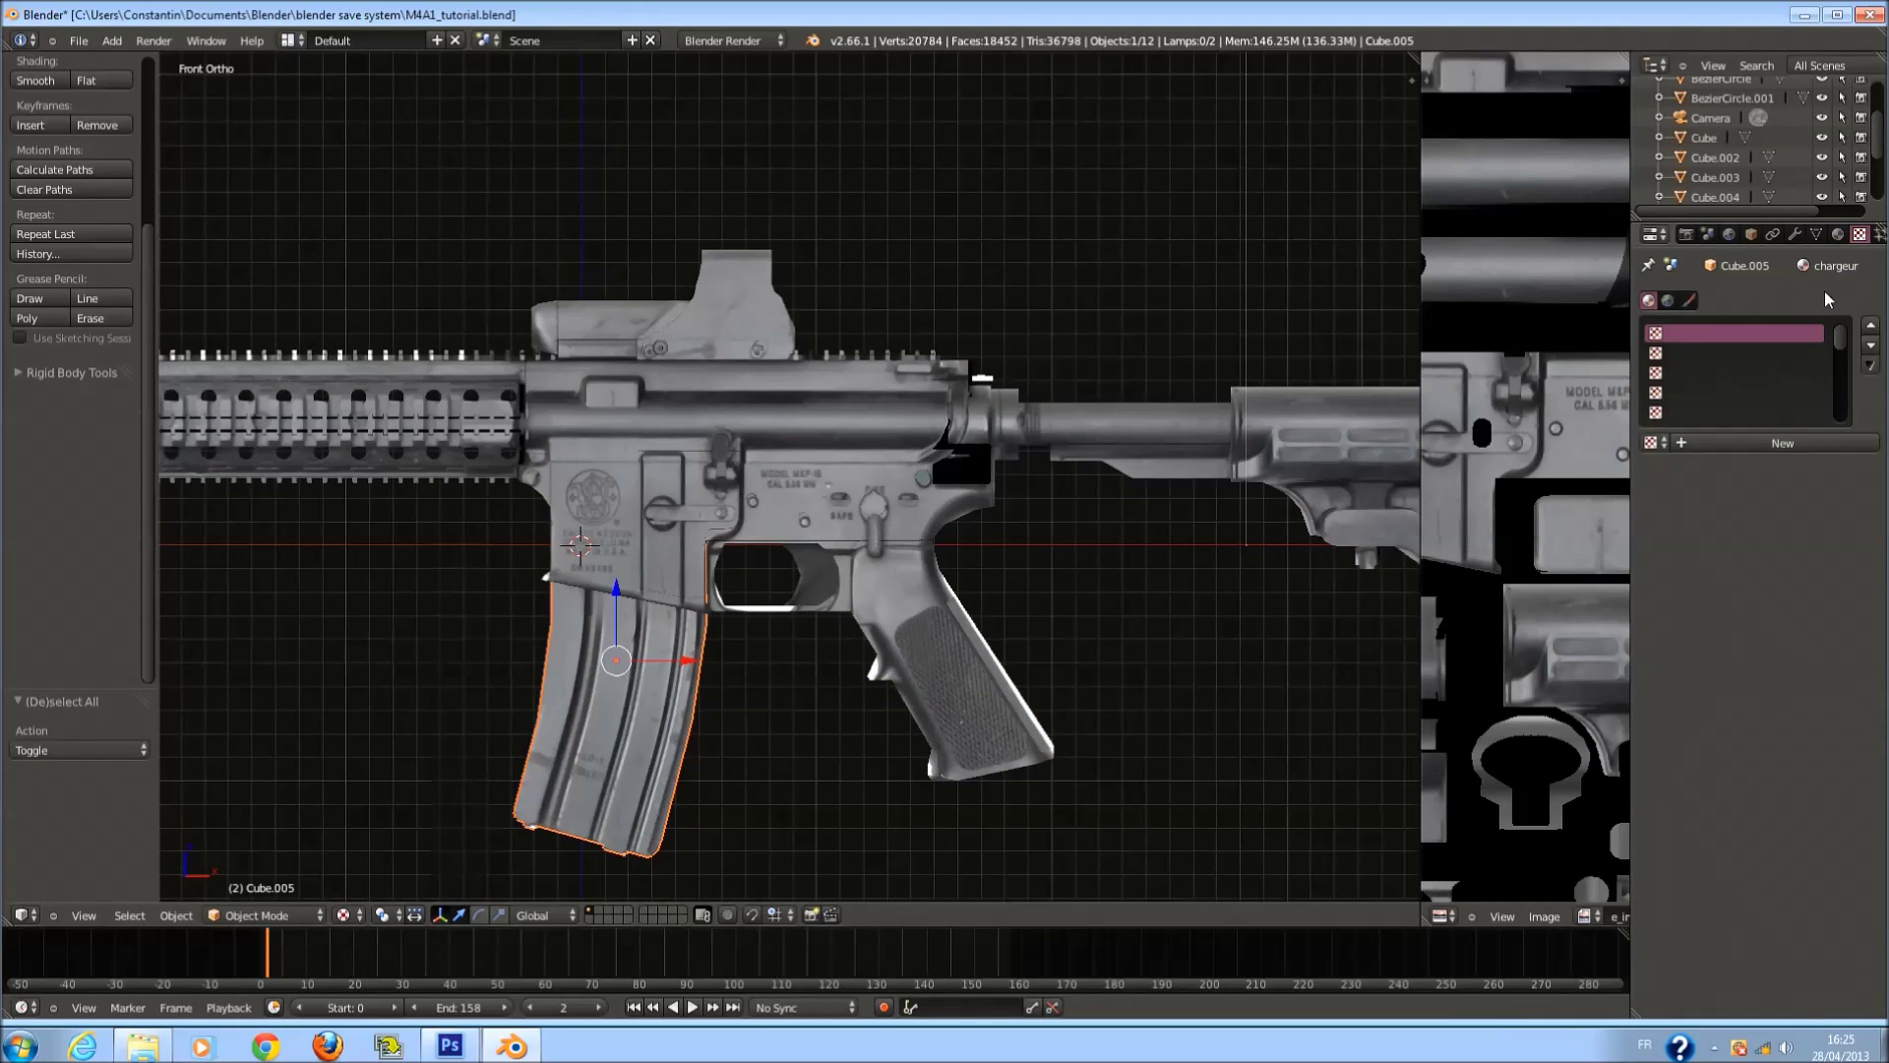
left_click(1830, 265)
left_click(1858, 235)
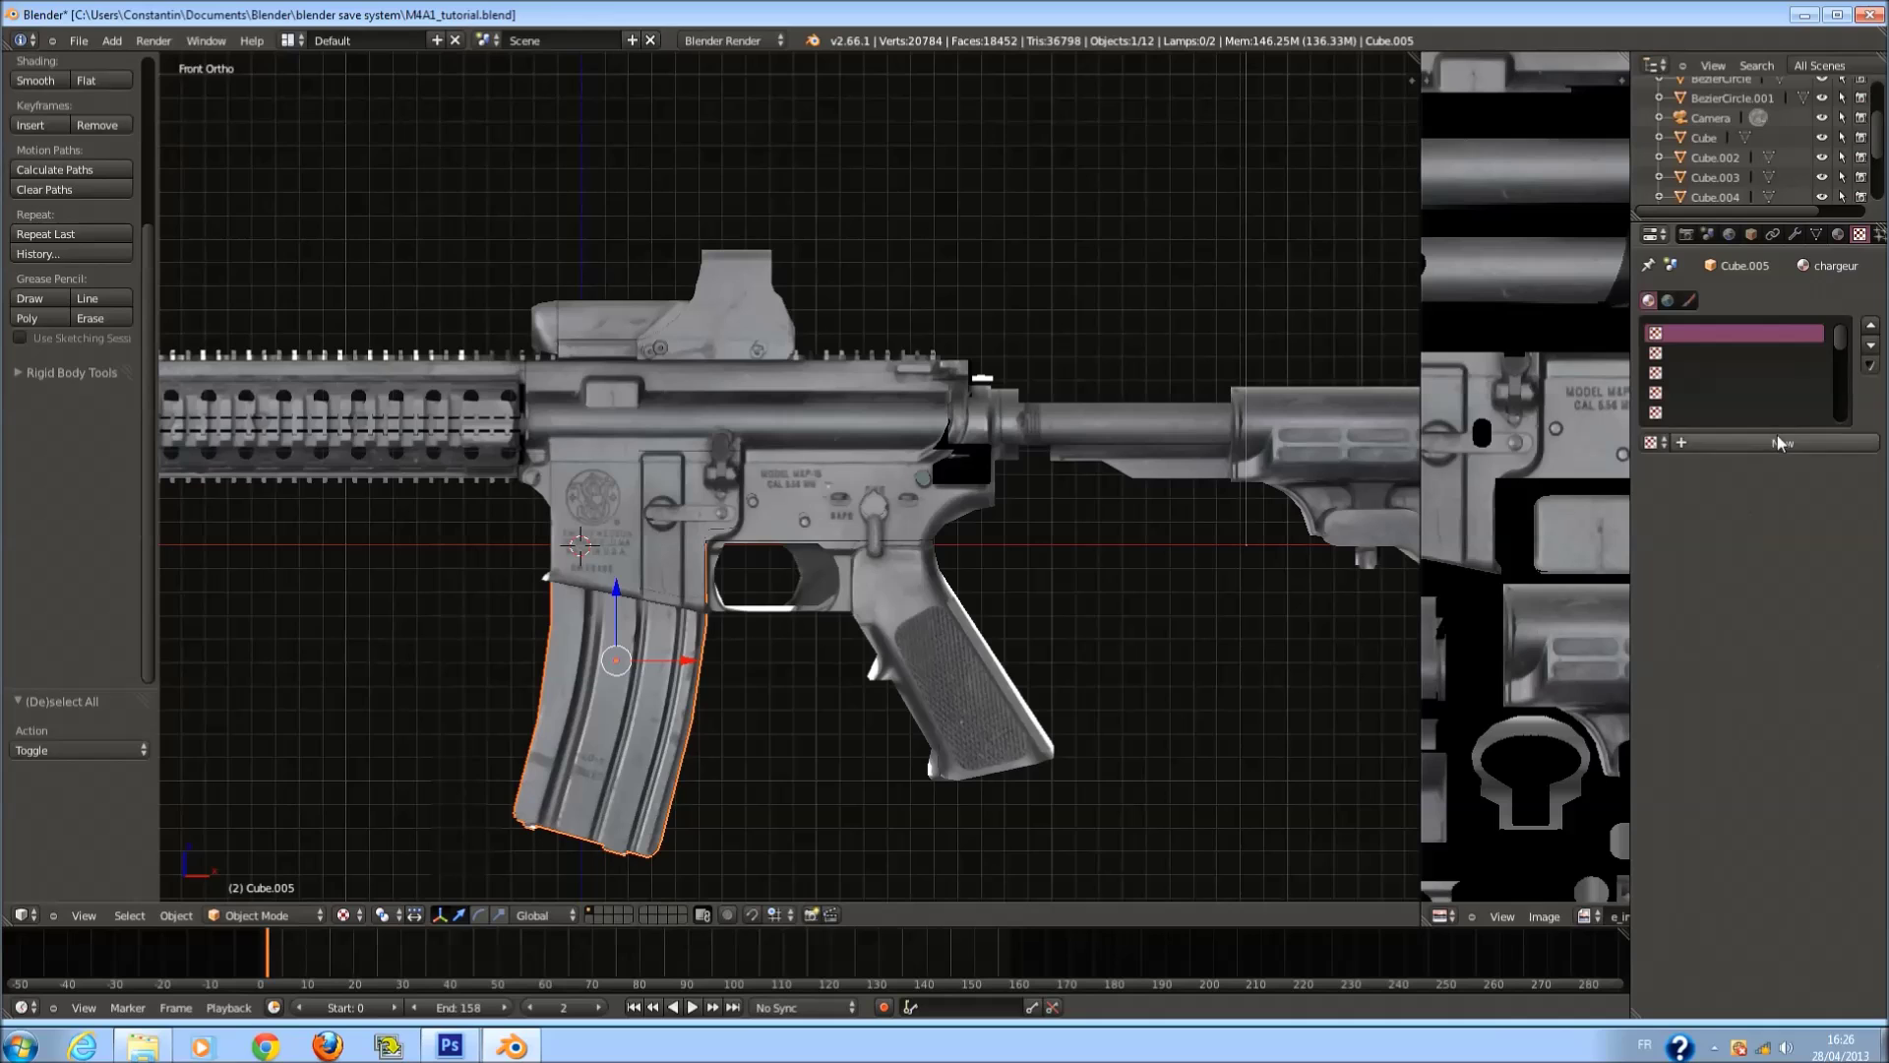
left_click(1776, 445)
left_click(1697, 726)
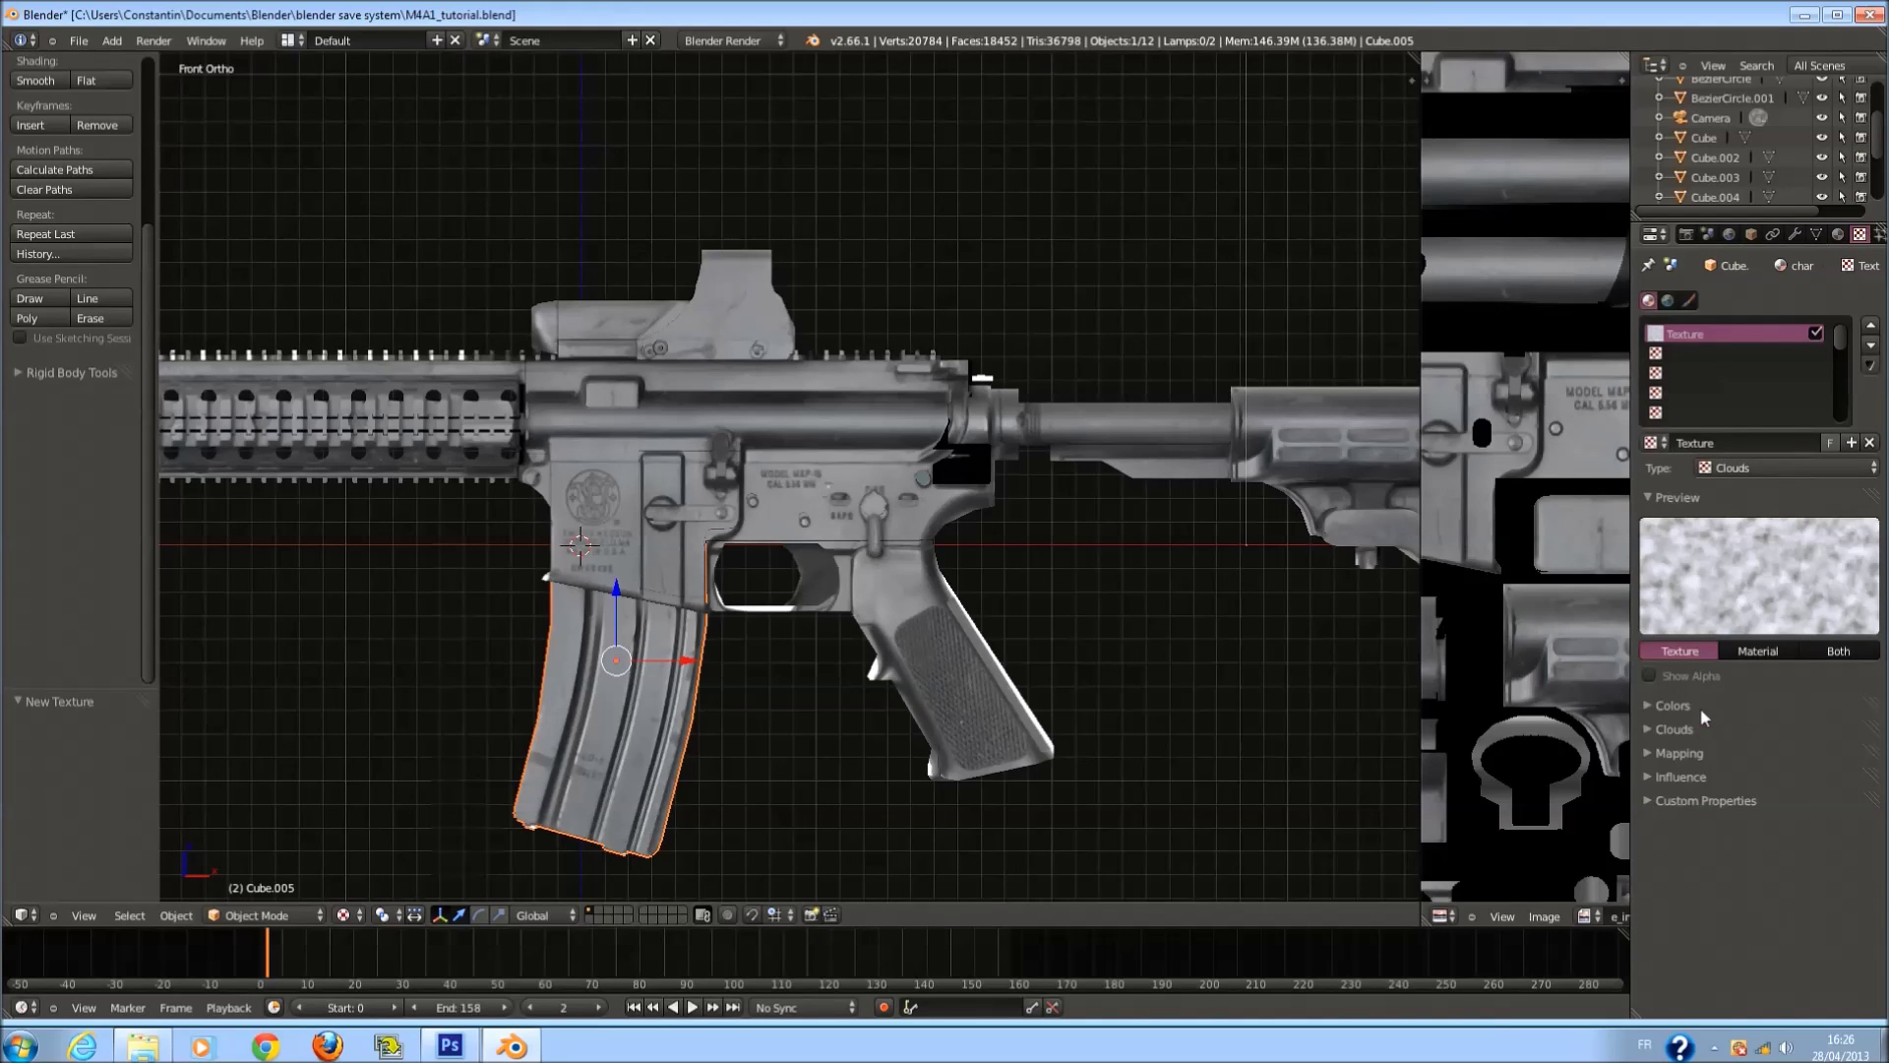
left_click(1796, 462)
left_click(1753, 339)
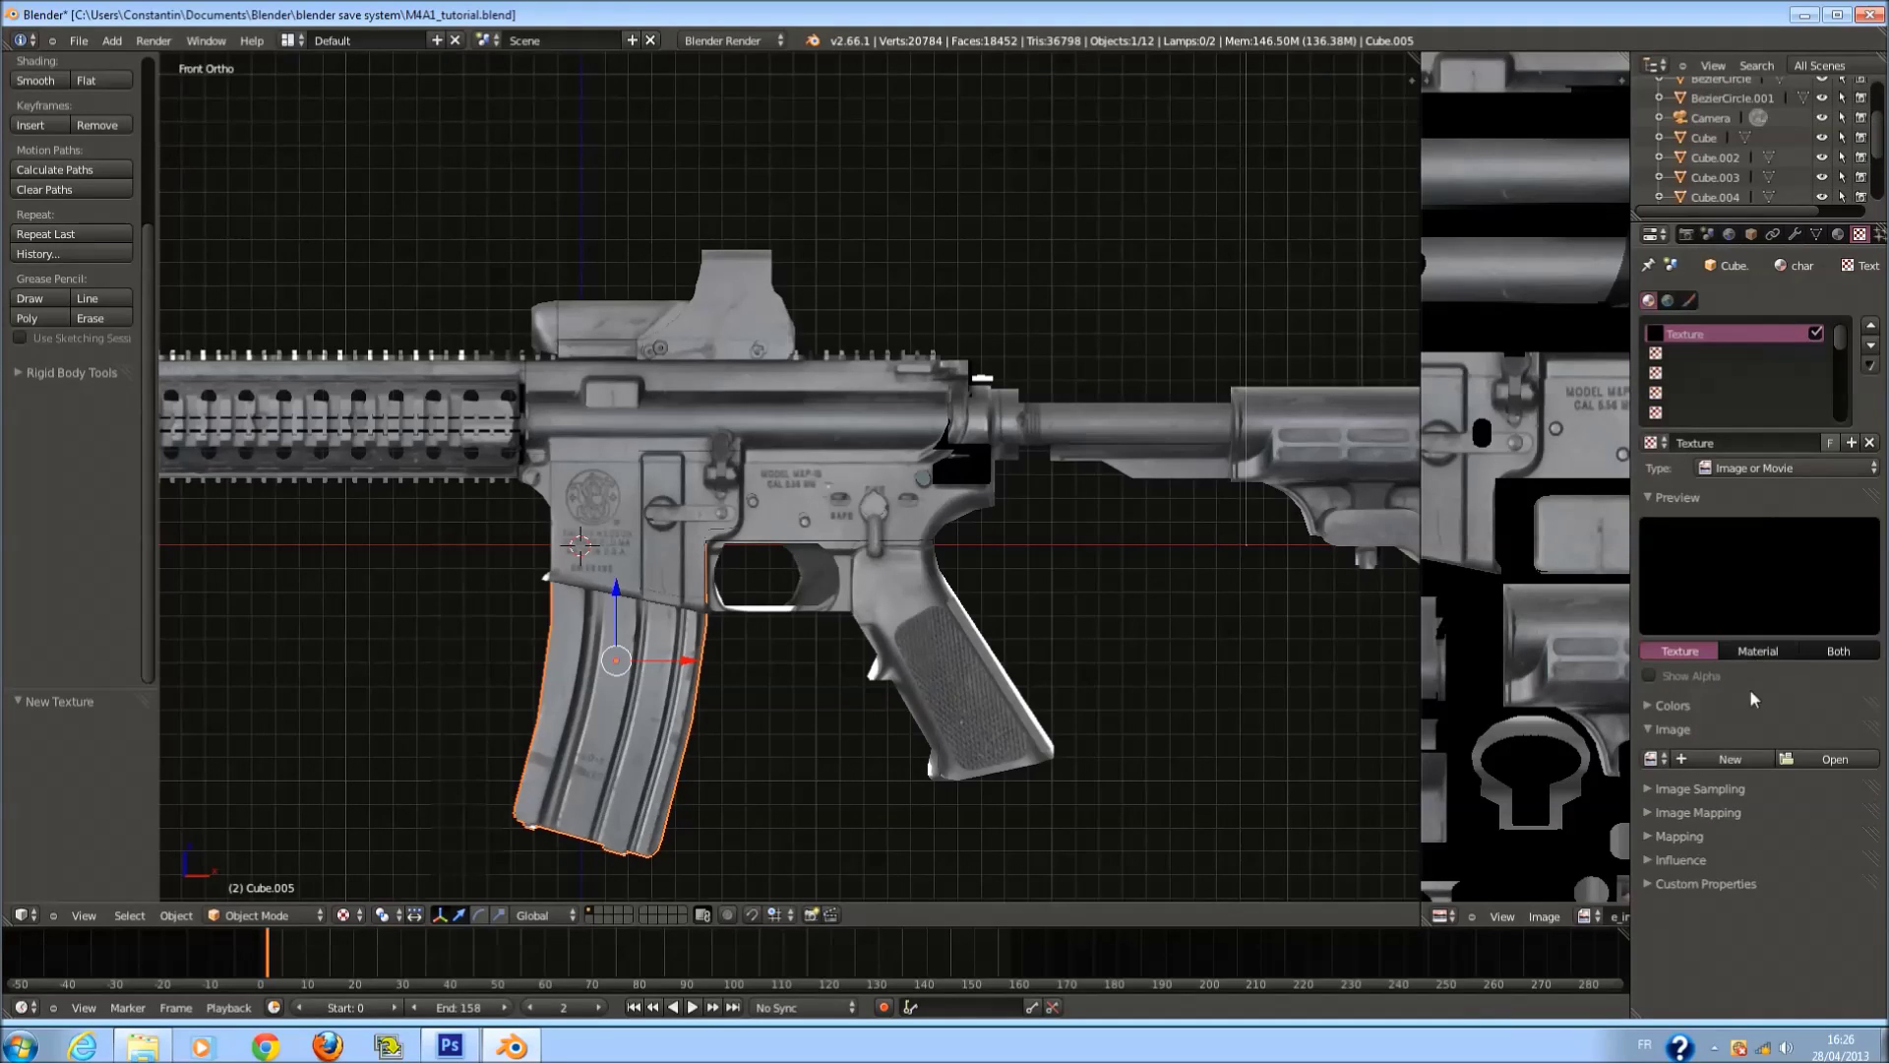
Load texture_Bprojection_mAG_principal.png from the M4A1_texture folder as the magazine texture's image and check it from several angles.
left_click(1796, 762)
left_click(118, 473)
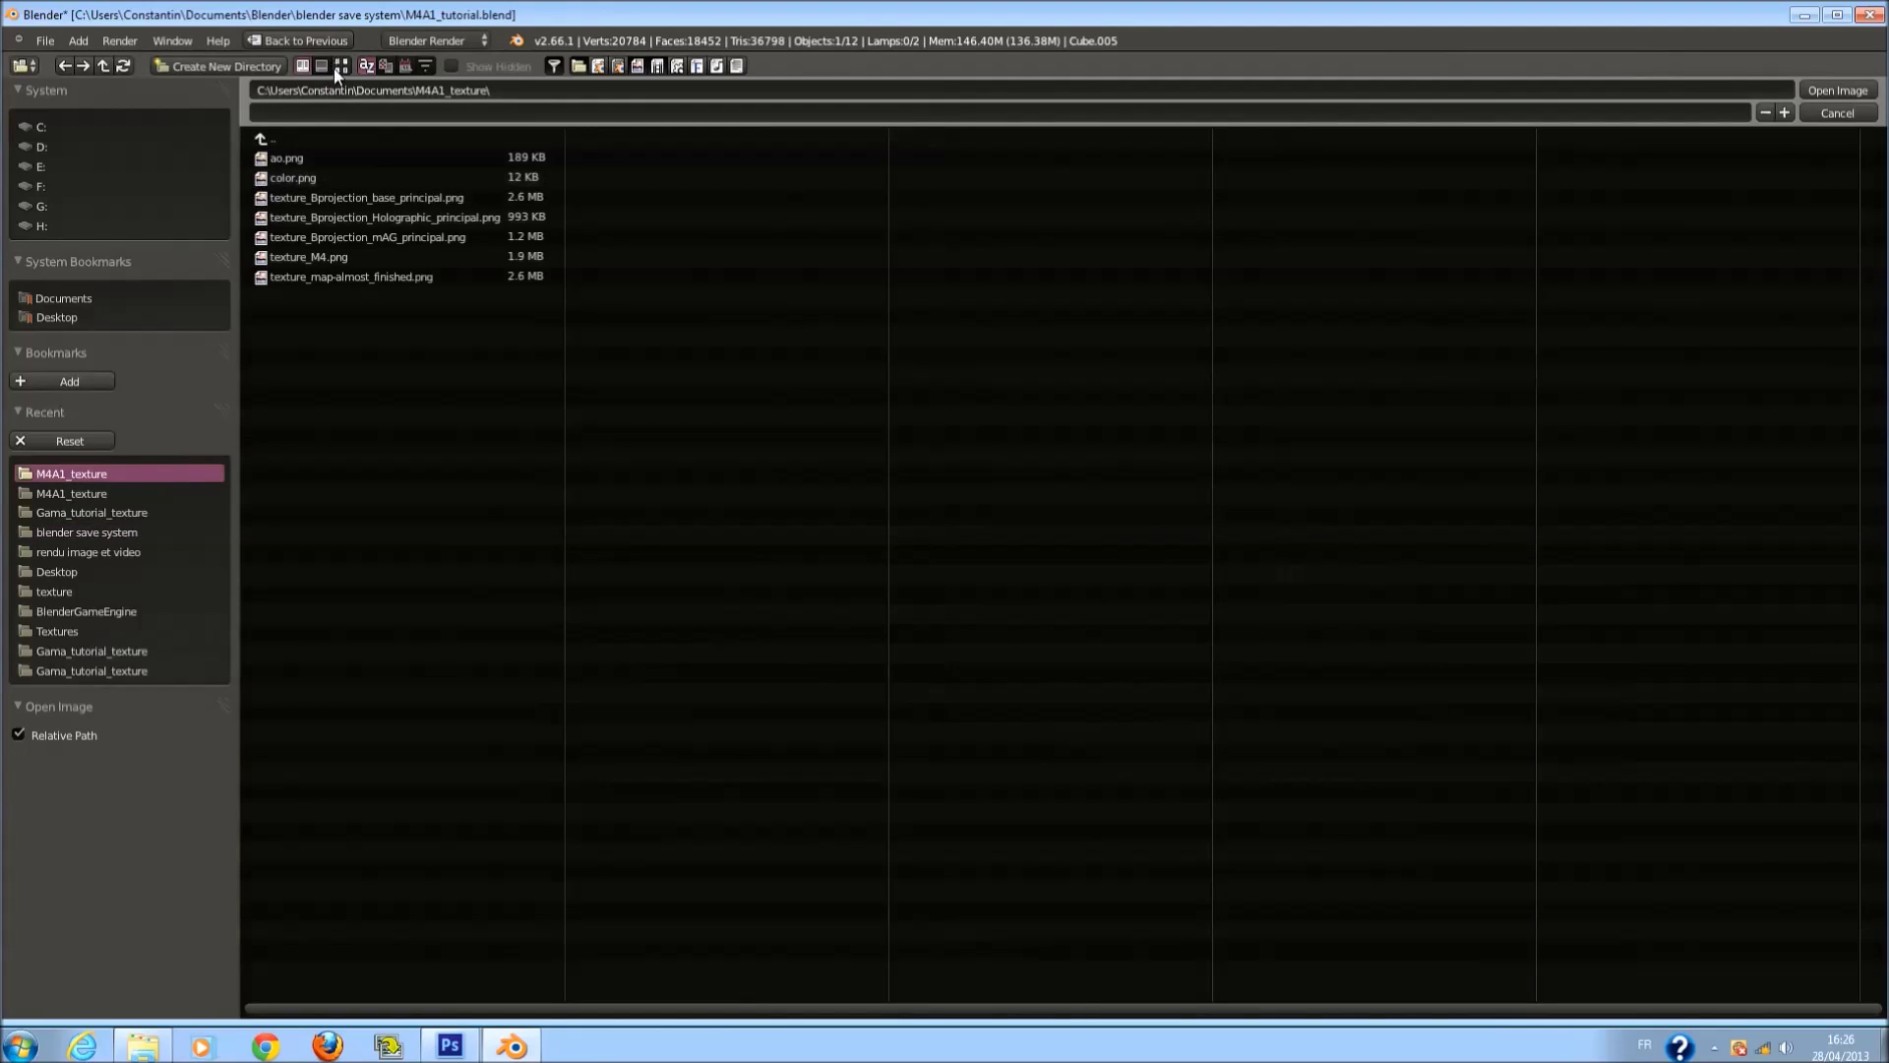
left_click(340, 66)
left_click(919, 192)
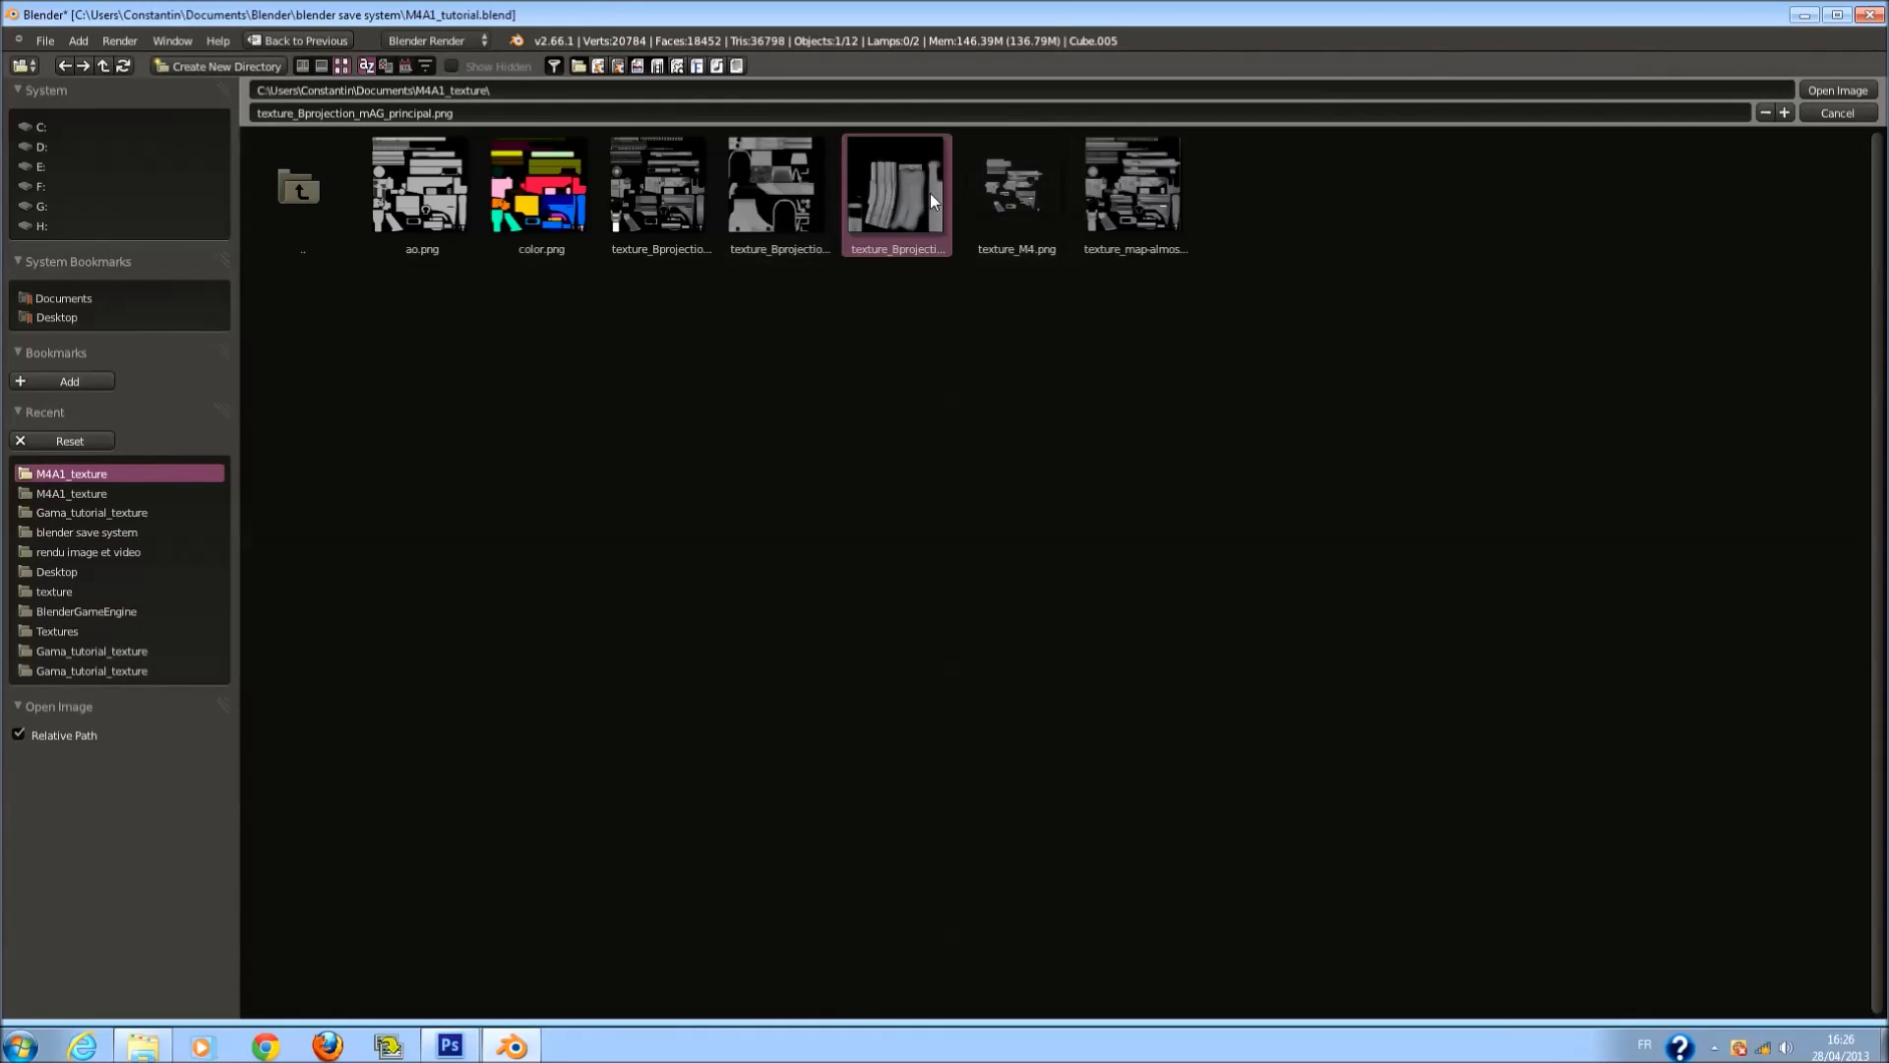
left_click(1831, 90)
middle_click_drag(784, 592, 708, 708)
key("KP_3")
key("KP_1")
key("KP_1")
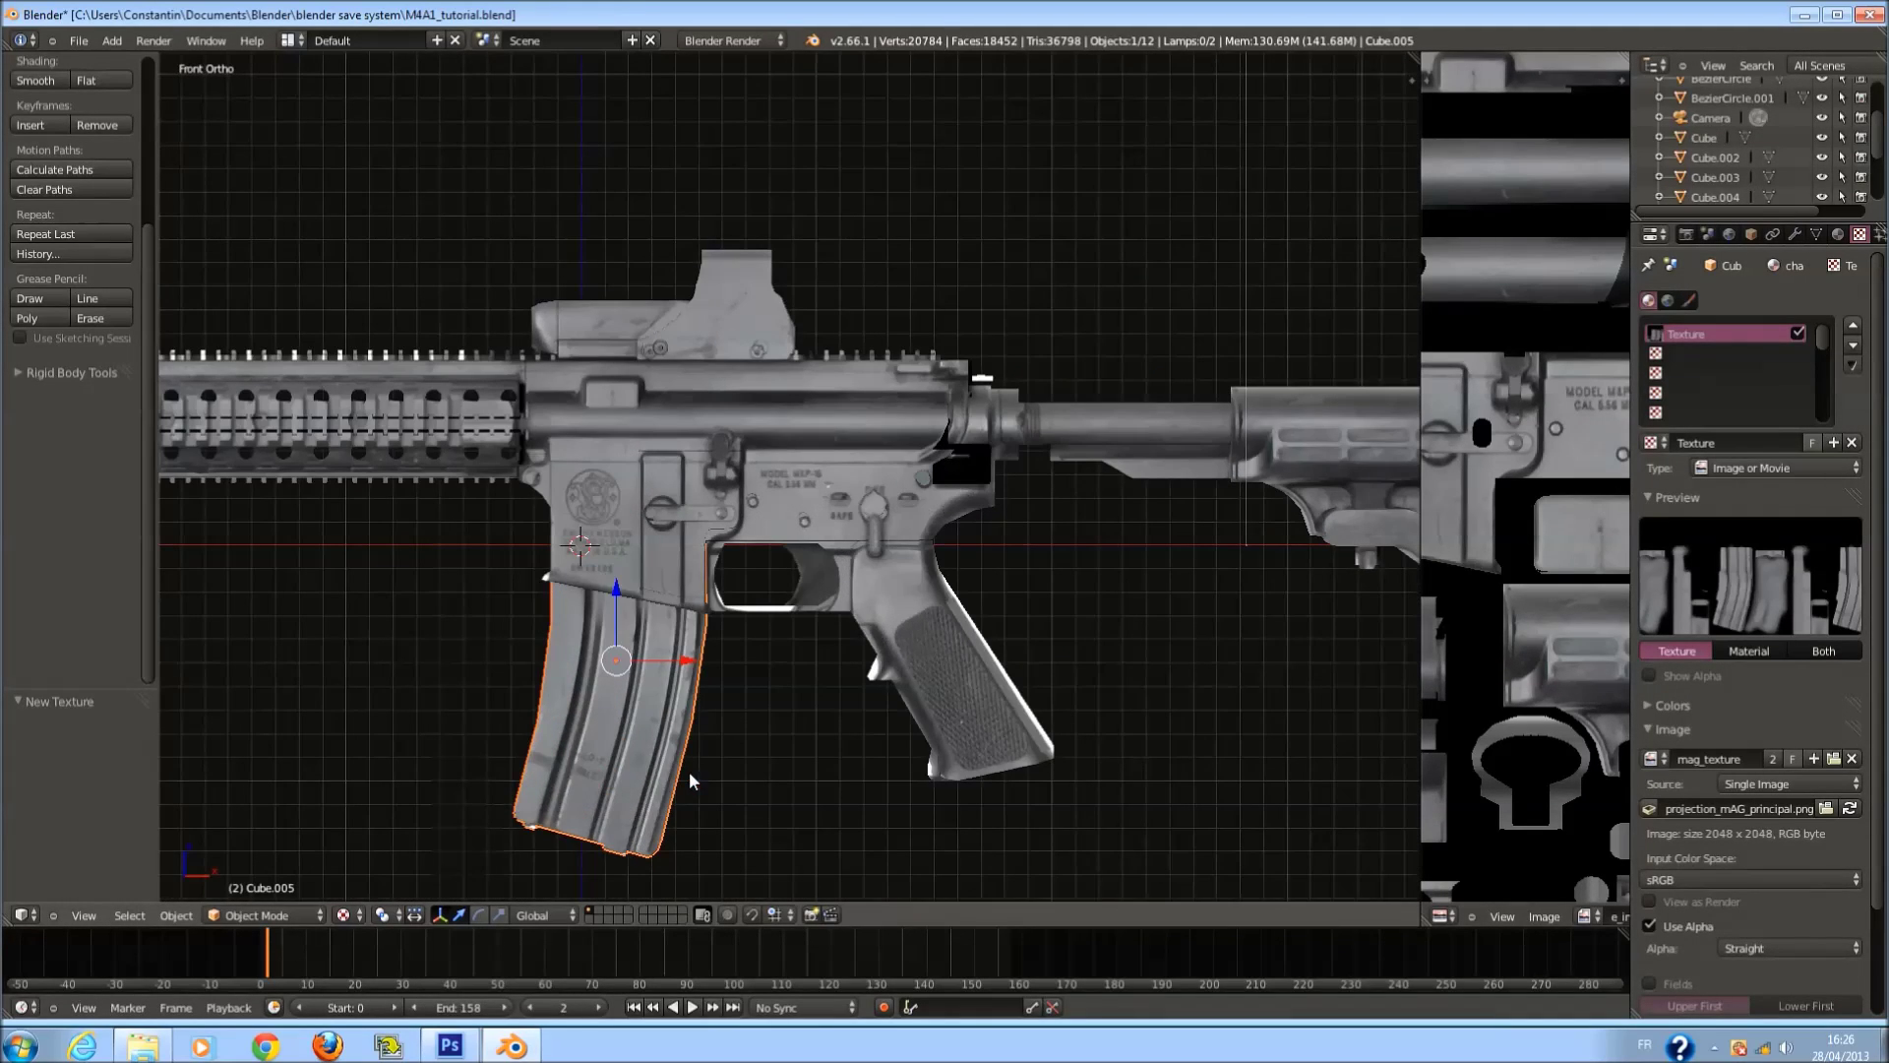
Select the holographic sight and replace its texture image with texture_Bprojection_Holographic_principal.png.
right_click(669, 325)
left_click(1721, 499)
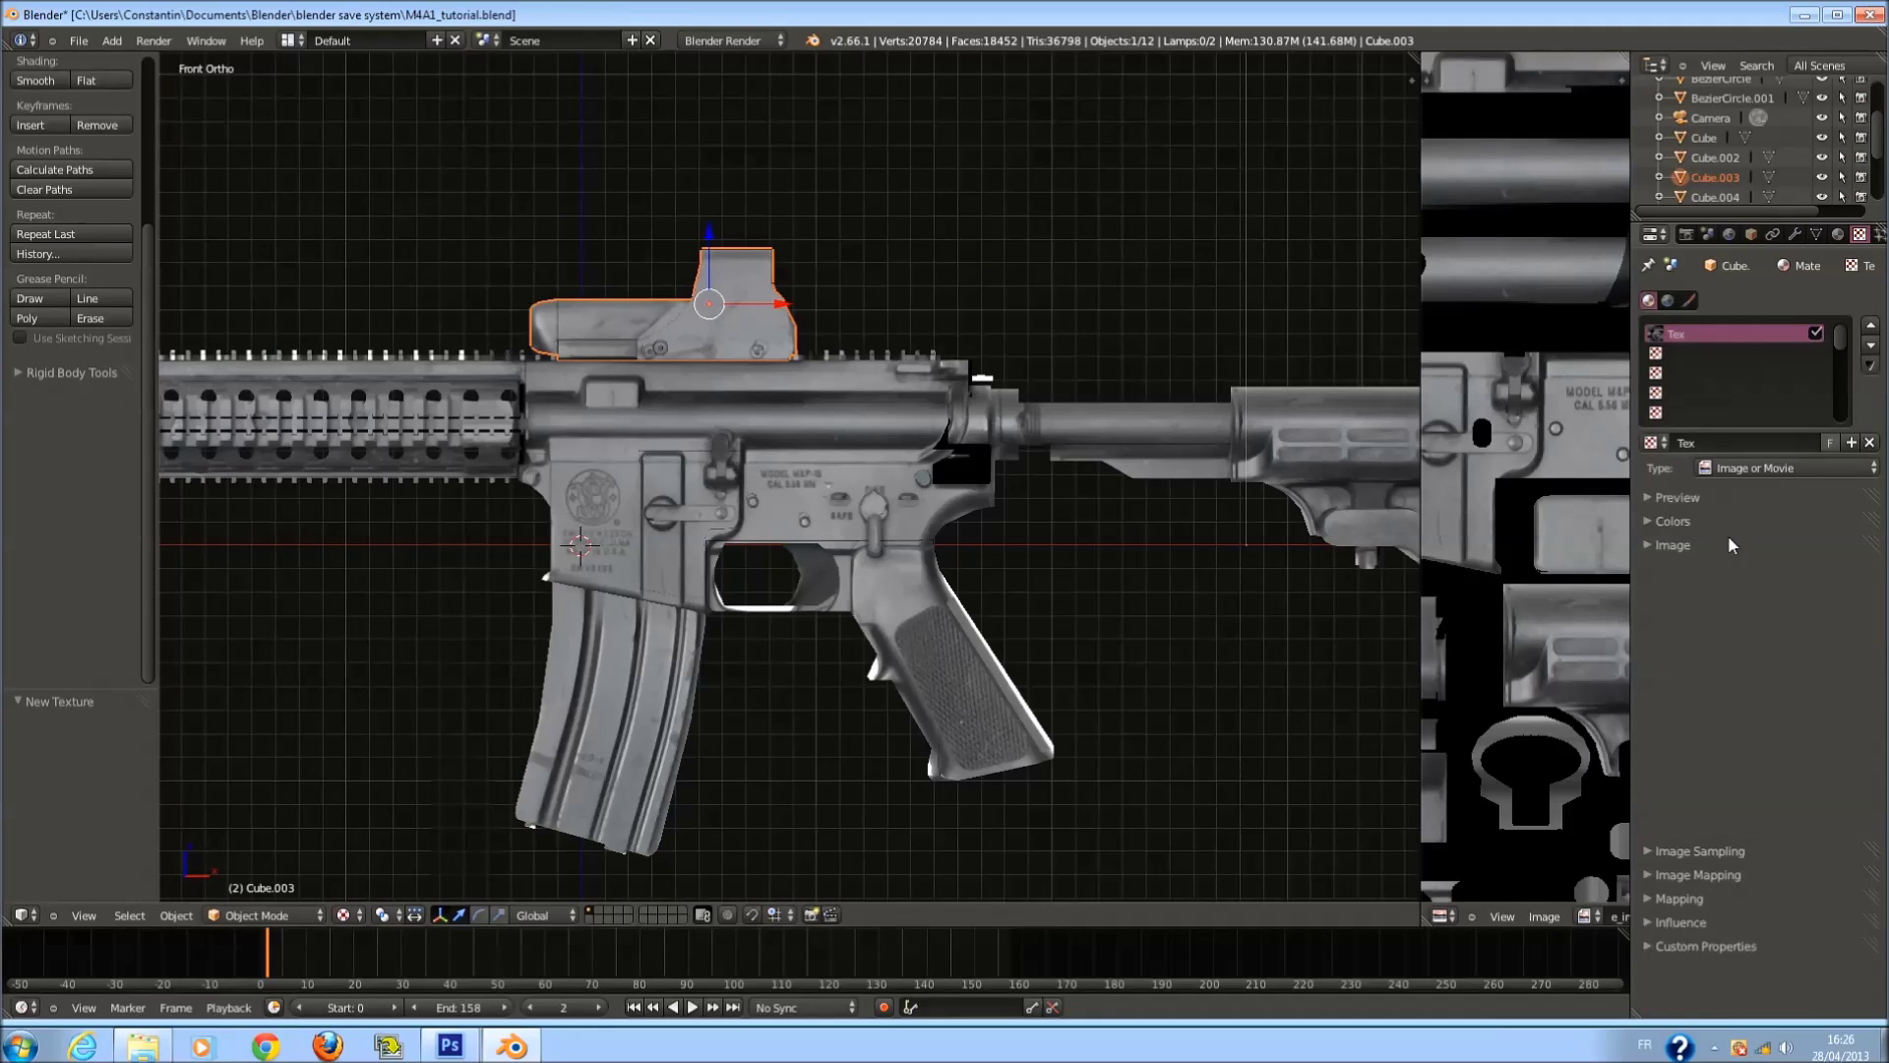
left_click(1851, 575)
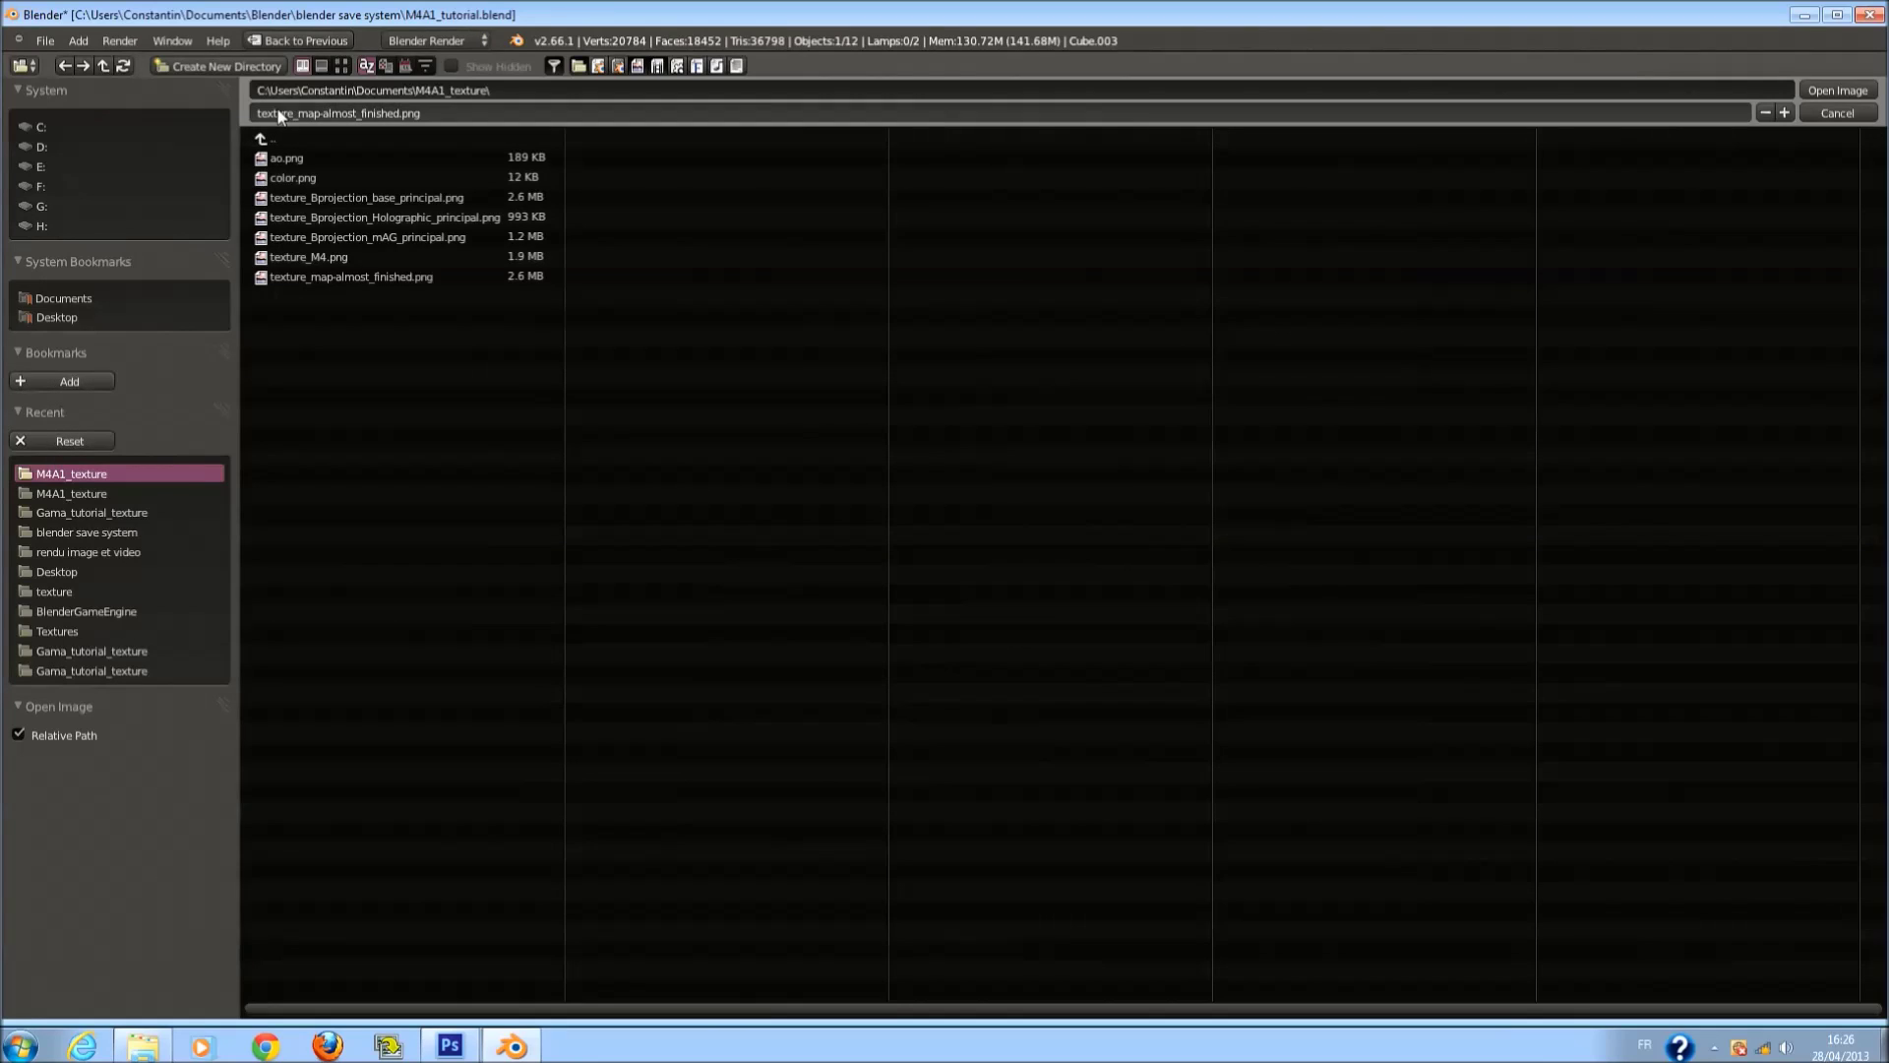
left_click(342, 66)
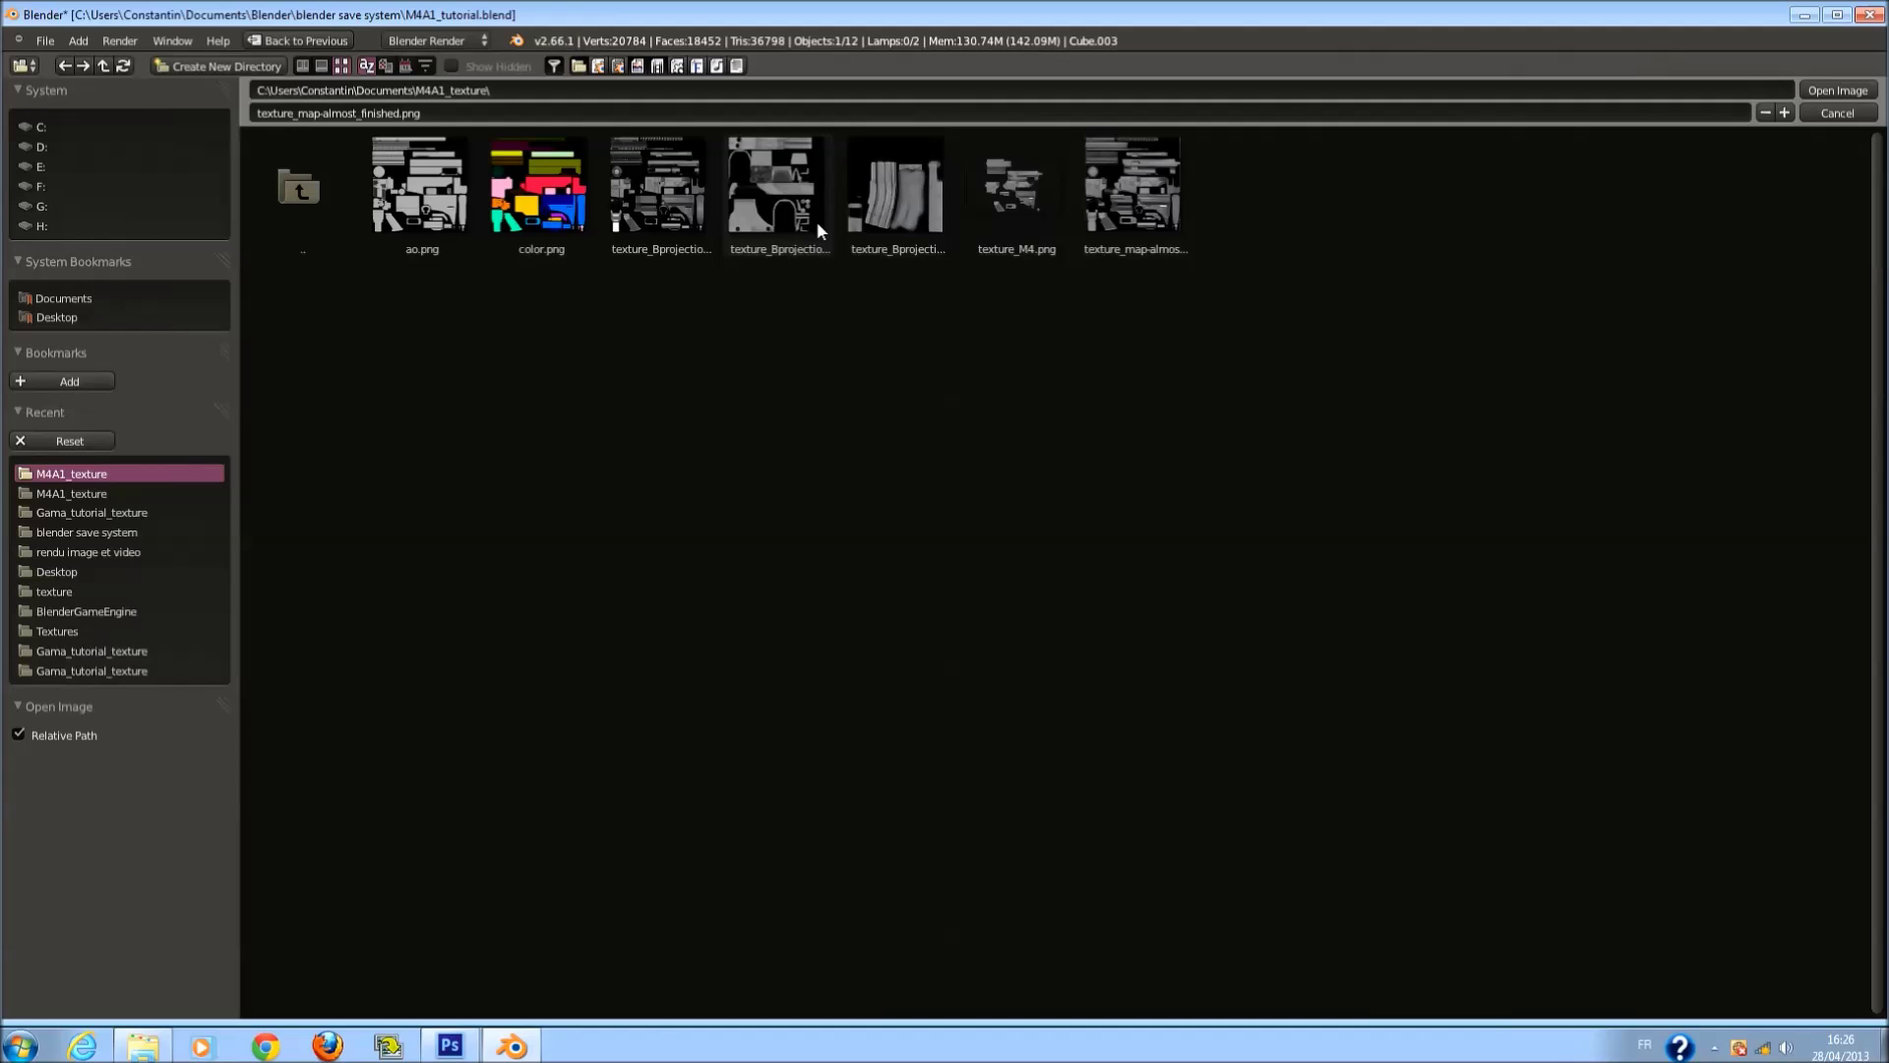
left_click(753, 236)
left_click(1838, 90)
middle_click_drag(787, 393, 951, 370)
key("KP_1")
scroll(924, 506, "down", 3)
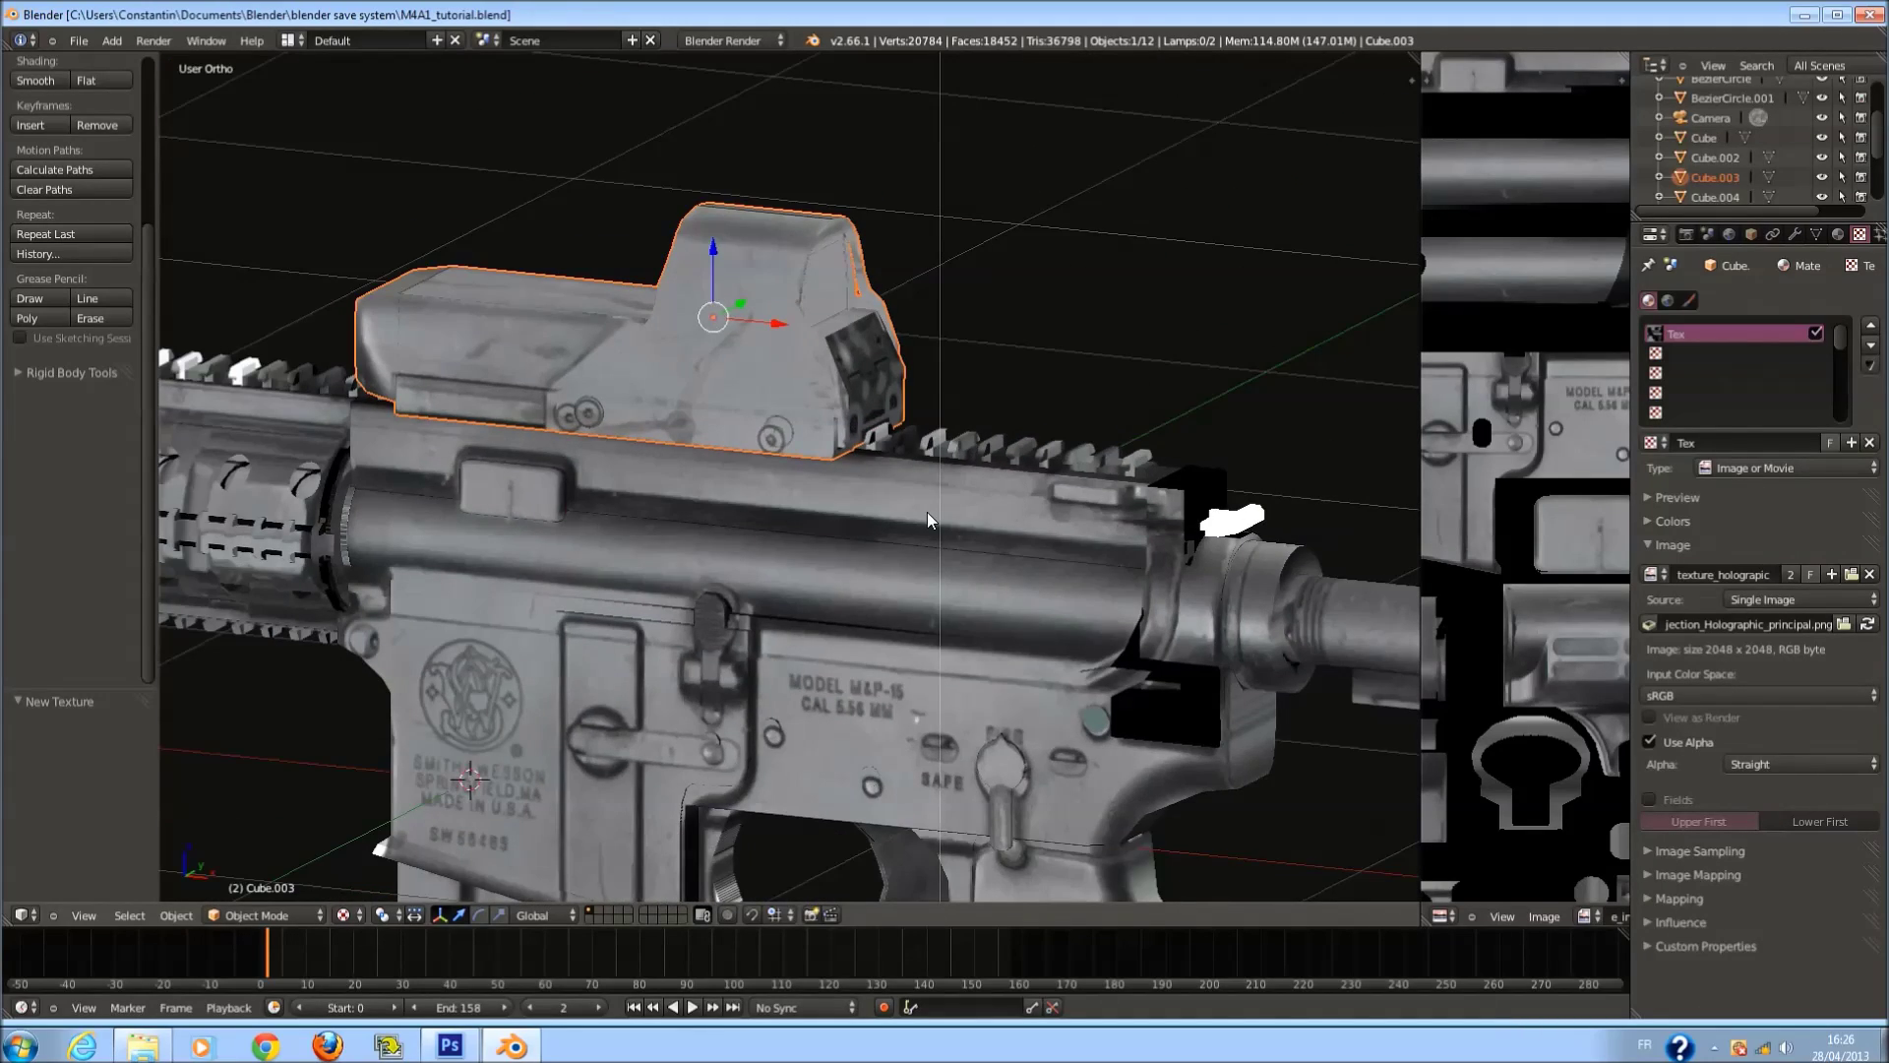
Select the main rifle body and widen the 3D view at the expense of the image editor.
scroll(927, 512, "up", 1)
scroll(990, 549, "down", 4)
key("a")
right_click(884, 626)
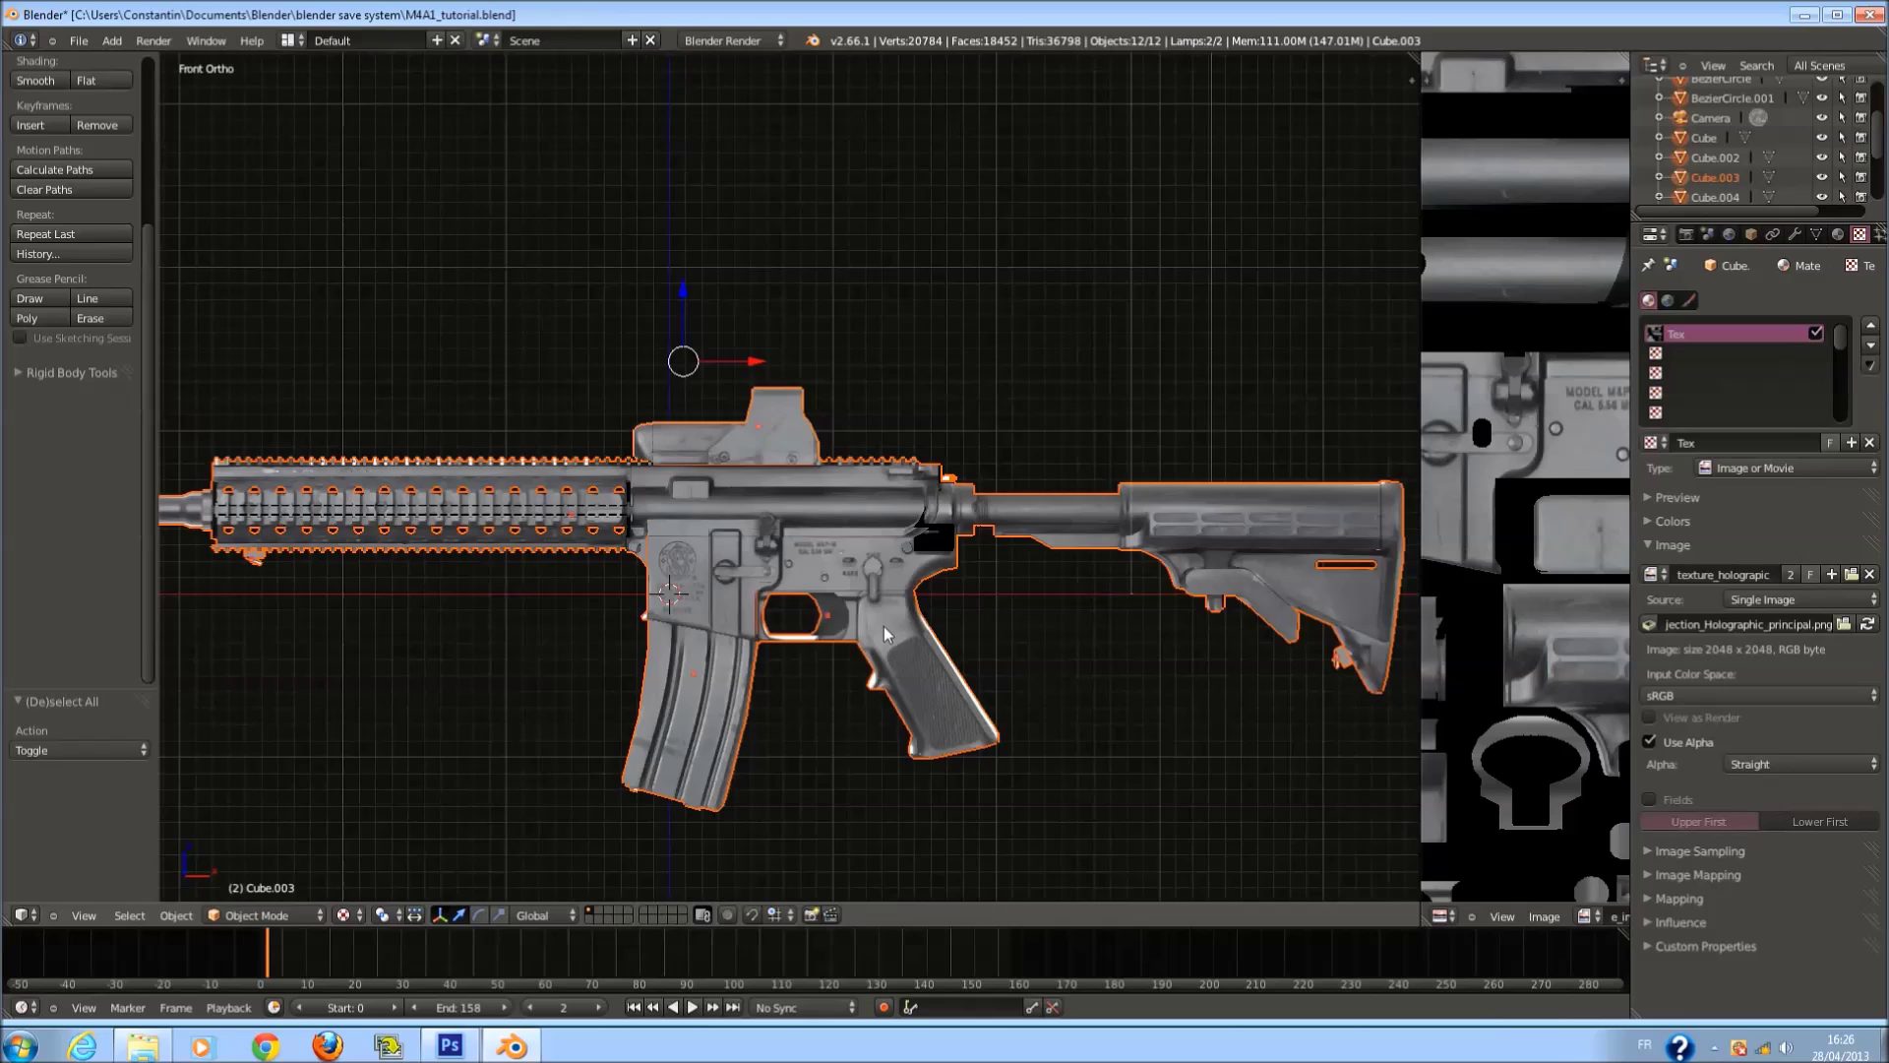
scroll(883, 626, "down", 2)
scroll(1442, 427, "up", 1)
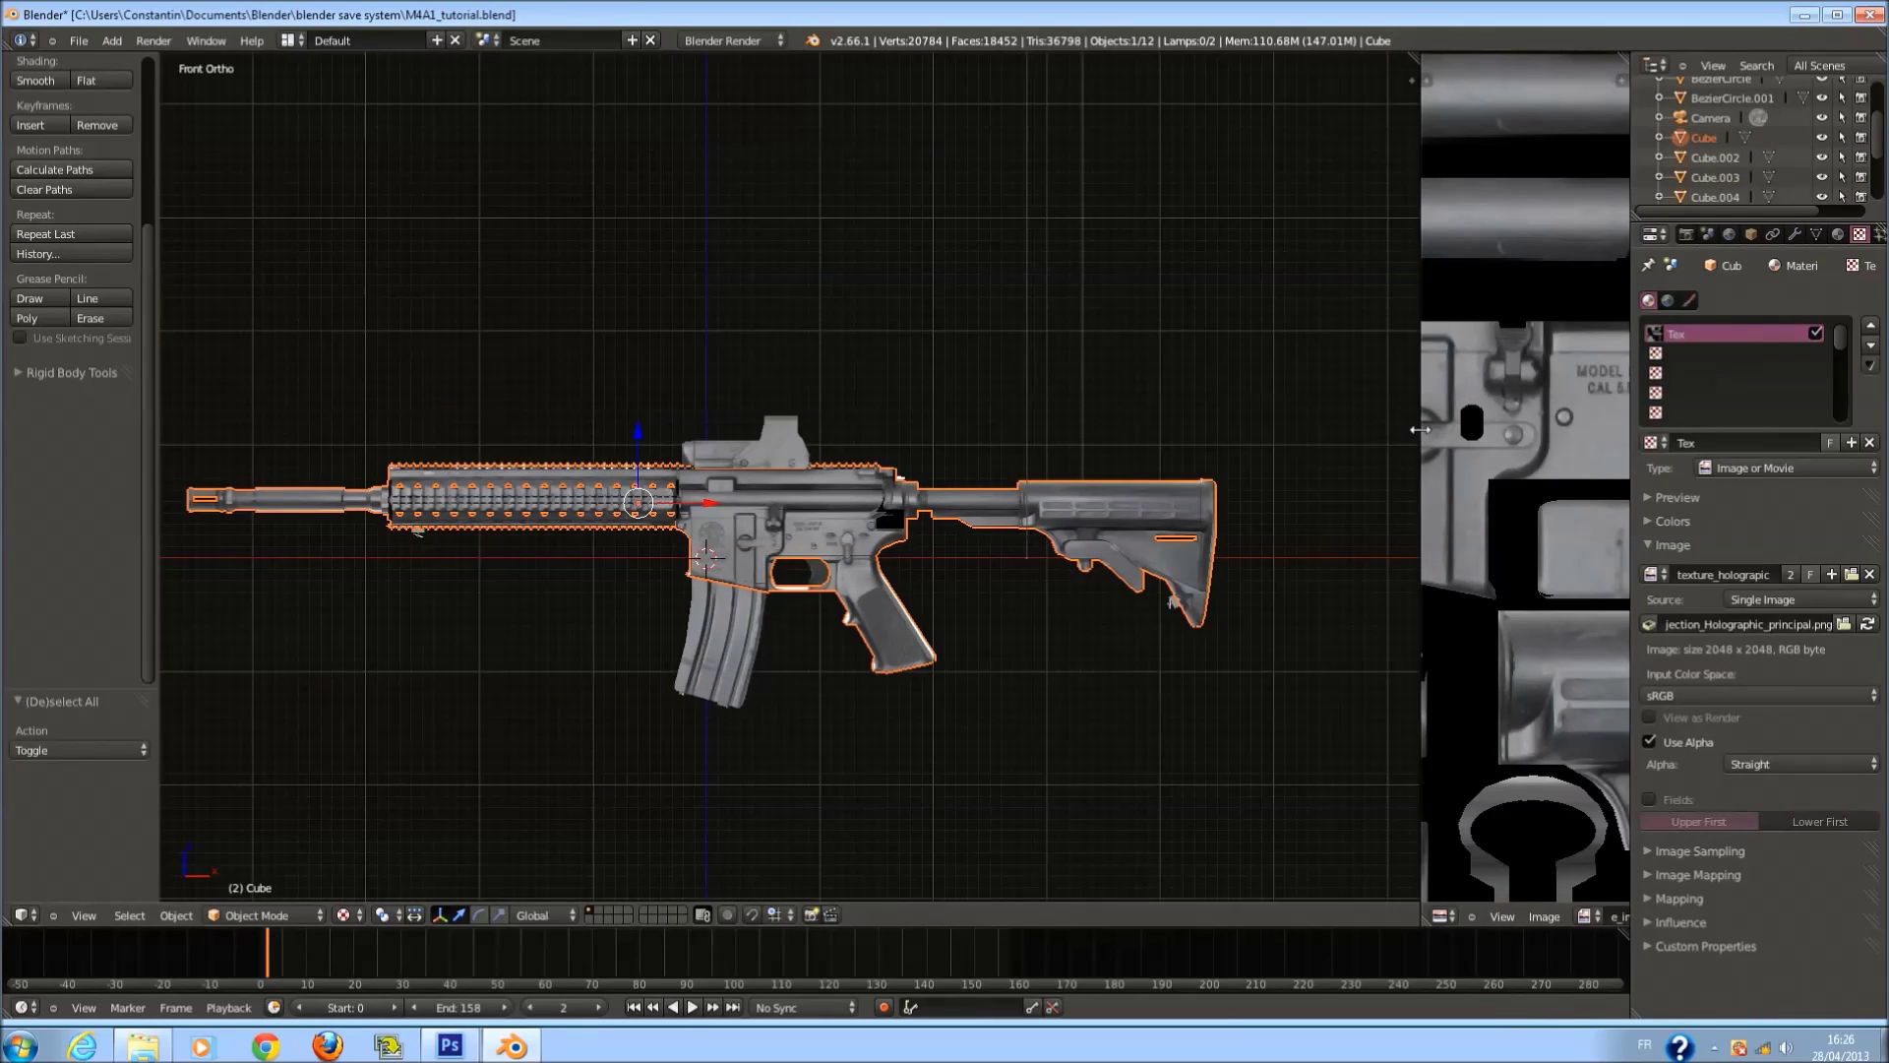
left_click_drag(1414, 436, 1515, 443)
scroll(1131, 516, "down", 2)
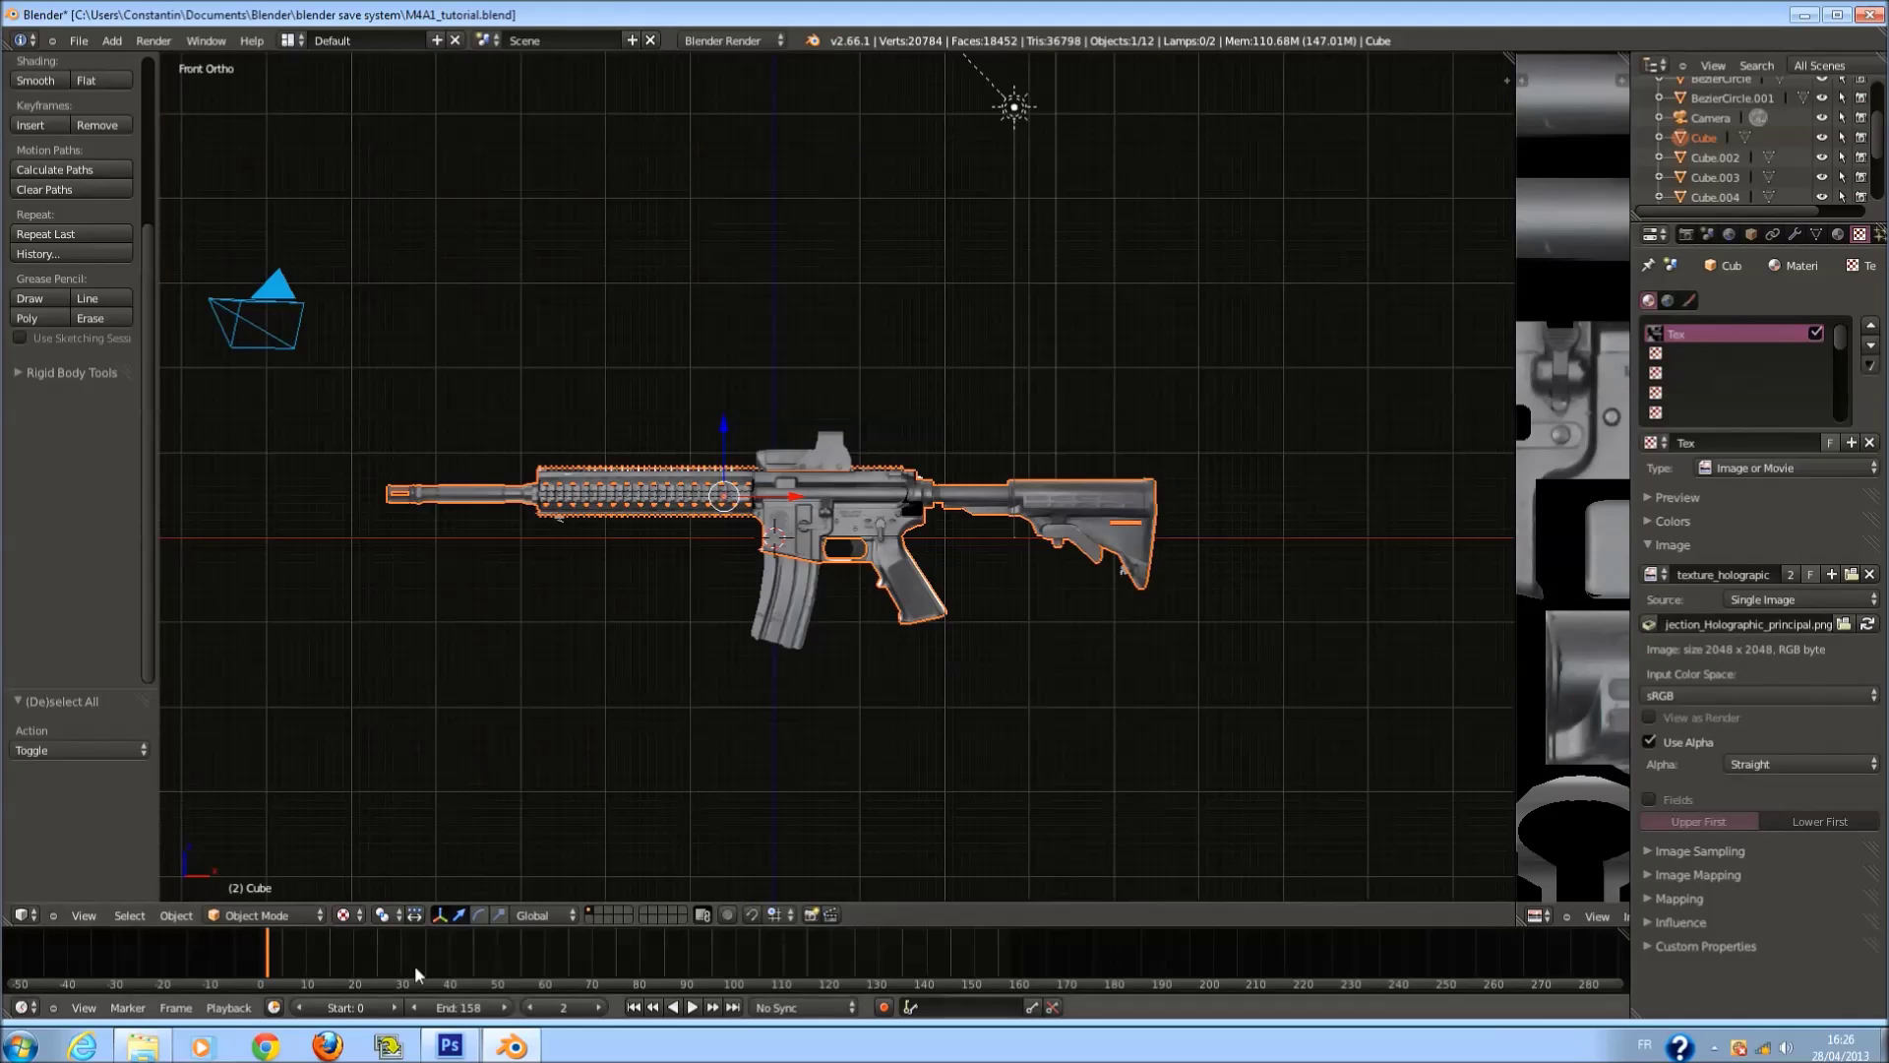
Turn off Shadeless in the rifle body's material and in the magazine's chargeur material.
left_click(1838, 234)
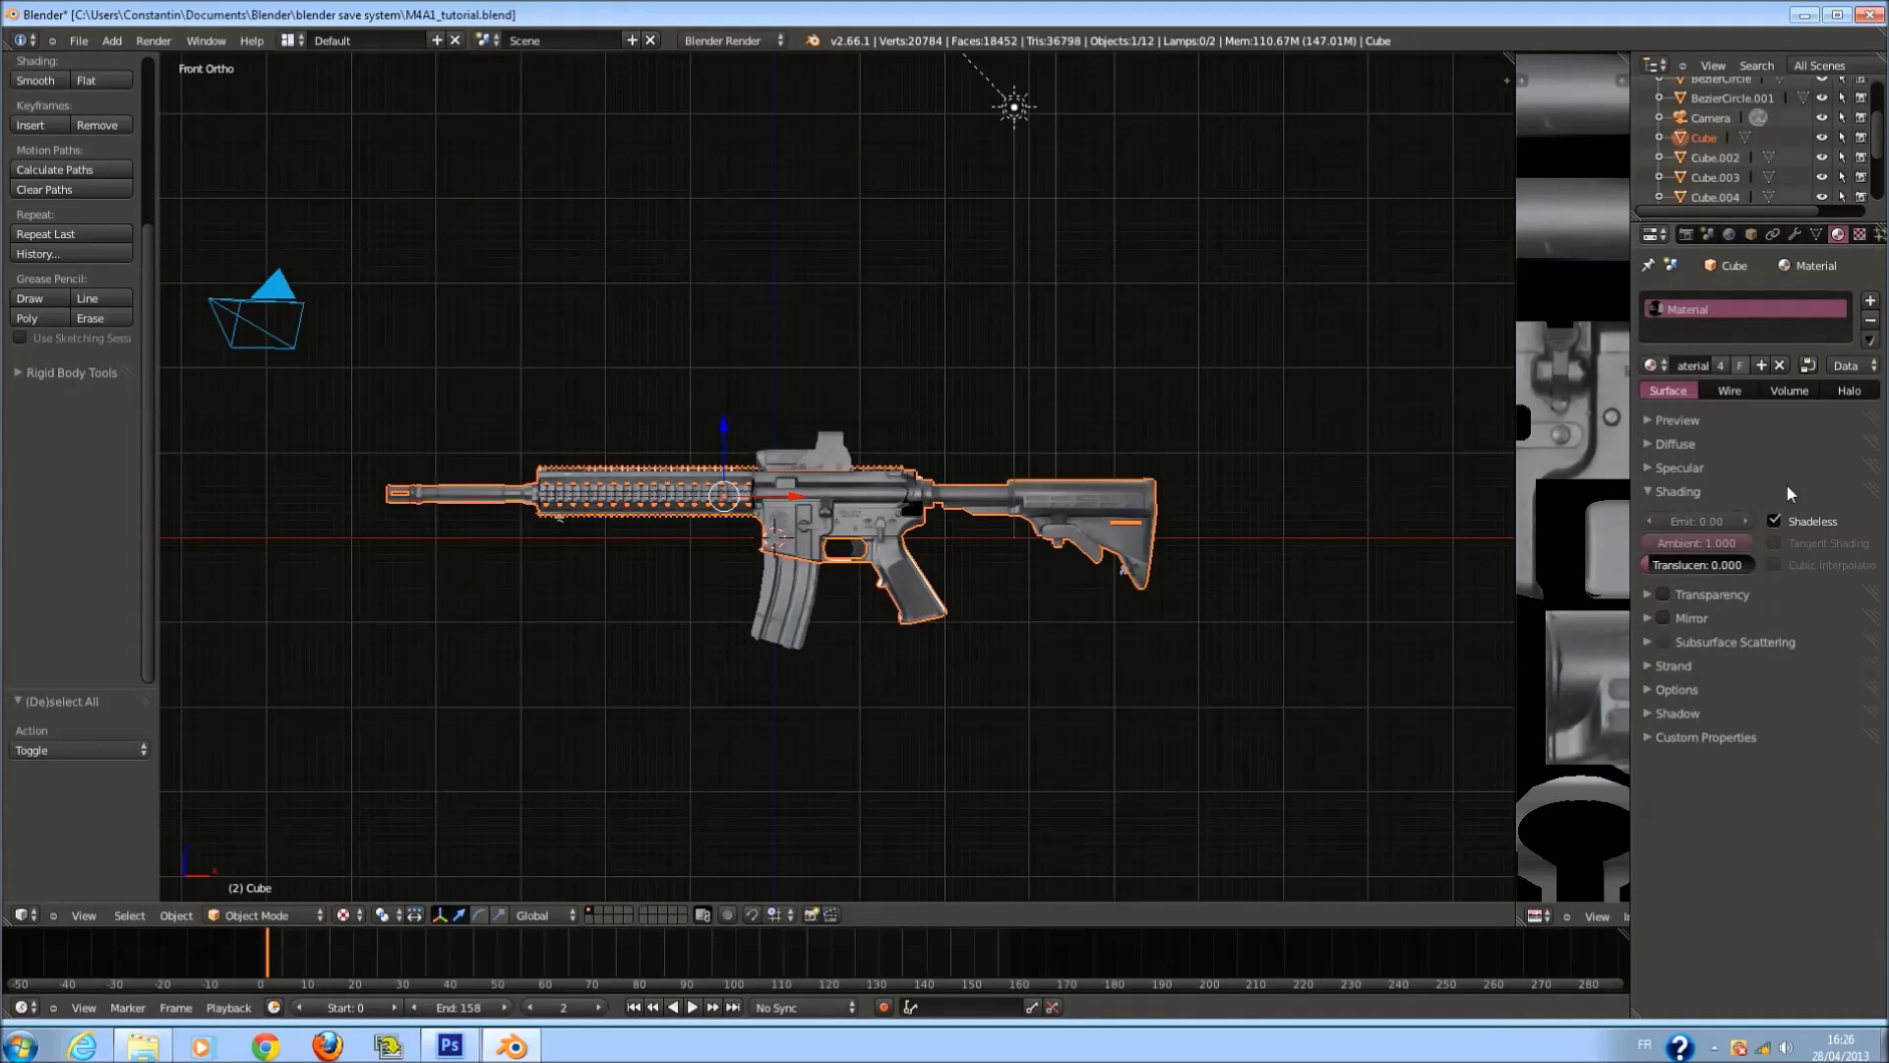
left_click(1774, 520)
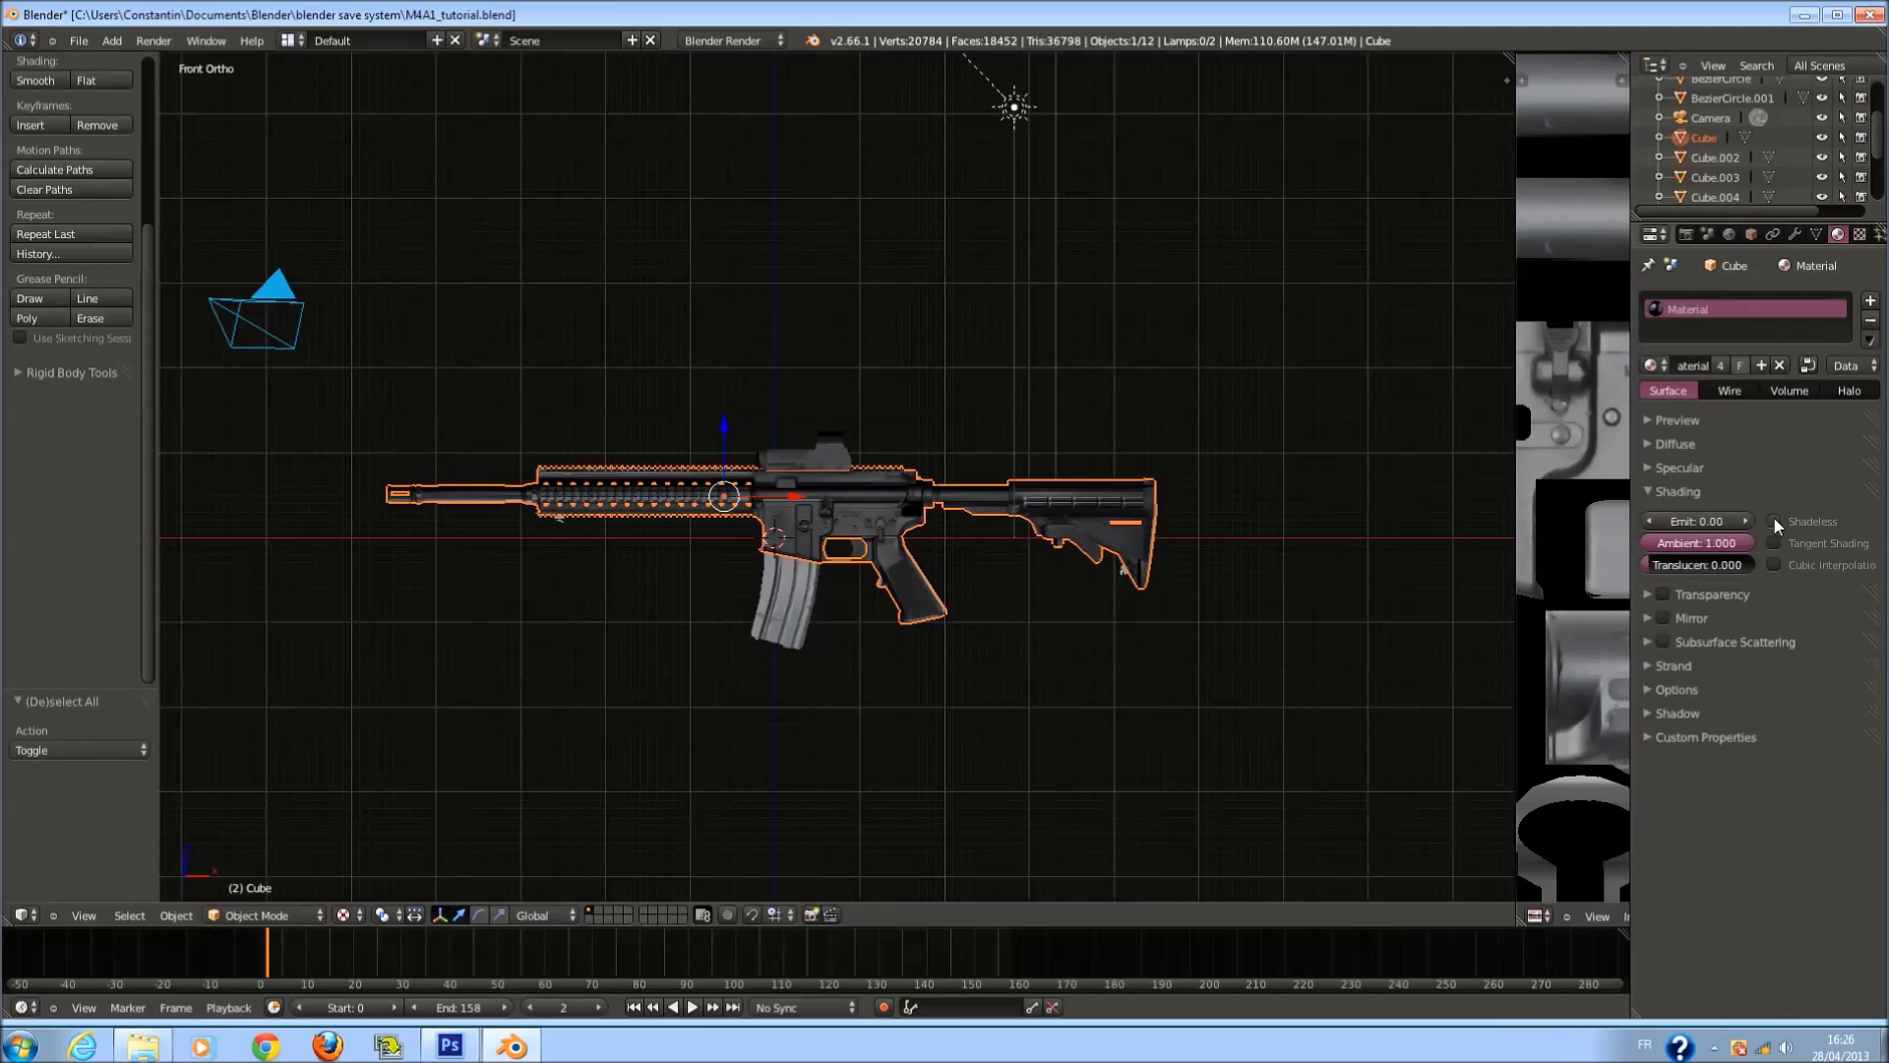
scroll(870, 618, "up", 3)
right_click(744, 679)
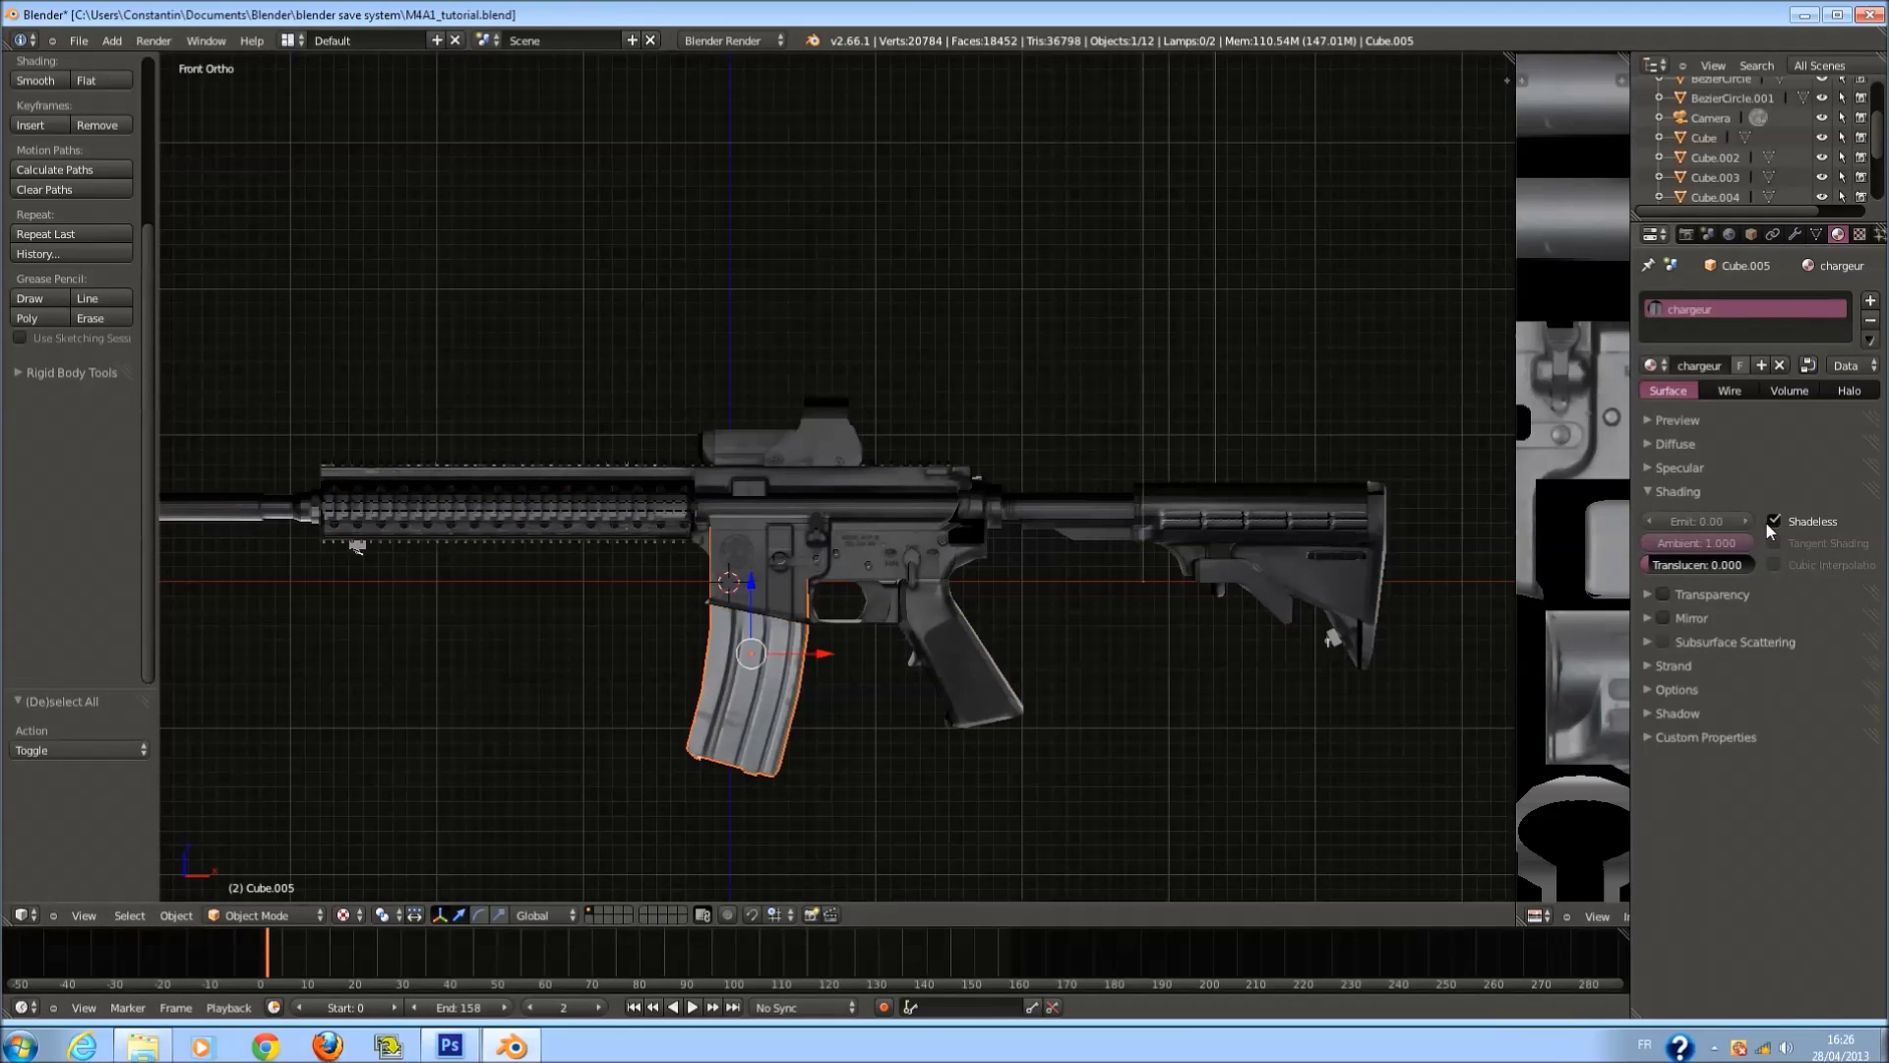
left_click(1774, 520)
Check the holographic sight's Shadeless setting and its lit surface from an angle, then clear the selection.
right_click(852, 421)
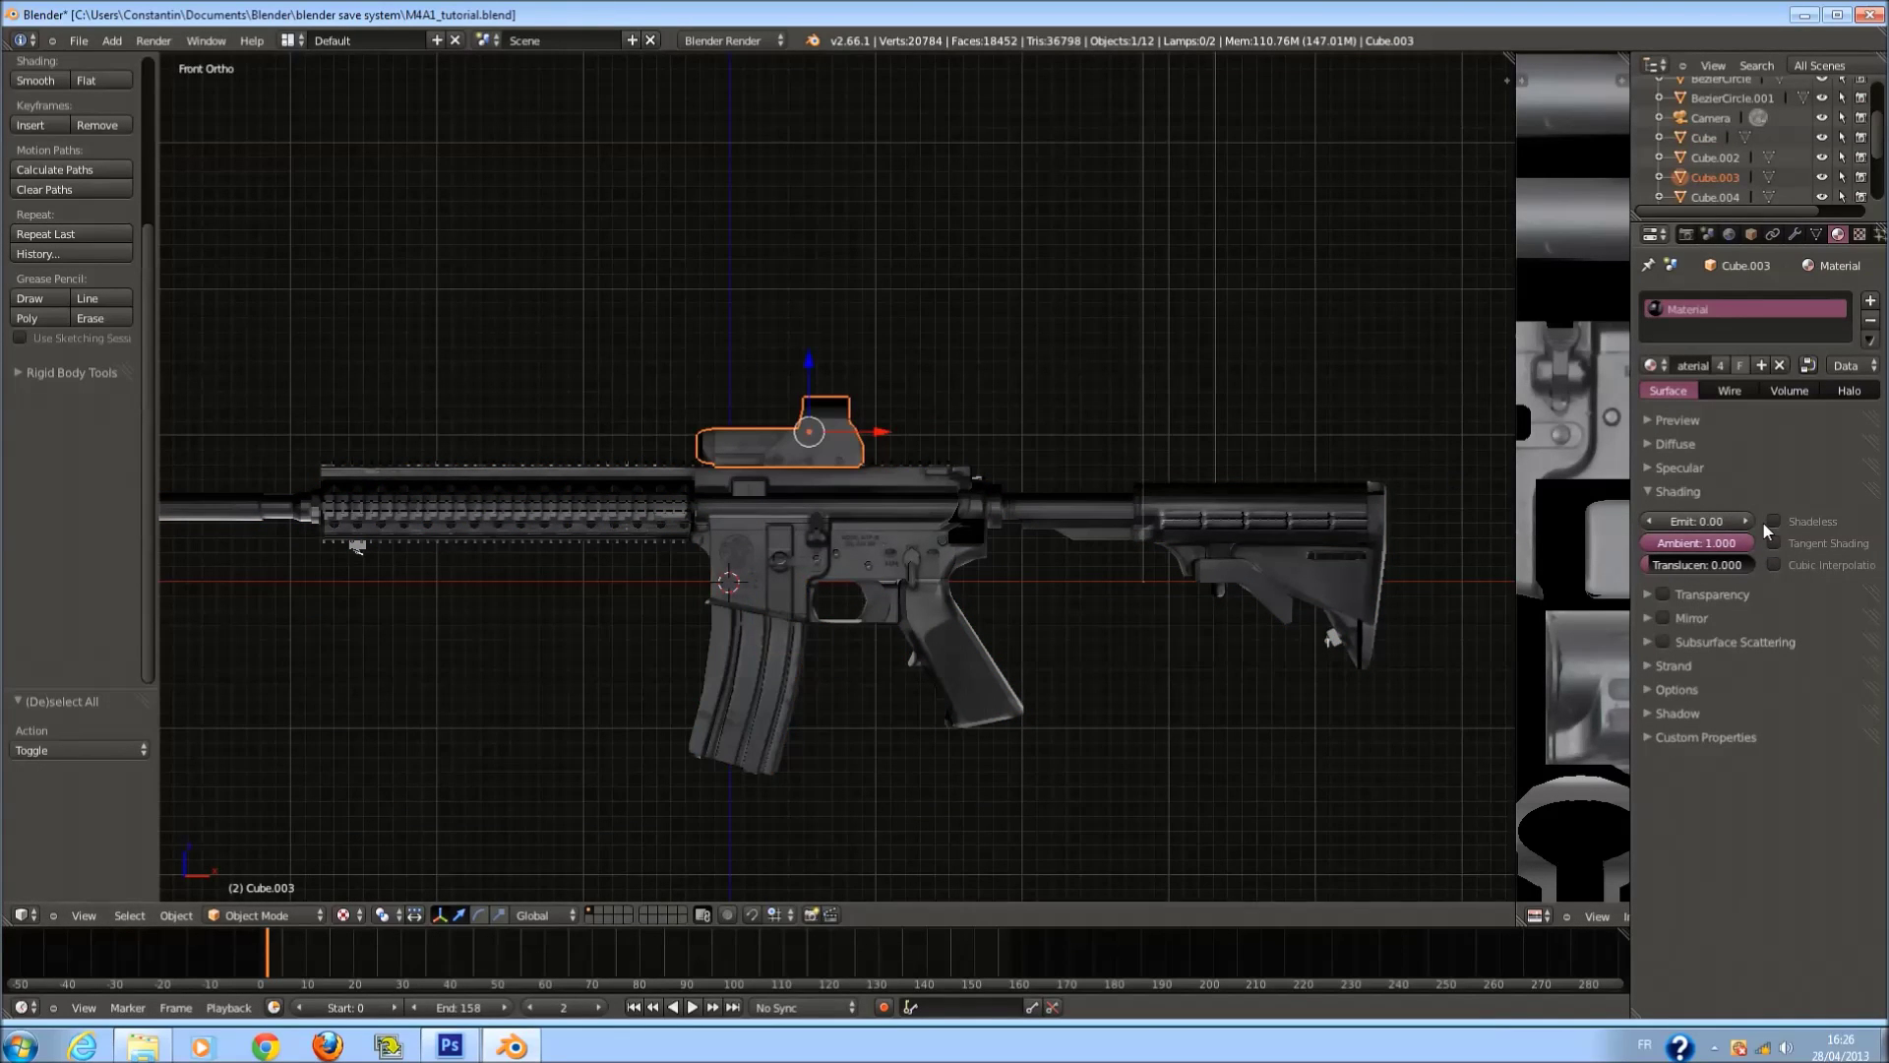
scroll(1105, 455, "up", 3)
middle_click_drag(1106, 454, 877, 504)
key("a")
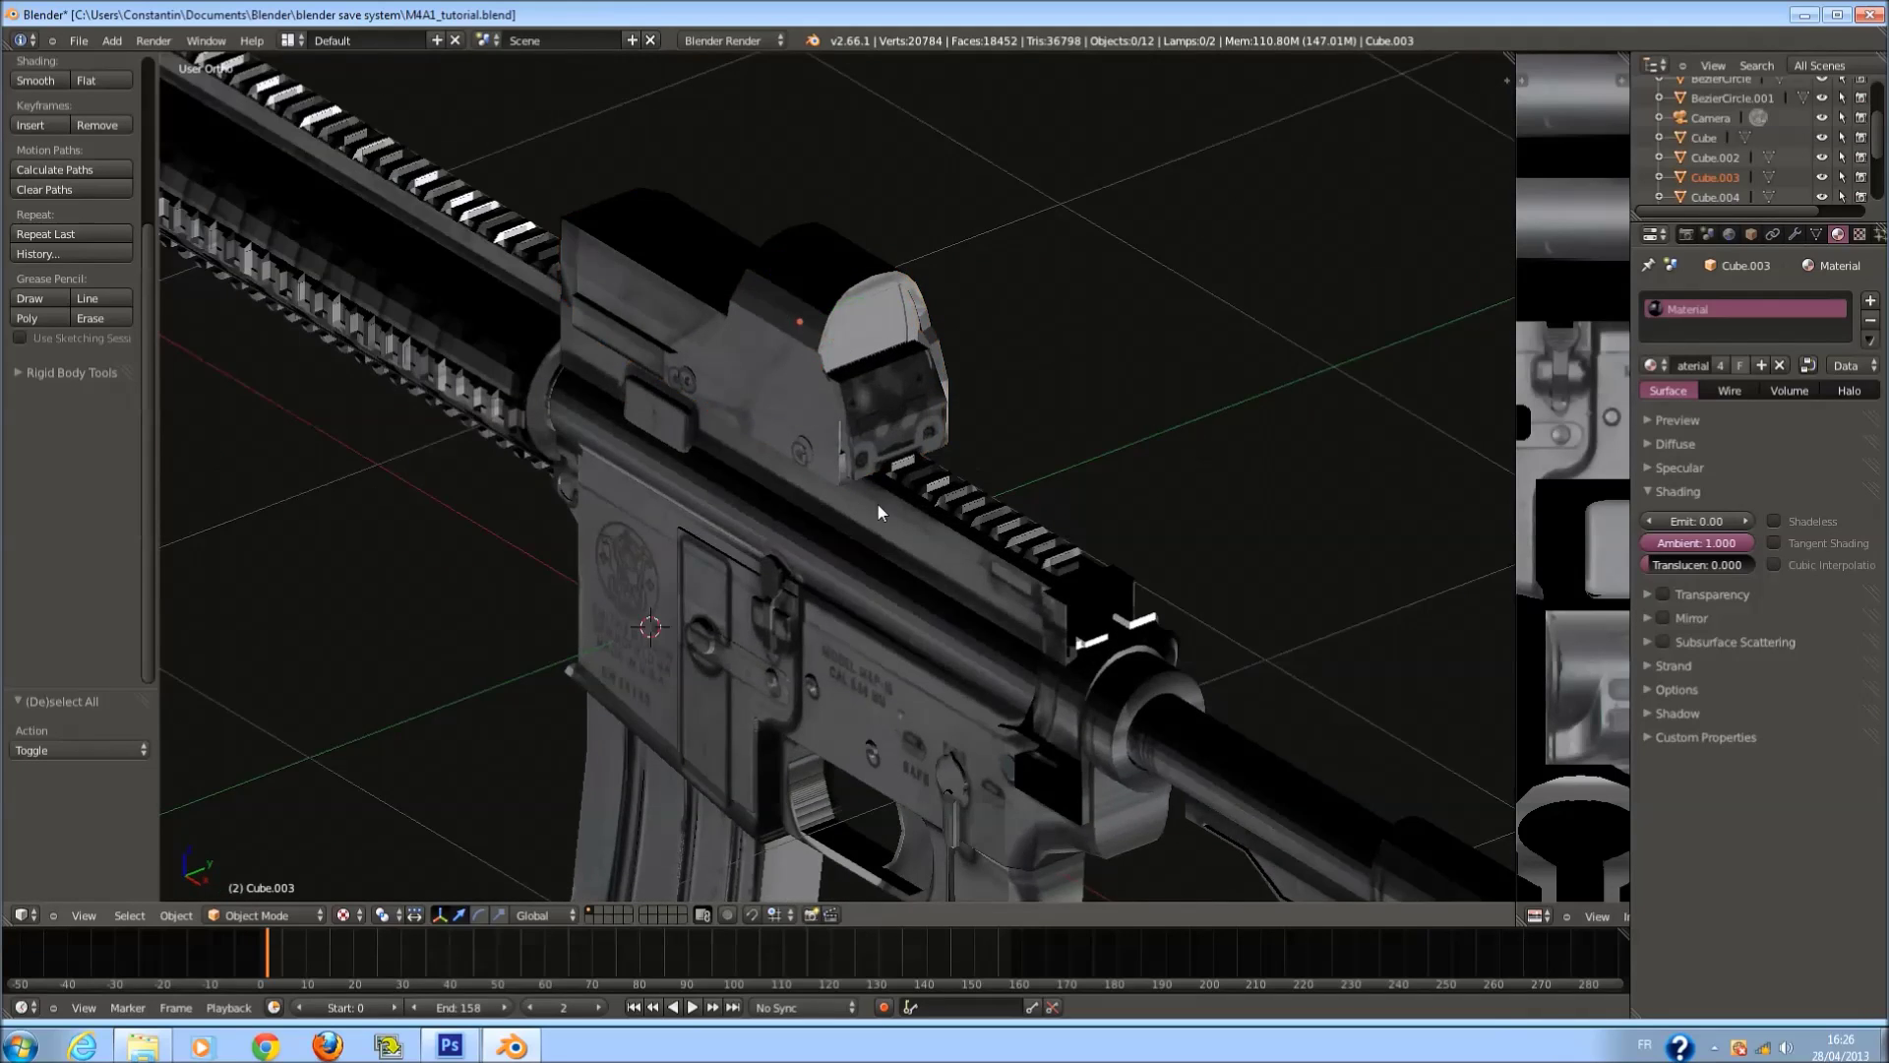
Rotate the sun lamp named Lamp above the rifle by about -94° in the front view.
key("KP_1")
scroll(910, 329, "down", 5)
right_click(1027, 186)
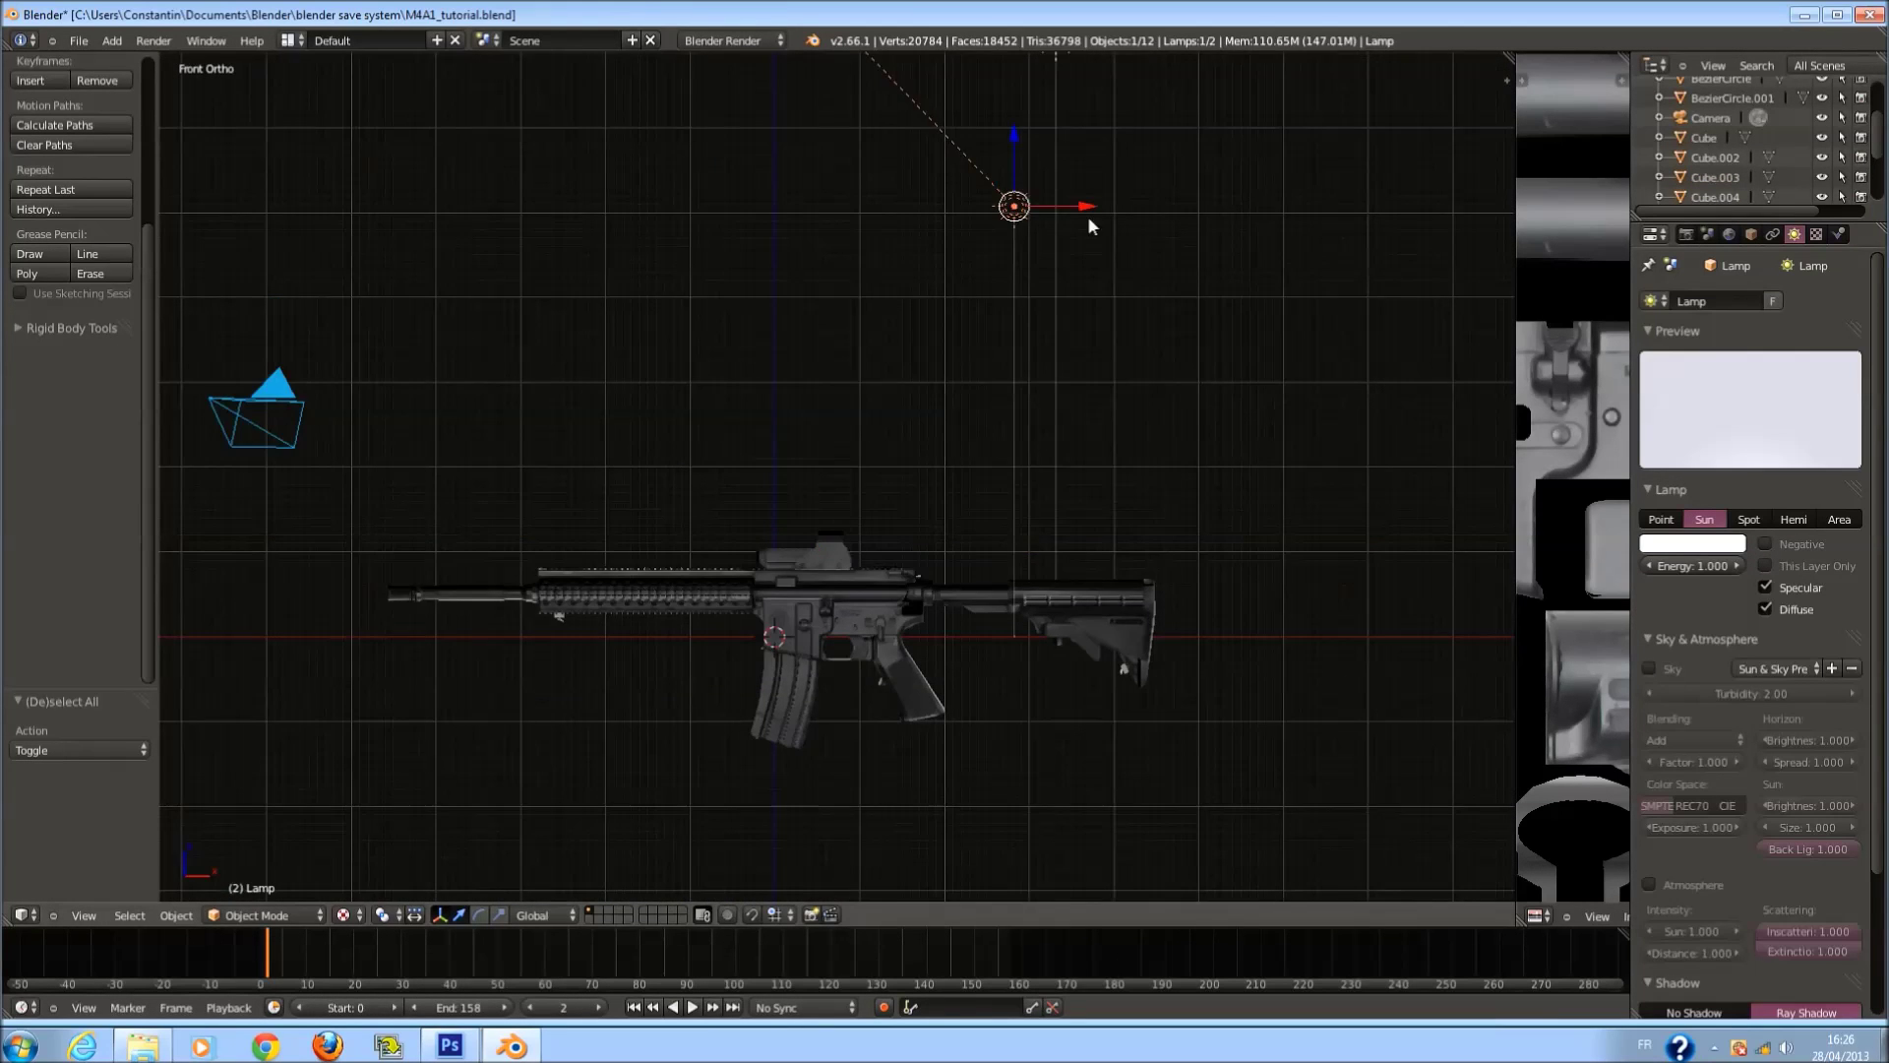
scroll(1027, 185, "down", 2)
key("r")
left_click(947, 75)
Move Lamp.001 down closer to the rifle, to about Z 3.43, clear the selection and save the file.
right_click(1012, 175)
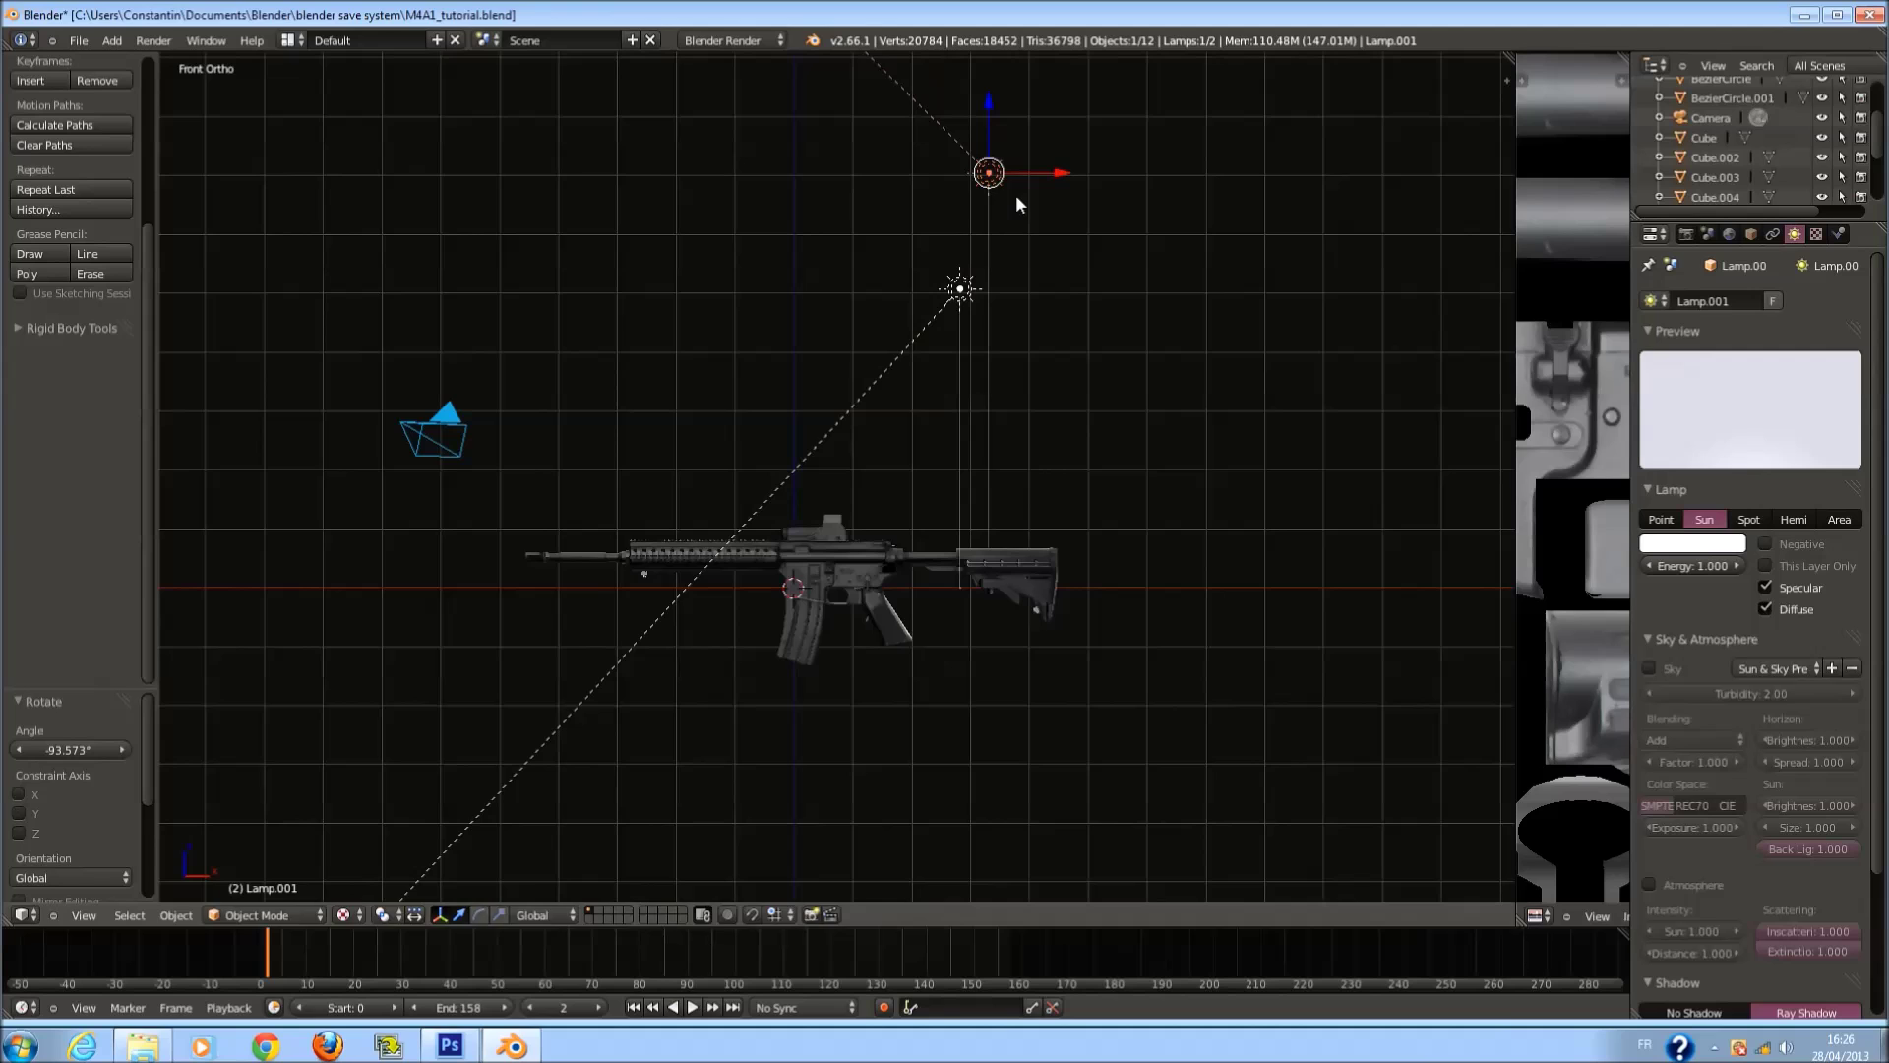
key("g")
left_click(1014, 447)
scroll(916, 630, "up", 4)
key("a")
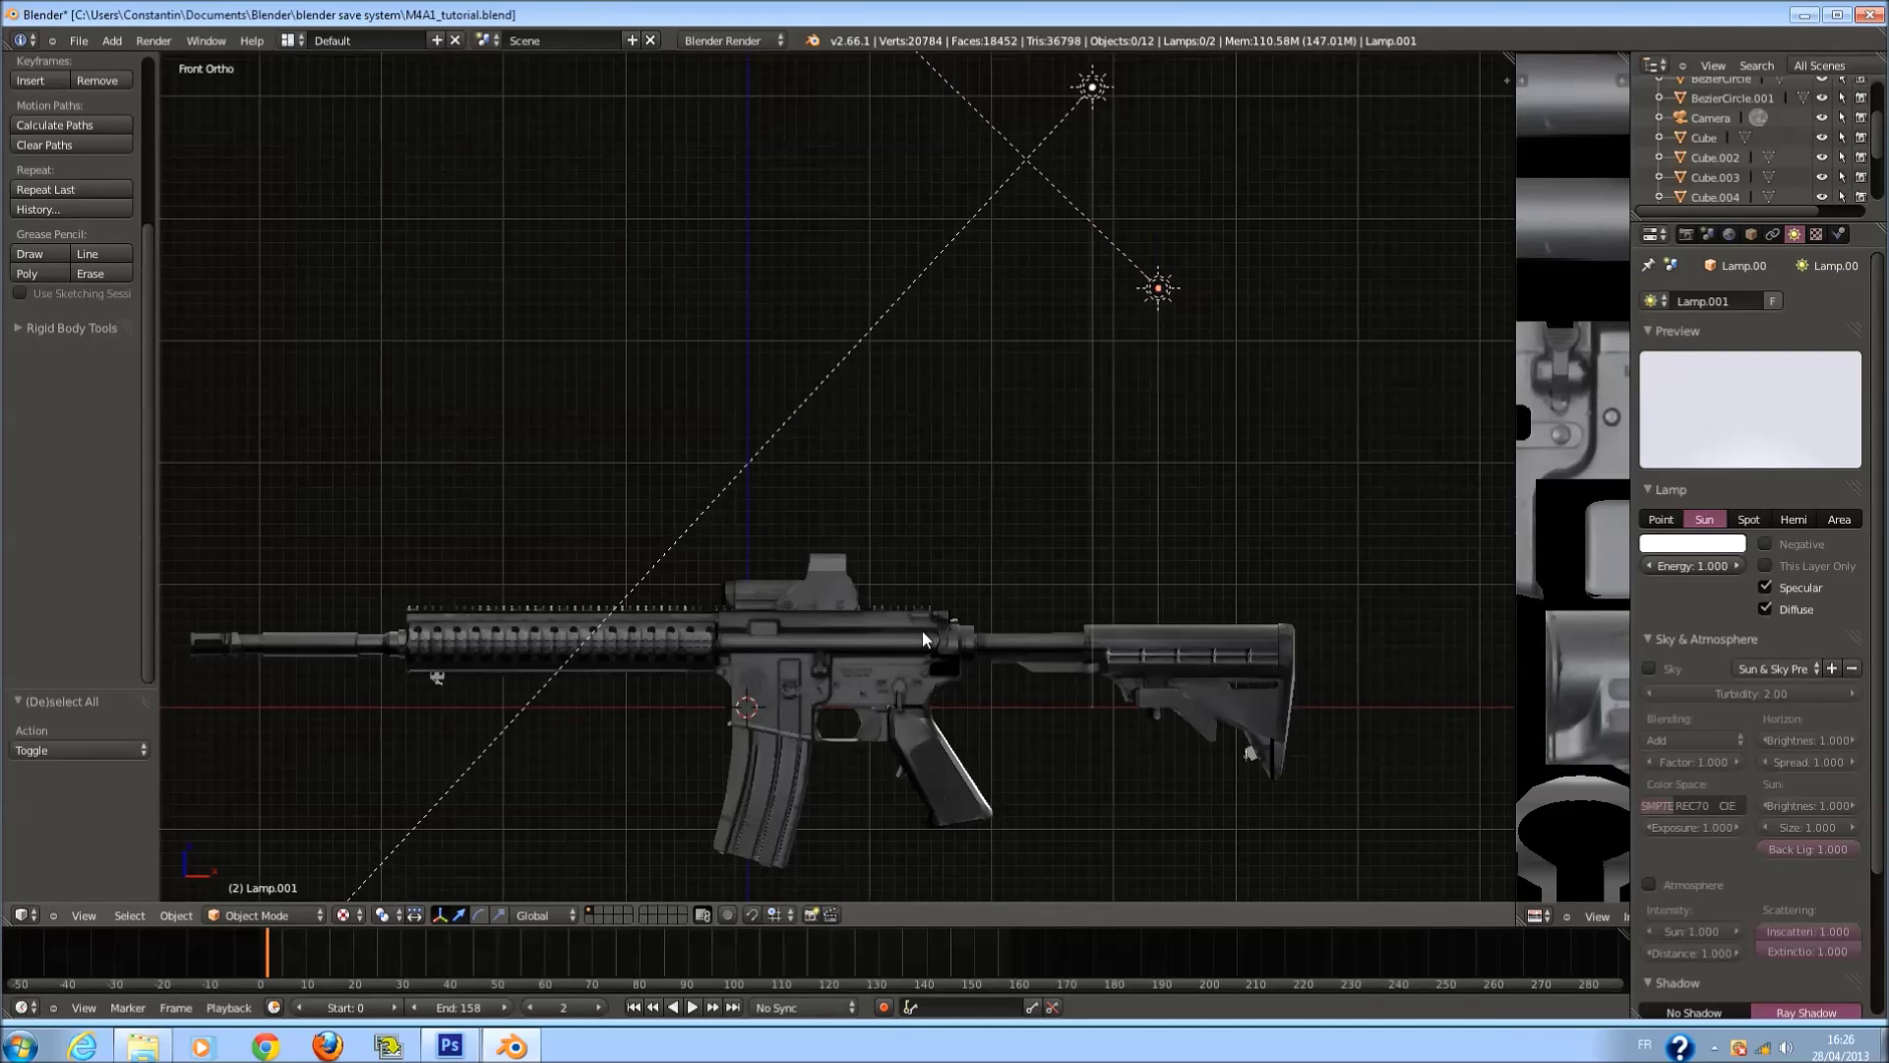
key("ctrl+s")
Show the 3D view's properties, collapse the View, 3D Cursor and Item sections, and set the display shading to GLSL.
key("n")
scroll(1324, 510, "down", 4)
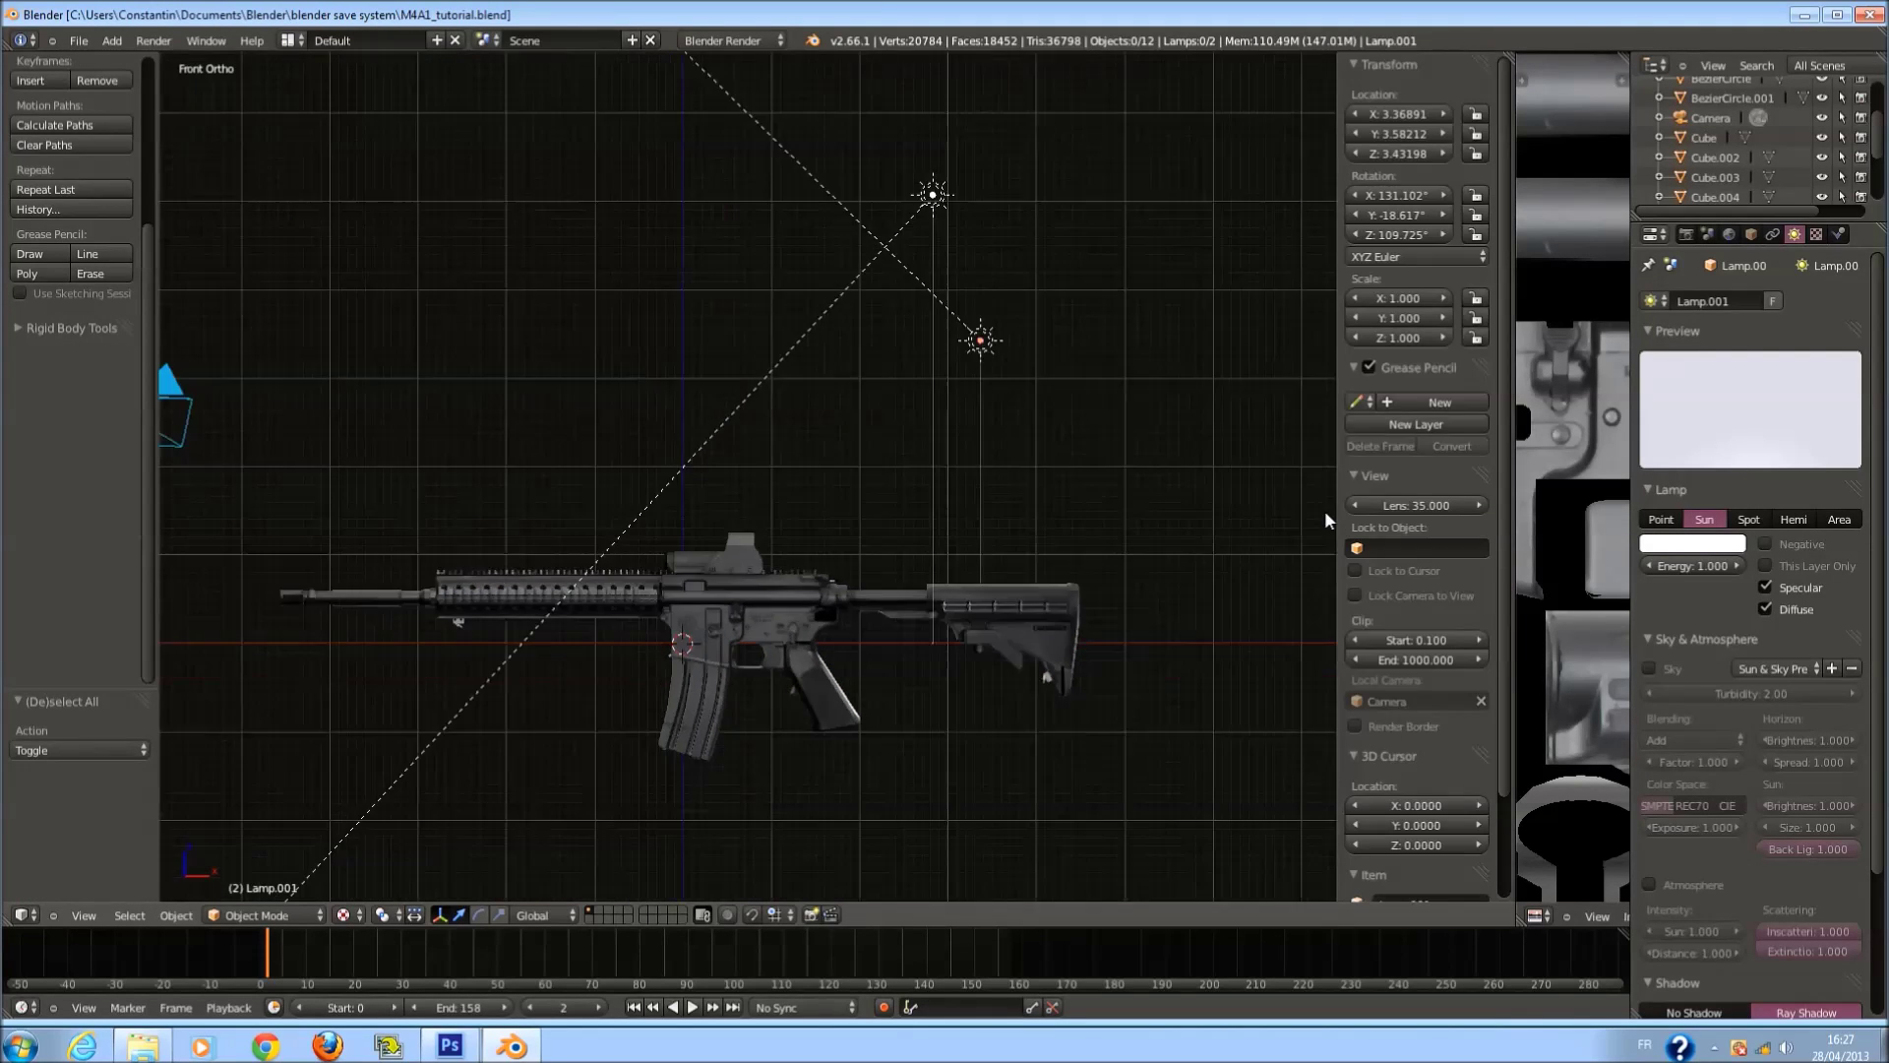
left_click(1409, 392)
left_click(1418, 415)
left_click(1423, 433)
left_click(1416, 467)
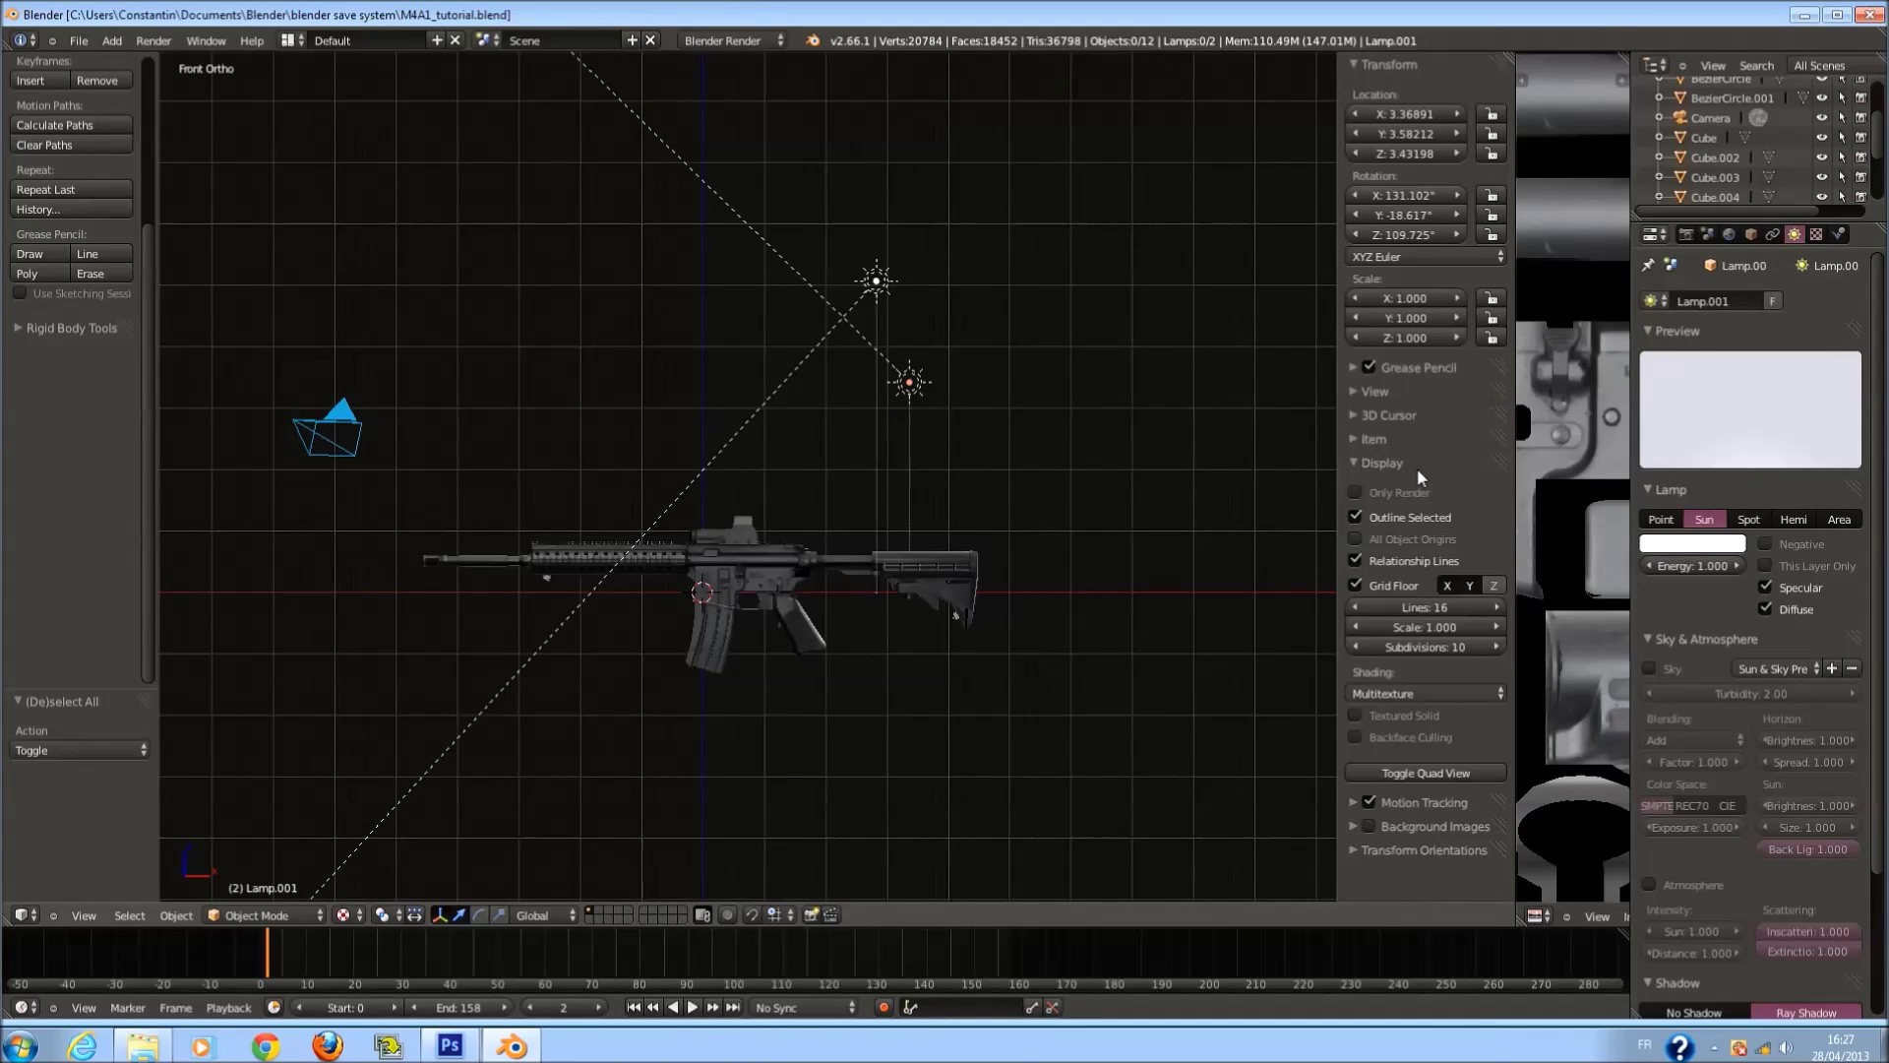
left_click(1419, 694)
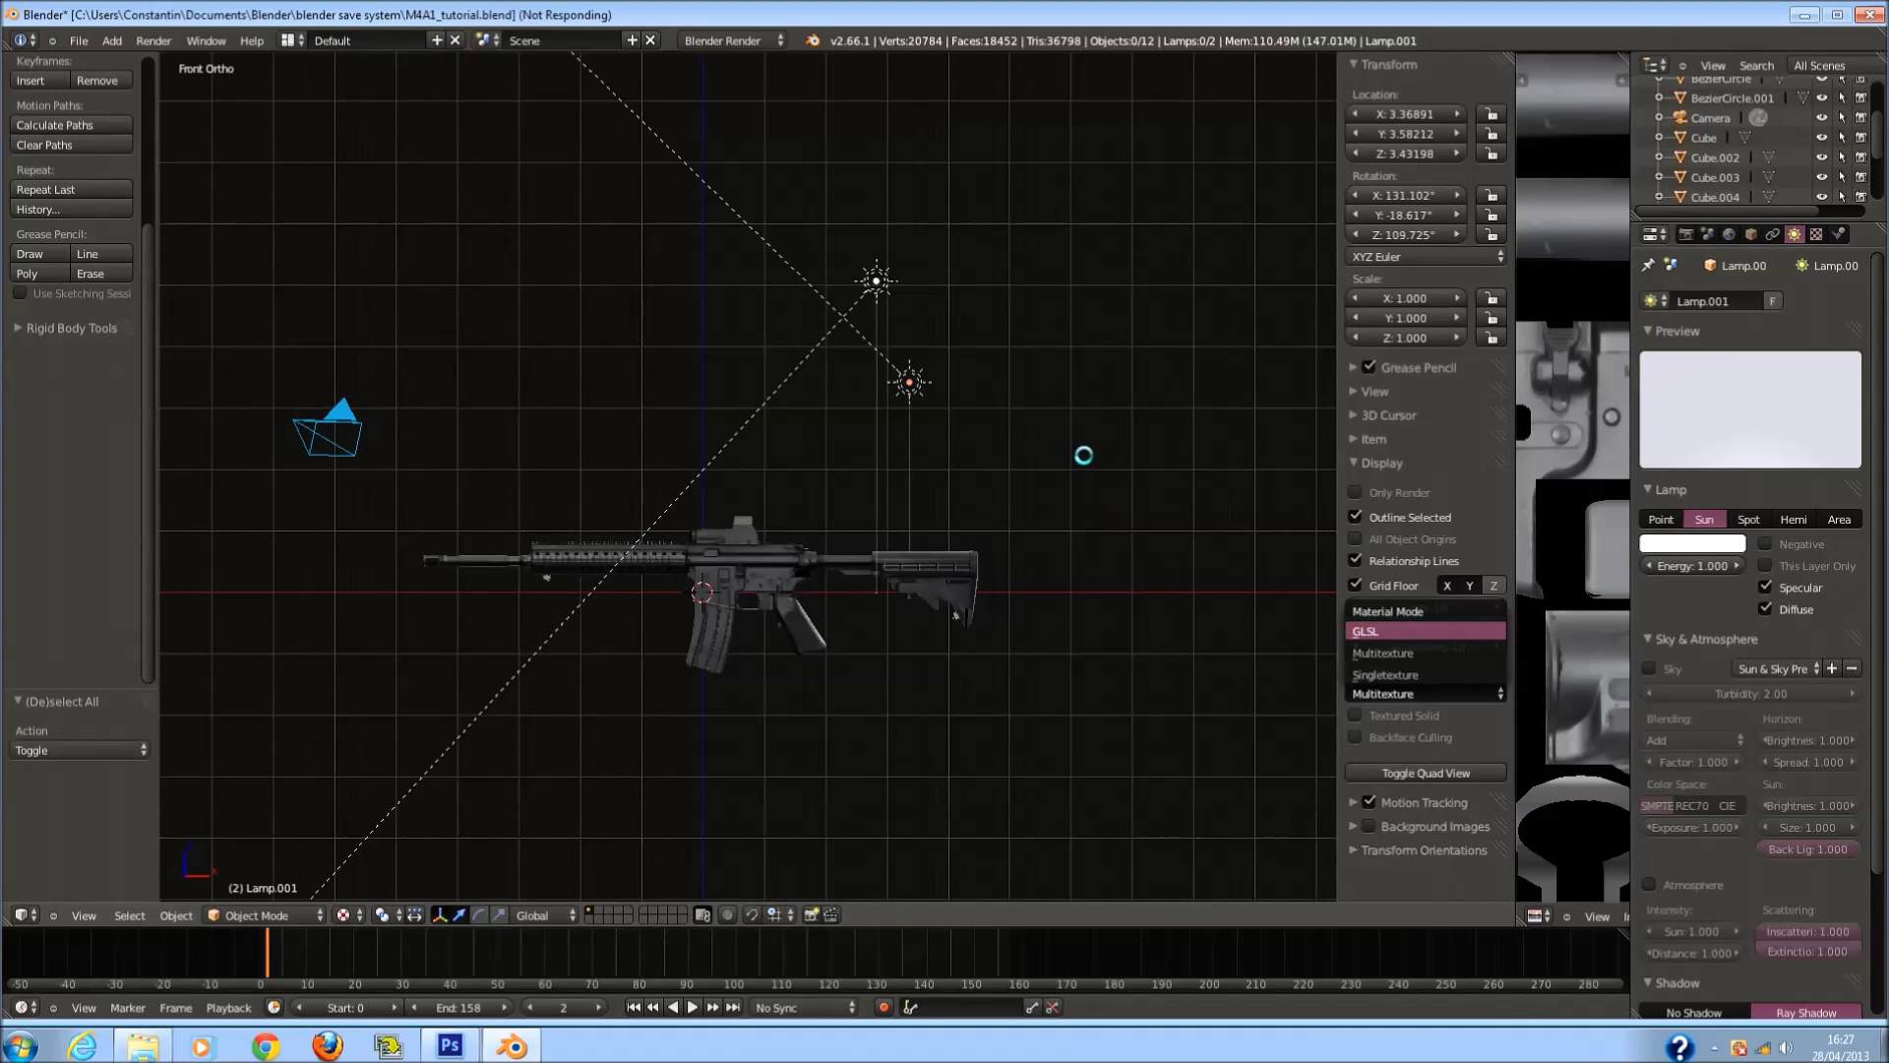
Try Generated coordinates in the rifle body's texture mapping, then return them to UV.
scroll(856, 564, "up", 4)
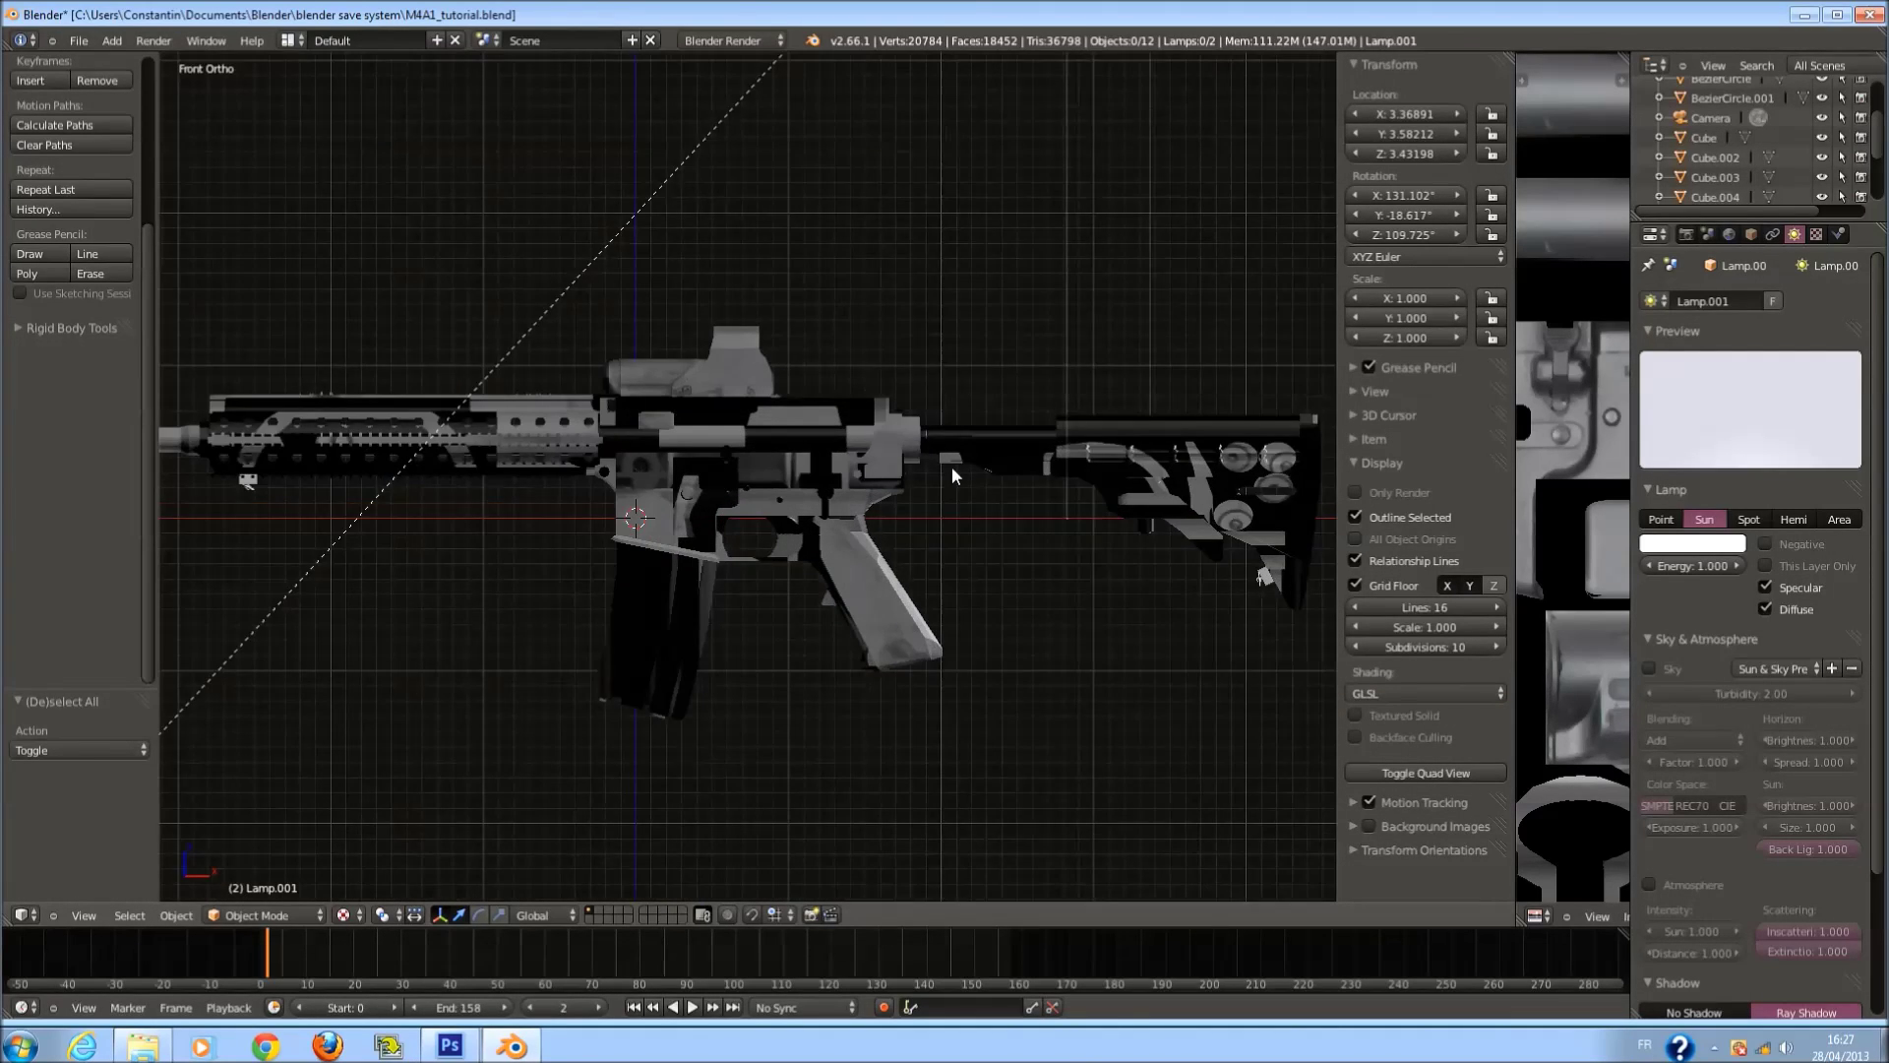
scroll(907, 480, "up", 2)
right_click(910, 477)
scroll(1083, 433, "down", 1)
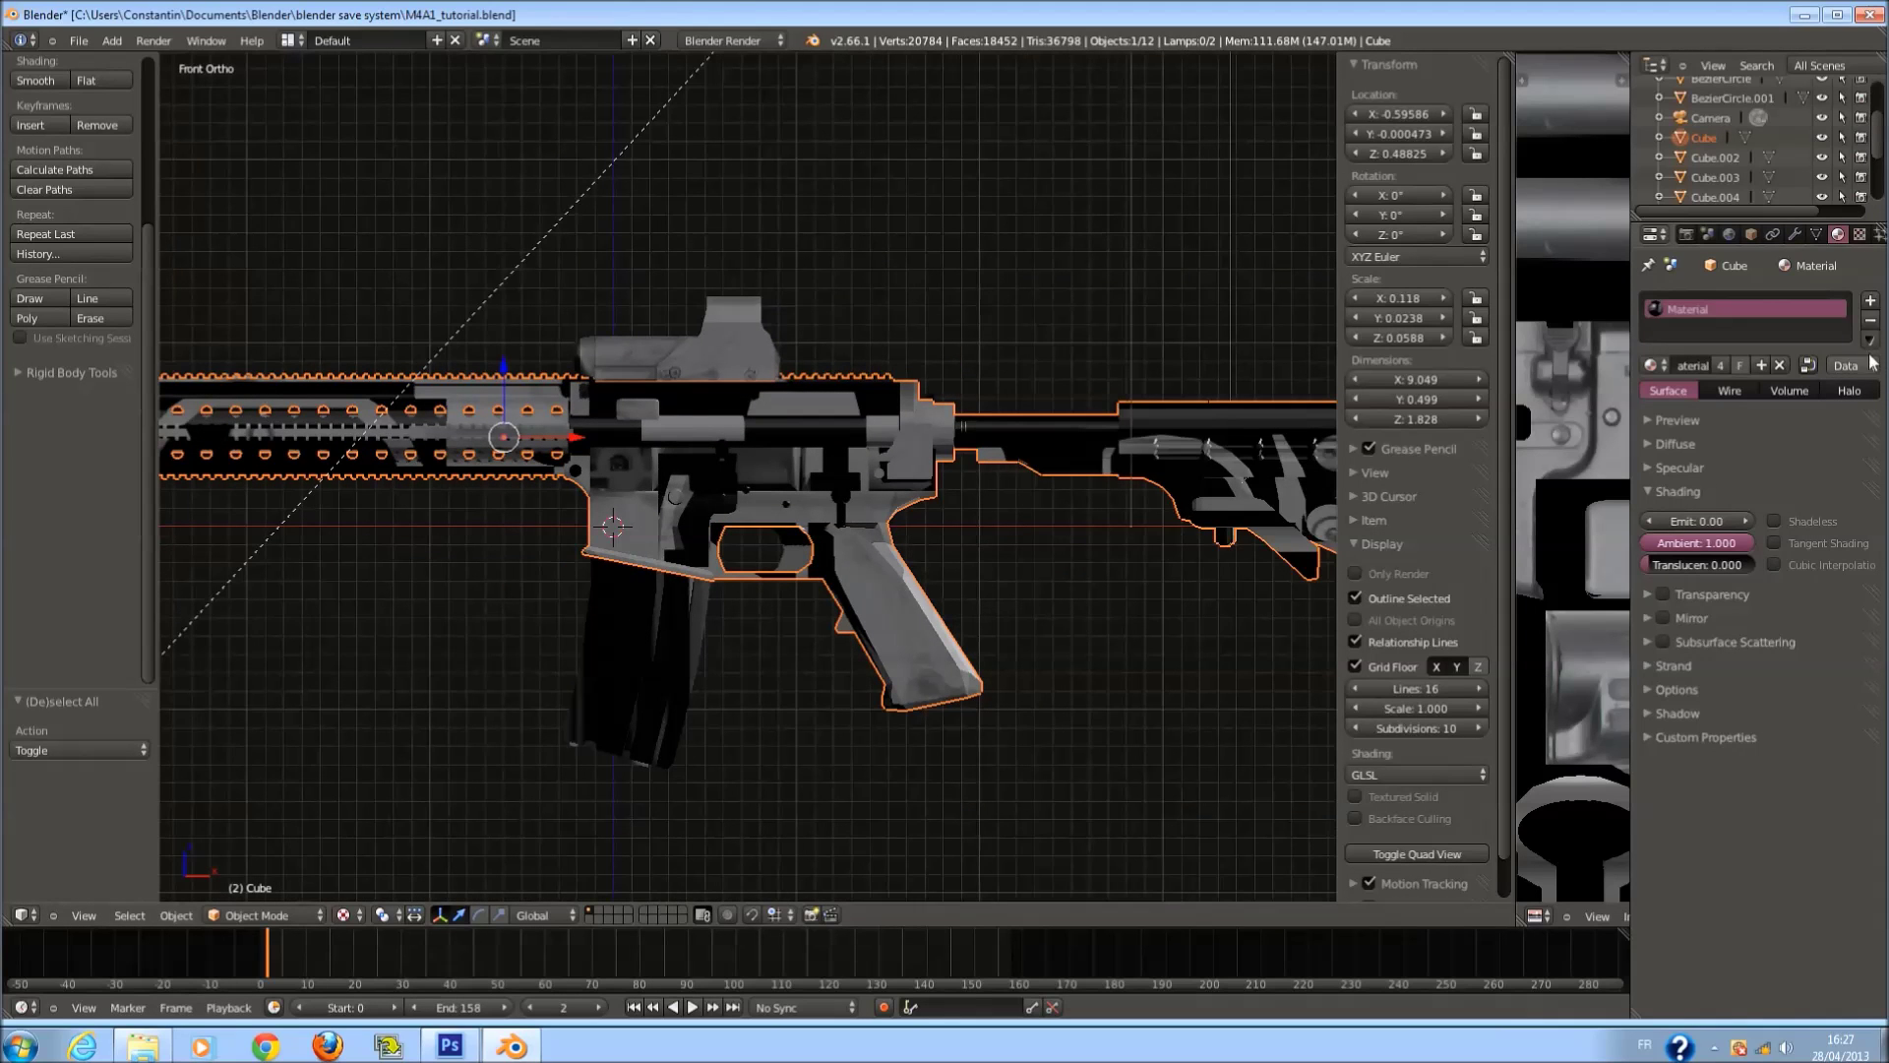
left_click(1859, 235)
left_click(1673, 545)
left_click(1682, 616)
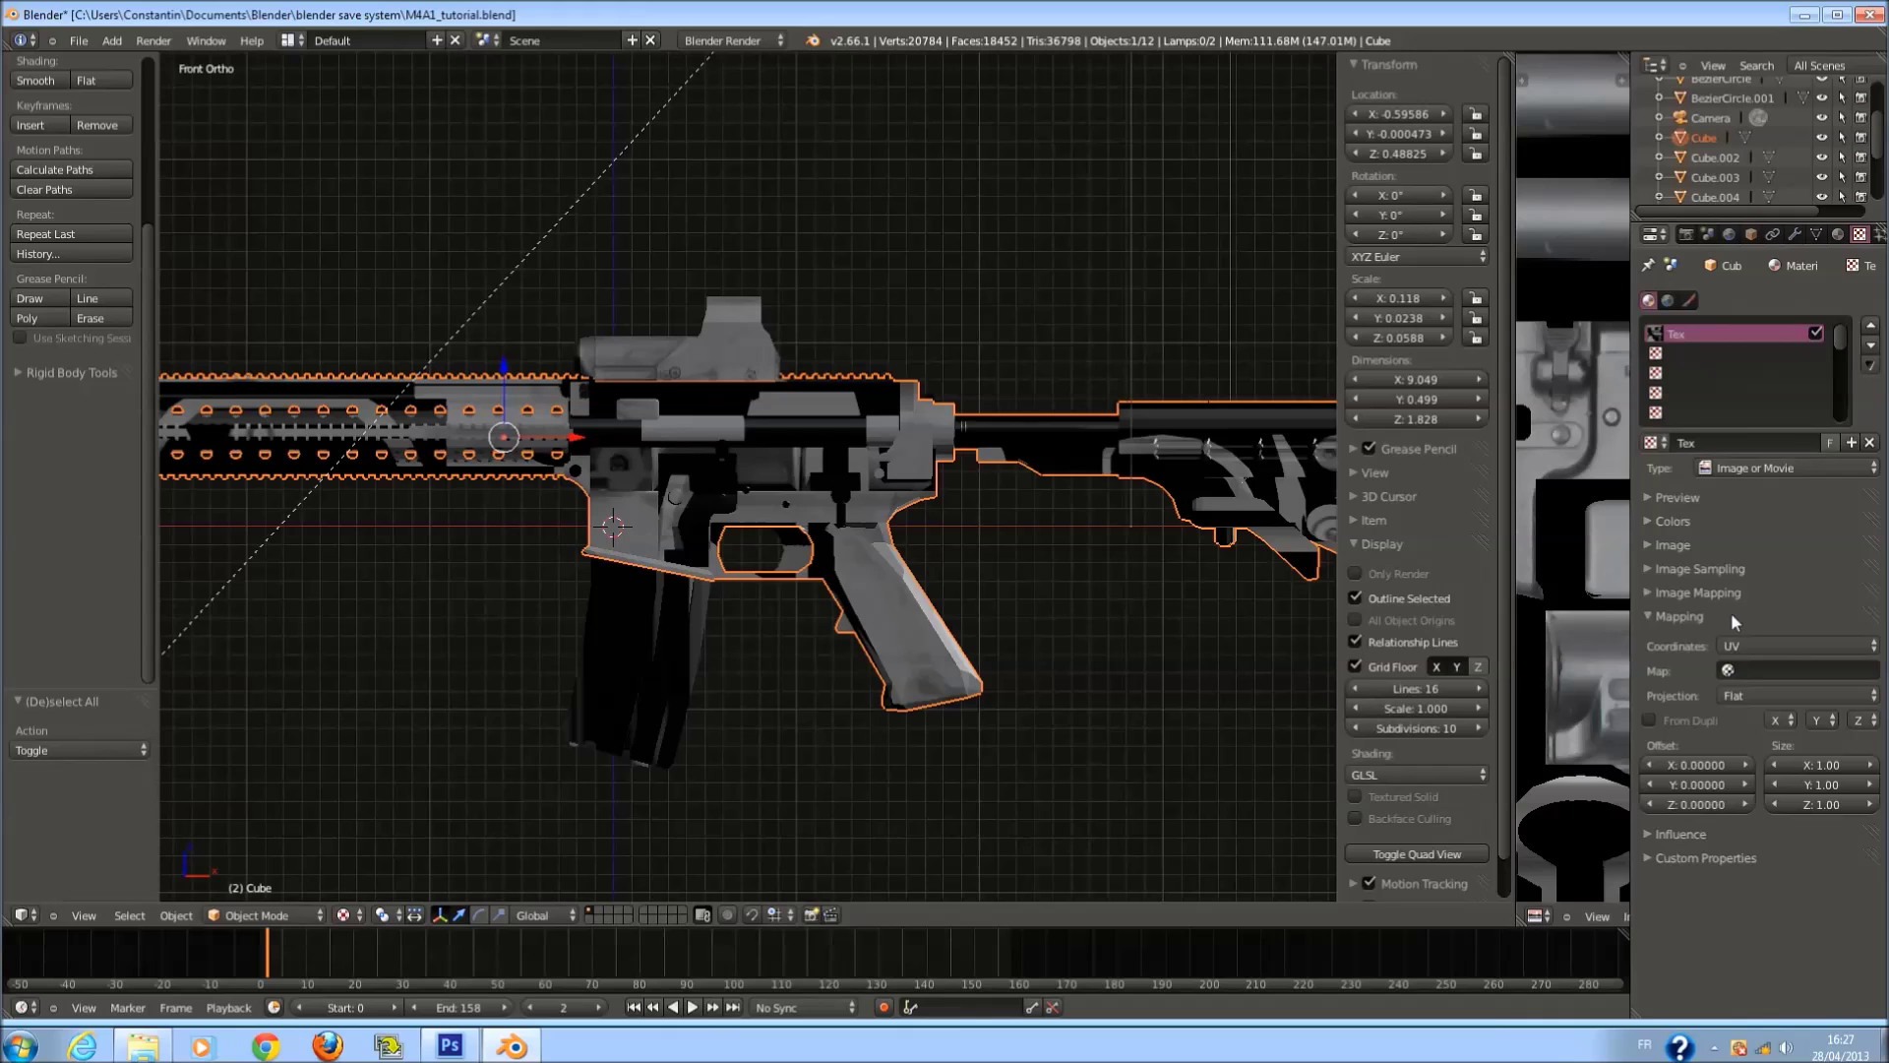
left_click(1739, 646)
left_click(1746, 581)
left_click(1750, 641)
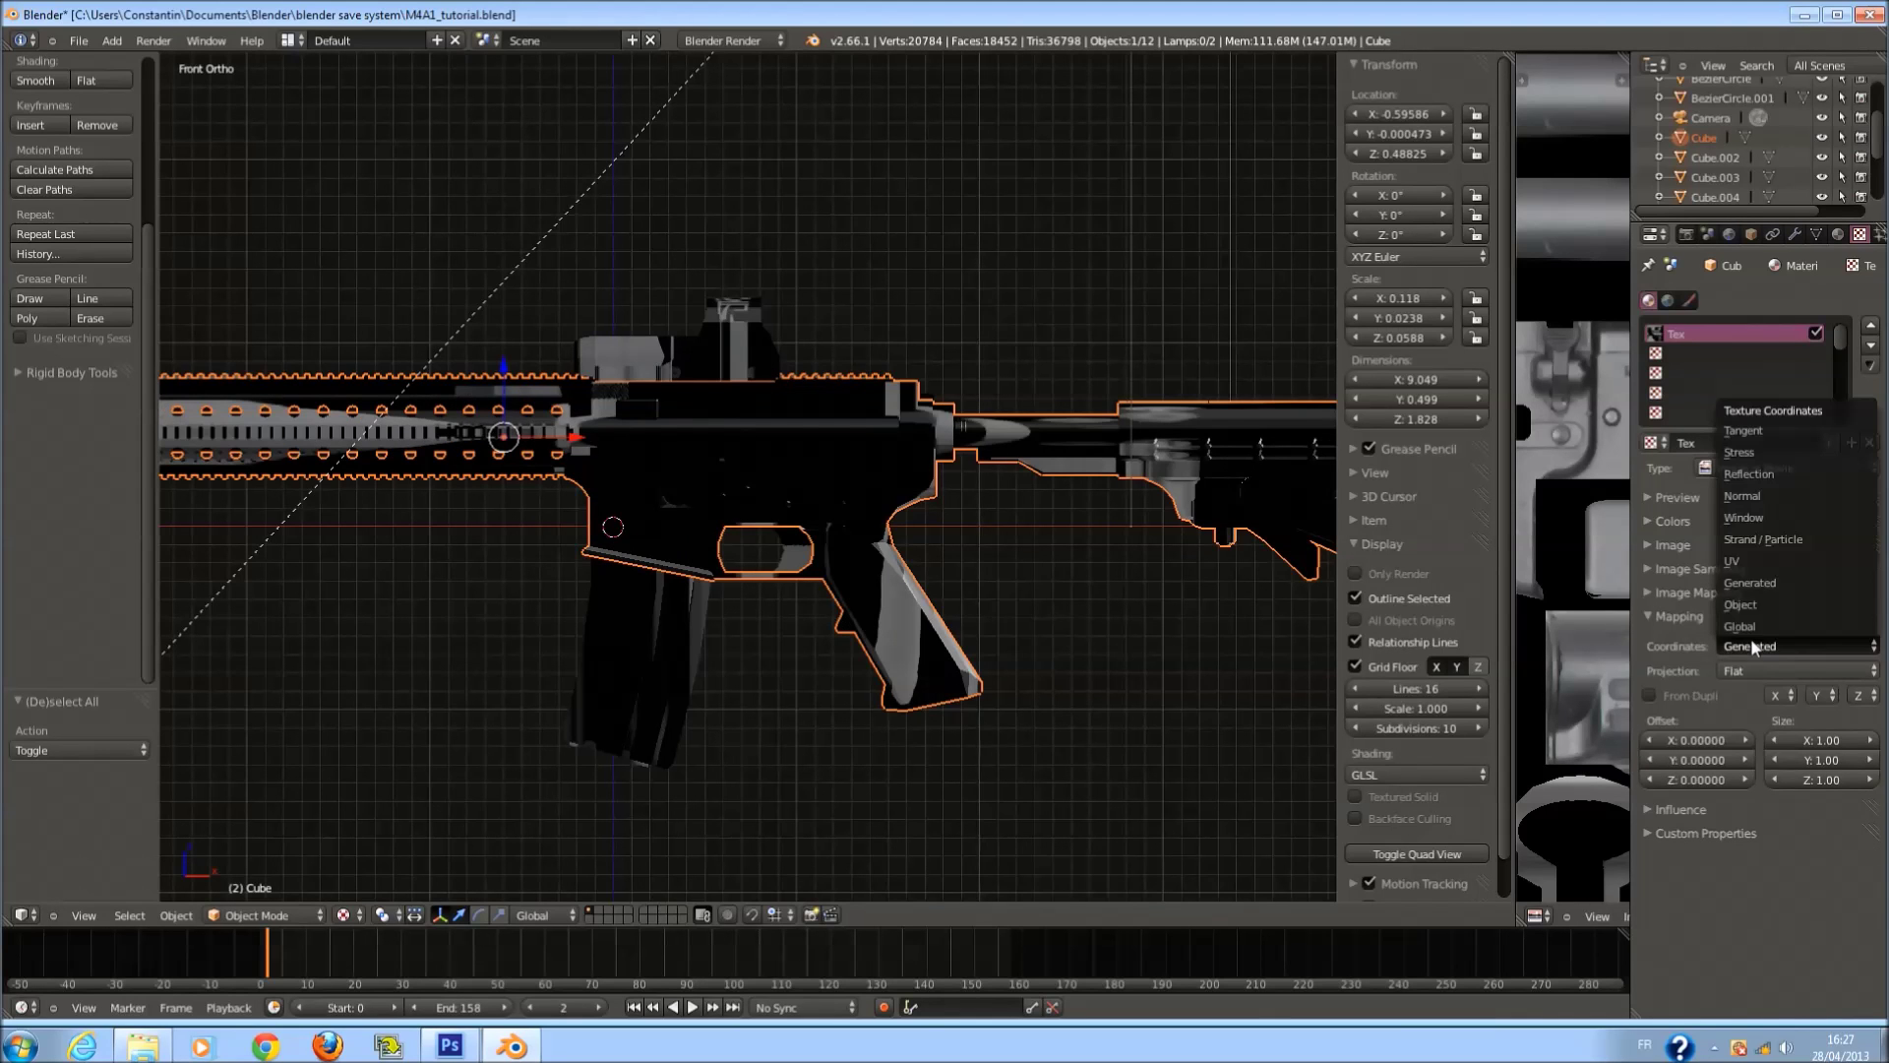
left_click(1748, 561)
Check the rifle body's mesh in Edit Mode, toggling its face selection before returning to Object Mode.
key("Tab")
key("a")
key("a")
scroll(972, 557, "up", 2)
key("Tab")
Compare the rifle body's two UV maps, try removing M4_texture_principal, and undo the removal.
left_click(1836, 235)
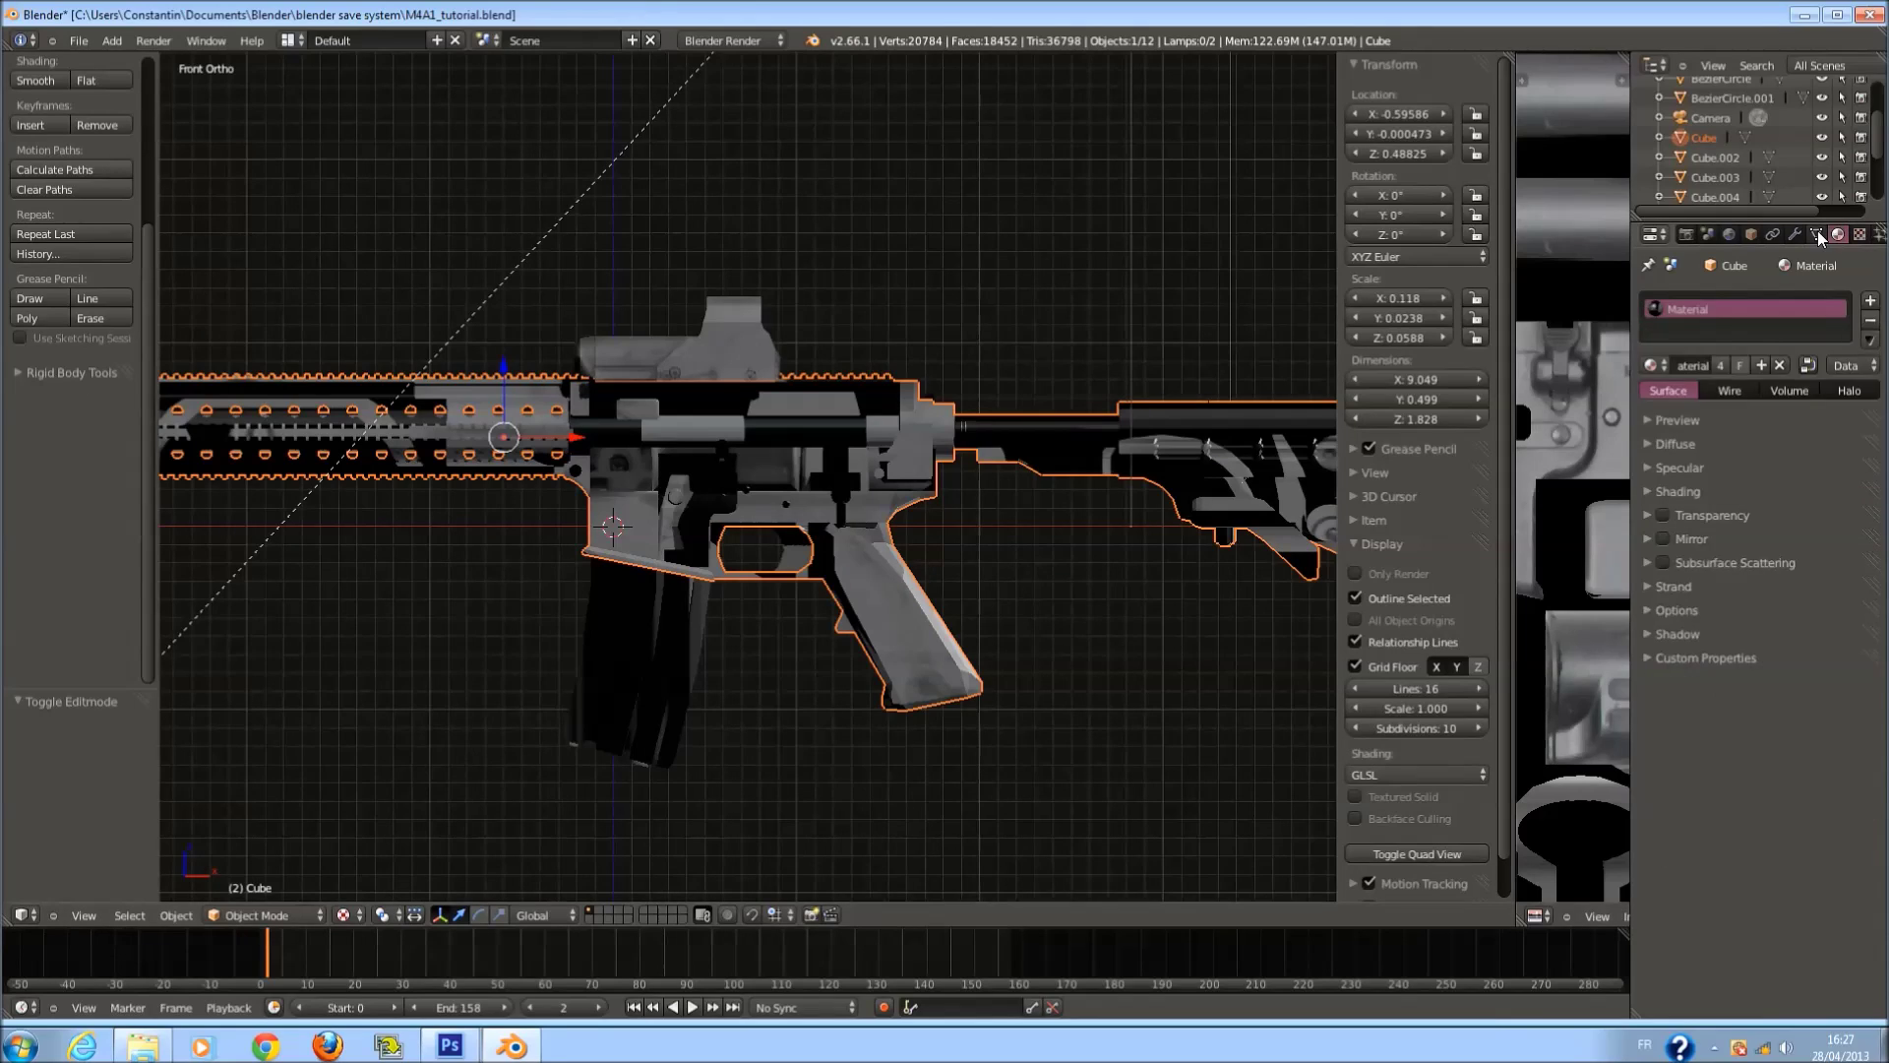
left_click(1816, 233)
left_click(1777, 691)
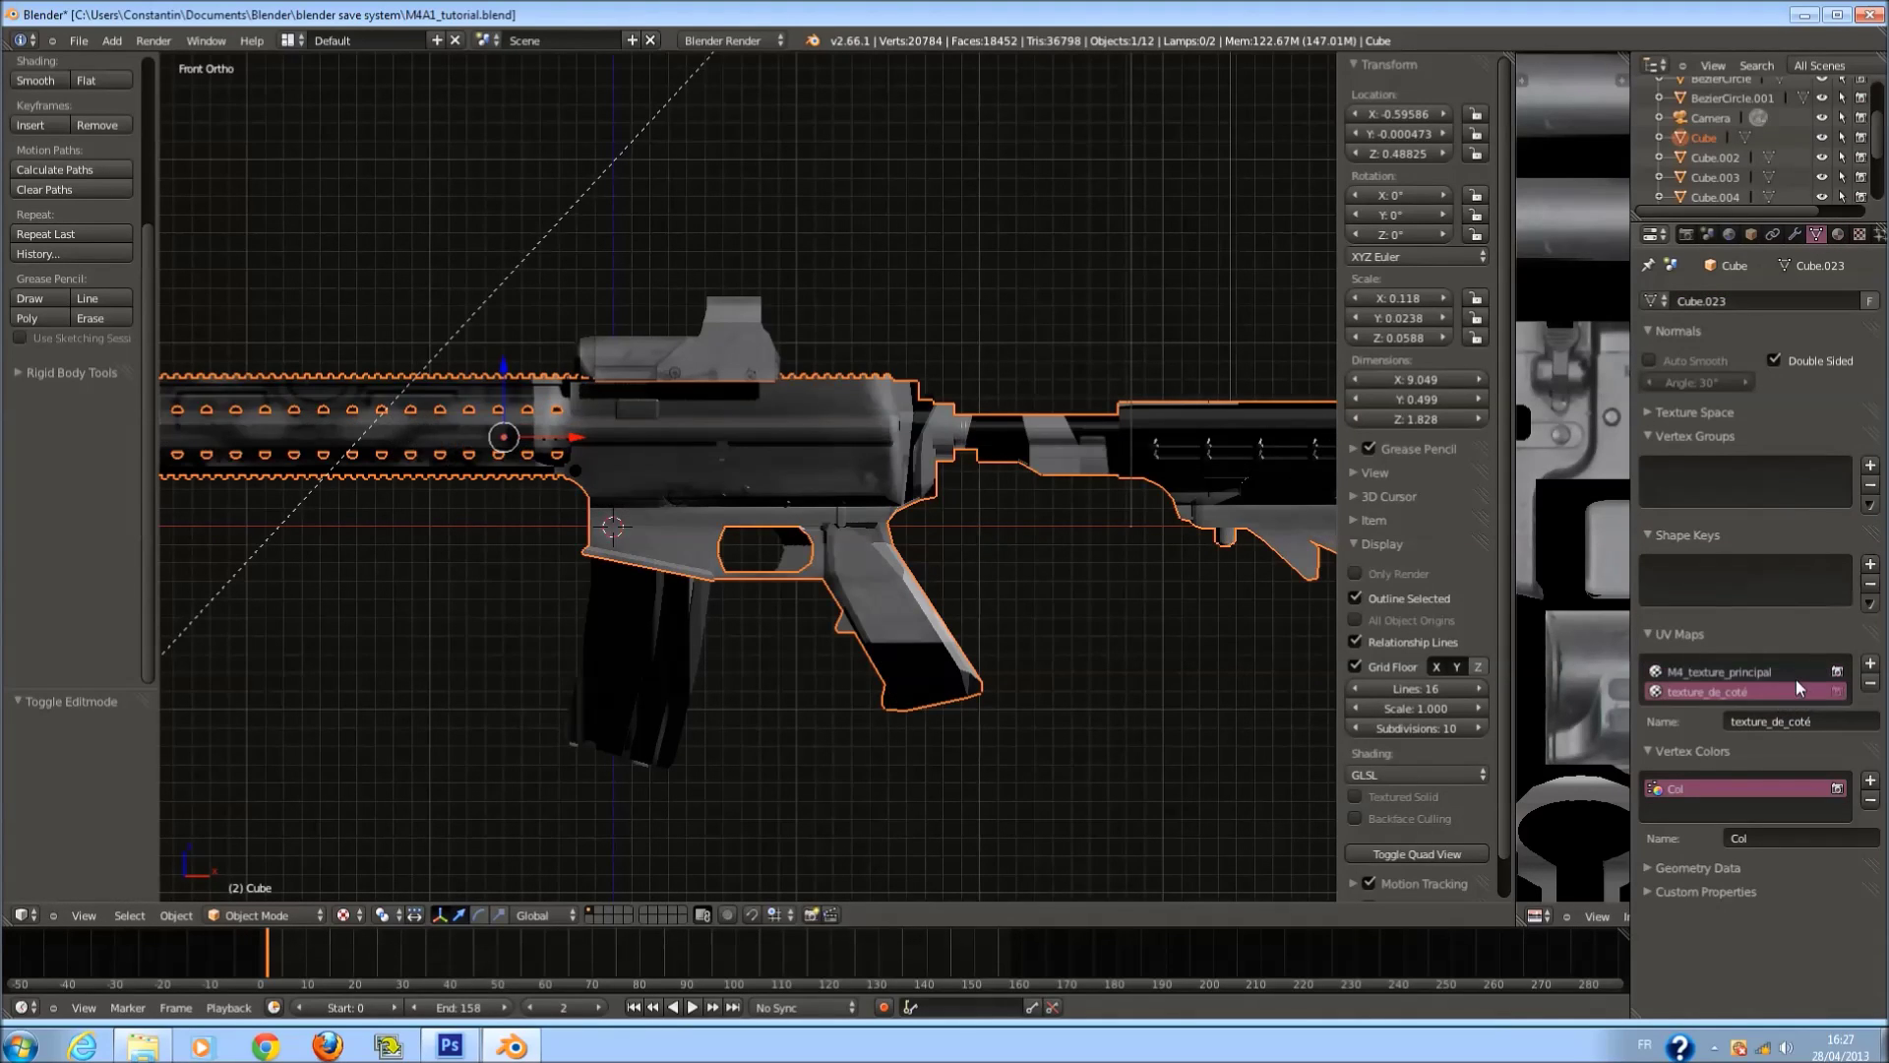
left_click(1815, 673)
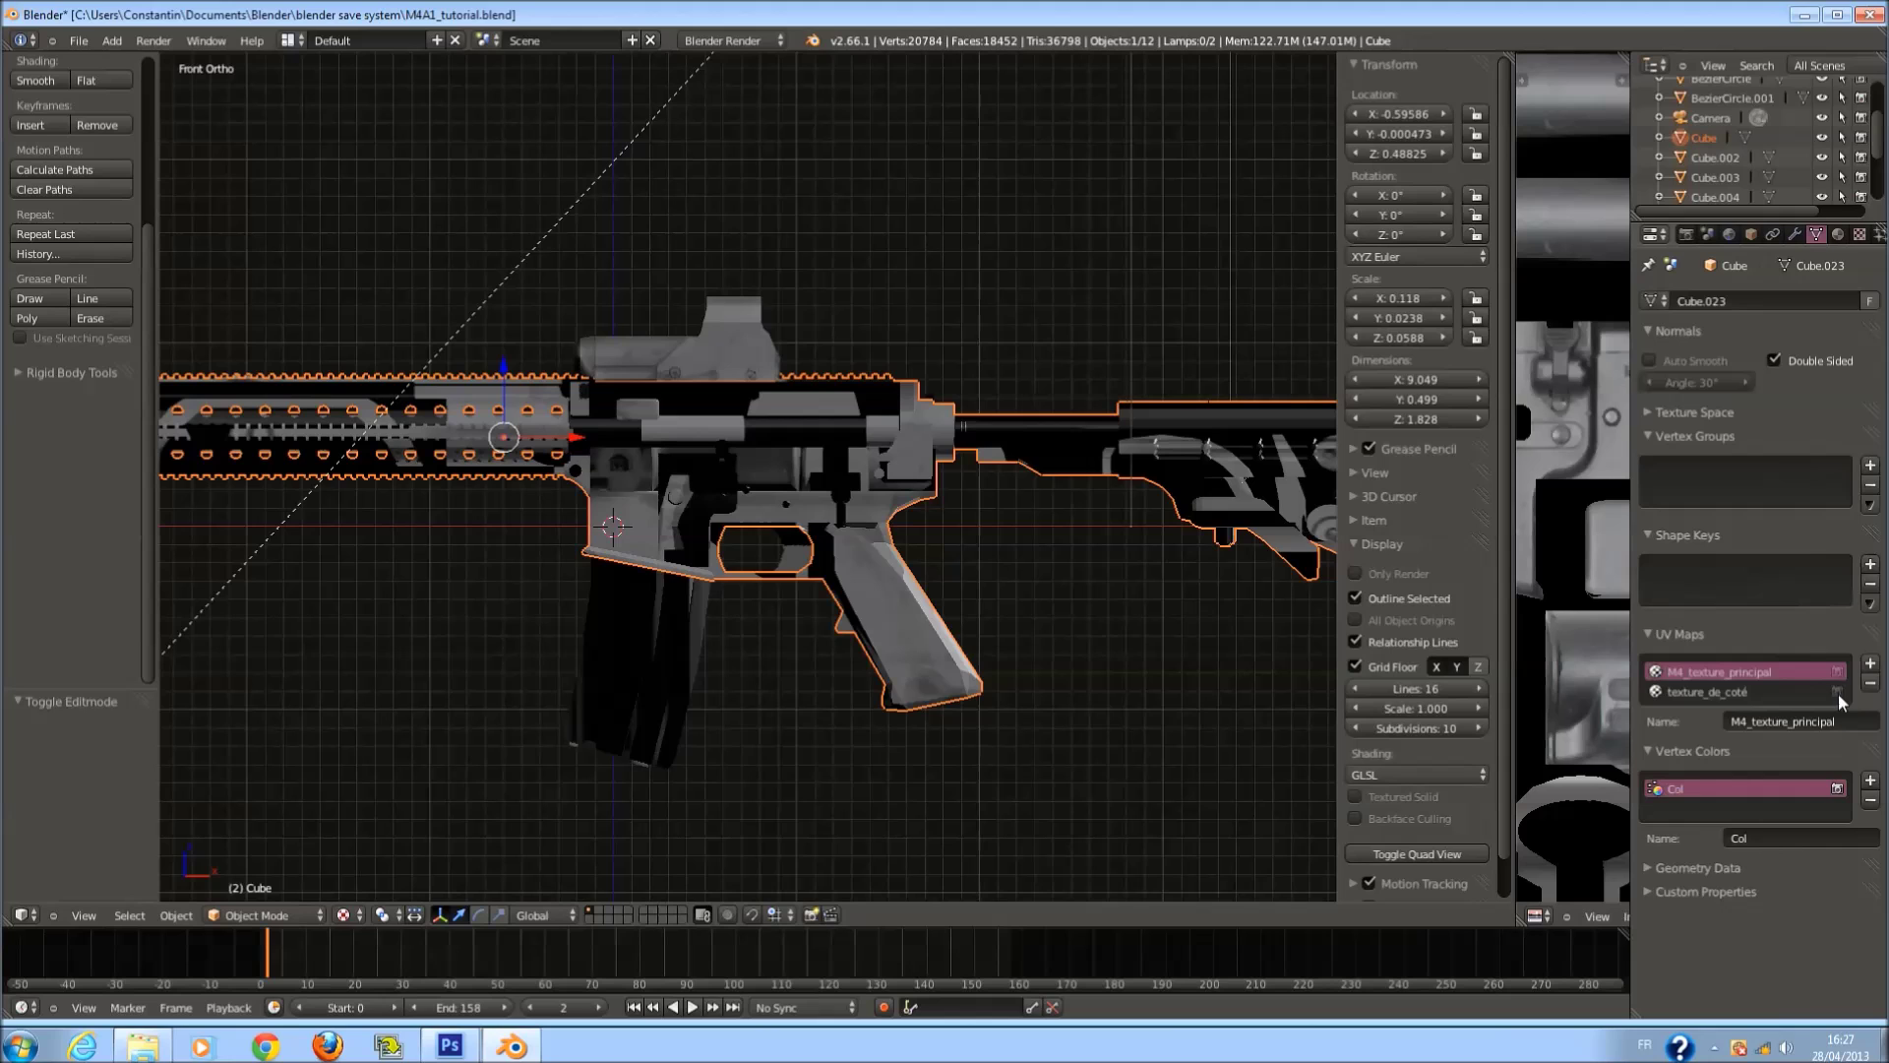
left_click(1869, 682)
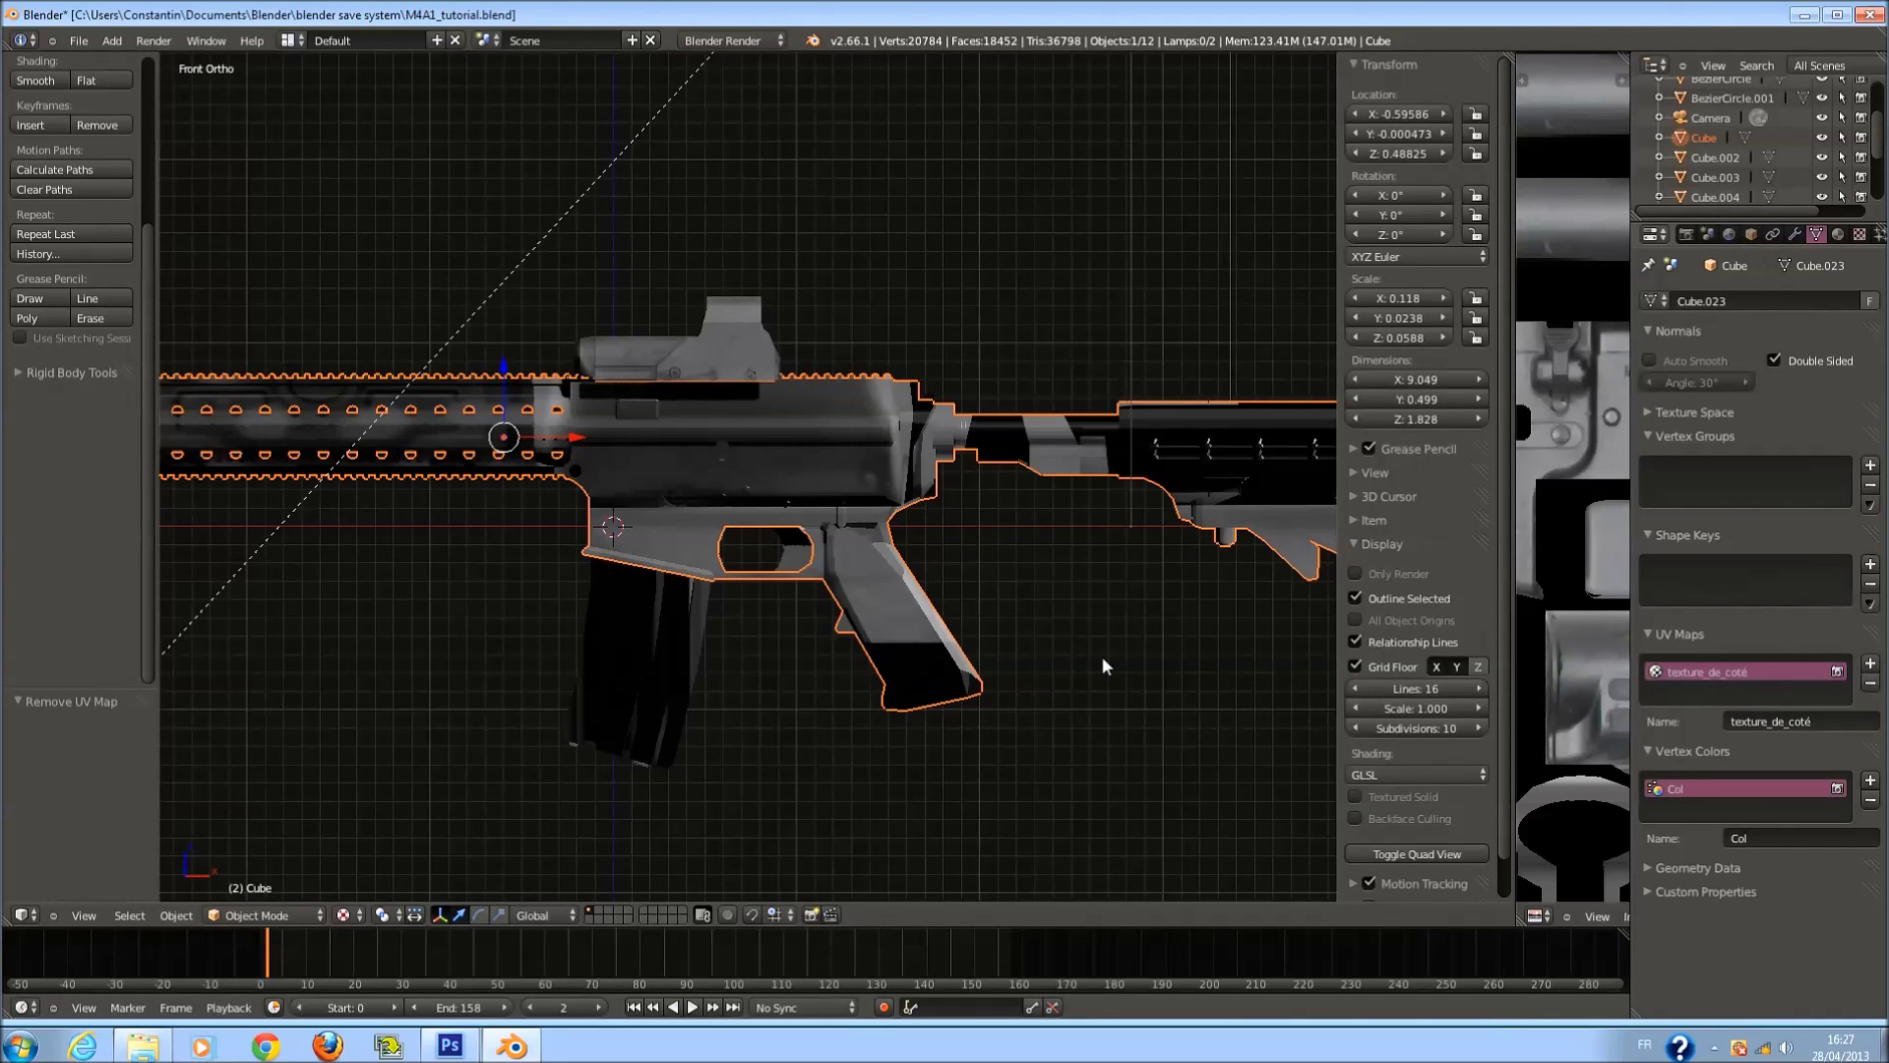
key("ctrl+z")
Widen the UV/Image Editor and check the rifle body's UV layout over its texture image.
middle_click_drag(1088, 618, 1072, 536)
scroll(988, 558, "up", 4)
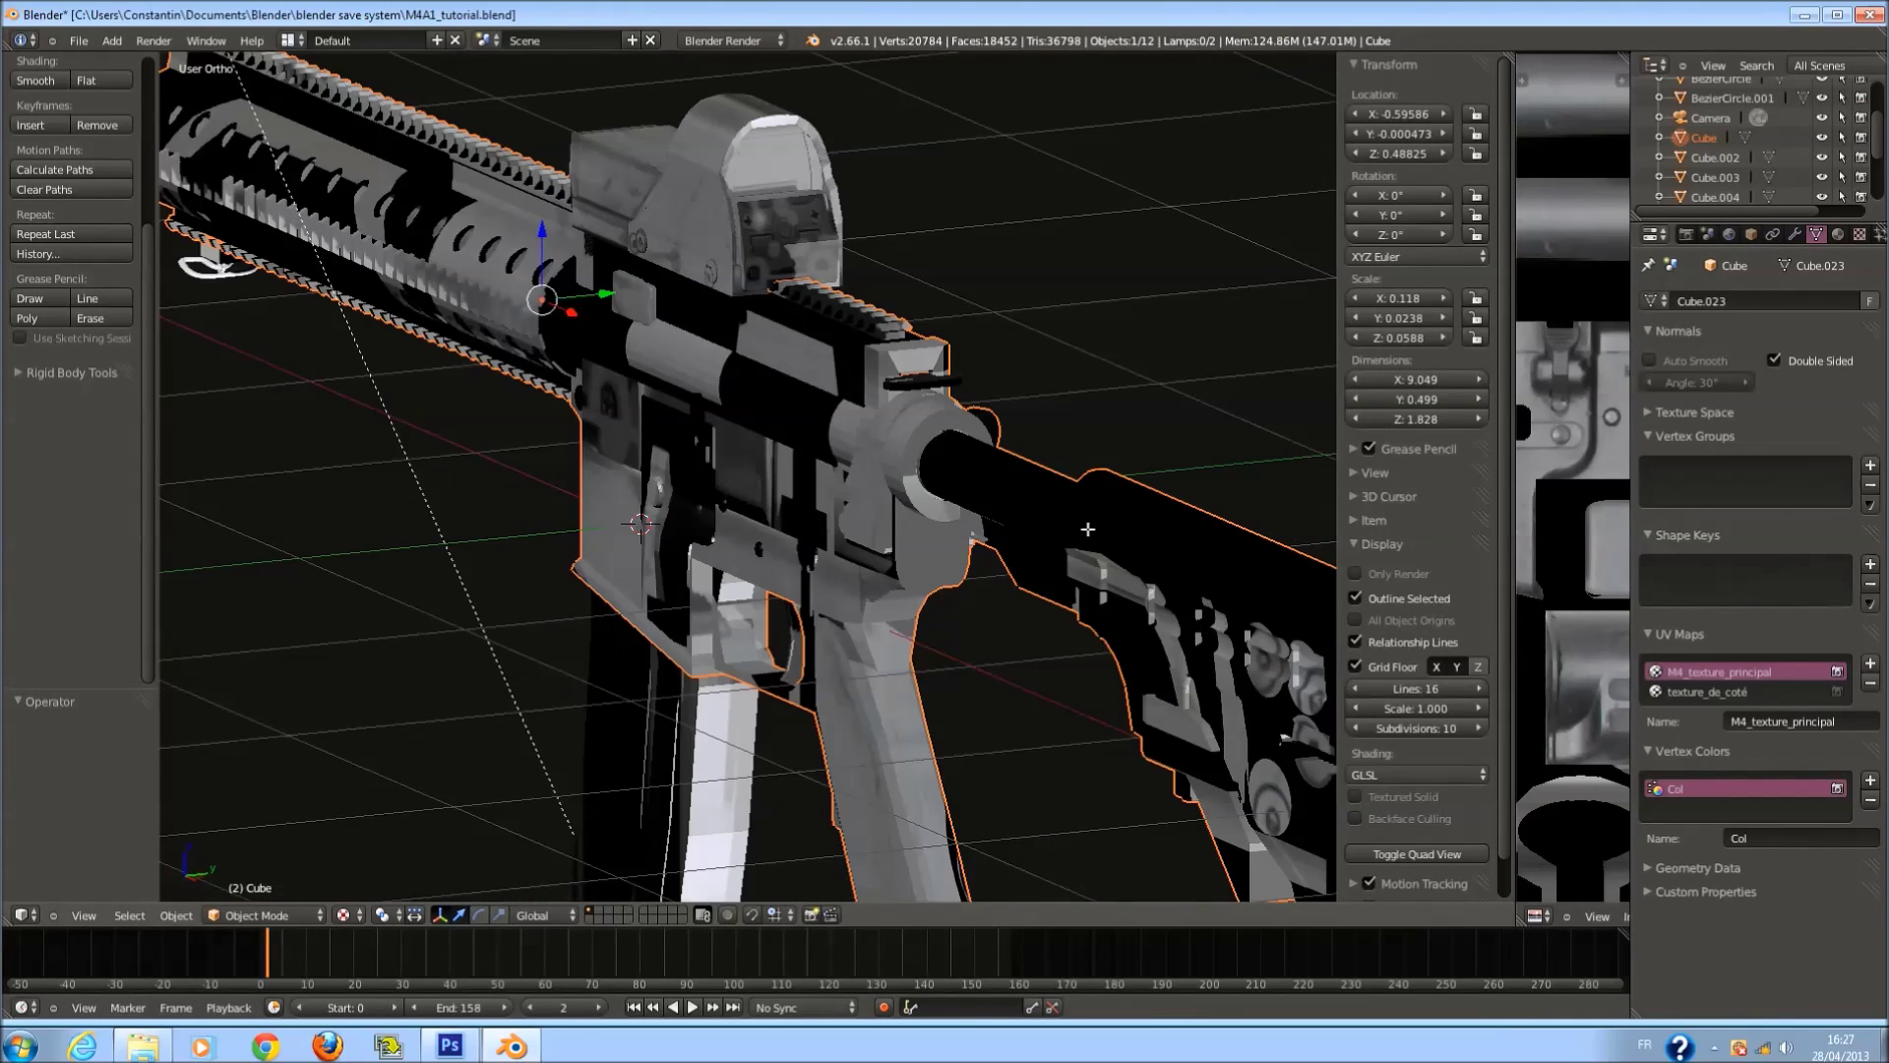
key("Tab")
scroll(1072, 537, "down", 5)
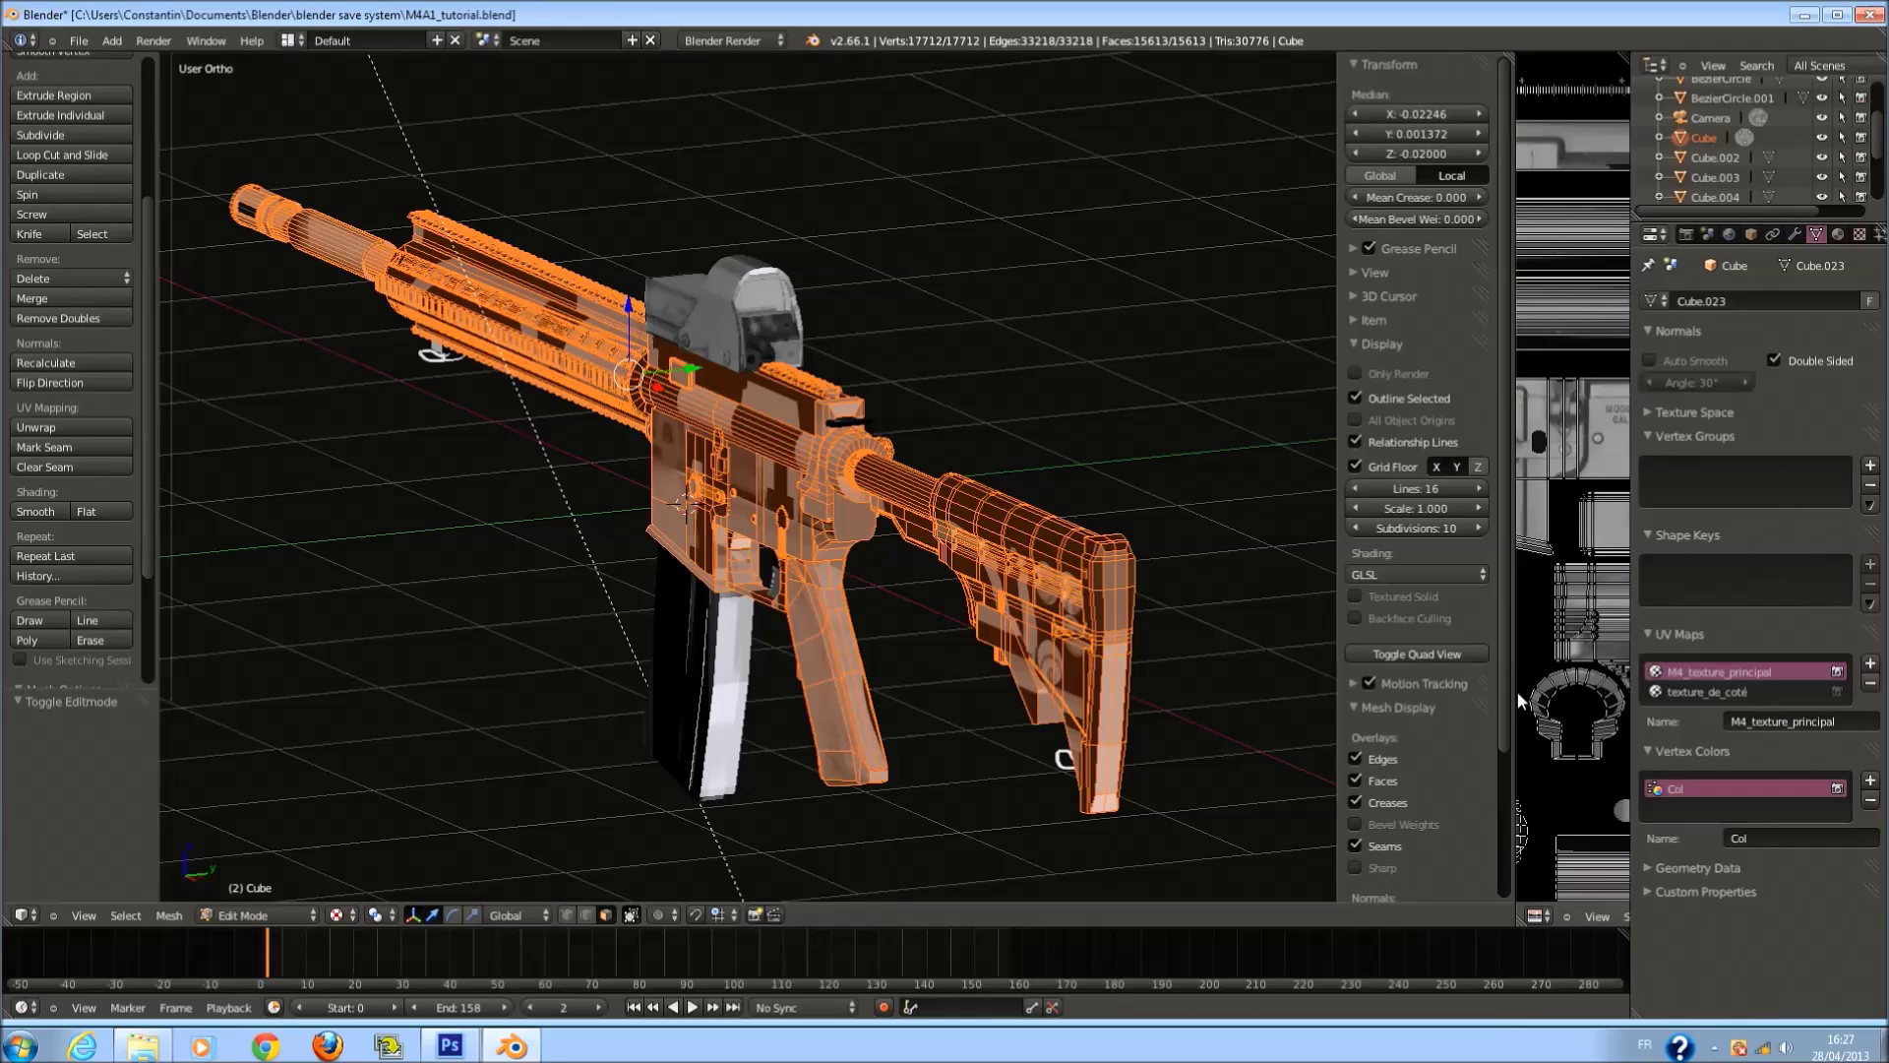
left_click_drag(1518, 701, 1060, 701)
key("a")
key("a")
scroll(1368, 672, "down", 2)
scroll(1363, 708, "up", 3)
key("Tab")
Examine the Mapping and Influence settings of the rifle body's texture and recheck its UV layout.
left_click(1837, 234)
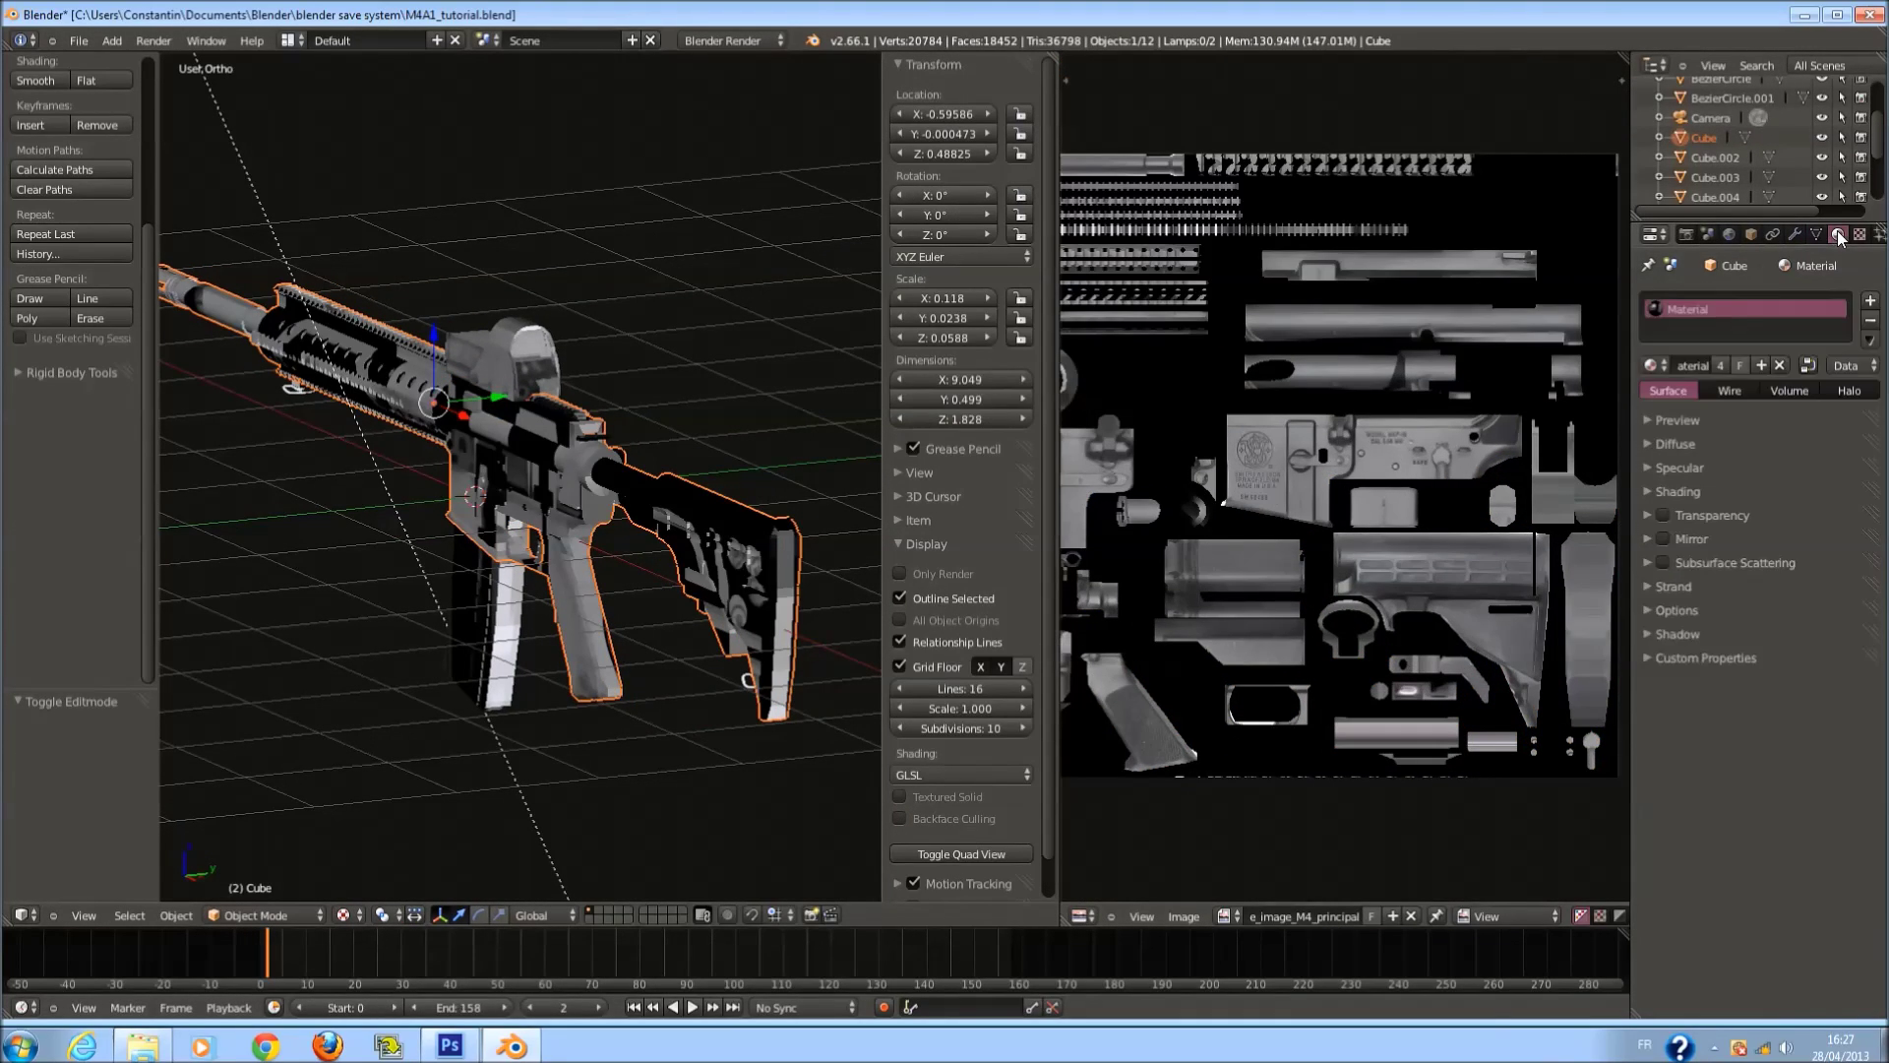
left_click(1859, 234)
left_click(1684, 616)
left_click(1704, 639)
left_click(1704, 639)
left_click(1709, 617)
left_click(1709, 619)
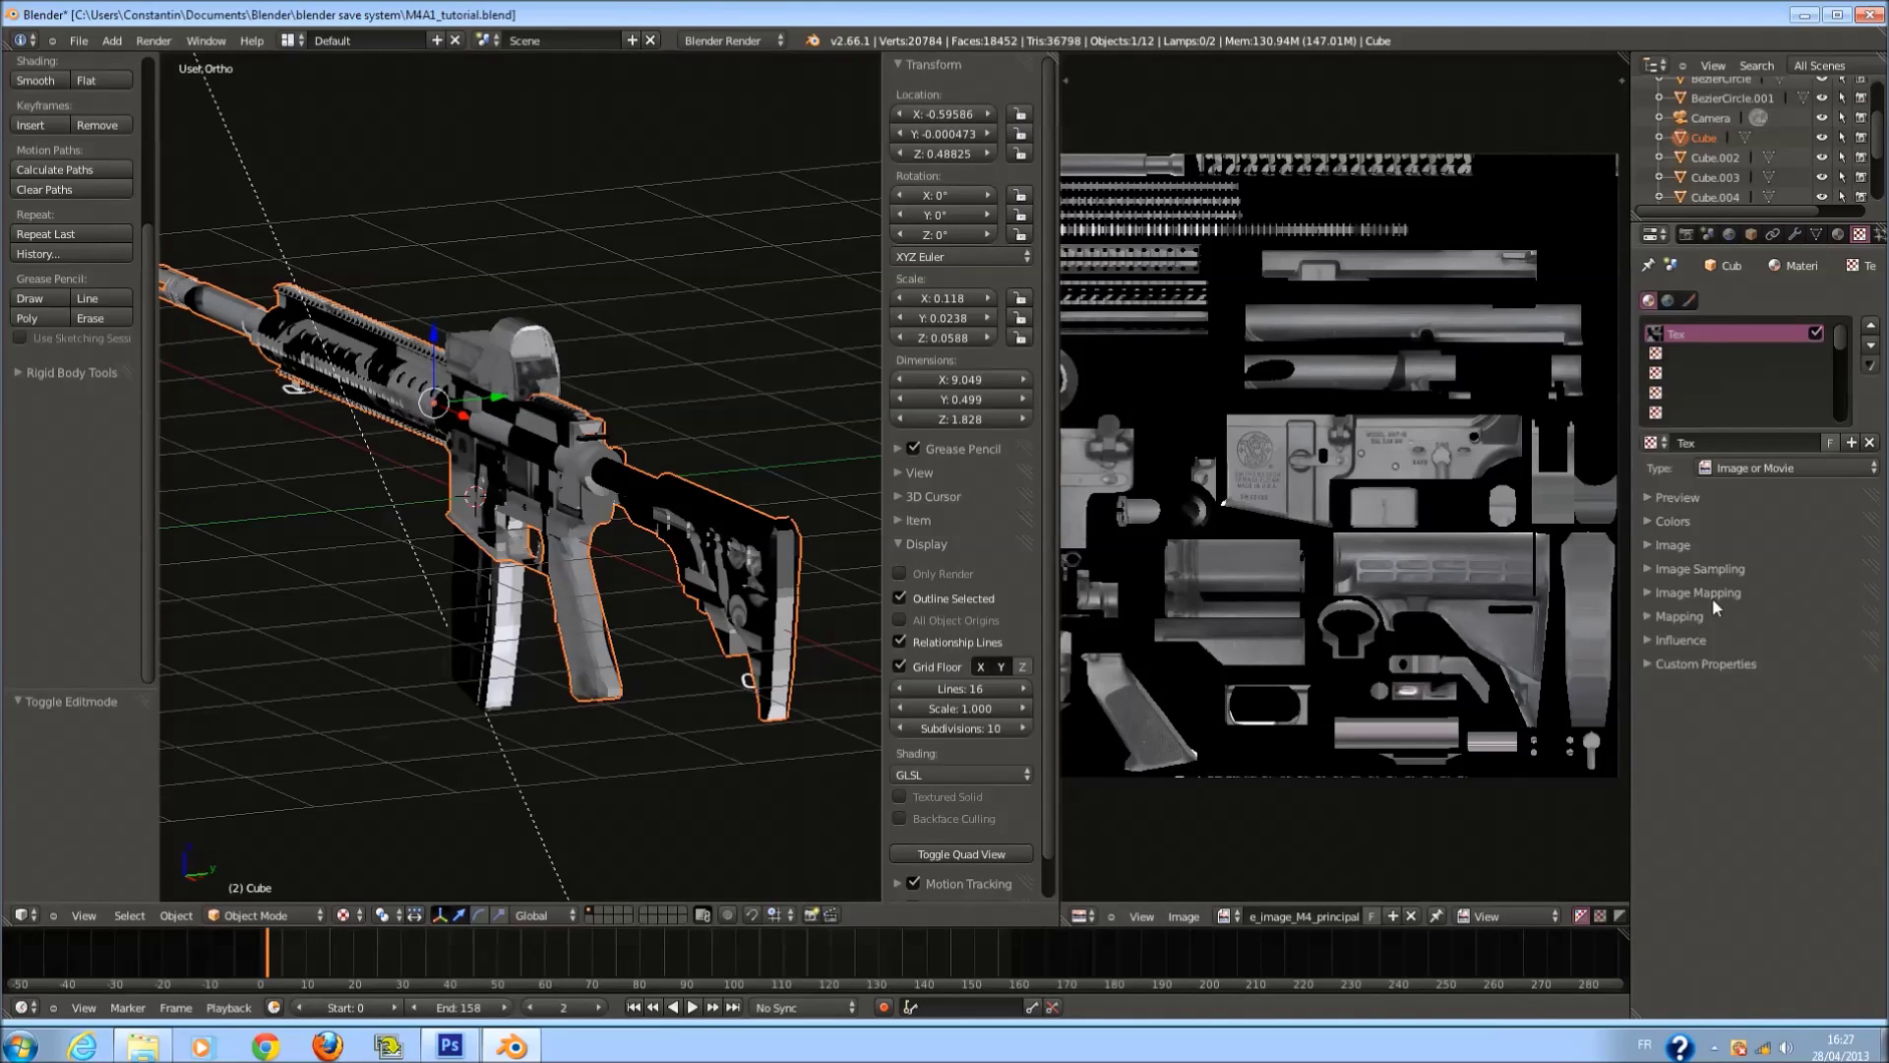
left_click(1410, 916)
key("Tab")
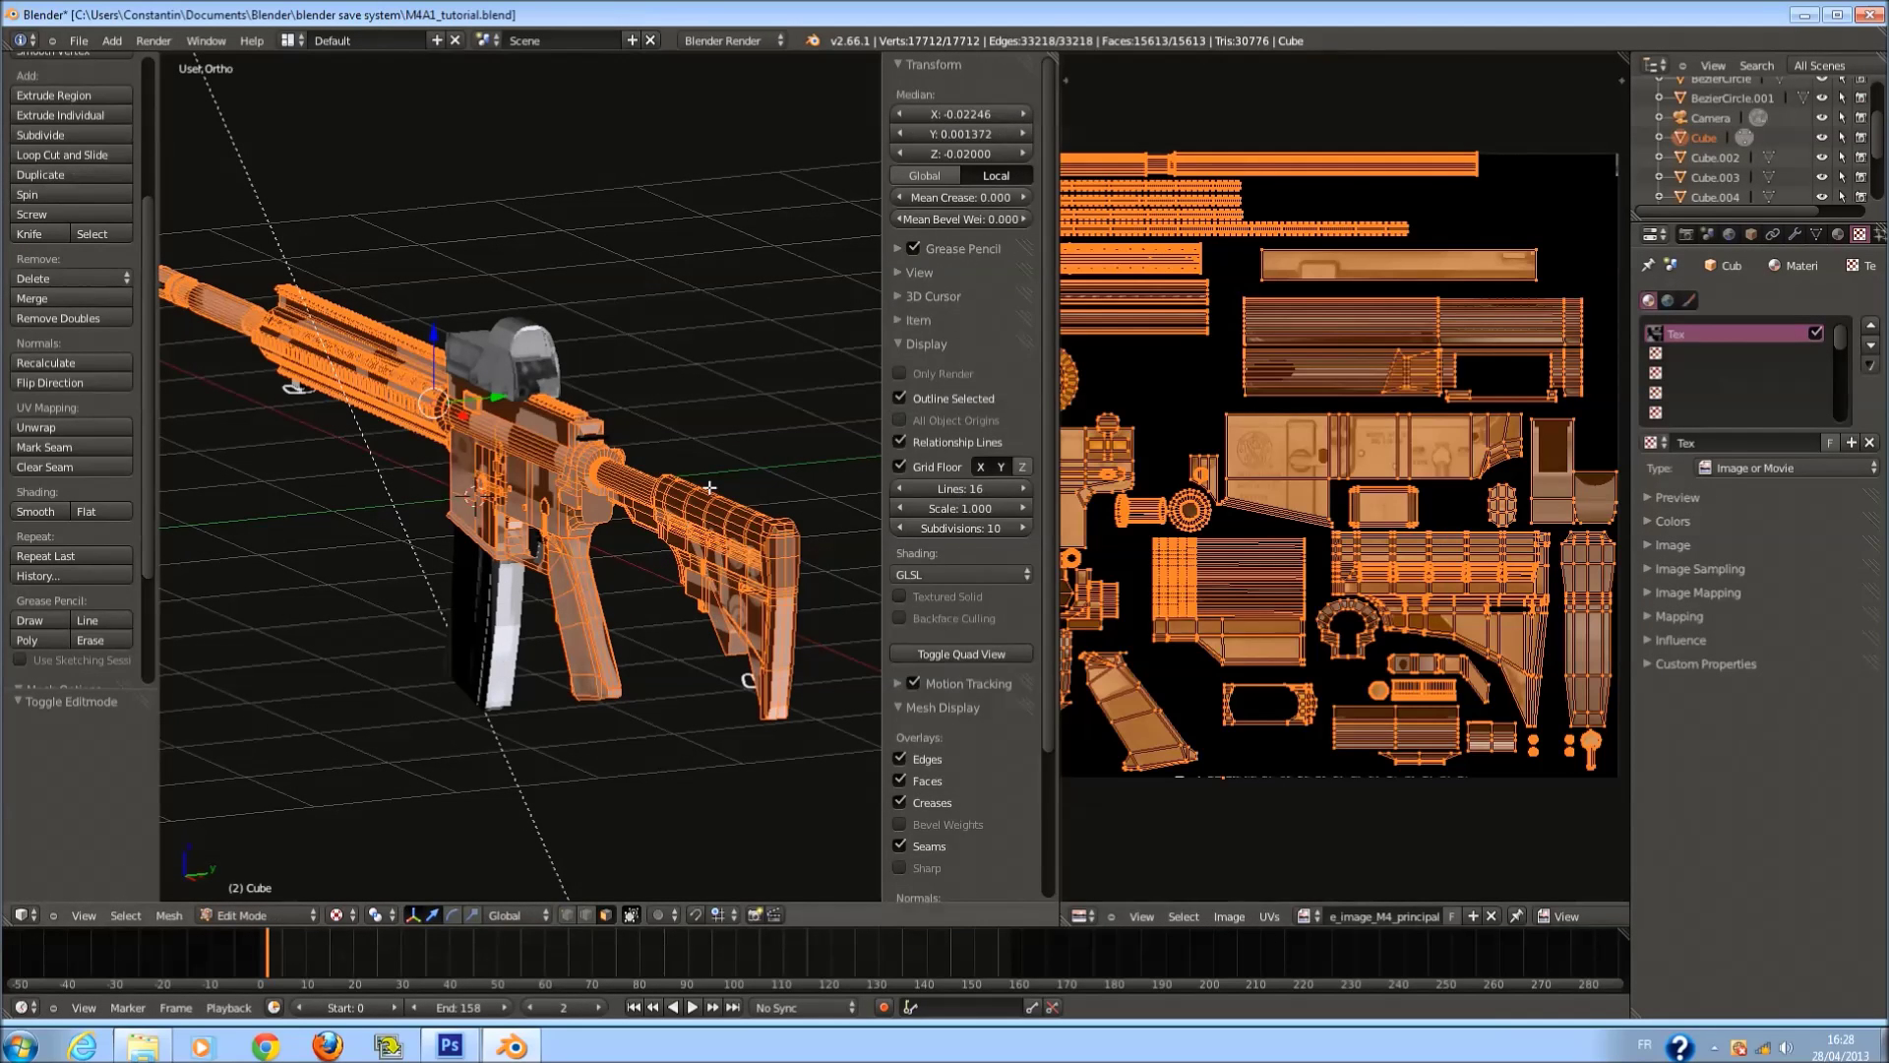
key("Tab")
Select the magazine in the front view, inspect its UV layout, and clear its face selection.
key("KP_1")
scroll(458, 645, "up", 3)
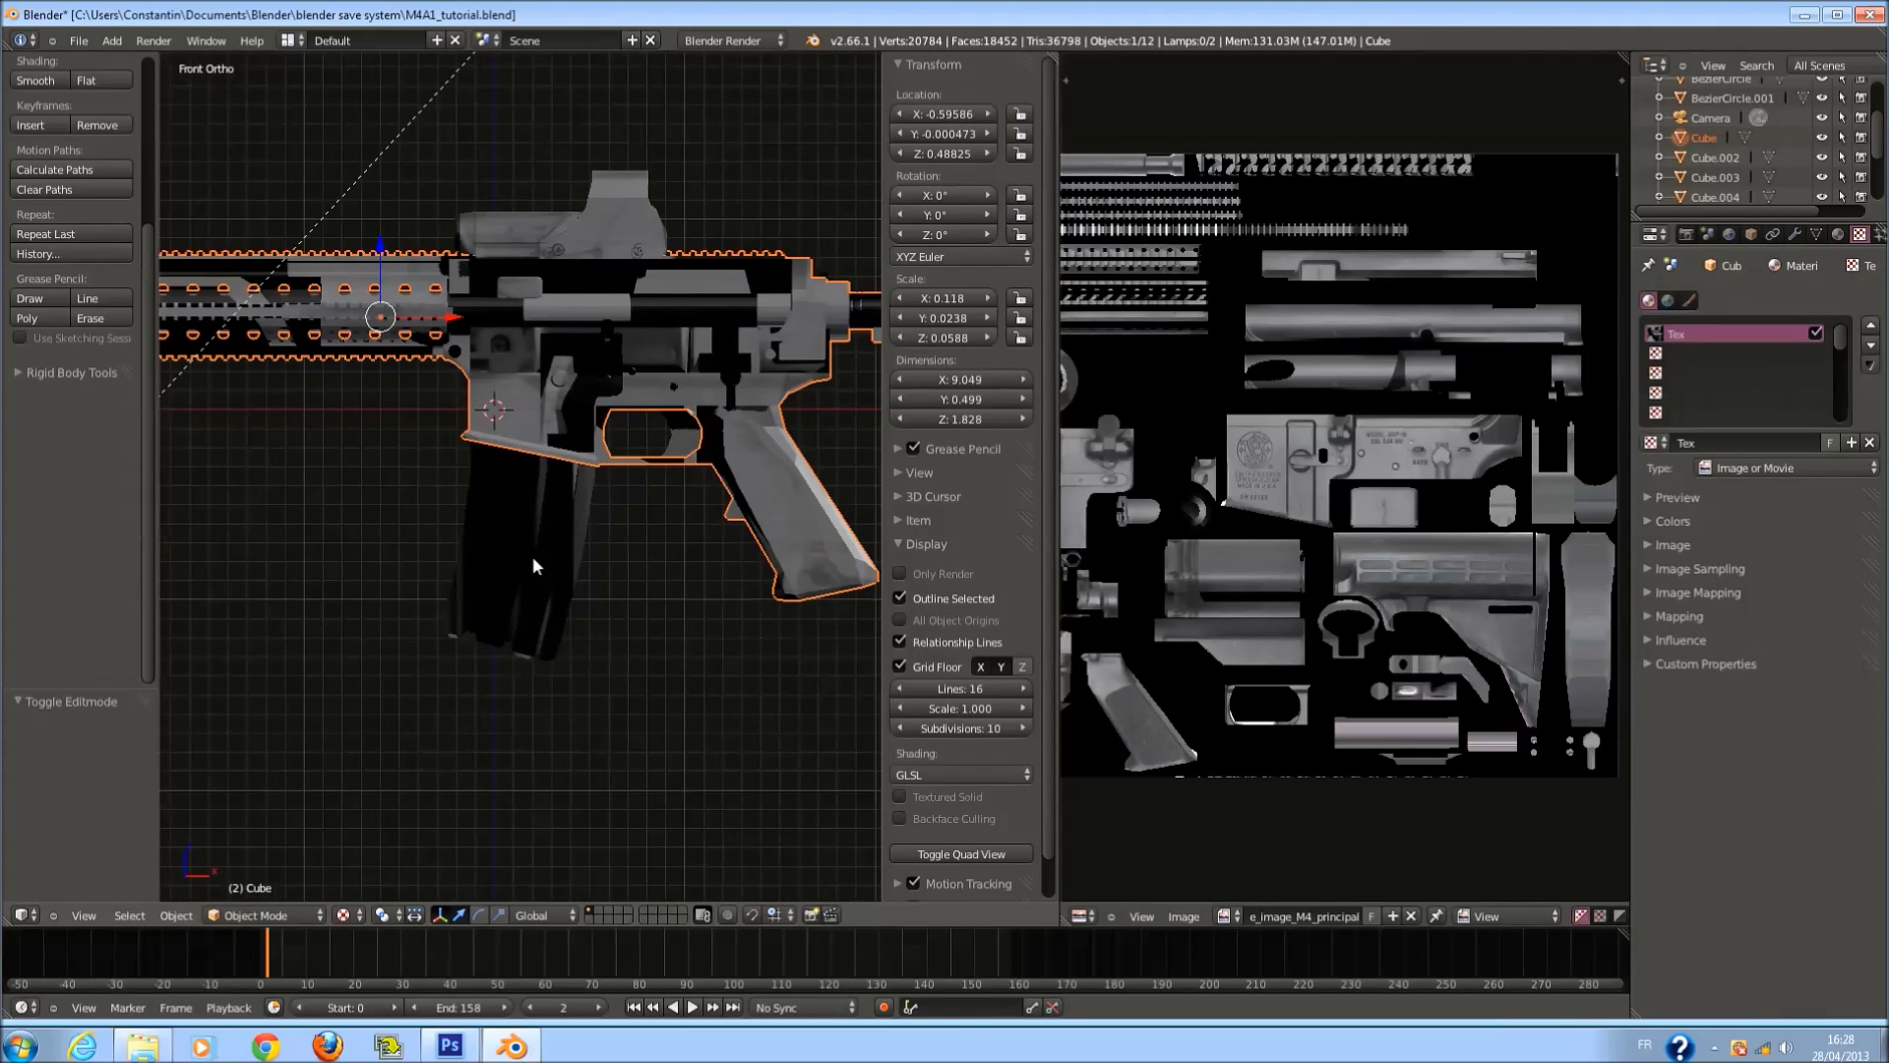
scroll(541, 561, "up", 2)
right_click(558, 555)
key("Tab")
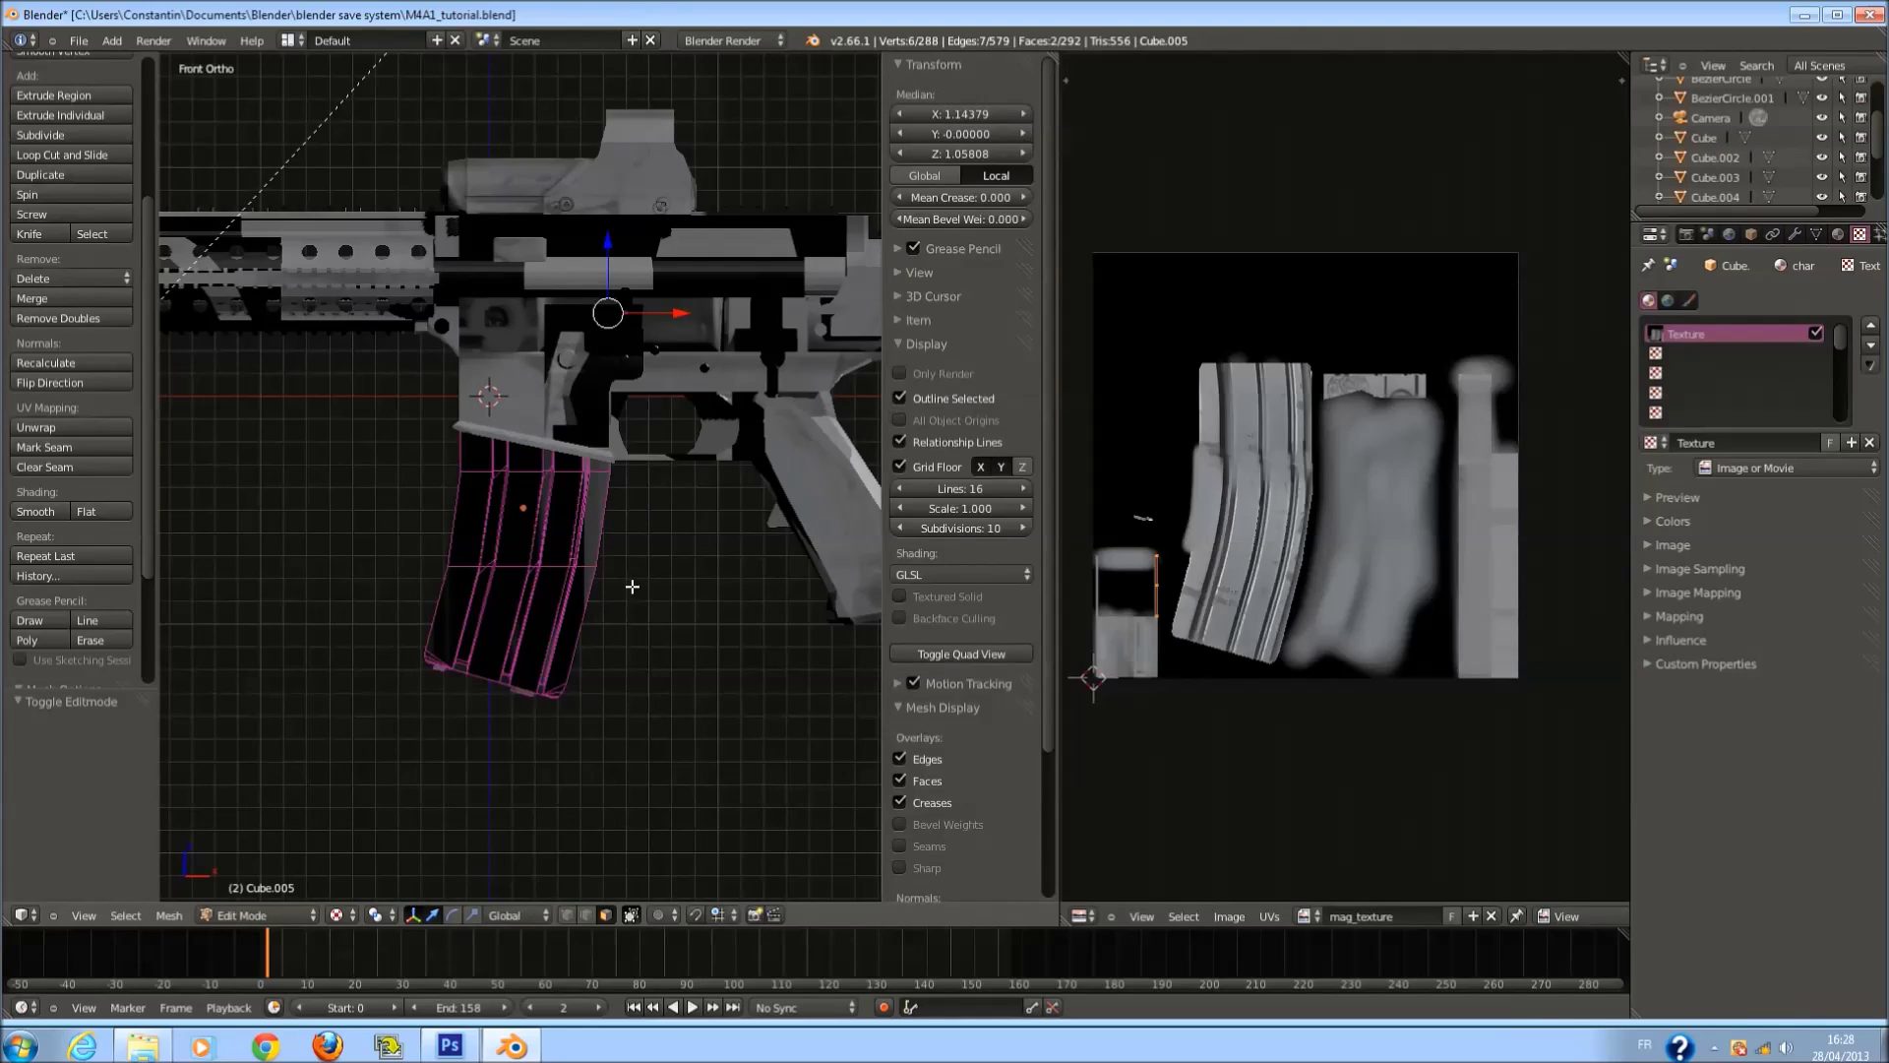
key("a")
key("Tab")
Load texture_Bprojection_mAG_principal.png as the image of the magazine's texture.
left_click(1720, 544)
left_click(1720, 544)
left_click(1725, 544)
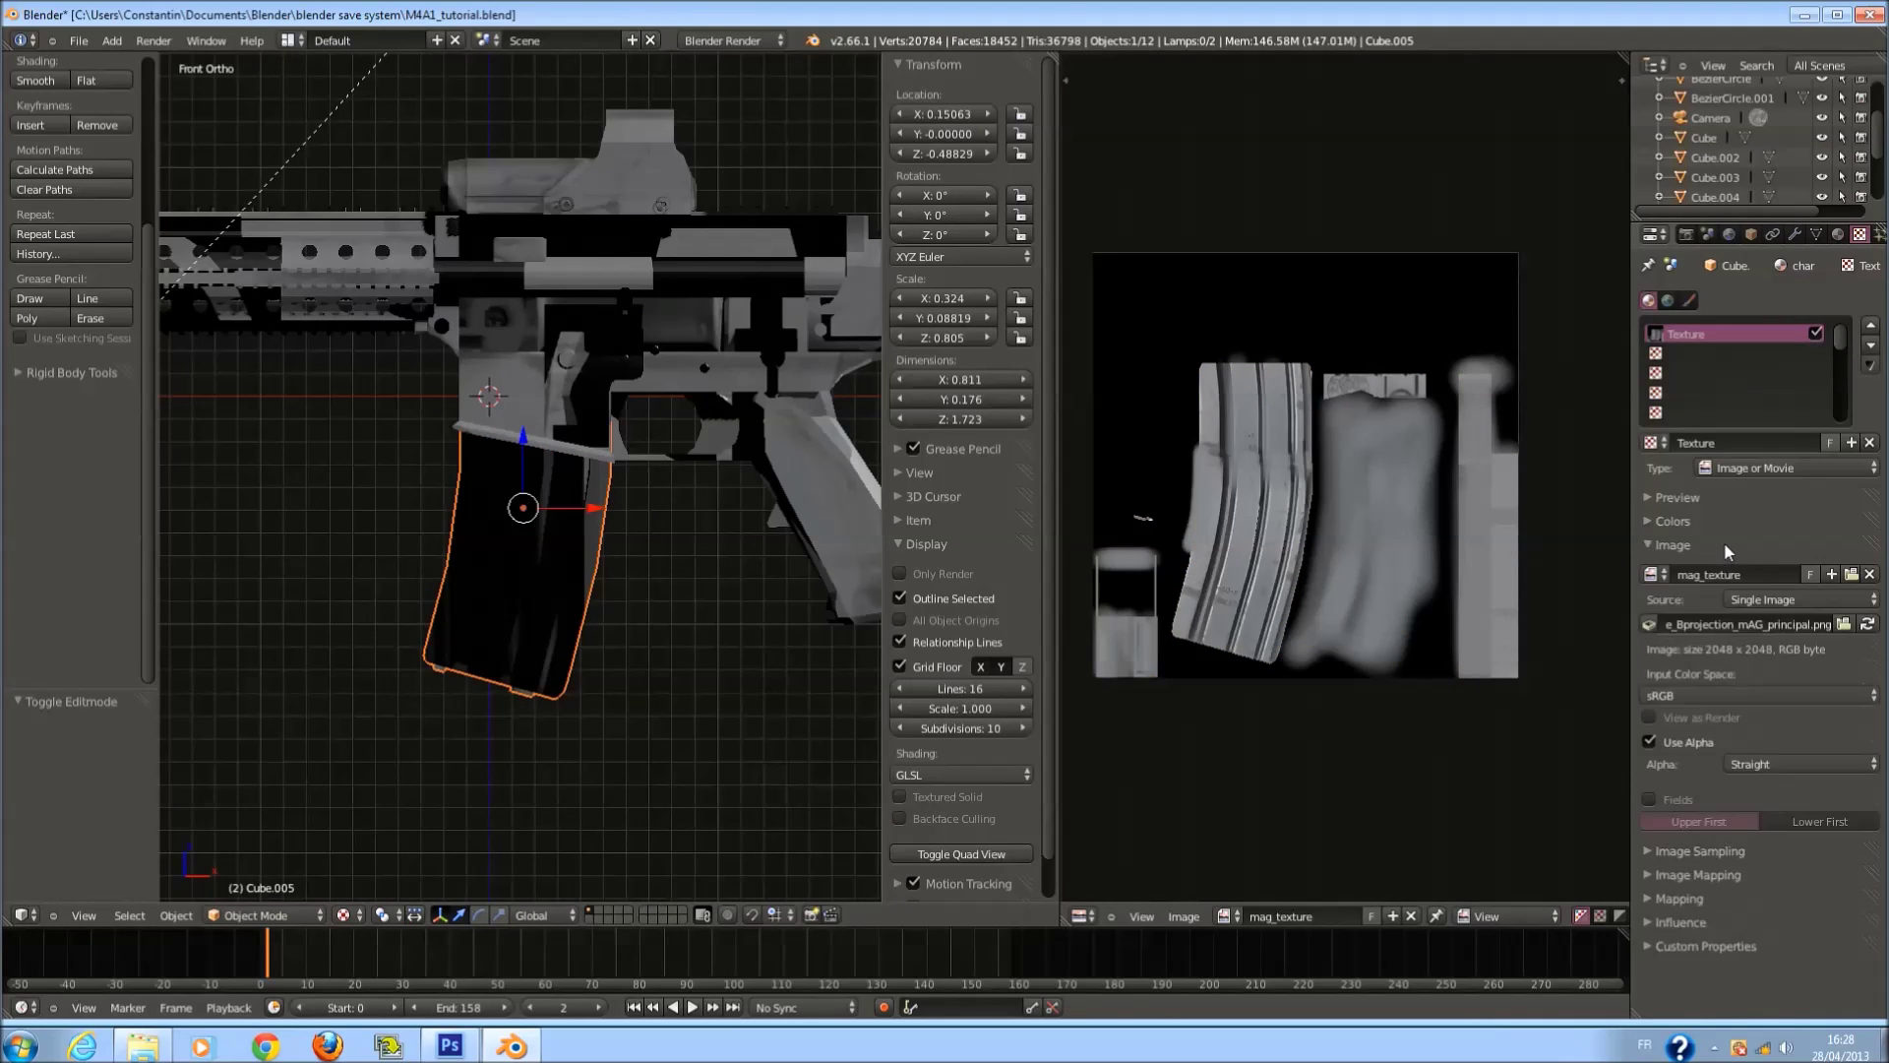
left_click(1844, 624)
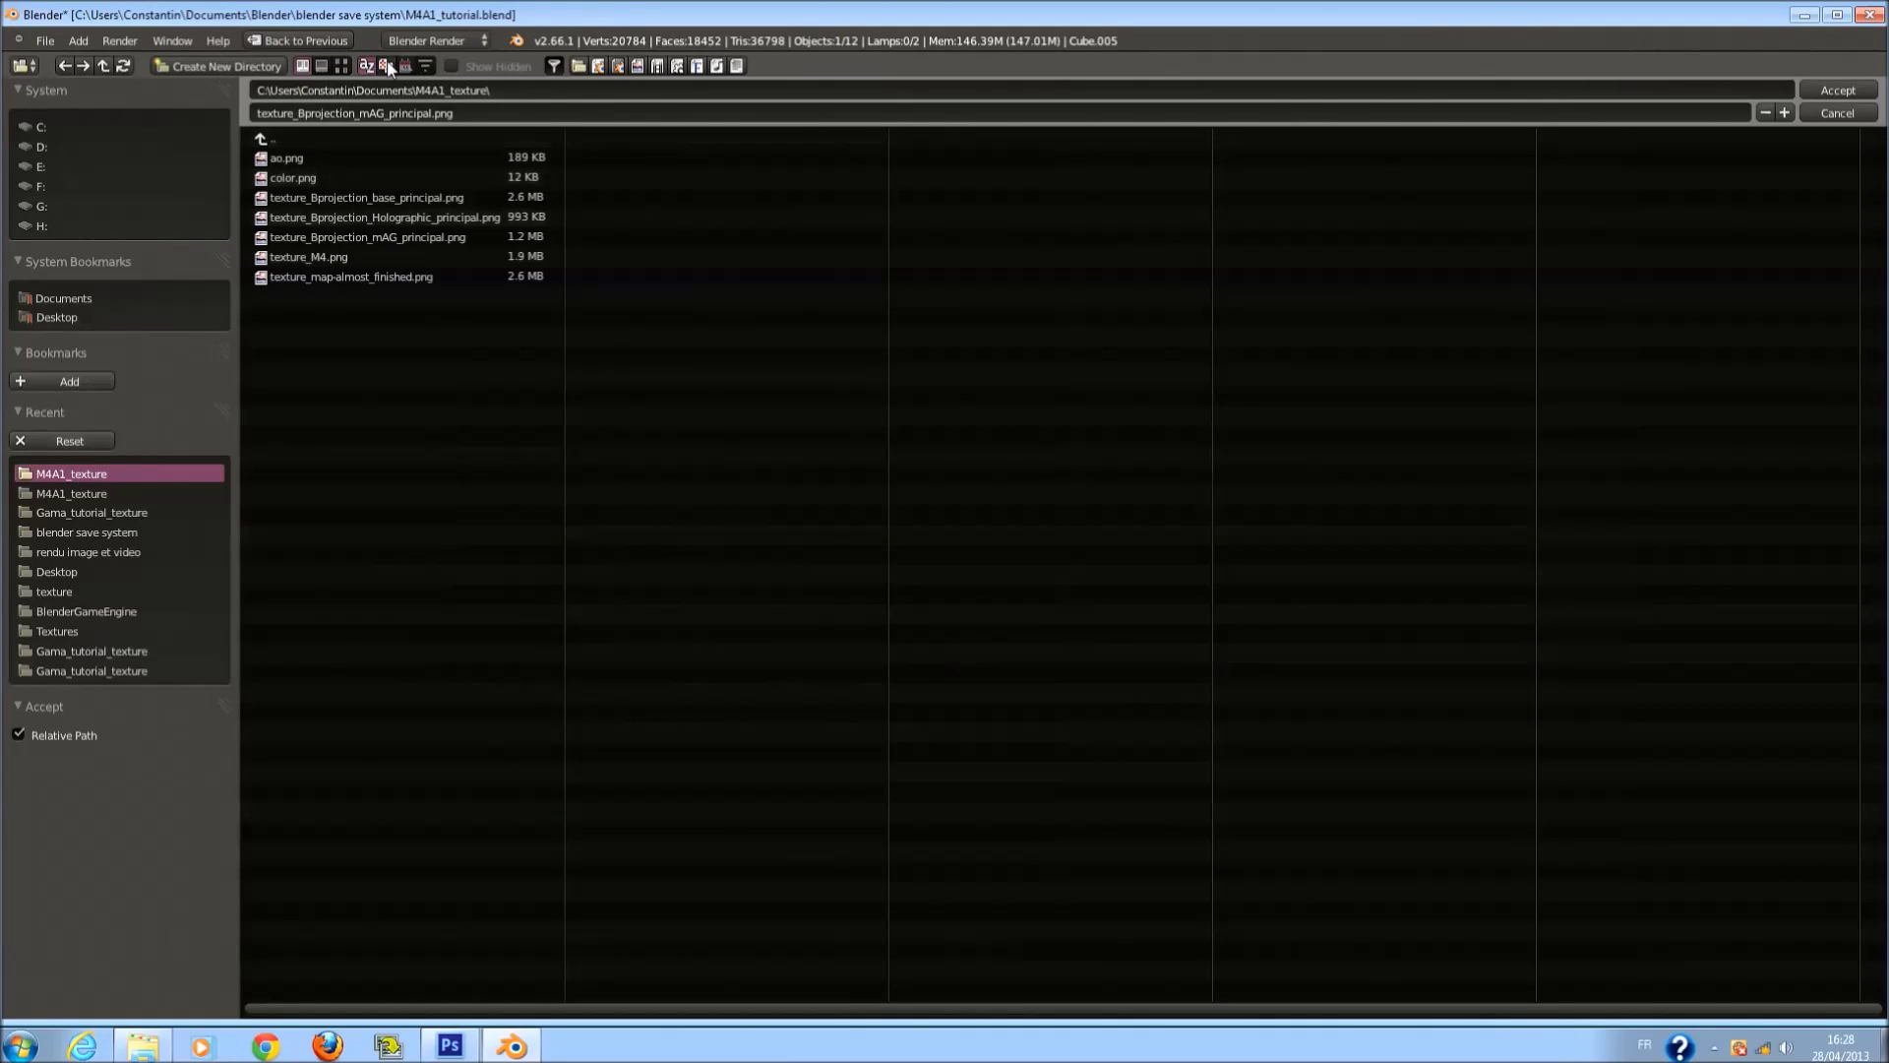
left_click(341, 66)
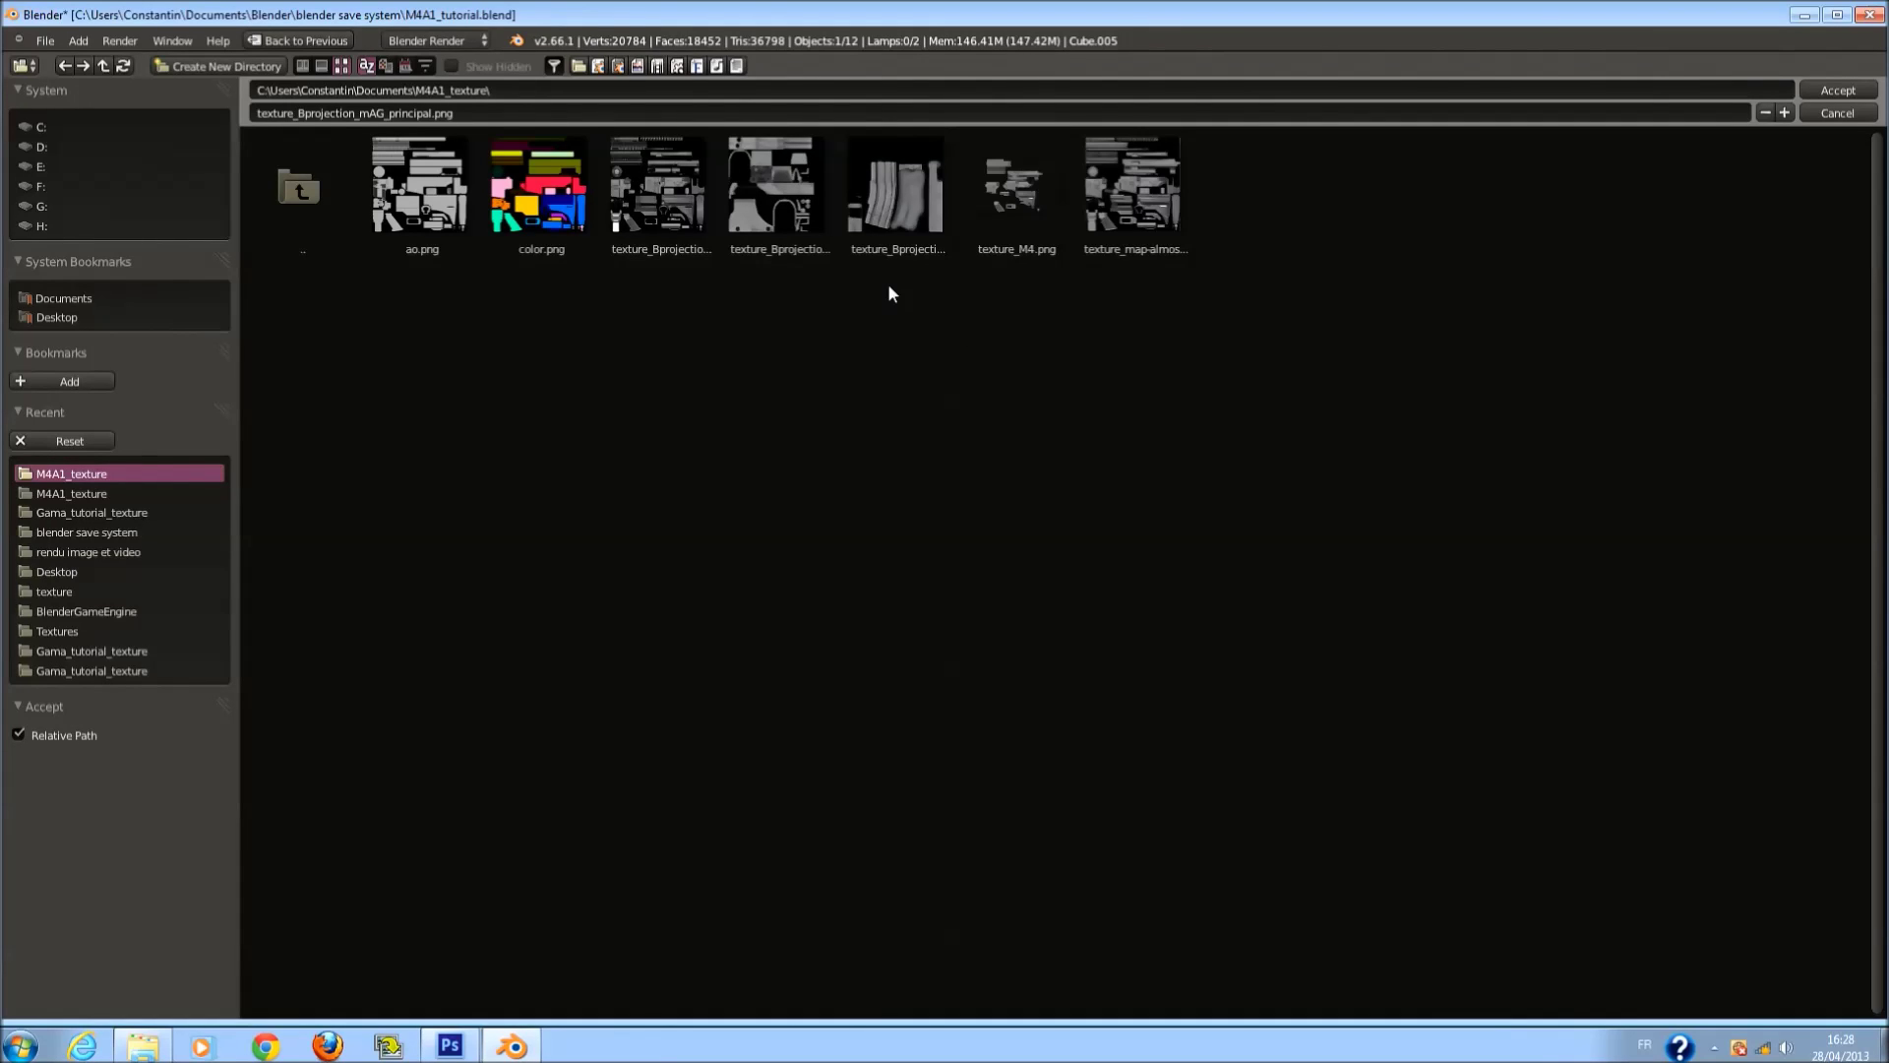
left_click(1109, 214)
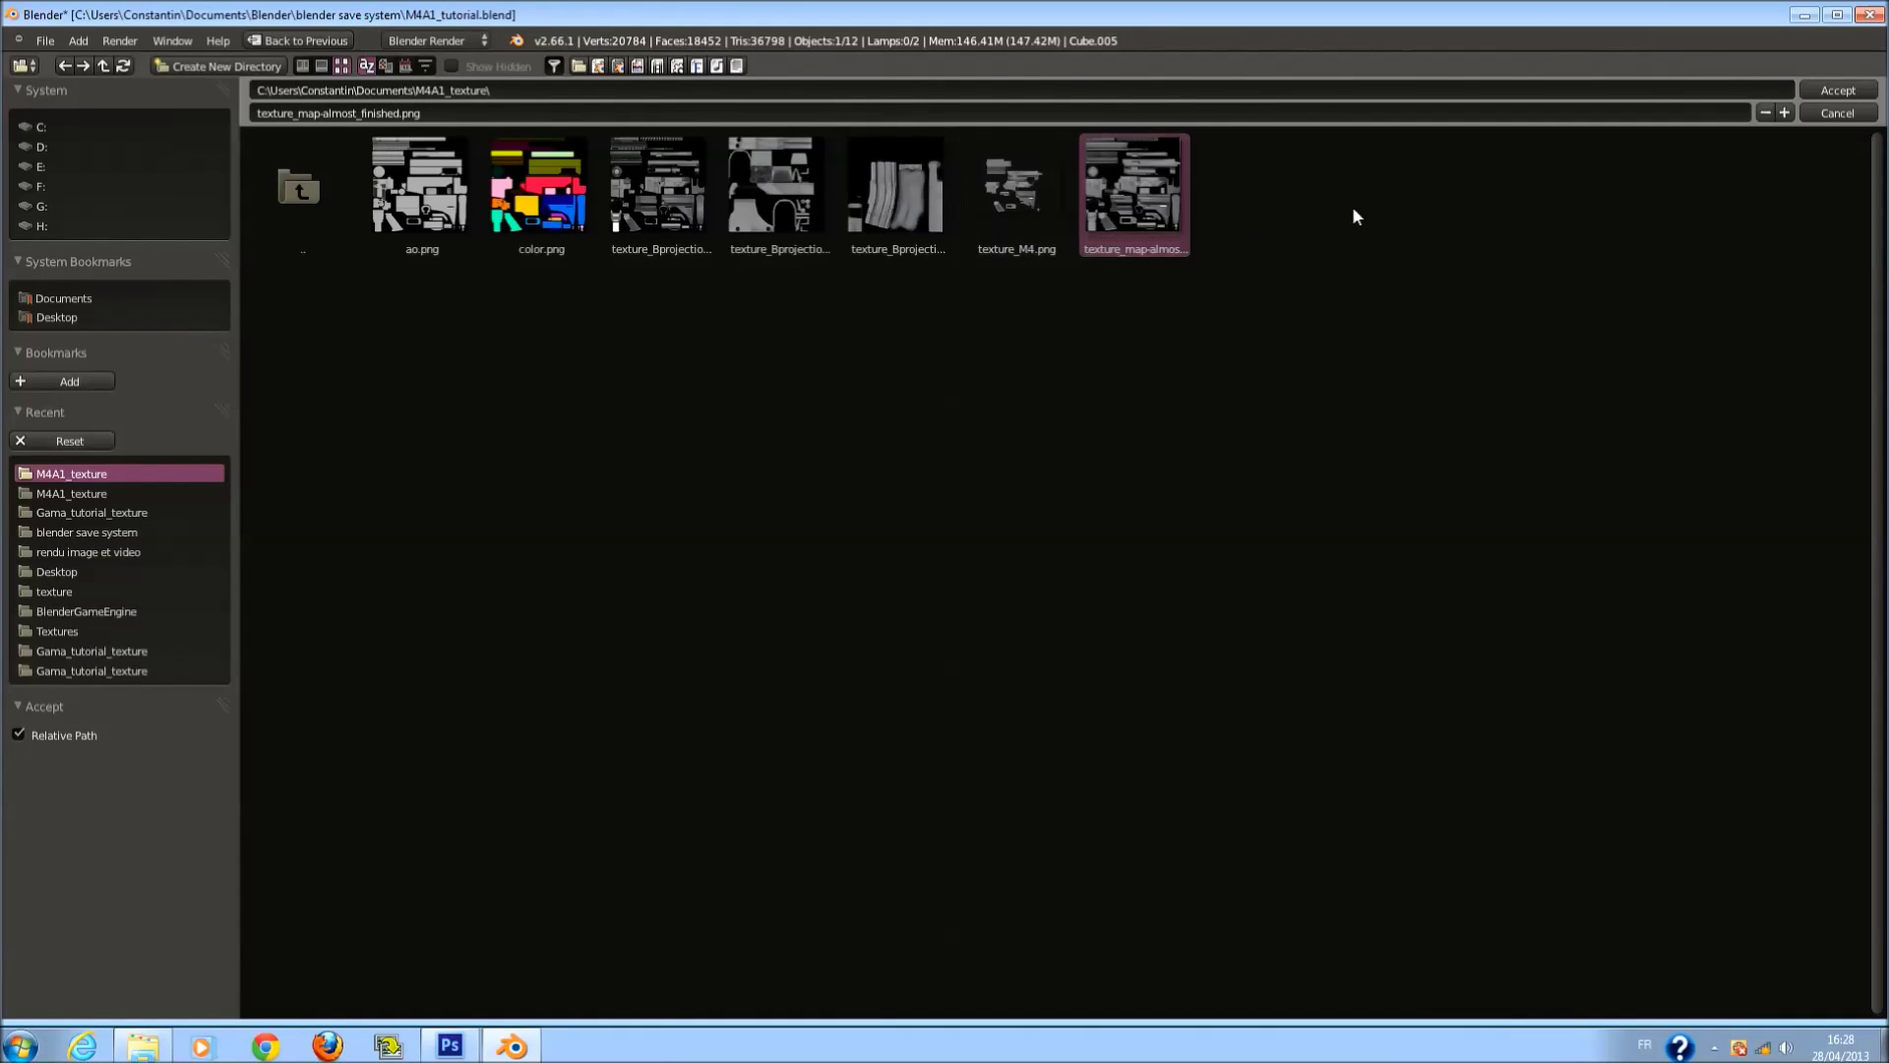
left_click(905, 187)
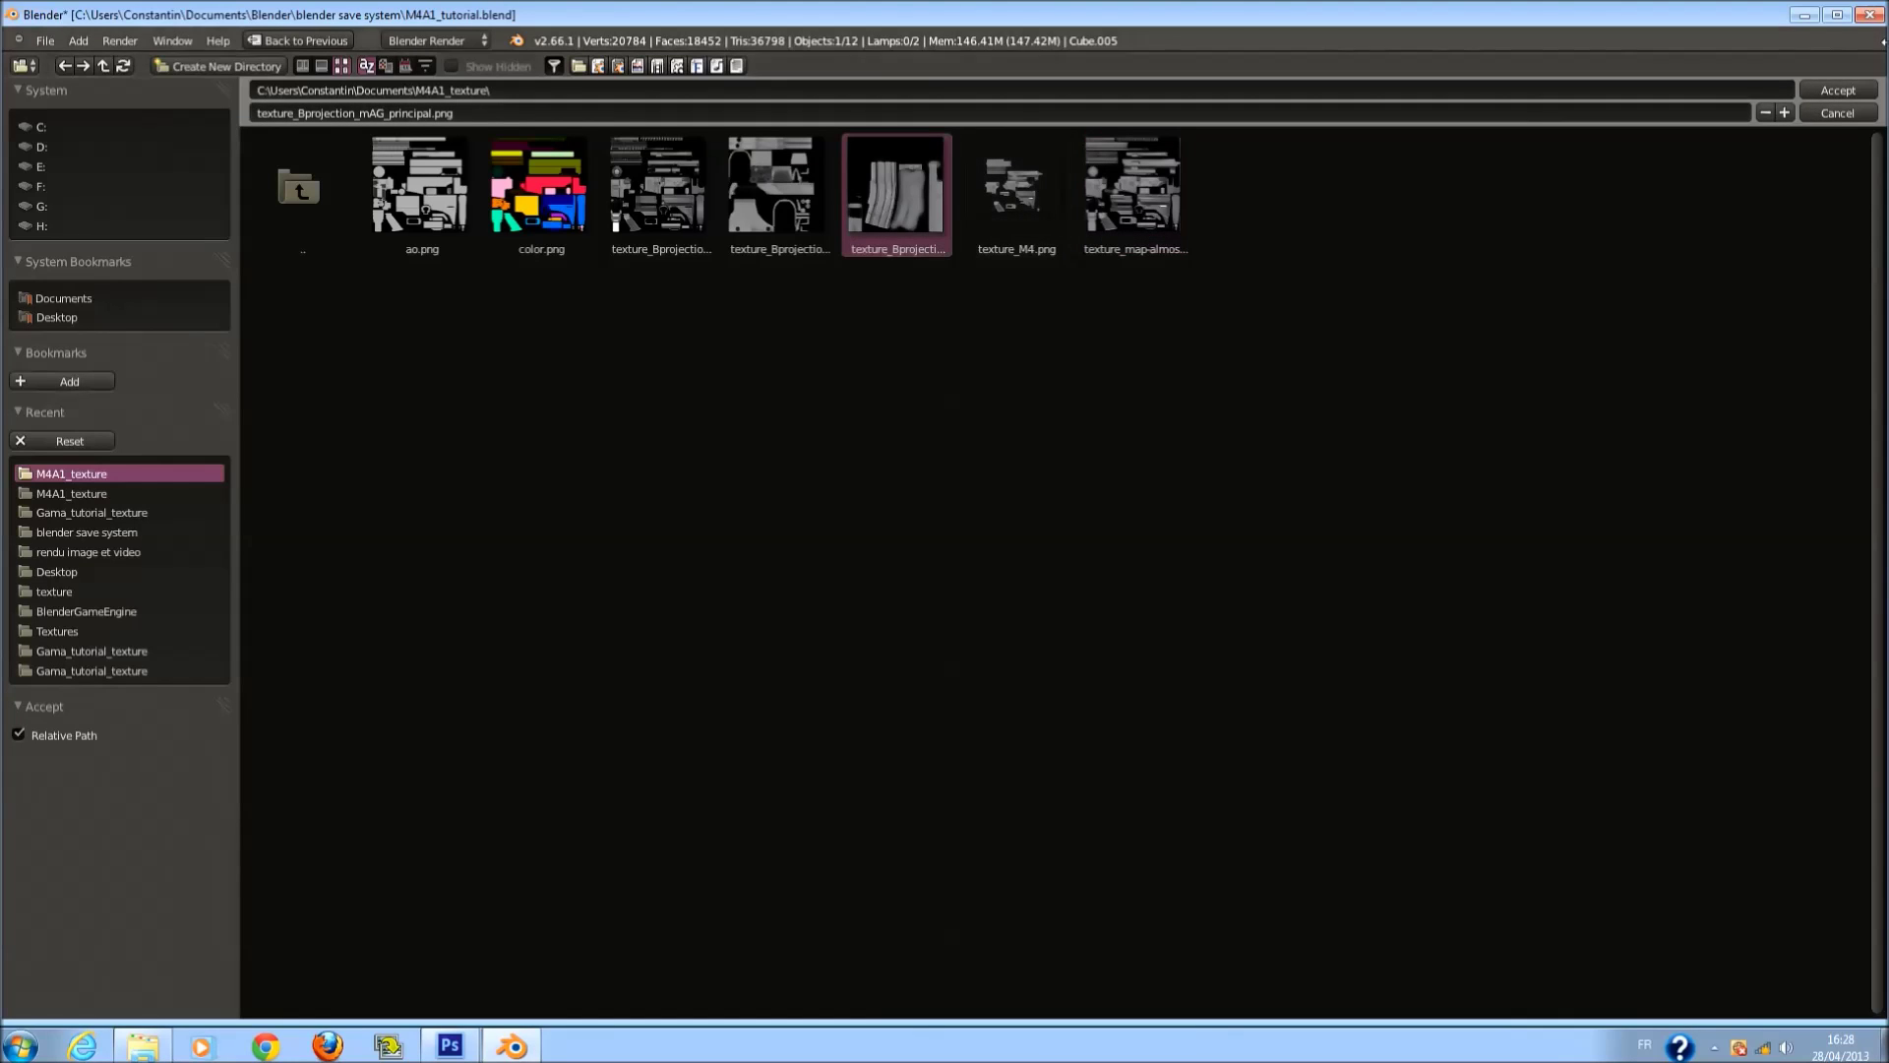
left_click(1848, 94)
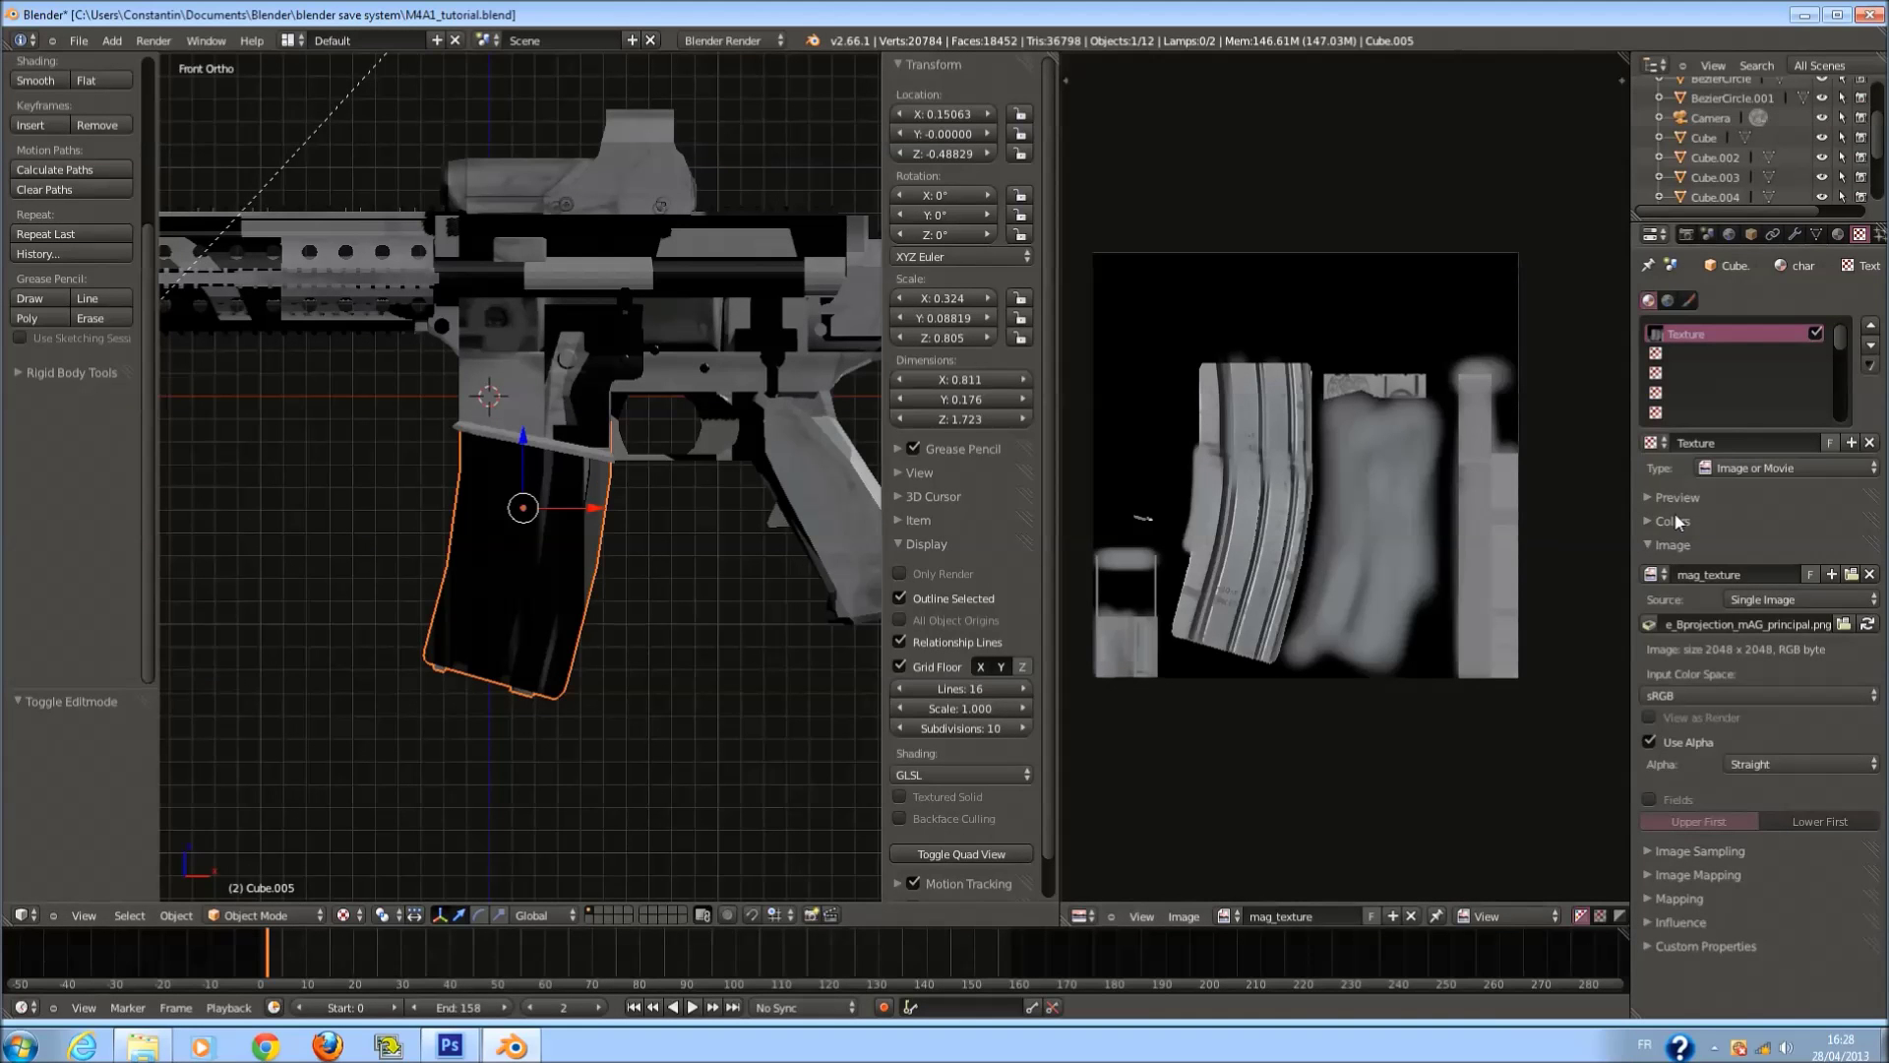
Set the magazine texture's mapping coordinates to UV.
left_click(1694, 547)
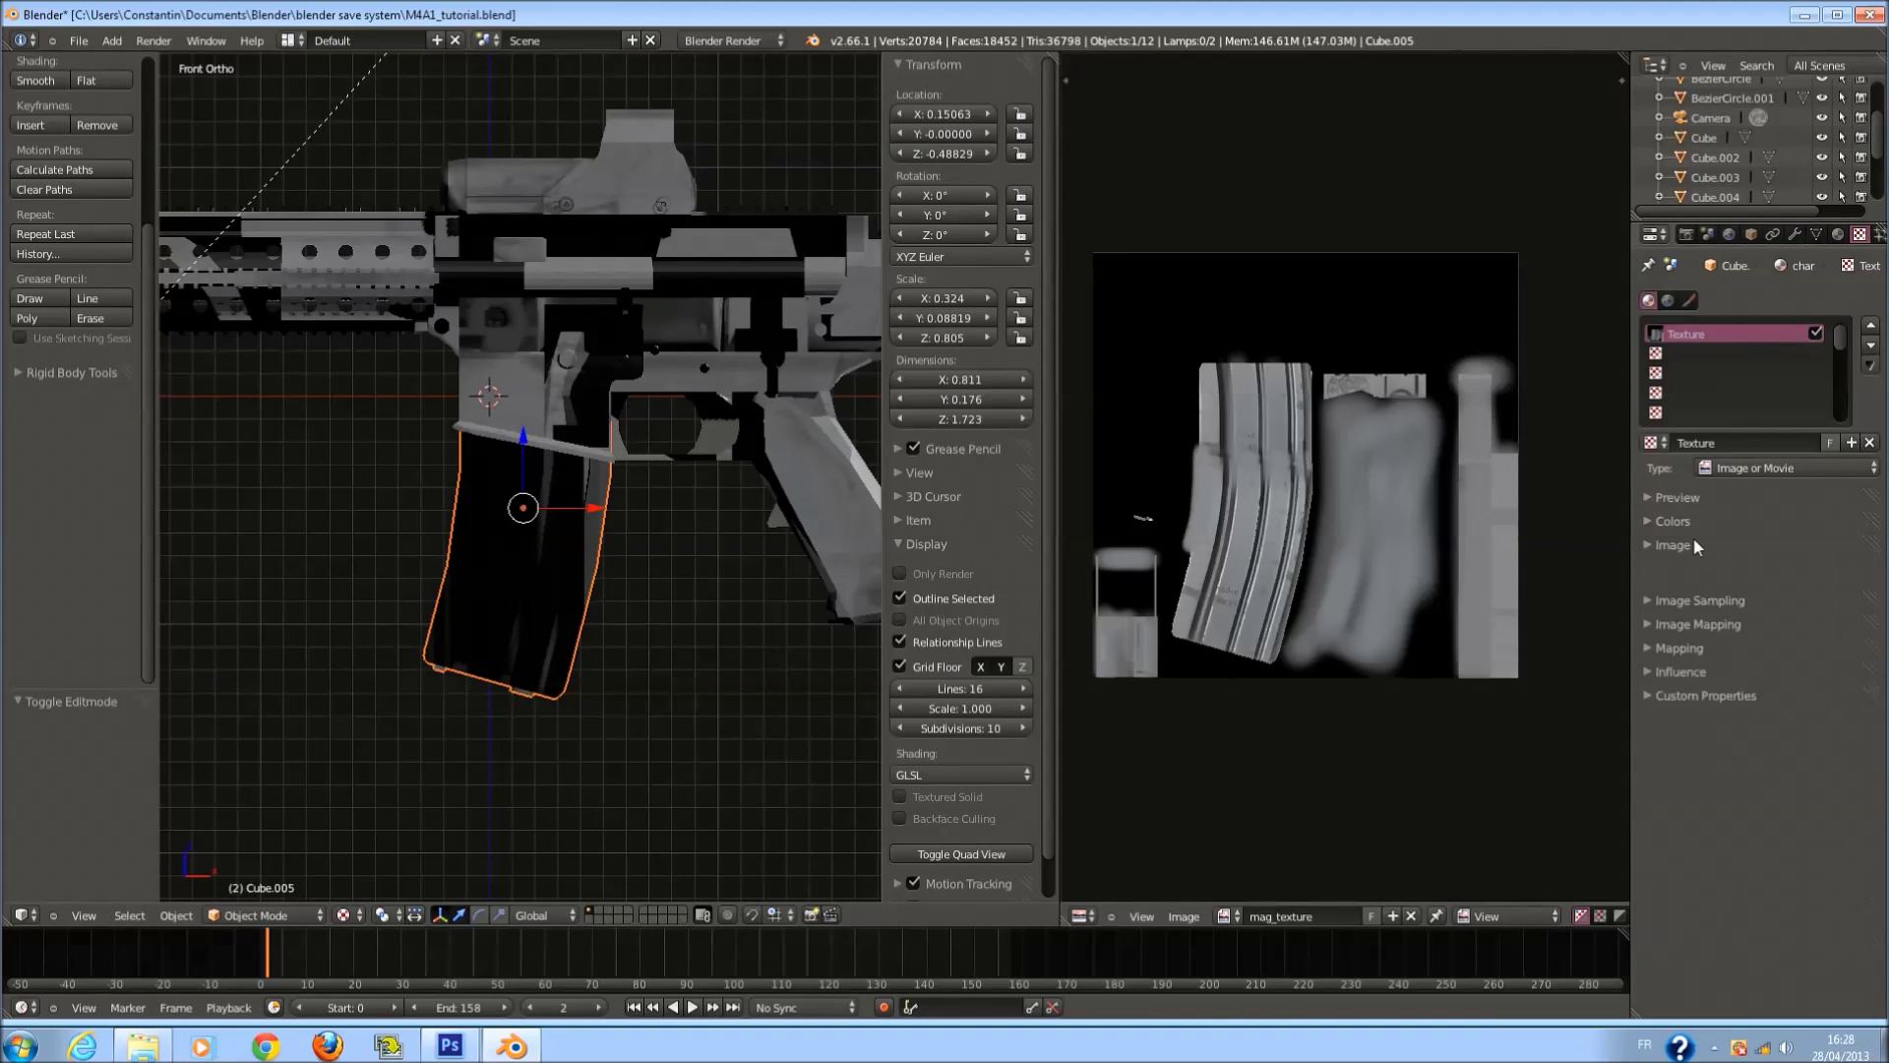
left_click(1708, 617)
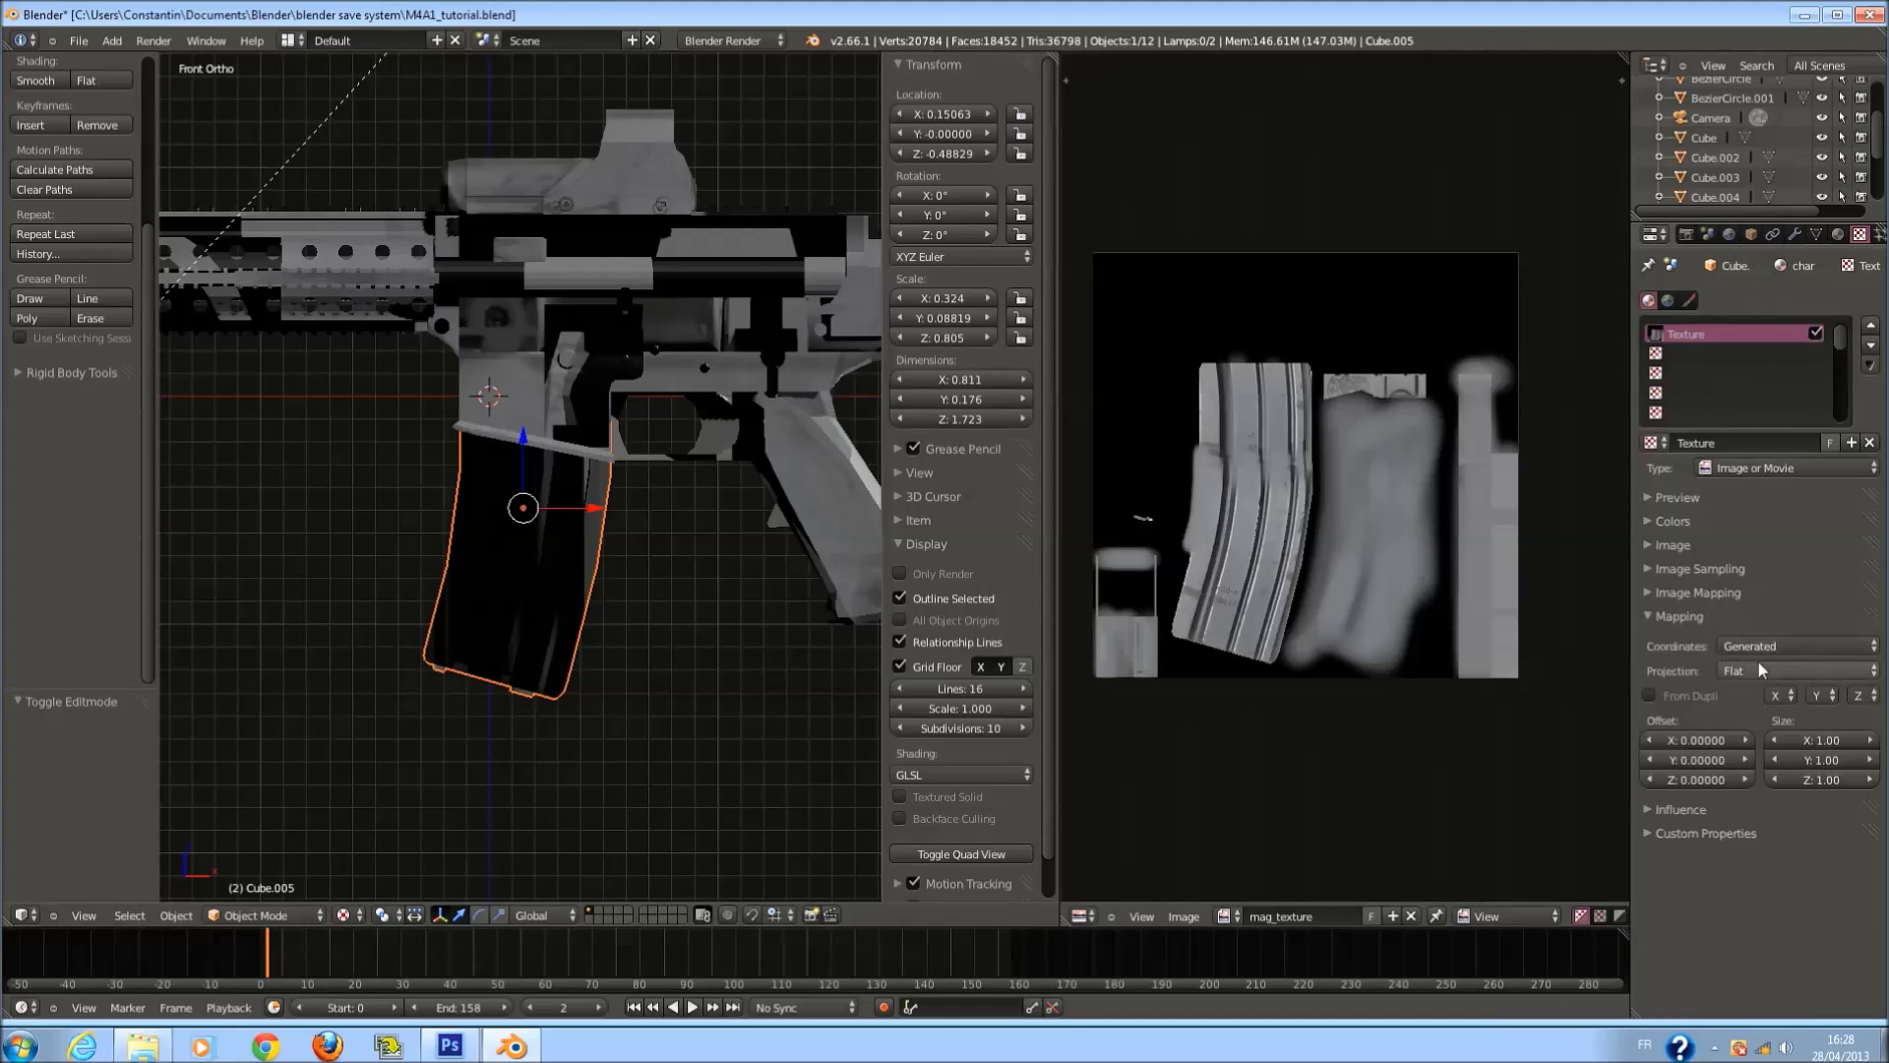
left_click(1757, 645)
left_click(1750, 558)
left_click(1694, 616)
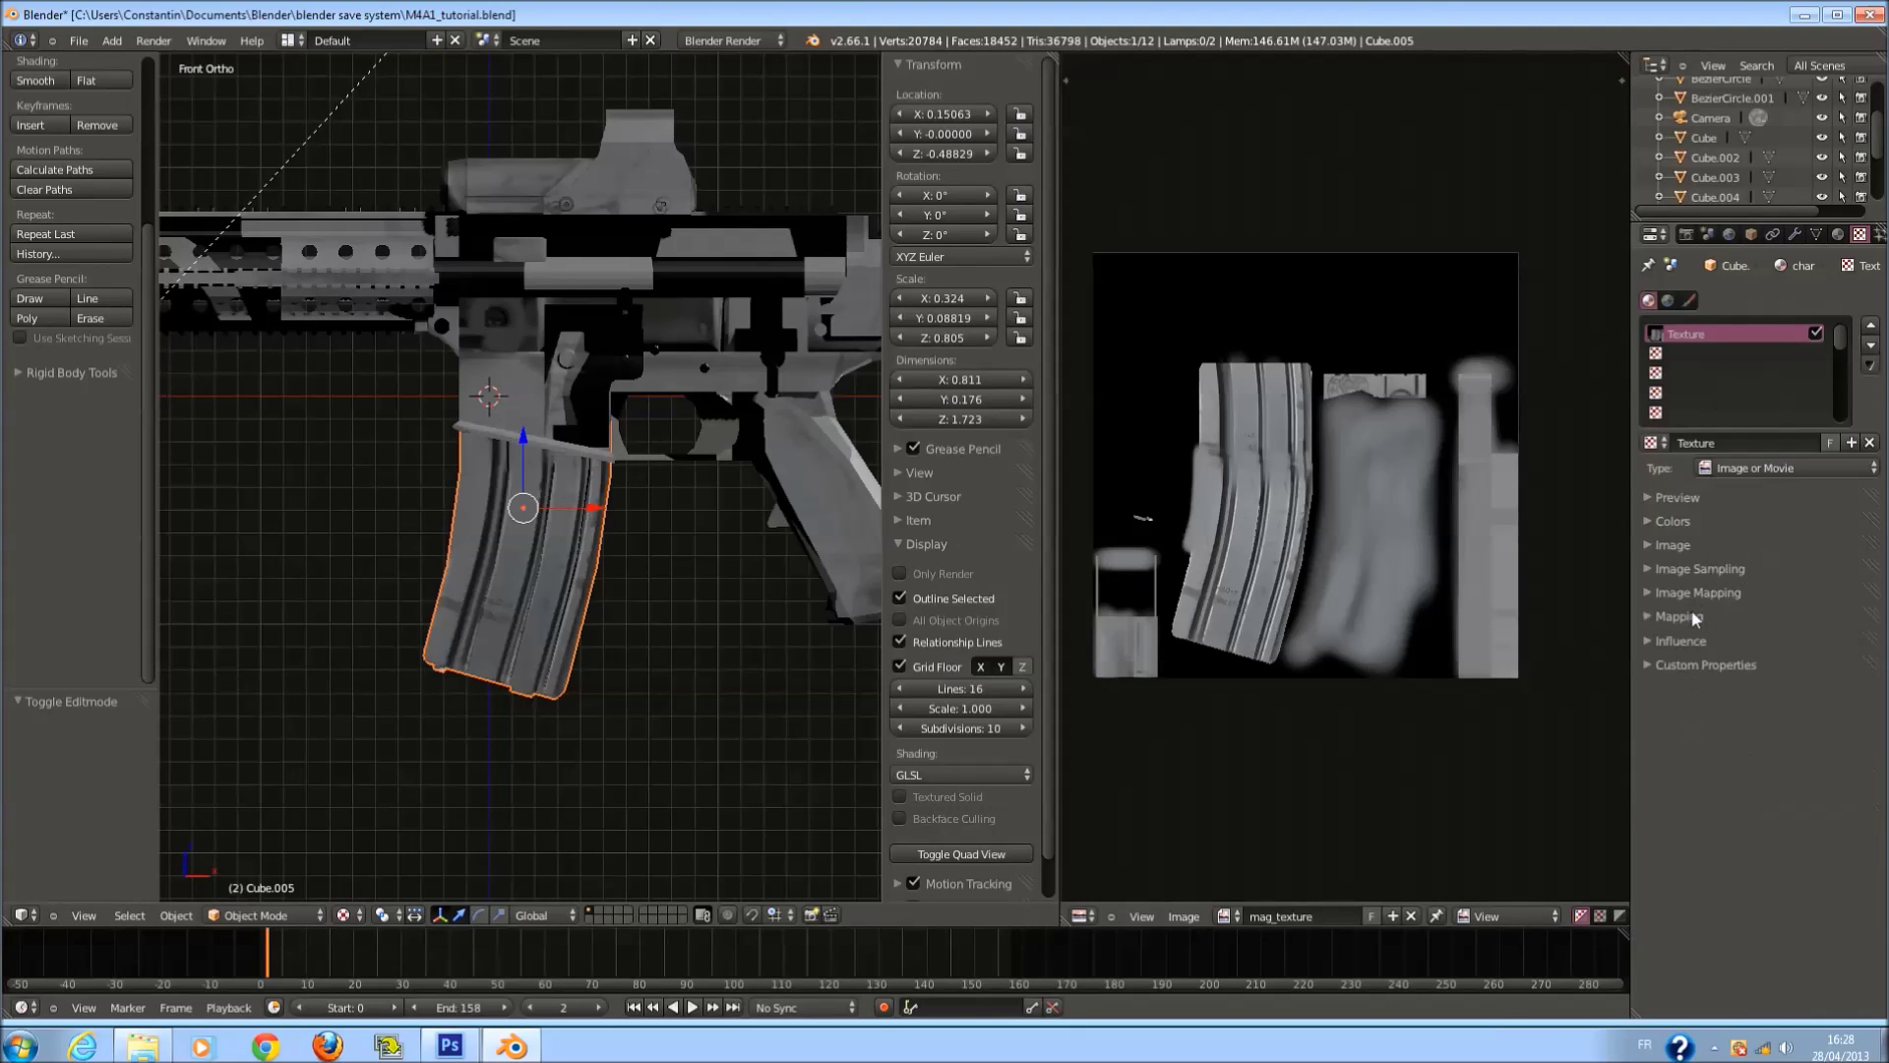
Replace the rifle body's texture image with texture_map-almost_finished.png.
right_click(861, 232)
scroll(861, 231, "up", 1)
scroll(1279, 364, "down", 1)
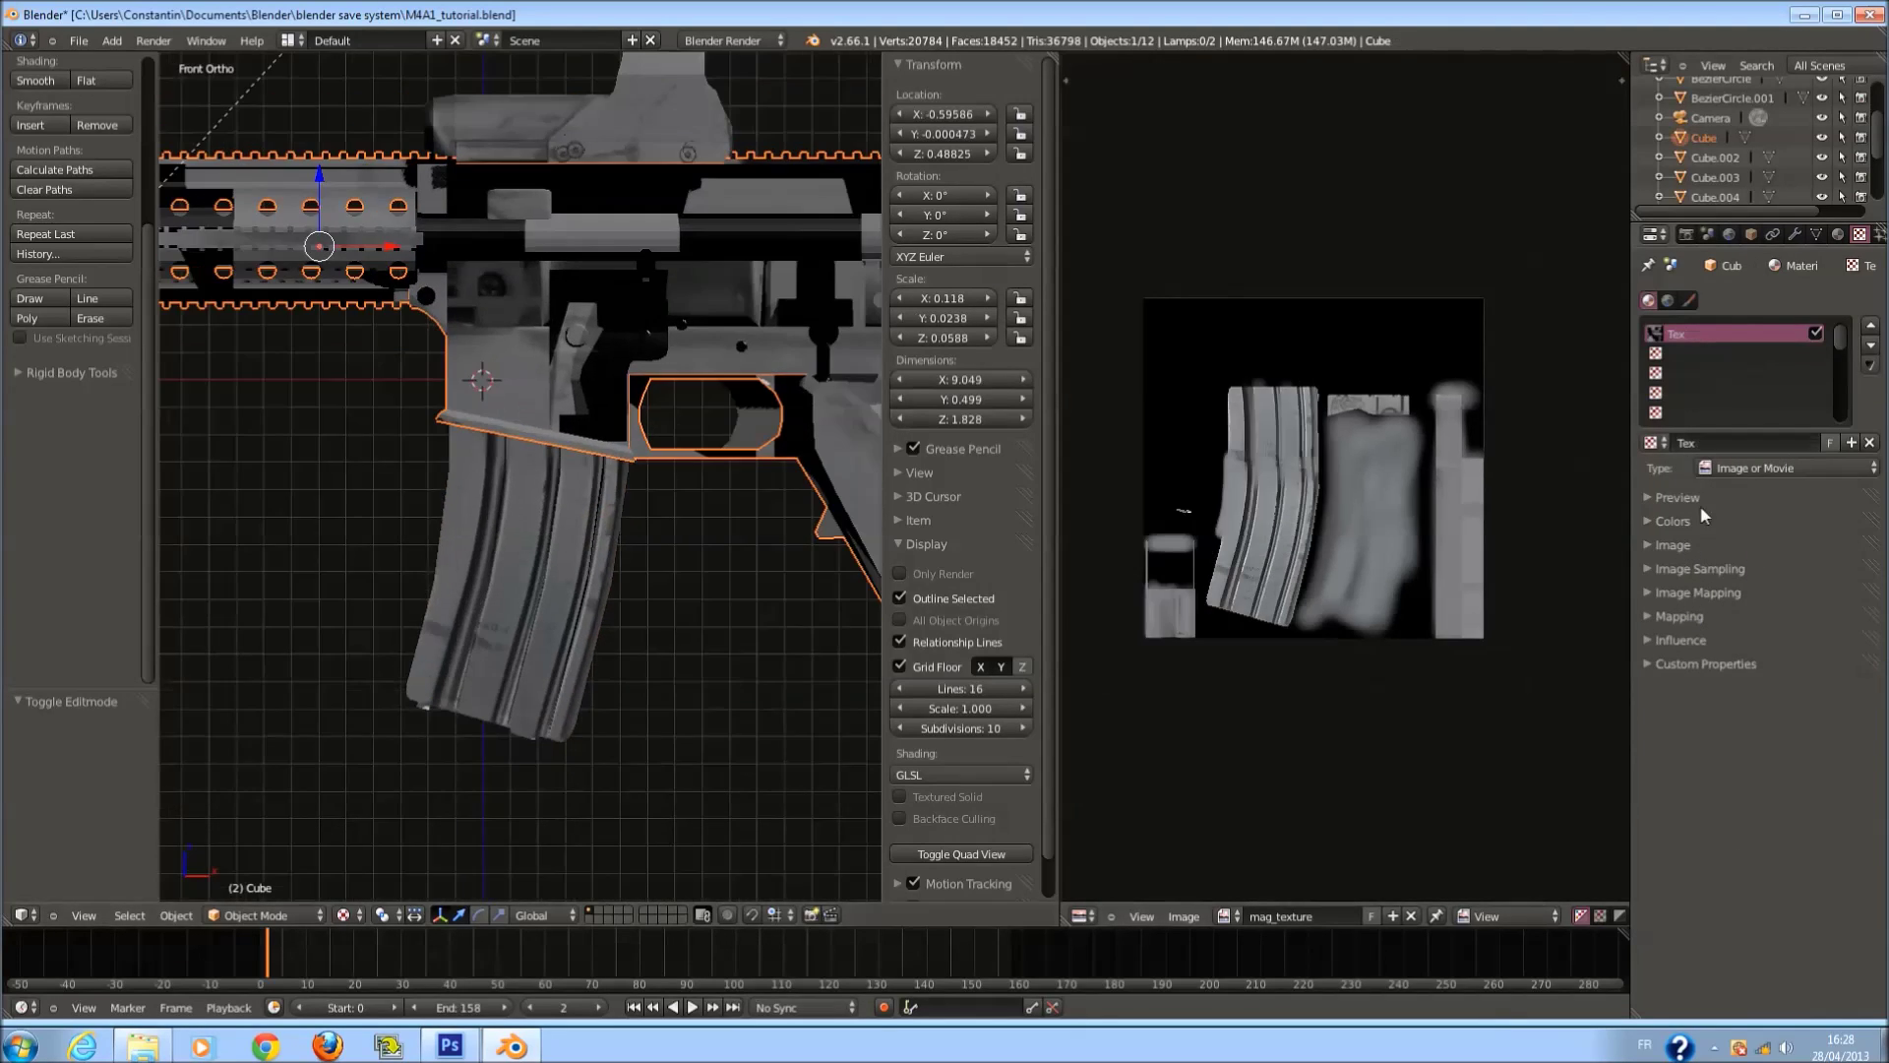
left_click(1714, 591)
left_click(1714, 591)
left_click(1728, 616)
left_click(1728, 616)
left_click(1723, 540)
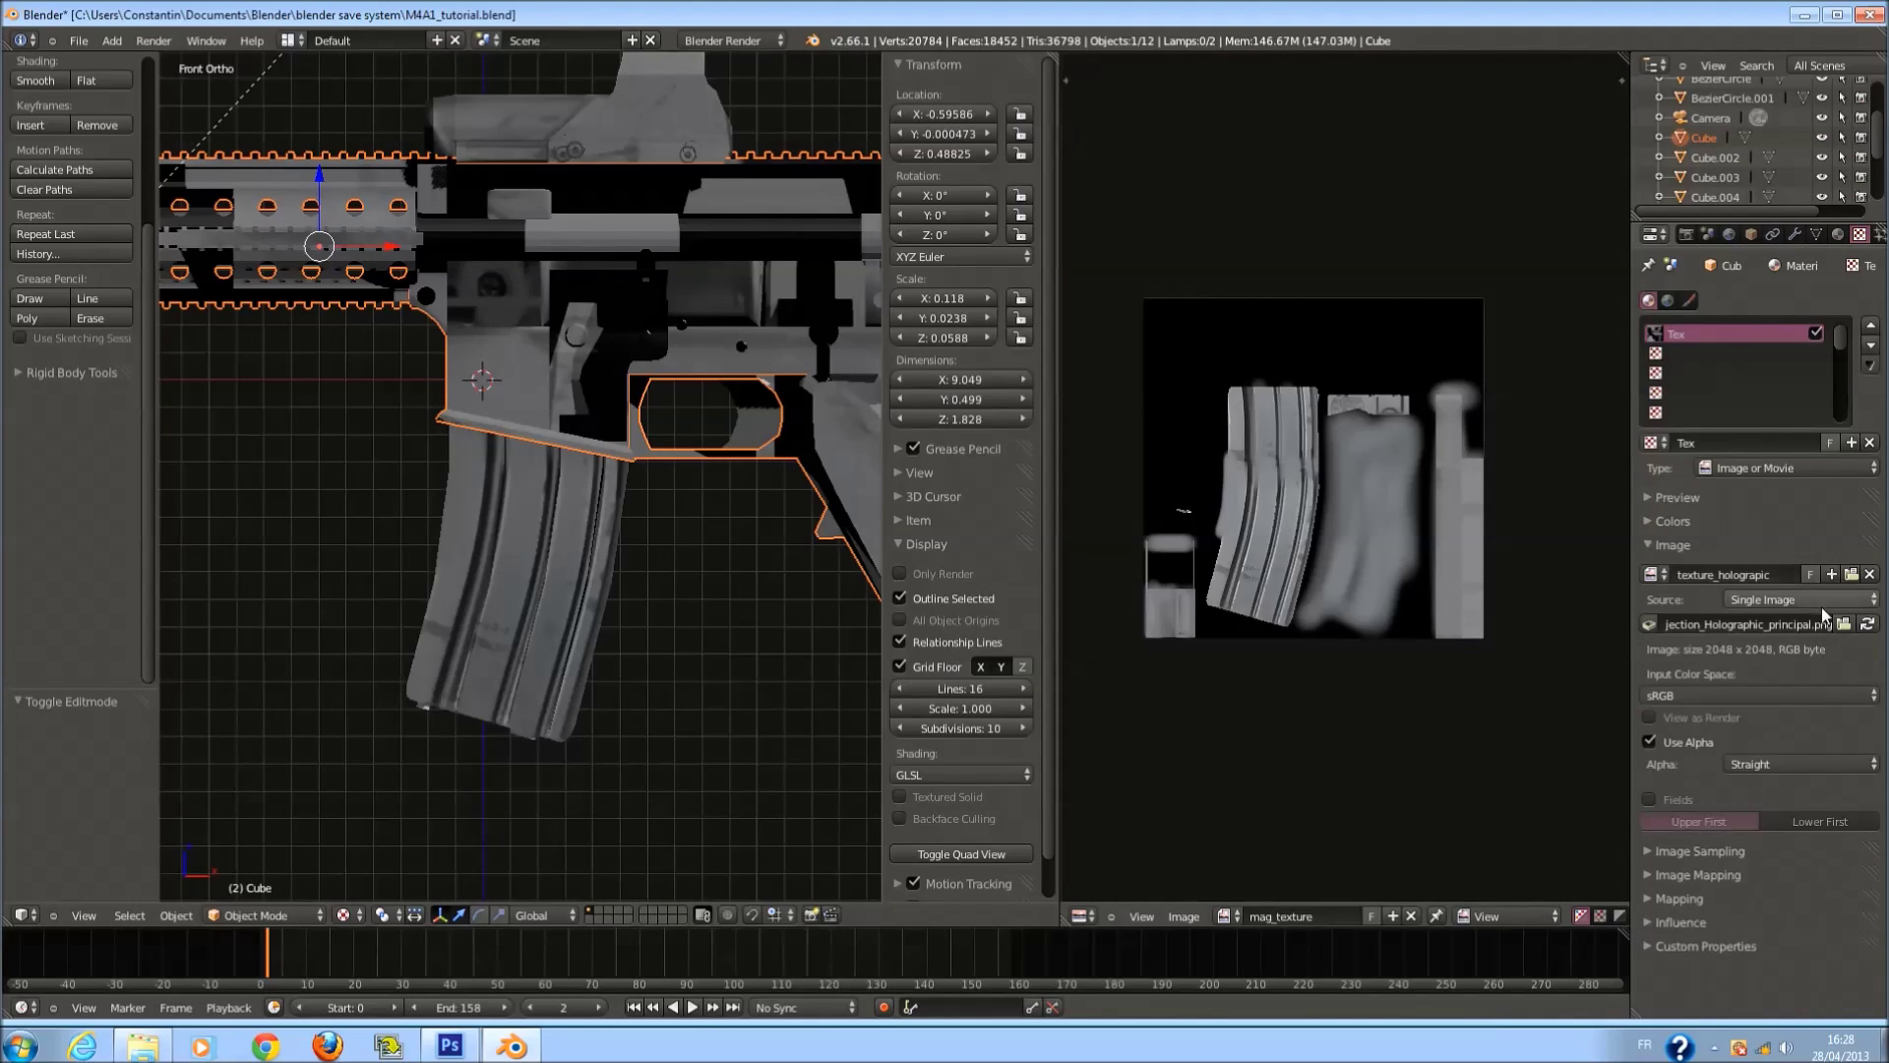
left_click(1841, 623)
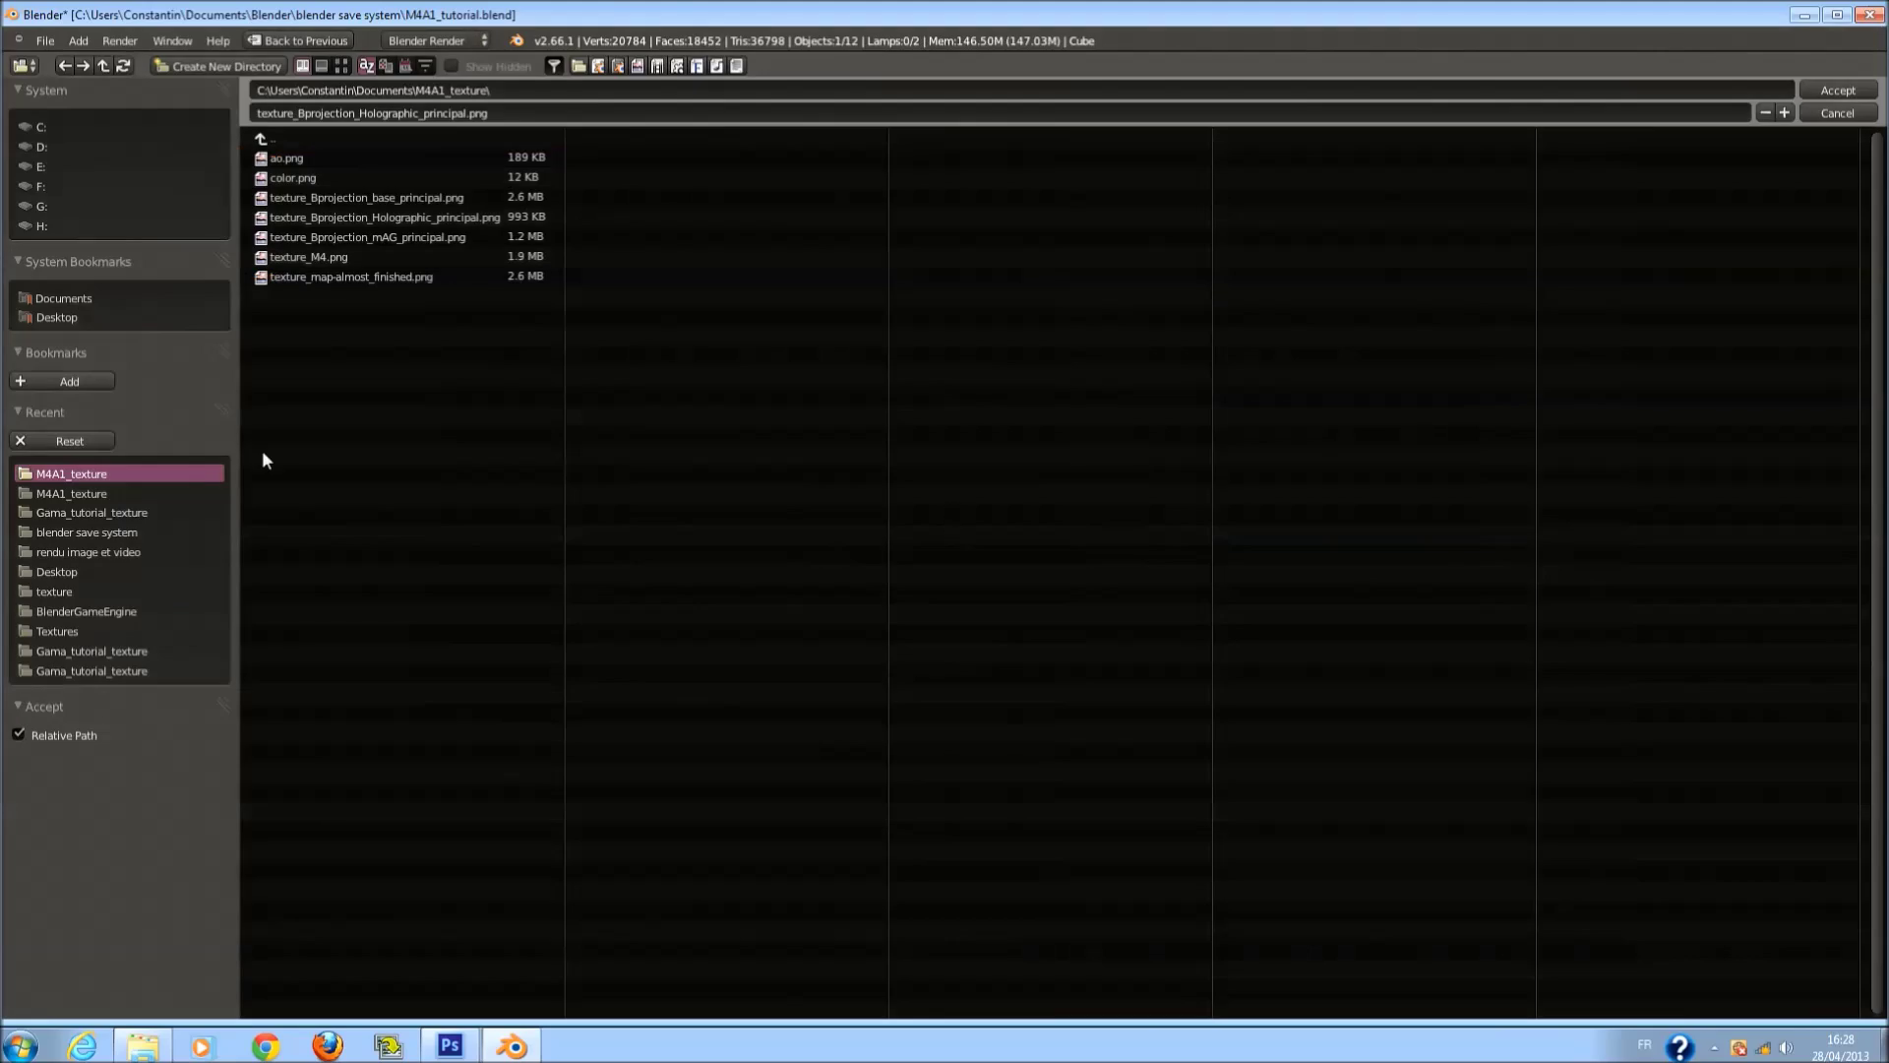
left_click(343, 66)
left_click(1141, 192)
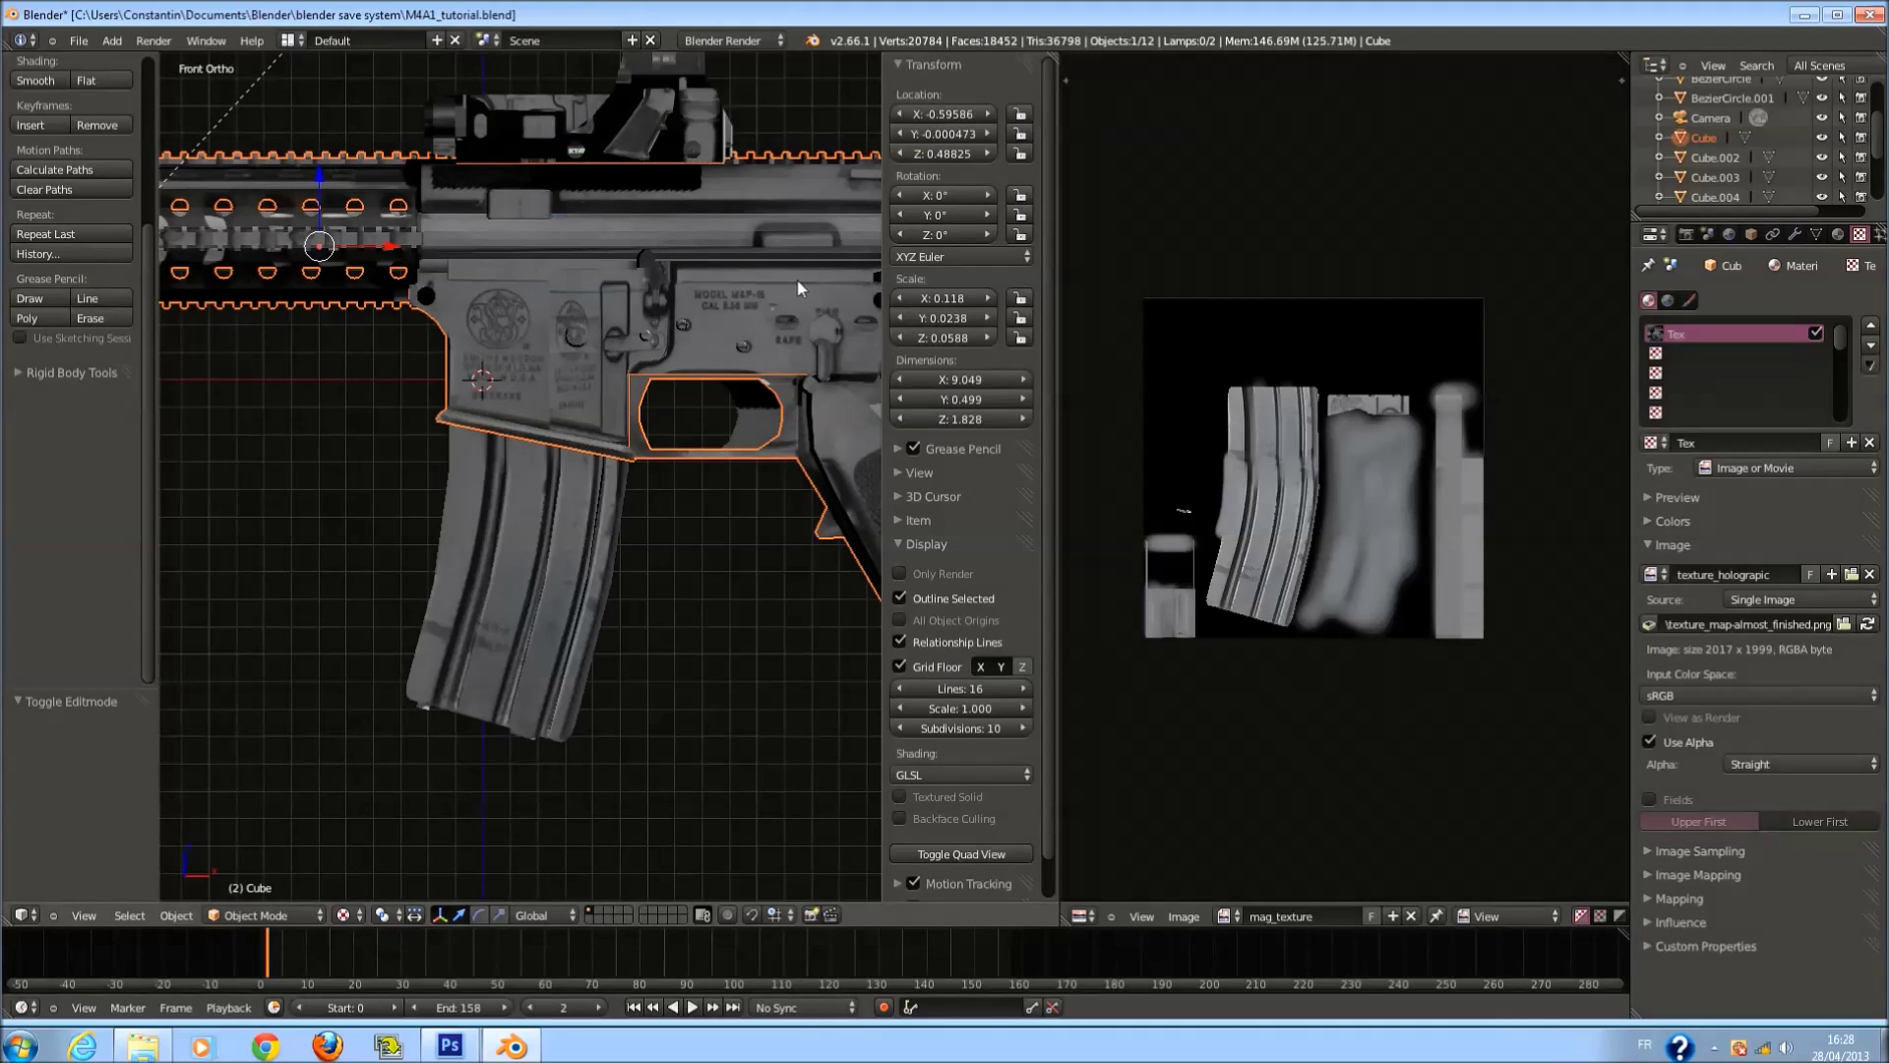
Clear the selection and inspect the textured rifle from an angle and from the front.
scroll(653, 287, "down", 1)
scroll(653, 272, "down", 2)
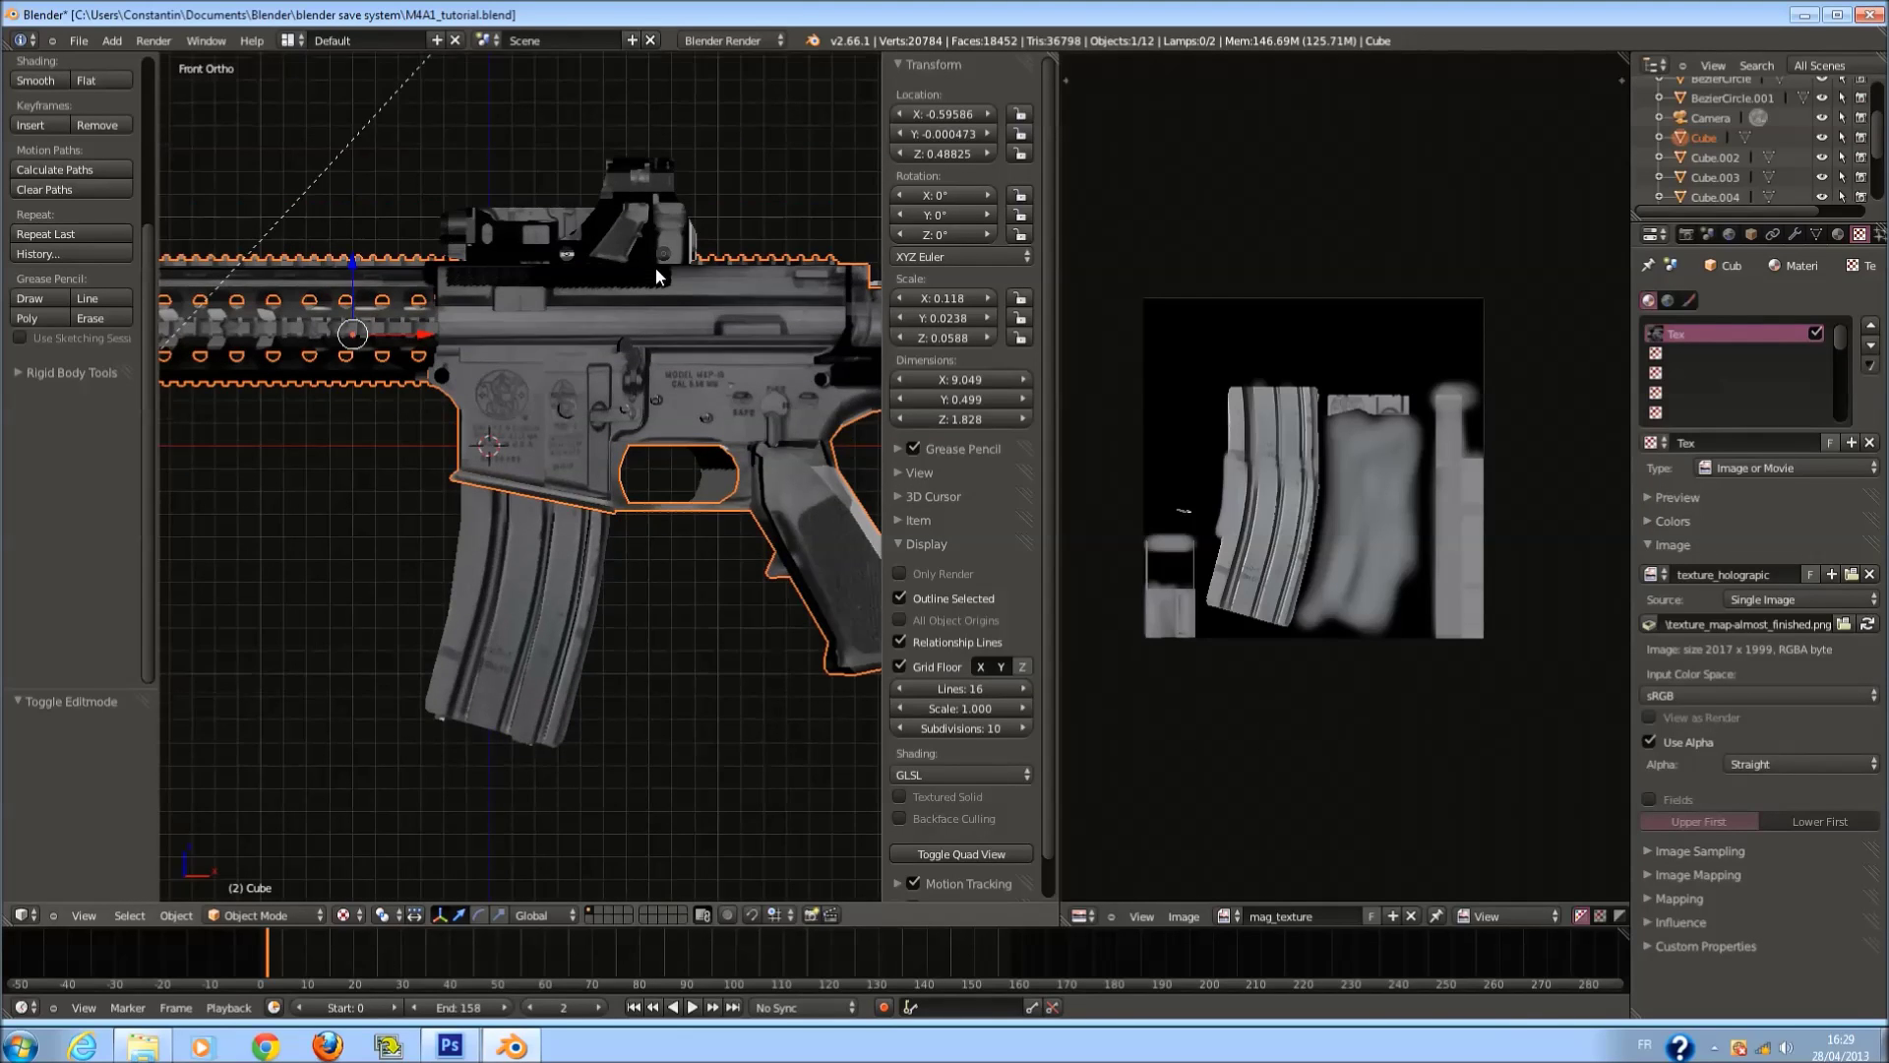
key("a")
middle_click_drag(617, 303, 482, 448)
key("KP_1")
Select the holographic sight, save the file, and set its texture image to texture_Bprojection_Holographic_principal.png.
scroll(571, 463, "up", 4)
right_click(623, 466)
key("ctrl+s")
left_click(1843, 624)
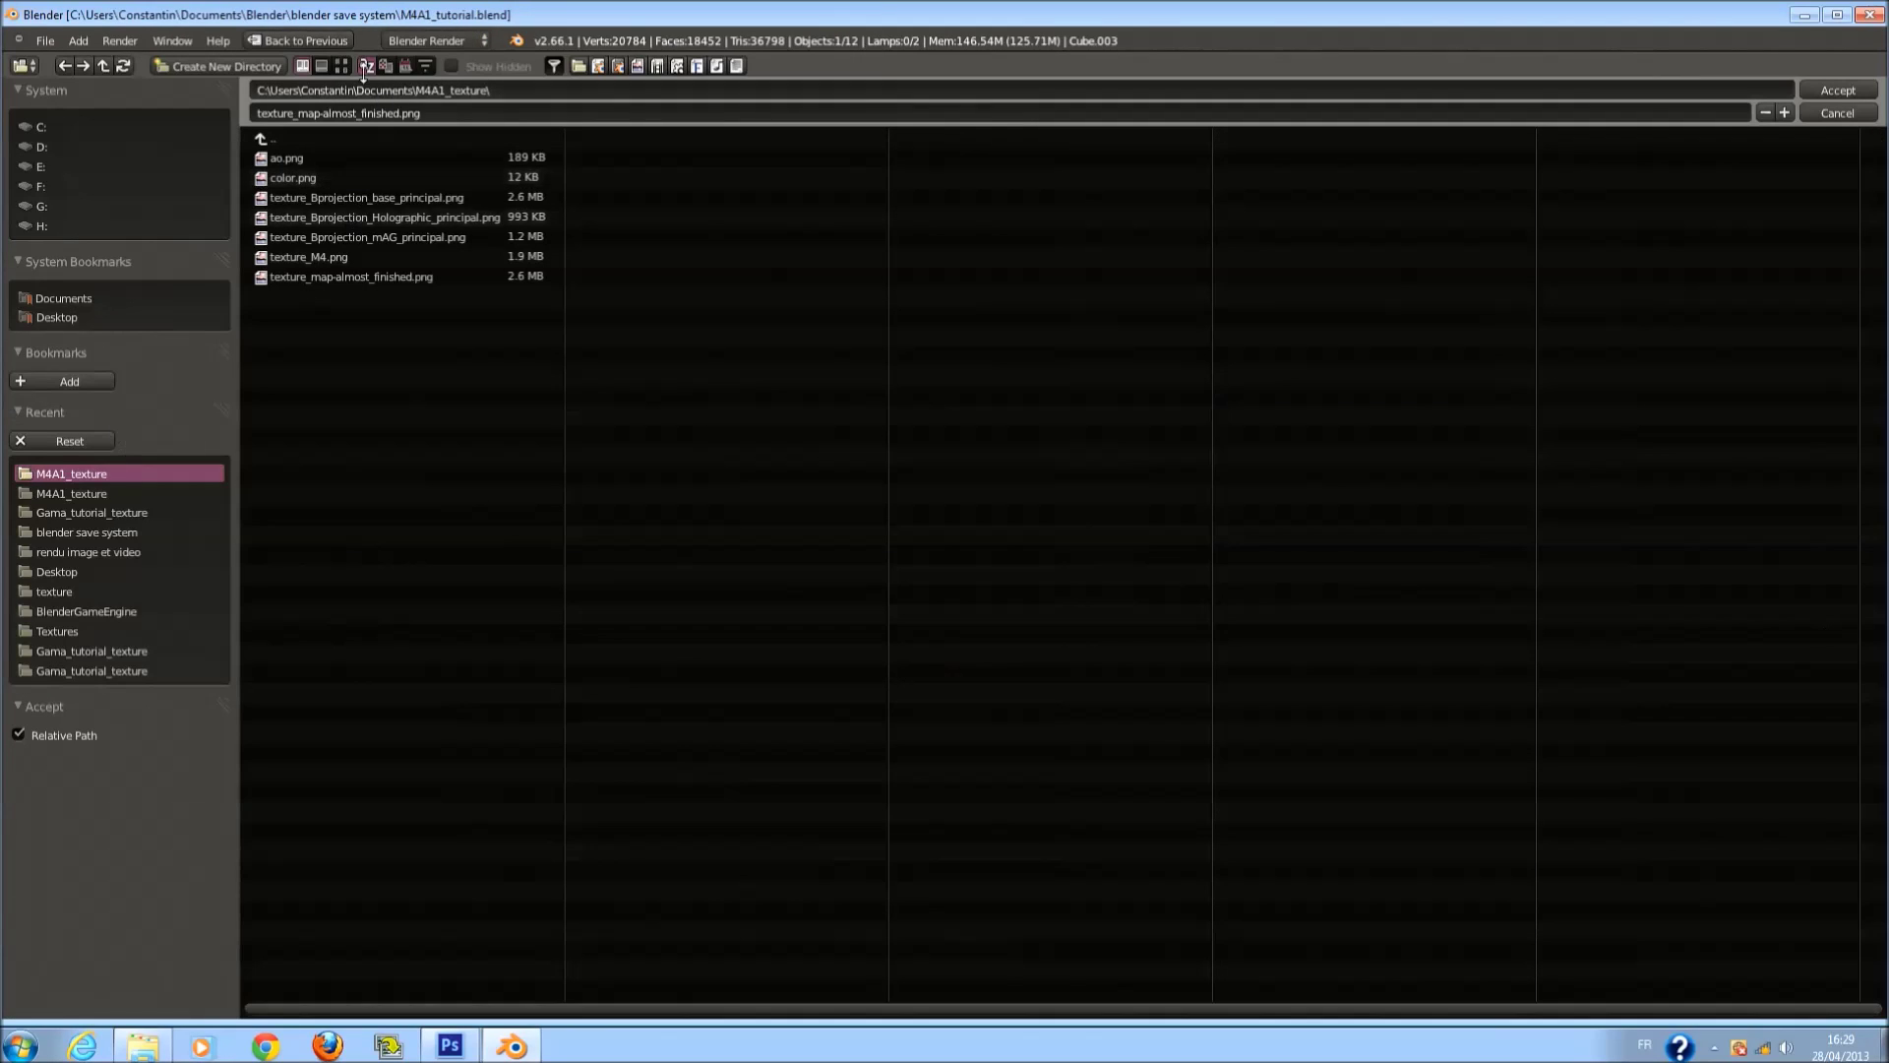
left_click(341, 66)
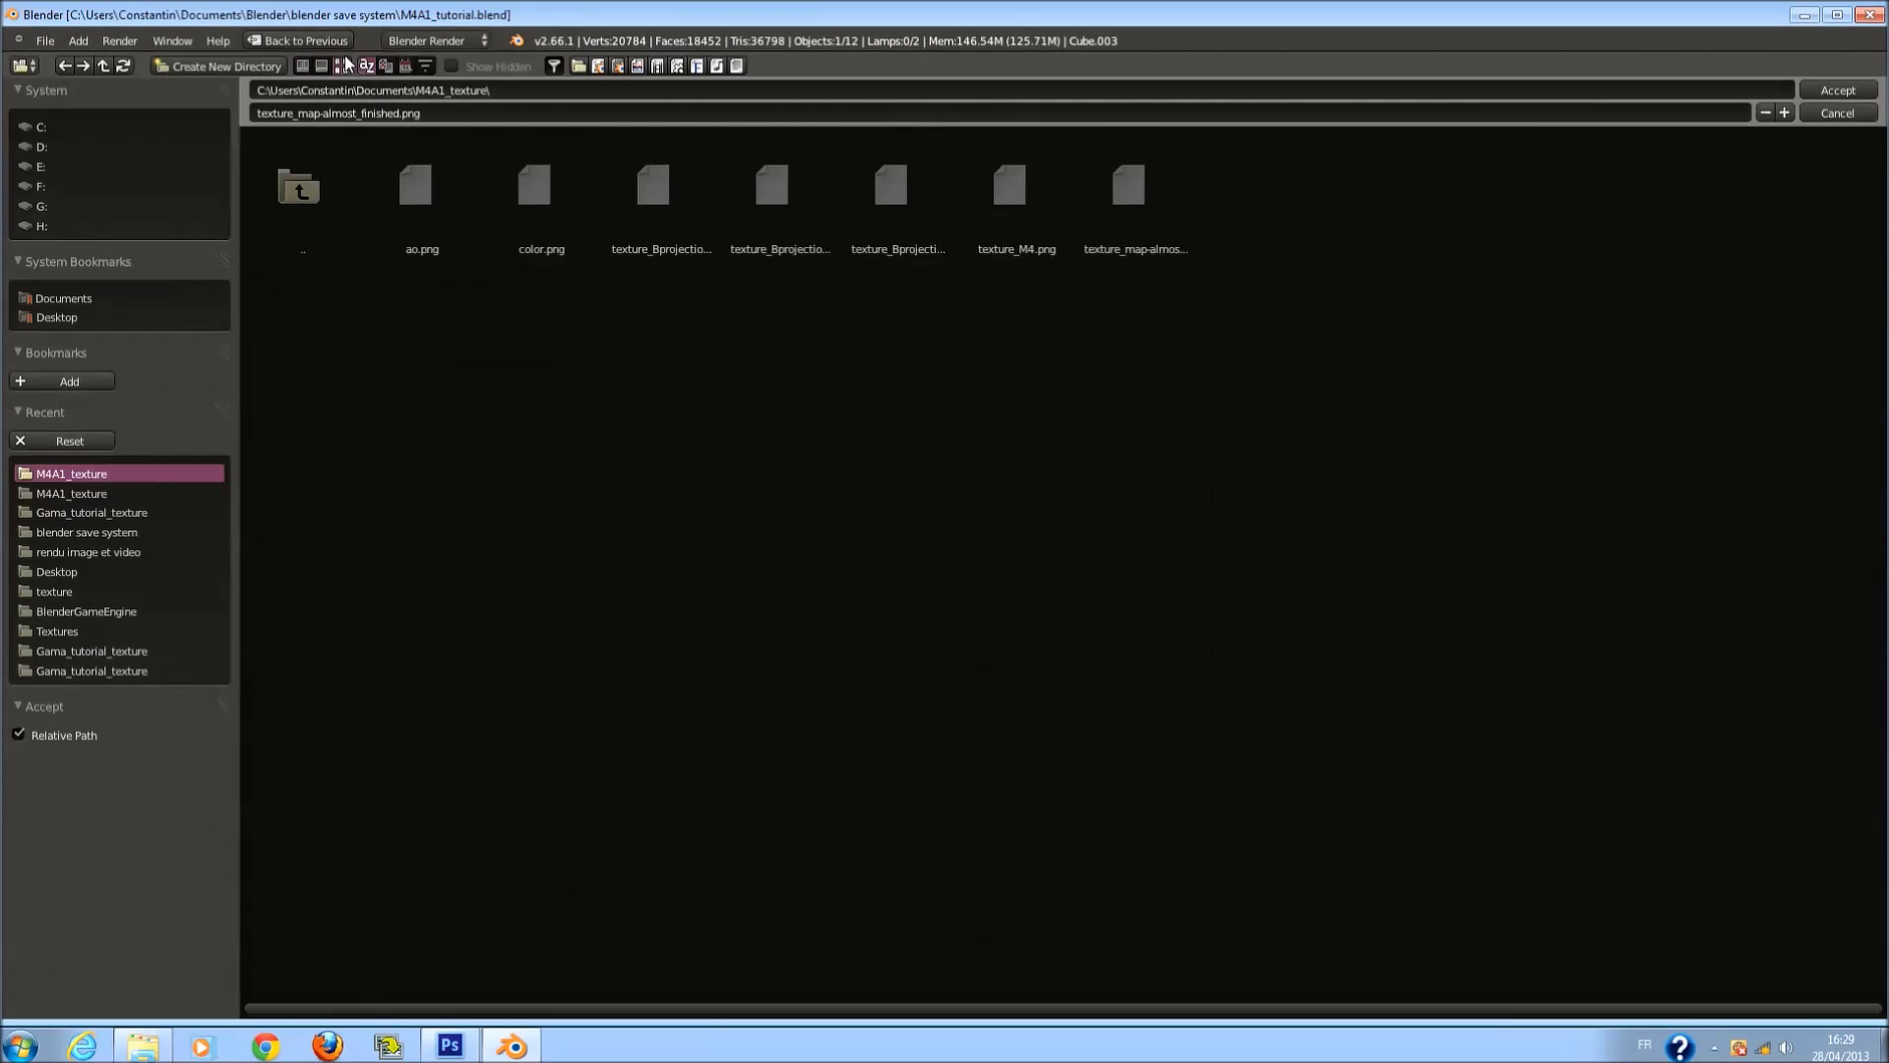
left_click(802, 211)
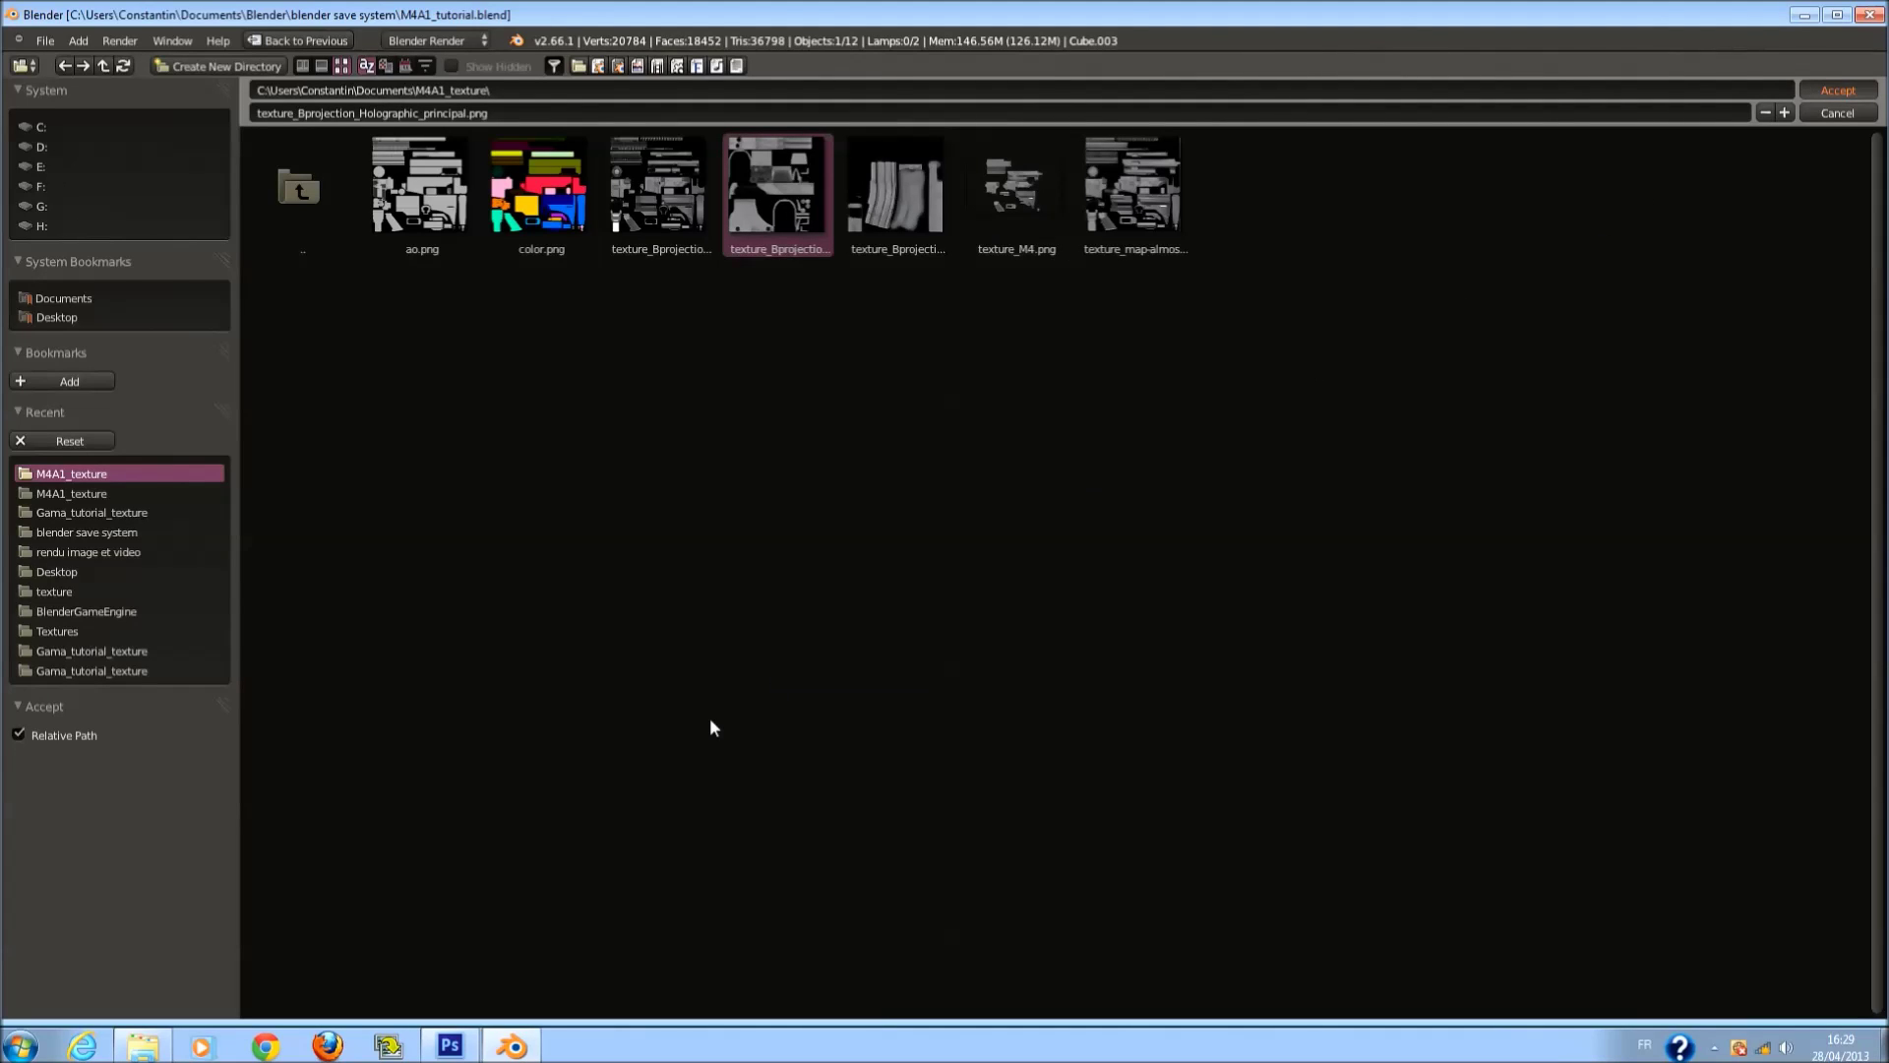
key("Return")
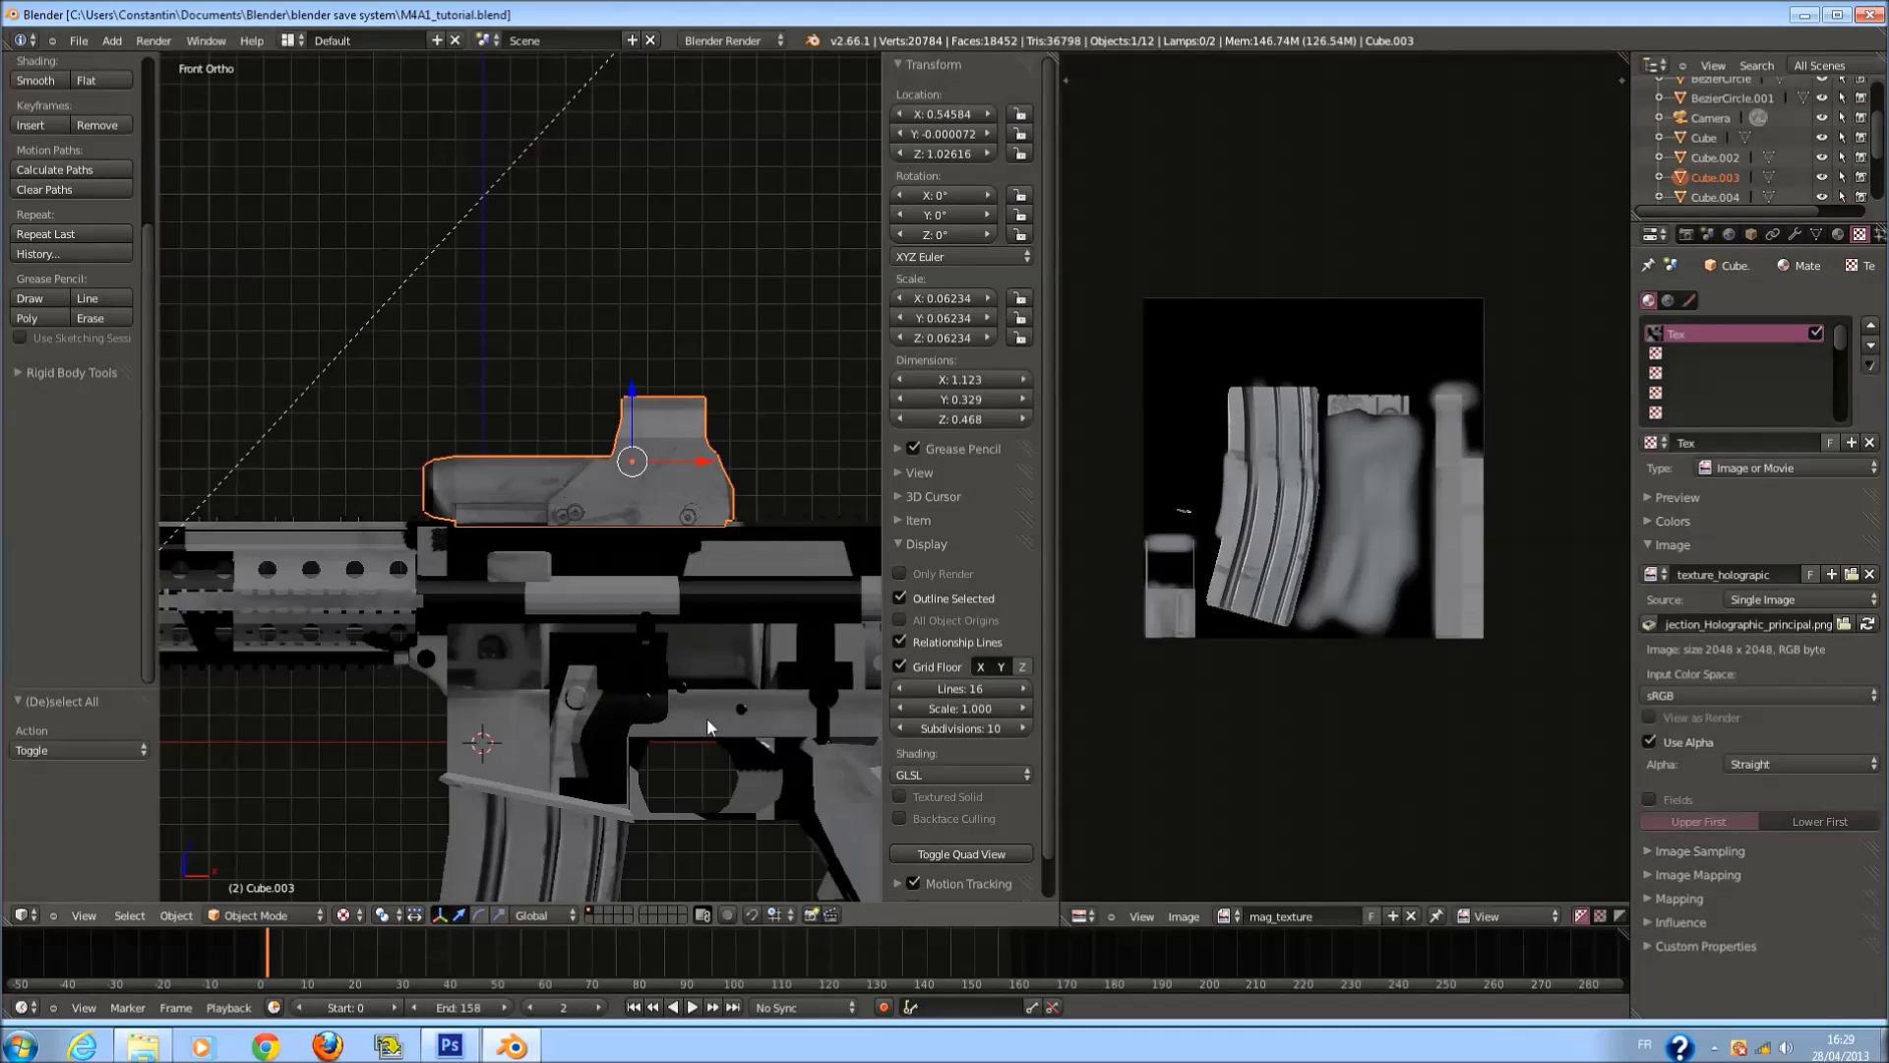
Unlink the shared material from the holographic sight.
scroll(707, 717, "down", 1)
left_click(1835, 234)
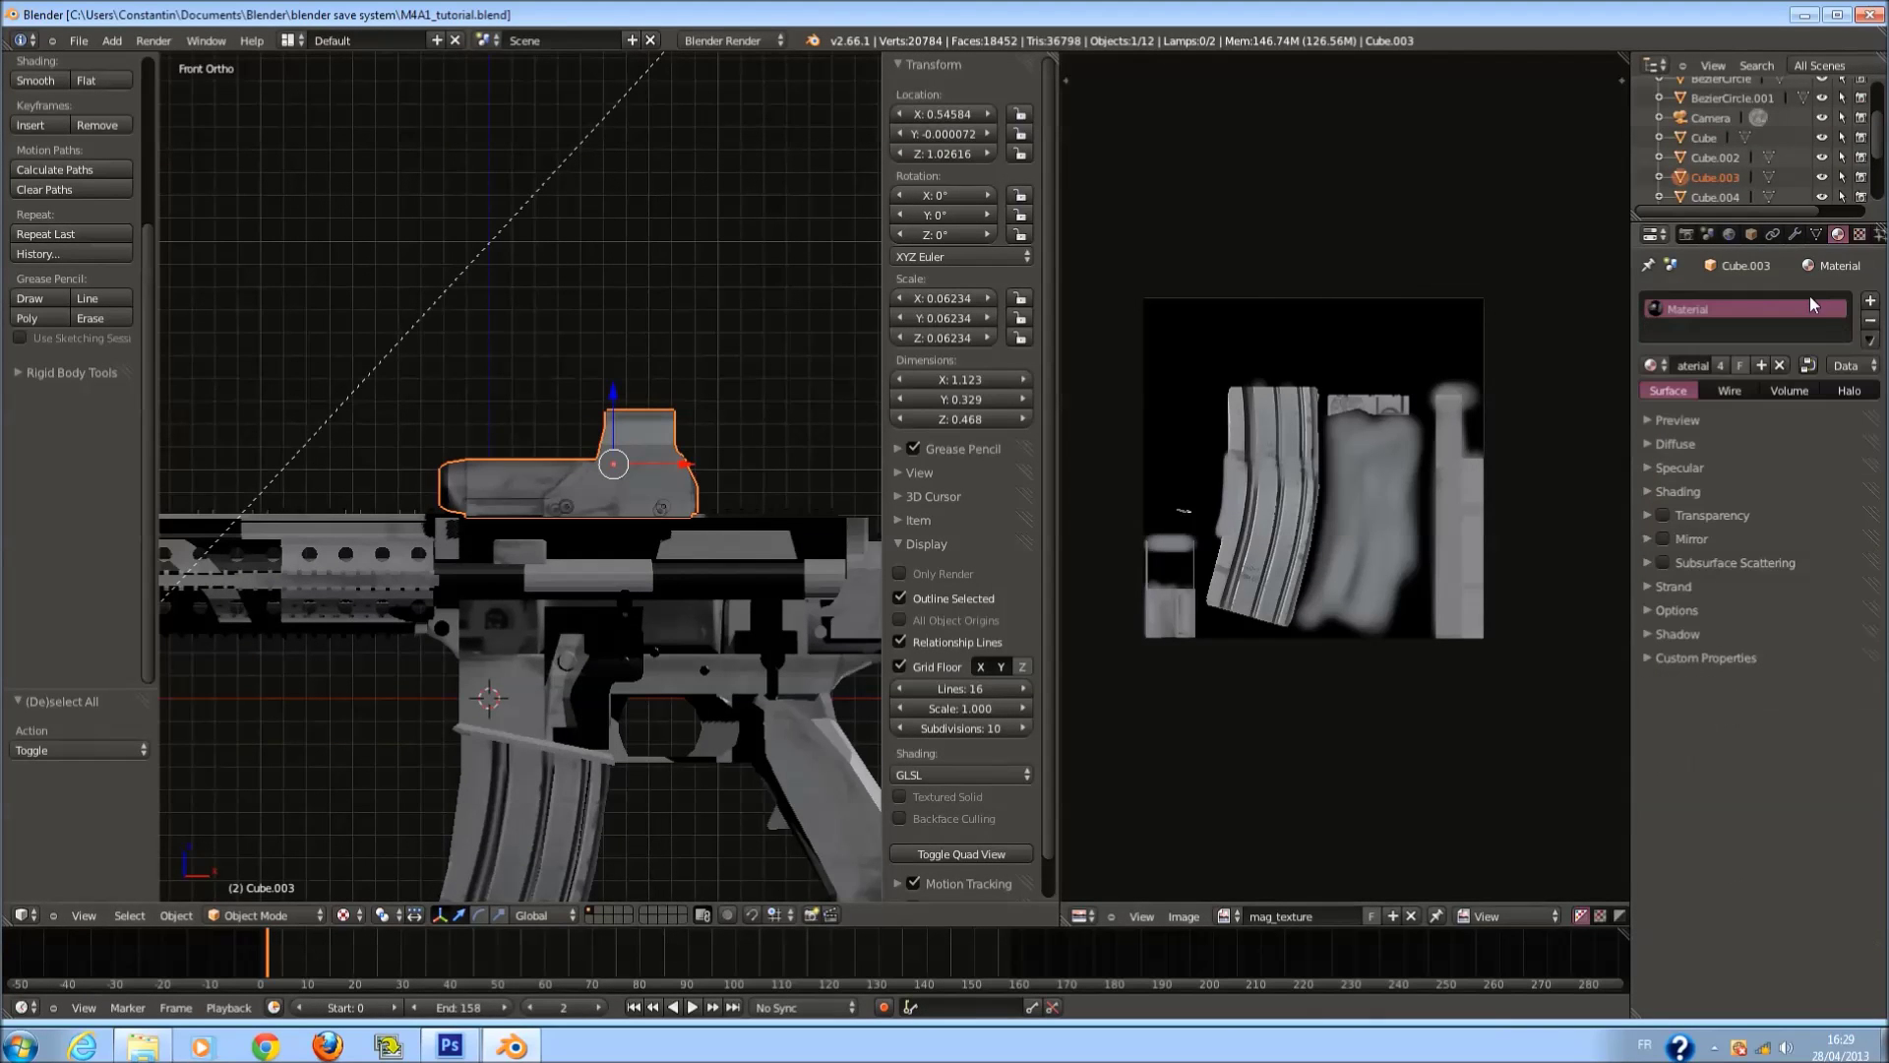
left_click(1780, 366)
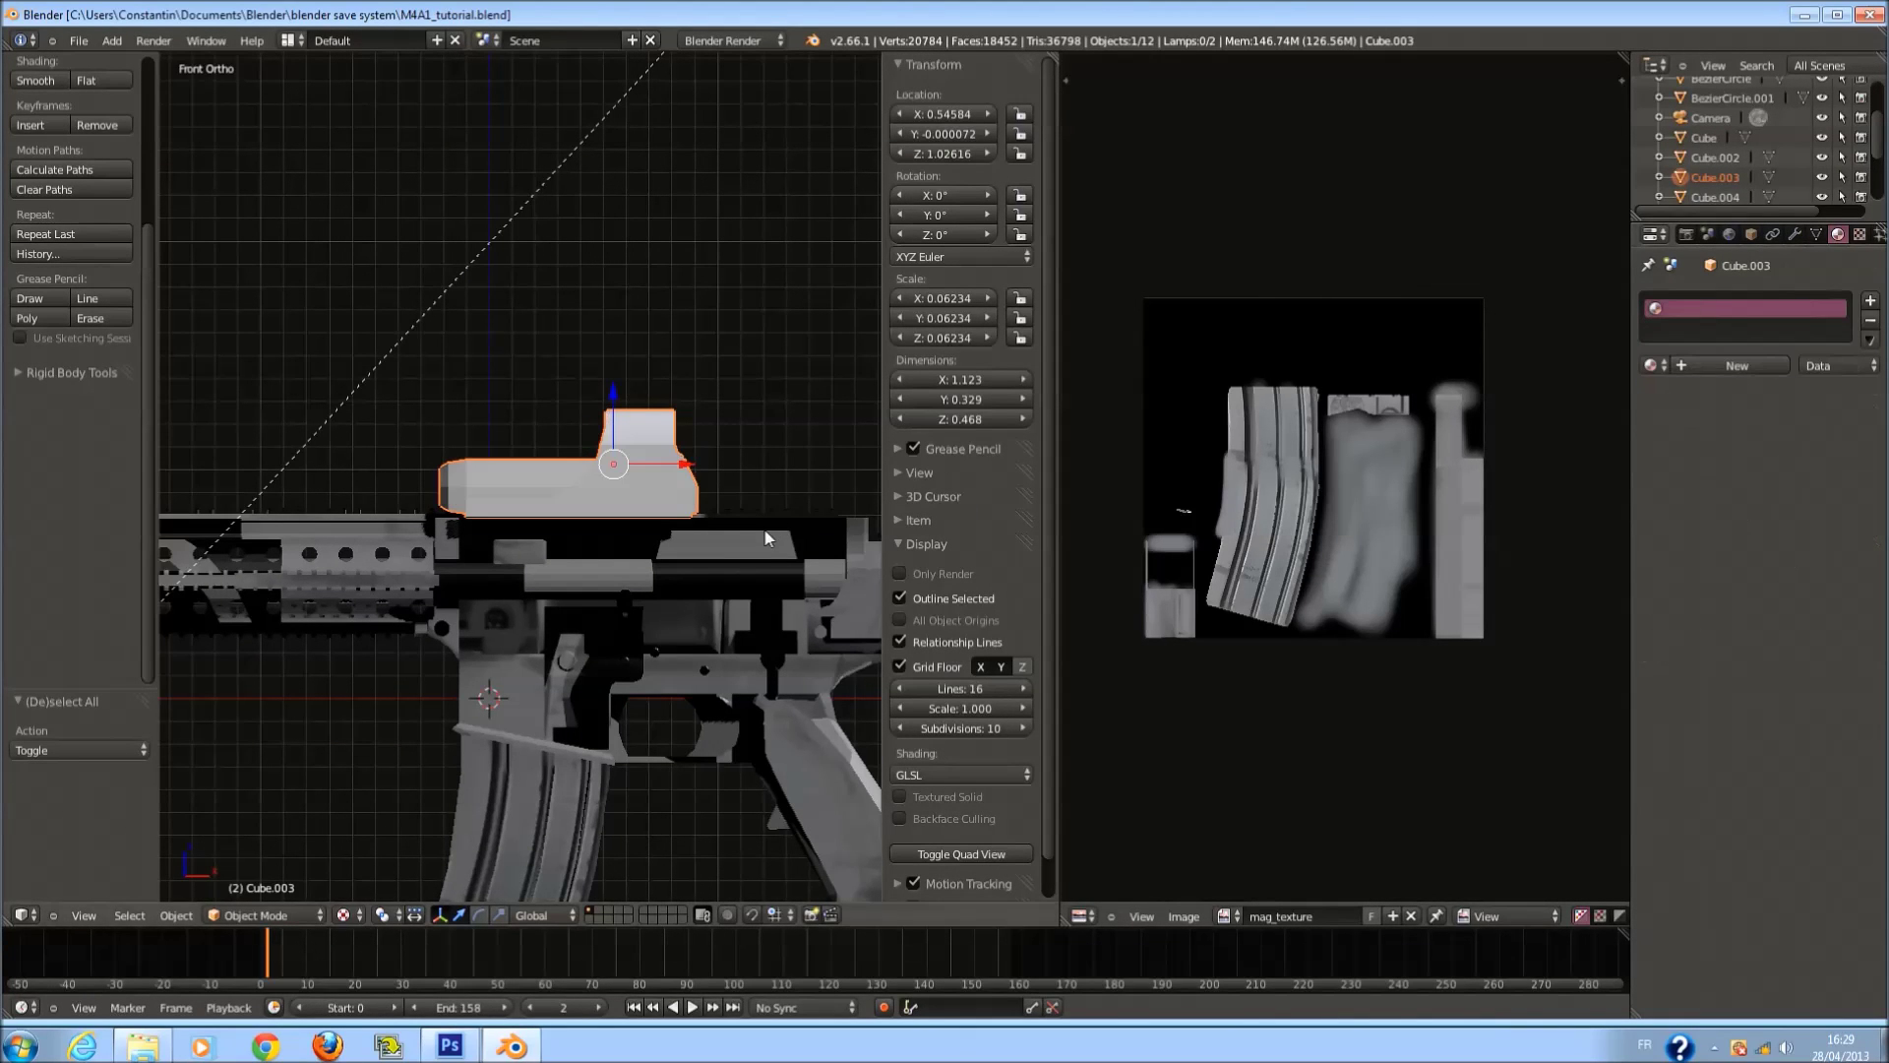
Unlink the shared material from the rifle body and give the body a new material named M4A1.
right_click(531, 709)
left_click(1780, 366)
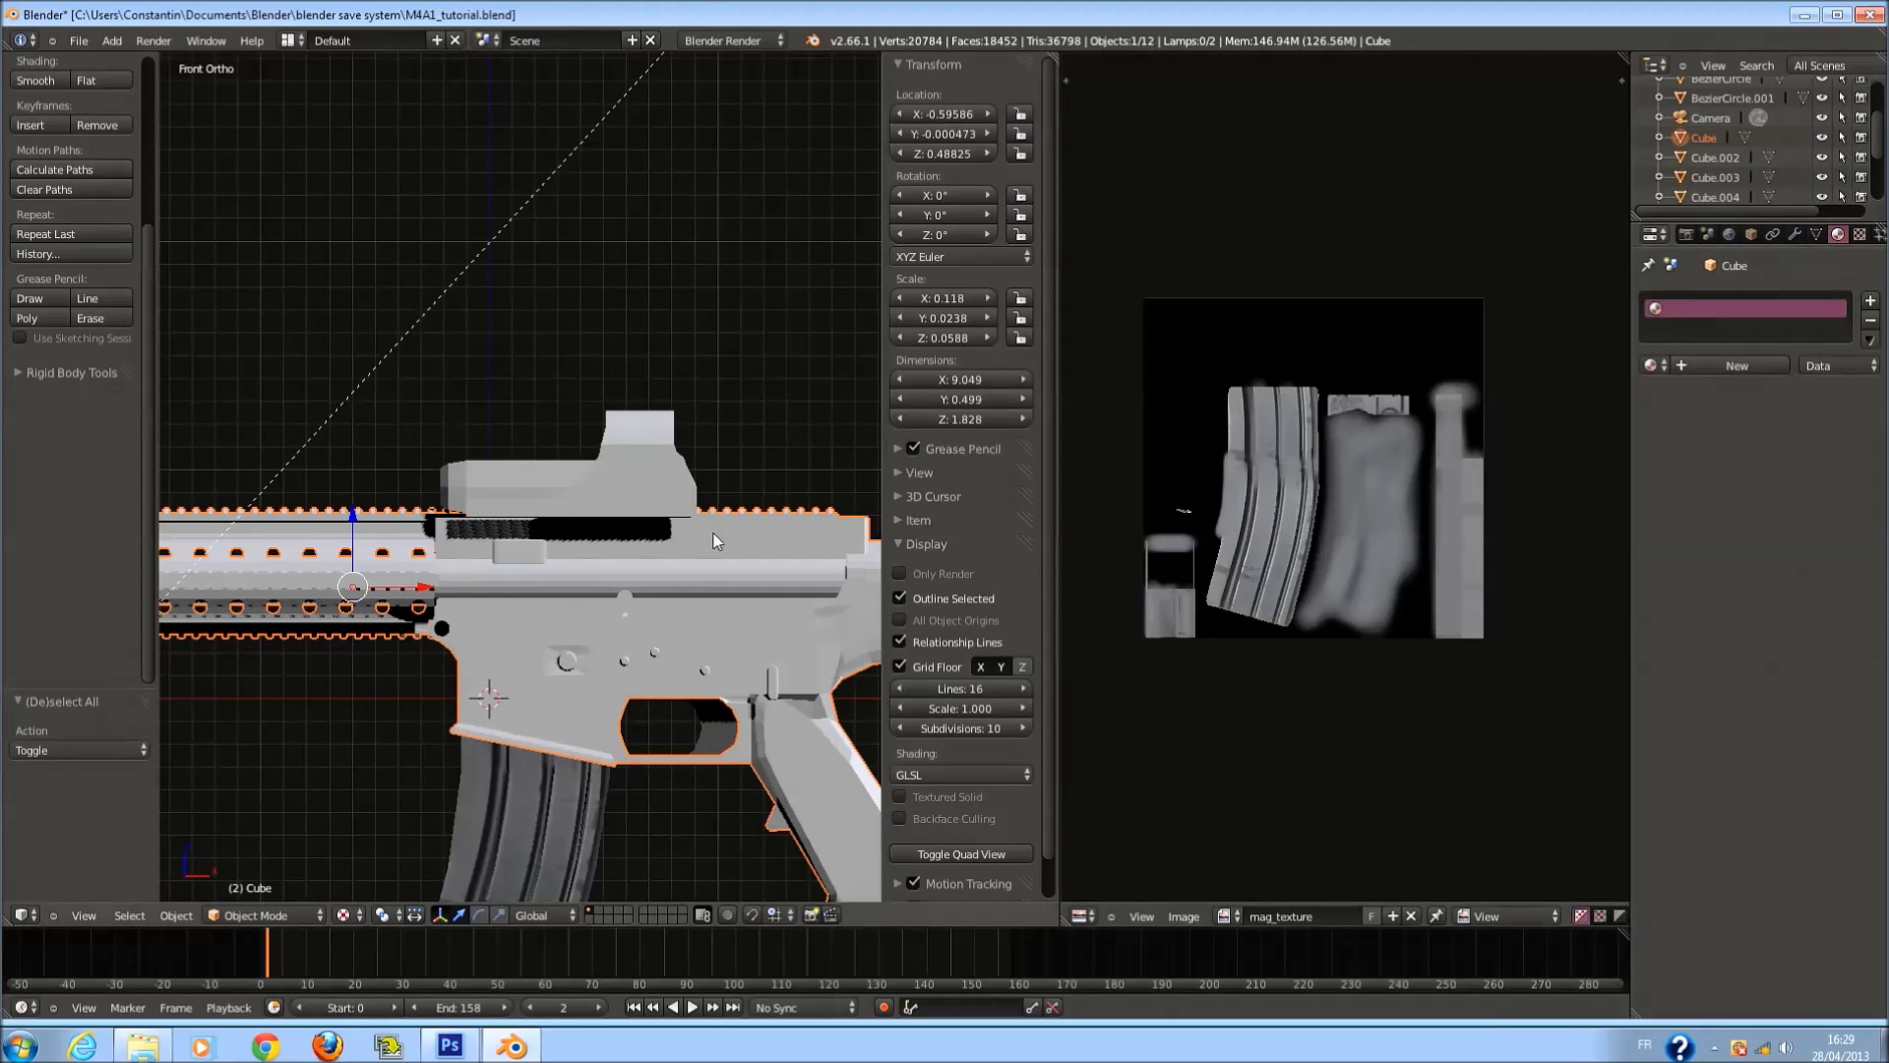
scroll(700, 589, "down", 1)
left_click(1682, 374)
double_click(1699, 365)
type("m")
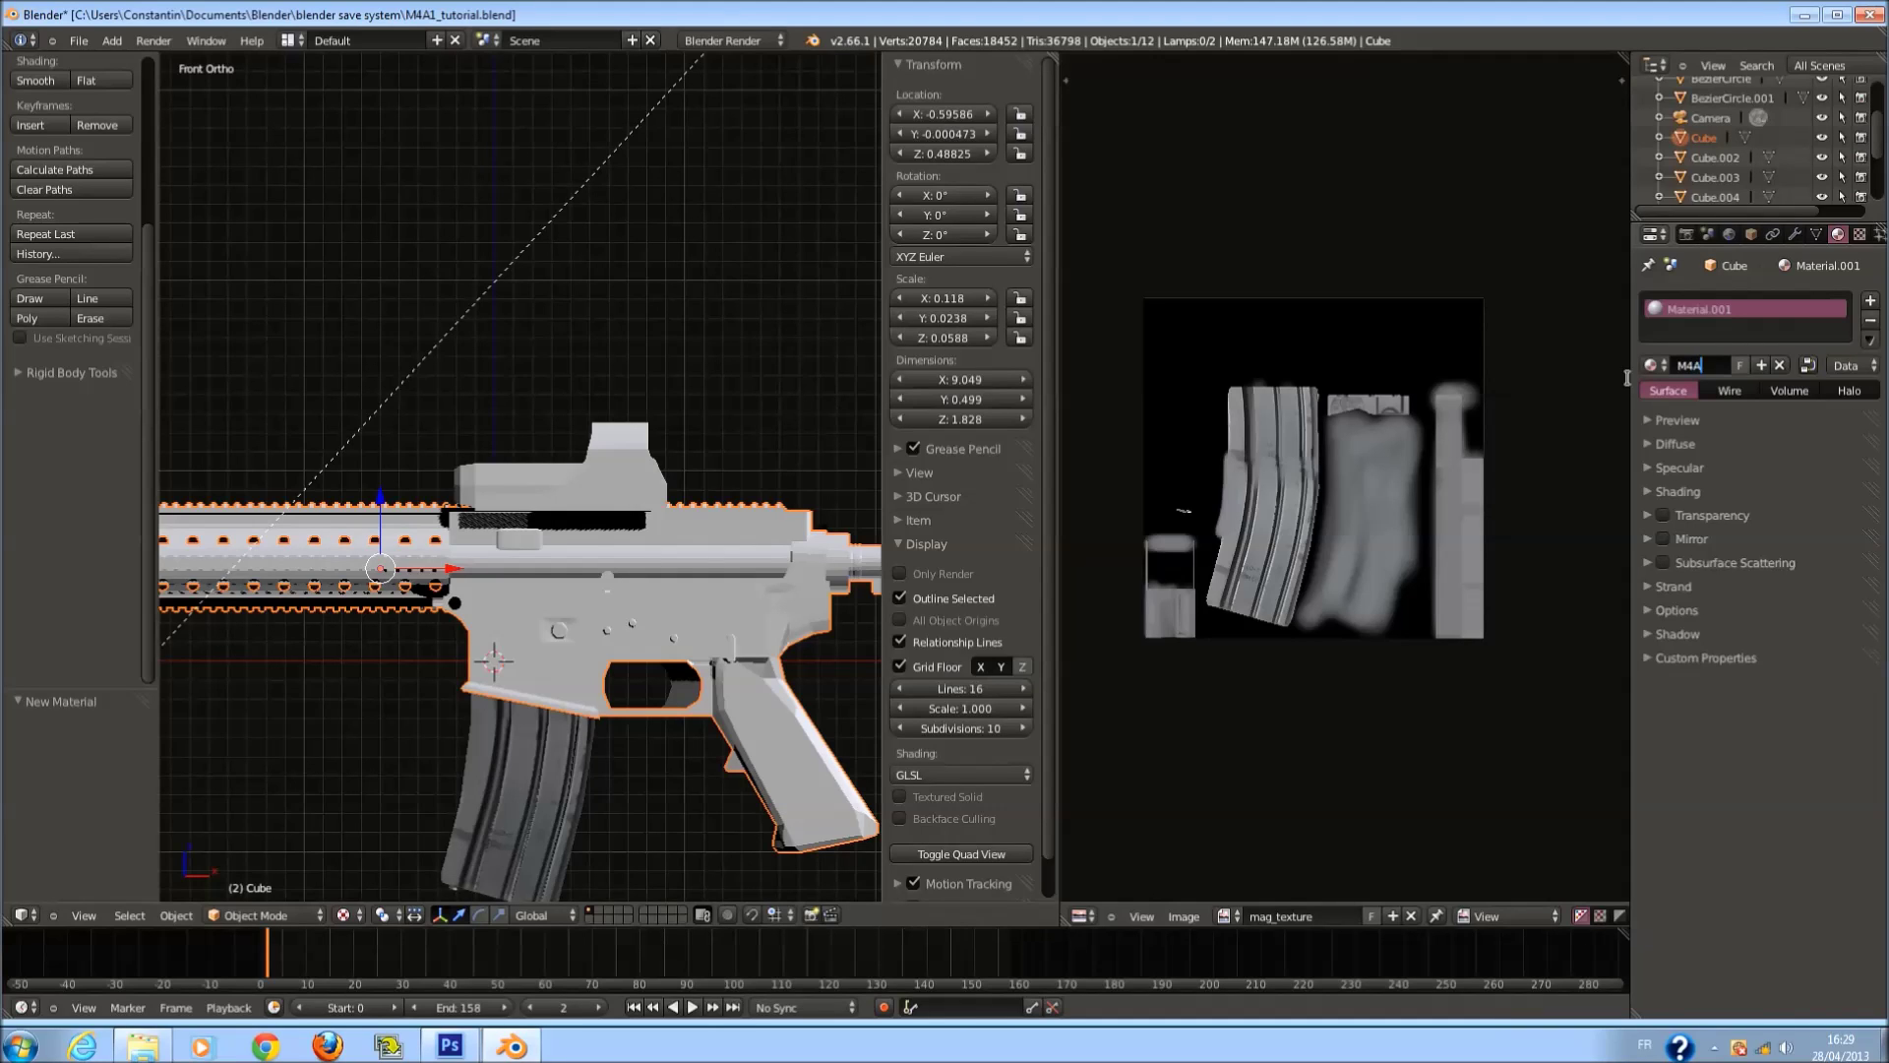
key("Return")
Add an Image or Movie texture to the M4A1 material and load texture_map-almost_finished.png from the M4A1_texture folder.
left_click(1859, 234)
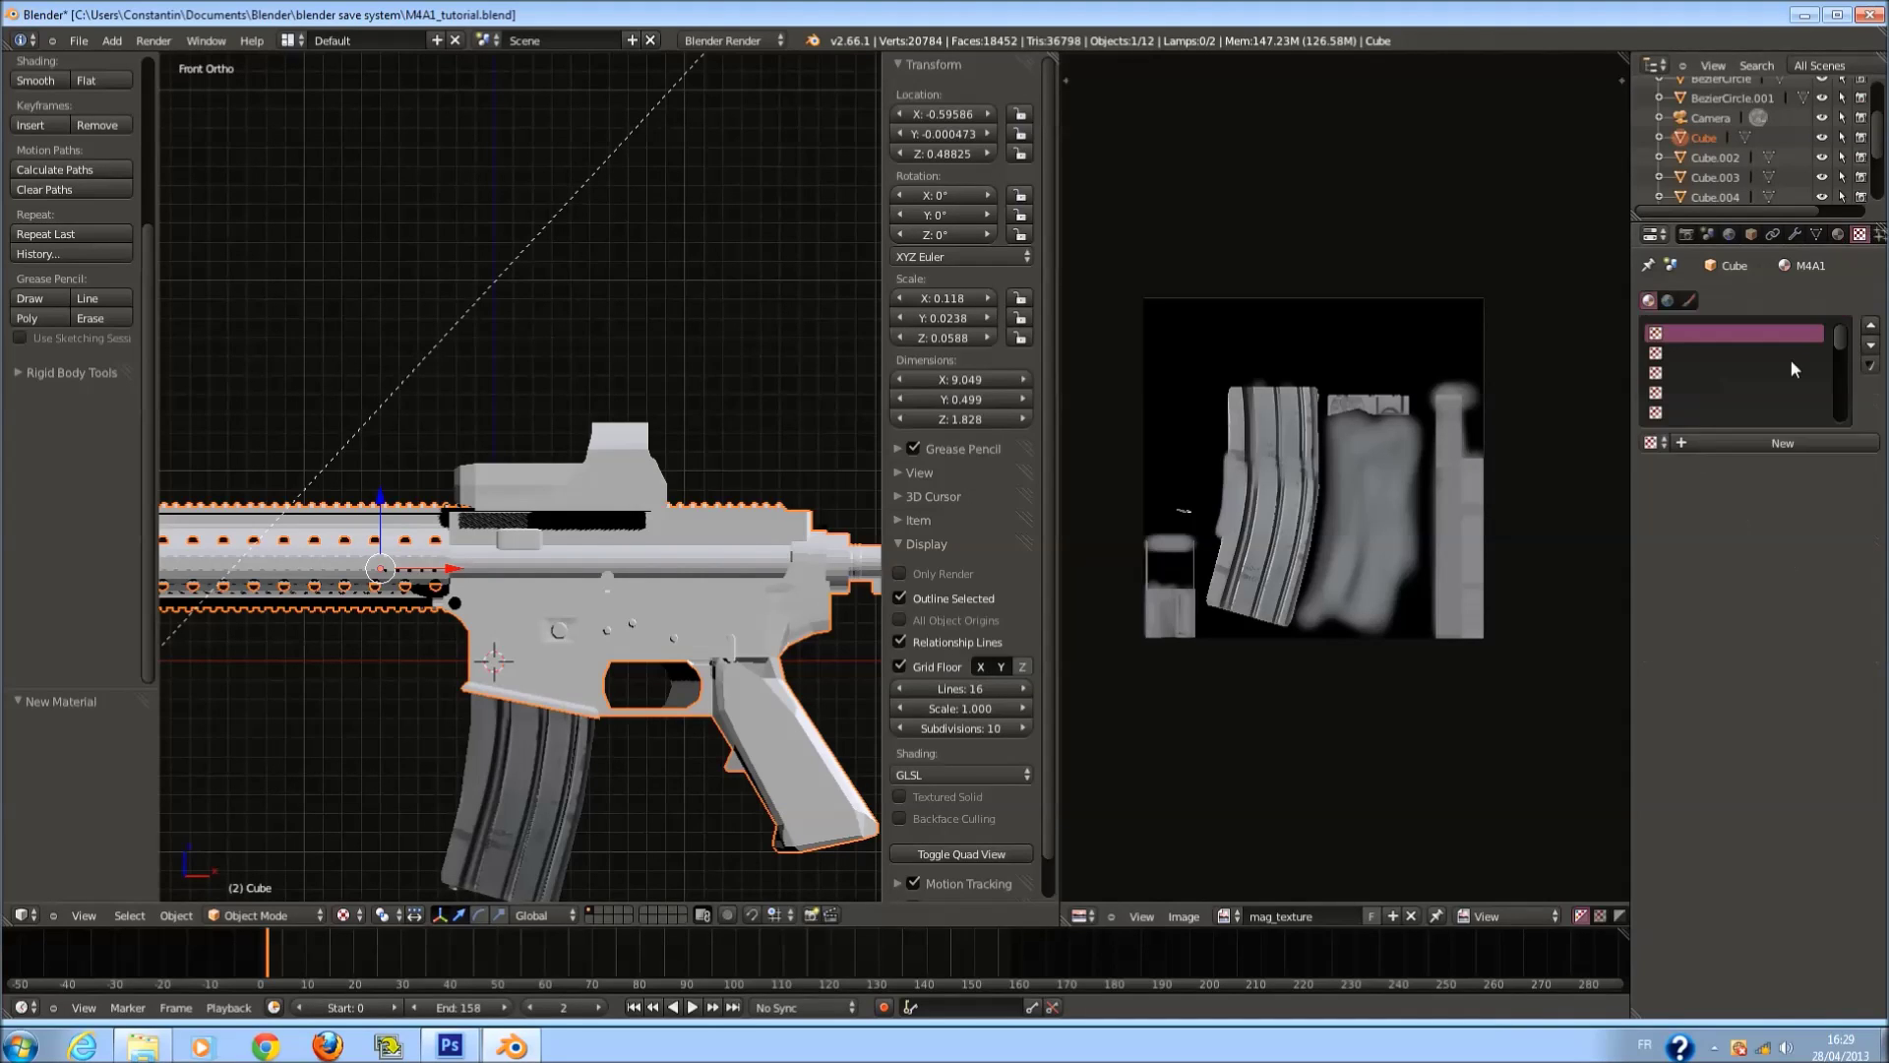
left_click(1783, 443)
left_click(1782, 468)
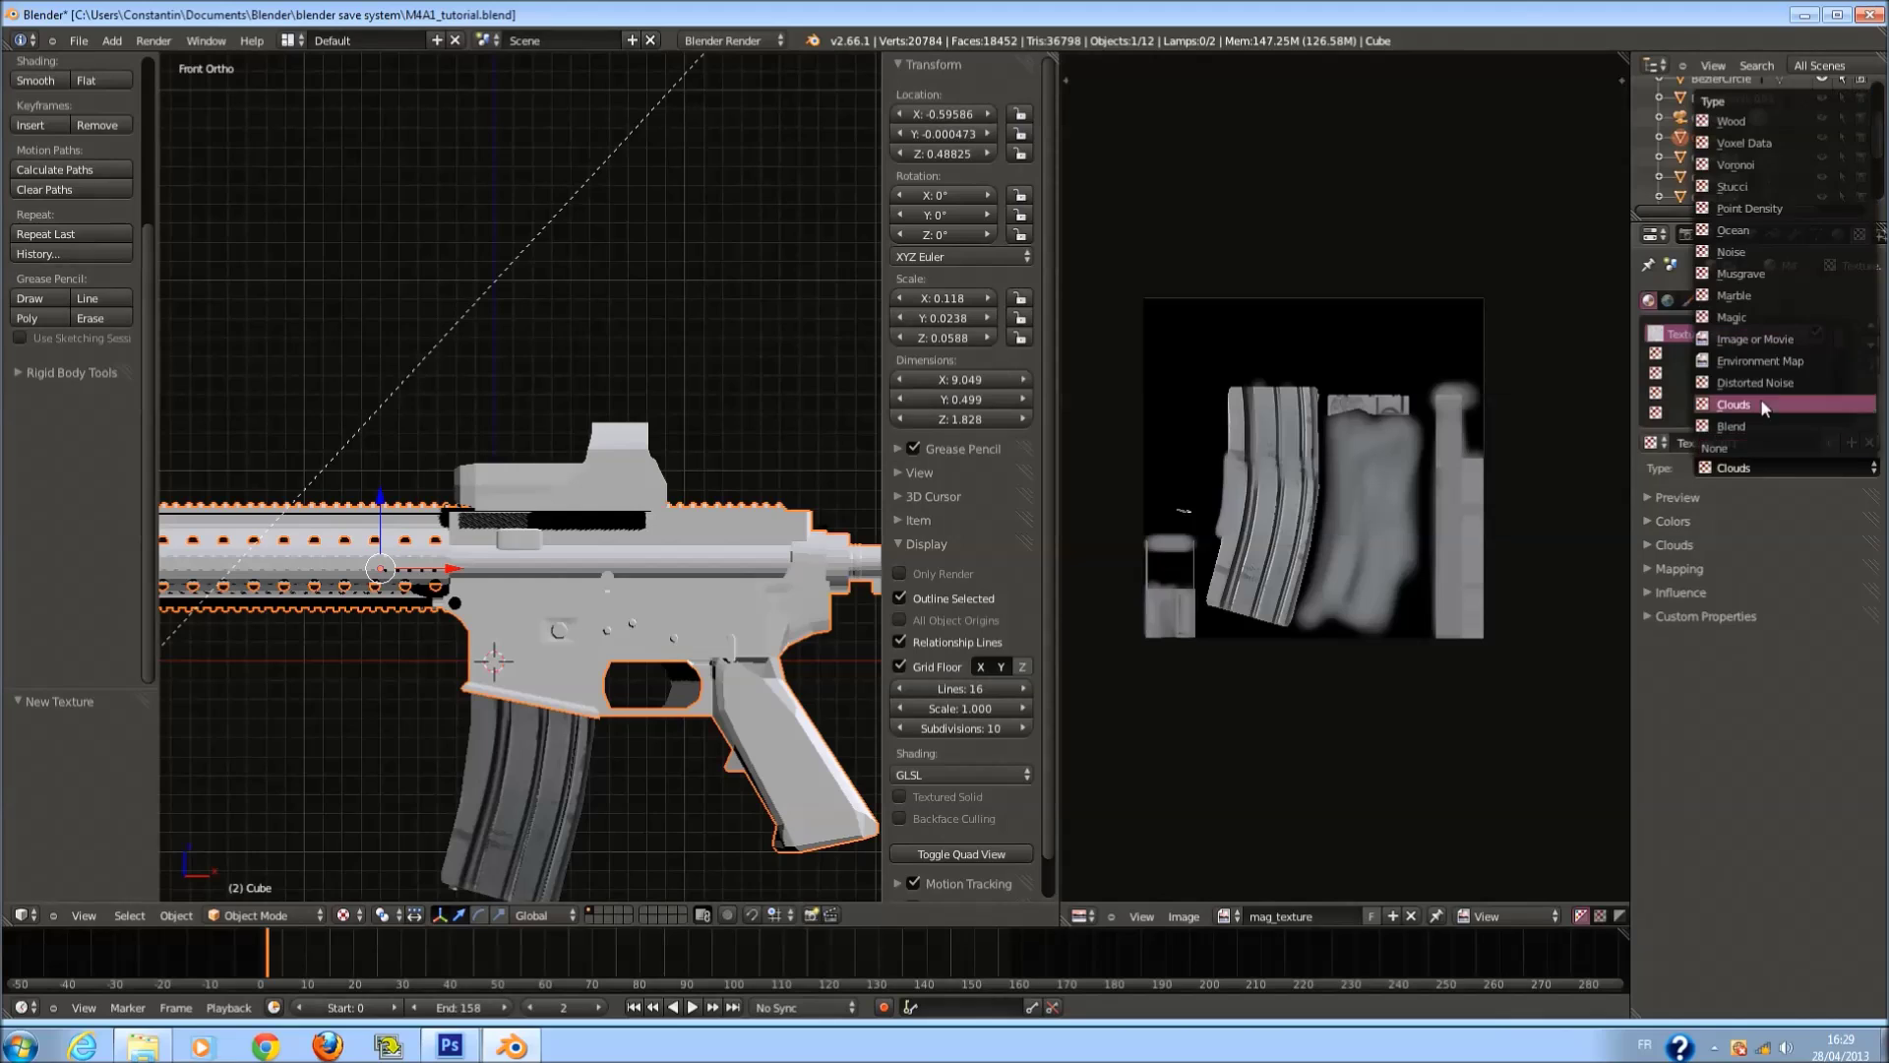
left_click(1757, 339)
left_click(1809, 577)
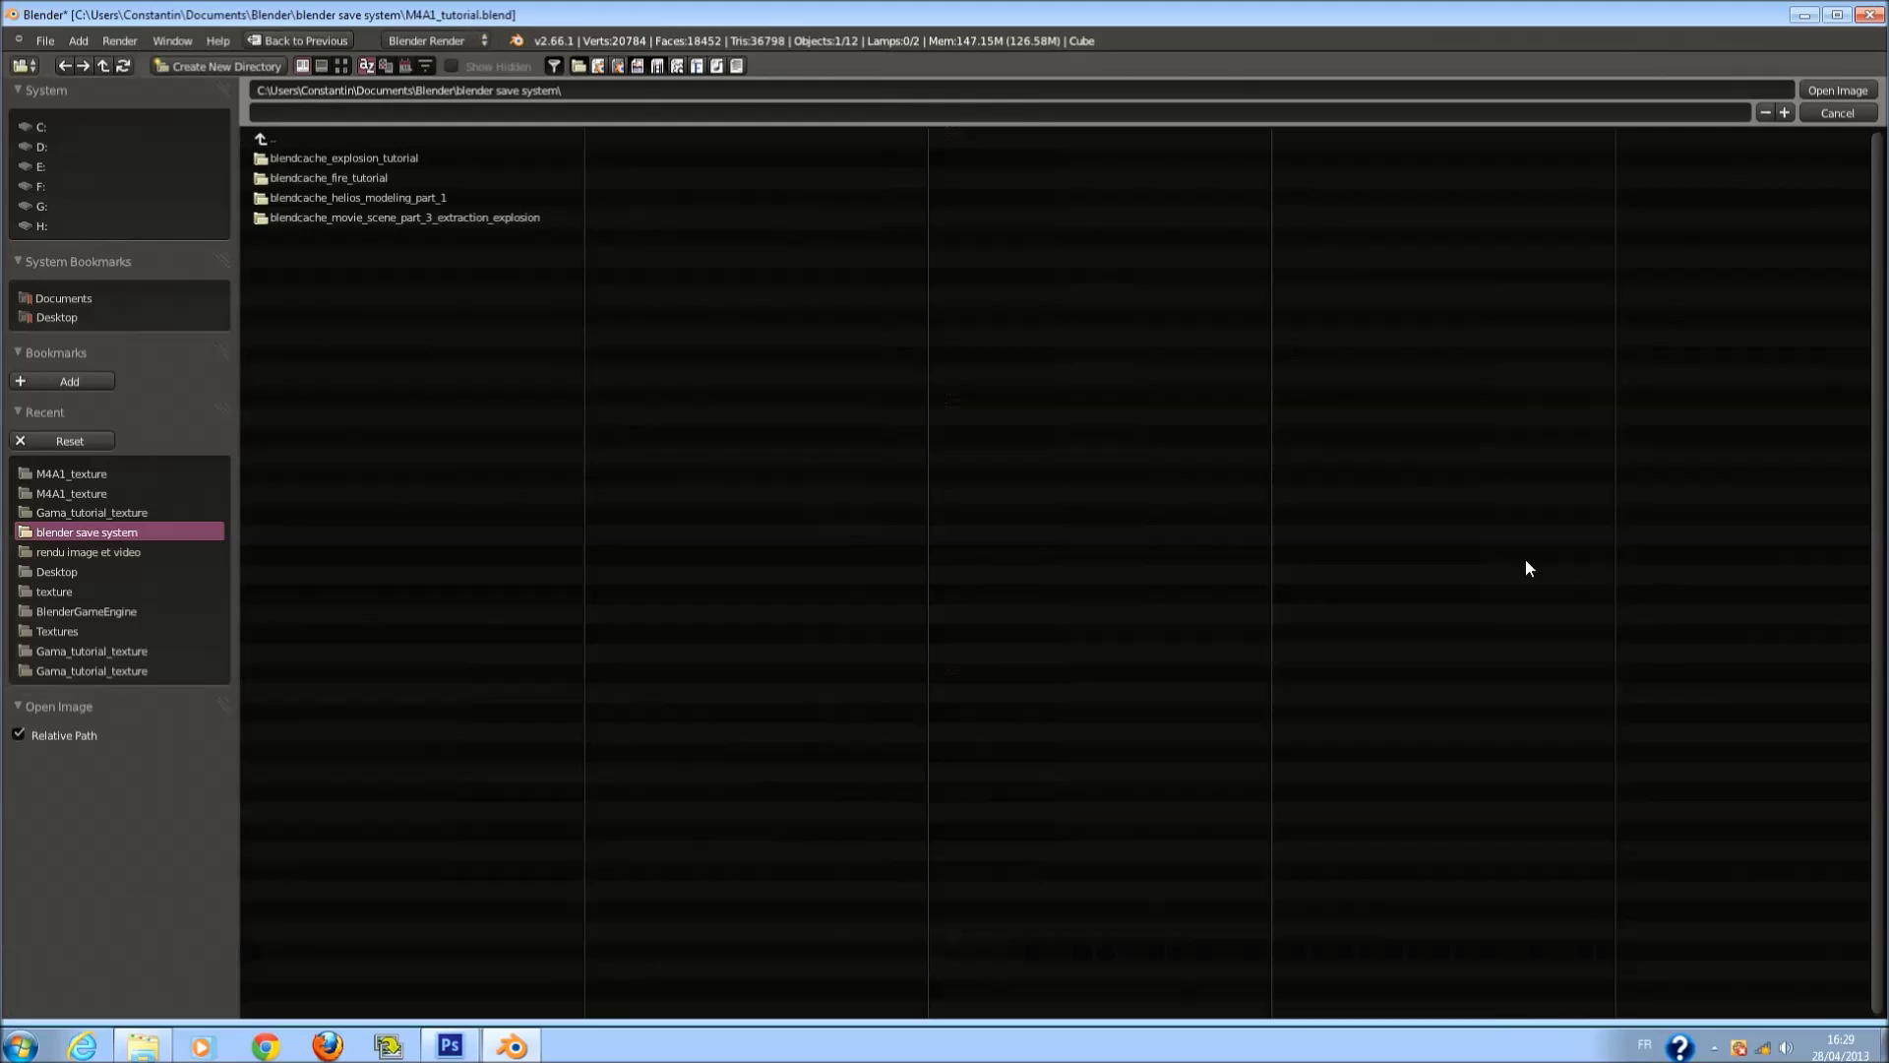
left_click(71, 473)
left_click(340, 66)
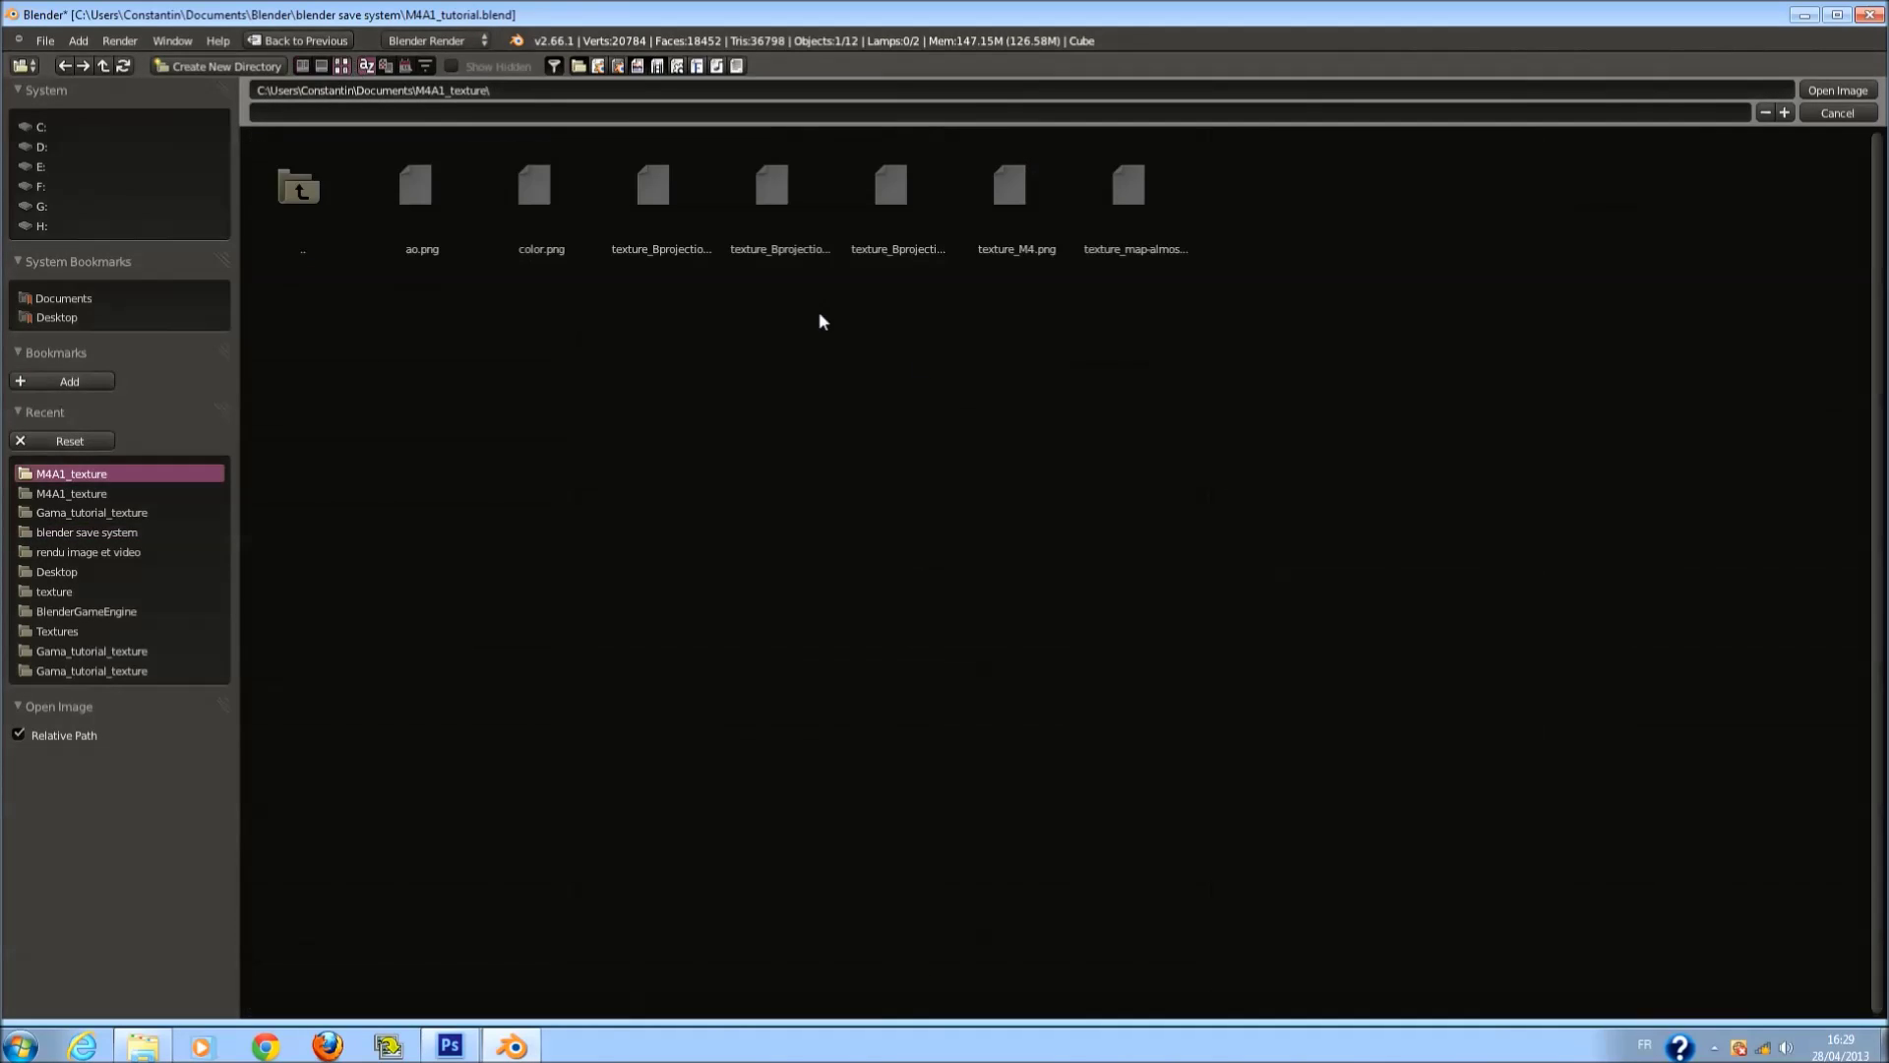
left_click(1134, 187)
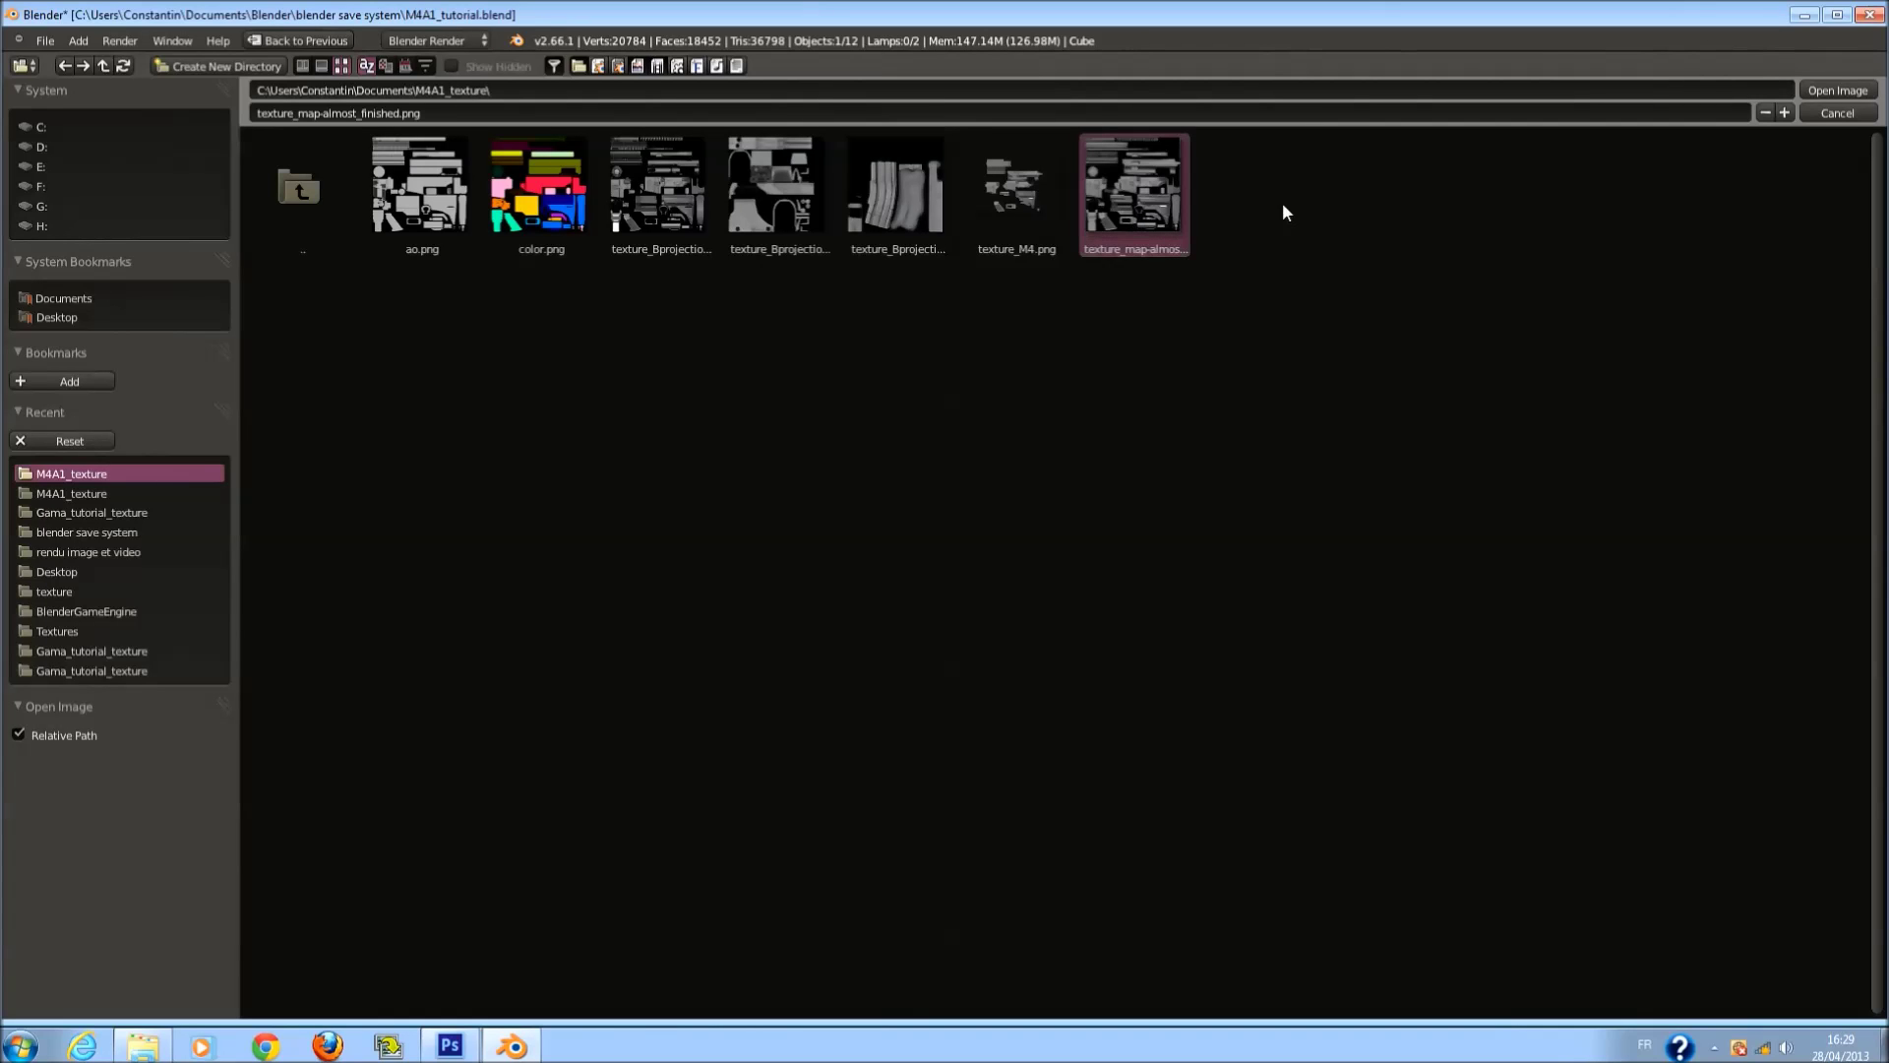
left_click(1826, 89)
Set the rifle body texture's mapping coordinates to UV.
left_click(1720, 616)
left_click(1763, 645)
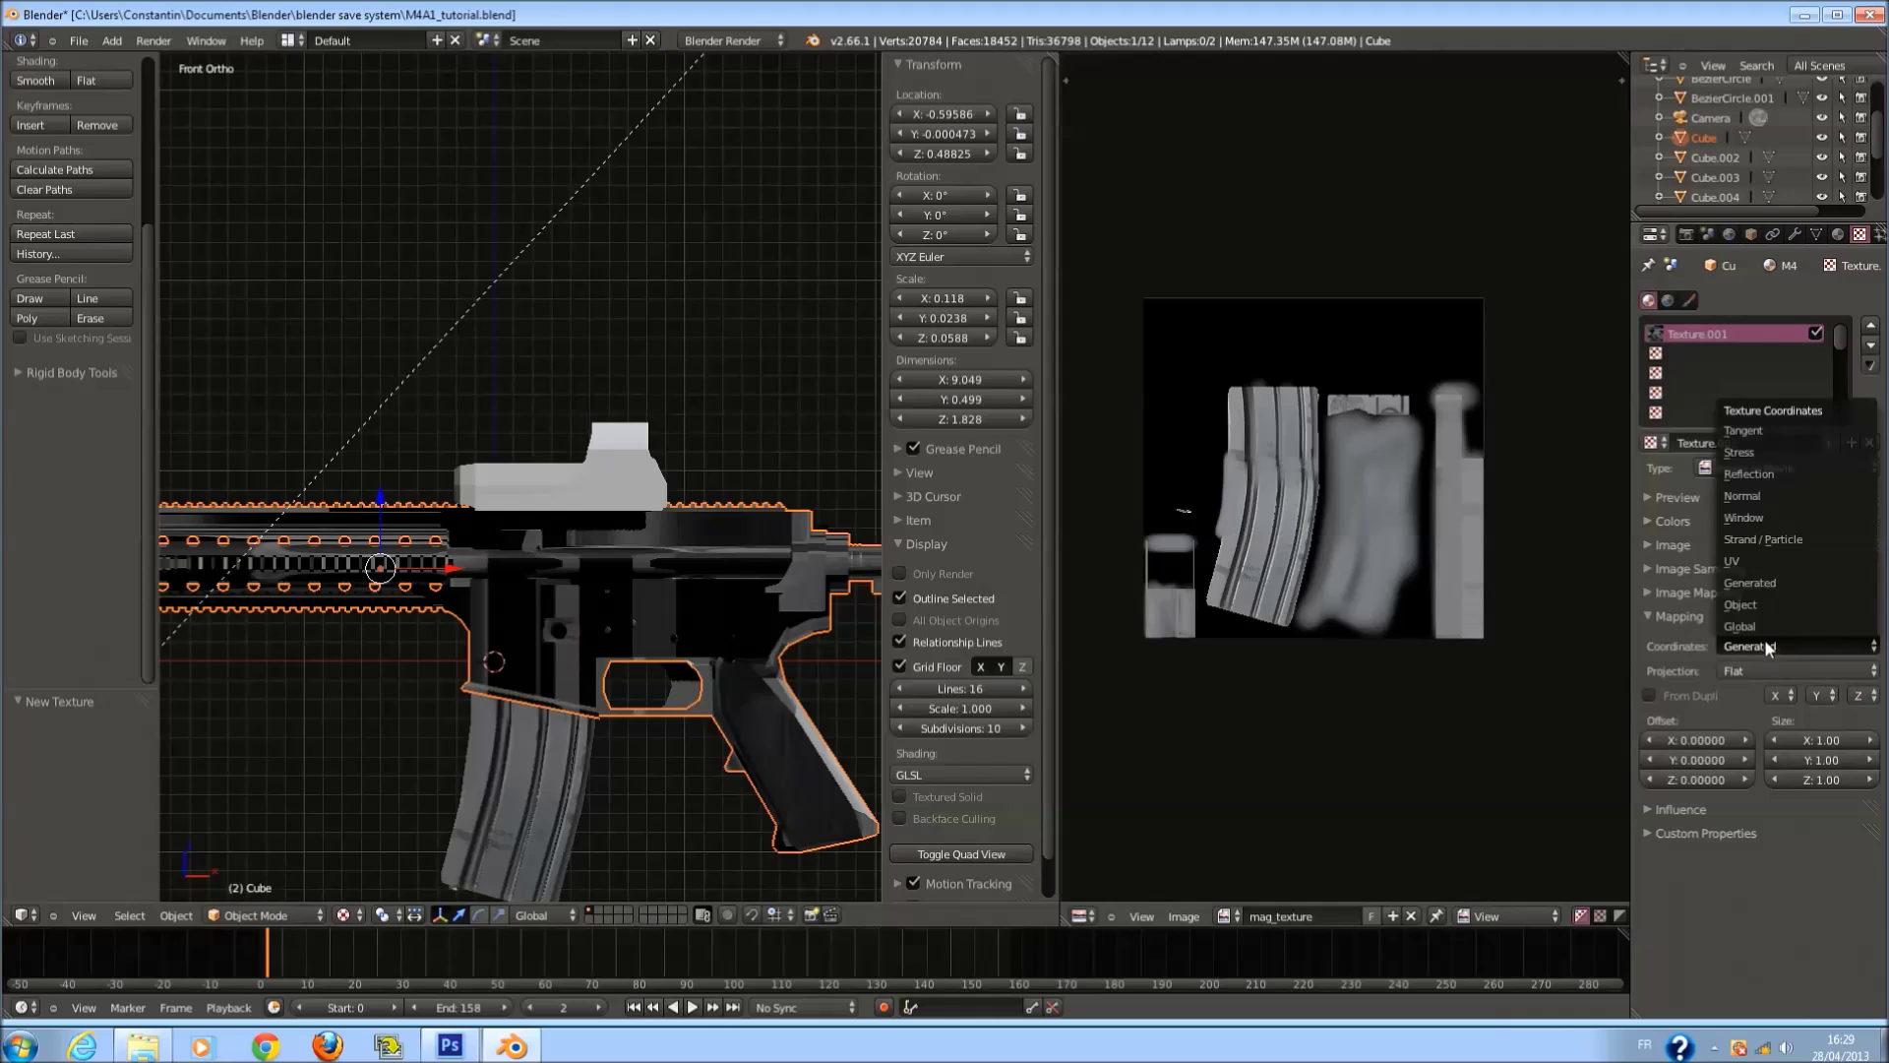
left_click(1762, 564)
left_click(1679, 616)
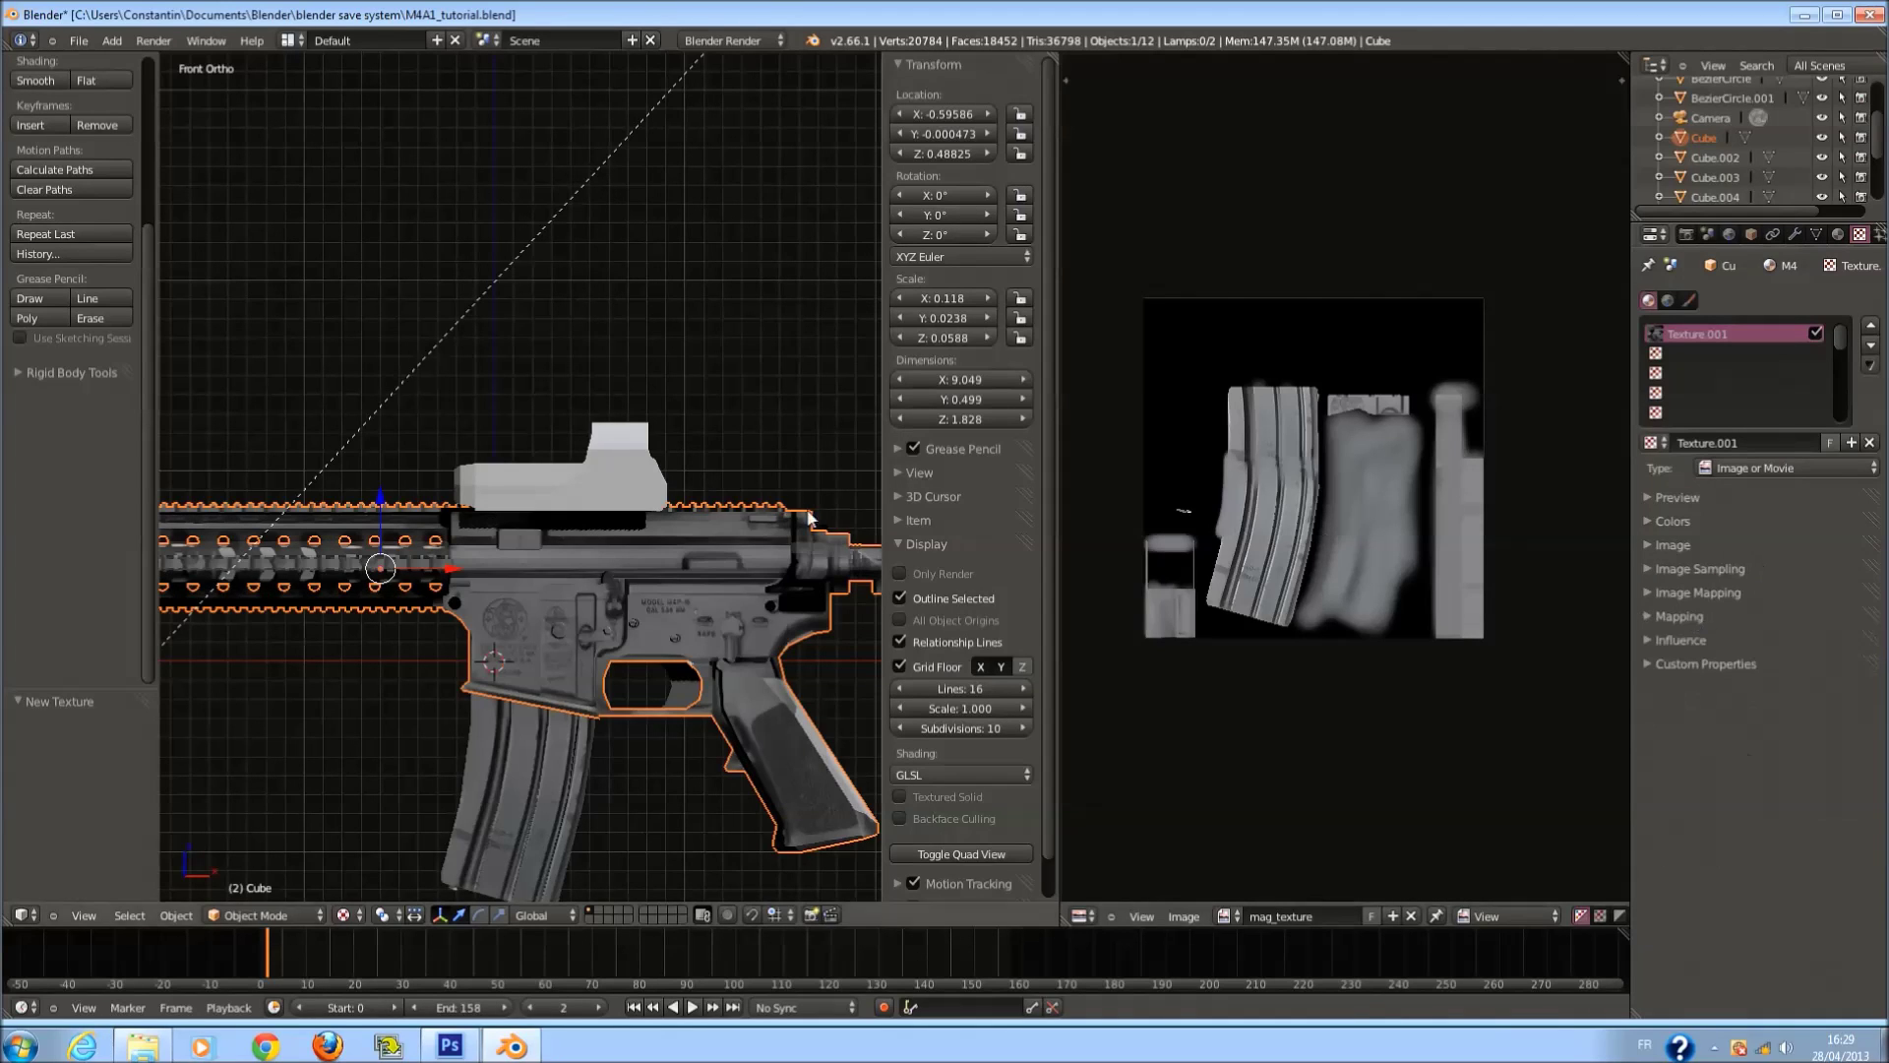
Select the holographic sight and give it a new material named HO.
right_click(661, 462)
left_click(1836, 232)
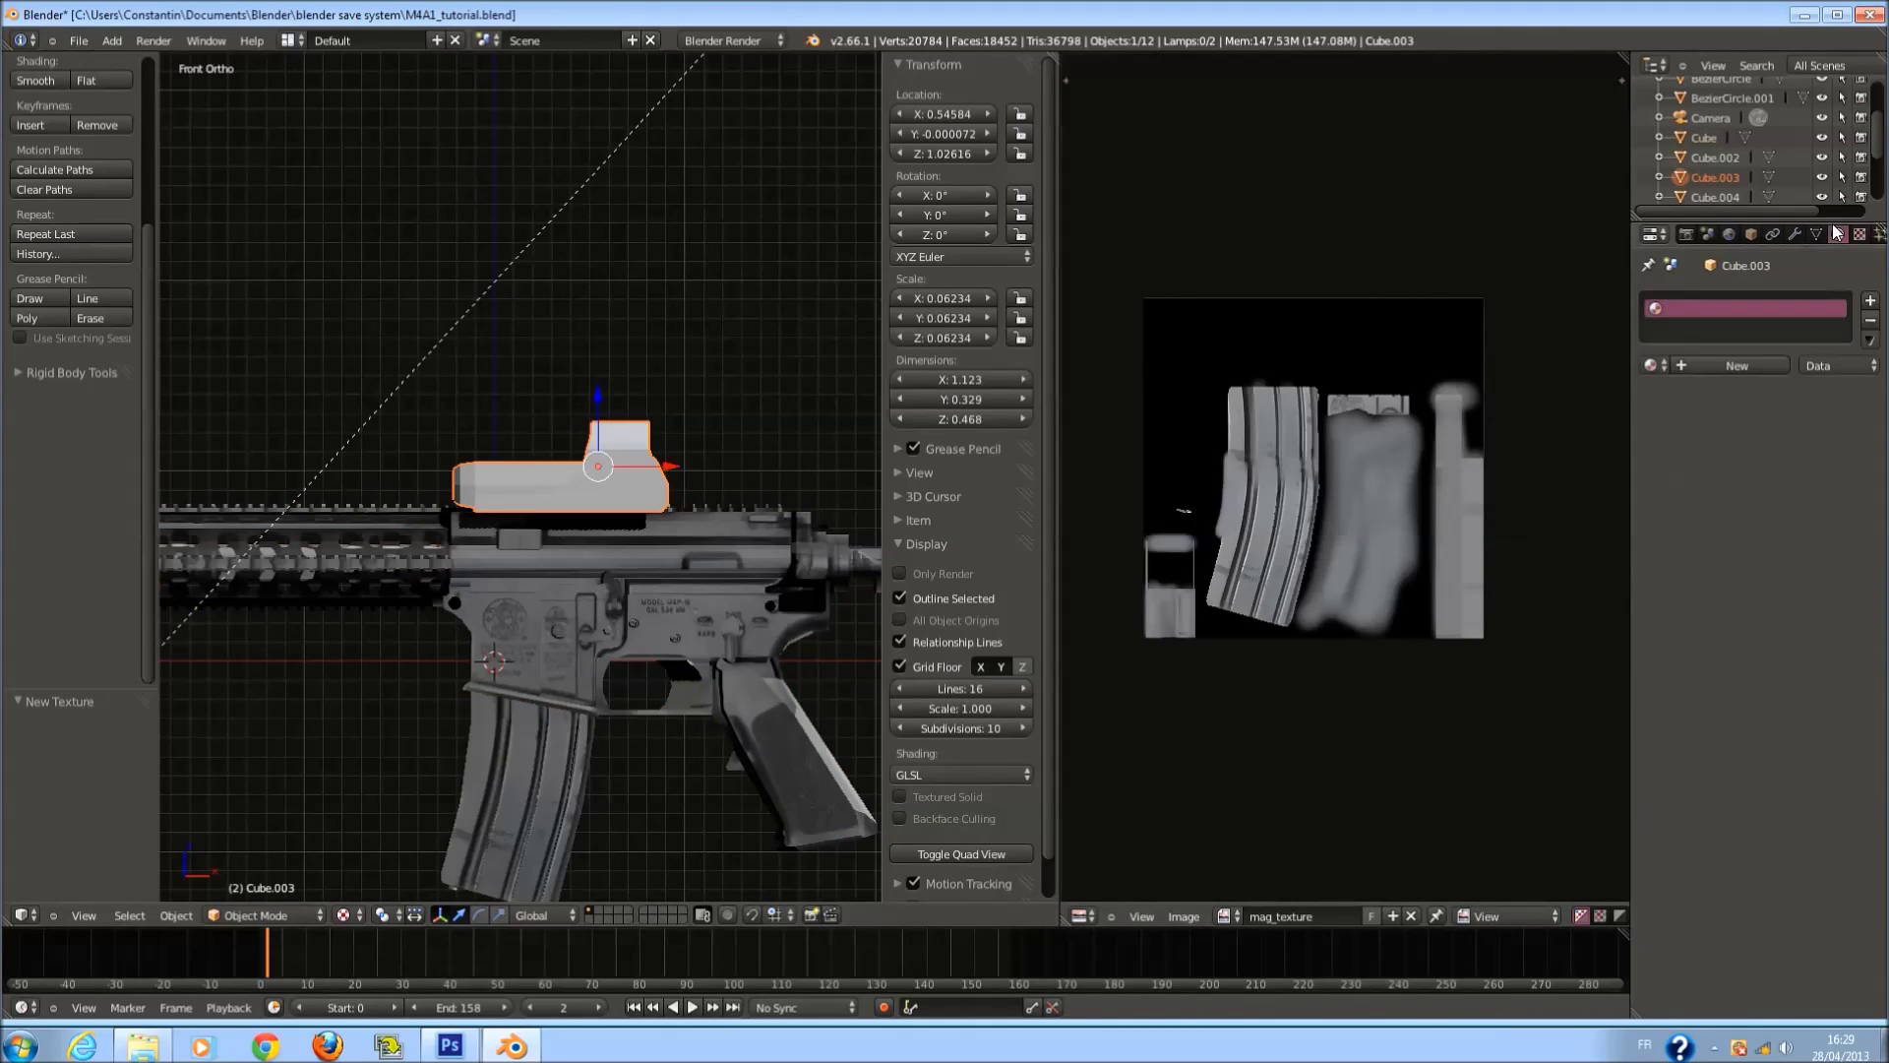
left_click(1726, 368)
left_click(1724, 365)
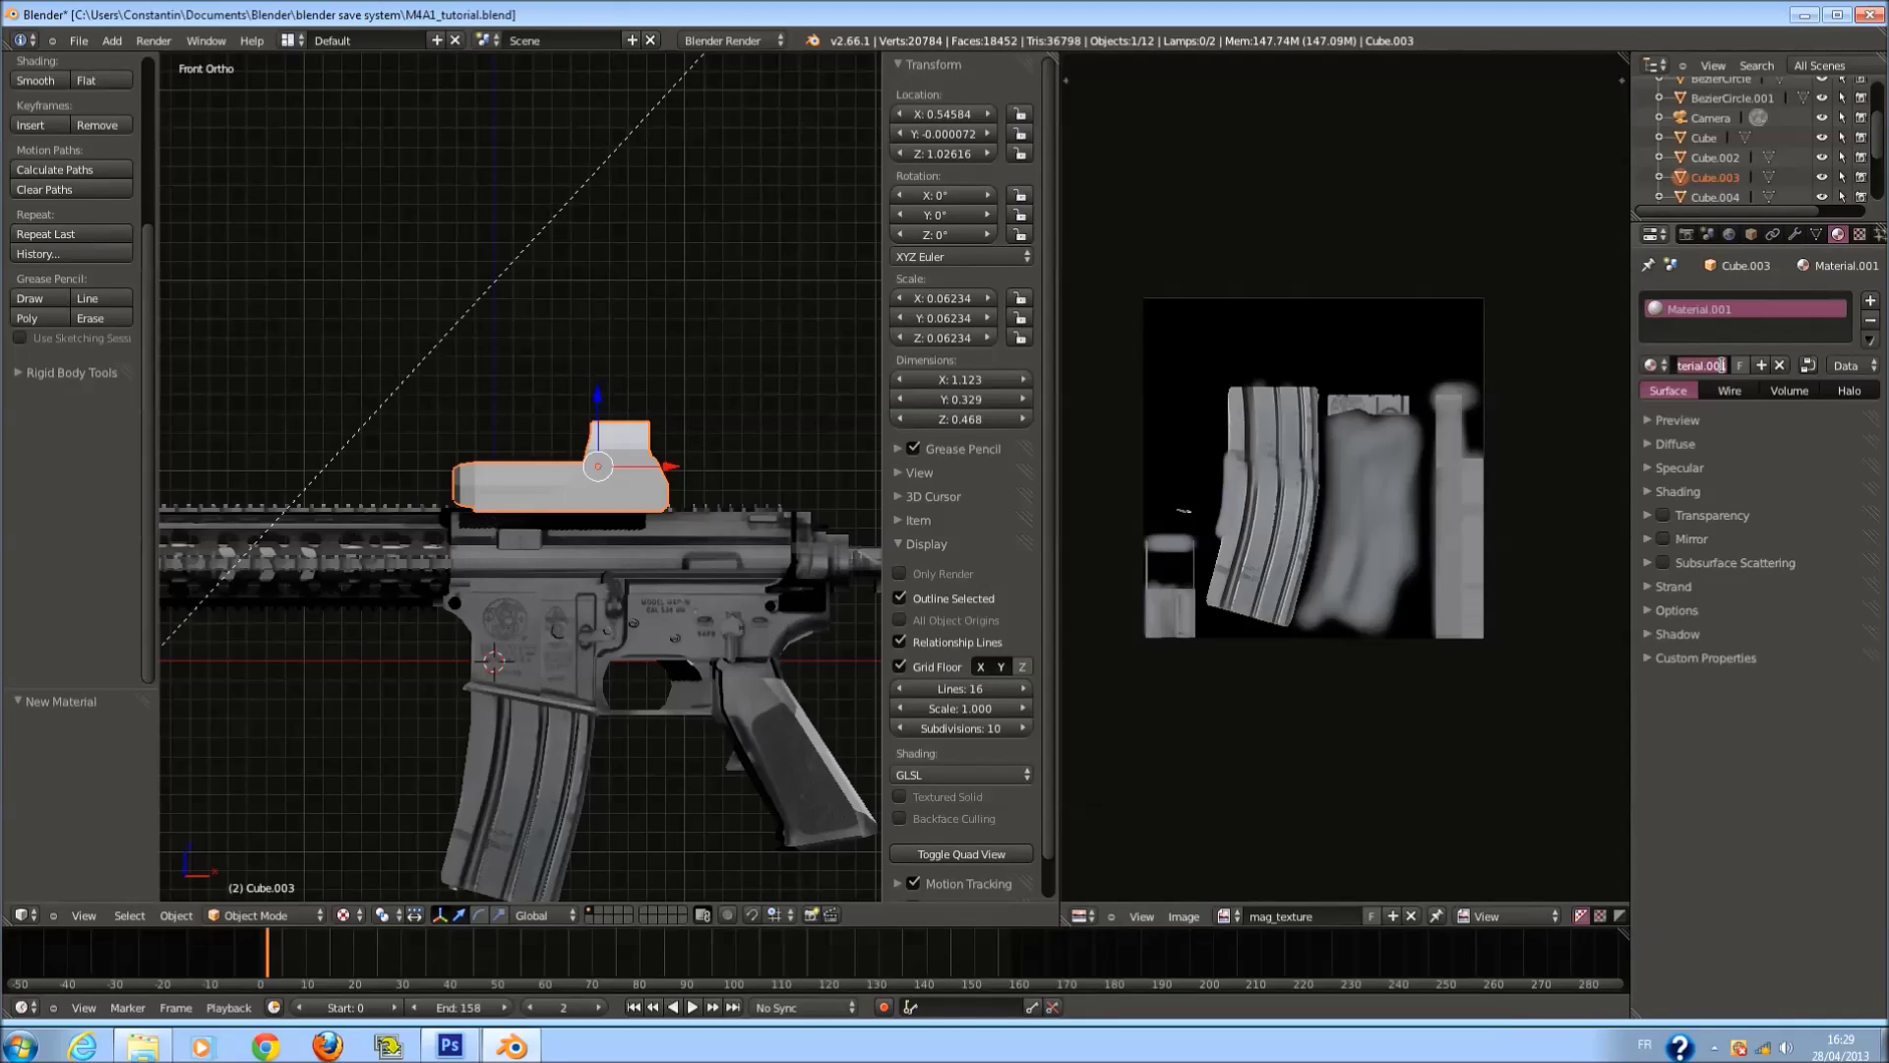
type("HO")
key("Return")
Add an Image or Movie texture to the HO material and set its mapping coordinates to UV.
left_click(1858, 234)
left_click(1738, 445)
left_click(1751, 475)
left_click(1742, 362)
left_click(1713, 520)
left_click(1714, 520)
left_click(1720, 544)
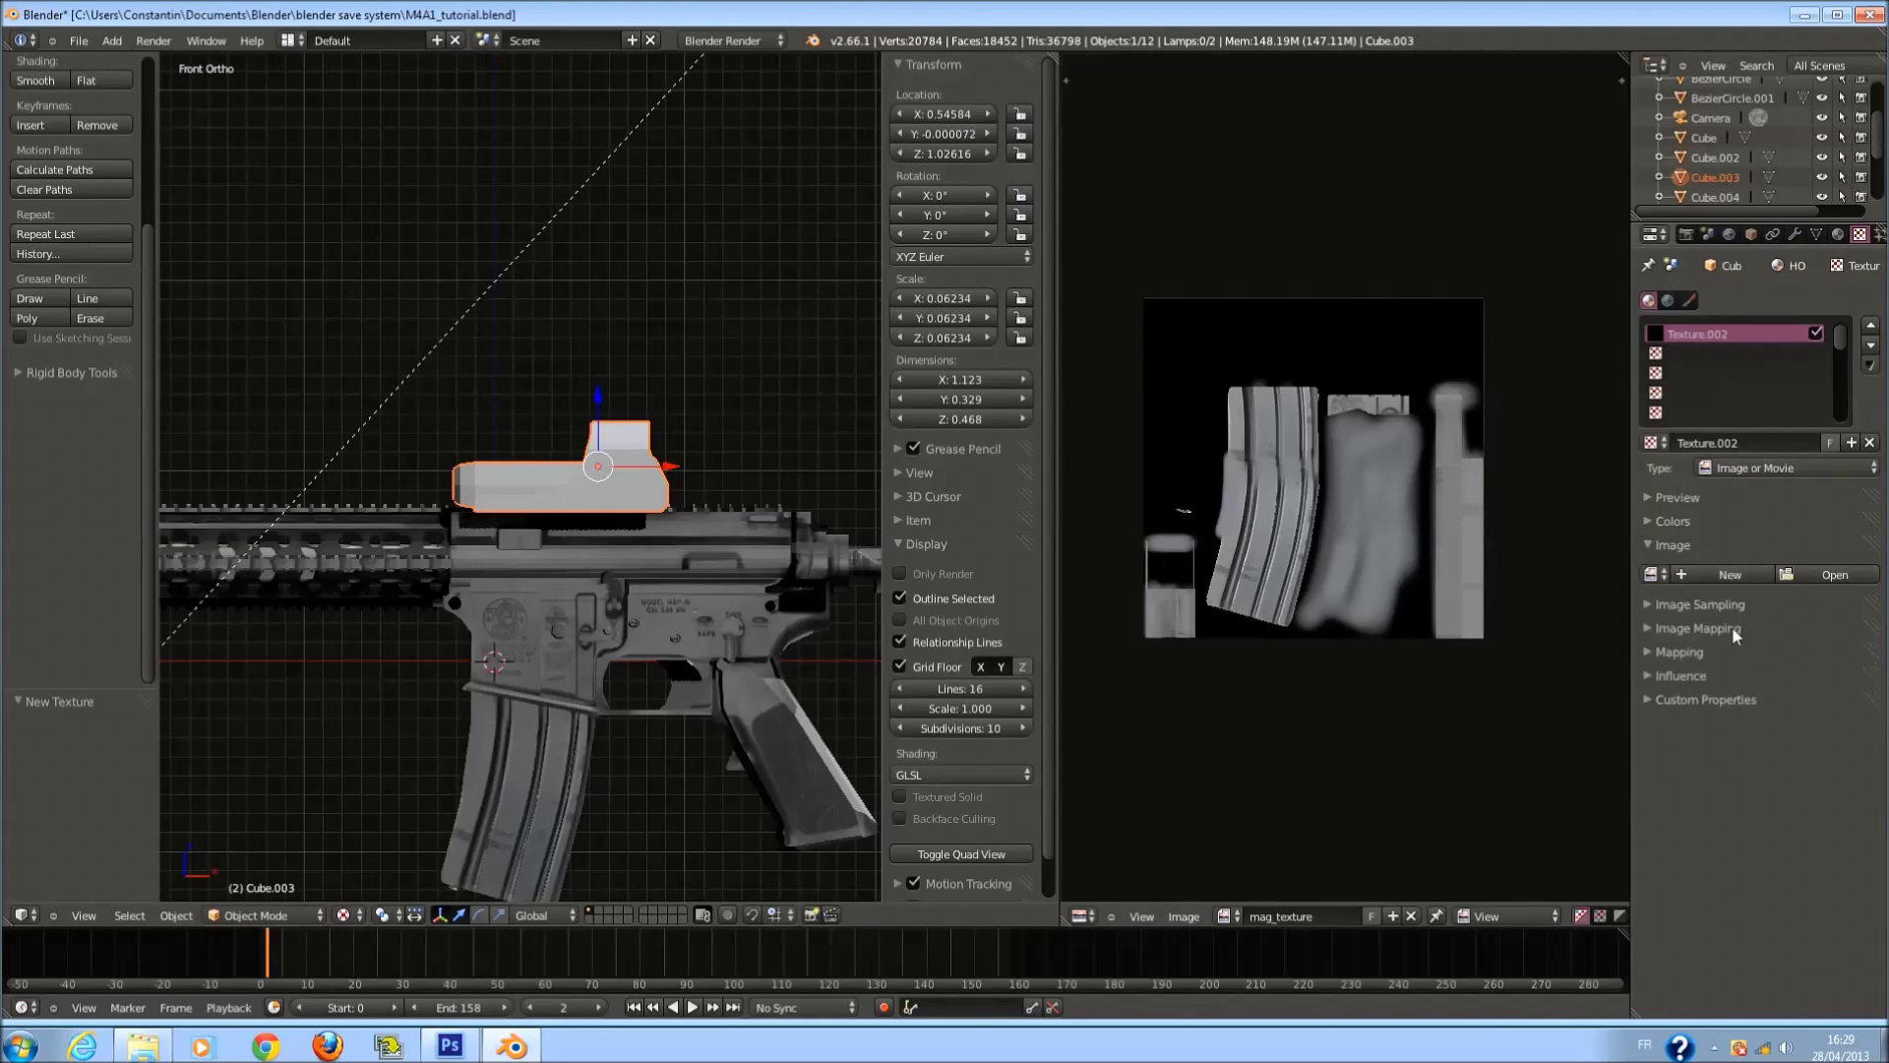
left_click(1746, 651)
left_click(1773, 682)
left_click(1776, 597)
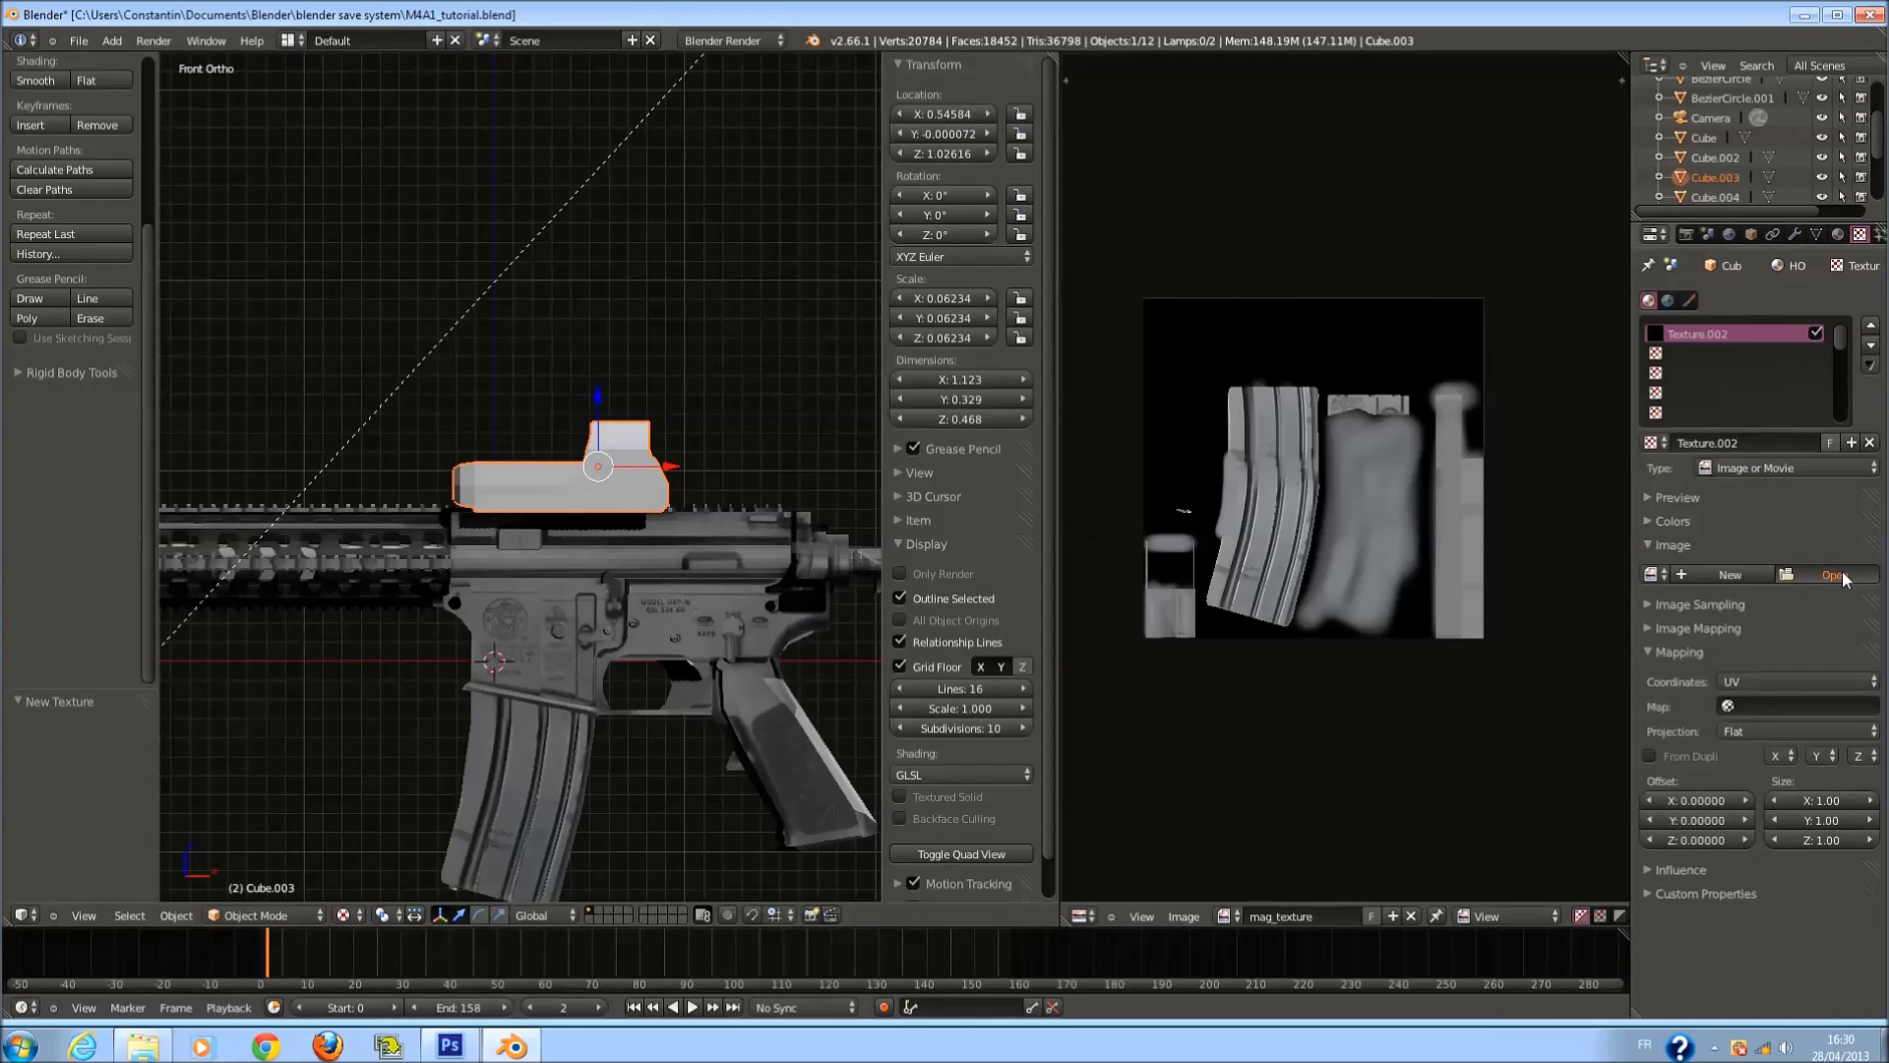
Load texture_Bprojection_Holographic_principal.png from the M4A1_texture folder as the sight texture's image.
left_click(1835, 575)
left_click(108, 473)
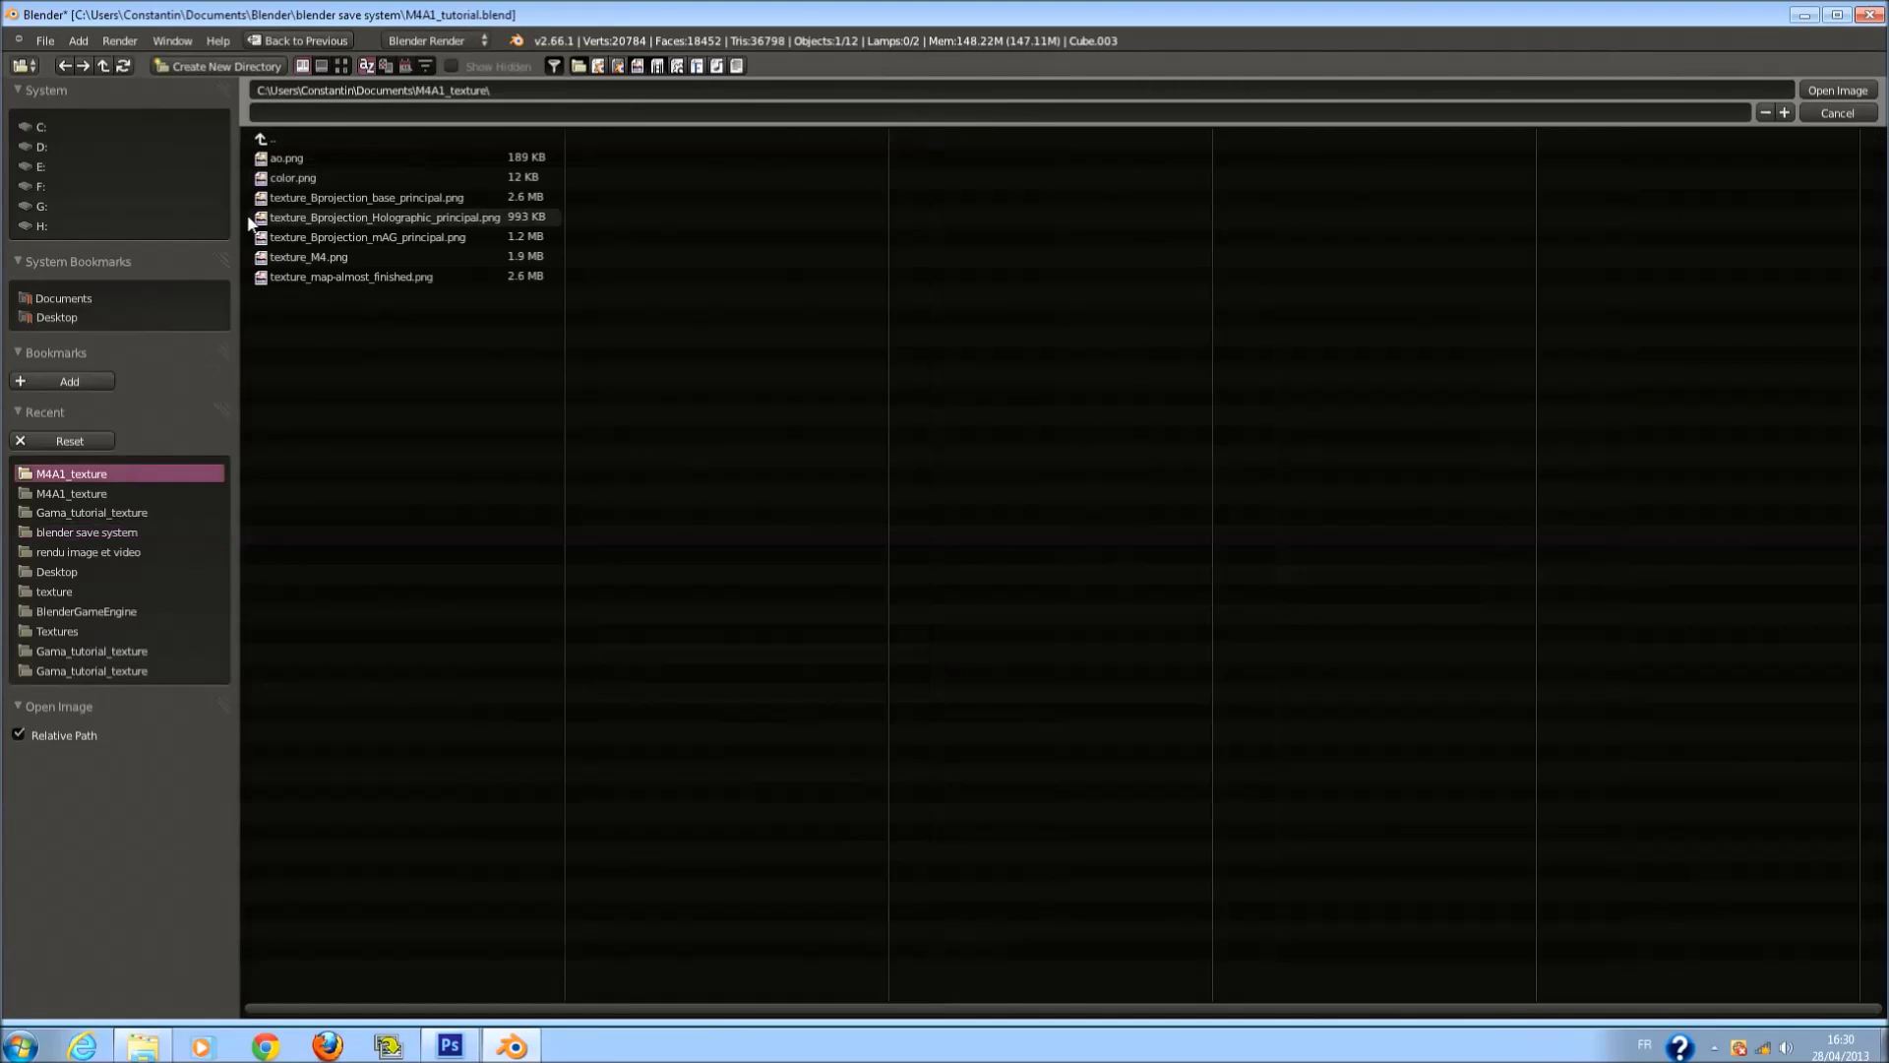
left_click(341, 66)
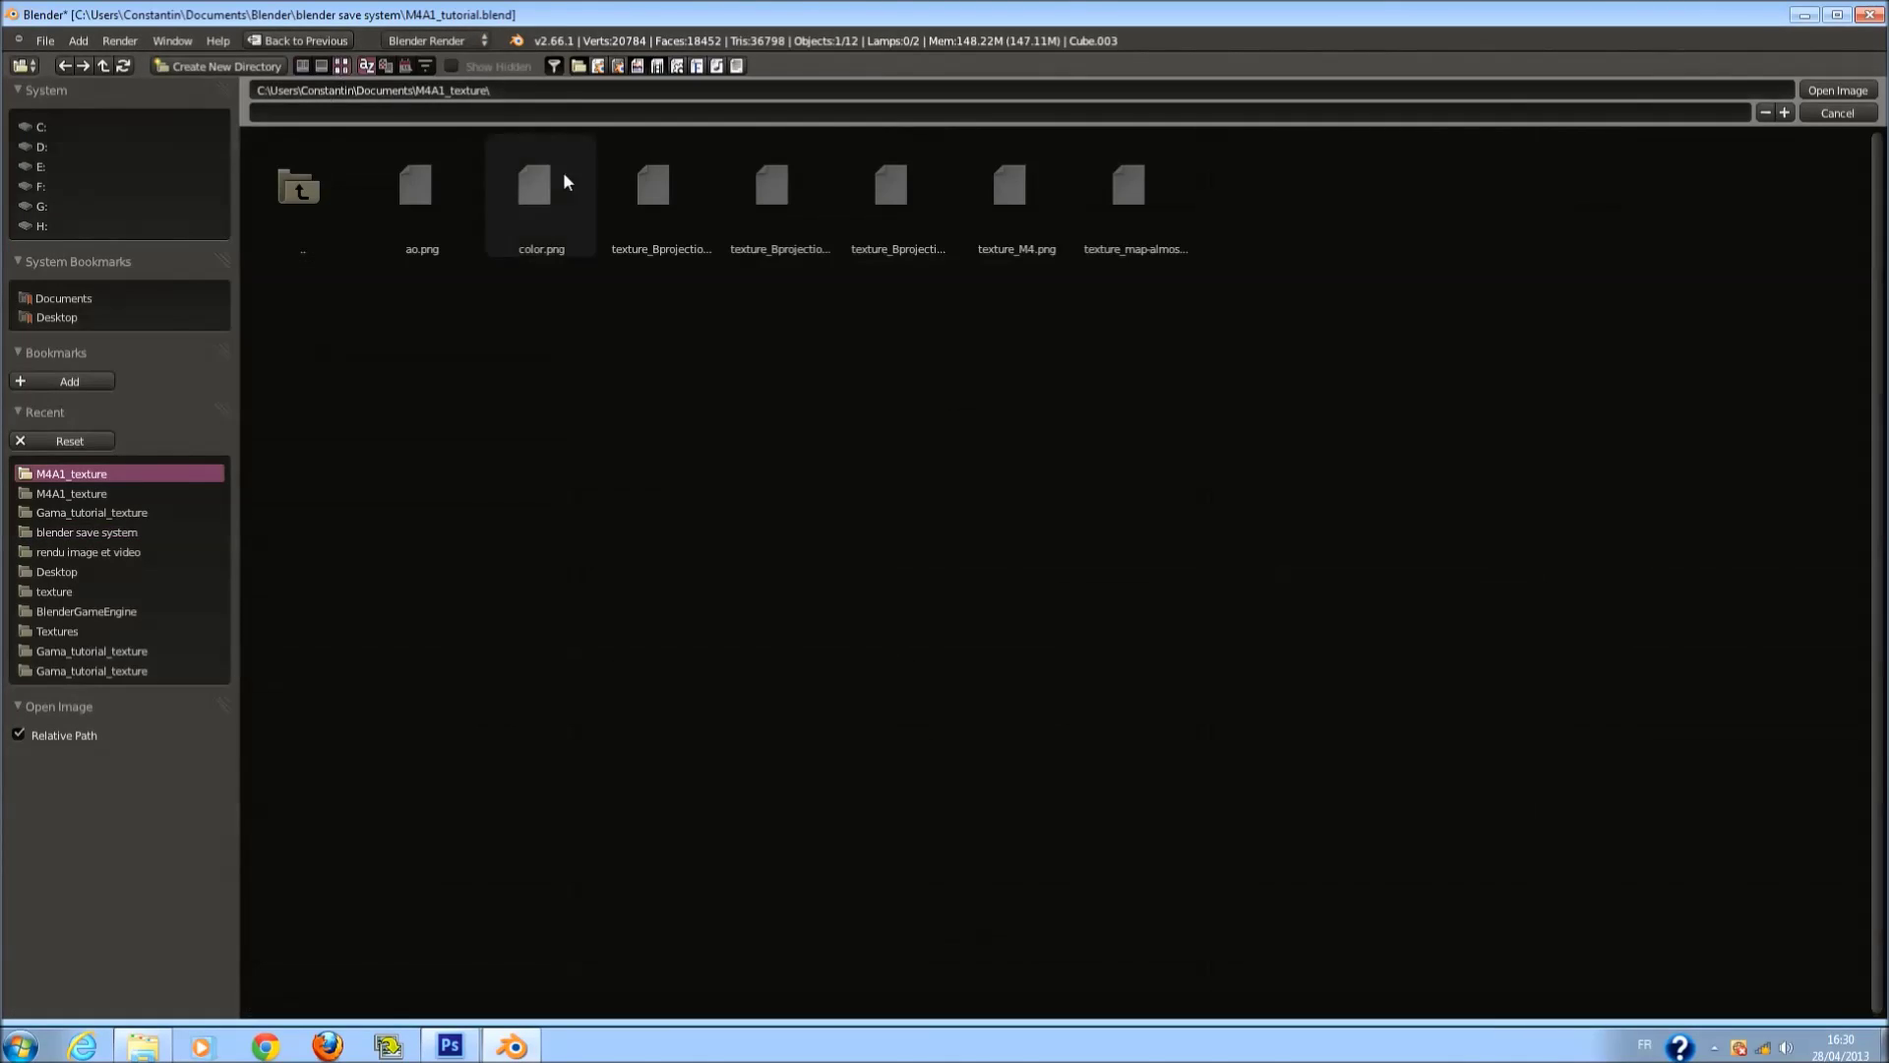
left_click(777, 189)
left_click(1837, 90)
Clear the selection, save the file, and return to the front view of the textured rifle.
scroll(581, 492, "up", 3)
right_click(591, 630)
middle_click_drag(586, 650, 322, 691)
key("a")
key("ctrl+s")
left_click(640, 612)
key("KP_1")
scroll(571, 499, "up", 4)
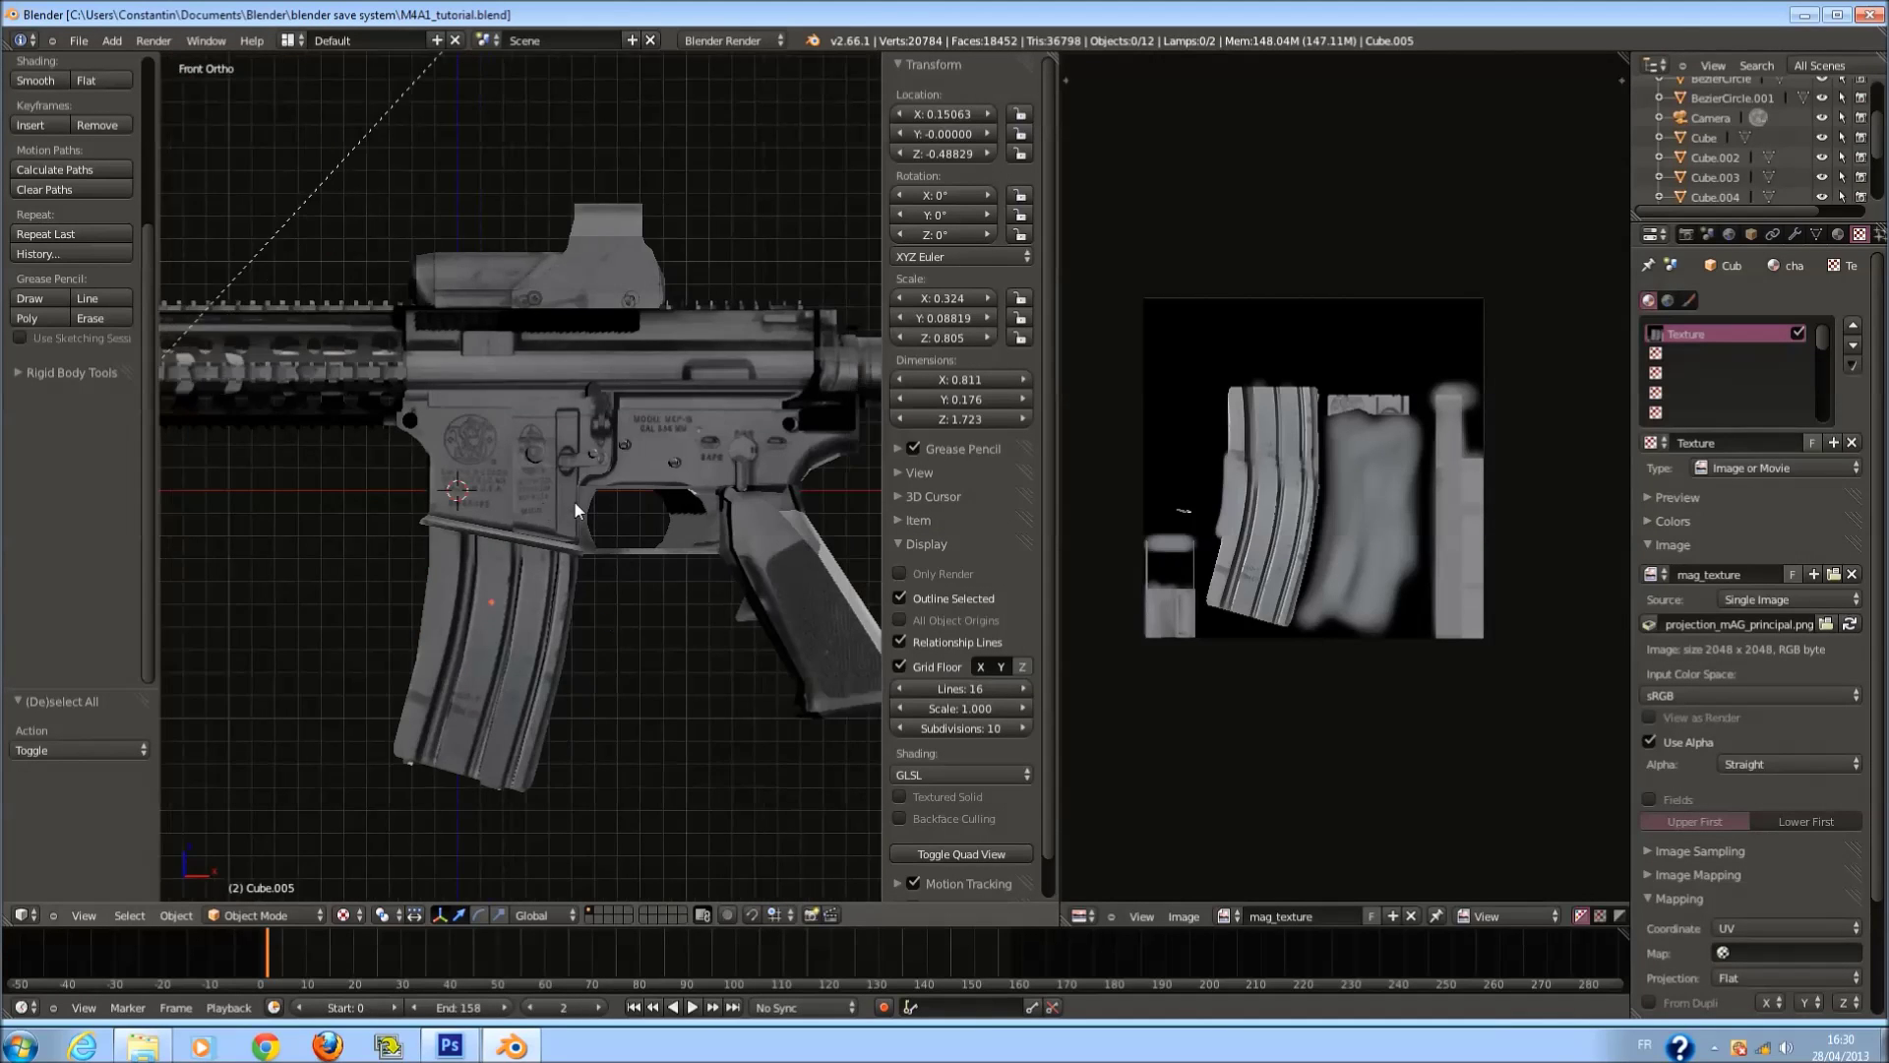
Select the rifle body and briefly enter Edit Mode to show its UV layout over the texture image.
right_click(582, 472)
scroll(582, 472, "down", 2)
key("Tab")
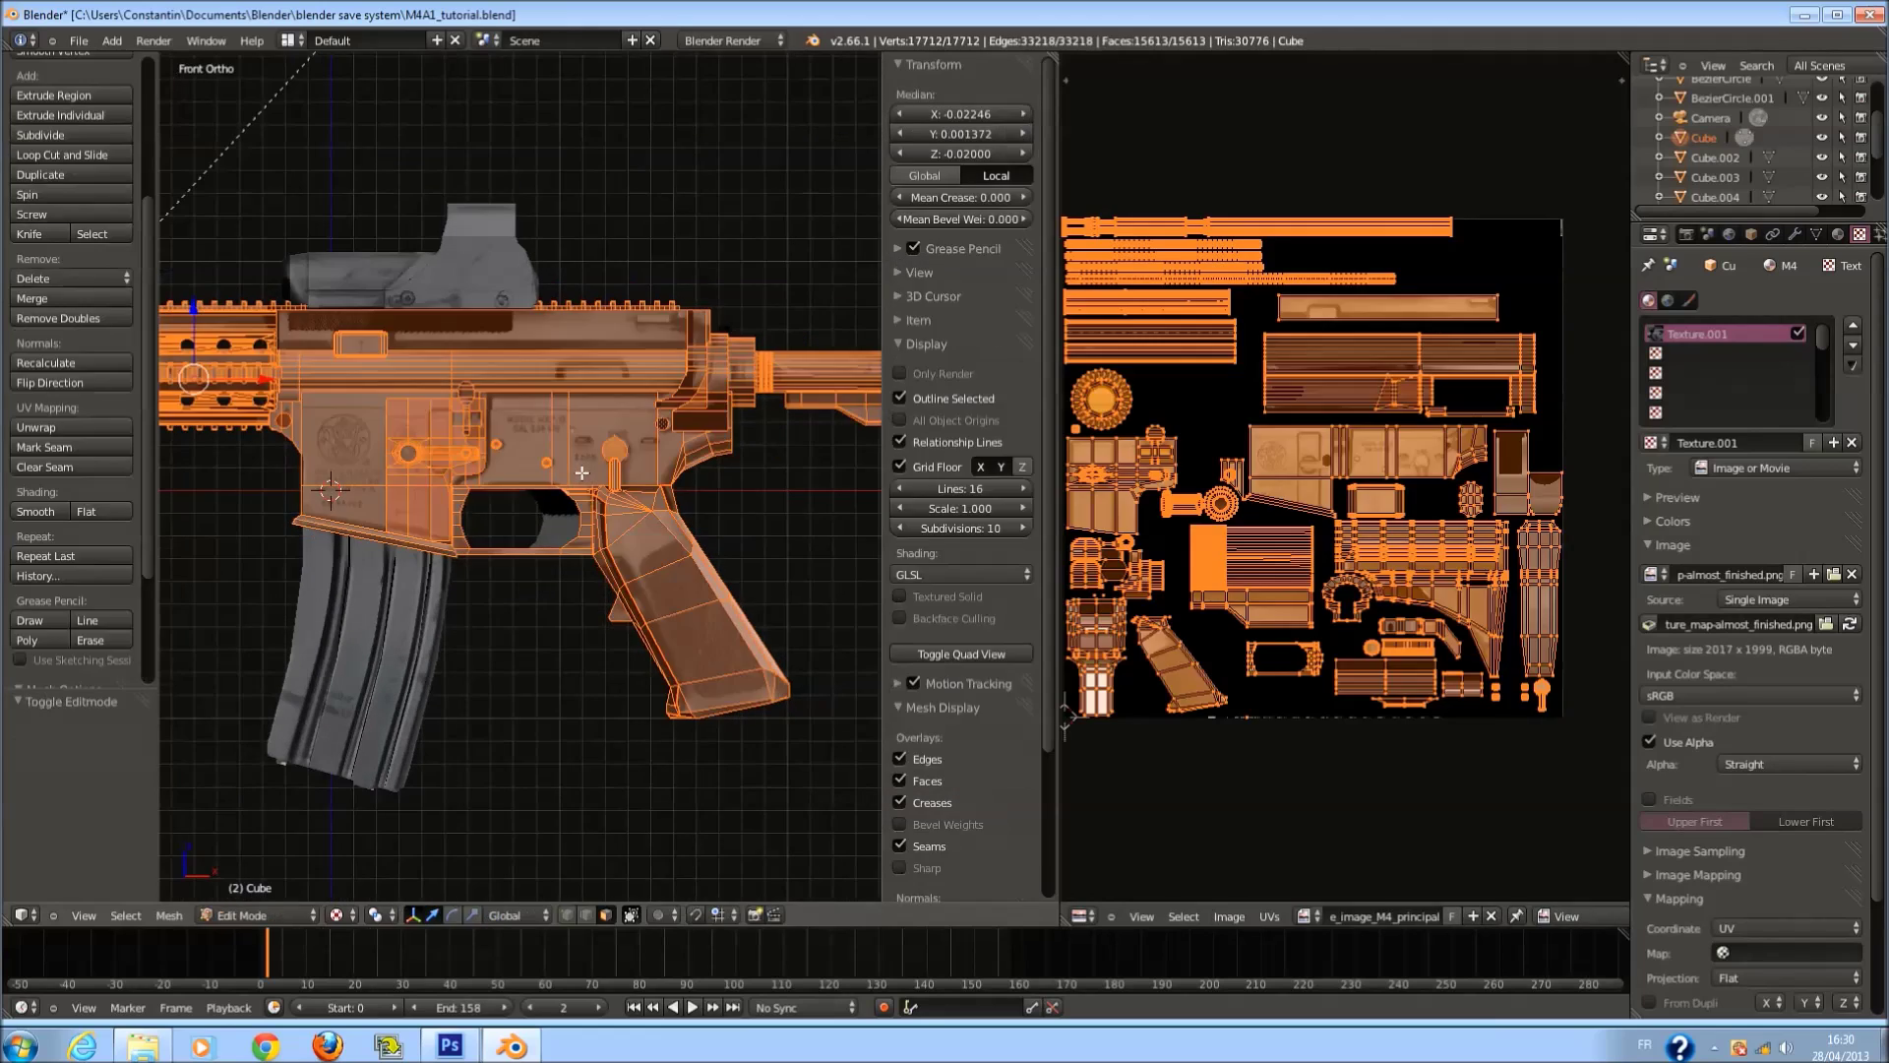
key("Tab")
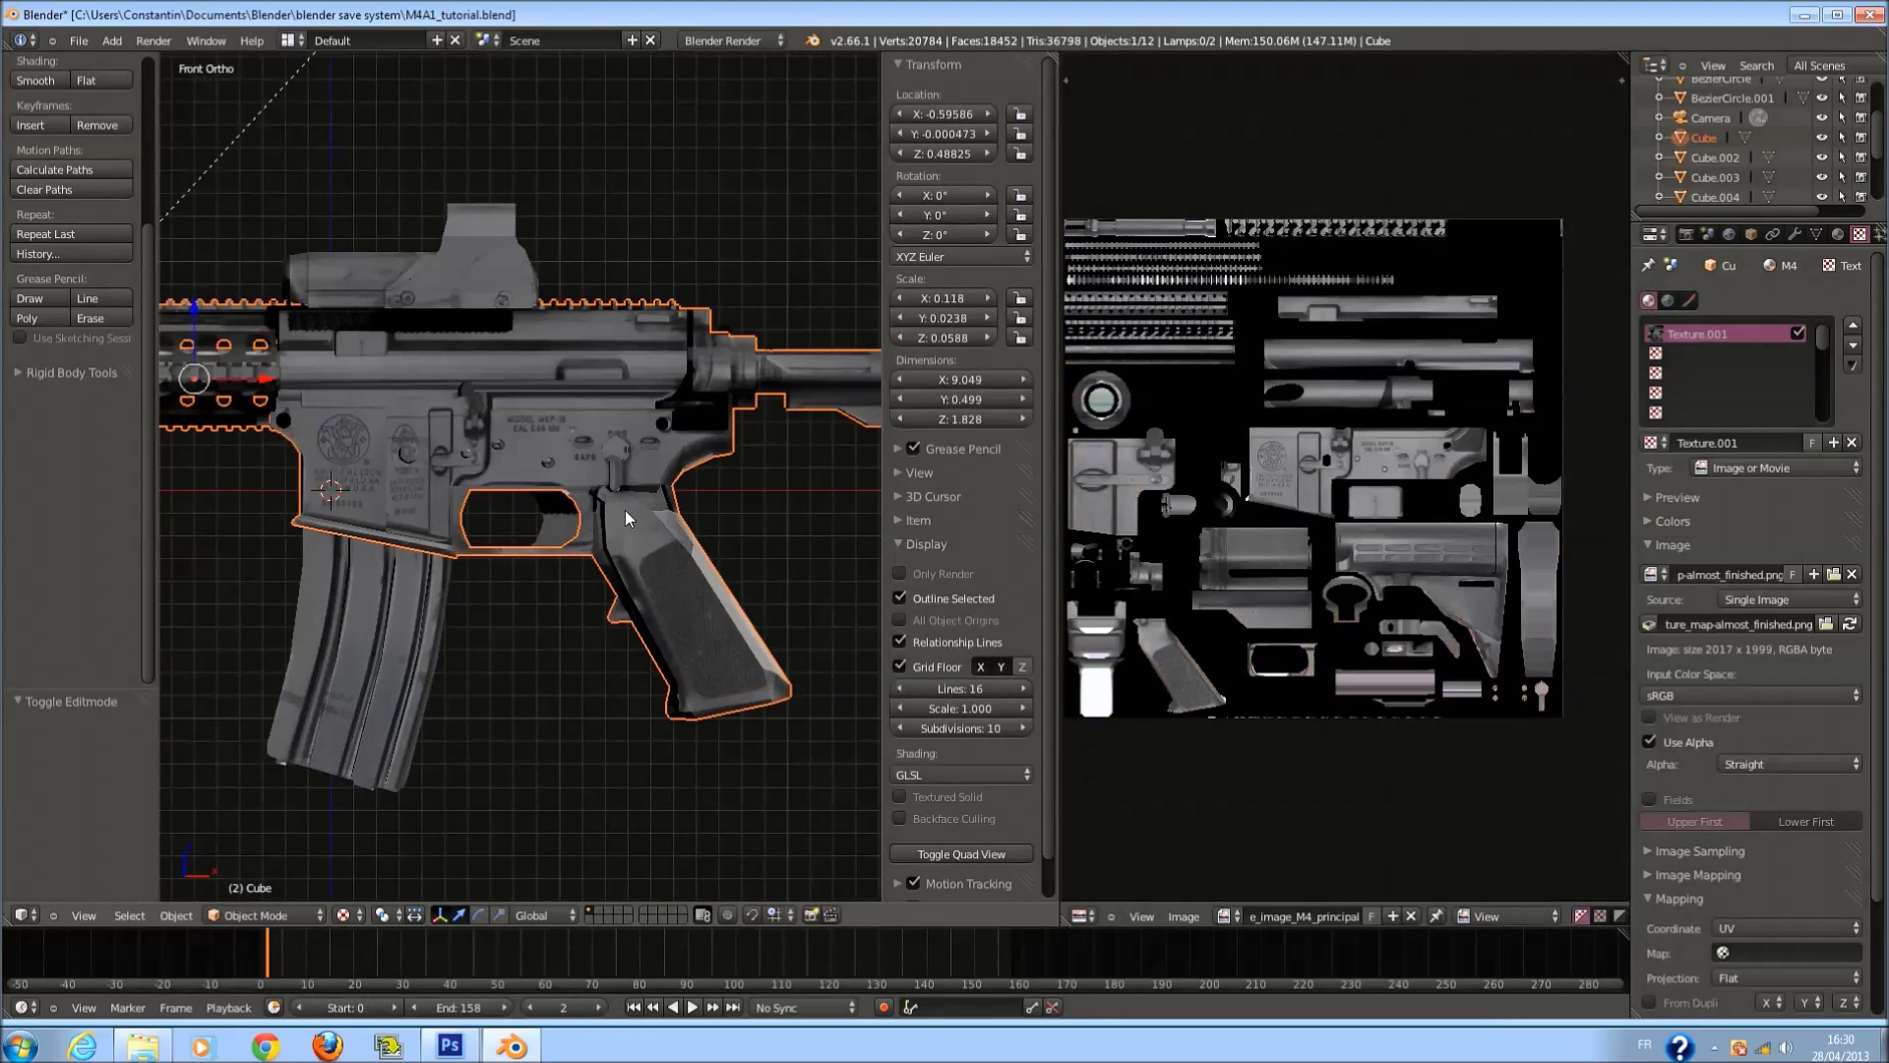
Review the rifle body texture's Influence settings and inspect the textured rifle from several angles.
left_click(1672, 545)
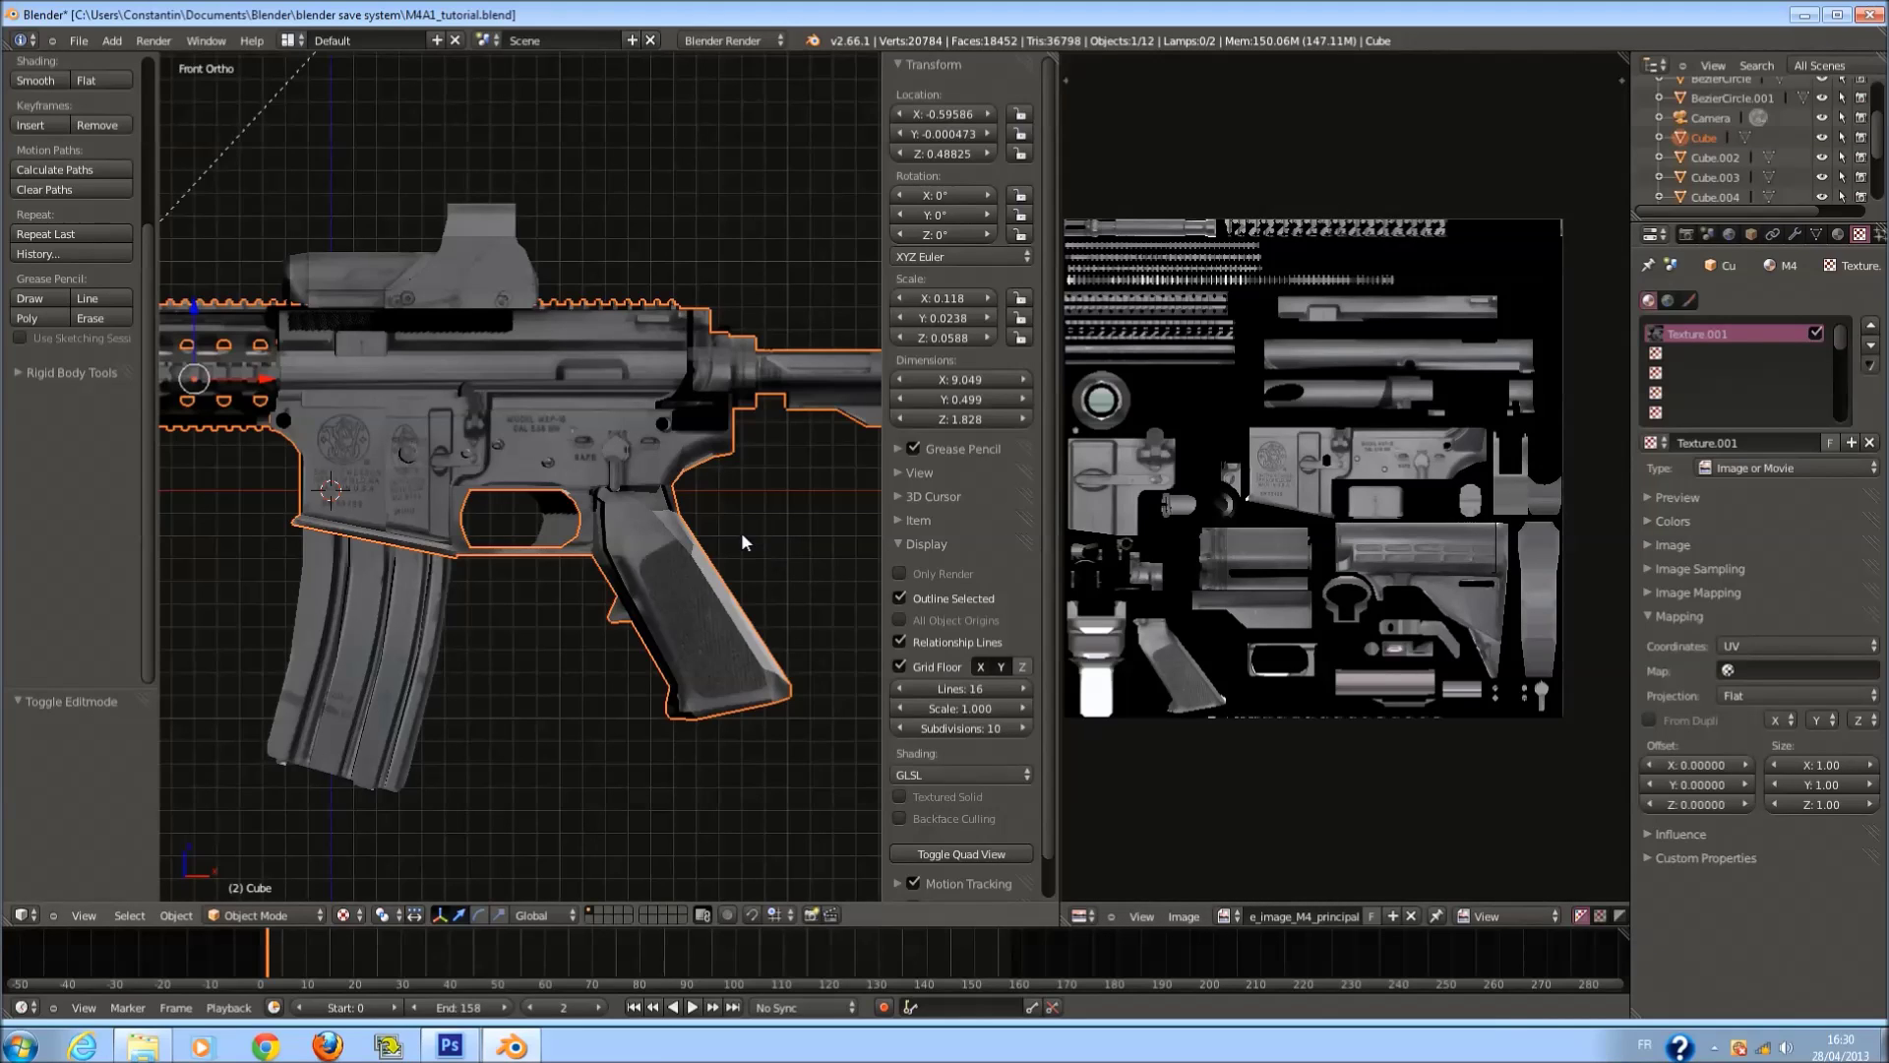
left_click(1727, 613)
left_click(1727, 636)
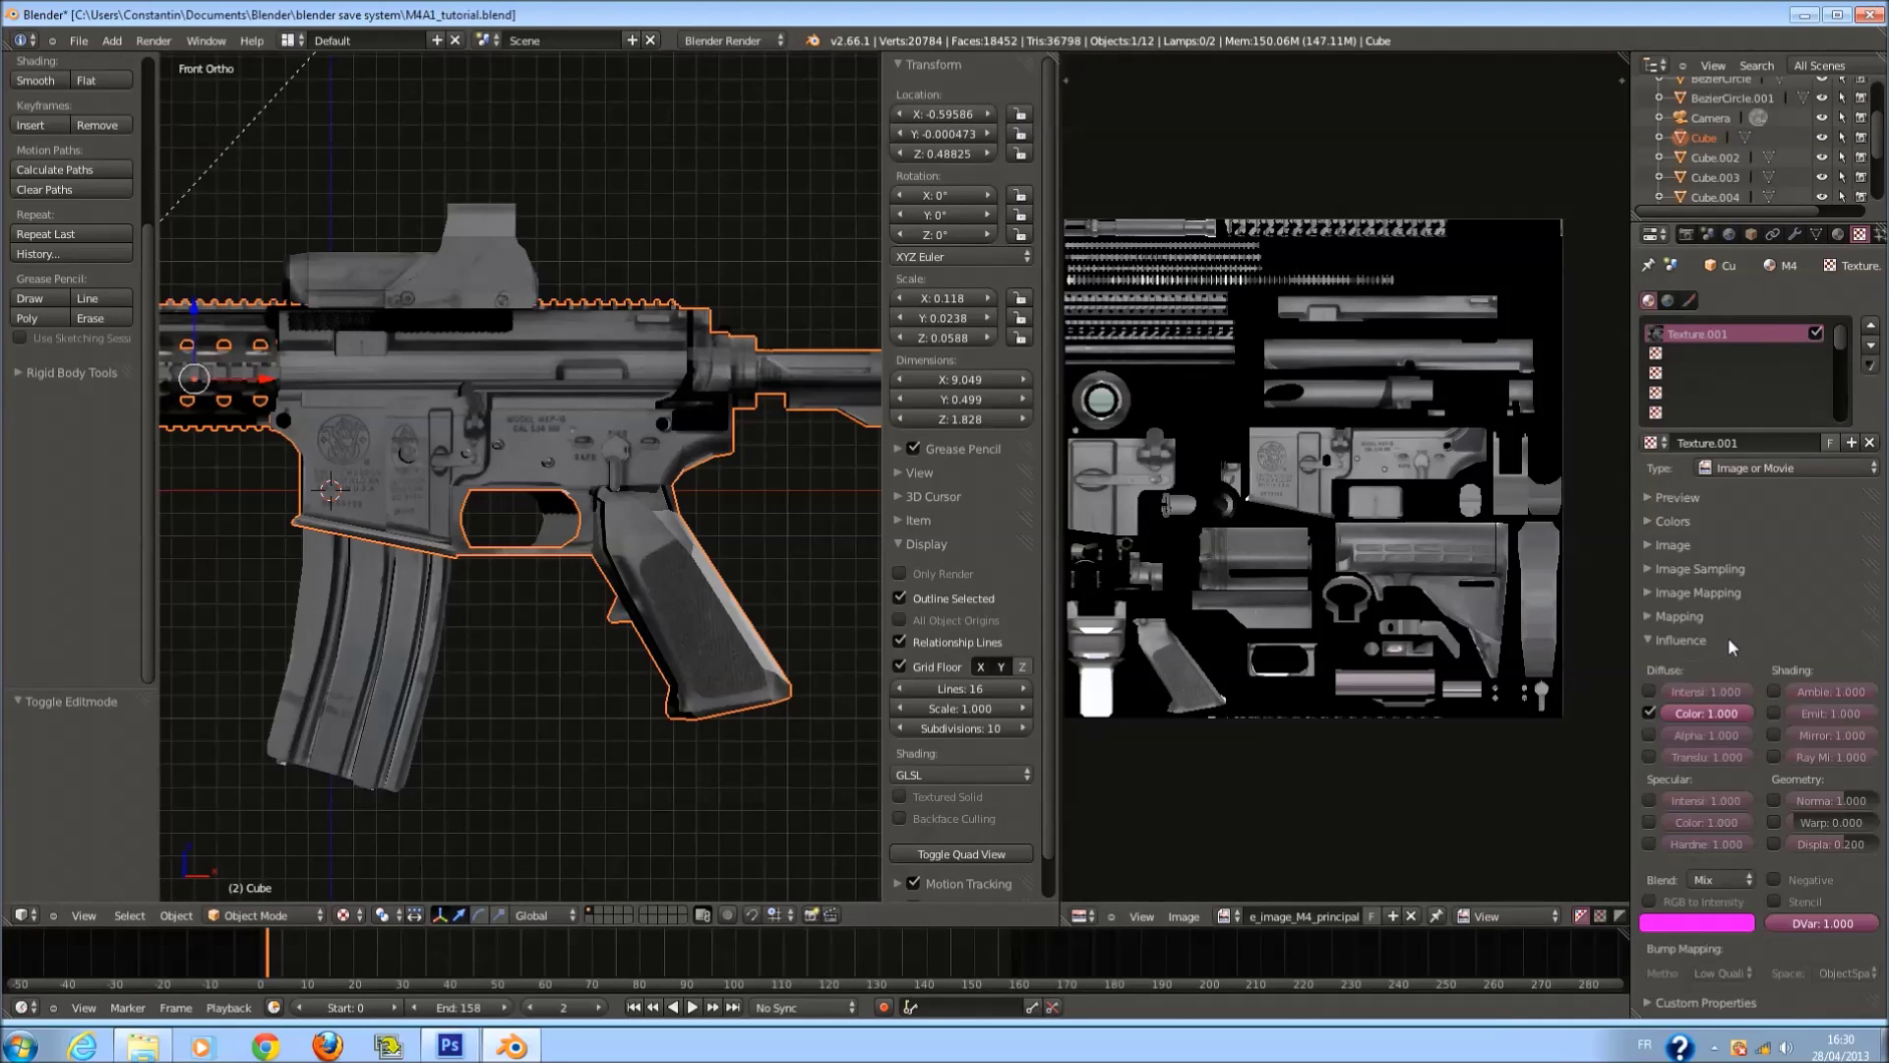
middle_click_drag(423, 351, 245, 276)
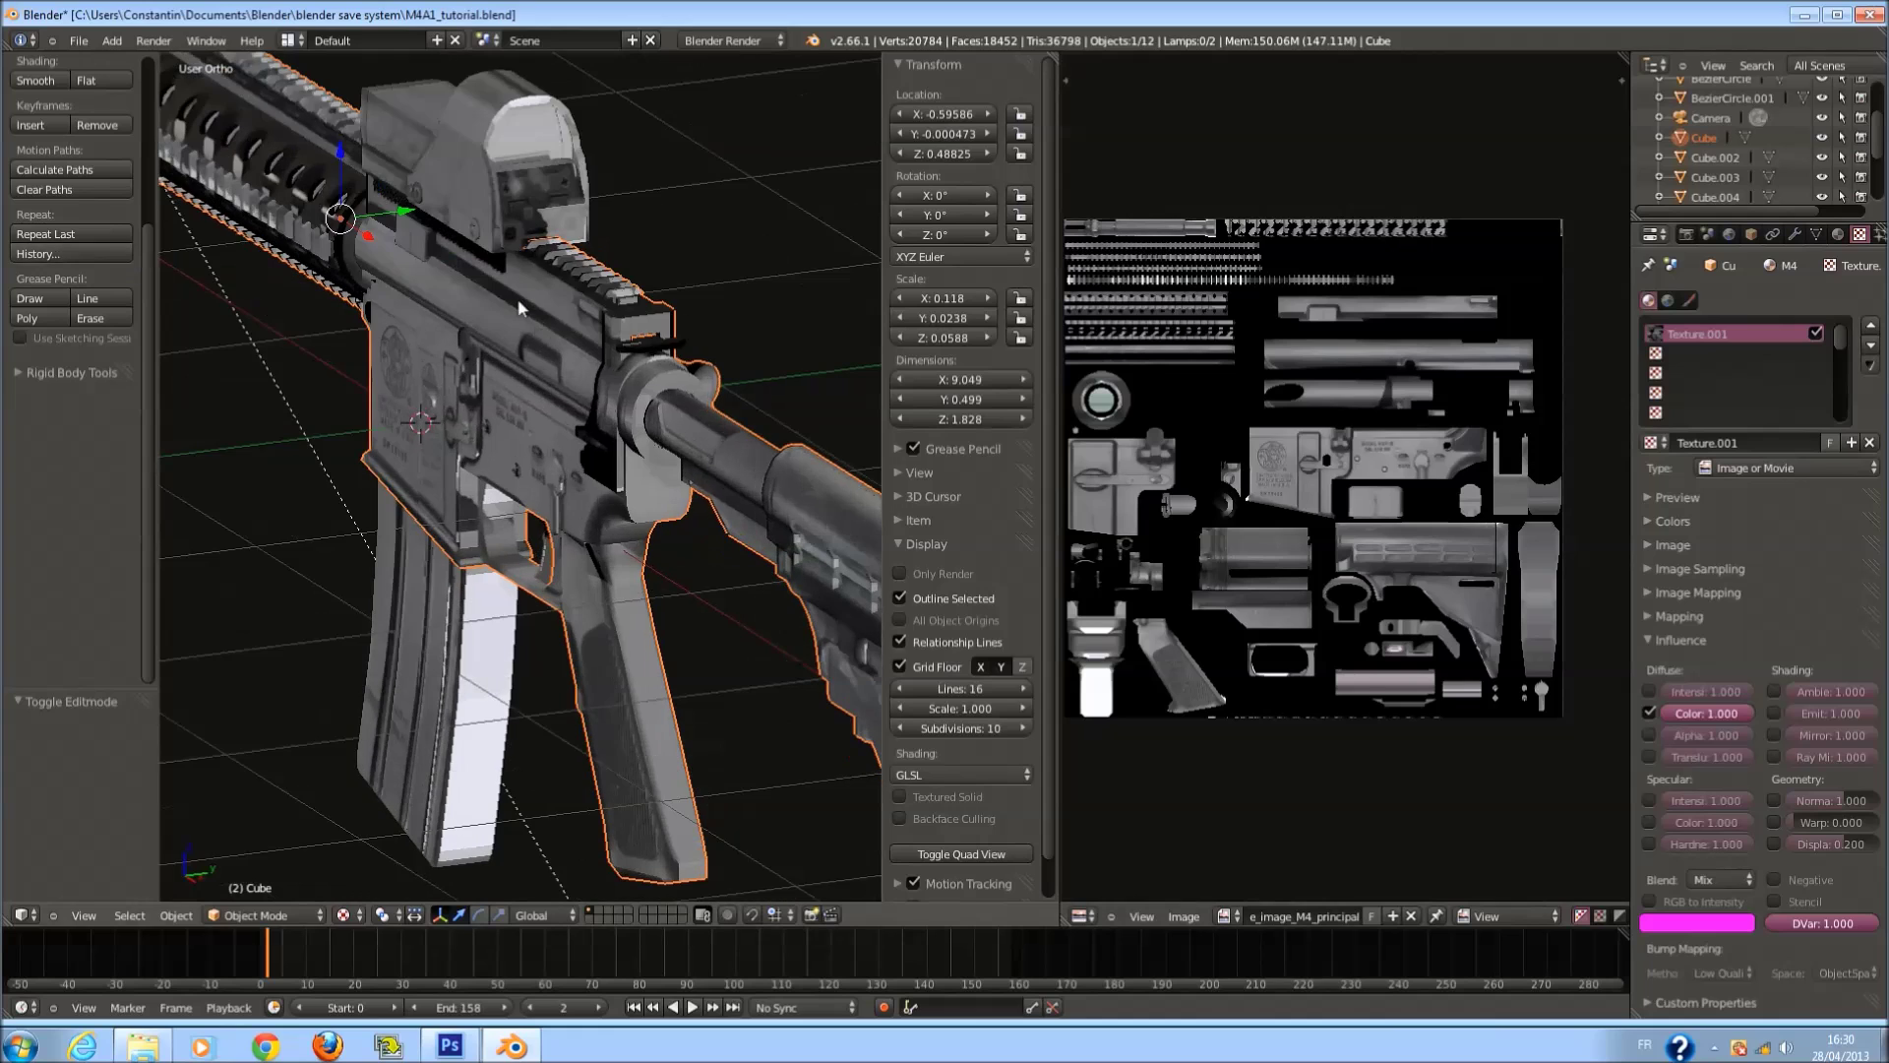
scroll(519, 308, "down", 3)
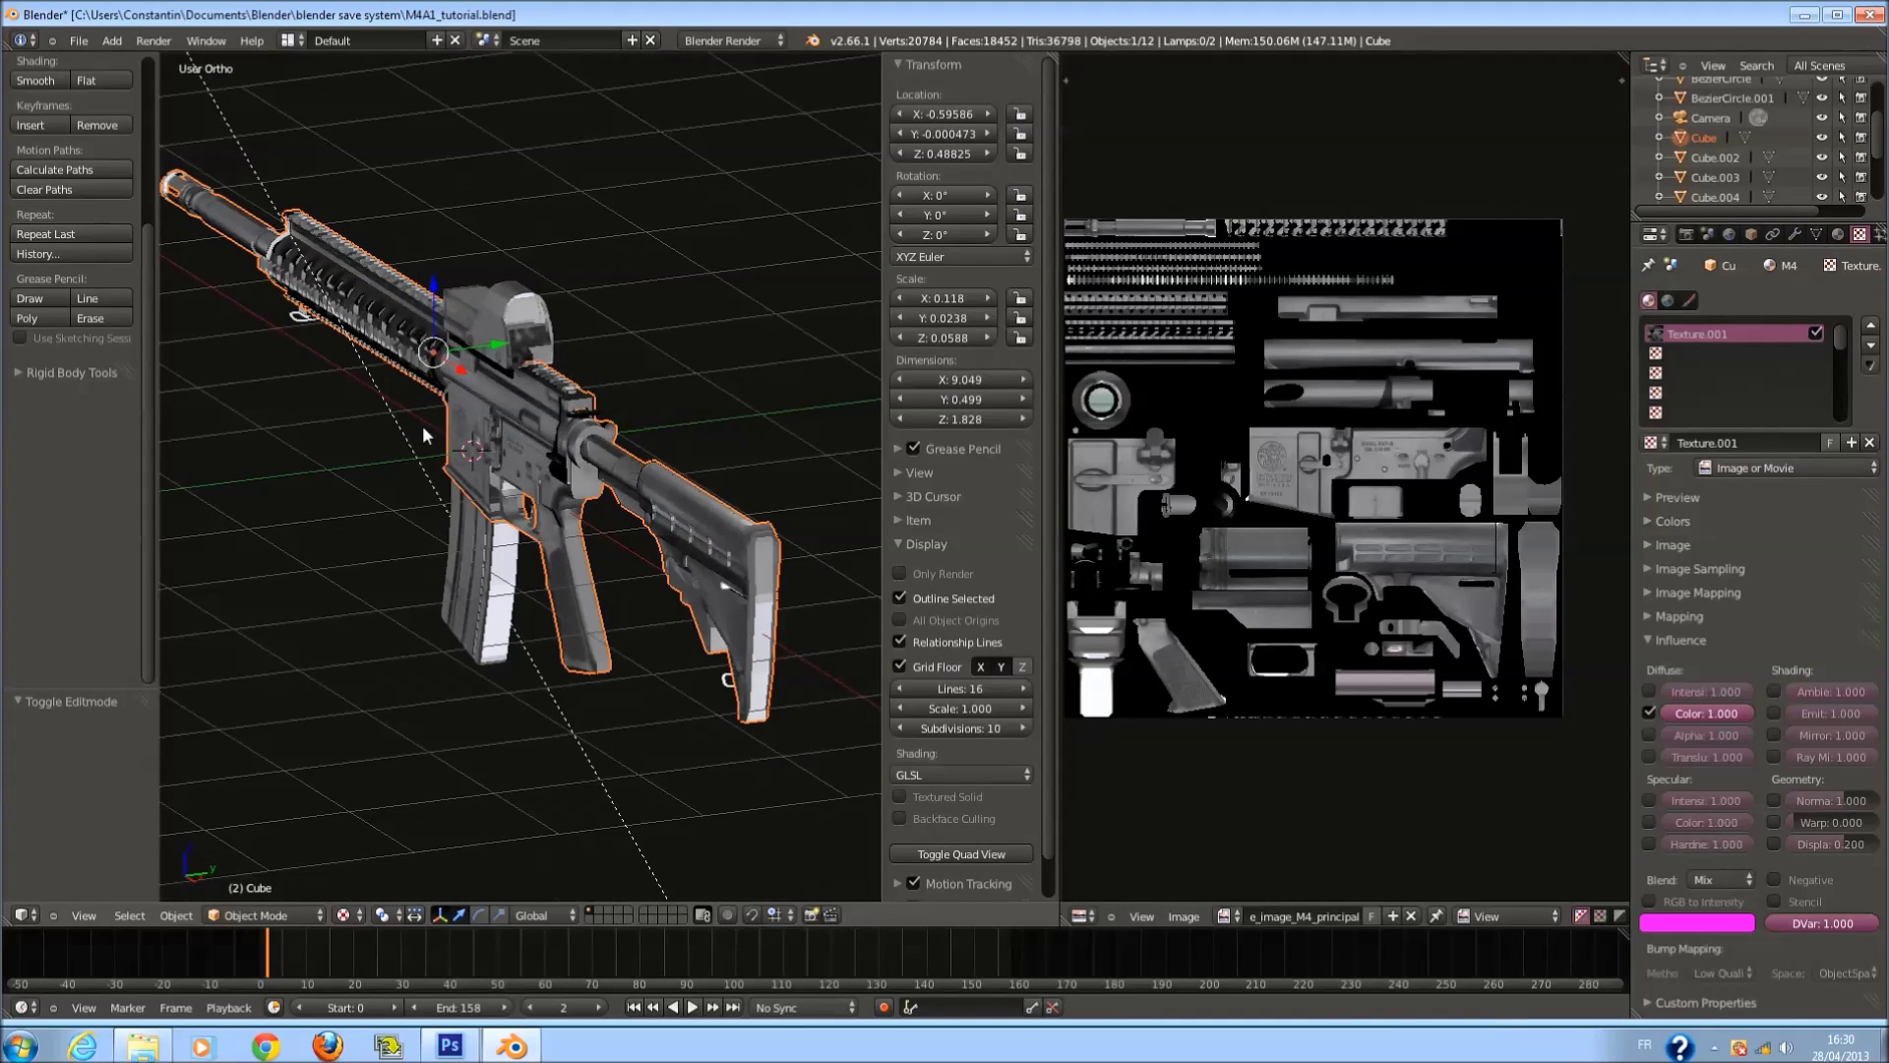
scroll(423, 425, "up", 4)
scroll(507, 464, "down", 1)
middle_click_drag(506, 464, 636, 339)
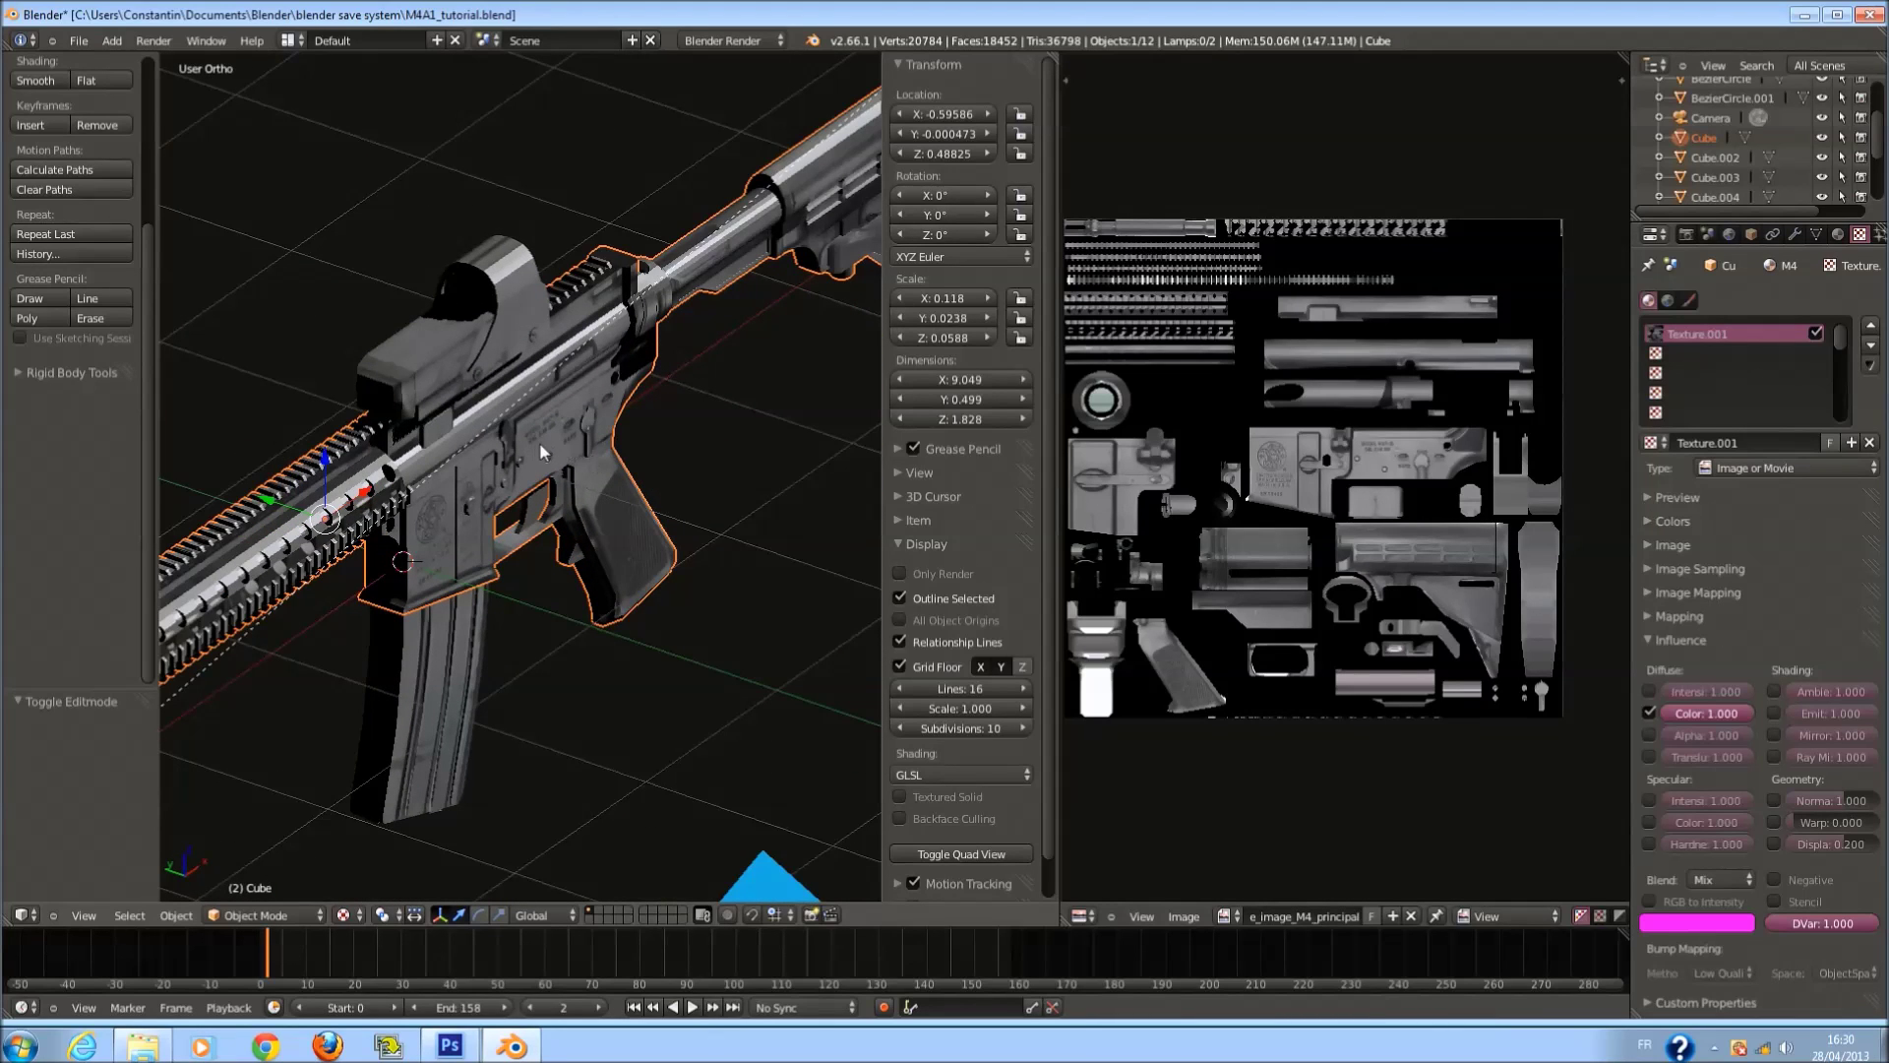
key("KP_1")
left_click(1708, 641)
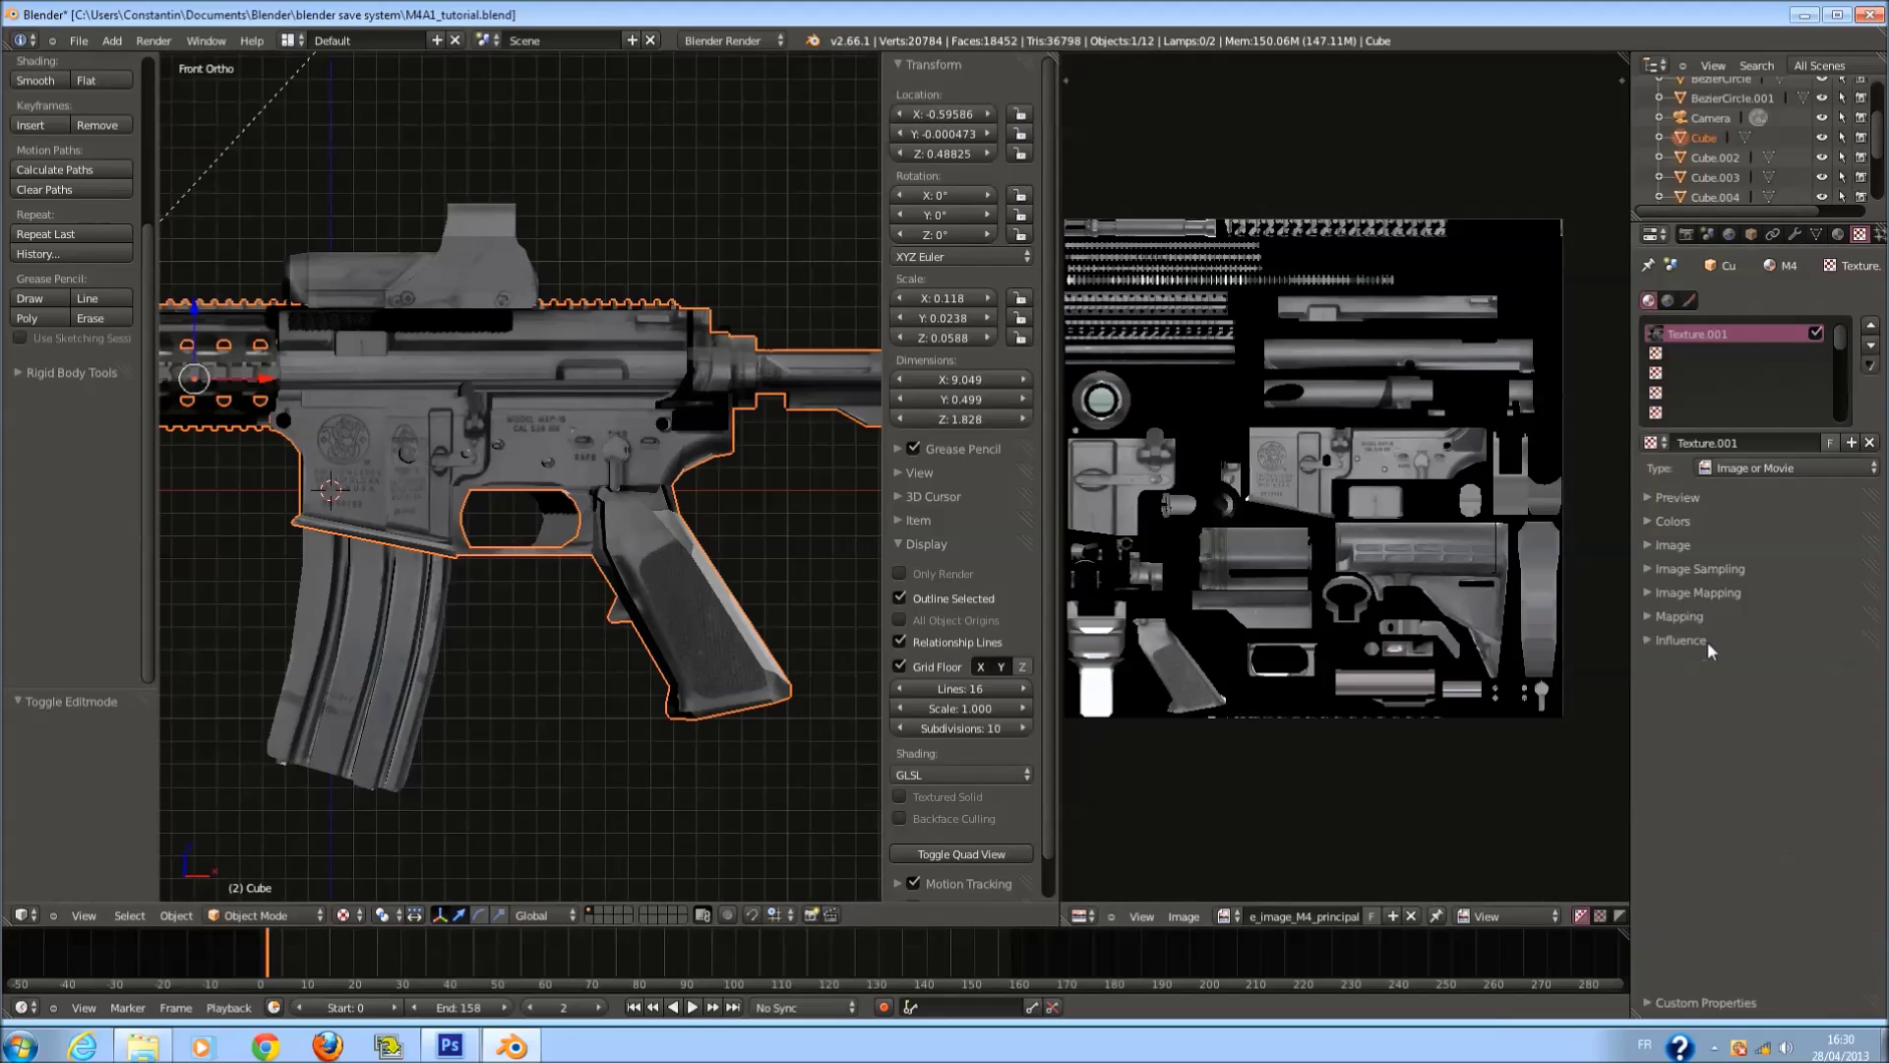
Add a second Image or Movie texture to the M4A1 material and load ao.png from the M4A1_texture folder.
left_click(1678, 354)
left_click(1761, 443)
left_click(1771, 465)
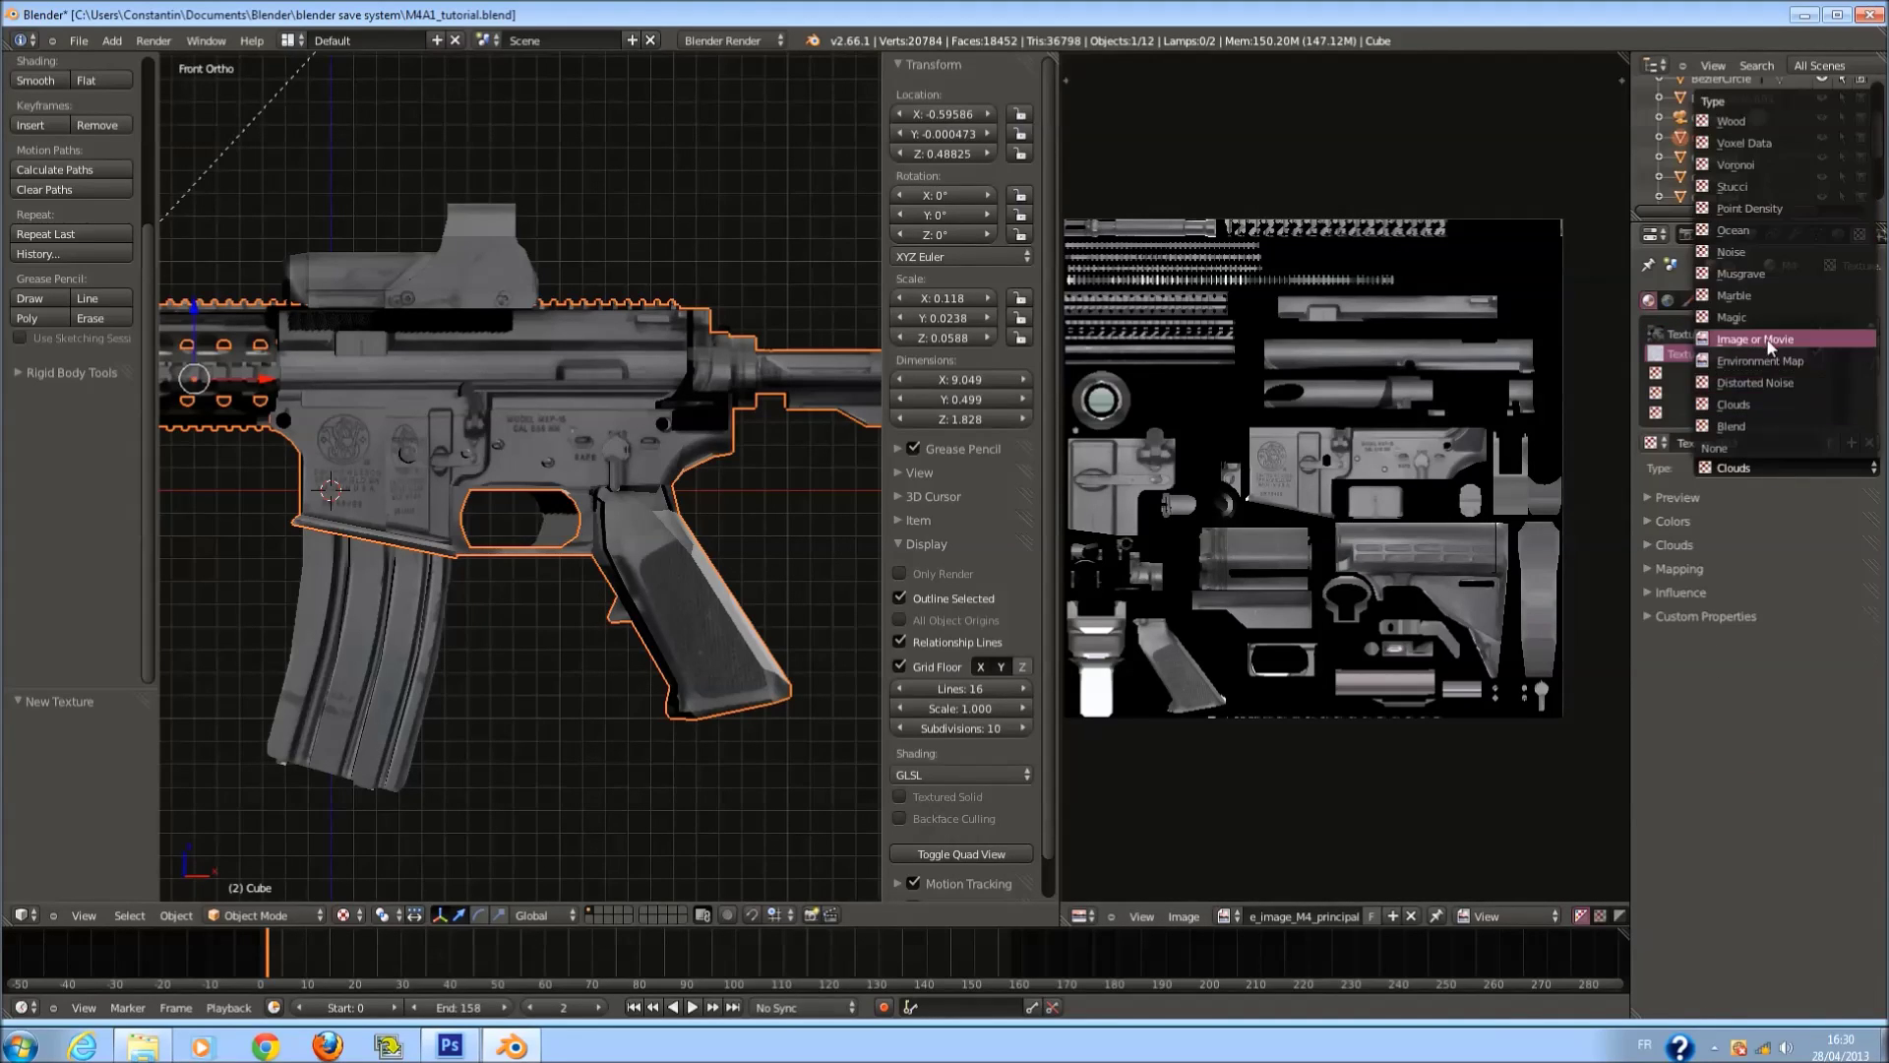
left_click(1756, 339)
left_click(1729, 541)
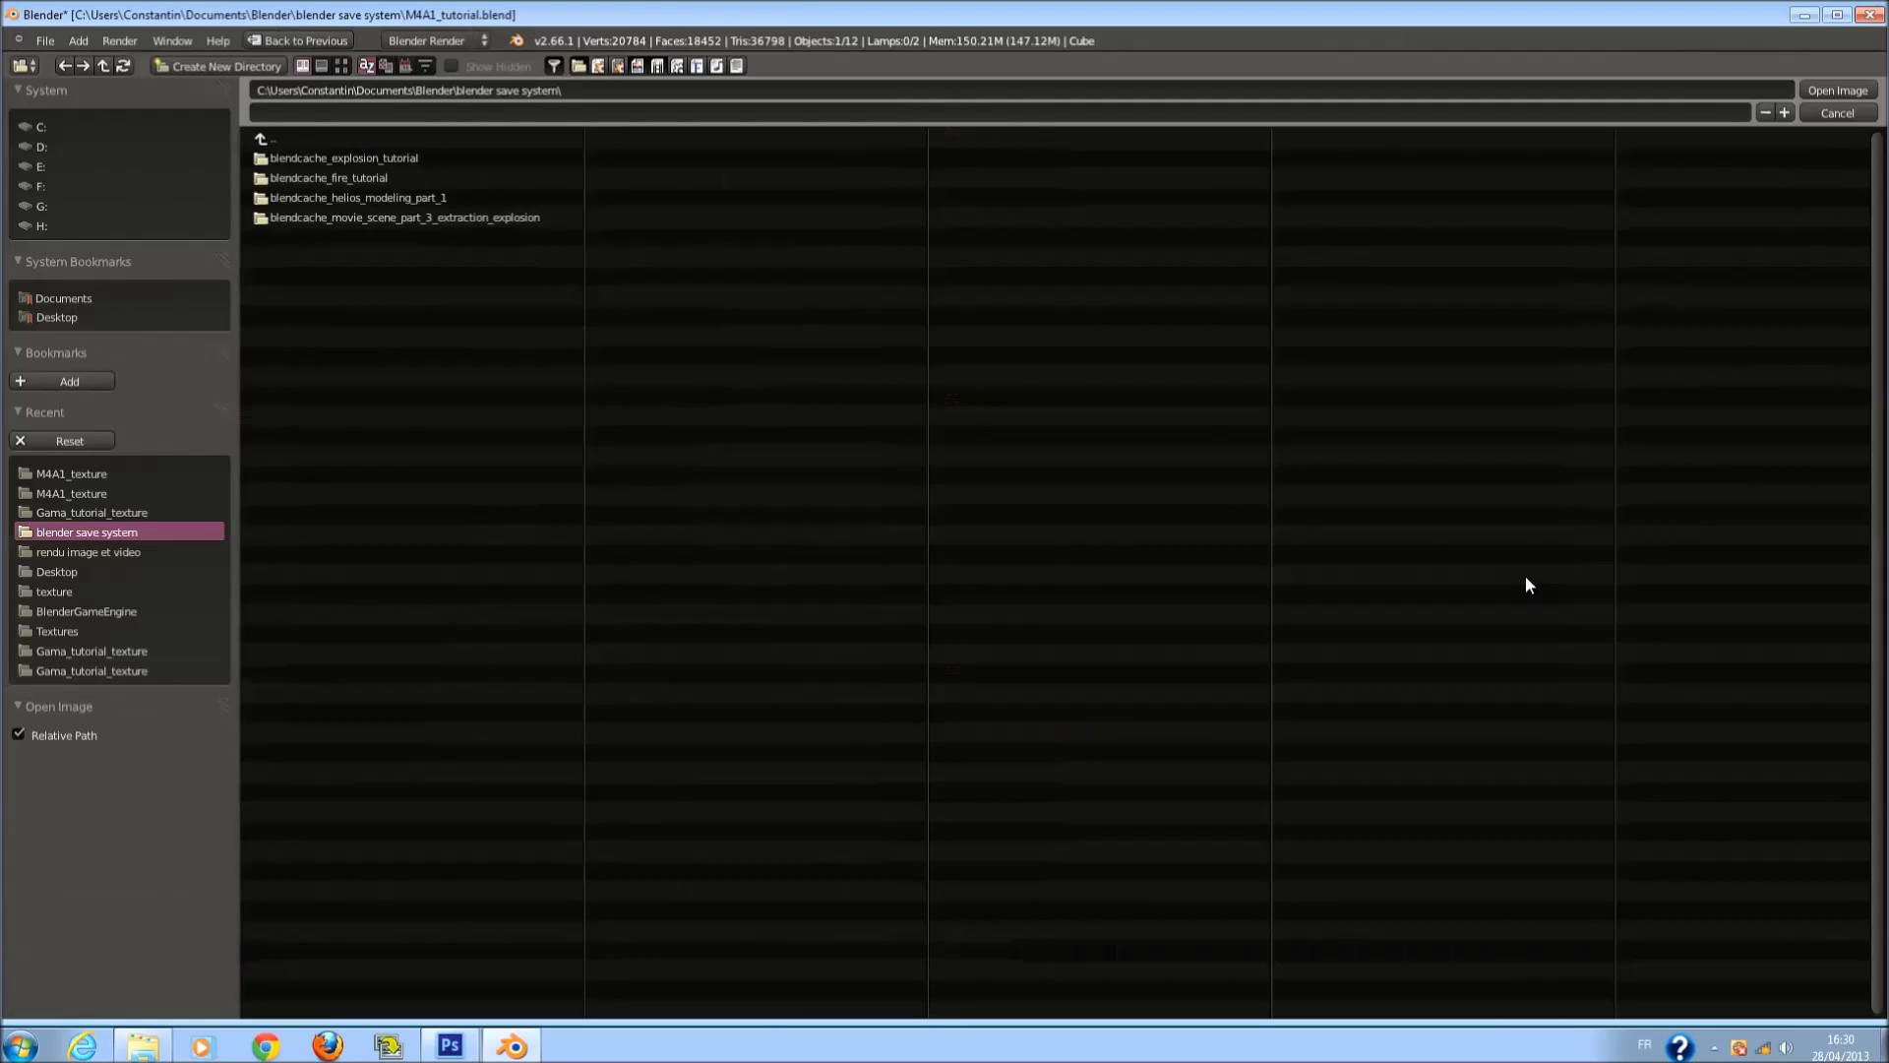
left_click(88, 475)
left_click(342, 66)
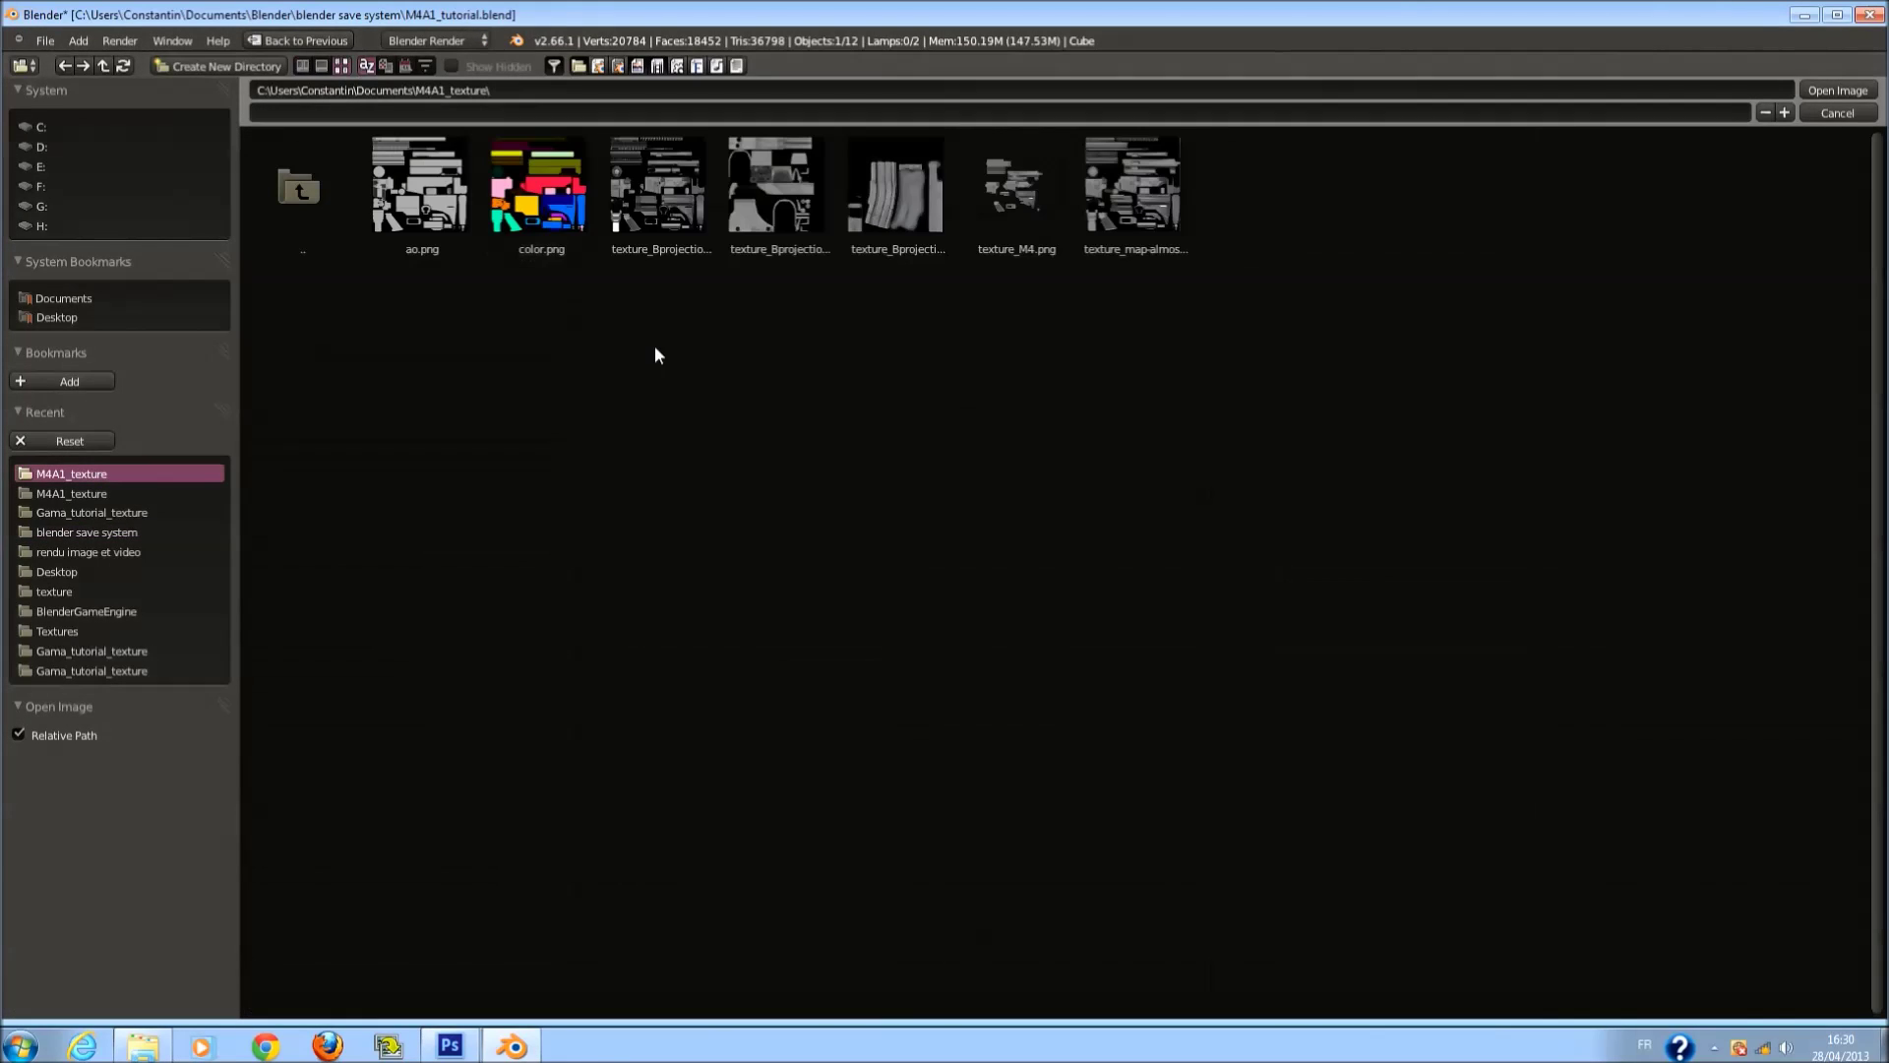
left_click(429, 225)
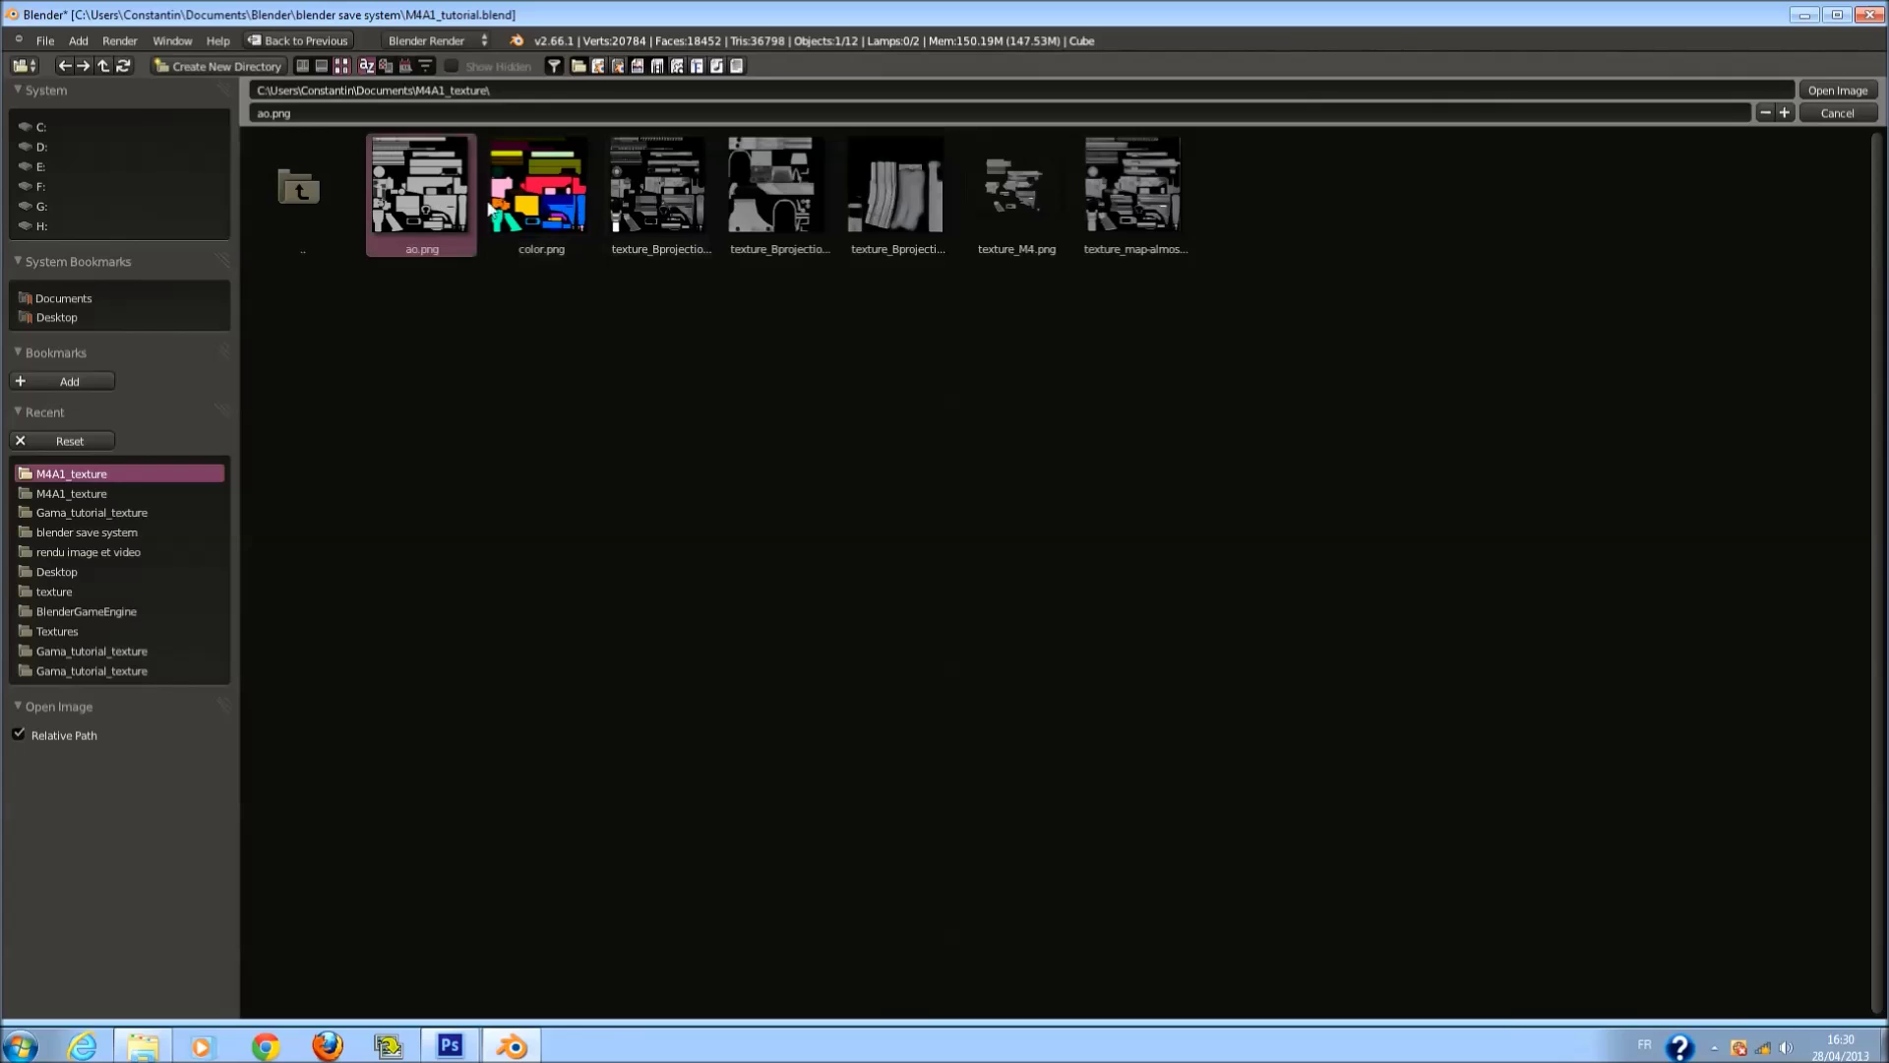
left_click(1837, 91)
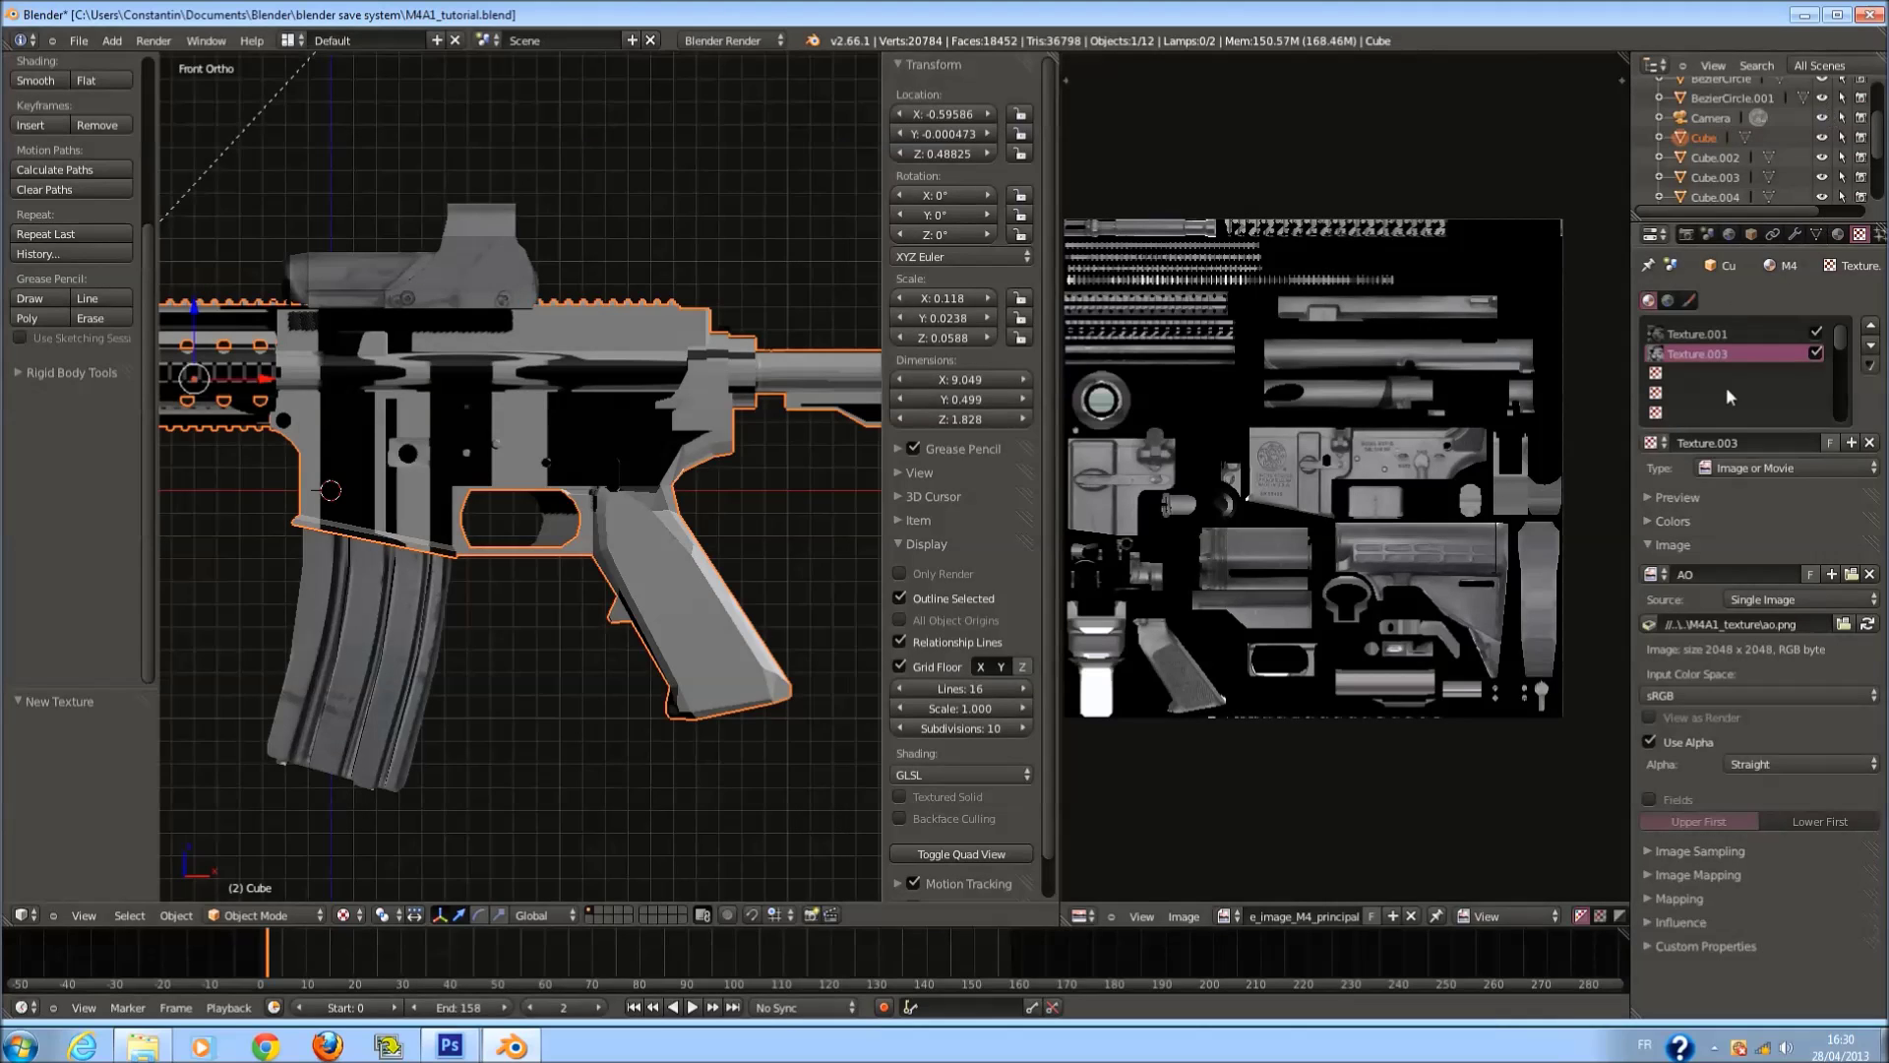
Disable the body's base texture and set the ambient occlusion texture's mapping coordinates to UV.
left_click(1815, 334)
left_click(1706, 546)
left_click(1712, 616)
left_click(1750, 642)
left_click(1755, 558)
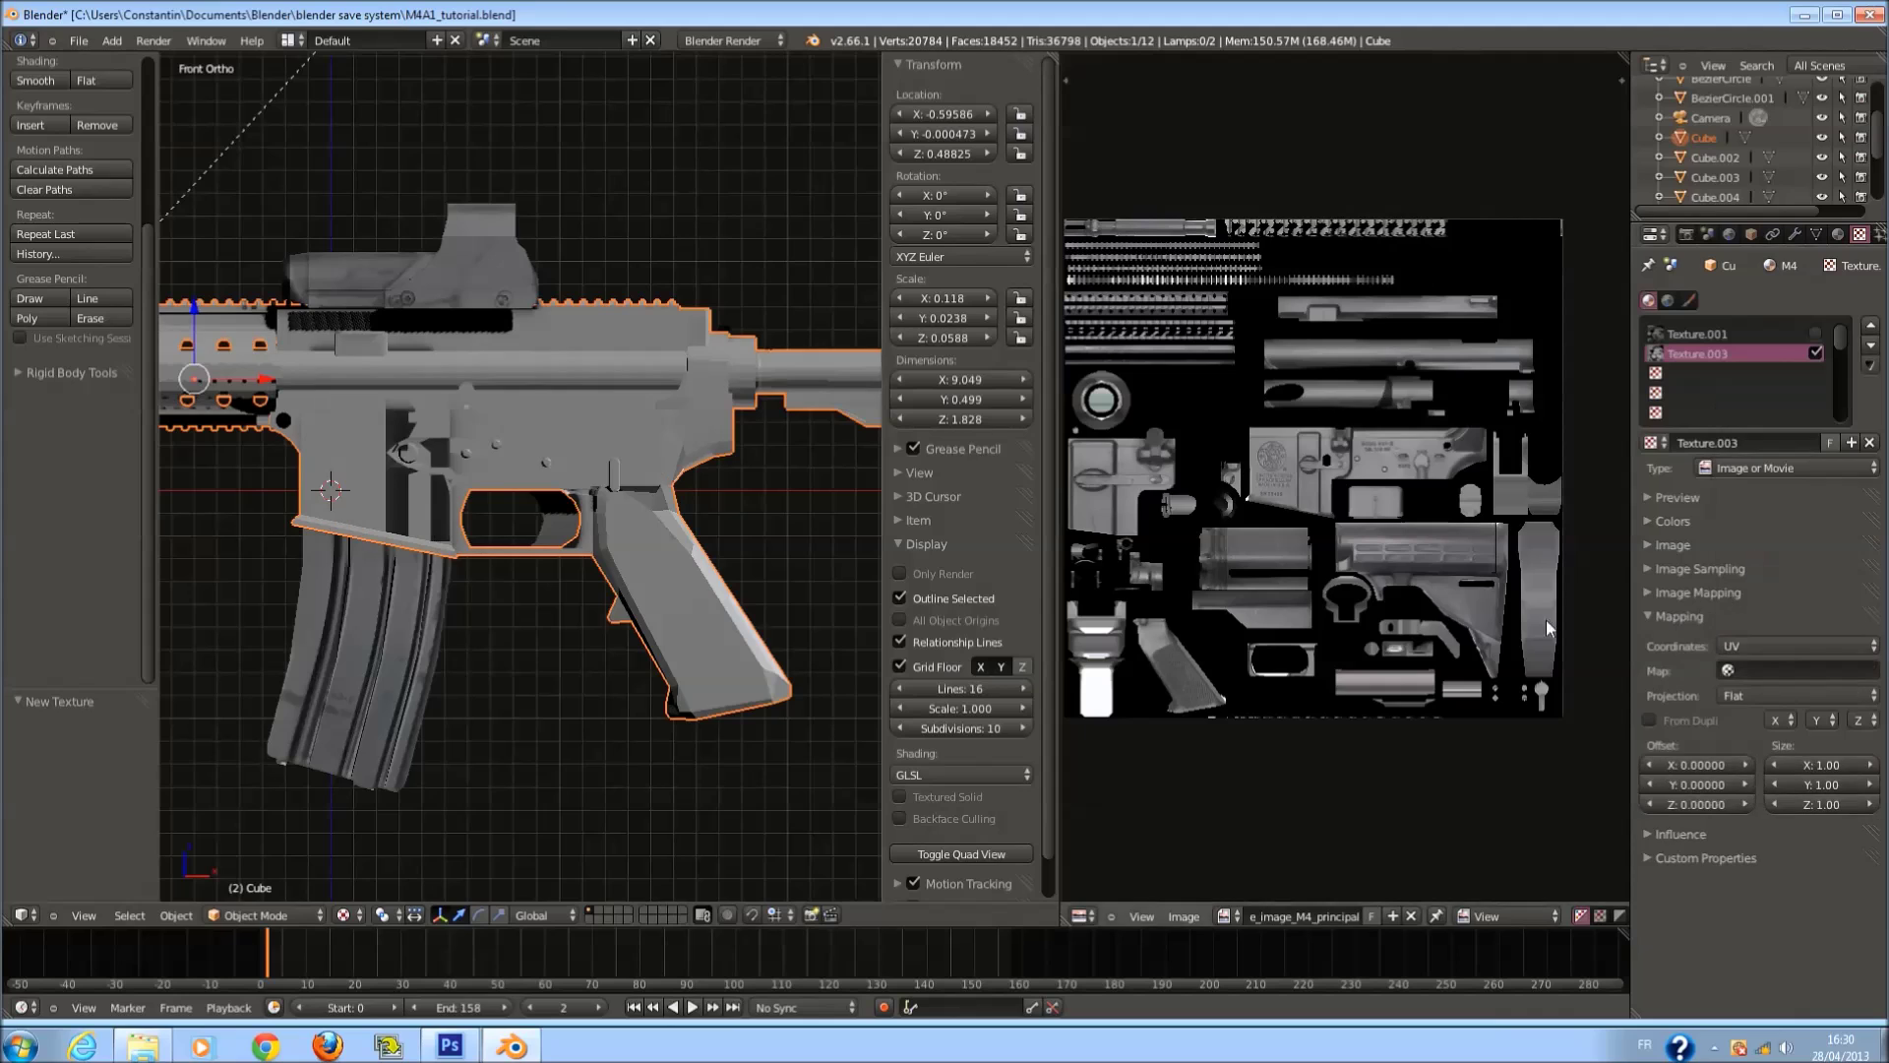
Set the ambient occlusion texture's blend type to Multiply and re-enable the base texture.
left_click(1702, 618)
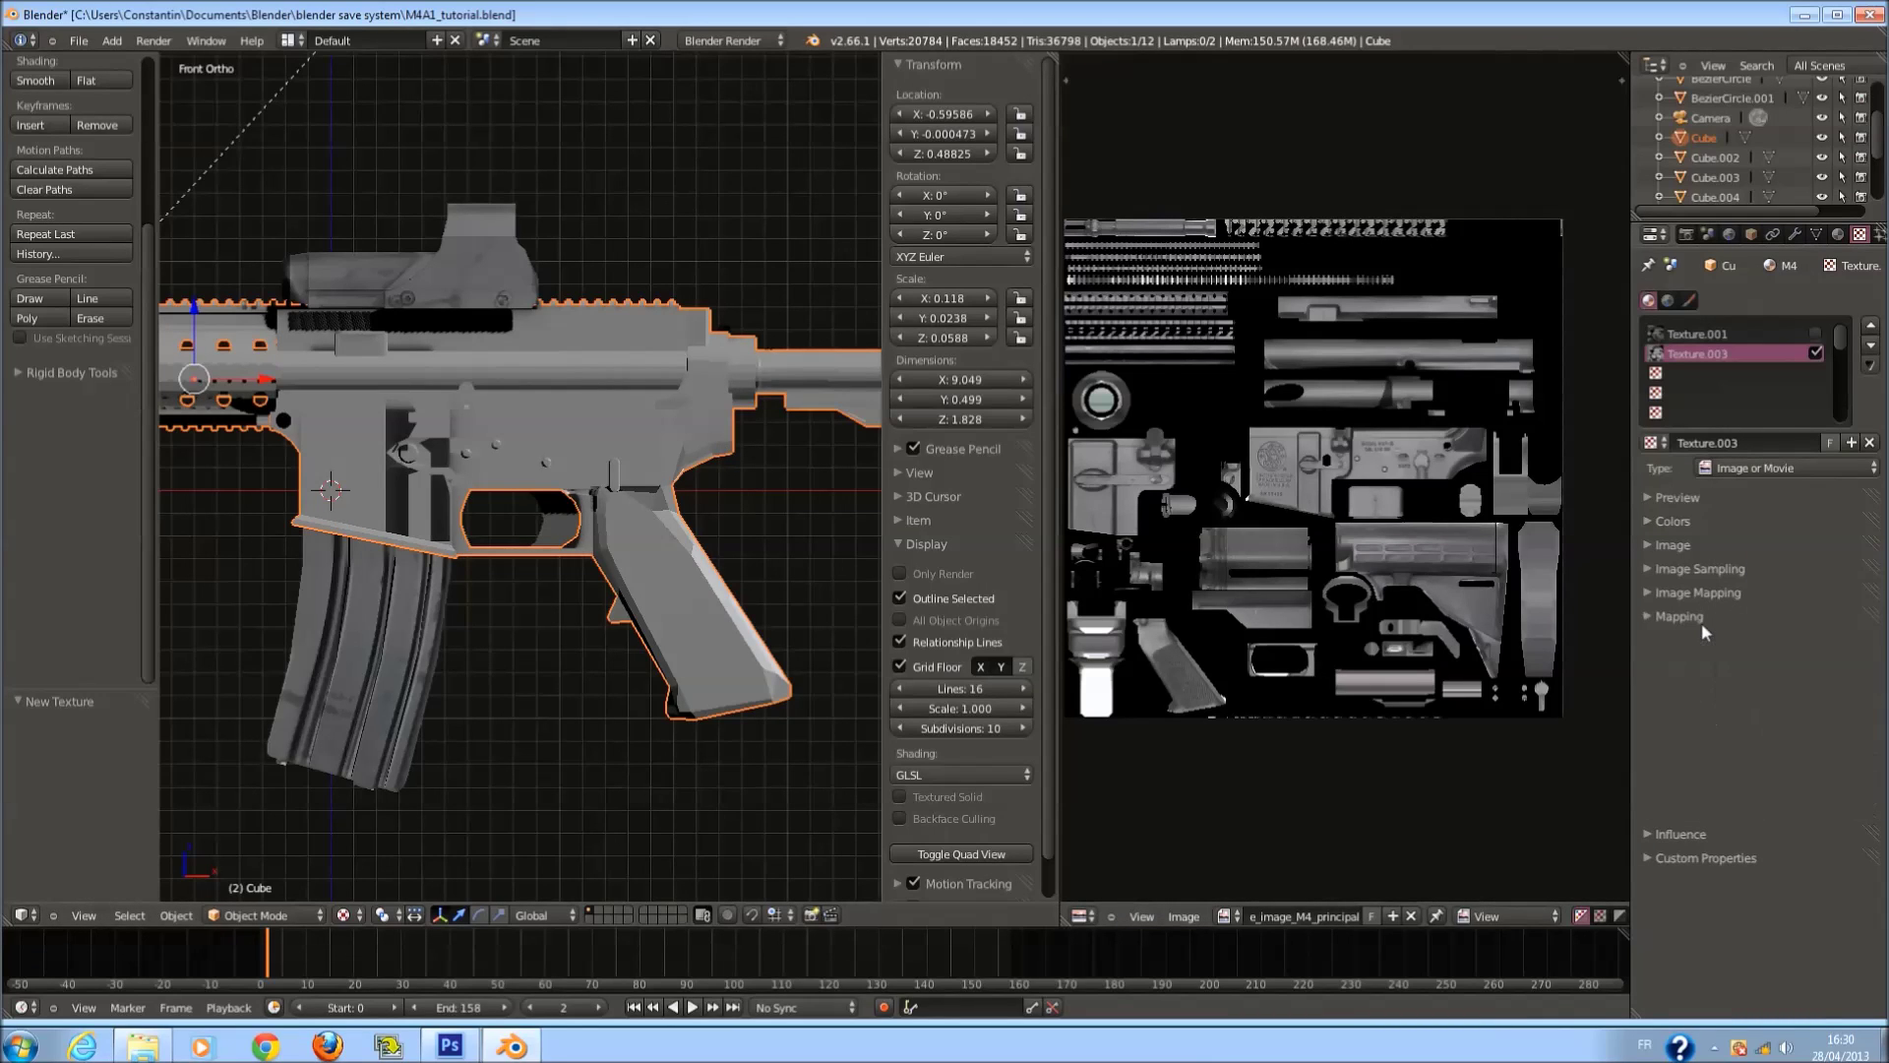
left_click(1708, 641)
left_click(1716, 880)
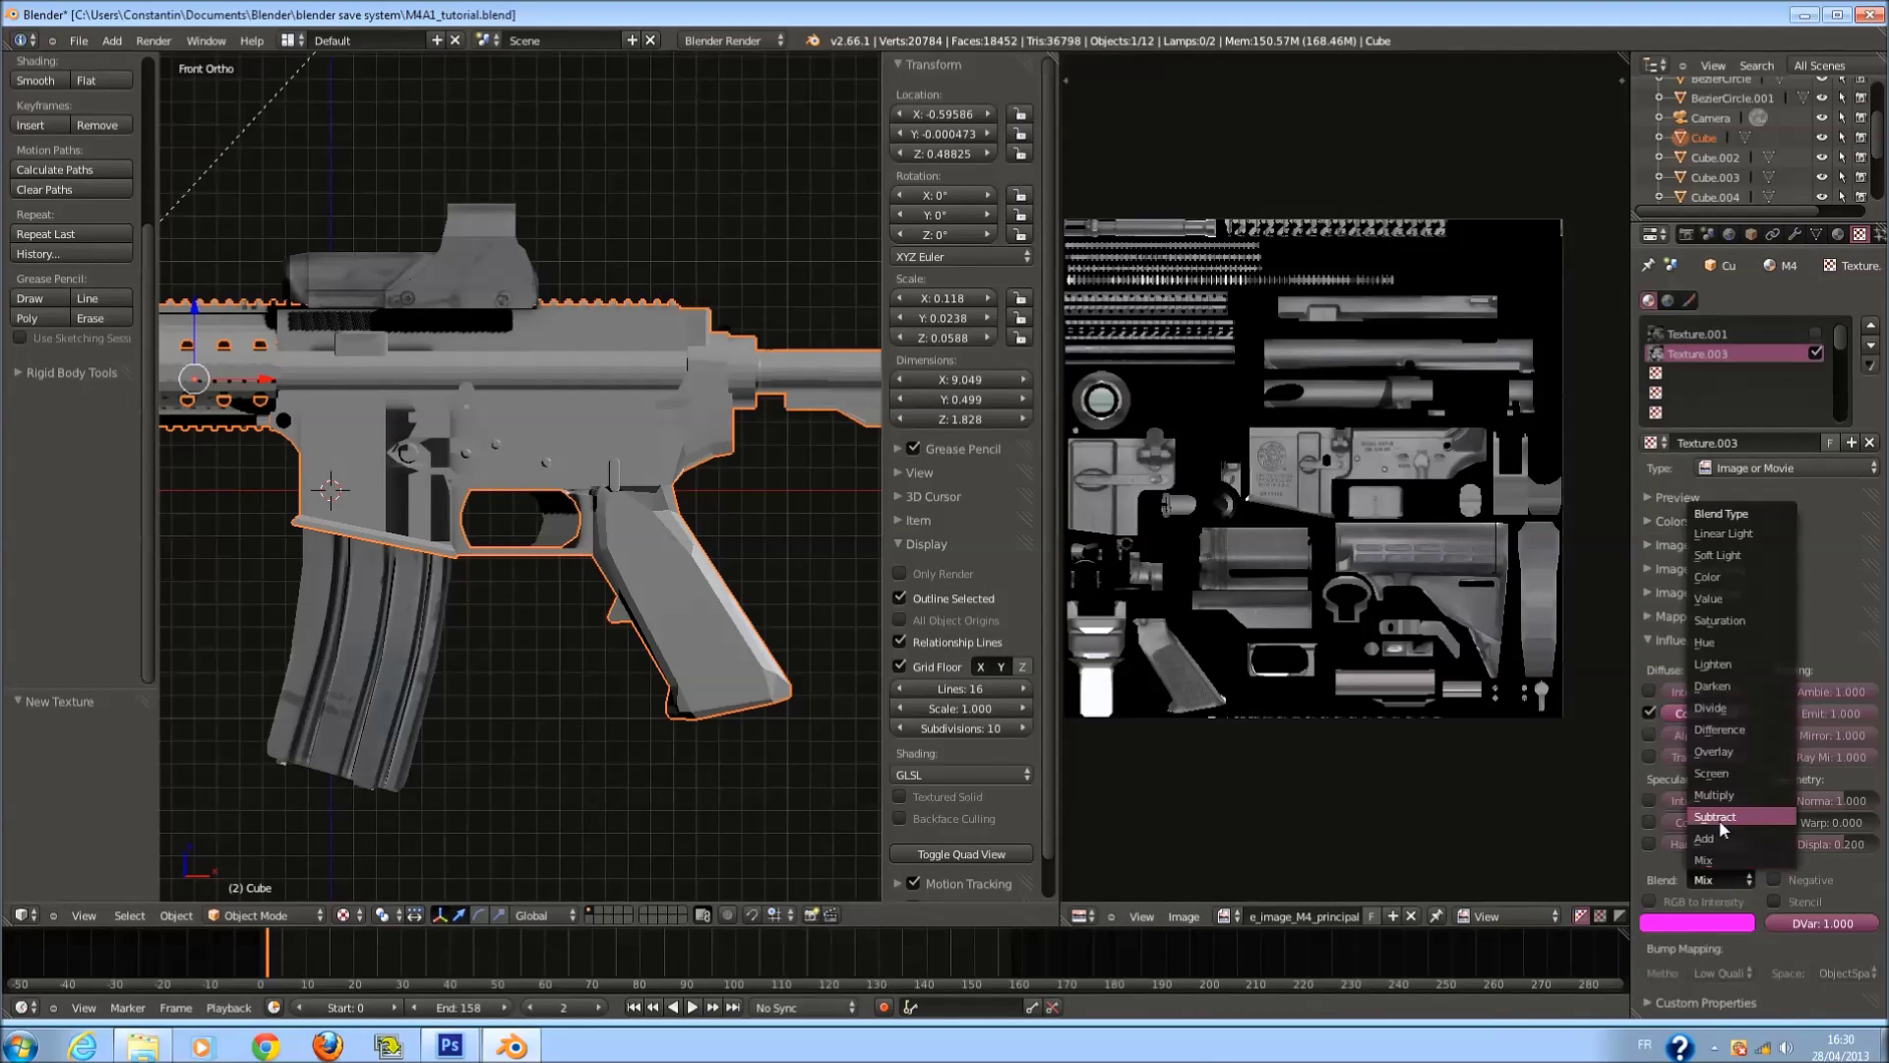
left_click(1719, 802)
left_click(1694, 641)
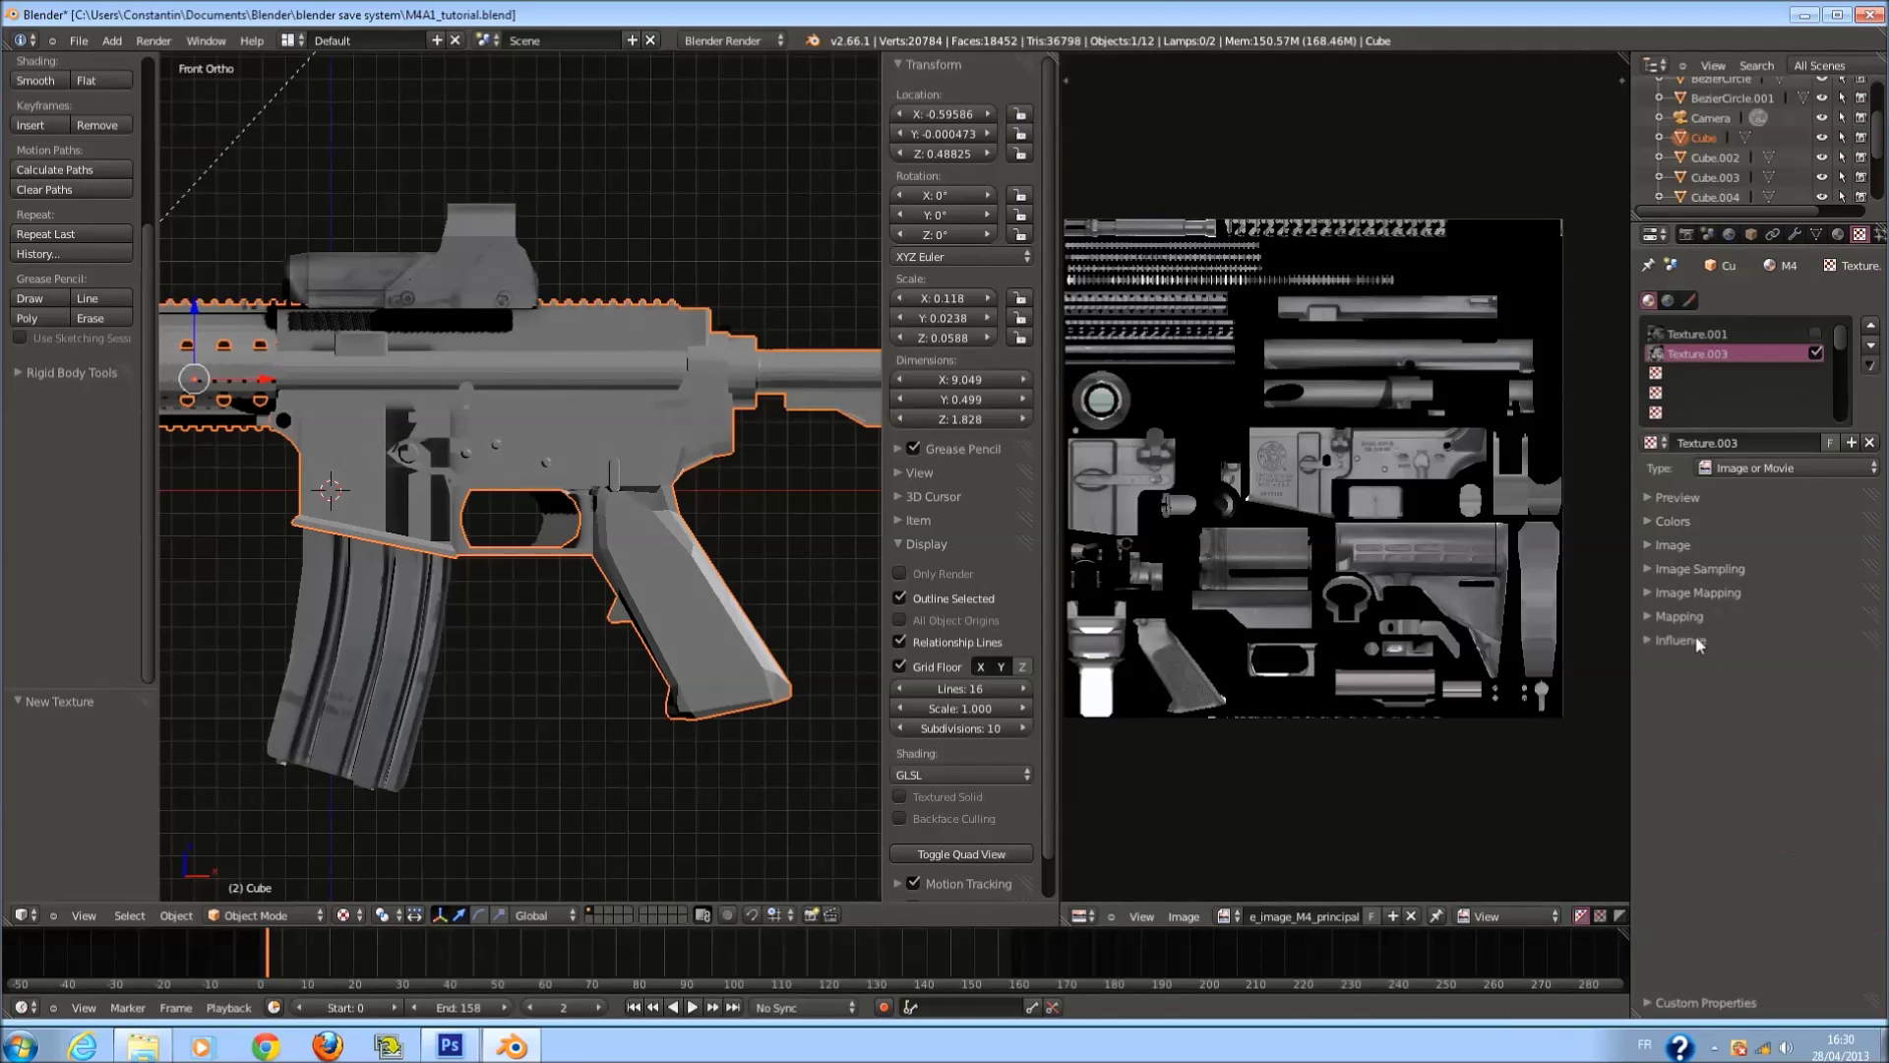
left_click(1815, 332)
Inspect the rifle body at an angle, select the material's third, empty texture slot, and save the file.
middle_click_drag(415, 400, 587, 440)
key("a")
right_click(587, 441)
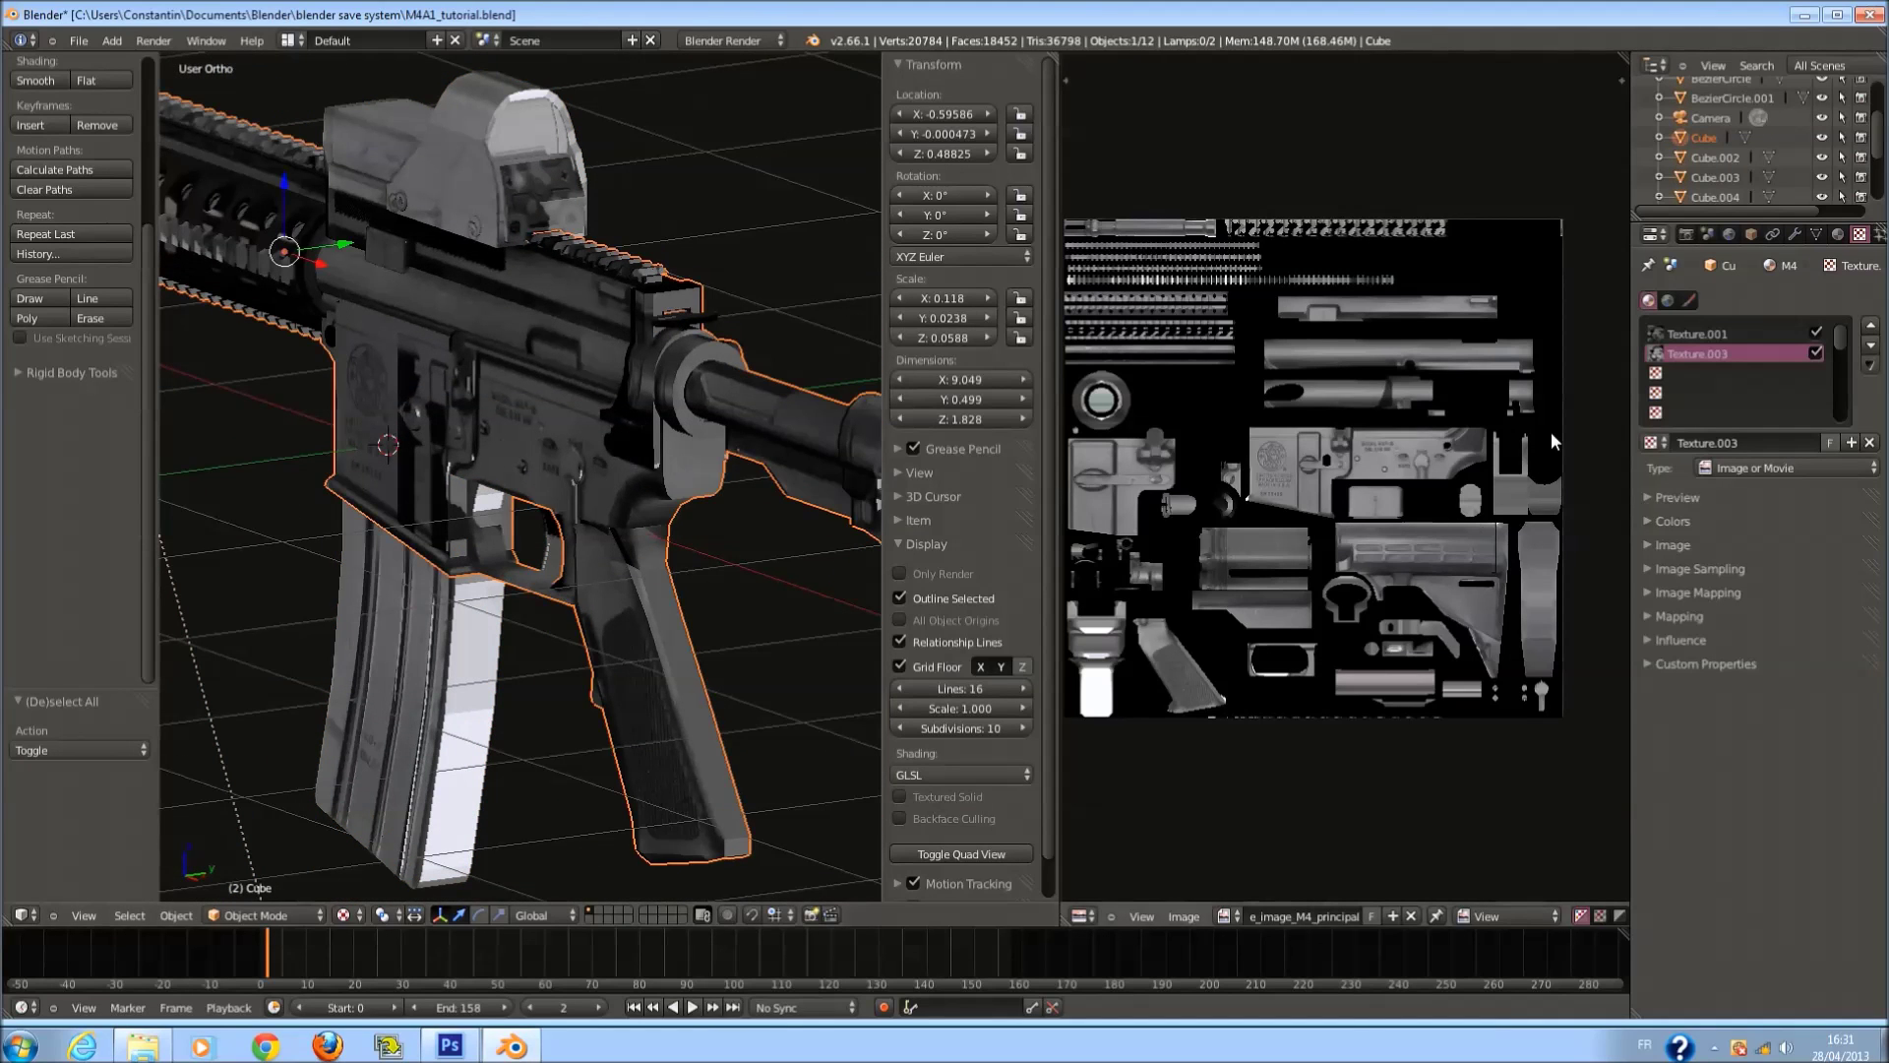
left_click(1710, 373)
key("ctrl+s")
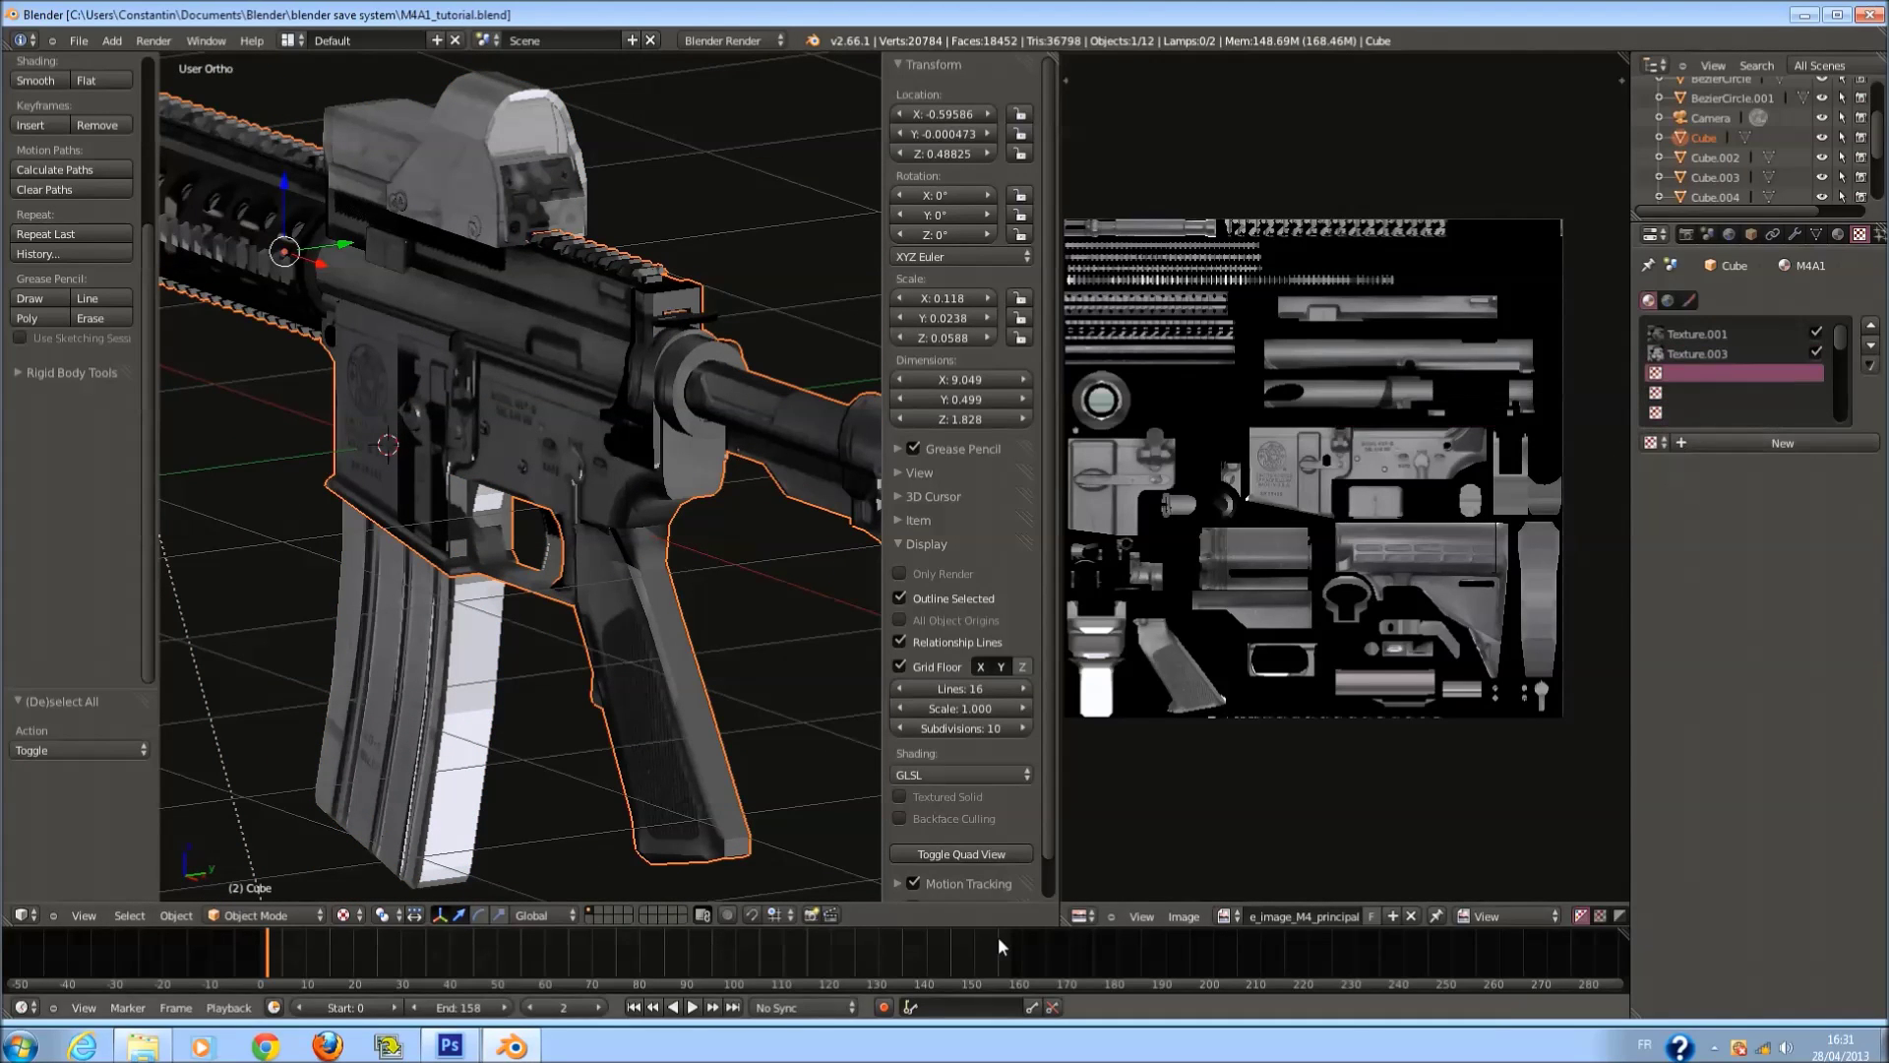
Switch to Photoshop's Replica_M4_Resin.jpg document and add a Black & White adjustment layer above Group 1 copy.
left_click(451, 1045)
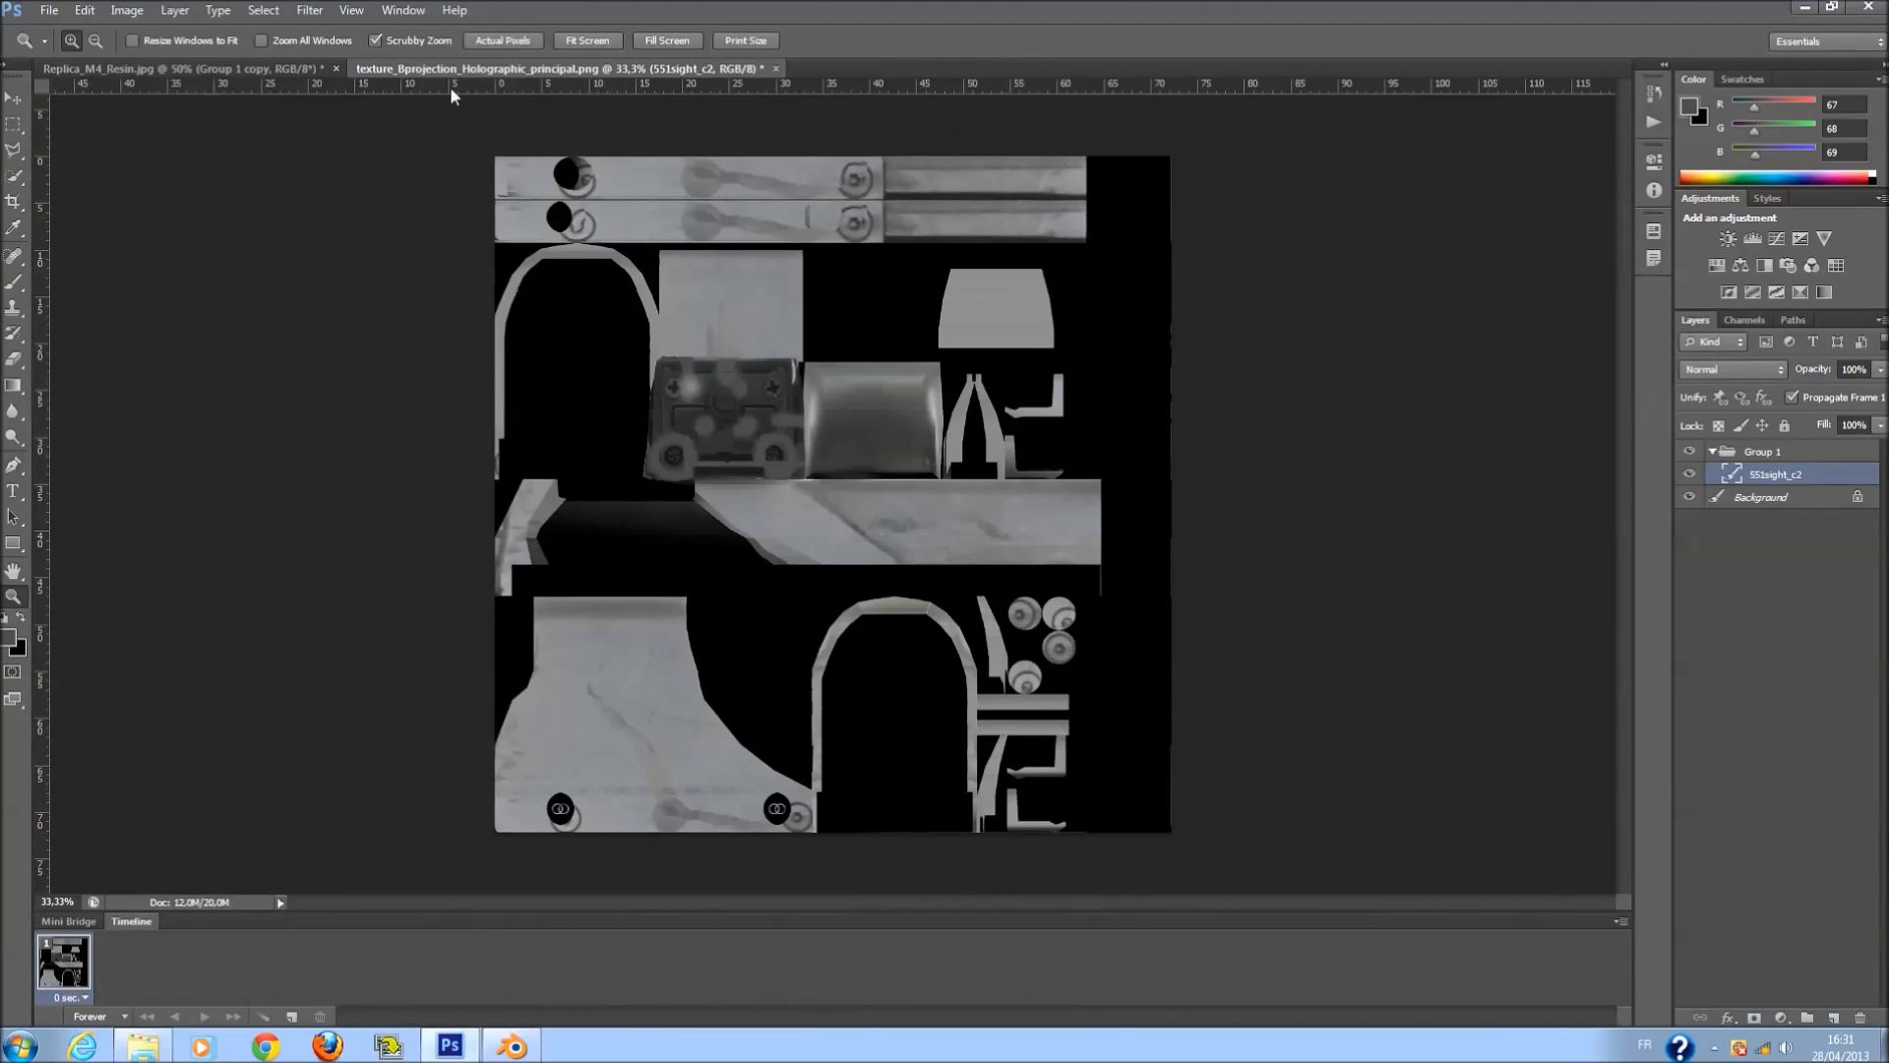
left_click(171, 69)
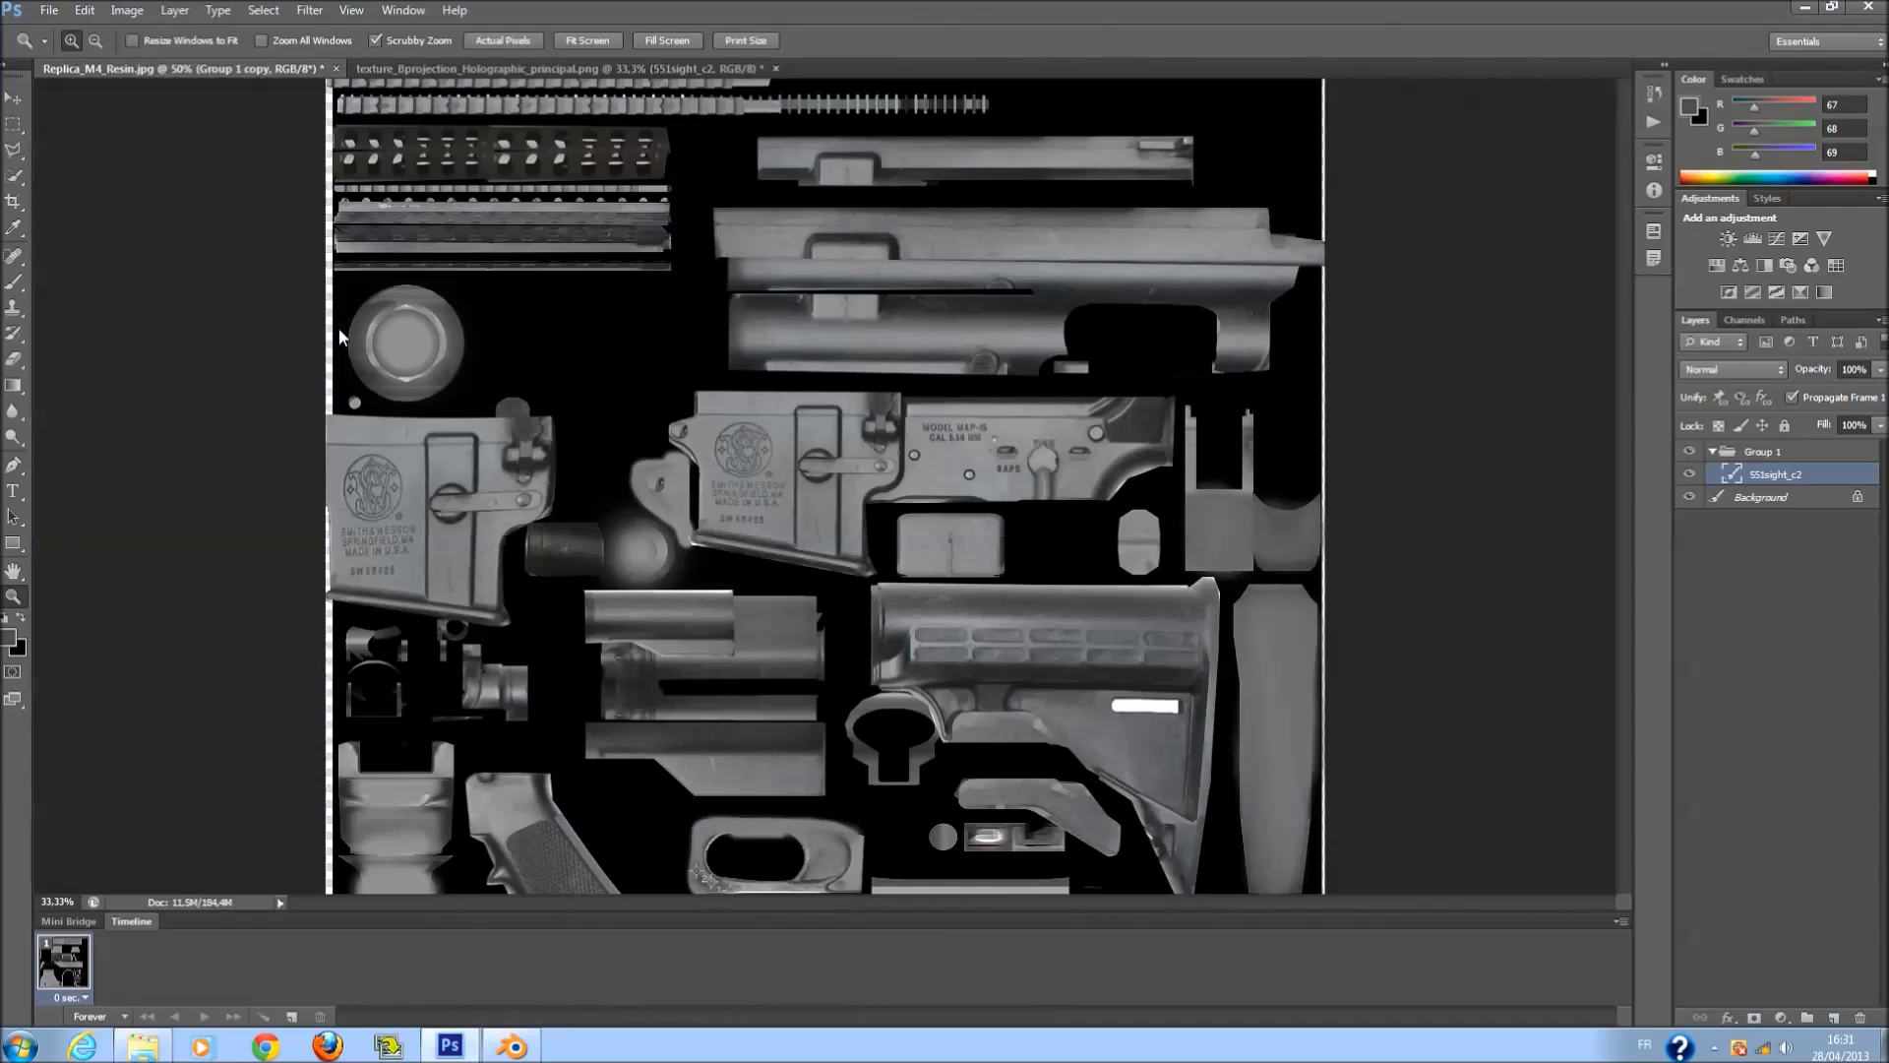
scroll(1493, 426, "up", 1)
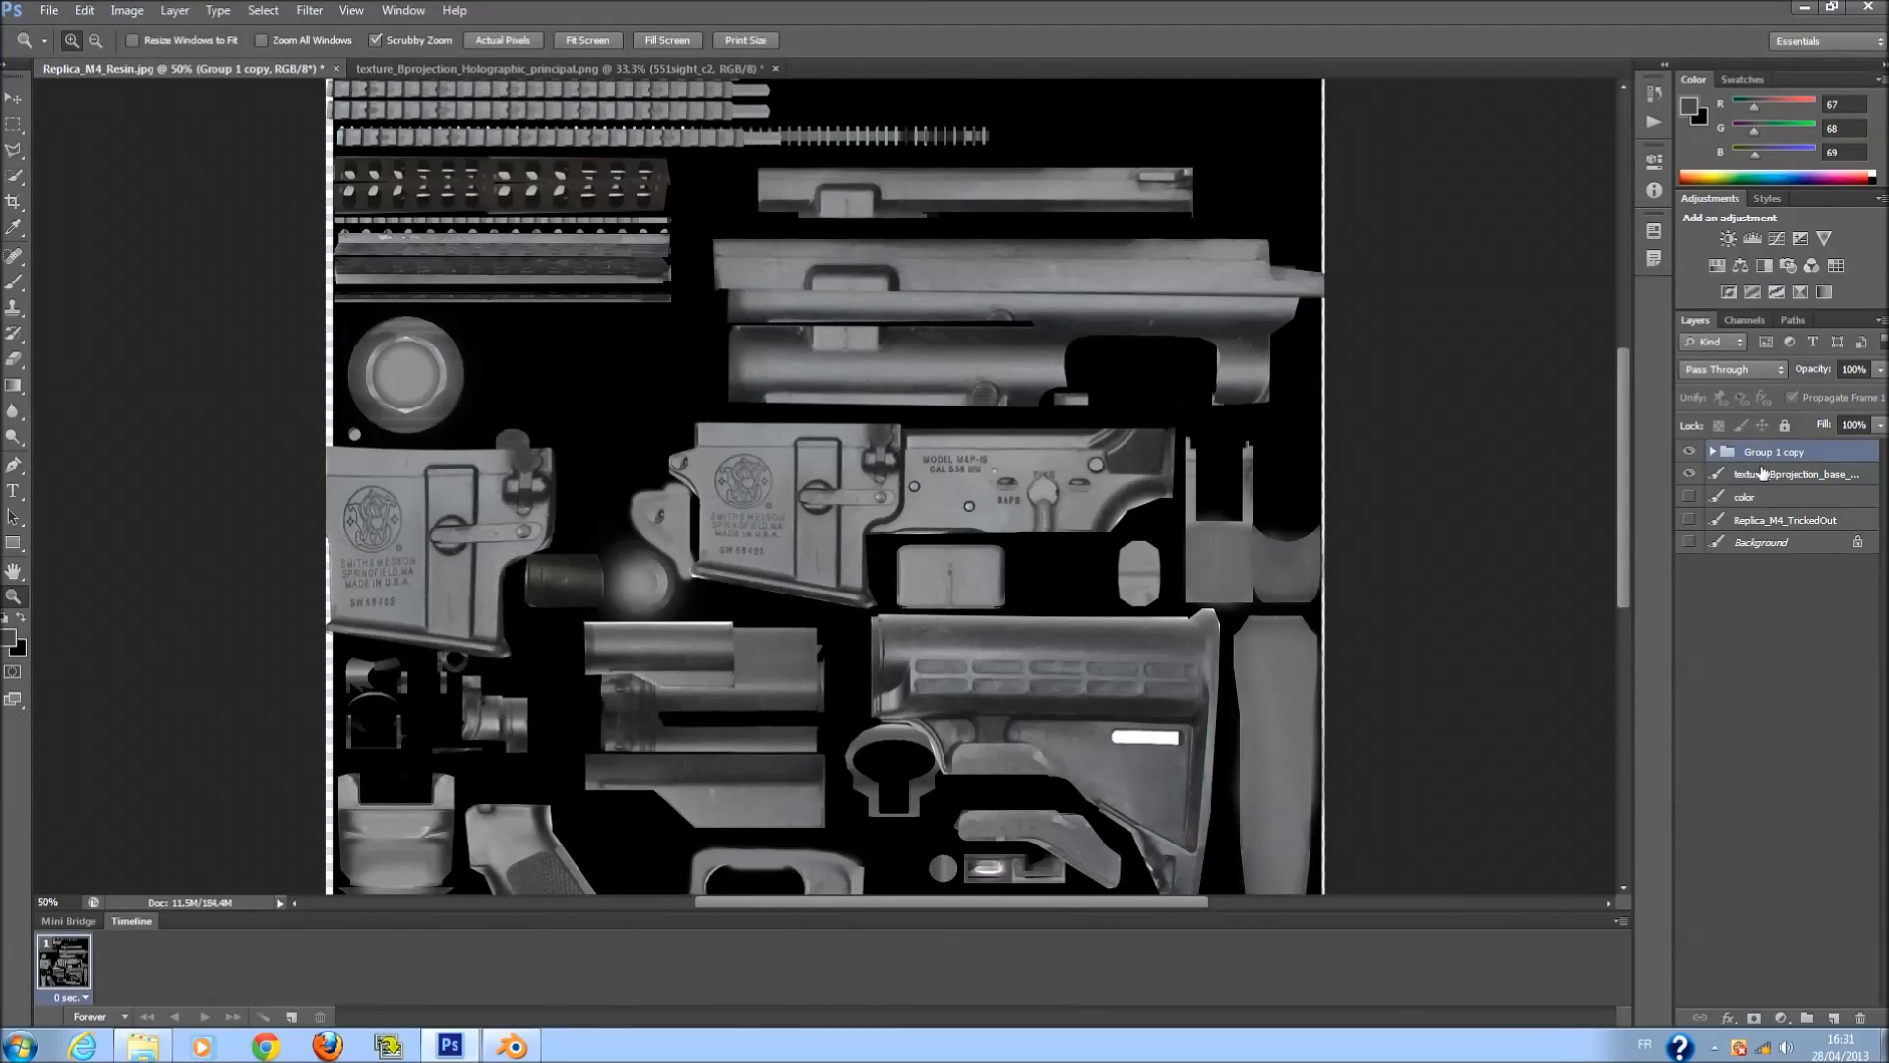
left_click(1766, 262)
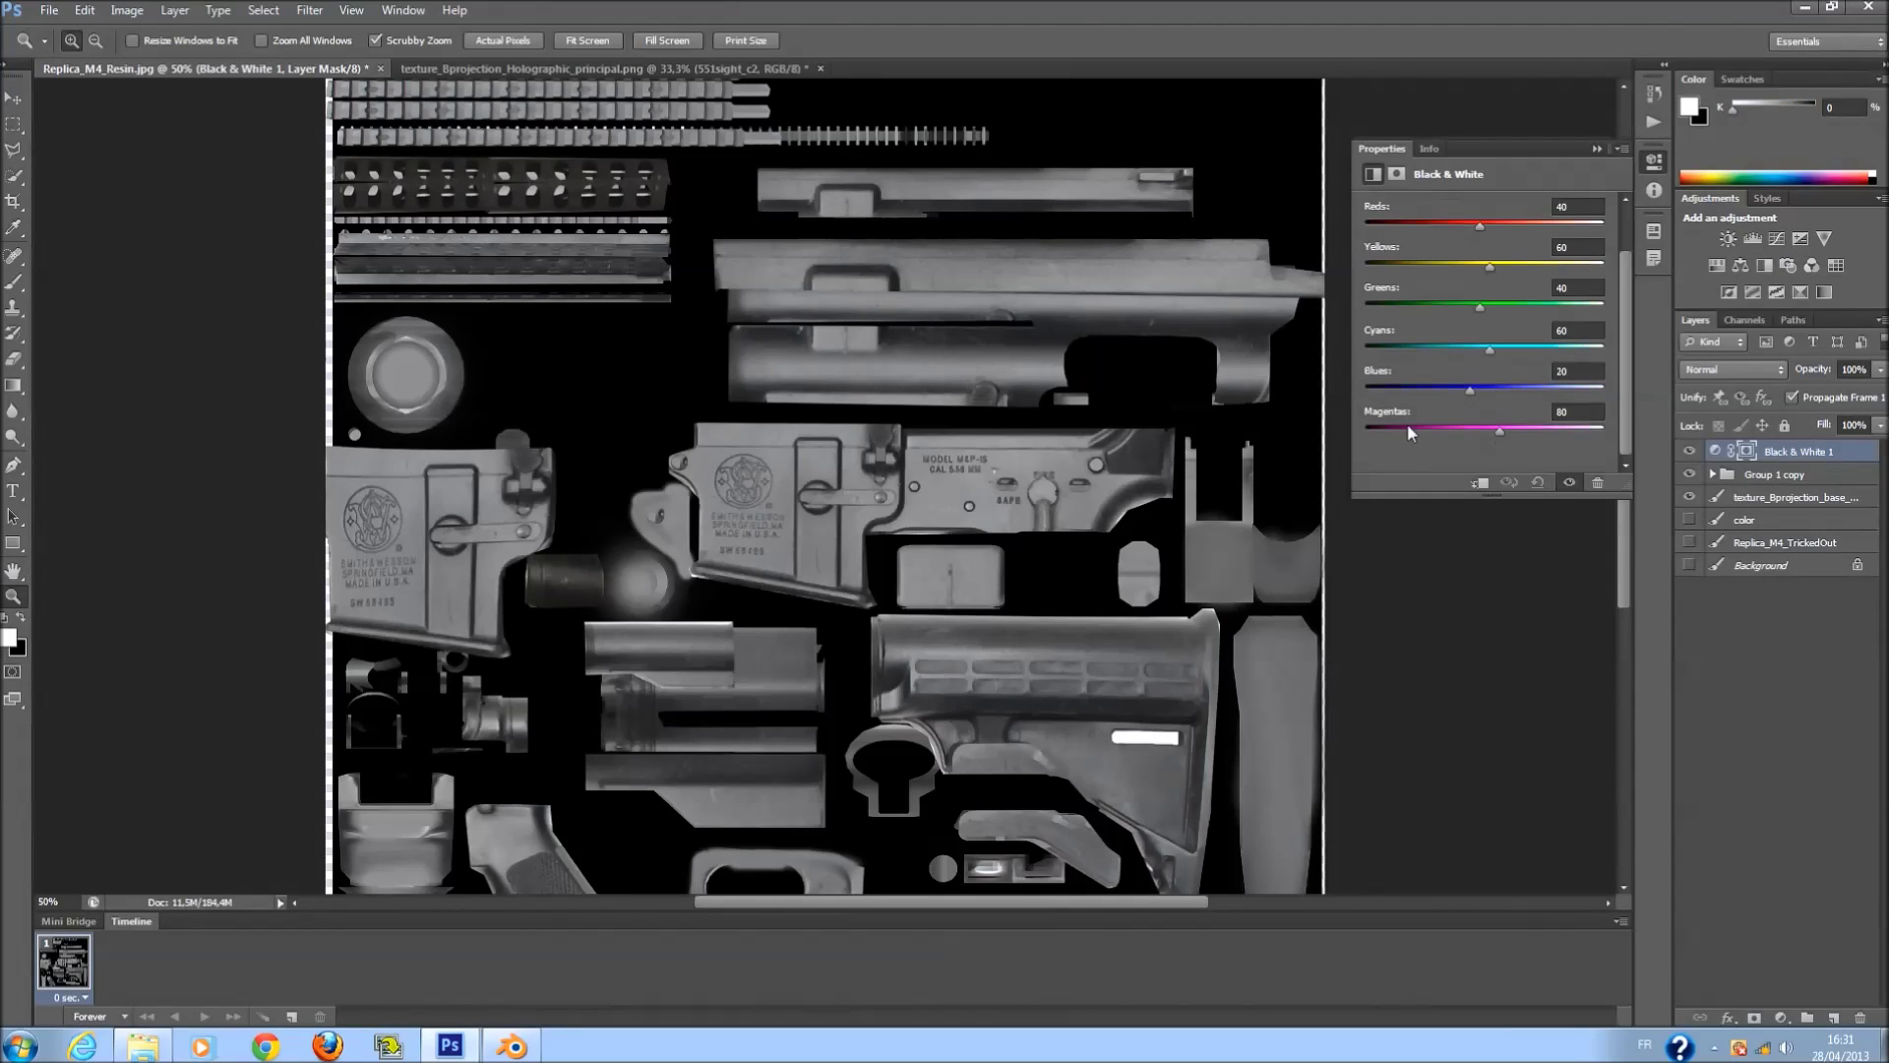
left_click(1594, 148)
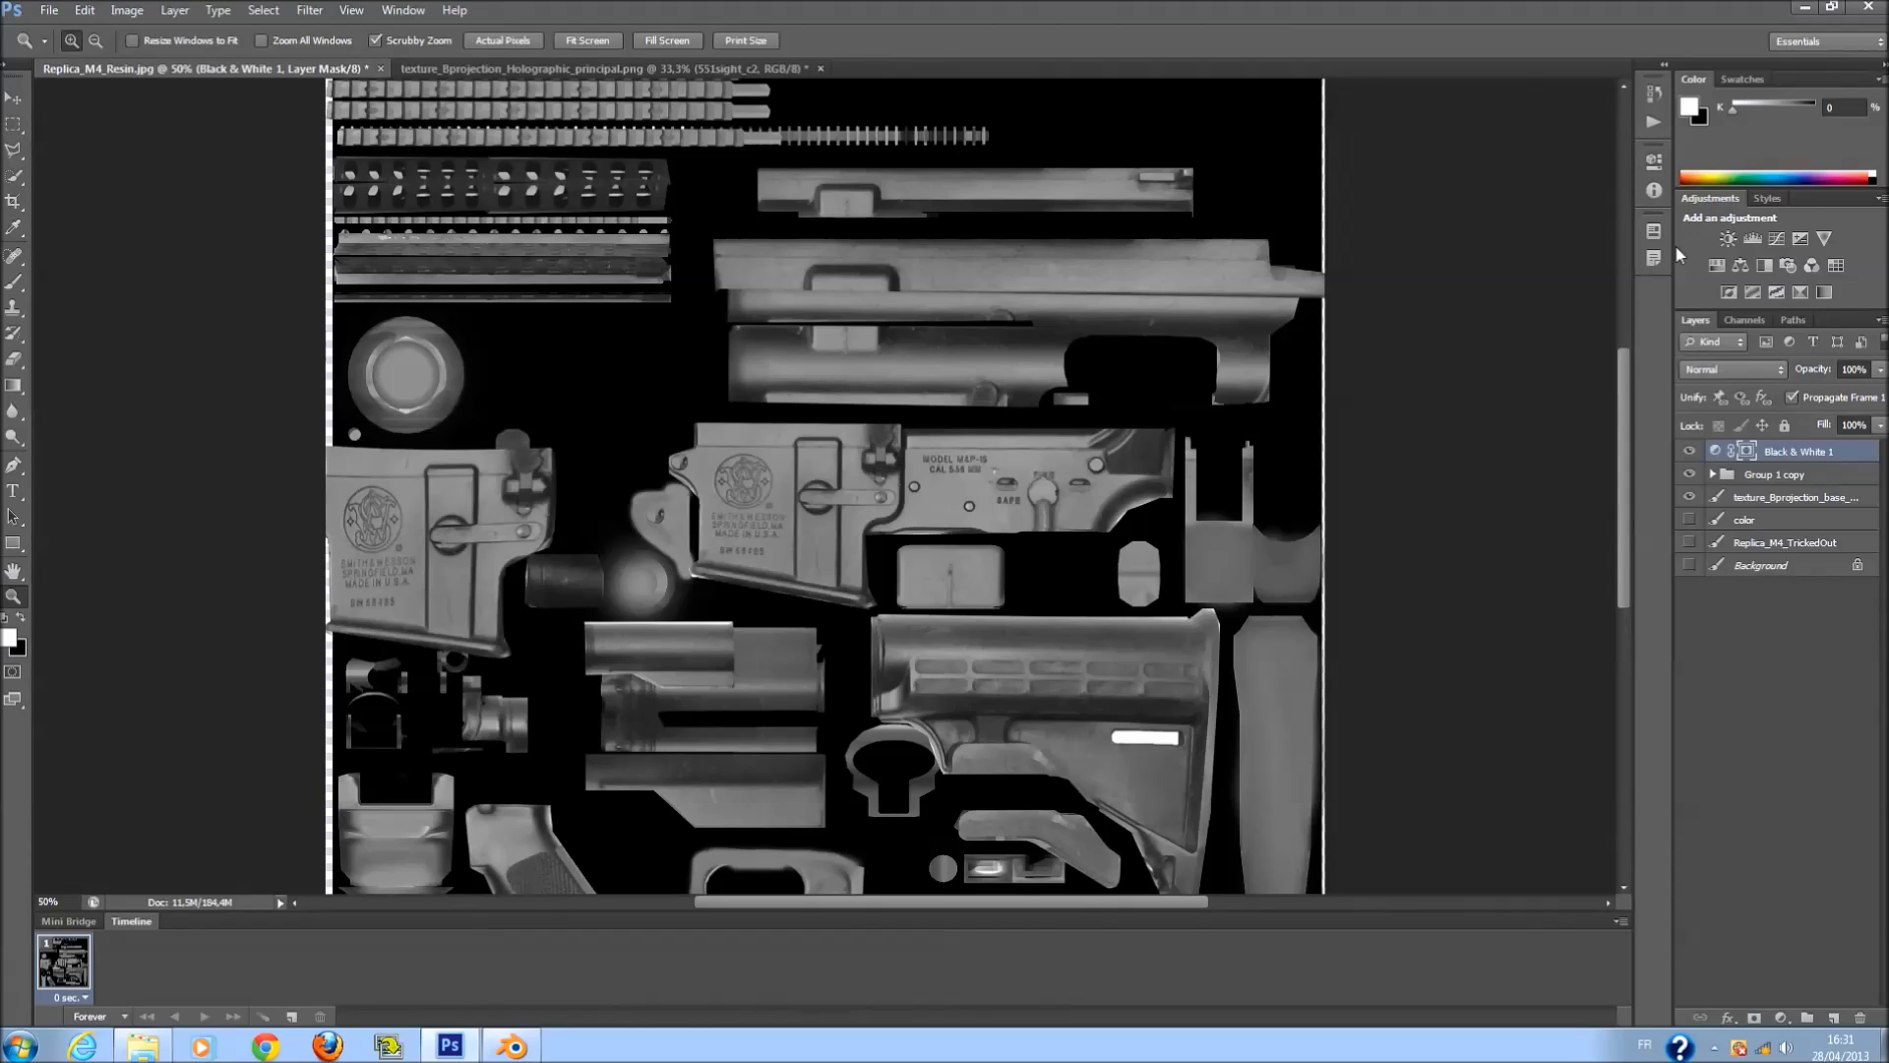
left_click(1758, 270)
left_click(1598, 145)
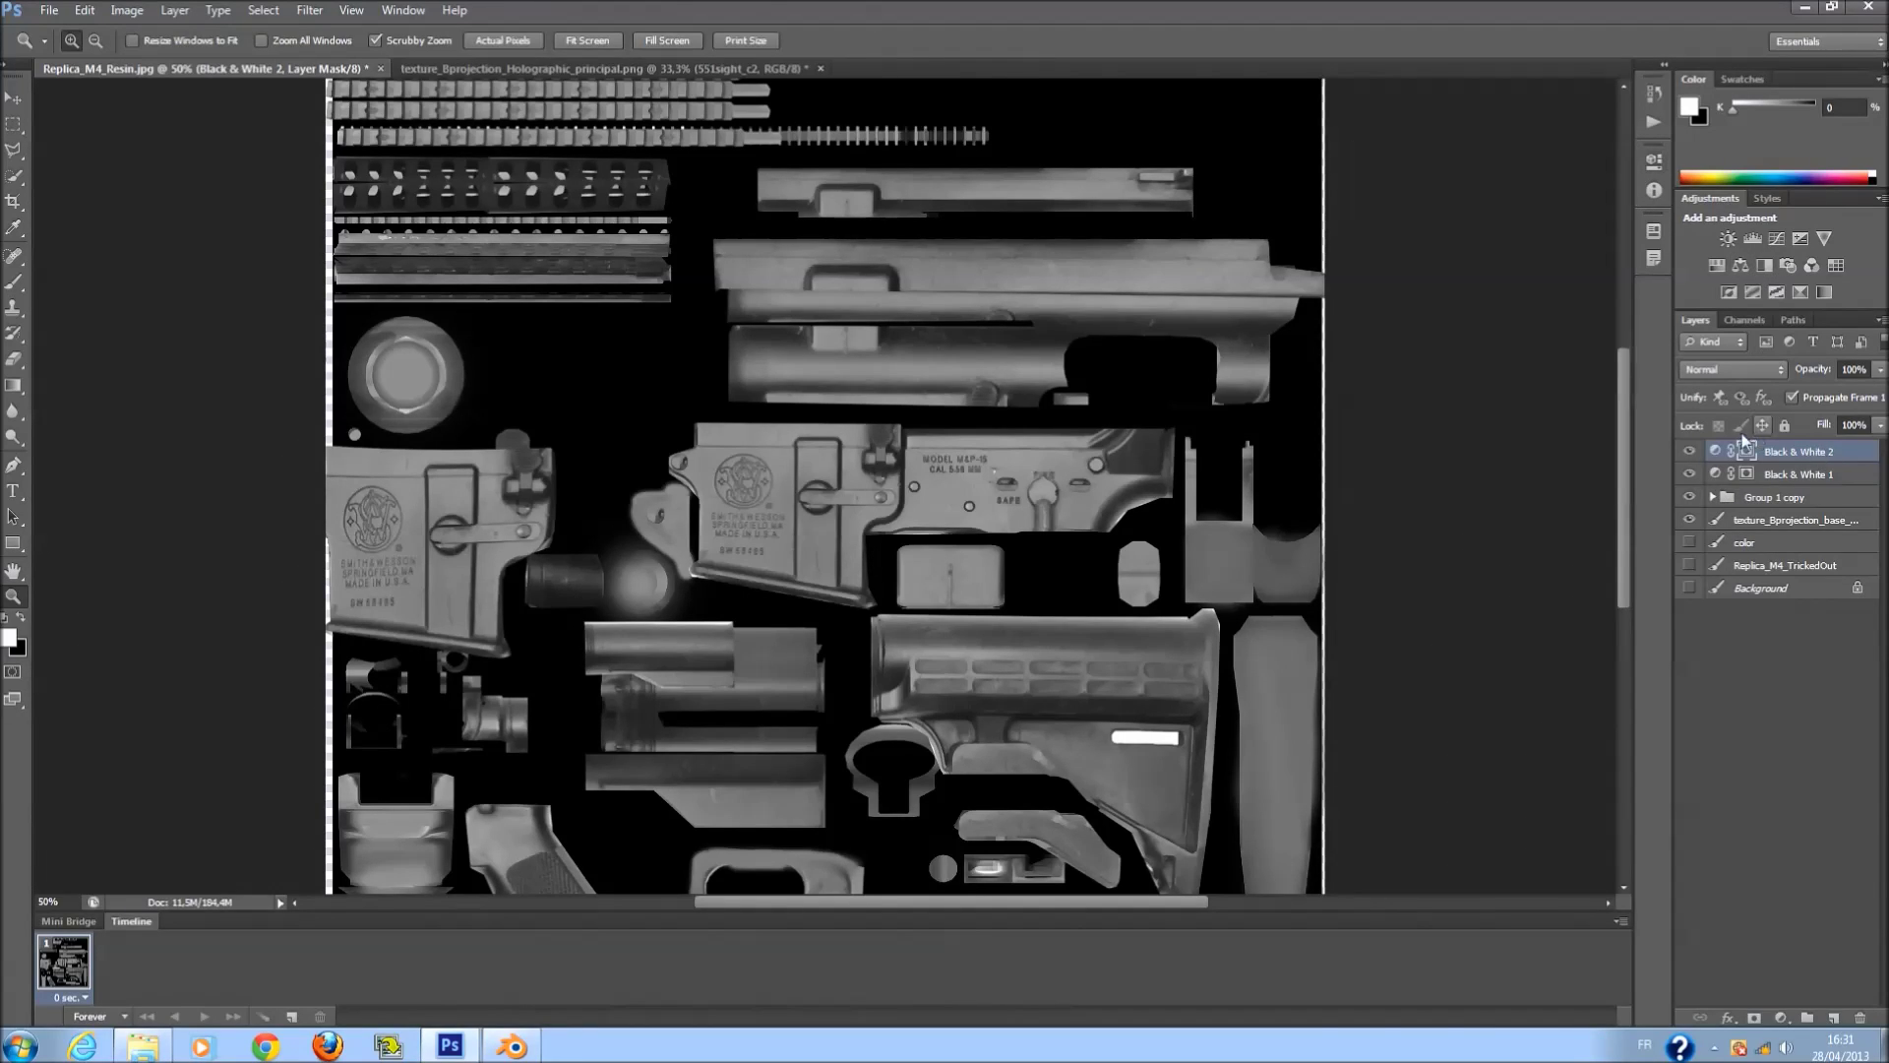
left_click_drag(1781, 458, 1860, 1017)
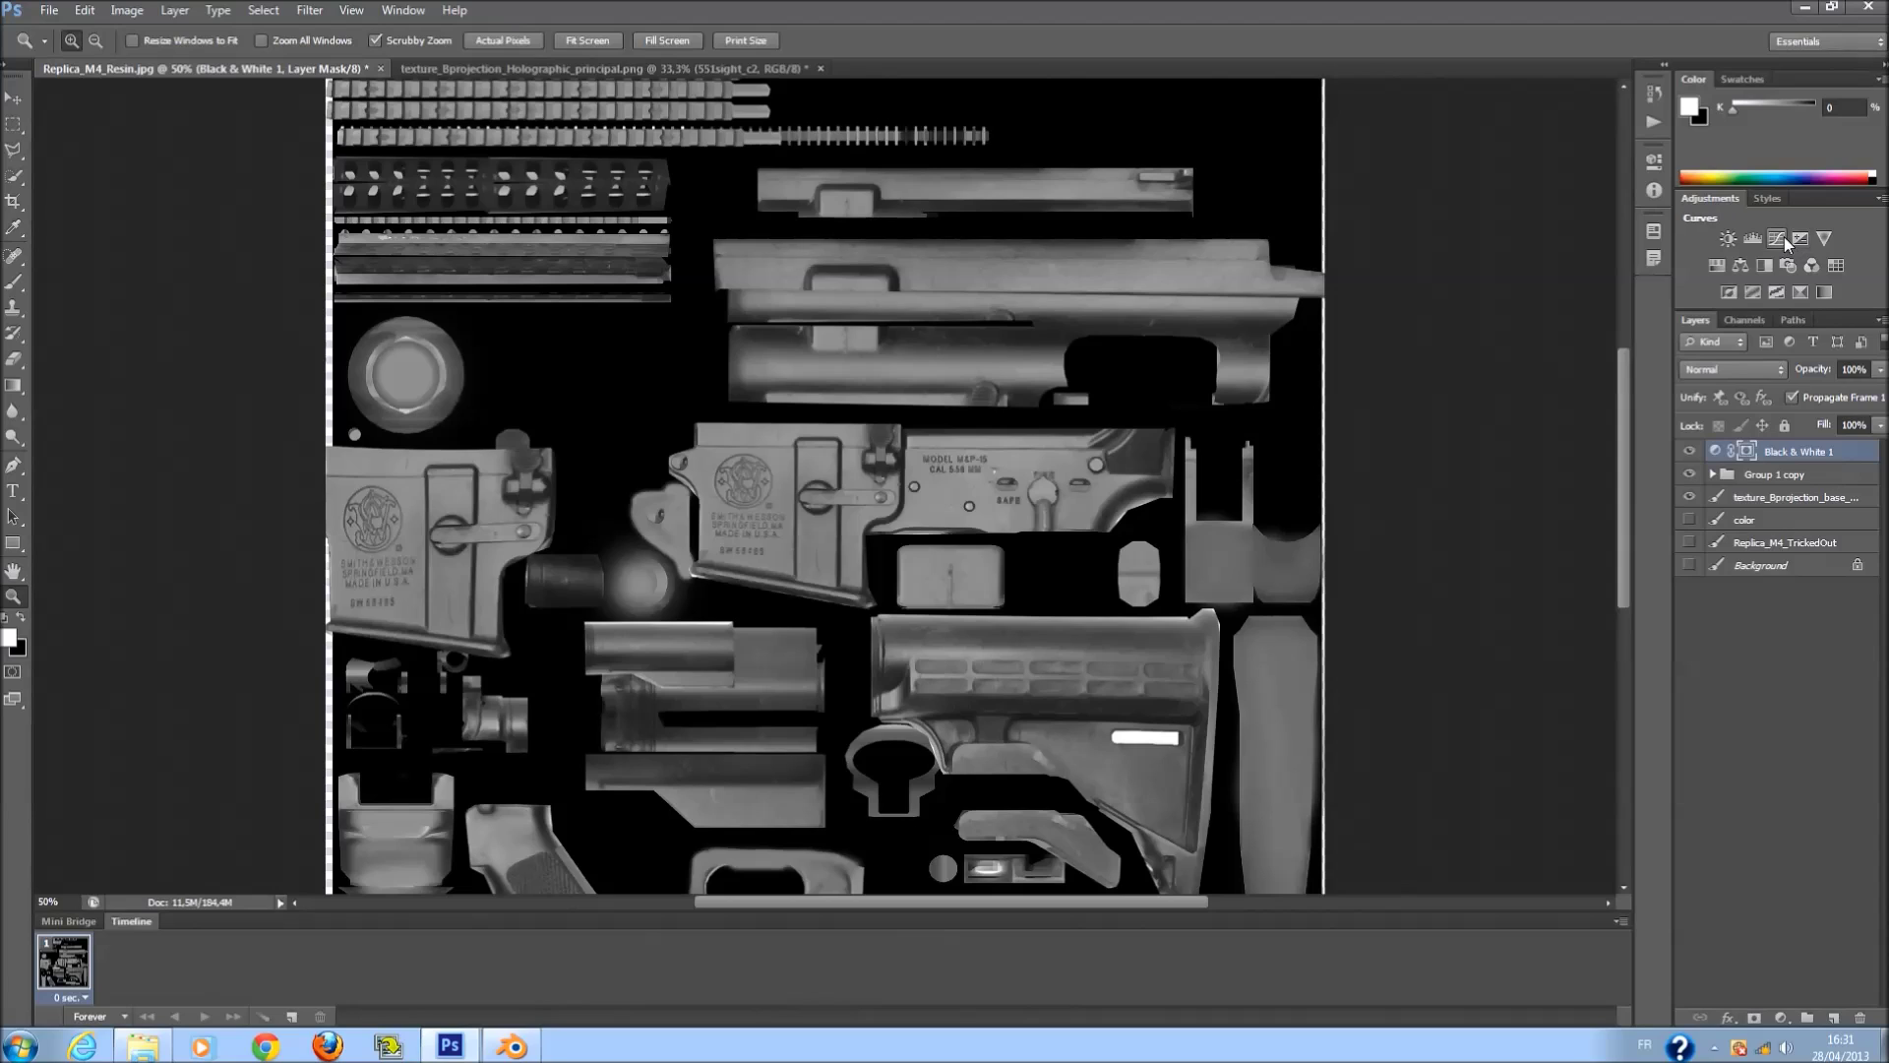
Add a Curves adjustment layer above the Black & White 1 layer.
left_click(1654, 161)
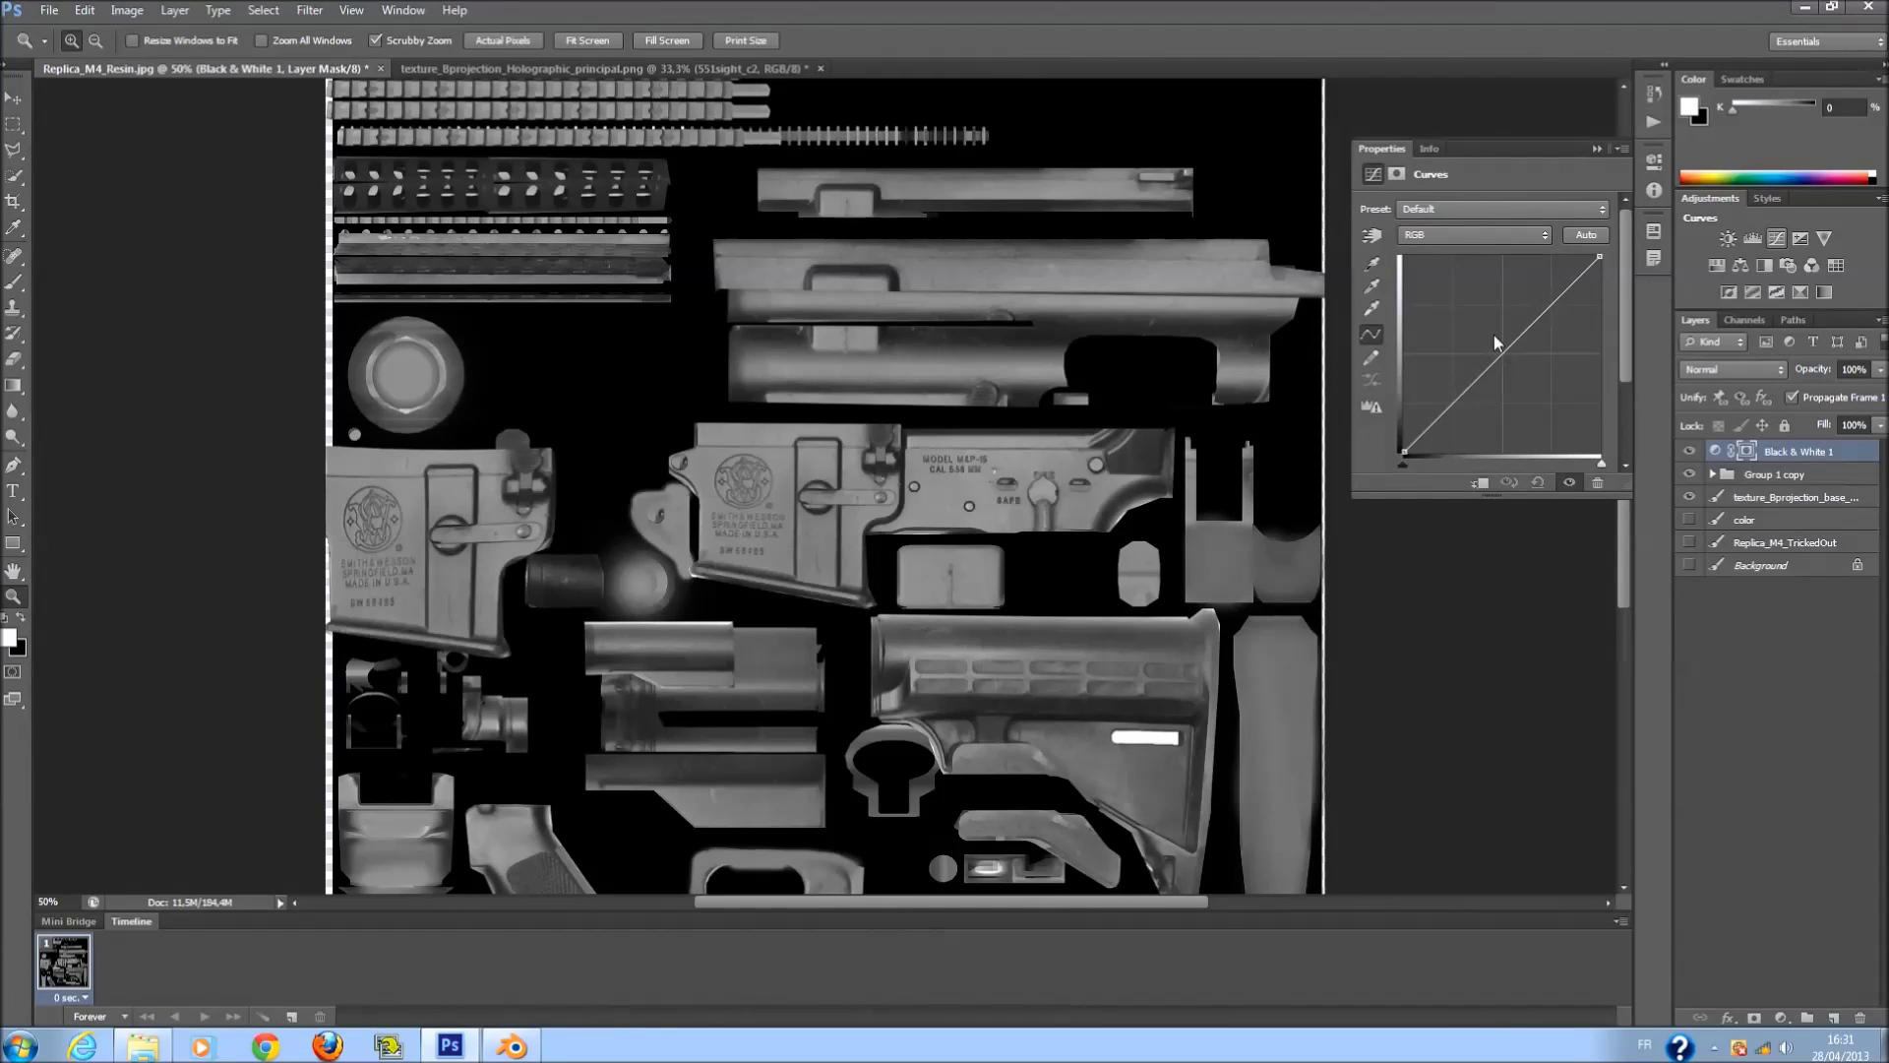
left_click(1485, 326)
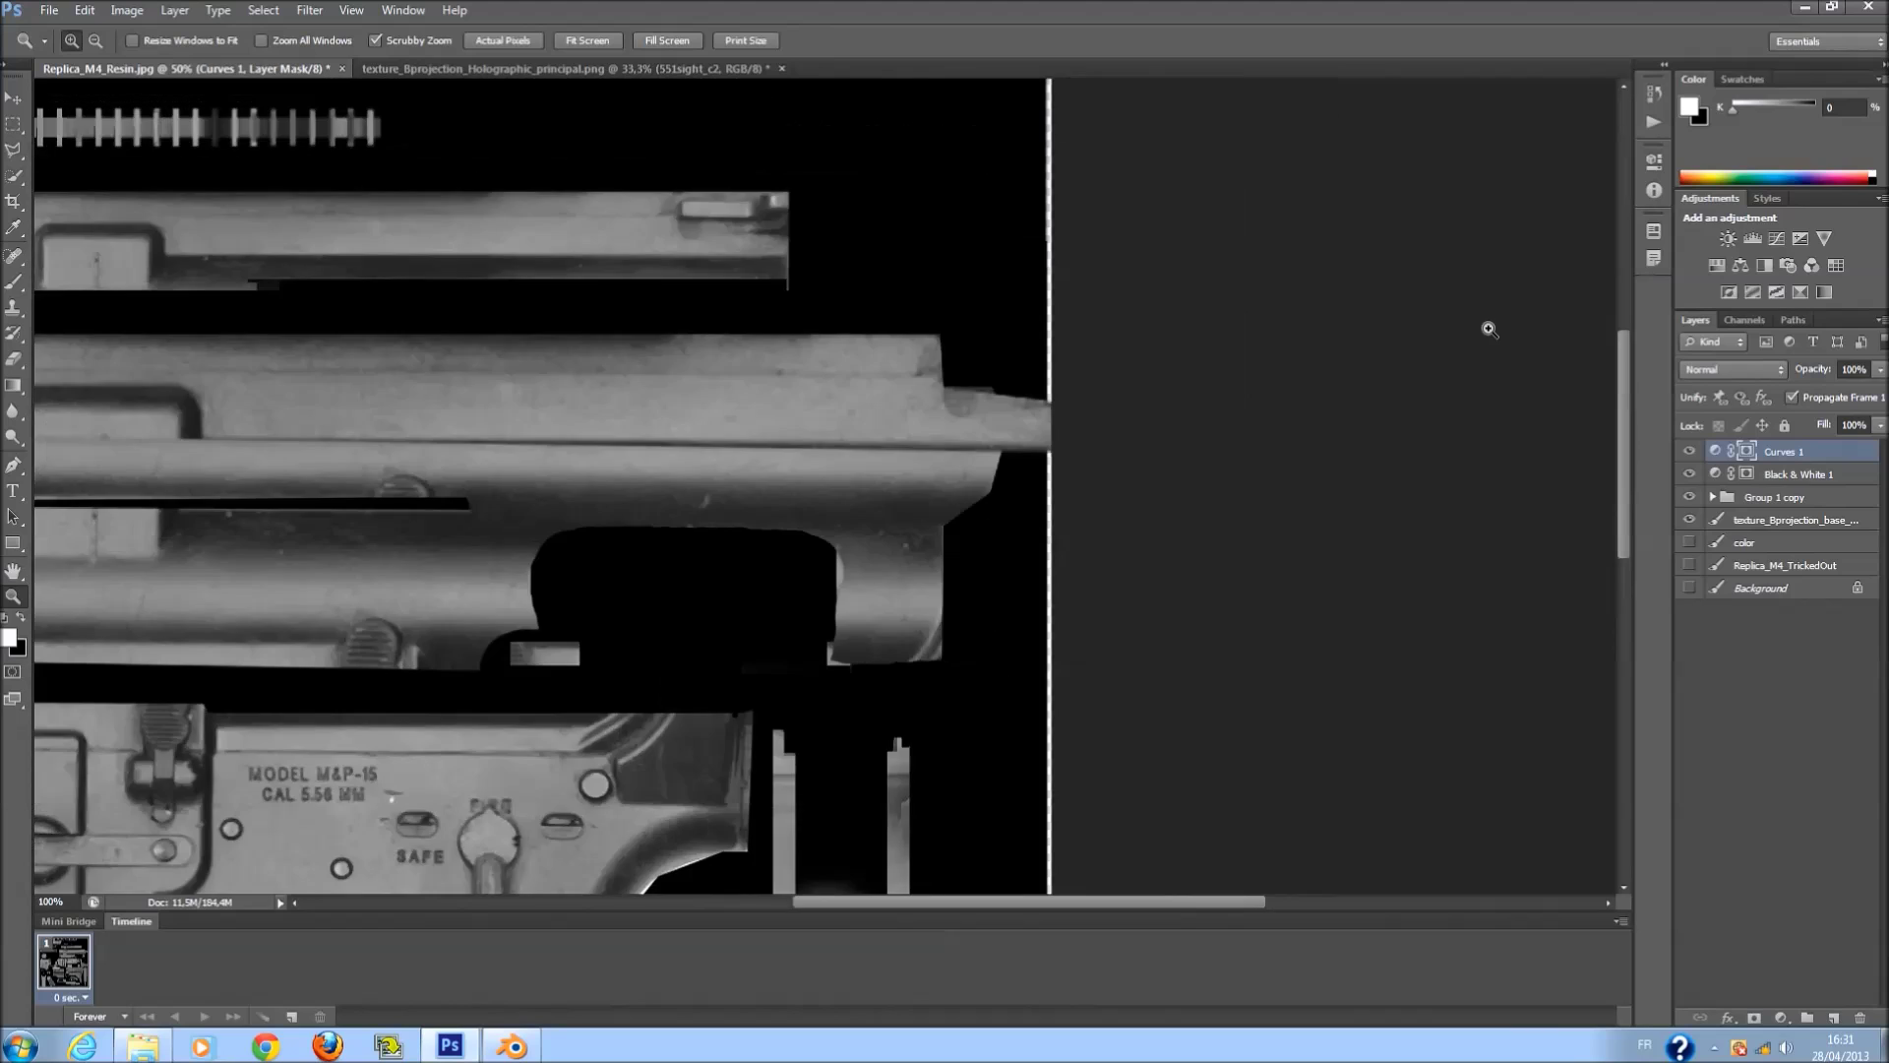
left_click_drag(1230, 356, 1245, 413)
right_click(1266, 438)
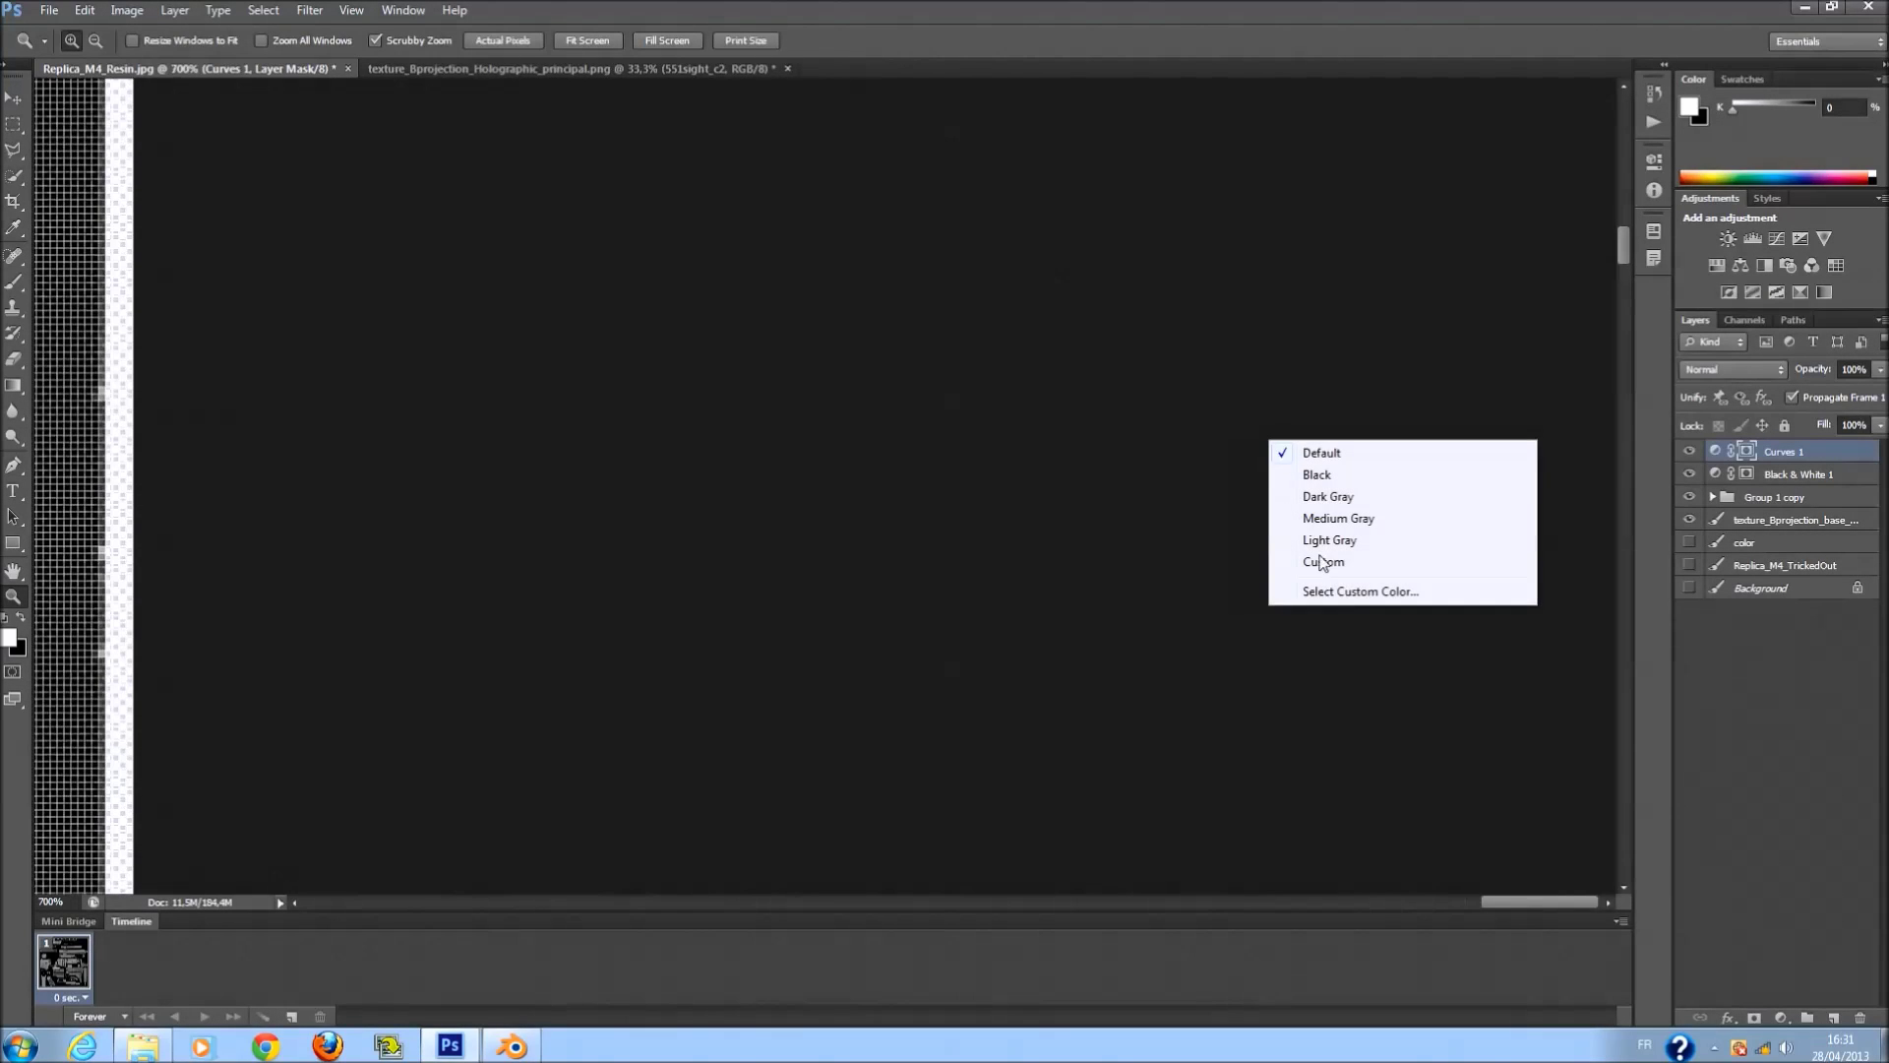
right_click(1059, 516)
right_click(1058, 515)
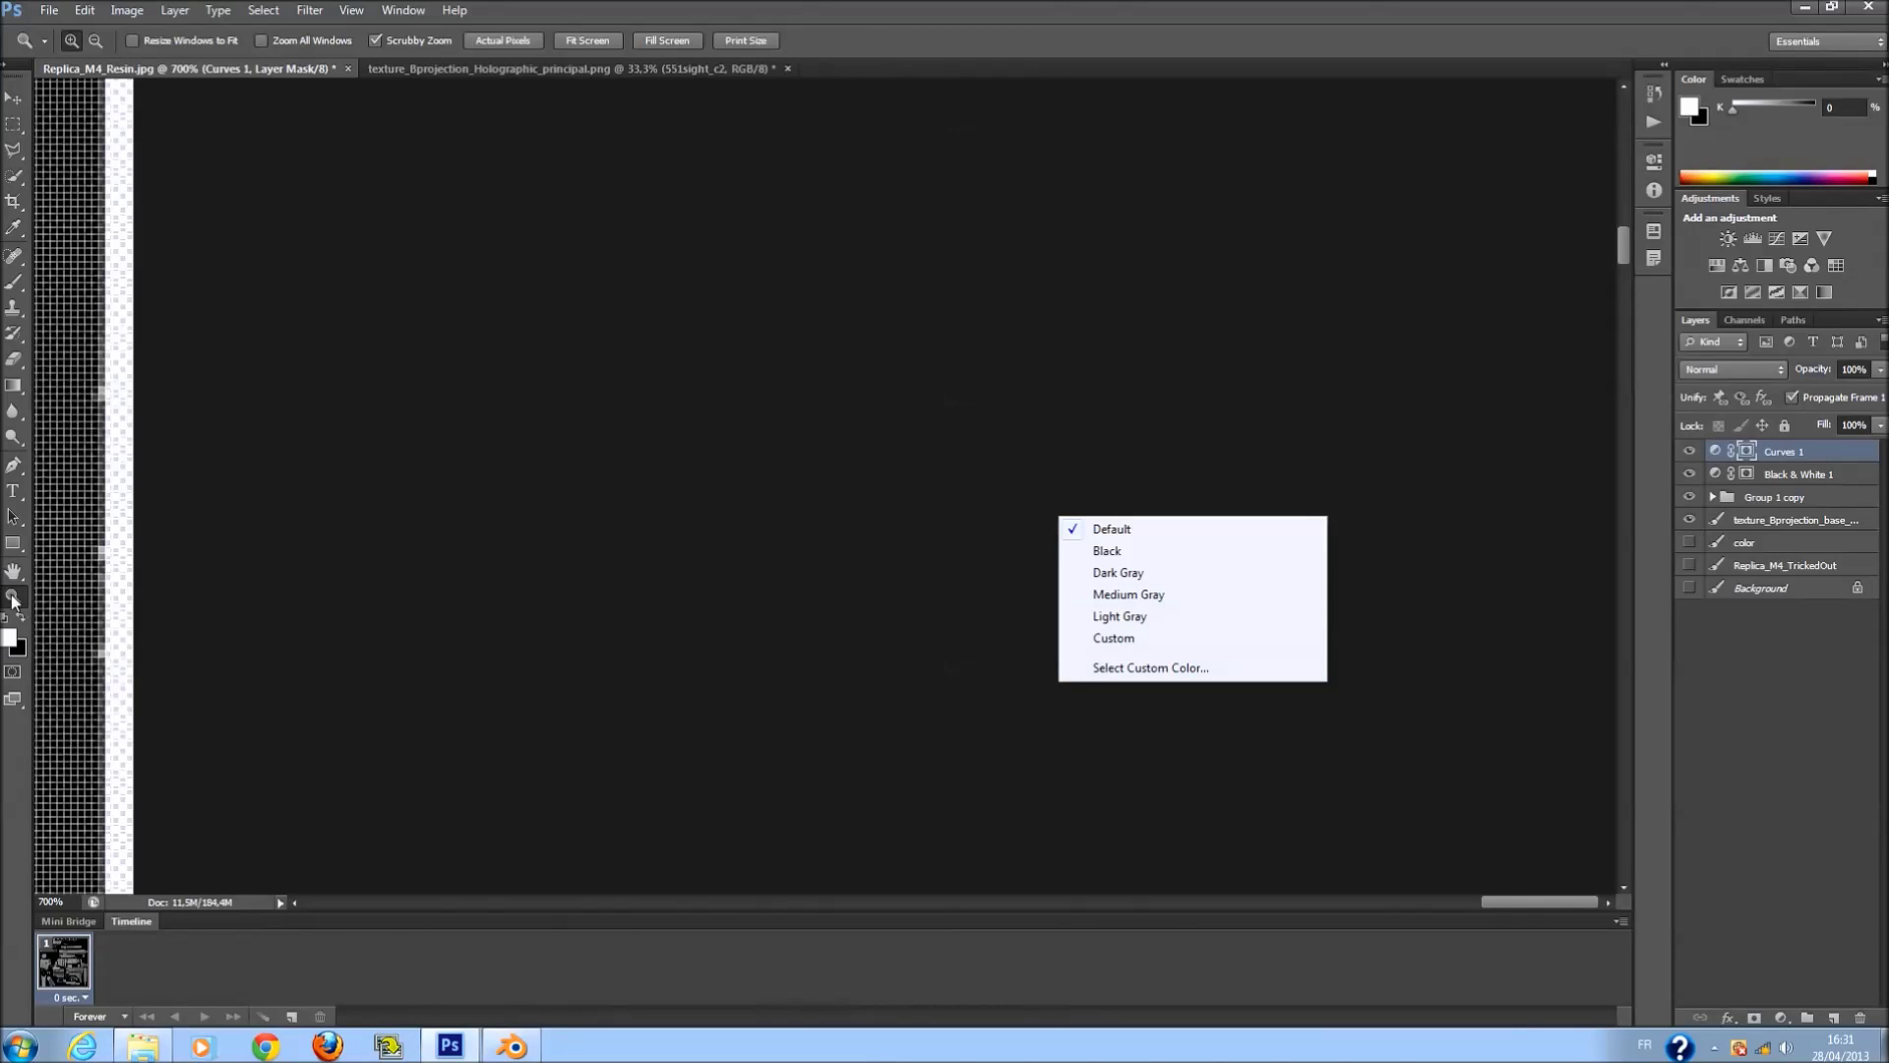
key("Escape")
right_click(624, 611)
Zoom out of the Replica_M4_Resin.jpg texture until the whole sheet can be examined at 33.3%.
right_click(106, 524)
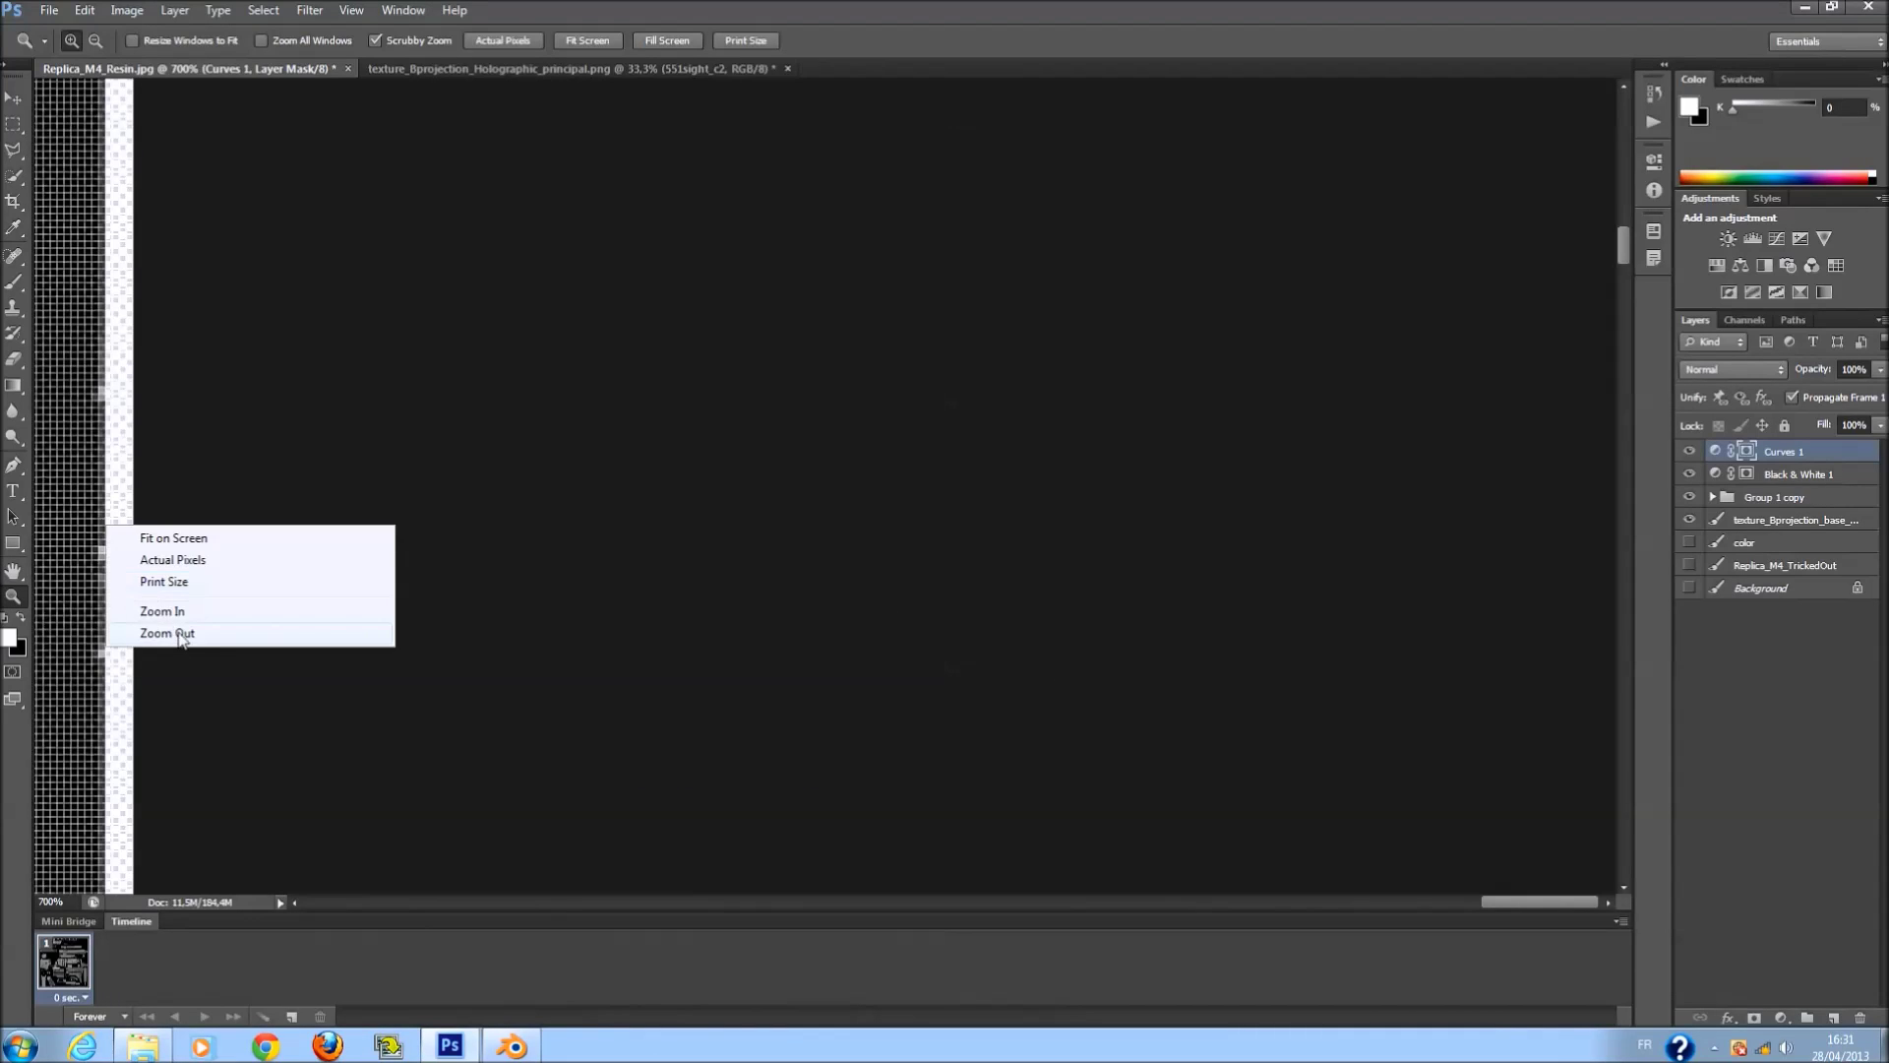
left_click(180, 633)
right_click(318, 552)
key("Escape")
right_click(167, 557)
left_click(243, 666)
right_click(287, 491)
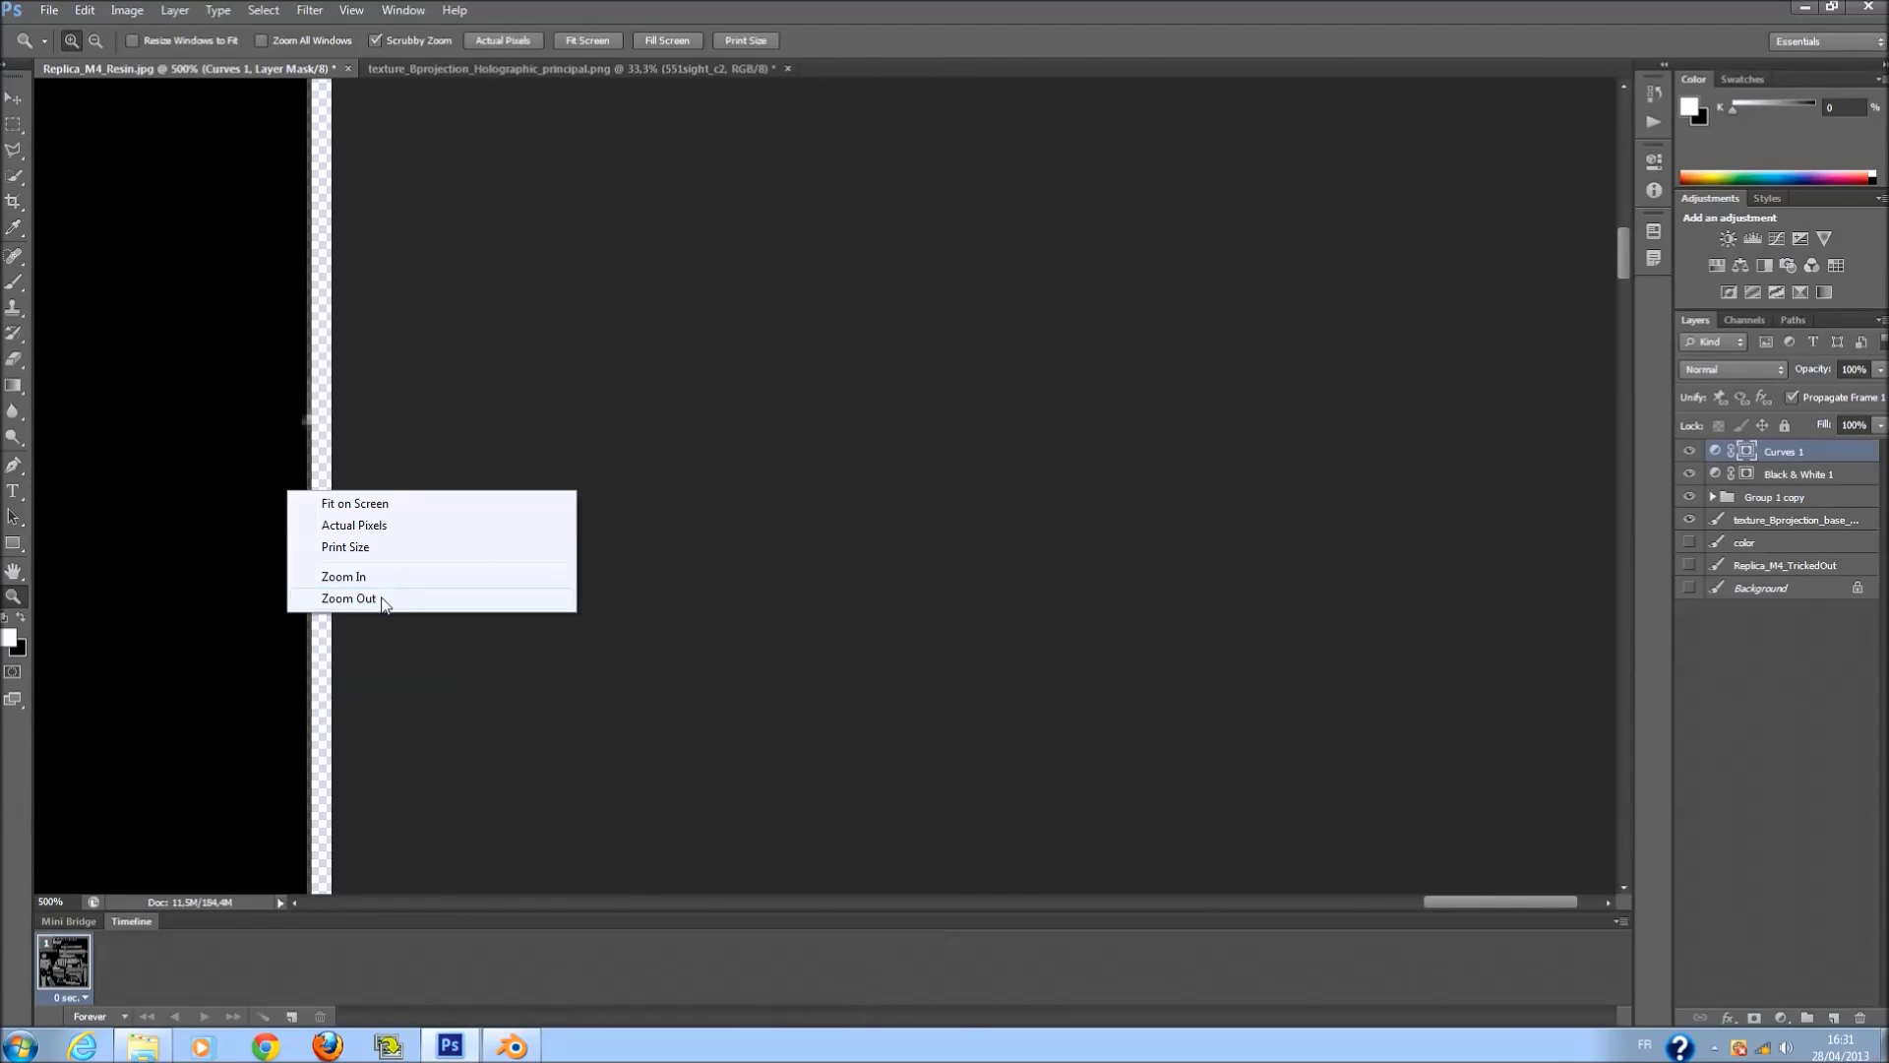
left_click(382, 603)
right_click(329, 500)
left_click(413, 607)
right_click(398, 592)
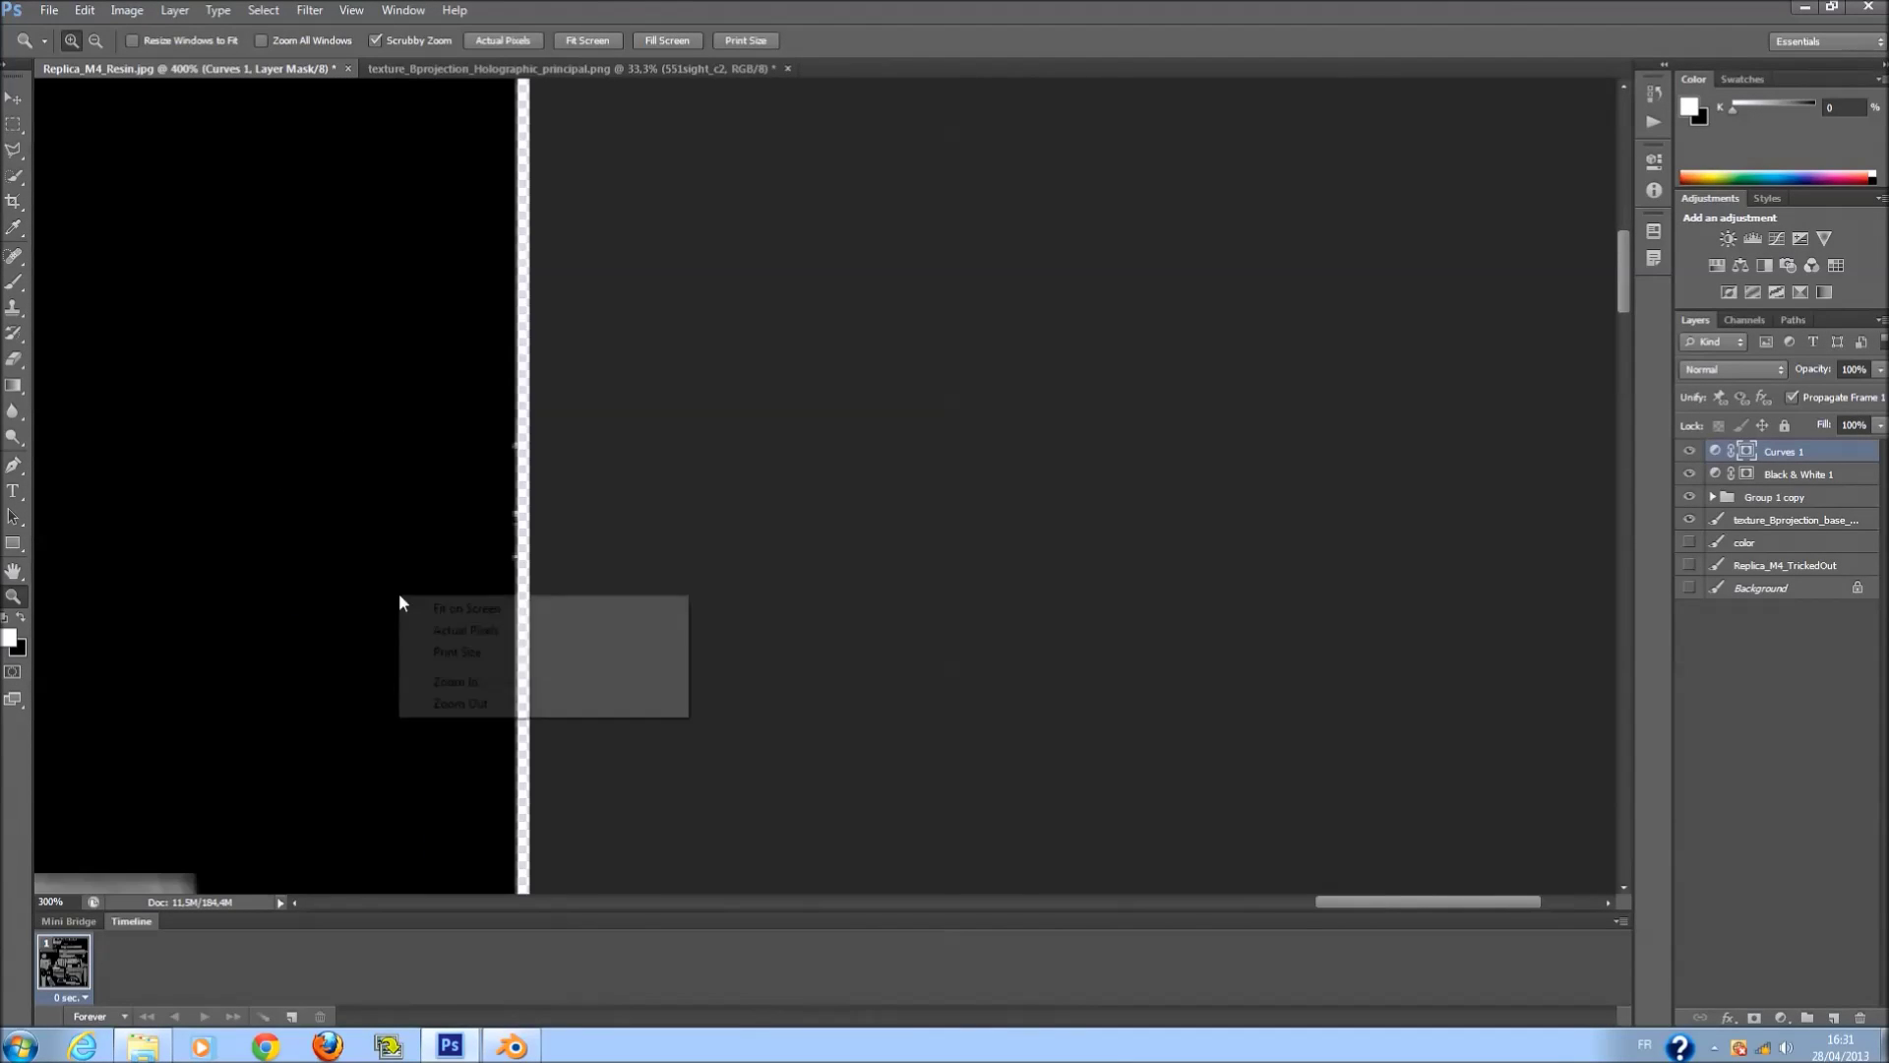
left_click(468, 705)
right_click(426, 490)
left_click(492, 601)
right_click(458, 589)
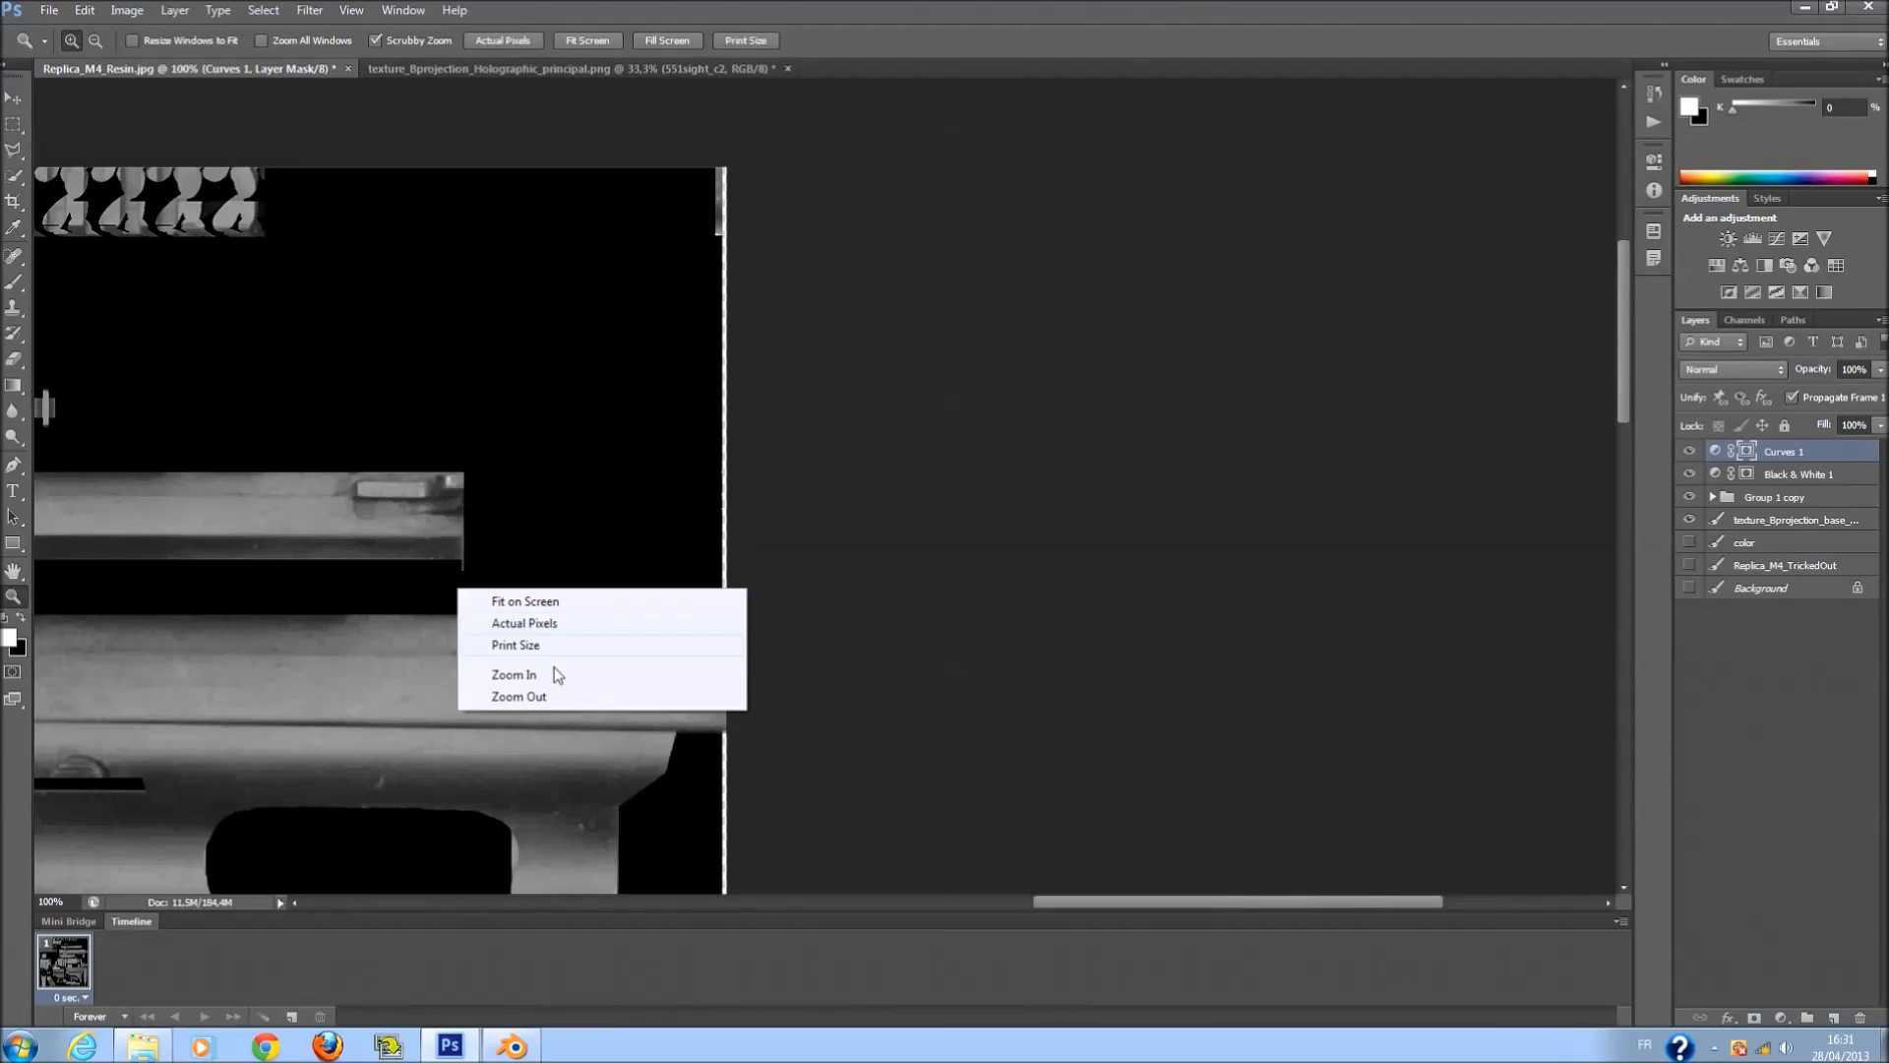
left_click(566, 699)
right_click(582, 630)
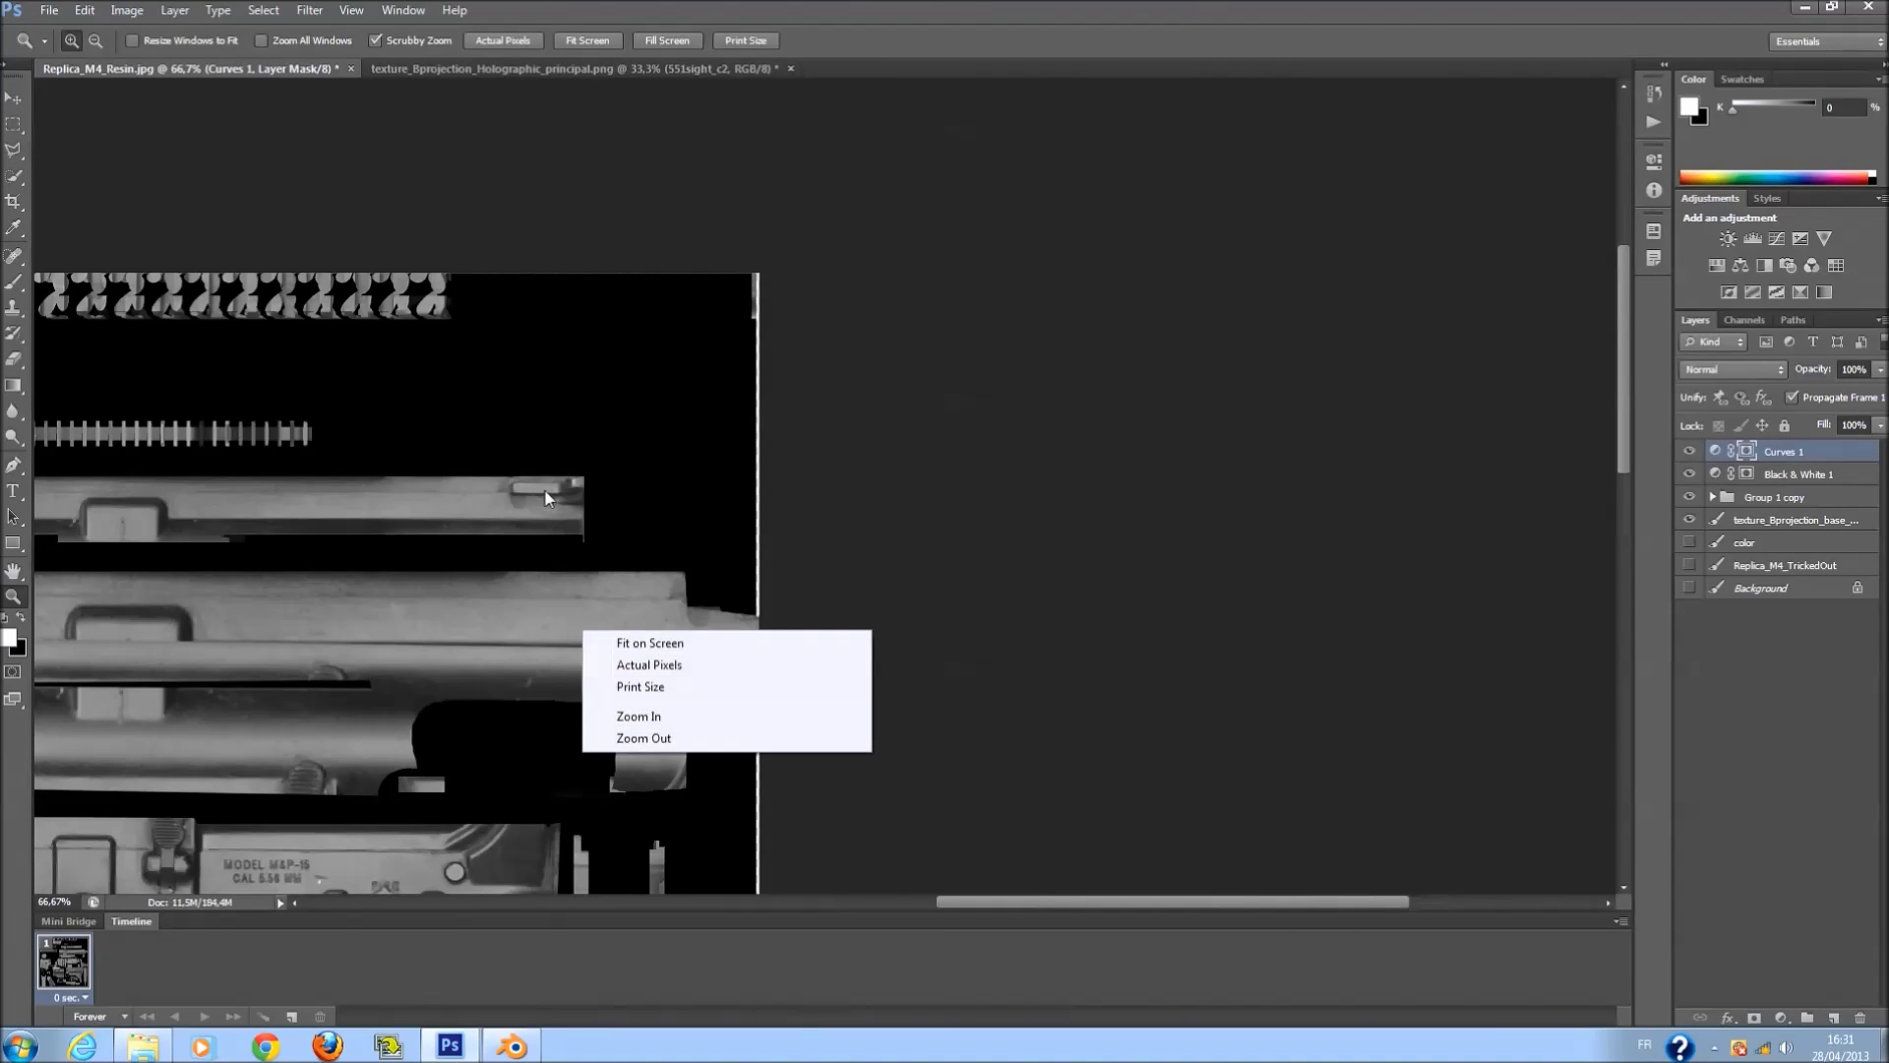
left_click(645, 738)
right_click(594, 479)
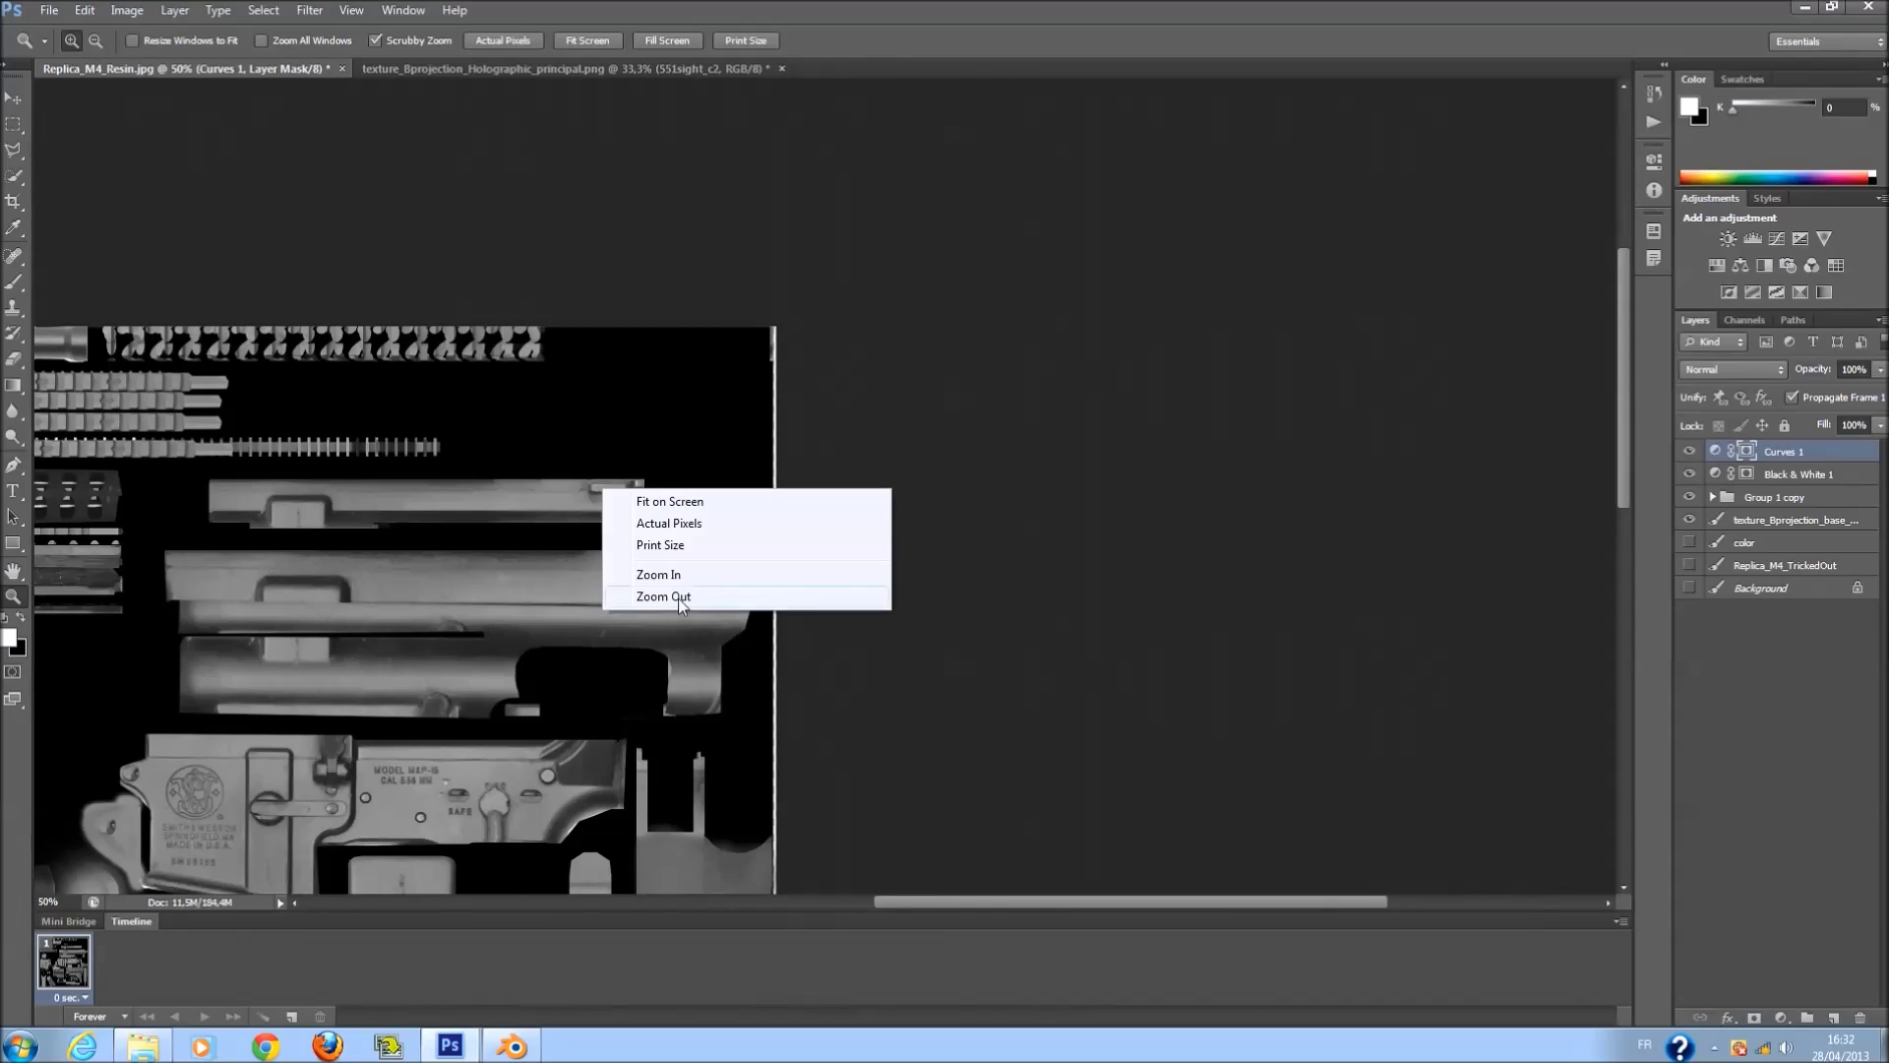
left_click(649, 589)
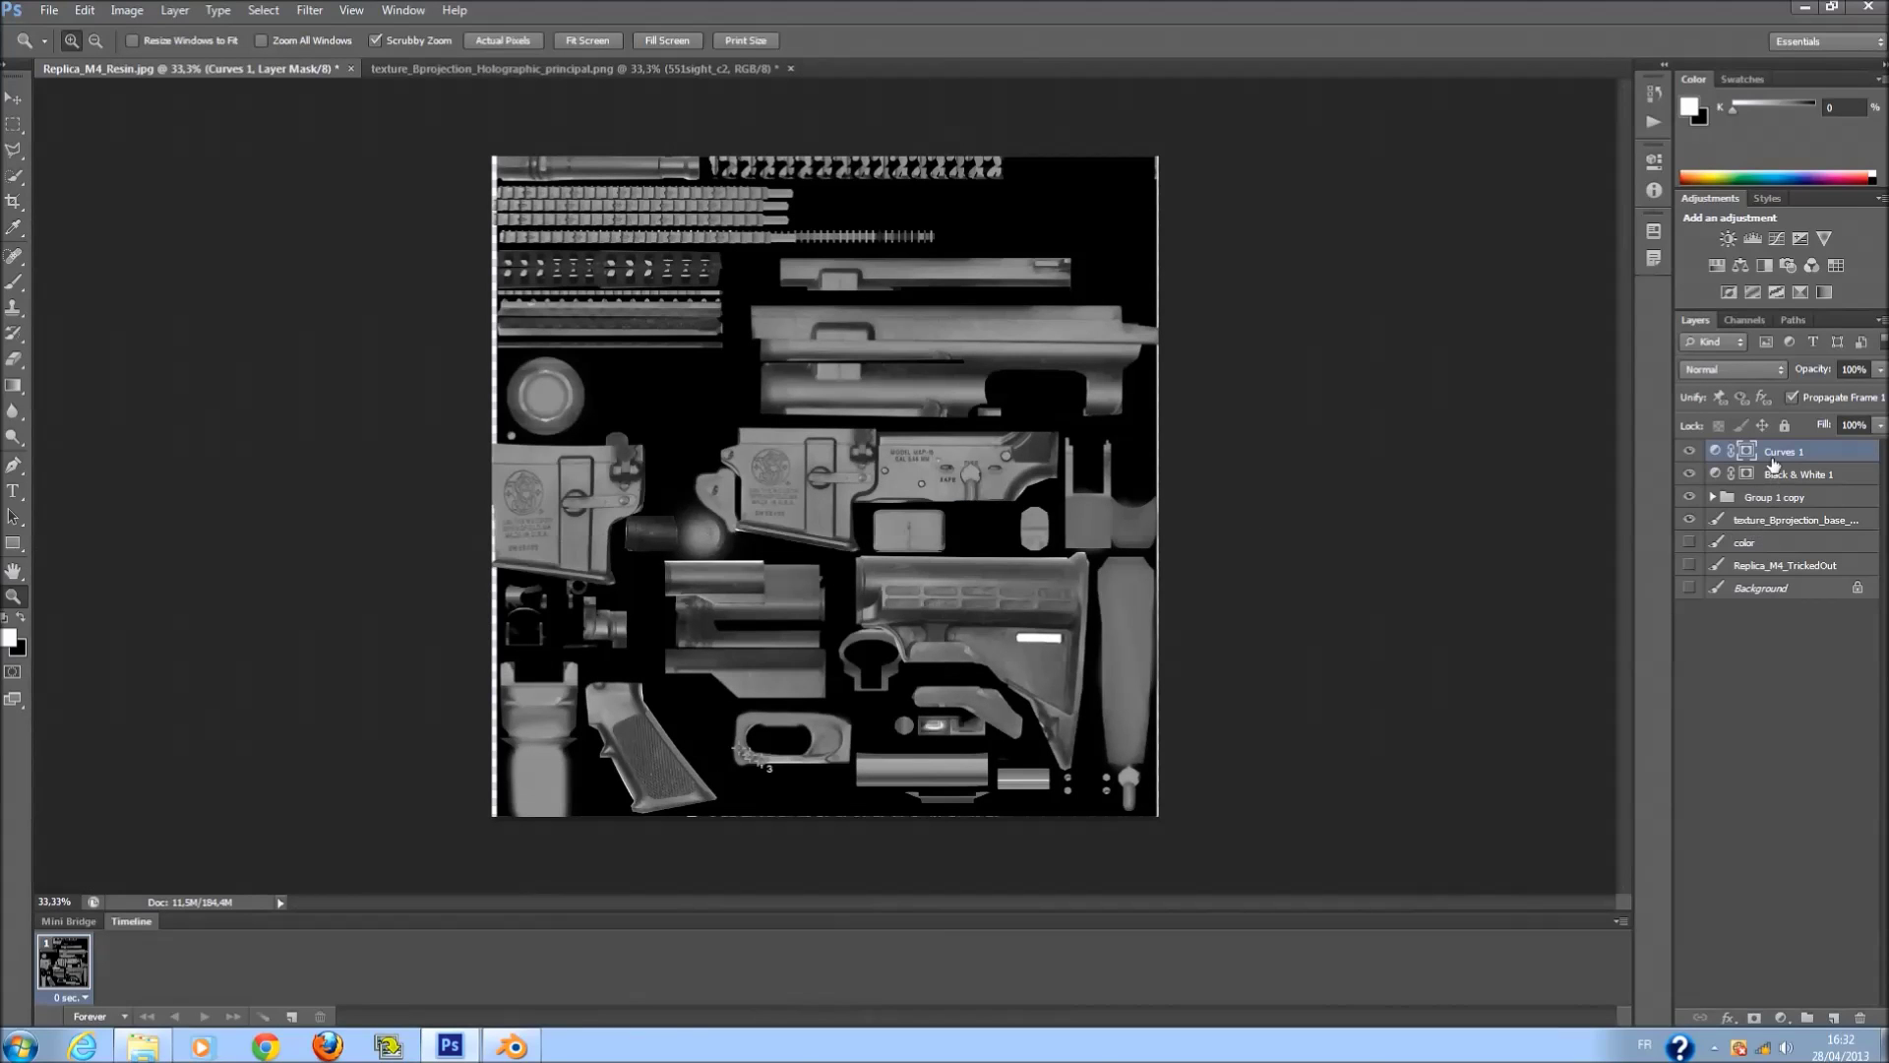
Open the Curves 1 adjustment and place two control points on the upper part of its RGB curve.
double_click(1776, 453)
double_click(1748, 452)
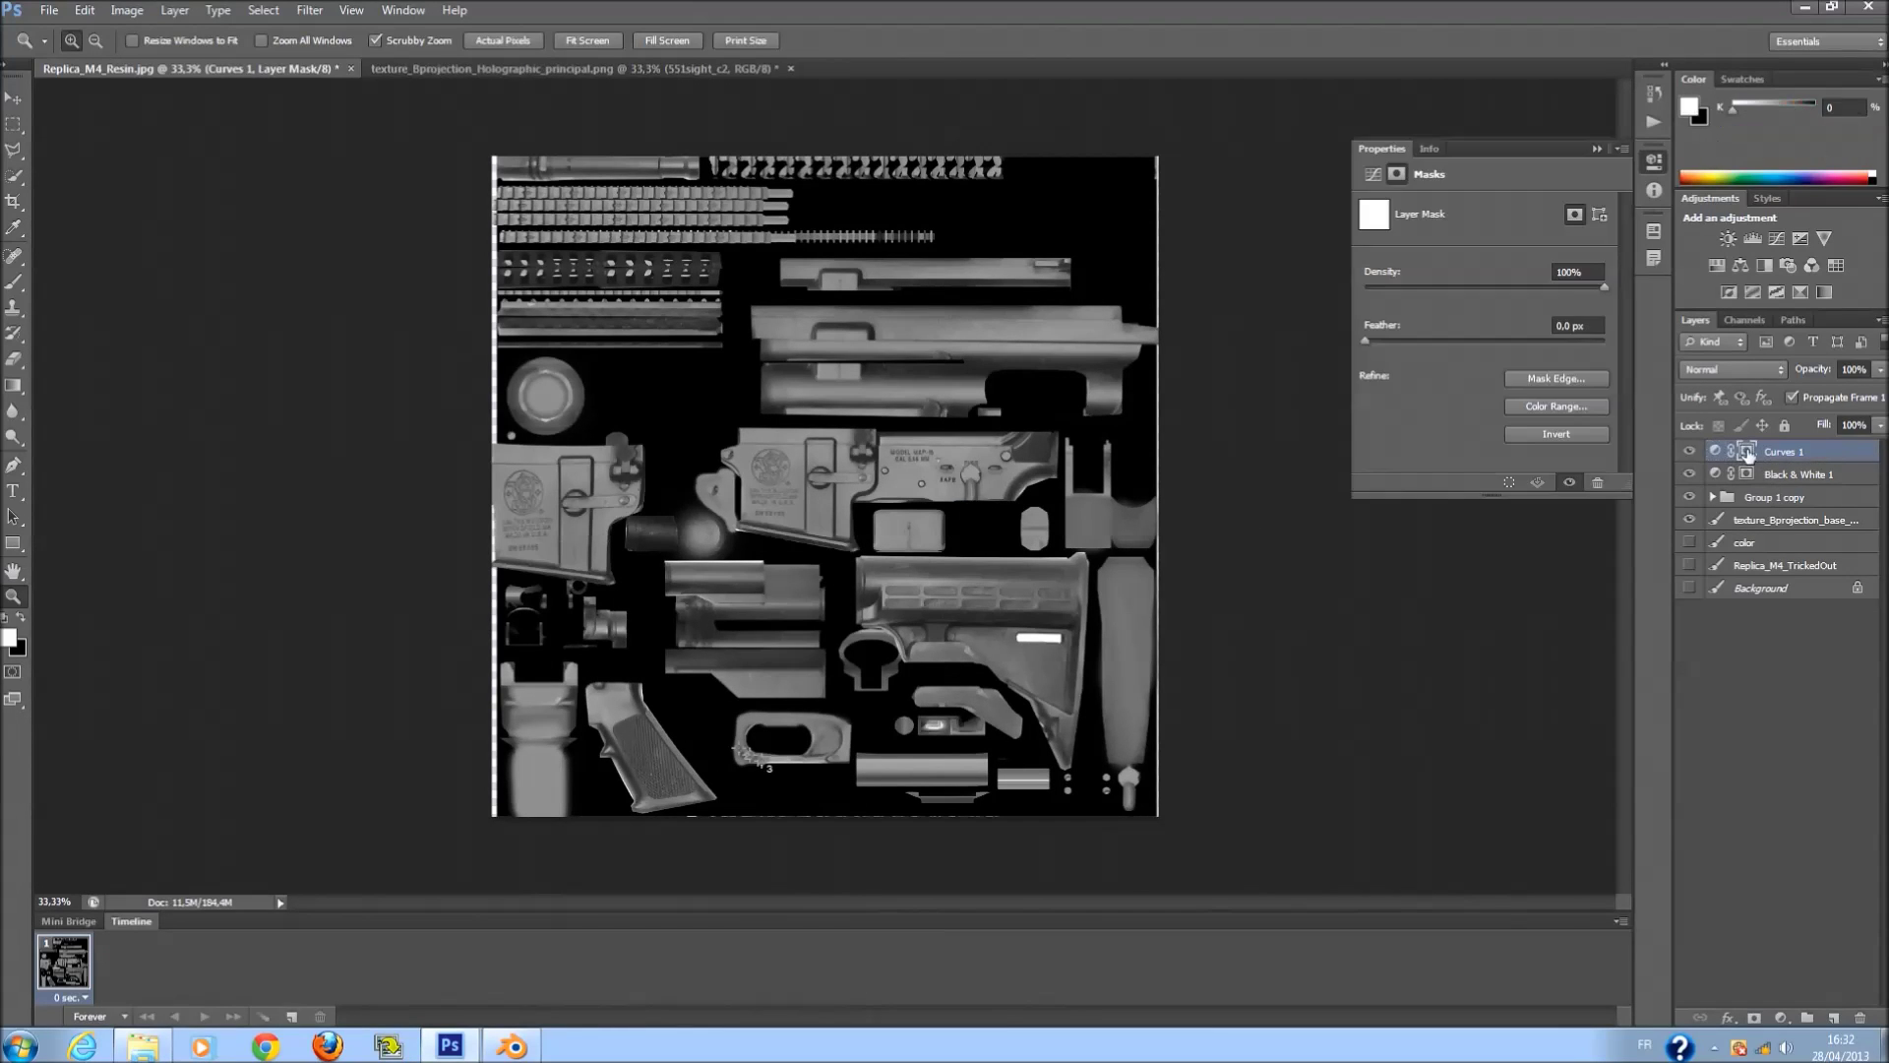
left_click(1718, 453)
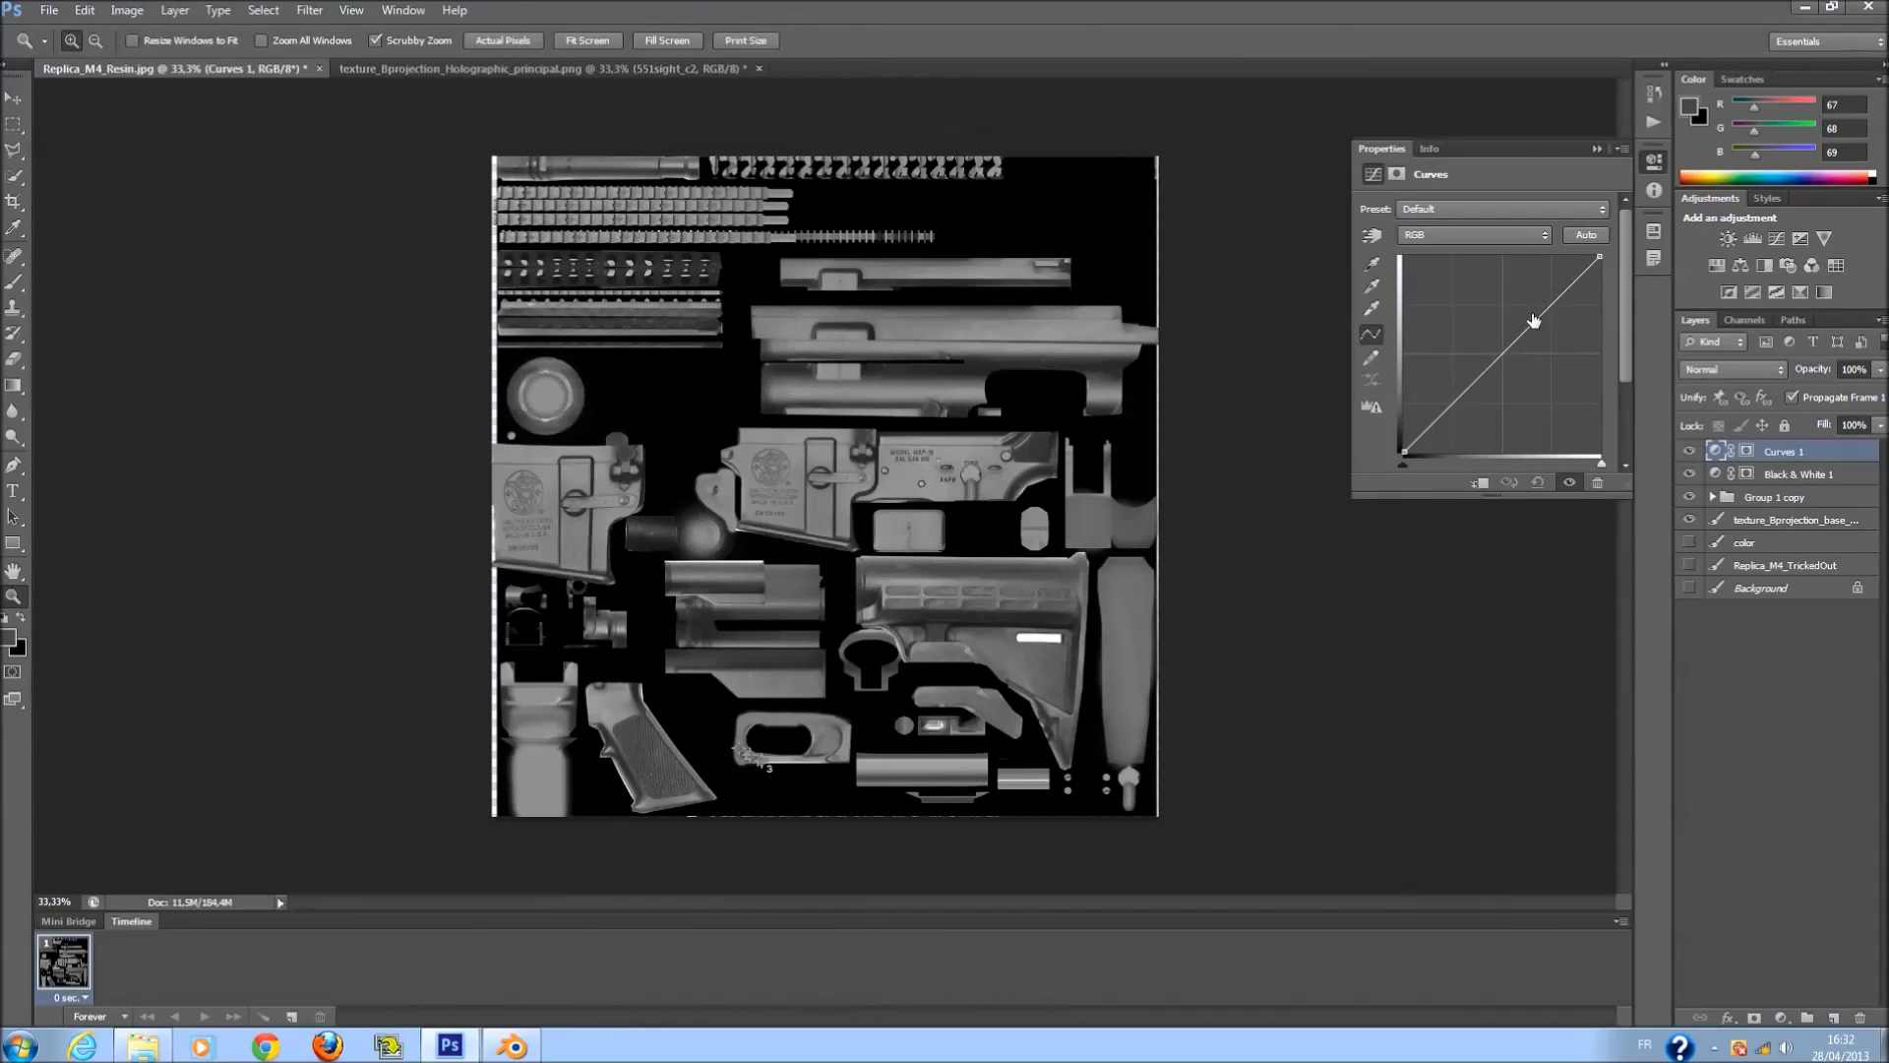
left_click(1538, 317)
left_click(1552, 323)
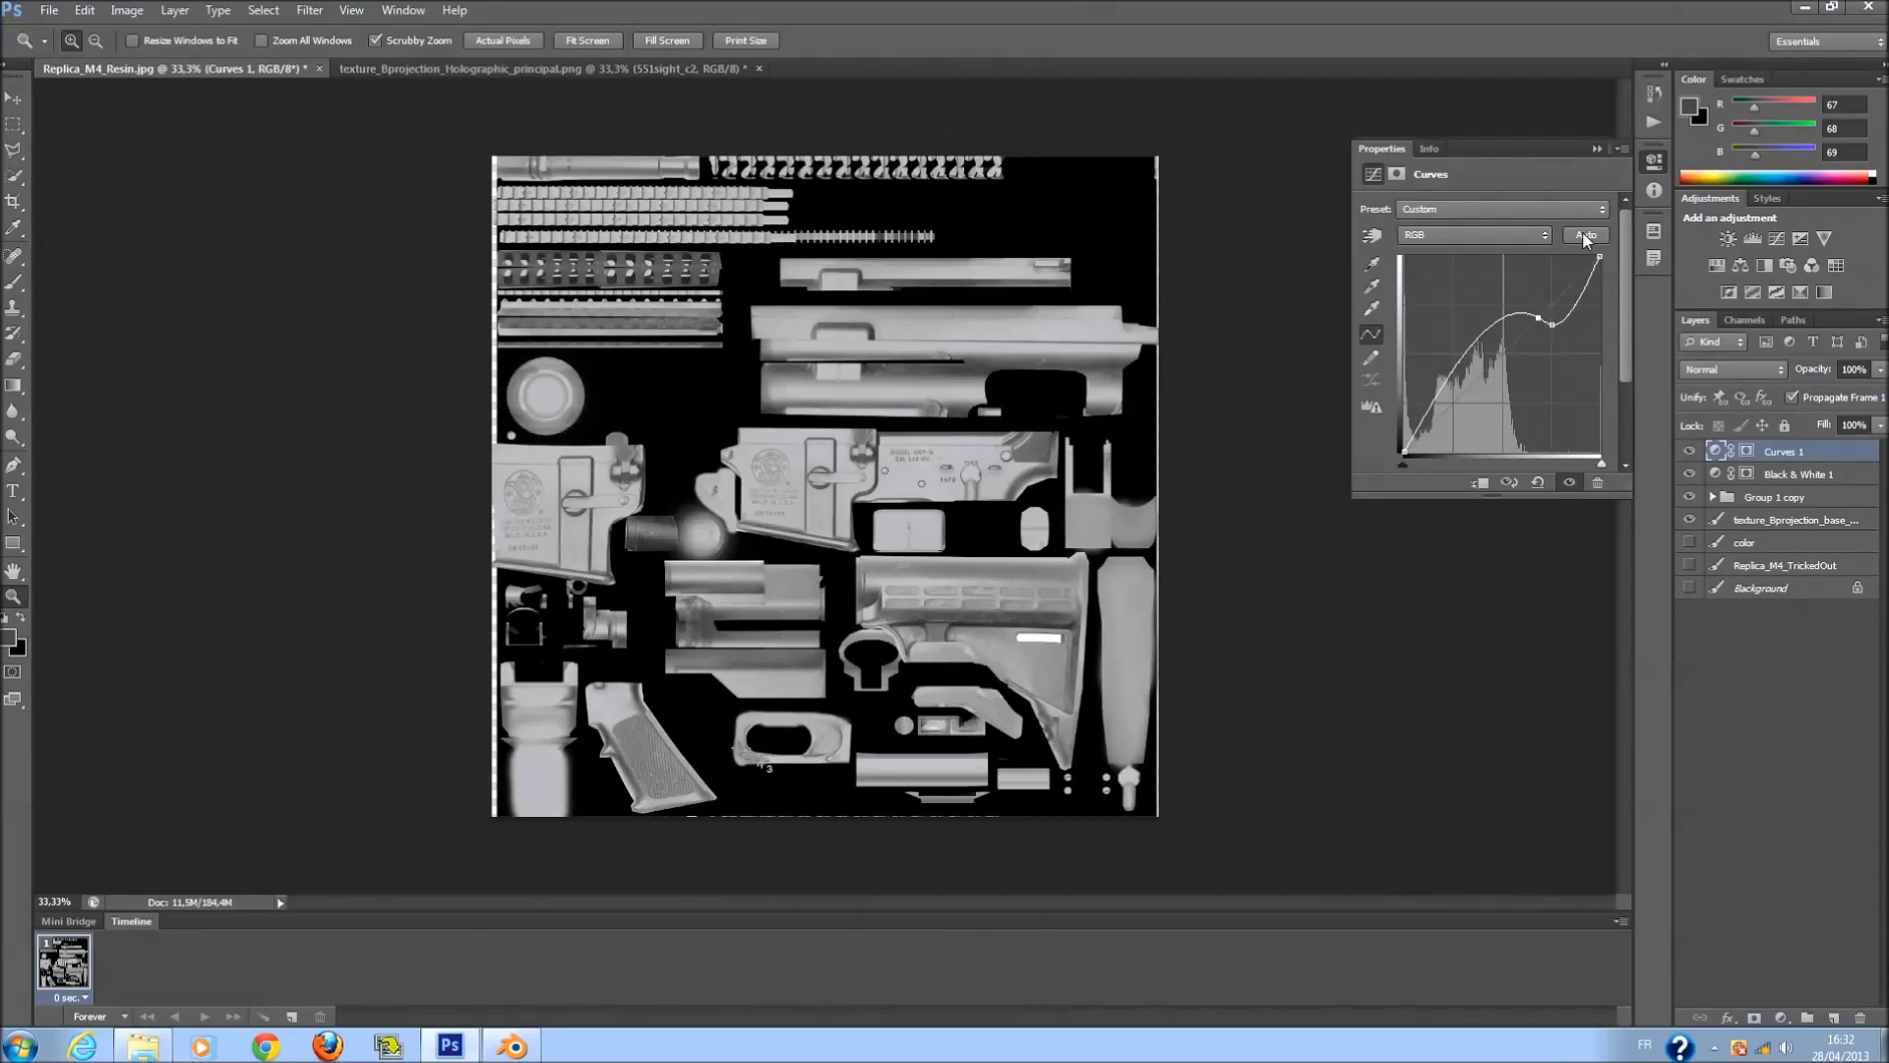
Try a steep RGB contrast curve that crushes the dark tones to black and lifts the bright tones to white.
left_click_drag(1538, 317, 1478, 433)
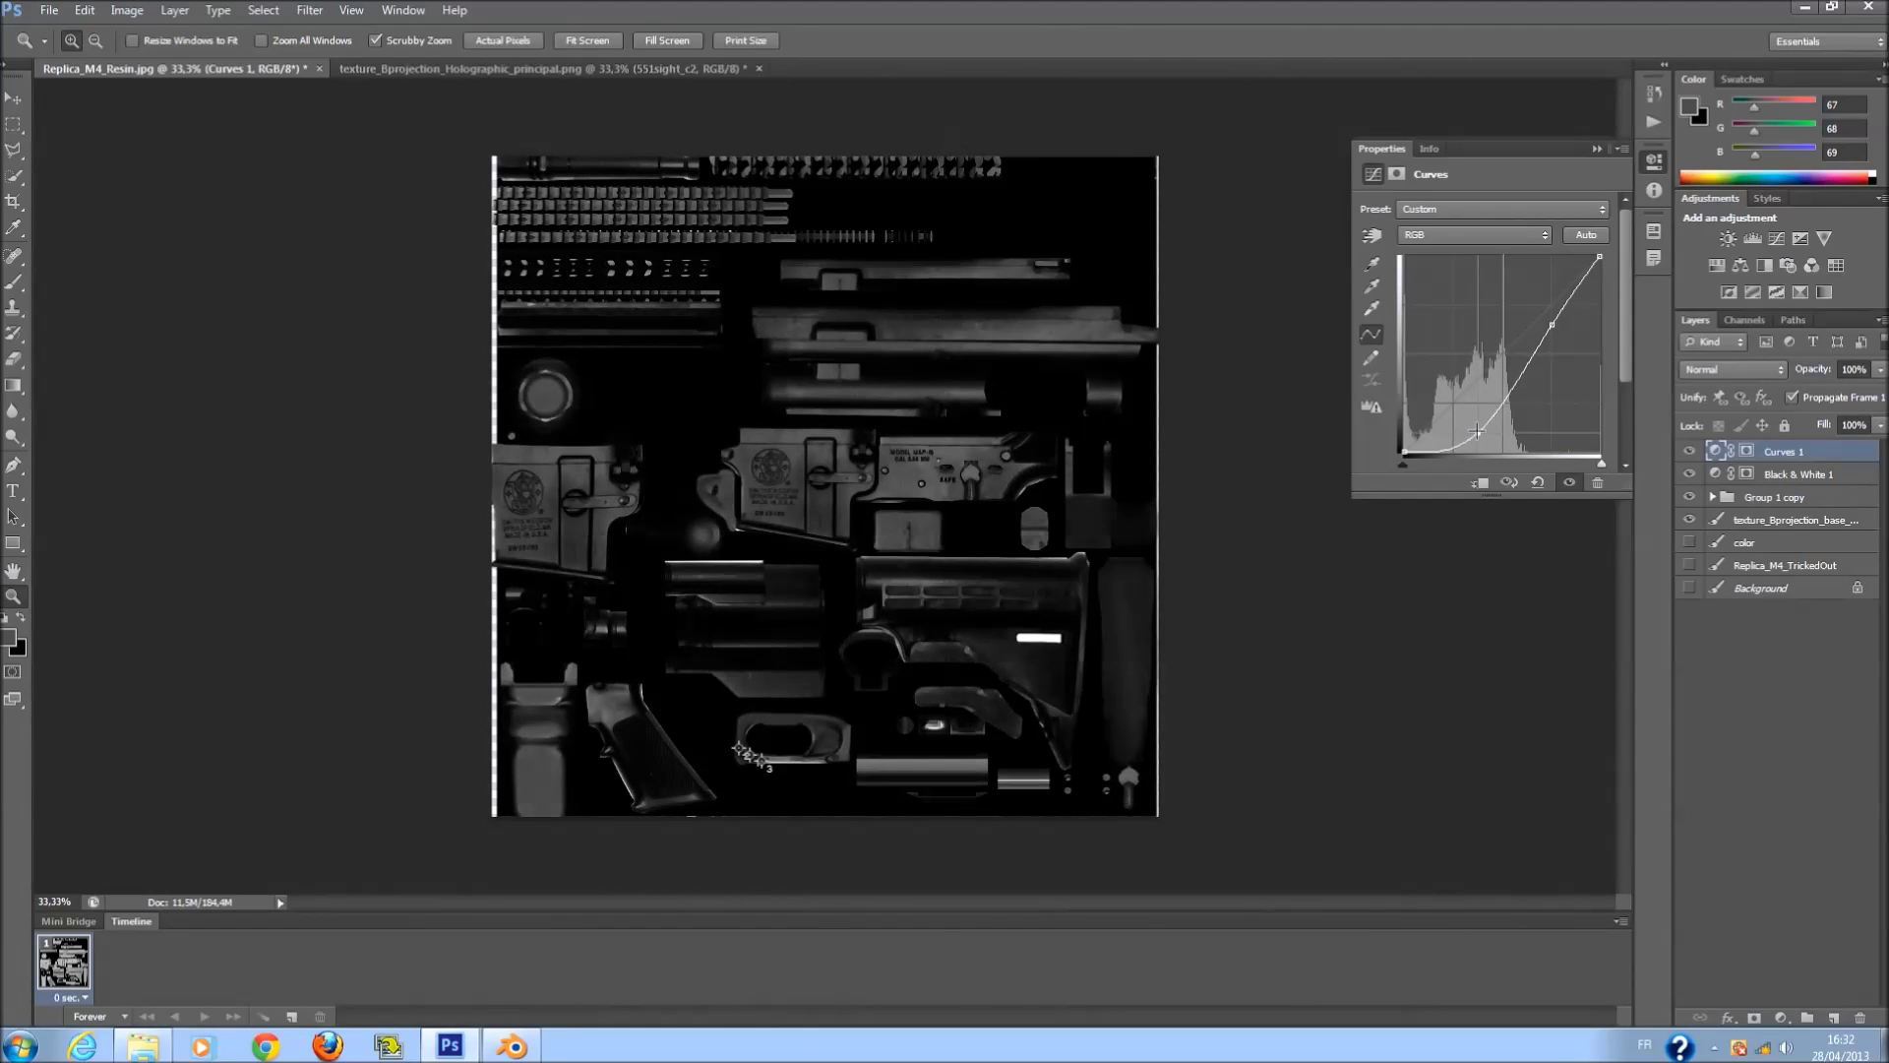
left_click_drag(1552, 328, 1535, 299)
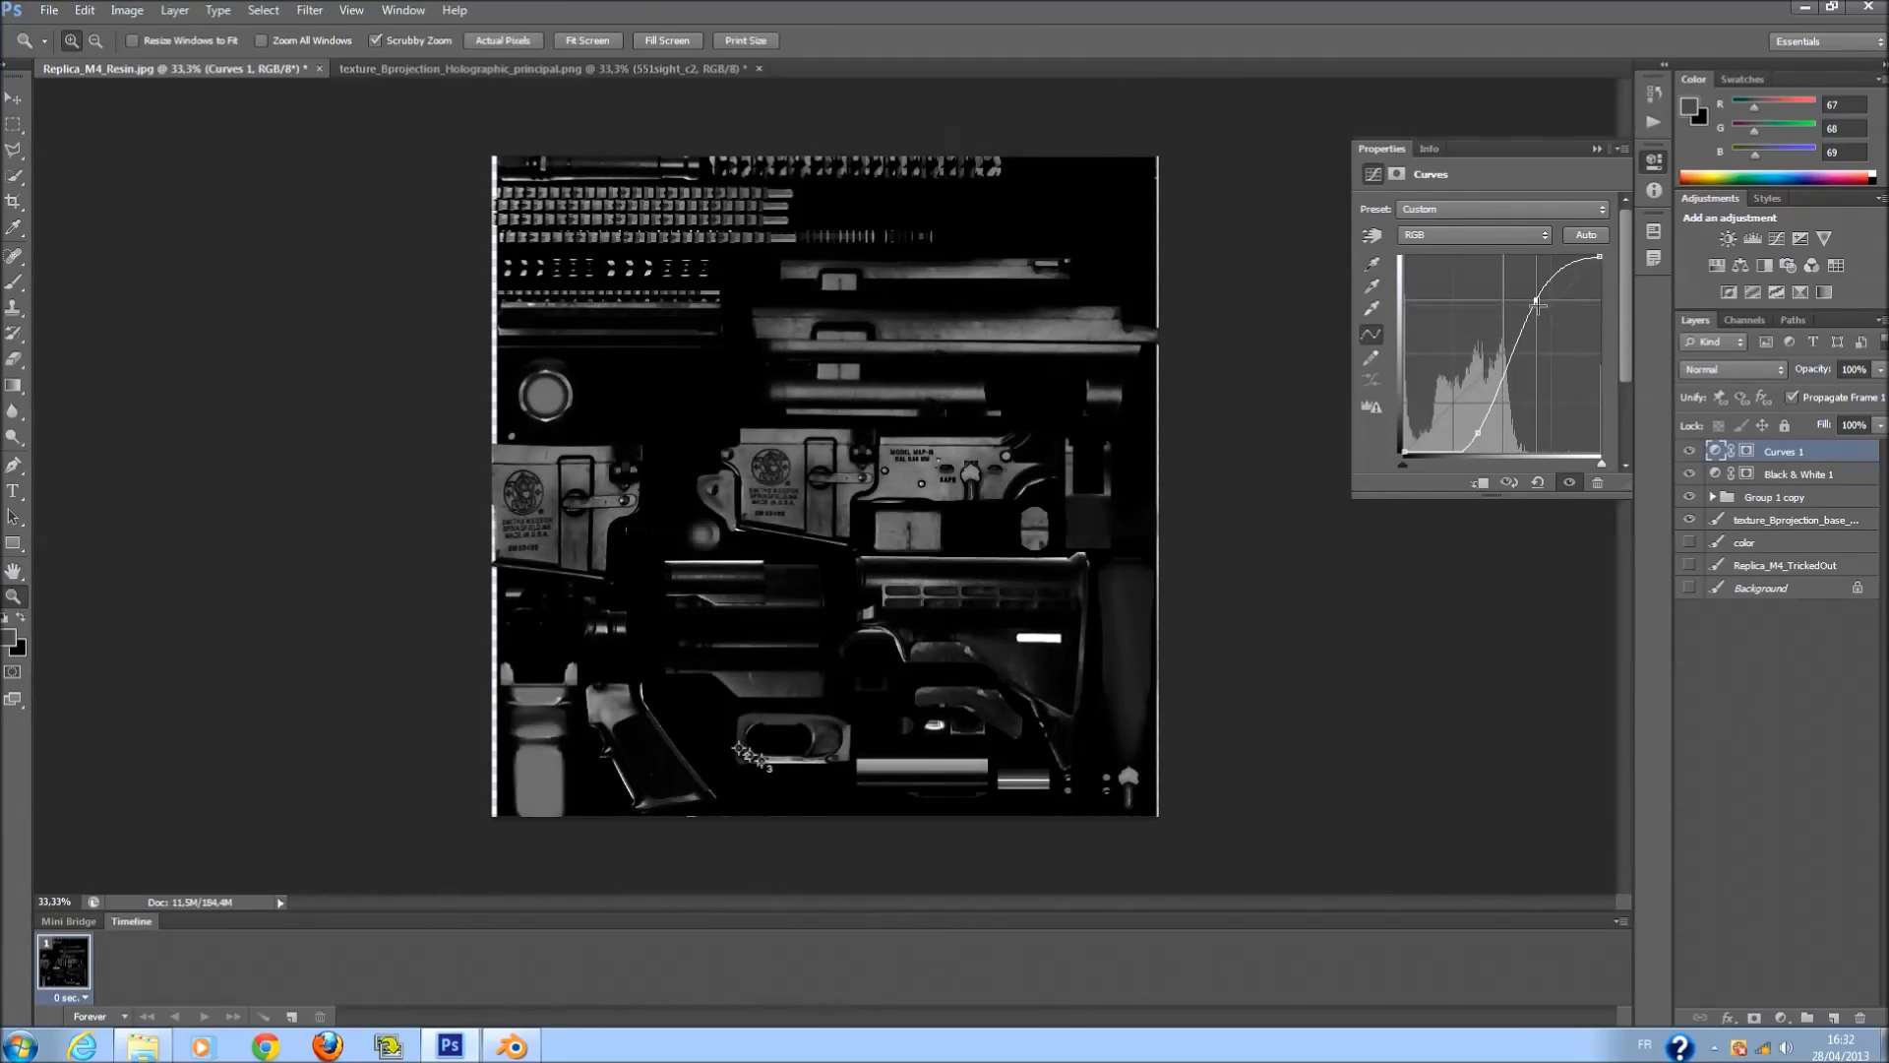
left_click_drag(1479, 434, 1503, 399)
left_click_drag(1532, 296, 1510, 292)
left_click_drag(1503, 401, 1495, 362)
left_click_drag(1511, 294, 1507, 295)
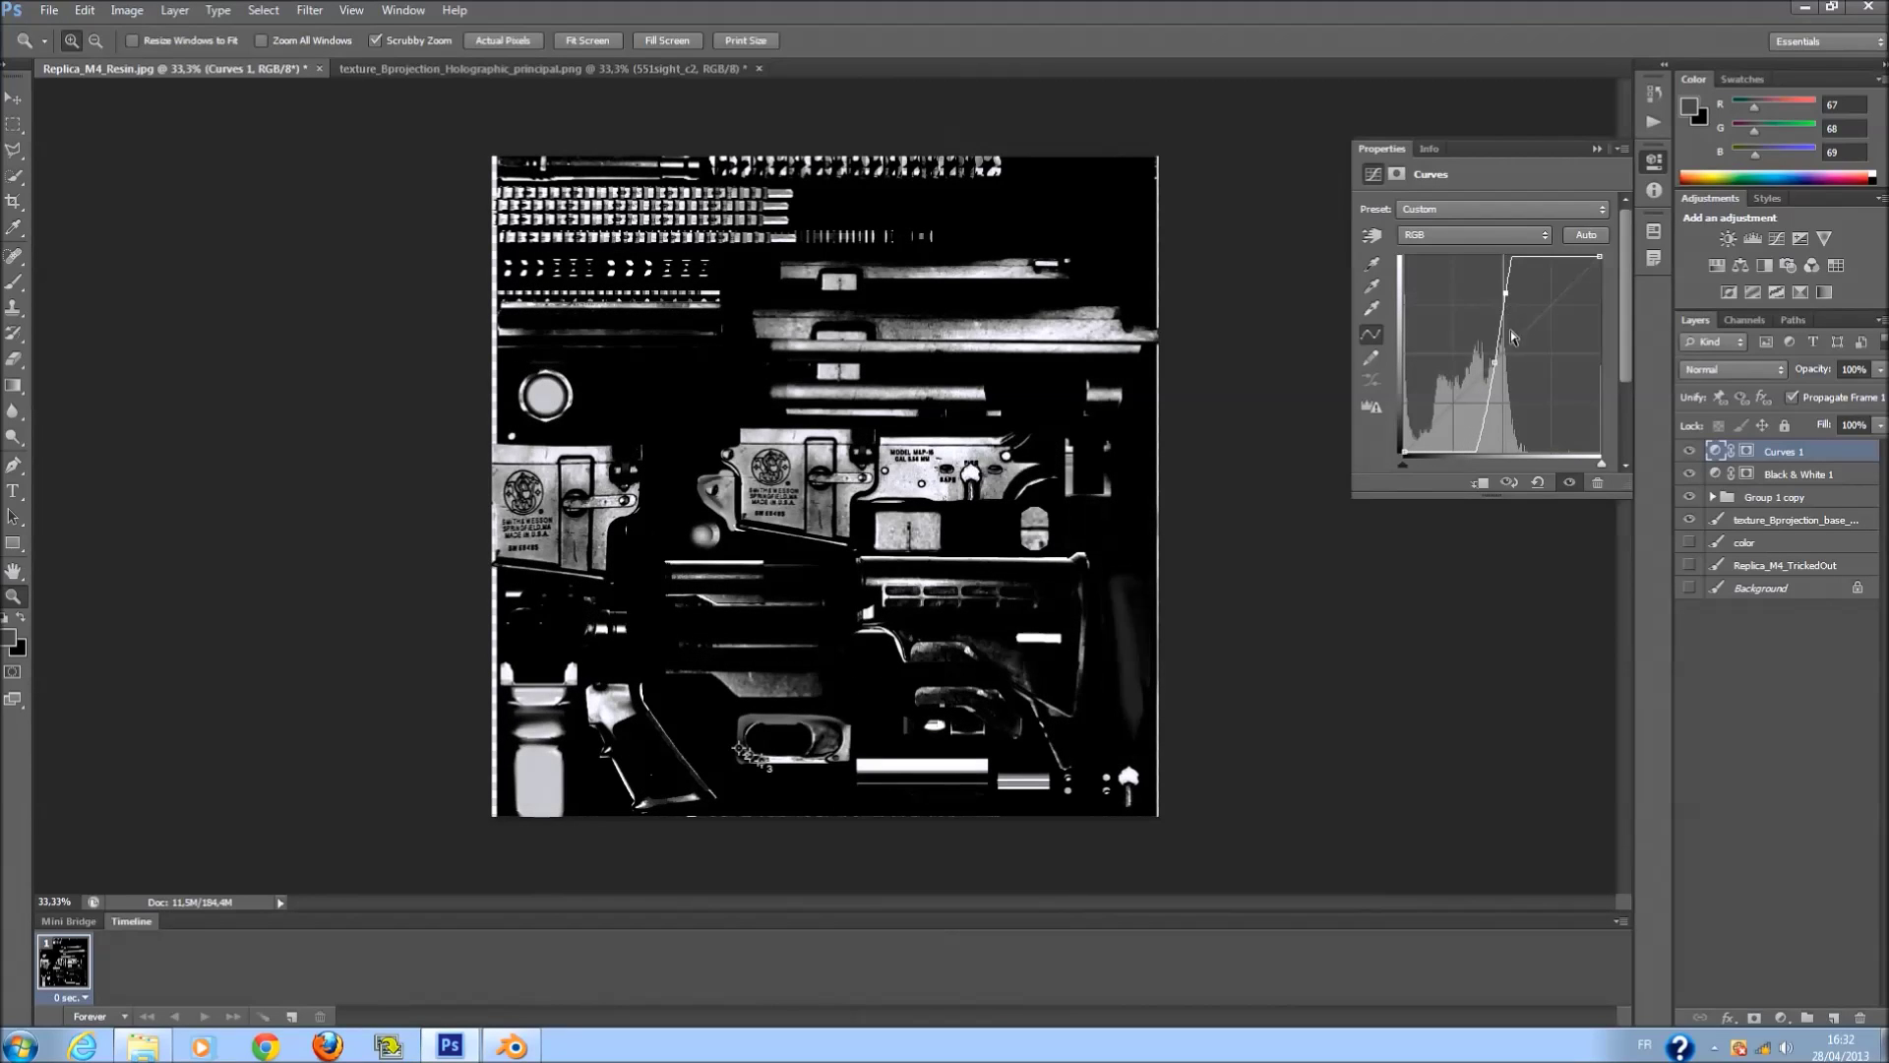
Try a wave-shaped RGB curve that raises the darker tones and pulls the brighter tones down.
left_click_drag(1494, 359, 1465, 322)
left_click_drag(1505, 292, 1531, 455)
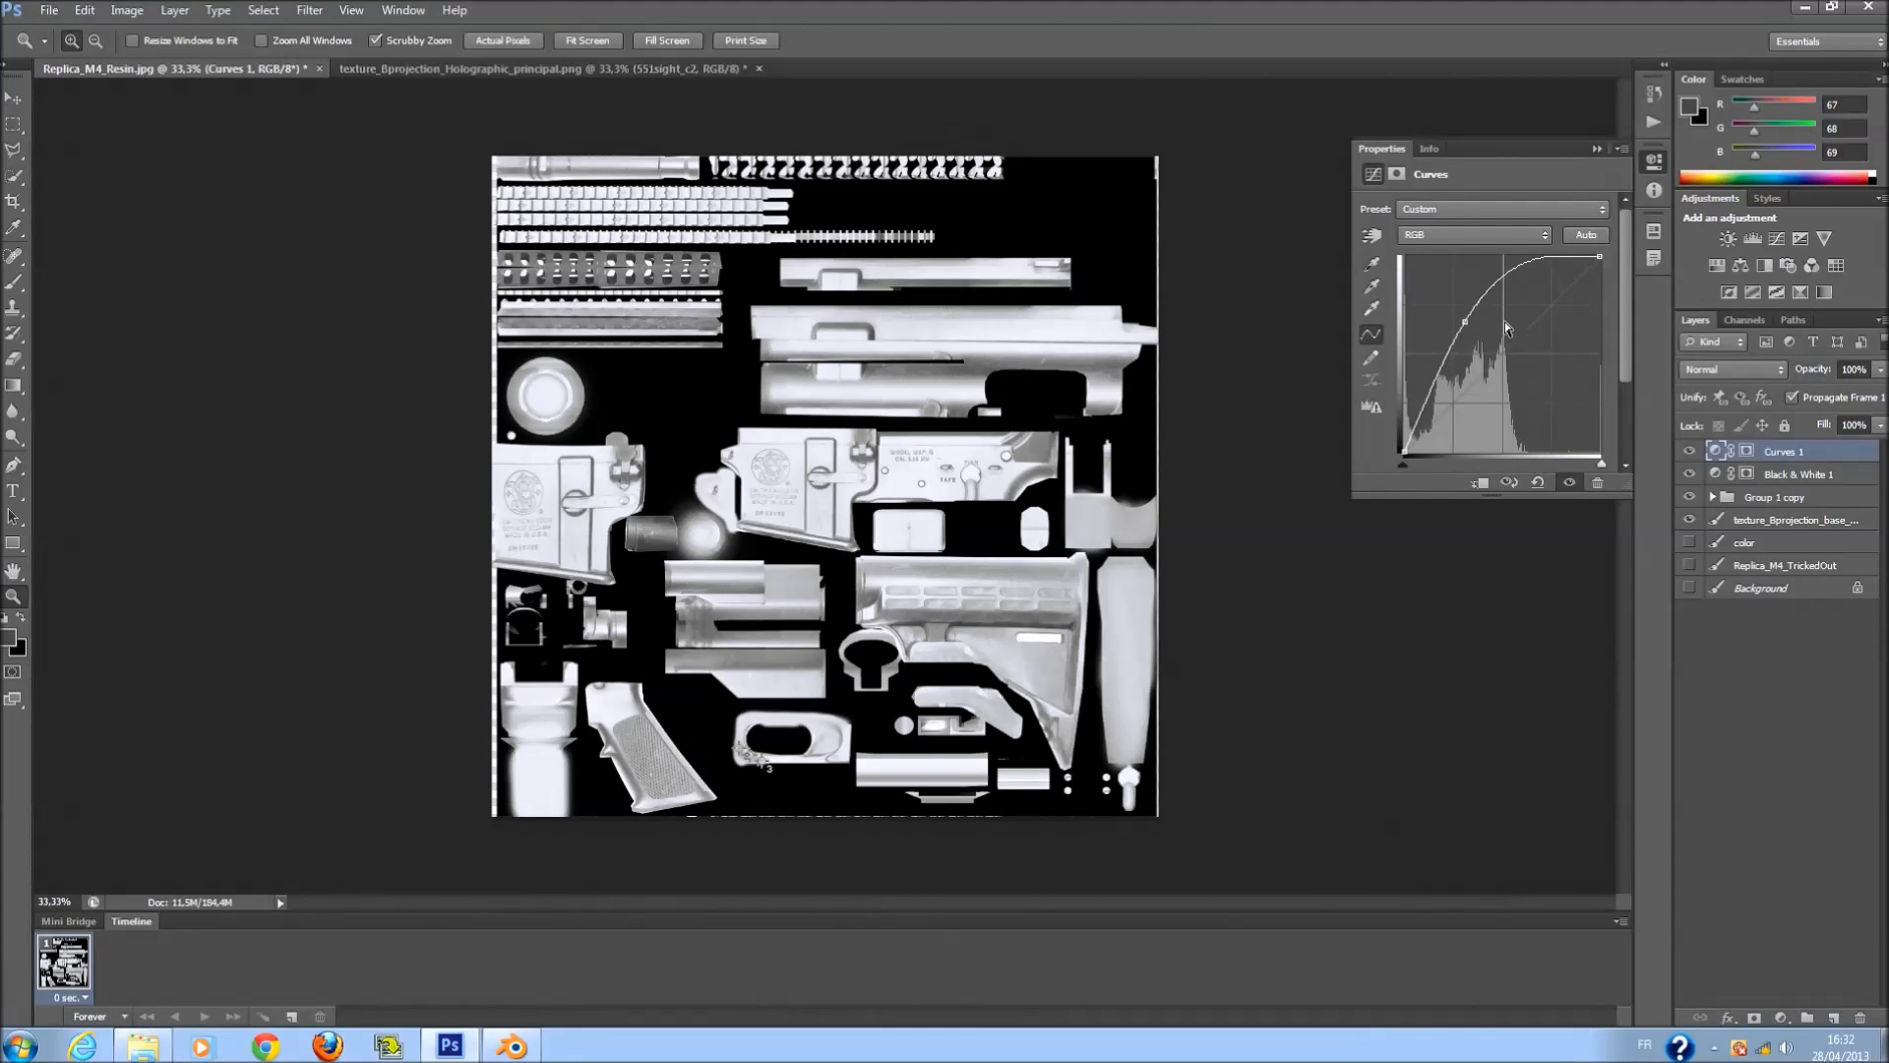
left_click_drag(1536, 373, 1540, 445)
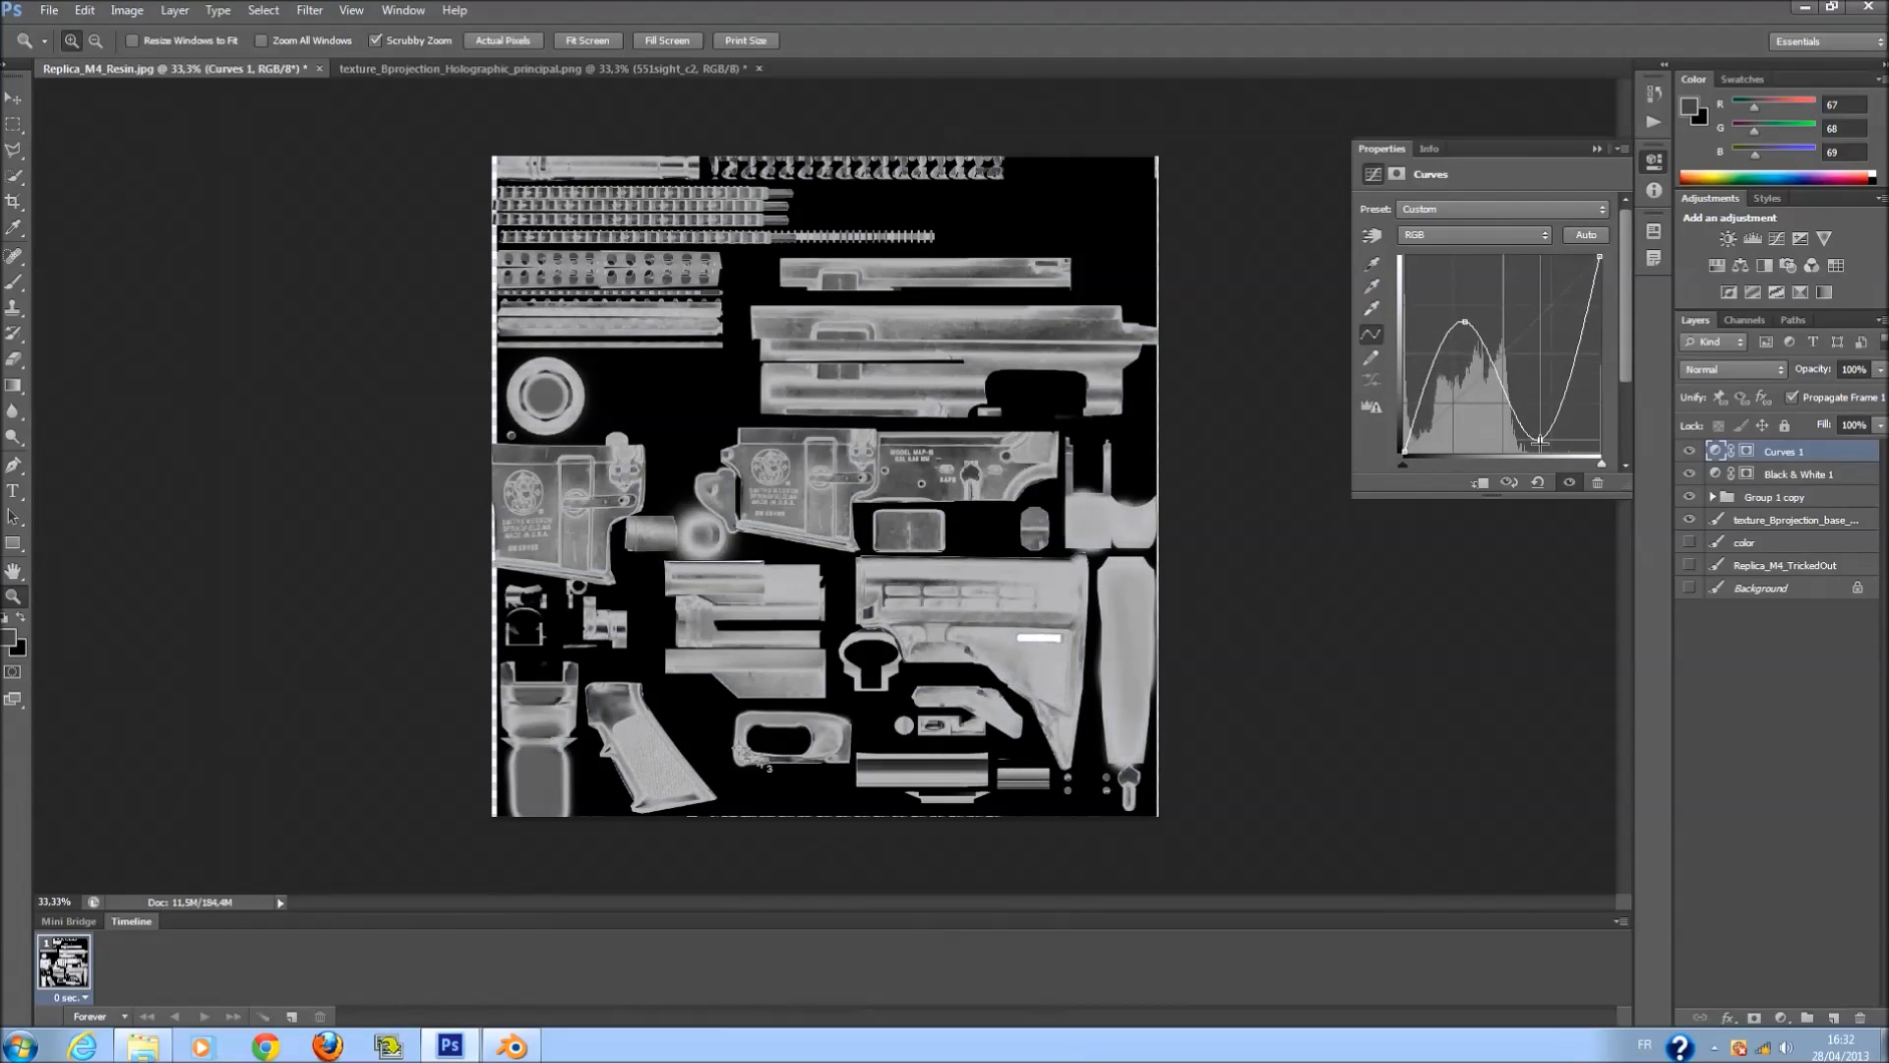
mouse_move(1463, 317)
left_mouse_down()
mouse_move(1439, 258)
mouse_move(1449, 324)
left_mouse_up()
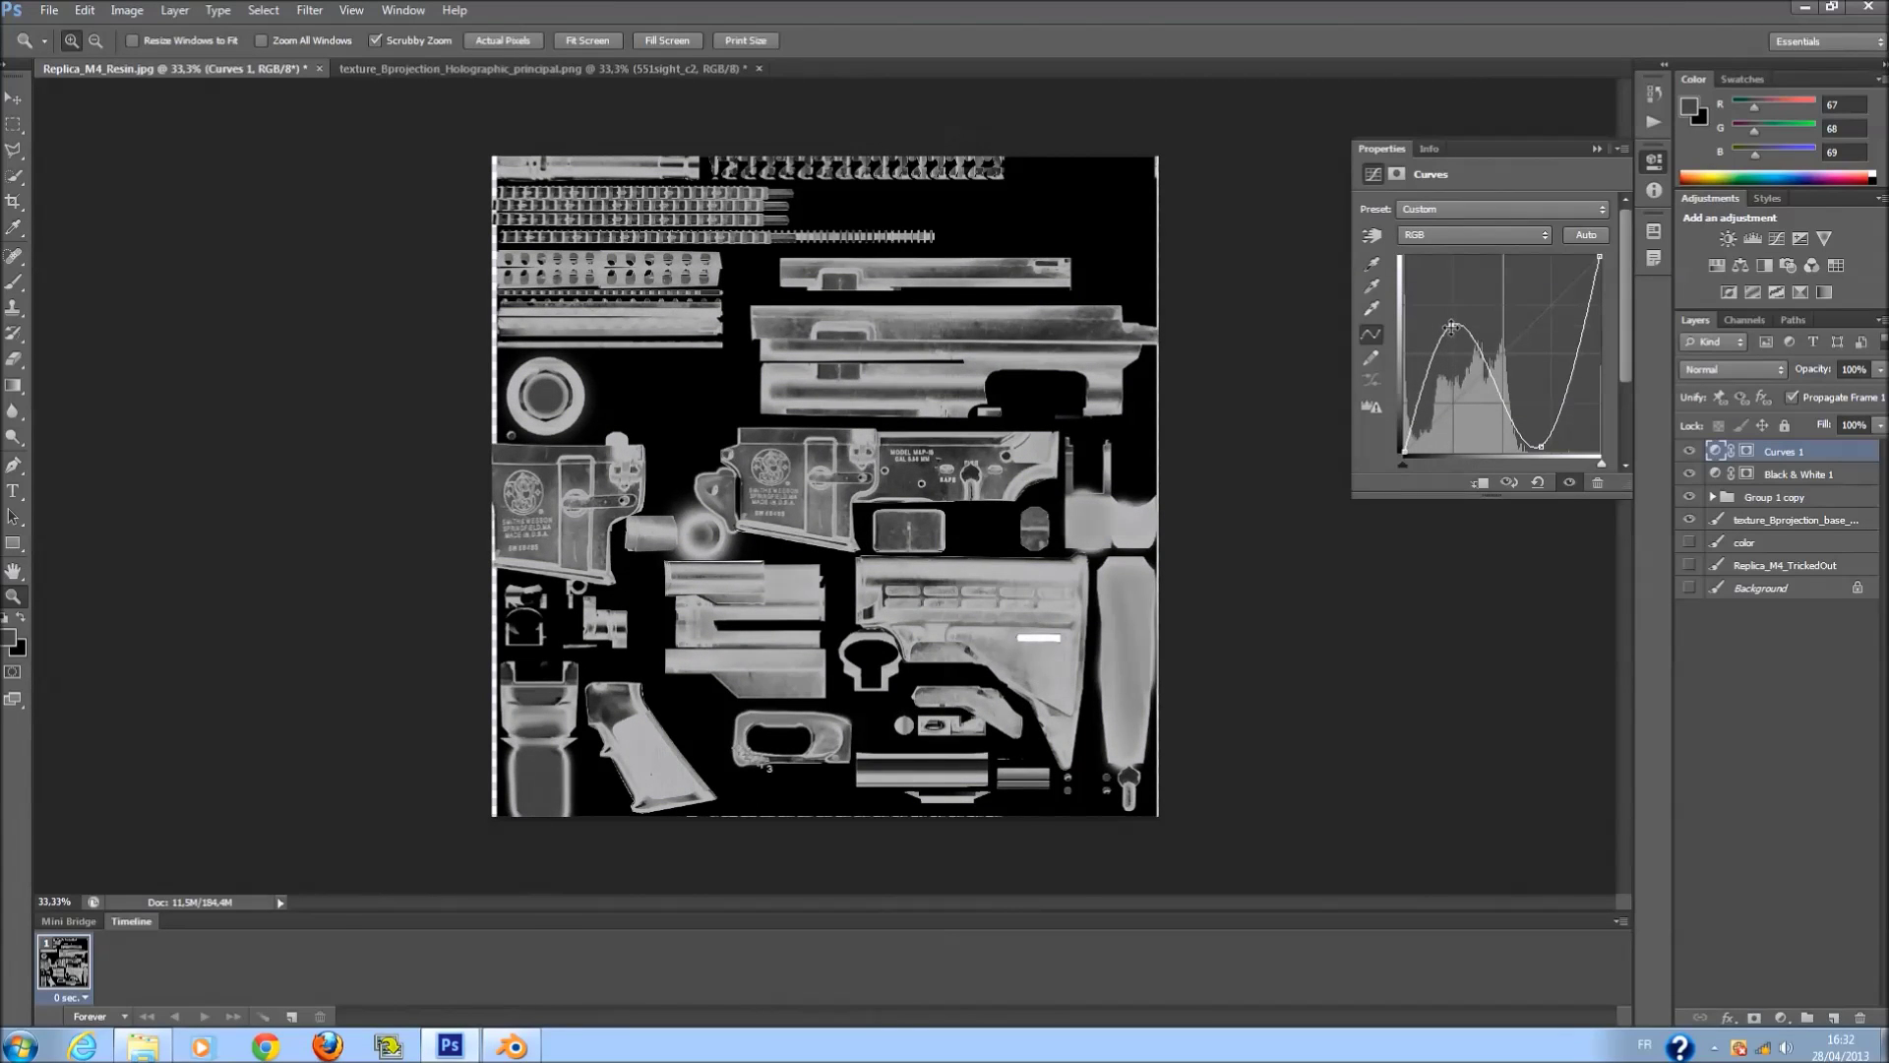
Shape the RGB curve into a steep rise just past the midtones, leaving only the brightest texture details light on black.
left_click_drag(1539, 445, 1512, 259)
left_click_drag(1451, 326, 1491, 381)
left_click_drag(1518, 268, 1517, 311)
left_click_drag(1492, 374, 1503, 397)
mouse_move(1517, 311)
left_mouse_down()
mouse_move(1495, 307)
mouse_move(1512, 265)
mouse_move(1511, 372)
mouse_move(1513, 326)
left_mouse_up()
left_click_drag(1503, 396, 1498, 393)
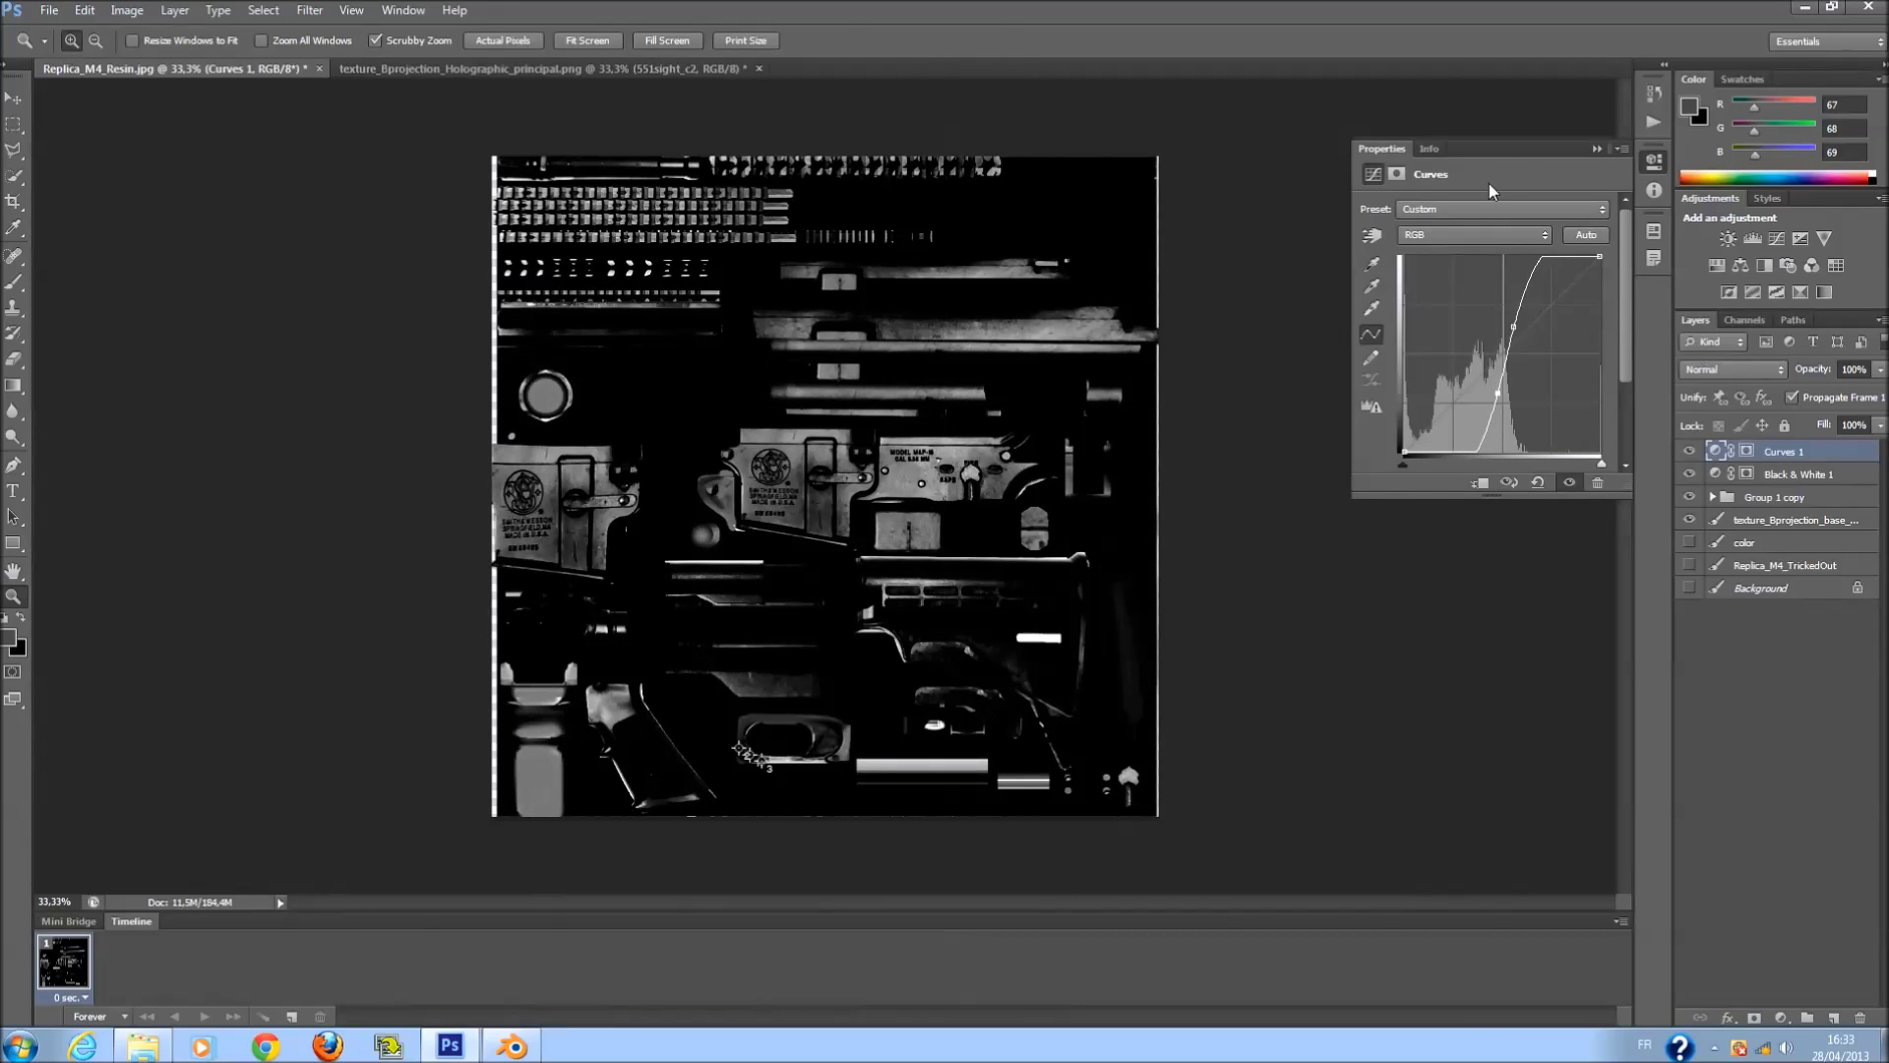
left_click(1597, 148)
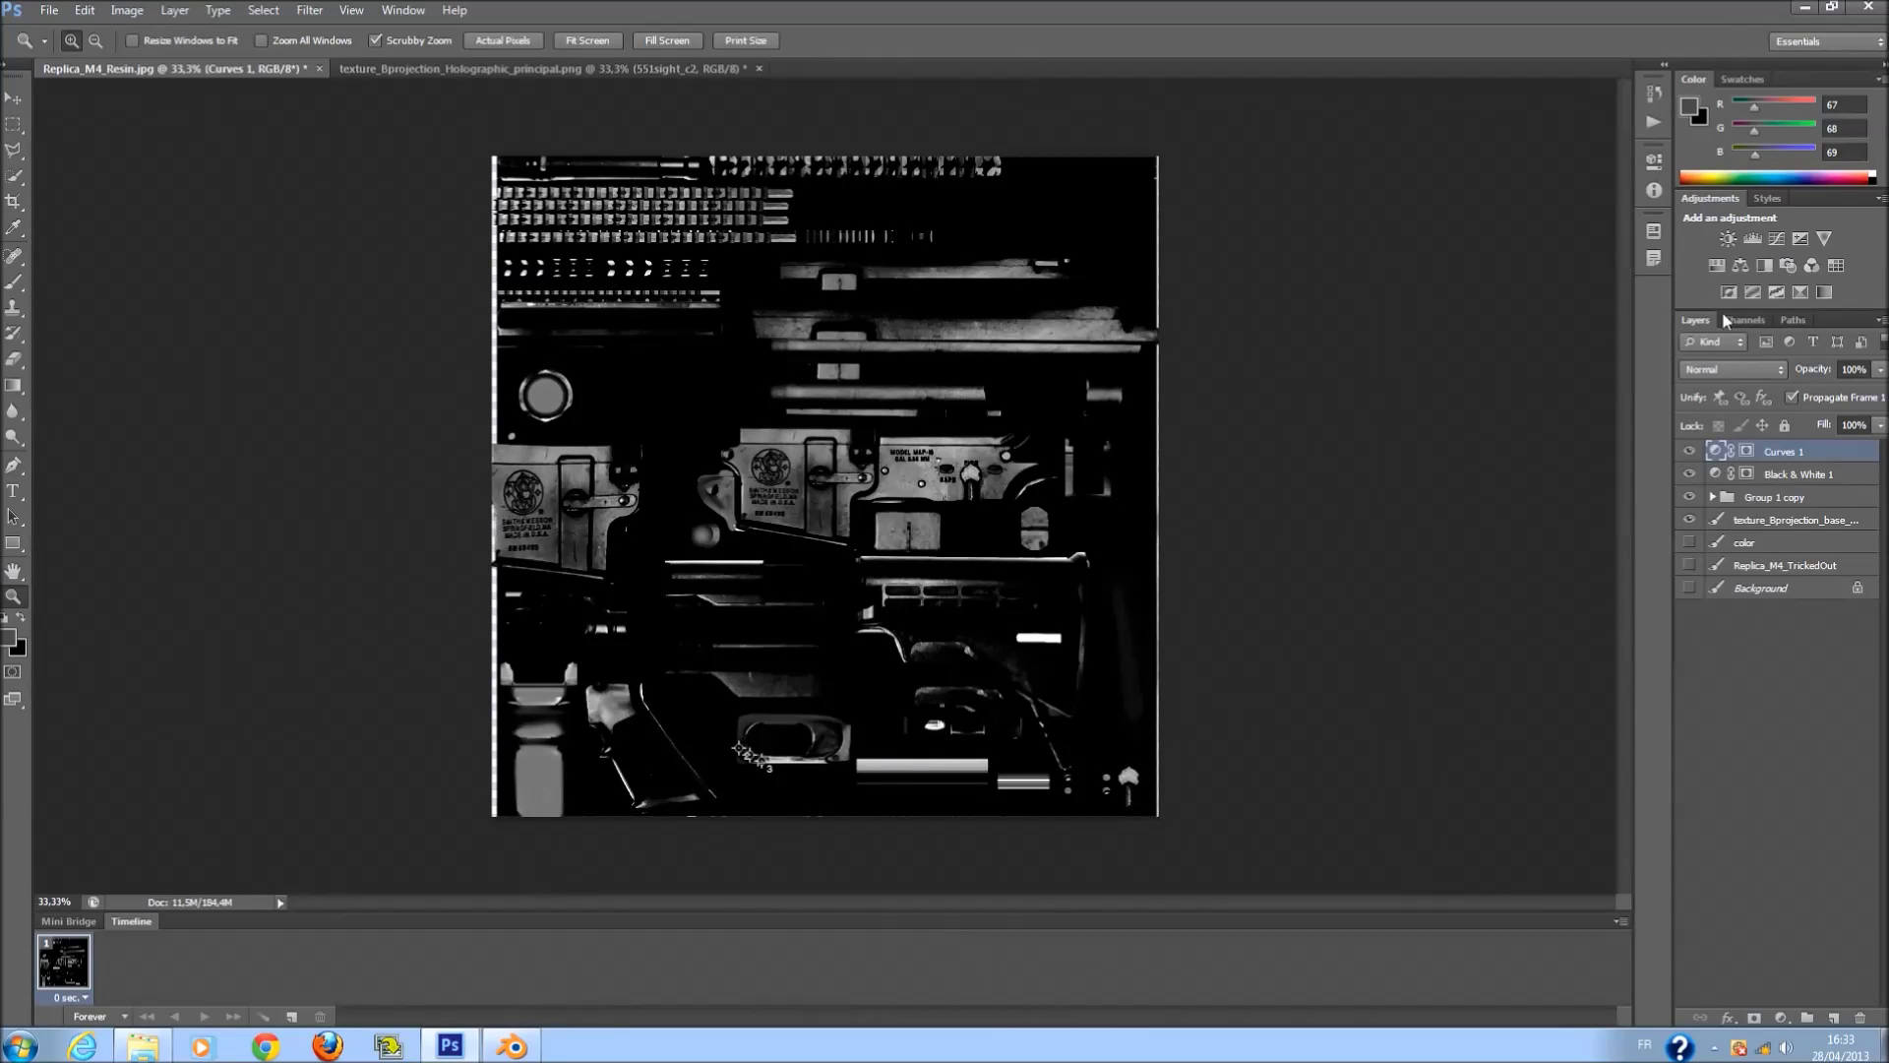
Try a Threshold adjustment layer at level 1 with its mask density lowered, and delete the layer.
left_click(1783, 286)
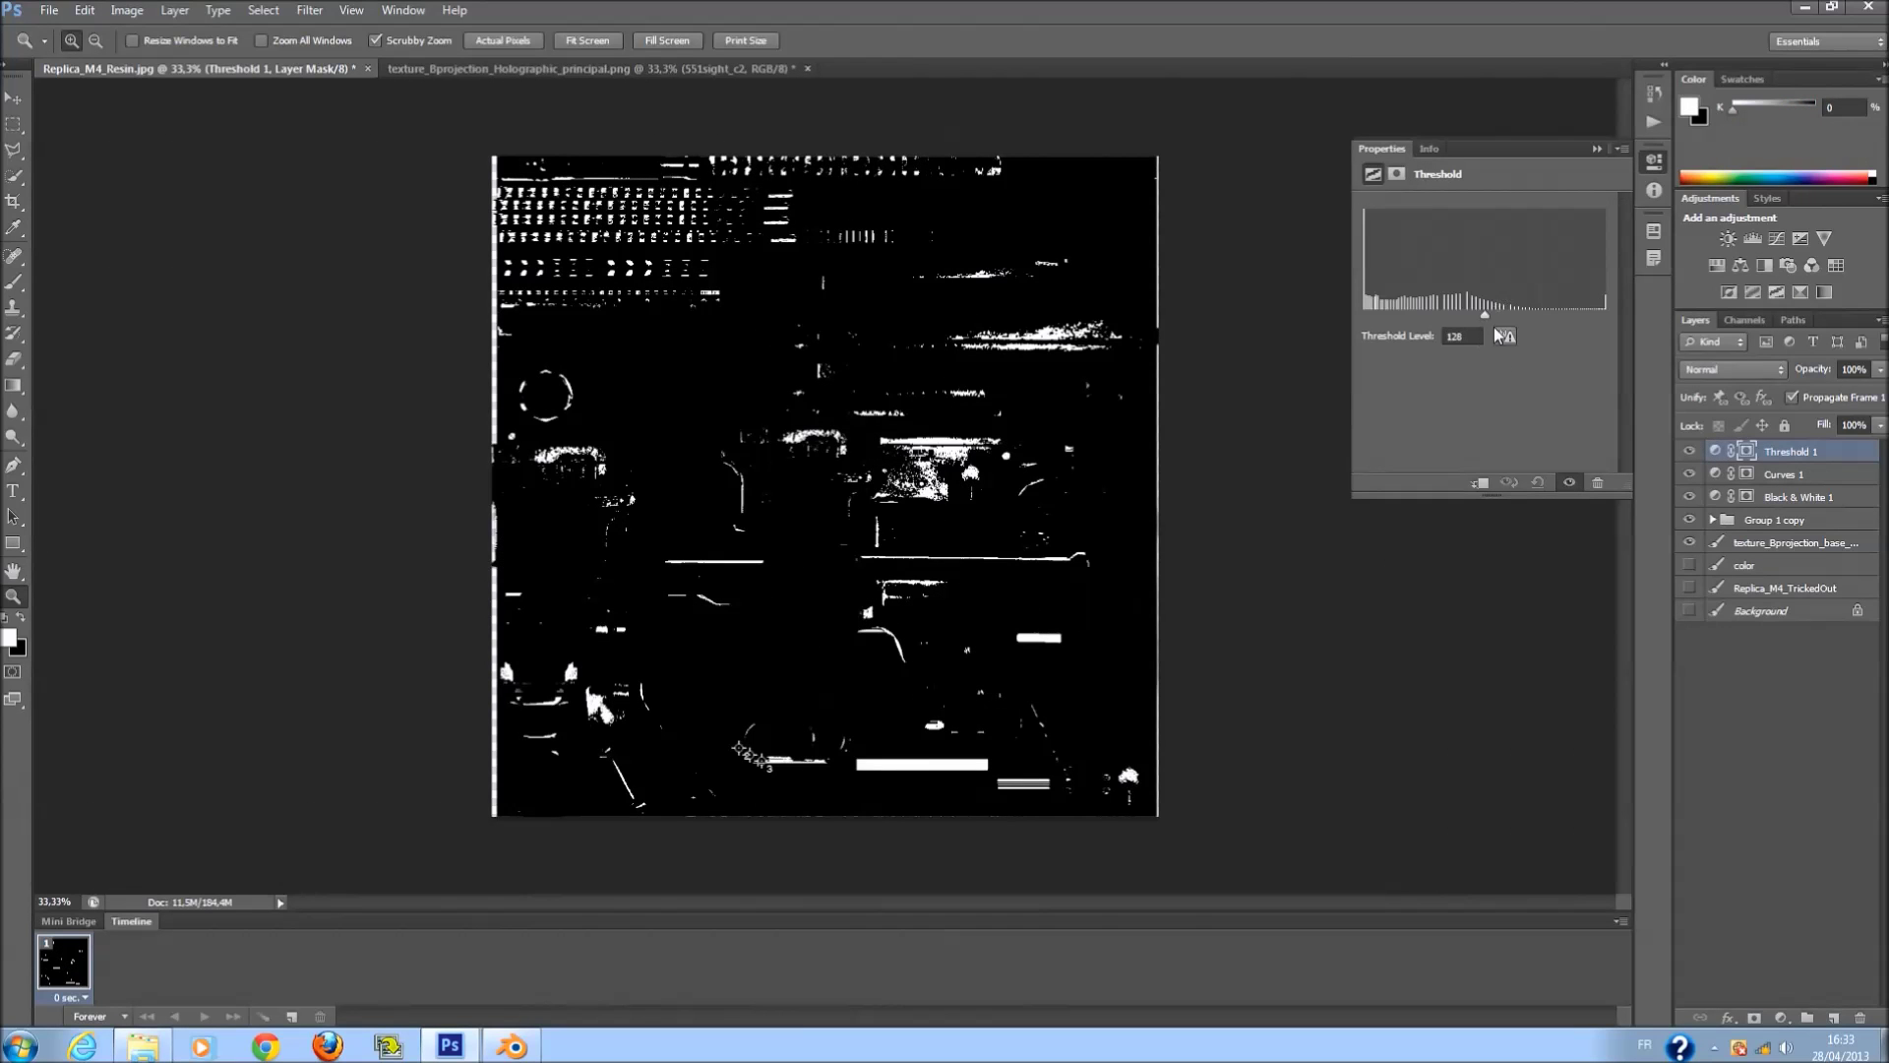
left_click_drag(1484, 313, 1323, 327)
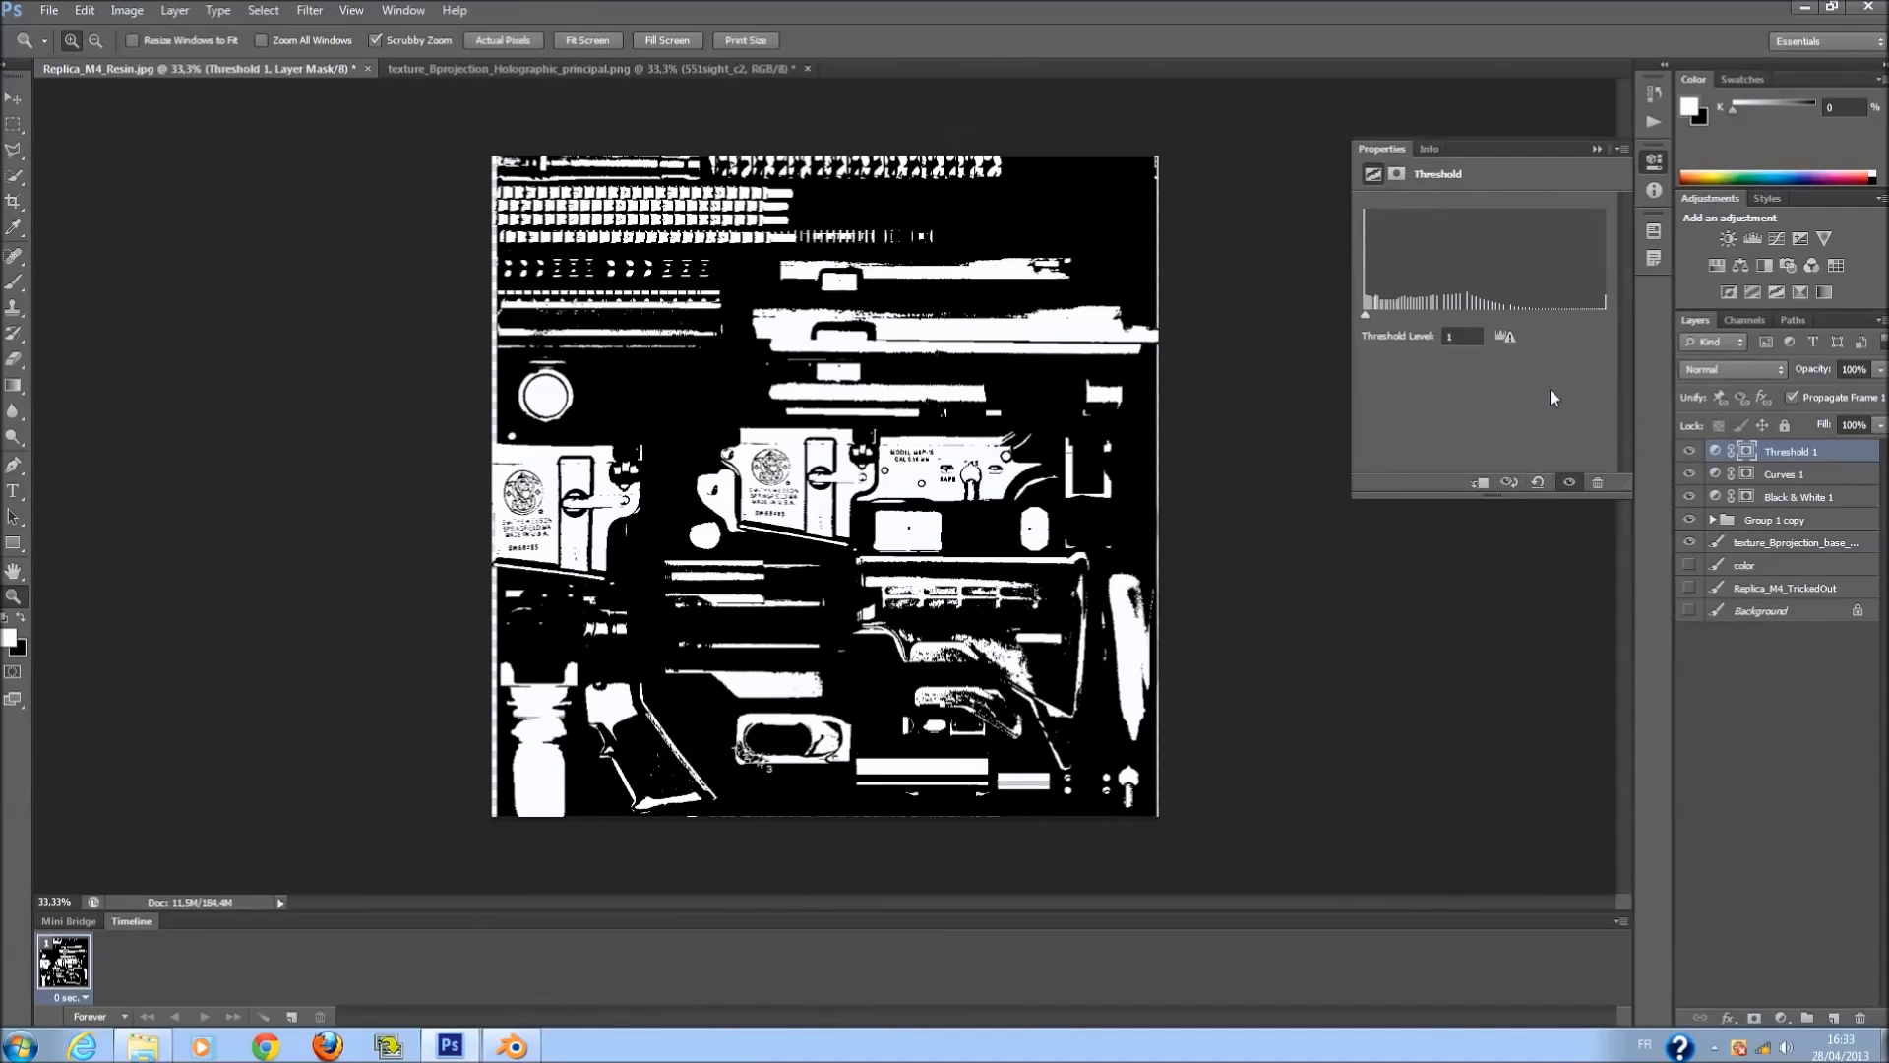
left_click(1397, 175)
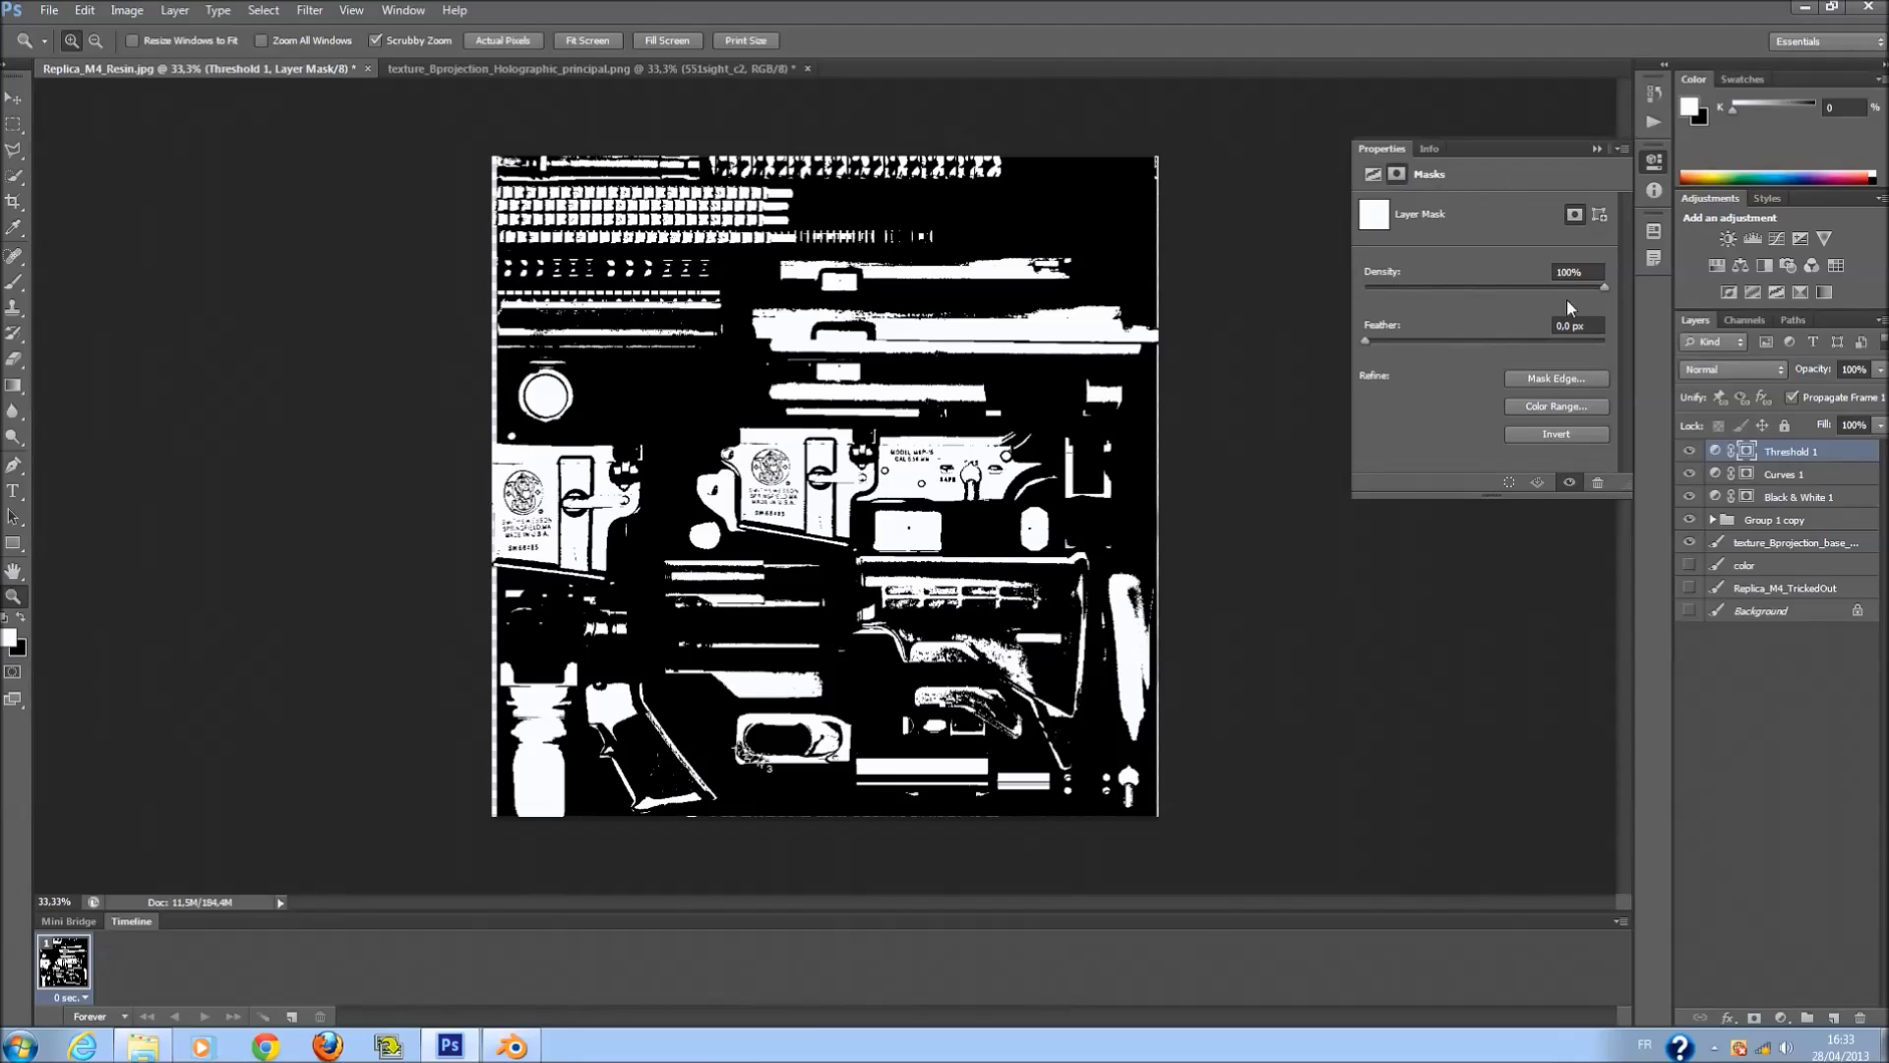
left_click_drag(1606, 286, 1367, 287)
left_click(1597, 149)
left_click_drag(1716, 450, 1859, 1020)
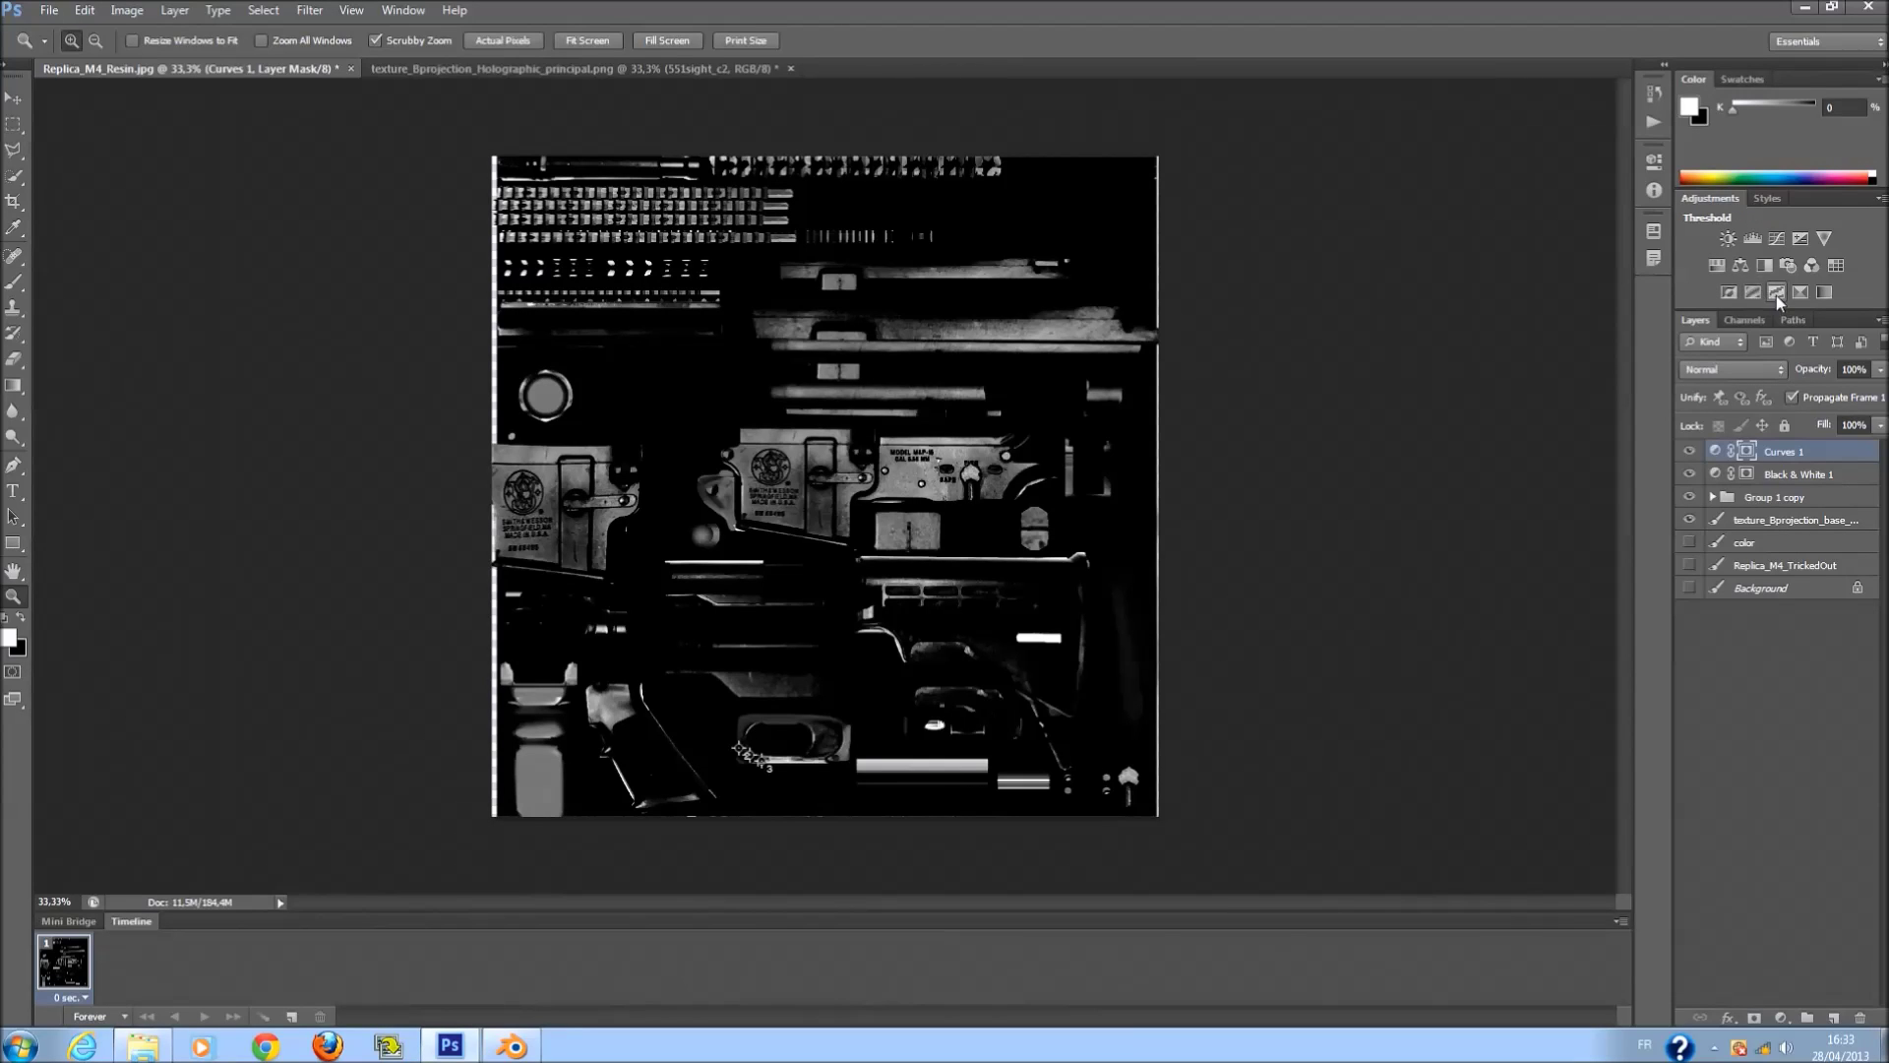
Try adding a Color Lookup adjustment layer above Curves 1, and switch back to Blender.
left_click(1832, 263)
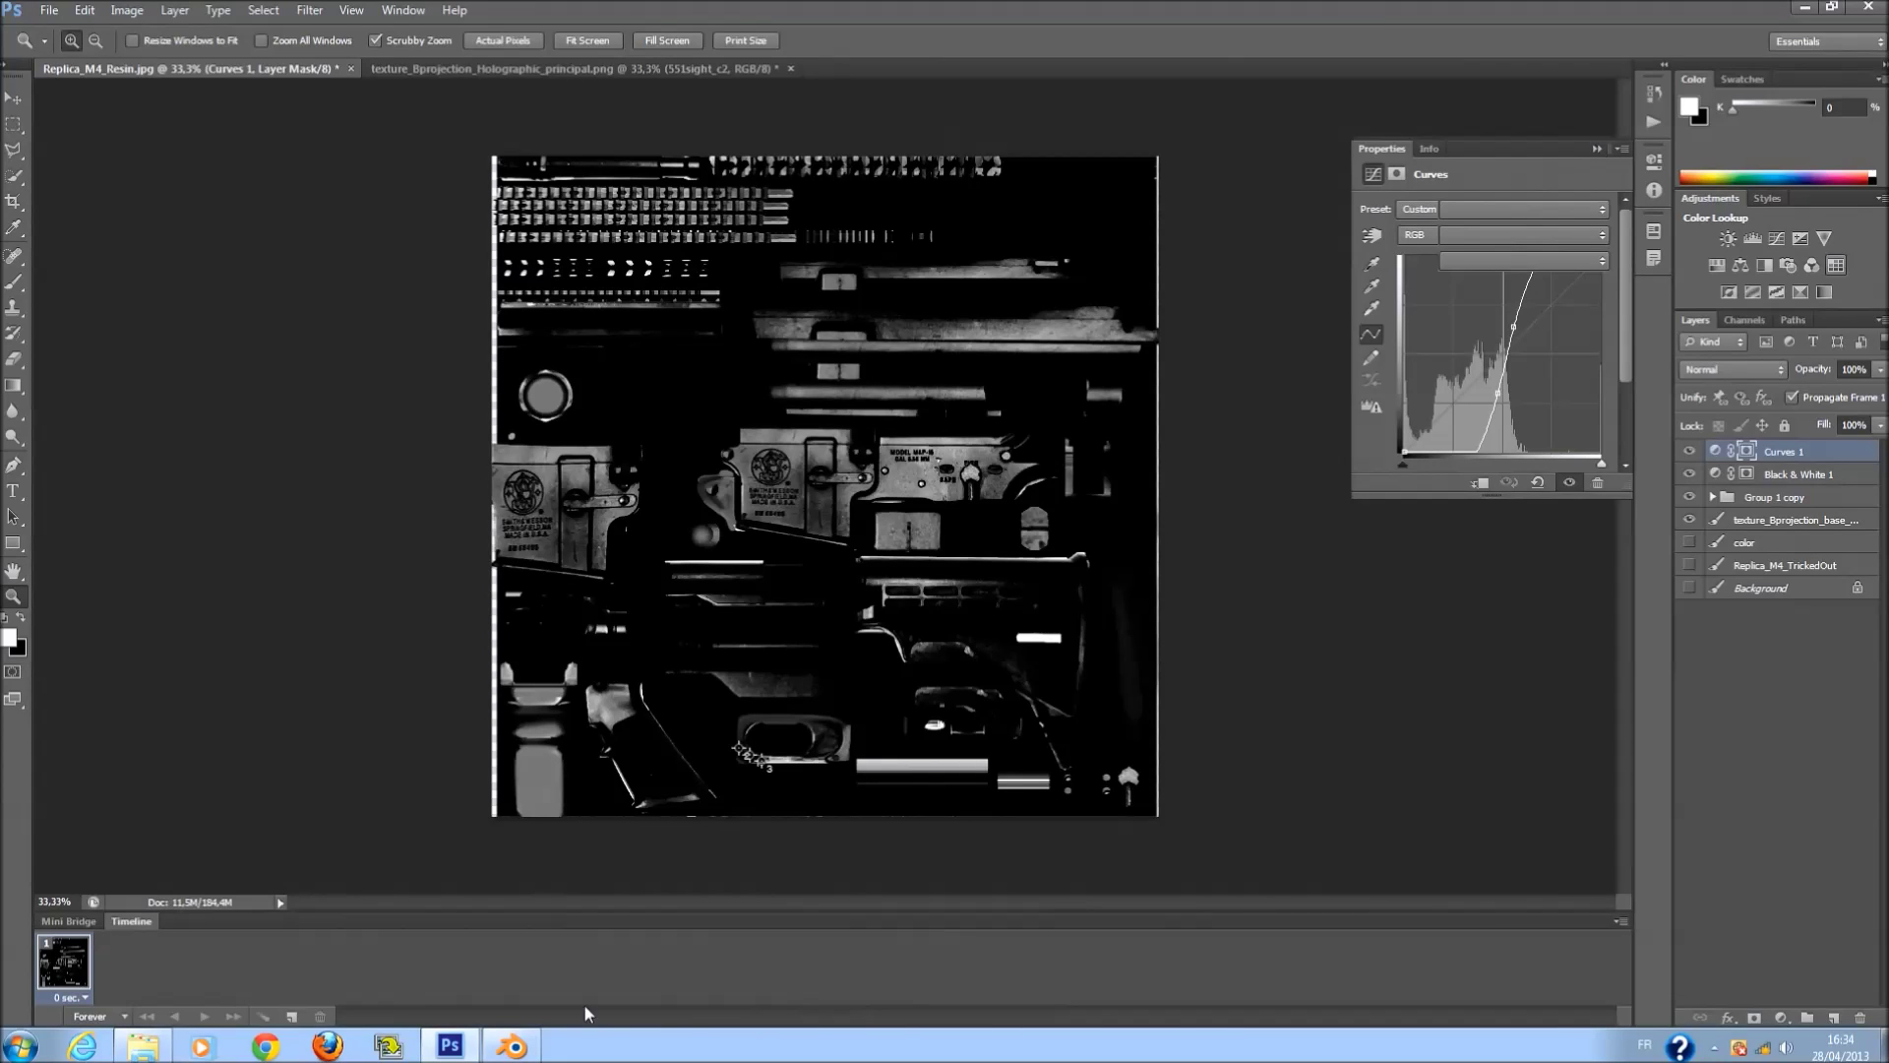
left_click(512, 1045)
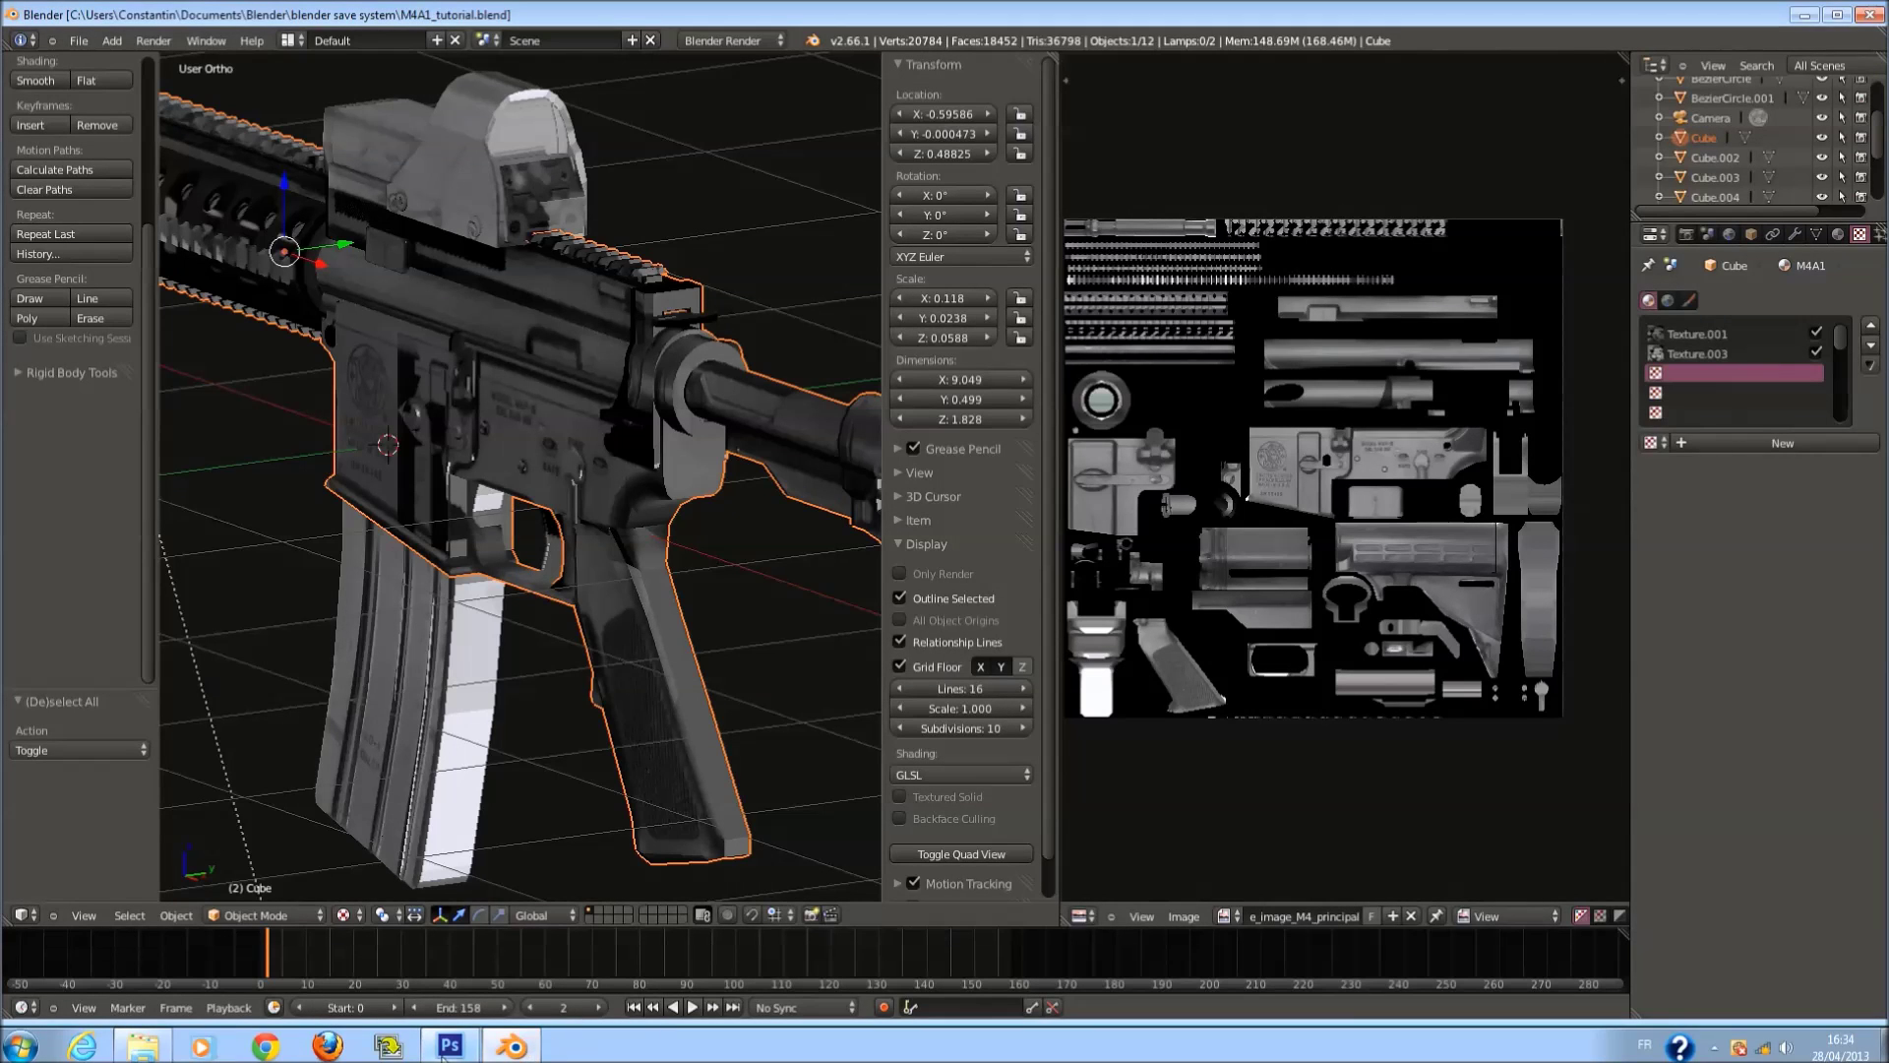